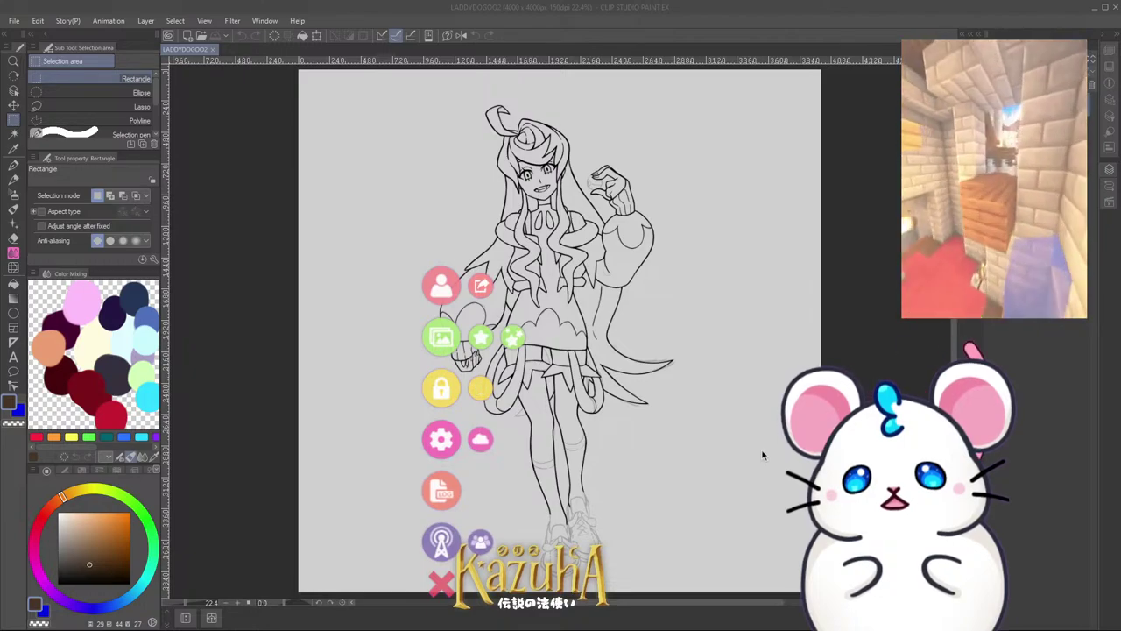
Step: Calibrate the mouse avatar's face tracking in the tracking software's camera settings
left_click(442, 441)
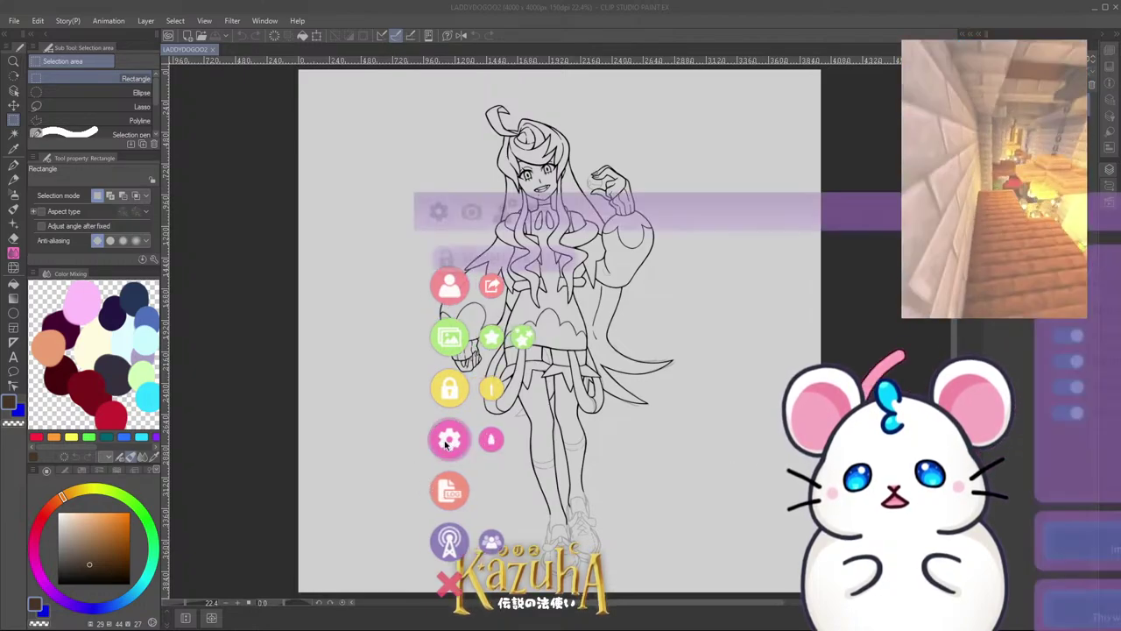
left_click(471, 211)
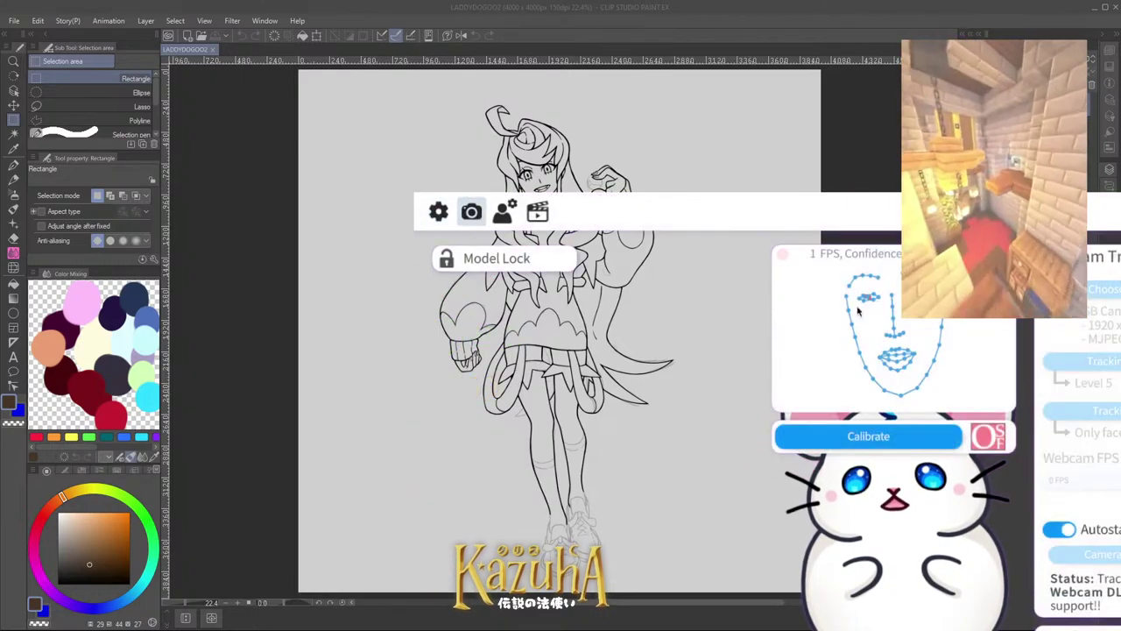
left_click(937, 433)
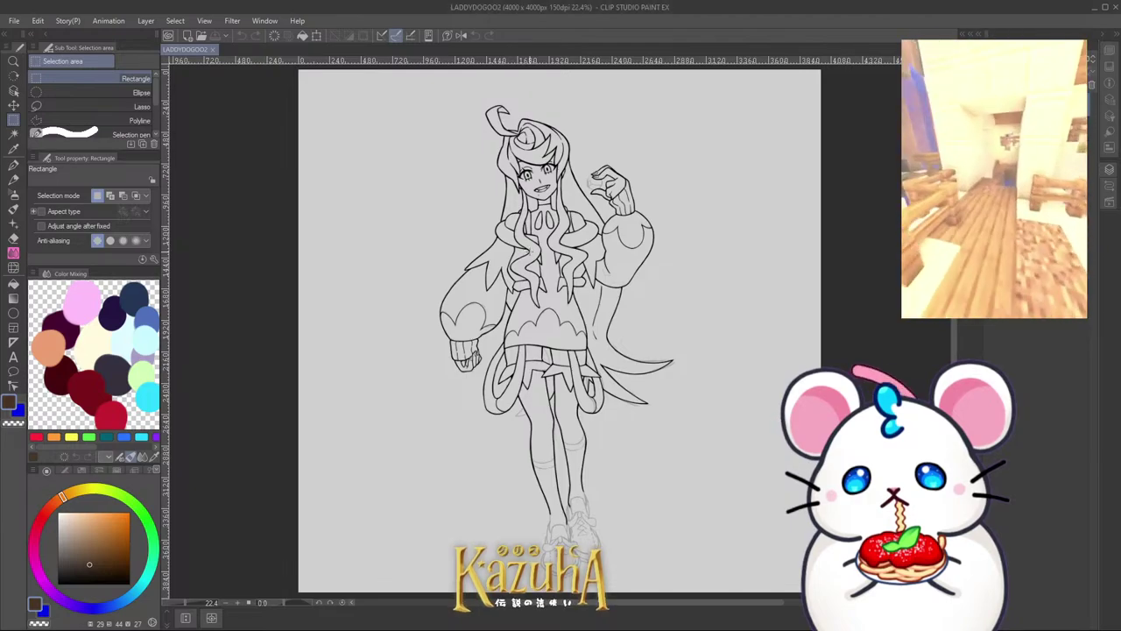
Step: Switch from the rectangle selection to the Crissymura pen for inking the sketch
scroll(558, 244, "down", 2)
scroll(581, 259, "up", 3)
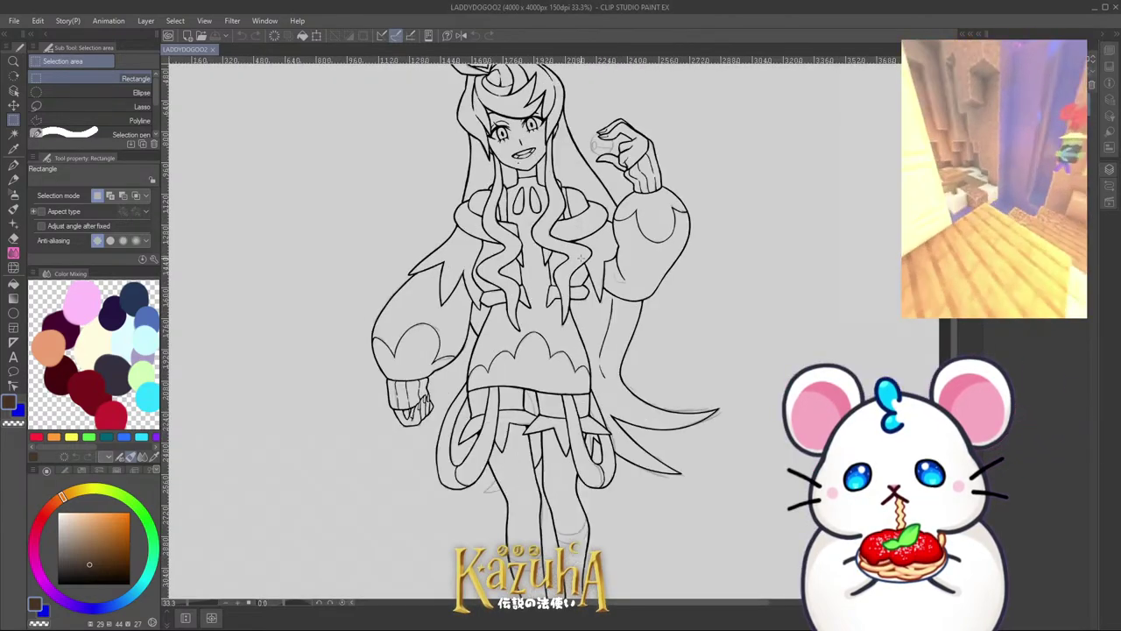
scroll(575, 305, "up", 8)
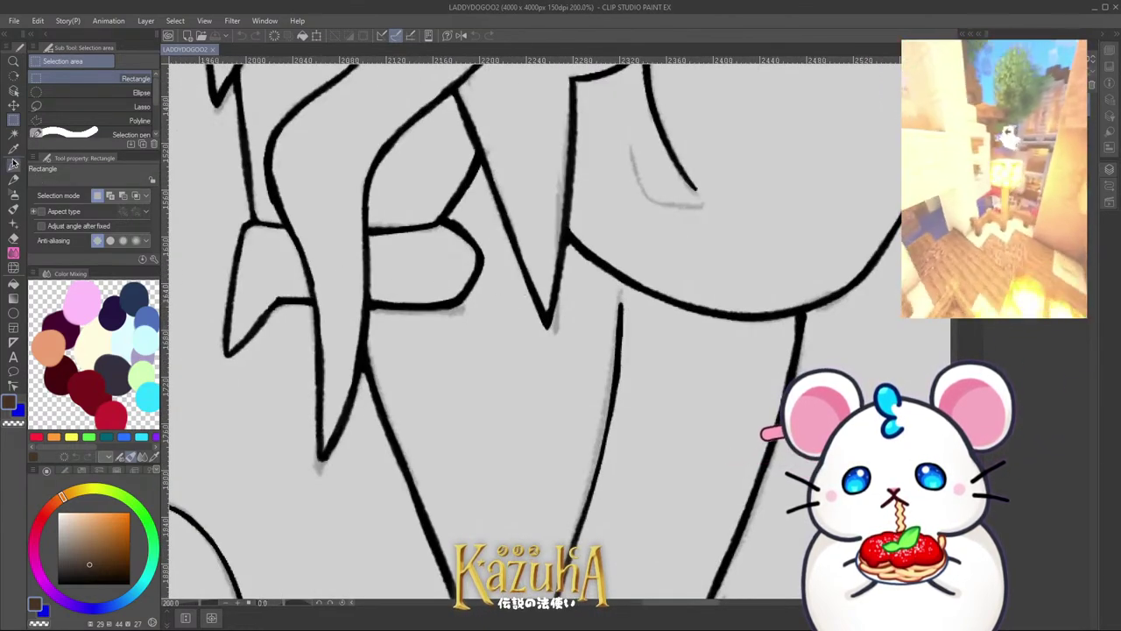
left_click(13, 162)
scroll(156, 107, "down", 5)
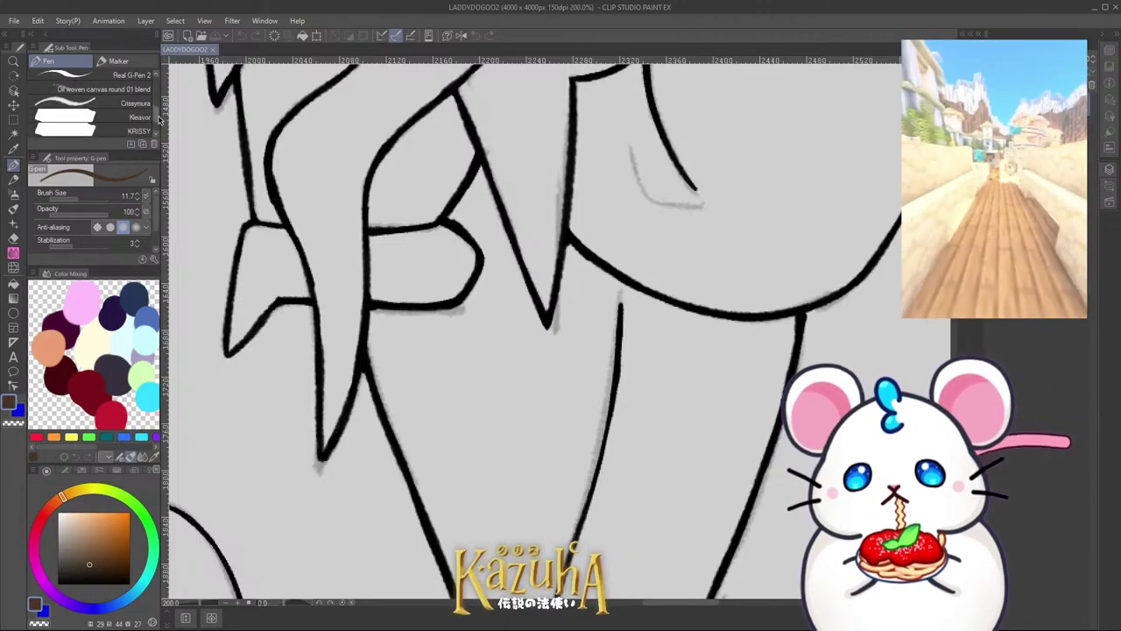
left_click(87, 101)
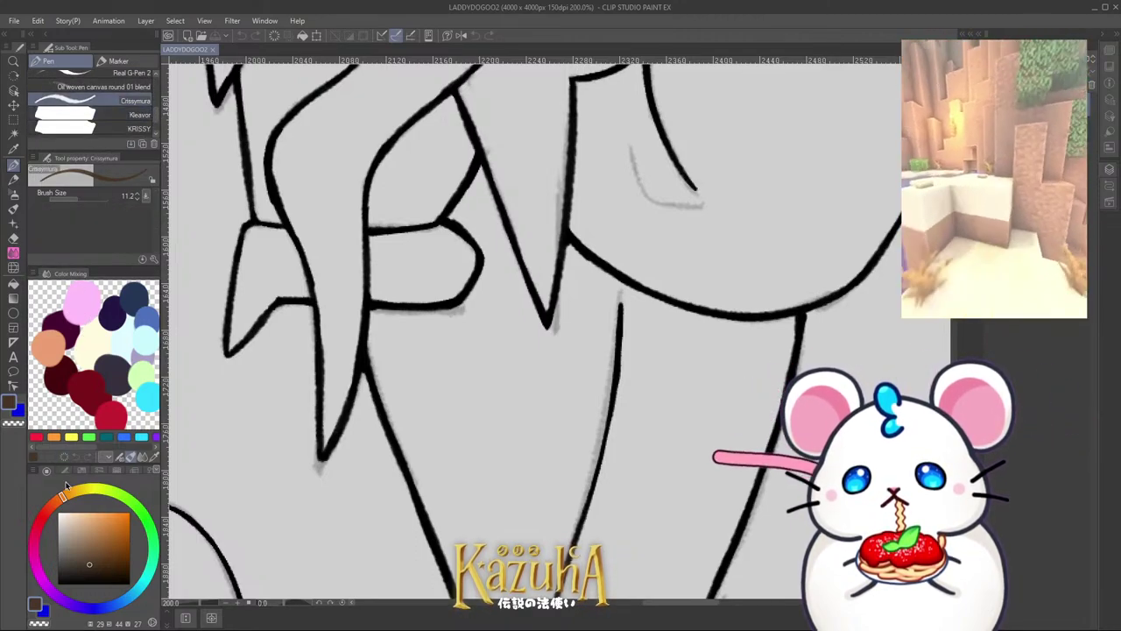
Step: Extend the thin black line beneath the raised sleeve upward along the sketch
left_click_drag(511, 397, 529, 358)
key("c")
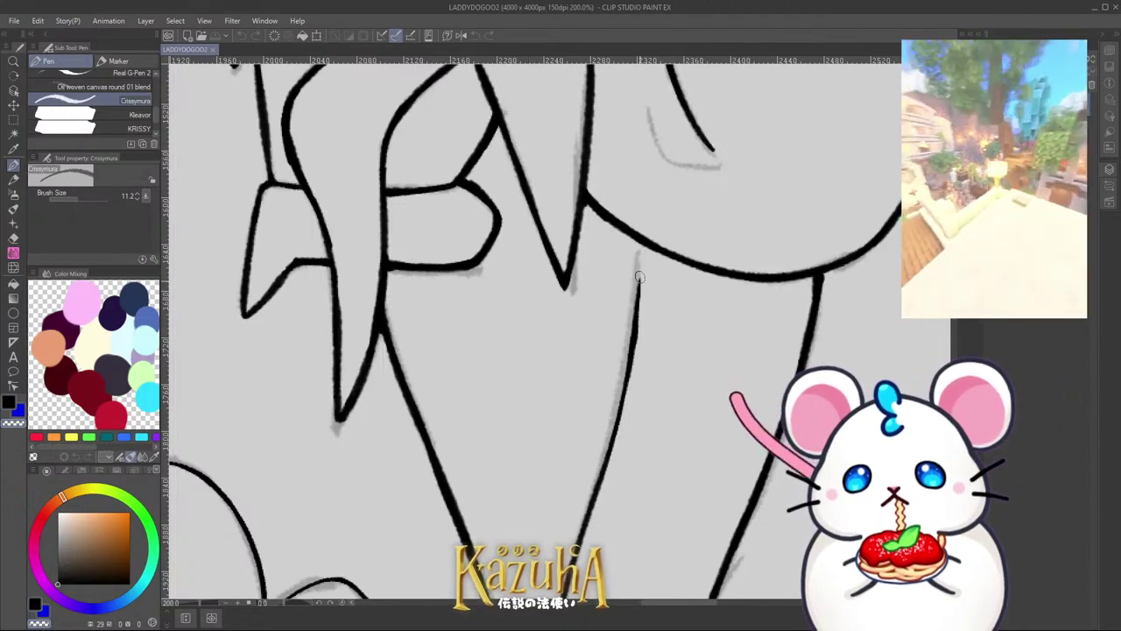
left_click_drag(640, 277, 639, 254)
Step: Ink the small pointed ribbon tip beside the thigh, below the looped strap, redoing strokes until both edges meet the leg line
scroll(640, 260, "down", 6)
scroll(536, 408, "up", 6)
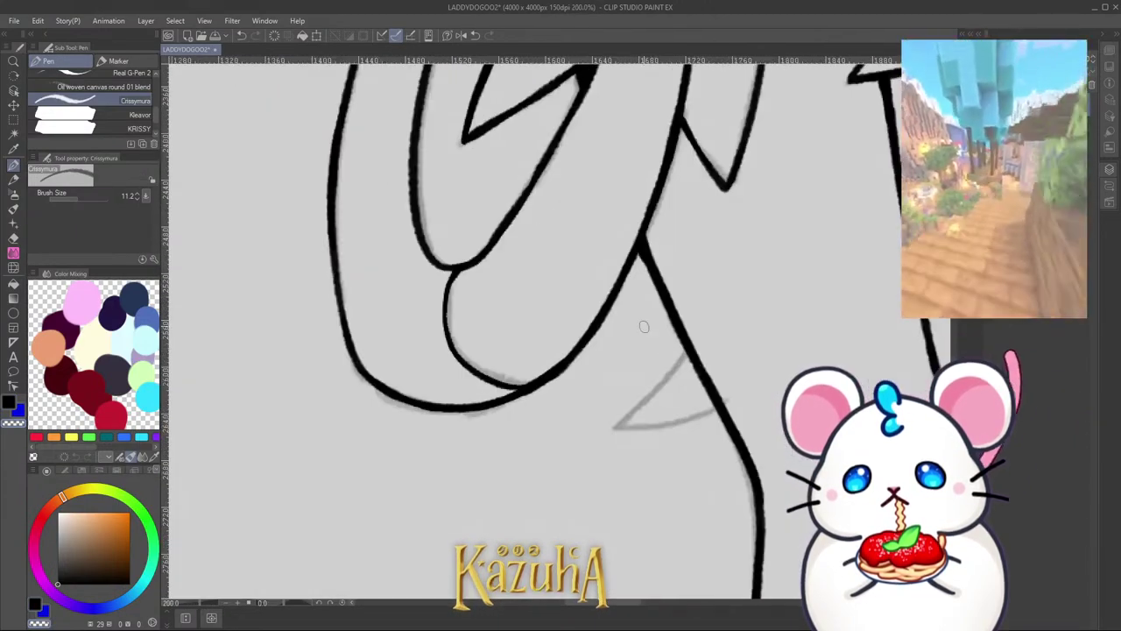
scroll(644, 327, "up", 3)
key("ctrl+z")
mouse_move(603, 406)
left_mouse_down()
mouse_move(743, 267)
mouse_move(604, 414)
mouse_move(726, 400)
left_mouse_up()
key("ctrl+z")
key("ctrl+z")
left_click_drag(603, 411, 741, 391)
left_click_drag(673, 408, 801, 377)
left_click_drag(704, 400, 759, 393)
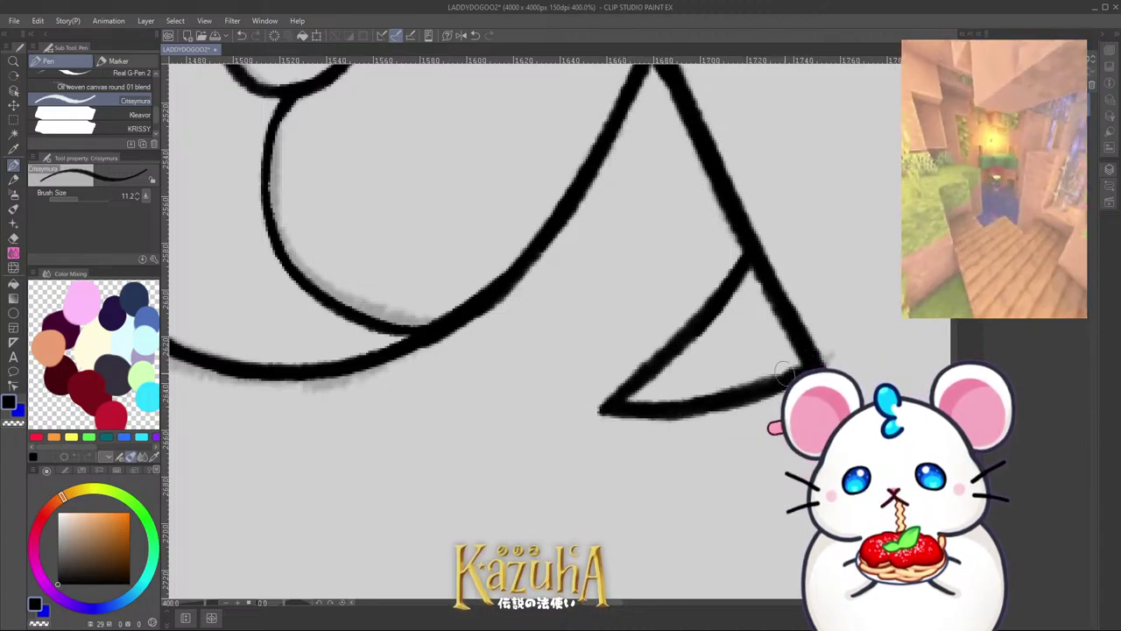
scroll(782, 372, "down", 5)
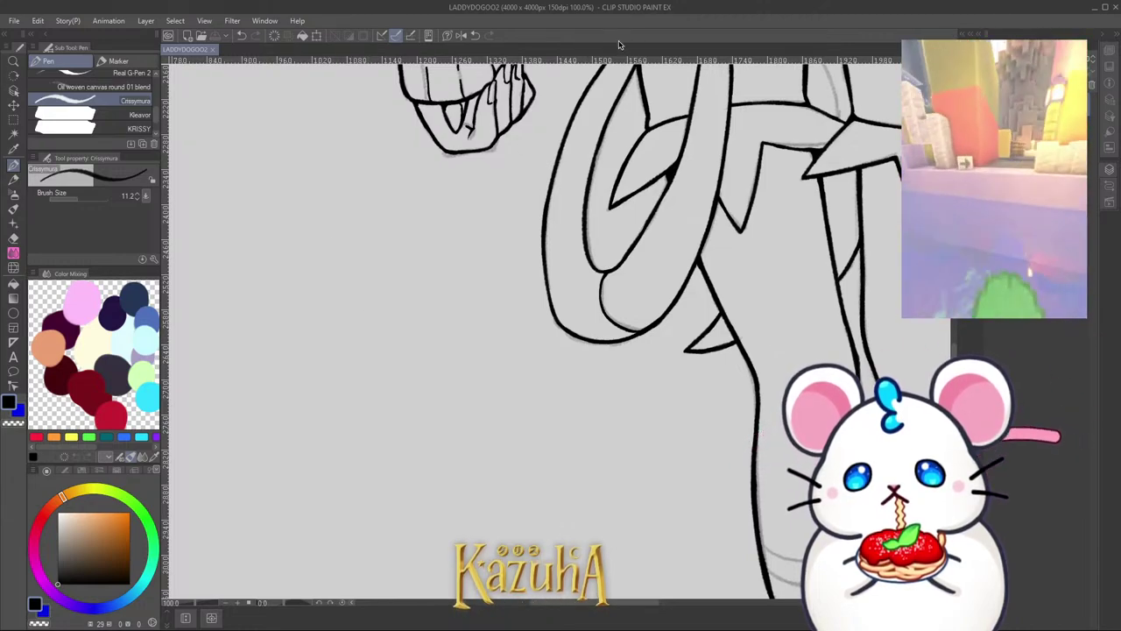
scroll(671, 322, "down", 4)
scroll(671, 322, "down", 2)
scroll(684, 185, "up", 3)
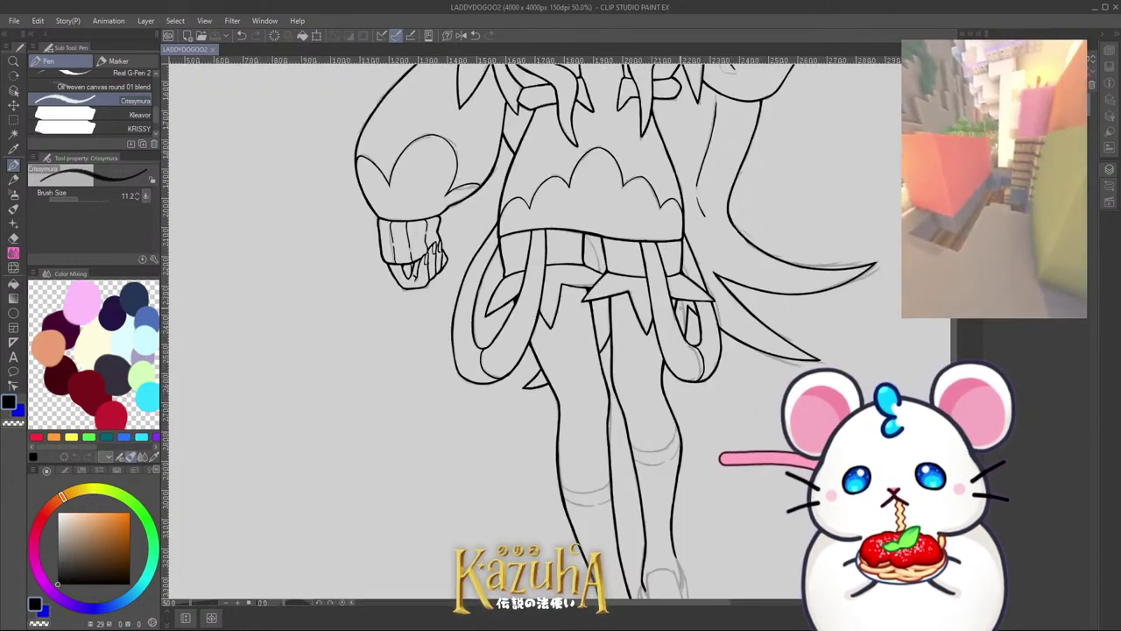
scroll(694, 272, "down", 4)
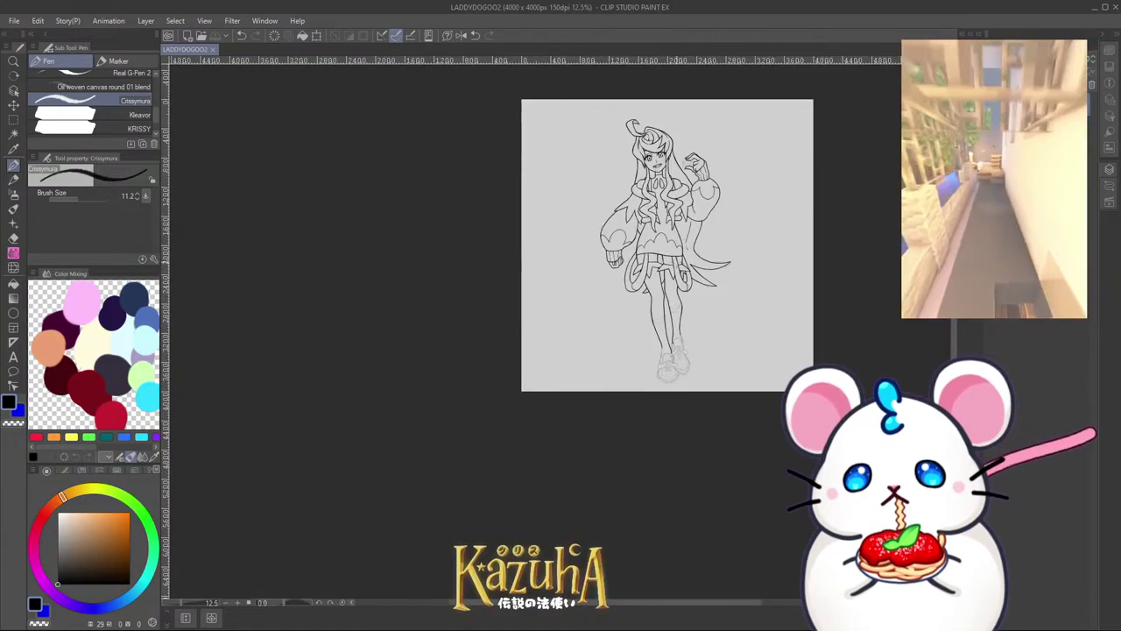
scroll(666, 254, "up", 4)
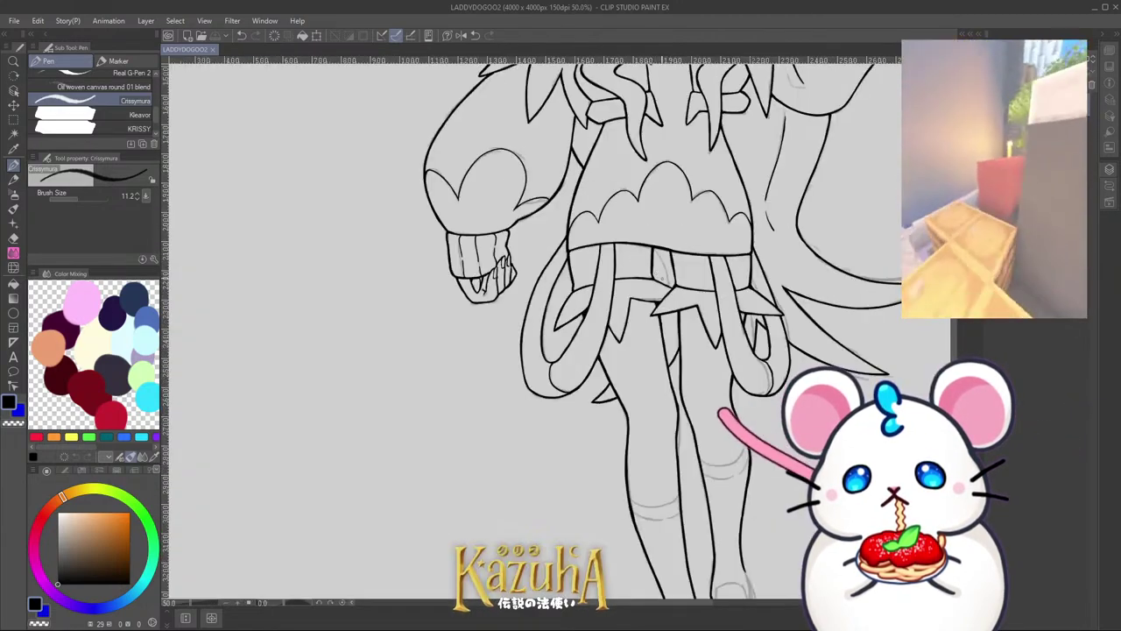
scroll(664, 267, "down", 3)
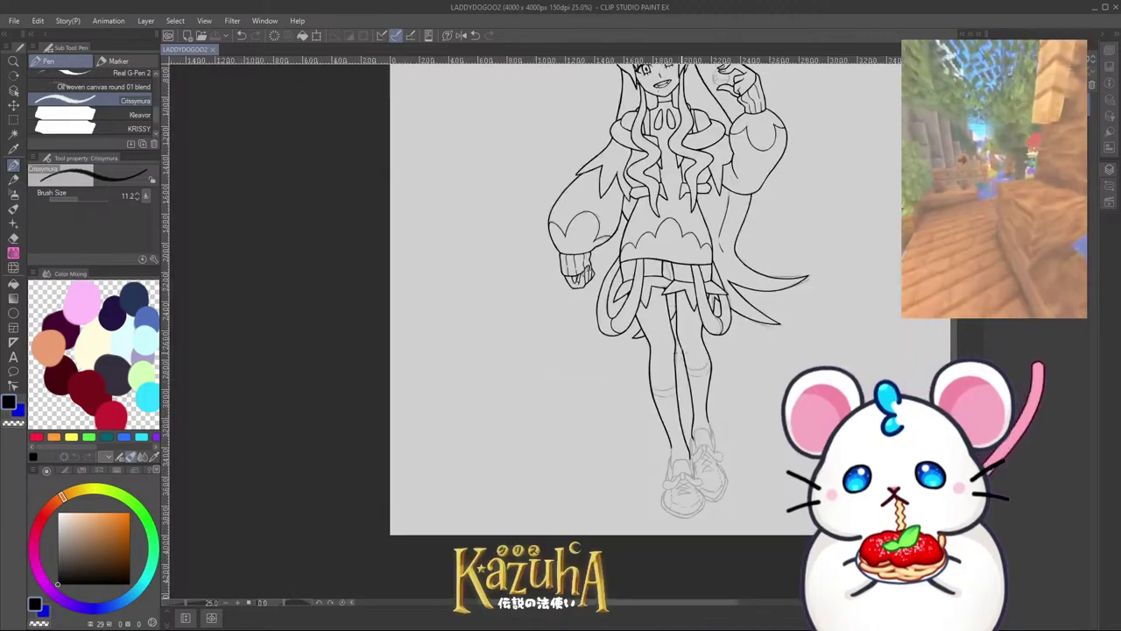
key("minus")
key("minus")
key("minus")
key("minus")
key("minus")
key("minus")
key("minus")
key("minus")
key("minus")
key("minus")
key("minus")
key("minus")
key("minus")
key("minus")
key("minus")
key("minus")
key("minus")
key("minus")
key("minus")
key("minus")
key("minus")
key("minus")
key("minus")
key("minus")
scroll(569, 163, "up", 1)
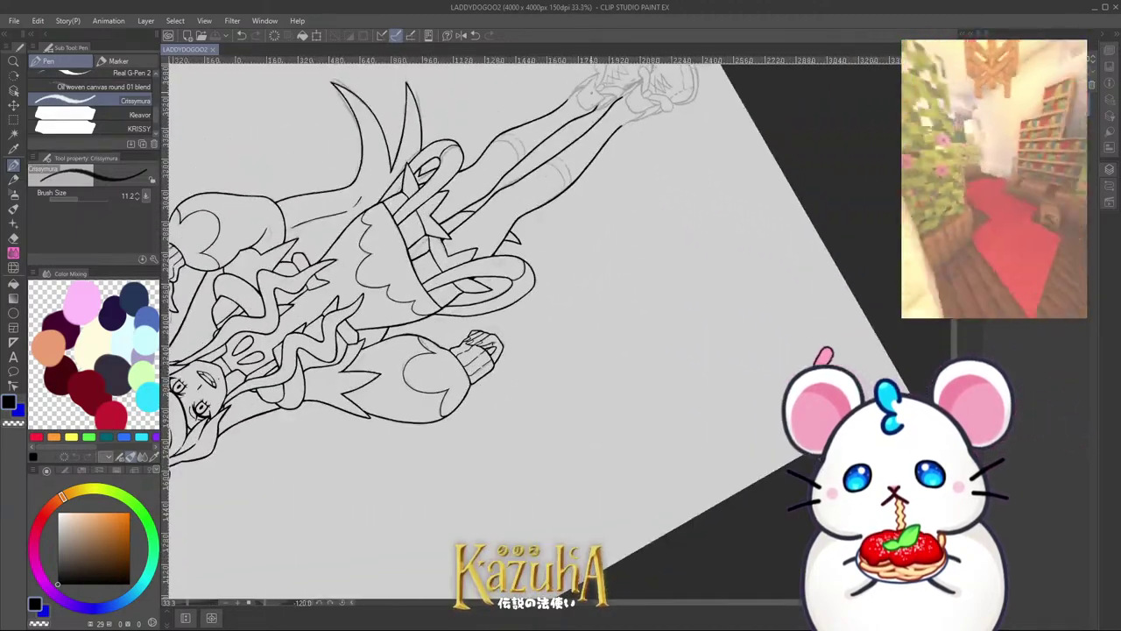
scroll(578, 175, "down", 1)
Step: Extend the front leg's outer ankle line down into the shoe opening, following the sketch
scroll(621, 113, "up", 3)
left_click_drag(621, 114, 650, 231)
scroll(650, 230, "down", 1)
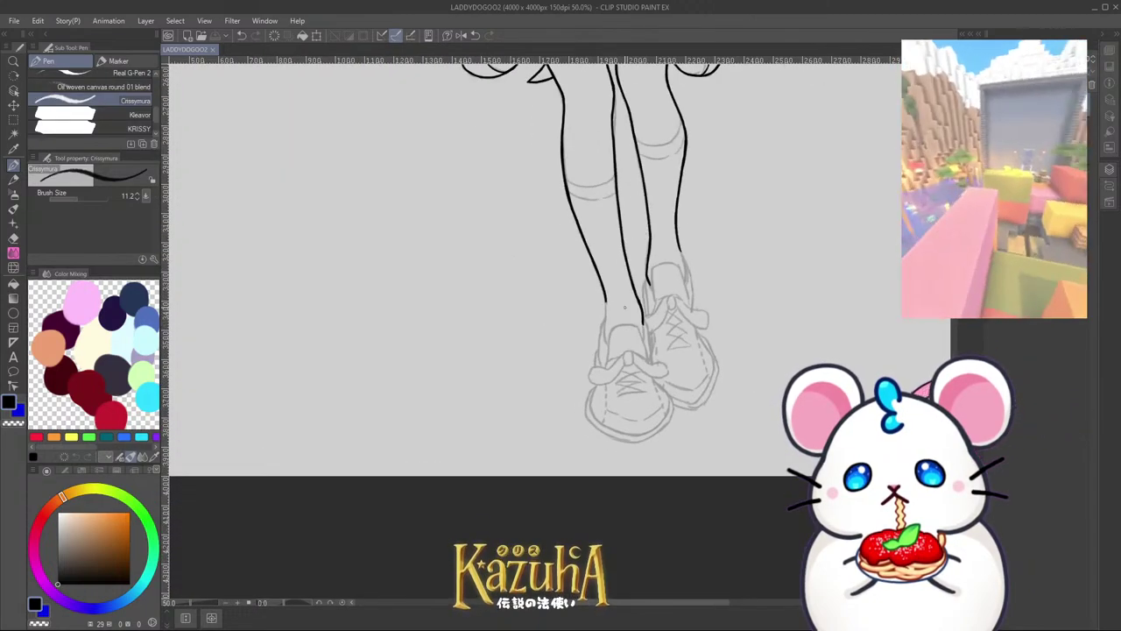
scroll(624, 308, "up", 4)
mouse_move(589, 359)
left_mouse_down()
mouse_move(594, 307)
mouse_move(590, 377)
left_mouse_up()
key("ctrl+z")
mouse_move(593, 284)
left_mouse_down()
mouse_move(588, 433)
mouse_move(598, 470)
left_mouse_up()
key("ctrl+z")
left_click_drag(589, 431, 597, 463)
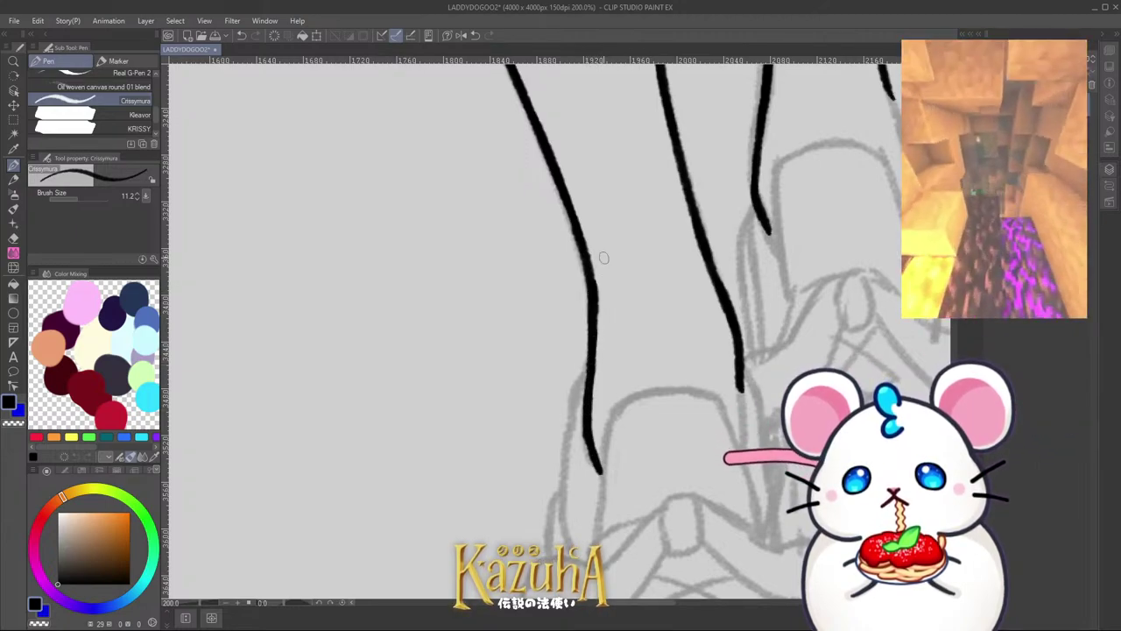
Step: Ink the front shoe's left collar edge and the small heel tab beside it
scroll(604, 257, "down", 3)
scroll(594, 275, "up", 3)
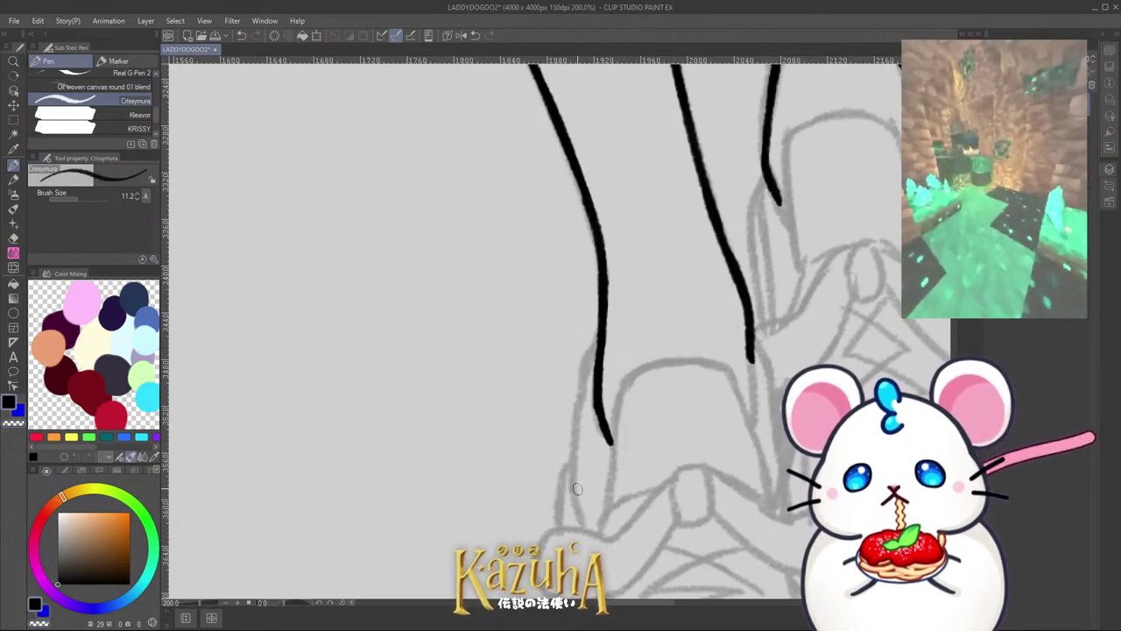
left_click_drag(578, 385, 574, 488)
mouse_move(593, 344)
left_mouse_down()
mouse_move(575, 405)
mouse_move(601, 315)
mouse_move(592, 378)
mouse_move(587, 354)
mouse_move(594, 384)
left_mouse_up()
scroll(593, 296, "down", 3)
scroll(587, 355, "up", 3)
key("ctrl+z")
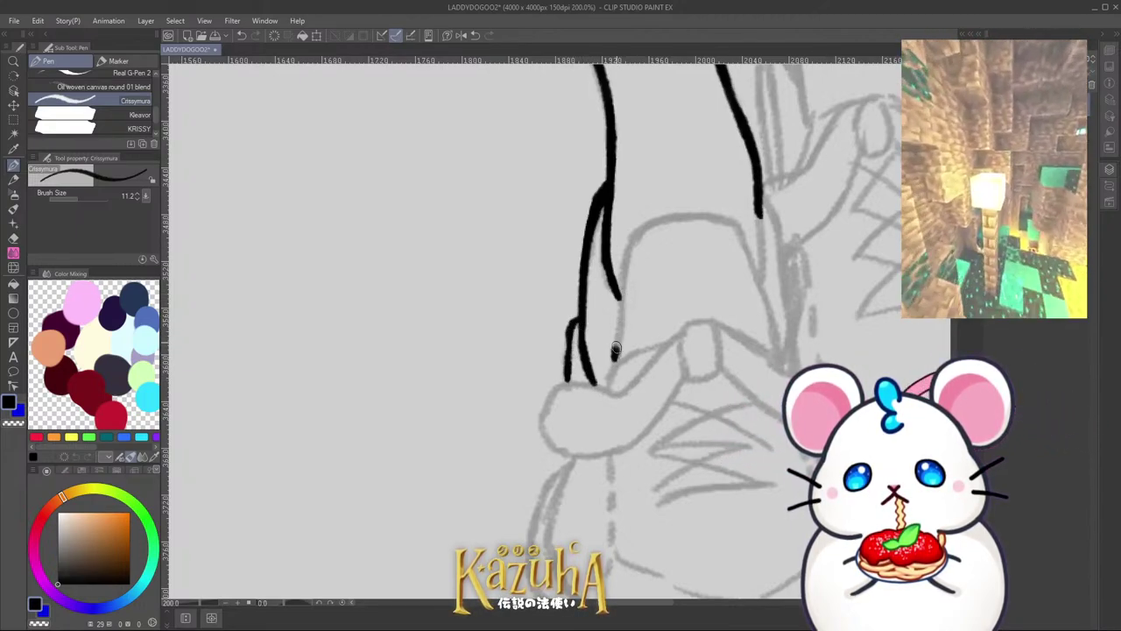
Step: Ink the rounded tongue of the front shoe, from its left side over the top to the right side
mouse_move(616, 349)
left_mouse_down()
mouse_move(623, 267)
mouse_move(645, 227)
mouse_move(633, 237)
mouse_move(717, 216)
left_mouse_up()
key("ctrl+z")
mouse_move(635, 235)
left_mouse_down()
mouse_move(752, 223)
mouse_move(738, 224)
mouse_move(776, 355)
mouse_move(762, 210)
left_mouse_up()
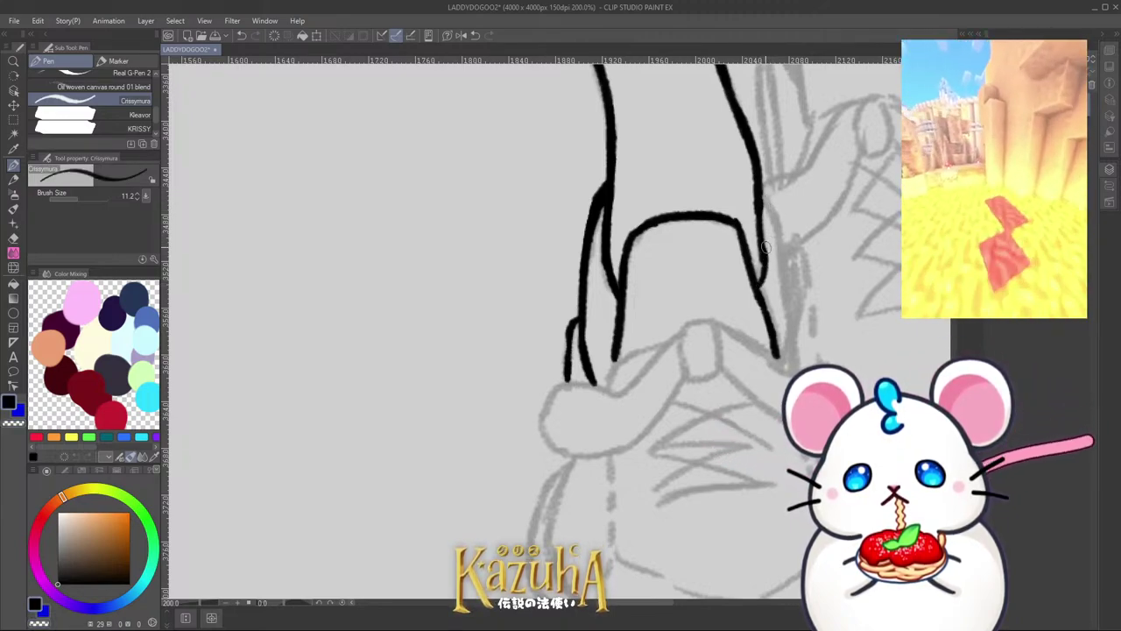
Step: Ink the front shoe's right collar edge and its small heel tab, and save the drawing
left_click_drag(768, 204, 791, 333)
scroll(685, 248, "down", 4)
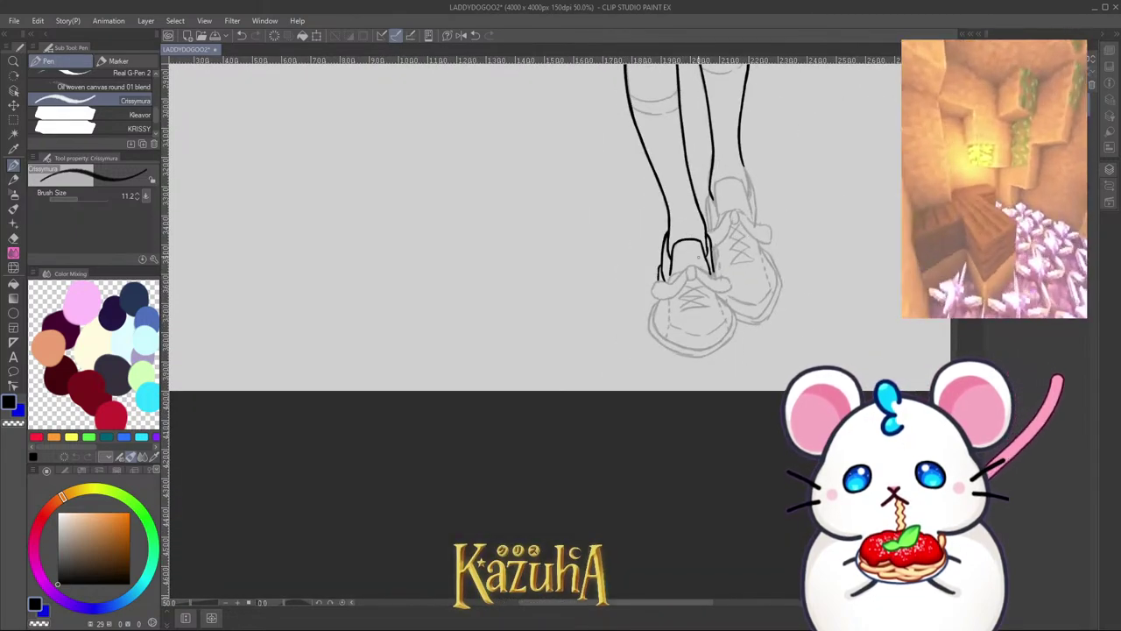
scroll(714, 259, "up", 4)
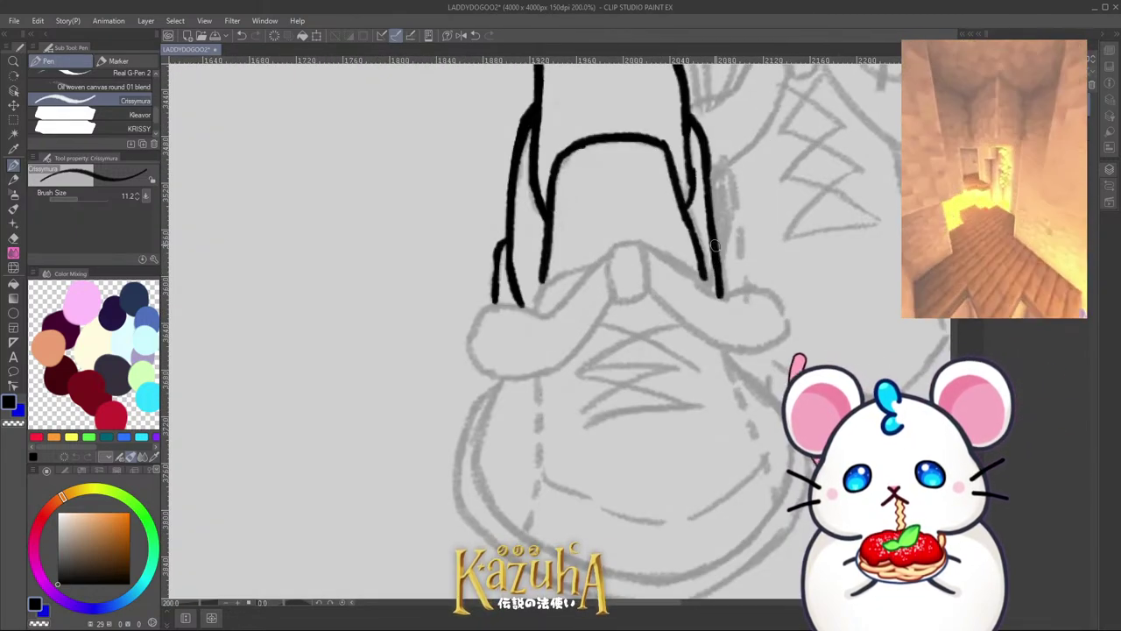
mouse_move(717, 238)
left_mouse_down()
mouse_move(734, 287)
mouse_move(703, 274)
mouse_move(721, 297)
left_mouse_up()
key("c")
key("c")
scroll(705, 289, "down", 1)
scroll(691, 289, "up", 1)
key("ctrl+s")
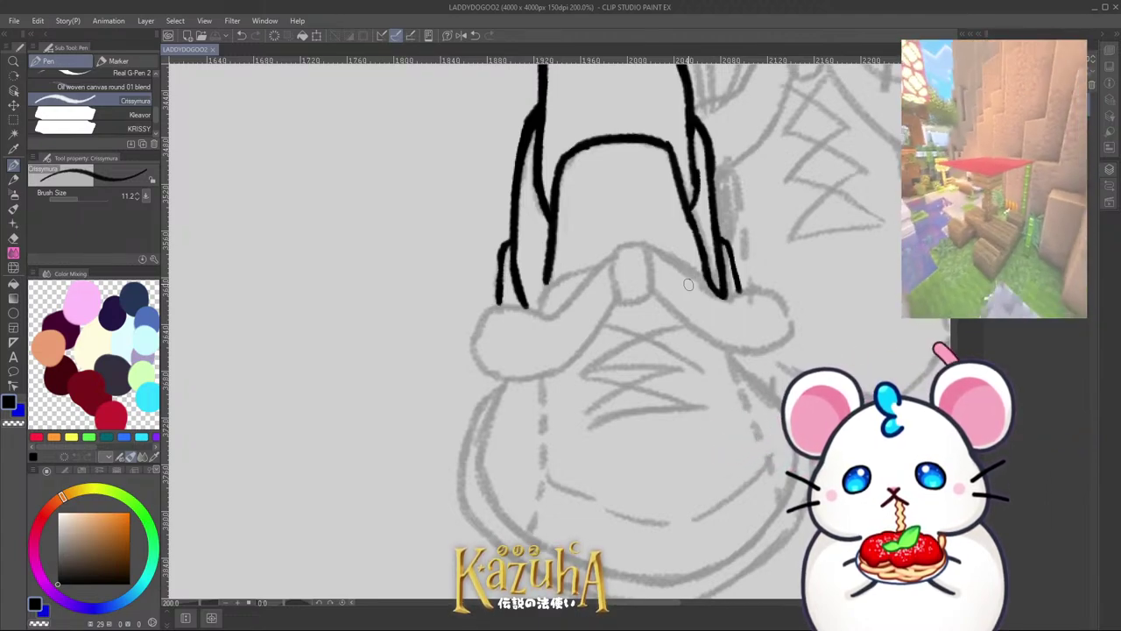
Step: Ink the bow knot and the upper contour of the left lace loop on the front shoe
scroll(566, 210, "down", 3)
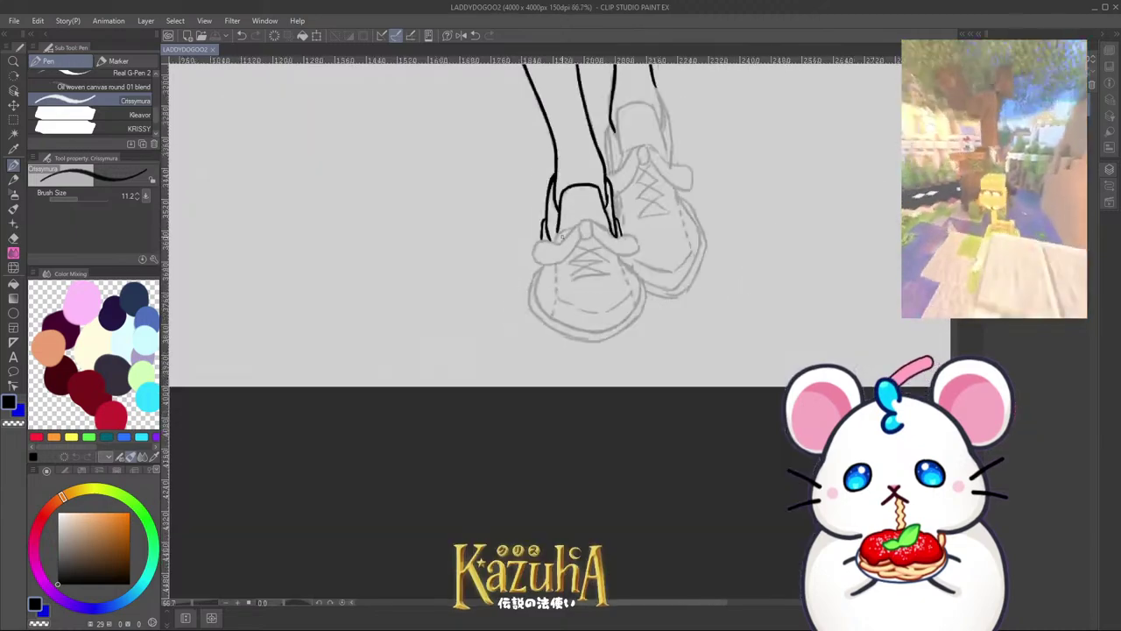
scroll(570, 239, "up", 2)
scroll(571, 245, "up", 3)
key("ctrl+z")
mouse_move(530, 259)
left_mouse_down()
mouse_move(574, 230)
mouse_move(547, 260)
mouse_move(557, 257)
mouse_move(547, 259)
mouse_move(634, 156)
mouse_move(670, 133)
left_mouse_up()
key("ctrl+z")
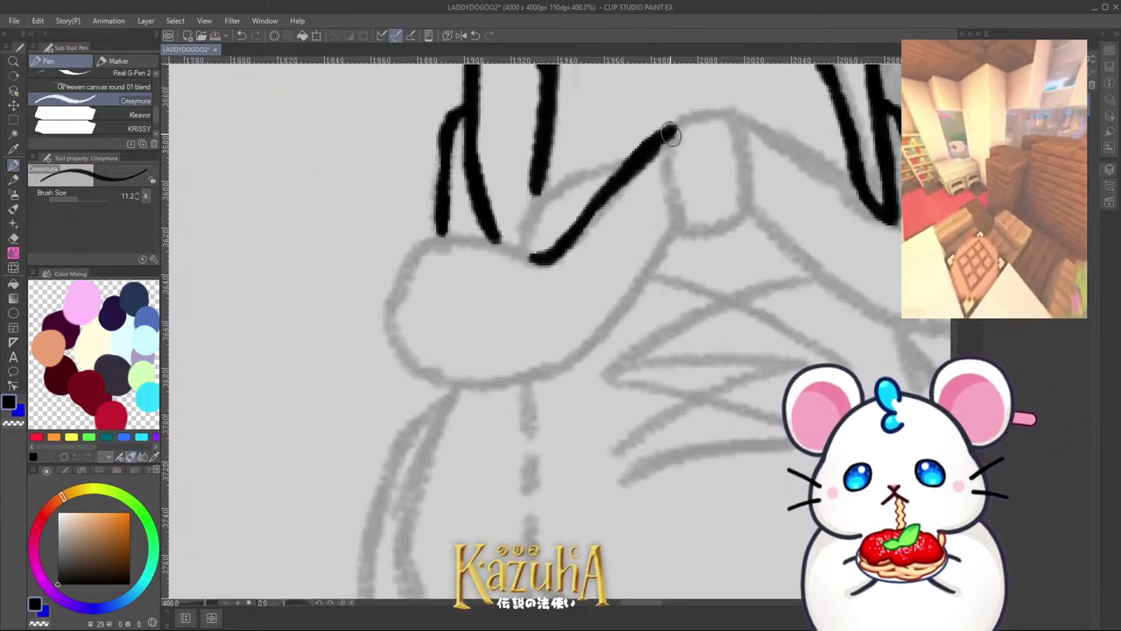
mouse_move(549, 373)
left_mouse_down()
mouse_move(645, 247)
mouse_move(602, 332)
mouse_move(681, 205)
mouse_move(669, 135)
mouse_move(713, 112)
mouse_move(675, 125)
mouse_move(742, 120)
mouse_move(748, 184)
mouse_move(734, 224)
mouse_move(664, 237)
mouse_move(631, 208)
mouse_move(569, 205)
mouse_move(530, 246)
mouse_move(539, 320)
mouse_move(622, 340)
mouse_move(659, 332)
left_mouse_up()
key("ctrl+z")
Step: Close the underside of the left lace loop with one smooth stroke
scroll(664, 194, "down", 2)
scroll(537, 230, "up", 2)
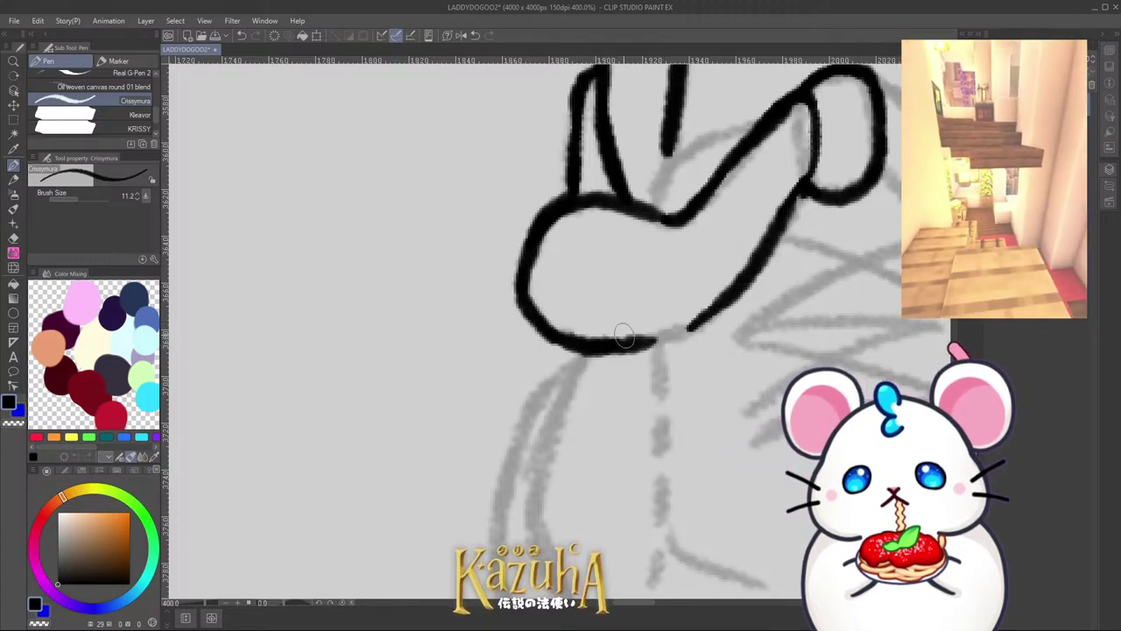
key("ctrl+z")
left_click_drag(588, 345, 704, 319)
key("ctrl+z")
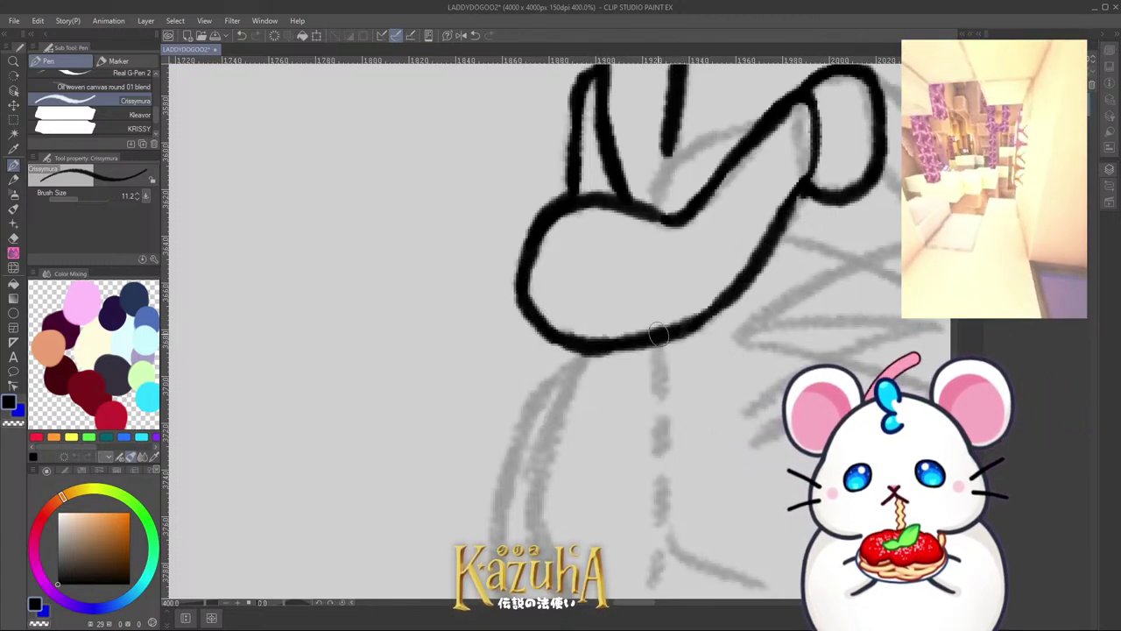
Step: Ink the short lace piece showing behind the left loop, between the shoe tongue and the knot
scroll(664, 215, "down", 2)
scroll(673, 188, "up", 2)
mouse_move(635, 243)
left_mouse_down()
mouse_move(649, 201)
mouse_move(633, 233)
mouse_move(648, 208)
mouse_move(751, 156)
left_mouse_up()
left_click_drag(647, 207, 627, 249)
Step: Ink the upper edge of the right lace loop from the knot down to the shoe collar
scroll(636, 217, "down", 4)
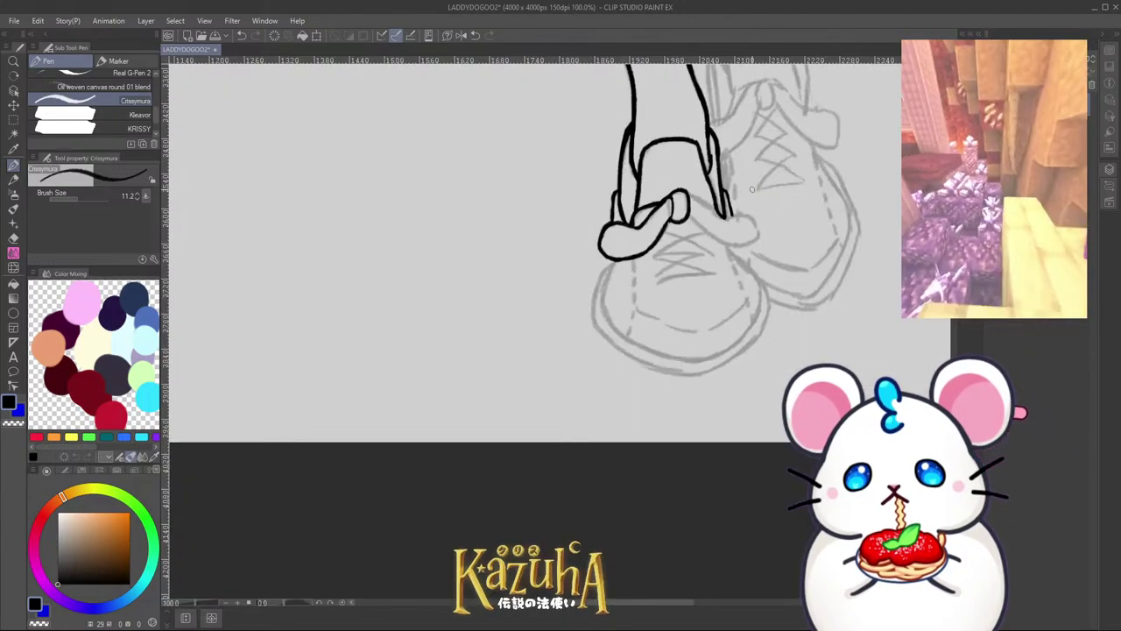
scroll(723, 192, "up", 2)
left_click_drag(644, 196, 694, 231)
scroll(694, 230, "up", 2)
mouse_move(635, 186)
left_mouse_down()
mouse_move(754, 282)
mouse_move(802, 287)
left_mouse_up()
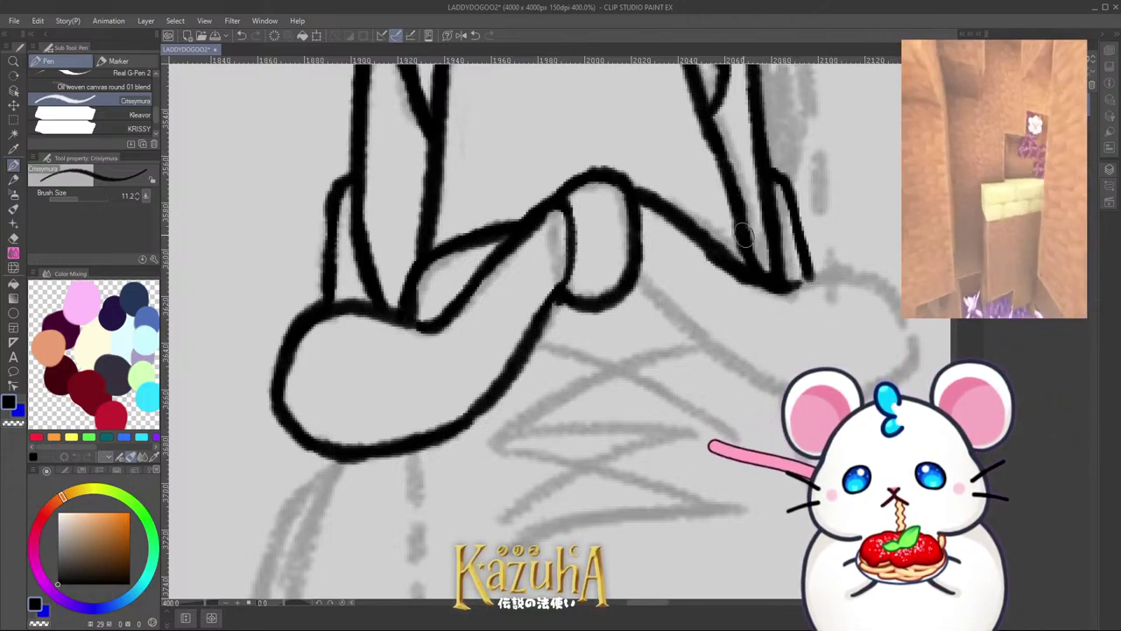
Step: Ink the rounded outer end of the right lace loop
scroll(656, 220, "down", 3)
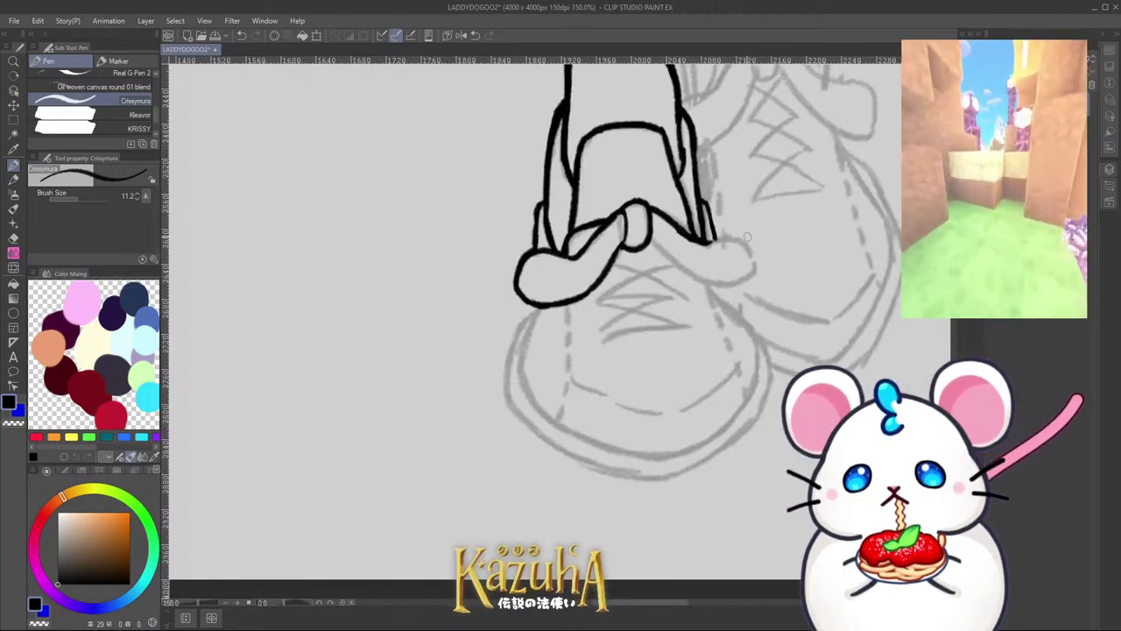
scroll(714, 241, "up", 3)
mouse_move(682, 251)
left_mouse_down()
mouse_move(737, 226)
mouse_move(734, 237)
mouse_move(786, 277)
left_mouse_up()
key("ctrl+z")
mouse_move(749, 238)
left_mouse_down()
mouse_move(794, 288)
mouse_move(799, 337)
mouse_move(772, 368)
left_mouse_up()
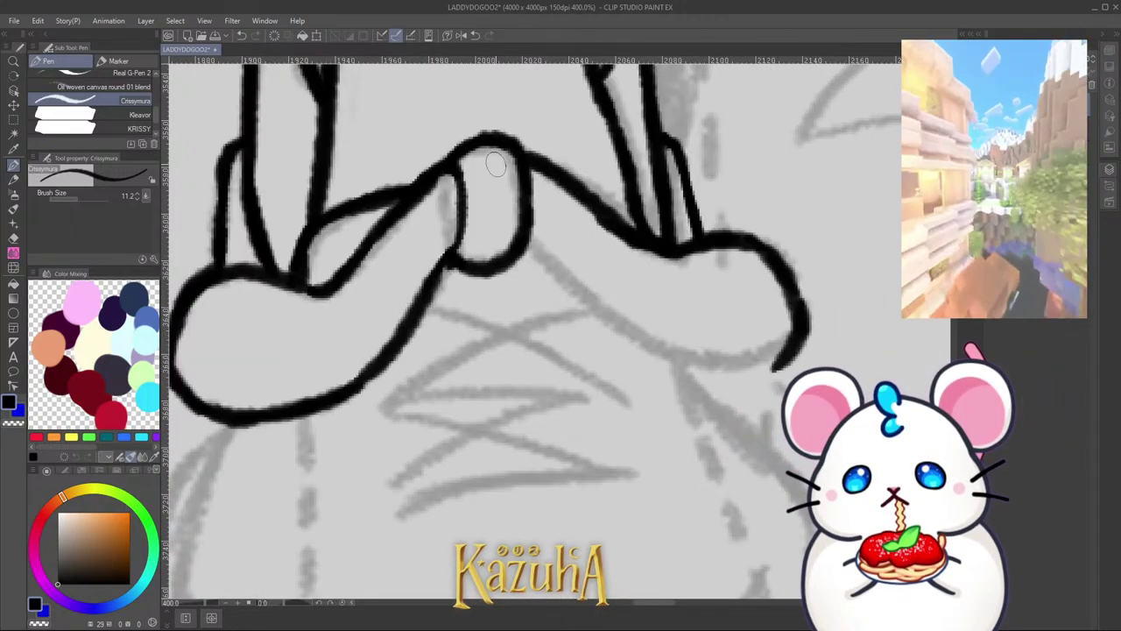
Step: Ink the underside of the right lace loop from the knot to its rounded end, closing the bow
mouse_move(523, 247)
left_mouse_down()
mouse_move(616, 334)
mouse_move(692, 370)
left_mouse_up()
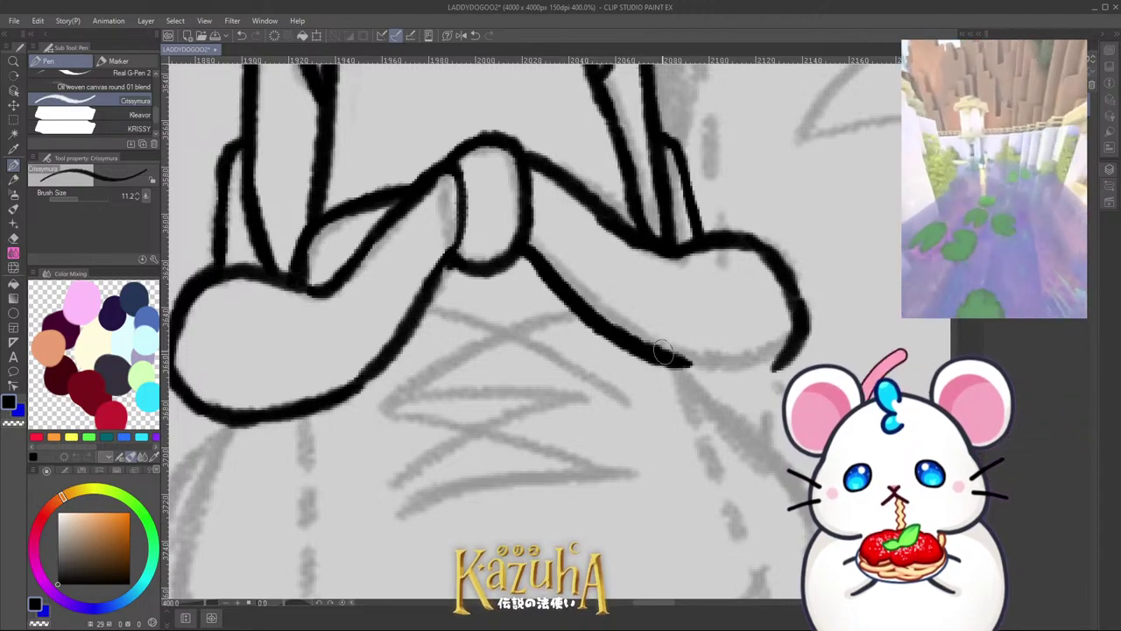
key("ctrl+z")
mouse_move(613, 335)
left_mouse_down()
mouse_move(701, 383)
mouse_move(779, 368)
left_mouse_up()
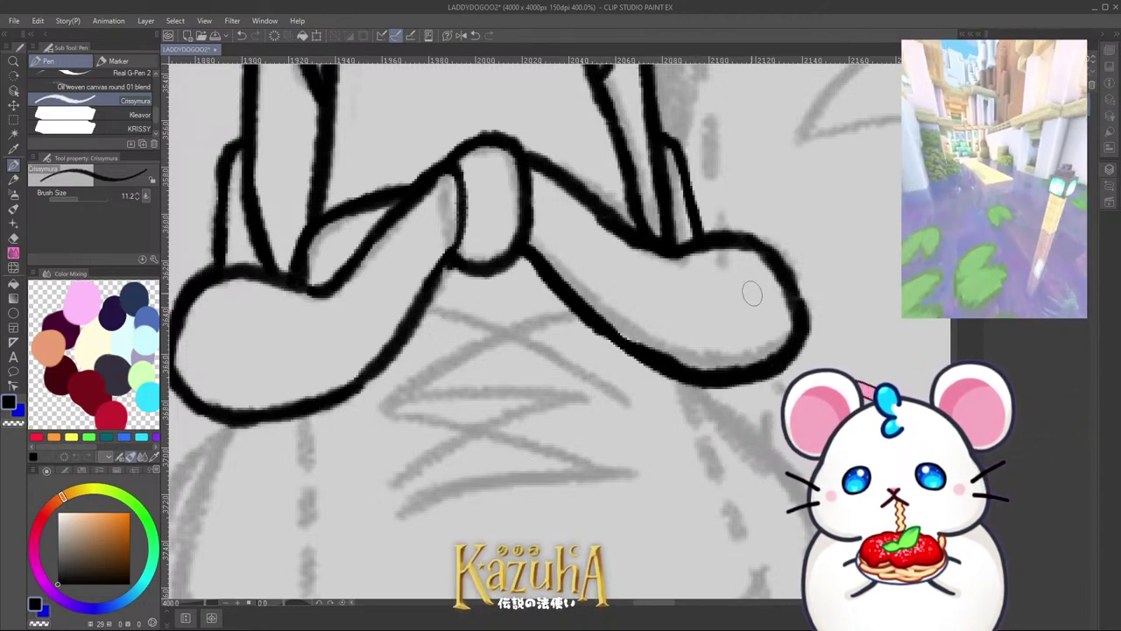
scroll(785, 366, "down", 6)
scroll(698, 337, "up", 2)
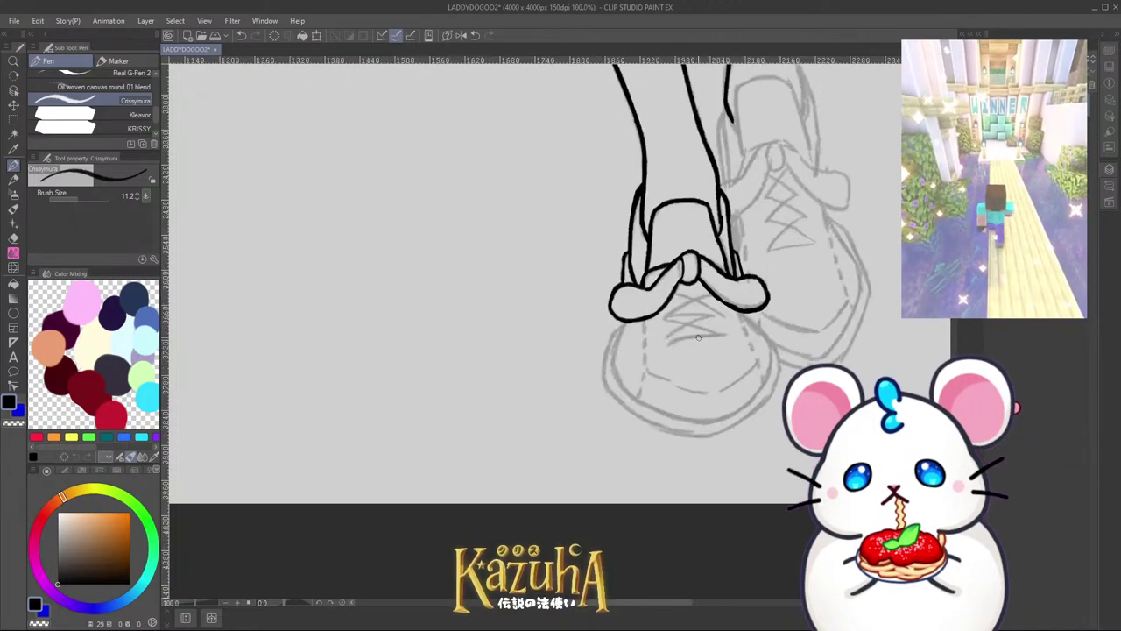
Step: Ink the inner and outer edges of the front shoe's left side, starting beneath the left lace loop
scroll(623, 343, "up", 4)
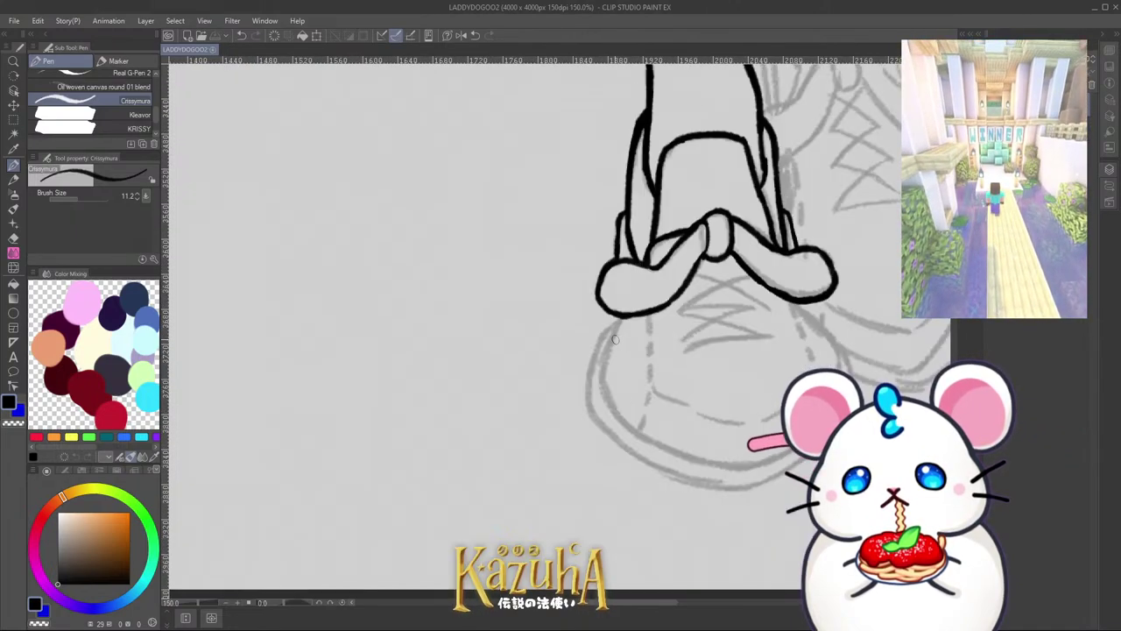
left_click_drag(585, 449, 626, 293)
key("ctrl+z")
mouse_move(586, 430)
left_mouse_down()
mouse_move(611, 308)
mouse_move(594, 296)
mouse_move(612, 278)
mouse_move(567, 354)
mouse_move(570, 345)
mouse_move(550, 499)
left_mouse_up()
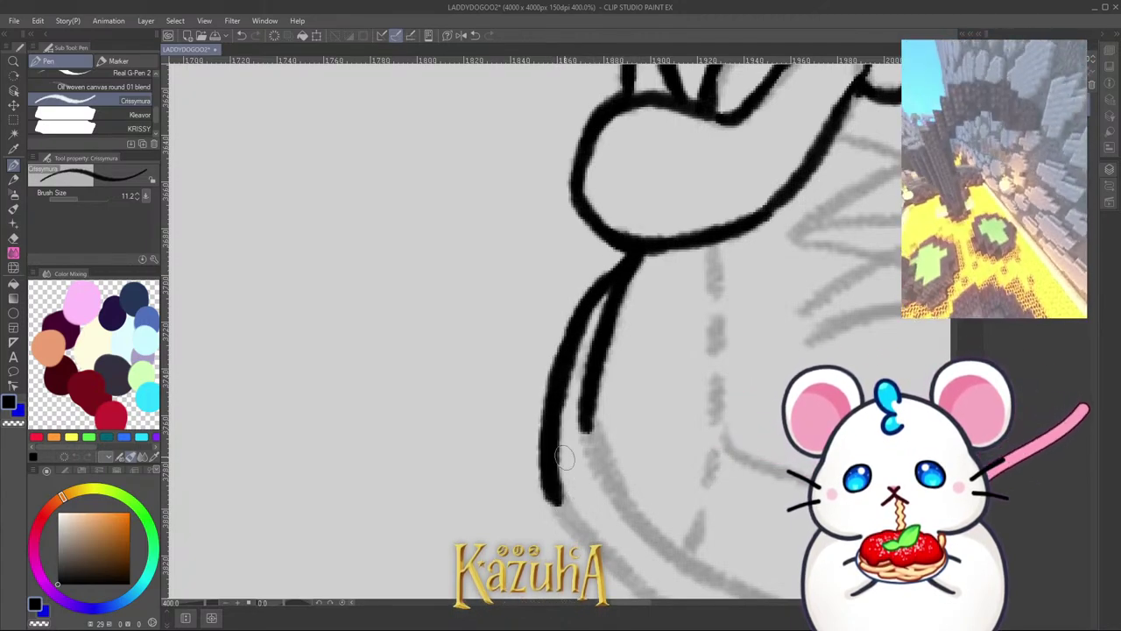
Step: Ink the inner edge of the front shoe's right side, curving from the right lace loop toward the toe
scroll(613, 380, "down", 8)
left_click_drag(676, 388, 593, 204)
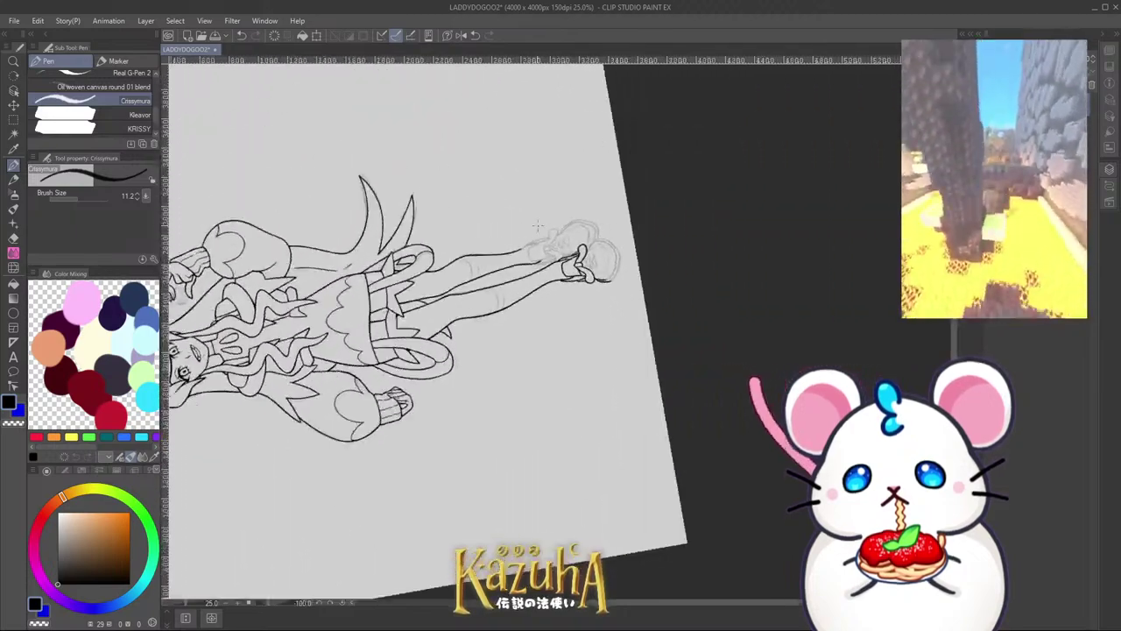
scroll(599, 210, "up", 2)
scroll(624, 235, "up", 3)
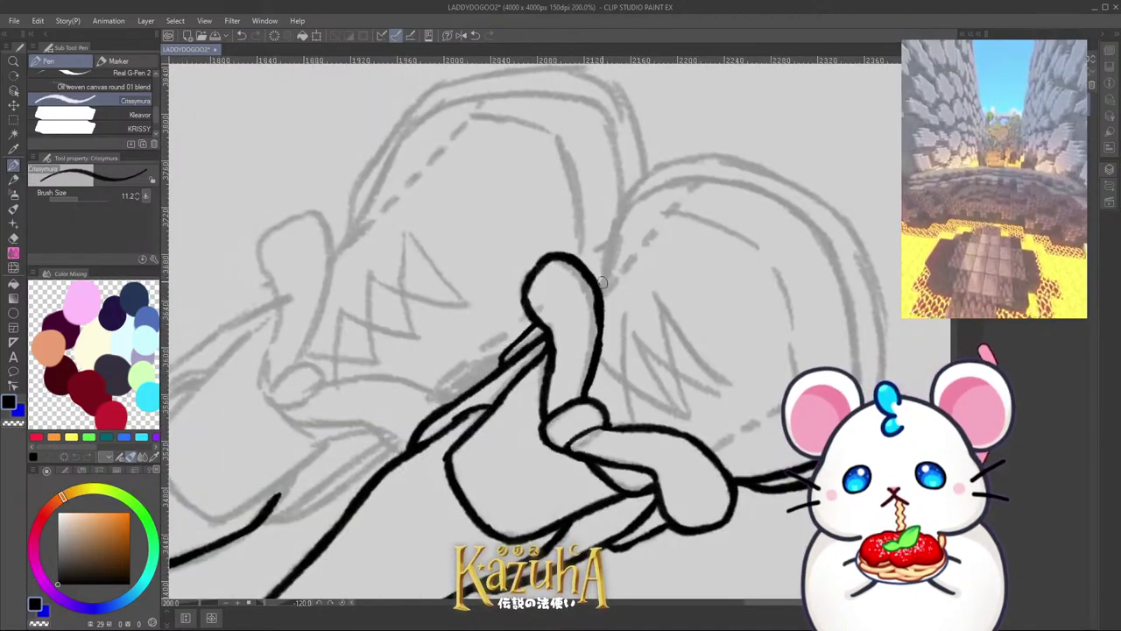
left_click_drag(594, 289, 622, 229)
key("ctrl+z")
scroll(617, 261, "up", 2)
key("ctrl+z")
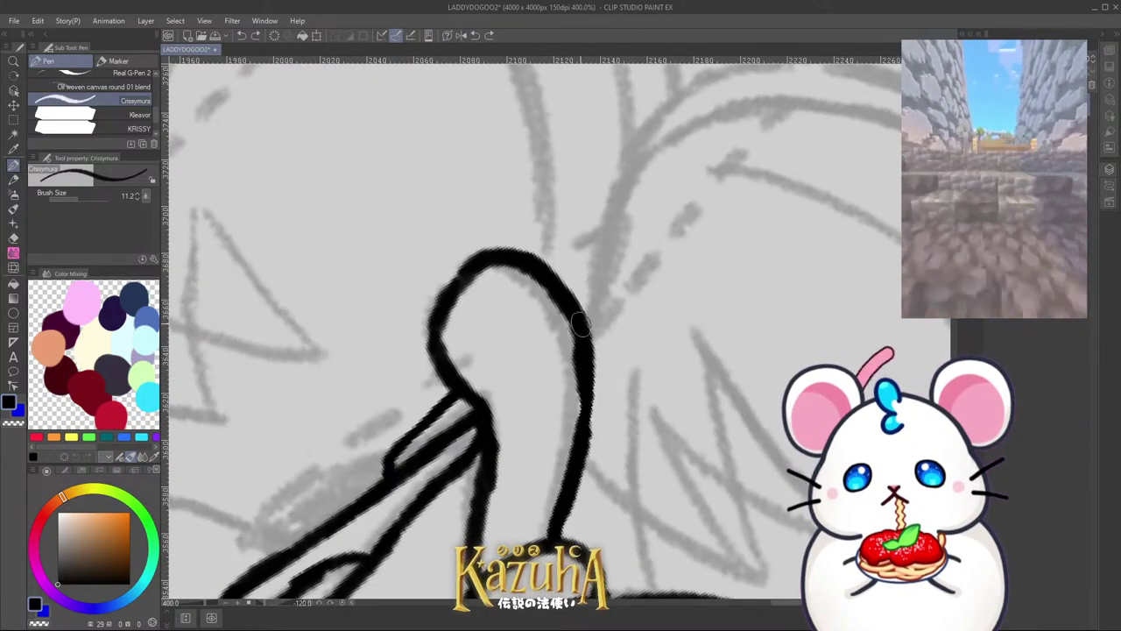
mouse_move(582, 329)
left_mouse_down()
mouse_move(638, 182)
mouse_move(762, 105)
left_mouse_up()
scroll(569, 344, "down", 3)
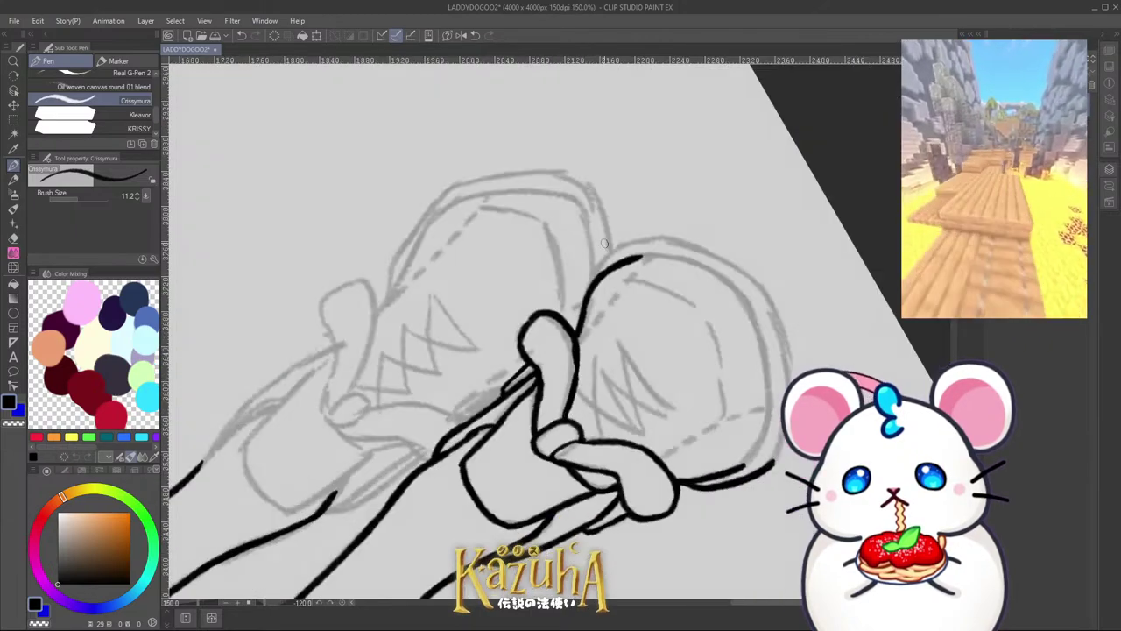
Step: Ink the outer sole edge along the front shoe's right side, branching off the inner edge
scroll(589, 268, "up", 3)
left_click_drag(574, 349, 618, 248)
mouse_move(598, 286)
left_mouse_down()
mouse_move(642, 242)
mouse_move(719, 205)
left_mouse_up()
left_click_drag(643, 232, 774, 194)
scroll(626, 237, "down", 5)
scroll(574, 387, "down", 3)
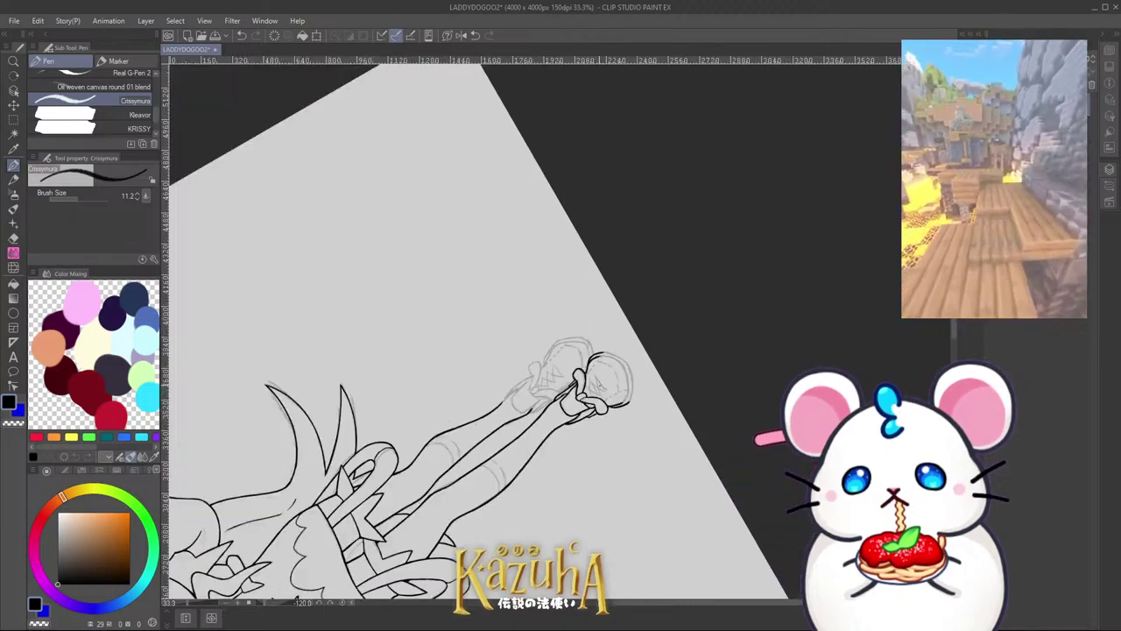
Step: Continue the inner sole line from the right side of the front shoe around the toe
left_click_drag(611, 394, 603, 259)
scroll(551, 327, "up", 5)
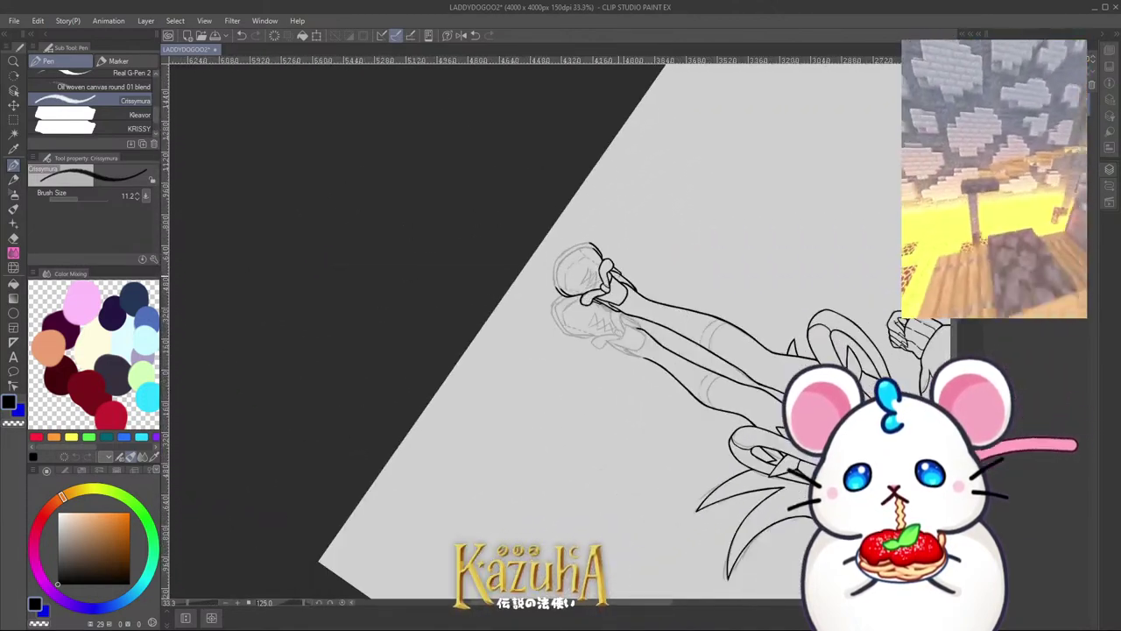
mouse_move(552, 340)
left_mouse_down()
mouse_move(573, 407)
mouse_move(555, 306)
mouse_move(564, 274)
mouse_move(555, 283)
mouse_move(617, 192)
left_mouse_up()
key("ctrl+z")
key("ctrl+z")
scroll(567, 268, "up", 2)
left_click_drag(575, 248, 650, 167)
scroll(618, 195, "down", 4)
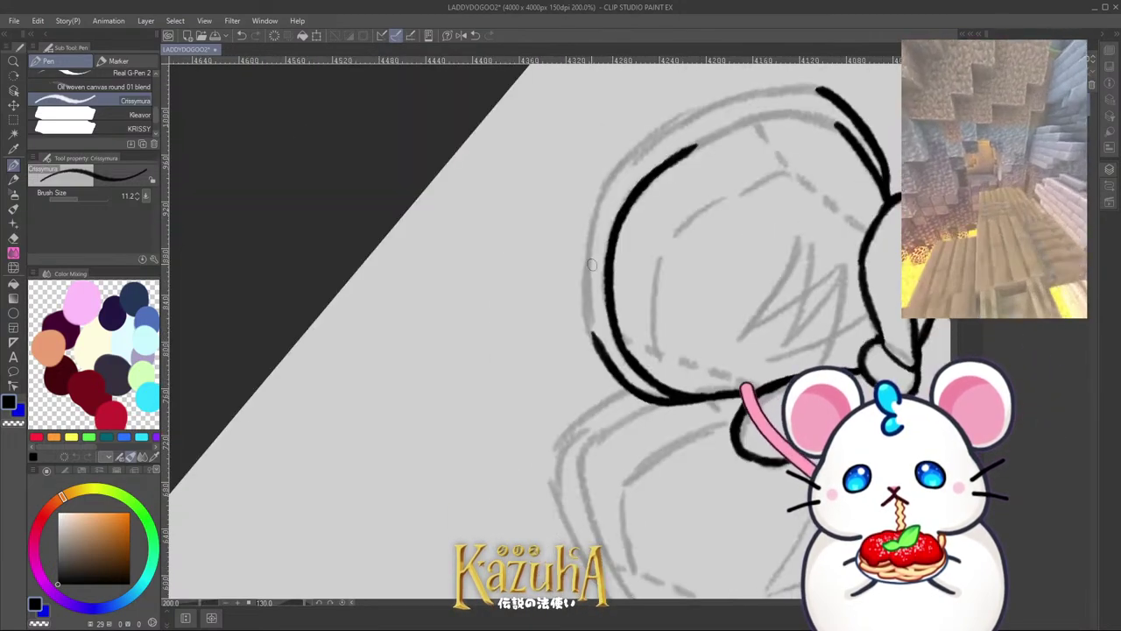
Step: Complete the inner sole line around the toe so it joins the line on the shoe's left side
left_click_drag(552, 293, 600, 208)
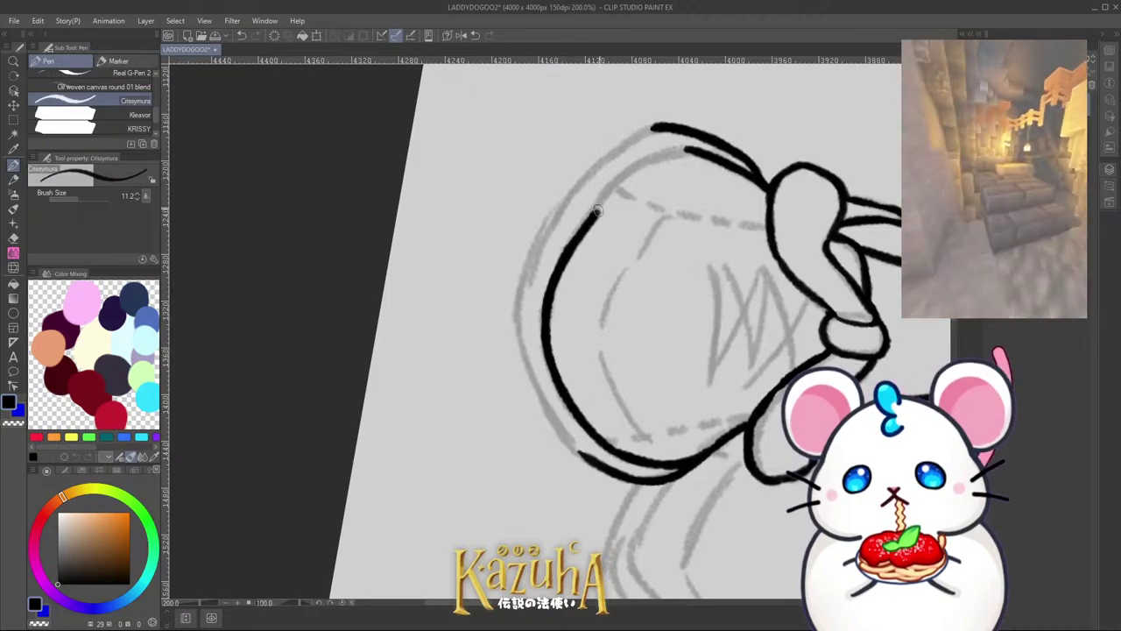
scroll(599, 211, "up", 2)
key("ctrl+z")
mouse_move(515, 338)
left_mouse_down()
mouse_move(599, 196)
mouse_move(650, 139)
mouse_move(771, 86)
mouse_move(749, 90)
left_mouse_up()
scroll(749, 91, "down", 2)
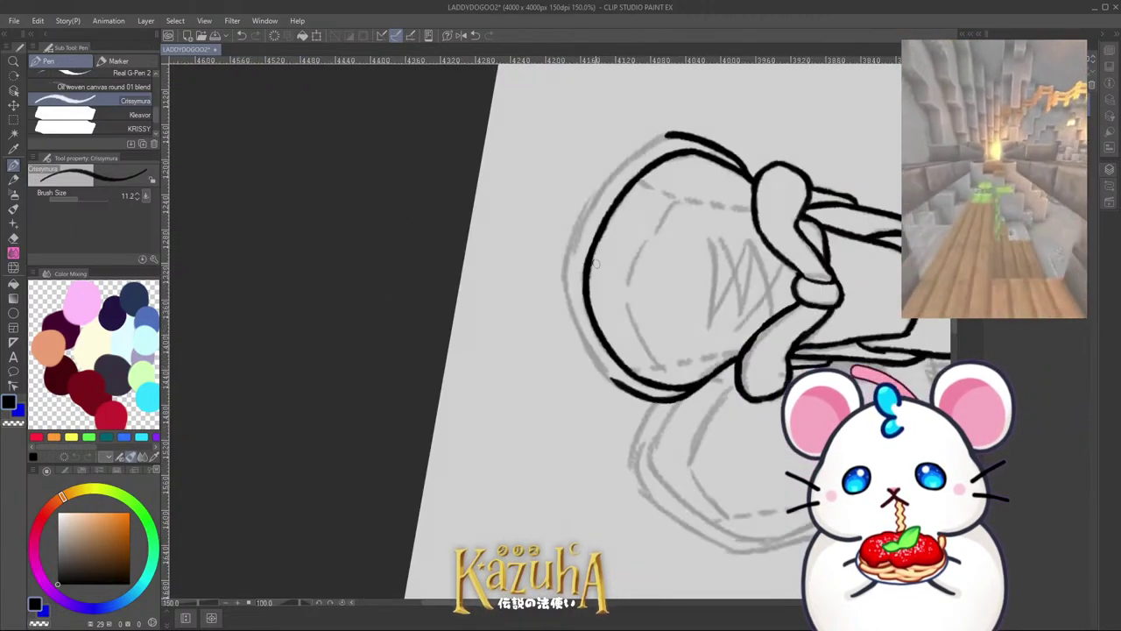
mouse_move(554, 302)
left_mouse_down()
mouse_move(560, 255)
mouse_move(600, 184)
left_mouse_up()
left_click_drag(557, 276, 628, 146)
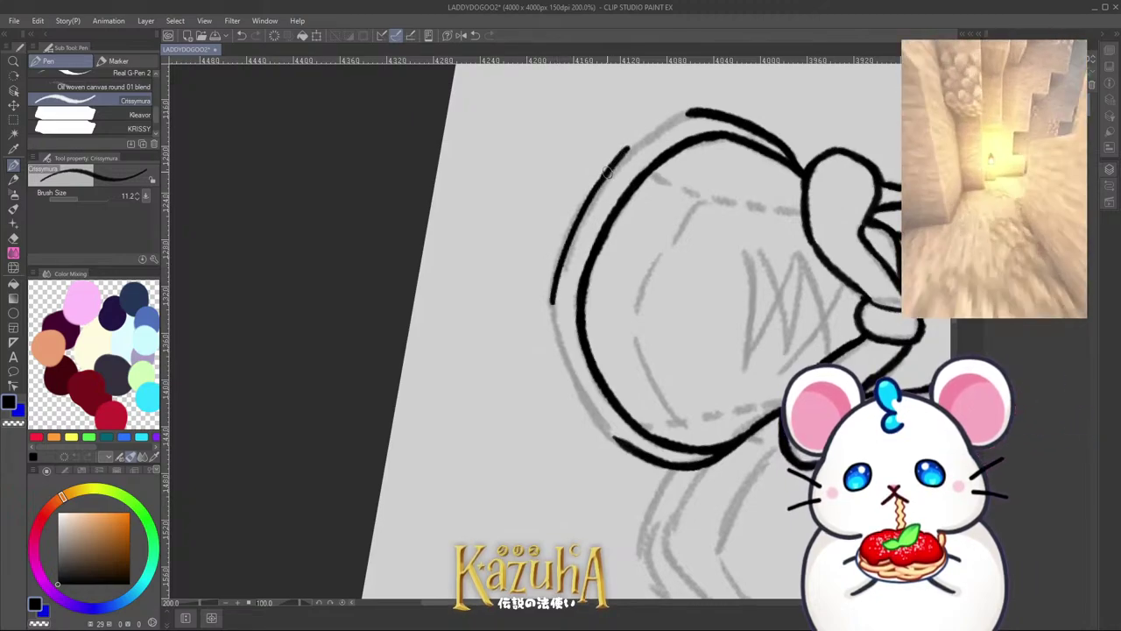
key("ctrl+z")
key("ctrl+z")
Step: Ink the outer sole edge around the front shoe's toe, joining the outer lines of both sides
left_click_drag(552, 301, 597, 193)
scroll(602, 182, "up", 2)
left_click_drag(554, 259, 667, 110)
scroll(615, 163, "down", 2)
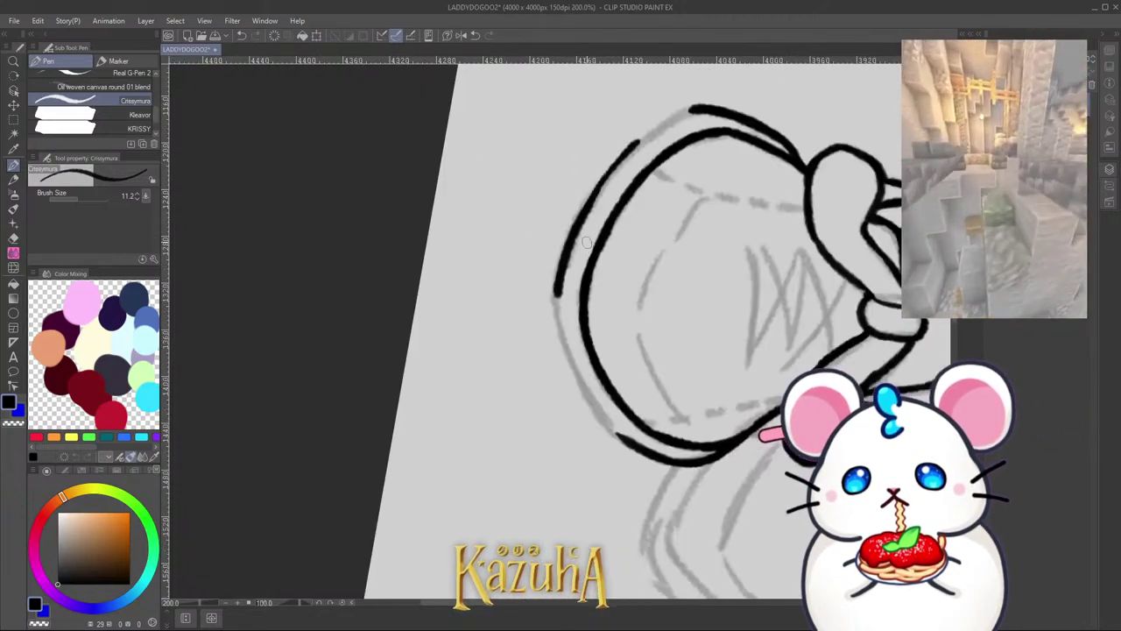
scroll(633, 128, "up", 2)
key("ctrl+z")
mouse_move(552, 271)
left_mouse_down()
mouse_move(621, 180)
mouse_move(727, 94)
mouse_move(697, 113)
mouse_move(767, 75)
left_mouse_up()
scroll(767, 75, "down", 4)
scroll(589, 384, "up", 4)
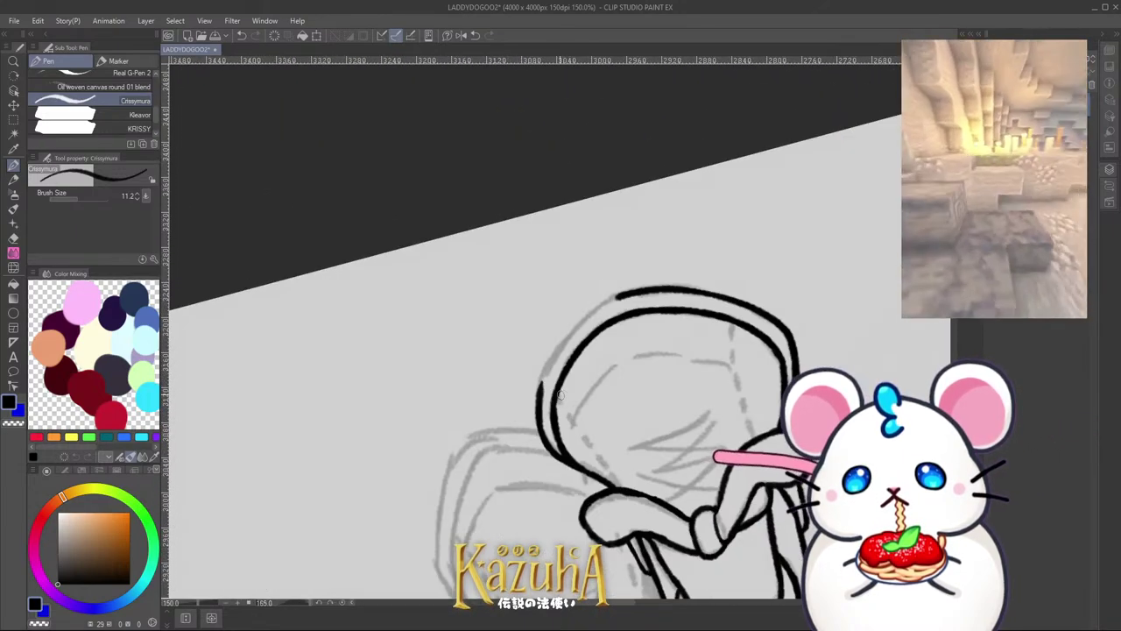
mouse_move(508, 412)
left_mouse_down()
mouse_move(549, 296)
mouse_move(590, 241)
mouse_move(662, 168)
mouse_move(736, 127)
left_mouse_up()
scroll(595, 316, "down", 6)
mouse_move(594, 316)
left_mouse_down()
mouse_move(647, 279)
mouse_move(501, 293)
mouse_move(444, 367)
mouse_move(442, 336)
mouse_move(454, 363)
mouse_move(467, 295)
mouse_move(442, 365)
mouse_move(476, 265)
left_mouse_up()
scroll(443, 368, "up", 6)
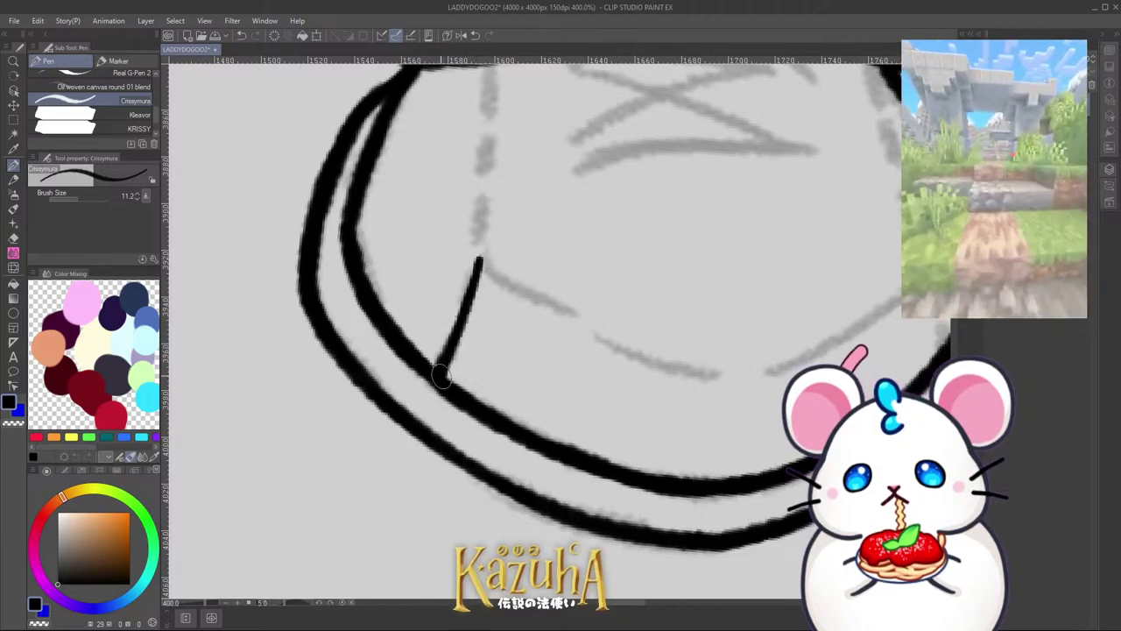
key("ctrl+z")
left_click_drag(441, 368, 471, 298)
key("ctrl+z")
Step: Reduce the brush size to 8.3 and ink the dashed stitch line on the shoe's left side, from sole to lace loop
key("[")
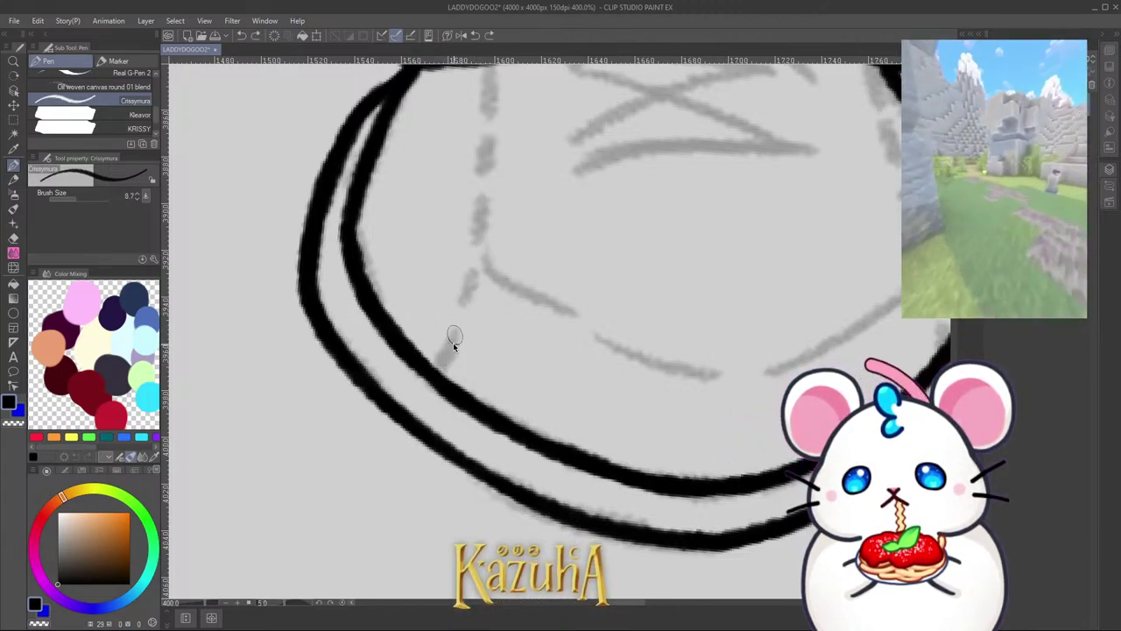
left_click_drag(446, 356, 476, 273)
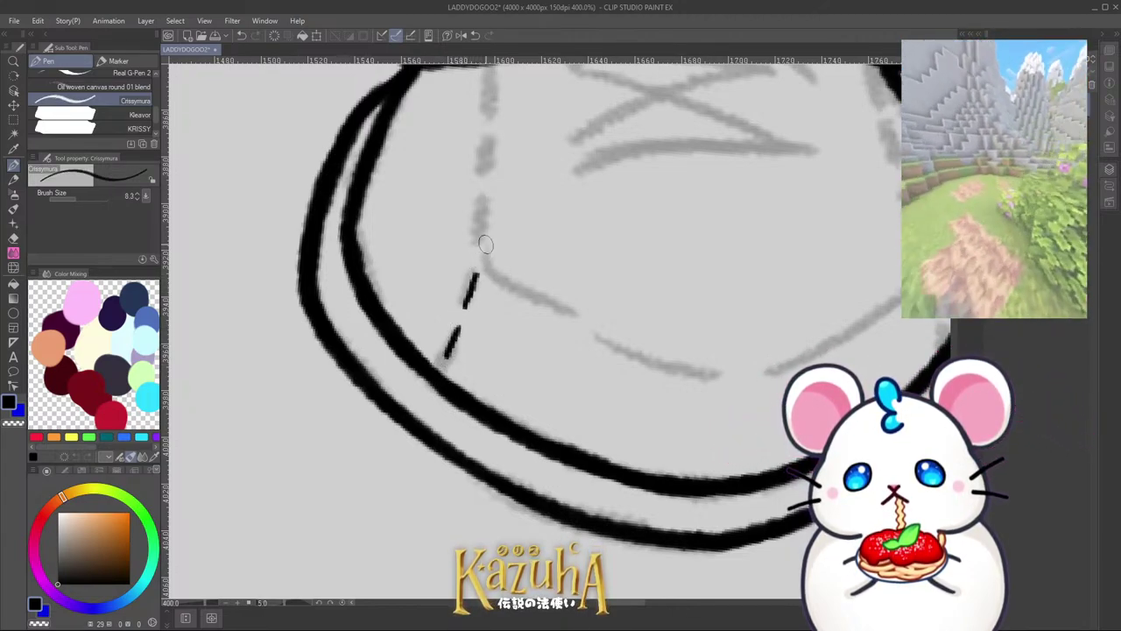
key("ctrl+z")
left_click_drag(463, 310, 485, 220)
scroll(481, 272, "down", 3)
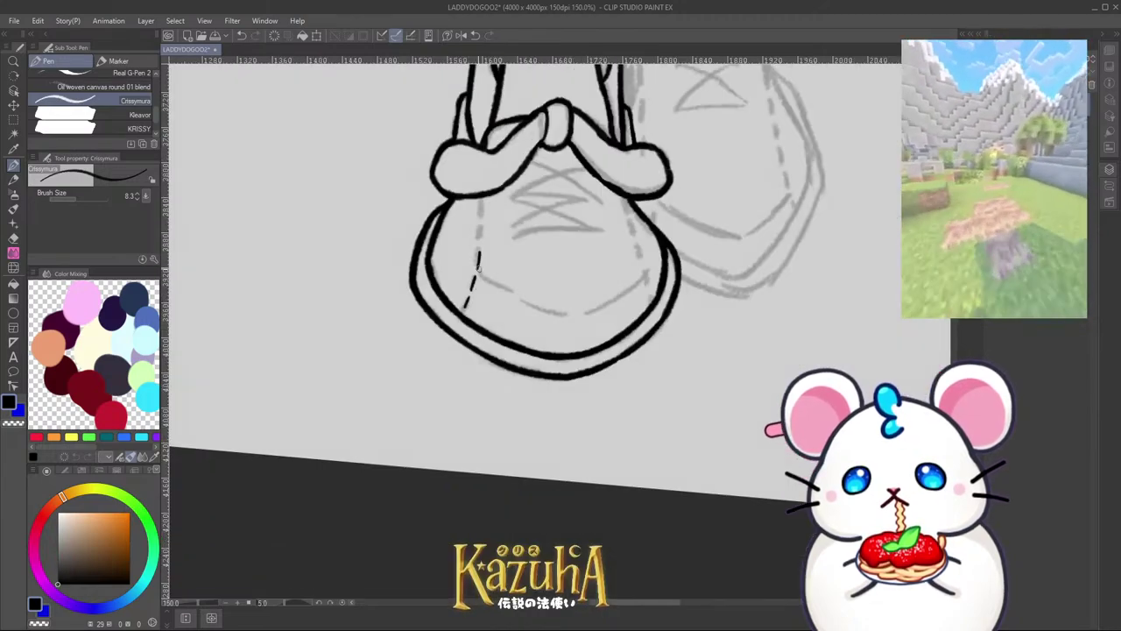
scroll(483, 223, "up", 3)
key("ctrl+z")
mouse_move(474, 338)
left_mouse_down()
mouse_move(488, 156)
mouse_move(487, 166)
left_mouse_up()
key("ctrl+z")
scroll(486, 185, "down", 3)
scroll(633, 185, "up", 3)
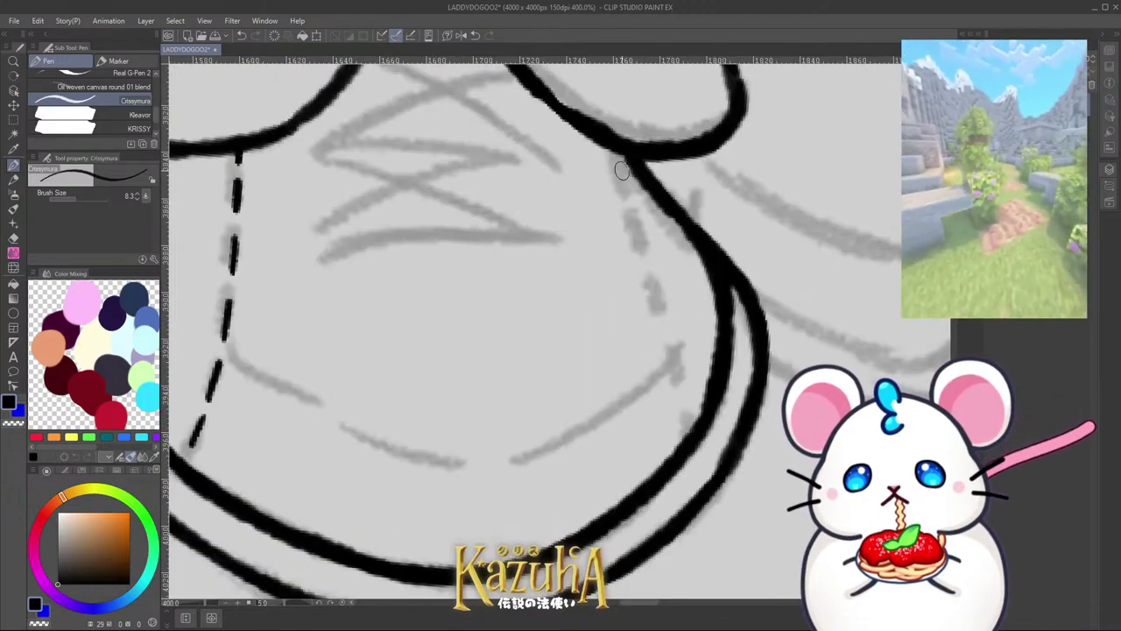
Step: Ink the dashed stitch line on the shoe's right side, from the right lace loop to the sole
key("ctrl+z")
left_click_drag(602, 146, 686, 440)
scroll(686, 439, "down", 8)
key("minus")
key("minus")
key("minus")
key("minus")
key("minus")
key("minus")
key("minus")
key("minus")
key("minus")
key("minus")
key("minus")
key("minus")
key("minus")
key("minus")
key("minus")
key("minus")
key("minus")
key("minus")
key("minus")
key("minus")
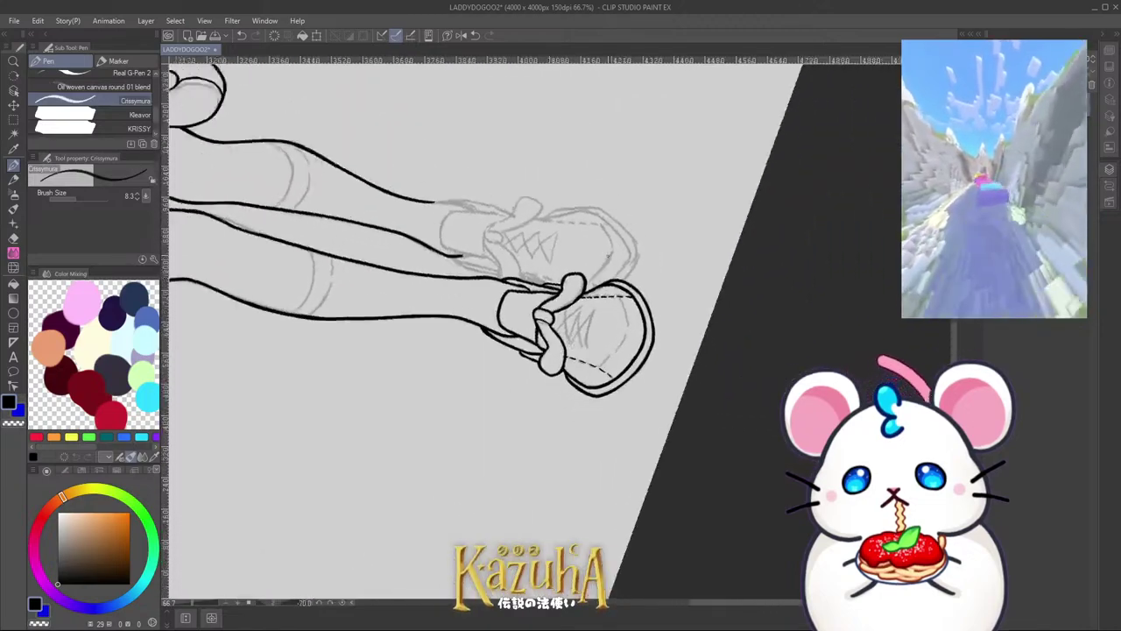
scroll(517, 320, "up", 3)
scroll(482, 327, "up", 2)
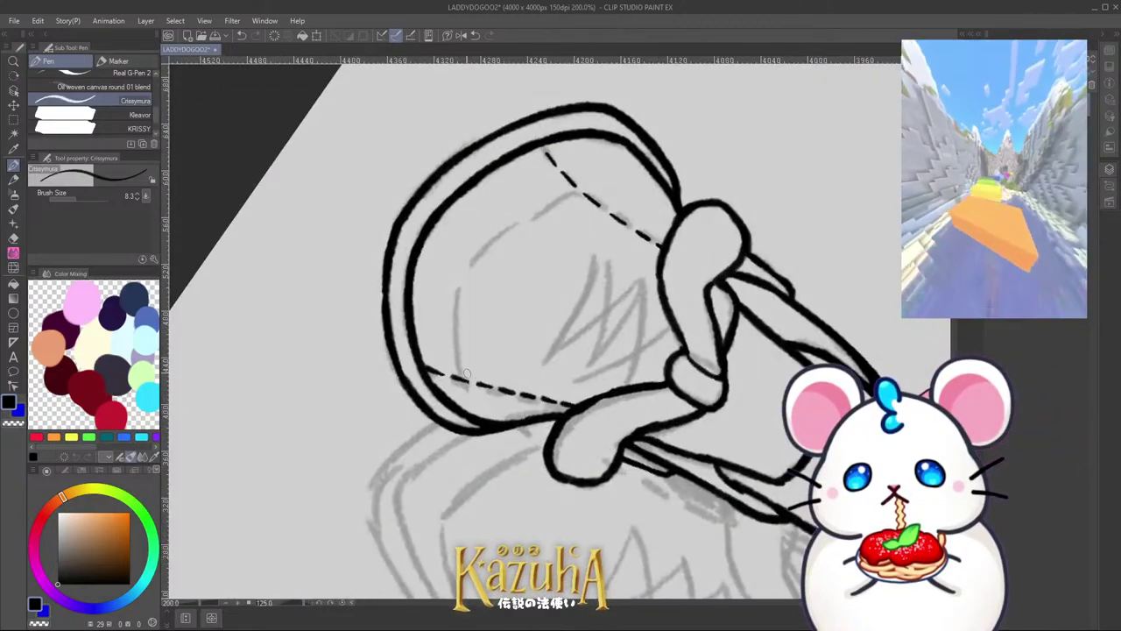
scroll(460, 372, "up", 2)
left_click_drag(456, 423, 469, 276)
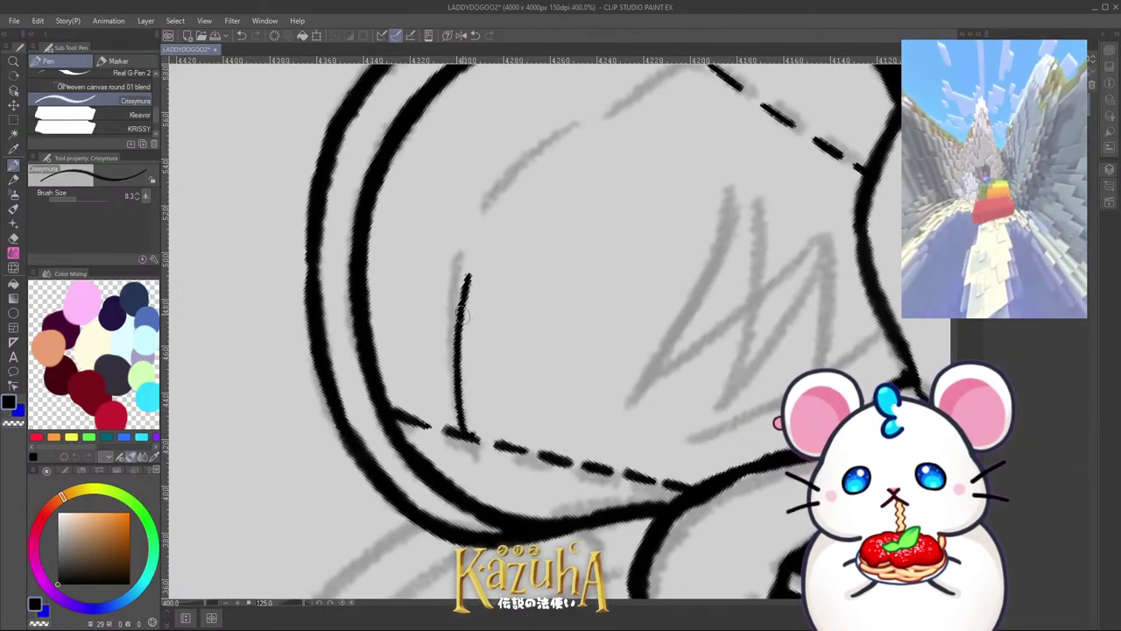
key("ctrl+z")
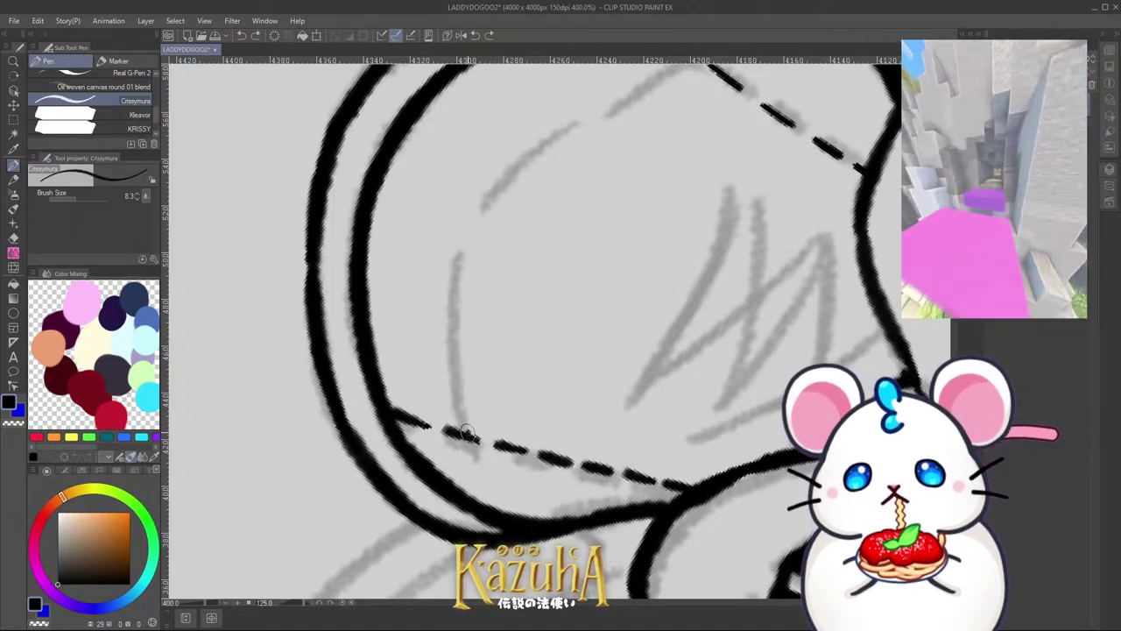
mouse_move(459, 438)
left_mouse_down()
mouse_move(456, 318)
mouse_move(506, 179)
left_mouse_up()
scroll(517, 180, "down", 2)
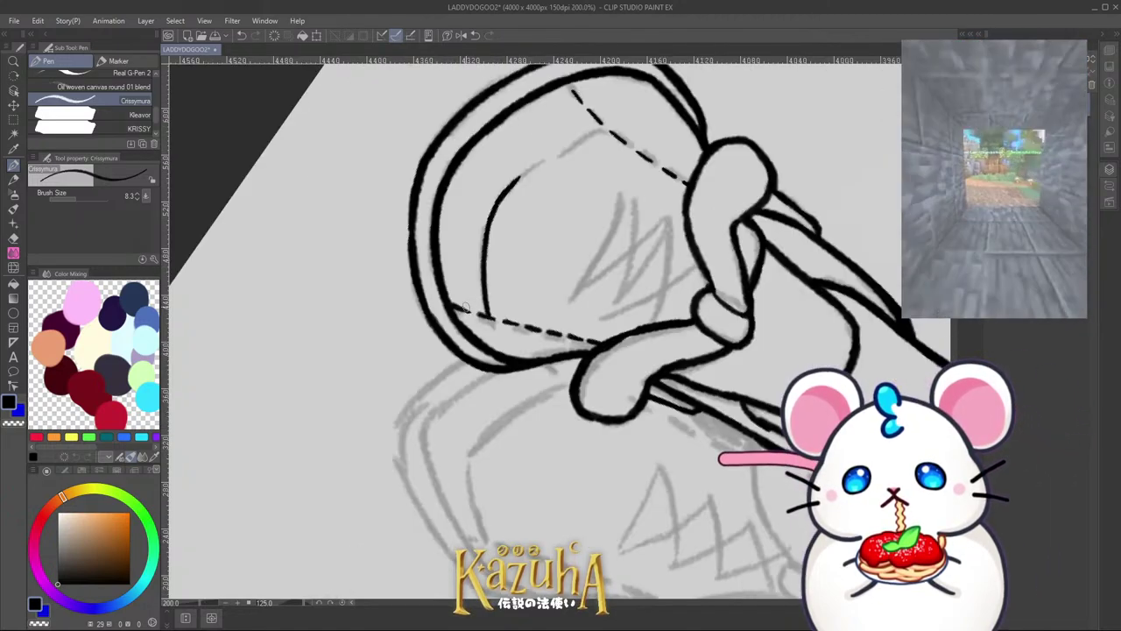
scroll(513, 197, "up", 2)
key("ctrl+z")
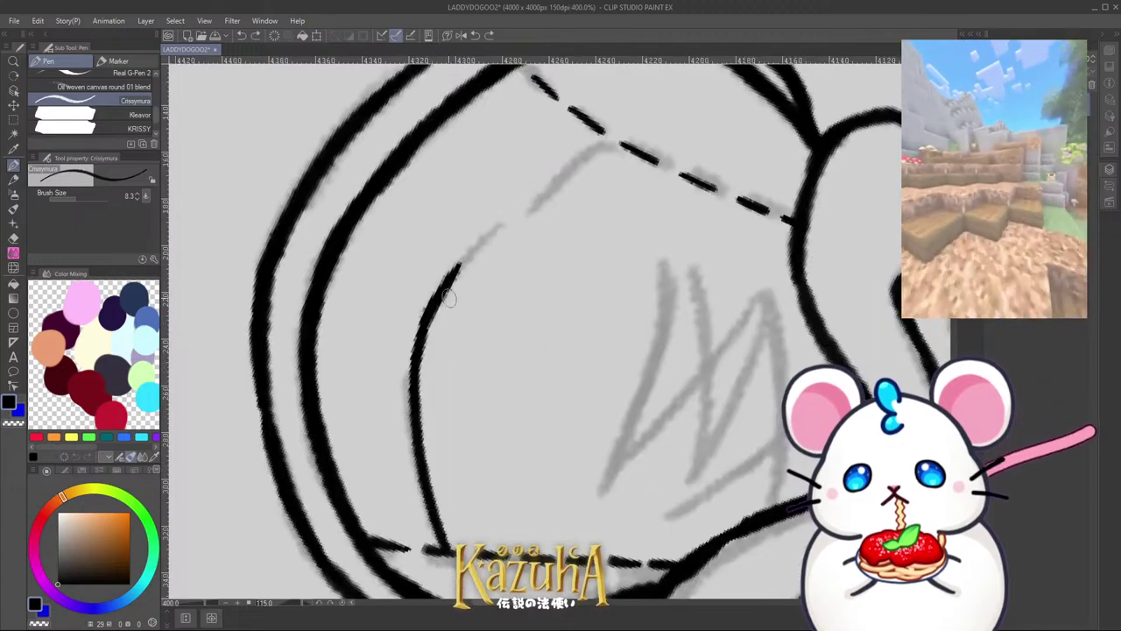
Step: Ink the curved toe-cap seam across the front shoe, connecting the two dashed stitch lines
left_click_drag(435, 316, 545, 174)
key("ctrl+z")
mouse_move(434, 315)
left_mouse_down()
mouse_move(520, 191)
mouse_move(558, 160)
left_mouse_up()
left_click_drag(515, 198, 596, 129)
Step: Examine the finished outline of the front shoe within the whole figure
scroll(589, 151, "down", 5)
key("minus")
key("minus")
key("minus")
key("minus")
key("minus")
key("minus")
key("minus")
key("minus")
key("minus")
key("minus")
key("minus")
key("minus")
key("minus")
key("minus")
key("minus")
key("minus")
key("minus")
key("minus")
key("minus")
key("minus")
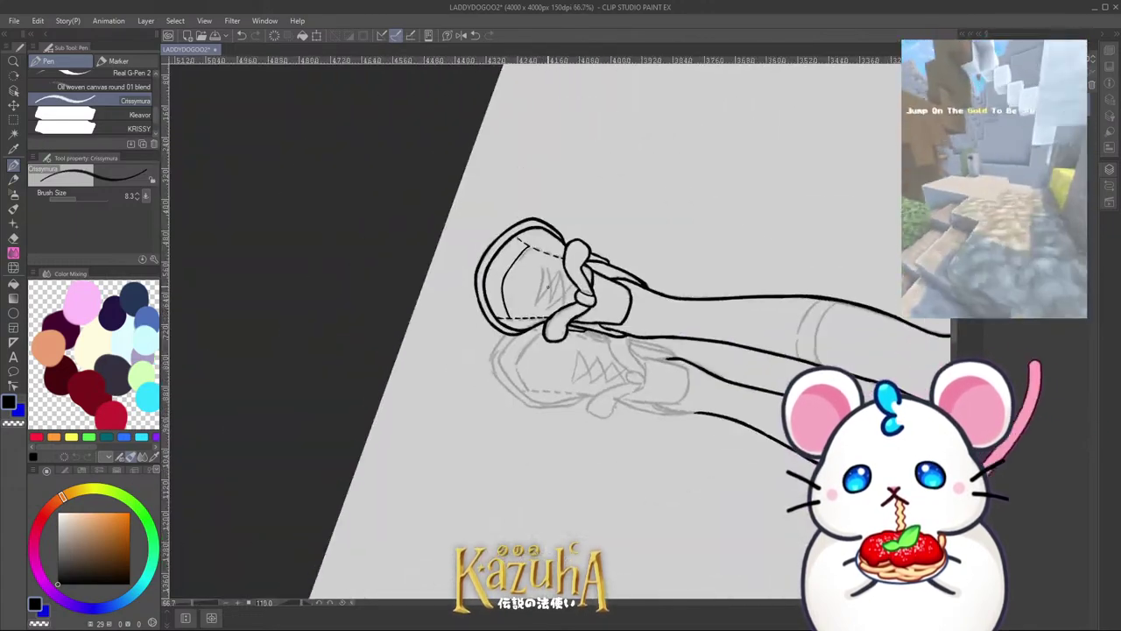
scroll(529, 335, "down", 3)
key("minus")
scroll(490, 340, "down", 3)
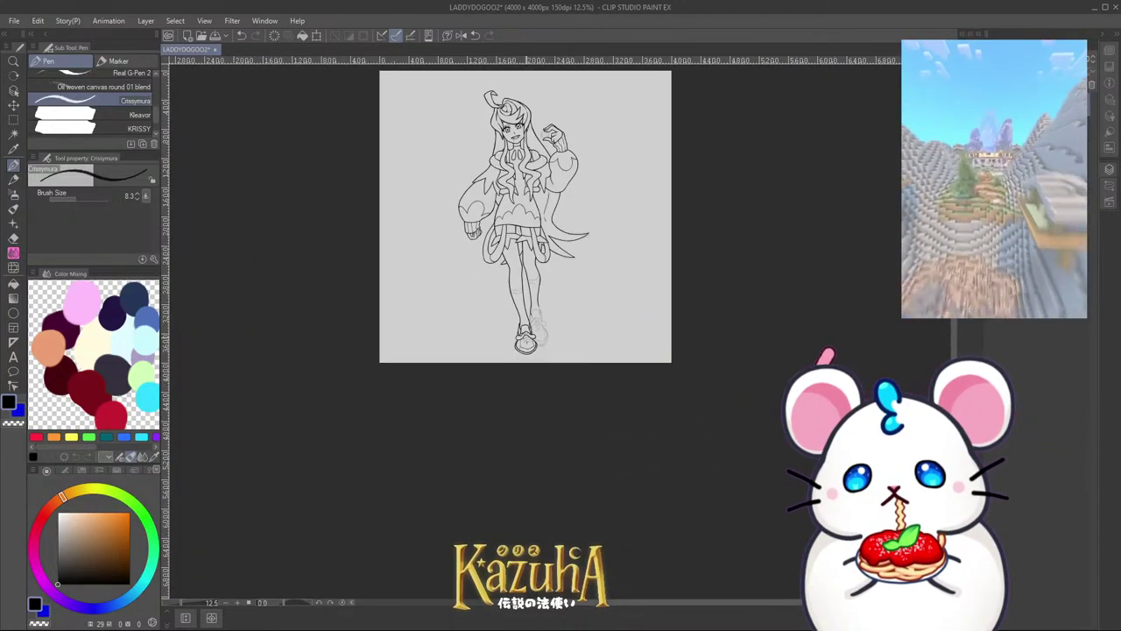
Step: Save the illustration
scroll(569, 294, "up", 4)
key("ctrl+s")
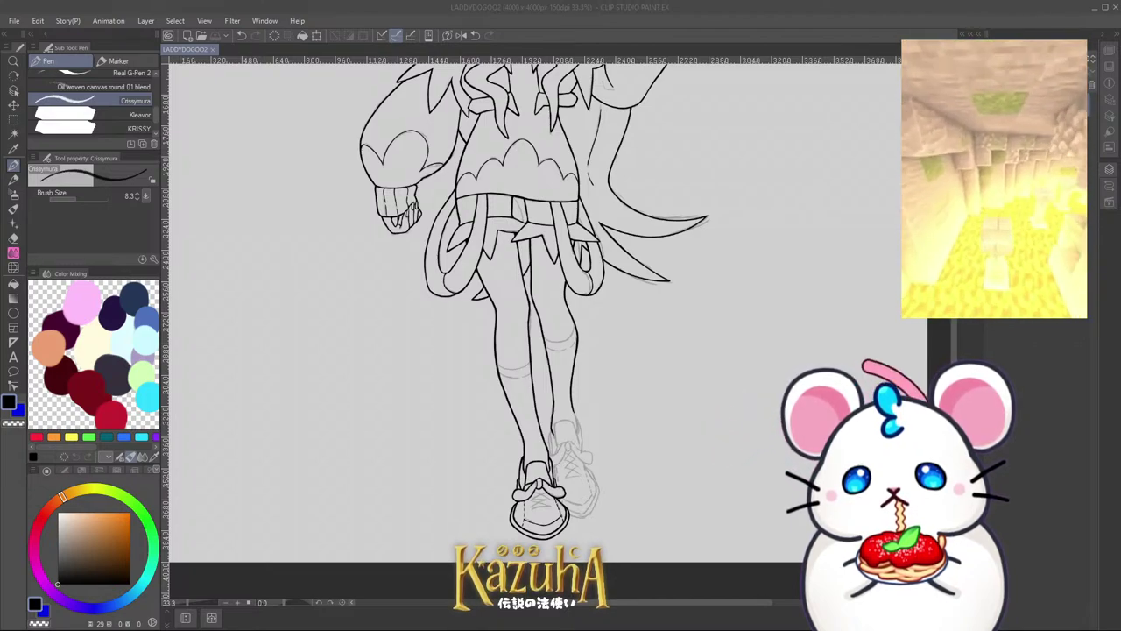
left_click(637, 560)
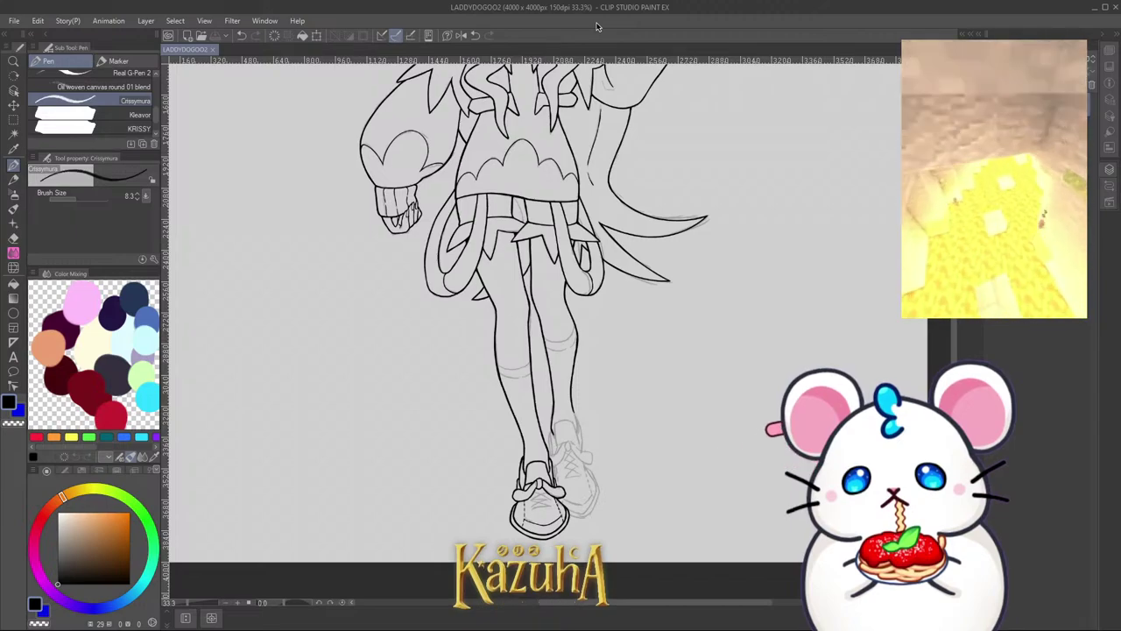
Step: Ink the lowest lace line of the front shoe's zigzag lacing, nearest the toe cap
scroll(527, 508, "up", 4)
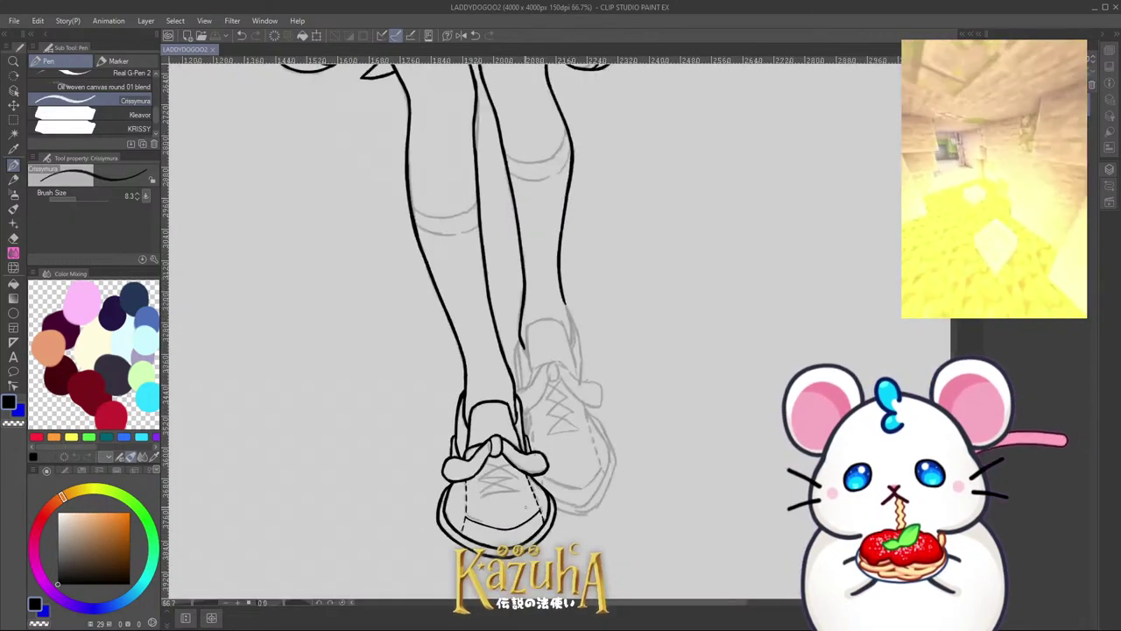
key("minus")
scroll(561, 517, "up", 4)
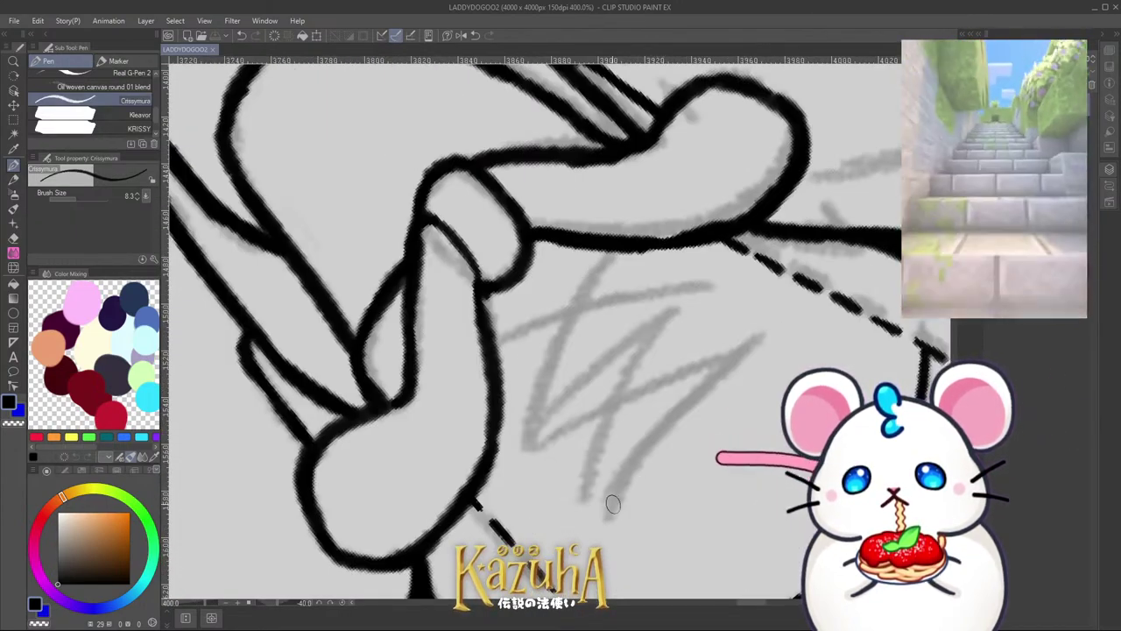
left_click_drag(603, 506, 744, 331)
key("ctrl+z")
mouse_move(605, 512)
left_mouse_down()
mouse_move(672, 419)
mouse_move(751, 344)
left_mouse_up()
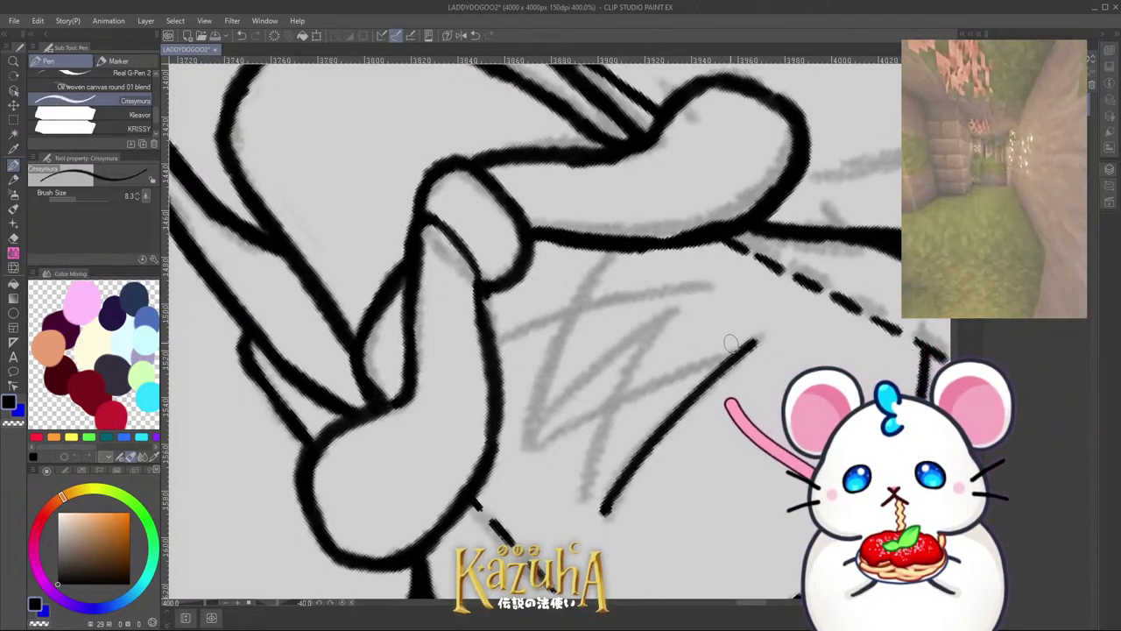
Step: Ink the next two strokes of the lace zigzag, continuing up from the end of the lowest lace line
left_click_drag(600, 516, 687, 312)
key("ctrl+z")
left_click_drag(523, 438, 683, 313)
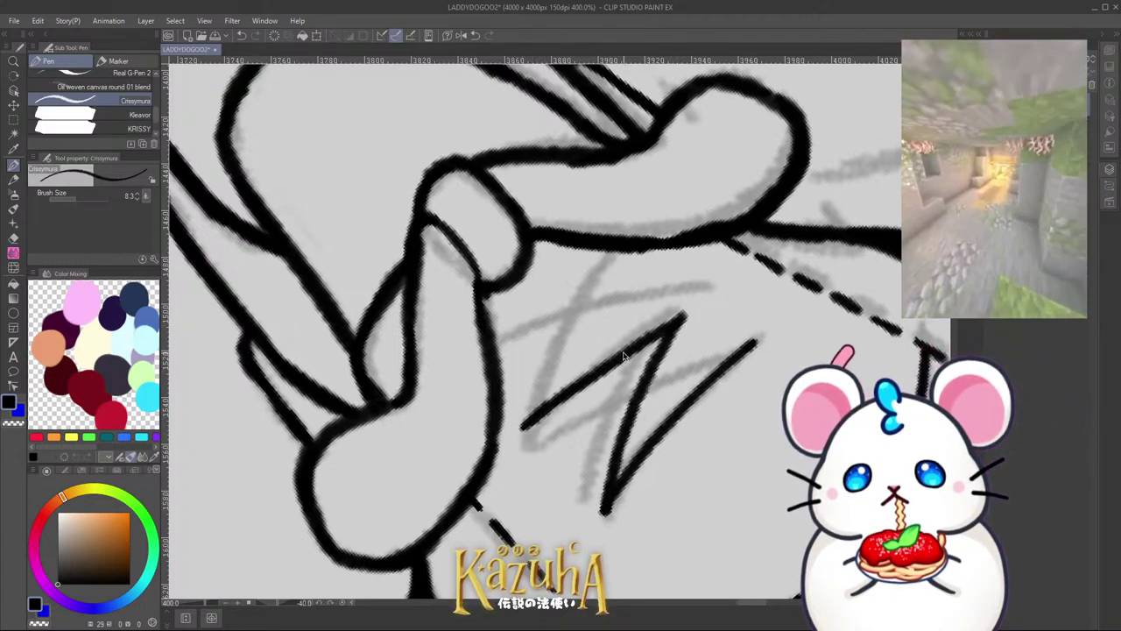
key("ctrl+z")
left_click_drag(523, 439, 687, 312)
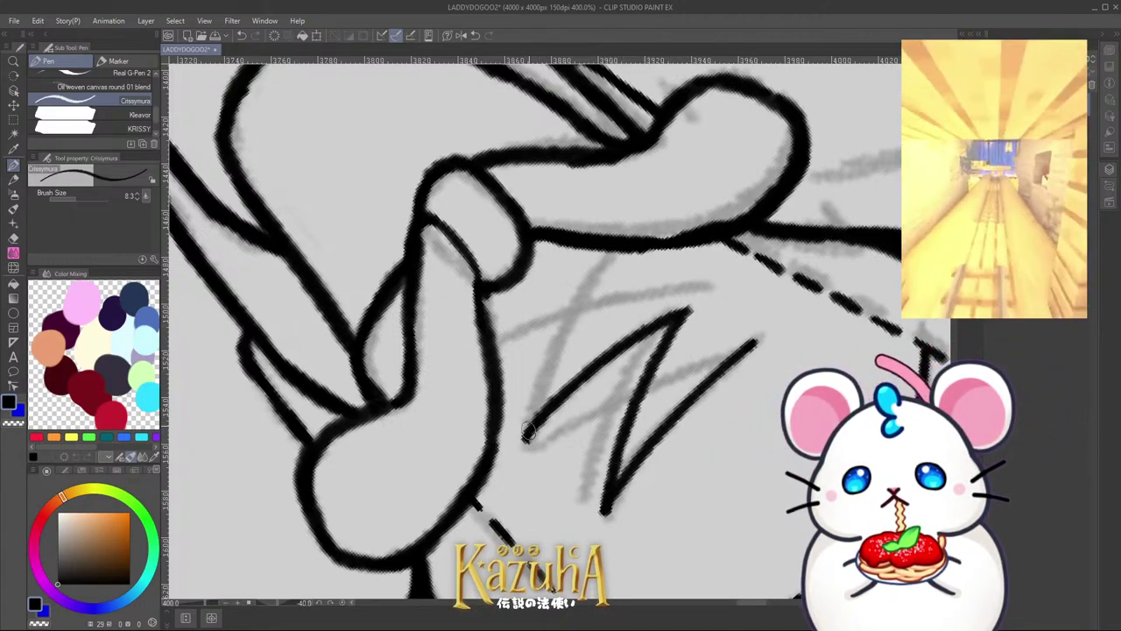
Step: Ink the upper strokes of the lace zigzag, carrying it up to the bow knot
left_click_drag(527, 434, 617, 261)
key("ctrl+z")
mouse_move(523, 440)
left_mouse_down()
mouse_move(588, 307)
mouse_move(620, 274)
mouse_move(495, 326)
mouse_move(538, 248)
left_mouse_up()
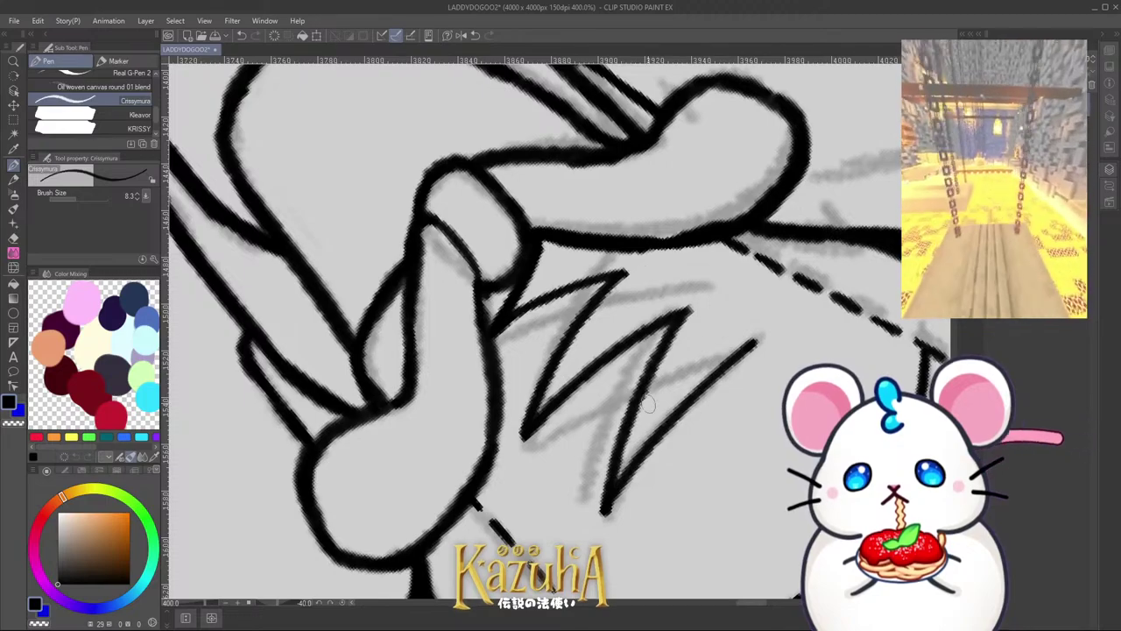
Step: Ink a second zigzag crossing the front shoe's first lace zigzag, from the lowest lace line up to the bow knot
mouse_move(755, 341)
left_mouse_down()
mouse_move(669, 368)
mouse_move(562, 435)
left_mouse_up()
key("ctrl+z")
mouse_move(746, 346)
left_mouse_down()
mouse_move(556, 452)
mouse_move(601, 344)
mouse_move(640, 290)
left_mouse_up()
key("ctrl+z")
mouse_move(560, 447)
left_mouse_down()
mouse_move(650, 297)
mouse_move(524, 370)
mouse_move(530, 354)
mouse_move(648, 301)
left_mouse_up()
key("ctrl+z")
key("ctrl+z")
left_click_drag(505, 368, 645, 298)
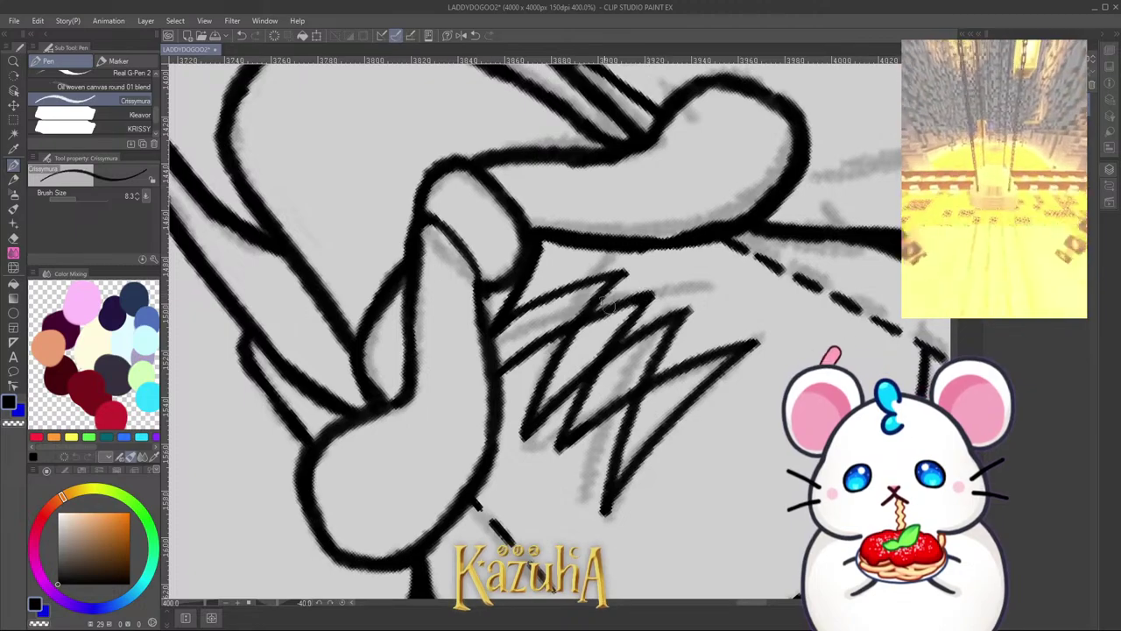
left_click_drag(503, 372, 565, 257)
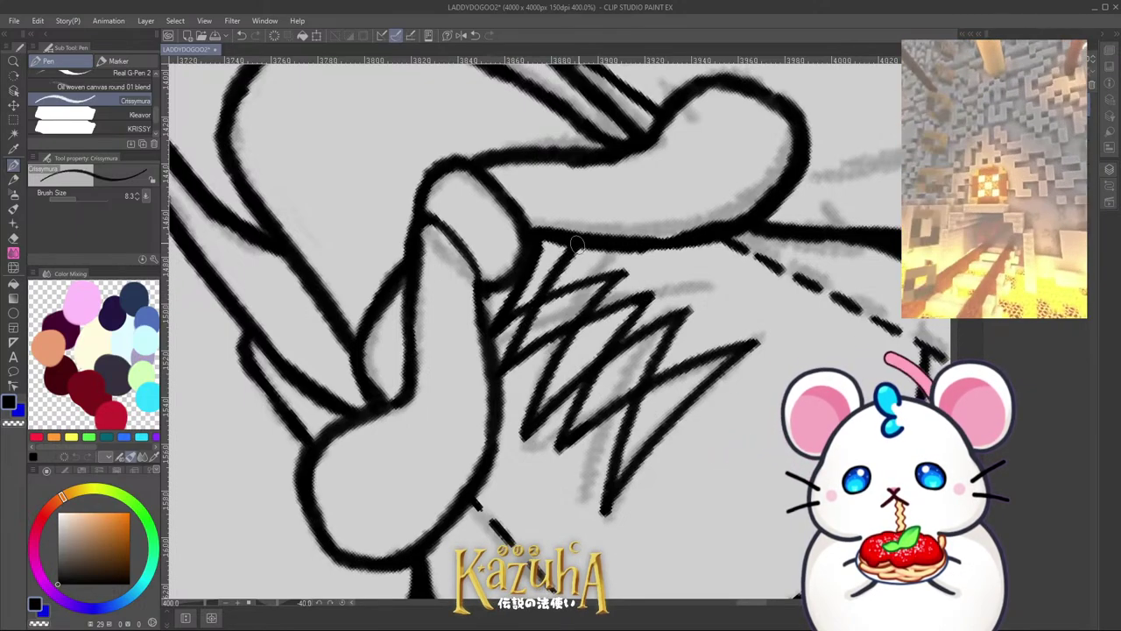
Step: Use Liquify at brush size 72.3 to adjust the shape of the front shoe's crossed laces
scroll(531, 347, "down", 5)
key("asciicircum")
key("asciicircum")
key("asciicircum")
key("asciicircum")
key("asciicircum")
key("asciicircum")
key("asciicircum")
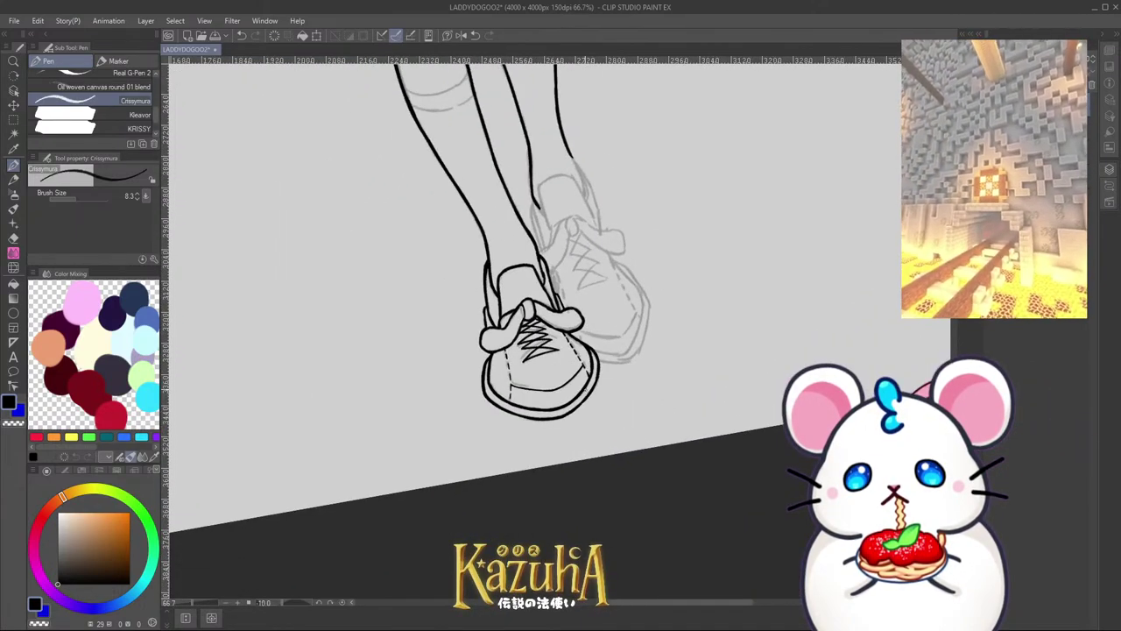
key("asciicircum")
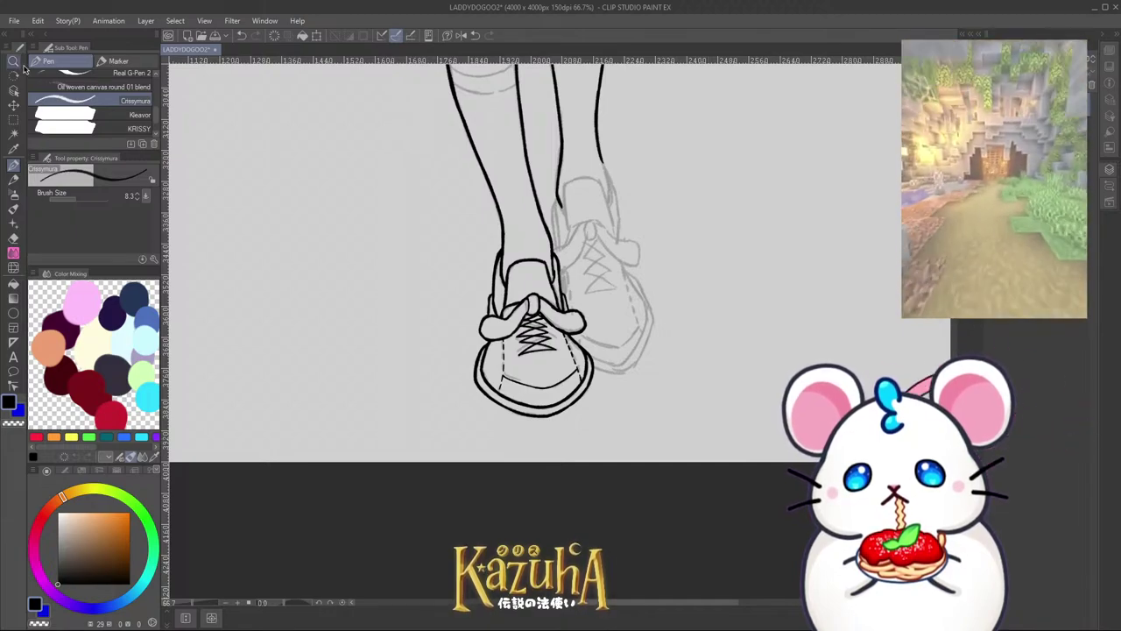
key("ctrl+plus")
key("ctrl+plus")
key("ctrl+plus")
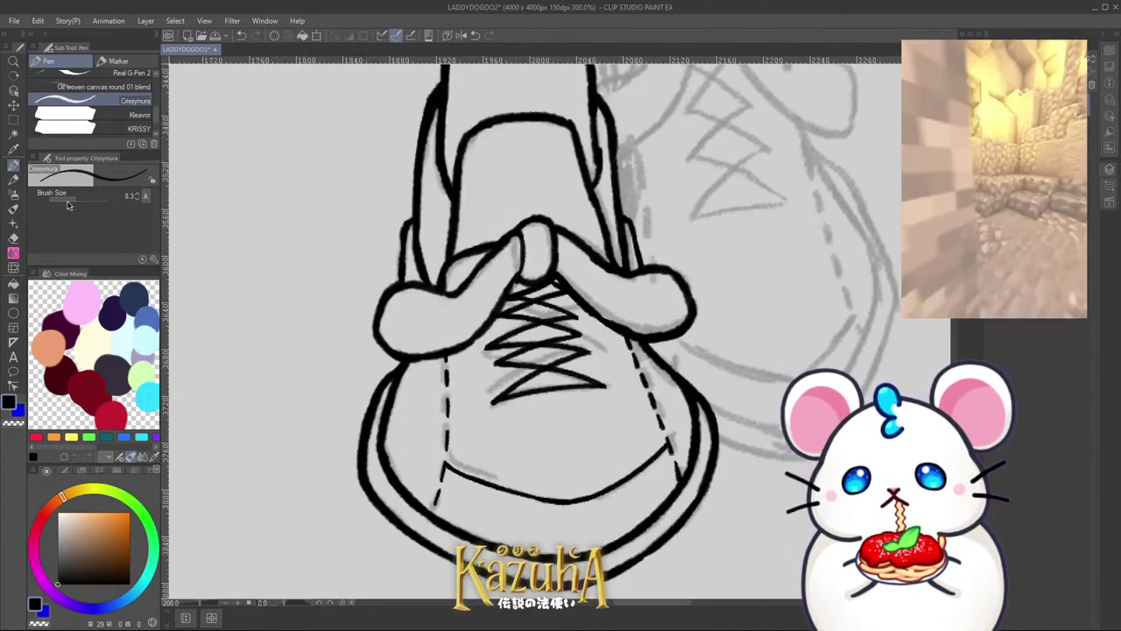
left_click(14, 266)
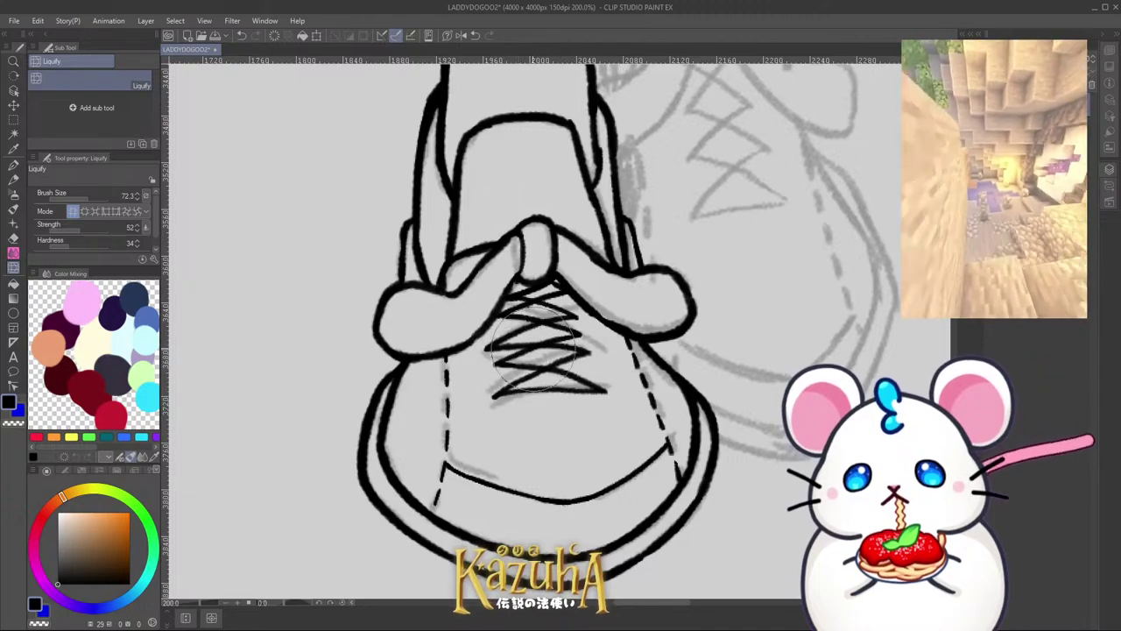
scroll(480, 355, "down", 2)
scroll(482, 357, "down", 4)
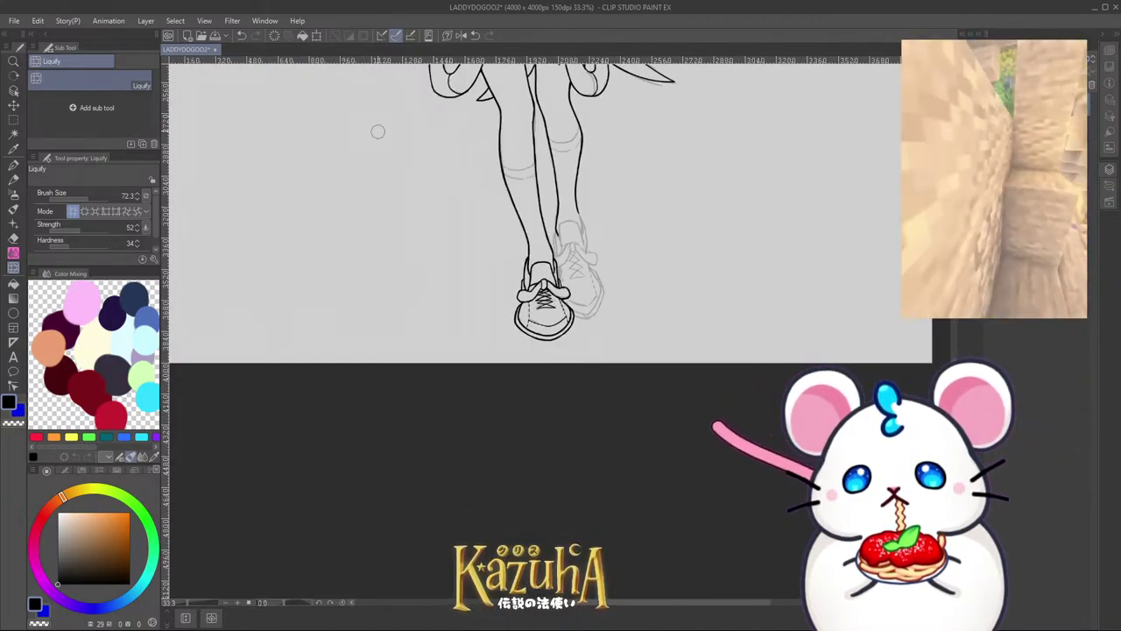
Step: Set the pen size to 13.5 and ink the back shoe's two collar lines on the side facing the front shoe
left_click(18, 170)
scroll(554, 252, "up", 6)
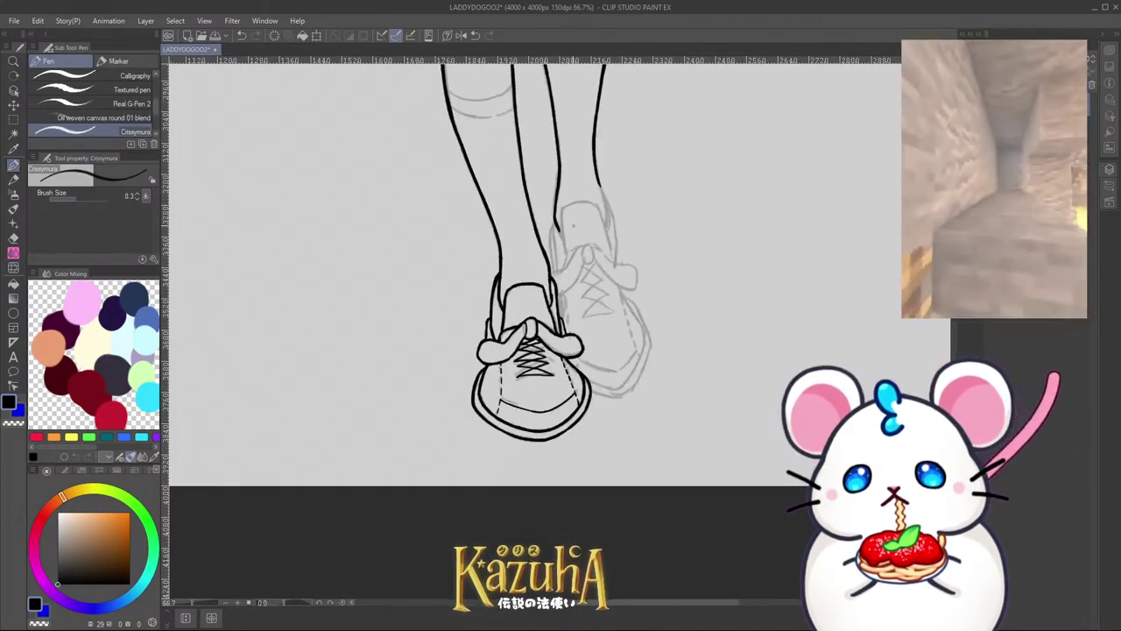
left_click_drag(524, 230, 525, 296)
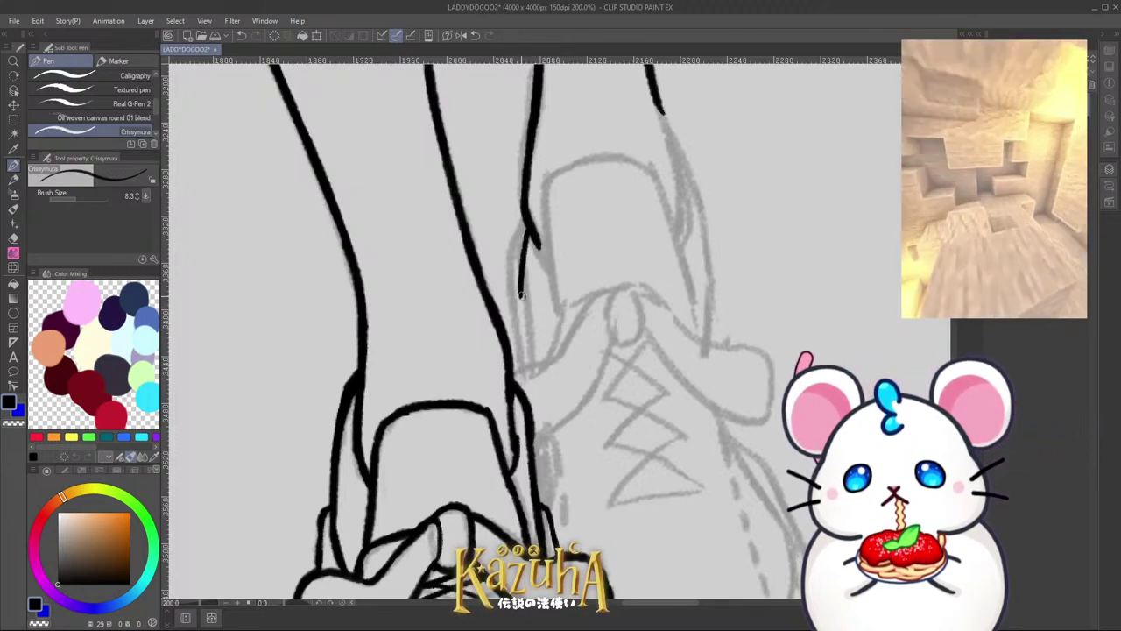
key("ctrl+z")
left_click_drag(525, 234, 523, 281)
key("]")
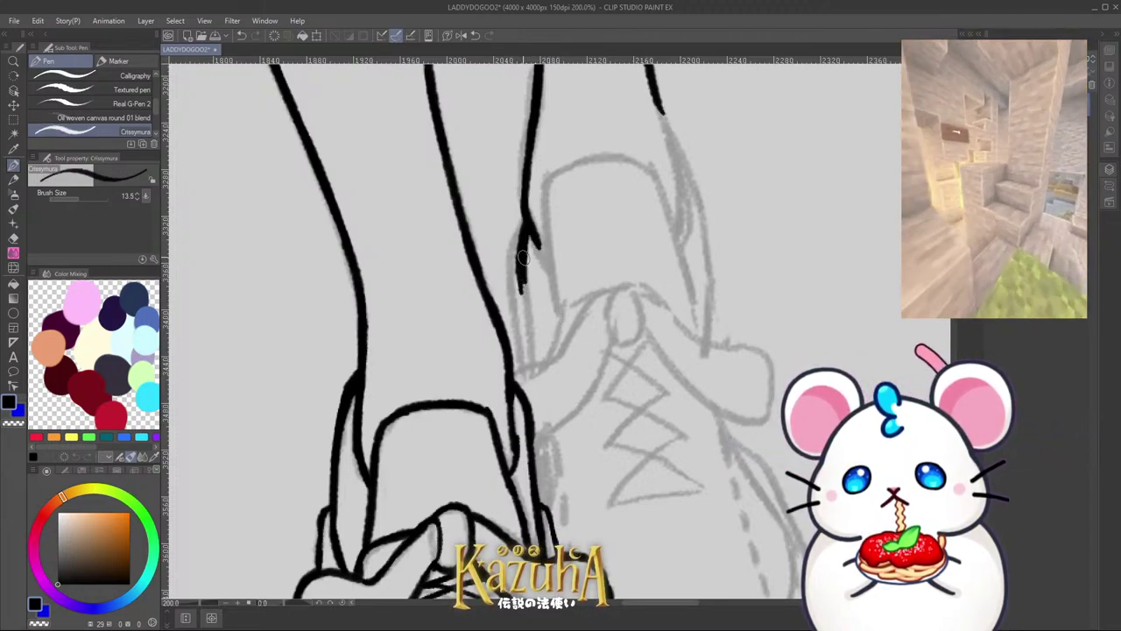
key("ctrl+z")
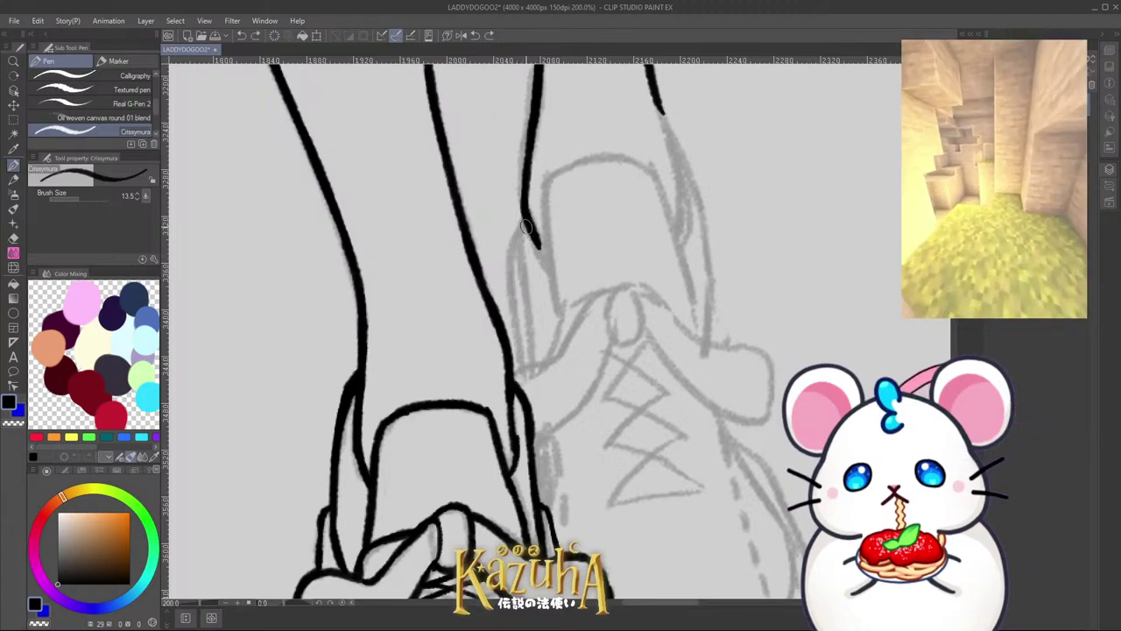
mouse_move(526, 254)
left_mouse_down()
mouse_move(534, 345)
mouse_move(523, 274)
mouse_move(530, 333)
left_mouse_up()
key("ctrl+z")
key("ctrl+z")
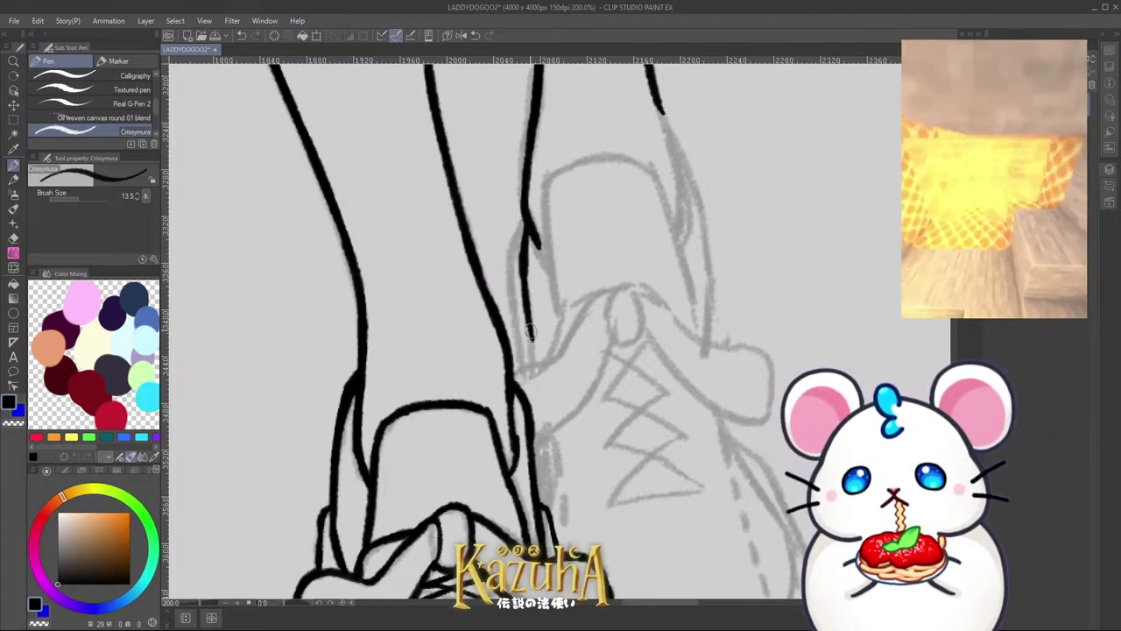
mouse_move(522, 208)
left_mouse_down()
mouse_move(508, 247)
mouse_move(516, 354)
left_mouse_up()
left_click_drag(508, 286, 515, 355)
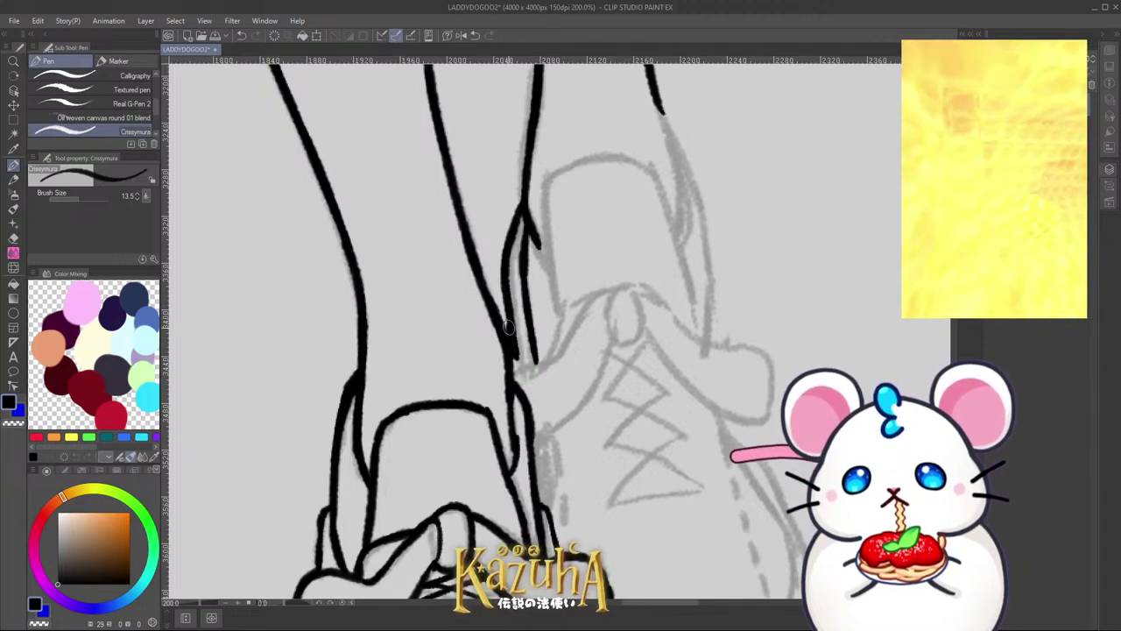
Step: Extend the outer ankle line into the back shoe and ink the two collar lines on its outer side
scroll(516, 366, "down", 2)
scroll(604, 285, "up", 2)
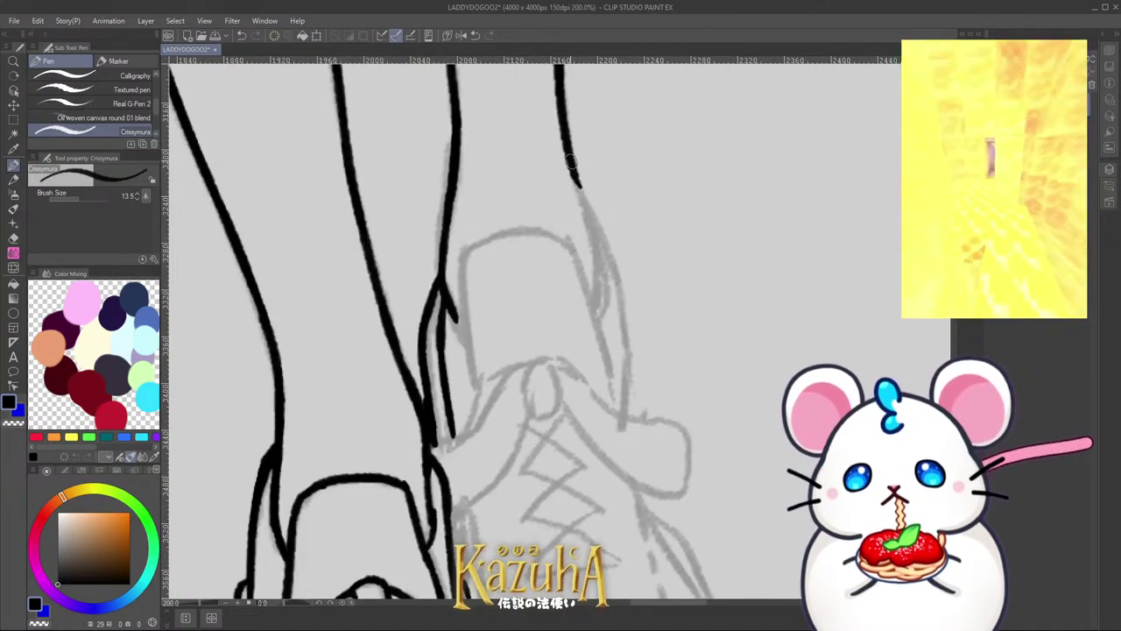
mouse_move(572, 166)
left_mouse_down()
mouse_move(597, 246)
mouse_move(604, 346)
left_mouse_up()
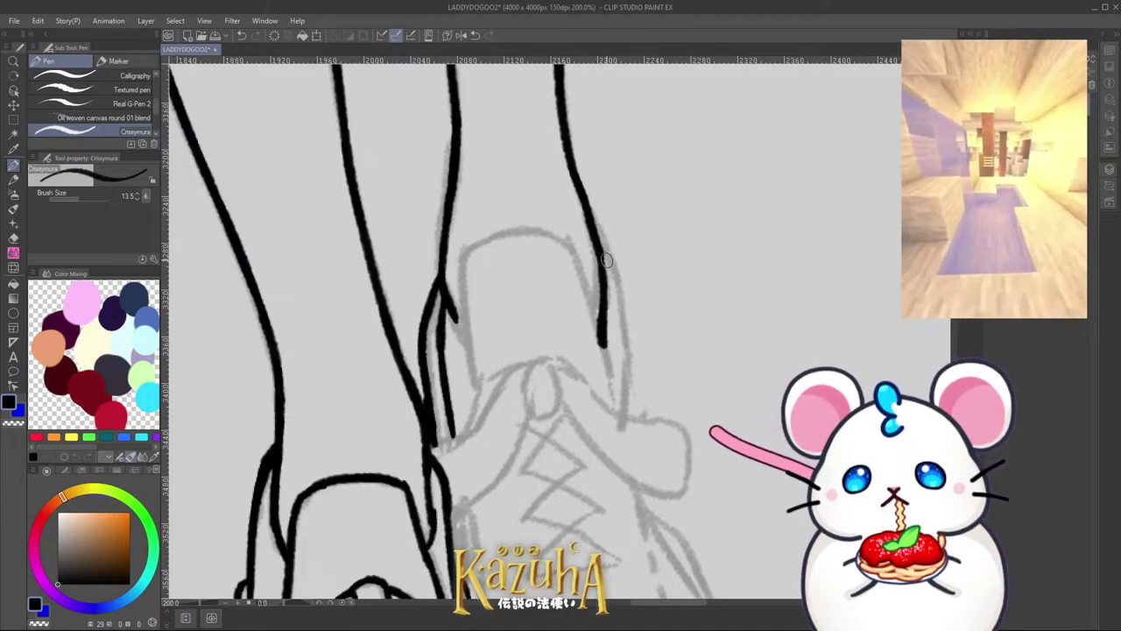
left_click_drag(606, 260, 643, 425)
mouse_move(599, 334)
left_mouse_down()
mouse_move(618, 409)
mouse_move(632, 369)
mouse_move(632, 380)
mouse_move(629, 319)
left_mouse_up()
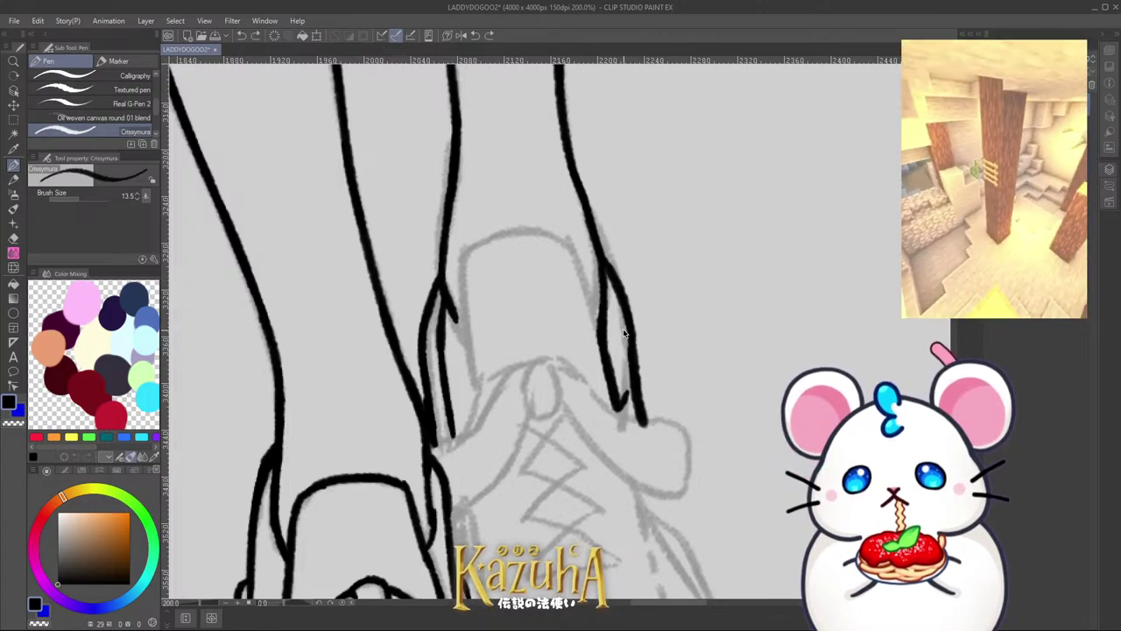
Step: Ink the inner side edge of the back shoe's tongue and the curve across its top
scroll(576, 289, "down", 2)
scroll(532, 269, "up", 2)
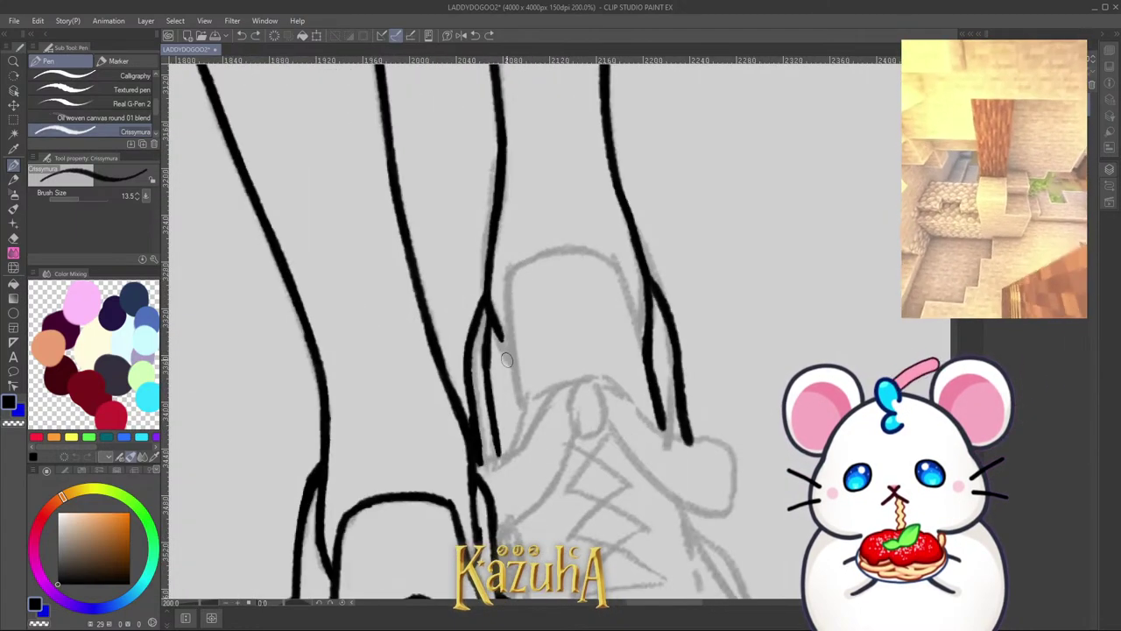
left_click_drag(510, 311, 523, 419)
key("ctrl+z")
mouse_move(523, 419)
left_mouse_down()
mouse_move(515, 381)
mouse_move(522, 421)
left_mouse_up()
key("ctrl+z")
scroll(524, 363, "down", 3)
scroll(552, 323, "up", 2)
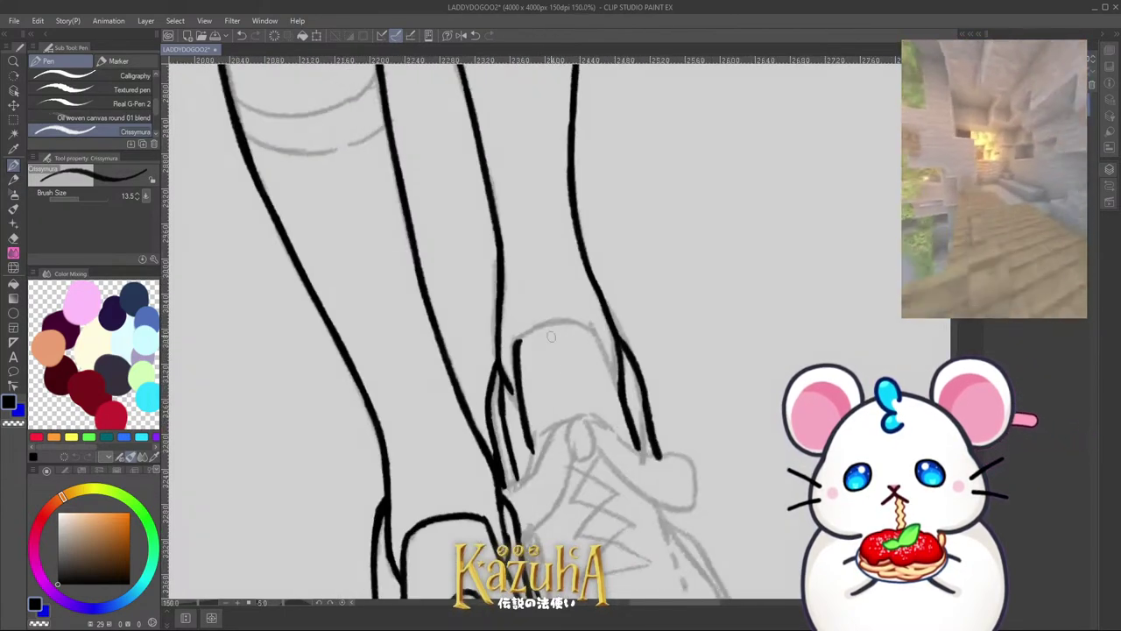
mouse_move(553, 336)
left_mouse_down()
mouse_move(563, 374)
mouse_move(605, 359)
left_mouse_up()
Step: Ink the tongue's outer side edge on the back shoe, joining its top curve to the outer collar lines
scroll(526, 349, "up", 3)
mouse_move(550, 426)
left_mouse_down()
mouse_move(540, 321)
mouse_move(540, 350)
mouse_move(574, 259)
left_mouse_up()
key("ctrl+z")
key("ctrl+z")
mouse_move(546, 309)
left_mouse_down()
mouse_move(603, 238)
mouse_move(532, 208)
left_mouse_up()
scroll(558, 289, "down", 3)
scroll(531, 208, "up", 1)
scroll(554, 388, "up", 1)
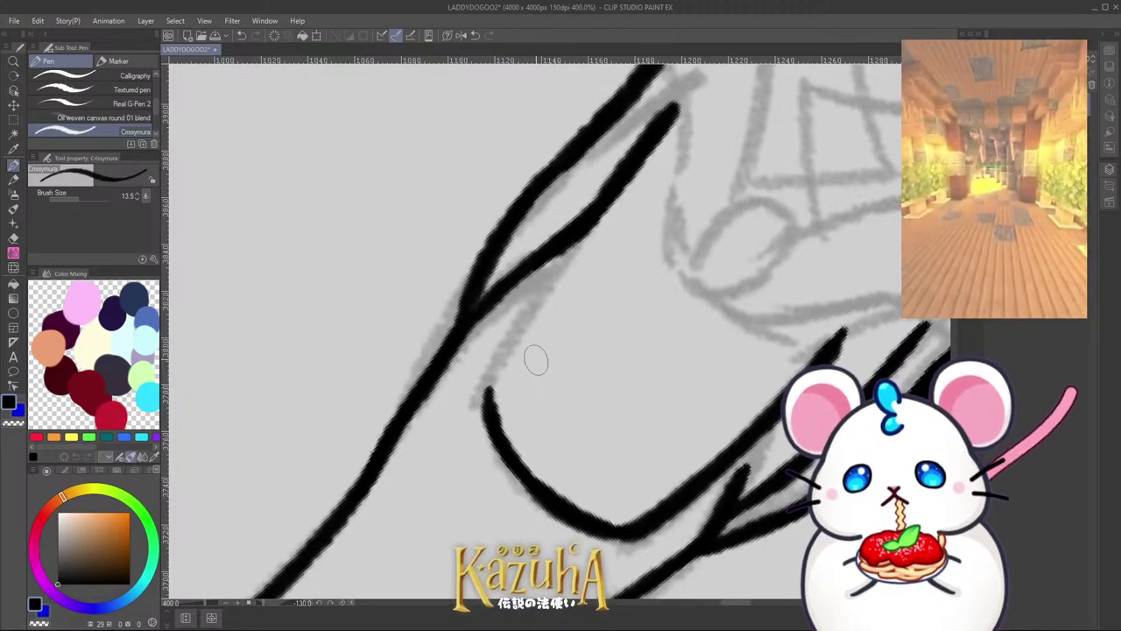
mouse_move(489, 396)
left_mouse_down()
mouse_move(504, 354)
mouse_move(611, 203)
left_mouse_up()
key("ctrl+z")
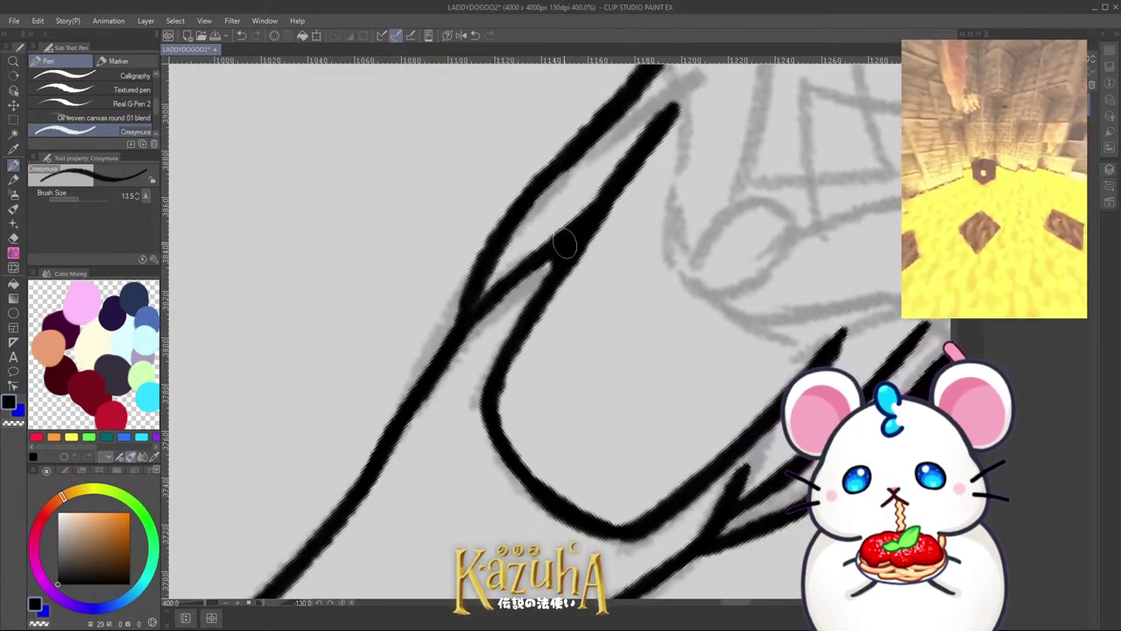
Step: Ink the rounded knot at the centre of the back shoe's lace bow
scroll(561, 350, "down", 3)
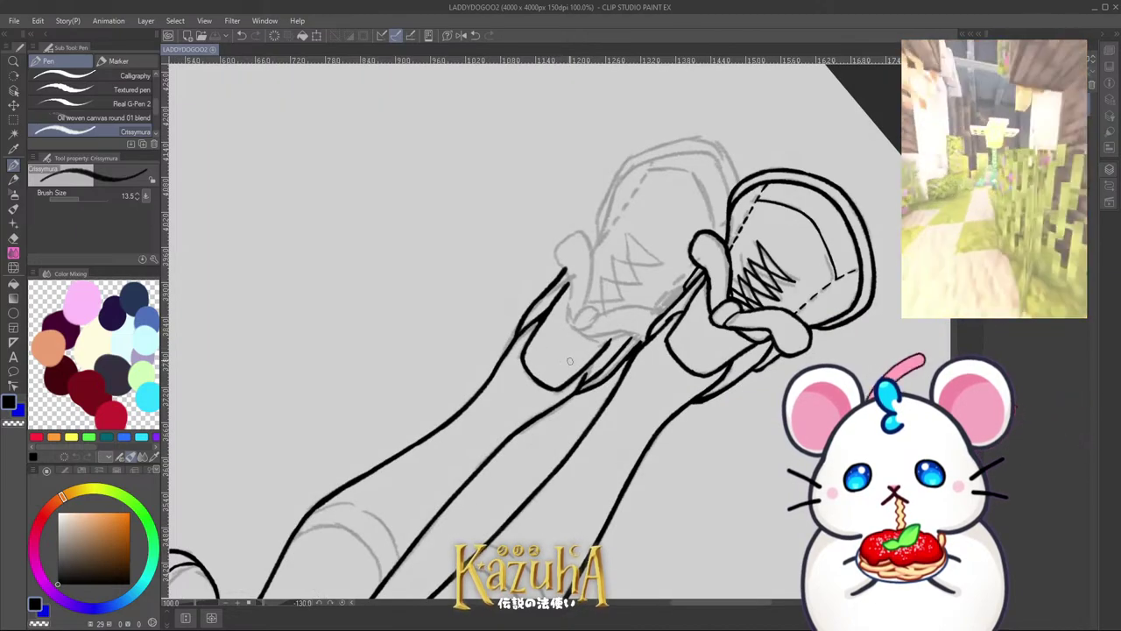
key("asciicircum")
key("asciicircum")
key("asciicircum")
key("asciicircum")
key("asciicircum")
key("asciicircum")
key("asciicircum")
key("asciicircum")
key("asciicircum")
key("asciicircum")
key("asciicircum")
key("asciicircum")
key("asciicircum")
key("asciicircum")
key("asciicircum")
key("asciicircum")
key("asciicircum")
key("asciicircum")
key("asciicircum")
key("asciicircum")
scroll(569, 317, "down", 2)
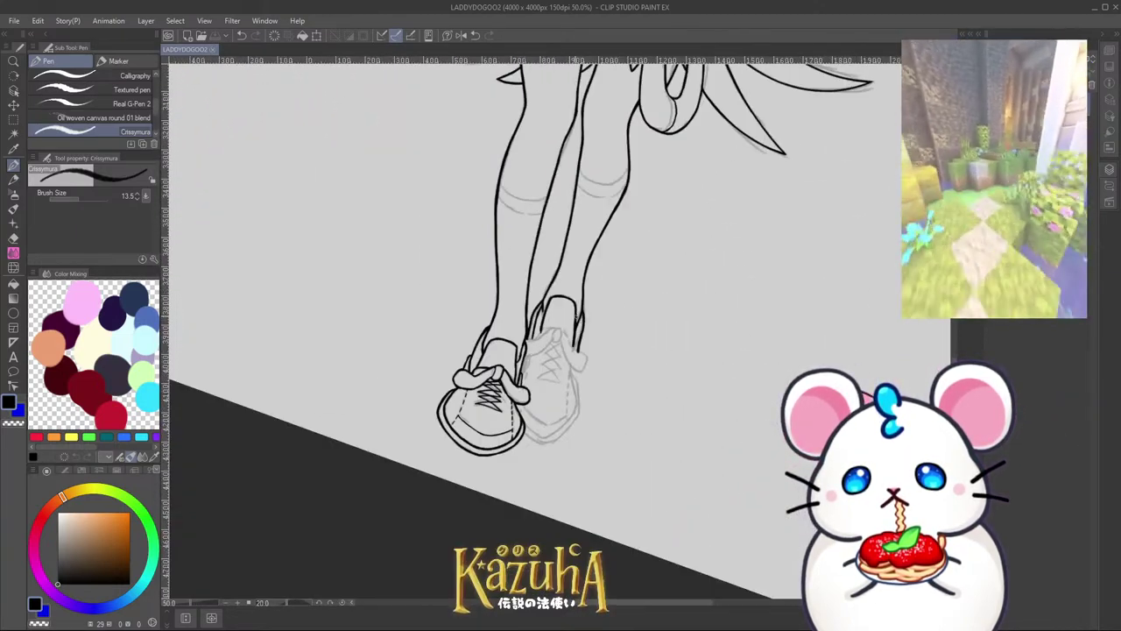
scroll(588, 321, "up", 4)
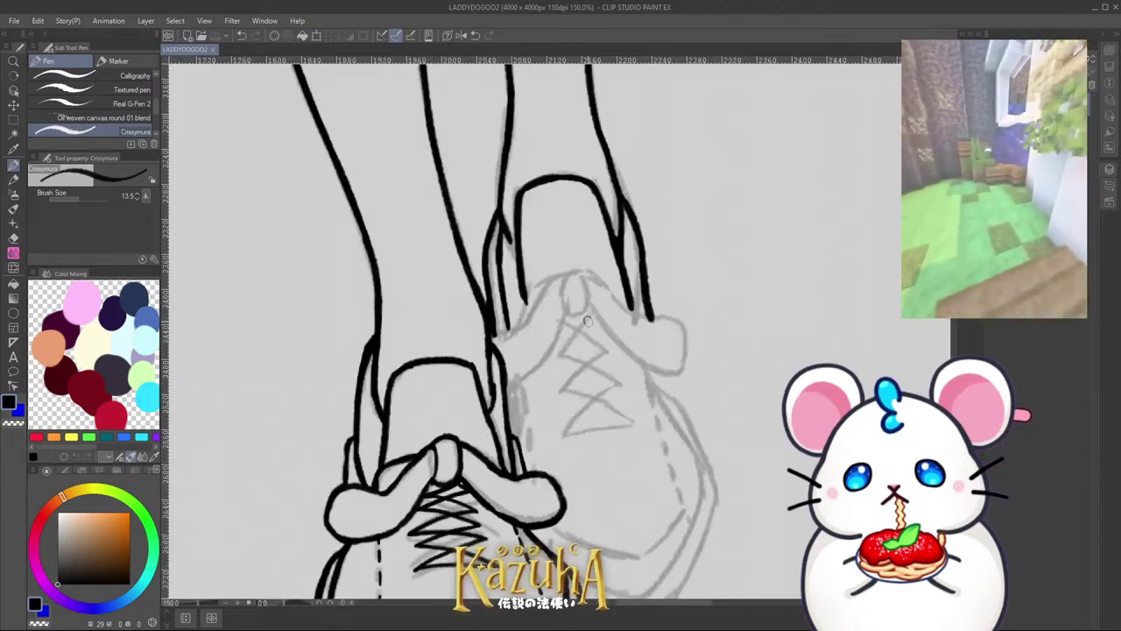
scroll(588, 321, "up", 3)
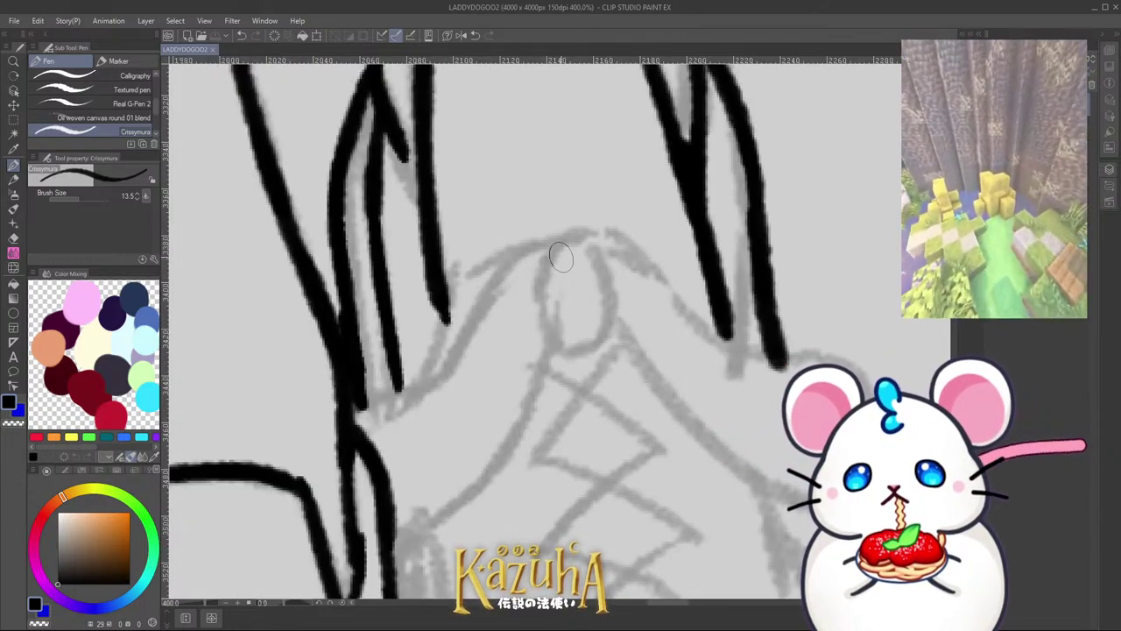
mouse_move(498, 273)
left_mouse_down()
mouse_move(546, 286)
mouse_move(548, 338)
mouse_move(516, 259)
mouse_move(547, 284)
mouse_move(550, 342)
left_mouse_up()
key("ctrl+z")
key("ctrl+z")
key("ctrl+z")
mouse_move(521, 259)
left_mouse_down()
mouse_move(557, 233)
mouse_move(606, 258)
mouse_move(600, 250)
mouse_move(604, 347)
mouse_move(550, 344)
left_mouse_up()
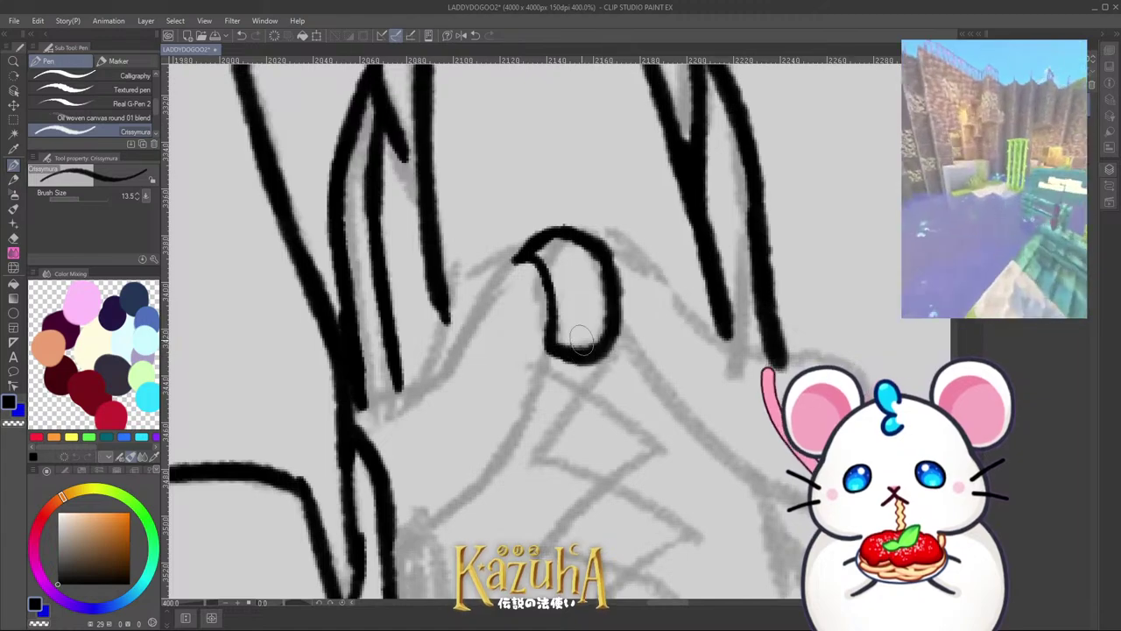
Step: Ink the outer loop of the back shoe's bow from the knot around its rounded end, and smooth its lower edge
scroll(575, 292, "down", 2)
left_click_drag(592, 270, 623, 292)
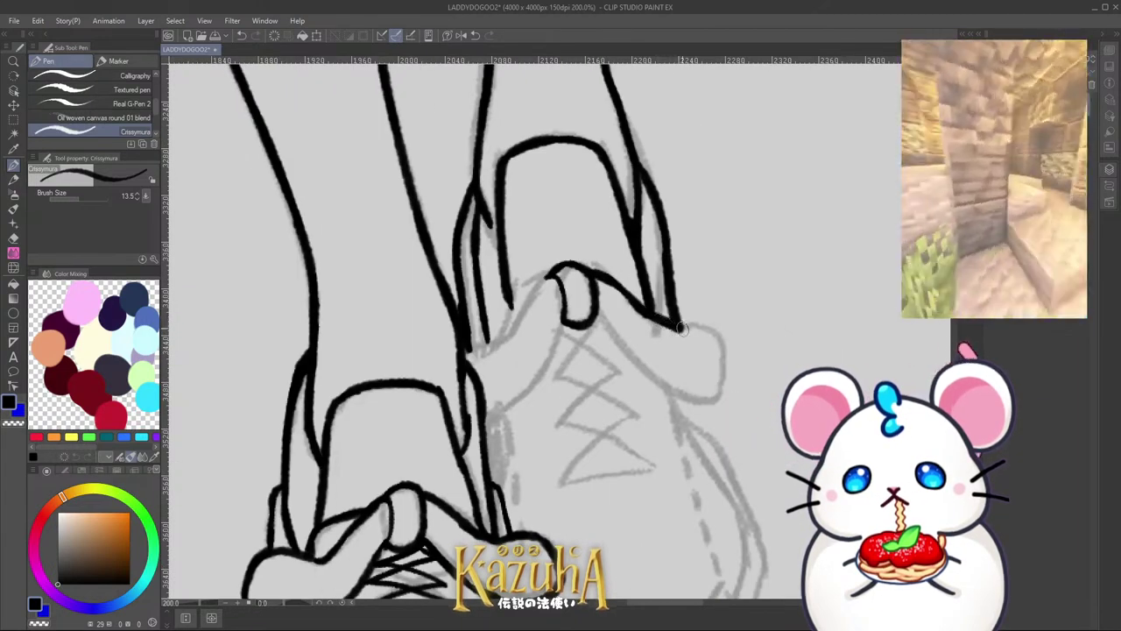
left_click_drag(682, 328, 716, 338)
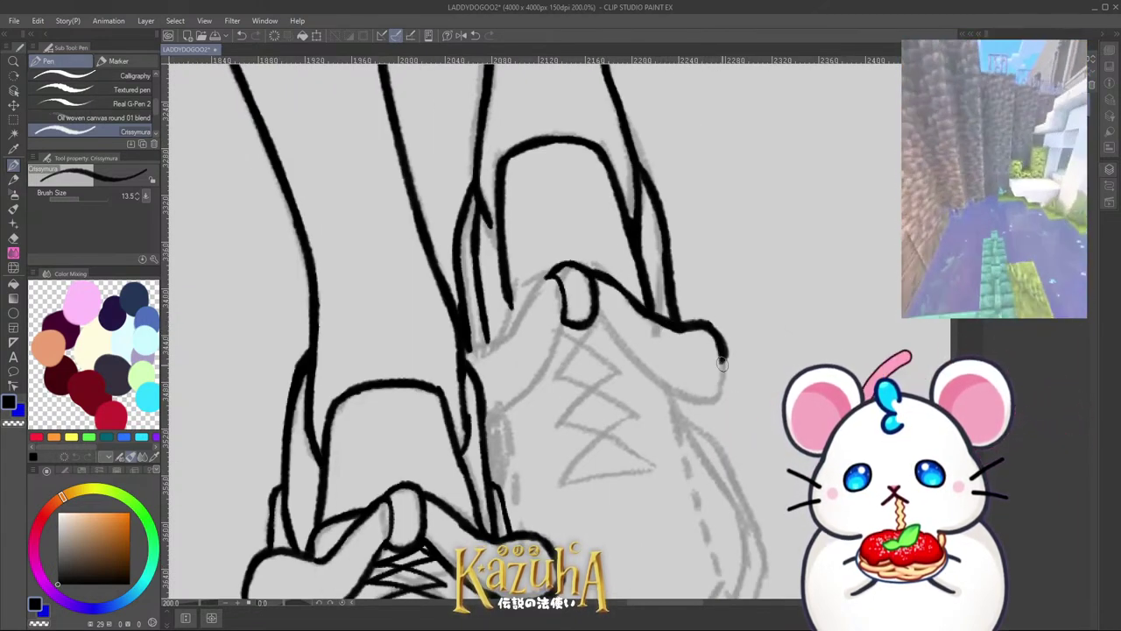
mouse_move(594, 318)
left_mouse_down()
mouse_move(659, 379)
mouse_move(713, 401)
left_mouse_up()
scroll(700, 396, "up", 2)
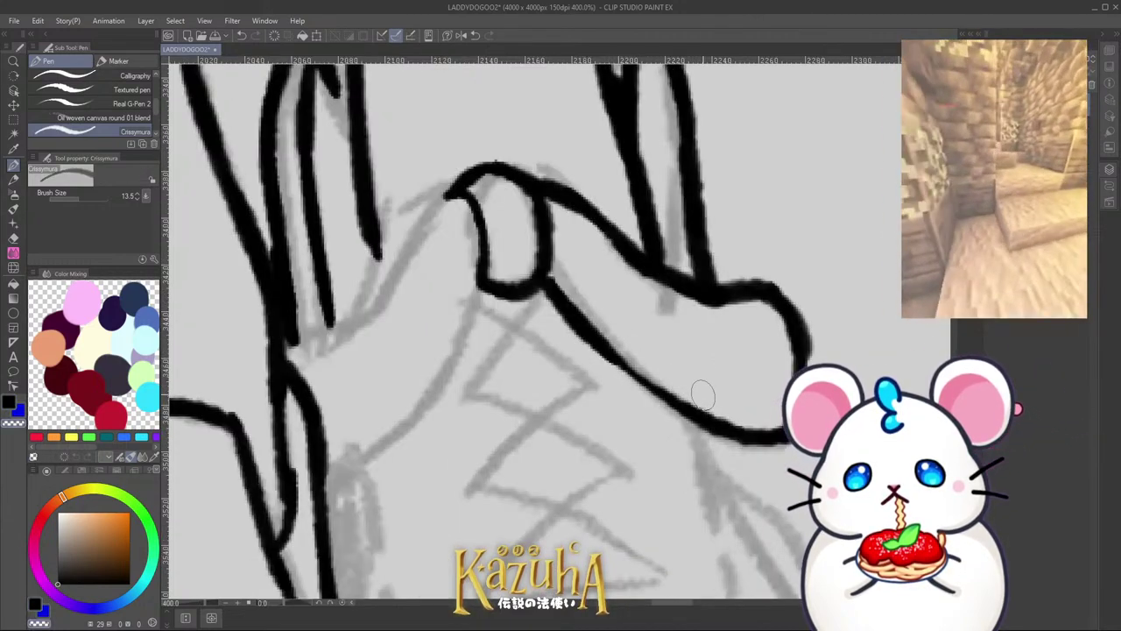
left_click_drag(589, 331, 689, 411)
left_click_drag(563, 294, 549, 280)
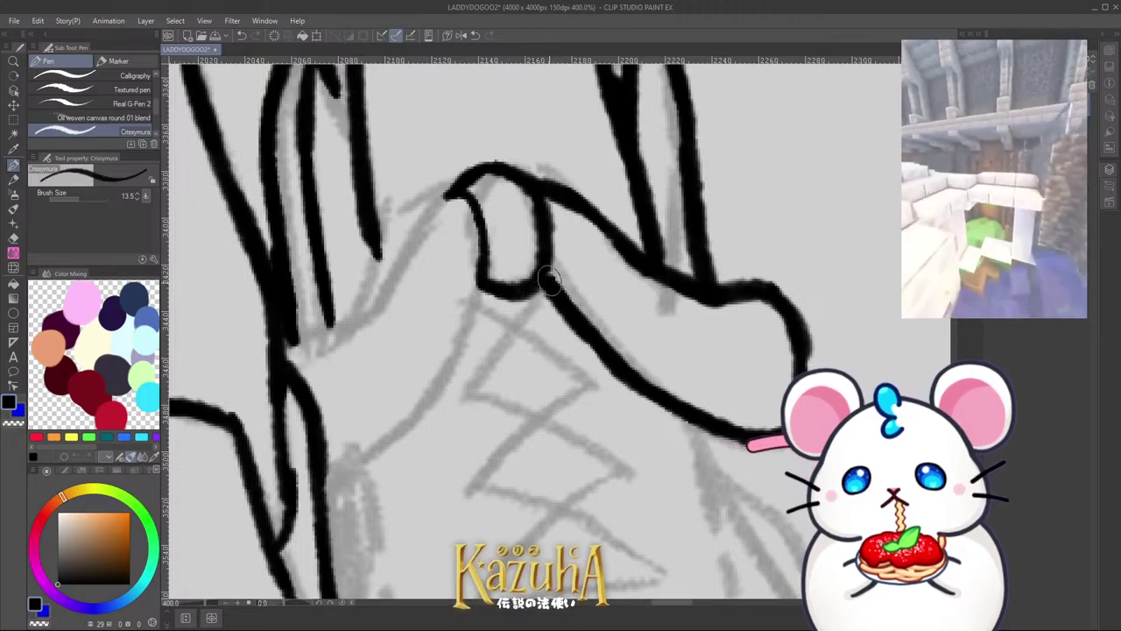
Step: Ink the upper edge of the back shoe's bow loop facing the front shoe, joining it to the knot
scroll(577, 256, "down", 3)
scroll(510, 287, "up", 3)
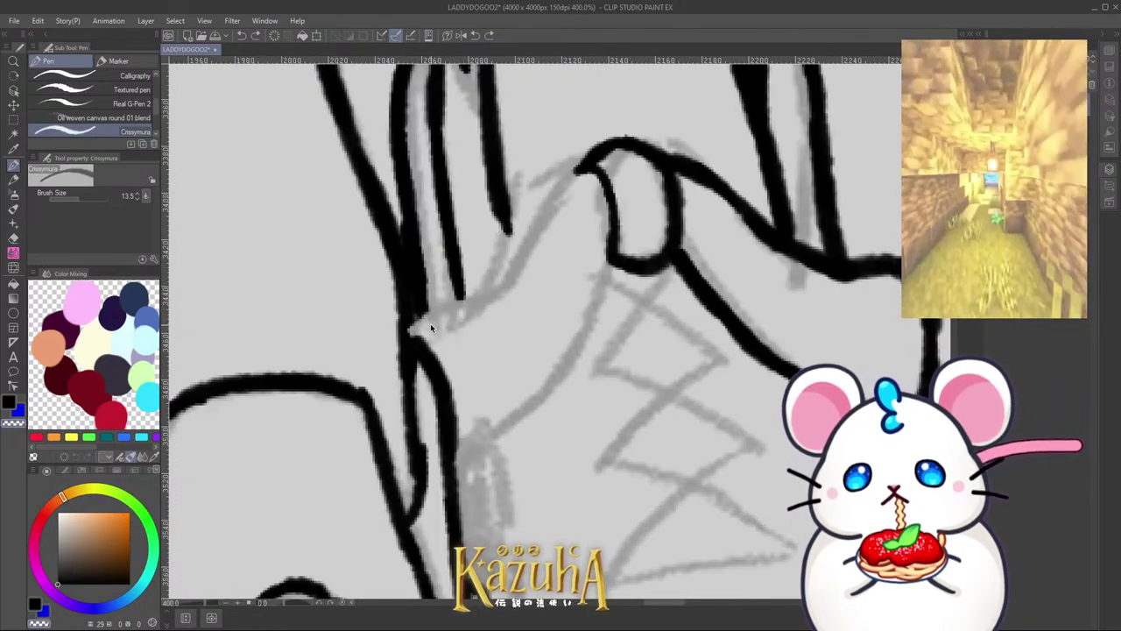
mouse_move(455, 305)
left_mouse_down()
mouse_move(503, 279)
mouse_move(596, 150)
mouse_move(595, 130)
mouse_move(524, 212)
mouse_move(514, 254)
mouse_move(519, 236)
left_mouse_up()
key("c")
key("c")
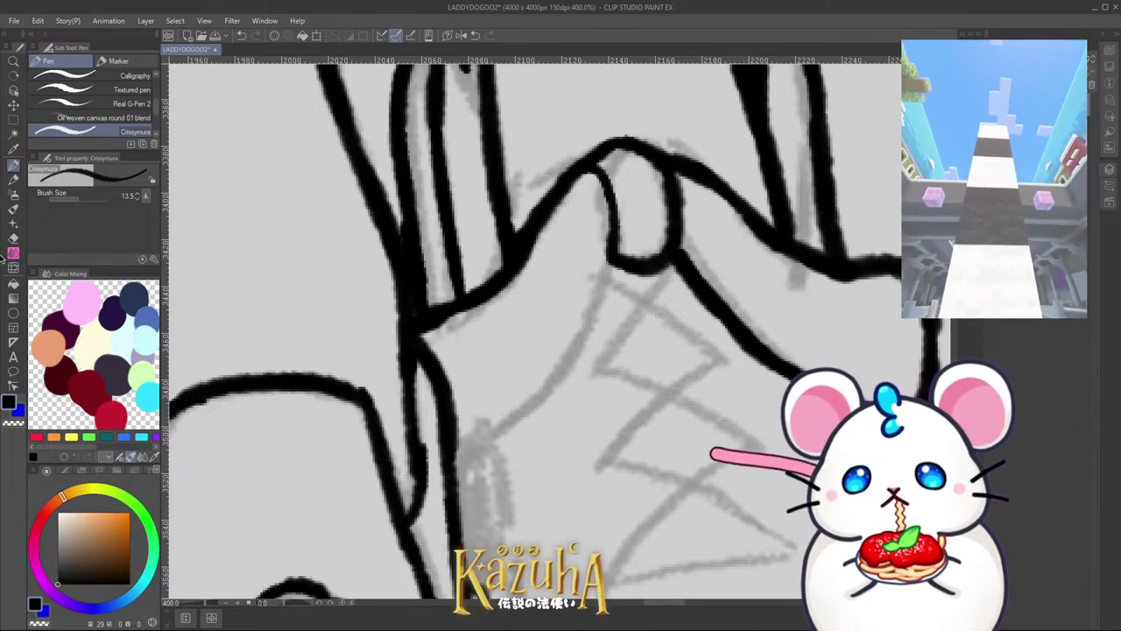
Step: Ink the lower edge of the back shoe's inner bow loop, from the front shoe's collar up to the knot
scroll(574, 216, "down", 2)
scroll(515, 344, "up", 2)
mouse_move(512, 325)
left_mouse_down()
mouse_move(606, 260)
mouse_move(548, 299)
mouse_move(601, 265)
mouse_move(623, 232)
mouse_move(673, 94)
left_mouse_up()
key("ctrl+z")
key("ctrl+z")
key("ctrl+z")
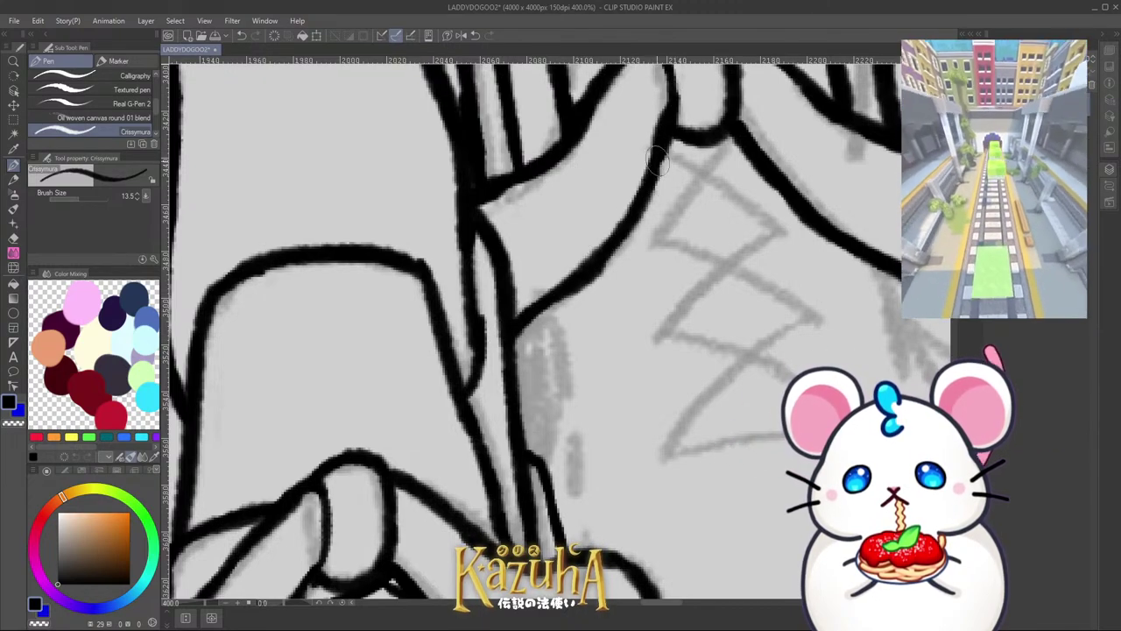
Step: Ink the short inner side edge of the back shoe below its bow, beside the front shoe's collar
scroll(659, 162, "down", 5)
scroll(586, 293, "up", 3)
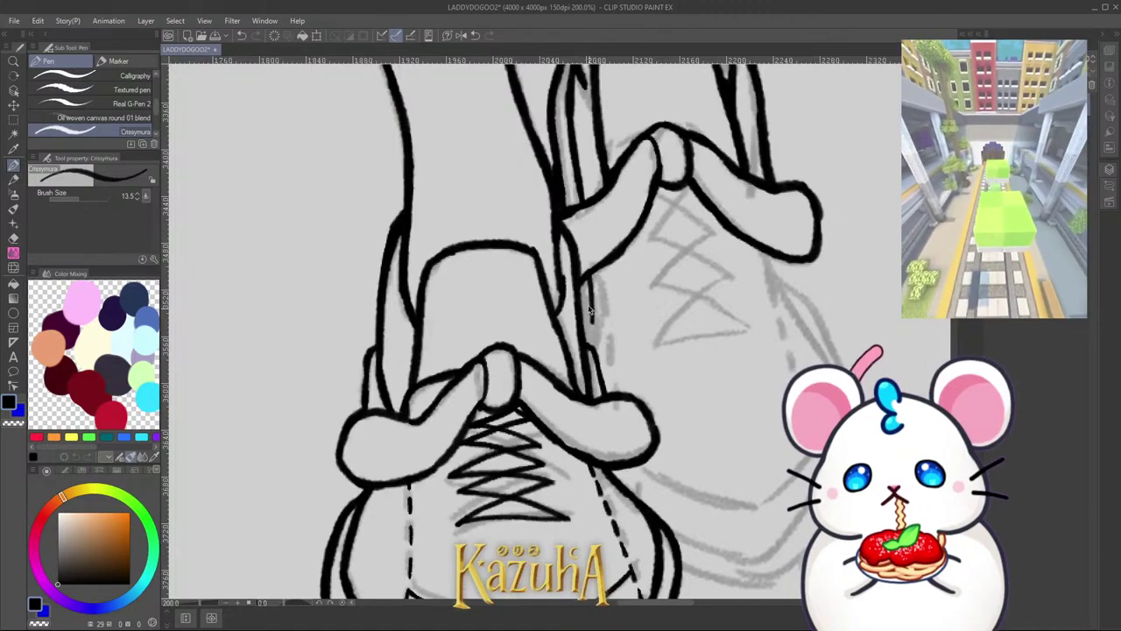
key("ctrl+z")
left_click_drag(589, 279, 591, 339)
key("ctrl+z")
left_click_drag(591, 278, 593, 327)
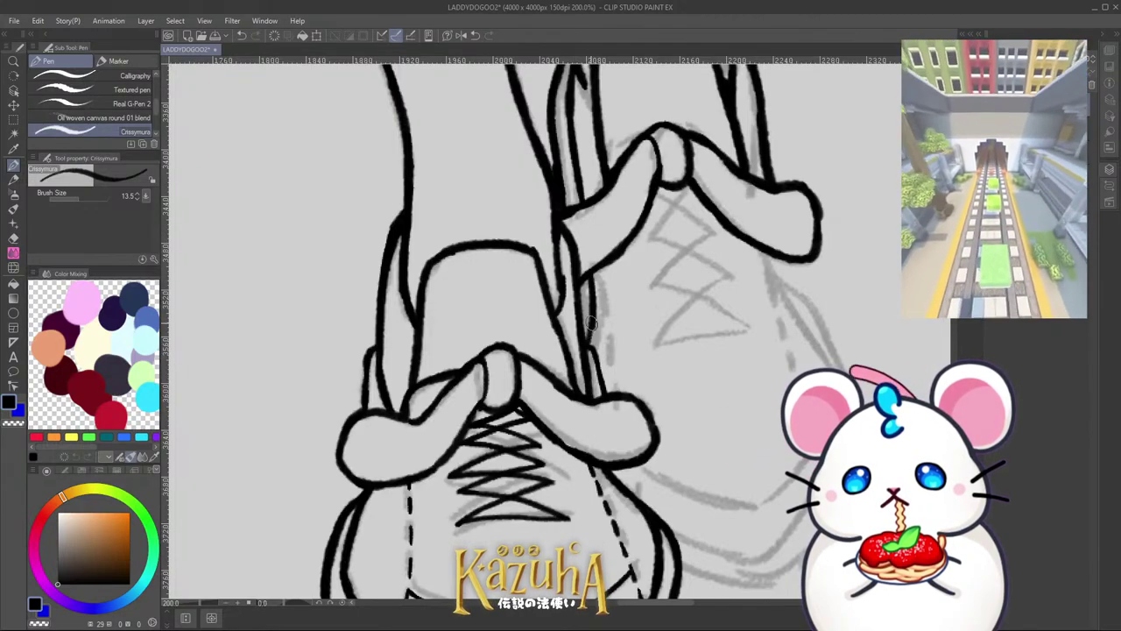
key("ctrl+z")
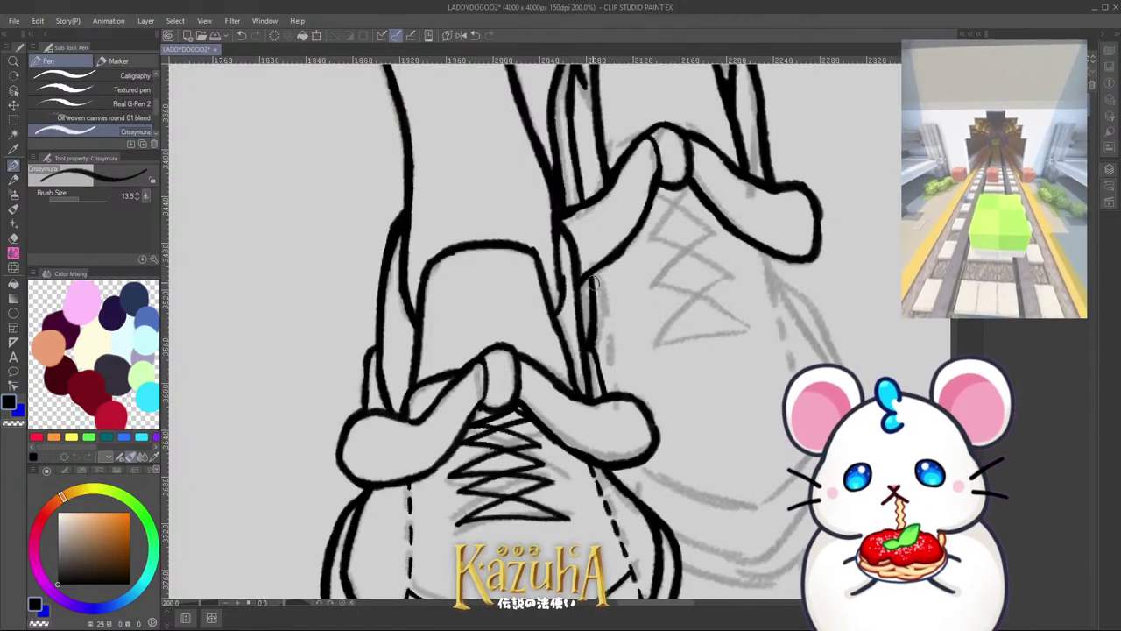
Step: Ink the upper part of the back shoe's outer side edge, from beneath the bow loop down toward the toe
scroll(593, 283, "down", 3)
scroll(649, 267, "up", 3)
left_click_drag(664, 305, 645, 263)
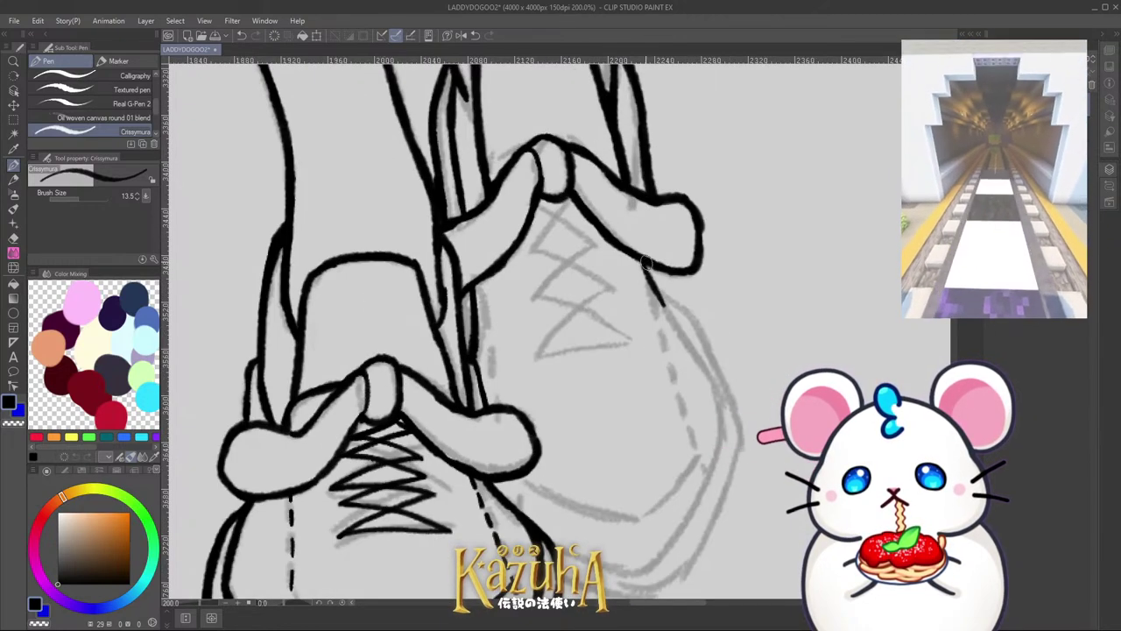
left_click_drag(669, 317, 650, 269)
left_click_drag(700, 363, 668, 309)
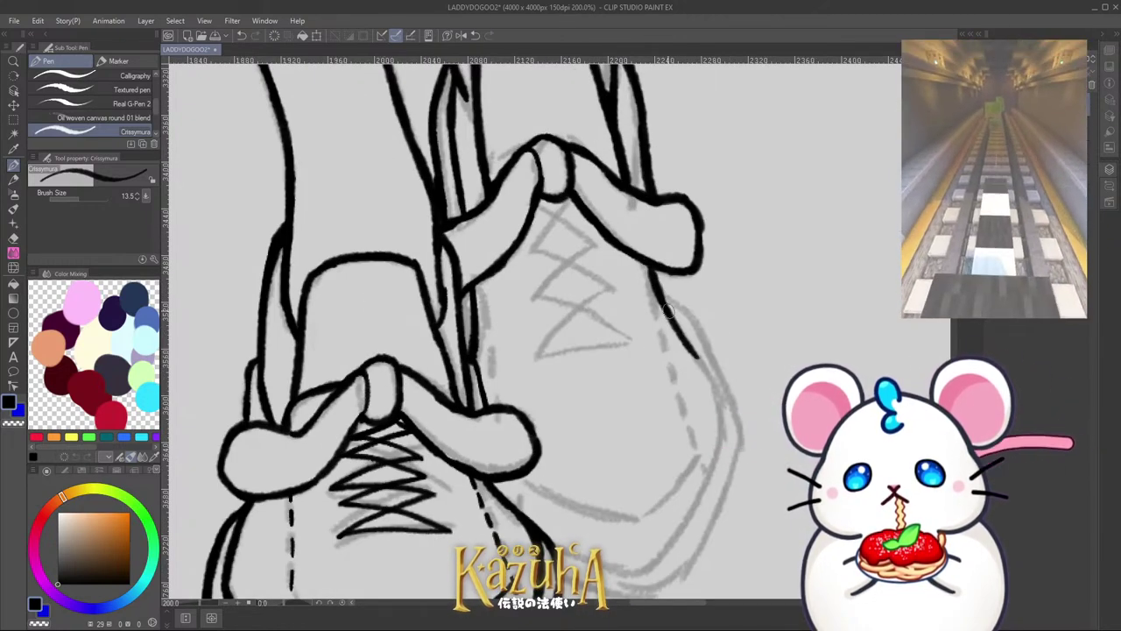
left_click_drag(711, 387, 684, 334)
scroll(706, 473, "down", 3)
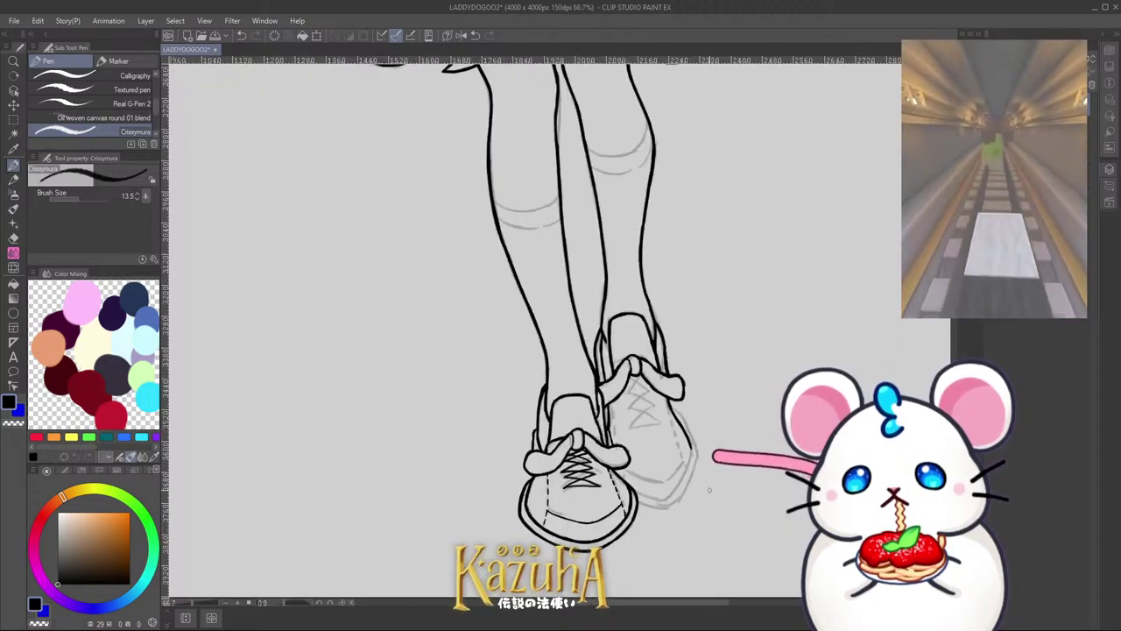
Step: Extend the back shoe's inner collar line until it meets the edge of the tongue
left_click_drag(707, 385, 659, 261)
scroll(618, 333, "up", 3)
scroll(588, 309, "up", 2)
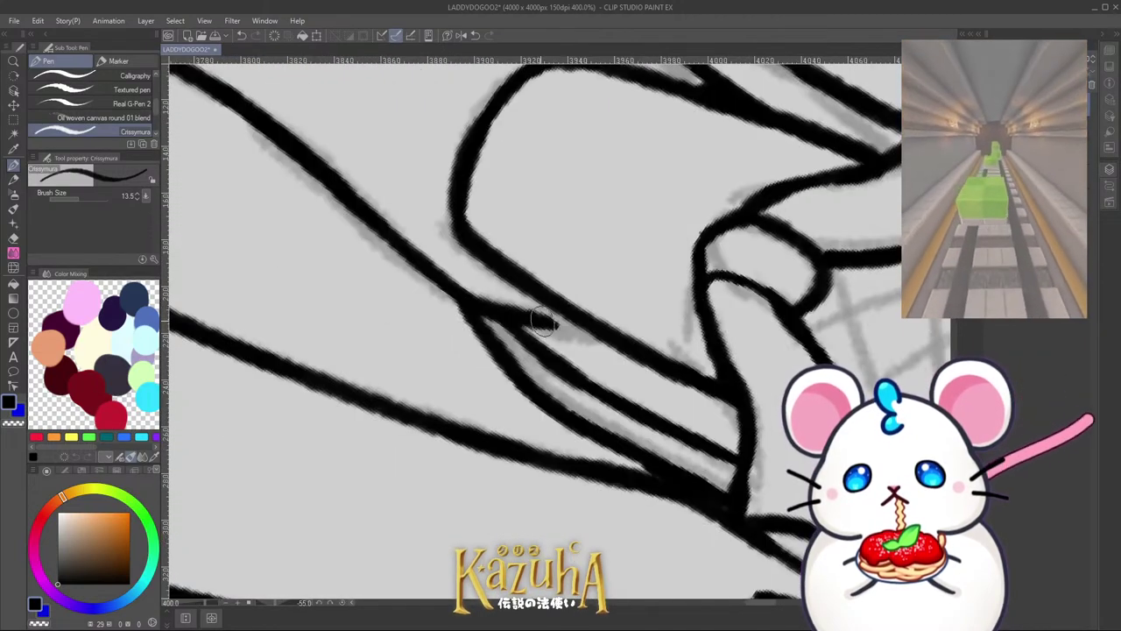
left_click_drag(543, 321, 601, 338)
scroll(595, 350, "down", 5)
scroll(593, 432, "down", 1)
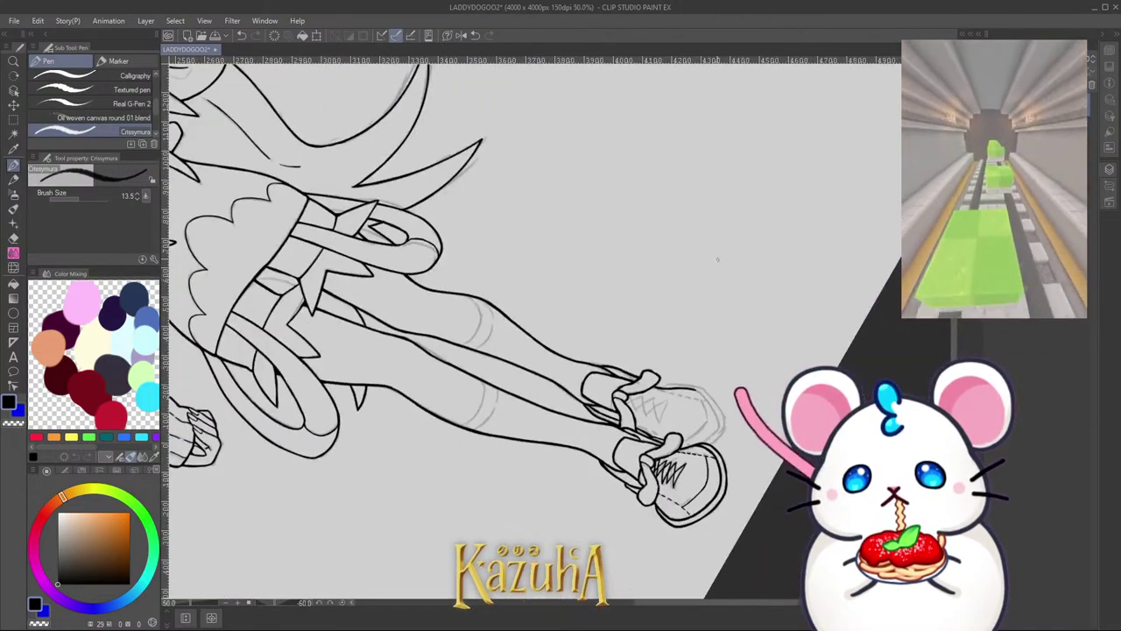
Step: Redo the back shoe's outer side edge as one smooth curve running up to the tip of the toe
left_click_drag(718, 258, 473, 193)
scroll(573, 210, "up", 2)
scroll(581, 189, "down", 3)
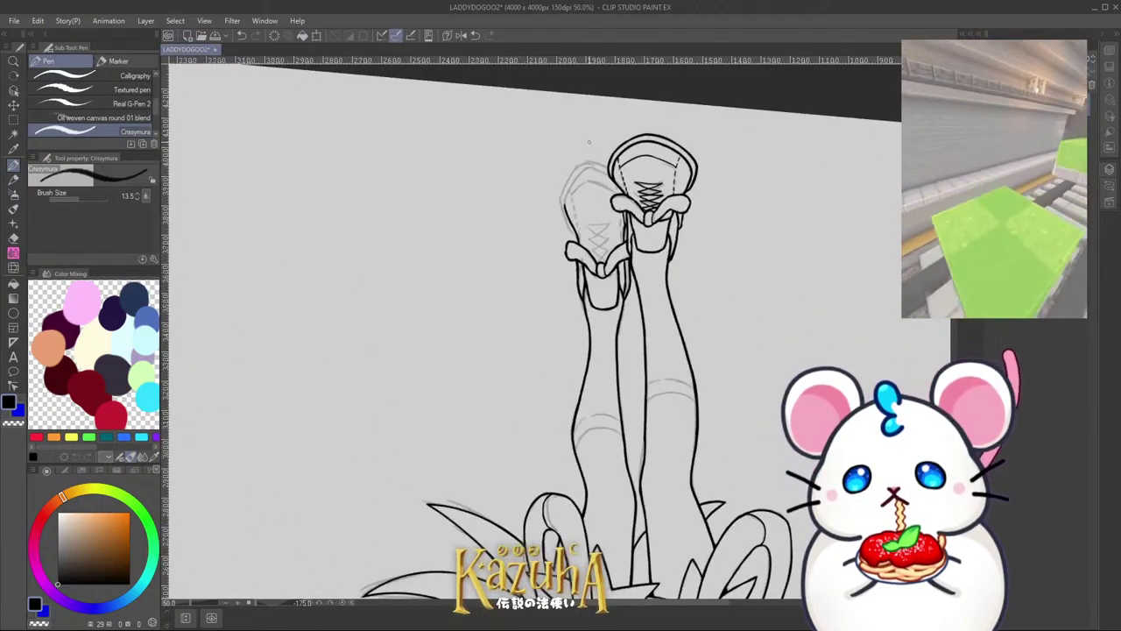
scroll(585, 158, "up", 7)
mouse_move(525, 440)
left_mouse_down()
mouse_move(545, 345)
mouse_move(581, 270)
left_mouse_up()
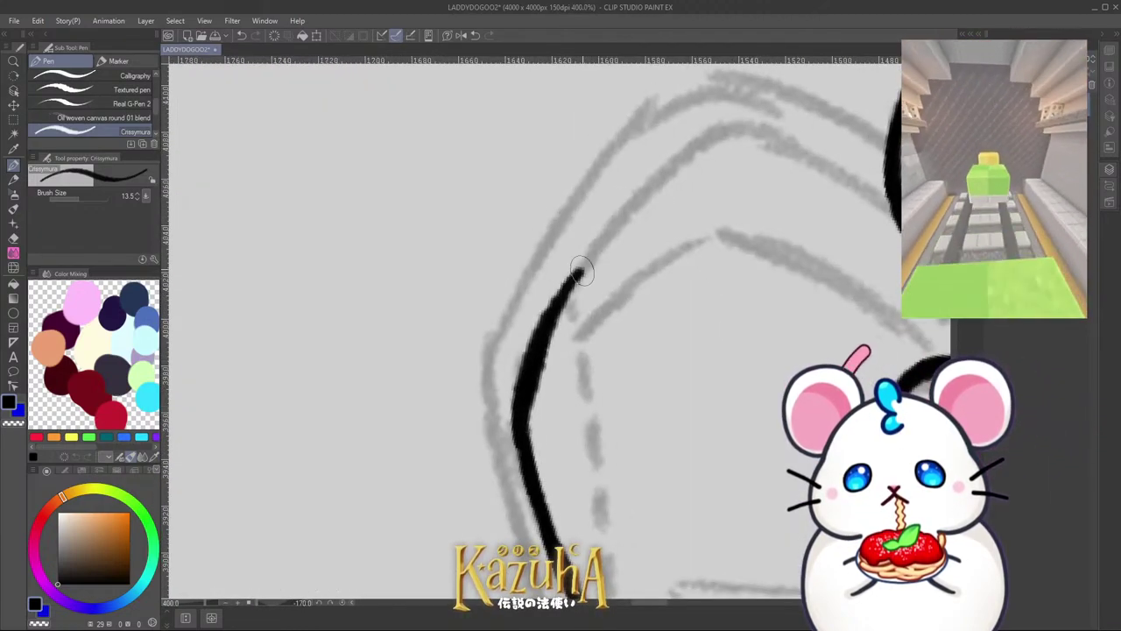
key("ctrl+z")
key("ctrl+z")
key("ctrl+z")
left_click_drag(525, 445, 550, 326)
mouse_move(516, 427)
left_mouse_down()
mouse_move(604, 234)
mouse_move(718, 133)
left_mouse_up()
Step: Trim the curve back to the toe tip and ink the toe edge from there to the front shoe's sole
scroll(719, 134, "down", 3)
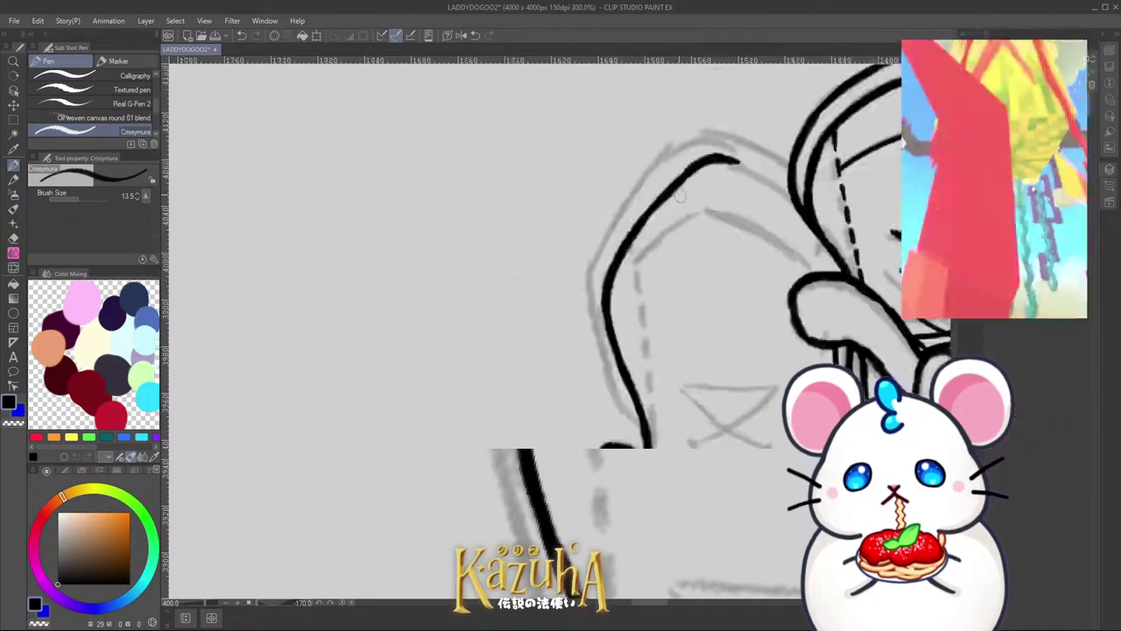
key("ctrl+z")
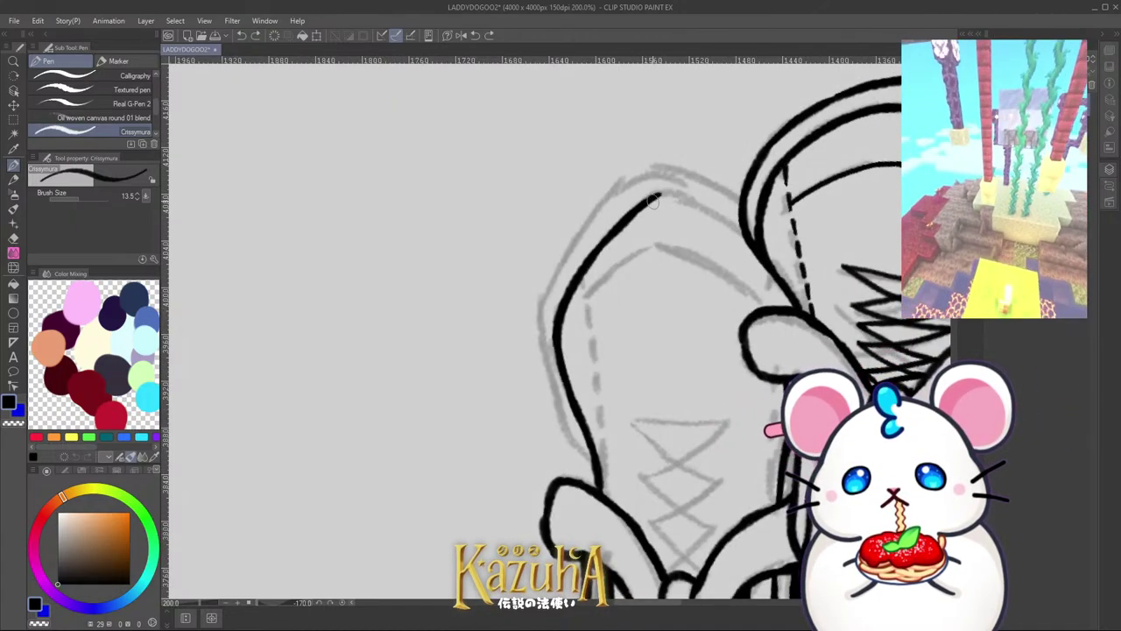
left_click_drag(690, 211, 743, 243)
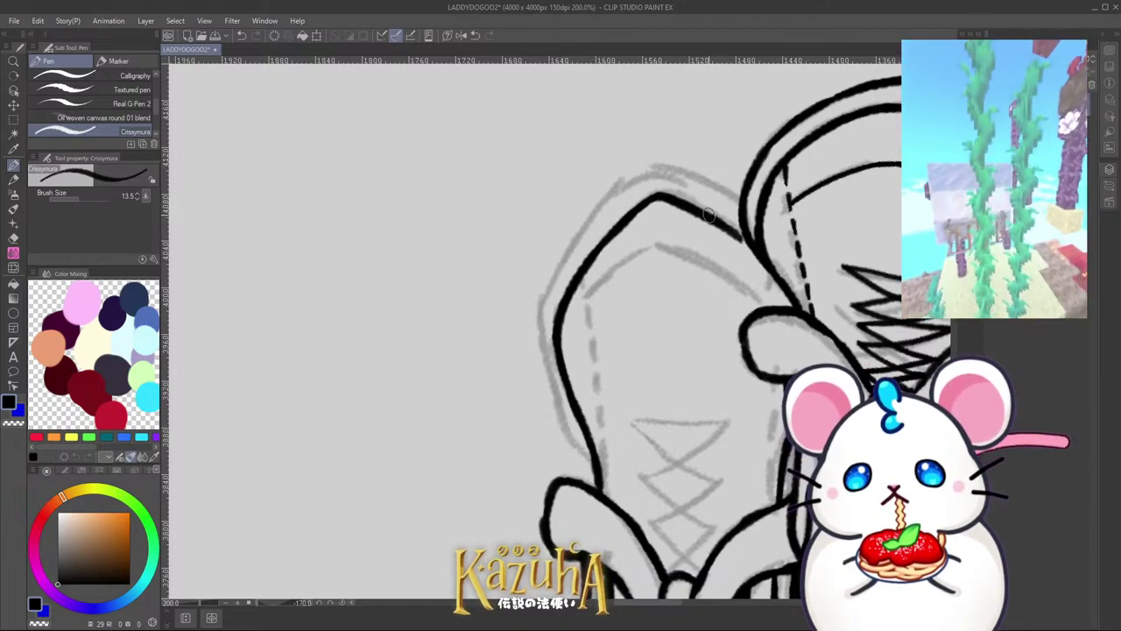
Step: Ink the outer sole line around the back shoe, from below the bow loop around the toe to the front shoe
left_click_drag(579, 212, 601, 212)
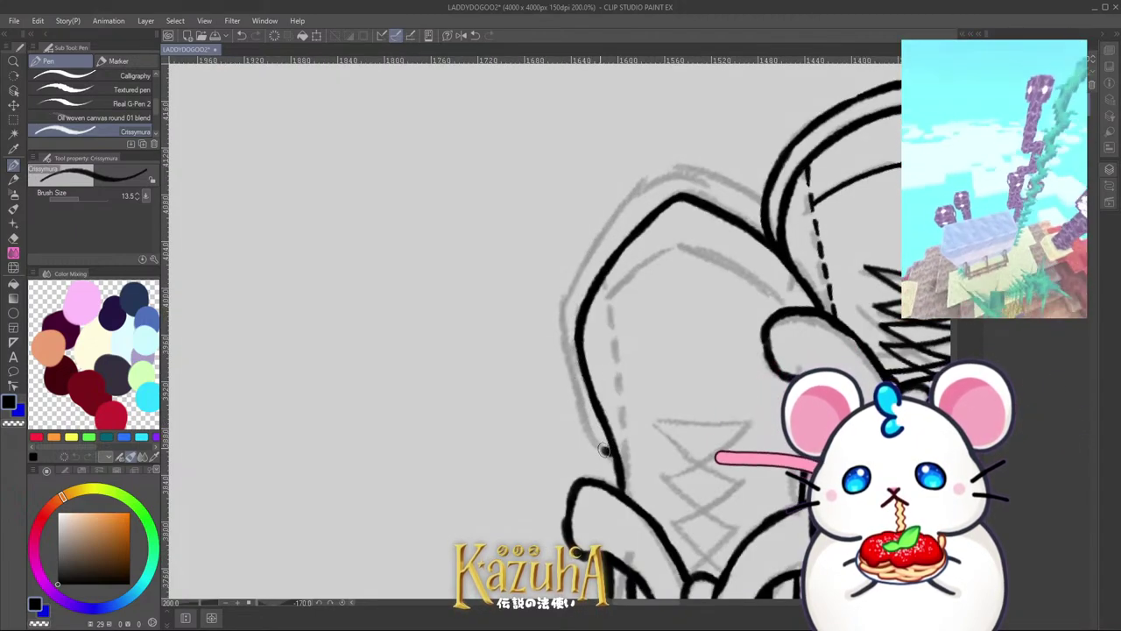
mouse_move(618, 460)
left_mouse_down()
mouse_move(586, 421)
mouse_move(563, 295)
mouse_move(565, 349)
mouse_move(581, 275)
mouse_move(566, 296)
mouse_move(606, 235)
left_mouse_up()
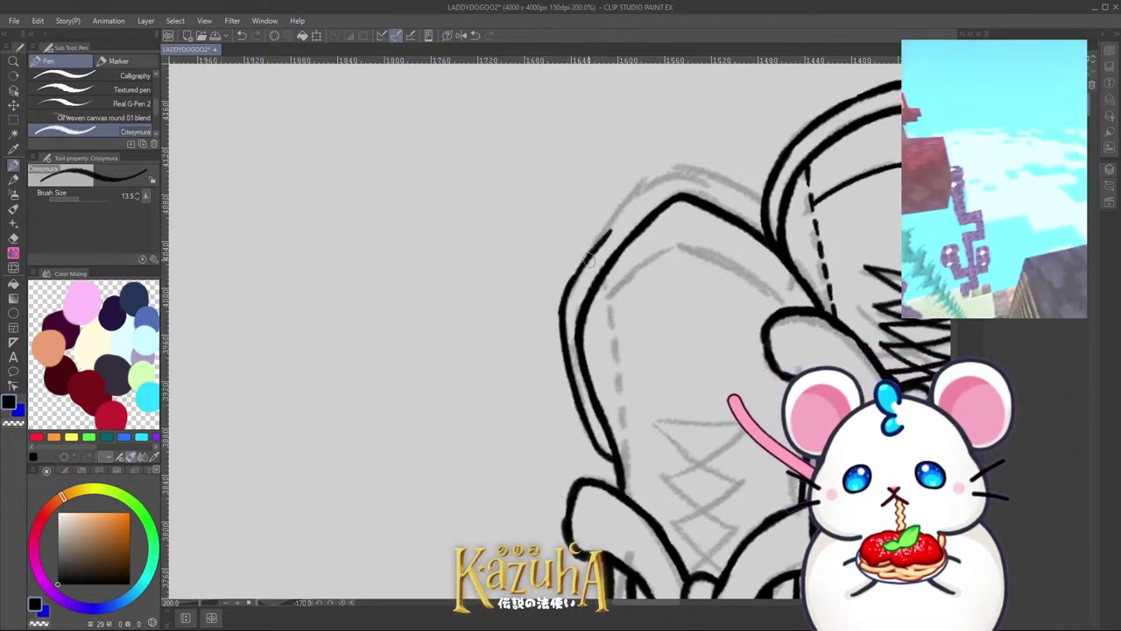
left_click_drag(577, 285, 591, 259)
key("ctrl+z")
key("ctrl+z")
mouse_move(567, 308)
left_mouse_down()
mouse_move(648, 189)
mouse_move(699, 170)
mouse_move(750, 200)
left_mouse_up()
key("ctrl+z")
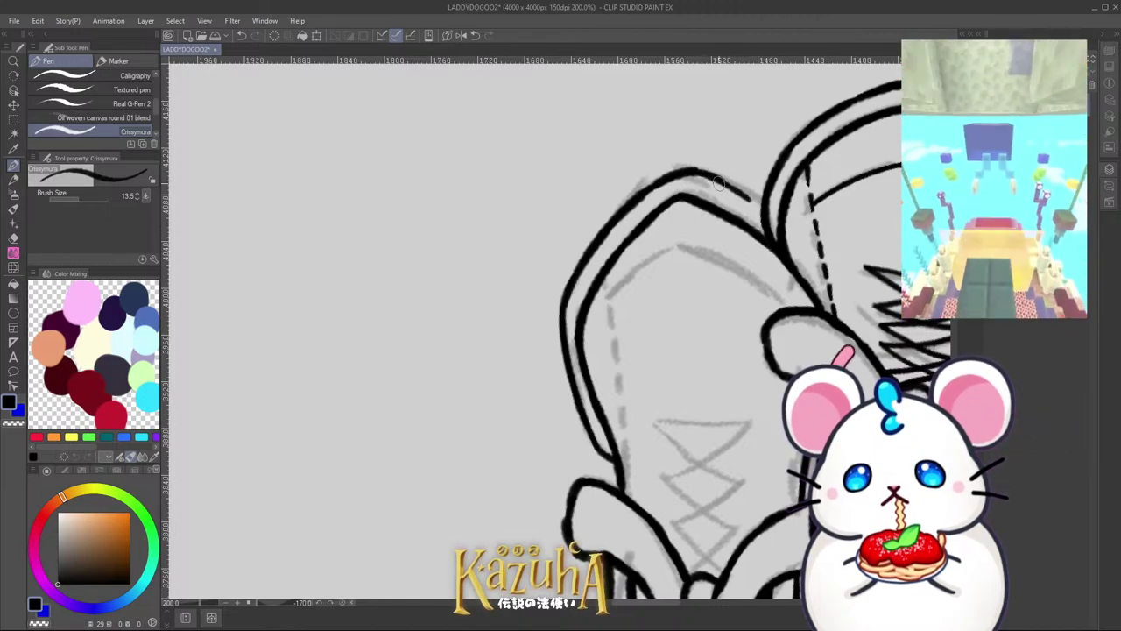
key("ctrl+z")
left_click_drag(701, 172, 759, 209)
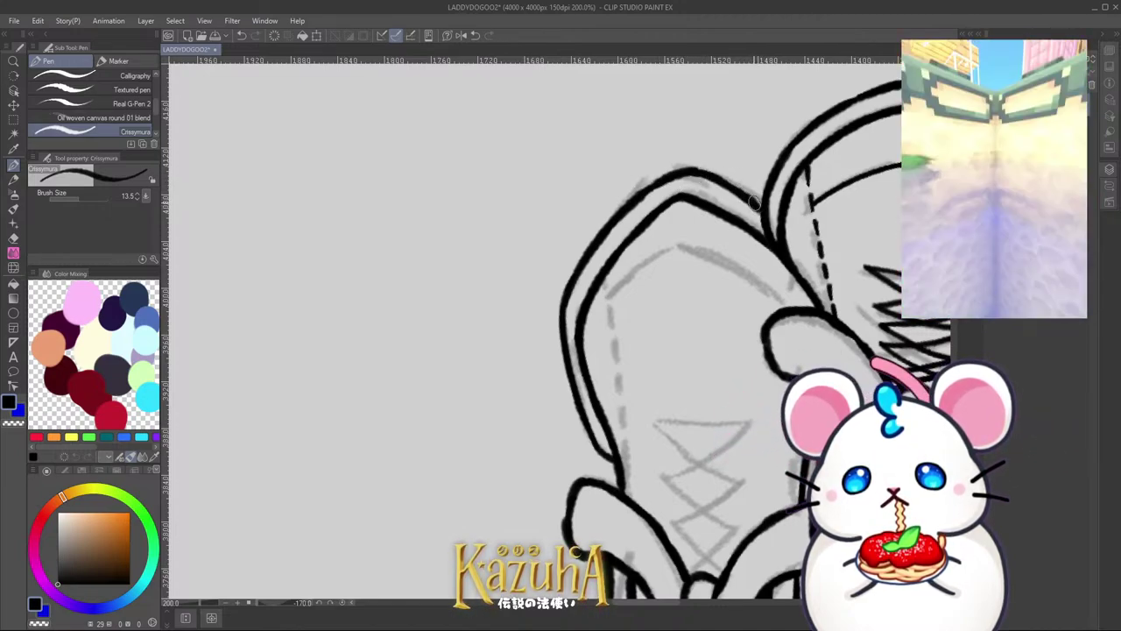
Step: Review both inked shoes against the whole figure and save the drawing
key("ctrl+minus")
key("ctrl+minus")
key("ctrl+minus")
key("ctrl+minus")
left_click_drag(528, 473, 672, 263)
scroll(690, 285, "down", 2)
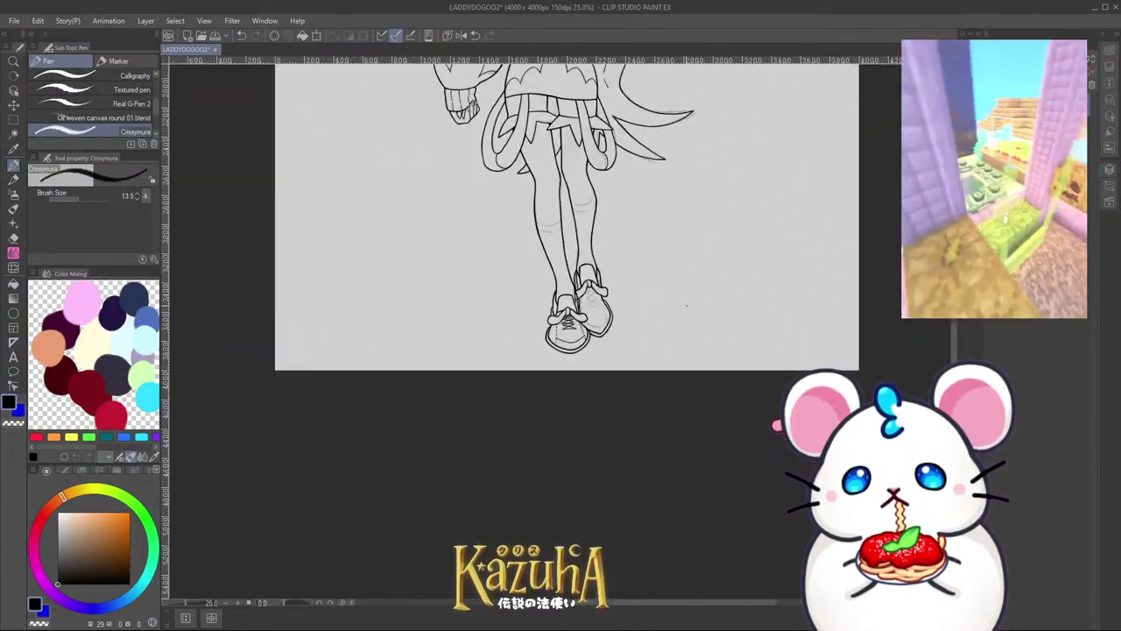
scroll(670, 302, "up", 3)
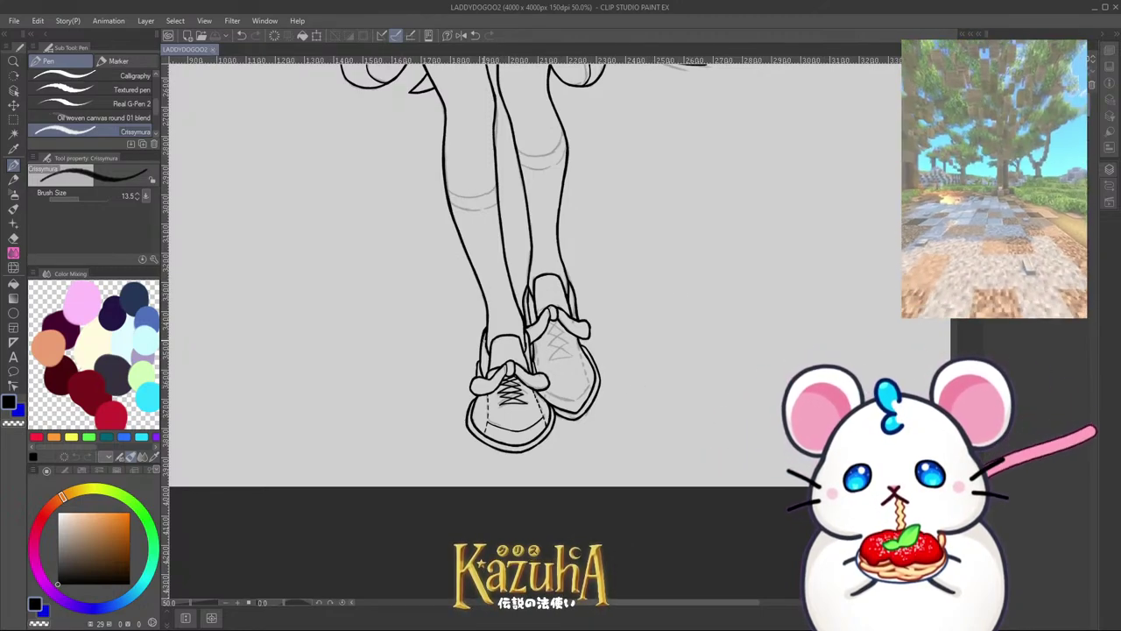
Step: Ink the dashed stitching along the back shoe's outer side, from beneath the bow loop to the toe cap
scroll(529, 297, "up", 5)
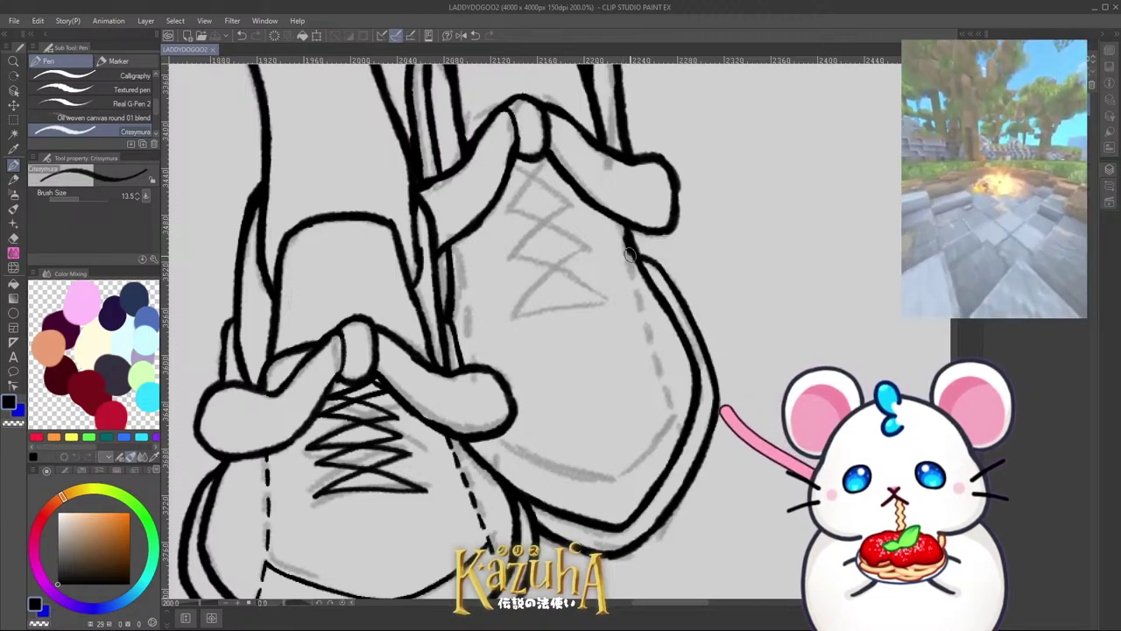
key("ctrl+z")
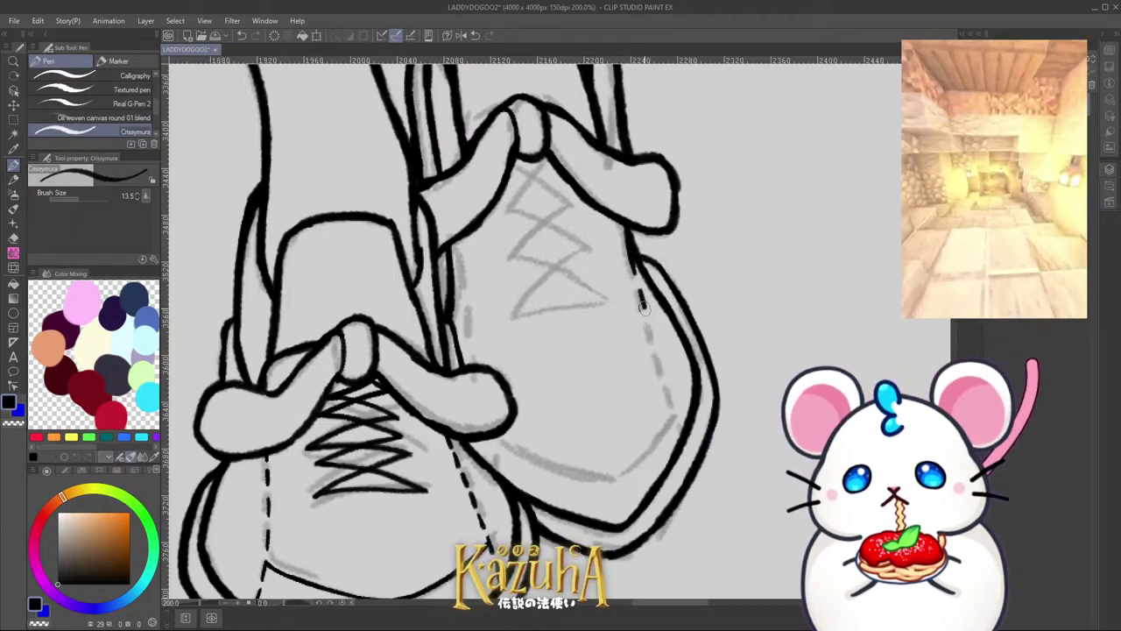
key("ctrl+z")
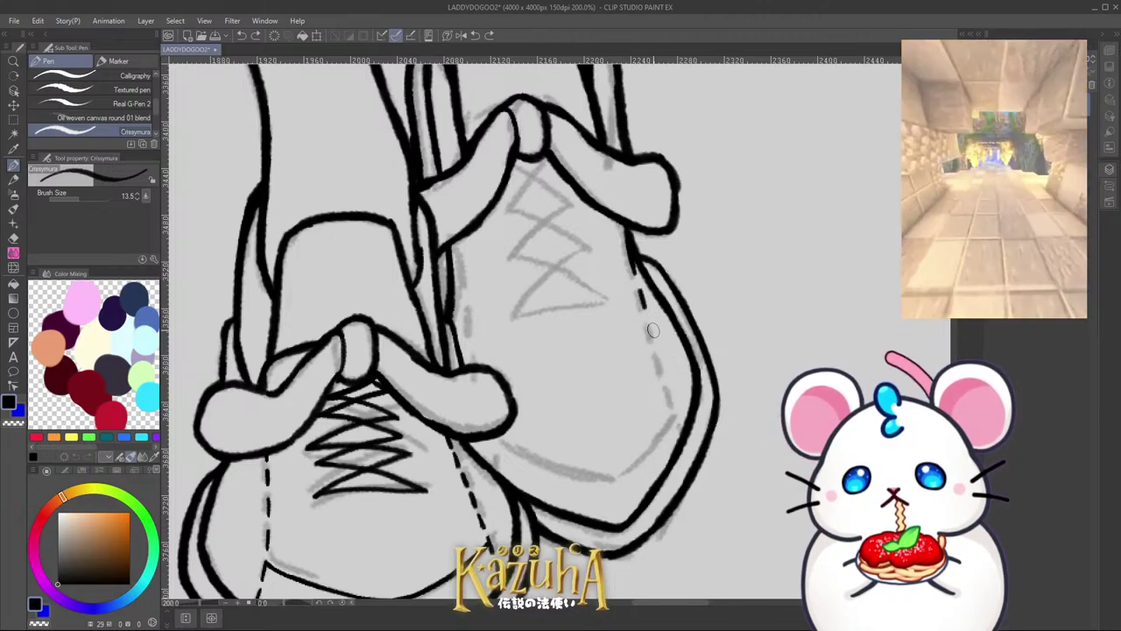
scroll(659, 329, "up", 2)
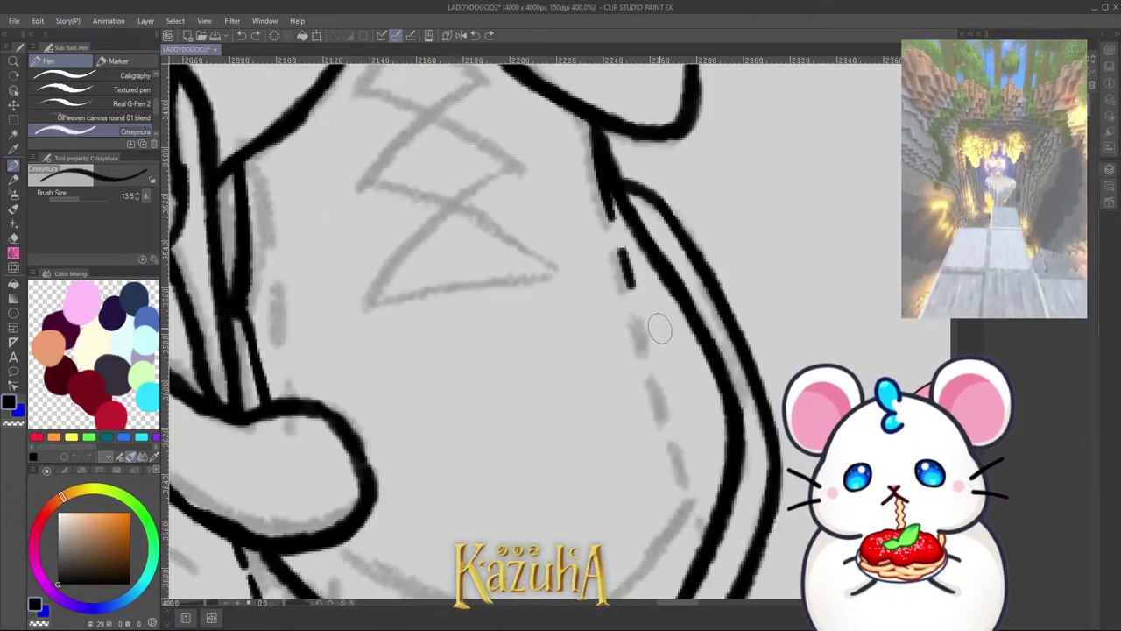
left_click_drag(642, 317, 654, 346)
left_click_drag(667, 389, 673, 420)
key("ctrl+z")
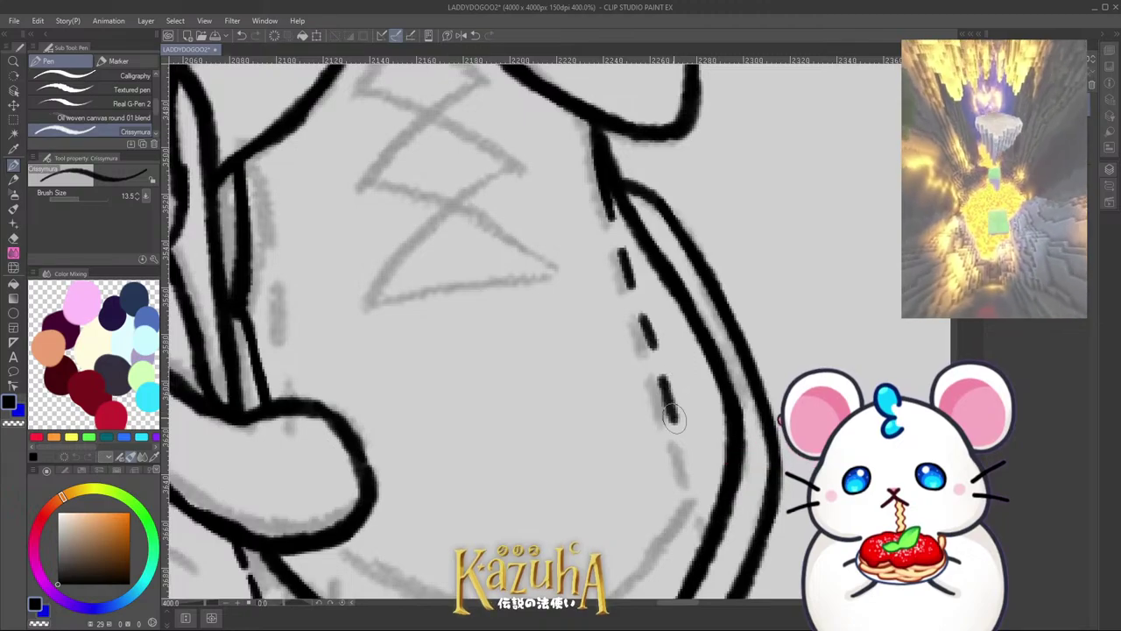
scroll(691, 287, "down", 3)
scroll(689, 349, "up", 3)
left_click_drag(688, 344, 713, 418)
key("ctrl+z")
Step: Ink the lowest stitch dash beside the front shoe's bow and try a first toe cap line on the back shoe
scroll(696, 359, "down", 4)
scroll(613, 394, "up", 2)
scroll(597, 375, "up", 2)
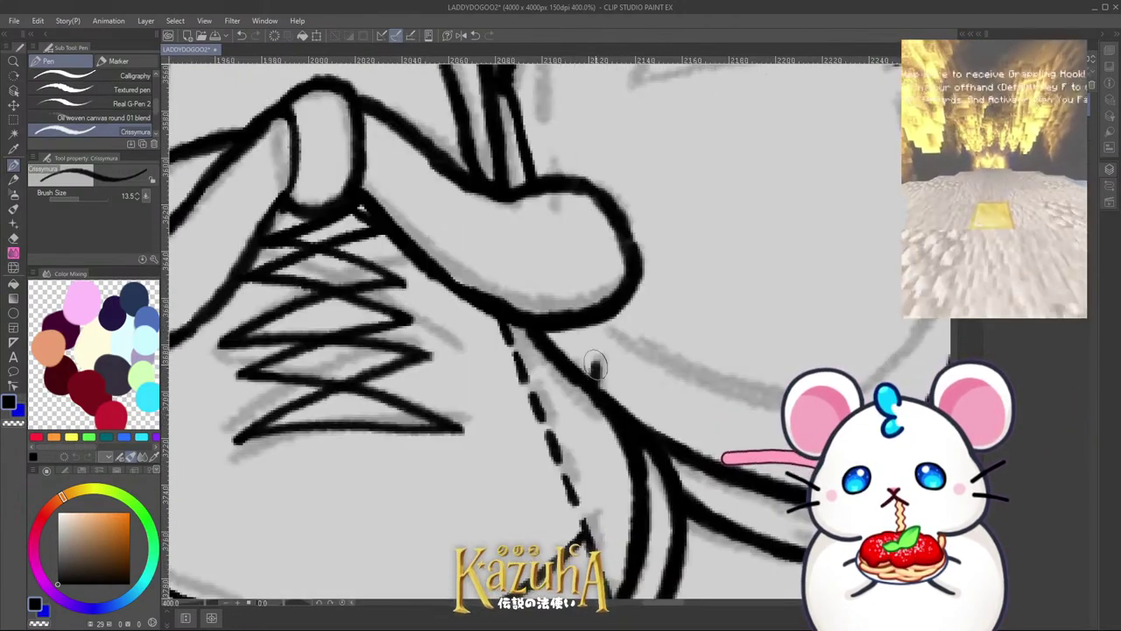
left_click_drag(610, 338, 819, 407)
key("ctrl+z")
scroll(688, 356, "down", 3)
key("ctrl+z")
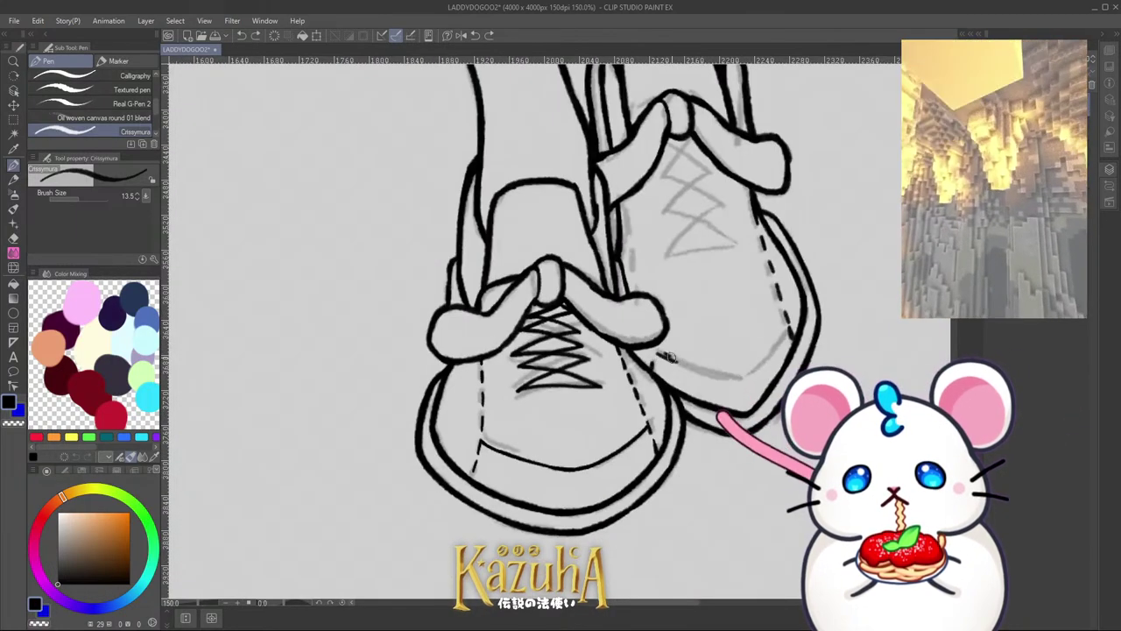
Step: Ink the curved toe cap seam across the back shoe from the front shoe's bow to the outer stitching, and save the drawing
scroll(737, 377, "up", 1)
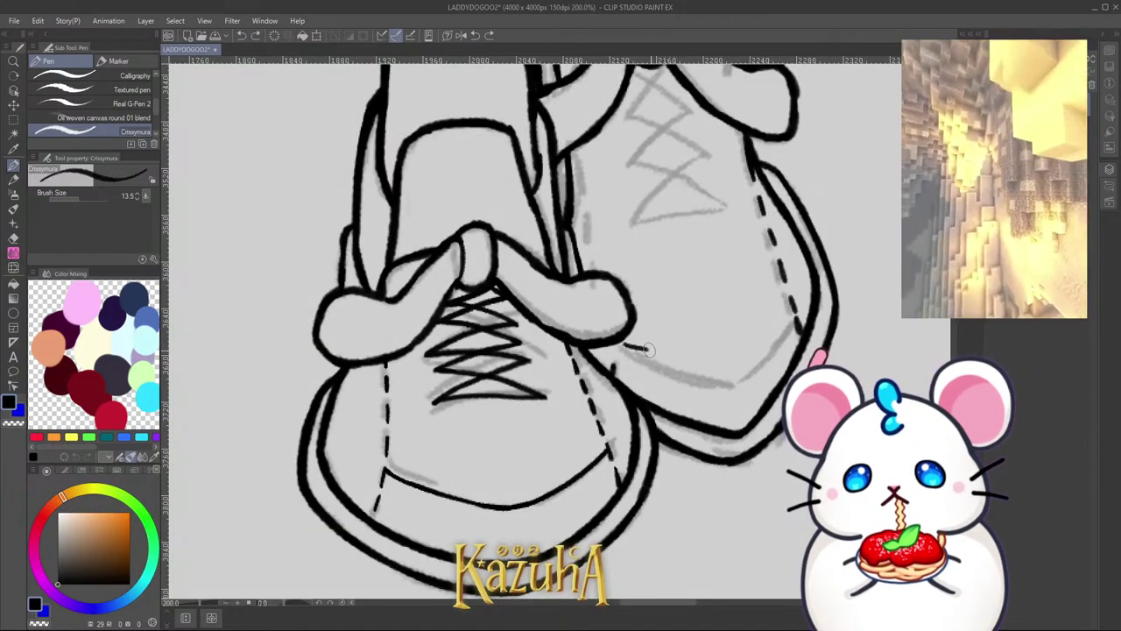
left_click_drag(648, 349, 728, 351)
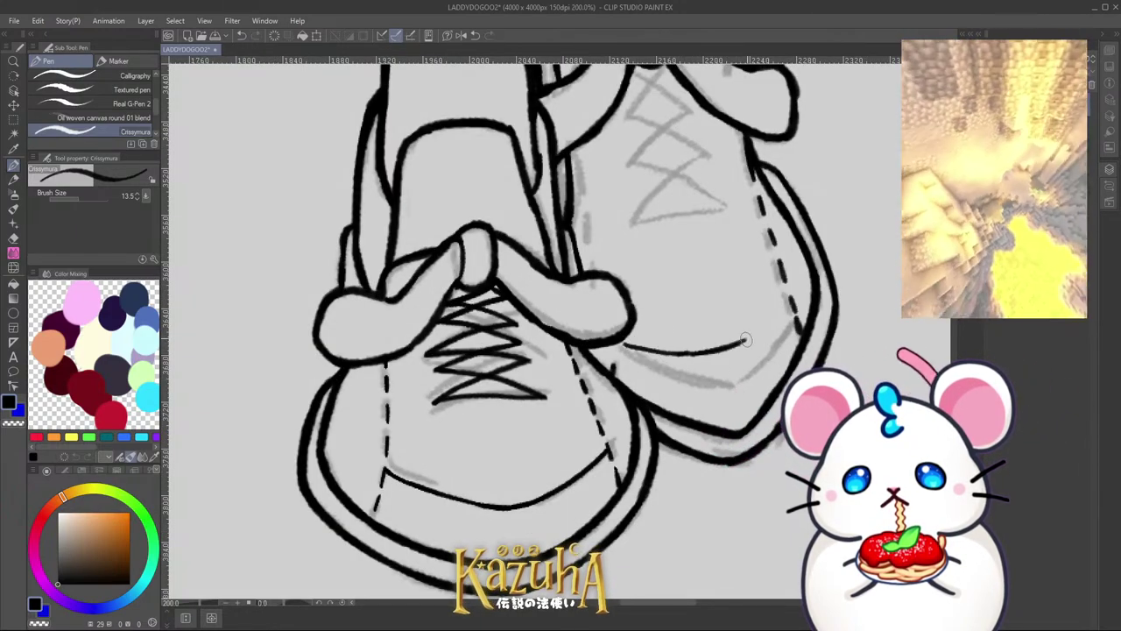
key("ctrl+z")
mouse_move(623, 348)
left_mouse_down()
mouse_move(687, 379)
mouse_move(677, 371)
mouse_move(732, 380)
mouse_move(699, 378)
mouse_move(709, 383)
mouse_move(760, 366)
mouse_move(738, 381)
mouse_move(792, 344)
mouse_move(858, 250)
left_mouse_up()
key("ctrl+z")
scroll(737, 382, "up", 2)
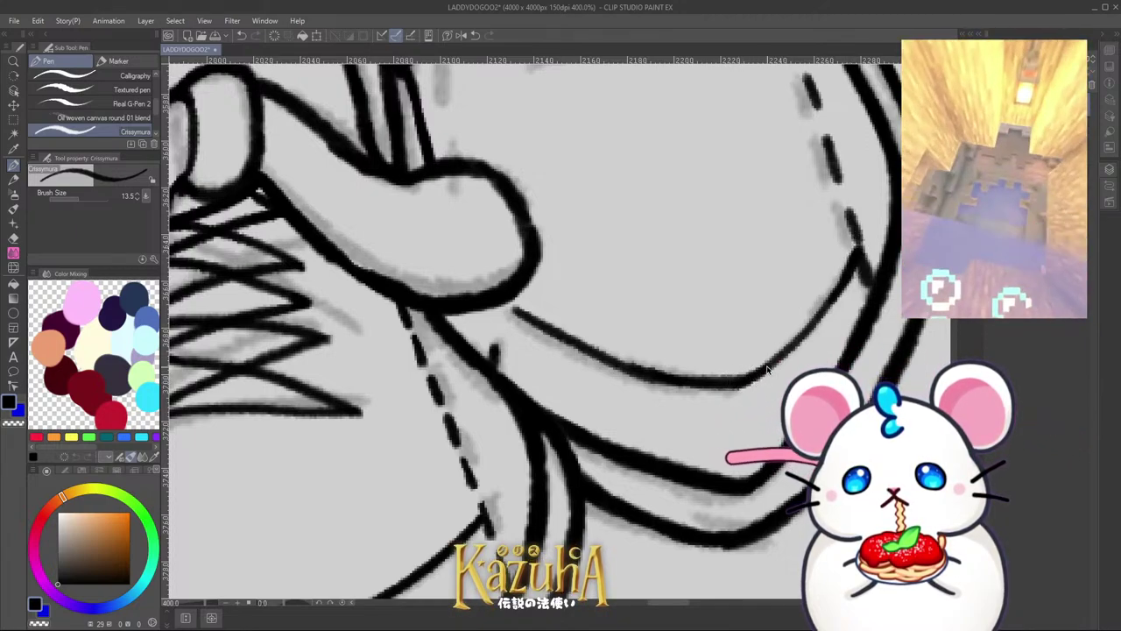
key("ctrl+s")
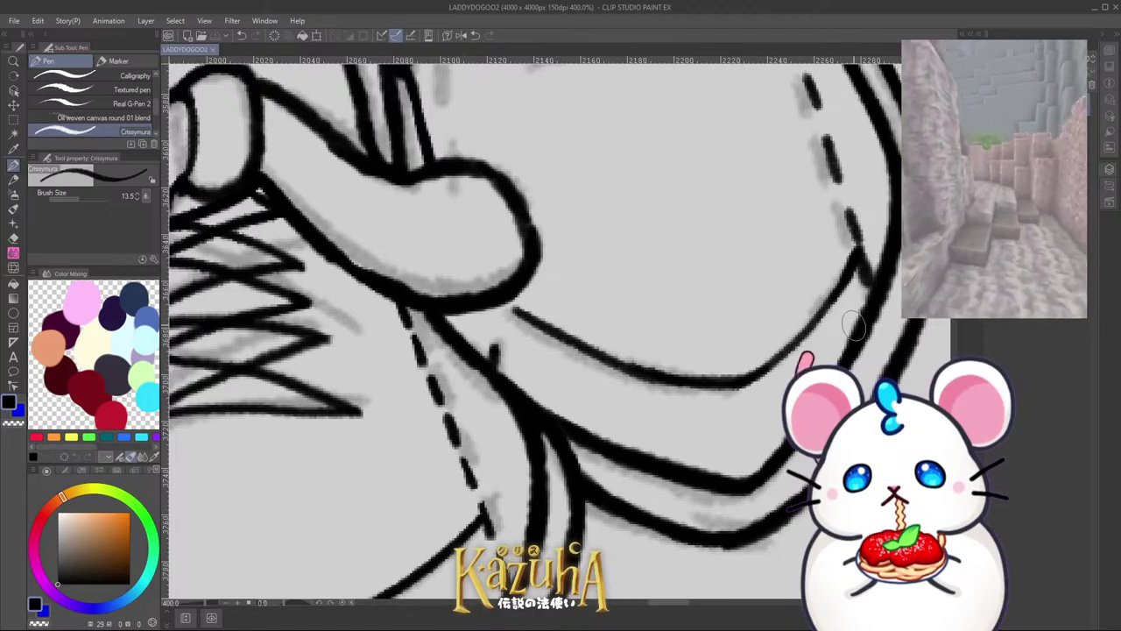
Step: Ink the dashed stitching along the back shoe's inner side, from the bow loop down toward the front shoe's bow
scroll(516, 298, "down", 5)
scroll(500, 307, "up", 3)
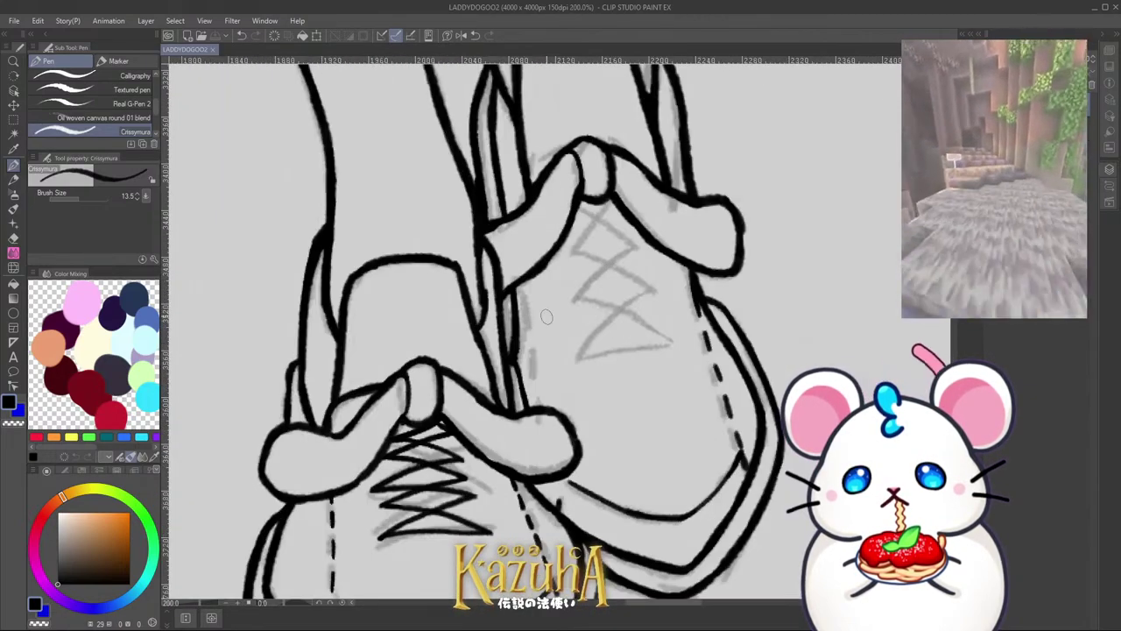
key("ctrl+z")
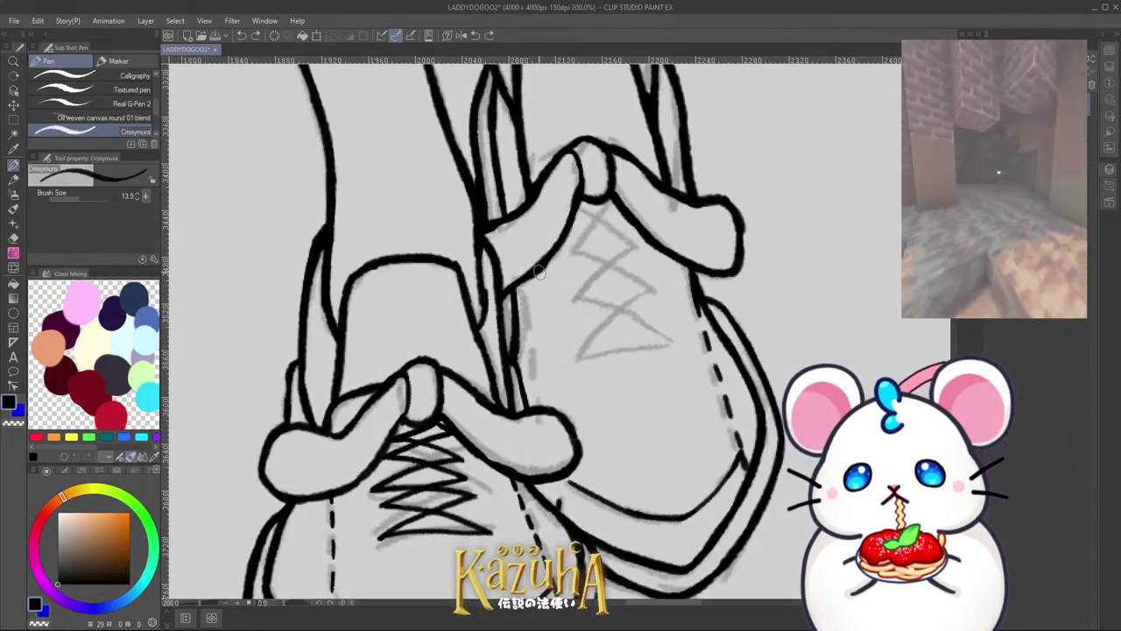
left_click_drag(541, 269, 542, 289)
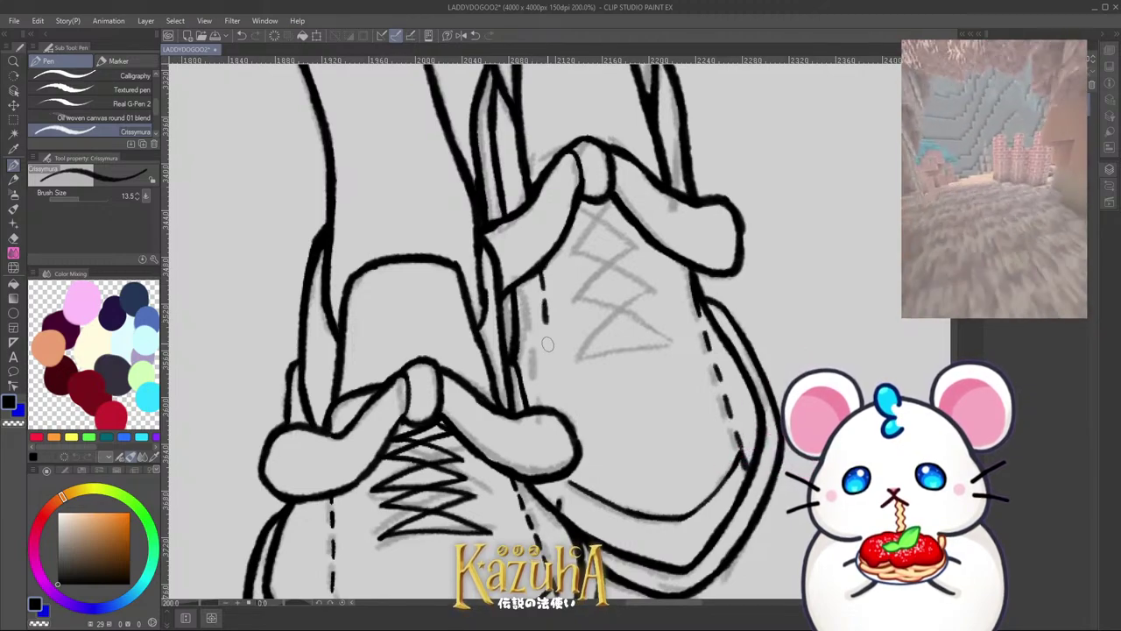
key("ctrl+z")
mouse_move(551, 385)
left_mouse_down()
mouse_move(554, 401)
mouse_move(679, 228)
left_mouse_up()
Step: Ink the crisscross laces on the back shoe, following the sketch from the lowest crossing up to the bow
scroll(547, 362, "down", 1)
key("minus")
scroll(607, 301, "up", 1)
scroll(607, 302, "up", 3)
mouse_move(591, 413)
left_mouse_down()
mouse_move(568, 333)
mouse_move(565, 206)
mouse_move(497, 342)
left_mouse_up()
key("ctrl+z")
mouse_move(589, 403)
left_mouse_down()
mouse_move(559, 286)
mouse_move(561, 213)
mouse_move(686, 230)
left_mouse_up()
left_click_drag(488, 352, 467, 173)
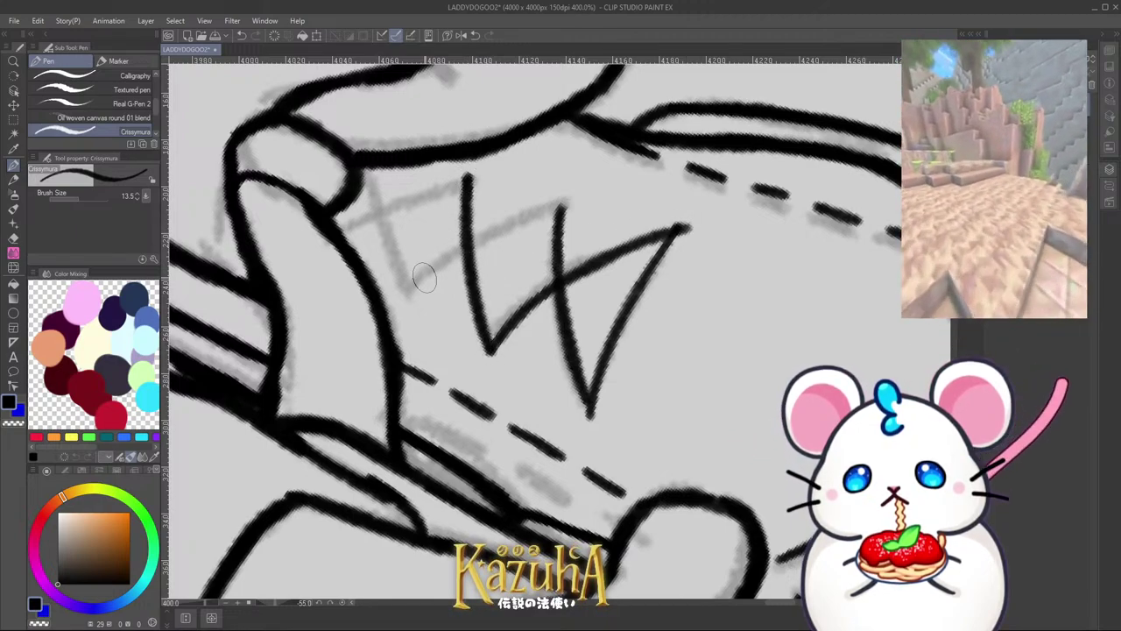
left_click_drag(405, 298, 563, 207)
left_click_drag(408, 296, 374, 168)
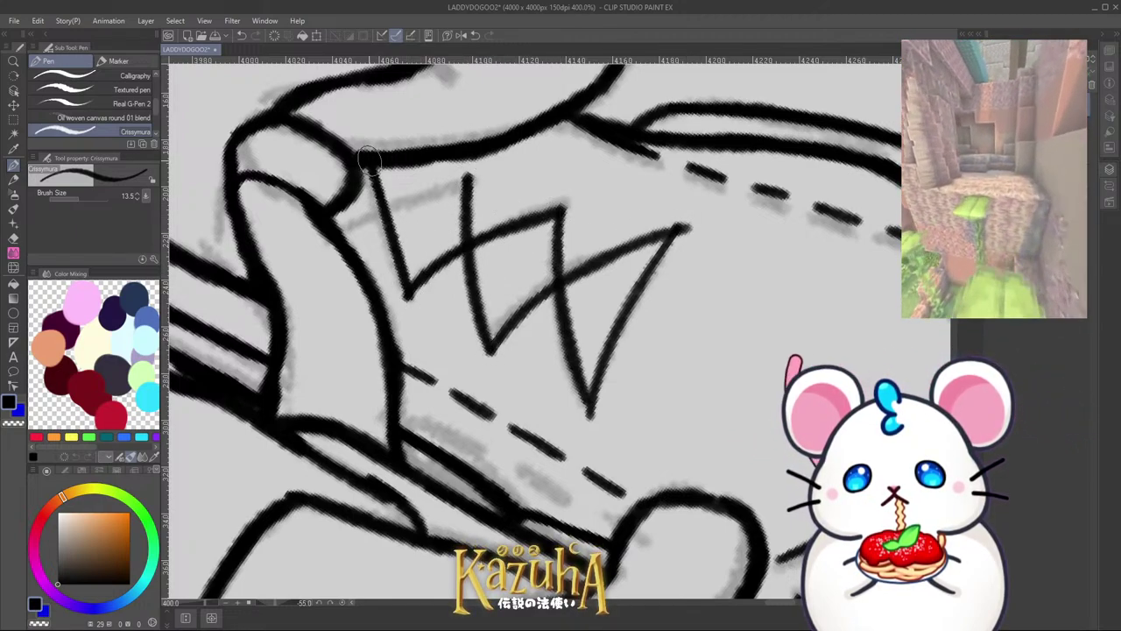
left_click_drag(340, 230, 468, 180)
key("ctrl+z")
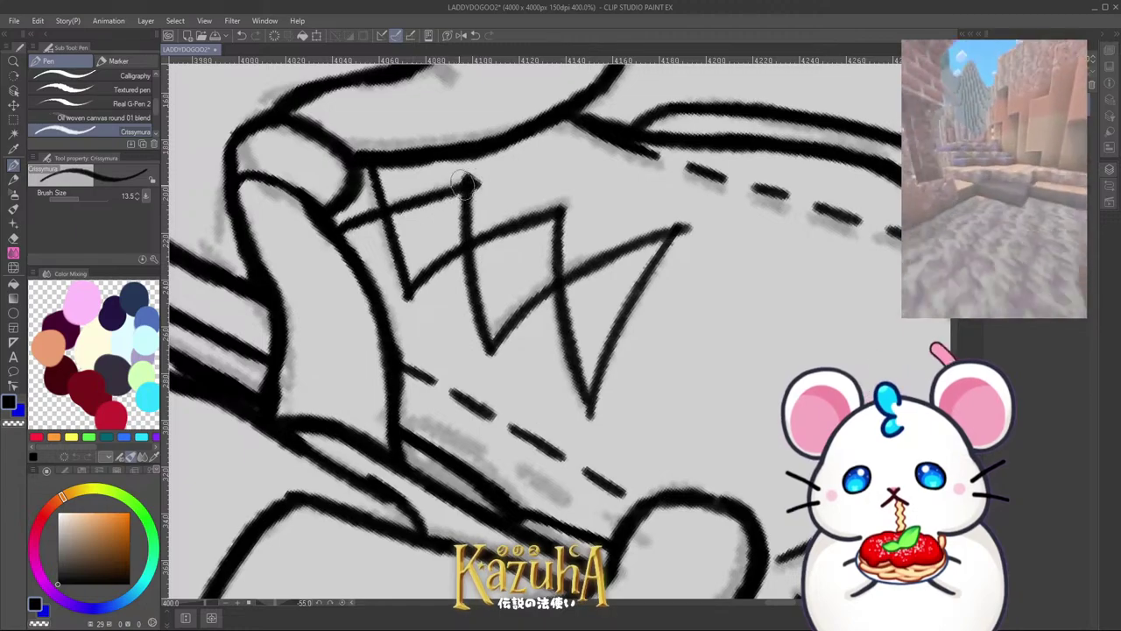
Step: Erase the inked crisscross laces on the front shoe back to the grey sketch
key("c")
scroll(543, 193, "down", 5)
key("ctrl+plus")
key("ctrl+plus")
key("ctrl+plus")
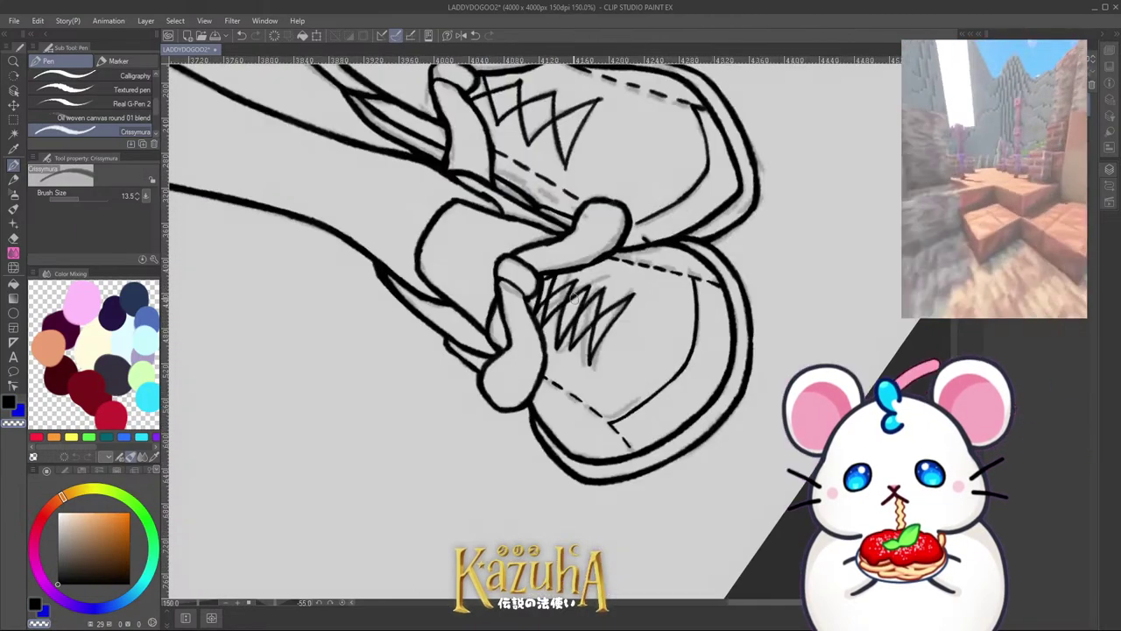
mouse_move(636, 317)
left_mouse_down()
mouse_move(612, 370)
mouse_move(584, 325)
mouse_move(605, 290)
mouse_move(566, 301)
mouse_move(591, 351)
mouse_move(559, 346)
left_mouse_up()
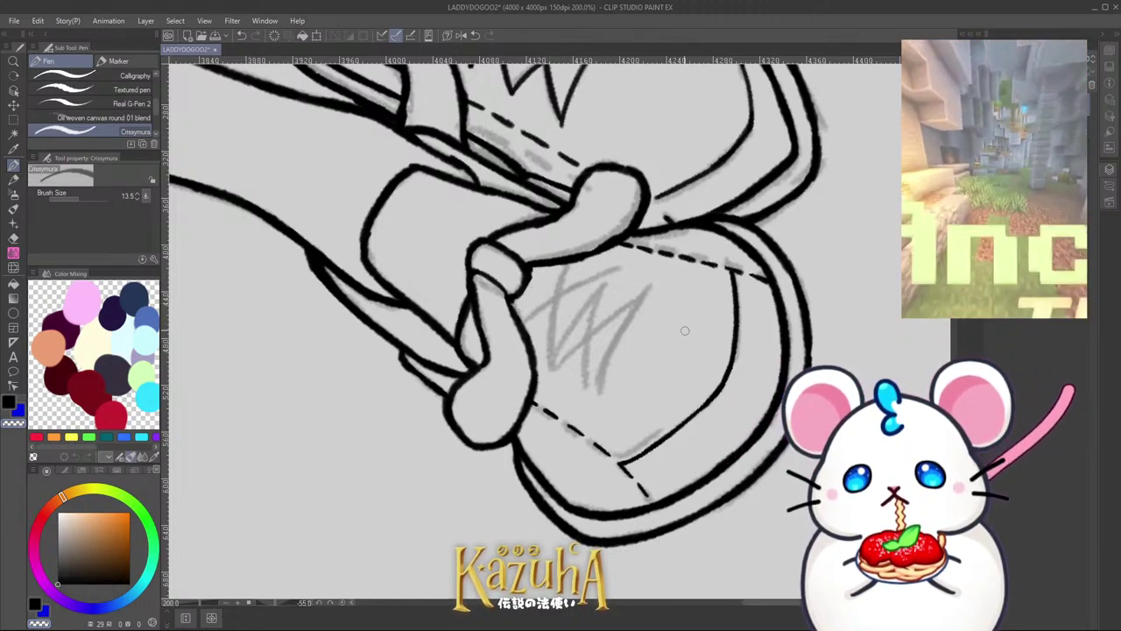
Step: Re-ink the lower zigzag crossings of the front shoe's laces with wider spacing
scroll(573, 340, "down", 1)
scroll(610, 346, "up", 3)
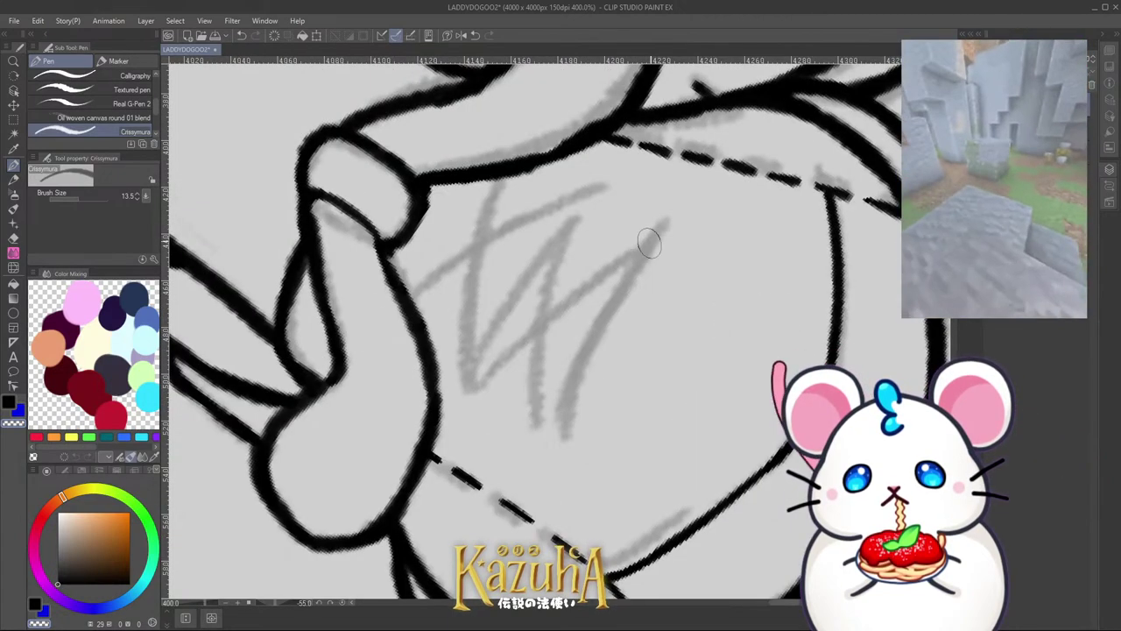
left_click_drag(546, 430, 646, 237)
left_click_drag(545, 431, 574, 215)
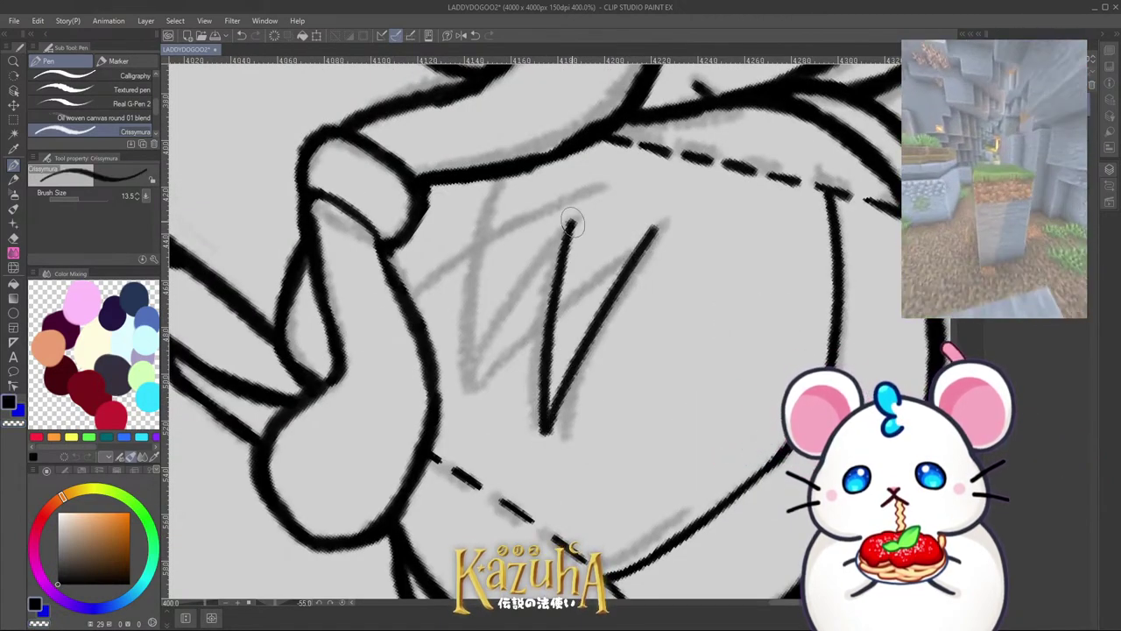
mouse_move(655, 229)
left_mouse_down()
mouse_move(587, 263)
mouse_move(478, 362)
mouse_move(495, 214)
left_mouse_up()
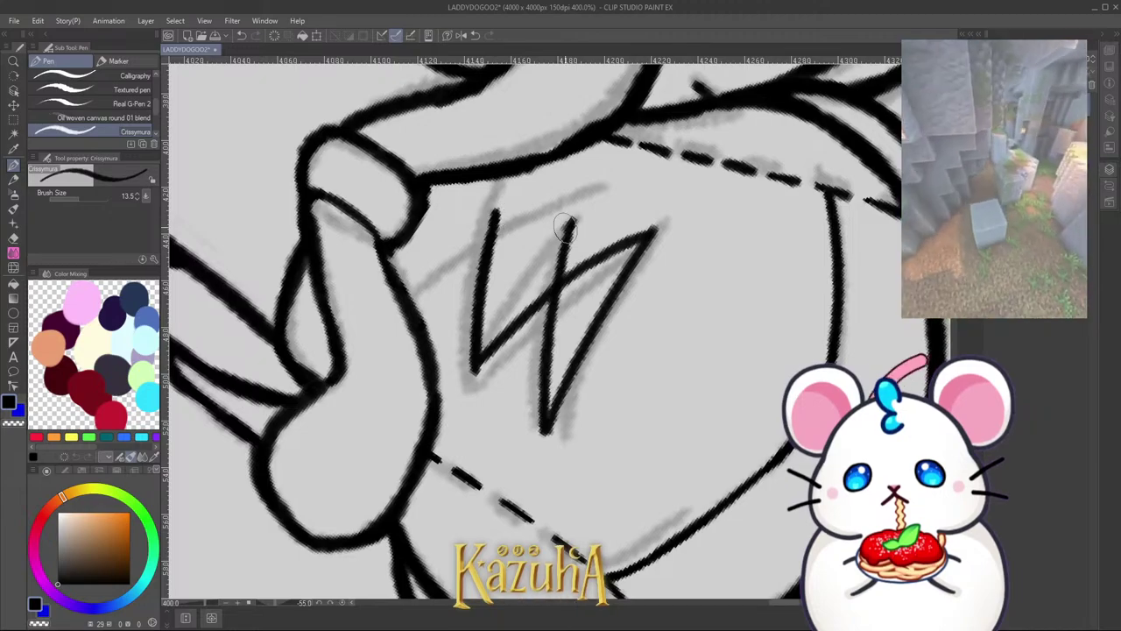
left_click_drag(572, 221, 422, 312)
key("ctrl+z")
left_click_drag(574, 217, 439, 315)
Step: Ink the uppermost lace crossing on the front shoe so the laces meet the bow
scroll(505, 288, "down", 3)
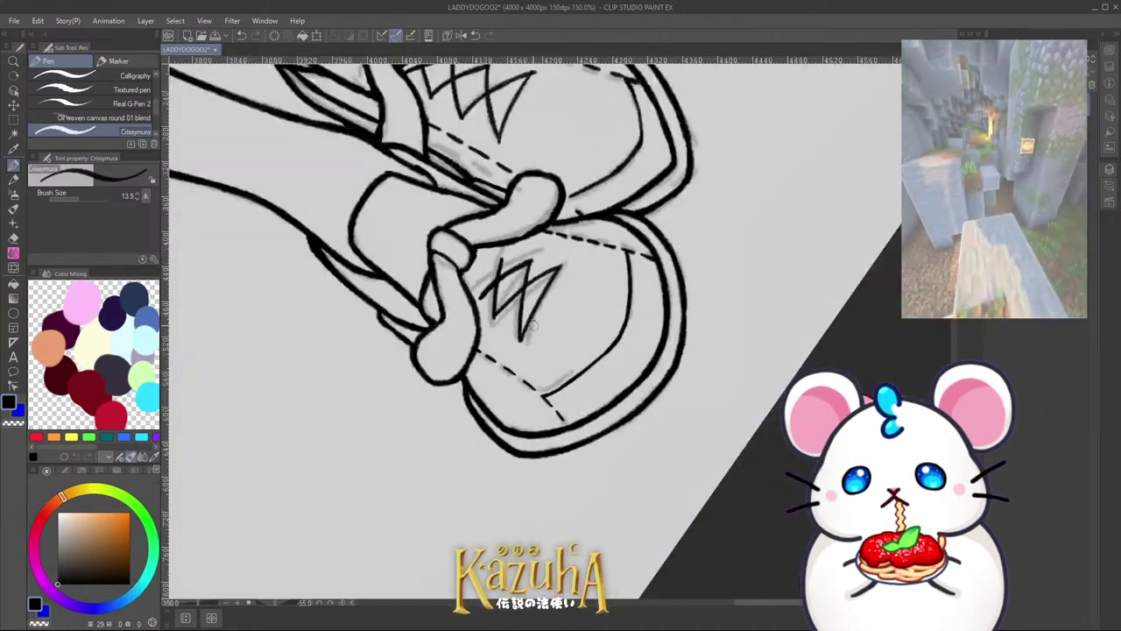
scroll(532, 325, "down", 2)
scroll(532, 325, "up", 5)
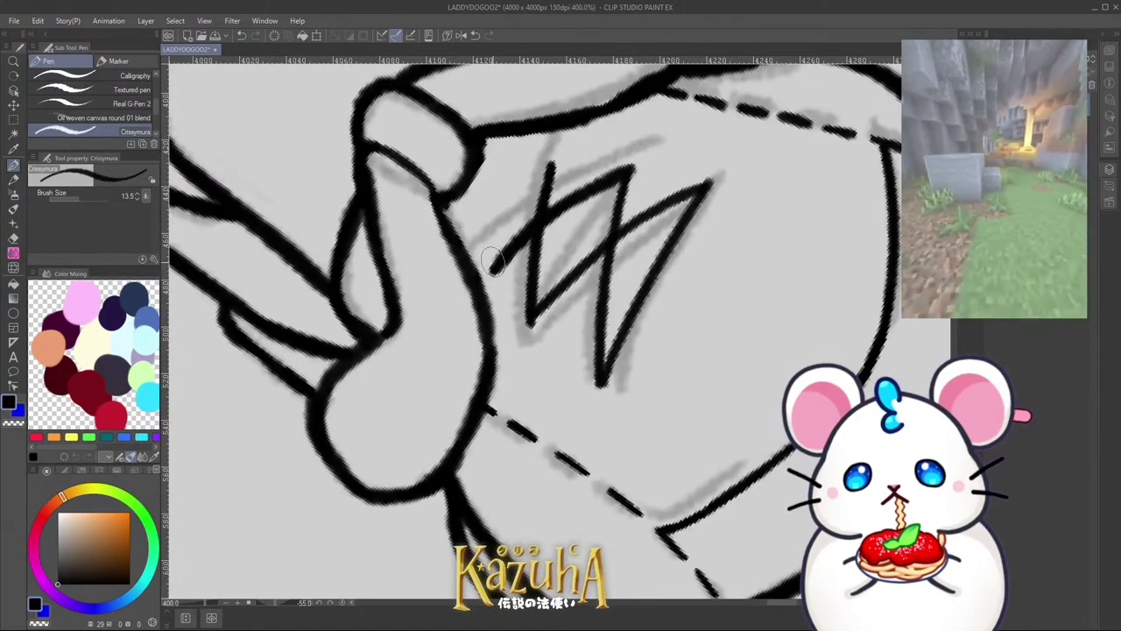
mouse_move(493, 267)
left_mouse_down()
mouse_move(511, 131)
mouse_move(558, 165)
mouse_move(445, 219)
left_mouse_up()
key("ctrl+z")
left_click_drag(552, 168, 453, 222)
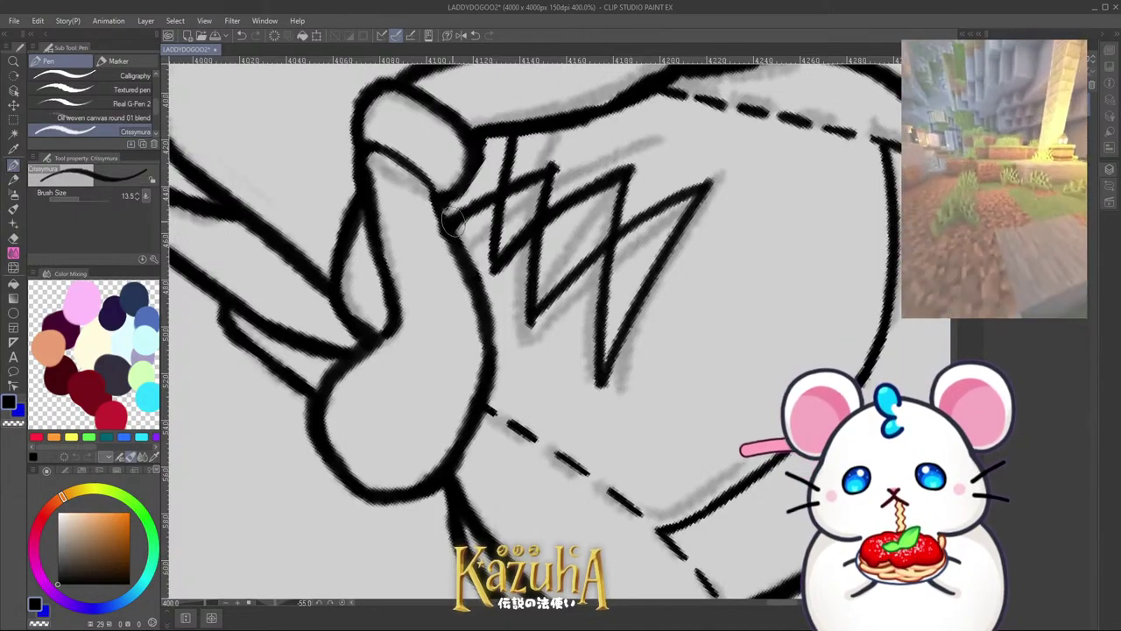
Step: Ink the curved top edge of the sock across the back leg
scroll(452, 222, "down", 8)
left_click_drag(604, 368, 492, 420)
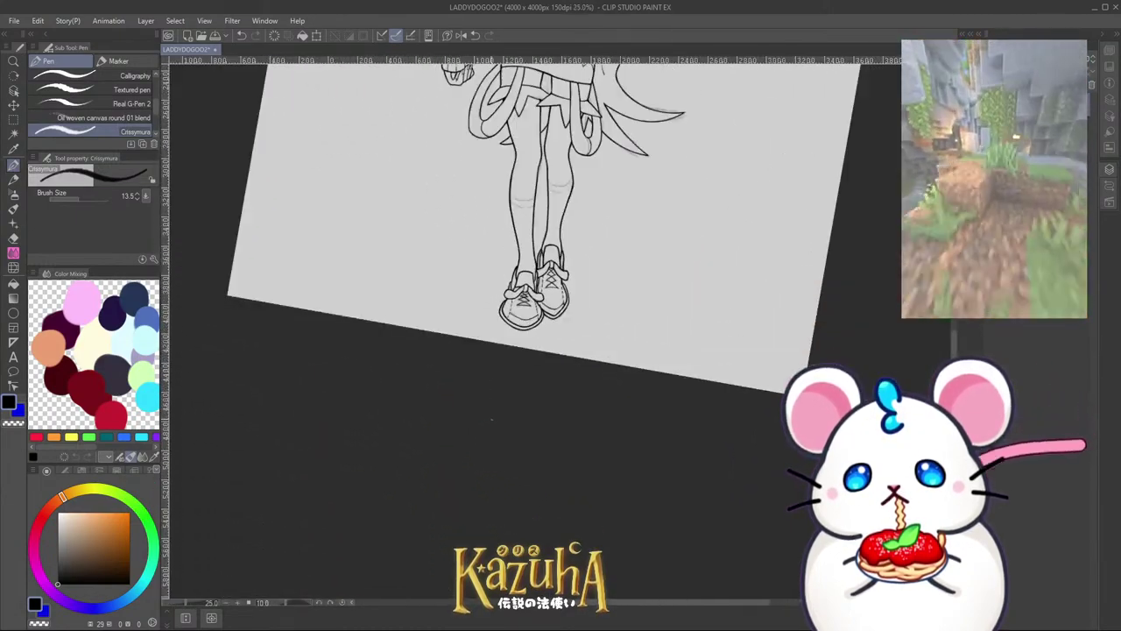
scroll(510, 329, "down", 2)
left_click_drag(508, 316, 514, 340)
scroll(502, 229, "up", 5)
mouse_move(505, 291)
left_mouse_down()
mouse_move(510, 319)
mouse_move(573, 272)
mouse_move(603, 218)
mouse_move(508, 286)
left_mouse_up()
scroll(508, 285, "up", 3)
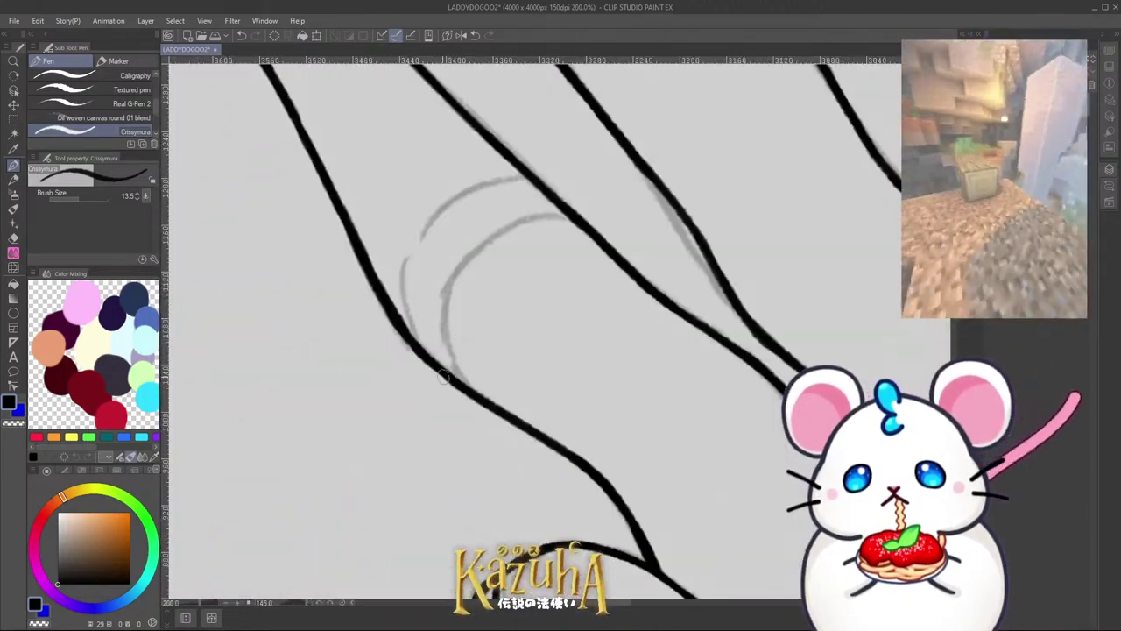
scroll(459, 404, "up", 2)
mouse_move(459, 445)
left_mouse_down()
mouse_move(467, 228)
mouse_move(544, 161)
mouse_move(605, 136)
mouse_move(720, 147)
left_mouse_up()
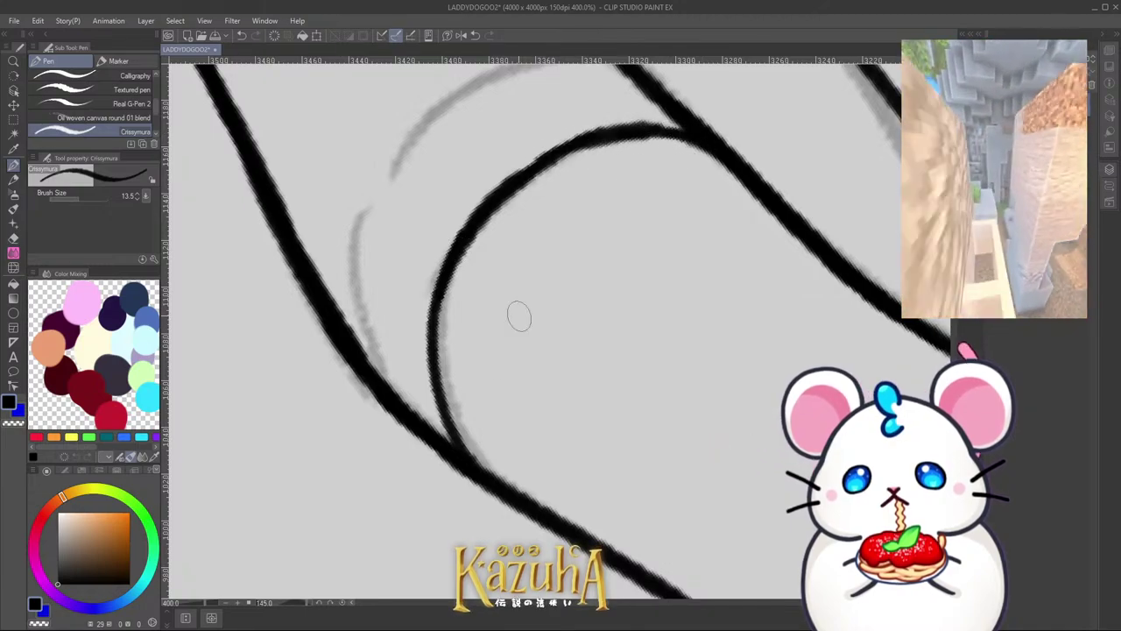
Step: Ink the broken cuff line just below the top edge of the back leg's sock
mouse_move(442, 379)
left_mouse_down()
mouse_move(472, 458)
mouse_move(499, 484)
mouse_move(442, 263)
left_mouse_up()
scroll(487, 516, "down", 2)
scroll(426, 430, "up", 2)
key("ctrl+z")
mouse_move(431, 466)
left_mouse_down()
mouse_move(452, 261)
mouse_move(485, 219)
mouse_move(624, 139)
mouse_move(692, 156)
left_mouse_up()
scroll(552, 219, "down", 5)
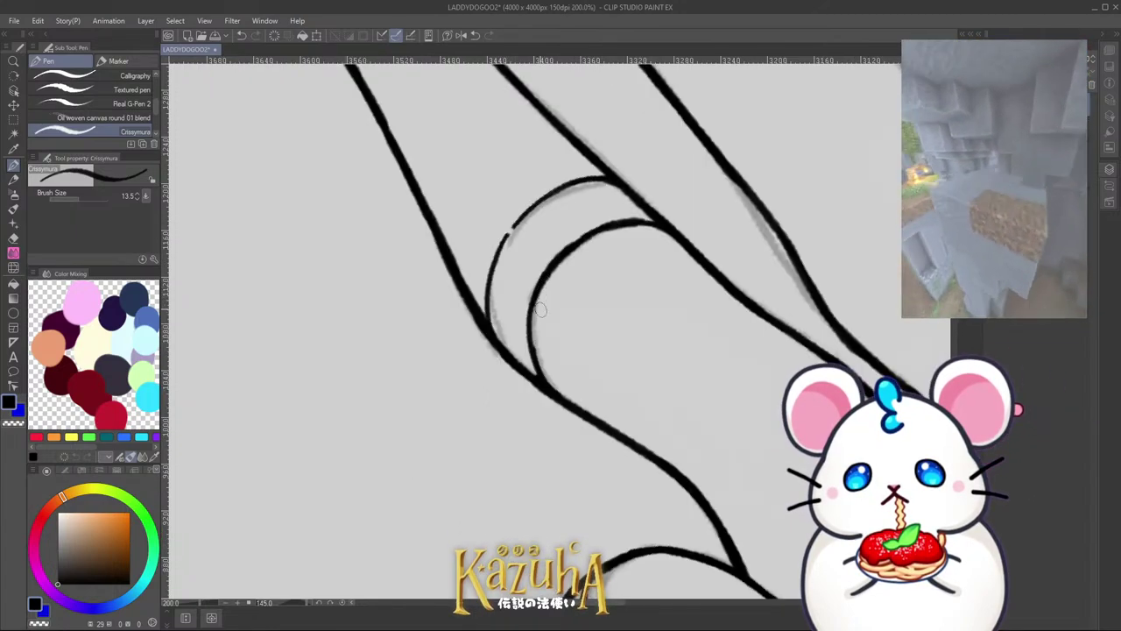
Step: Ink the curved top edge of the sock across the front leg
key("asciicircum")
key("minus")
key("minus")
key("minus")
key("minus")
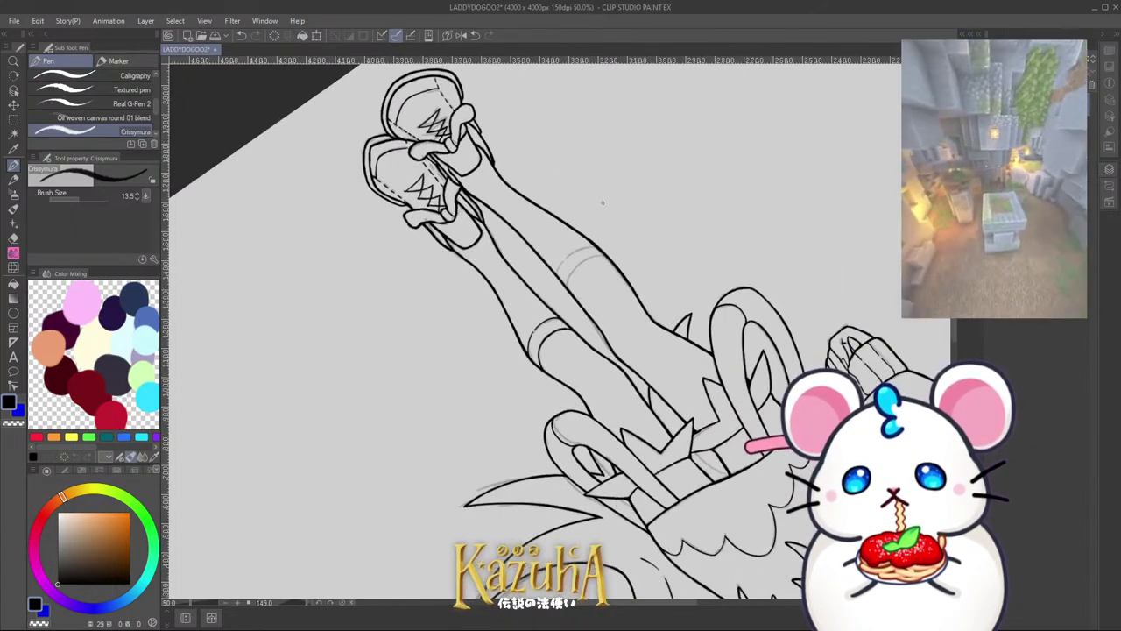
scroll(573, 244, "up", 2)
scroll(571, 290, "up", 2)
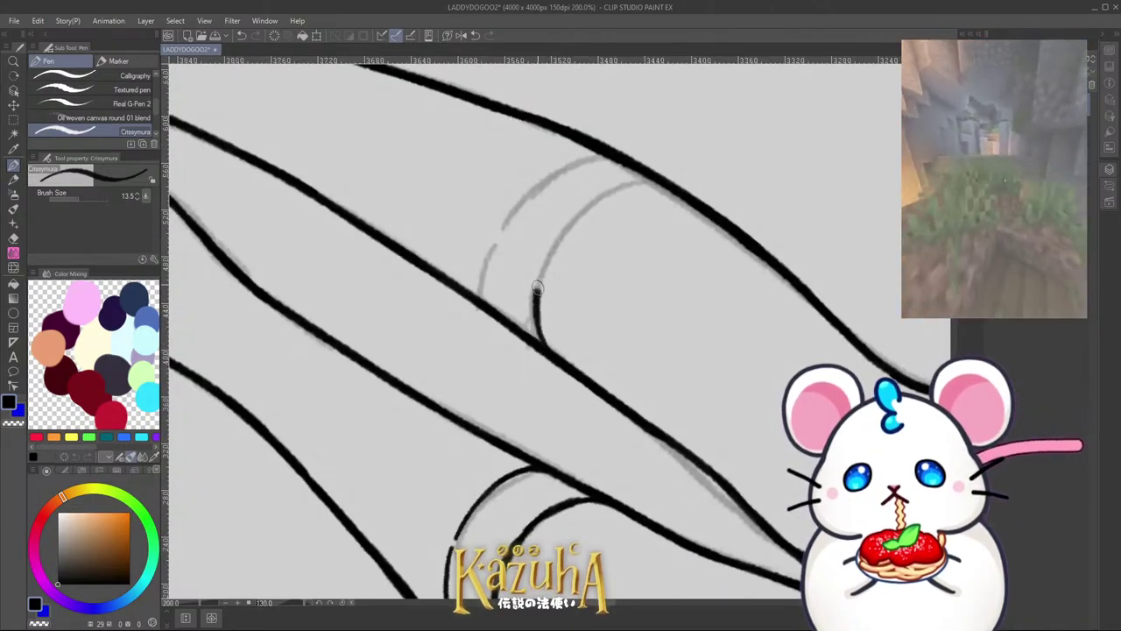
scroll(533, 345, "up", 3)
mouse_move(537, 450)
left_mouse_down()
mouse_move(526, 316)
mouse_move(576, 213)
left_mouse_up()
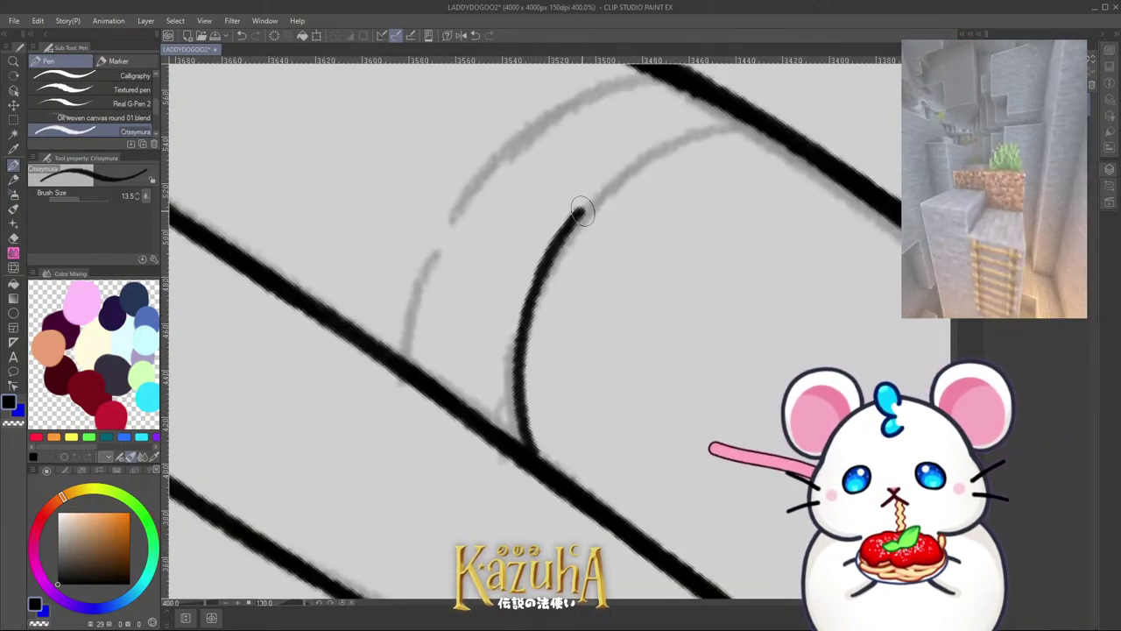
key("ctrl+z")
mouse_move(518, 450)
left_mouse_down()
mouse_move(513, 403)
mouse_move(577, 226)
mouse_move(651, 157)
mouse_move(750, 119)
left_mouse_up()
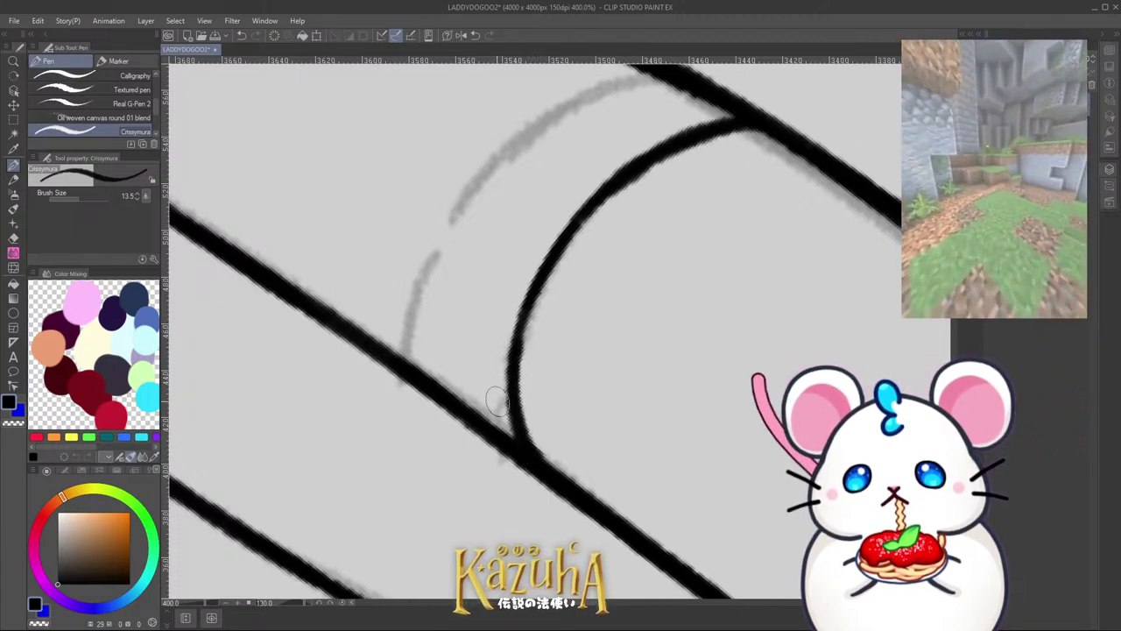
Step: Ink the broken cuff line just below the top edge of the front leg's sock
mouse_move(412, 390)
left_mouse_down()
mouse_move(423, 260)
mouse_move(420, 283)
mouse_move(431, 246)
mouse_move(547, 93)
left_mouse_up()
key("ctrl+z")
key("ctrl+z")
mouse_move(438, 221)
left_mouse_down()
mouse_move(549, 95)
mouse_move(629, 68)
left_mouse_up()
scroll(528, 295, "down", 4)
scroll(507, 406, "down", 3)
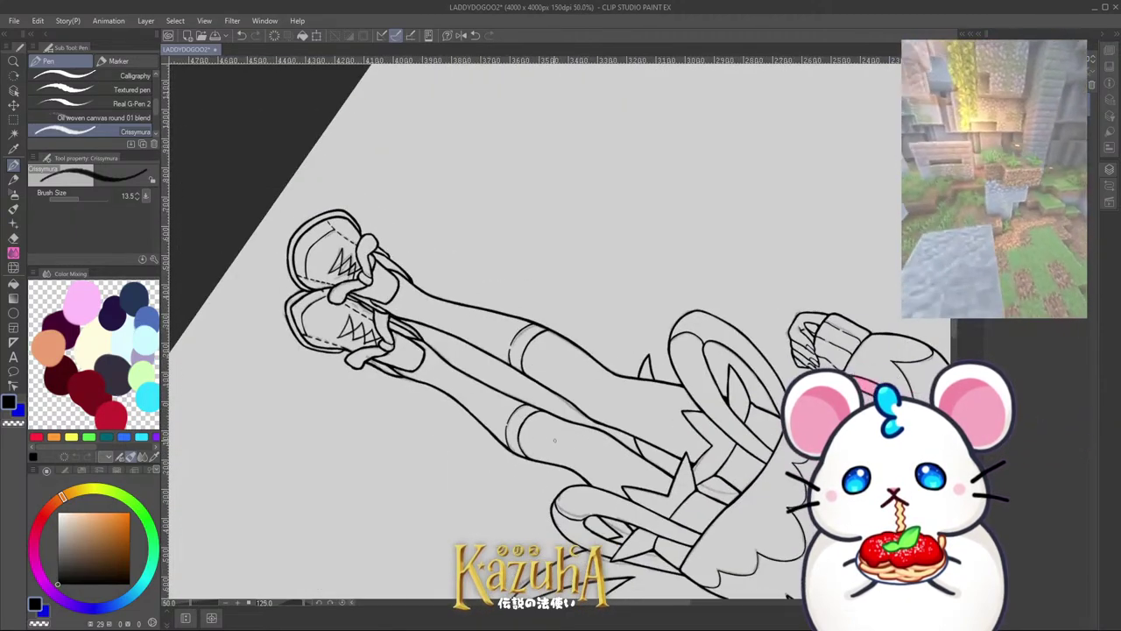
Step: Check the line art over the whole figure and save the drawing
left_click_drag(540, 286, 536, 423)
scroll(552, 422, "down", 1)
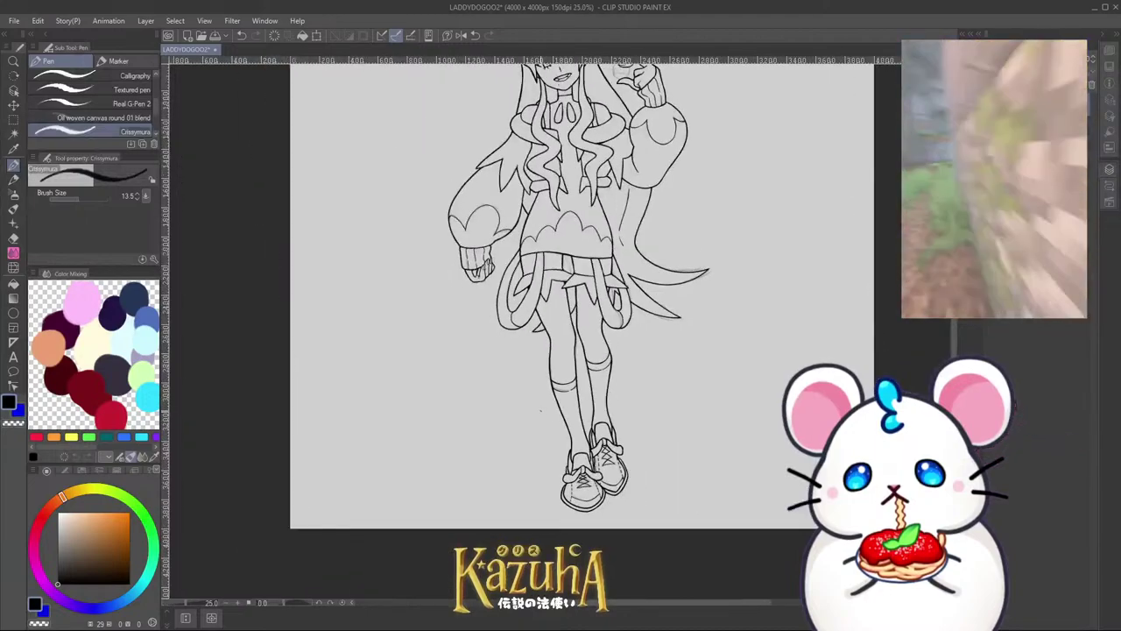
scroll(557, 473, "down", 1)
scroll(538, 210, "up", 2)
key("ctrl+s")
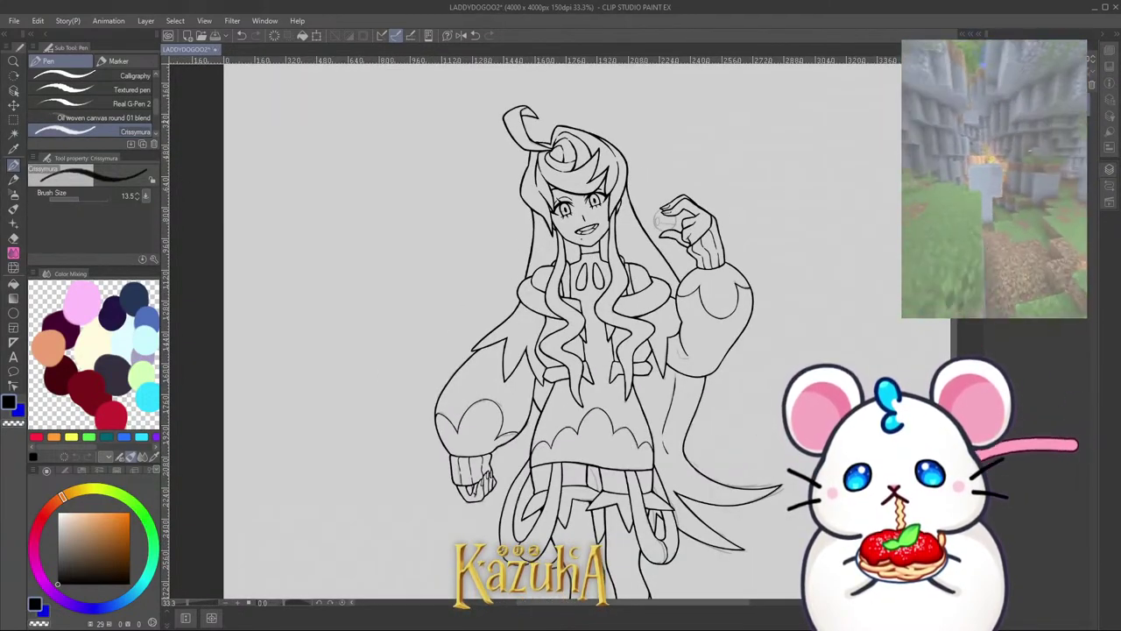
Step: Choose the Ellipse figure tool for the orb between the raised fingers, and try its anti-aliasing levels before restoring the second one
scroll(689, 205, "up", 6)
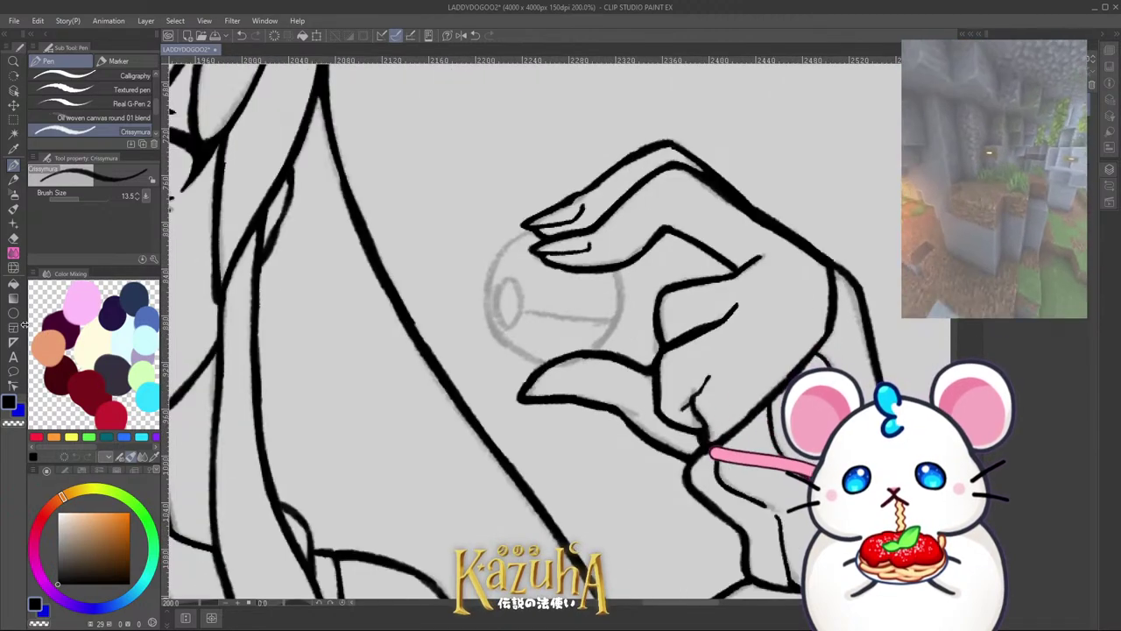
left_click(14, 313)
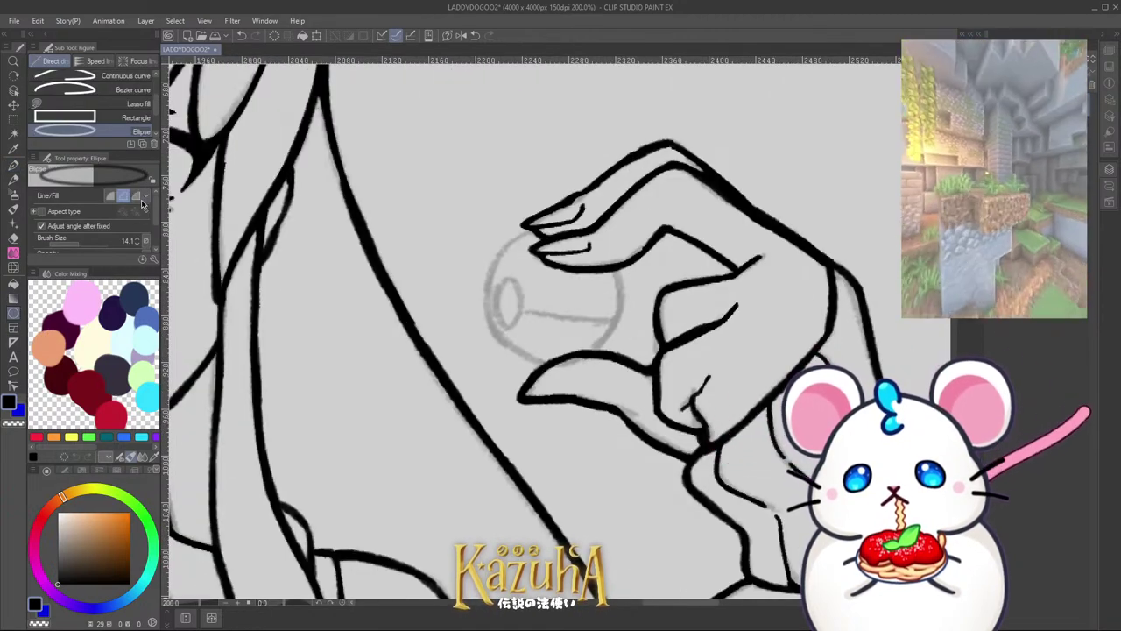
scroll(145, 221, "down", 2)
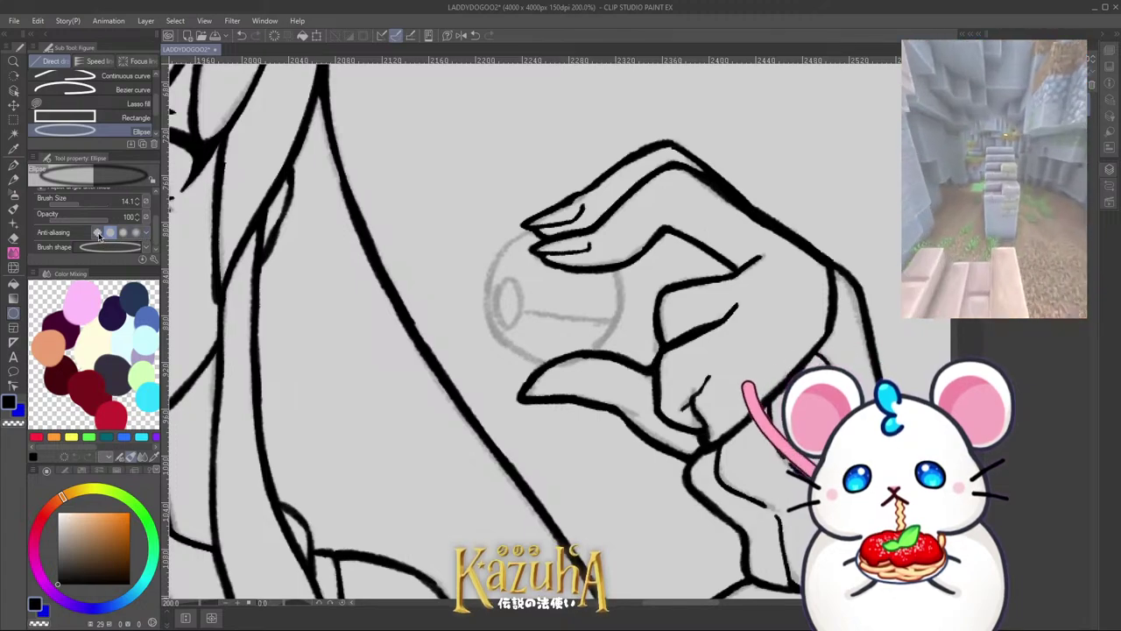
left_click(98, 234)
left_click(136, 233)
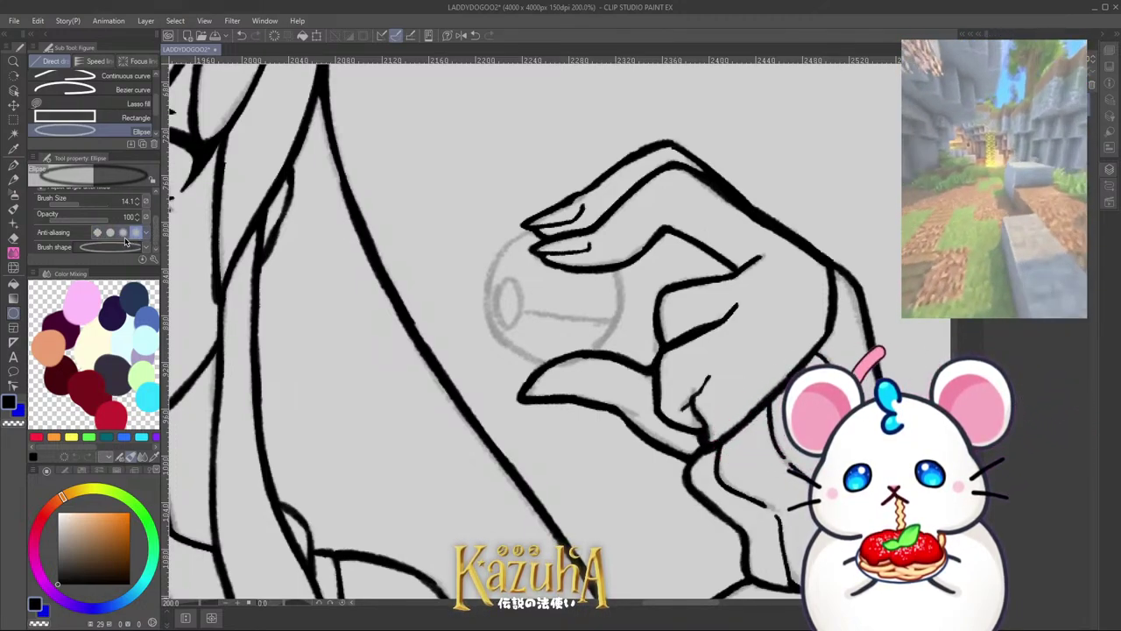
left_click(109, 232)
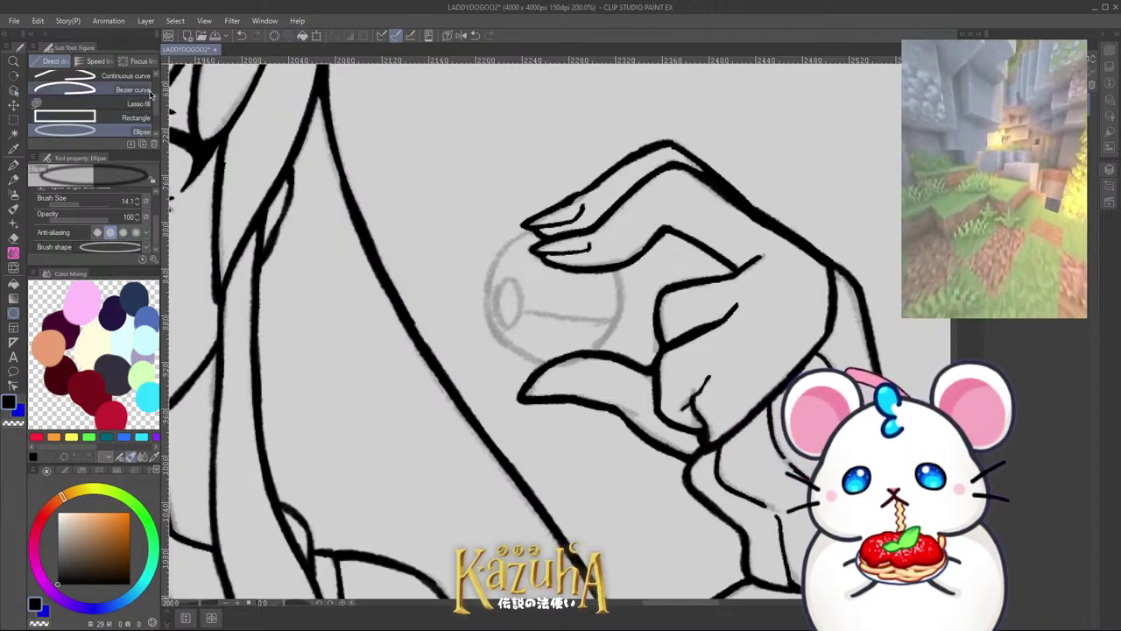
Step: Try the Ellipse tool's filled modes and return it to outline only
scroll(158, 114, "down", 2)
scroll(158, 115, "down", 2)
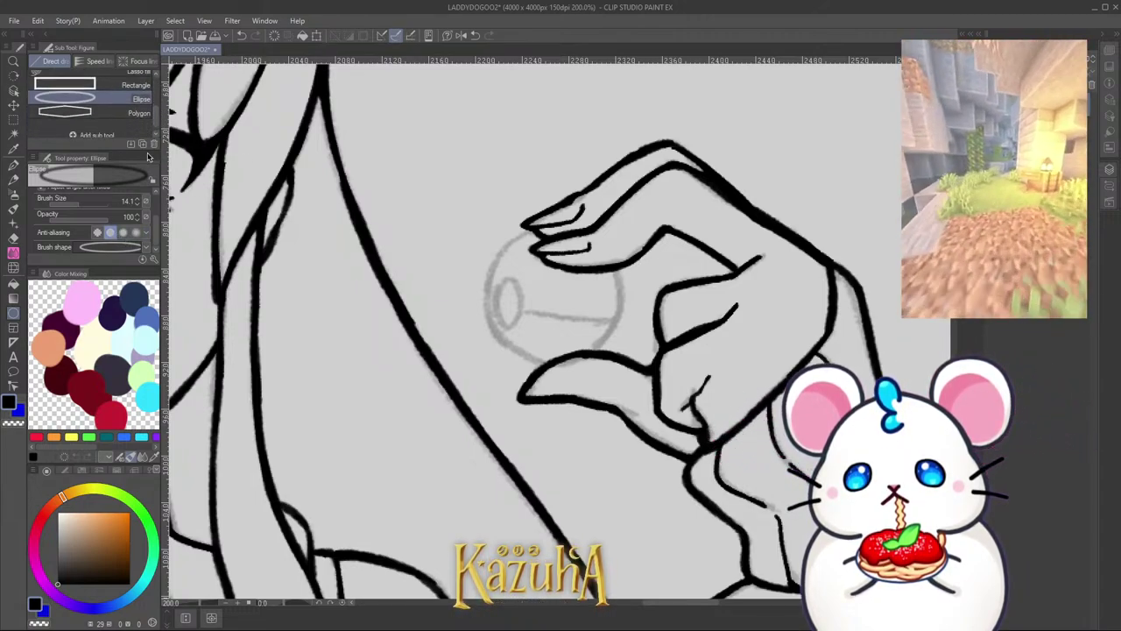
scroll(157, 223, "up", 1)
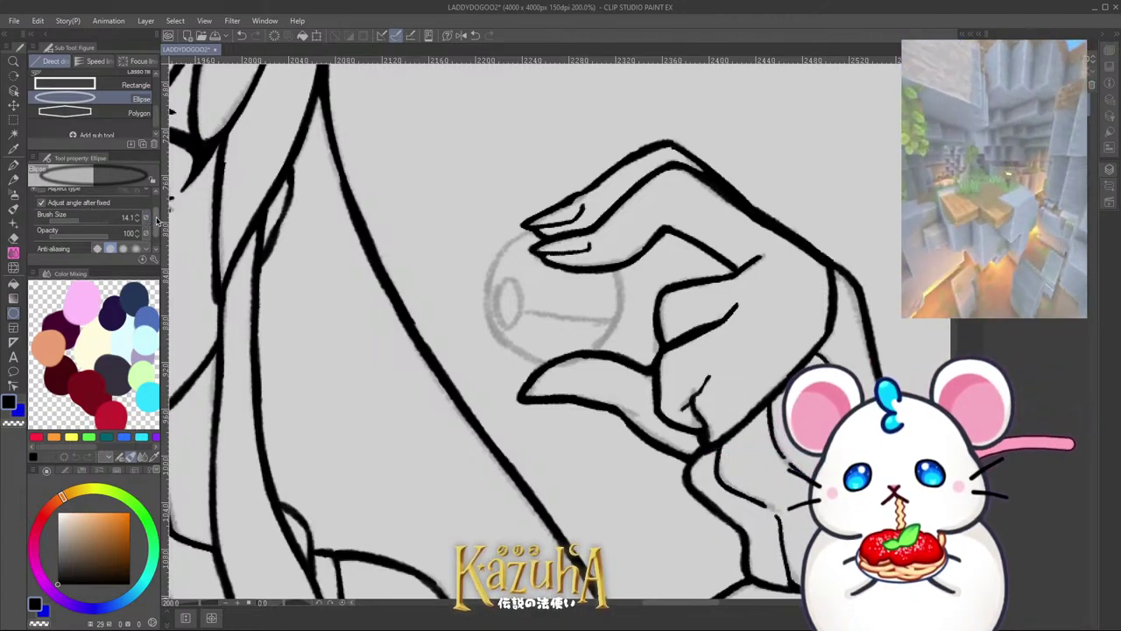
scroll(155, 201, "up", 2)
left_click(135, 197)
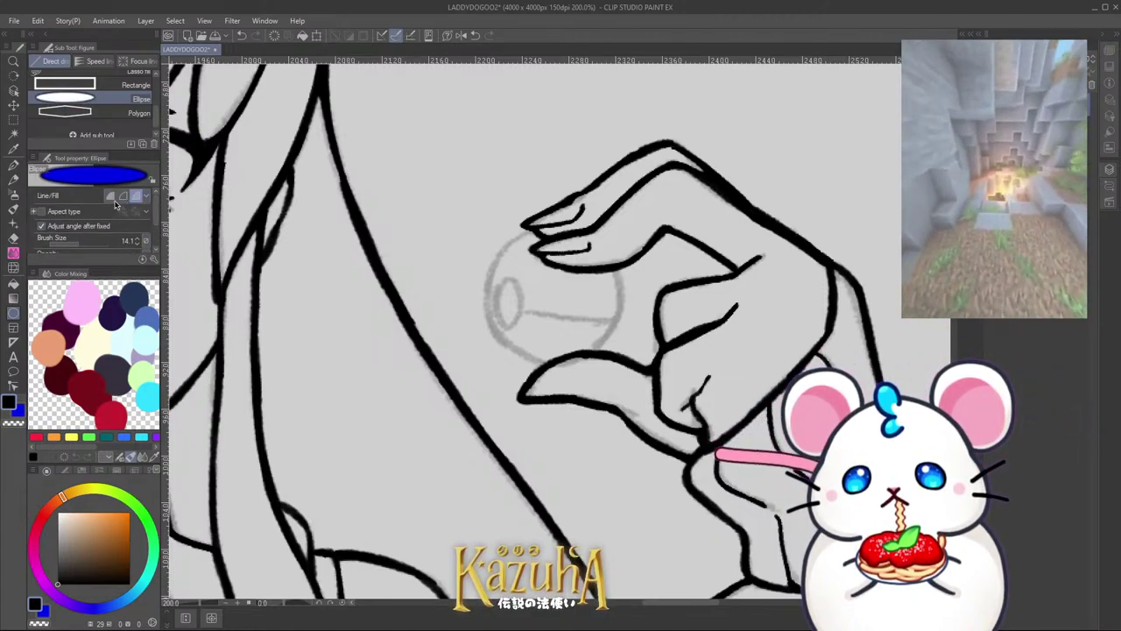
left_click(110, 197)
left_click(124, 197)
Step: Draw a black outlined circle over the orb sketch between the raised fingers, using the Ellipse tool
scroll(158, 219, "down", 3)
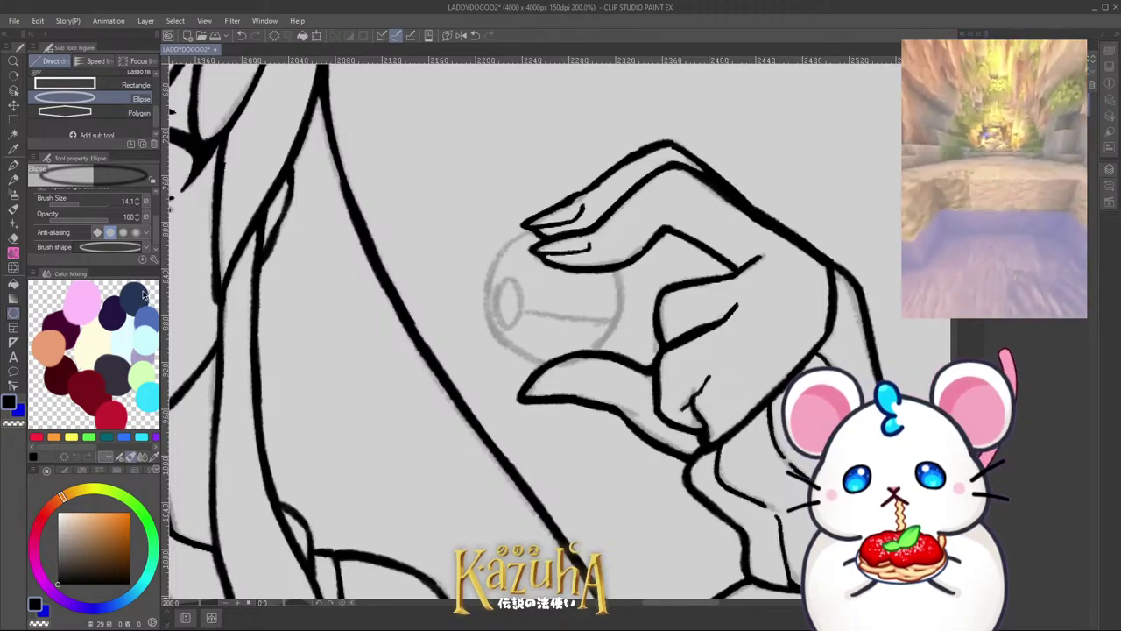
left_click(126, 267)
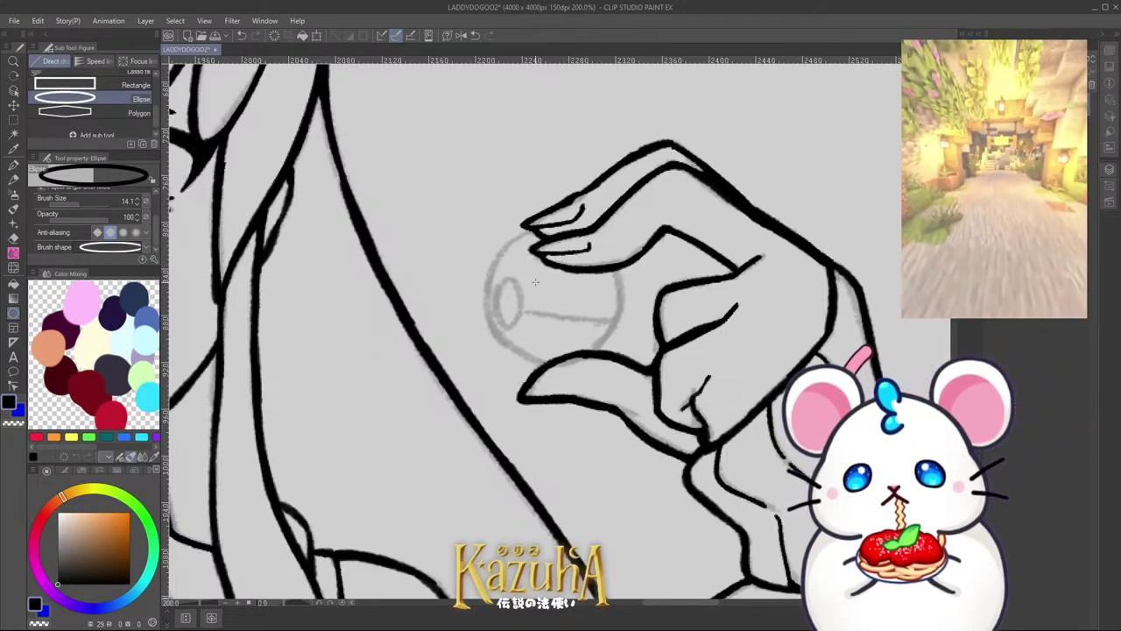
left_click_drag(491, 257, 667, 394)
left_click(668, 394)
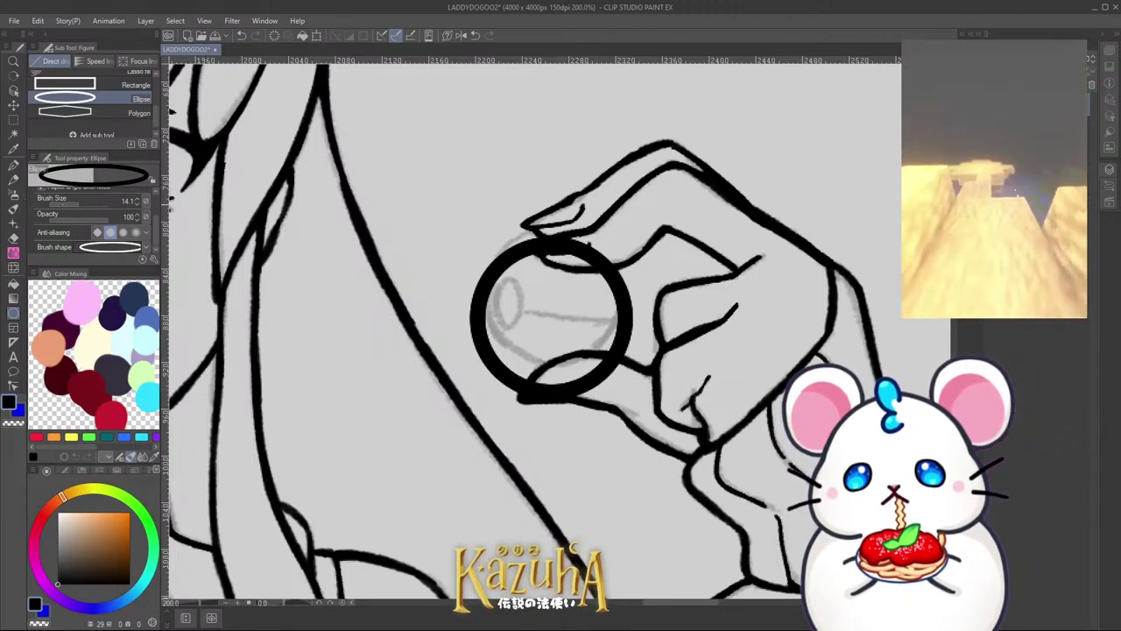
Step: Set the Ellipse tool's brush size to 8.6 and replace the thick orb circle with a thinner outlined one between the raised fingers
left_click(69, 202)
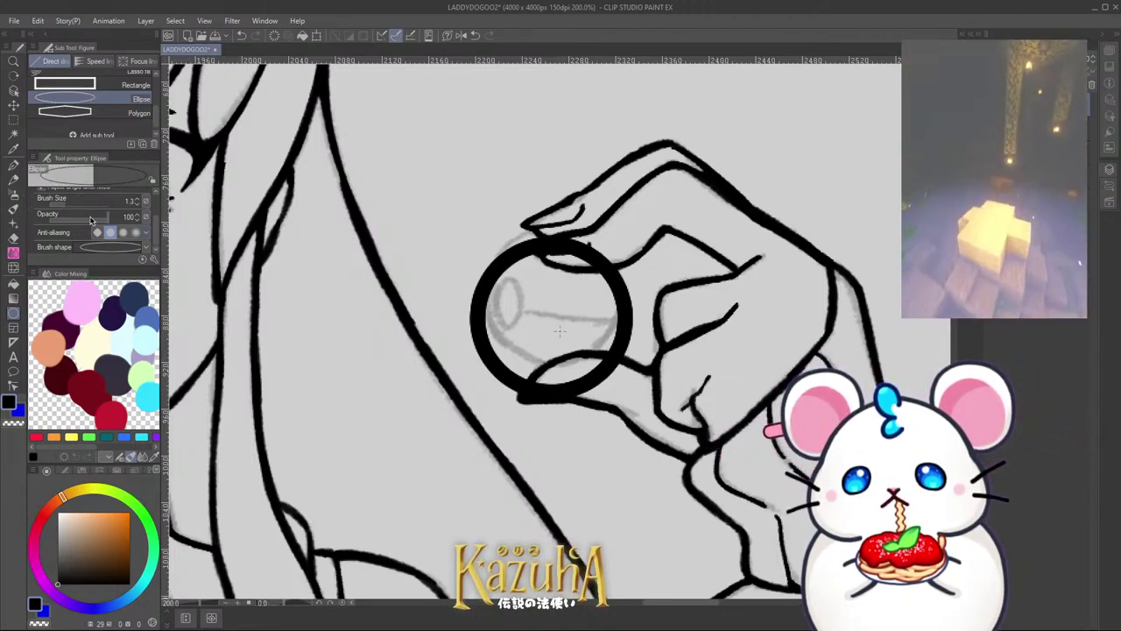
left_click(67, 207)
left_click(75, 205)
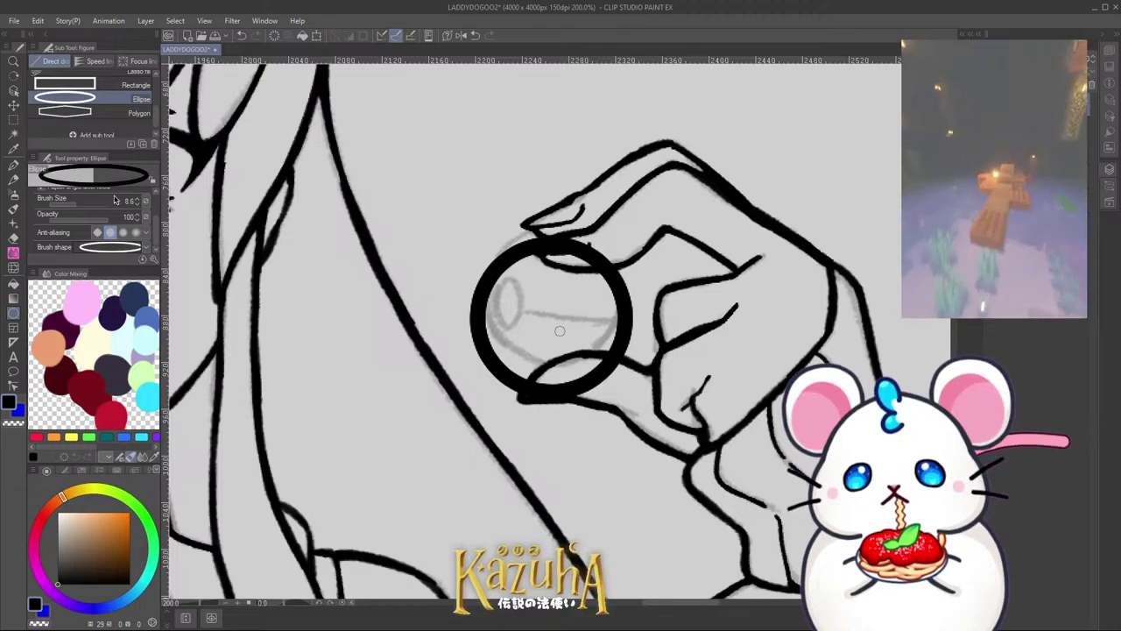
key("ctrl+z")
left_click_drag(483, 221, 641, 360)
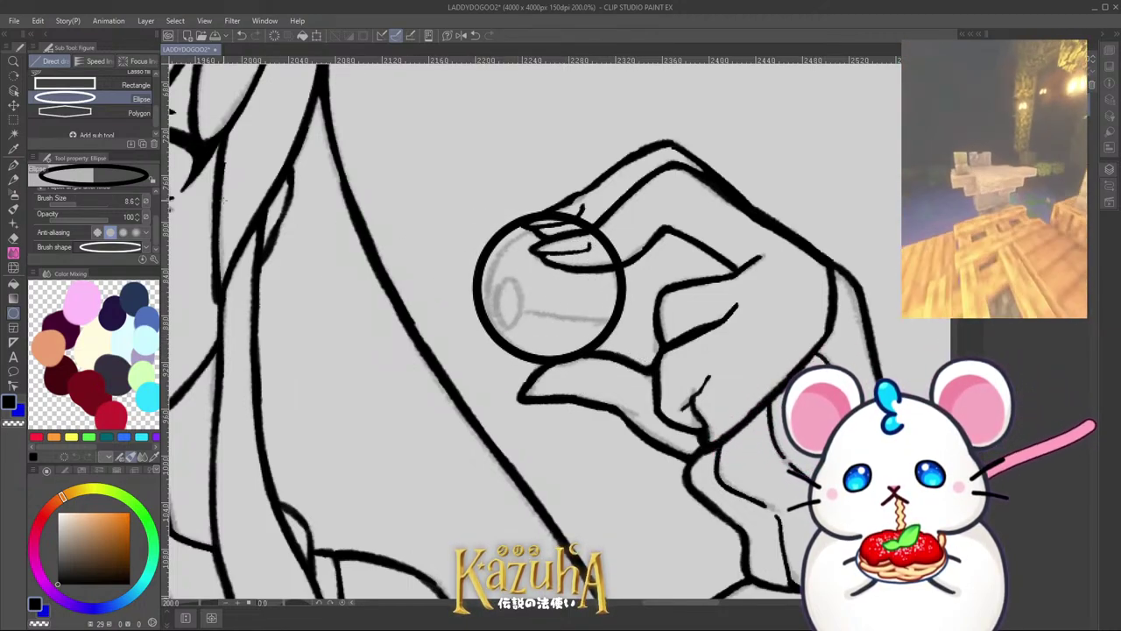
Step: Move the orb circle layer slightly down so it sits over the orb sketch
left_click(13, 120)
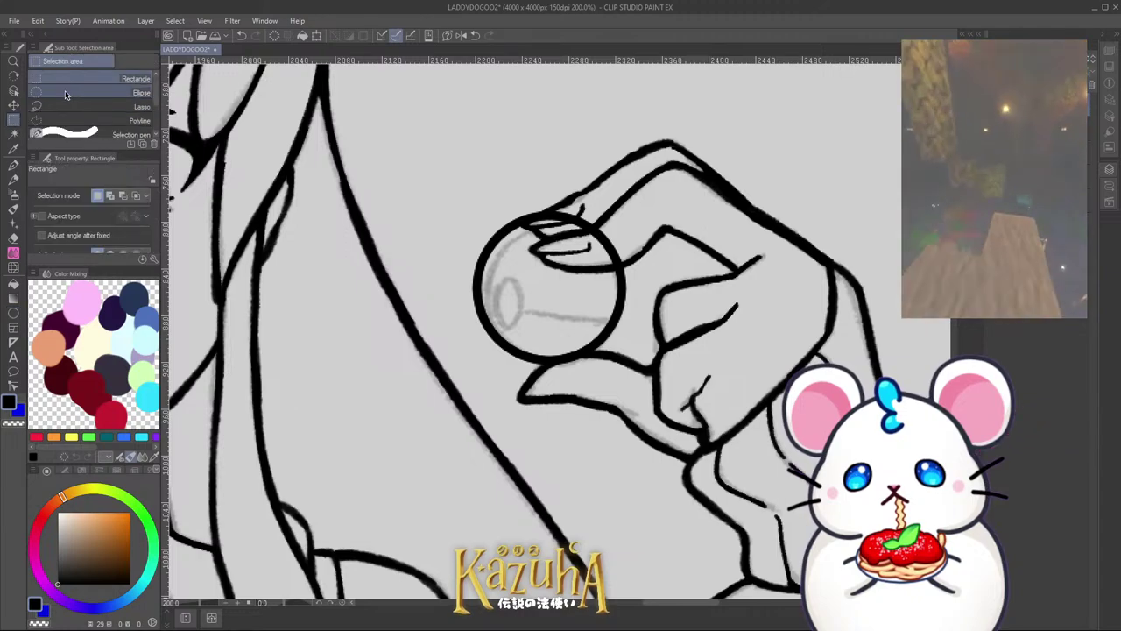
left_click(13, 106)
scroll(564, 284, "up", 2)
left_click_drag(676, 312, 678, 327)
scroll(593, 300, "down", 4)
scroll(593, 292, "up", 2)
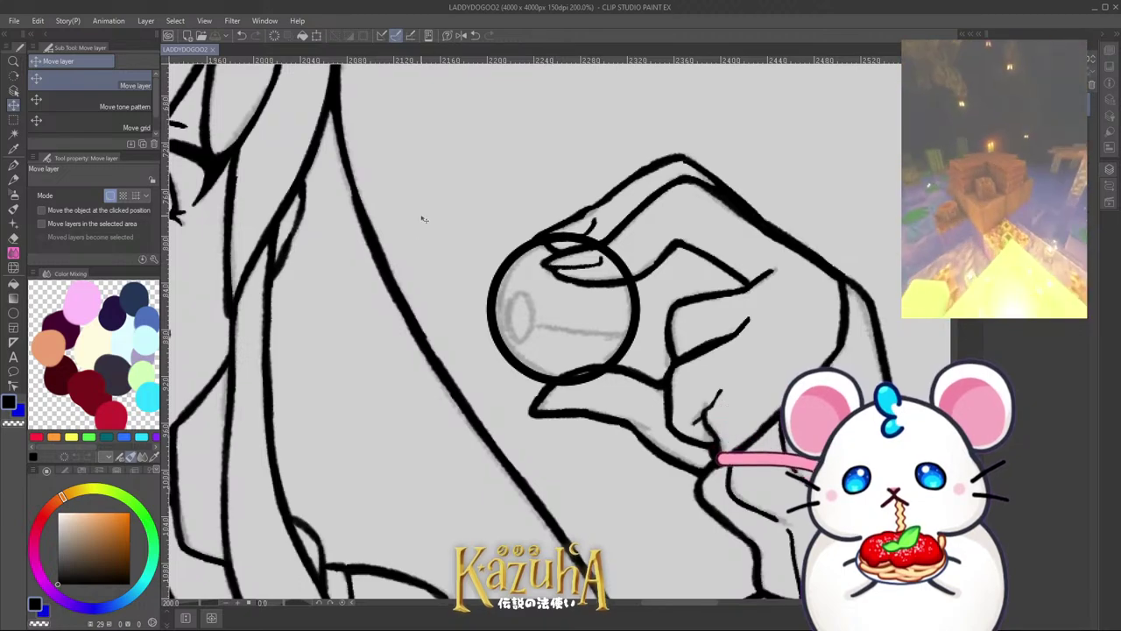
Step: Scale the orb circle down slightly with a transform, reposition it over the sketched orb, and save the drawing
scroll(512, 241, "up", 2)
key("ctrl+t")
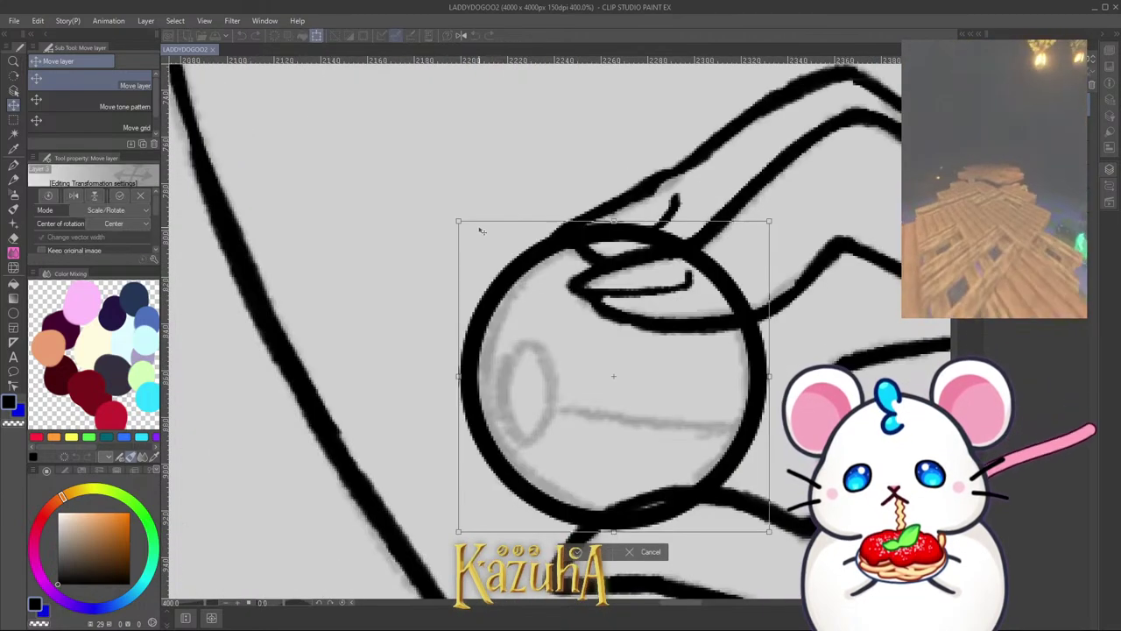
left_click_drag(459, 223, 481, 241)
left_click_drag(556, 315, 549, 306)
left_click(597, 540)
scroll(622, 350, "down", 6)
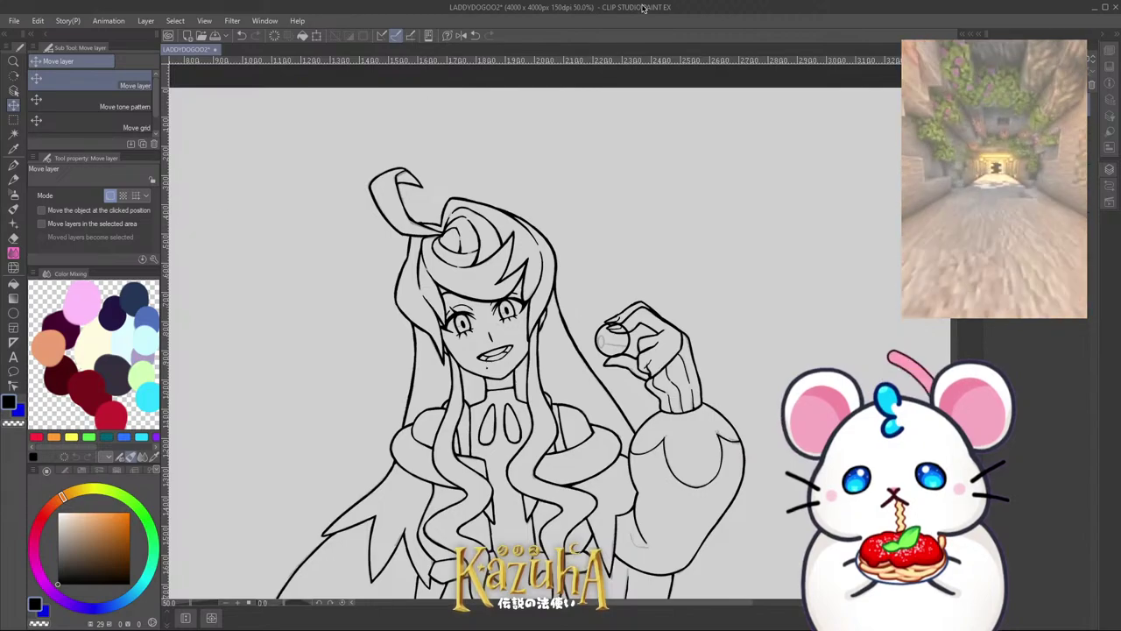
key("ctrl+s")
Step: Check the orb circle's fit against the sketch and the fingertips from several zoomed and rotated views
scroll(518, 367, "down", 1)
scroll(578, 371, "up", 2)
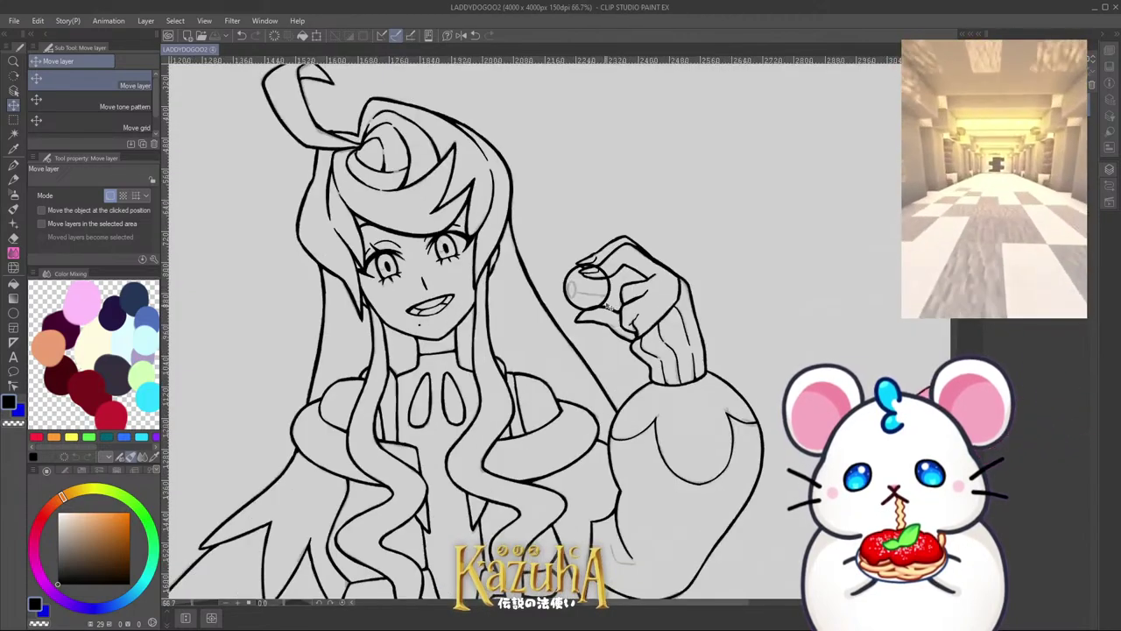
scroll(611, 306, "up", 4)
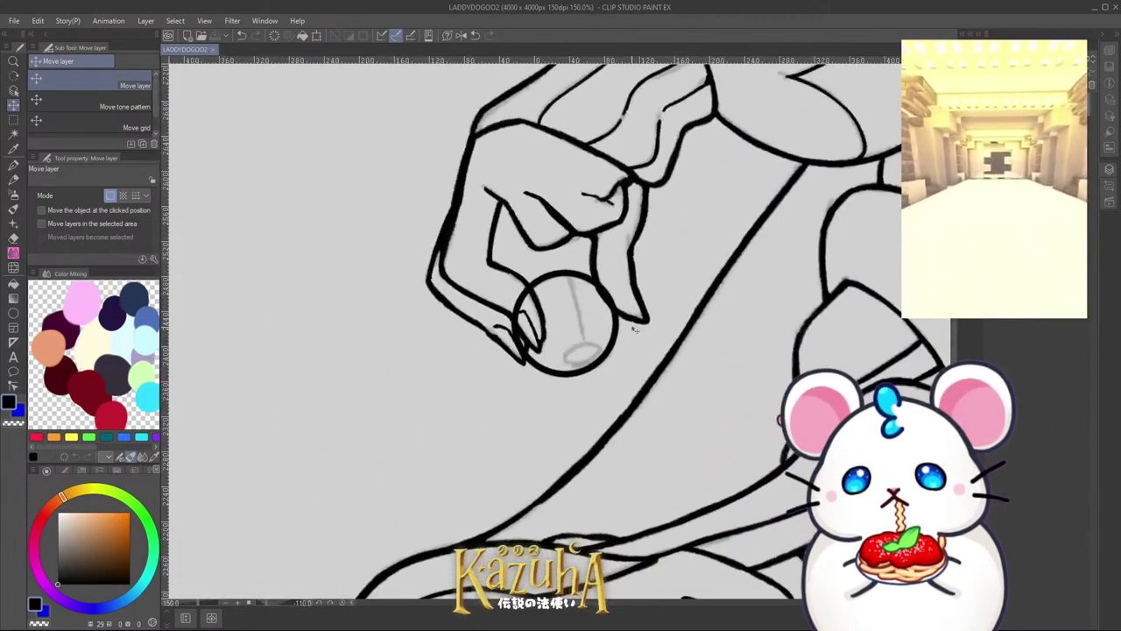
scroll(587, 307, "up", 4)
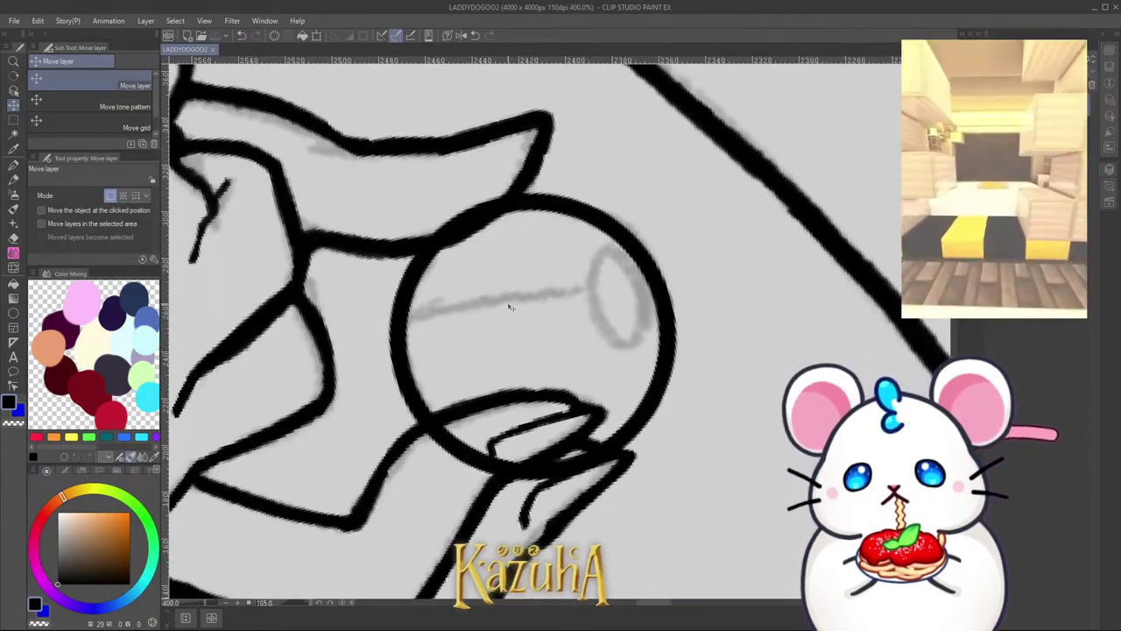
key("minus")
key("minus")
key("minus")
key("minus")
key("minus")
key("minus")
key("minus")
key("minus")
key("minus")
key("minus")
key("minus")
left_click(14, 313)
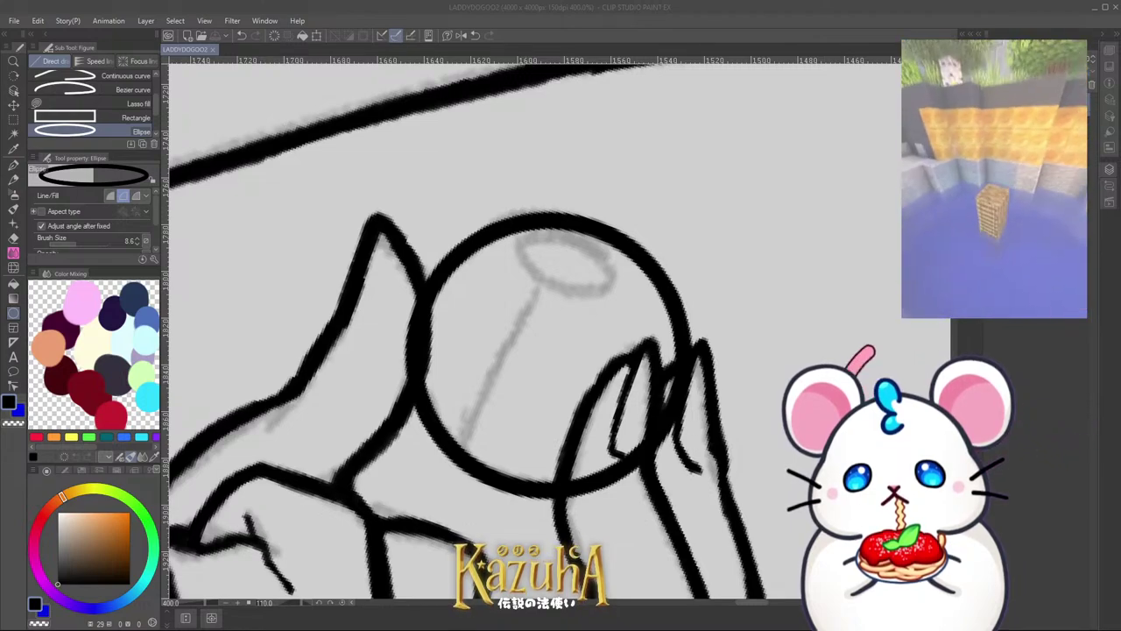
scroll(543, 218, "down", 2)
scroll(517, 265, "up", 2)
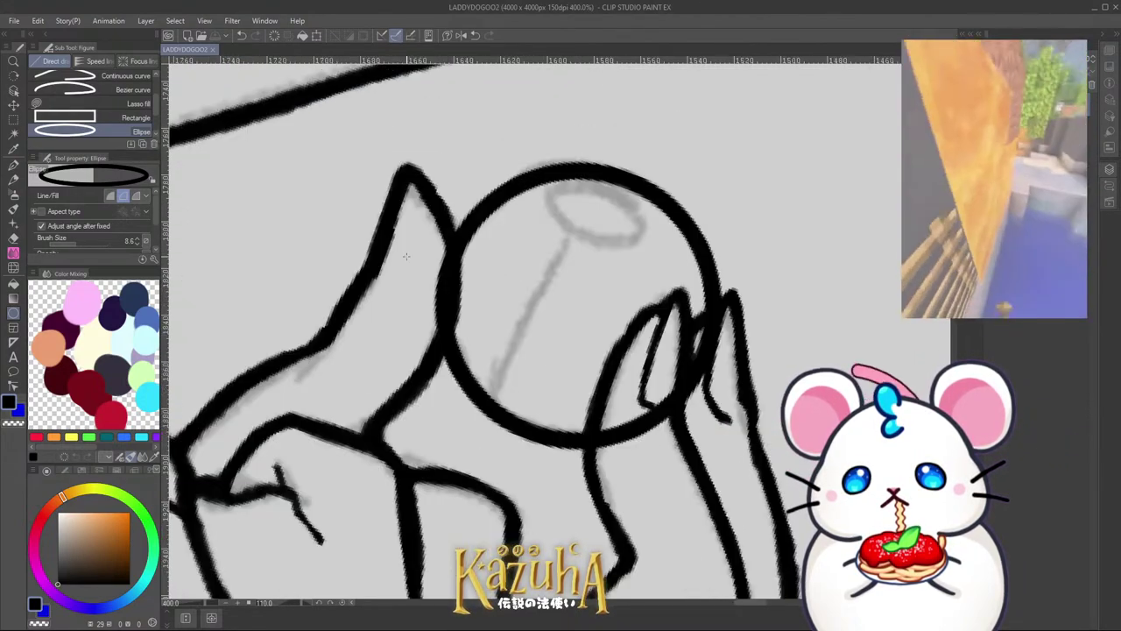
Step: Thin the orb's circle outline using the pen in transparent colour at size 13.5
left_click(13, 164)
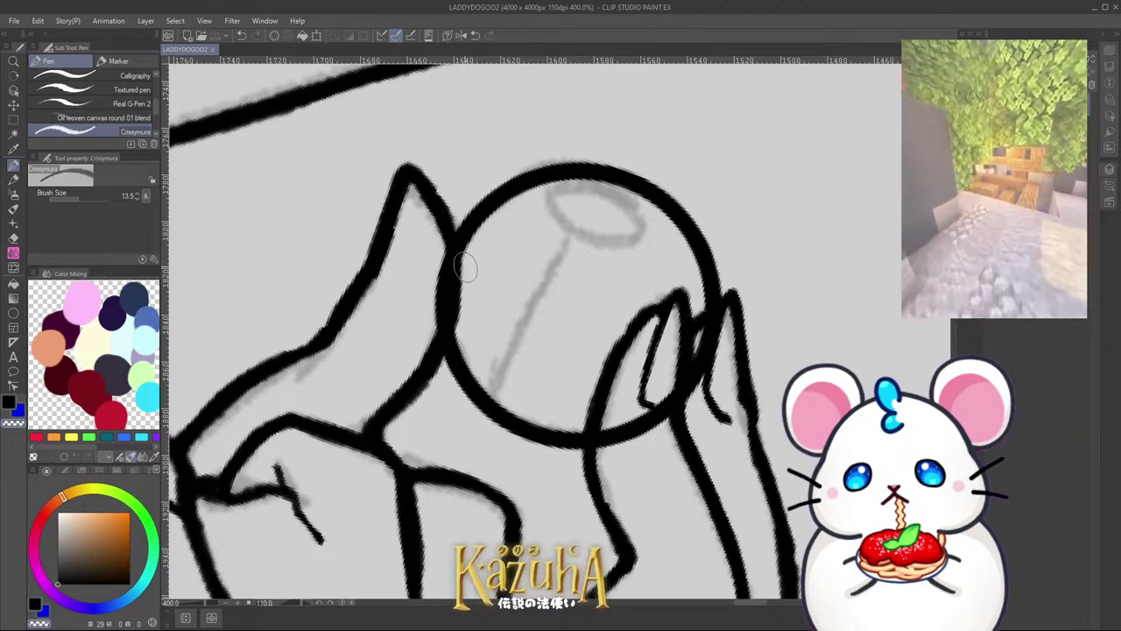
mouse_move(466, 263)
left_mouse_down()
mouse_move(585, 185)
mouse_move(518, 212)
mouse_move(664, 219)
left_mouse_up()
key("ctrl+z")
key("ctrl+z")
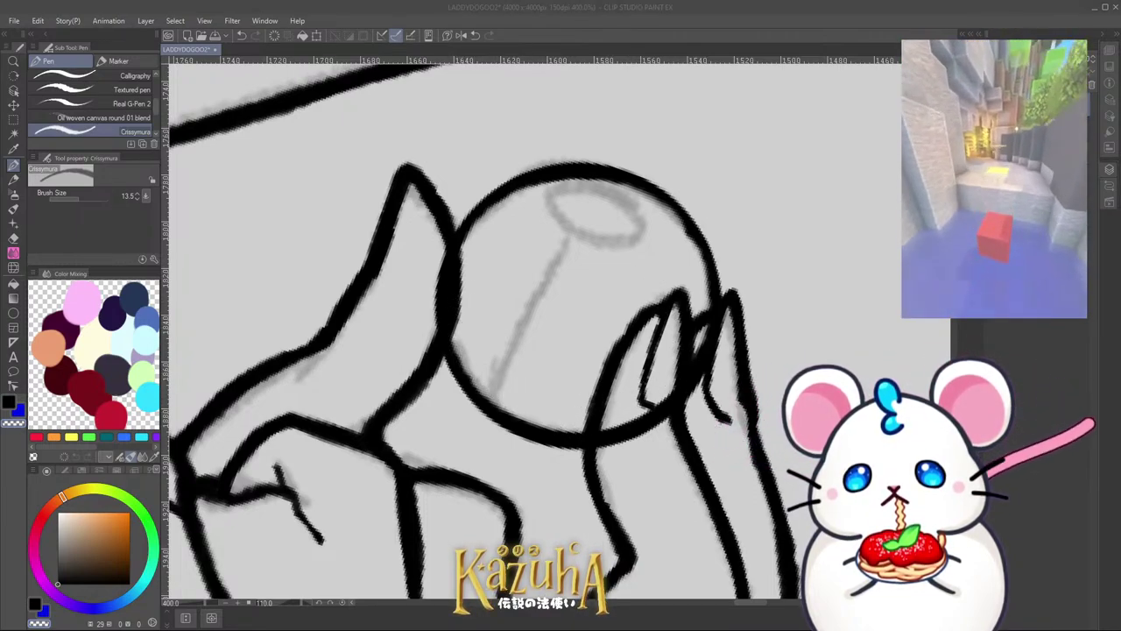
left_click(391, 288)
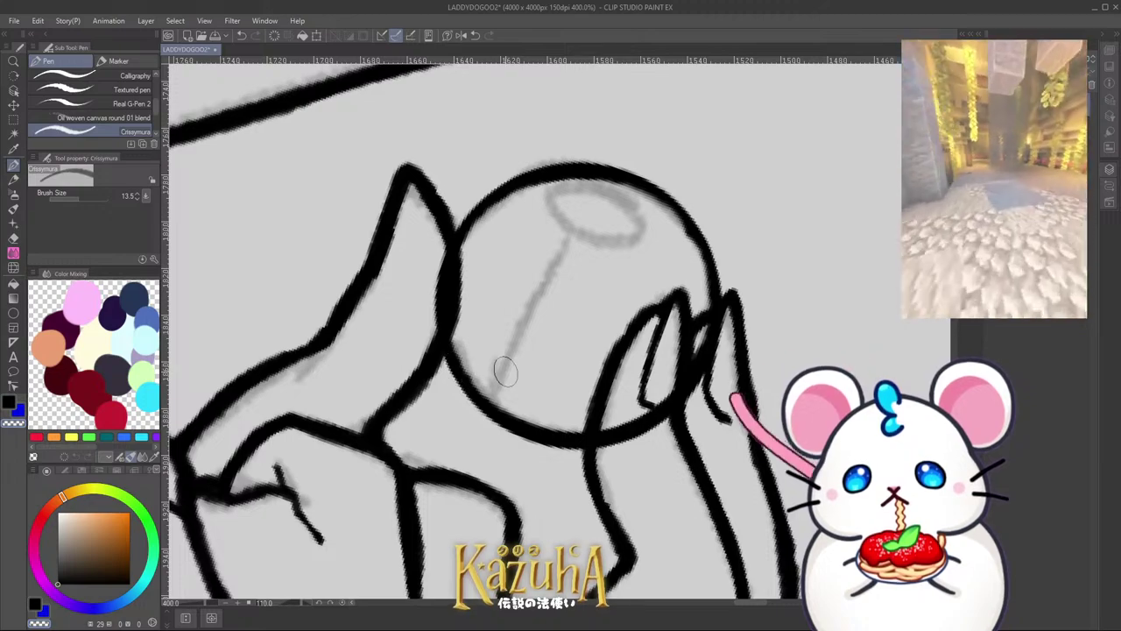
Step: Return the pen to black and set its brush size to 8.7
key("c")
left_click_drag(536, 370, 525, 381, "ctrl+alt")
key("bracketleft")
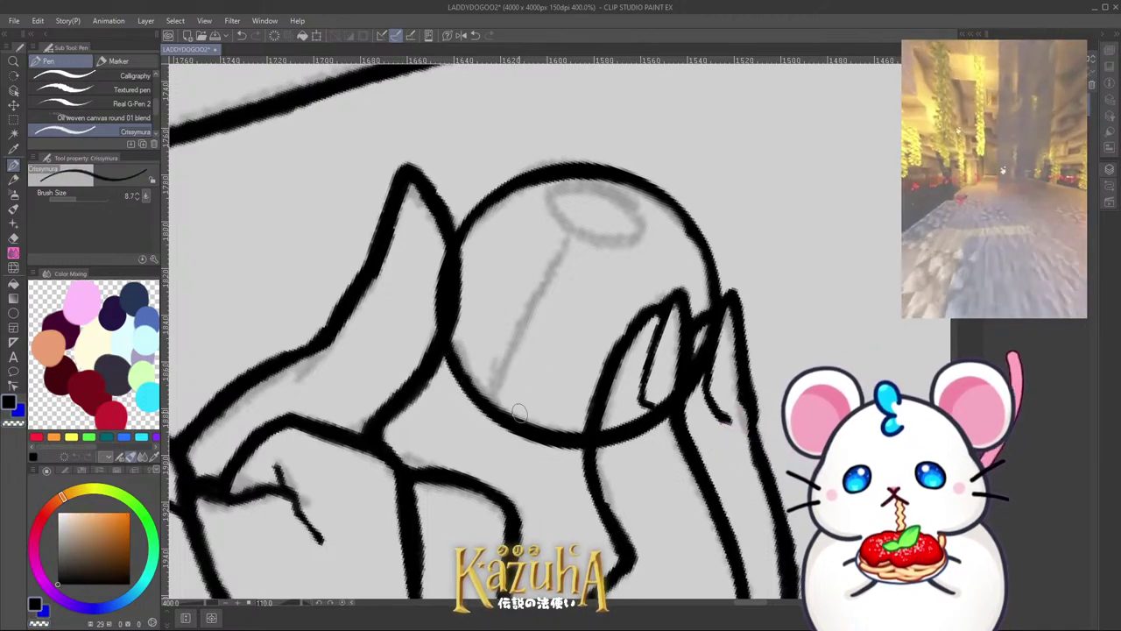
Step: Ink a curved line across the orb from its edge to the sketched oval, redrawing the stroke once
left_click_drag(518, 426, 565, 244)
key("ctrl+z")
mouse_move(517, 419)
left_mouse_down()
mouse_move(517, 384)
mouse_move(567, 247)
left_mouse_up()
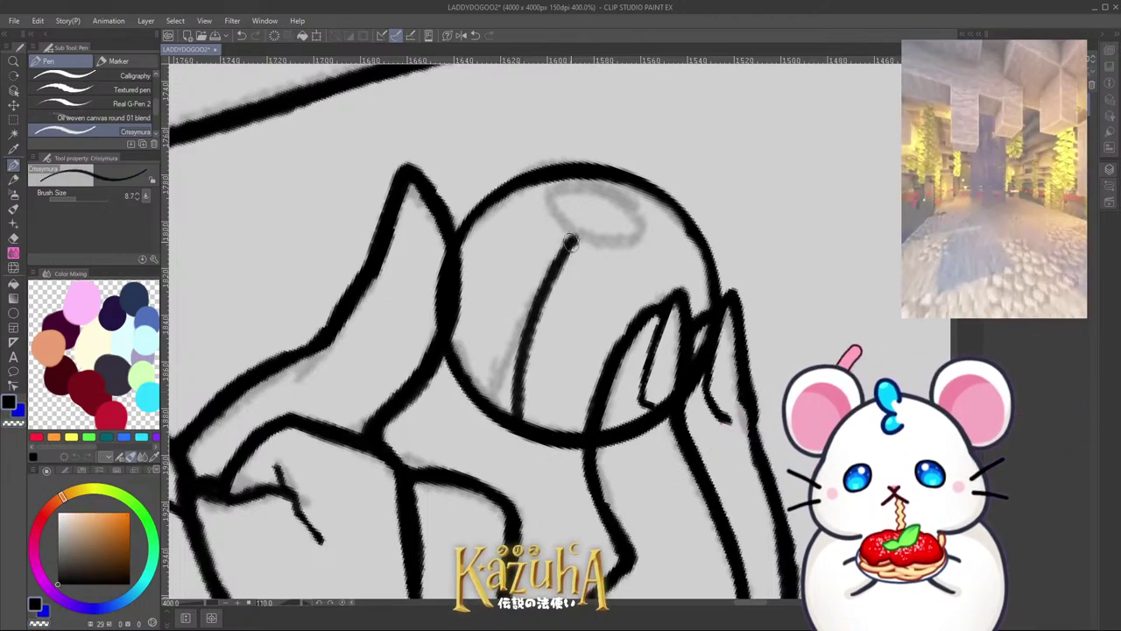
key("ctrl+minus")
key("ctrl+minus")
key("ctrl+minus")
key("ctrl+minus")
key("minus")
scroll(548, 313, "up", 10)
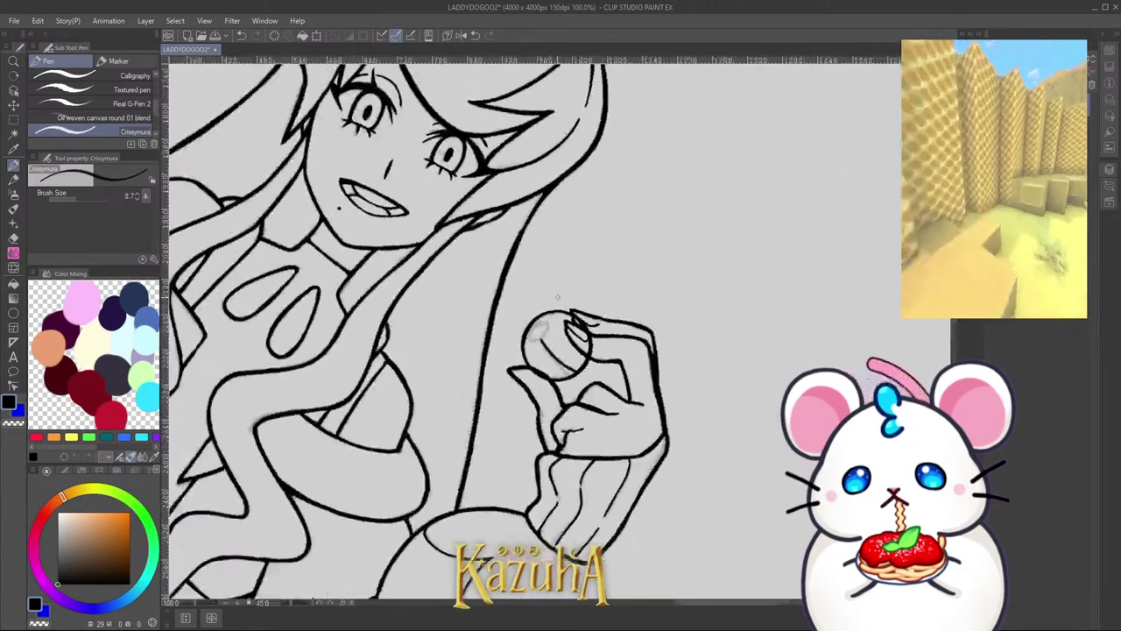
Step: Ink an oval iris with a smaller oval pupil over the sketched oval on the orb, and check it against the figure
mouse_move(552, 212)
left_mouse_down()
mouse_move(619, 319)
mouse_move(616, 309)
mouse_move(612, 380)
mouse_move(582, 412)
mouse_move(518, 332)
mouse_move(512, 342)
mouse_move(554, 243)
mouse_move(536, 249)
mouse_move(609, 323)
mouse_move(588, 387)
mouse_move(533, 335)
mouse_move(514, 265)
mouse_move(600, 236)
mouse_move(622, 314)
mouse_move(592, 382)
left_mouse_up()
key("c")
mouse_move(536, 307)
left_mouse_down()
mouse_move(563, 277)
mouse_move(581, 333)
mouse_move(574, 351)
mouse_move(544, 284)
mouse_move(544, 337)
left_mouse_up()
key("c")
mouse_move(557, 326)
left_mouse_down()
mouse_move(564, 300)
mouse_move(565, 321)
left_mouse_up()
key("c")
mouse_move(560, 286)
left_mouse_down()
mouse_move(541, 306)
mouse_move(582, 312)
left_mouse_up()
scroll(572, 281, "down", 4)
scroll(619, 318, "down", 7)
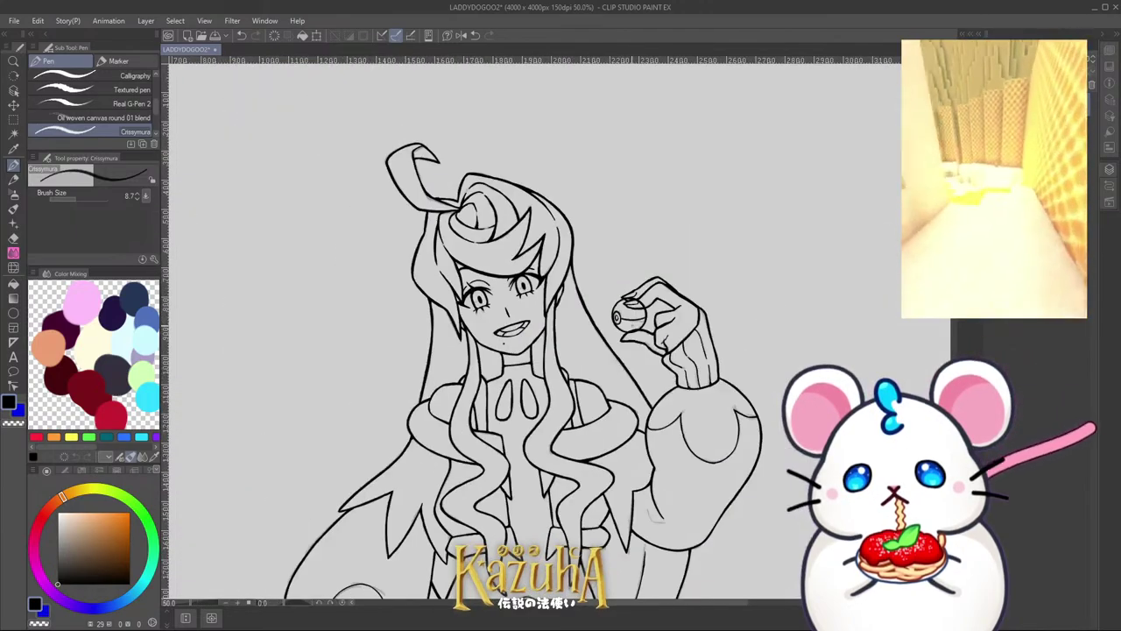
key("asciicircum")
key("minus")
scroll(640, 272, "up", 3)
scroll(642, 327, "up", 3)
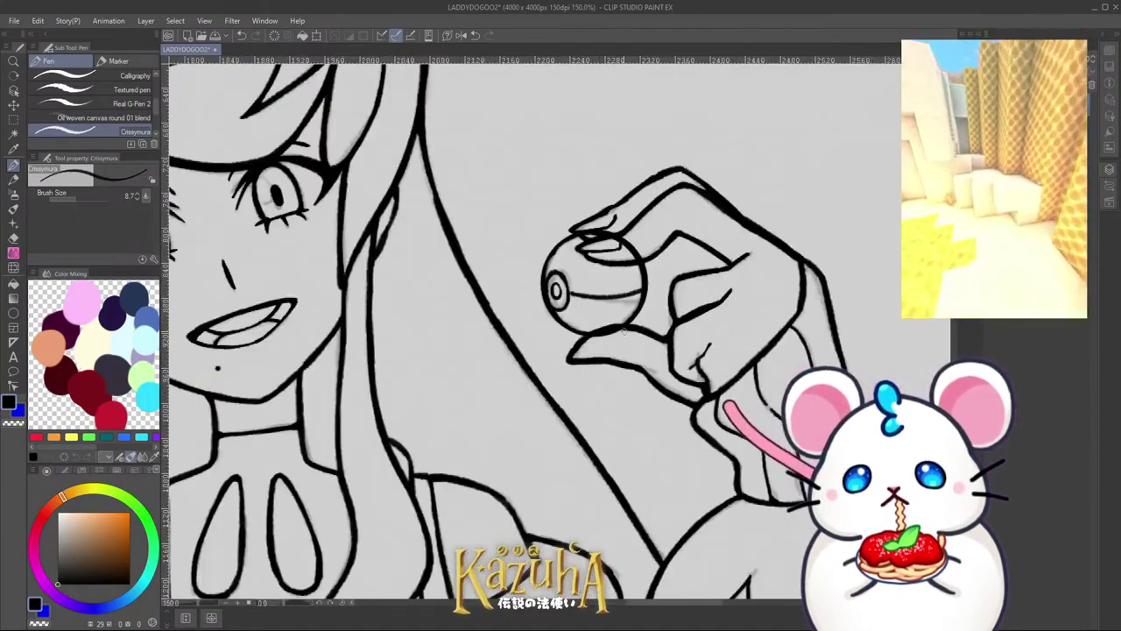
Step: Undo the inked pupil, iris and curved line inside the orb
key("ctrl+z")
key("ctrl+z")
key("ctrl+z")
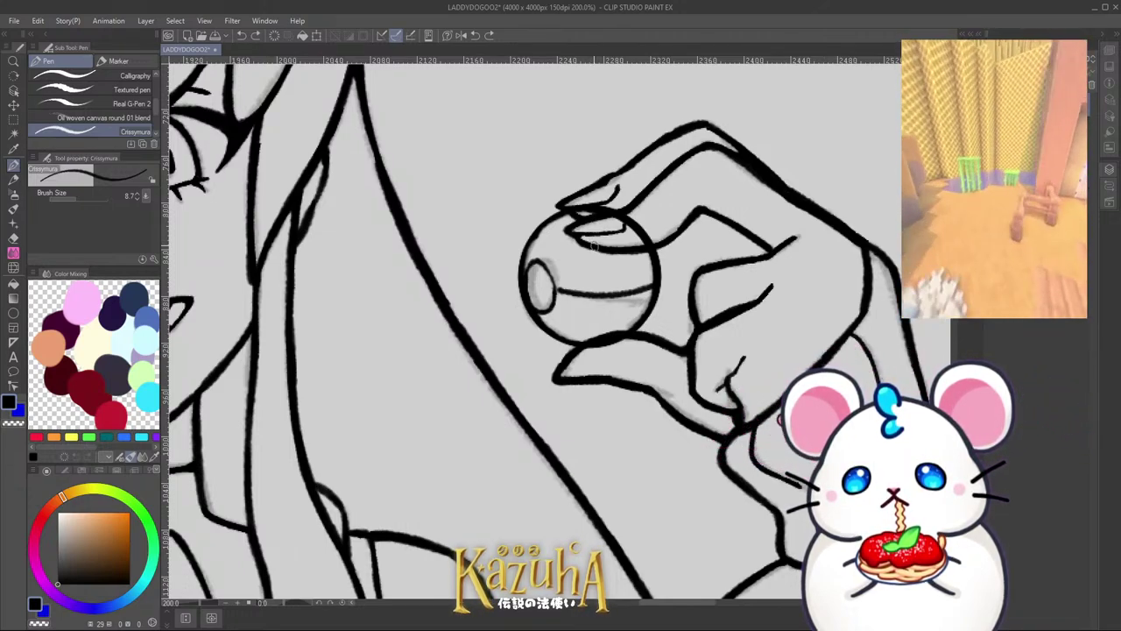
key("ctrl+z")
key("ctrl+z")
key("ctrl+z")
key("ctrl+z")
key("ctrl+z")
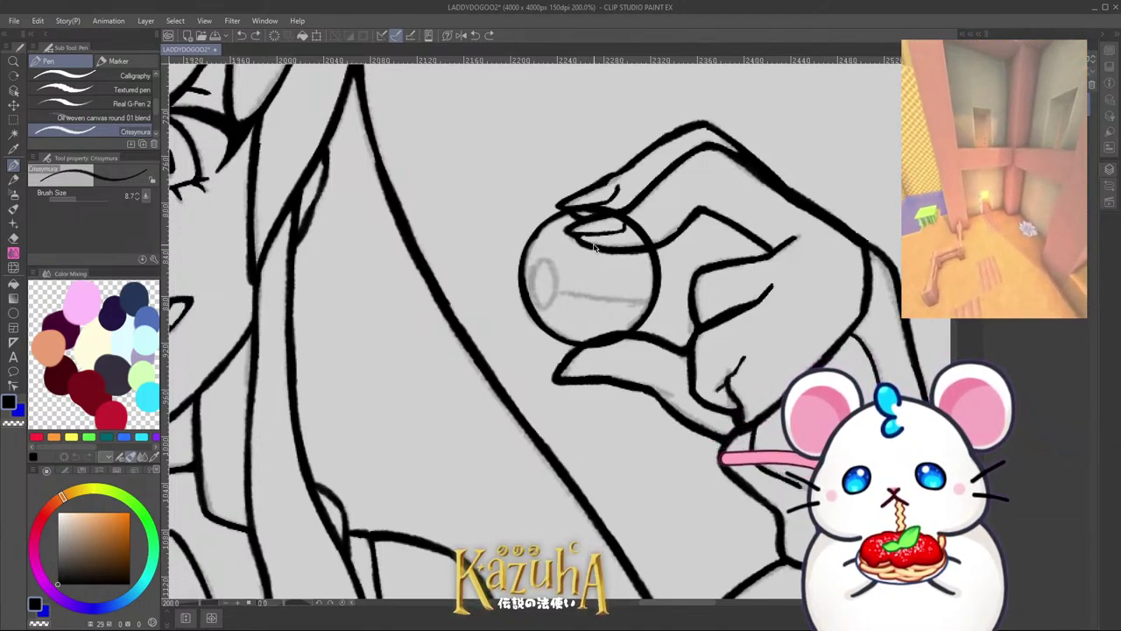
Step: Save the drawing
key("ctrl+s")
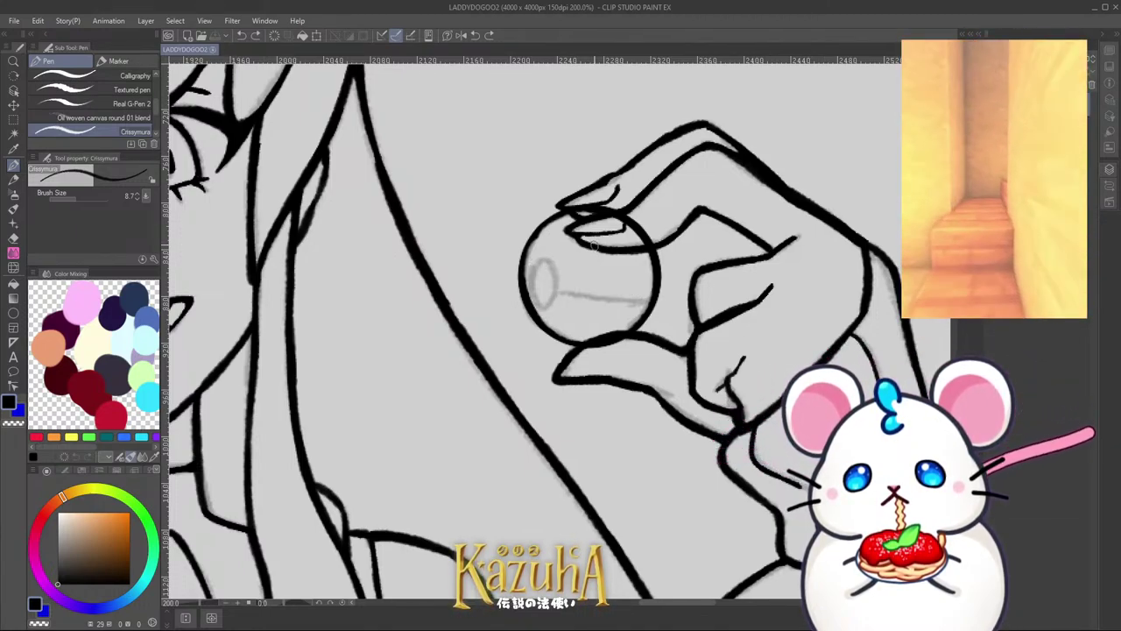
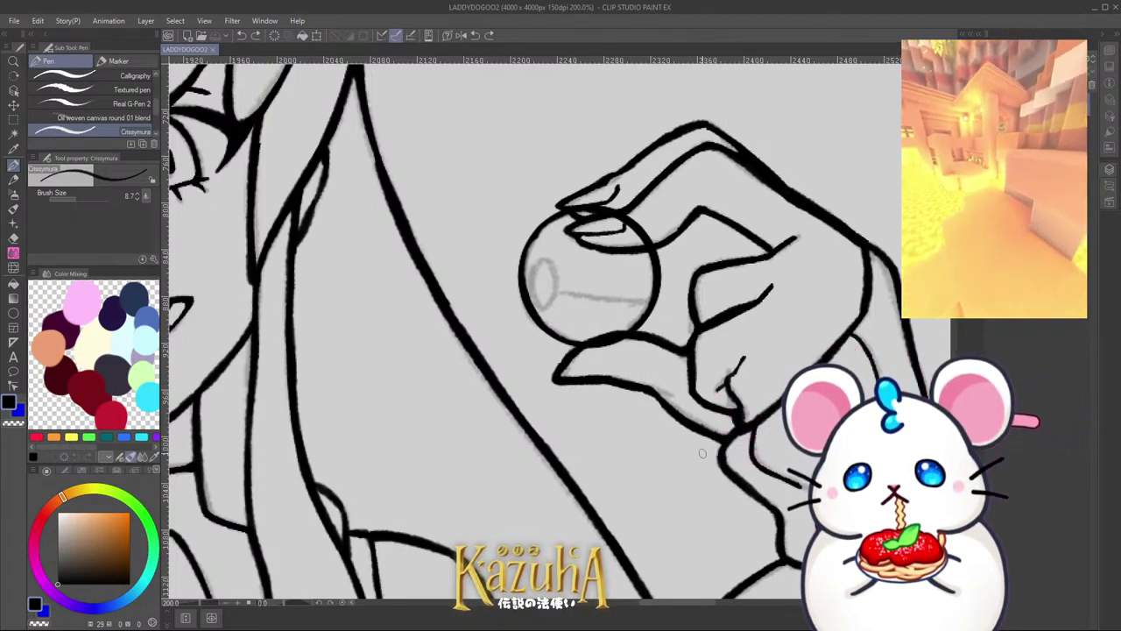
Step: Ink a curved line across the orb between the fingertip and the sketched guideline, redrawing it edge to edge, and thin it with transparent colour
scroll(680, 334, "down", 2)
left_click_drag(681, 334, 613, 250)
scroll(554, 258, "up", 4)
left_click_drag(578, 372, 672, 177)
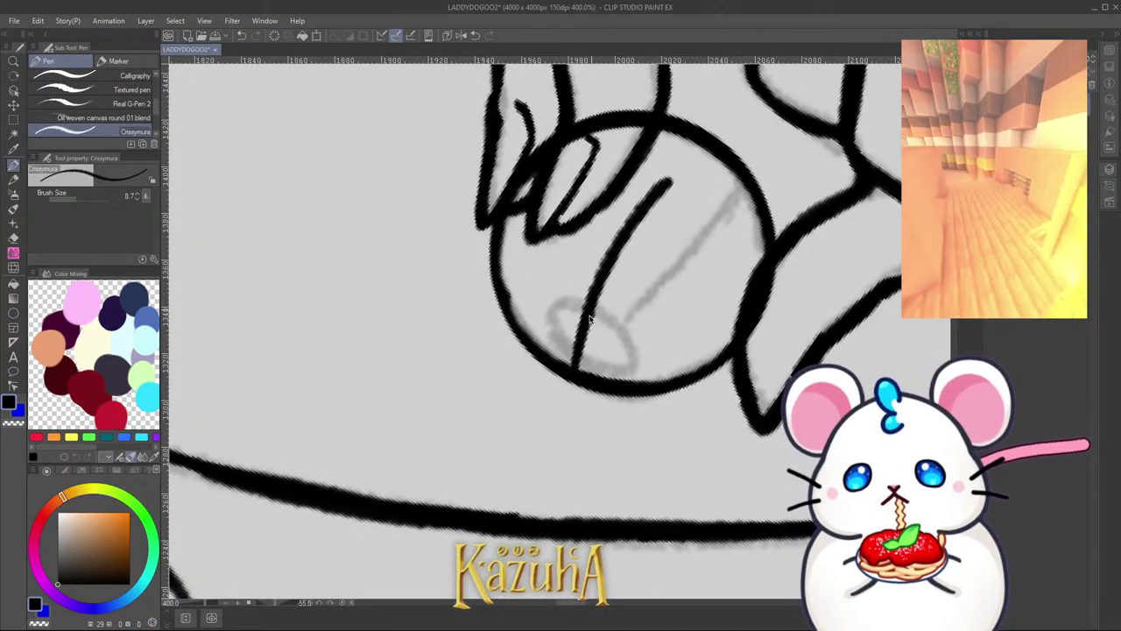
key("ctrl+z")
mouse_move(578, 371)
left_mouse_down()
mouse_move(676, 165)
mouse_move(701, 142)
mouse_move(582, 344)
mouse_move(584, 362)
mouse_move(621, 237)
mouse_move(703, 146)
mouse_move(604, 265)
mouse_move(583, 375)
mouse_move(613, 248)
mouse_move(660, 186)
mouse_move(614, 239)
mouse_move(687, 152)
mouse_move(630, 249)
mouse_move(590, 366)
mouse_move(651, 199)
mouse_move(687, 165)
left_mouse_up()
key("ctrl+z")
key("c")
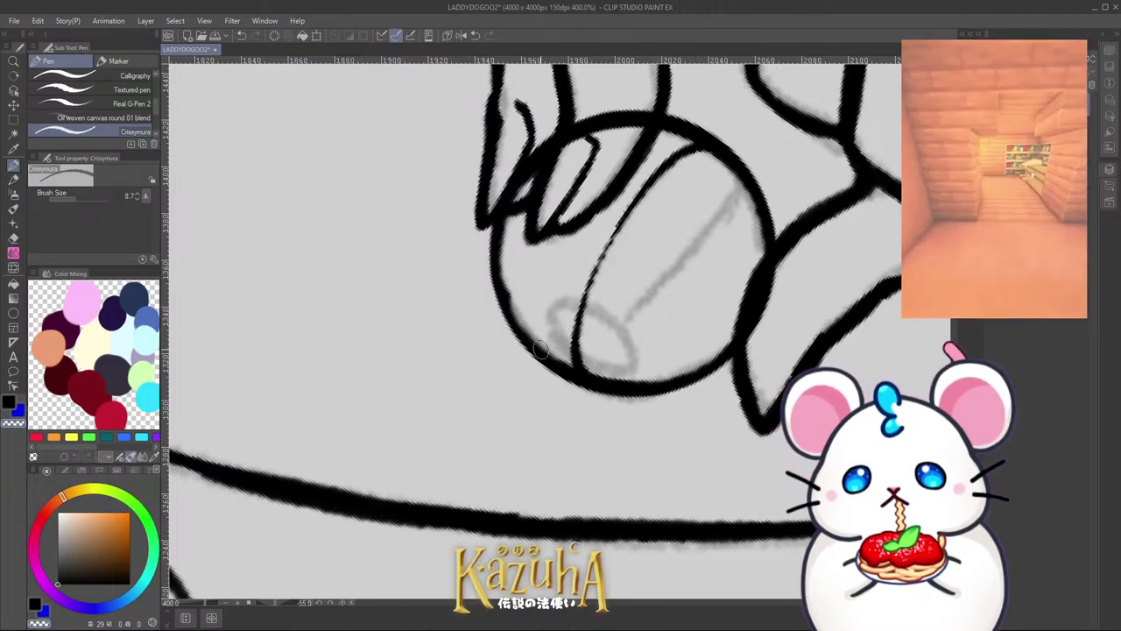
Step: Ink the iris as a flattened oval against the orb's edge and erase the curved line inside it
key("c")
mouse_move(535, 349)
left_mouse_down()
mouse_move(549, 319)
mouse_move(614, 368)
left_mouse_up()
key("ctrl+z")
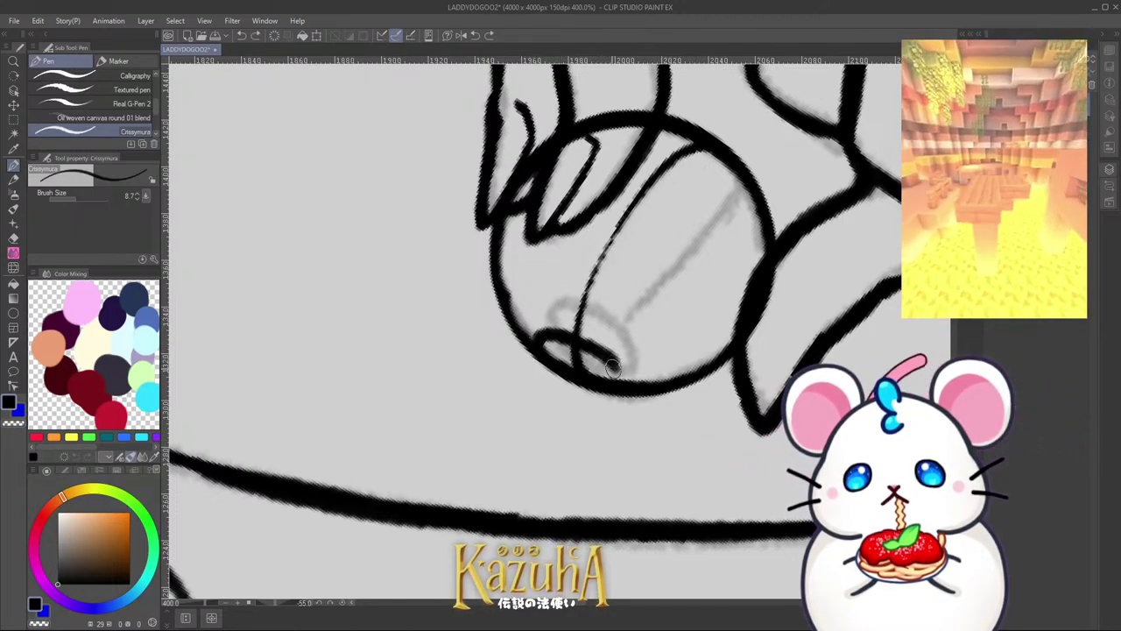
mouse_move(552, 350)
left_mouse_down()
mouse_move(617, 376)
mouse_move(575, 363)
mouse_move(602, 361)
mouse_move(557, 339)
mouse_move(622, 378)
mouse_move(547, 346)
mouse_move(591, 368)
left_mouse_up()
key("c")
key("c")
Step: Ink a small pupil arc inside the iris on the orb and refine its strokes
key("ctrl+z")
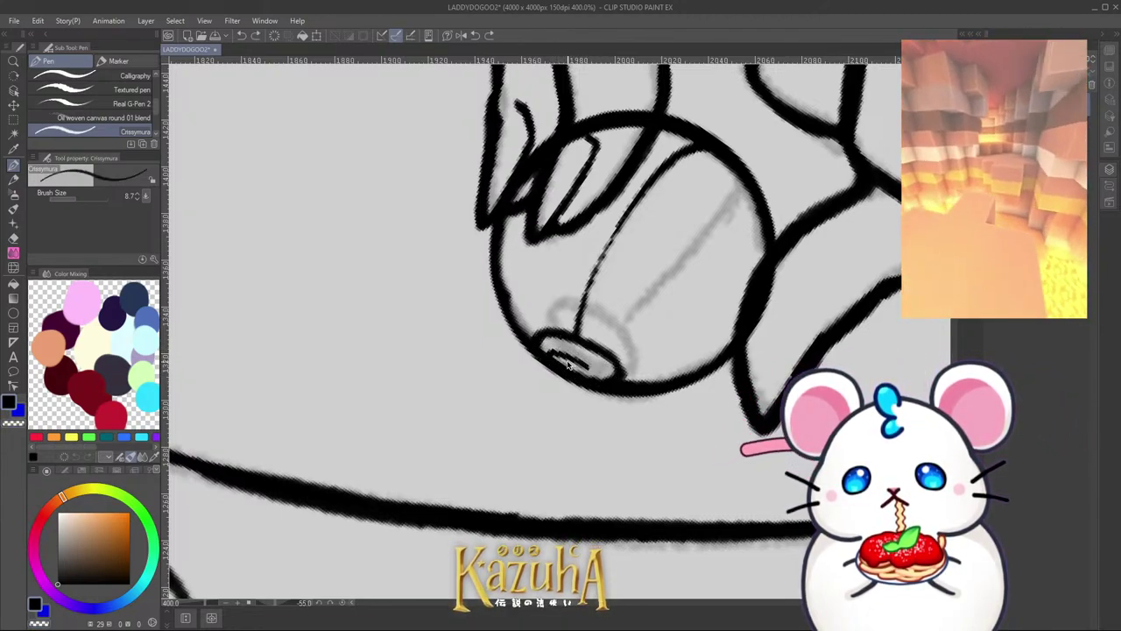
key("c")
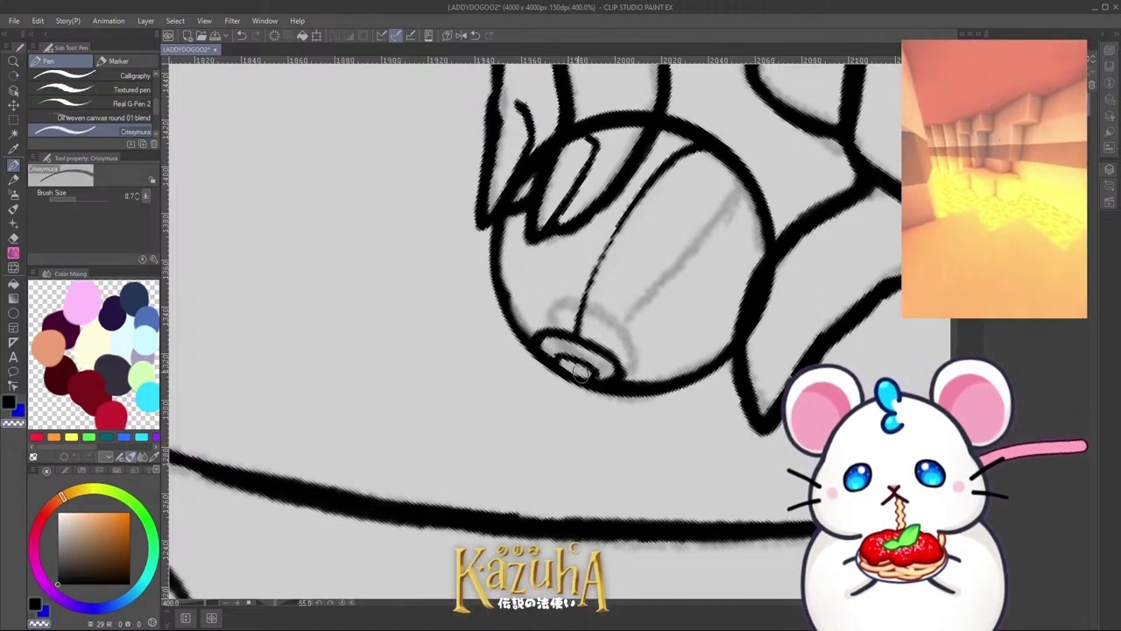
key("c")
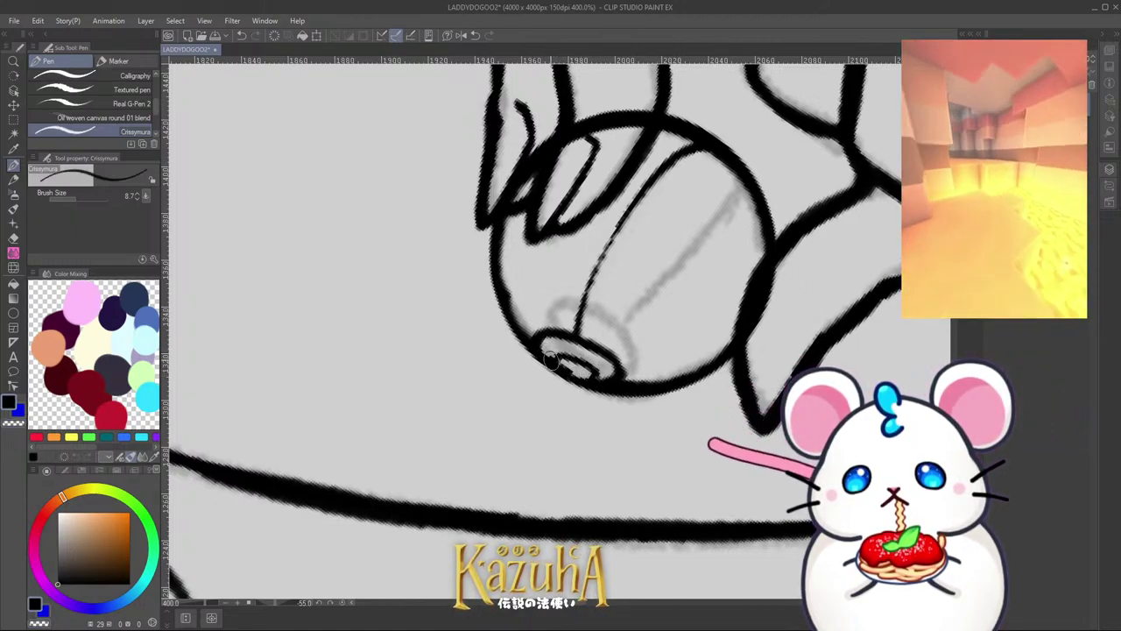
key("ctrl+z")
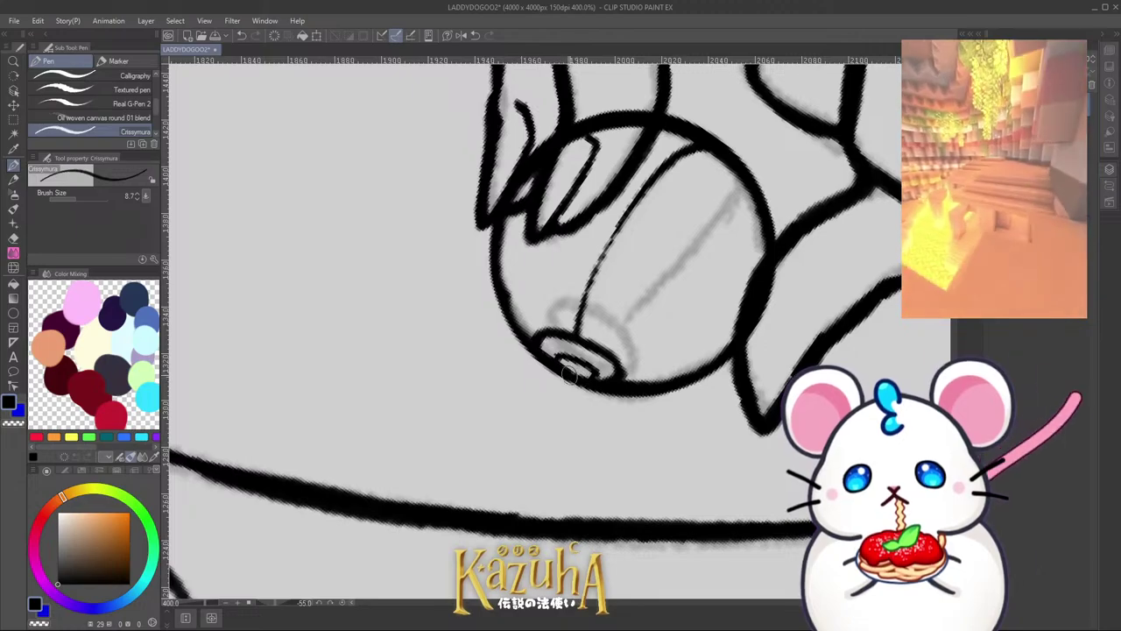
Step: Restore the canvas to upright, check the orb's eye detail against the figure, and save the drawing
scroll(573, 375, "down", 6)
key("asciicircum")
key("asciicircum")
key("asciicircum")
key("asciicircum")
key("asciicircum")
key("asciicircum")
key("asciicircum")
key("asciicircum")
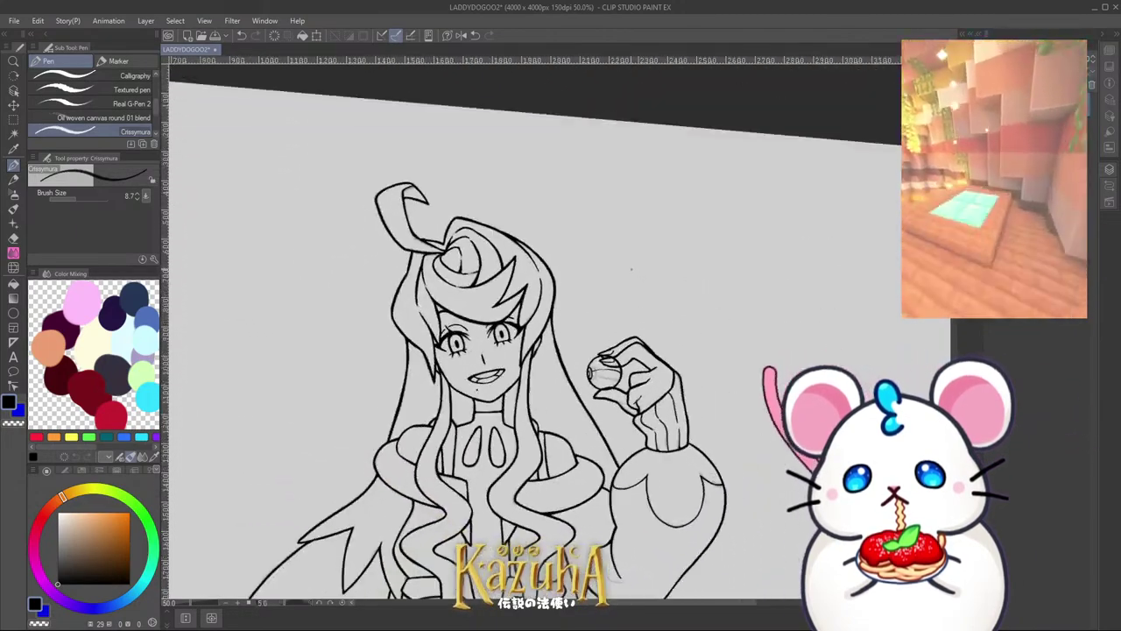
key("minus")
scroll(612, 276, "down", 5)
scroll(611, 276, "up", 4)
key("ctrl+s")
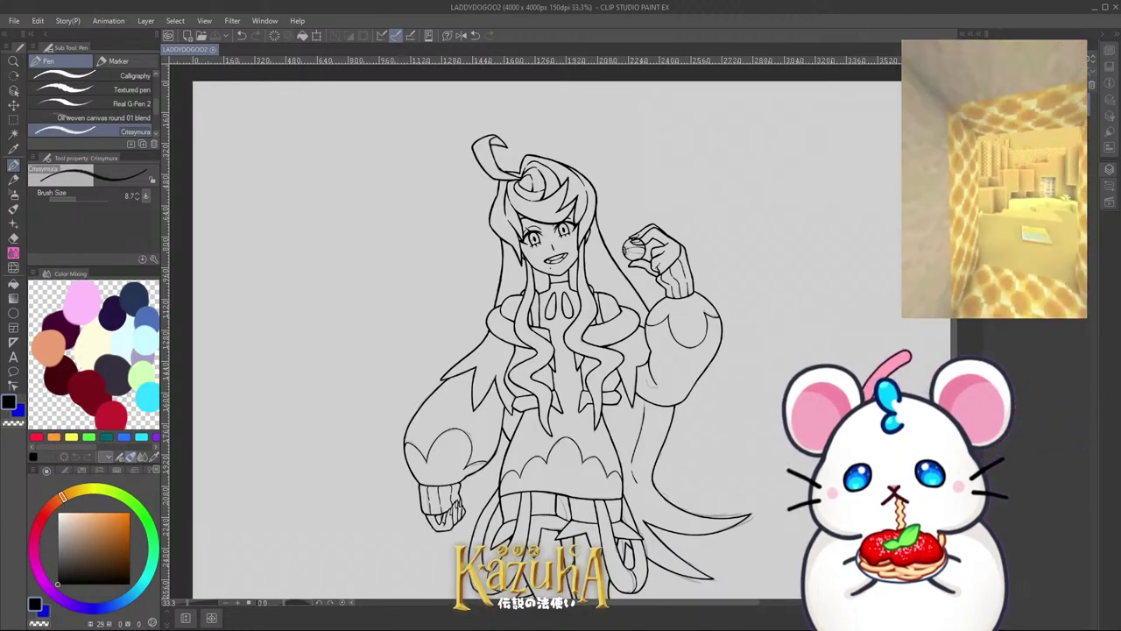
Step: Undo and redo the last stroke, and check the whole figure
key("ctrl+z")
key("ctrl+y")
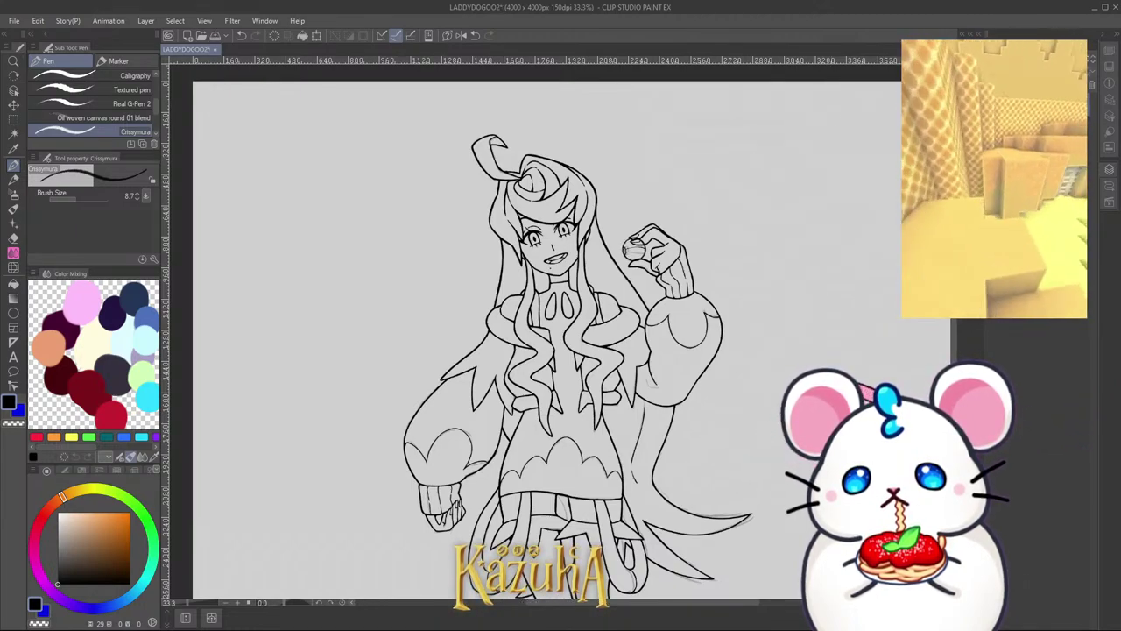
scroll(689, 180, "down", 3)
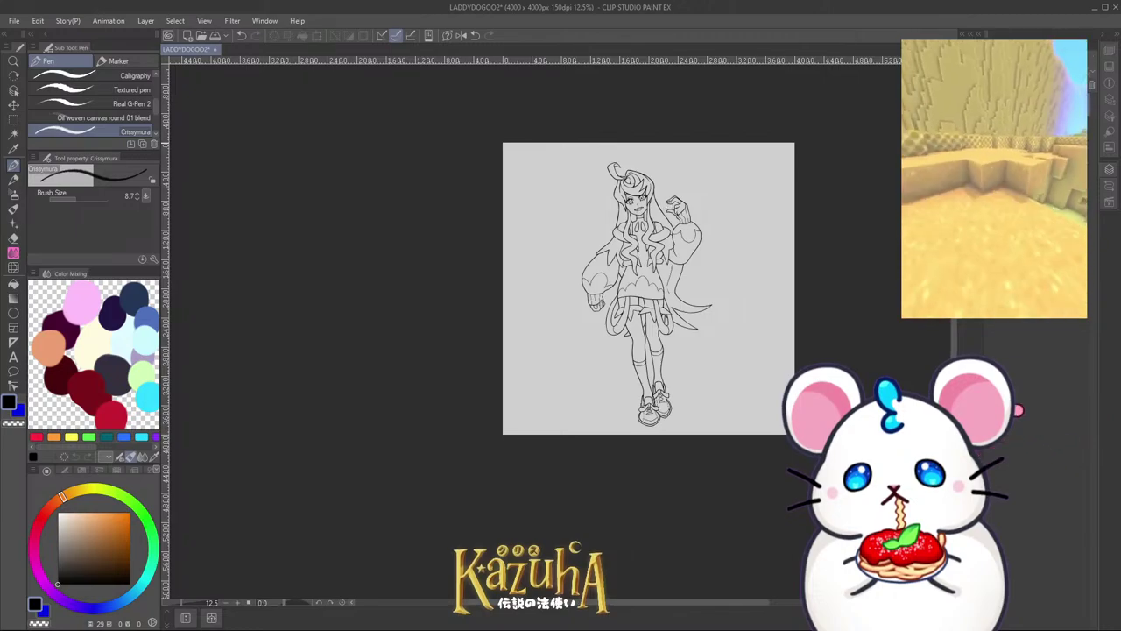
Step: Select the background around the line-art figure with Auto select set to Selection for referred layers
scroll(708, 257, "up", 2)
scroll(721, 268, "down", 2)
scroll(780, 248, "up", 2)
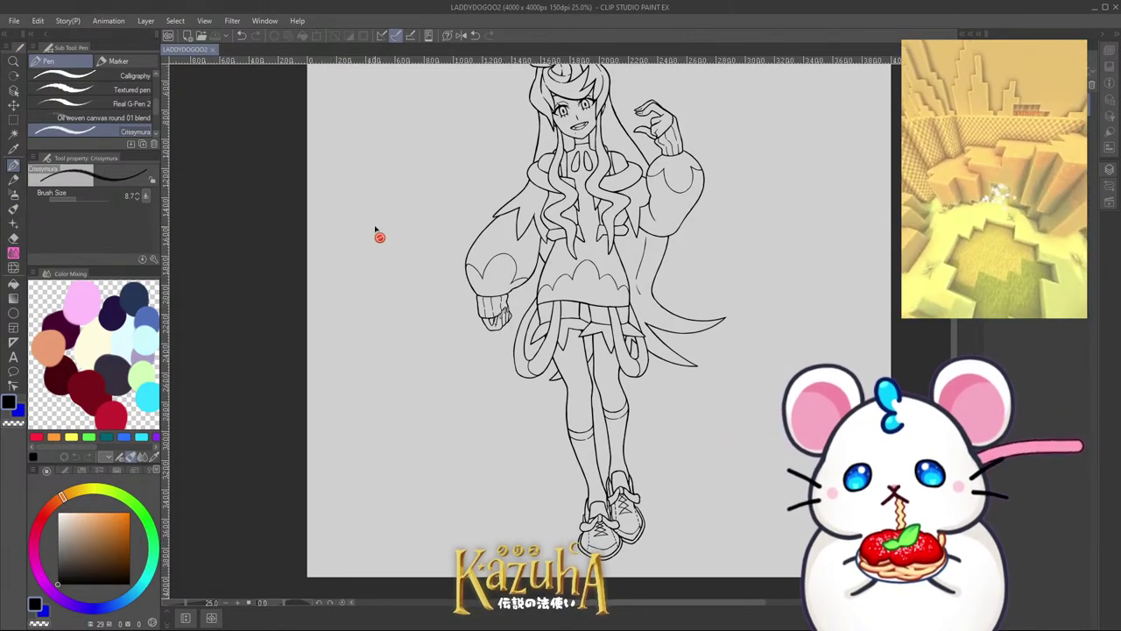
left_click(14, 133)
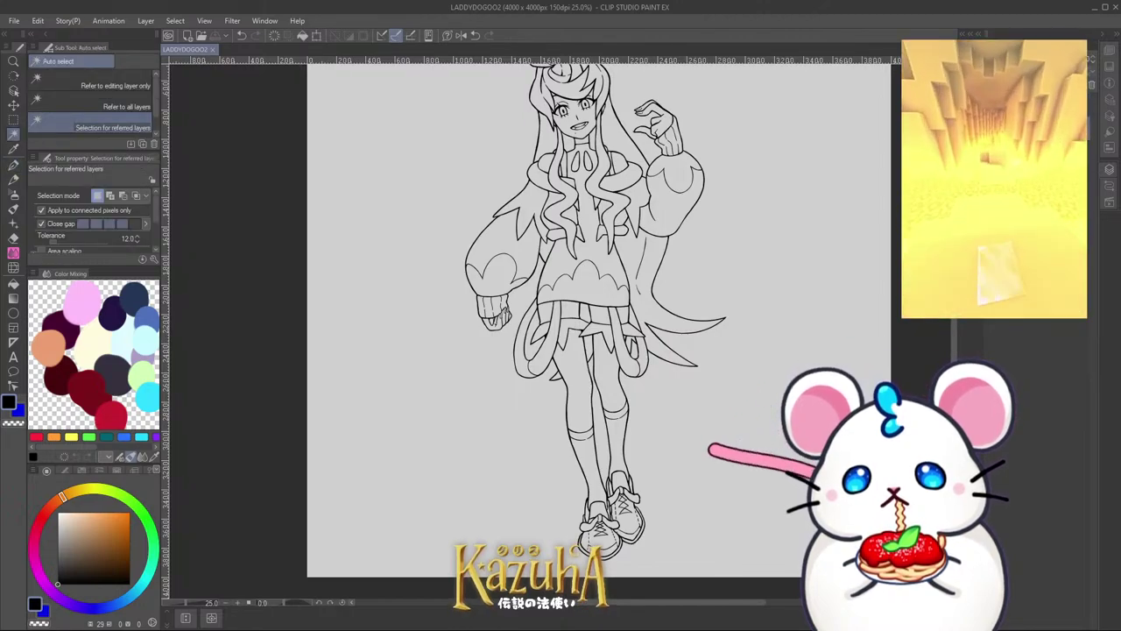
scroll(642, 88, "down", 1)
scroll(652, 92, "up", 3)
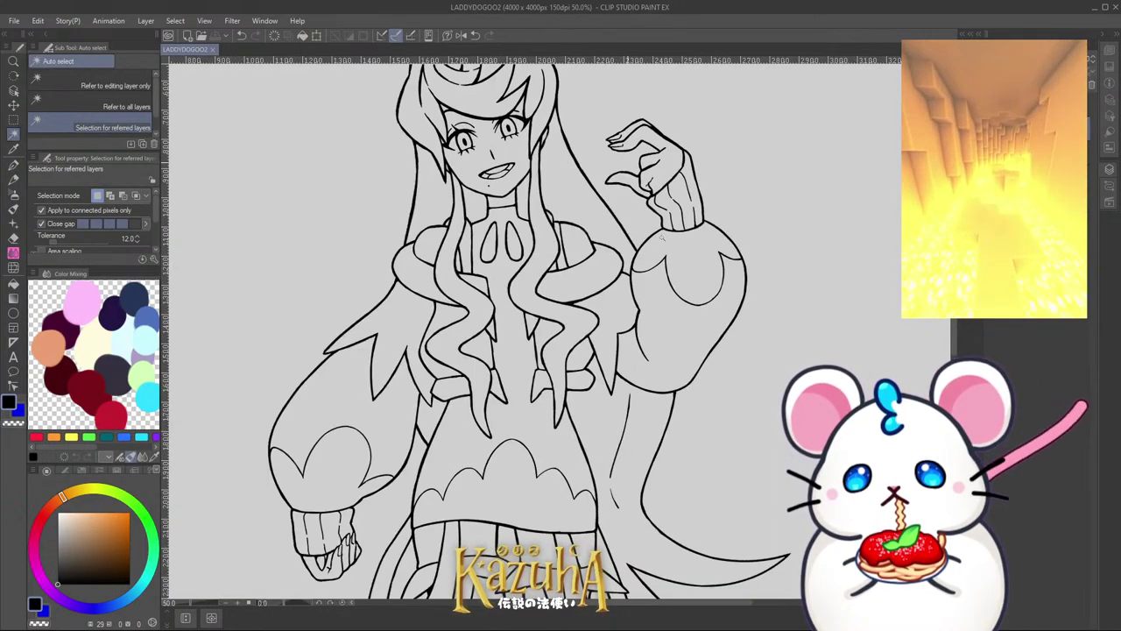
left_click(660, 88)
Step: Add the enclosed background gaps between the legs and inside the hanging coat loops to the selection
scroll(680, 362, "down", 2)
scroll(679, 363, "up", 3)
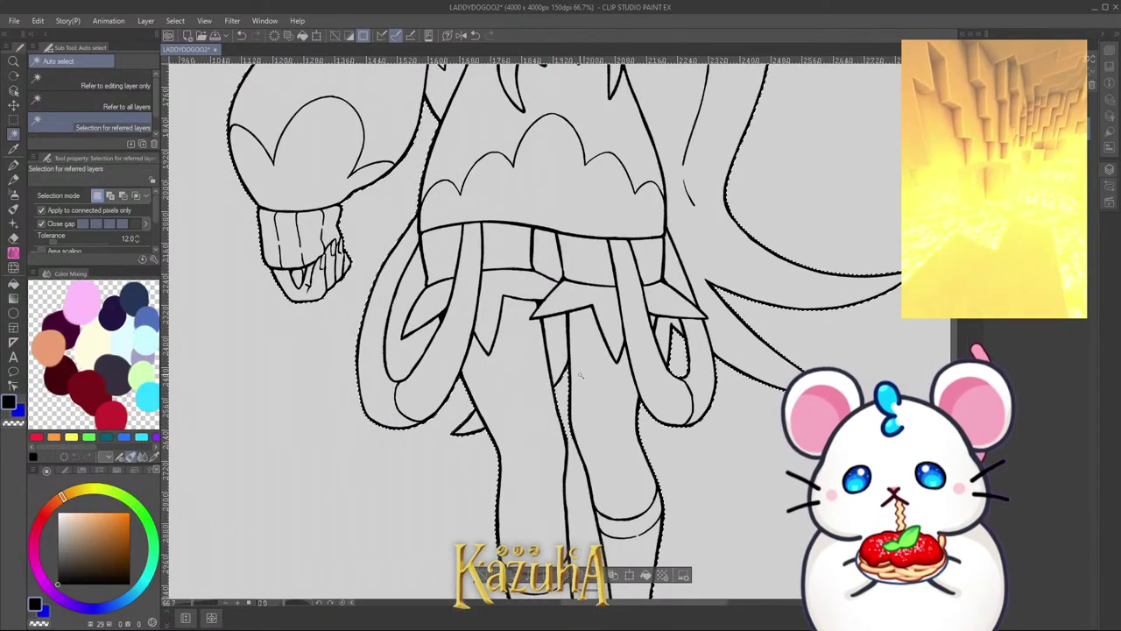
scroll(581, 375, "down", 2)
scroll(613, 297, "up", 1)
scroll(642, 236, "down", 2)
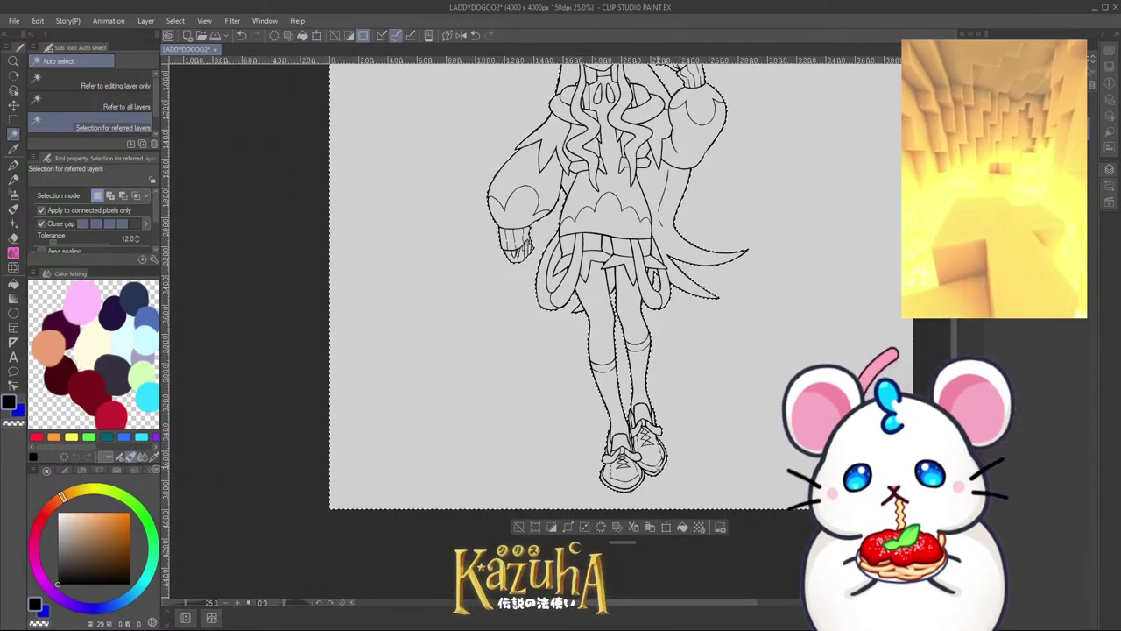
scroll(626, 438, "up", 4)
scroll(627, 438, "down", 4)
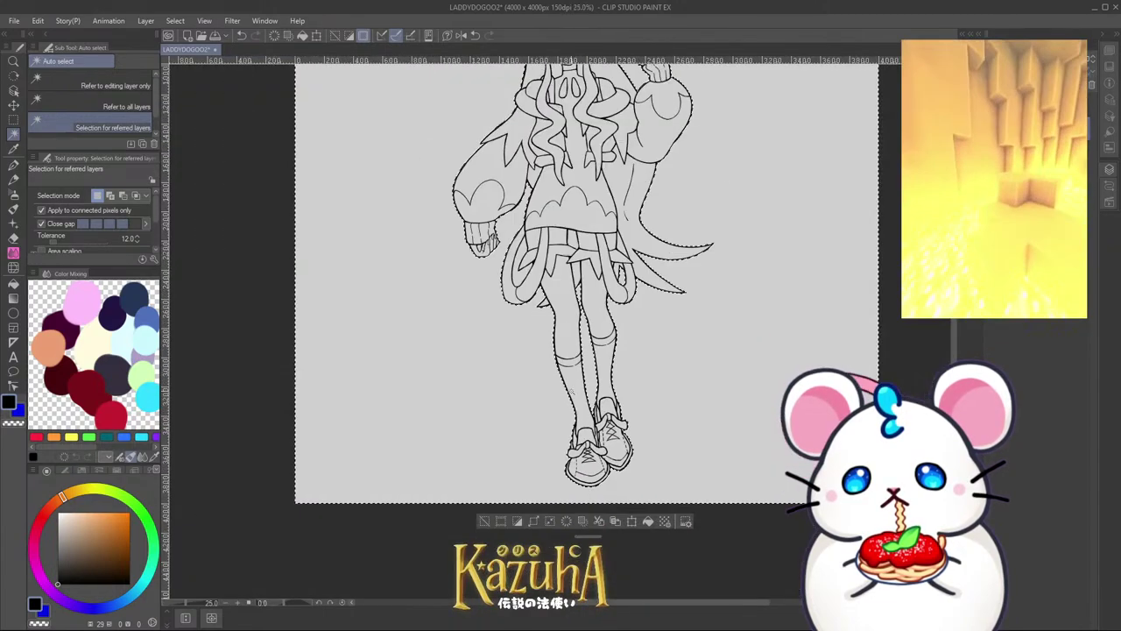
scroll(512, 248, "up", 3)
scroll(524, 350, "down", 3)
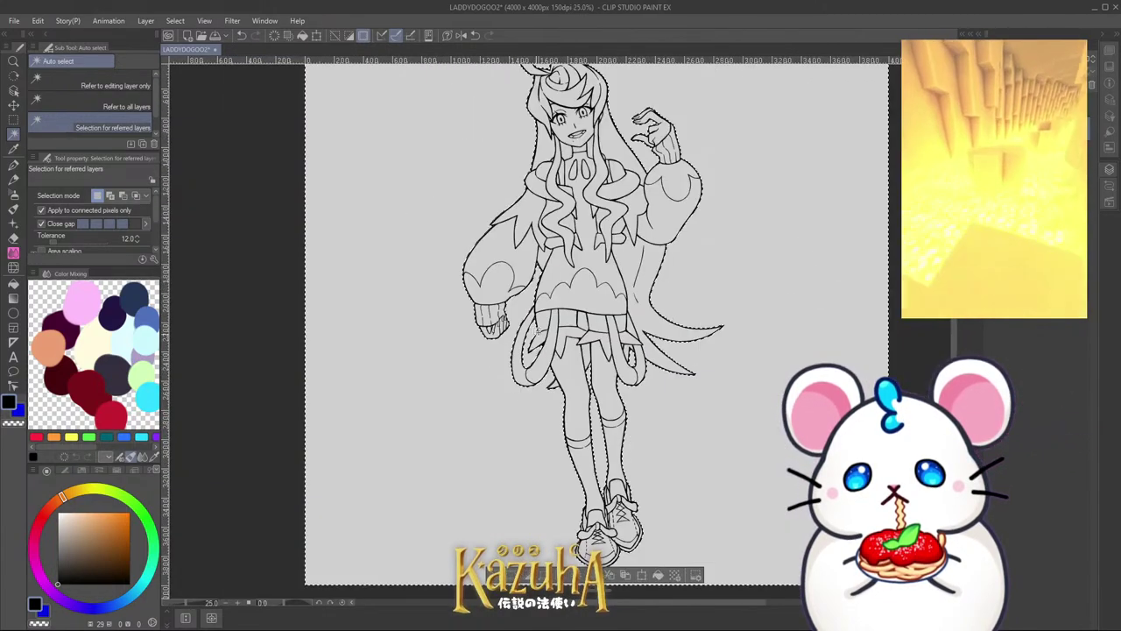
scroll(554, 100, "up", 1)
scroll(557, 278, "down", 1)
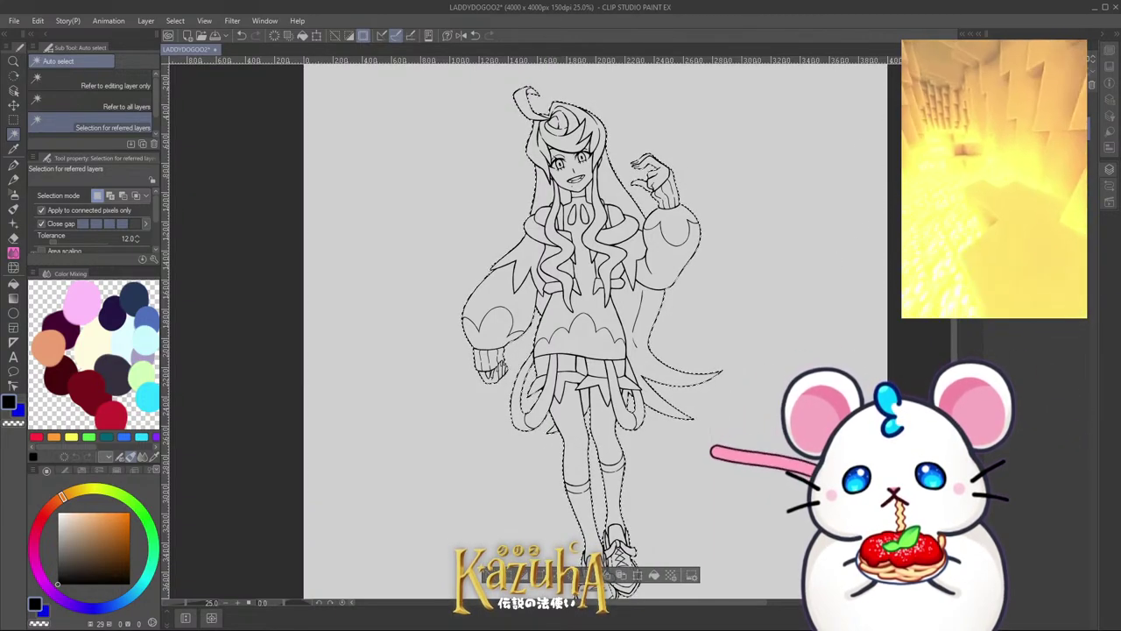
Step: Fill the whole figure inside the outline with black as a flat silhouette and save the drawing
left_click(16, 282)
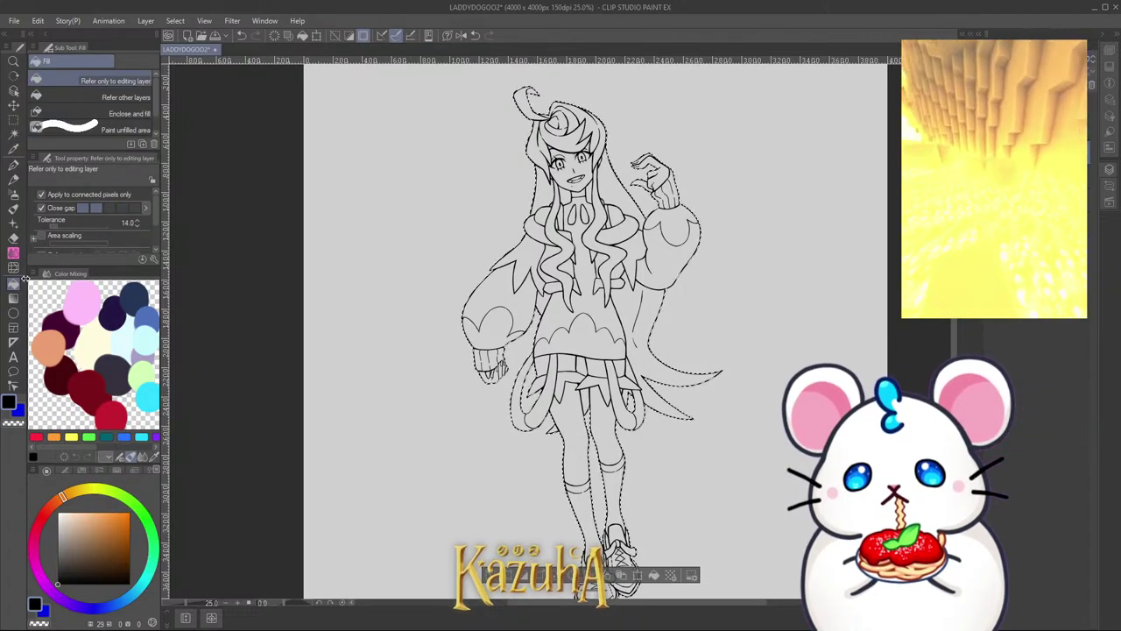
left_click(659, 531)
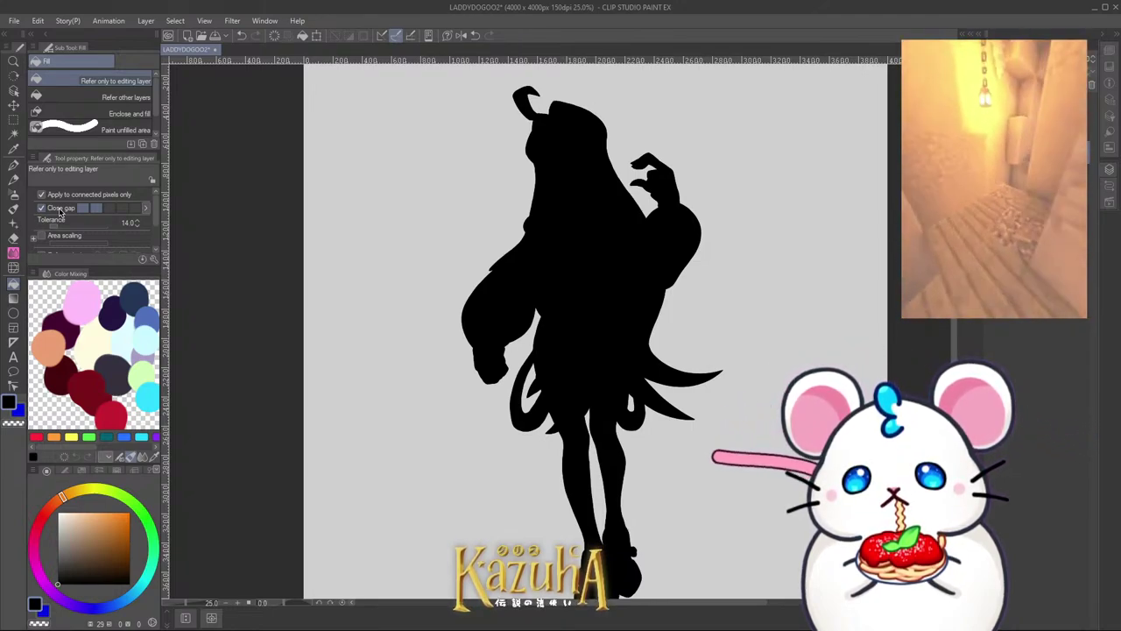
left_click(661, 221)
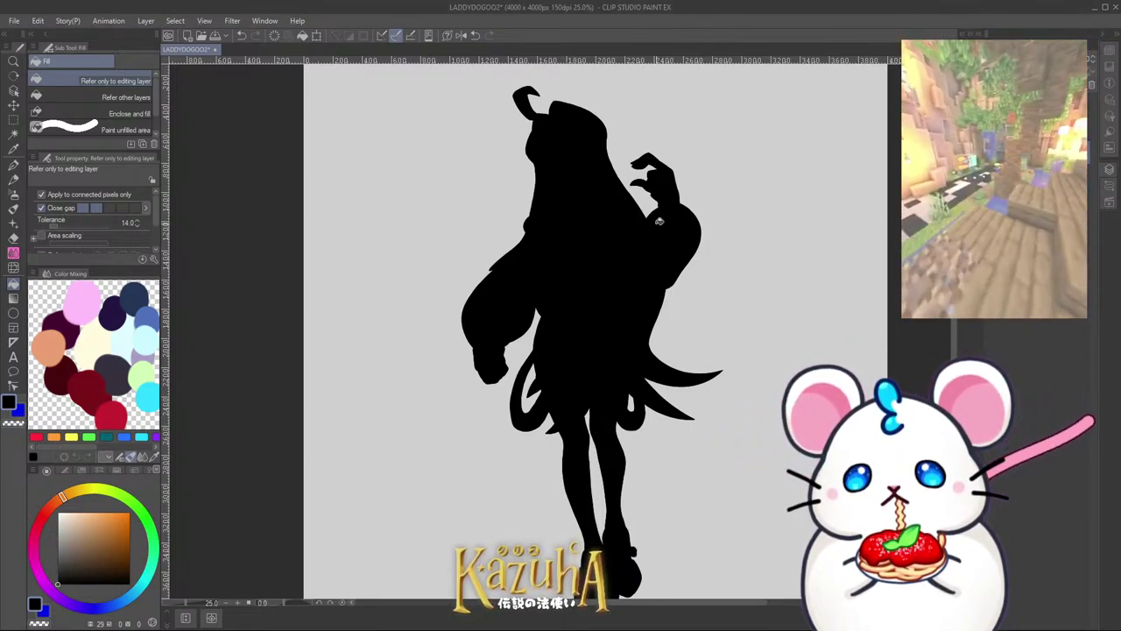
key("ctrl+s")
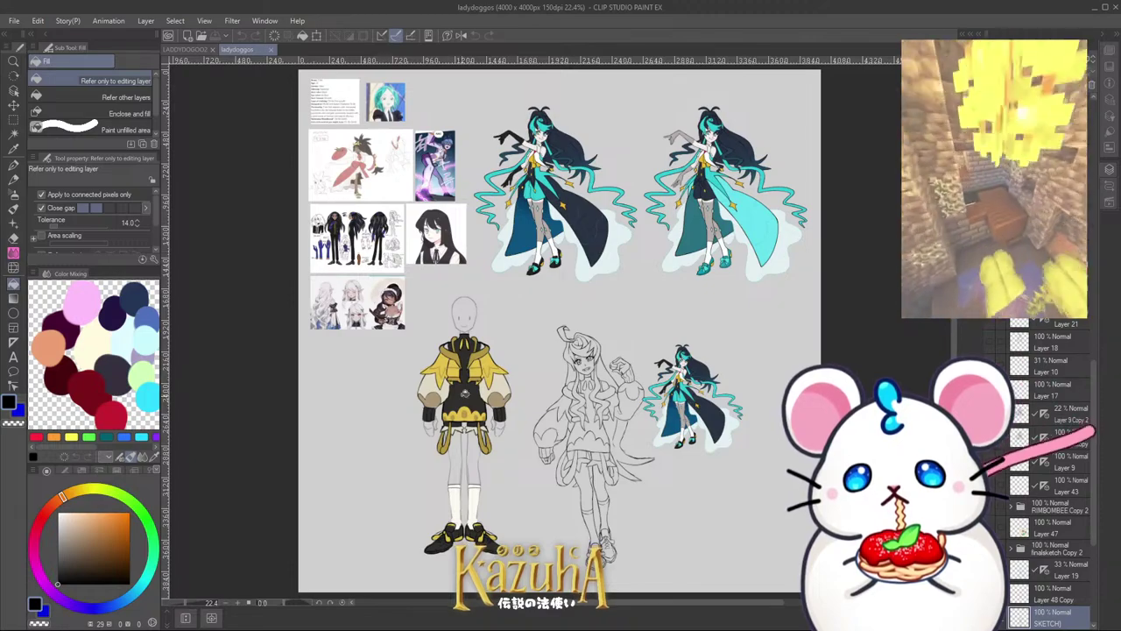
Step: Copy the yellow-and-black outfit reference from ladydoggos into LADDYDOGOO2 and place it in the canvas's upper-left corner
scroll(511, 367, "up", 4)
scroll(511, 366, "down", 2)
scroll(510, 377, "up", 1)
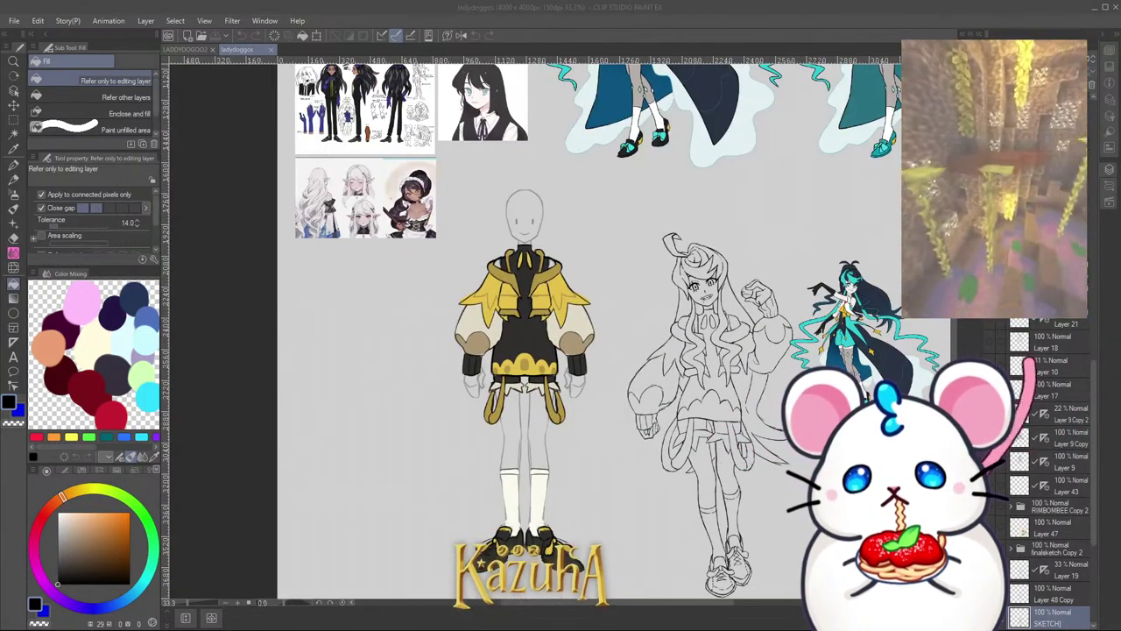
left_click(186, 50)
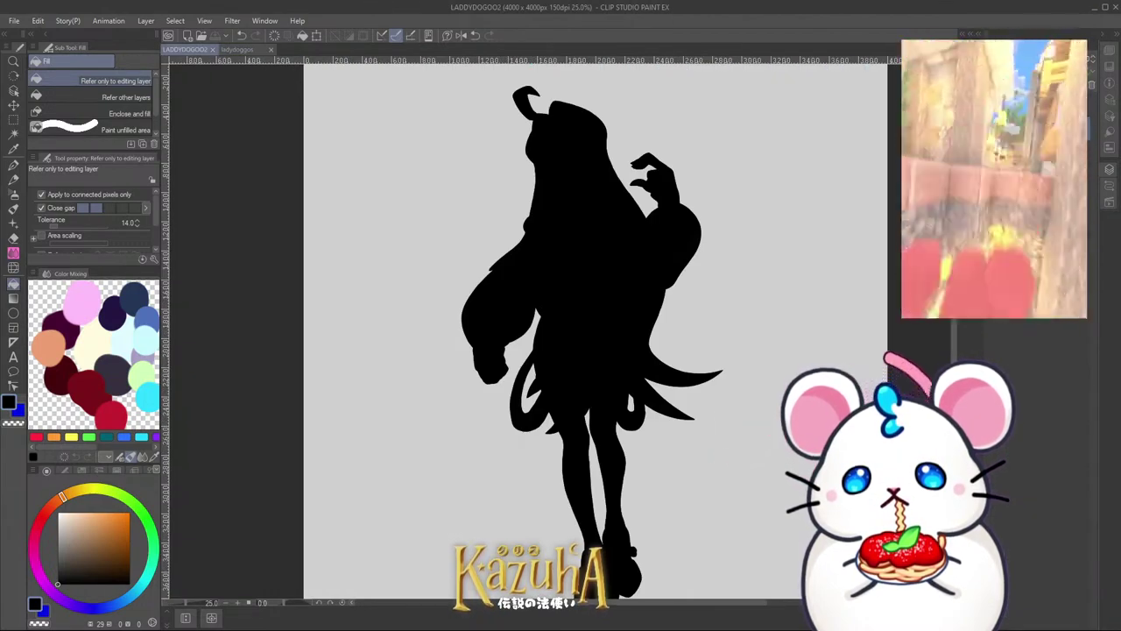
key("ctrl+v")
left_click_drag(330, 110, 360, 141)
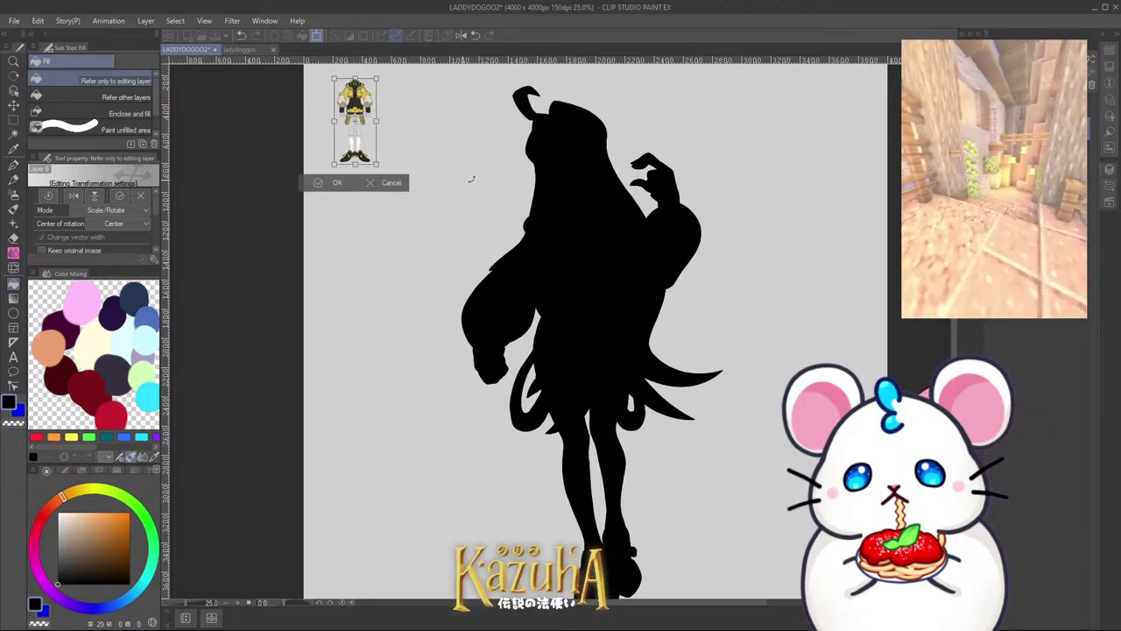
key("Return")
Step: Copy the small teal-haired character from ladydoggos into LADDYDOGOO2 and place it below the outfit reference
left_click(242, 49)
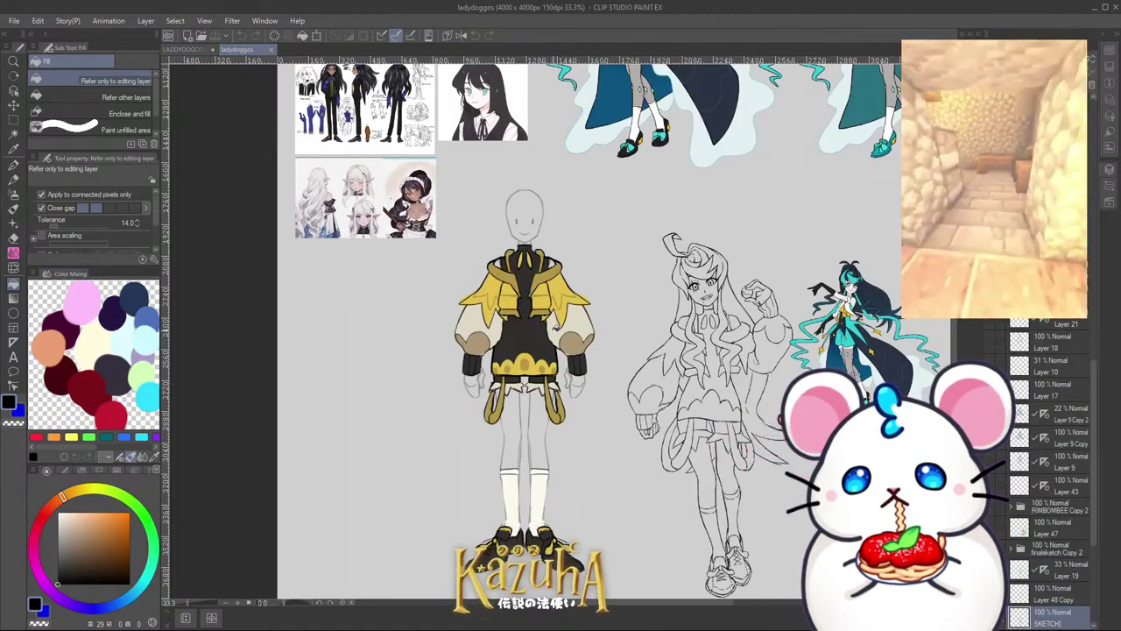
scroll(863, 328, "up", 1)
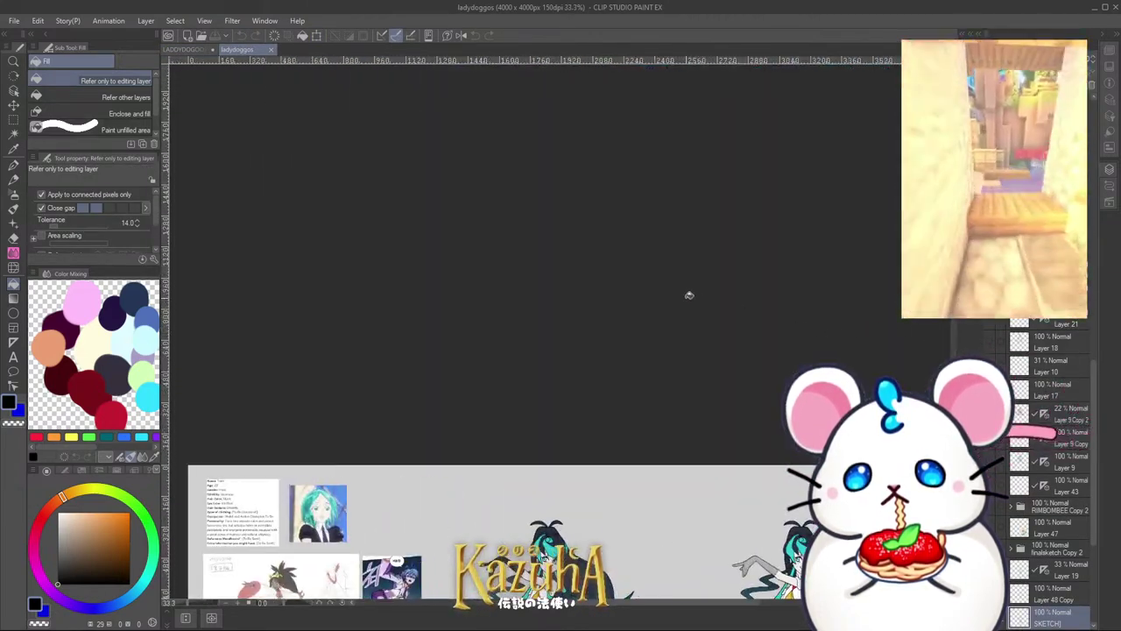
scroll(681, 289, "down", 6)
scroll(688, 506, "up", 10)
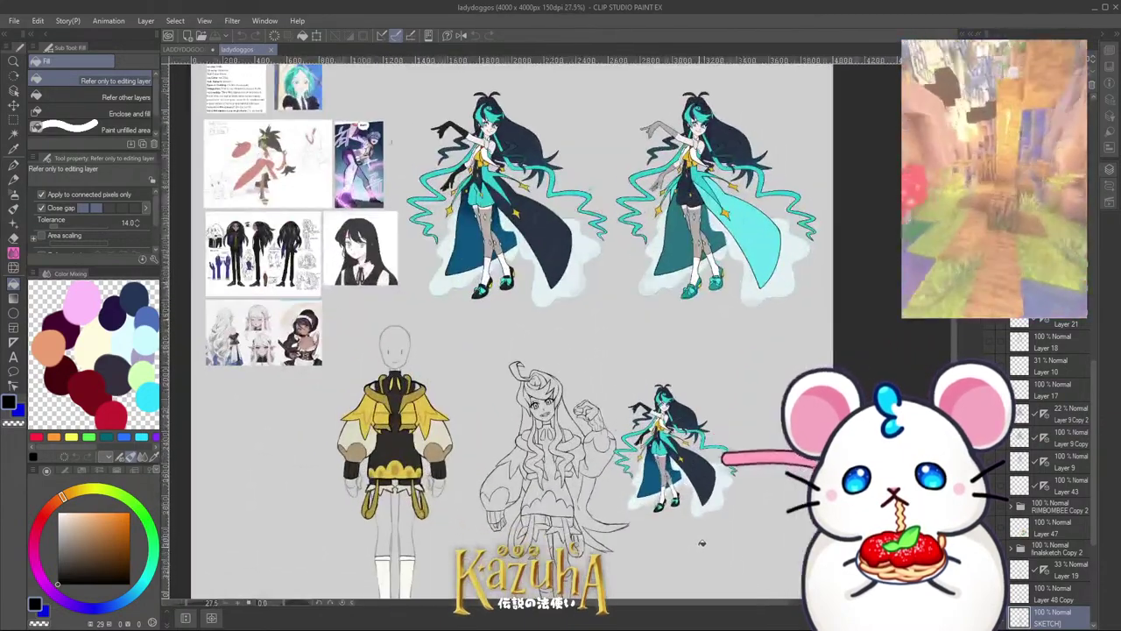
scroll(689, 506, "down", 5)
scroll(689, 413, "up", 4)
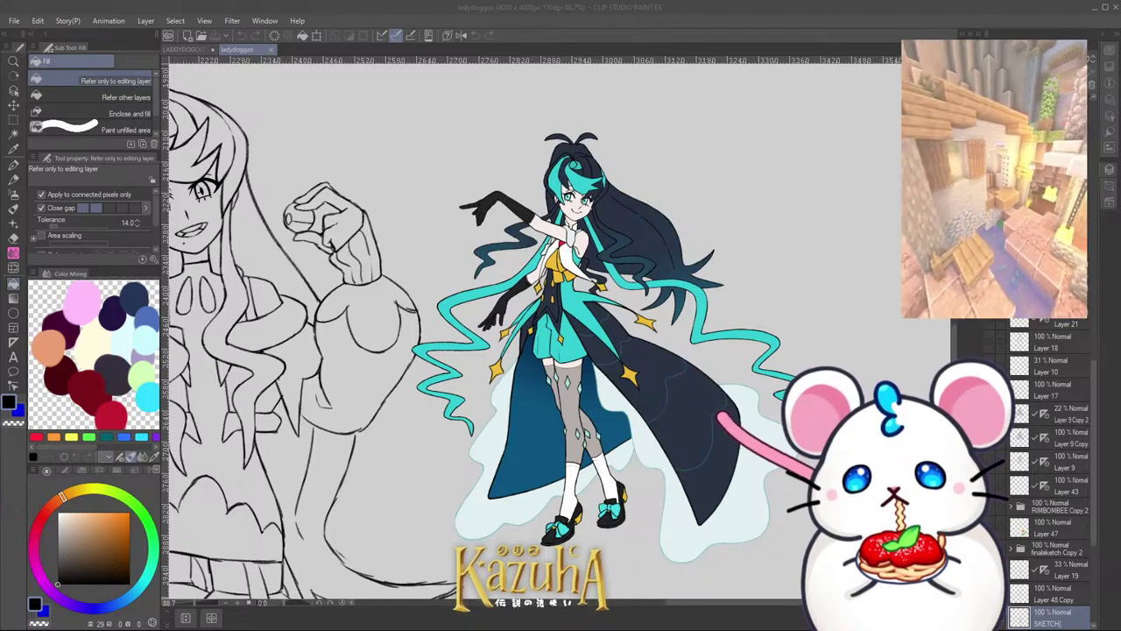
left_click(187, 50)
key("ctrl+v")
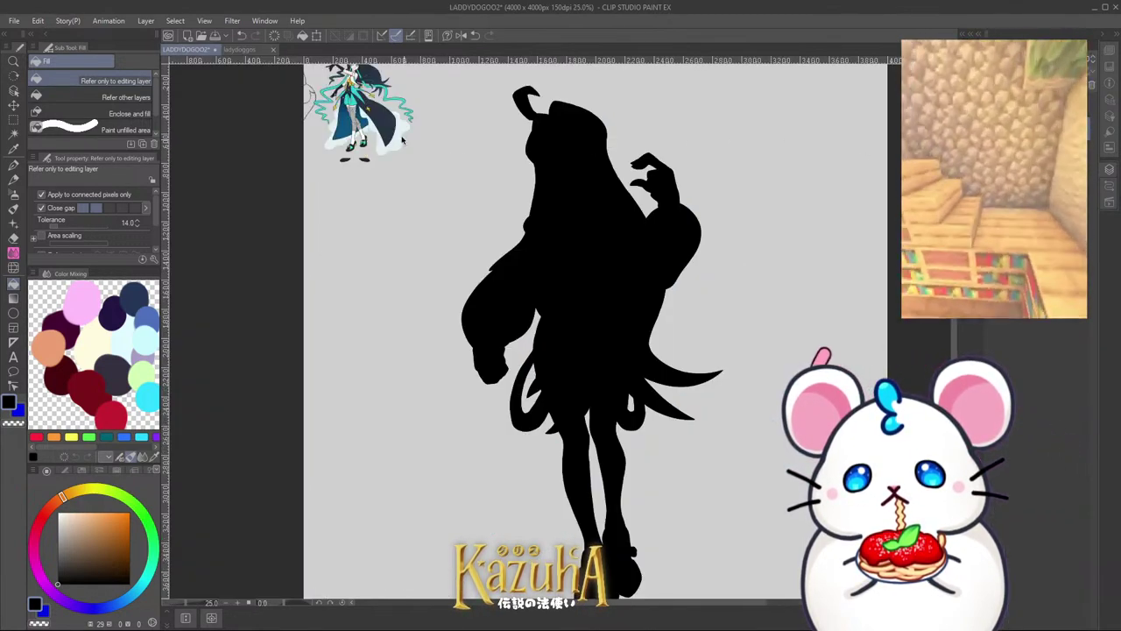
key("ctrl+t")
left_click_drag(382, 121, 383, 272)
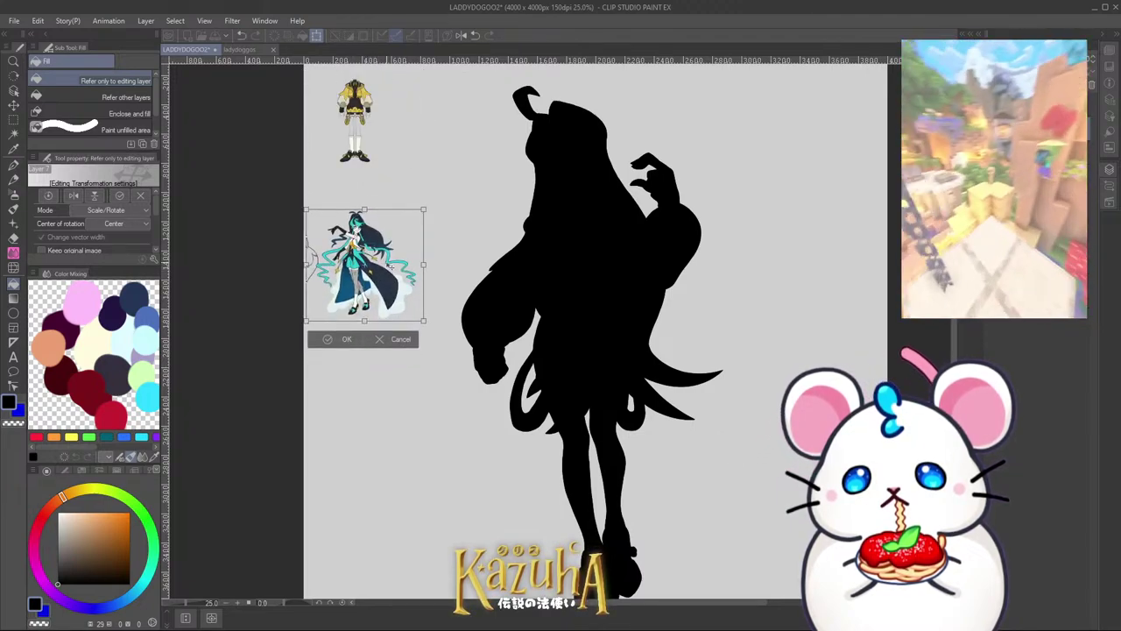
key("Return")
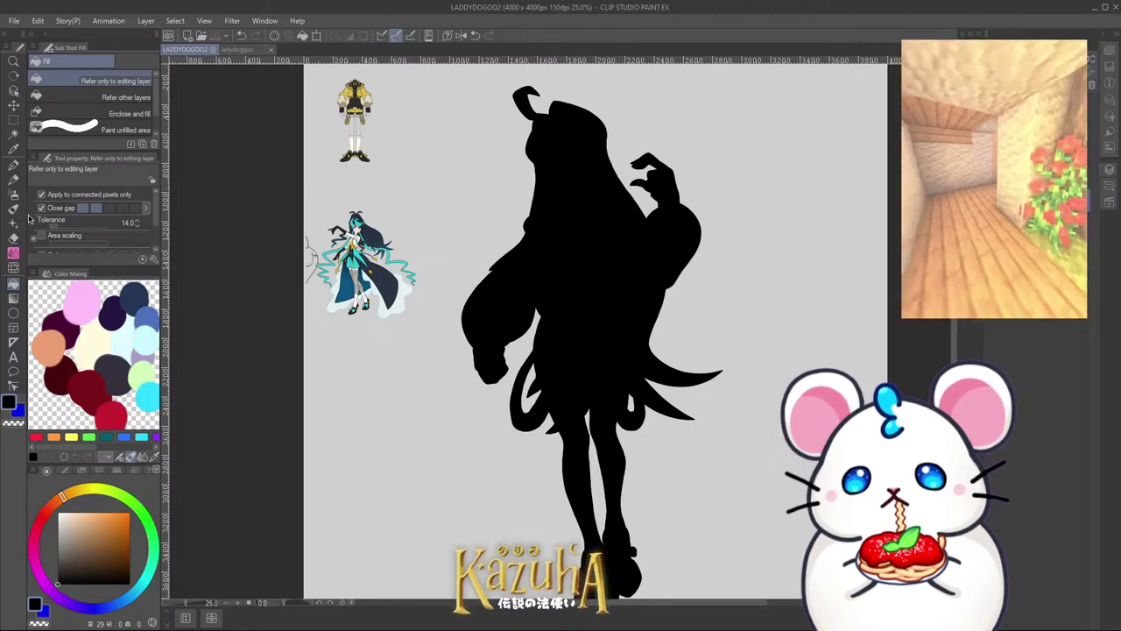
Step: Sample the pale skin tone from the teal-haired reference and refill the black silhouette with it
scroll(355, 229, "up", 4)
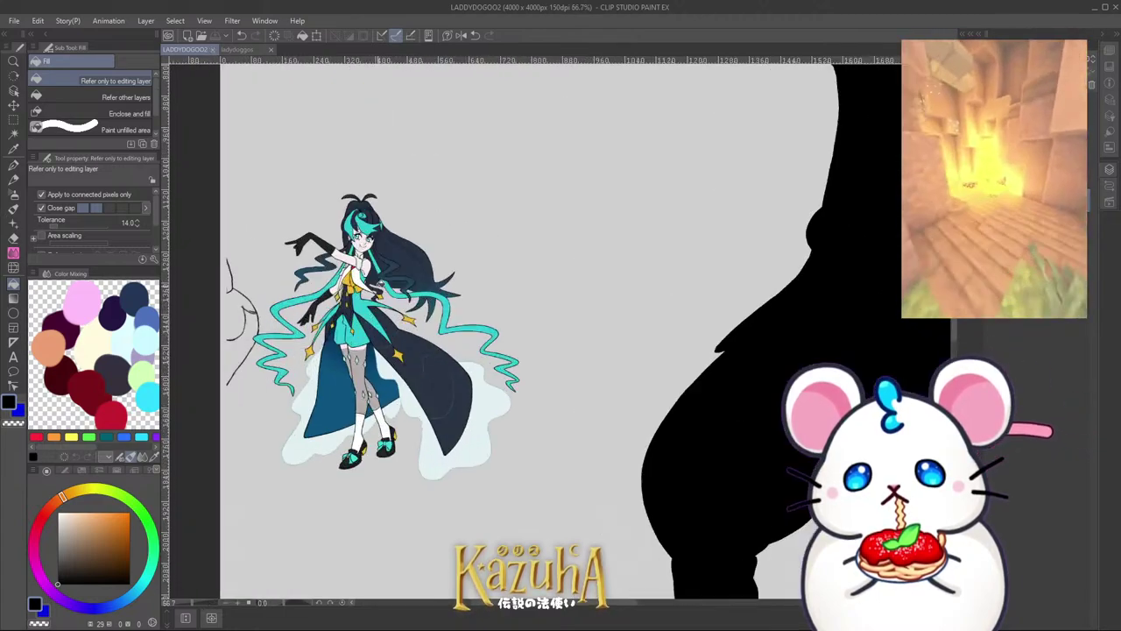
scroll(458, 292, "down", 4)
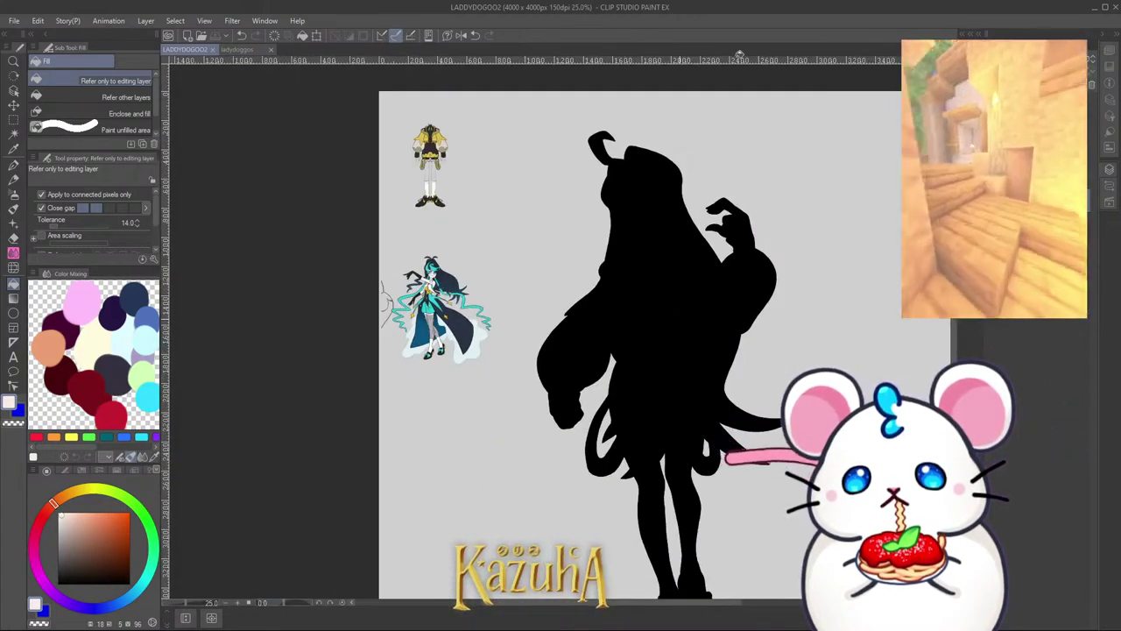
left_click(680, 319)
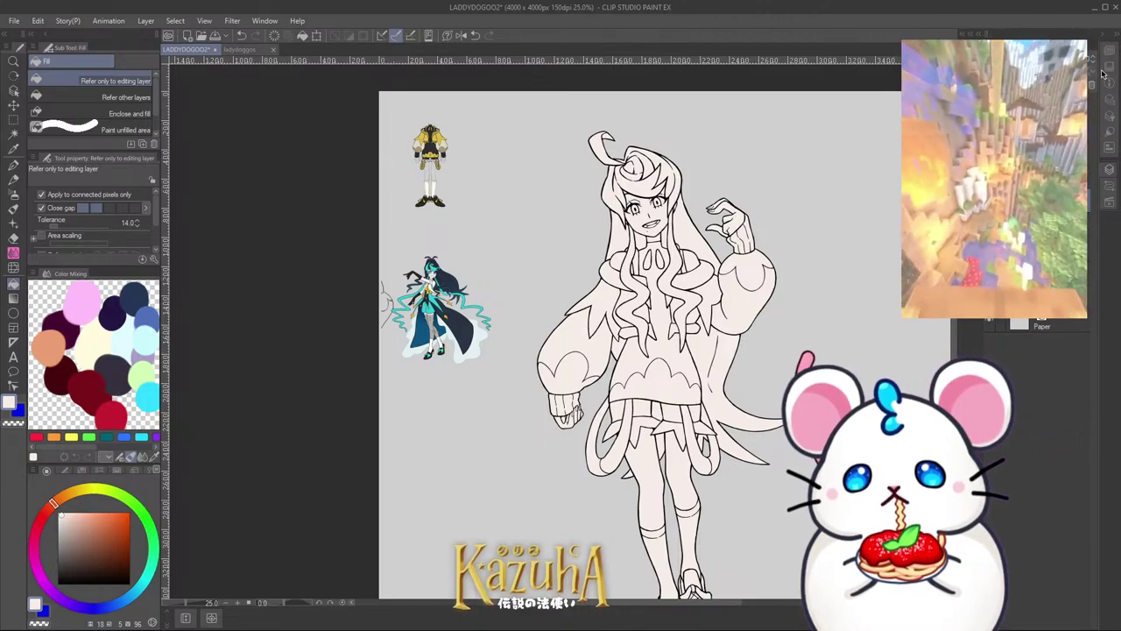
Step: Shade the neck beneath the chin in dark red with the G-pen at brush size 44.6
key("p")
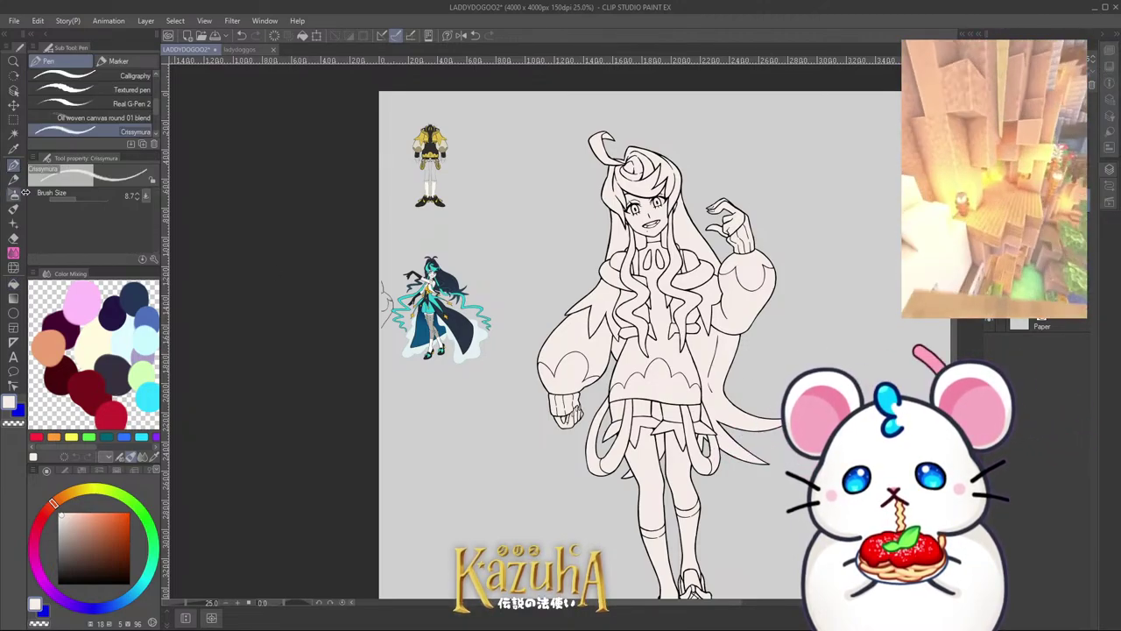
left_click(88, 383)
key("minus")
key("minus")
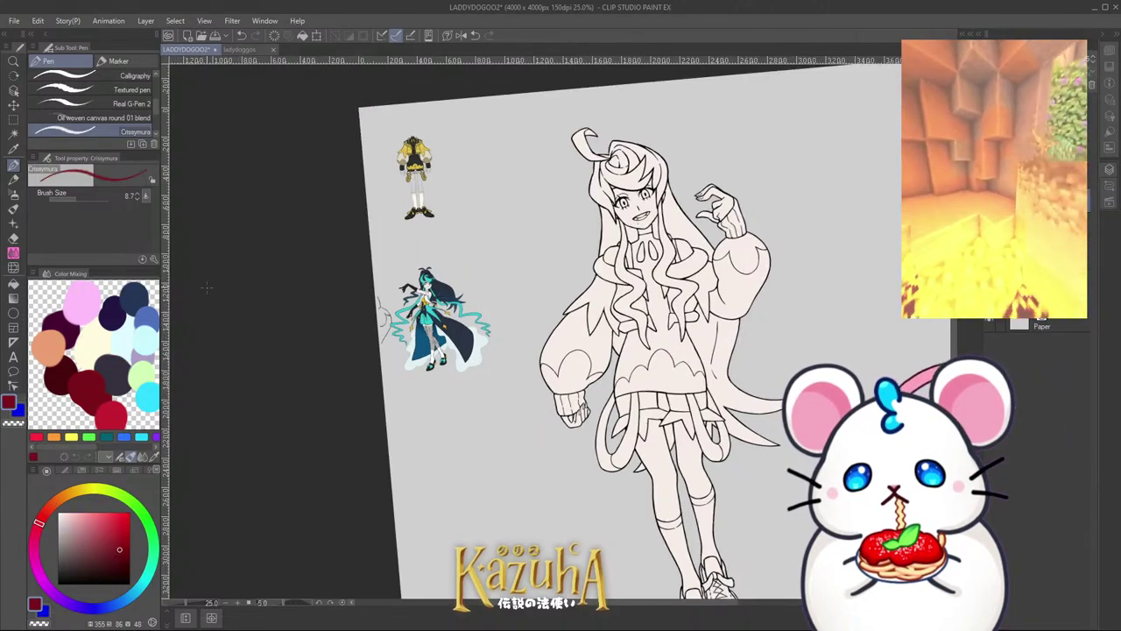
scroll(563, 178, "up", 4)
key("minus")
key("minus")
key("minus")
key("minus")
key("minus")
key("minus")
key("minus")
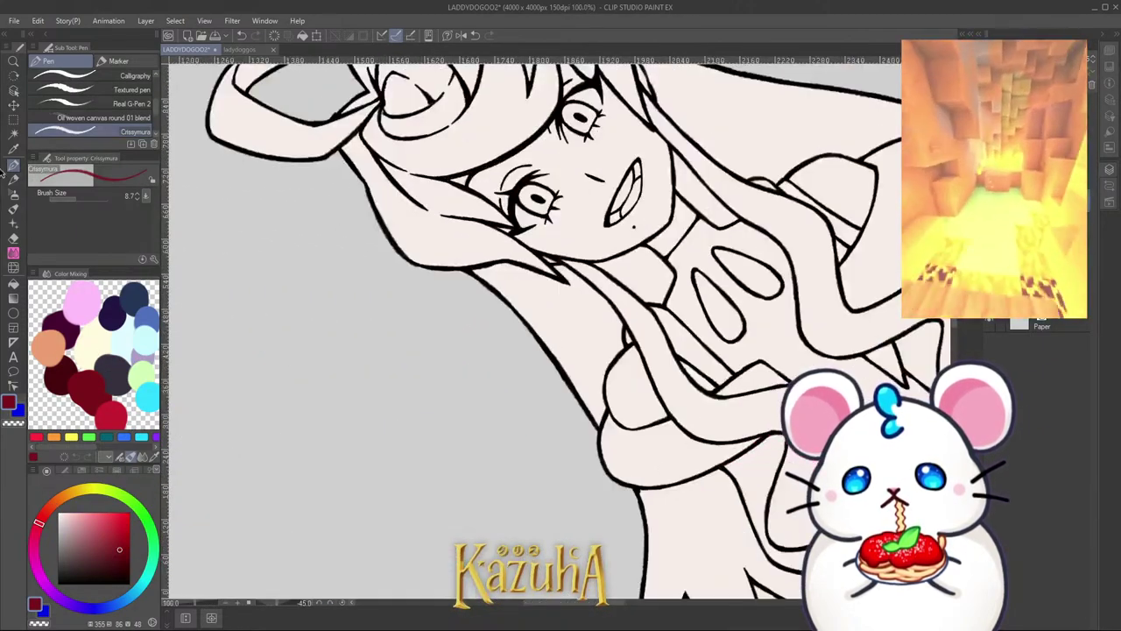
scroll(131, 114, "up", 2)
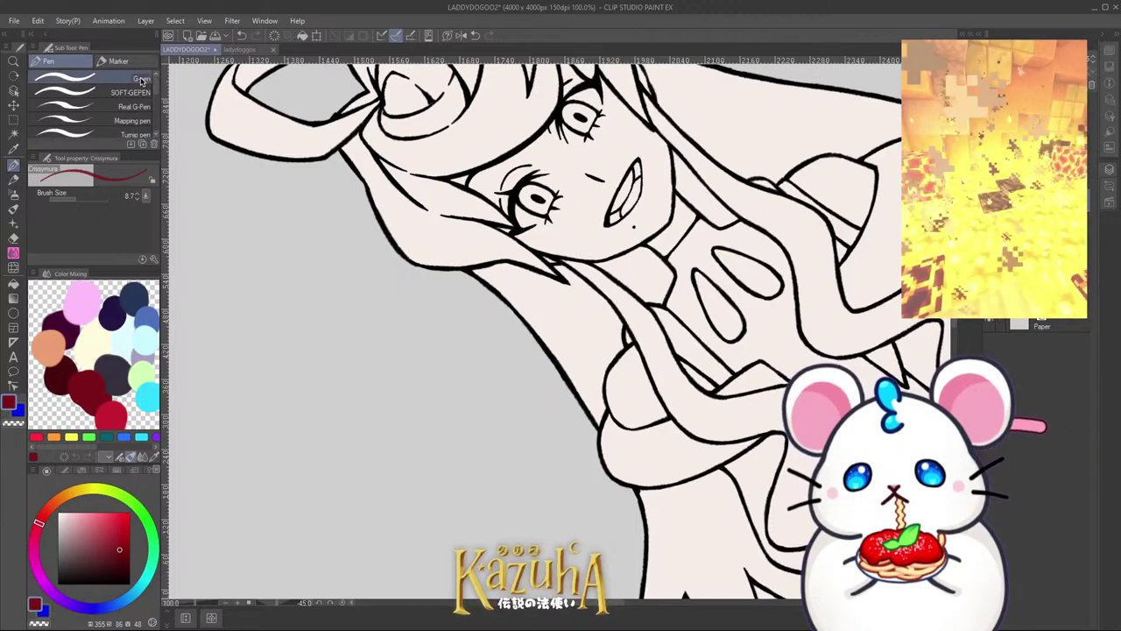
left_click(138, 79)
scroll(646, 227, "up", 1)
scroll(612, 243, "up", 1)
key("bracketright")
key("bracketright")
key("bracketright")
key("bracketright")
key("bracketright")
mouse_move(657, 273)
left_mouse_down()
mouse_move(700, 233)
mouse_move(683, 256)
mouse_move(691, 272)
mouse_move(735, 205)
mouse_move(726, 213)
mouse_move(730, 156)
mouse_move(741, 172)
mouse_move(729, 213)
left_mouse_up()
Step: Paint the dark red shadow cast by the bangs across the forehead and down beside the eye
scroll(626, 261, "down", 1)
scroll(563, 371, "down", 3)
scroll(520, 277, "up", 3)
mouse_move(446, 327)
left_mouse_down()
mouse_move(613, 282)
mouse_move(617, 259)
mouse_move(434, 338)
mouse_move(620, 253)
left_mouse_up()
key("ctrl+z")
mouse_move(675, 156)
left_mouse_down()
mouse_move(622, 225)
mouse_move(617, 165)
mouse_move(635, 187)
left_mouse_up()
scroll(633, 114, "down", 1)
scroll(639, 125, "down", 1)
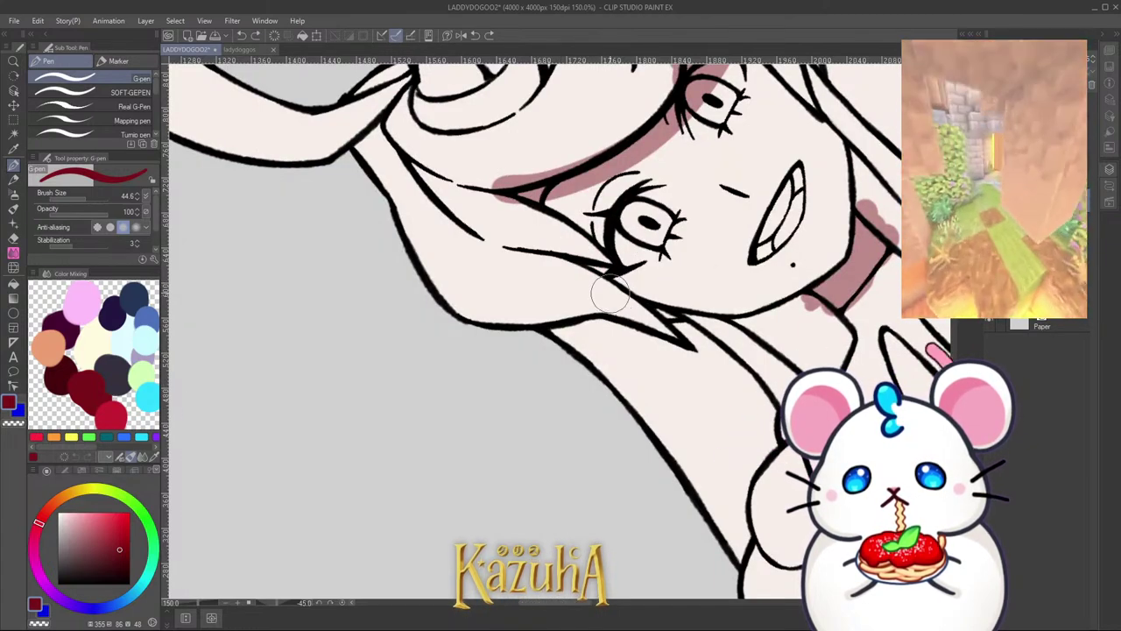
scroll(611, 250, "down", 1)
scroll(596, 184, "up", 1)
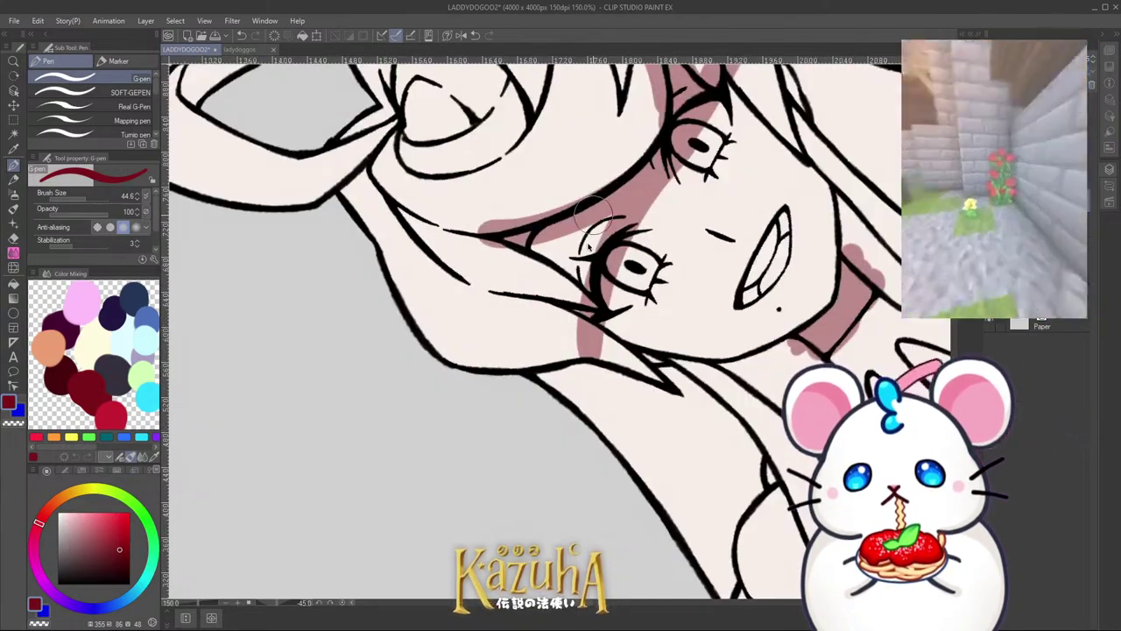
Step: Rework the shadow strokes between the eye and the side hair and check the shading against the figure
key("ctrl+z")
mouse_move(569, 316)
left_mouse_down()
mouse_move(561, 338)
mouse_move(596, 312)
left_mouse_up()
key("ctrl+z")
key("ctrl+z")
scroll(550, 267, "down", 3)
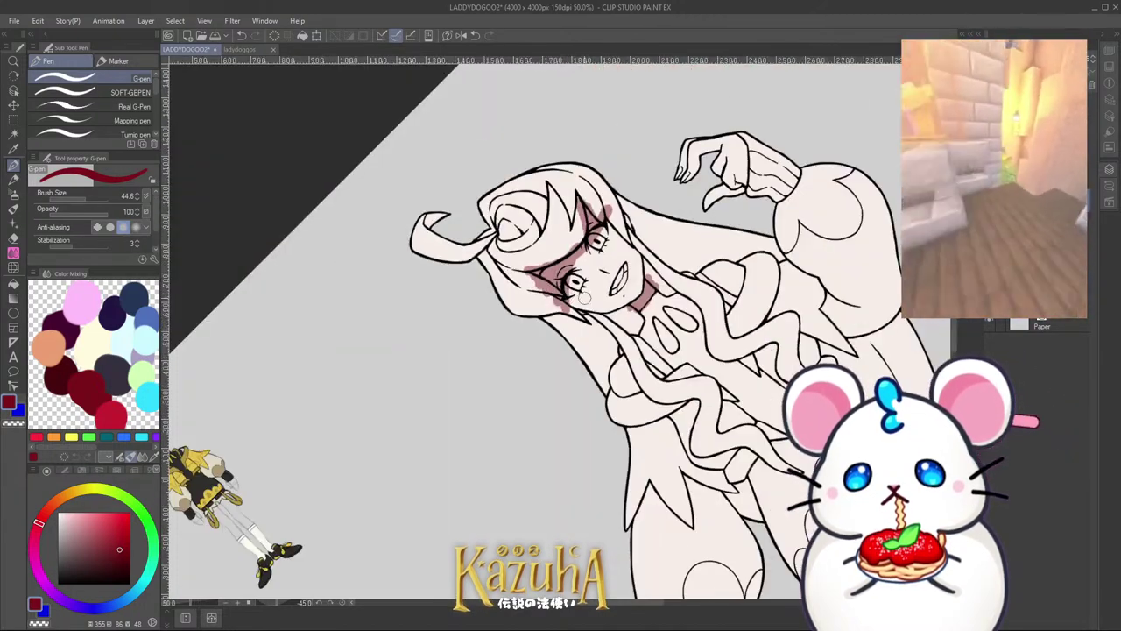
scroll(560, 289, "up", 3)
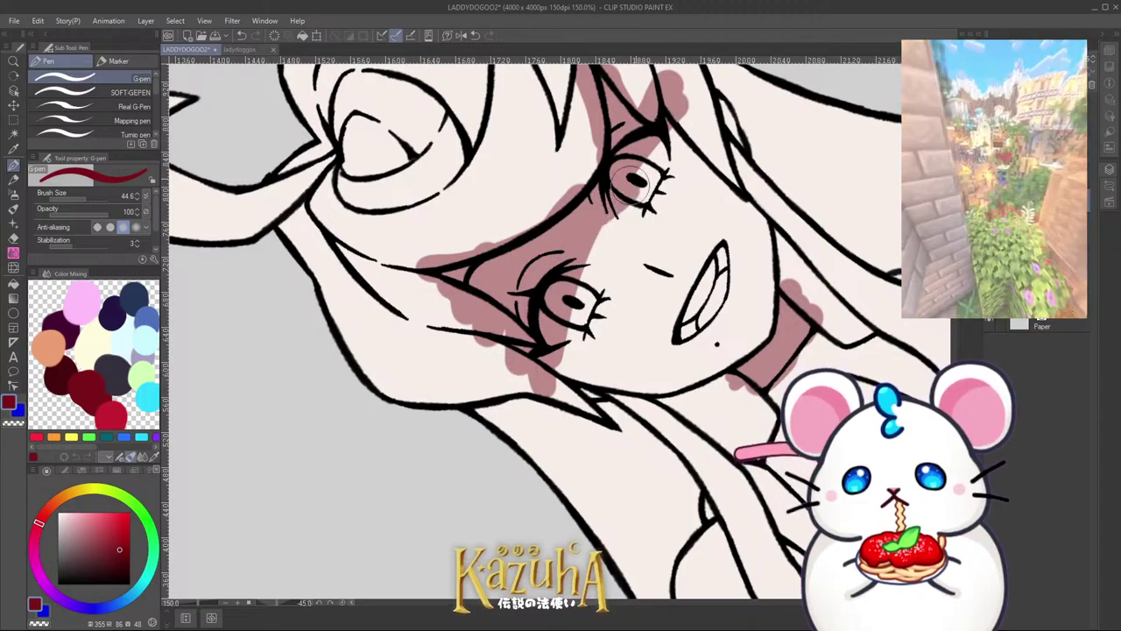
Step: Extend the bangs' shadow over the other eye and out to the hair framing the face
left_click_drag(630, 184, 679, 122)
key("ctrl+z")
left_click_drag(640, 189, 684, 111)
left_click_drag(604, 232, 690, 149)
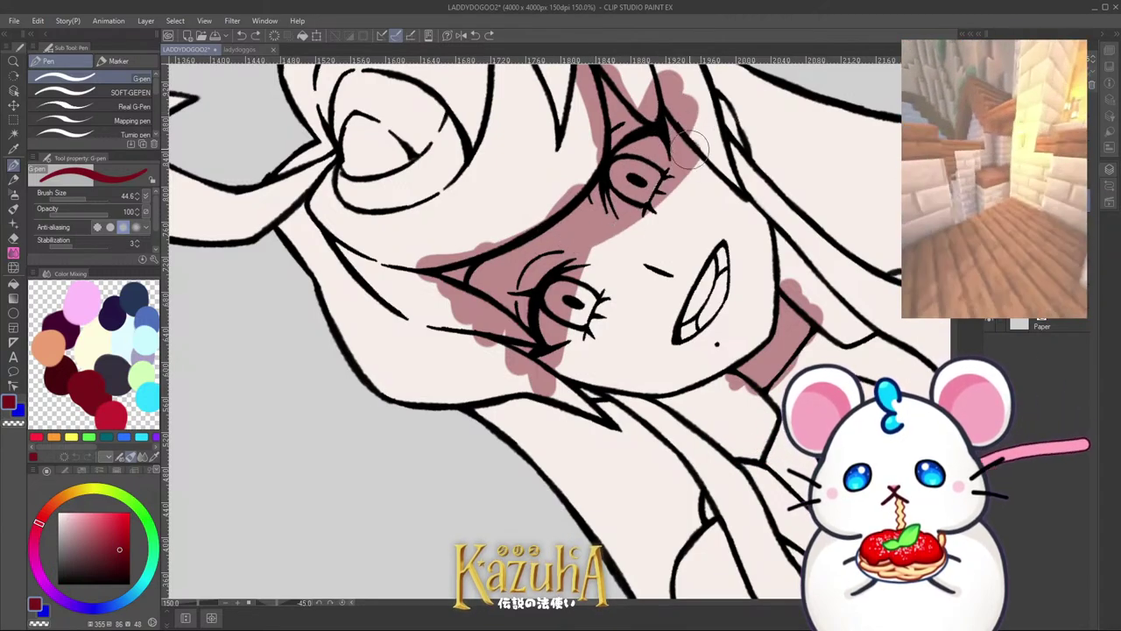
scroll(690, 144, "down", 3)
scroll(666, 141, "up", 3)
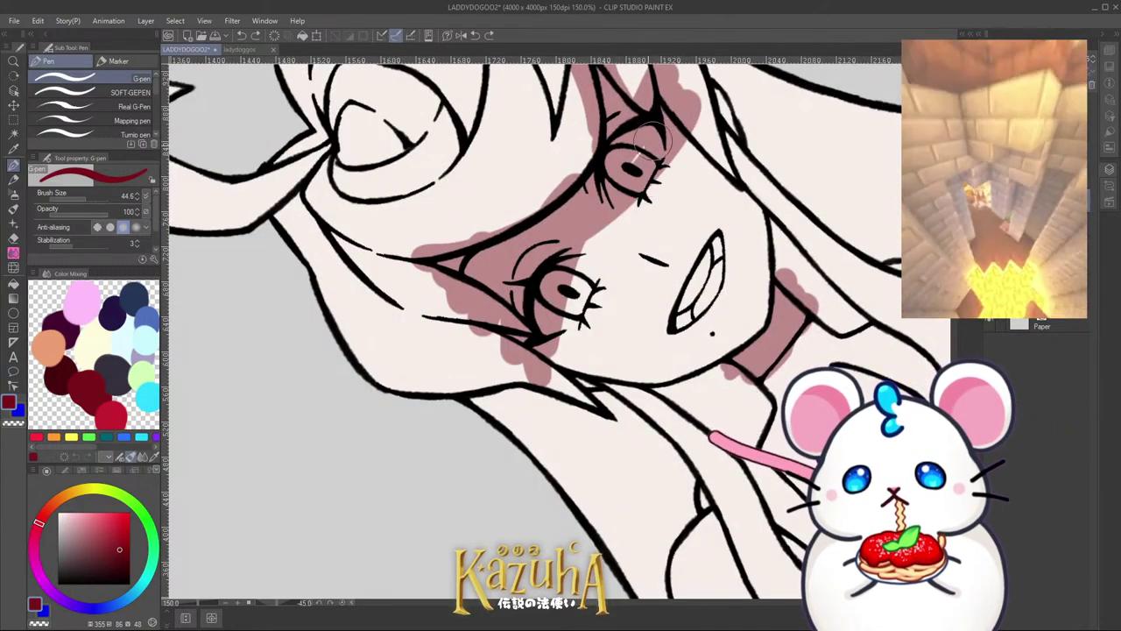
Step: Fill the raised hand's thumb with dark red shadow using the G-pen at brush size 43.6
scroll(599, 109, "down", 3)
scroll(625, 213, "up", 2)
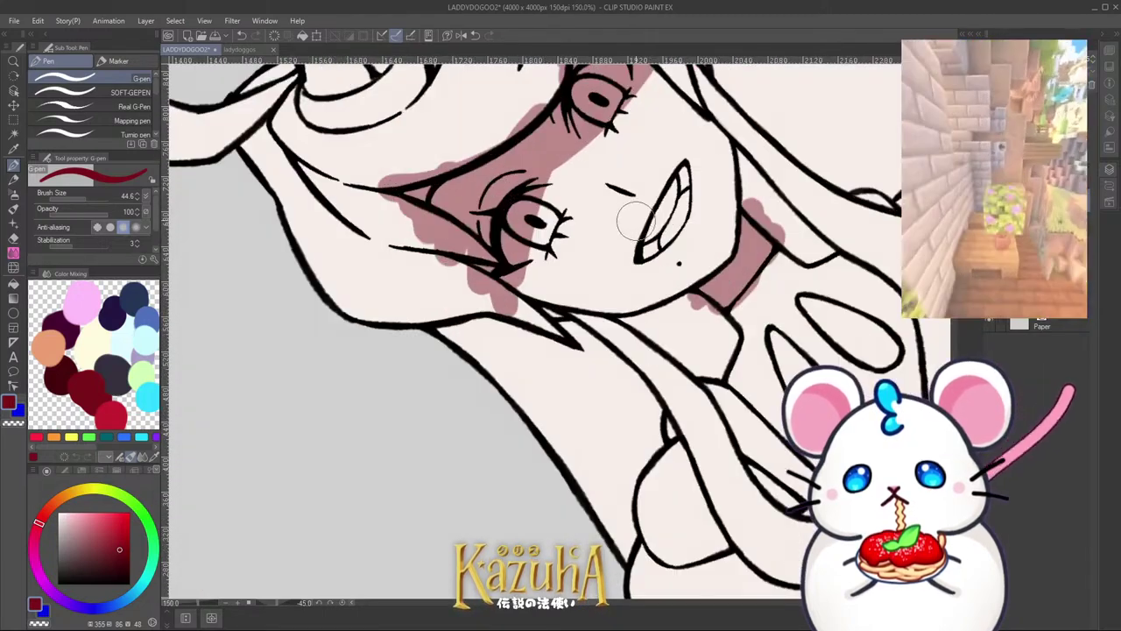
scroll(608, 220, "down", 4)
scroll(654, 205, "up", 4)
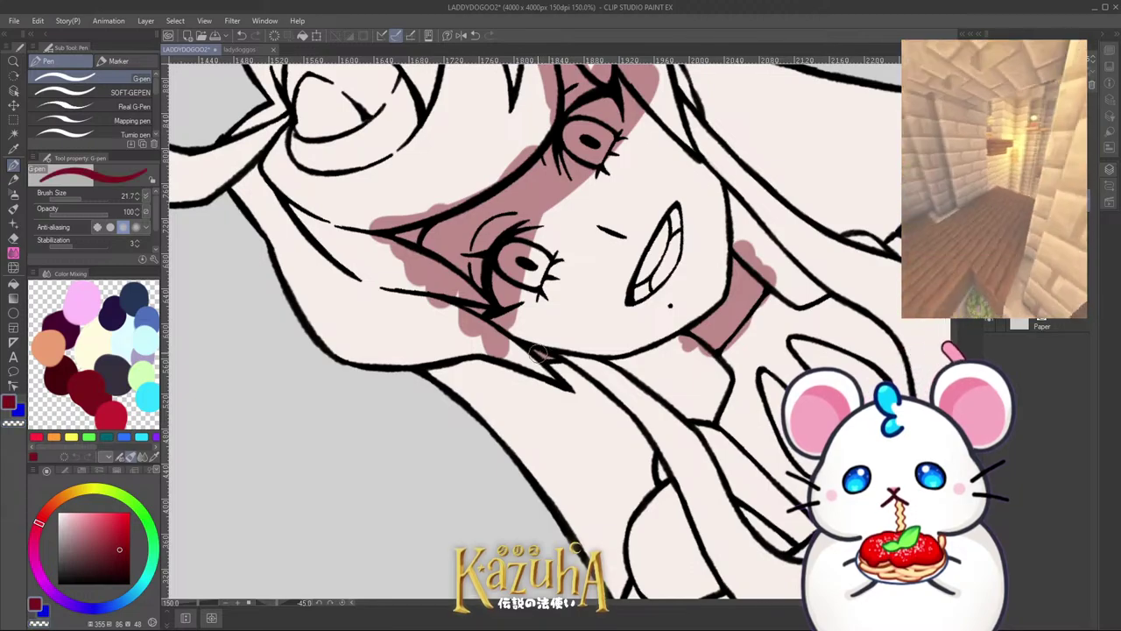
scroll(543, 350, "down", 5)
scroll(683, 203, "up", 5)
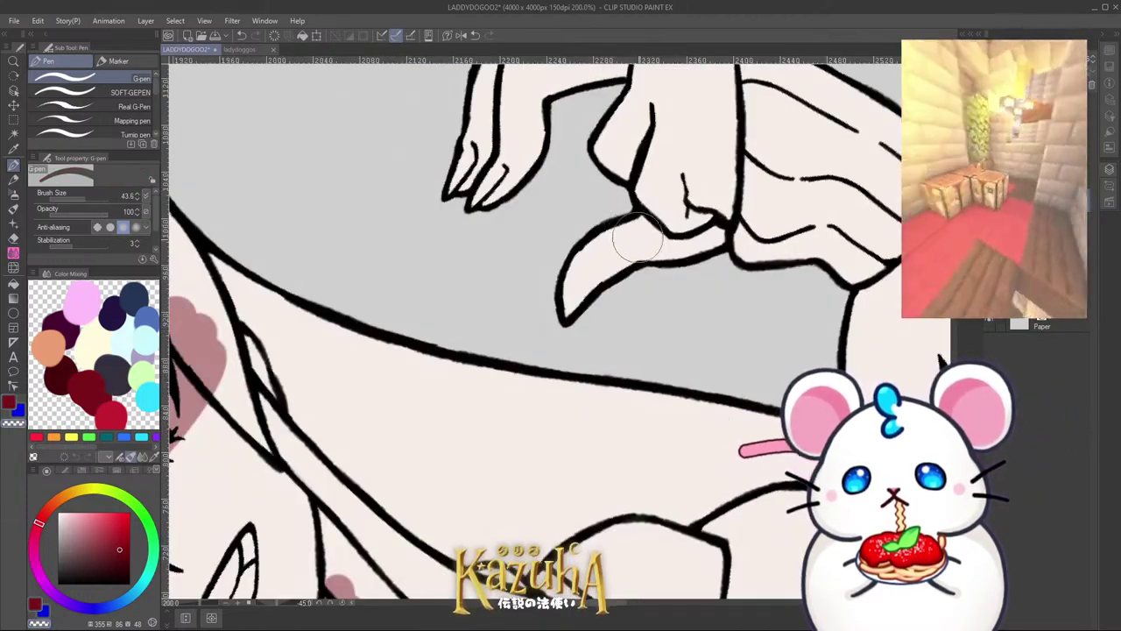
mouse_move(637, 238)
left_mouse_down()
mouse_move(717, 241)
mouse_move(593, 239)
mouse_move(625, 259)
mouse_move(620, 276)
mouse_move(629, 247)
mouse_move(603, 279)
mouse_move(580, 256)
left_mouse_up()
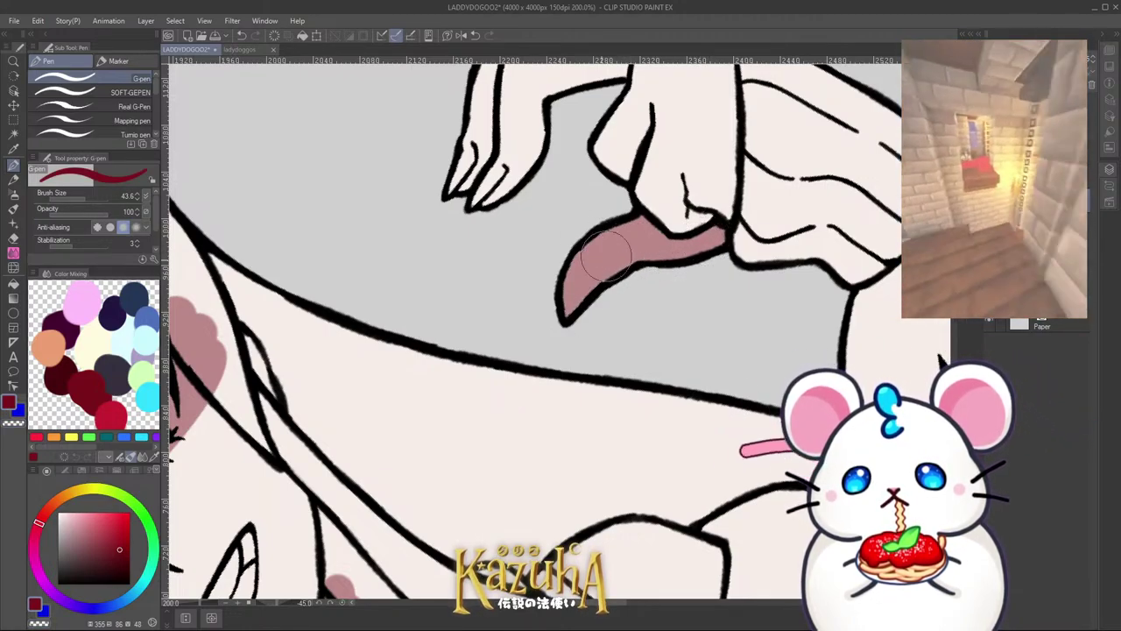
Step: Add small dark red shadows above the nails of the raised hand's two extended fingers at brush size 7.1
scroll(588, 354, "down", 3)
scroll(561, 302, "up", 3)
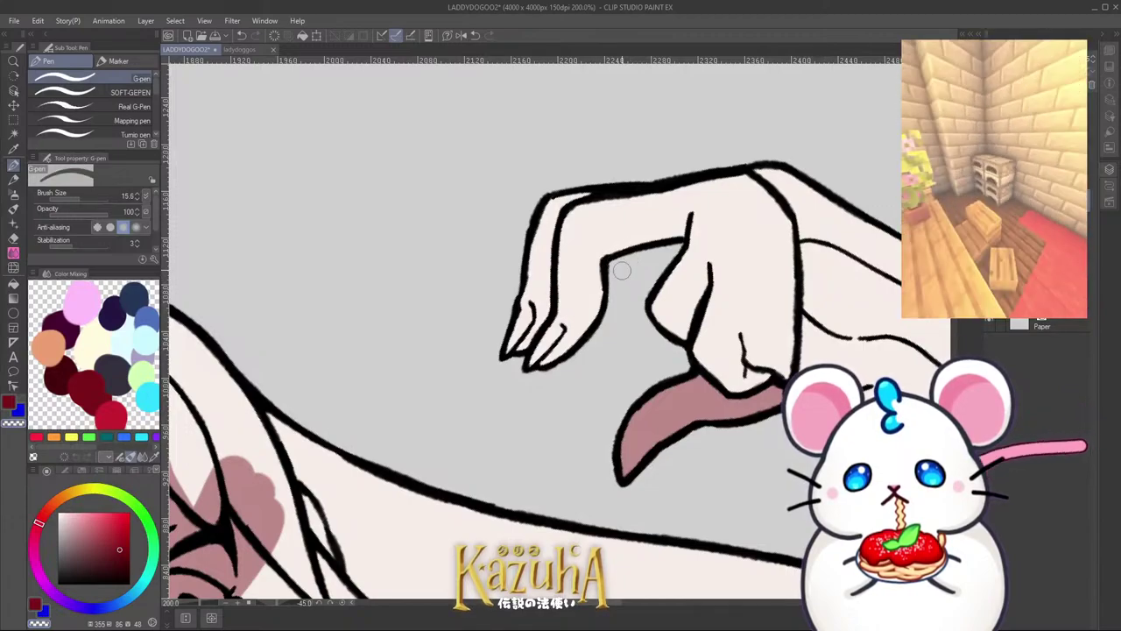
scroll(557, 317, "up", 3)
left_click_drag(559, 323, 551, 317)
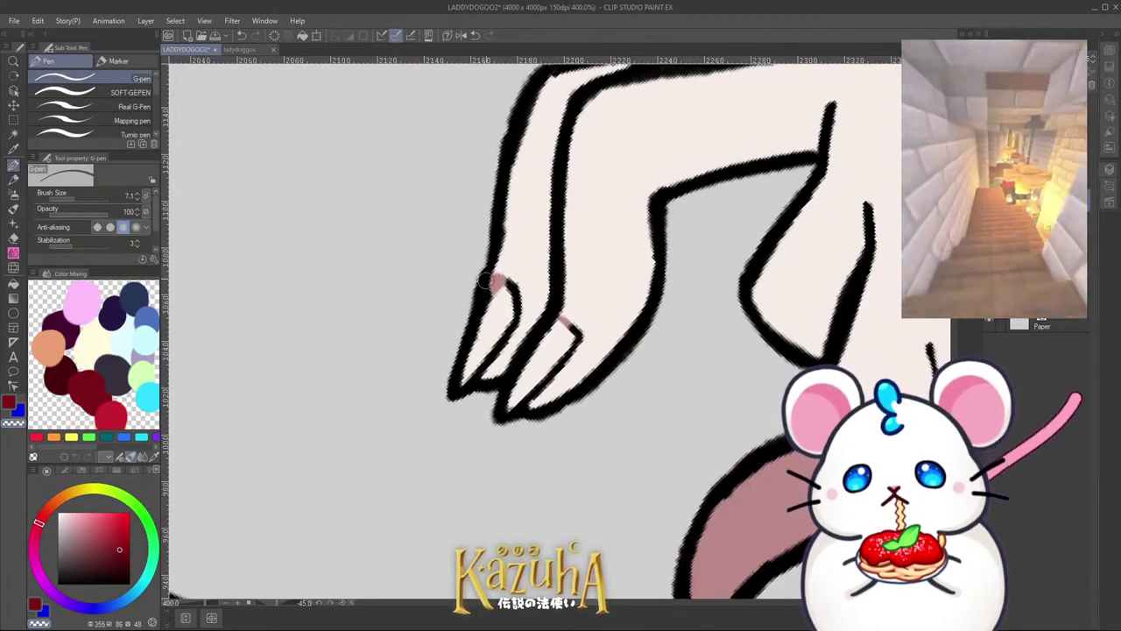
Step: Shade the lower part of the raised hand around the crease and wrist in dark red at brush size 19.6
scroll(492, 291, "down", 3)
scroll(706, 374, "up", 3)
key("bracketright")
key("bracketright")
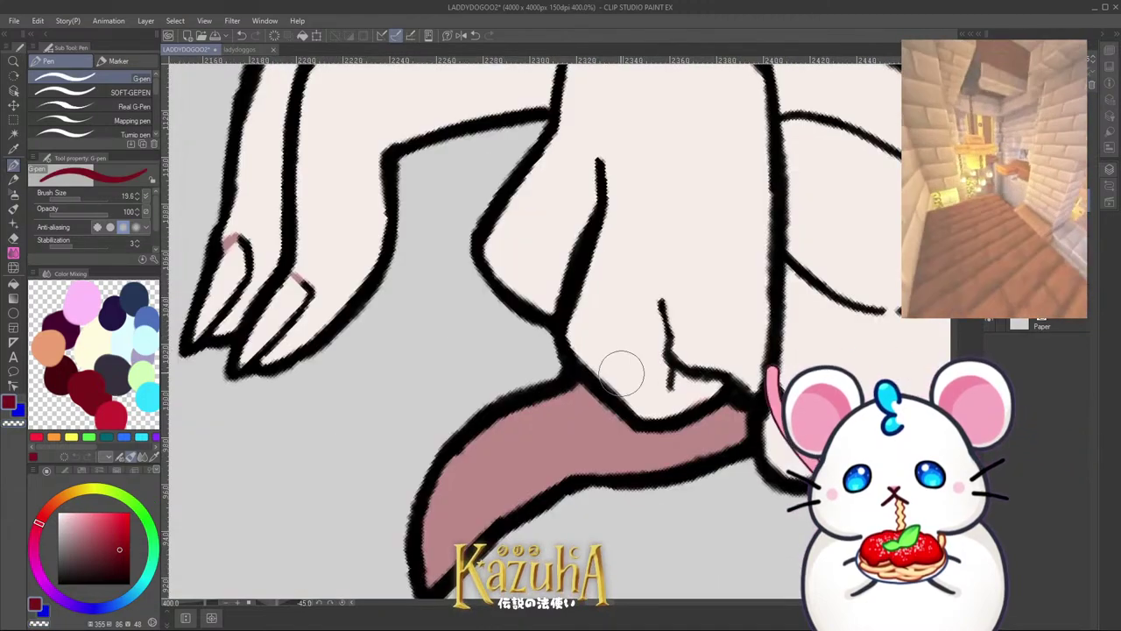
mouse_move(621, 371)
left_mouse_down()
mouse_move(650, 383)
mouse_move(662, 366)
mouse_move(649, 409)
mouse_move(717, 390)
mouse_move(629, 398)
mouse_move(644, 377)
mouse_move(616, 372)
mouse_move(649, 331)
mouse_move(644, 370)
mouse_move(608, 370)
mouse_move(658, 345)
mouse_move(665, 370)
mouse_move(729, 338)
left_mouse_up()
key("c")
key("c")
key("ctrl+z")
left_click_drag(673, 360, 737, 379)
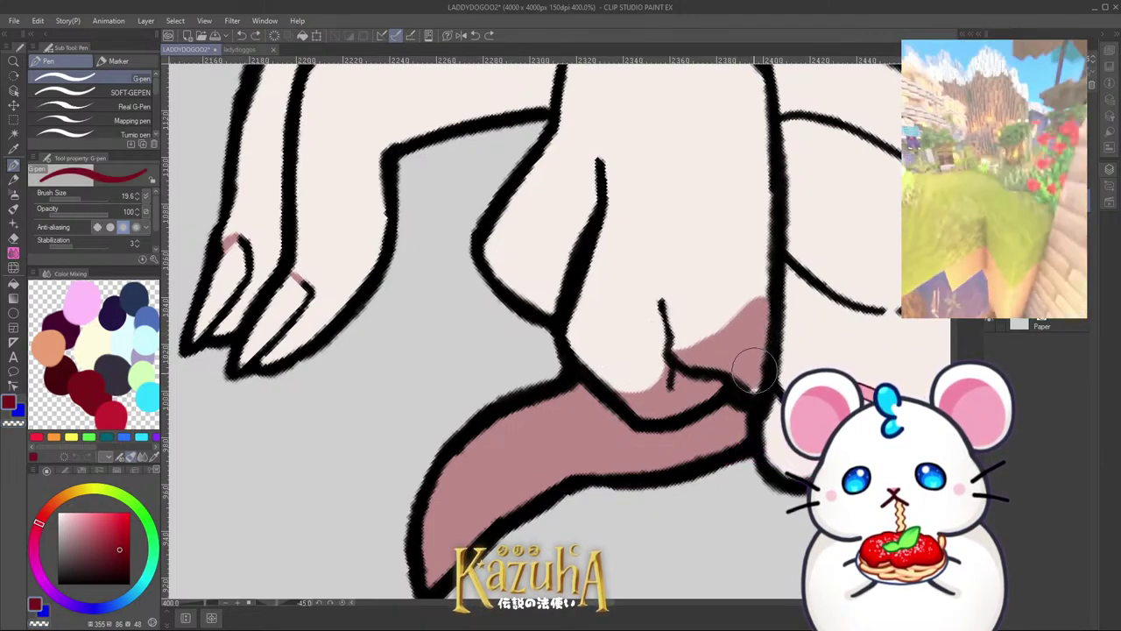
Step: Trim the upper edge of the raised hand's shadow with the transparent color and reshape it into a smooth curve
key("c")
mouse_move(691, 331)
left_mouse_down()
mouse_move(742, 318)
mouse_move(761, 282)
left_mouse_up()
left_click_drag(723, 325, 684, 348)
key("c")
left_click_drag(683, 349, 750, 321)
key("c")
left_click_drag(673, 309, 767, 286)
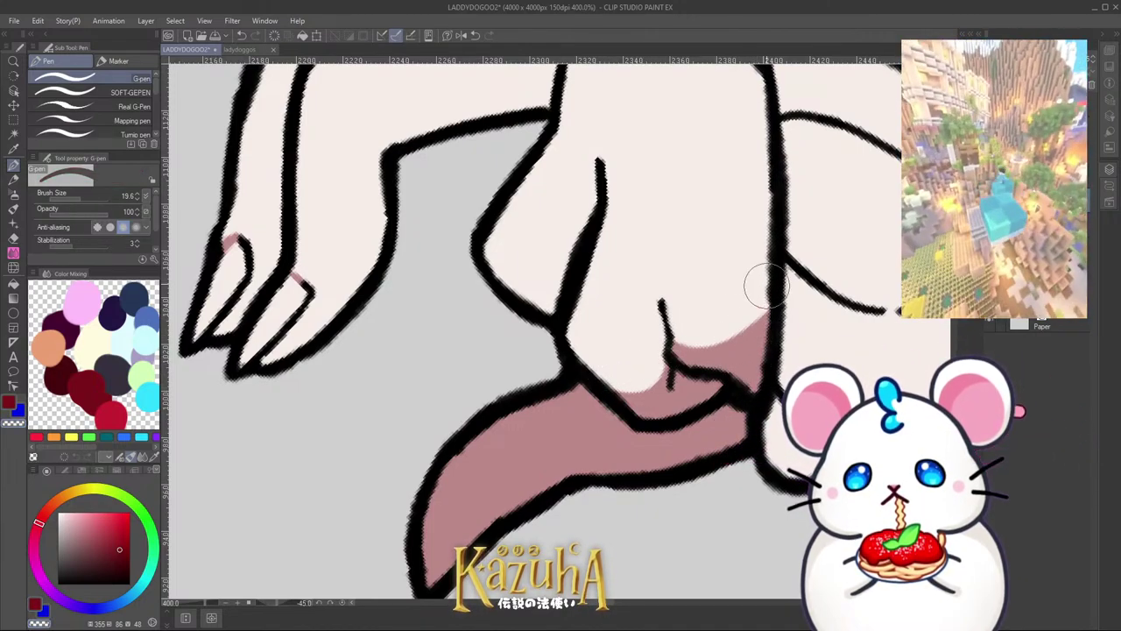
Step: Shade the fingers and cuff edge of the lowered hand in dark red at brush size 37.9, trimming the excess with transparent color
scroll(669, 226, "down", 7)
key("asciicircum")
key("asciicircum")
key("asciicircum")
key("asciicircum")
key("asciicircum")
key("asciicircum")
key("asciicircum")
key("asciicircum")
scroll(669, 285, "down", 1)
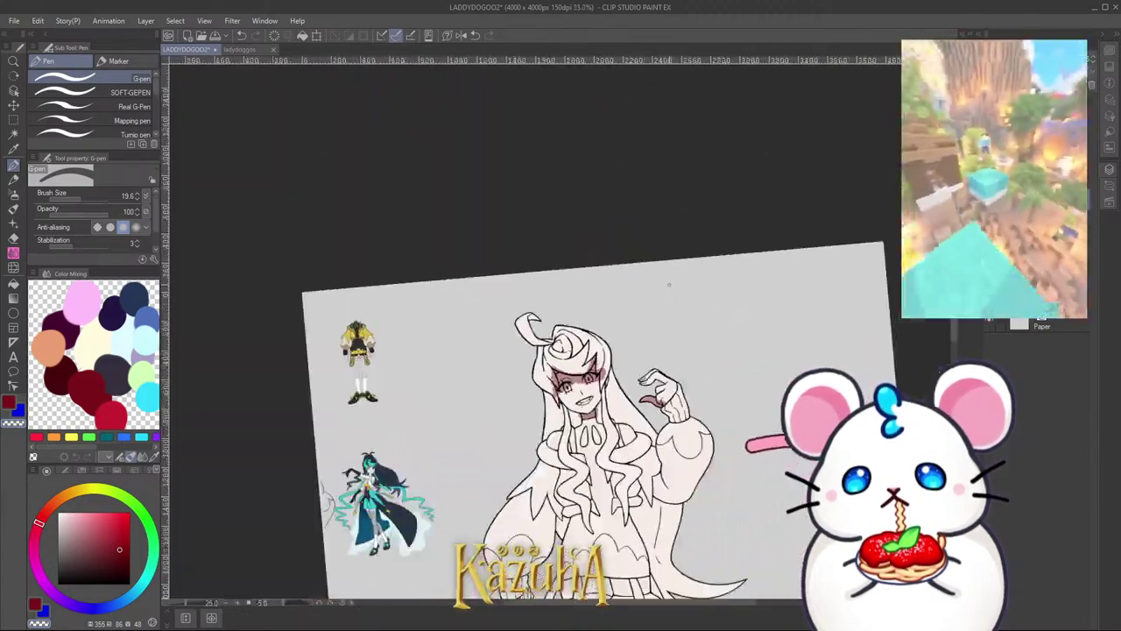
scroll(669, 285, "down", 2)
key("minus")
key("asciicircum")
key("asciicircum")
scroll(580, 457, "up", 4)
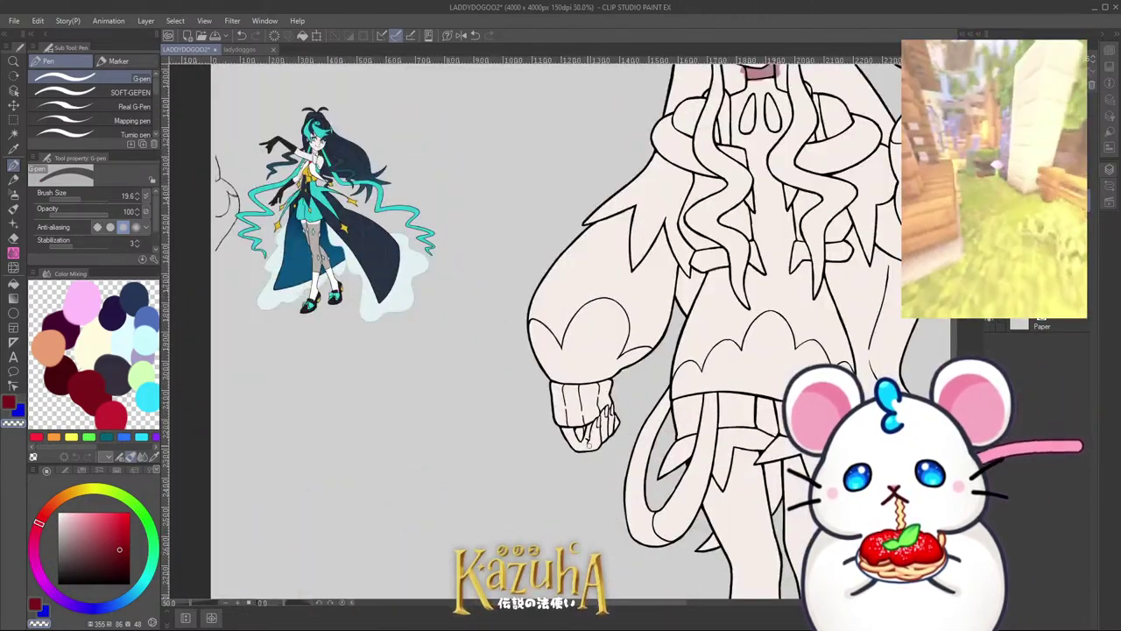
scroll(589, 444, "up", 3)
key("c")
mouse_move(580, 442)
left_mouse_down()
mouse_move(601, 382)
mouse_move(593, 465)
mouse_move(607, 383)
mouse_move(599, 448)
mouse_move(559, 461)
mouse_move(564, 470)
mouse_move(725, 417)
mouse_move(605, 461)
mouse_move(600, 429)
mouse_move(753, 355)
mouse_move(645, 435)
mouse_move(625, 414)
mouse_move(642, 421)
mouse_move(663, 391)
mouse_move(662, 403)
mouse_move(695, 378)
left_mouse_up()
key("c")
left_click(640, 415)
scroll(634, 346, "down", 5)
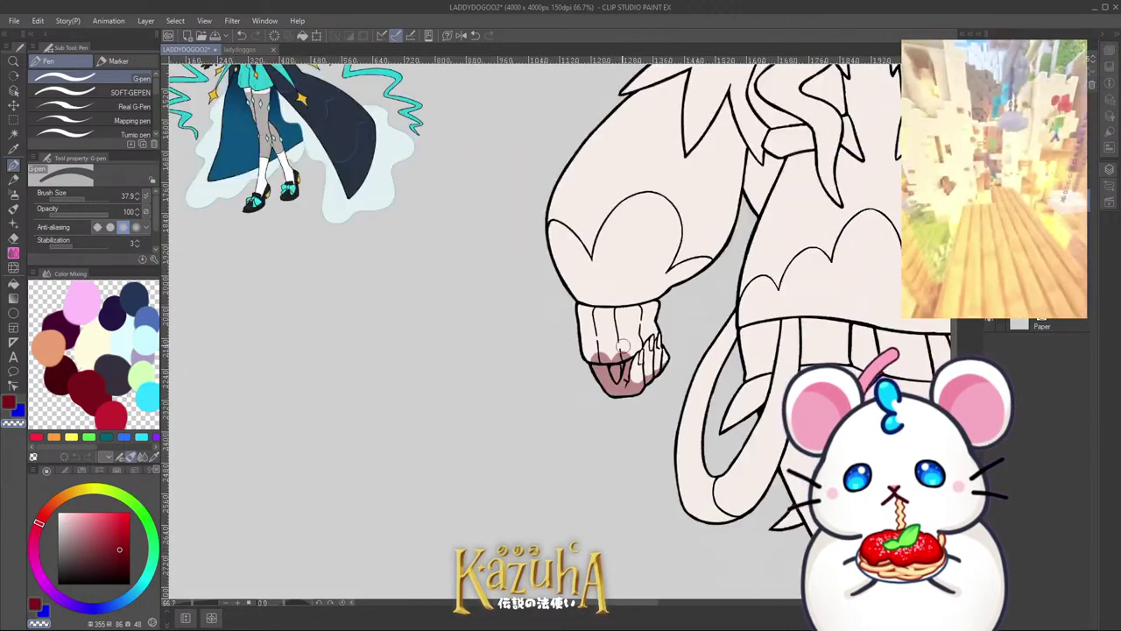
key("minus")
key("minus")
key("minus")
key("c")
scroll(694, 257, "up", 3)
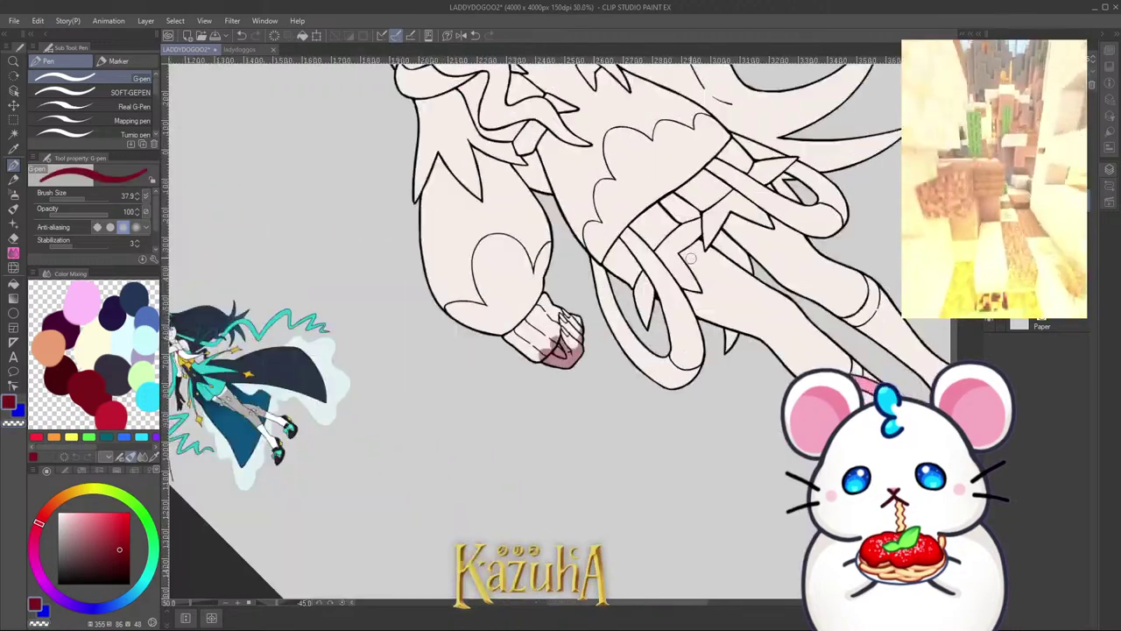
left_click_drag(693, 289, 708, 289)
left_click_drag(681, 343, 826, 172)
key("ctrl+z")
mouse_move(690, 338)
left_mouse_down()
mouse_move(735, 238)
mouse_move(675, 338)
left_mouse_up()
key("ctrl+z")
key("ctrl+z")
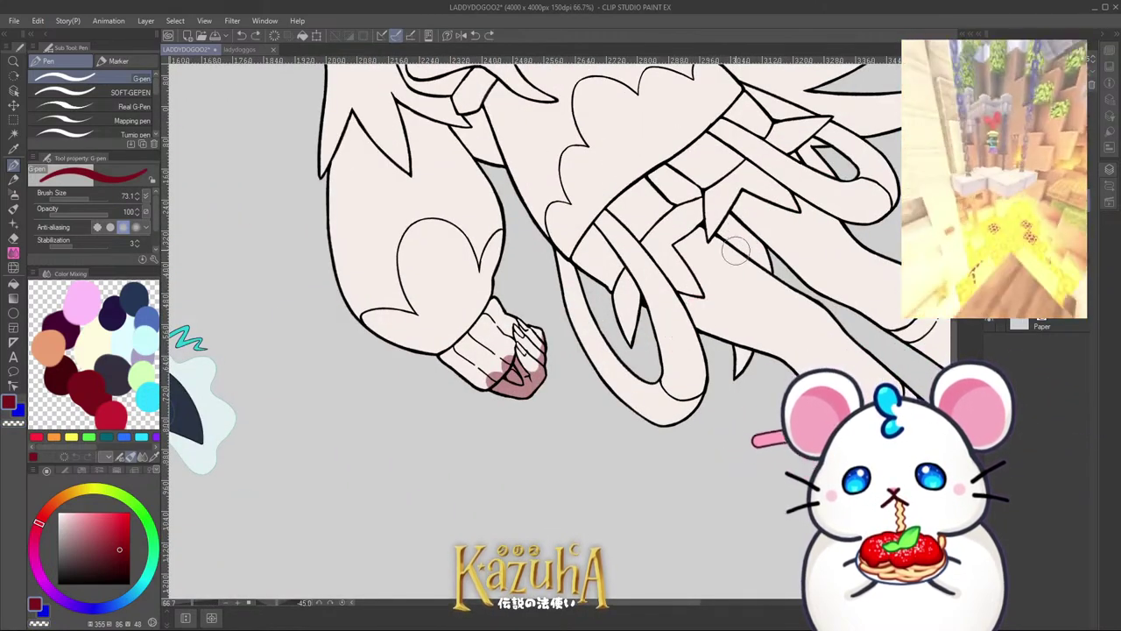
Step: Paint the skirt's dark red cast shadow across both upper thighs with the G-pen at brush size 73.1
left_click_drag(740, 245, 685, 338)
mouse_move(755, 231)
left_mouse_down()
mouse_move(822, 186)
mouse_move(743, 225)
mouse_move(730, 209)
mouse_move(768, 197)
mouse_move(787, 164)
left_mouse_up()
mouse_move(722, 239)
left_mouse_down()
mouse_move(688, 279)
mouse_move(713, 270)
mouse_move(666, 289)
mouse_move(683, 230)
left_mouse_up()
scroll(680, 236, "down", 1)
key("ctrl+plus")
key("ctrl+plus")
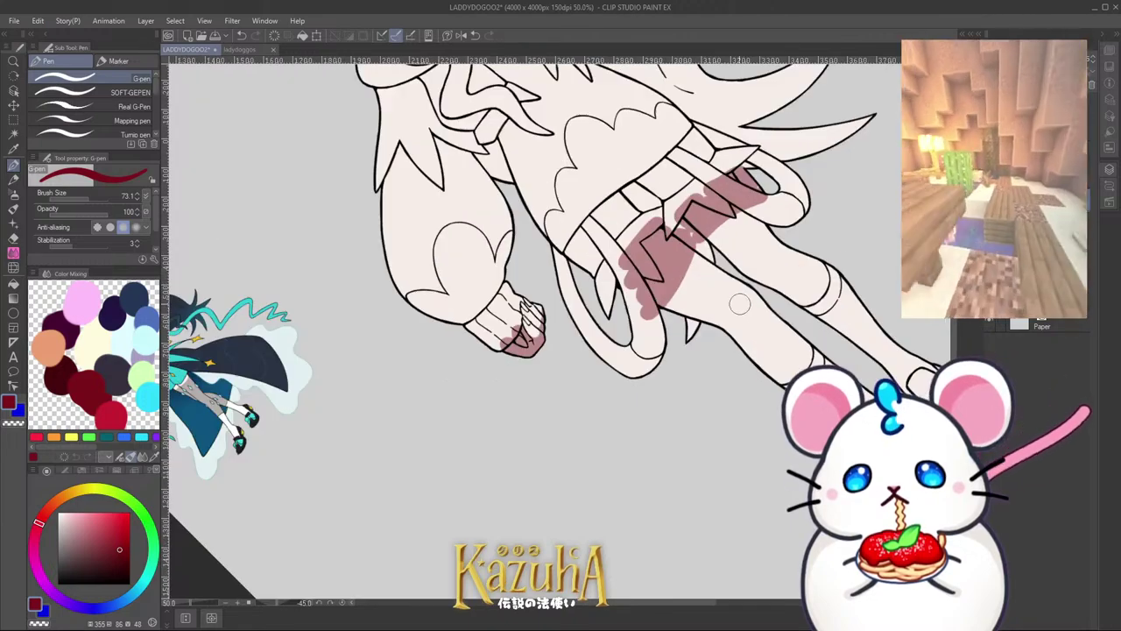
Step: Place a dark red shadow spot on each knee and carve the front leg's spot into a small tapered shape
mouse_move(748, 318)
left_mouse_down()
mouse_move(761, 314)
mouse_move(768, 328)
left_mouse_up()
mouse_move(803, 250)
left_mouse_down()
mouse_move(808, 240)
mouse_move(817, 259)
left_mouse_up()
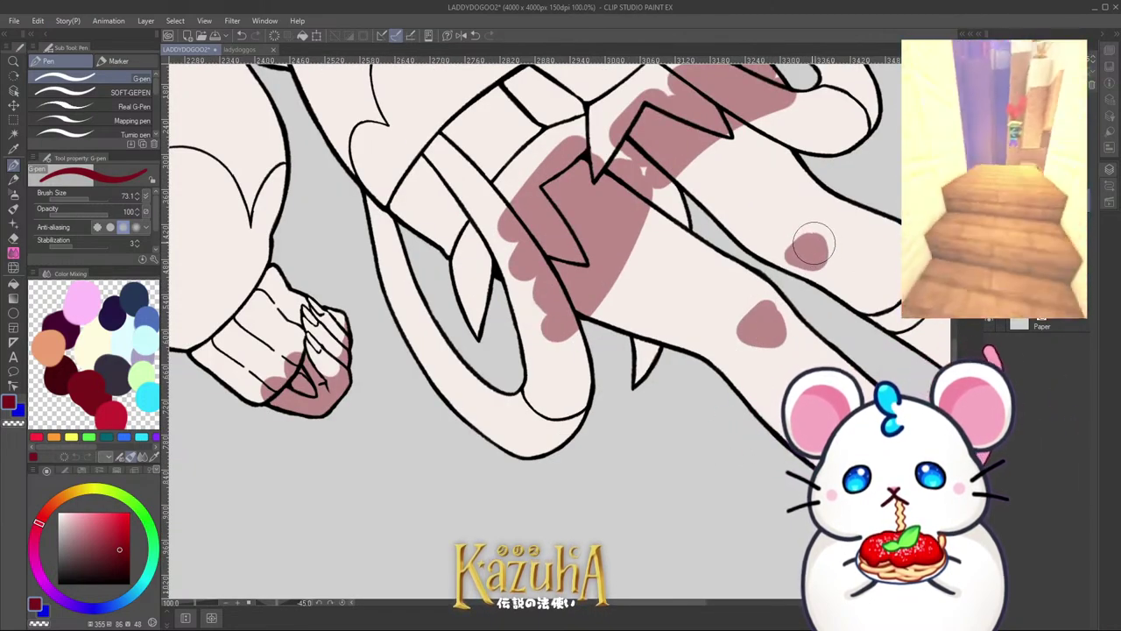
scroll(727, 302, "down", 3)
scroll(738, 298, "up", 4)
key("c")
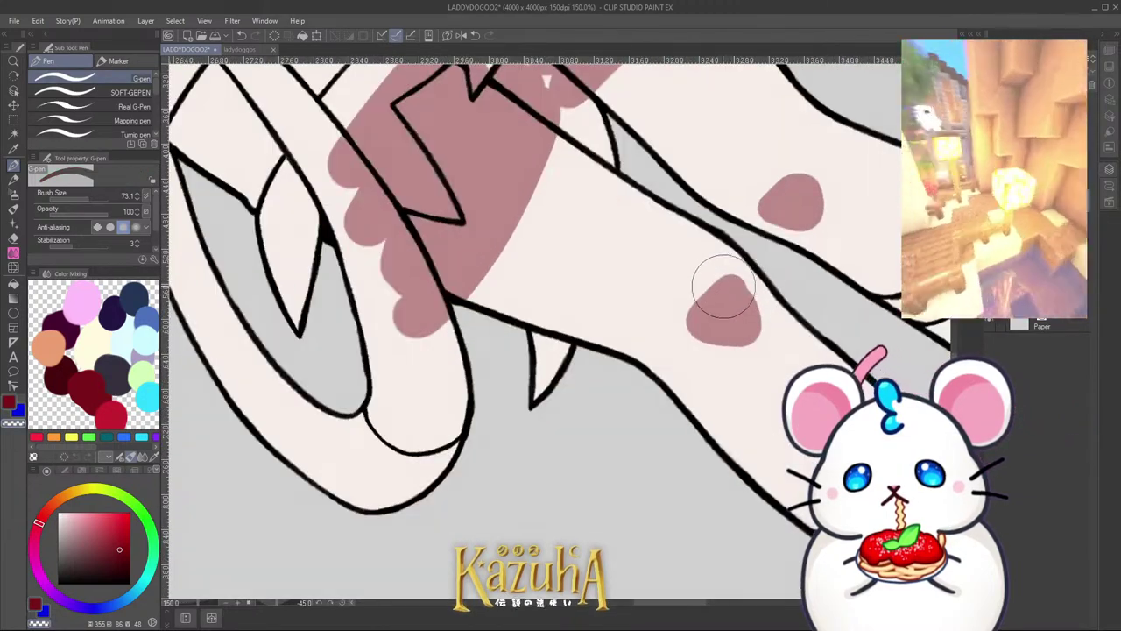
mouse_move(699, 287)
left_mouse_down()
mouse_move(743, 276)
mouse_move(765, 320)
left_mouse_up()
mouse_move(704, 285)
left_mouse_down()
mouse_move(679, 325)
mouse_move(689, 352)
left_mouse_up()
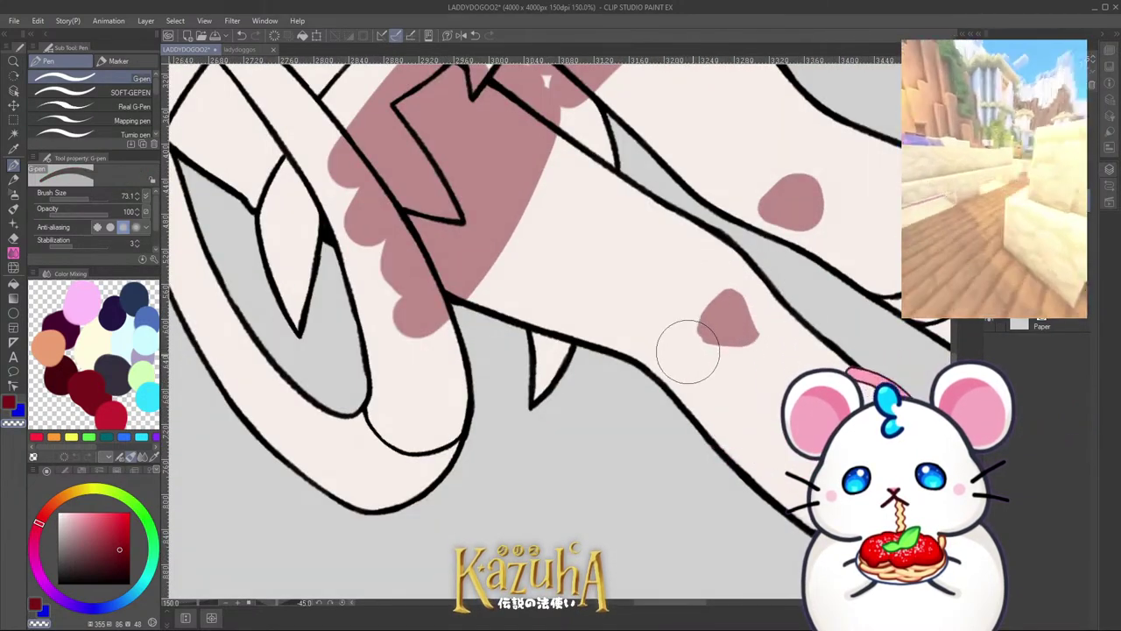
Step: Check the knee and thigh shading against the whole upright figure, down to the shoes
key("ctrl+minus")
key("ctrl+minus")
key("ctrl+minus")
key("ctrl+minus")
key("ctrl+minus")
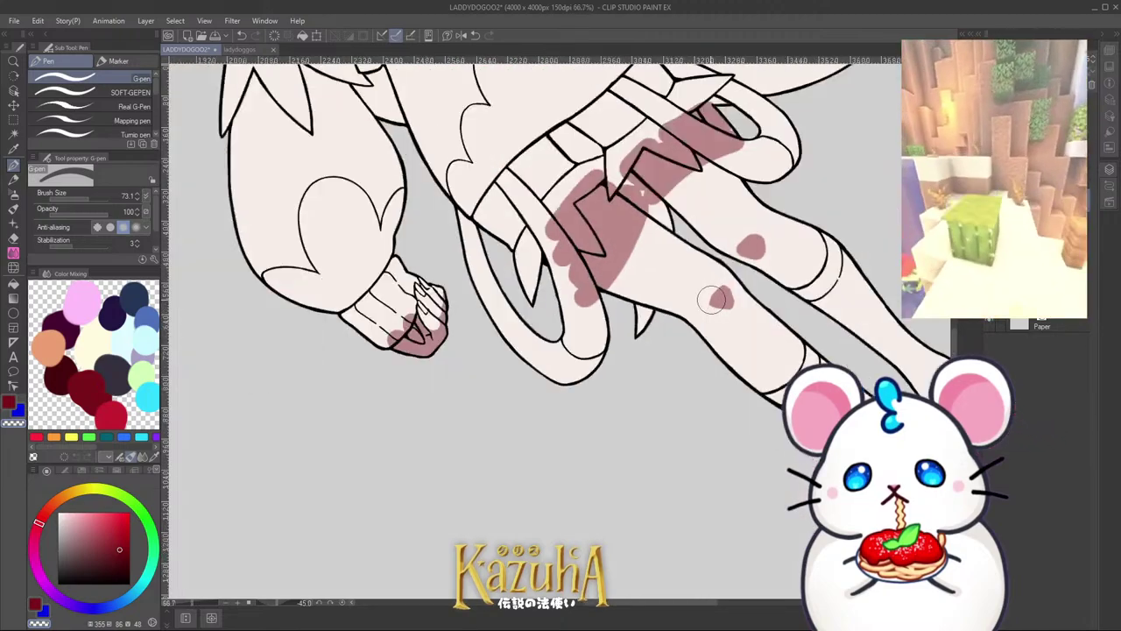
key("asciicircum")
key("asciicircum")
key("asciicircum")
key("asciicircum")
key("asciicircum")
key("asciicircum")
key("asciicircum")
key("asciicircum")
key("asciicircum")
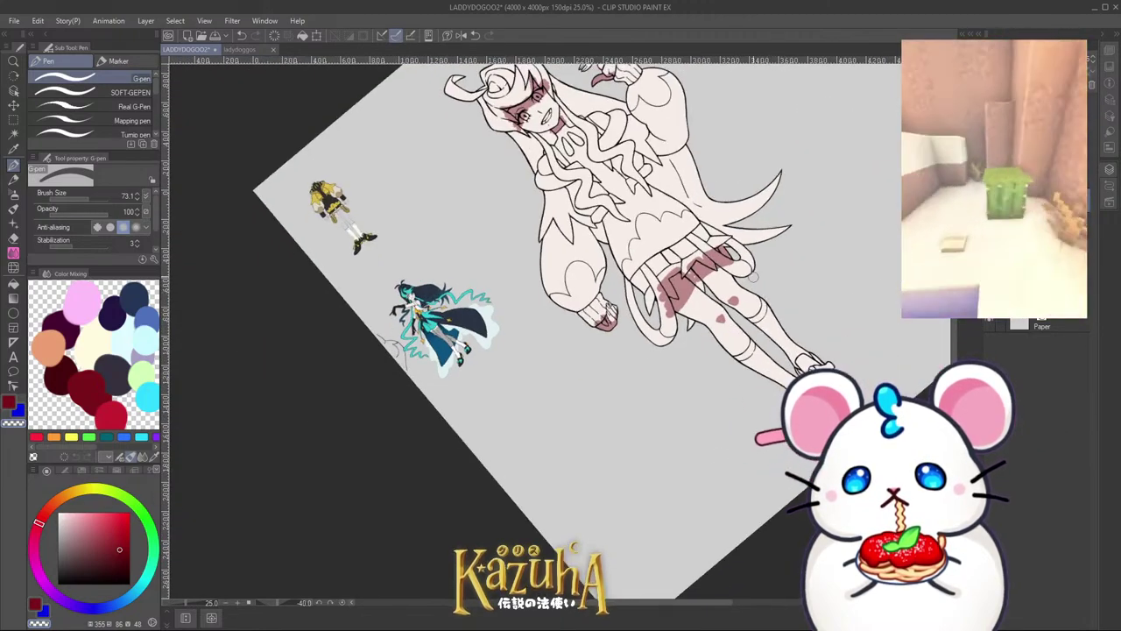
left_click_drag(765, 462, 728, 395)
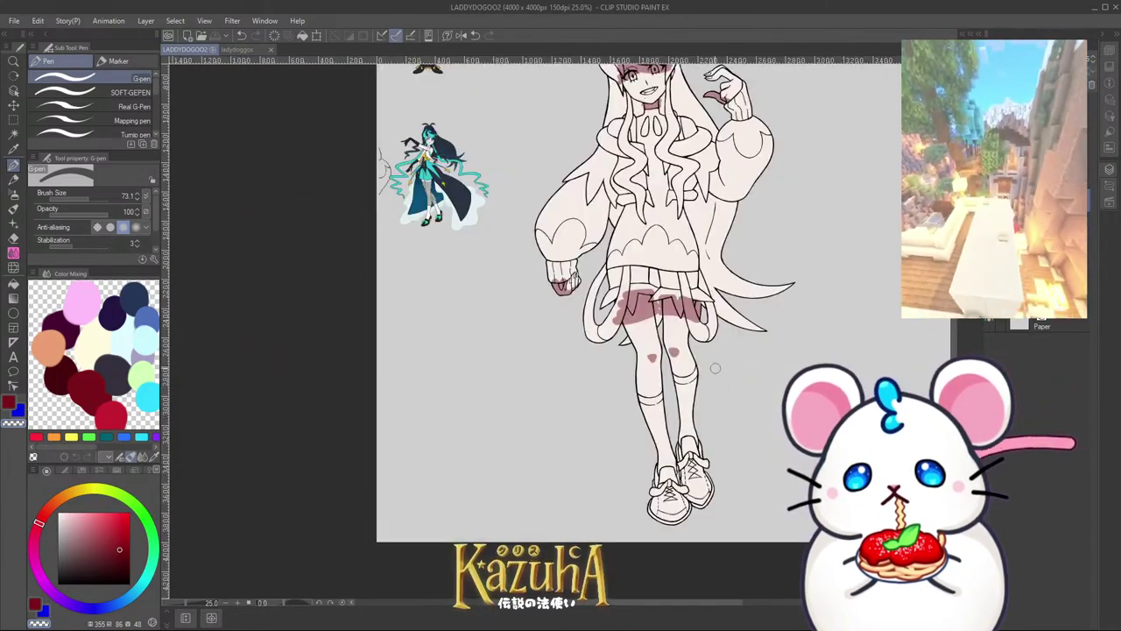
scroll(613, 378, "down", 6)
scroll(625, 384, "up", 7)
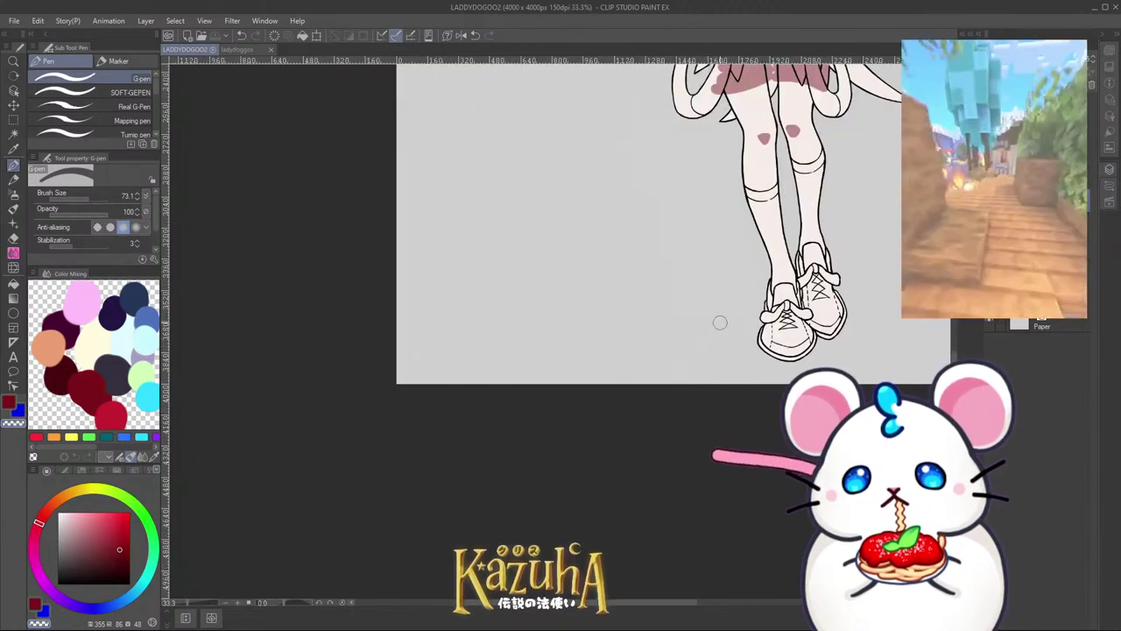
scroll(846, 232, "up", 1)
scroll(788, 263, "down", 4)
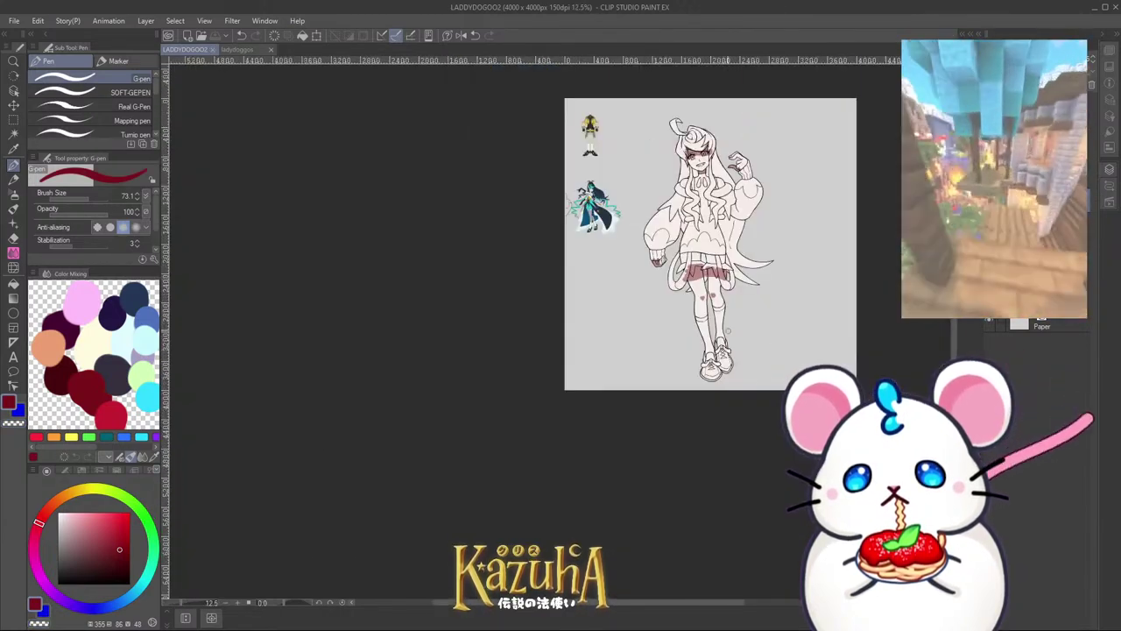
Step: Undo the stray knee stroke and replace the rear leg's knee spot with a curved shadow band across the leg
scroll(713, 314, "up", 3)
scroll(714, 312, "up", 3)
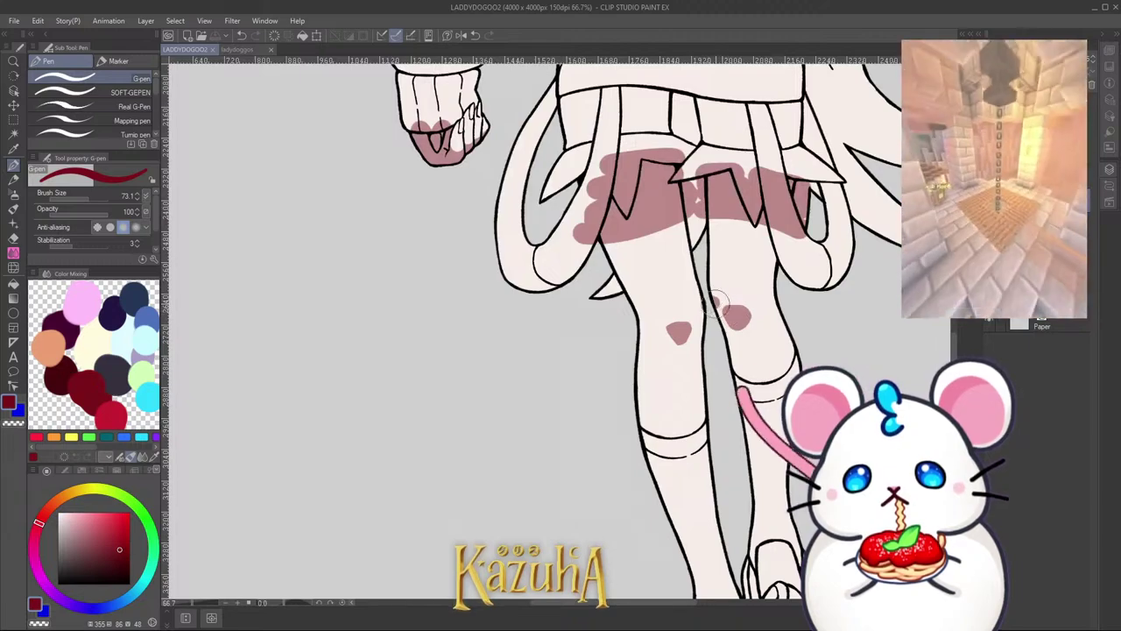
key("ctrl+z")
key("c")
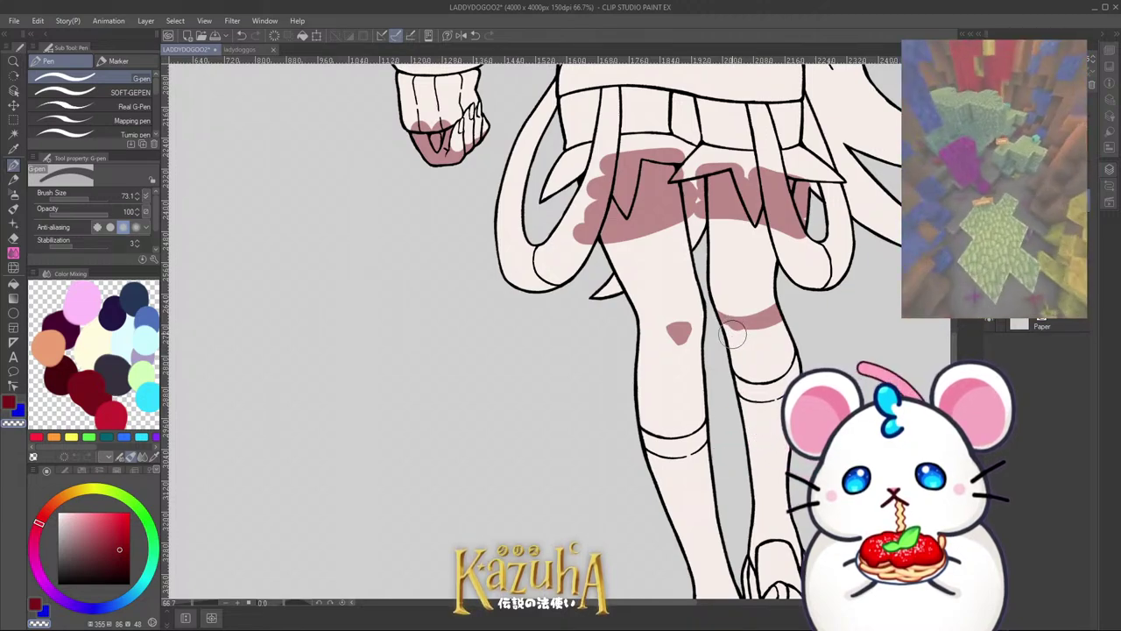
key("c")
scroll(736, 351, "up", 1)
key("c")
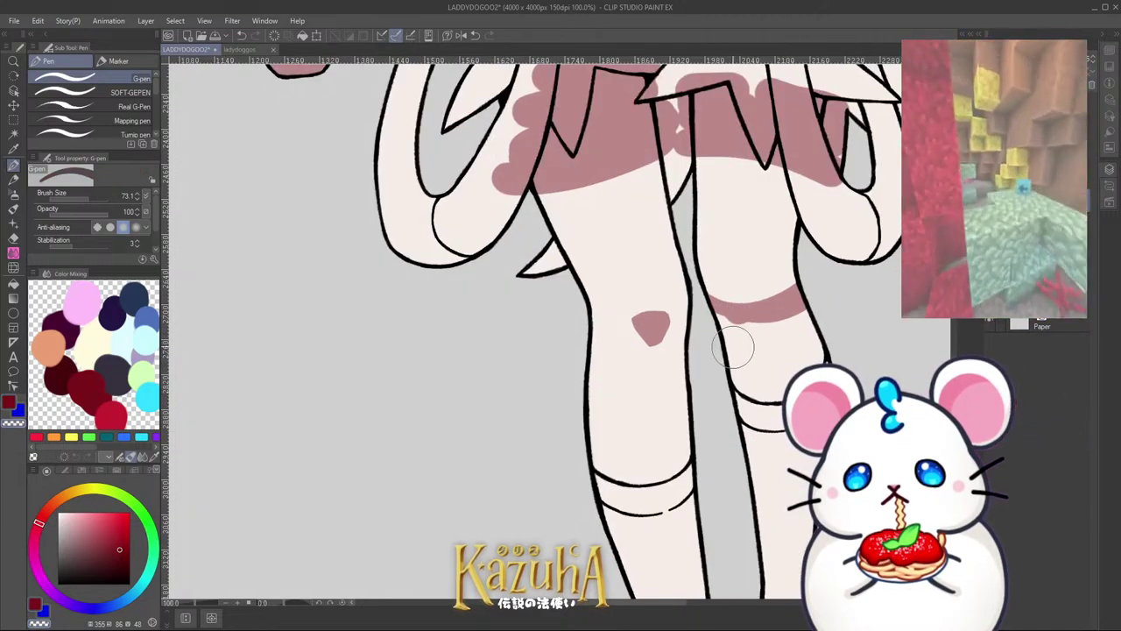
key("c")
scroll(713, 323, "down", 2)
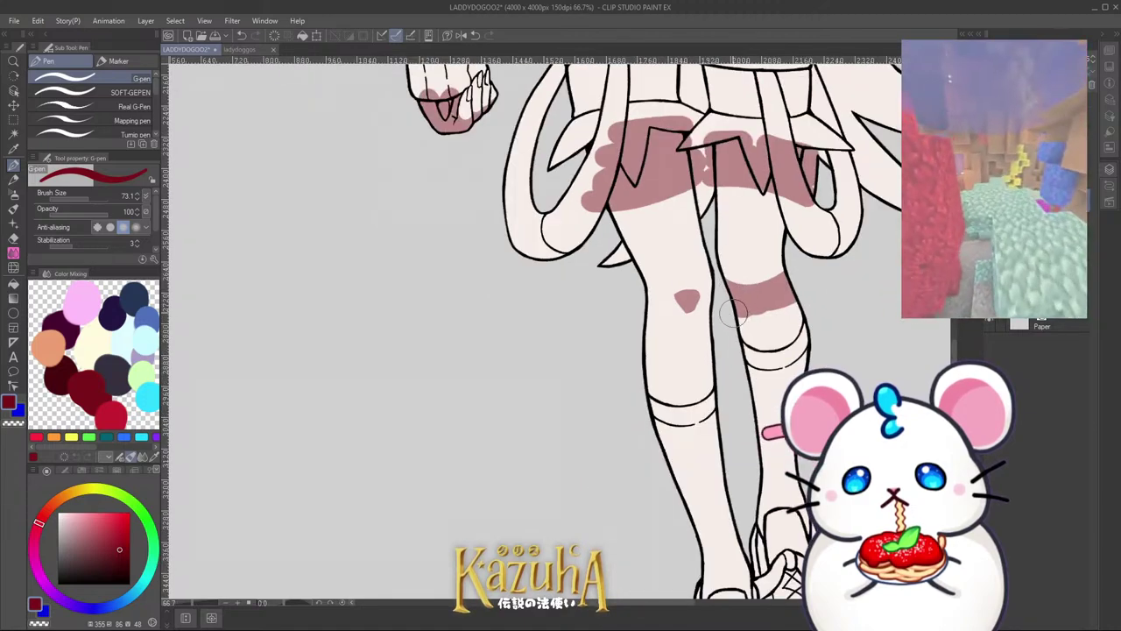
Step: Fill the rear leg from the knee down to the shoe with dark red shadow at brush size 173.8
left_click_drag(767, 323, 787, 322, "ctrl+alt")
mouse_move(767, 322)
left_mouse_down()
mouse_move(799, 318)
mouse_move(788, 373)
left_mouse_up()
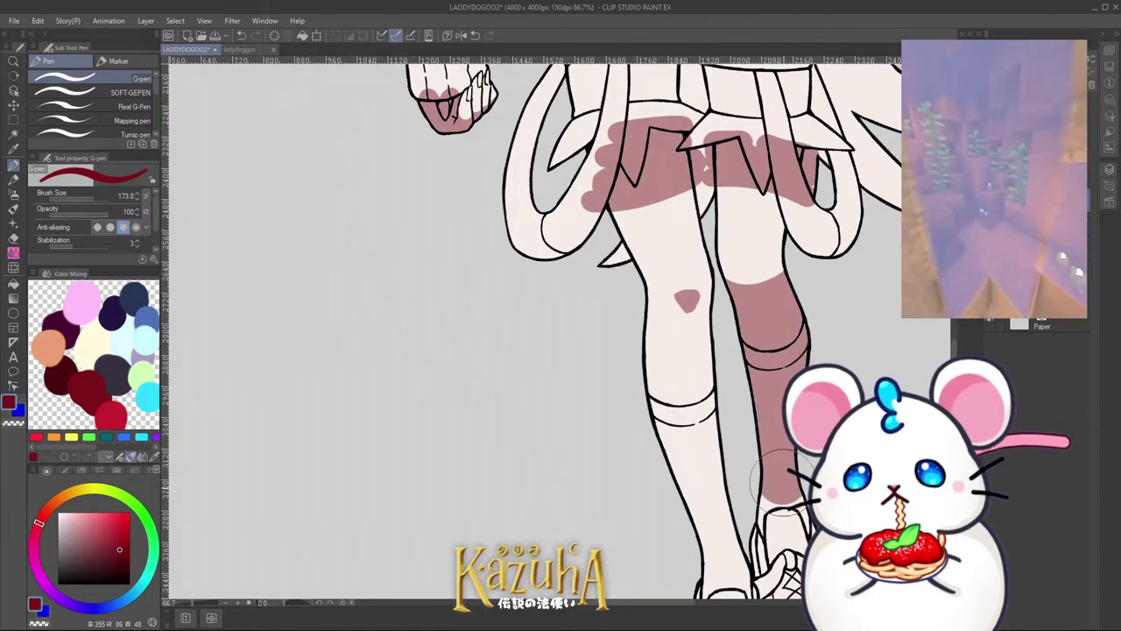
scroll(771, 477, "down", 3)
scroll(751, 410, "up", 1)
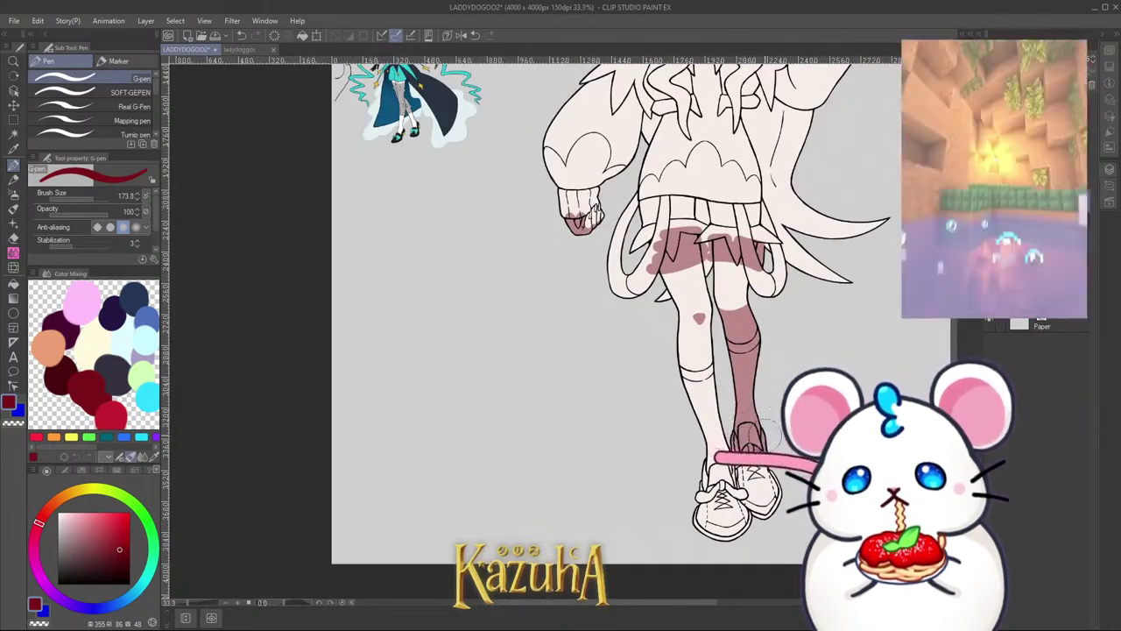
scroll(768, 435, "down", 5)
scroll(735, 386, "up", 4)
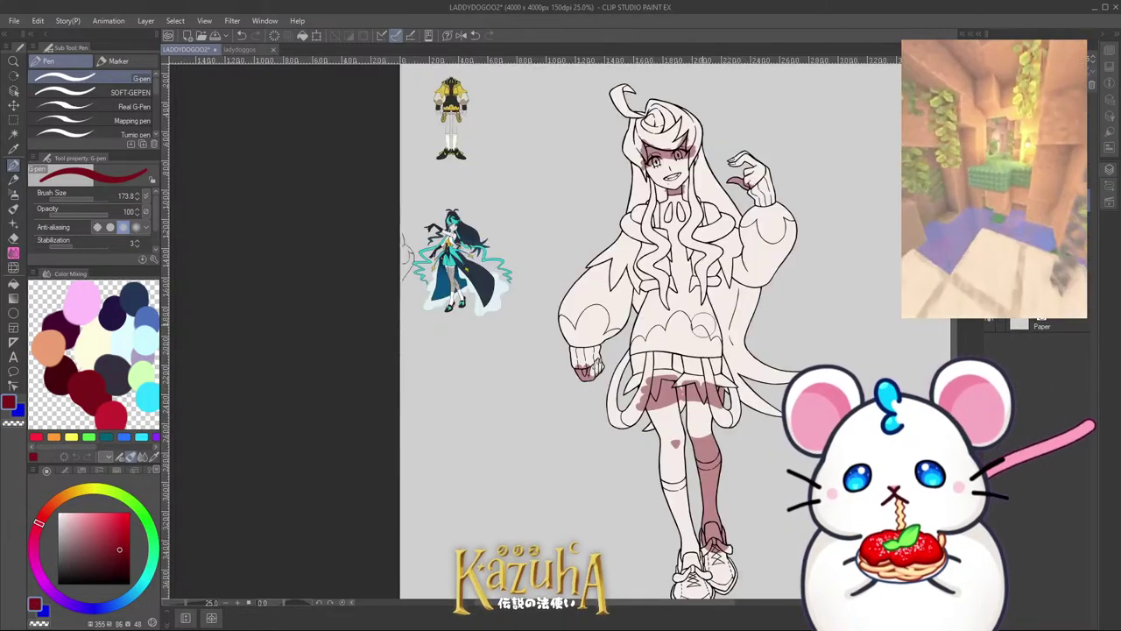
Step: Soften the edge of the face shadow beneath the eye beside the hair with the Rough Blender at brush size 15.6
scroll(568, 150, "up", 1)
left_click(13, 253)
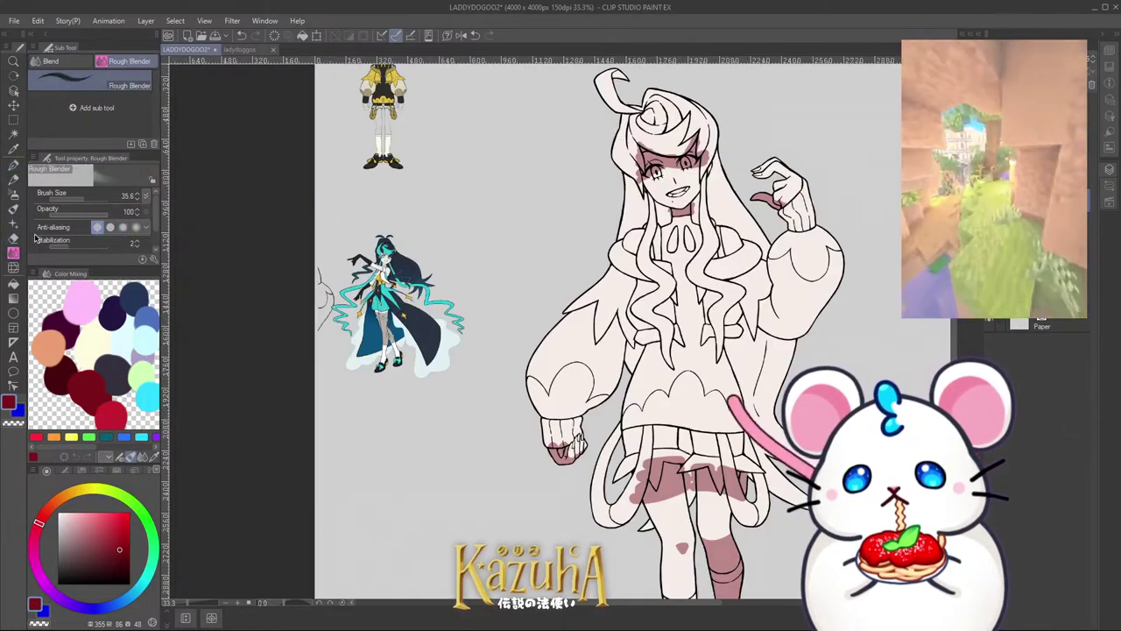
scroll(632, 188, "up", 4)
scroll(618, 172, "up", 1)
key("bracketleft")
key("bracketleft")
key("bracketleft")
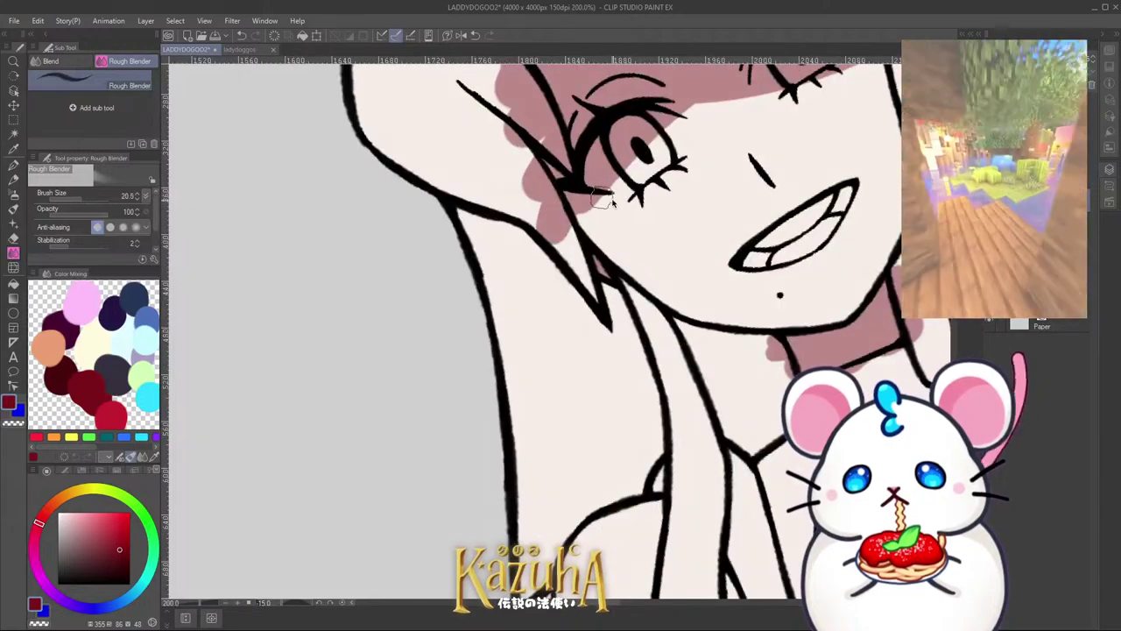
mouse_move(613, 191)
left_mouse_down()
mouse_move(580, 213)
mouse_move(612, 185)
left_mouse_up()
key("bracketleft")
key("bracketleft")
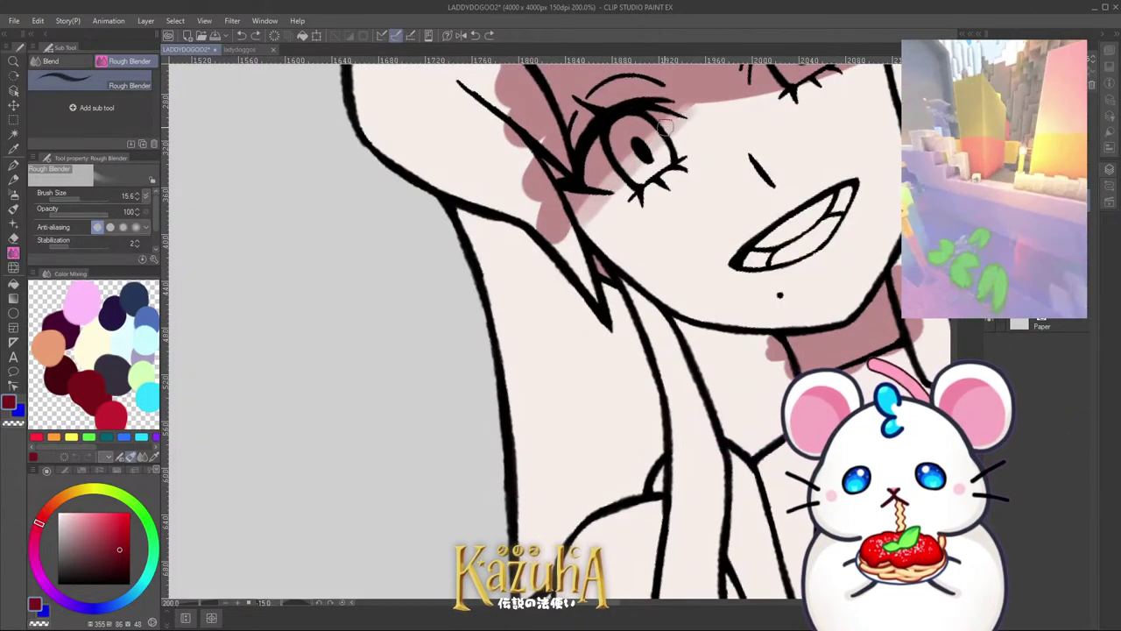
Step: Blend the face shadow's edge across the nose bridge and beneath the other eye with the Rough Blender
scroll(573, 230, "down", 4)
key("minus")
key("minus")
key("minus")
key("minus")
key("minus")
key("minus")
key("minus")
key("minus")
key("minus")
key("minus")
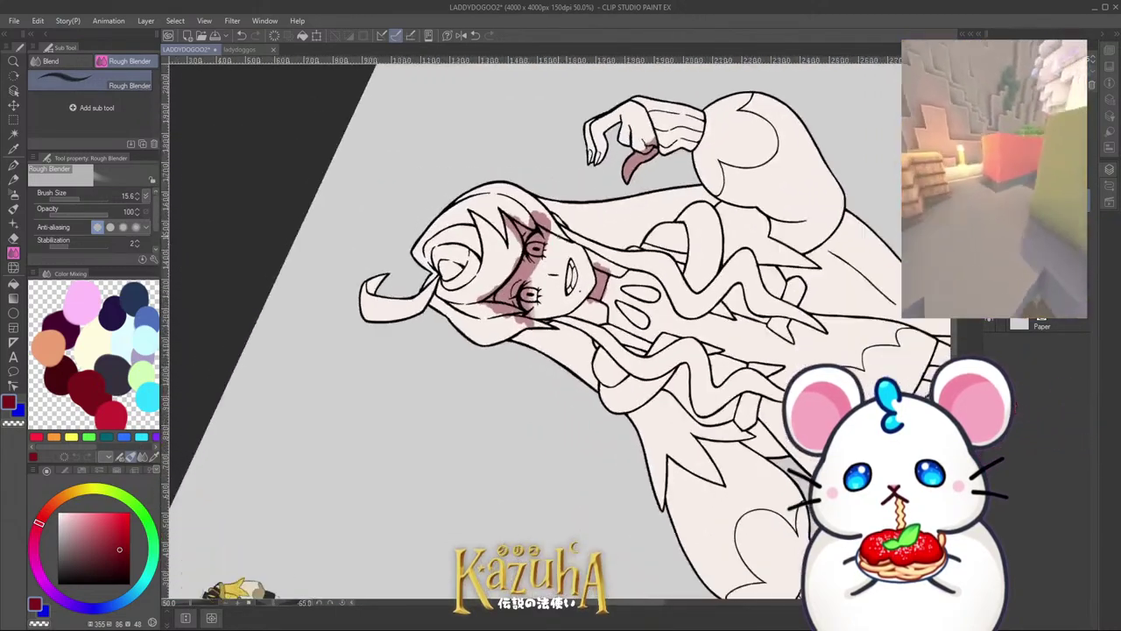
scroll(519, 287, "up", 3)
scroll(518, 287, "up", 1)
mouse_move(531, 336)
left_mouse_down()
mouse_move(554, 287)
mouse_move(530, 327)
left_mouse_up()
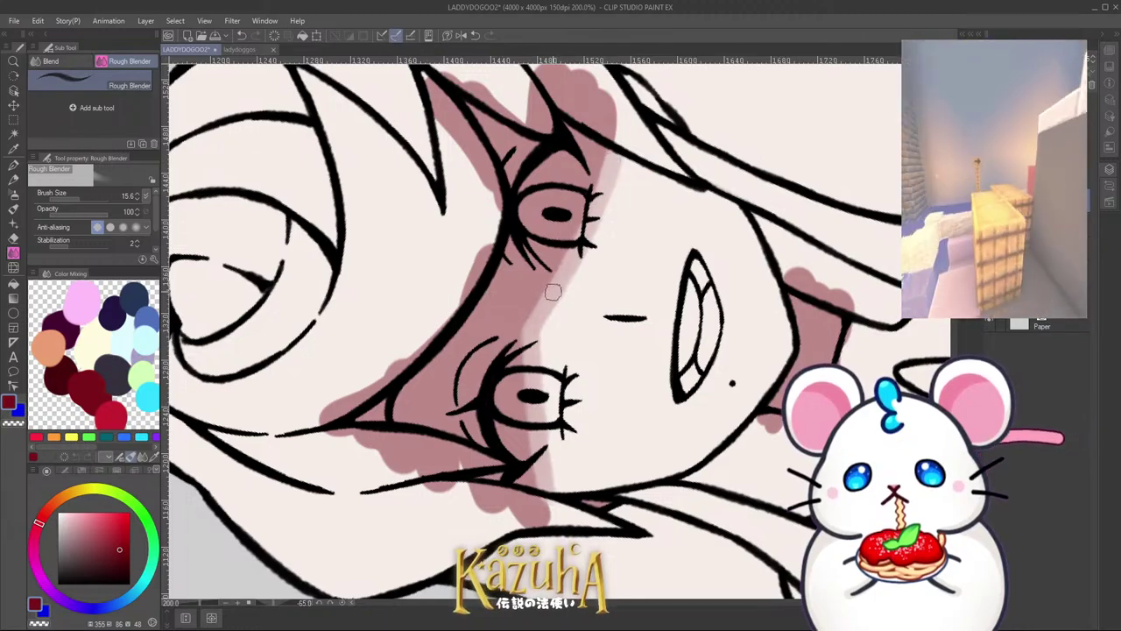
Step: Trim the face shadow away from the eyes and nose bridge with the transparent-colour G-pen at brush size 104.6
scroll(530, 282, "down", 4)
scroll(530, 282, "down", 1)
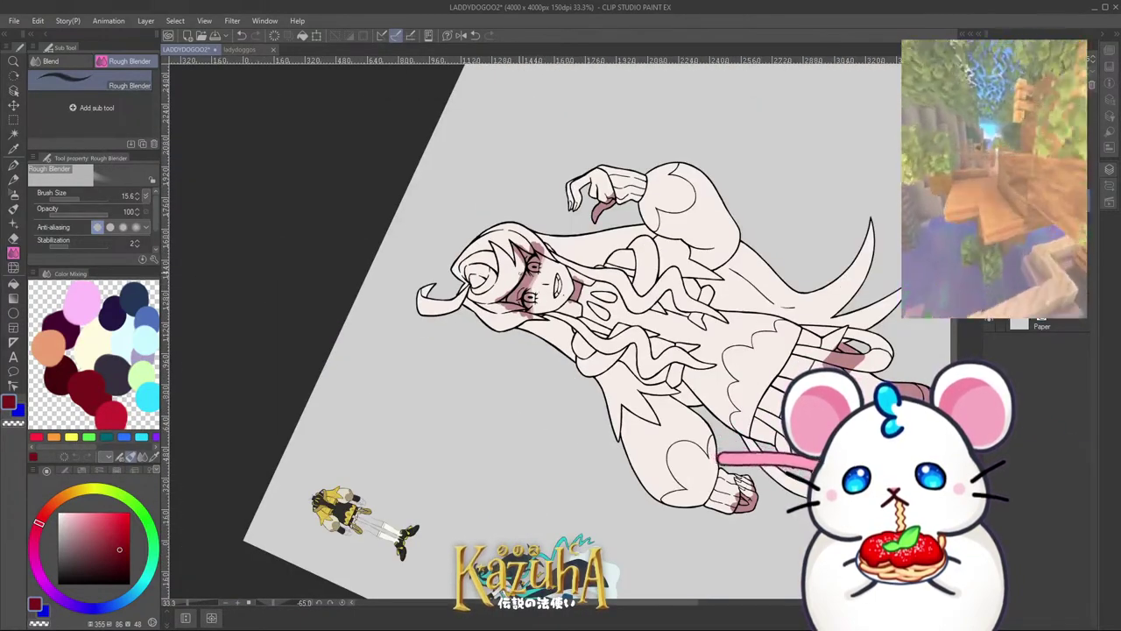
scroll(524, 273, "down", 3)
scroll(534, 281, "up", 4)
scroll(513, 267, "down", 1)
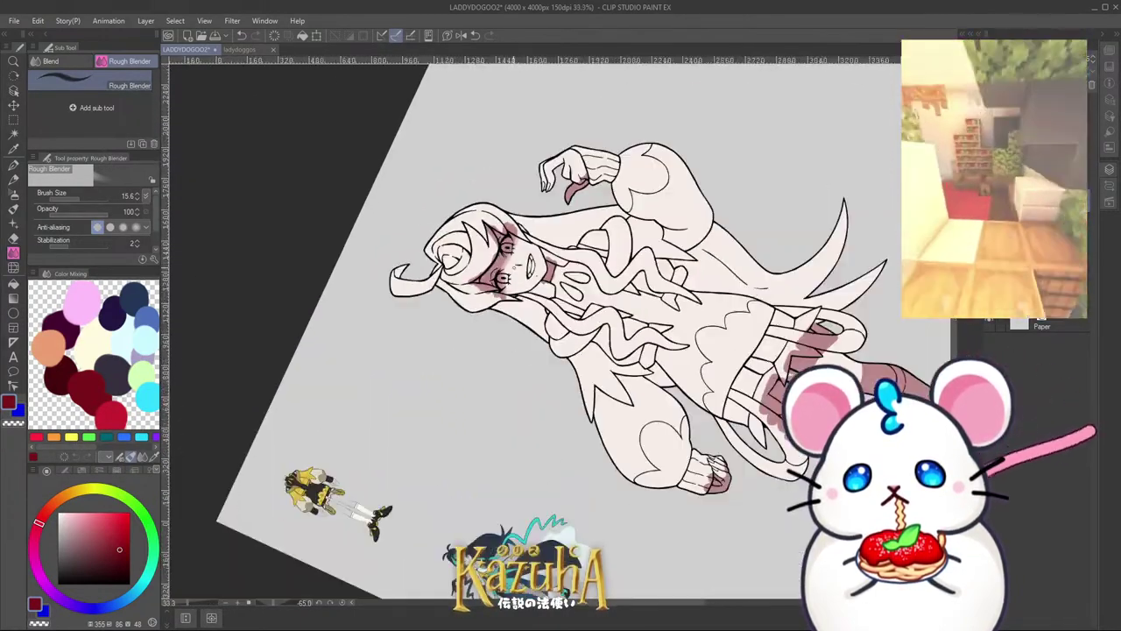
scroll(516, 268, "down", 3)
scroll(517, 268, "up", 2)
scroll(483, 339, "up", 4)
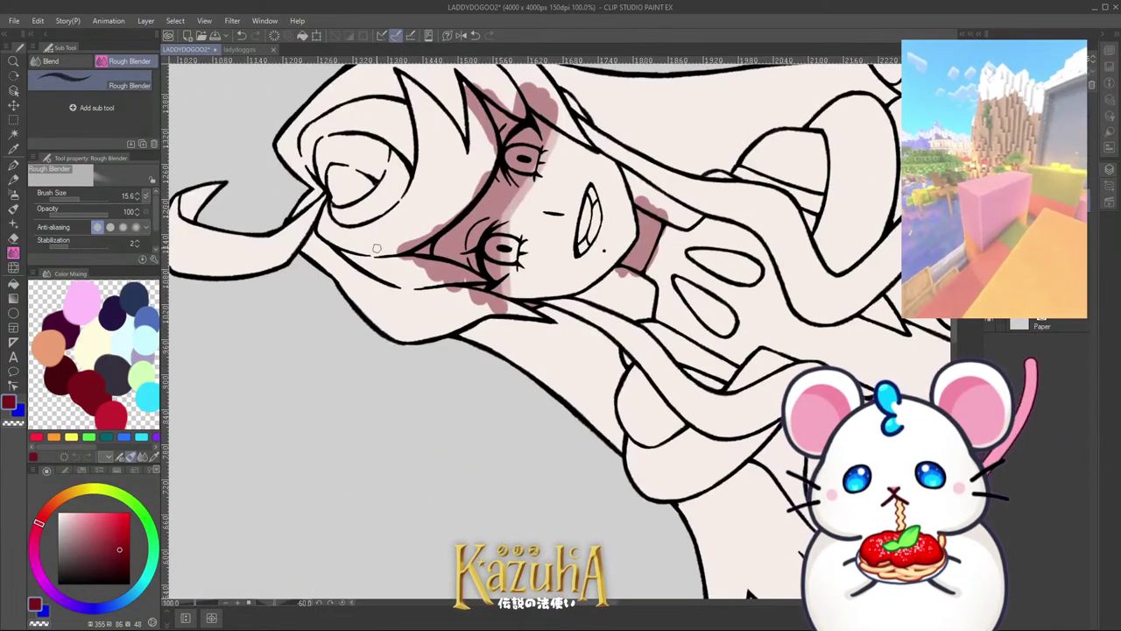
key("p")
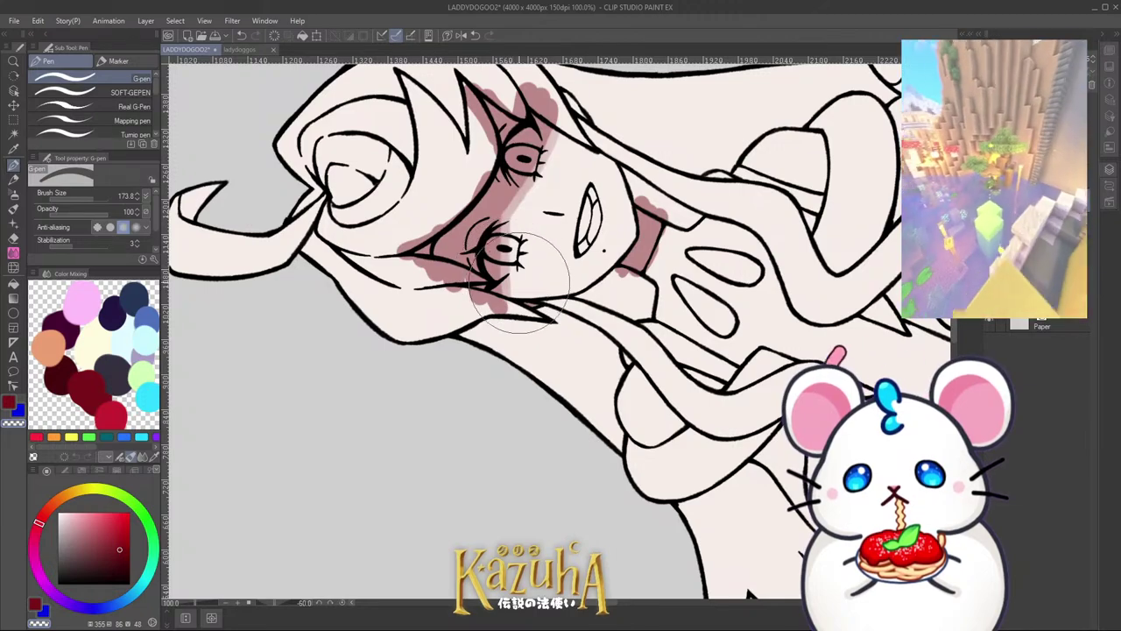
key("ctrl+z")
left_click_drag(507, 254, 524, 260, "ctrl+alt")
left_click_drag(534, 189, 524, 278)
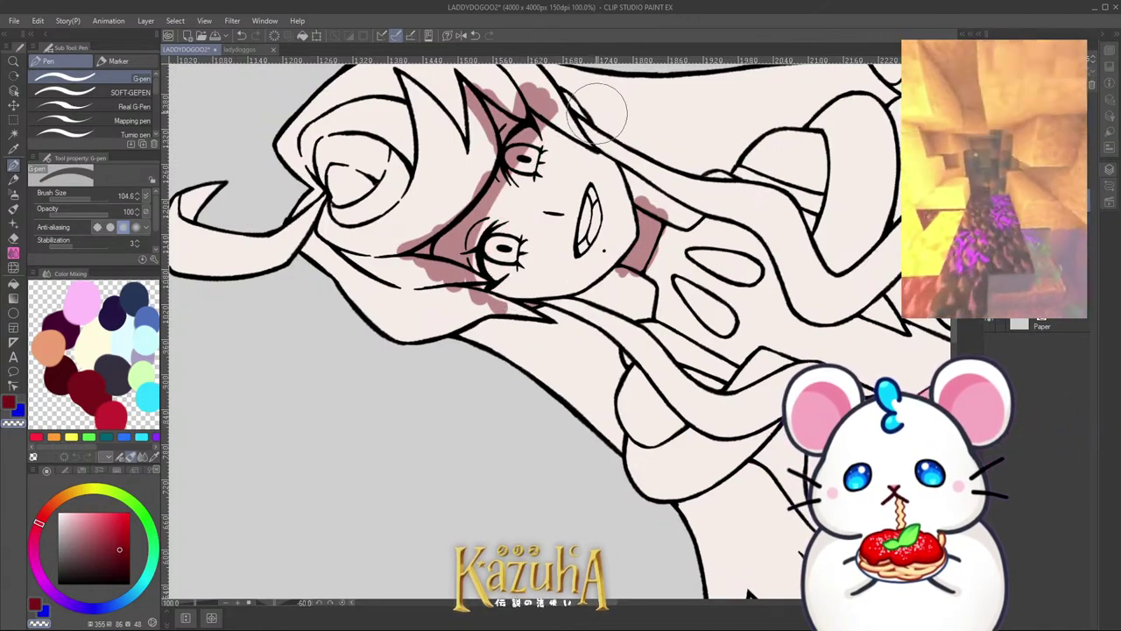
Step: Soften the trimmed face shadow's edge between the eyes with the Rough Blender at brush size 12.8
scroll(526, 140, "down", 2)
scroll(552, 153, "up", 2)
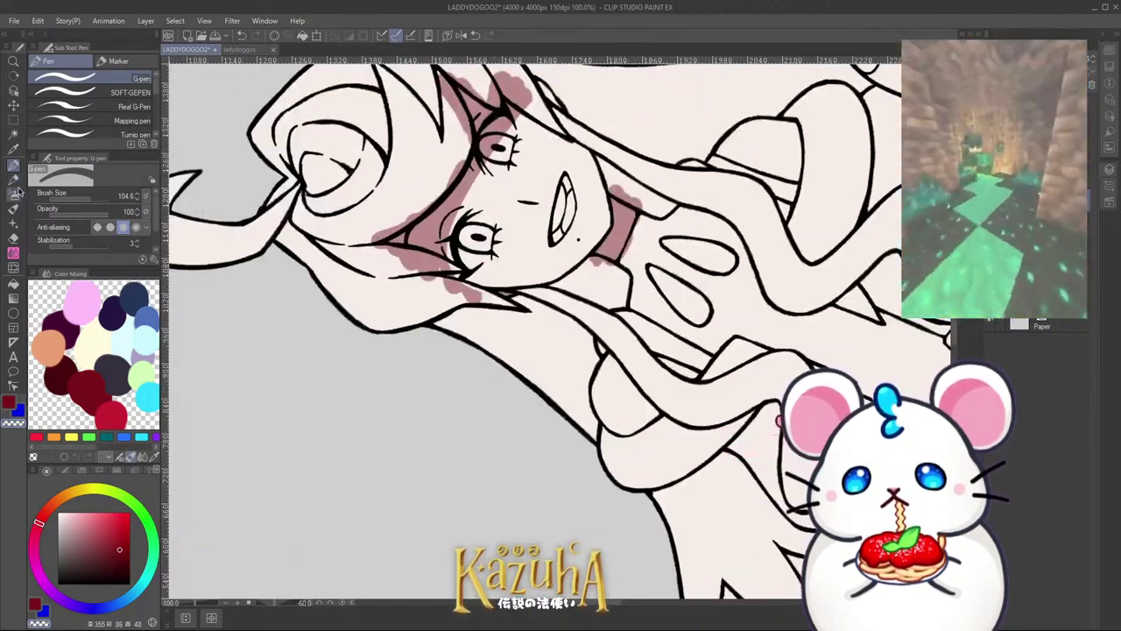
left_click(13, 253)
scroll(438, 250, "up", 3)
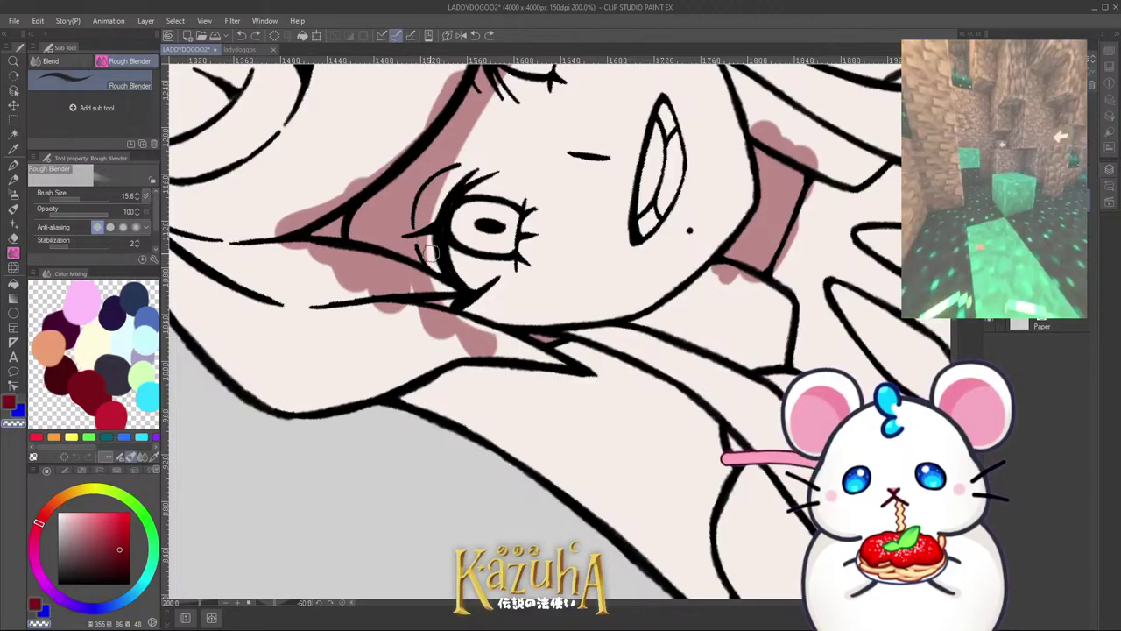
left_click_drag(467, 136, 500, 84)
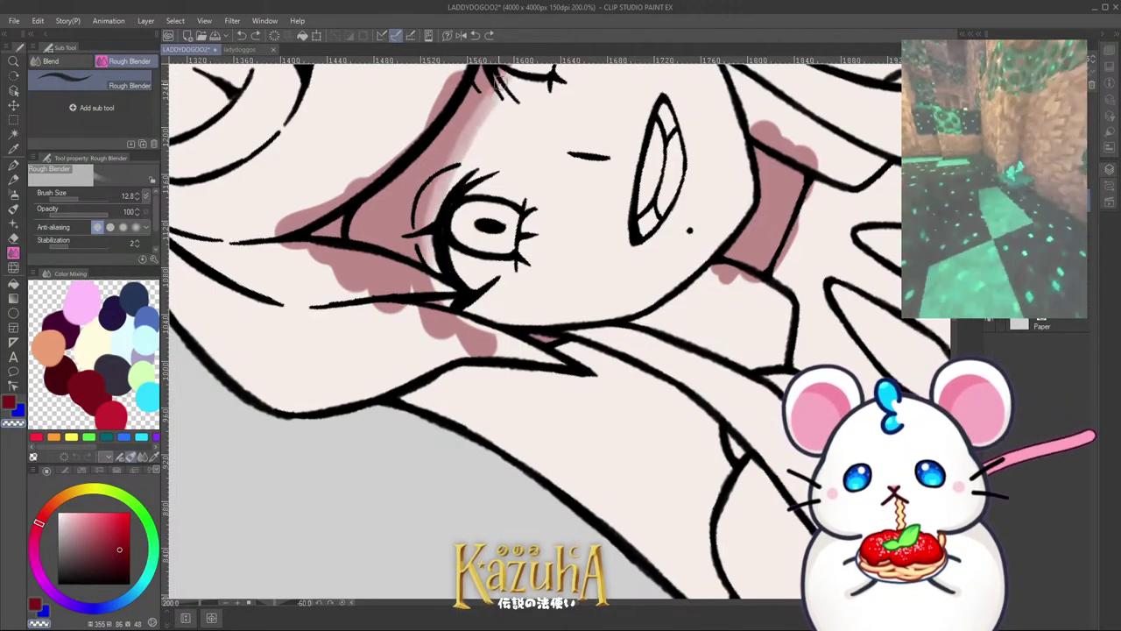
scroll(433, 279, "down", 5)
scroll(476, 218, "up", 5)
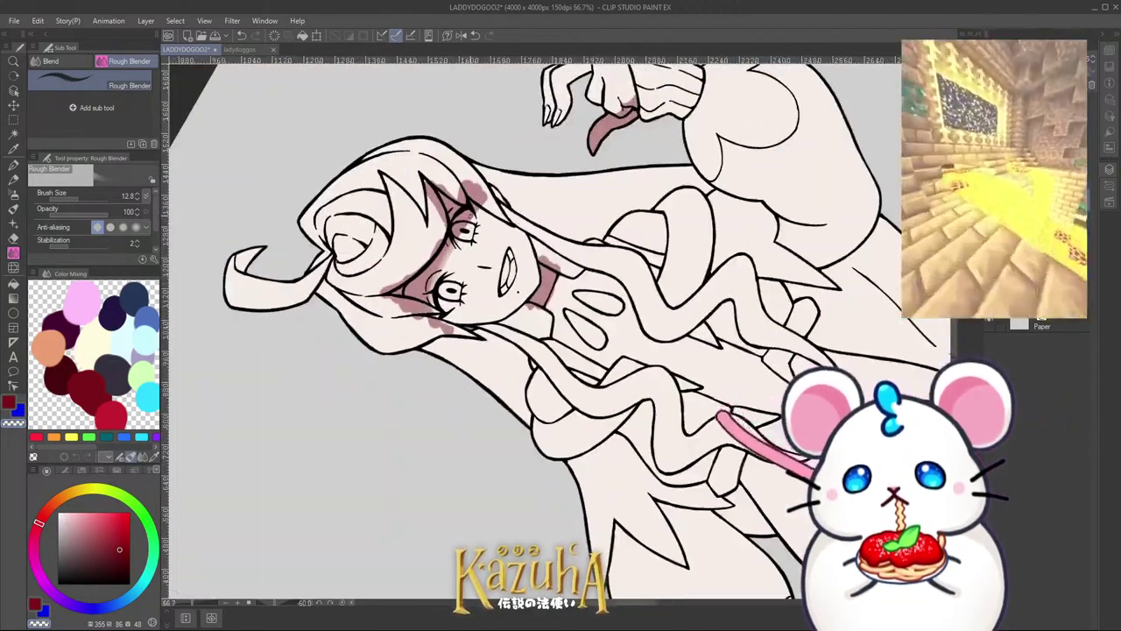
scroll(473, 194, "down", 5)
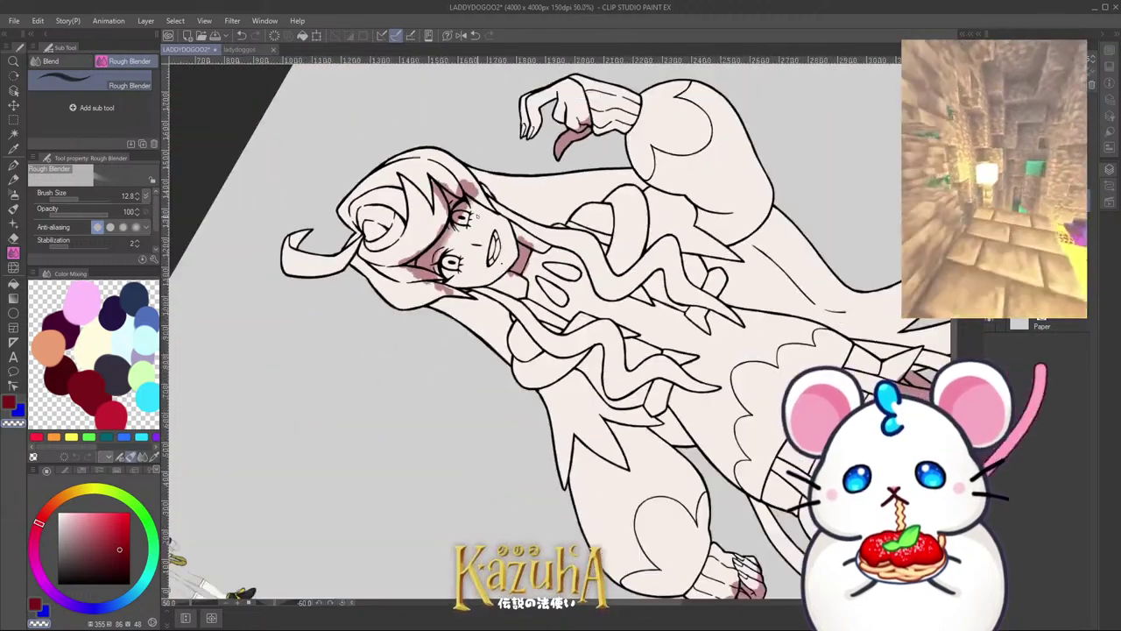
Step: Straighten the canvas and soften the shadow edge on the raised hand's palm with the Rough Blender at brush size 12.8
key("asciicircum")
key("asciicircum")
key("asciicircum")
scroll(502, 330, "down", 2)
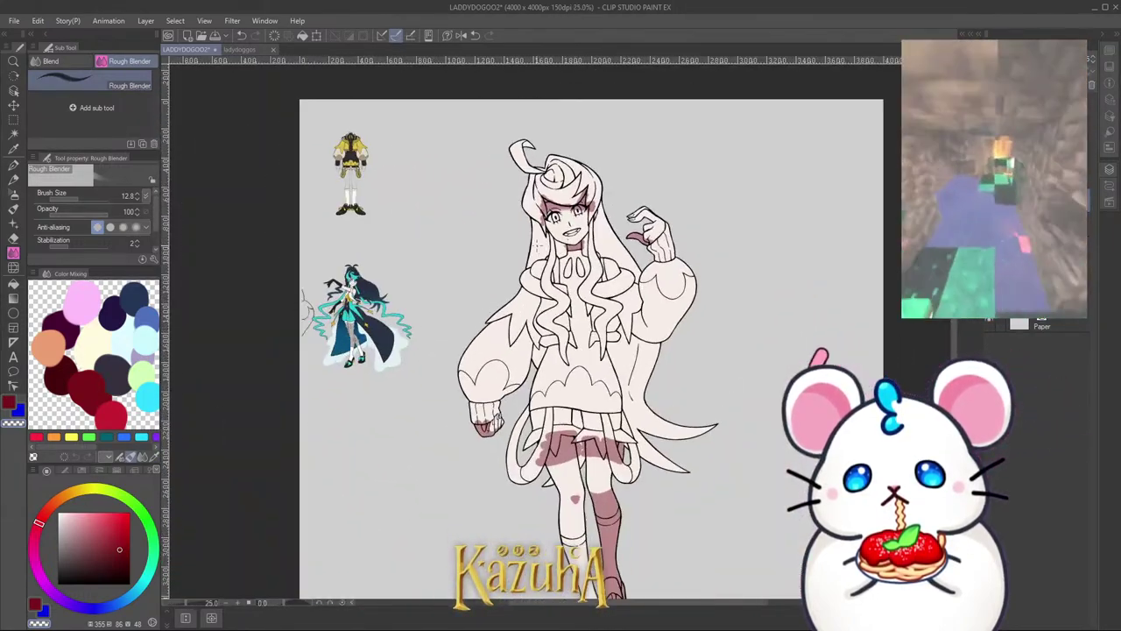
scroll(644, 263, "up", 7)
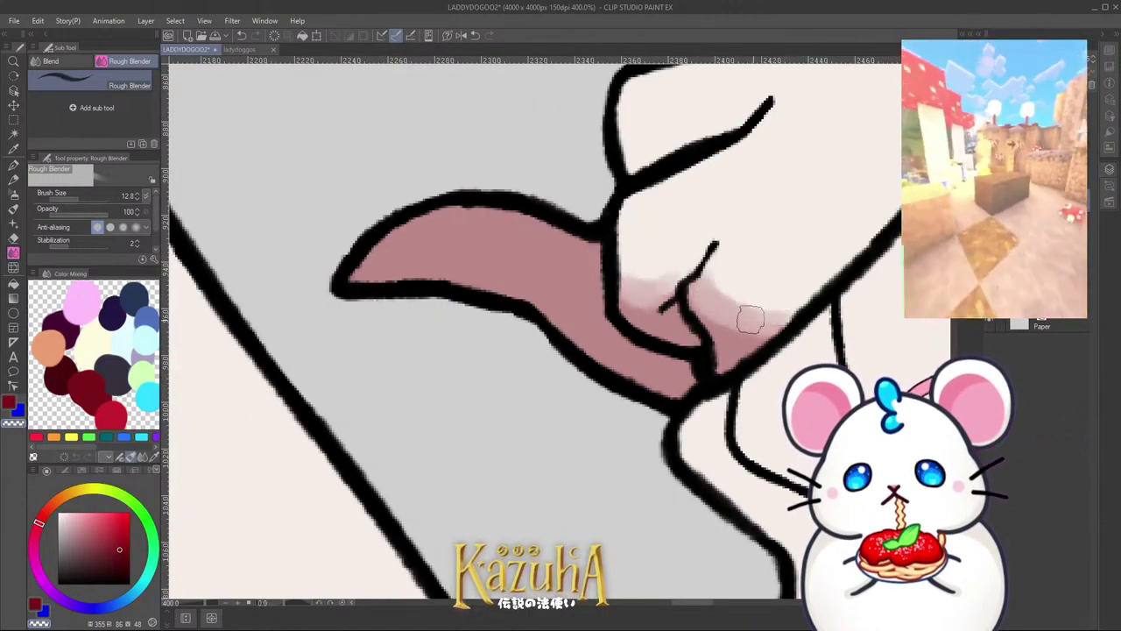
Step: Blend the shadow edge across the lowered hand's fingers with the Rough Blender
scroll(771, 97, "down", 3)
scroll(771, 97, "down", 4)
scroll(560, 325, "up", 5)
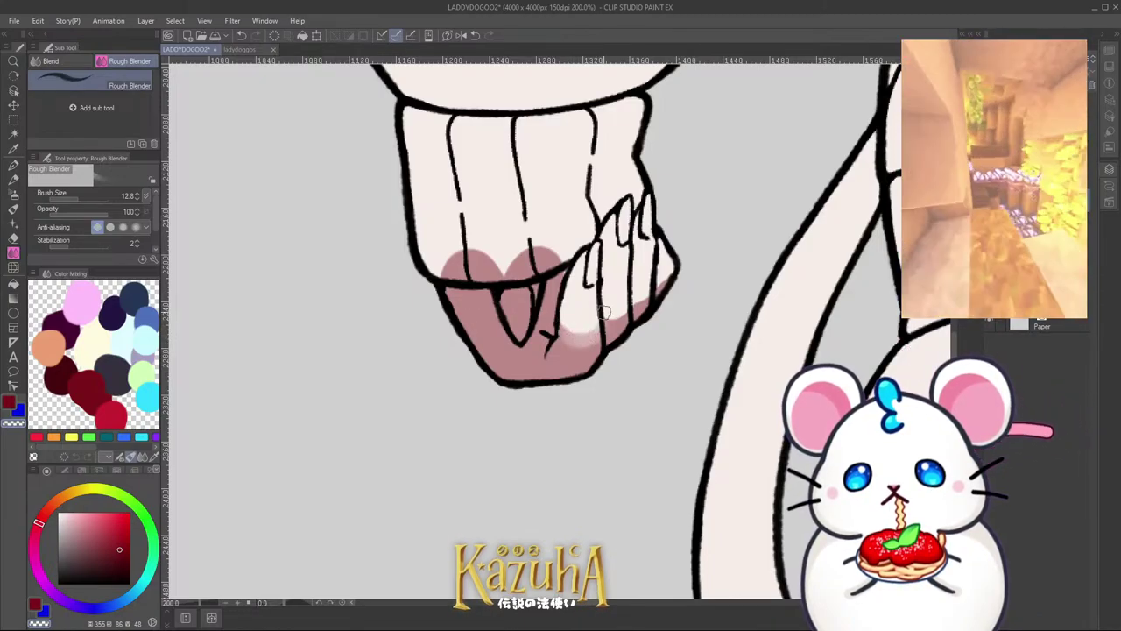
scroll(585, 186, "down", 5)
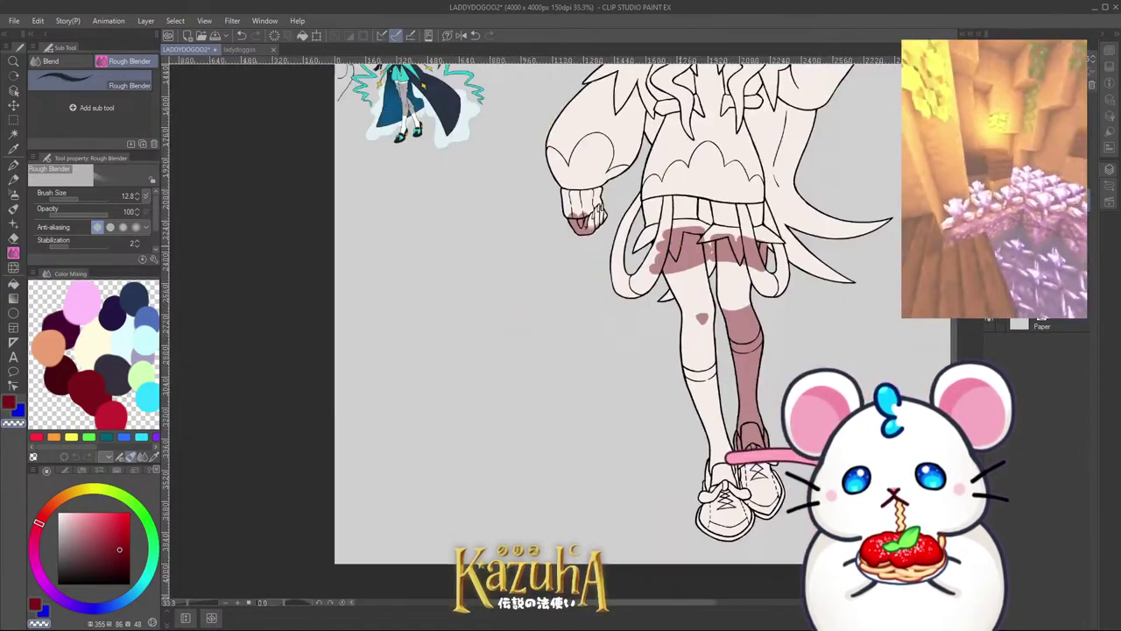
Step: Soften the outline of the front knee's shadow spot all around with the Rough Blender at brush size 16.2
scroll(719, 307, "up", 2)
key("minus")
scroll(692, 315, "up", 4)
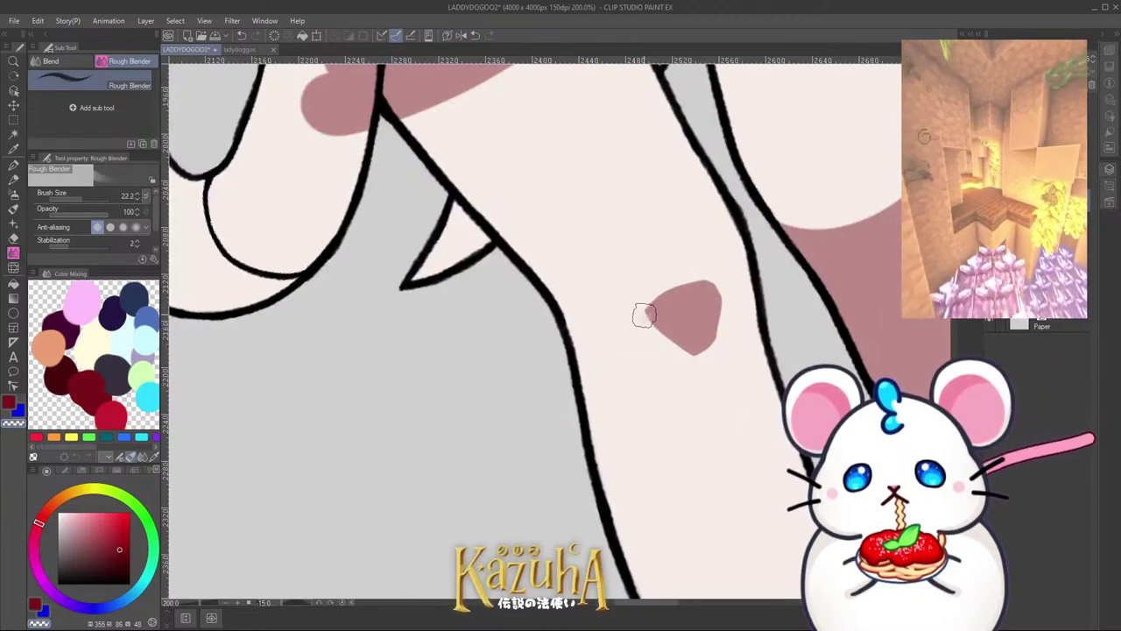
left_click_drag(647, 311, 686, 287)
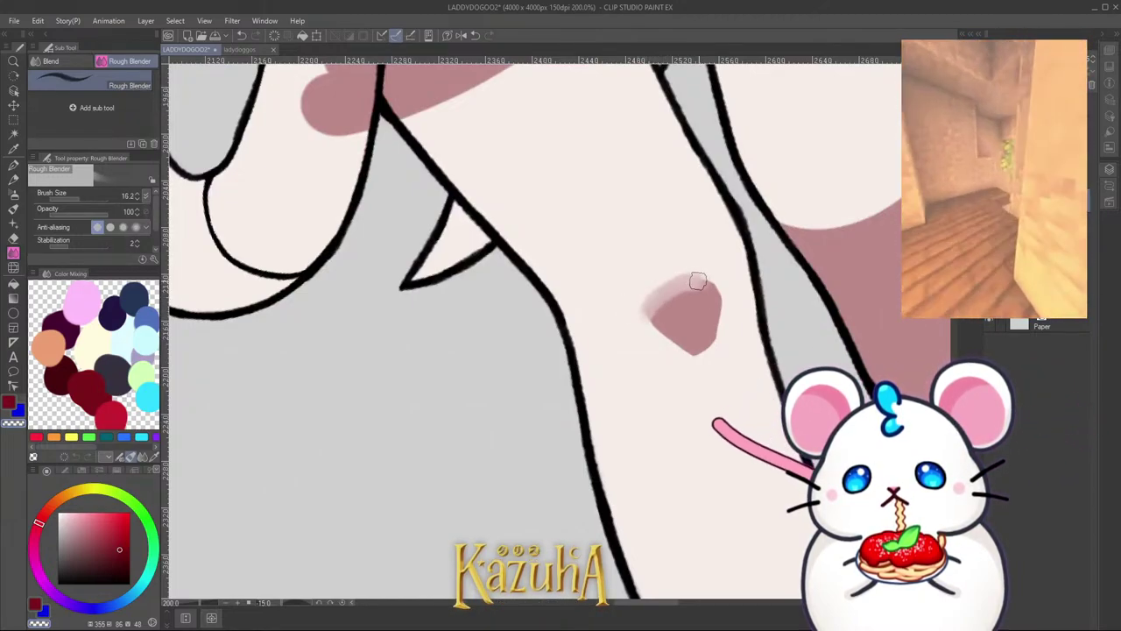
mouse_move(707, 349)
left_mouse_down()
mouse_move(663, 337)
mouse_move(649, 309)
left_mouse_up()
scroll(663, 257, "down", 1)
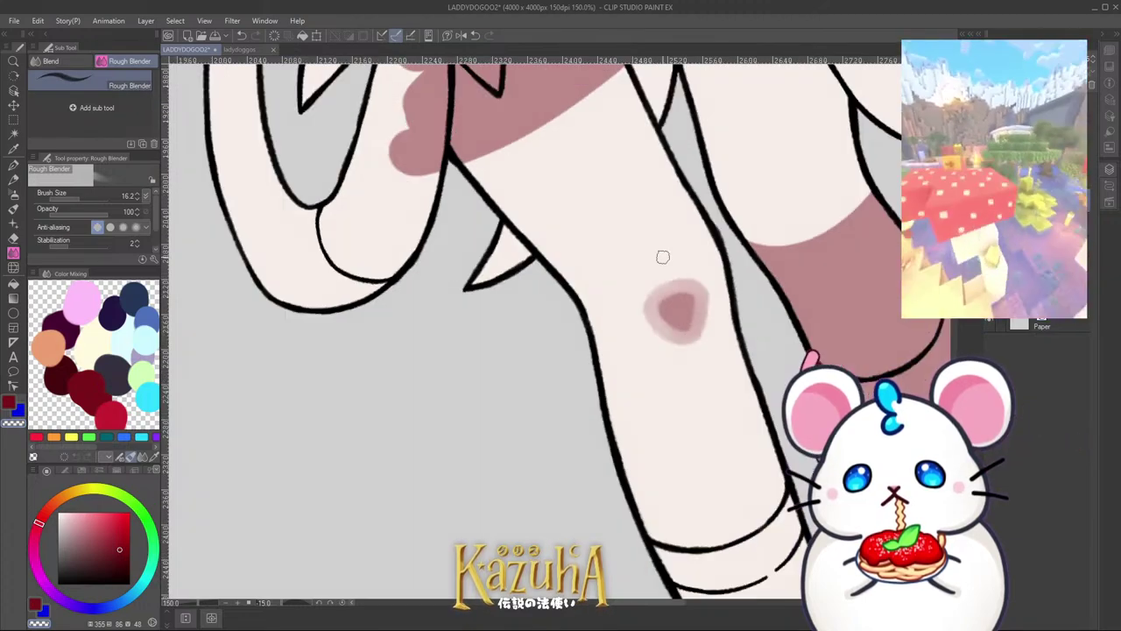
Step: Blend the upper edge of the rear leg's shadow band above the knee with the Rough Blender at brush size 16.2
scroll(759, 255, "up", 1)
mouse_move(765, 240)
left_mouse_down()
mouse_move(821, 235)
mouse_move(770, 241)
mouse_move(887, 189)
left_mouse_up()
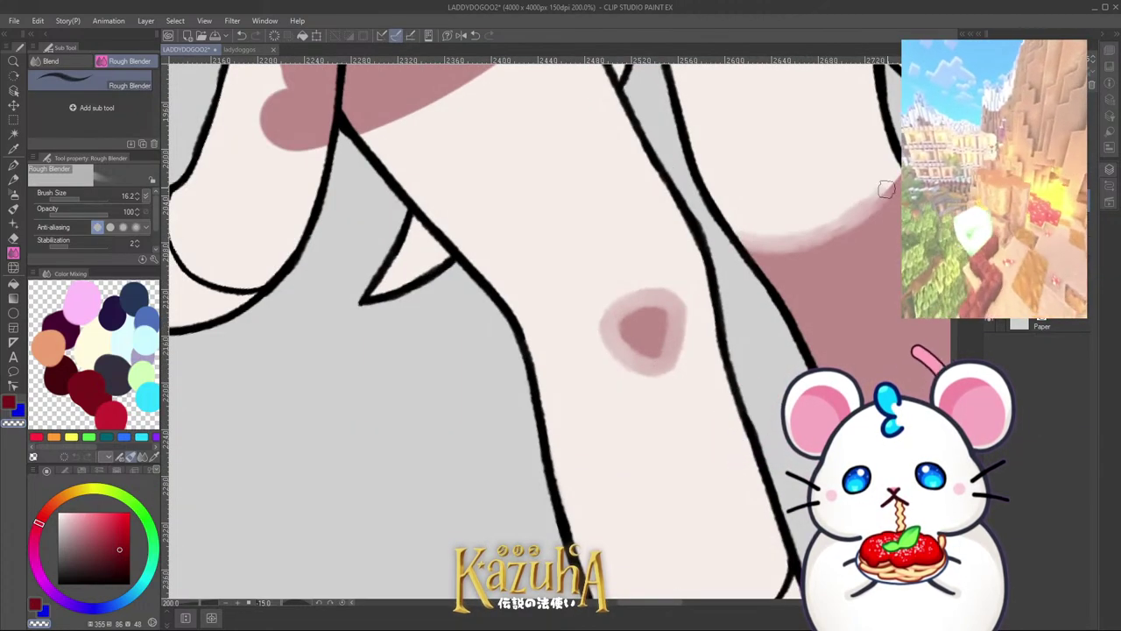
mouse_move(730, 239)
left_mouse_down()
mouse_move(825, 233)
mouse_move(894, 152)
left_mouse_up()
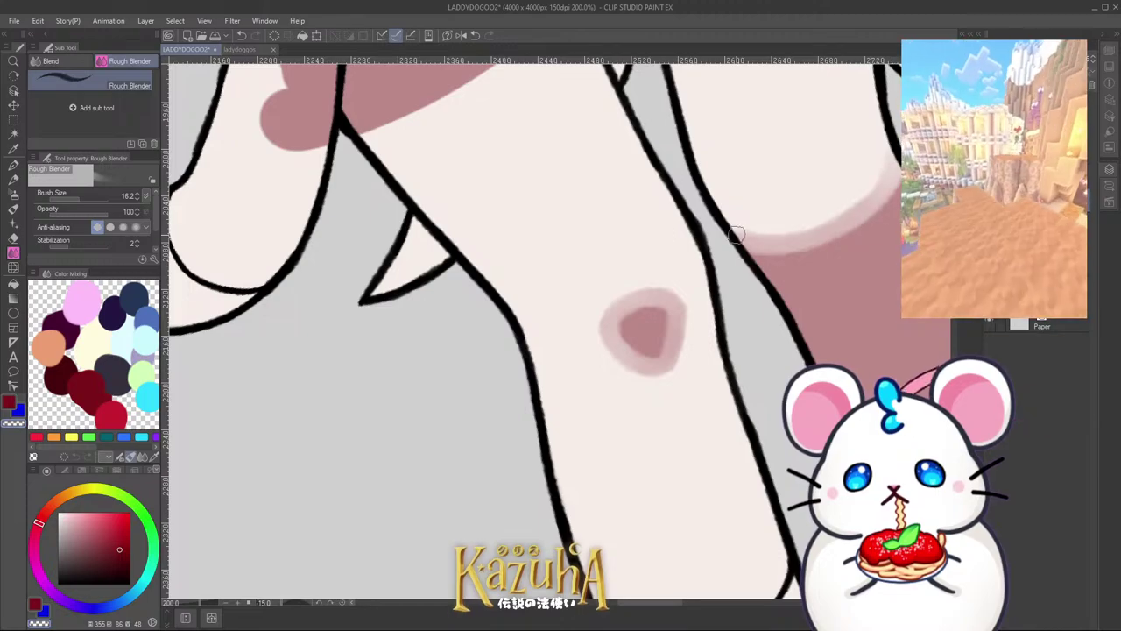
scroll(661, 290, "down", 6)
Step: Rotate the canvas and soften the lower edges of the skirt shadows on both thighs with the Rough Blender at brush size 16.2
key("minus")
key("minus")
key("minus")
key("minus")
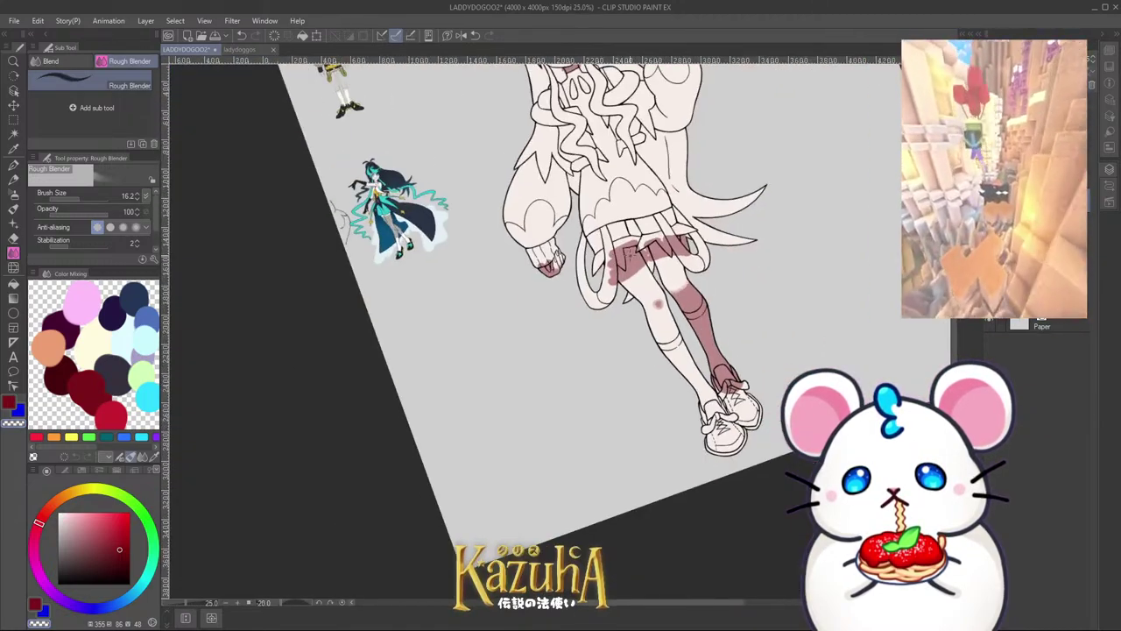
scroll(601, 286, "up", 4)
scroll(601, 285, "up", 2)
left_click_drag(572, 334, 663, 238)
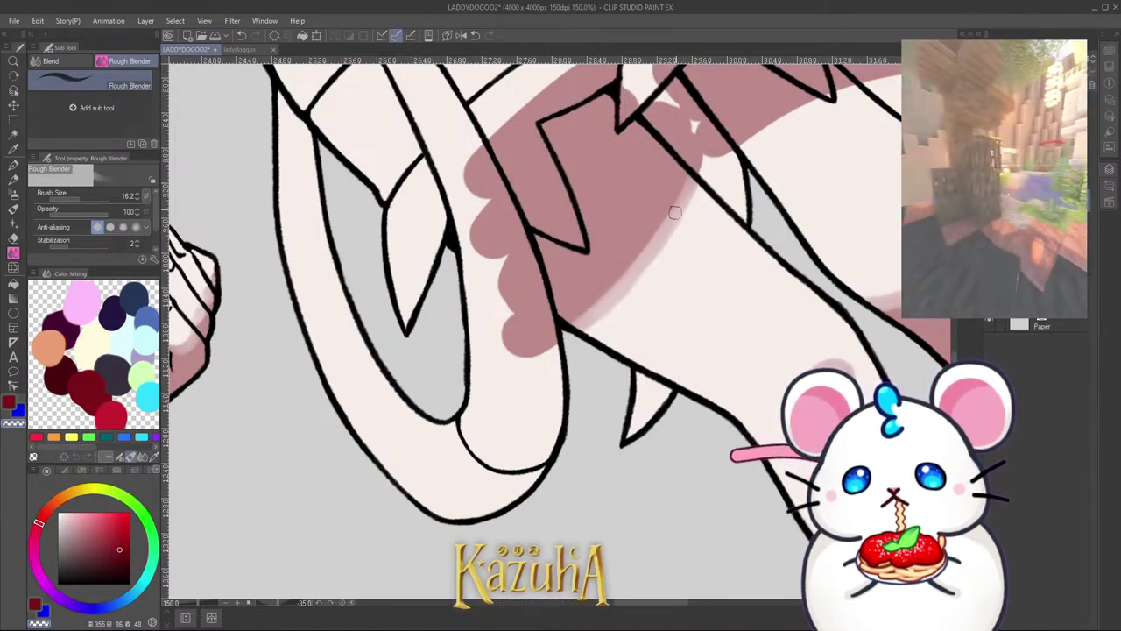
scroll(563, 331, "down", 1)
left_click_drag(707, 192, 643, 263)
scroll(643, 263, "up", 2)
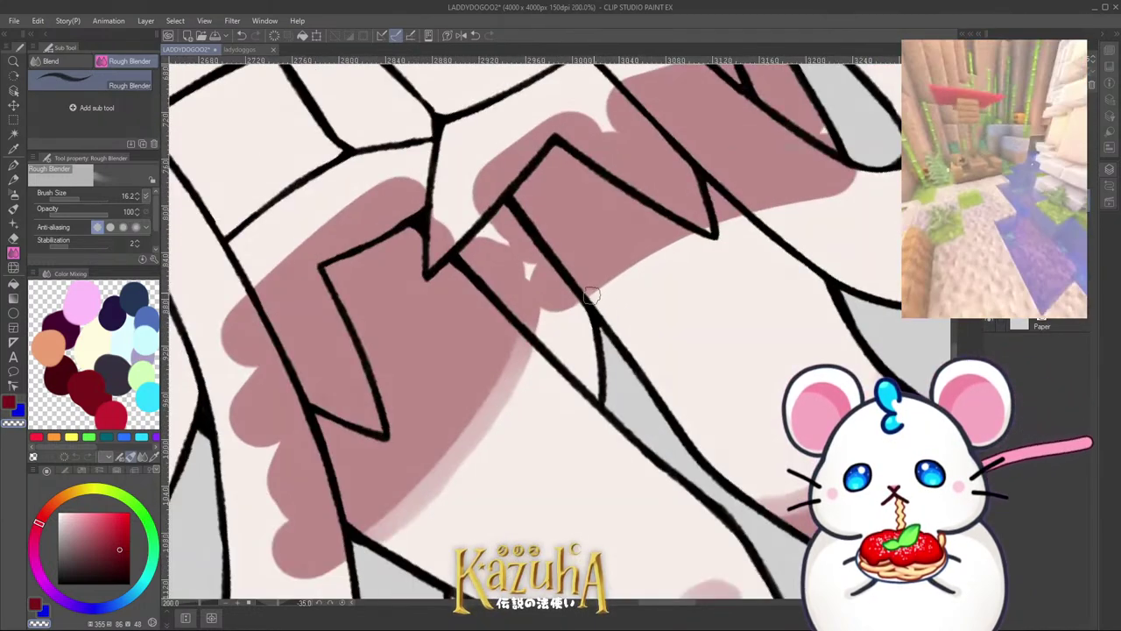
left_click_drag(591, 293, 755, 213)
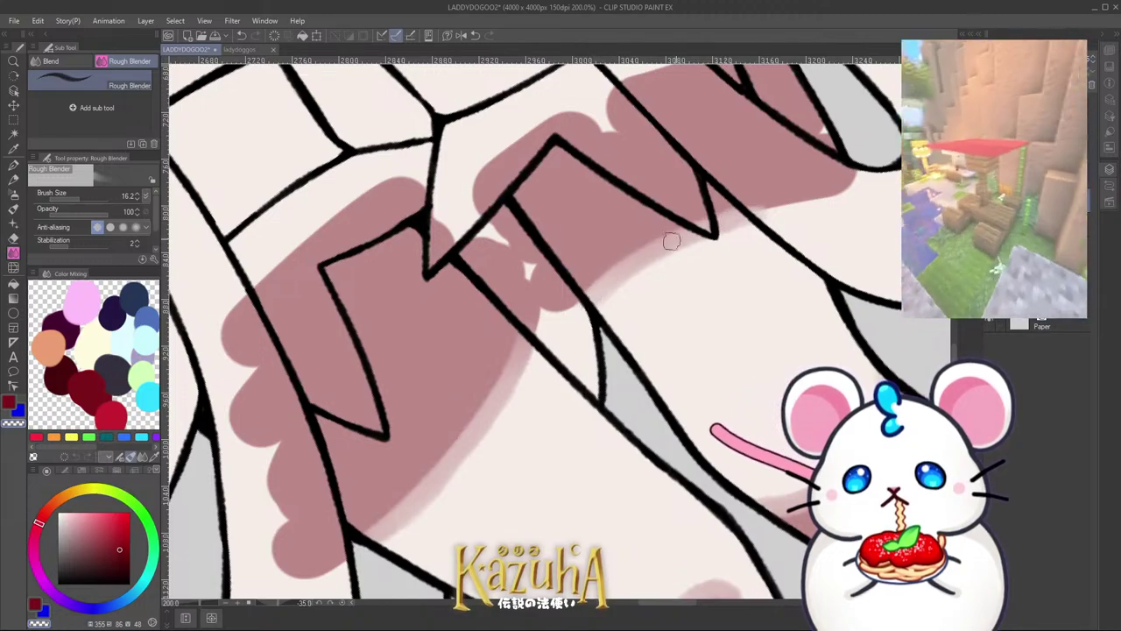
Step: Straighten the canvas and examine the softened skin shadows over the whole figure and the face
scroll(671, 241, "down", 6)
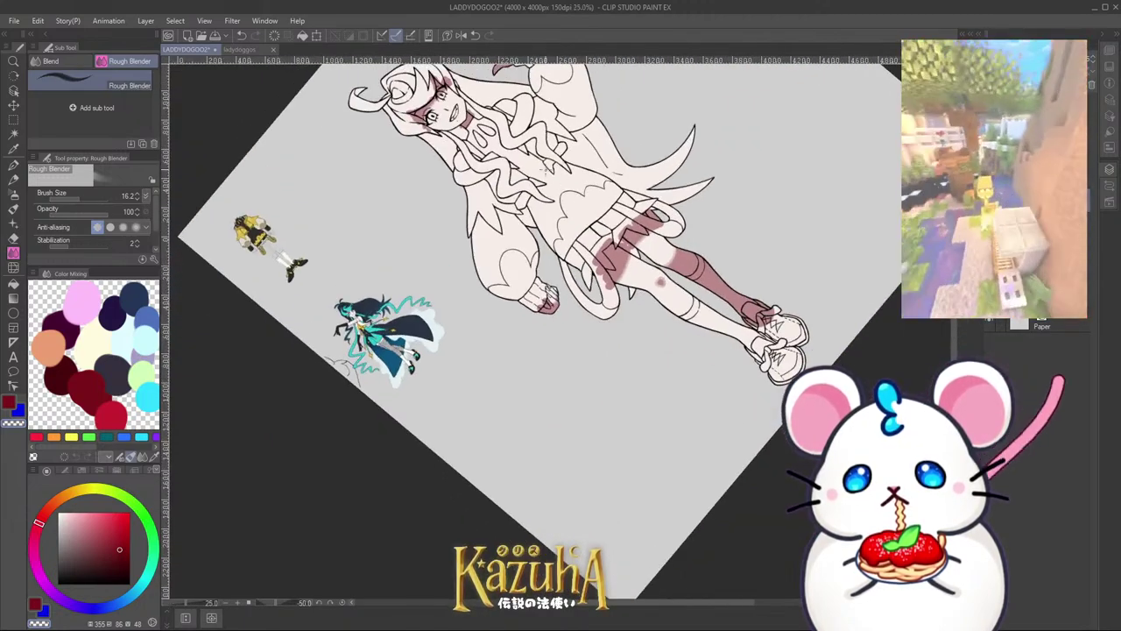
scroll(539, 426, "up", 4)
scroll(538, 427, "down", 4)
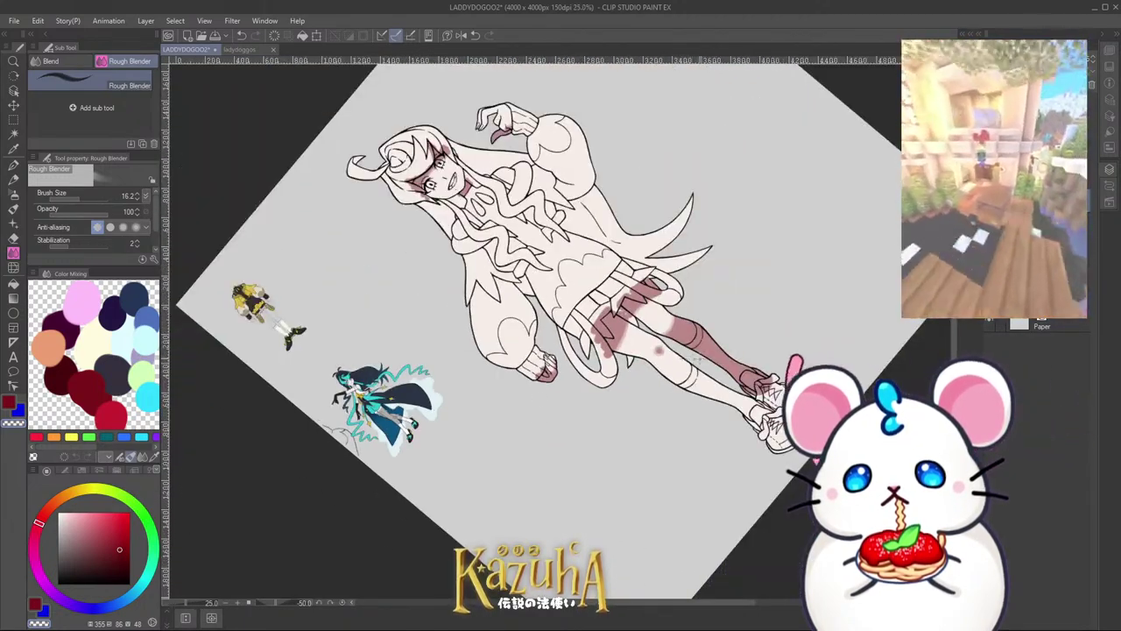
scroll(698, 360, "up", 1)
left_click_drag(697, 359, 601, 420)
scroll(601, 420, "down", 1)
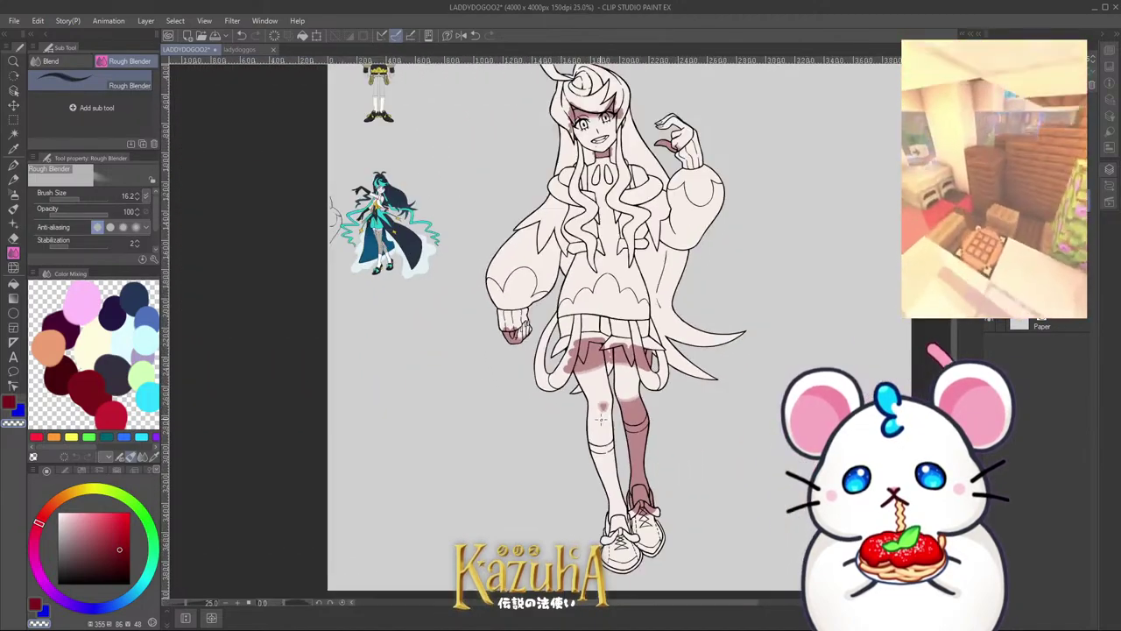
scroll(602, 419, "down", 2)
scroll(602, 418, "up", 4)
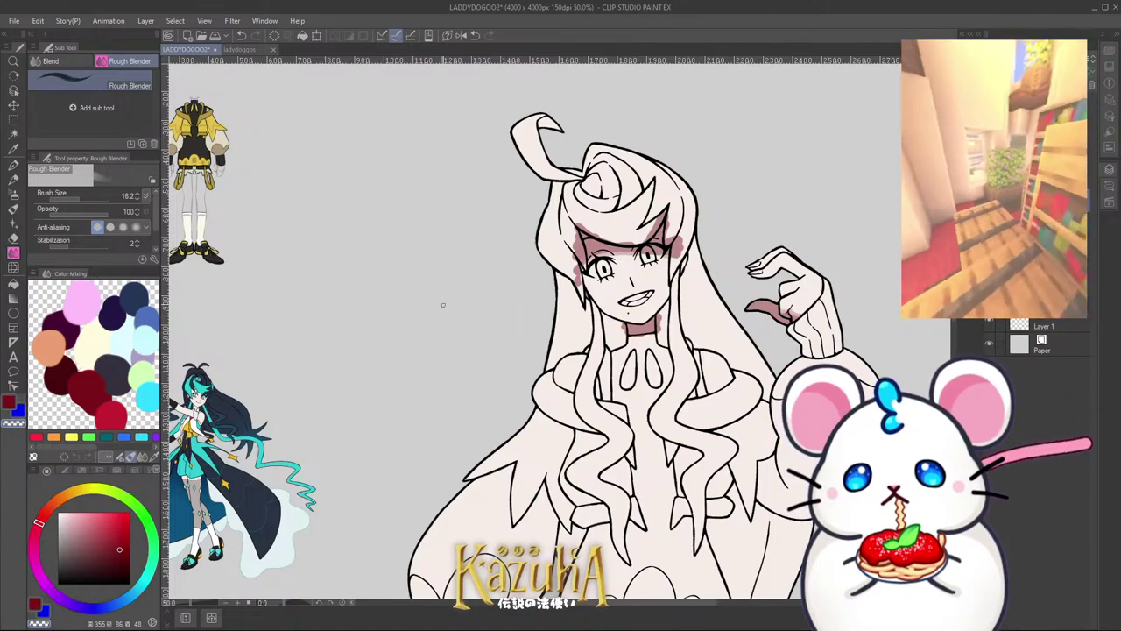
Step: Deepen the neck shadow beneath the chin with dark red using the G-pen at brush size 38.5
left_click(13, 164)
scroll(650, 348, "up", 2)
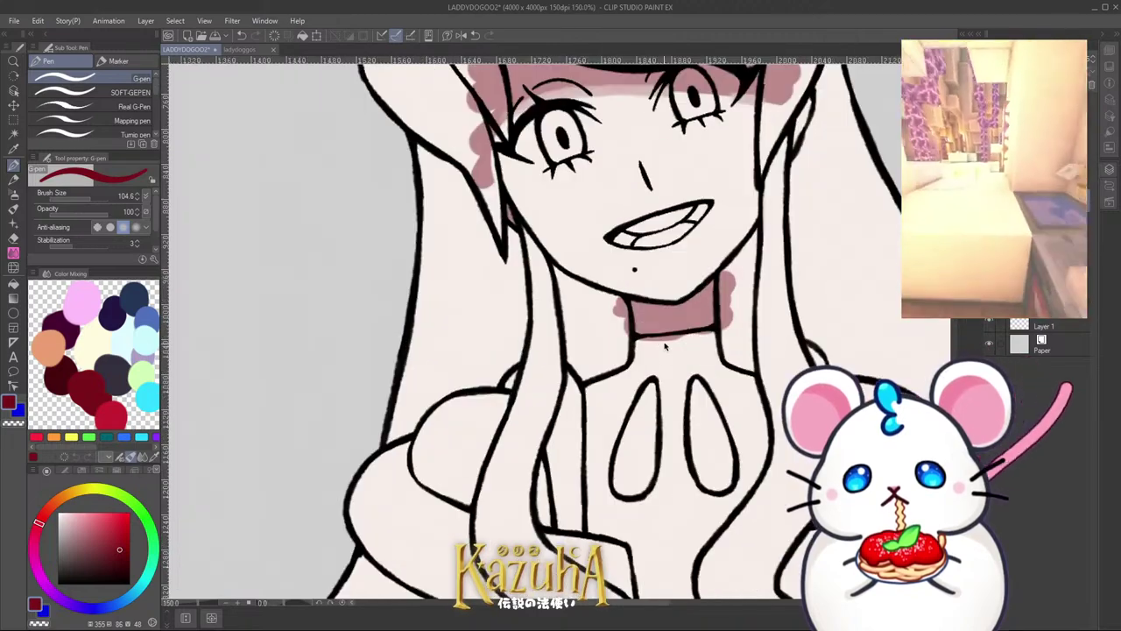
mouse_move(636, 338)
left_mouse_down("ctrl+alt")
mouse_move(619, 337)
mouse_move(633, 310)
mouse_move(650, 320)
mouse_move(693, 301)
mouse_move(712, 315)
mouse_move(657, 321)
left_mouse_up("ctrl+alt")
scroll(618, 307, "down", 2)
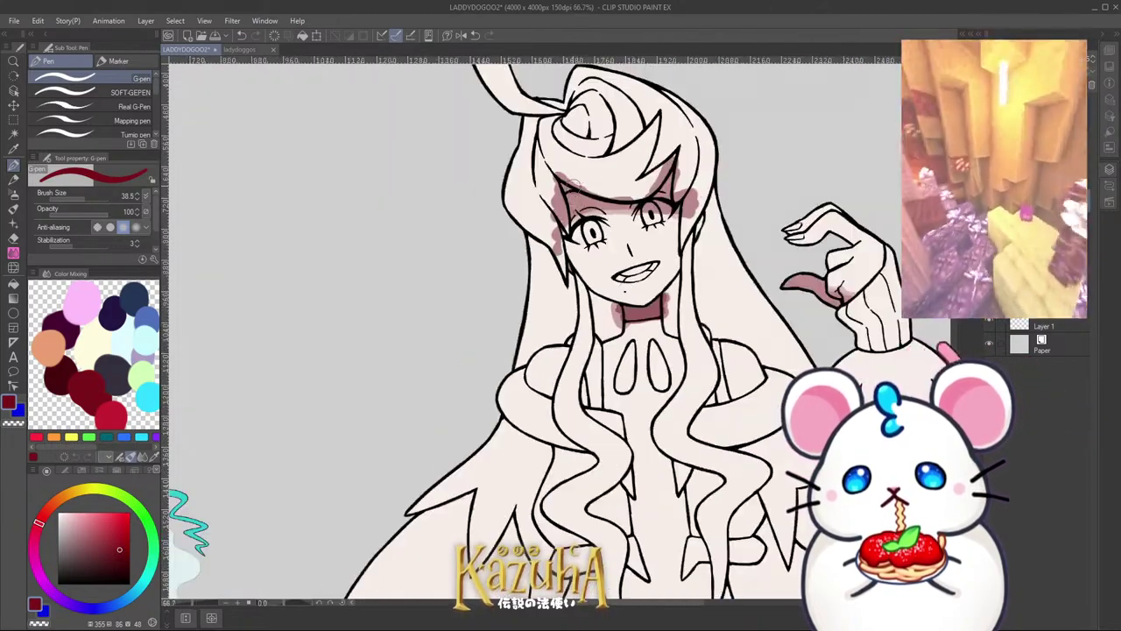
Step: Undo the last stroke on the raised hand's thumb and rework its darker shadow near the palm with the G-pen at brush size 38.5
scroll(613, 219, "down", 2)
scroll(701, 229, "up", 6)
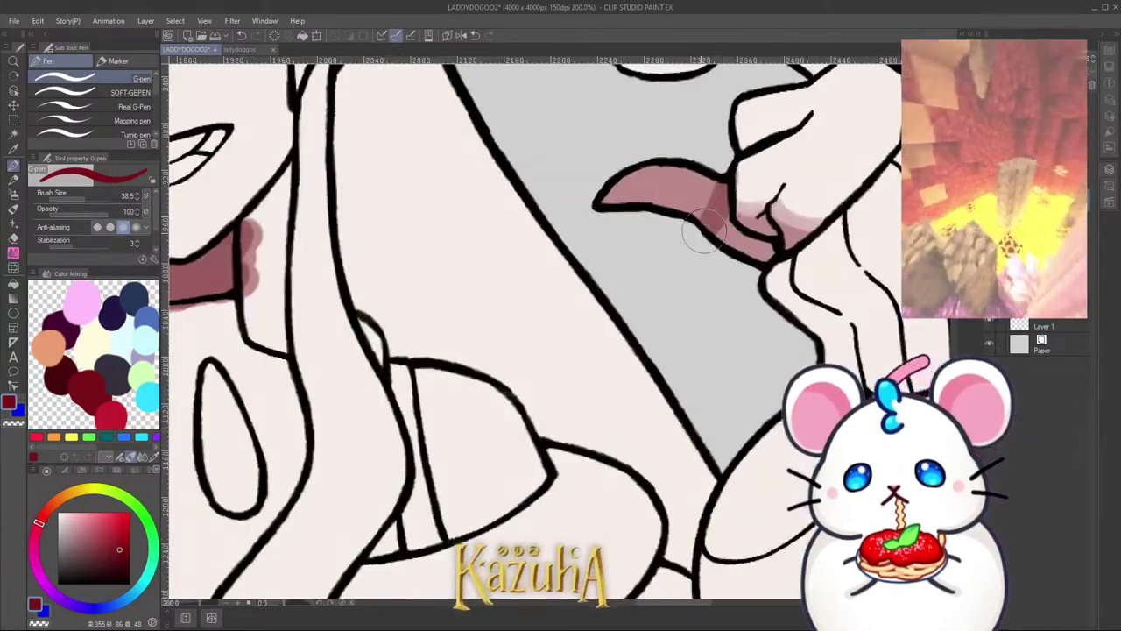
key("ctrl+z")
mouse_move(720, 200)
left_mouse_down()
mouse_move(724, 247)
mouse_move(761, 253)
mouse_move(754, 237)
left_mouse_up()
Step: Add a darker shadow beside the lowered hand's fingers and trim it with the transparent-colour G-pen at brush size 38.5
scroll(706, 272, "down", 6)
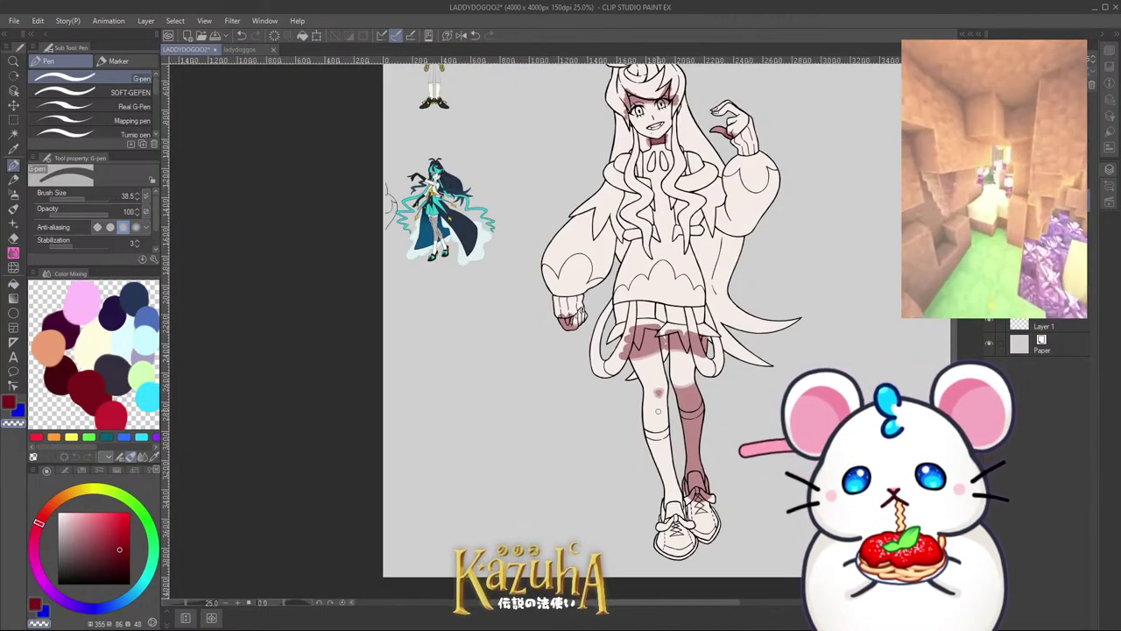
scroll(582, 325, "up", 6)
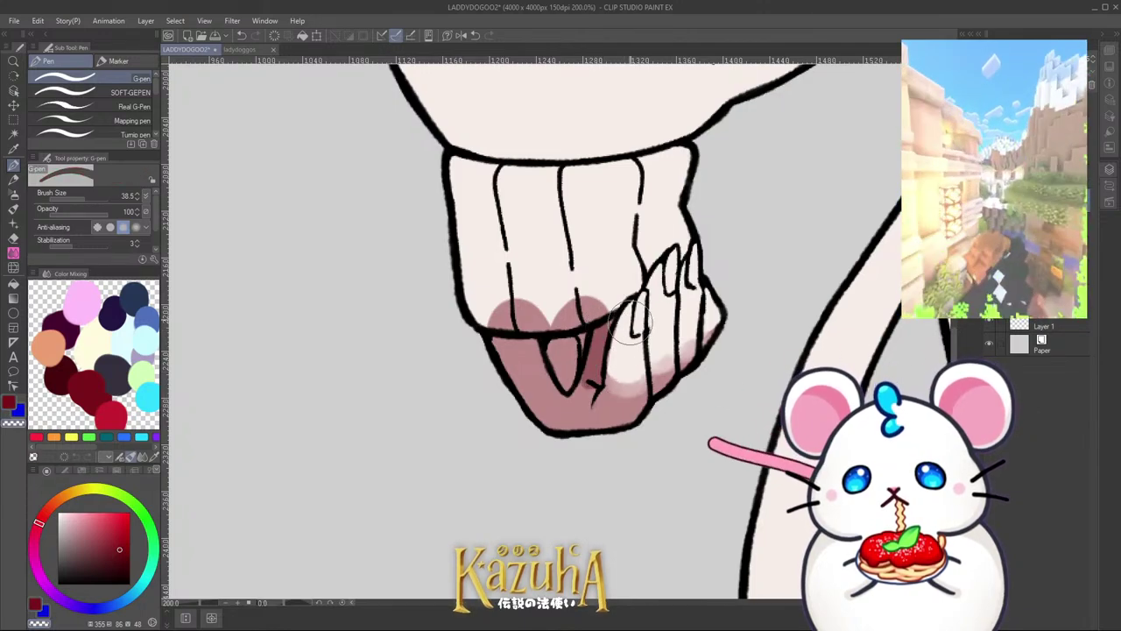
scroll(595, 368, "down", 5)
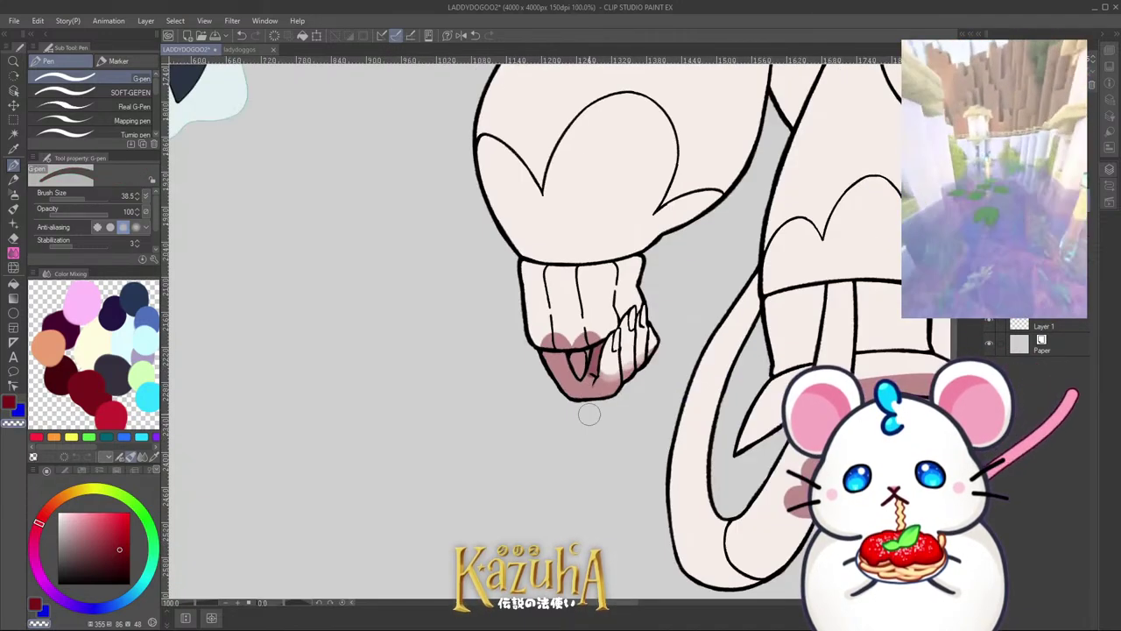
Step: Save the drawing and view the whole canvas
scroll(578, 293, "down", 4)
scroll(596, 268, "up", 3)
key("ctrl+s")
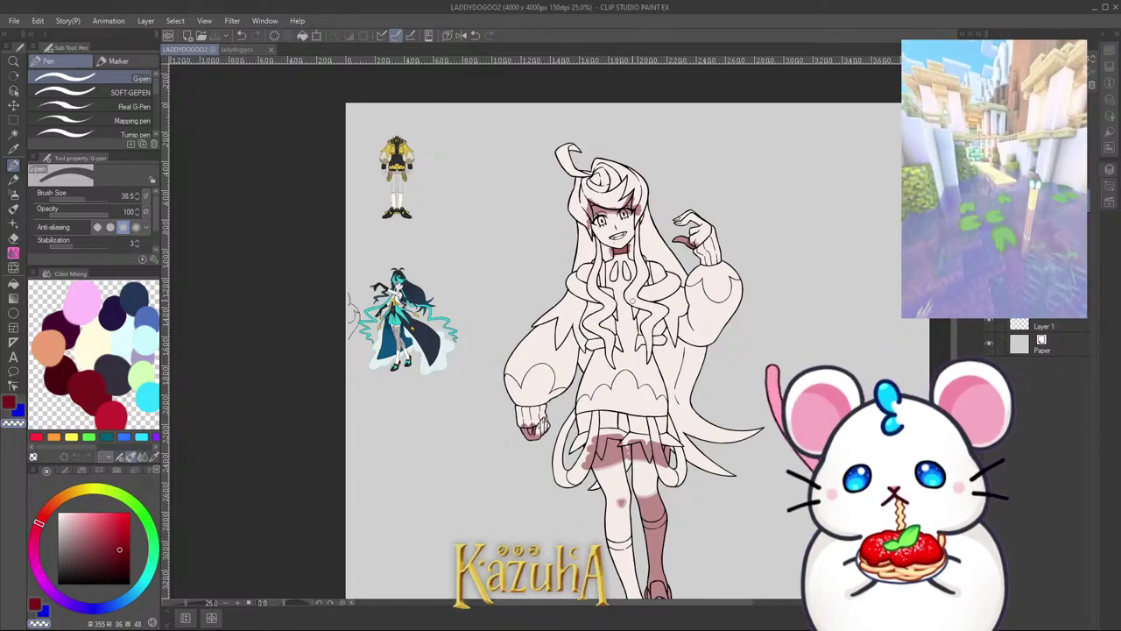
scroll(585, 296, "down", 4)
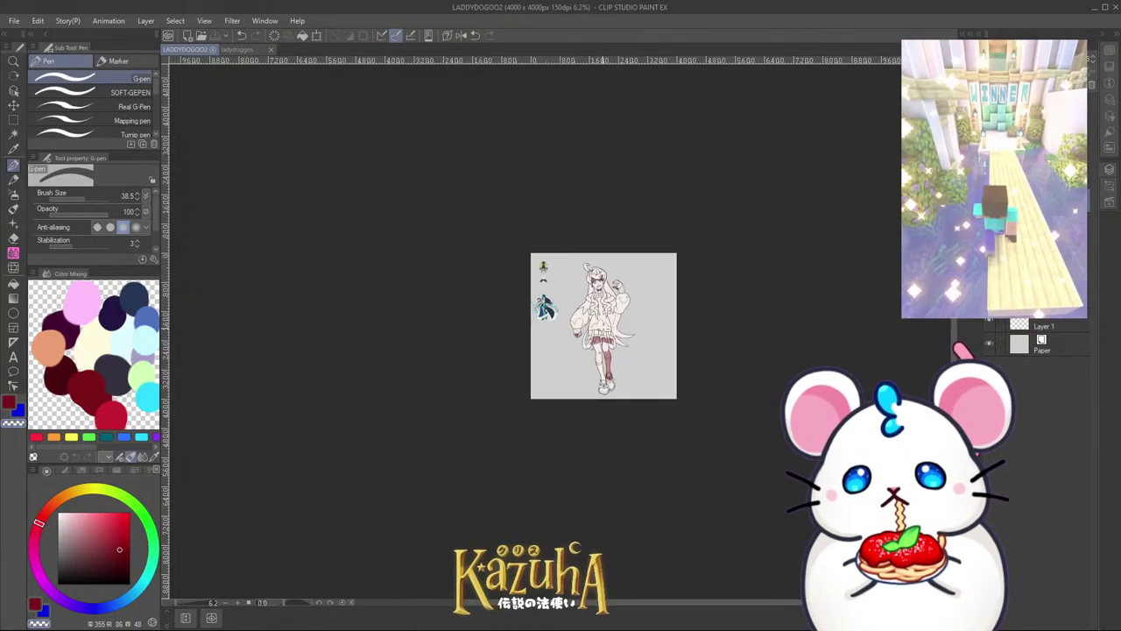
Step: Soften the shadow on the raised hand's thumb near the palm with the Rough Blender at brush size 31.3
scroll(603, 330, "up", 2)
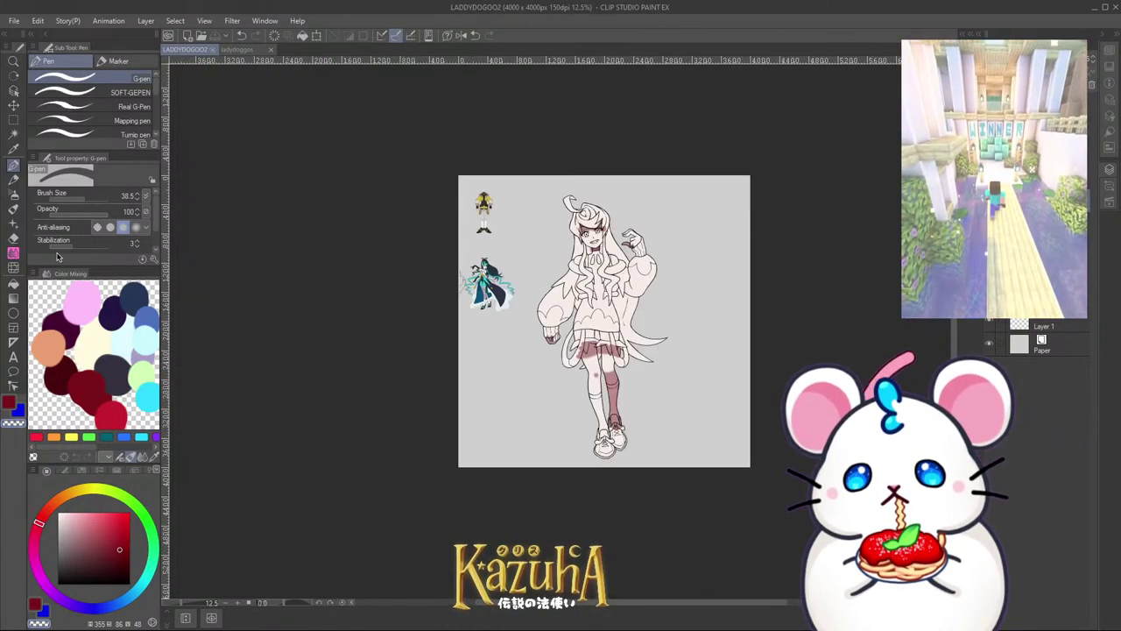
left_click(13, 252)
scroll(602, 265, "up", 3)
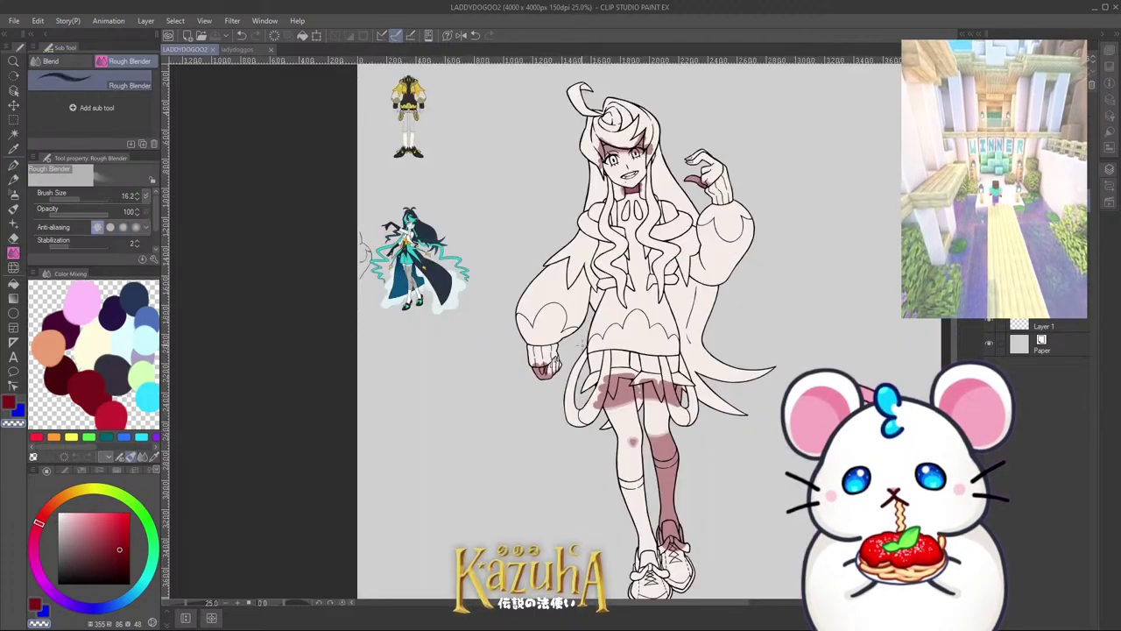
scroll(706, 168, "up", 2)
key("bracketright")
left_click_drag(683, 165, 694, 166)
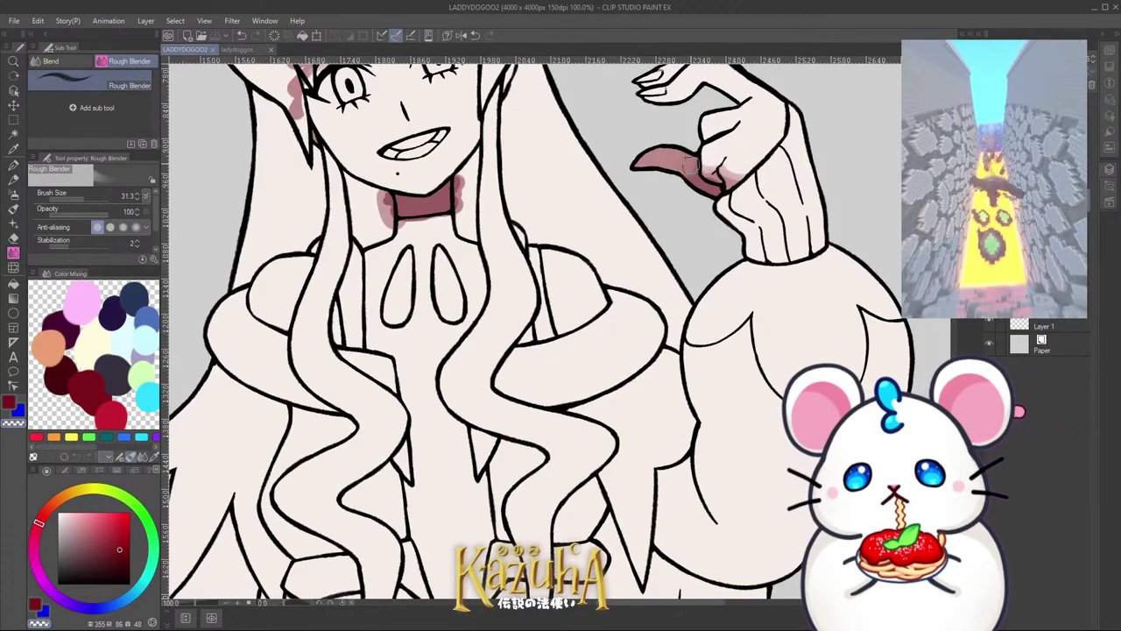
scroll(643, 213, "down", 2)
scroll(621, 240, "down", 3)
scroll(666, 262, "up", 2)
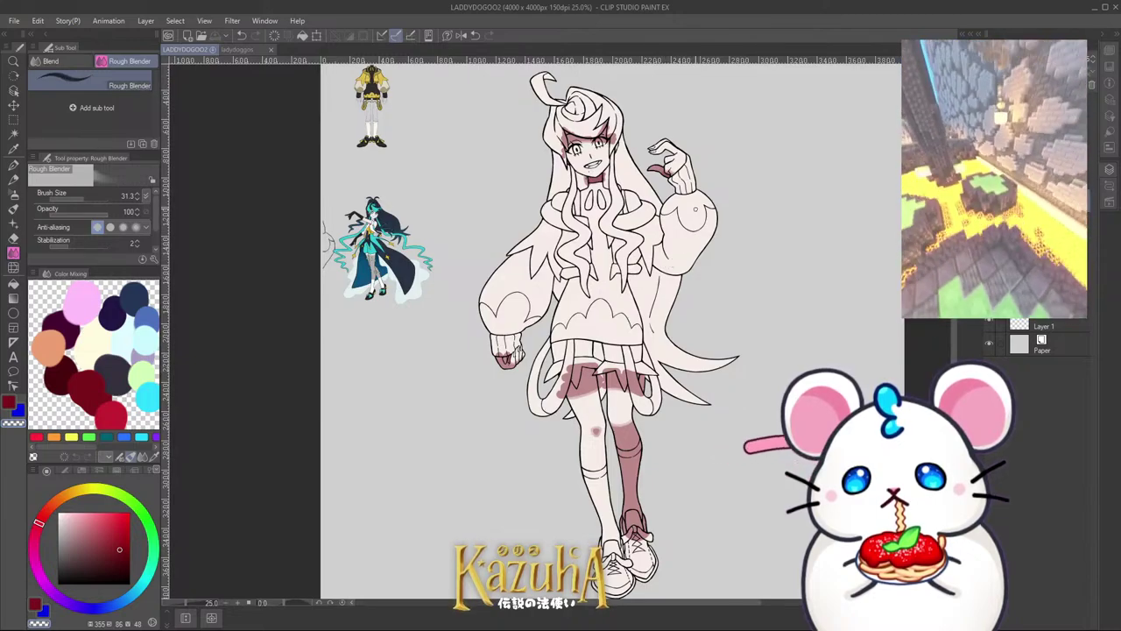
Step: Add a new layer and auto-select the back hair, the hair locks over the shoulders and the hair gaps in the skirt area
key("ctrl+d")
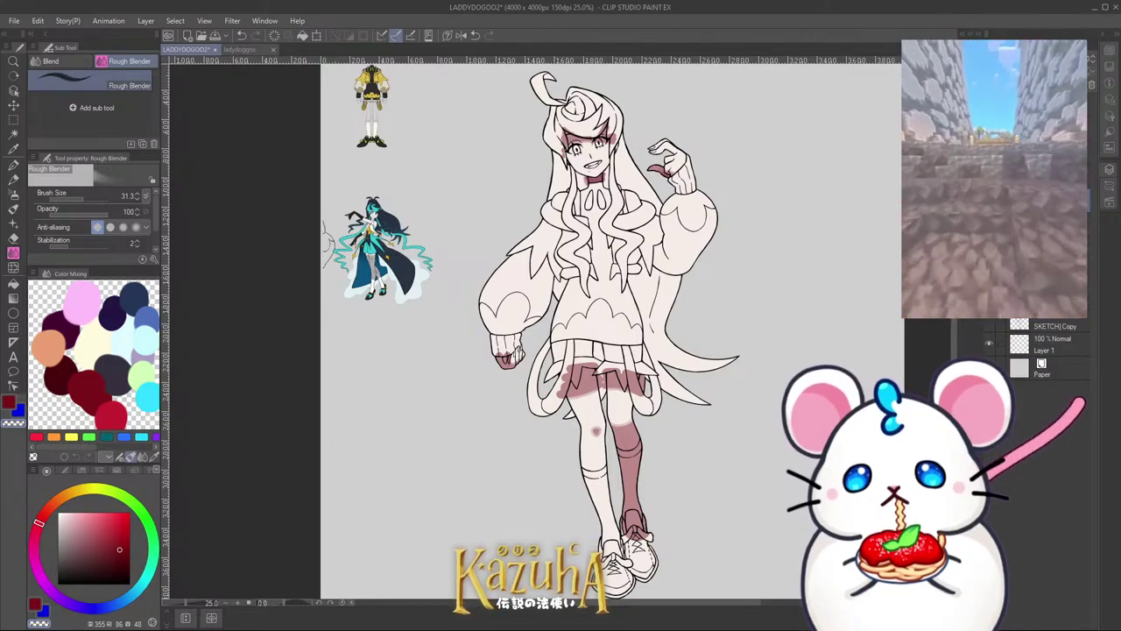
left_click(14, 133)
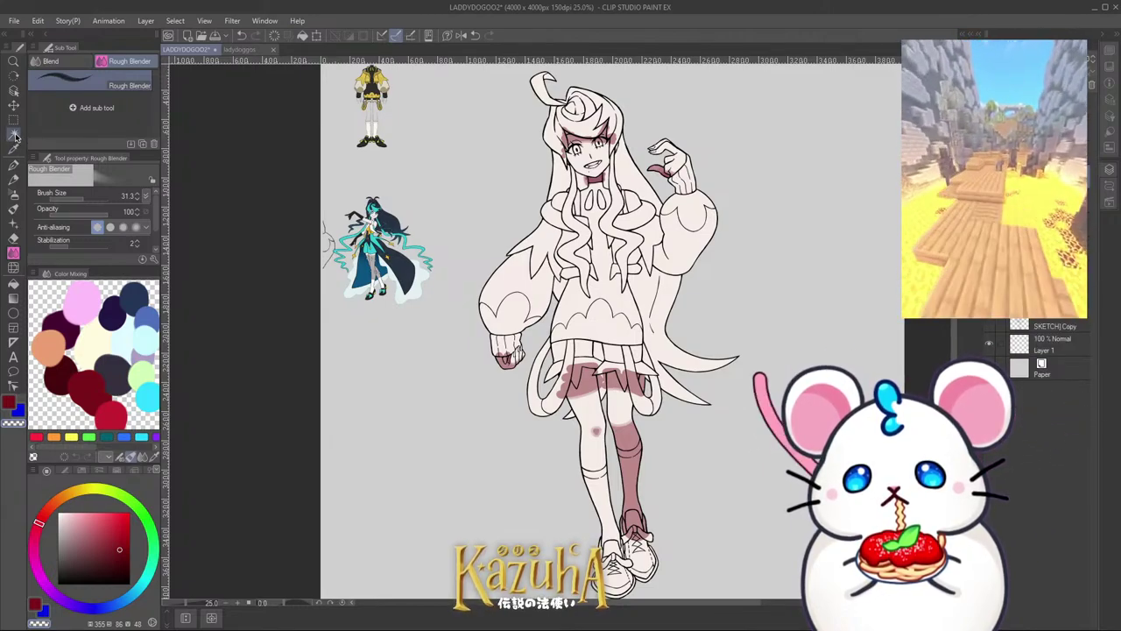
left_click(657, 294)
scroll(666, 296, "up", 2)
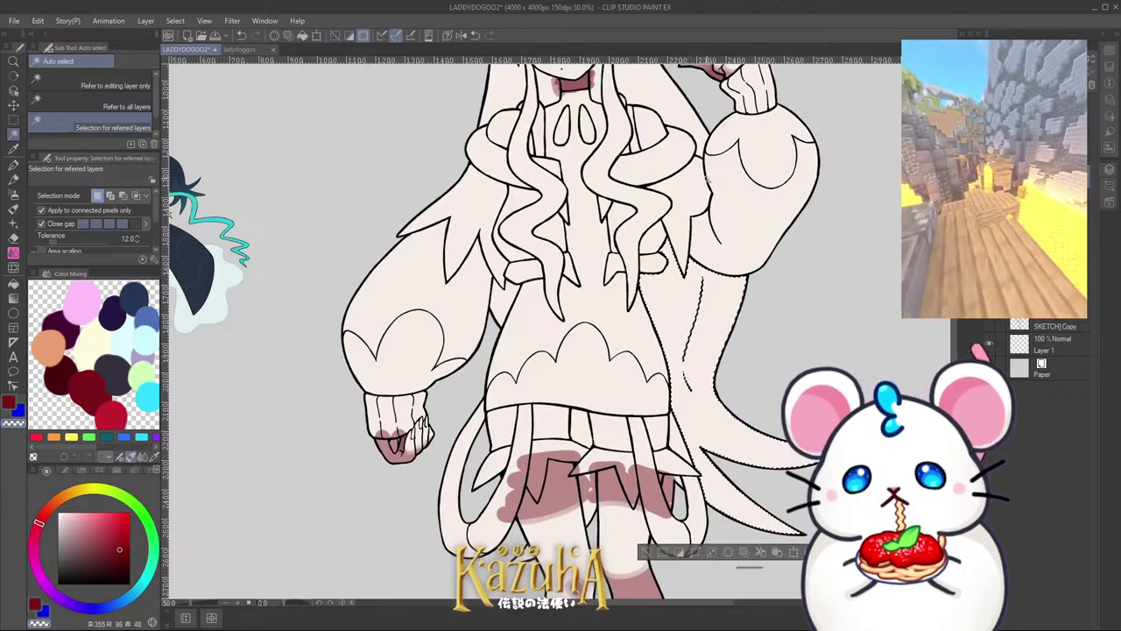
left_click(687, 125, "shift")
left_click(613, 114, "shift")
left_click(525, 144, "shift")
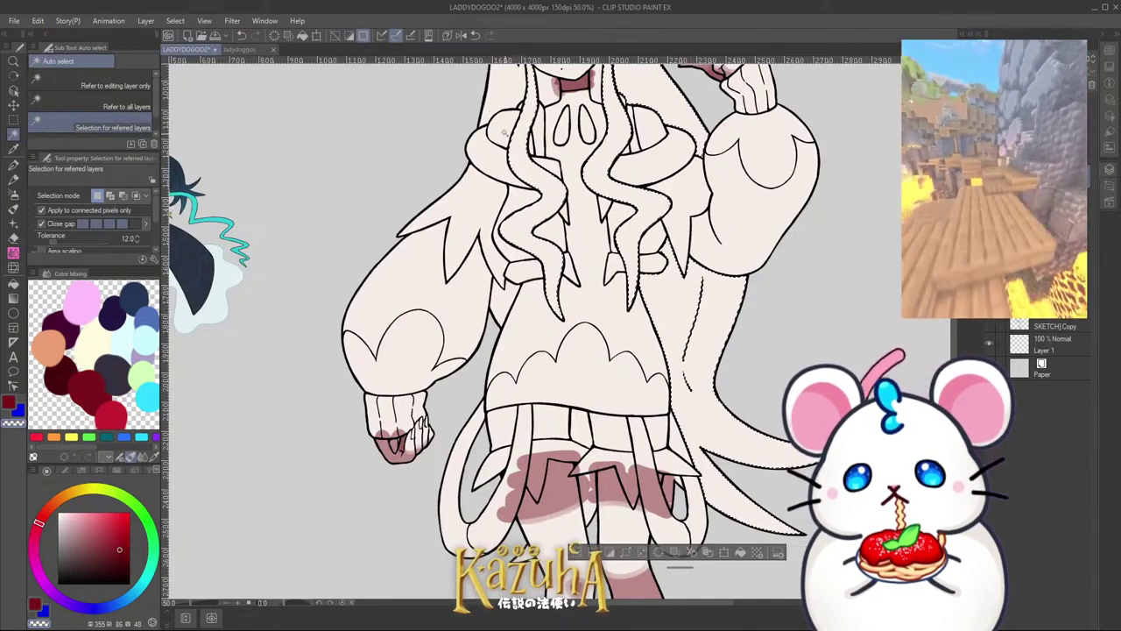
left_click(499, 111, "shift")
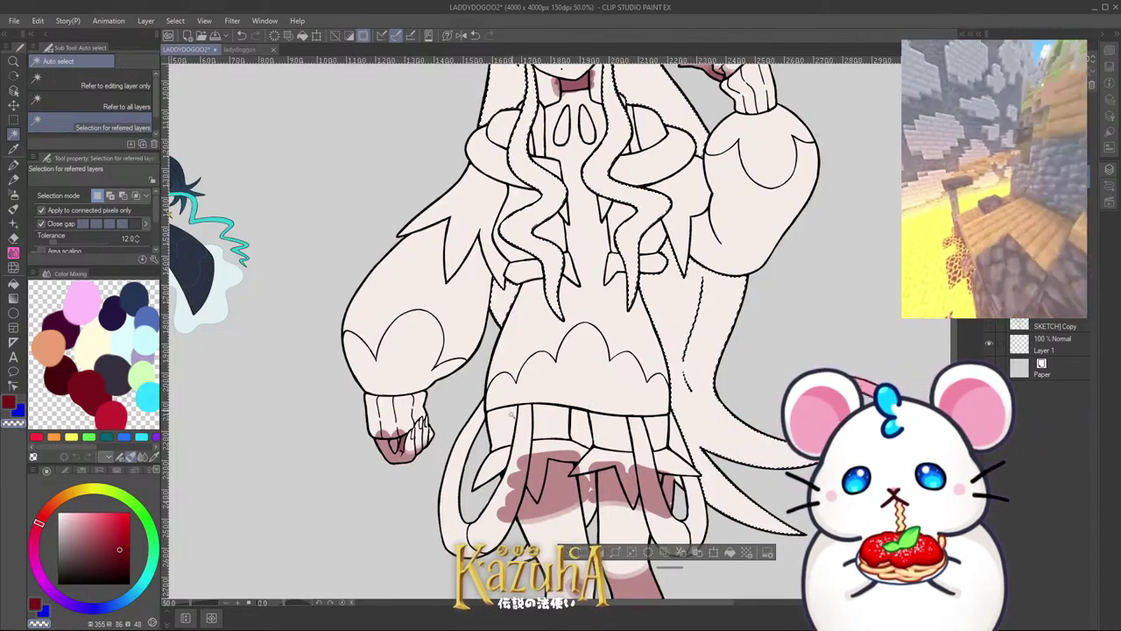
left_click(588, 487, "shift")
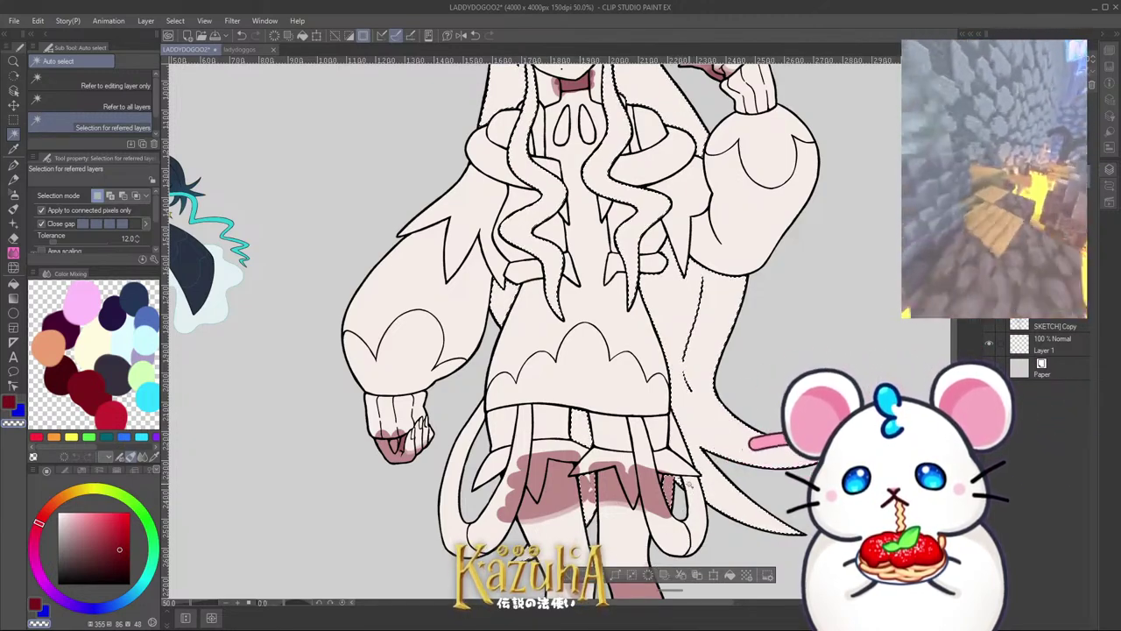
scroll(641, 391, "up", 3)
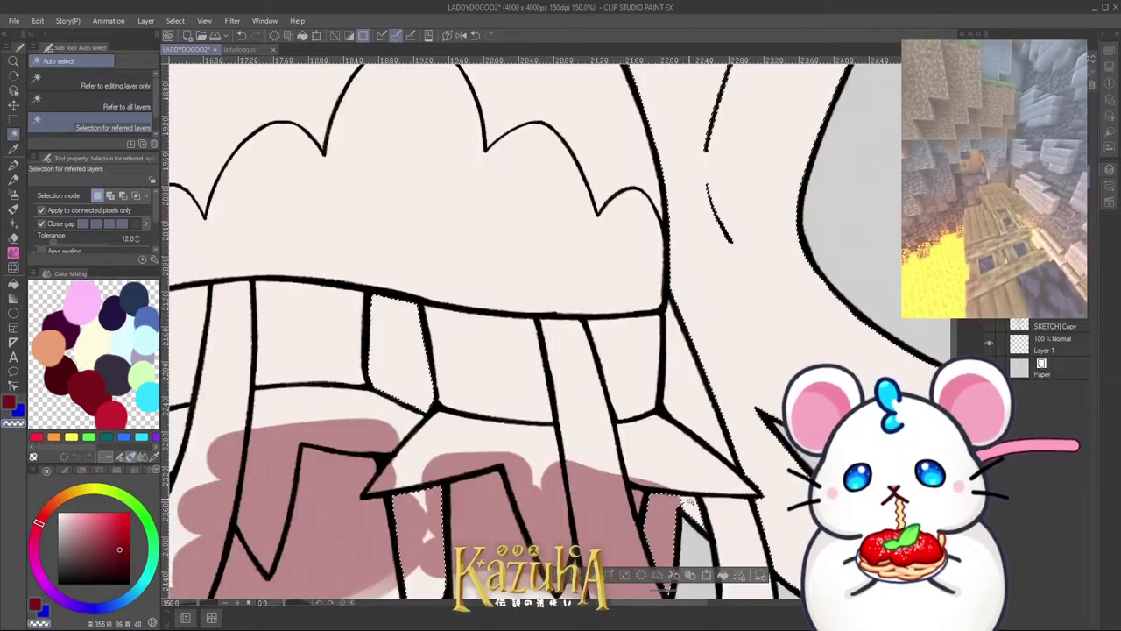
scroll(639, 501, "down", 4)
Step: Extend the selection with the bangs, the top of the head and the side hair framing the face
scroll(589, 261, "up", 4)
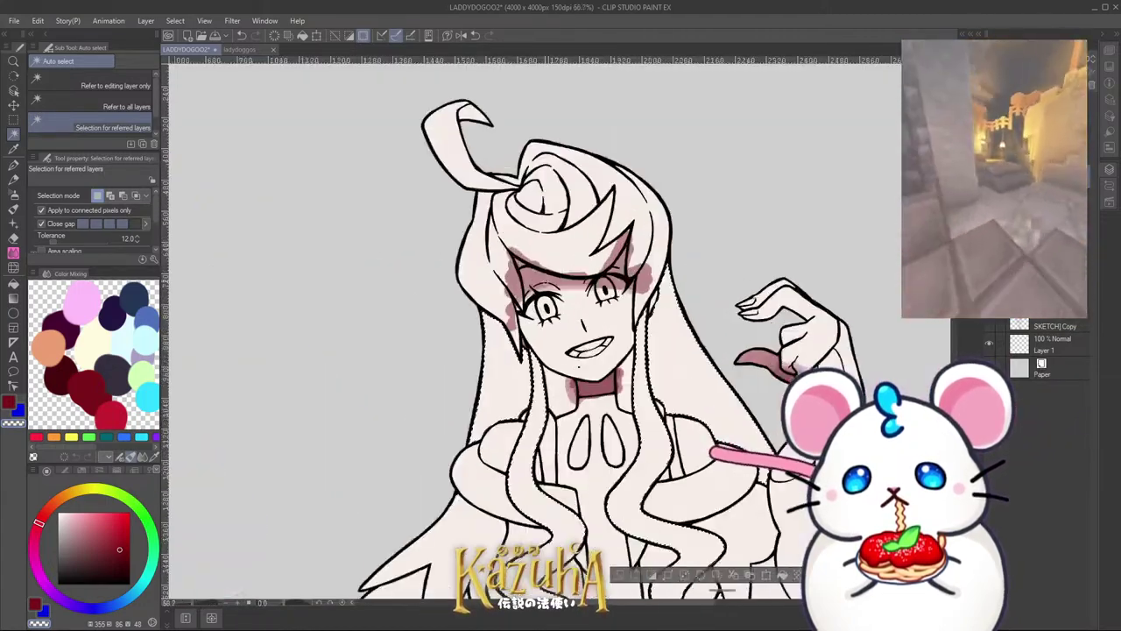
left_click(489, 274, "shift")
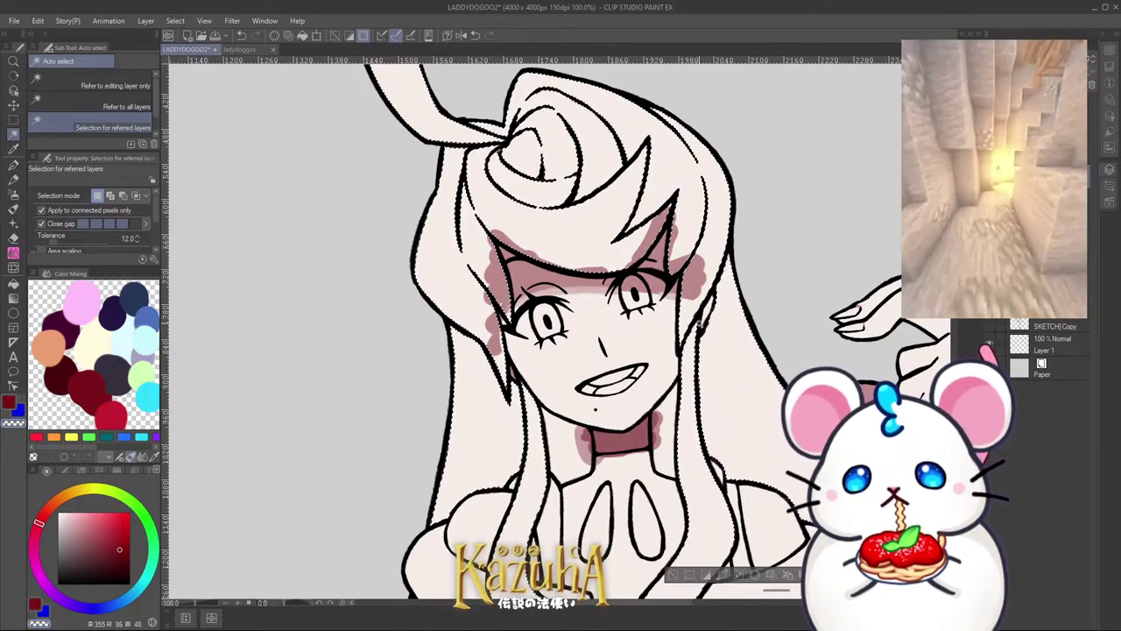
scroll(683, 263, "down", 2)
scroll(665, 289, "up", 1)
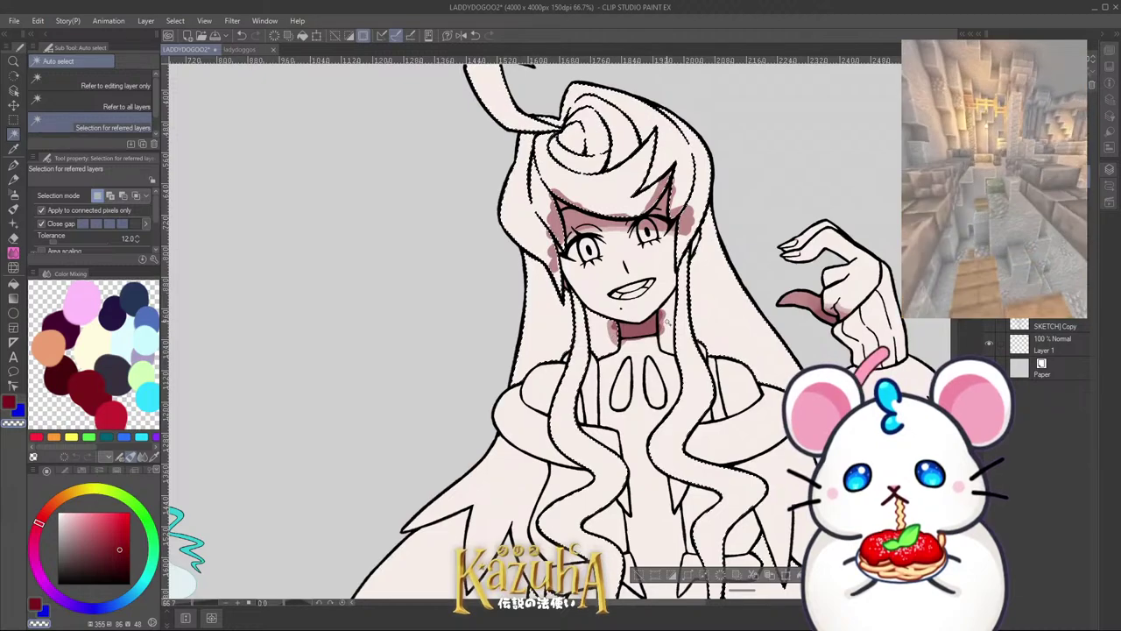
scroll(668, 323, "down", 3)
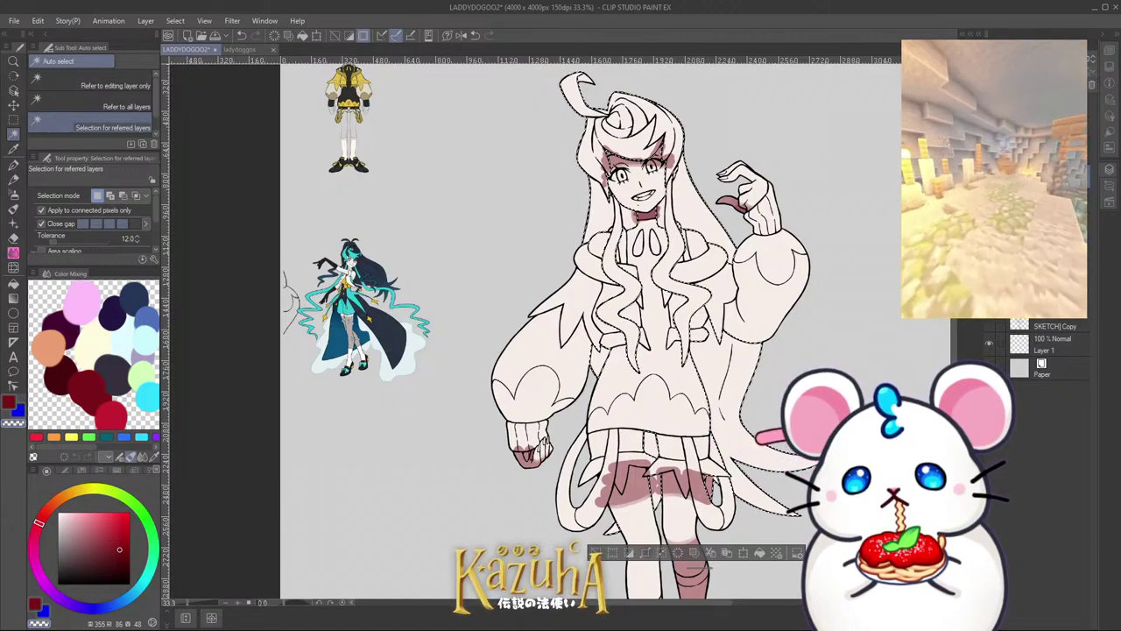
Step: Fill the selected hair with the dark navy sampled from the teal-haired reference character's hair, and deselect
key("g")
scroll(342, 258, "up", 4)
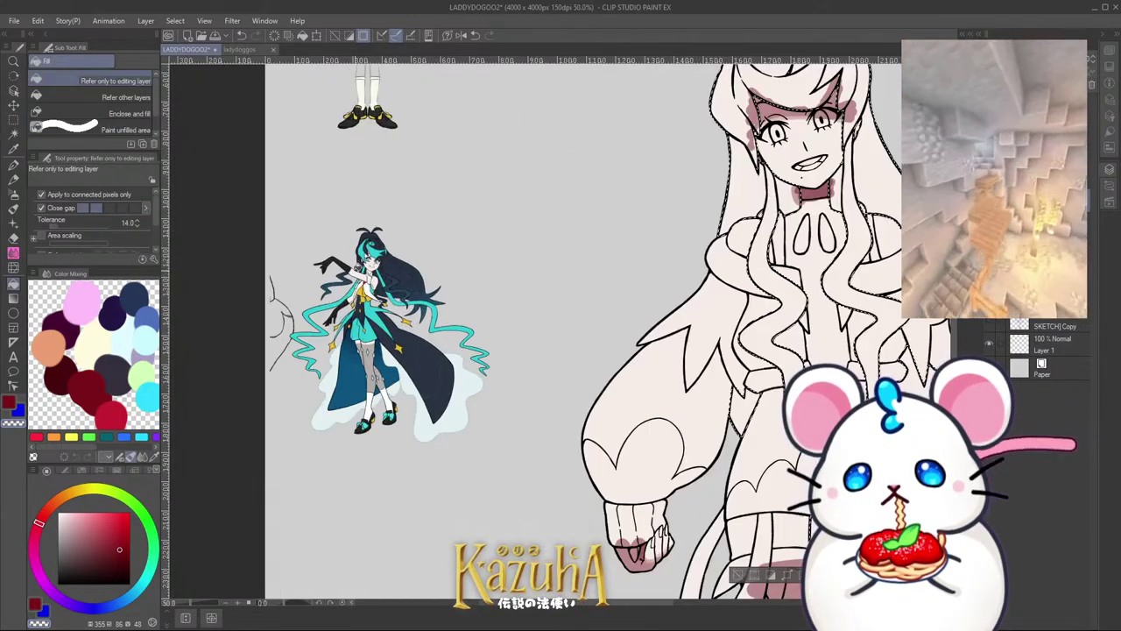
left_click(387, 239, "alt")
scroll(279, 275, "down", 4)
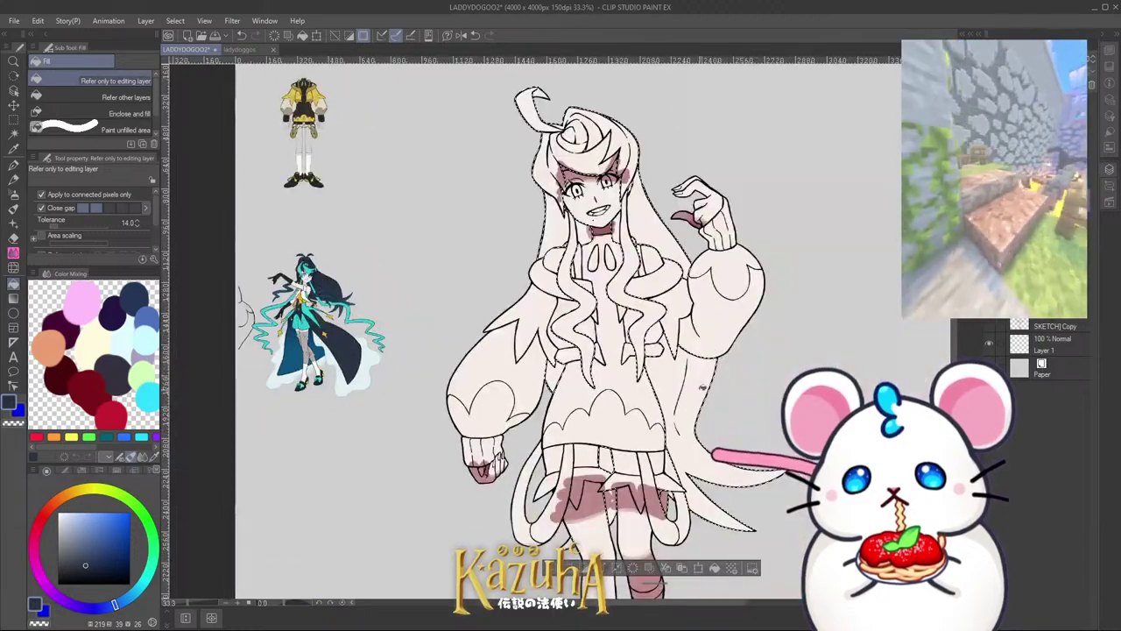
key("ctrl+d")
Step: Check the filled hair around the face and restore the hair selection by undoing the deselection
scroll(597, 166, "up", 1)
scroll(585, 289, "down", 1)
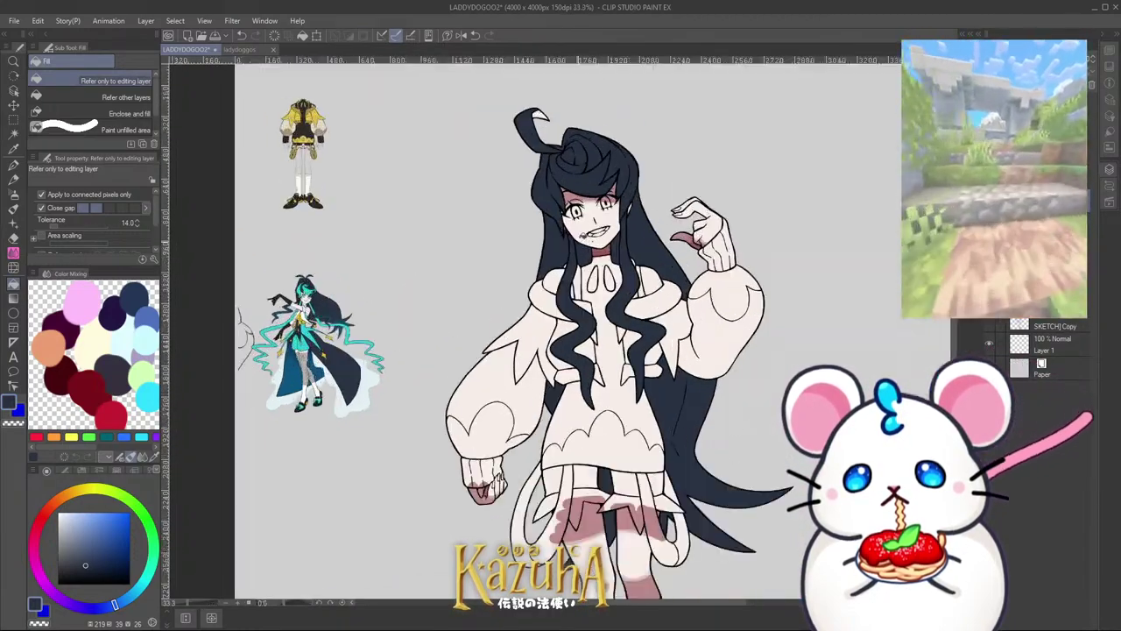
scroll(584, 289, "up", 1)
scroll(584, 289, "down", 1)
scroll(584, 289, "up", 4)
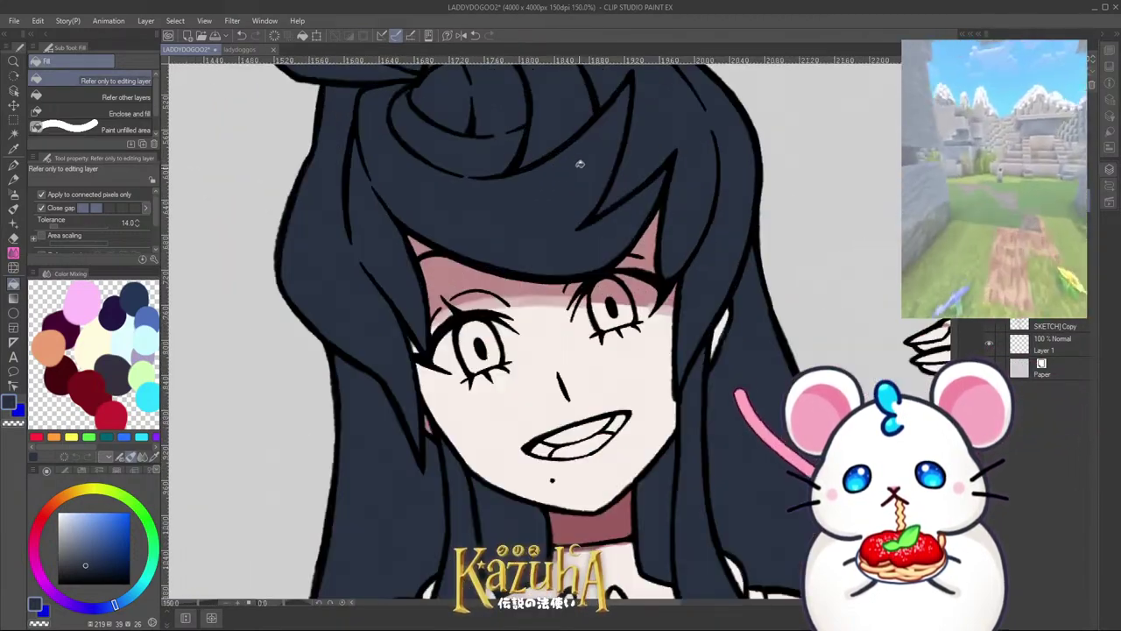
scroll(580, 164, "down", 2)
key("ctrl+z")
scroll(598, 256, "up", 2)
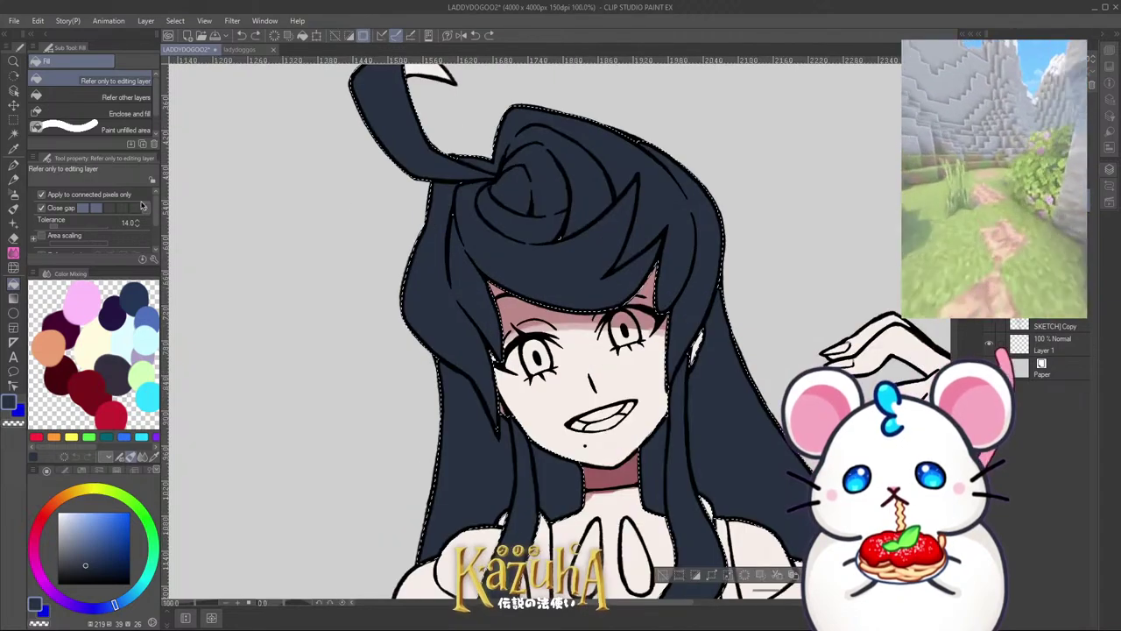
Step: Patch the small gaps in the hair selection with the Lasso, fill it again with the dark navy and deselect
key("m")
left_click(44, 107)
scroll(493, 155, "up", 1)
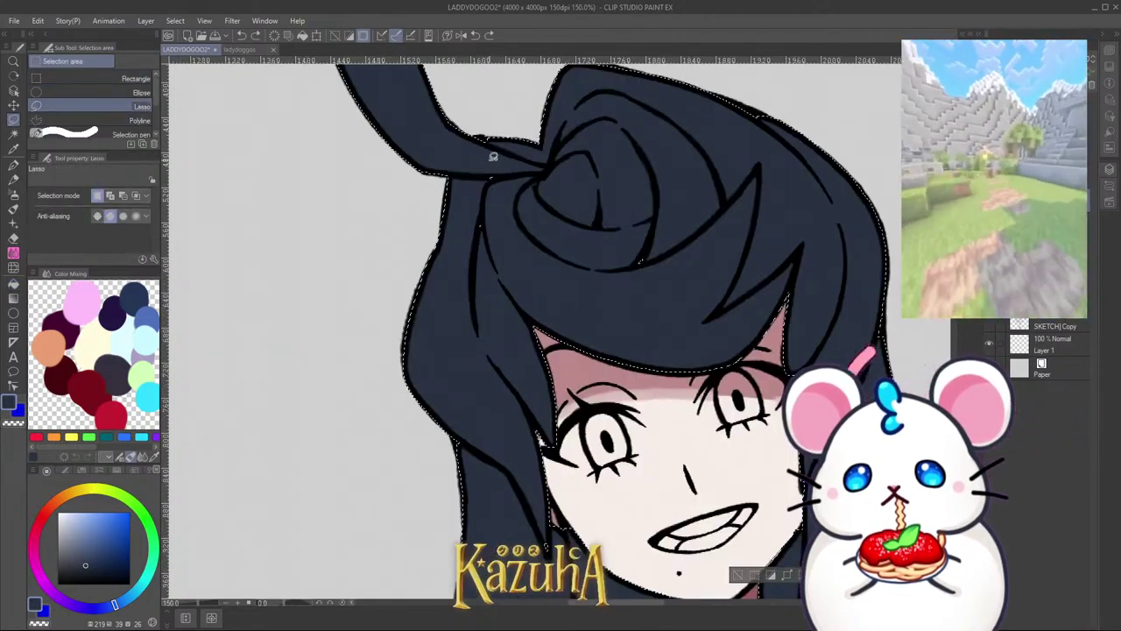
scroll(629, 270, "down", 3)
scroll(714, 215, "up", 4)
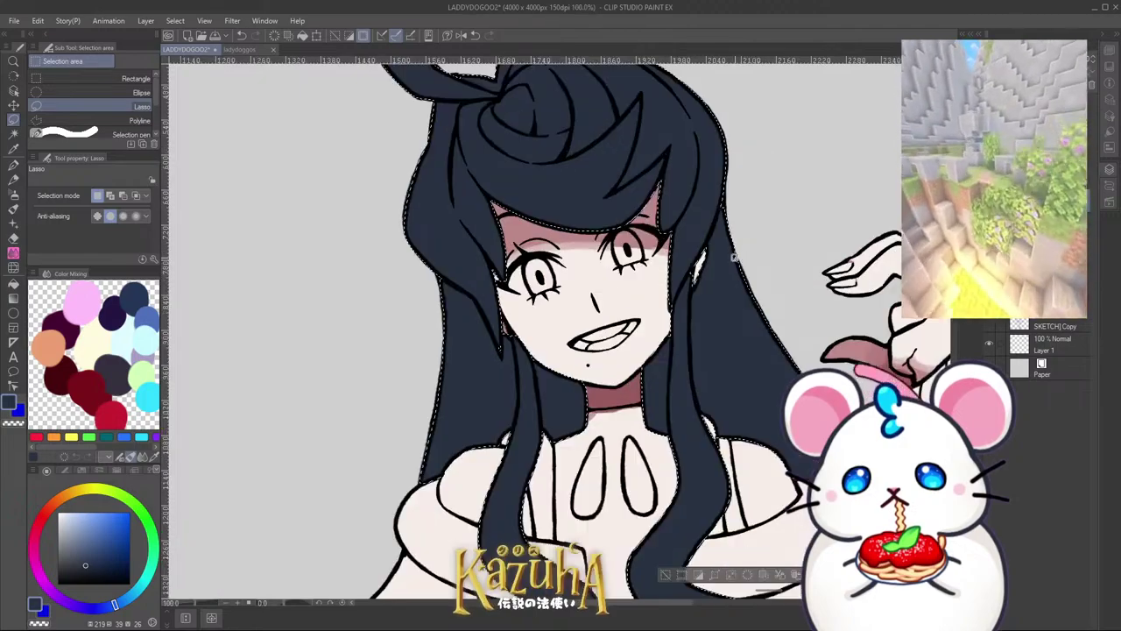
scroll(716, 214, "down", 3)
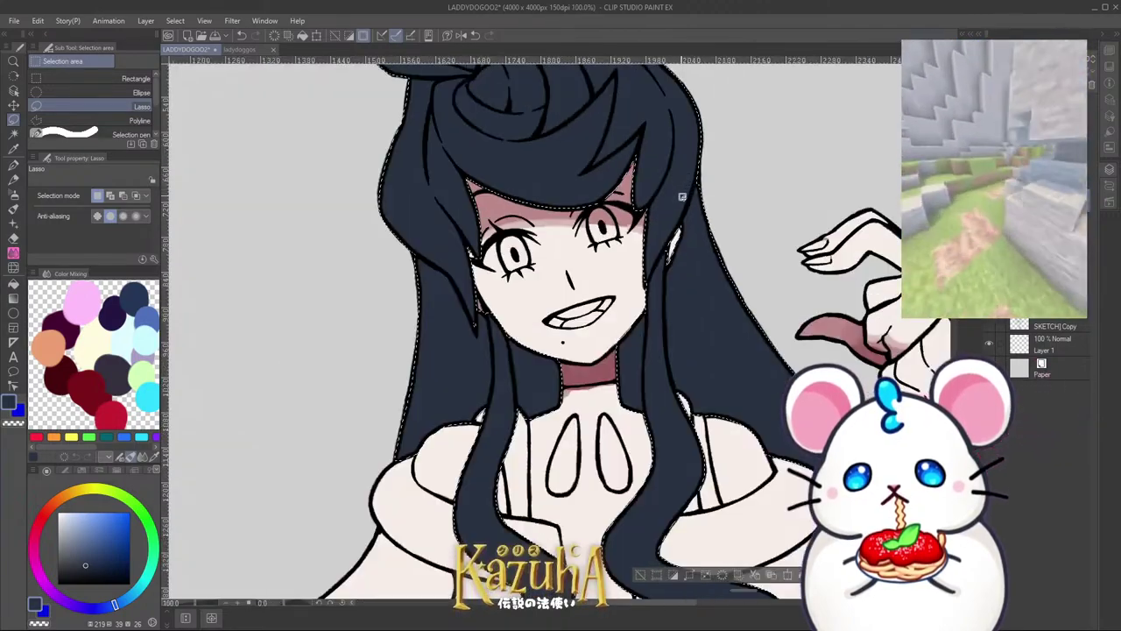
scroll(500, 331, "up", 3)
scroll(500, 331, "down", 5)
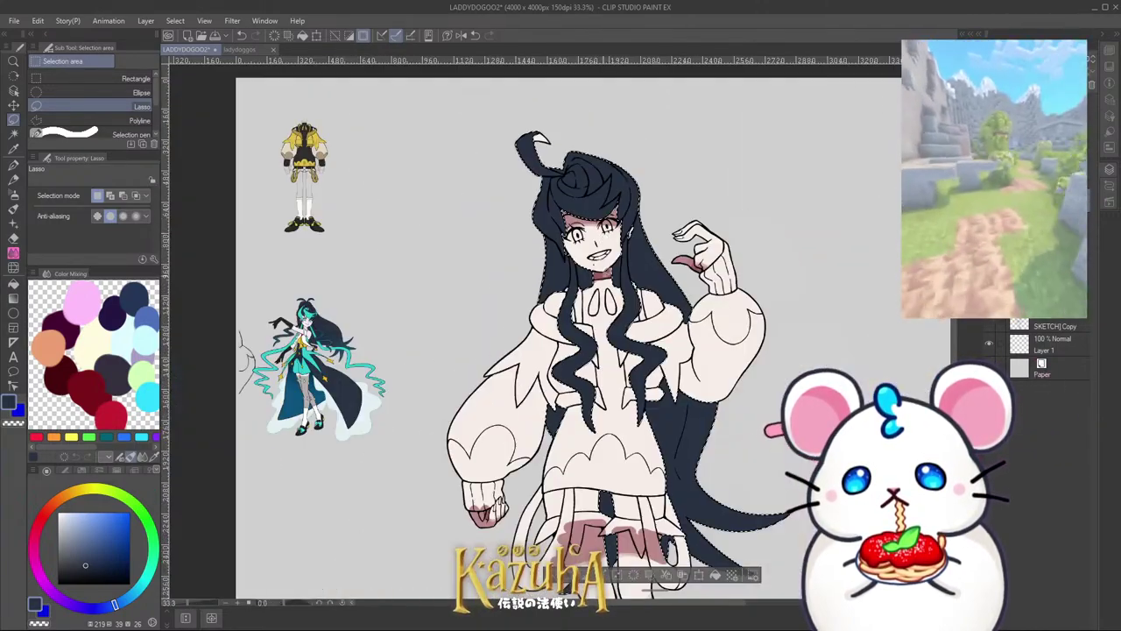
scroll(649, 517, "up", 2)
scroll(648, 517, "up", 3)
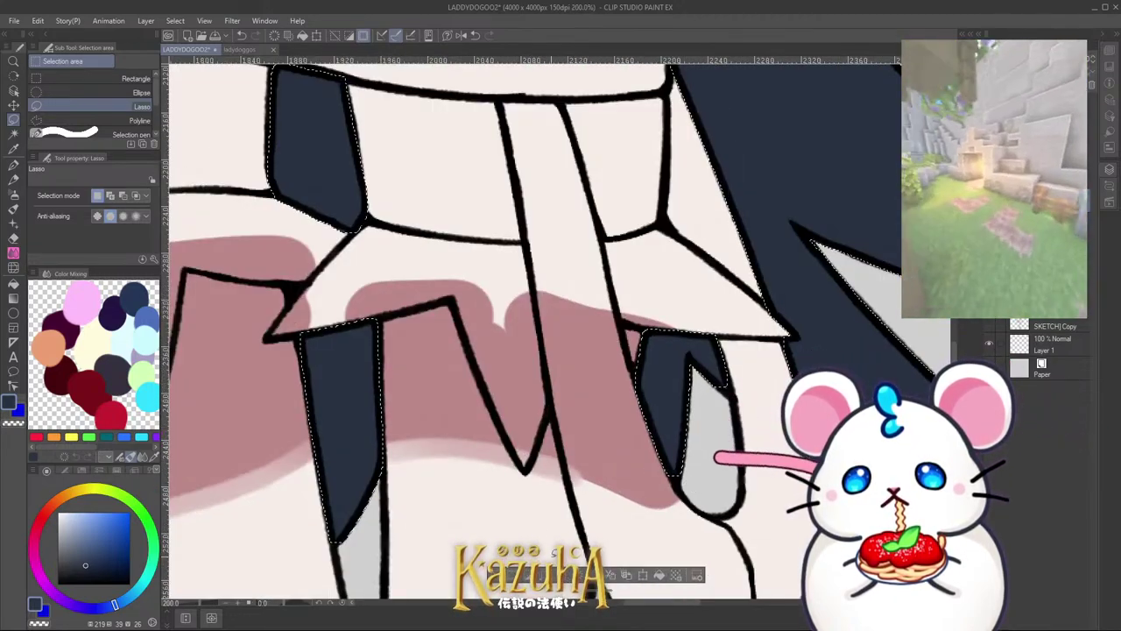
left_click(661, 576)
scroll(629, 340, "down", 4)
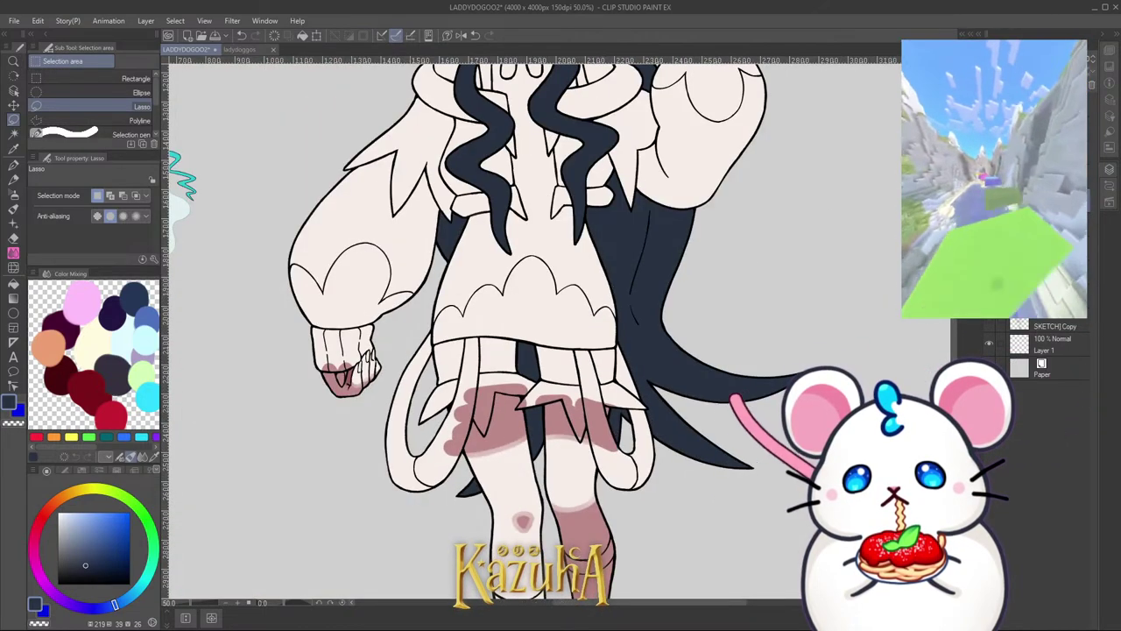
Step: Auto-select the inner tip of the curled hair strand above the head and fill it with the dark navy
left_click(14, 135)
scroll(217, 363, "down", 2)
scroll(333, 88, "up", 5)
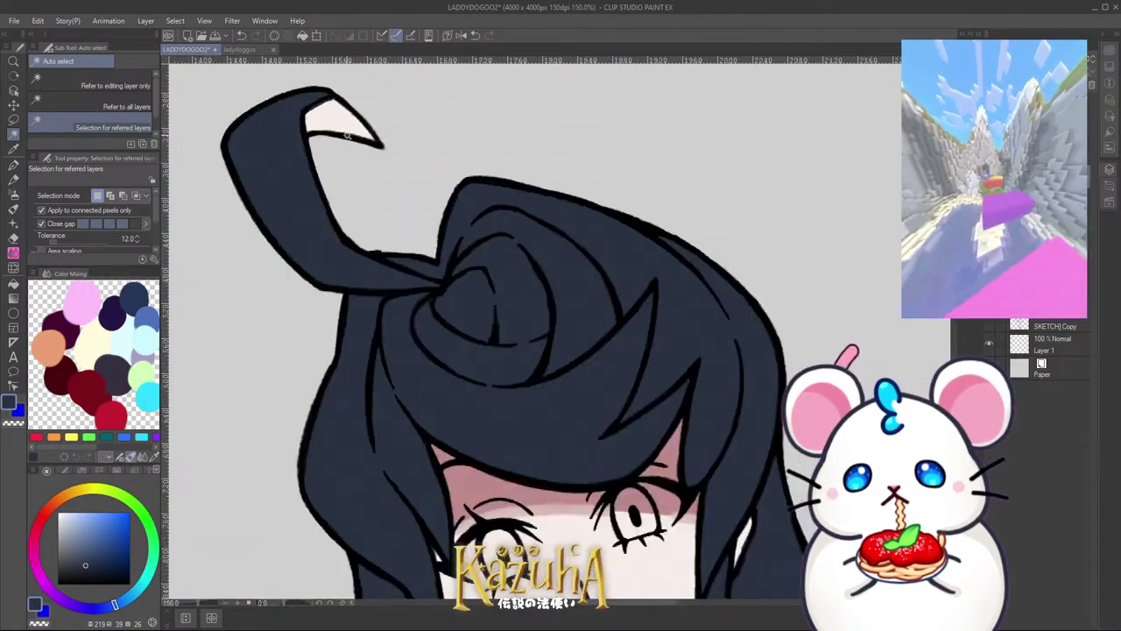
scroll(346, 136, "up", 1)
left_click(347, 133)
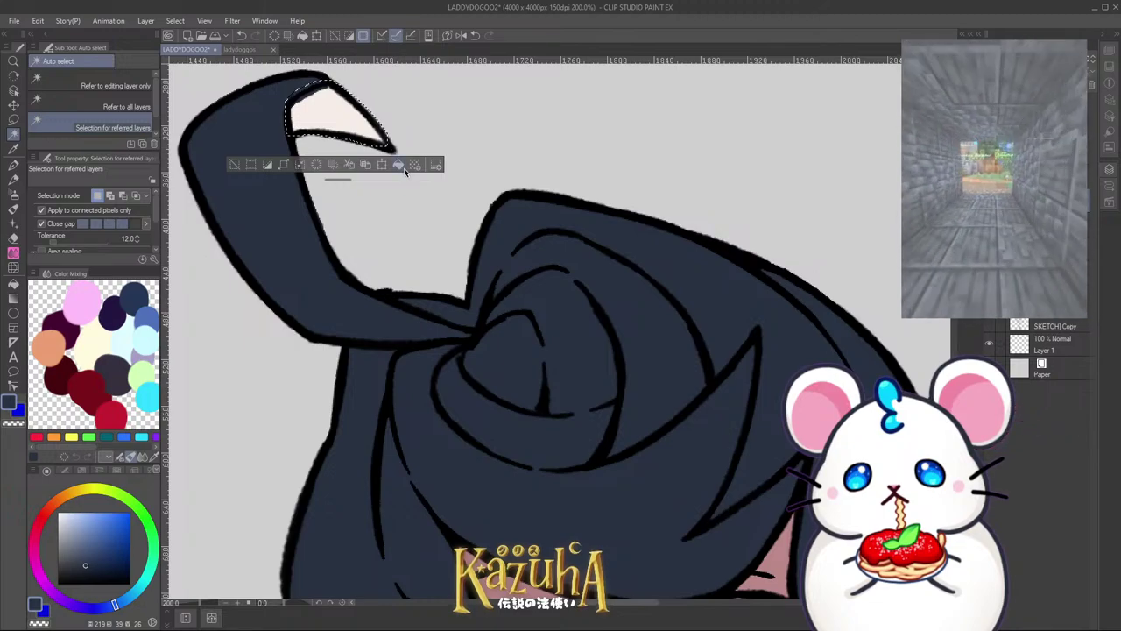
left_click(399, 158)
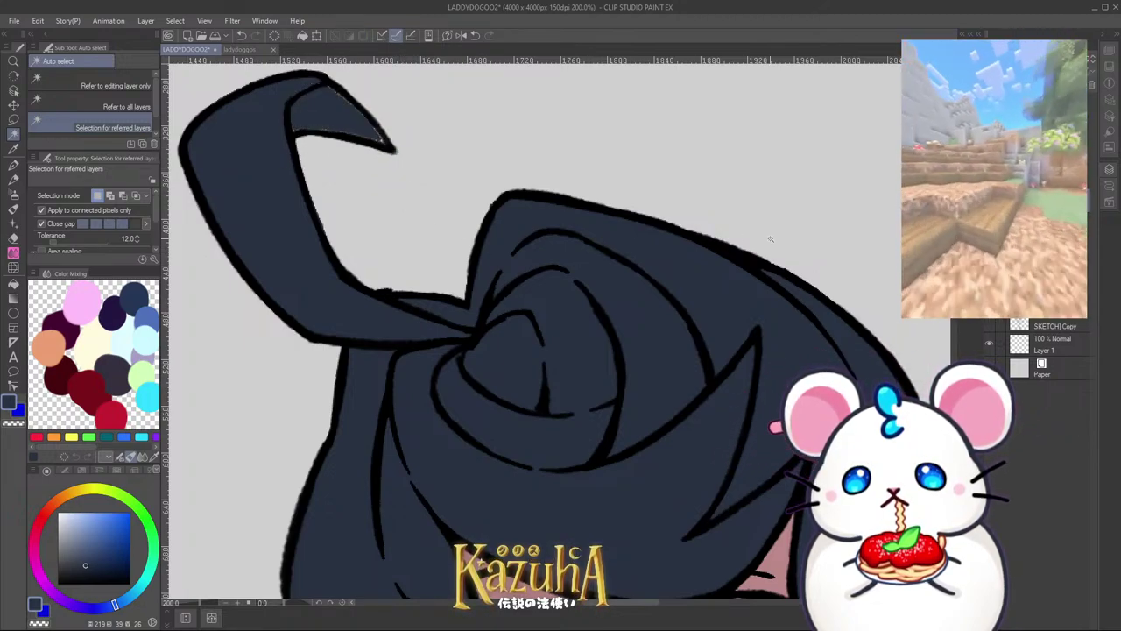
Step: Restore the strand tip's selection, expand it slightly and refill it with the dark navy up to the line art
key("ctrl+z")
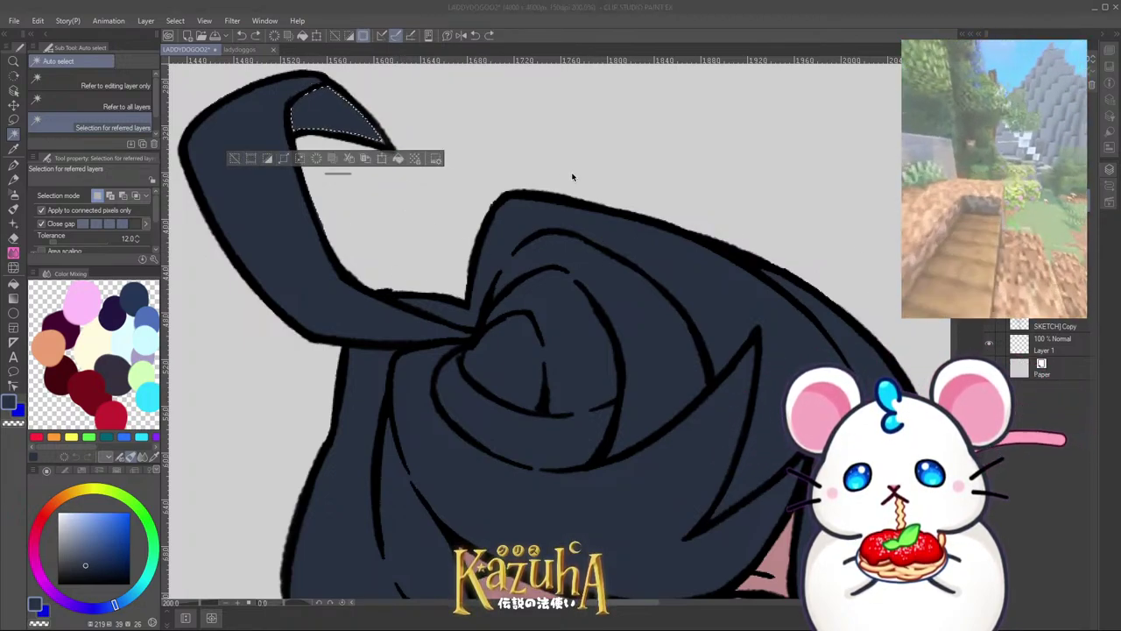
left_click(533, 288)
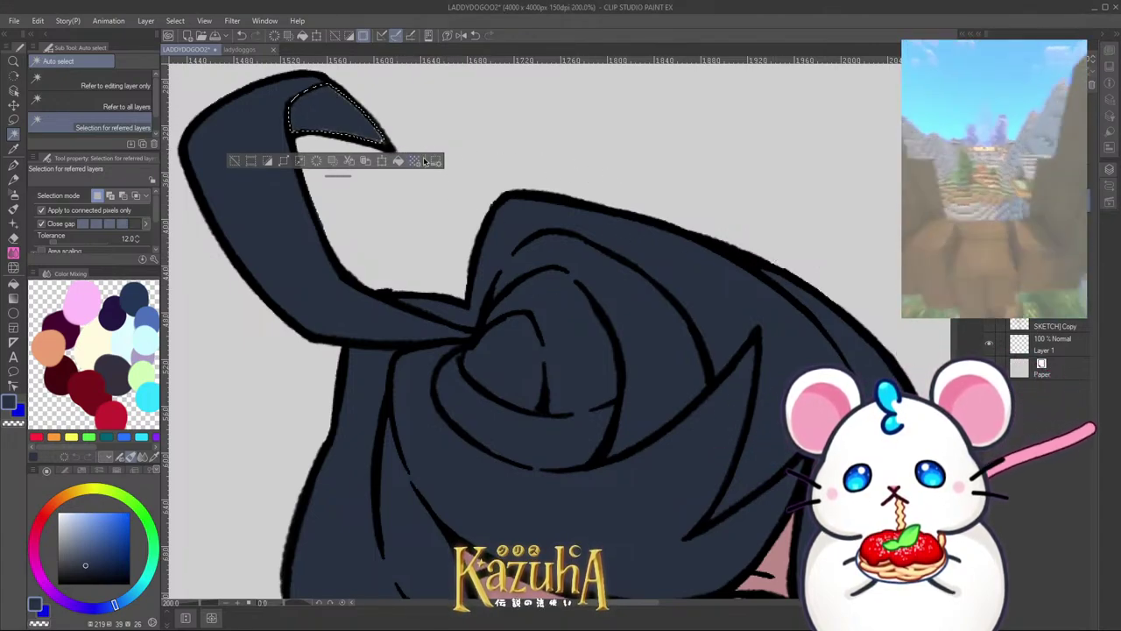
scroll(474, 225, "down", 6)
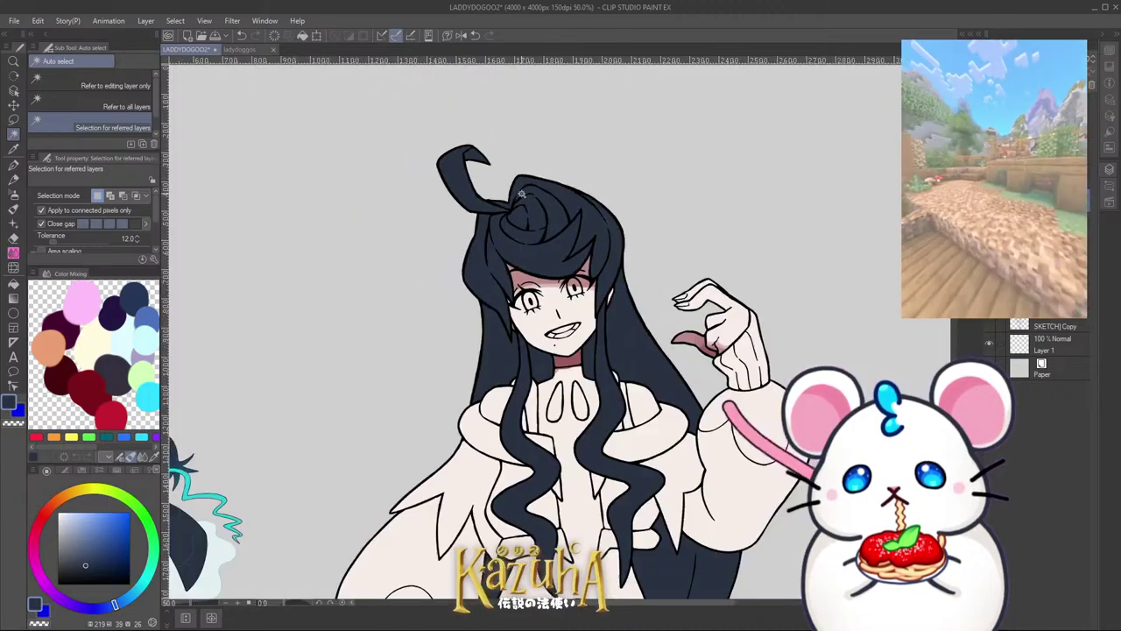
Step: Save the drawing and check the filled hair from the chest locks out to the full figure
scroll(528, 289, "up", 3)
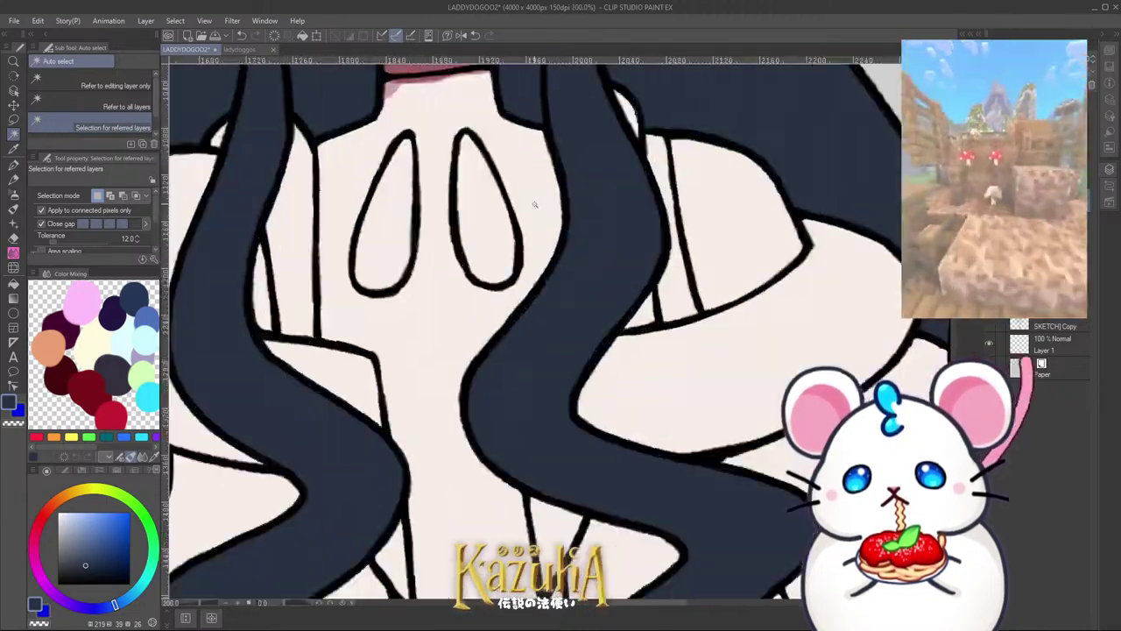
scroll(537, 176, "down", 4)
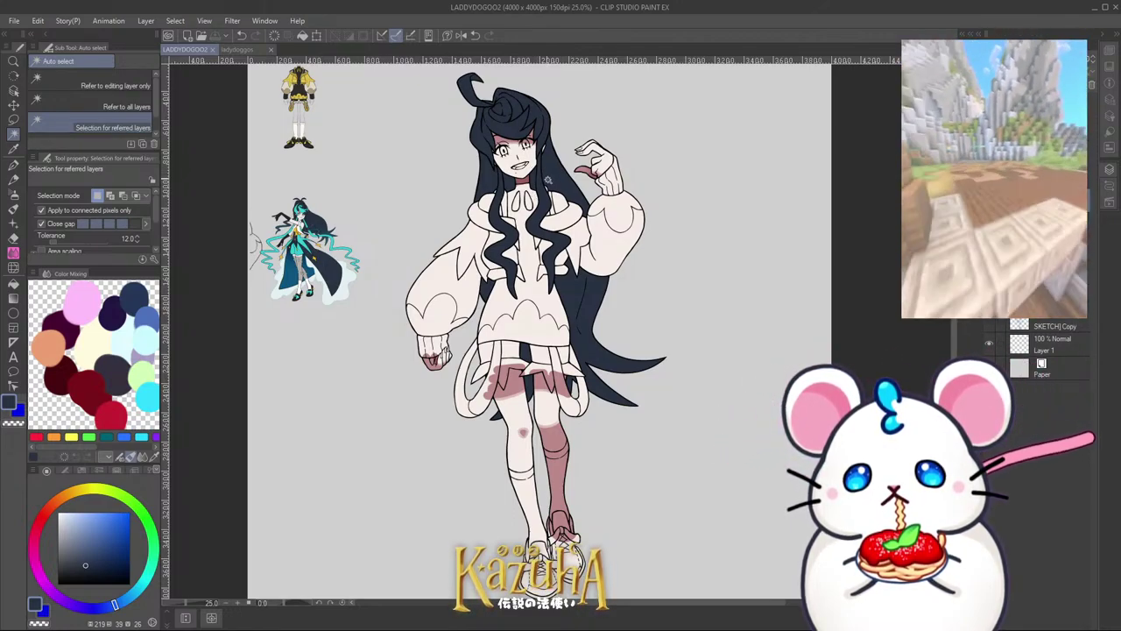
scroll(550, 131, "down", 2)
scroll(524, 179, "up", 3)
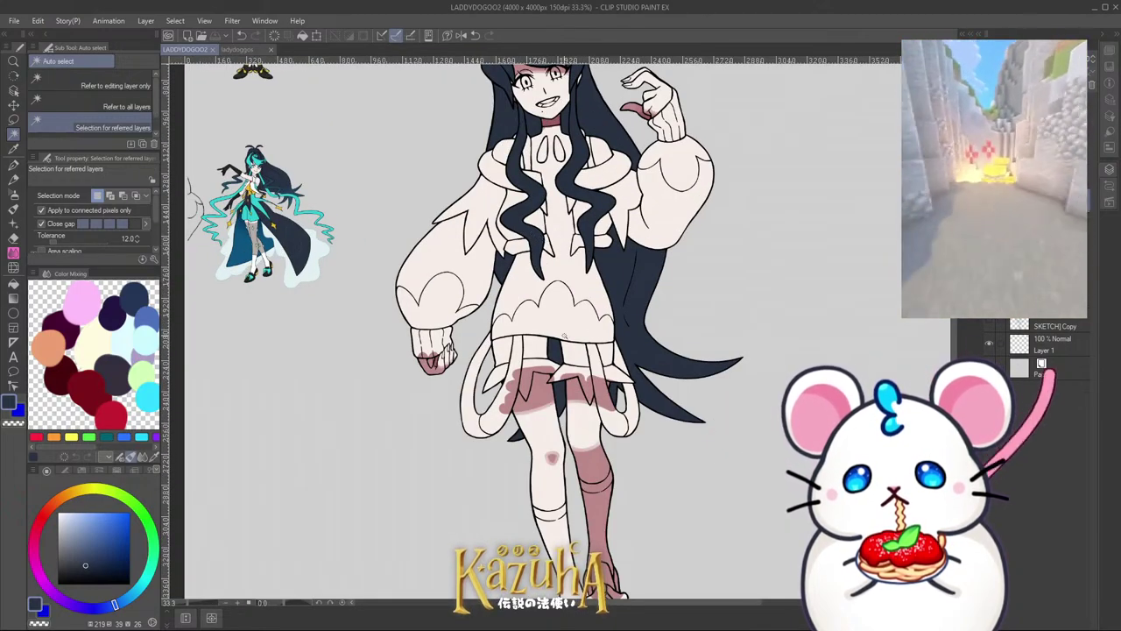
Step: Add a new raster layer for the eye and mouth colours and switch to the G-pen
scroll(546, 324, "down", 1)
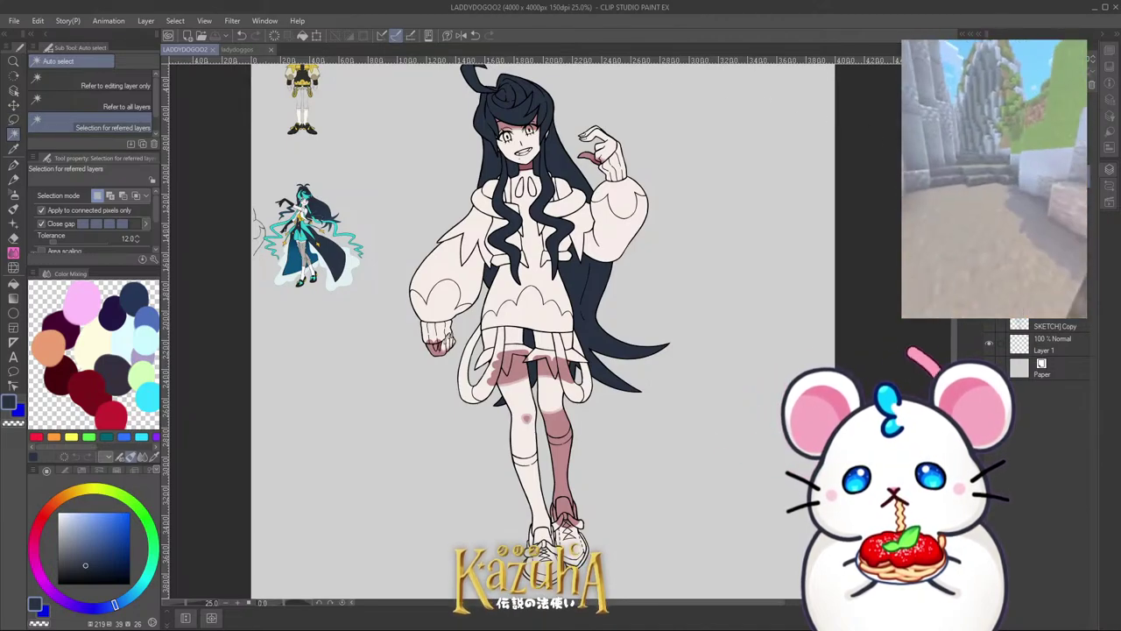
scroll(766, 190, "down", 2)
scroll(765, 190, "up", 3)
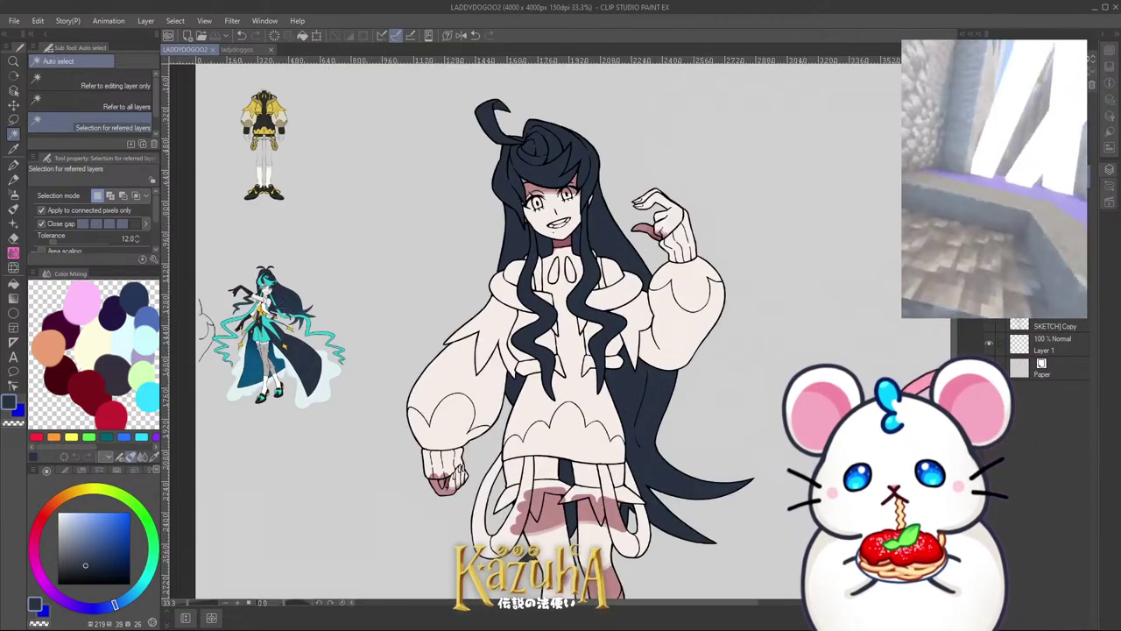
key("ctrl+shift+n")
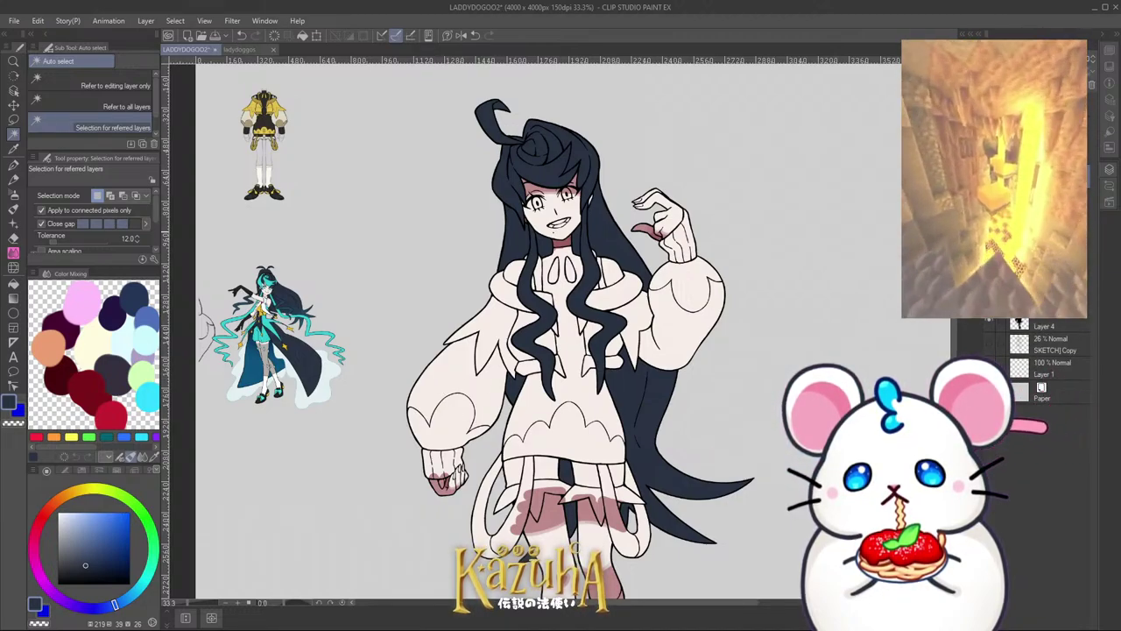
left_click(14, 163)
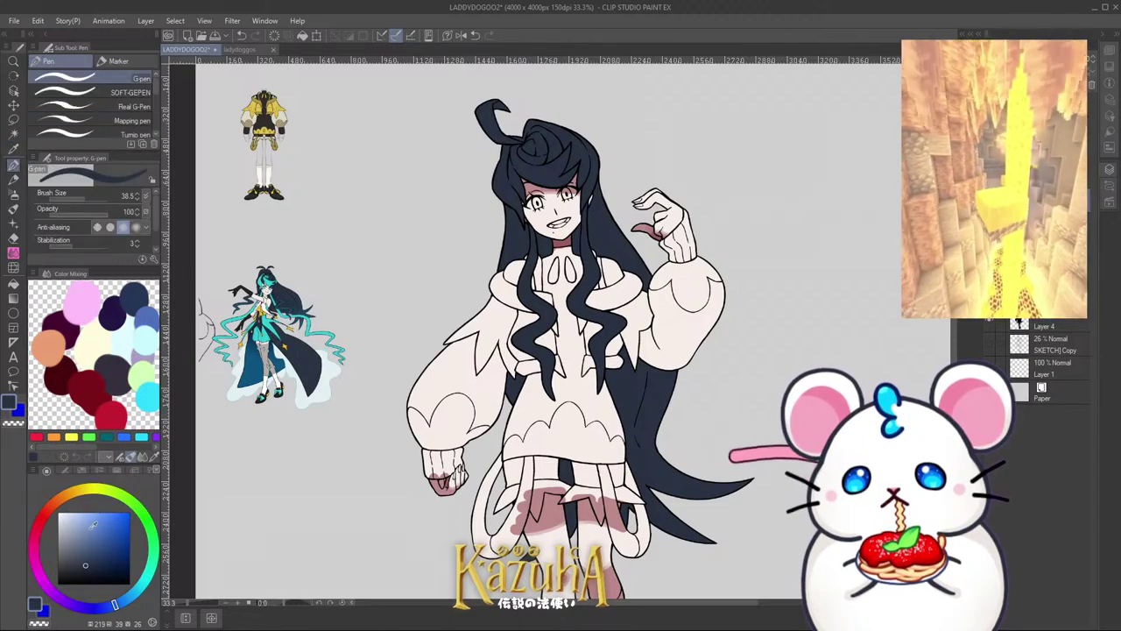
Step: Paint the whites of both eyes pure white with the G-pen at brush size 15.9
scroll(549, 211, "up", 2)
scroll(549, 210, "up", 5)
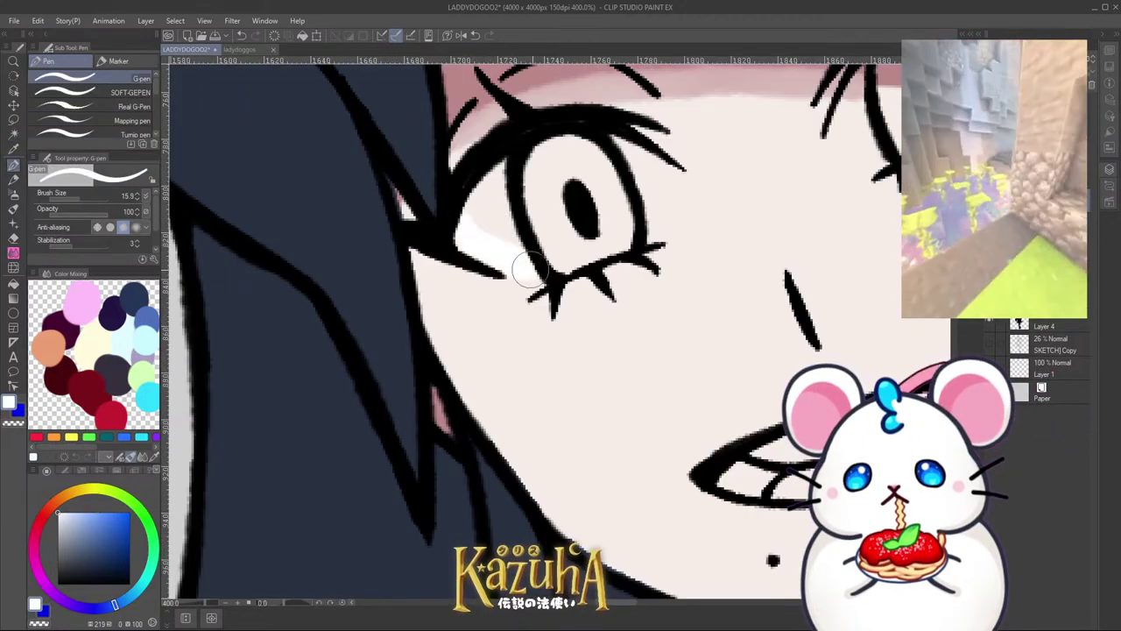
mouse_move(530, 270)
left_mouse_down()
mouse_move(508, 265)
mouse_move(473, 213)
mouse_move(511, 240)
left_mouse_up()
mouse_move(628, 180)
left_mouse_down()
mouse_move(649, 163)
mouse_move(658, 225)
mouse_move(669, 183)
mouse_move(475, 202)
left_mouse_up()
mouse_move(730, 105)
left_mouse_down()
mouse_move(730, 162)
mouse_move(734, 147)
mouse_move(752, 170)
mouse_move(720, 163)
left_mouse_up()
scroll(675, 152, "down", 3)
scroll(713, 129, "up", 4)
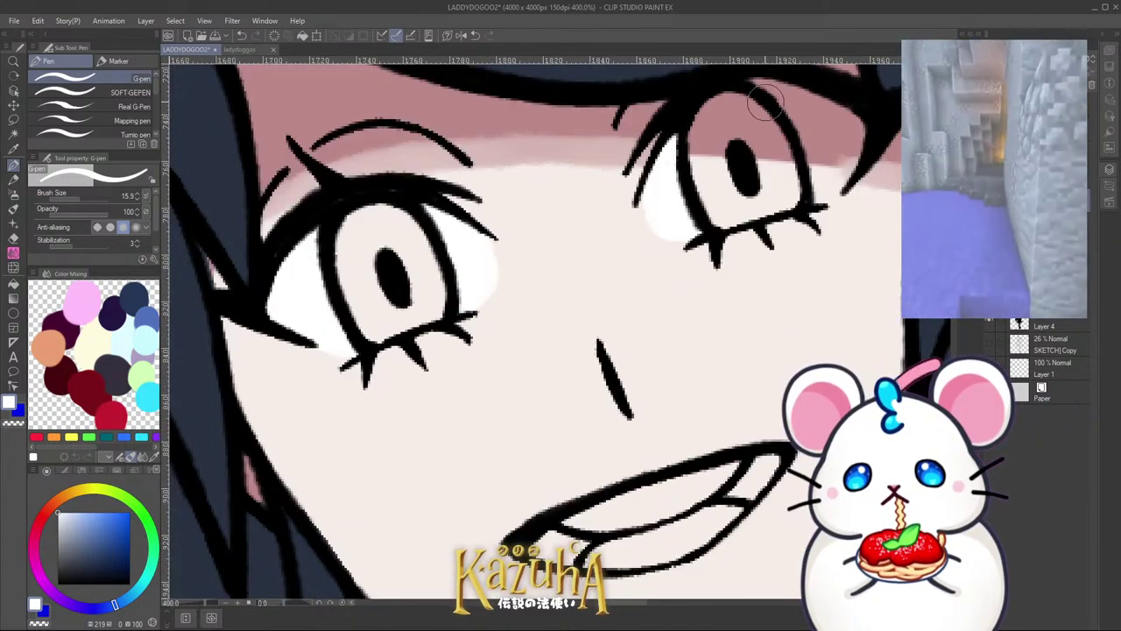
mouse_move(759, 84)
left_mouse_down()
mouse_move(813, 142)
mouse_move(803, 123)
mouse_move(850, 140)
mouse_move(823, 200)
left_mouse_up()
scroll(797, 81, "down", 3)
Step: Paint the upper teeth white and the tongue muted pink (H355 S43 V79)
scroll(683, 263, "up", 4)
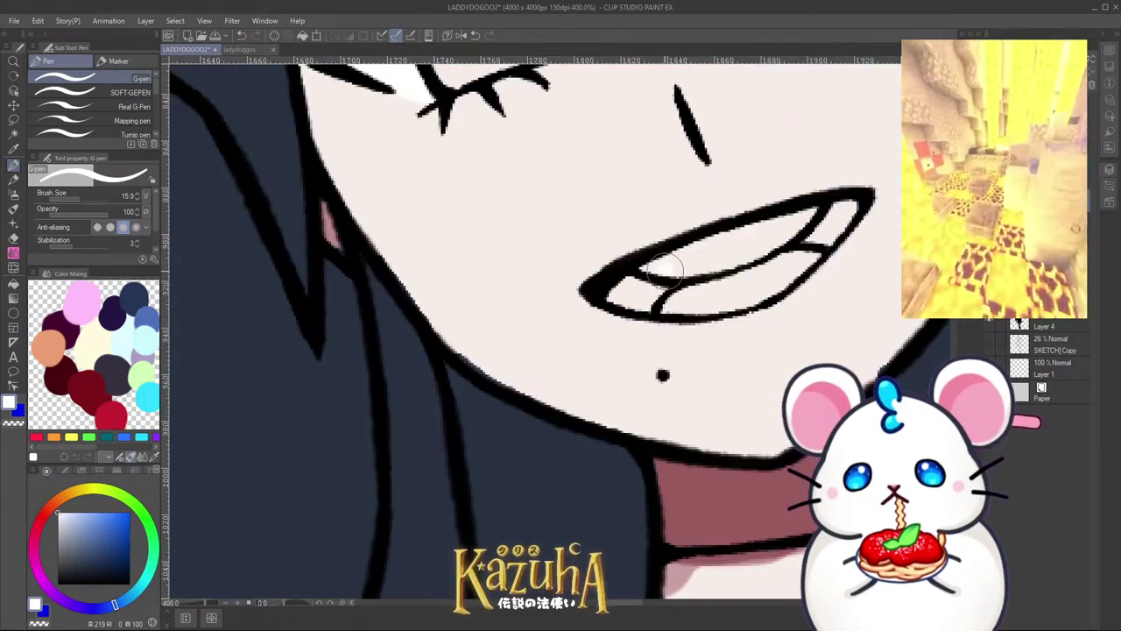
mouse_move(657, 272)
left_mouse_down()
mouse_move(752, 245)
mouse_move(694, 264)
mouse_move(710, 242)
mouse_move(806, 207)
left_mouse_up()
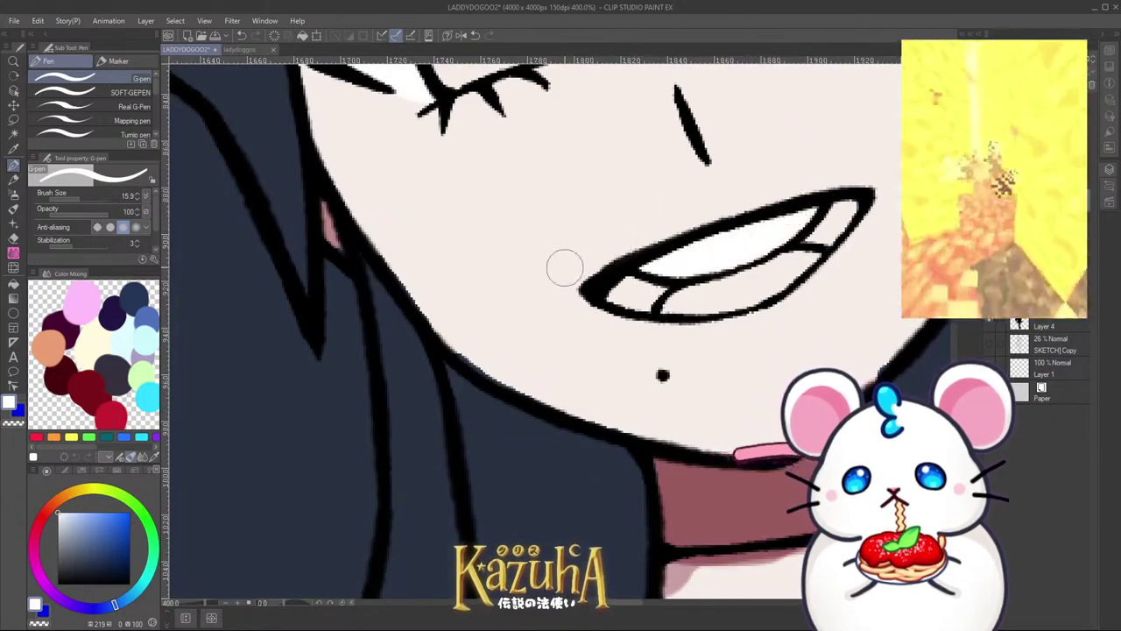
left_click_drag(73, 495, 38, 523)
left_click(88, 527)
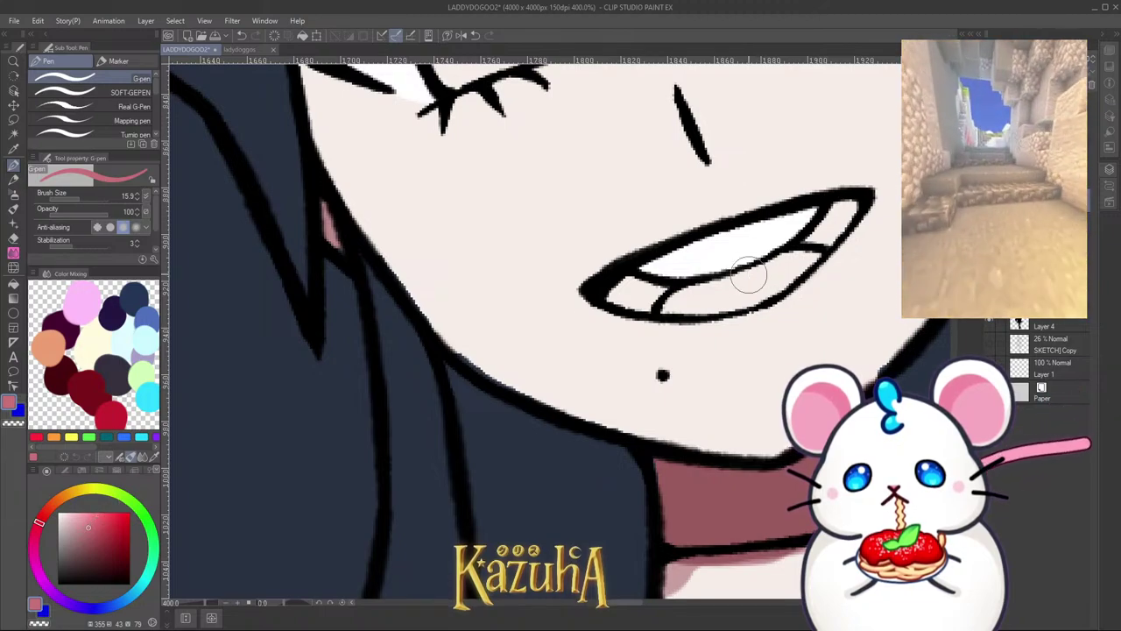
mouse_move(703, 294)
left_mouse_down()
mouse_move(671, 303)
mouse_move(753, 284)
mouse_move(743, 283)
mouse_move(782, 262)
mouse_move(772, 288)
mouse_move(814, 257)
mouse_move(691, 317)
left_mouse_up()
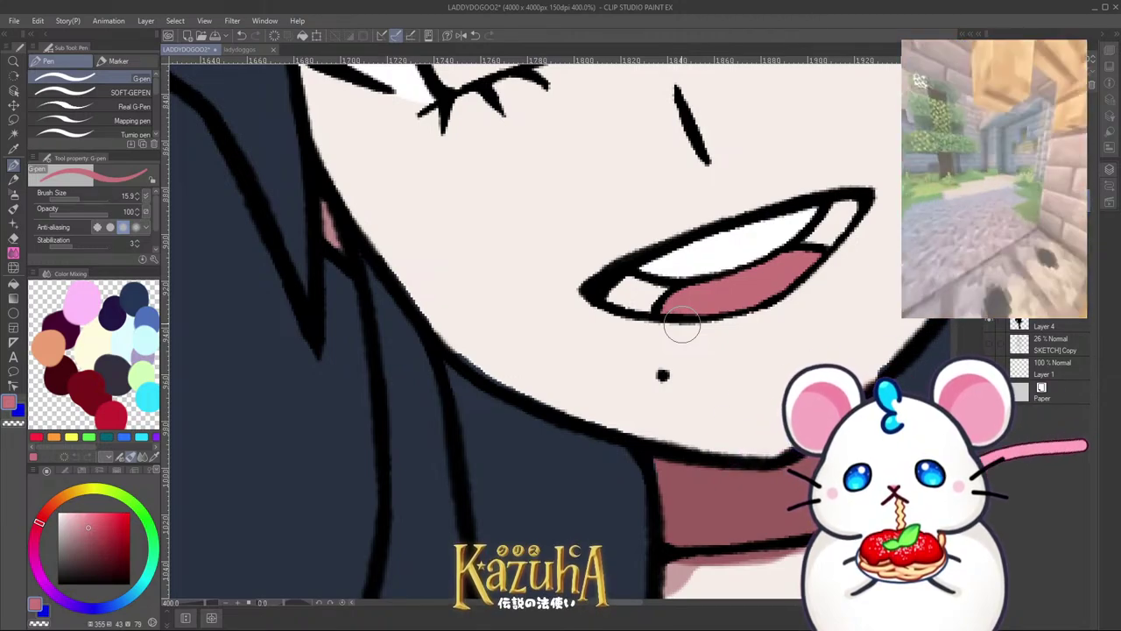
Step: Paint the inner mouth at both corners dark maroon (H355 S43 V43) with a finer brush of 10.6, and resample the teeth's white
scroll(546, 347, "down", 2)
left_click(93, 553)
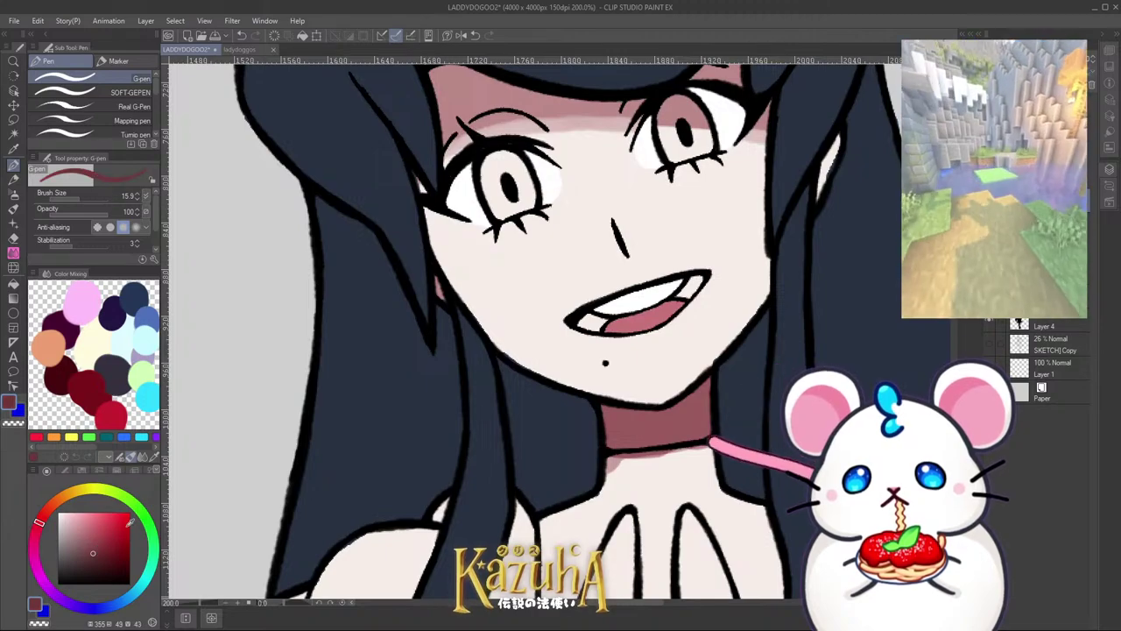
scroll(641, 318, "up", 4)
key("]")
key("[")
key("[")
key("[")
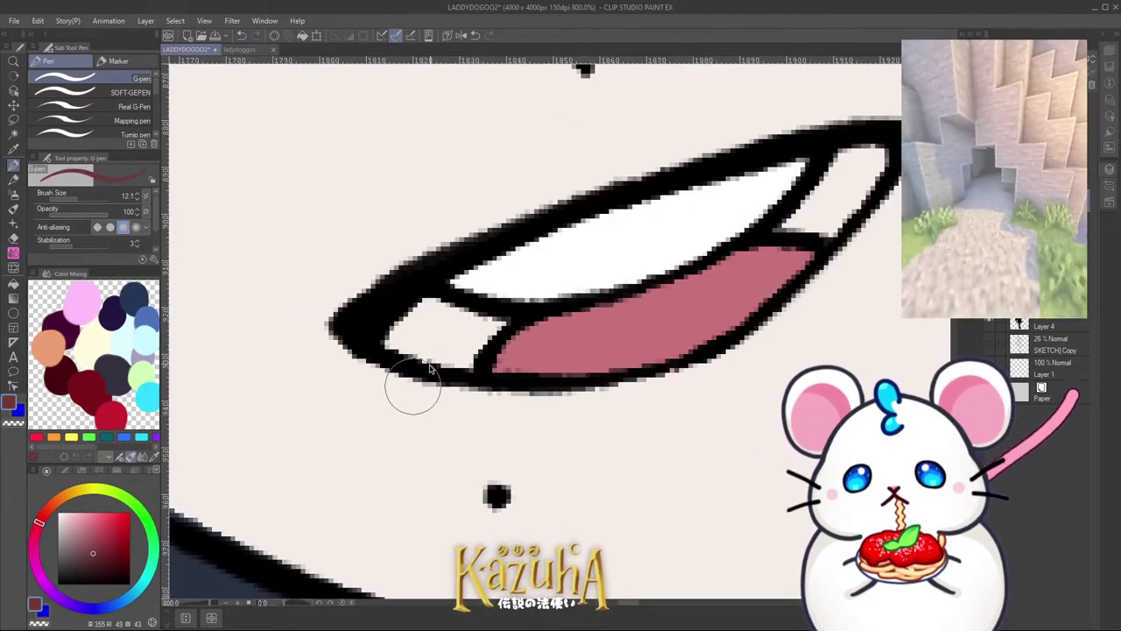
mouse_move(409, 341)
left_mouse_down()
mouse_move(451, 334)
mouse_move(431, 308)
mouse_move(494, 329)
mouse_move(458, 351)
left_mouse_up()
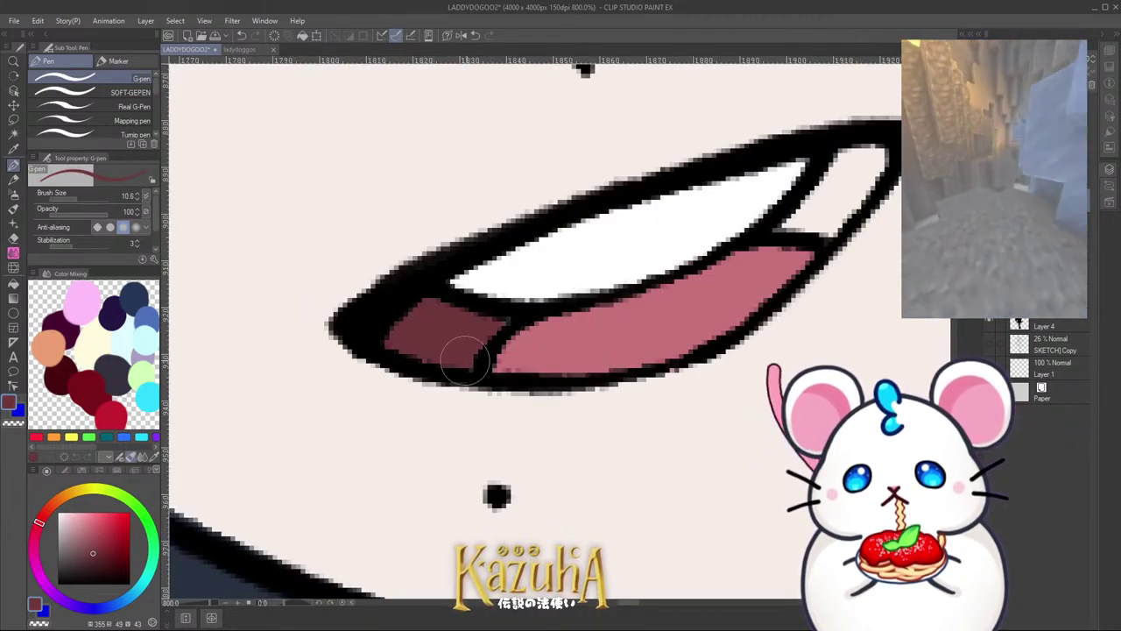
mouse_move(863, 155)
left_mouse_down()
mouse_move(801, 223)
mouse_move(872, 161)
mouse_move(814, 219)
mouse_move(841, 200)
left_mouse_up()
left_click(749, 213, "alt")
scroll(749, 213, "down", 10)
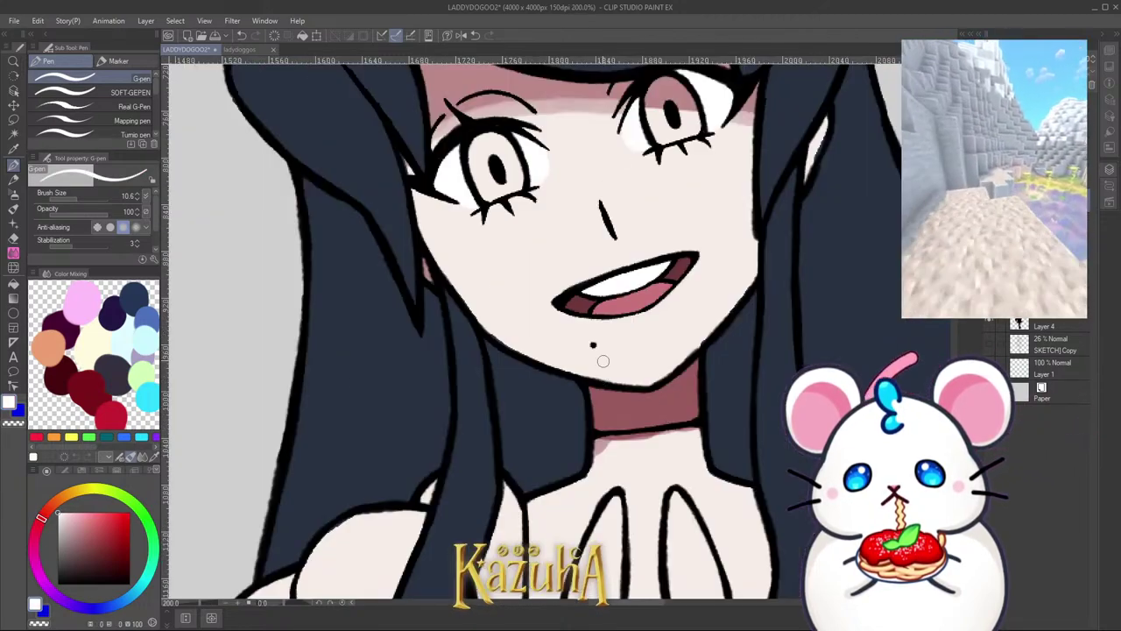
Step: Sample the turquoise from the reference character's hair and paint both irises with it at brush size 24.6
scroll(335, 440, "up", 10)
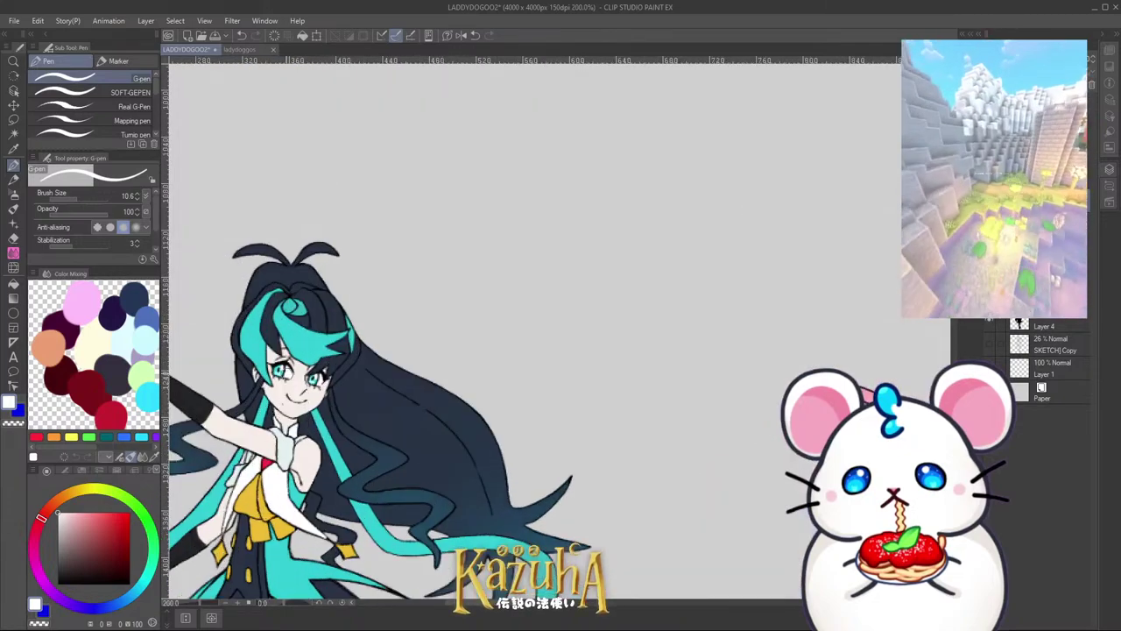
left_click(249, 376, "alt")
scroll(248, 375, "down", 8)
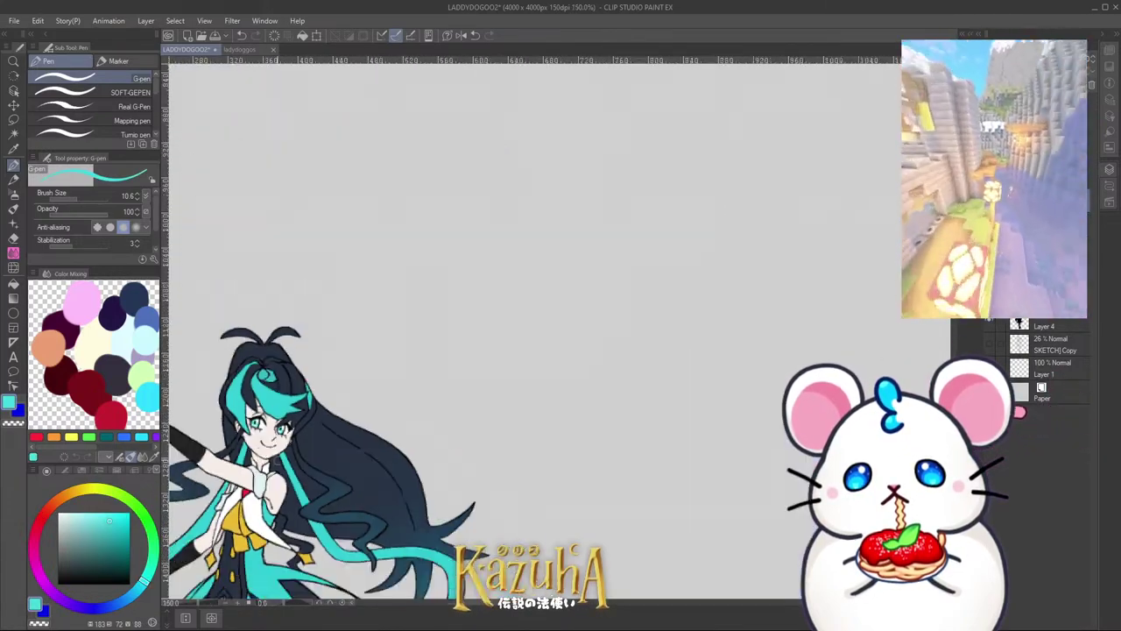
scroll(744, 288, "up", 6)
left_click_drag(744, 285, 755, 293, "ctrl+alt")
mouse_move(754, 292)
left_mouse_down()
mouse_move(744, 279)
mouse_move(772, 295)
left_mouse_up()
scroll(773, 294, "up", 2)
mouse_move(717, 269)
left_mouse_down()
mouse_move(743, 330)
mouse_move(758, 337)
mouse_move(734, 348)
mouse_move(781, 308)
mouse_move(771, 265)
mouse_move(794, 331)
mouse_move(782, 328)
mouse_move(786, 243)
mouse_move(825, 282)
mouse_move(800, 233)
mouse_move(853, 301)
mouse_move(796, 286)
mouse_move(780, 297)
mouse_move(791, 333)
left_mouse_up()
scroll(780, 317, "down", 6)
scroll(815, 289, "up", 6)
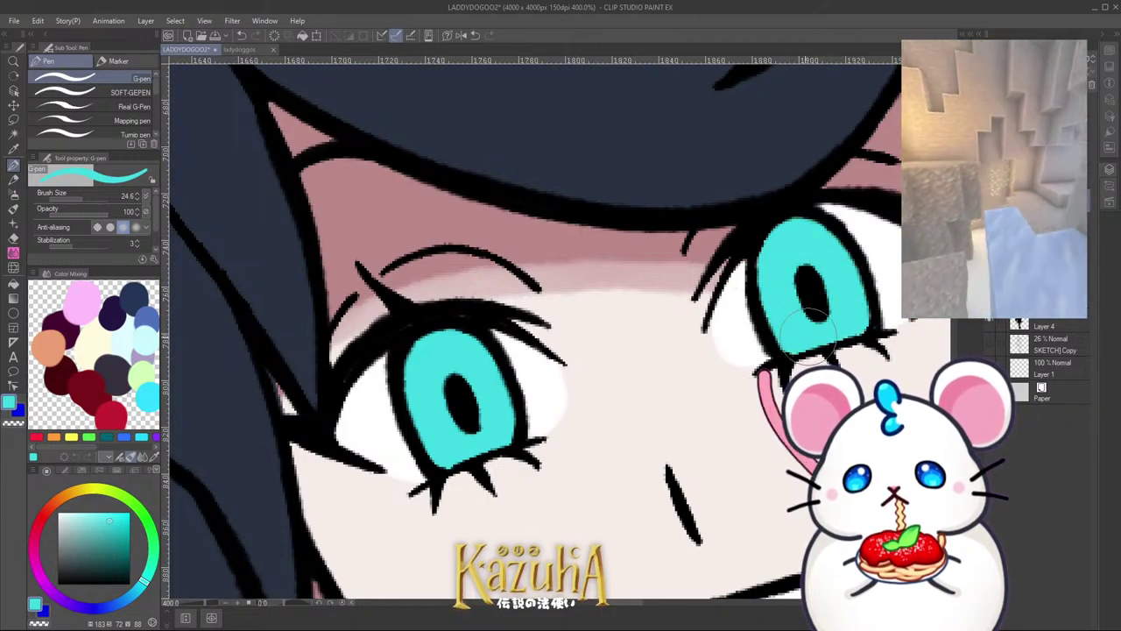
Step: Paint a lighter turquoise (H183 S44 V93) area across the lower part of both irises
scroll(646, 314, "down", 4)
scroll(607, 329, "up", 4)
scroll(573, 346, "down", 3)
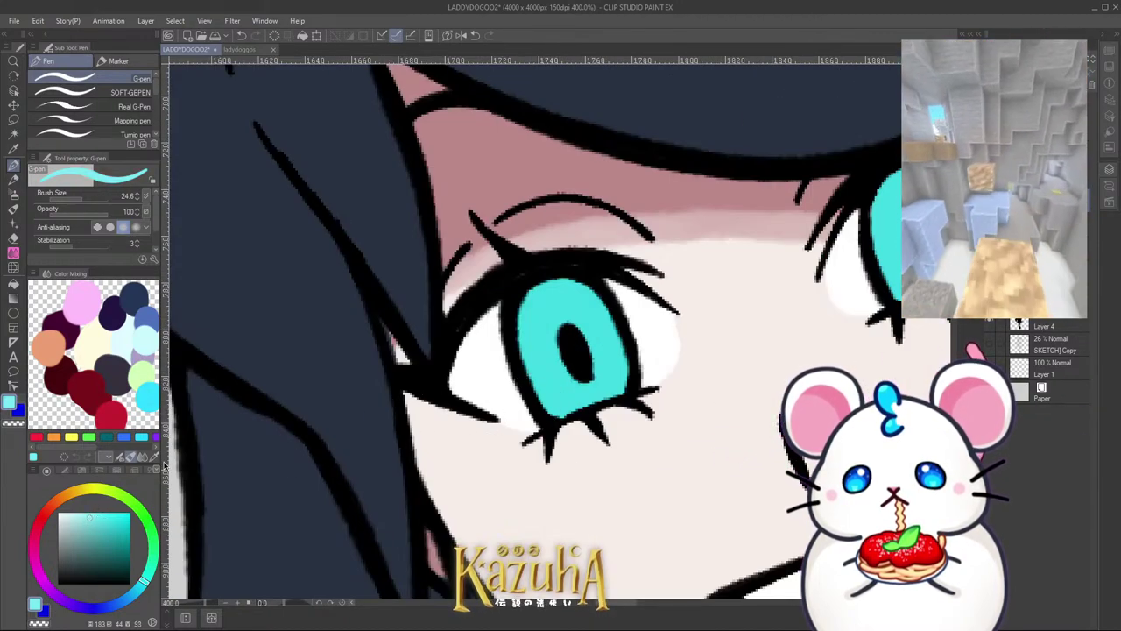
scroll(750, 305, "up", 2)
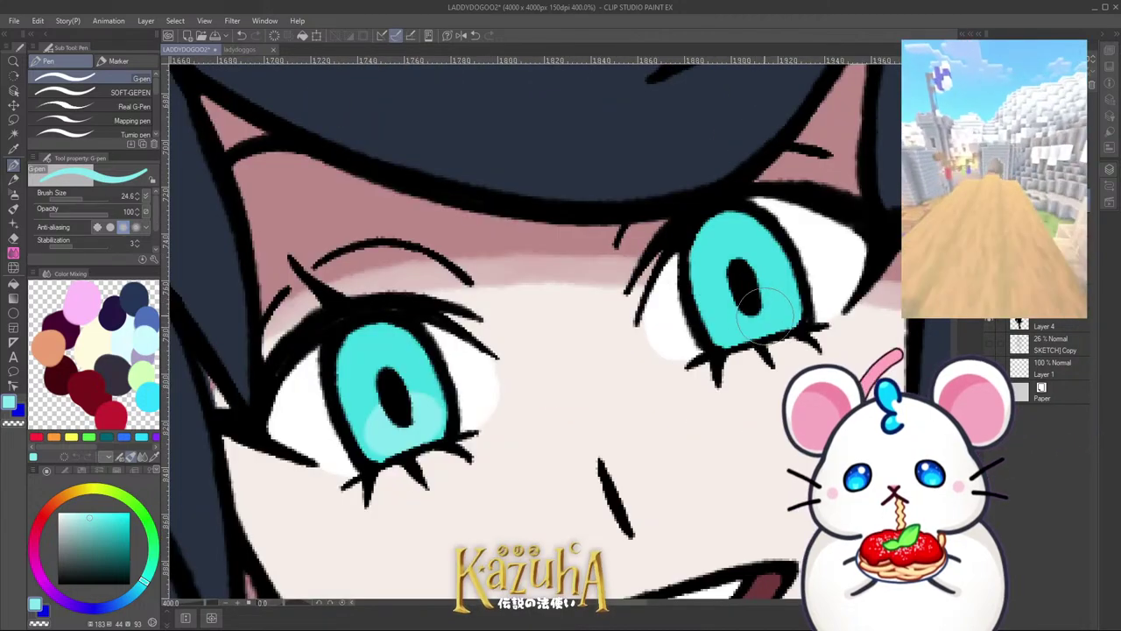
mouse_move(768, 303)
left_mouse_down()
mouse_move(748, 301)
mouse_move(735, 321)
mouse_move(751, 316)
left_mouse_up()
key("ctrl+z")
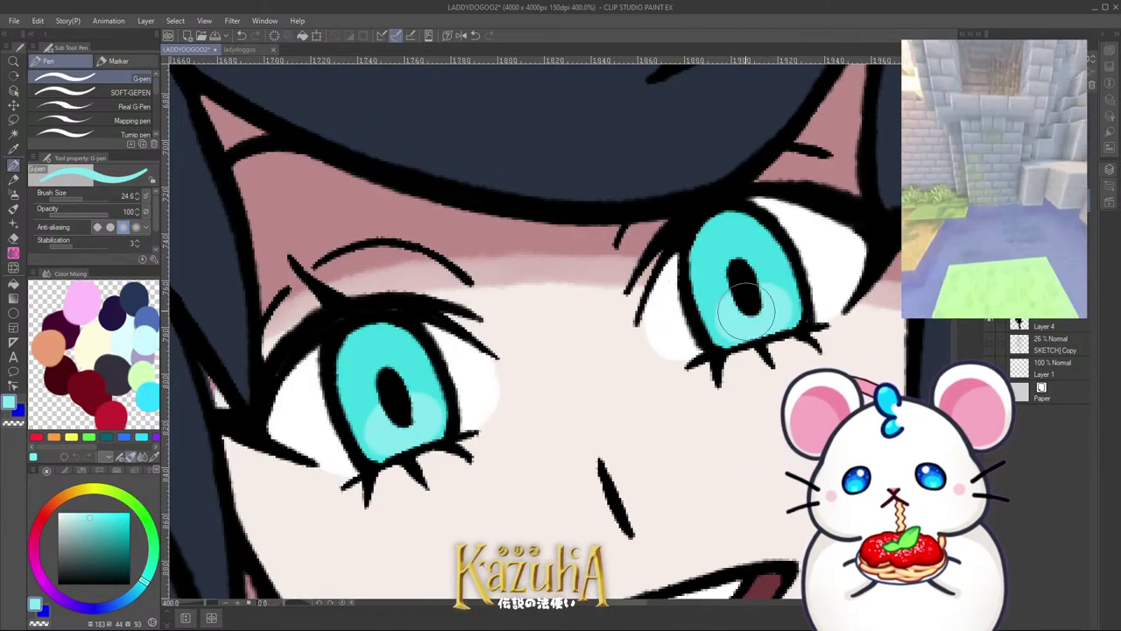
Step: Add a very pale cyan (H183 S13 V98) highlight to the upper left of each iris
left_click(71, 514)
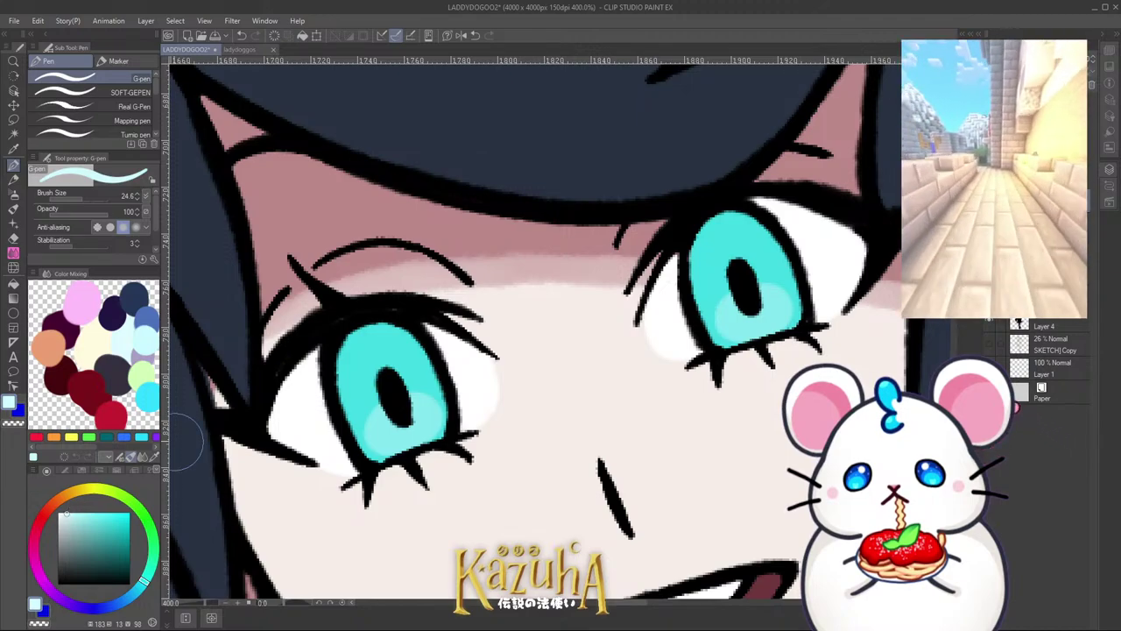
left_click_drag(351, 363, 355, 364)
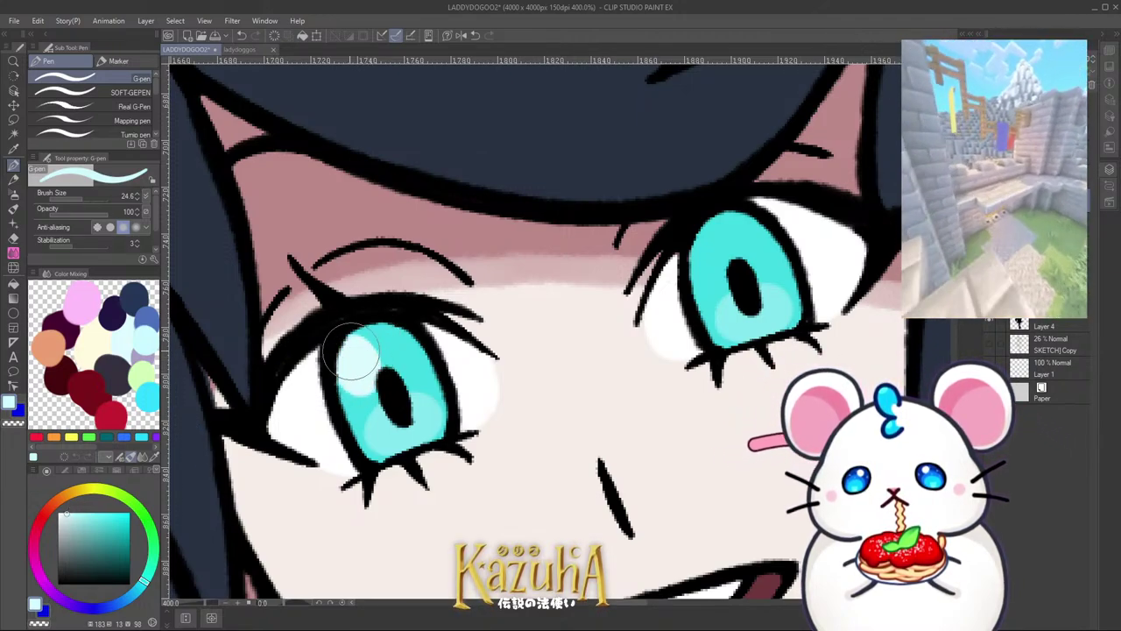
mouse_move(699, 249)
left_mouse_down()
mouse_move(707, 259)
mouse_move(693, 264)
left_mouse_up()
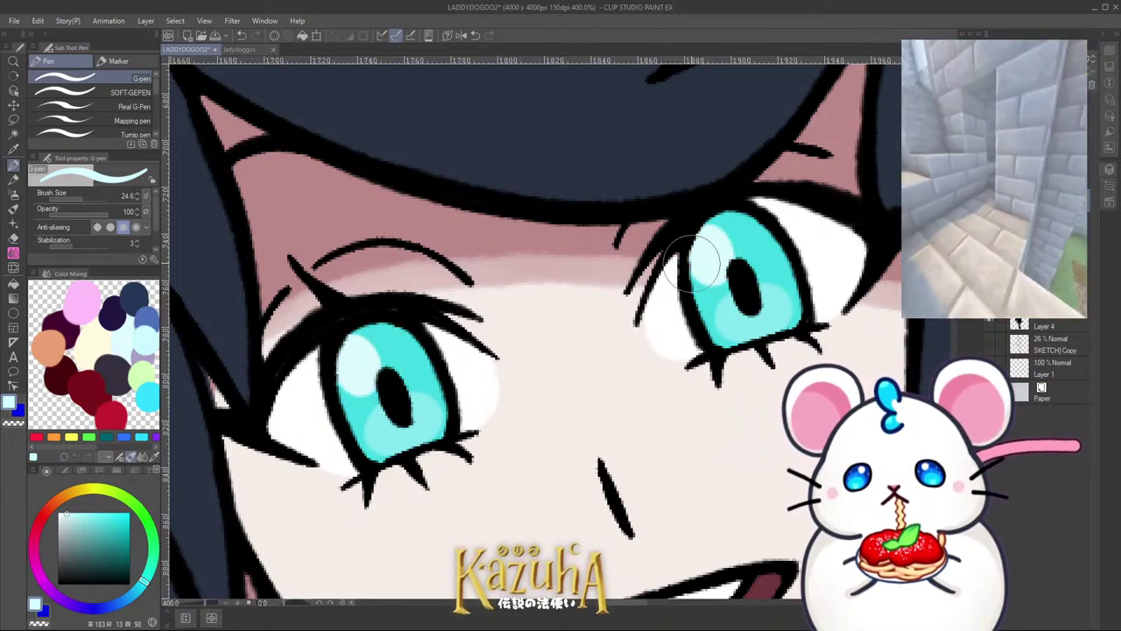
Step: Layer smaller white highlights inside the pale ones on both irises, reducing the brush to 14.5, and undo the stray dab
left_click_drag(87, 517, 58, 513)
mouse_move(350, 354)
left_mouse_down()
mouse_move(368, 371)
mouse_move(359, 361)
left_mouse_up()
key("bracketleft")
key("bracketleft")
left_click_drag(711, 268, 714, 262)
left_click(777, 298)
key("ctrl+z")
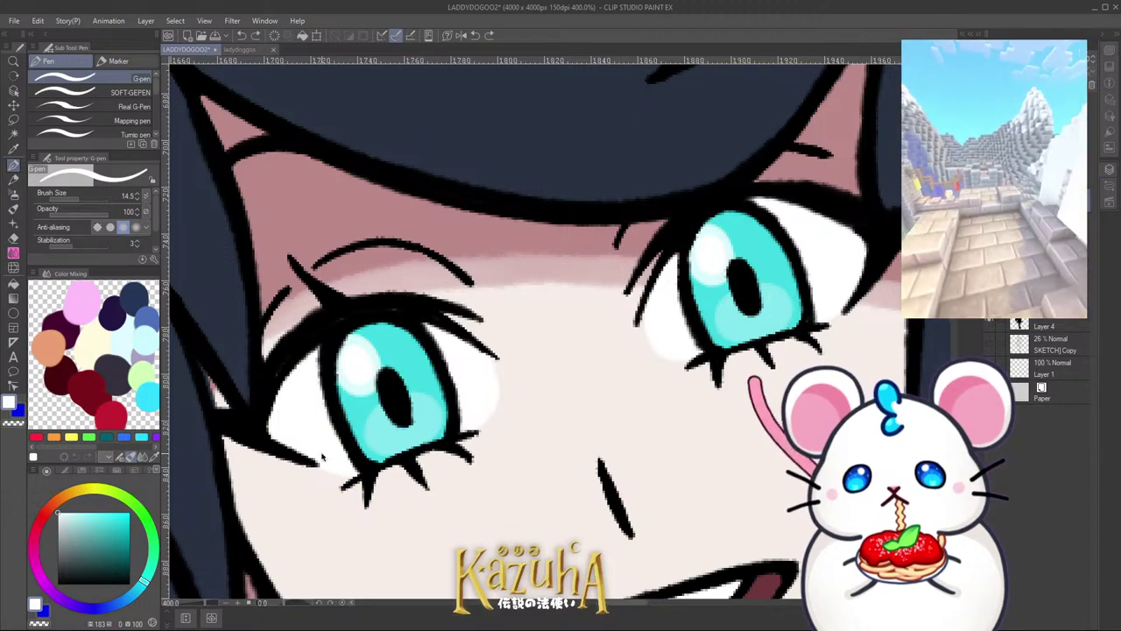
Step: Dab small light reflections onto the lower part of both irises
left_click(386, 437)
left_click(735, 323)
left_click(776, 300)
scroll(704, 269, "down", 7)
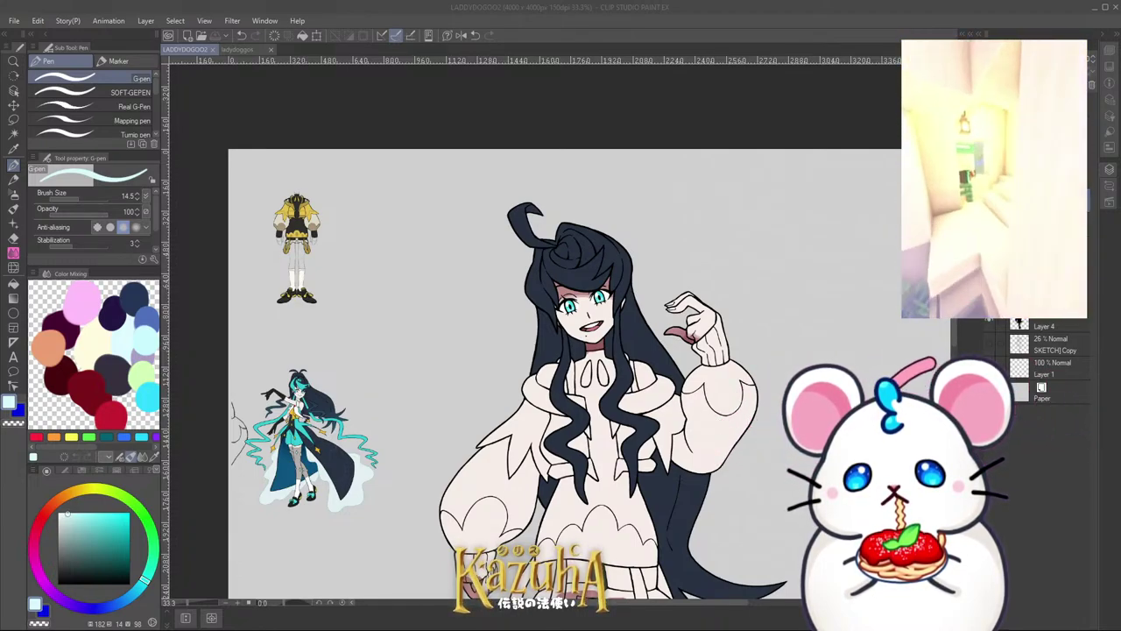
left_click(547, 33)
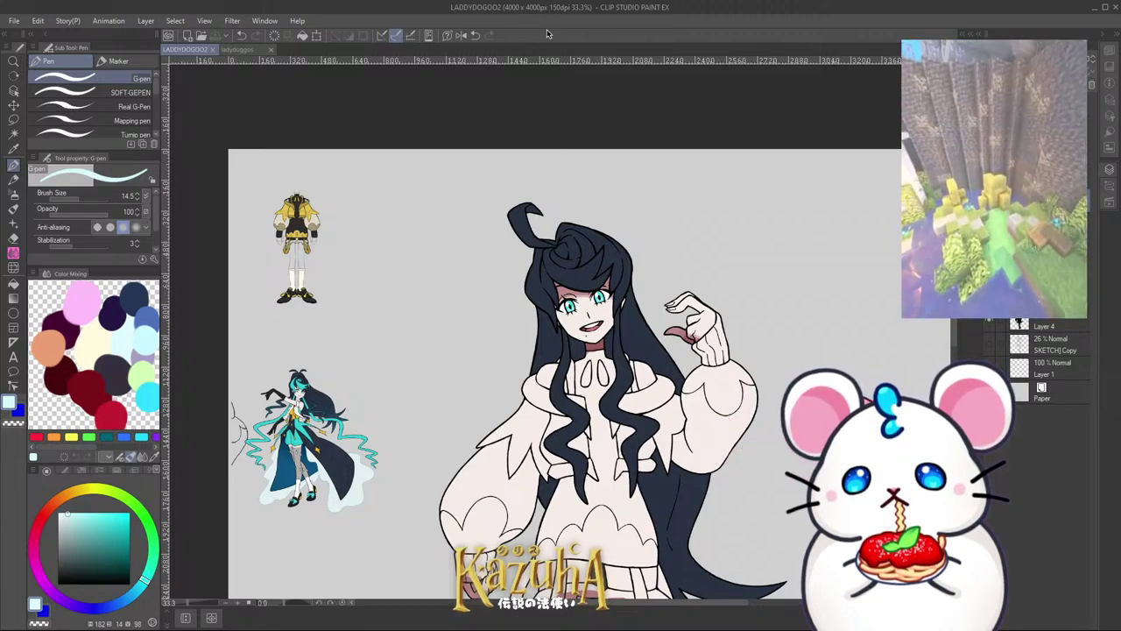
Step: Examine the black-haired character's flat colours up close and as a whole figure beside the two small reference outfits
scroll(562, 245, "down", 1)
scroll(580, 312, "up", 4)
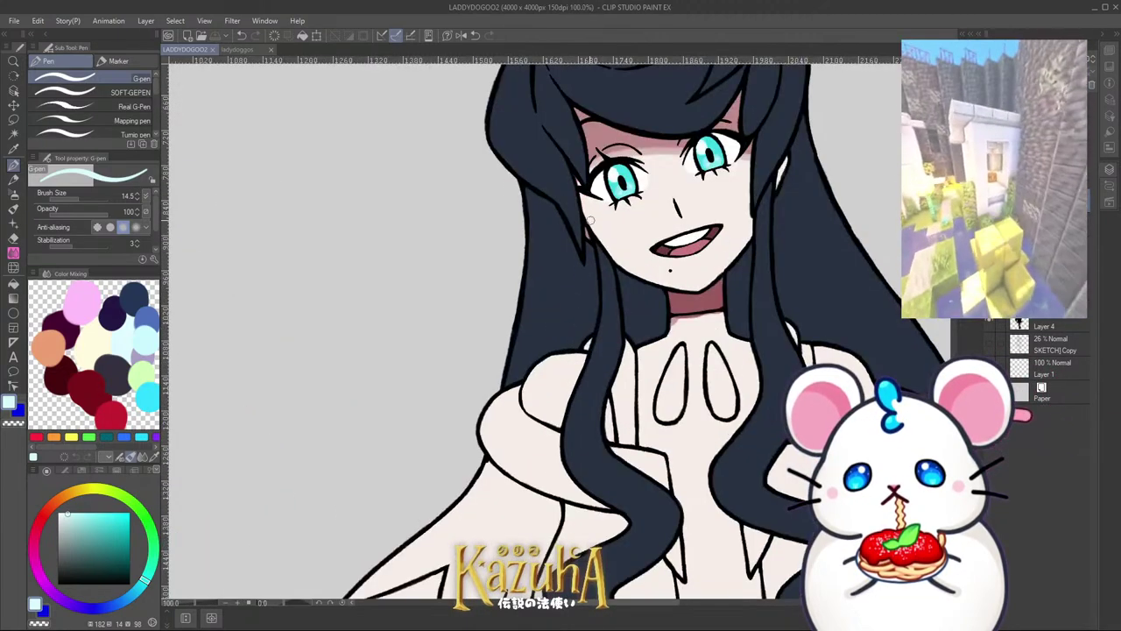
scroll(613, 303, "down", 2)
key("ctrl+z")
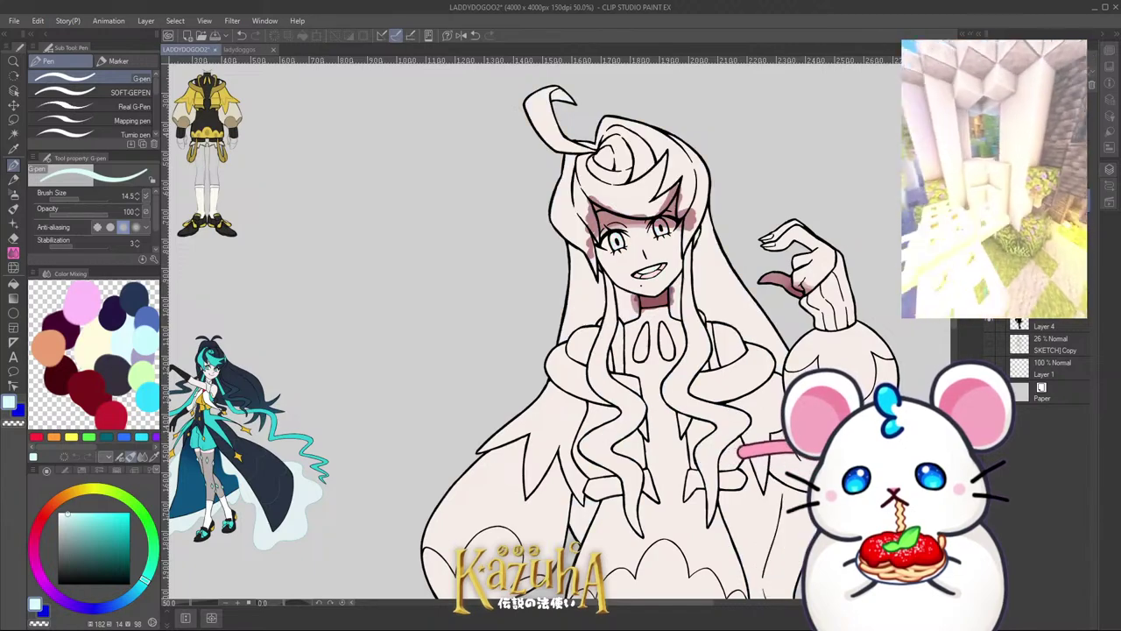
key("ctrl+y")
scroll(640, 202, "down", 2)
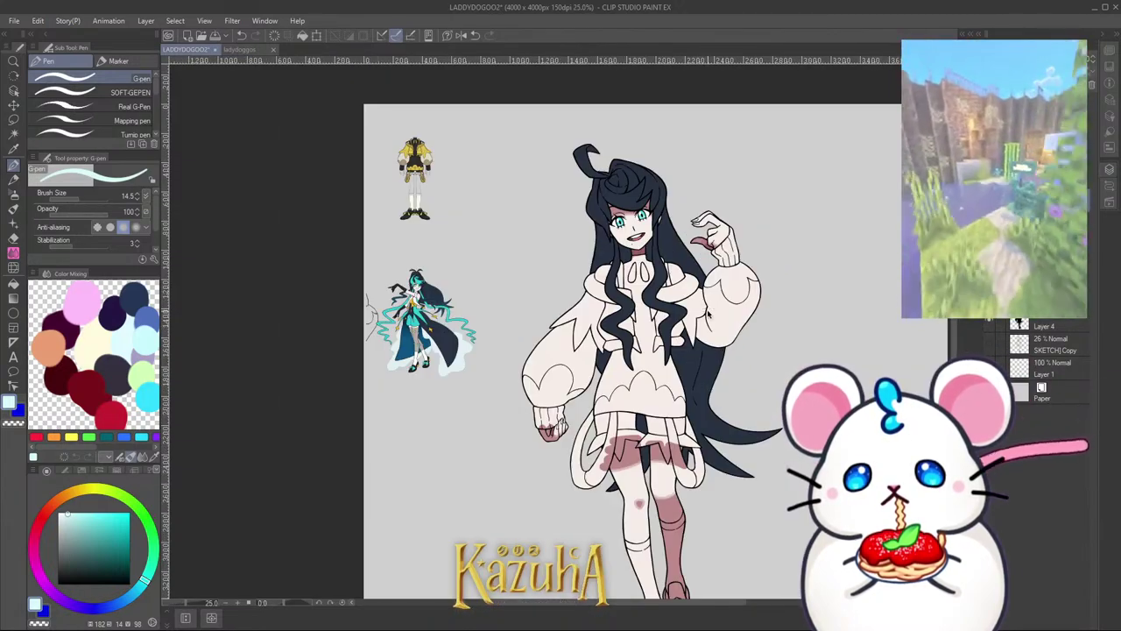
scroll(714, 262, "up", 2)
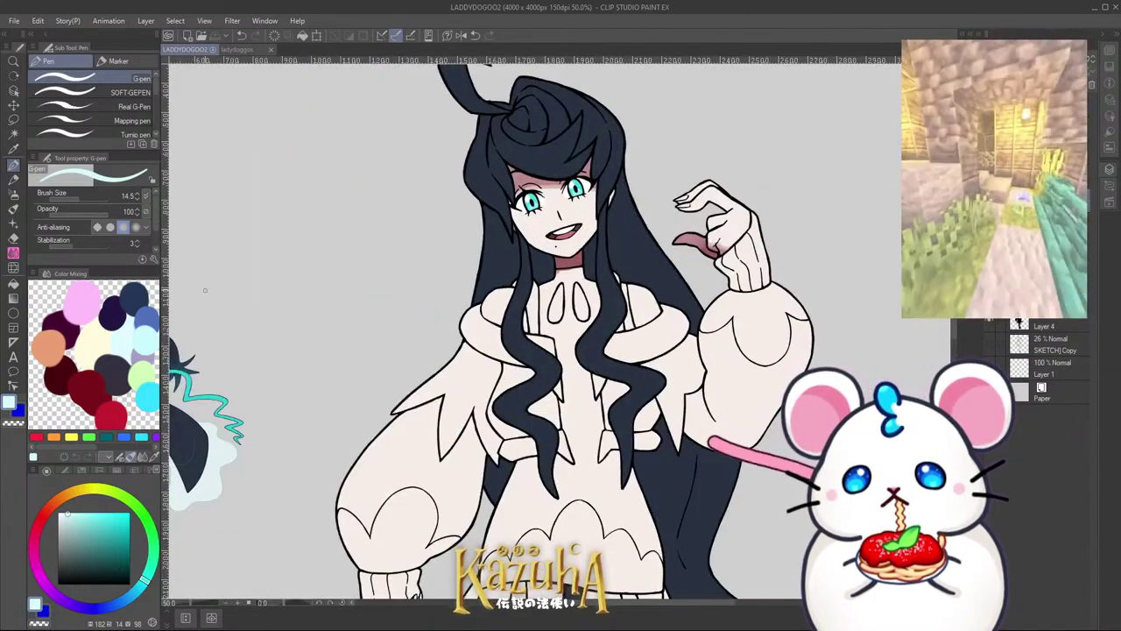
scroll(560, 324, "down", 3)
scroll(560, 324, "up", 2)
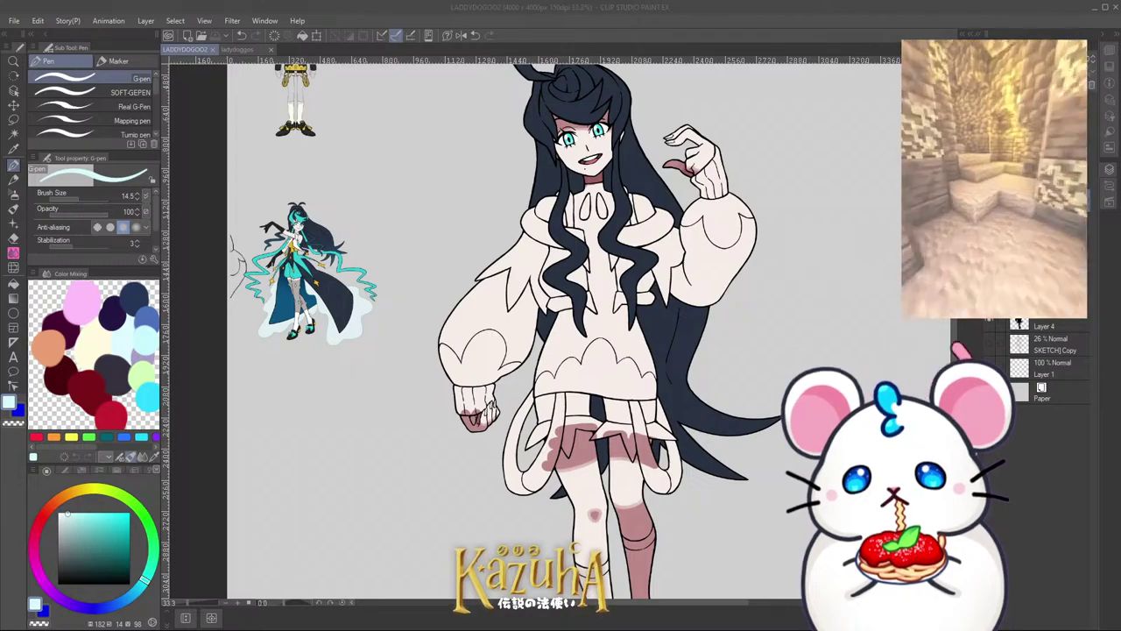
scroll(561, 325, "down", 4)
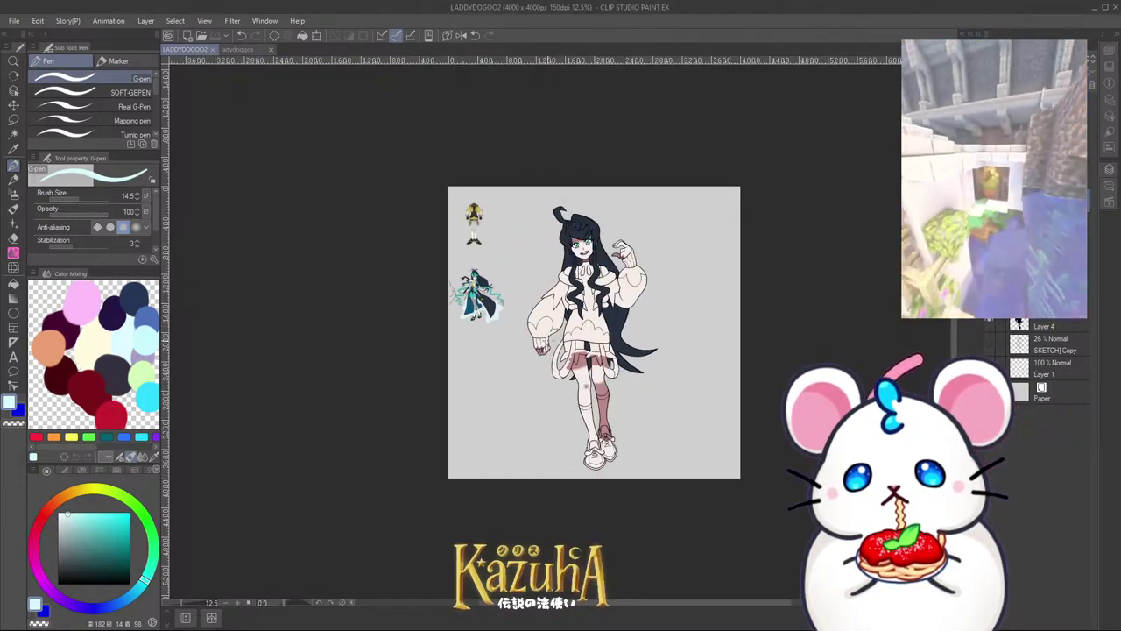
scroll(538, 333, "up", 2)
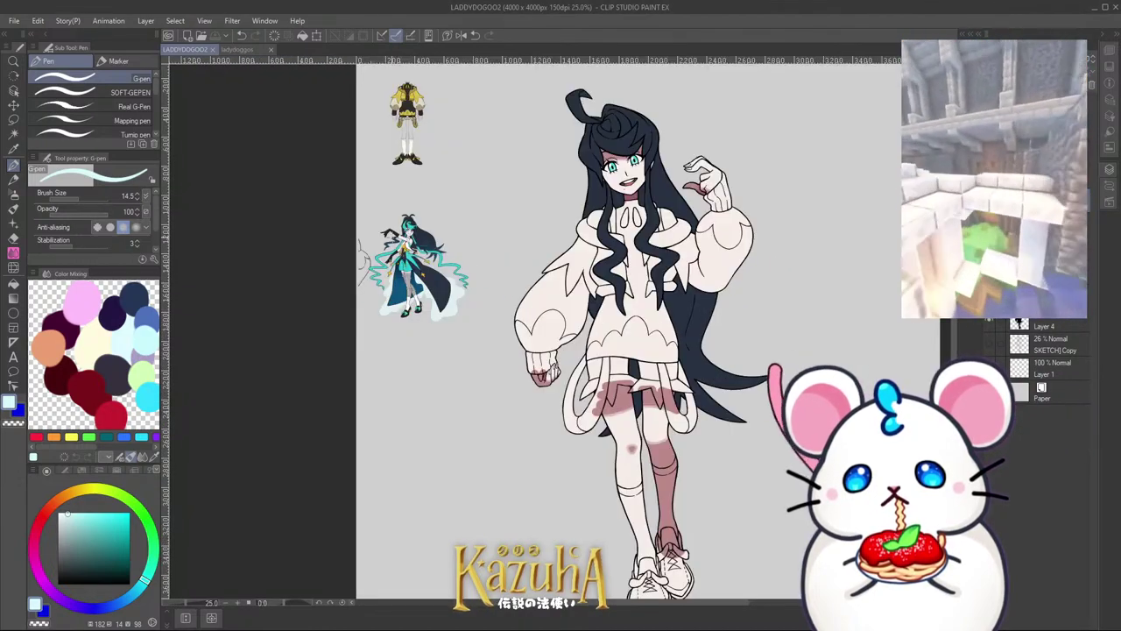
Step: Select the pointed shoulder cape pieces on both sides of the sweater with Auto select for referred layers
left_click(14, 134)
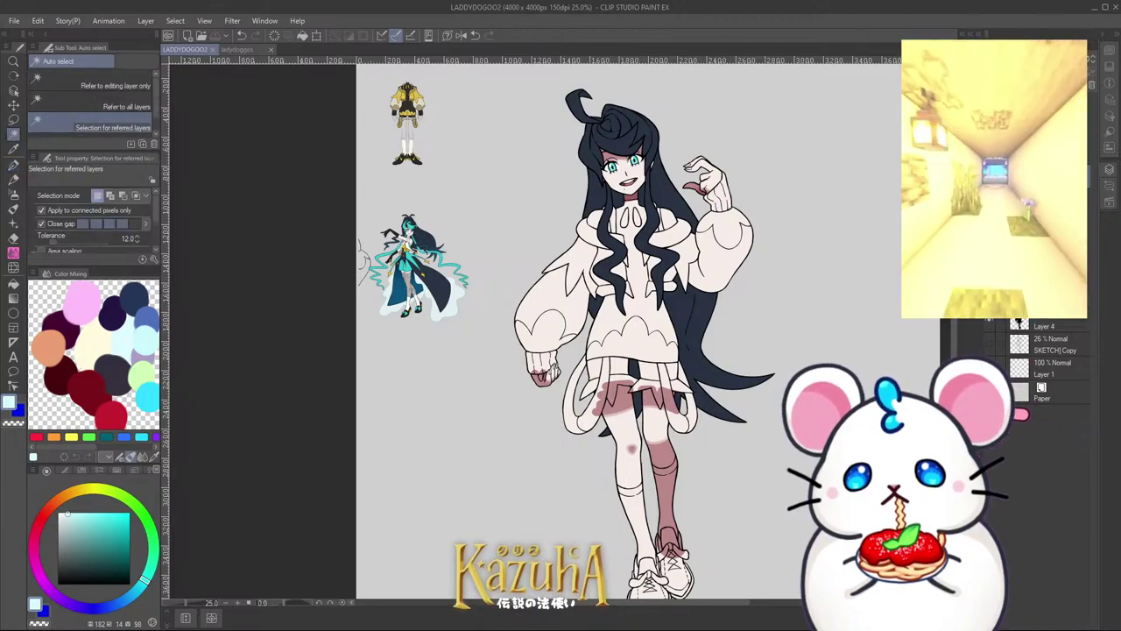
scroll(620, 241, "up", 1)
scroll(579, 282, "down", 1)
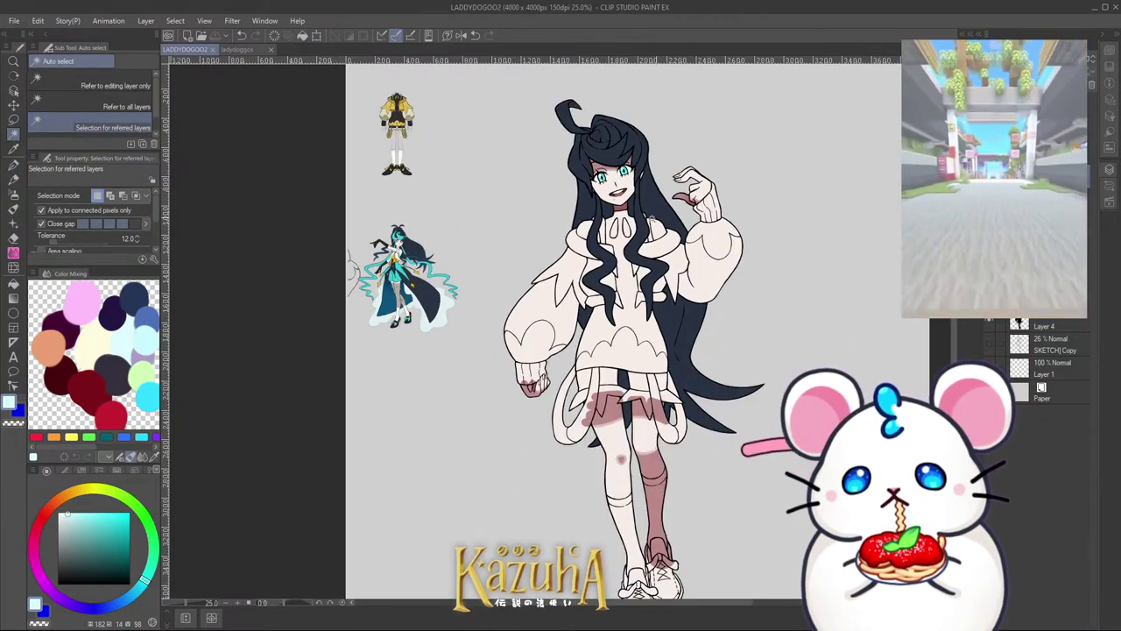
left_click(579, 285)
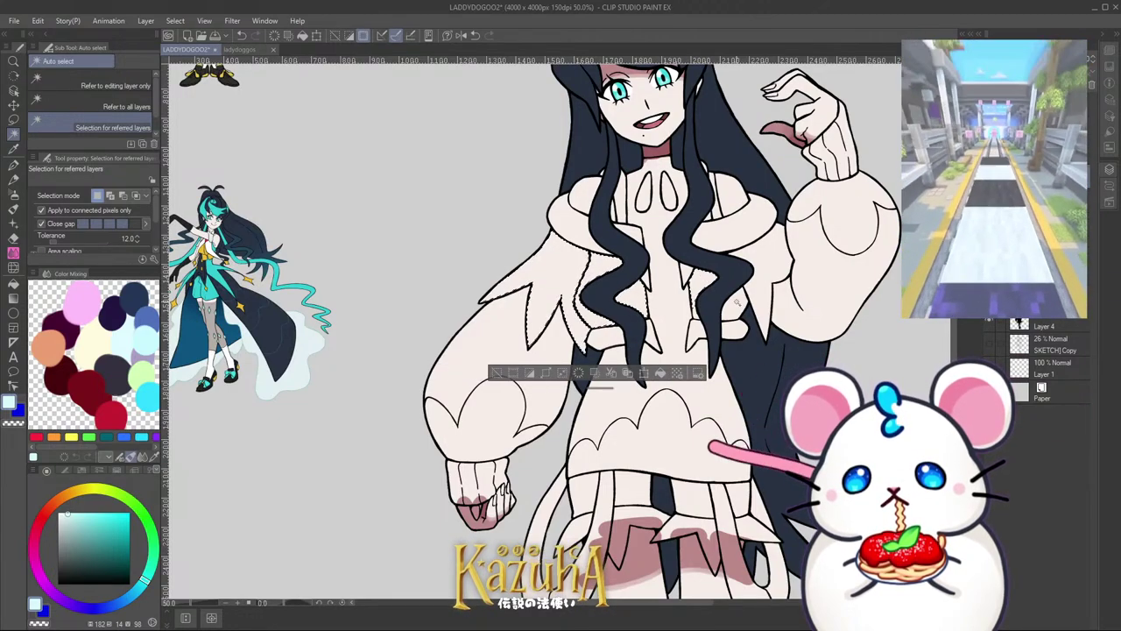
scroll(599, 324, "down", 1)
scroll(599, 323, "down", 6)
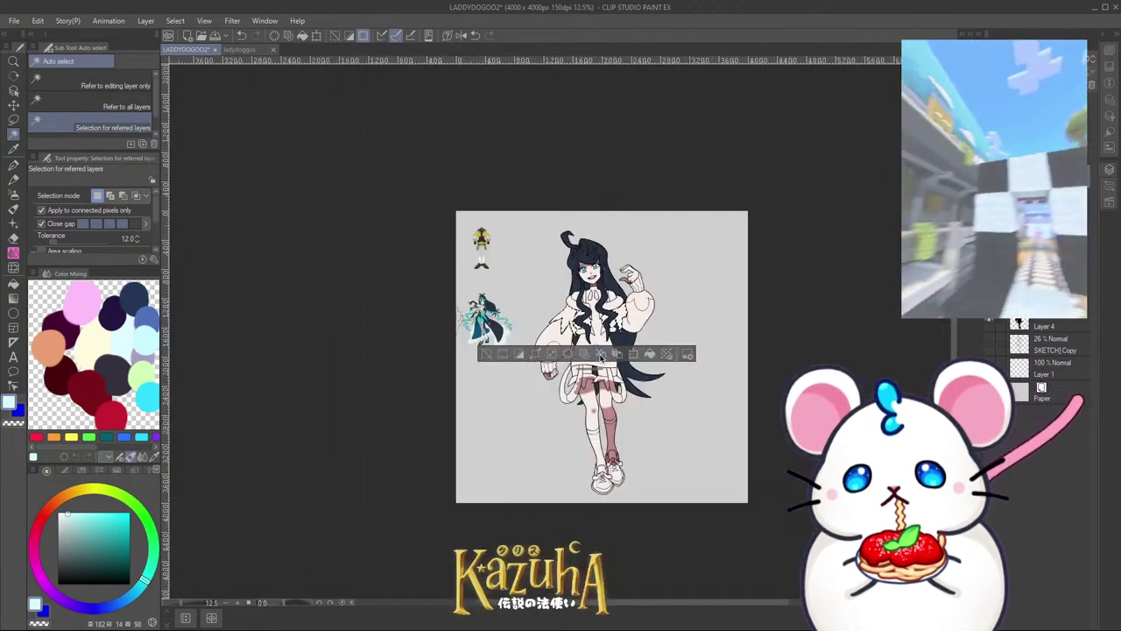
scroll(550, 292, "up", 6)
scroll(550, 292, "down", 1)
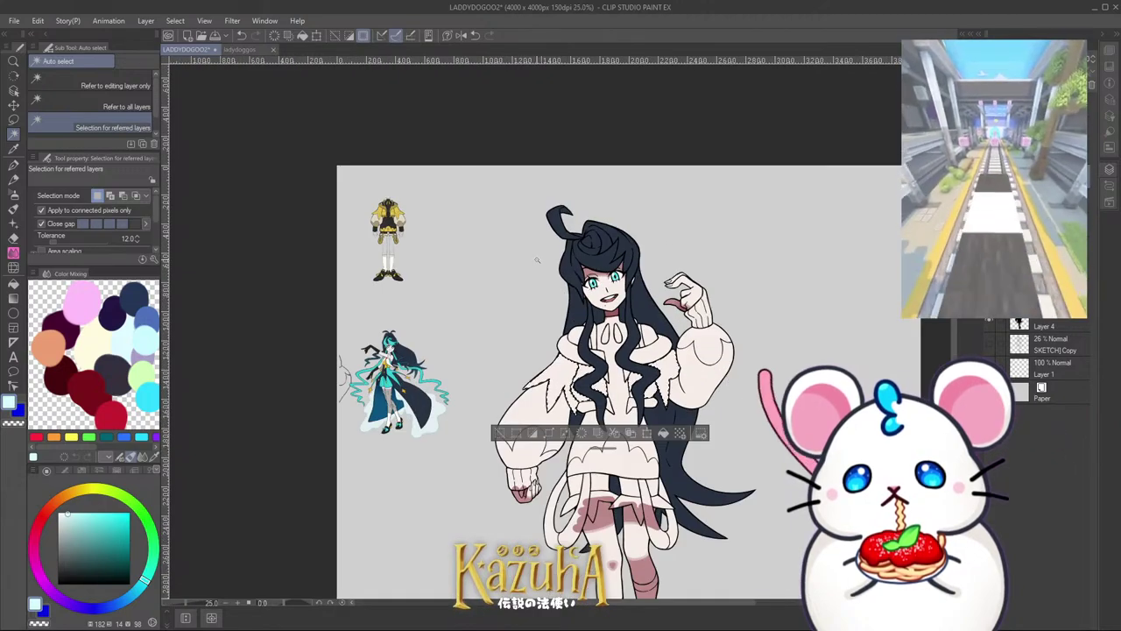
Step: Add the scalloped hem band of the sweater dress to the selection
left_click_drag(616, 541, 567, 378)
scroll(567, 378, "up", 2)
left_click(575, 252, "shift")
scroll(576, 256, "down", 5)
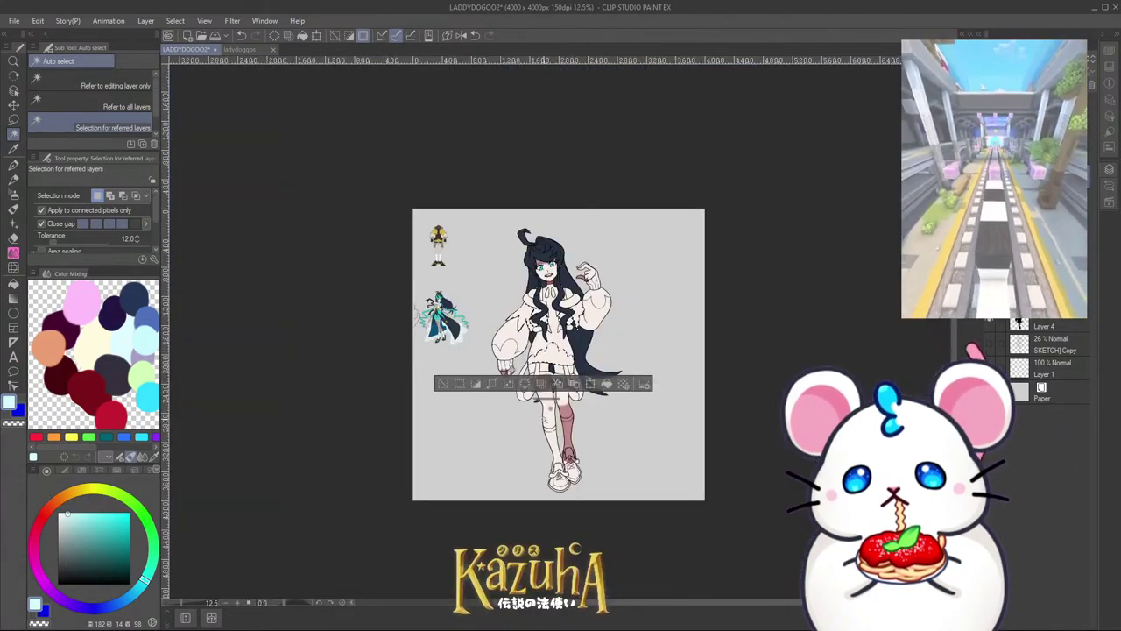
scroll(526, 344, "up", 3)
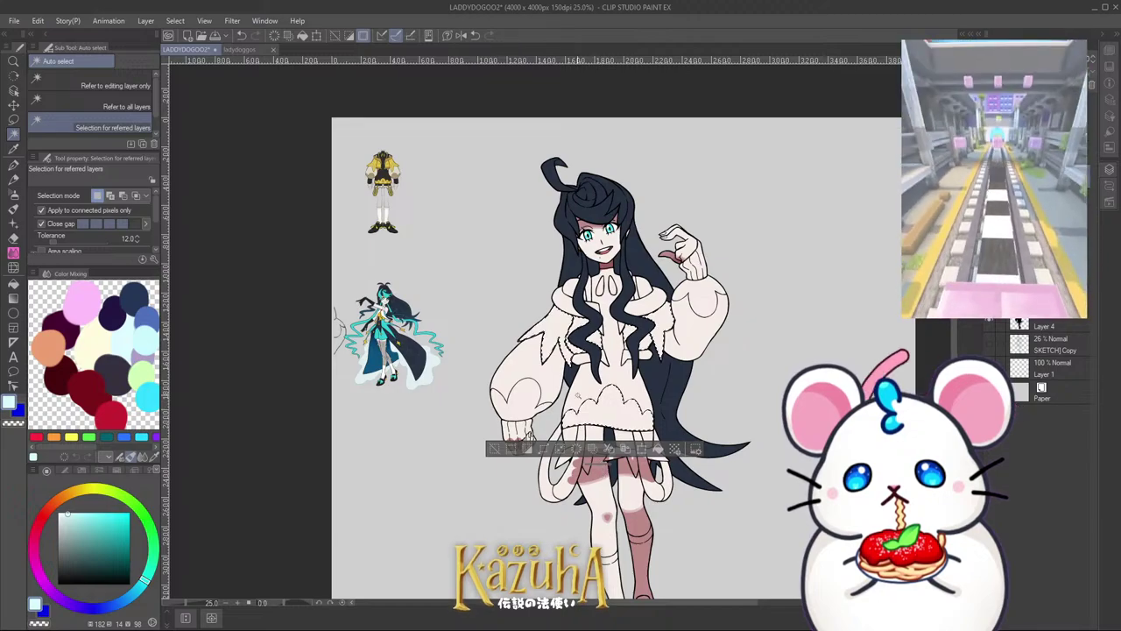
Step: Extend the selection with the lace bows and the narrow side and heel pieces of both shoes
scroll(552, 298, "down", 3)
scroll(585, 451, "up", 7)
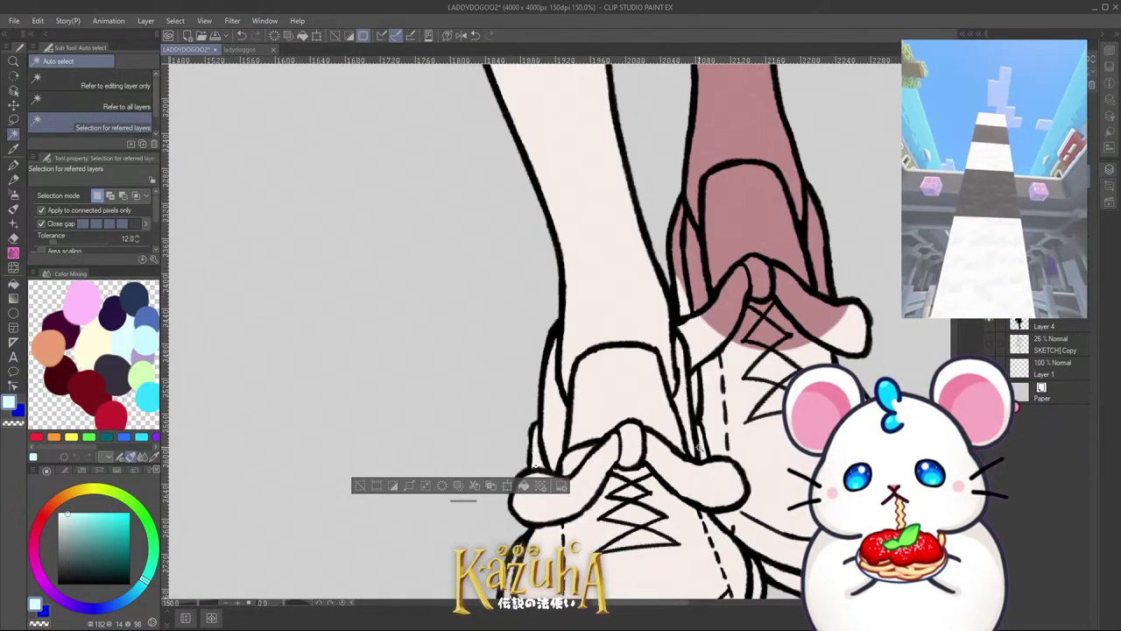
scroll(676, 369, "down", 3)
scroll(657, 375, "up", 3)
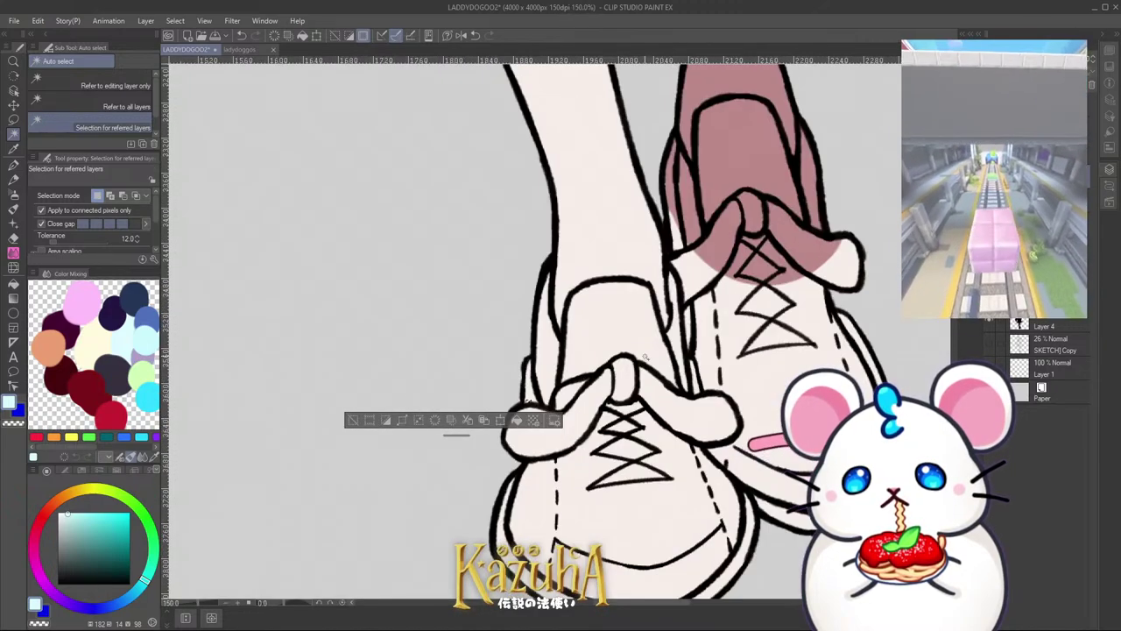
left_click(600, 392)
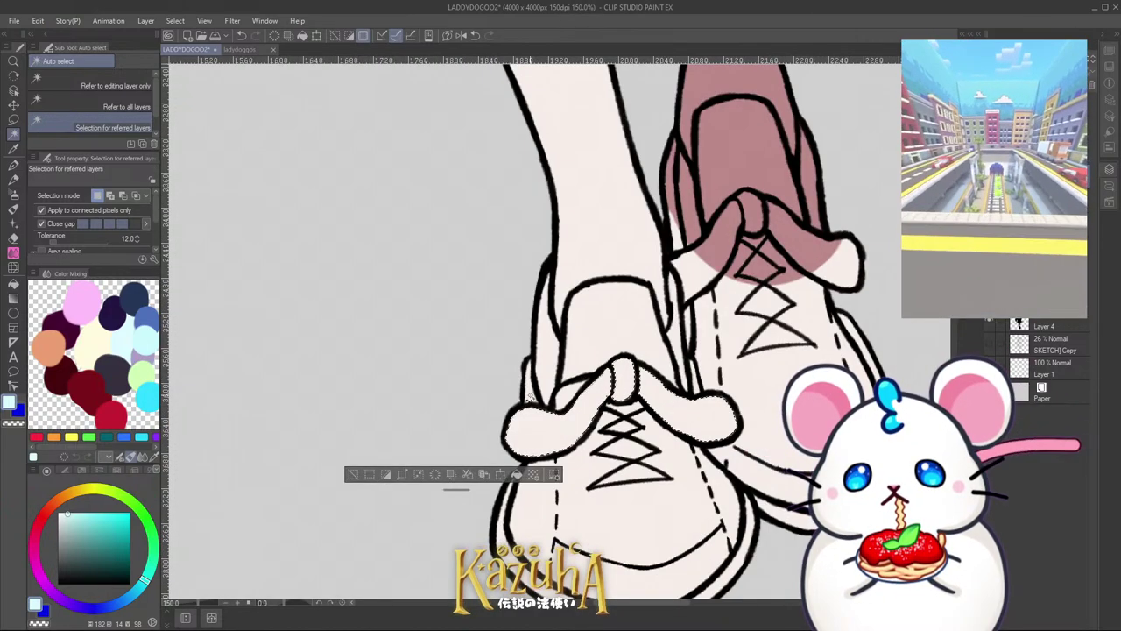
left_click(706, 265, "shift")
left_click(672, 218, "shift")
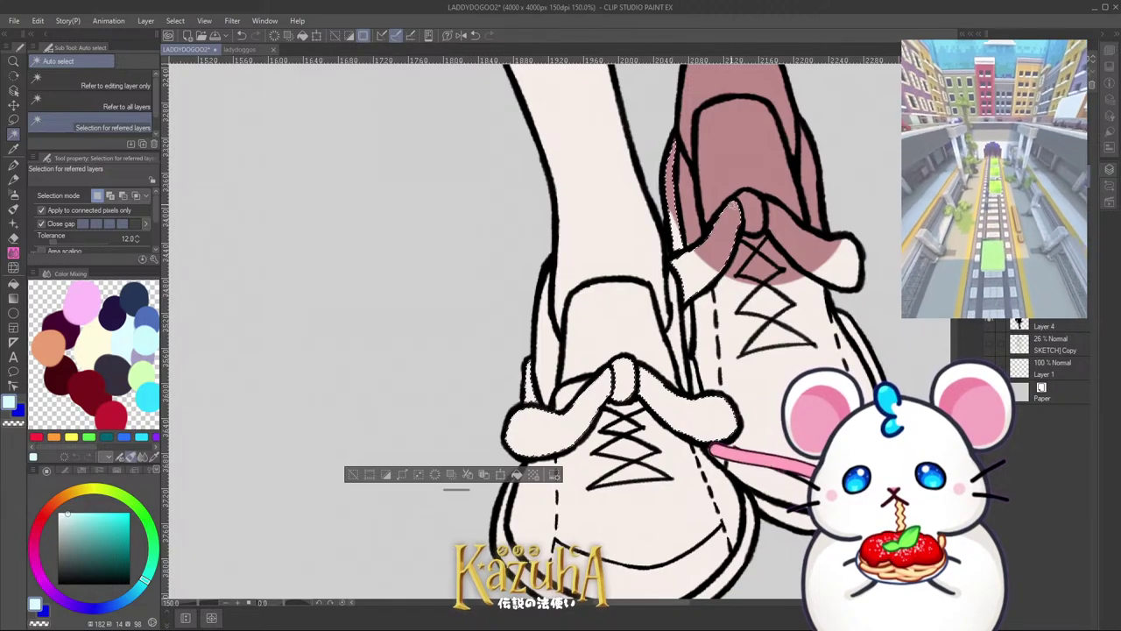
left_click(815, 237)
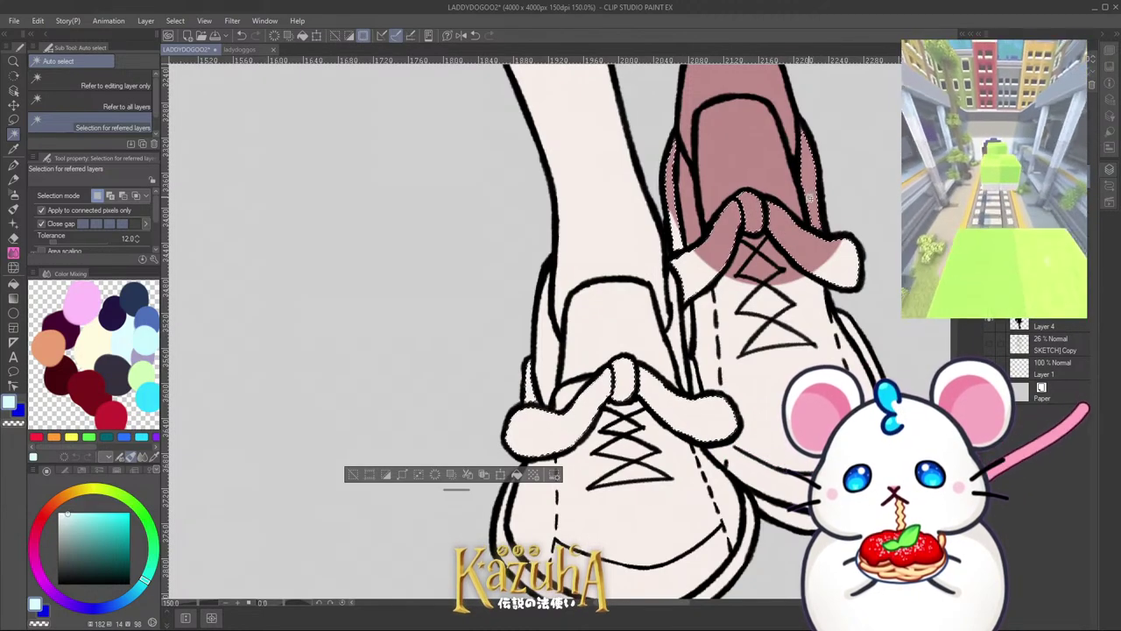
Step: Try filling the selected cape, hem and shoe areas with pale cyan
scroll(654, 268, "down", 1)
scroll(653, 268, "down", 6)
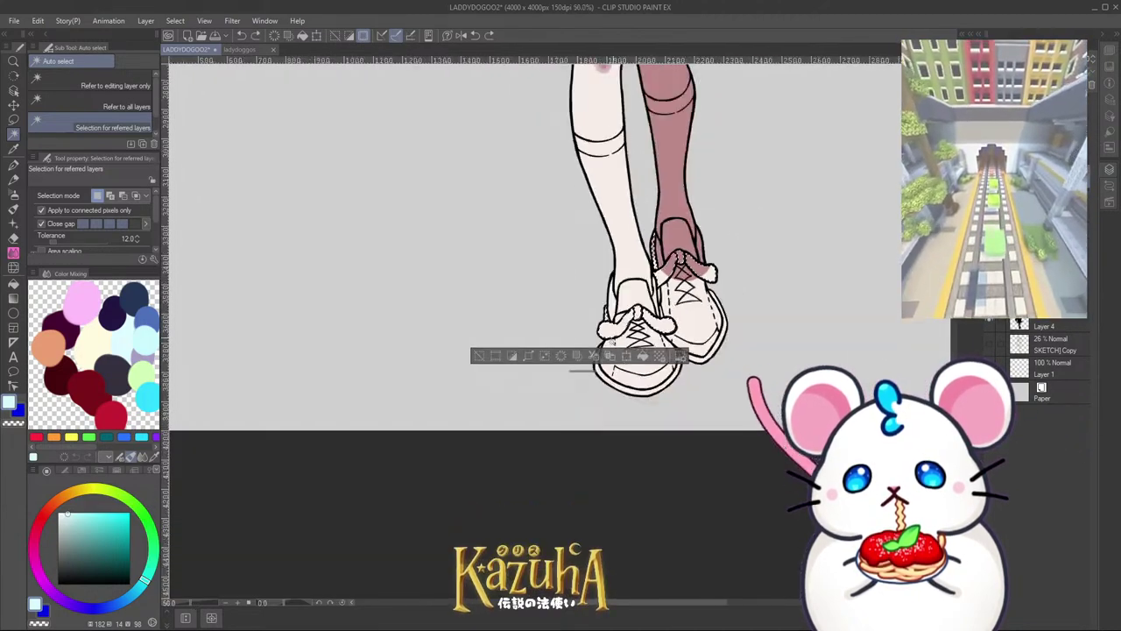
scroll(494, 225, "up", 5)
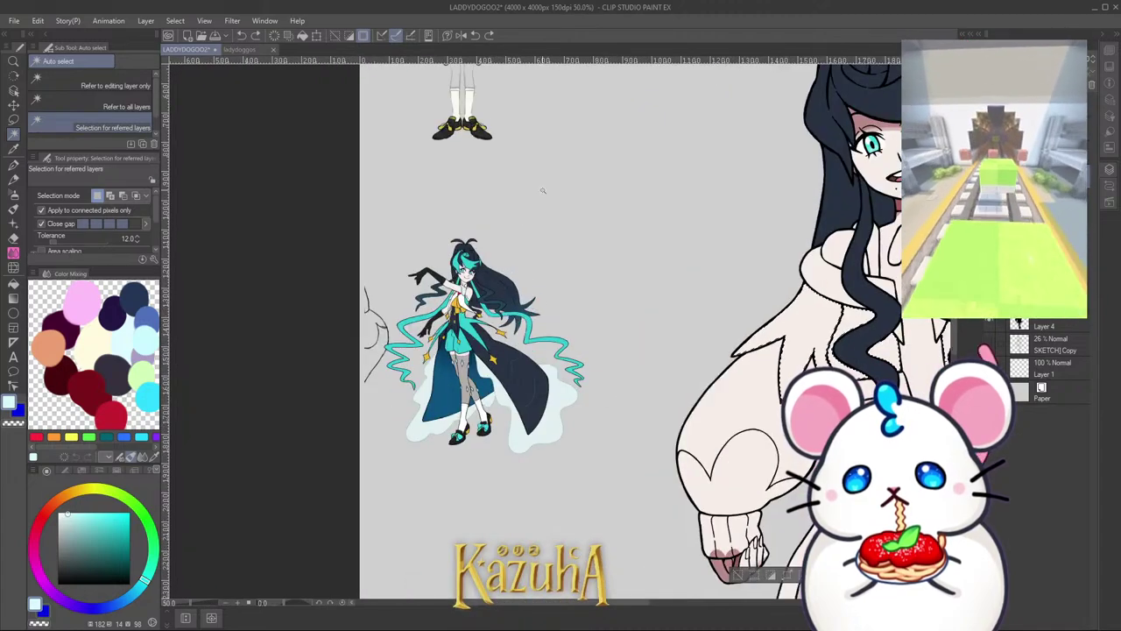
scroll(542, 190, "down", 3)
scroll(698, 305, "up", 3)
scroll(698, 304, "down", 1)
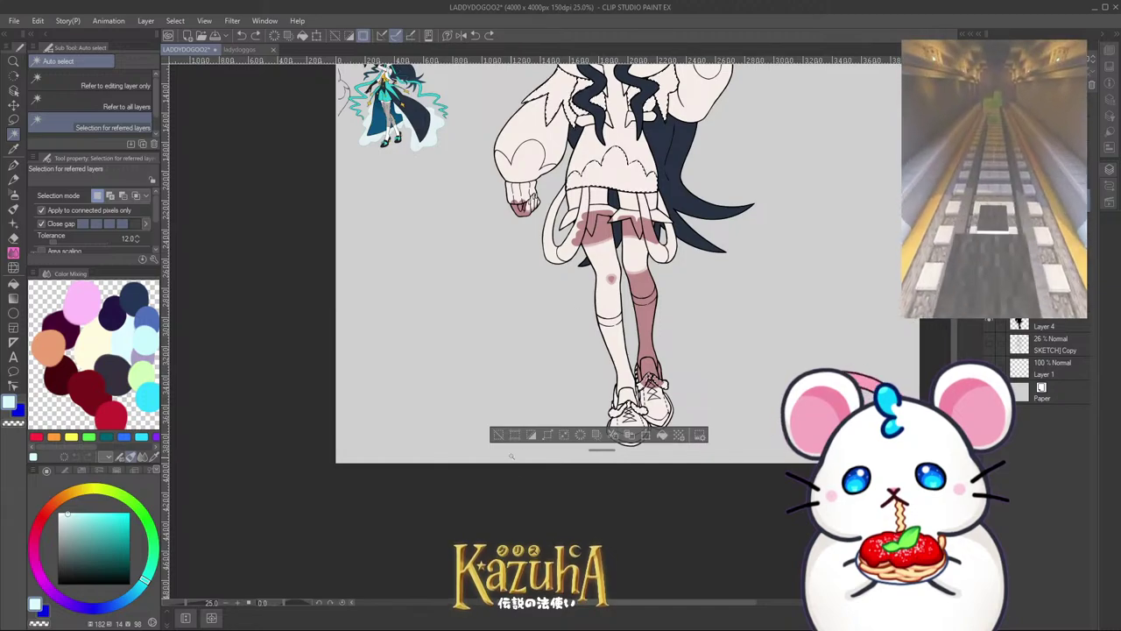
left_click(547, 434)
key("Return")
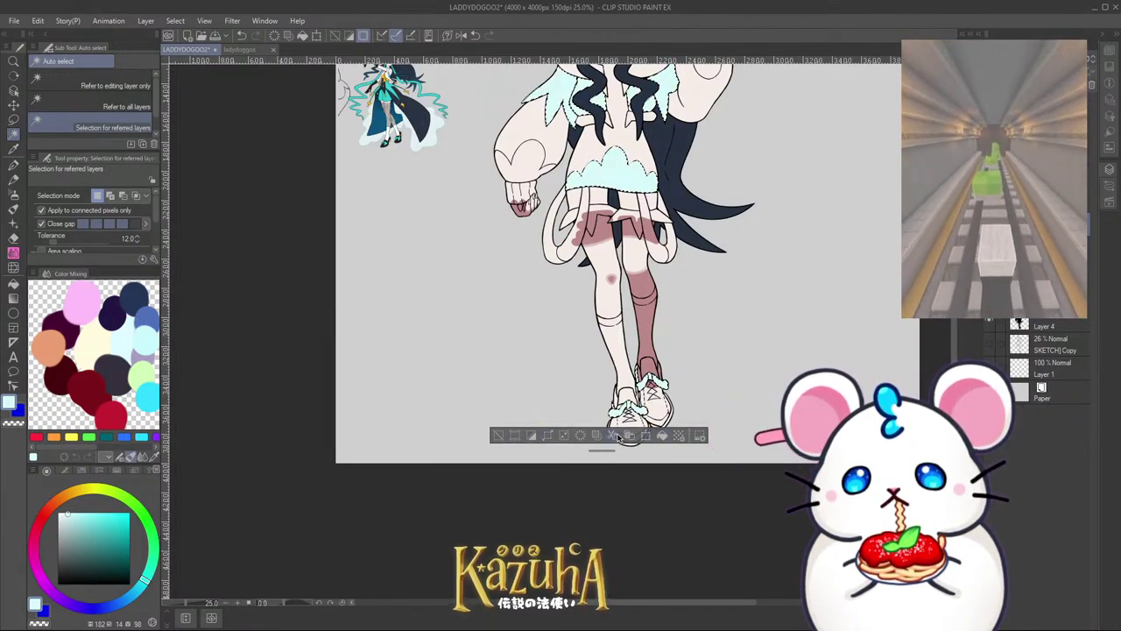
key("ctrl+z")
key("ctrl+z")
Step: Sample the yellow from the reference jacket and fill the selected cape, hem and shoe areas with it
scroll(523, 409, "down", 2)
left_click(13, 283)
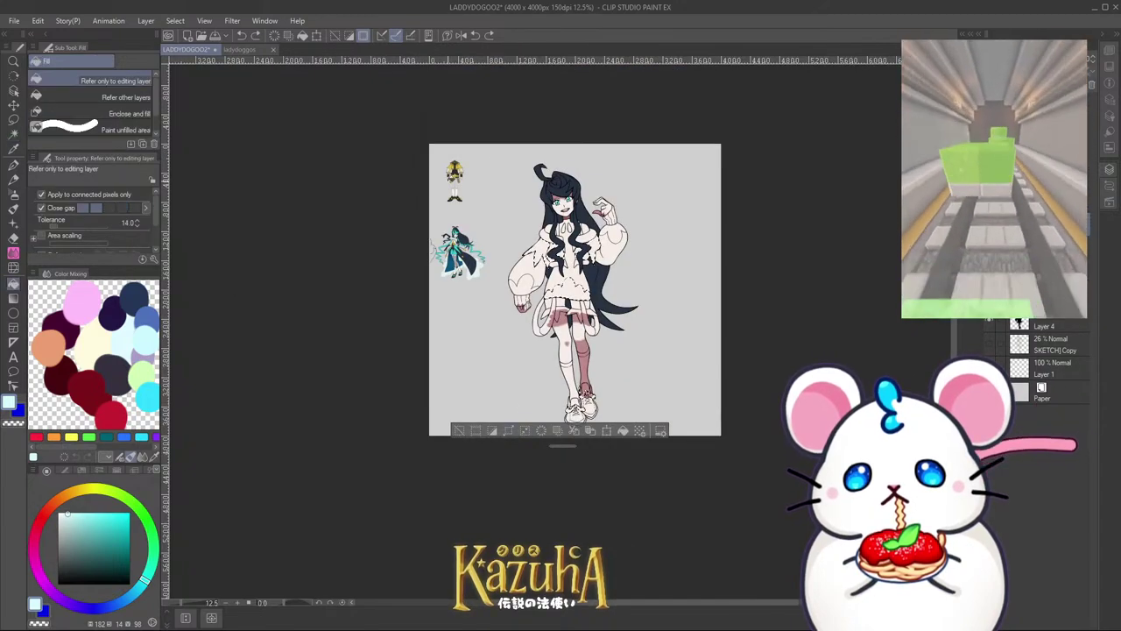
scroll(466, 175, "up", 4)
left_click(440, 136, "alt")
scroll(467, 142, "down", 2)
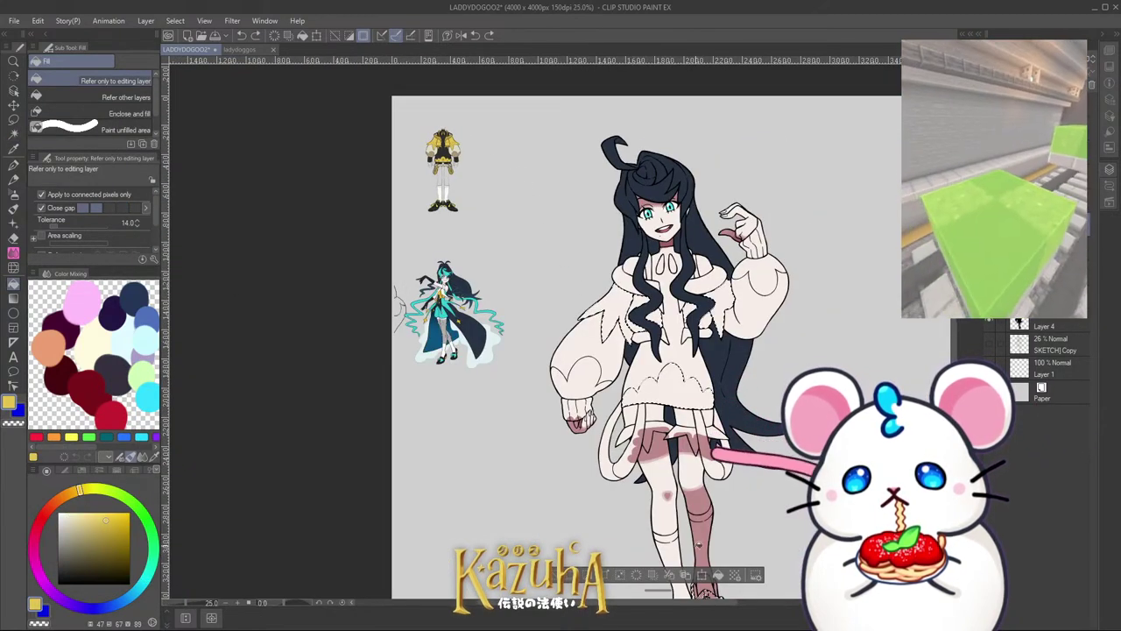
left_click(719, 574)
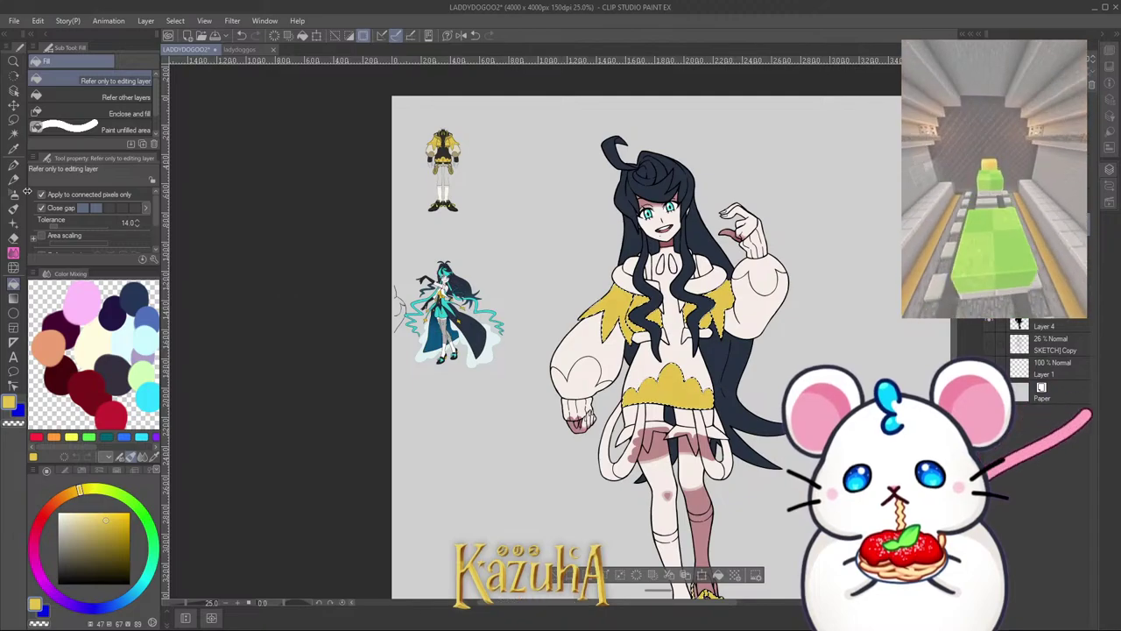
Step: Sketch a dark yellow zigzag line inside the pointed cape piece beside the lowered arm, using DarkerPencil at size 7.0
key("p")
scroll(570, 324, "up", 2)
scroll(583, 292, "up", 2)
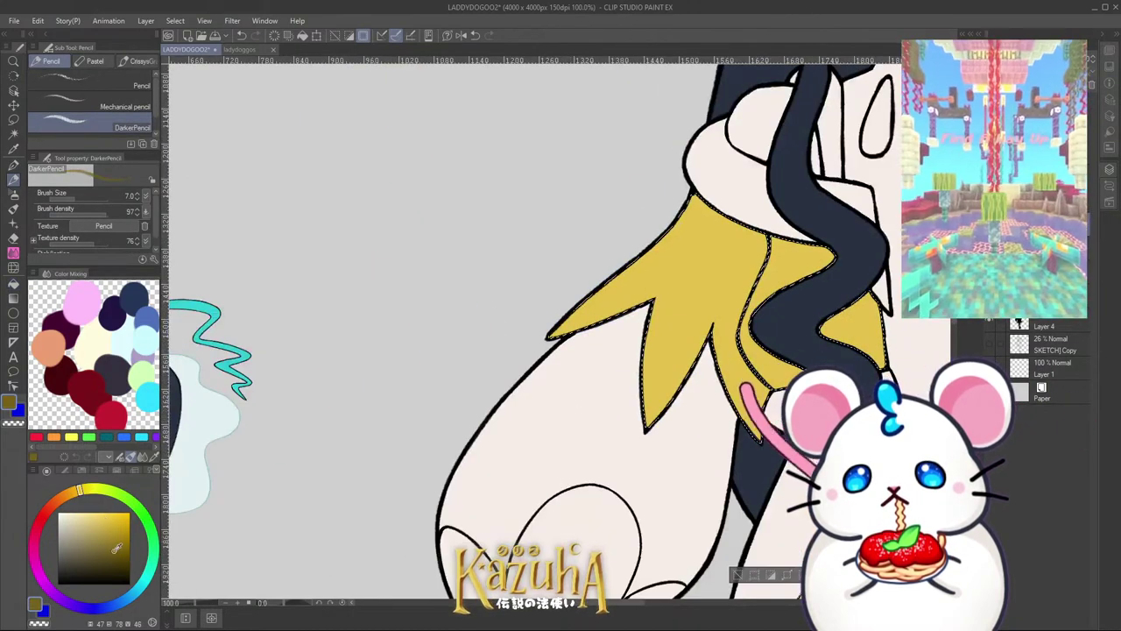
scroll(583, 292, "up", 2)
mouse_move(618, 298)
left_mouse_down()
mouse_move(733, 248)
mouse_move(727, 392)
mouse_move(738, 249)
mouse_move(718, 384)
mouse_move(795, 283)
left_mouse_up()
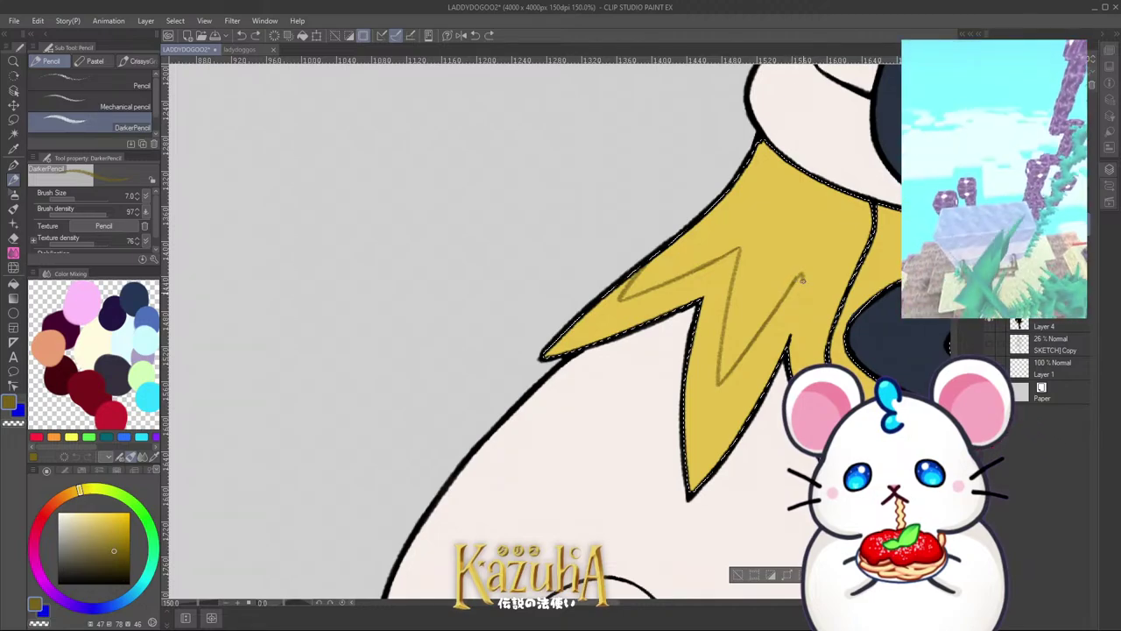
mouse_move(792, 284)
left_mouse_down()
mouse_move(805, 269)
mouse_move(813, 367)
left_mouse_up()
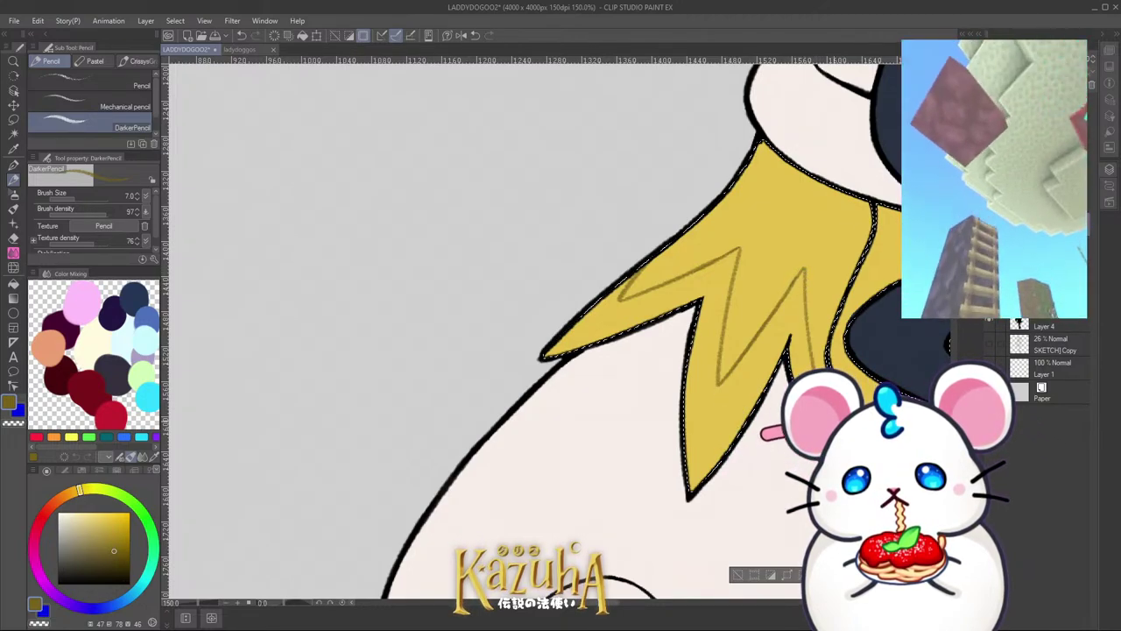
Step: Sketch a matching dark yellow pattern line inside the yellow cape piece beside the raised arm
scroll(743, 314, "down", 5)
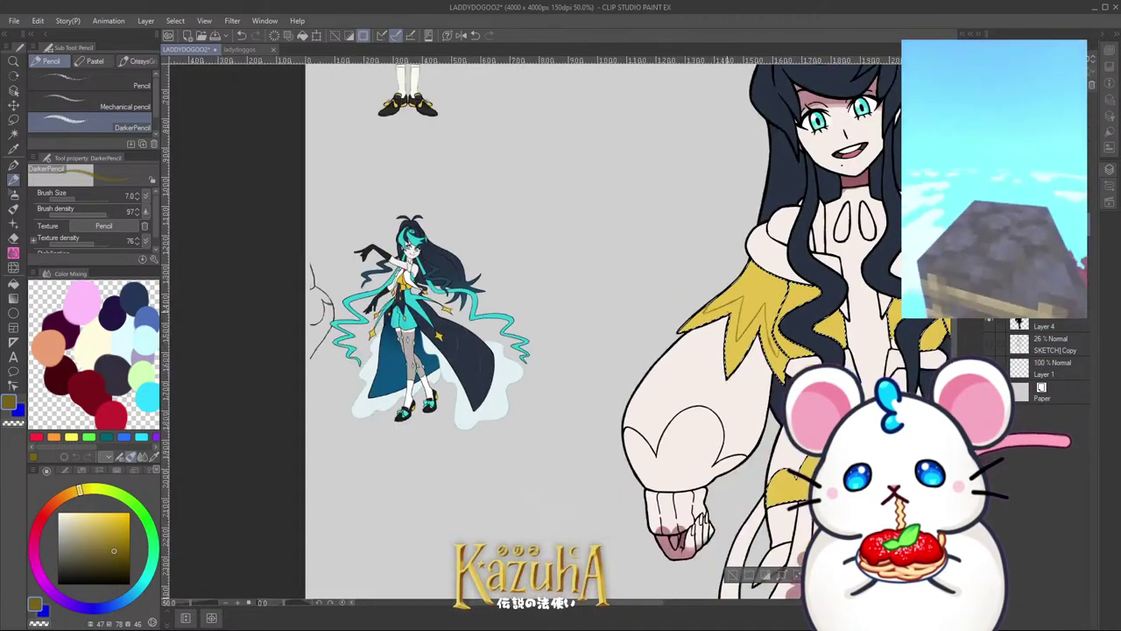
scroll(876, 310, "up", 1)
scroll(839, 308, "up", 5)
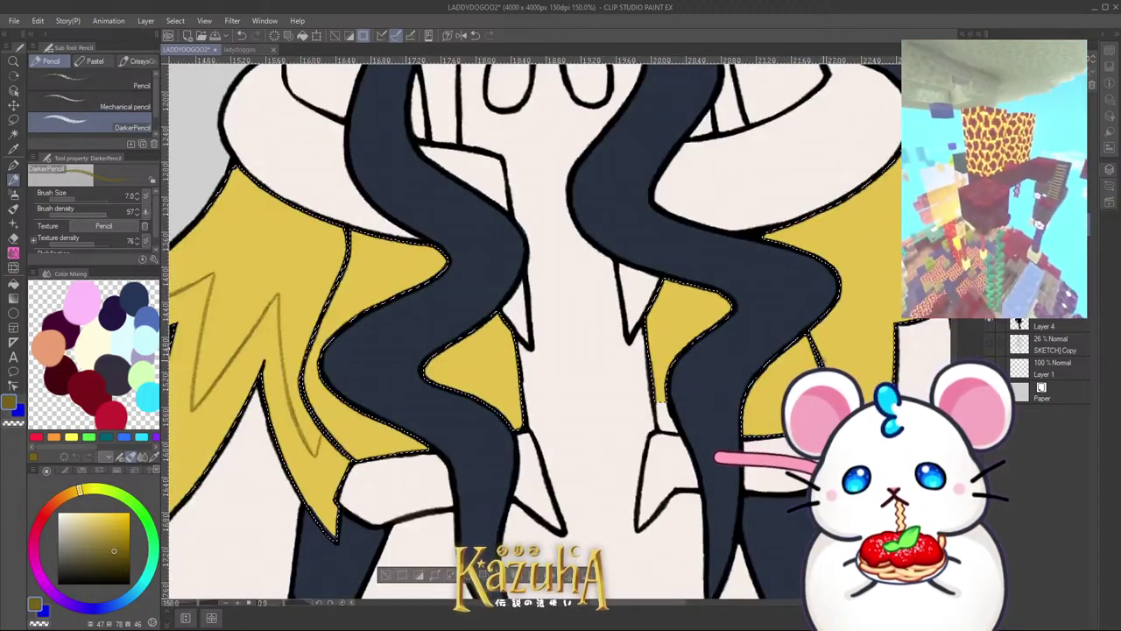
mouse_move(869, 327)
left_mouse_down()
mouse_move(865, 286)
mouse_move(901, 293)
left_mouse_up()
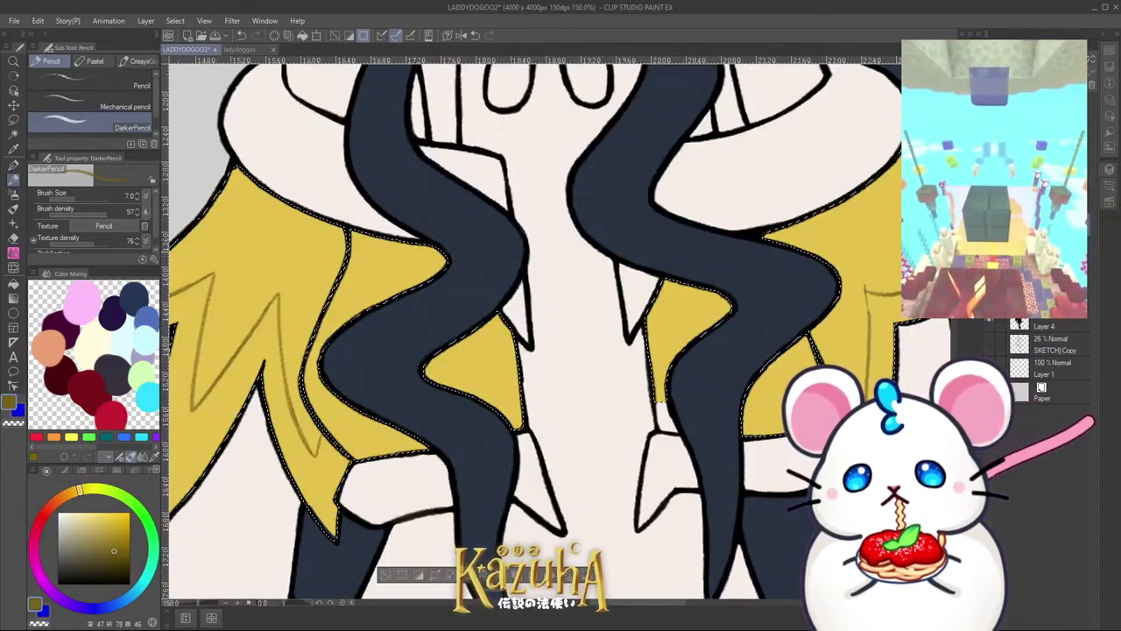
scroll(903, 272, "up", 1)
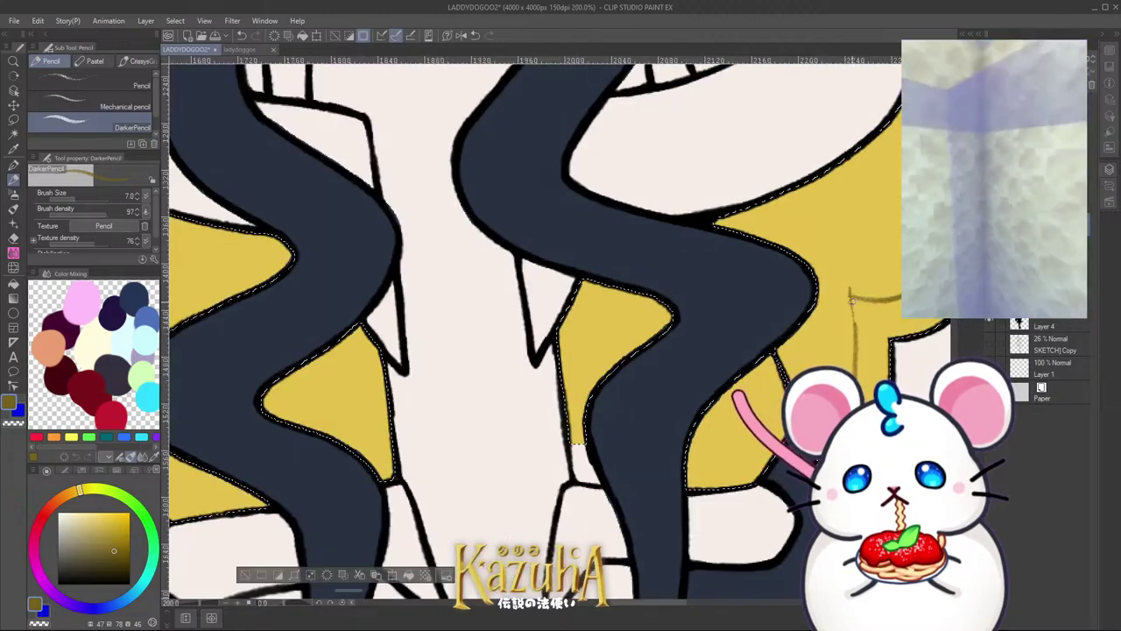
Step: Check the pencilled pattern on the yellow cape against the whole figure and the reference outfits
scroll(862, 298, "down", 4)
key("minus")
key("minus")
key("minus")
key("minus")
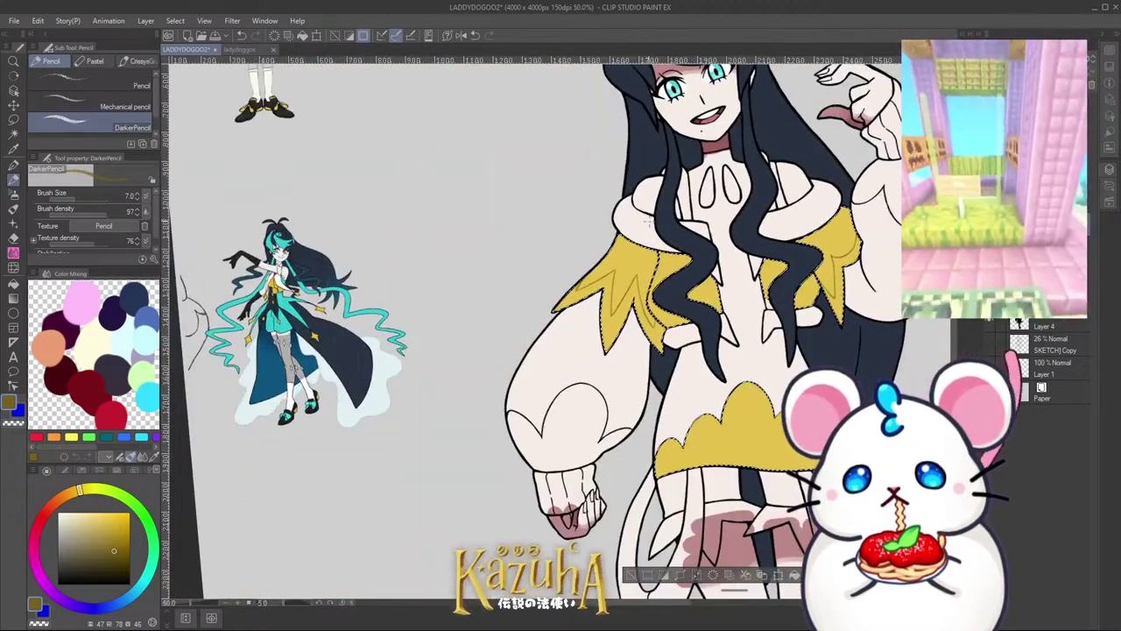
scroll(615, 319, "down", 2)
key("asciicircum")
key("asciicircum")
key("asciicircum")
key("asciicircum")
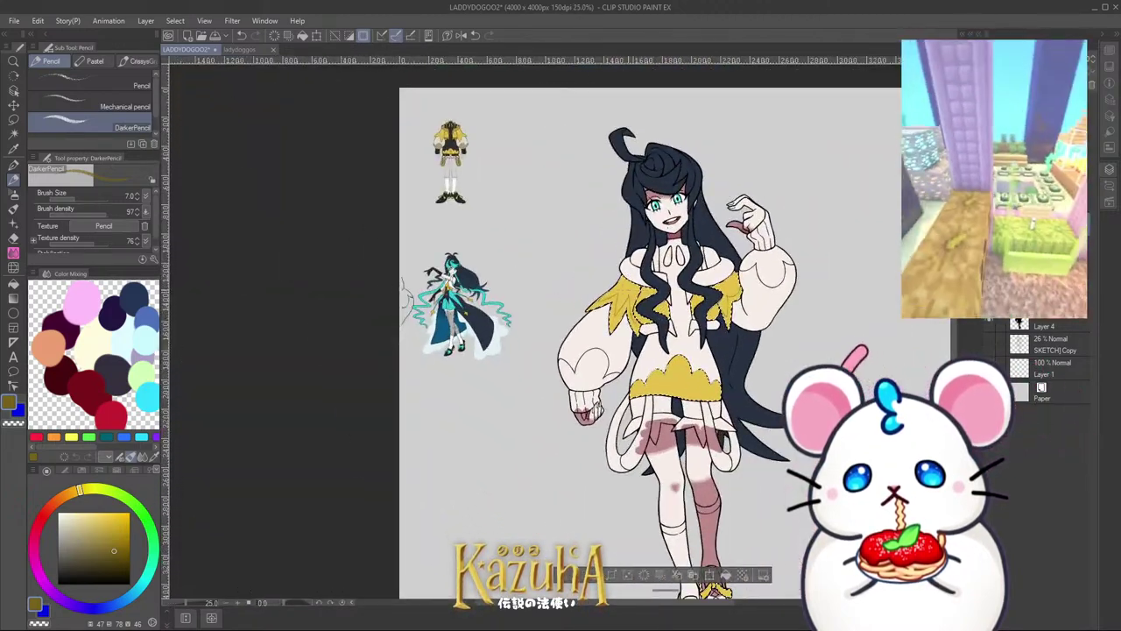
Step: Switch to the G-pen and try a dark brown oval spot in the end scallop of the yellow hem at size 29.6
scroll(445, 194, "up", 3)
scroll(552, 230, "down", 6)
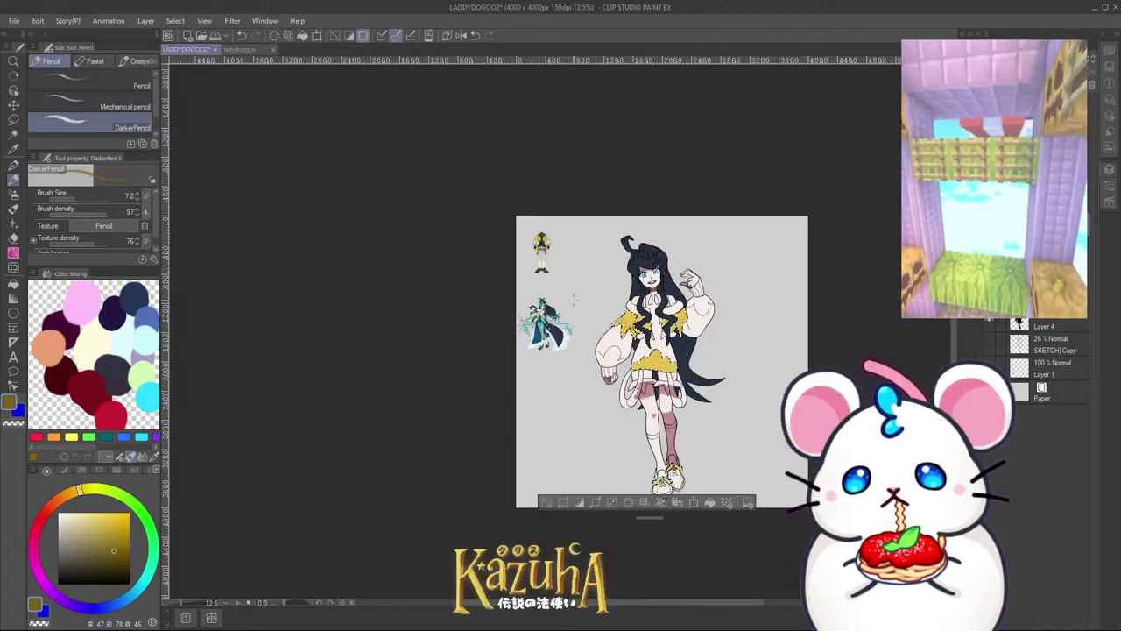
scroll(634, 329, "up", 4)
scroll(570, 346, "up", 5)
key("p")
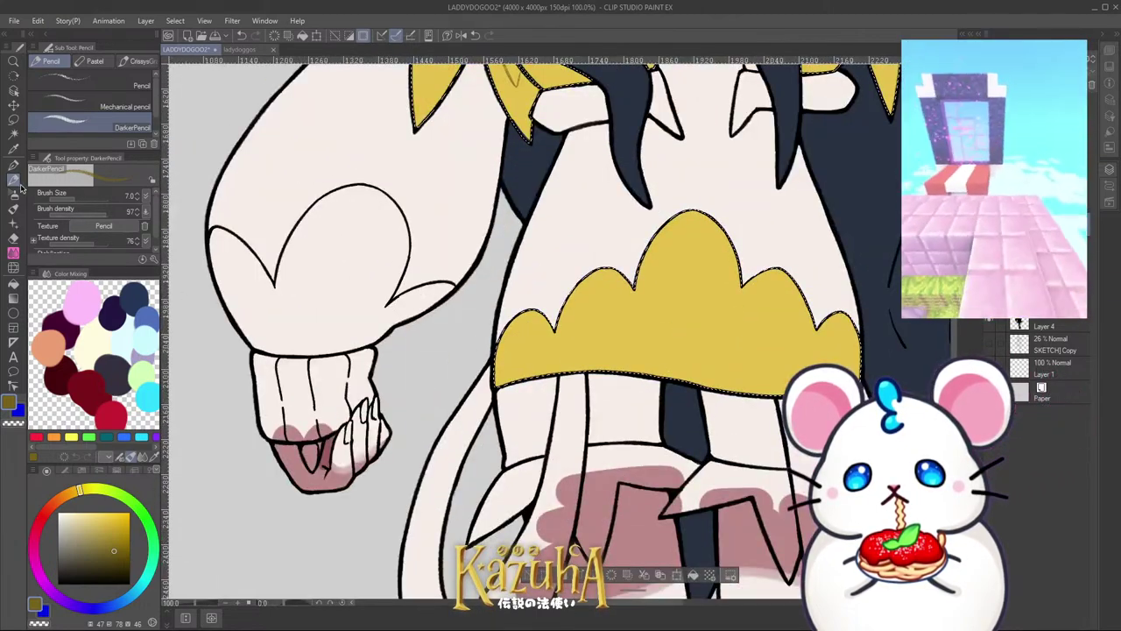
scroll(563, 353, "up", 2)
mouse_move(505, 345)
left_mouse_down("ctrl+alt")
mouse_move(513, 336)
mouse_move(505, 362)
left_mouse_up("ctrl+alt")
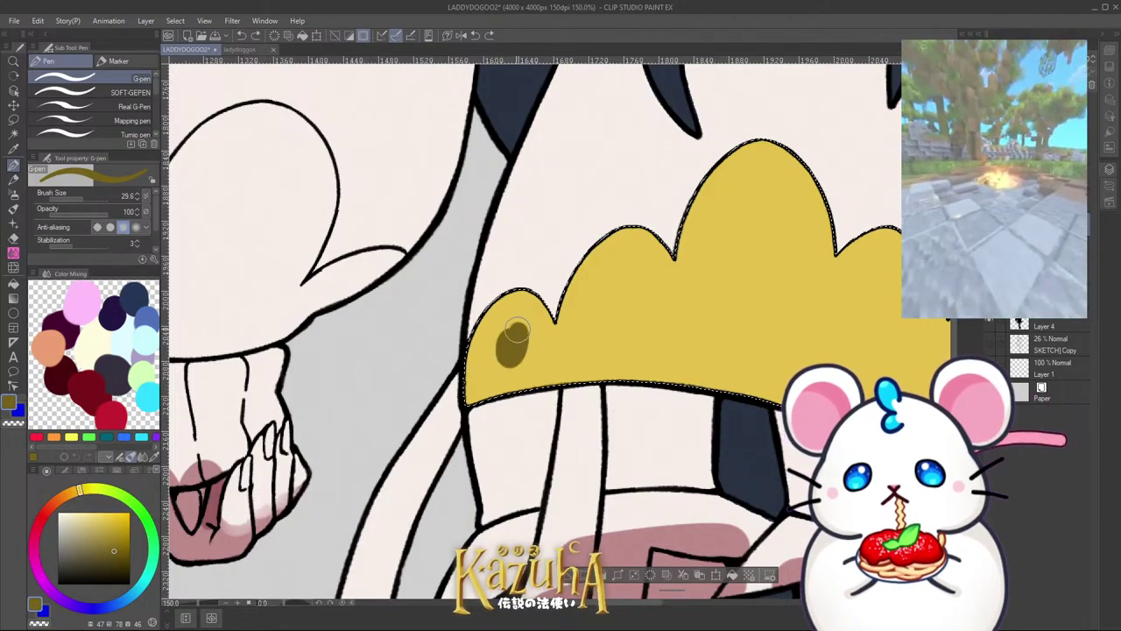
Step: Sample the darker ochre from the yellow reference outfit
scroll(510, 351, "down", 2)
scroll(536, 396, "down", 6)
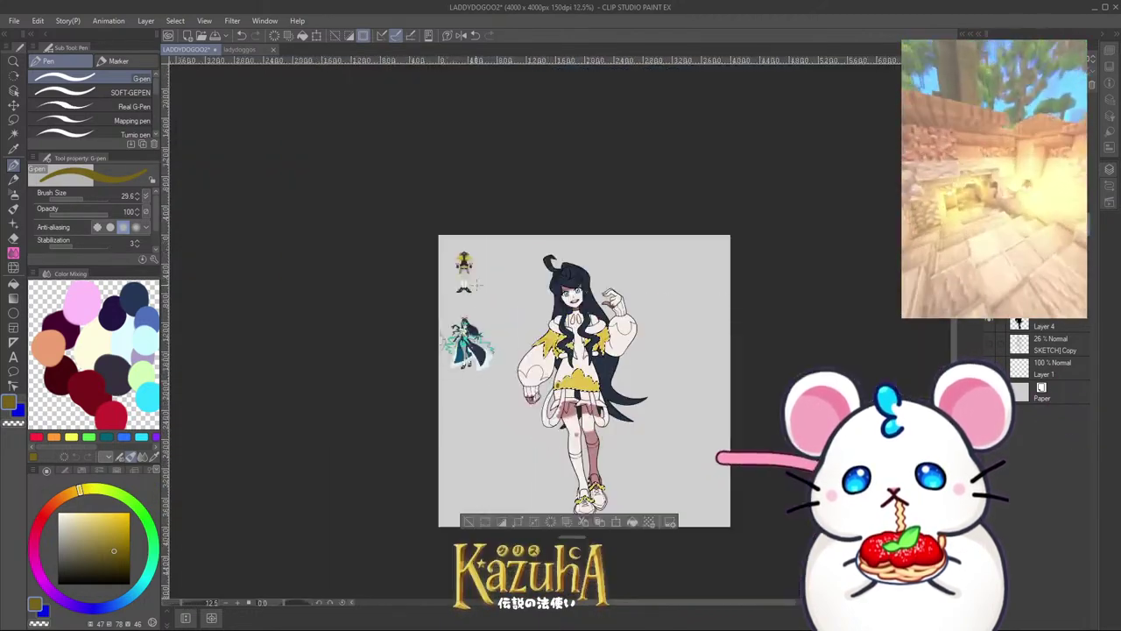
scroll(506, 320, "up", 4)
scroll(502, 334, "down", 5)
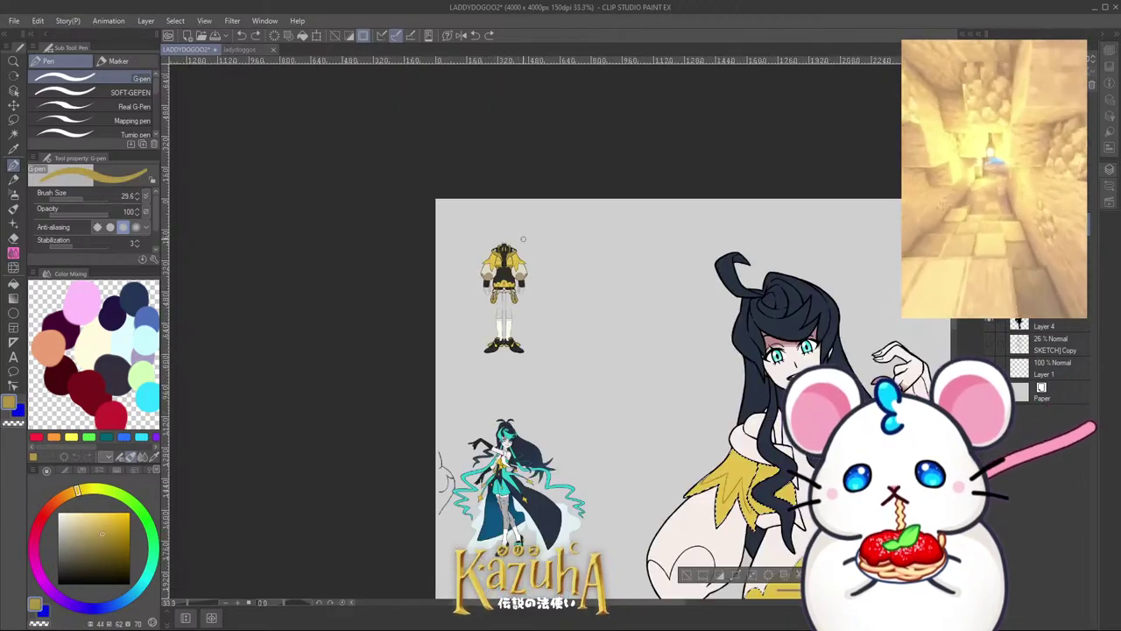
Step: Paint one ochre oval in each of the five scallops of the yellow hem with the G-pen at size 67.0 and deselect
scroll(563, 246, "up", 6)
scroll(563, 247, "up", 3)
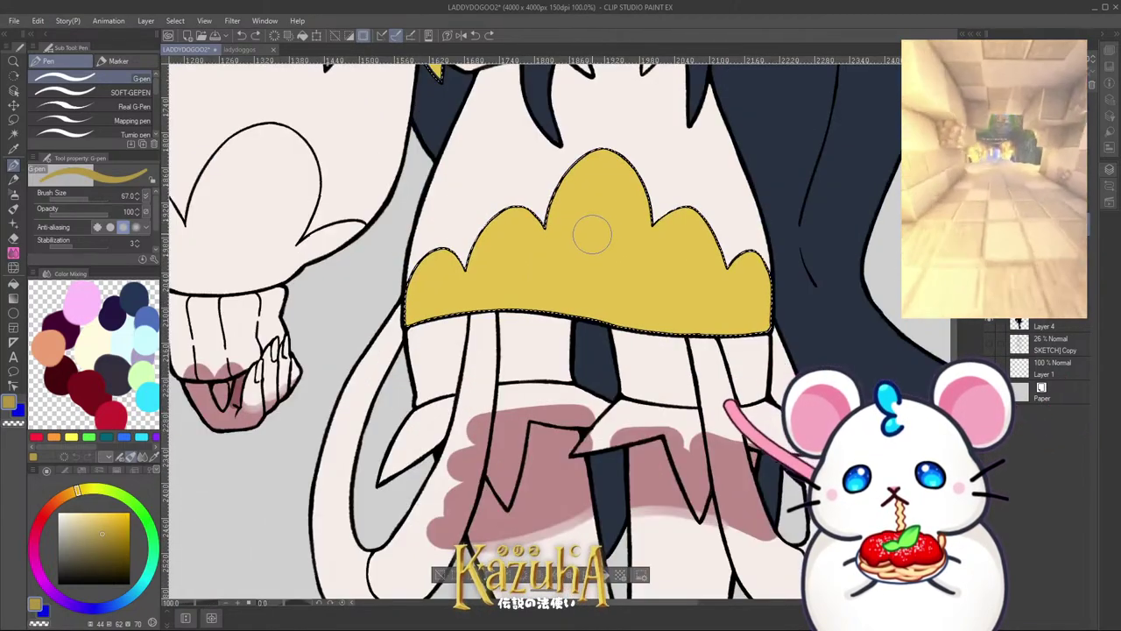
left_click_drag(590, 233, 594, 240)
left_click_drag(512, 274, 505, 261)
left_click_drag(431, 286, 433, 289)
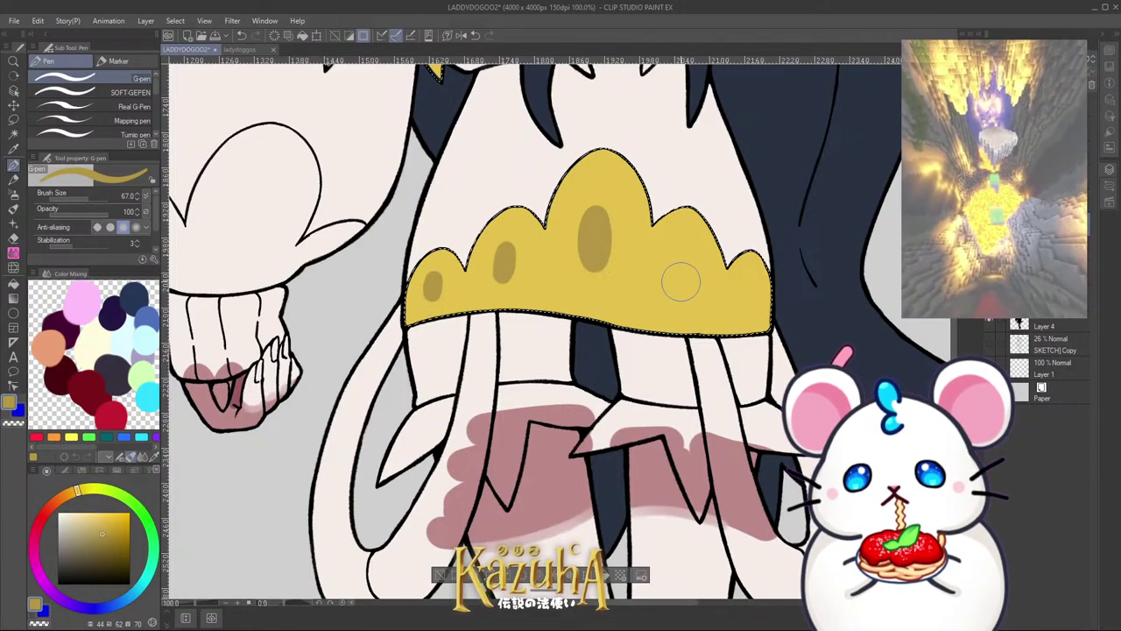
left_click_drag(681, 281, 678, 267)
left_click_drag(749, 293, 748, 302)
scroll(613, 377, "down", 8)
key("ctrl+d")
scroll(601, 411, "up", 5)
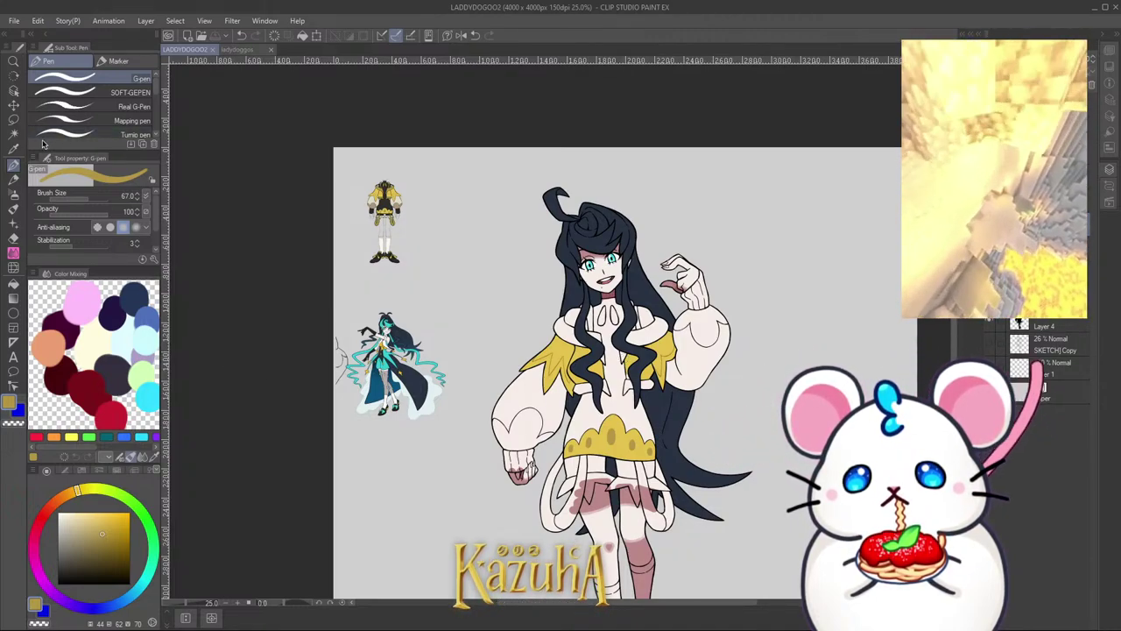
Step: Select the cape's rolled collar, pointed lapels, lower bands and the hanging hem straps with Auto select for referred layers
left_click(13, 133)
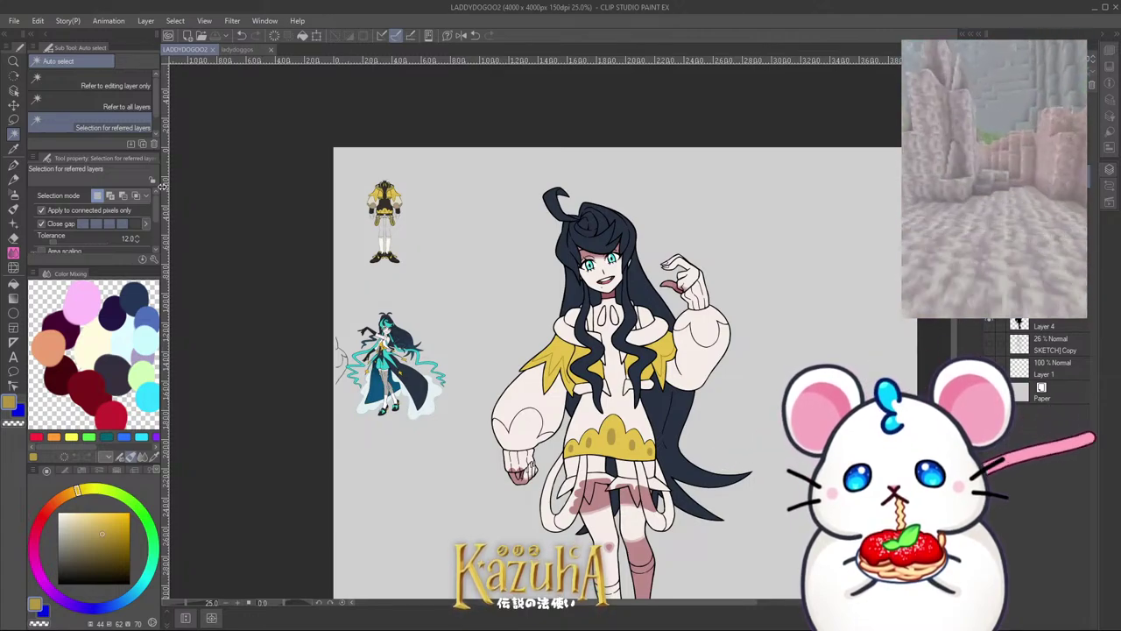
scroll(399, 285, "up", 3)
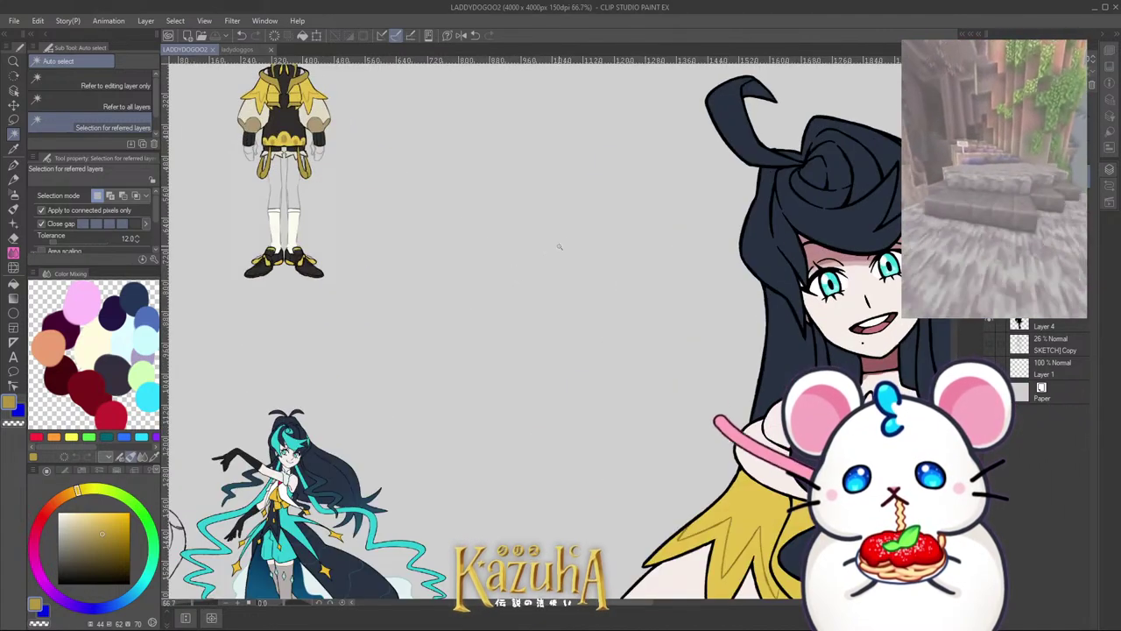
scroll(529, 206, "down", 2)
scroll(636, 434, "up", 2)
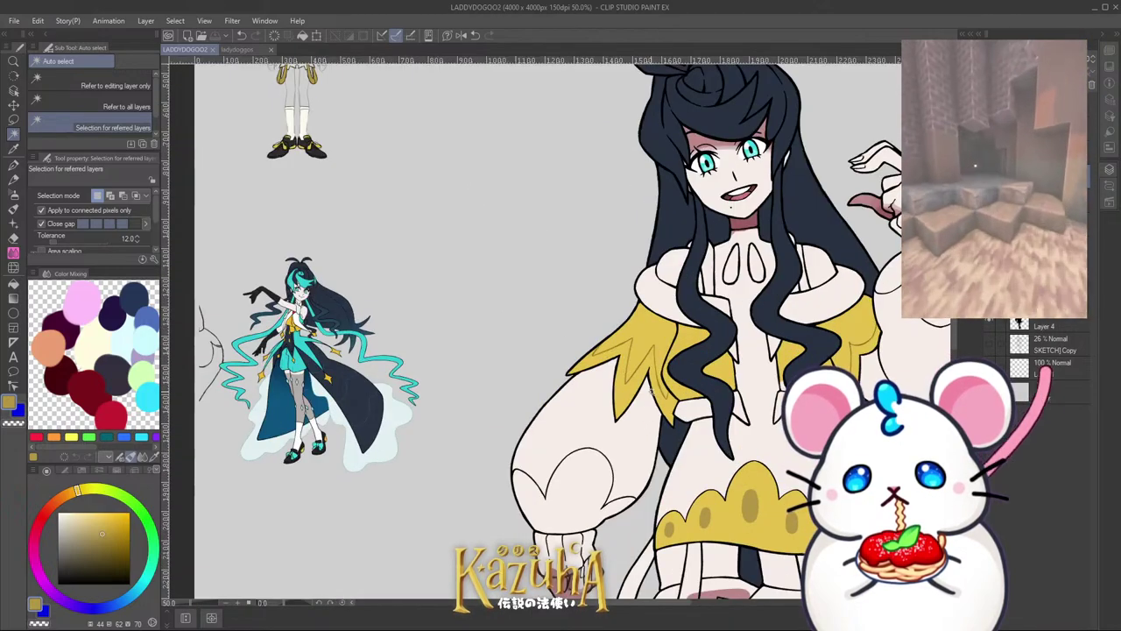
scroll(601, 405, "down", 2)
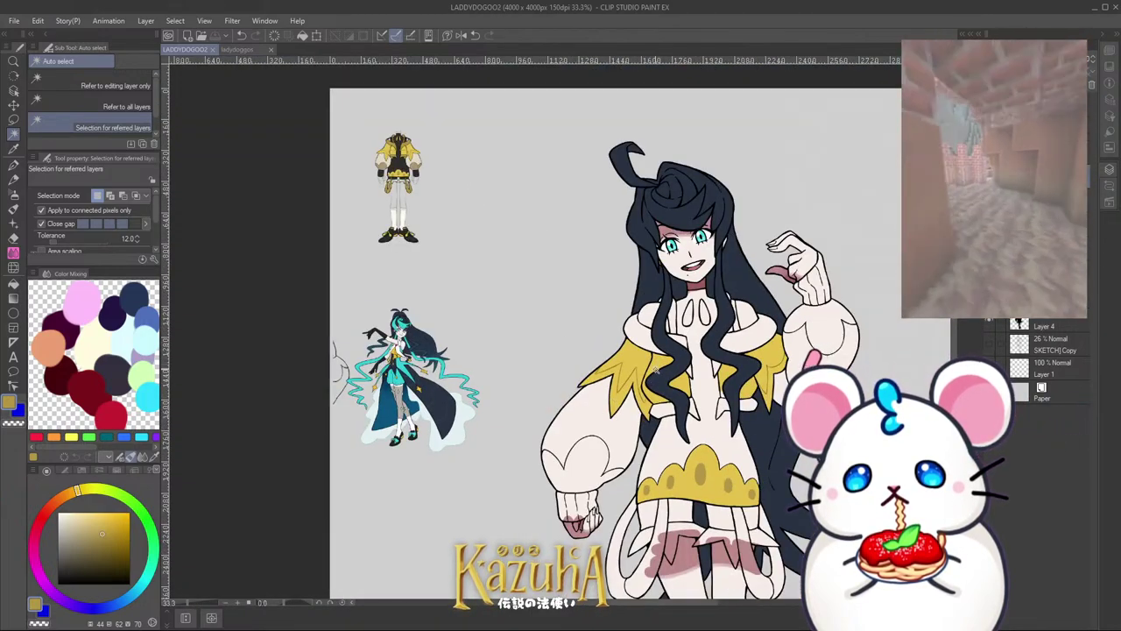
scroll(628, 490, "up", 2)
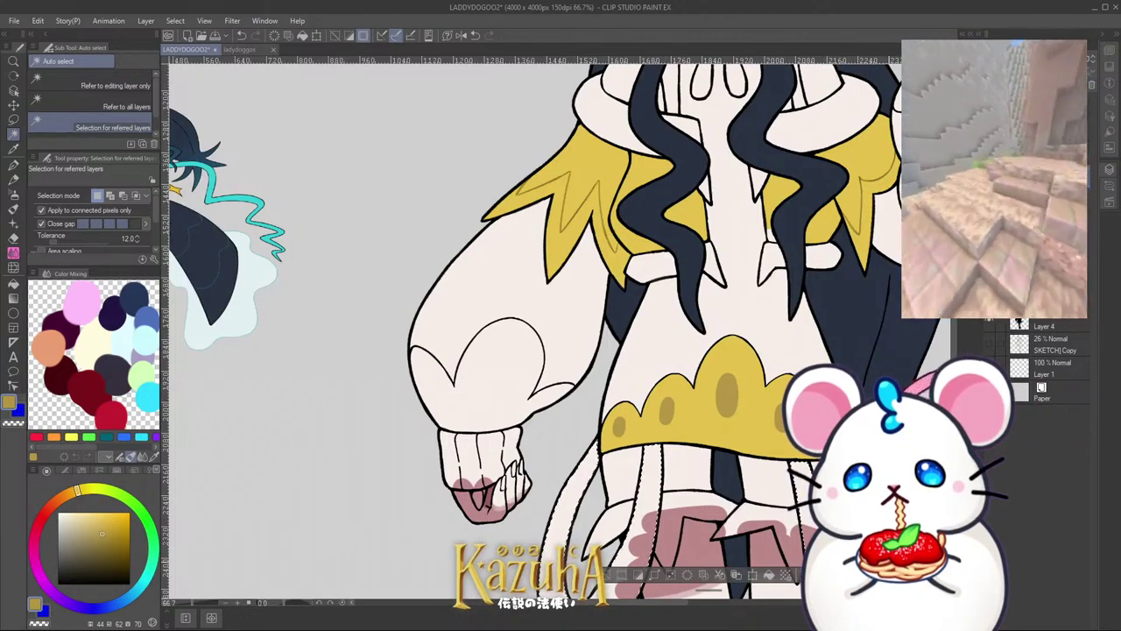
scroll(560, 332, "up", 2)
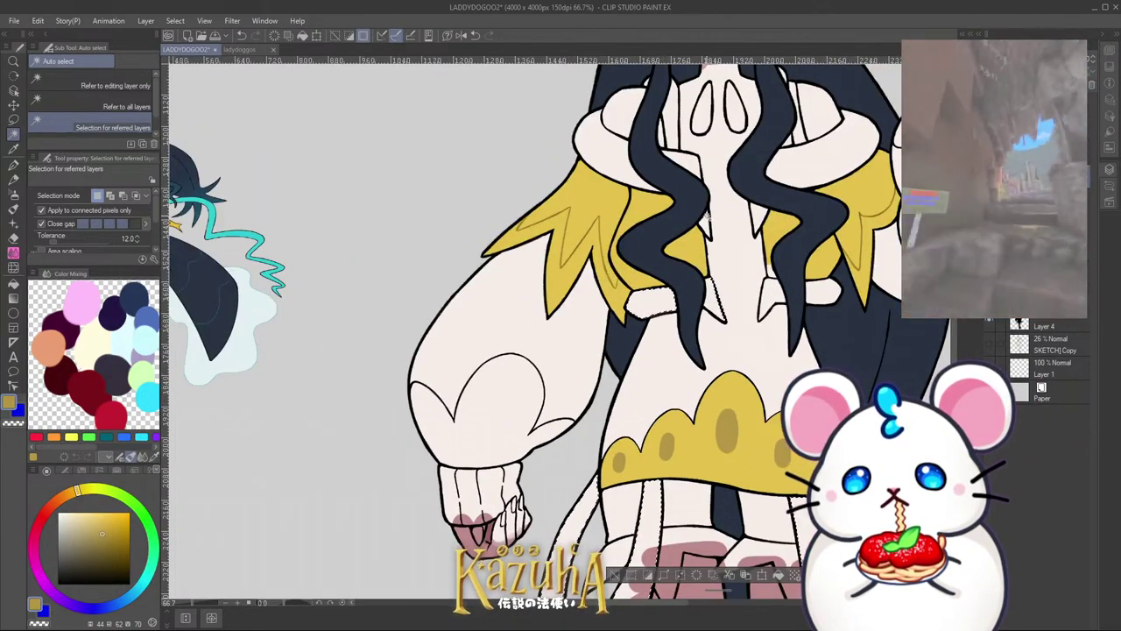
left_click(615, 164)
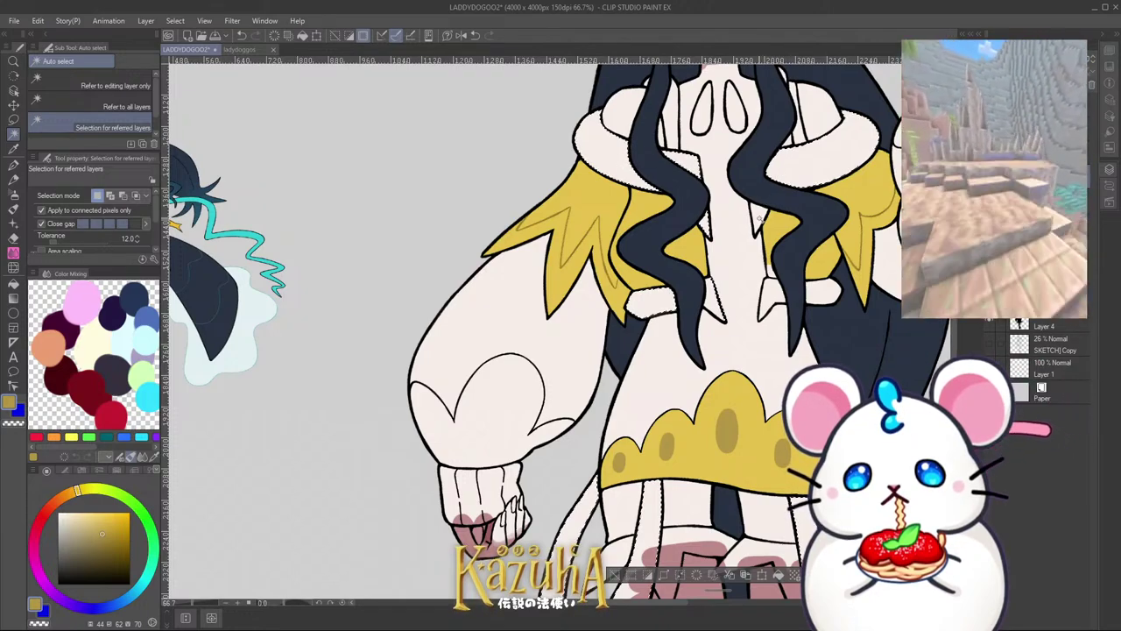
scroll(827, 296, "down", 2)
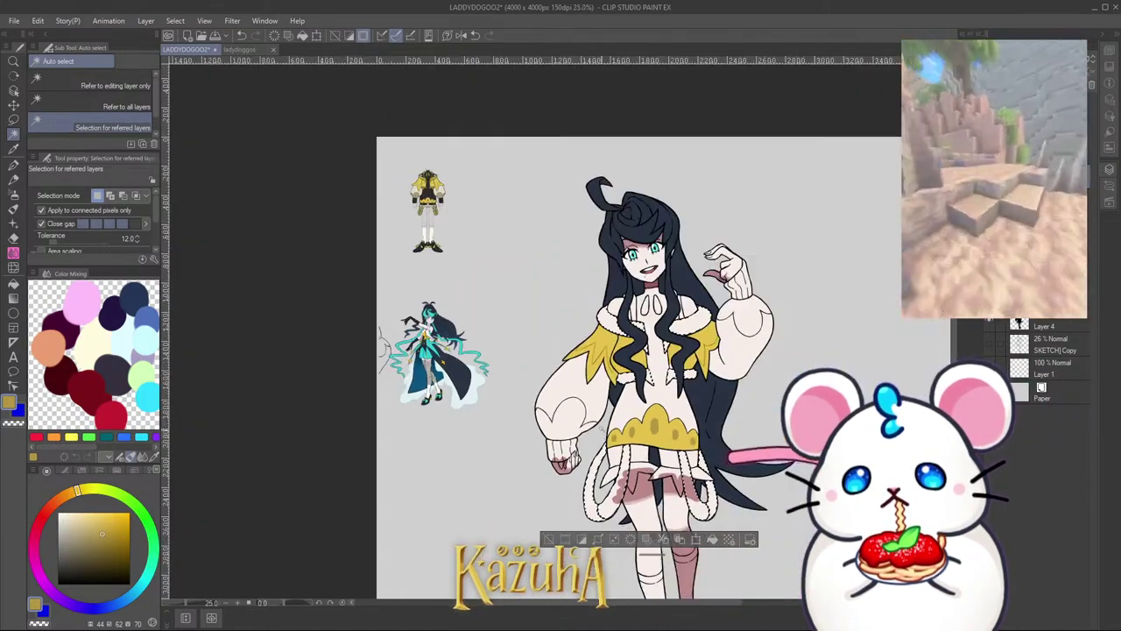
scroll(572, 230, "up", 3)
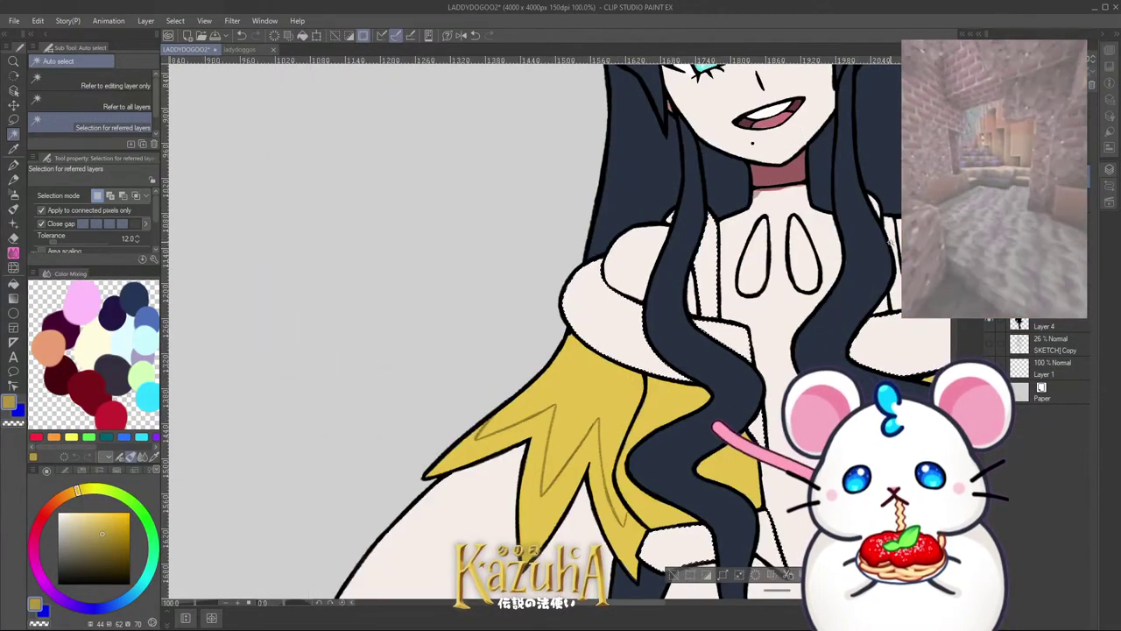
scroll(679, 263, "down", 4)
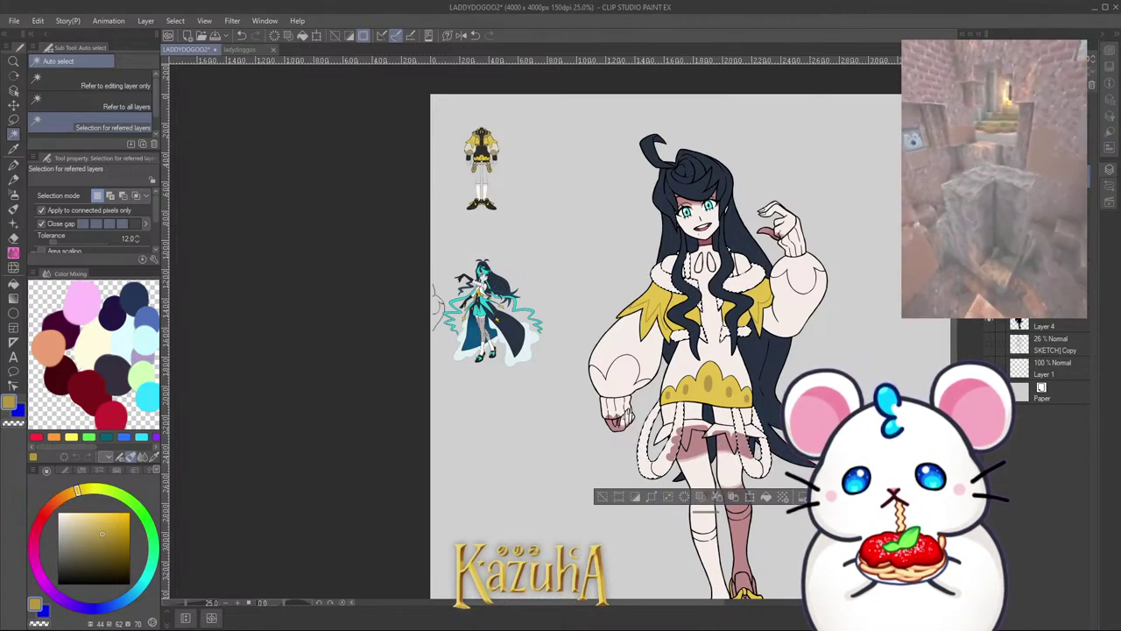
Step: Try filling the selected cape trims and hanging straps with ochre, and undo the fill
left_click(765, 496)
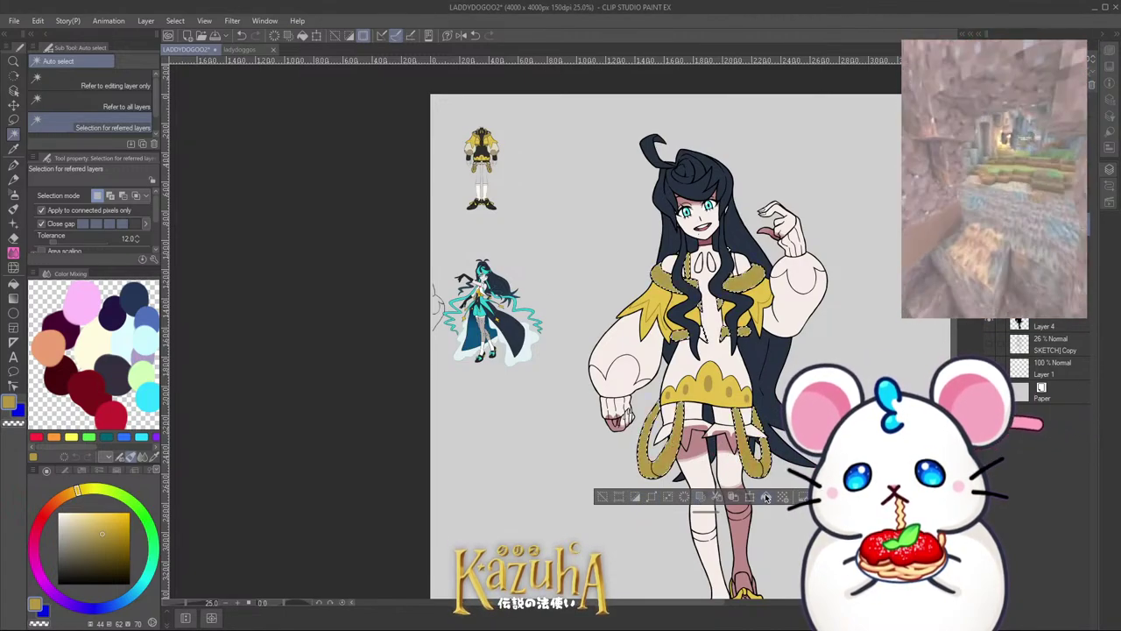
key("ctrl+d")
scroll(714, 326, "up", 5)
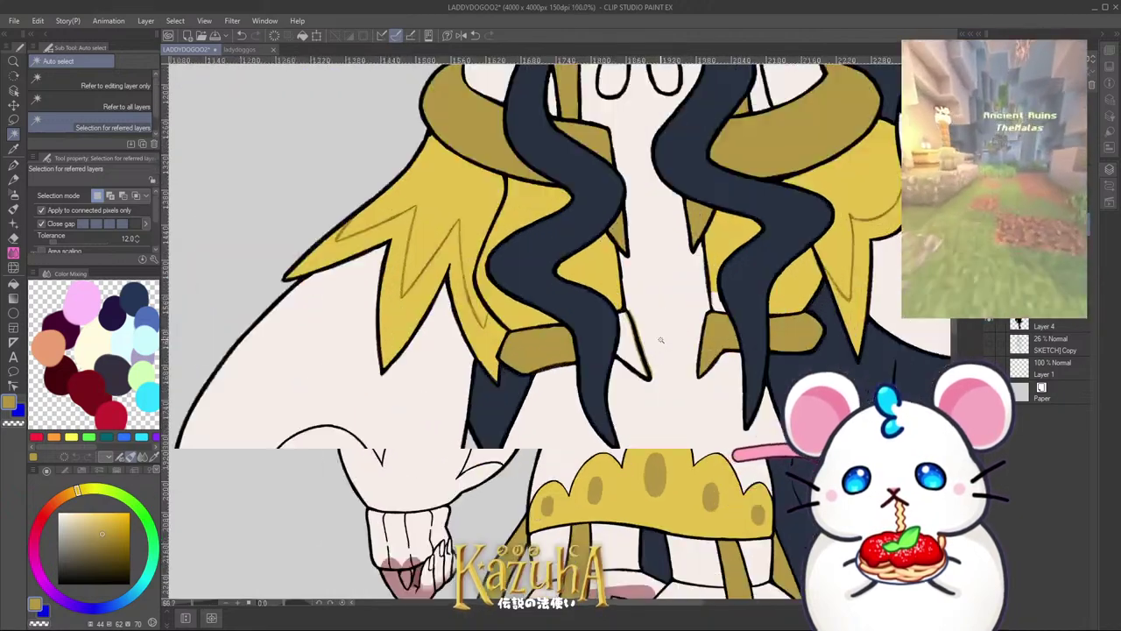
key("ctrl+z")
key("Delete")
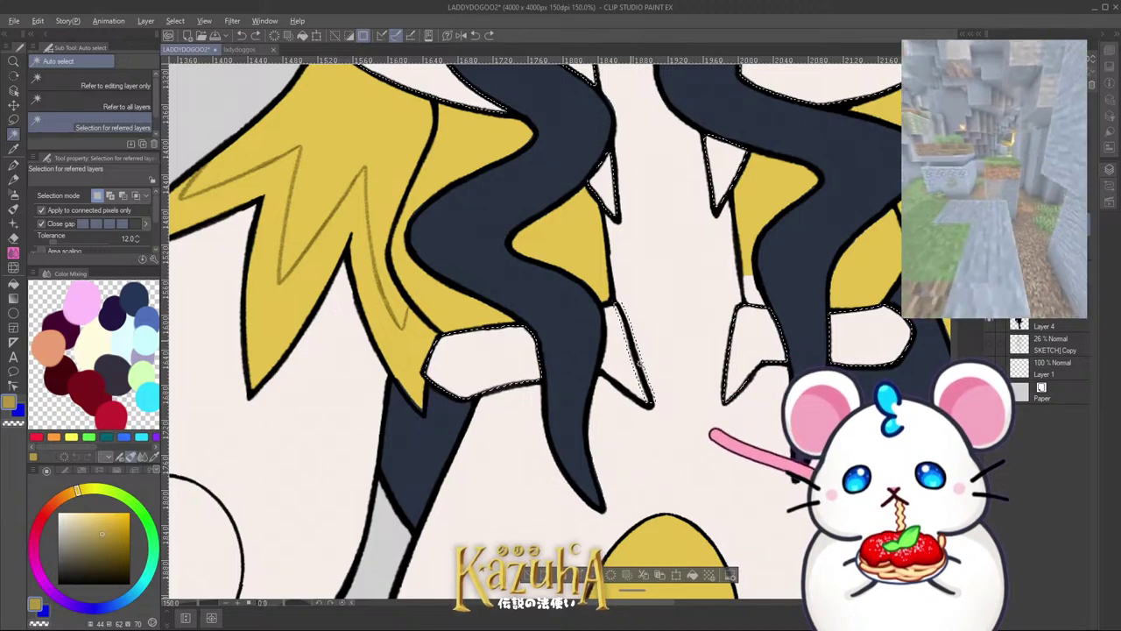
Step: Correct the selection around the small pointed end of the lower cape band beside the lock of hair over the lowered-arm side
left_click(641, 363)
key("ctrl+z")
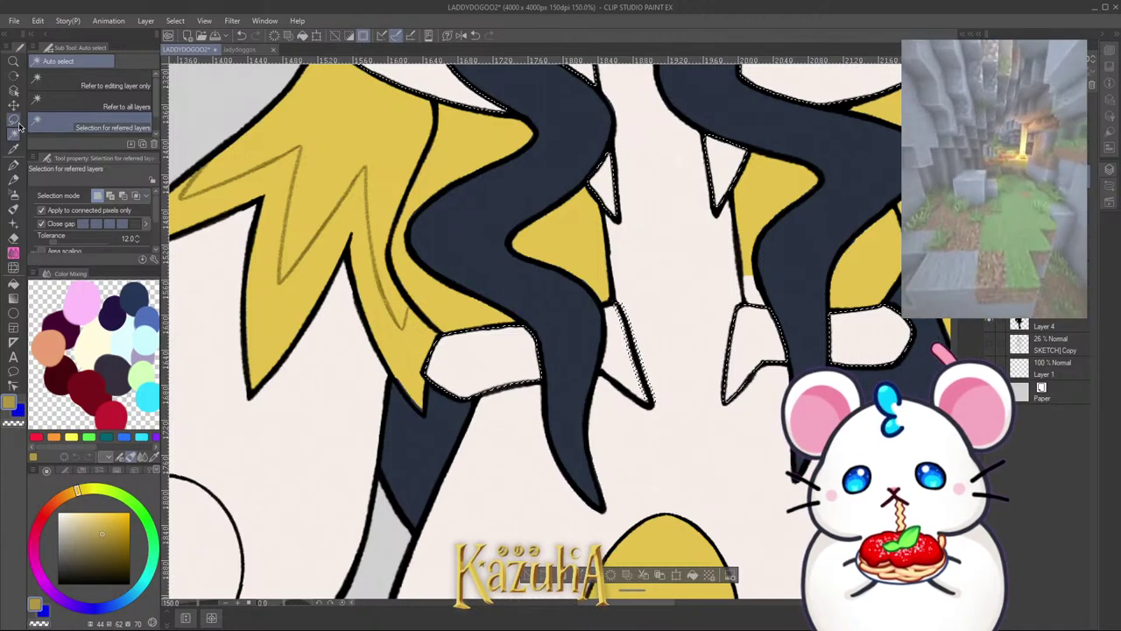
left_click(15, 119)
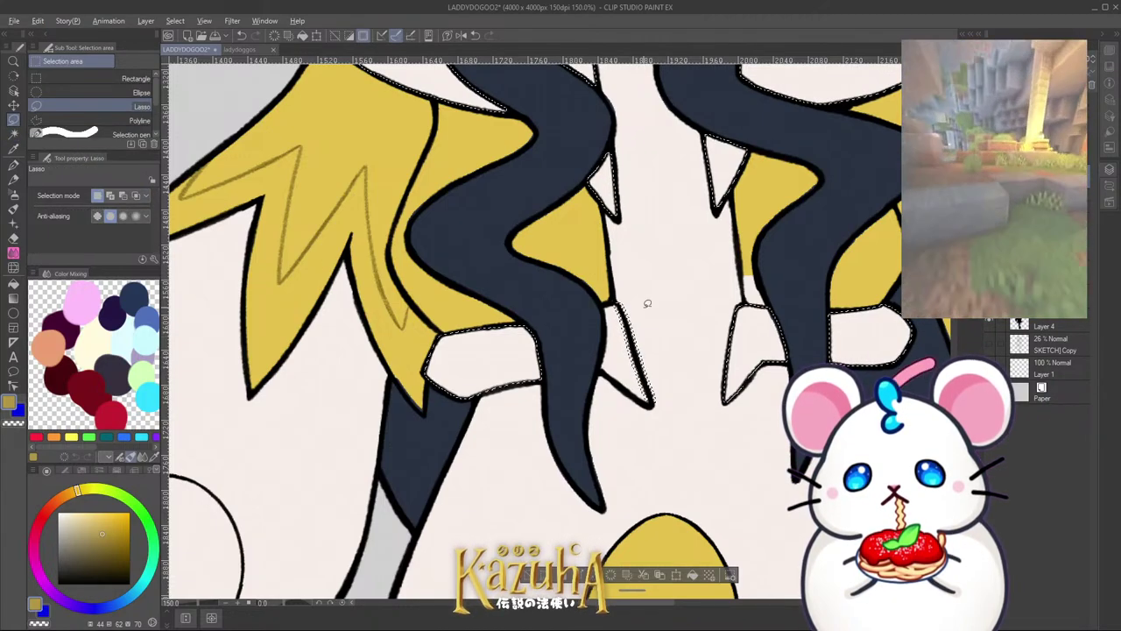
left_click(15, 134)
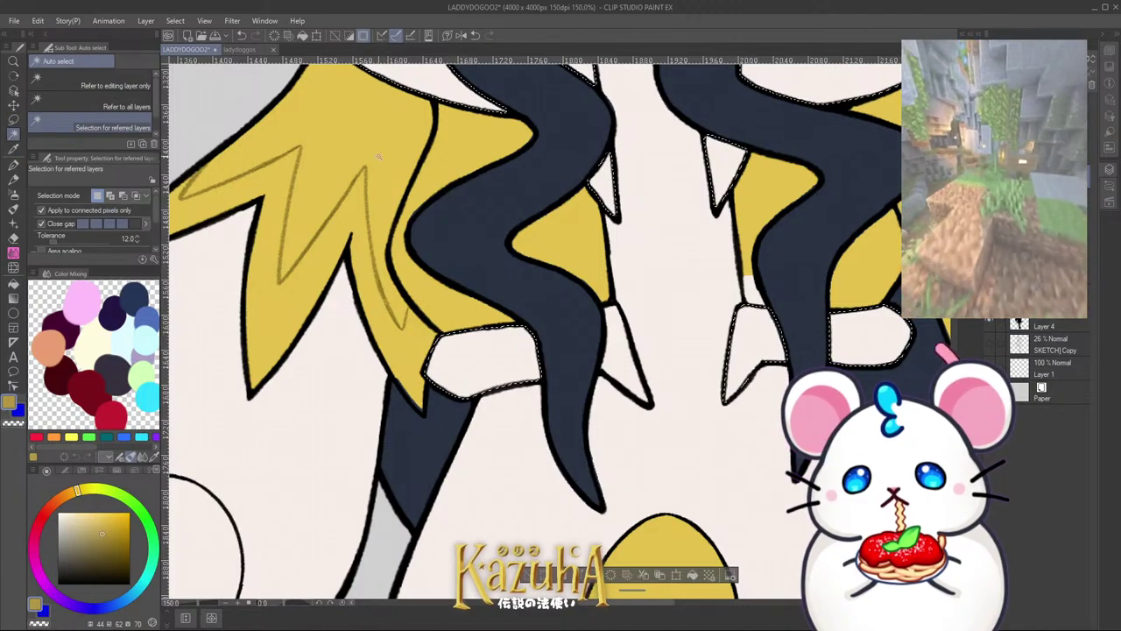
left_click(617, 359)
key("ctrl+z")
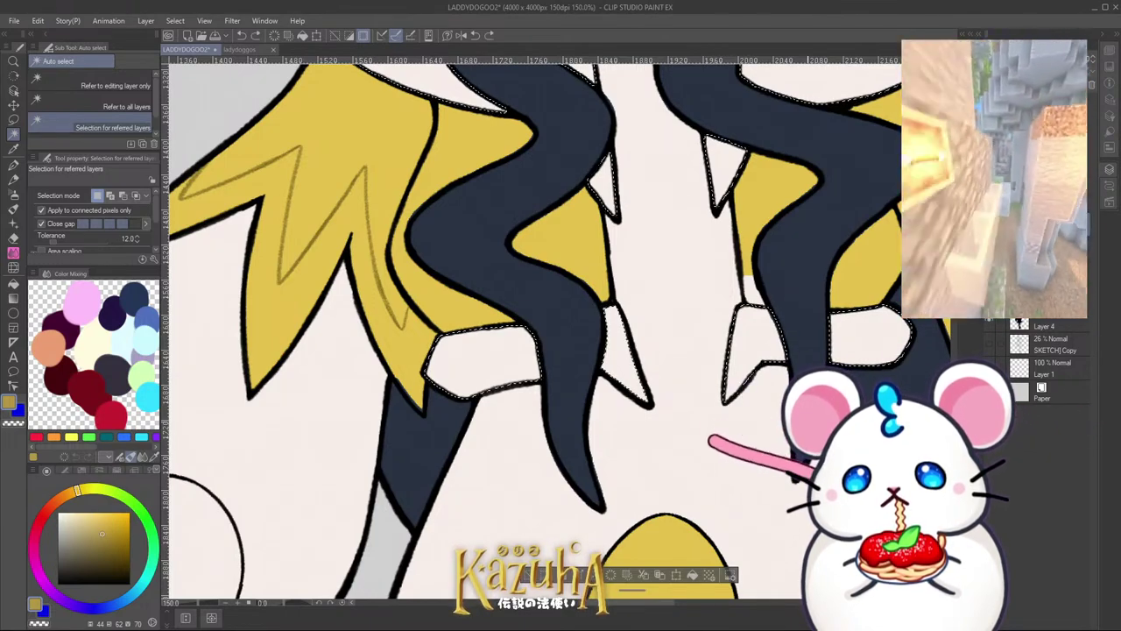
Step: Fill the selected collar, lapels, bands and straps with ochre, including the small pointed band end, and clear the selection
key("alt+BackSpace")
key("ctrl+d")
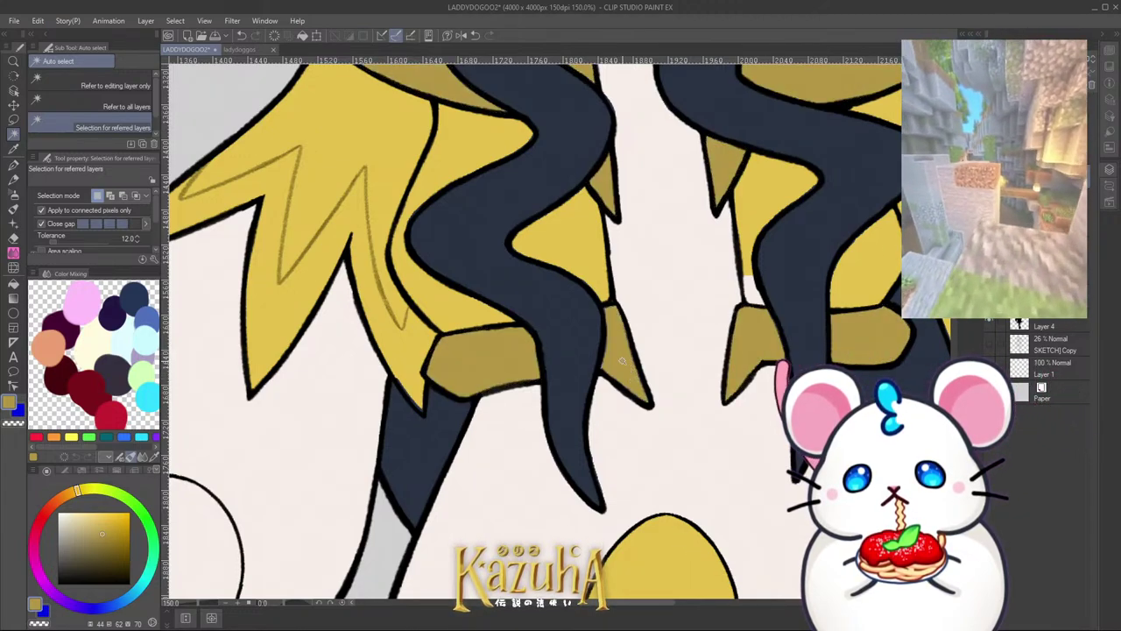
left_click(621, 361)
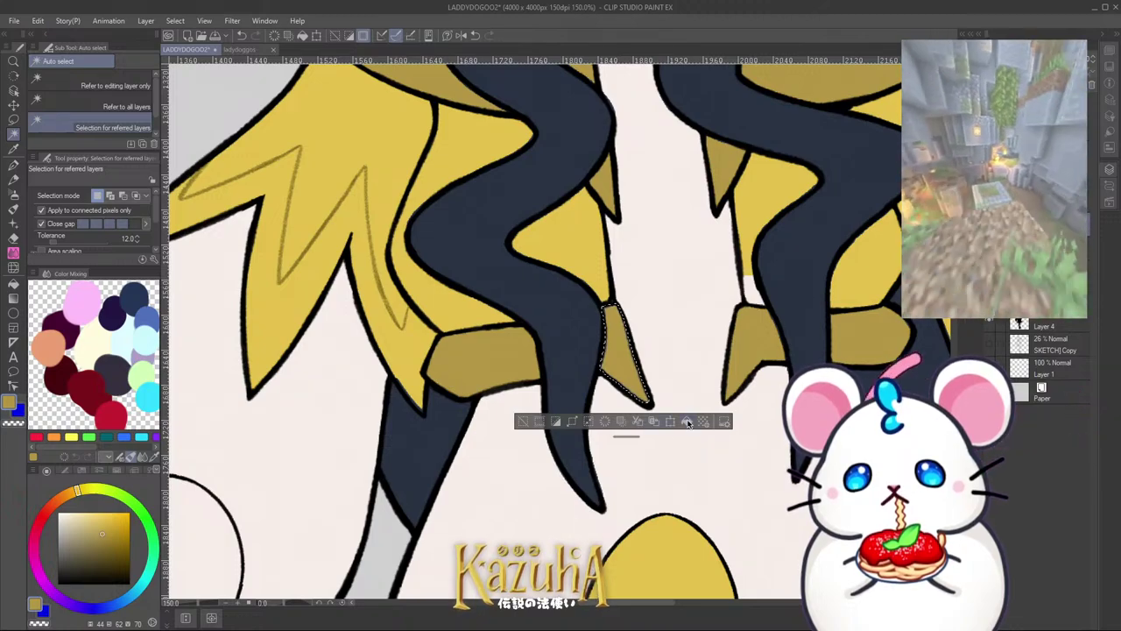
key("p")
key("ctrl+d")
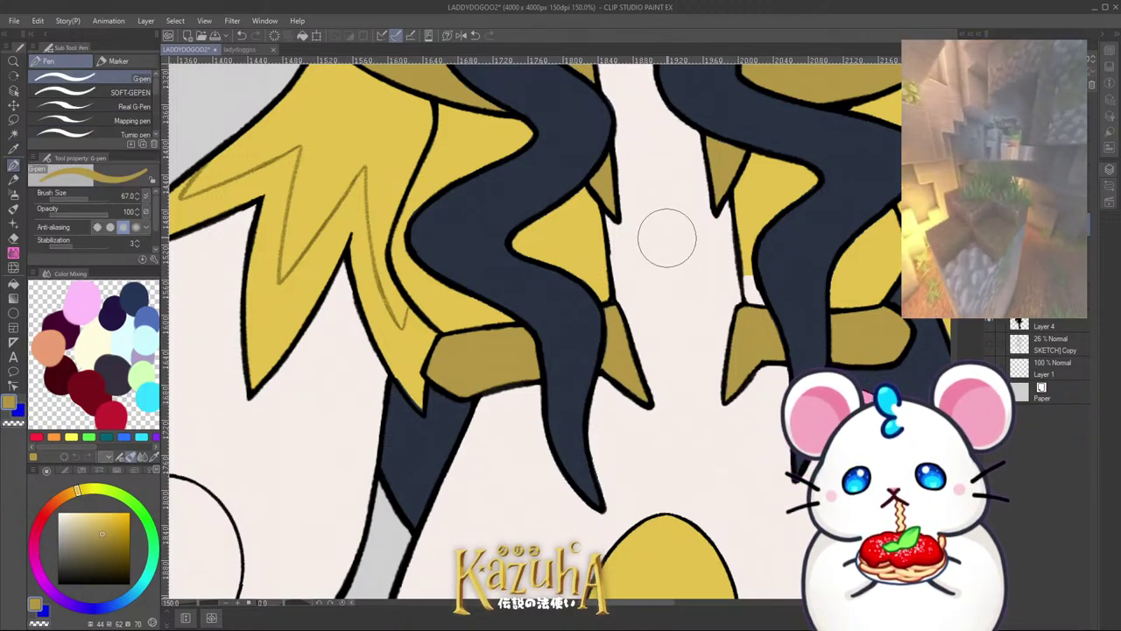
Step: Sample the cape's yellow and paint over the unfilled gap above the raised-arm side's lower band with the G-pen at size 15.1
scroll(751, 264, "up", 3)
left_click(730, 247, "alt")
key("[")
key("[")
key("[")
key("[")
key("[")
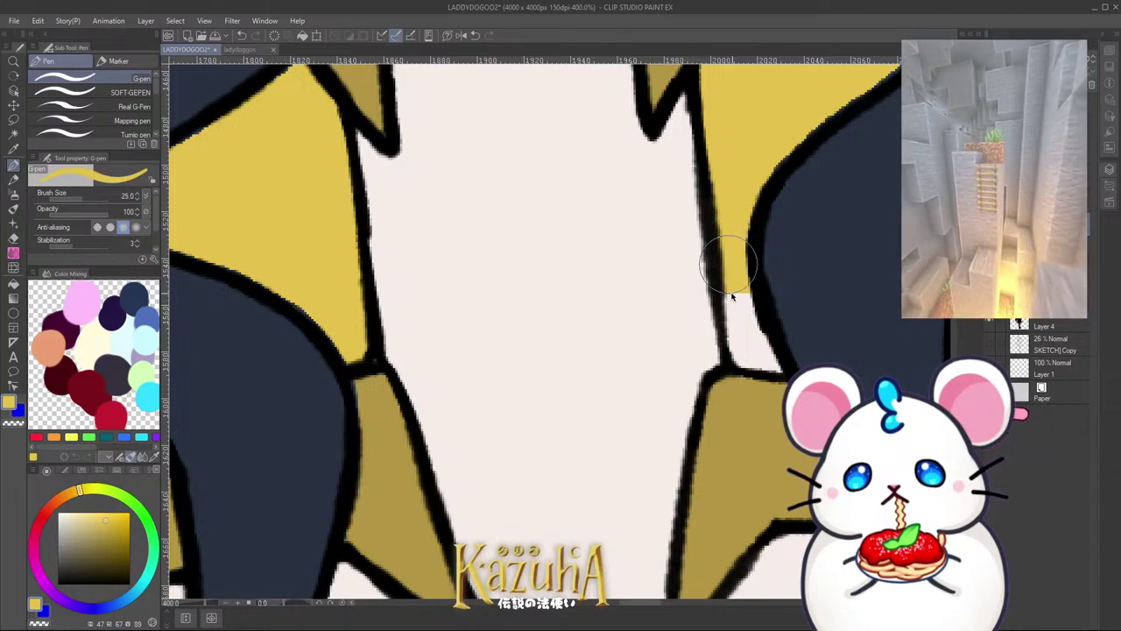
mouse_move(733, 296)
left_mouse_down("ctrl+alt")
mouse_move(730, 281)
mouse_move(747, 342)
mouse_move(731, 348)
mouse_move(764, 359)
left_mouse_up("ctrl+alt")
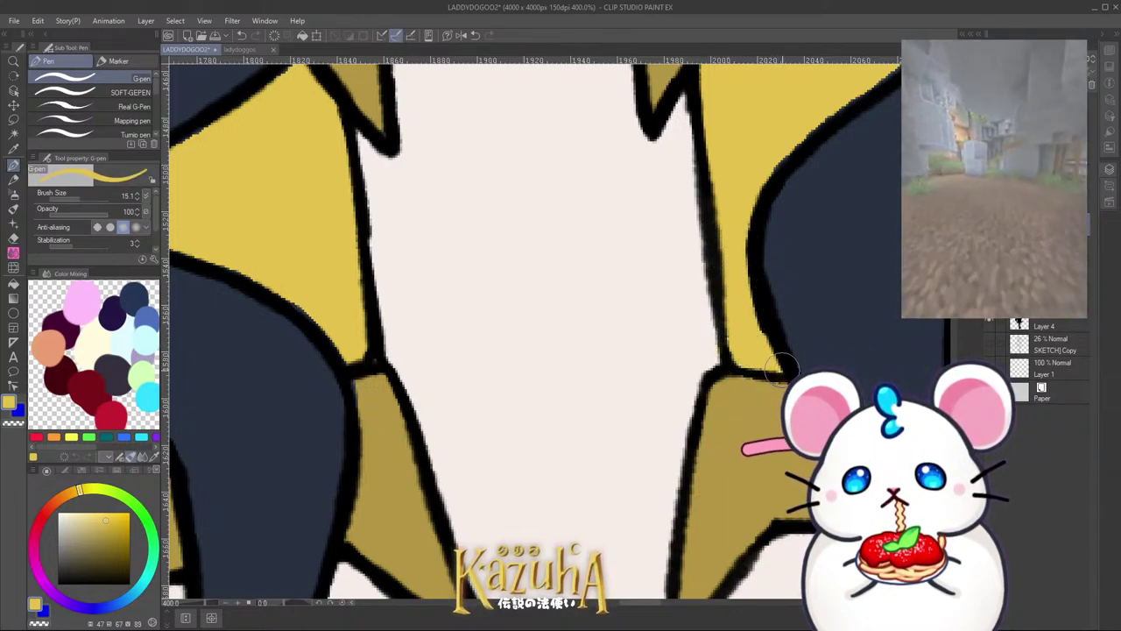
Step: Sample the ochre from the lower cape band and switch the G-pen to transparent colour for cleaning up its edge
left_click(776, 383, "alt")
left_click(1052, 200)
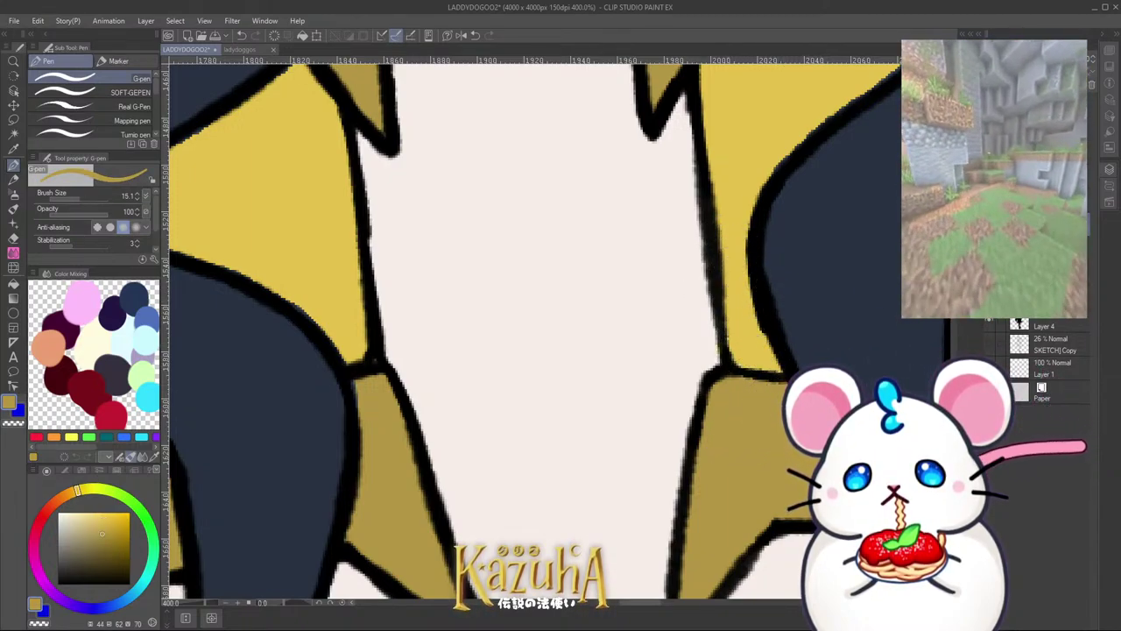
key("c")
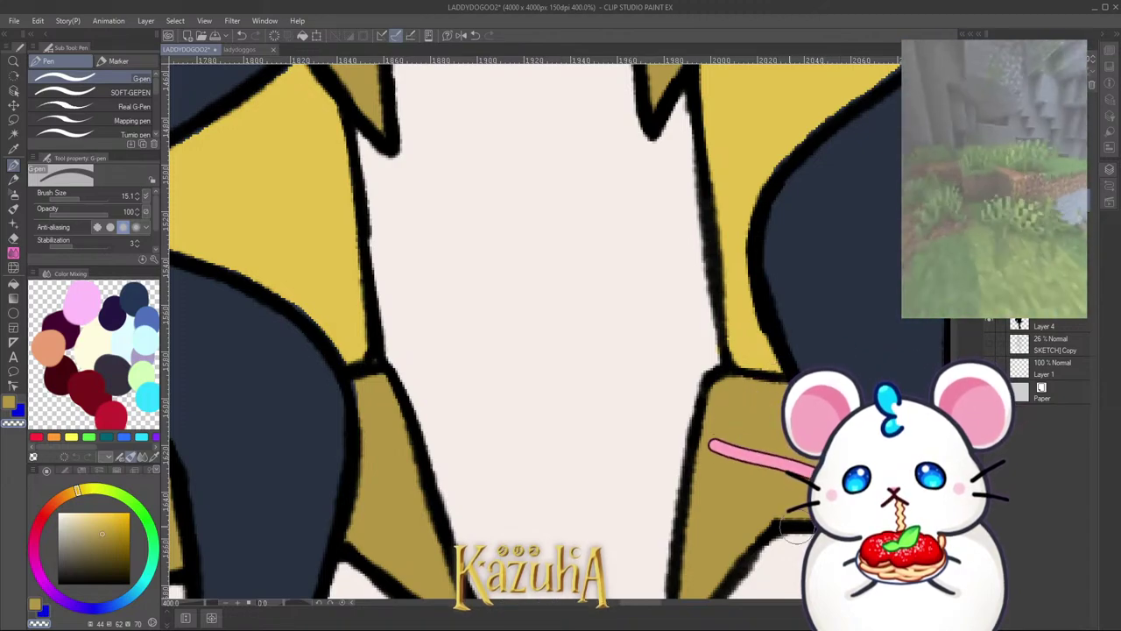
scroll(797, 530, "down", 3)
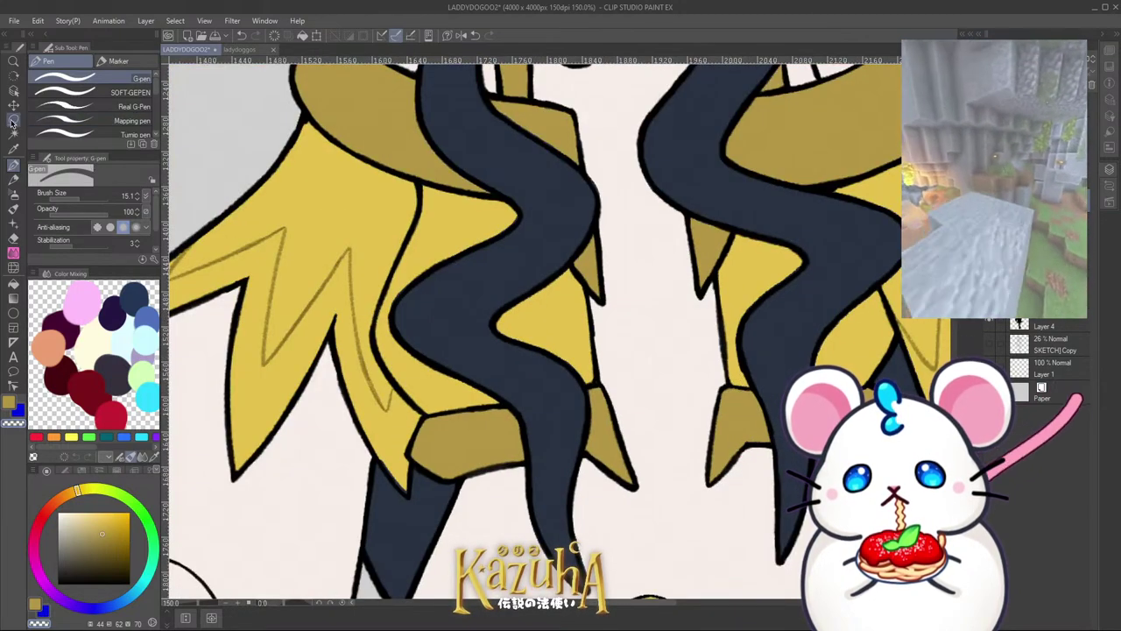
key("w")
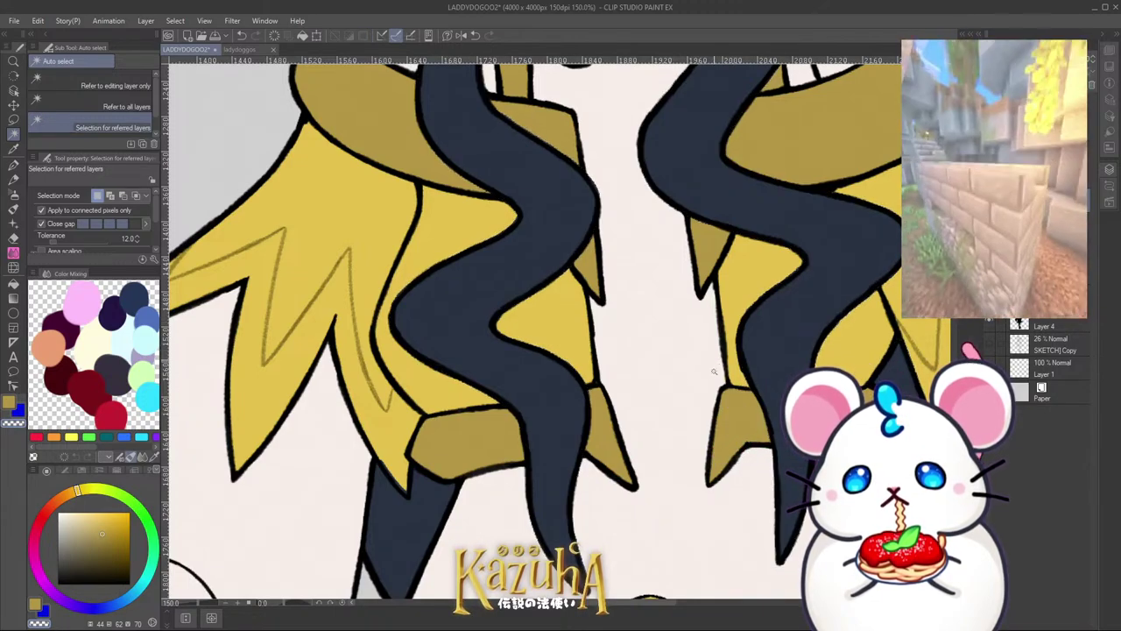
left_click(665, 387)
scroll(665, 387, "down", 3)
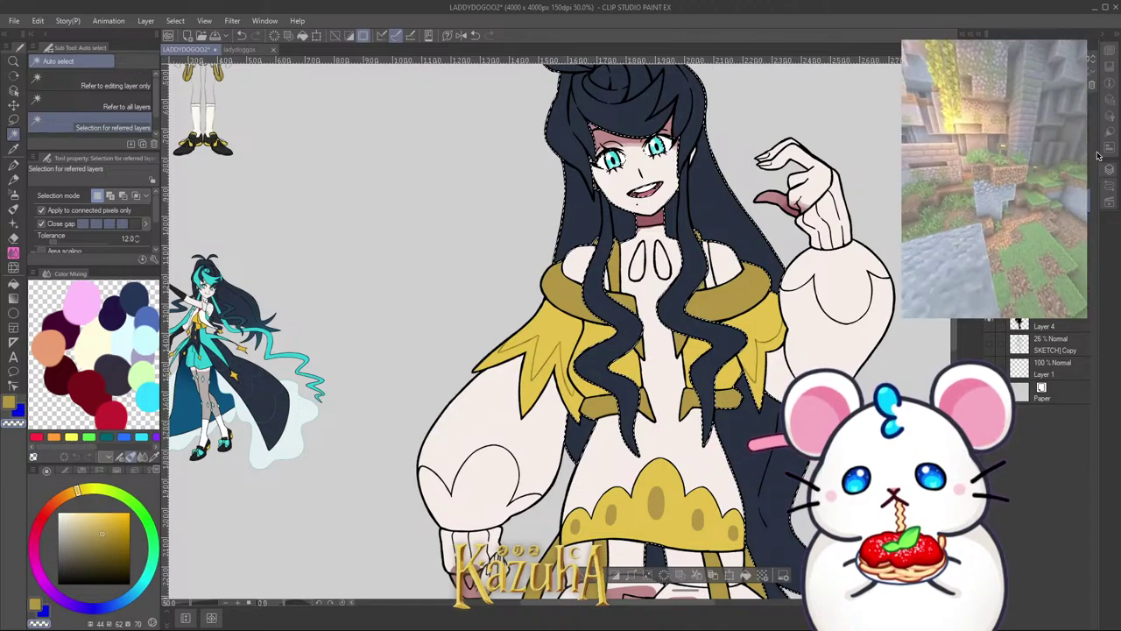
scroll(668, 212, "up", 5)
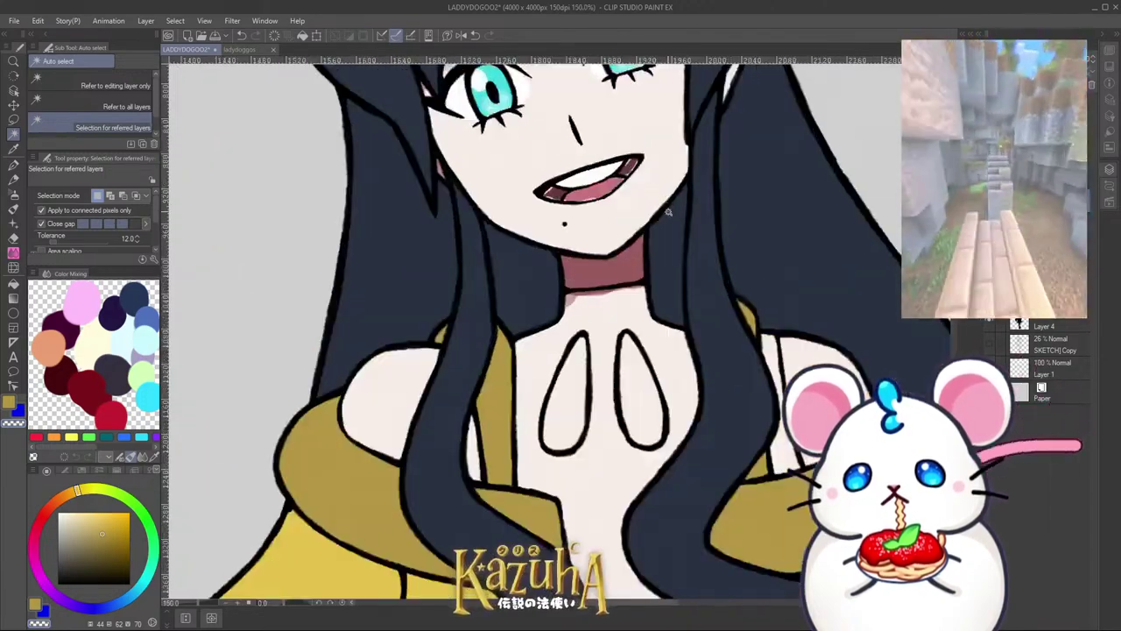
scroll(672, 227, "down", 2)
scroll(663, 212, "down", 1)
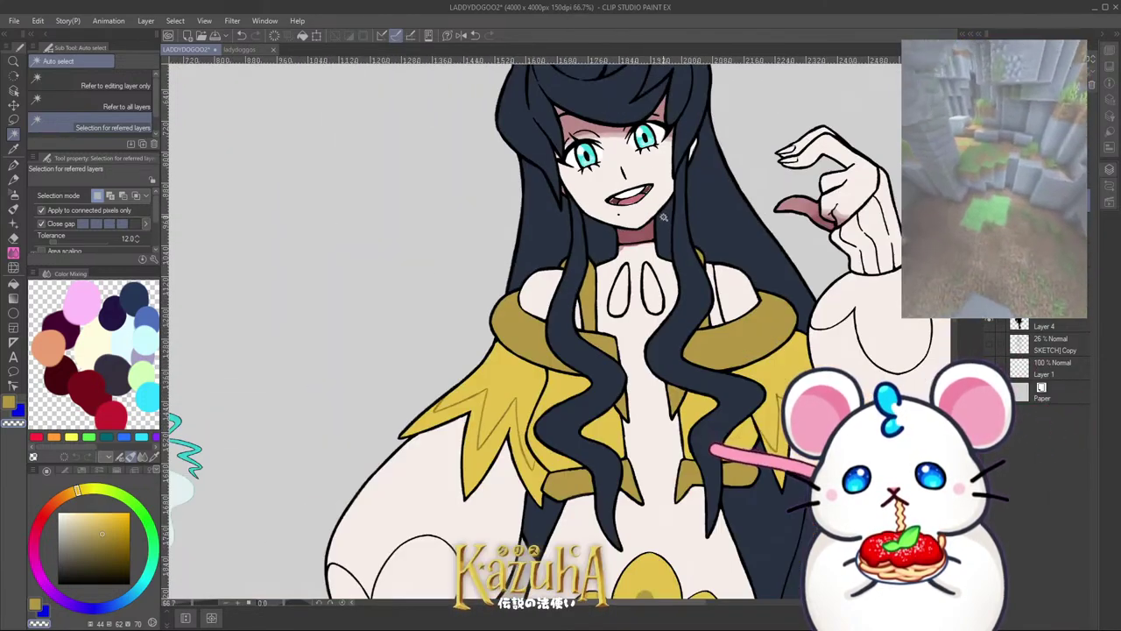
Step: Try to select the face with Auto select and lasso around both eyes and the mouth to correct the selection
scroll(648, 193, "up", 4)
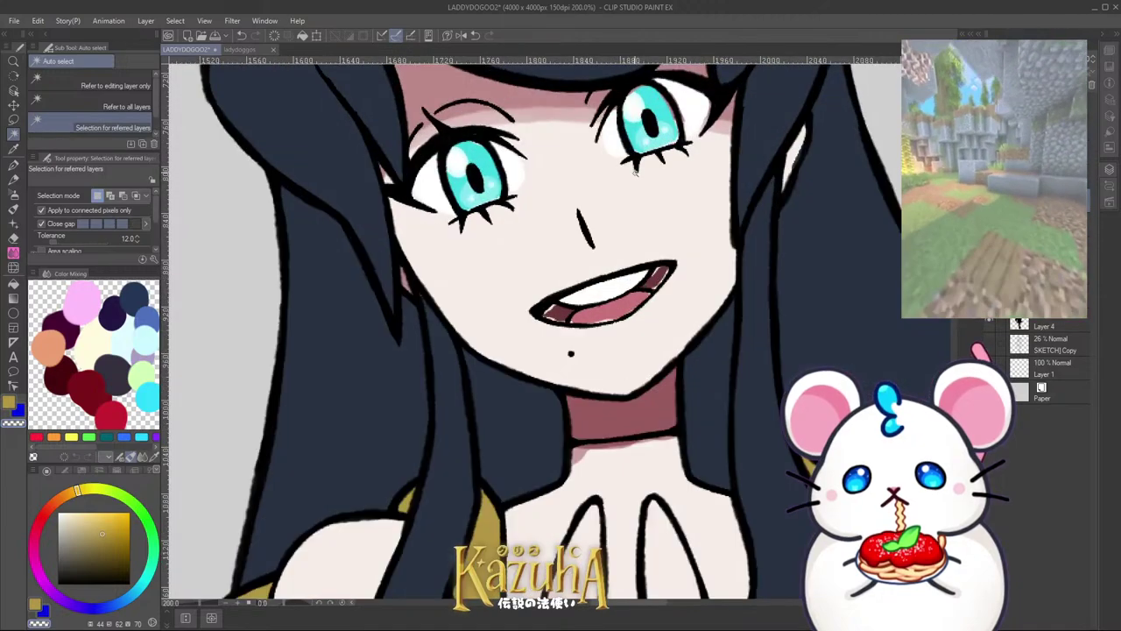
left_click(636, 172)
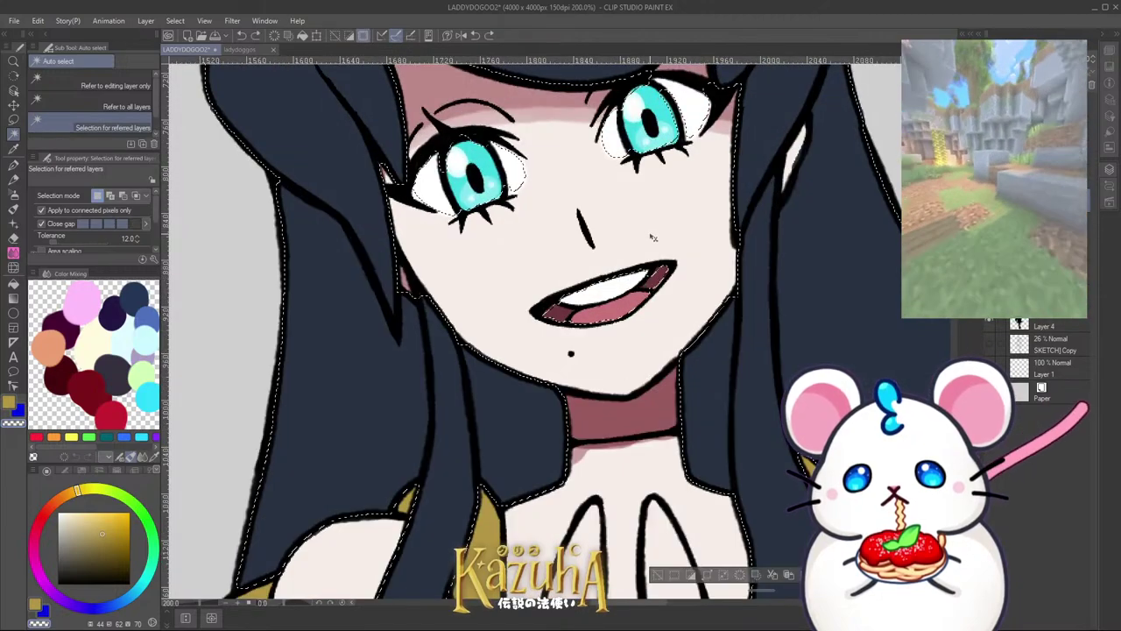
left_click(13, 119)
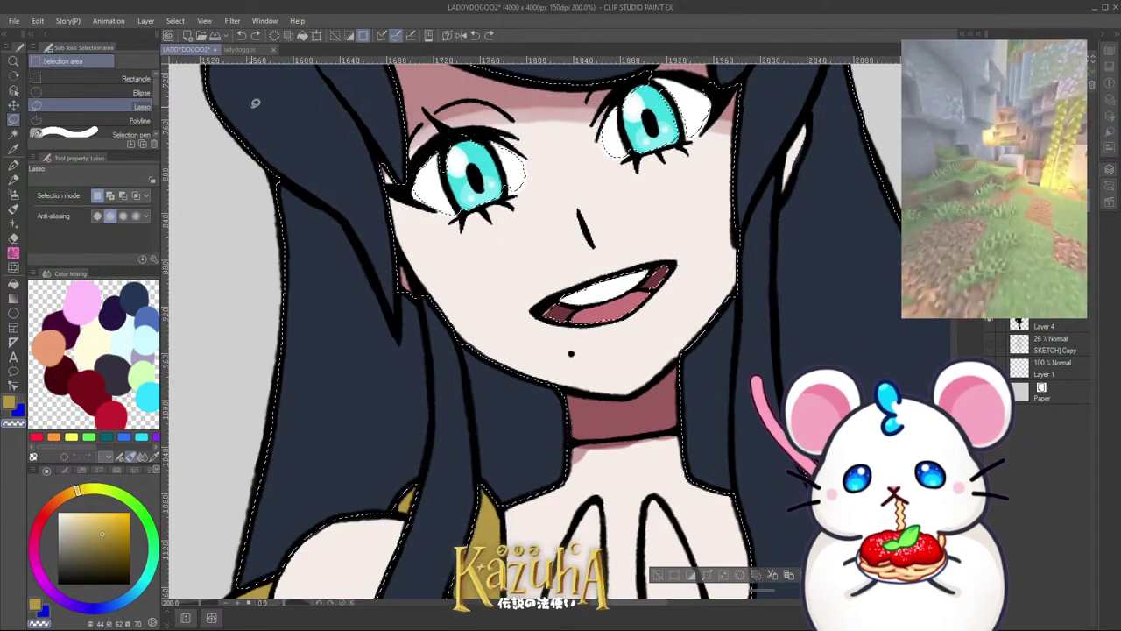
mouse_move(438, 118)
left_mouse_down()
mouse_move(417, 192)
mouse_move(508, 114)
mouse_move(513, 223)
left_mouse_up()
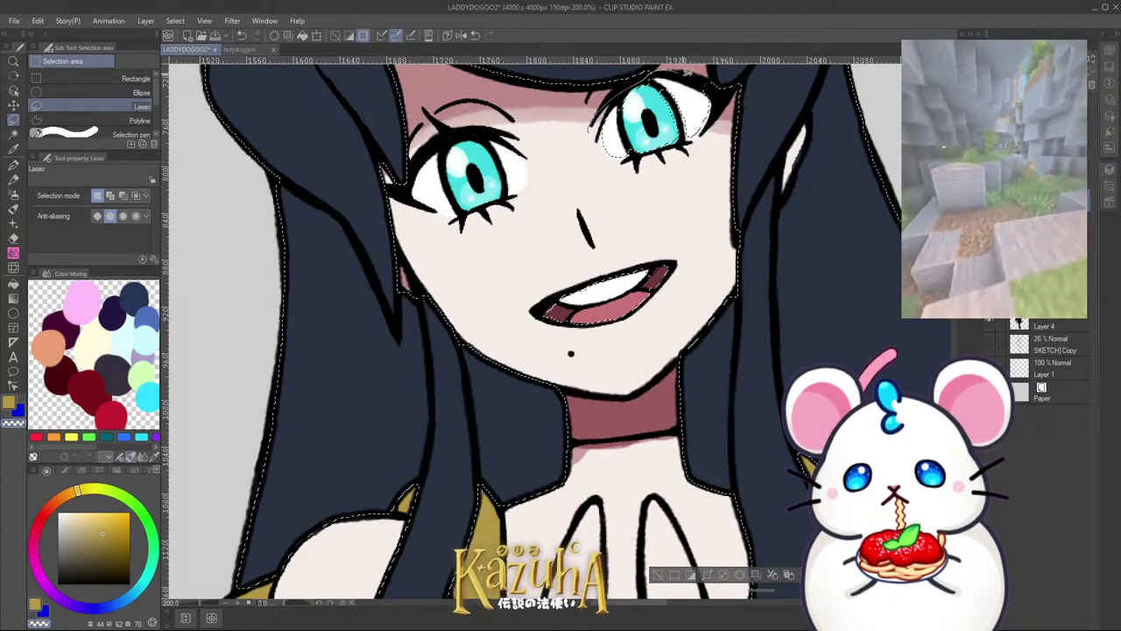
mouse_move(686, 72)
left_mouse_down()
mouse_move(657, 188)
mouse_move(598, 167)
left_mouse_up()
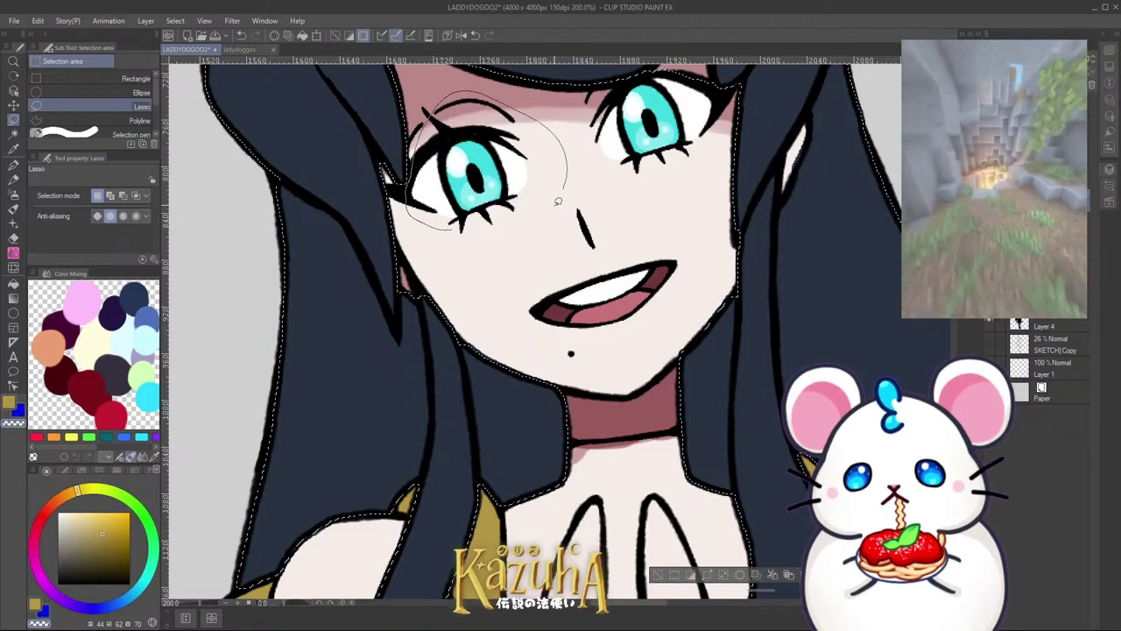
left_click_drag(688, 262, 508, 309)
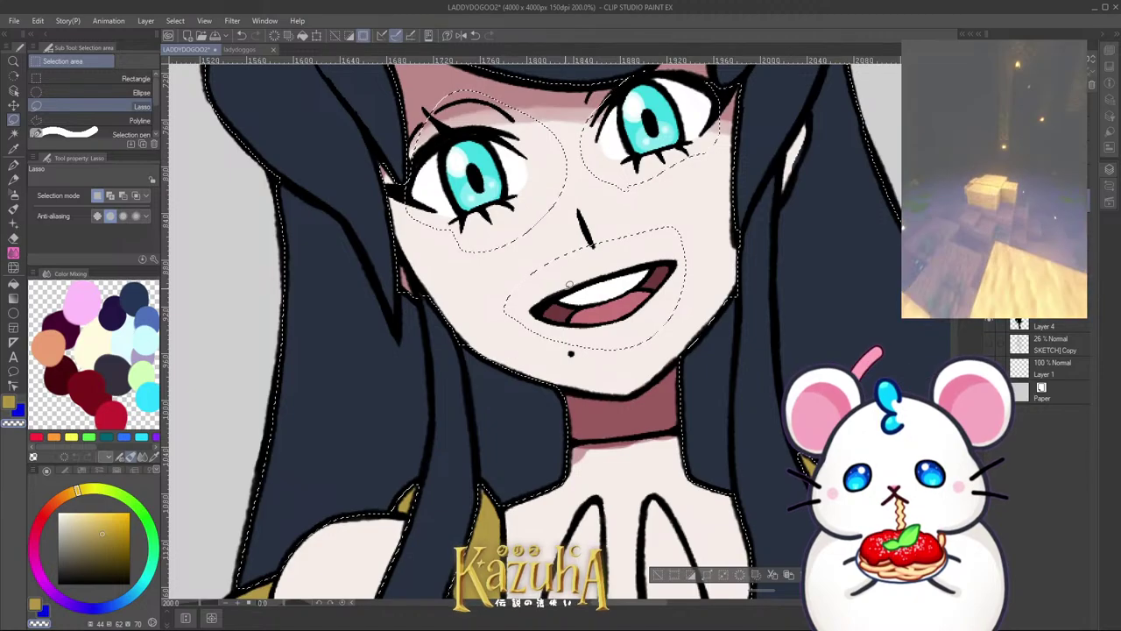
key("ctrl+d")
Step: Sample the hair's dark navy and touch up the small gap beside the hanging strap under the shorts with the G-pen at size 4.9
scroll(648, 233, "down", 5)
scroll(648, 368, "up", 4)
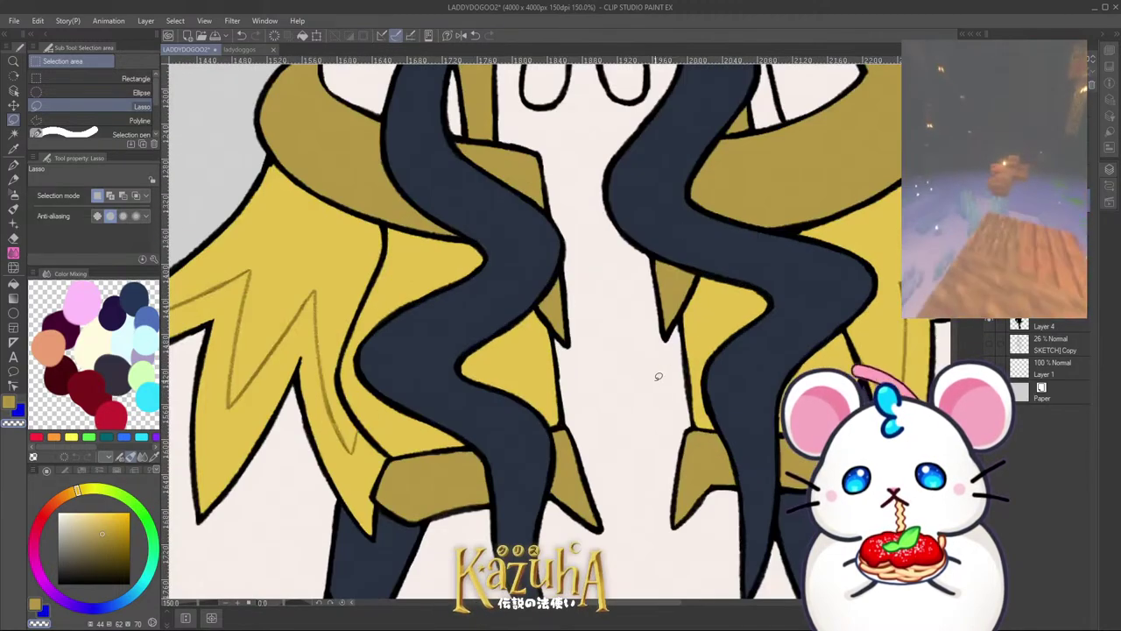
scroll(659, 377, "down", 5)
scroll(694, 381, "up", 5)
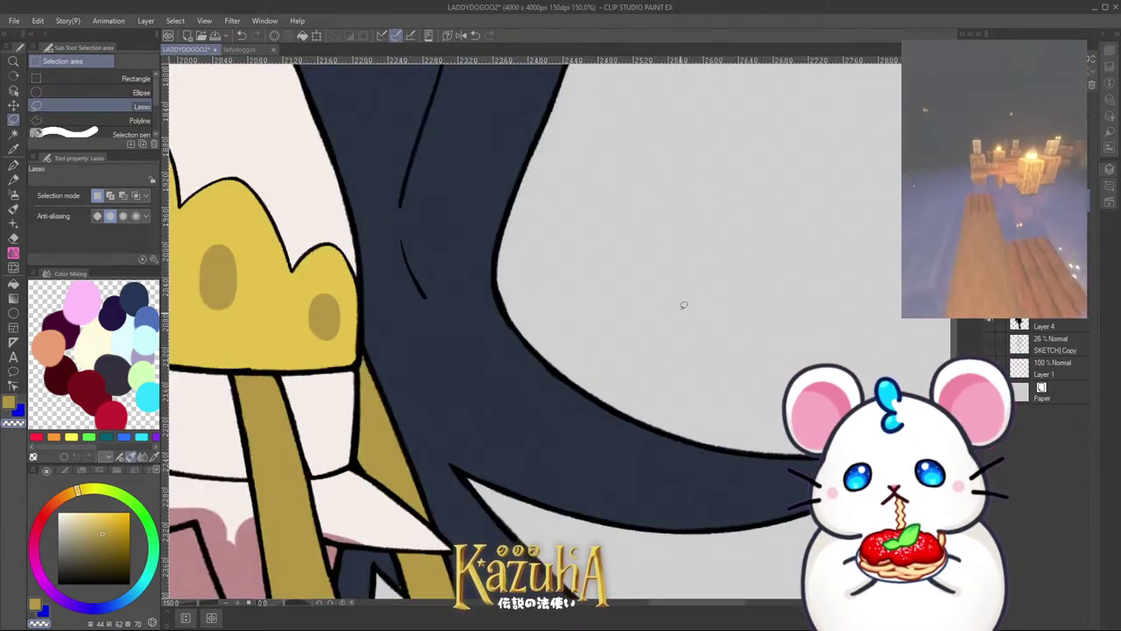
scroll(683, 305, "down", 5)
scroll(614, 362, "up", 6)
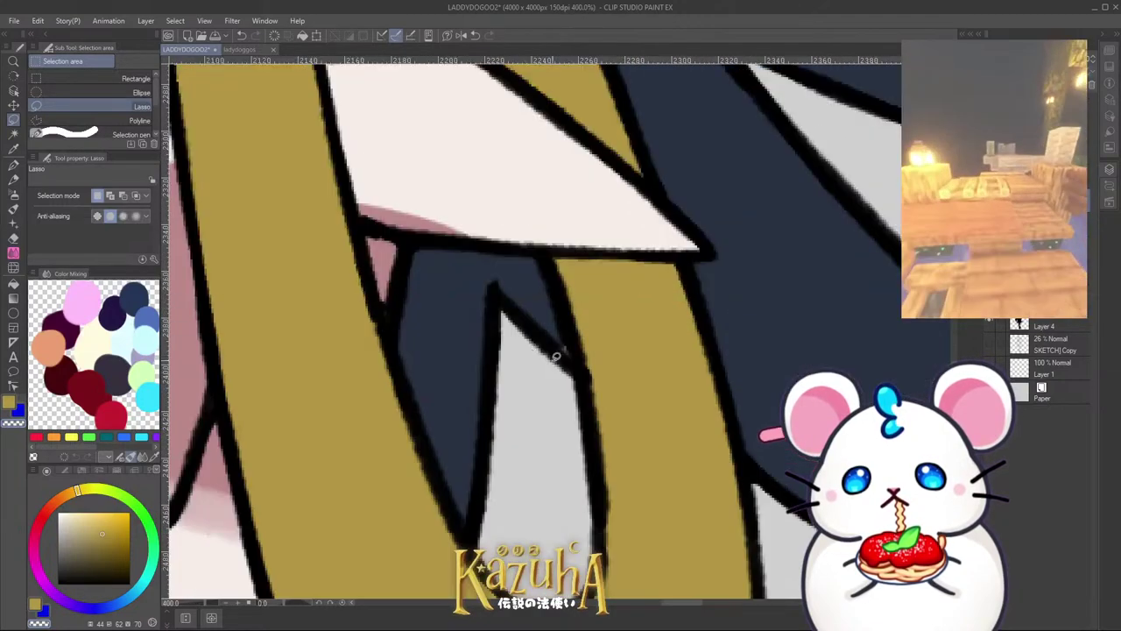
left_click(14, 163)
left_click(537, 302, "alt")
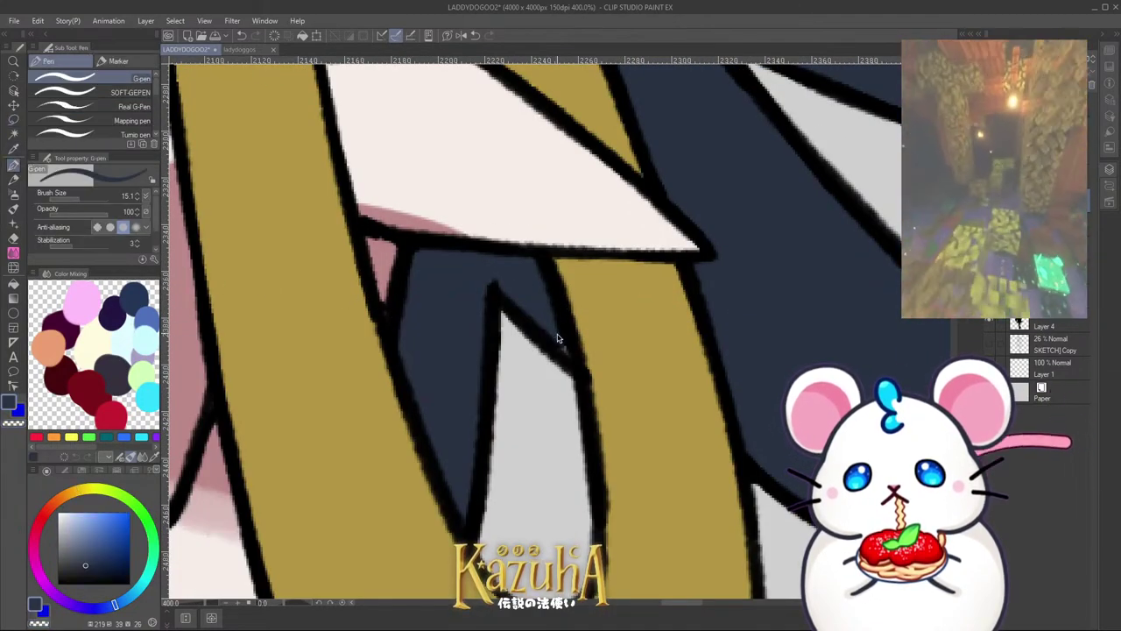
scroll(564, 347, "down", 8)
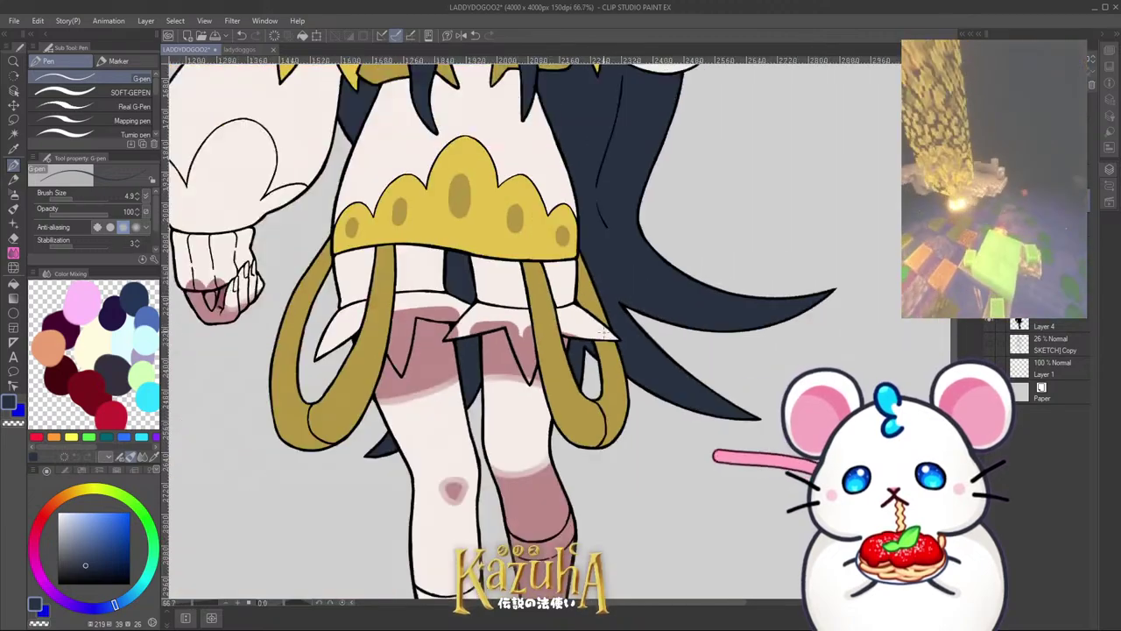
Step: Sample the cape's yellow, fill both teardrop shapes on the sweater's chest with it, and clear the selection
scroll(501, 228, "up", 1)
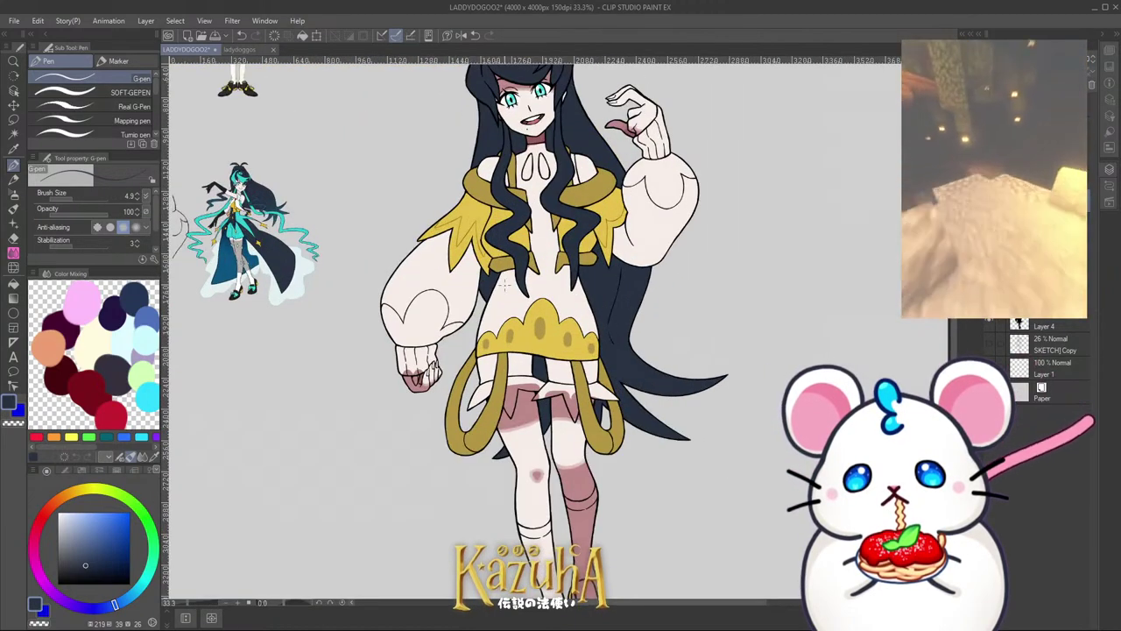
scroll(561, 368, "down", 3)
scroll(552, 310, "up", 6)
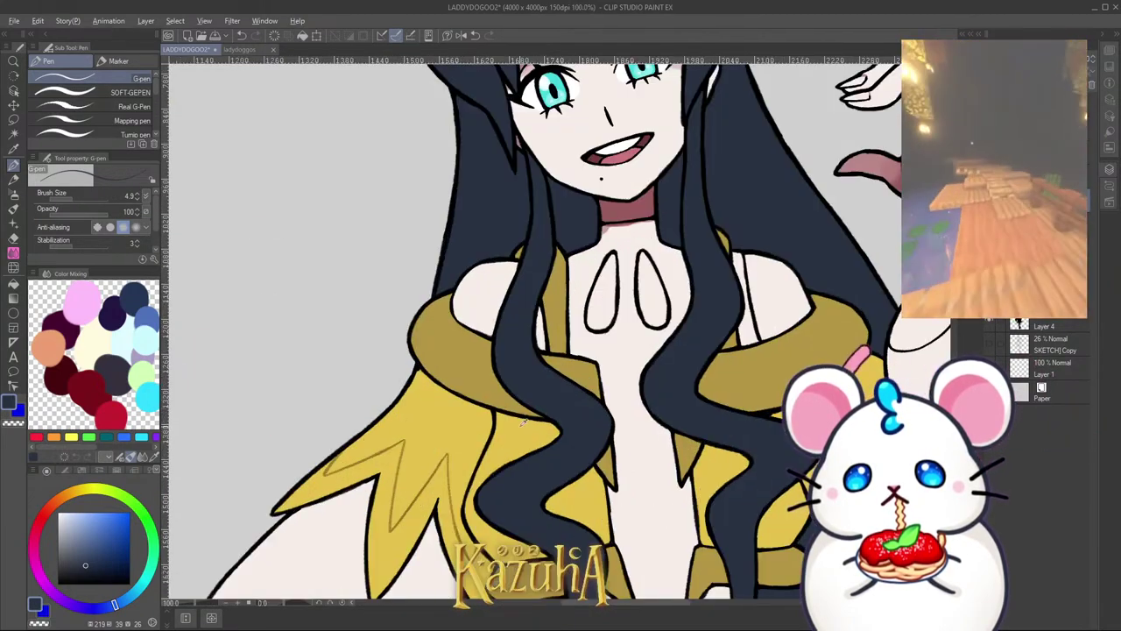
left_click(451, 419, "alt")
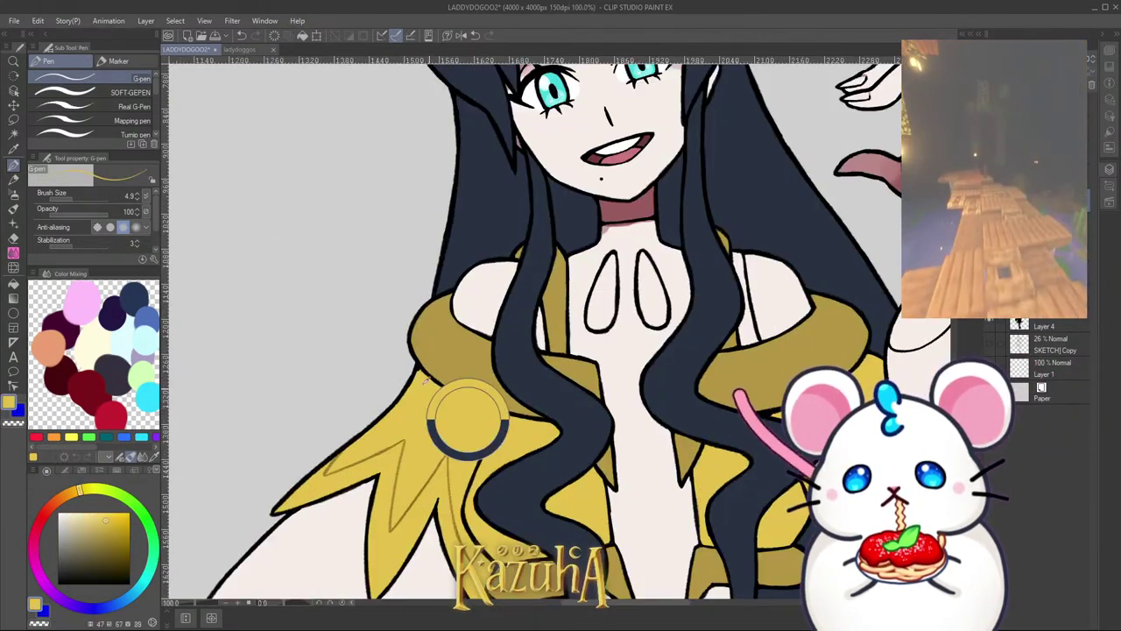
key("w")
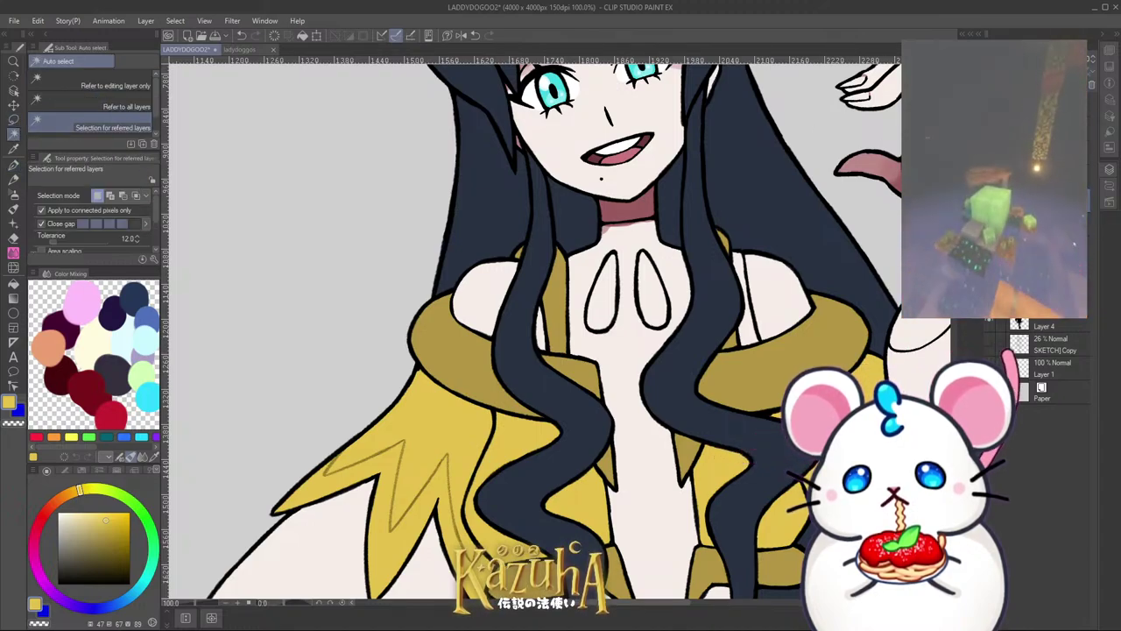
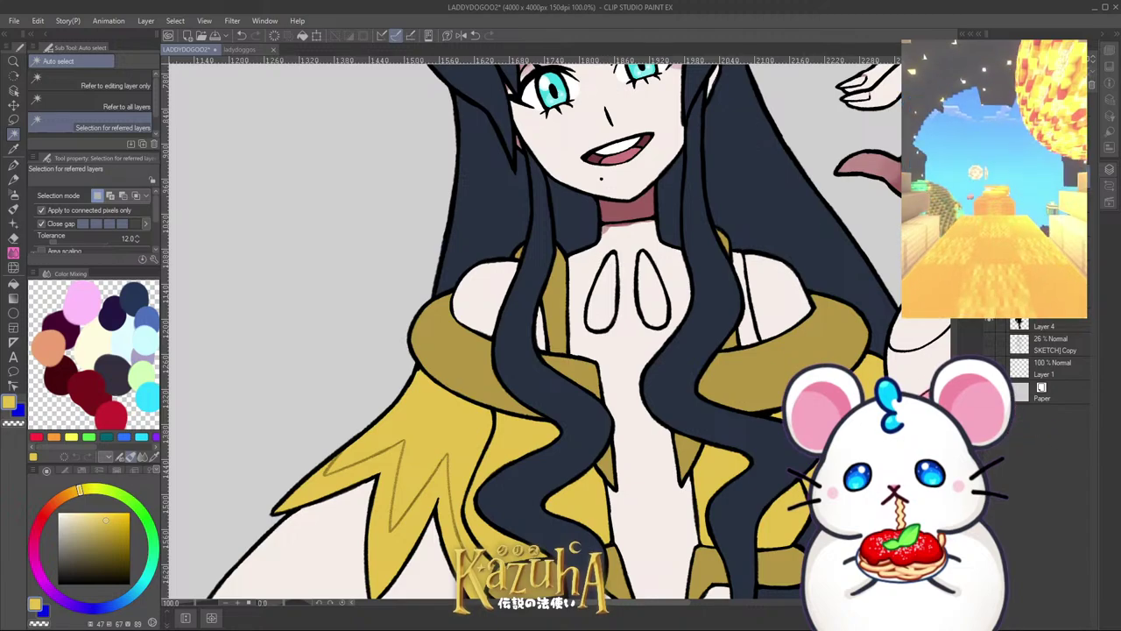
scroll(594, 293, "up", 2)
left_click(613, 311)
left_click(705, 311, "shift")
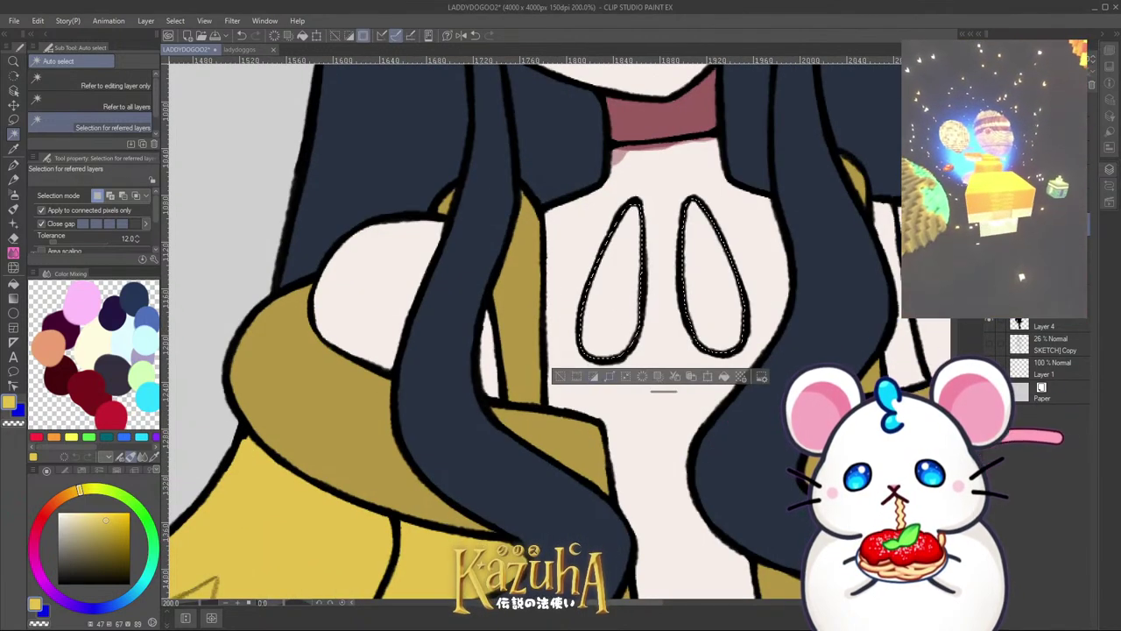
left_click(725, 375)
key("ctrl+d")
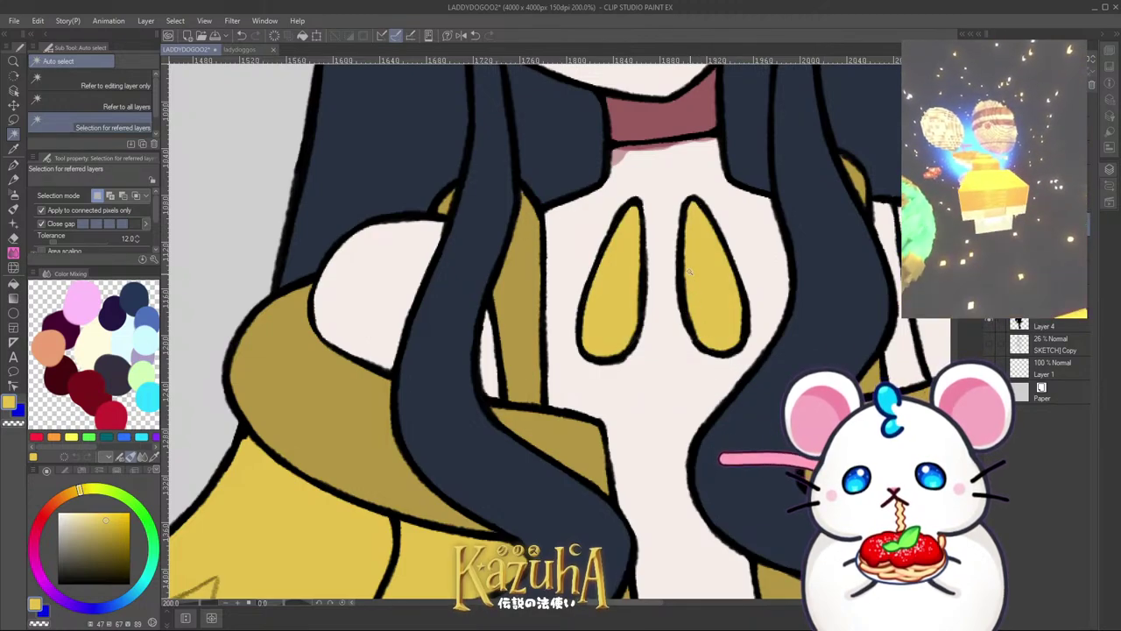
Step: Select the sweater dress's front and lower body with Auto select, including the sections below the yellow hem trim, and check the reference outfit
scroll(646, 287, "down", 4)
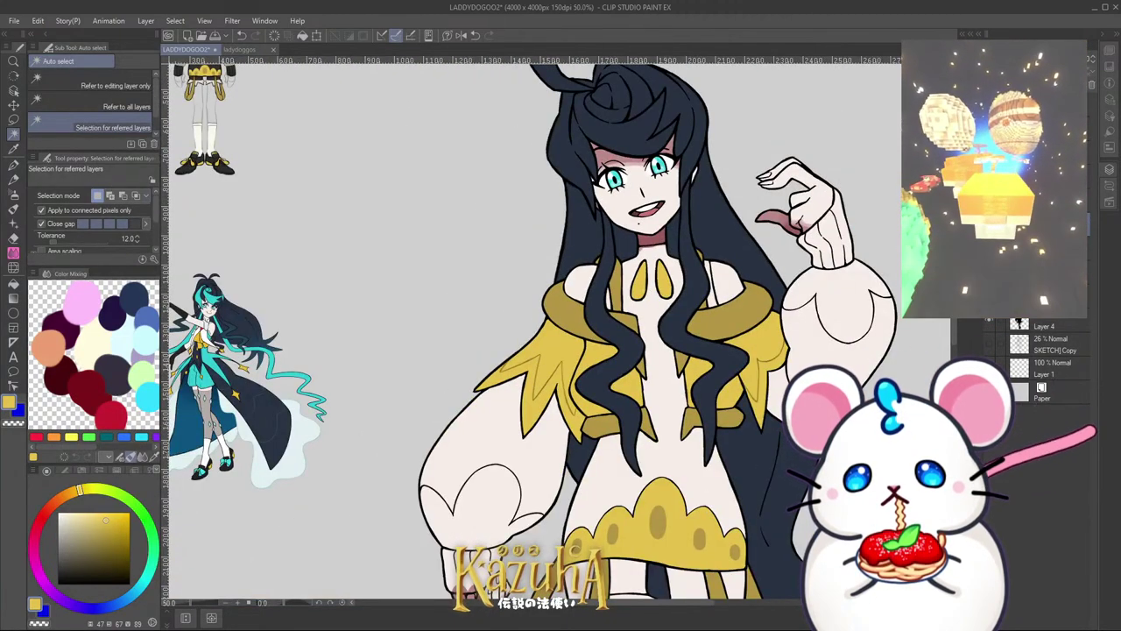
scroll(657, 306, "up", 3)
left_click(663, 327)
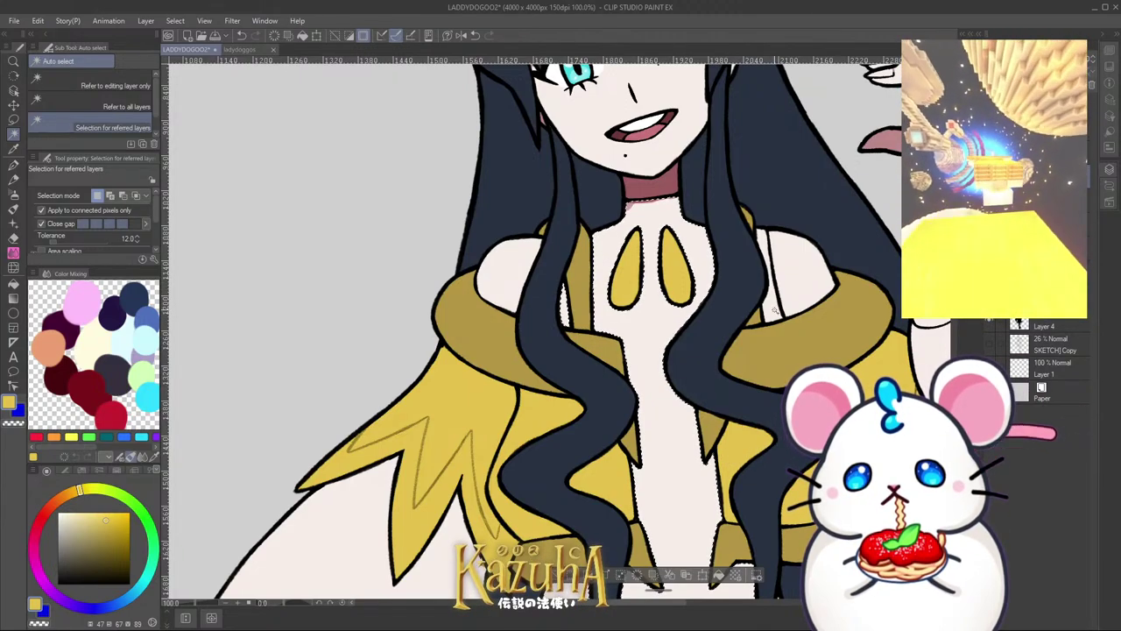
scroll(776, 257, "down", 5)
scroll(686, 410, "up", 4)
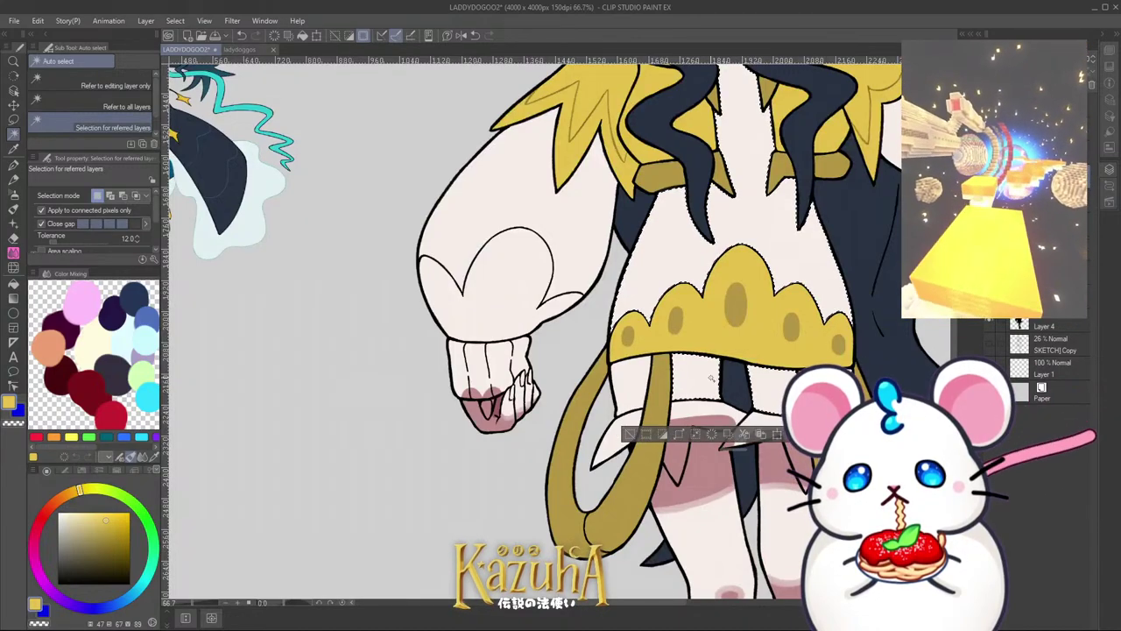
scroll(486, 306, "down", 3)
scroll(501, 333, "up", 3)
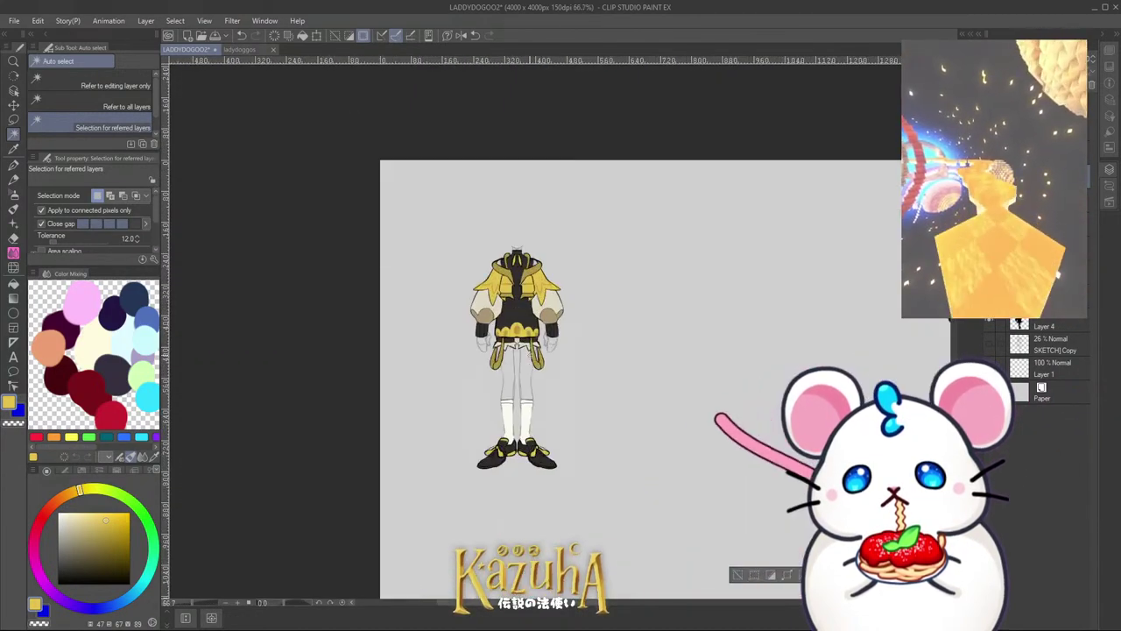
Step: Add the ribbed cuffs of the lowered and raised arms to the selection, including the raised cuff's small leftover edge
scroll(524, 252, "down", 5)
scroll(573, 355, "up", 3)
scroll(621, 443, "up", 5)
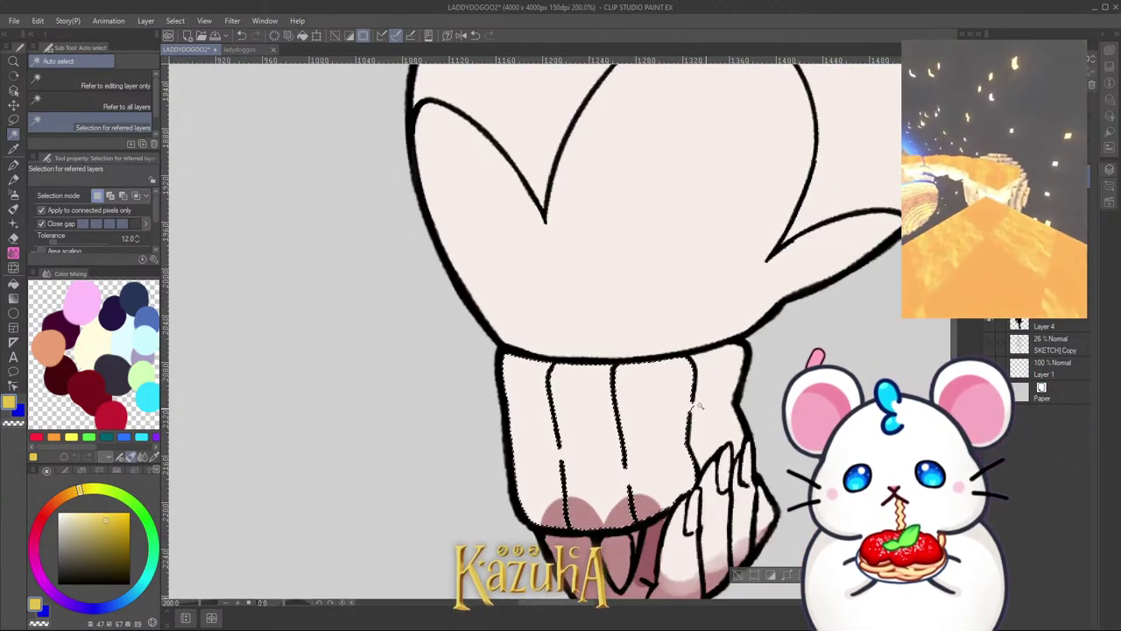
scroll(698, 404, "down", 5)
scroll(670, 284, "up", 4)
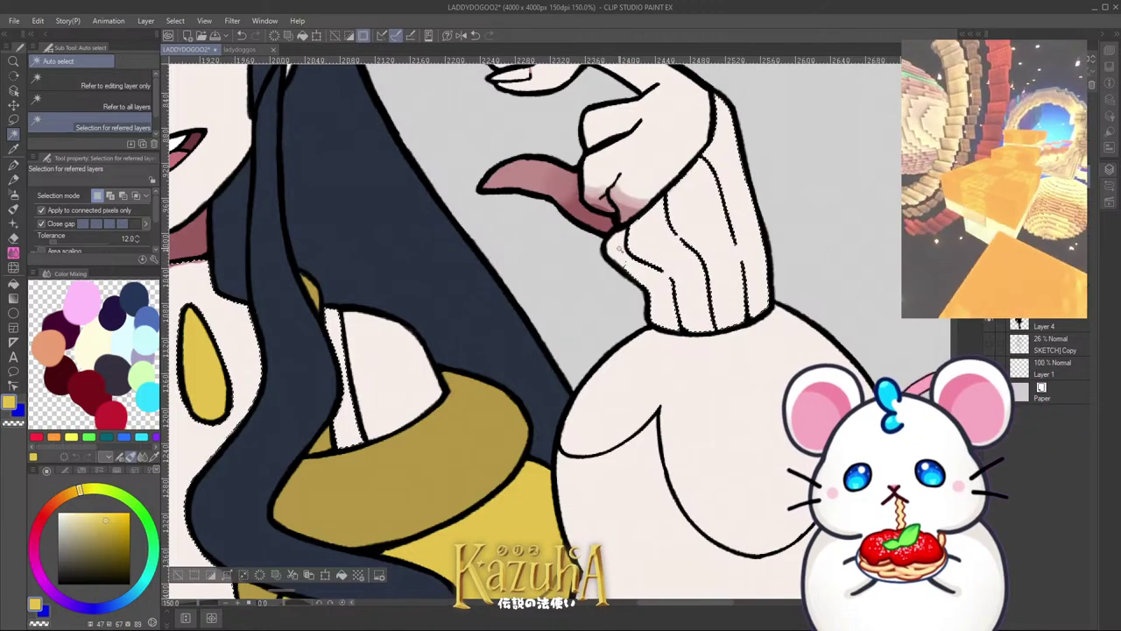
scroll(647, 259, "up", 5)
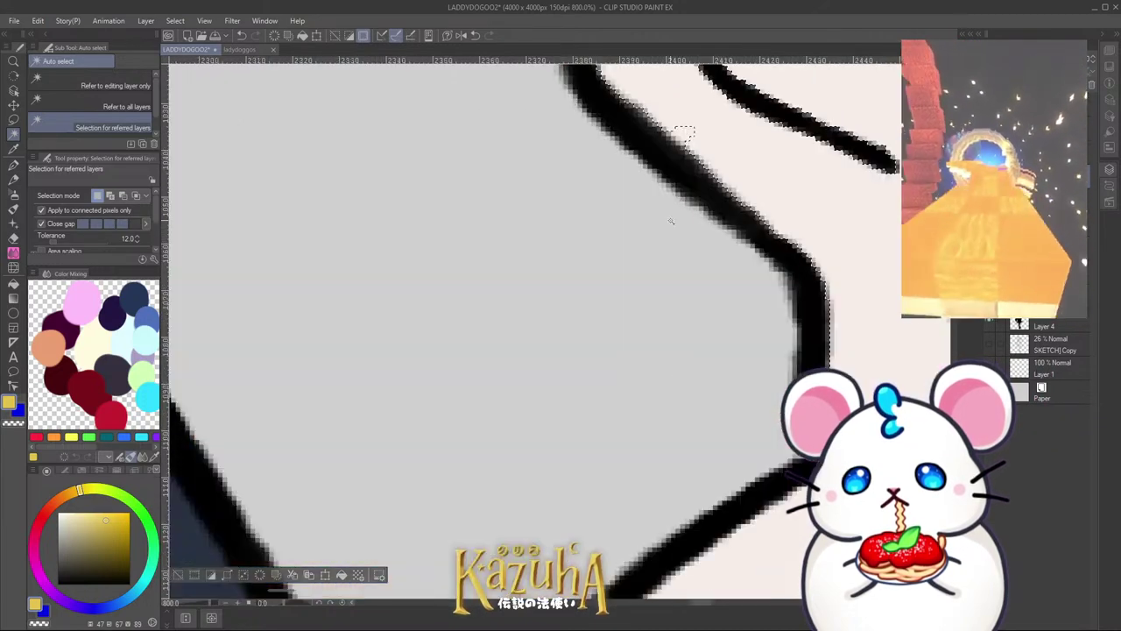
scroll(688, 131, "down", 8)
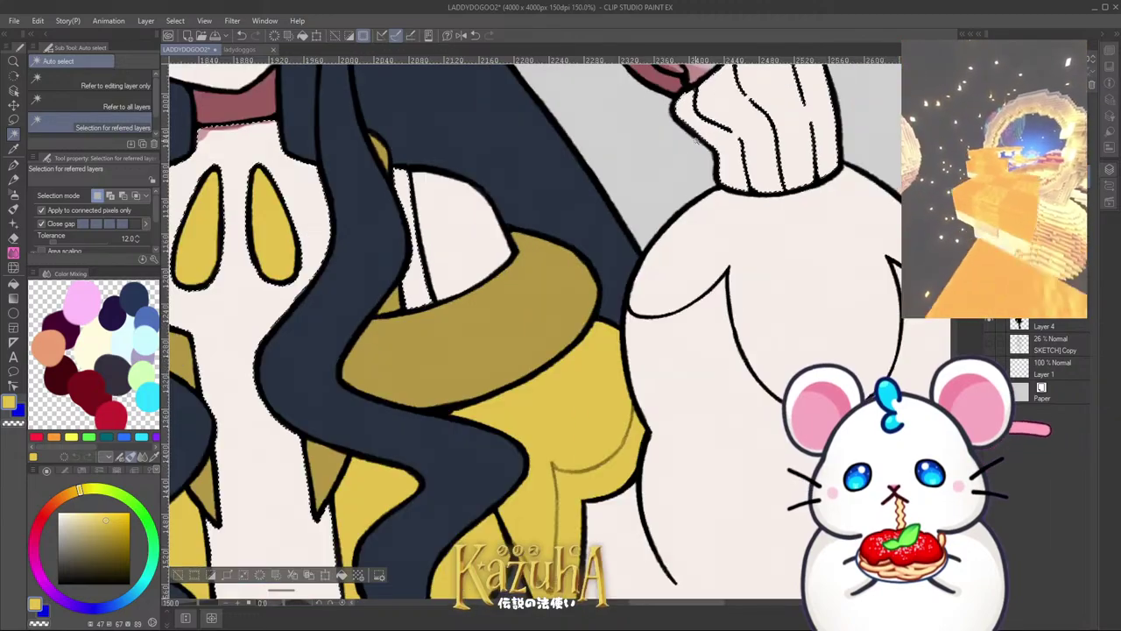
Step: Add the front shoe's upper, tongue, side panels, toe cap and sole rim to the selection
scroll(684, 174, "down", 2)
scroll(625, 516, "up", 5)
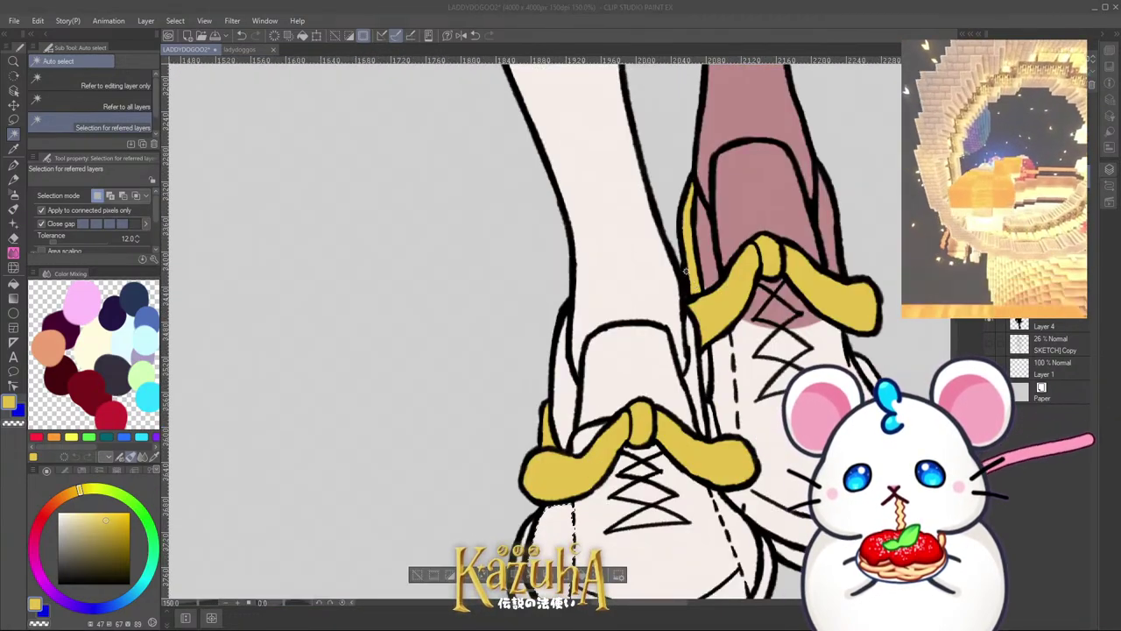
left_click_drag(652, 563, 653, 463)
scroll(654, 463, "up", 1)
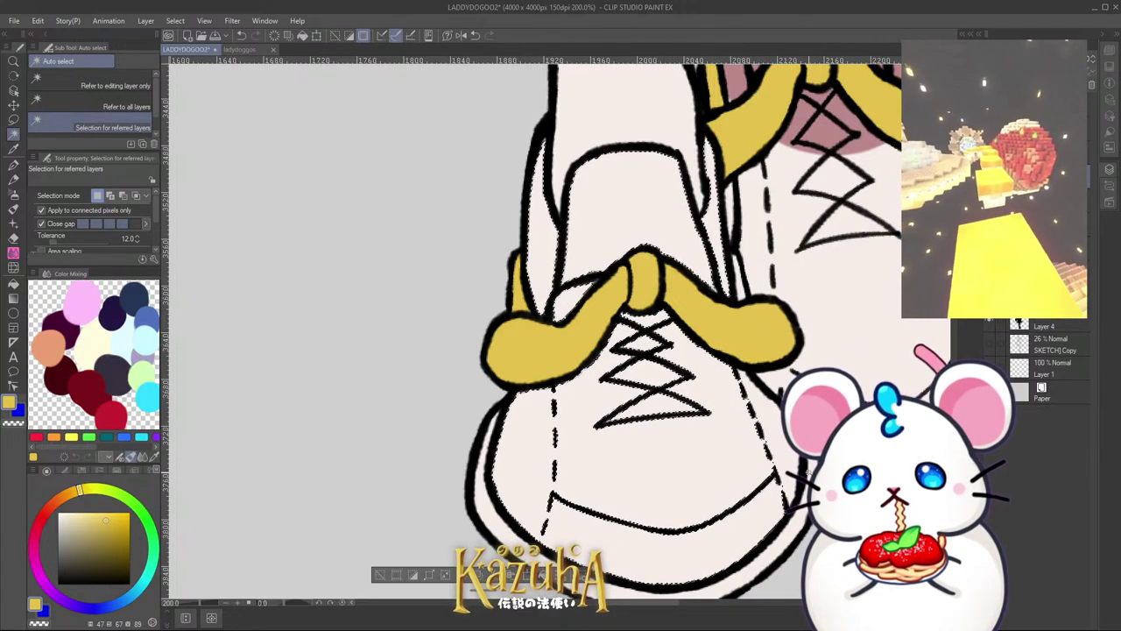
scroll(658, 312, "down", 1)
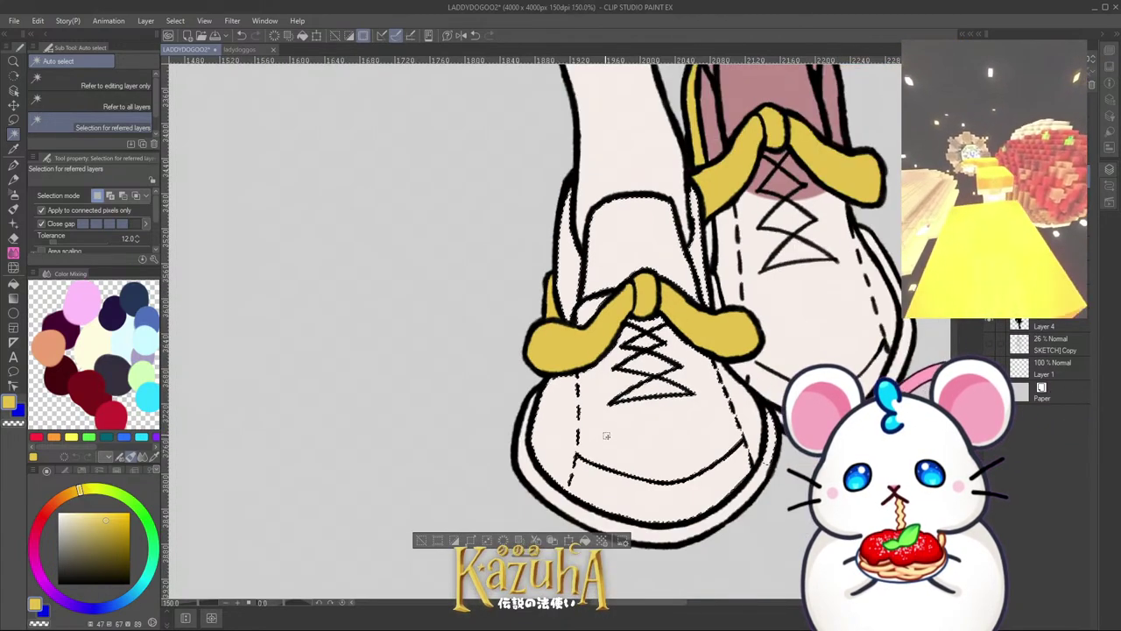
scroll(605, 435, "up", 1)
left_click(700, 565, "shift")
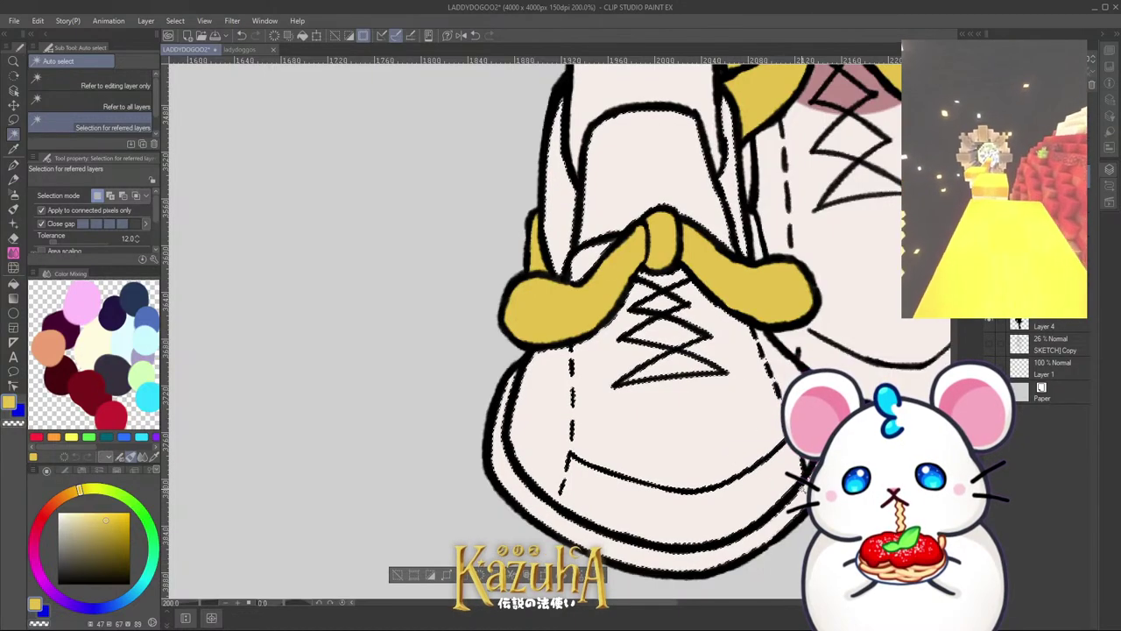
scroll(700, 565, "down", 1)
scroll(902, 574, "up", 1)
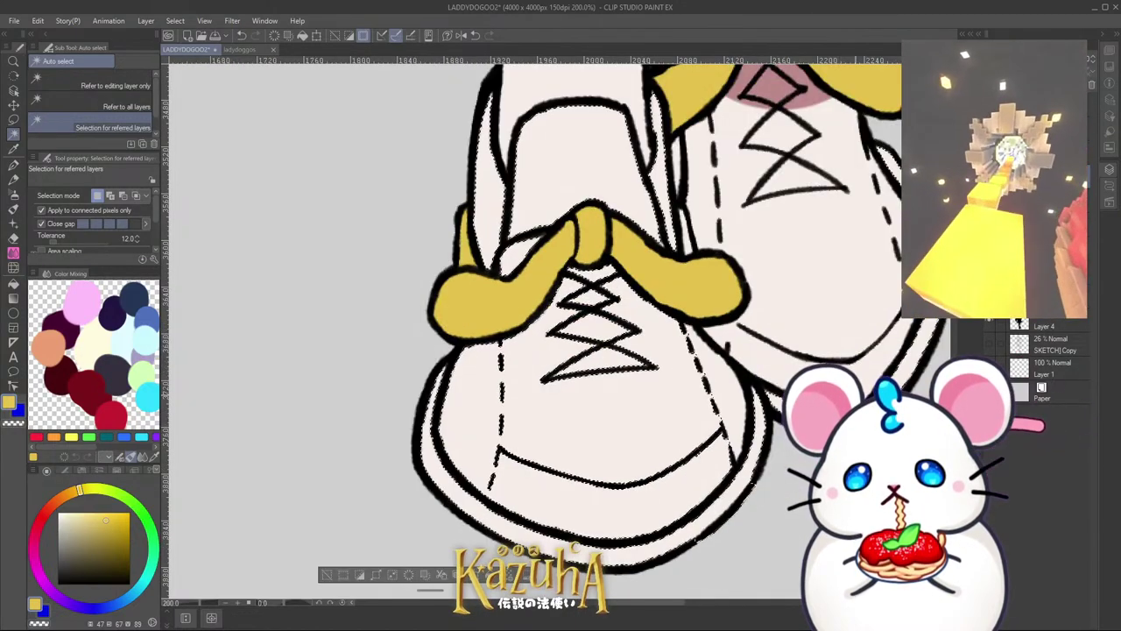
Step: Undo the last selection change and add the back shoe's upper to the selection
key("ctrl+z")
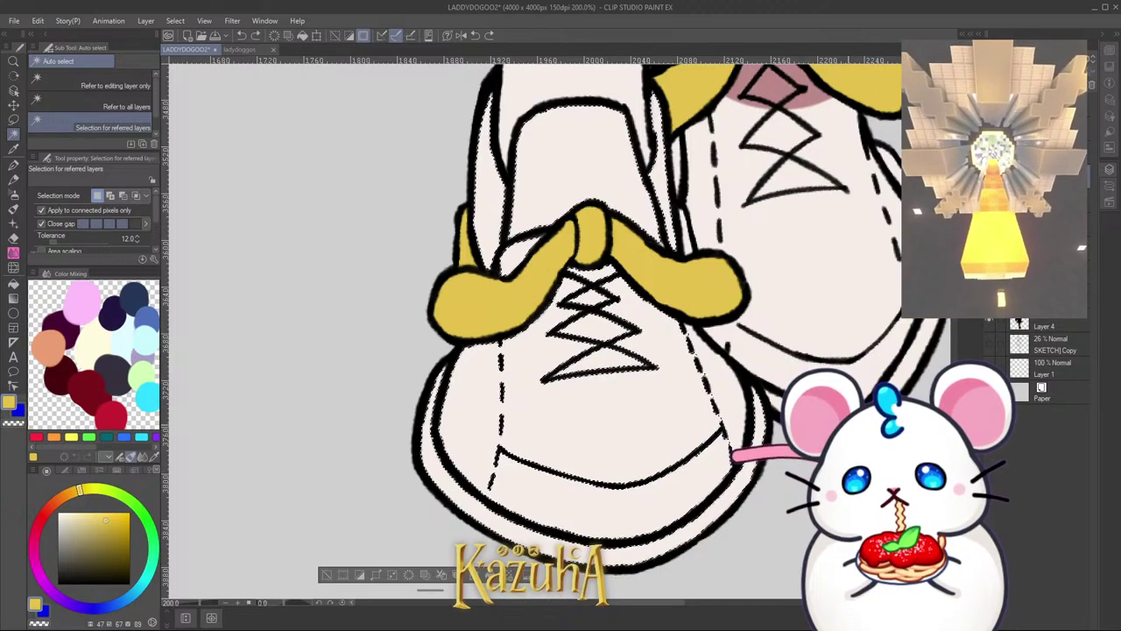
left_click(704, 212, "shift")
scroll(705, 211, "down", 2)
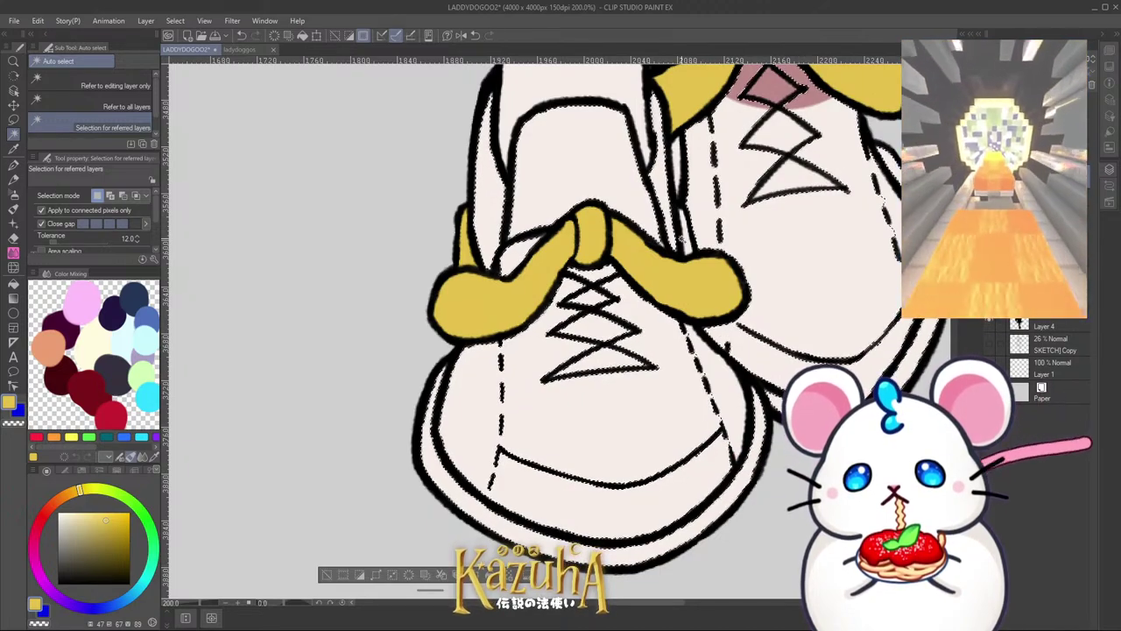
scroll(681, 397, "up", 1)
scroll(680, 397, "down", 2)
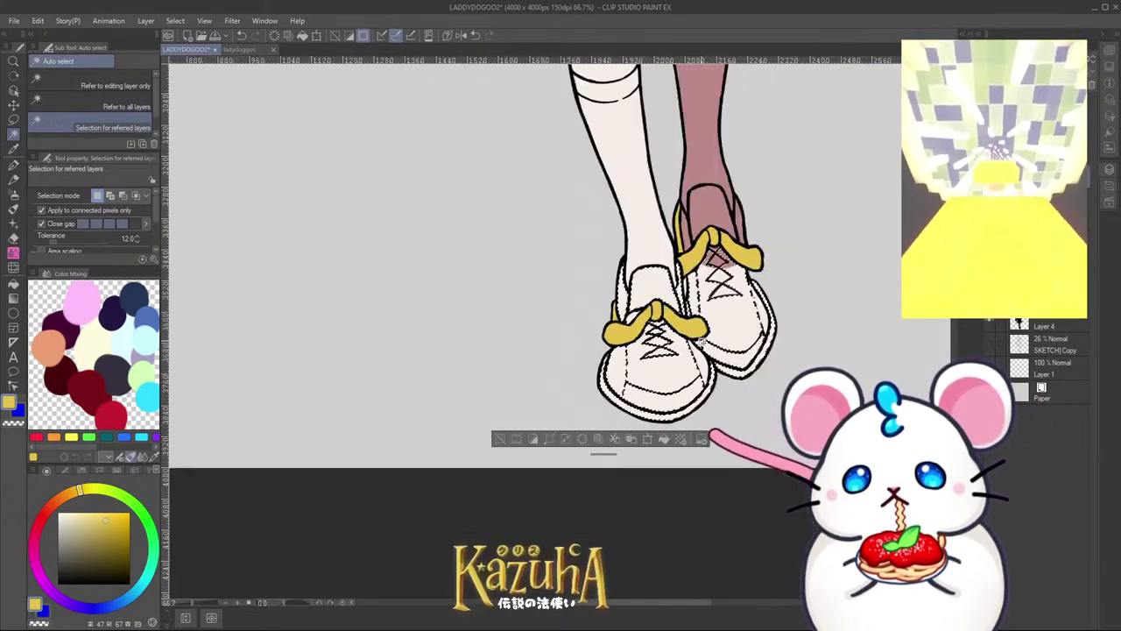
Step: Add the back shoe's remaining areas to the selection, including the gaps between the laces, the side panels and the tongue
scroll(657, 297, "up", 3)
scroll(657, 298, "down", 2)
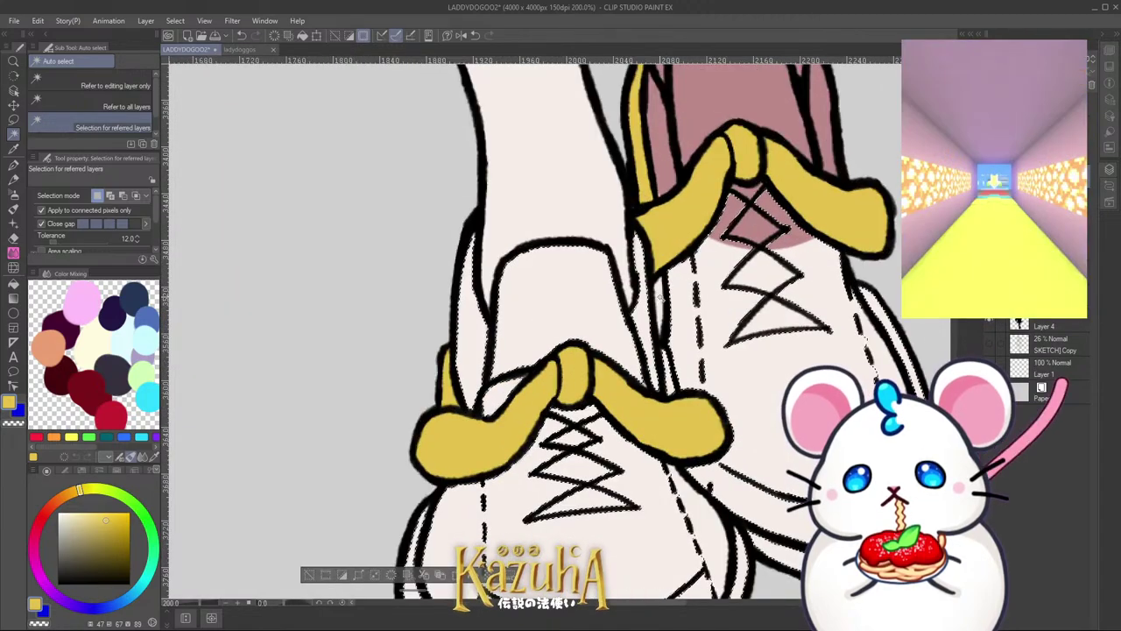
scroll(771, 328, "up", 2)
scroll(770, 327, "down", 2)
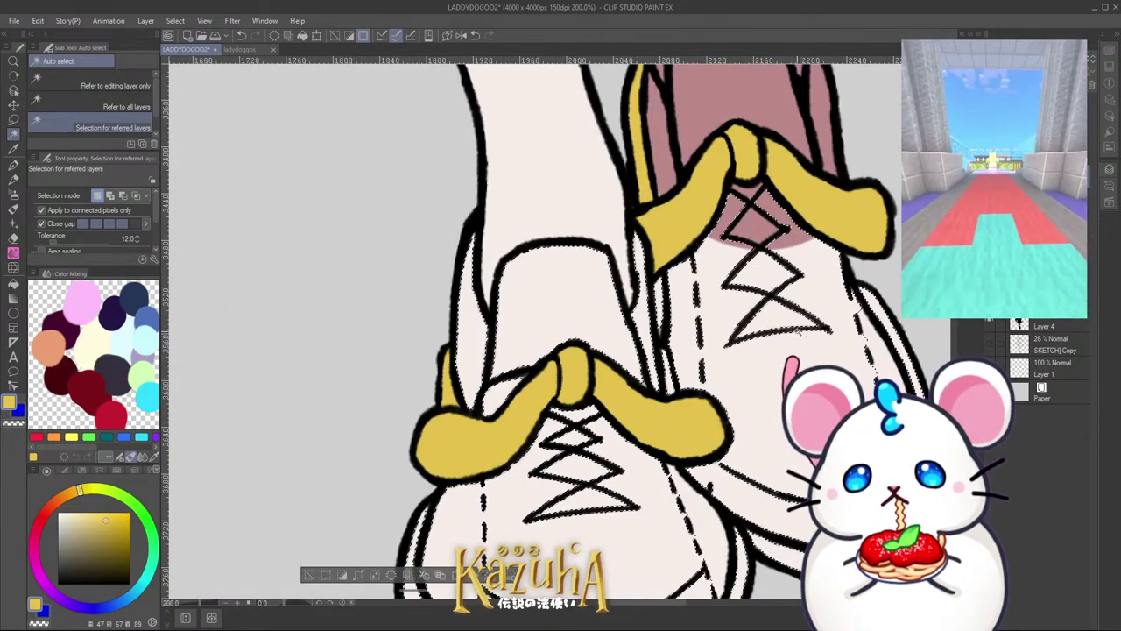
scroll(778, 338, "up", 2)
scroll(778, 337, "down", 2)
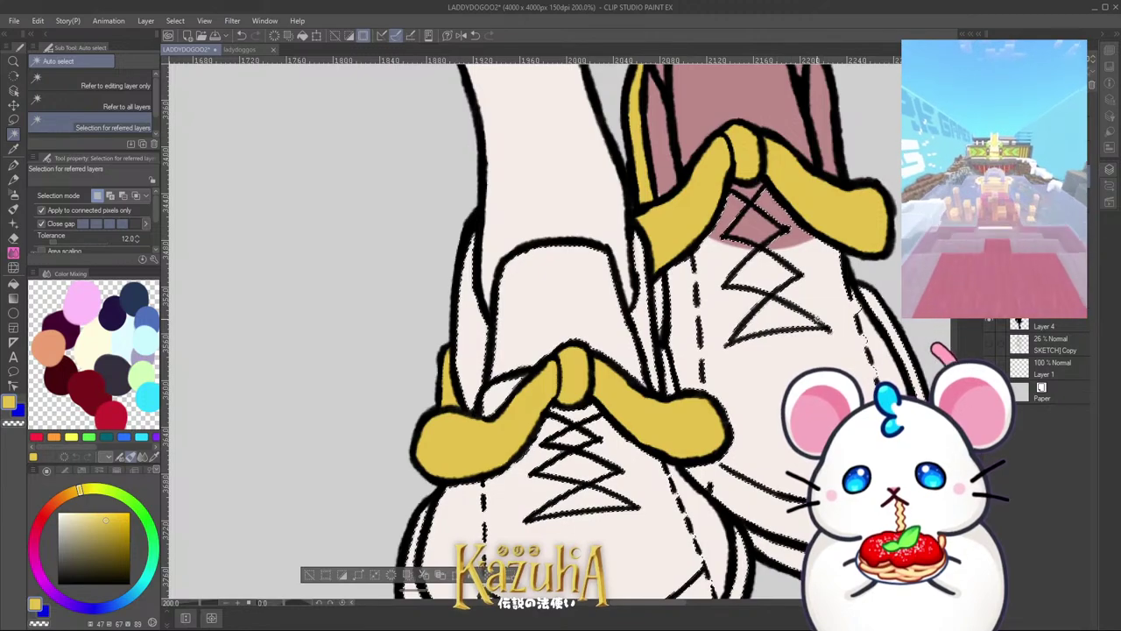
scroll(862, 324, "up", 2)
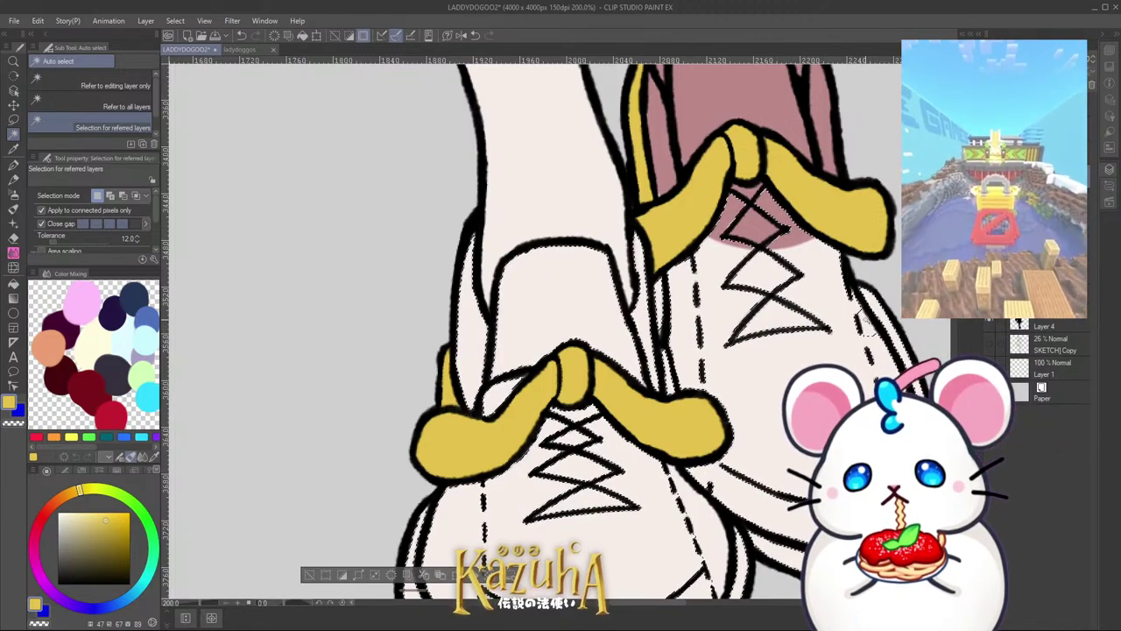
scroll(771, 289, "down", 2)
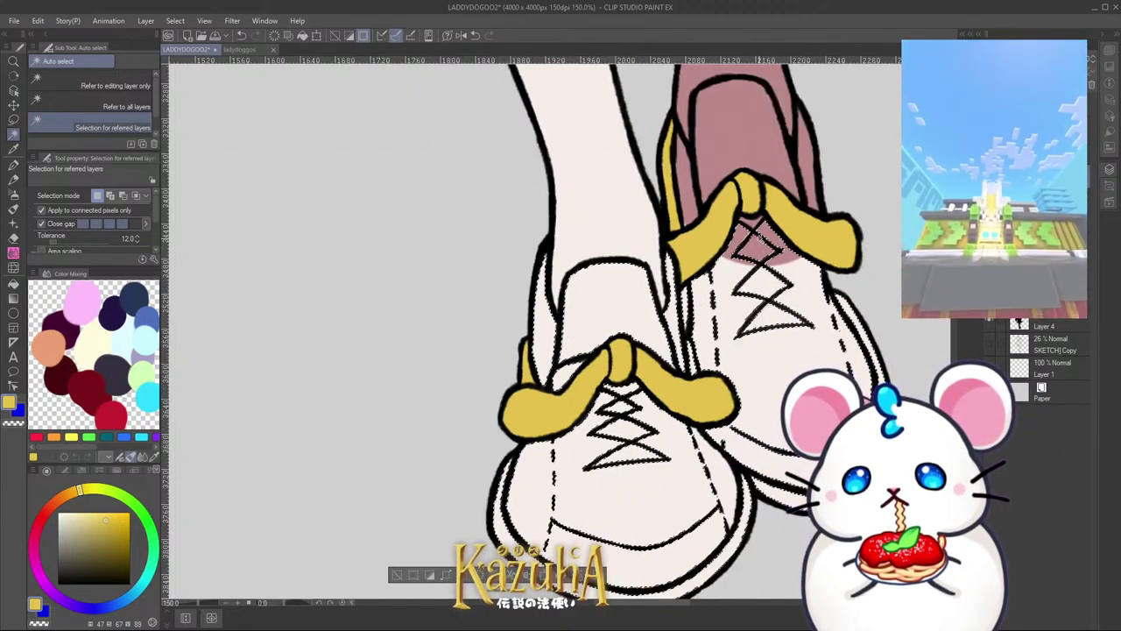
left_click(742, 140, "shift")
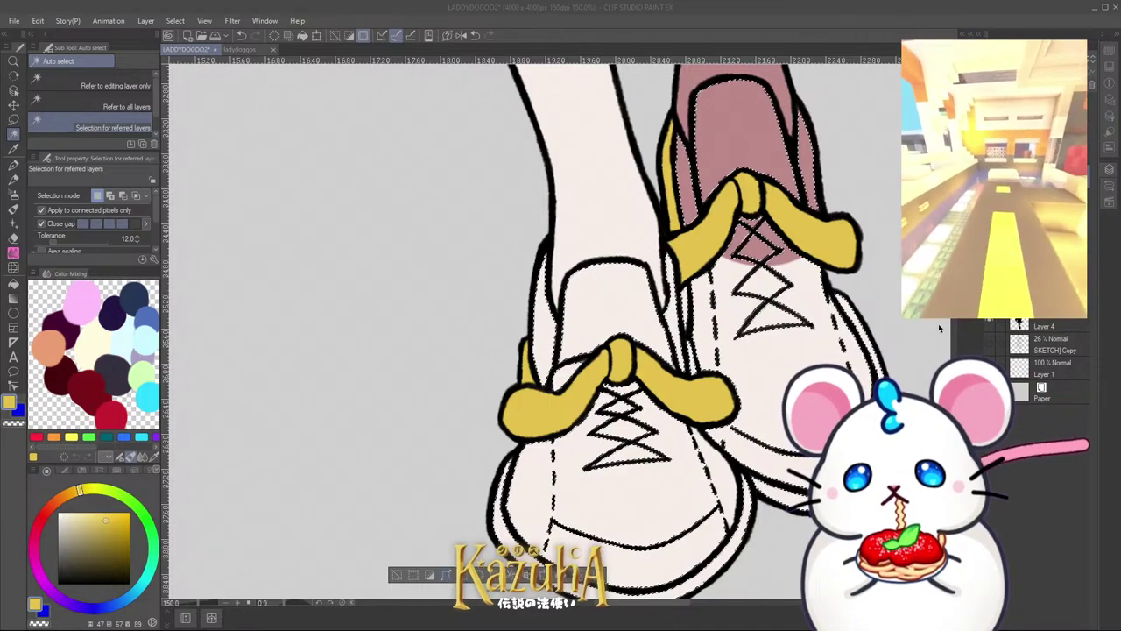
Step: Sample the dark colour from the reference outfit, fill the selected dress, cuffs and shoes with it, and clear the selection
scroll(616, 459, "down", 7)
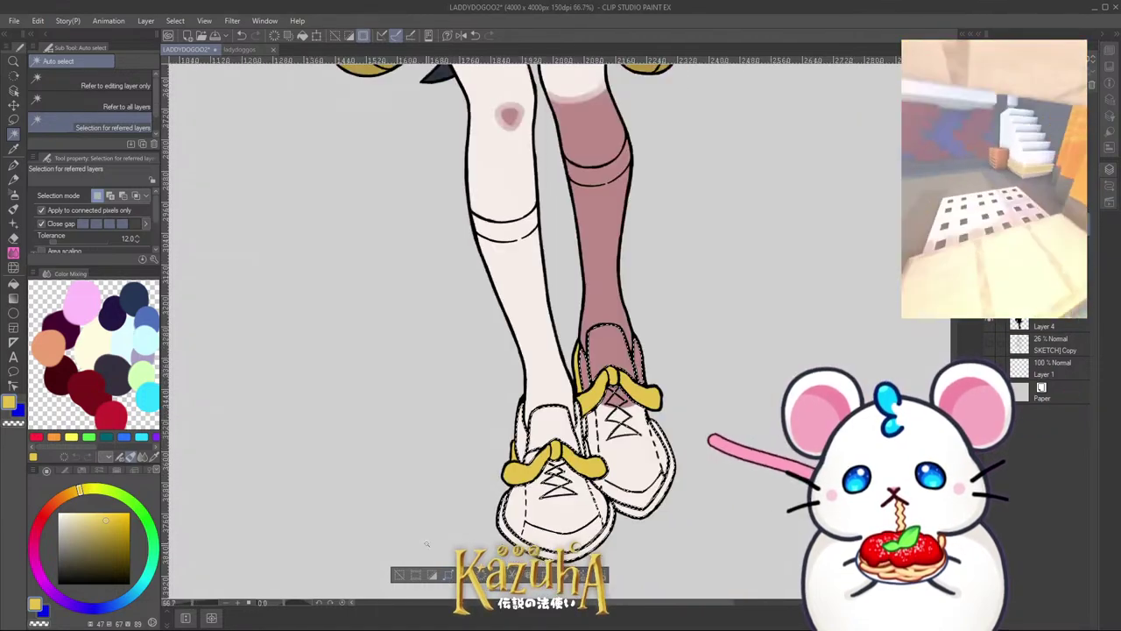
scroll(532, 232, "up", 3)
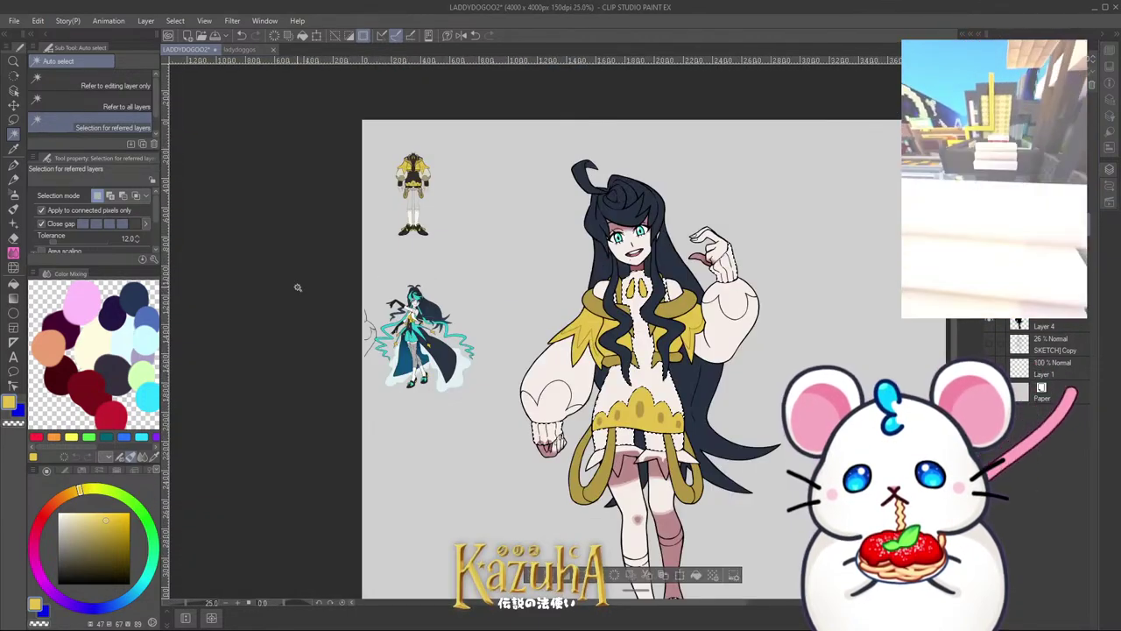
key("g")
scroll(434, 184, "up", 3)
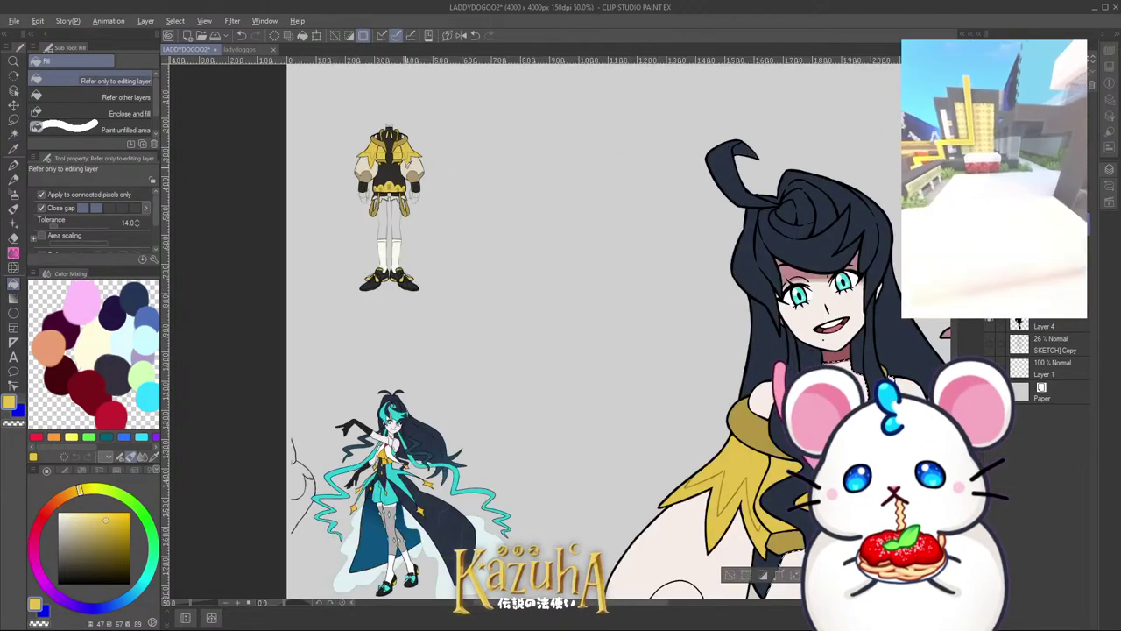
scroll(474, 164, "down", 6)
scroll(686, 344, "up", 3)
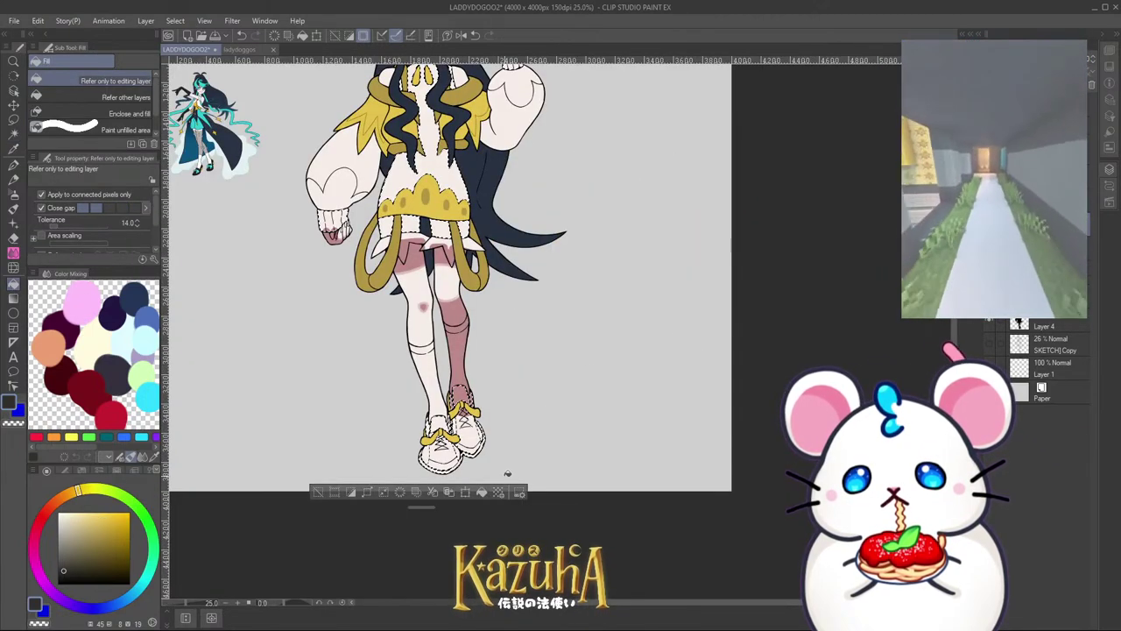
left_click(481, 492)
key("ctrl+d")
Step: Paint the unfilled strip on the front shoe's side with the G-pen at brush size 18.9
scroll(582, 412, "down", 2)
scroll(495, 421, "up", 10)
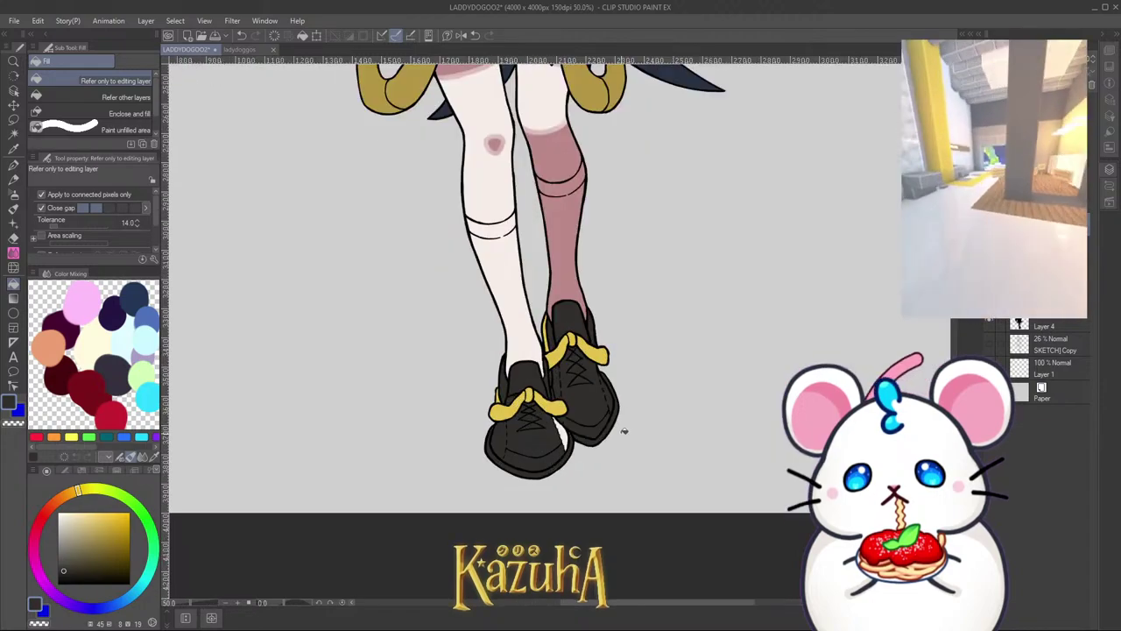
left_click(13, 164)
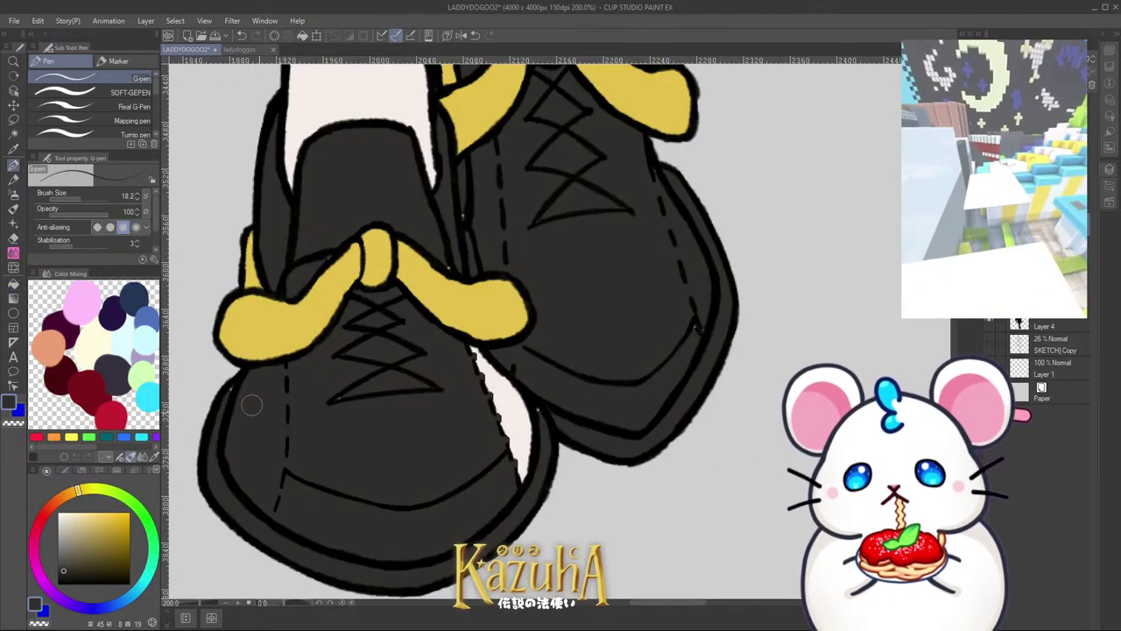
key("bracketright")
key("bracketright")
key("bracketright")
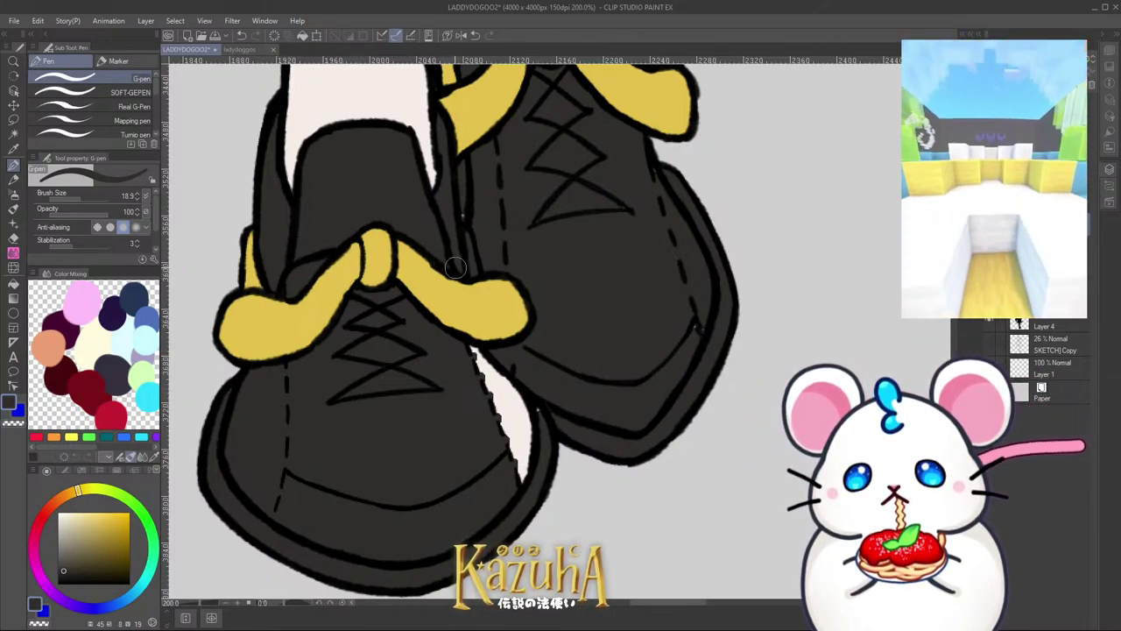
mouse_move(473, 351)
left_mouse_down()
mouse_move(499, 421)
mouse_move(540, 425)
mouse_move(524, 476)
left_mouse_up()
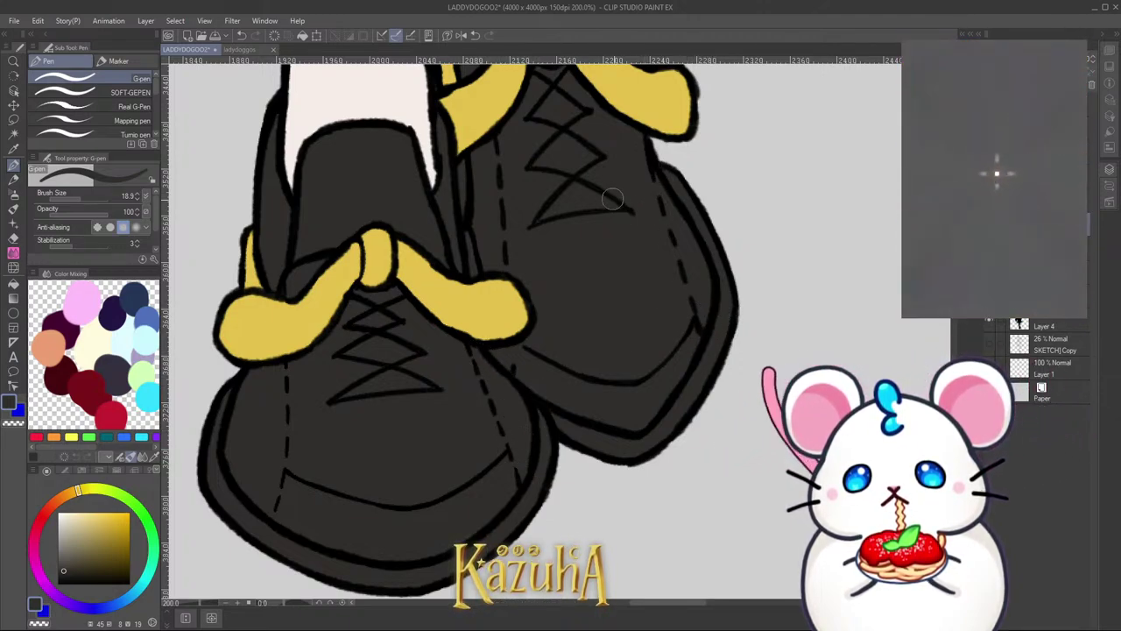
Step: Inspect both dark shoes and their yellow laces for unfilled gaps
scroll(563, 225, "down", 2)
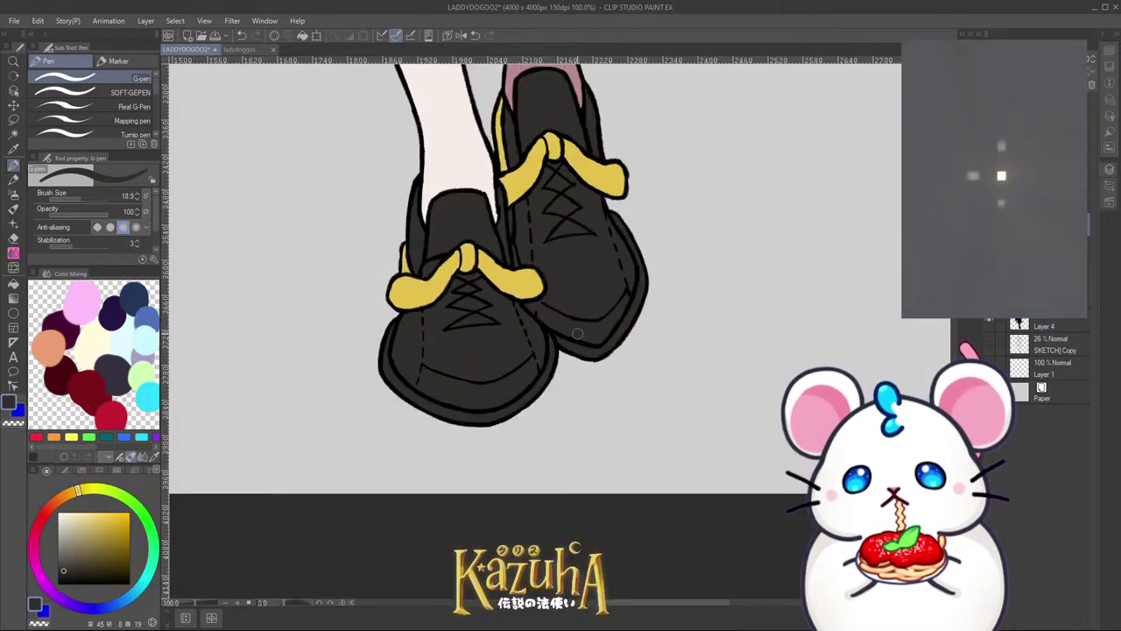
key("ctrl+minus")
key("ctrl+minus")
key("ctrl+plus")
key("ctrl+plus")
key("ctrl+plus")
key("ctrl+plus")
key("ctrl+plus")
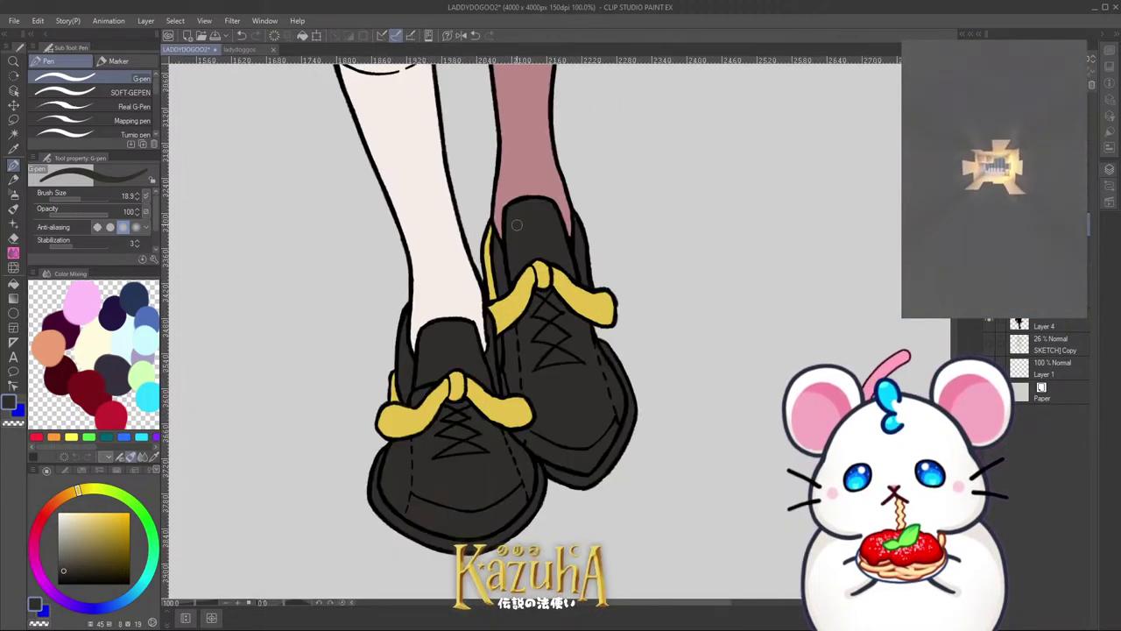
key("ctrl+minus")
key("ctrl+minus")
key("ctrl+minus")
key("ctrl+minus")
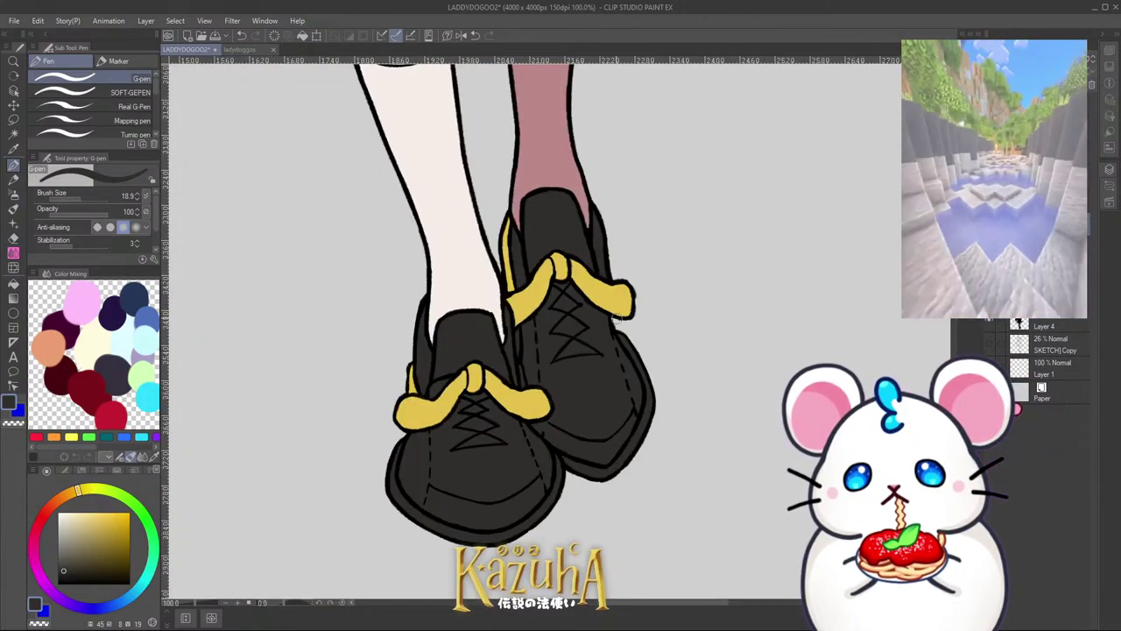
key("ctrl+minus")
key("ctrl+minus")
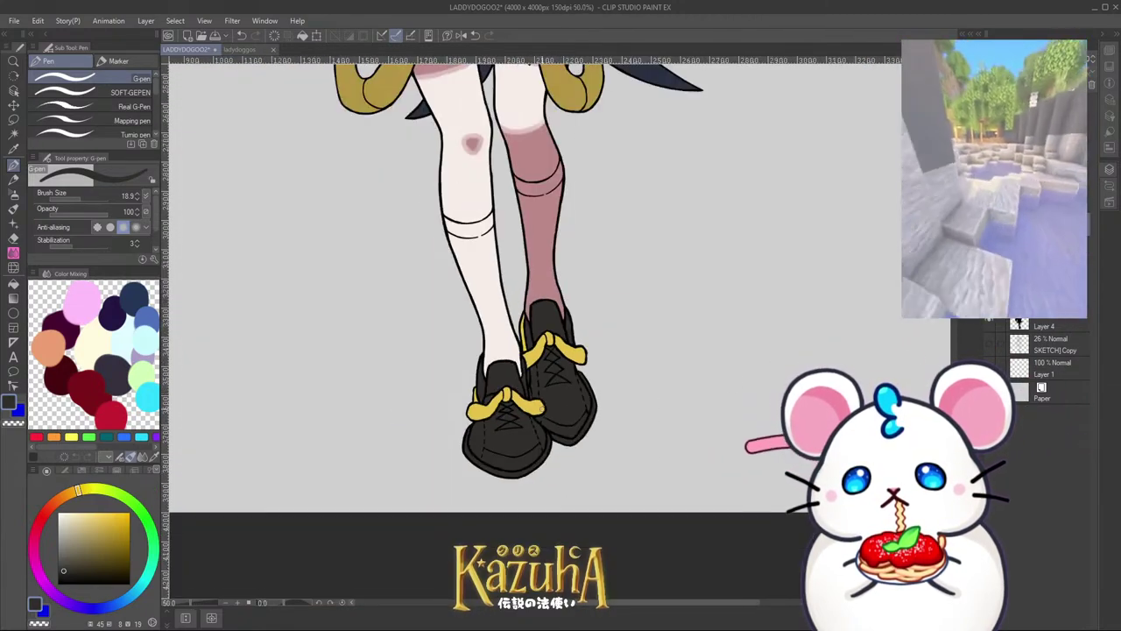
key("ctrl+minus")
key("ctrl+minus")
key("ctrl+plus")
key("ctrl+plus")
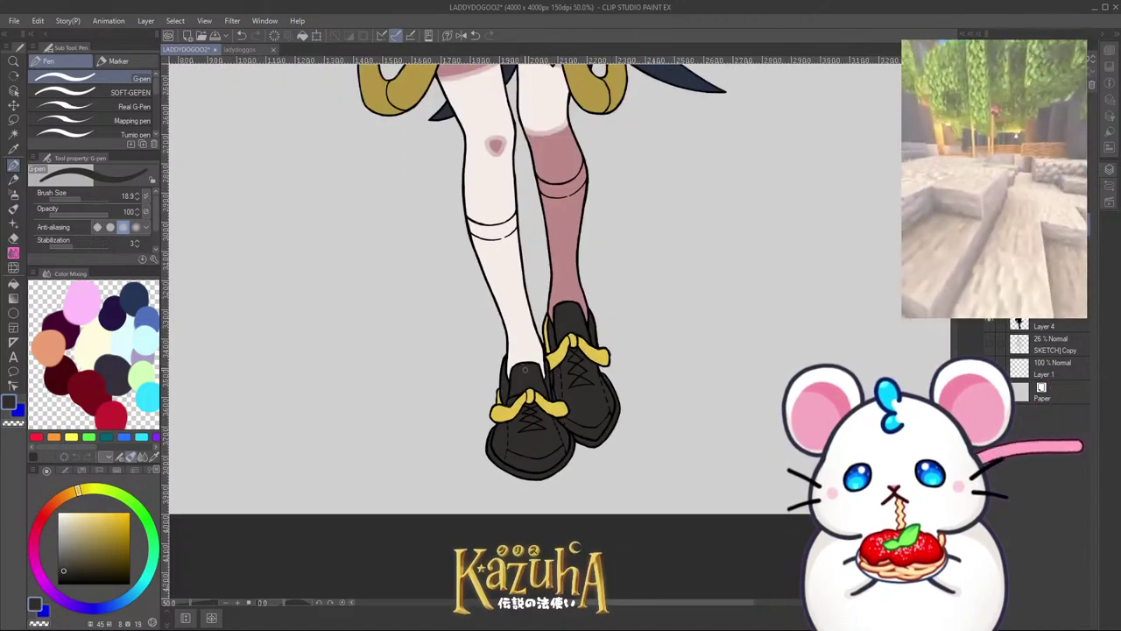
Step: Examine the whole figure's dress, cape and cuffs against the reference outfit
key("ctrl+minus")
key("ctrl+minus")
key("ctrl+minus")
key("ctrl+plus")
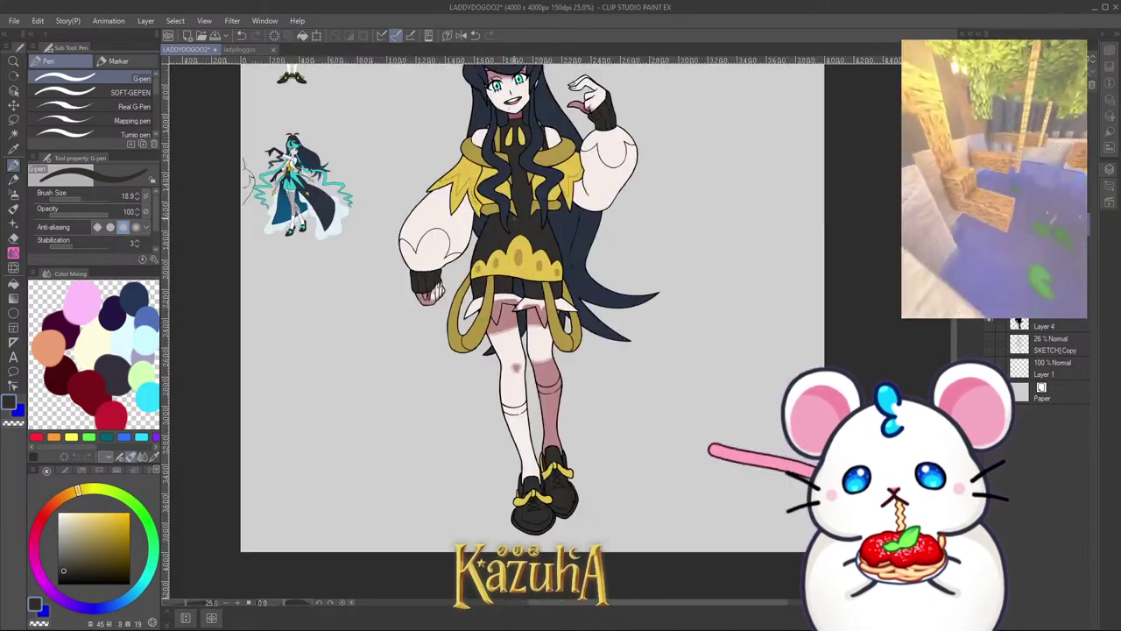
key("ctrl+minus")
key("ctrl+plus")
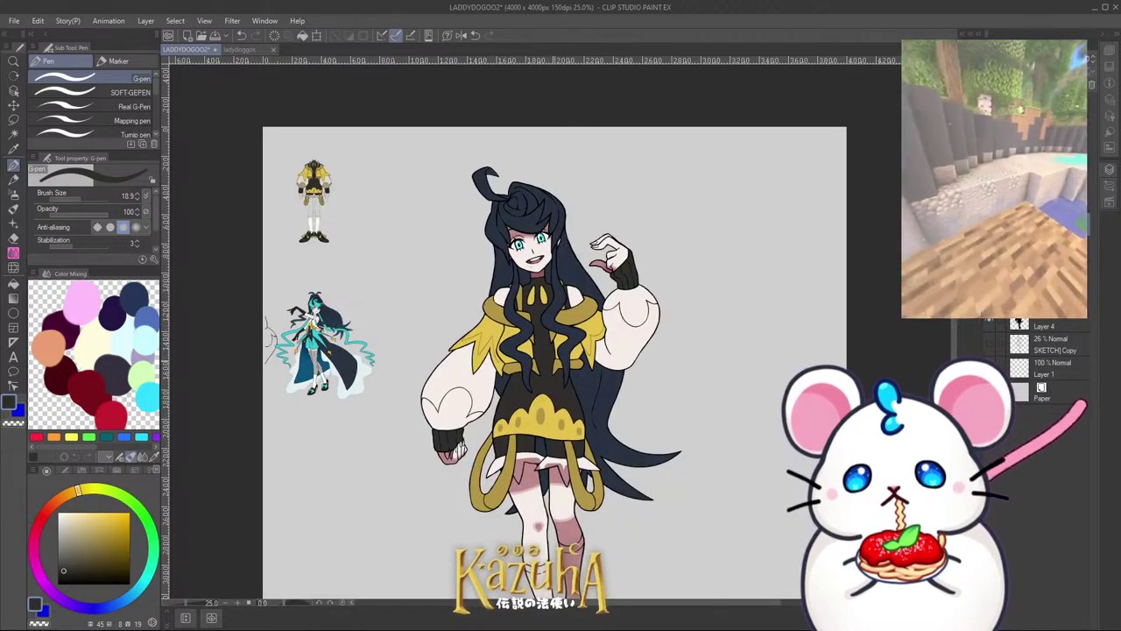
key("ctrl+plus")
key("ctrl+plus")
key("ctrl+minus")
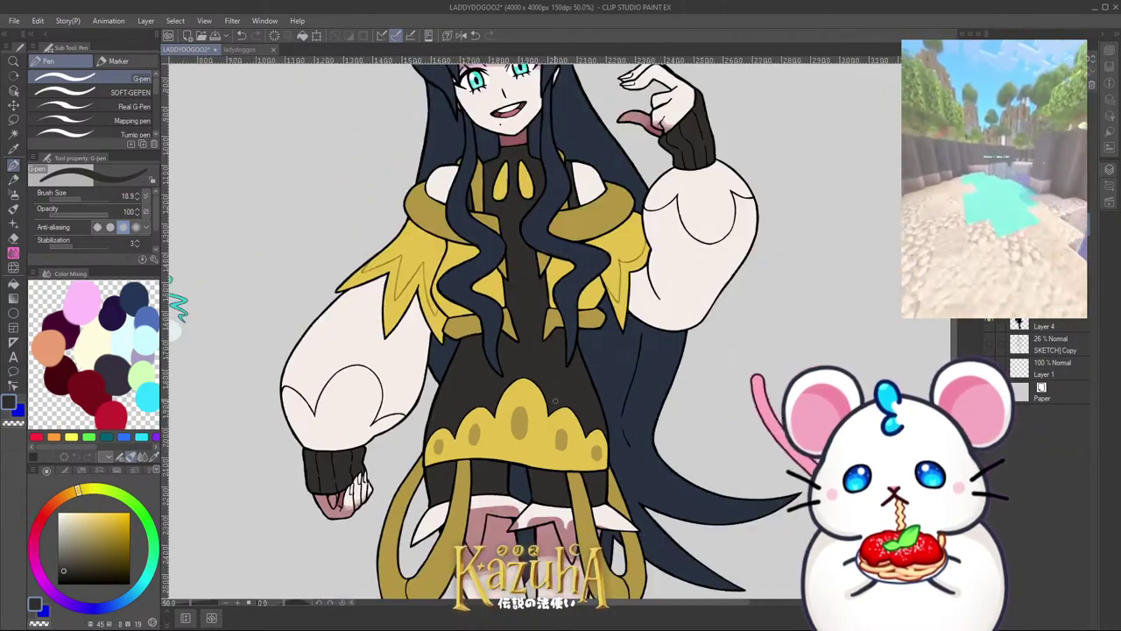
key("ctrl+minus")
key("ctrl+plus")
key("ctrl+plus")
key("ctrl+plus")
key("ctrl+plus")
key("ctrl+minus")
key("ctrl+minus")
key("ctrl+minus")
key("ctrl+minus")
key("ctrl+minus")
key("ctrl+minus")
key("ctrl+minus")
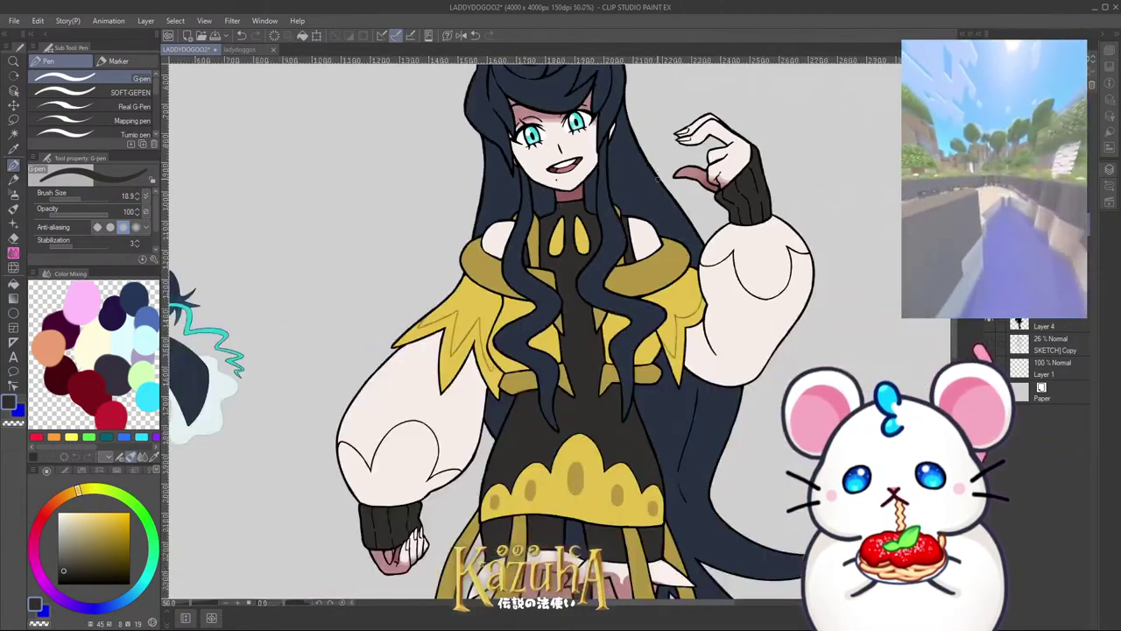
Step: Sample the reference sleeve's cream and the tan of its lower panel as the two drawing colours
key("ctrl+plus")
key("ctrl+plus")
key("ctrl+plus")
key("ctrl+plus")
scroll(496, 175, "up", 4)
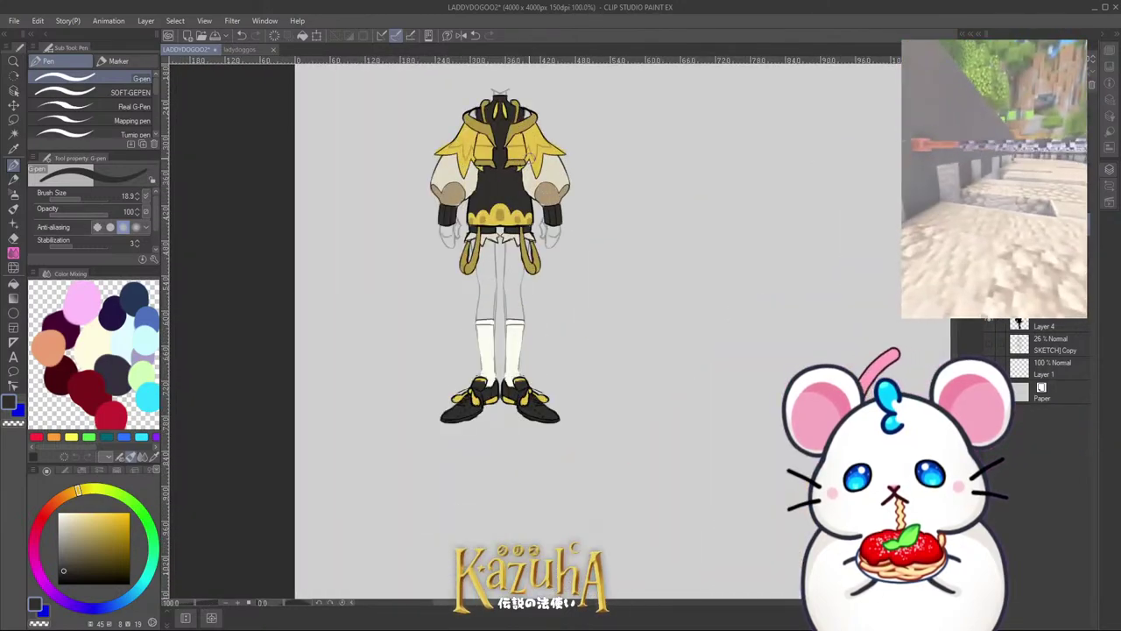
left_click(562, 172, "alt")
key("x")
left_click(552, 196, "alt")
Step: Make the cream the active colour and select the main puffed areas of both sleeves with Auto select
key("ctrl+minus")
key("ctrl+minus")
key("ctrl+minus")
key("ctrl+minus")
key("ctrl+minus")
key("ctrl+minus")
key("ctrl+minus")
key("ctrl+minus")
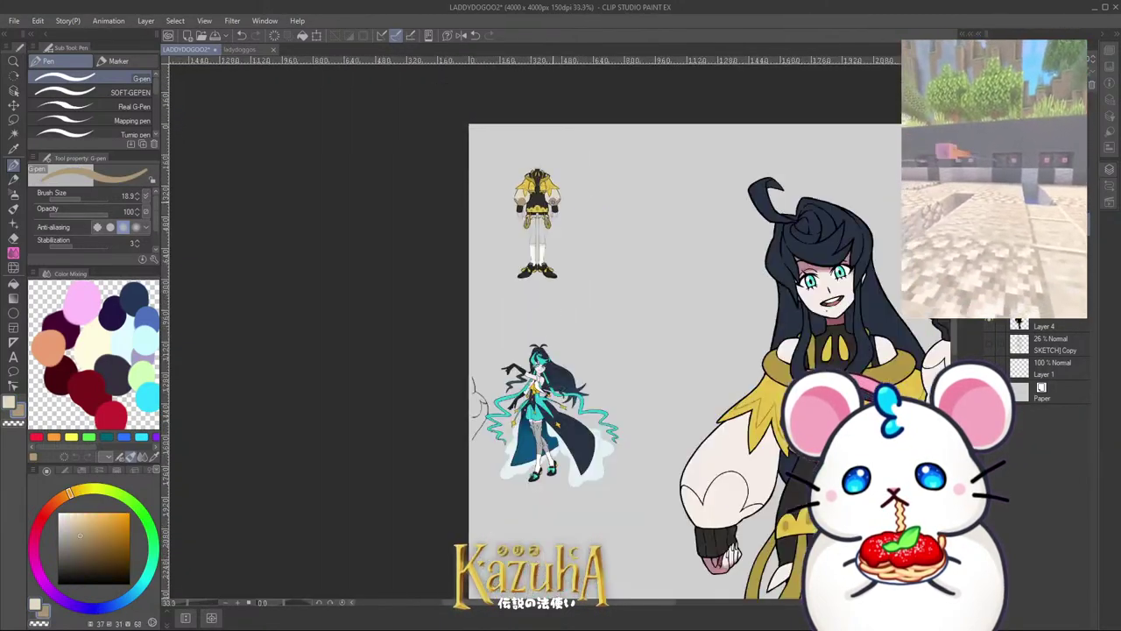
key("ctrl+plus")
key("ctrl+plus")
key("ctrl+plus")
scroll(580, 165, "up", 2)
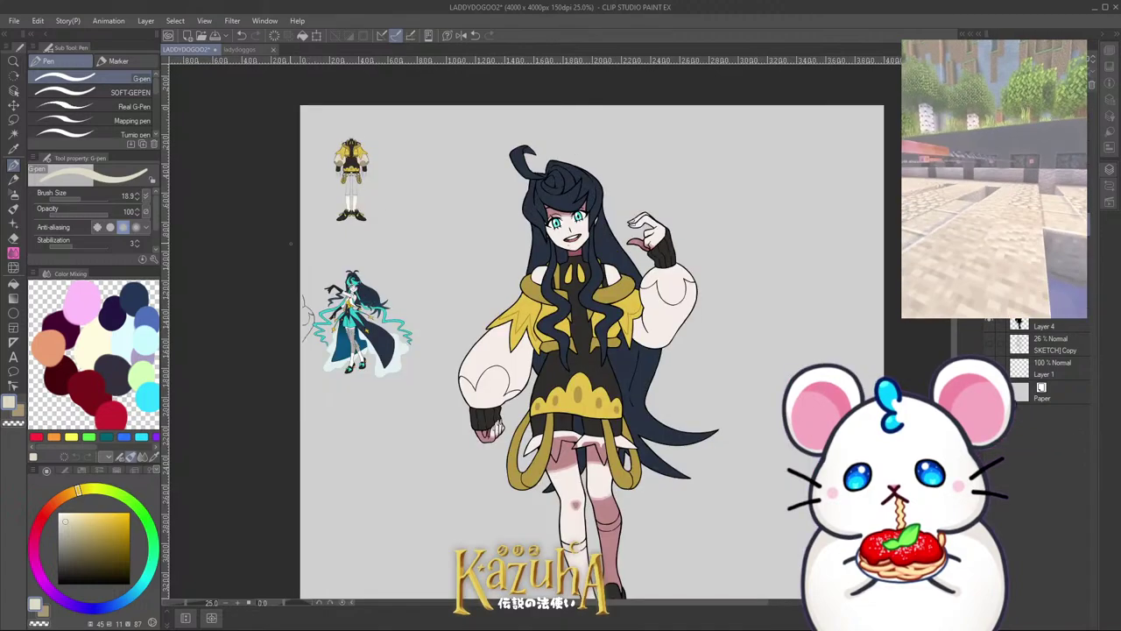
left_click(12, 134)
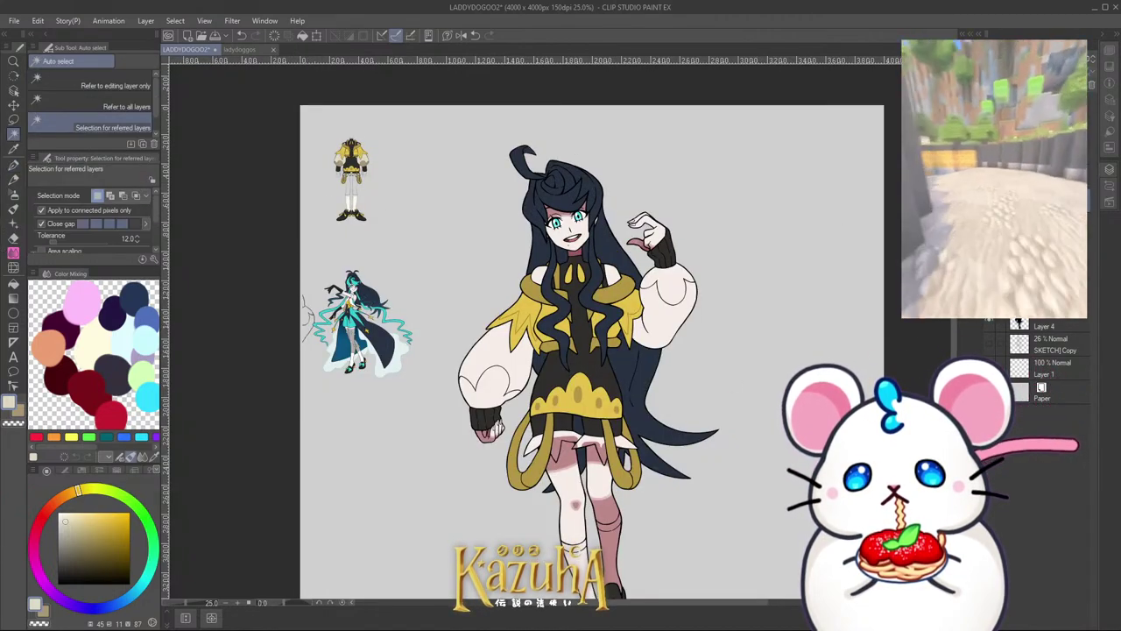
scroll(645, 306, "up", 2)
left_click(645, 305)
left_click(395, 407, "shift")
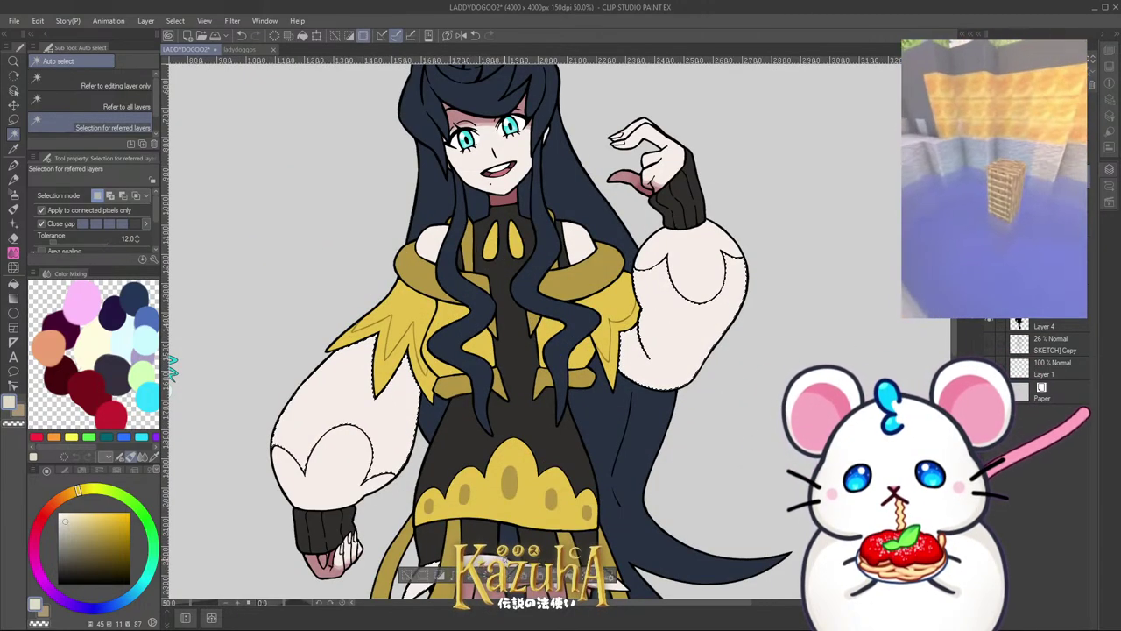
Step: Add the pale pointed hem pieces below the dress to the selection, fill everything selected with cream, and clear the selection
scroll(534, 338, "down", 1)
scroll(526, 486, "up", 3)
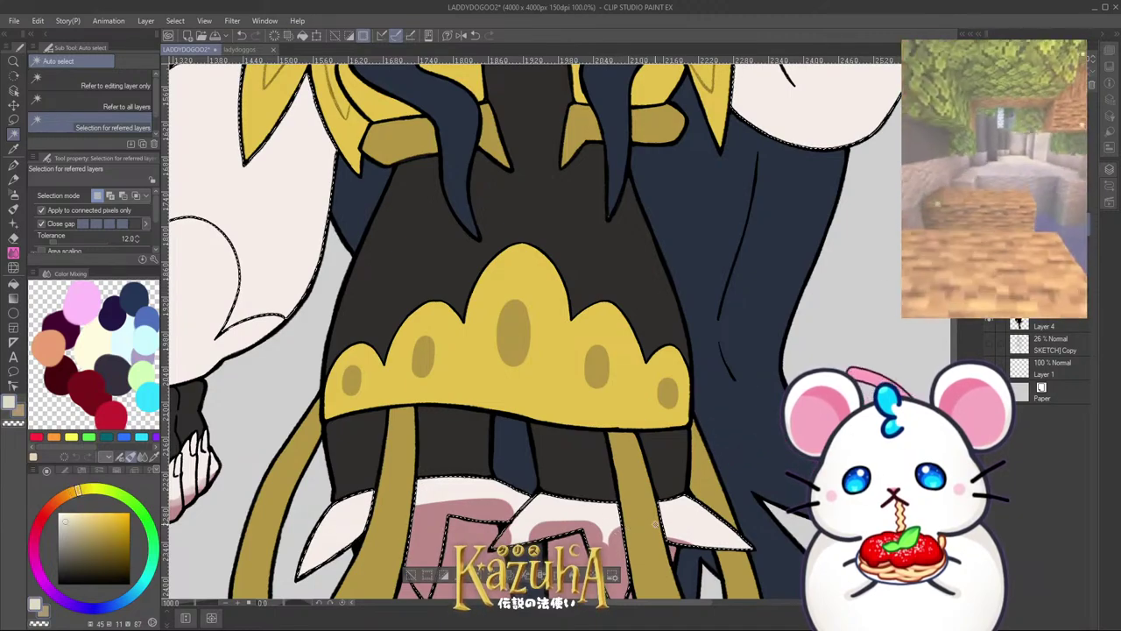
scroll(616, 426, "down", 5)
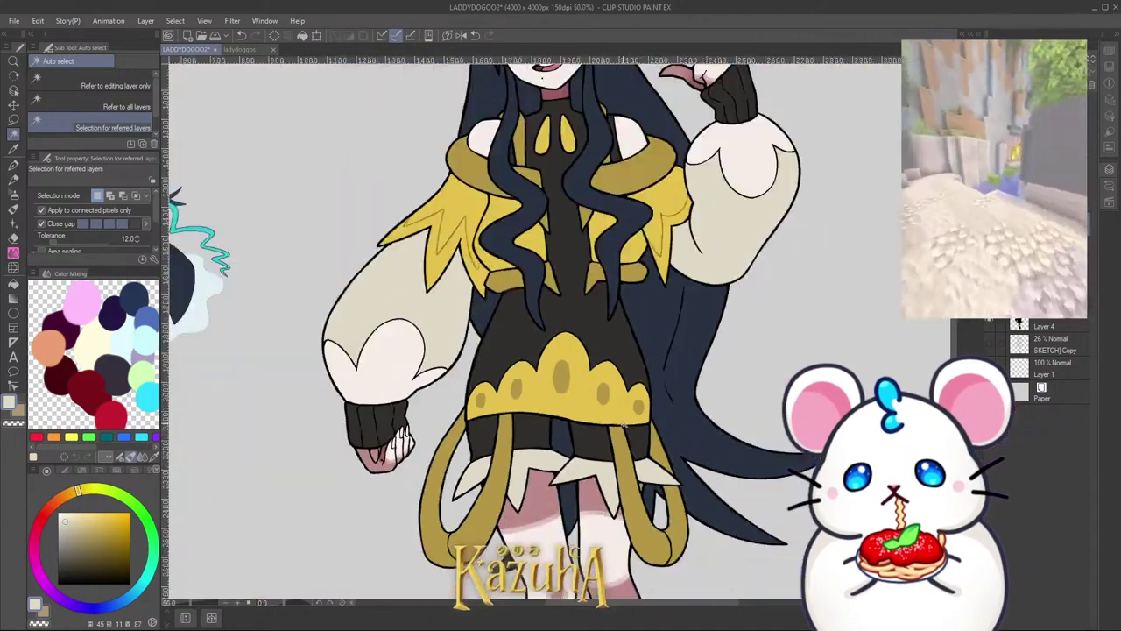
Step: Fill the selected lower panels of both sleeves with the sampled tan, clear the selection, and save the drawing
scroll(604, 416, "up", 1)
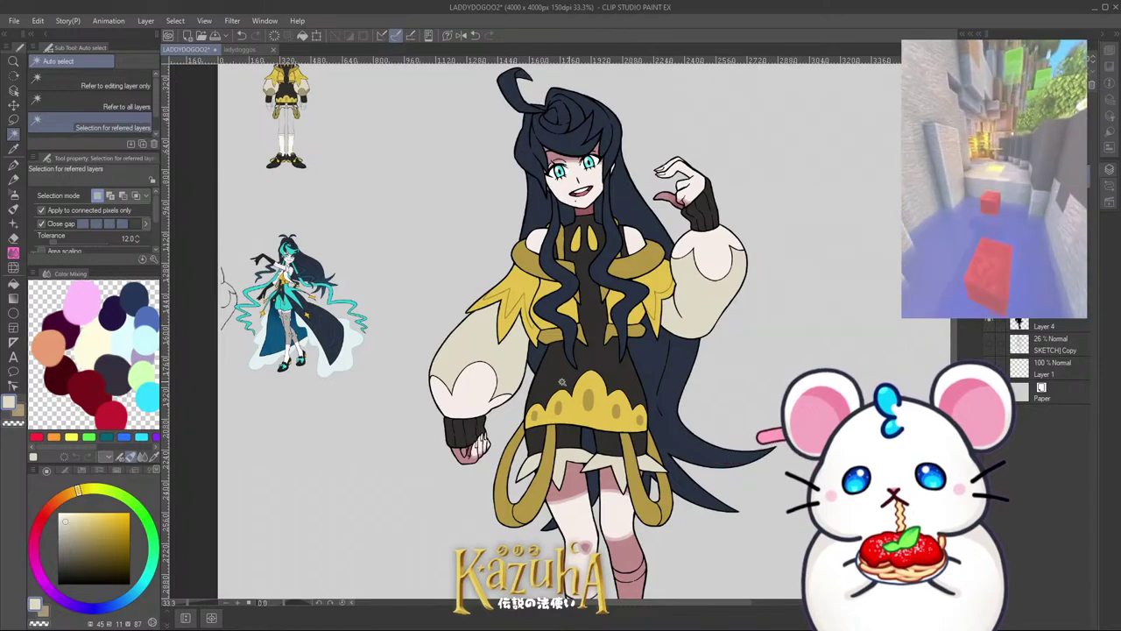
scroll(561, 381, "up", 1)
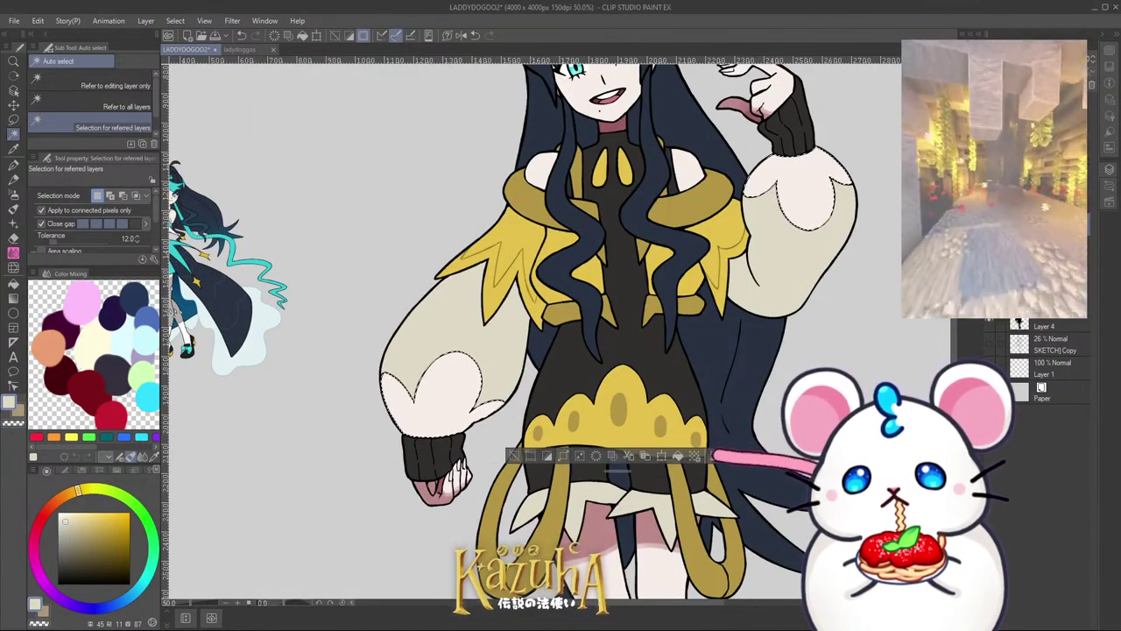
key("x")
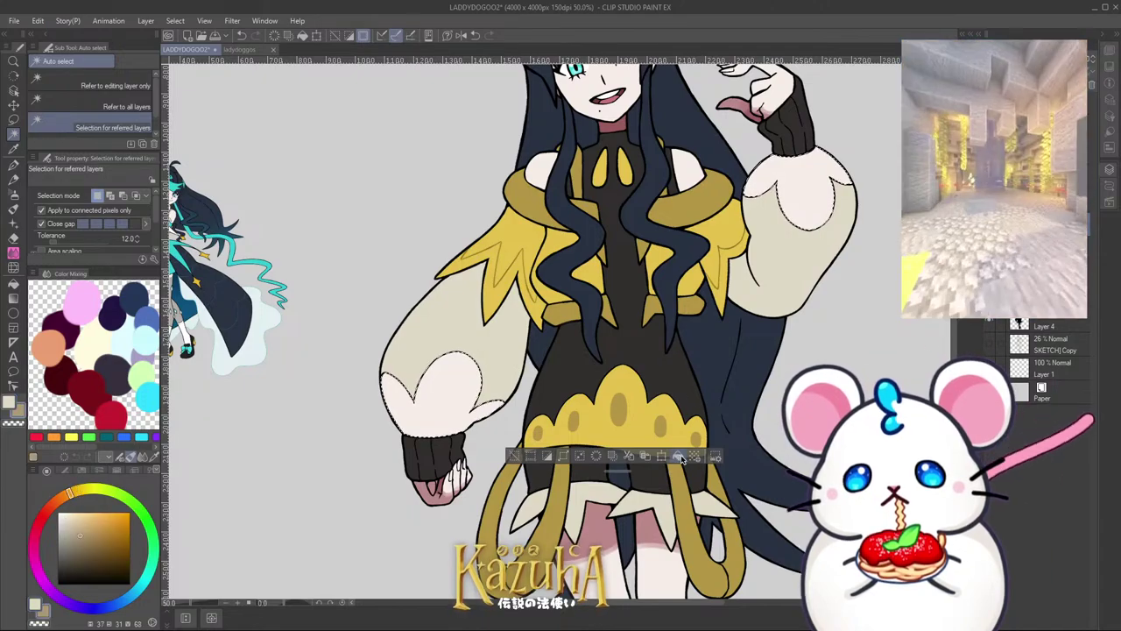
left_click(679, 456)
key("ctrl+d")
scroll(659, 342, "down", 7)
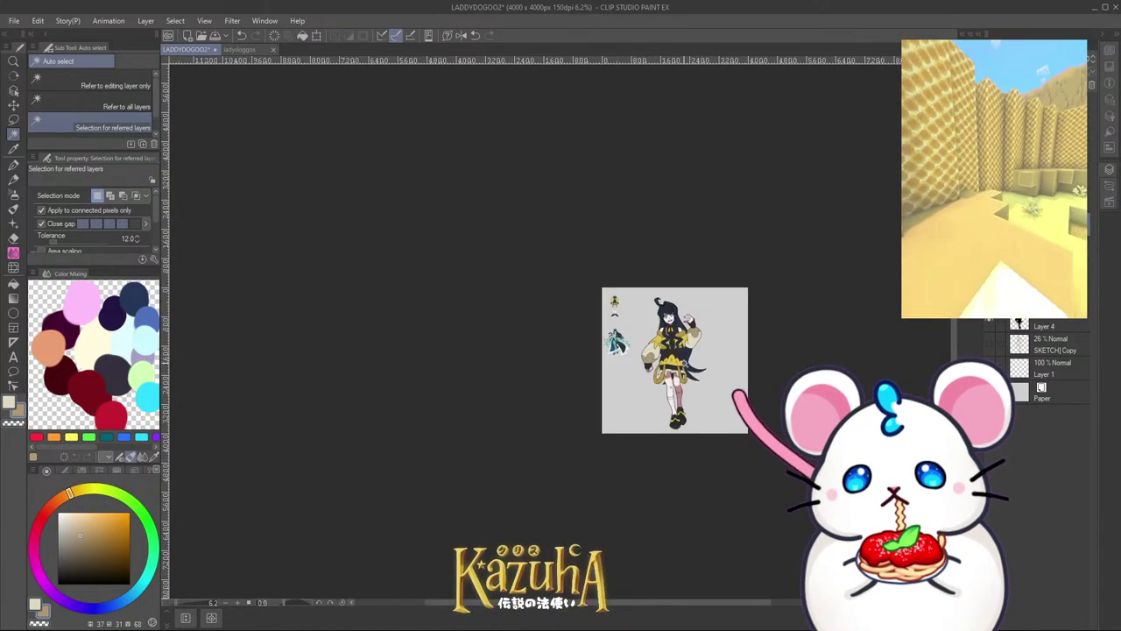
scroll(649, 338, "up", 5)
key("ctrl+s")
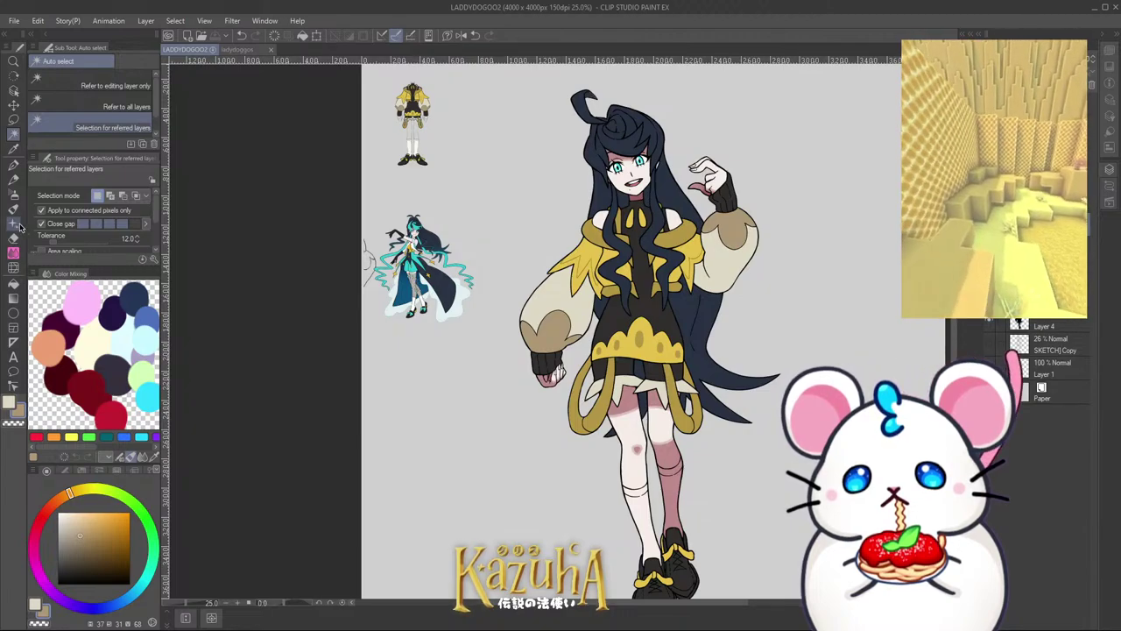
Step: Set the G-pen's drawing colour to a pale yellowish white with hue about 58, saturation 5 and value 98
left_click(13, 164)
left_click(61, 514)
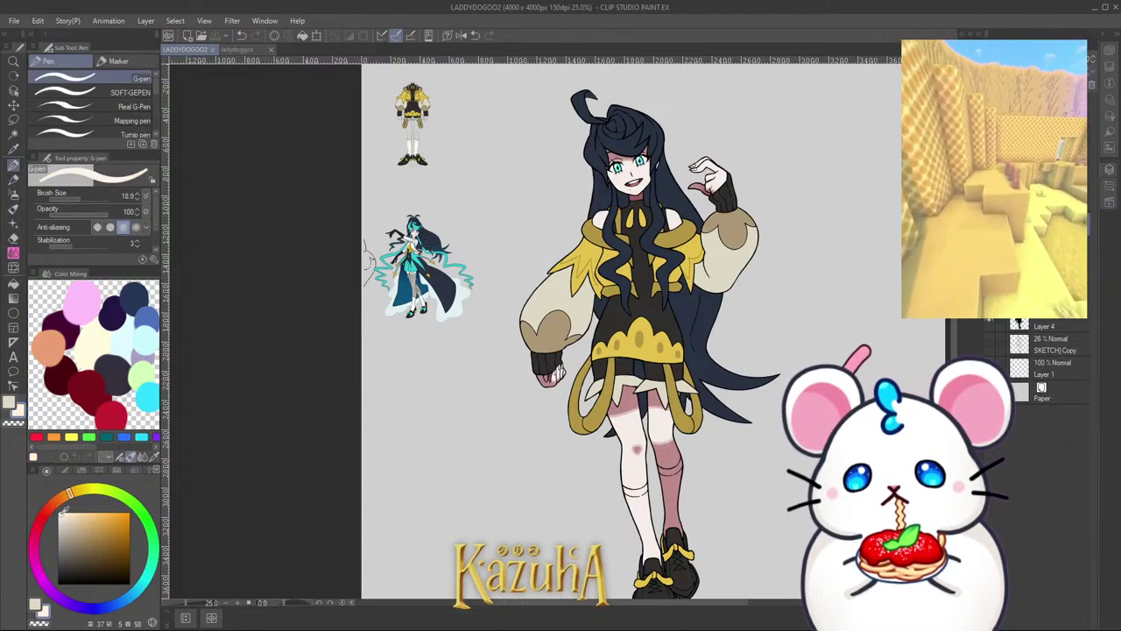
left_click(91, 488)
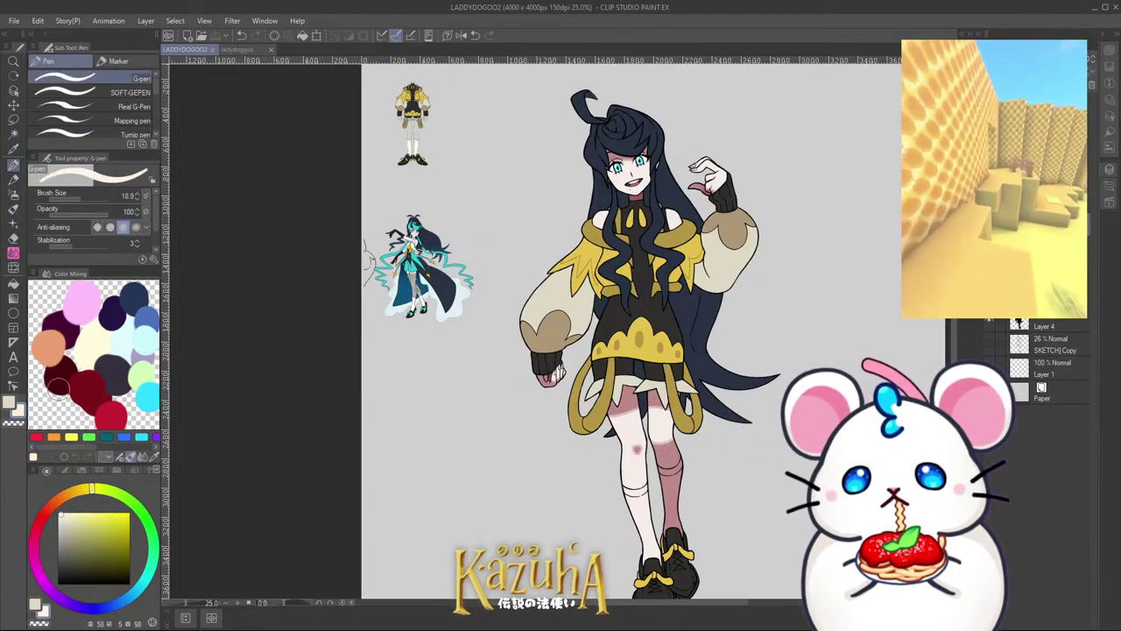
Step: Select both socks, including their top bands, with Auto select set to selection for referred layers
left_click(13, 133)
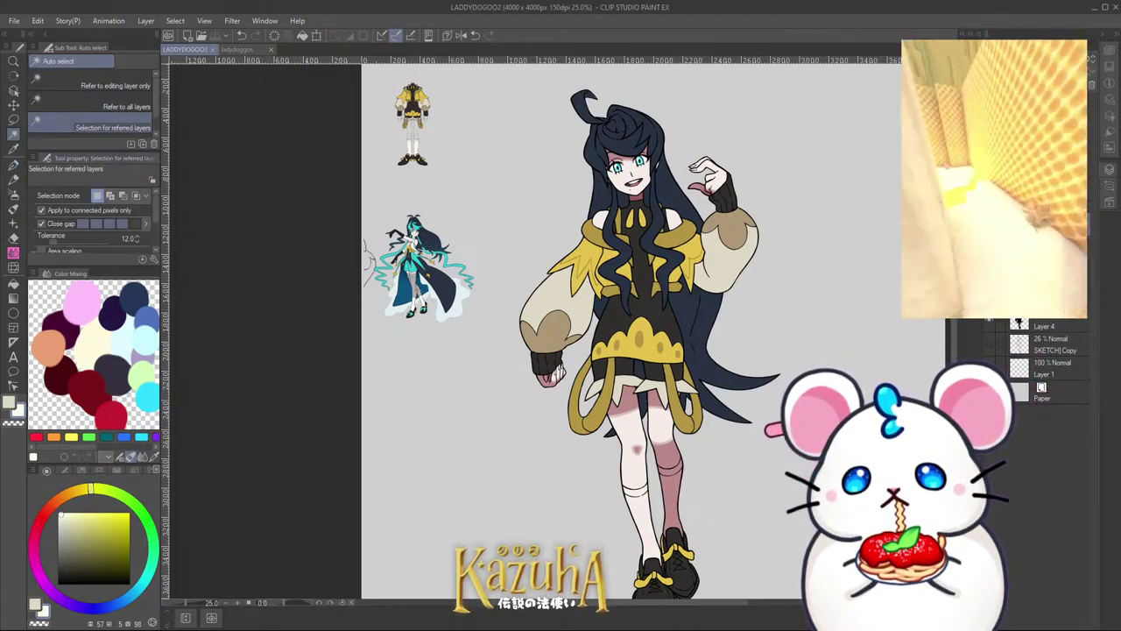
scroll(742, 375, "down", 2)
scroll(647, 442, "up", 5)
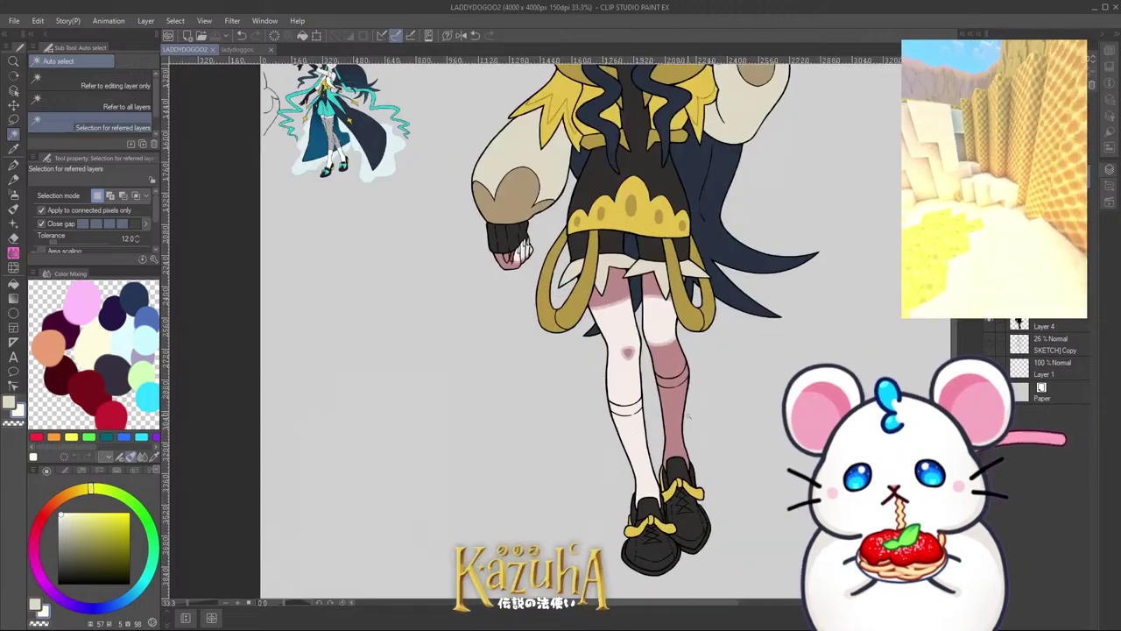
left_click_drag(854, 451, 642, 429)
left_click(629, 419)
left_click(638, 464, "shift")
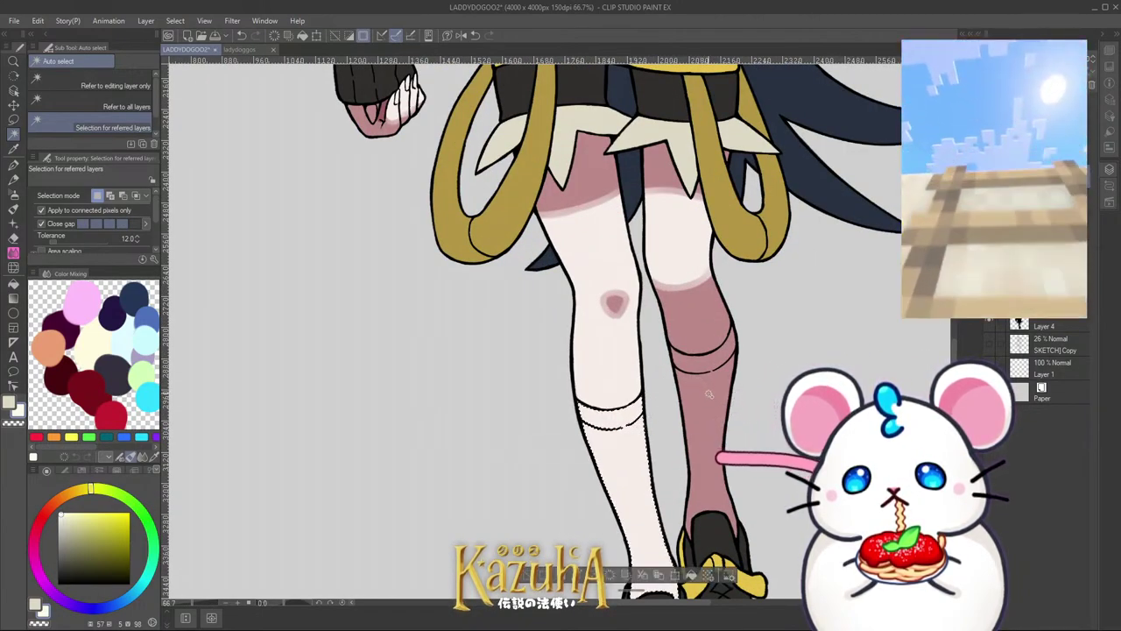
left_click(709, 393, "shift")
left_click(714, 362, "shift")
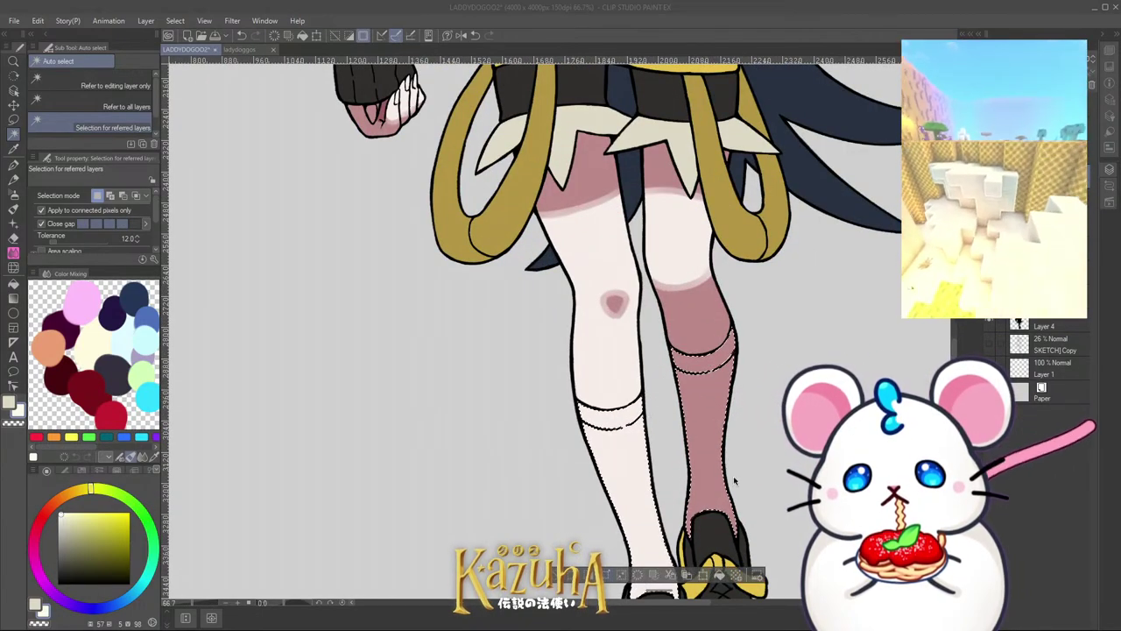
Step: Fill the selected socks with the pale yellowish white and clear the selection
left_click(1051, 224)
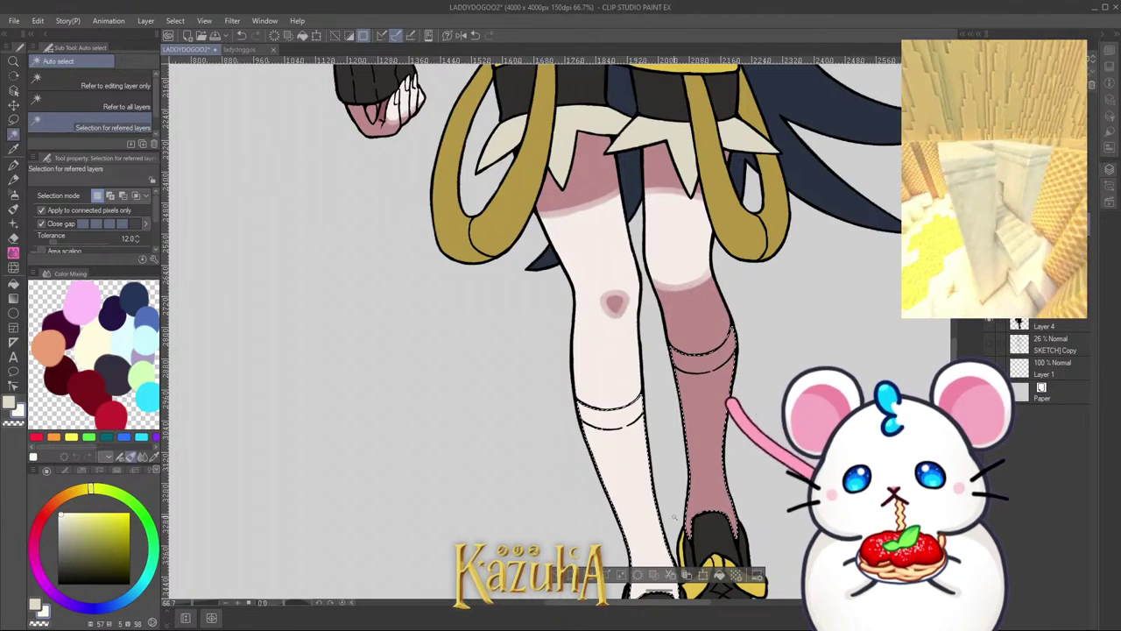
left_click(718, 574)
key("ctrl+d")
scroll(736, 320, "down", 2)
scroll(666, 379, "up", 2)
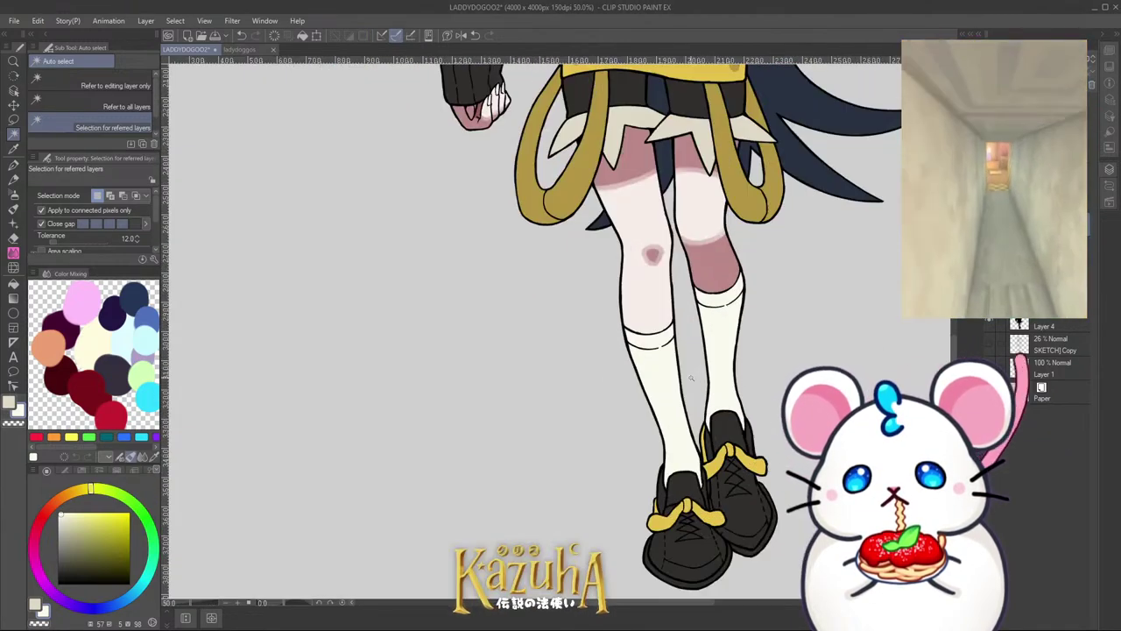
Step: Restore the sock selection, refill it with a pale cool white (hue 184, saturation 3, value 98), and deselect
key("ctrl+z")
left_click(143, 581)
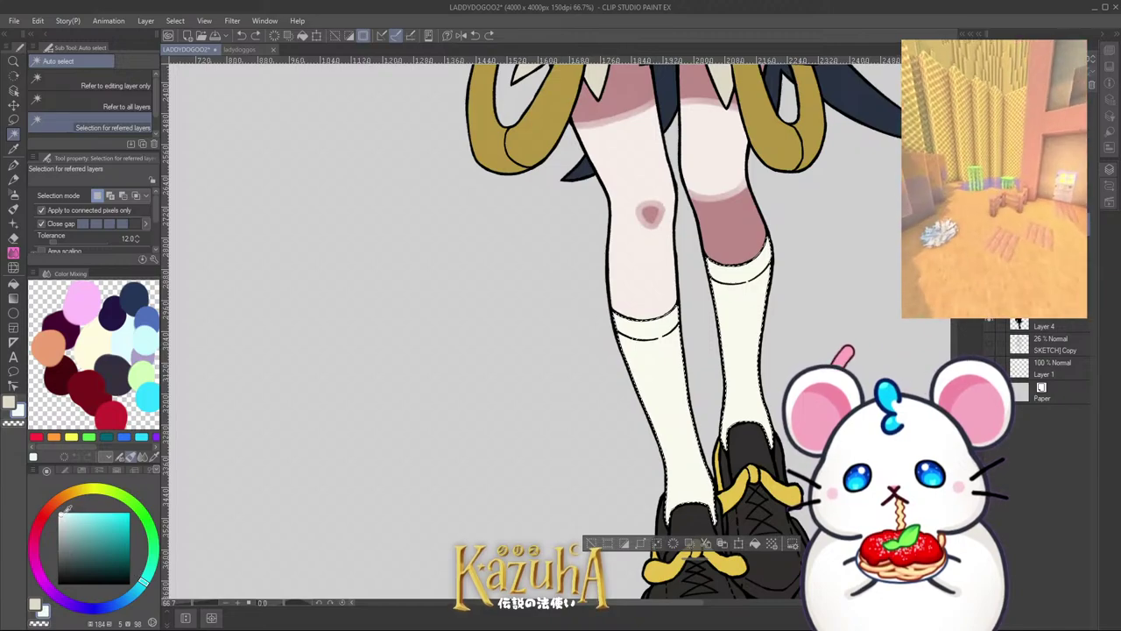
left_click(60, 513)
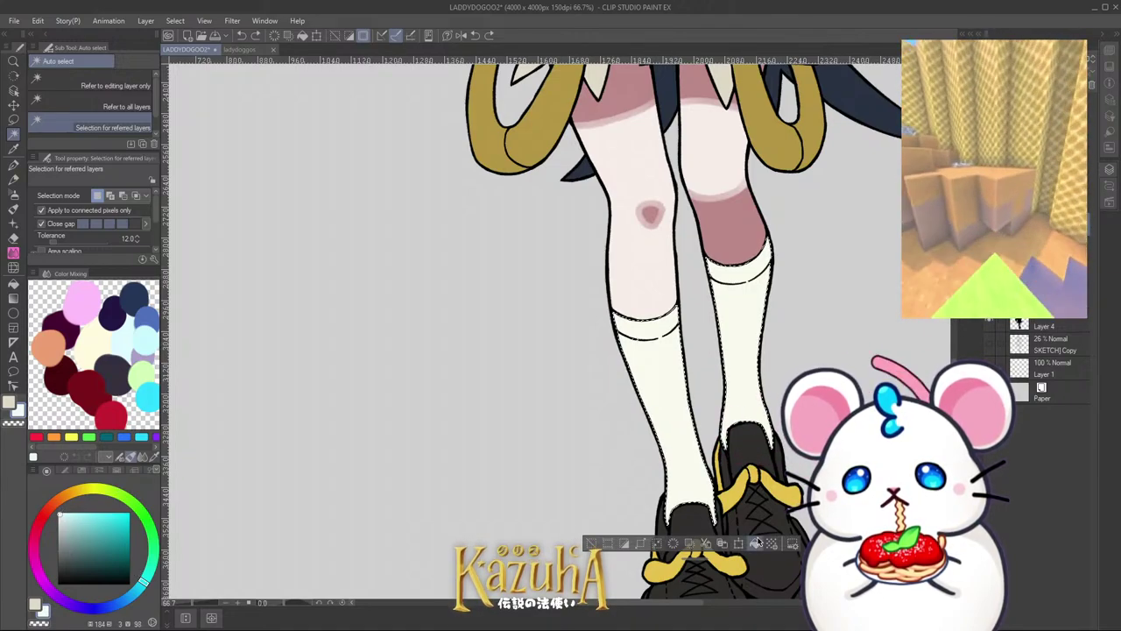
left_click(755, 543)
key("ctrl+d")
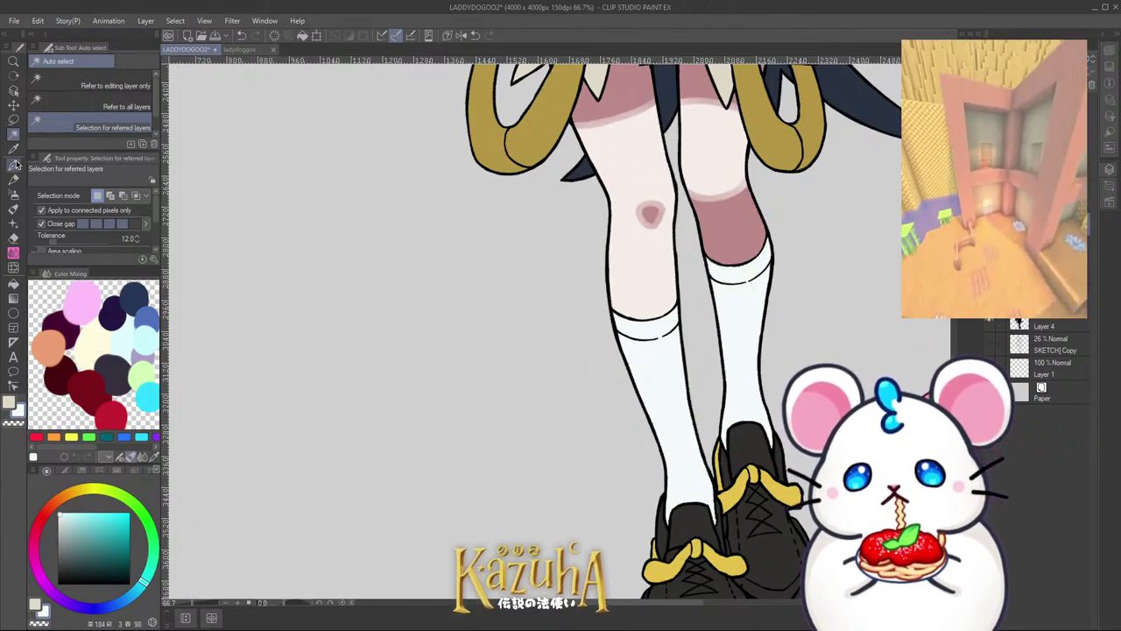
Step: Take up the G-pen and sample the shoe bow's yellow and the shoe's dark grey as the two drawing colours
left_click(14, 164)
scroll(562, 382, "down", 5)
key("minus")
key("minus")
key("minus")
key("minus")
key("minus")
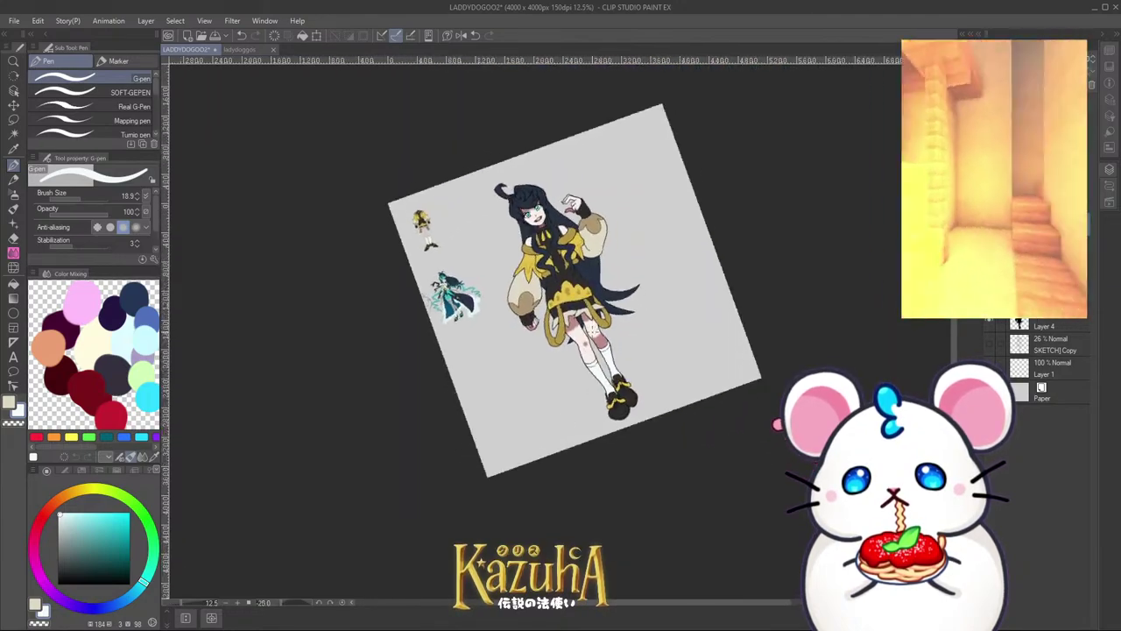
key("minus")
key("minus")
key("minus")
key("minus")
scroll(654, 365, "up", 2)
scroll(599, 371, "up", 5)
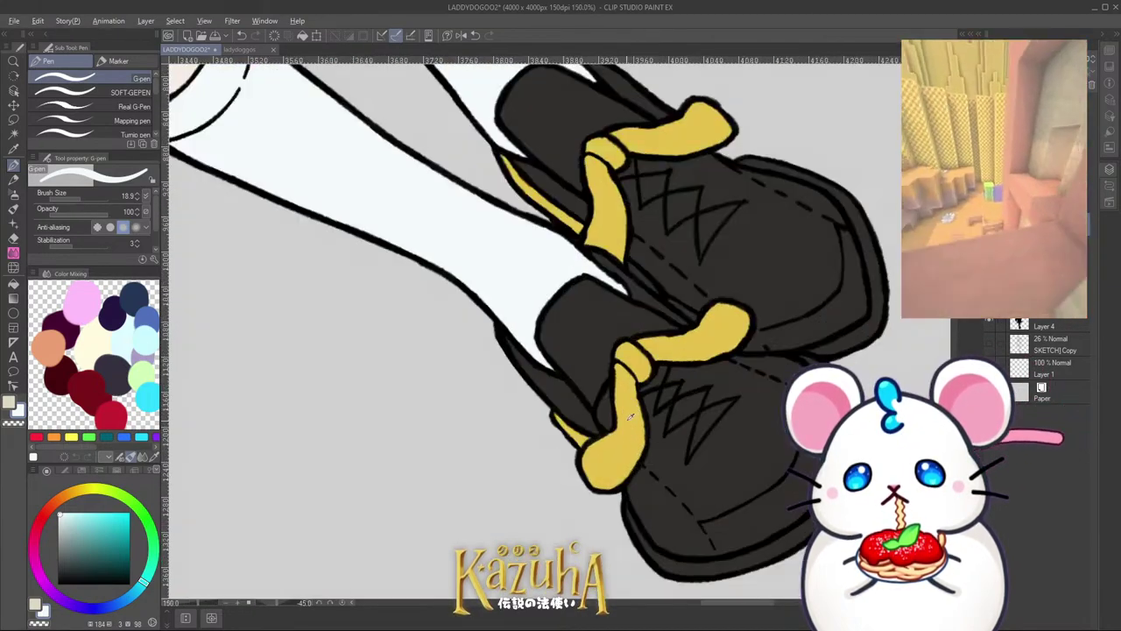
left_click(604, 377, "alt")
scroll(552, 320, "up", 3)
left_click_drag(529, 349, 608, 214)
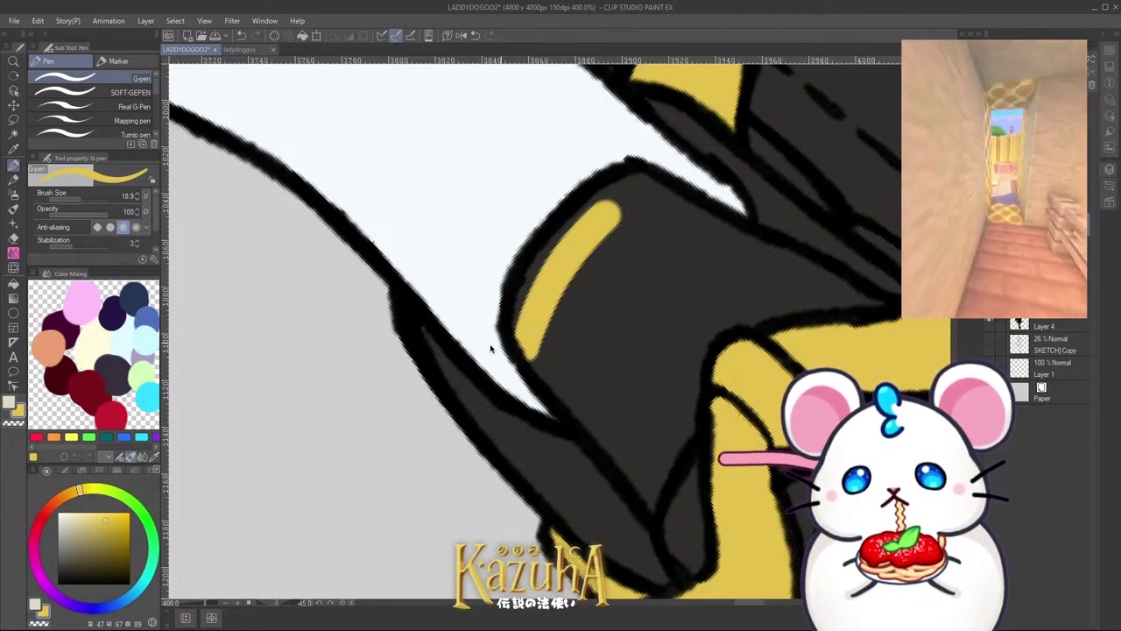
key("ctrl+z")
key("x")
left_click(480, 396, "alt")
key("x")
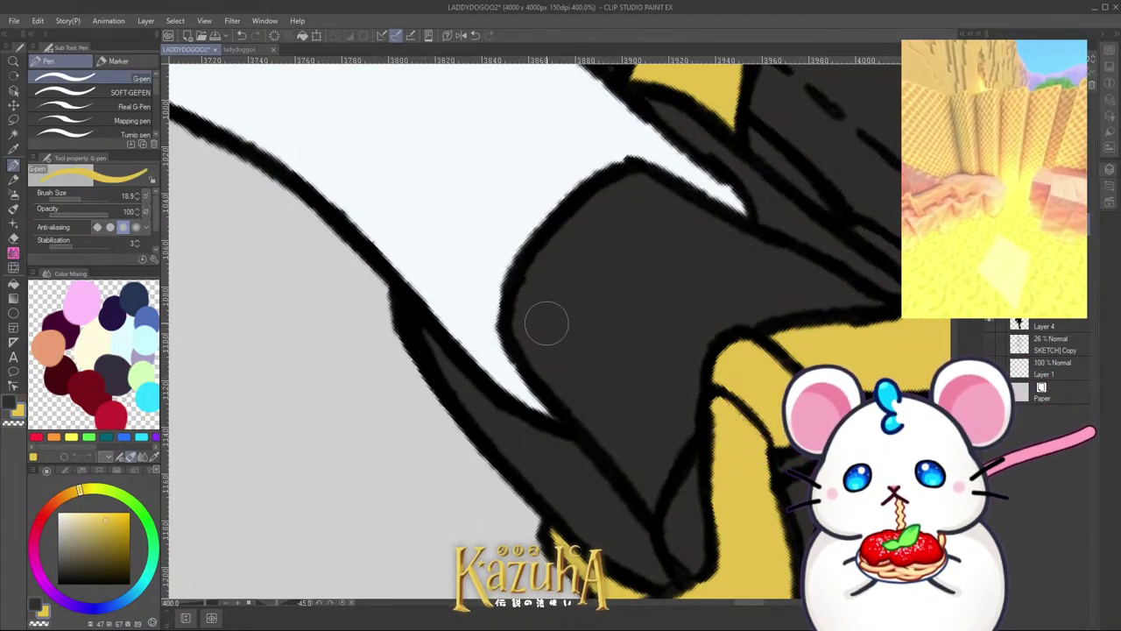
Step: Paint a yellow band along the top edge of the front shoe's tongue and trim its lower border with dark grey
mouse_move(531, 349)
left_mouse_down()
mouse_move(606, 234)
mouse_move(660, 198)
mouse_move(623, 190)
mouse_move(530, 291)
mouse_move(521, 329)
mouse_move(536, 368)
mouse_move(637, 225)
mouse_move(675, 204)
mouse_move(637, 251)
left_mouse_up()
key("x")
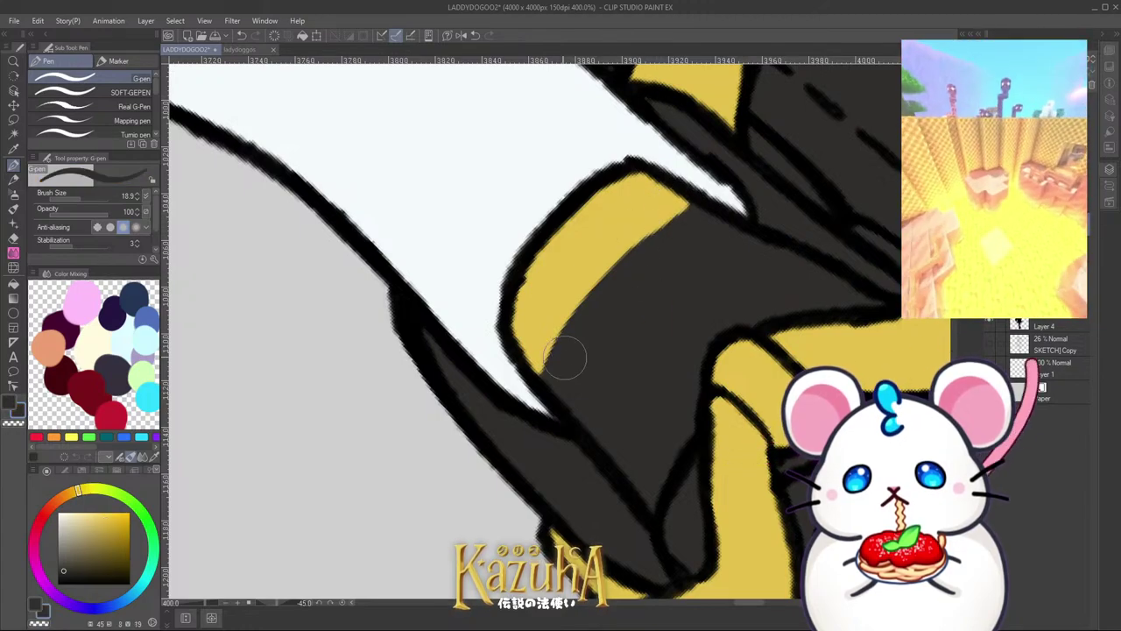
left_click_drag(566, 359, 686, 215)
key("x")
scroll(527, 386, "down", 3)
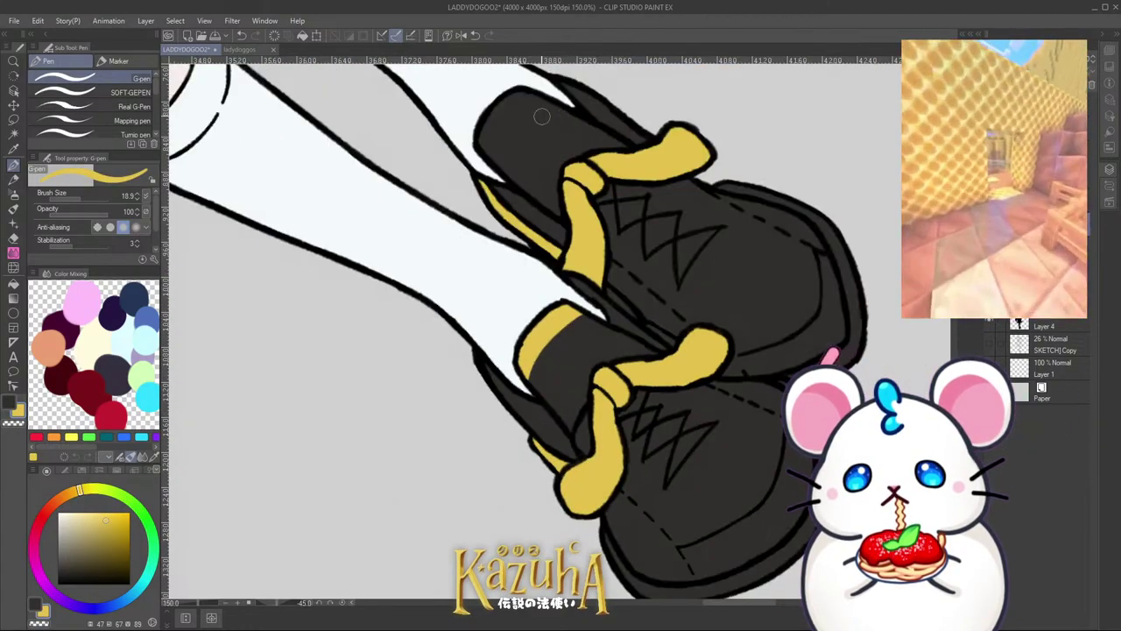
Step: Paint a matching yellow band on the rear shoe's tongue and narrow it to an even width with the dark grey
scroll(522, 128, "up", 3)
left_click_drag(493, 251, 588, 120)
scroll(530, 238, "down", 3)
scroll(534, 169, "up", 3)
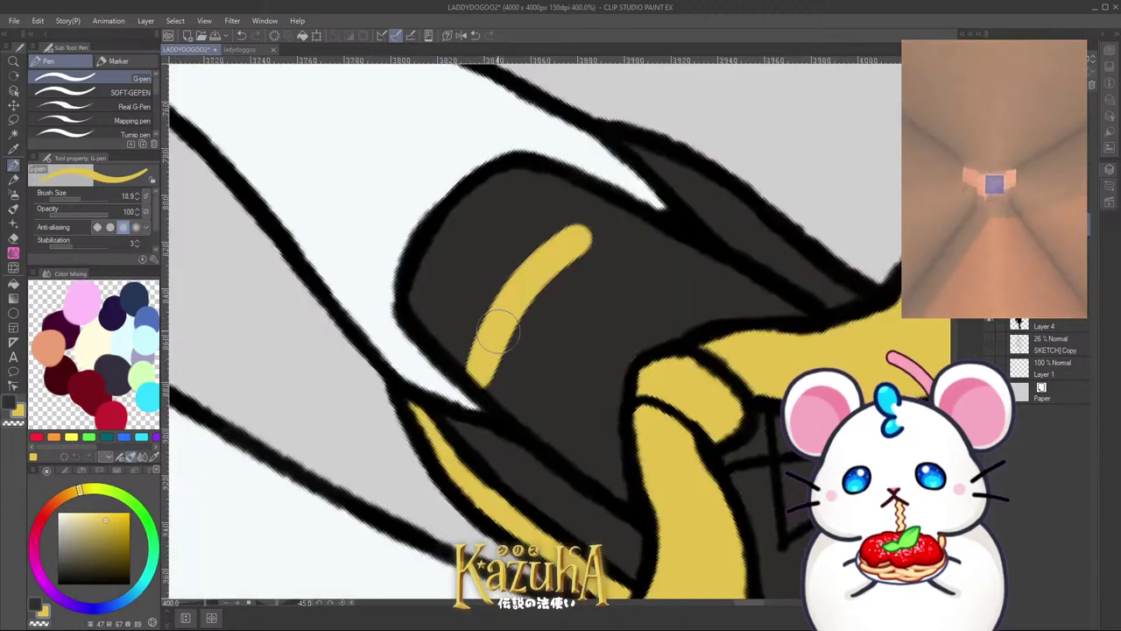
mouse_move(497, 331)
left_mouse_down()
mouse_move(530, 266)
mouse_move(601, 198)
mouse_move(555, 258)
mouse_move(598, 214)
mouse_move(608, 222)
mouse_move(516, 245)
mouse_move(540, 198)
mouse_move(527, 182)
mouse_move(461, 226)
mouse_move(424, 302)
mouse_move(460, 353)
mouse_move(457, 264)
mouse_move(525, 217)
mouse_move(488, 262)
left_mouse_up()
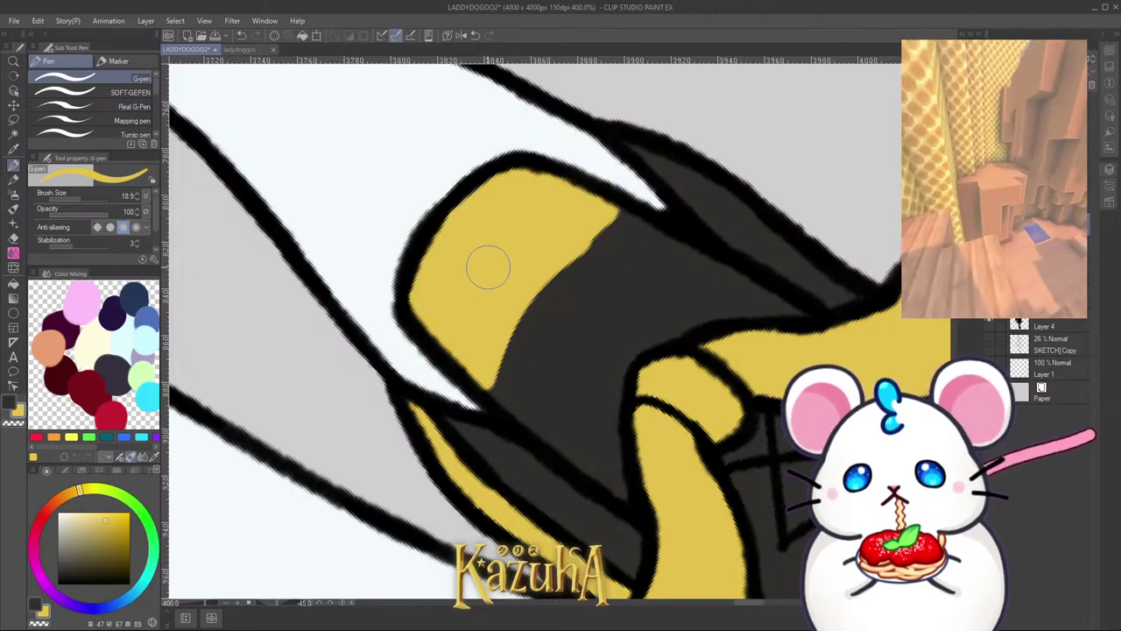
left_click(559, 340, "alt")
left_click_drag(509, 376, 613, 230)
scroll(570, 254, "down", 4)
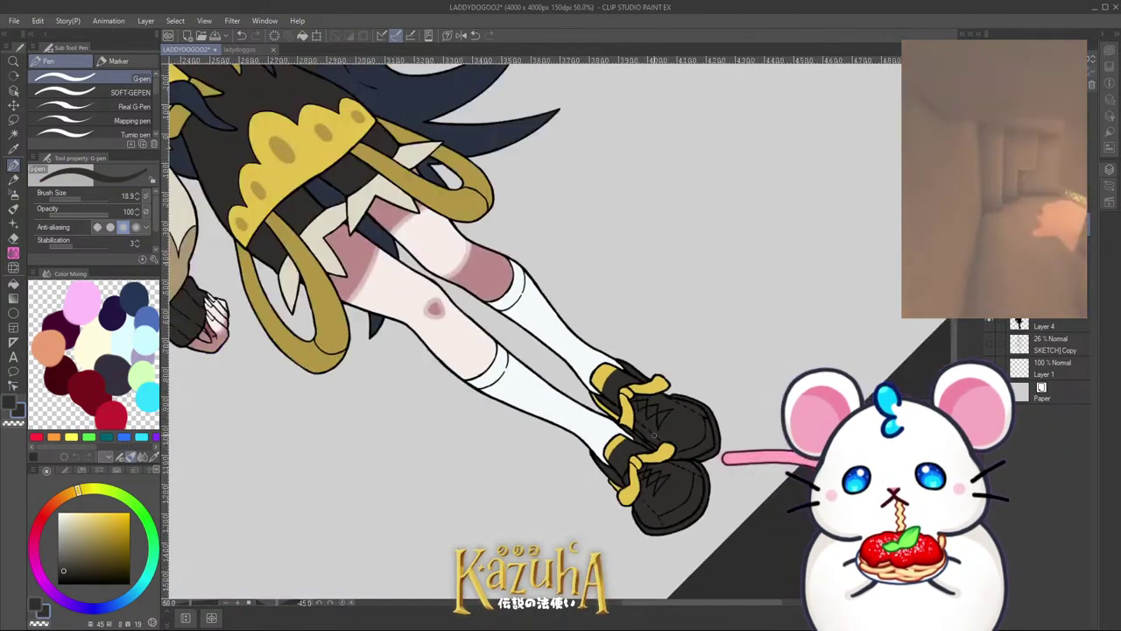
Step: Add a new clipped layer above the figure's colours and pick dark navy from the mixing palette as the drawing colour
scroll(635, 447, "down", 2)
left_click_drag(635, 447, 583, 463)
scroll(553, 460, "down", 2)
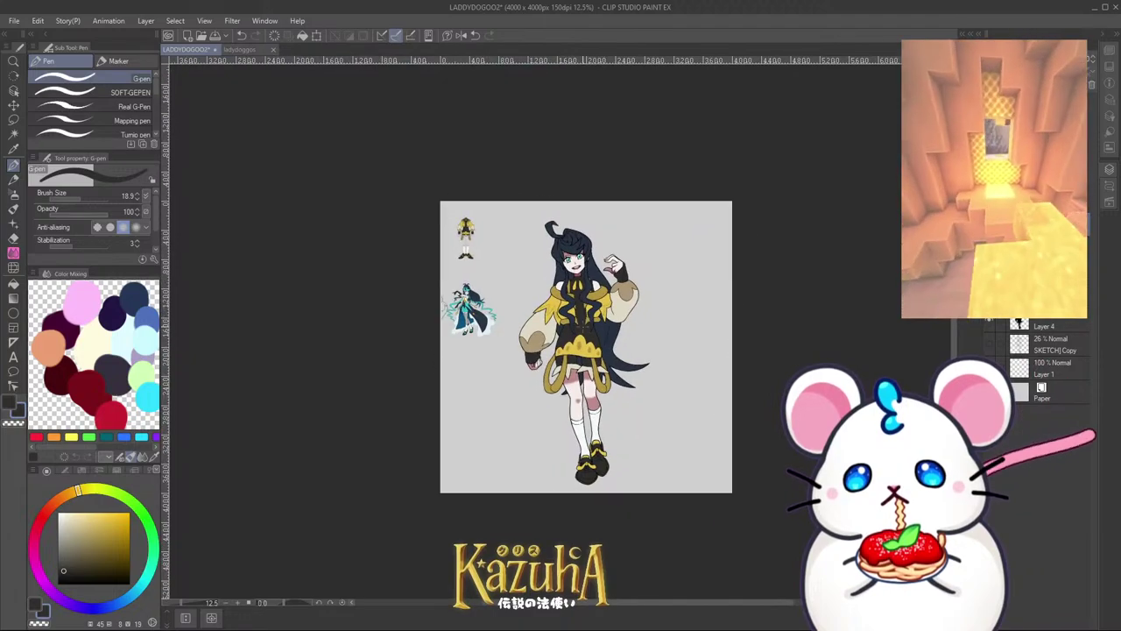
scroll(576, 318, "up", 2)
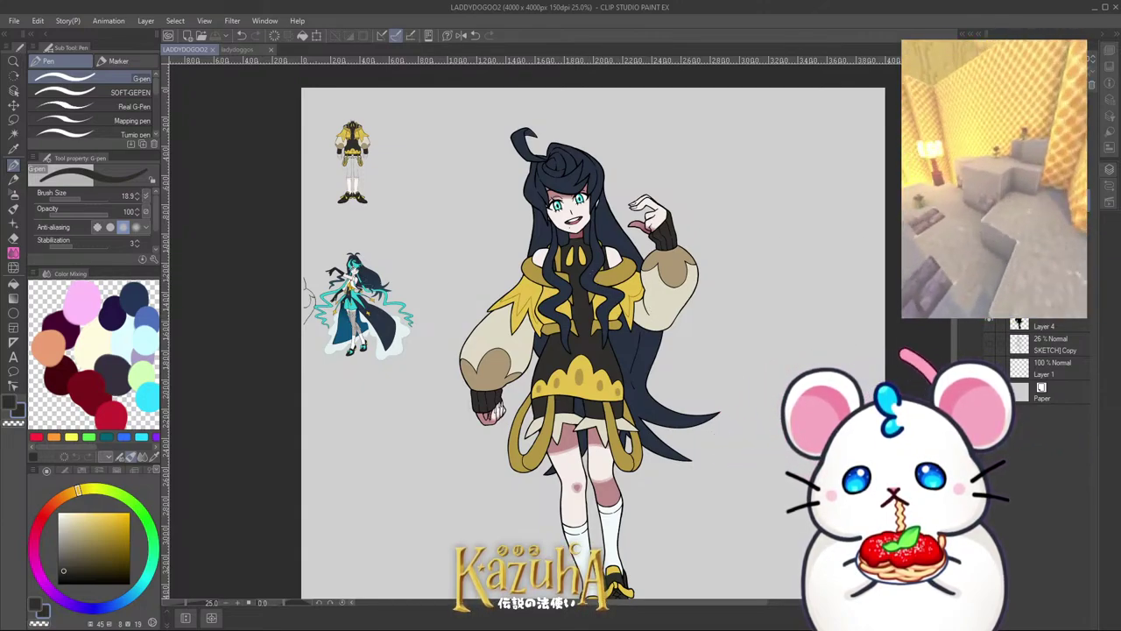
key("ctrl+shift+n")
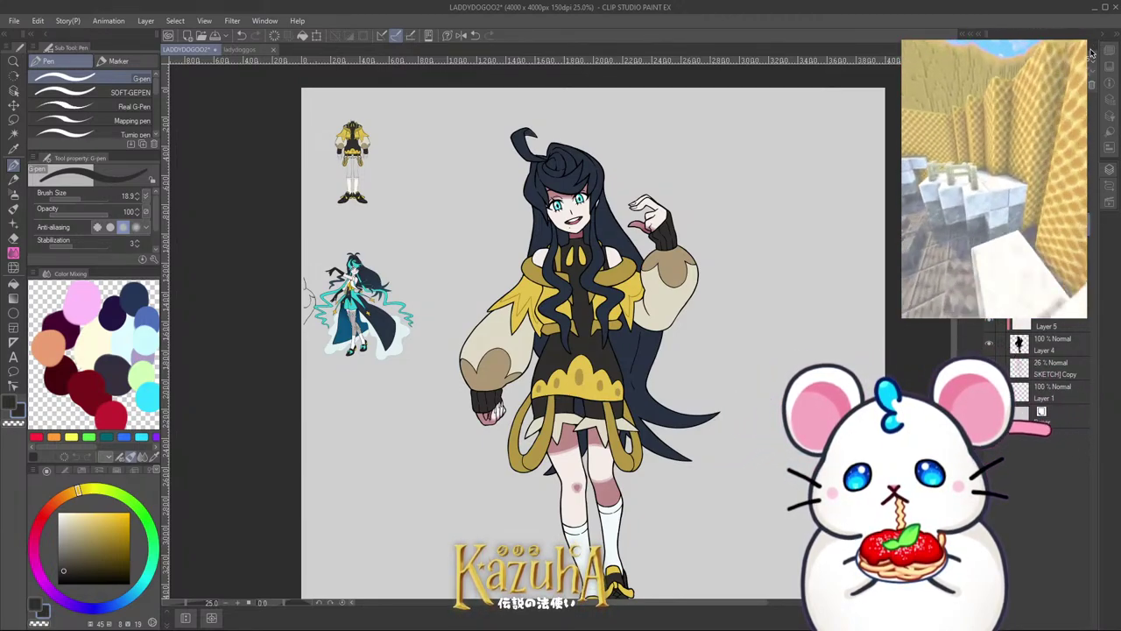
left_click(143, 287)
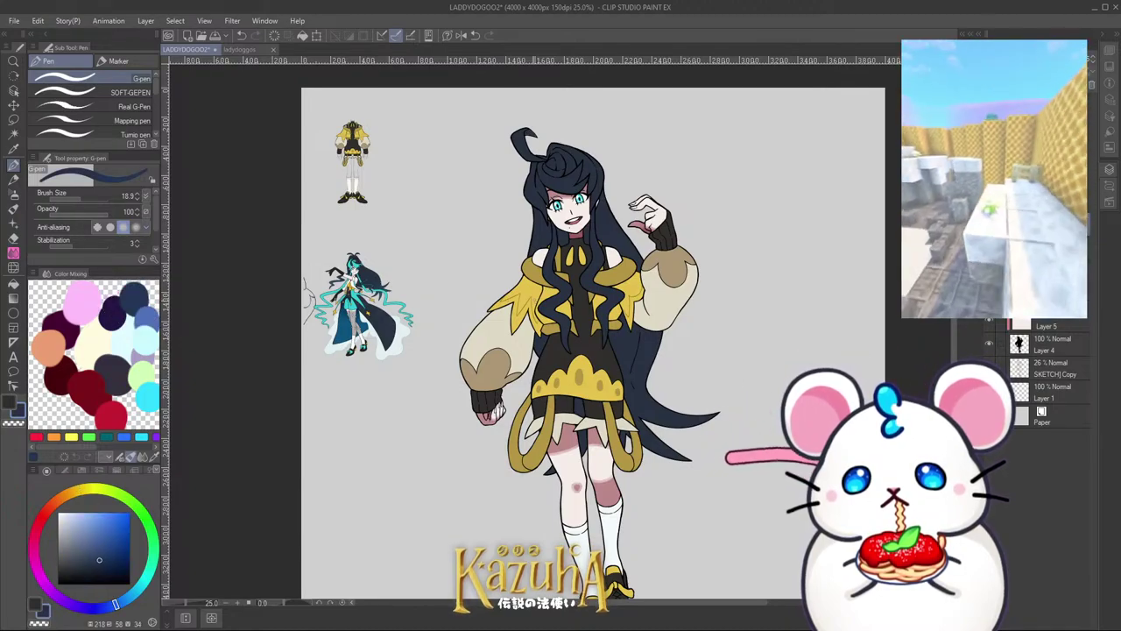
Step: Shade the neck and upper chest beneath the chin in navy, using the G-pen at about size 104
scroll(510, 266, "up", 2)
key("minus")
key("minus")
key("minus")
key("minus")
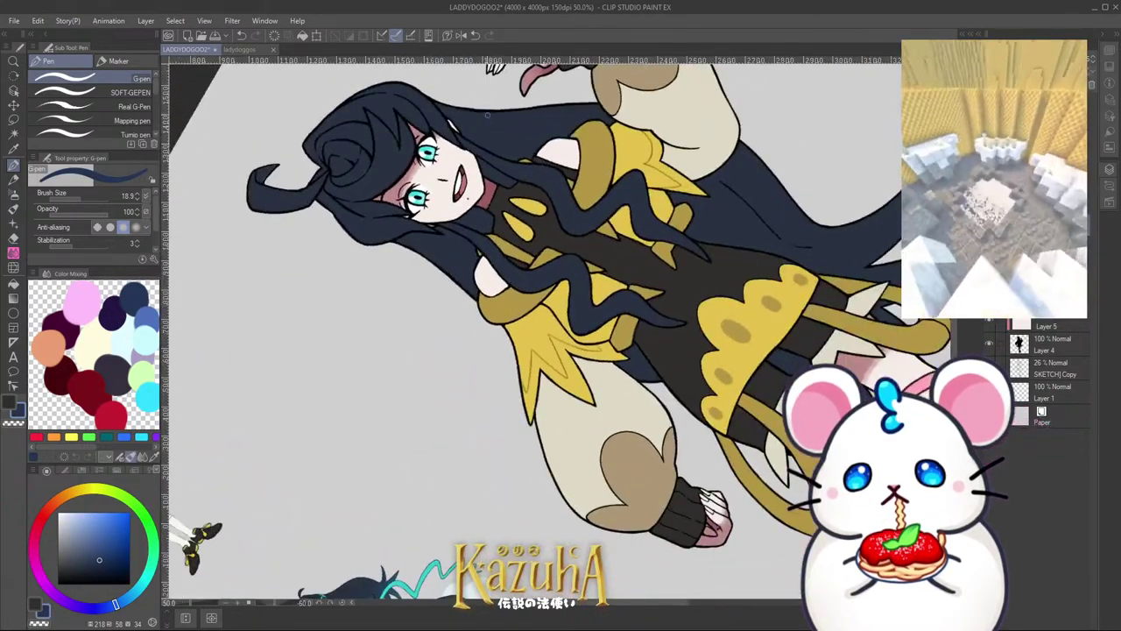
scroll(491, 145, "up", 2)
left_click_drag(495, 232, 510, 270, "ctrl+alt")
mouse_move(510, 270)
left_mouse_down()
mouse_move(514, 234)
mouse_move(534, 246)
mouse_move(529, 225)
mouse_move(512, 324)
mouse_move(484, 341)
mouse_move(554, 210)
mouse_move(546, 155)
mouse_move(481, 322)
mouse_move(473, 299)
mouse_move(564, 154)
mouse_move(487, 355)
mouse_move(476, 358)
mouse_move(593, 173)
mouse_move(584, 120)
mouse_move(483, 341)
left_mouse_up()
key("ctrl+z")
Step: Carve rounded shadow edges on the two chest teardrops and the collar band, using the transparent colour at brush size 53.3
scroll(560, 350, "up", 2)
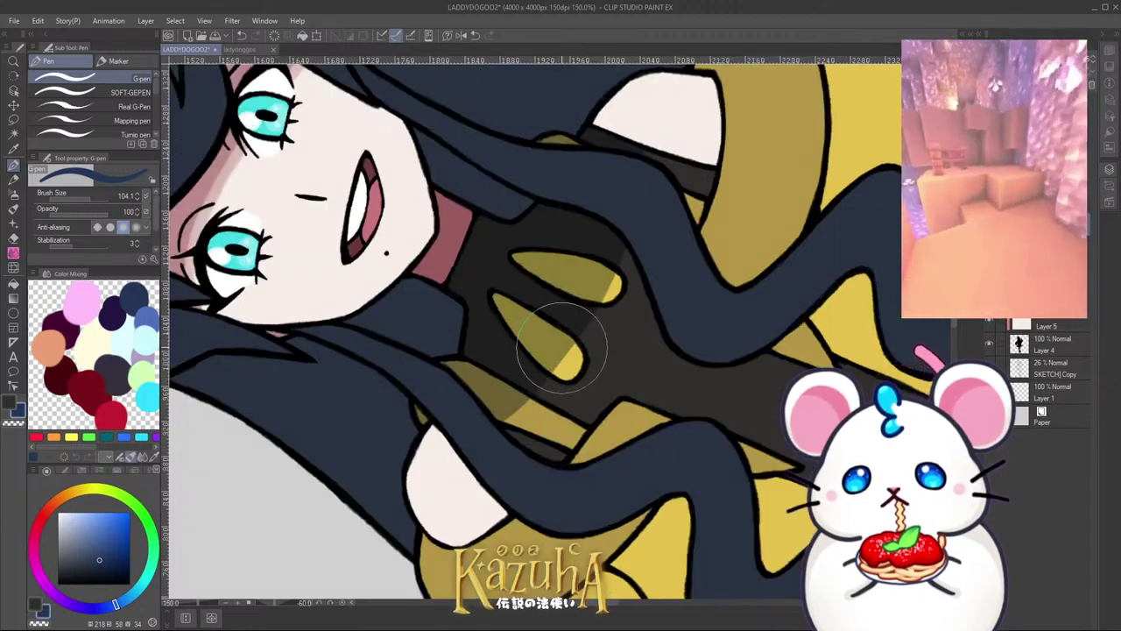
left_click_drag(559, 342, 560, 351)
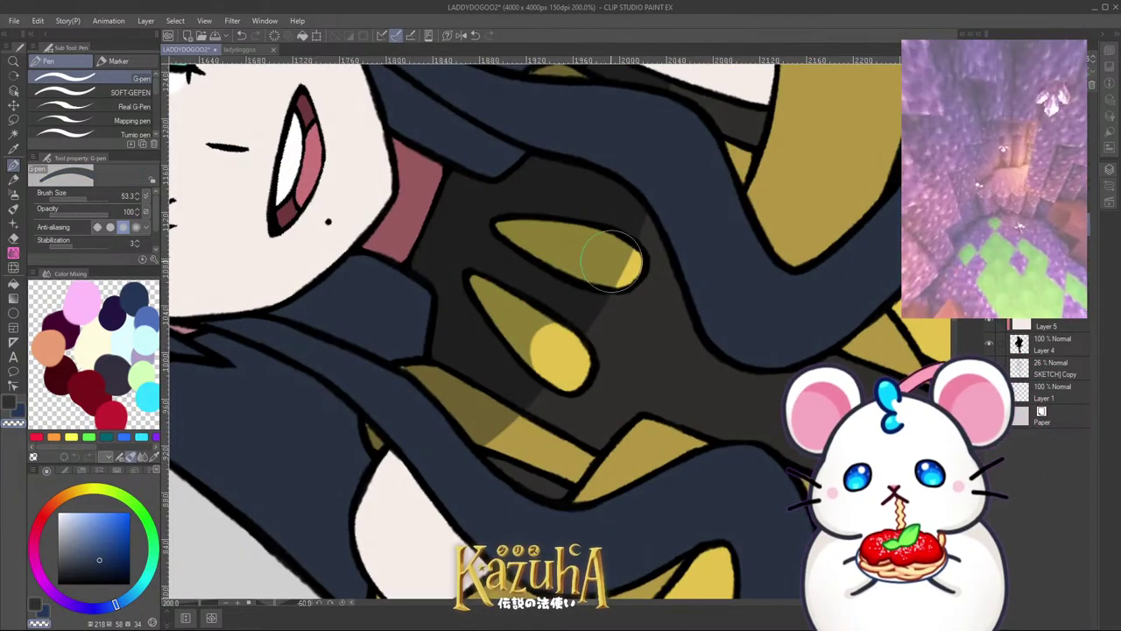
left_click_drag(603, 253, 596, 269)
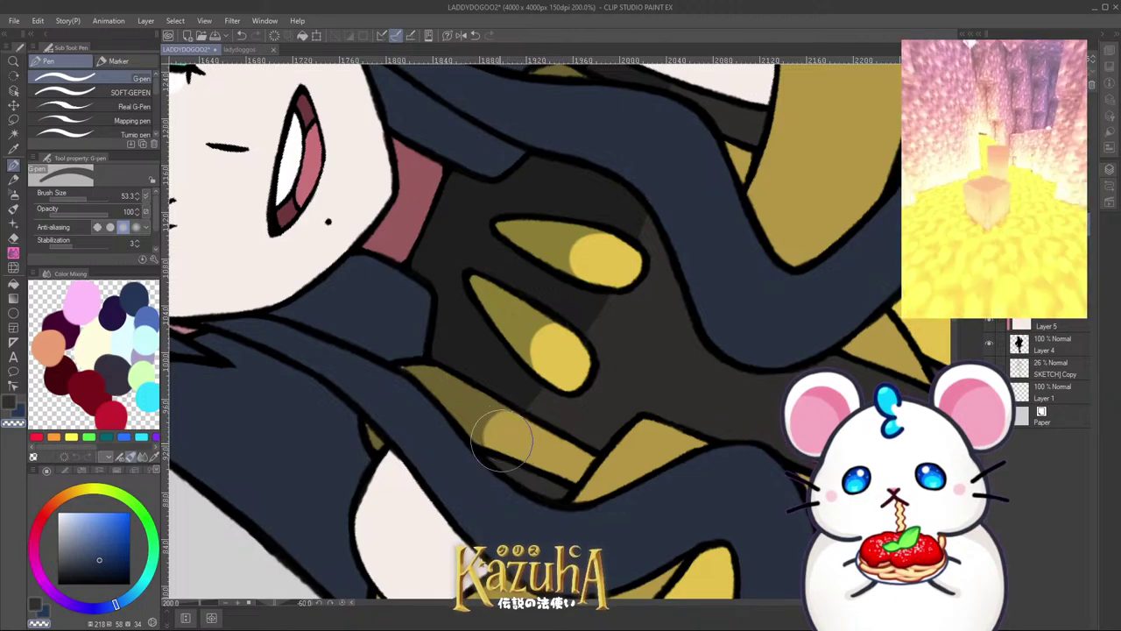
scroll(561, 215, "down", 1)
scroll(562, 213, "down", 3)
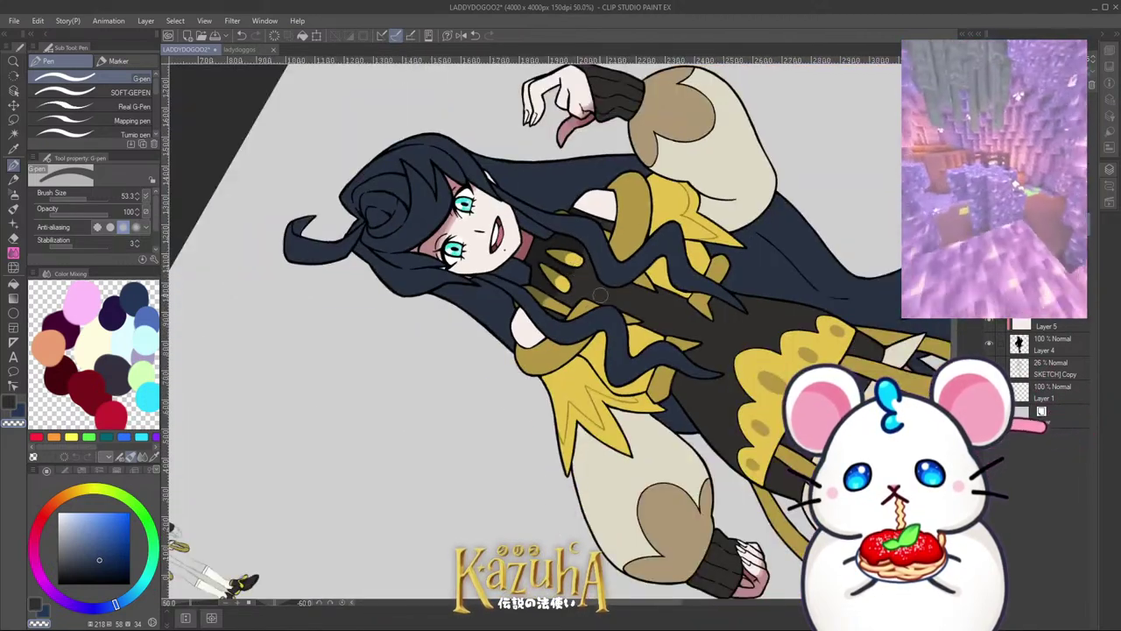
scroll(601, 296, "up", 3)
key("]")
mouse_move(527, 358)
left_mouse_down()
mouse_move(604, 299)
mouse_move(541, 370)
mouse_move(613, 302)
left_mouse_up()
key("ctrl+z")
scroll(602, 306, "down", 3)
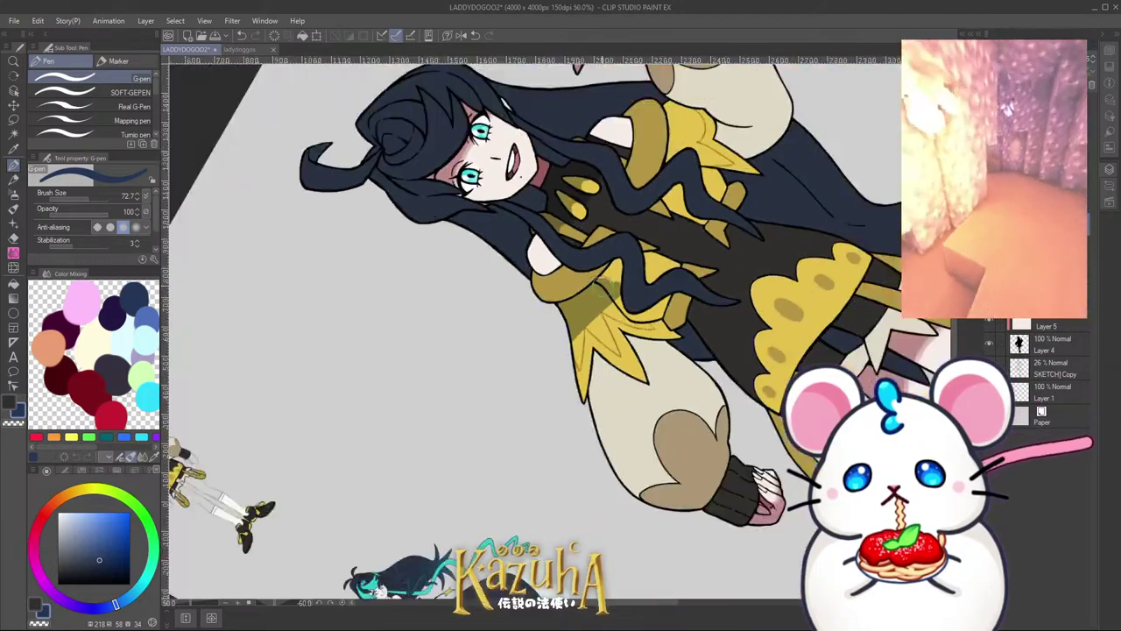
scroll(605, 355, "up", 2)
mouse_move(548, 376)
left_mouse_down()
mouse_move(597, 304)
mouse_move(544, 403)
mouse_move(612, 308)
mouse_move(581, 402)
mouse_move(658, 318)
mouse_move(582, 469)
mouse_move(705, 310)
mouse_move(595, 498)
mouse_move(706, 345)
mouse_move(612, 506)
mouse_move(664, 399)
left_mouse_up()
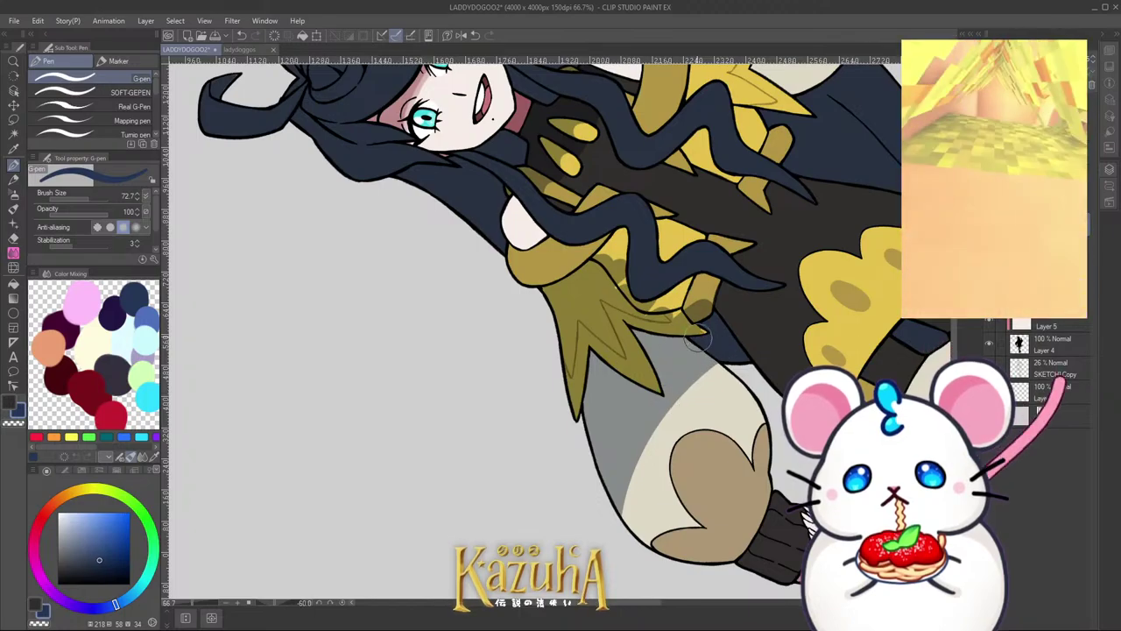
scroll(671, 321, "down", 2)
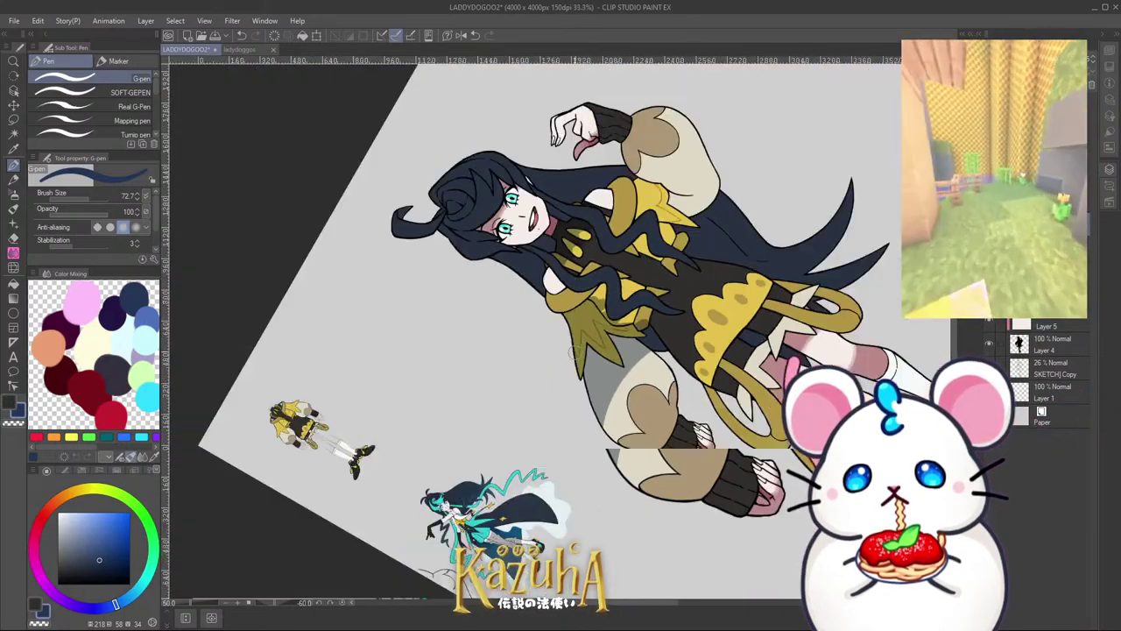
scroll(712, 424, "down", 1)
left_click_drag(715, 443, 551, 534)
scroll(577, 392, "up", 2)
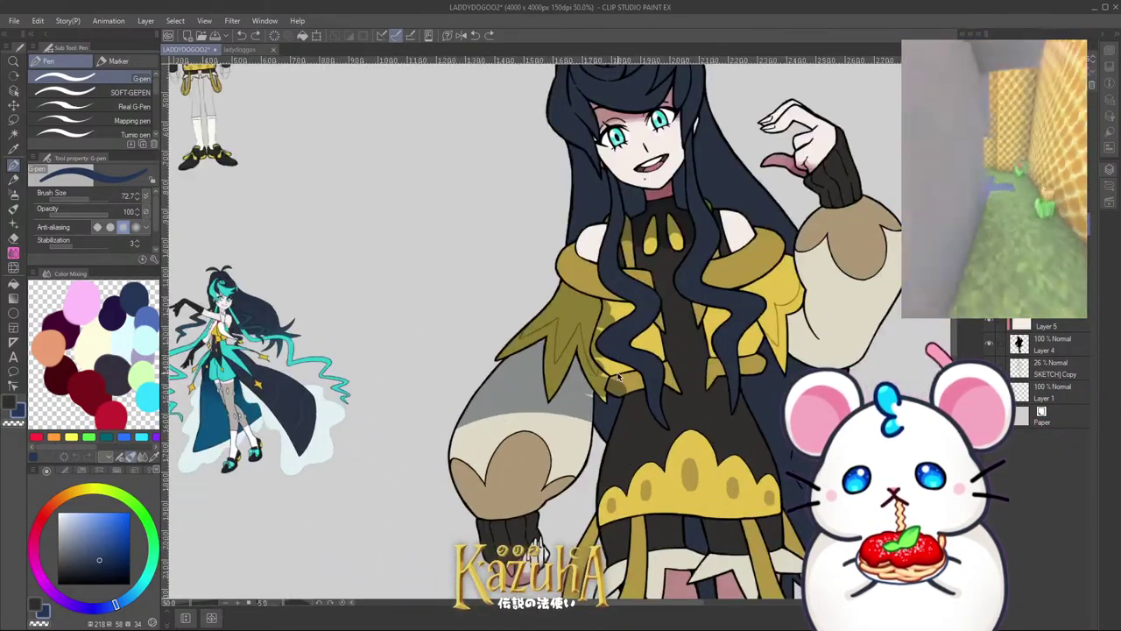
scroll(530, 337, "up", 2)
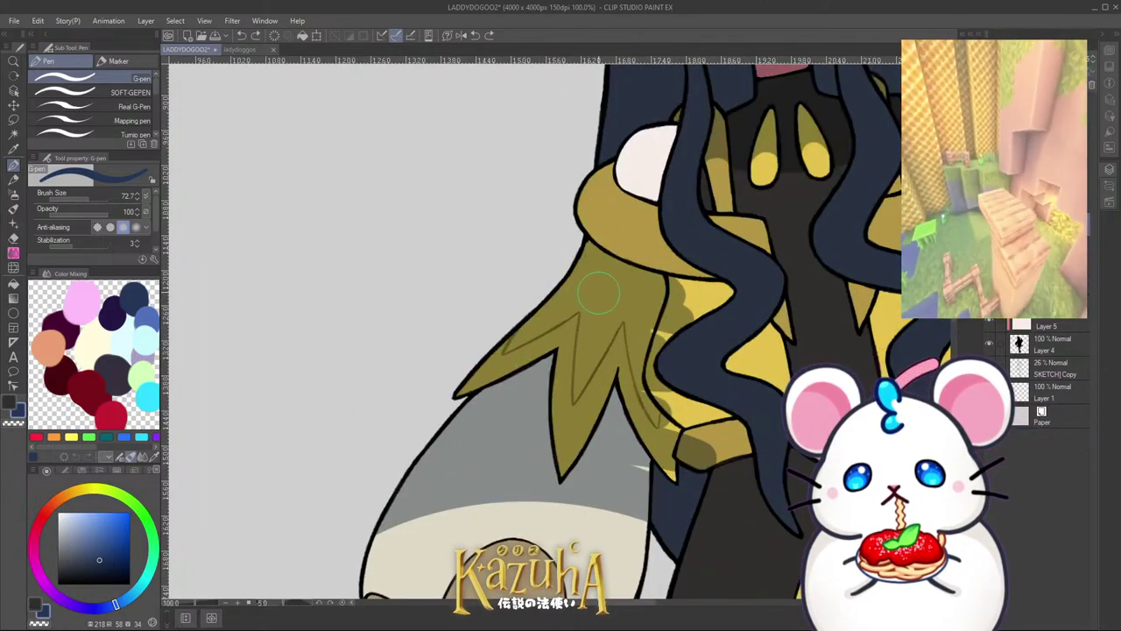
scroll(594, 277, "down", 2)
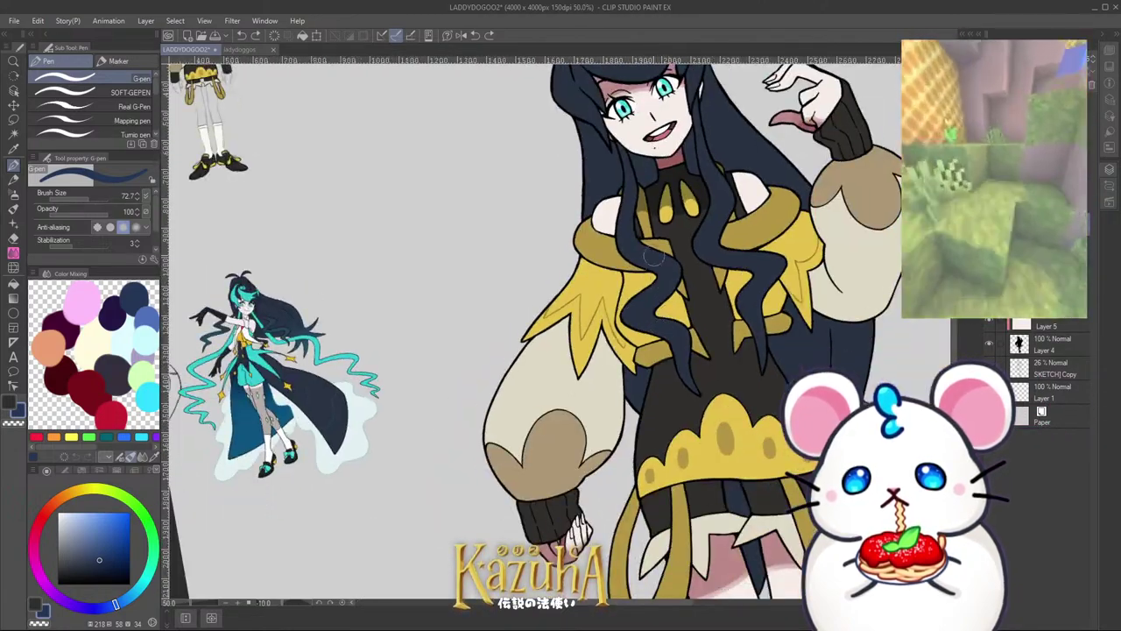
Step: Paint cast shadows on the black bodice beneath the jacket's lower trim points, using the G-pen at size 72.7
left_click_drag(654, 256, 573, 211)
scroll(621, 264, "up", 2)
key("c")
scroll(601, 303, "down", 2)
scroll(574, 188, "up", 2)
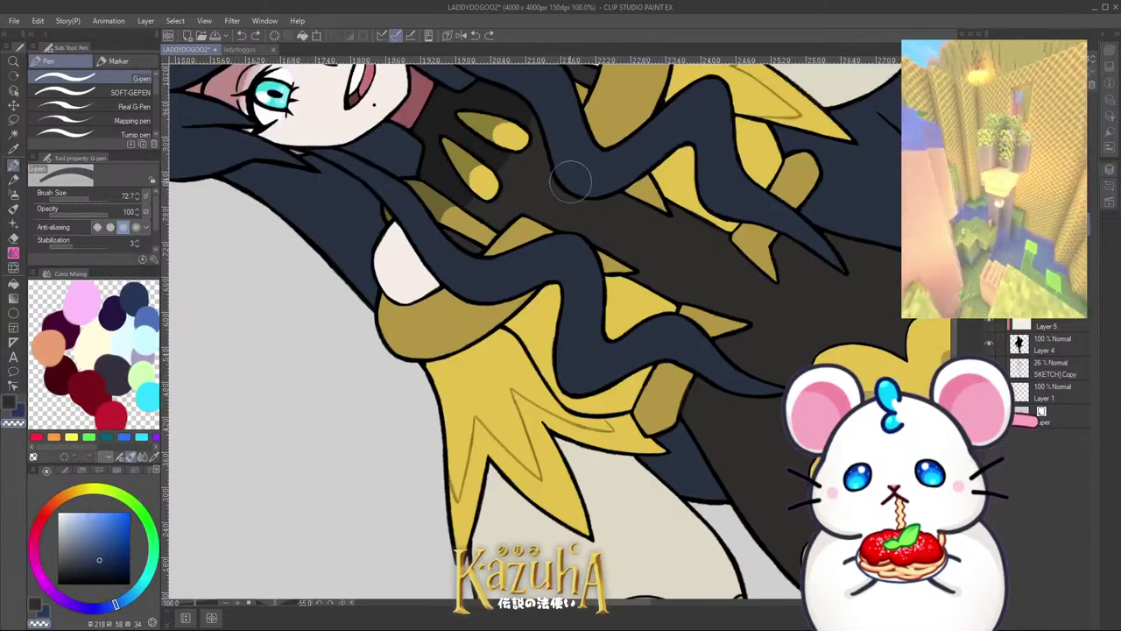
scroll(547, 337, "down", 2)
scroll(547, 341, "up", 2)
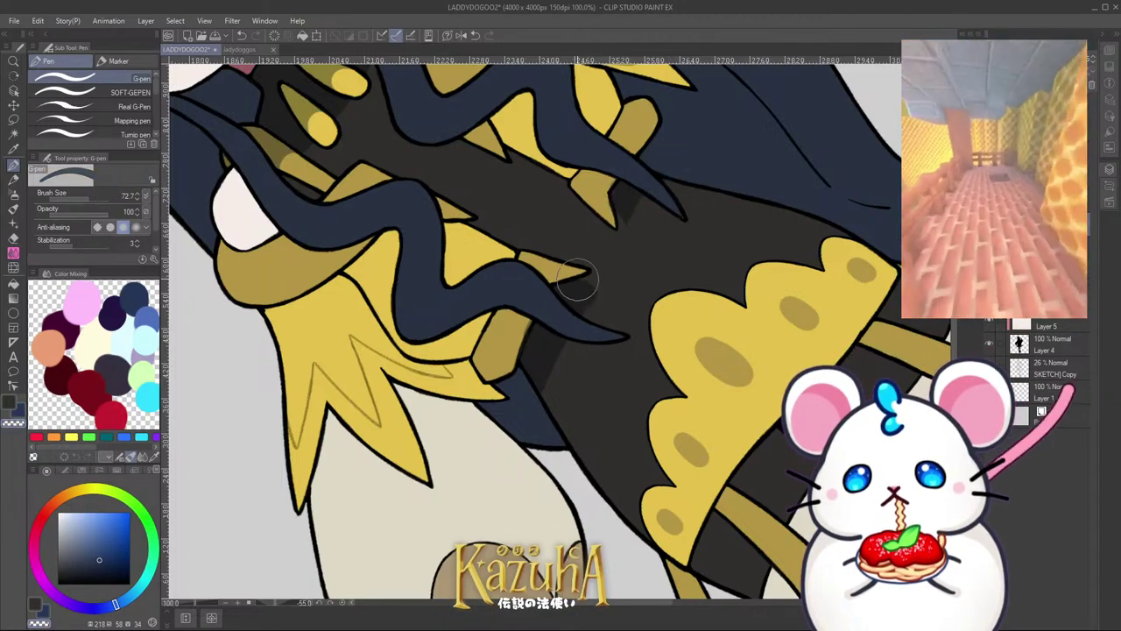
scroll(563, 353, "up", 1)
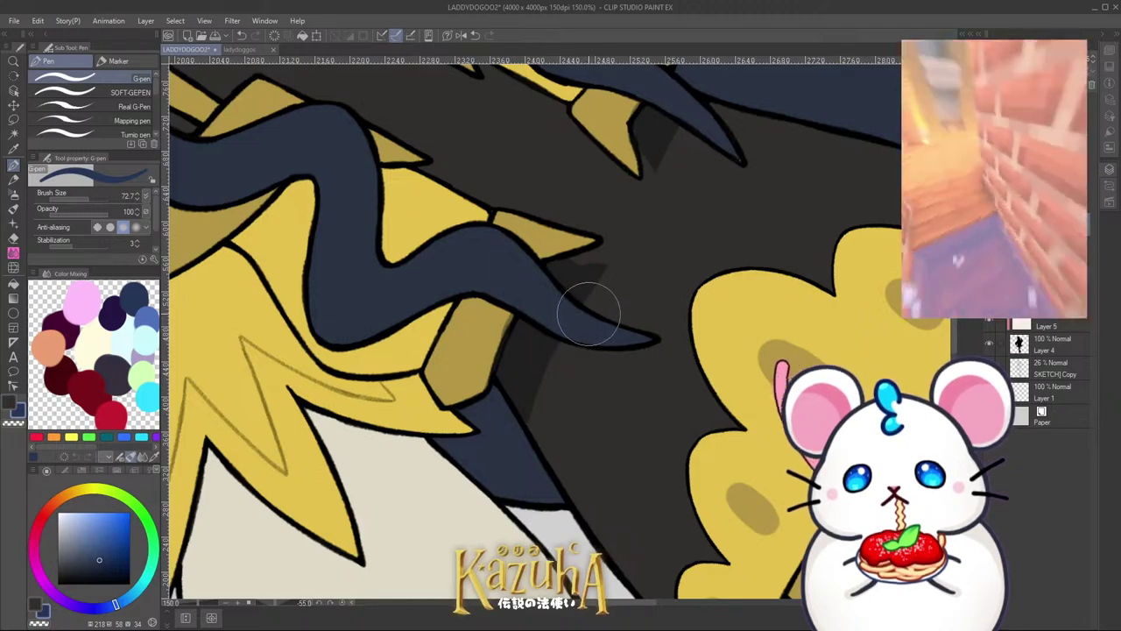
scroll(585, 266, "up", 1)
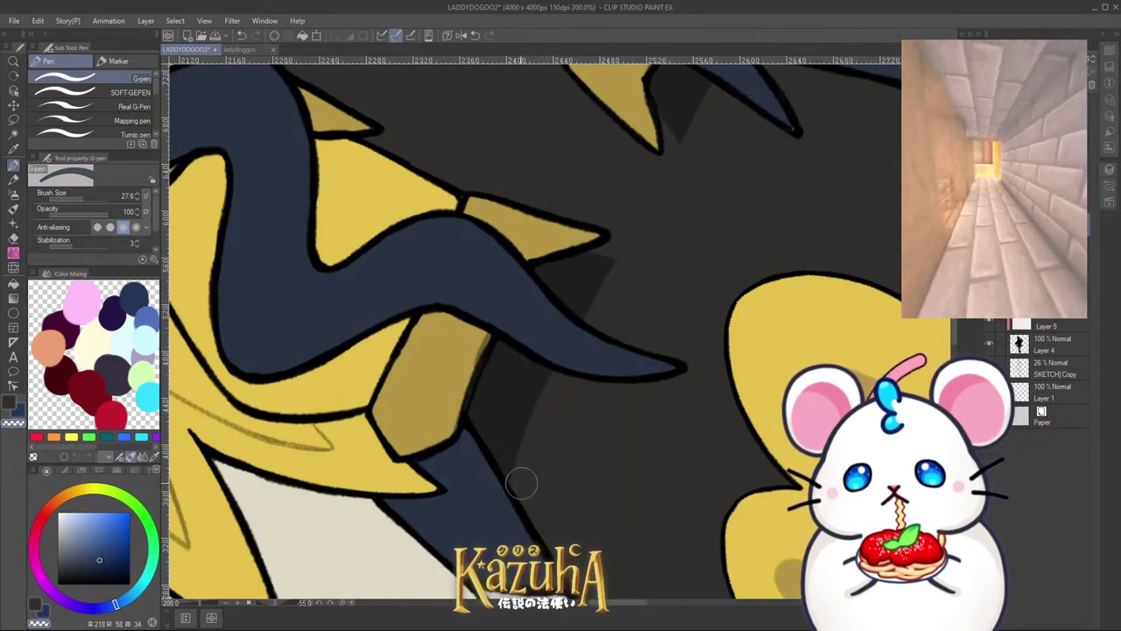
Step: Refine the edges of the bodice shadows around the jacket trim and hair tips at brush sizes 27.6 and 17.6
mouse_move(523, 486)
left_mouse_down()
mouse_move(623, 260)
mouse_move(574, 300)
mouse_move(648, 204)
mouse_move(651, 236)
mouse_move(691, 144)
left_mouse_up()
scroll(547, 390, "down", 1)
scroll(649, 141, "up", 1)
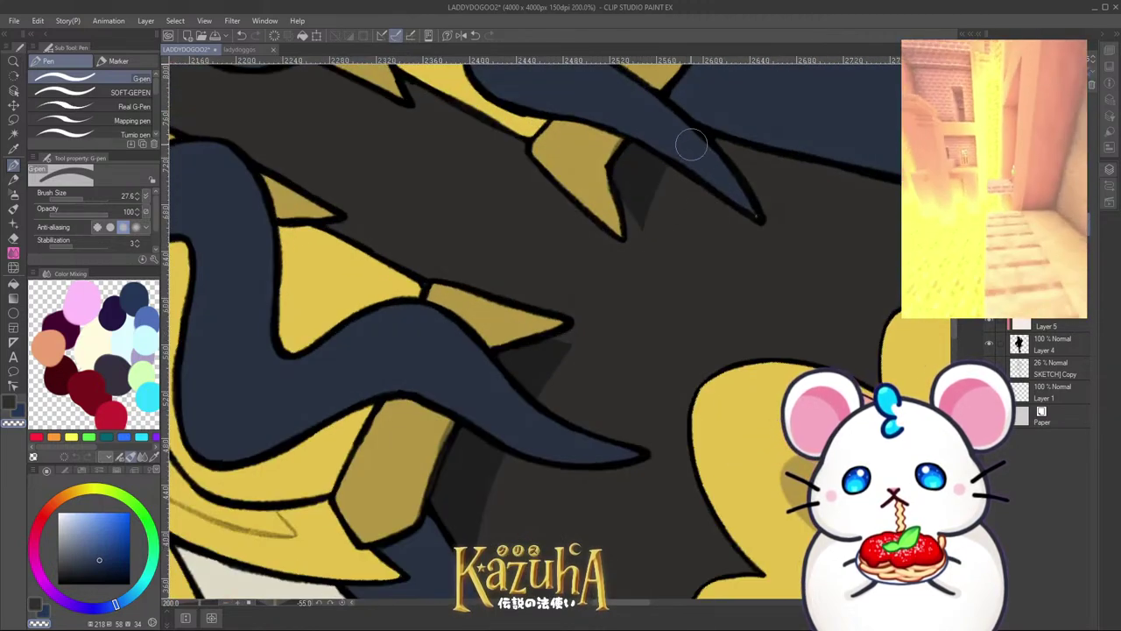
scroll(613, 254, "down", 4)
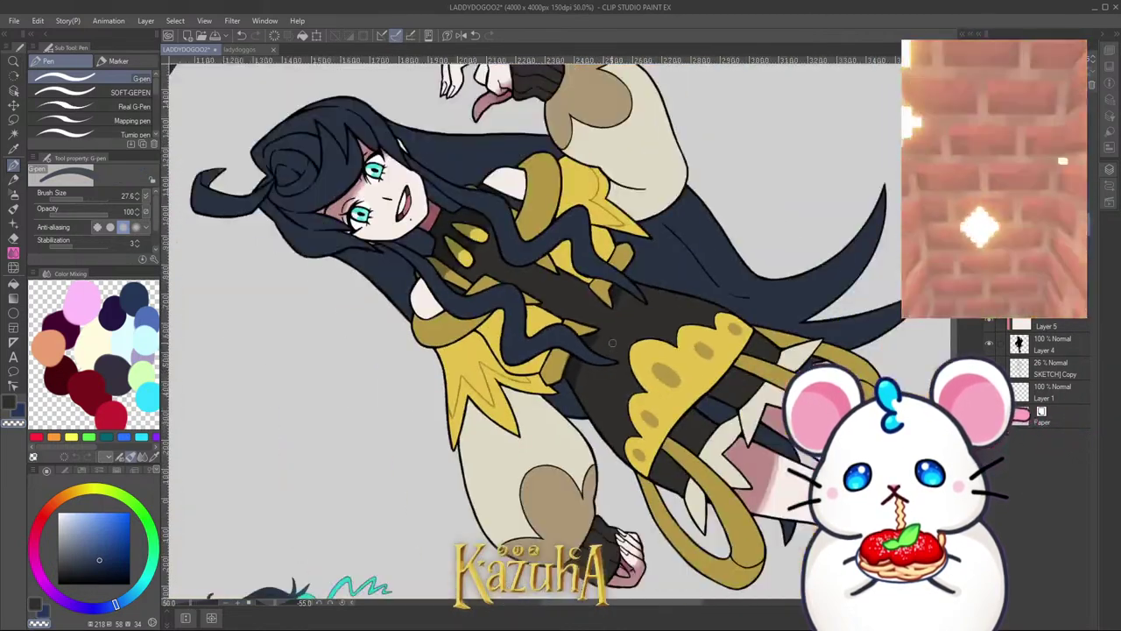
scroll(612, 343, "up", 2)
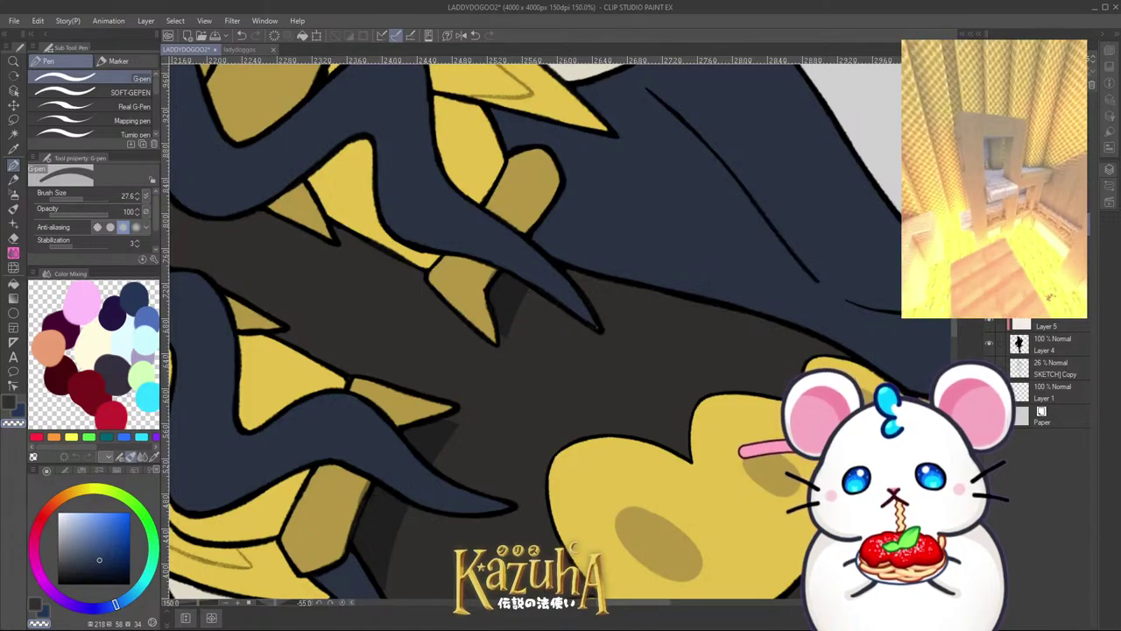
scroll(601, 318, "up", 3)
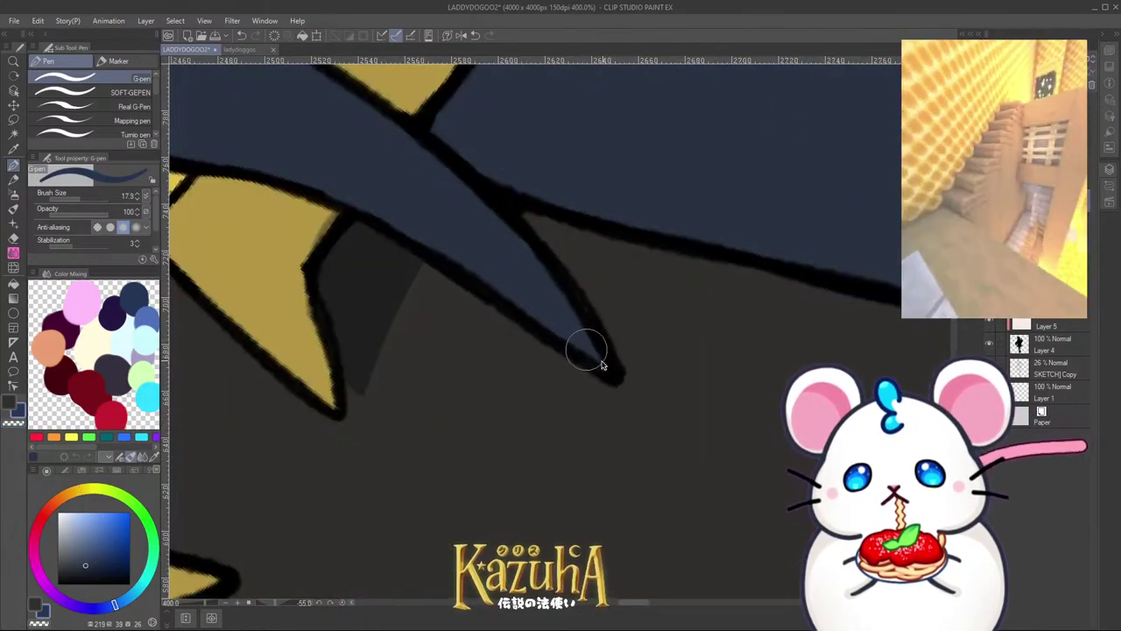
left_click_drag(602, 361, 603, 360)
scroll(616, 391, "down", 5)
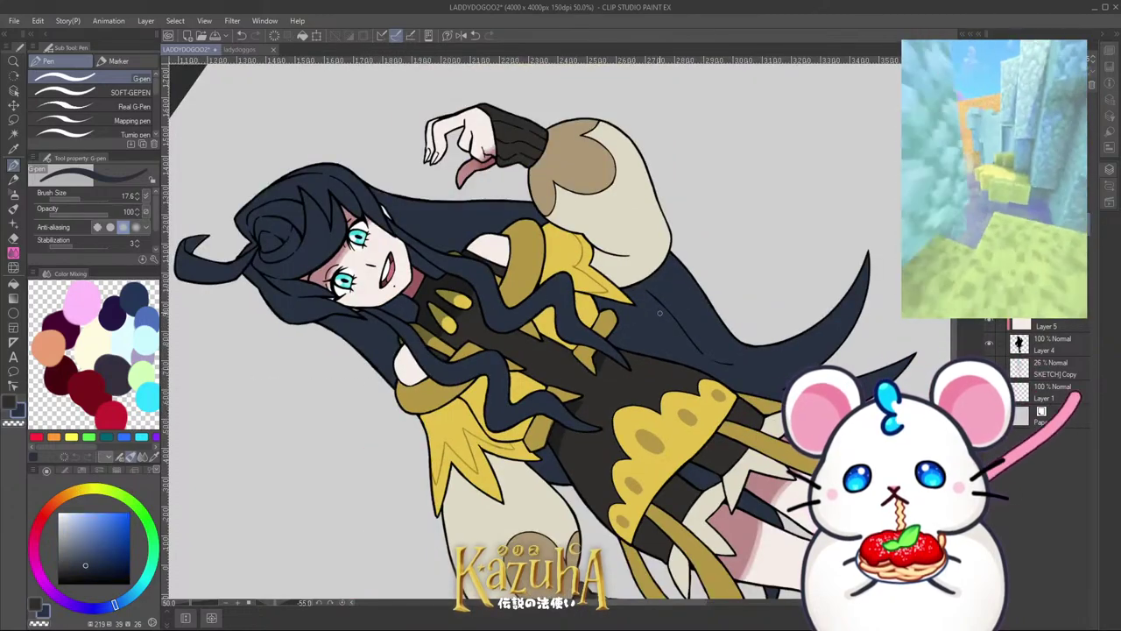
Step: Shade the yellow jacket flap beside the raised arm and the underside of its cream sleeve in navy at brush size 48.6
scroll(659, 313, "up", 1)
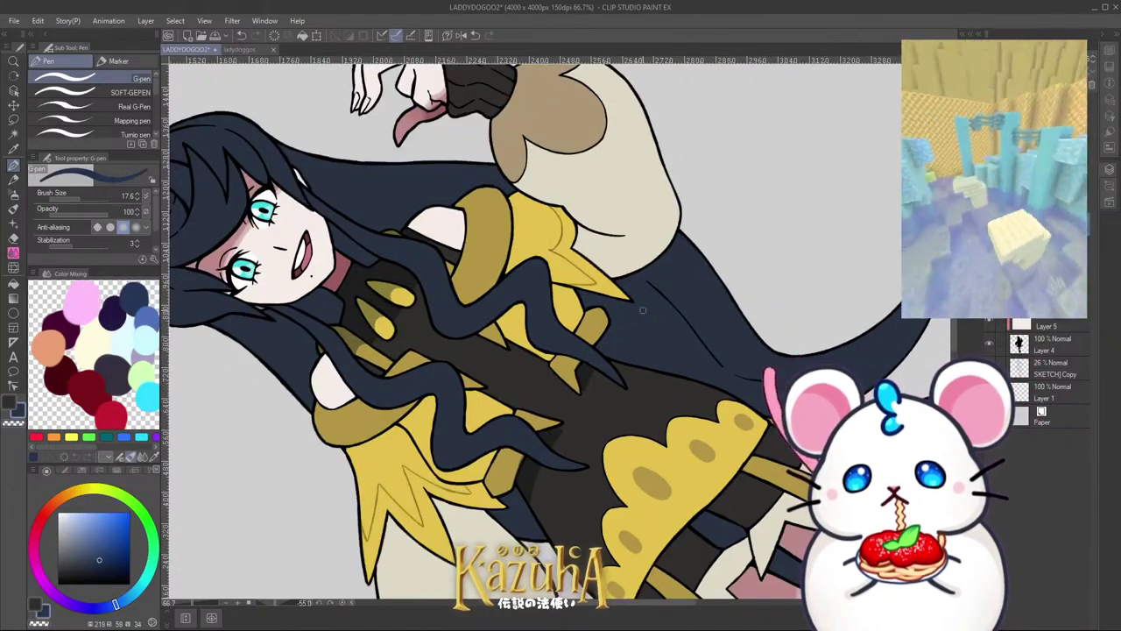
scroll(613, 282, "down", 2)
scroll(573, 287, "up", 2)
left_click_drag(572, 287, 669, 326)
scroll(669, 326, "up", 1)
mouse_move(613, 299)
left_mouse_down()
mouse_move(611, 221)
mouse_move(591, 267)
left_mouse_up()
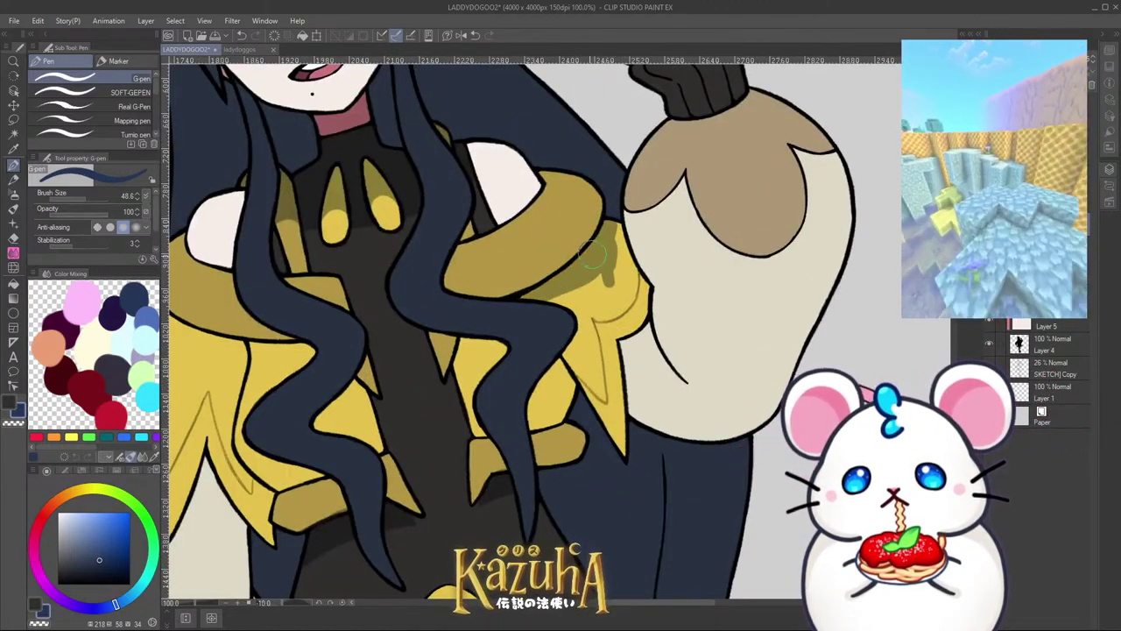
mouse_move(557, 324)
left_mouse_down()
mouse_move(624, 452)
mouse_move(609, 230)
mouse_move(671, 395)
mouse_move(745, 405)
mouse_move(697, 379)
left_mouse_up()
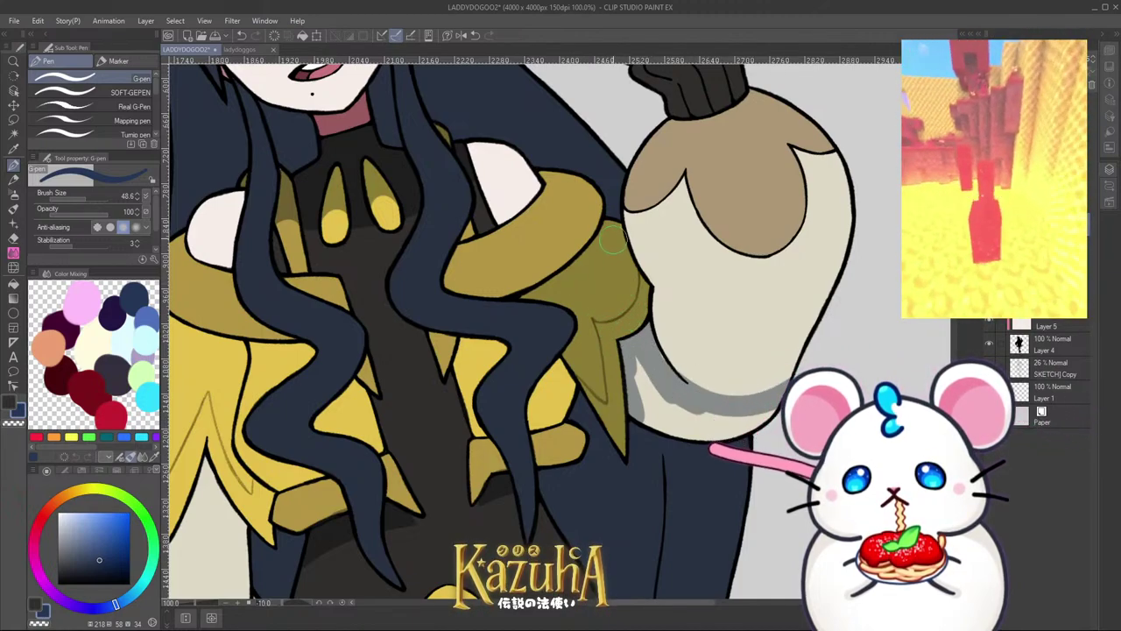
mouse_move(695, 401)
left_mouse_down()
mouse_move(648, 385)
mouse_move(666, 429)
mouse_move(701, 425)
left_mouse_up()
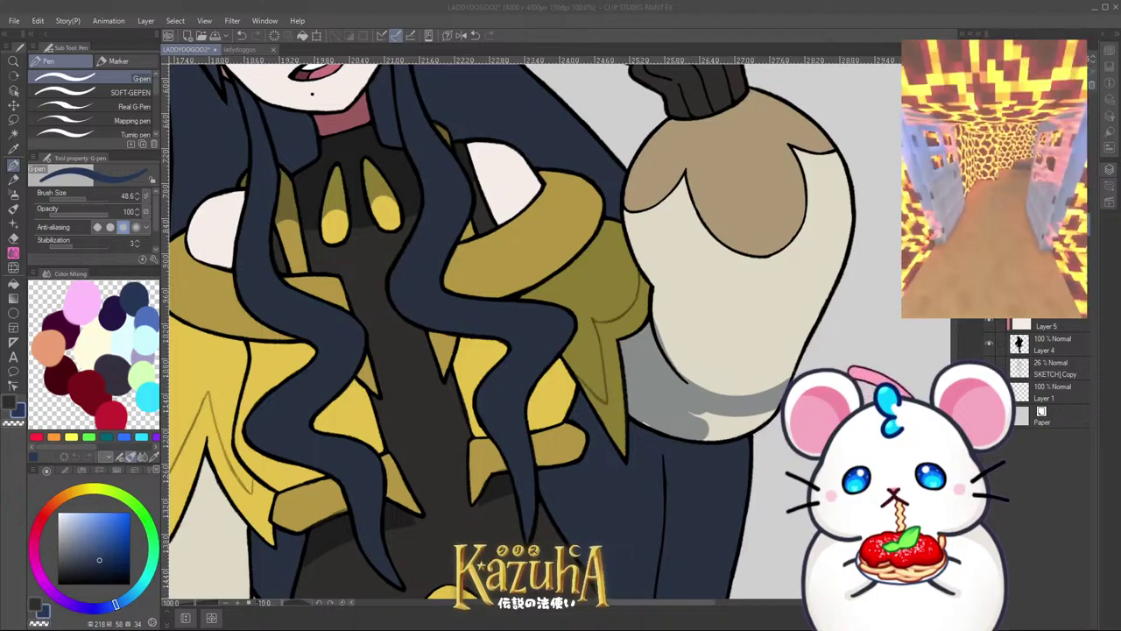
scroll(701, 417, "up", 2)
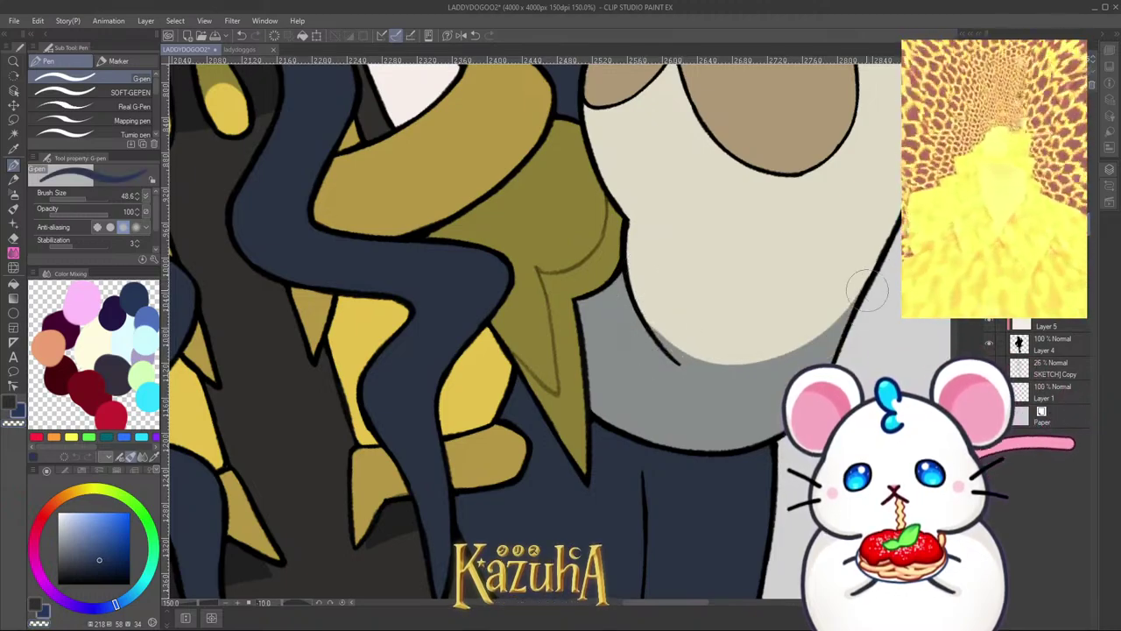
scroll(885, 294, "down", 4)
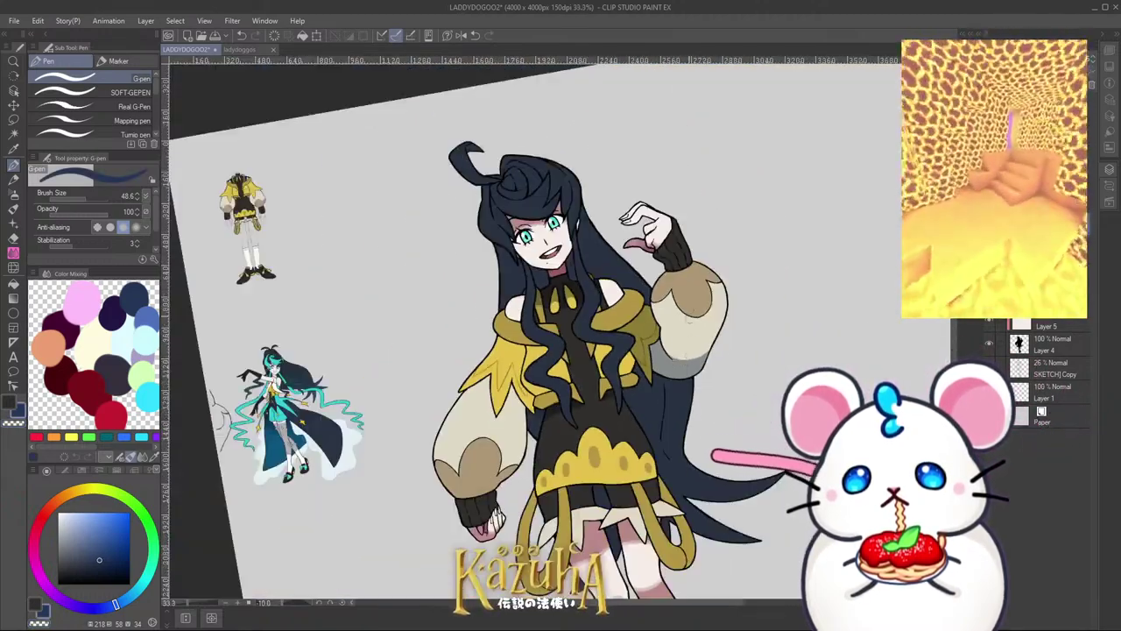
Step: Add a rounded fold shadow on the inner edge of the raised arm's sleeve and clean up its surroundings at brush size 20.9
scroll(643, 296, "up", 4)
mouse_move(643, 293)
left_mouse_down()
mouse_move(706, 359)
mouse_move(668, 393)
mouse_move(690, 377)
mouse_move(695, 401)
mouse_move(677, 382)
mouse_move(723, 398)
mouse_move(713, 378)
mouse_move(722, 387)
mouse_move(709, 407)
mouse_move(651, 372)
mouse_move(744, 400)
mouse_move(723, 406)
mouse_move(639, 365)
mouse_move(731, 408)
left_mouse_up()
key("ctrl+z")
key("c")
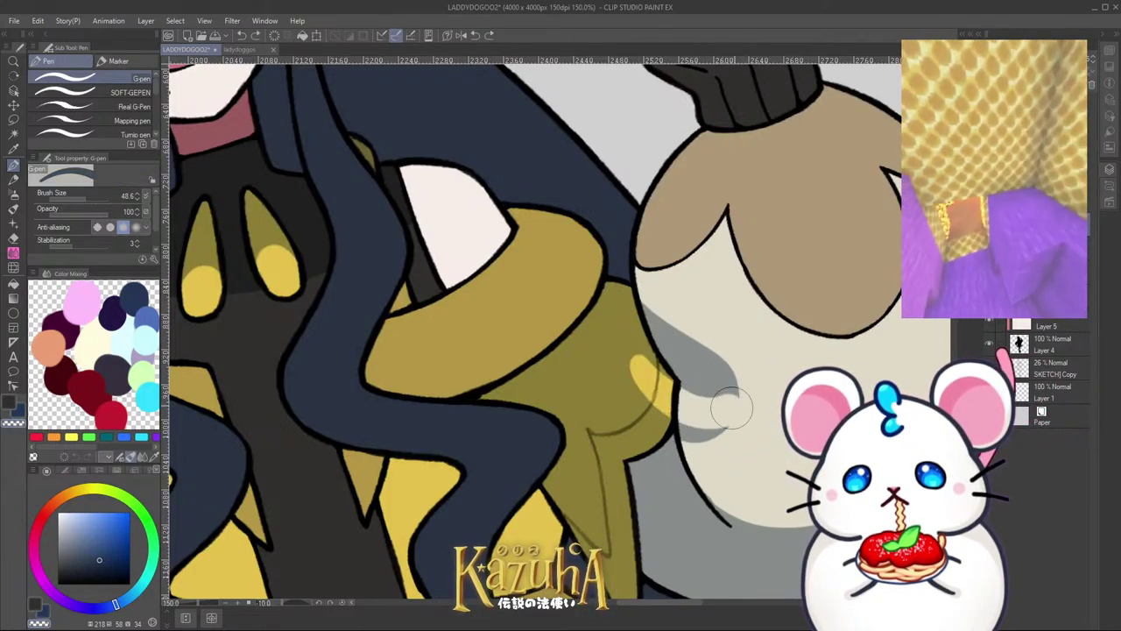
scroll(736, 403, "up", 3)
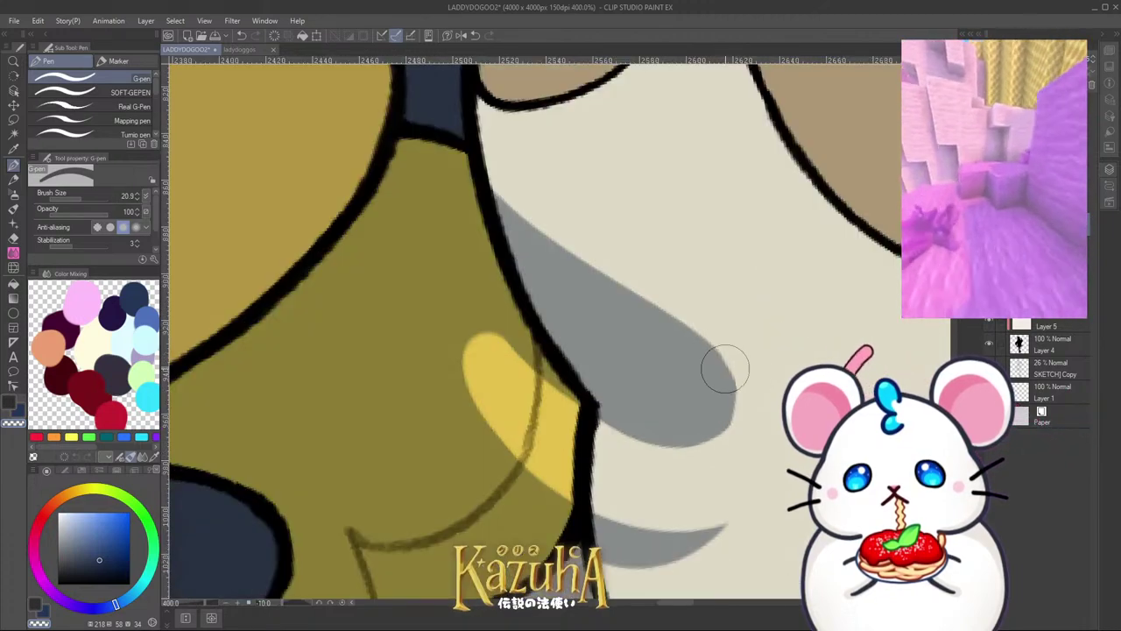
mouse_move(730, 396)
left_mouse_down()
mouse_move(707, 426)
mouse_move(674, 426)
left_mouse_up()
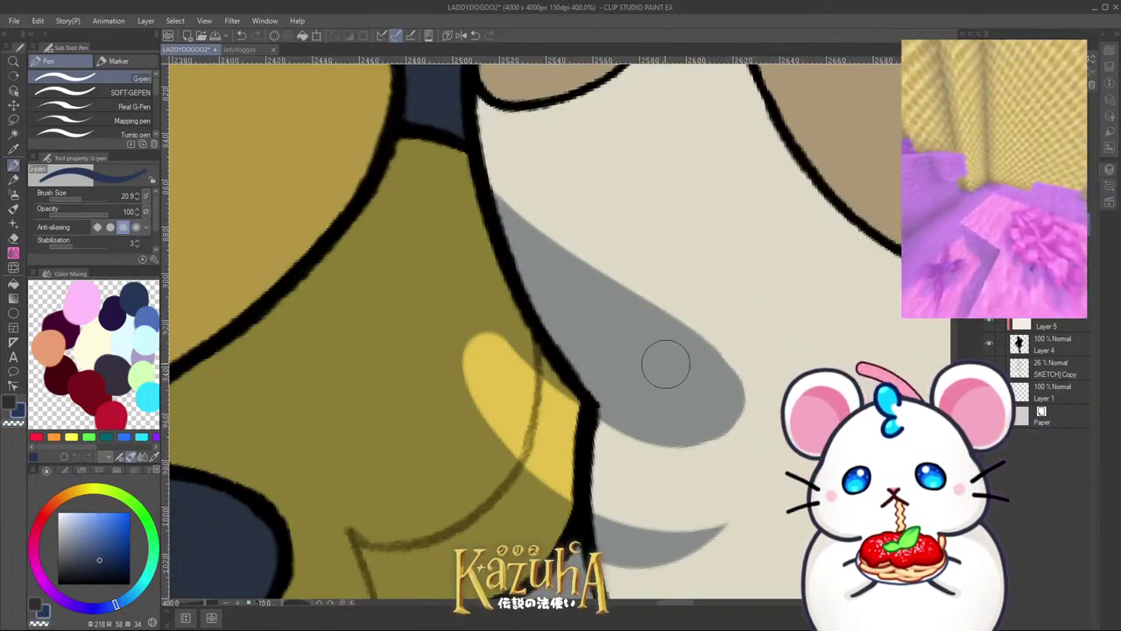
mouse_move(491, 346)
left_mouse_down()
mouse_move(523, 409)
mouse_move(470, 387)
mouse_move(470, 332)
mouse_move(516, 335)
mouse_move(565, 382)
mouse_move(569, 425)
left_mouse_up()
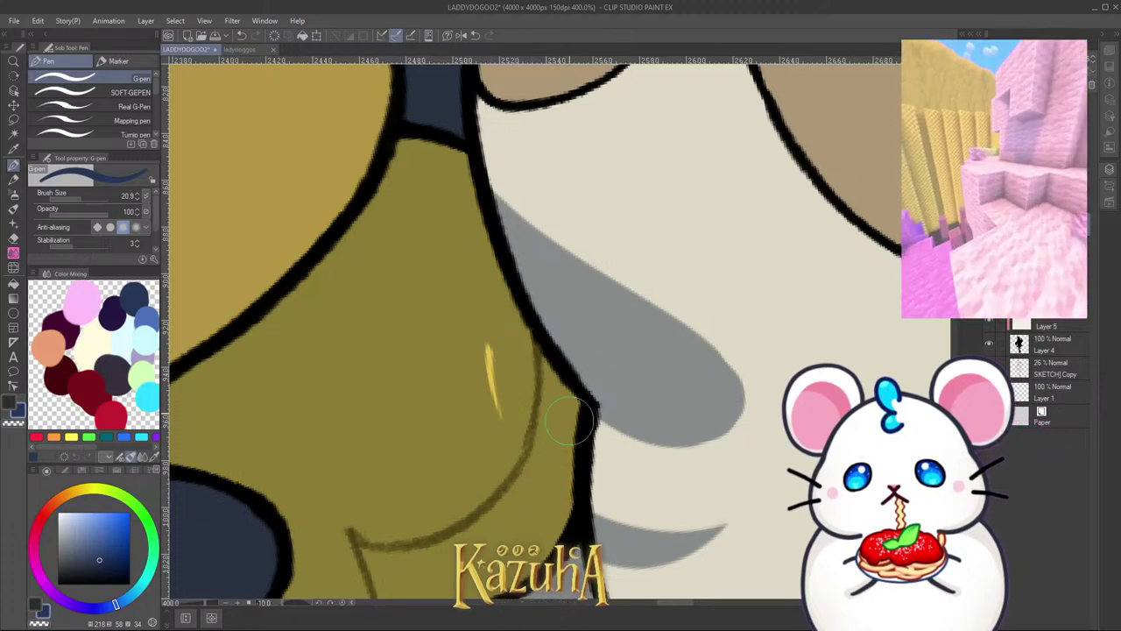
left_click_drag(611, 501, 618, 512)
left_click_drag(651, 572, 739, 505)
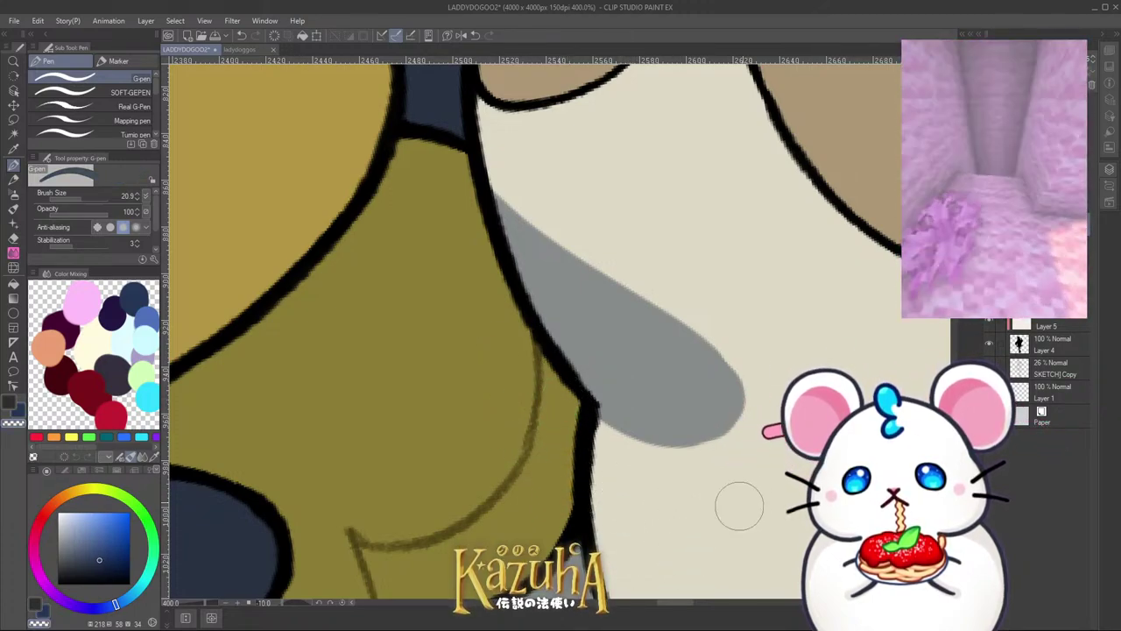
scroll(720, 427, "down", 4)
scroll(759, 333, "down", 4)
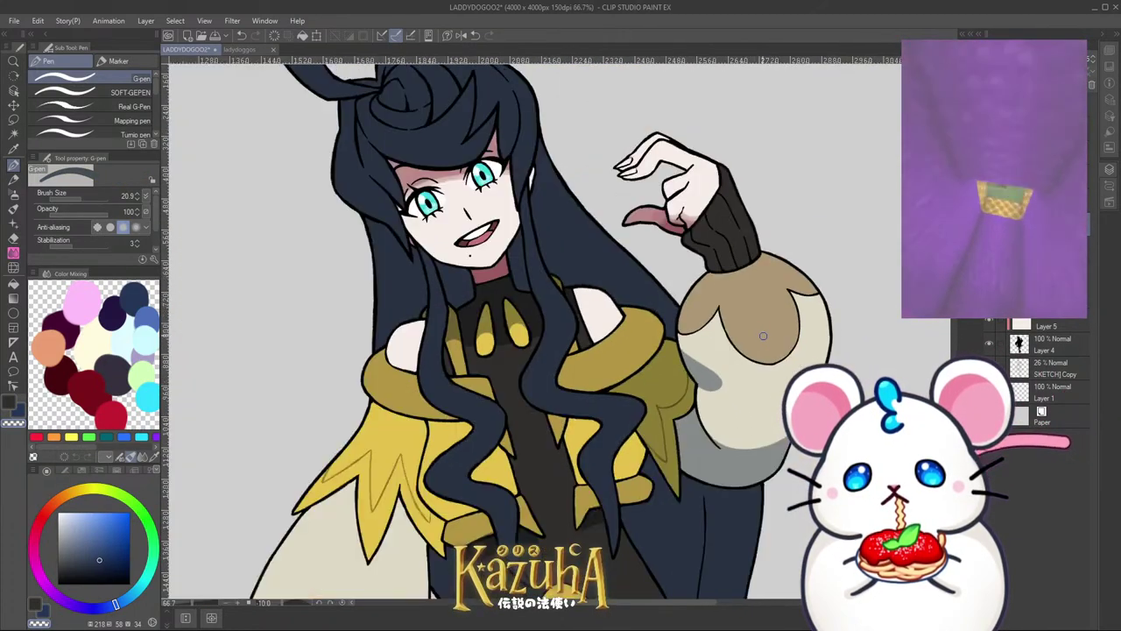
Step: Shade the raised arm's black cuff and the tan sleeve panel directly beneath it in navy at brush size 75.7
left_click_drag(759, 333, 712, 377)
scroll(712, 377, "up", 1)
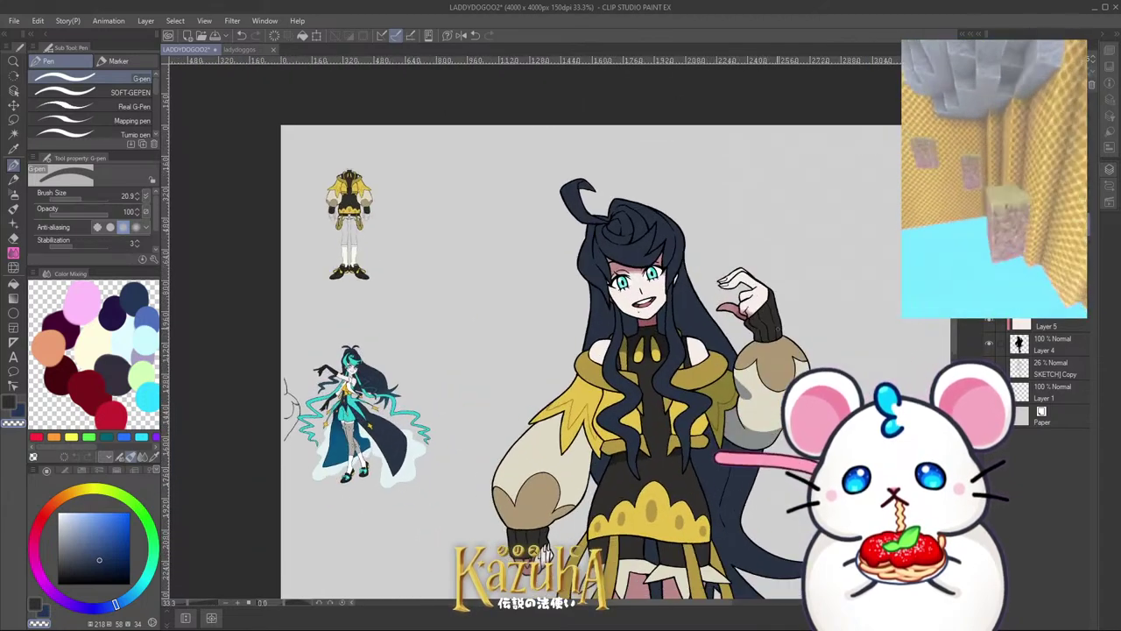
scroll(716, 353, "up", 4)
mouse_move(707, 327)
left_mouse_down()
mouse_move(816, 300)
mouse_move(760, 329)
mouse_move(856, 281)
left_mouse_up()
key("ctrl+z")
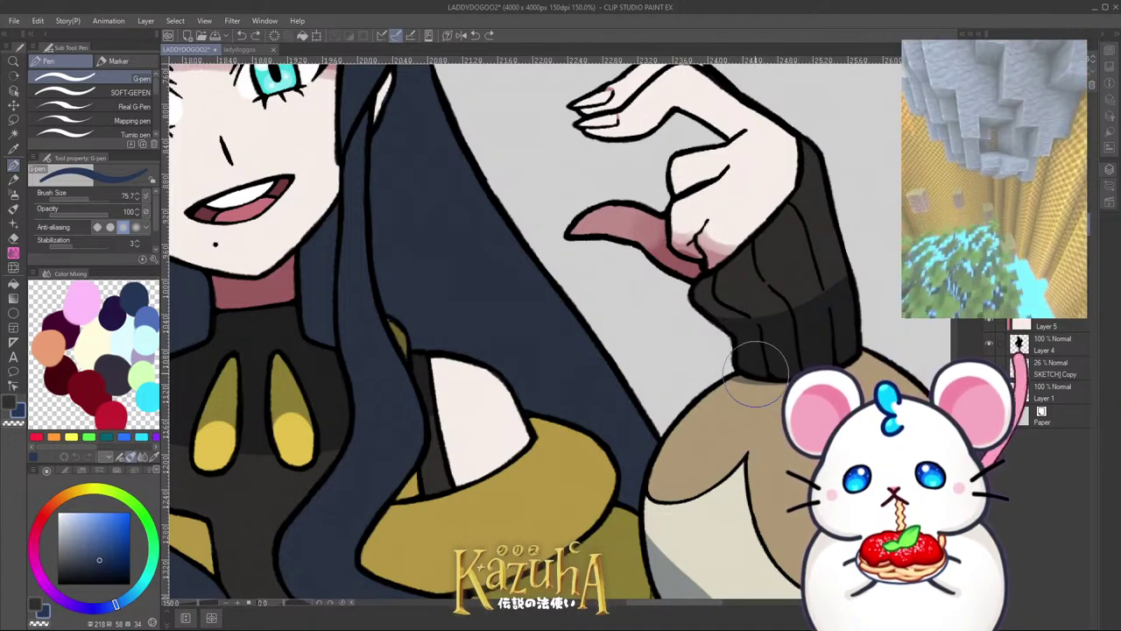
scroll(852, 341, "down", 1)
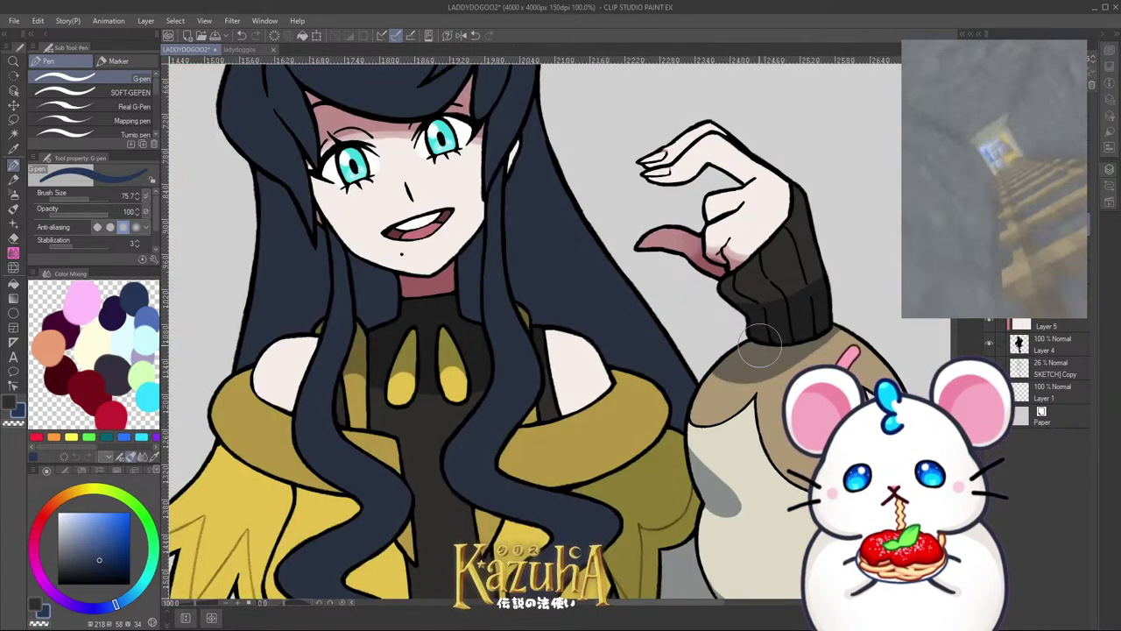
scroll(749, 306, "down", 5)
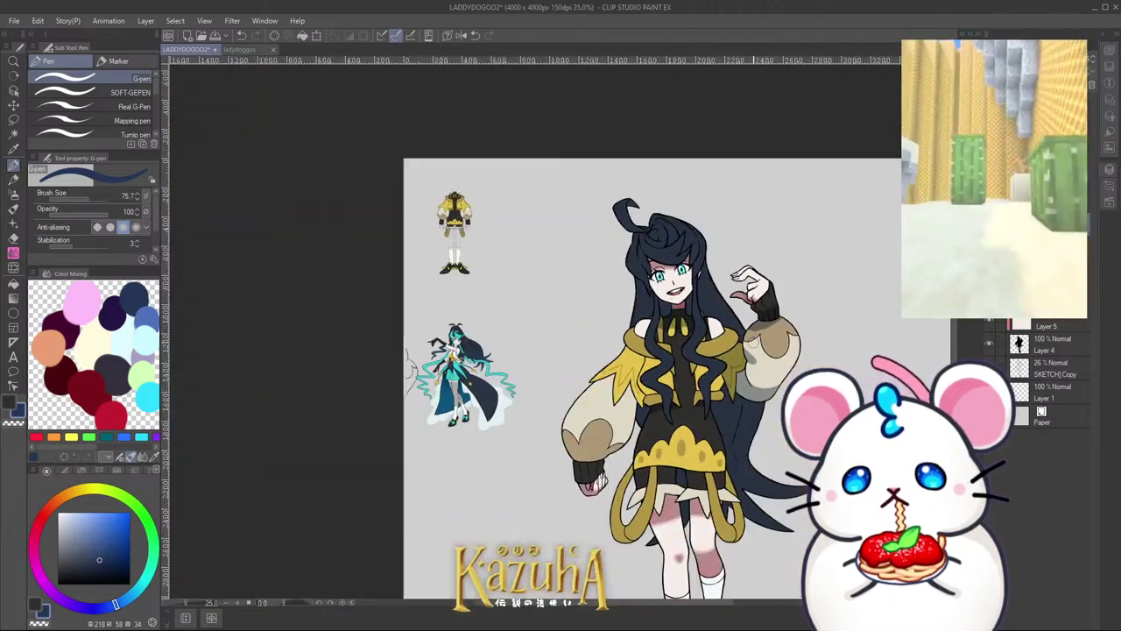
Step: Shade the lowered arm's sleeve end, tan panels and black cuff at brush size 75.7, and trim the cuff shadow with transparent colour at 45.6
scroll(624, 403, "up", 4)
left_click_drag(617, 354, 779, 371)
scroll(672, 358, "down", 3)
key("minus")
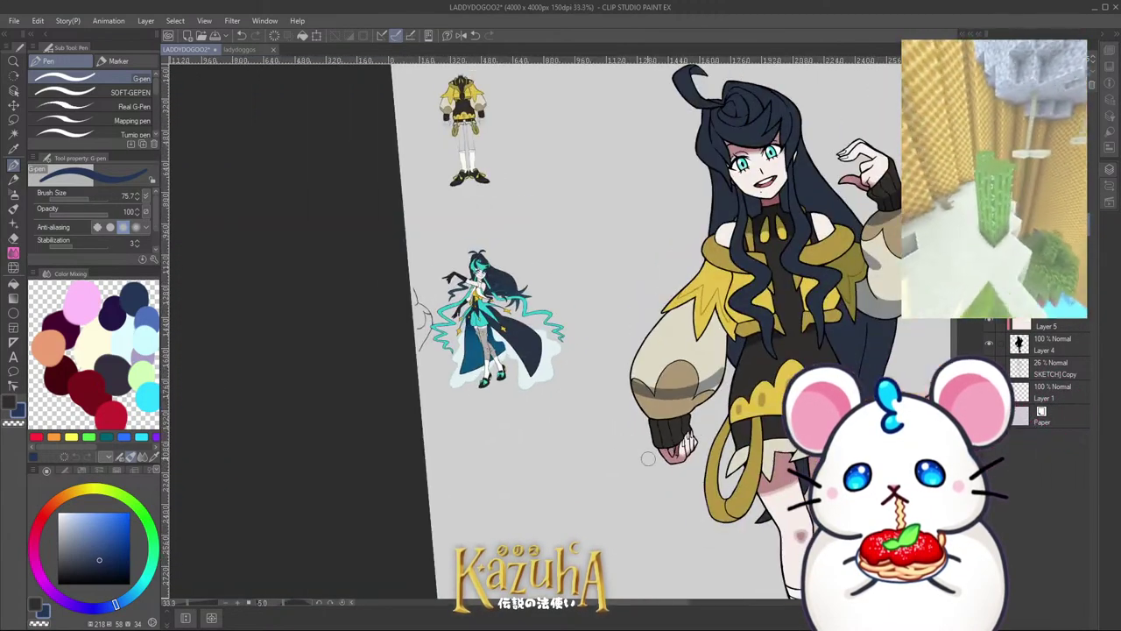
scroll(688, 332, "up", 4)
key("minus")
key("minus")
key("minus")
key("ctrl+z")
mouse_move(517, 398)
left_mouse_down()
mouse_move(692, 179)
mouse_move(671, 250)
mouse_move(510, 405)
mouse_move(721, 247)
mouse_move(708, 257)
mouse_move(720, 275)
mouse_move(646, 422)
mouse_move(756, 304)
left_mouse_up()
key("ctrl+z")
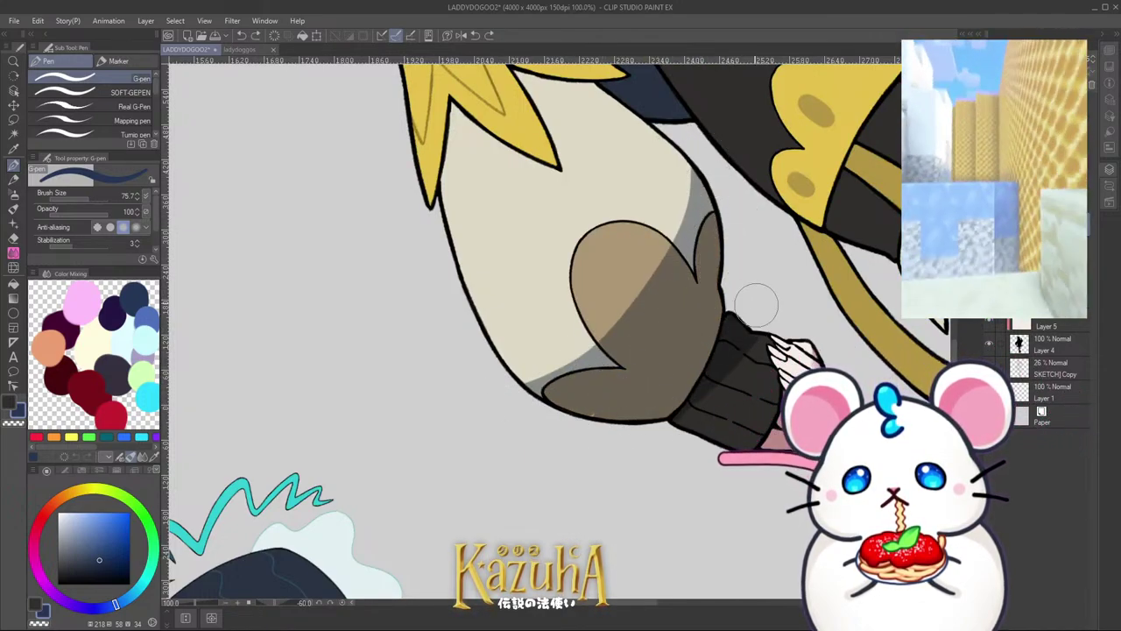
mouse_move(704, 400)
left_mouse_down("ctrl+alt")
mouse_move(720, 415)
mouse_move(717, 406)
left_mouse_up("ctrl+alt")
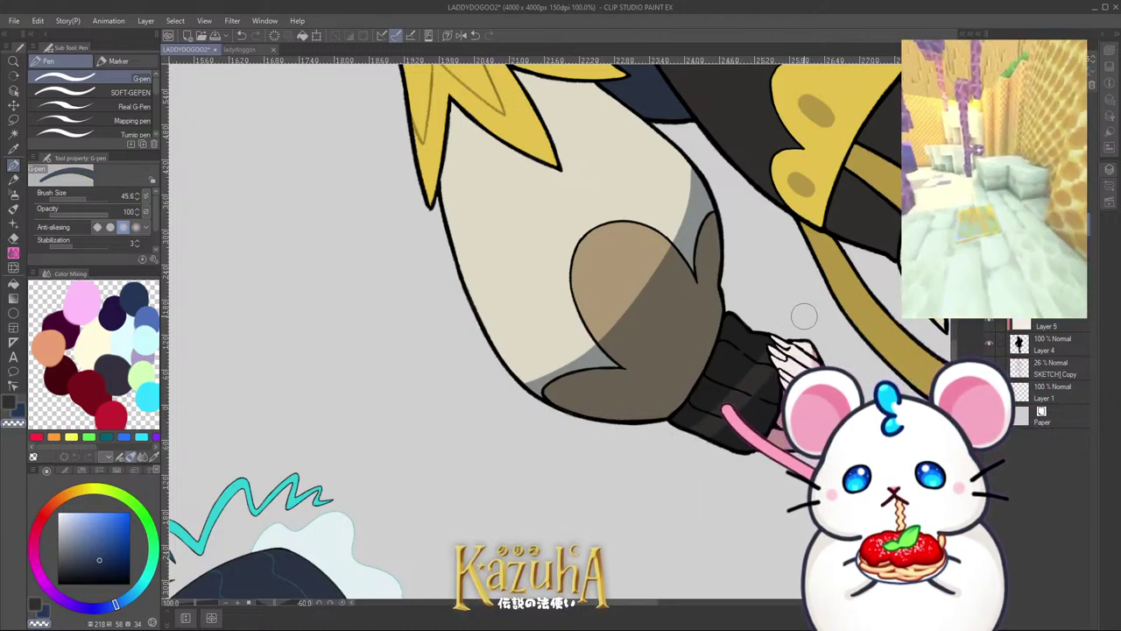
scroll(657, 429, "down", 2)
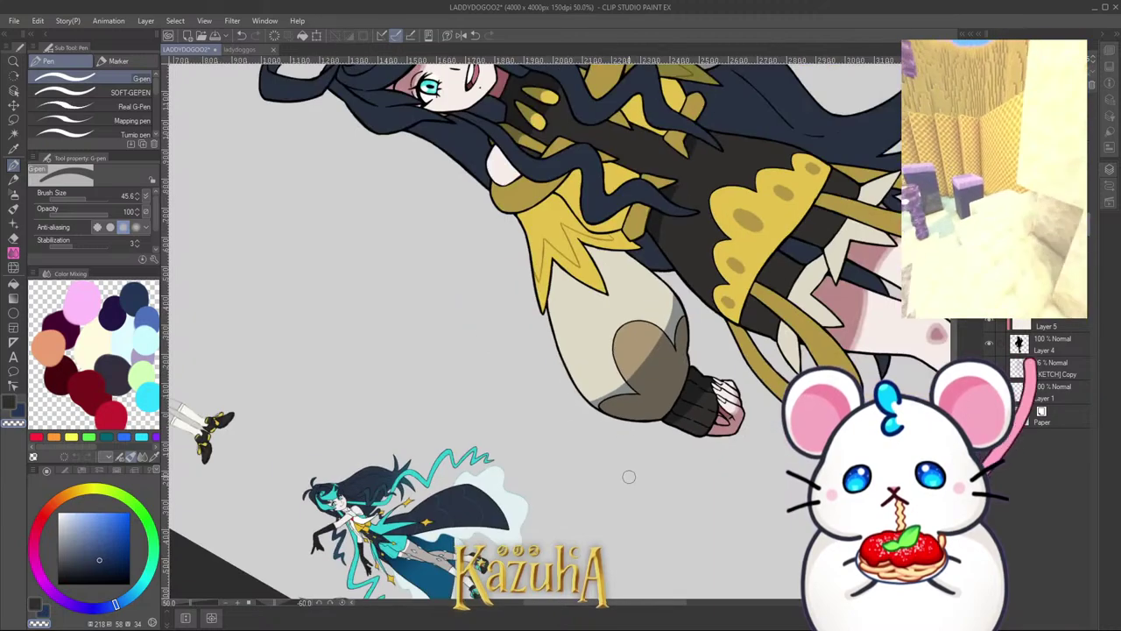
Step: Shade the yellow jacket panels on both sides of the hair lock by the lowered arm in navy at brush size 45.6
scroll(647, 292, "up", 1)
scroll(553, 321, "up", 1)
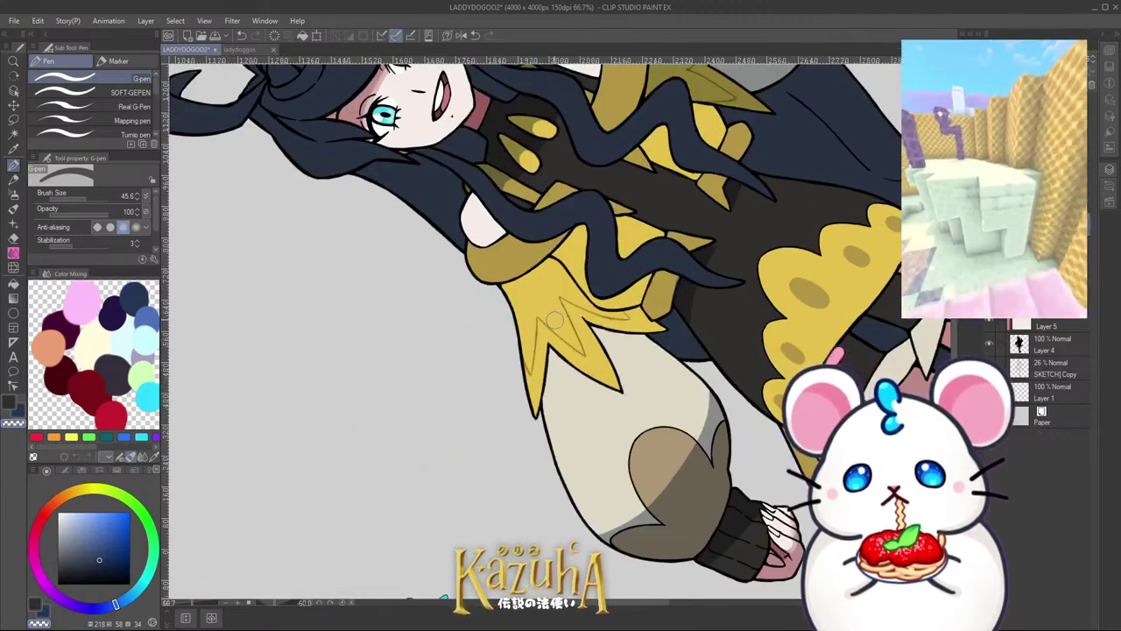
scroll(626, 259, "up", 2)
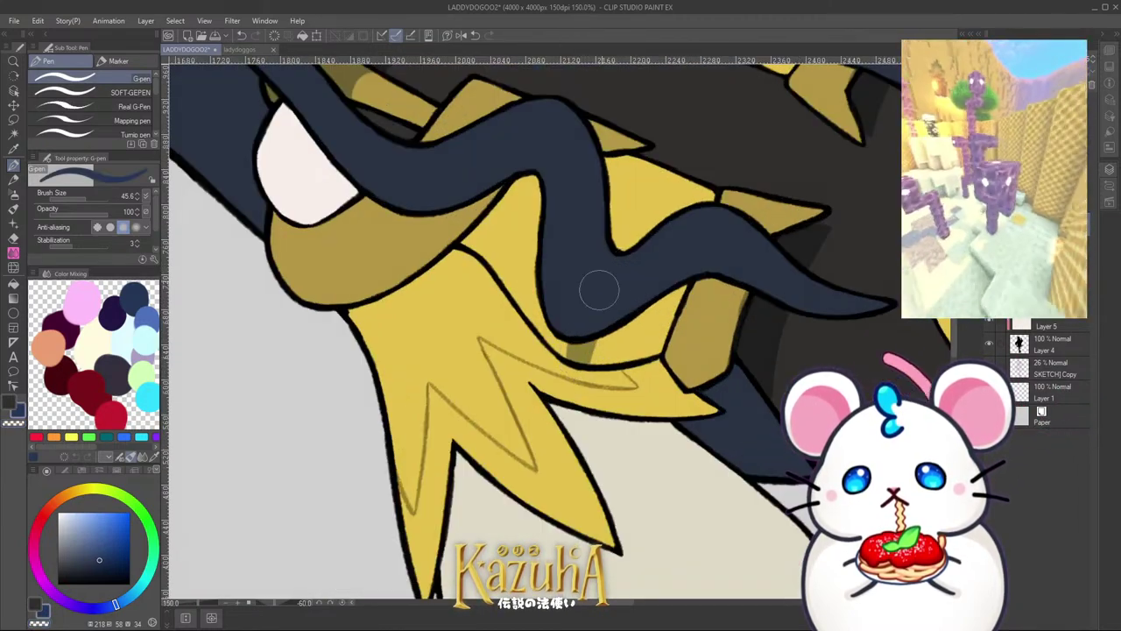
left_click(575, 350)
mouse_move(620, 239)
left_mouse_down()
mouse_move(620, 219)
mouse_move(669, 163)
left_mouse_up()
key("ctrl+z")
key("ctrl+z")
mouse_move(578, 350)
left_mouse_down()
mouse_move(629, 292)
mouse_move(625, 340)
mouse_move(657, 342)
mouse_move(666, 311)
left_mouse_up()
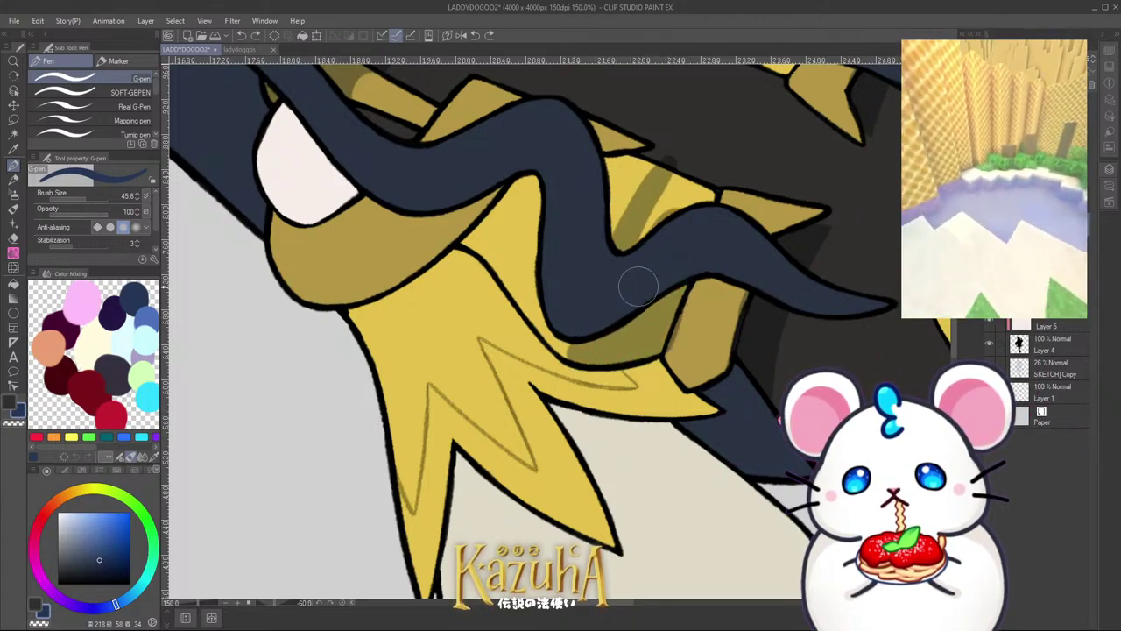
mouse_move(644, 238)
left_mouse_down()
mouse_move(687, 164)
mouse_move(710, 195)
mouse_move(707, 218)
mouse_move(674, 144)
mouse_move(693, 157)
mouse_move(679, 159)
mouse_move(732, 177)
mouse_move(728, 213)
mouse_move(726, 178)
mouse_move(709, 170)
mouse_move(714, 198)
left_mouse_up()
key("c")
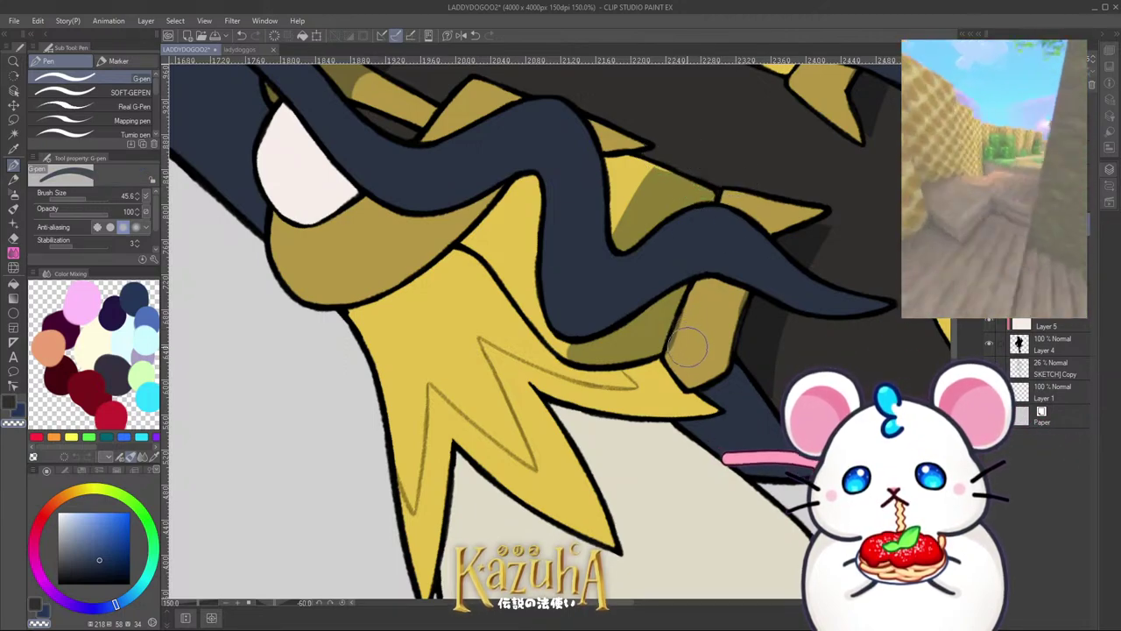
key("c")
Step: Clean up the shadow along the edge of the tan jacket tab by the lowered arm with transparent colour at brush size 24.1
scroll(738, 352, "up", 1)
key("bracketleft")
key("bracketleft")
key("bracketleft")
key("bracketleft")
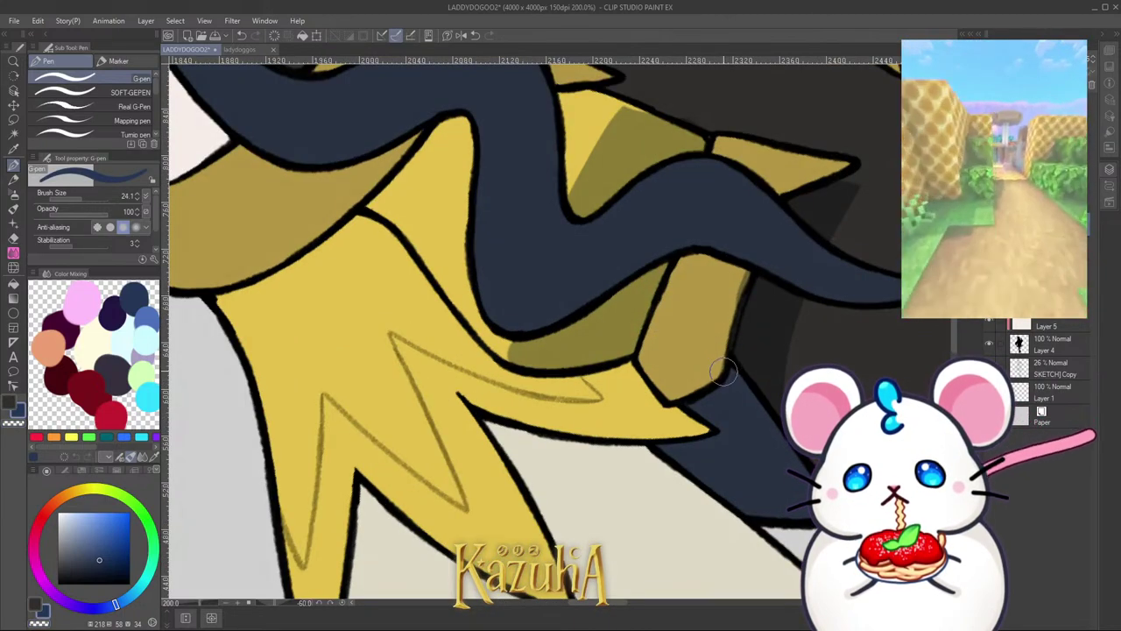
left_click_drag(723, 377, 756, 258)
key("ctrl+z")
key("c")
left_click_drag(719, 368, 751, 256)
scroll(661, 420, "down", 4)
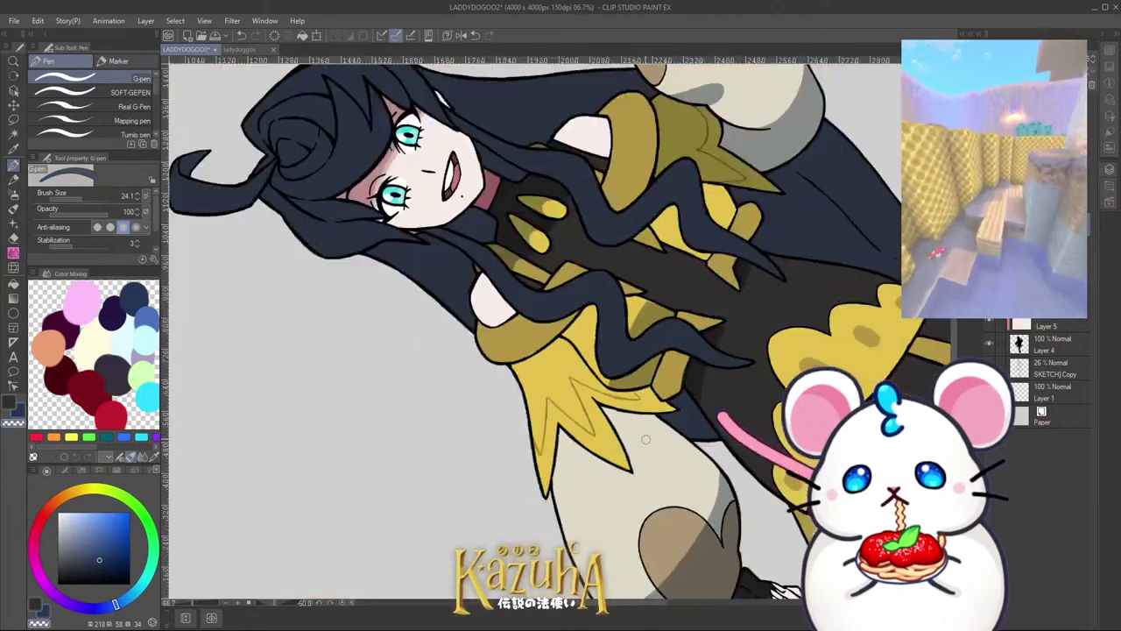
Step: Shade the yellow jacket panels around the raised-arm side's hair lock in navy at brush size 33.2
scroll(671, 370, "up", 4)
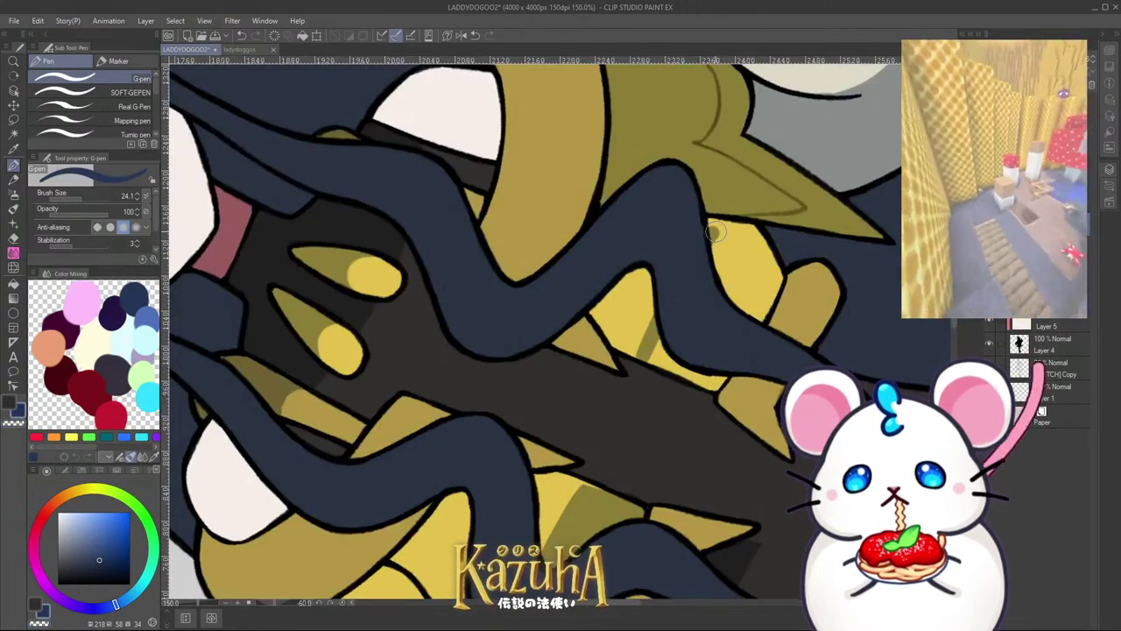
key("bracketright")
key("bracketright")
mouse_move(714, 223)
left_mouse_down()
mouse_move(756, 250)
mouse_move(732, 268)
mouse_move(745, 259)
mouse_move(760, 294)
left_mouse_up()
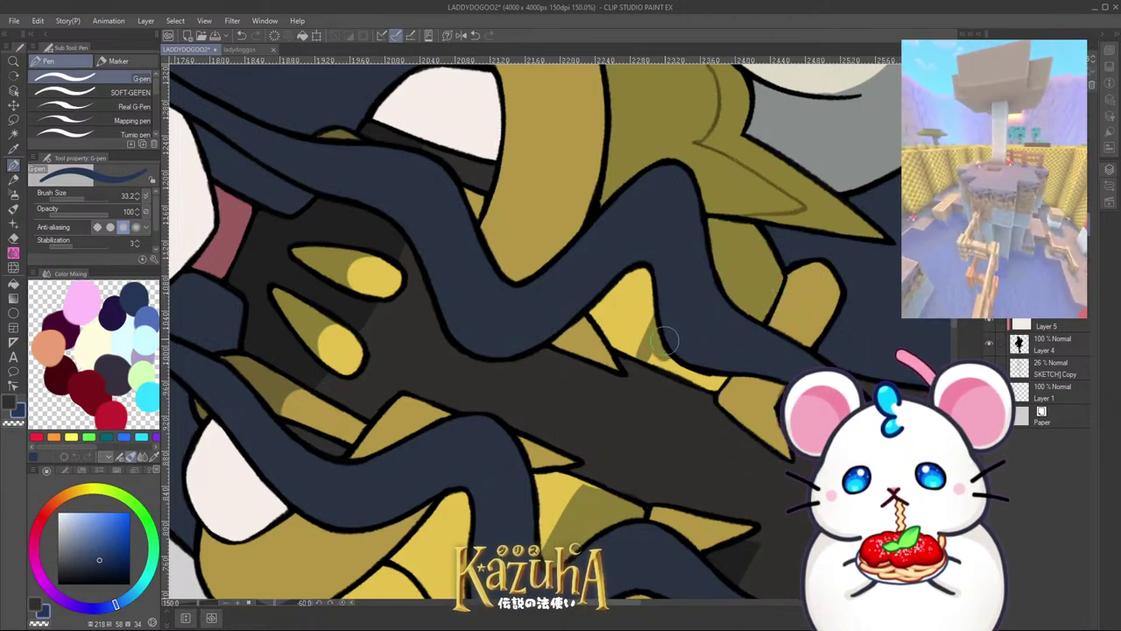
left_click_drag(669, 363, 731, 382)
Step: Cut back the shadows on the two yellow chest teardrops with transparent colour and touch up the yellow panel's shaded tip at brush size 33.2
scroll(398, 363, "up", 1)
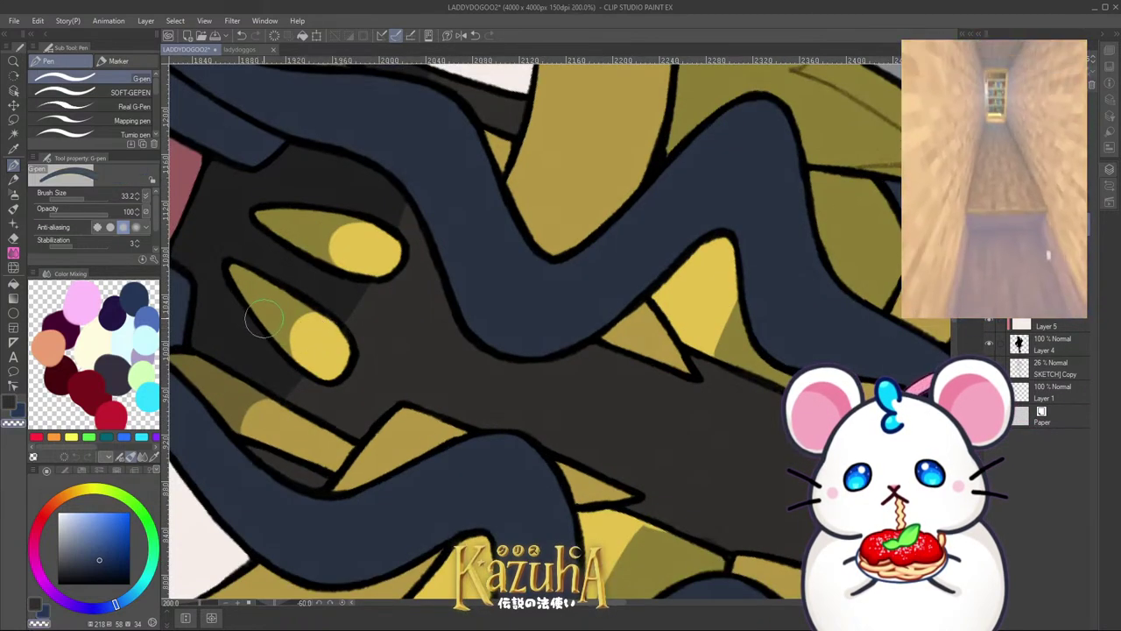
mouse_move(294, 337)
left_mouse_down()
mouse_move(306, 321)
mouse_move(331, 334)
left_mouse_up()
mouse_move(350, 251)
left_mouse_down()
mouse_move(305, 233)
mouse_move(349, 232)
left_mouse_up()
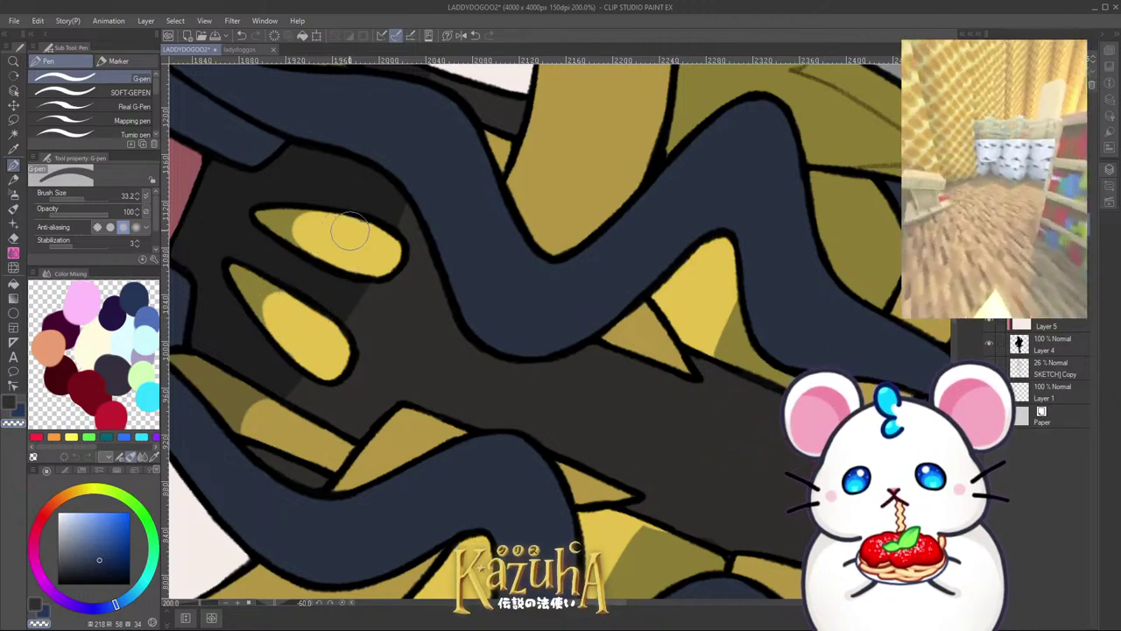
scroll(639, 302, "down", 2)
scroll(735, 335, "up", 2)
key("c")
mouse_move(758, 344)
left_mouse_down()
mouse_move(752, 374)
mouse_move(774, 342)
left_mouse_up()
key("c")
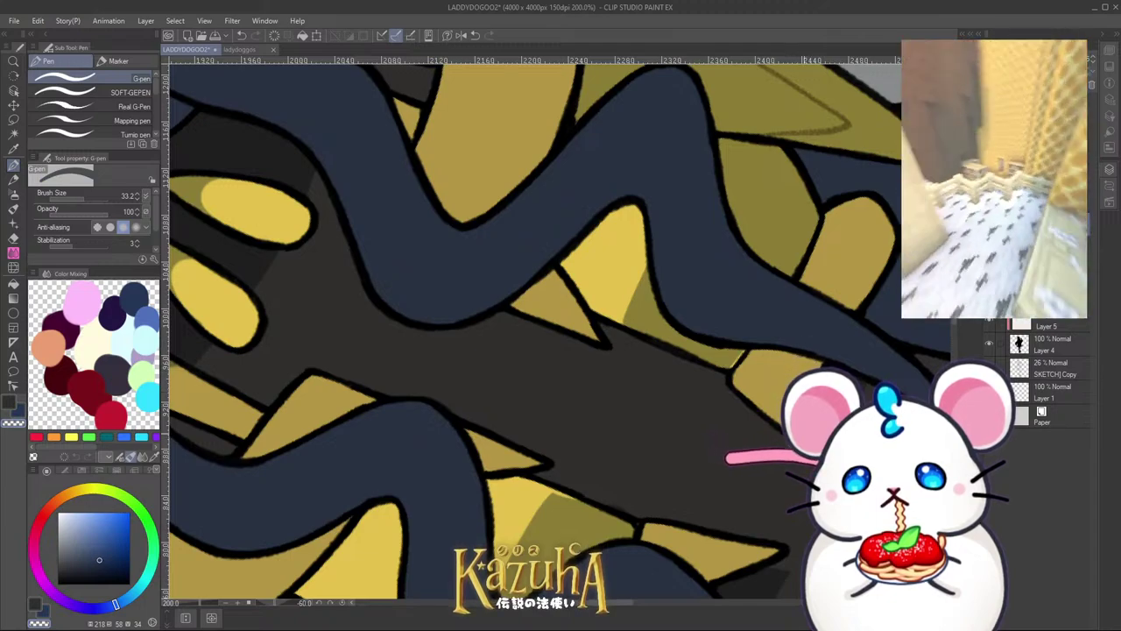
Step: Try to shade the underside of the tan collar on the lowered arm's shoulder at brush size 67.7
scroll(702, 373, "down", 4)
scroll(700, 383, "up", 4)
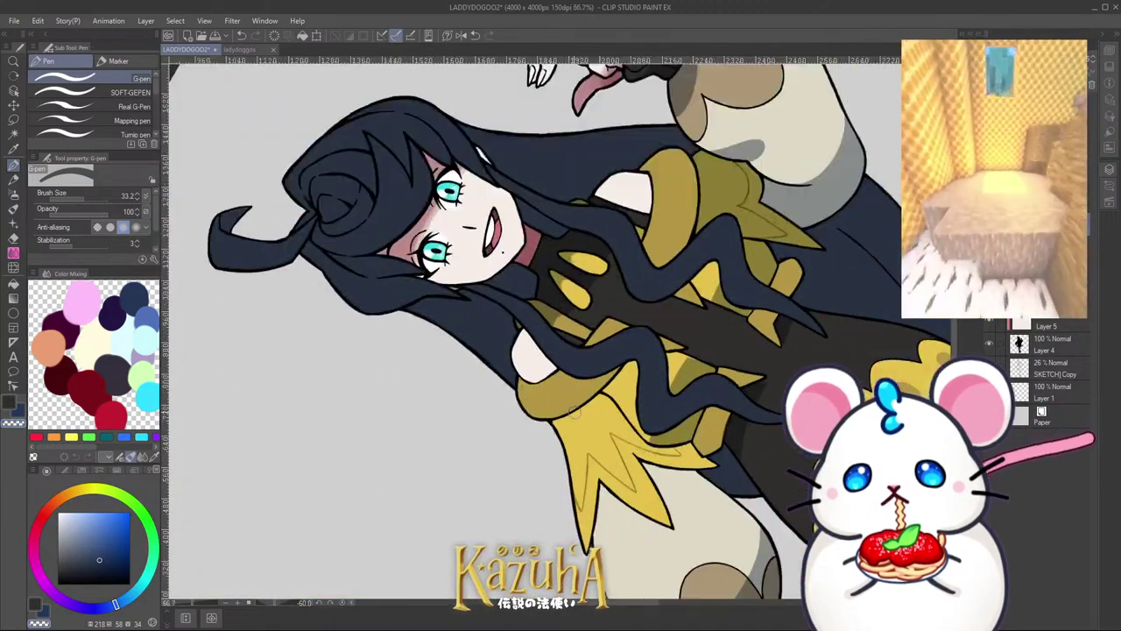
mouse_move(502, 404)
left_mouse_down("ctrl+alt")
mouse_move(472, 404)
mouse_move(642, 347)
left_mouse_up("ctrl+alt")
left_click_drag(549, 394, 658, 323)
key("c")
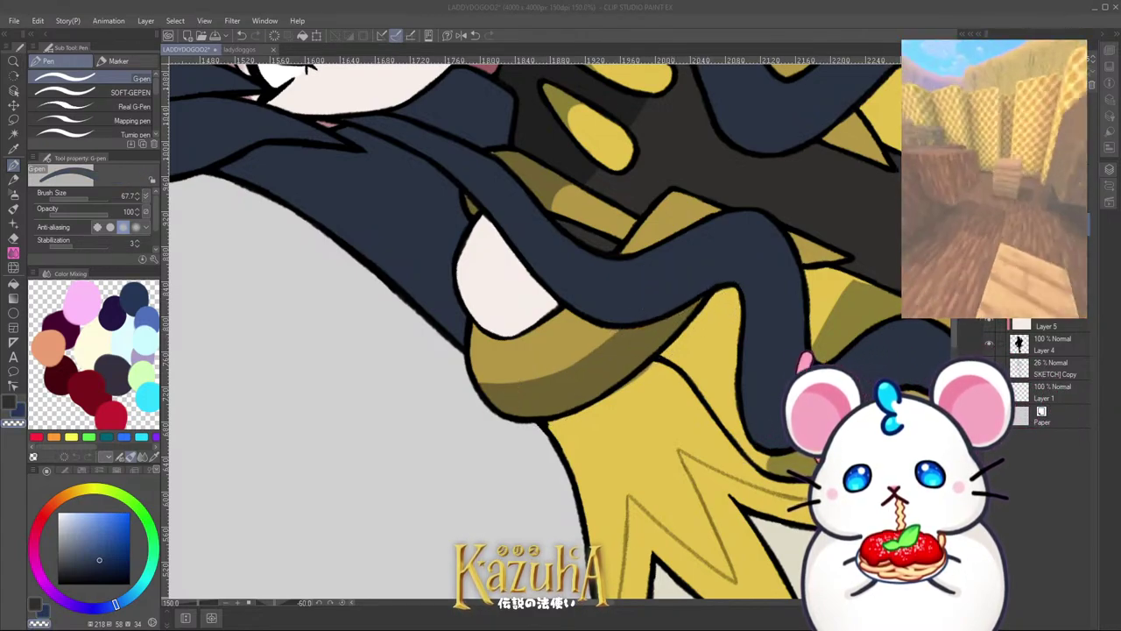
scroll(639, 346, "down", 4)
key("ctrl+z")
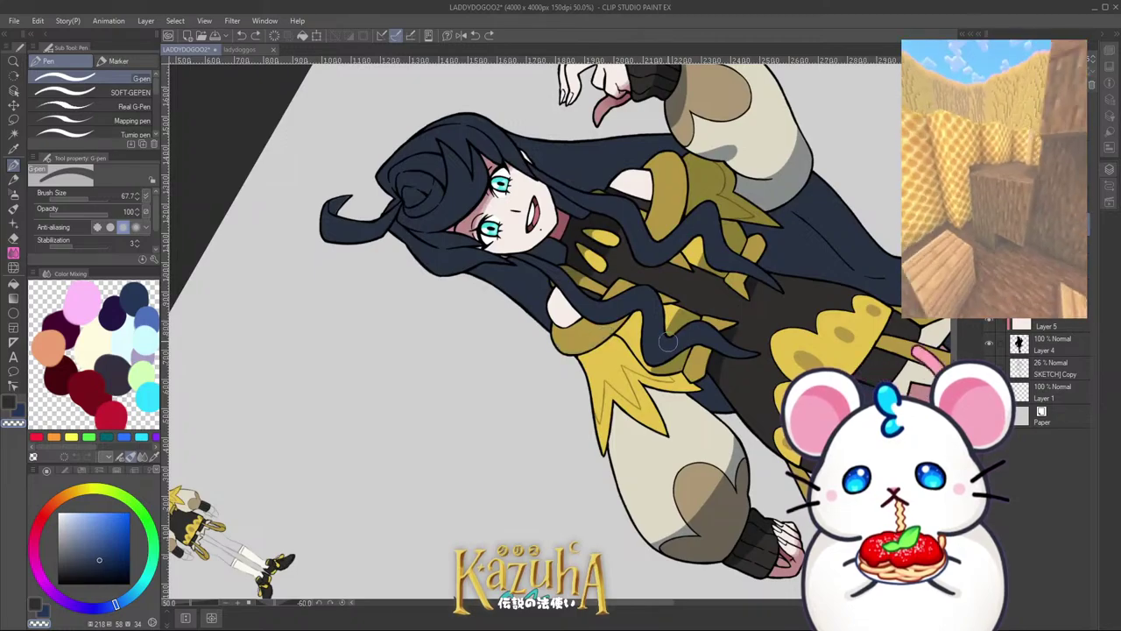
Step: Check the outfit shading on the whole character in an upright view
key("asciicircum")
key("asciicircum")
key("asciicircum")
key("asciicircum")
key("asciicircum")
key("asciicircum")
key("asciicircum")
key("asciicircum")
key("asciicircum")
key("asciicircum")
key("asciicircum")
scroll(603, 314, "down", 2)
key("asciicircum")
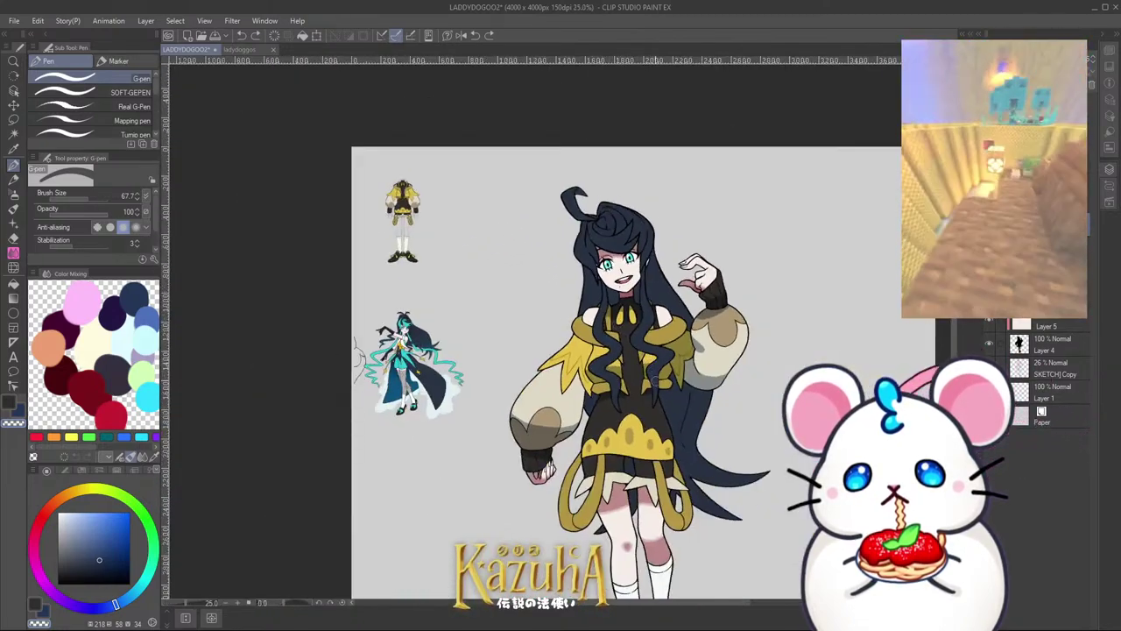
Step: Shade the tan tab and the pointed tan tip beside the lowered arm's hair lock in navy at brush size 34.0
scroll(642, 412, "up", 1)
scroll(671, 466, "up", 2)
key("minus")
key("minus")
key("minus")
key("minus")
key("minus")
key("minus")
key("minus")
key("minus")
key("minus")
key("minus")
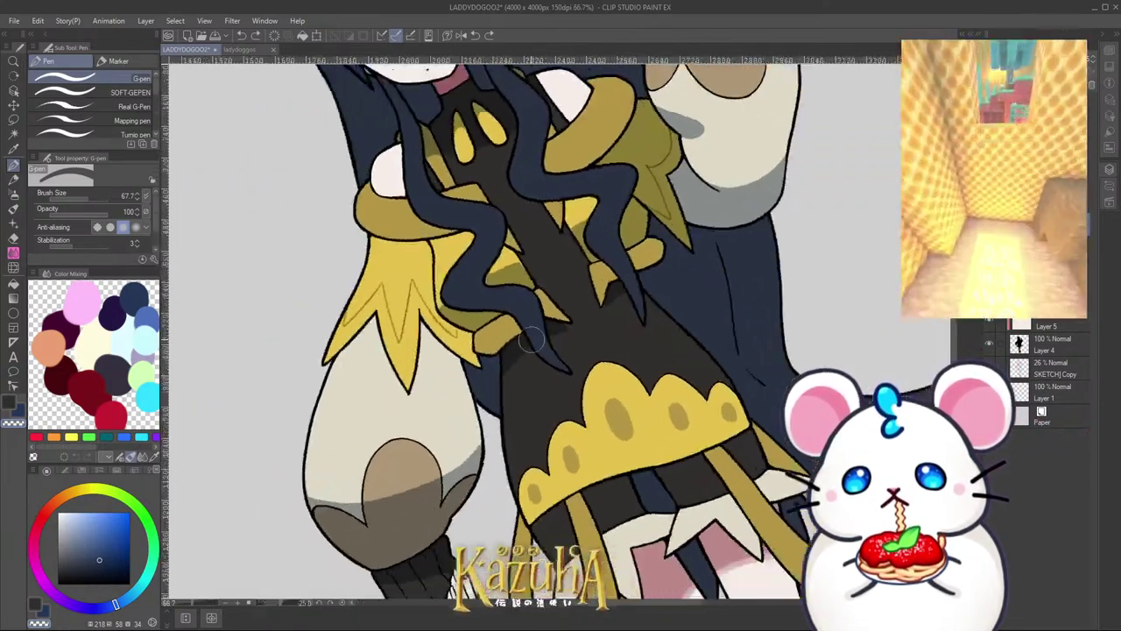
scroll(500, 363, "up", 4)
left_click_drag(473, 366, 483, 384, "ctrl+alt")
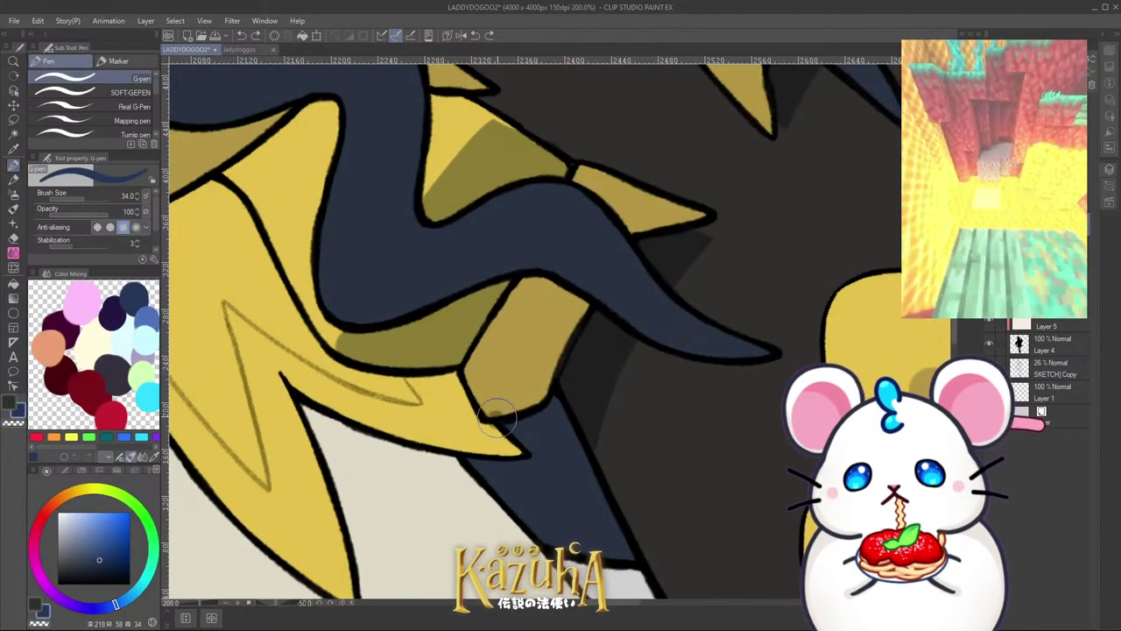
mouse_move(569, 294)
left_mouse_down()
mouse_move(508, 397)
mouse_move(539, 321)
mouse_move(512, 355)
mouse_move(494, 411)
mouse_move(480, 370)
mouse_move(526, 285)
mouse_move(502, 377)
mouse_move(551, 290)
mouse_move(502, 403)
mouse_move(562, 331)
left_mouse_up()
key("ctrl+z")
mouse_move(582, 180)
left_mouse_down()
mouse_move(618, 189)
mouse_move(627, 205)
mouse_move(612, 198)
mouse_move(693, 219)
left_mouse_up()
scroll(536, 345, "down", 2)
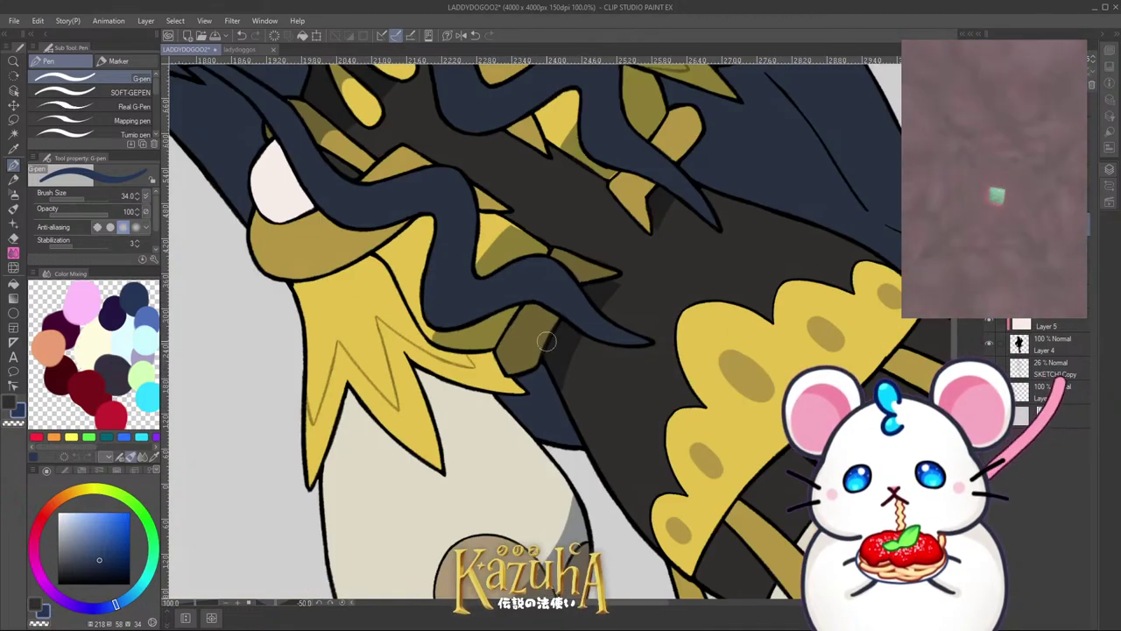
Step: Shade the pointed and rounded tan tabs around the raised-arm side's hair lock in navy at brush size 34.0
scroll(624, 195, "up", 2)
mouse_move(618, 207)
left_mouse_down()
mouse_move(616, 197)
mouse_move(632, 210)
mouse_move(653, 180)
mouse_move(666, 230)
mouse_move(632, 227)
mouse_move(678, 283)
left_mouse_up()
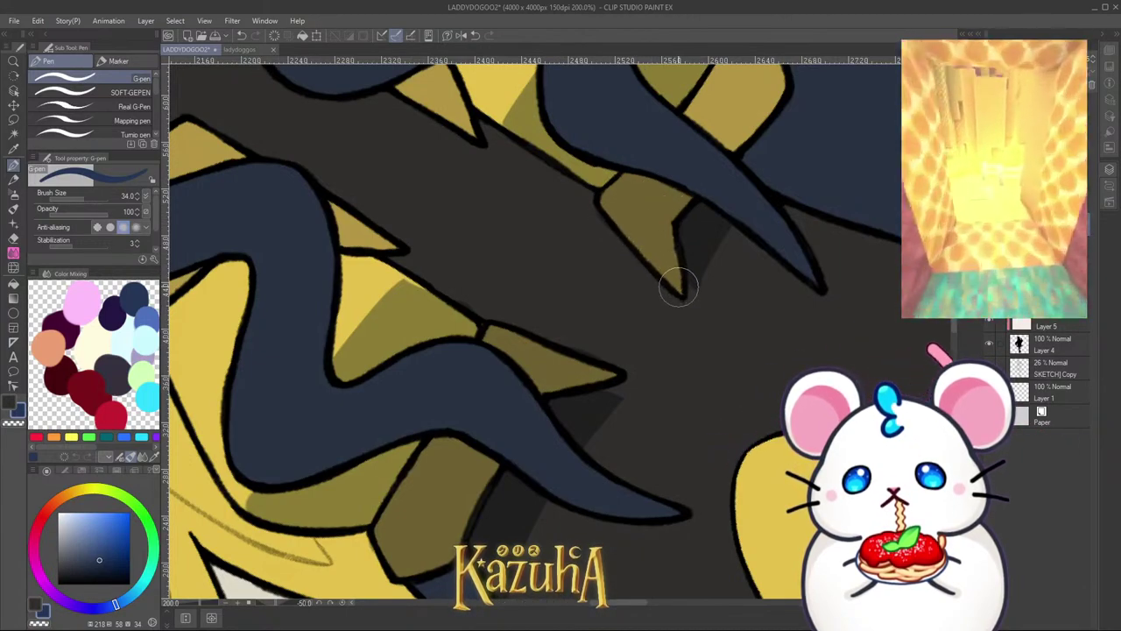
scroll(605, 261, "down", 1)
scroll(678, 149, "up", 1)
mouse_move(678, 158)
left_mouse_down()
mouse_move(718, 101)
mouse_move(705, 108)
mouse_move(735, 100)
mouse_move(734, 146)
mouse_move(688, 162)
mouse_move(697, 120)
mouse_move(689, 173)
mouse_move(759, 130)
left_mouse_up()
scroll(744, 129, "down", 5)
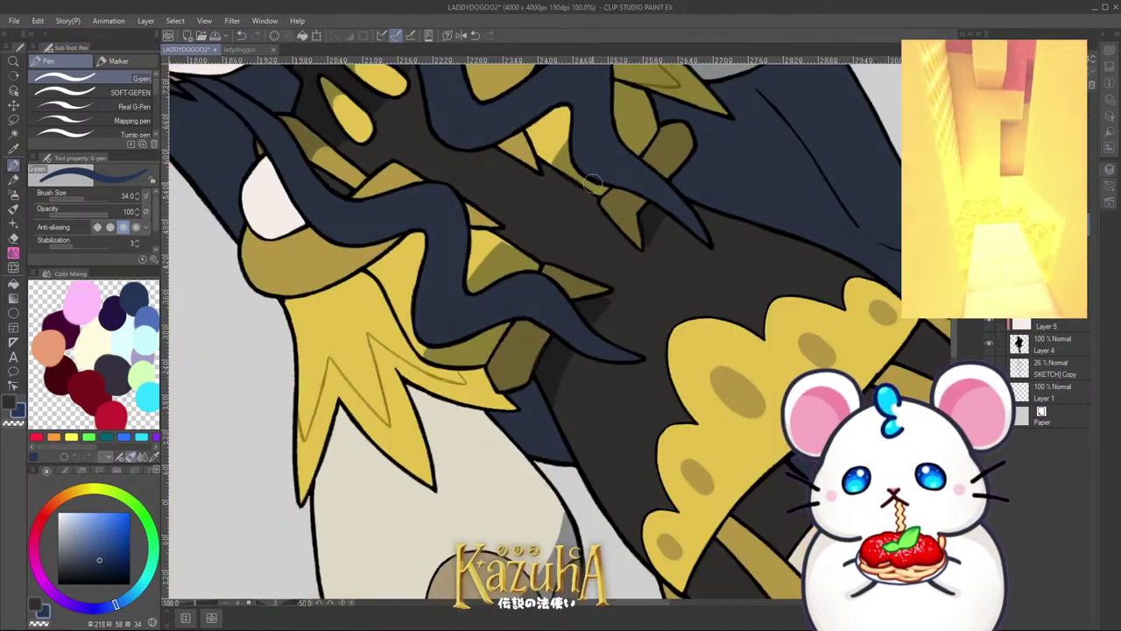
Step: Paint a rounded navy shadow across the middle of the yellow scalloped hem band at brush size 76.3
scroll(591, 300, "up", 4)
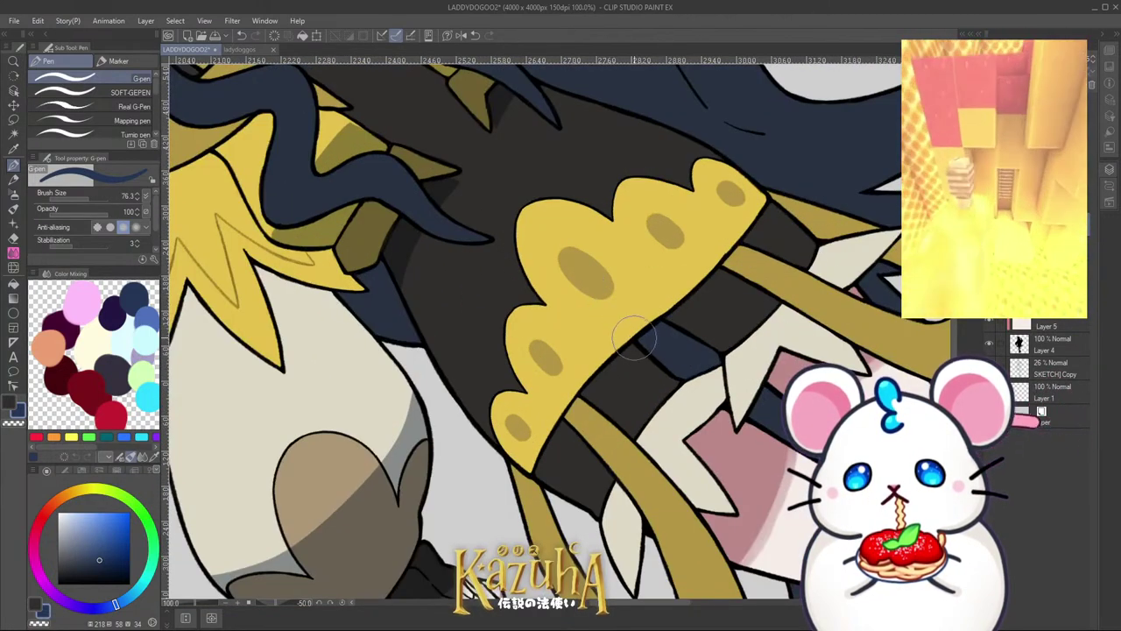
mouse_move(634, 337)
left_mouse_down()
mouse_move(629, 288)
mouse_move(690, 298)
left_mouse_up()
key("ctrl+z")
mouse_move(638, 336)
left_mouse_down()
mouse_move(615, 266)
mouse_move(660, 299)
left_mouse_up()
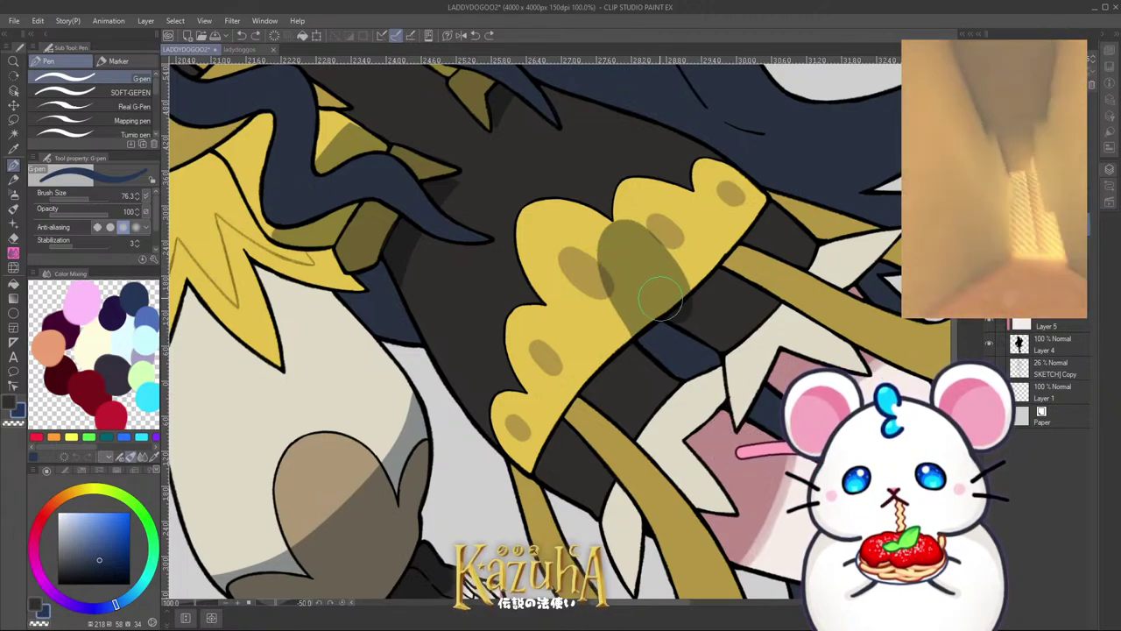
left_click_drag(666, 252, 691, 280)
key("ctrl+z")
mouse_move(646, 325)
left_mouse_down()
mouse_move(626, 240)
mouse_move(688, 311)
mouse_move(694, 286)
mouse_move(662, 261)
left_mouse_up()
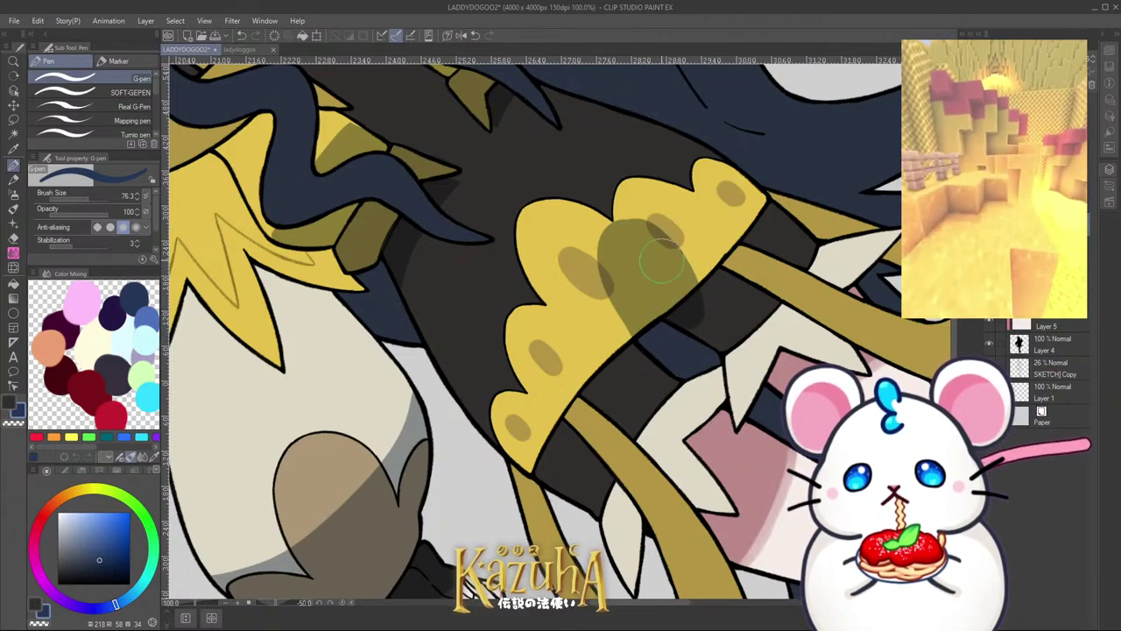
scroll(653, 250, "down", 2)
scroll(679, 286, "up", 1)
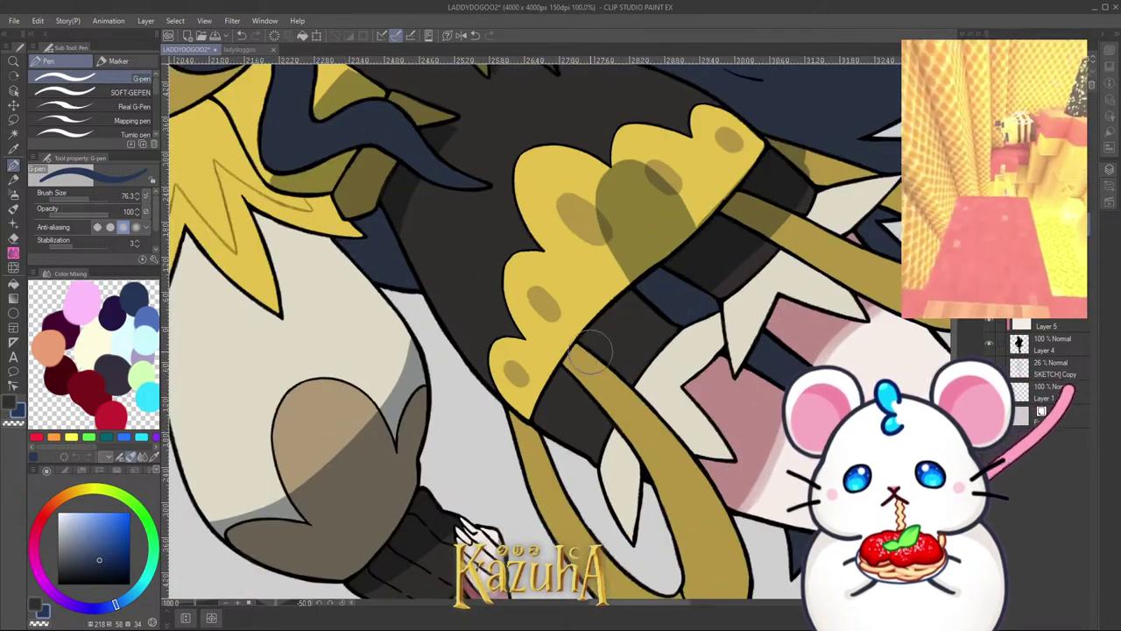
Step: Shade the black skirt and the strap tops directly beneath the scalloped hem band in navy at brush size 76.3
scroll(627, 315, "up", 2)
key("ctrl+z")
left_click_drag(541, 421, 643, 286)
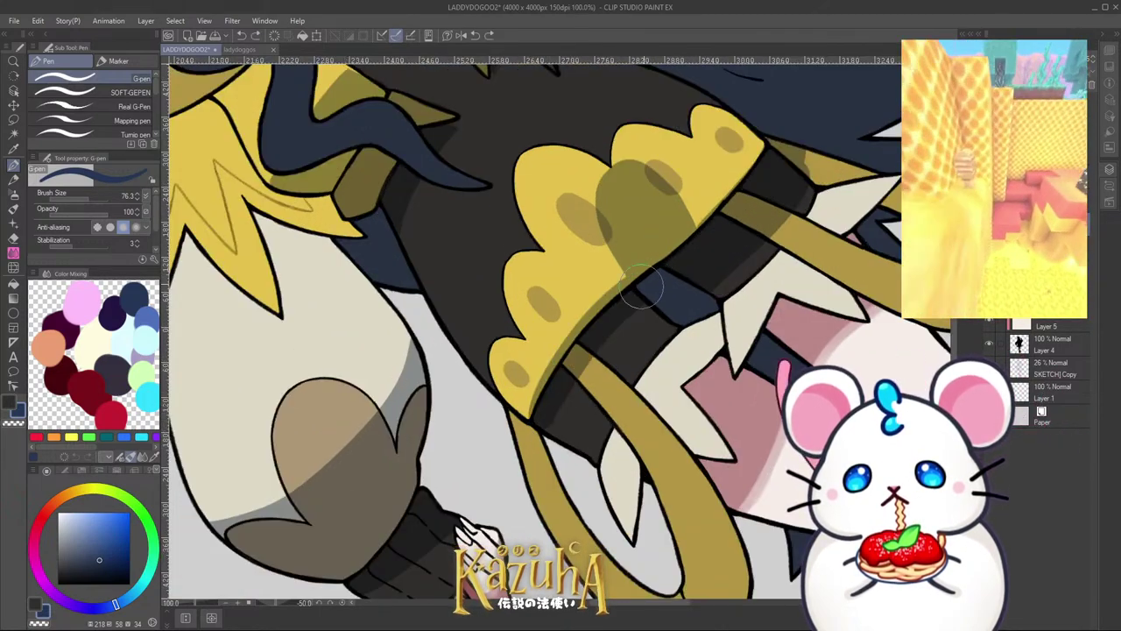
key("ctrl+z")
mouse_move(541, 421)
left_mouse_down()
mouse_move(662, 282)
mouse_move(627, 302)
mouse_move(571, 428)
mouse_move(656, 328)
mouse_move(605, 410)
mouse_move(660, 329)
mouse_move(757, 248)
mouse_move(803, 174)
mouse_move(799, 202)
mouse_move(781, 141)
left_mouse_up()
scroll(771, 141, "down", 2)
scroll(616, 301, "up", 2)
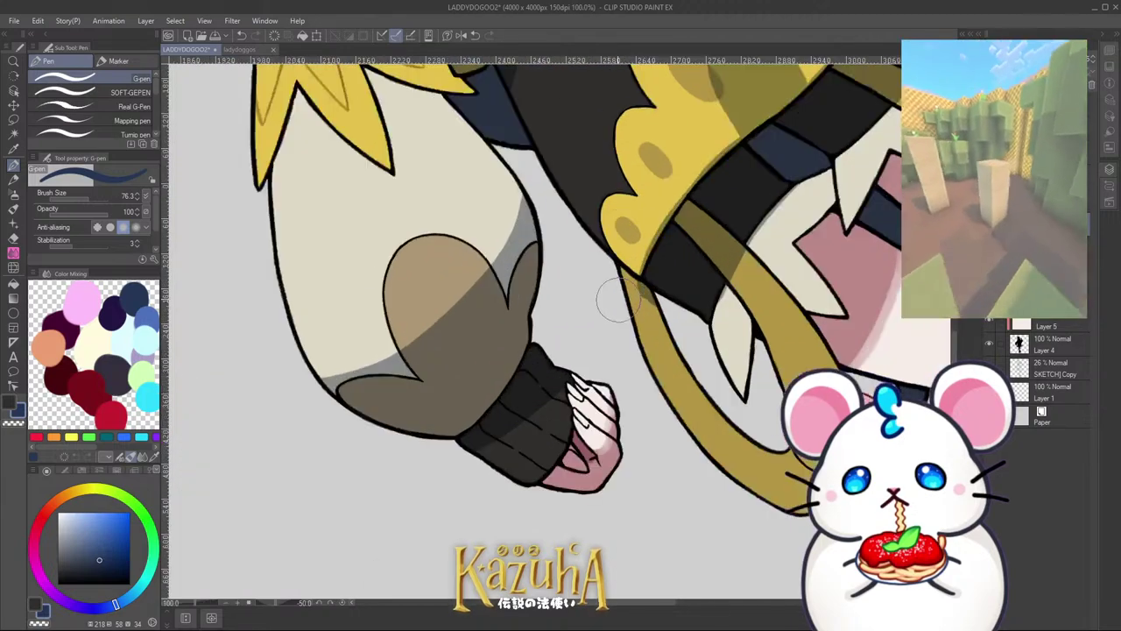
Step: Shade the outer side of the tan ribbon loop near the lowered hand at brush size 76.3 and trim the shadow's end with transparent colour
mouse_move(615, 301)
left_mouse_down()
mouse_move(608, 280)
mouse_move(688, 398)
mouse_move(683, 385)
left_mouse_up()
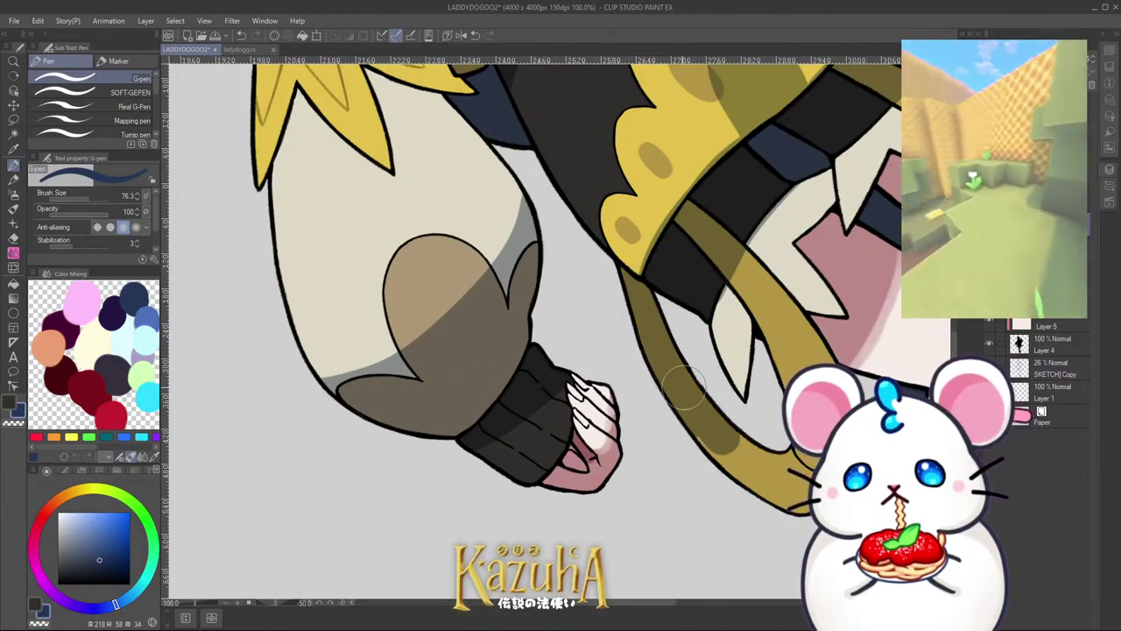
mouse_move(751, 462)
left_mouse_down()
mouse_move(763, 502)
mouse_move(782, 480)
left_mouse_up()
left_click_drag(769, 438, 747, 429)
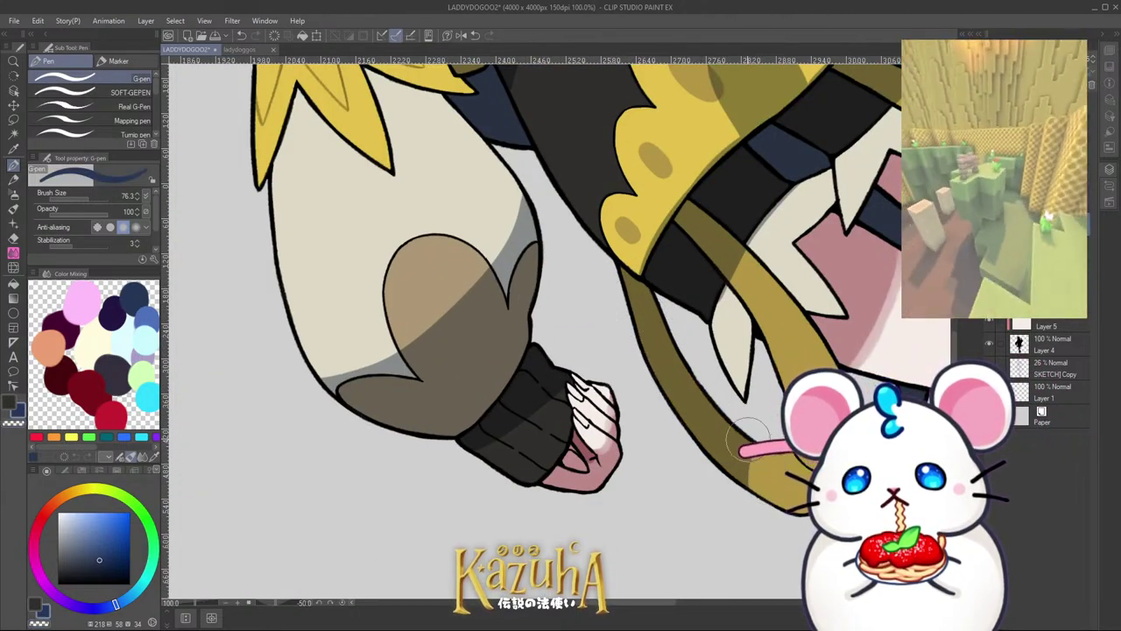
key("c")
mouse_move(788, 477)
left_mouse_down()
mouse_move(738, 483)
mouse_move(736, 461)
left_mouse_up()
key("c")
key("c")
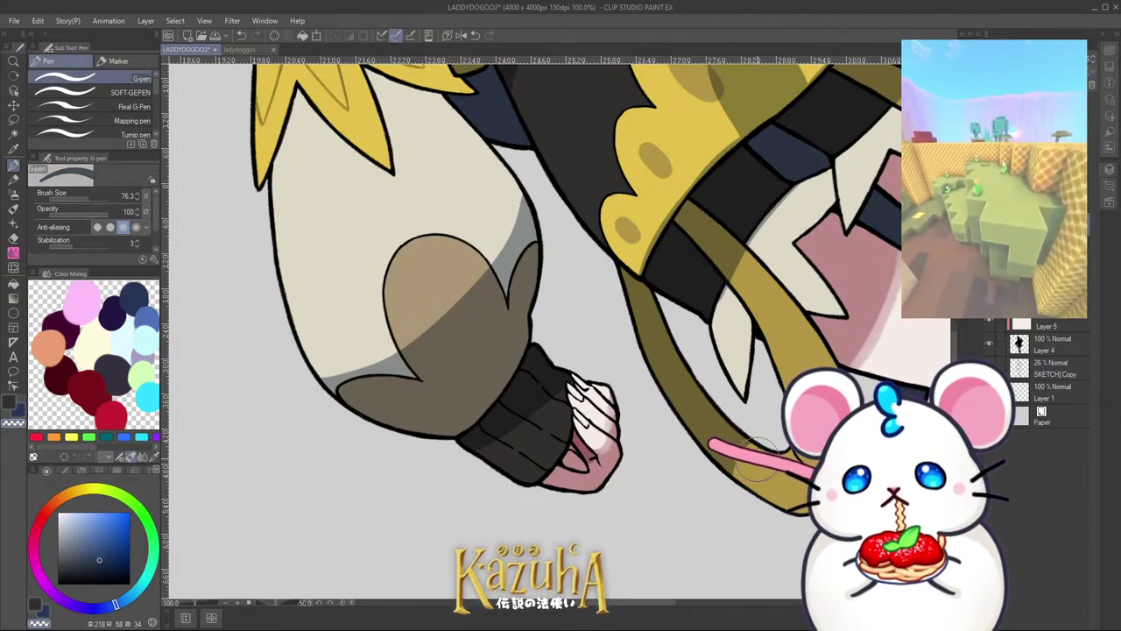
Step: Shade the cream petal behind the ribbon loop and the upper edge of the neighbouring cream hem in navy at brush size 76.3
scroll(756, 457, "up", 2)
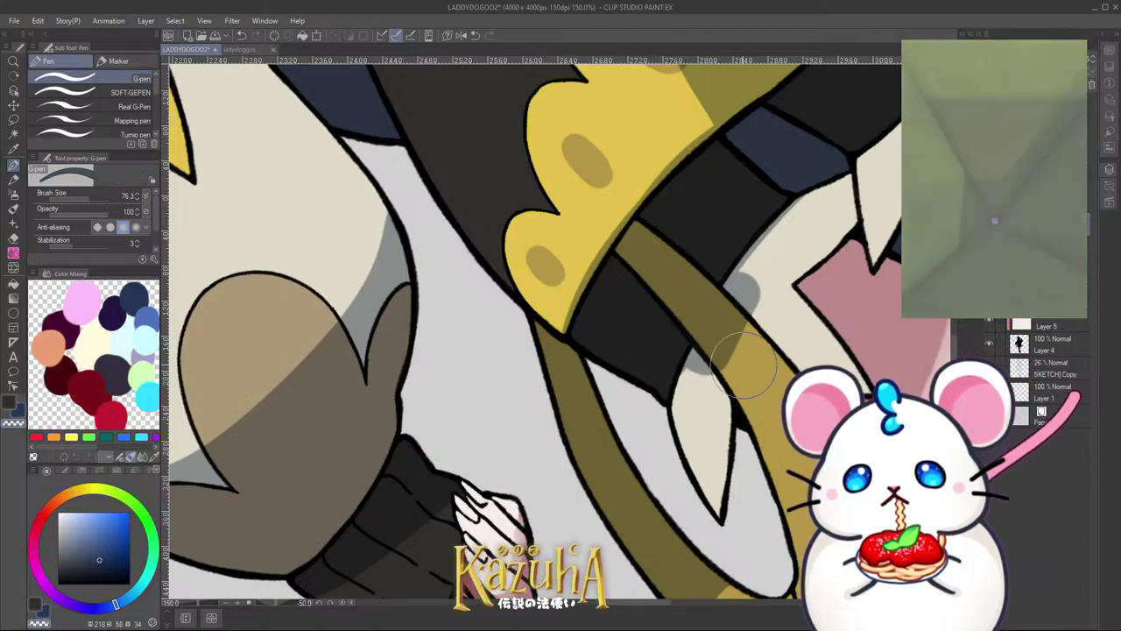
left_click_drag(744, 365, 736, 335)
key("ctrl+z")
mouse_move(745, 375)
left_mouse_down()
mouse_move(695, 420)
mouse_move(679, 381)
mouse_move(697, 391)
mouse_move(683, 419)
left_mouse_up()
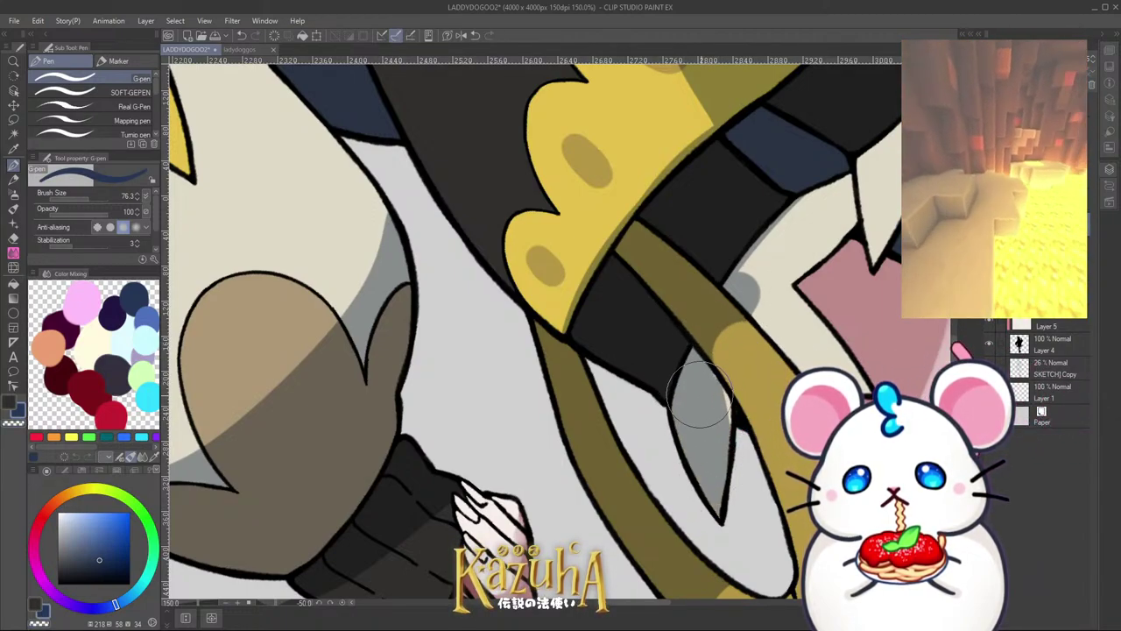
mouse_move(744, 318)
left_mouse_down()
mouse_move(763, 275)
mouse_move(787, 287)
mouse_move(831, 203)
left_mouse_up()
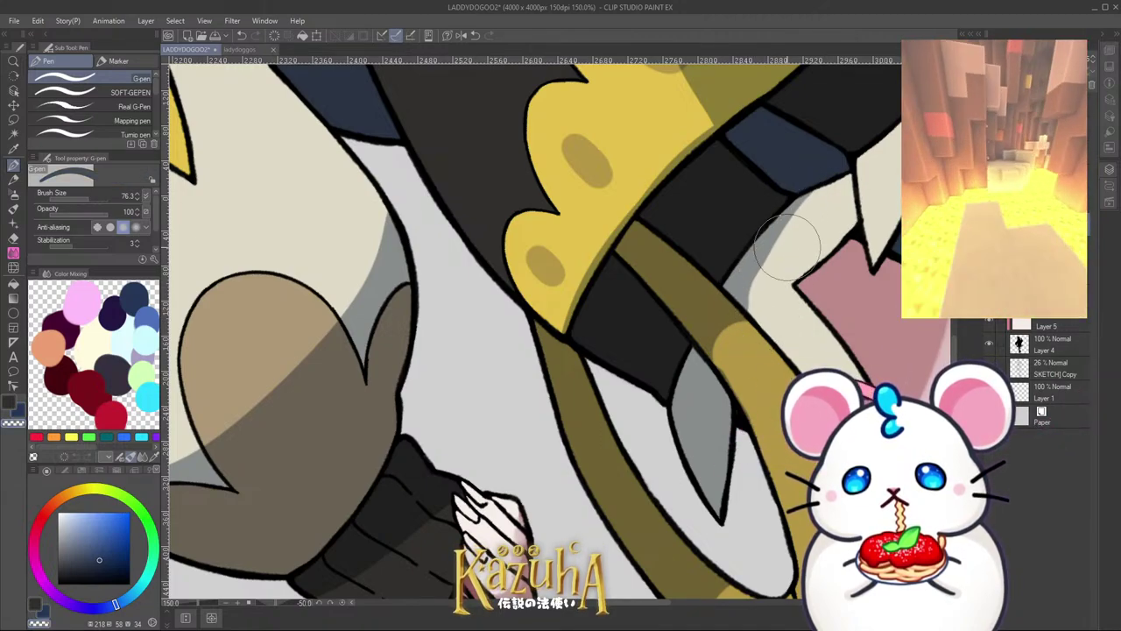
scroll(727, 298, "down", 2)
scroll(753, 210, "up", 2)
key("c")
scroll(696, 277, "down", 1)
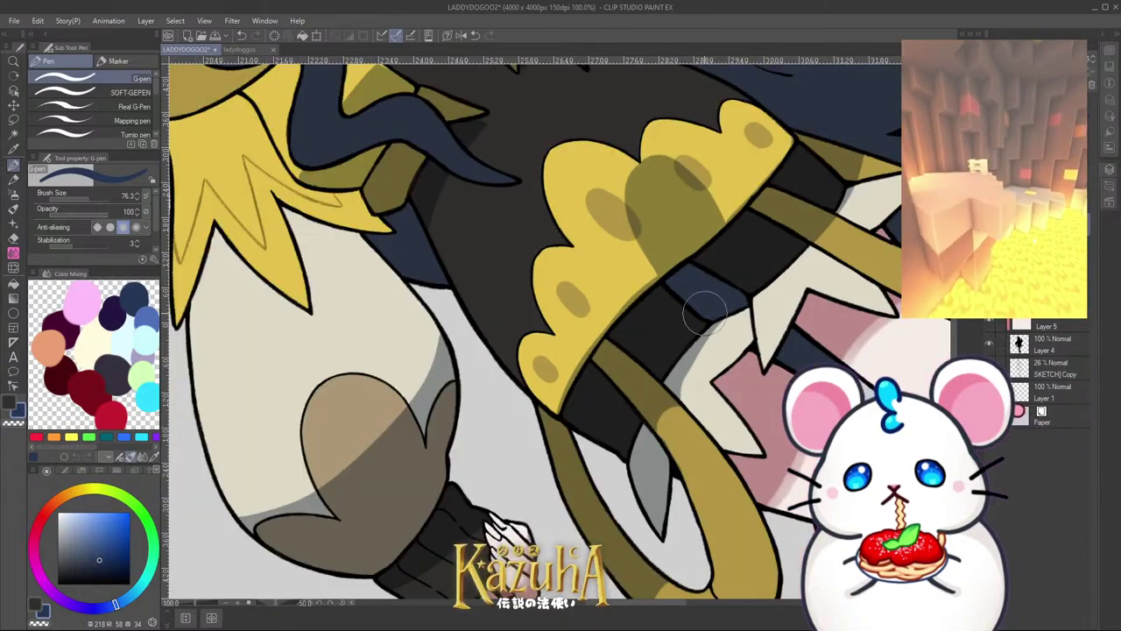
Step: Shade the inner end of the cream petal on the opposite side, trim the shadow with transparent colour at size 37.5, and save
scroll(705, 313, "down", 1)
scroll(816, 188, "up", 2)
scroll(738, 256, "down", 2)
scroll(810, 223, "up", 1)
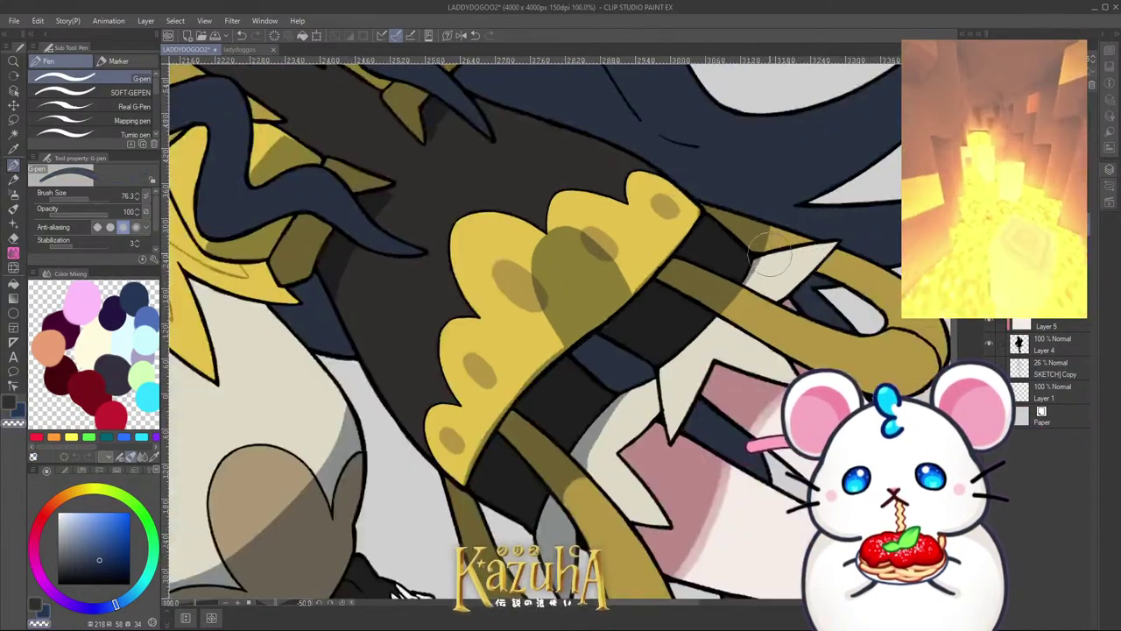
key("c")
scroll(772, 275, "up", 1)
mouse_move(736, 255)
left_mouse_down()
mouse_move(773, 288)
mouse_move(795, 289)
left_mouse_up()
key("[")
key("[")
key("c")
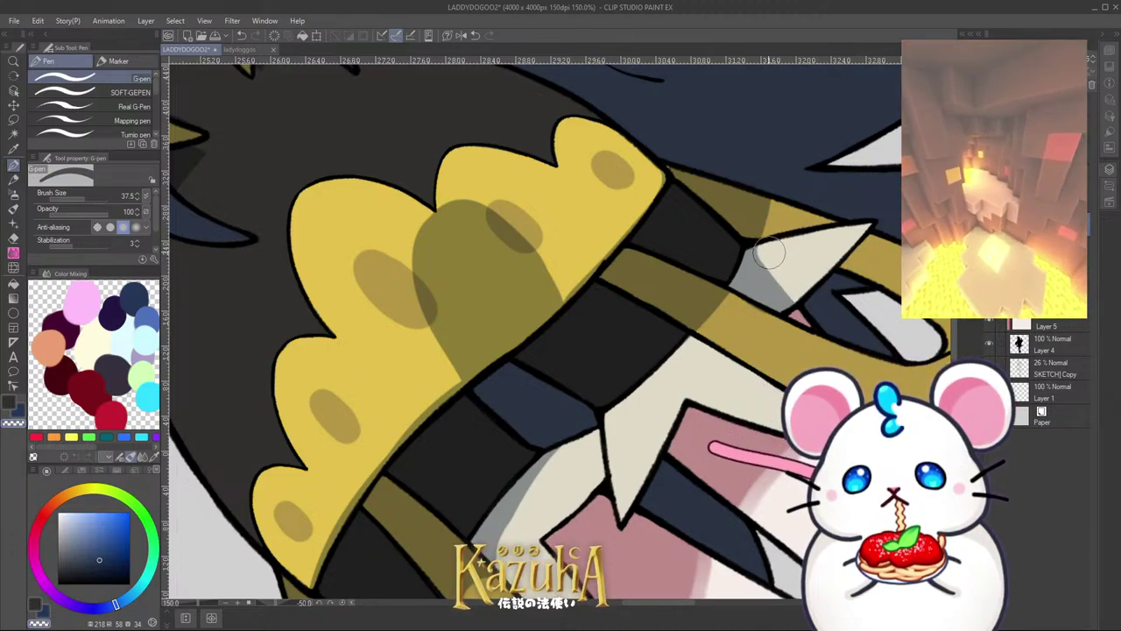
key("ctrl+s")
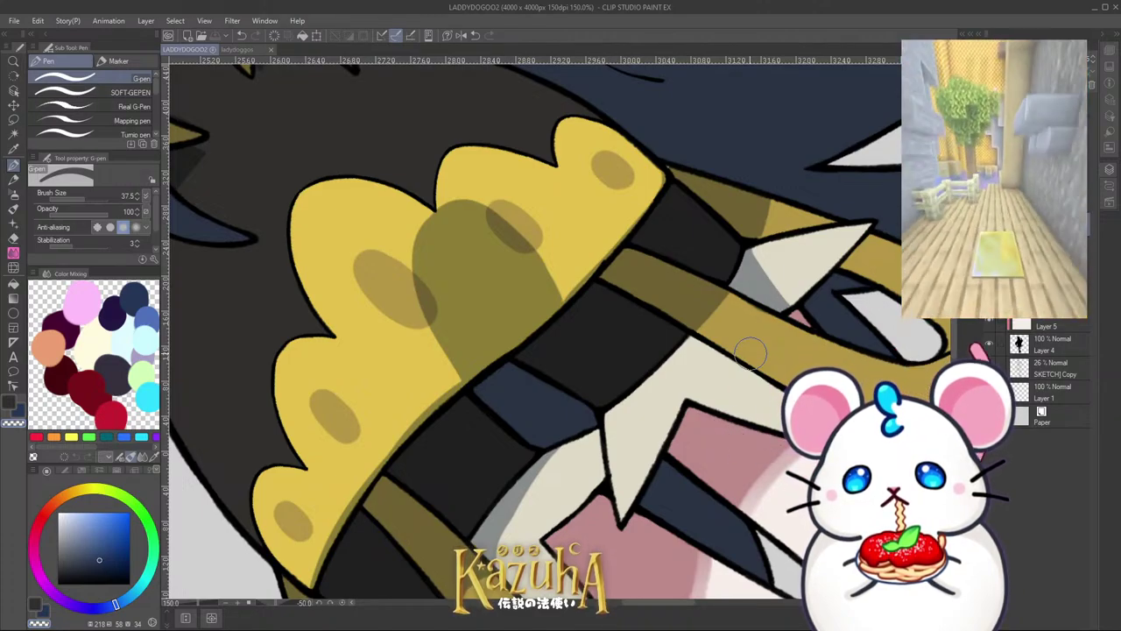
Step: Shade the outer strand and underside of the ribbon loop near the lowered hand, and the opposite loop's underside, at brush size 79.8
scroll(688, 317, "down", 6)
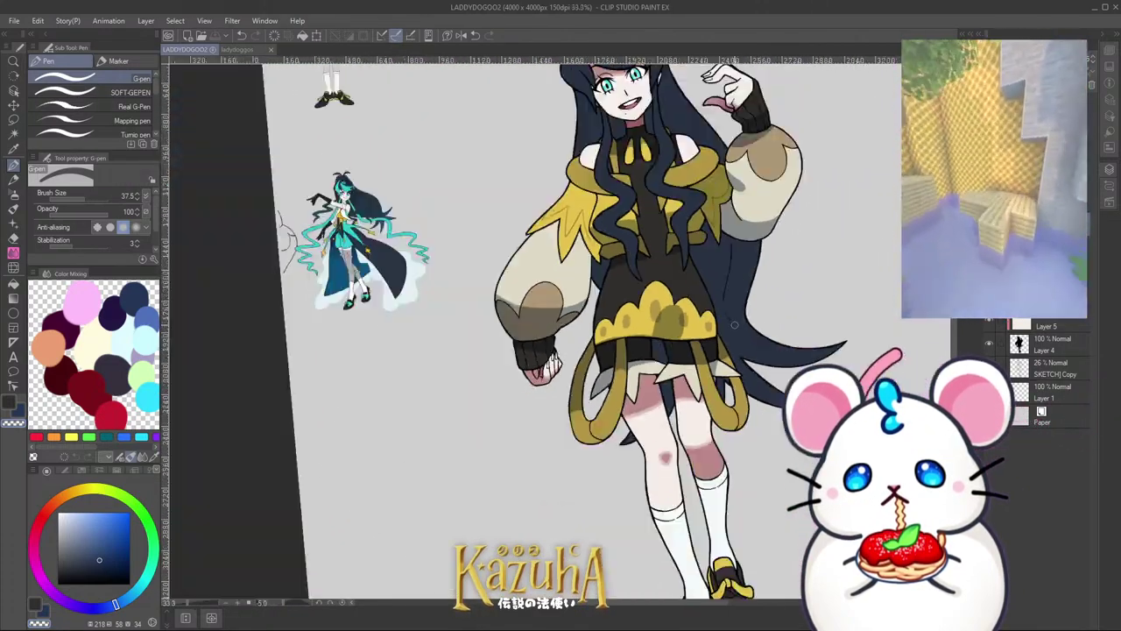
scroll(565, 428, "up", 5)
key("c")
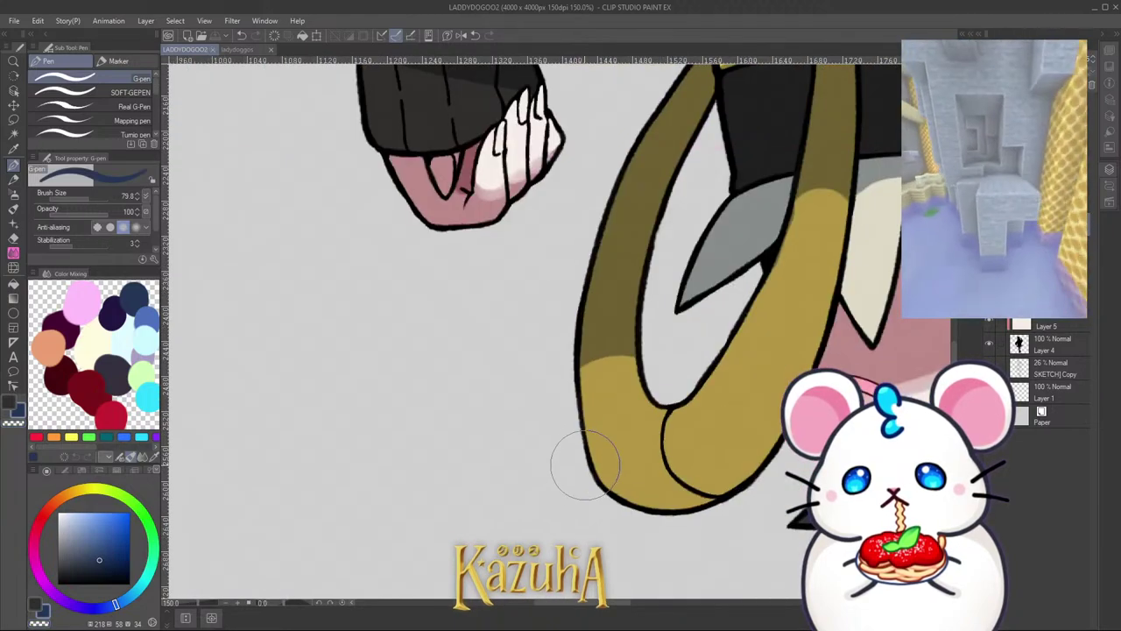
left_click_drag(585, 464, 640, 374)
left_click_drag(585, 445, 585, 392)
left_click_drag(588, 507, 629, 389)
key("c")
mouse_move(640, 494)
left_mouse_down()
mouse_move(685, 432)
mouse_move(643, 496)
left_mouse_up()
key("c")
mouse_move(589, 473)
left_mouse_down()
mouse_move(671, 503)
mouse_move(722, 490)
left_mouse_up()
key("ctrl+z")
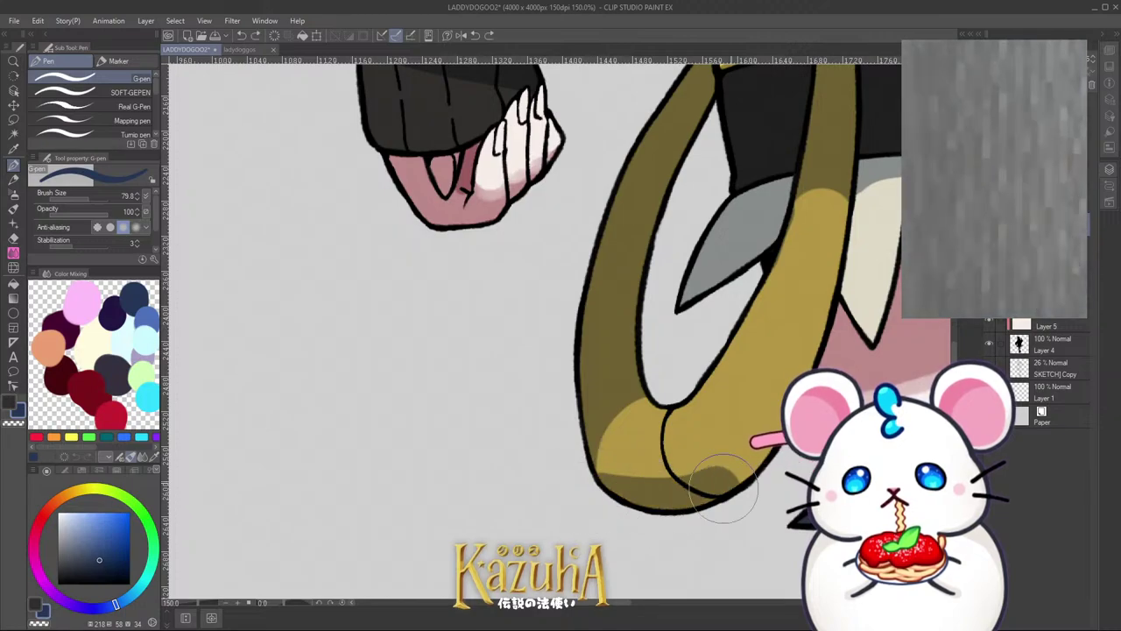
key("ctrl+z")
mouse_move(584, 501)
left_mouse_down()
mouse_move(753, 430)
mouse_move(657, 517)
left_mouse_up()
scroll(604, 465, "down", 4)
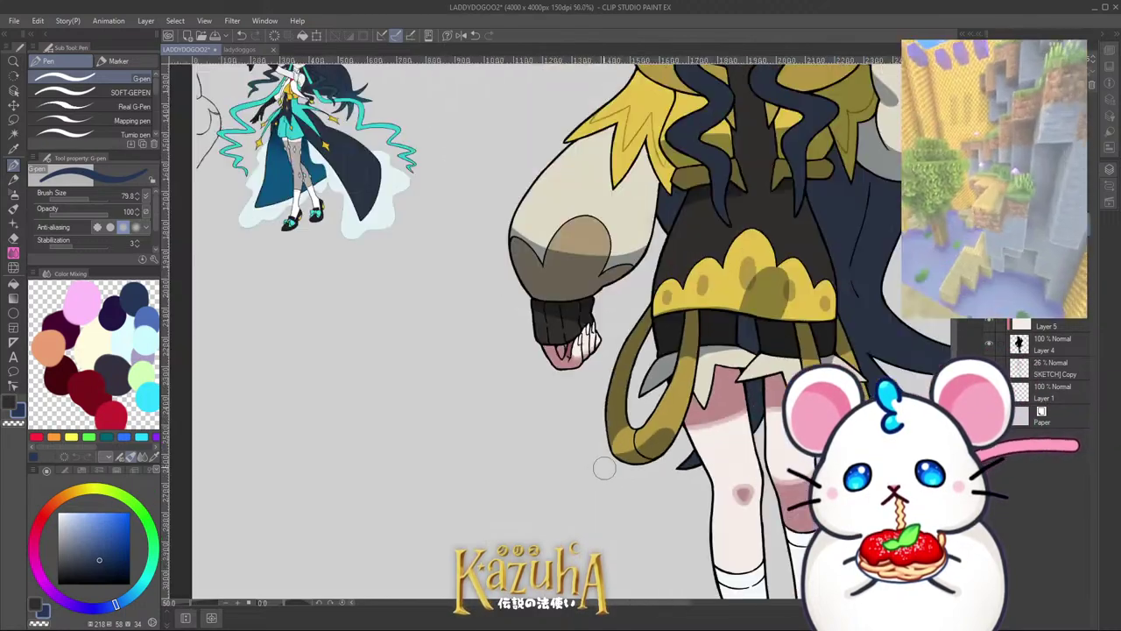
scroll(682, 481, "up", 1)
scroll(682, 481, "up", 2)
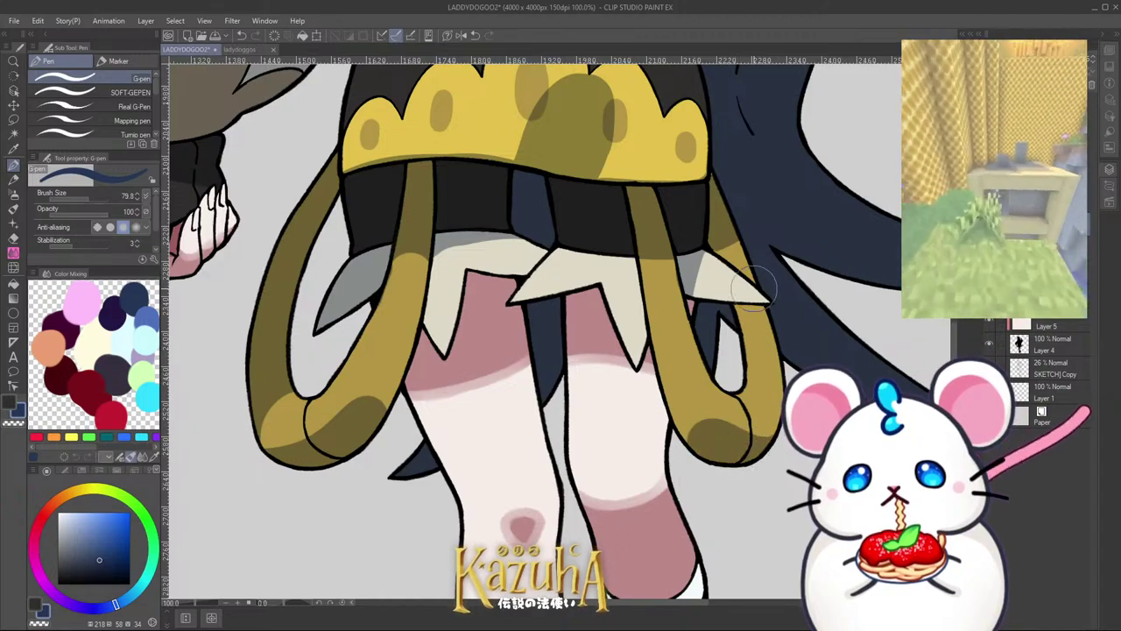
Step: Shade the rear strand of the opposite ribbon loop beneath the cream petal in navy at brush size 51.7
scroll(741, 245, "up", 1)
key("c")
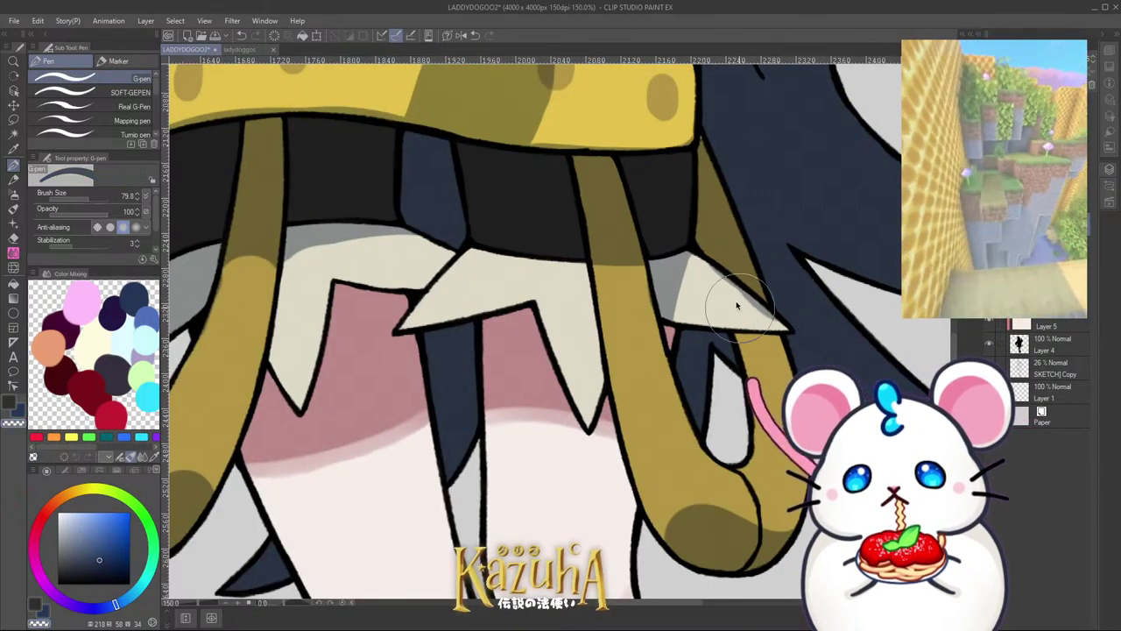
key("c")
left_click_drag(710, 271, 745, 300)
key("ctrl+z")
key("c")
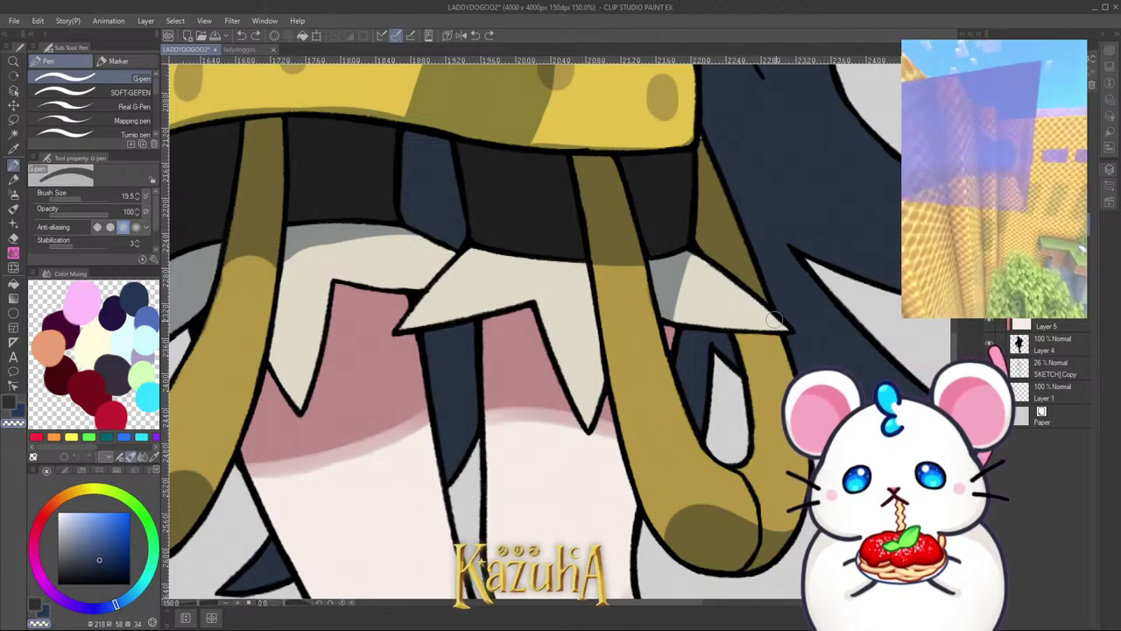
key("c")
mouse_move(743, 349)
left_mouse_down("ctrl+alt")
mouse_move(760, 349)
mouse_move(736, 346)
left_mouse_up("ctrl+alt")
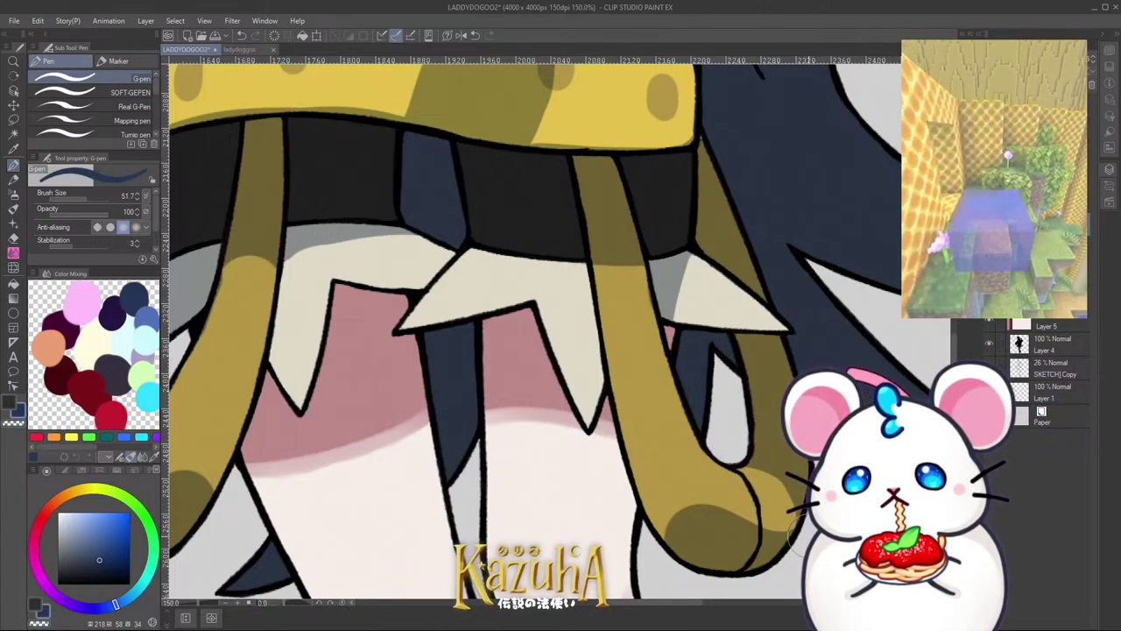
key("c")
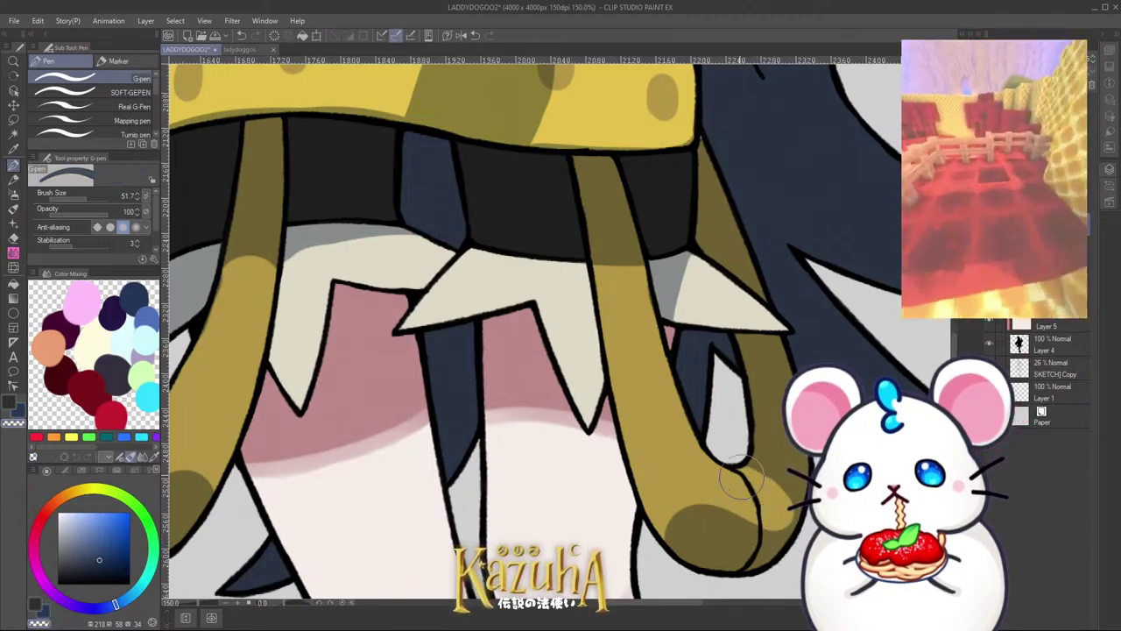
Step: Extend the shadow on that loop's front strap below the black skirt and trim its end into a curve with transparent colour
scroll(741, 477, "down", 2)
scroll(721, 504, "up", 2)
key("c")
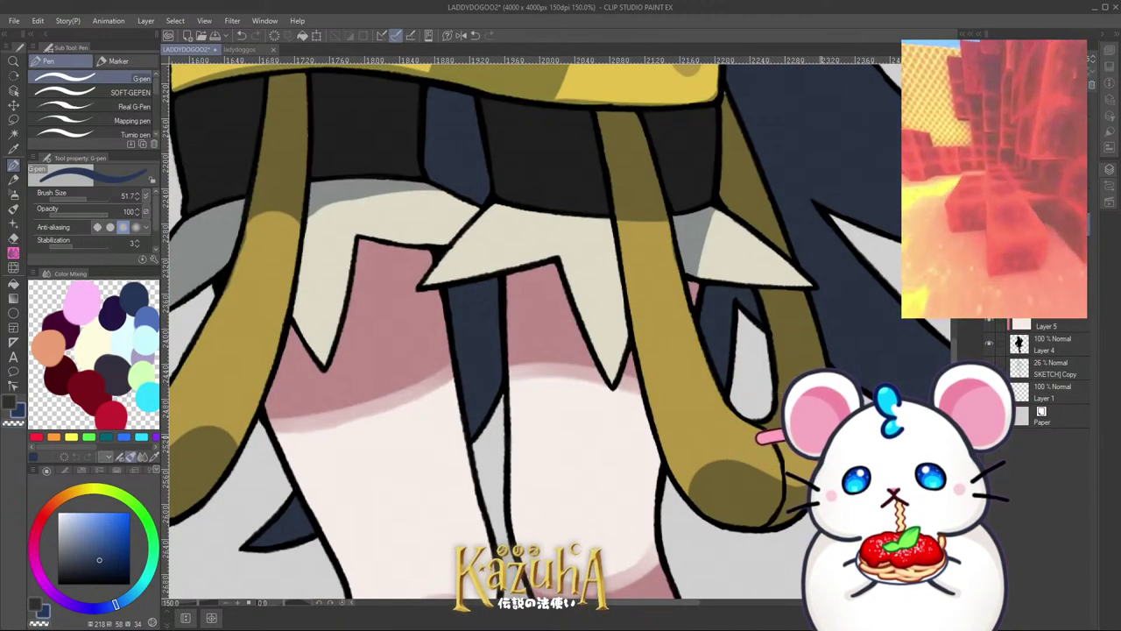
scroll(736, 320, "down", 3)
scroll(736, 320, "up", 4)
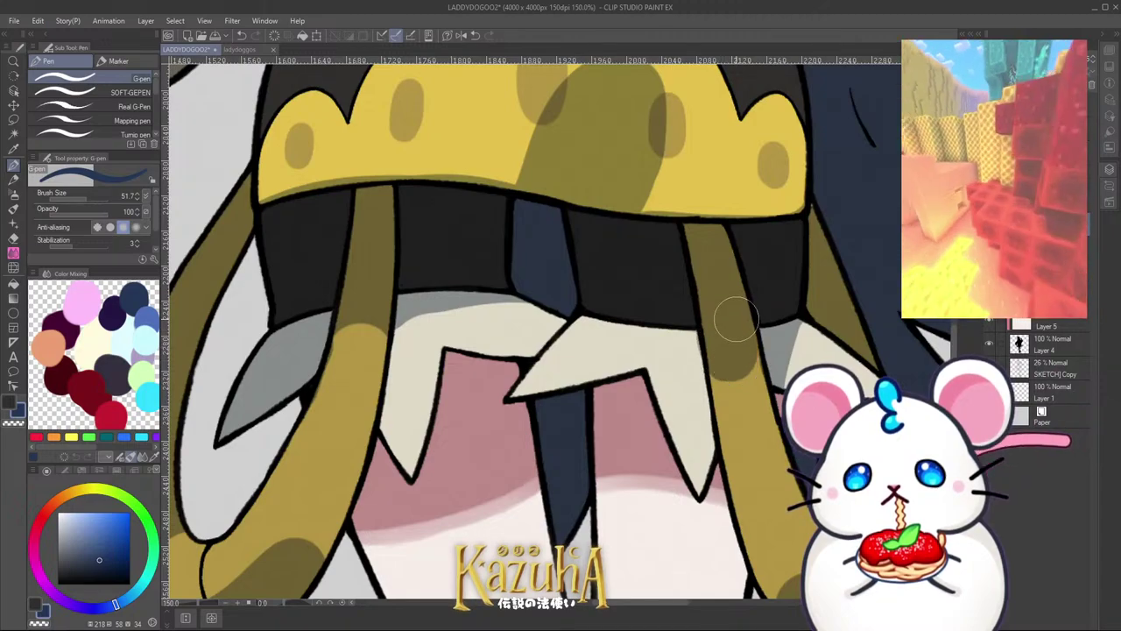
key("c")
left_click_drag(726, 395, 723, 385)
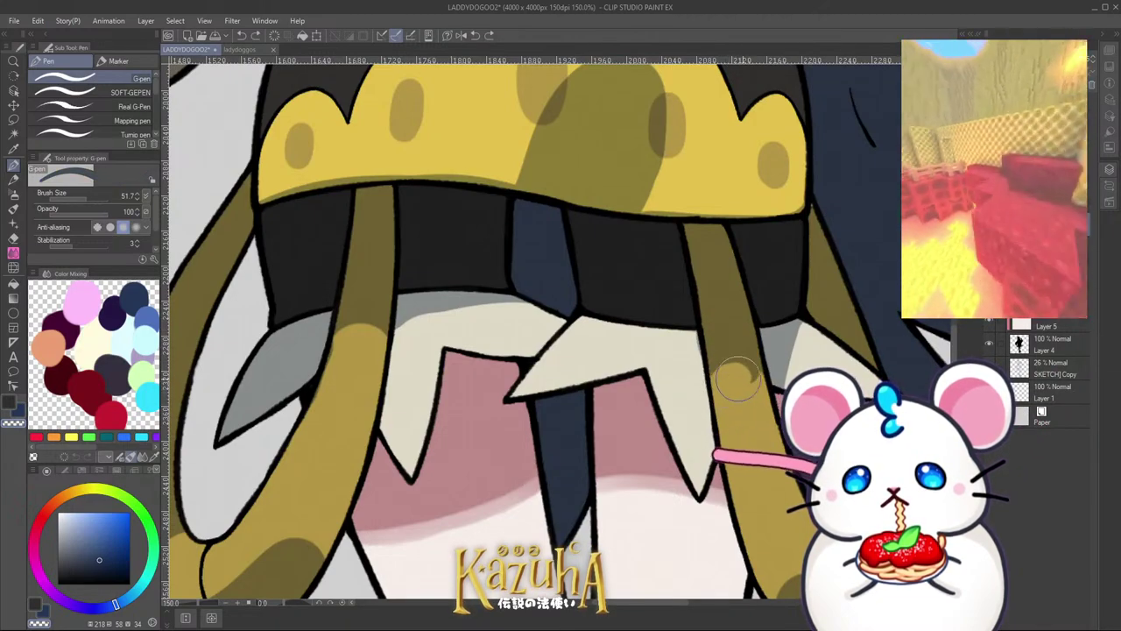
scroll(764, 305, "down", 2)
scroll(764, 306, "up", 2)
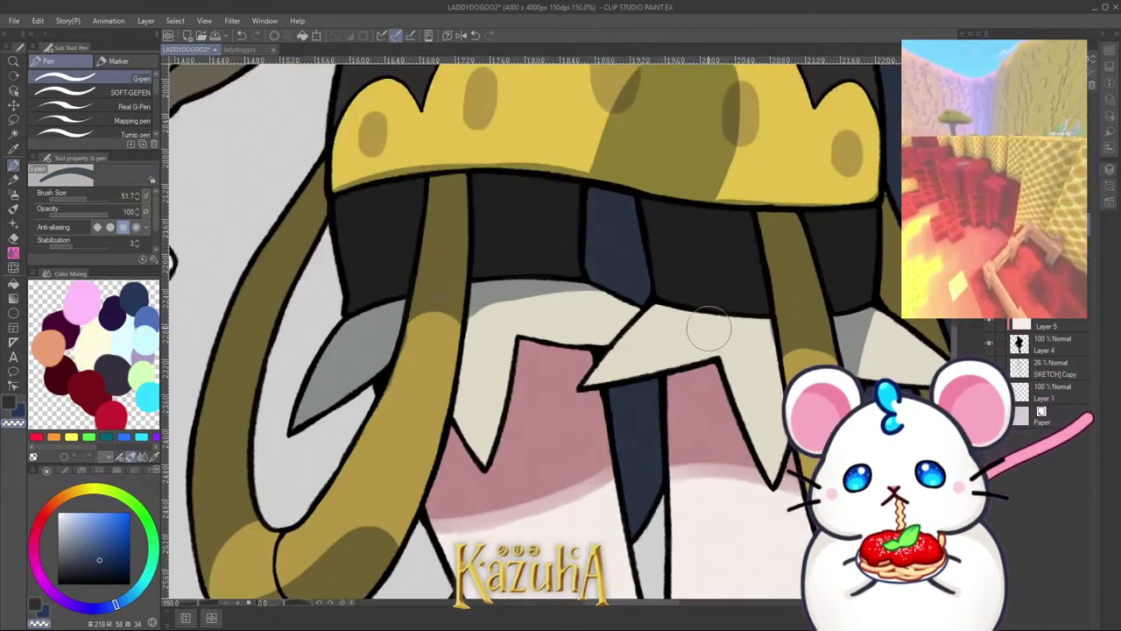
key("c")
Step: Reshape the shadow's end on the front strap of the ribbon loop near the lowered hand at brush size 51.7
scroll(736, 300, "down", 3)
scroll(720, 324, "down", 1)
scroll(692, 297, "up", 4)
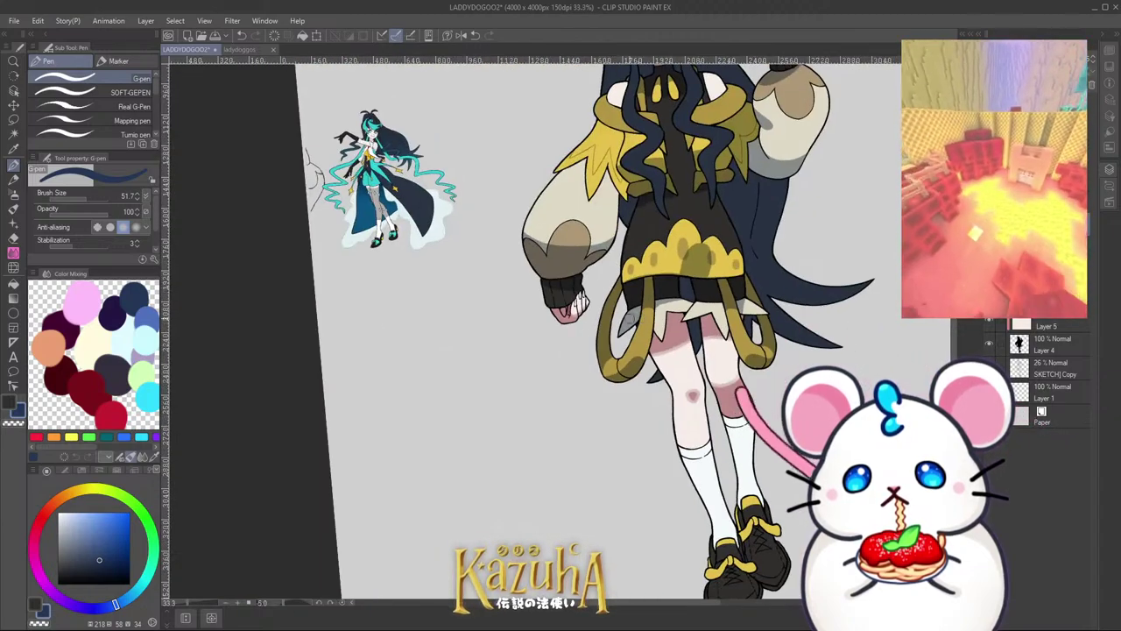
key("c")
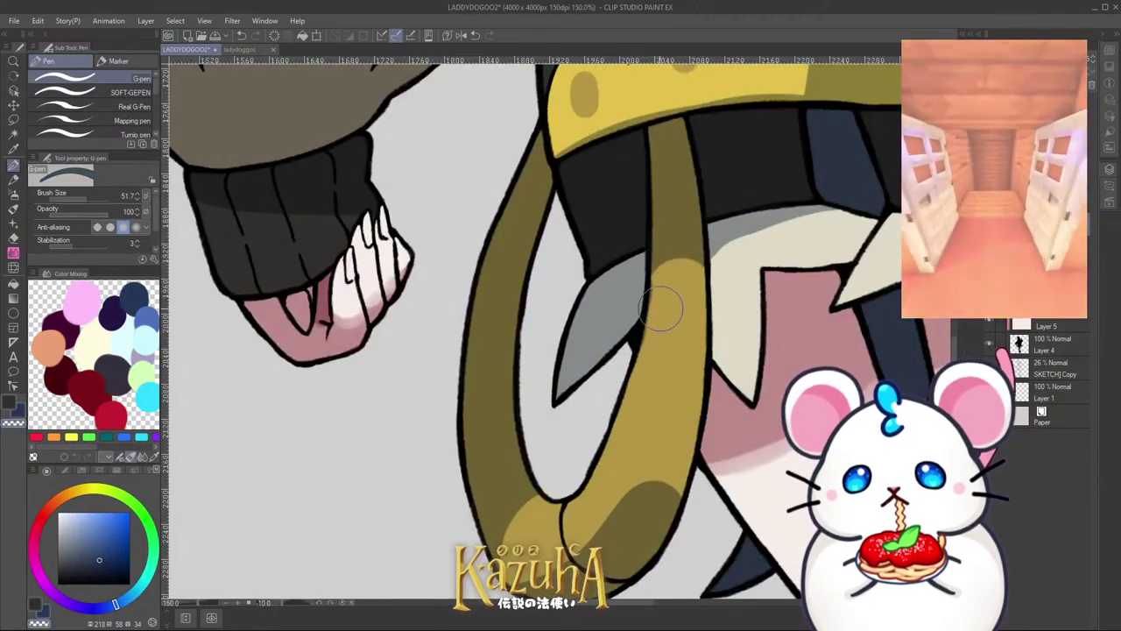
key("c")
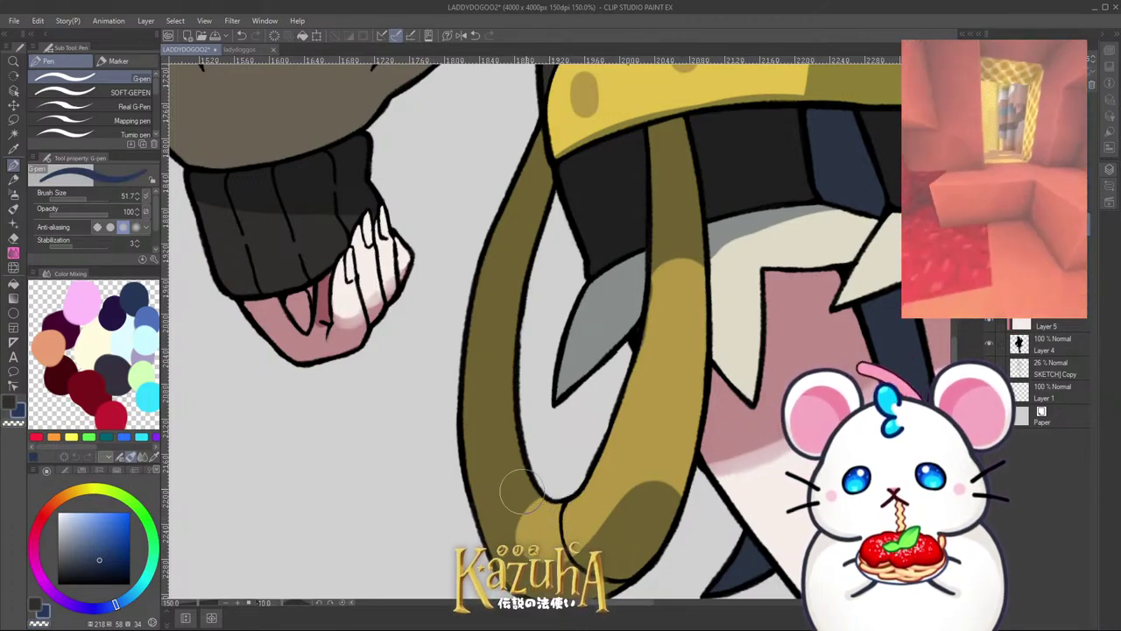
key("c")
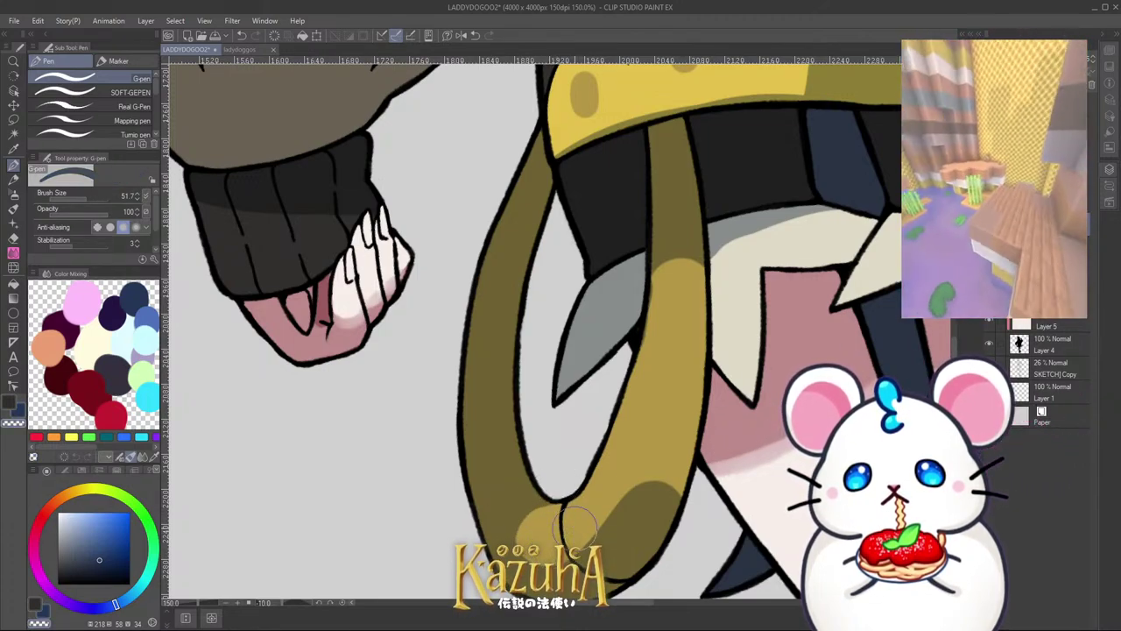
Step: Erase the shadows along the undersides of both ribbon loops with transparent colour at brush size 157.3
scroll(649, 385, "down", 7)
key("^")
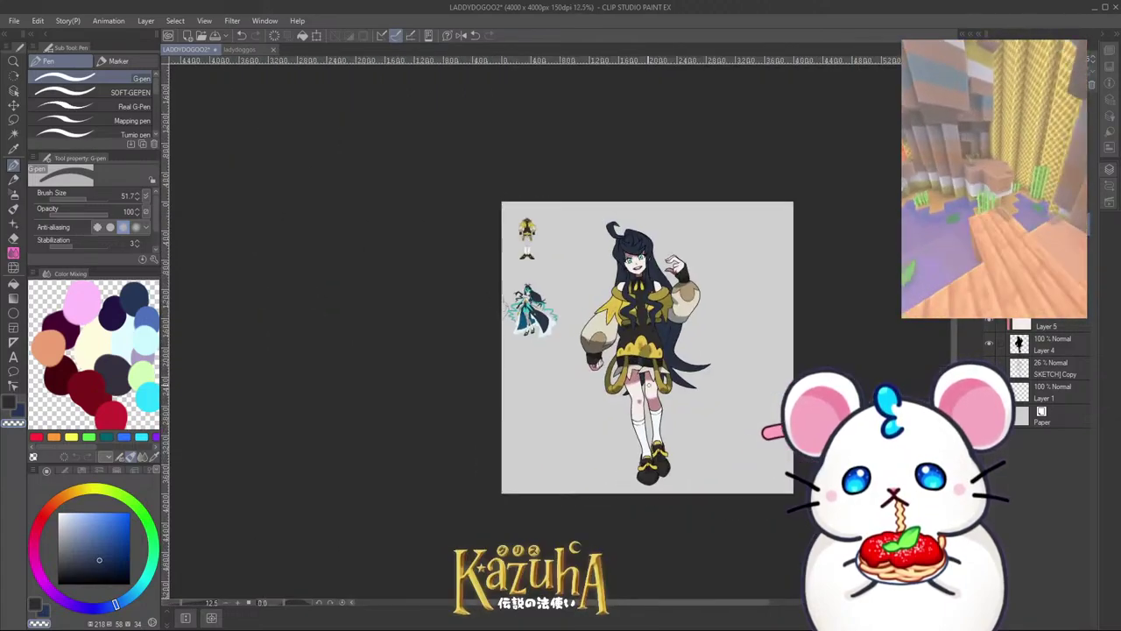
scroll(633, 389, "up", 5)
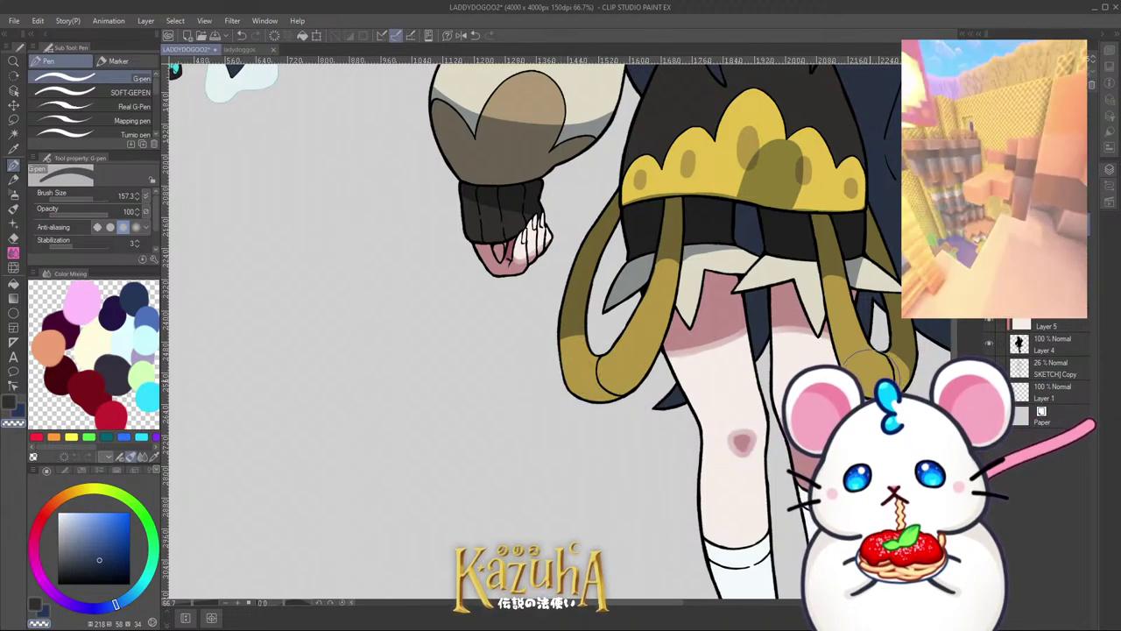
scroll(760, 382, "down", 3)
scroll(701, 376, "up", 2)
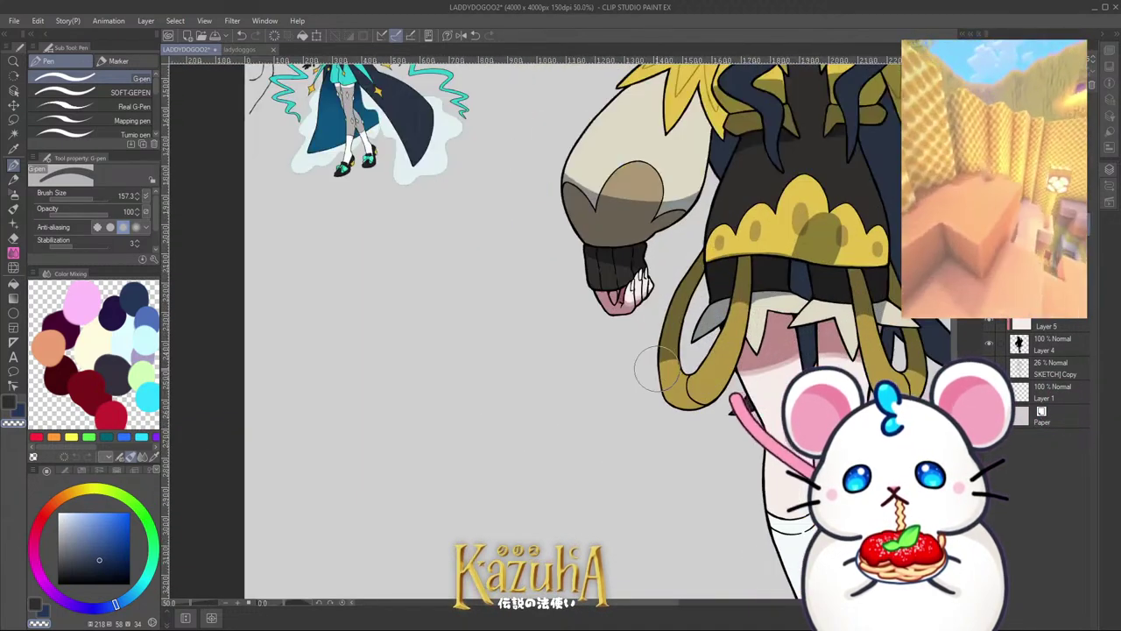
Step: Extend the navy shadow down the outer strand of the loop near the lowered hand at brush size 75.6 and save
scroll(656, 372, "up", 2)
scroll(666, 359, "up", 2)
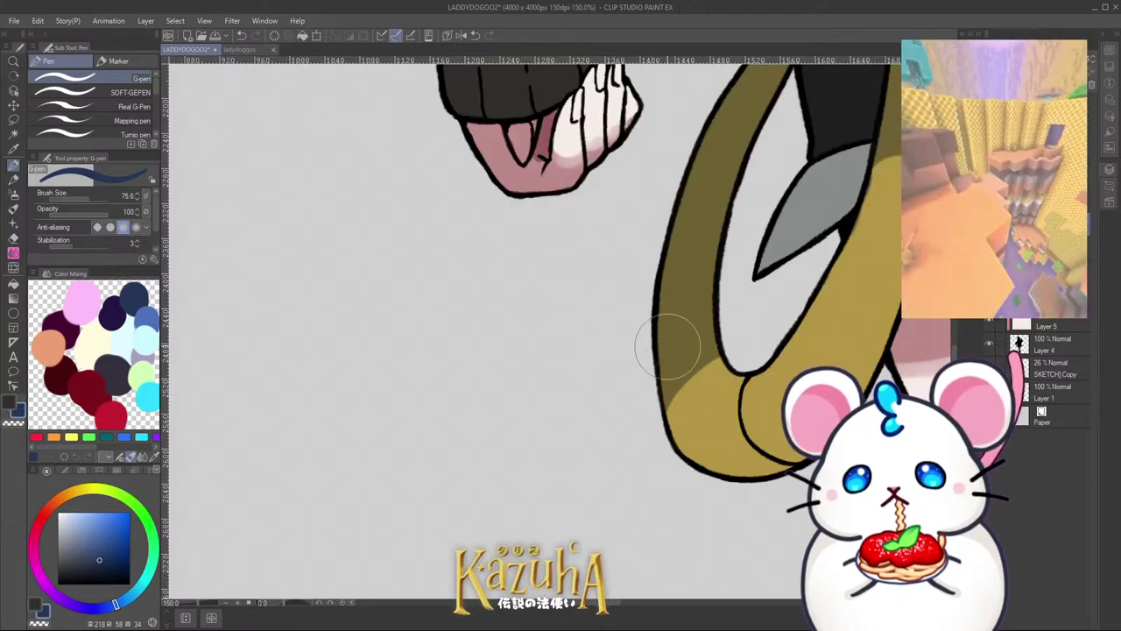
scroll(649, 403, "down", 4)
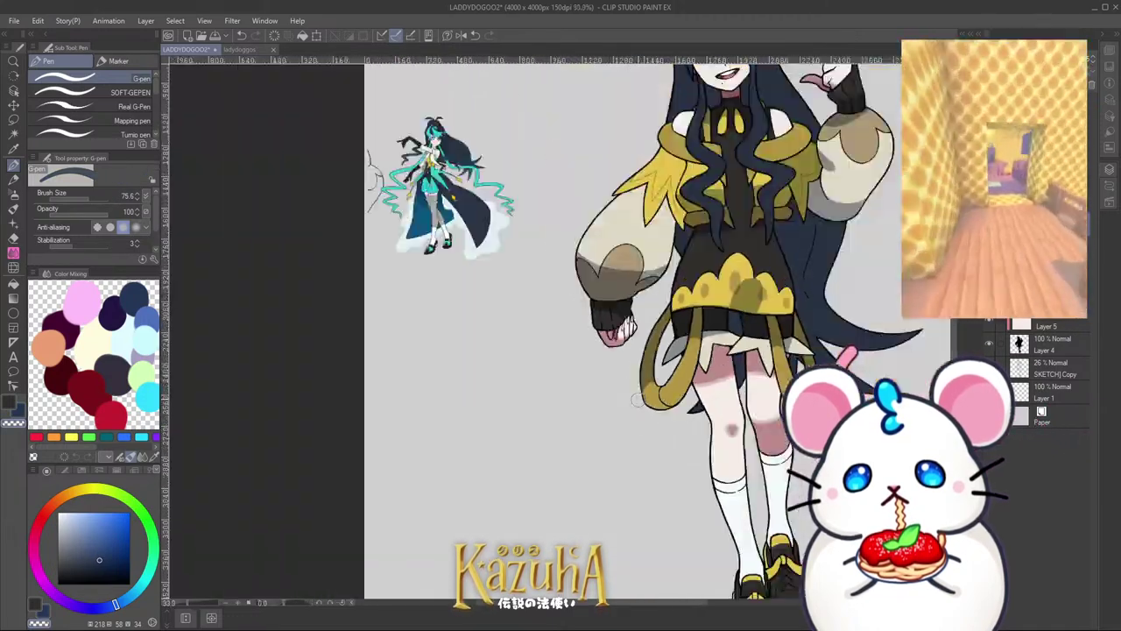
left_click_drag(638, 399, 595, 382)
key("ctrl+s")
scroll(738, 408, "down", 2)
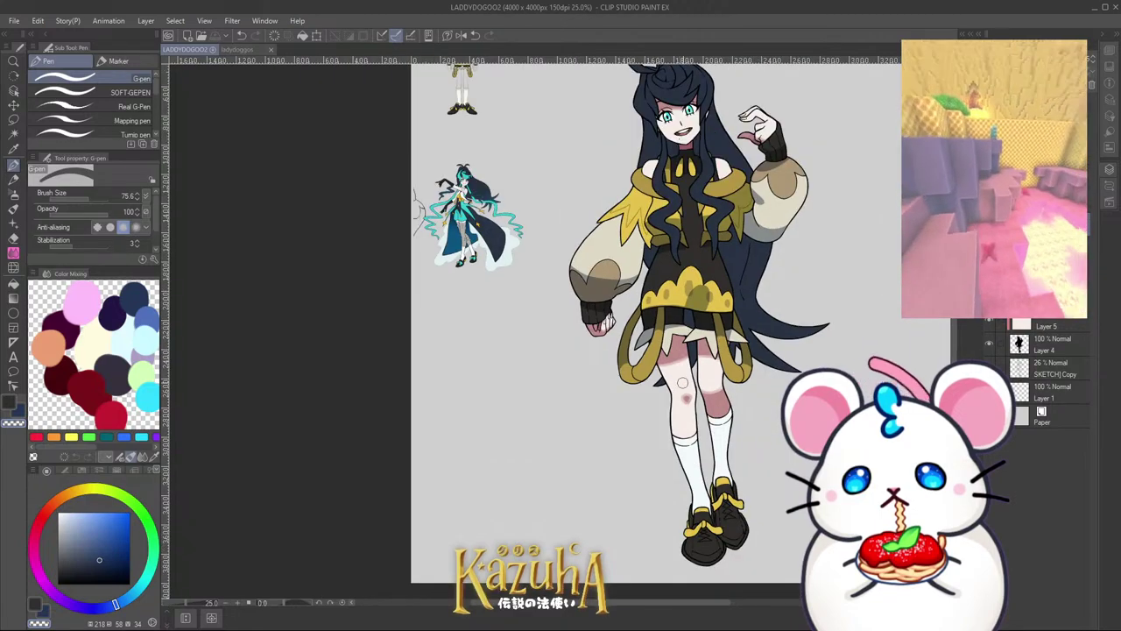
Step: Shade the whole sock of the rear leg and the top of its shoe in navy at brush size 147.2
scroll(692, 355, "up", 3)
scroll(701, 360, "up", 1)
mouse_move(691, 343)
left_mouse_down("ctrl+alt")
mouse_move(737, 318)
mouse_move(708, 370)
mouse_move(728, 392)
mouse_move(718, 547)
left_mouse_up("ctrl+alt")
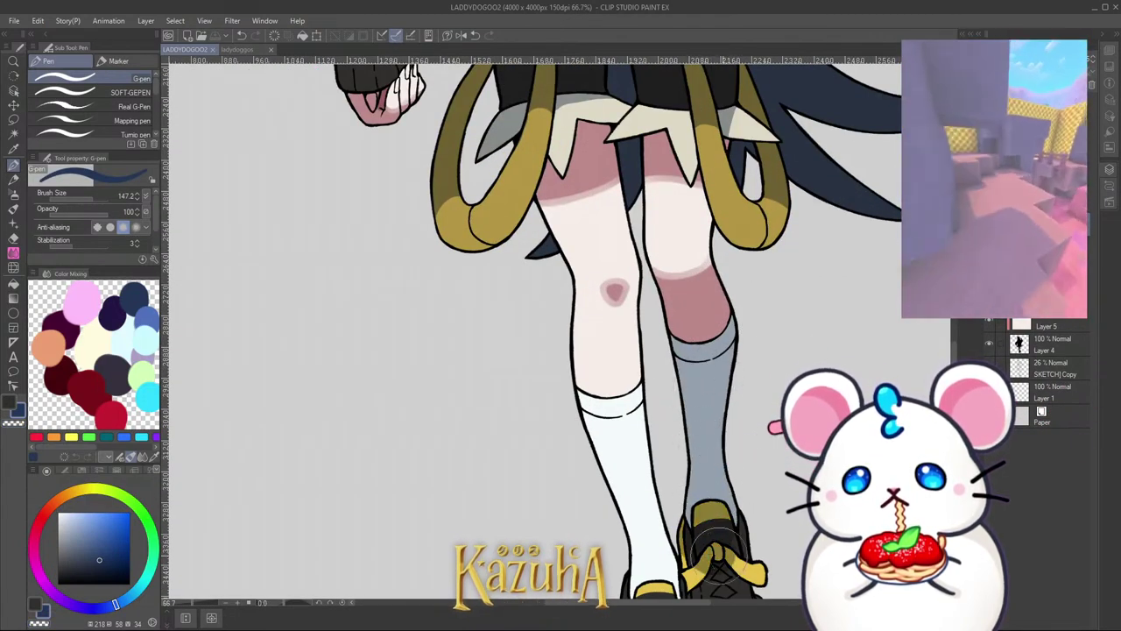
scroll(733, 307, "down", 2)
scroll(733, 438, "up", 3)
Step: Shade the rear shoe and its yellow bow in navy at brush size 90.4, refining the bow's inner end at size 42.4
mouse_move(708, 412)
left_mouse_down("ctrl+alt")
mouse_move(687, 405)
mouse_move(746, 431)
mouse_move(677, 452)
mouse_move(675, 476)
mouse_move(746, 479)
mouse_move(724, 487)
left_mouse_up("ctrl+alt")
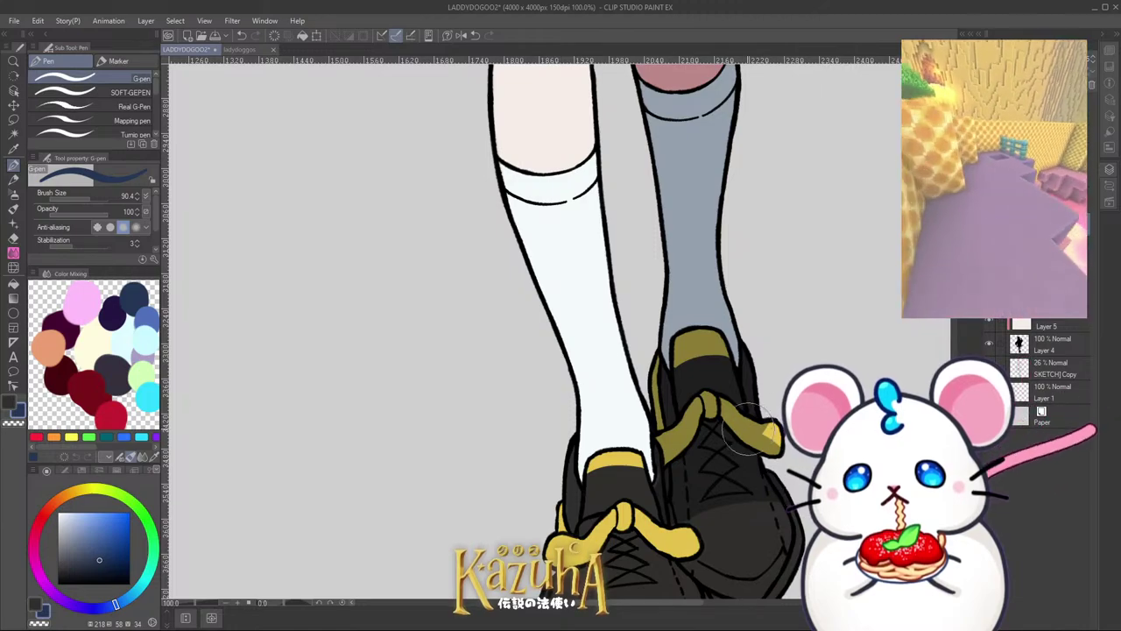
scroll(805, 288, "down", 1)
scroll(789, 412, "up", 2)
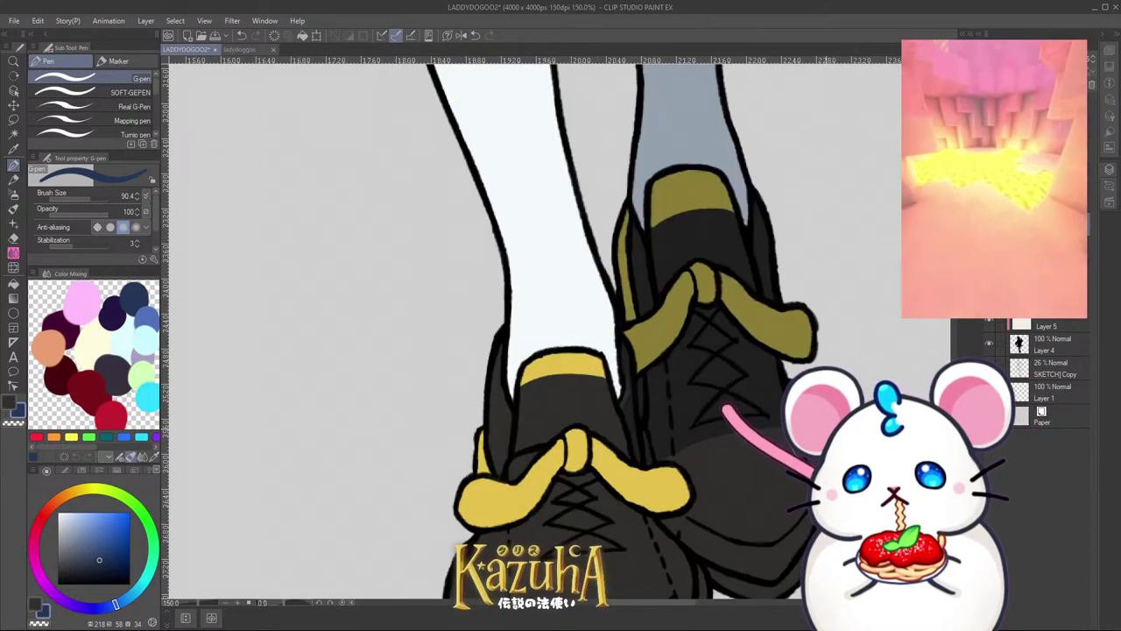
left_click_drag(630, 385, 671, 376)
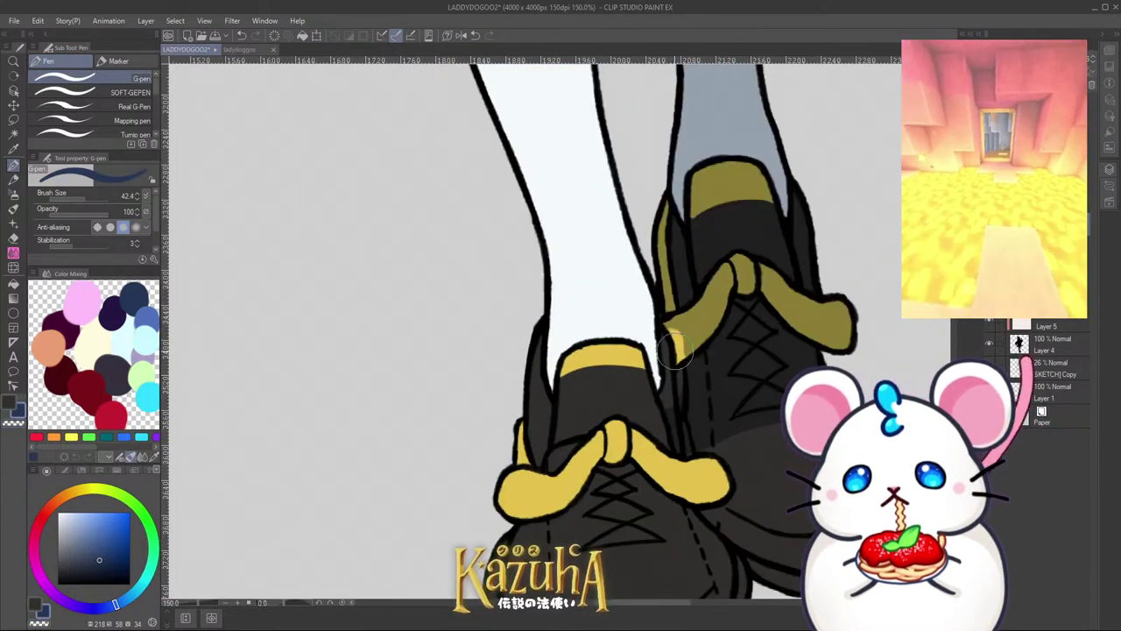
scroll(688, 351, "down", 2)
scroll(690, 438, "up", 2)
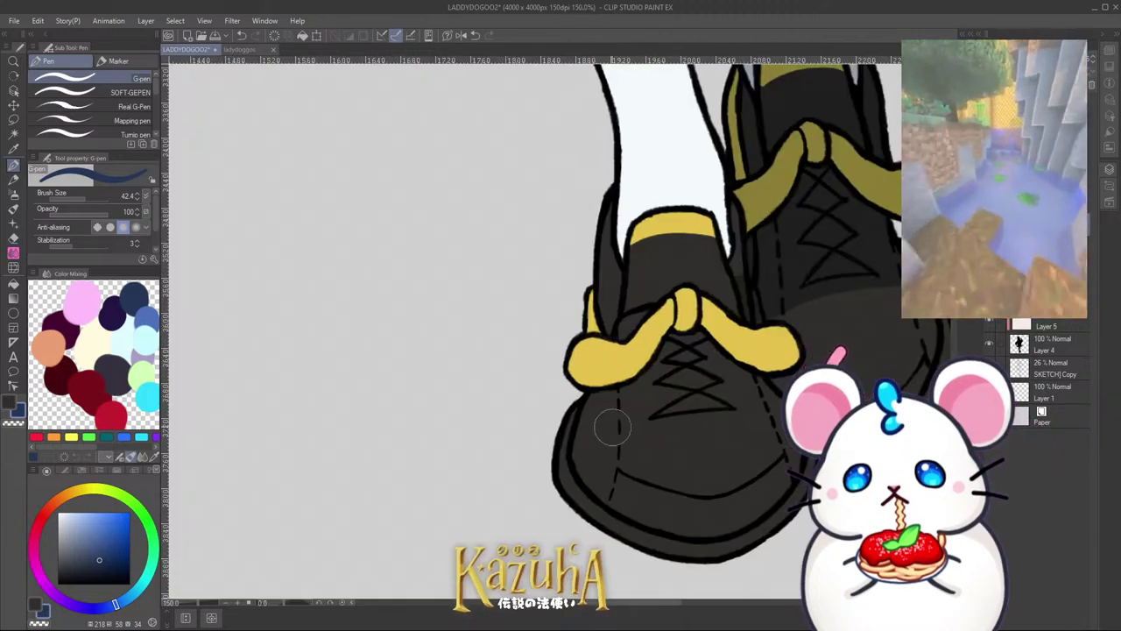
Step: Rotate the canvas to -80 degrees and shade the front shoe's toe edge and sole rim in navy at brush size 59.9
key("minus")
key("minus")
key("minus")
key("minus")
key("minus")
key("minus")
key("minus")
key("minus")
key("minus")
key("minus")
key("minus")
key("minus")
key("minus")
key("minus")
key("minus")
key("c")
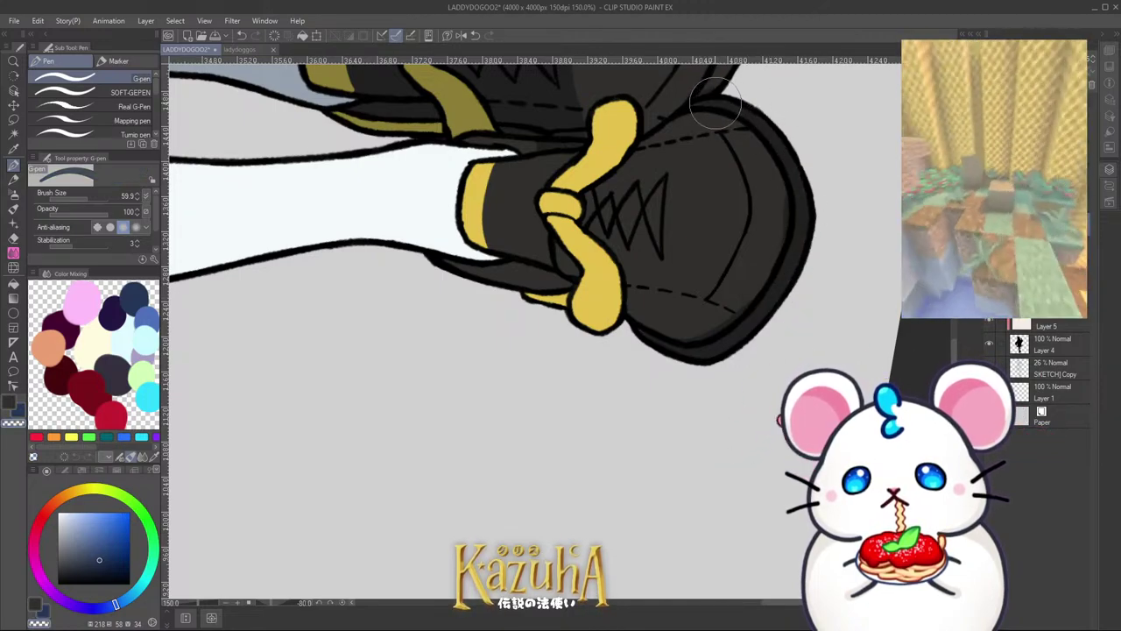
Step: Shade the rear shoe's sole rim at brush size 59.9 and trim the shoe shadows with transparent colour at size 26.7
scroll(636, 229, "down", 2)
scroll(683, 97, "up", 2)
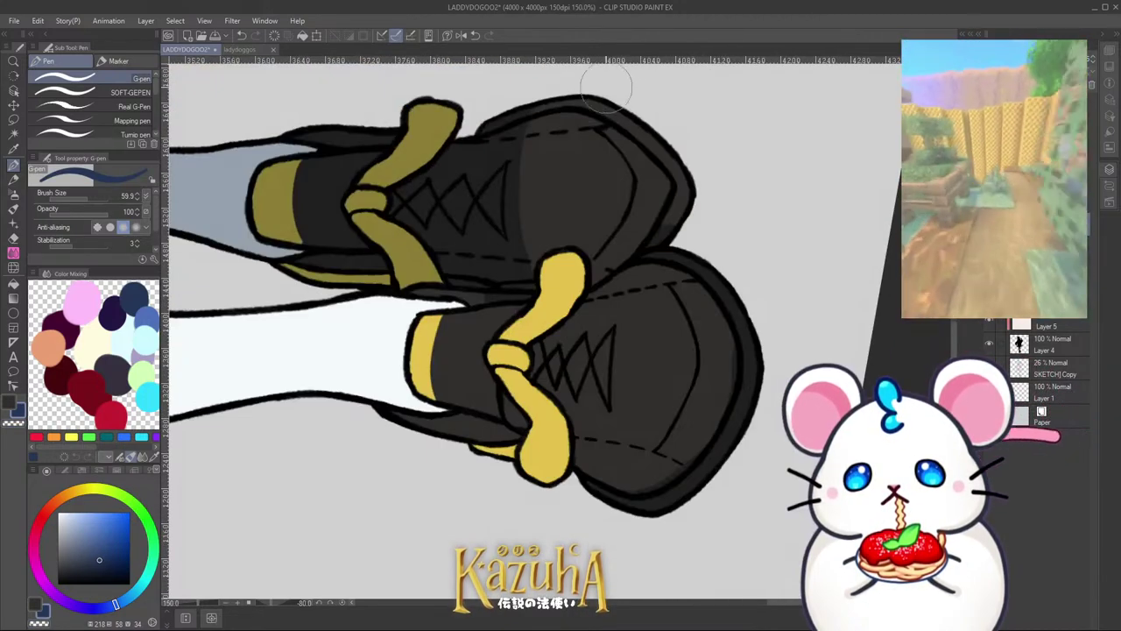
key("c")
left_click_drag(625, 112, 625, 122, "ctrl+alt")
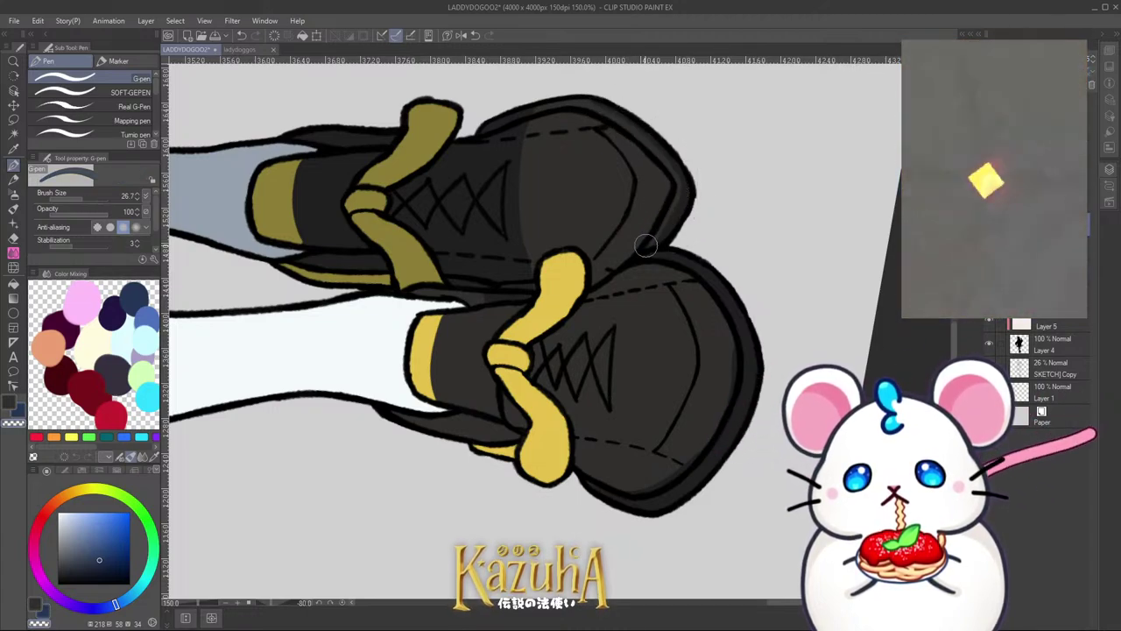
scroll(648, 245, "down", 2)
scroll(657, 154, "up", 2)
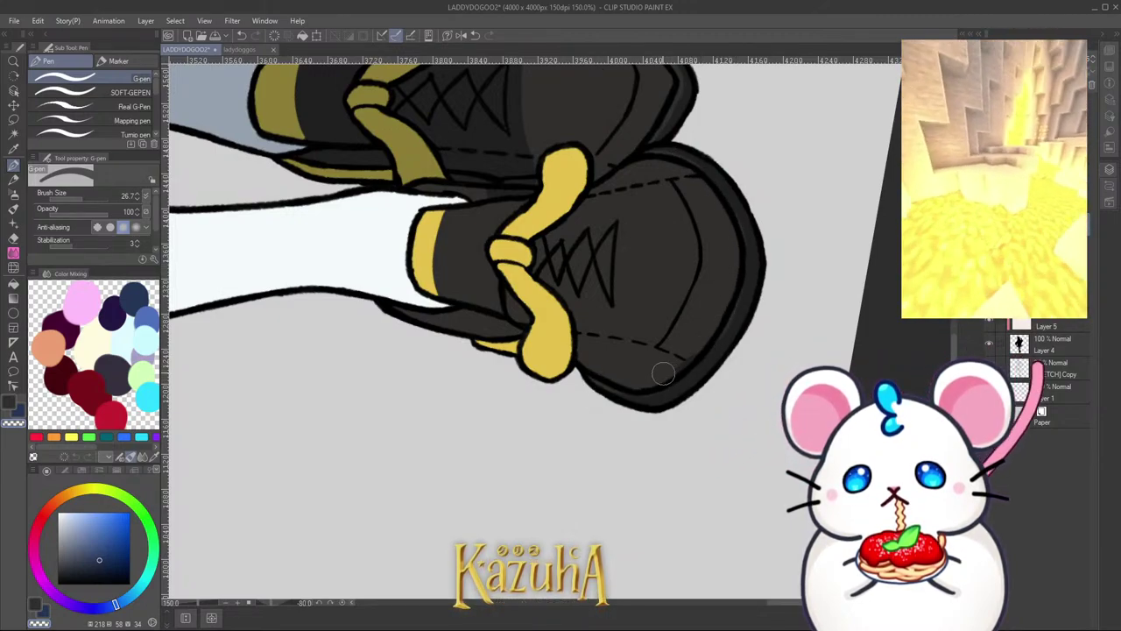
Step: Shade the front shoe's toe and the underside of its yellow bow knot in navy at brush size 39.5
key("c")
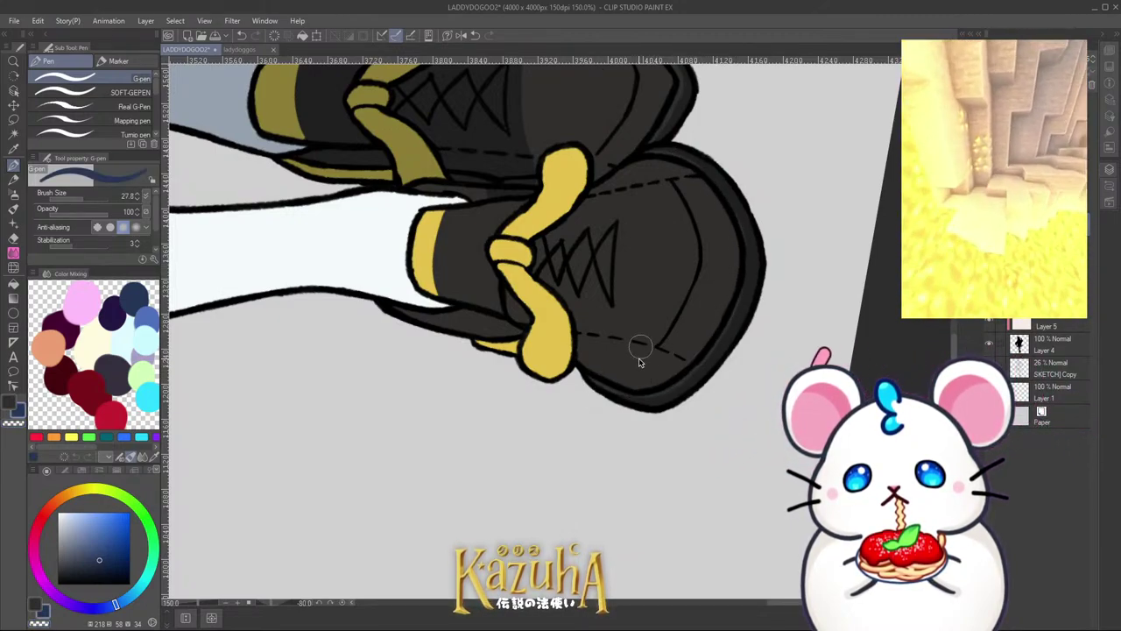
key("bracketright")
key("bracketright")
mouse_move(631, 372)
left_mouse_down()
mouse_move(682, 333)
mouse_move(662, 364)
mouse_move(710, 289)
mouse_move(682, 320)
mouse_move(709, 255)
mouse_move(697, 330)
mouse_move(686, 311)
mouse_move(638, 367)
mouse_move(650, 355)
mouse_move(664, 365)
mouse_move(641, 308)
left_mouse_up()
scroll(641, 309, "down", 5)
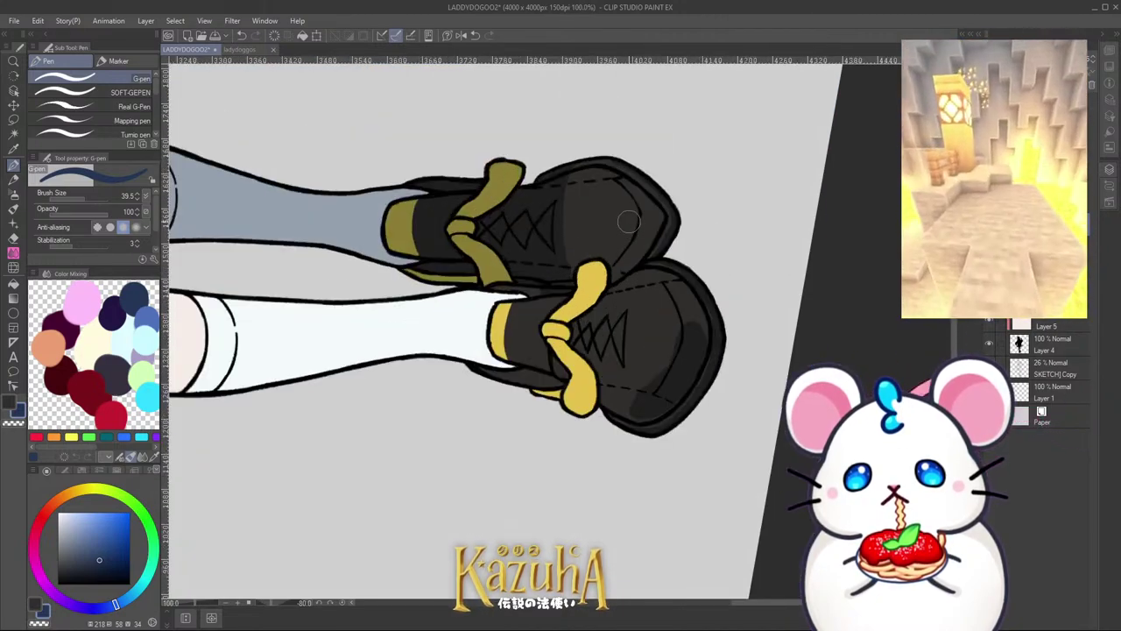
scroll(677, 397, "up", 8)
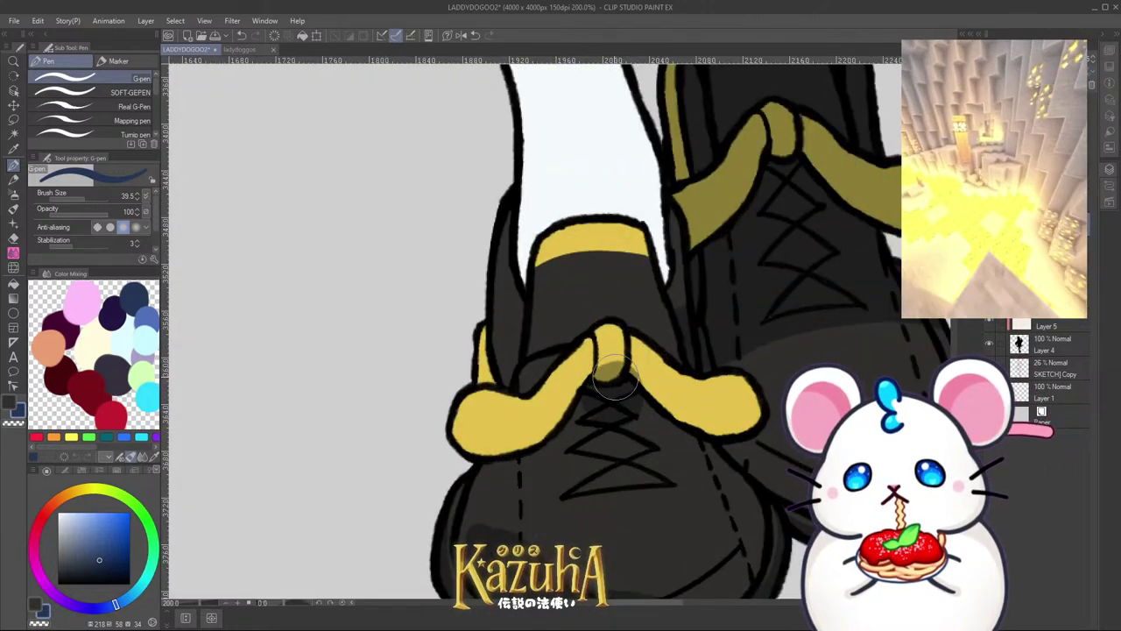
scroll(613, 429, "down", 4)
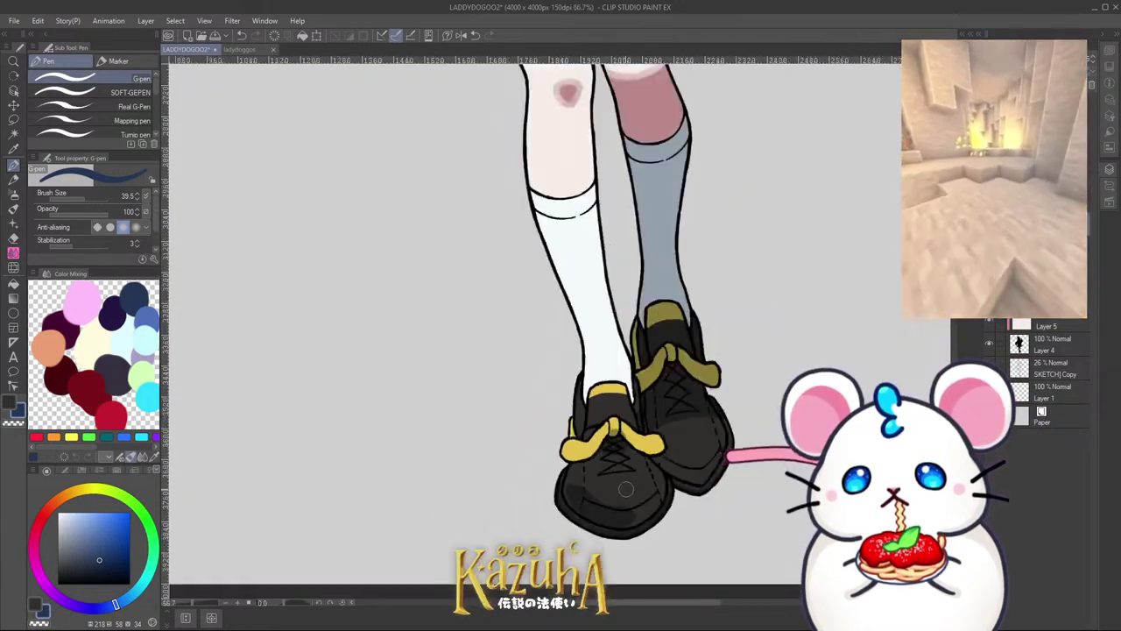
Step: Rotate the canvas to -45 degrees and touch up the front sock's cuff in navy at brush size 8.0
scroll(631, 368, "up", 1)
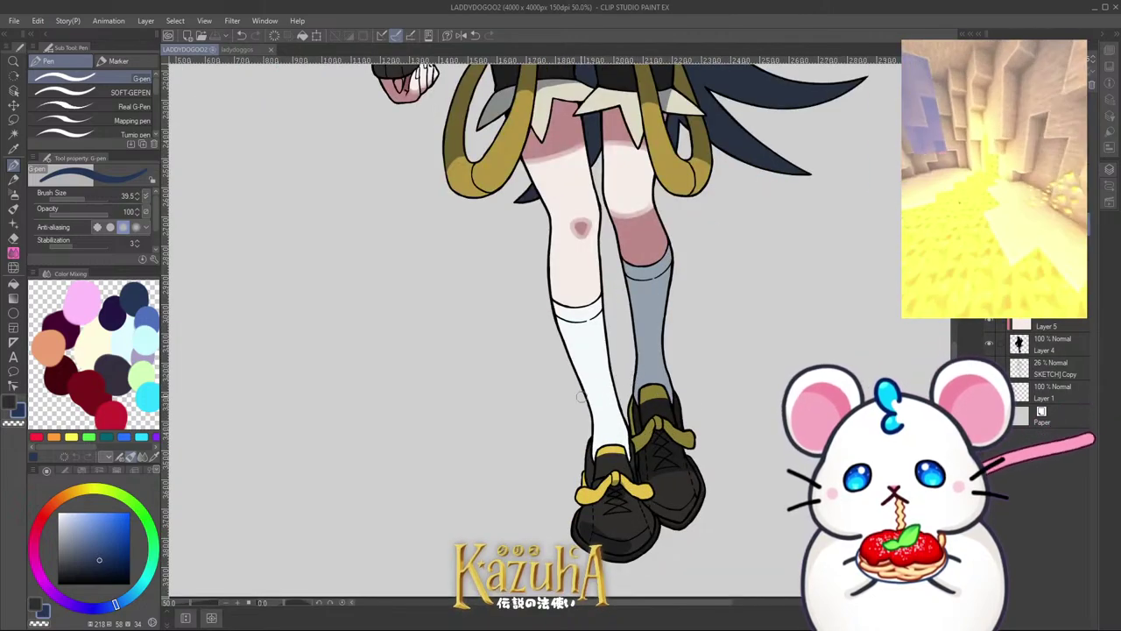
scroll(599, 411, "down", 2)
key("minus")
key("minus")
key("minus")
key("minus")
key("minus")
key("minus")
key("minus")
key("minus")
key("minus")
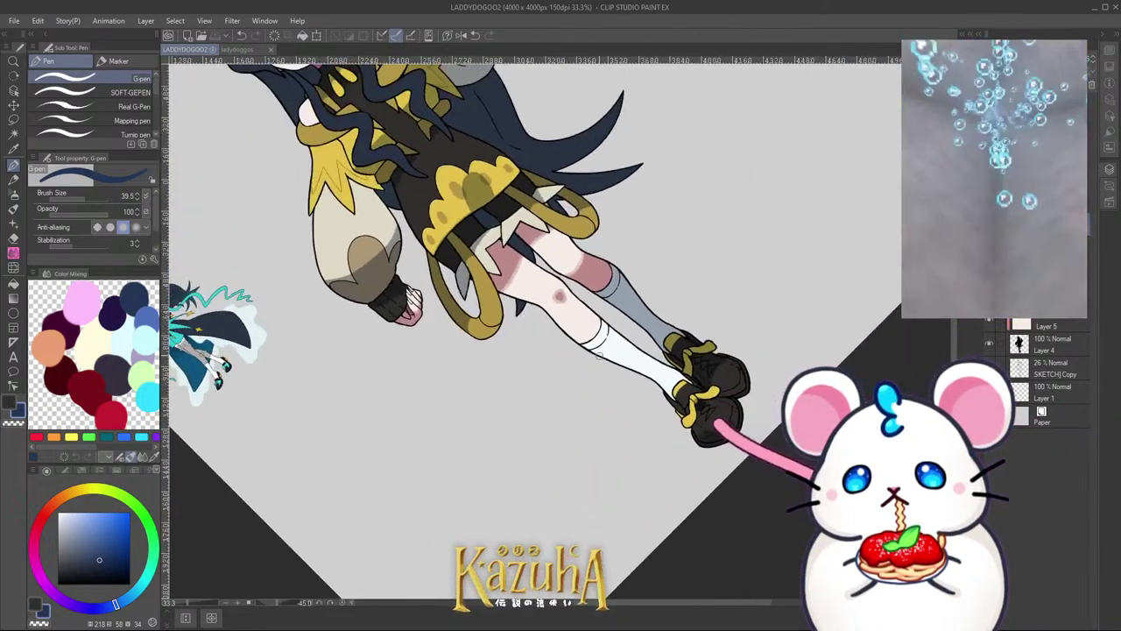
scroll(610, 343, "up", 9)
mouse_move(600, 288)
left_mouse_down()
mouse_move(577, 220)
mouse_move(564, 261)
left_mouse_up()
scroll(610, 370, "down", 8)
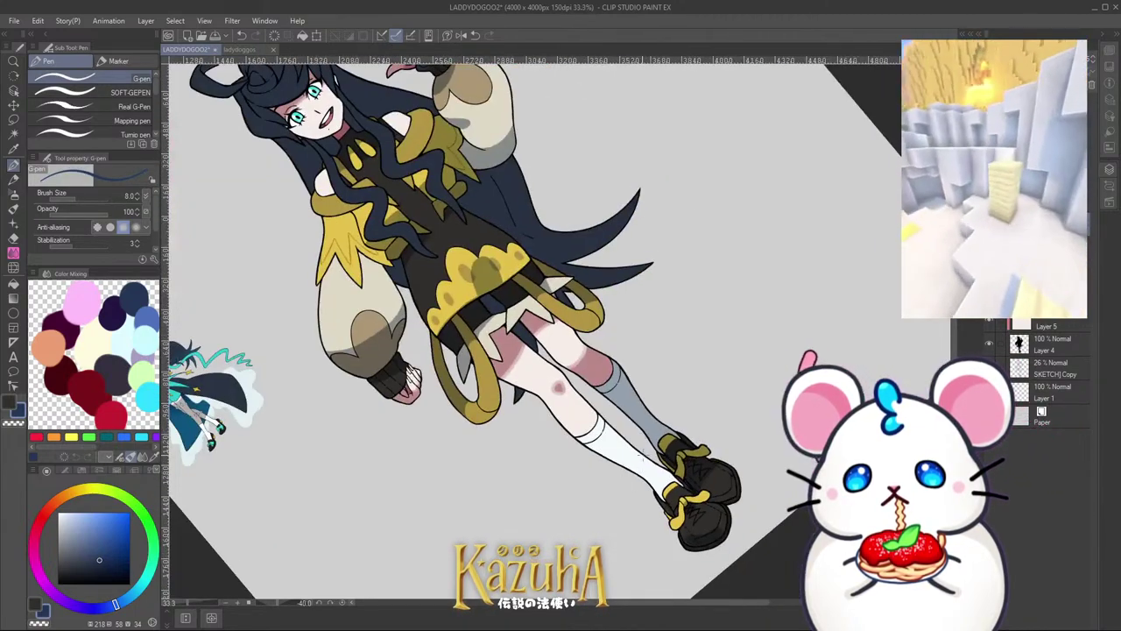
Step: Soften the edge of the small grey shadow on the raised arm's cream sleeve with the Rough Blender at size 10.1
key("asciicircum")
key("asciicircum")
key("asciicircum")
key("asciicircum")
key("asciicircum")
key("asciicircum")
key("asciicircum")
key("asciicircum")
key("asciicircum")
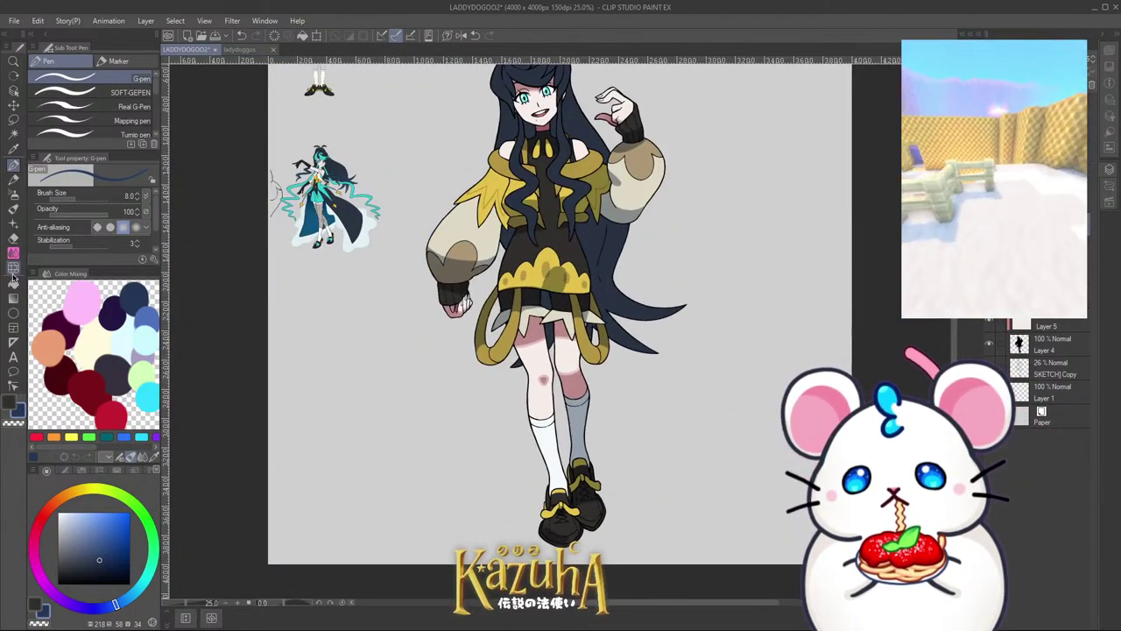
left_click(13, 253)
scroll(577, 173, "up", 6)
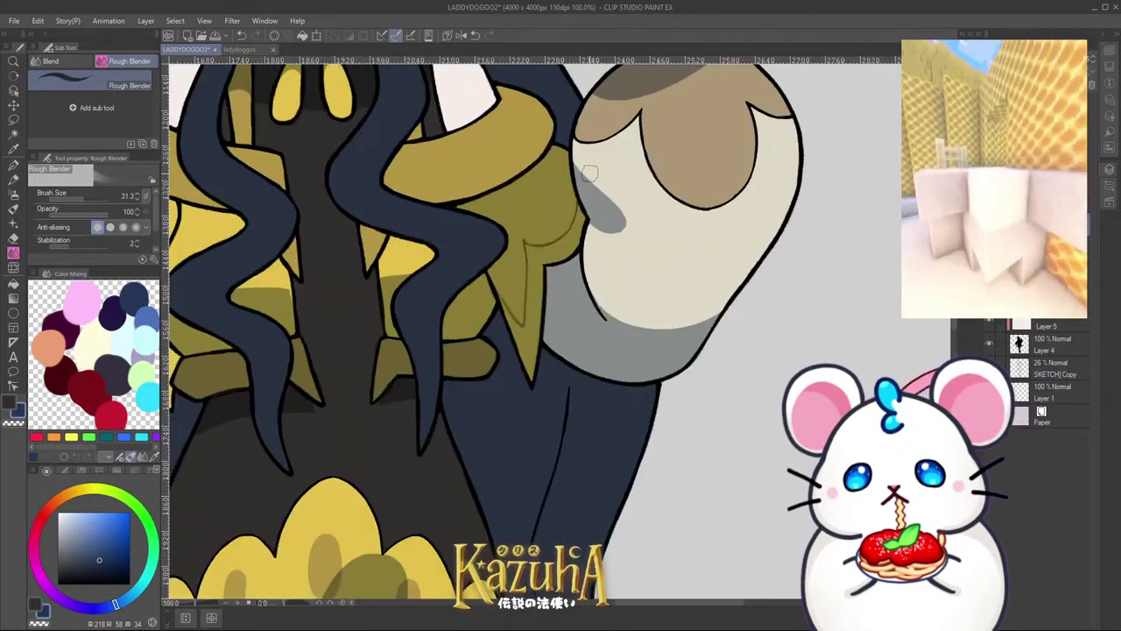
key("bracketleft")
key("bracketleft")
key("bracketleft")
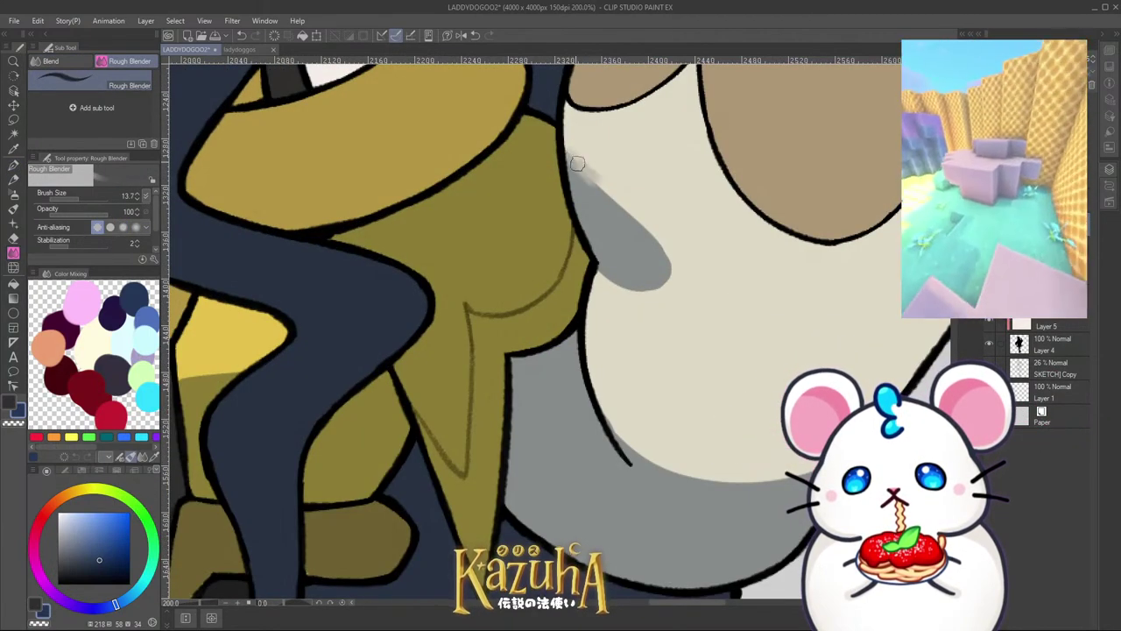
scroll(571, 156, "up", 2)
key("bracketleft")
mouse_move(566, 155)
left_mouse_down()
mouse_move(718, 299)
mouse_move(685, 276)
mouse_move(751, 354)
left_mouse_up()
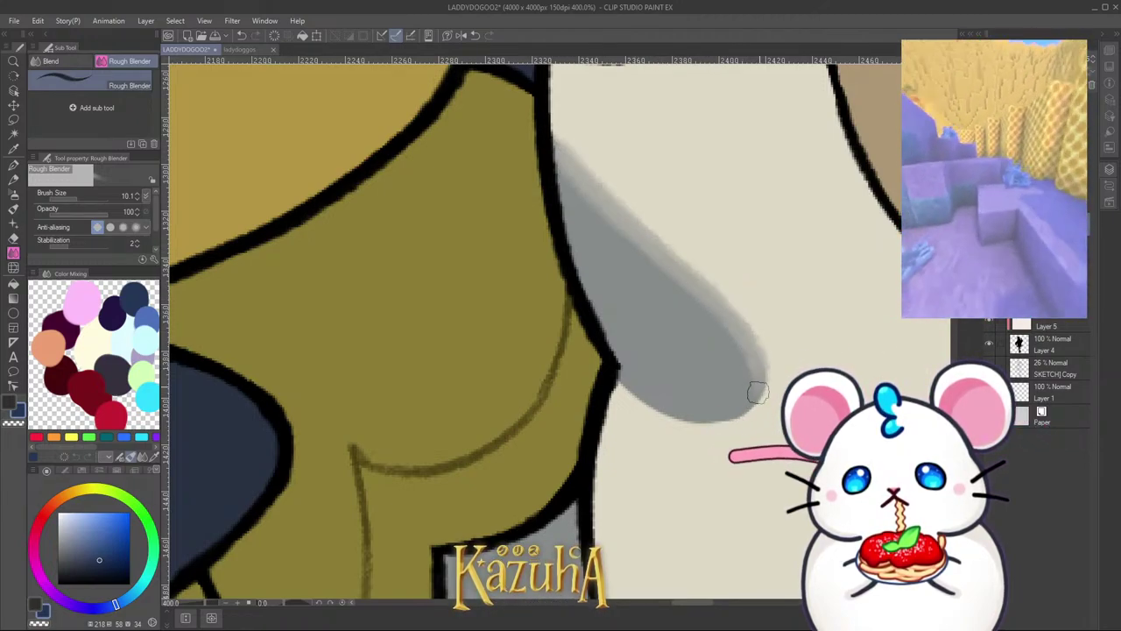
left_click_drag(638, 237, 549, 126)
scroll(628, 202, "down", 8)
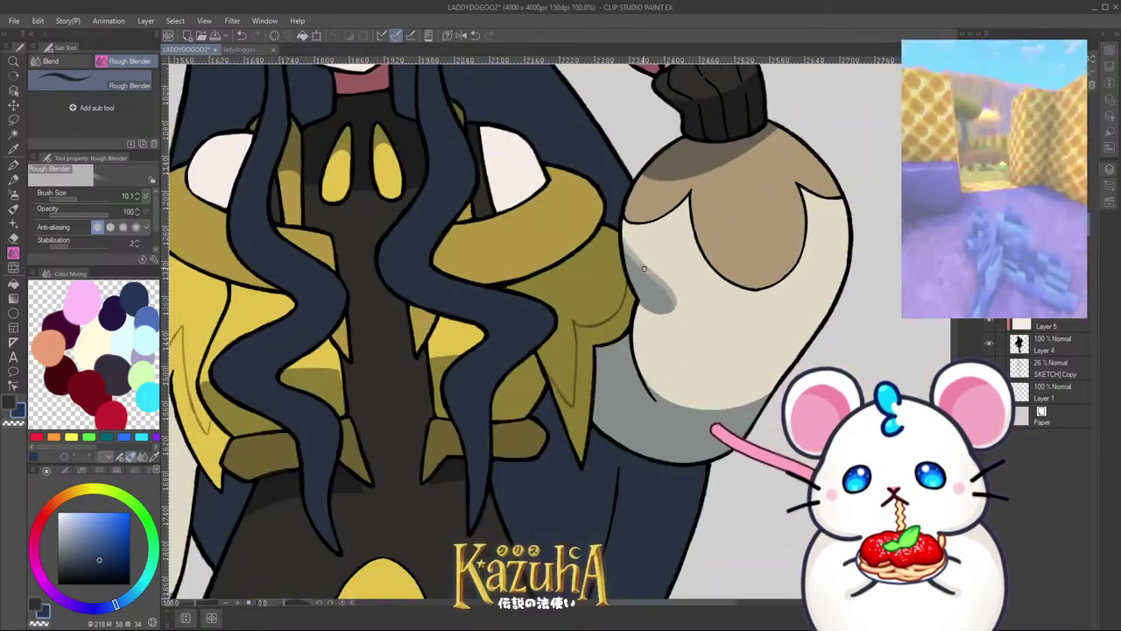
Step: Blend the edge of the large shadow along the raised arm's sleeve underside with the Rough Blender at size 13.6
key("minus")
scroll(688, 272, "up", 1)
key("minus")
key("minus")
key("minus")
key("minus")
key("minus")
key("minus")
key("minus")
key("minus")
key("minus")
key("minus")
key("minus")
key("minus")
key("minus")
key("minus")
key("minus")
key("minus")
key("minus")
key("minus")
key("minus")
key("minus")
key("minus")
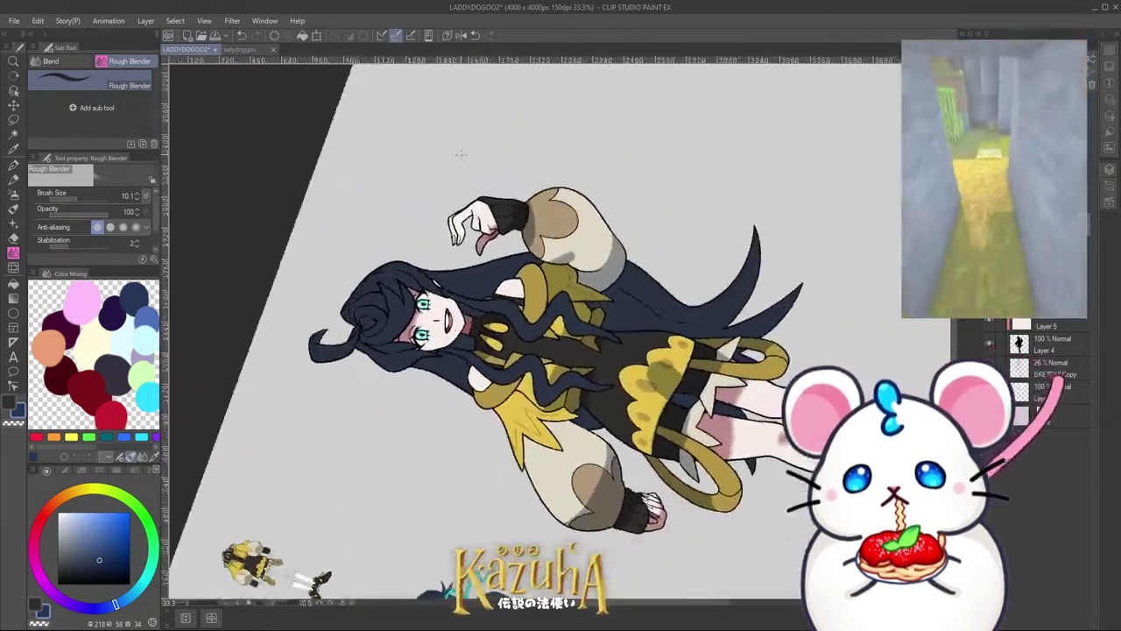
scroll(476, 412, "up", 1)
scroll(476, 411, "up", 5)
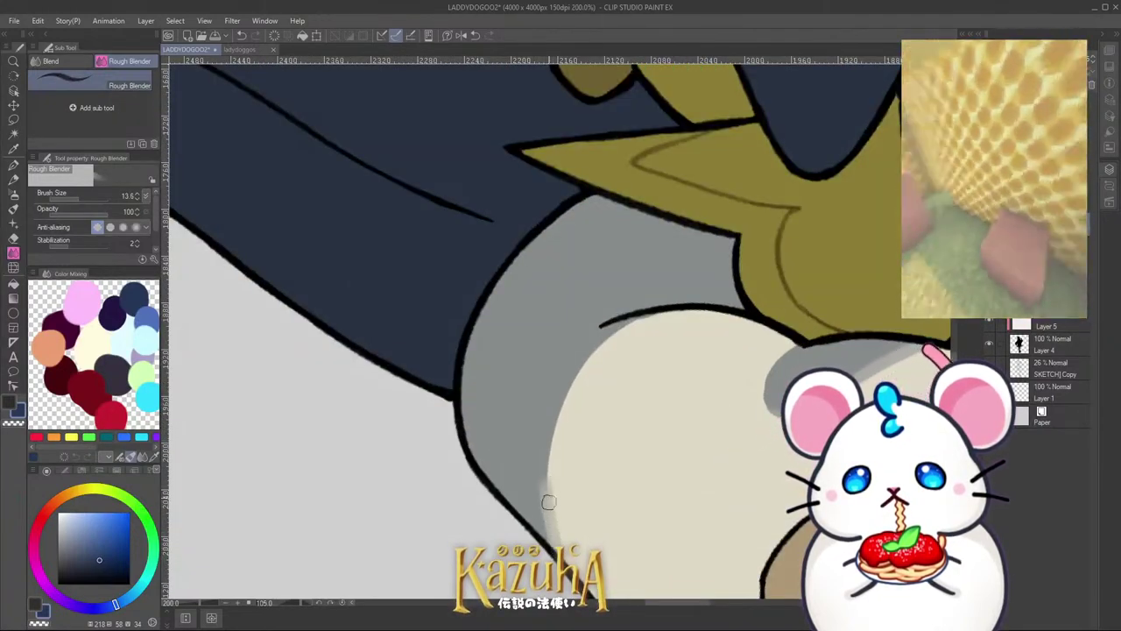
mouse_move(548, 501)
left_mouse_down()
mouse_move(560, 416)
mouse_move(549, 459)
mouse_move(605, 344)
mouse_move(582, 367)
mouse_move(613, 334)
left_mouse_up()
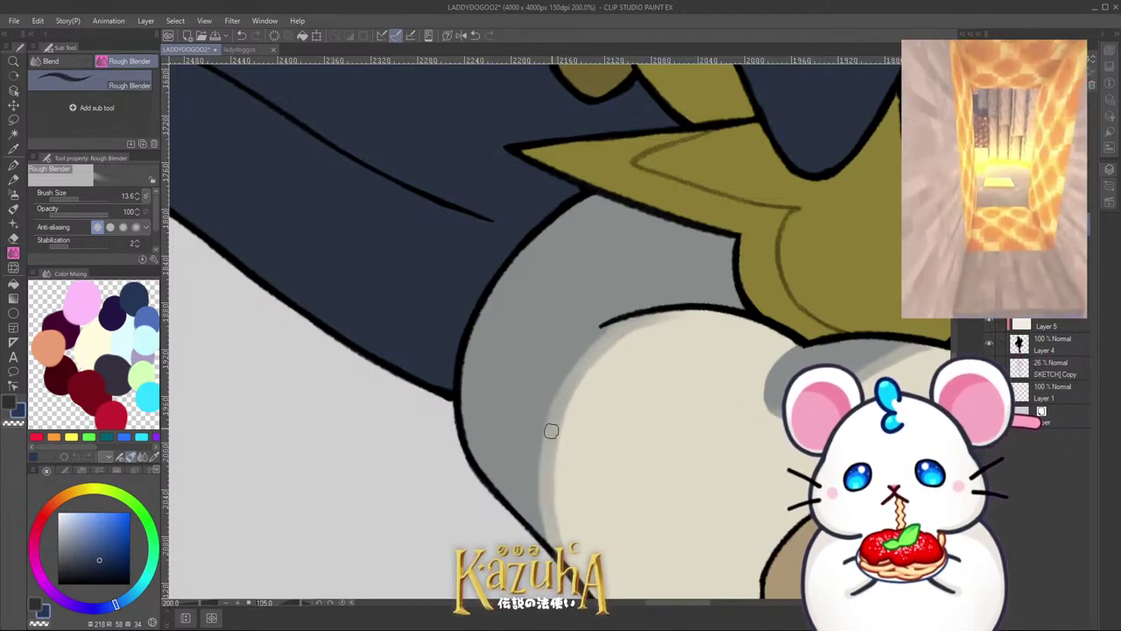
scroll(604, 438, "down", 6)
Step: Blend the shadow edges on the raised sleeve's tan patch and the black ribbed cuff at size 13.6
left_click_drag(718, 447, 736, 310)
scroll(645, 318, "up", 5)
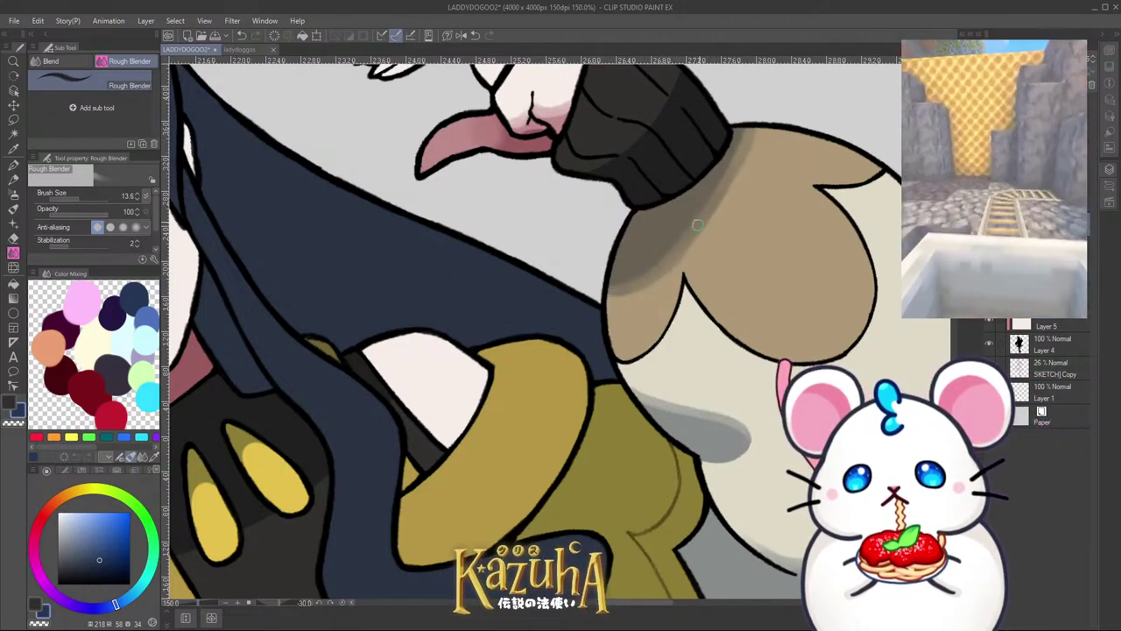
scroll(697, 225, "down", 3)
scroll(688, 204, "up", 3)
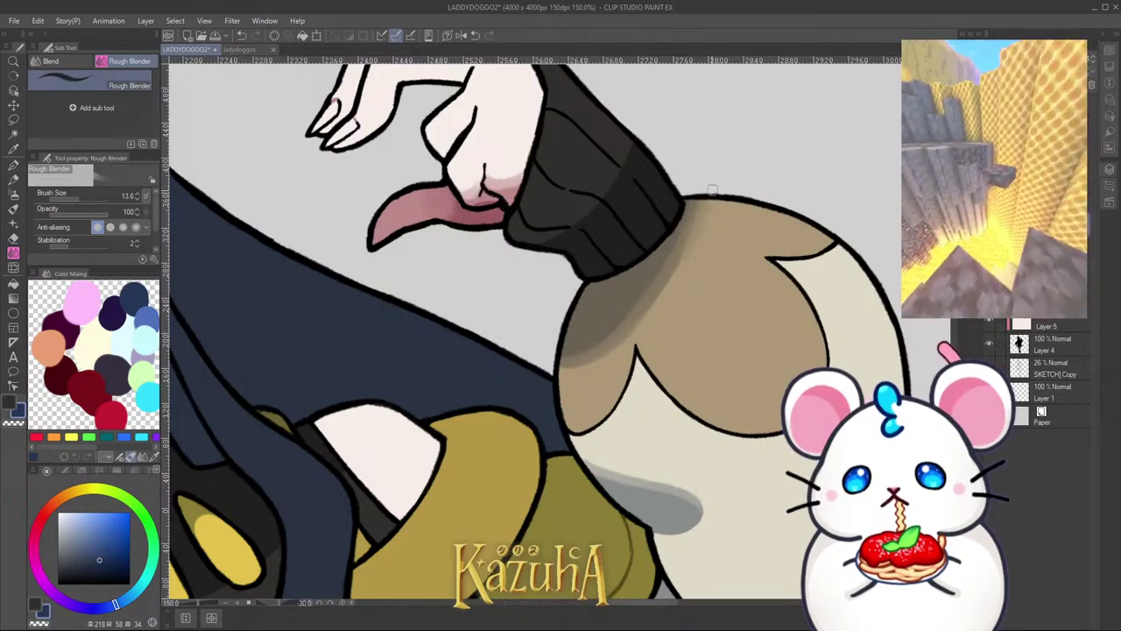
scroll(571, 251, "up", 1)
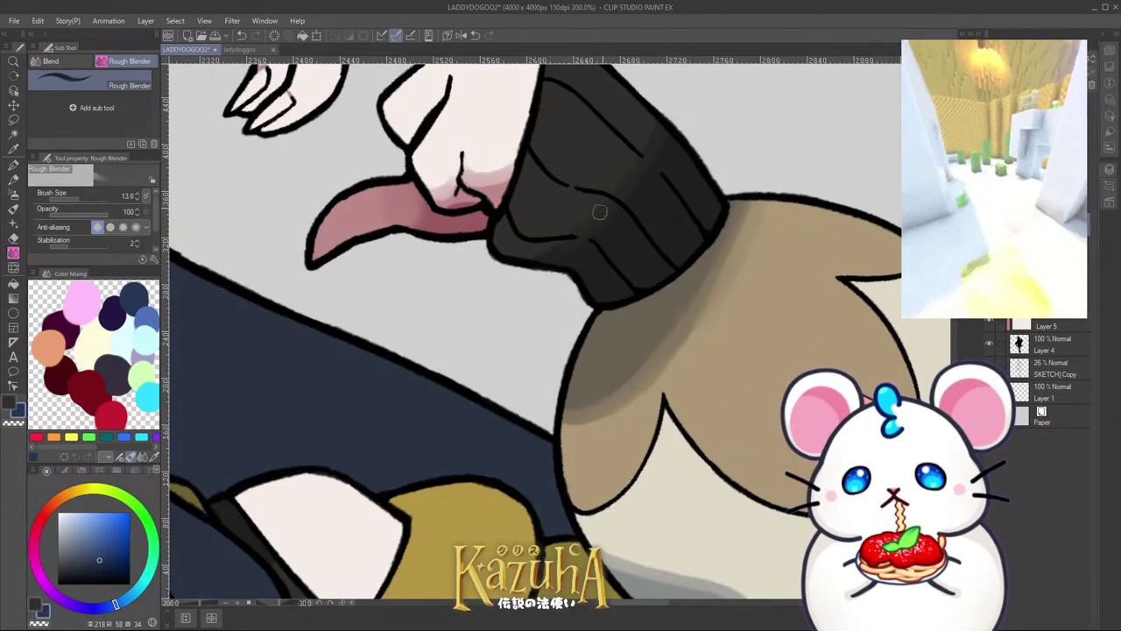
scroll(599, 212, "down", 5)
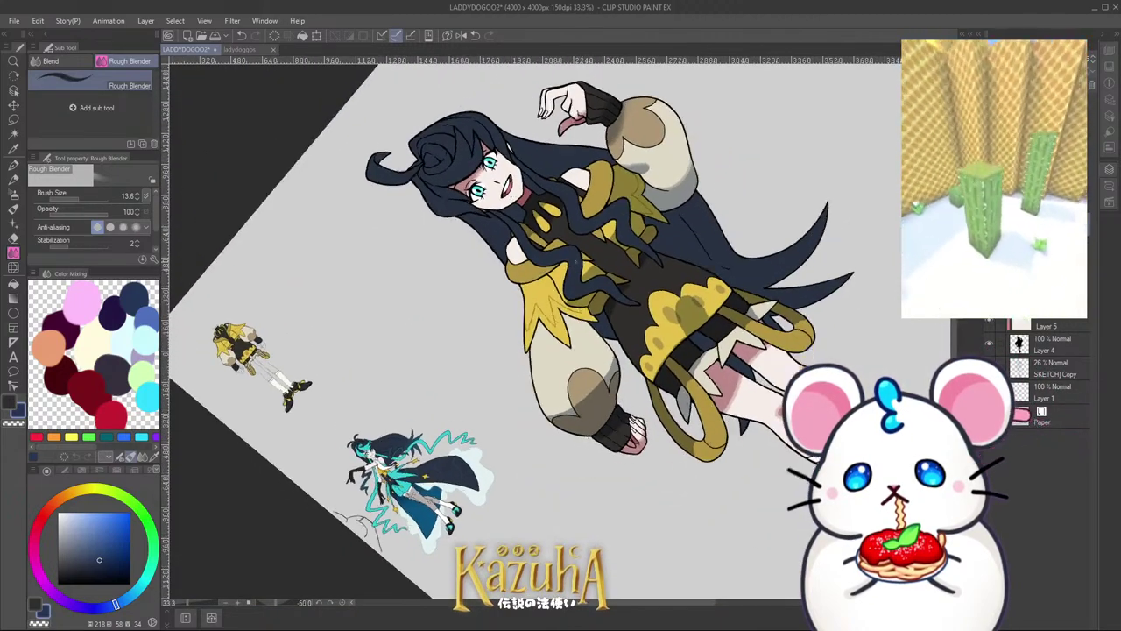
Step: Soften the shadow edges on the jacket's bright yellow front panels beside the hair strands at blender size 13.6
scroll(588, 254, "up", 7)
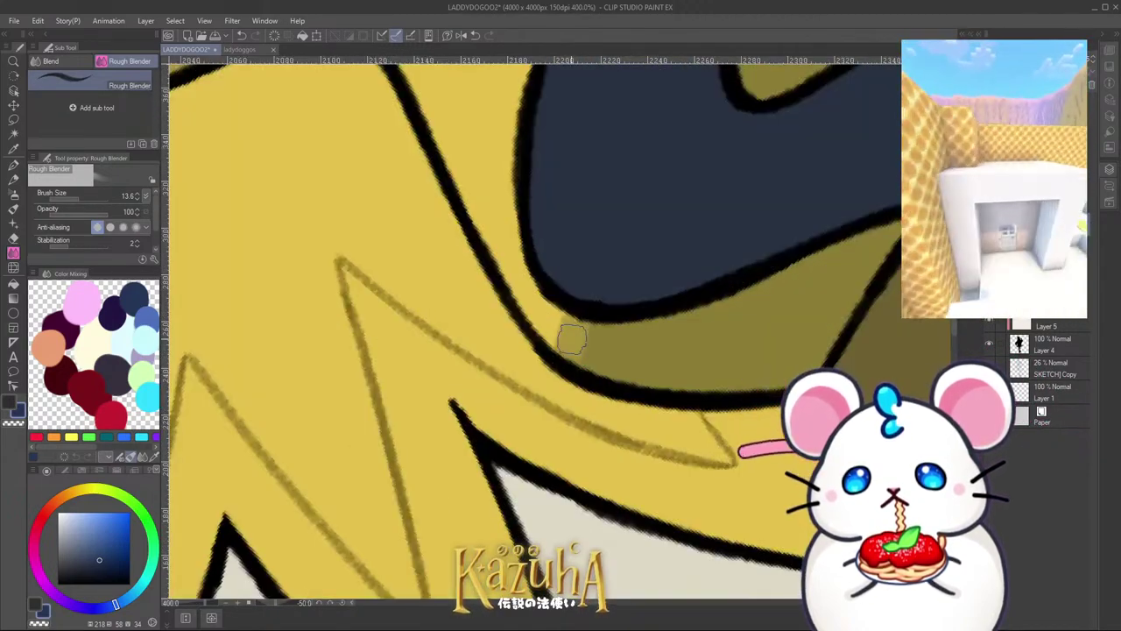
mouse_move(572, 339)
left_mouse_down()
mouse_move(571, 318)
mouse_move(570, 336)
left_mouse_up()
scroll(544, 403, "down", 3)
scroll(631, 255, "up", 3)
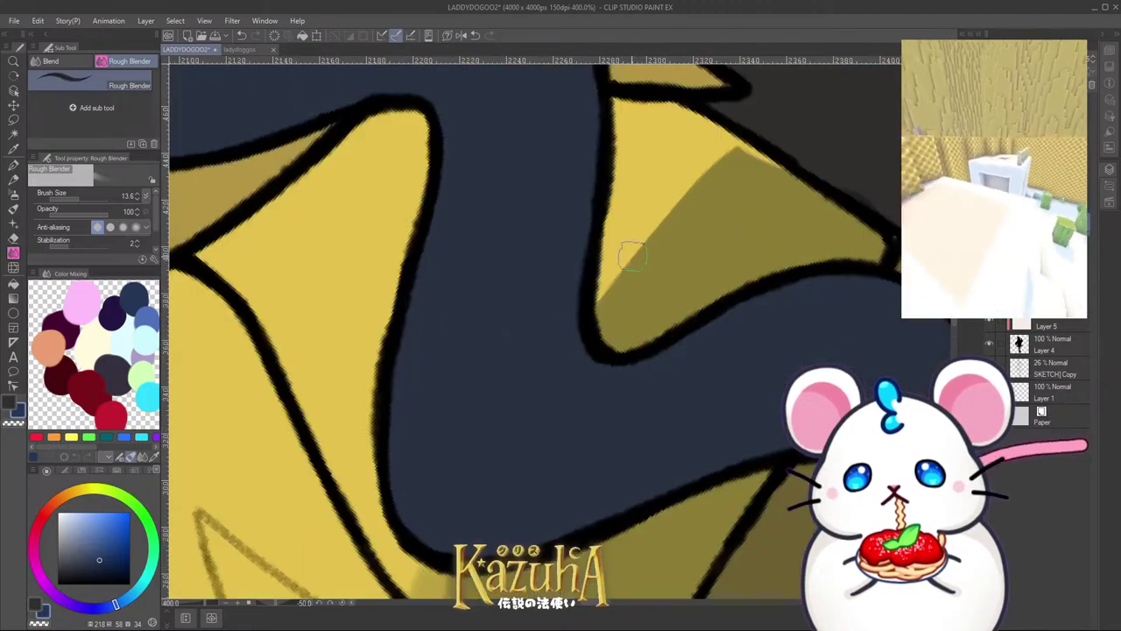
mouse_move(598, 300)
left_mouse_down()
mouse_move(726, 149)
mouse_move(595, 310)
mouse_move(729, 158)
left_mouse_up()
scroll(729, 158, "down", 6)
scroll(646, 326, "up", 6)
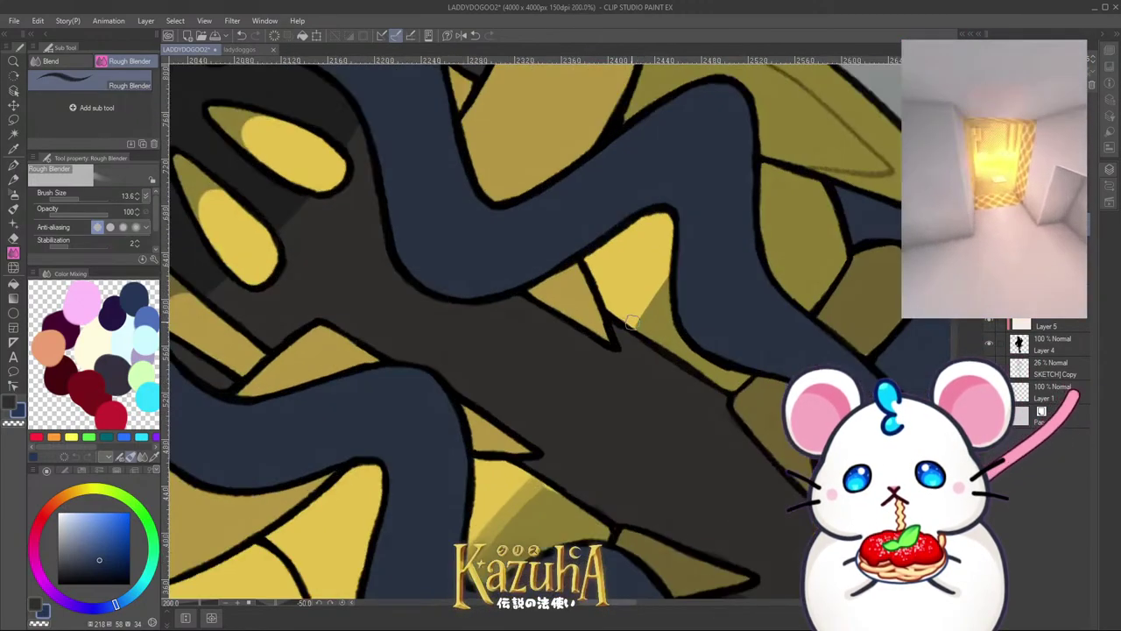
mouse_move(647, 326)
left_mouse_down()
mouse_move(695, 241)
mouse_move(641, 330)
left_mouse_up()
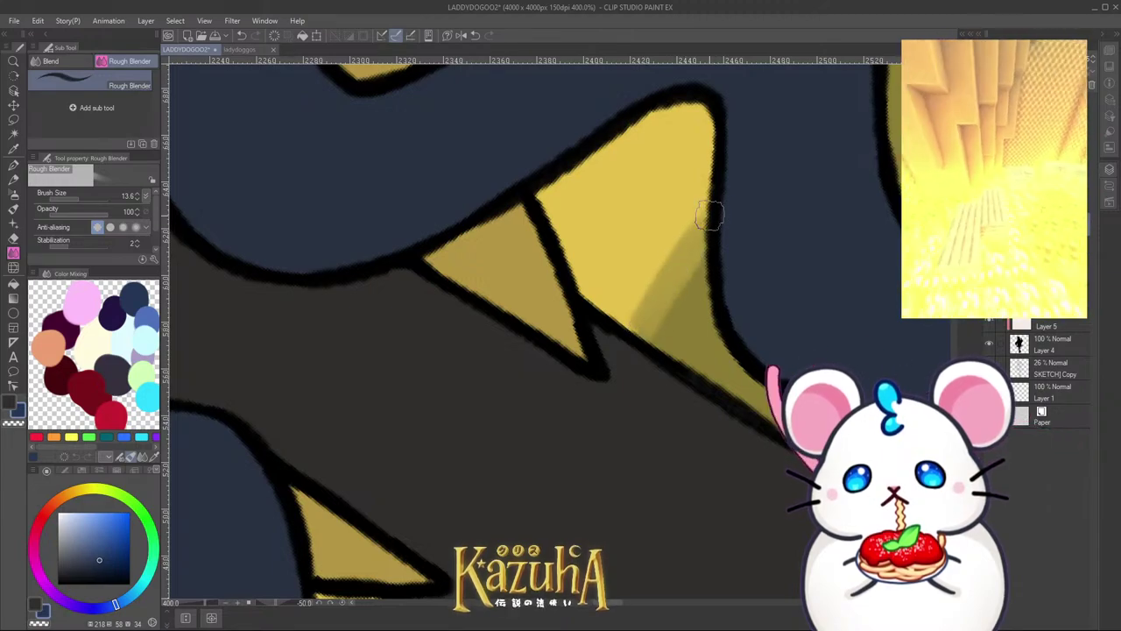
scroll(710, 214, "down", 5)
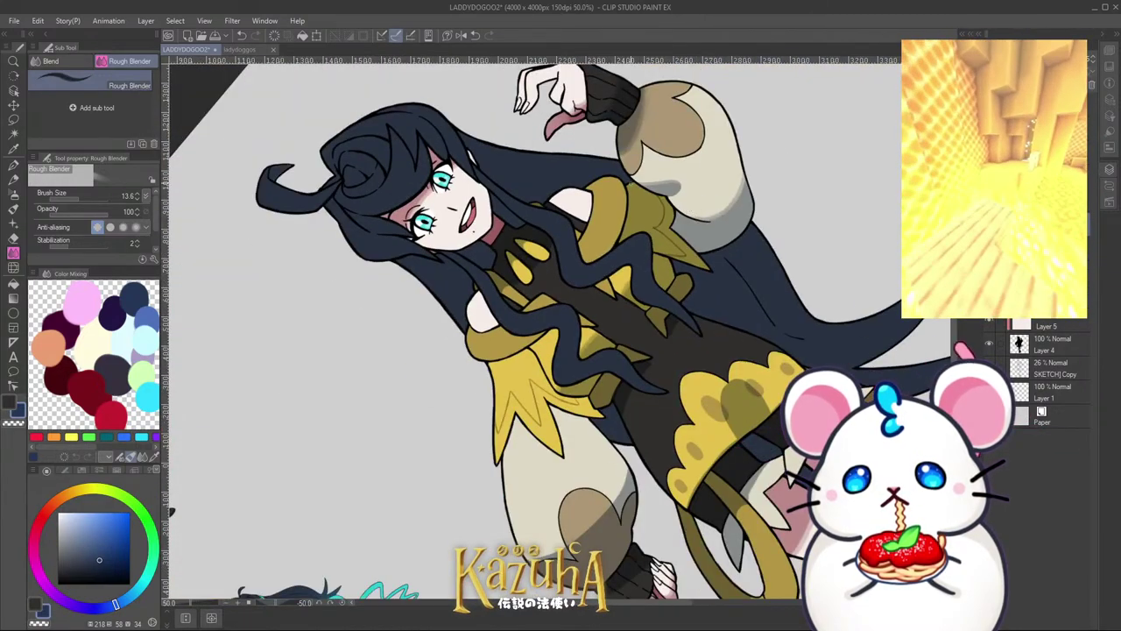
Step: Blend the shadow edges on the yellow jacket strip beside the neck and on the black chest at blender size 8.5
scroll(496, 348, "up", 6)
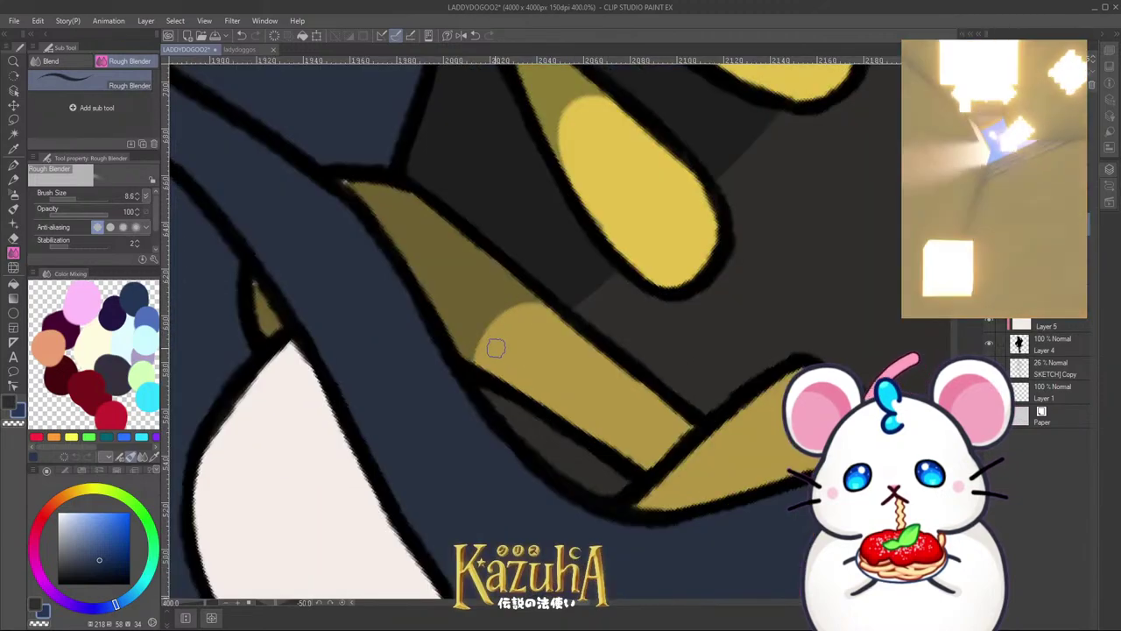
mouse_move(487, 352)
left_mouse_down()
mouse_move(478, 329)
mouse_move(521, 301)
left_mouse_up()
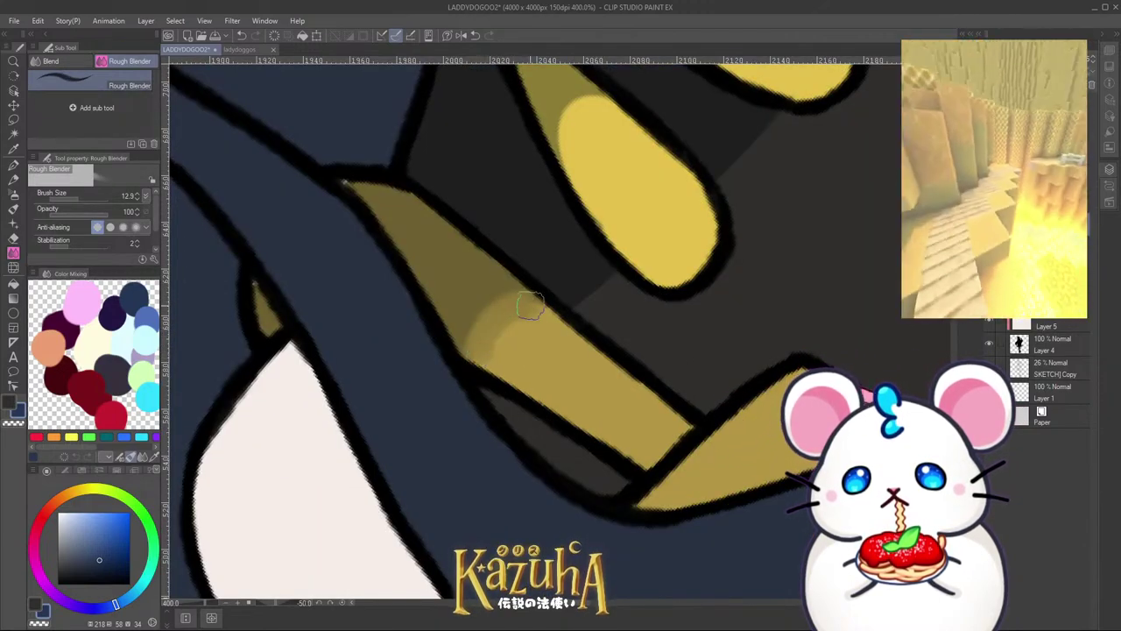
key("ctrl+z")
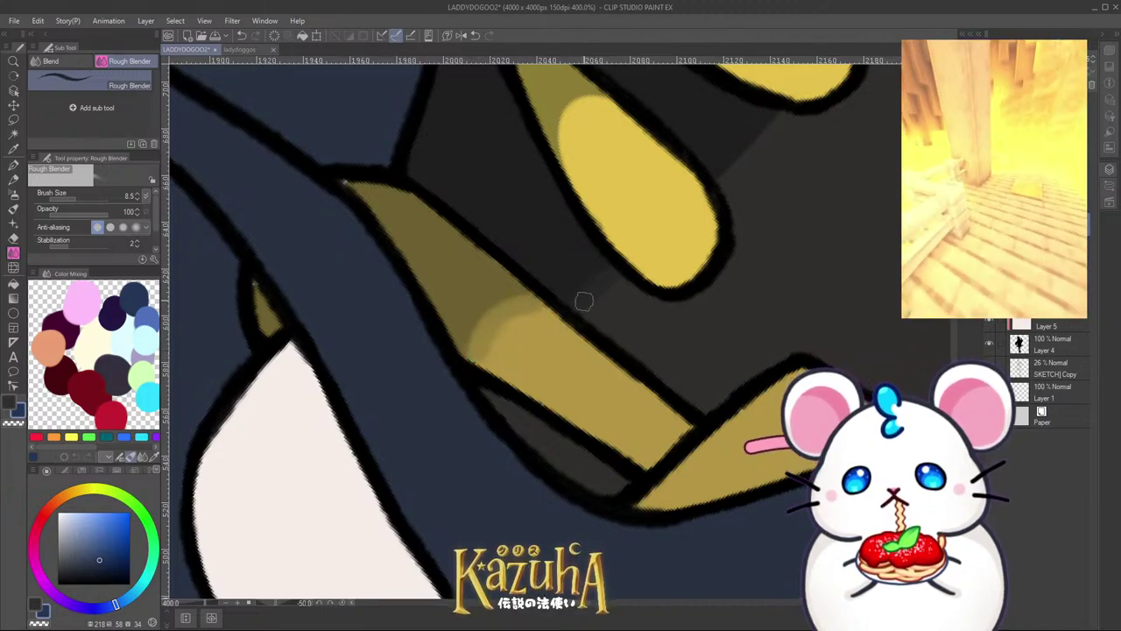
left_click_drag(749, 129, 645, 233)
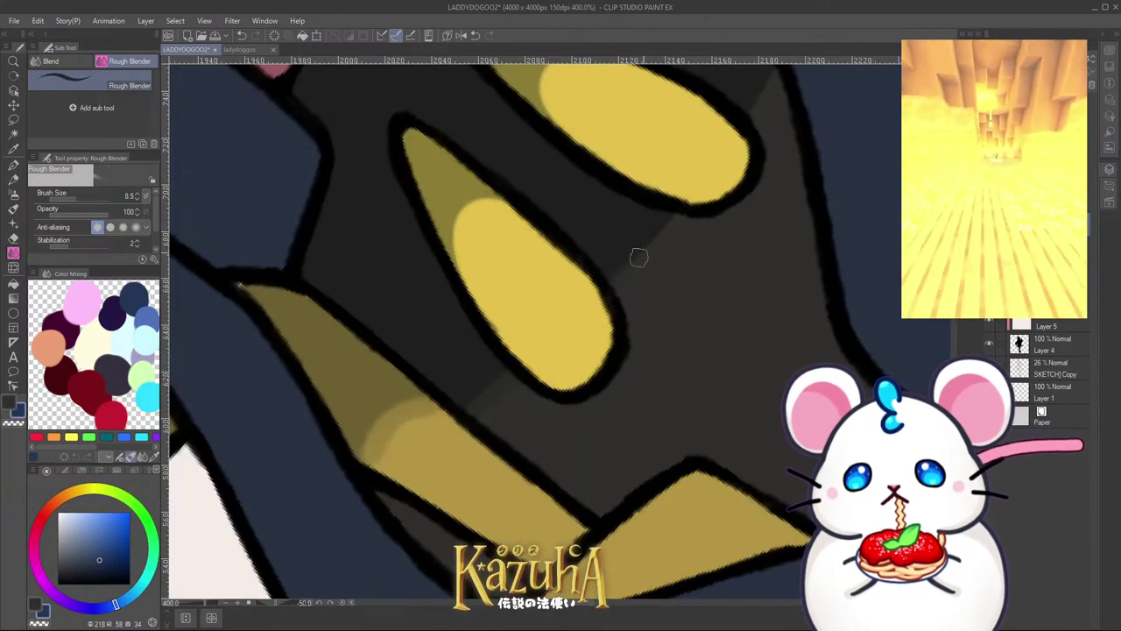
Step: Soften the shadow edges on the two yellow chest teardrops and the black shoulder strap at blender size 8.5
scroll(616, 277, "down", 3)
scroll(649, 232, "up", 3)
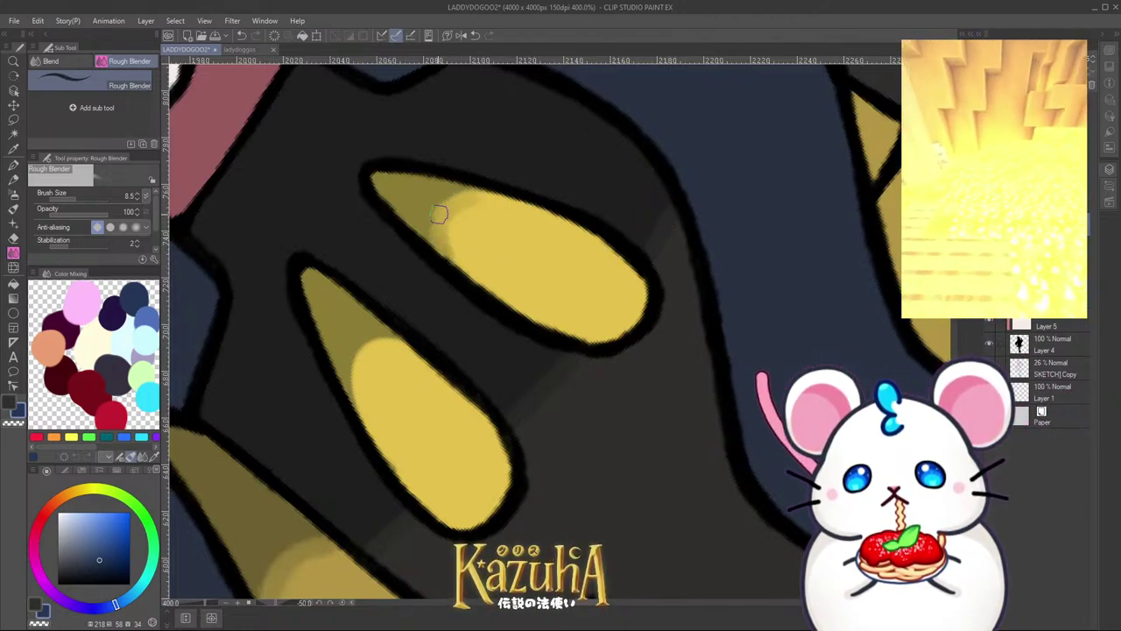
left_click_drag(439, 214, 443, 248)
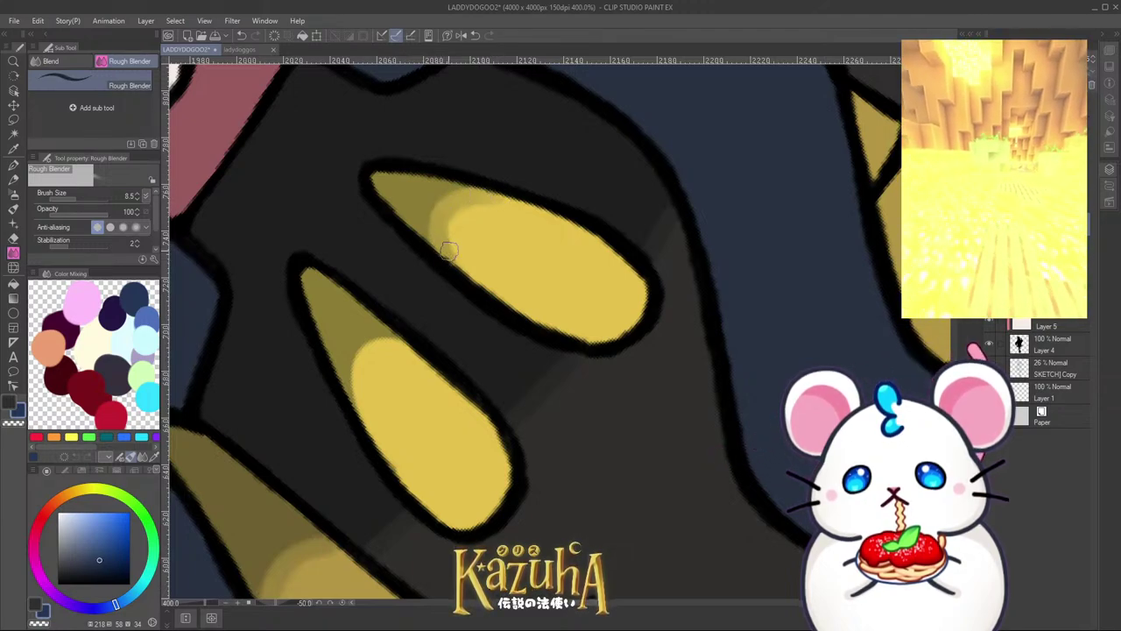
mouse_move(403, 348)
left_mouse_down()
mouse_move(362, 350)
mouse_move(356, 386)
left_mouse_up()
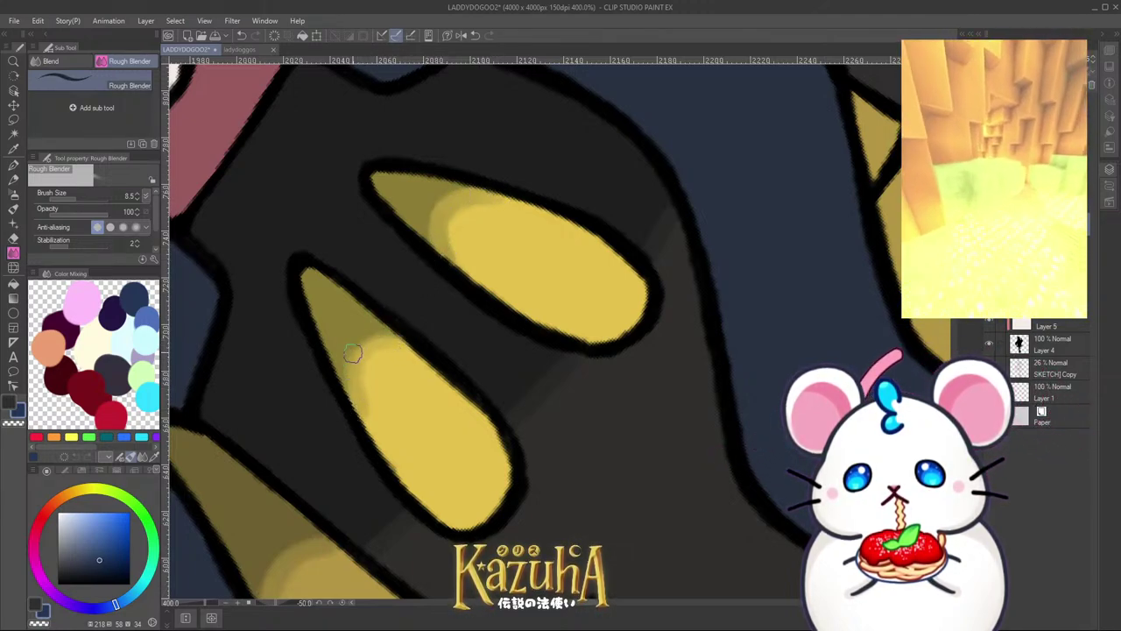
mouse_move(384, 337)
left_mouse_down()
mouse_move(353, 360)
mouse_move(357, 410)
left_mouse_up()
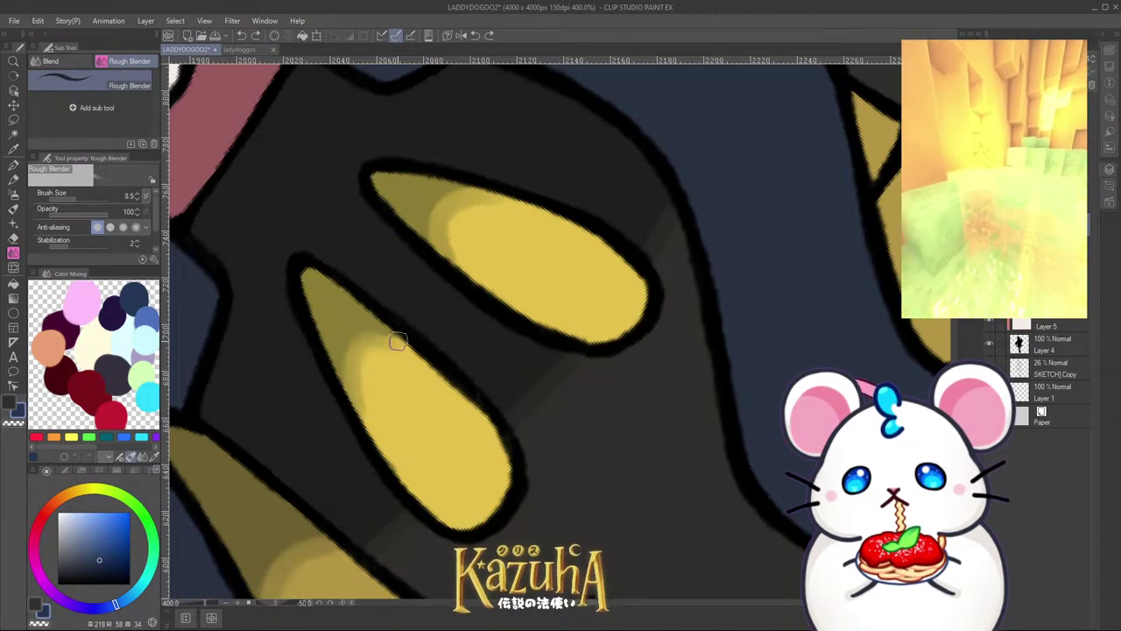
left_click_drag(388, 340, 355, 410)
scroll(508, 351, "down", 5)
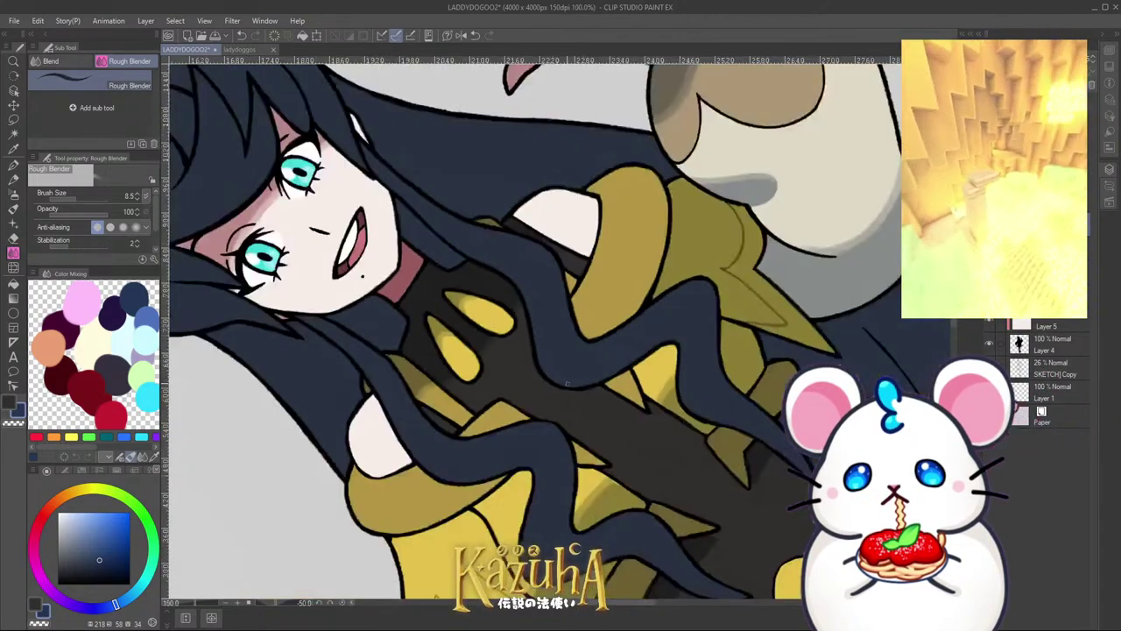
scroll(550, 246, "up", 6)
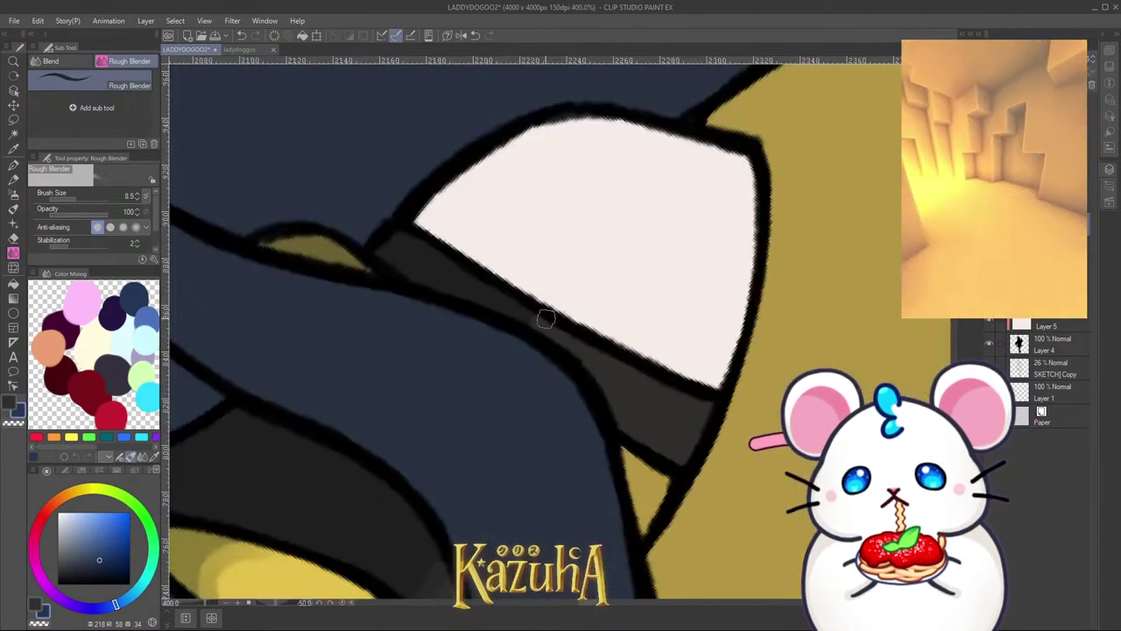
scroll(517, 290, "down", 8)
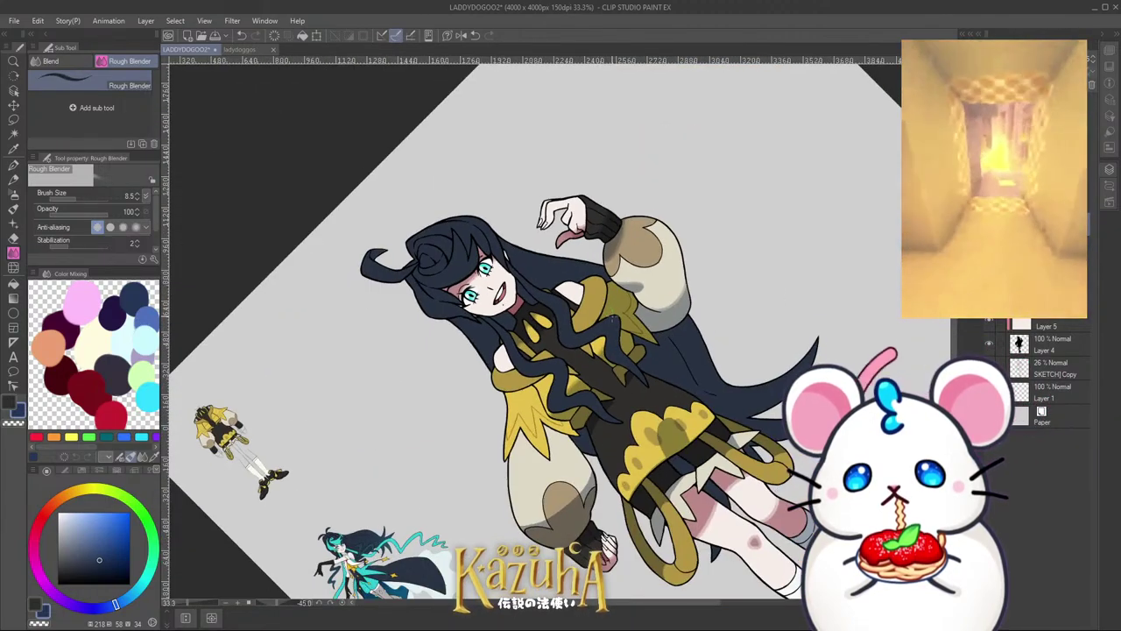
Step: Soften the shadow edges on the black bodice beside the yellow jacket points and hair strand tips at blender size 16.5
left_click_drag(611, 318, 601, 359)
scroll(513, 289, "down", 4)
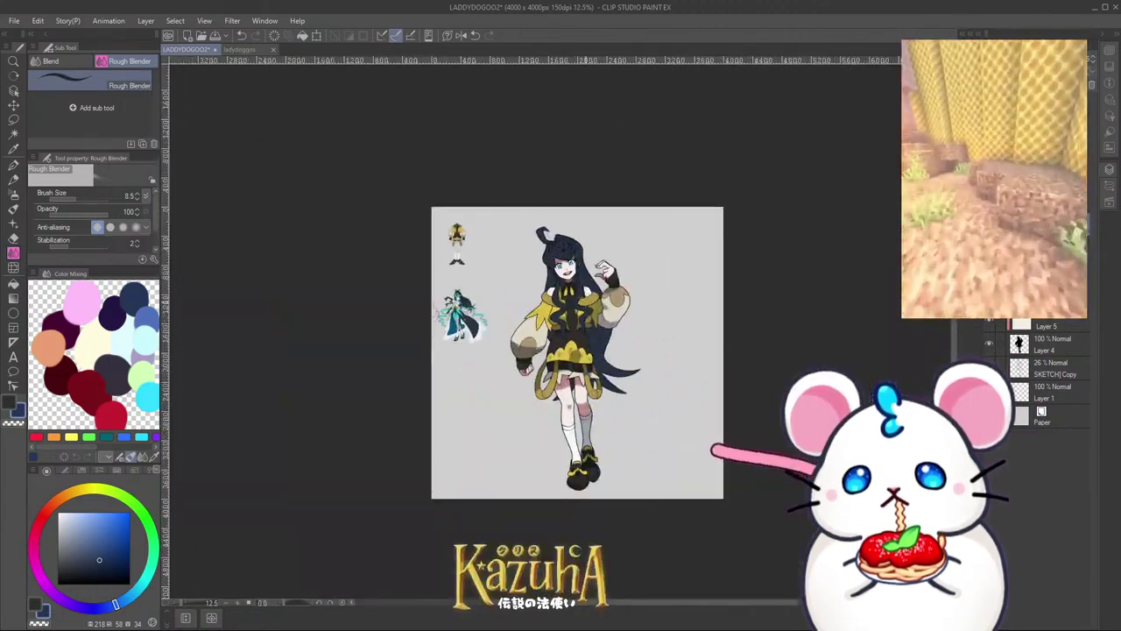
scroll(507, 301, "up", 4)
scroll(578, 293, "up", 1)
left_click_drag(578, 292, 517, 311)
scroll(491, 336, "up", 2)
scroll(491, 336, "up", 2)
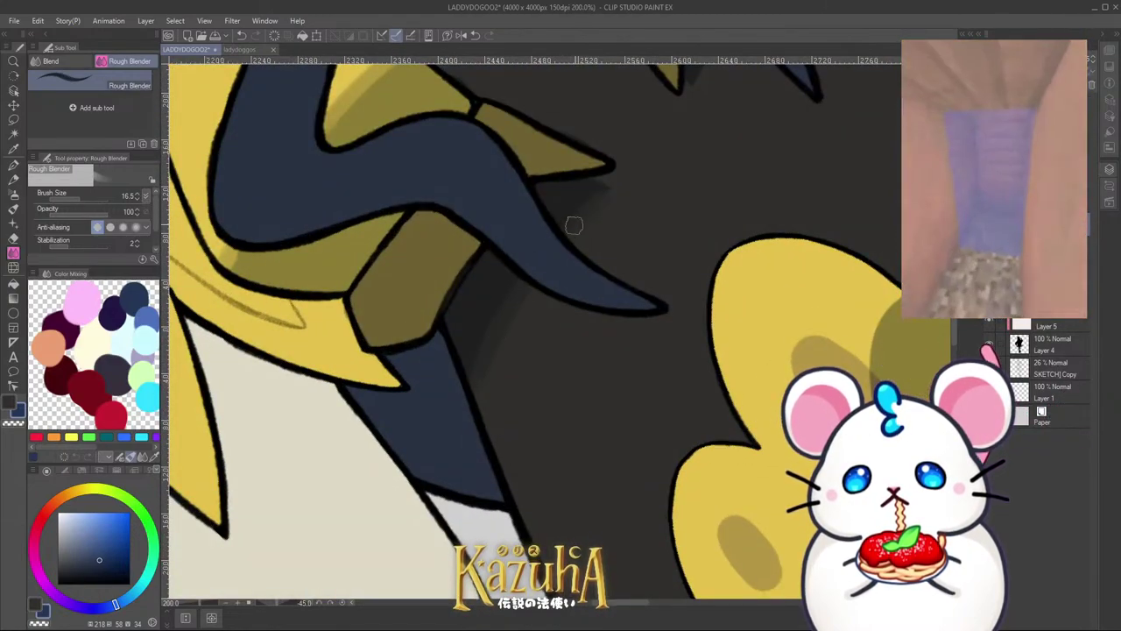
scroll(491, 359, "down", 2)
scroll(595, 189, "up", 2)
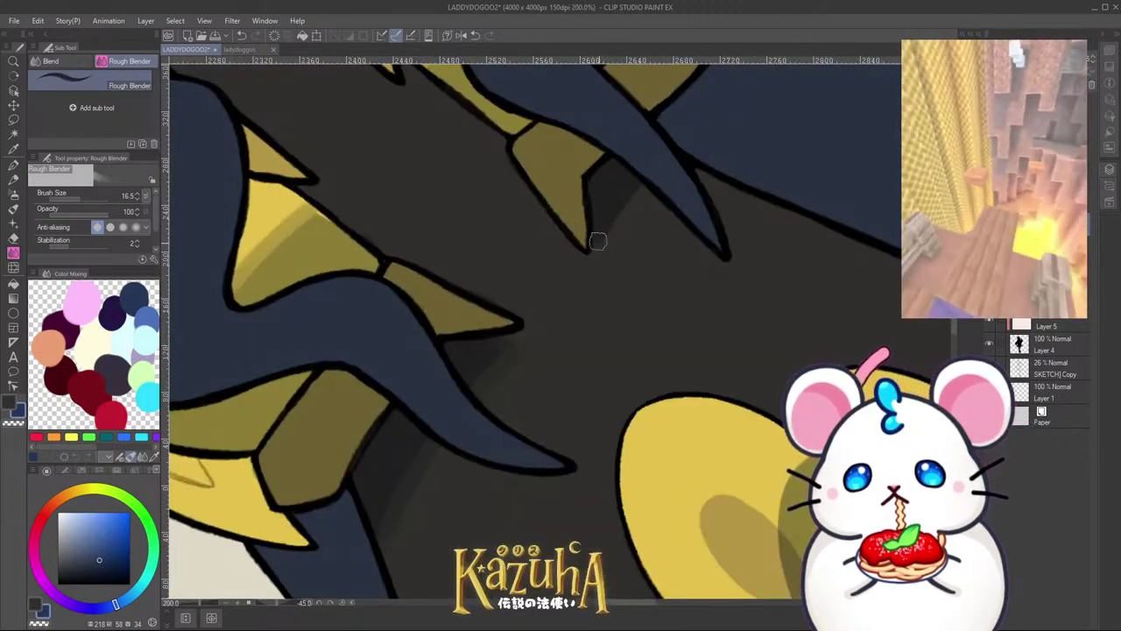
scroll(574, 230, "down", 4)
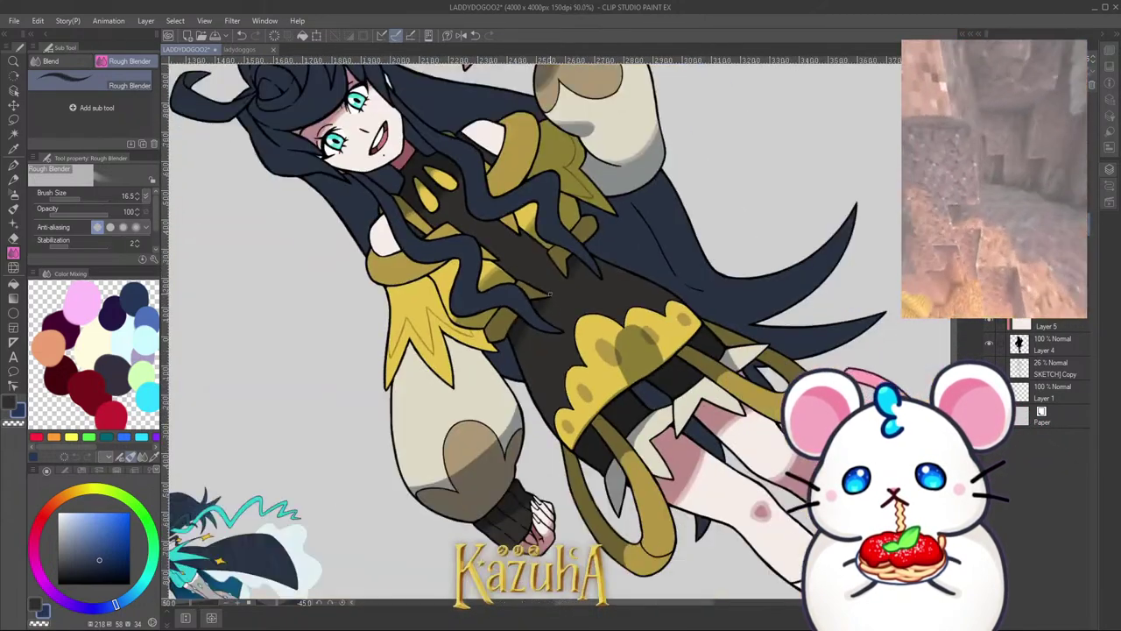
Step: Blend the shadows across the rounded tabs at the jacket's lower edge on both sides at blender size 25.1
scroll(467, 371, "up", 4)
left_click_drag(467, 371, 519, 293)
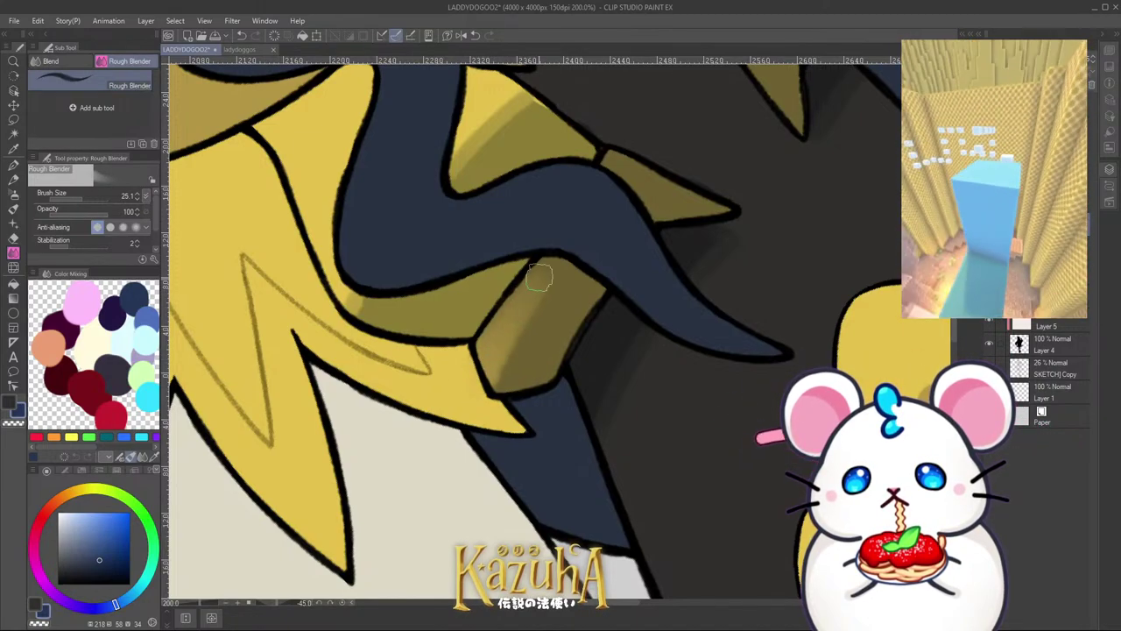
scroll(481, 392, "down", 3)
scroll(586, 355, "up", 3)
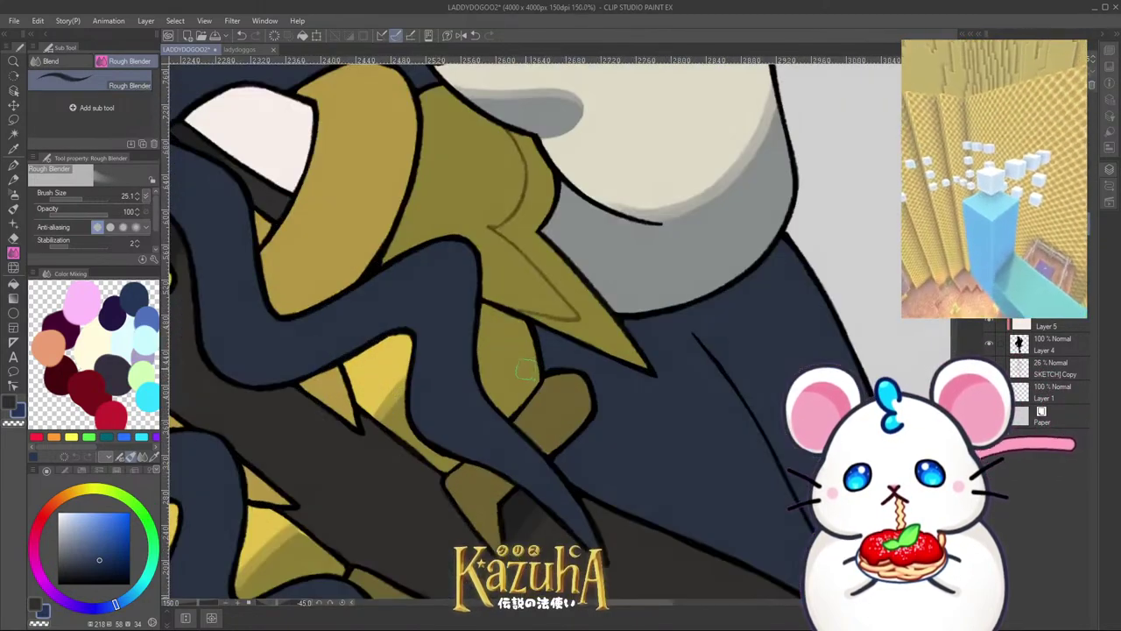
mouse_move(586, 356)
left_mouse_down()
mouse_move(525, 431)
mouse_move(595, 357)
mouse_move(520, 443)
left_mouse_up()
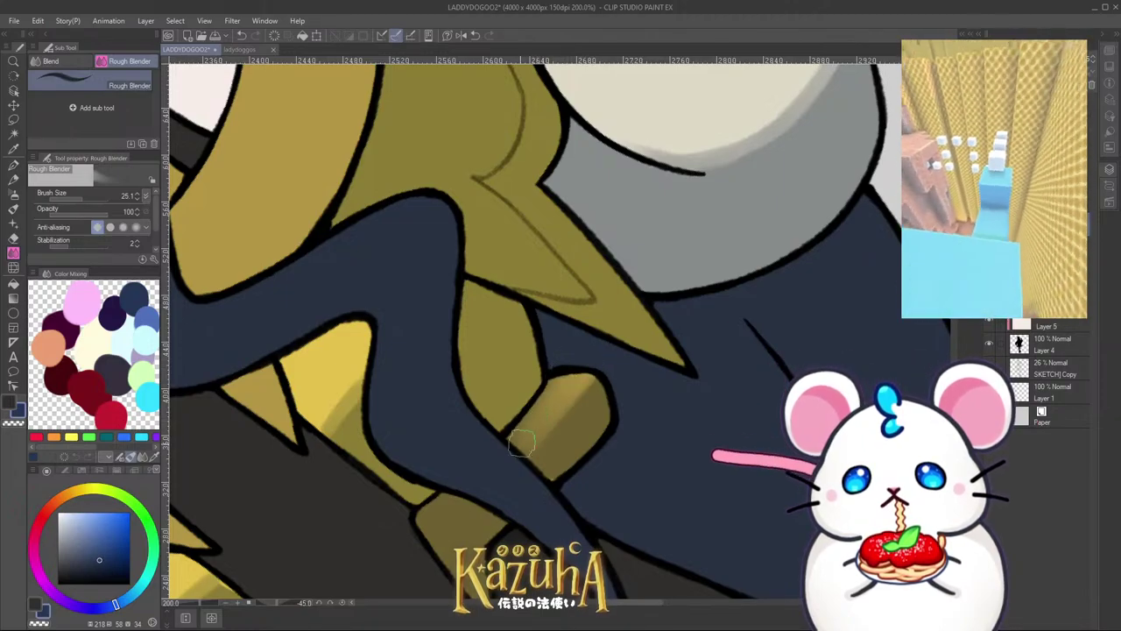
Step: Soften the shadow edges on the lowered arm's cream sleeve and tan patch at blender size 15.1
scroll(488, 427, "down", 6)
key("asciicircum")
key("asciicircum")
key("asciicircum")
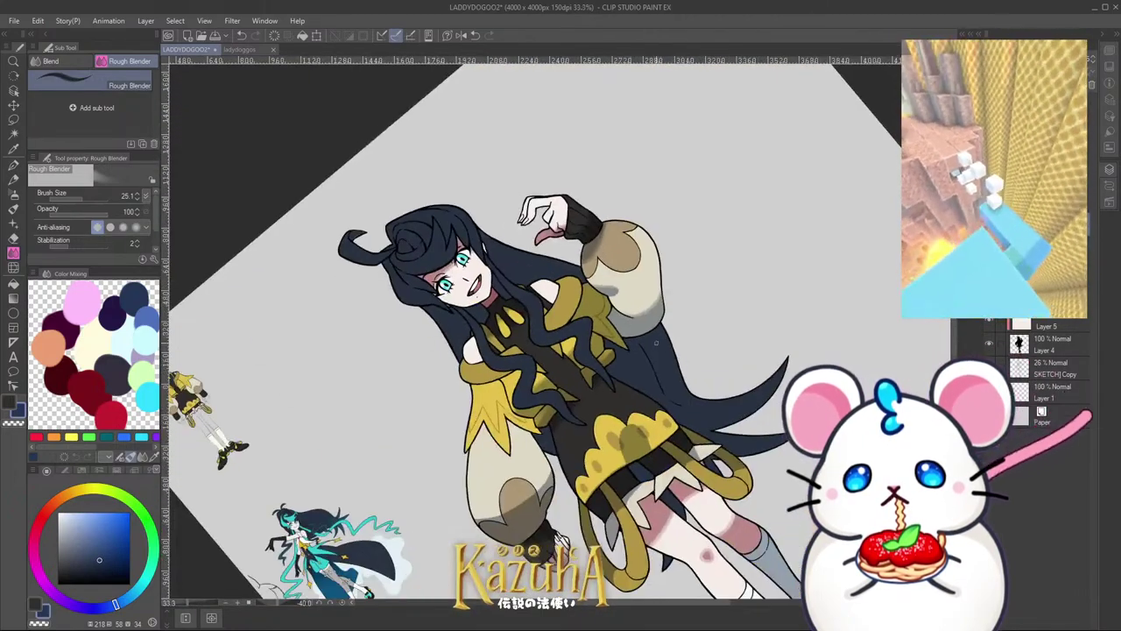
scroll(488, 427, "down", 3)
scroll(584, 341, "up", 2)
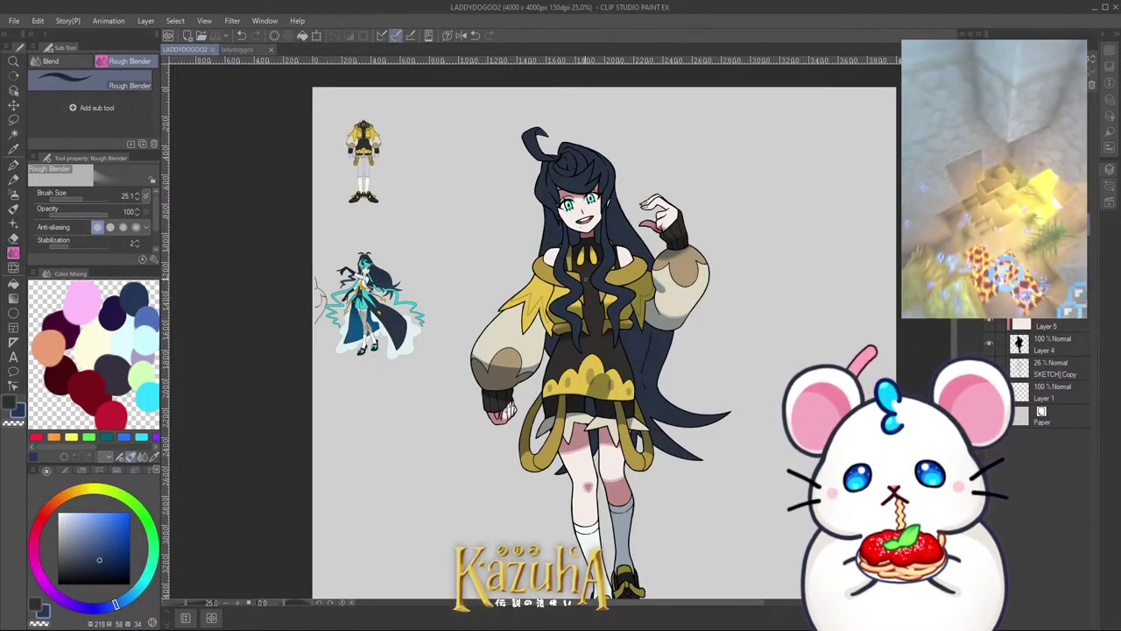
key("asciicircum")
key("asciicircum")
key("asciicircum")
key("asciicircum")
key("asciicircum")
key("asciicircum")
key("asciicircum")
key("asciicircum")
key("asciicircum")
key("asciicircum")
key("asciicircum")
key("asciicircum")
key("asciicircum")
key("asciicircum")
key("asciicircum")
key("asciicircum")
key("asciicircum")
key("asciicircum")
key("asciicircum")
key("asciicircum")
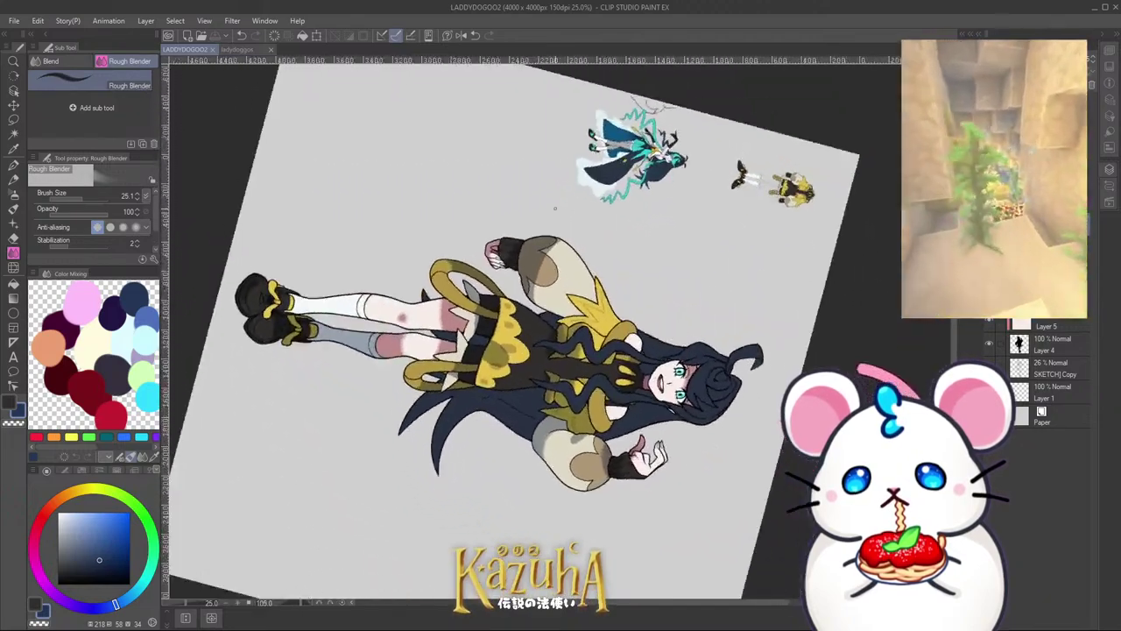
scroll(558, 263, "up", 2)
scroll(550, 282, "up", 4)
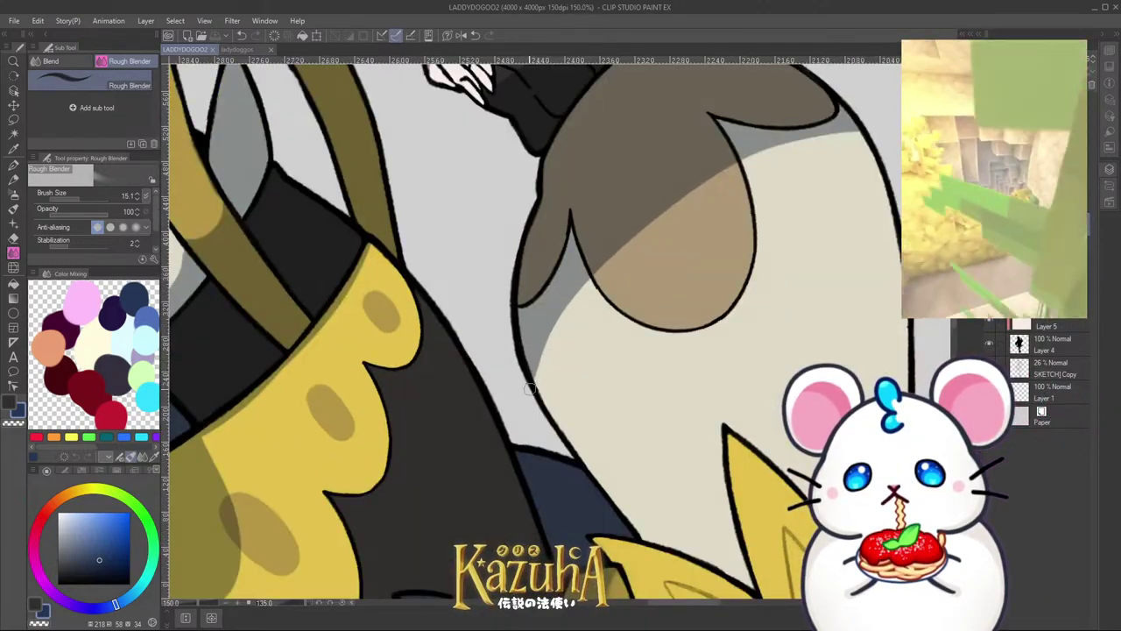
mouse_move(539, 372)
left_mouse_down()
mouse_move(534, 385)
mouse_move(550, 330)
left_mouse_up()
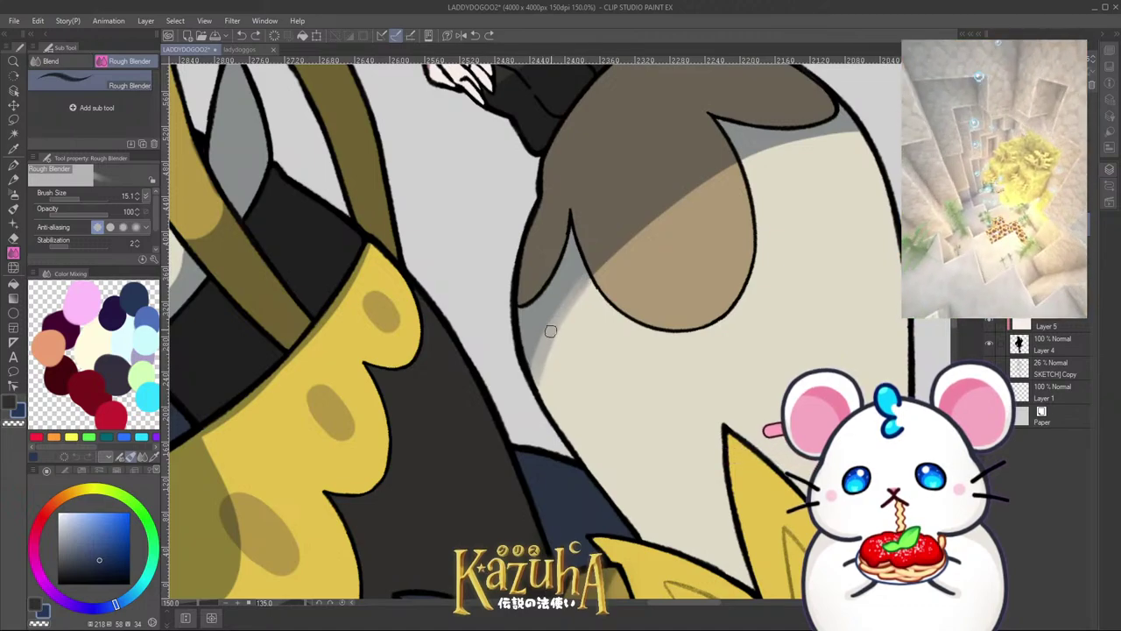
mouse_move(700, 185)
left_mouse_down()
mouse_move(748, 161)
mouse_move(704, 182)
left_mouse_up()
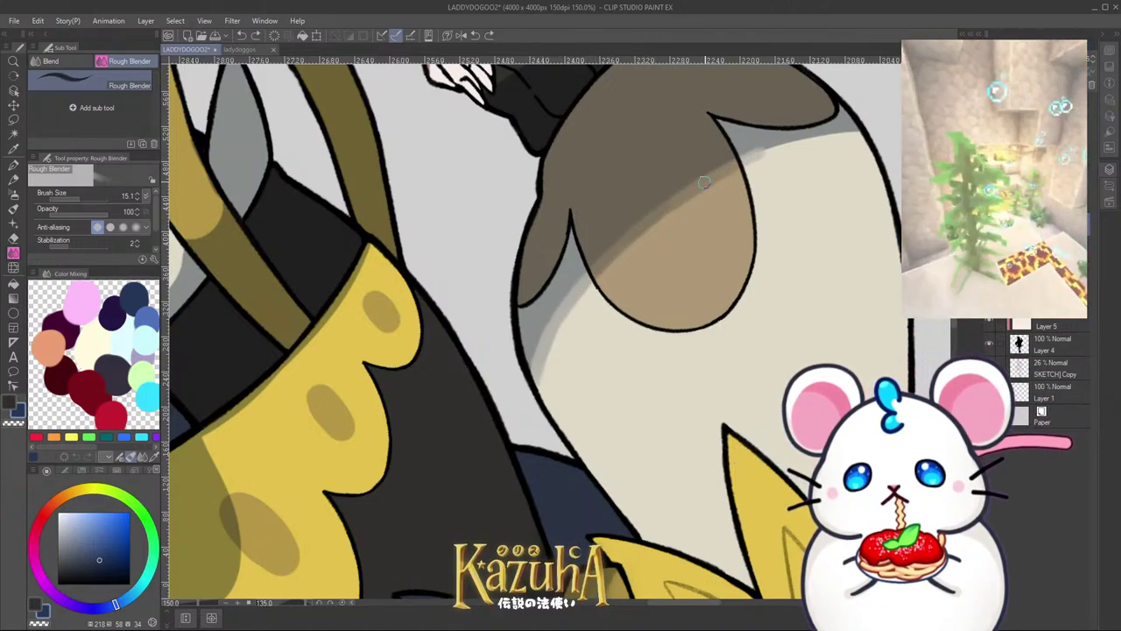
left_click_drag(816, 134, 796, 145)
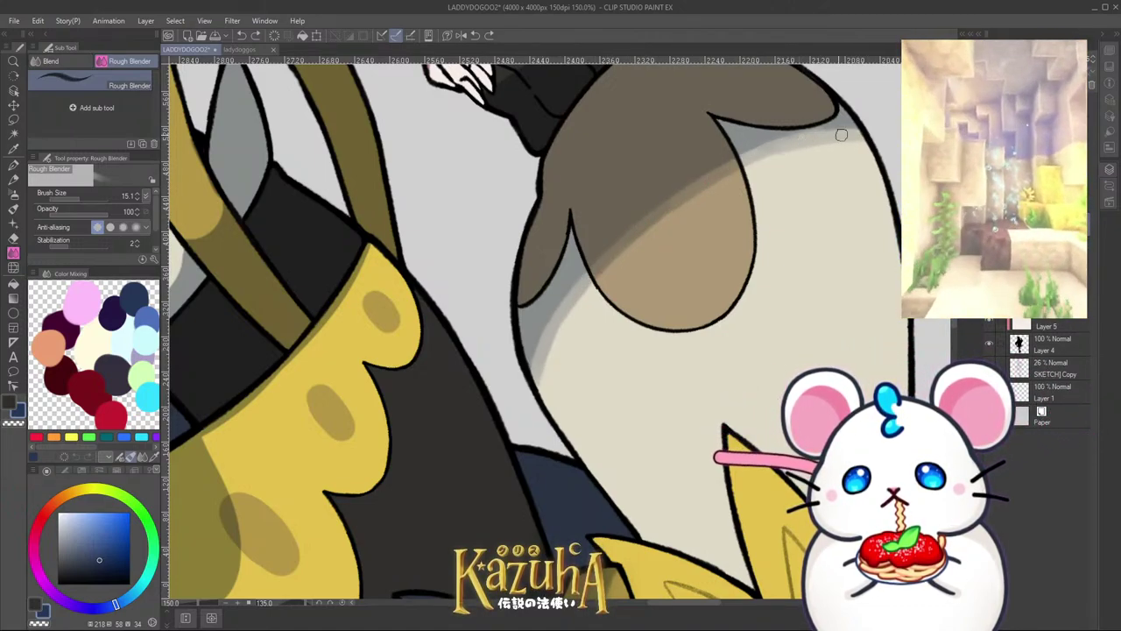
Step: Blend the outline of the arched shadow on the skirt's yellow scalloped trim at blender size 10.7
scroll(538, 350, "down", 4)
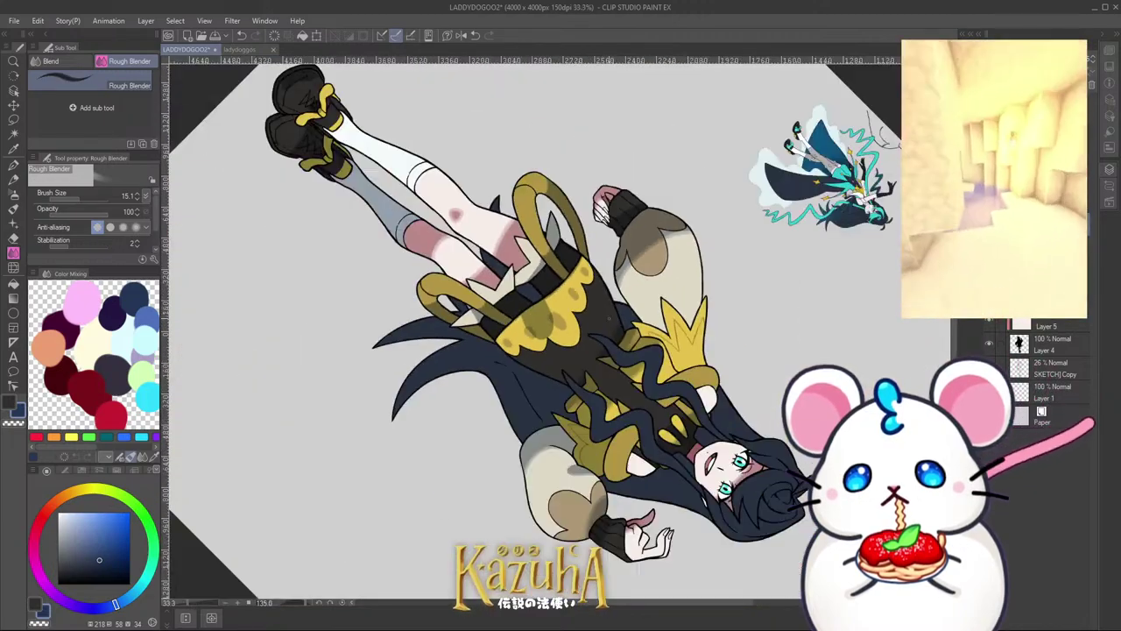
mouse_move(539, 351)
left_mouse_down()
mouse_move(544, 331)
mouse_move(555, 364)
left_mouse_up()
scroll(558, 379, "up", 5)
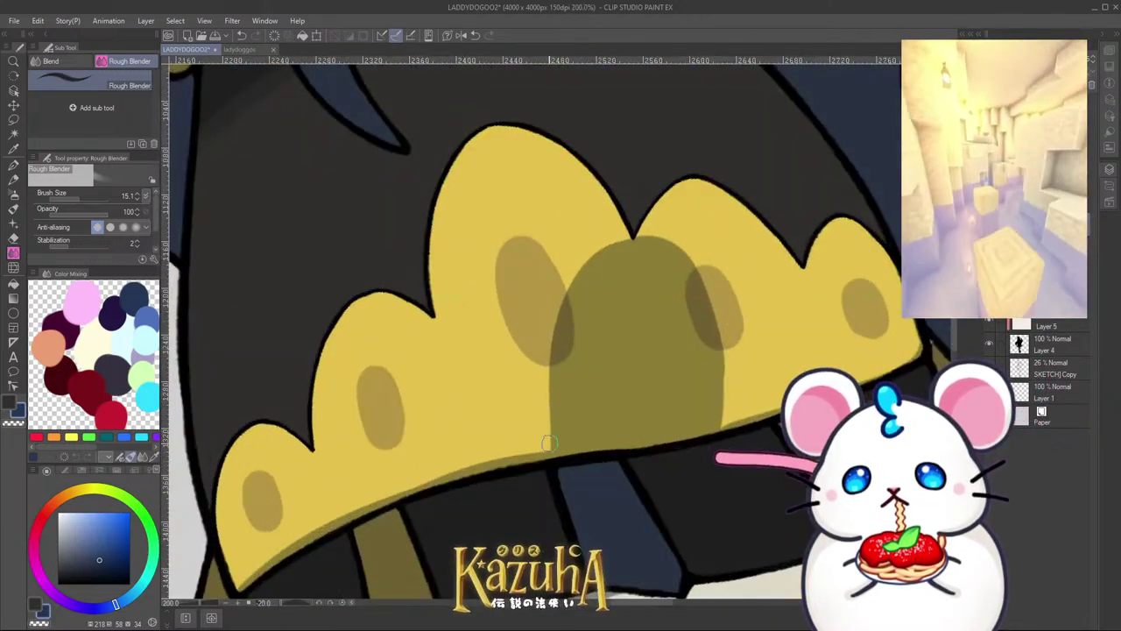
left_click_drag(550, 443, 551, 369)
key("[")
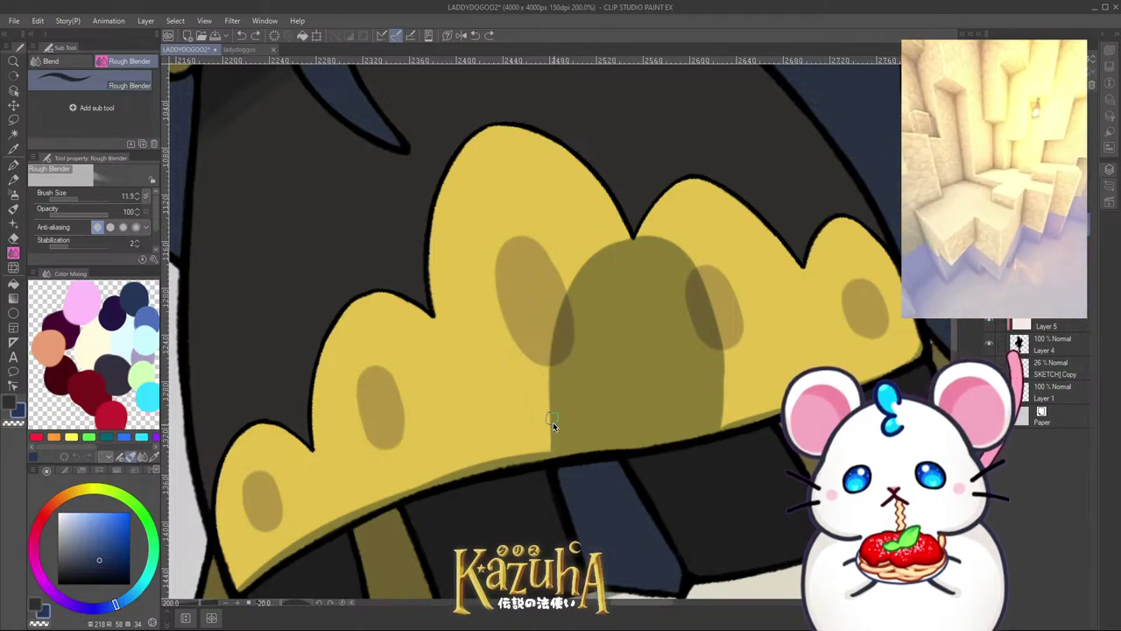
left_click_drag(551, 443, 550, 379)
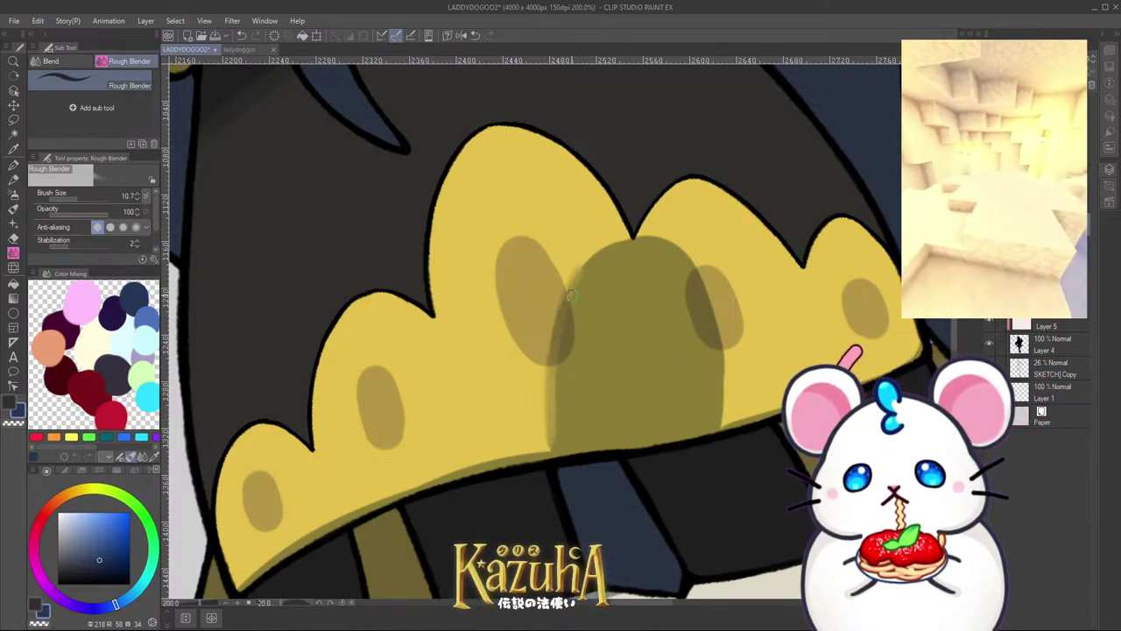
left_click_drag(583, 266, 665, 244)
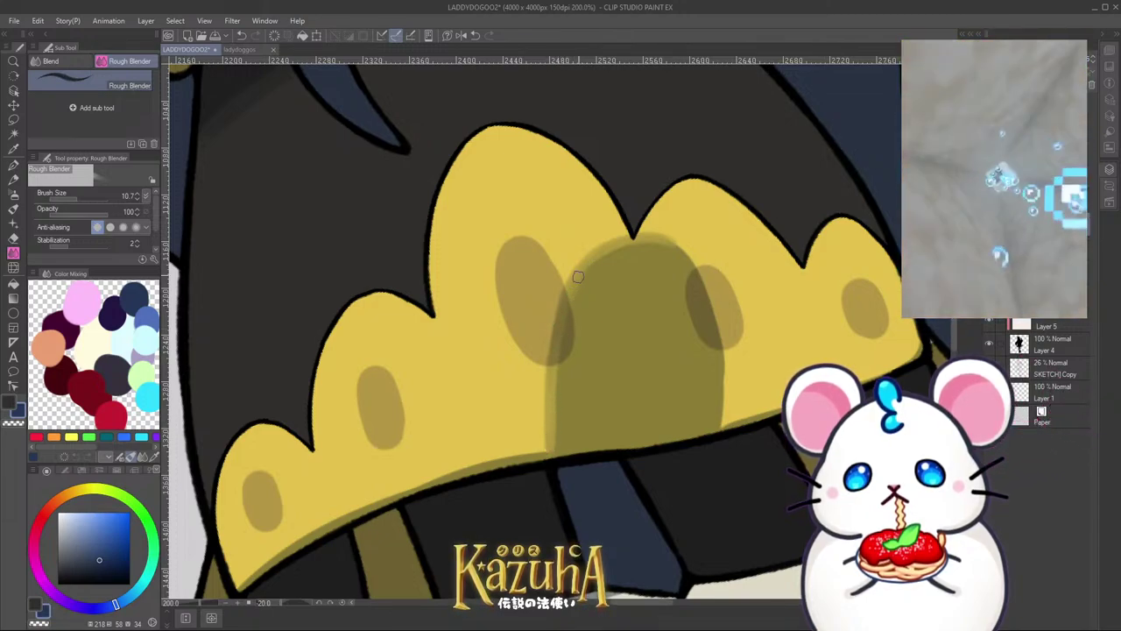
left_click_drag(683, 248, 722, 355)
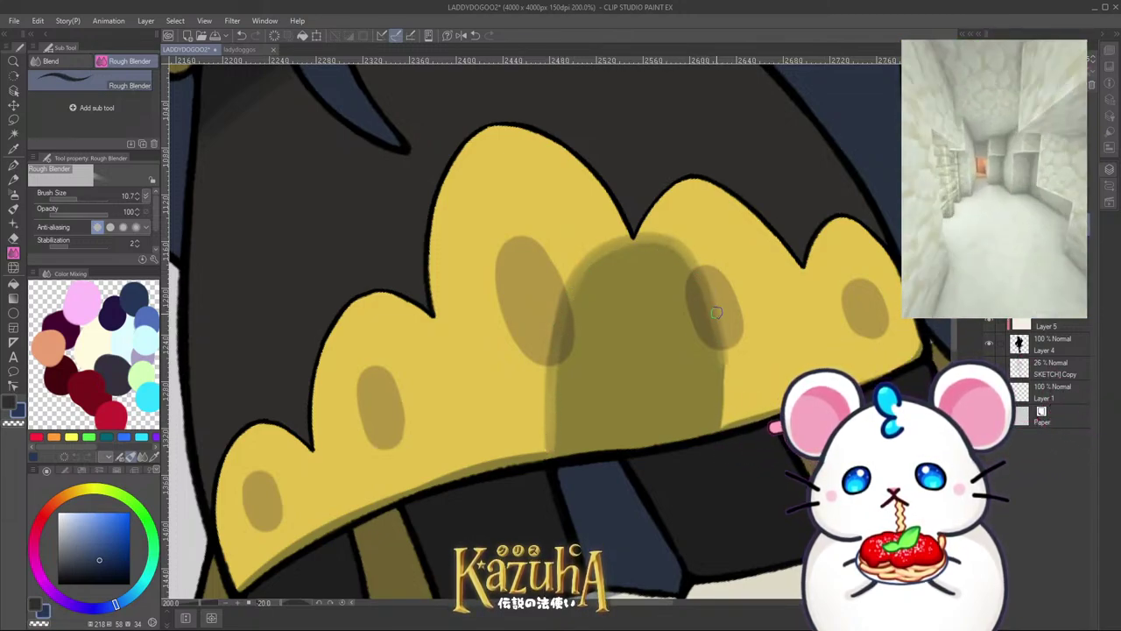
Step: Try a wider blend at size 31.1 on the arched shadow's edge beside the trim's large brown spot, and undo it
left_click_drag(616, 261, 603, 278, "ctrl+alt")
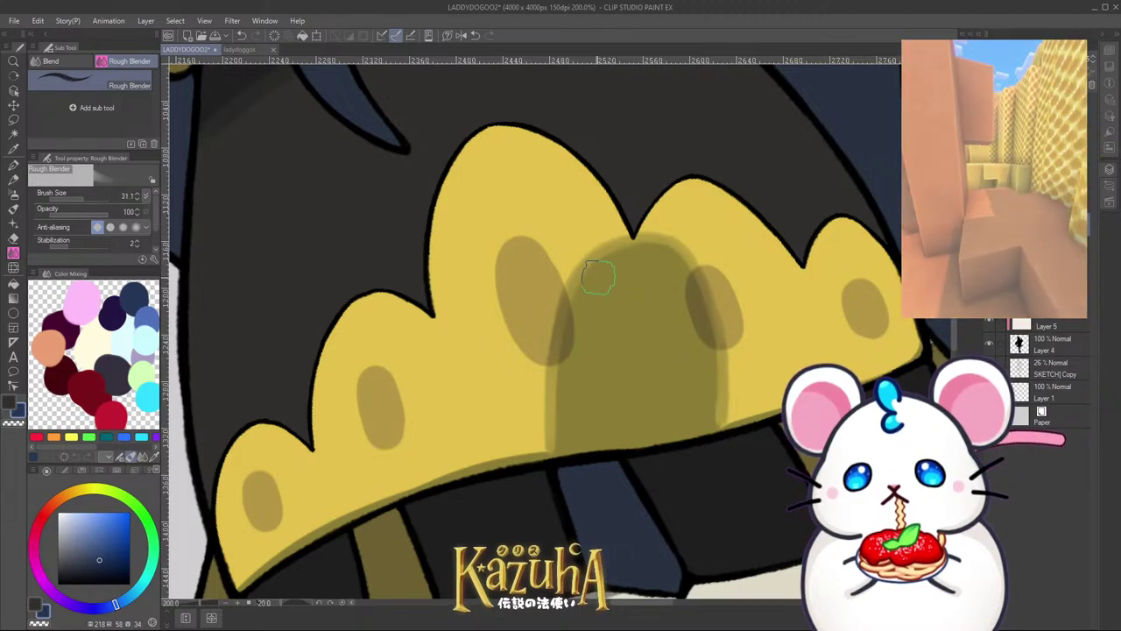
mouse_move(536, 325)
left_mouse_down()
mouse_move(614, 229)
mouse_move(628, 241)
left_mouse_up()
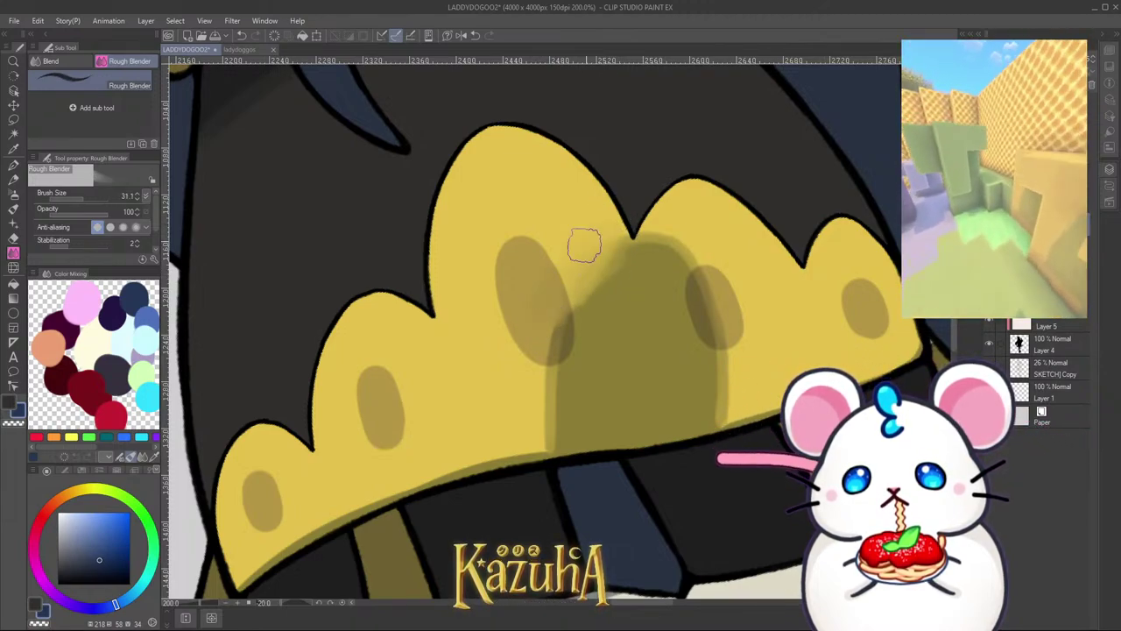
key("ctrl+z")
key("ctrl+y")
mouse_move(596, 306)
left_mouse_down()
mouse_move(611, 277)
mouse_move(599, 287)
left_mouse_up()
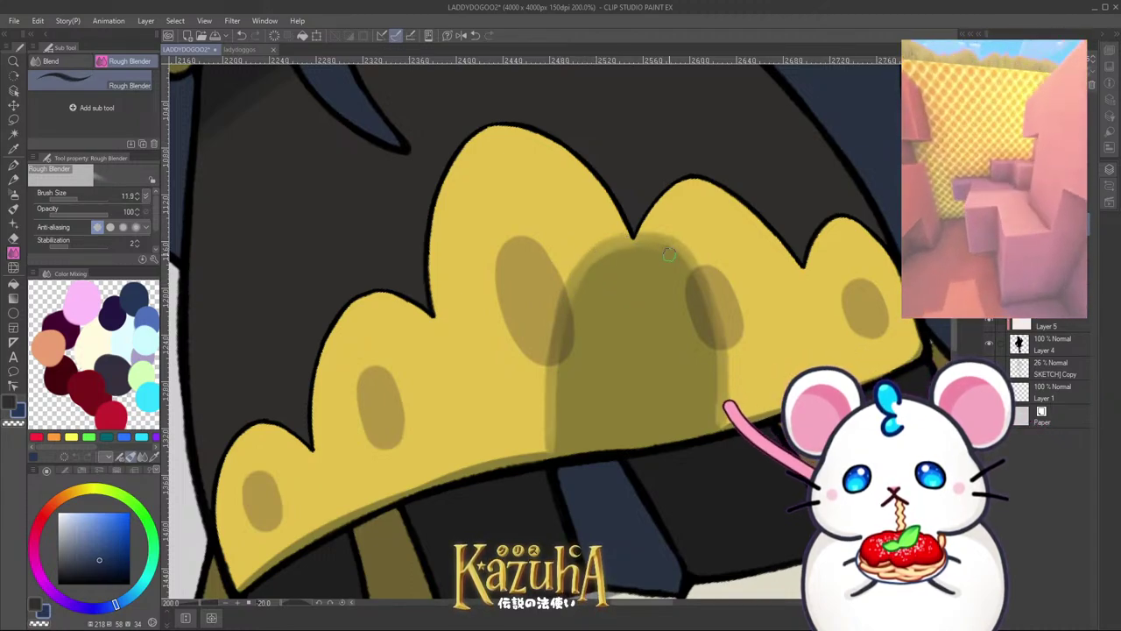
Step: Trim and fade the top of the arched shadow on the yellow trim with the Hard eraser at size 30.2
left_click(13, 237)
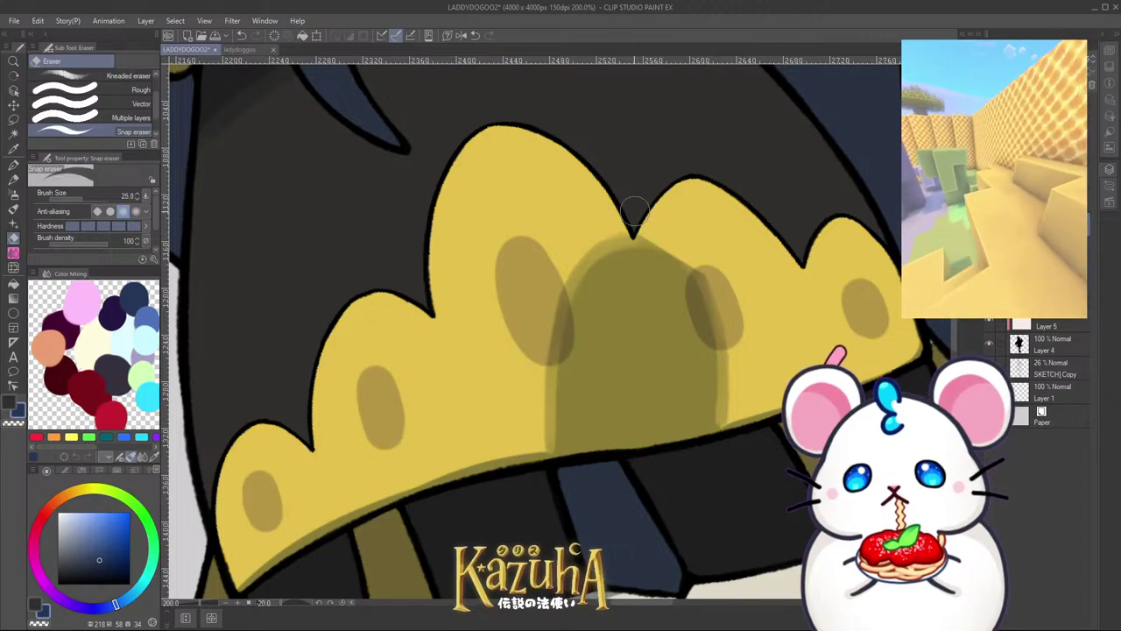
scroll(156, 79, "up", 2)
left_click(149, 79)
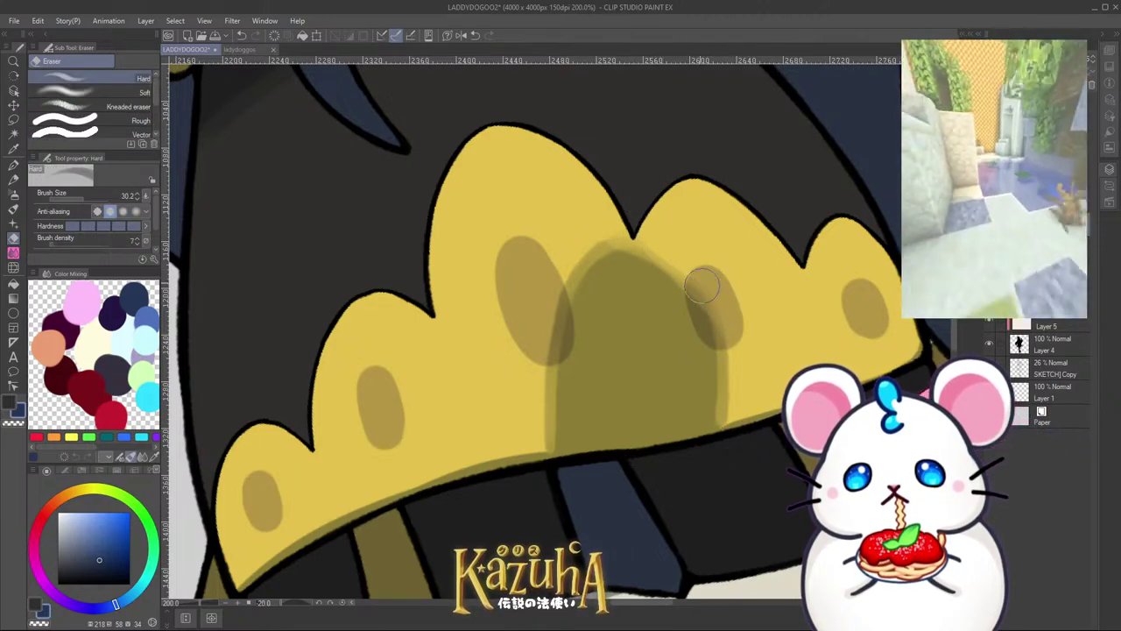
Step: Fade the shadow edge on the cream ruffle below the black skirt band with the Hard eraser at size 19.1
scroll(678, 307, "down", 5)
scroll(678, 307, "down", 3)
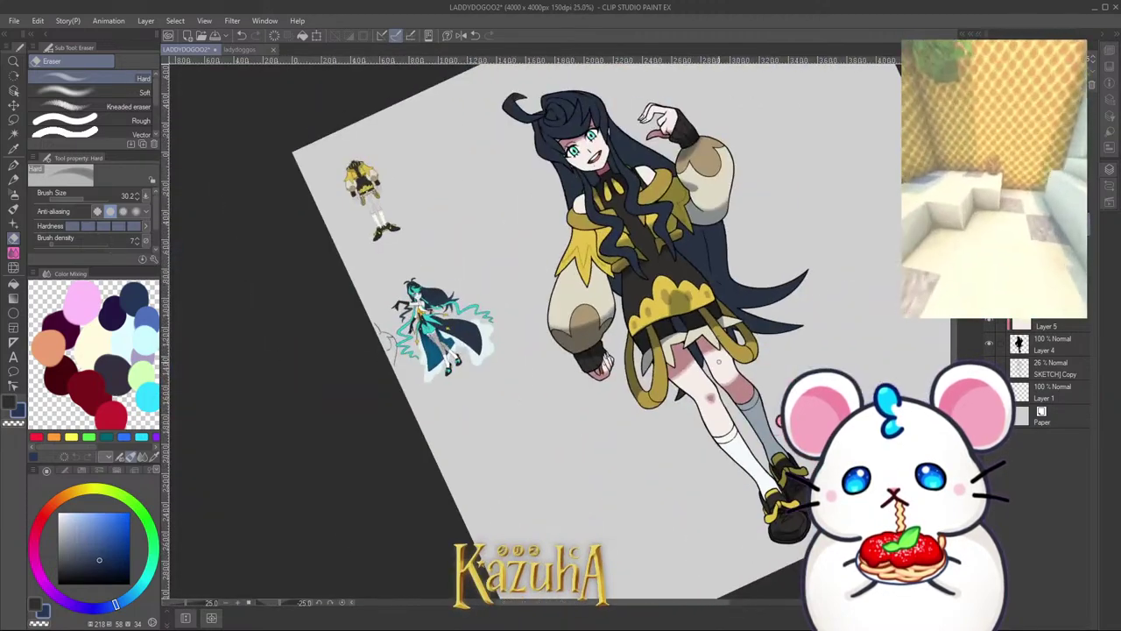
key("minus")
key("minus")
key("minus")
scroll(618, 337, "up", 7)
key("bracketleft")
key("bracketleft")
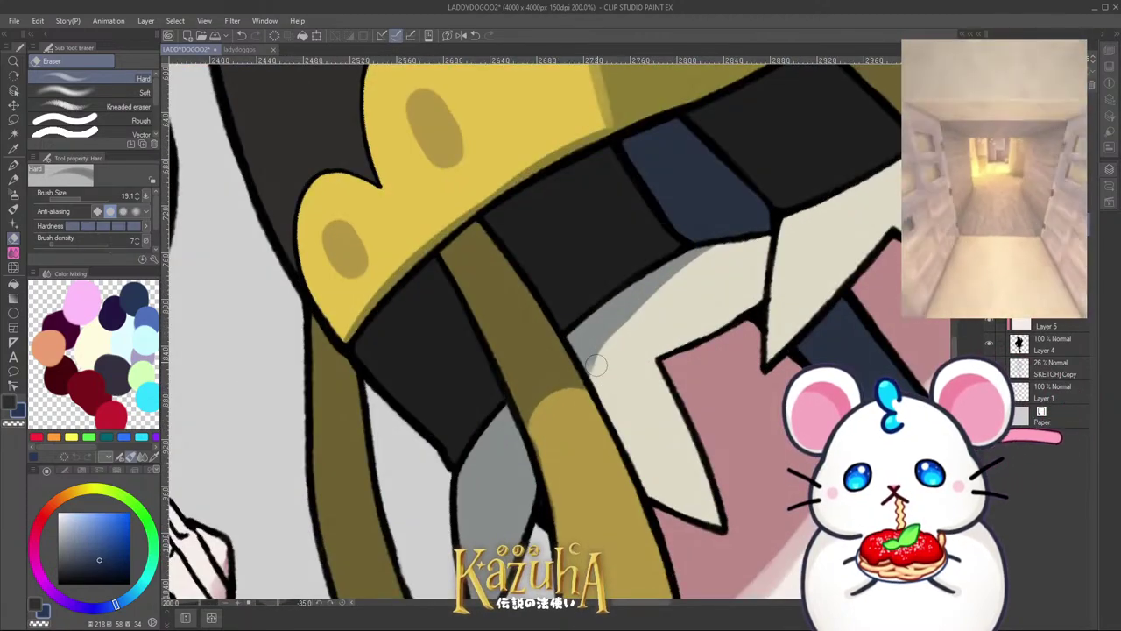
left_click_drag(598, 370, 684, 273)
Step: Fade the shadow edges on the upper strap and lower curve of the gold loop near the lowered hand at eraser size 19.1
scroll(663, 292, "down", 3)
scroll(610, 343, "up", 3)
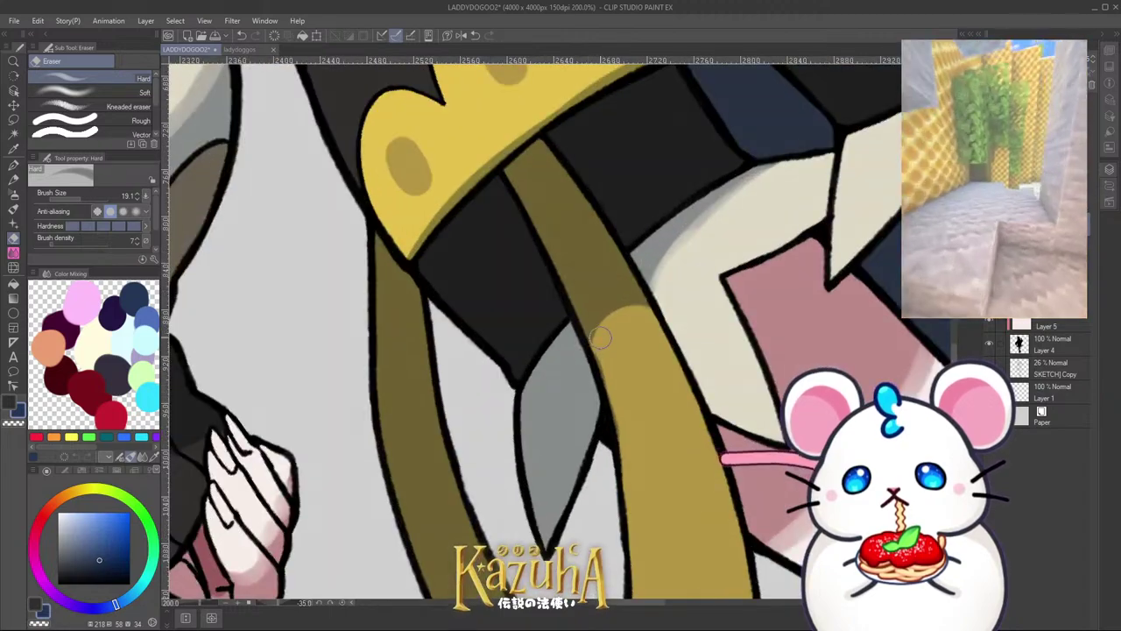
left_click_drag(598, 343, 644, 313)
scroll(661, 228, "down", 3)
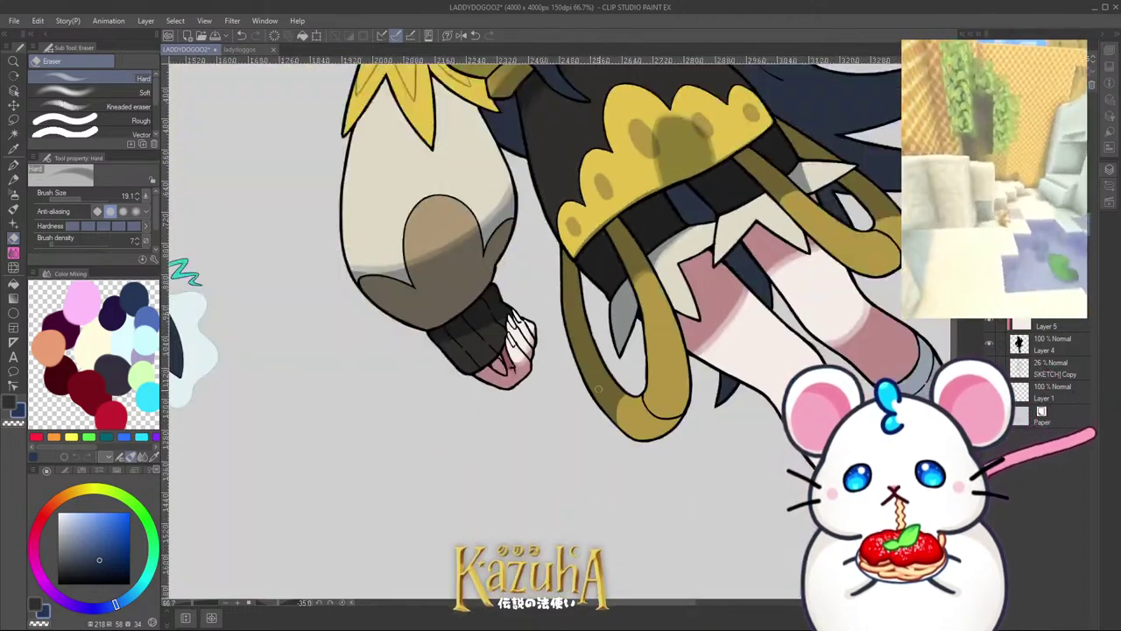
scroll(625, 401, "up", 3)
left_click_drag(637, 431, 664, 355)
Step: Fade the shadow edges on the outer cream ruffle point and the gold loop on the skirt's far side at eraser size 19.1
scroll(622, 491, "down", 4)
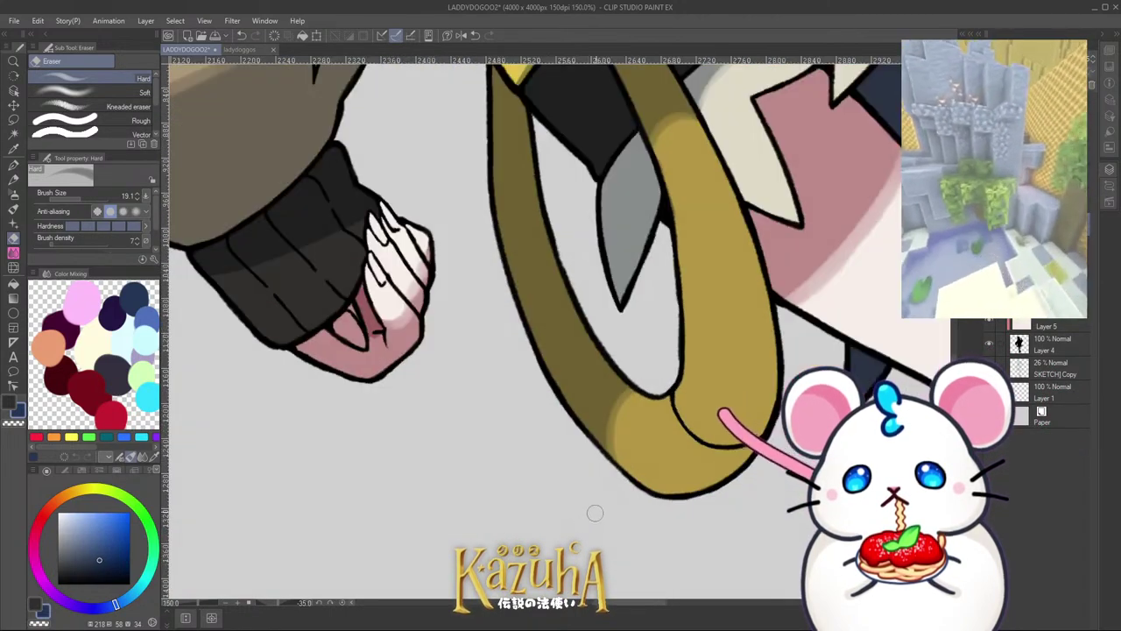
scroll(694, 328, "up", 4)
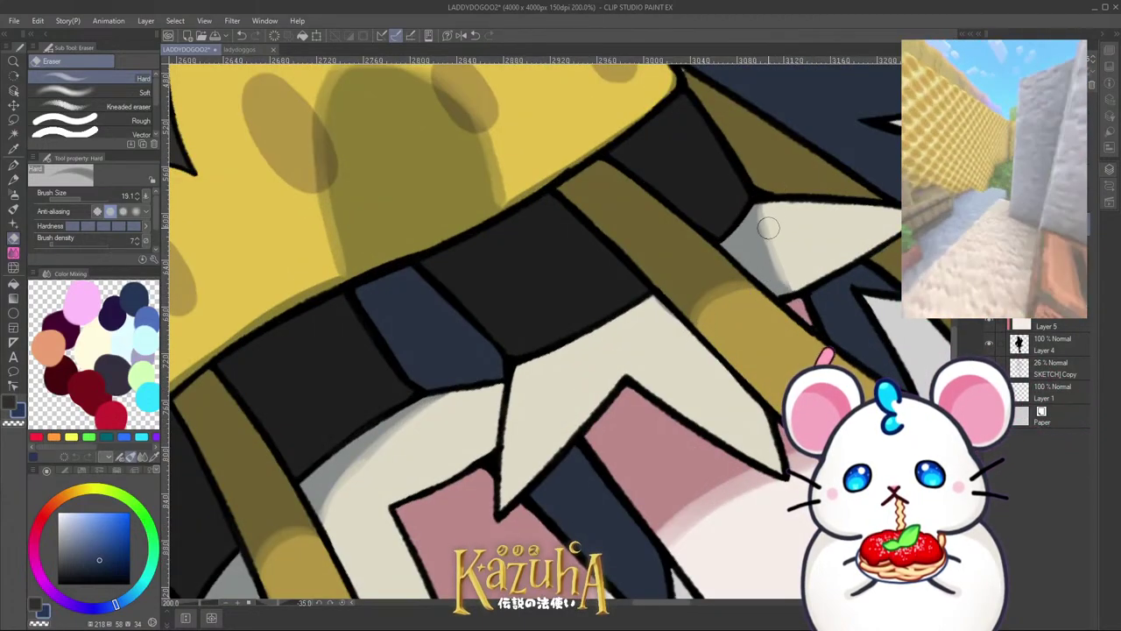
scroll(762, 255, "down", 4)
scroll(715, 292, "up", 4)
left_click_drag(715, 292, 749, 279)
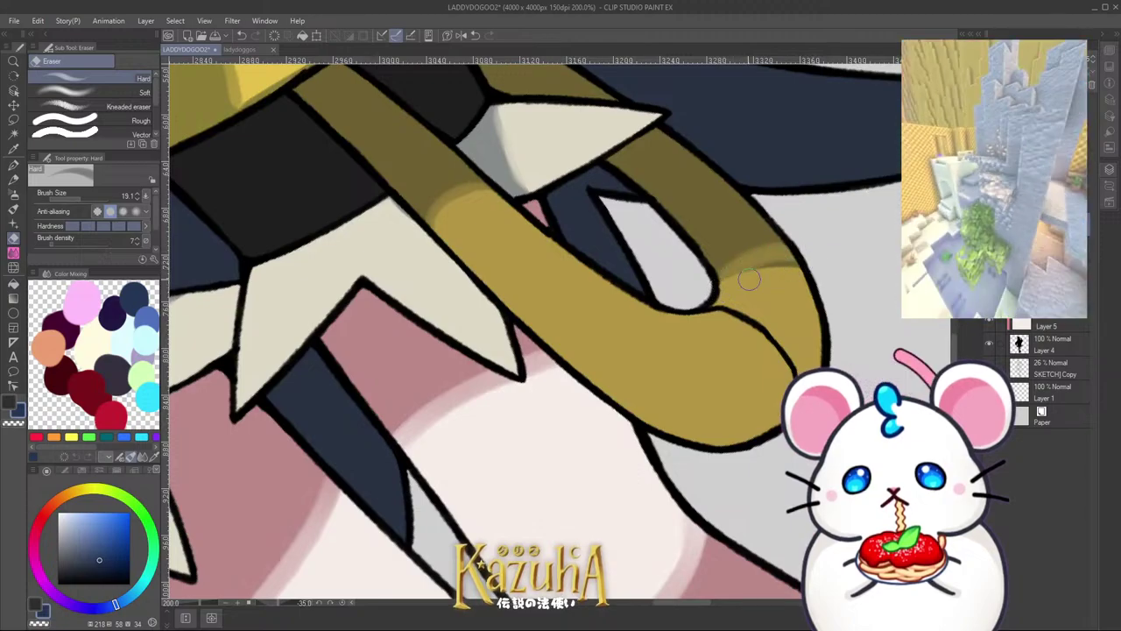
Step: Fade the shadow edges on the black shoes and their gold laces with the Hard eraser at sizes 28 and 15.7
scroll(755, 288, "down", 6)
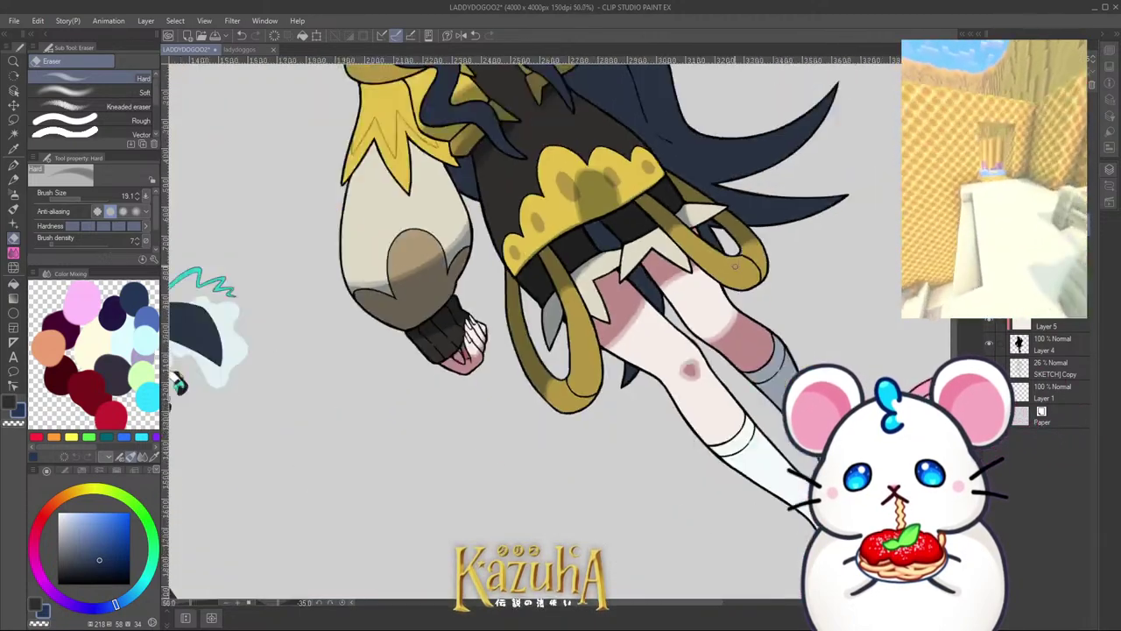
scroll(811, 468, "up", 6)
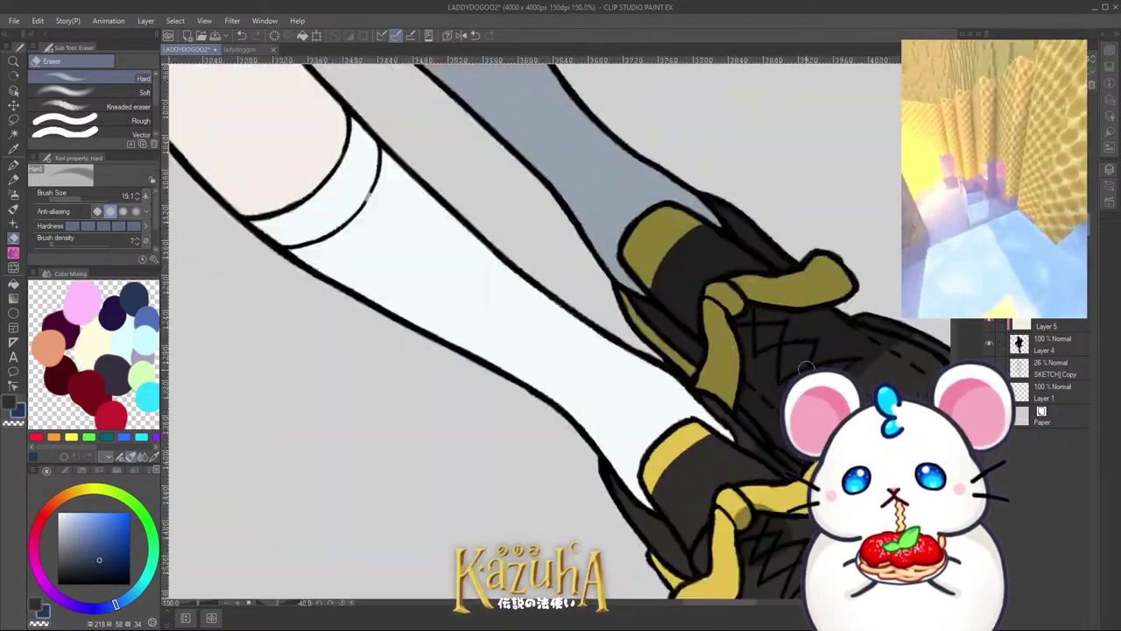
scroll(744, 342, "down", 1)
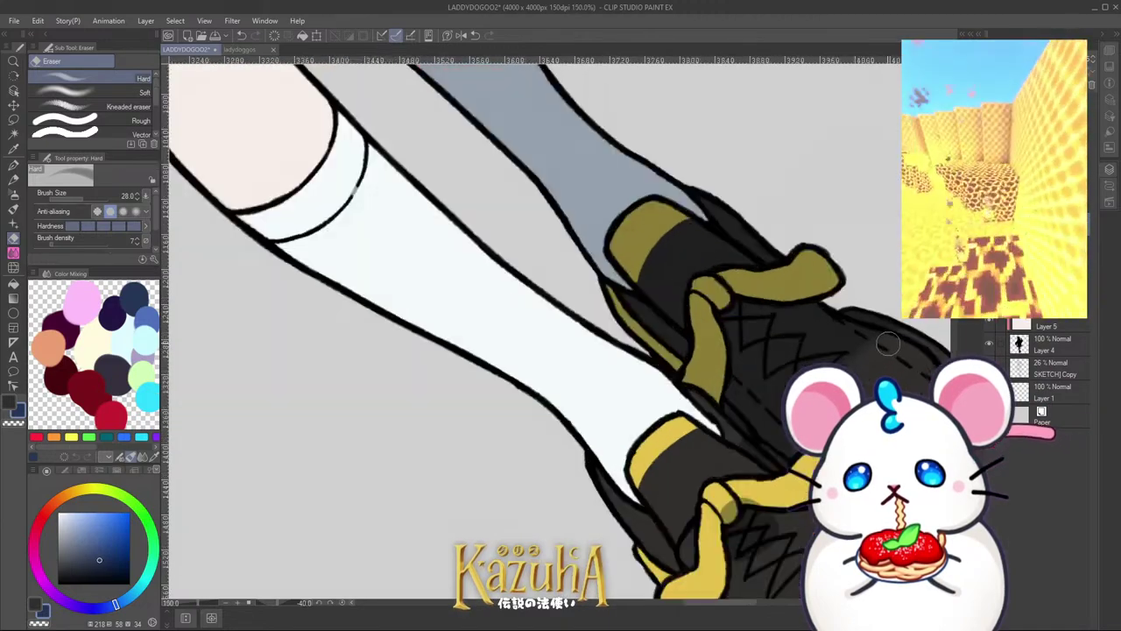
scroll(755, 399, "up", 1)
scroll(732, 455, "down", 4)
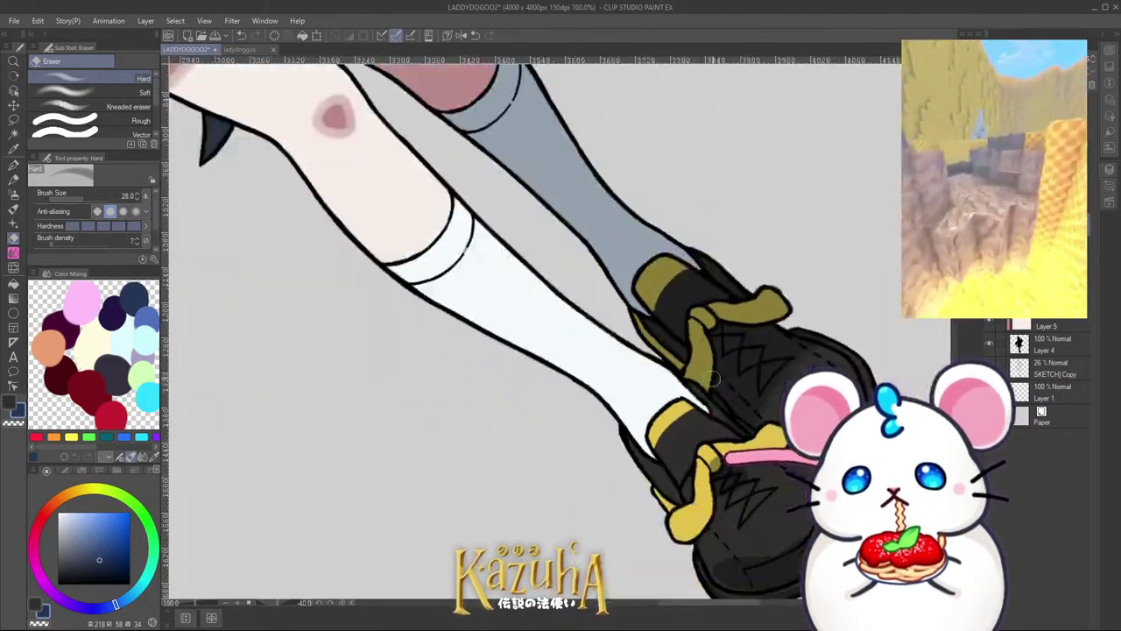
scroll(676, 484, "up", 4)
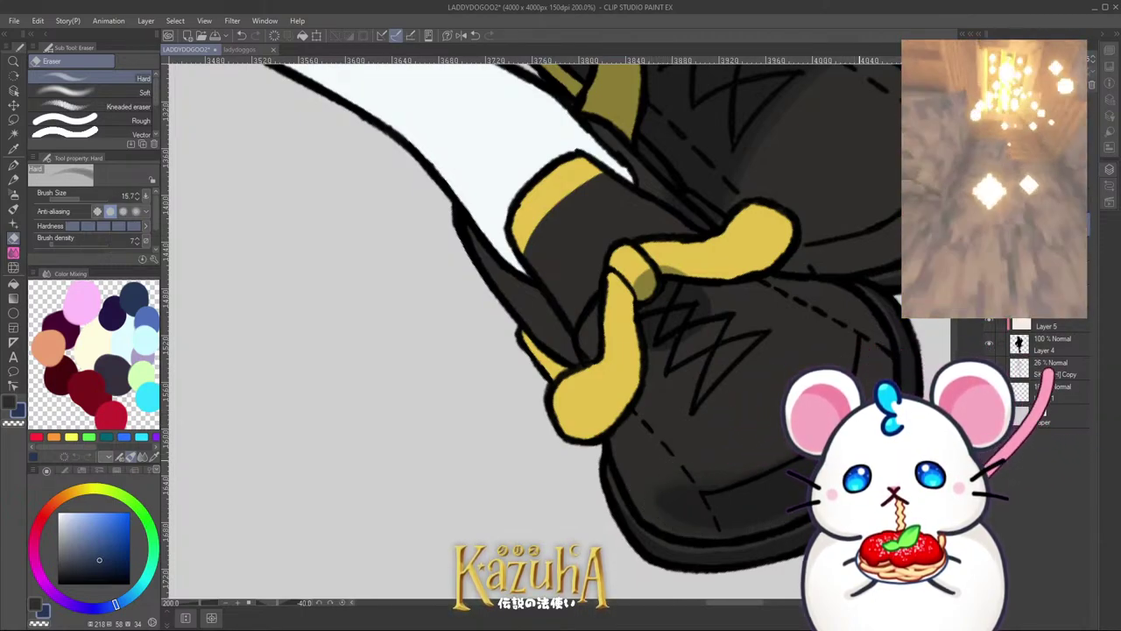
scroll(705, 437, "down", 4)
scroll(683, 420, "up", 4)
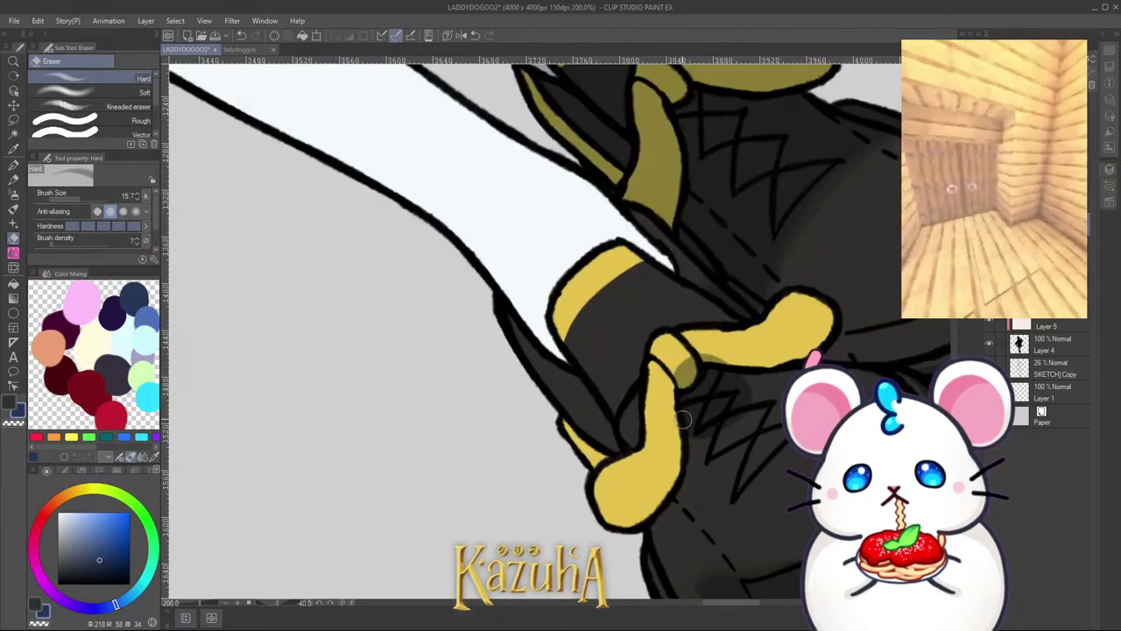
scroll(700, 420, "down", 5)
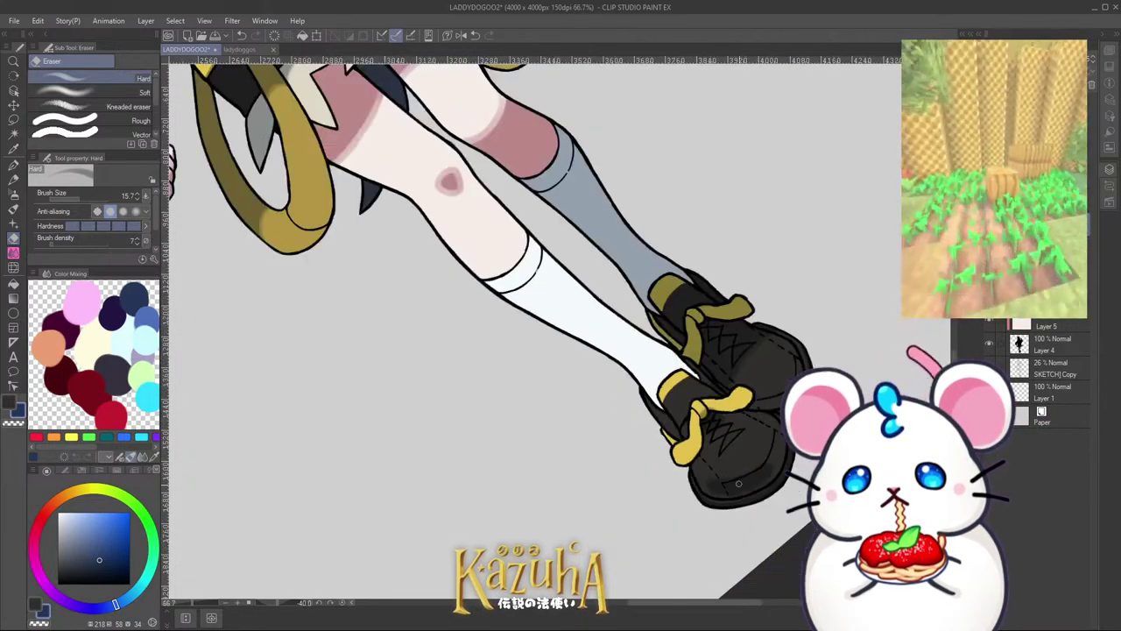
Step: Fade the diagonal shadow edge across the lowered hand's black cuff with the Hard eraser, raising its size from 15.7 to 36.6
key("asciicircum")
key("asciicircum")
key("asciicircum")
key("asciicircum")
scroll(761, 479, "down", 2)
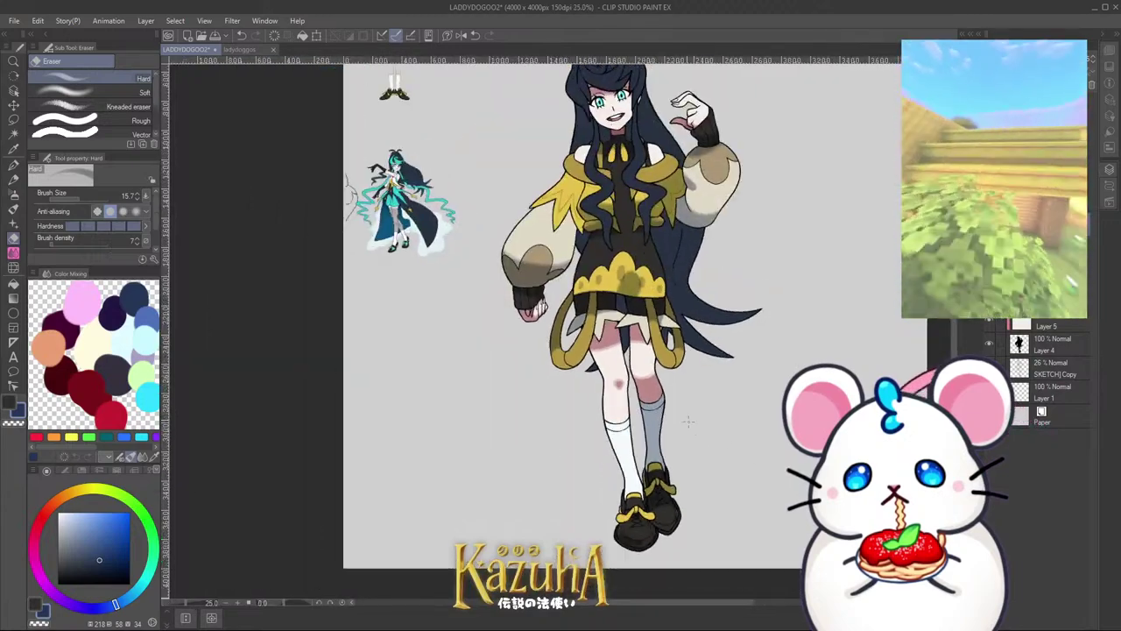
scroll(676, 406, "up", 3)
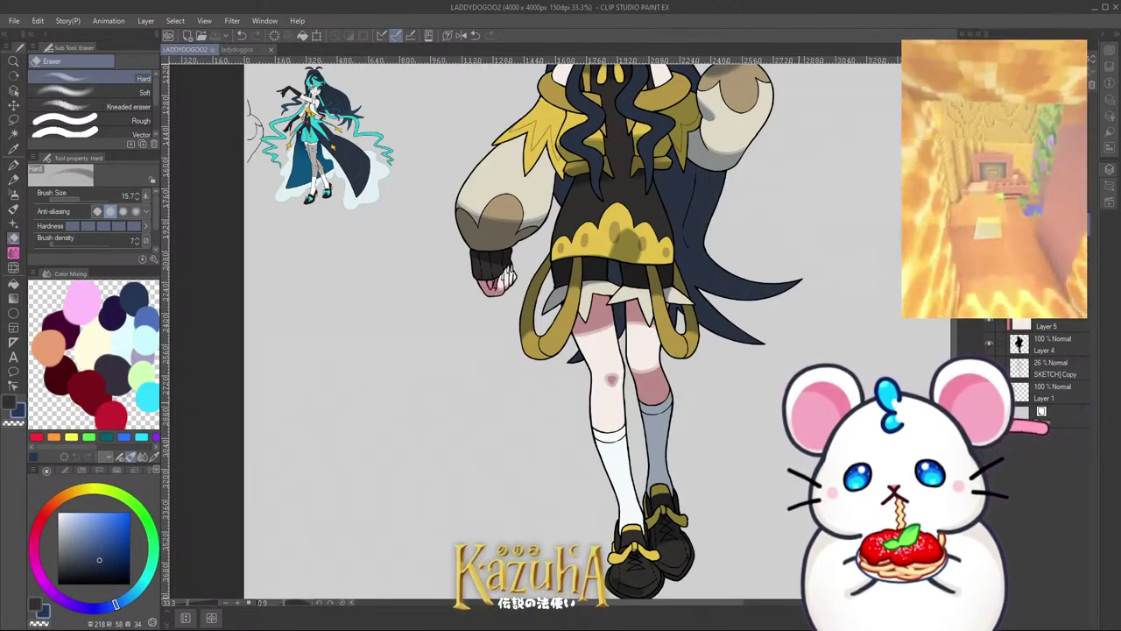
scroll(473, 254, "up", 2)
key("asciicircum")
key("asciicircum")
key("asciicircum")
key("asciicircum")
key("asciicircum")
key("asciicircum")
key("asciicircum")
key("asciicircum")
key("asciicircum")
key("asciicircum")
key("asciicircum")
key("asciicircum")
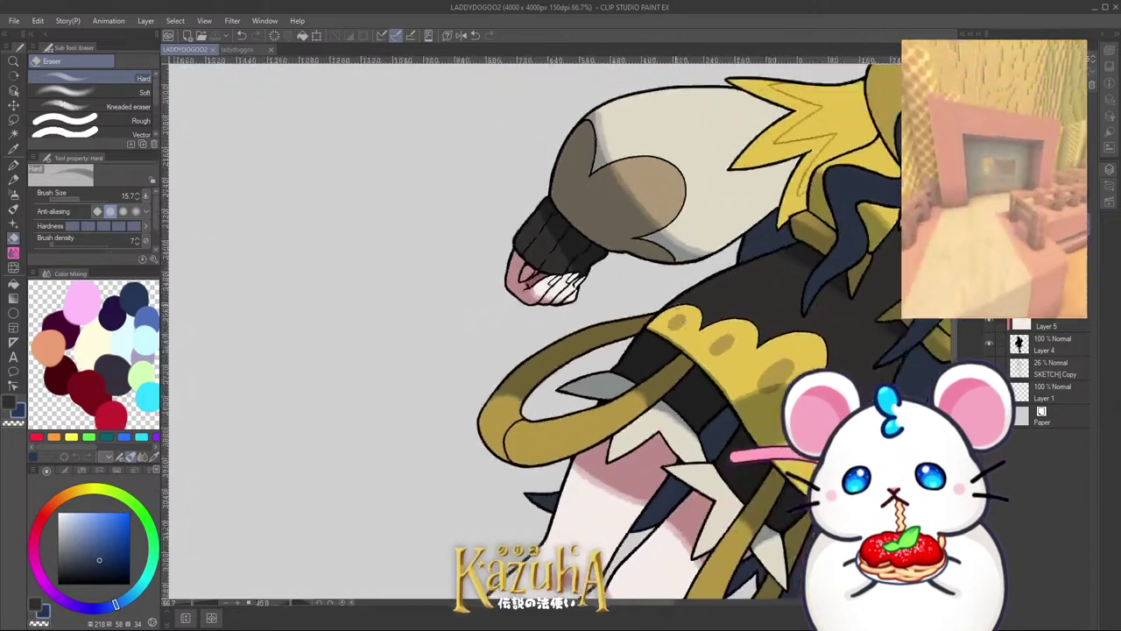
scroll(663, 297, "up", 1)
scroll(663, 298, "up", 4)
scroll(561, 403, "down", 2)
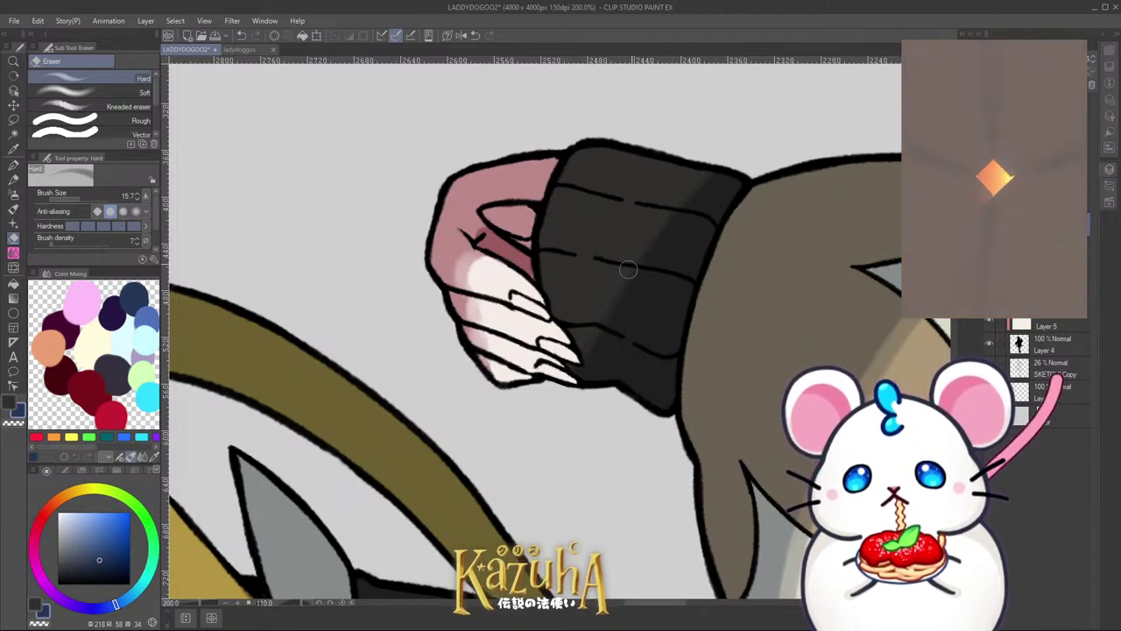
left_click_drag(628, 269, 602, 297)
left_click_drag(565, 376, 695, 177)
scroll(630, 261, "down", 5)
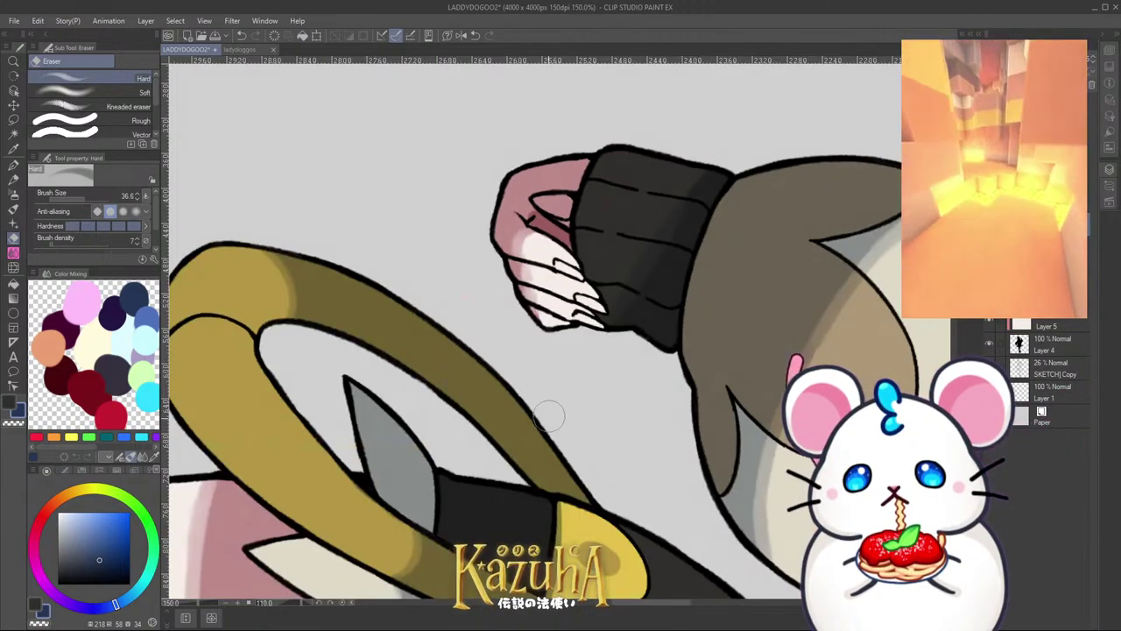
scroll(561, 290, "up", 2)
scroll(558, 382, "down", 2)
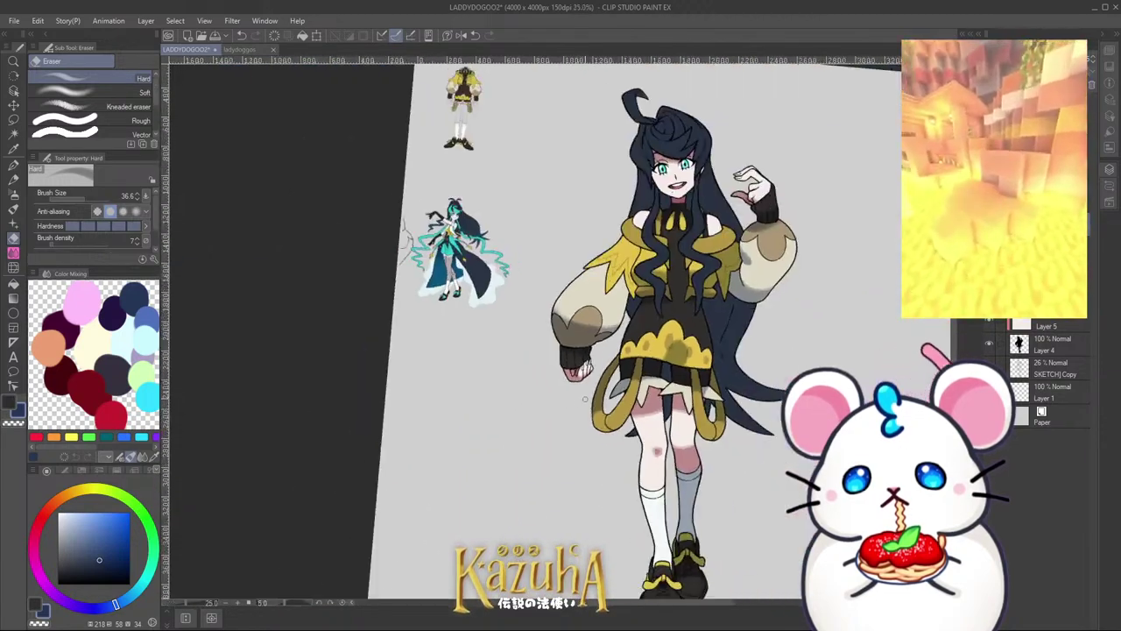
Step: Switch to the G-pen and add a new layer for a second pass of shading
scroll(661, 174, "up", 1)
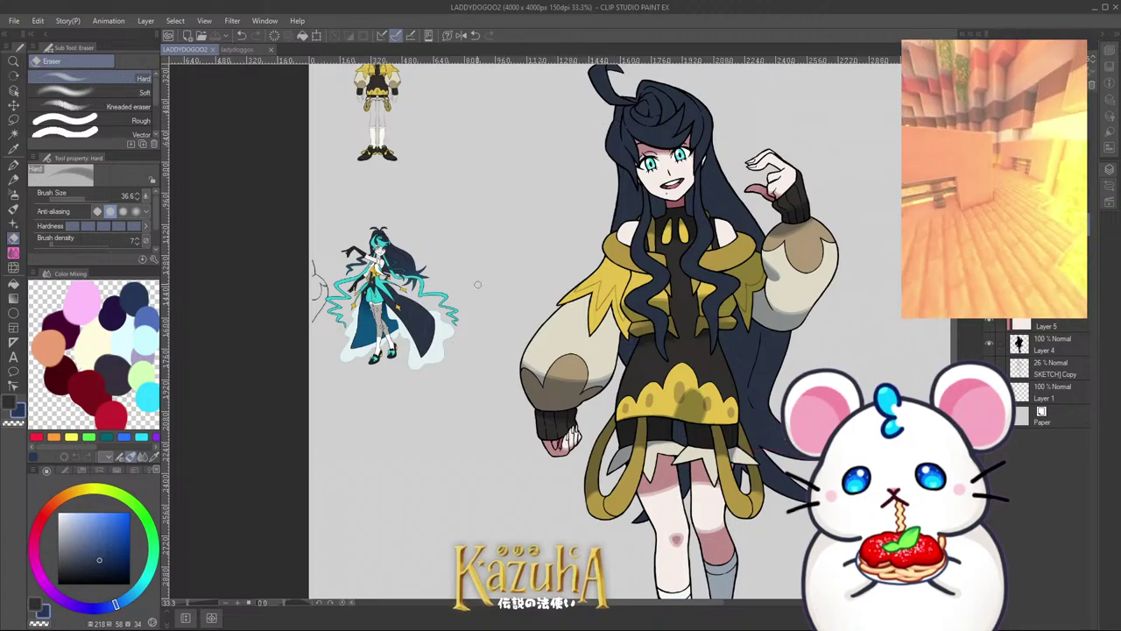
left_click(13, 165)
scroll(666, 263, "down", 3)
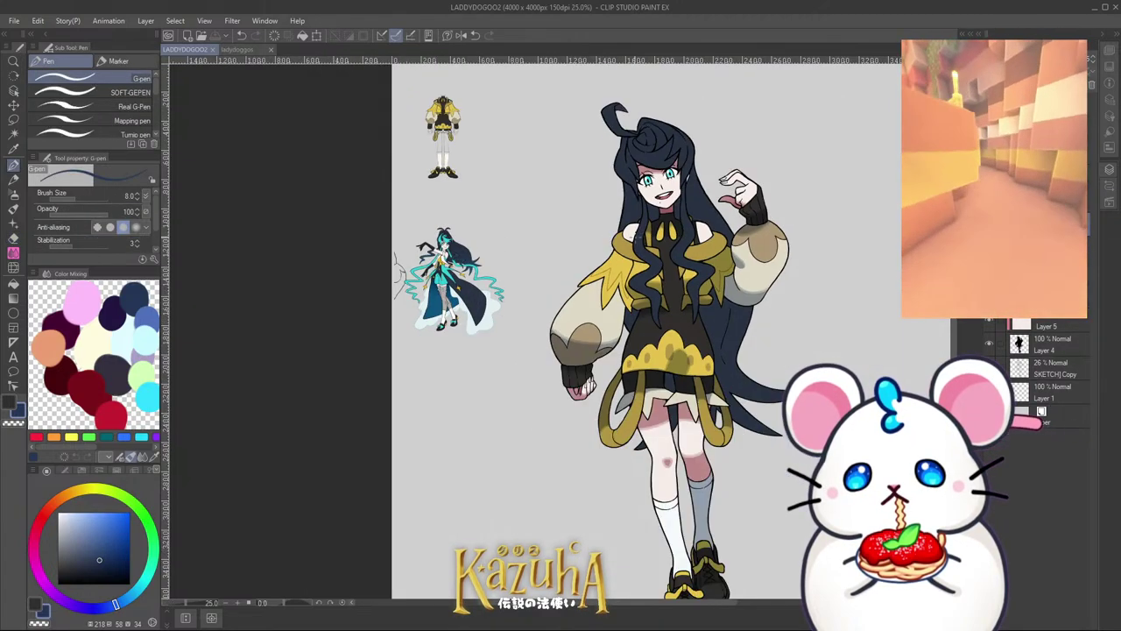
scroll(711, 258, "up", 2)
scroll(709, 258, "up", 3)
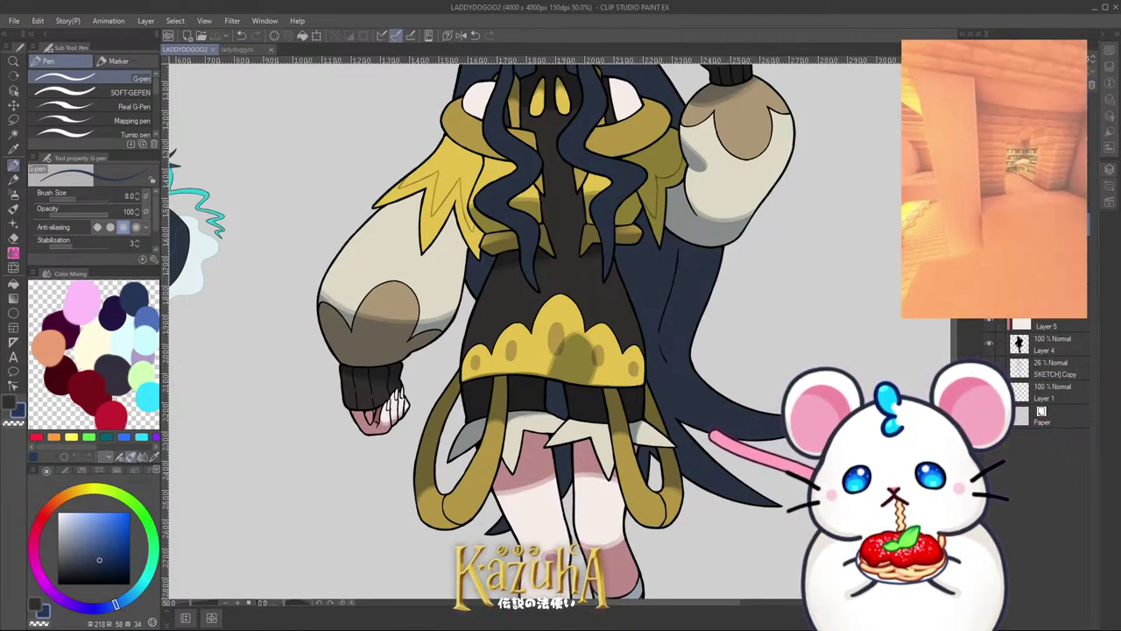
key("ctrl+shift+n")
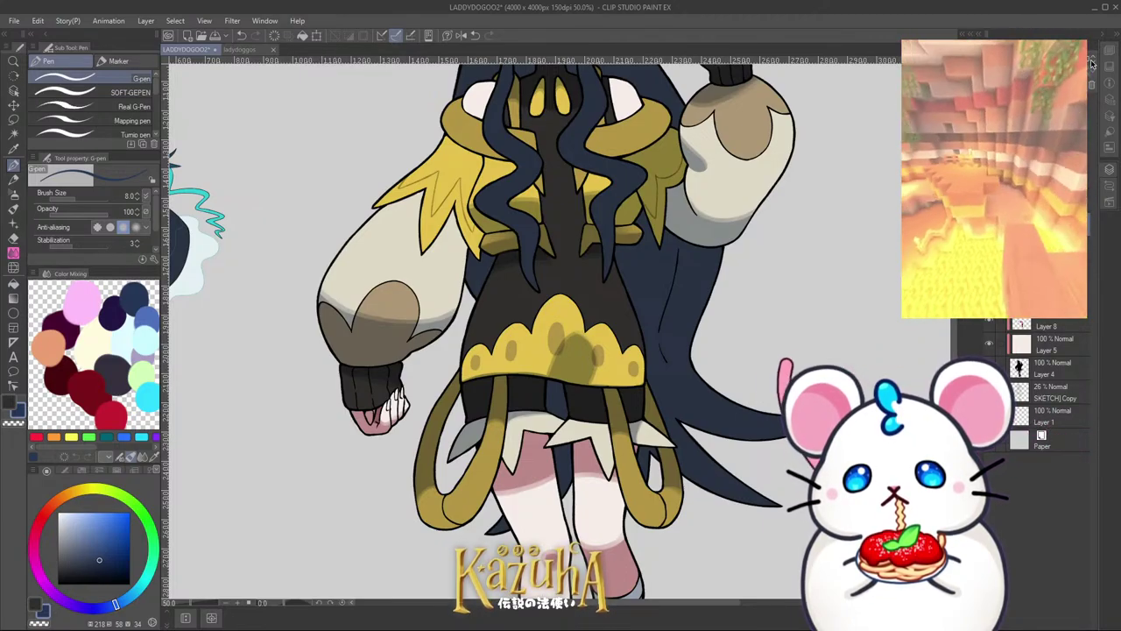
Step: Paint darker navy shadows on the gold band ends at both sides of the waist with the G-pen at size 18.1
key("minus")
key("minus")
key("minus")
key("minus")
key("minus")
key("minus")
key("minus")
key("minus")
key("minus")
key("minus")
key("minus")
scroll(467, 319, "up", 1)
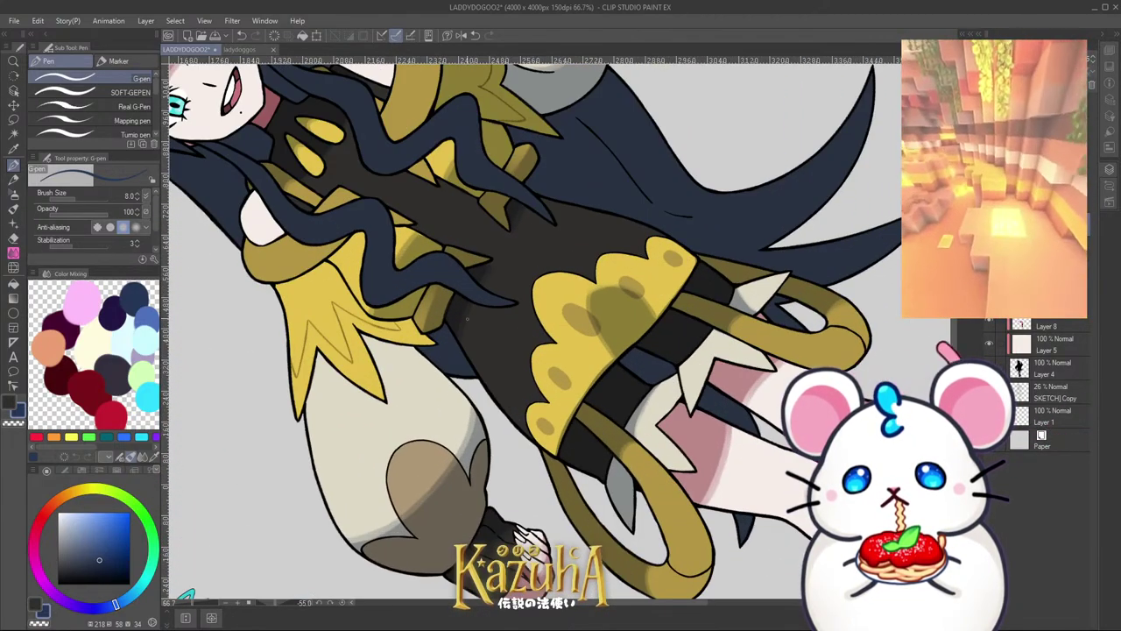
scroll(436, 304, "up", 6)
left_click_drag(435, 345, 456, 345)
mouse_move(421, 380)
left_mouse_down()
mouse_move(474, 252)
mouse_move(425, 364)
mouse_move(486, 341)
mouse_move(513, 315)
mouse_move(465, 254)
mouse_move(414, 391)
mouse_move(454, 386)
left_mouse_up()
key("ctrl+minus")
key("ctrl+minus")
key("ctrl+minus")
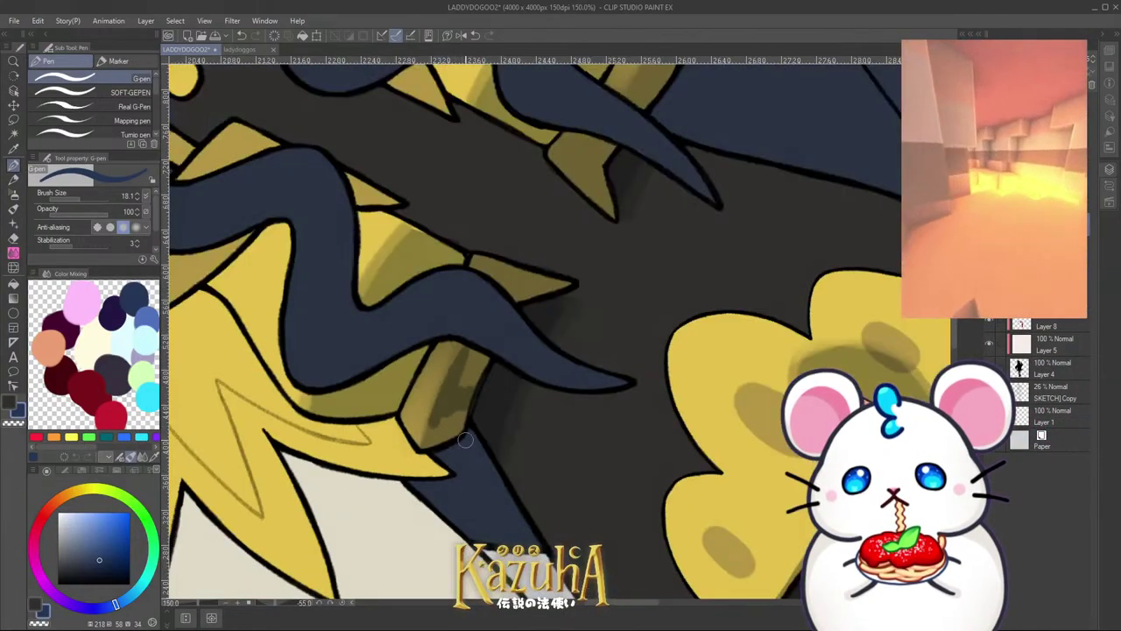
scroll(465, 440, "down", 1)
scroll(590, 155, "up", 2)
mouse_move(581, 249)
left_mouse_down()
mouse_move(573, 240)
mouse_move(583, 253)
mouse_move(607, 244)
left_mouse_up()
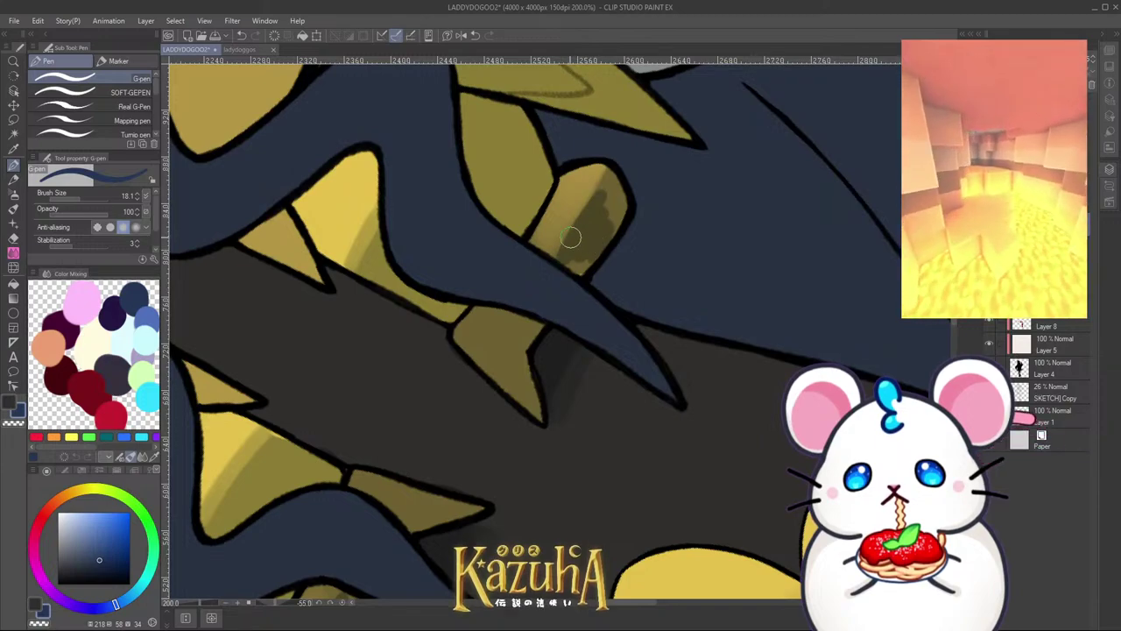
Step: Paint a darker shadow along the outer edge of the gold collar on the raised arm's shoulder with the G-pen at size 32.4
scroll(543, 257, "down", 3)
scroll(453, 118, "up", 2)
mouse_move(454, 99)
left_mouse_down()
mouse_move(471, 99)
mouse_move(473, 267)
left_mouse_up()
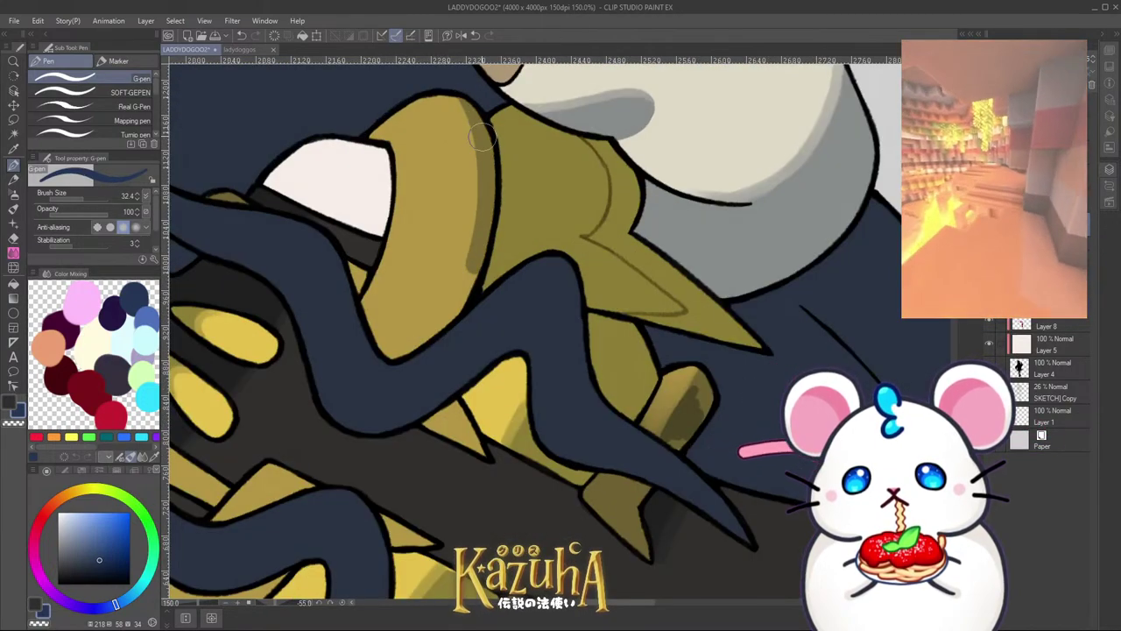
key("ctrl+z")
mouse_move(450, 105)
left_mouse_down()
mouse_move(452, 285)
mouse_move(438, 311)
mouse_move(479, 122)
mouse_move(445, 320)
left_mouse_up()
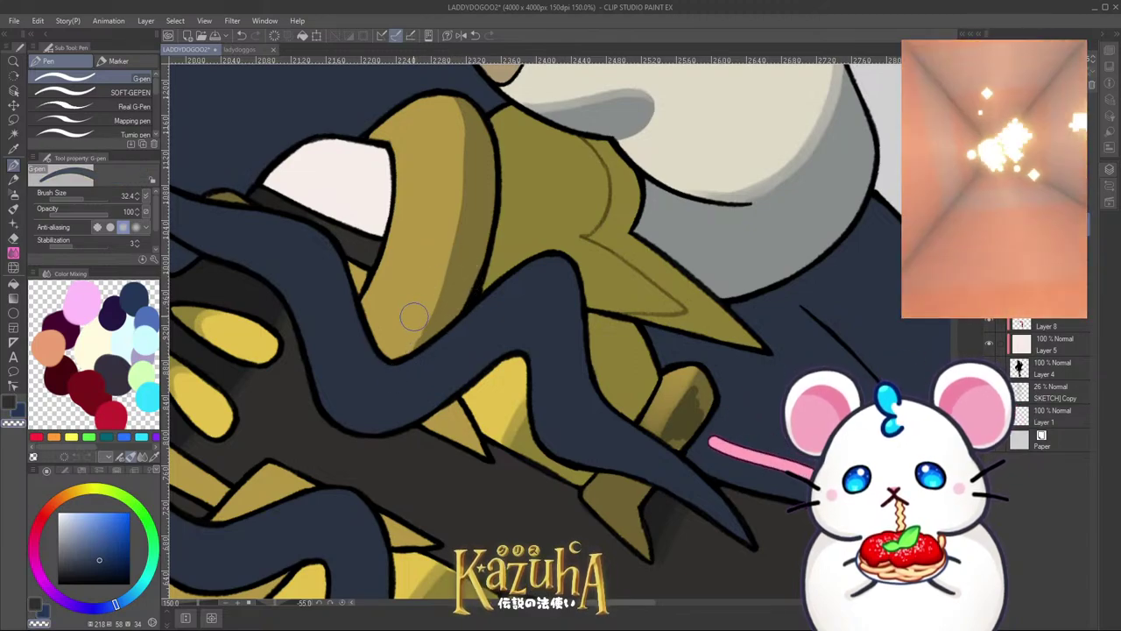
Step: Paint a darker shadow along the lower rim of the gold collar on the lowered arm's shoulder at pen size 32.4
key("ctrl+minus")
key("ctrl+minus")
key("ctrl+minus")
scroll(425, 266, "up", 2)
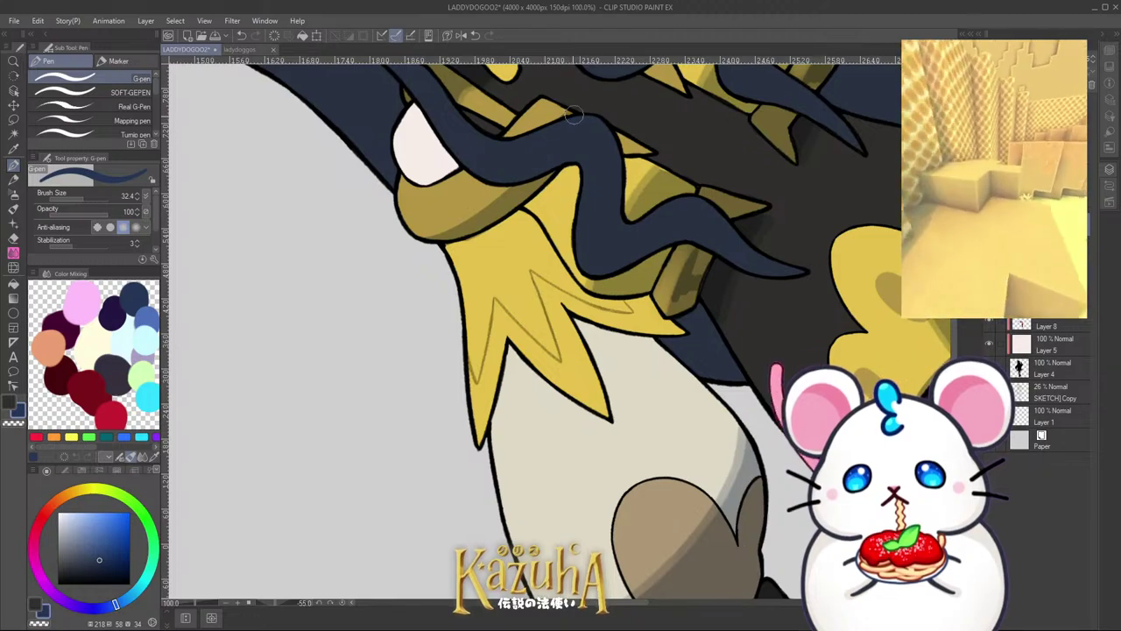
scroll(587, 175, "up", 2)
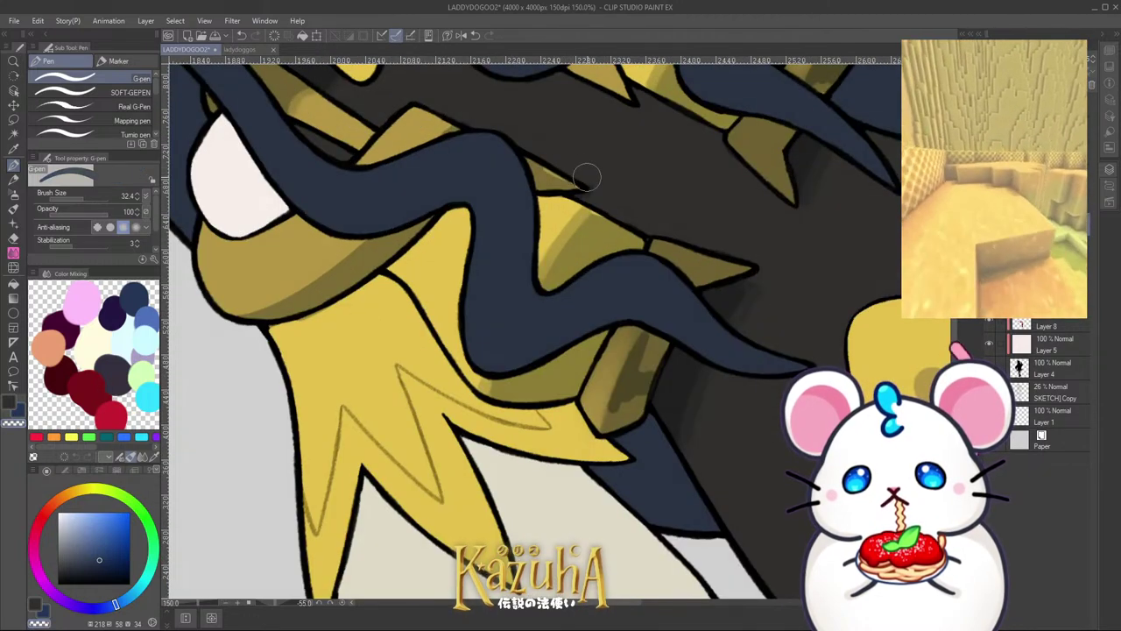
Step: Switch between transparent and navy and shade the small gold spike beside the wavy hair strand on the chest
scroll(569, 161, "down", 3)
scroll(558, 118, "up", 3)
key("c")
mouse_move(577, 184)
left_mouse_down()
mouse_move(559, 179)
mouse_move(587, 183)
mouse_move(613, 209)
left_mouse_up()
scroll(574, 131, "down", 2)
scroll(412, 294, "up", 3)
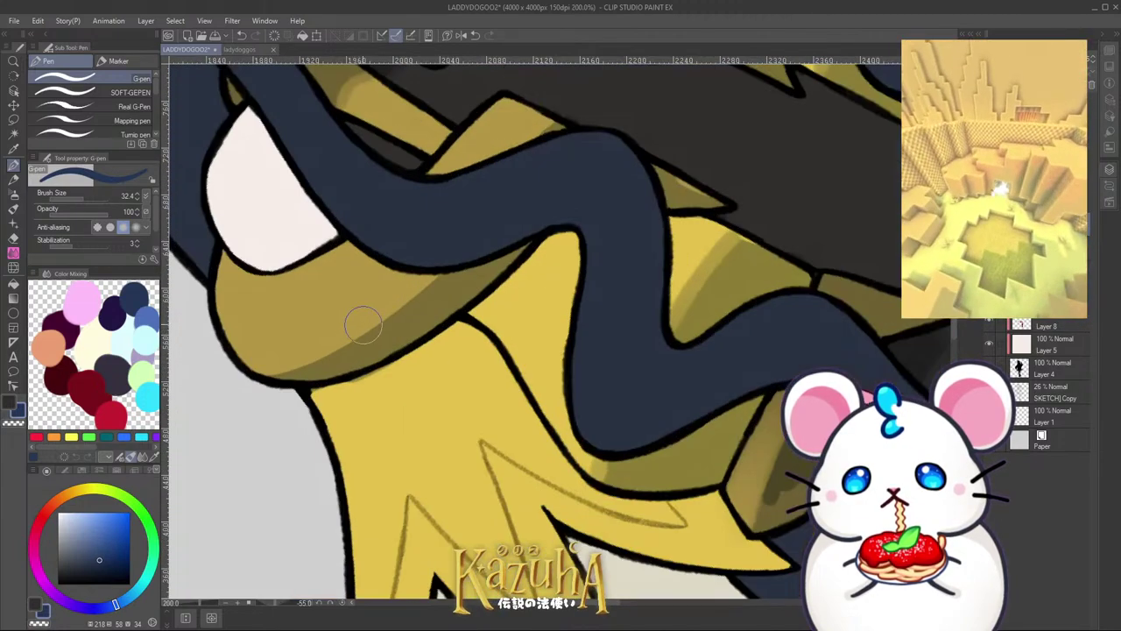
scroll(490, 280, "down", 2)
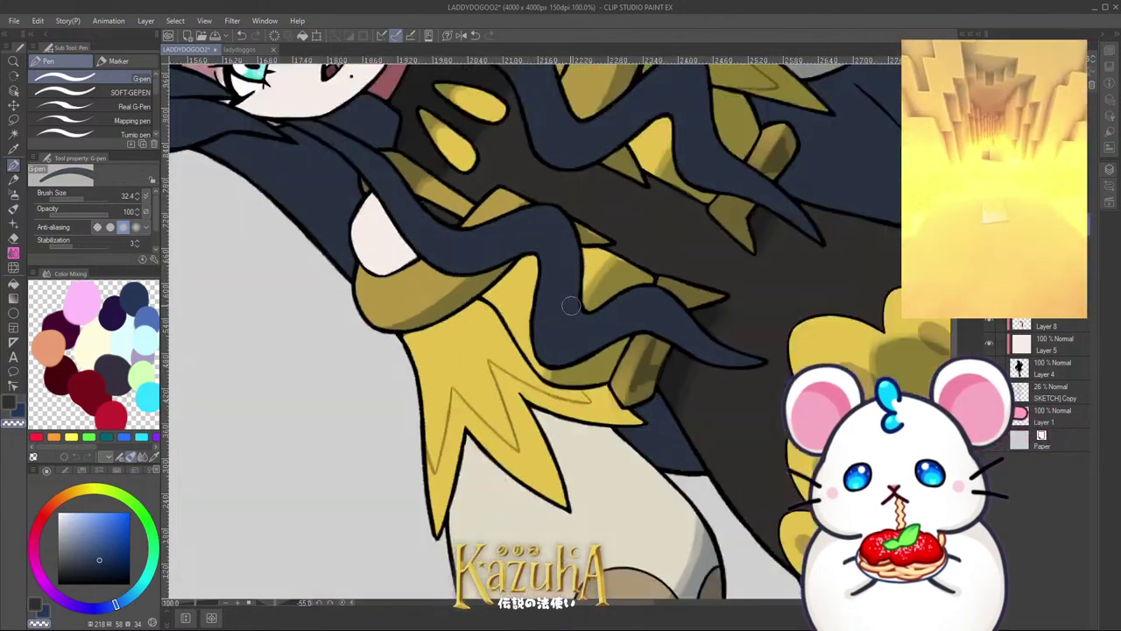
Step: Ready the Soft airbrush at size 22.4 over the shaded gold collar on the raised arm's shoulder
scroll(570, 305, "down", 3)
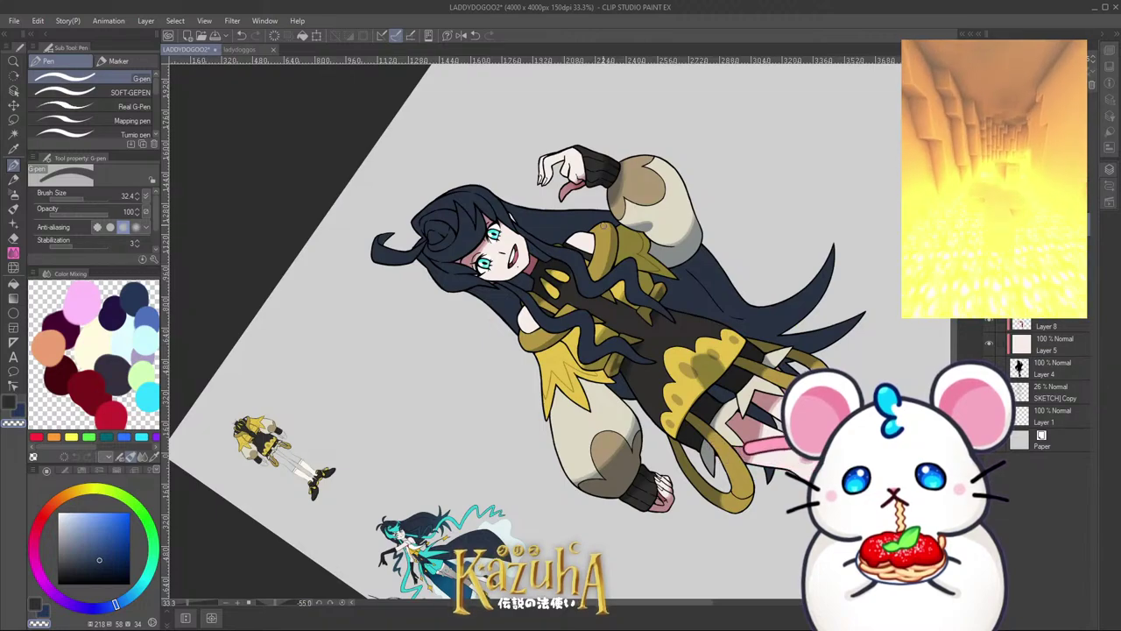
scroll(627, 243, "up", 3)
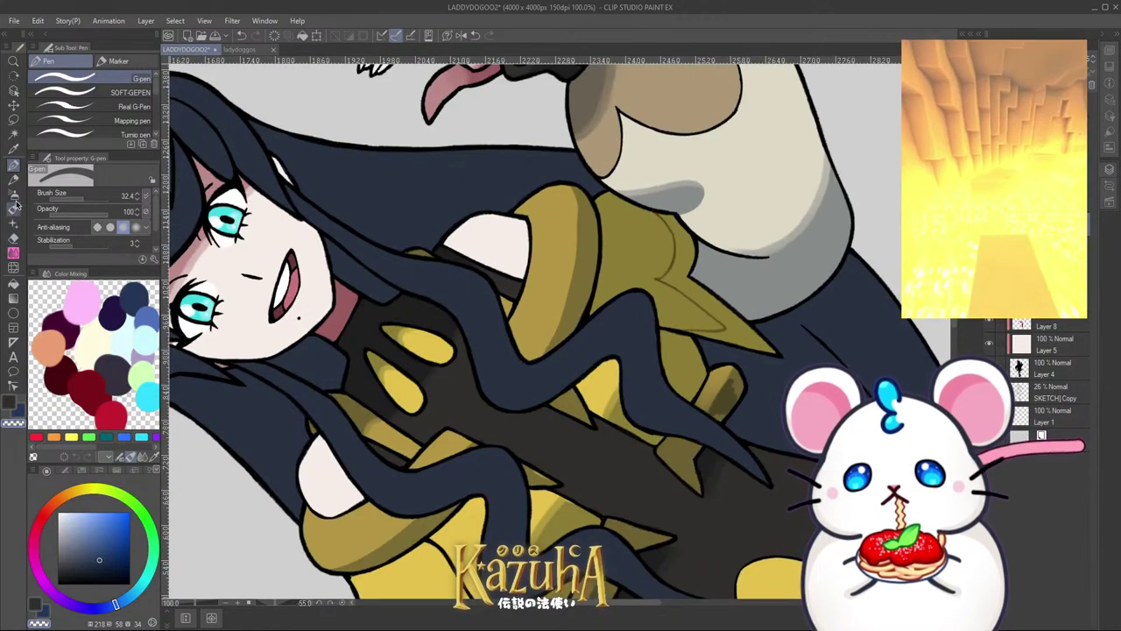
left_click(13, 193)
scroll(576, 304, "up", 1)
key("[")
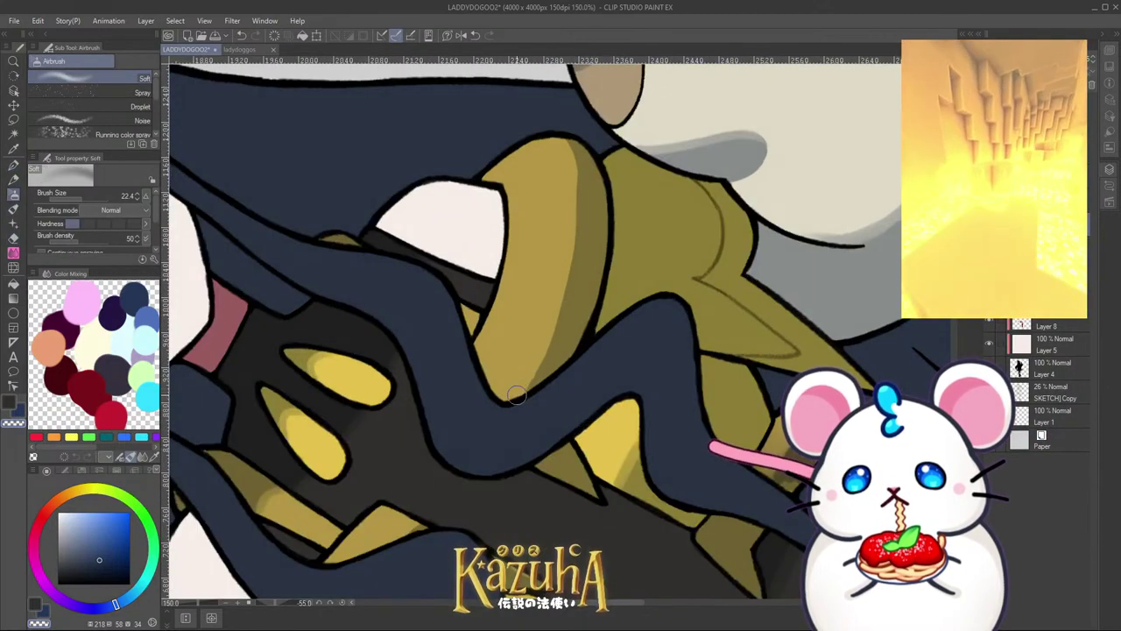
Step: Soften the shadow edges on both yellow shoulder rolls of the shawl with the Soft airbrush at size 22.4
mouse_move(549, 329)
left_mouse_down()
mouse_move(572, 191)
mouse_move(557, 133)
mouse_move(572, 196)
mouse_move(569, 154)
mouse_move(564, 143)
mouse_move(570, 258)
left_mouse_up()
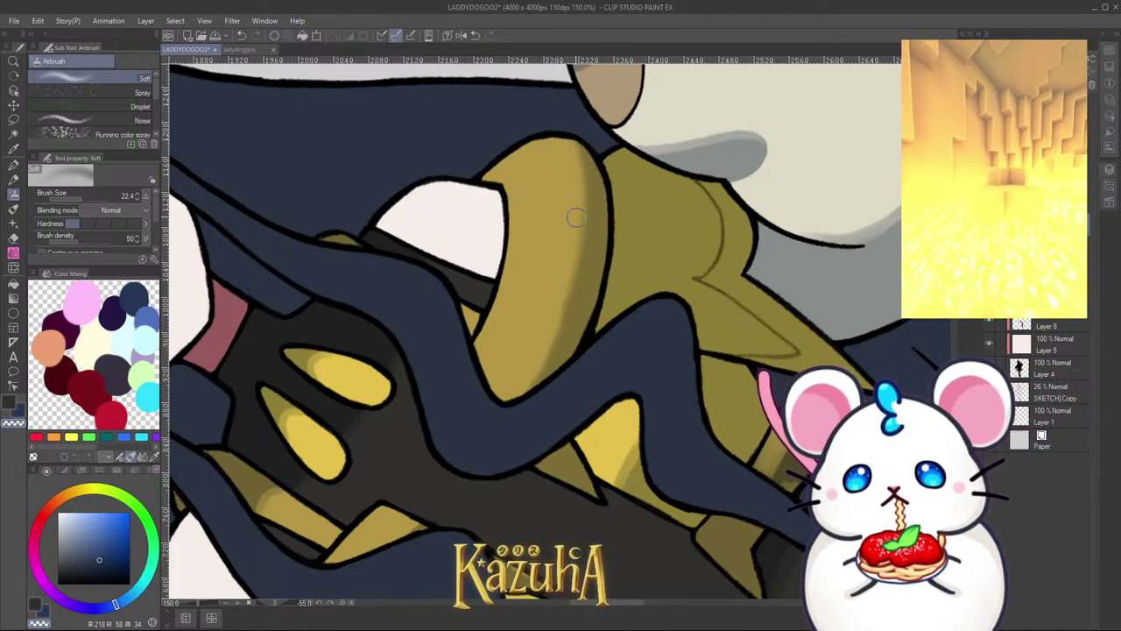
scroll(515, 307, "down", 5)
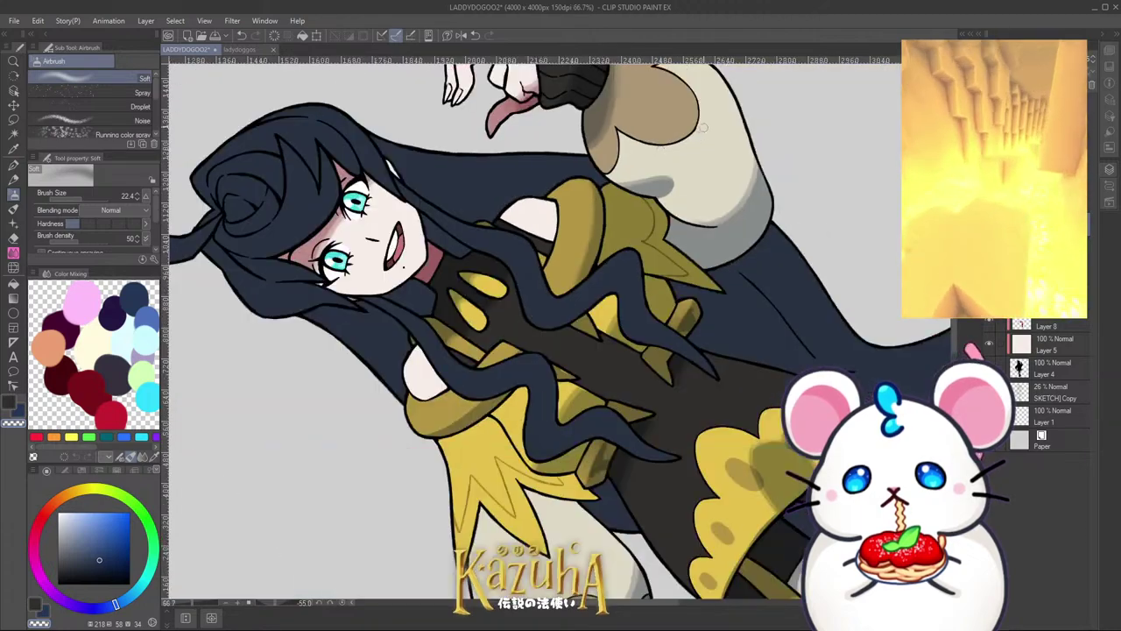
left_click_drag(515, 324, 630, 211)
key("minus")
key("minus")
scroll(499, 301, "up", 5)
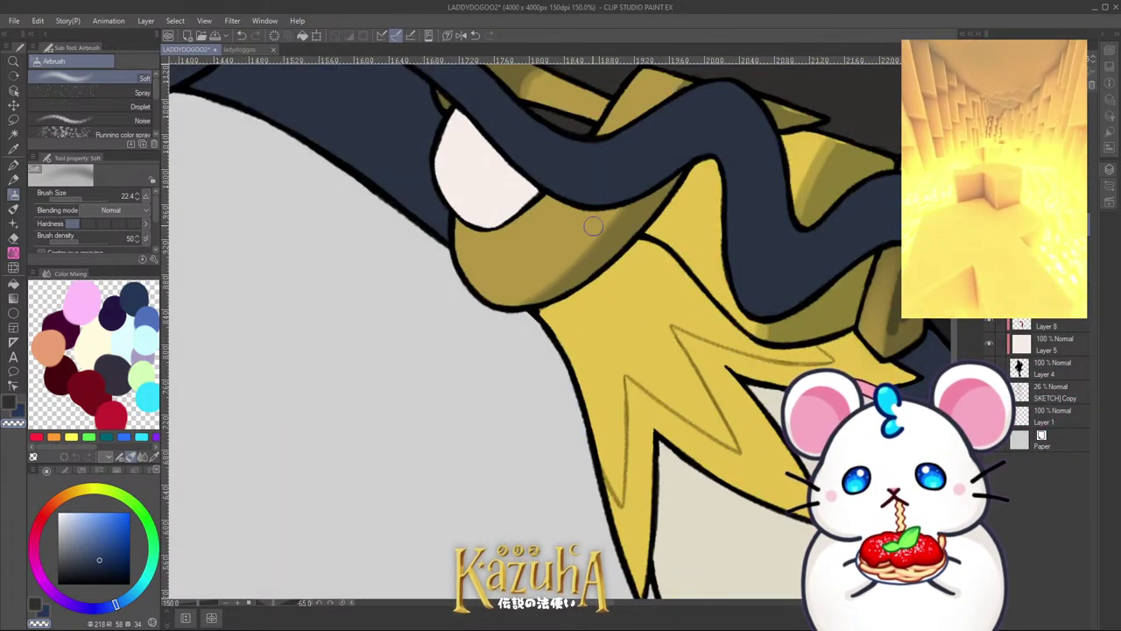
scroll(673, 90, "down", 5)
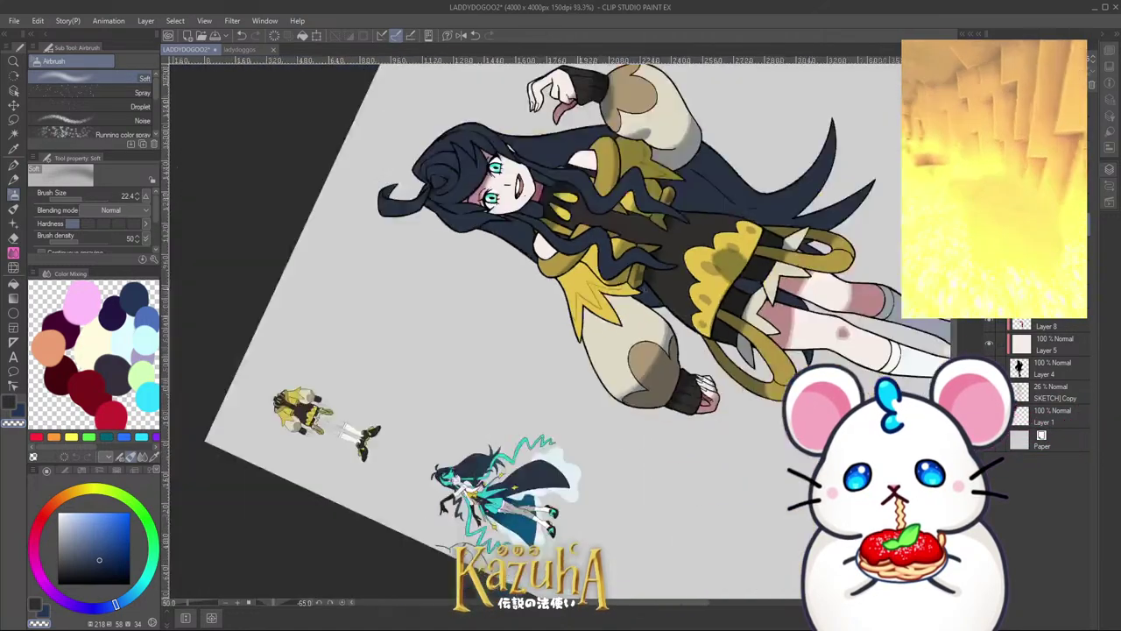
Step: Blend the shading on the yellow trim ends at the jacket's lower edge with the Soft airbrush
scroll(603, 293, "up", 5)
scroll(602, 294, "up", 2)
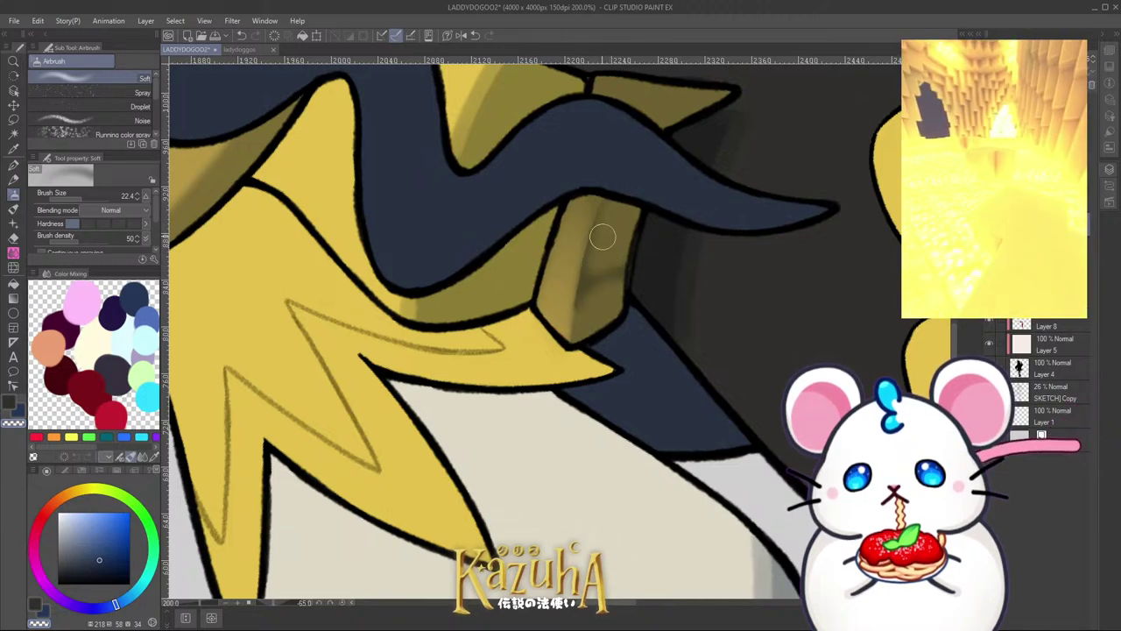
scroll(601, 179, "down", 6)
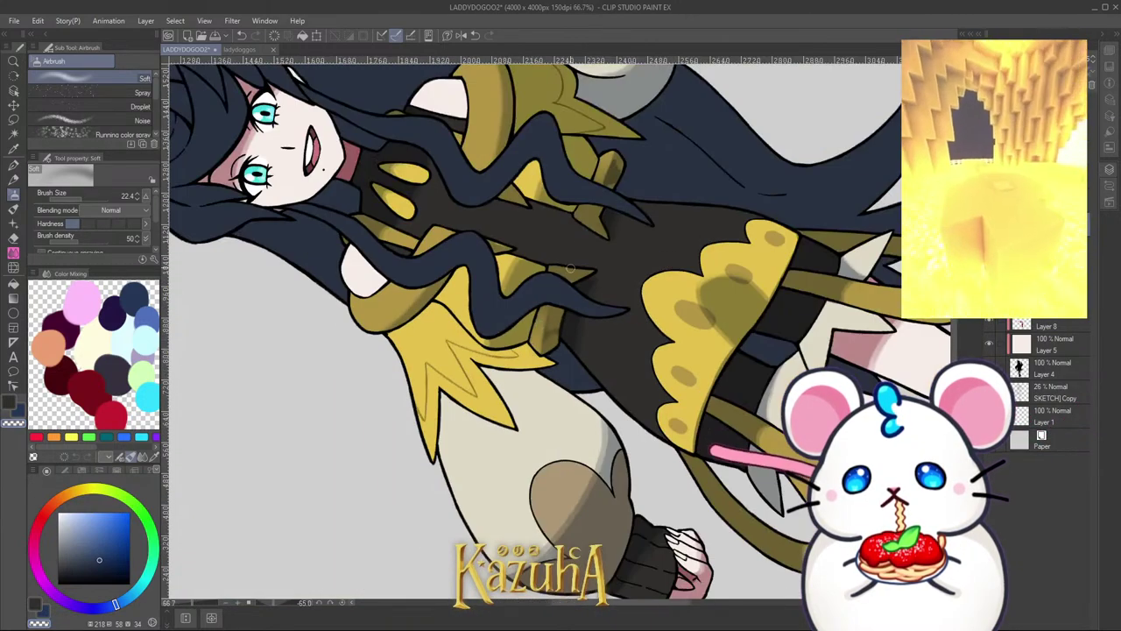
scroll(603, 226, "up", 6)
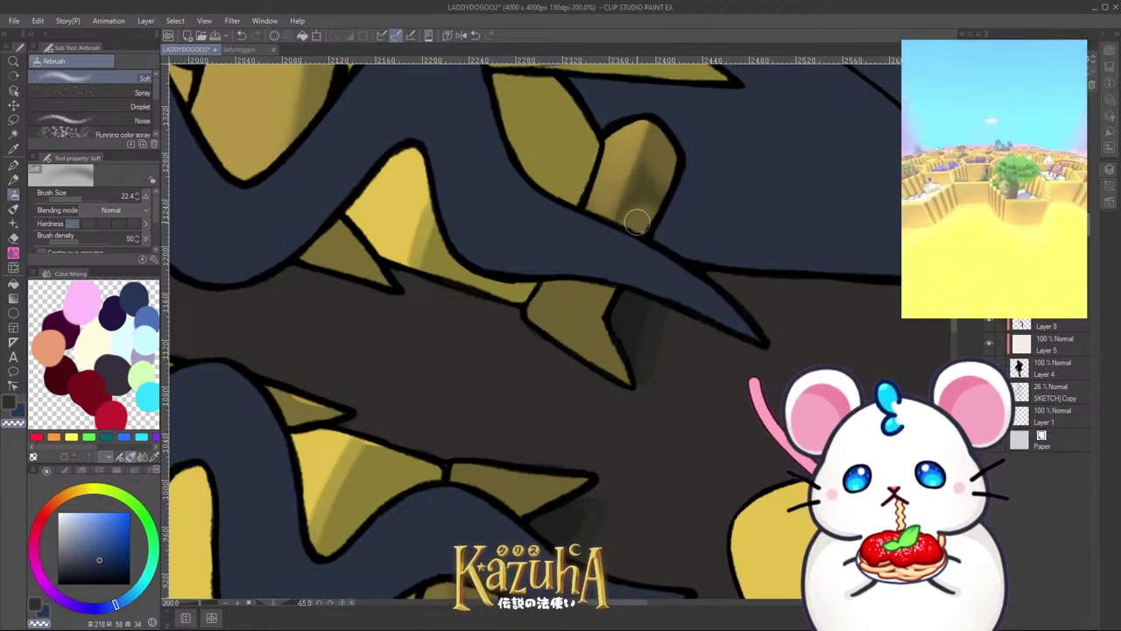
scroll(590, 272, "down", 5)
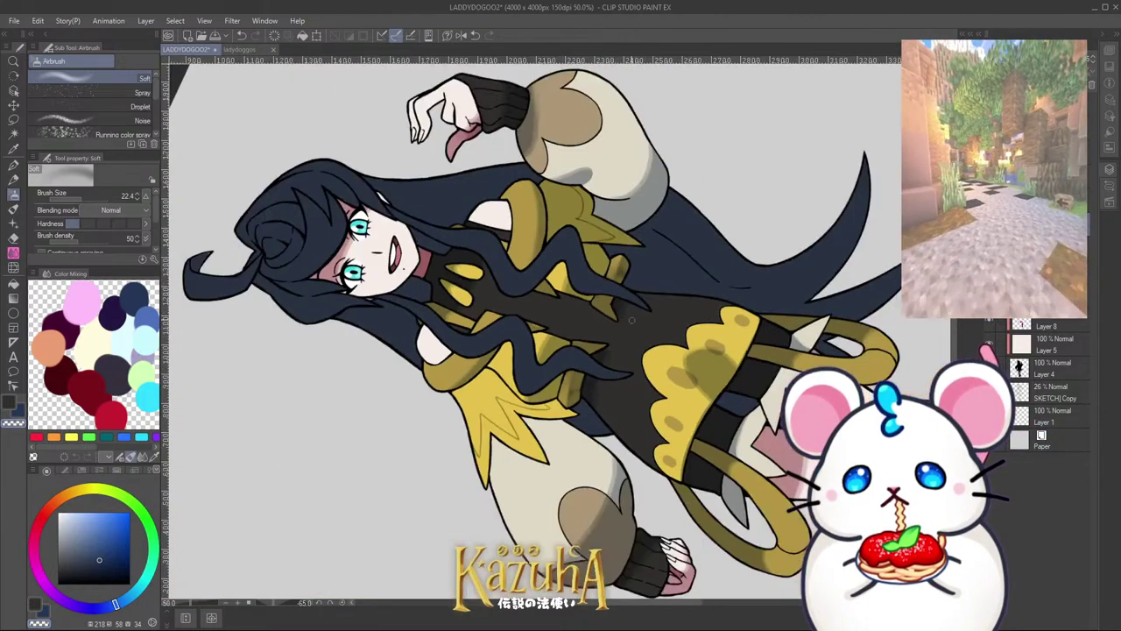
Step: Rotate the canvas back to upright and save the drawing
key("asciicircum")
key("asciicircum")
key("asciicircum")
key("asciicircum")
key("asciicircum")
key("asciicircum")
key("asciicircum")
key("asciicircum")
key("asciicircum")
key("asciicircum")
scroll(604, 240, "down", 3)
key("asciicircum")
key("asciicircum")
key("asciicircum")
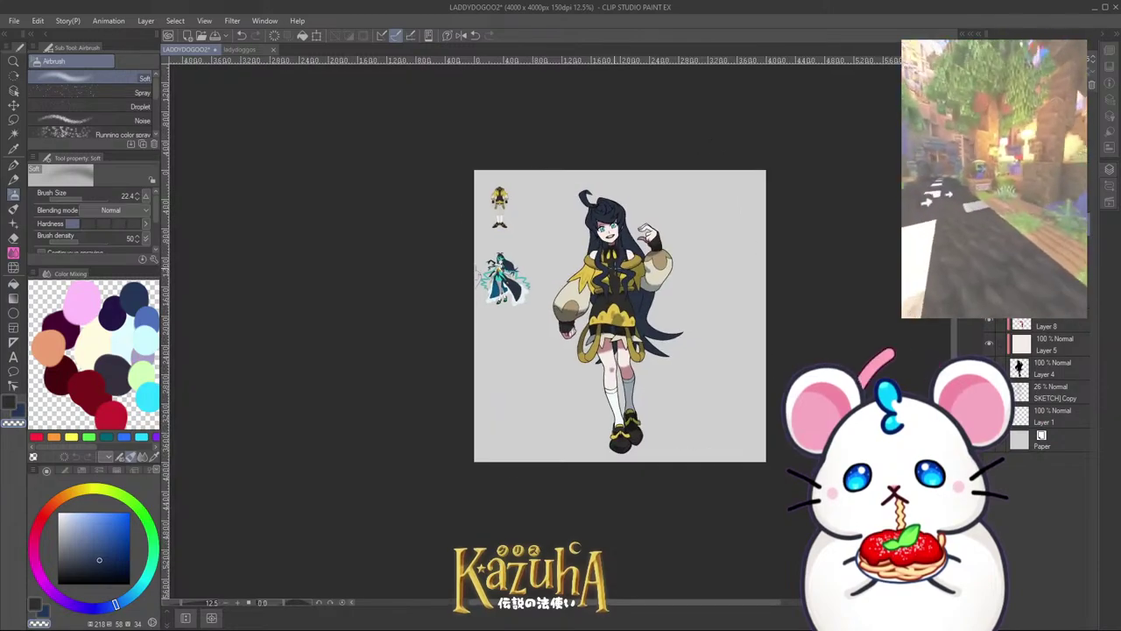
scroll(611, 258, "up", 3)
key("ctrl+s")
scroll(608, 204, "up", 2)
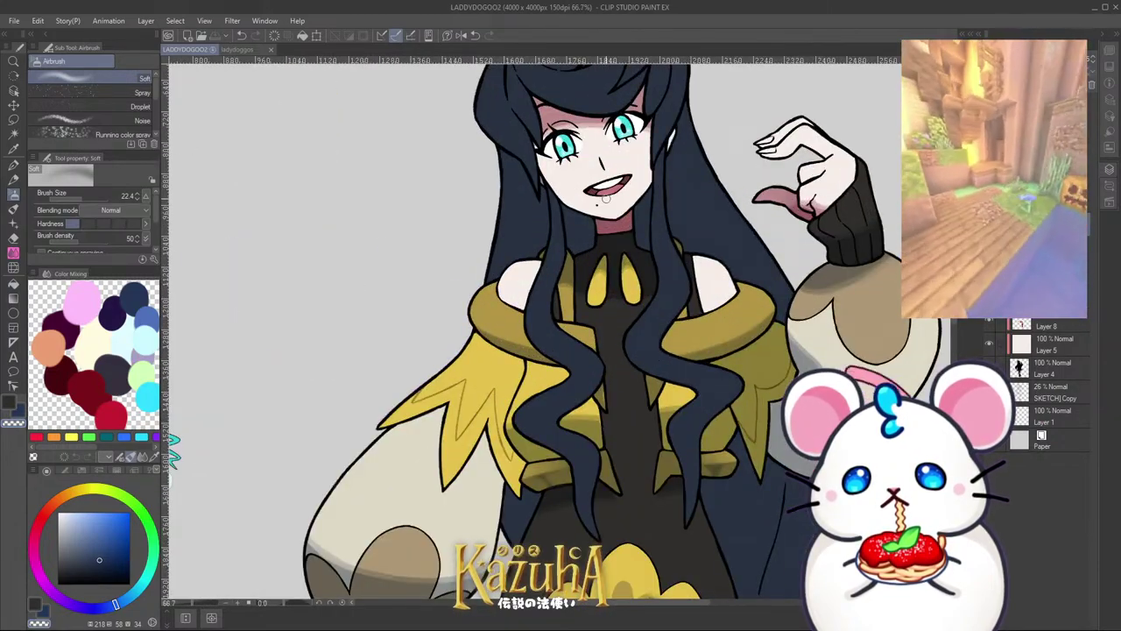
Step: Airbrush soft navy shading on the shaded sock at brush size 173.9, undo the unwanted strokes and save the drawing
scroll(610, 222, "down", 5)
scroll(642, 263, "up", 2)
scroll(641, 298, "down", 1)
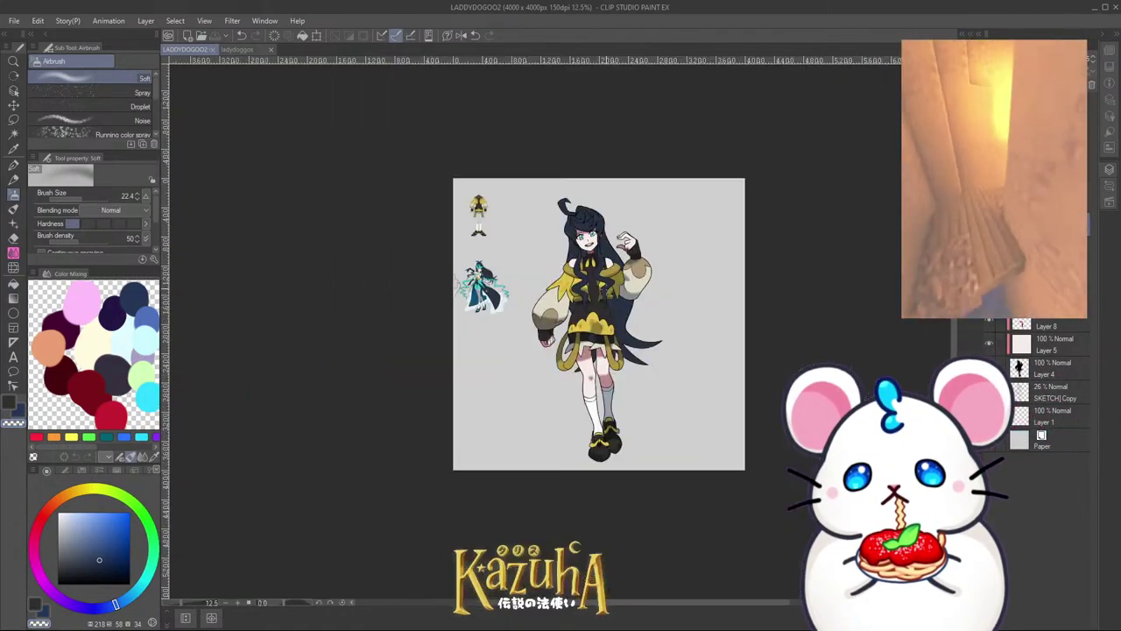
scroll(601, 419, "up", 5)
scroll(600, 419, "down", 1)
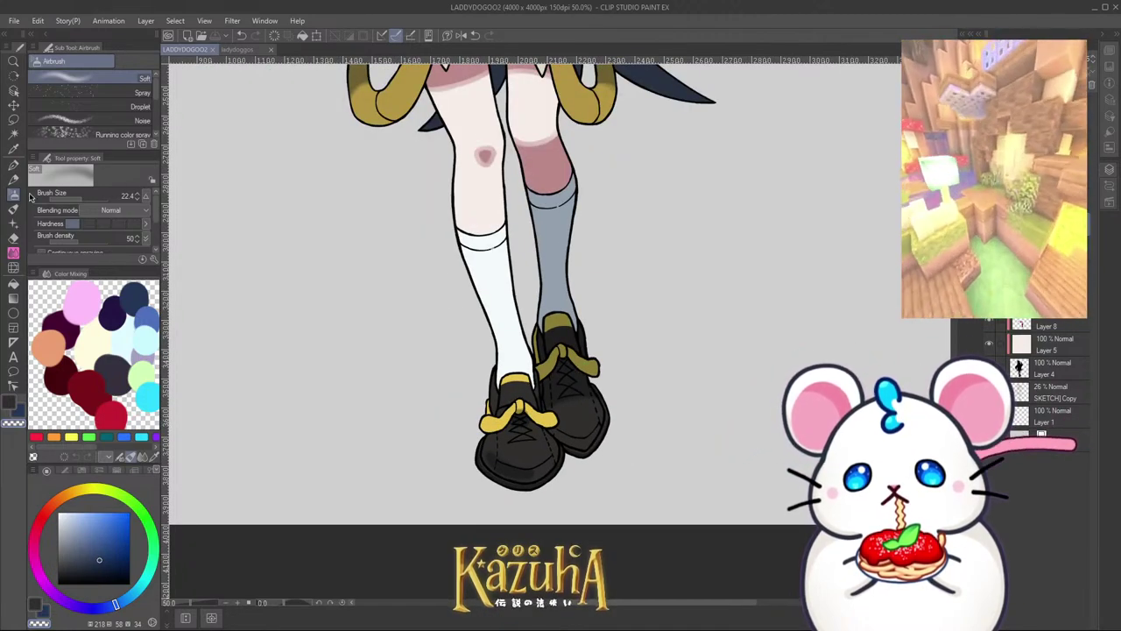
key("x")
key("x")
scroll(578, 236, "up", 1)
left_click_drag(569, 297, 599, 307)
mouse_move(597, 238)
left_mouse_down()
mouse_move(596, 296)
mouse_move(581, 252)
mouse_move(622, 120)
mouse_move(592, 181)
mouse_move(574, 319)
left_mouse_up()
key("ctrl+z")
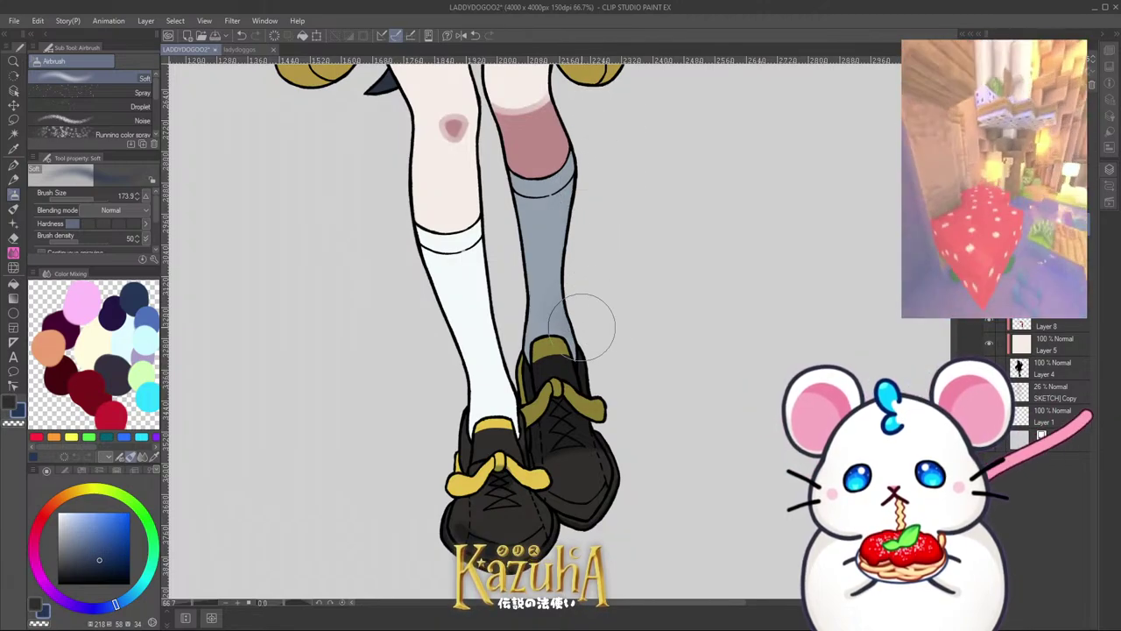
scroll(574, 320, "down", 1)
key("ctrl+z")
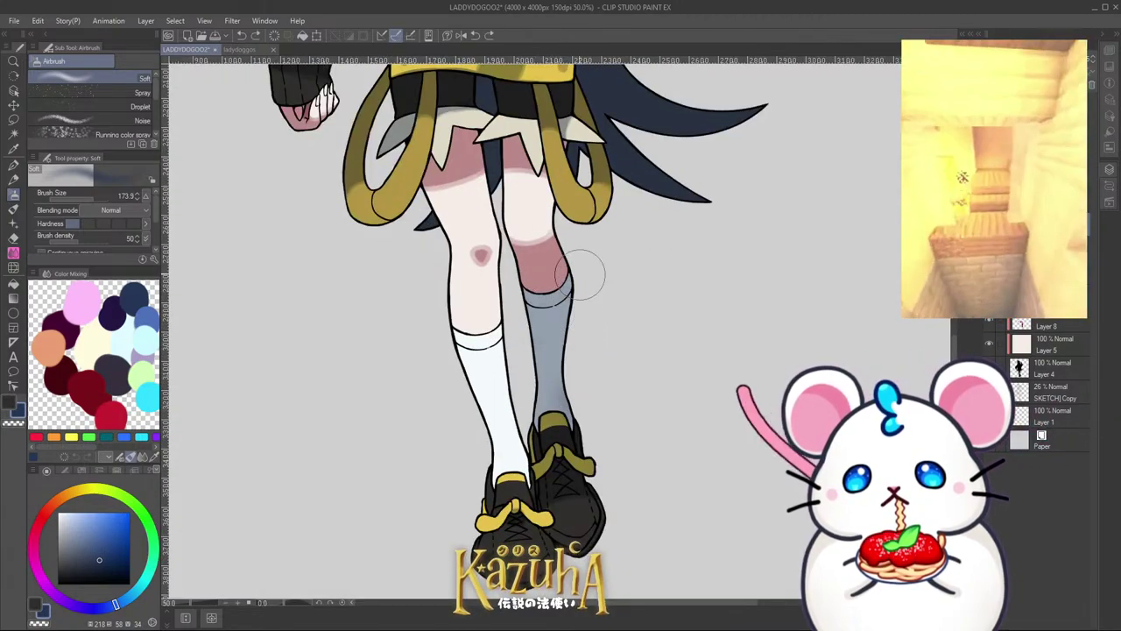
left_click_drag(581, 274, 554, 275)
scroll(547, 265, "down", 2)
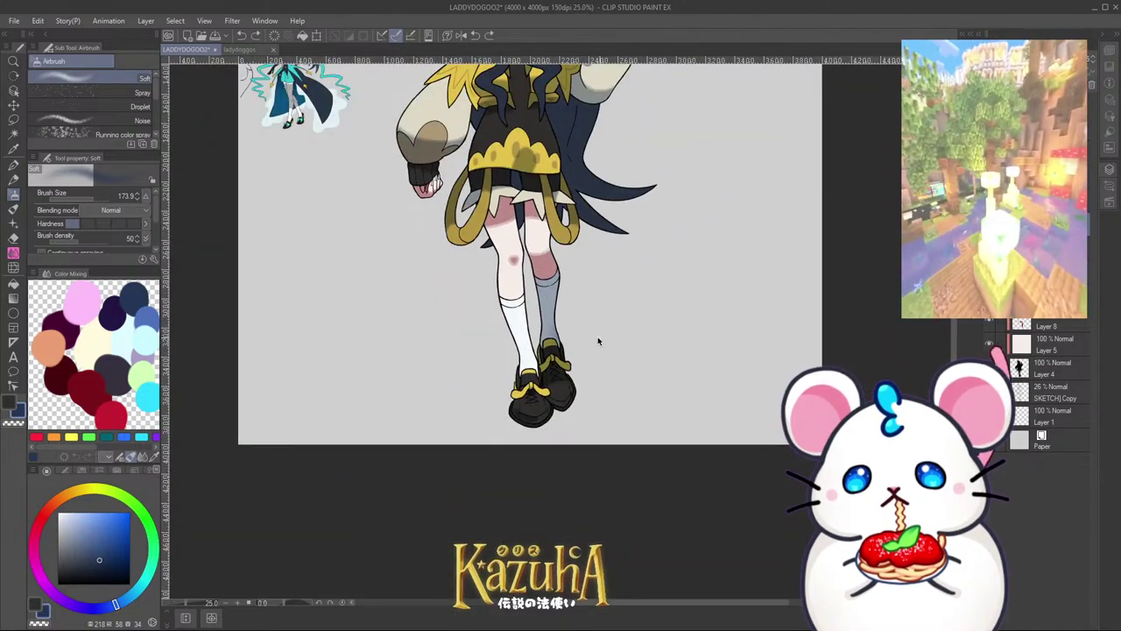
scroll(598, 341, "down", 2)
scroll(620, 254, "up", 2)
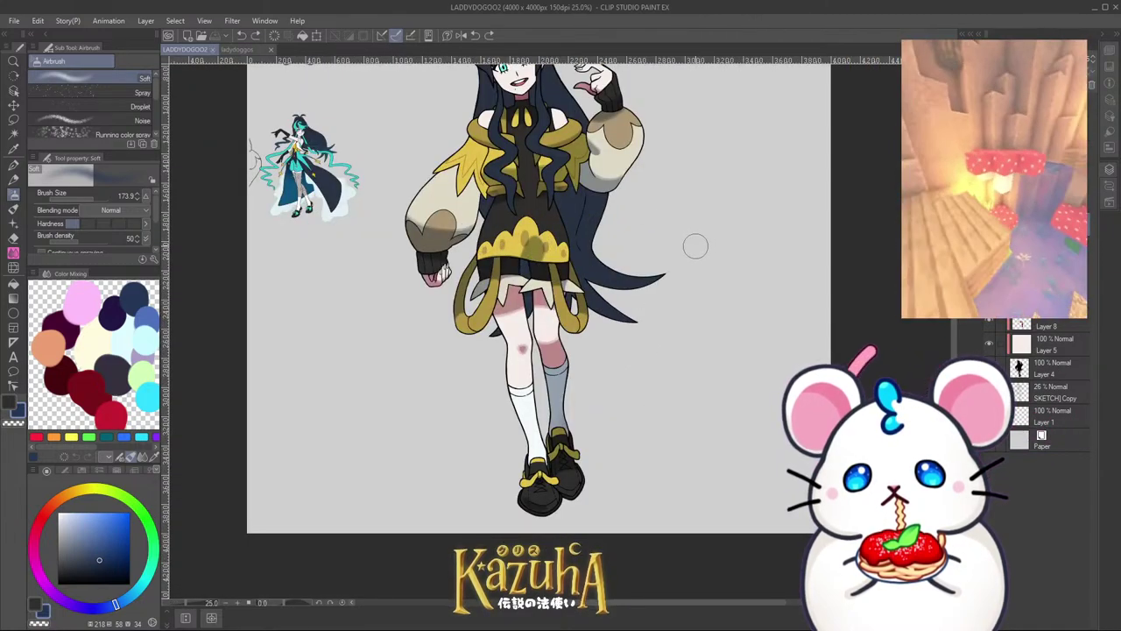
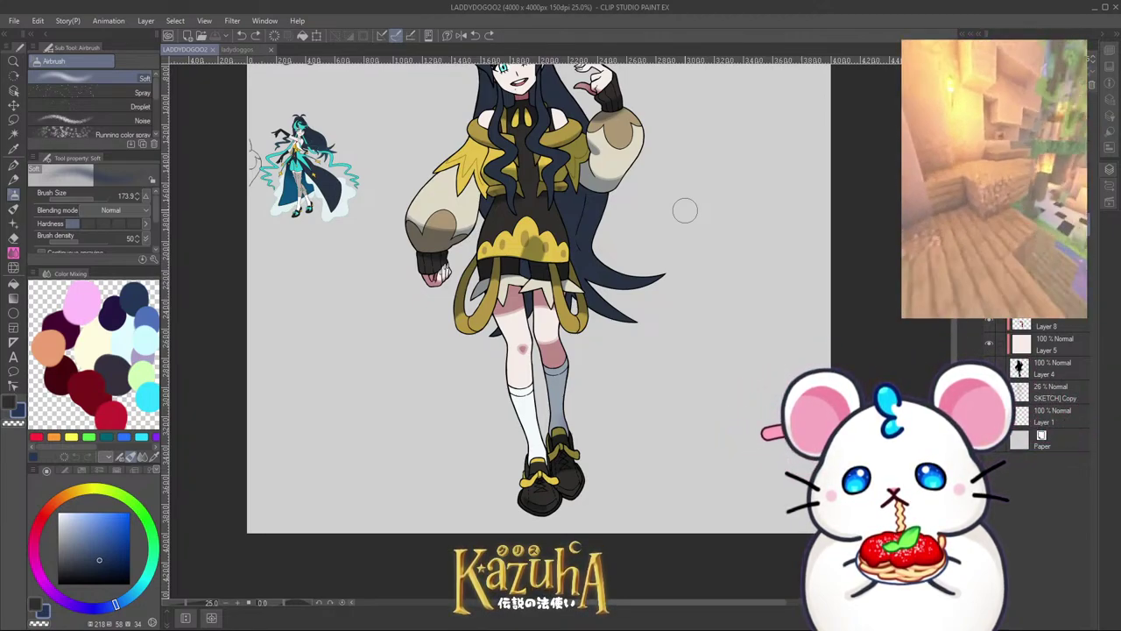
Step: Undo the hair colouring and redo it to compare the two versions
left_click_drag(519, 334, 526, 358)
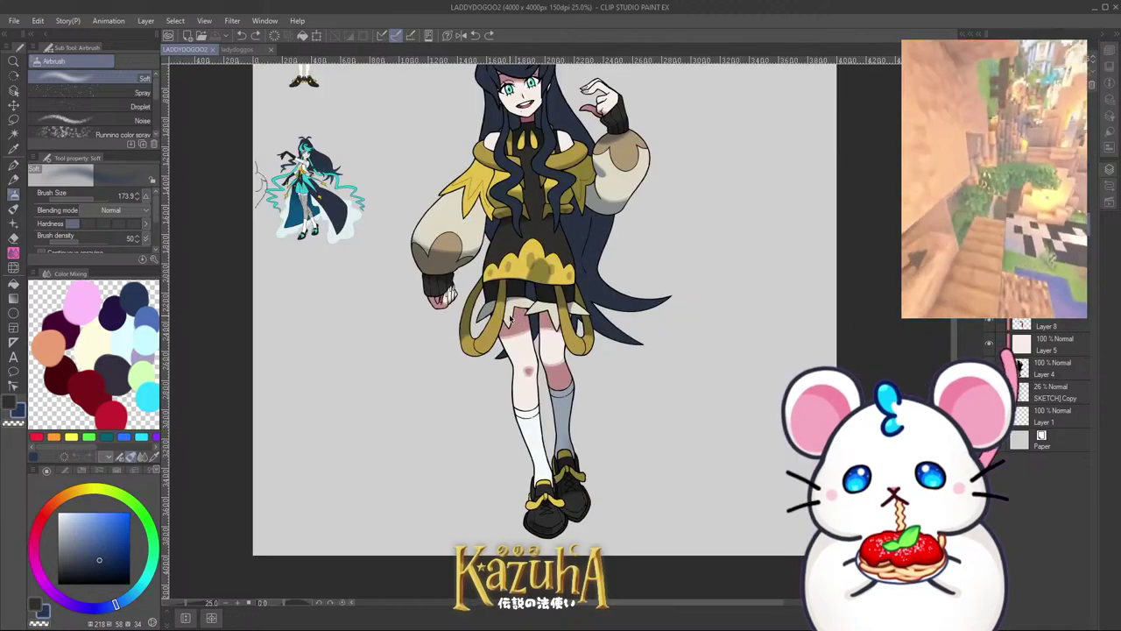
left_click(13, 134)
left_click_drag(558, 101, 488, 221)
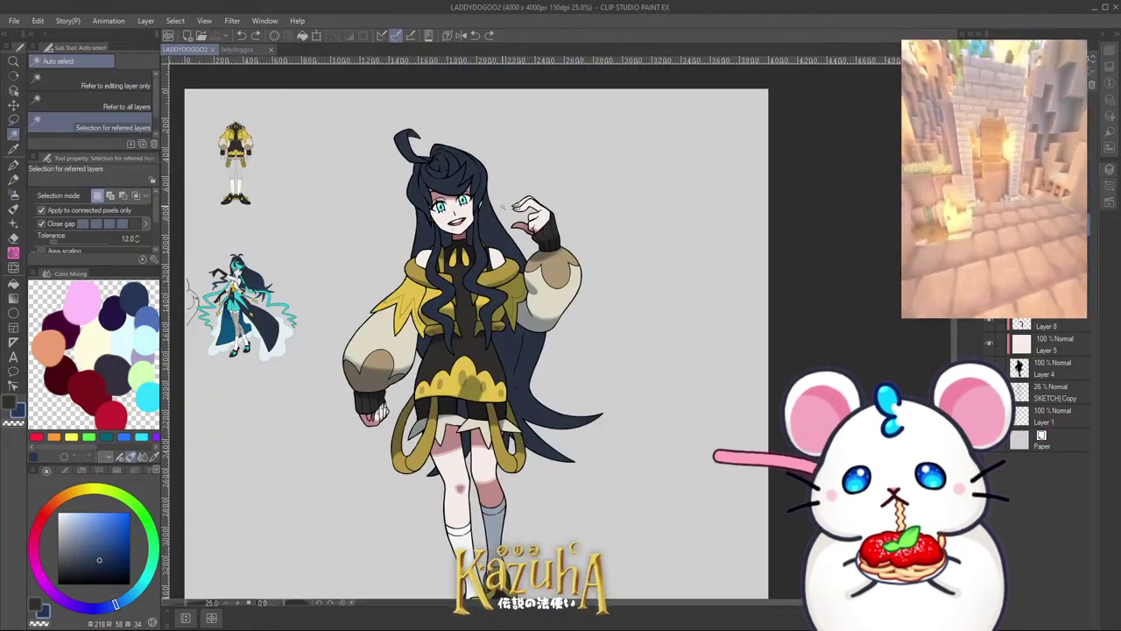
scroll(488, 221, "up", 2)
key("ctrl+z")
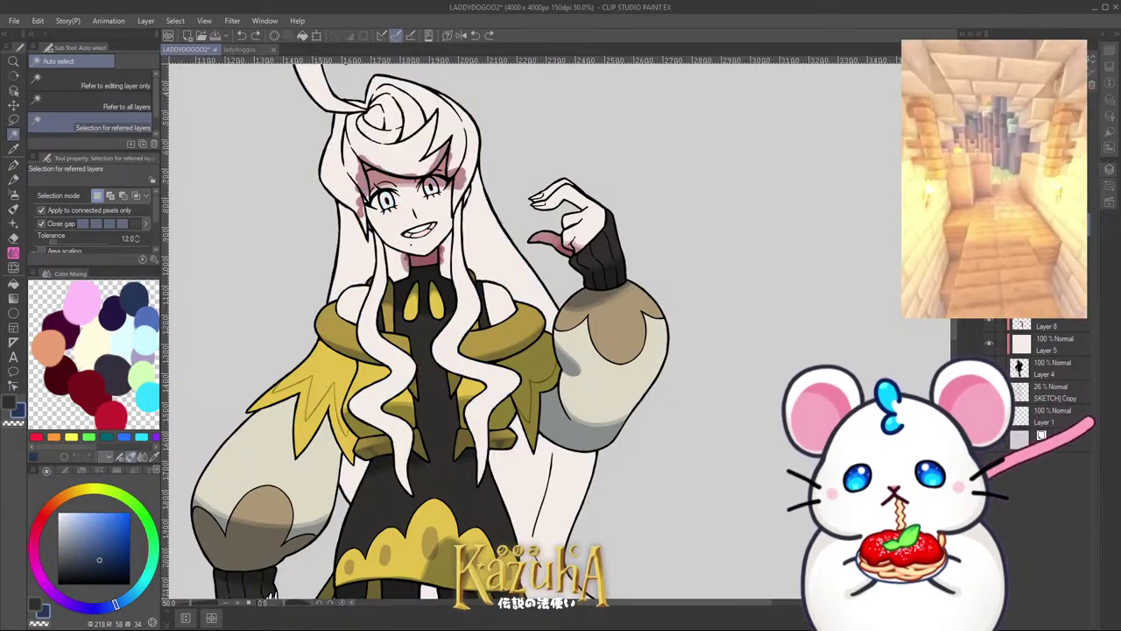
key("ctrl+y")
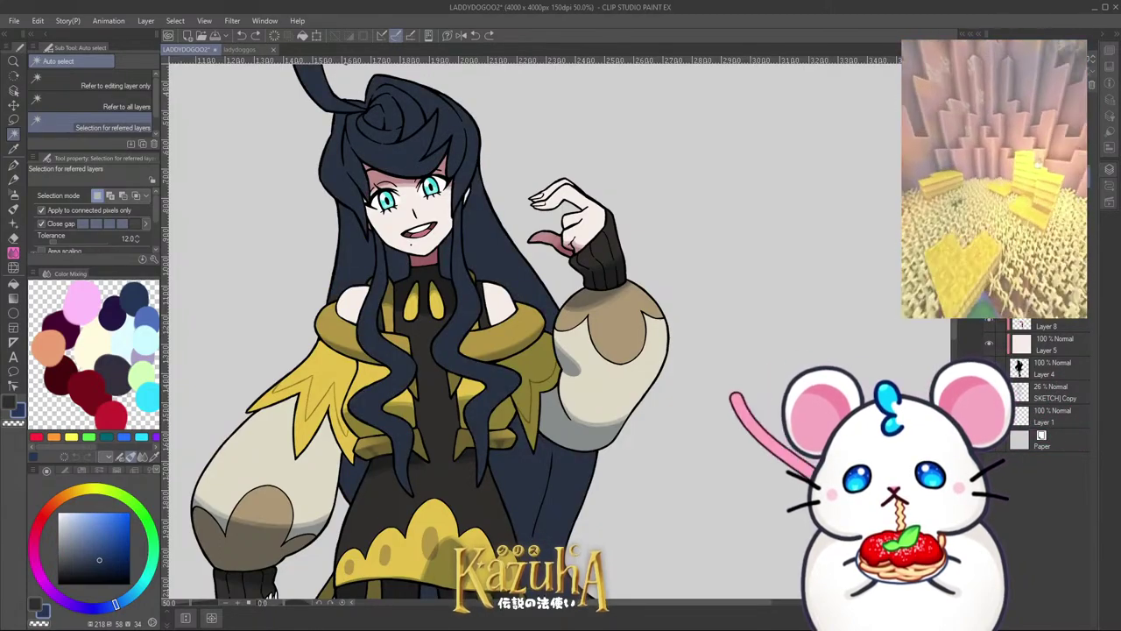
Step: Try to select the side locks, fringe, bun and back hair with Auto select on referred layers, and clear the selection
scroll(338, 166, "up", 3)
left_click(398, 205)
scroll(386, 159, "down", 1)
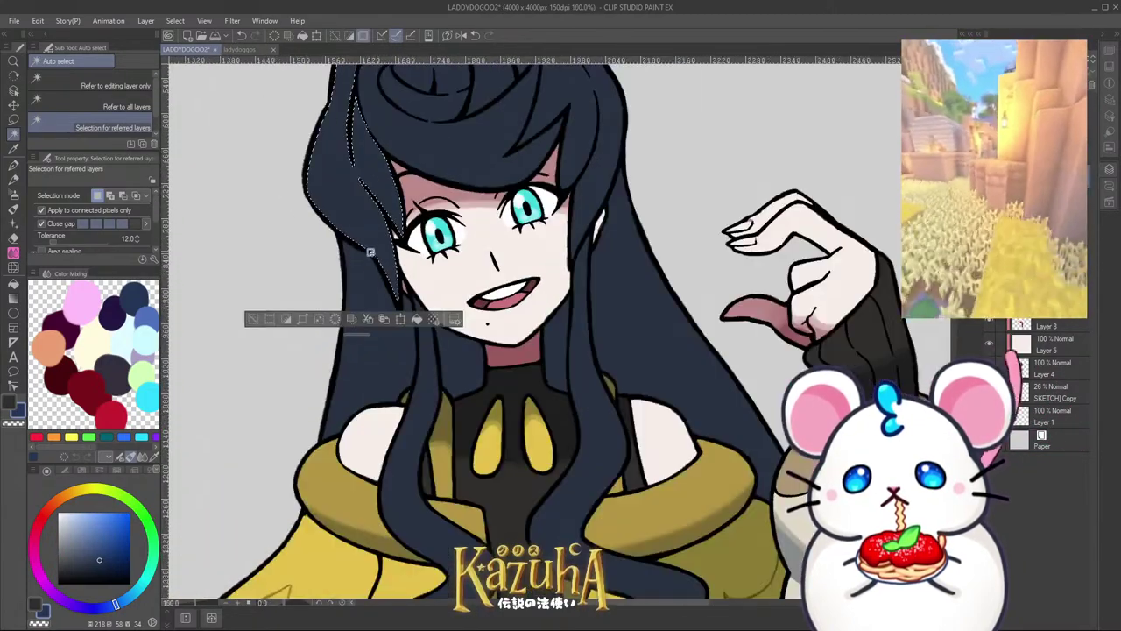
scroll(371, 252, "down", 1)
scroll(420, 147, "up", 1)
left_click(426, 186, "shift")
left_click(431, 127, "shift")
left_click(480, 119, "shift")
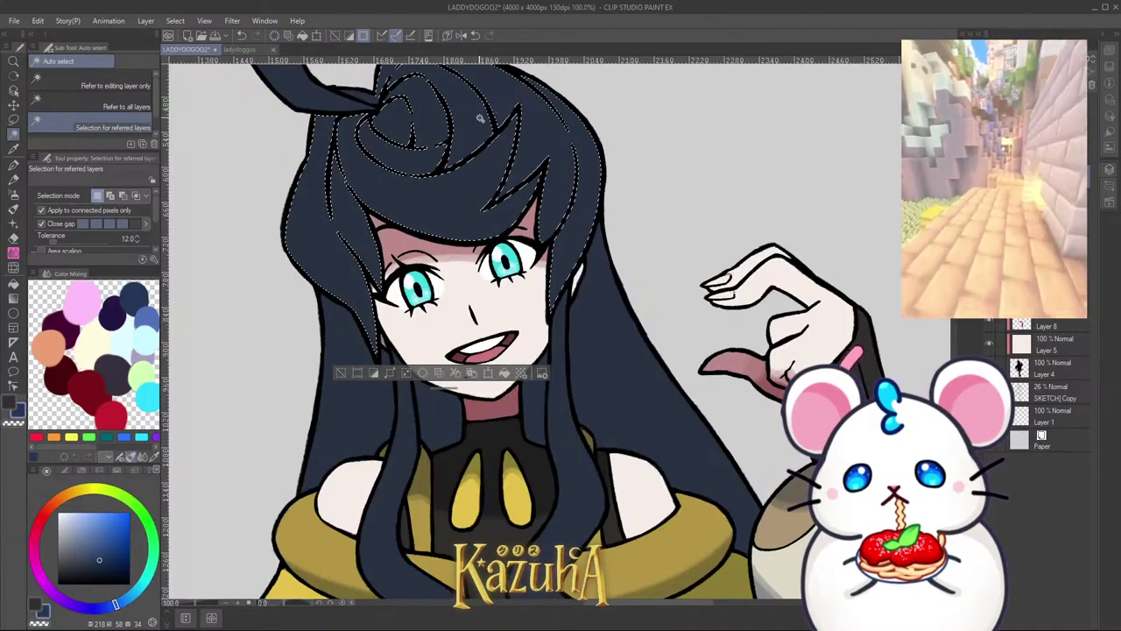
scroll(480, 119, "down", 2)
scroll(394, 135, "up", 3)
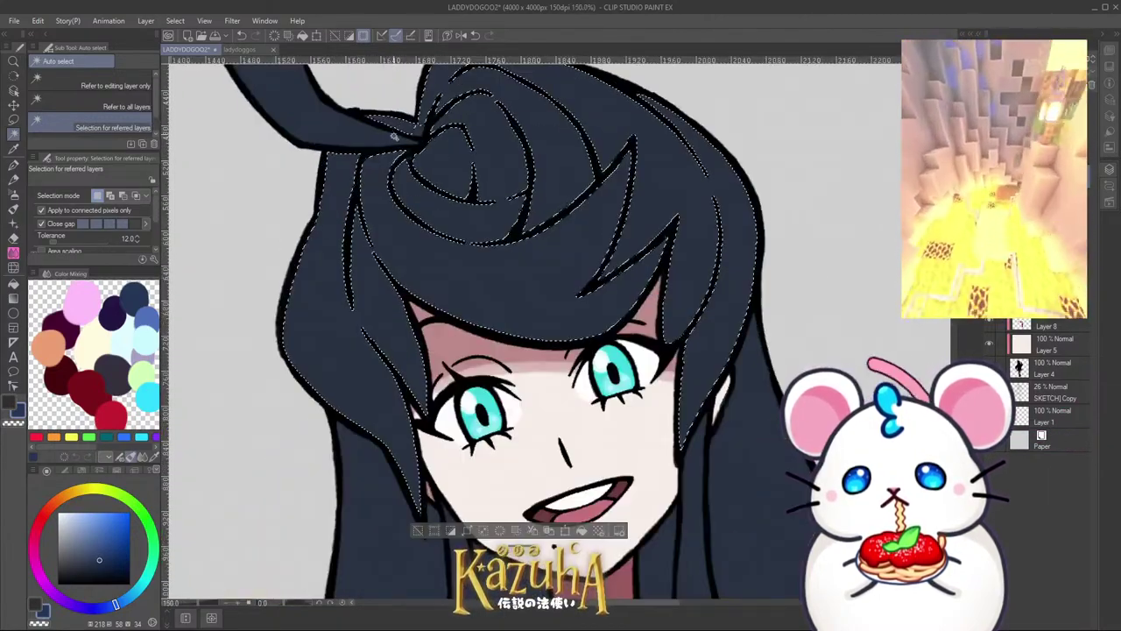
scroll(411, 131, "down", 3)
scroll(538, 293, "up", 2)
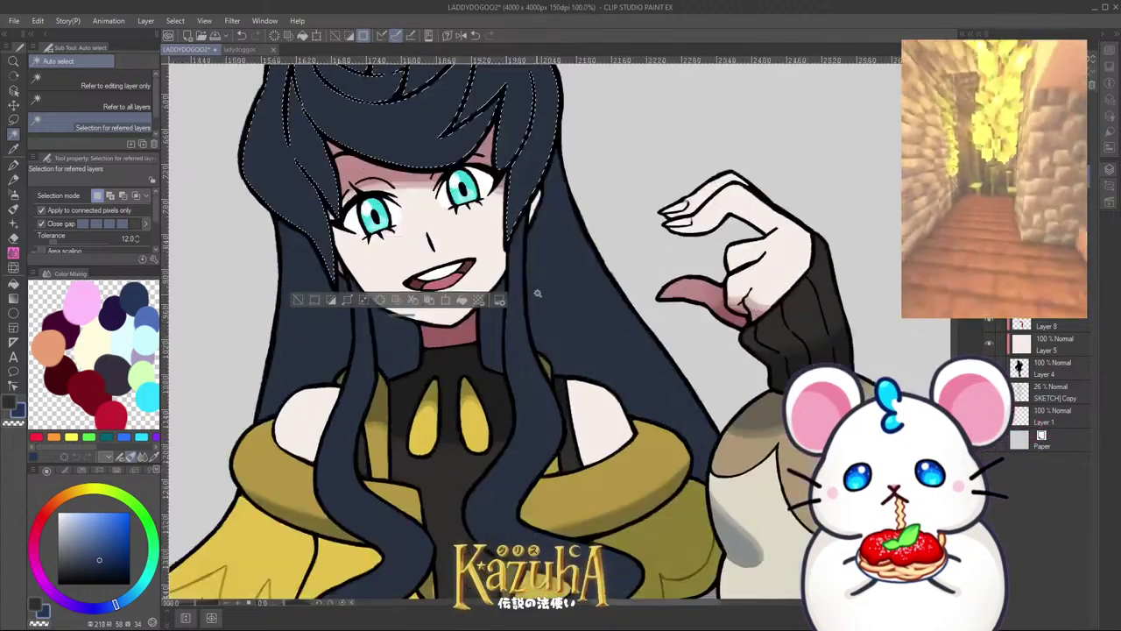
left_click(538, 295, "shift")
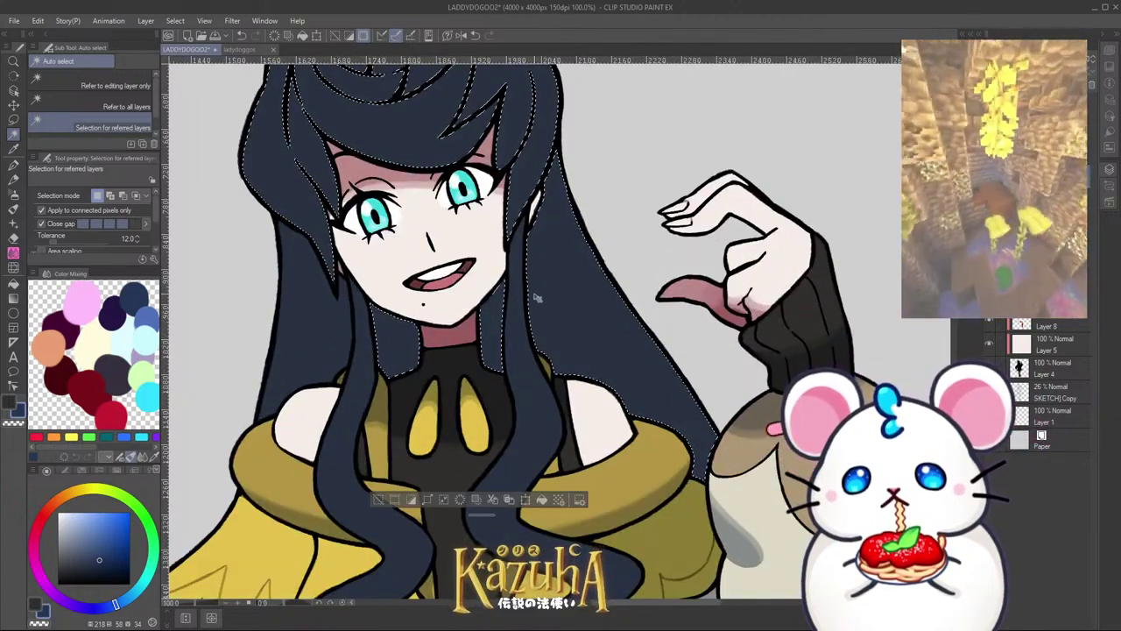
key("ctrl+d")
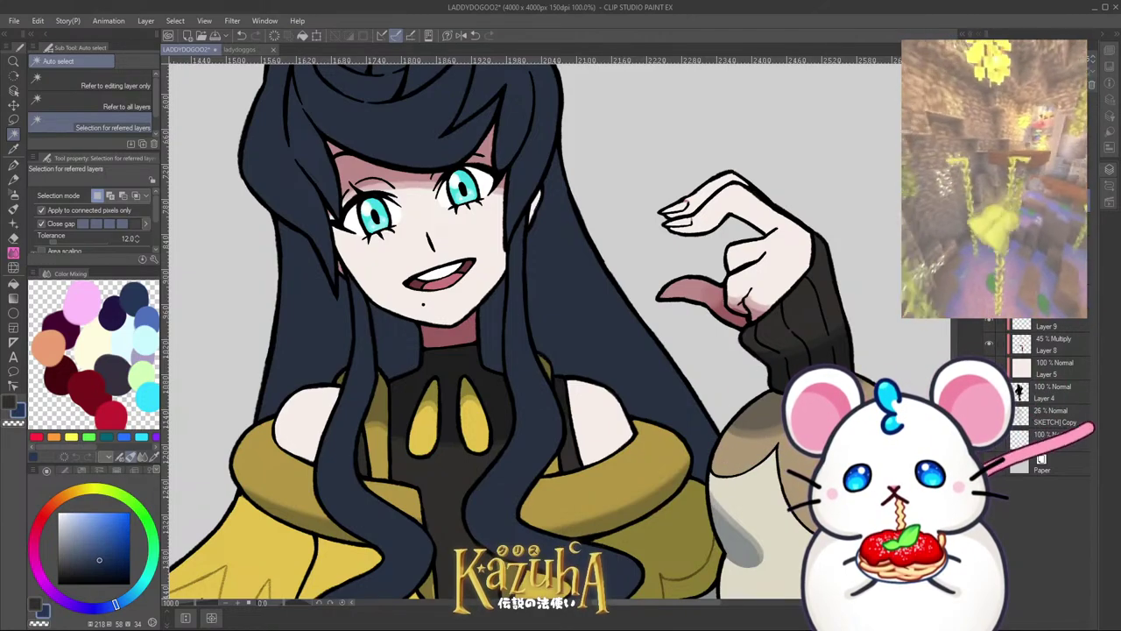
Step: Set up the G-pen with the dark navy swatch from the colour mixing palette for touching up the curled hair strand
left_click(13, 164)
scroll(480, 317, "down", 1)
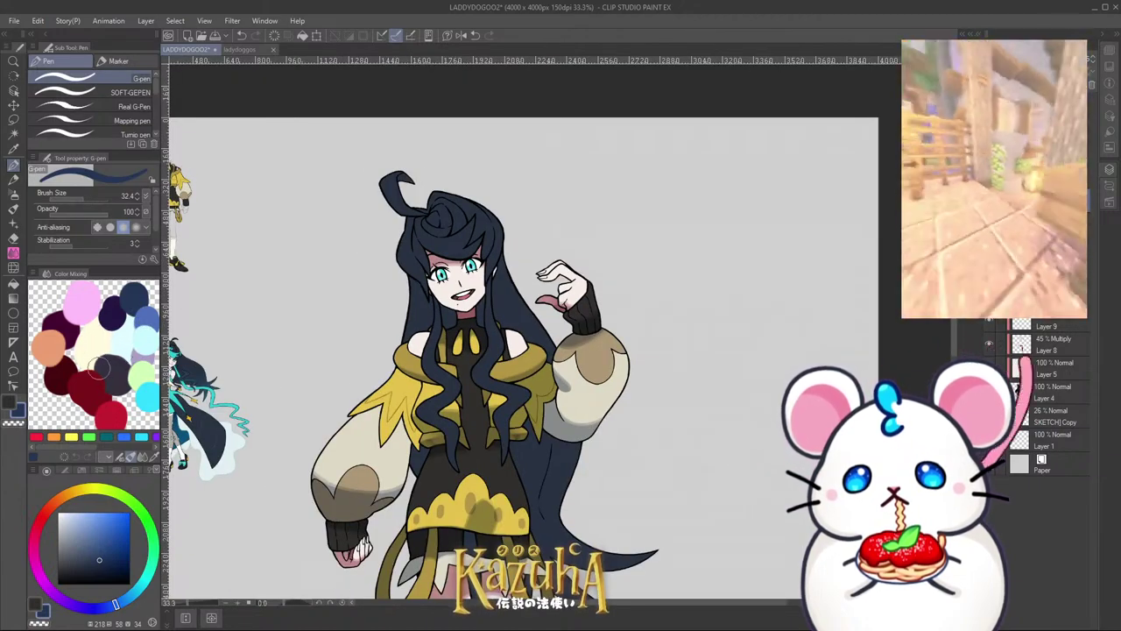
key("ctrl+plus")
key("ctrl+plus")
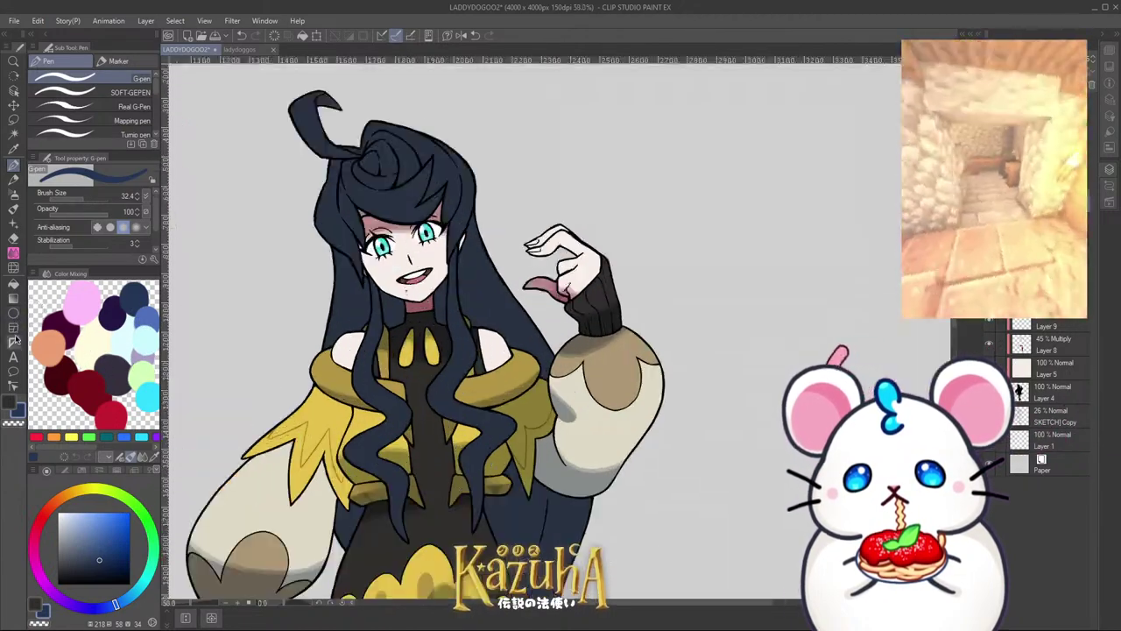
left_click(63, 366, "alt")
key("ctrl+minus")
key("ctrl+minus")
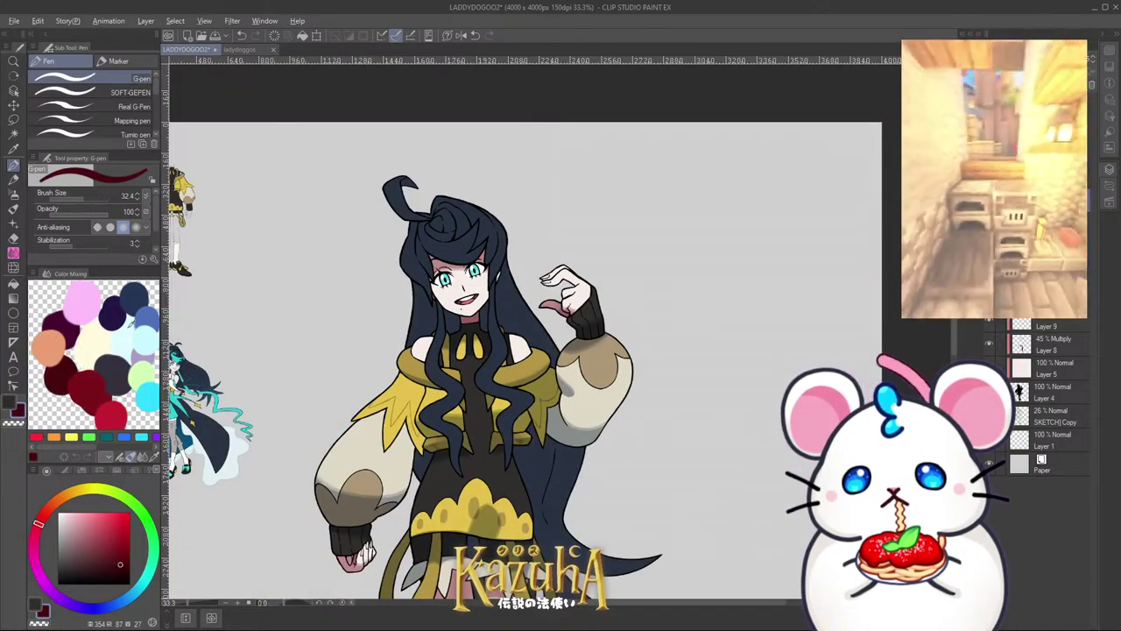
left_click(135, 296)
key("ctrl+plus")
key("ctrl+plus")
key("ctrl+plus")
key("ctrl+plus")
key("ctrl+plus")
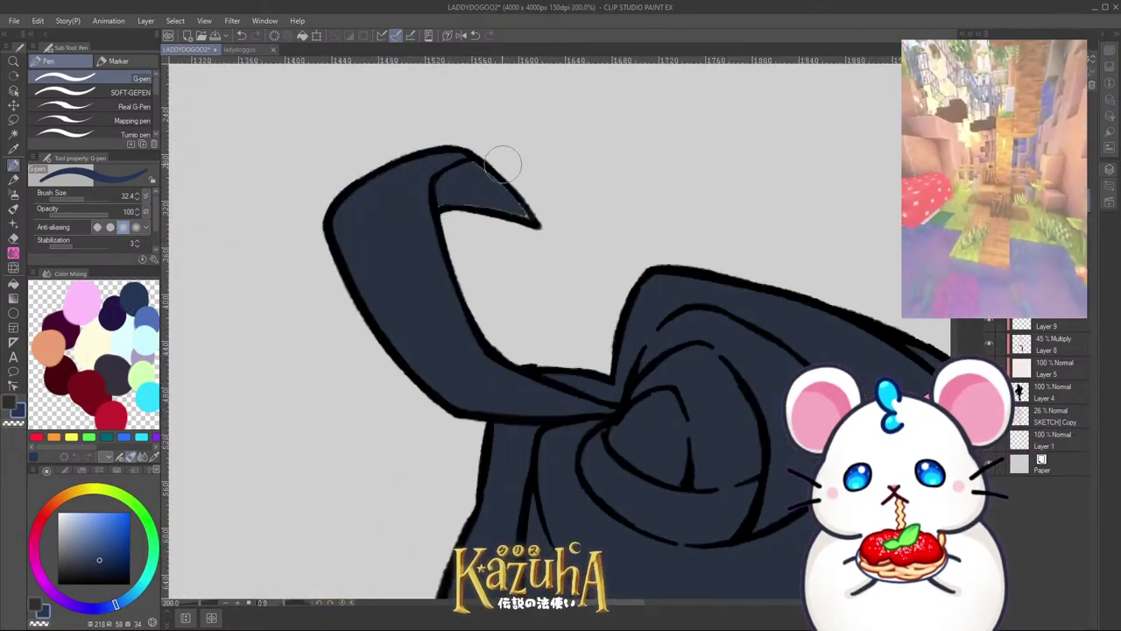
Step: Sample the hair's navy, paint over the pale gaps along the curled strand's tip at brush size 12.6, and save the drawing
scroll(475, 192, "up", 2)
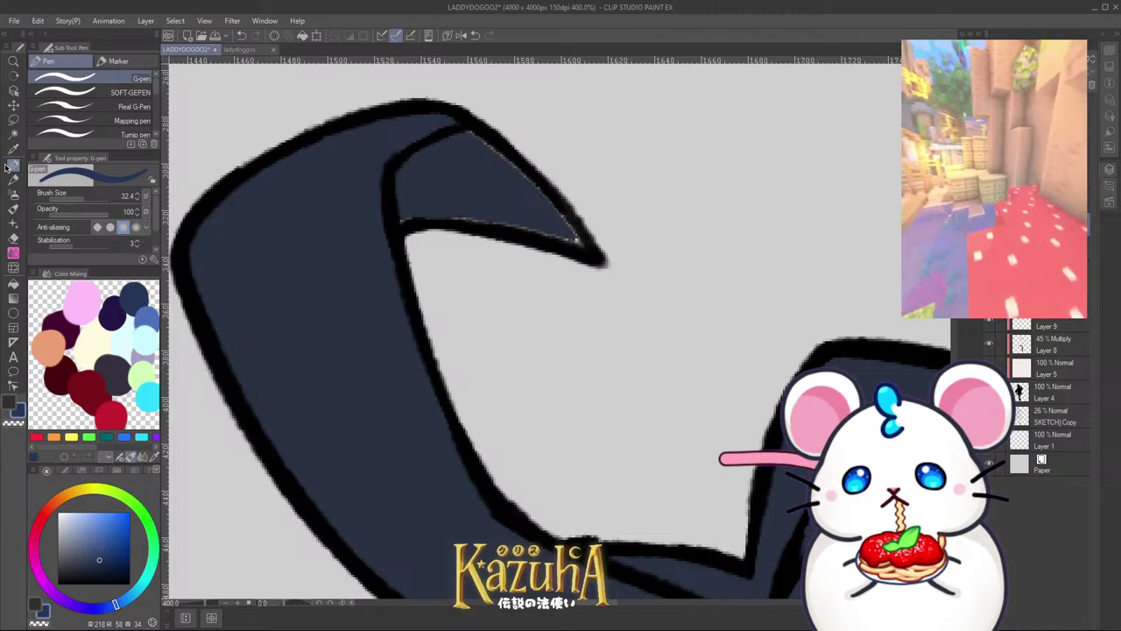
scroll(490, 197, "up", 2)
key("x")
left_click(472, 198, "alt")
mouse_move(401, 190)
left_mouse_down()
mouse_move(324, 239)
mouse_move(345, 218)
mouse_move(643, 275)
left_mouse_up()
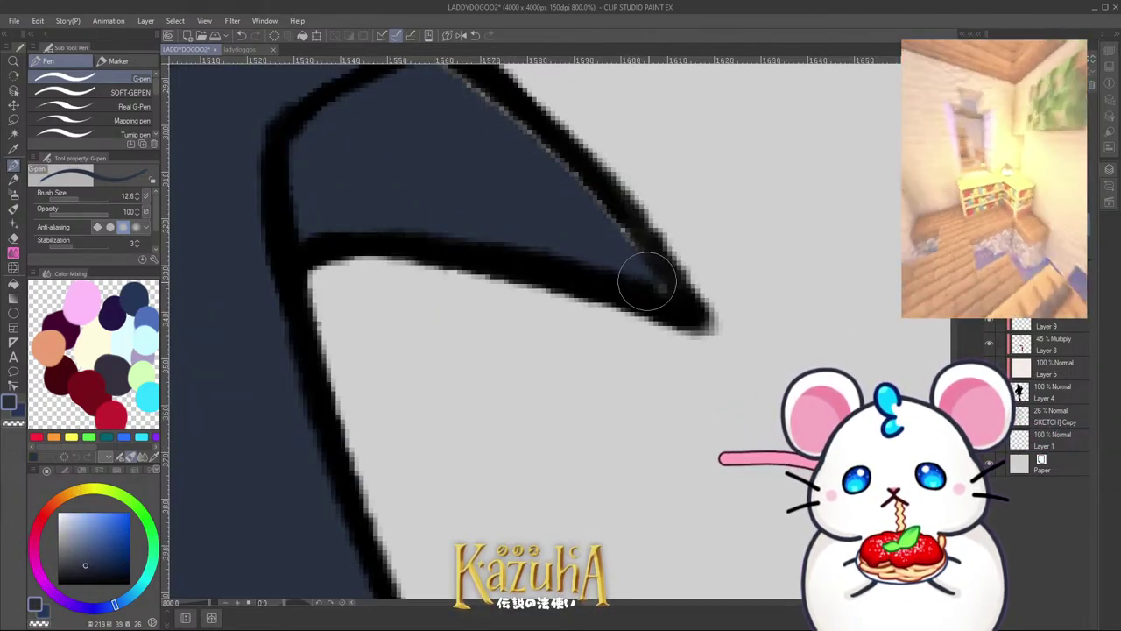
scroll(456, 158, "down", 2)
left_click_drag(451, 135, 547, 208)
scroll(545, 248, "down", 6)
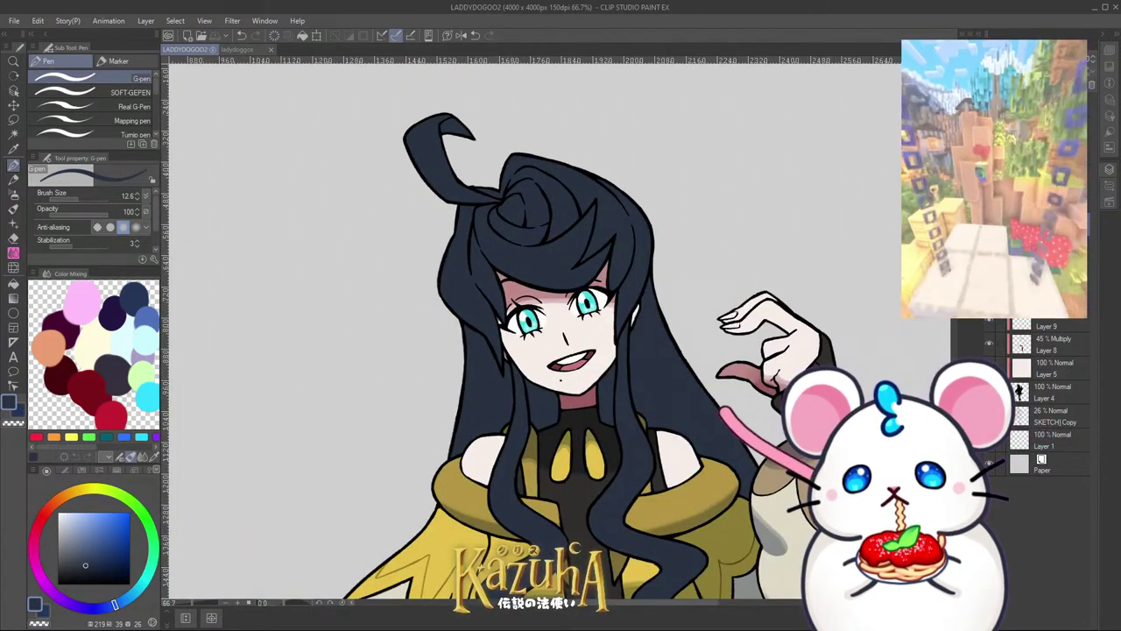
scroll(478, 177, "up", 4)
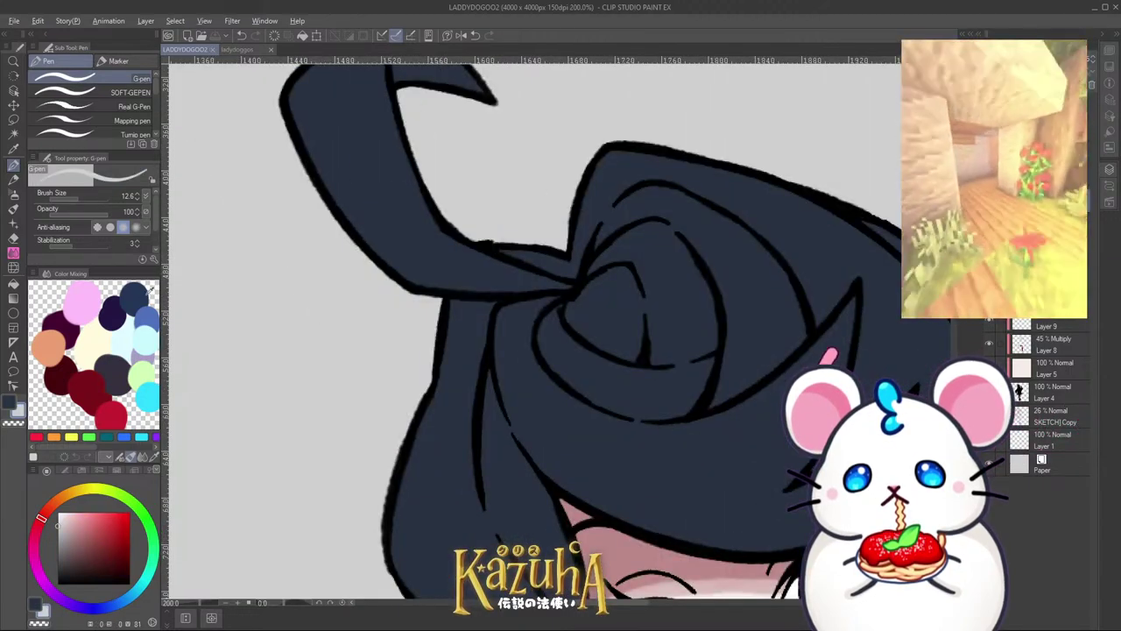
Step: Pick the navy swatch and block in a G-pen shadow across the fringe, side lock and back hair at brush size 99
left_click(142, 297)
scroll(275, 313, "down", 1)
scroll(382, 172, "up", 1)
mouse_move(382, 154)
left_mouse_down("ctrl+alt")
mouse_move(393, 123)
mouse_move(354, 125)
mouse_move(438, 146)
left_mouse_up("ctrl+alt")
scroll(529, 220, "down", 5)
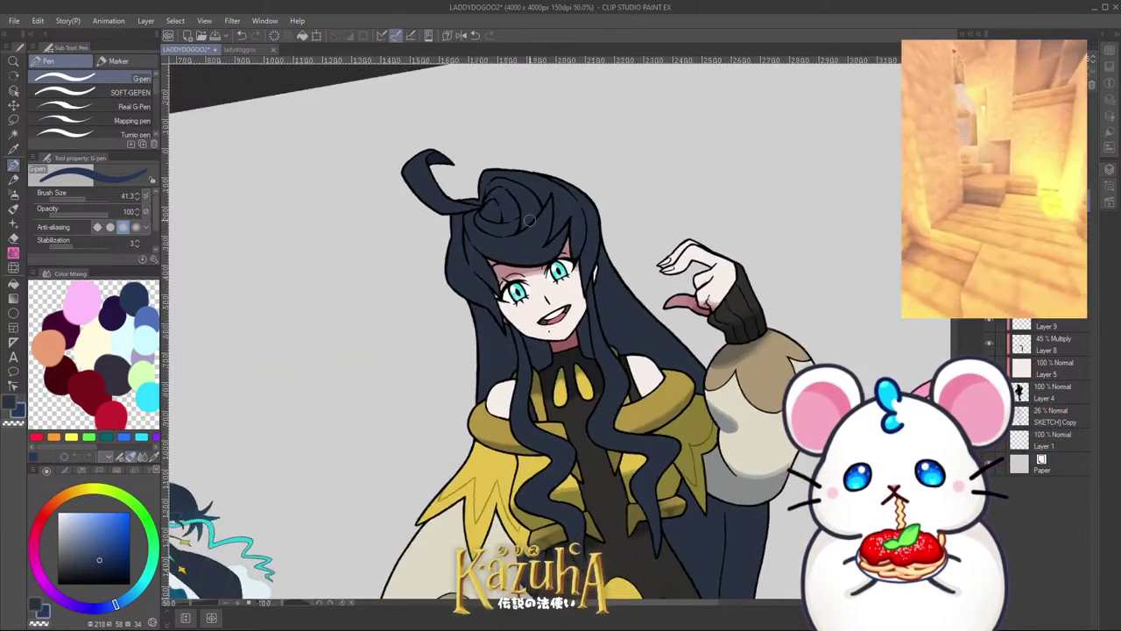
key("minus")
key("minus")
key("minus")
key("minus")
key("minus")
key("minus")
scroll(499, 295, "up", 1)
left_click_drag(453, 343, 446, 318, "ctrl+alt")
left_click_drag(403, 373, 570, 211)
key("ctrl+z")
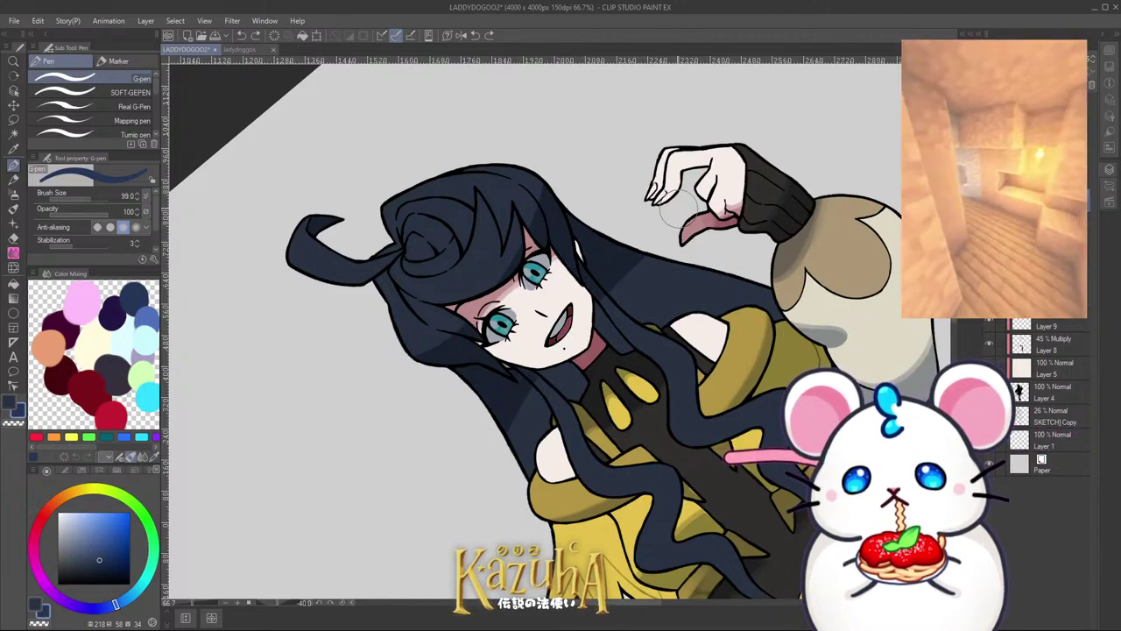
scroll(552, 285, "up", 3)
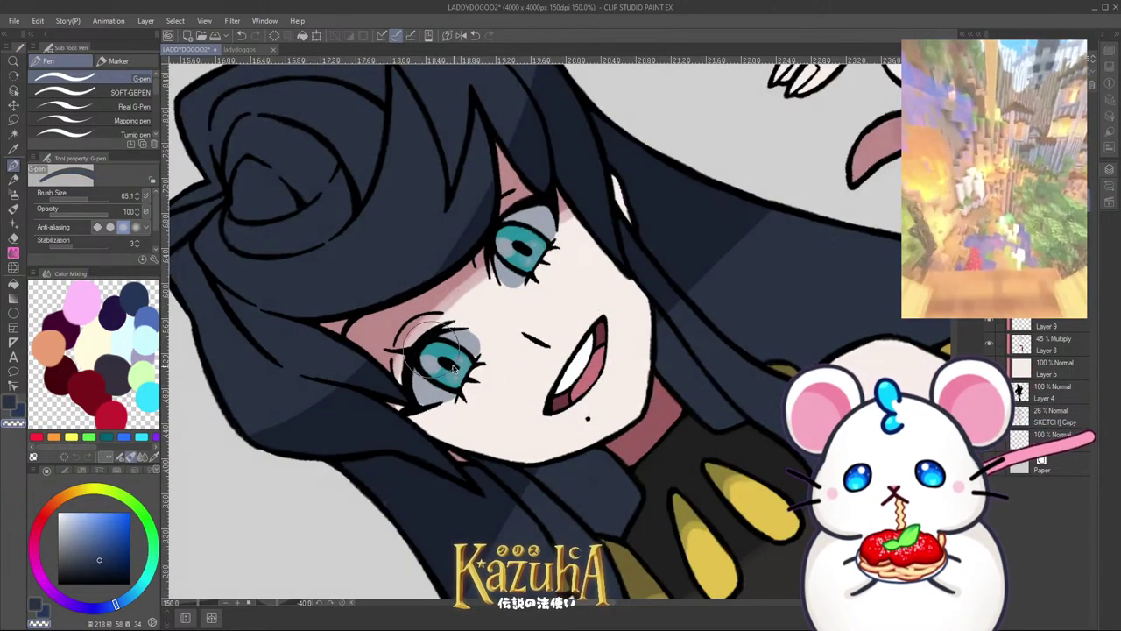
Step: Erase the shadow covering both eyes with the G-pen in transparent colour at about brush size 62.6
scroll(436, 367, "up", 1)
mouse_move(436, 366)
left_mouse_down()
mouse_move(423, 368)
mouse_move(431, 401)
mouse_move(468, 383)
left_mouse_up()
mouse_move(516, 239)
left_mouse_down()
mouse_move(545, 179)
mouse_move(573, 166)
mouse_move(529, 268)
left_mouse_up()
scroll(443, 351, "down", 2)
scroll(445, 288, "up", 1)
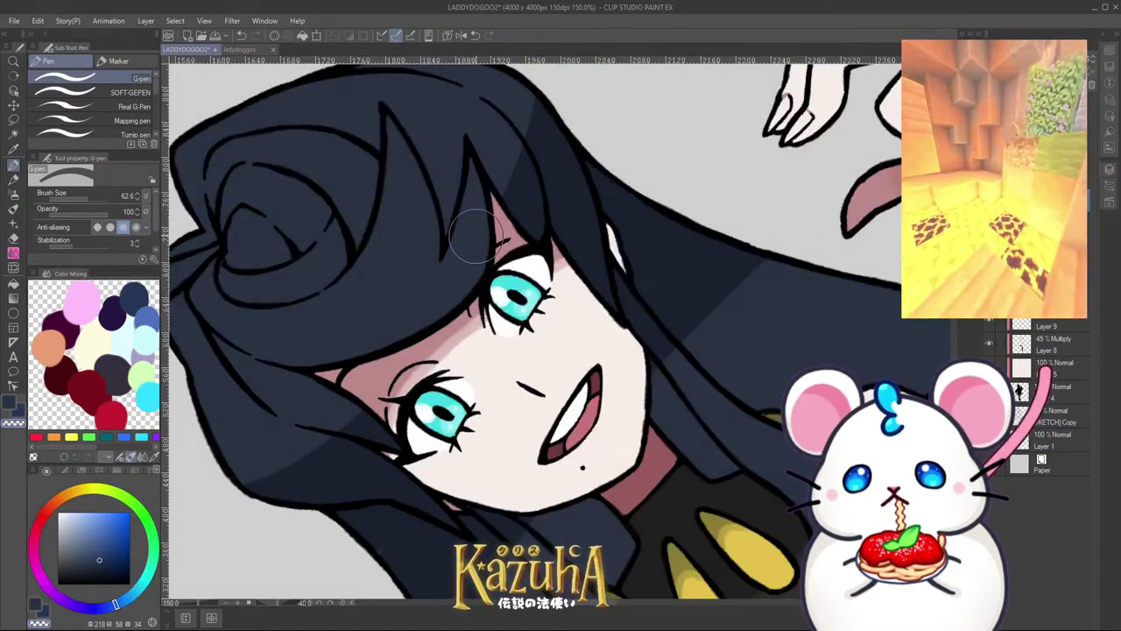
scroll(490, 228, "down", 4)
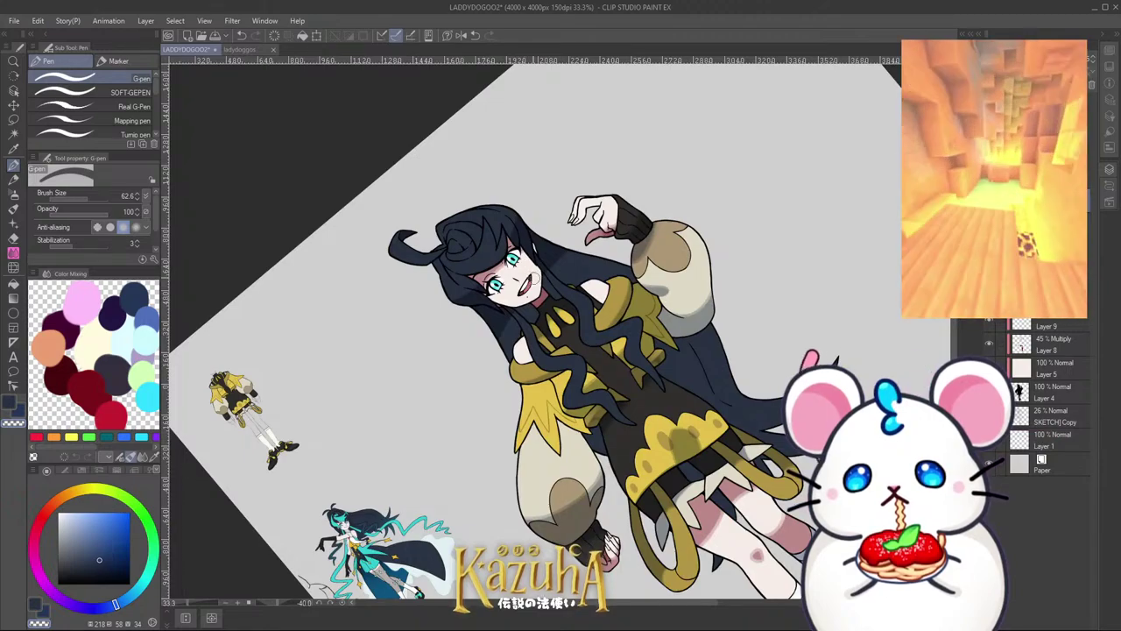
scroll(497, 344, "up", 4)
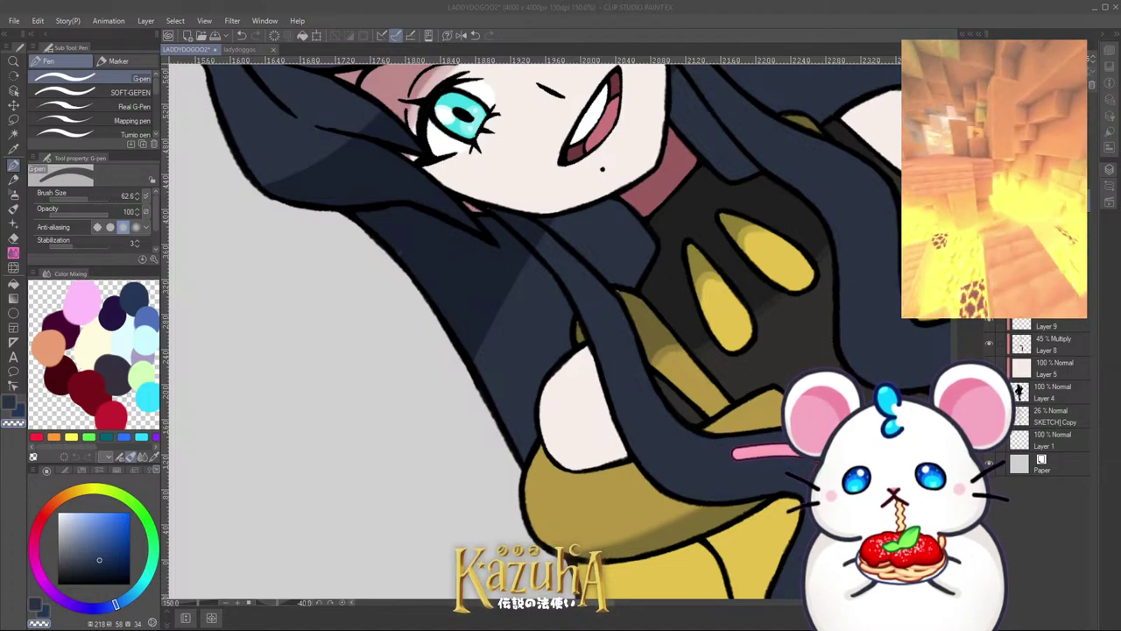
Step: Extend the navy shadow over the back hair between the cheek lock and the bare shoulder, undoing a stray stroke
left_click(406, 4)
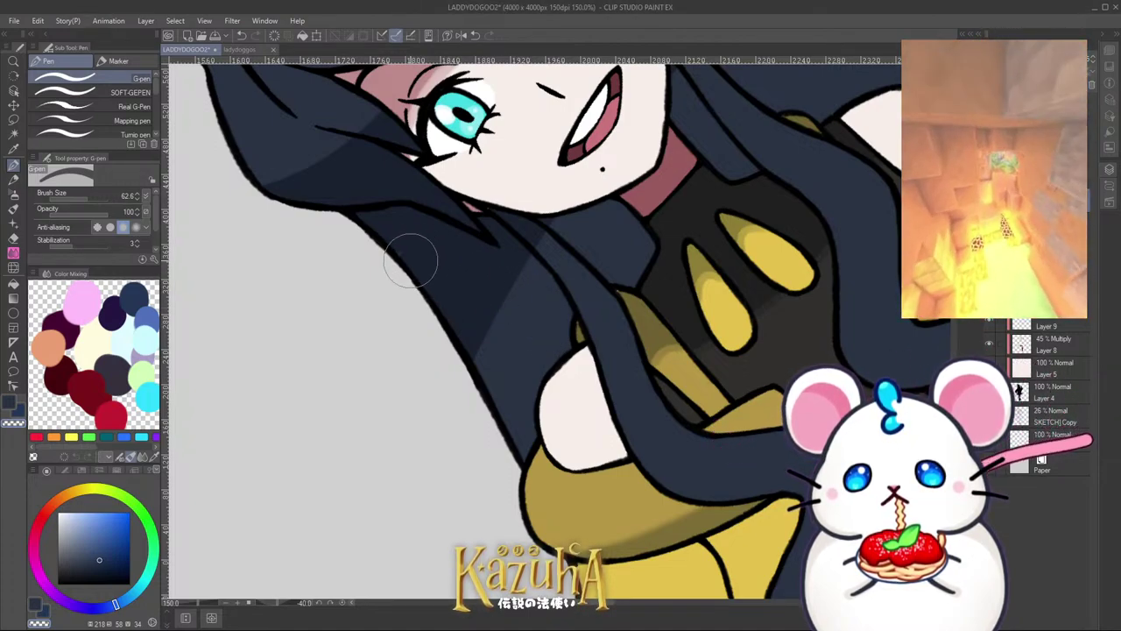
mouse_move(474, 405)
left_mouse_down()
mouse_move(551, 225)
mouse_move(596, 212)
mouse_move(476, 410)
mouse_move(530, 356)
mouse_move(509, 431)
mouse_move(593, 294)
mouse_move(581, 327)
mouse_move(595, 368)
mouse_move(636, 339)
left_mouse_up()
scroll(576, 294, "down", 1)
key("ctrl+z")
key("c")
scroll(639, 263, "down", 1)
scroll(733, 158, "up", 1)
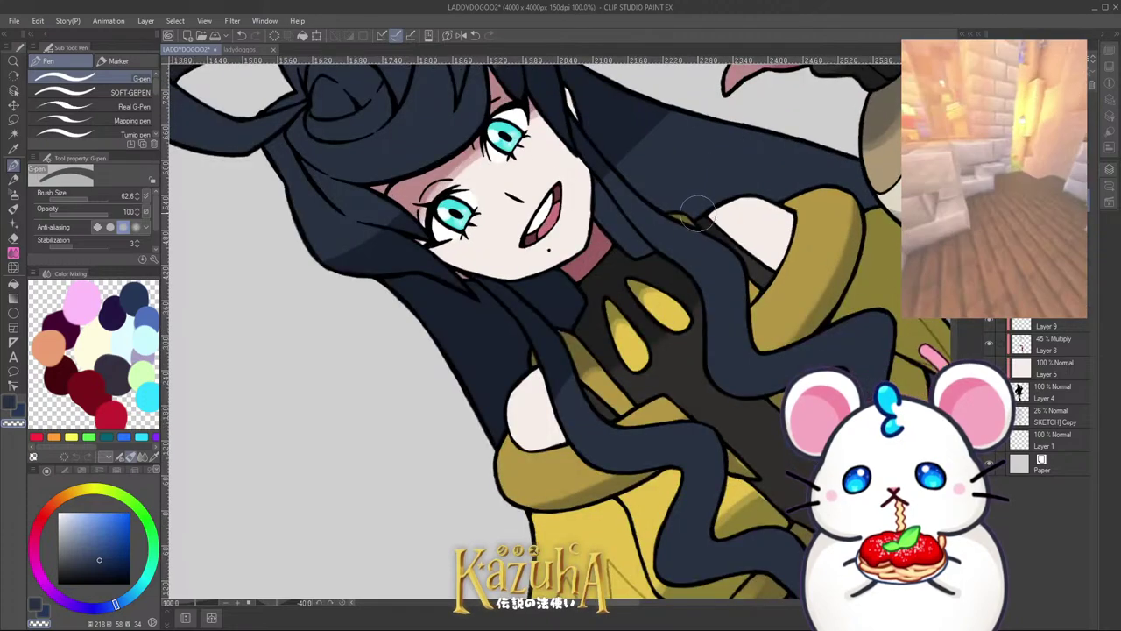
Step: Shade the back hair below the raised arm and trim the shadow edge on the wavy lock beside it
mouse_move(697, 212)
left_mouse_down()
mouse_move(661, 258)
mouse_move(628, 248)
mouse_move(601, 213)
mouse_move(642, 164)
mouse_move(736, 117)
mouse_move(695, 212)
mouse_move(812, 153)
mouse_move(863, 200)
left_mouse_up()
scroll(799, 226, "up", 1)
key("c")
mouse_move(683, 280)
left_mouse_down()
mouse_move(652, 286)
mouse_move(690, 246)
mouse_move(647, 278)
left_mouse_up()
scroll(657, 250, "down", 1)
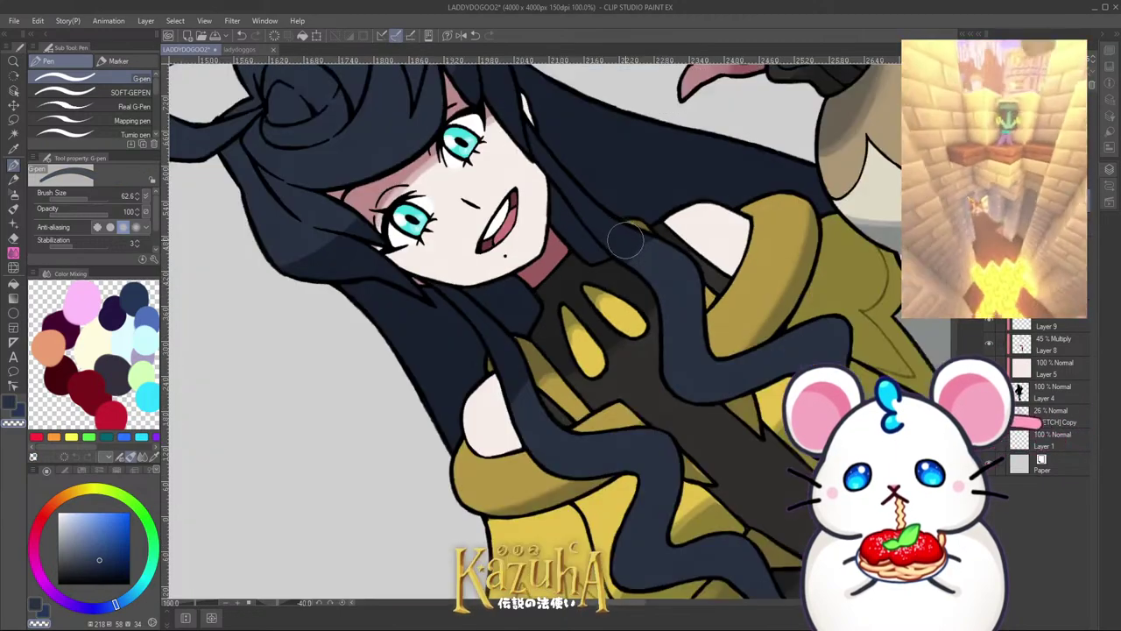
Step: Shade the long back hair behind the dress with the G-pen at brush sizes 287.3 and 126.1
scroll(626, 241, "down", 4)
scroll(608, 376, "up", 3)
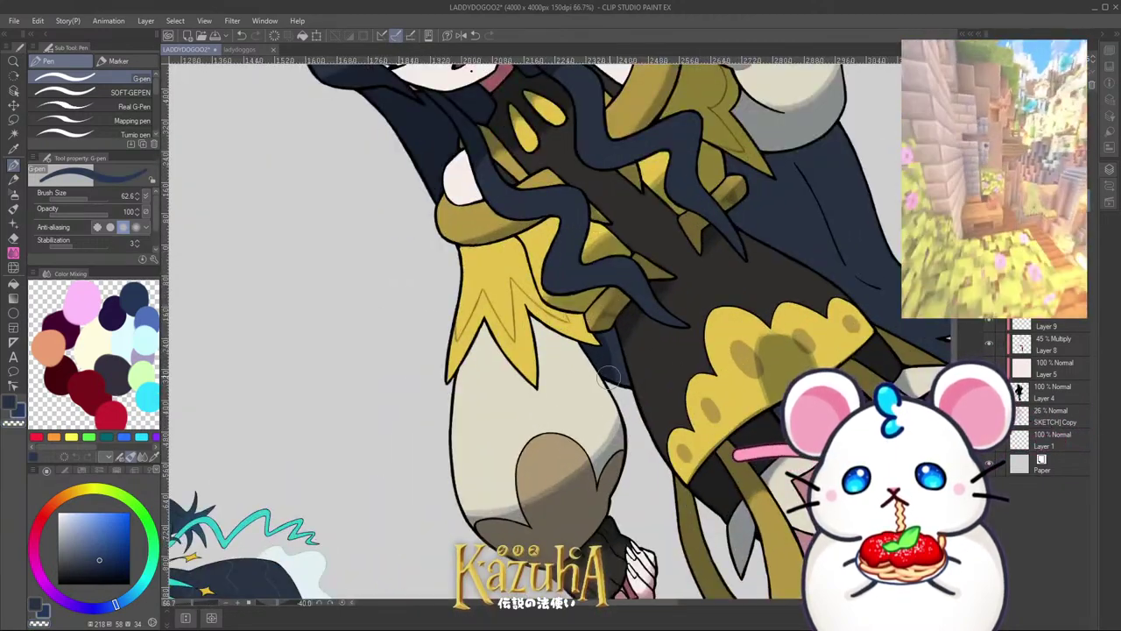
scroll(629, 393, "down", 2)
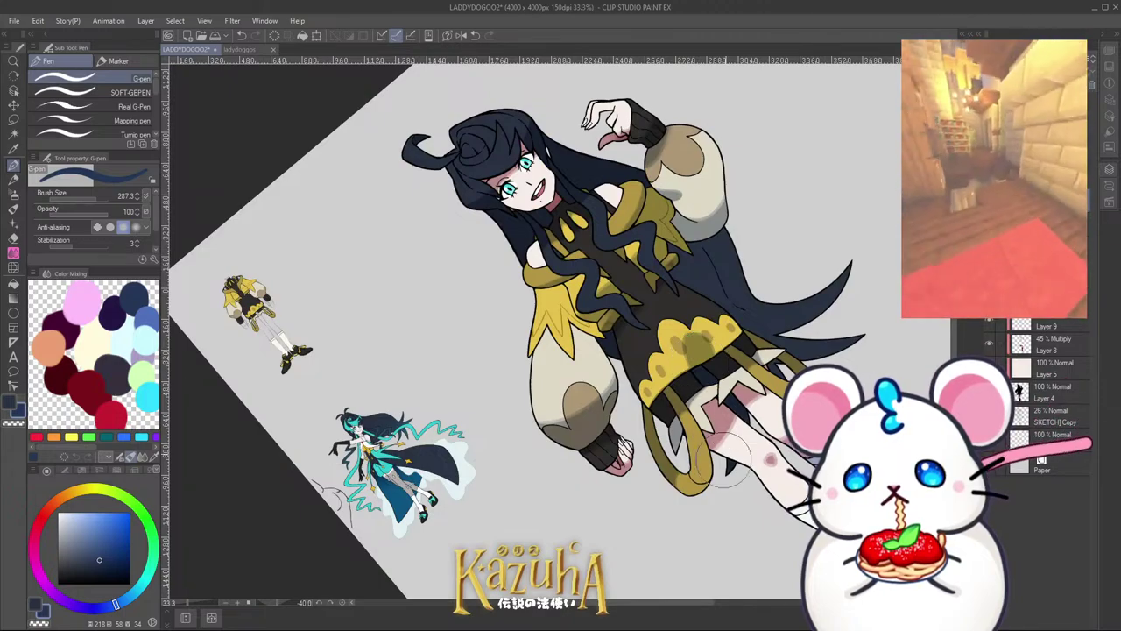
scroll(776, 238, "up", 1)
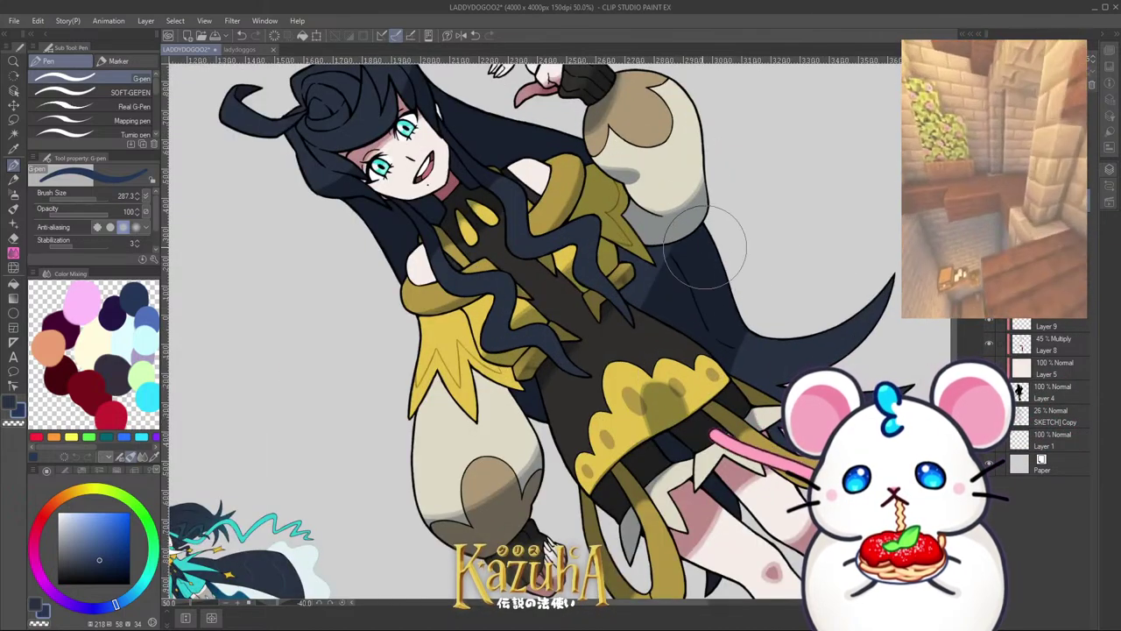
scroll(705, 248, "up", 1)
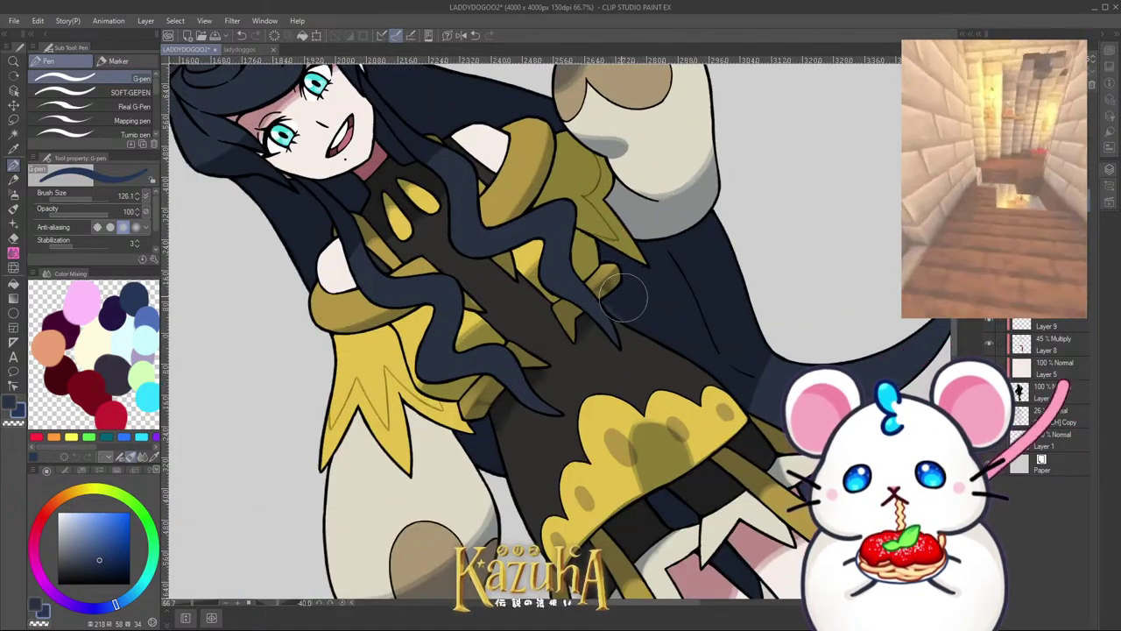
scroll(701, 254, "down", 2)
scroll(758, 363, "up", 3)
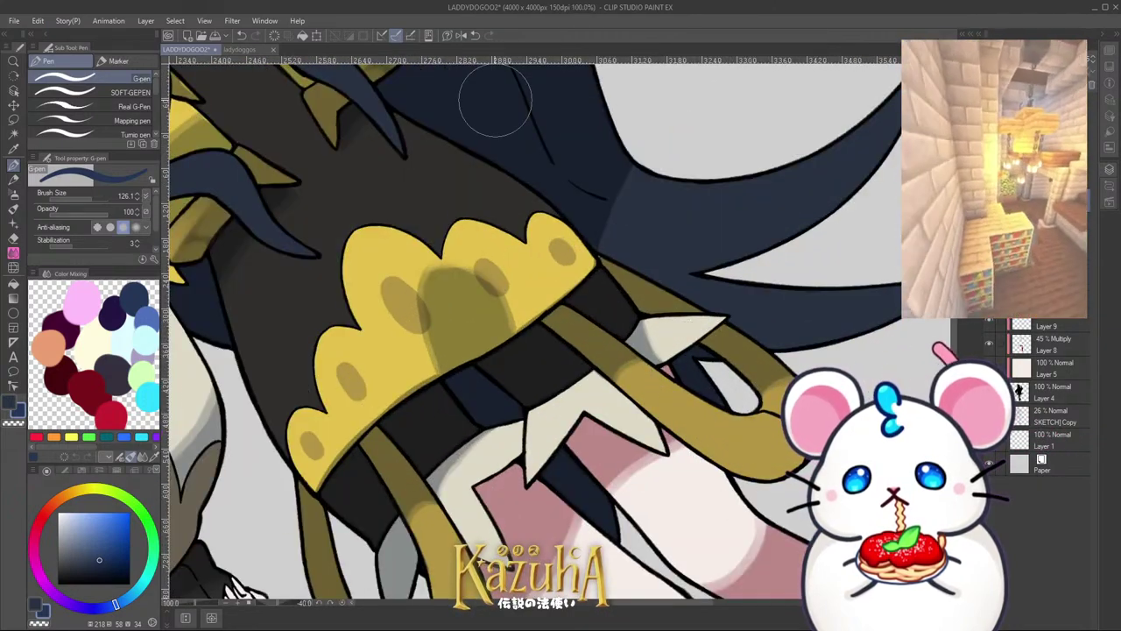
Step: Soften the shadow edge on the back hair beside the skirt with the Rough Blender at brush size 17.8
left_click(13, 253)
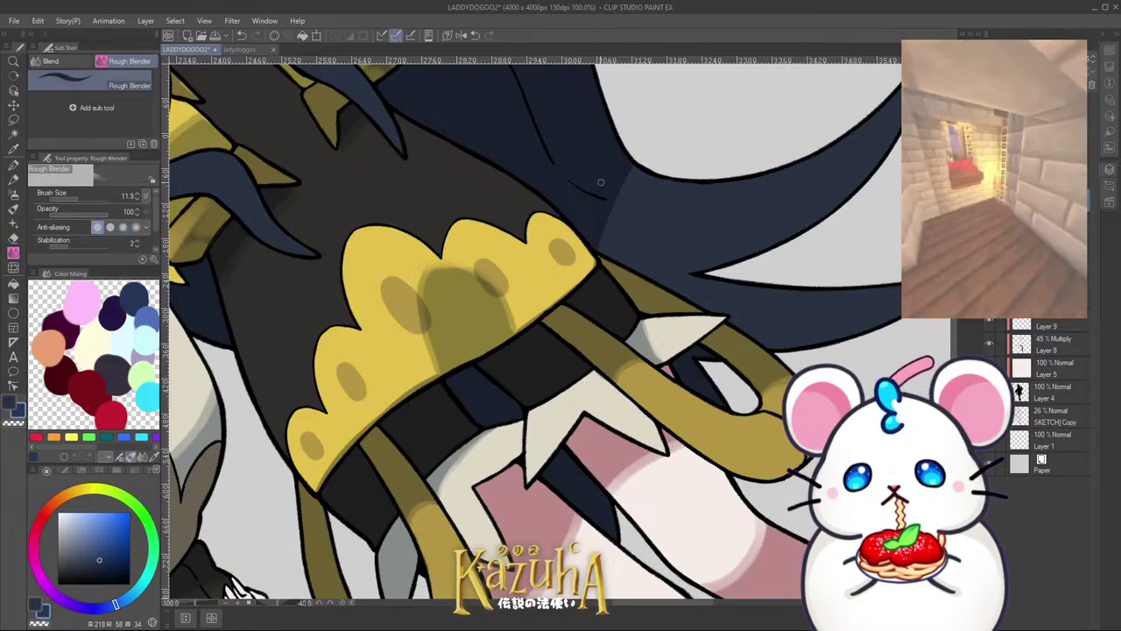
scroll(607, 266, "up", 1)
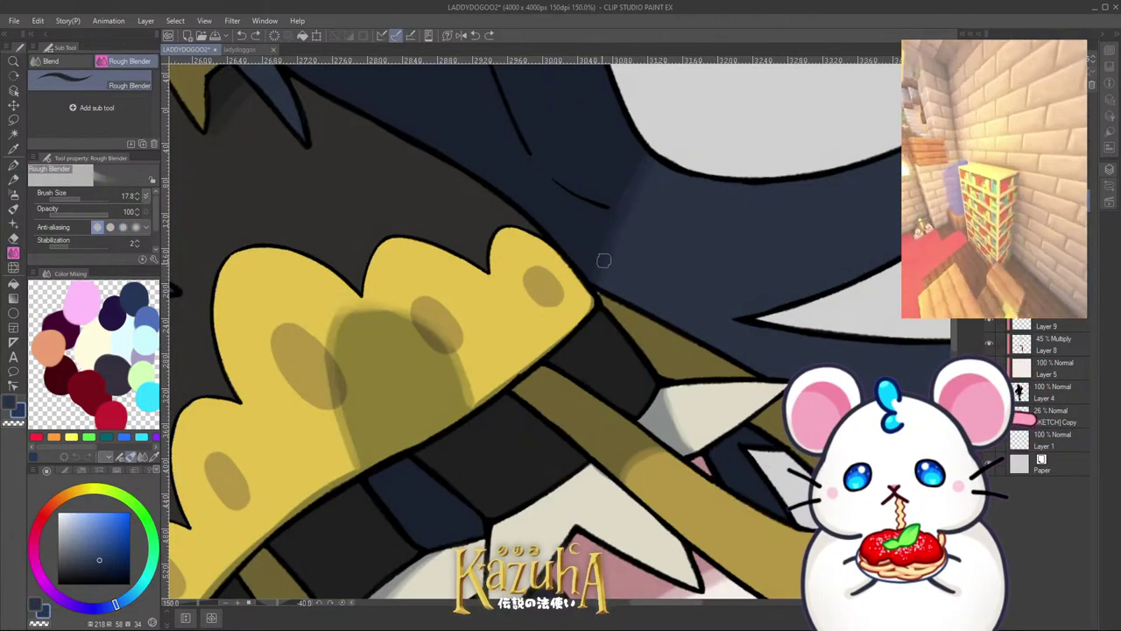
scroll(608, 248, "down", 5)
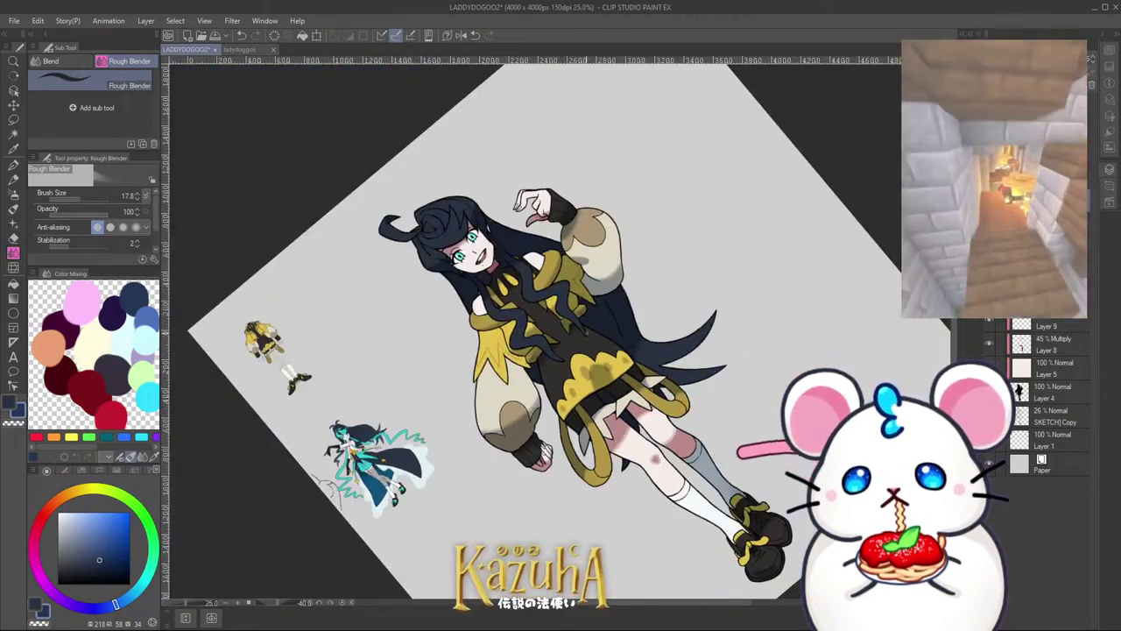
scroll(634, 378, "up", 3)
scroll(617, 428, "down", 3)
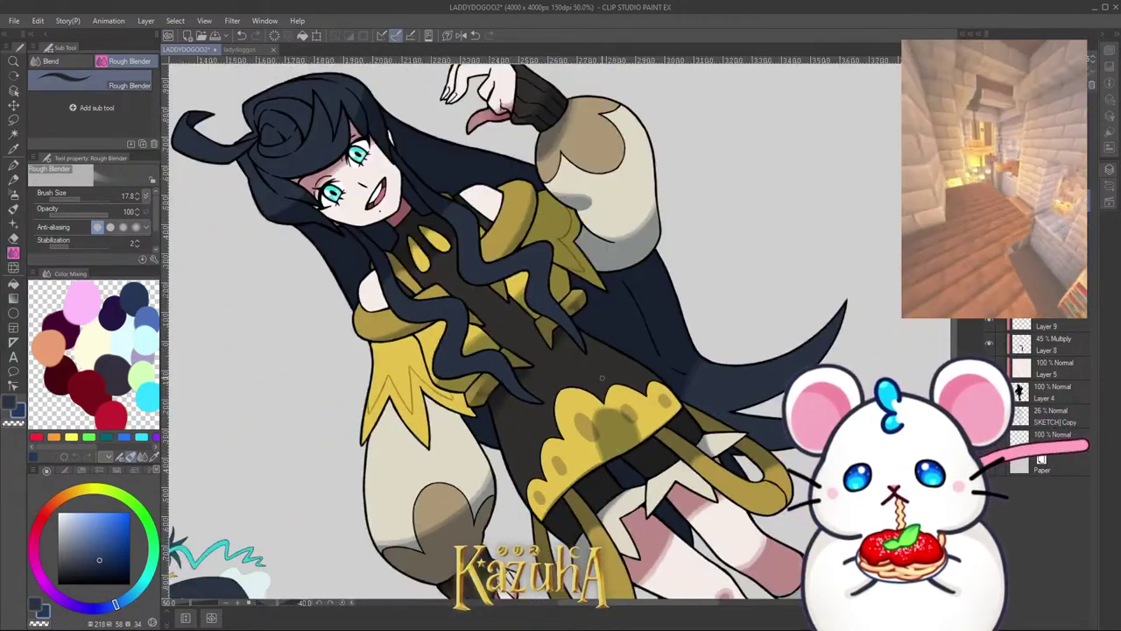
Step: Blend the shadow edges on both wavy front locks near the collar with the Rough Blender at brush size 11.4
scroll(372, 291, "up", 4)
scroll(372, 292, "up", 4)
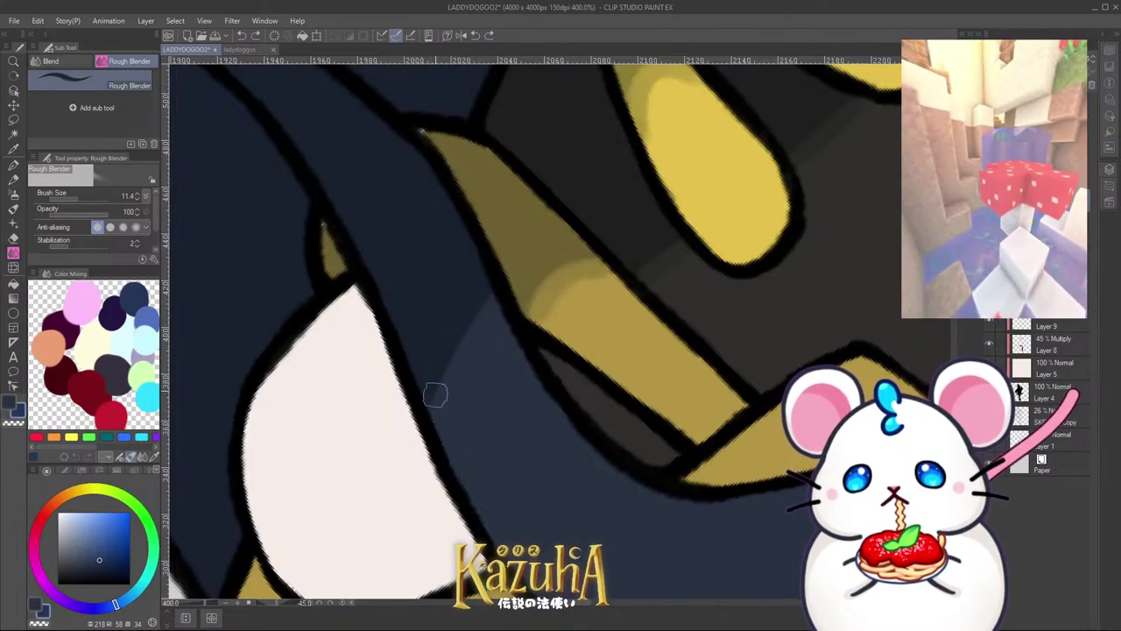
scroll(446, 363, "down", 4)
scroll(523, 229, "up", 3)
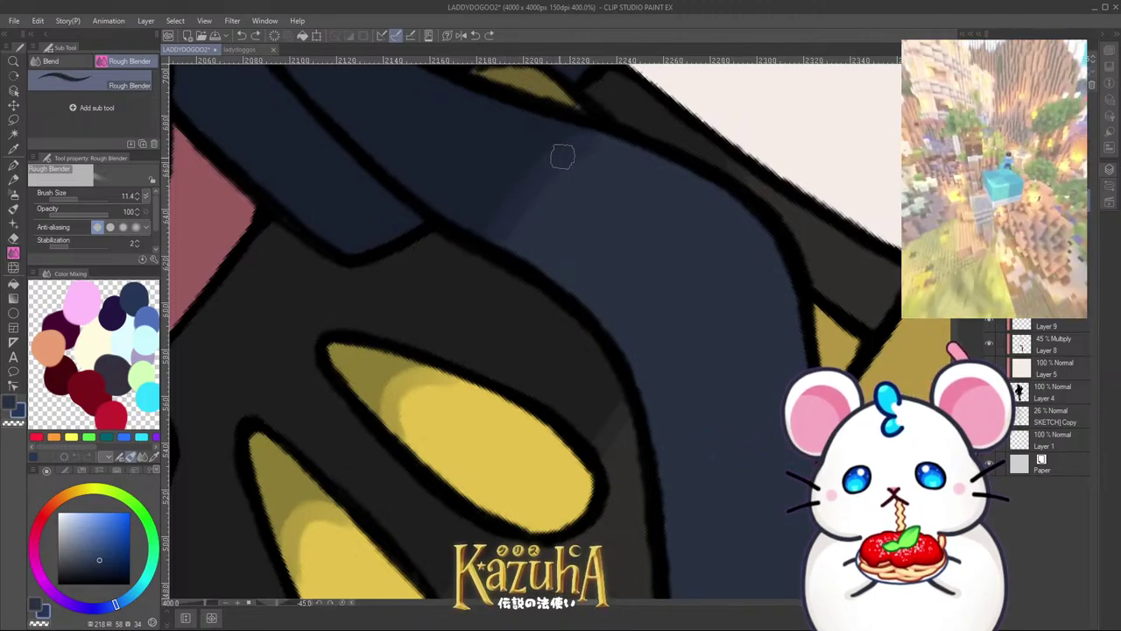
Step: Blend the shadow edges on the fringe and side lock with the Rough Blender at brush size 14.2, undoing the first fringe stroke
scroll(498, 228, "down", 6)
scroll(539, 293, "up", 2)
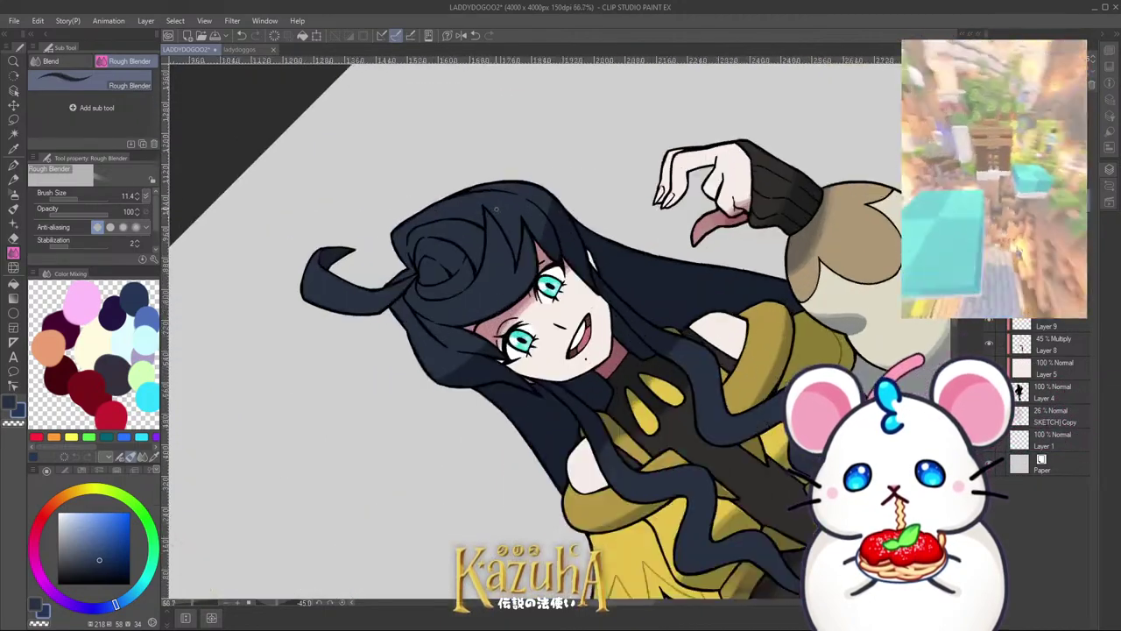
scroll(495, 209, "up", 5)
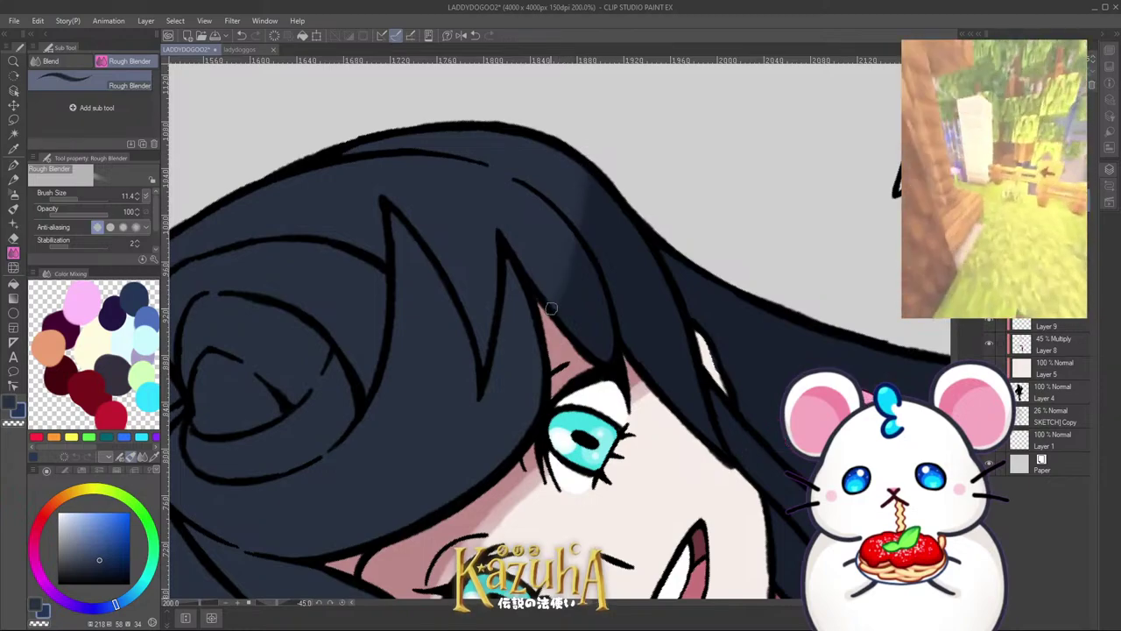
key("ctrl+z")
key("]")
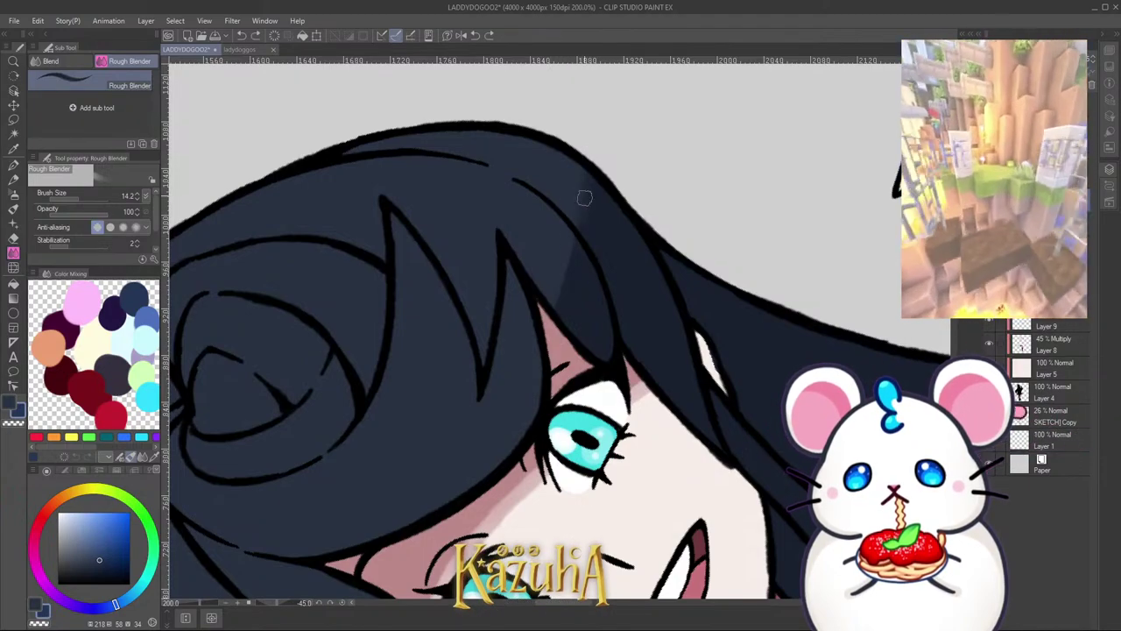
scroll(584, 171, "down", 3)
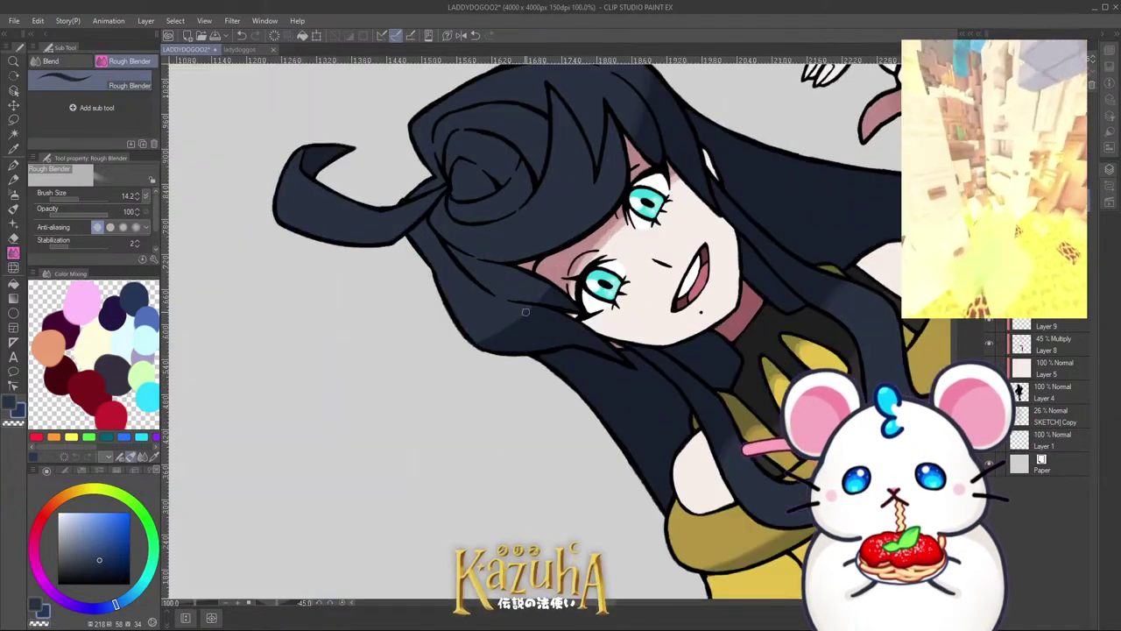
scroll(459, 357, "up", 2)
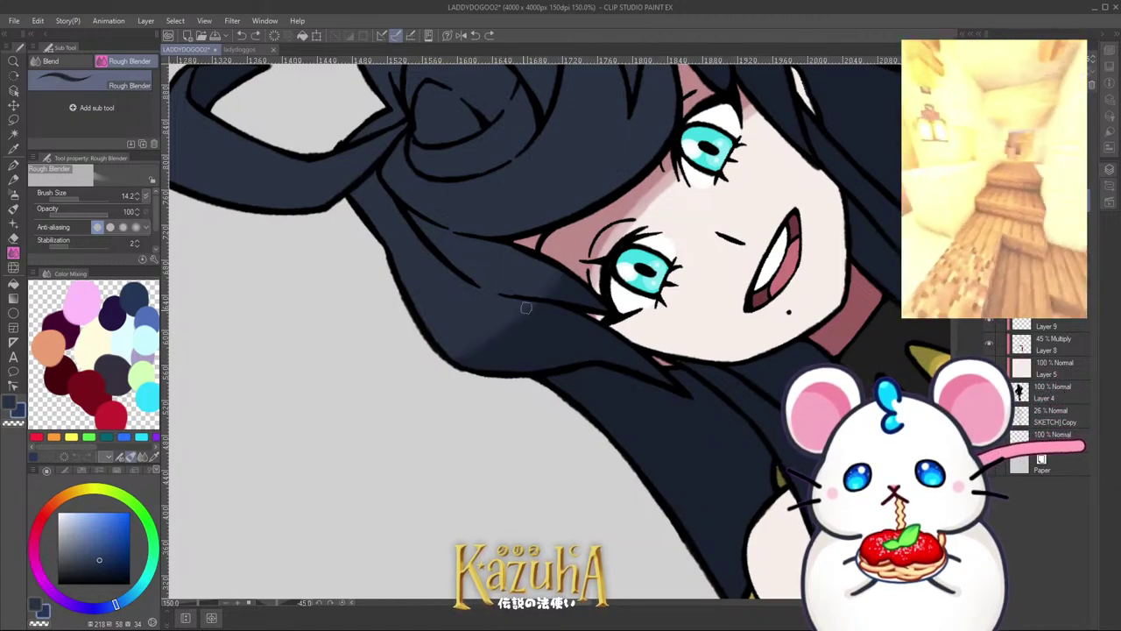
scroll(487, 341, "down", 4)
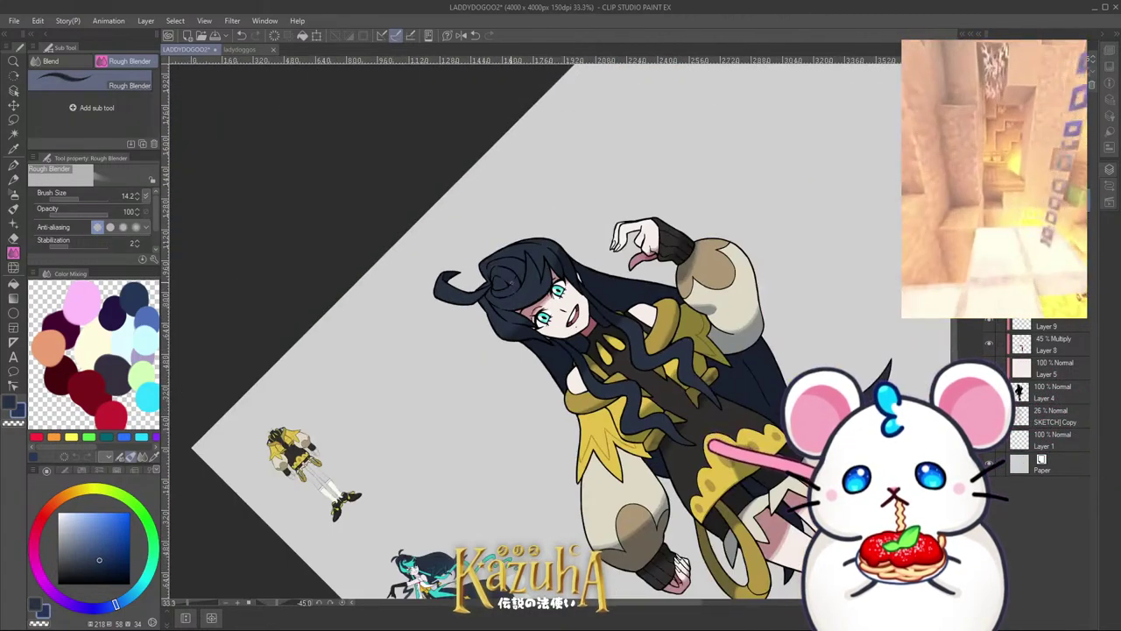
scroll(236, 288, "up", 2)
Step: Touch up the bun and side-lock lines with small G-pen strokes at brush size 19.9 and save the drawing
left_click(13, 165)
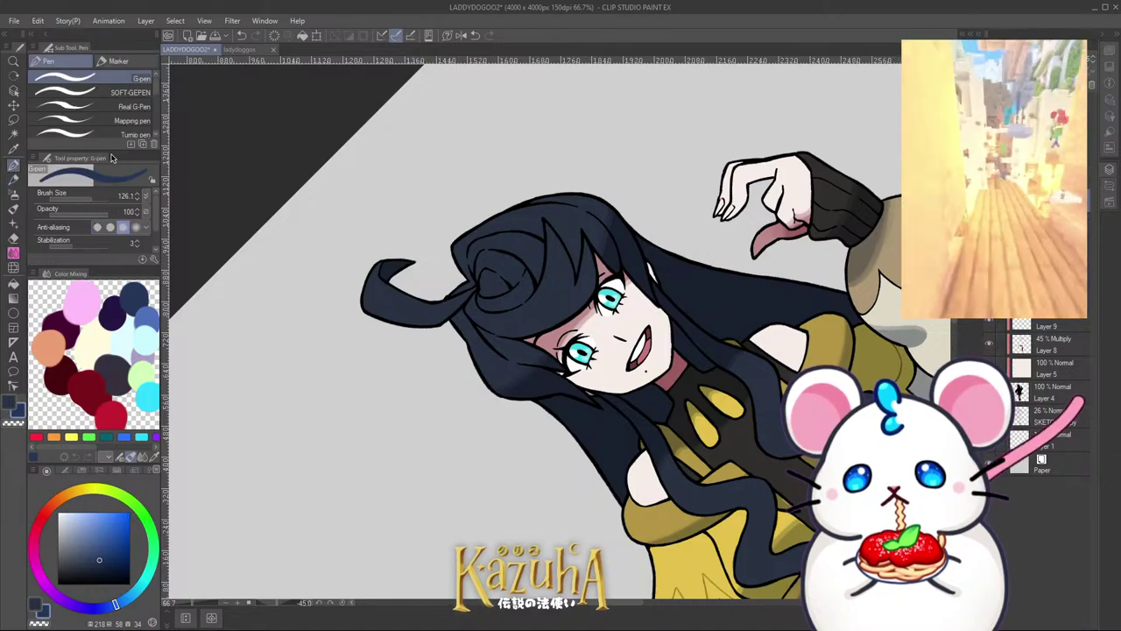
scroll(495, 293, "up", 3)
scroll(540, 315, "up", 1)
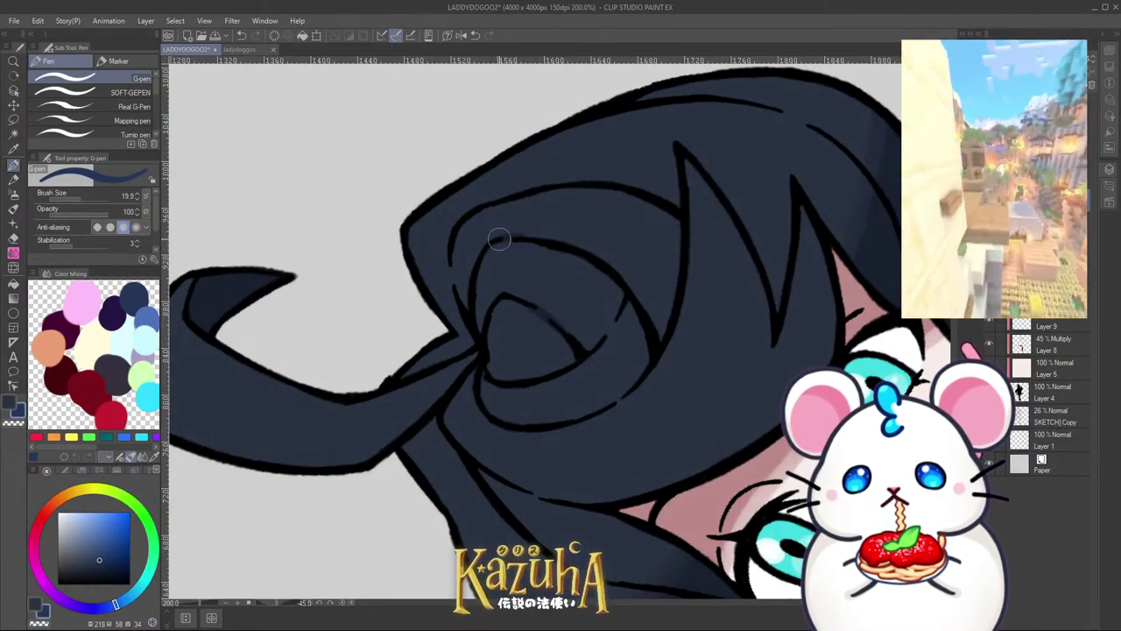
scroll(499, 238, "down", 2)
scroll(499, 373, "up", 2)
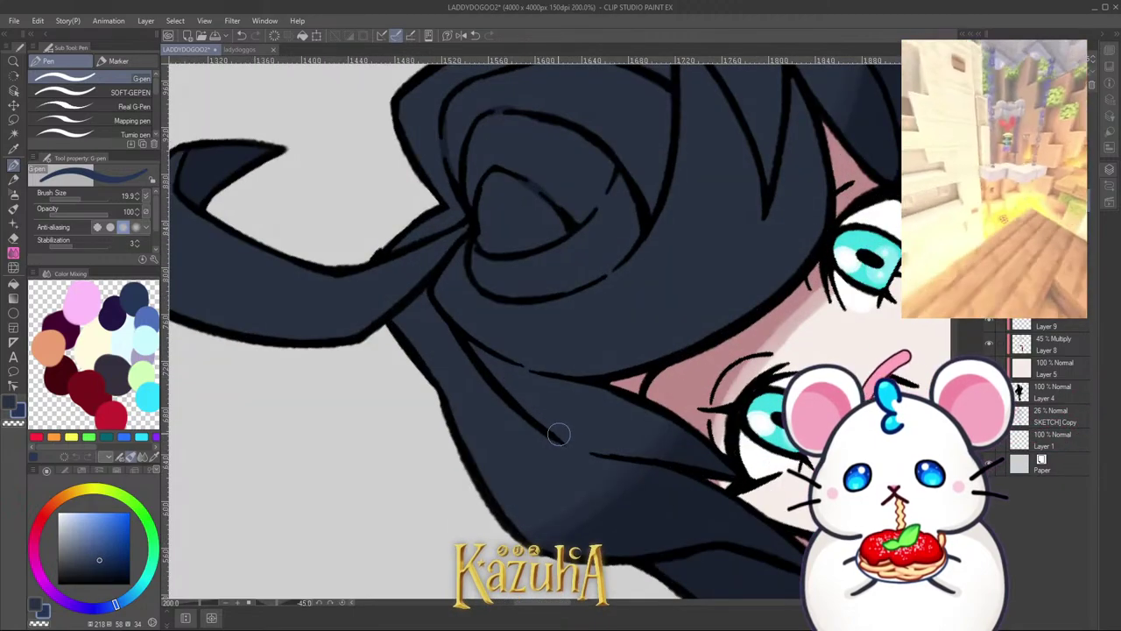
scroll(571, 447, "down", 3)
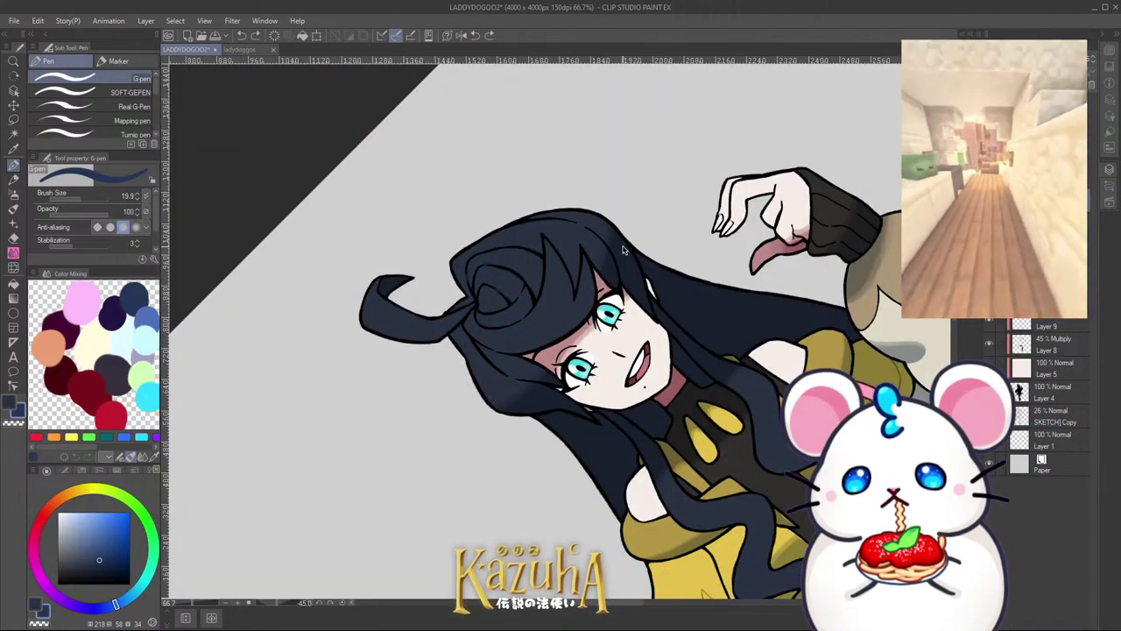
scroll(624, 250, "down", 1)
left_click_drag(481, 274, 552, 234)
scroll(555, 238, "down", 2)
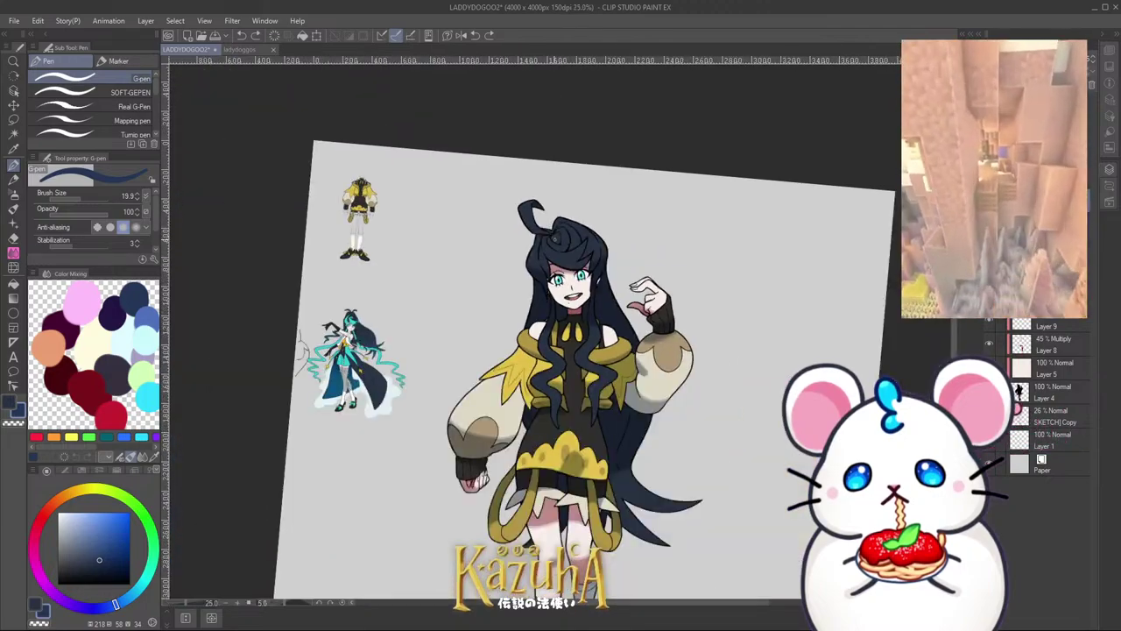
scroll(358, 370, "up", 3)
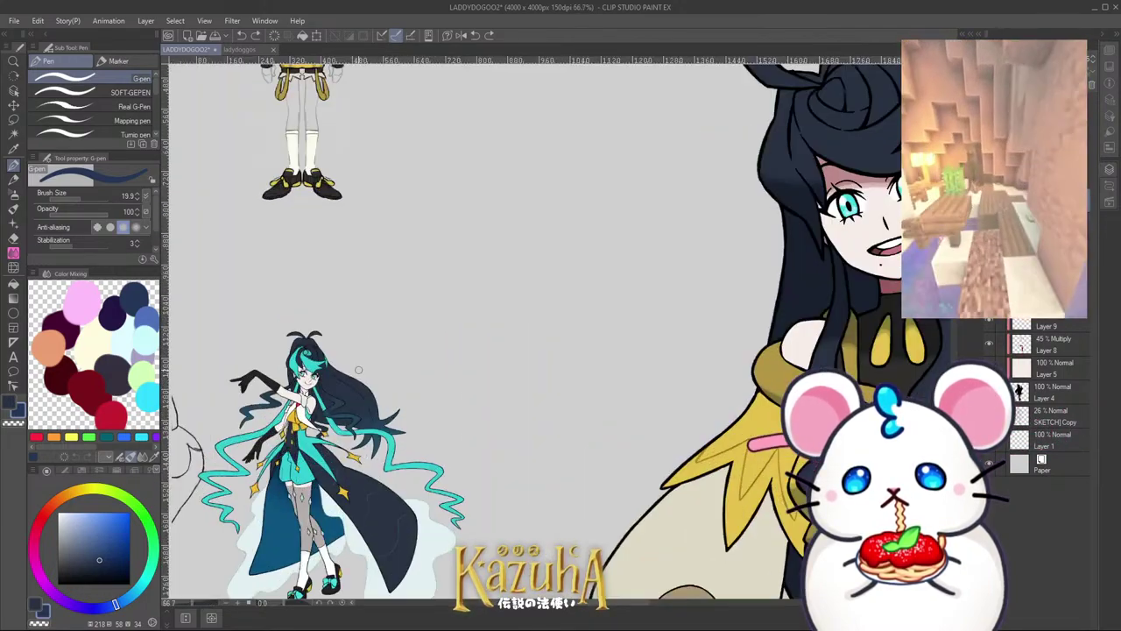
scroll(430, 363, "down", 2)
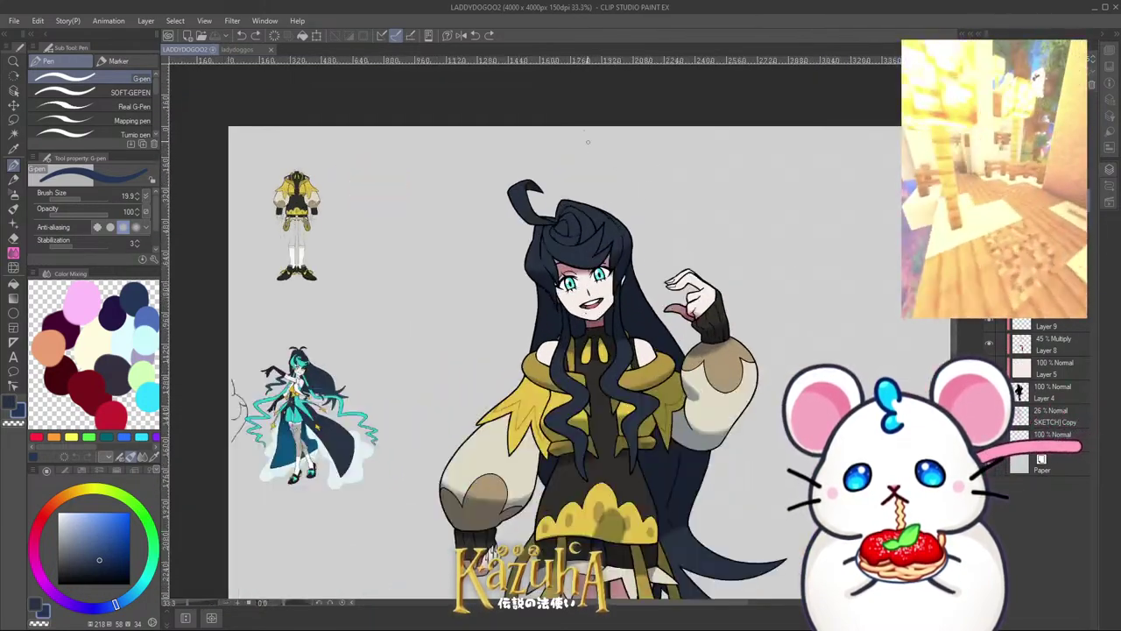
Step: Add a new layer and tint the lower hair and front lock tips with dark purple using the Soft airbrush
key("ctrl+shift+n")
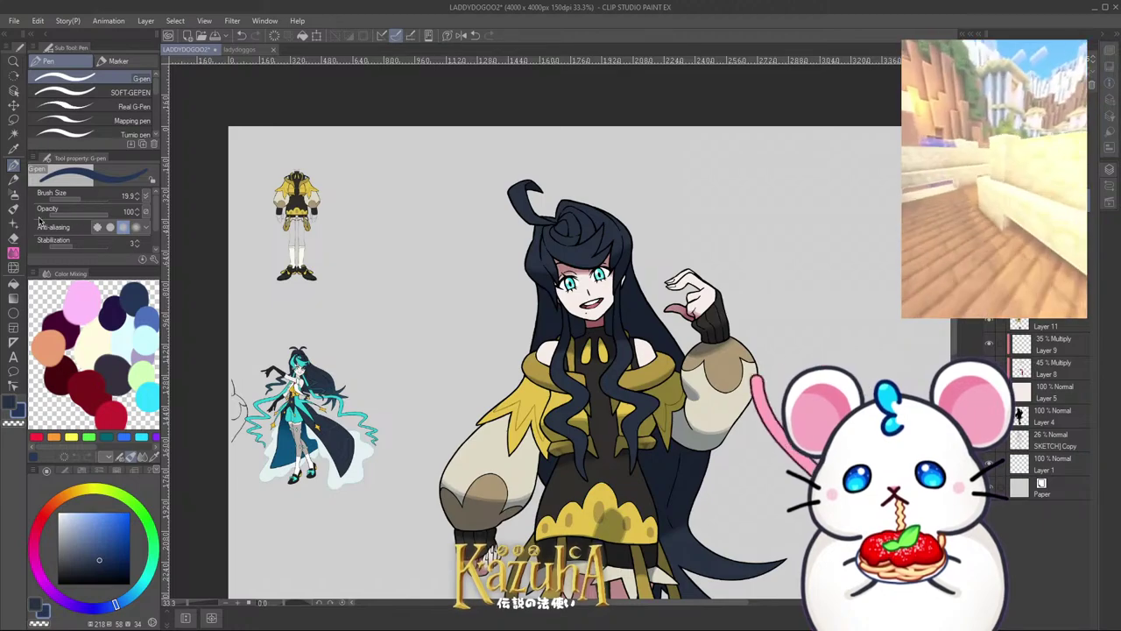
left_click(13, 195)
left_click(113, 317)
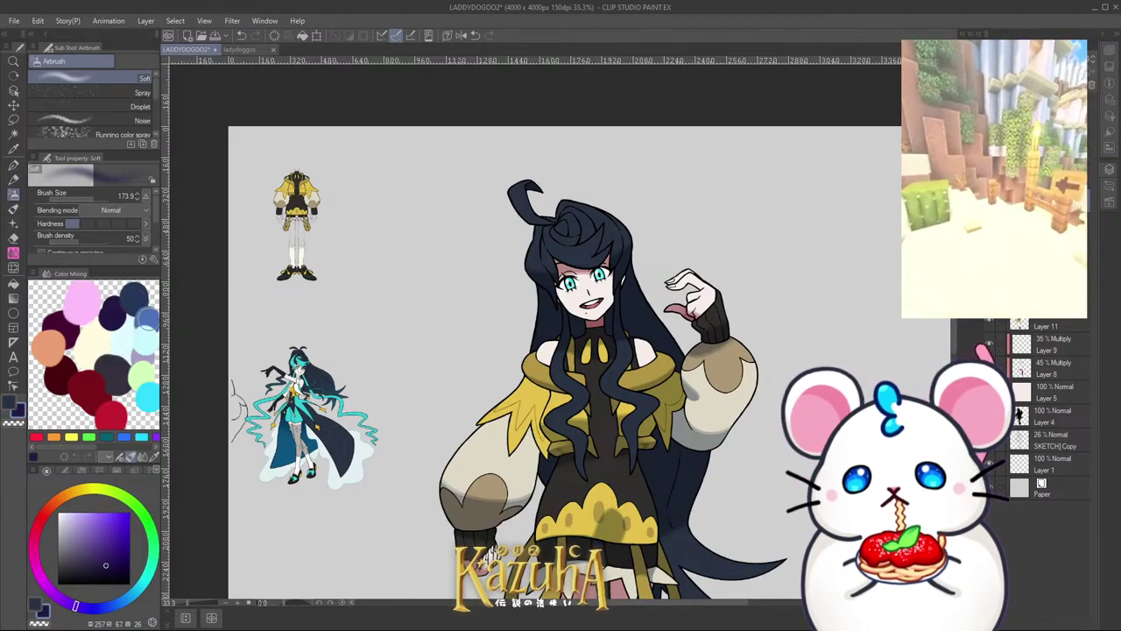
scroll(595, 443, "up", 2)
left_click_drag(682, 433, 728, 427, "ctrl+alt")
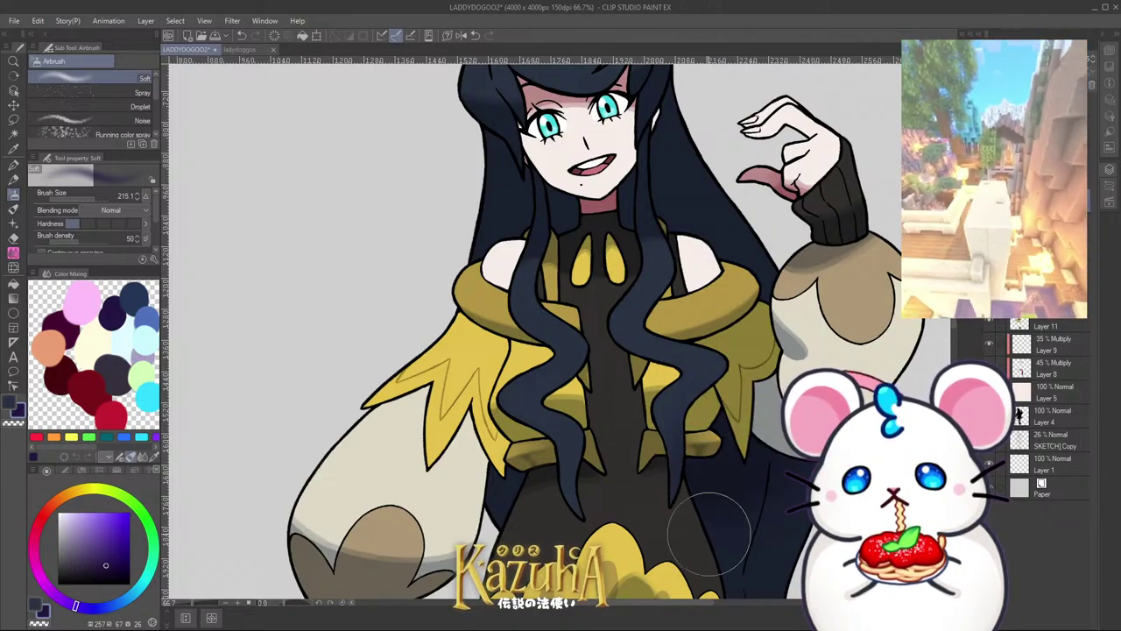
scroll(709, 532, "up", 1)
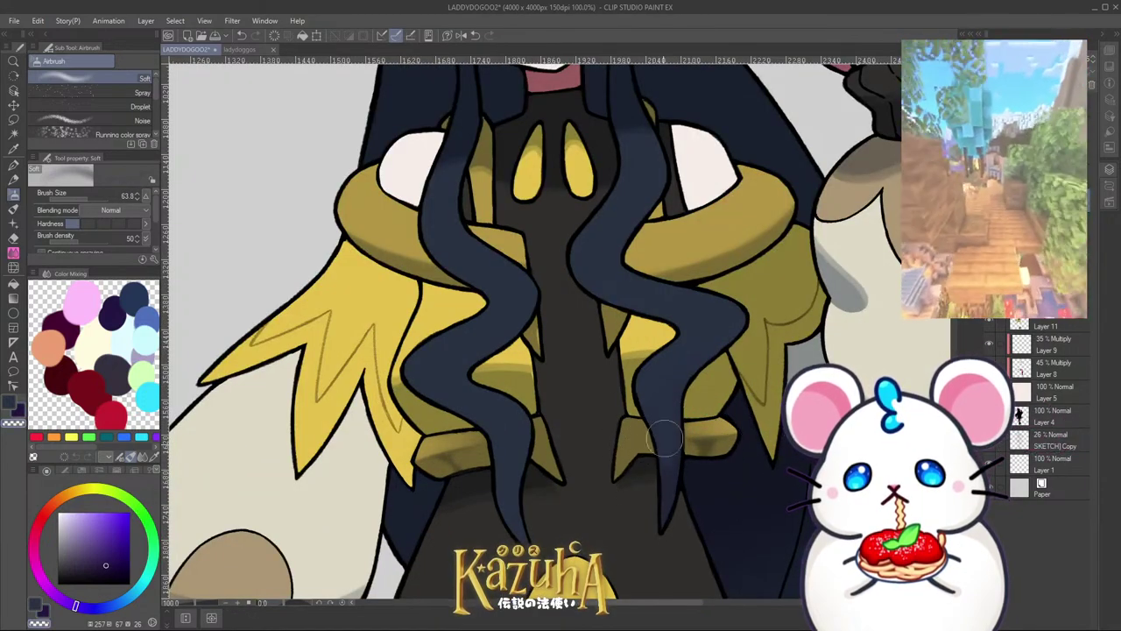
scroll(664, 429, "down", 3)
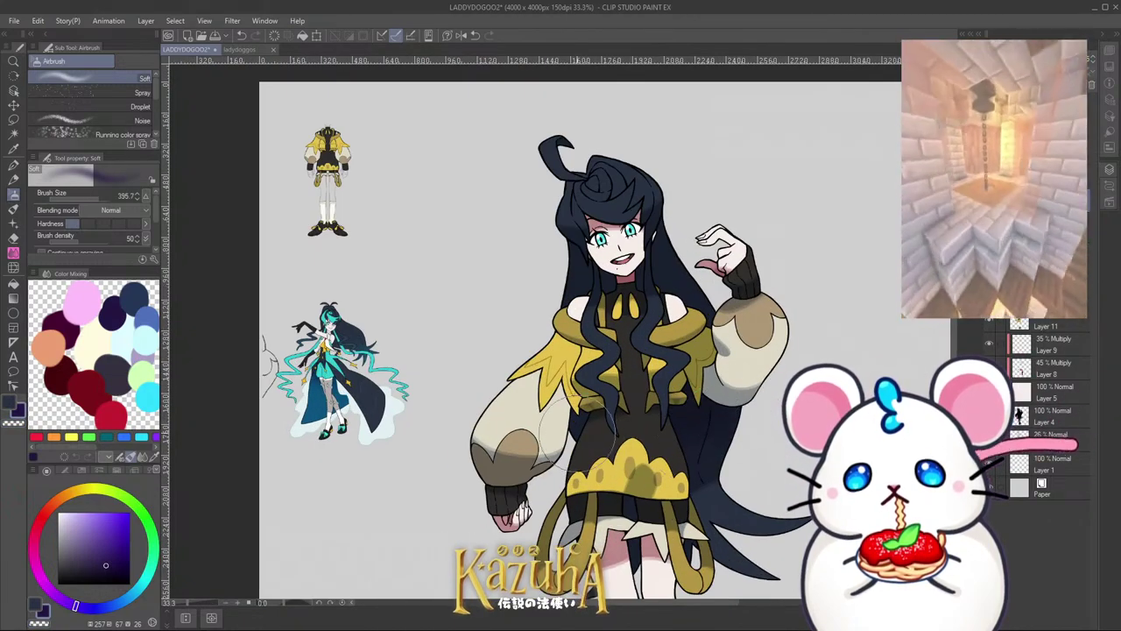
left_click_drag(576, 431, 566, 432)
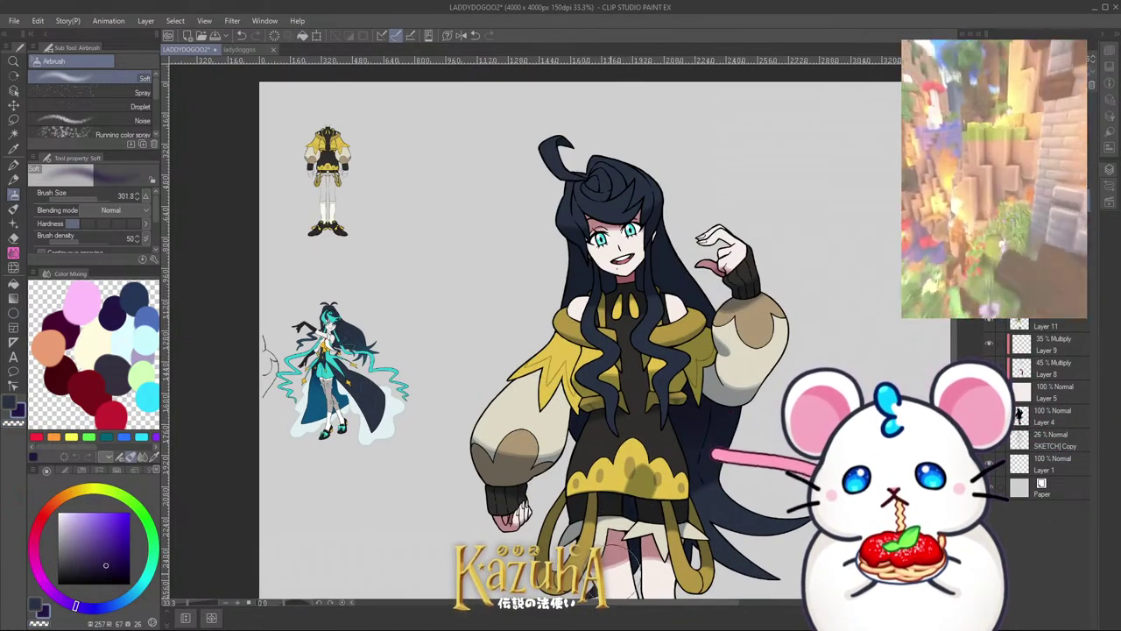
scroll(650, 491, "up", 2)
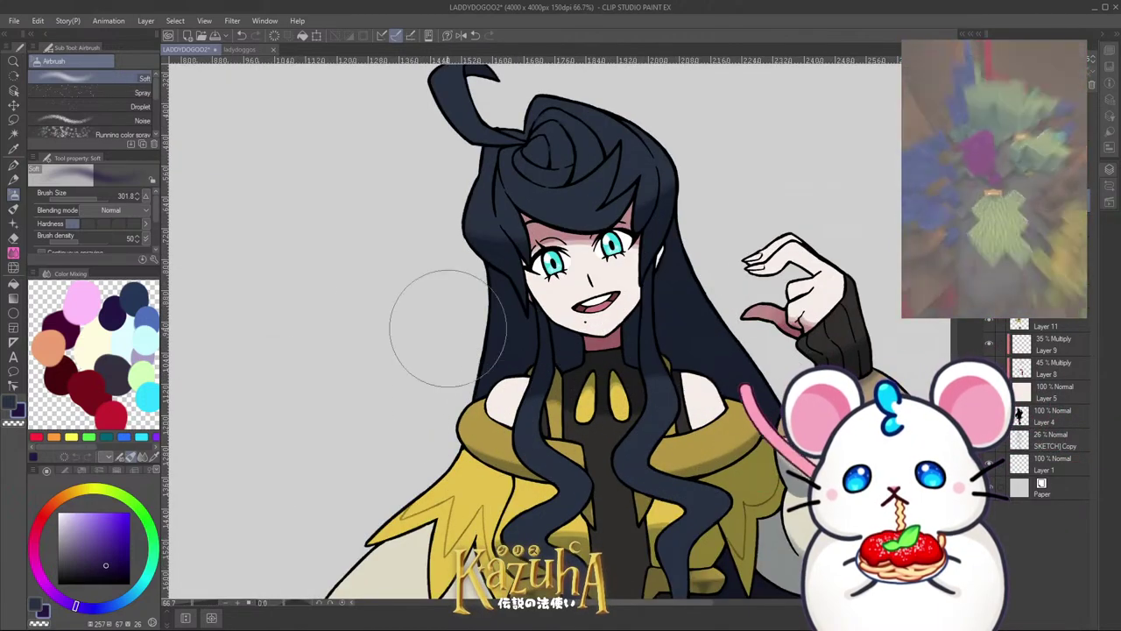
Step: Set up the G-pen at brush size 34.9 and save the drawing
key("p")
scroll(581, 315, "up", 2)
key("bracketright")
key("bracketright")
key("bracketright")
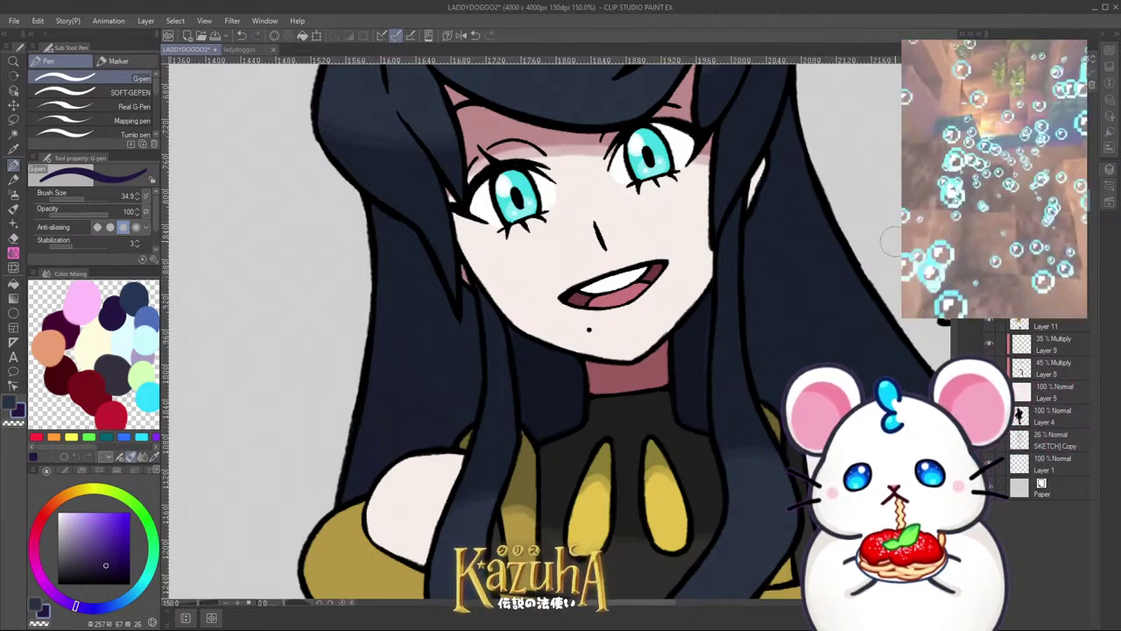
key("ctrl+s")
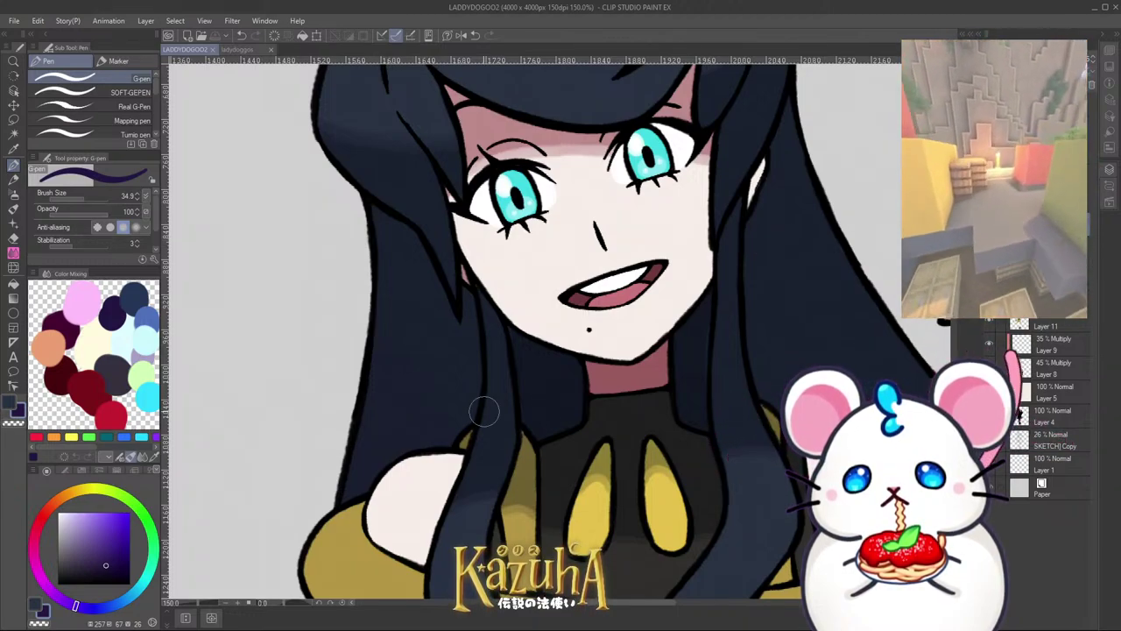
Step: Erase the dark tint from both long front locks beside the face with the transparent G-pen and save the drawing
key("c")
mouse_move(475, 486)
left_mouse_down()
mouse_move(494, 426)
mouse_move(465, 516)
mouse_move(489, 477)
left_mouse_up()
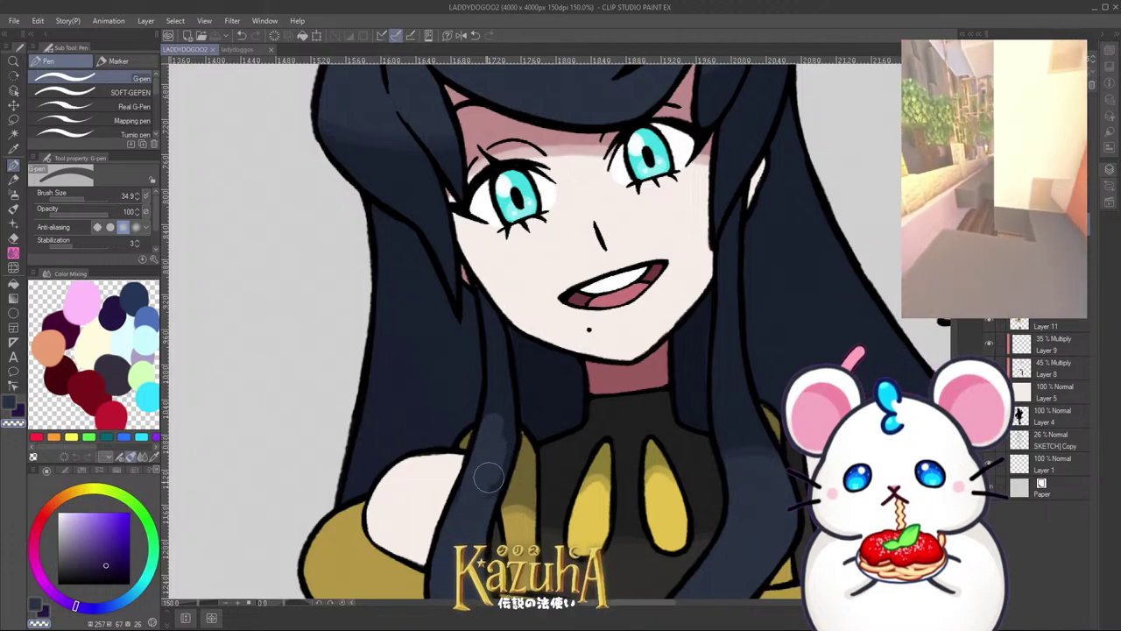
key("ctrl+z")
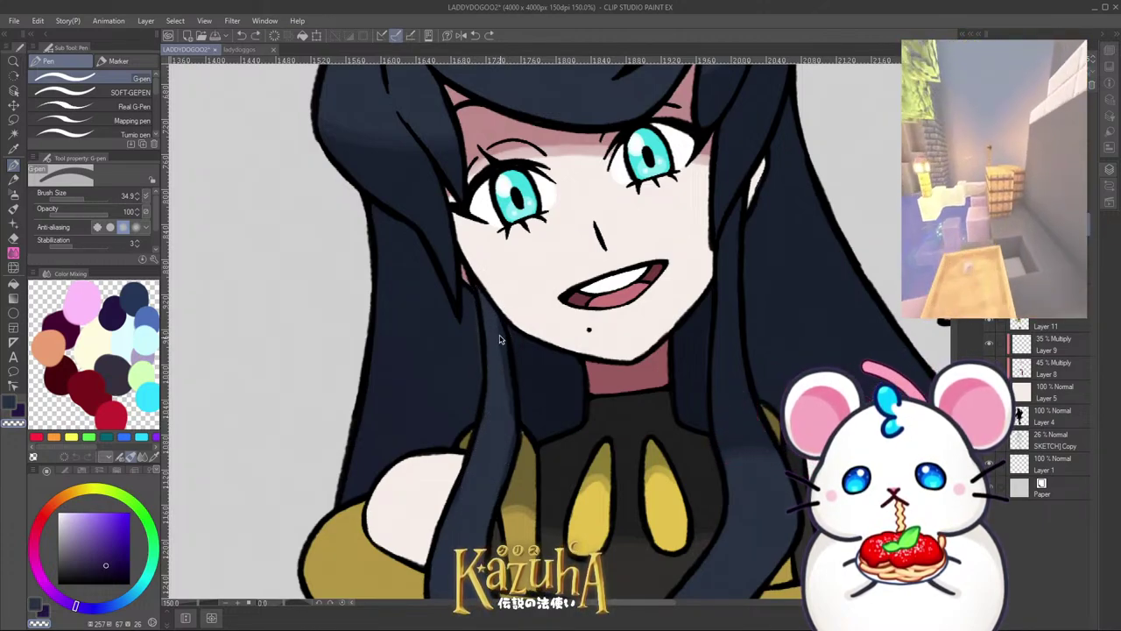
mouse_move(740, 234)
left_mouse_down()
mouse_move(724, 325)
mouse_move(723, 438)
left_mouse_up()
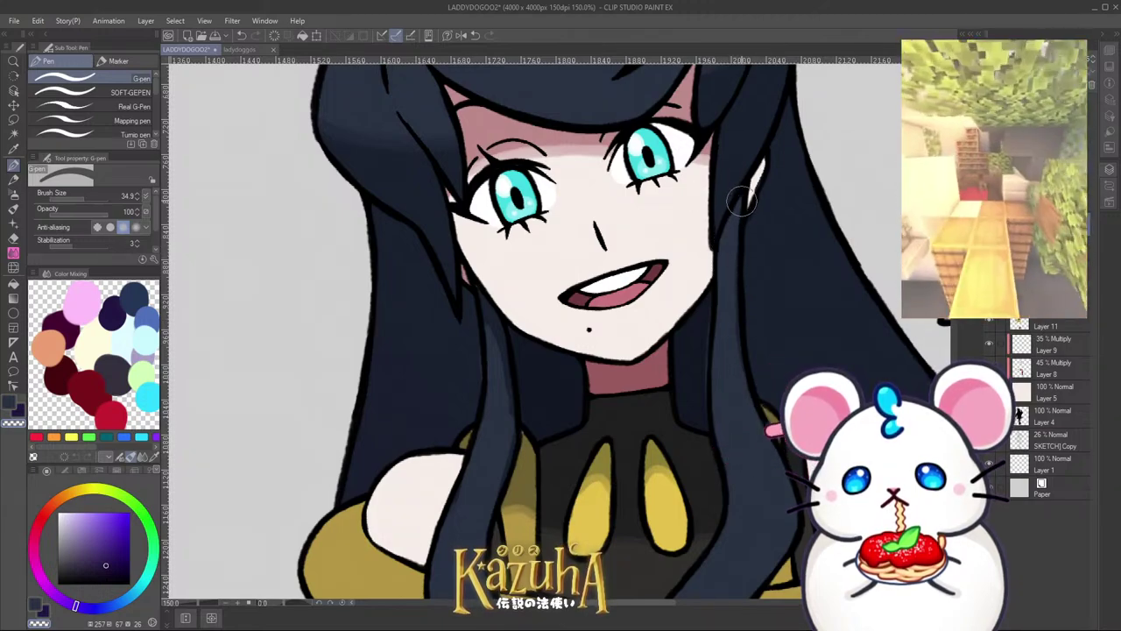
scroll(718, 363, "up", 1)
scroll(637, 282, "down", 2)
scroll(537, 305, "up", 2)
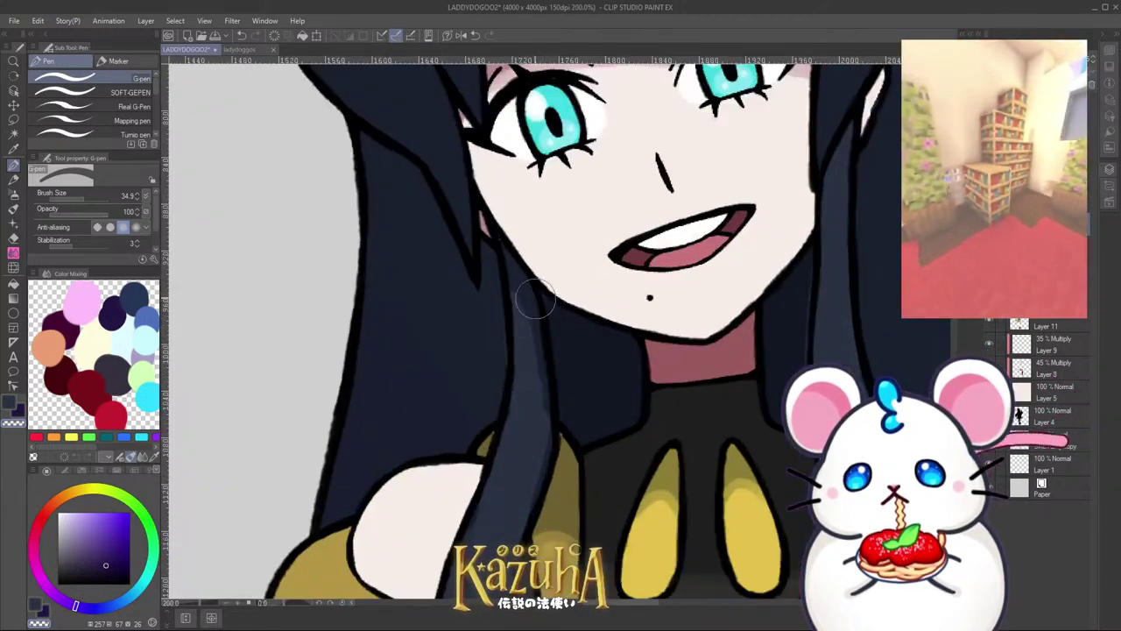
scroll(548, 333, "down", 1)
scroll(543, 376, "up", 1)
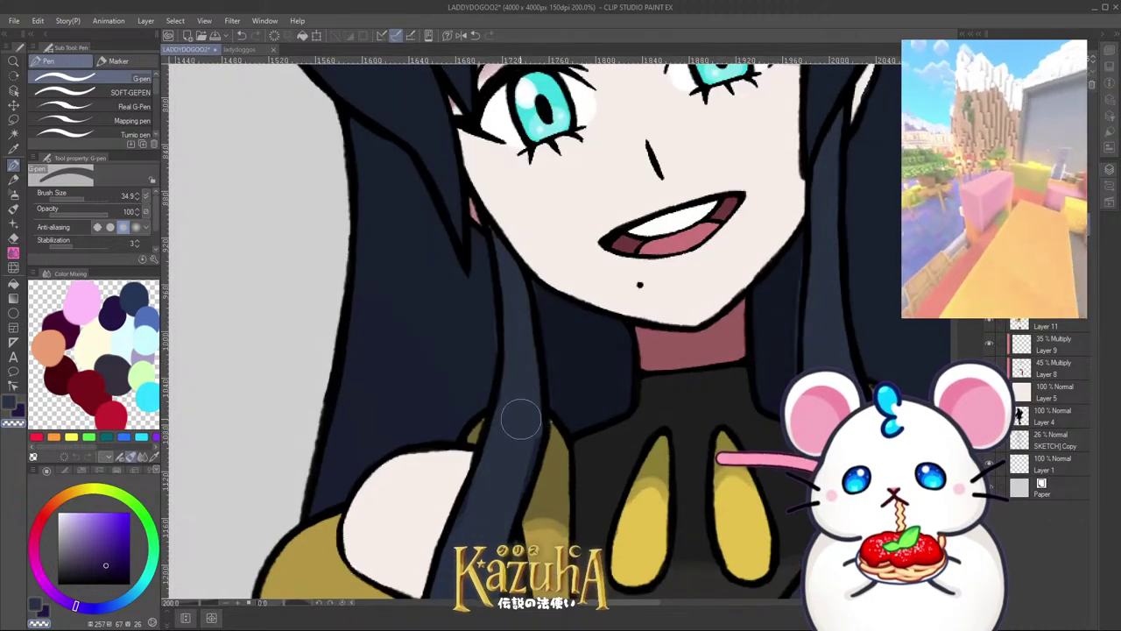
scroll(519, 361, "down", 5)
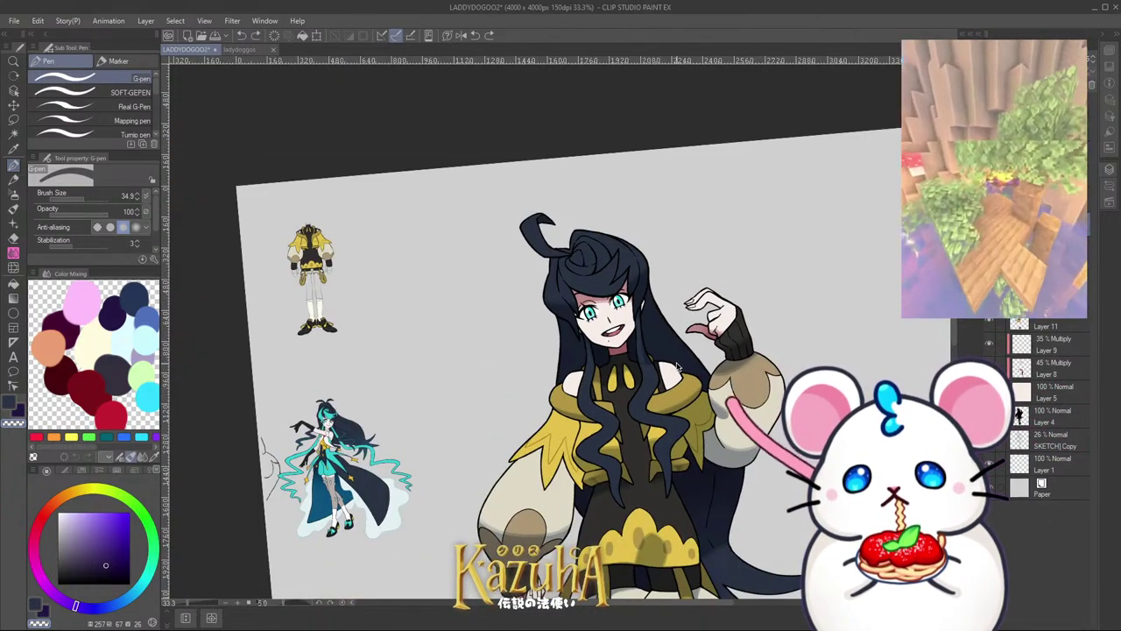
scroll(621, 366, "down", 4)
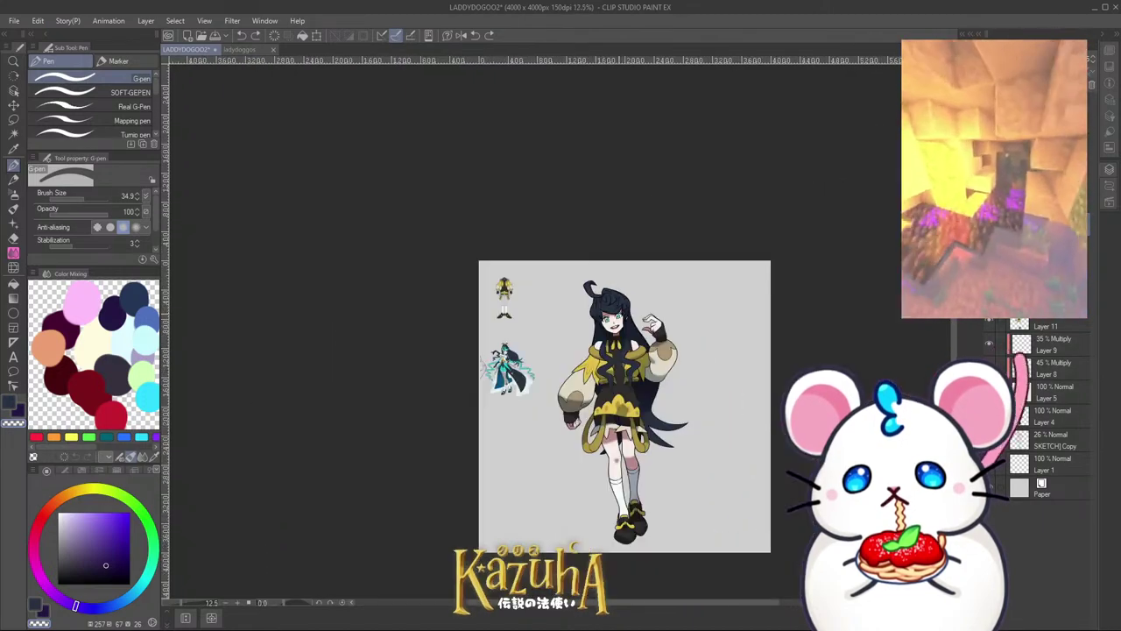
scroll(613, 359, "up", 3)
key("minus")
scroll(608, 355, "up", 1)
key("ctrl+s")
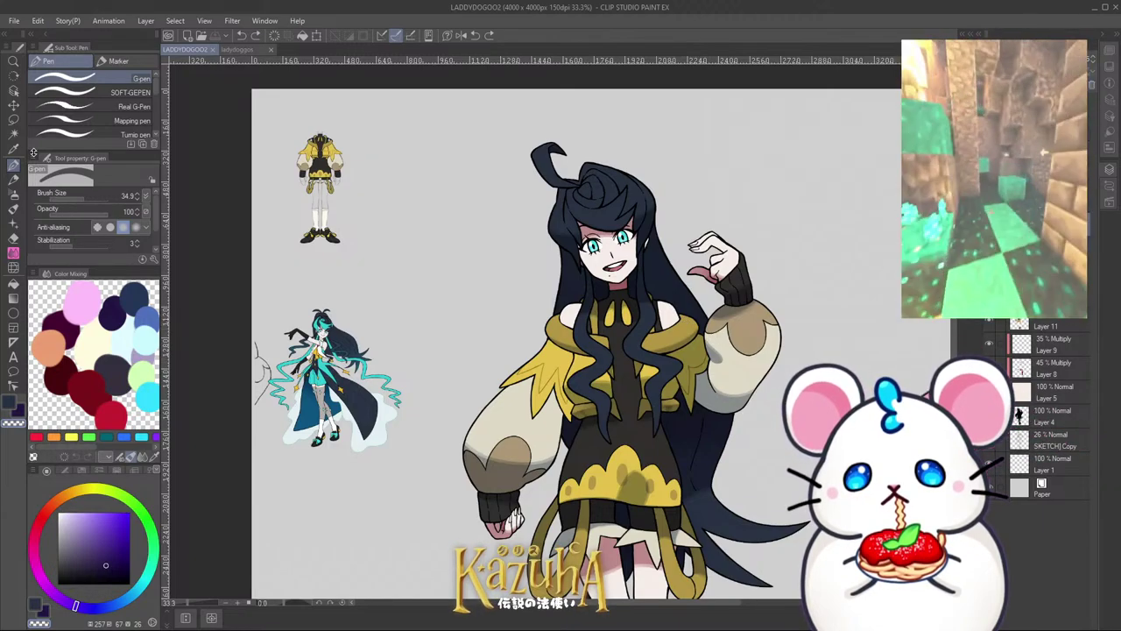
left_click(13, 121)
scroll(561, 333, "up", 2)
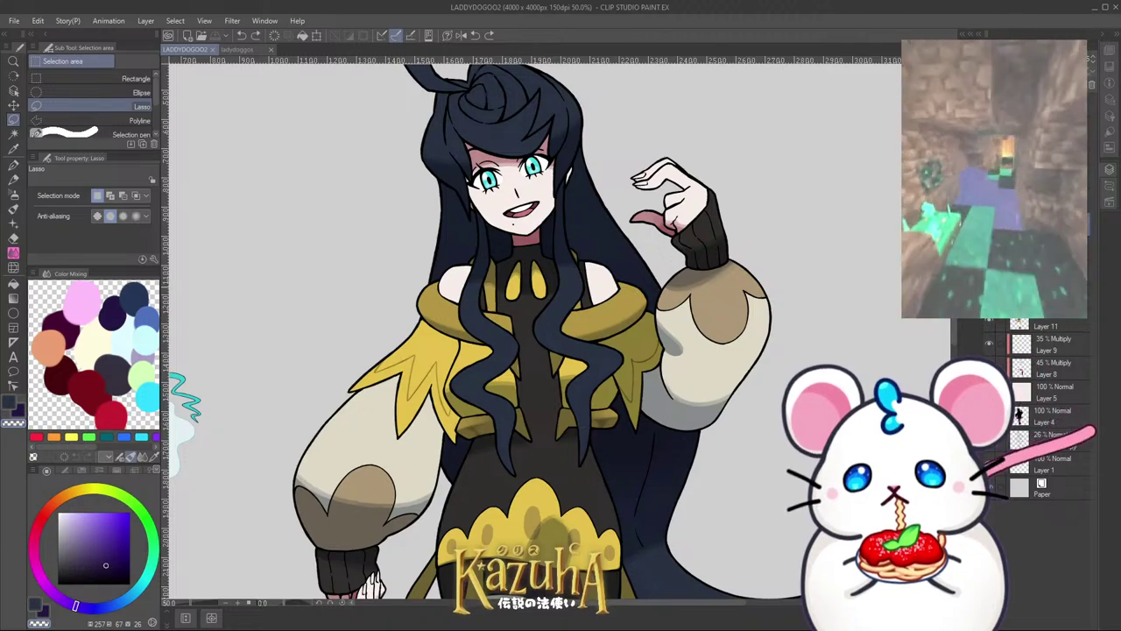
scroll(531, 314, "down", 1)
scroll(513, 325, "up", 1)
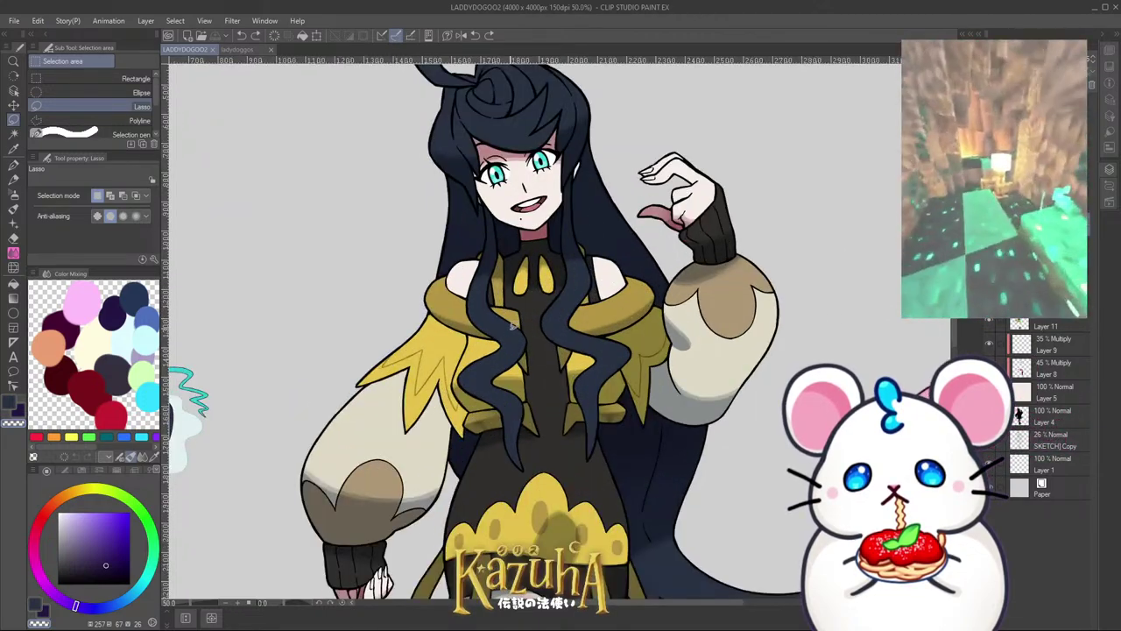
left_click(14, 133)
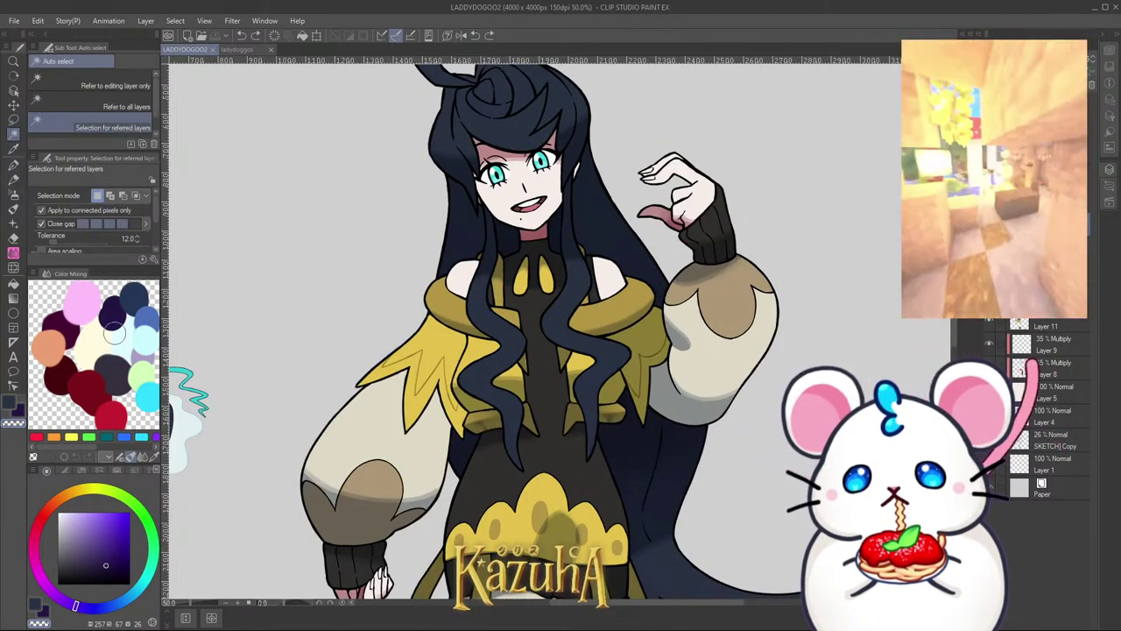
scroll(528, 297, "down", 1)
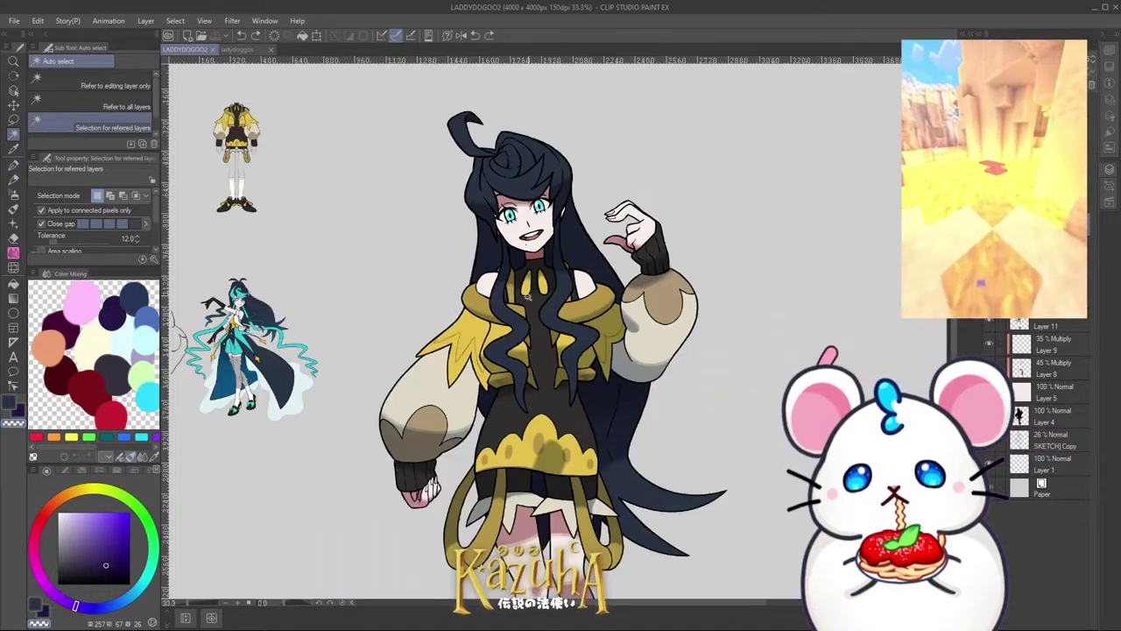
scroll(485, 125, "up", 2)
scroll(550, 178, "down", 3)
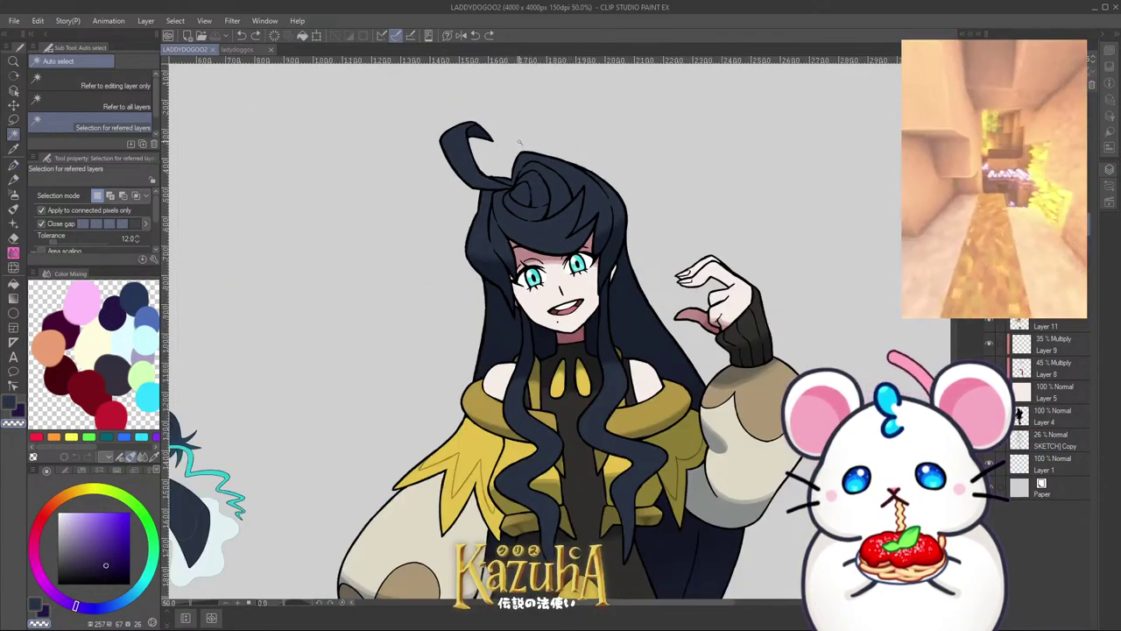
scroll(548, 159, "down", 2)
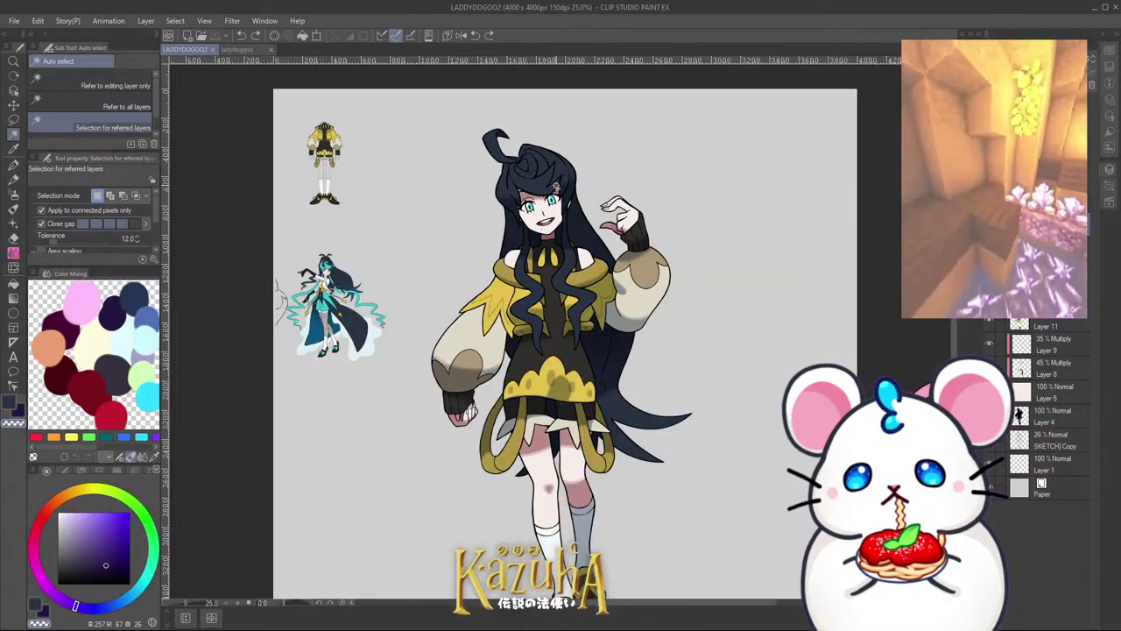
scroll(541, 246, "up", 1)
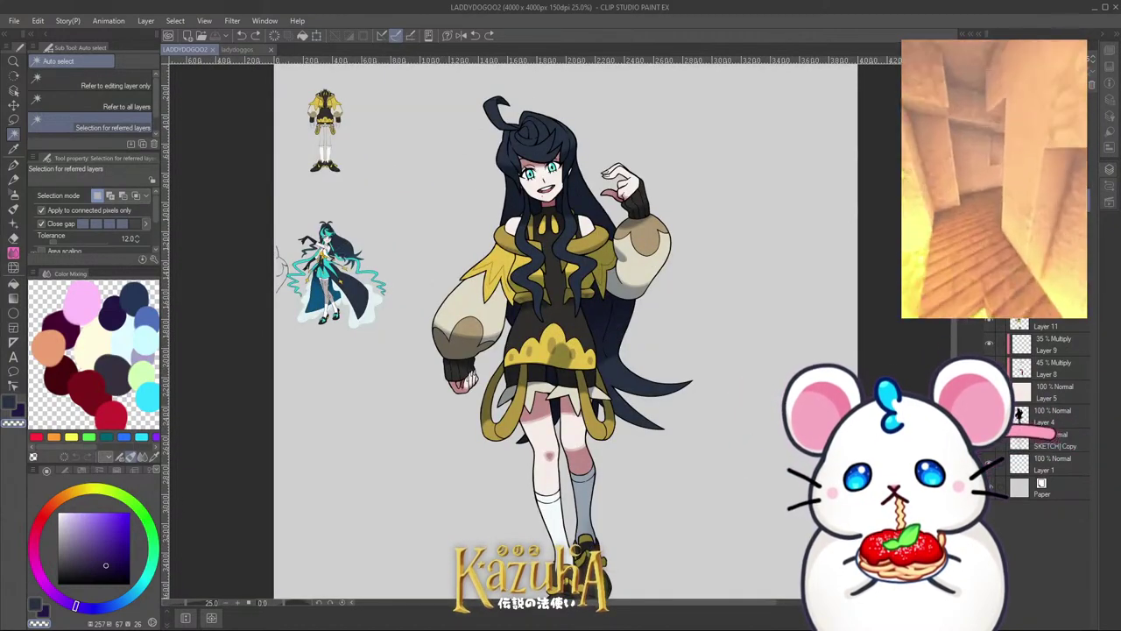
Step: Add a new layer and paint cream highlights along both gold off-shoulder bands with the G-pen at brush size 34.9
key("ctrl+shift+n")
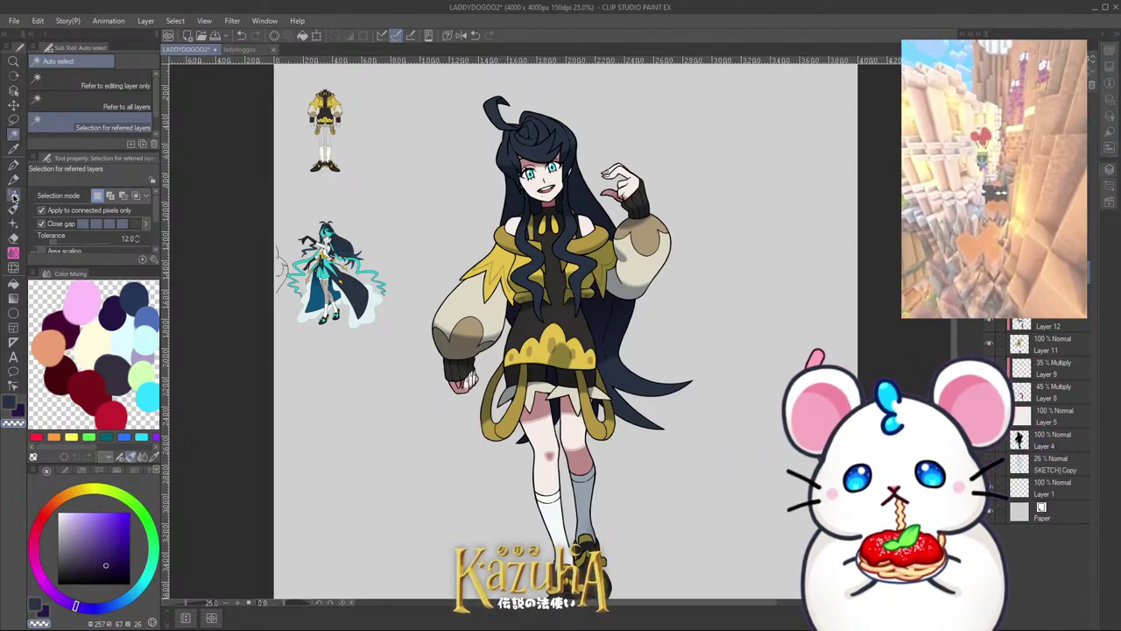
left_click(13, 164)
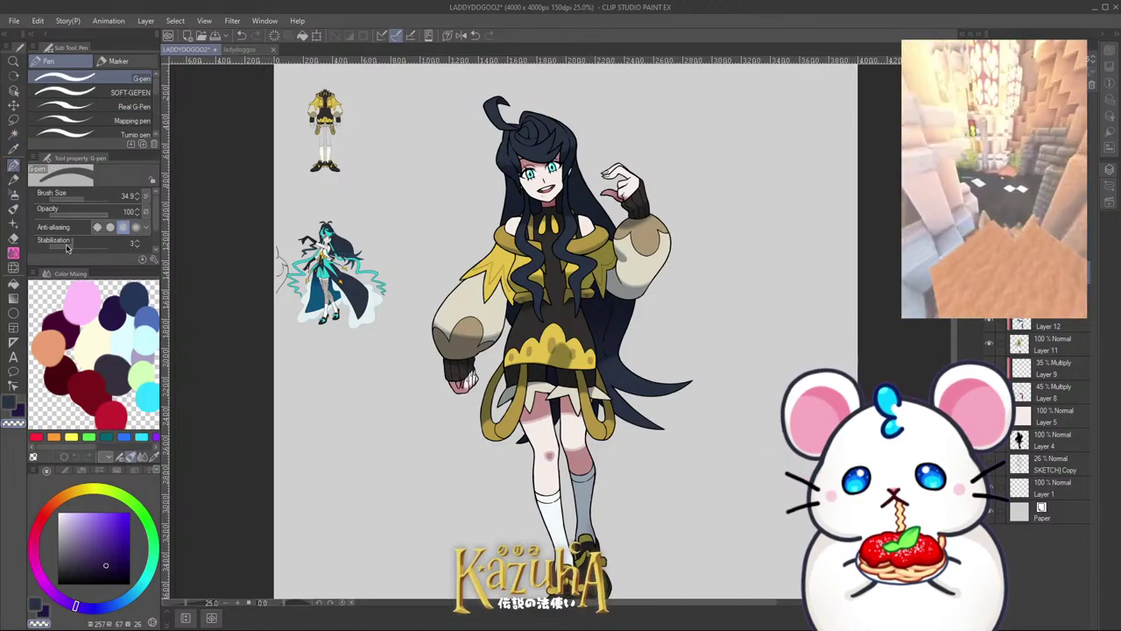
left_click(102, 337)
scroll(543, 162, "up", 8)
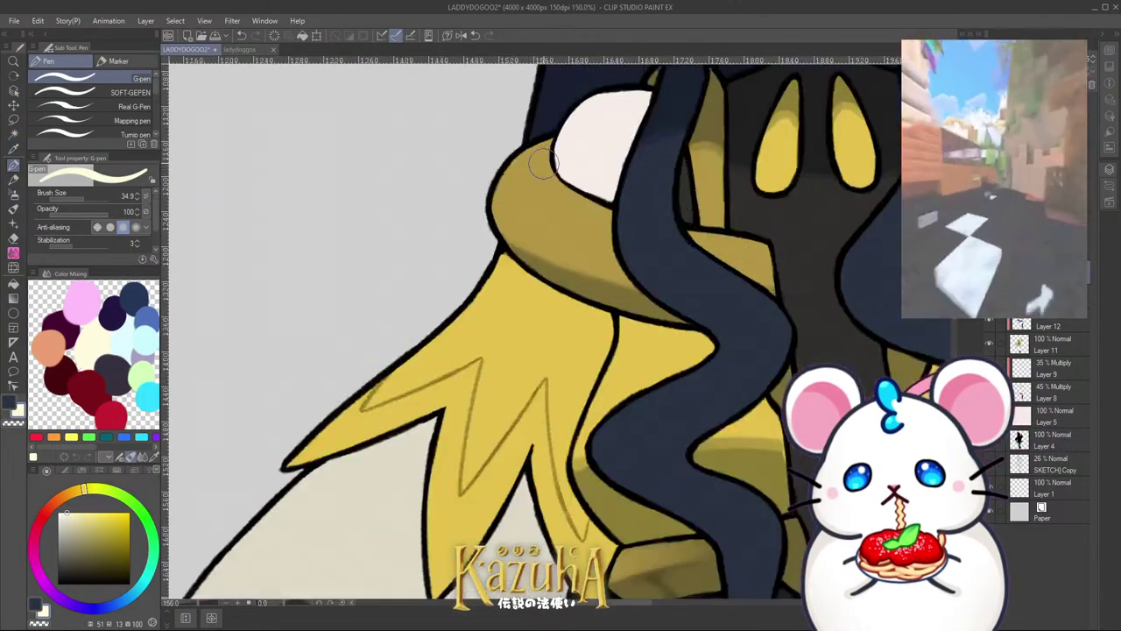
key("ctrl+z")
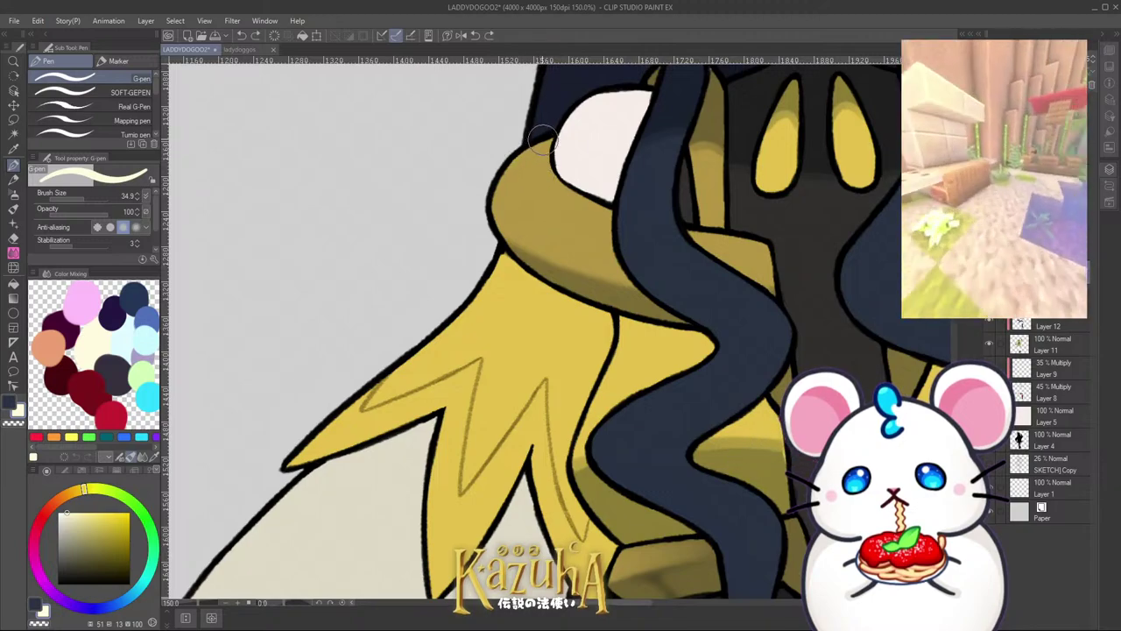
mouse_move(526, 165)
left_mouse_down()
mouse_move(558, 210)
mouse_move(563, 195)
mouse_move(627, 237)
left_mouse_up()
scroll(575, 208, "down", 6)
scroll(623, 238, "up", 6)
key("ctrl+z")
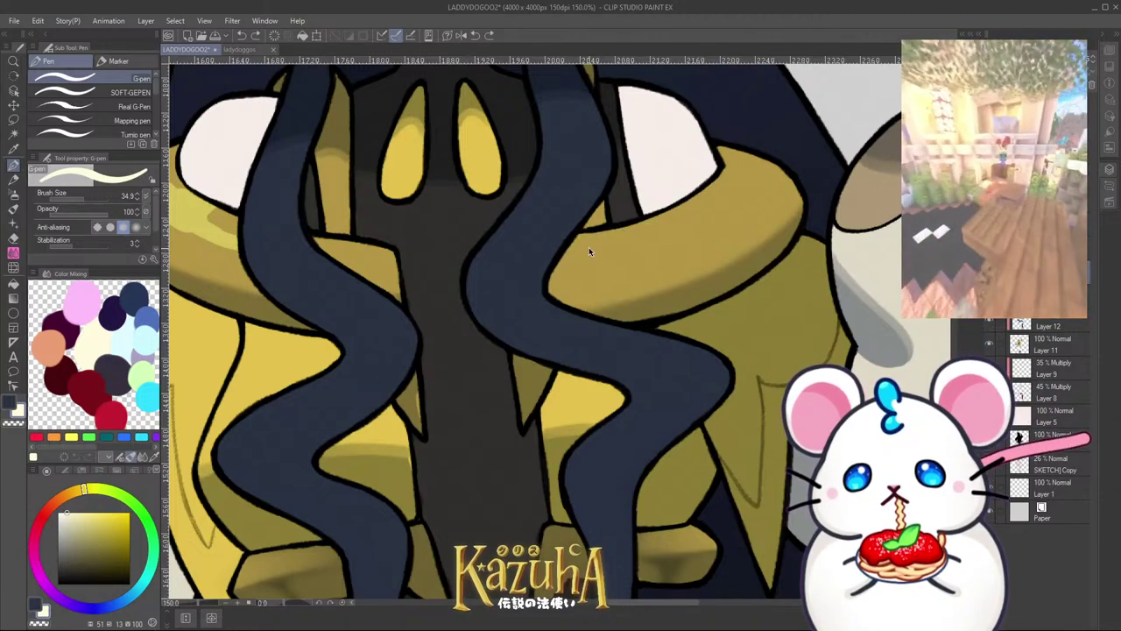
left_click_drag(560, 263, 728, 205)
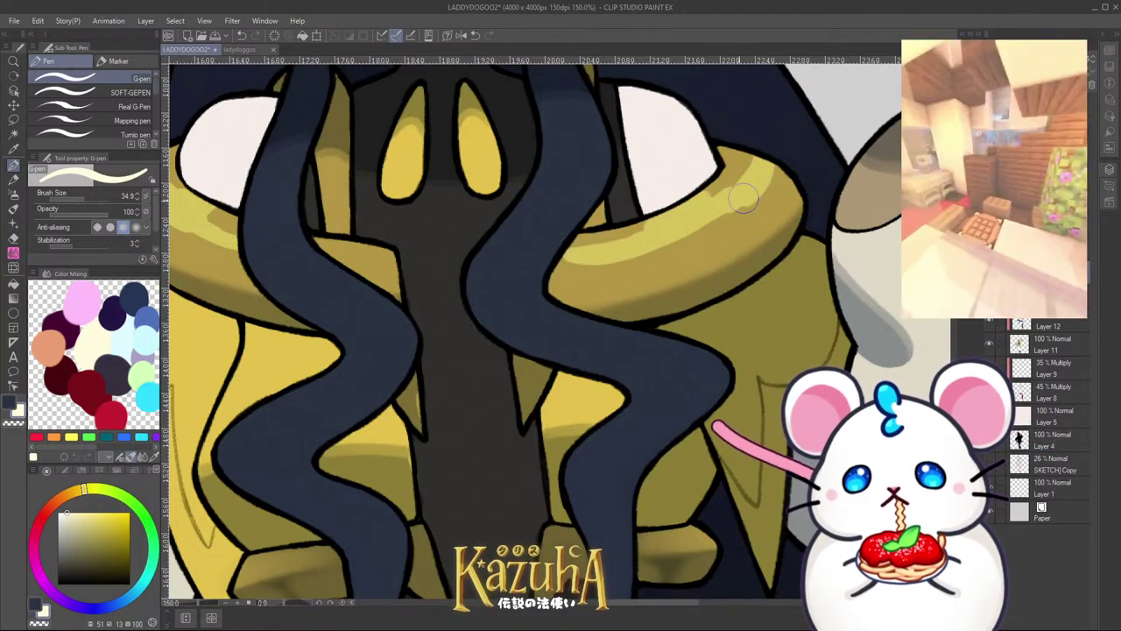
Step: Paint thin cream highlights on the outer edges of the two gold bands at the waist with the G-pen at brush size 20.1
scroll(629, 336, "down", 5)
scroll(629, 335, "up", 8)
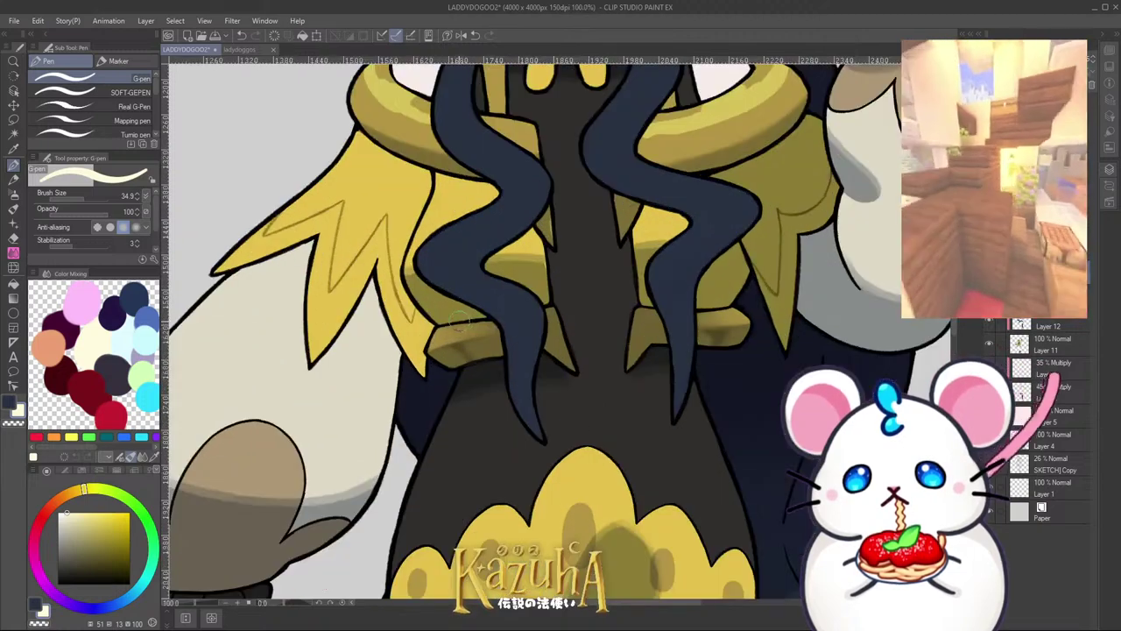
key("bracketleft")
key("bracketleft")
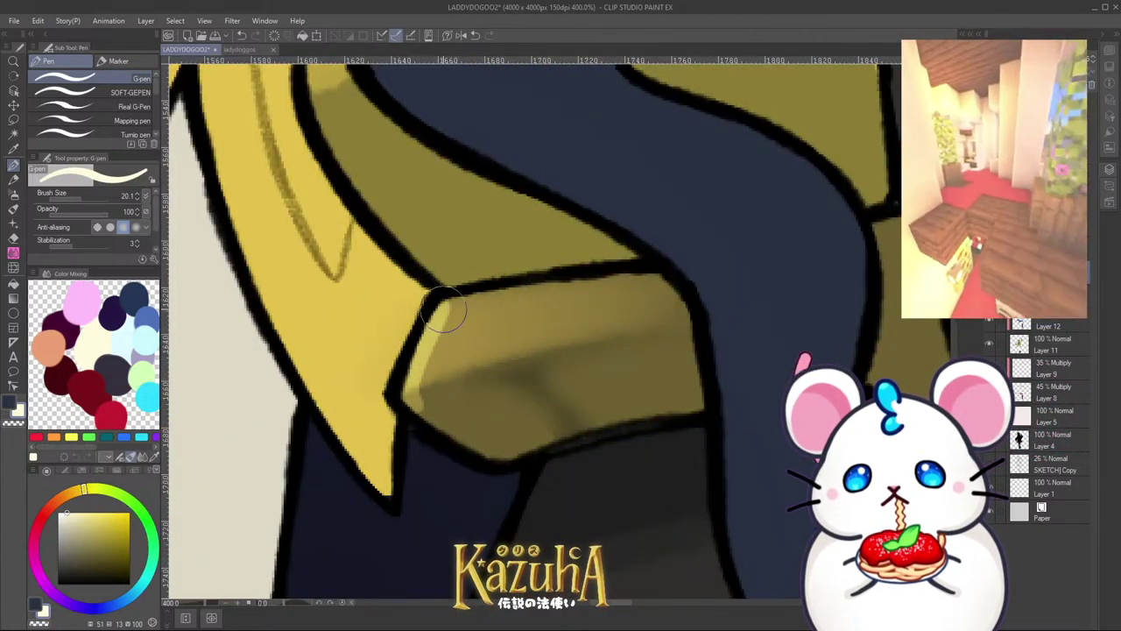
scroll(528, 297, "down", 6)
scroll(529, 297, "up", 2)
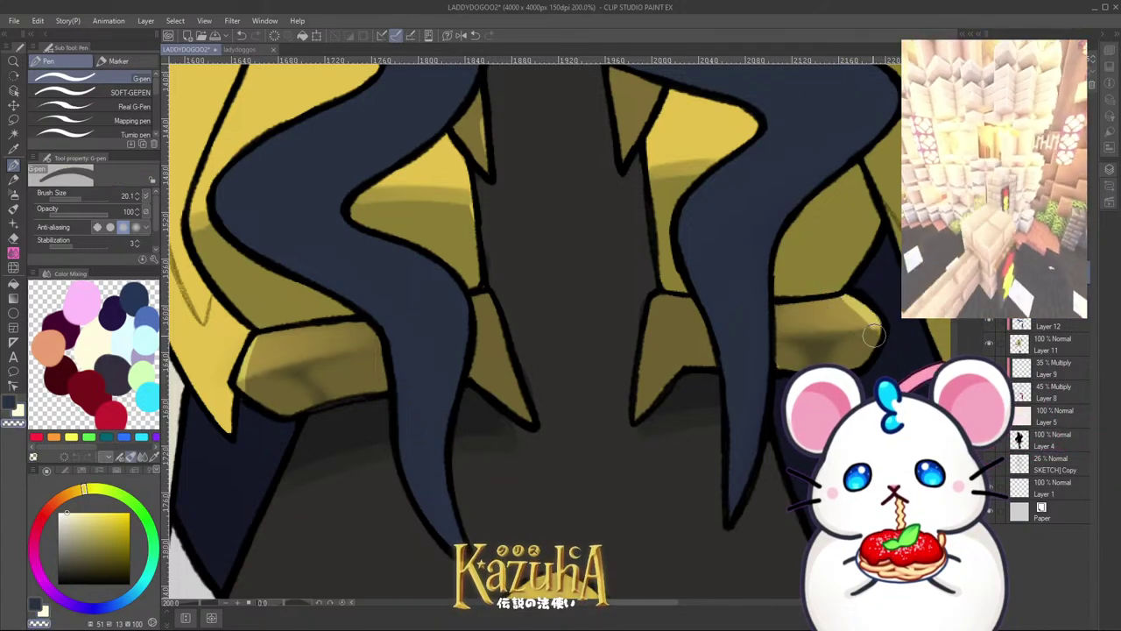
Step: Paint a cream highlight along the inner curve of the hanging gold loop beneath the lowered hand with the G-pen at brush size 52.4
scroll(744, 222, "down", 6)
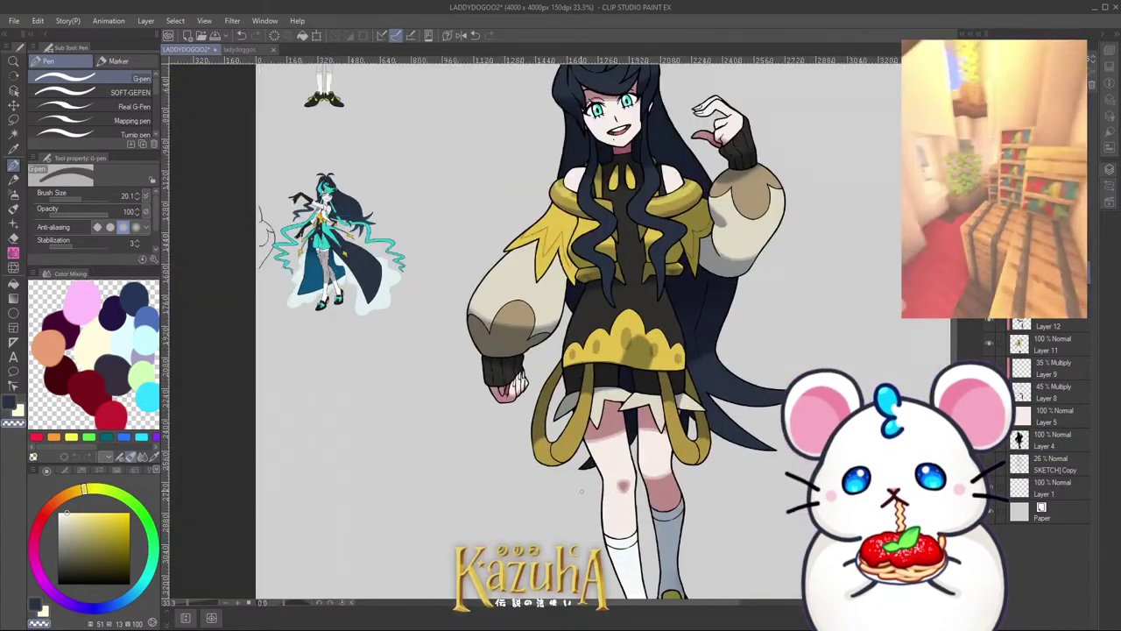
scroll(558, 473, "up", 3)
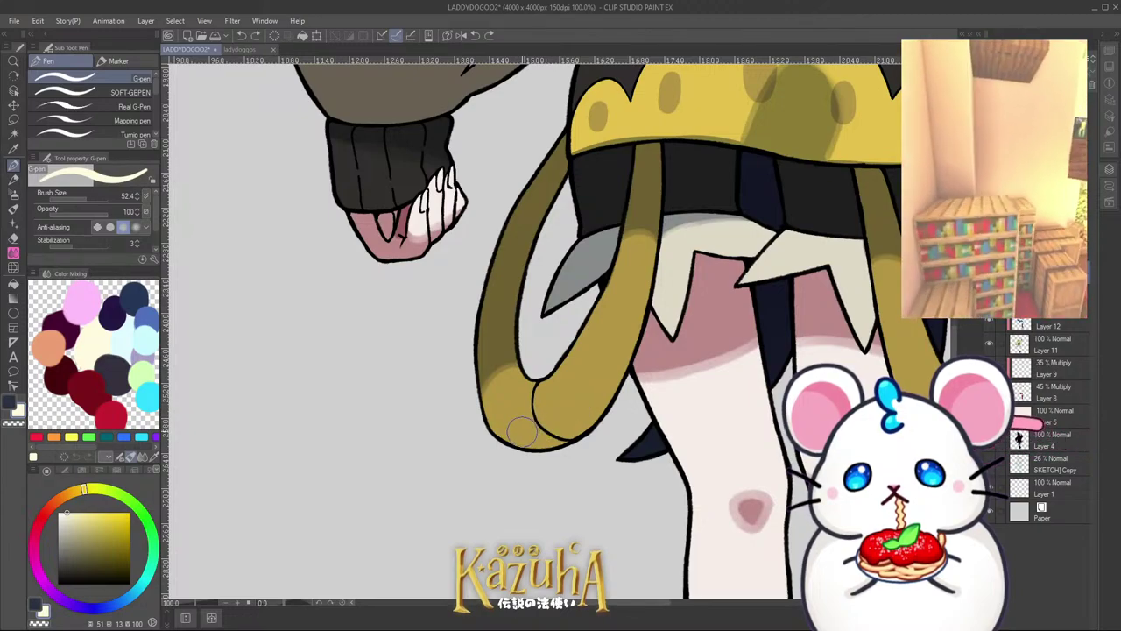
mouse_move(522, 431)
left_mouse_down()
mouse_move(594, 373)
mouse_move(536, 399)
mouse_move(593, 317)
left_mouse_up()
key("ctrl+z")
key("c")
mouse_move(547, 412)
left_mouse_down()
mouse_move(579, 391)
mouse_move(613, 283)
left_mouse_up()
key("c")
mouse_move(579, 250)
left_mouse_down()
mouse_move(572, 243)
mouse_move(592, 270)
left_mouse_up()
key("c")
scroll(594, 272, "down", 1)
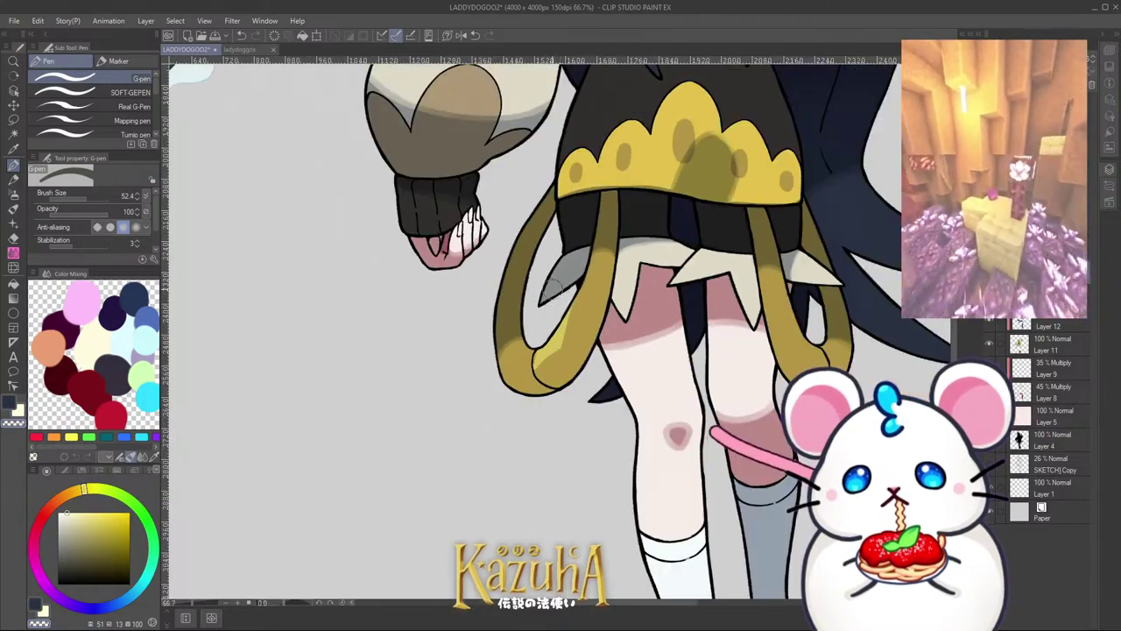
Step: Paint cream highlights on the inner bend of the opposite gold loop and on the back strand of the first loop with the G-pen
scroll(742, 297, "up", 2)
mouse_move(815, 302)
left_mouse_down()
mouse_move(742, 298)
mouse_move(792, 406)
left_mouse_up()
key("c")
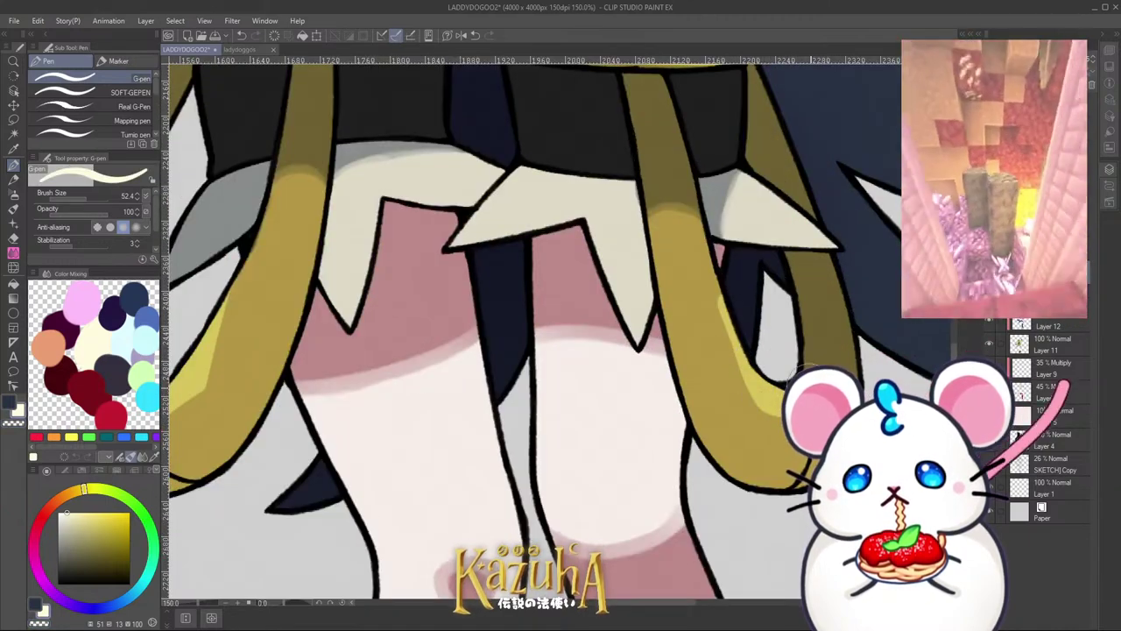
key("c")
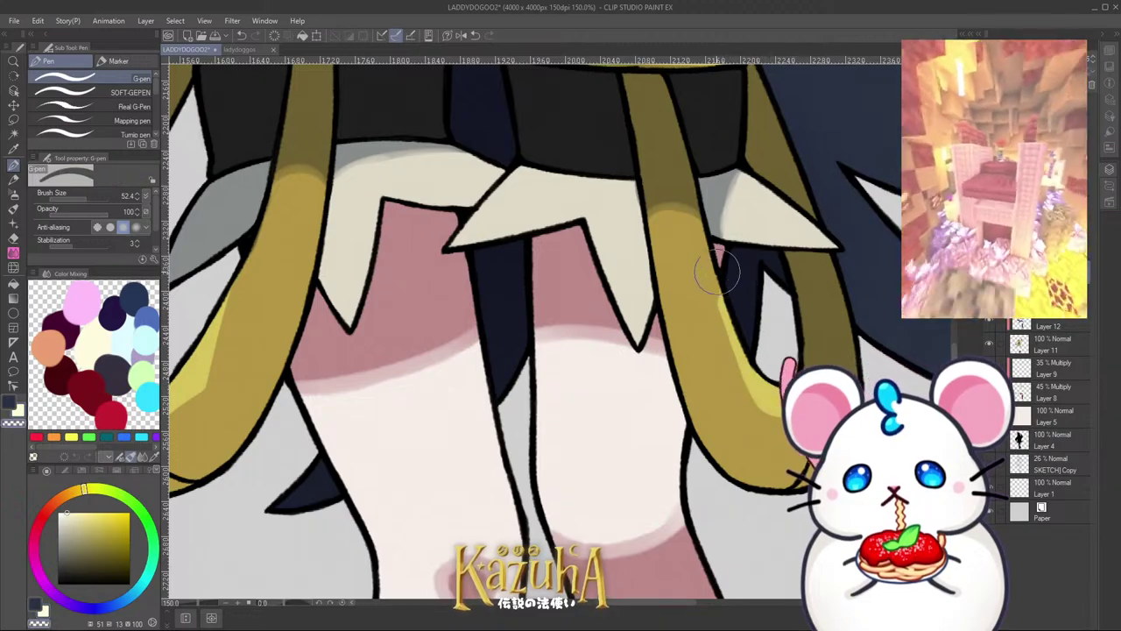
left_click_drag(716, 271, 743, 394)
scroll(694, 307, "down", 3)
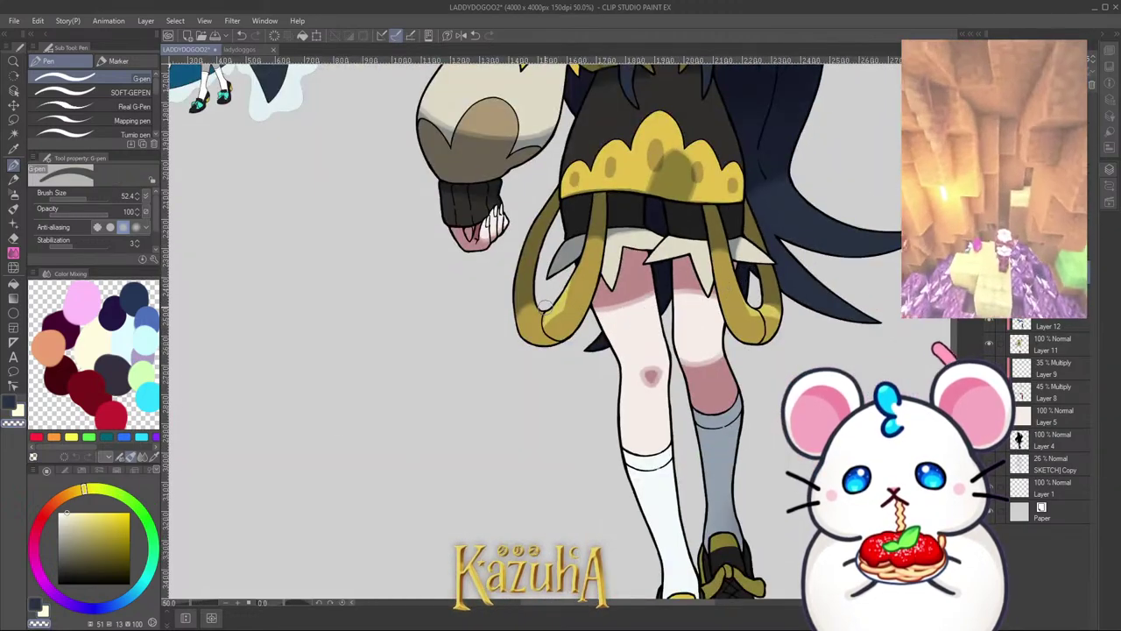
scroll(543, 305, "up", 3)
left_click_drag(523, 326, 540, 306)
Step: Paint broad, faint cream highlights on the toe caps of both black shoes with the G-pen at brush size 56.3
scroll(536, 298, "down", 4)
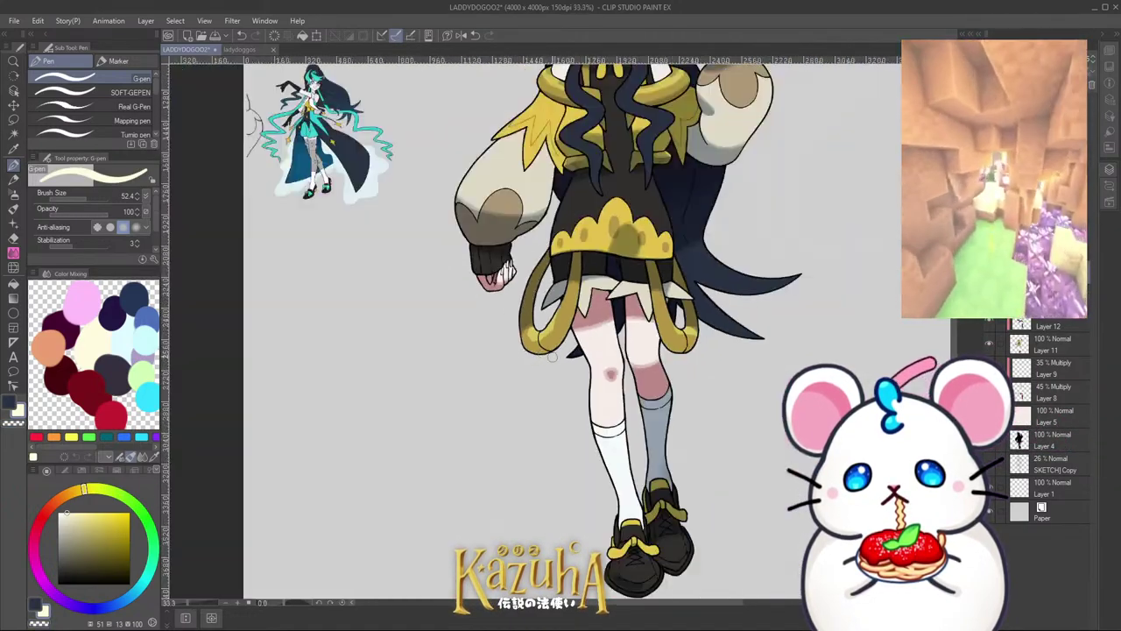
scroll(582, 447, "up", 5)
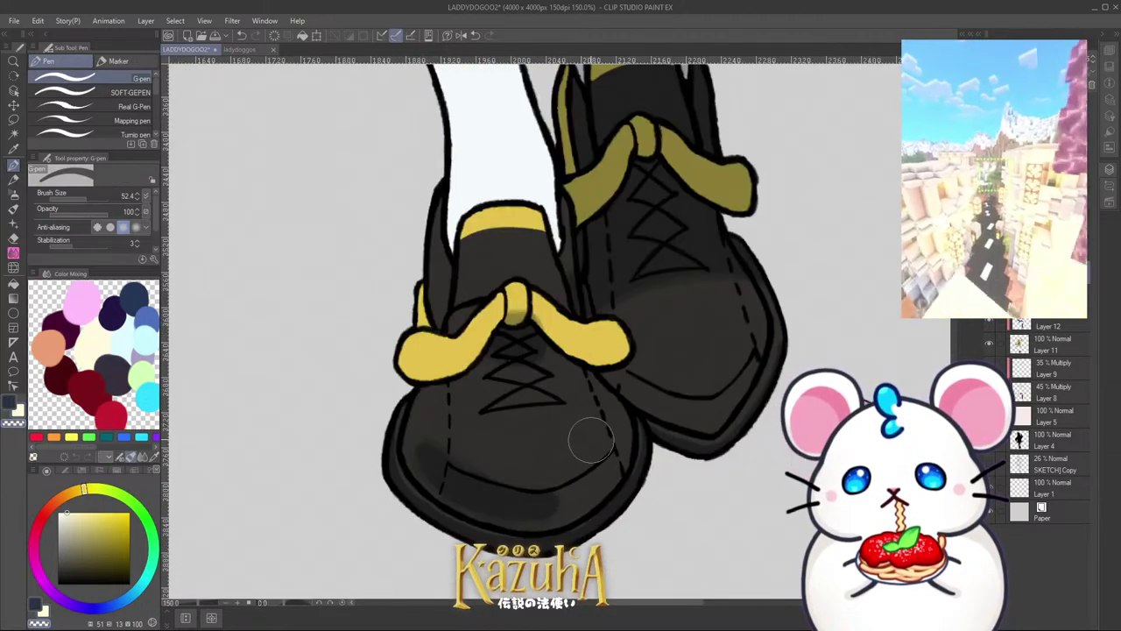
key("c")
mouse_move(594, 429)
left_mouse_down()
mouse_move(557, 461)
mouse_move(580, 411)
mouse_move(598, 410)
mouse_move(551, 461)
mouse_move(574, 387)
mouse_move(595, 397)
mouse_move(576, 391)
mouse_move(580, 461)
mouse_move(563, 386)
mouse_move(605, 428)
mouse_move(568, 470)
mouse_move(574, 434)
left_mouse_up()
key("ctrl+z")
key("ctrl+z")
key("bracketleft")
key("bracketleft")
key("bracketleft")
mouse_move(729, 311)
left_mouse_down()
mouse_move(710, 376)
mouse_move(736, 315)
left_mouse_up()
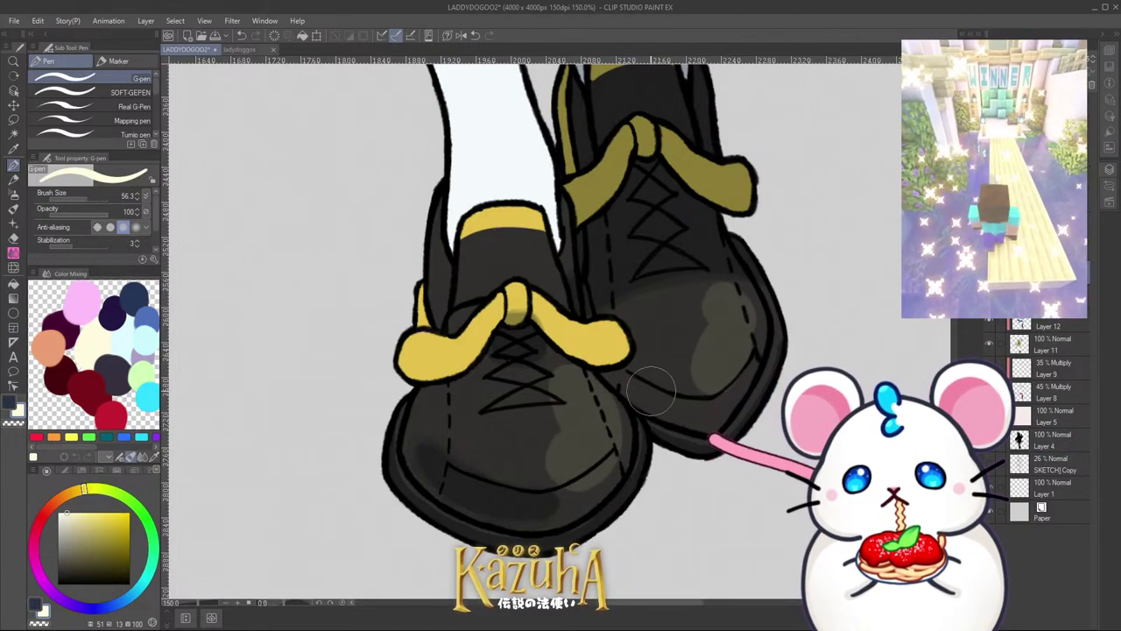
Step: Paint small cream highlights on the front shoe's heel side, gold bow end and knot with the G-pen at brush size 22.3
scroll(617, 359, "down", 1)
scroll(538, 290, "up", 2)
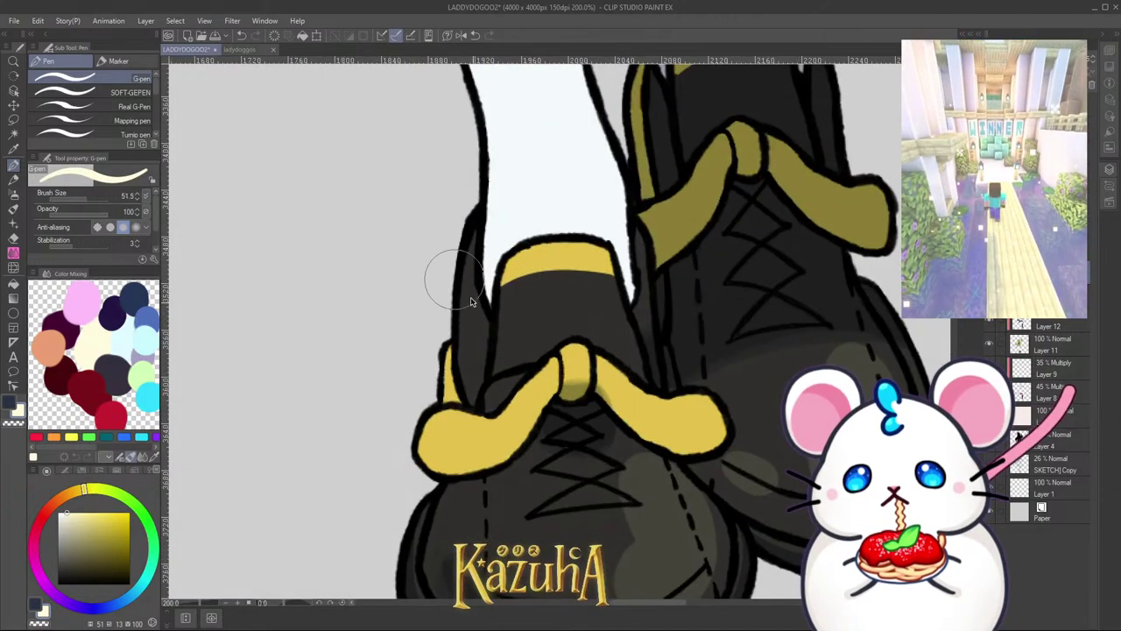
key("bracketleft")
key("bracketleft")
key("bracketleft")
left_click_drag(473, 239, 486, 319)
scroll(572, 241, "down", 3)
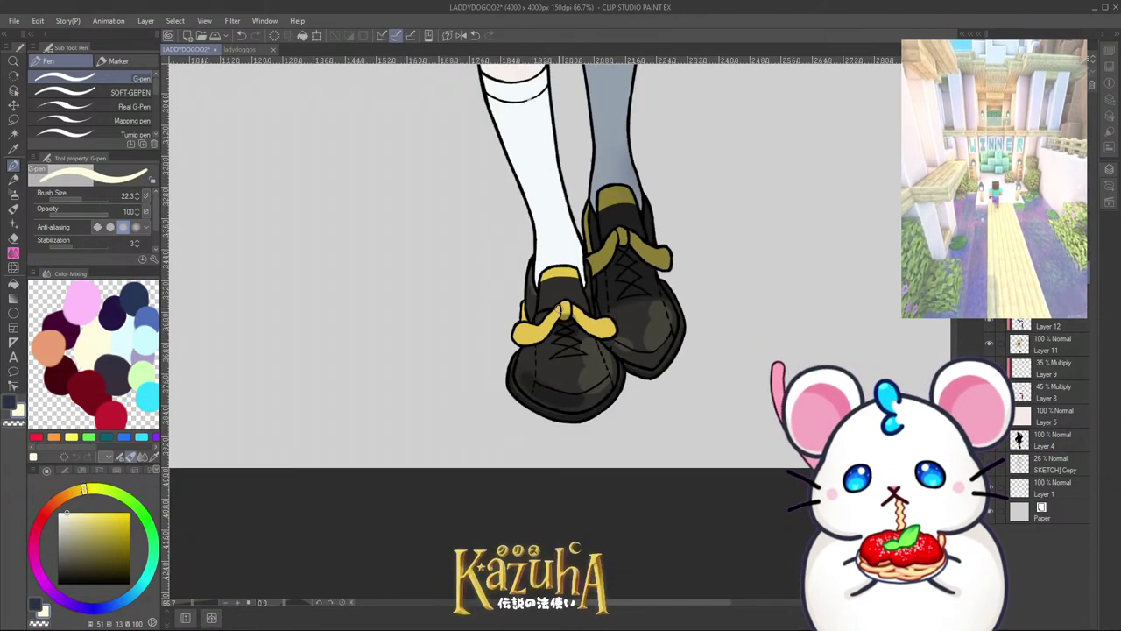
scroll(509, 349, "up", 3)
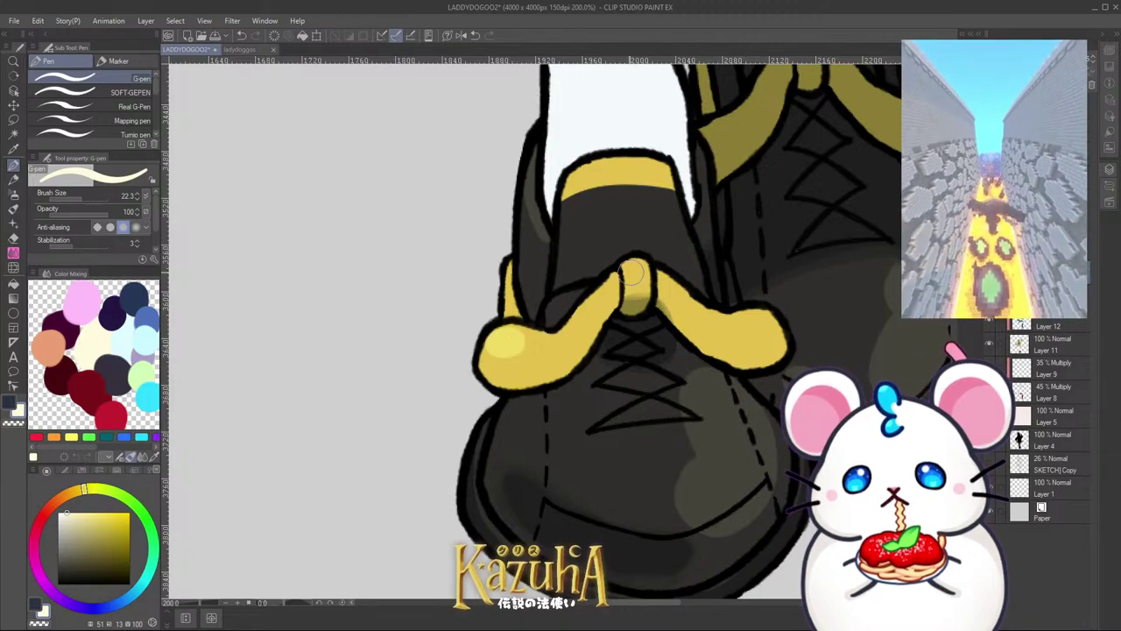
scroll(639, 269, "down", 3)
scroll(608, 337, "up", 2)
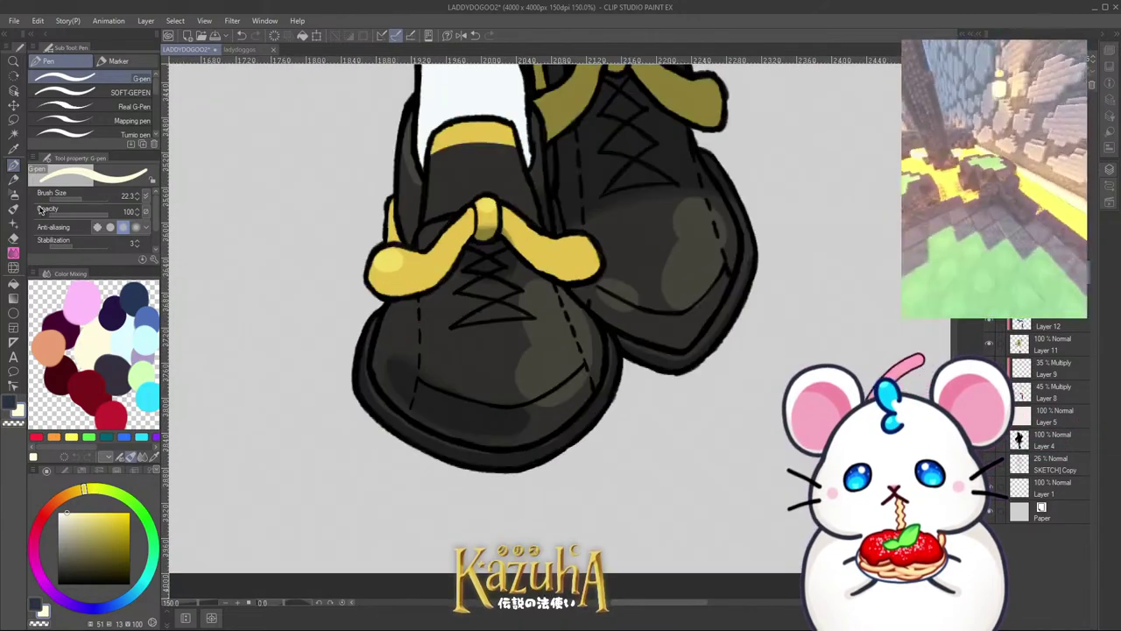
Step: Soften the edges of the highlights on both toe caps and the front shoe's gold bow with the Hard eraser at size 25.4
left_click(13, 238)
scroll(556, 346, "up", 2)
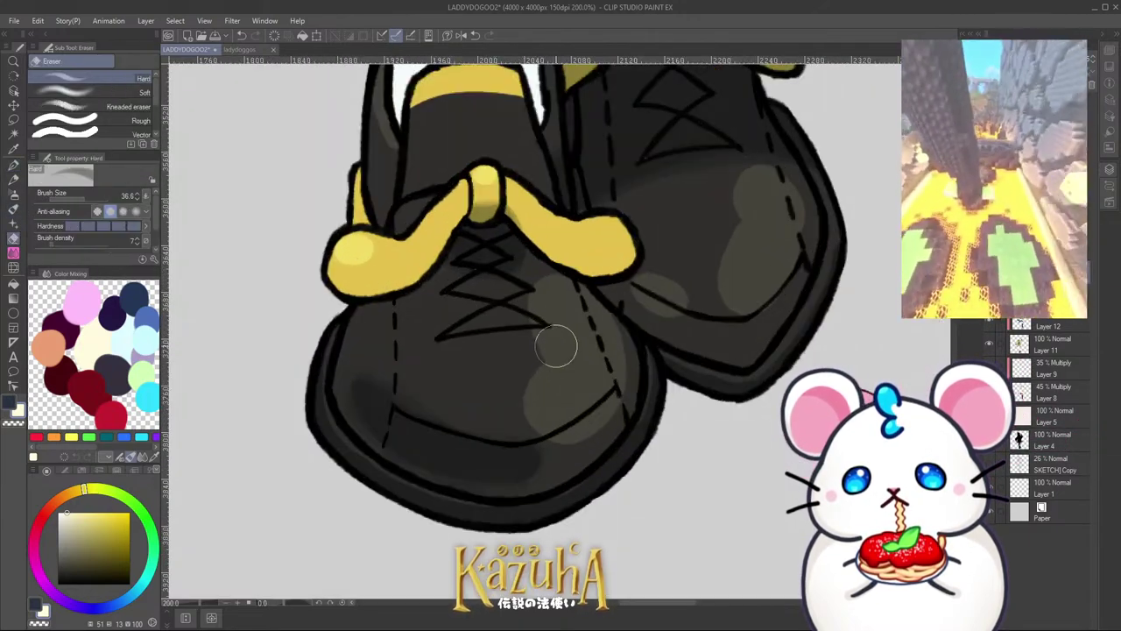
key("]")
left_click_drag(538, 357, 527, 312)
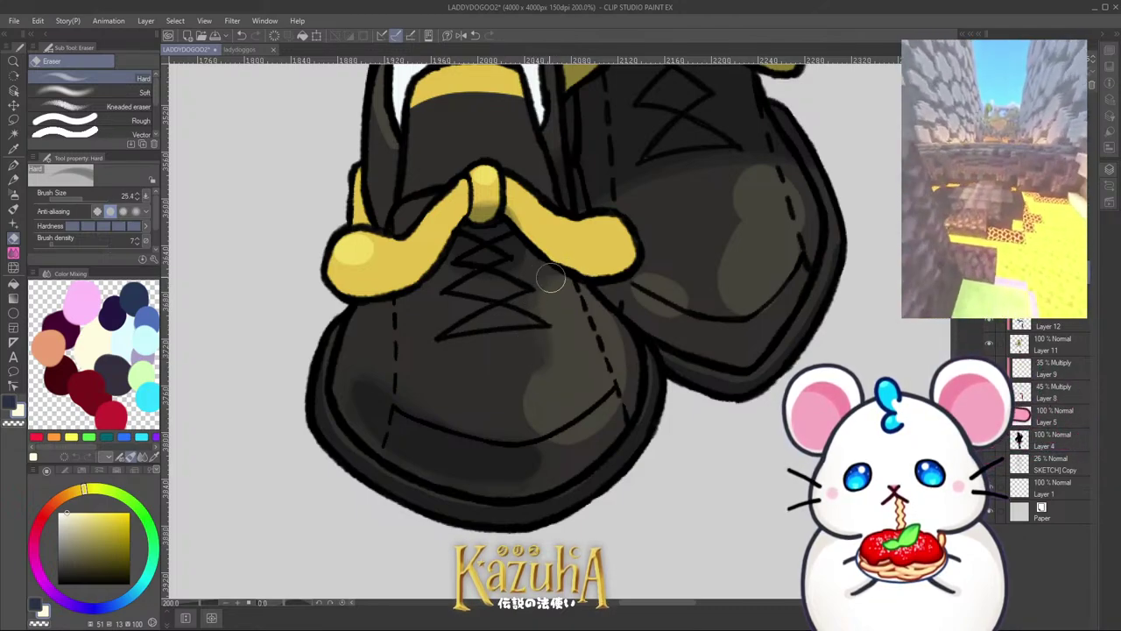
left_click_drag(621, 418, 569, 447)
left_click_drag(526, 358, 553, 438)
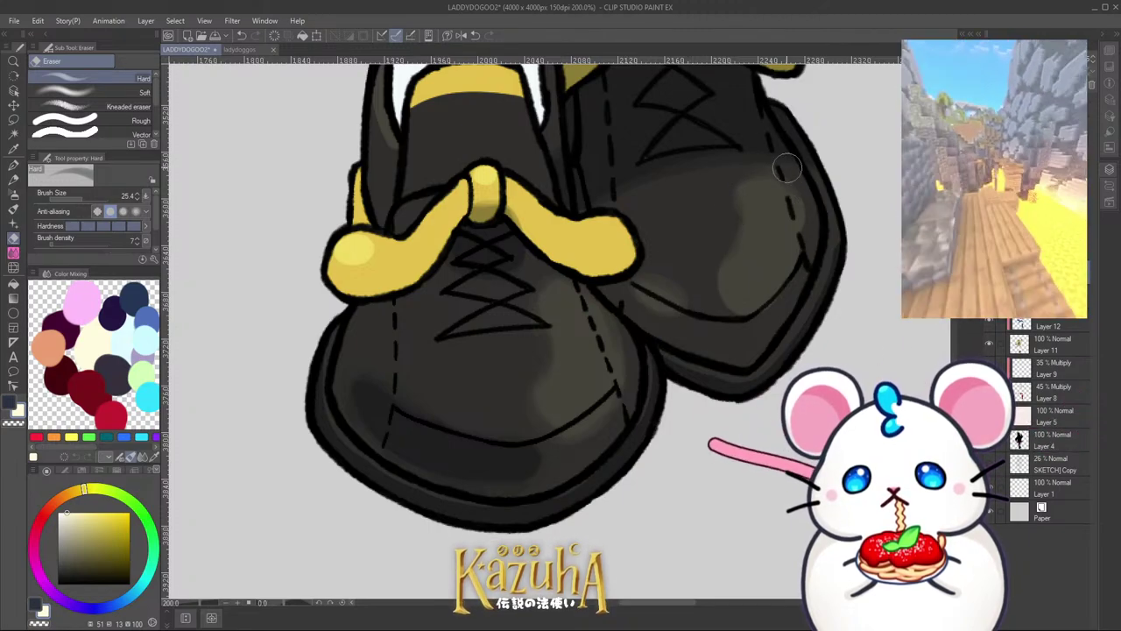
scroll(611, 233, "down", 1)
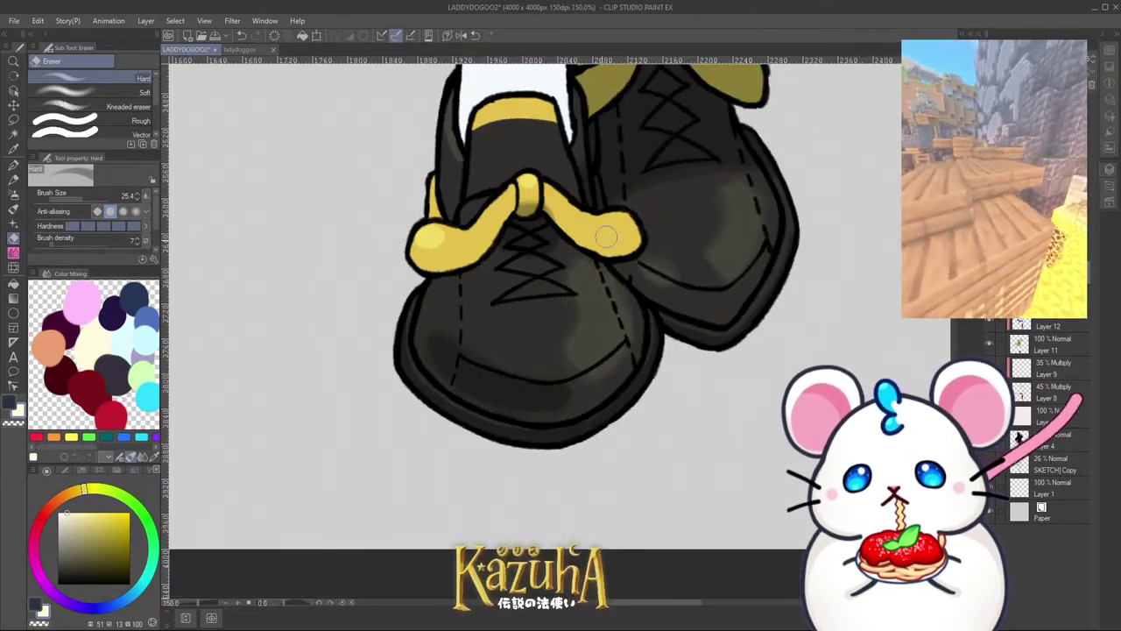
scroll(445, 263, "up", 3)
left_click_drag(392, 321, 425, 261)
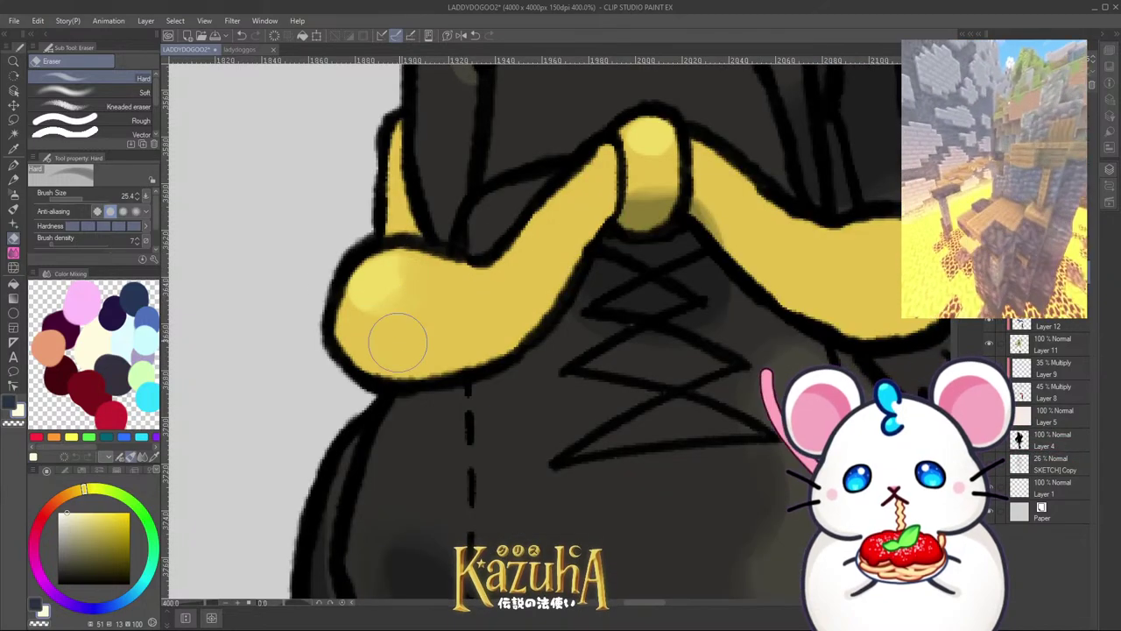
Step: Soften the edges of the cream highlights on both hanging gold loops with the Hard eraser
scroll(508, 430, "down", 6)
scroll(537, 455, "up", 4)
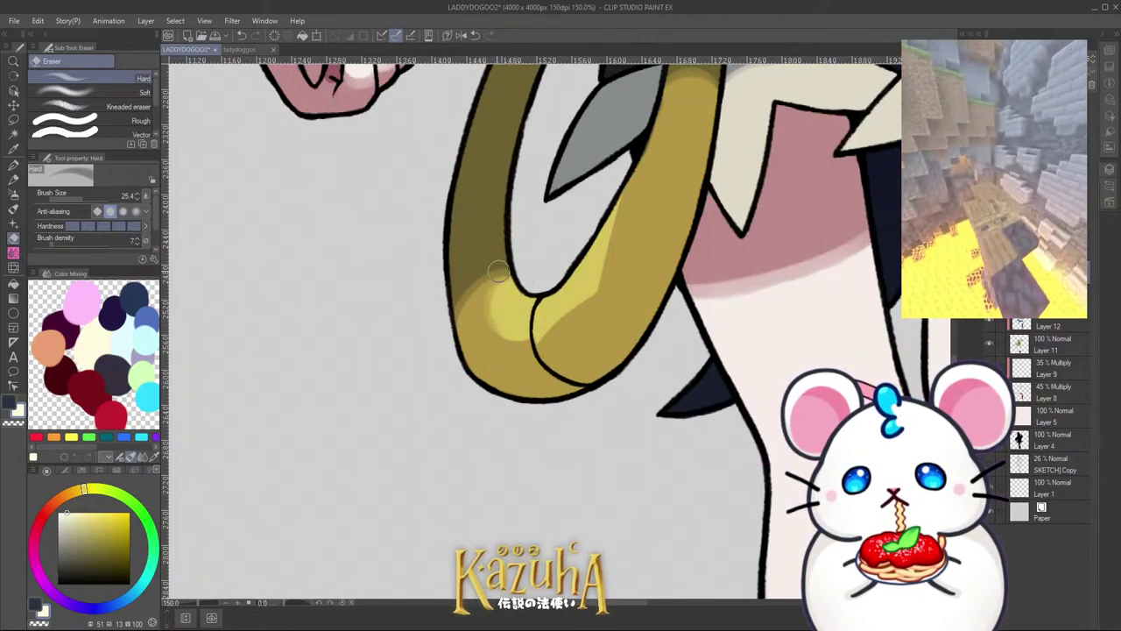
mouse_move(497, 272)
left_mouse_down()
mouse_move(502, 343)
mouse_move(543, 348)
mouse_move(526, 359)
mouse_move(611, 285)
mouse_move(604, 292)
mouse_move(638, 169)
mouse_move(582, 324)
left_mouse_up()
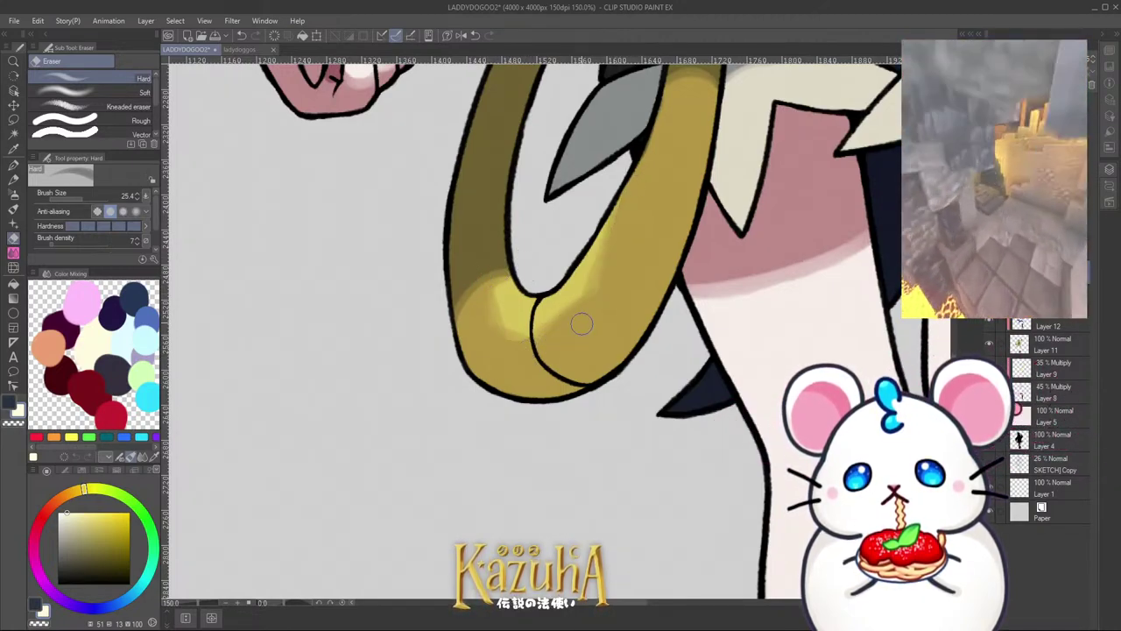
scroll(581, 325, "down", 3)
scroll(718, 307, "up", 3)
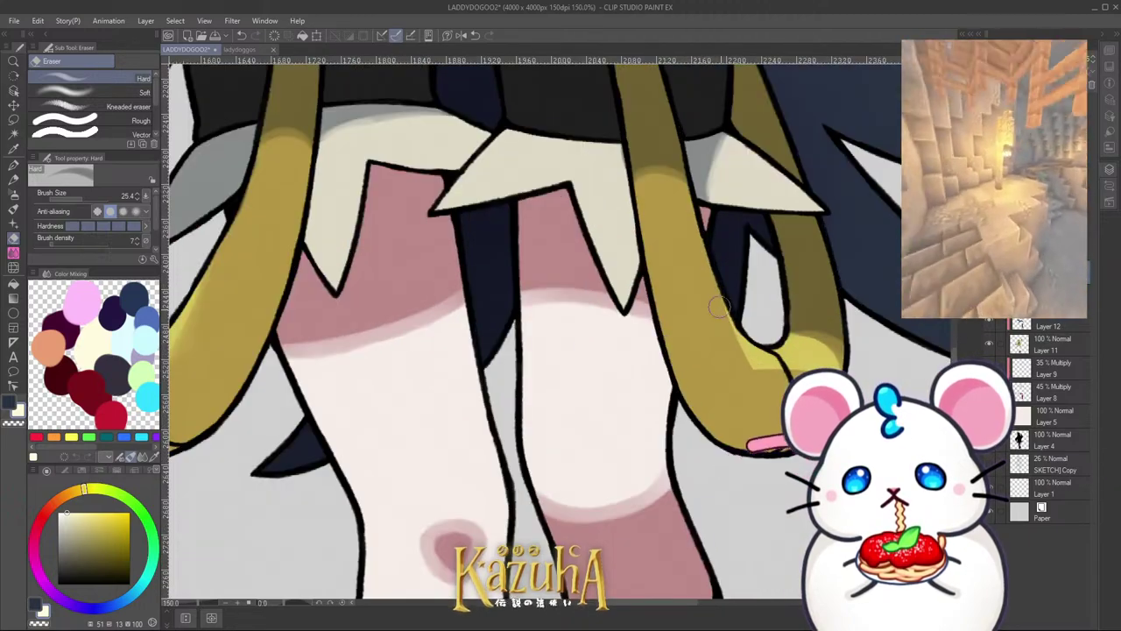
Step: Trim and soften the cream highlights along both gold off-shoulder bands with the Hard eraser at size 25.4
scroll(826, 344, "down", 4)
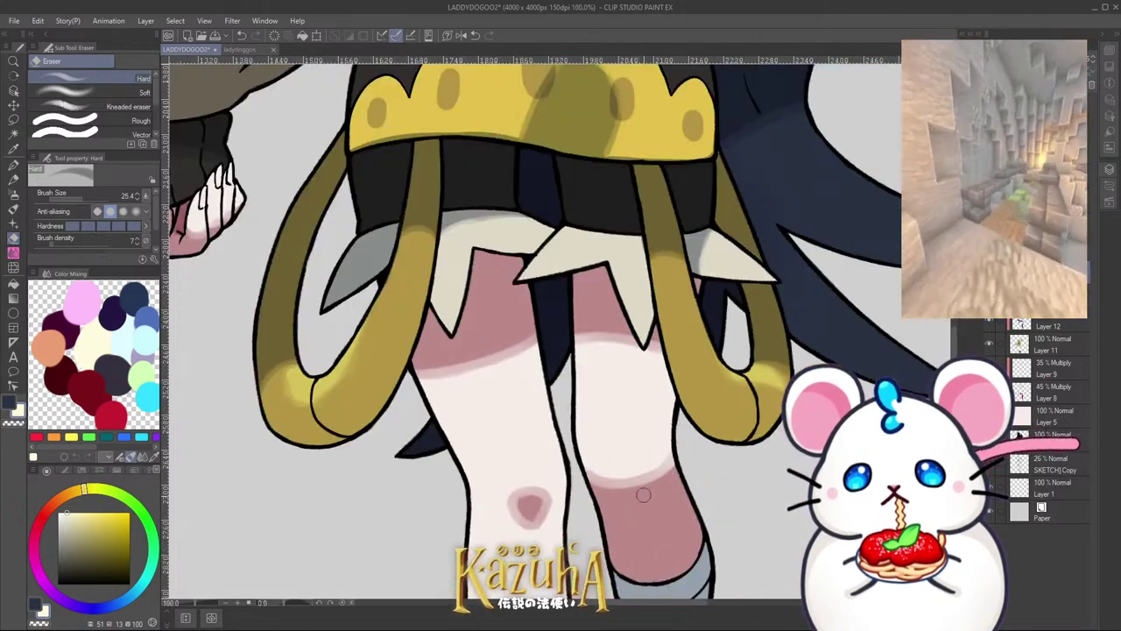
scroll(517, 205, "up", 5)
left_click_drag(619, 198, 640, 192)
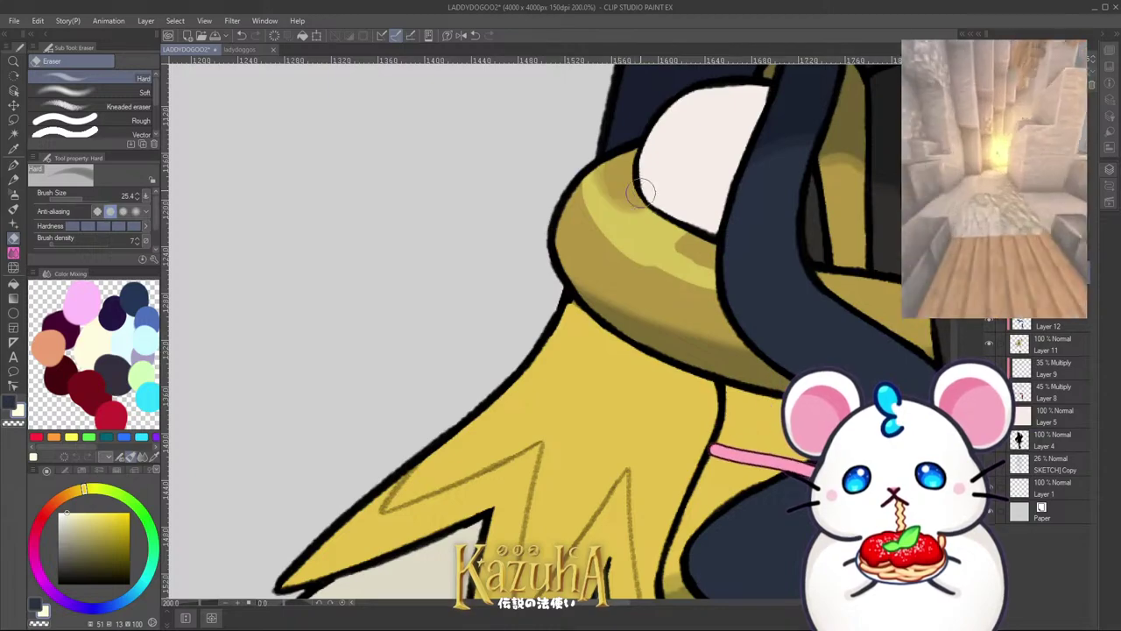
left_click_drag(676, 238, 668, 239)
mouse_move(579, 159)
left_mouse_down()
mouse_move(583, 190)
mouse_move(632, 267)
mouse_move(609, 241)
mouse_move(738, 299)
mouse_move(566, 188)
mouse_move(628, 252)
mouse_move(743, 277)
mouse_move(712, 264)
mouse_move(865, 242)
mouse_move(757, 225)
mouse_move(687, 235)
mouse_move(777, 213)
mouse_move(831, 164)
mouse_move(852, 180)
mouse_move(873, 160)
left_mouse_up()
scroll(580, 185, "down", 3)
scroll(675, 246, "up", 2)
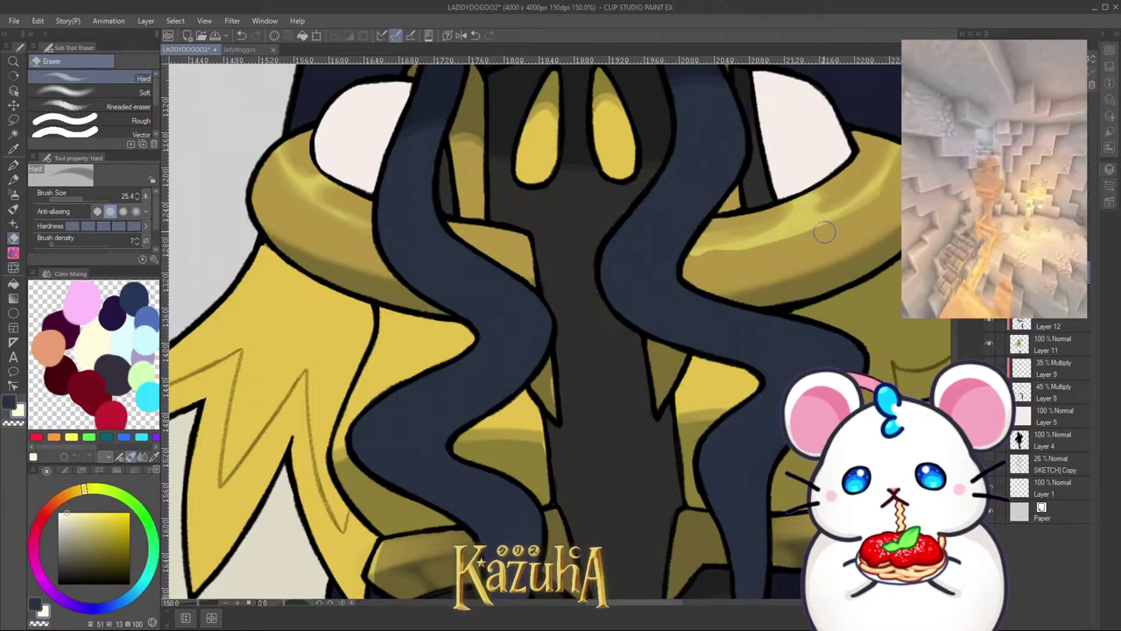
mouse_move(825, 232)
left_mouse_down()
mouse_move(774, 248)
mouse_move(666, 259)
left_mouse_up()
Step: Review the whole figure from the face down to the shoes to judge the highlights
scroll(697, 265, "down", 2)
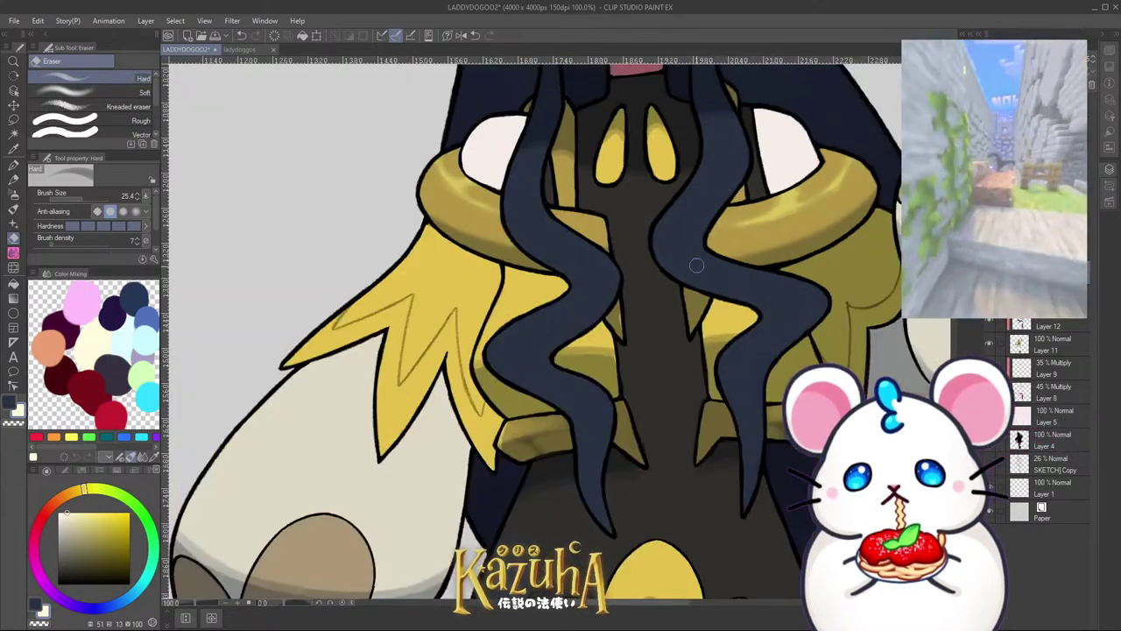
scroll(696, 264, "down", 4)
scroll(482, 318, "up", 4)
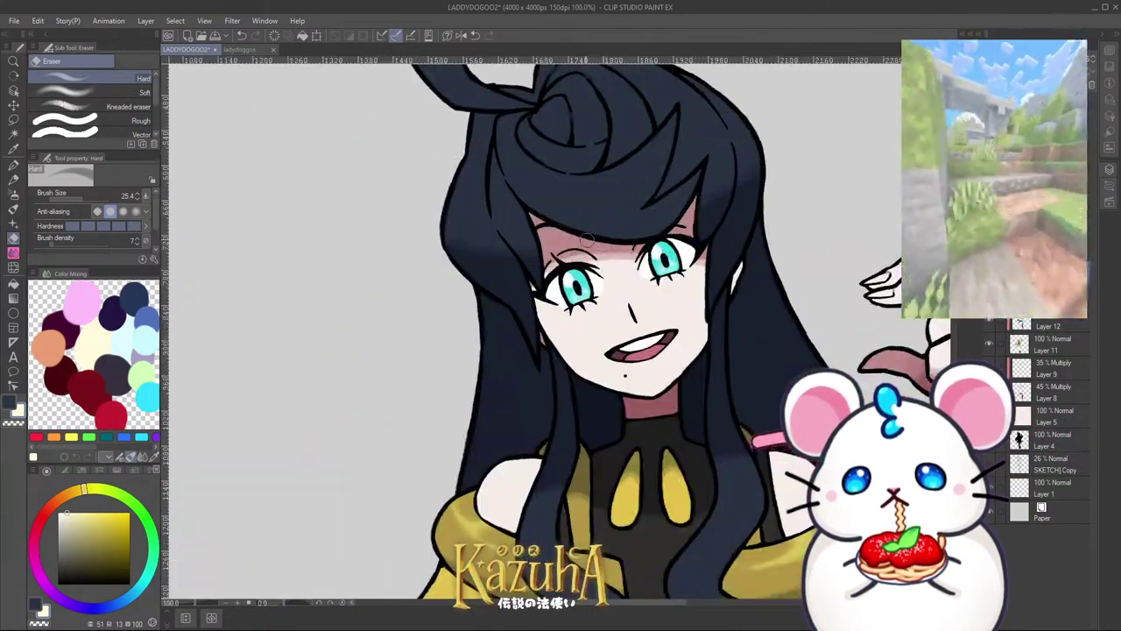
scroll(482, 318, "down", 2)
left_click(13, 193)
scroll(516, 417, "down", 2)
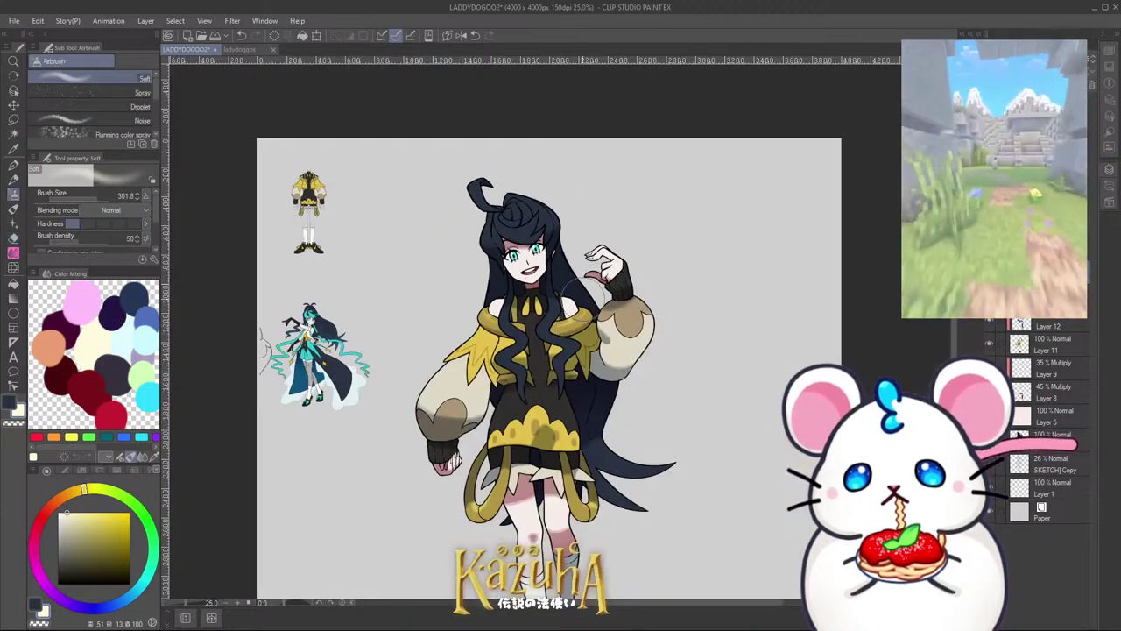
scroll(527, 361, "up", 1)
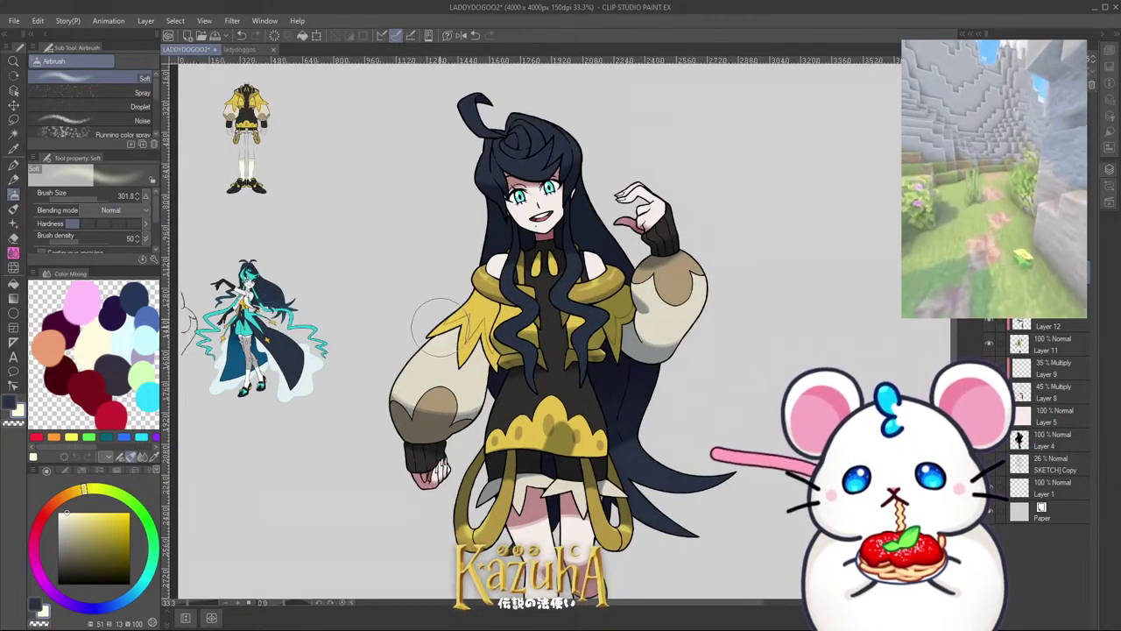
scroll(493, 276, "down", 3)
scroll(488, 362, "up", 4)
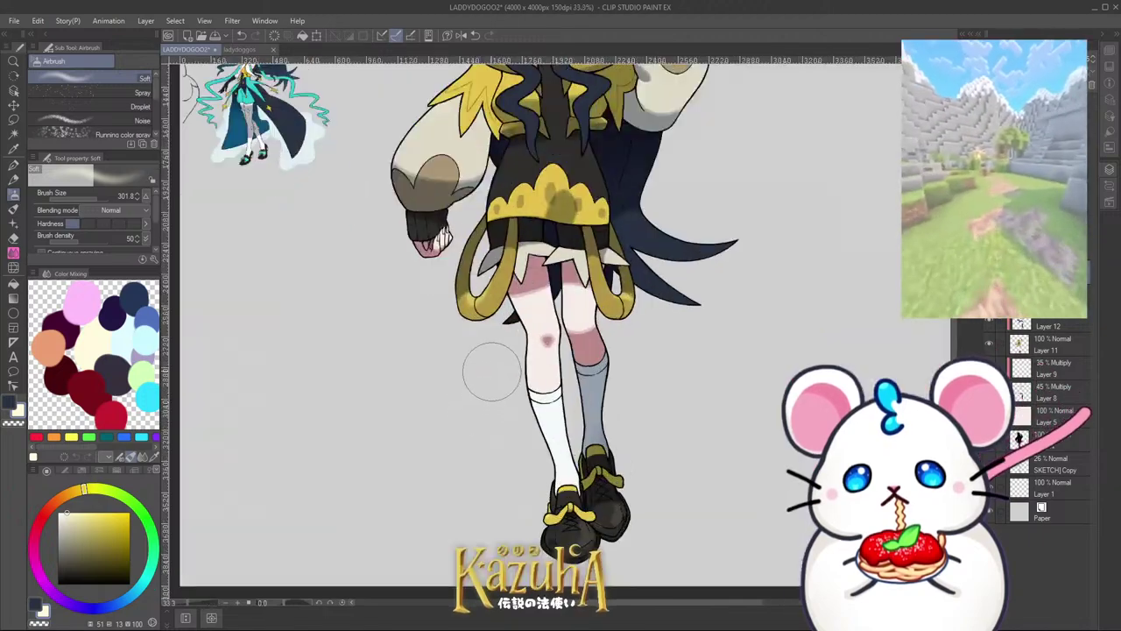
scroll(671, 324, "down", 1)
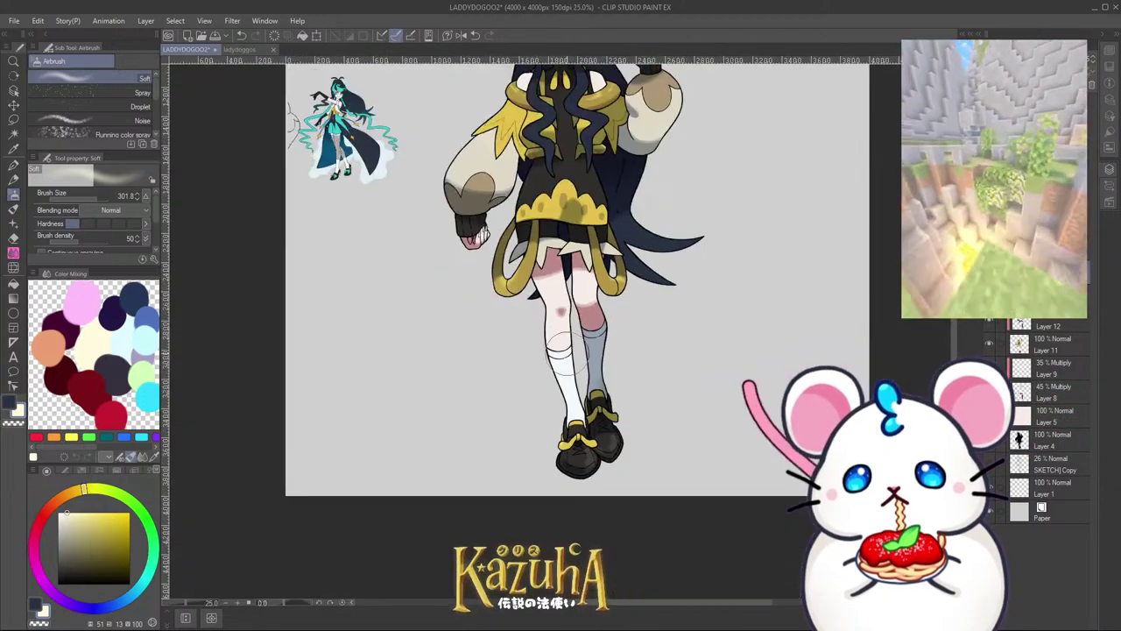
scroll(538, 482, "up", 2)
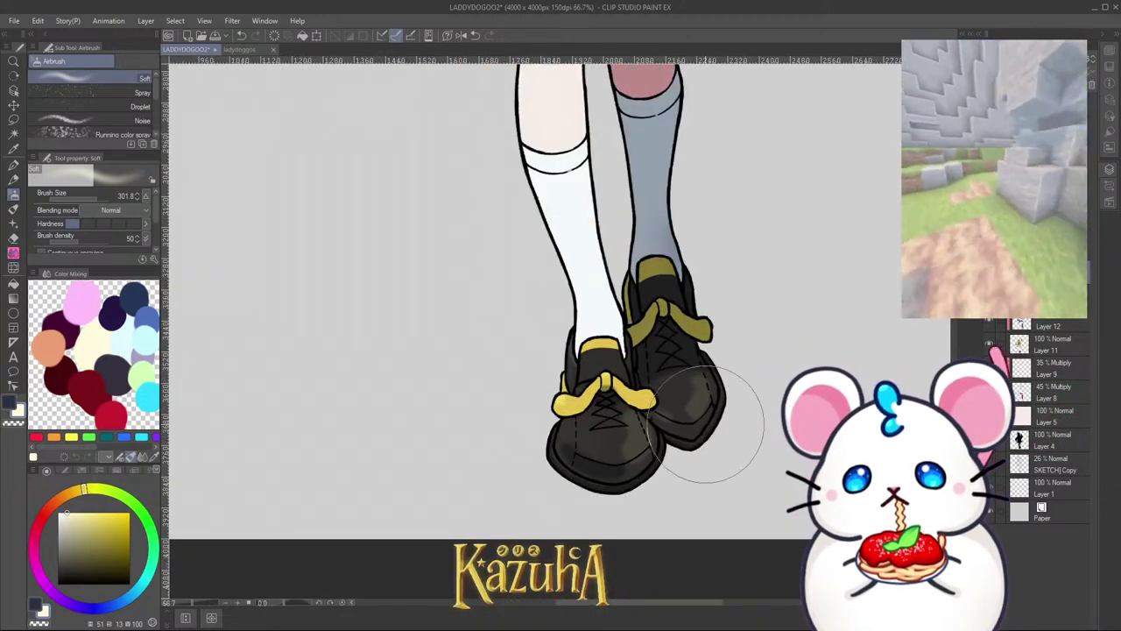
Step: Add a new layer and paint small pale cyan highlights on the toe caps of both shoes with the G-pen at brush size 22.3
key("ctrl+shift+n")
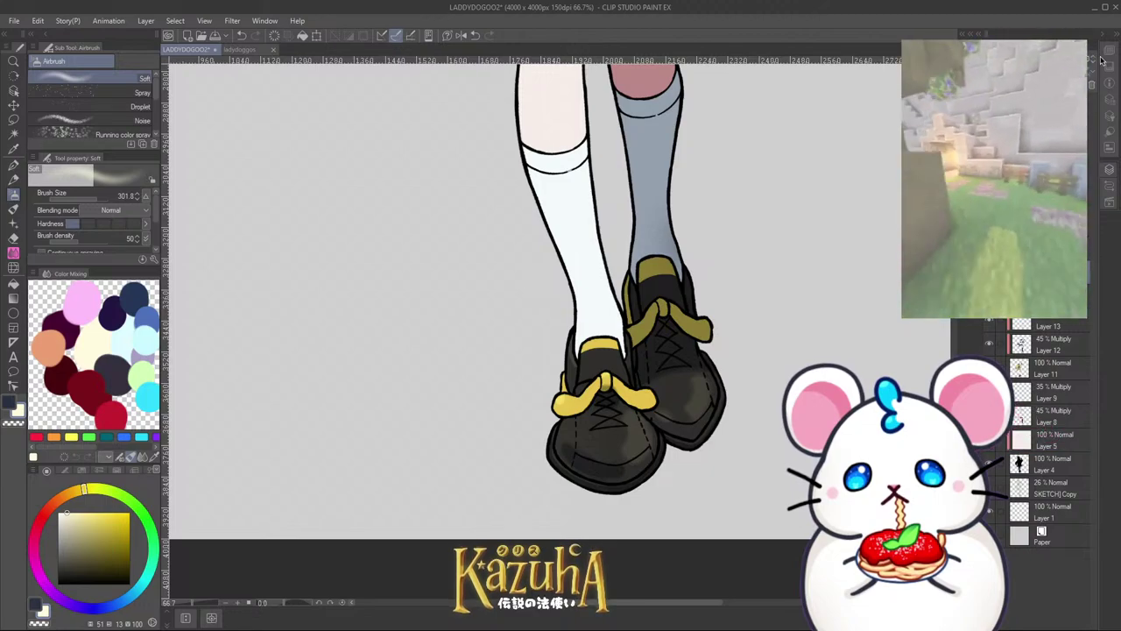
key("p")
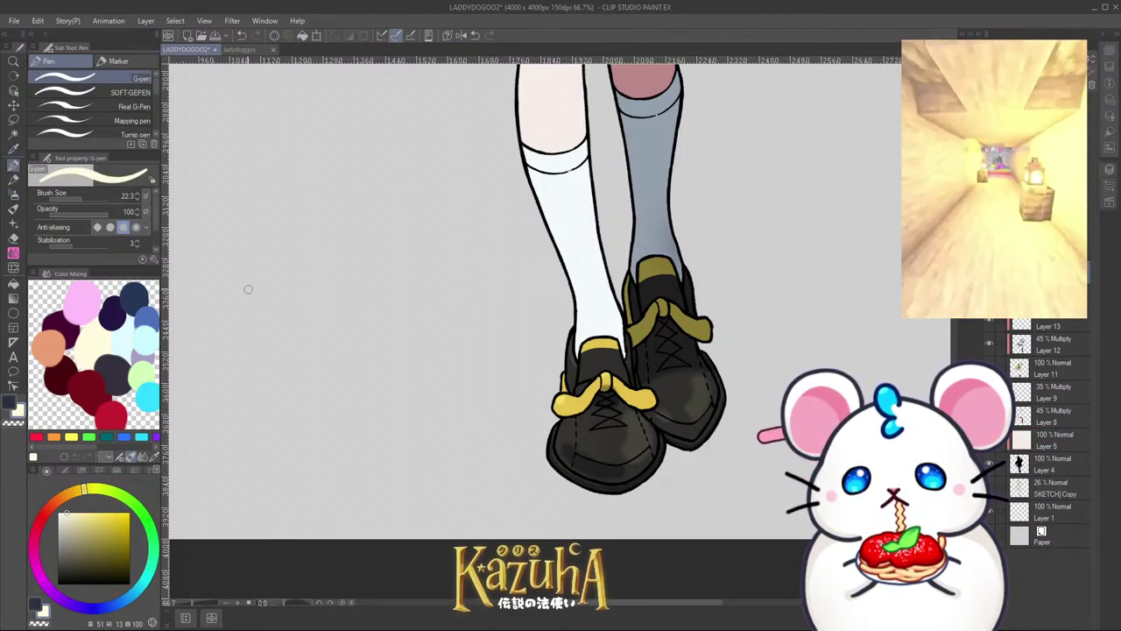
scroll(666, 470, "up", 4)
mouse_move(658, 469)
left_mouse_down()
mouse_move(665, 443)
mouse_move(680, 463)
mouse_move(656, 478)
mouse_move(671, 448)
mouse_move(667, 480)
mouse_move(670, 441)
mouse_move(686, 452)
mouse_move(660, 470)
left_mouse_up()
key("ctrl+z")
left_click(135, 331)
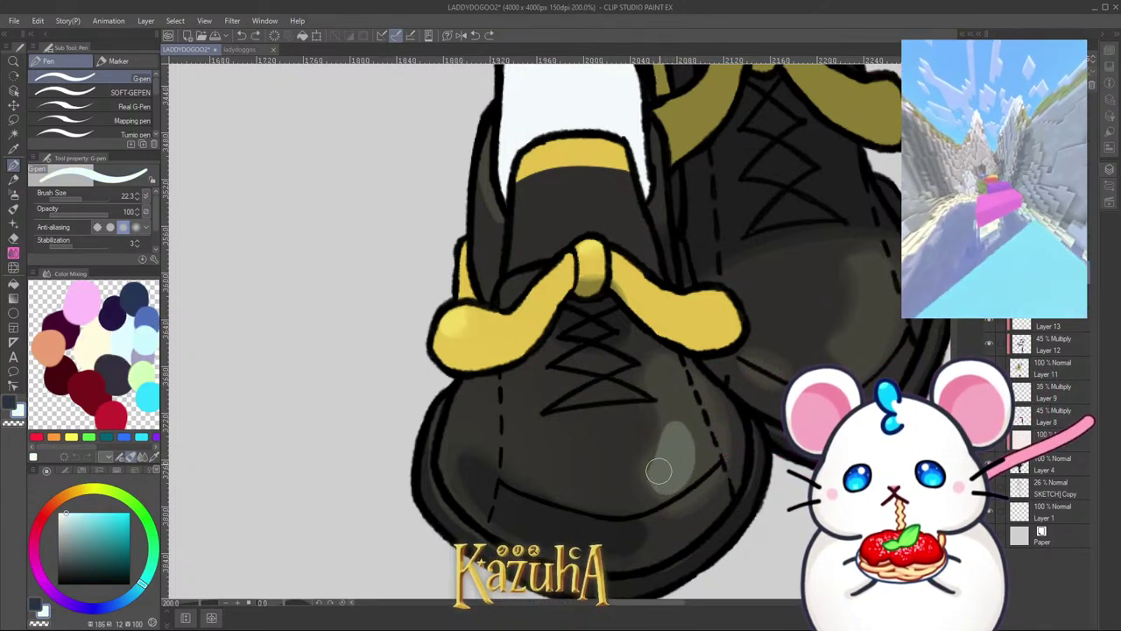
mouse_move(676, 368)
left_mouse_down()
mouse_move(662, 375)
mouse_move(668, 390)
left_mouse_up()
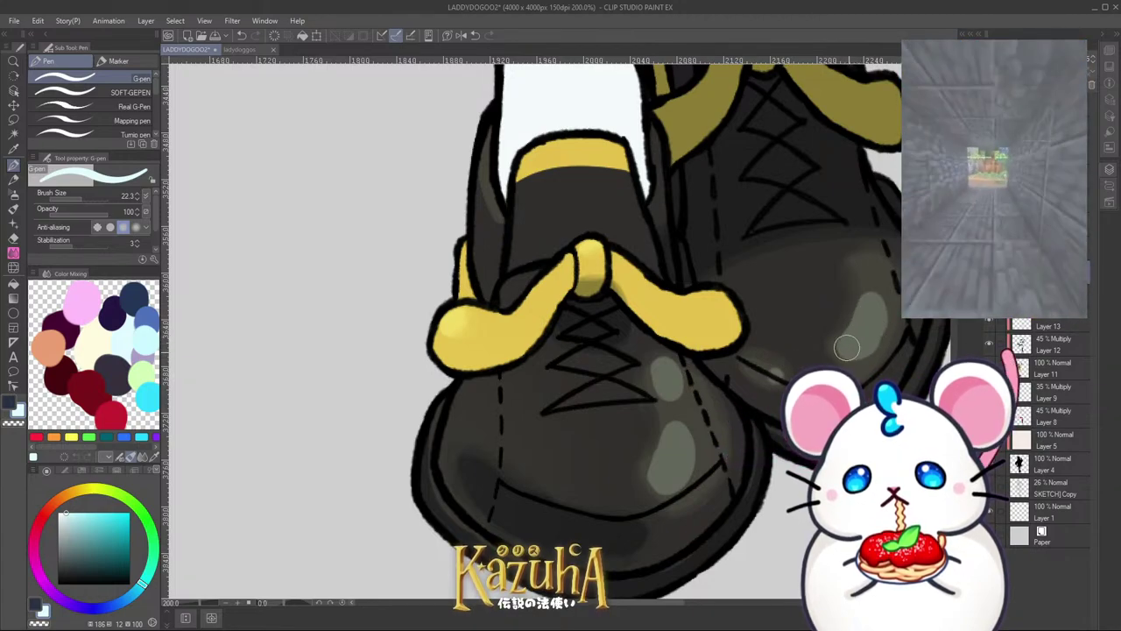
Step: Add a new layer and brush a soft blue highlight over the crown of the hair with the Soft airbrush at sizes 301.8 and 518.2
scroll(847, 347, "down", 7)
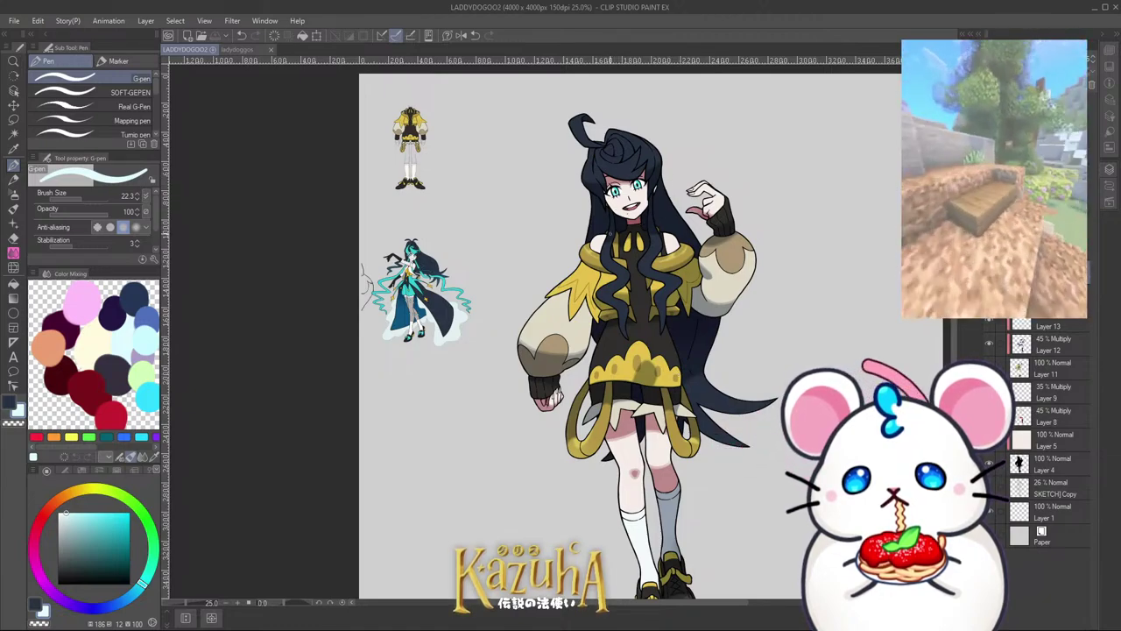
scroll(581, 264, "up", 6)
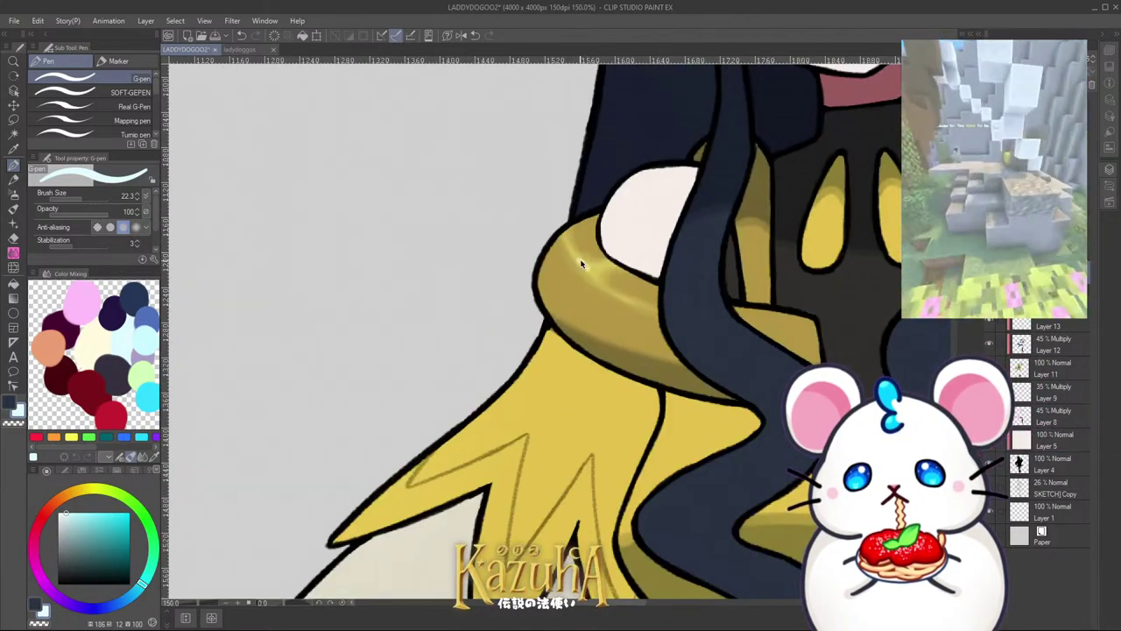
scroll(581, 264, "down", 3)
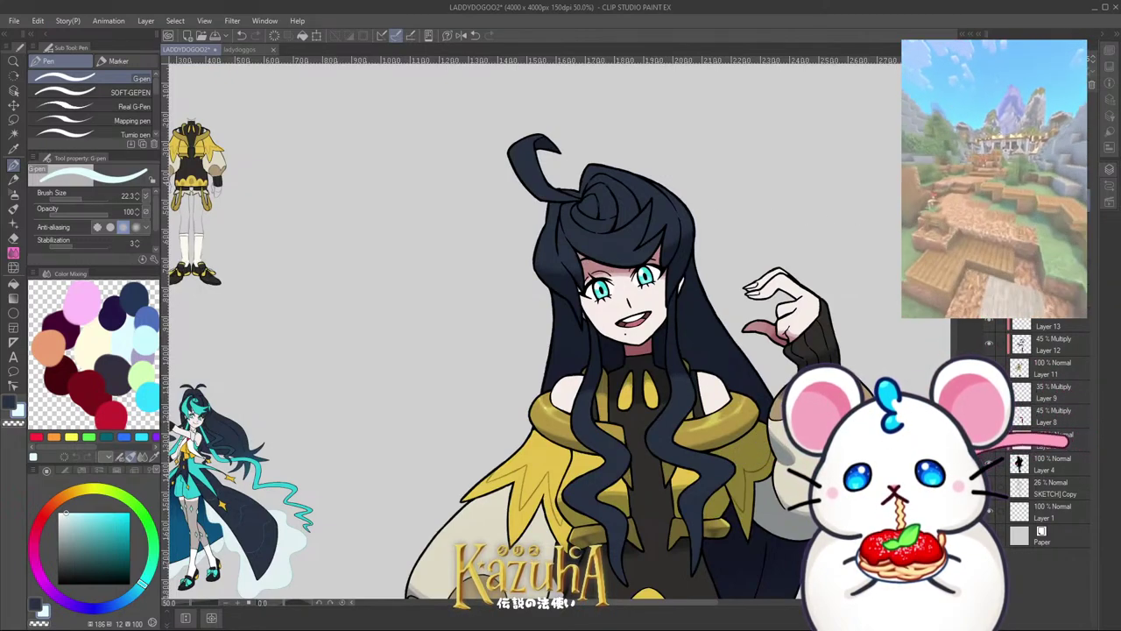
key("ctrl+shift+n")
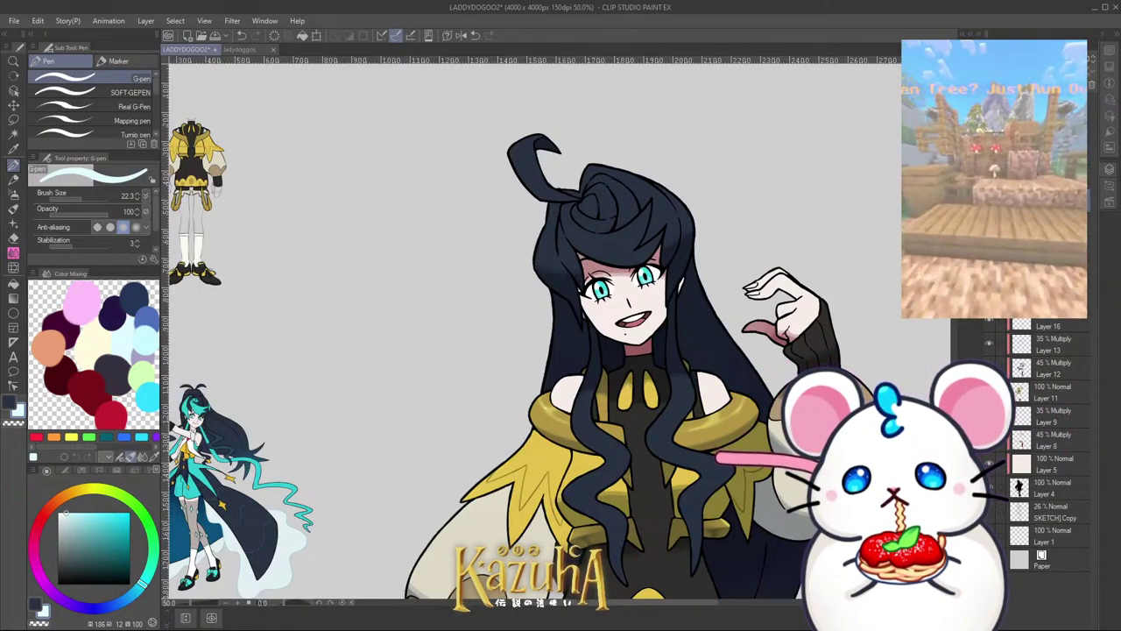
scroll(547, 137, "up", 1)
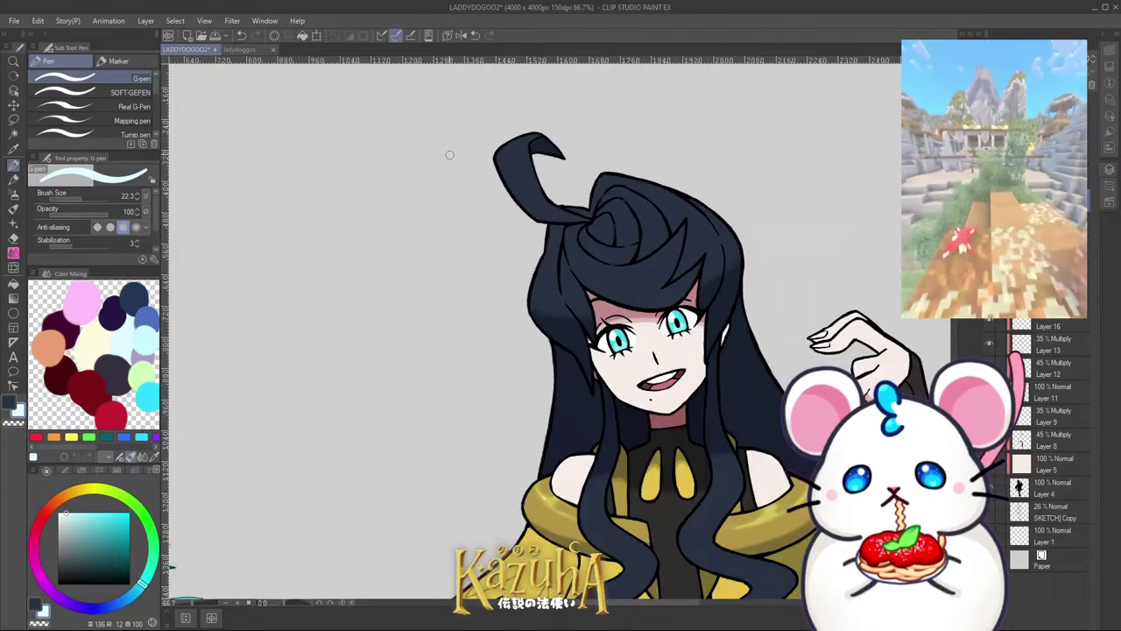
left_click(13, 194)
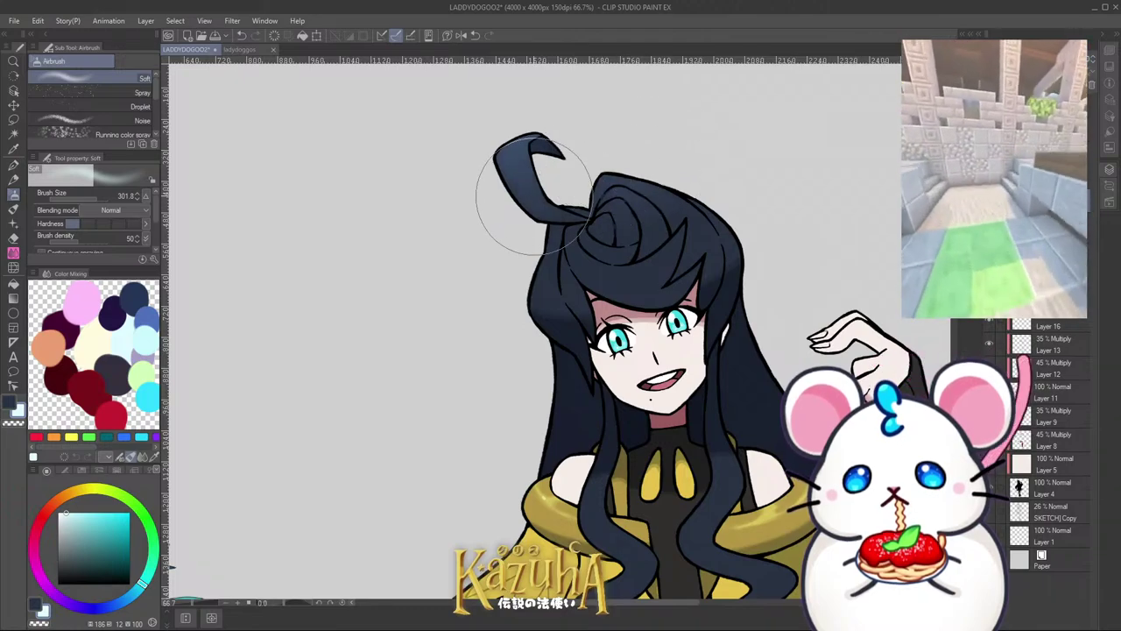
left_click_drag(559, 239, 604, 237)
key("ctrl+z")
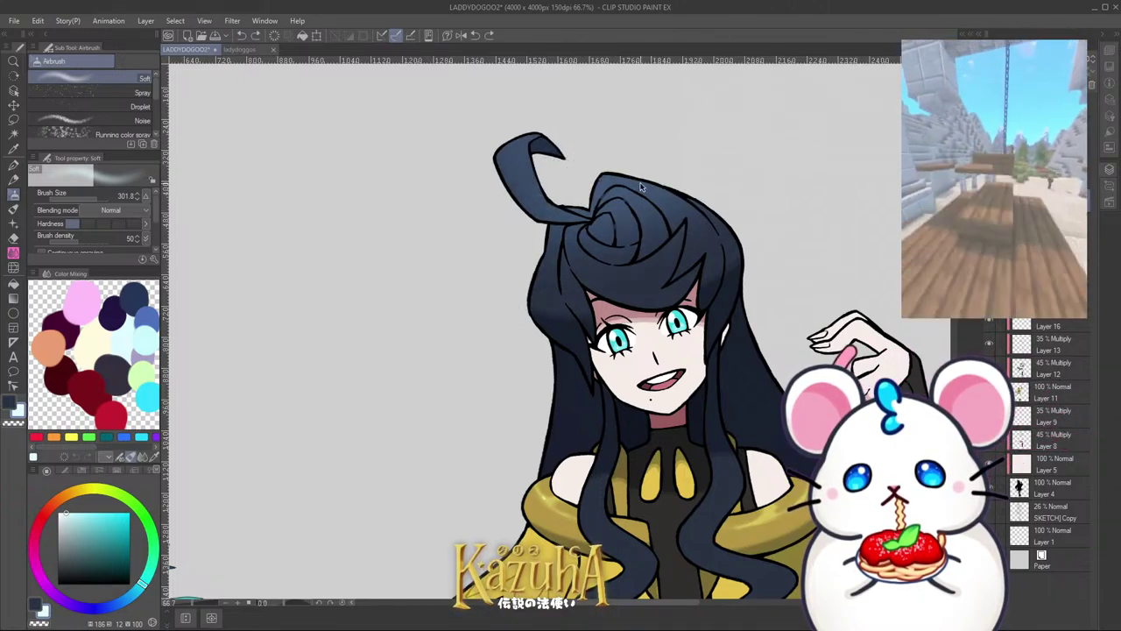
key("ctrl+z")
mouse_move(575, 96)
left_mouse_down()
mouse_move(596, 96)
mouse_move(615, 156)
left_mouse_up()
left_click_drag(614, 156, 646, 158)
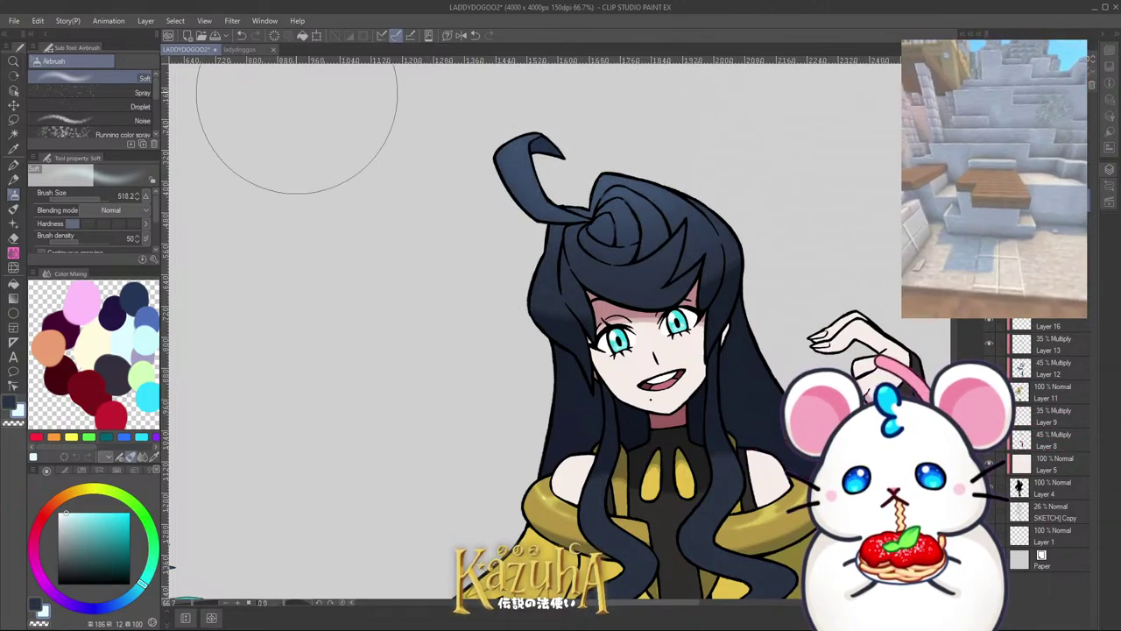
Step: Auto-select the curled strand above the head, fade its blue highlight with the Soft airbrush in transparent colour, and clear the selection
left_click(13, 135)
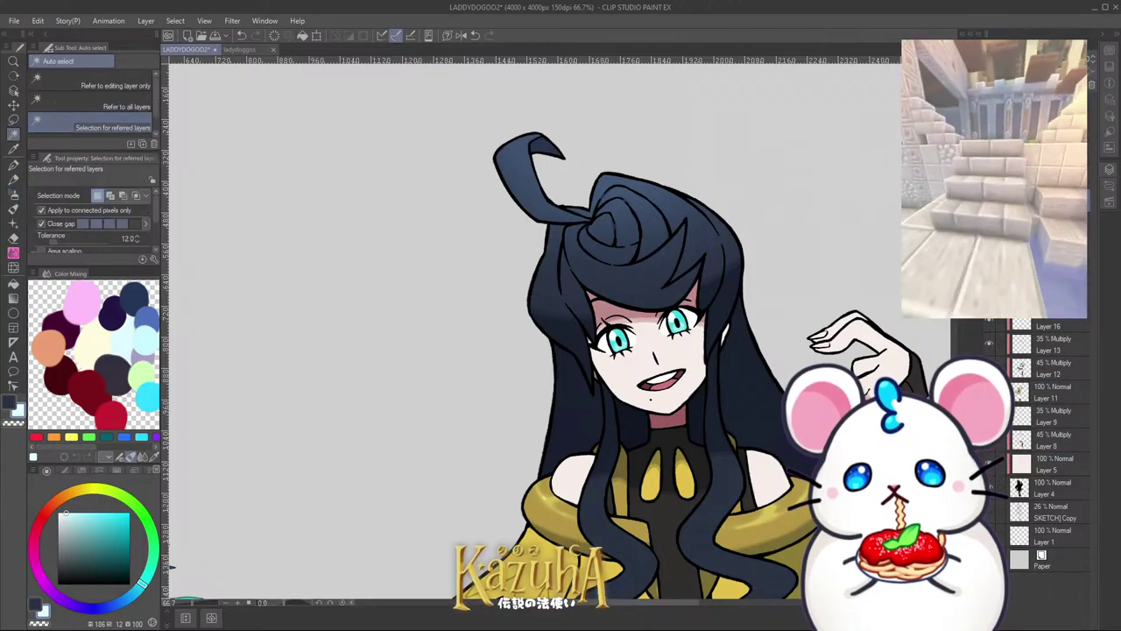
left_click(536, 197)
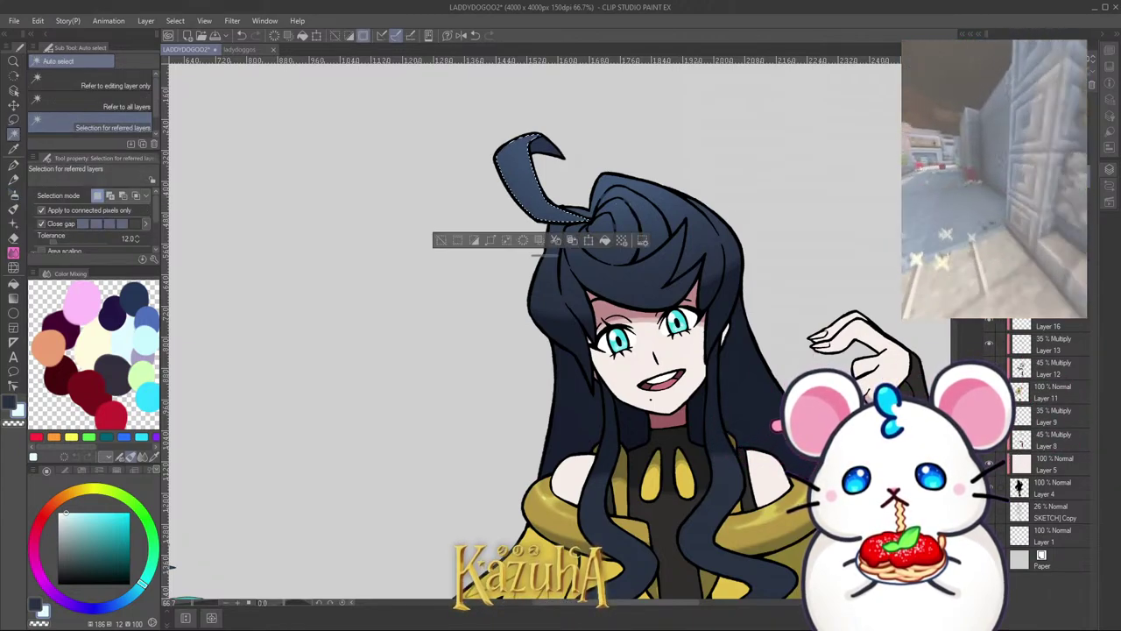
left_click(13, 195)
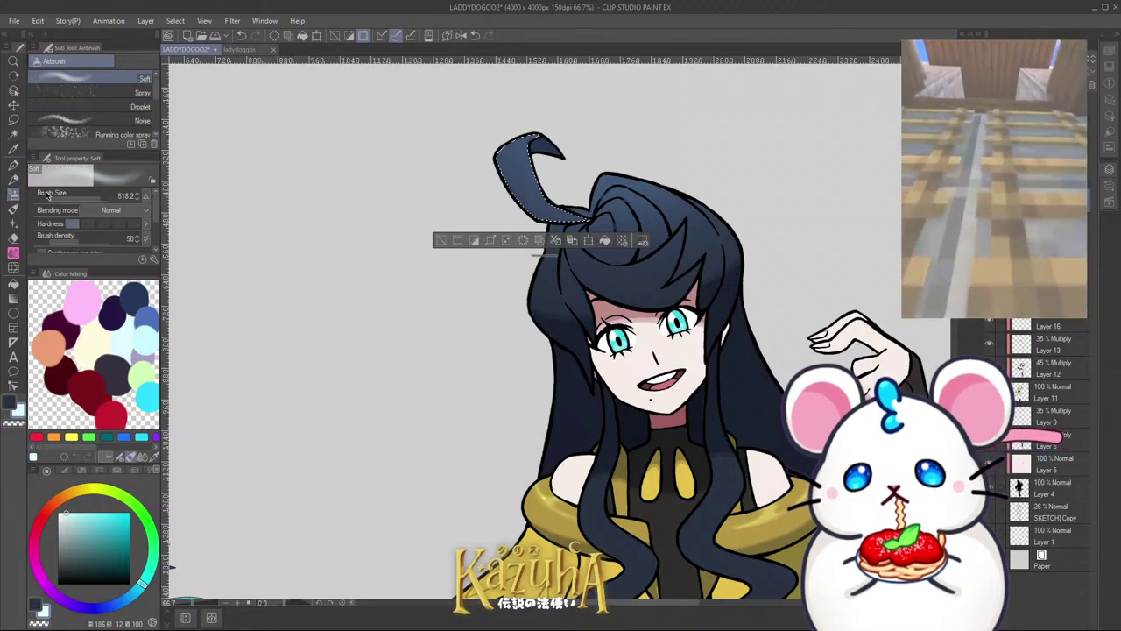
key("ctrl+t")
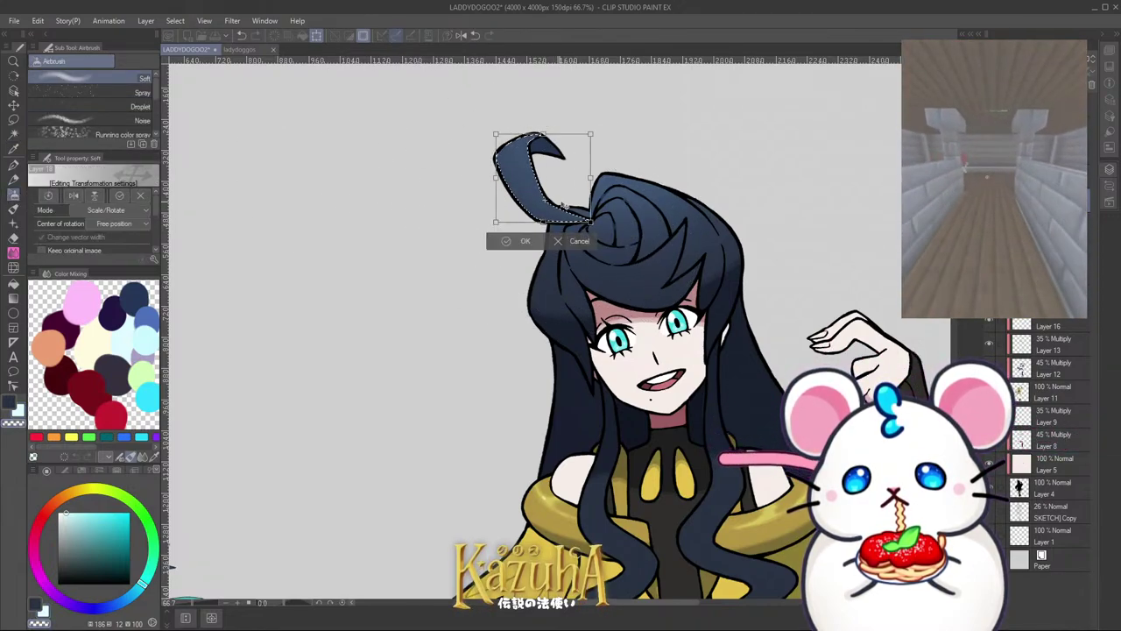
left_click(585, 247)
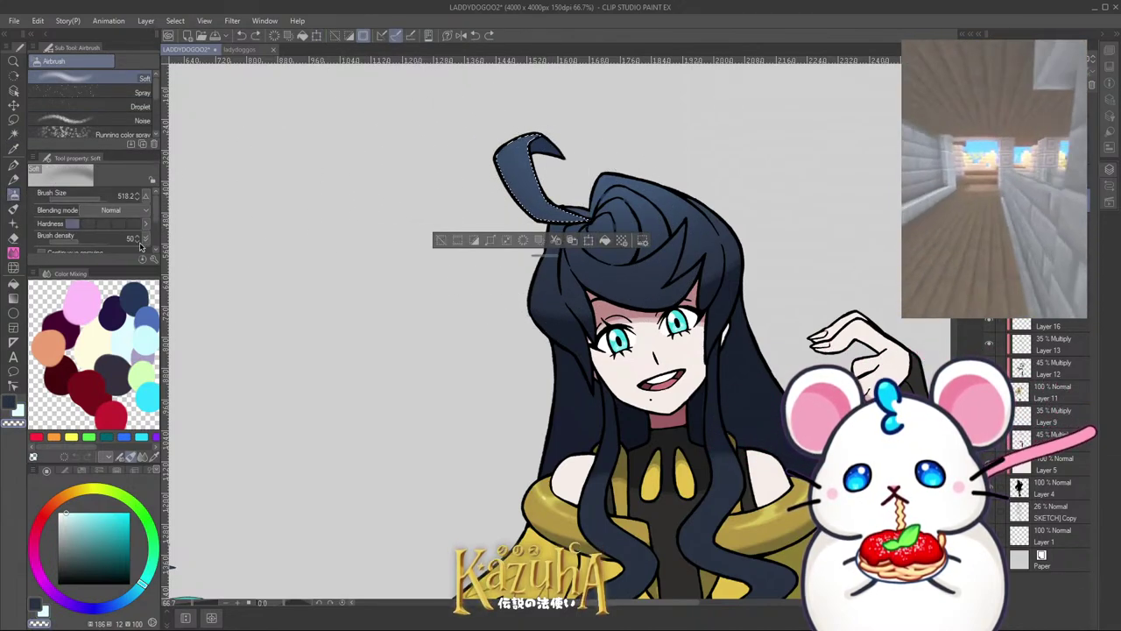
left_click_drag(566, 174, 550, 141)
mouse_move(575, 198)
left_mouse_down()
mouse_move(594, 192)
mouse_move(538, 186)
mouse_move(564, 177)
left_mouse_up()
key("ctrl+d")
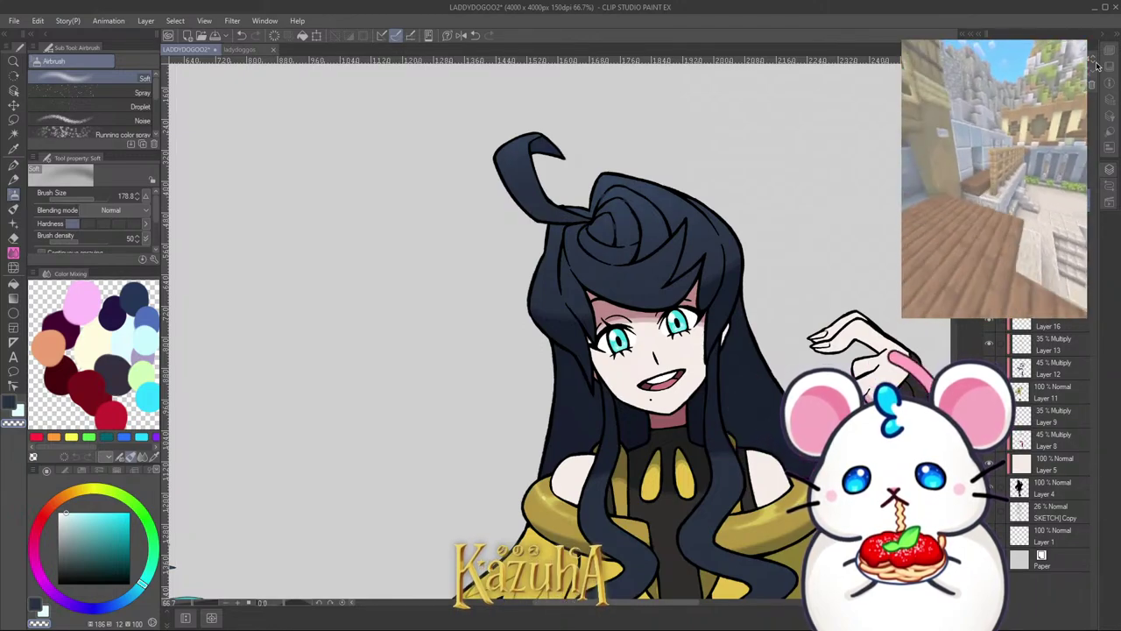
Step: Draw a thin pale highlight stroke on the bangs with the G-pen at brush size 8.4
left_click(13, 163)
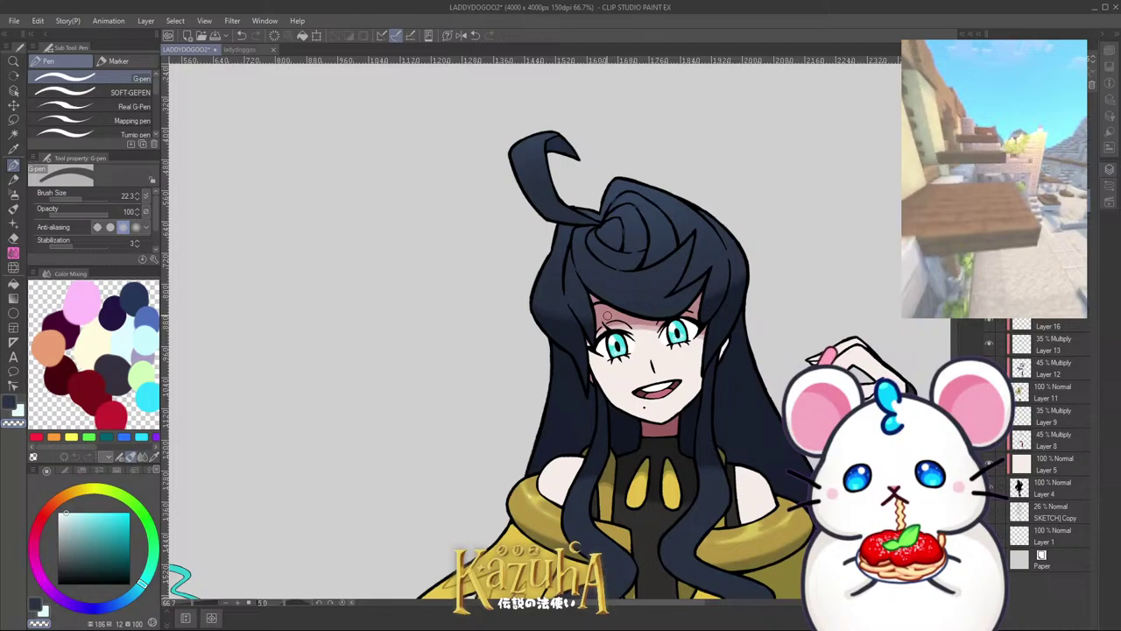
key("x")
key("x")
scroll(614, 306, "up", 3)
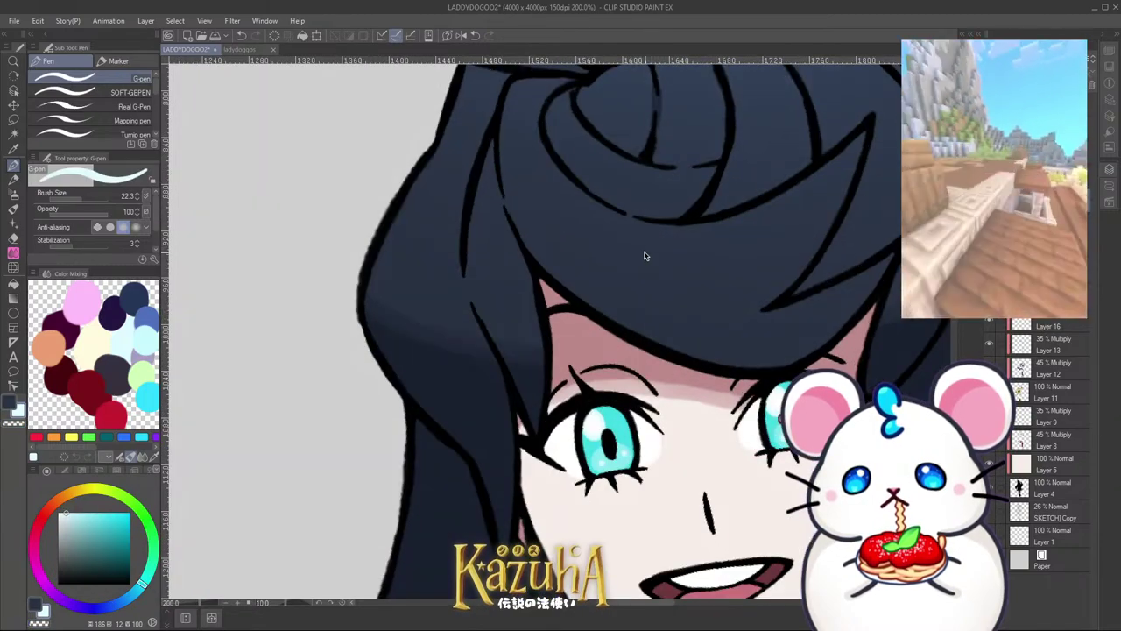
key("[")
key("[")
key("[")
key("[")
key("[")
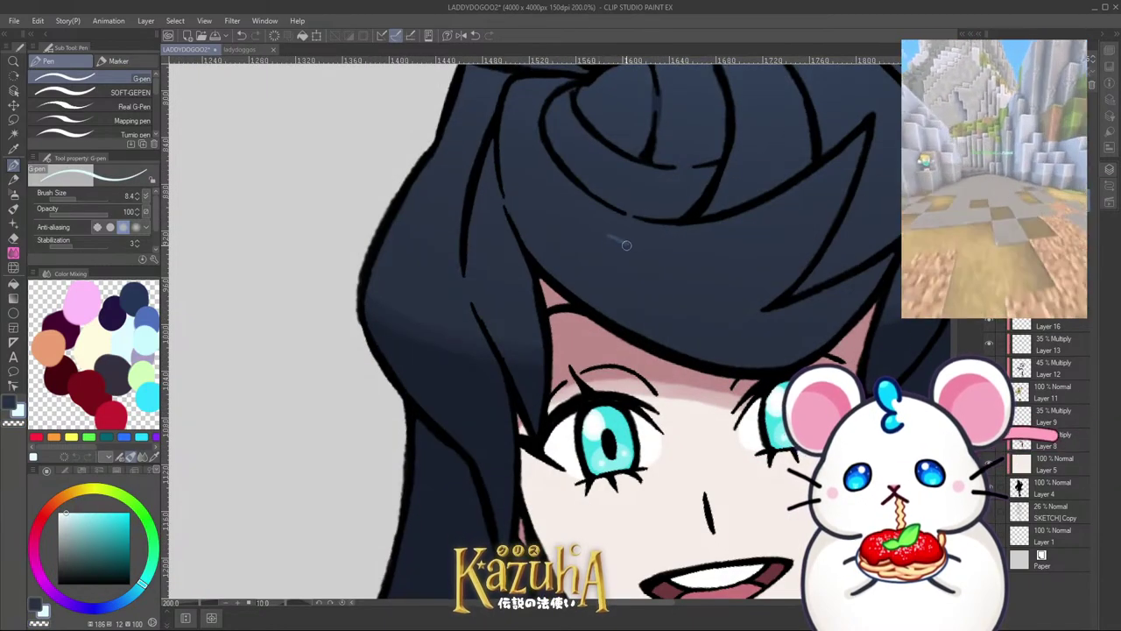
scroll(592, 270, "down", 2)
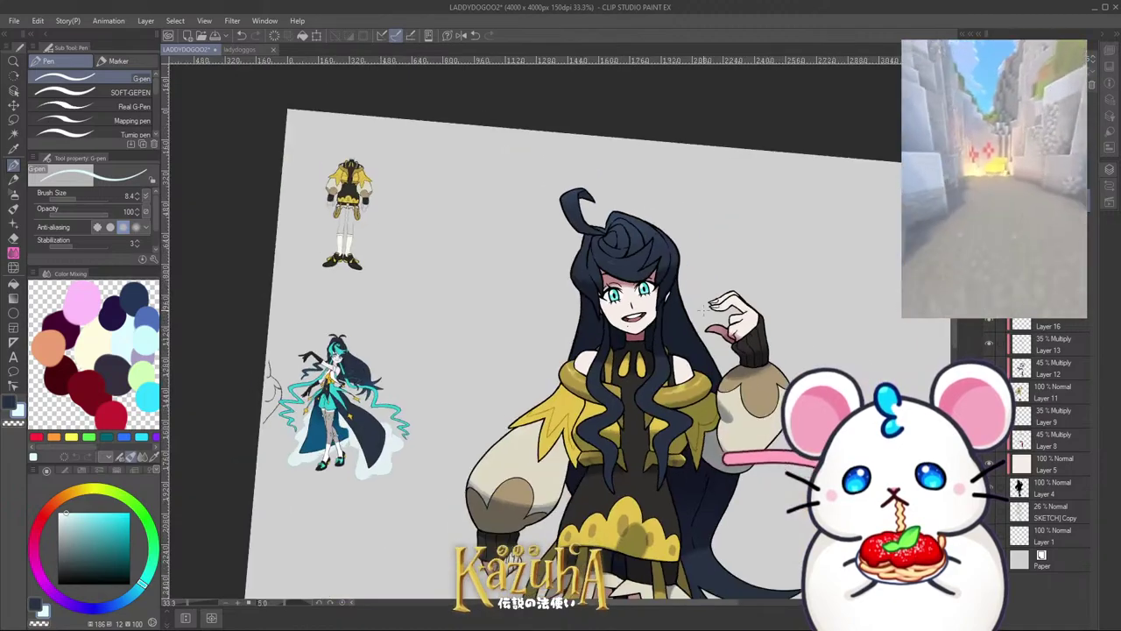
Step: Airbrush a soft blue highlight onto the lower ends of the long hair with the Soft airbrush at size 472.6
key("minus")
key("minus")
scroll(603, 438, "up", 1)
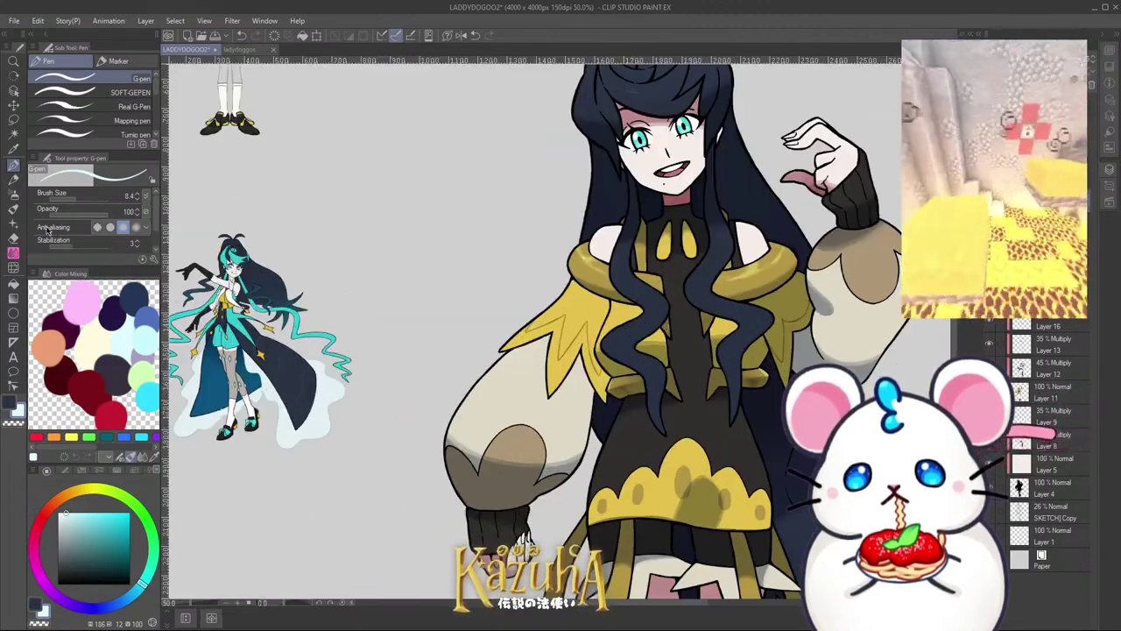
left_click(16, 198)
scroll(634, 343, "up", 1)
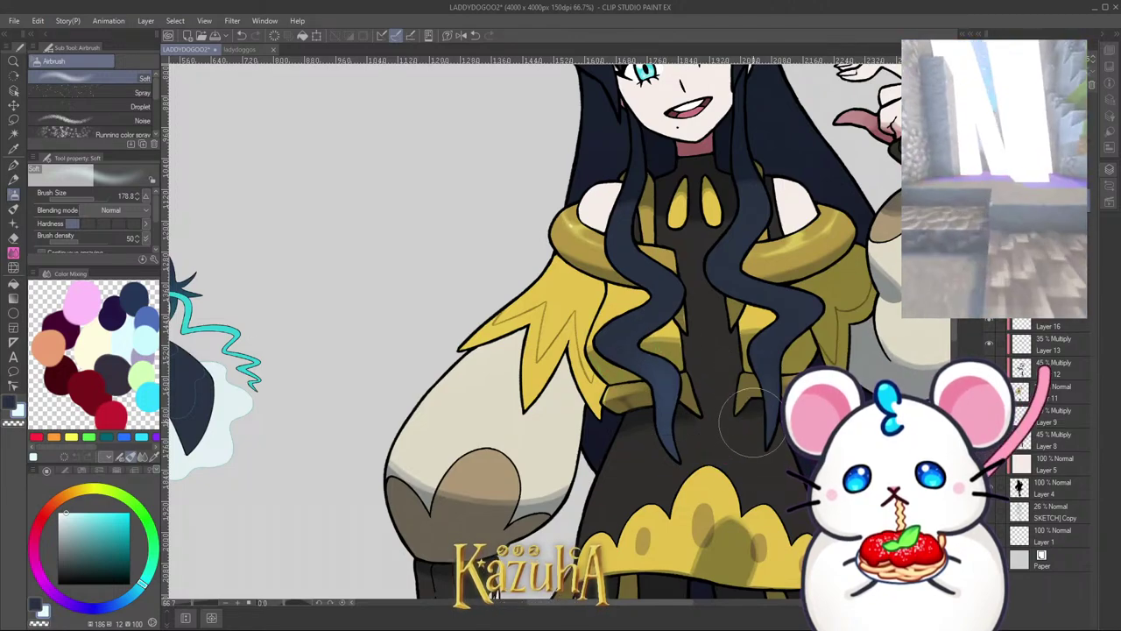
scroll(701, 246, "down", 3)
scroll(817, 395, "up", 2)
left_click_drag(774, 395, 817, 394)
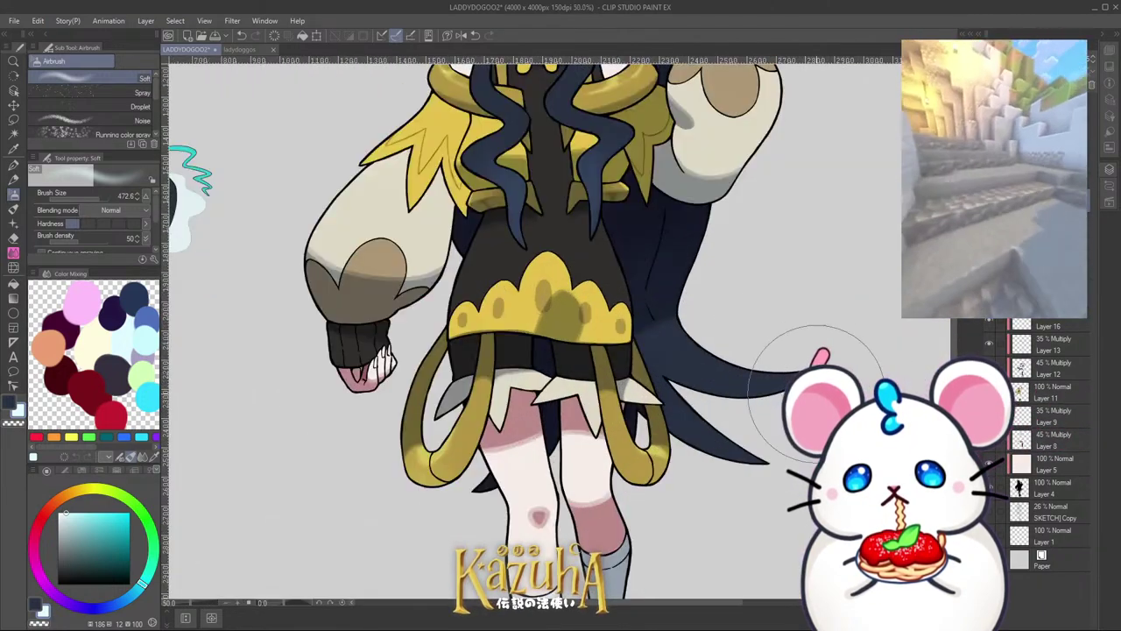
Step: Draw thin pale accent strokes along the inner lines of the side hair lock with the G-pen at brush size 8.4
scroll(758, 435, "down", 3)
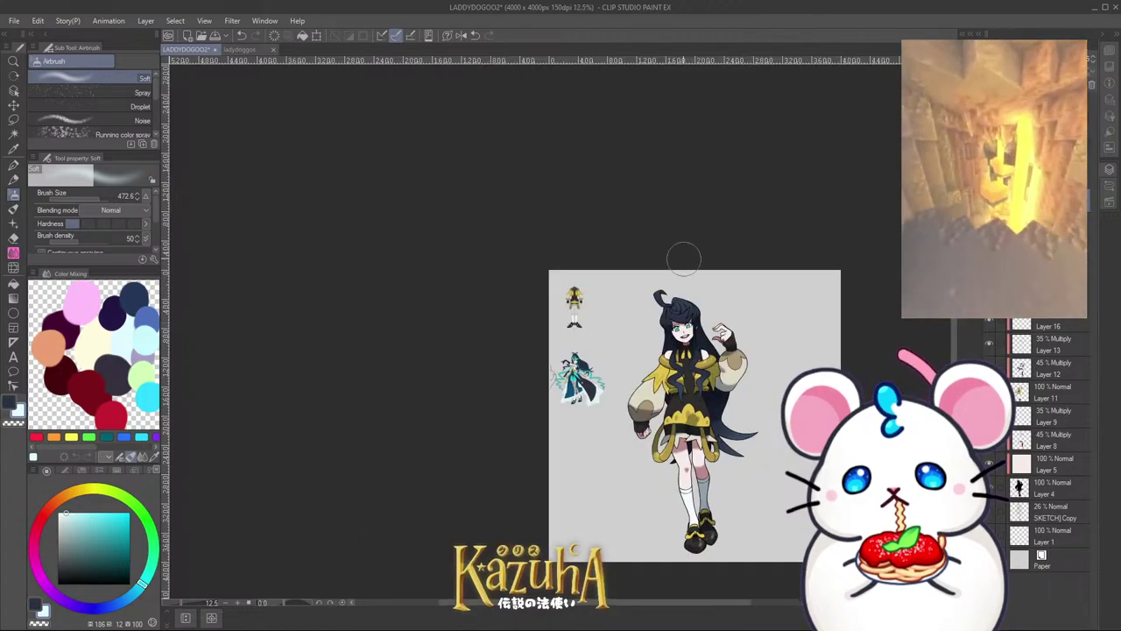
scroll(690, 318, "up", 3)
scroll(689, 317, "up", 3)
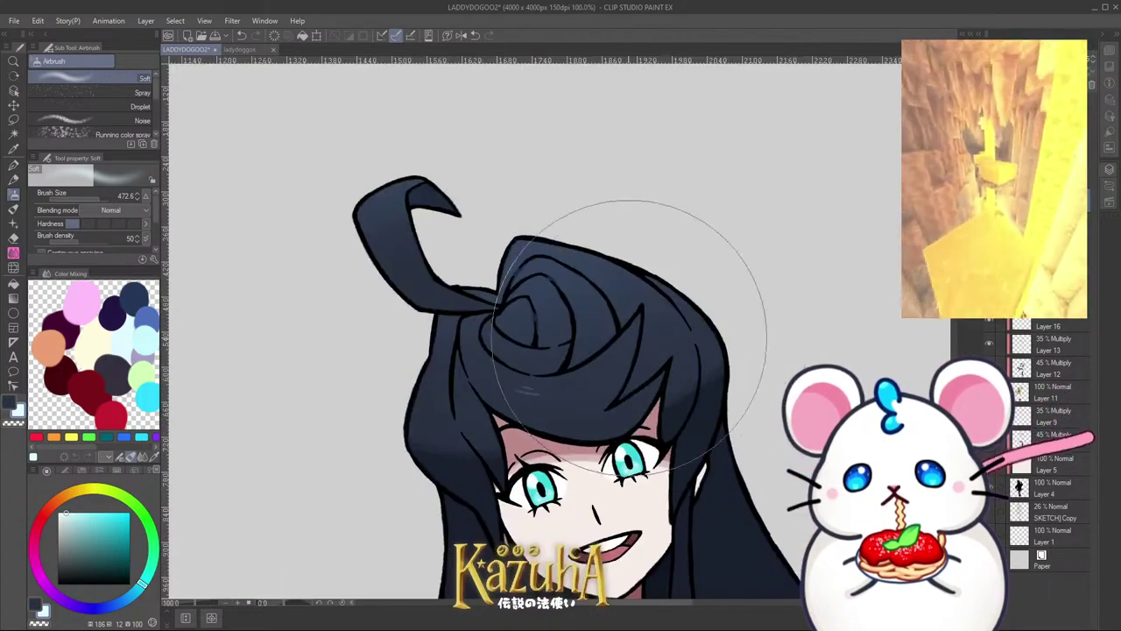
left_click(14, 164)
scroll(396, 415, "up", 3)
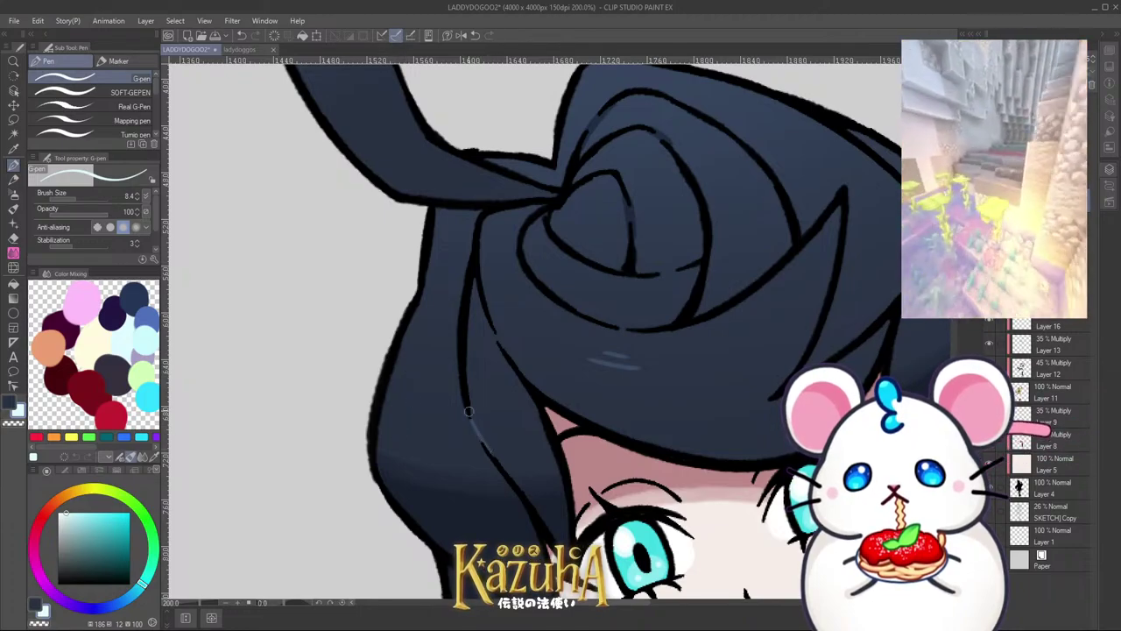
scroll(499, 461, "down", 6)
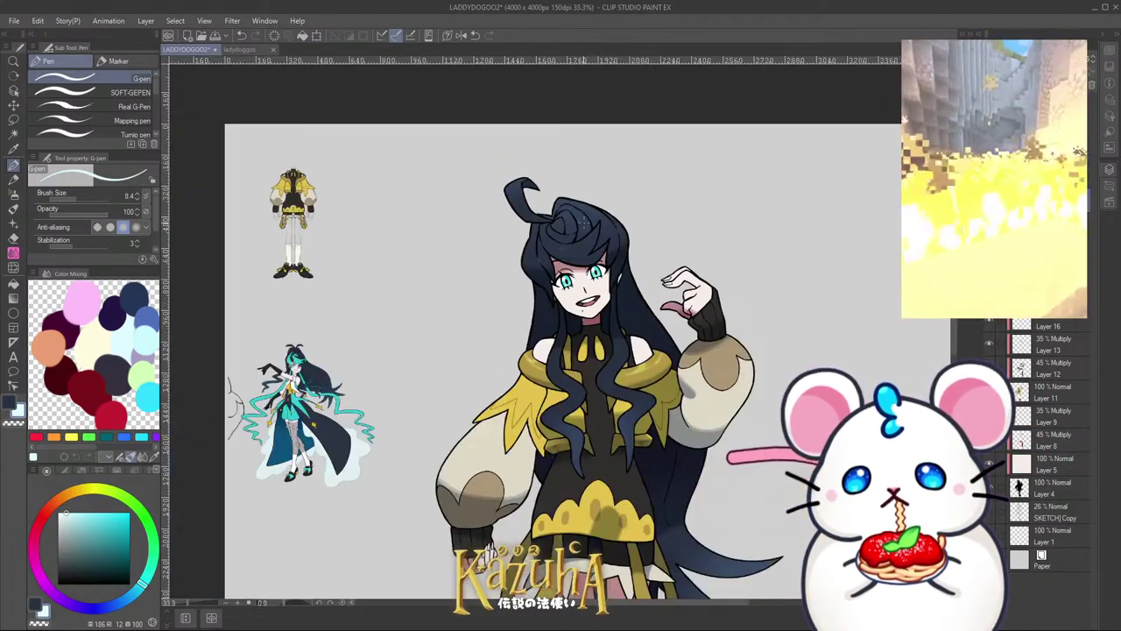
scroll(580, 274, "up", 1)
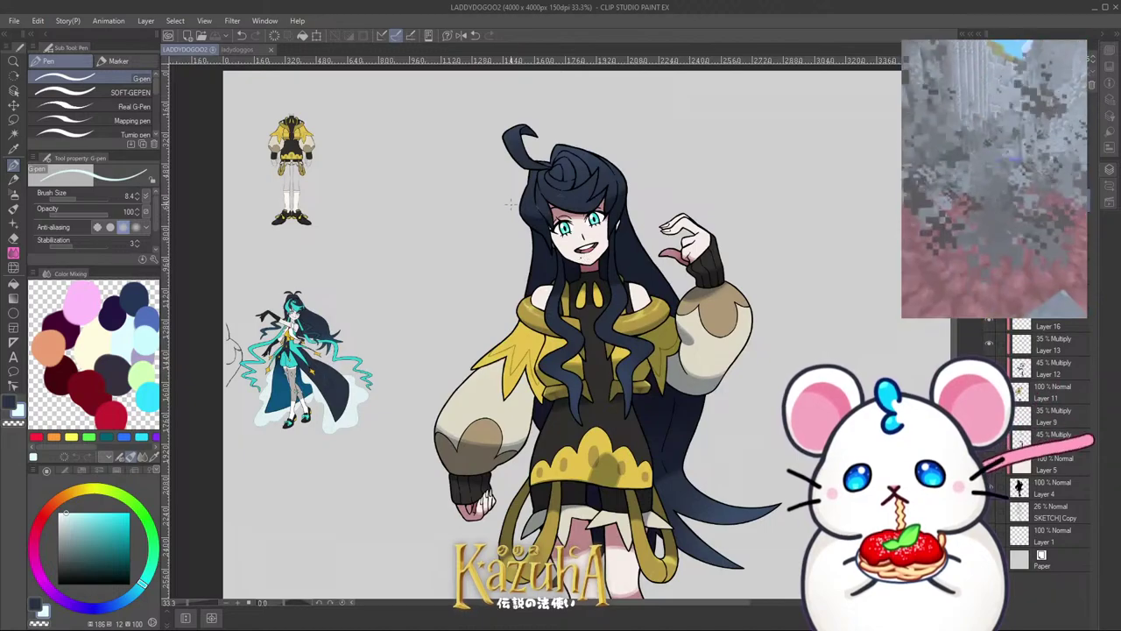
scroll(501, 231, "down", 1)
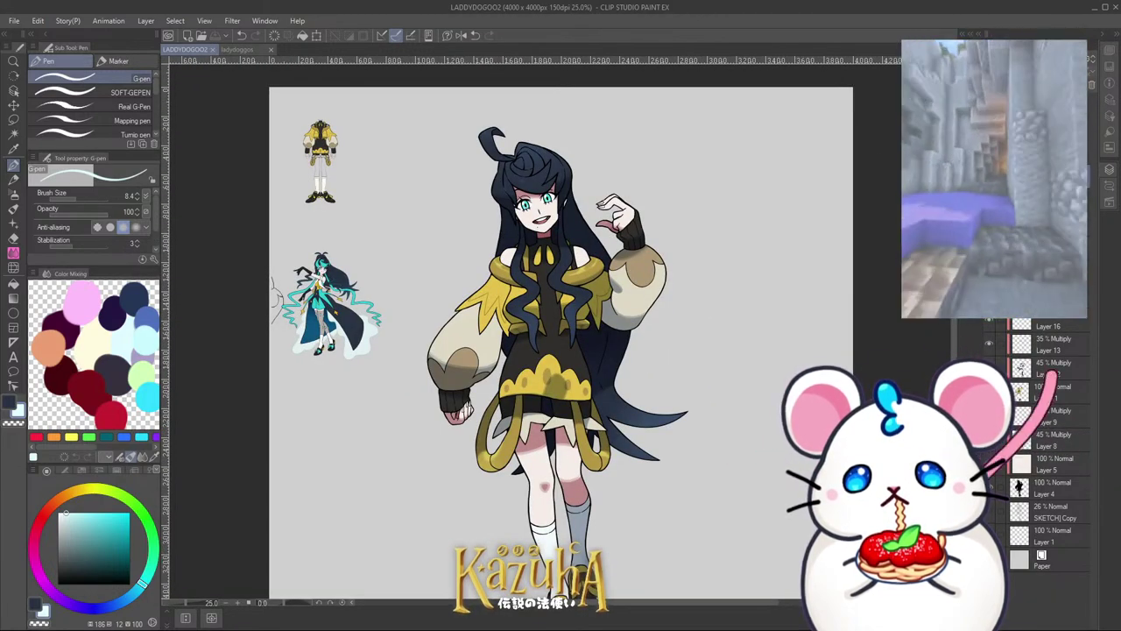
Step: Add a new layer and recolour the brown patch outlines on the raised arm's sleeve with a sampled brown using the G-pen at size 40.7
key("ctrl+shift+n")
scroll(616, 261, "up", 5)
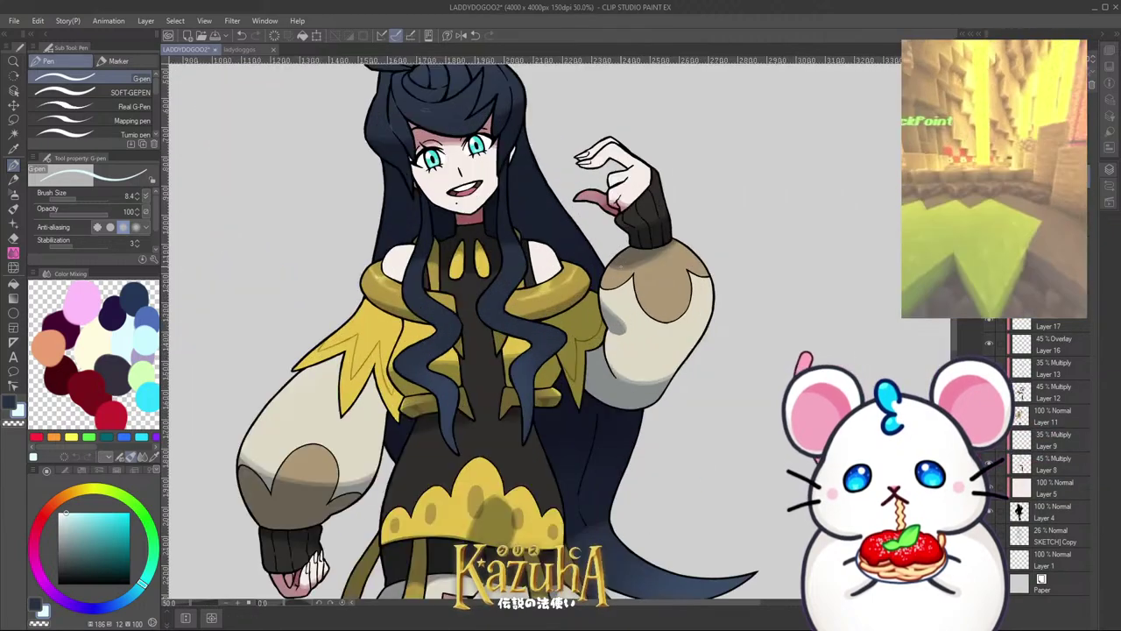
left_click(586, 304, "alt")
key("bracketright")
key("bracketright")
key("bracketright")
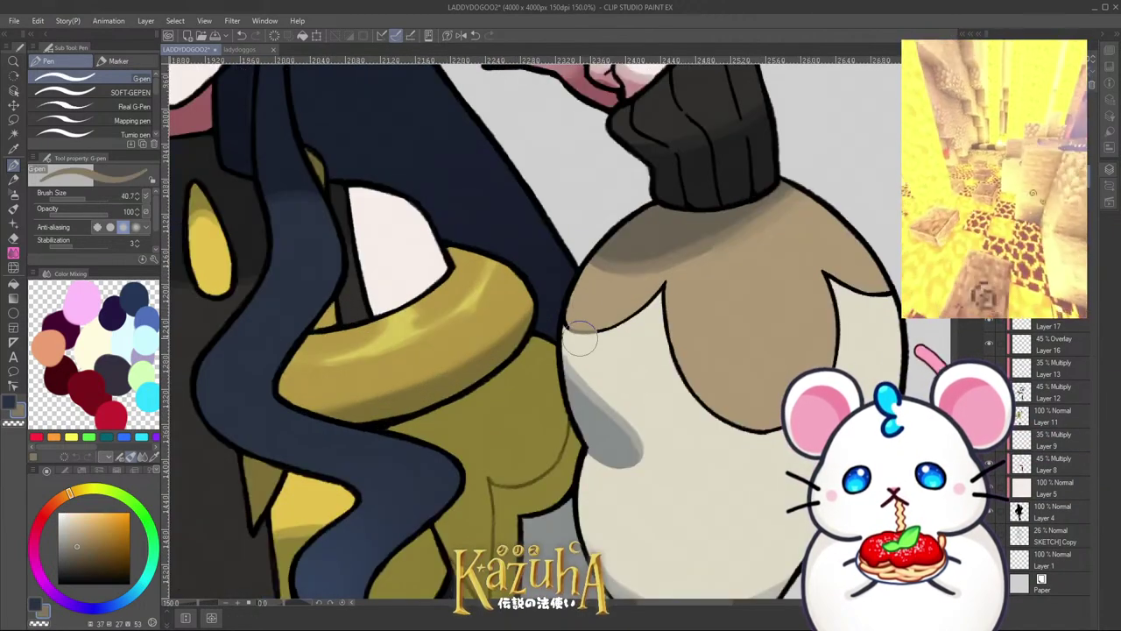
mouse_move(579, 330)
left_mouse_down()
mouse_move(671, 307)
mouse_move(681, 353)
left_mouse_up()
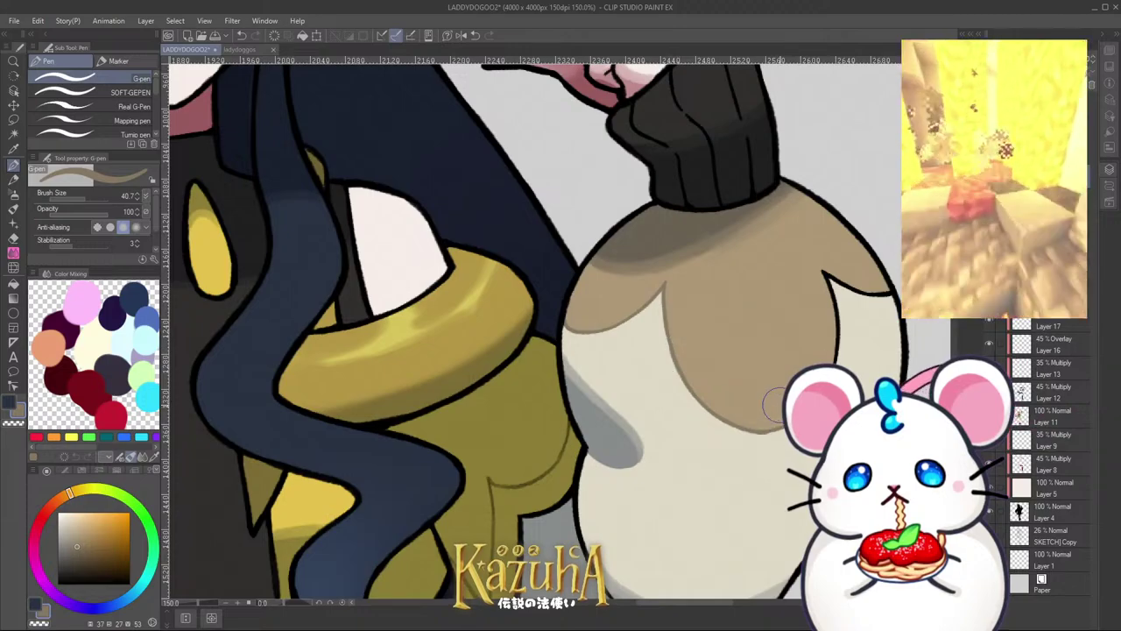
left_click_drag(837, 289, 876, 301)
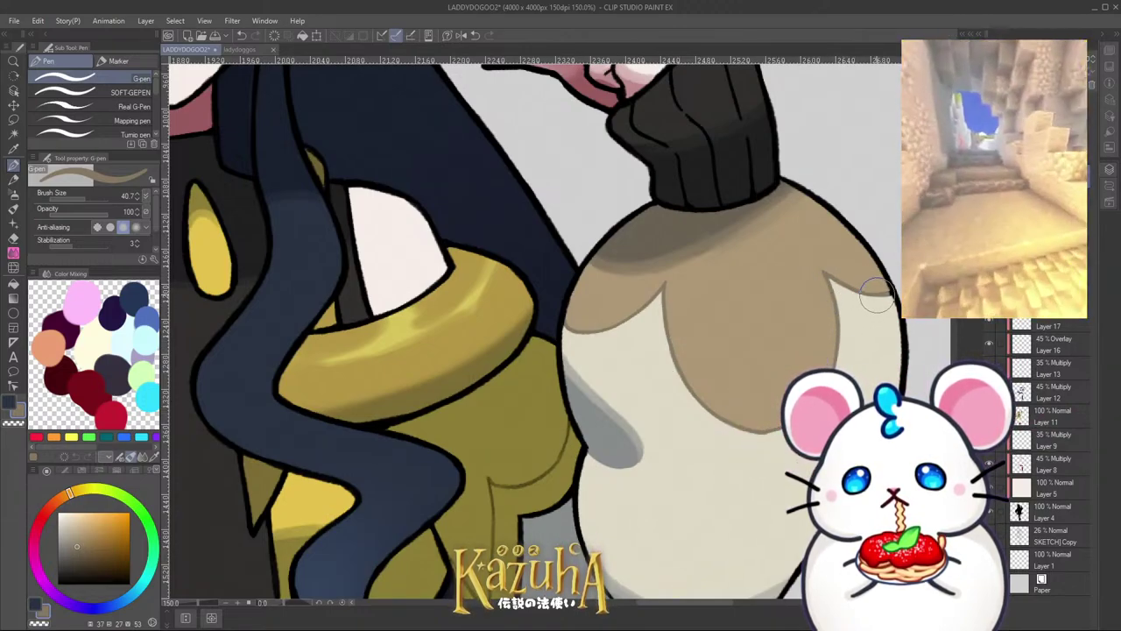
Step: Recolour the upper outline of the central brown patch on the lowered arm's sleeve with a sampled brown using the G-pen at size 40.7
scroll(841, 219, "down", 5)
scroll(526, 262, "up", 5)
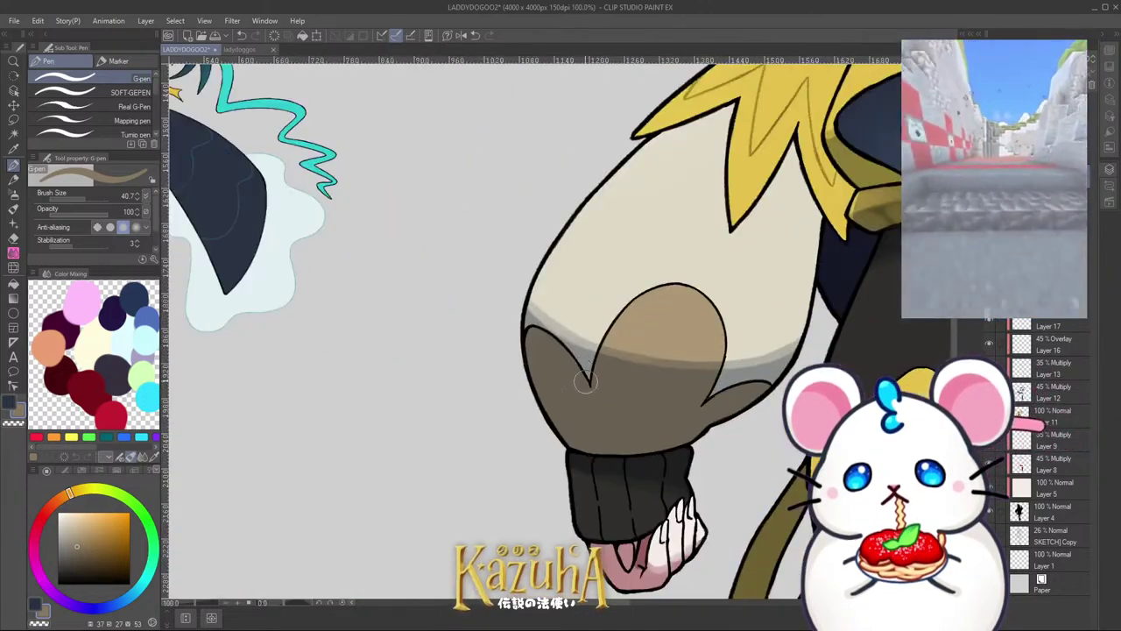
mouse_move(565, 345)
left_mouse_down()
mouse_move(598, 389)
mouse_move(614, 344)
mouse_move(638, 332)
left_mouse_up()
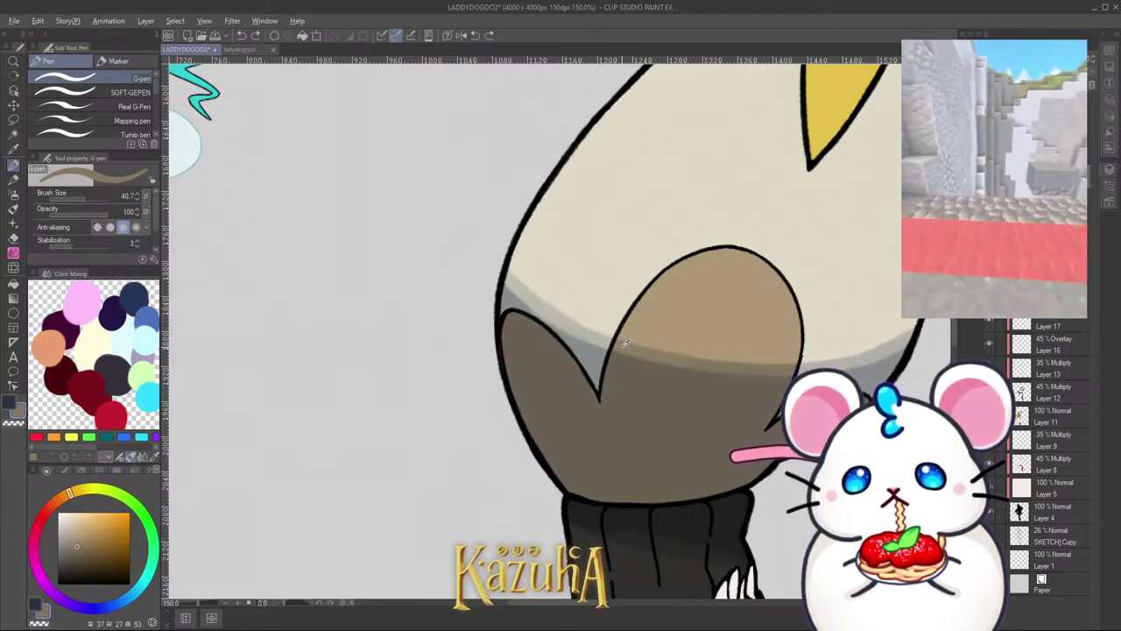
left_click(622, 344, "alt")
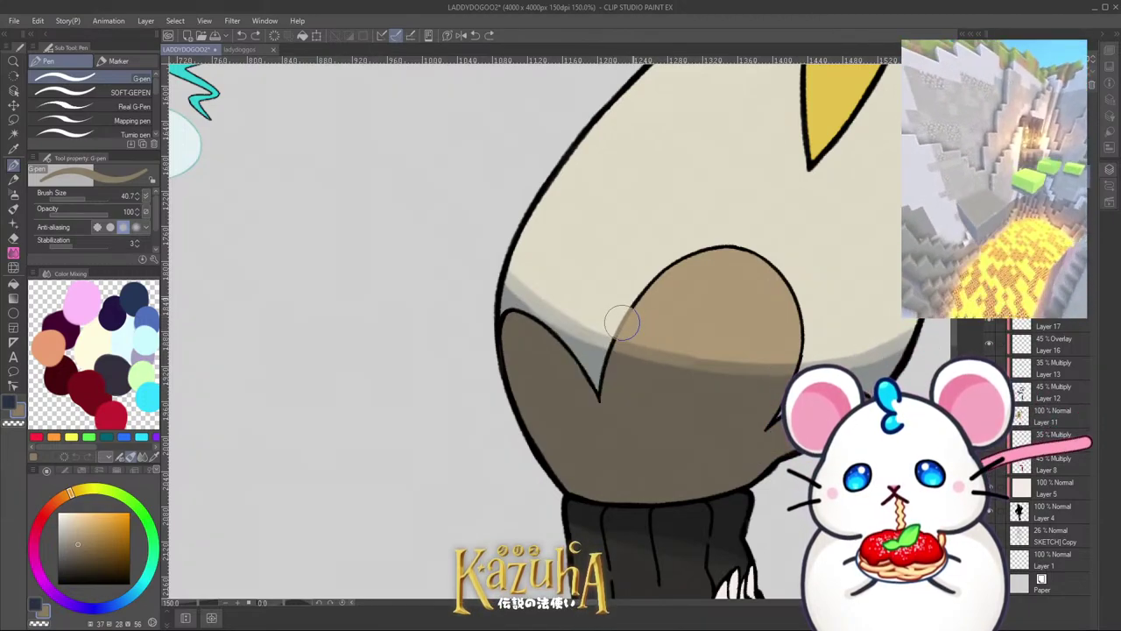
mouse_move(623, 320)
left_mouse_down()
mouse_move(767, 260)
mouse_move(786, 343)
left_mouse_up()
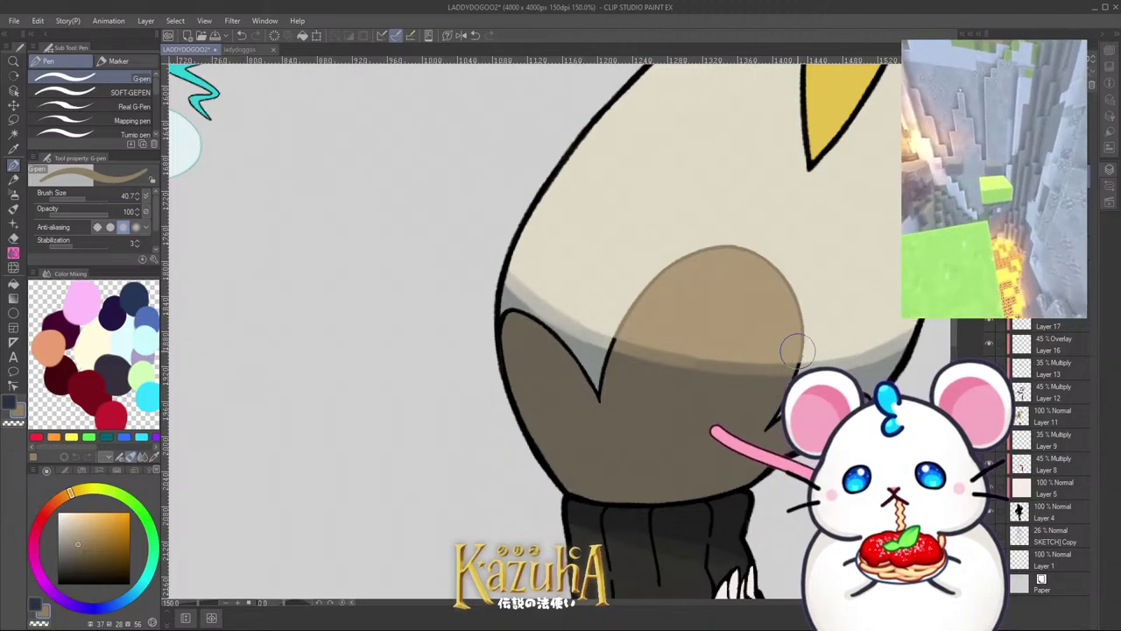
scroll(797, 350, "up", 1)
Step: Touch up the central patch's outline where it meets the sleeve shadow, using sampled browns at brush size 18.7
left_click(767, 396, "alt")
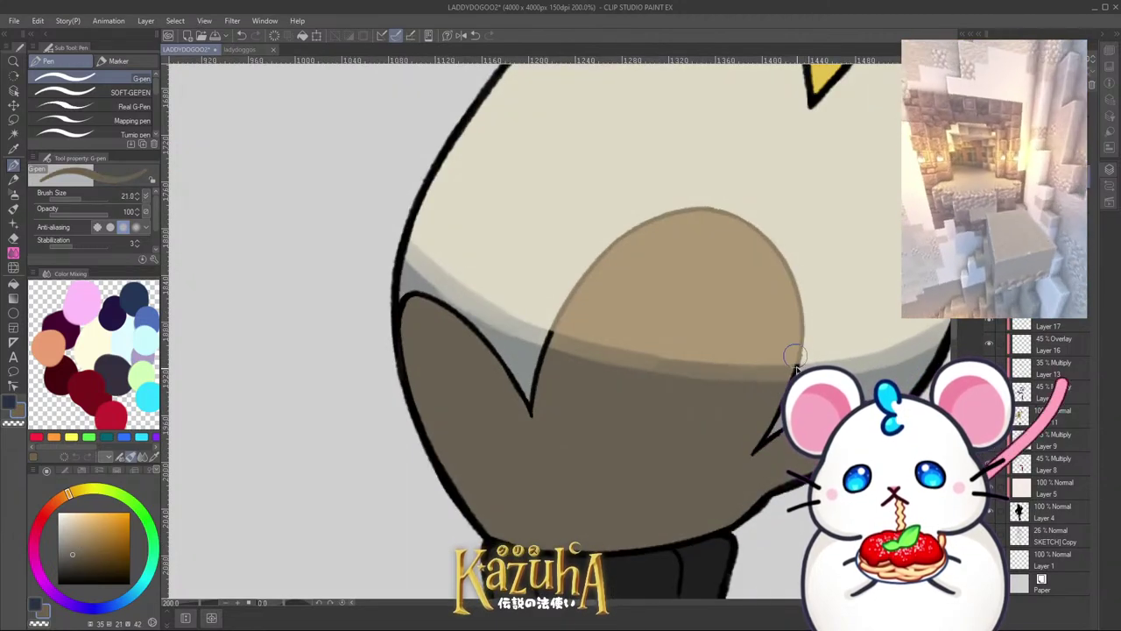
key("[")
scroll(501, 296, "up", 2)
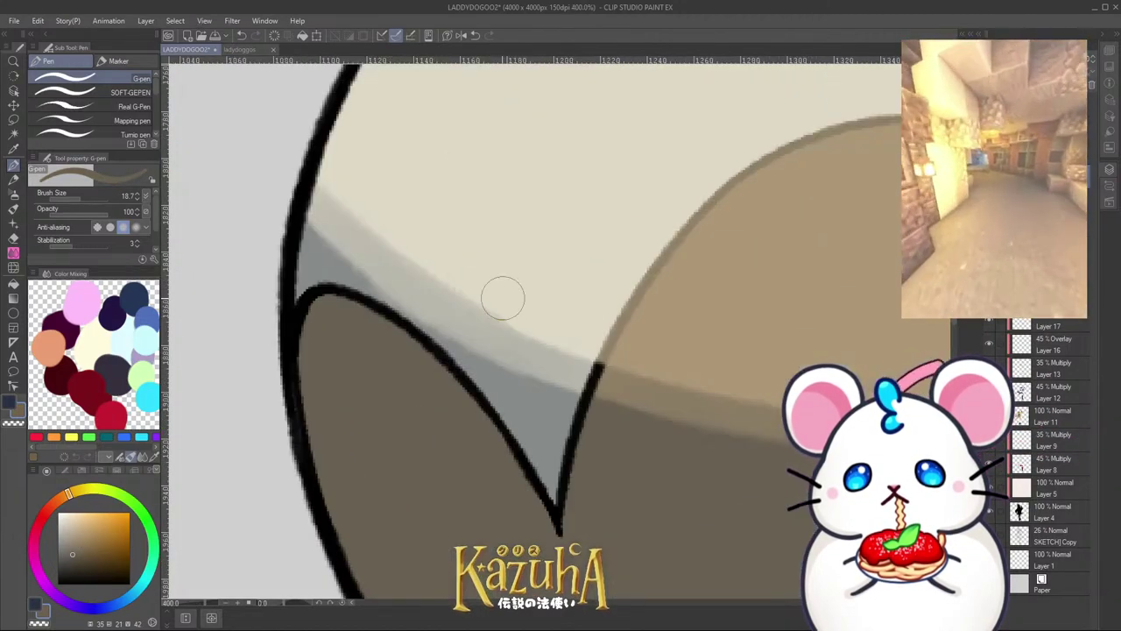
left_click(613, 363, "alt")
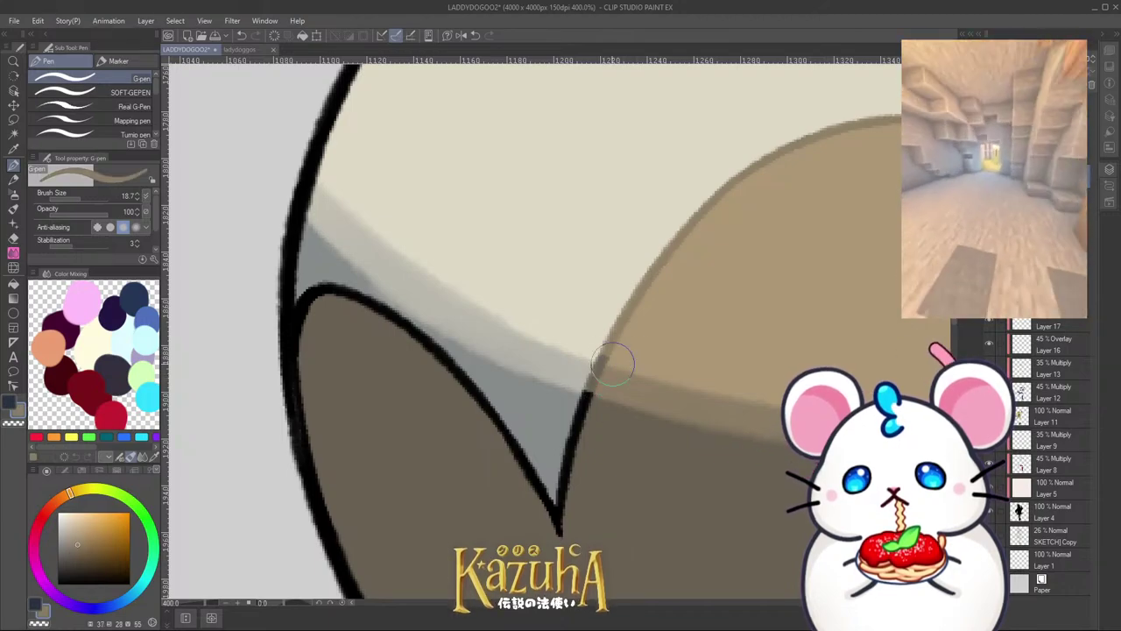
left_click(551, 255, "alt")
scroll(522, 272, "down", 3)
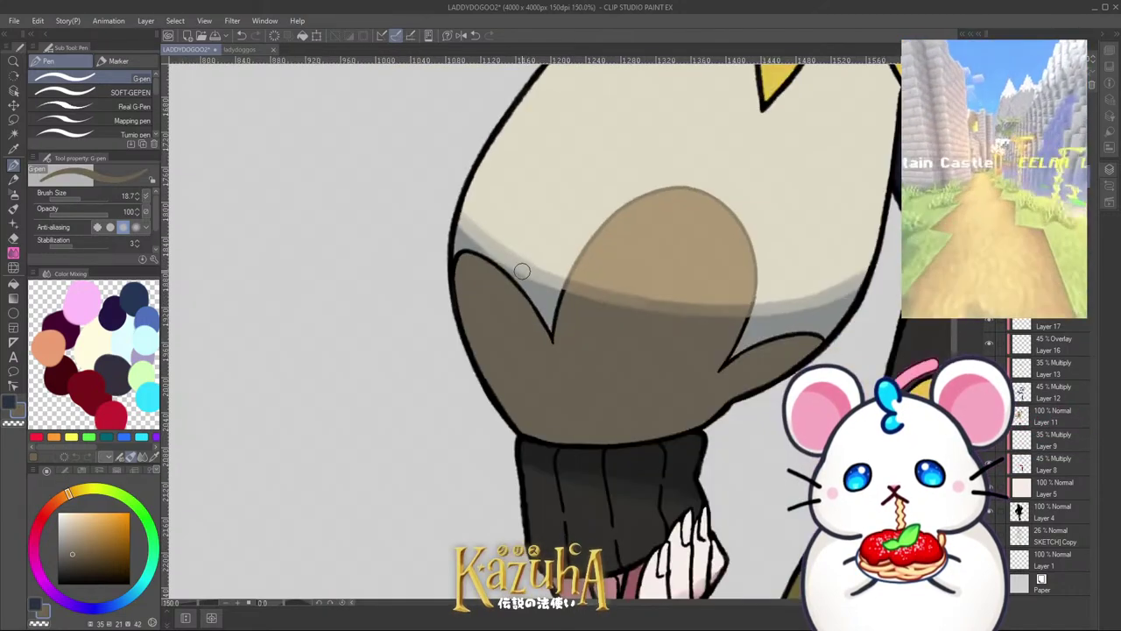
Step: Recolour the shaded outlines of the lowered sleeve's side patches with a darker brown using the G-pen at sizes 18.7 and 21.9
left_click(83, 561)
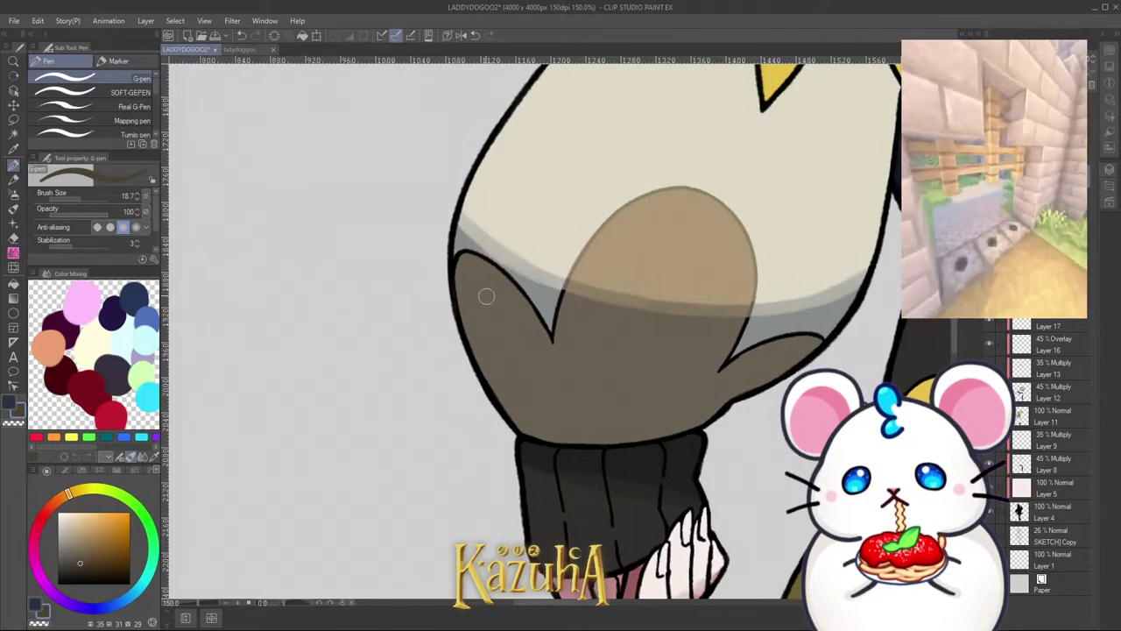
scroll(486, 296, "up", 1)
mouse_move(453, 248)
left_mouse_down()
mouse_move(486, 250)
mouse_move(562, 337)
left_mouse_up()
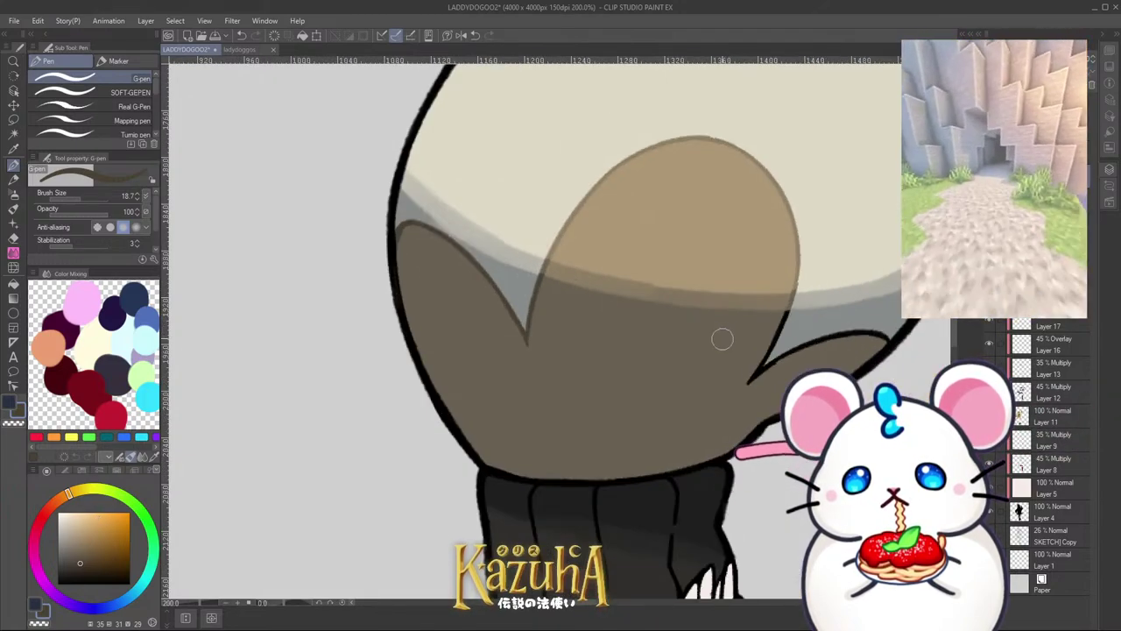
scroll(754, 337, "up", 2)
scroll(886, 306, "down", 2)
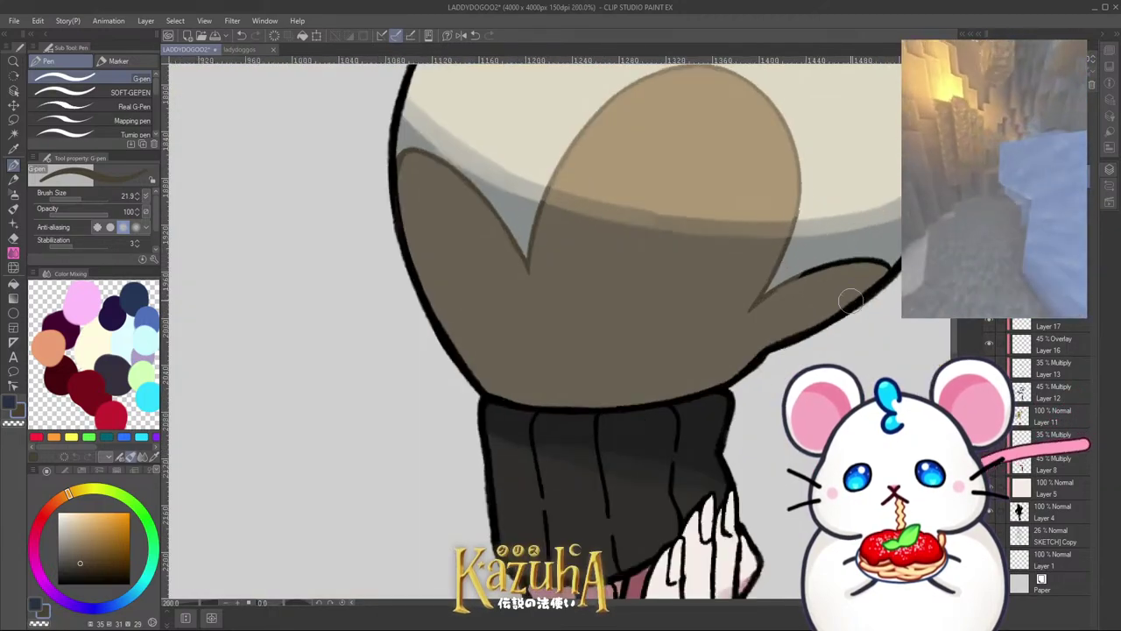
scroll(713, 230, "down", 4)
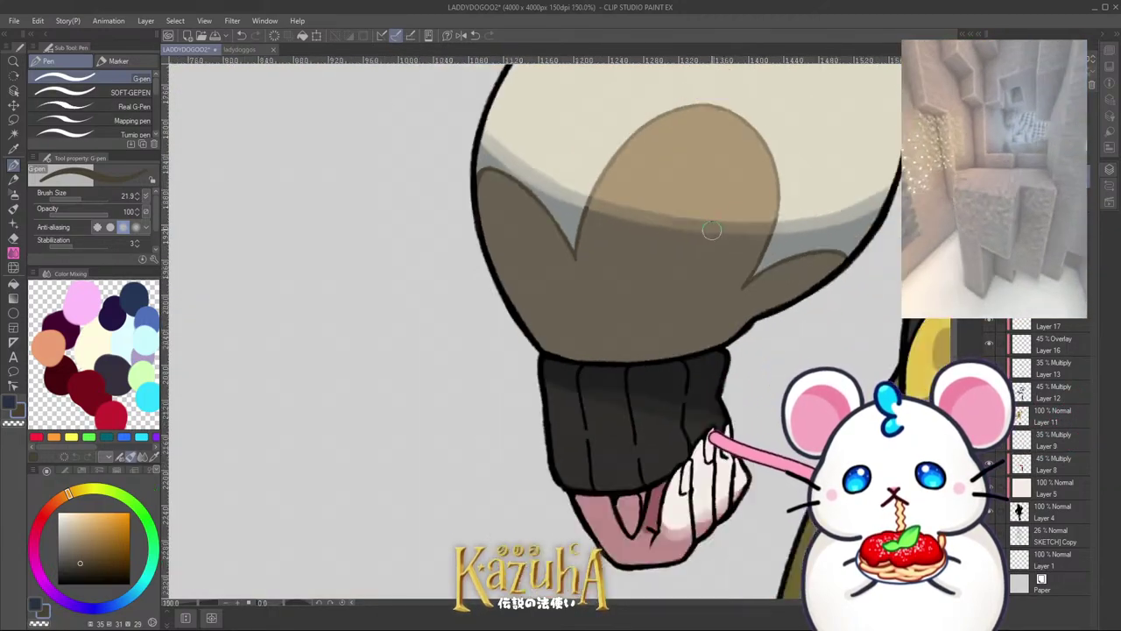
Step: Recolour the inner fold lines of both hanging gold loops below the skirt with a dark gold at brush size 42.1
scroll(679, 407, "up", 3)
left_click(621, 417, "alt")
scroll(641, 444, "up", 1)
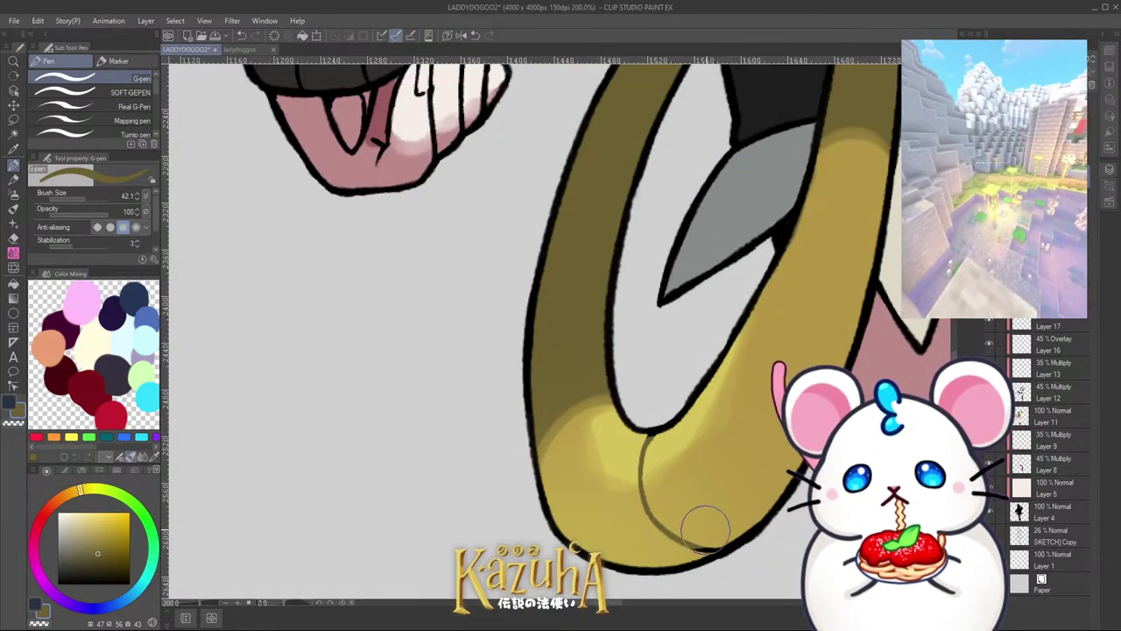
scroll(706, 520, "down", 4)
scroll(749, 399, "up", 4)
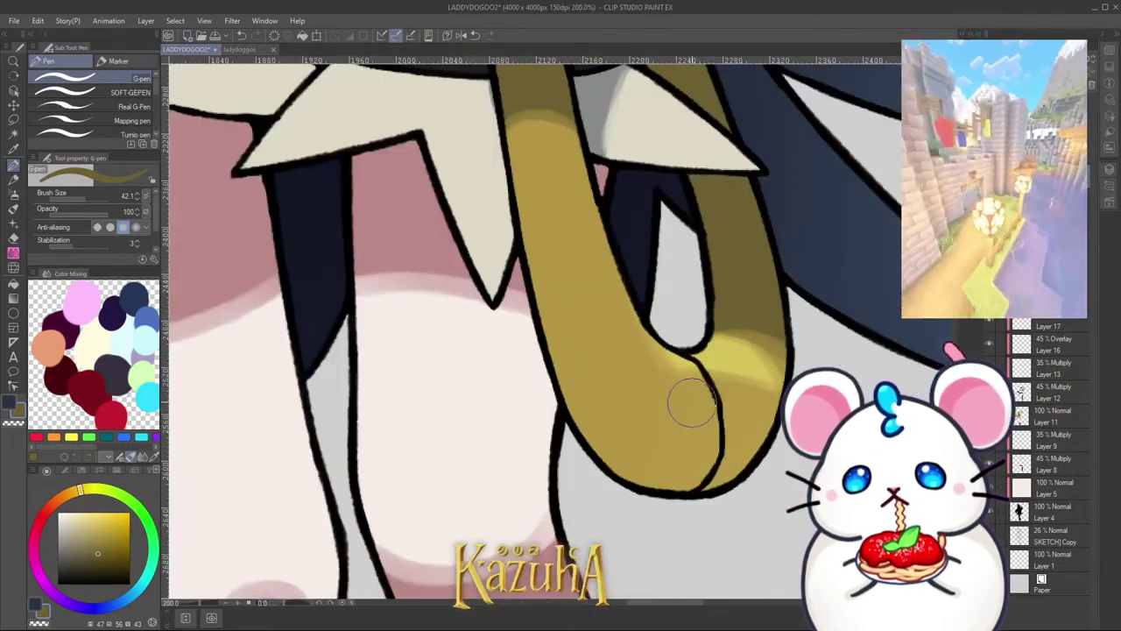
mouse_move(681, 353)
left_mouse_down()
mouse_move(706, 378)
mouse_move(720, 438)
mouse_move(710, 478)
left_mouse_up()
scroll(688, 471, "down", 4)
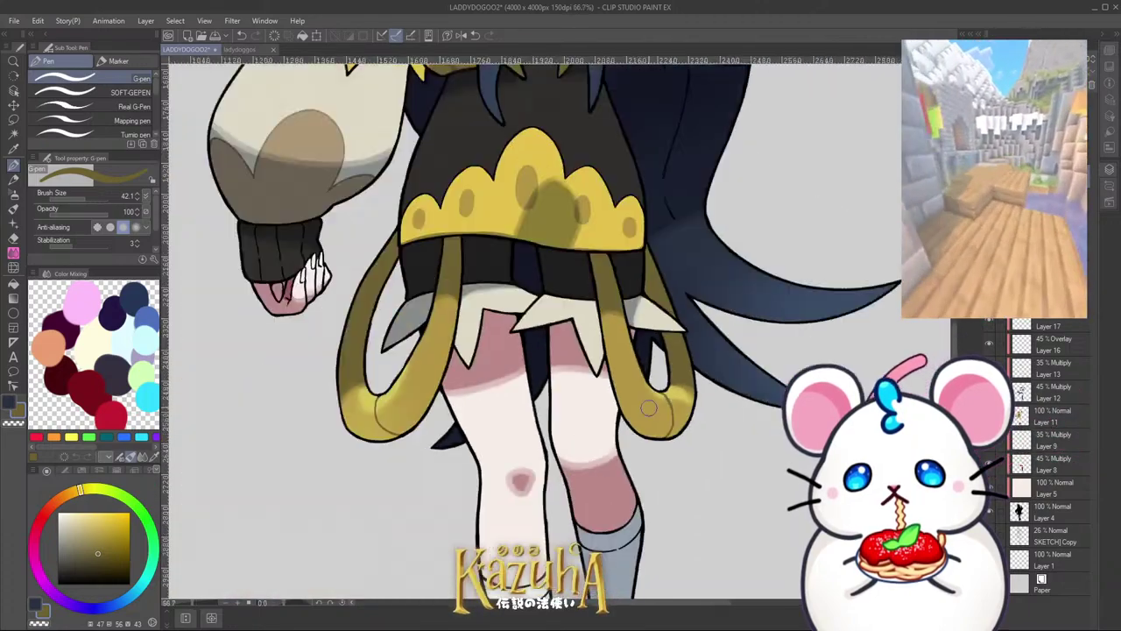
Step: Recolour the cuff lines of both socks with a dark grey-blue at brush size 42.1 and save the illustration
scroll(642, 411, "up", 3)
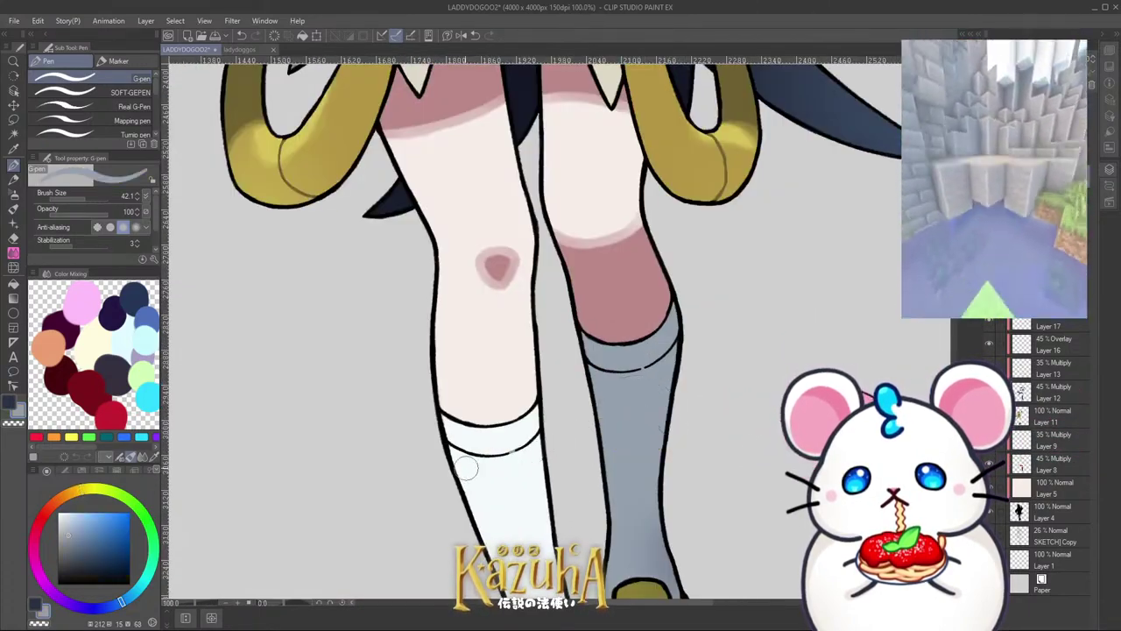
scroll(578, 411, "up", 2)
mouse_move(451, 432)
left_mouse_down()
mouse_move(559, 440)
mouse_move(570, 430)
left_mouse_up()
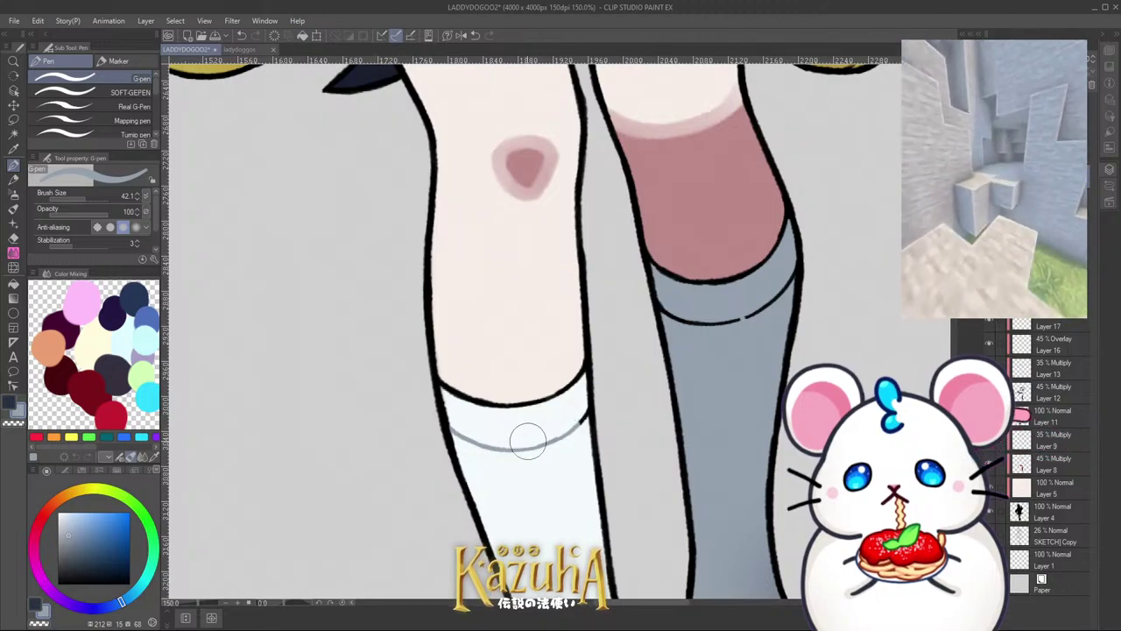
key("ctrl+z")
left_click(78, 550)
mouse_move(491, 435)
left_mouse_down()
mouse_move(544, 438)
mouse_move(592, 414)
left_mouse_up()
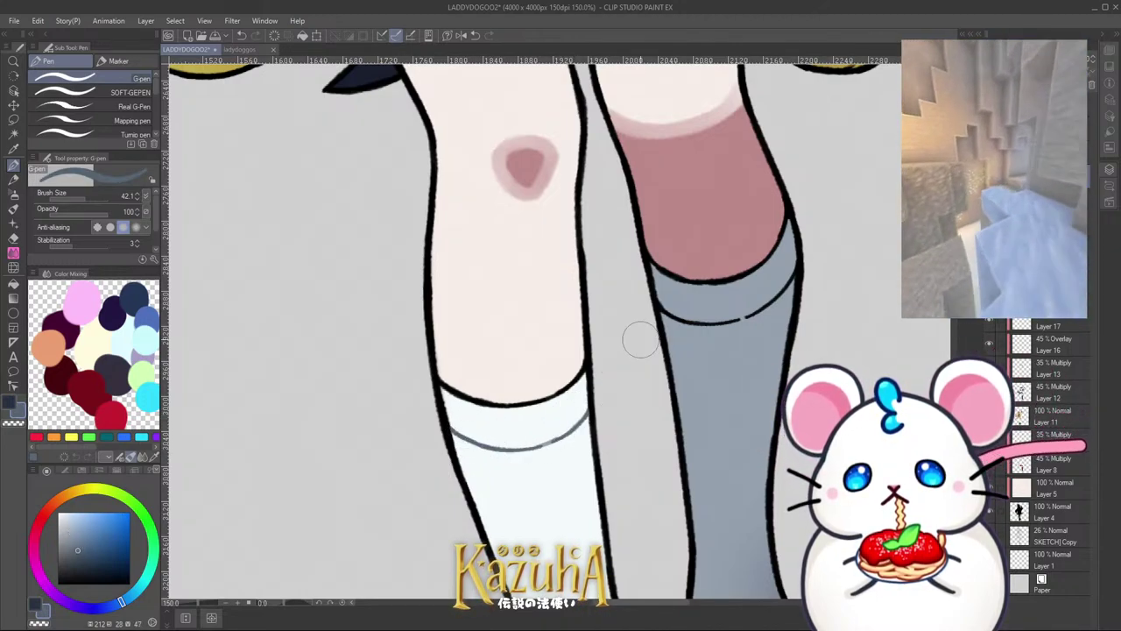
mouse_move(672, 301)
left_mouse_down()
mouse_move(757, 303)
mouse_move(771, 292)
left_mouse_up()
scroll(601, 286, "down", 6)
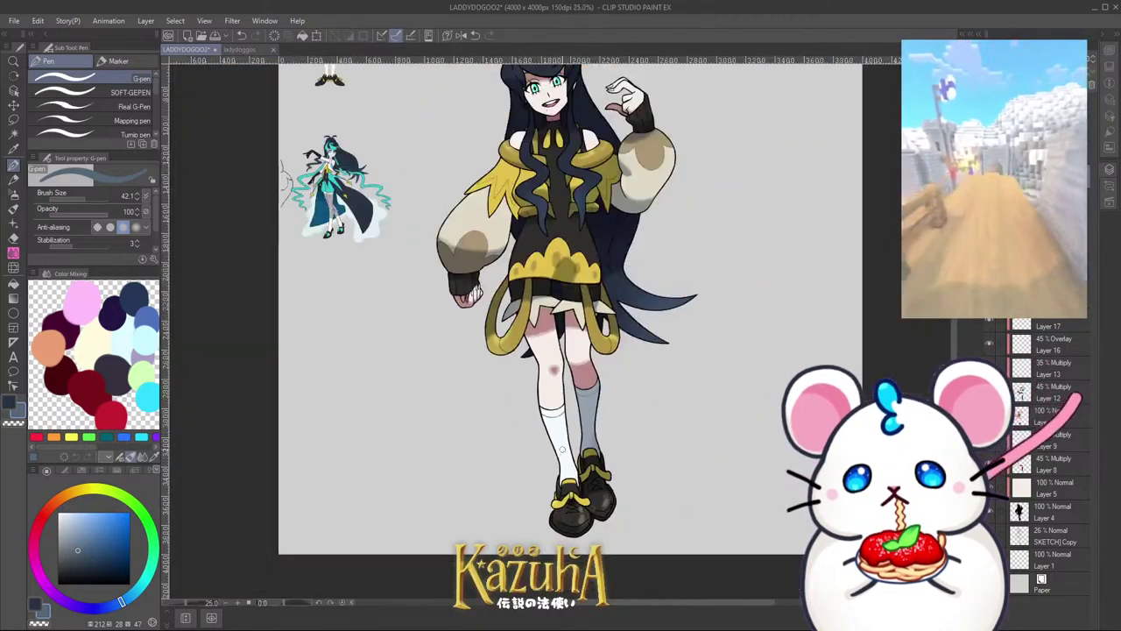
scroll(566, 391, "up", 2)
key("ctrl+s")
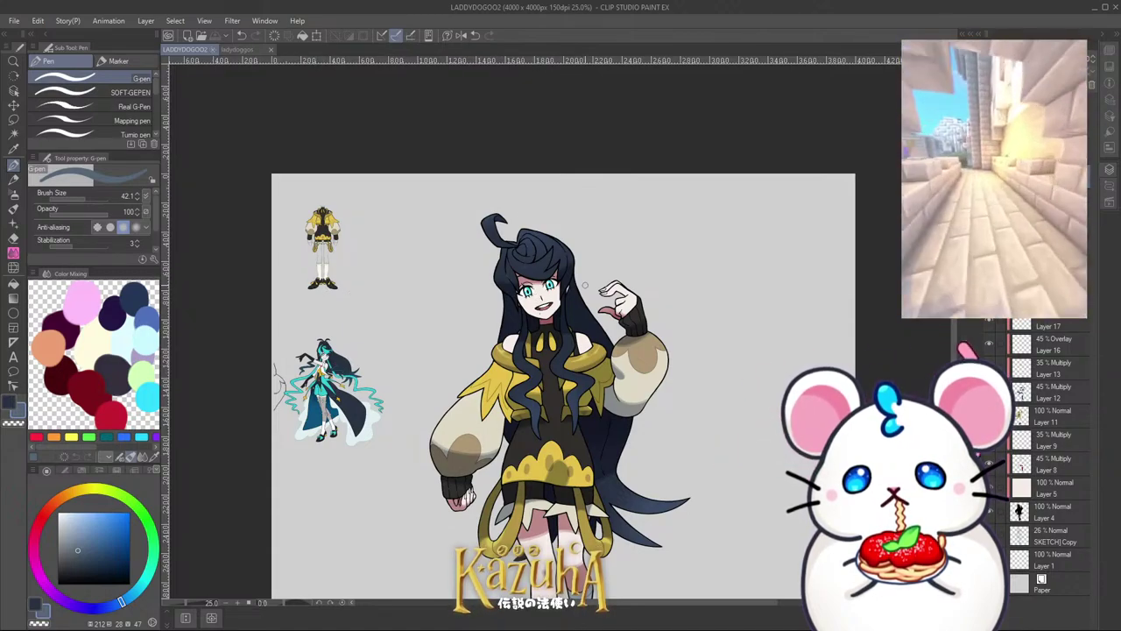
Step: Recolour the fingernail outlines on the raised hand with a sampled dark pink using the G-pen at size 18.4
scroll(615, 296, "up", 6)
left_click(627, 386, "alt")
scroll(565, 278, "up", 3)
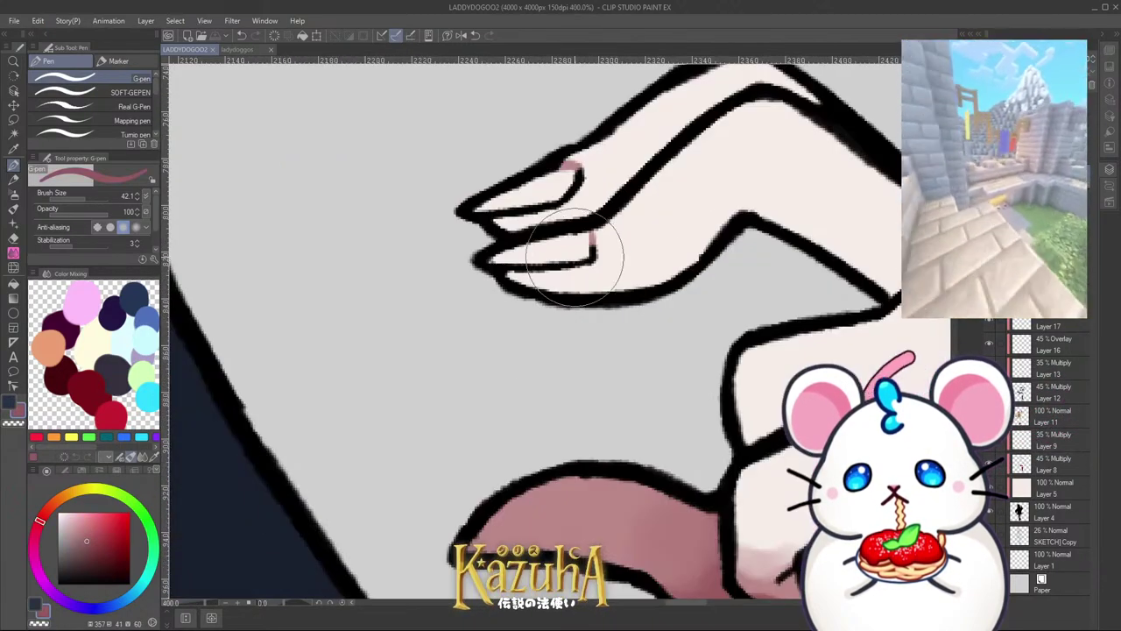
left_click_drag(555, 238, 569, 251, "ctrl+alt")
mouse_move(593, 237)
left_mouse_down()
mouse_move(589, 259)
mouse_move(511, 267)
left_mouse_up()
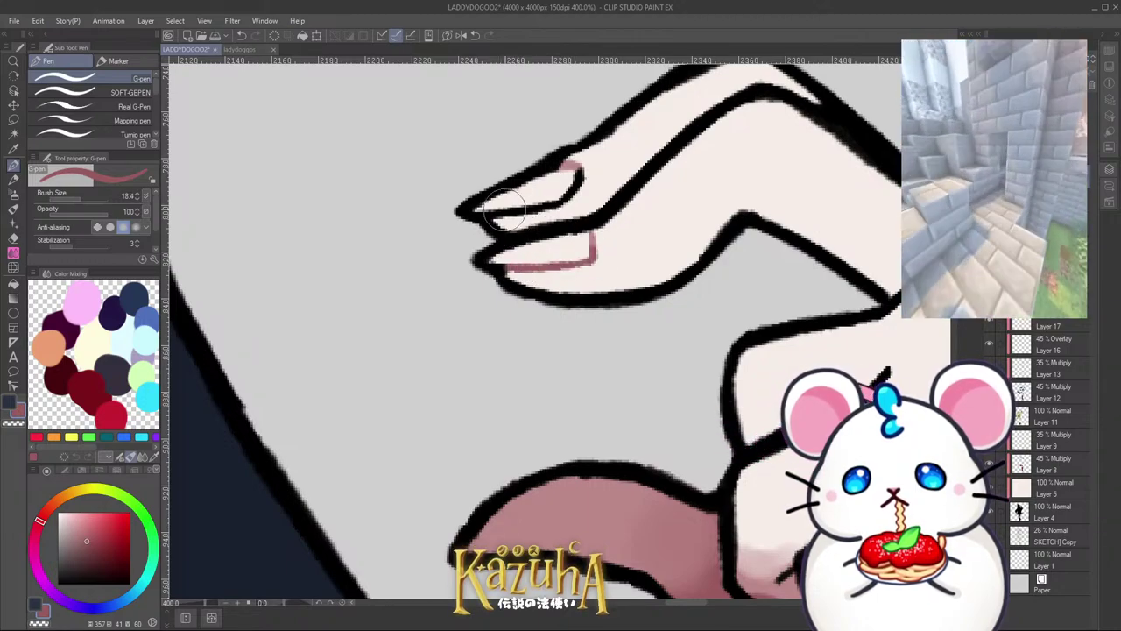
mouse_move(505, 210)
left_mouse_down()
mouse_move(564, 198)
mouse_move(583, 176)
left_mouse_up()
Step: Recolour the crease lines inside the raised hand with the same dark pink at brush size 39.5
scroll(671, 142, "down", 4)
scroll(735, 173, "up", 2)
left_click_drag(699, 184, 732, 173, "ctrl+alt")
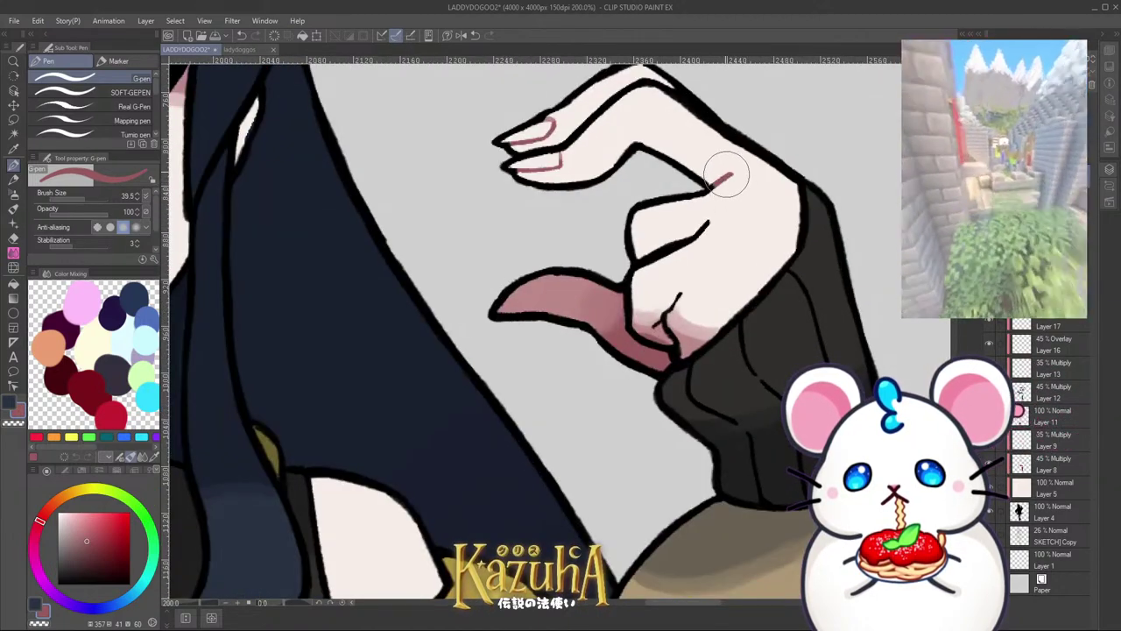
scroll(802, 179, "down", 3)
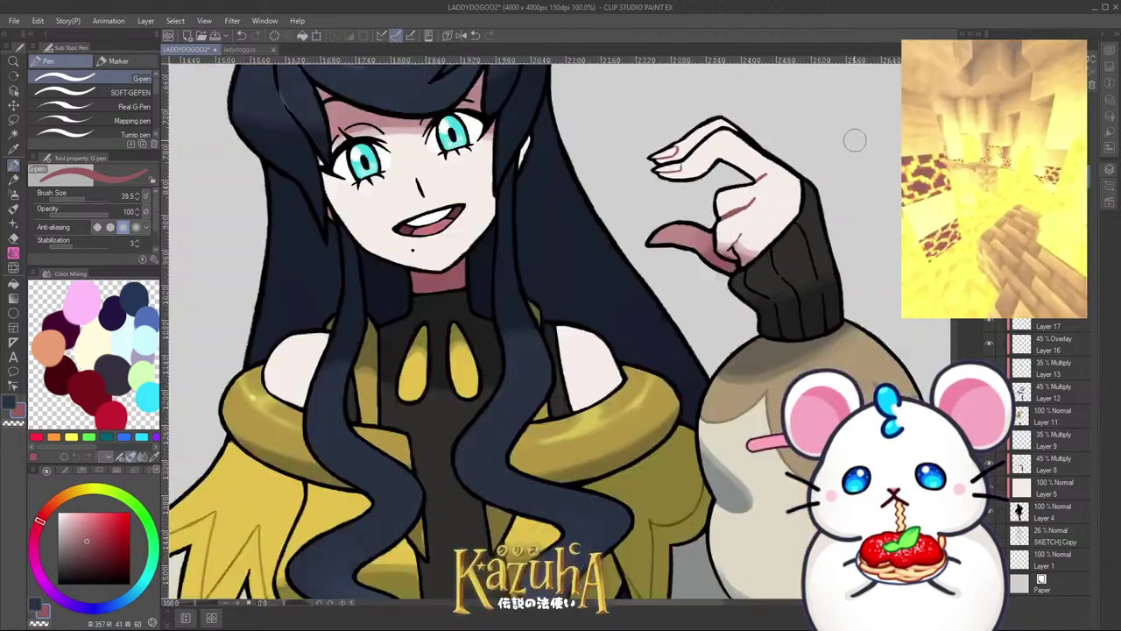
Step: Recolour the first fingernail outline and the lines between the fingers of the lowered hand with dark pink at brush size 19.1
scroll(855, 140, "down", 3)
scroll(637, 368, "up", 9)
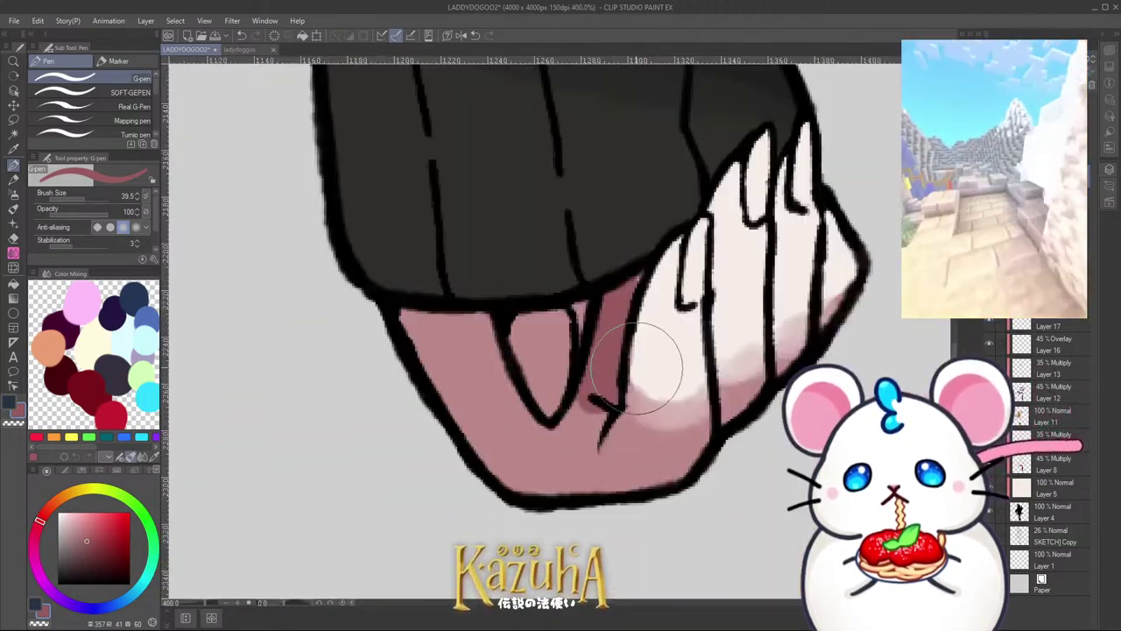
left_click_drag(640, 405, 602, 382, "ctrl+alt")
left_click_drag(679, 305, 687, 234)
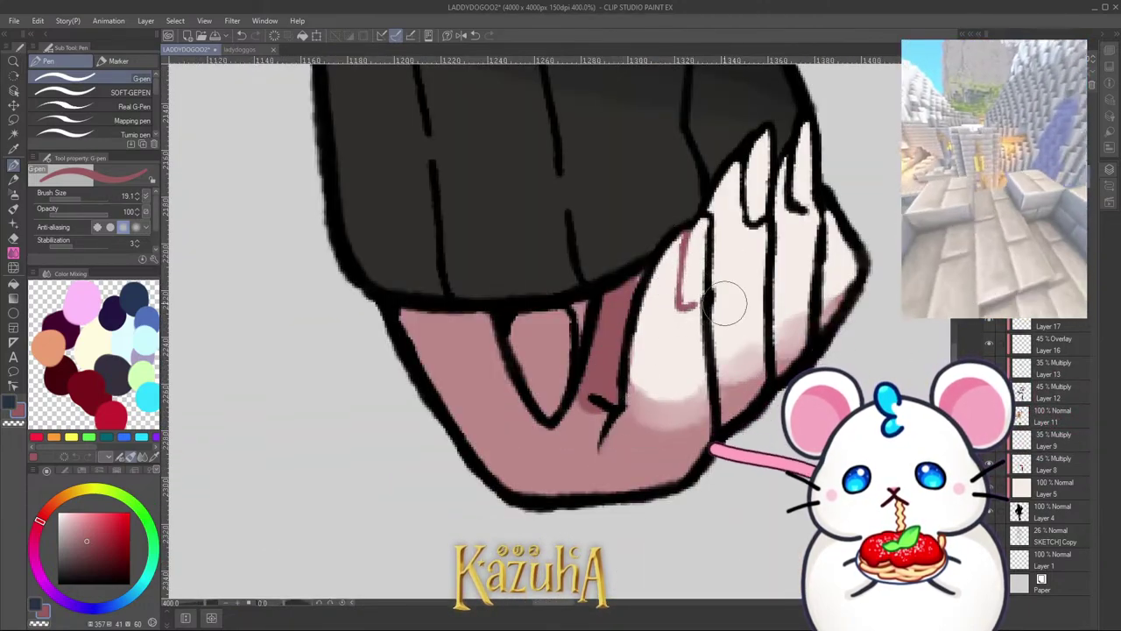
left_click_drag(713, 343, 711, 223)
key("ctrl+z")
left_click_drag(711, 296, 714, 429)
mouse_move(770, 346)
left_mouse_down()
mouse_move(769, 267)
mouse_move(772, 239)
left_mouse_up()
left_click_drag(822, 229, 813, 317)
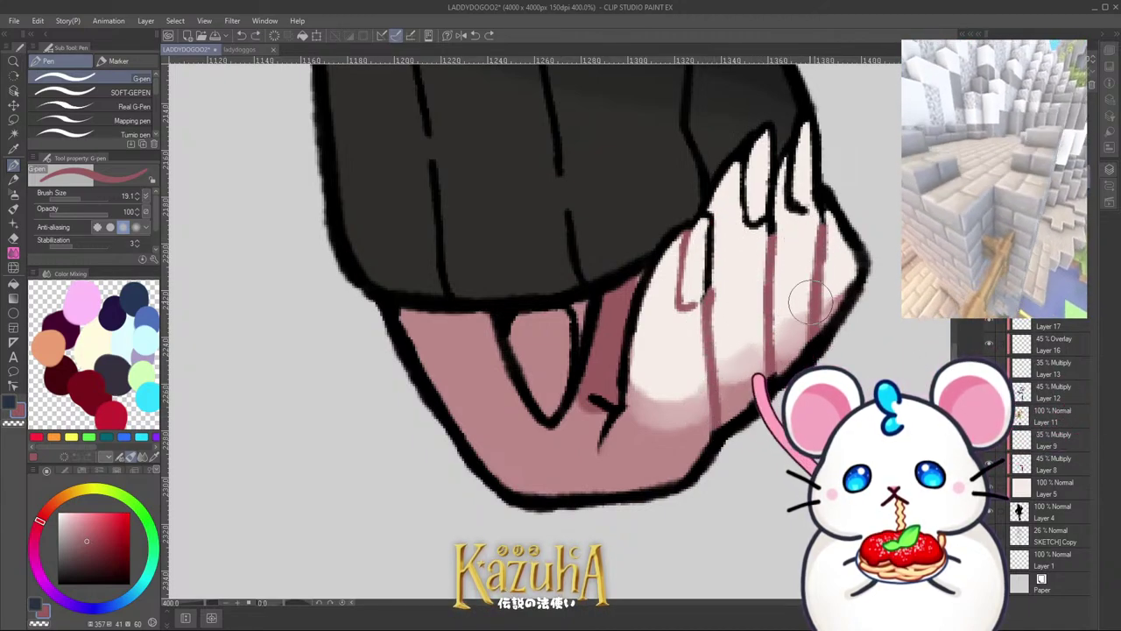
Step: Recolour the remaining fingernail outlines on the lowered hand with dark pink and save the illustration
mouse_move(761, 224)
left_mouse_down()
mouse_move(763, 240)
mouse_move(748, 178)
mouse_move(753, 222)
mouse_move(796, 202)
left_mouse_up()
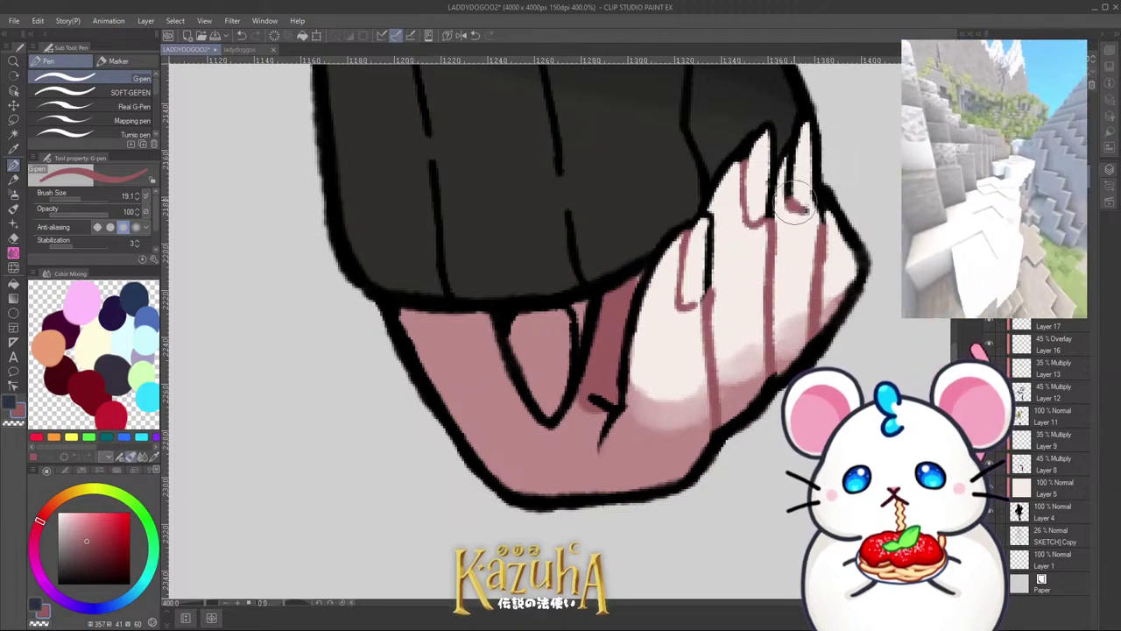
scroll(578, 460, "down", 10)
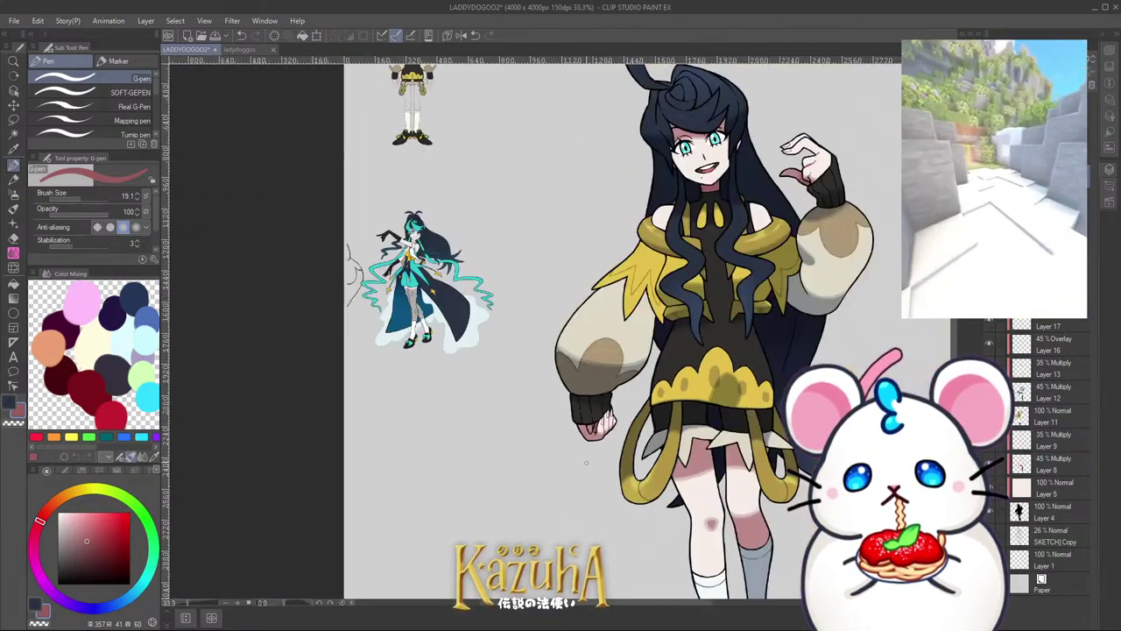
scroll(586, 463, "down", 2)
scroll(676, 429, "up", 2)
key("ctrl+s")
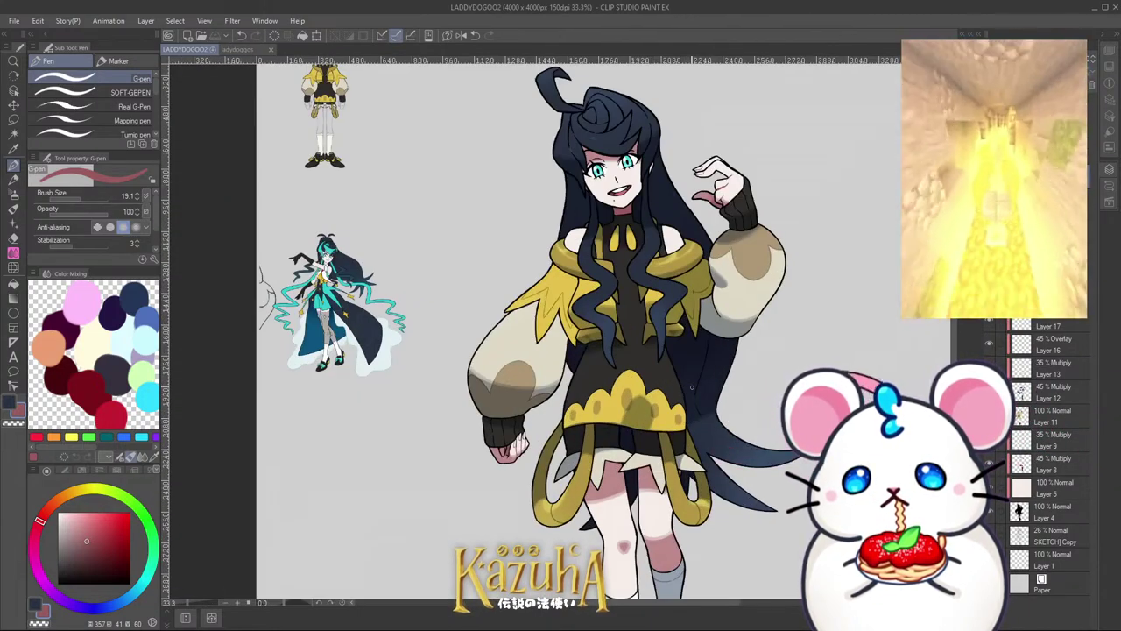
Step: Recolour the inner swirl lines on top of the hair with a sampled dark navy using the G-pen at size 47.4
scroll(614, 219, "up", 2)
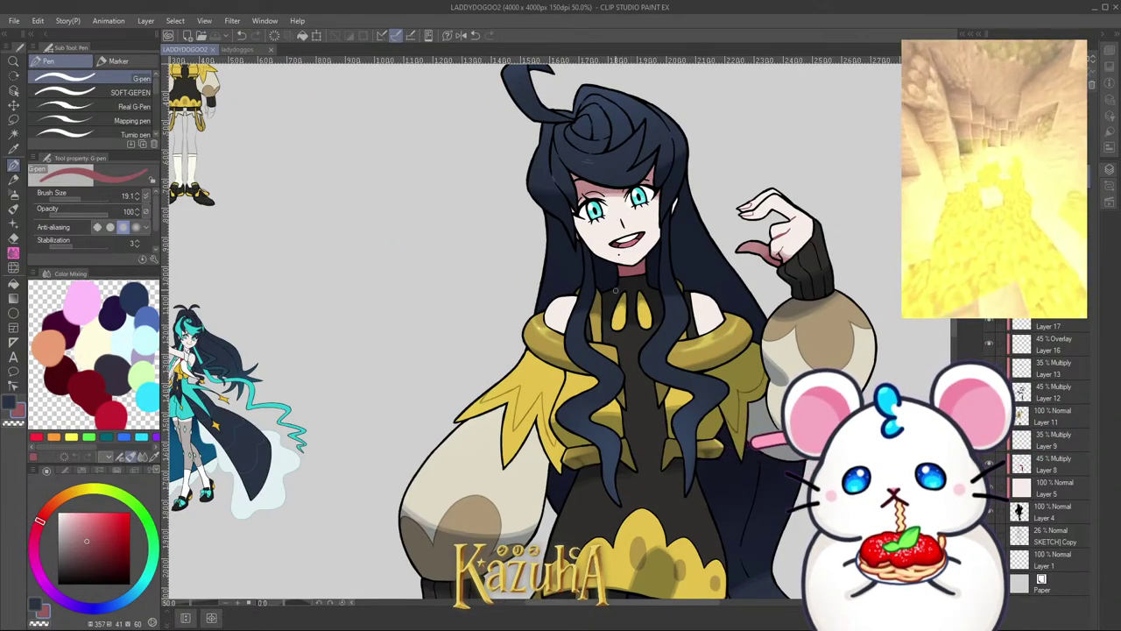
scroll(616, 290, "up", 1)
left_click(658, 348, "alt")
scroll(667, 394, "down", 1)
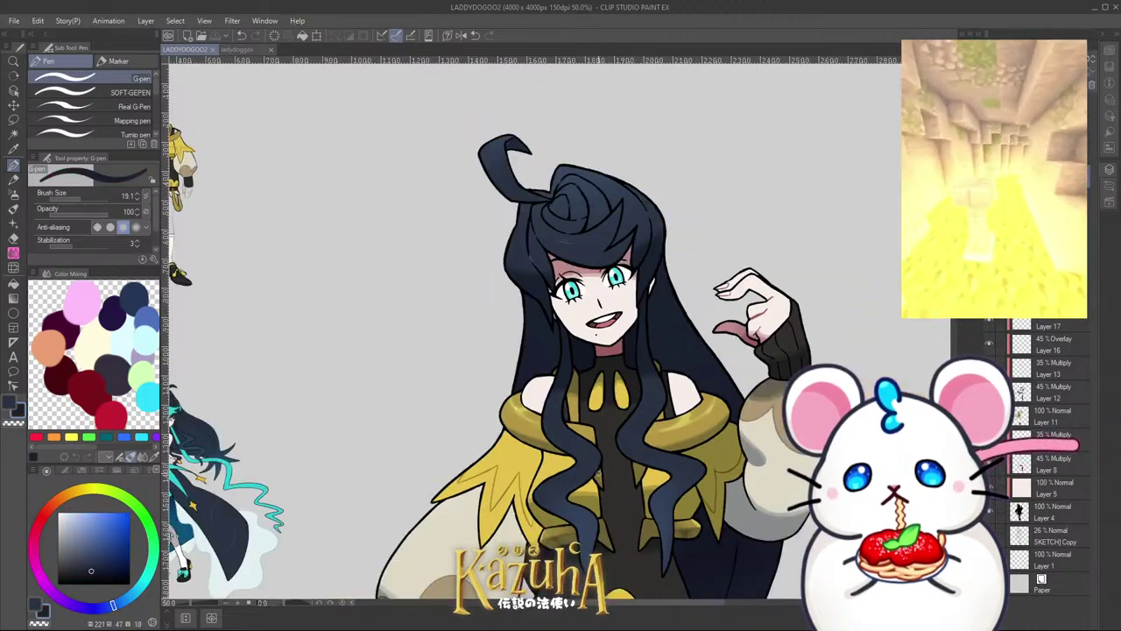
left_click_drag(596, 263, 573, 375)
scroll(573, 375, "up", 1)
scroll(568, 302, "up", 2)
mouse_move(581, 331)
left_mouse_down()
mouse_move(570, 332)
mouse_move(608, 295)
mouse_move(619, 325)
mouse_move(594, 269)
mouse_move(664, 354)
mouse_move(665, 379)
left_mouse_up()
left_click_drag(603, 248, 708, 288)
left_click_drag(641, 232, 738, 303)
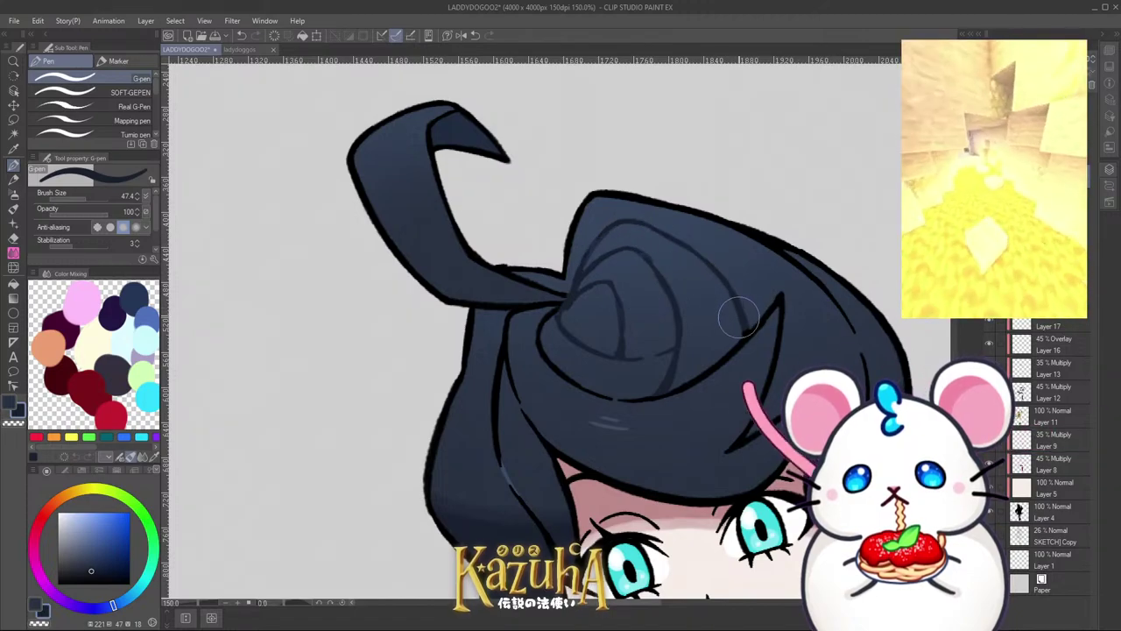
Step: Recolour the strand line along the crown behind the swirl with the same dark navy at brush size 47.4
scroll(604, 315, "up", 1)
scroll(574, 308, "down", 3)
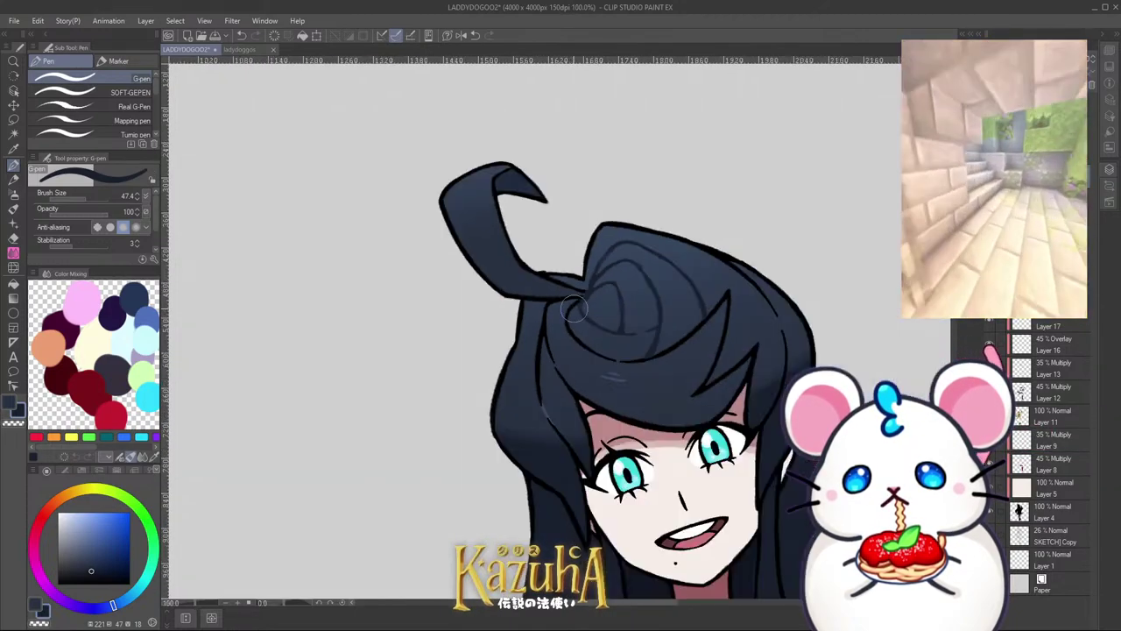
scroll(574, 309, "down", 3)
scroll(631, 305, "up", 4)
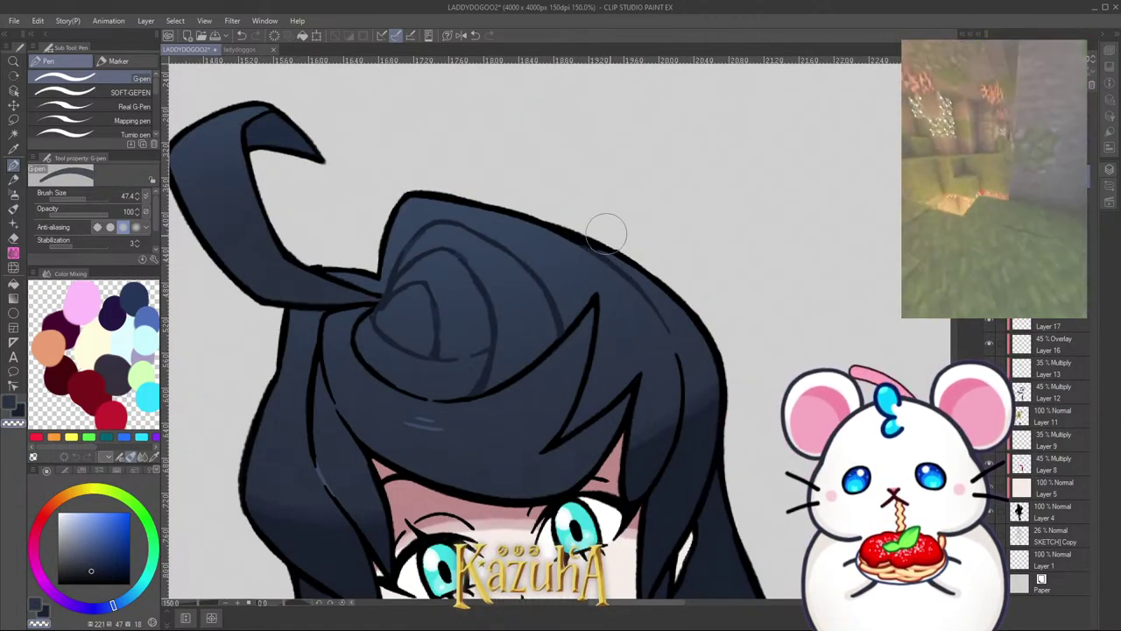
Step: Save the illustration and bring back the ball line art between the fingers of the raised hand
scroll(607, 233, "down", 5)
scroll(656, 287, "up", 1)
scroll(656, 286, "down", 1)
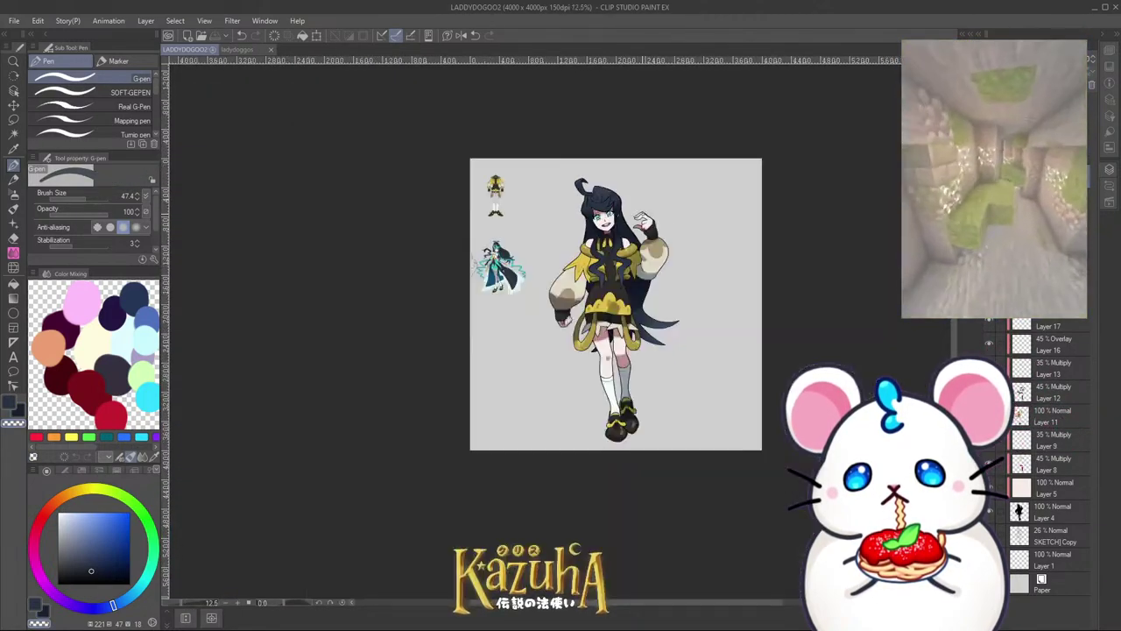
scroll(645, 259, "up", 1)
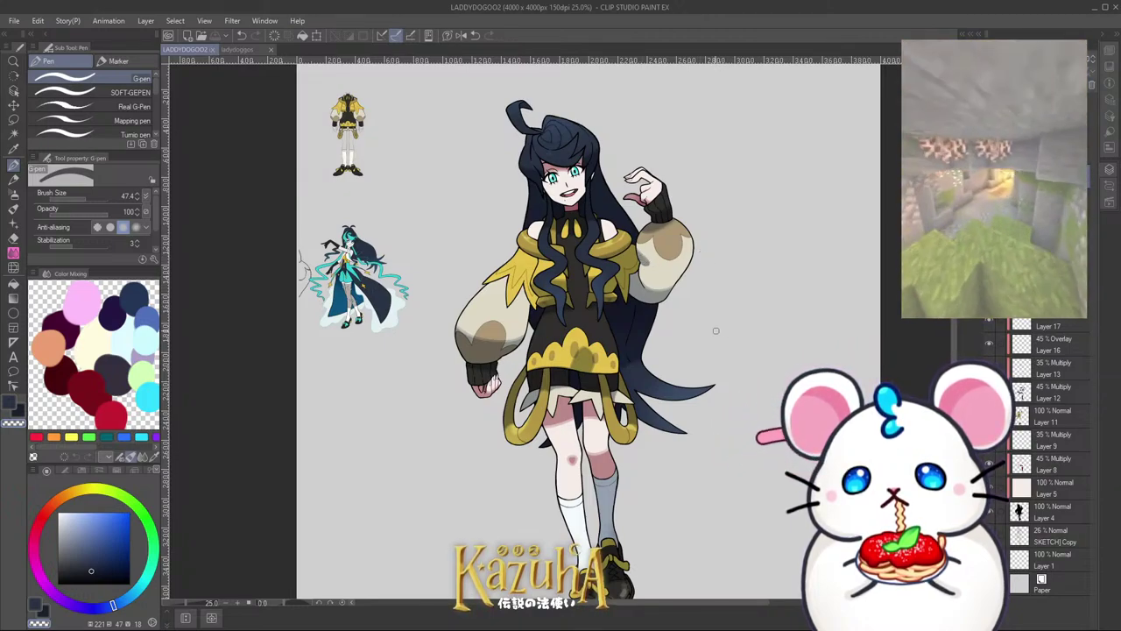
key("ctrl+z")
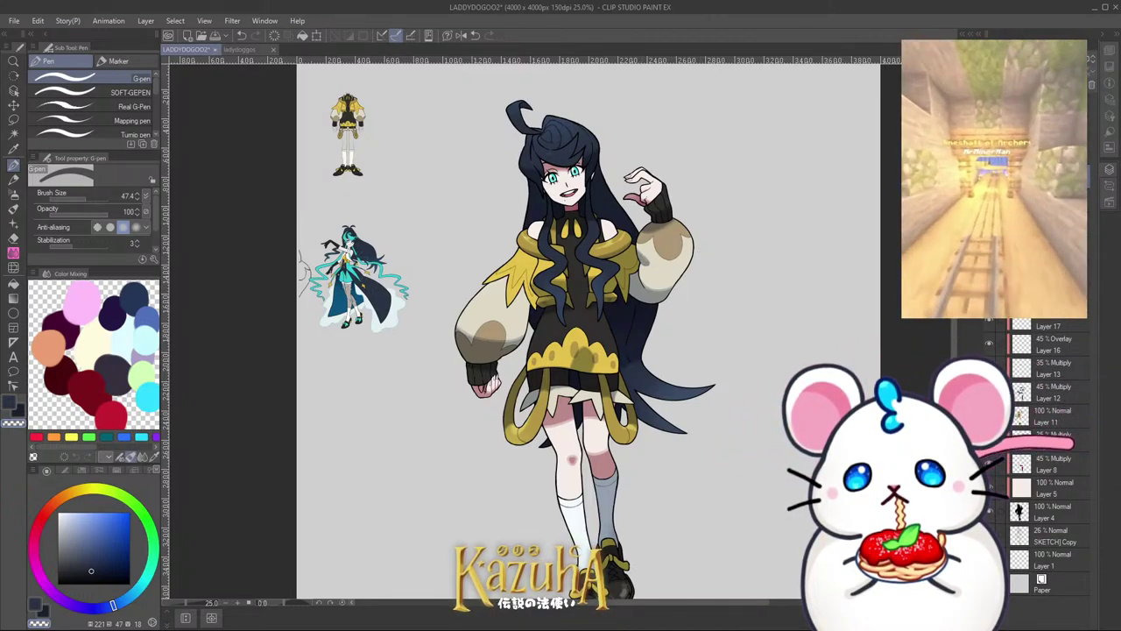
key("ctrl+z")
key("ctrl+y")
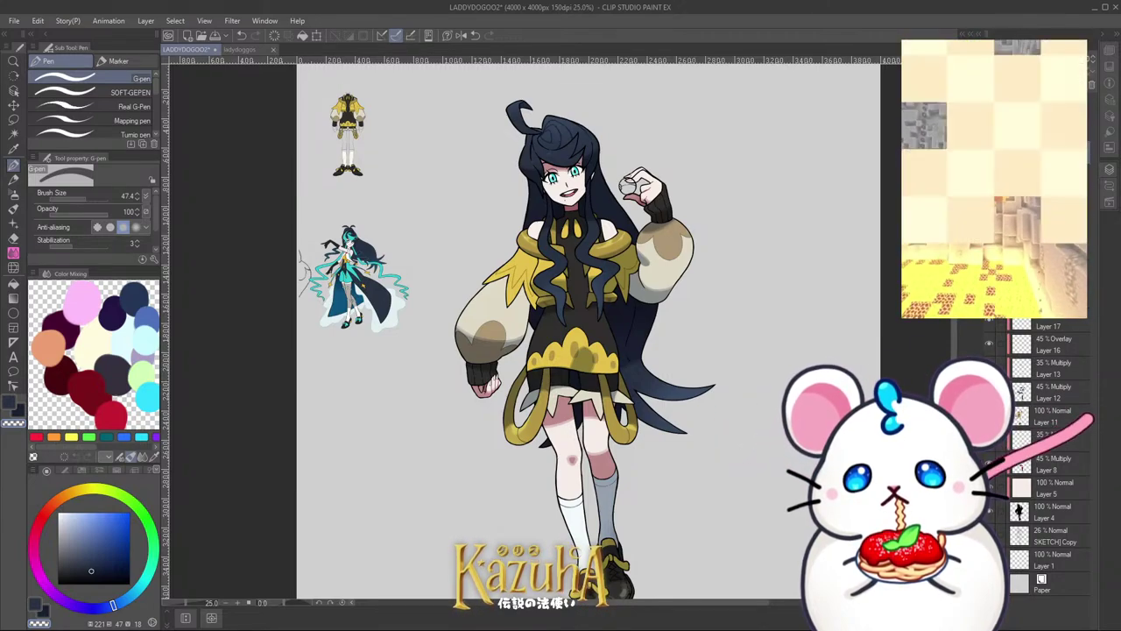
Step: Select the round ball in the raised hand using Auto select with the selection for referred layers
key("w")
scroll(671, 170, "up", 1)
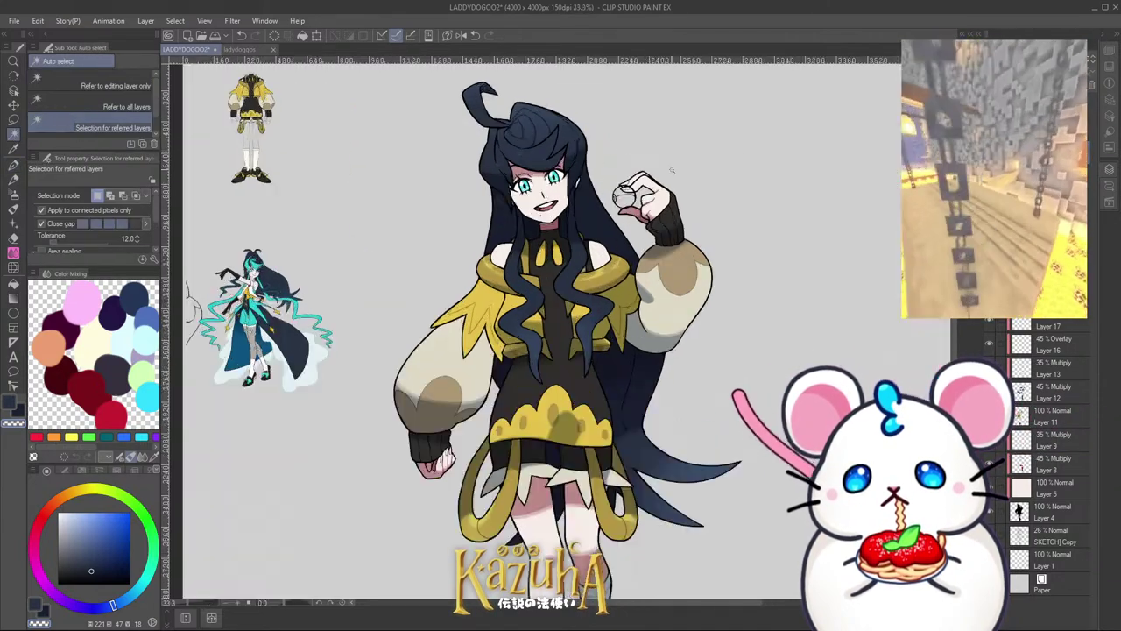
scroll(672, 170, "up", 3)
left_click(643, 188)
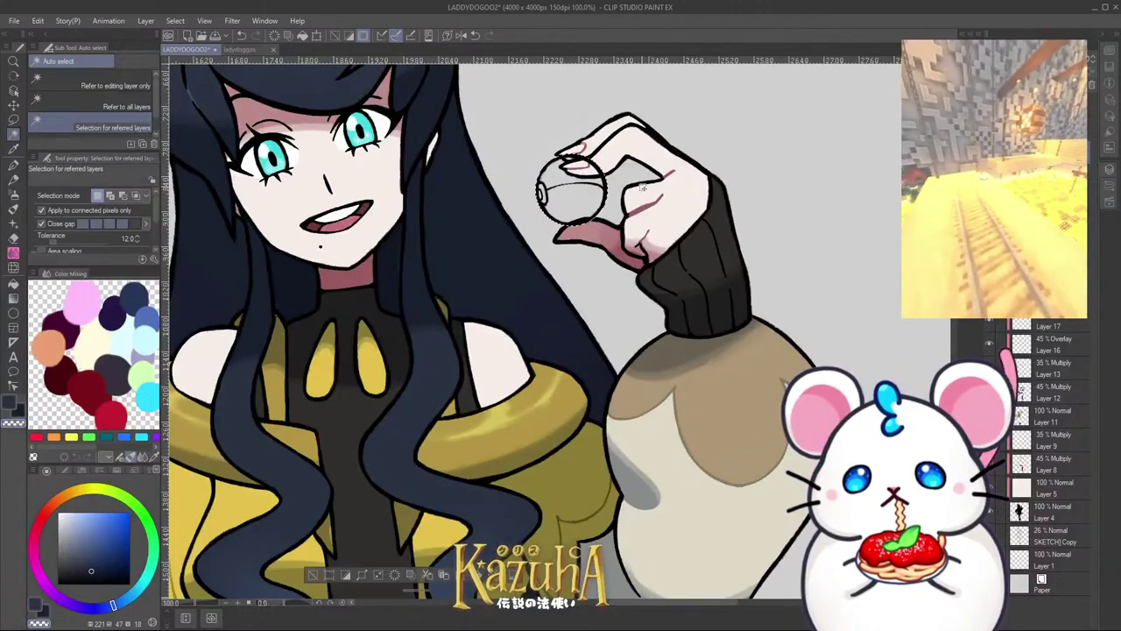
left_click(346, 575)
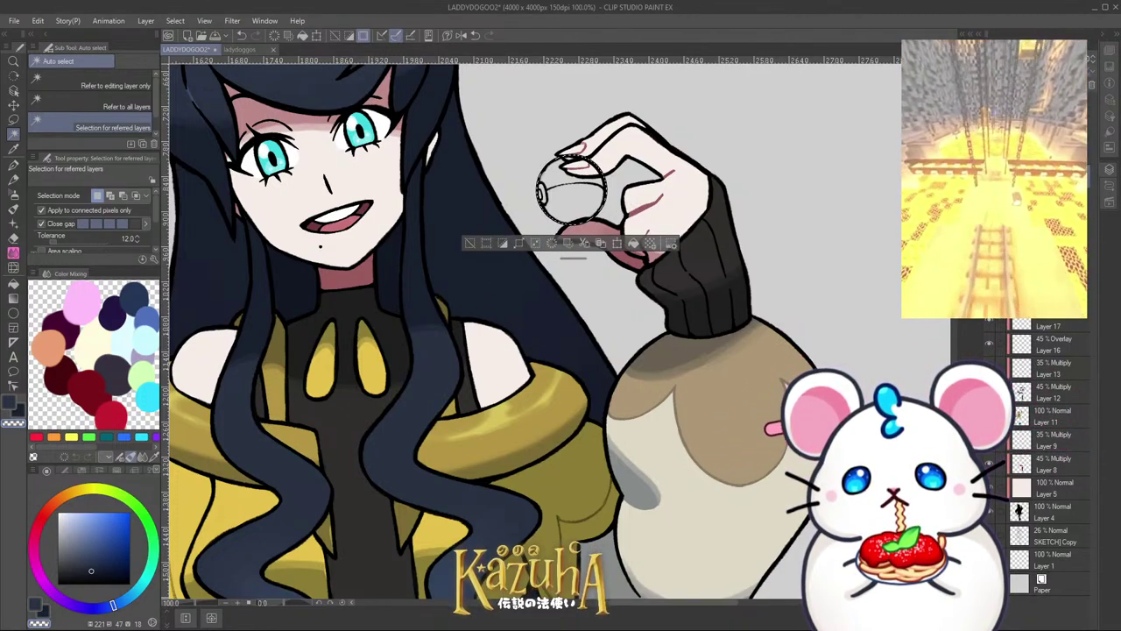
Step: Fill the selected ball with a pale grey-blue on a new layer
key("ctrl+shift+n")
left_click(13, 282)
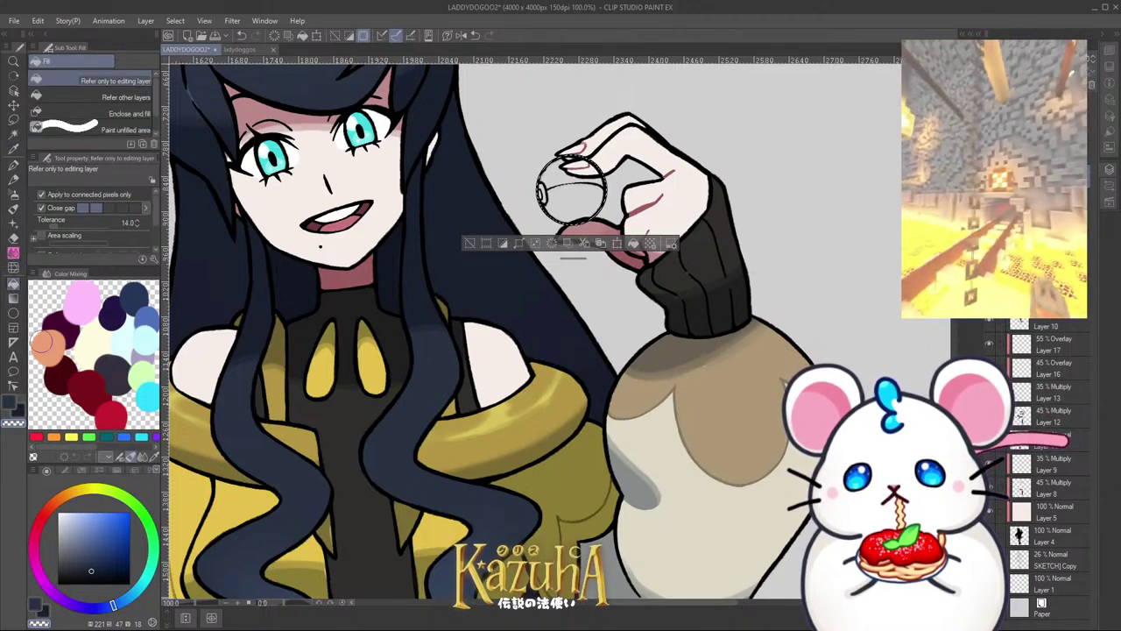
left_click(67, 520)
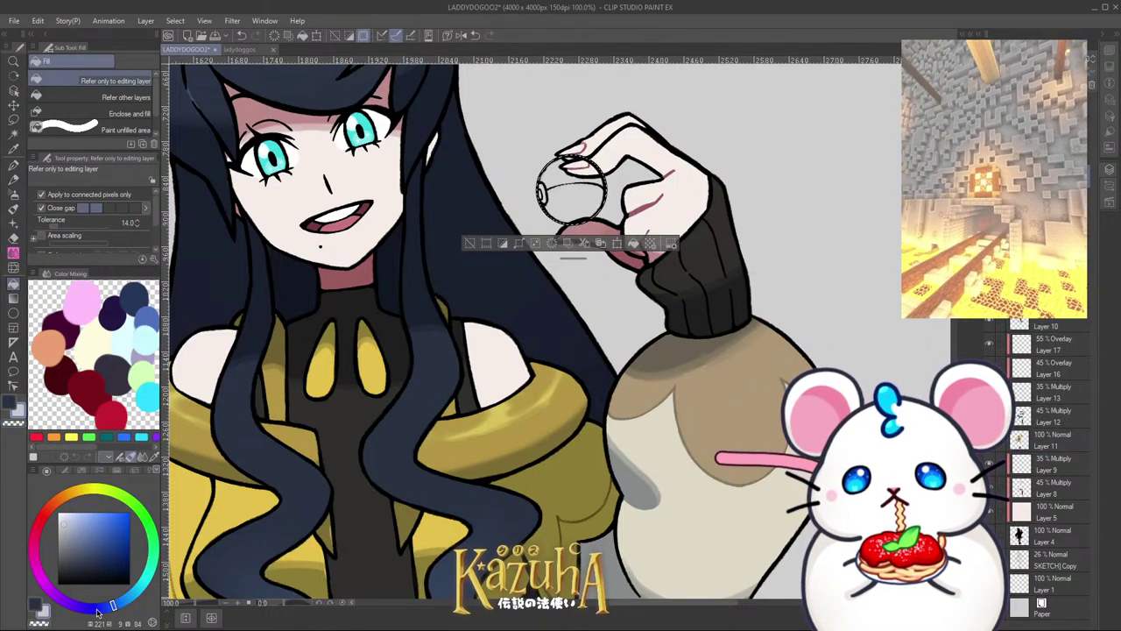
left_click_drag(98, 613, 128, 601)
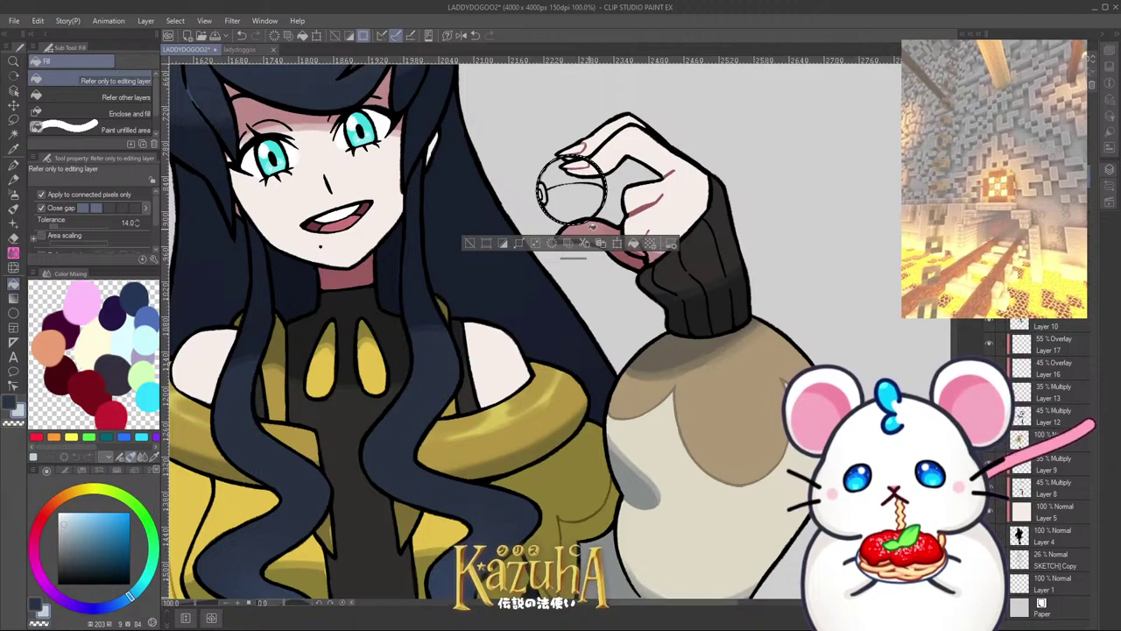
scroll(572, 154, "up", 2)
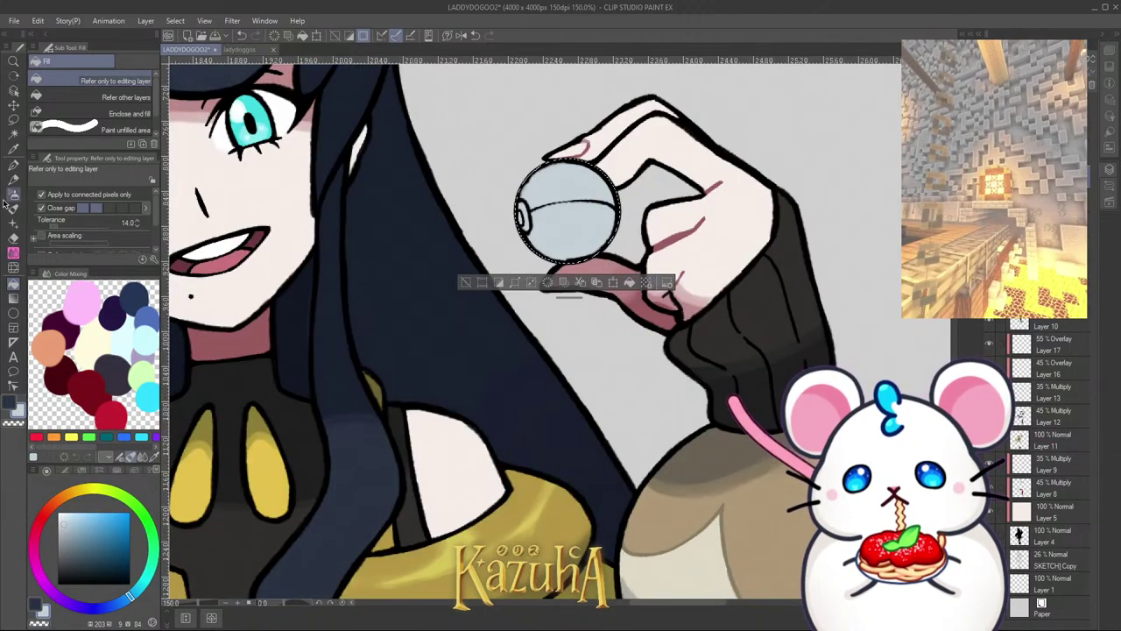
Step: Paint the upper half of the ball crimson up to the dividing line with the G-pen at size 31.4
left_click(13, 163)
left_click(112, 410)
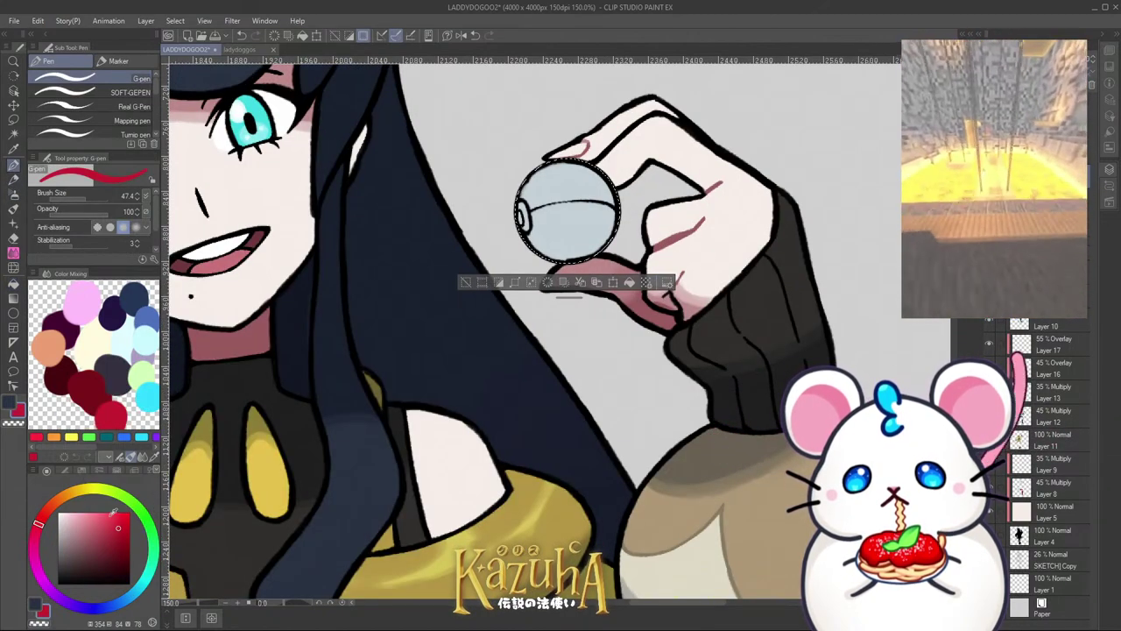
key("minus")
key("minus")
key("minus")
key("minus")
key("minus")
key("minus")
key("minus")
key("minus")
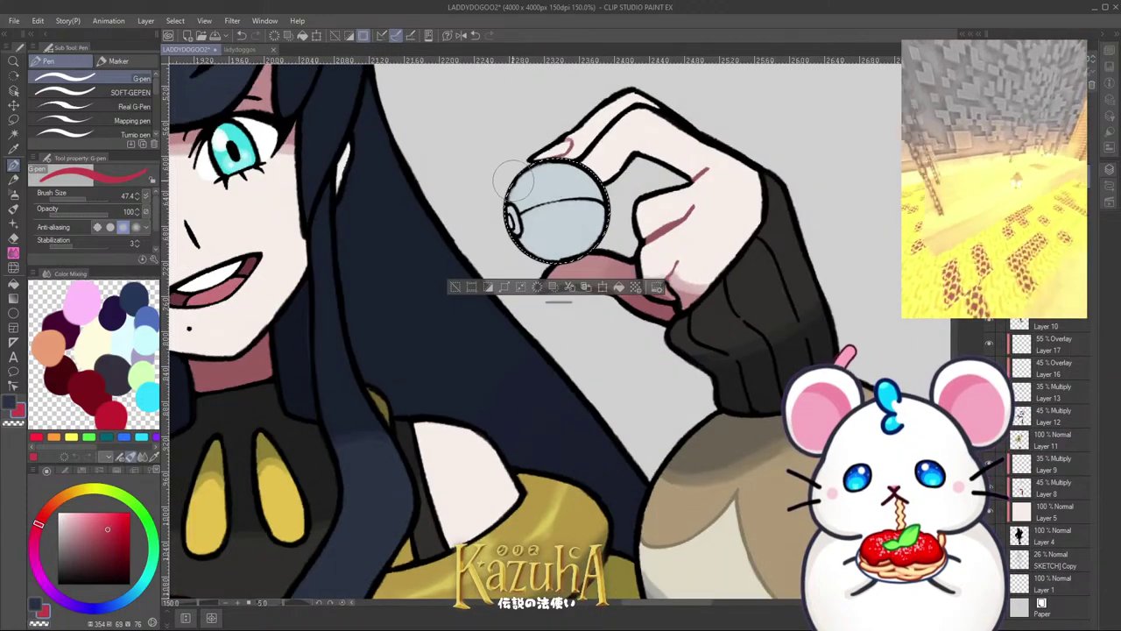
scroll(461, 210, "up", 3)
key("bracketleft")
key("bracketleft")
mouse_move(394, 282)
left_mouse_down()
mouse_move(457, 214)
mouse_move(412, 342)
mouse_move(442, 364)
mouse_move(553, 179)
mouse_move(500, 215)
mouse_move(515, 261)
left_mouse_up()
Step: Repaint the ball's button ring pale grey-blue and its centre near-black with the G-pen at size 11.3
left_click(583, 272, "alt")
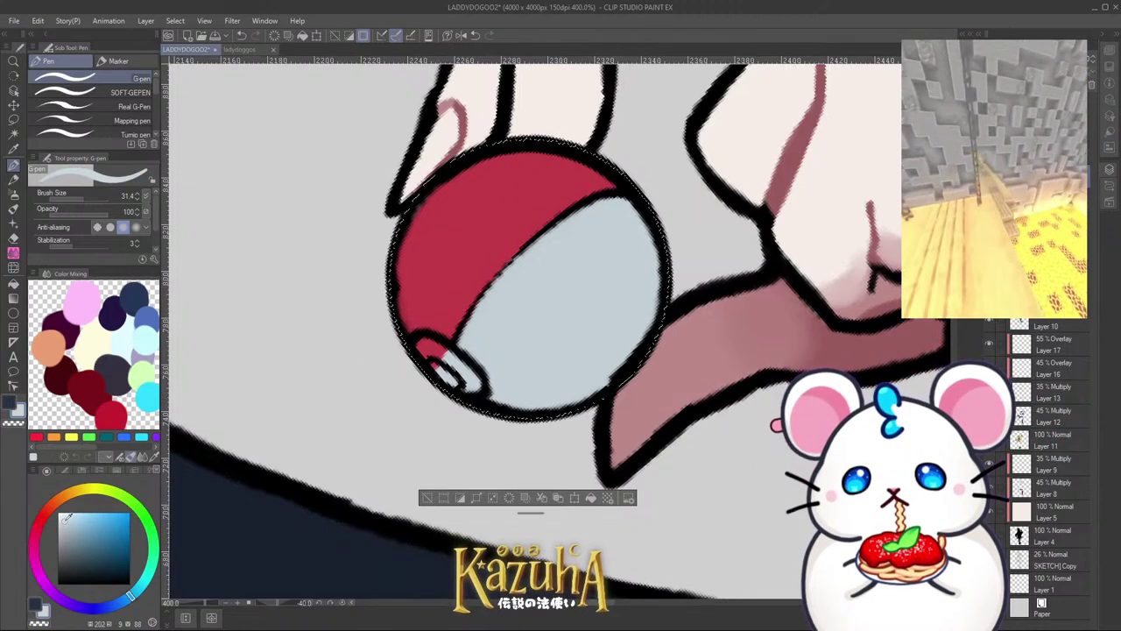
mouse_move(425, 398)
left_mouse_down()
mouse_move(474, 385)
mouse_move(420, 346)
mouse_move(474, 391)
left_mouse_up()
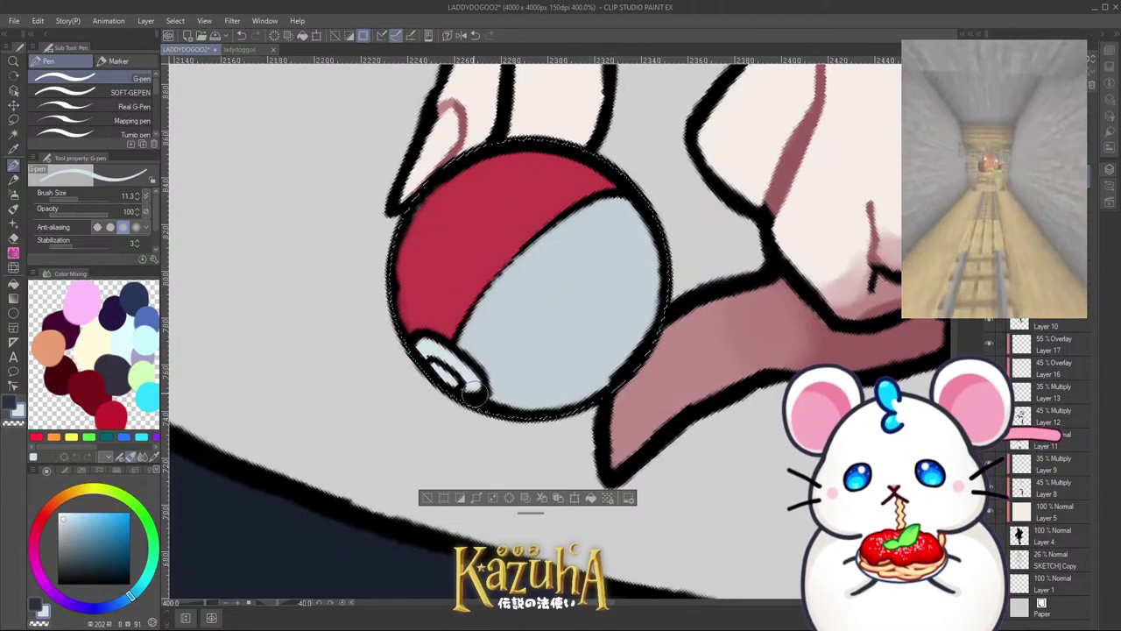
left_click(416, 407, "alt")
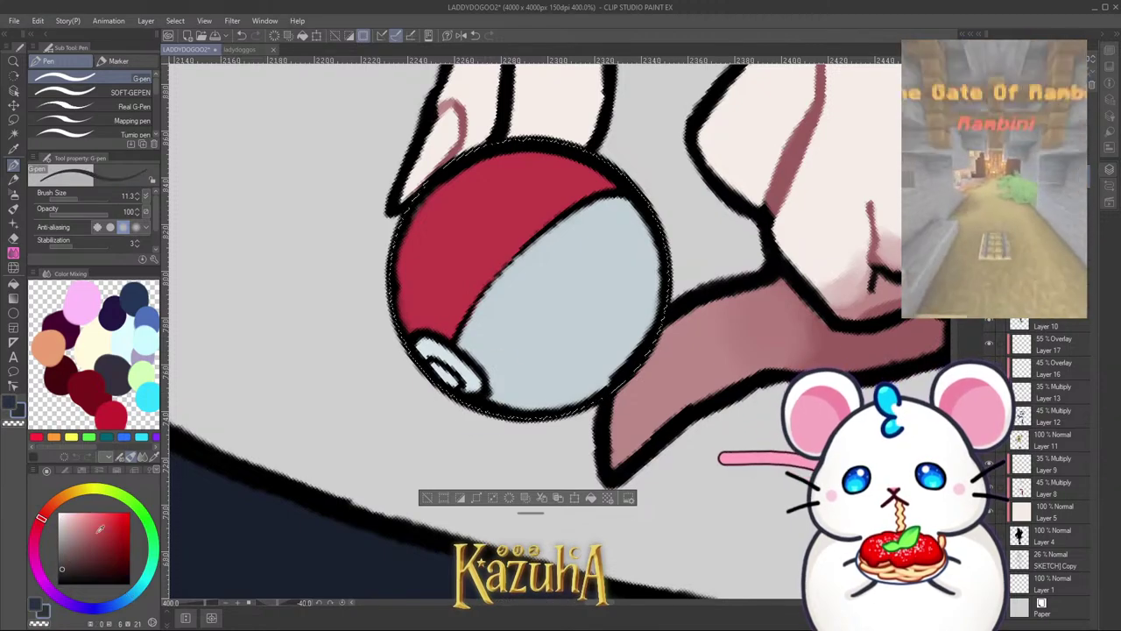
scroll(436, 372, "down", 5)
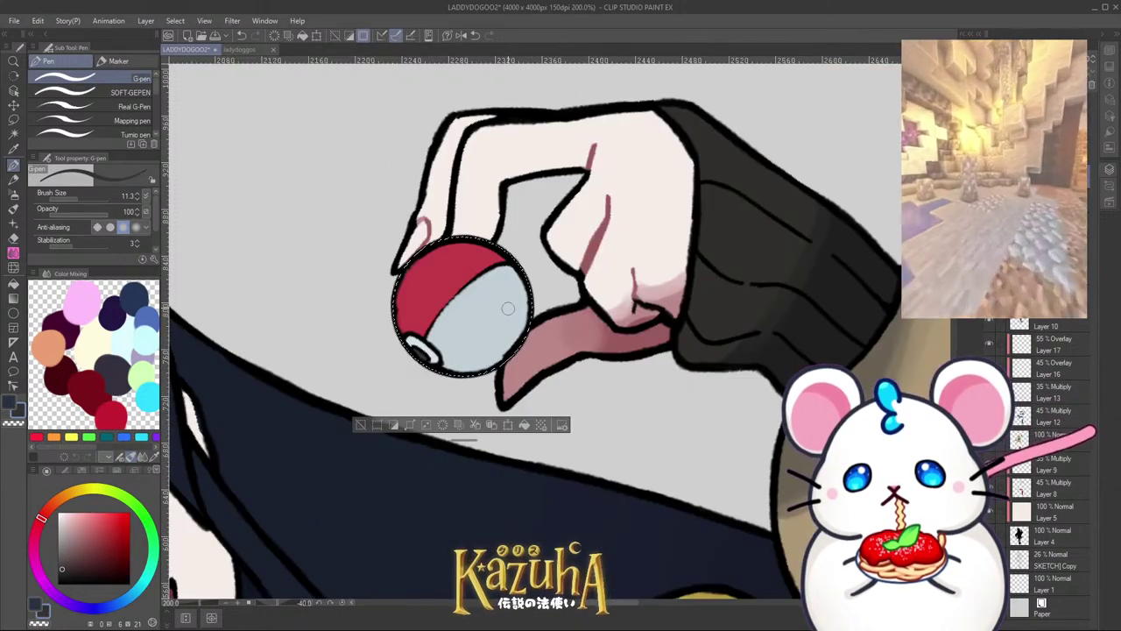
scroll(518, 322, "up", 3)
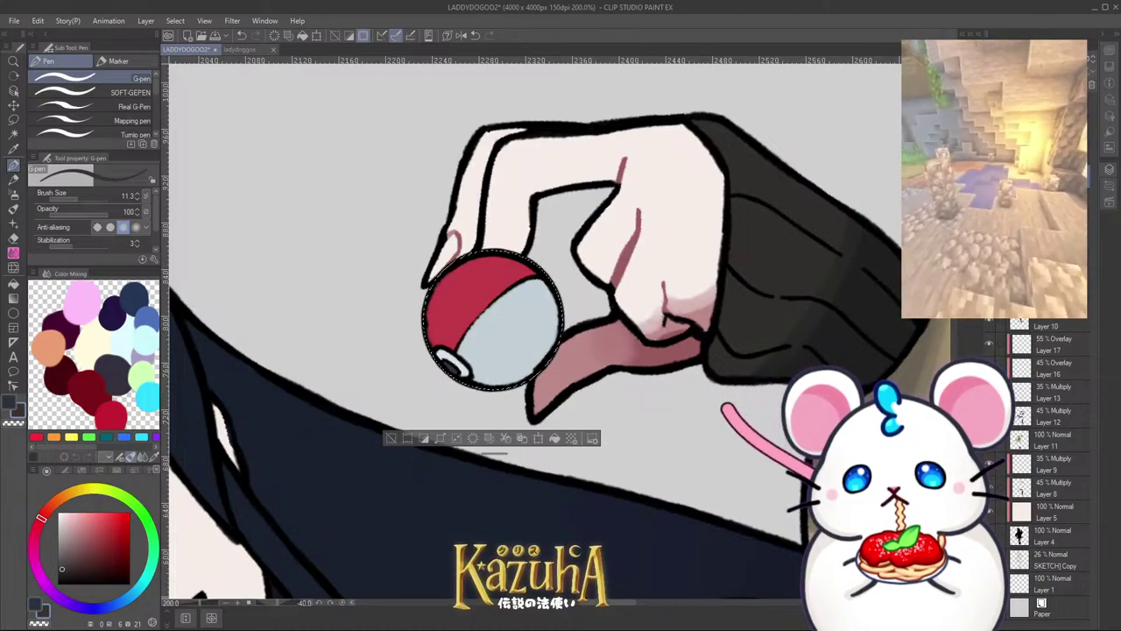
Step: Shade the side of the ball nearest the palm in dark navy on a new layer, G-pen size 48
key("ctrl+shift+n")
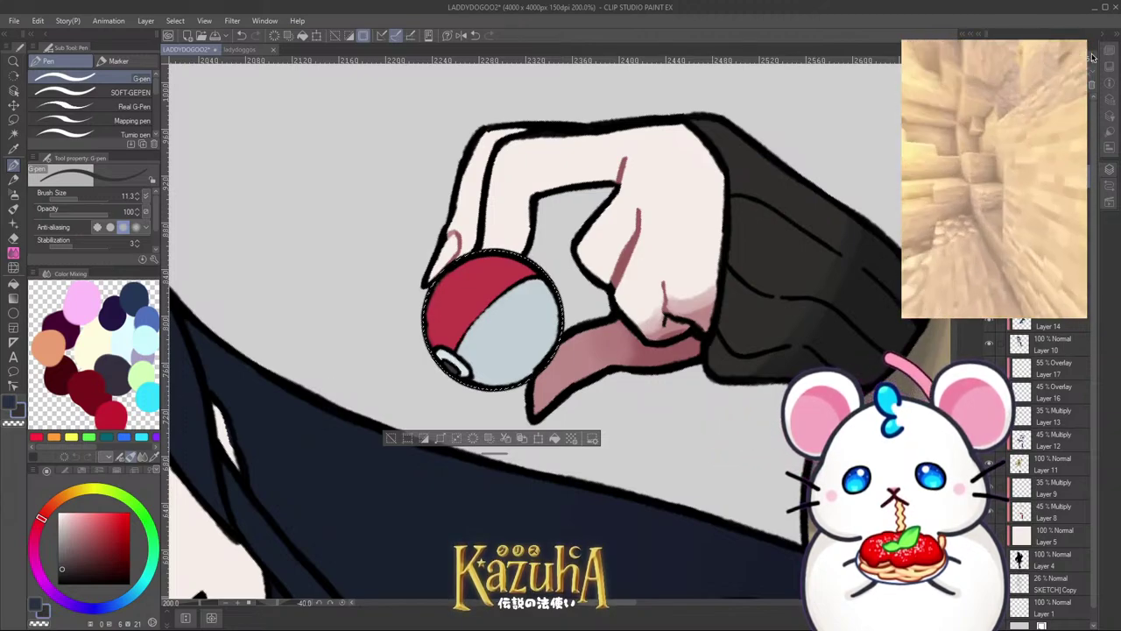
left_click(135, 301)
key("bracketright")
key("bracketright")
key("bracketright")
key("bracketright")
key("bracketright")
key("bracketright")
key("bracketright")
key("bracketright")
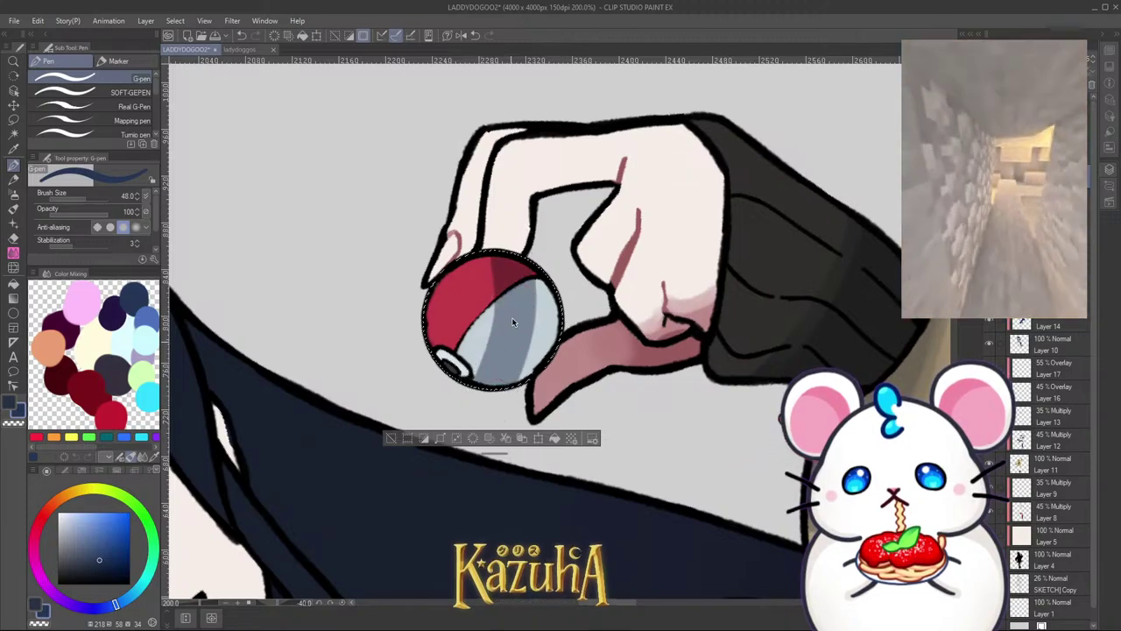
left_click_drag(530, 300, 521, 329)
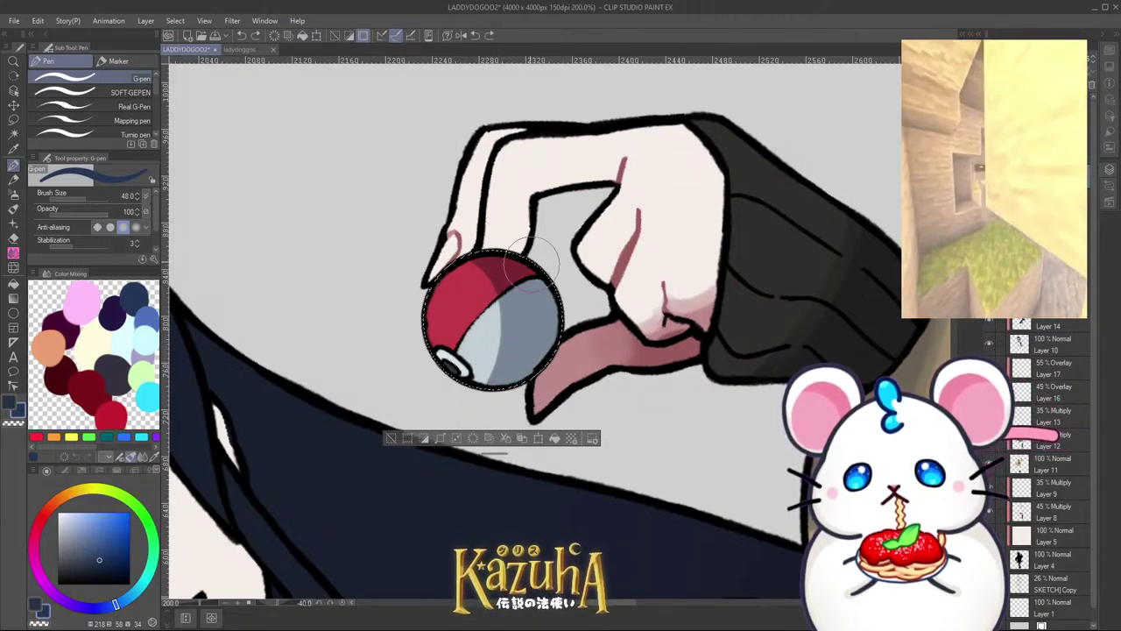
Step: Trim the ball's shadow to a narrow crescent along the edge by painting with transparent colour
key("c")
mouse_move(508, 278)
left_mouse_down()
mouse_move(466, 364)
mouse_move(508, 294)
mouse_move(460, 279)
mouse_move(504, 323)
mouse_move(473, 362)
mouse_move(504, 350)
left_mouse_up()
key("ctrl+z")
key("ctrl+z")
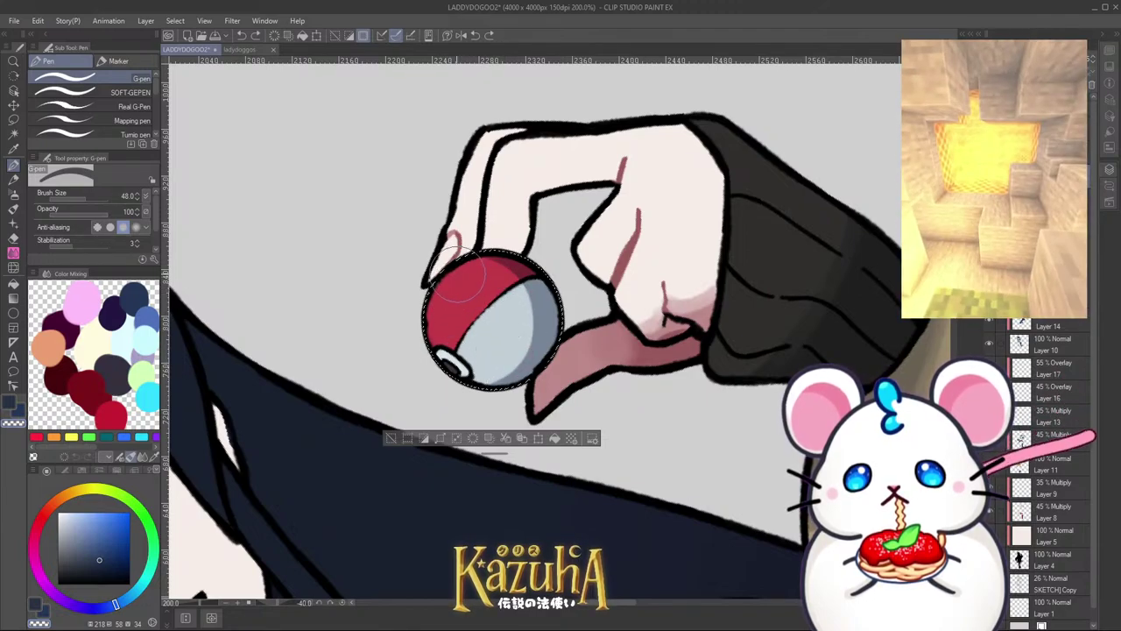
left_click_drag(457, 274, 508, 262)
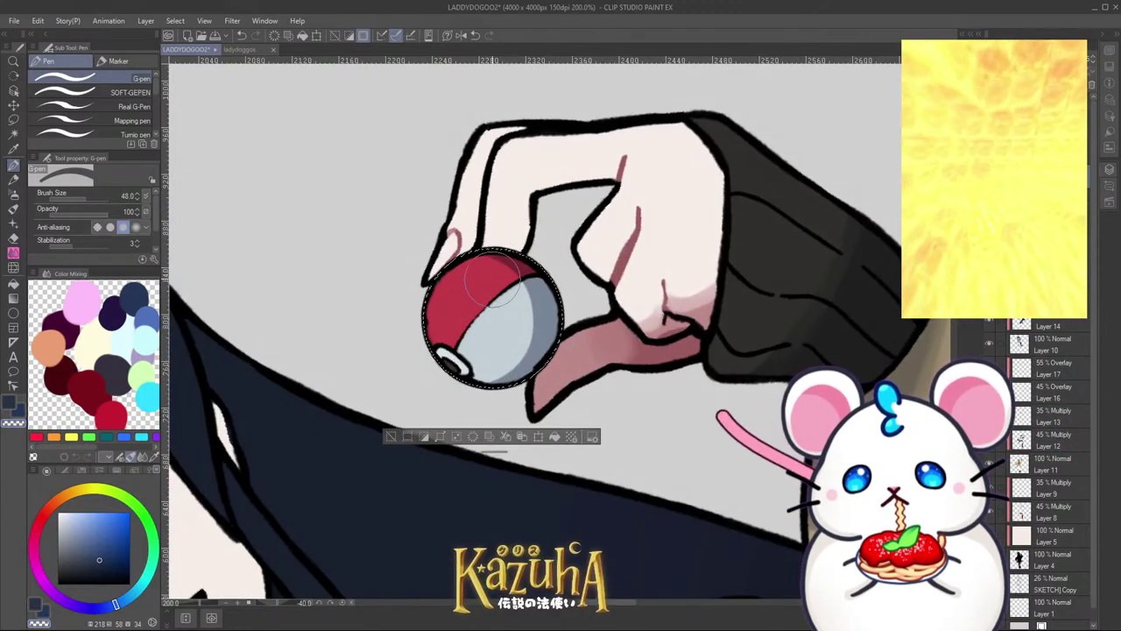
Step: Blend the inner edge of the ball's crescent shadow with the Rough Blender at size 14.2
left_click(13, 244)
scroll(523, 276, "up", 3)
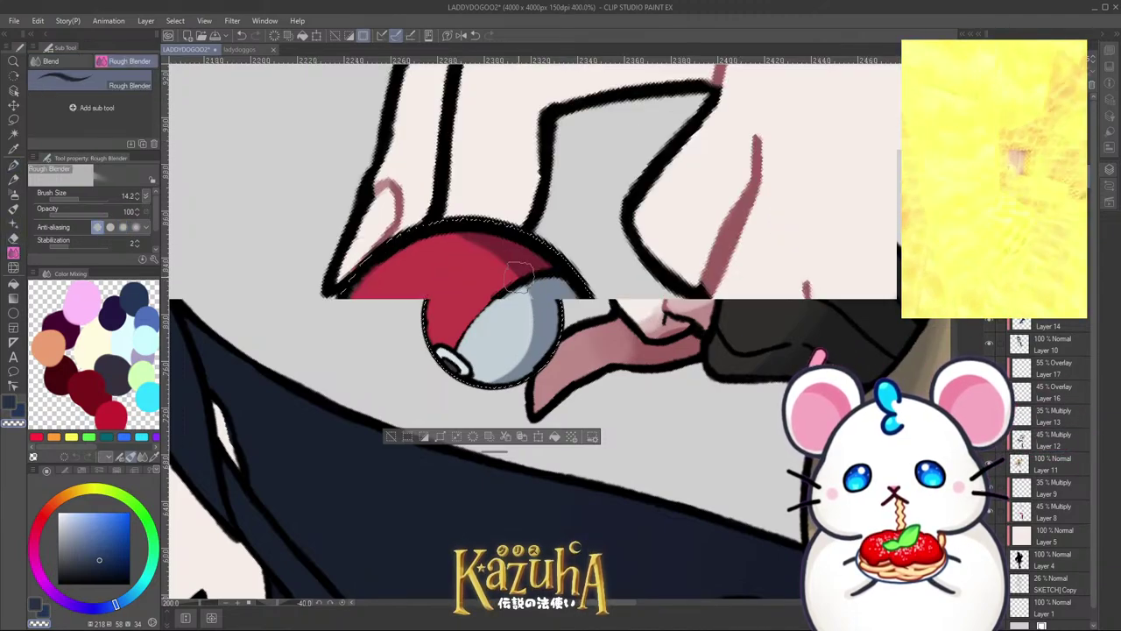
mouse_move(523, 276)
left_mouse_down()
mouse_move(551, 373)
mouse_move(533, 426)
left_mouse_up()
Step: Fade the inner edge of the ball's shadow with the Soft airbrush in transparent colour at size 11.5
left_click(13, 193)
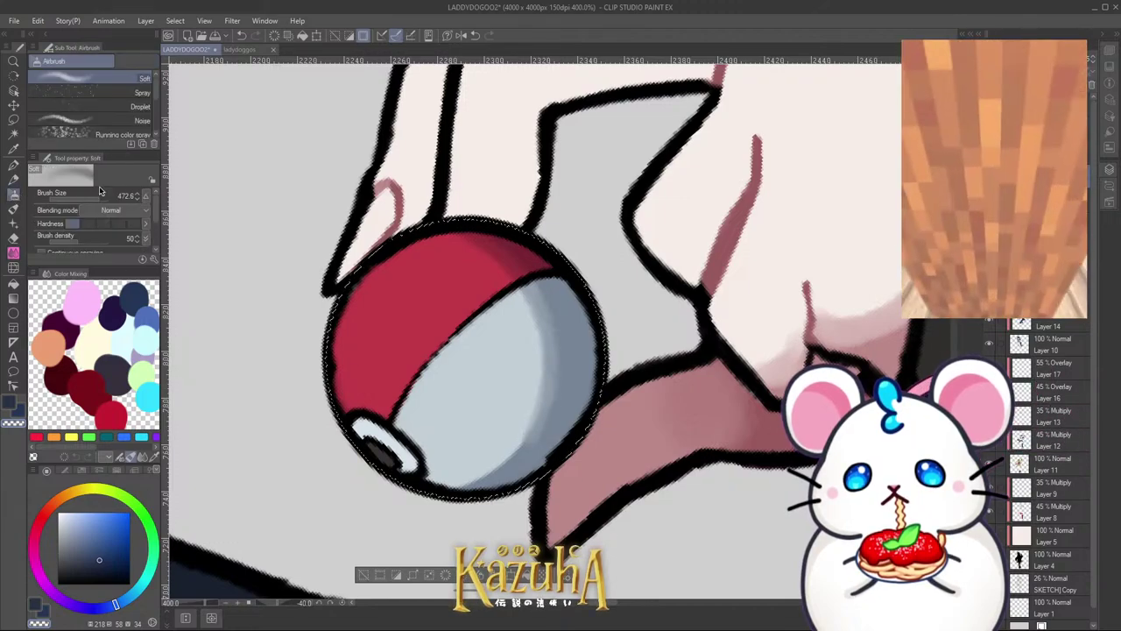
left_click_drag(516, 339, 370, 170, "ctrl+alt")
left_click_drag(556, 407, 367, 191, "ctrl+alt")
key("]")
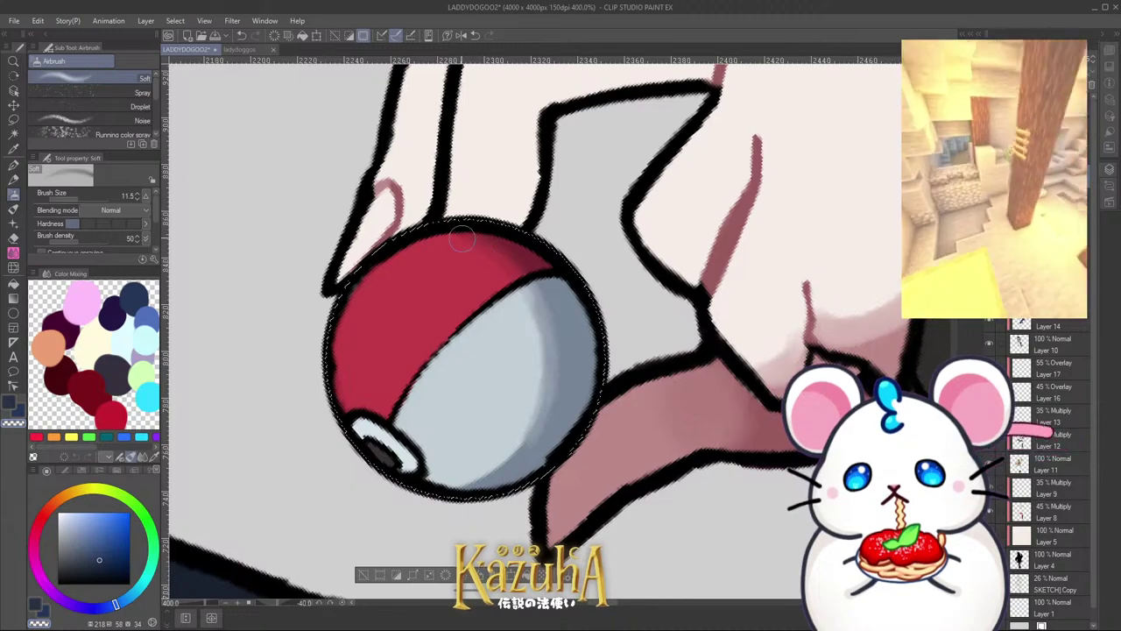
mouse_move(527, 294)
left_mouse_down()
mouse_move(541, 395)
mouse_move(534, 433)
mouse_move(444, 471)
mouse_move(476, 479)
left_mouse_up()
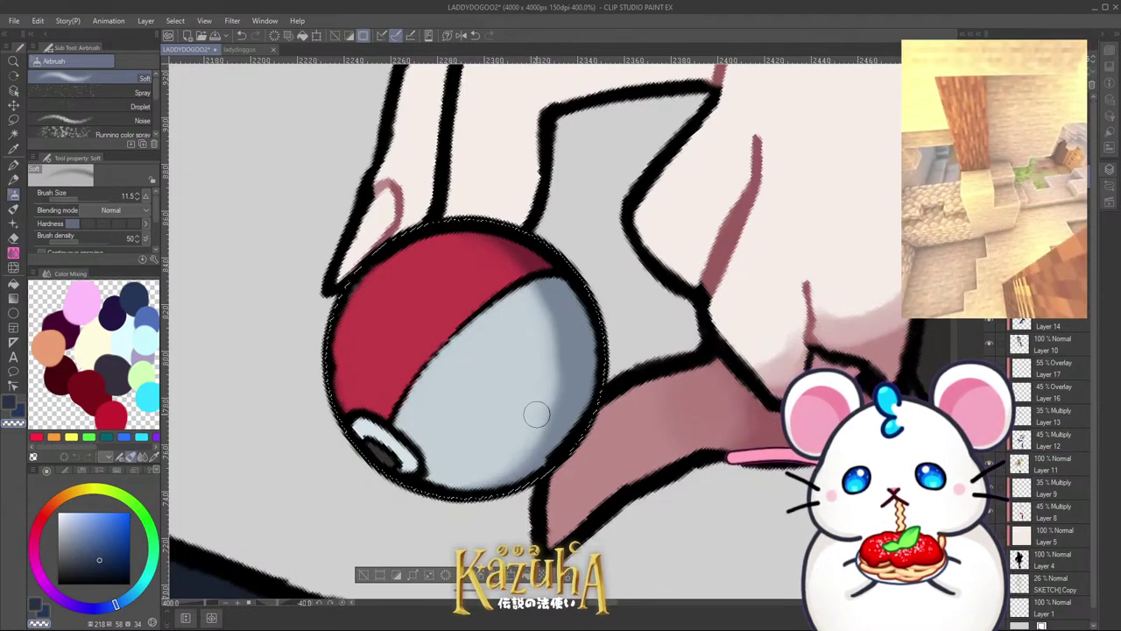
left_click_drag(535, 412, 542, 395)
left_click_drag(544, 294, 539, 434)
Step: Lighten the outer rim of the ball's shadow as reflected light with the transparent Soft airbrush at size 11.5
scroll(478, 391, "down", 2)
scroll(533, 351, "up", 2)
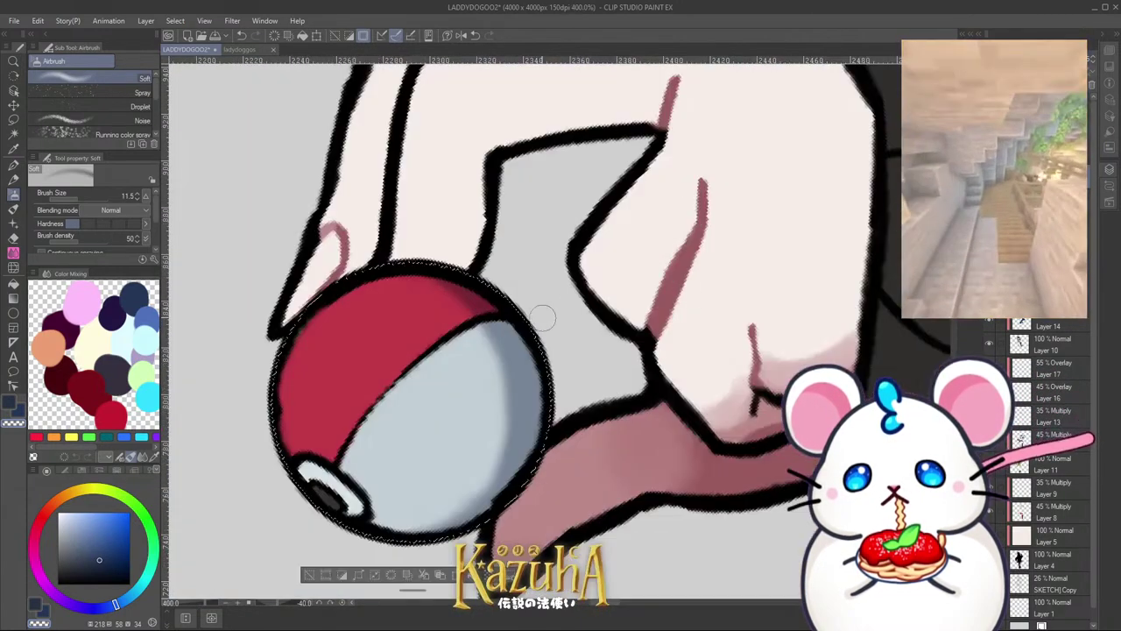
left_click_drag(500, 292, 548, 383)
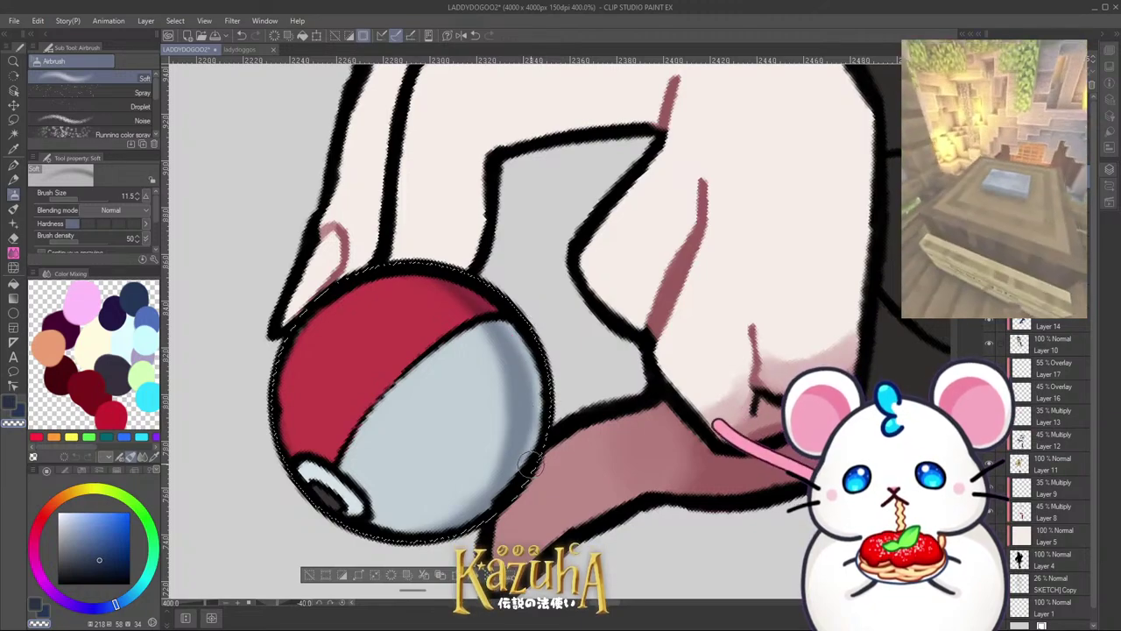
Step: Deepen the core of the ball's curved shadow with dark navy using the Soft airbrush at size 11.5
scroll(530, 465, "down", 4)
scroll(667, 317, "up", 3)
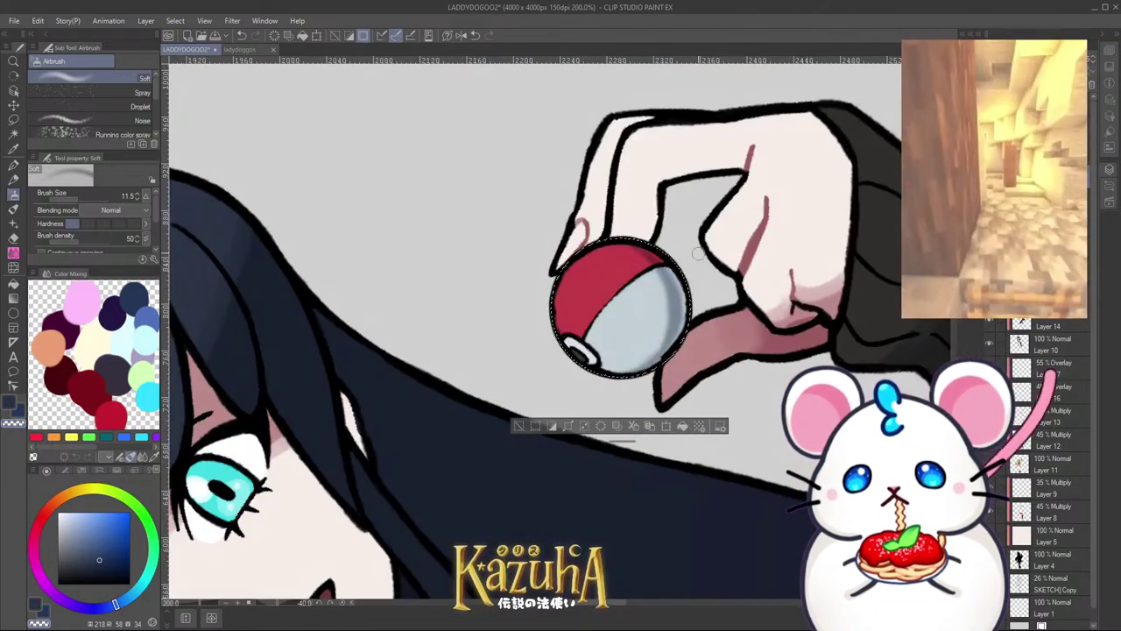
scroll(671, 289, "up", 2)
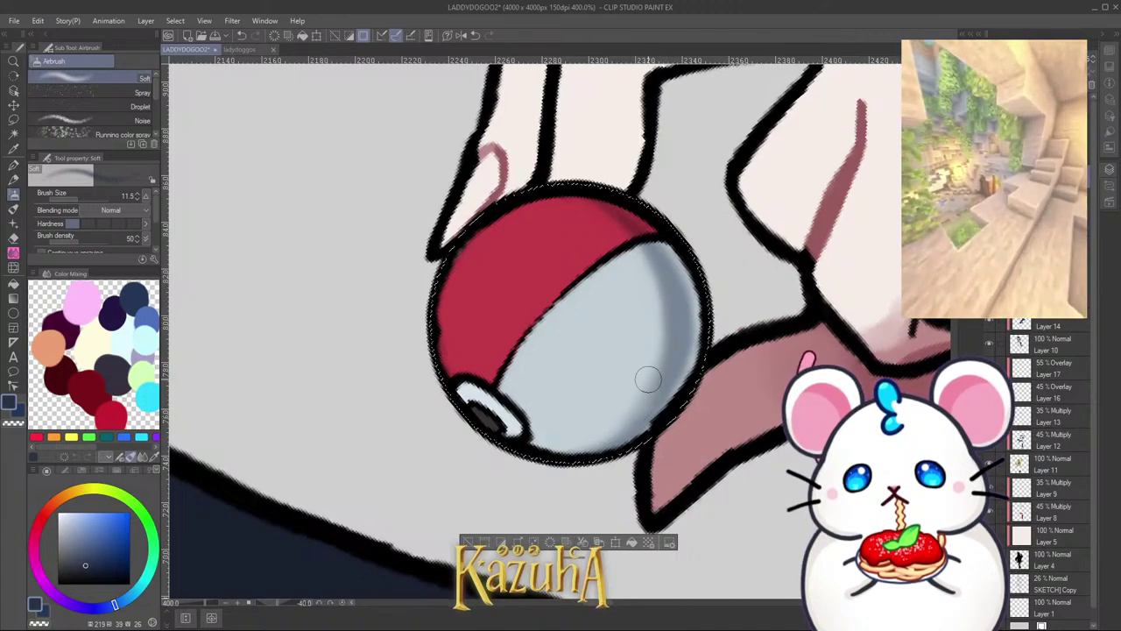
mouse_move(637, 409)
left_mouse_down()
mouse_move(659, 355)
mouse_move(652, 268)
left_mouse_up()
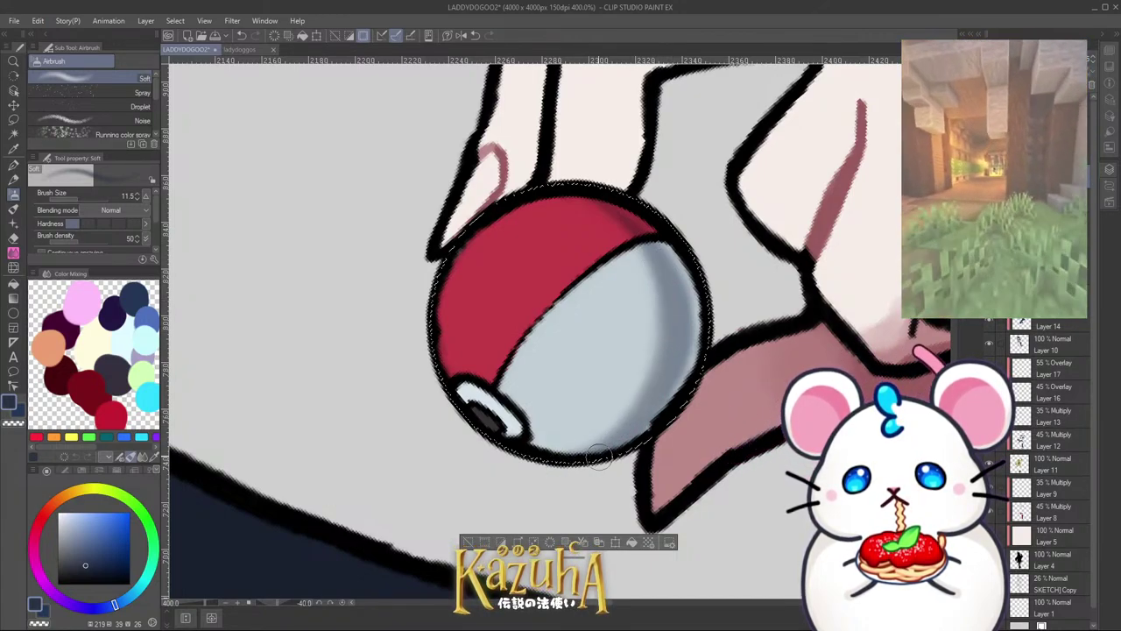
Step: Paint a soft pale-blue highlight over the ball's red half on a new layer with the Soft airbrush at size 18.3
key("ctrl+shift+n")
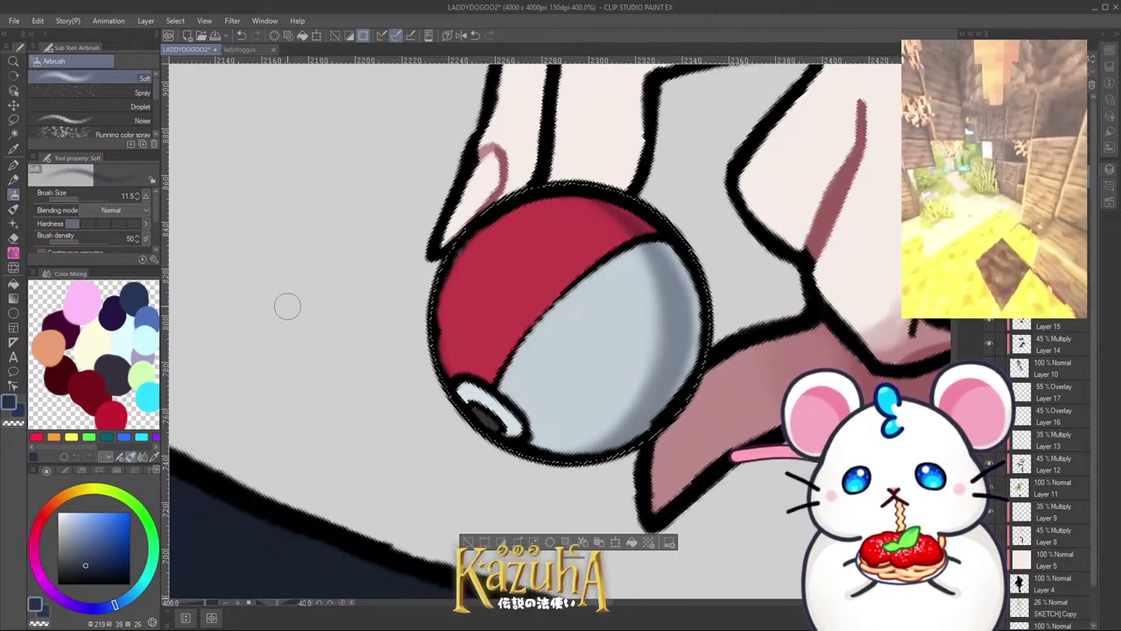
left_click(127, 334)
key("bracketright")
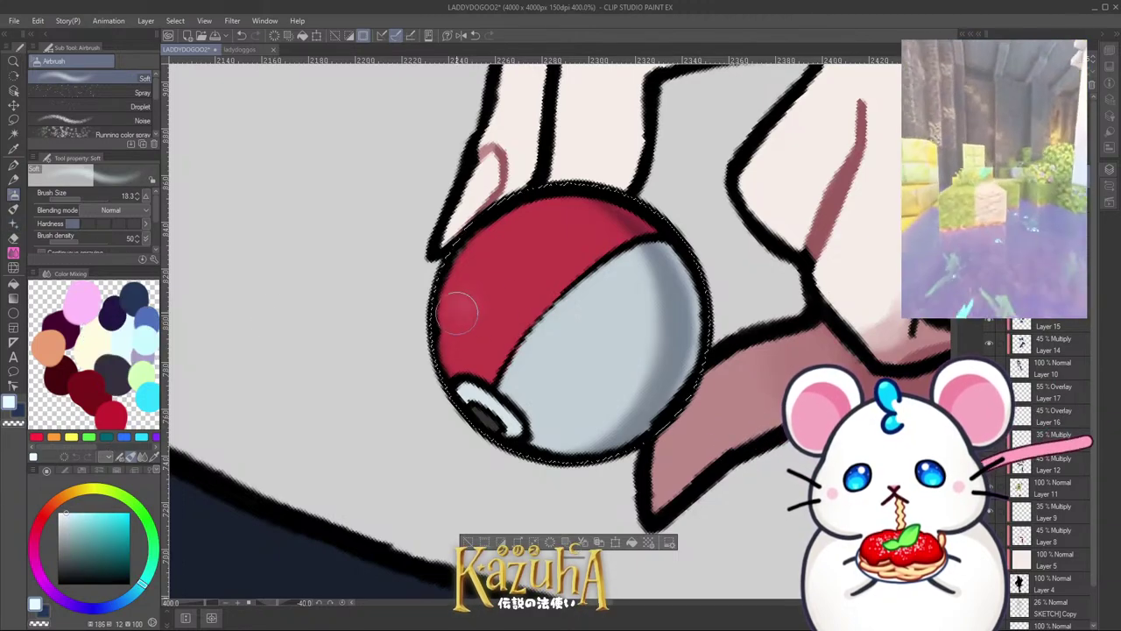
left_click_drag(458, 316, 456, 319)
key("ctrl+z")
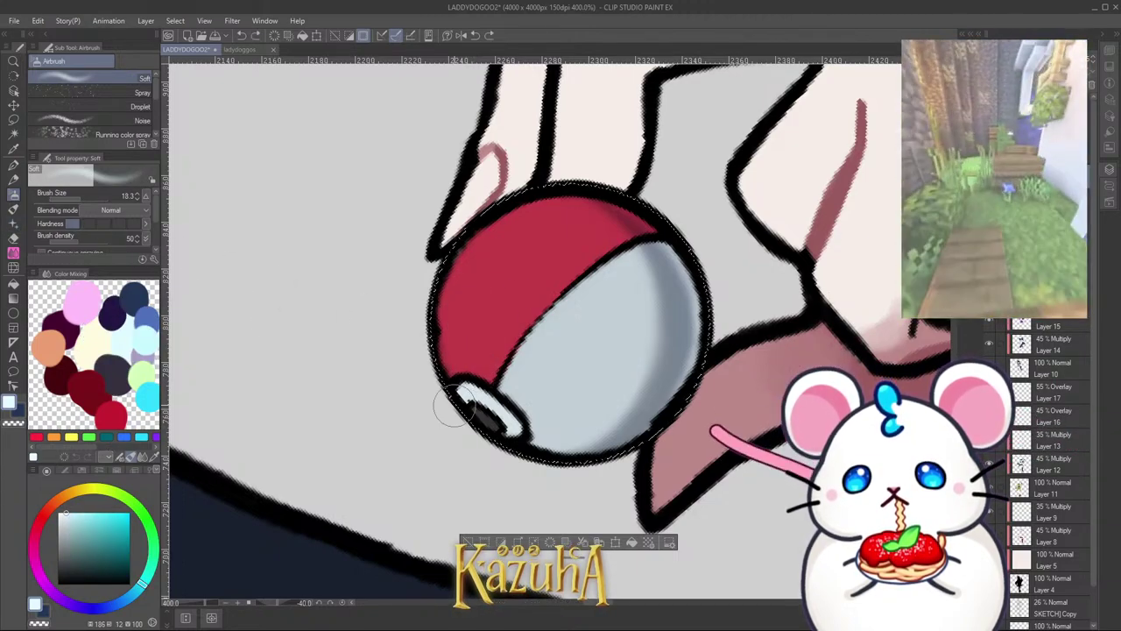
mouse_move(451, 400)
left_mouse_down()
mouse_move(489, 215)
mouse_move(515, 193)
mouse_move(450, 273)
mouse_move(464, 403)
mouse_move(560, 475)
mouse_move(463, 379)
mouse_move(531, 201)
left_mouse_up()
mouse_move(507, 274)
left_mouse_down()
mouse_move(495, 307)
mouse_move(491, 262)
mouse_move(514, 295)
mouse_move(479, 327)
mouse_move(490, 269)
left_mouse_up()
scroll(480, 329, "down", 1)
scroll(500, 298, "up", 1)
key("ctrl+z")
scroll(489, 270, "down", 3)
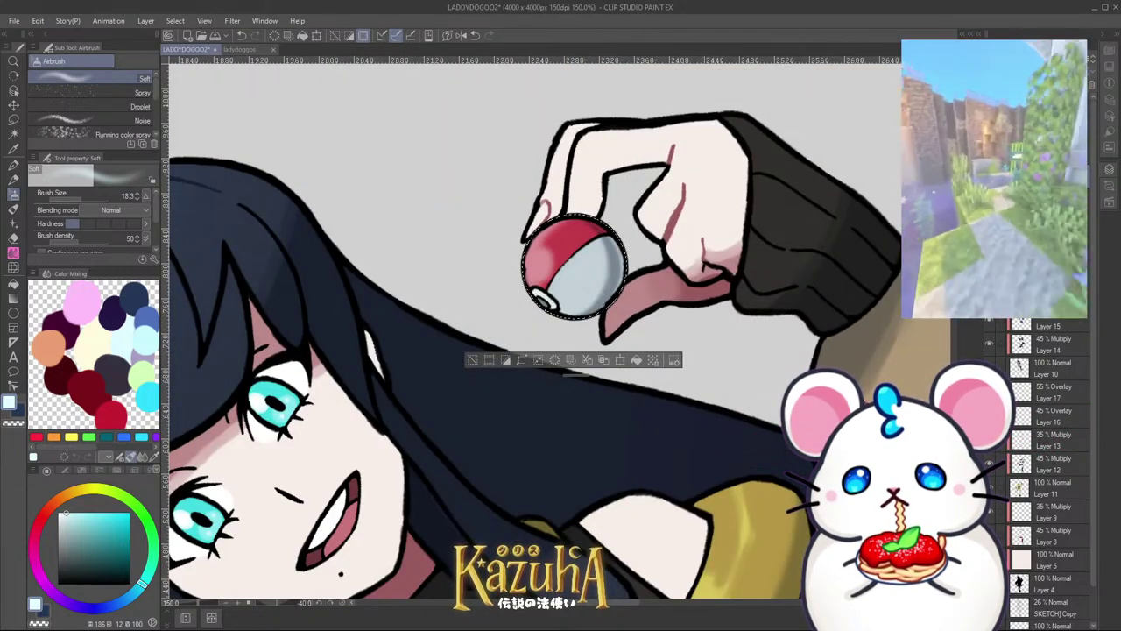
scroll(558, 263, "up", 4)
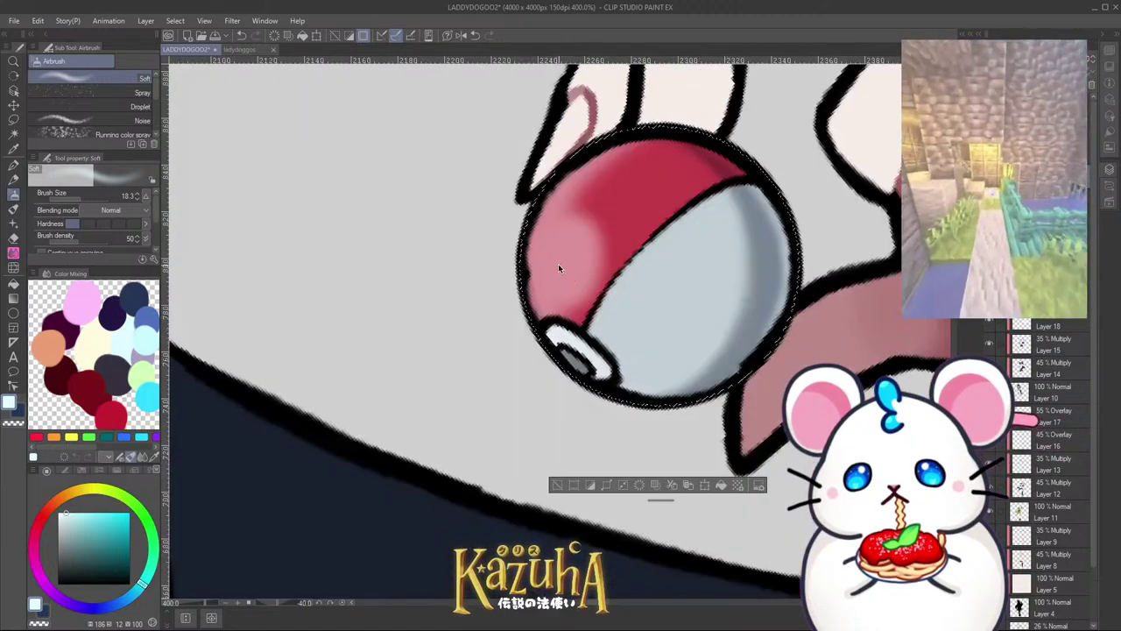
Step: Add a pure white core to the red half's highlight with the Soft airbrush at size 12 and sharpen it with the G-pen at size 11.8
mouse_move(555, 240)
left_mouse_down()
mouse_move(540, 297)
mouse_move(550, 272)
left_mouse_up()
key("ctrl+z")
left_click(57, 513)
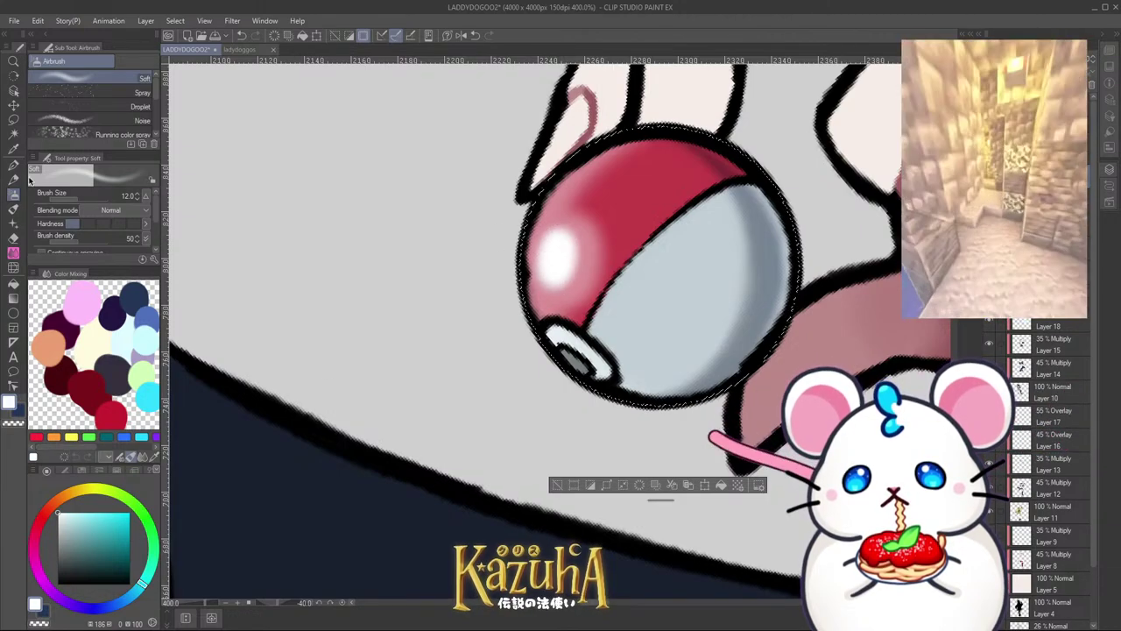
key("p")
scroll(481, 271, "up", 2)
left_click_drag(551, 179, 578, 179, "ctrl+alt")
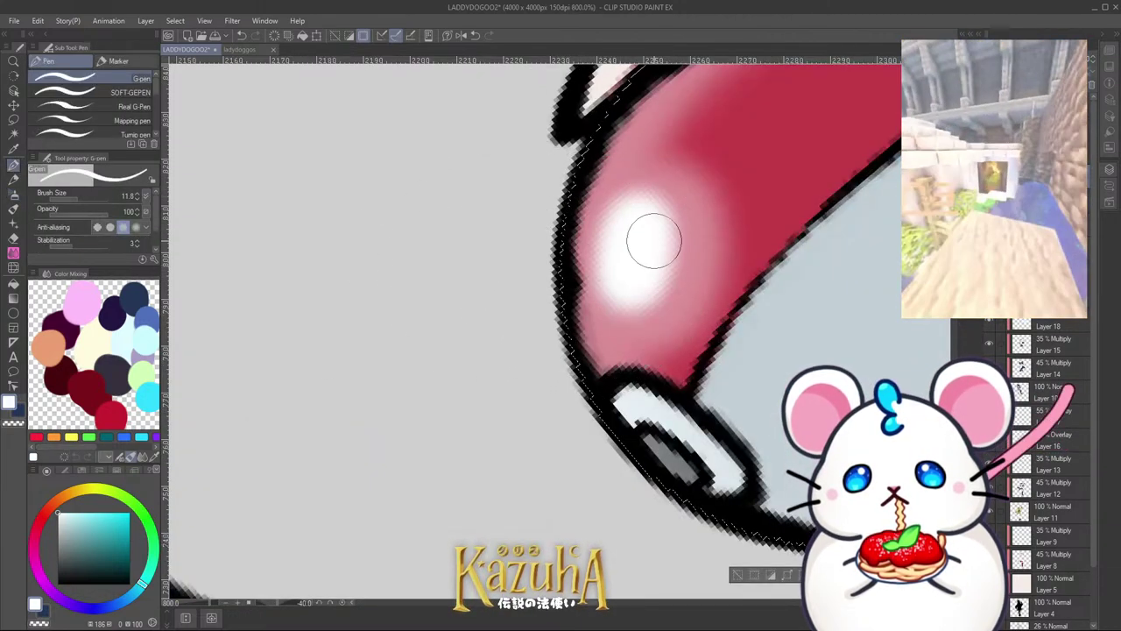
mouse_move(652, 241)
left_mouse_down()
mouse_move(623, 289)
mouse_move(616, 240)
mouse_move(638, 211)
left_mouse_up()
Step: Paint a white rim highlight along the outer edge of the ball's red half with the G-pen at size 5.3
scroll(638, 213, "down", 3)
scroll(638, 213, "up", 3)
key("bracketleft")
key("bracketleft")
key("bracketleft")
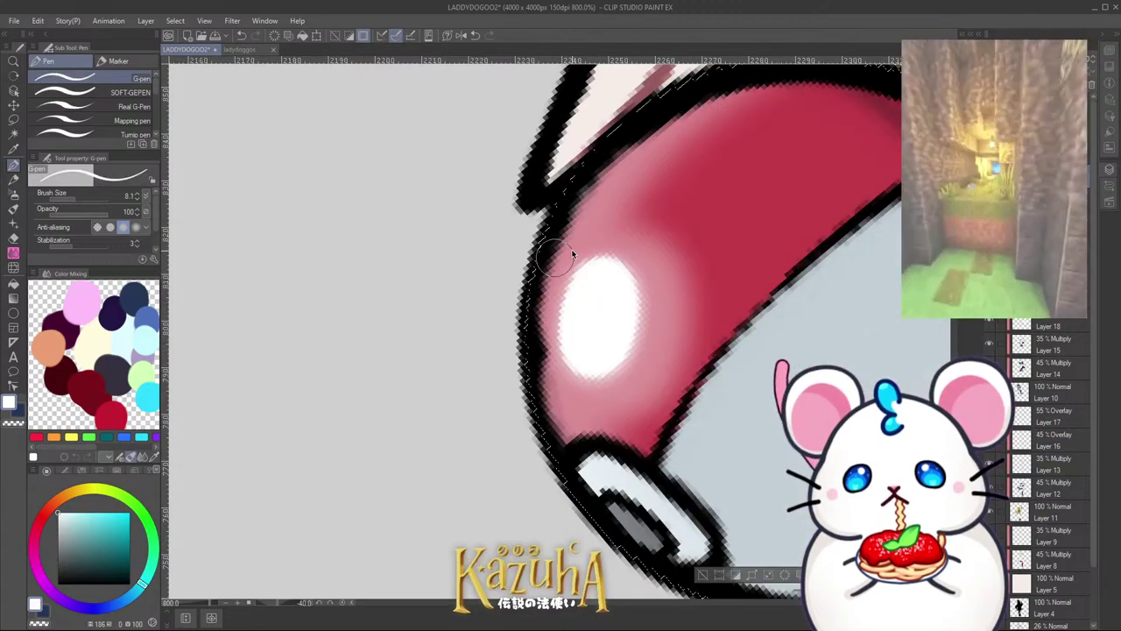
mouse_move(650, 132)
left_mouse_down()
mouse_move(568, 254)
mouse_move(547, 353)
mouse_move(582, 473)
mouse_move(554, 335)
mouse_move(572, 254)
mouse_move(657, 130)
mouse_move(755, 83)
mouse_move(586, 197)
mouse_move(570, 458)
left_mouse_up()
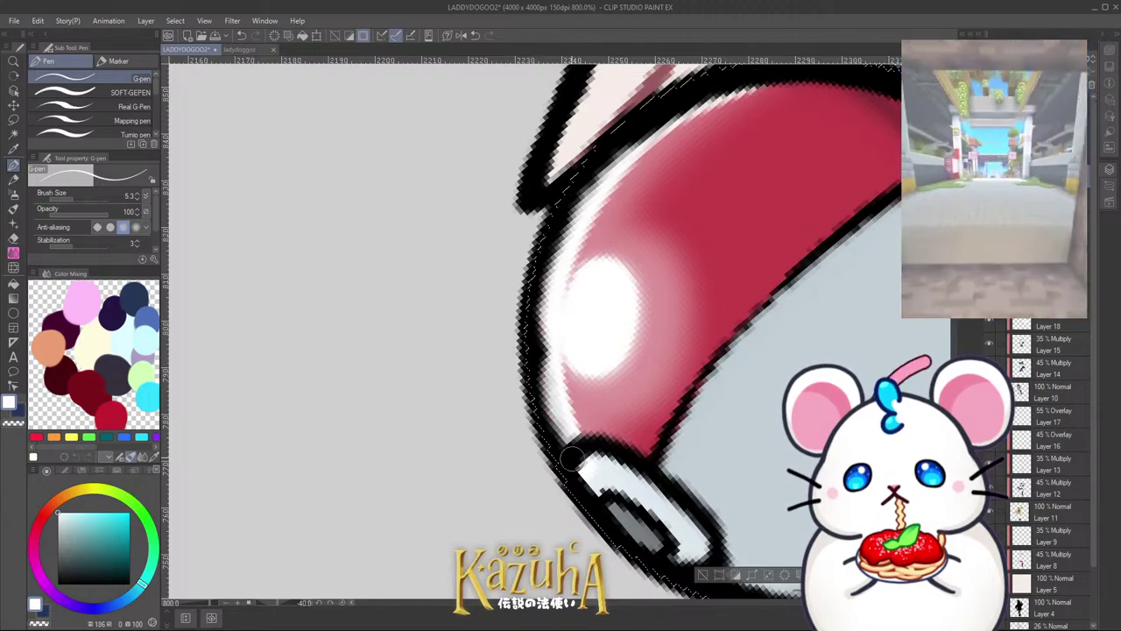
Step: Clear the selection around the ball, reset the canvas rotation and save the illustration
scroll(530, 346, "down", 8)
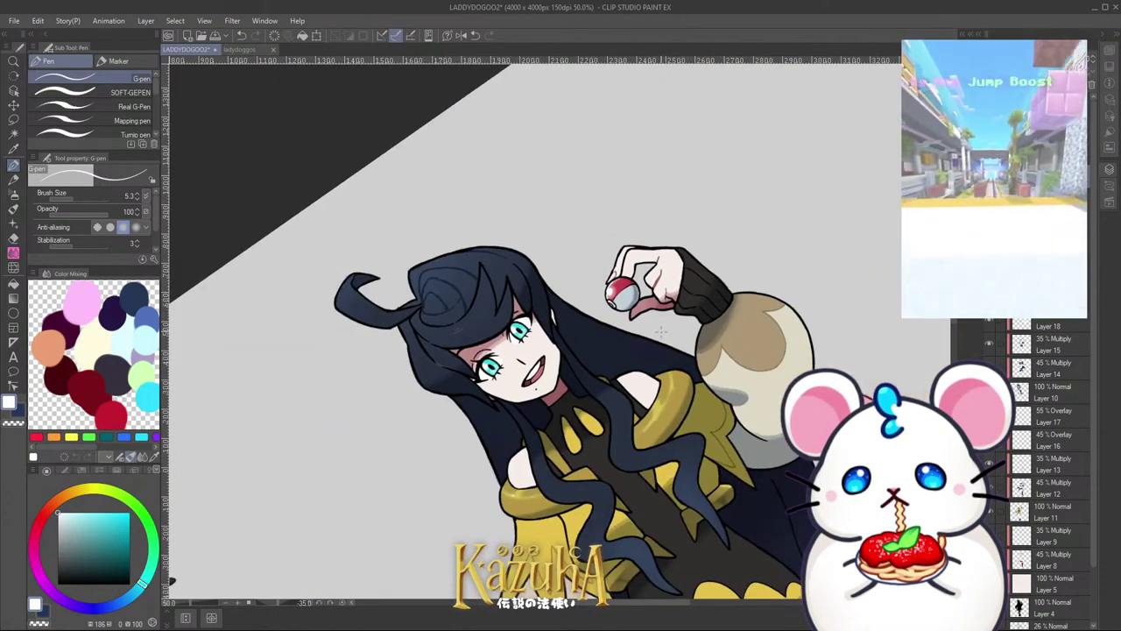
scroll(613, 254, "down", 2)
key("asciicircum")
key("asciicircum")
scroll(605, 241, "up", 3)
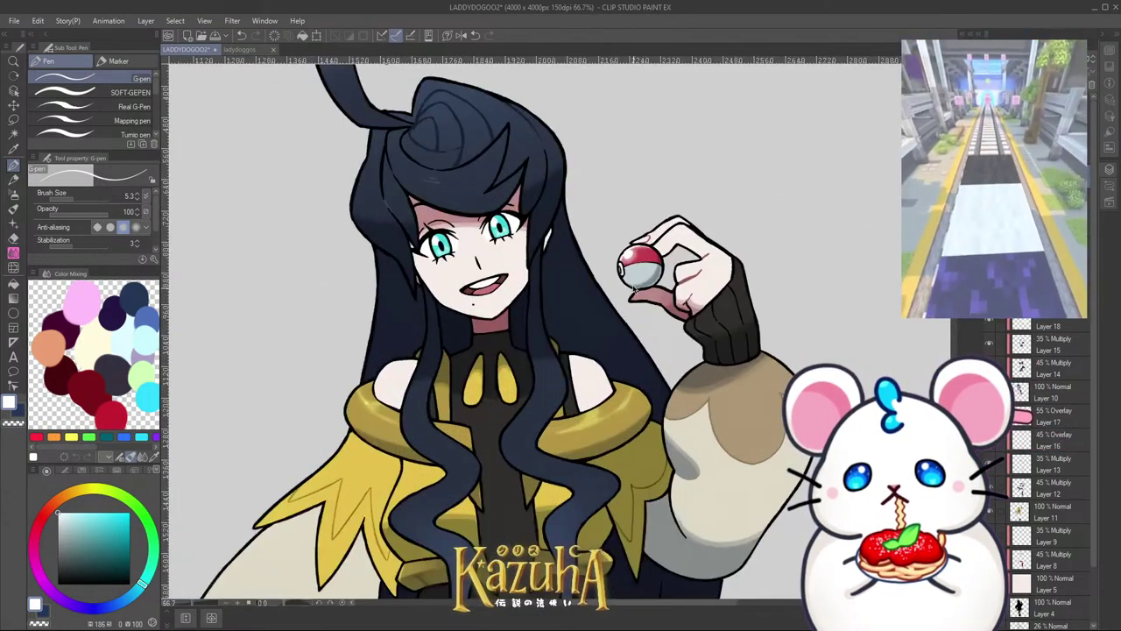
key("ctrl+s")
Step: Cover the black inner outline of the ball's button with its sampled grey on a new layer, using the G-pen at size 5.3
scroll(632, 267, "up", 8)
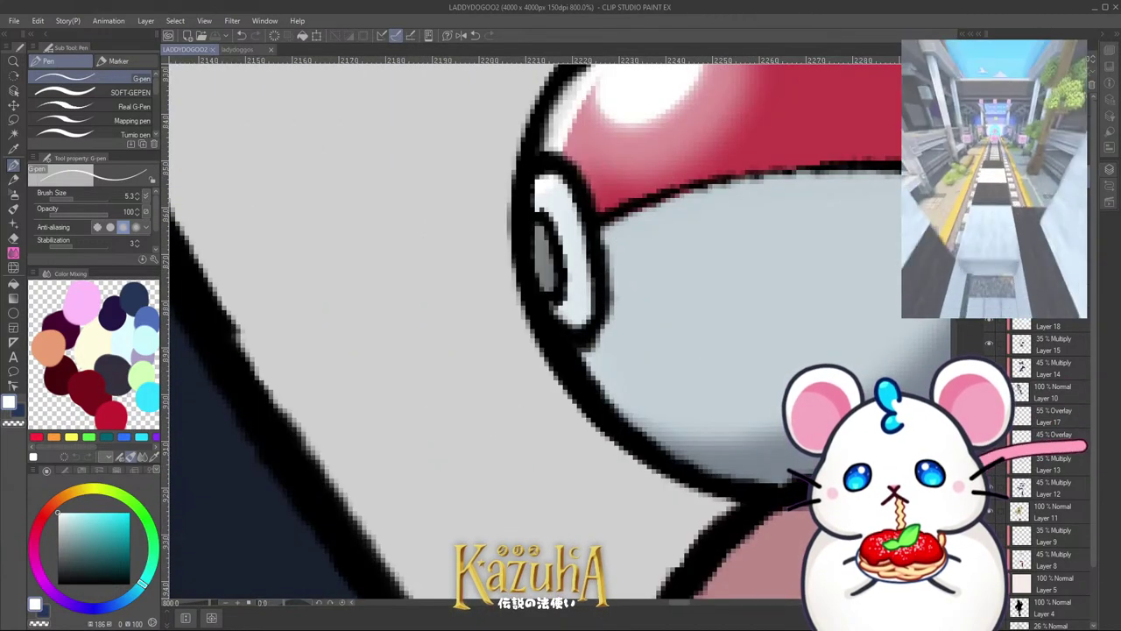
left_click(540, 255, "alt")
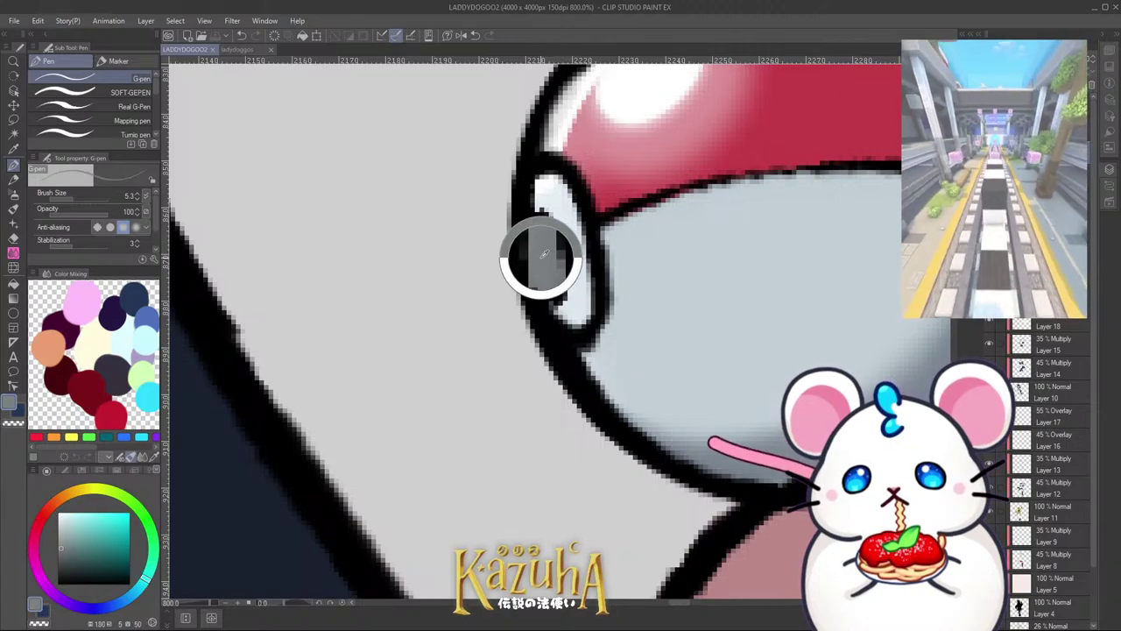
key("ctrl+shift+n")
scroll(572, 230, "up", 2)
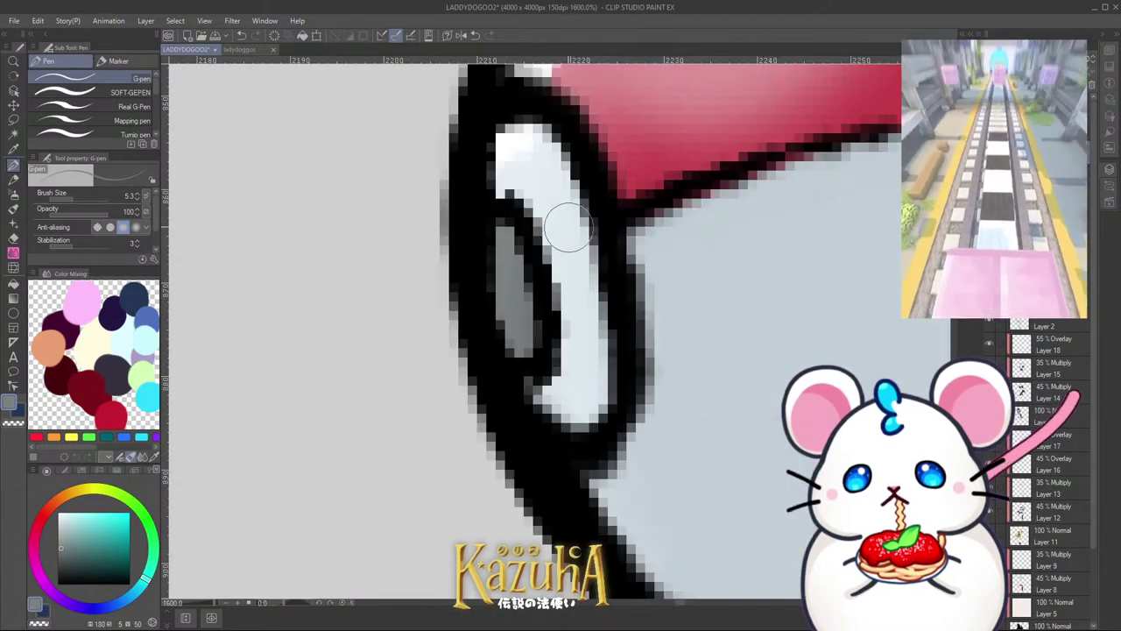
mouse_move(534, 197)
left_mouse_down()
mouse_move(530, 230)
mouse_move(562, 380)
left_mouse_up()
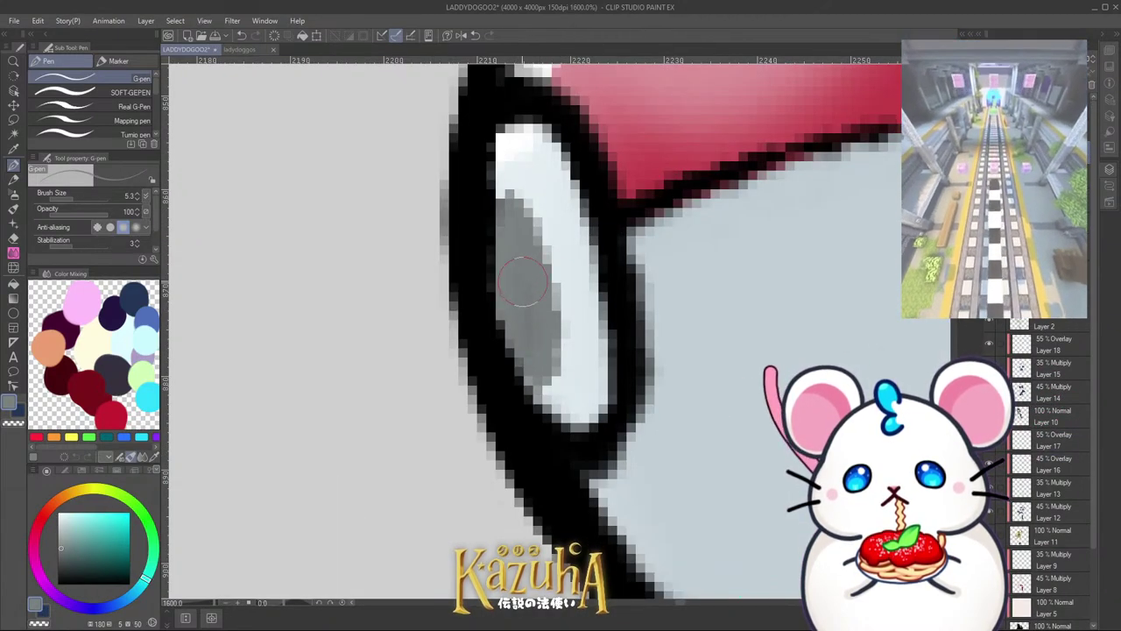
scroll(594, 300, "down", 7)
Step: Shade the ball's red half along the dividing line with the sampled blue-grey, using the G-pen at size 5.3
scroll(594, 301, "up", 5)
left_click(607, 239, "alt")
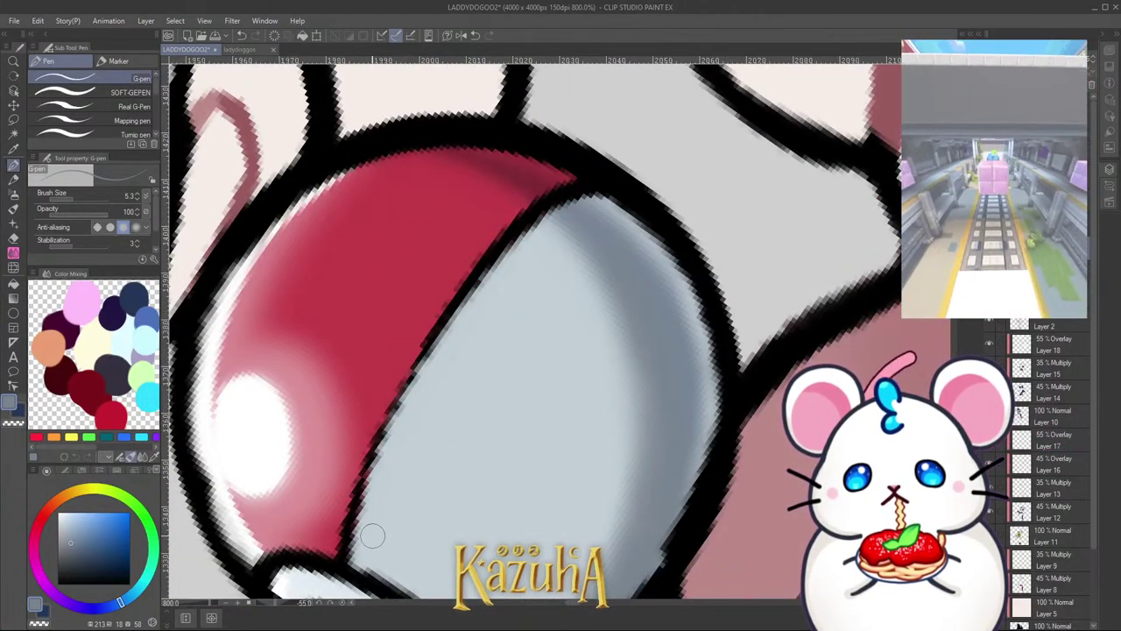
left_click_drag(358, 569, 385, 448)
key("ctrl+z")
left_click_drag(360, 558, 411, 386)
key("ctrl+z")
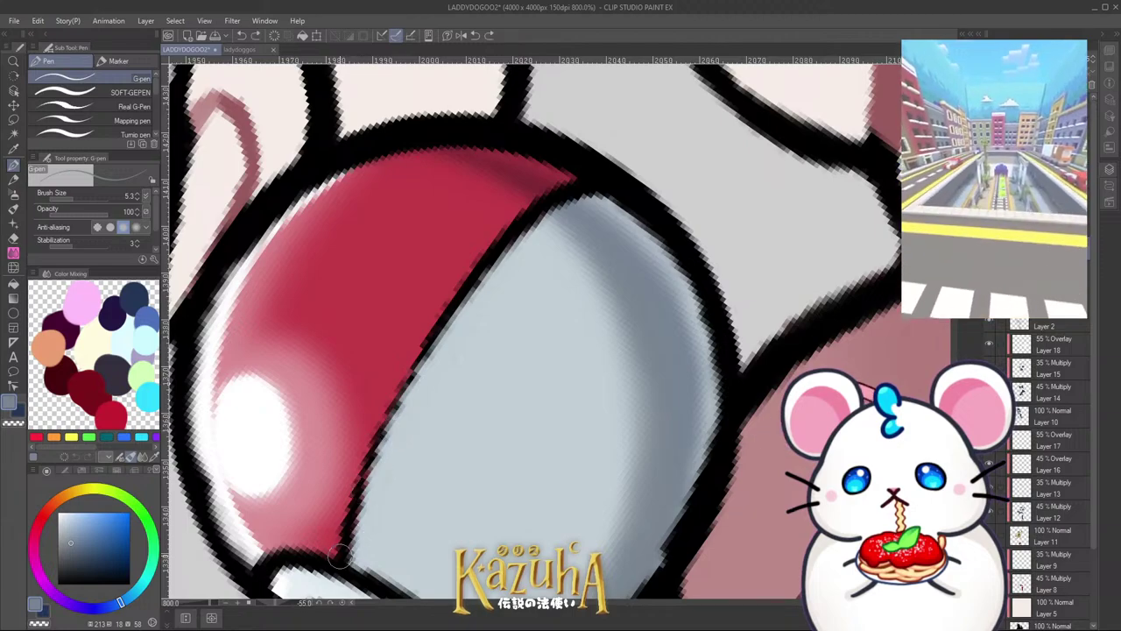
mouse_move(340, 554)
left_mouse_down()
mouse_move(372, 425)
mouse_move(342, 518)
mouse_move(452, 290)
mouse_move(376, 423)
mouse_move(495, 236)
mouse_move(477, 255)
mouse_move(540, 195)
left_mouse_up()
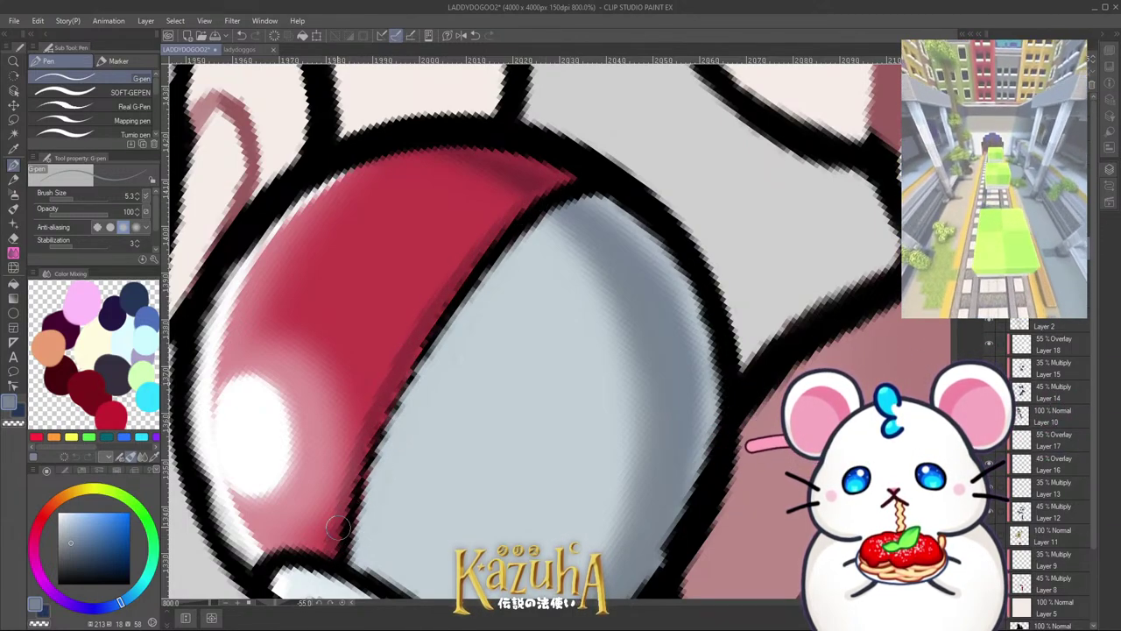
Step: Draw a thin white highlight along the upper edge of the ball's light half with the G-pen at size 5.3
left_click(261, 435, "alt")
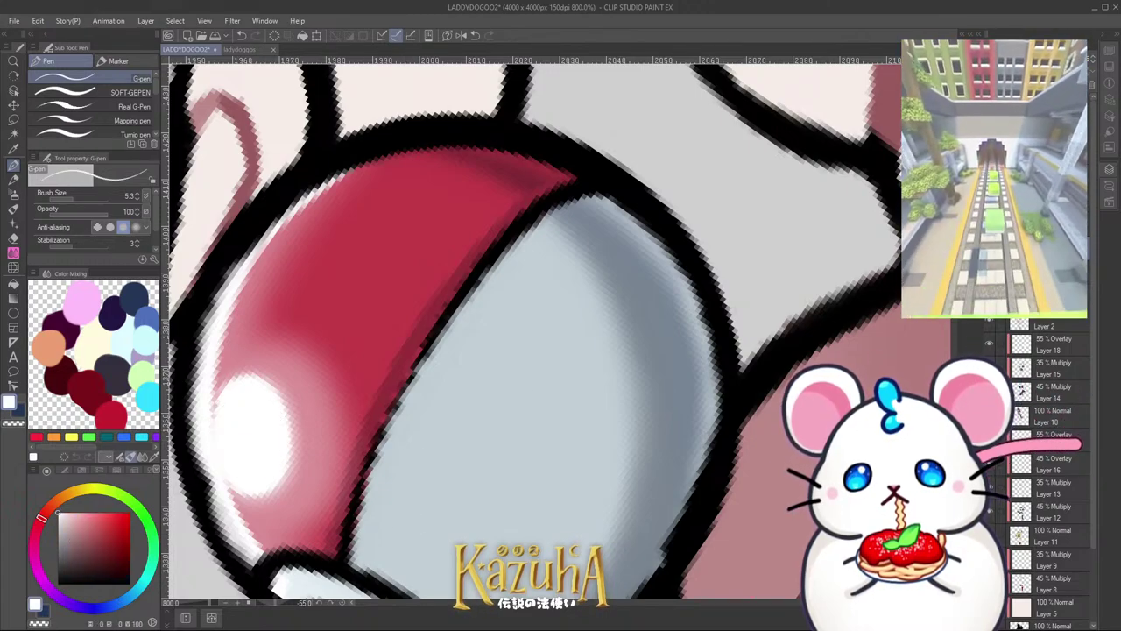
mouse_move(355, 552)
left_mouse_down()
mouse_move(408, 392)
mouse_move(480, 284)
mouse_move(543, 221)
mouse_move(610, 193)
left_mouse_up()
left_click_drag(475, 307, 375, 491)
scroll(513, 347, "down", 4)
key("ctrl+minus")
key("ctrl+minus")
key("ctrl+minus")
key("ctrl+minus")
key("ctrl+minus")
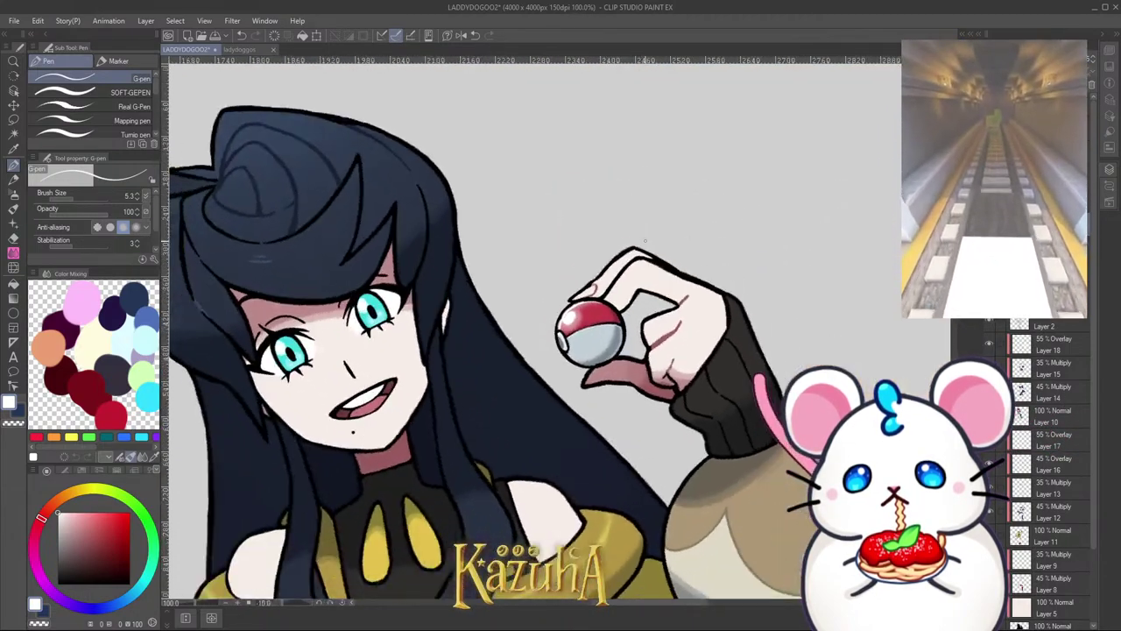
scroll(637, 266, "down", 3)
scroll(618, 283, "up", 3)
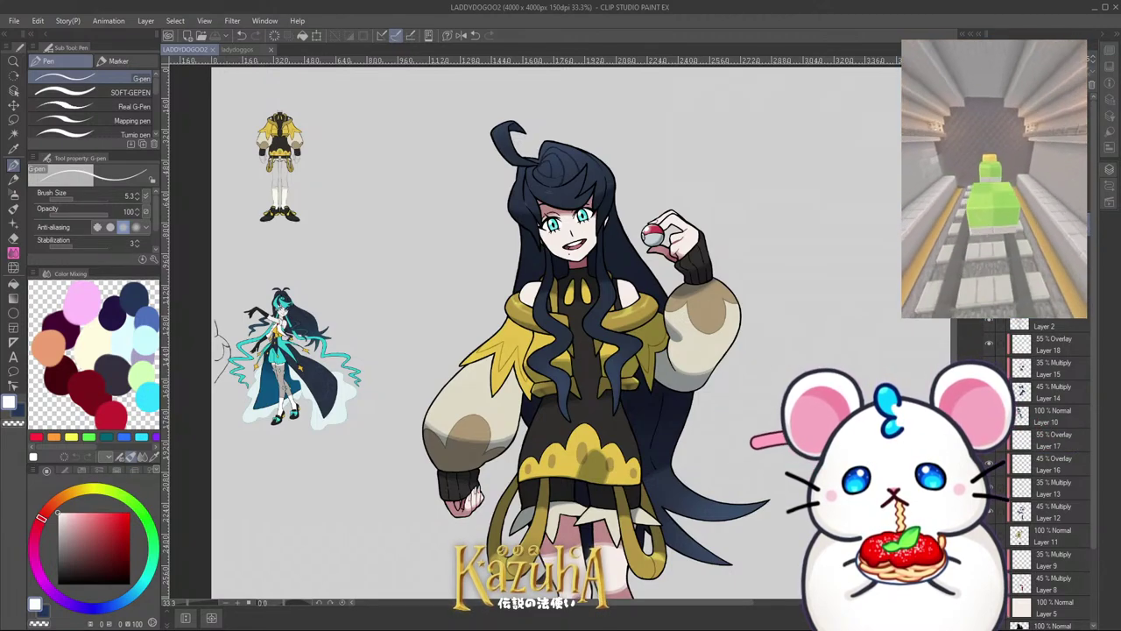
key("ctrl+z")
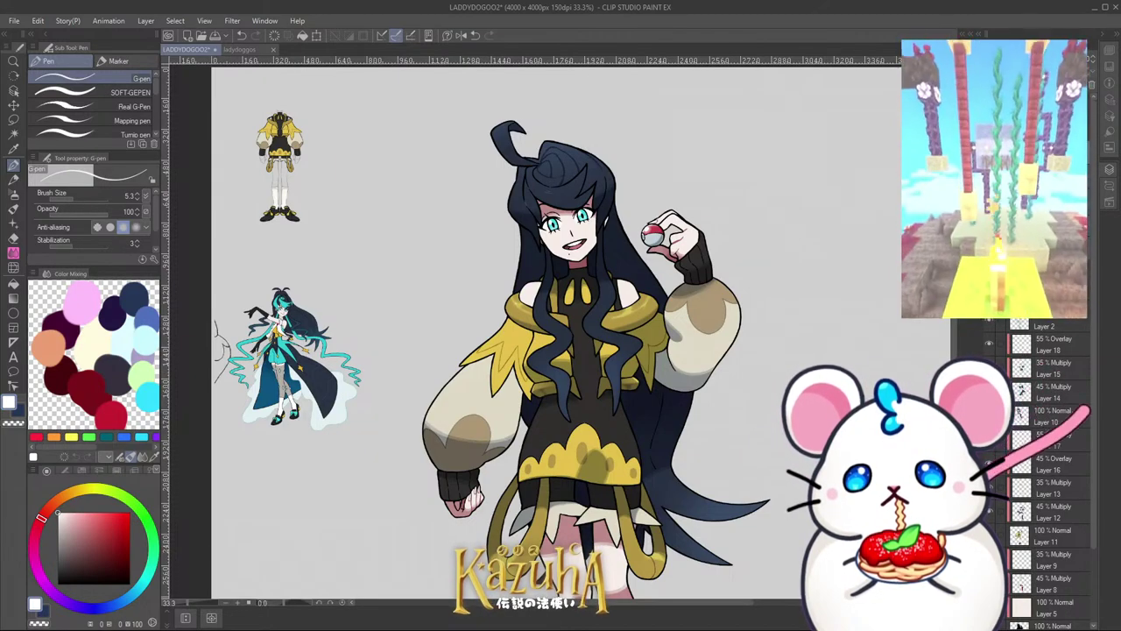
Step: Group the illustration's layers down to Layer 4 and merge the group into a single layer
scroll(1094, 344, "down", 3)
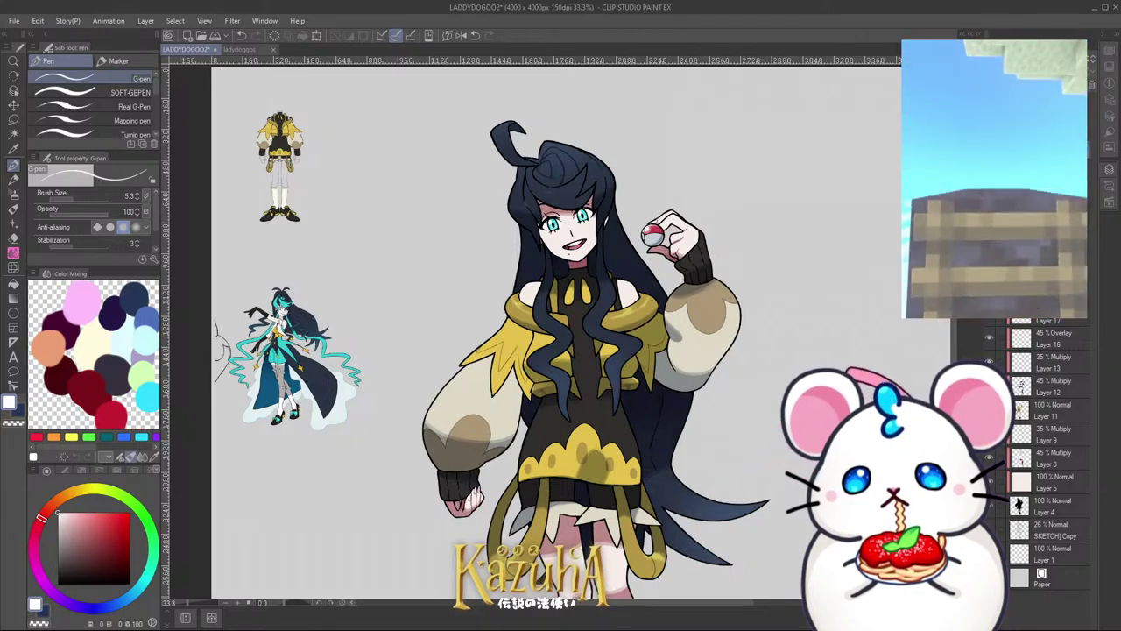
left_click(1041, 512, "shift")
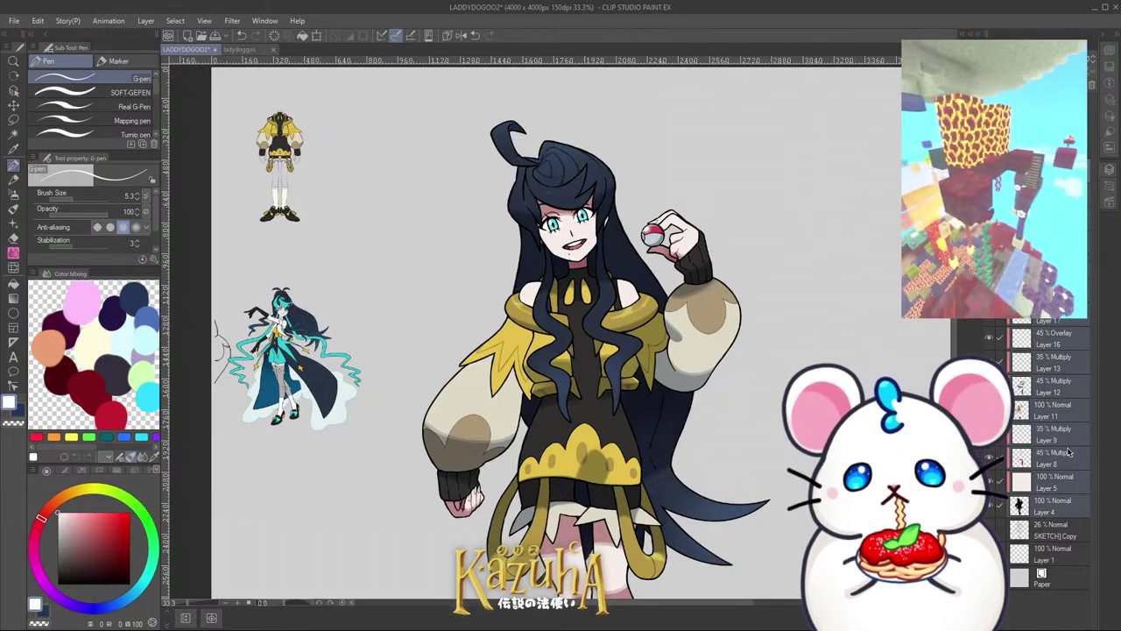
key("ctrl+g")
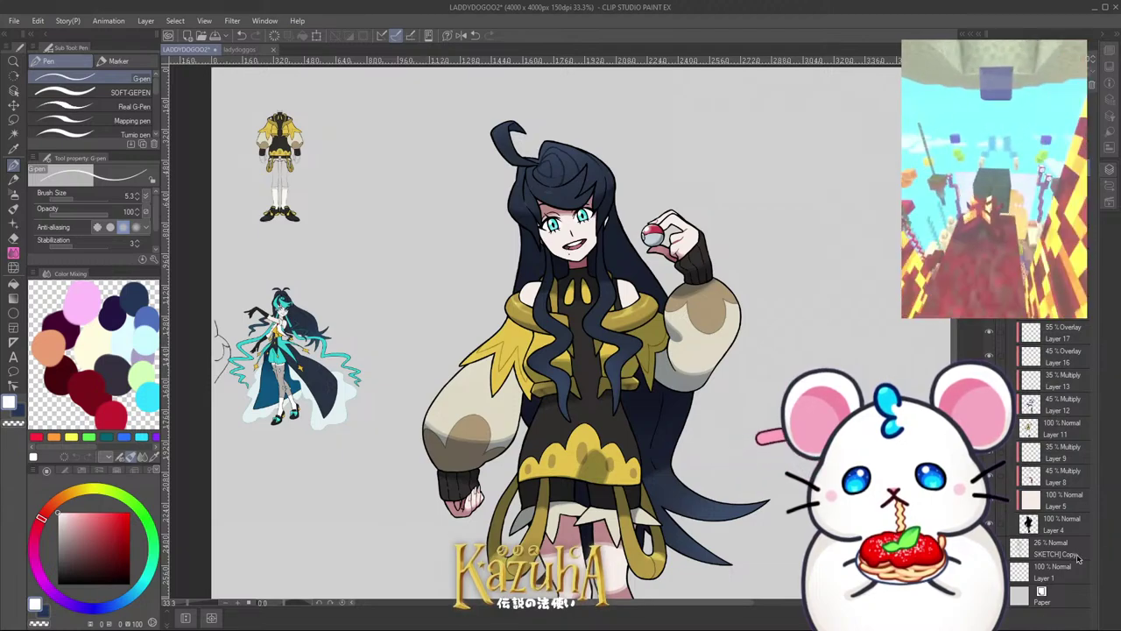
key("ctrl+e")
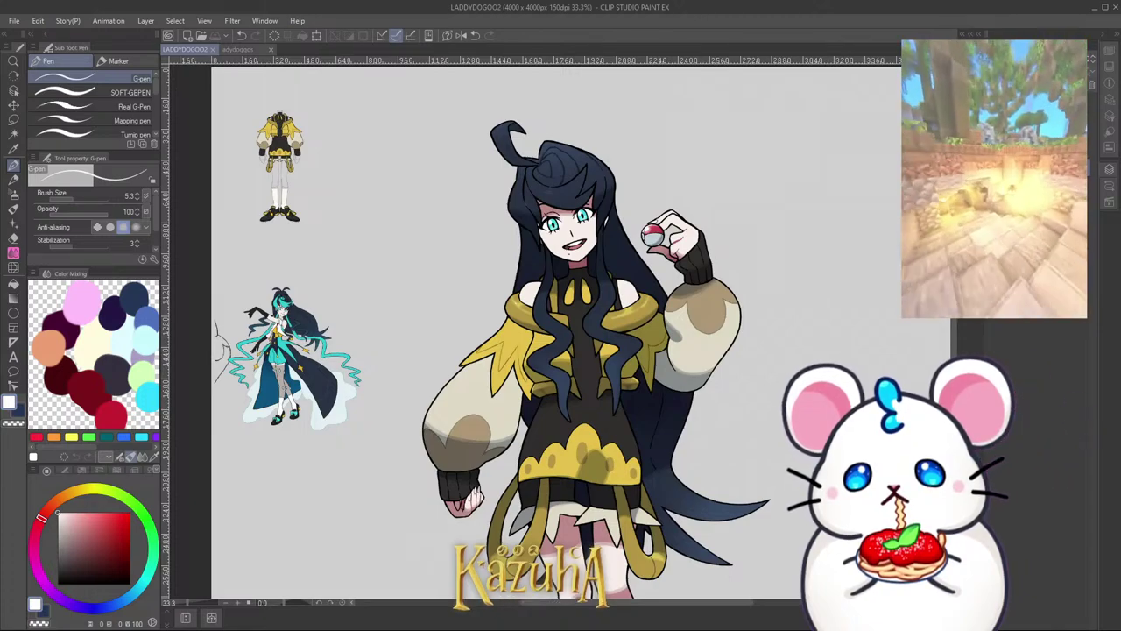
Step: Lower the ball layer's opacity and erase the part covering the index finger with the G-pen in transparent colour at size 12
key("ctrl+shift+n")
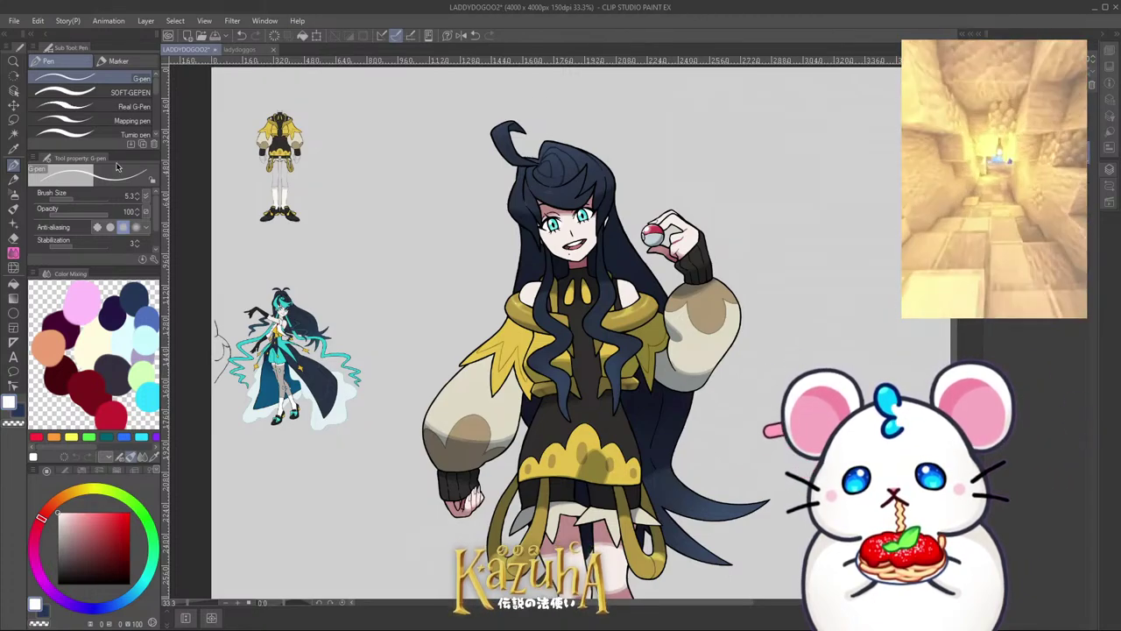
scroll(929, 103, "up", 1)
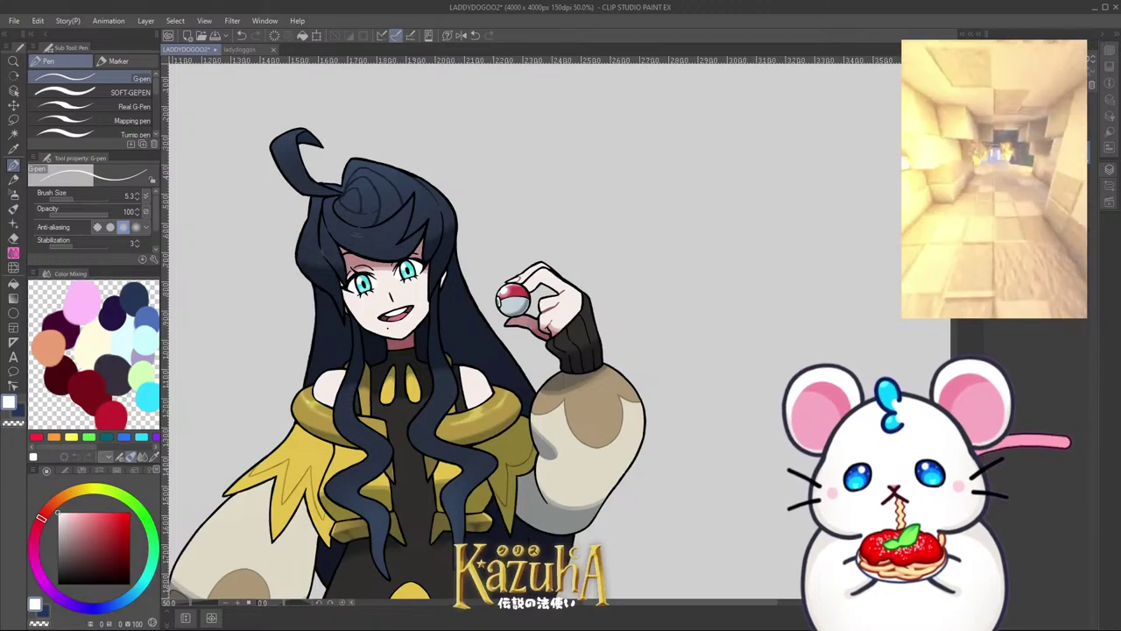
key("ctrl+z")
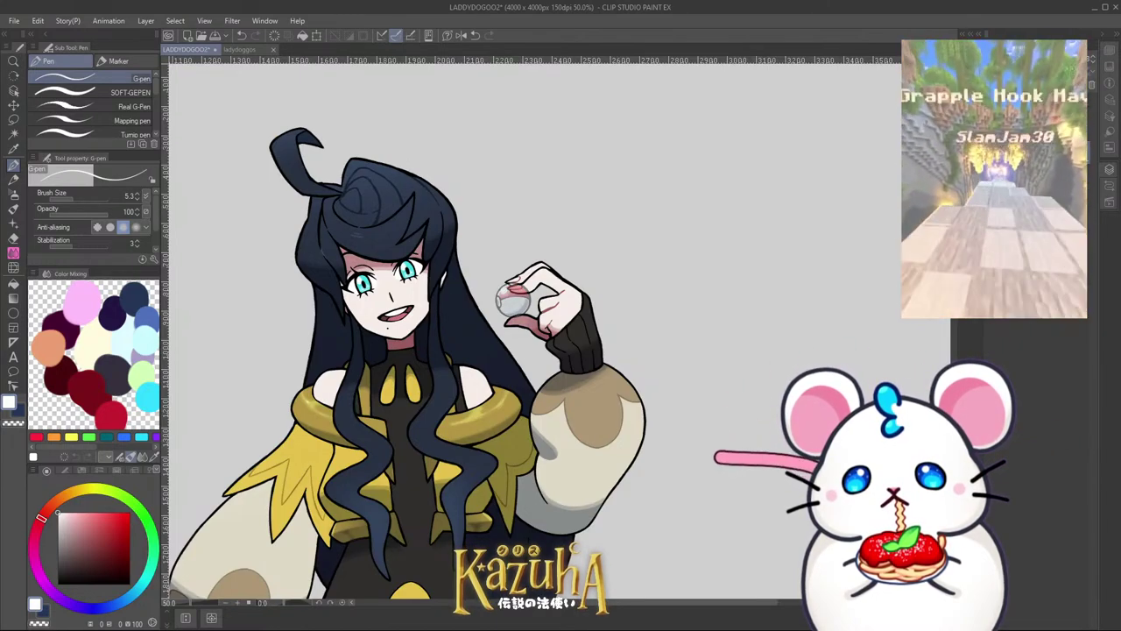
scroll(282, 345, "up", 1)
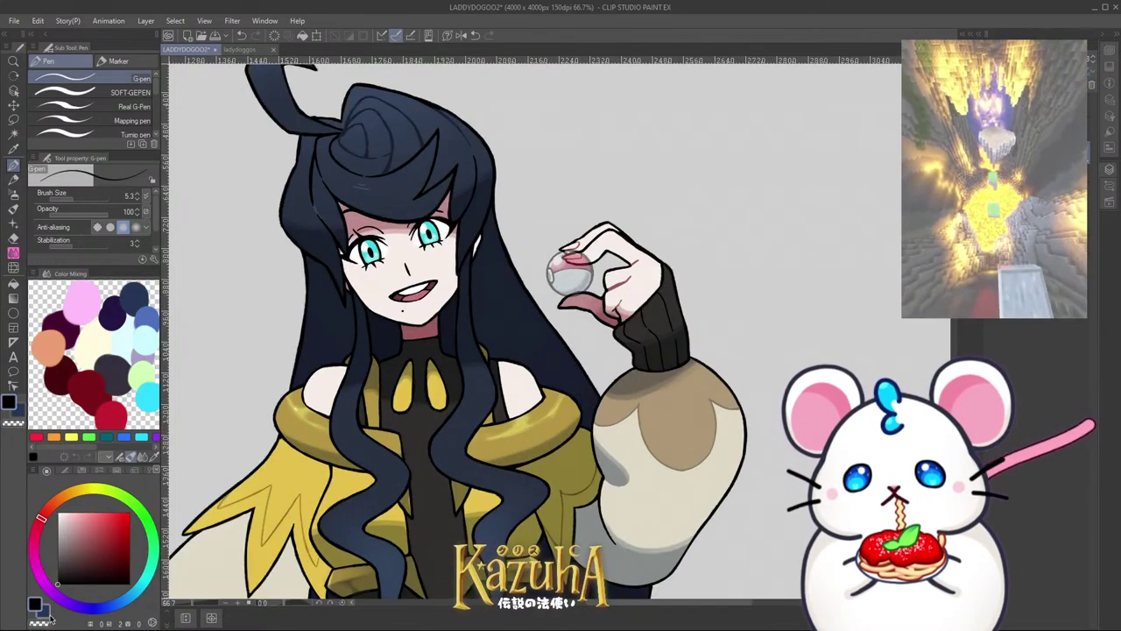
scroll(585, 248, "up", 3)
scroll(585, 248, "up", 2)
key("bracketright")
key("bracketright")
key("bracketright")
key("bracketright")
key("bracketright")
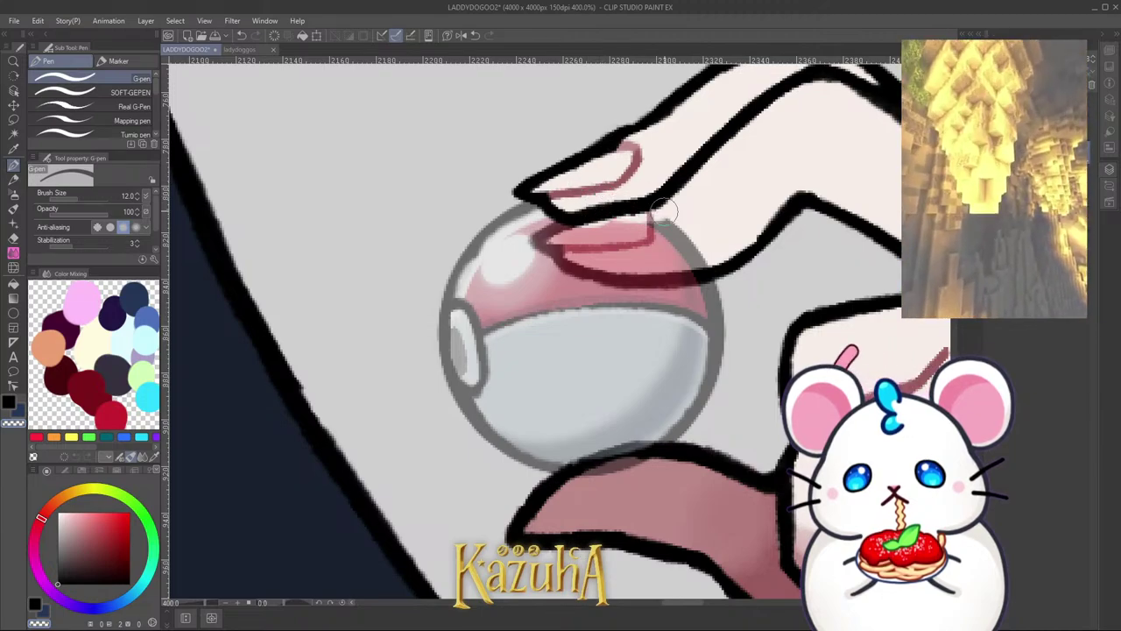
mouse_move(550, 238)
left_mouse_down()
mouse_move(657, 277)
mouse_move(610, 273)
mouse_move(713, 267)
mouse_move(667, 277)
mouse_move(684, 254)
mouse_move(714, 249)
mouse_move(660, 256)
mouse_move(574, 238)
left_mouse_up()
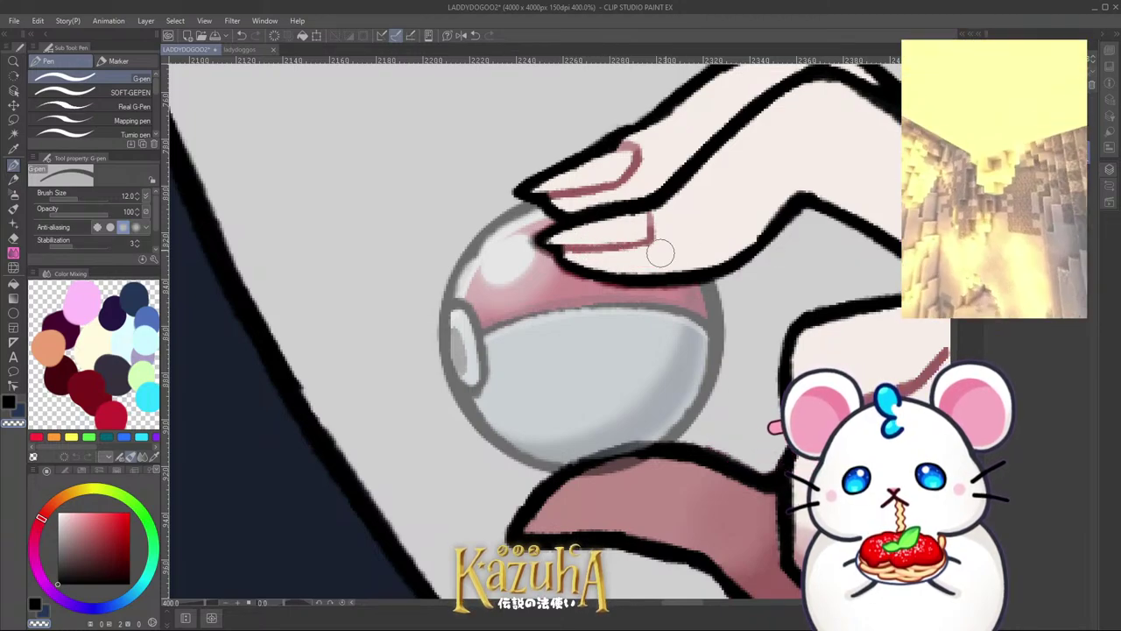
scroll(591, 184, "up", 2)
scroll(567, 212, "down", 2)
scroll(585, 219, "down", 2)
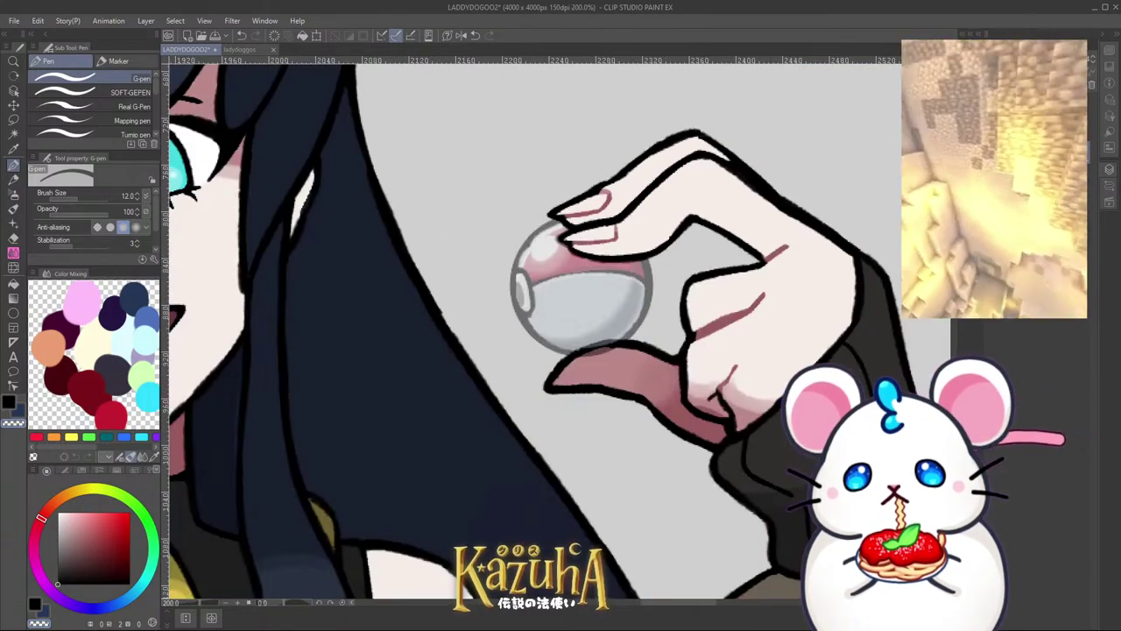
Step: Restore the ball layer's full opacity and erase the leftover ball pixels around the fingertip with the transparent G-pen at size 12
left_click(1083, 59)
scroll(574, 239, "up", 2)
scroll(571, 230, "up", 3)
left_click_drag(551, 231, 537, 250)
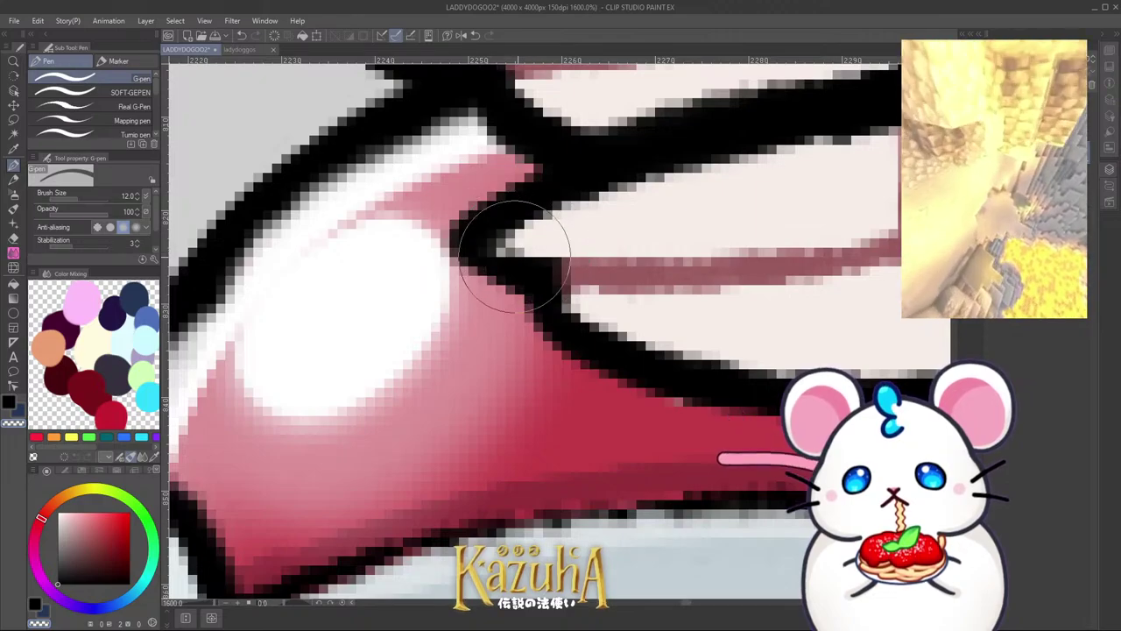
scroll(538, 250, "down", 3)
scroll(651, 269, "down", 3)
scroll(613, 187, "up", 2)
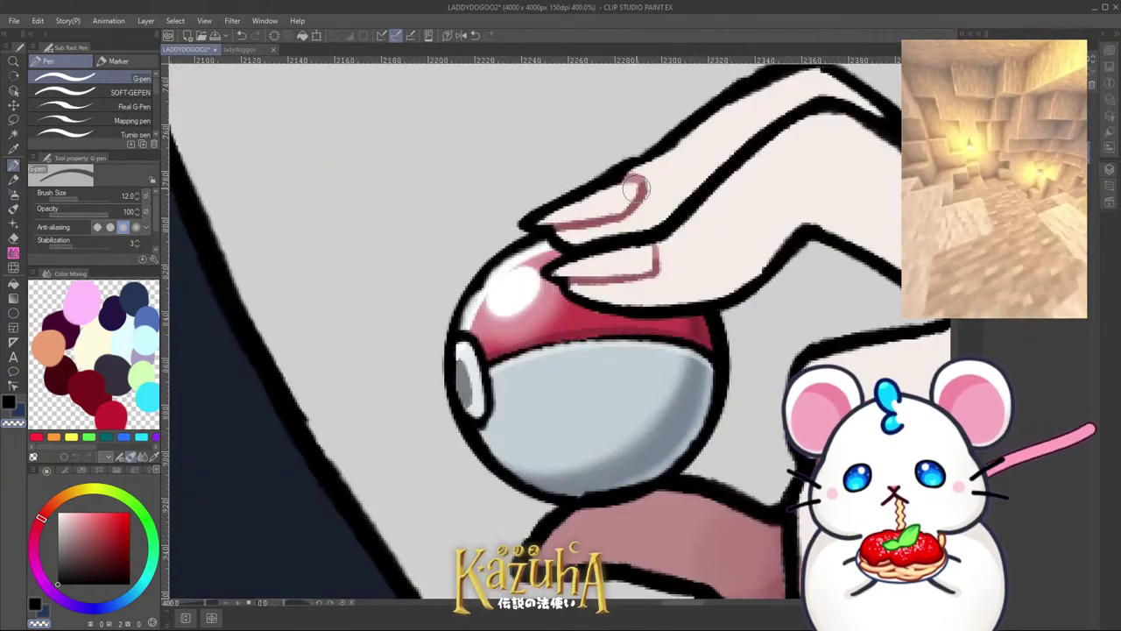
Step: Review the full-body character illustration as a whole, including the ball in the raised hand
scroll(618, 277, "down", 2)
scroll(617, 278, "down", 5)
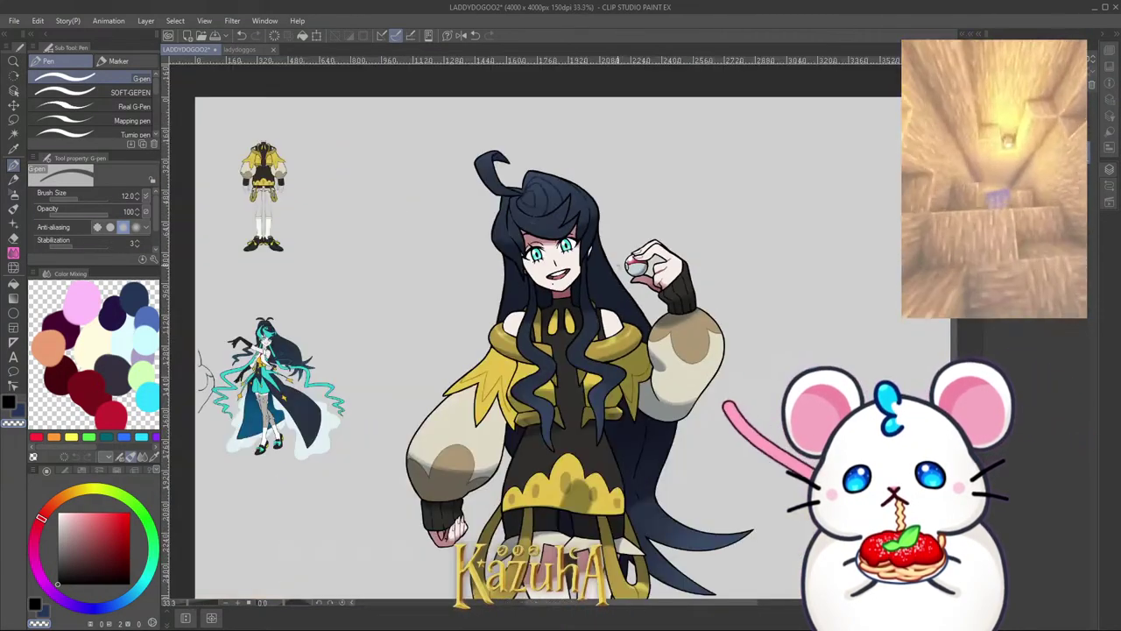
scroll(721, 255, "up", 2)
scroll(701, 254, "down", 2)
left_click_drag(675, 235, 647, 212)
scroll(657, 229, "down", 3)
scroll(657, 284, "up", 1)
scroll(654, 275, "down", 2)
scroll(655, 252, "up", 4)
key("Tab")
scroll(646, 276, "down", 2)
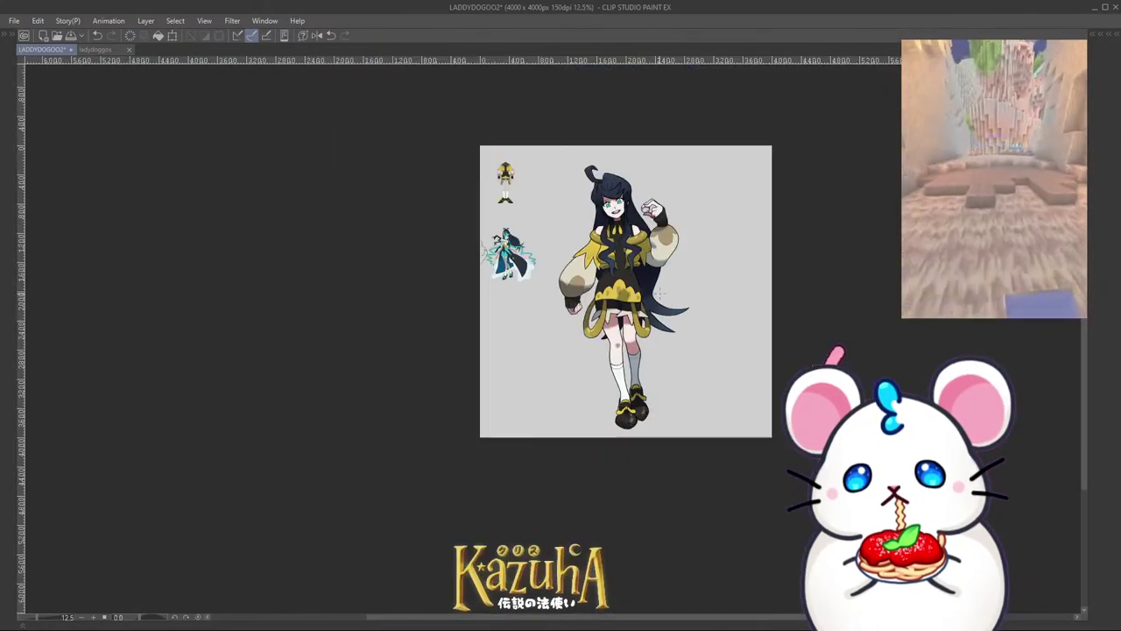
scroll(655, 278, "up", 2)
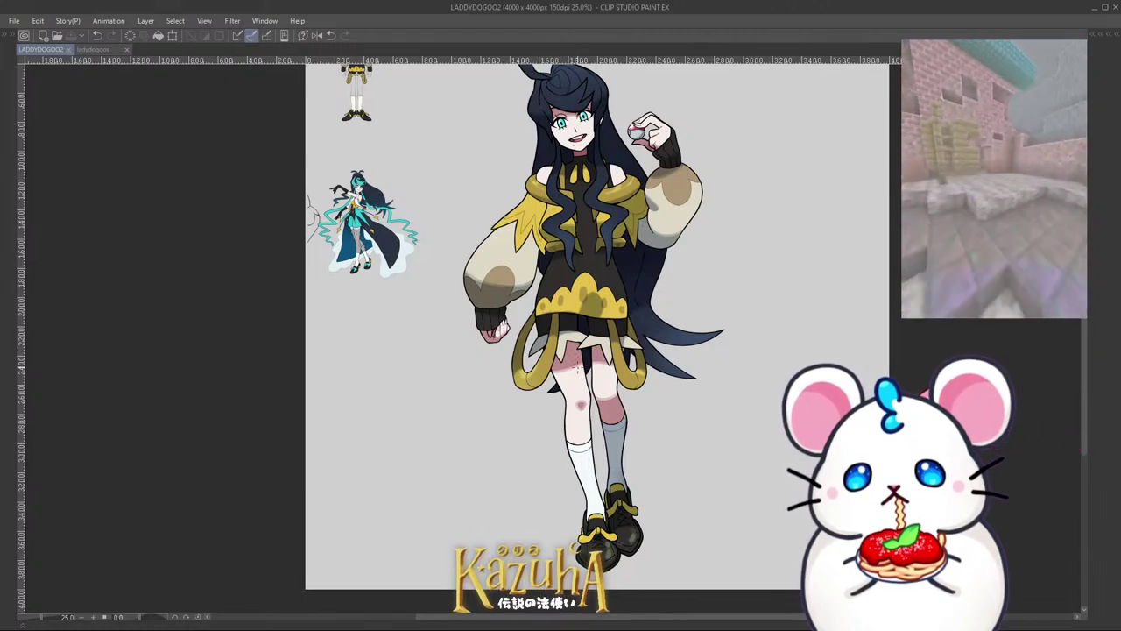
scroll(595, 332, "down", 3)
scroll(595, 333, "up", 3)
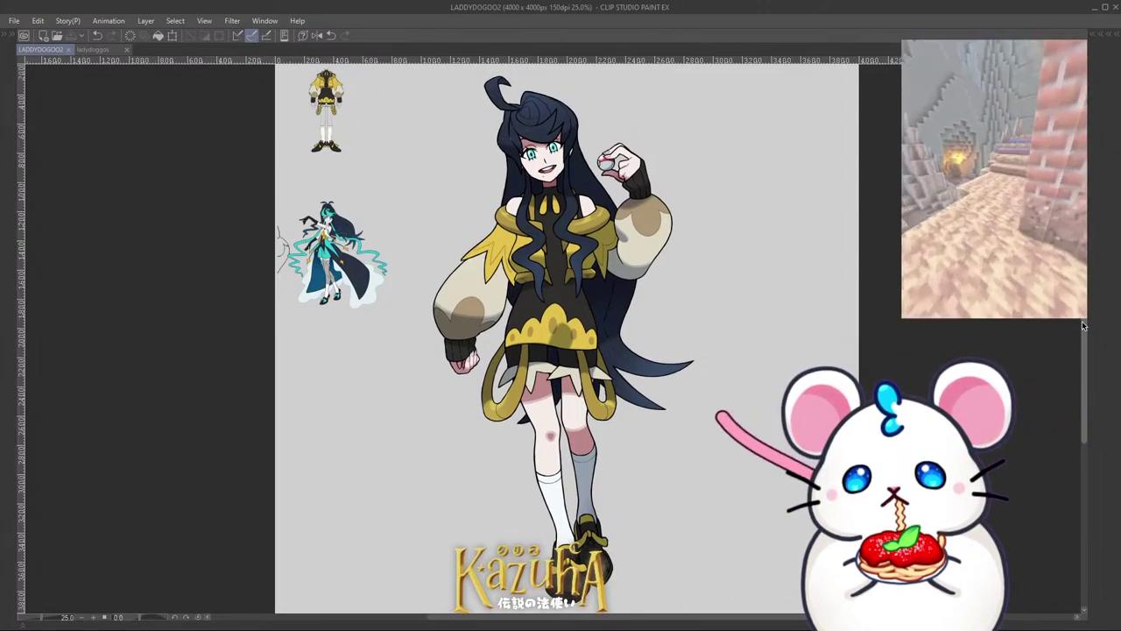
key("Tab")
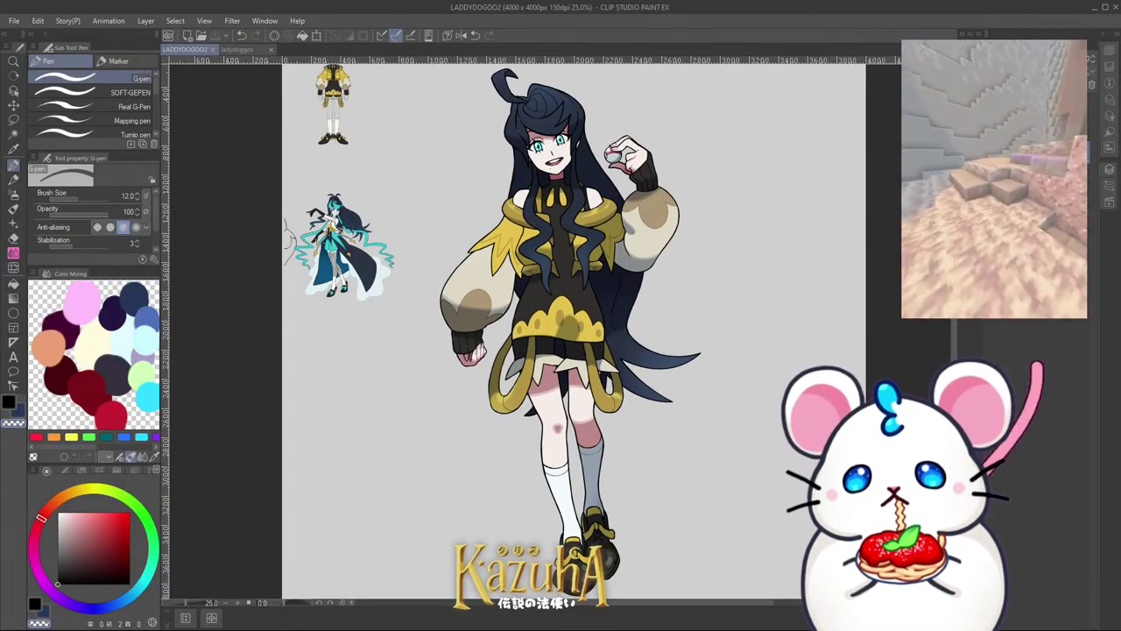
Step: Recolour the fold line in the raised arm's sleeve shadow with a darker grey using the G-pen at size 60.5, and save
key("F7")
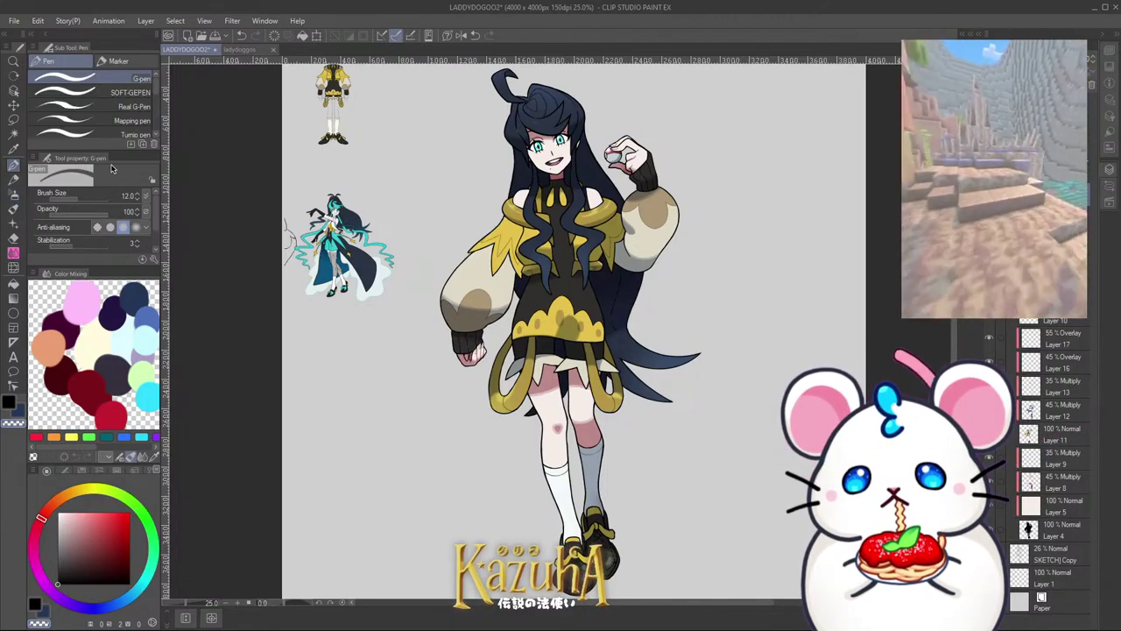
scroll(639, 238, "up", 5)
left_click(528, 309, "alt")
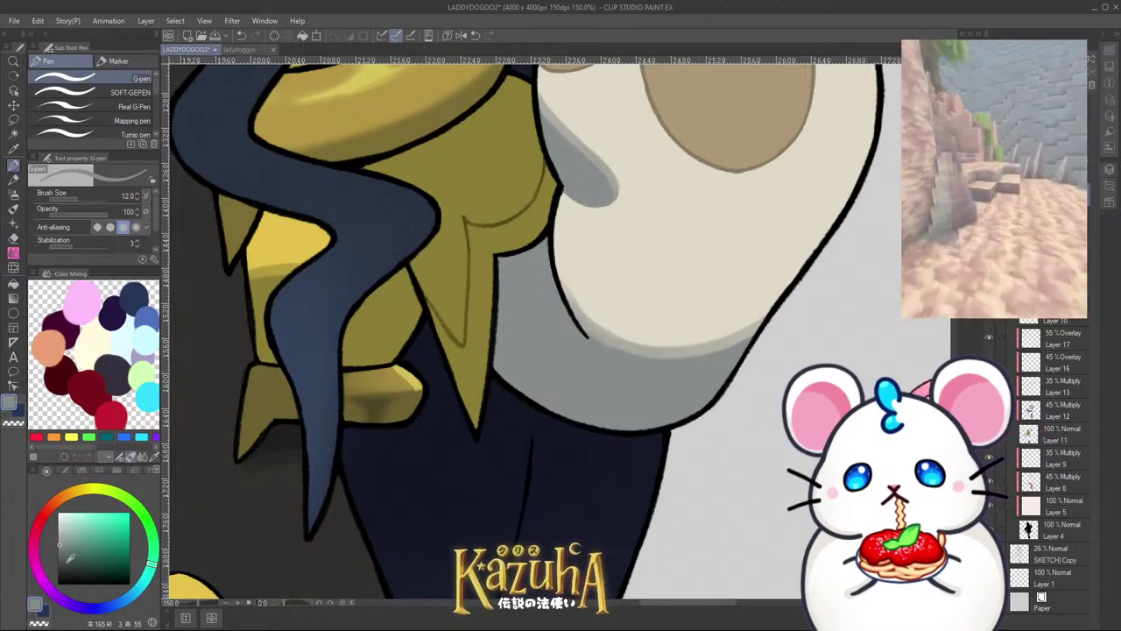
left_click(66, 555)
left_click_drag(553, 296, 579, 322)
left_click_drag(578, 322, 569, 266)
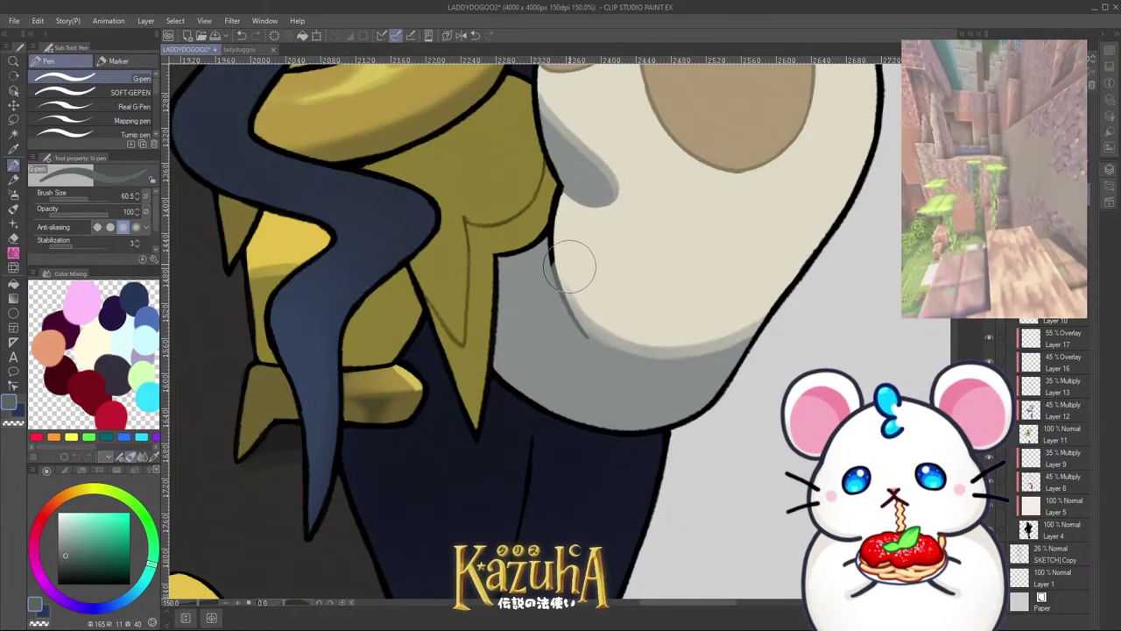
scroll(652, 252, "down", 6)
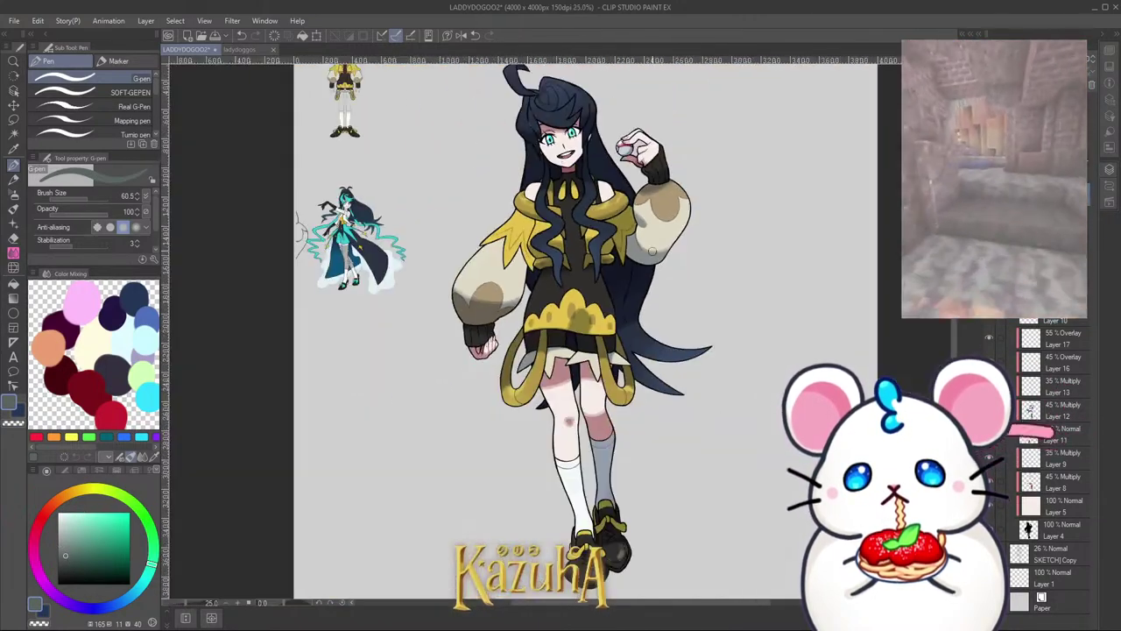
key("ctrl+s")
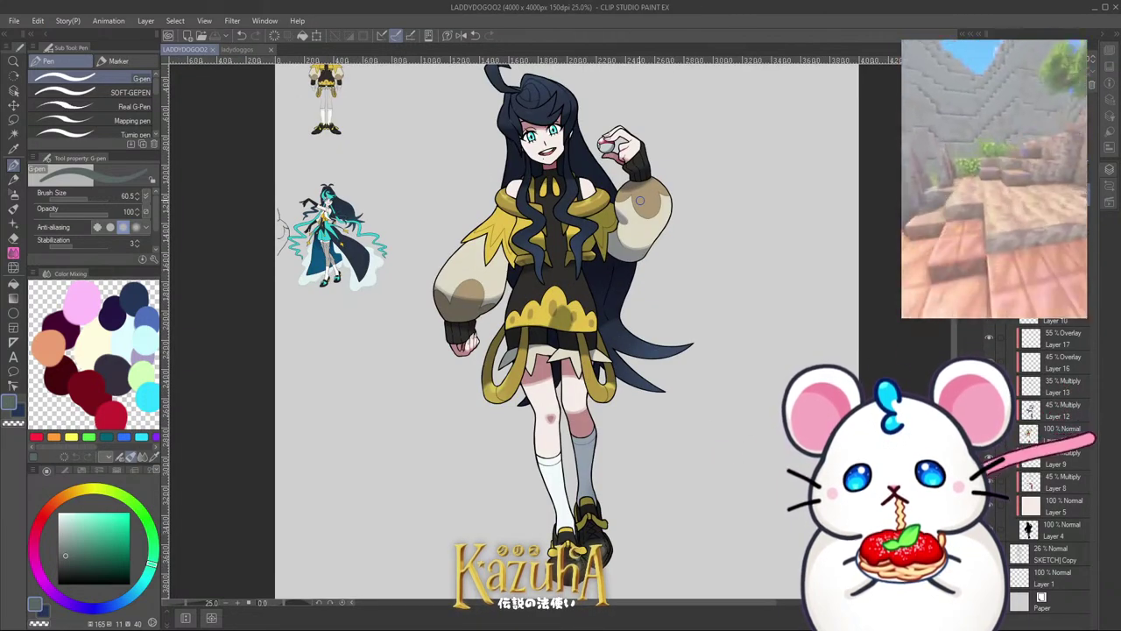
Step: Create a new blank illustration of 1920 x 1080 px at 150 dpi
key("Tab")
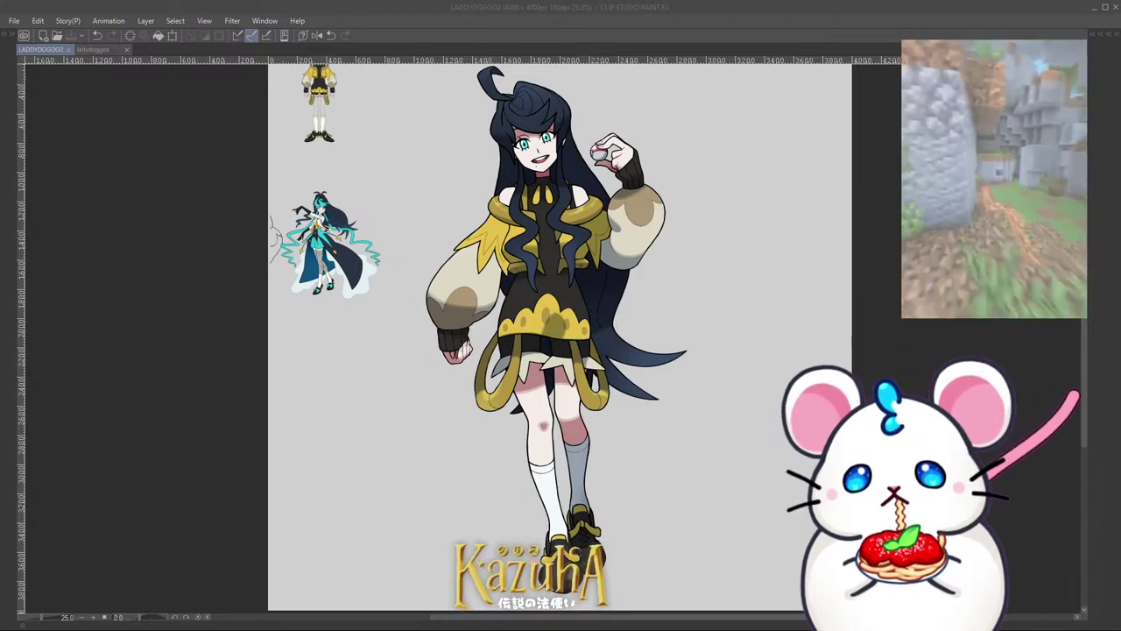
scroll(562, 263, "down", 4)
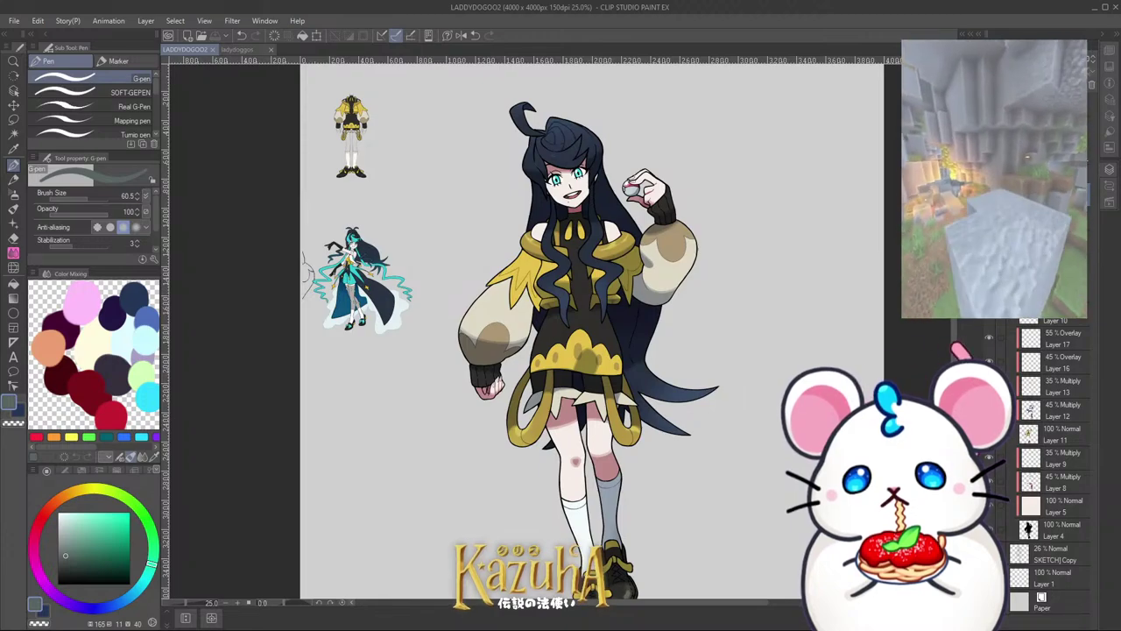
key("ctrl+shift+e")
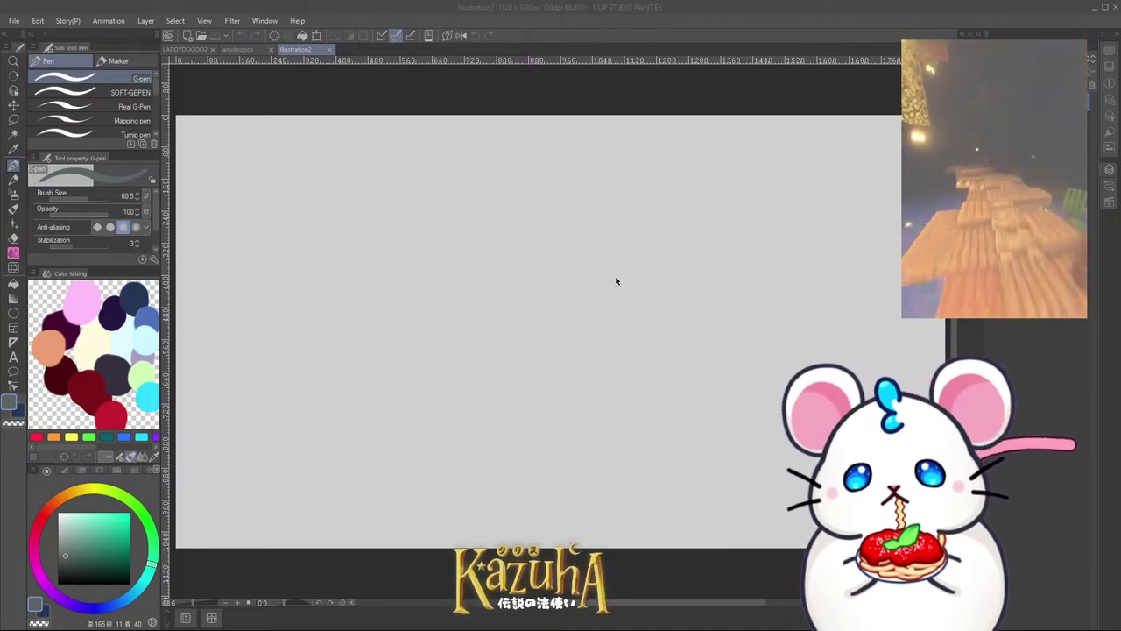
Step: Copy the character's layers from LADDYDOGOO2 into the new illustration, with its canvas enlarged to 2340 x 1316 px, and save it as ladydoggo_charactersheet
left_click(237, 49)
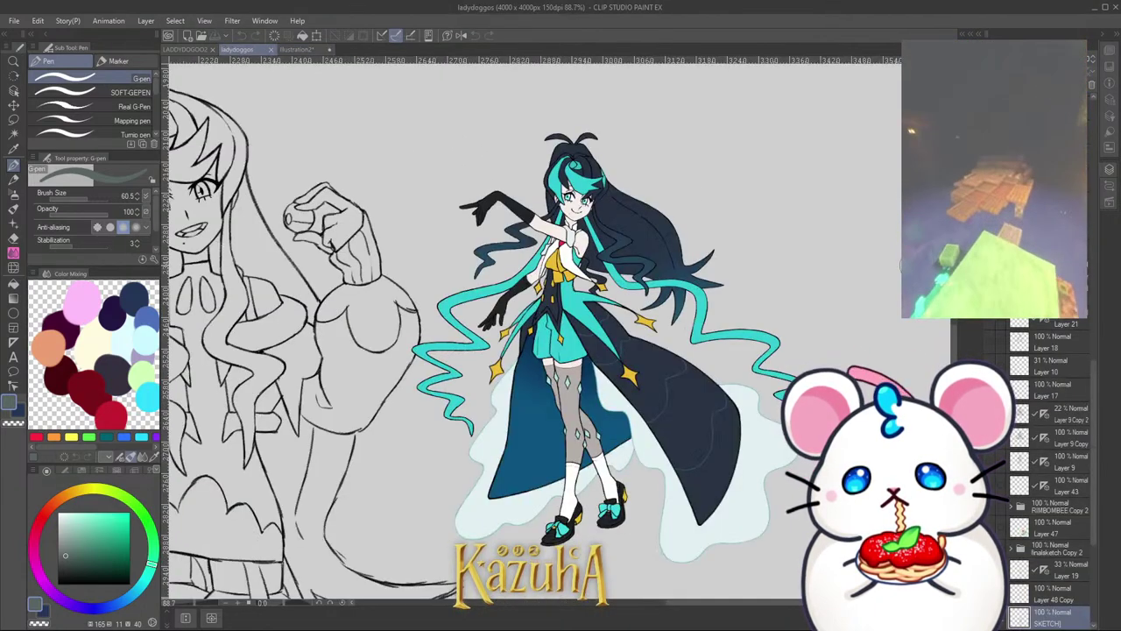
left_click(188, 49)
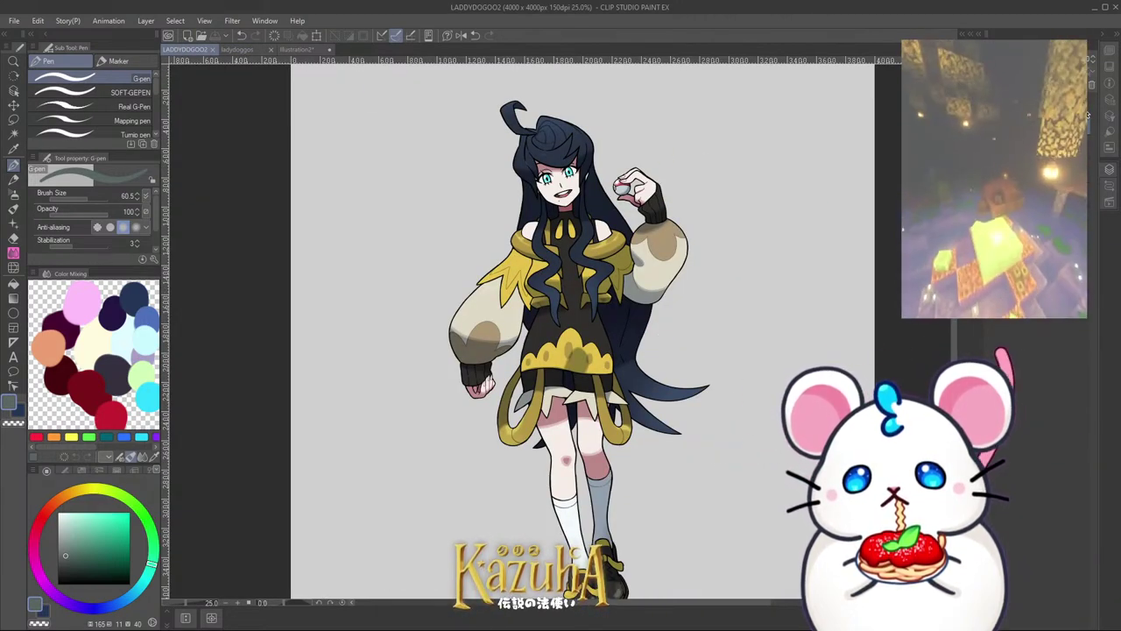
left_click(296, 49)
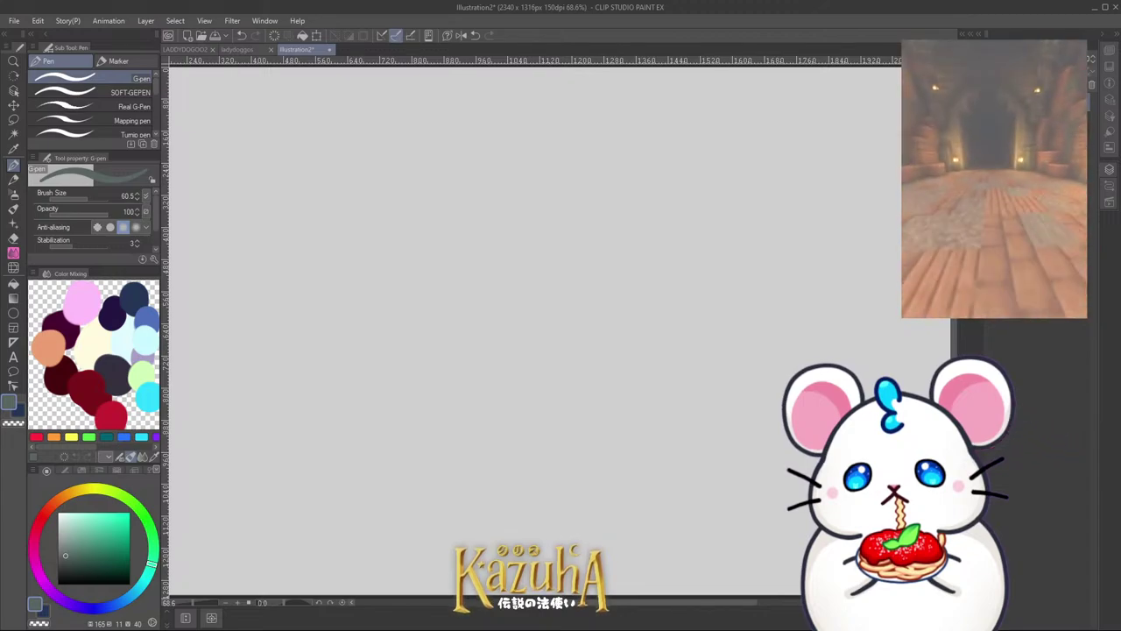
key("ctrl+v")
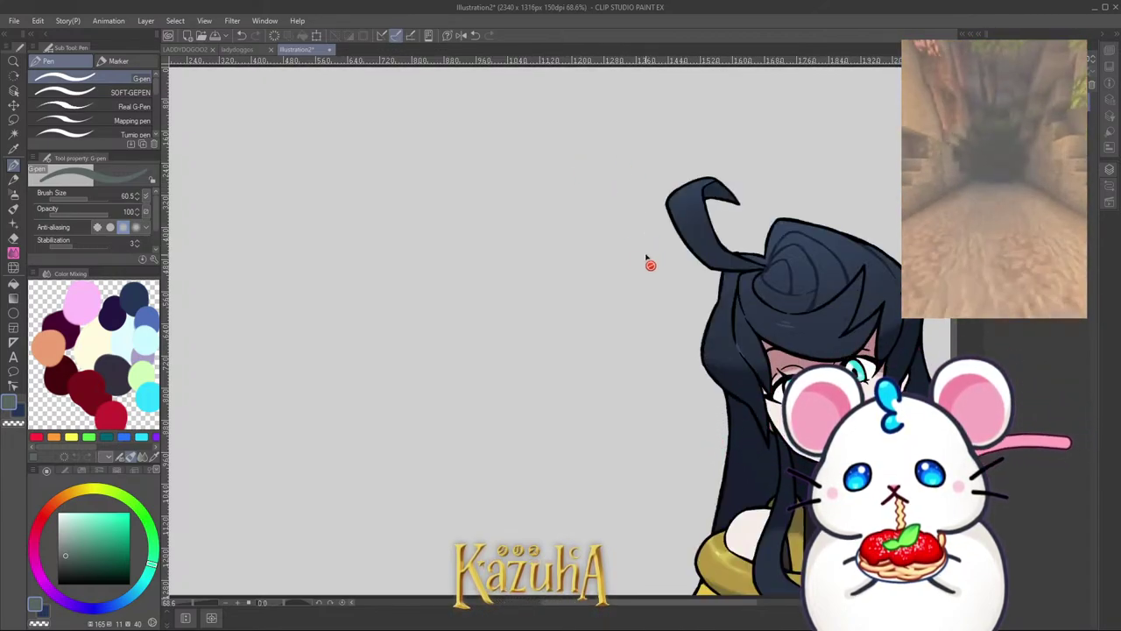
scroll(639, 241, "down", 1)
scroll(639, 241, "down", 4)
scroll(684, 243, "up", 2)
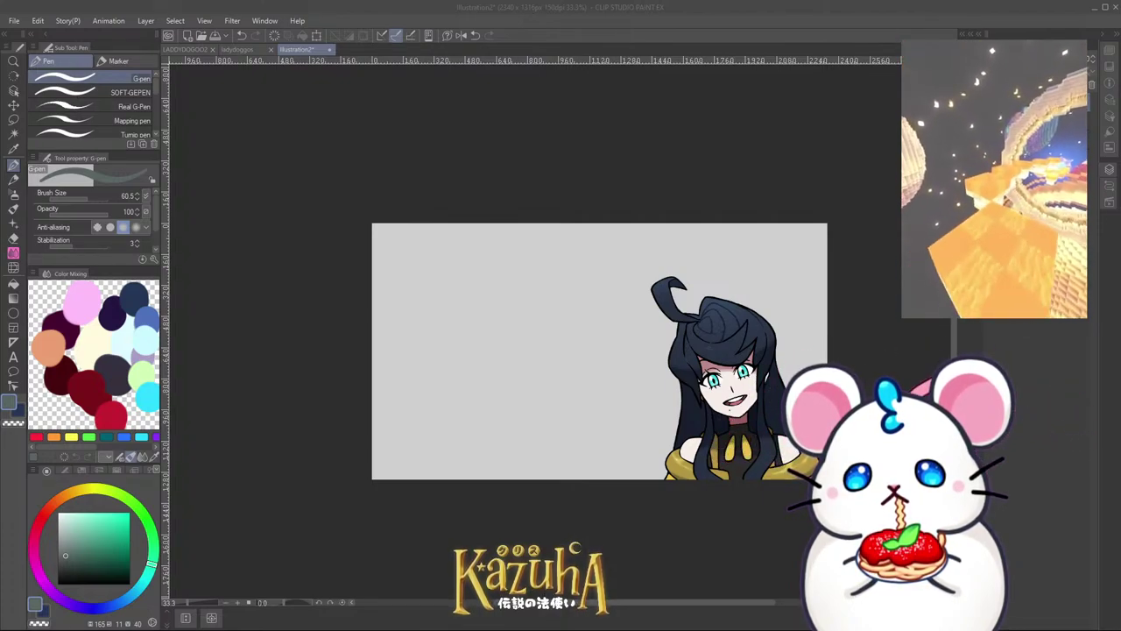
key("Return")
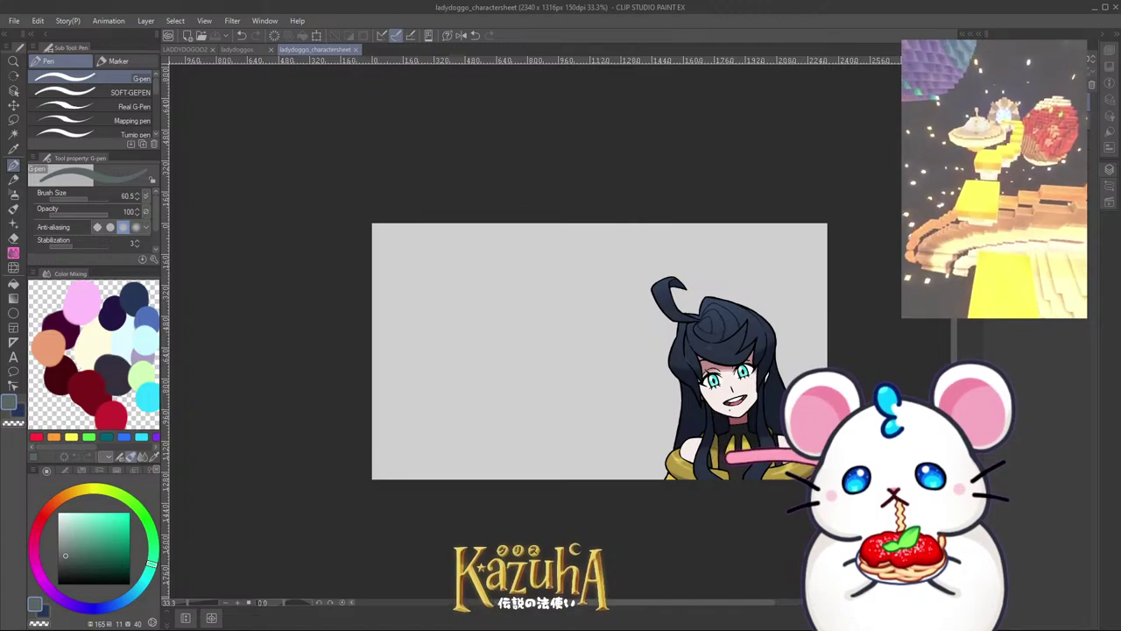
Step: Scale the pasted character down to fit the canvas height and place it in the left part of the canvas
key("ctrl+t")
scroll(606, 230, "down", 3)
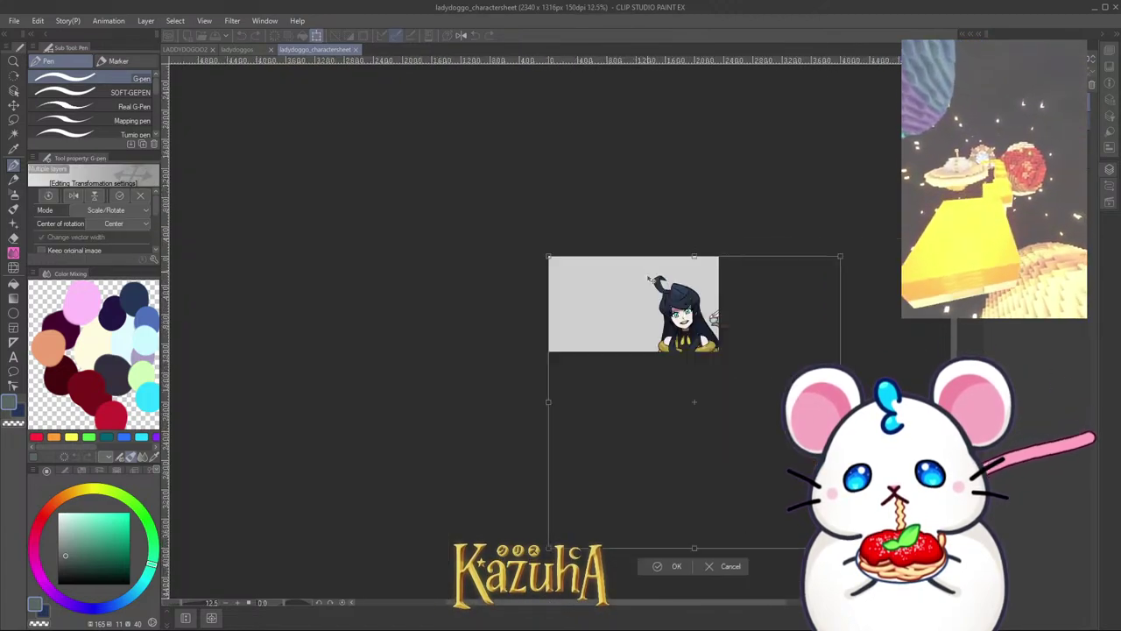
left_click_drag(806, 376, 592, 273)
scroll(592, 273, "up", 2)
scroll(596, 298, "up", 2)
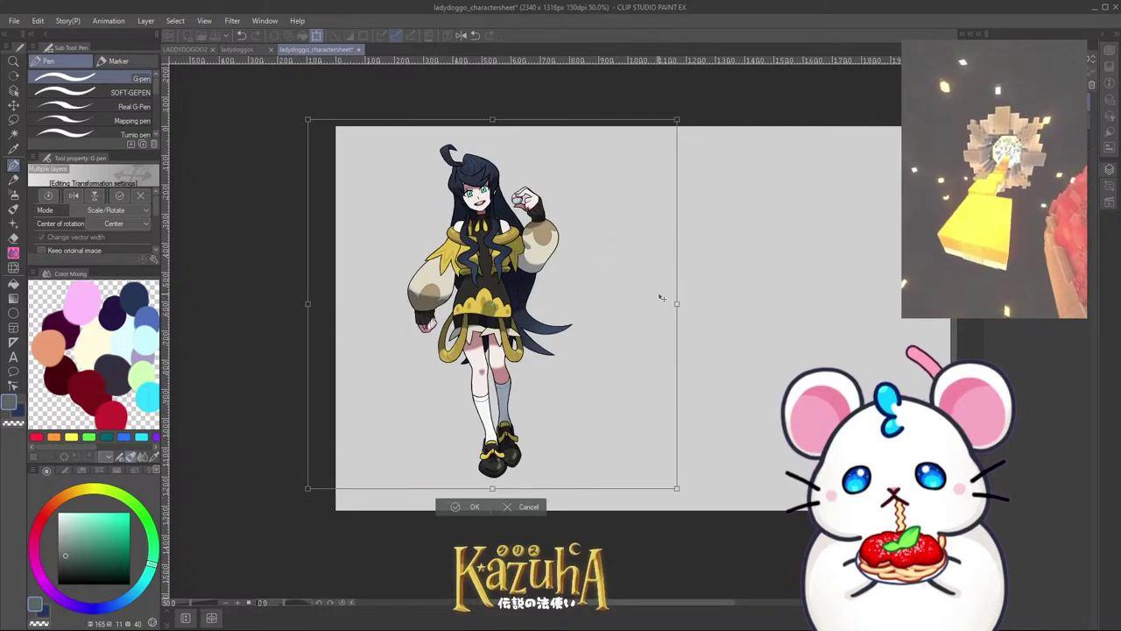
left_click_drag(683, 305, 624, 322)
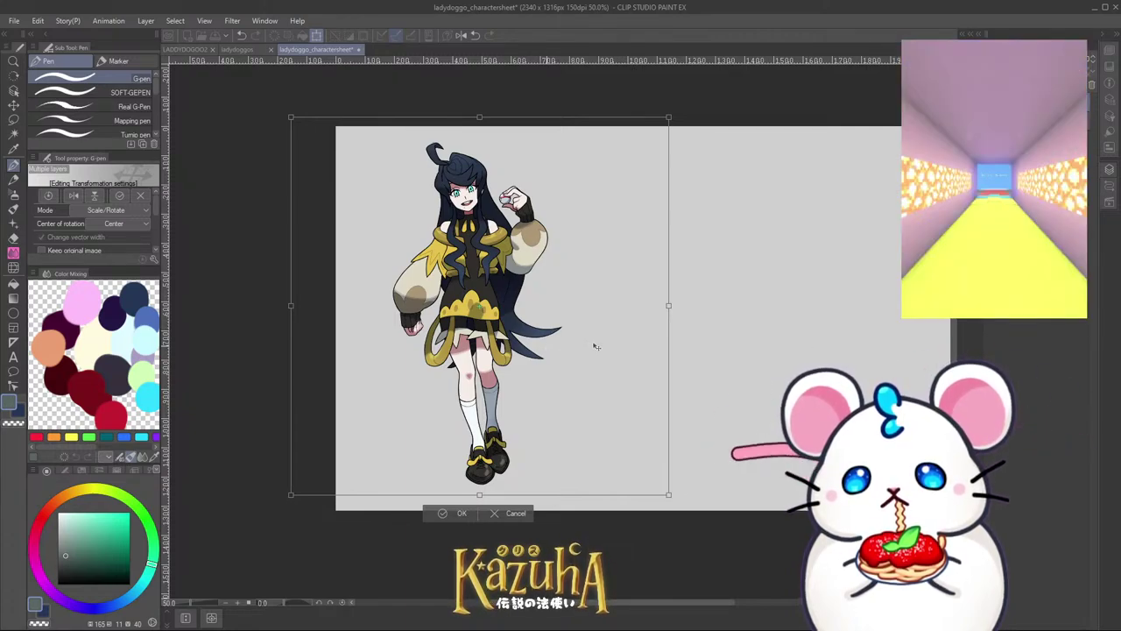
scroll(595, 345, "up", 1)
scroll(548, 332, "down", 1)
left_click_drag(585, 330, 584, 334)
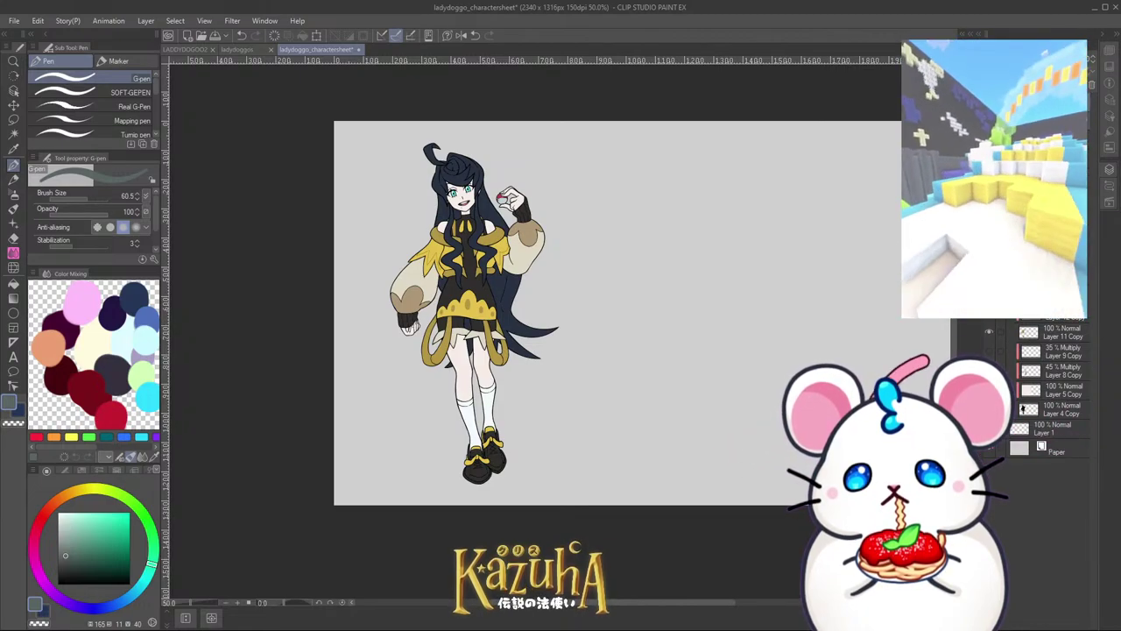
Step: Check the flat-coloured character up close and against the whole character sheet canvas
key("ctrl+s")
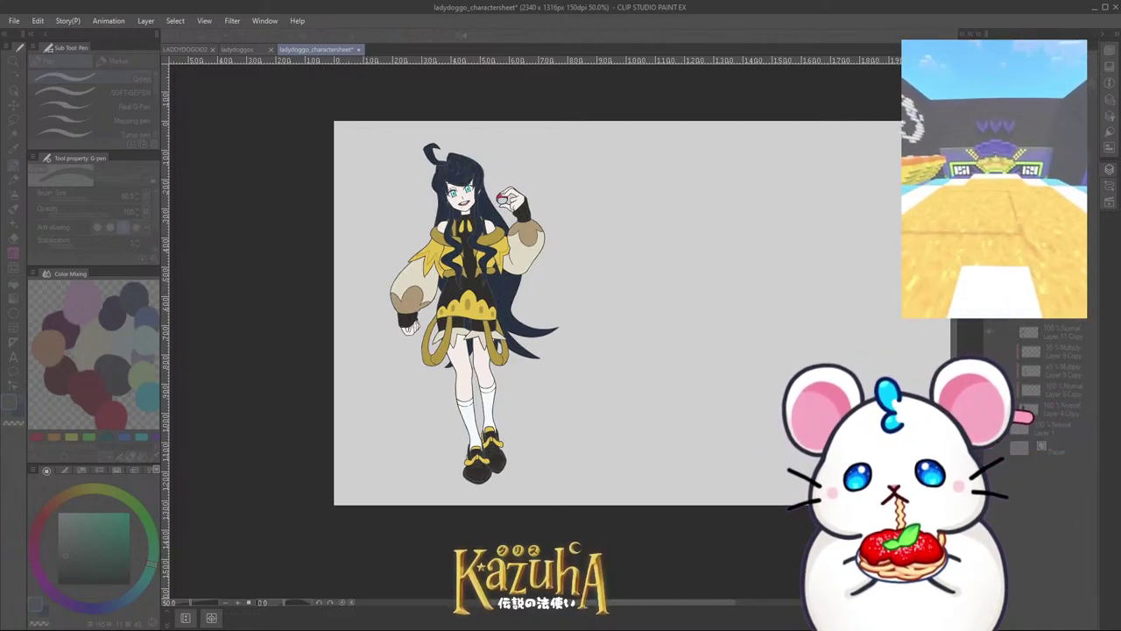
left_click(1096, 414)
scroll(458, 176, "up", 2)
key("Tab")
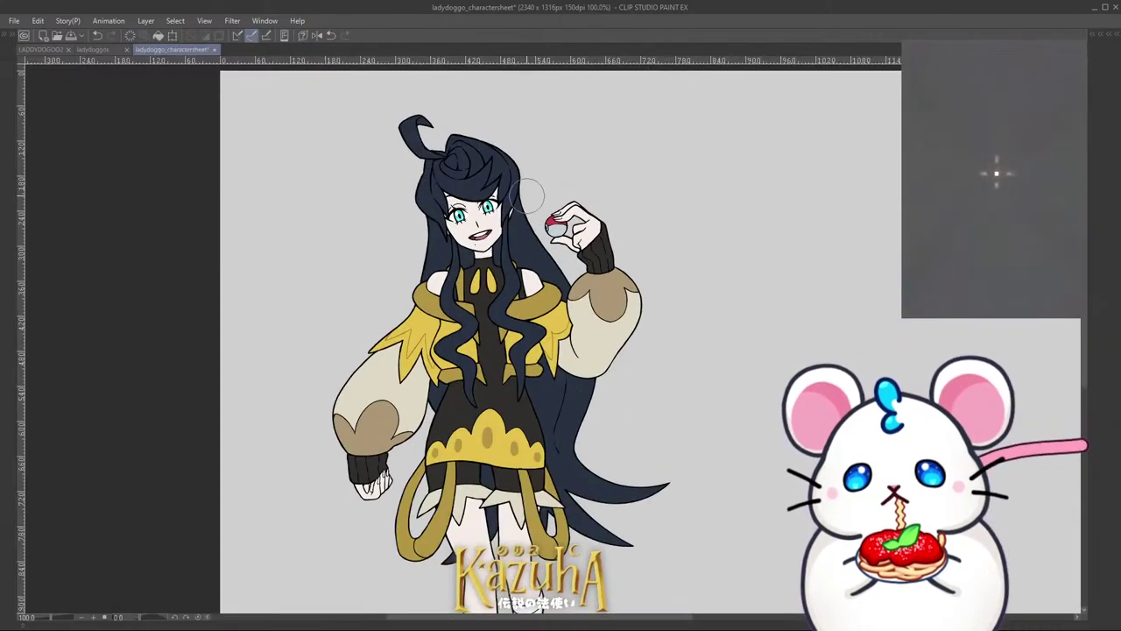
scroll(536, 201, "down", 3)
scroll(599, 216, "up", 1)
key("Tab")
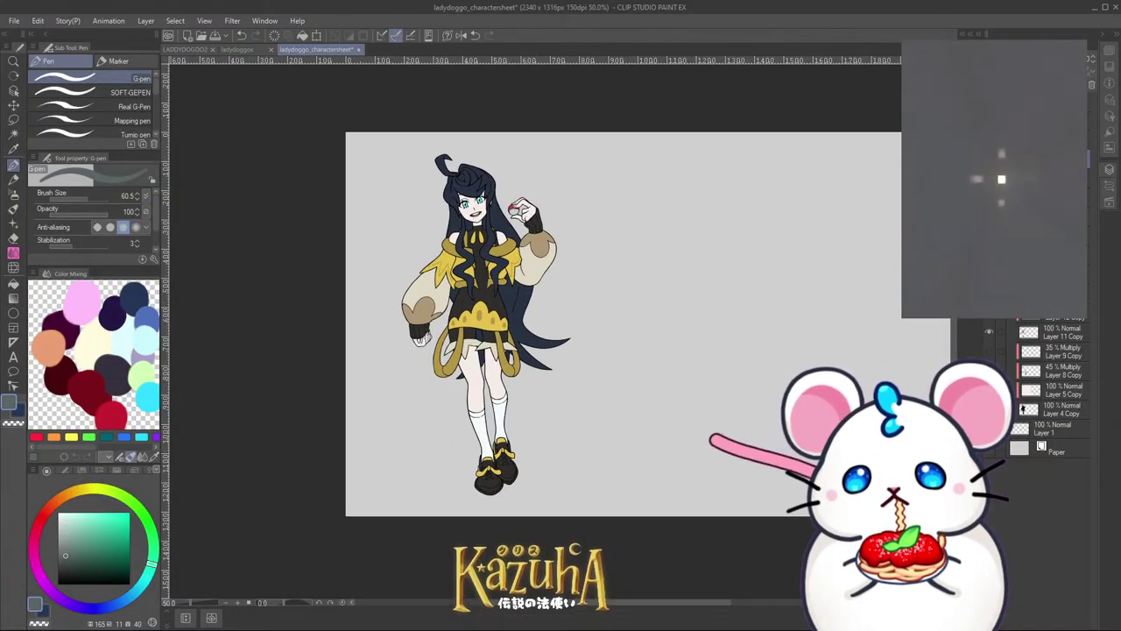
left_click(686, 244)
key("ctrl+z")
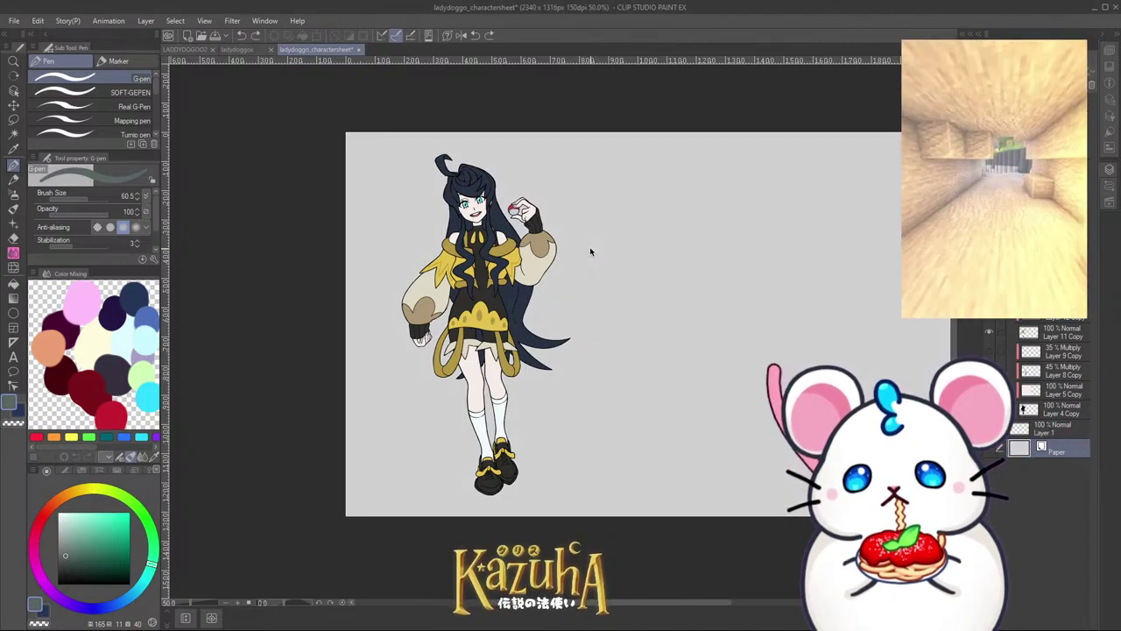
scroll(594, 256, "down", 1)
scroll(541, 234, "up", 1)
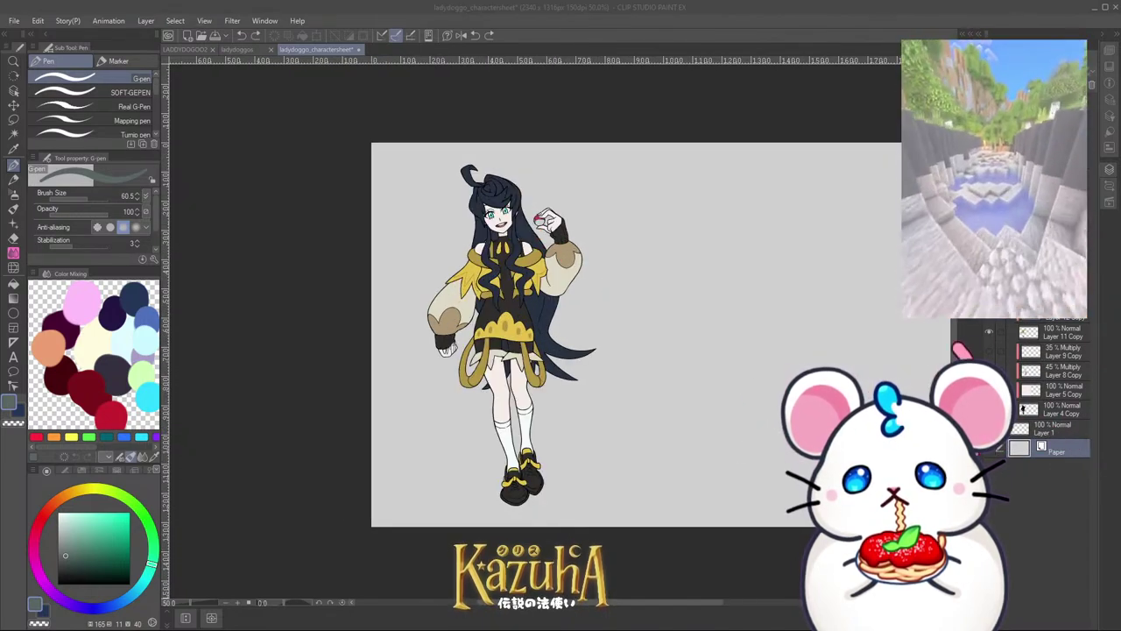
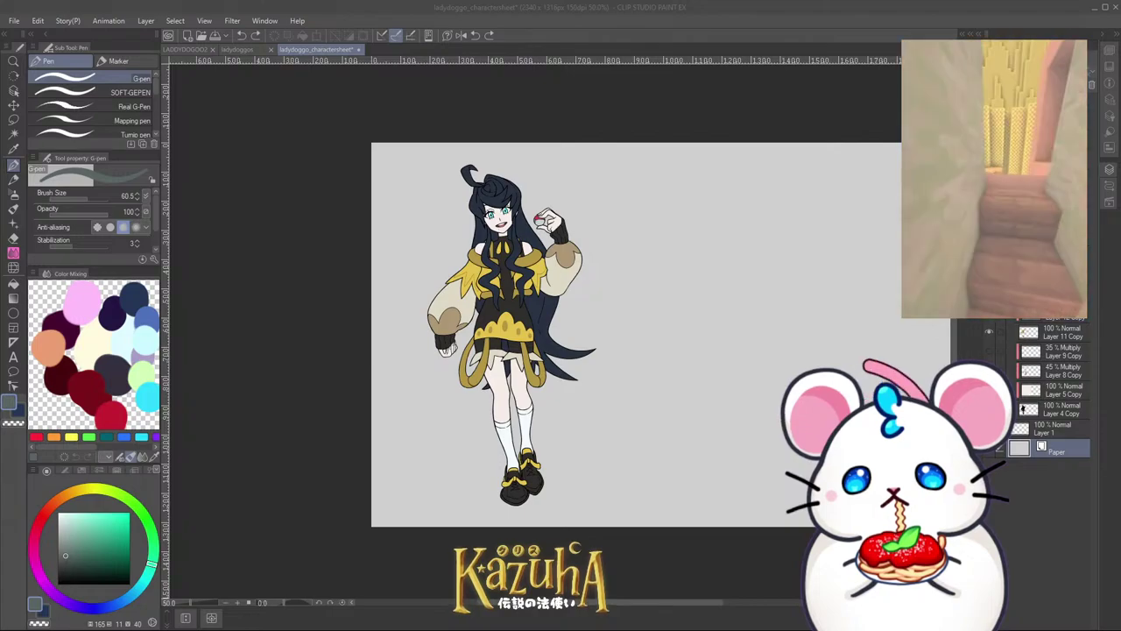
Step: Fade the copied character by lowering its opacity and save the character sheet
scroll(637, 254, "down", 1)
scroll(572, 251, "up", 1)
scroll(574, 252, "down", 1)
scroll(593, 260, "up", 1)
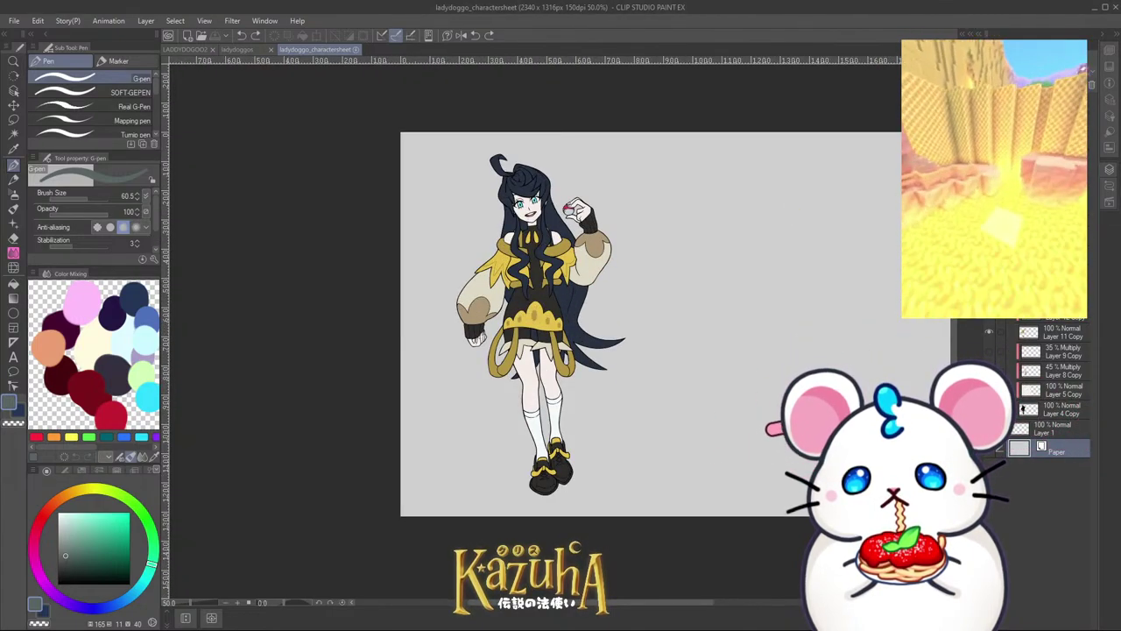
left_click(1016, 120)
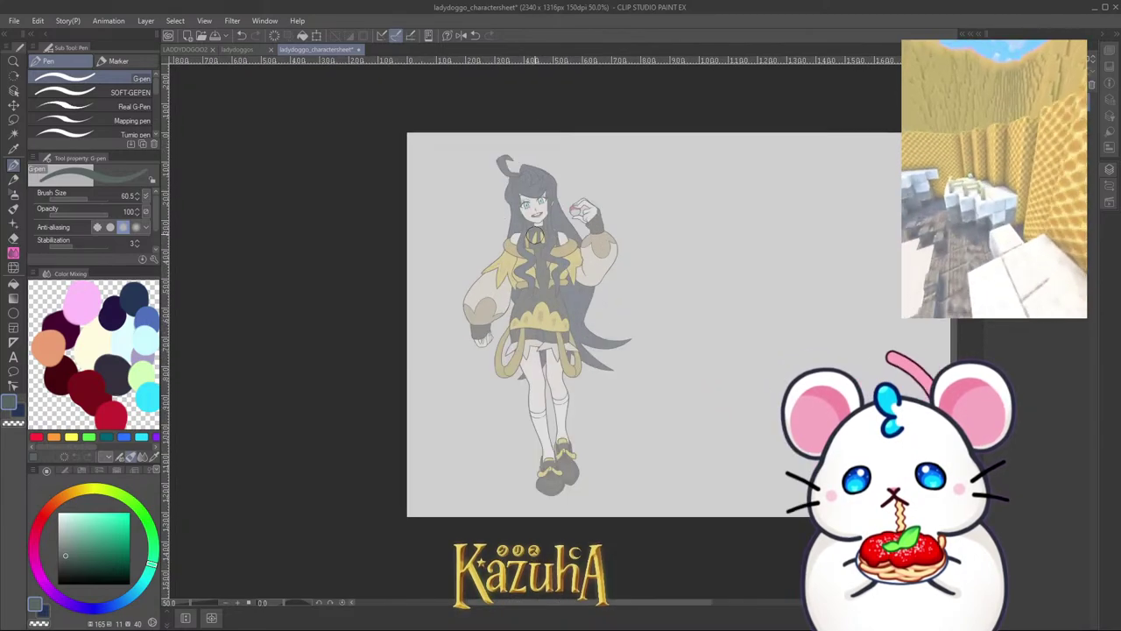
key("ctrl+s")
Step: Ready the DarkerPencil with black as the drawing colour and focus on the faded character's chest
left_click(13, 179)
left_click_drag(79, 559, 45, 622)
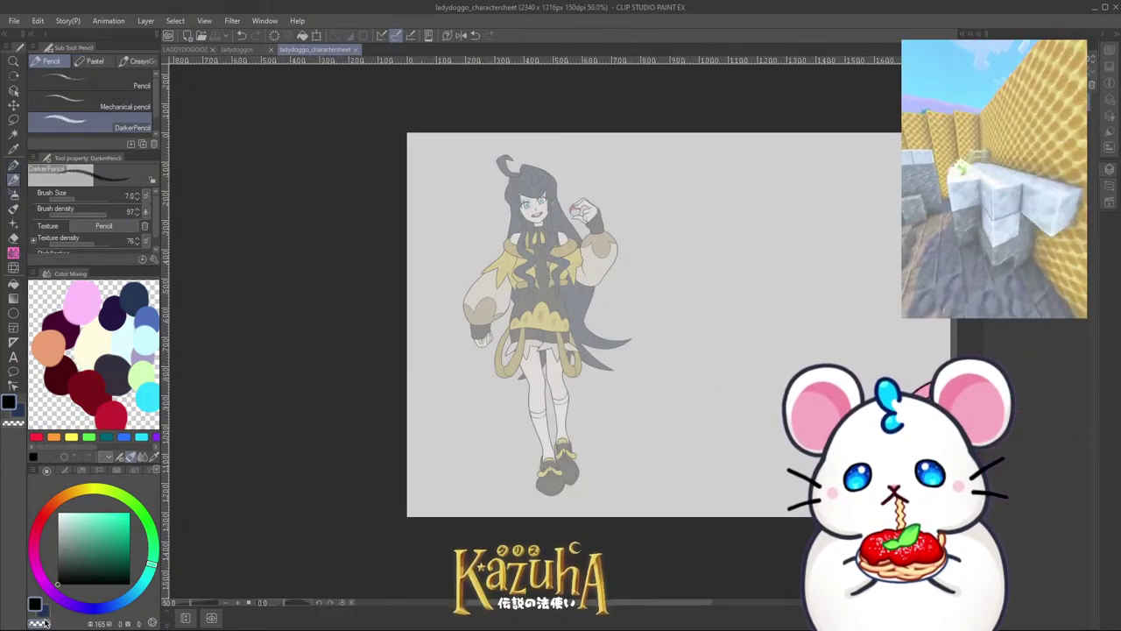
scroll(550, 221, "up", 2)
scroll(539, 148, "down", 1)
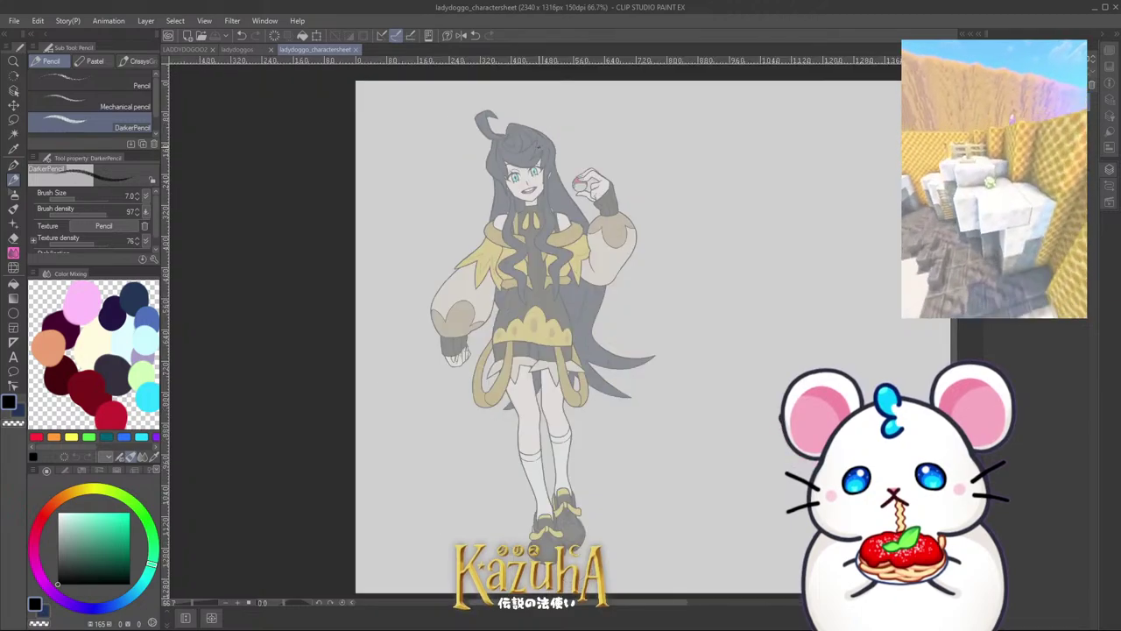
scroll(539, 148, "down", 2)
scroll(548, 162, "up", 1)
scroll(489, 277, "up", 1)
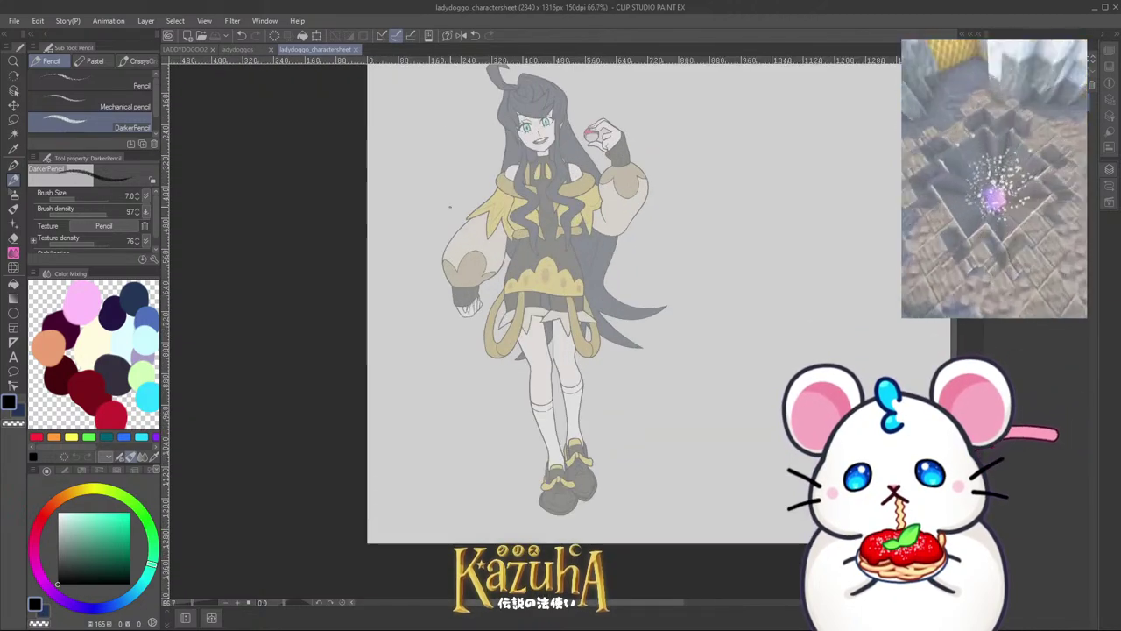
scroll(508, 195, "up", 1)
scroll(566, 195, "up", 3)
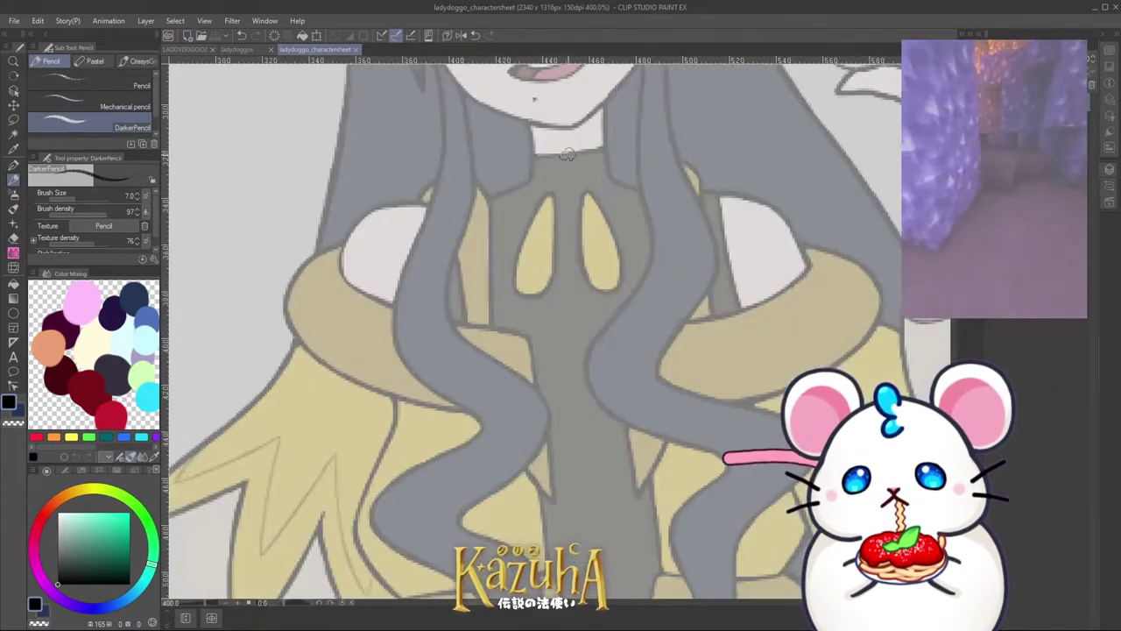
Step: Place a two-line symmetrical ruler running vertically through the middle of the character's torso
left_click(14, 342)
scroll(471, 244, "up", 1)
left_click_drag(663, 138, 663, 589)
scroll(613, 219, "down", 3)
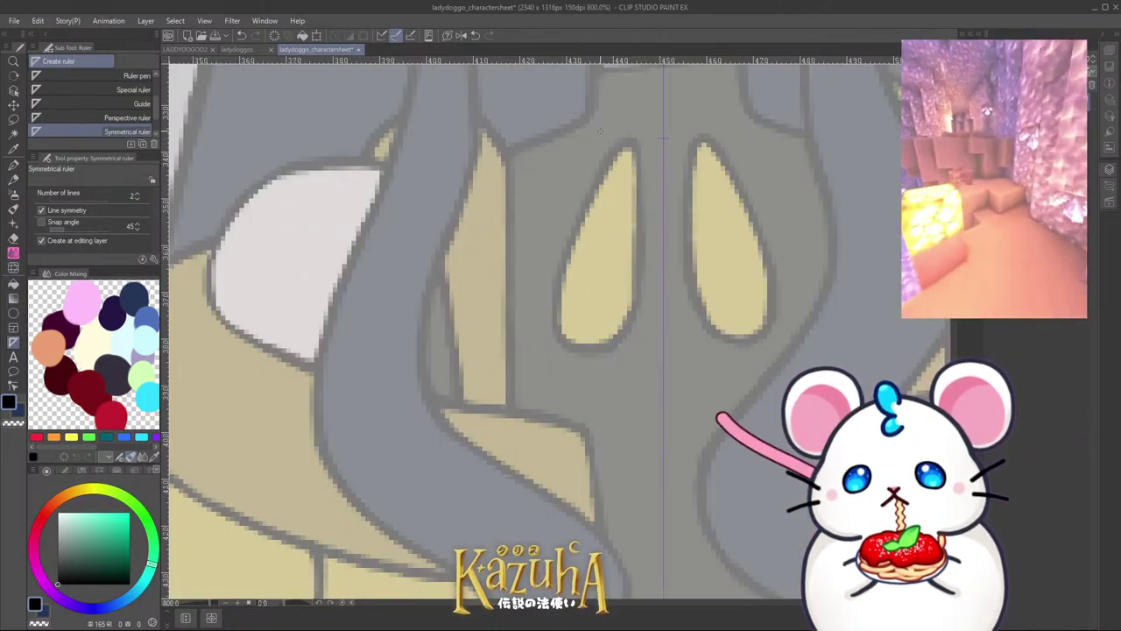
Step: Sketch the mirrored neck and shoulder lines with the DarkerPencil at brush size 4.5
left_click(14, 180)
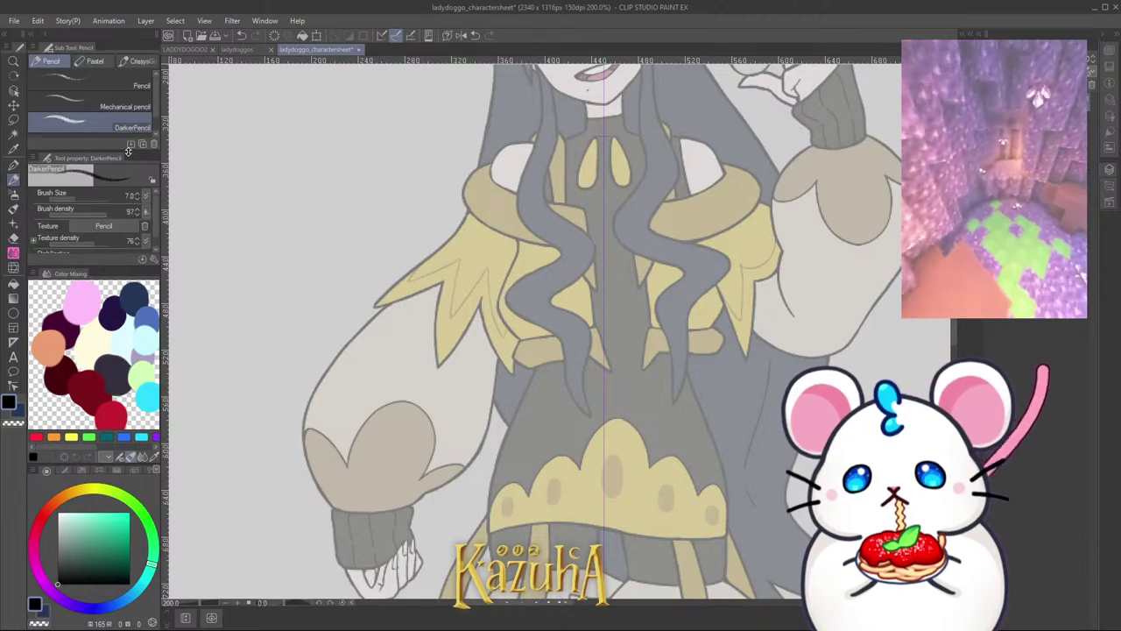
scroll(510, 219, "down", 2)
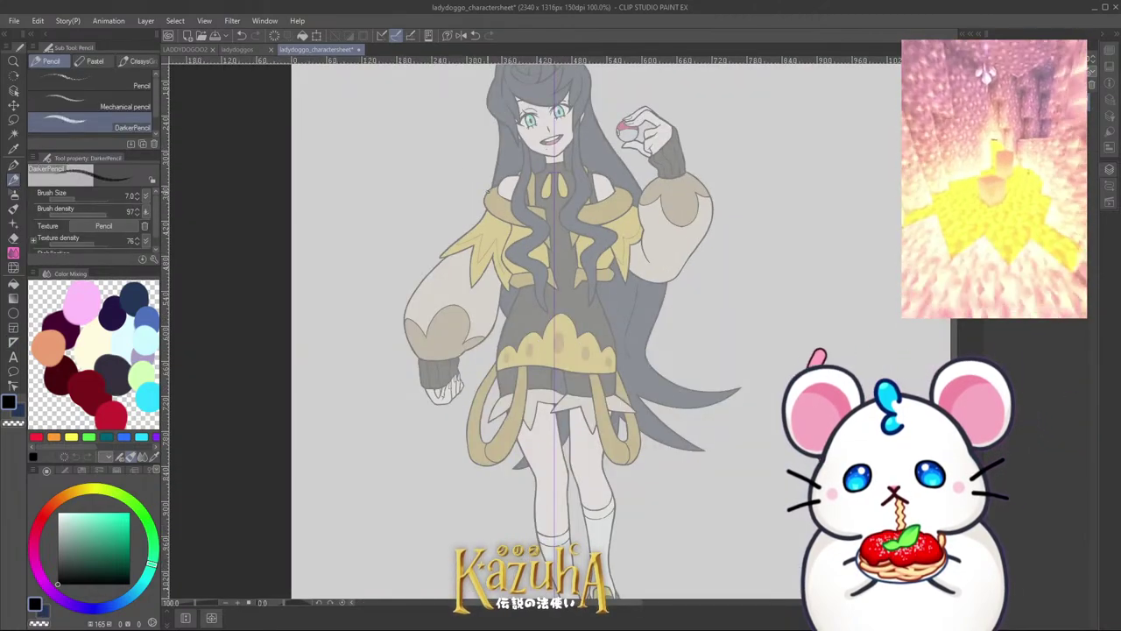
scroll(554, 145, "up", 3)
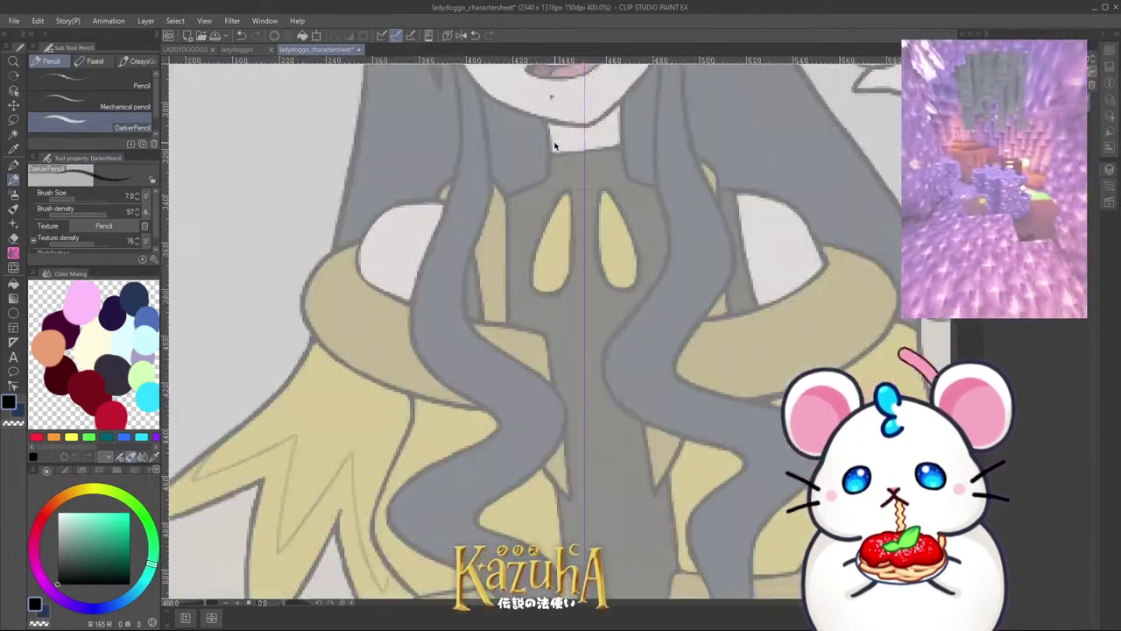
key("[")
key("[")
key("[")
mouse_move(550, 125)
left_mouse_down()
mouse_move(538, 180)
mouse_move(460, 216)
left_mouse_up()
key("ctrl+z")
scroll(461, 216, "down", 3)
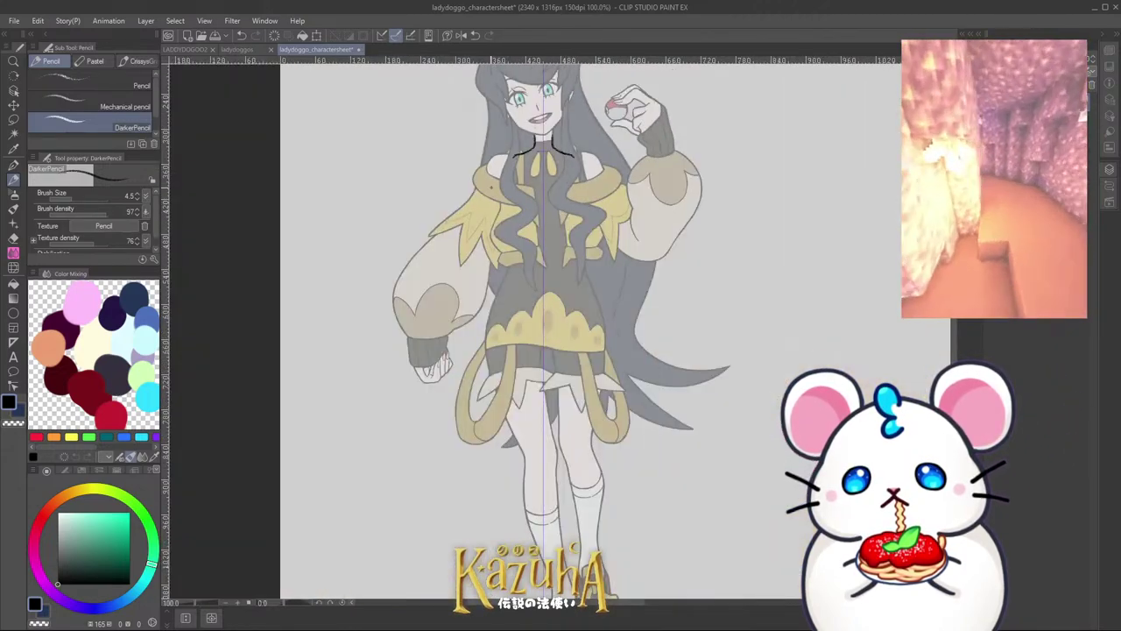
scroll(508, 171, "up", 1)
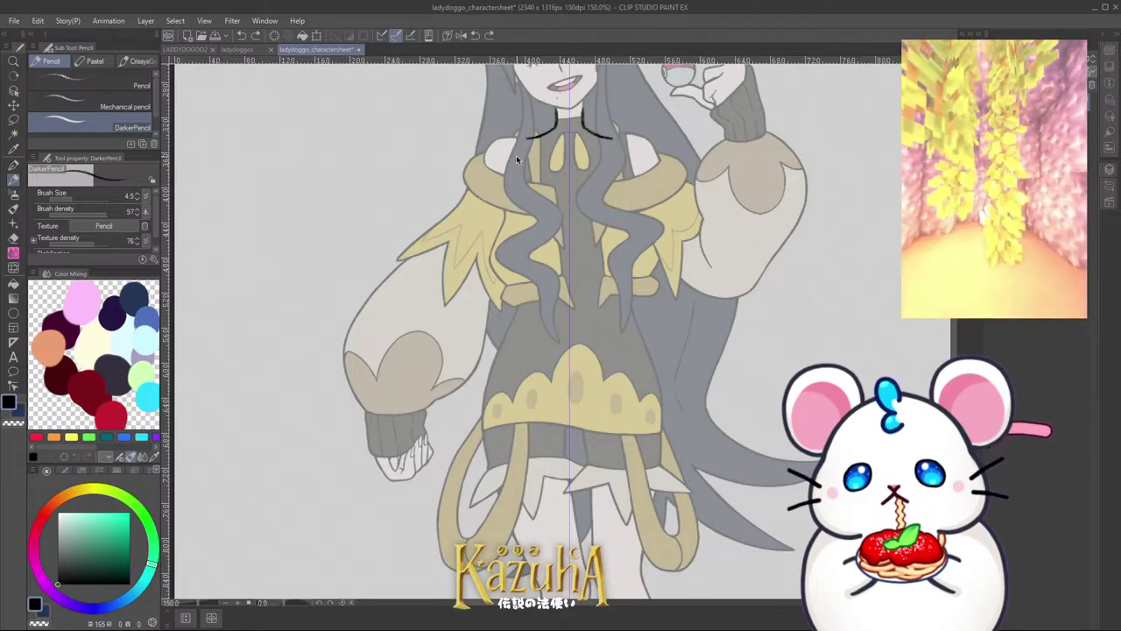
Step: Sketch mirrored torso side lines straight down from the shoulder ends to the waist, retrying until they sit right
left_click_drag(515, 140, 511, 209)
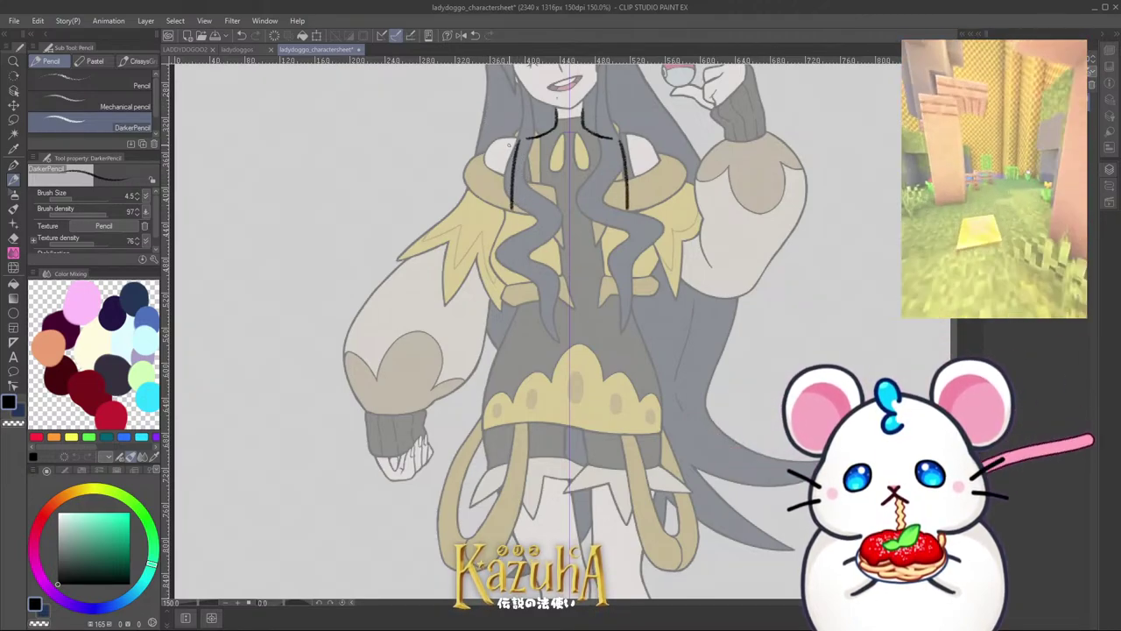
scroll(505, 149, "up", 1)
key("ctrl+z")
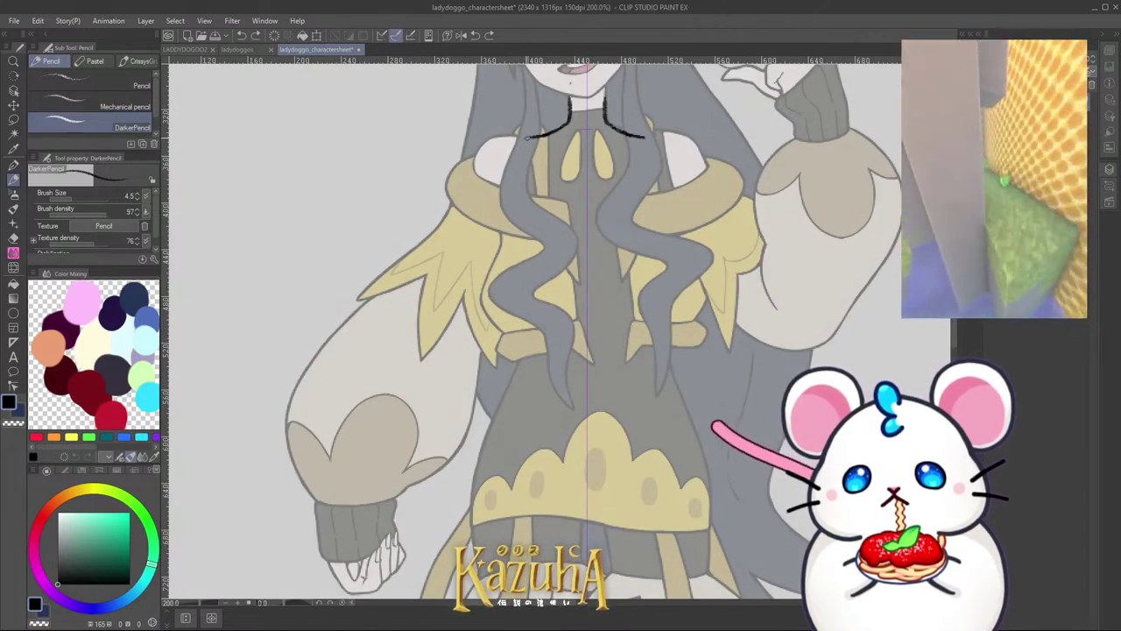
left_click_drag(526, 140, 517, 222)
key("ctrl+z")
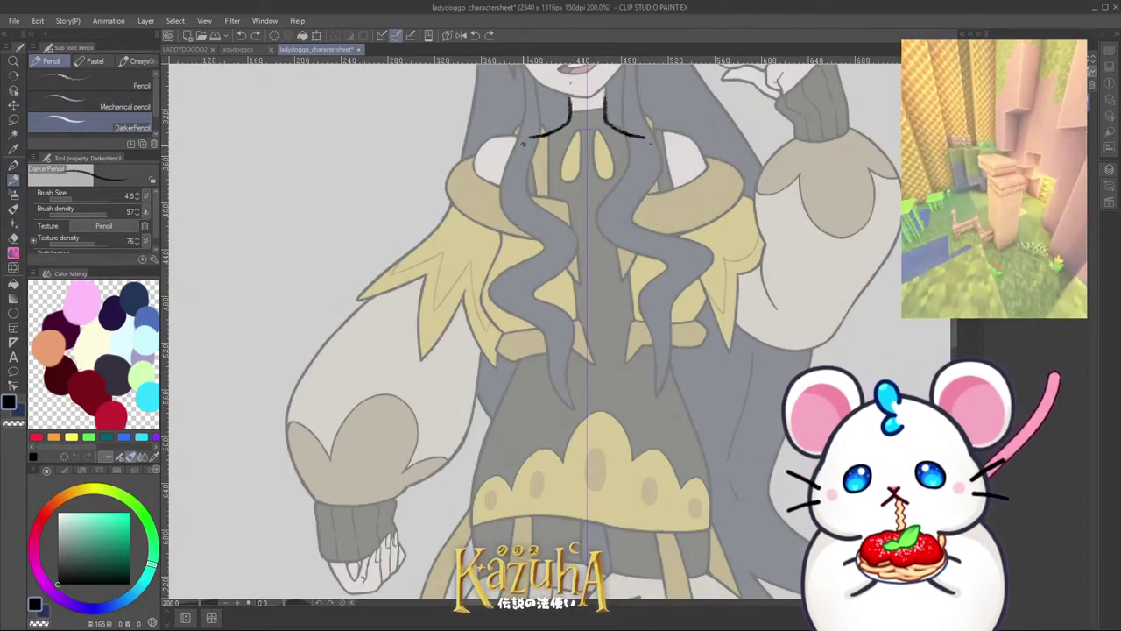
mouse_move(523, 142)
left_mouse_down()
mouse_move(518, 329)
mouse_move(523, 249)
left_mouse_up()
key("ctrl+z")
key("ctrl+z")
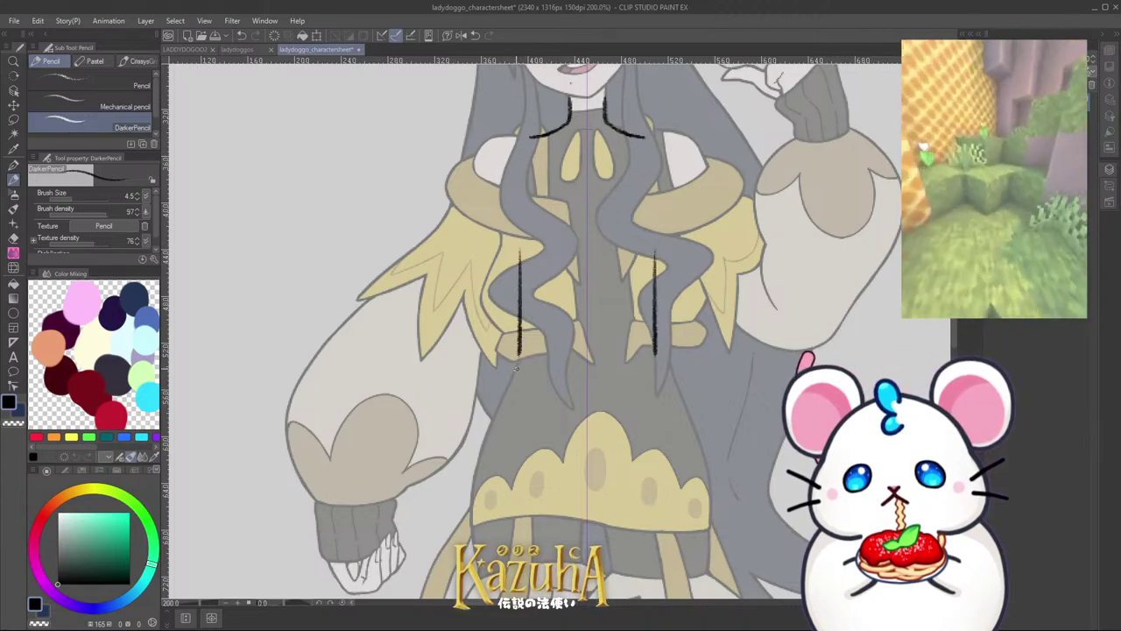
left_click_drag(520, 369, 529, 137)
key("ctrl+z")
key("ctrl+z")
scroll(556, 127, "down", 1)
scroll(500, 166, "up", 3)
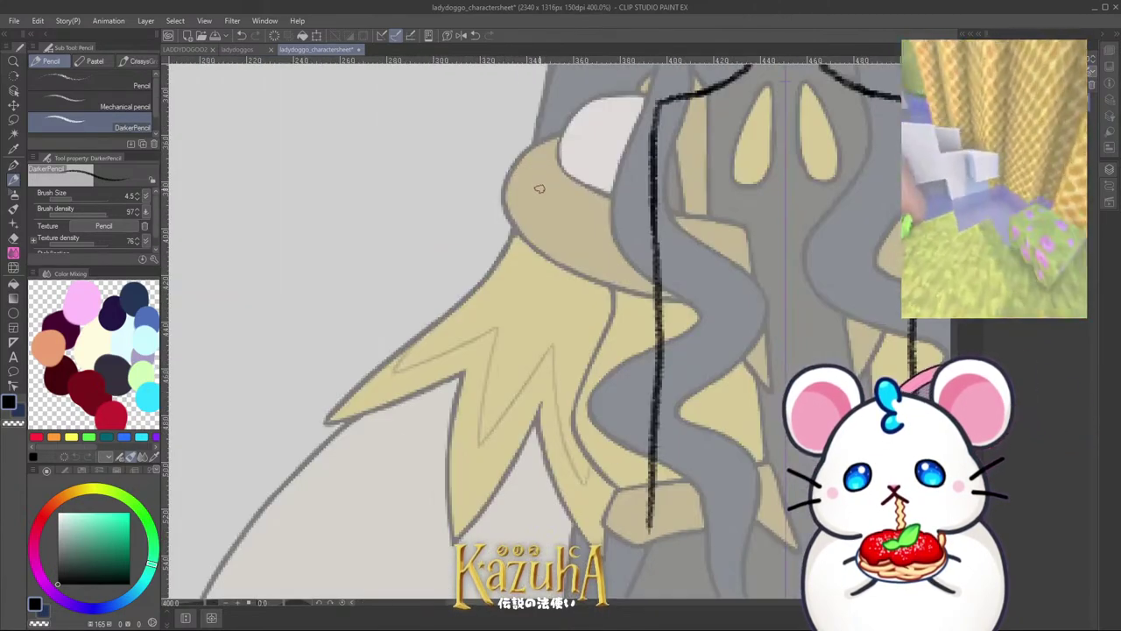
Step: Sketch the mirrored rounded shoulder tops curving outward from the torso lines over the off-shoulder collar
mouse_move(525, 205)
left_mouse_down()
mouse_move(570, 114)
mouse_move(566, 127)
mouse_move(611, 96)
left_mouse_up()
key("ctrl+z")
left_click_drag(596, 98, 665, 98)
key("ctrl+z")
scroll(551, 141, "down", 2)
scroll(514, 260, "down", 3)
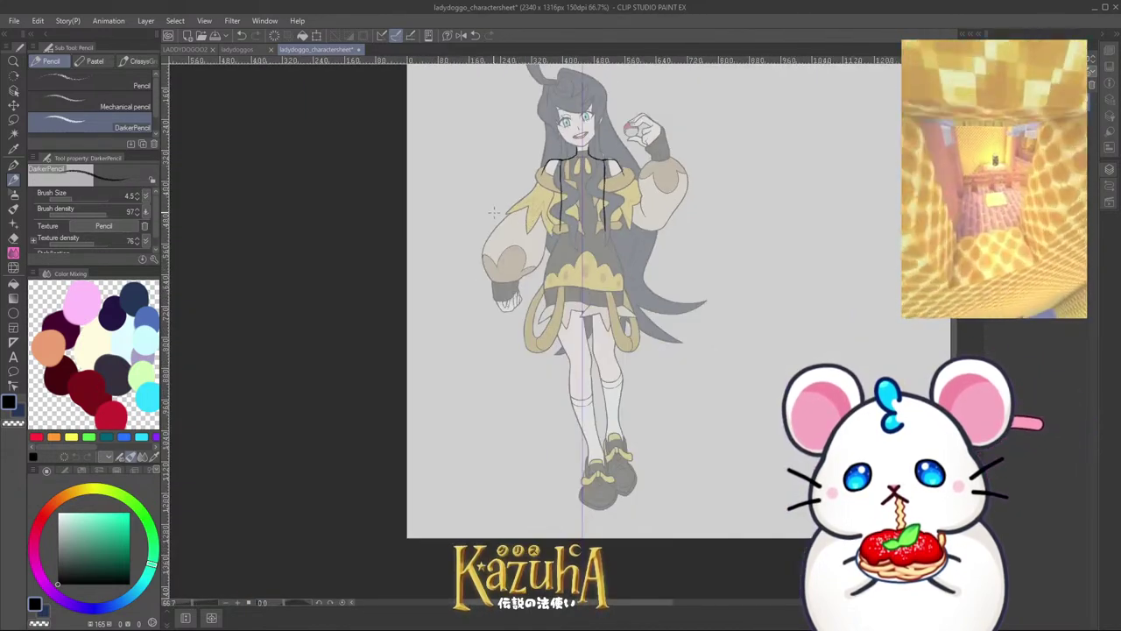
Step: Trace the outer curve of the puffy sleeve from the cuff up to the feathered yellow trim, mirrored on the other side
scroll(514, 260, "up", 3)
left_click_drag(439, 413, 411, 335)
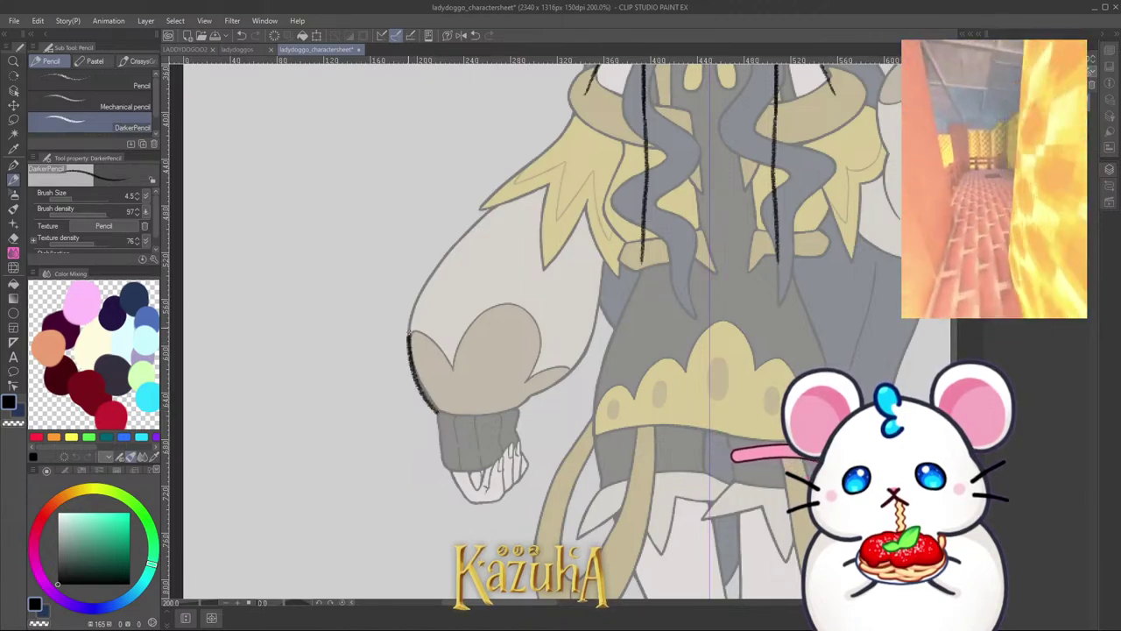
scroll(411, 335, "up", 2)
key("ctrl+z")
mouse_move(464, 487)
left_mouse_down()
mouse_move(404, 376)
mouse_move(410, 304)
mouse_move(403, 325)
mouse_move(440, 234)
mouse_move(413, 289)
mouse_move(533, 116)
left_mouse_up()
scroll(462, 186, "down", 4)
scroll(469, 265, "down", 3)
scroll(464, 260, "up", 7)
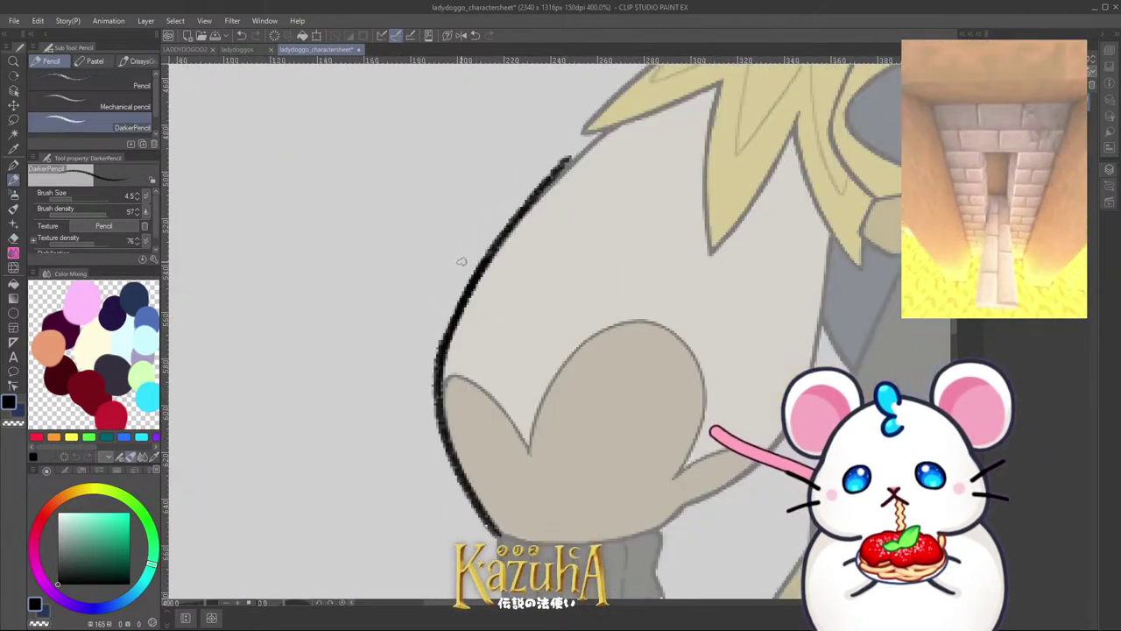
key("ctrl+z")
left_click_drag(442, 355, 589, 140)
scroll(646, 175, "down", 2)
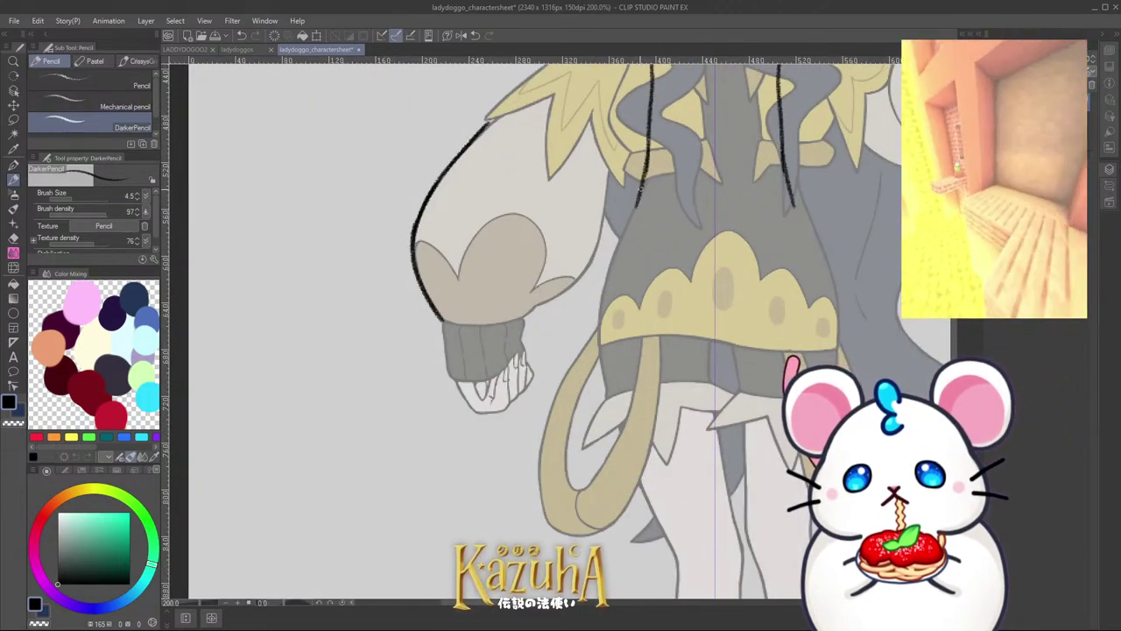
Step: Try sketching mirrored hip curves from the waist to the skirt hem, with a line across the hem
scroll(646, 145, "down", 4)
scroll(621, 261, "up", 1)
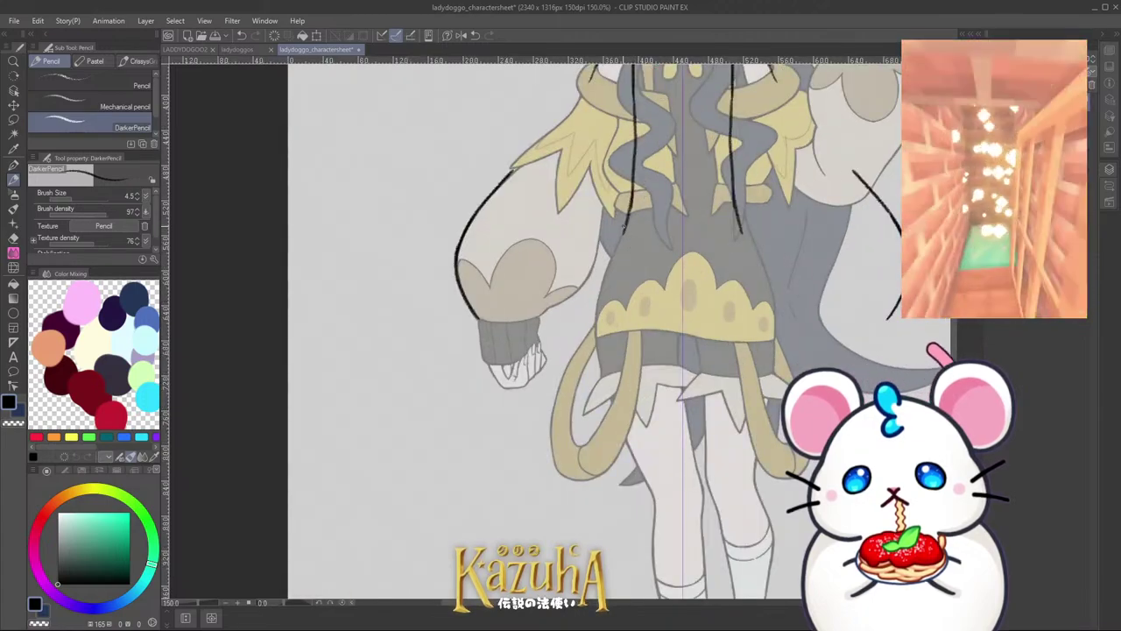
key("ctrl+z")
left_click_drag(629, 217, 591, 322)
left_click_drag(608, 265, 593, 358)
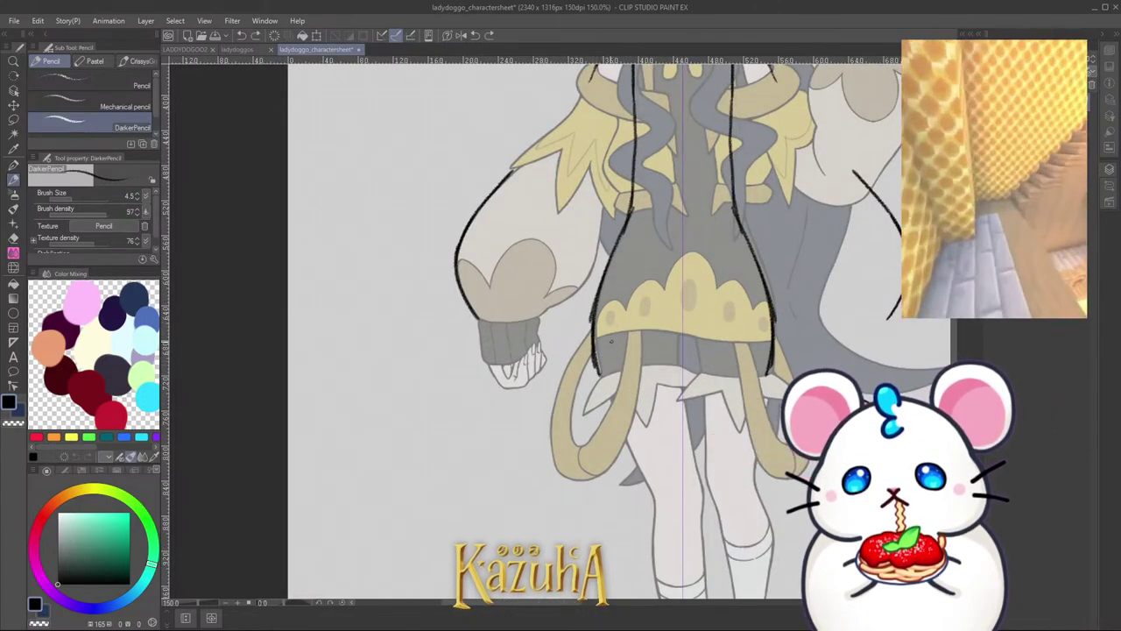
left_click_drag(594, 335, 771, 334)
key("ctrl+z")
mouse_move(596, 335)
left_mouse_down()
mouse_move(715, 323)
mouse_move(671, 340)
mouse_move(681, 402)
left_mouse_up()
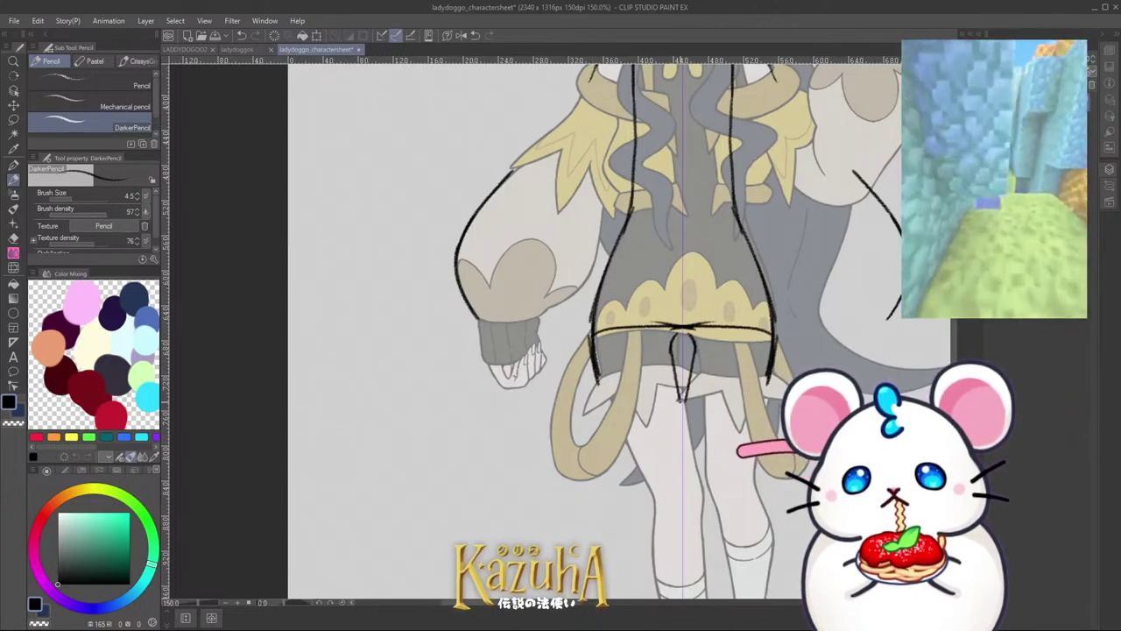
Step: Try sketching mirrored inner thigh lines that taper from the hem line down to the centre line
key("ctrl+z")
left_click_drag(673, 333, 682, 415)
scroll(629, 257, "down", 2)
scroll(642, 226, "down", 1)
scroll(631, 321, "up", 2)
key("ctrl+z")
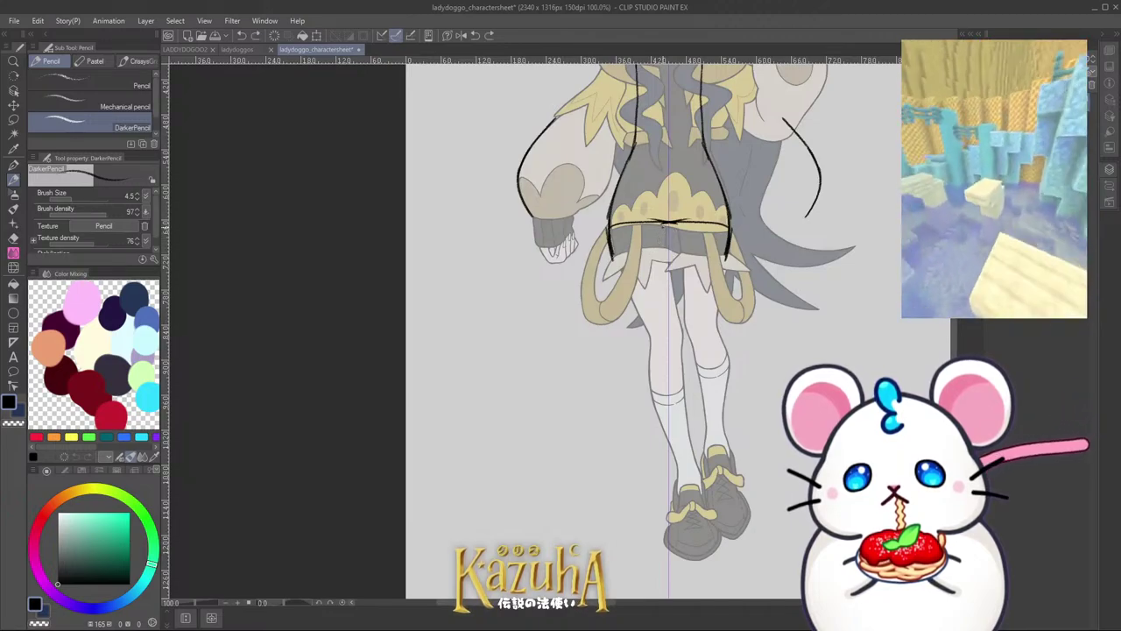
left_click_drag(663, 228, 668, 305)
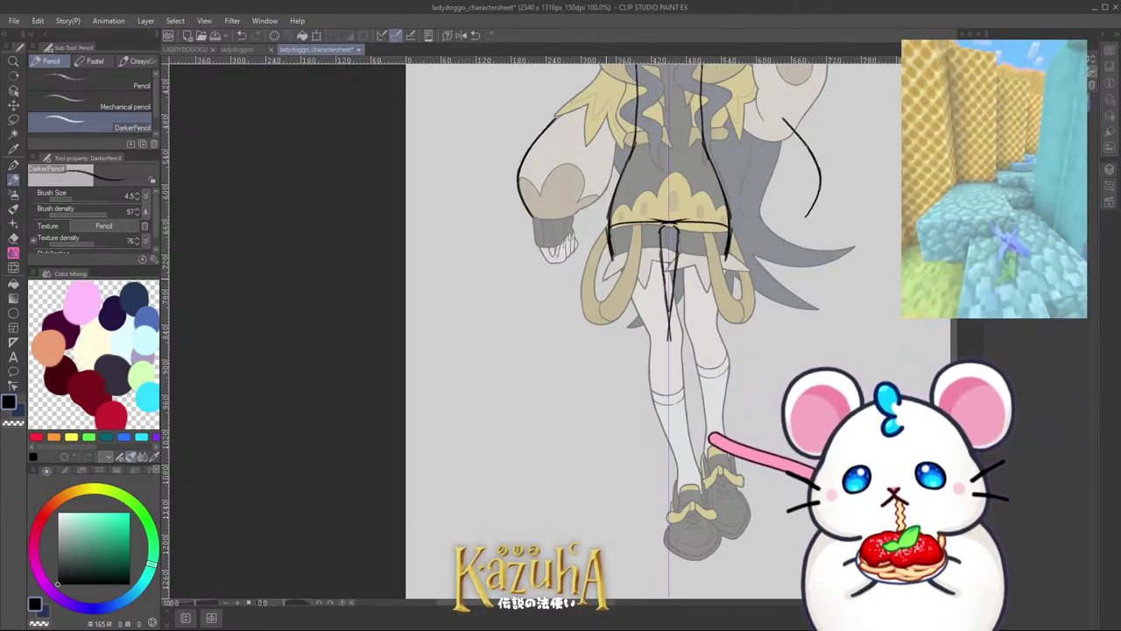
Step: Try outlining both legs symmetrically, with outer contours from the hips to the ankles and inner lower-leg lines
key("ctrl+z")
mouse_move(612, 247)
left_mouse_down()
mouse_move(637, 346)
mouse_move(669, 353)
mouse_move(670, 384)
left_mouse_up()
left_click_drag(636, 342, 636, 428)
key("ctrl+z")
key("ctrl+minus")
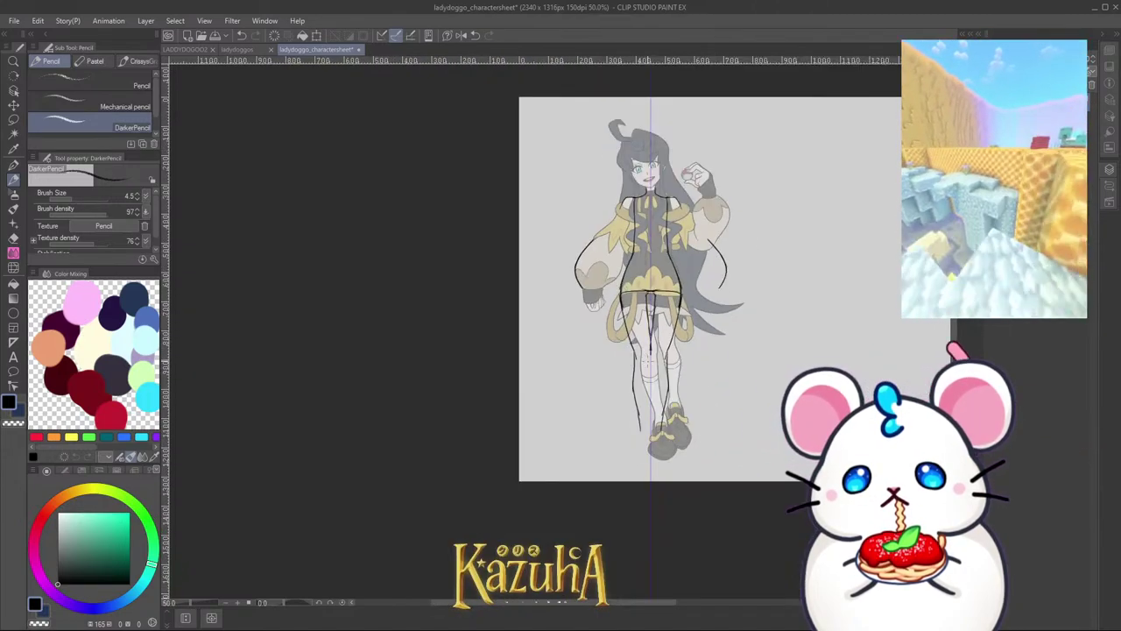
scroll(646, 343, "up", 3)
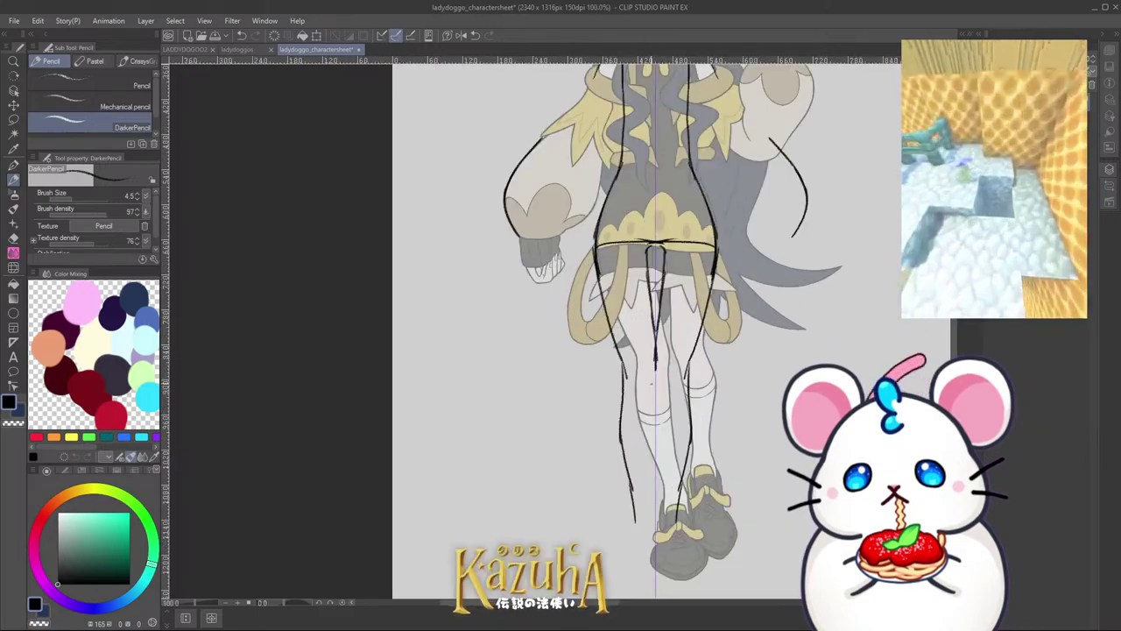
left_click_drag(656, 365, 651, 443)
scroll(671, 306, "down", 2)
scroll(665, 393, "up", 2)
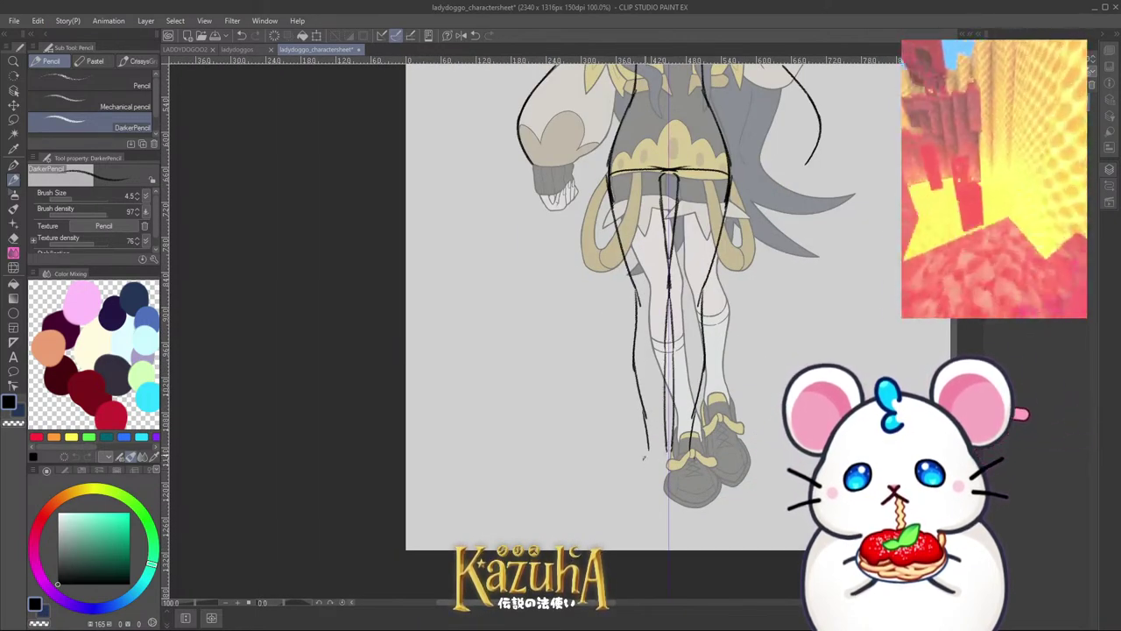
scroll(630, 392, "down", 2)
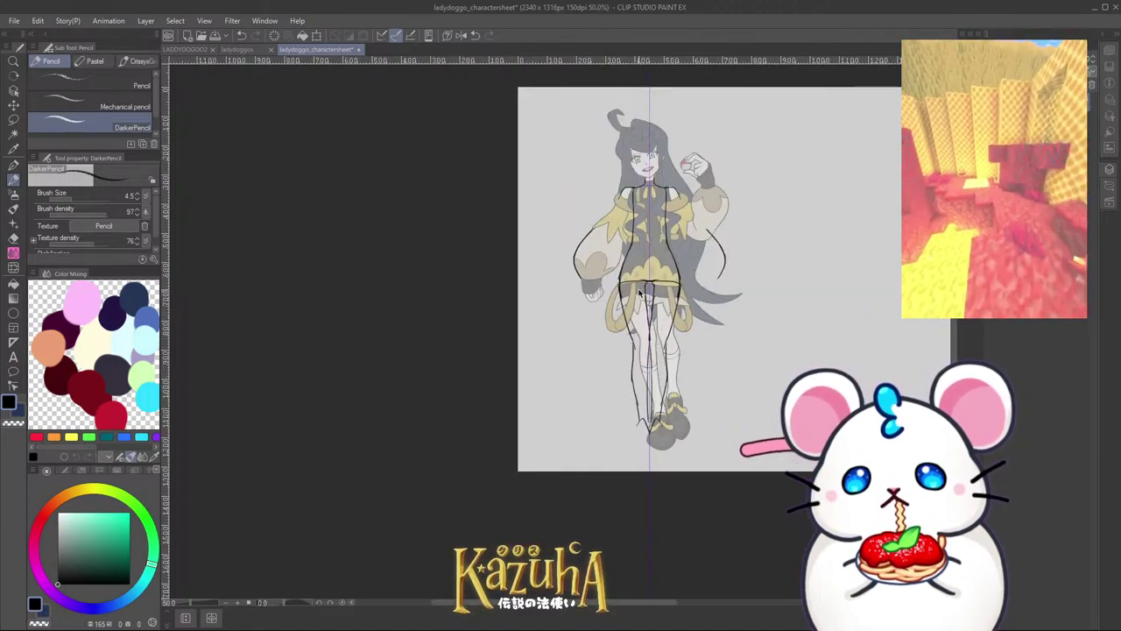
scroll(635, 182, "up", 1)
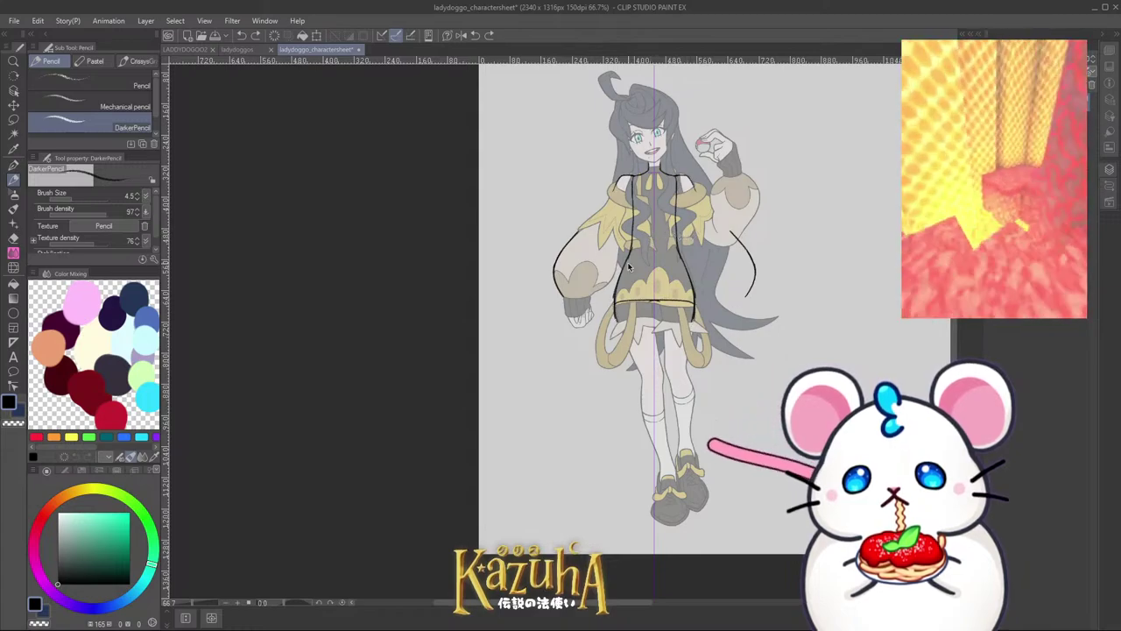
Step: Redraw the torso sides and hips with brush size 8.7, adding a line across the hem and a boxy pelvis below it
scroll(622, 272, "up", 2)
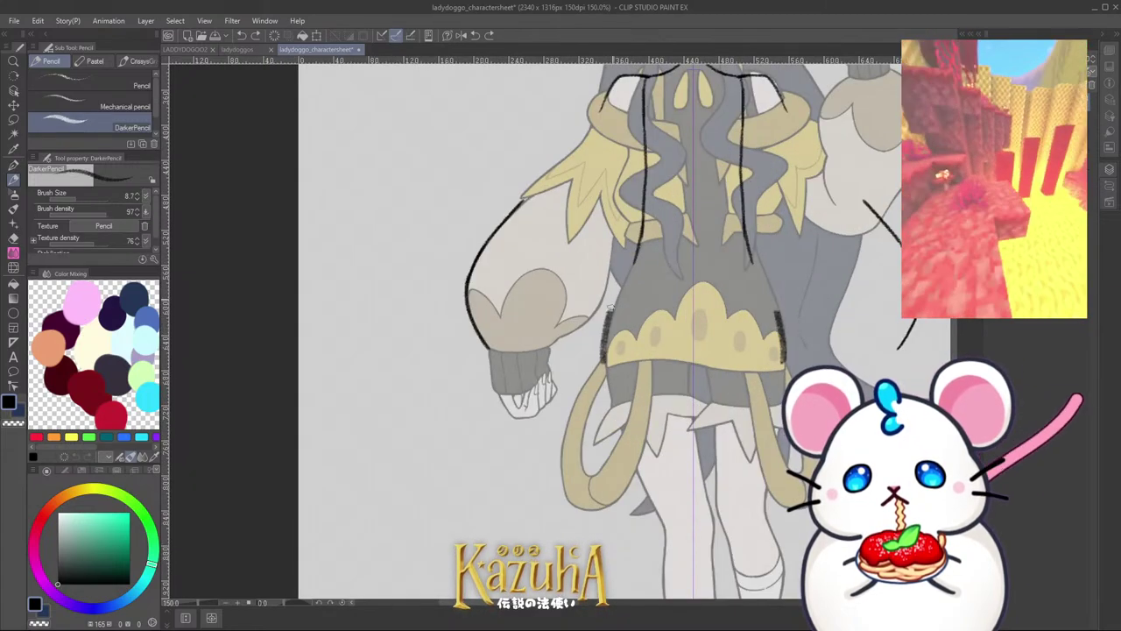
mouse_move(644, 130)
left_mouse_down()
mouse_move(634, 208)
mouse_move(595, 381)
mouse_move(690, 361)
left_mouse_up()
key("ctrl+z")
mouse_move(606, 373)
left_mouse_down()
mouse_move(693, 362)
mouse_move(602, 434)
mouse_move(666, 431)
left_mouse_up()
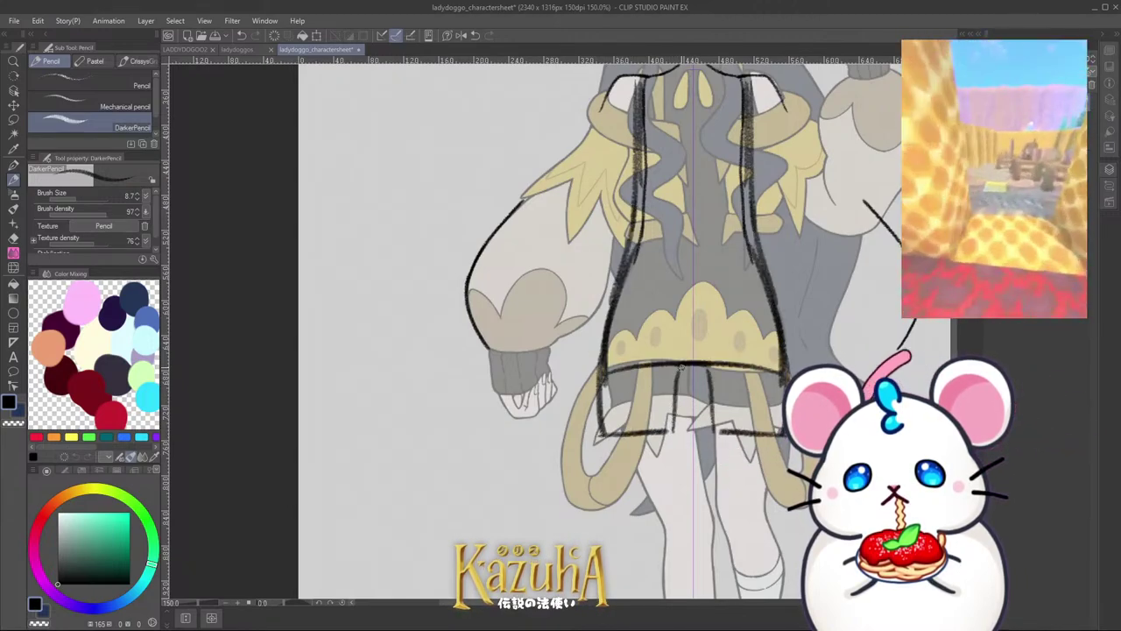
key("ctrl+minus")
key("ctrl+minus")
Step: Sketch the mirrored outer thigh lines from the pelvis block down to the knees, redoing the strokes as needed
scroll(660, 303, "up", 1)
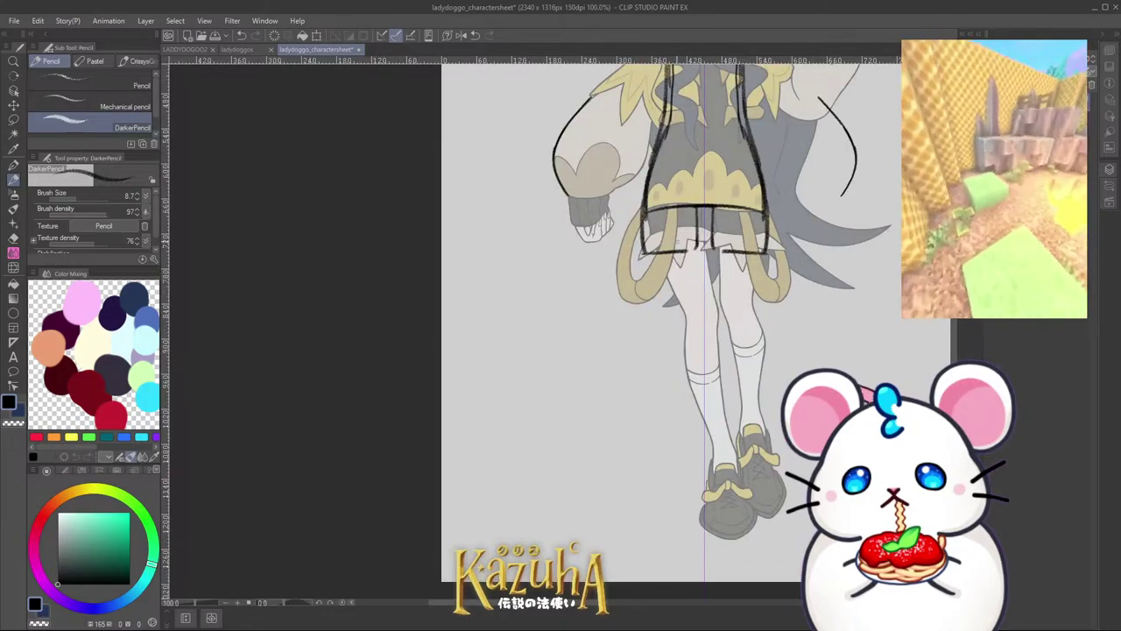
mouse_move(697, 246)
left_mouse_down()
mouse_move(650, 253)
mouse_move(662, 251)
mouse_move(658, 294)
left_mouse_up()
key("ctrl+z")
key("ctrl+z")
left_click_drag(645, 253, 666, 327)
key("ctrl+z")
key("ctrl+z")
left_click_drag(644, 252, 666, 336)
key("ctrl+z")
key("ctrl+z")
key("ctrl+z")
Step: Add the mirrored inner thigh lines and short horizontal lines marking the knees
left_click_drag(692, 251, 694, 335)
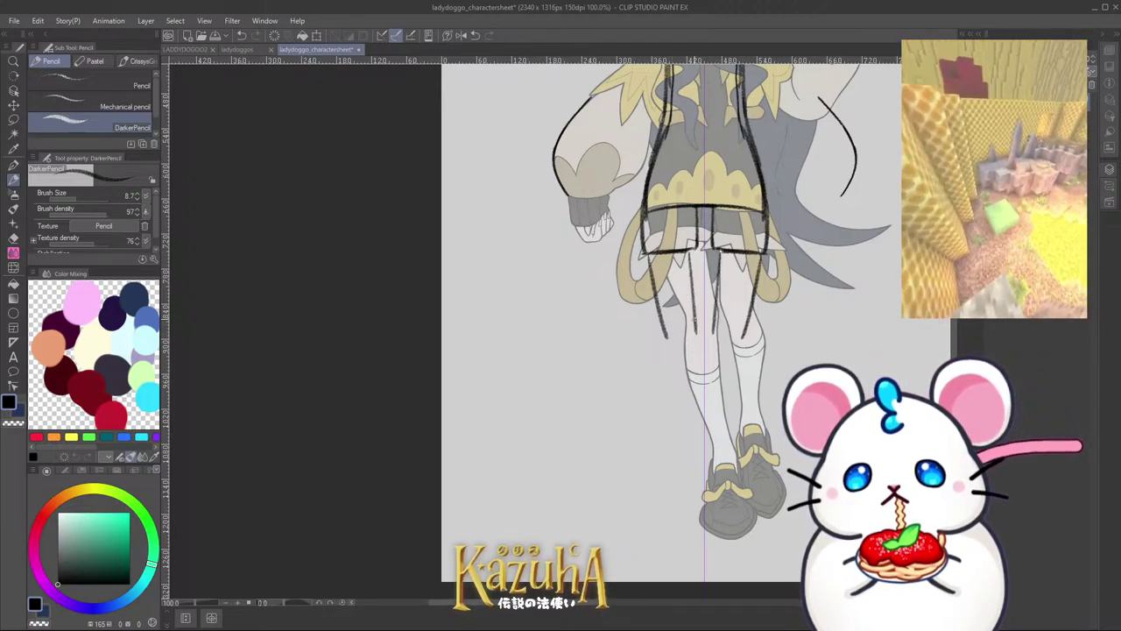
key("ctrl+z")
key("ctrl+z")
mouse_move(695, 245)
left_mouse_down()
mouse_move(695, 315)
mouse_move(657, 329)
mouse_move(688, 429)
left_mouse_up()
key("ctrl+z")
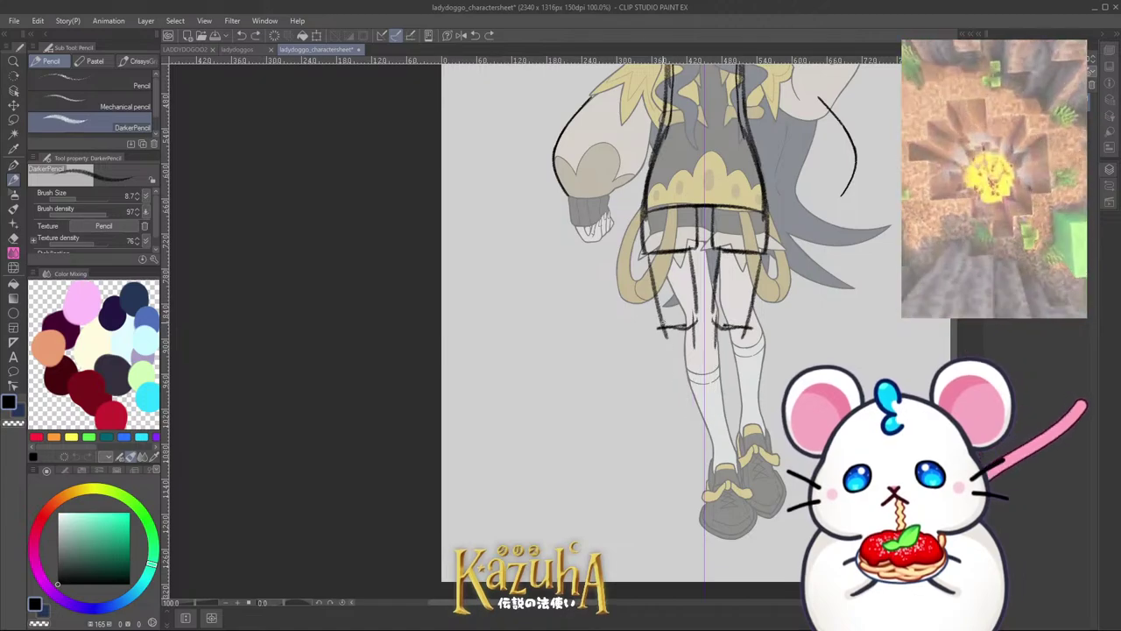
key("ctrl+z")
Step: Extend the mirrored inner leg lines from the pelvis down past the knees to the ankles, discarding the first outer calf strokes
mouse_move(665, 330)
left_mouse_down()
mouse_move(662, 375)
mouse_move(661, 361)
left_mouse_up()
key("ctrl+z")
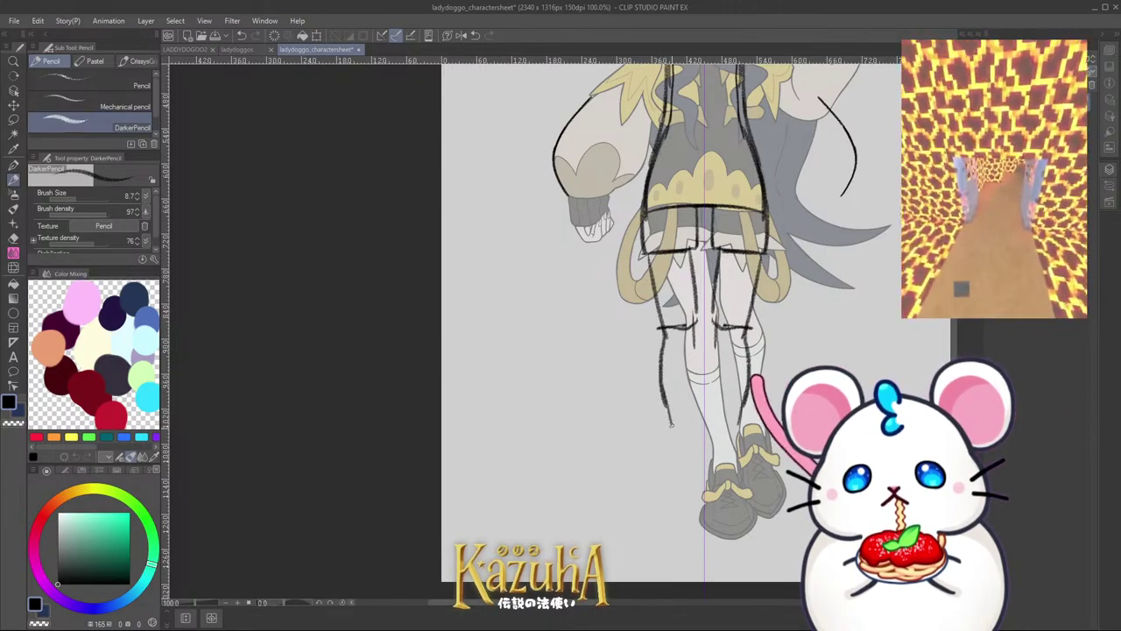
key("ctrl+z")
key("ctrl+z")
left_click_drag(694, 255, 695, 333)
left_click_drag(693, 252, 694, 317)
left_click_drag(692, 254, 696, 453)
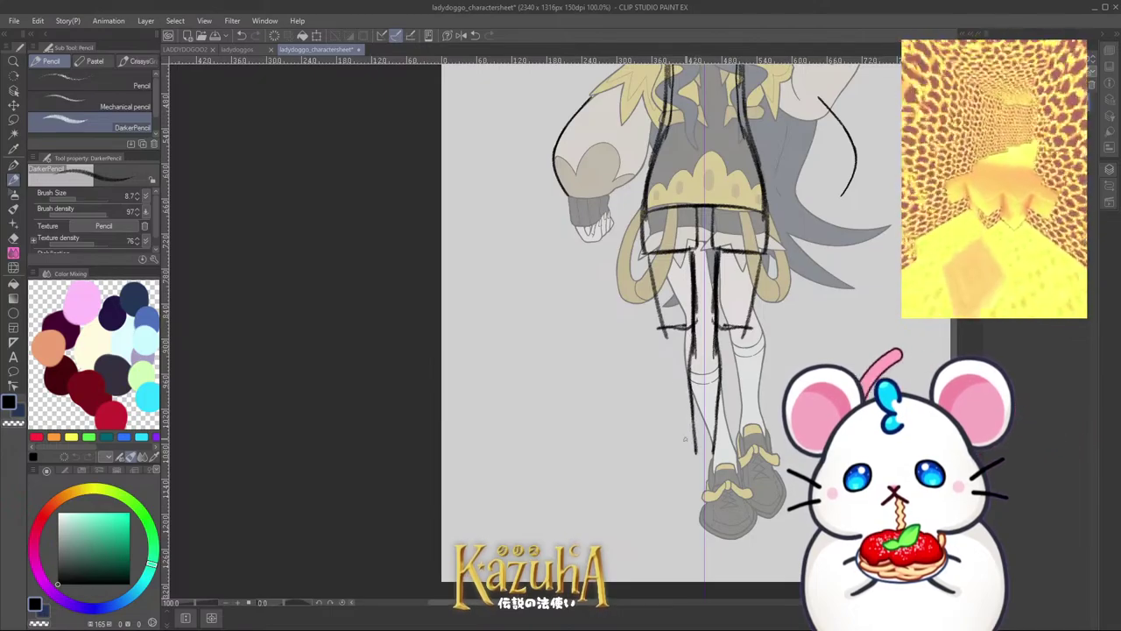
Step: Sketch the mirrored outer calf contours from the knees to the ankles and lengthen the inner shin lines to match
left_click_drag(657, 315, 671, 438)
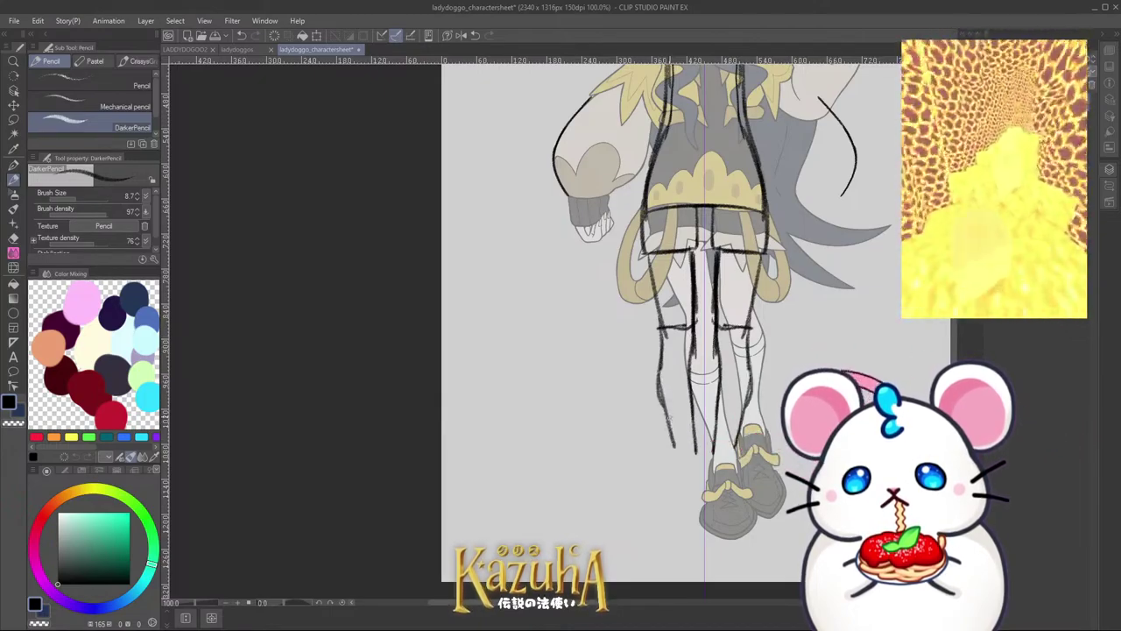
key("ctrl+z")
key("ctrl+z")
key("ctrl+z")
left_click_drag(662, 335, 672, 446)
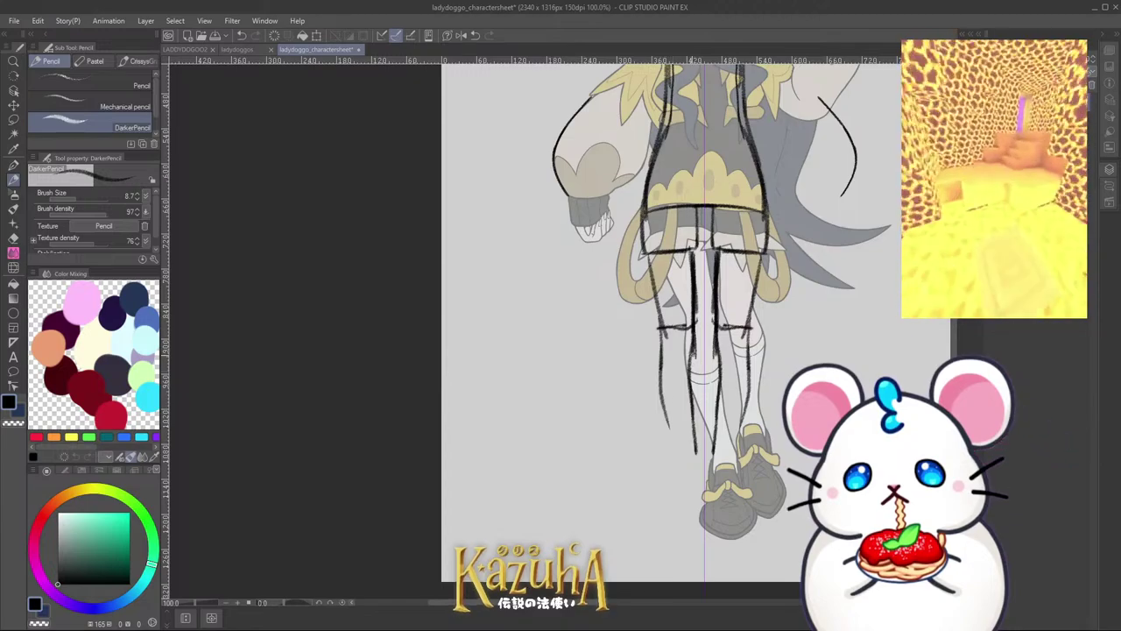
left_click_drag(691, 353, 698, 471)
left_click_drag(665, 422, 676, 472)
scroll(759, 296, "down", 2)
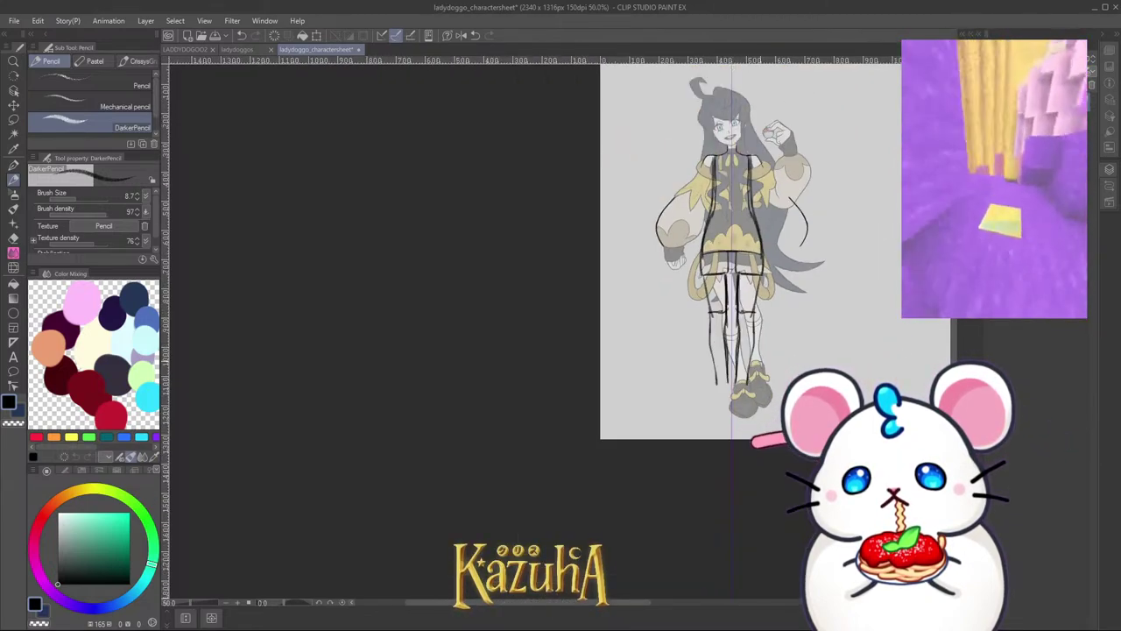
Step: Sketch the mirrored ankle arches and block in both feet pointing outward, with angular toe shapes
scroll(720, 373, "up", 4)
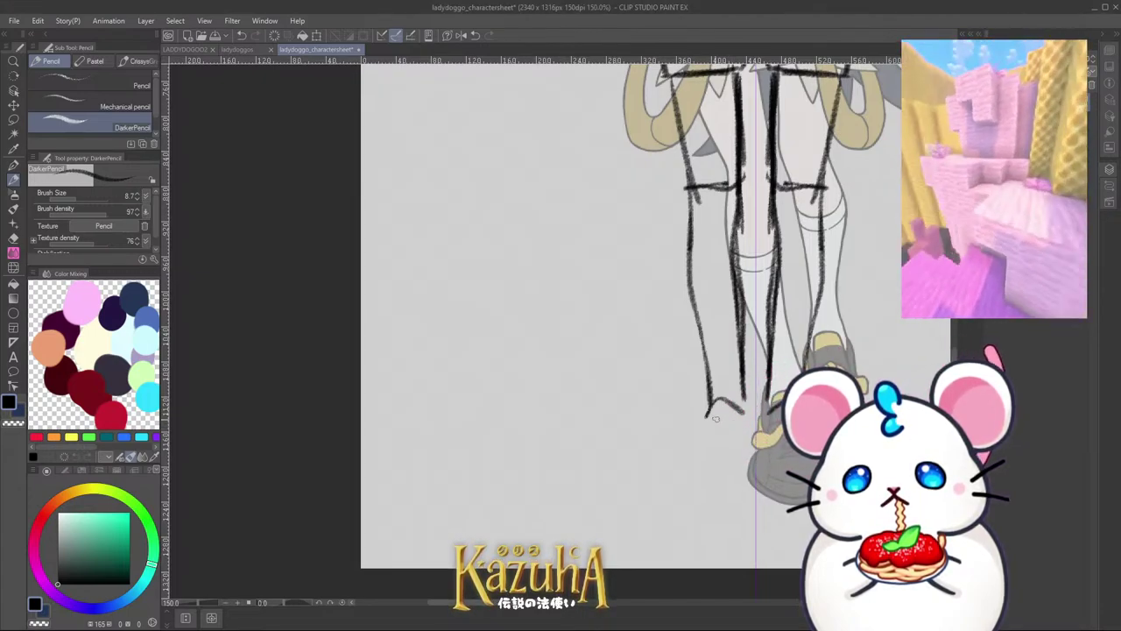
left_click_drag(710, 409, 681, 455)
key("ctrl+z")
key("ctrl+z")
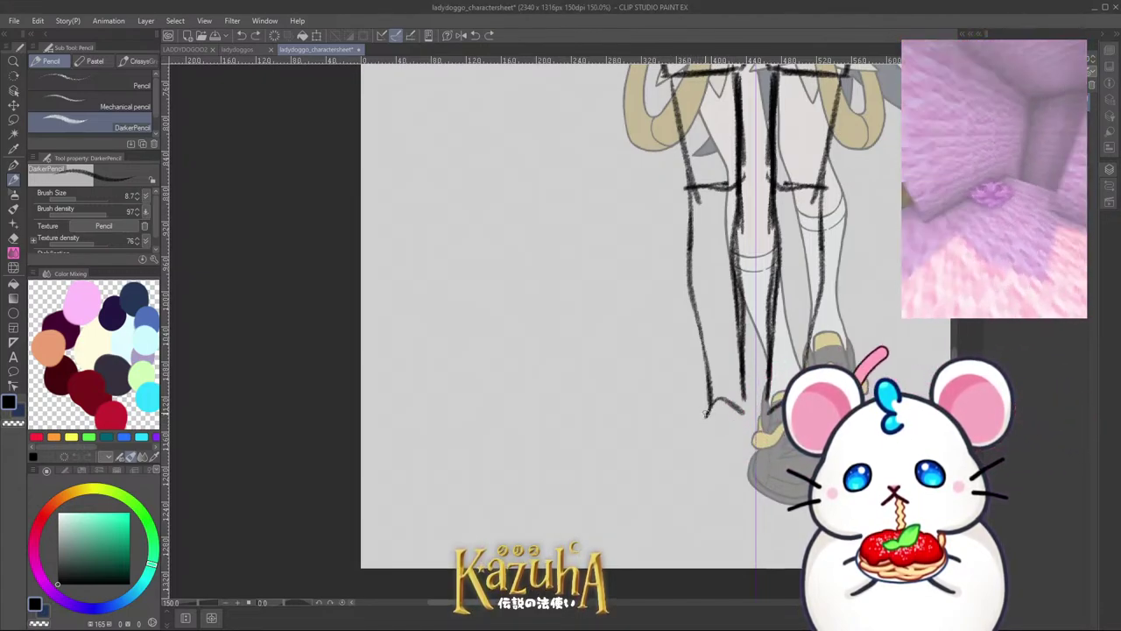
mouse_move(711, 410)
left_mouse_down()
mouse_move(660, 466)
mouse_move(693, 454)
mouse_move(684, 445)
mouse_move(646, 484)
left_mouse_up()
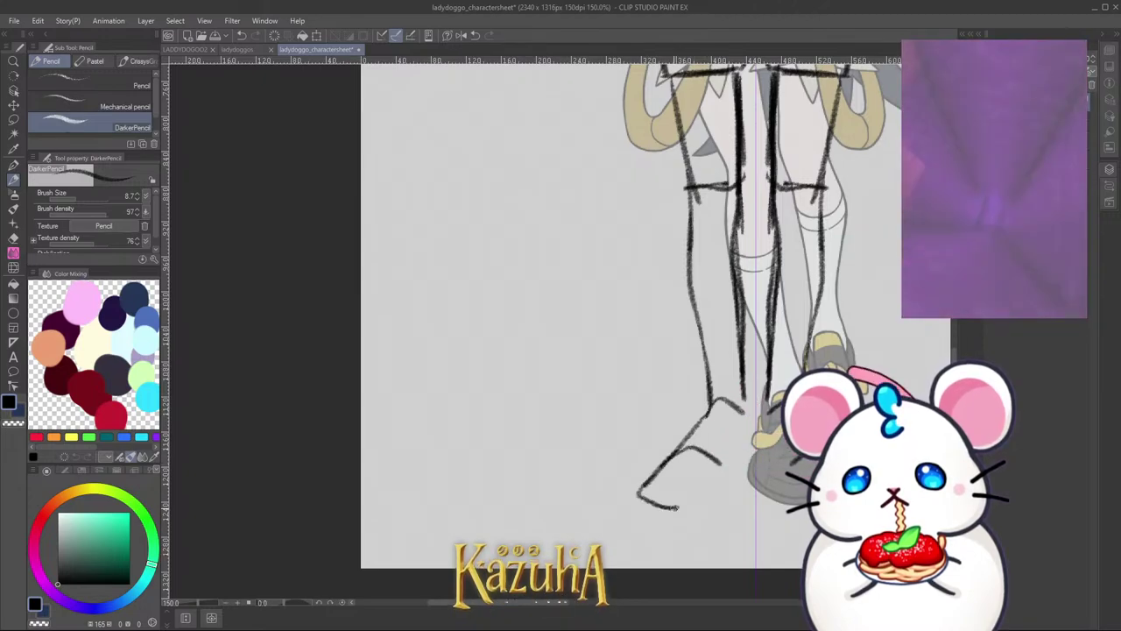
mouse_move(720, 463)
left_mouse_down()
mouse_move(746, 445)
mouse_move(742, 404)
mouse_move(757, 437)
mouse_move(682, 513)
left_mouse_up()
scroll(632, 498, "down", 3)
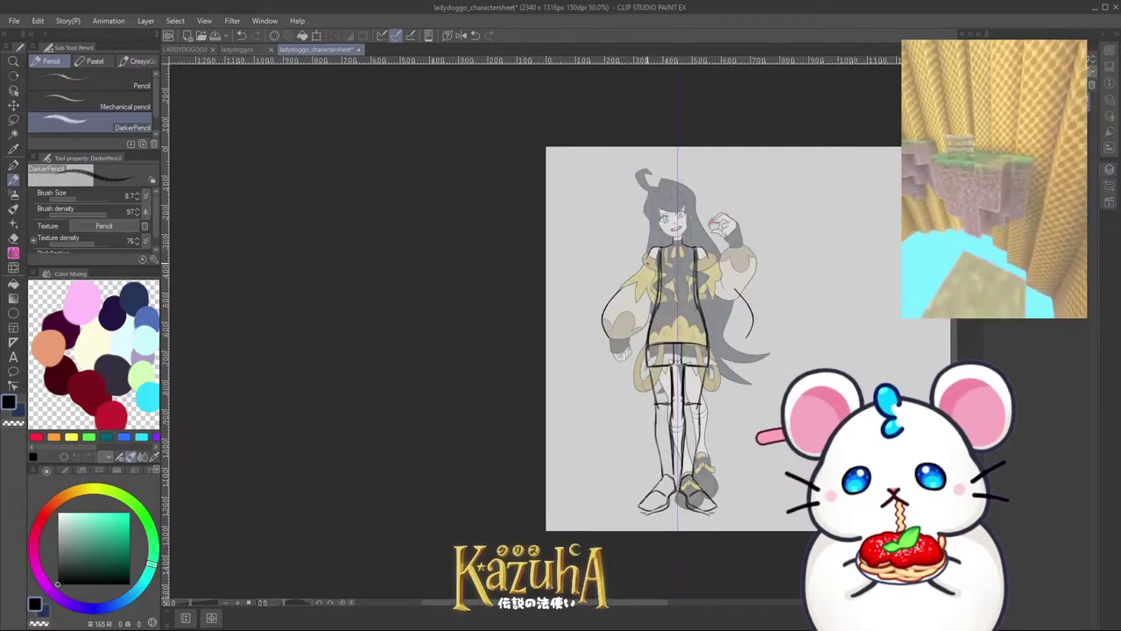
Step: Sketch the mirrored inner sleeve line from the armpit down to the cuff, redoing the strokes as needed
scroll(646, 286, "up", 3)
mouse_move(582, 302)
left_mouse_down()
mouse_move(683, 175)
mouse_move(716, 199)
mouse_move(696, 293)
left_mouse_up()
key("ctrl+z")
key("ctrl+z")
left_click_drag(716, 217, 705, 296)
key("ctrl+z")
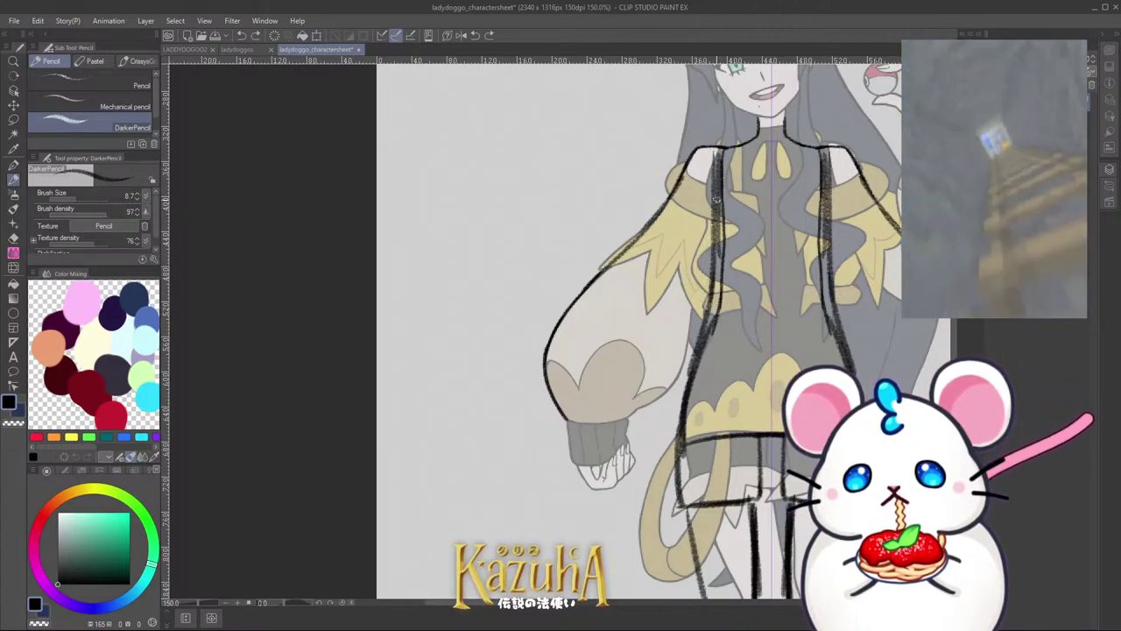
mouse_move(721, 196)
left_mouse_down()
mouse_move(678, 373)
mouse_move(621, 424)
mouse_move(632, 422)
left_mouse_up()
key("ctrl+z")
Step: Outline the mirrored sleeve cuffs and rough in the edge of the hand and first finger below them
mouse_move(565, 421)
left_mouse_down()
mouse_move(571, 464)
mouse_move(631, 462)
left_mouse_up()
mouse_move(627, 414)
left_mouse_down()
mouse_move(629, 452)
mouse_move(569, 502)
mouse_move(587, 502)
left_mouse_up()
key("ctrl+z")
key("ctrl+z")
key("ctrl+z")
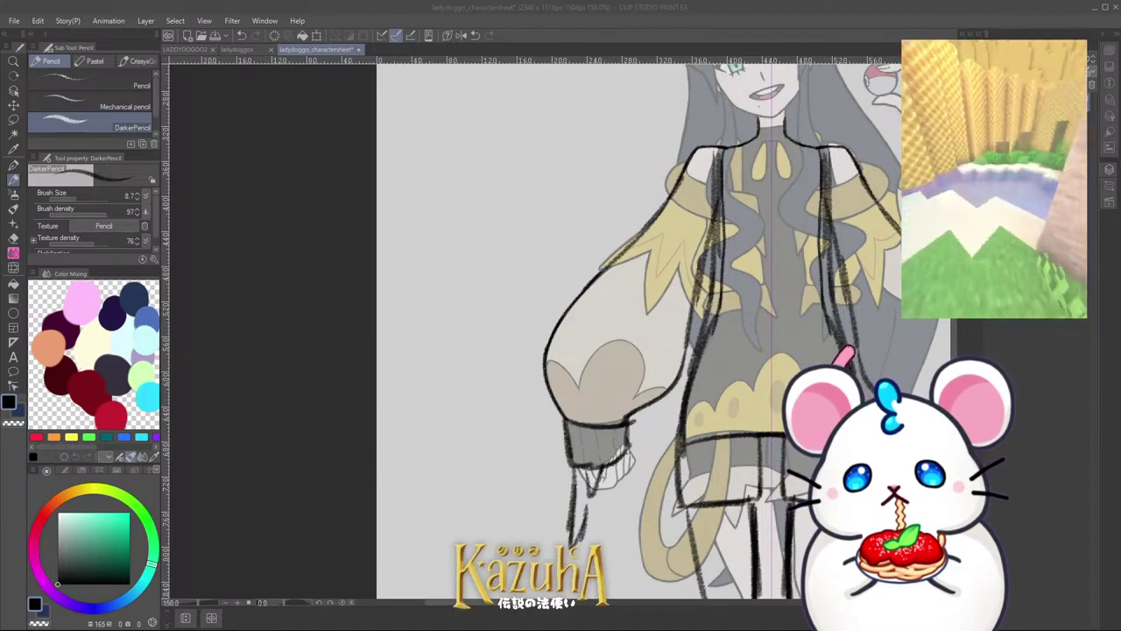
Step: Sketch the remaining fingers, palm and thumb of the mirrored lowered hands below the cuffs
scroll(606, 261, "down", 1)
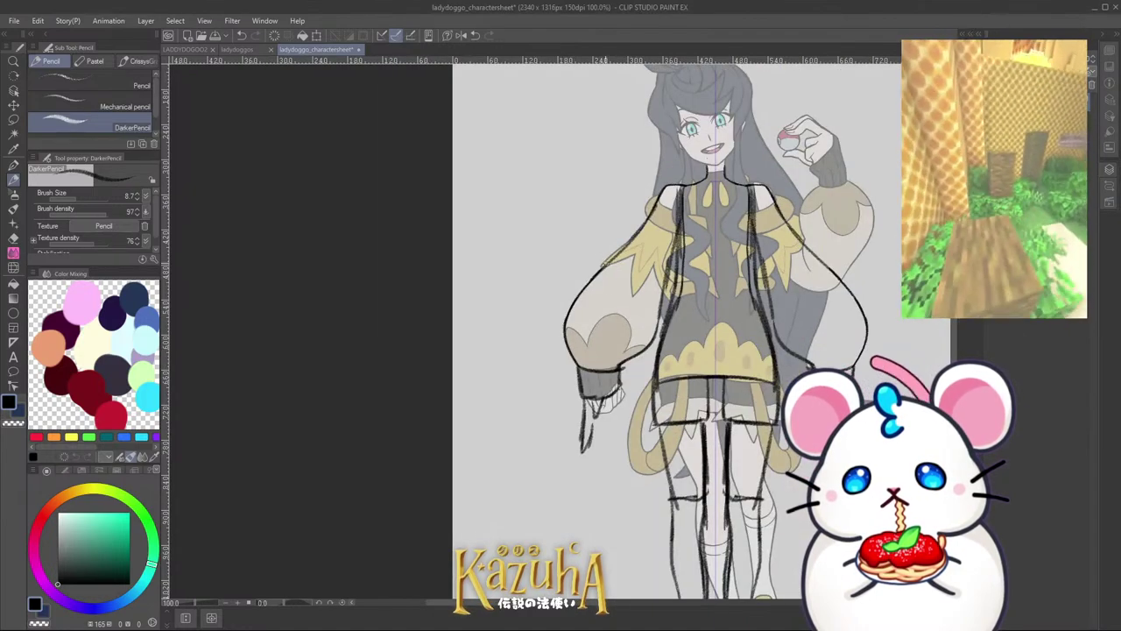
scroll(602, 424, "up", 2)
mouse_move(564, 386)
left_mouse_down()
mouse_move(592, 473)
mouse_move(588, 463)
mouse_move(601, 477)
mouse_move(623, 465)
left_mouse_up()
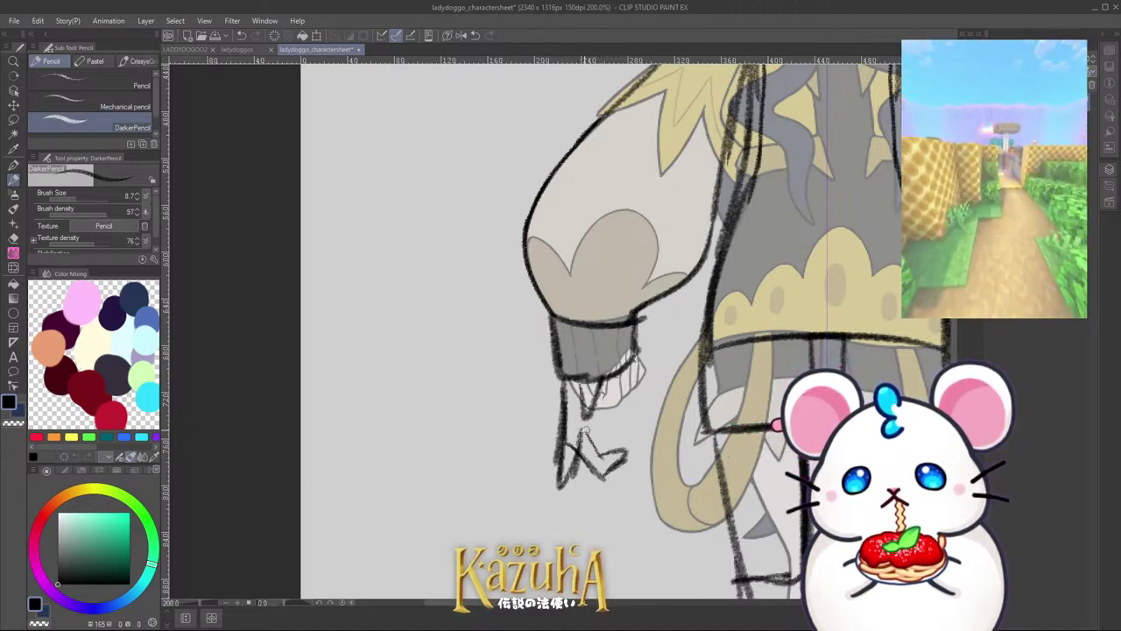
mouse_move(586, 431)
left_mouse_down()
mouse_move(633, 426)
mouse_move(625, 452)
left_mouse_up()
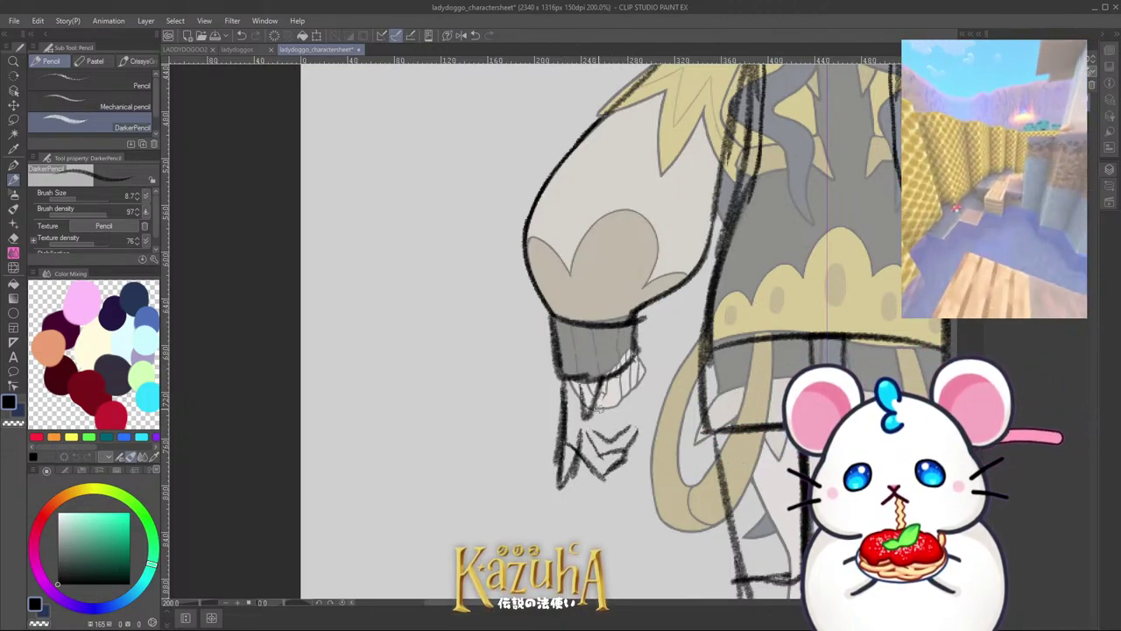
left_click_drag(601, 411, 634, 400)
left_click_drag(635, 402, 632, 432)
left_click_drag(603, 396, 626, 386)
scroll(605, 401, "down", 4)
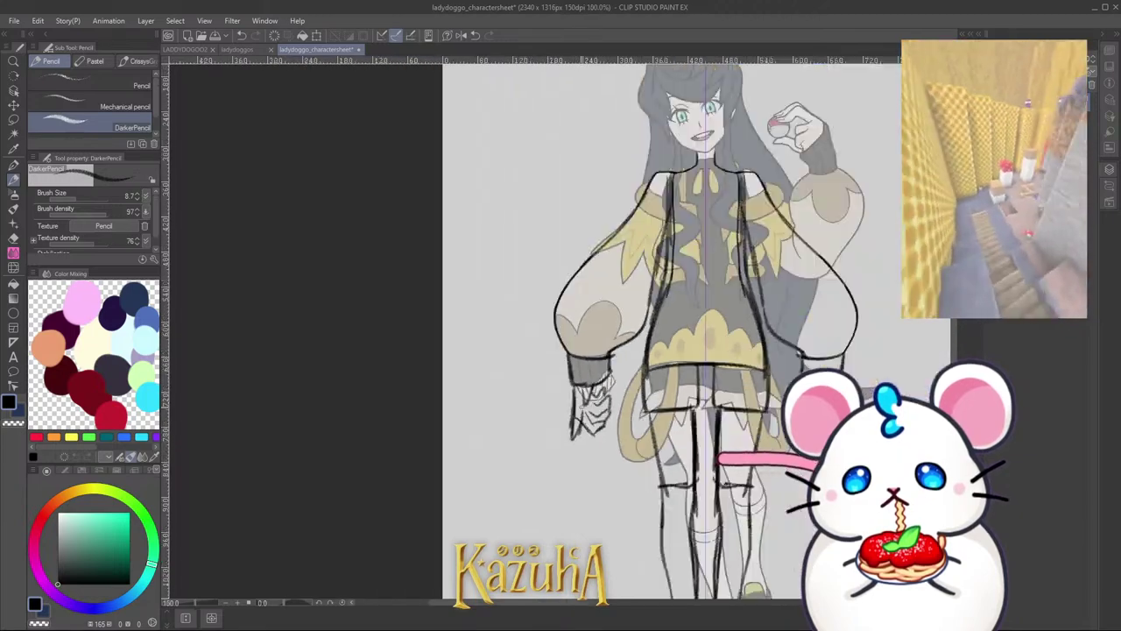
Step: Sketch the mirrored chin and jaw line over the face with brush size 8.1, redoing the strokes as needed
scroll(671, 351, "up", 1)
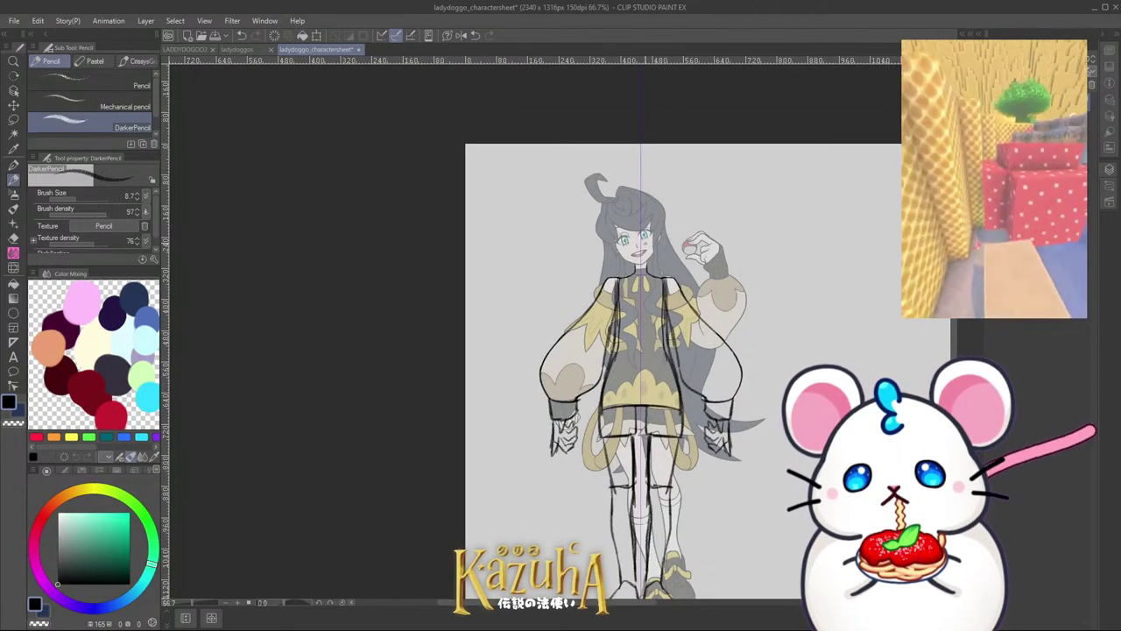
scroll(625, 236, "up", 4)
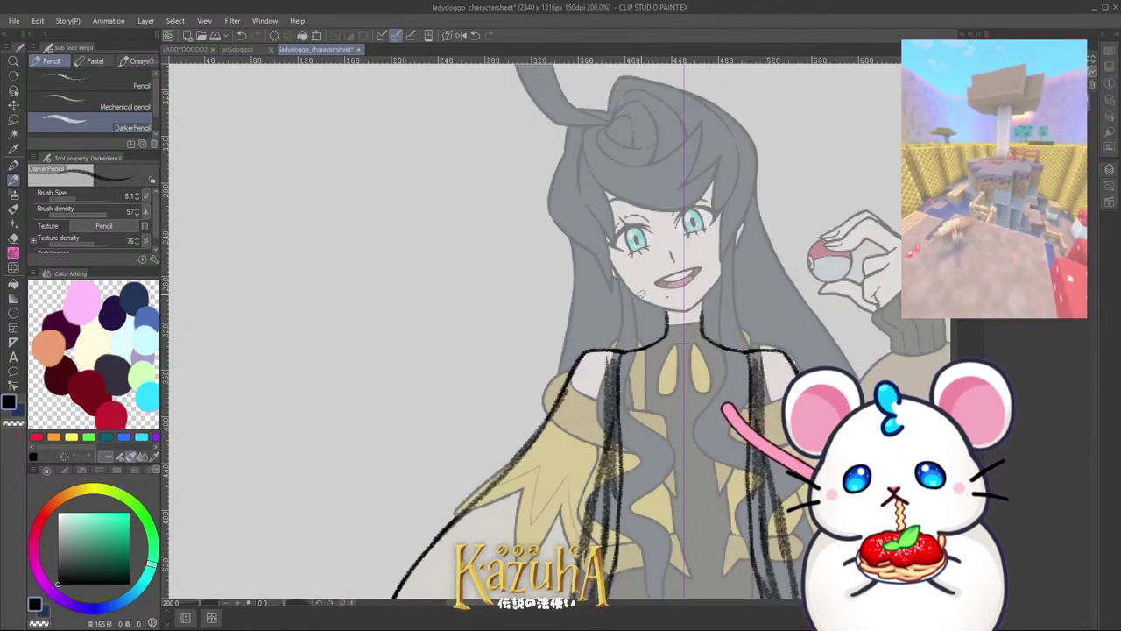
mouse_move(641, 294)
left_mouse_down()
mouse_move(719, 301)
mouse_move(675, 310)
left_mouse_up()
key("ctrl+z")
key("ctrl+z")
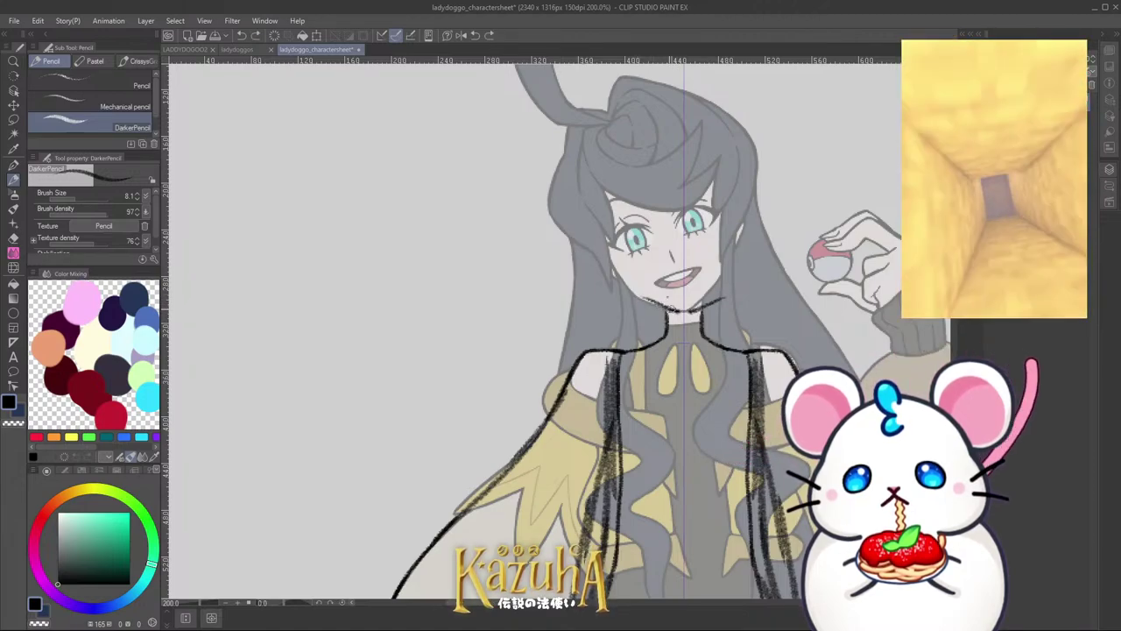
key("ctrl+z")
mouse_move(616, 267)
left_mouse_down()
mouse_move(680, 311)
mouse_move(634, 285)
mouse_move(621, 260)
mouse_move(643, 295)
mouse_move(677, 311)
mouse_move(639, 292)
mouse_move(616, 239)
left_mouse_up()
key("ctrl+z")
key("ctrl+z")
key("ctrl+z")
Step: Complete the symmetrical oval head outline from the jaw up over the crown, and thicken its sides
left_click_drag(646, 297, 613, 227)
key("ctrl+z")
mouse_move(640, 290)
left_mouse_down()
mouse_move(610, 194)
mouse_move(628, 140)
left_mouse_up()
key("ctrl+z")
mouse_move(613, 201)
left_mouse_down()
mouse_move(627, 129)
mouse_move(683, 100)
left_mouse_up()
mouse_move(683, 100)
left_mouse_down()
mouse_move(613, 193)
mouse_move(624, 245)
left_mouse_up()
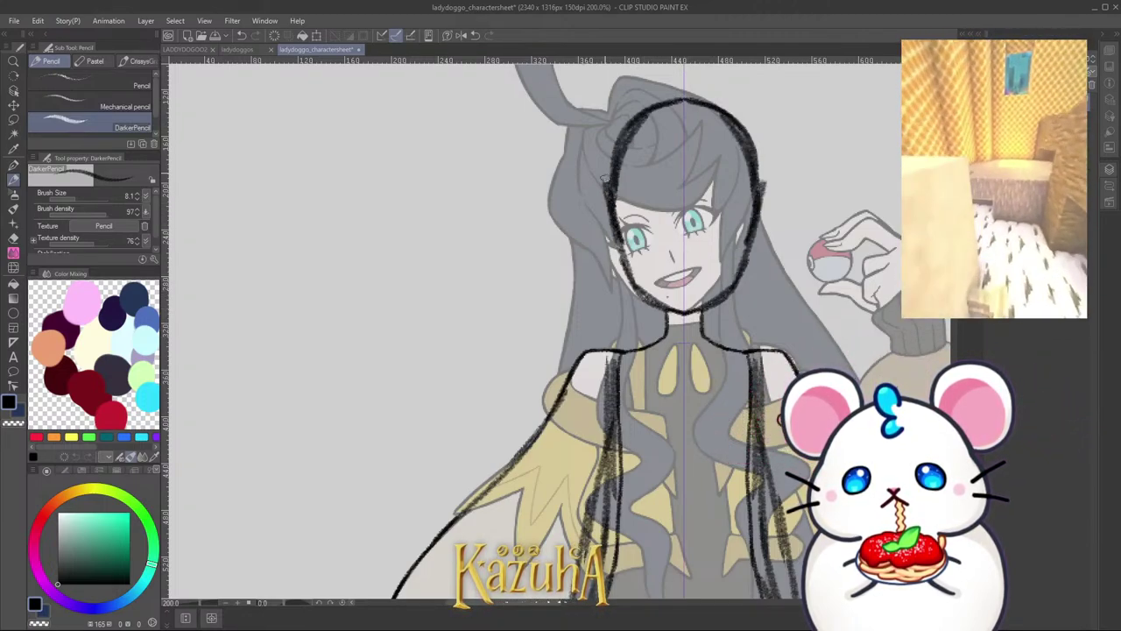
mouse_move(604, 179)
left_mouse_down()
mouse_move(646, 111)
mouse_move(618, 230)
mouse_move(638, 280)
mouse_move(617, 182)
mouse_move(646, 121)
mouse_move(618, 226)
left_mouse_up()
Step: Turn off the symmetry ruler and erase the mirrored lowered arm on the ball-holding side with the Snap eraser at size 60.3
key("c")
scroll(630, 229, "down", 2)
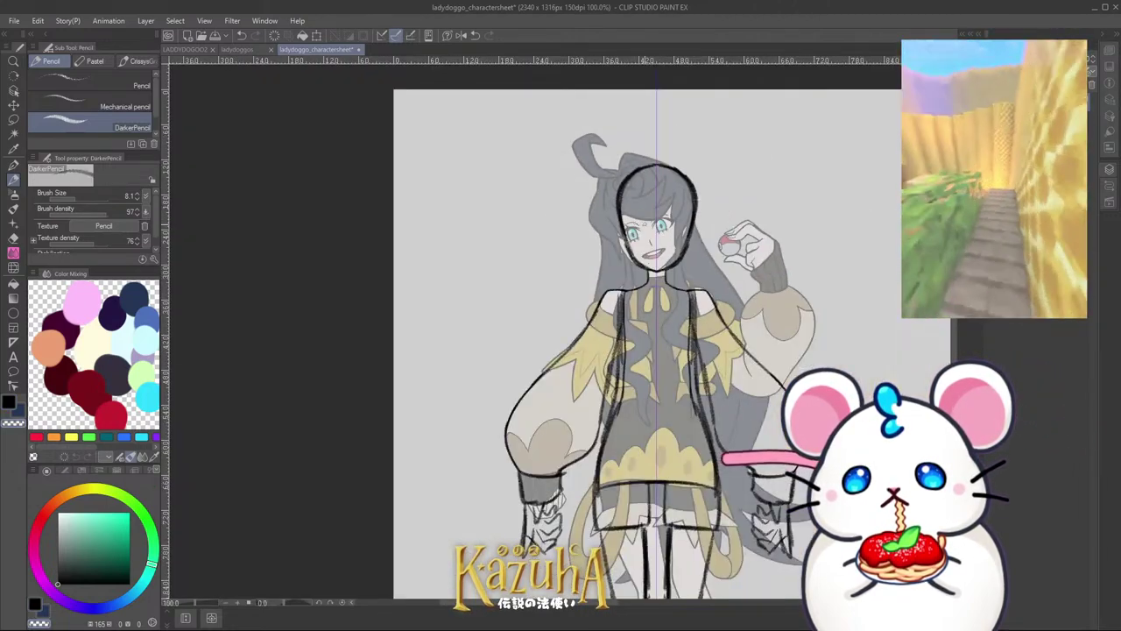
scroll(705, 230, "down", 2)
scroll(808, 254, "up", 2)
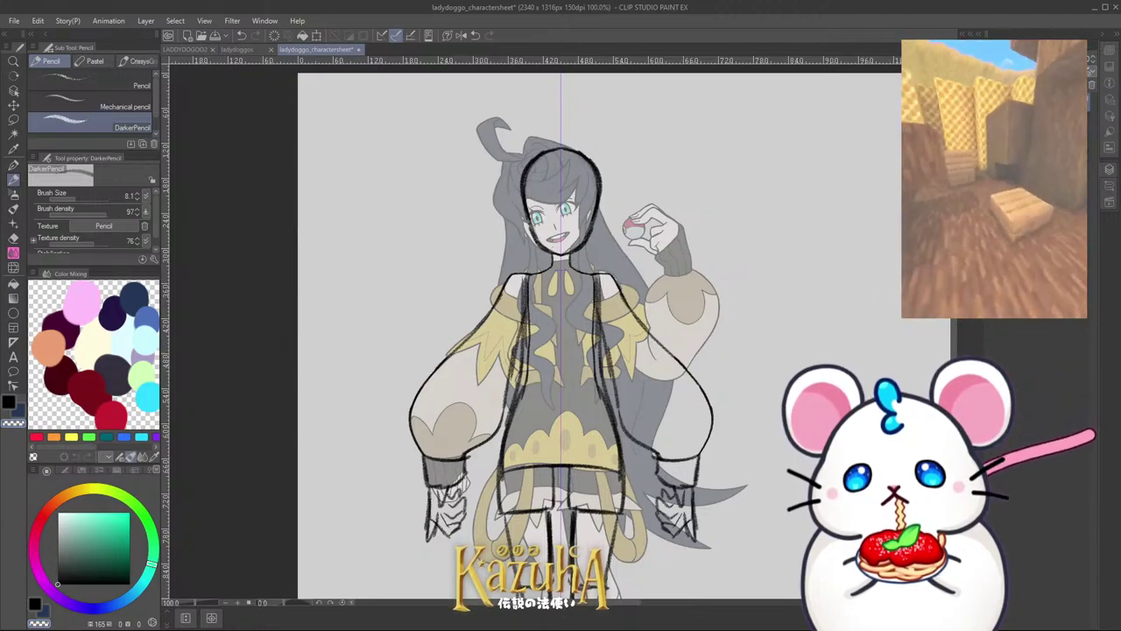
left_click(1025, 122)
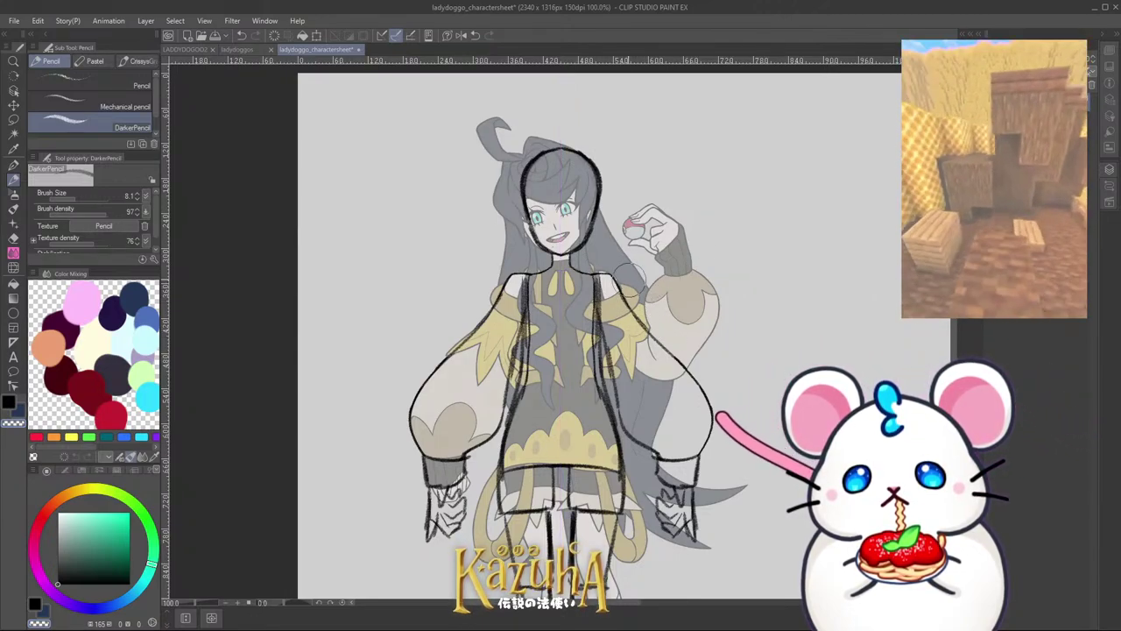
left_click_drag(619, 280, 709, 428)
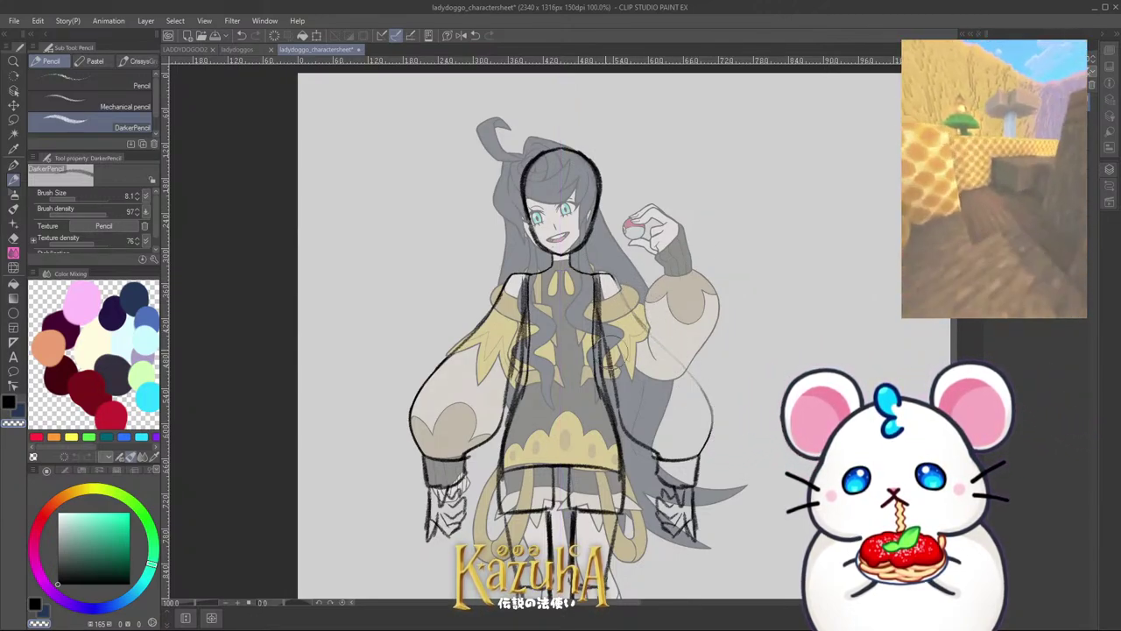
left_click(14, 236)
left_click(105, 107)
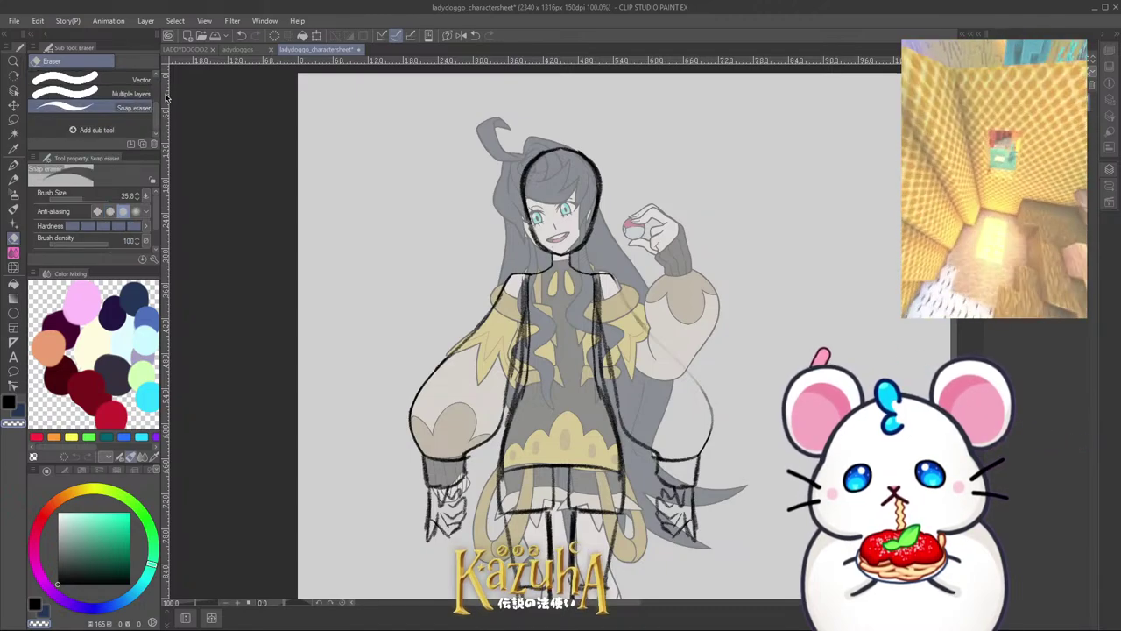
mouse_move(616, 329)
left_mouse_down()
mouse_move(629, 406)
mouse_move(675, 477)
mouse_move(701, 409)
mouse_move(632, 419)
mouse_move(635, 302)
mouse_move(657, 308)
left_mouse_up()
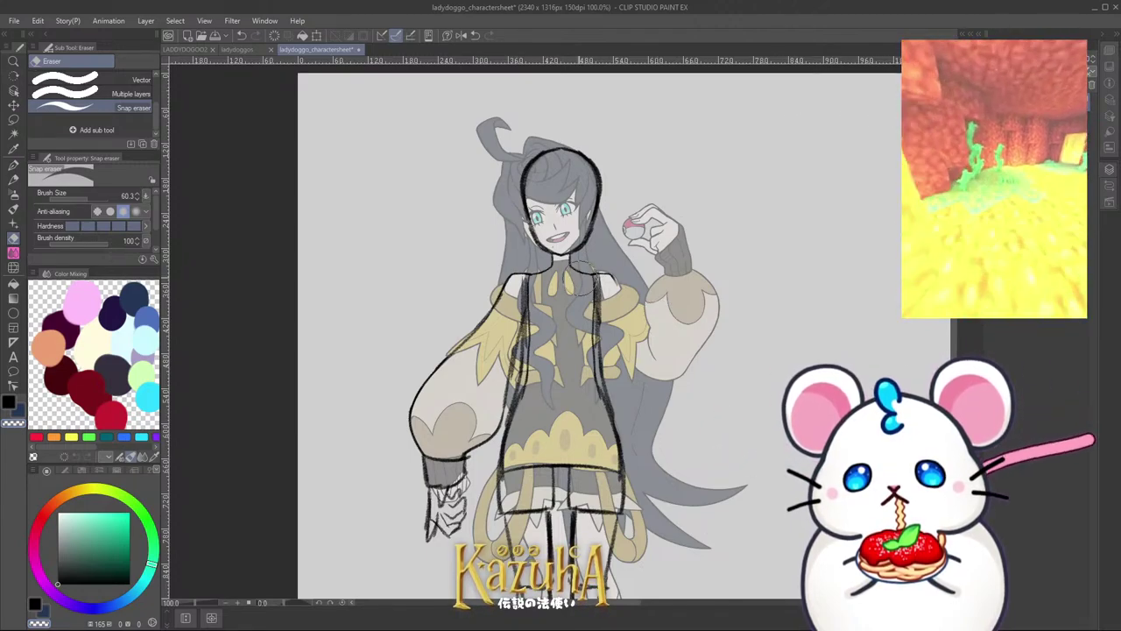
Step: Sketch the shoulder curve and upper sleeve line of the raised arm with the DarkerPencil, redoing the strokes as needed
scroll(589, 283, "up", 2)
left_click(13, 178)
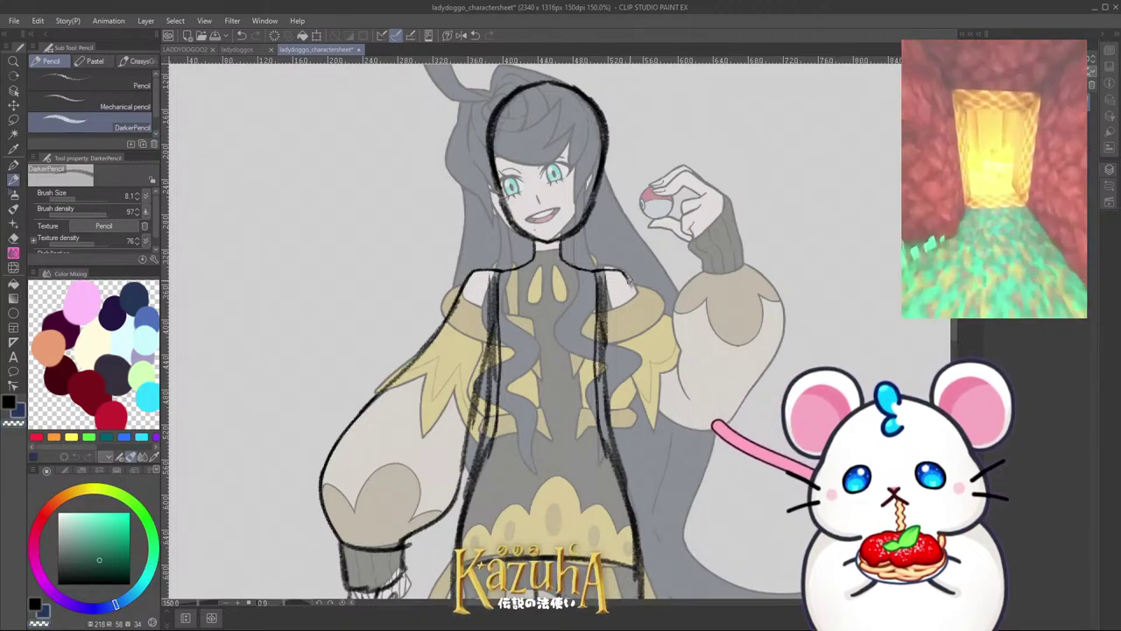
left_click_drag(618, 273, 693, 341)
key("ctrl+z")
mouse_move(606, 338)
left_mouse_down()
mouse_move(639, 366)
mouse_move(645, 401)
left_mouse_up()
key("ctrl+z")
left_click_drag(620, 373, 680, 422)
key("ctrl+z")
key("ctrl+z")
mouse_move(639, 306)
left_mouse_down()
mouse_move(678, 311)
mouse_move(743, 385)
left_mouse_up()
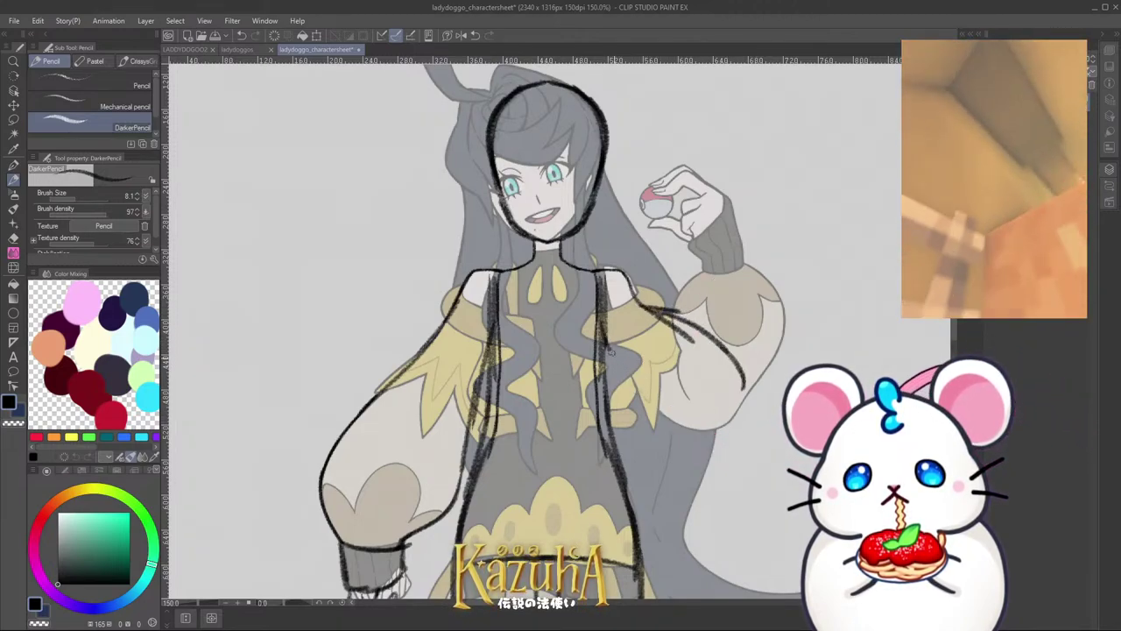
Step: Outline the raised arm's lower edge and puffed sleeve around the bent elbow, and add the wrist cuff
mouse_move(611, 352)
left_mouse_down()
mouse_move(681, 404)
mouse_move(675, 254)
mouse_move(678, 289)
mouse_move(692, 263)
mouse_move(758, 256)
mouse_move(791, 312)
left_mouse_up()
left_click_drag(696, 356, 689, 429)
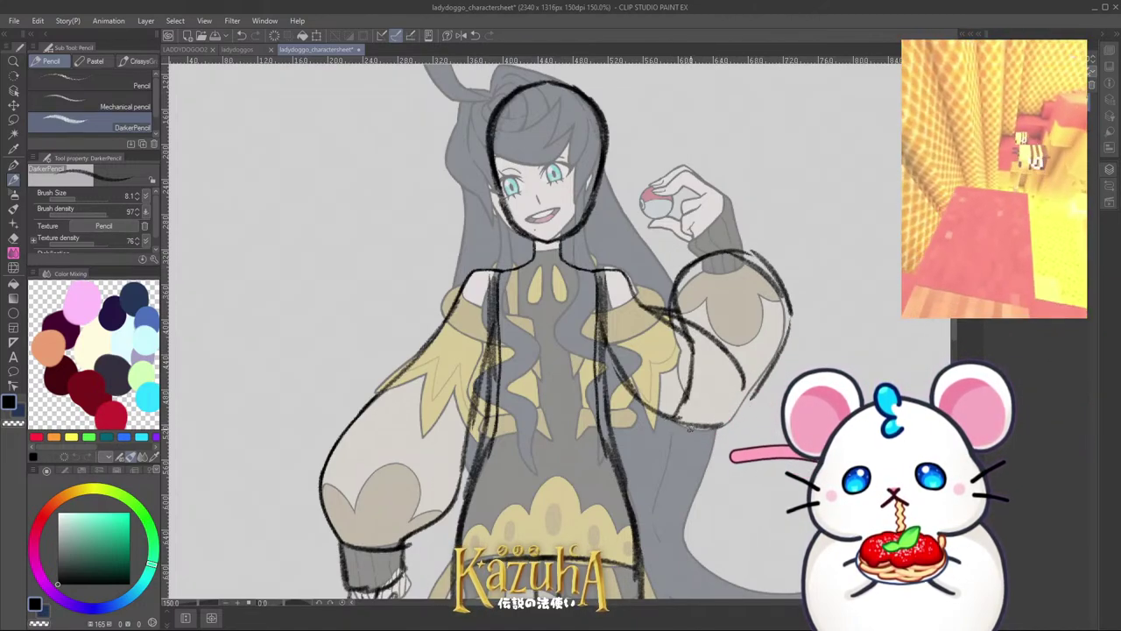
key("ctrl+z")
mouse_move(692, 243)
left_mouse_down()
mouse_move(726, 270)
mouse_move(708, 272)
mouse_move(746, 212)
left_mouse_up()
key("ctrl+z")
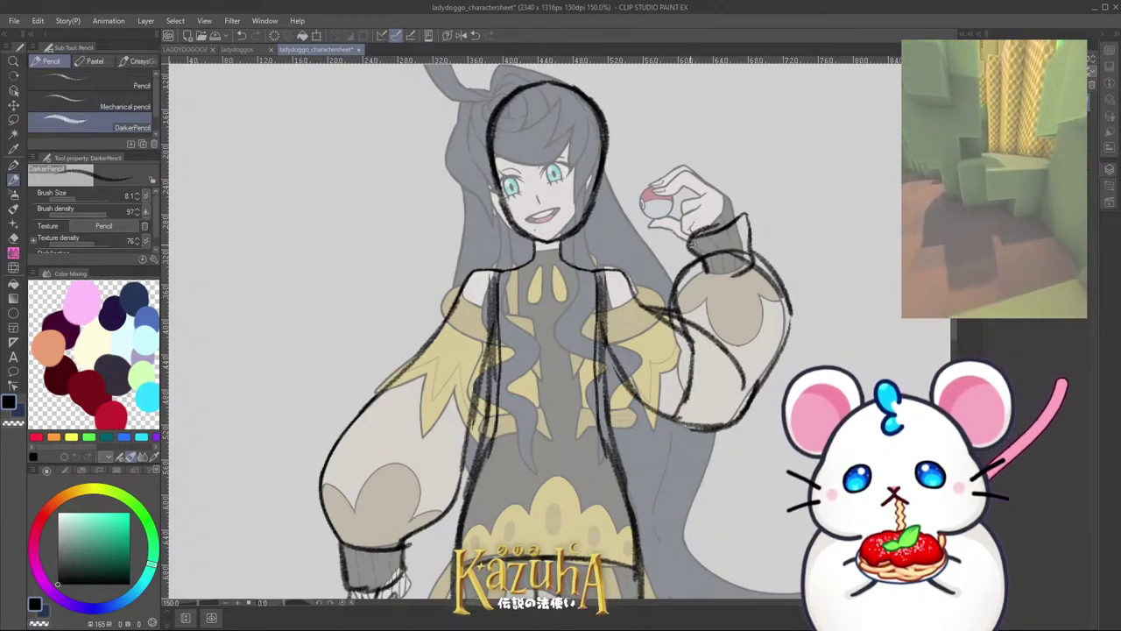
Step: Sketch an open raised hand with thumb and spread fingers over the hand holding the ball
left_click_drag(696, 241, 640, 221)
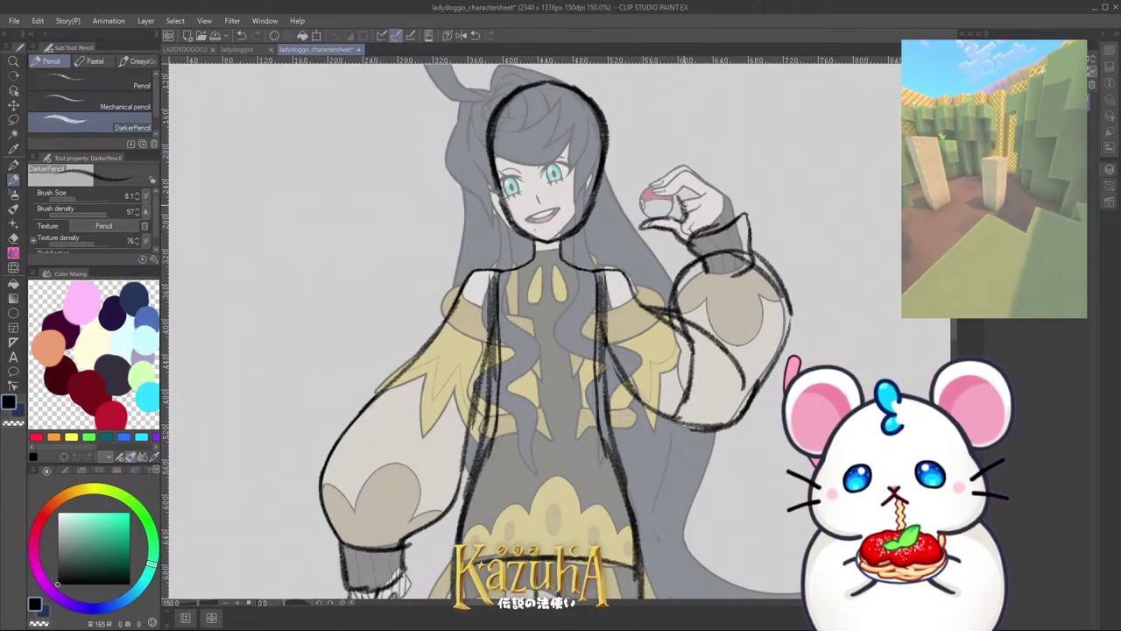
mouse_move(652, 163)
left_mouse_down()
mouse_move(649, 145)
mouse_move(725, 180)
mouse_move(729, 147)
mouse_move(745, 213)
left_mouse_up()
left_click_drag(726, 165, 723, 183)
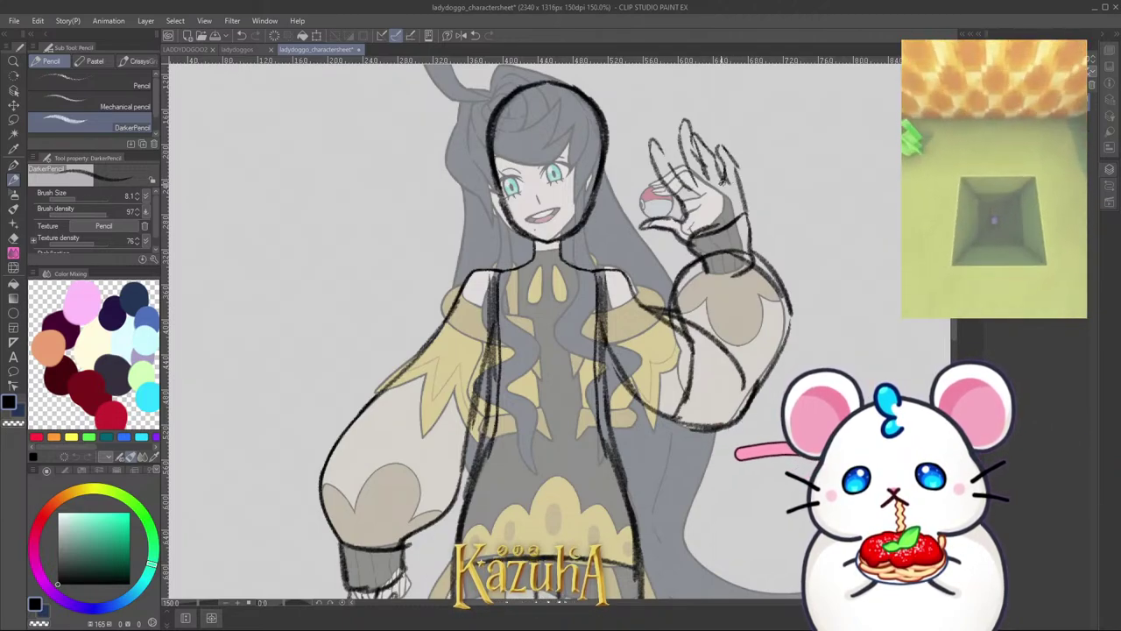
scroll(734, 164, "down", 5)
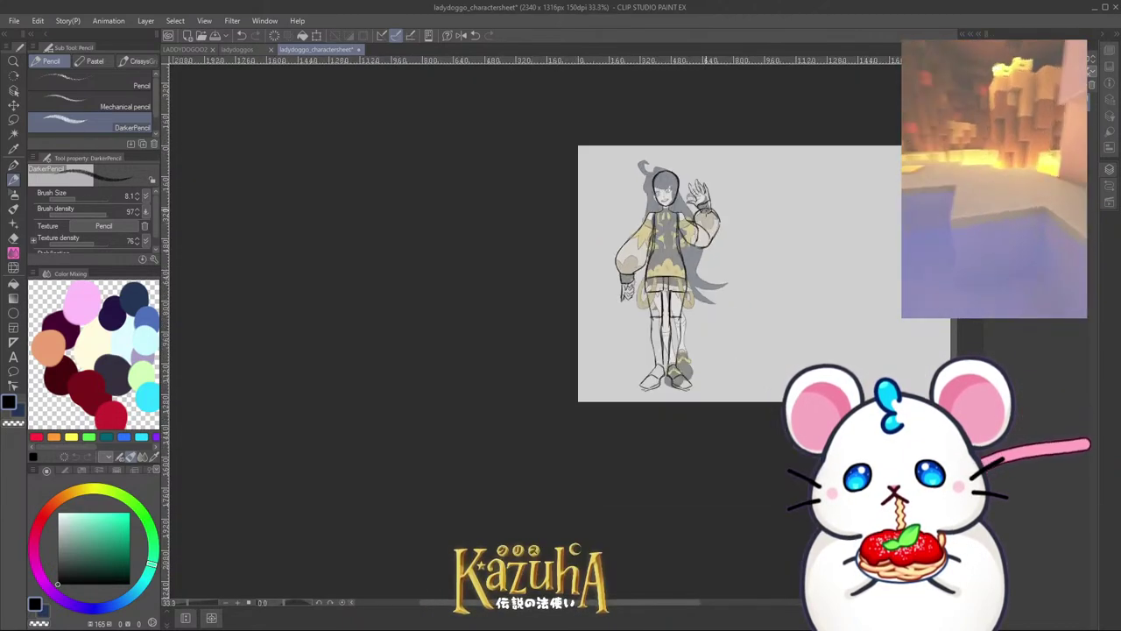
scroll(715, 188, "up", 1)
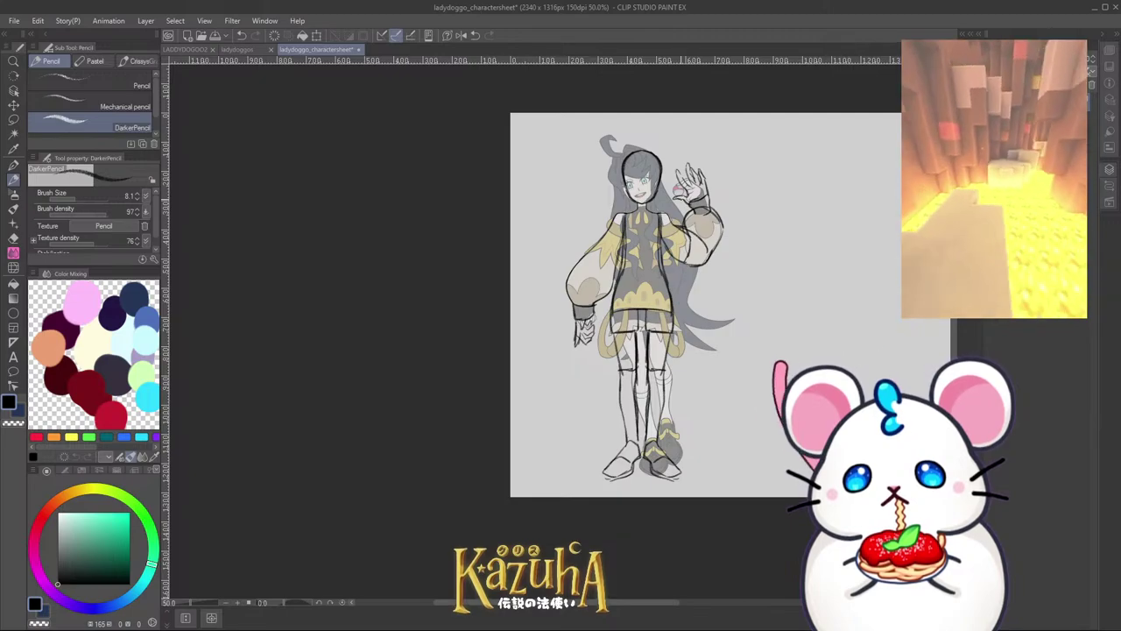
scroll(637, 175, "up", 5)
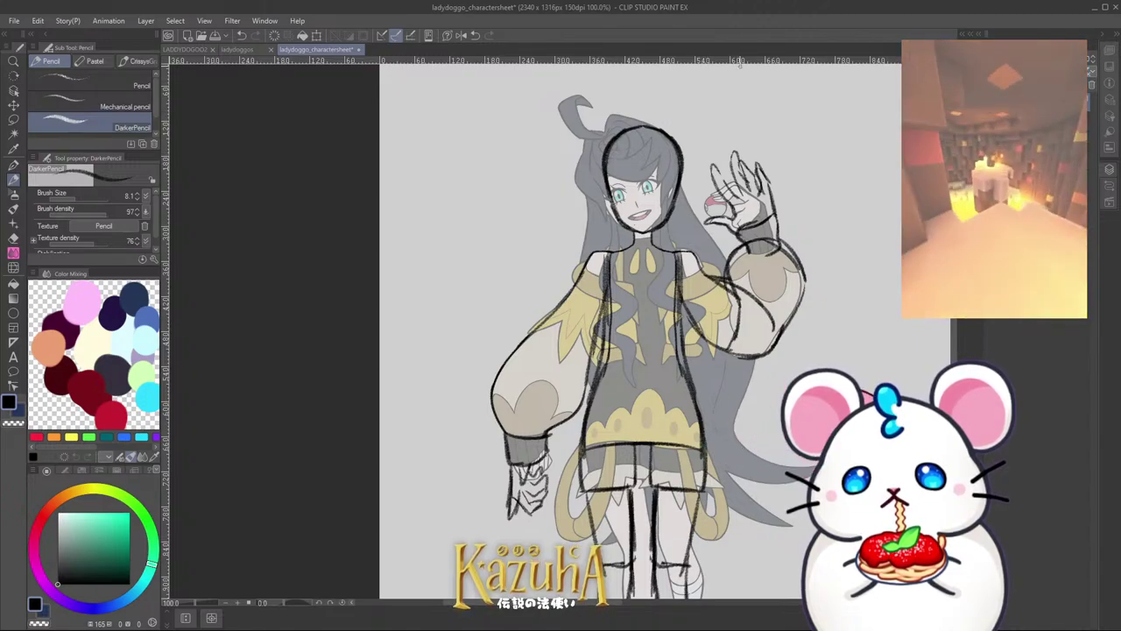
Step: Show and select the red hair sketch layer, Layer 48 Copy, in the ladydoggos document
left_click(191, 53)
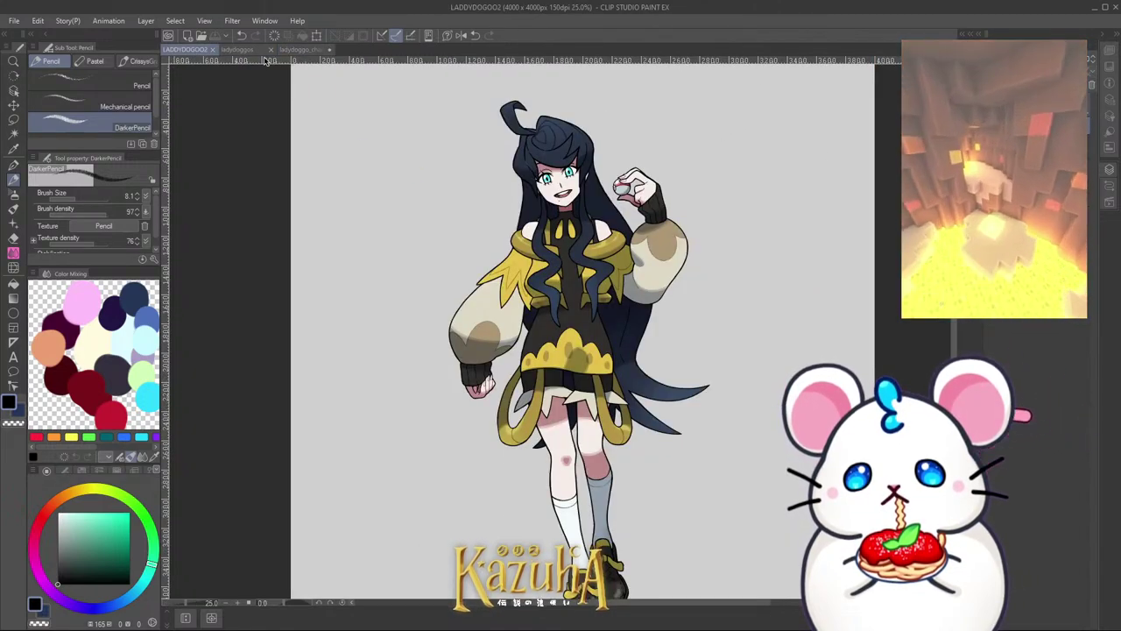
left_click(238, 49)
scroll(701, 238, "down", 5)
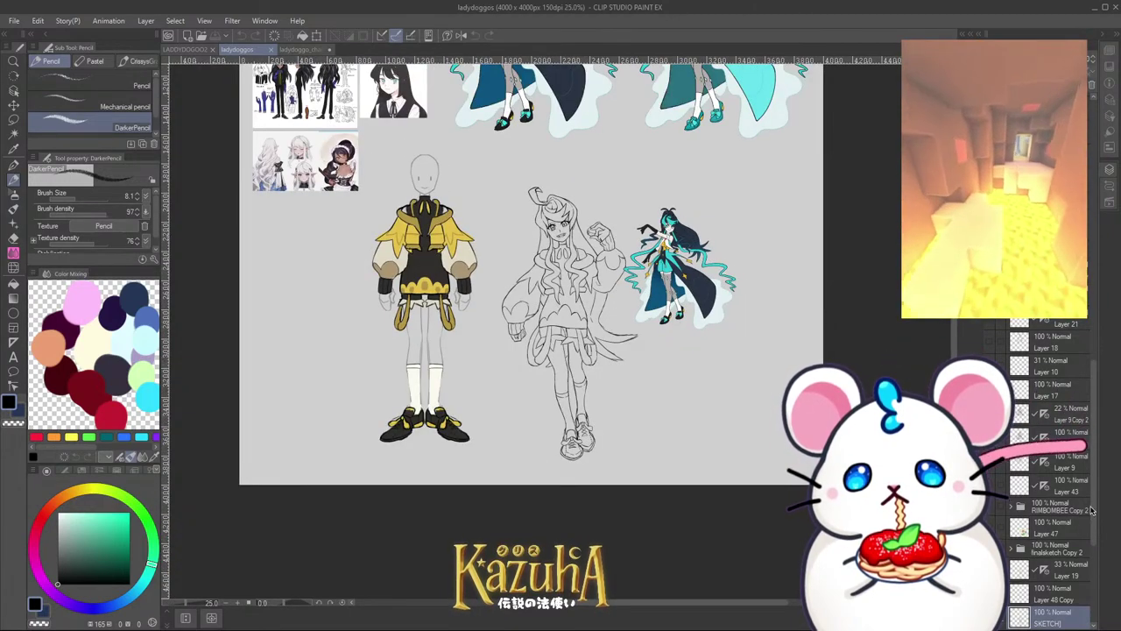
scroll(1087, 526, "down", 3)
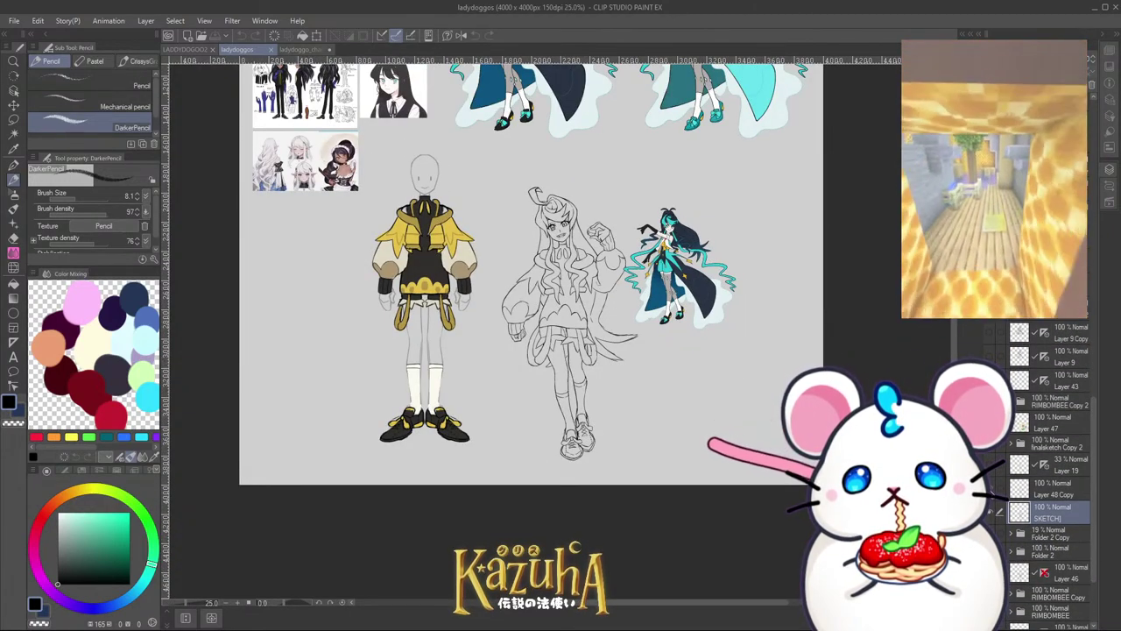
left_click(992, 491)
left_click(991, 491)
left_click(999, 490)
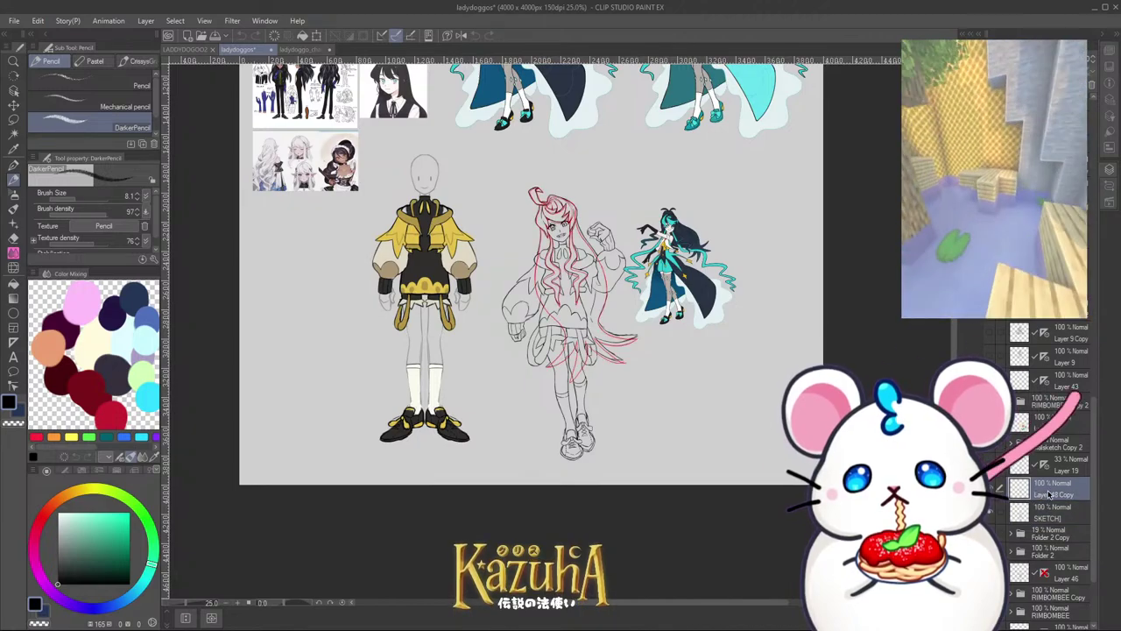
left_click(998, 491)
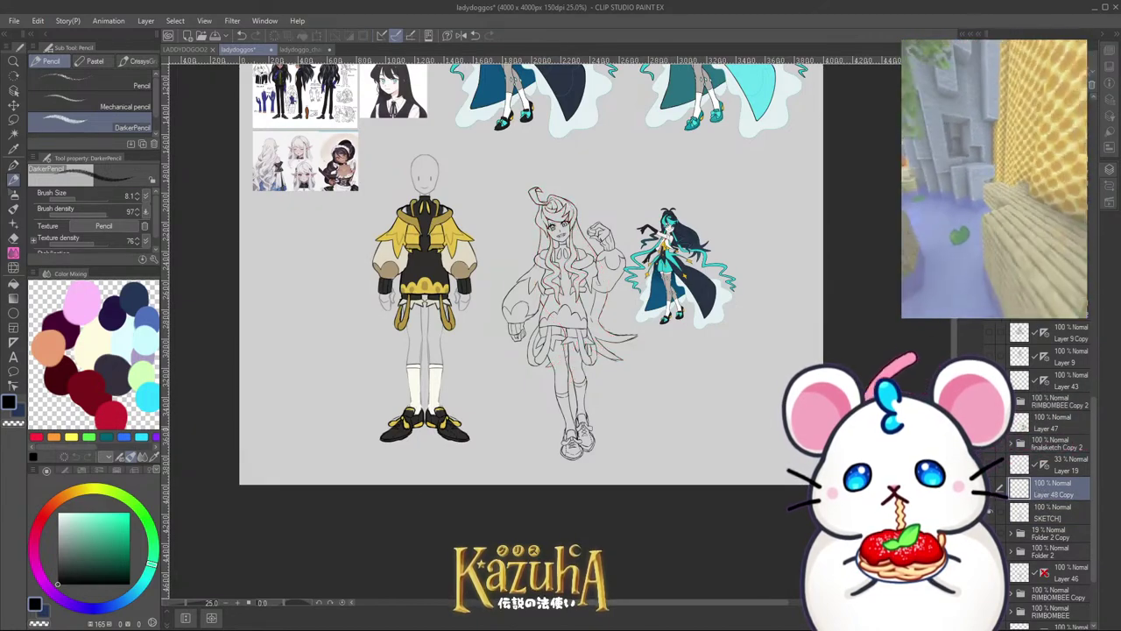
Step: Paste the red hair sketch into the ladydoggo_charactersheet document and scale it down to fit over the sketched figure's head and body
left_click(311, 49)
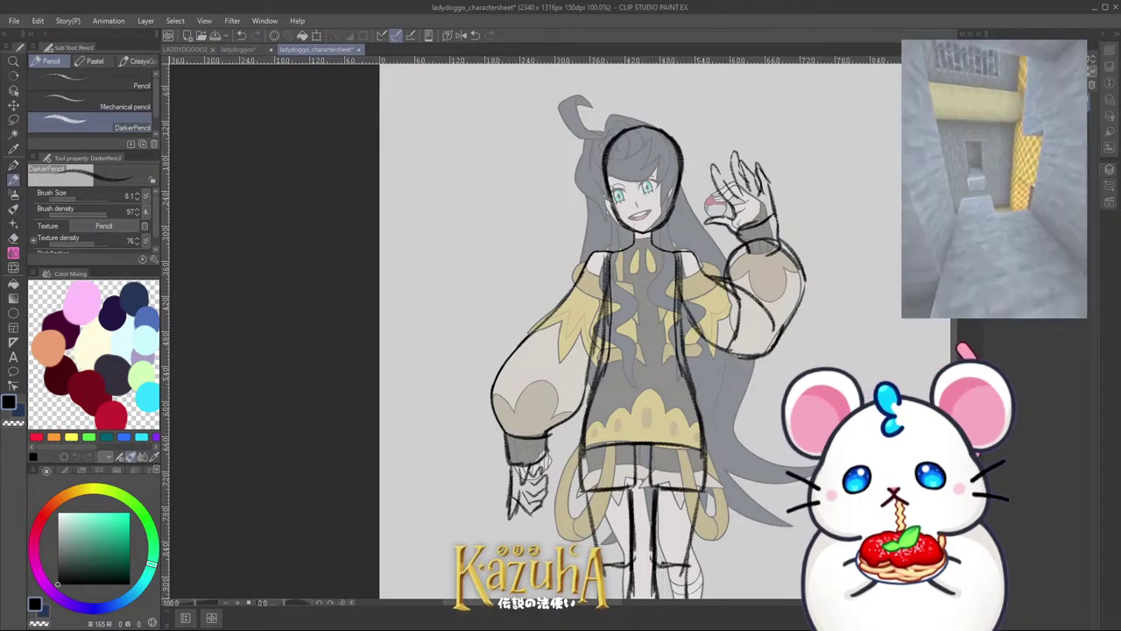
scroll(617, 251, "down", 2)
key("ctrl+t")
mouse_move(935, 246)
left_mouse_down()
mouse_move(932, 268)
mouse_move(772, 253)
mouse_move(851, 288)
mouse_move(833, 313)
left_mouse_up()
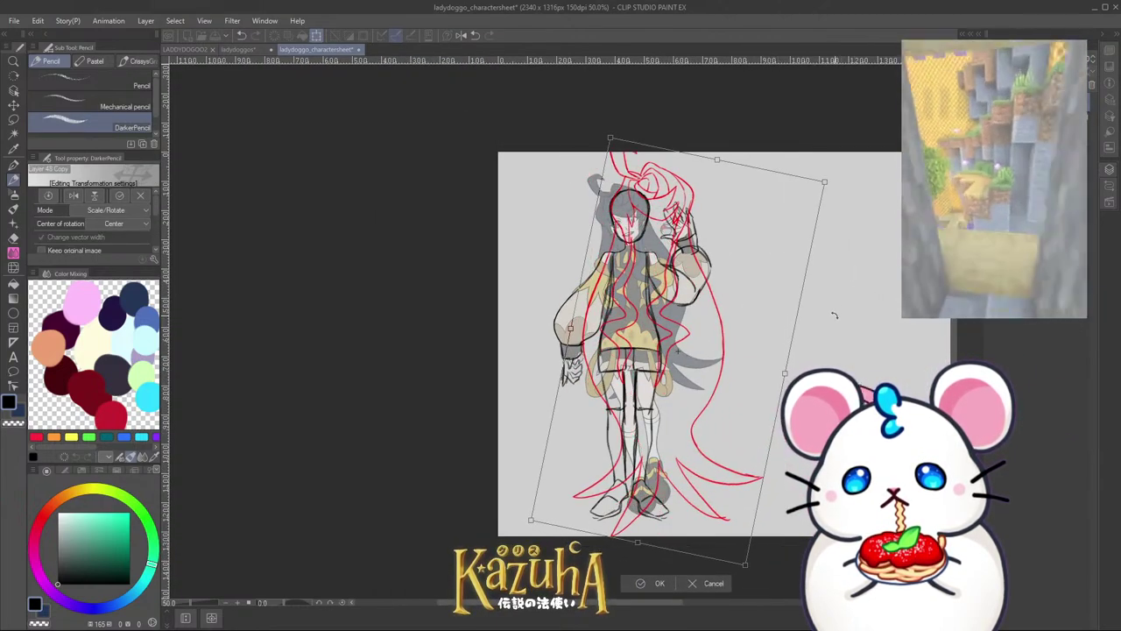
left_click_drag(699, 306, 696, 304)
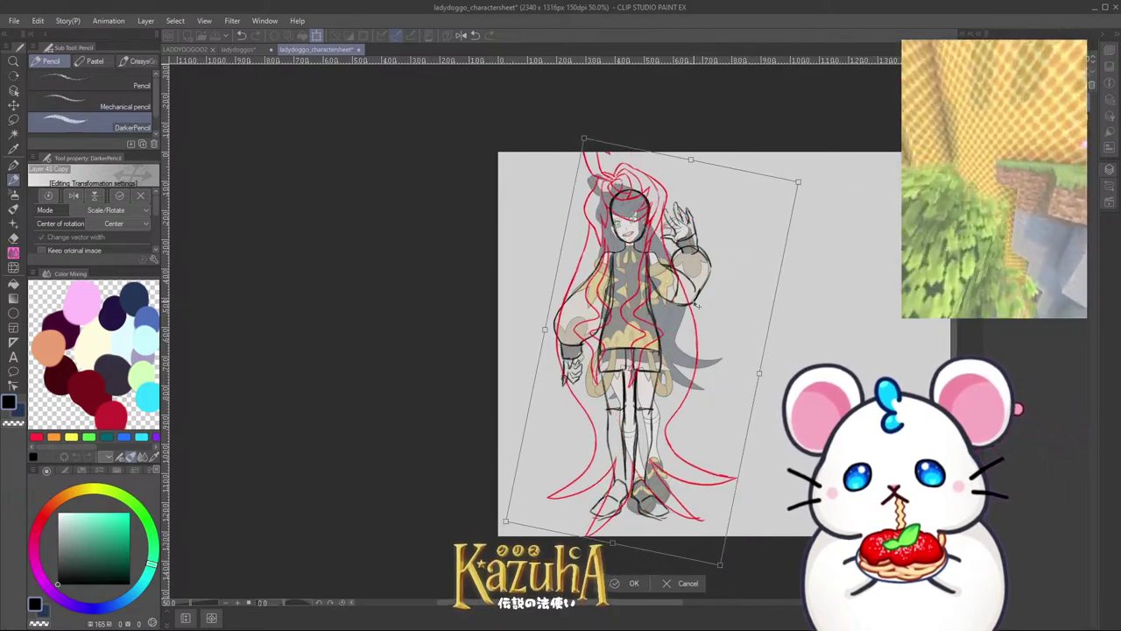
mouse_move(762, 369)
left_mouse_down()
mouse_move(658, 352)
mouse_move(639, 285)
mouse_move(698, 307)
left_mouse_up()
mouse_move(666, 294)
left_mouse_down()
mouse_move(663, 314)
mouse_move(677, 308)
left_mouse_up()
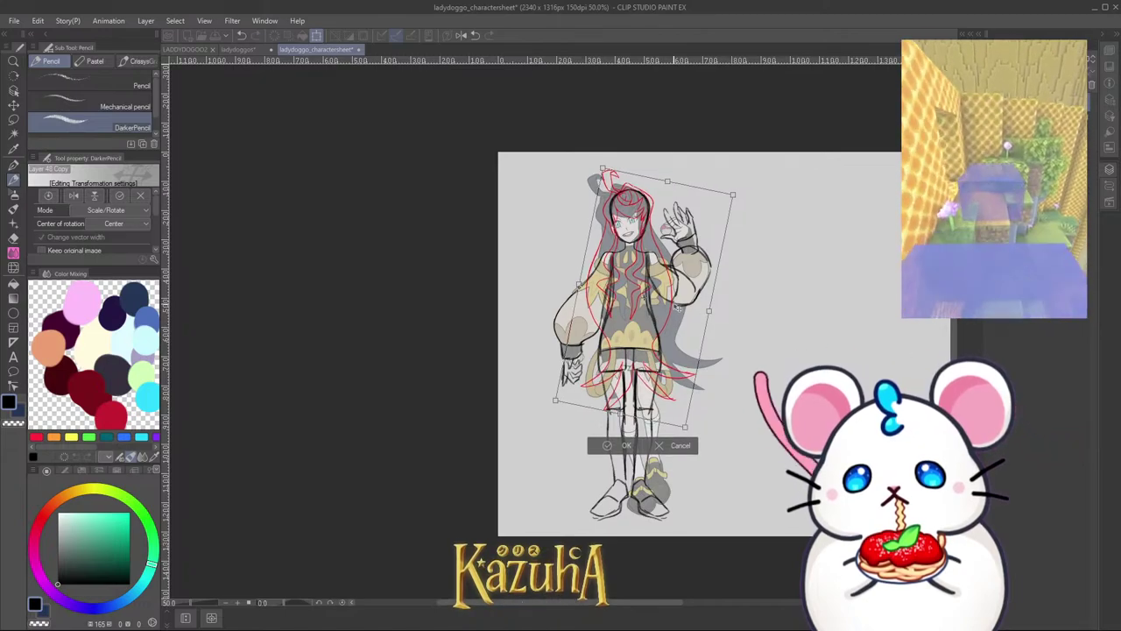
key("Return")
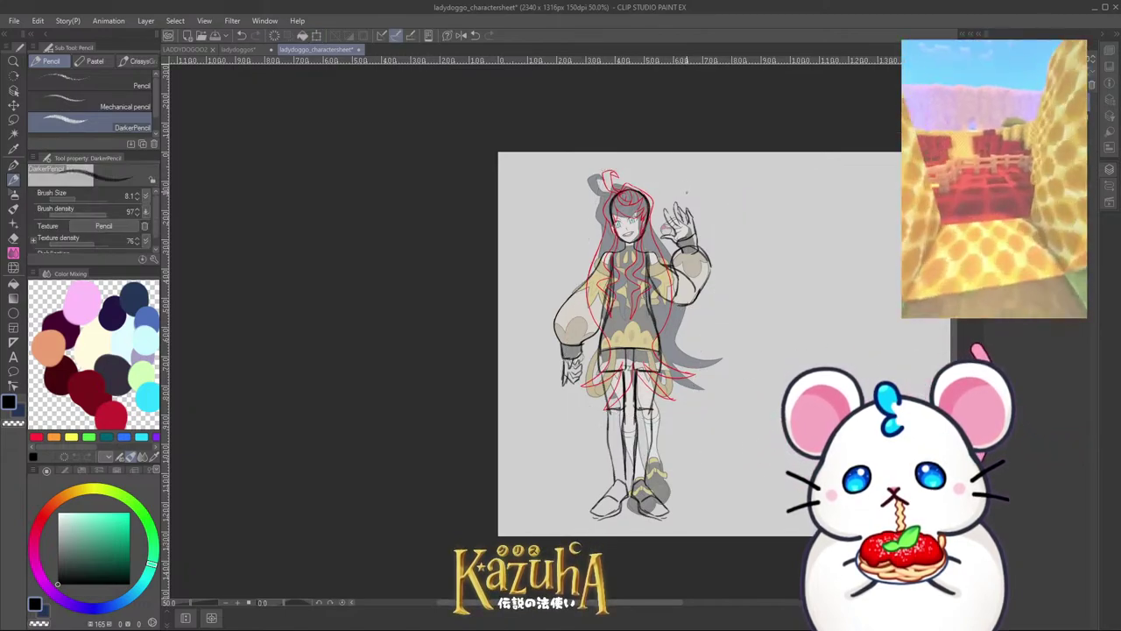
Step: Lasso the wavy front hair strand, duplicate and mirror it, and place the copy on the opposite side of the face
scroll(624, 277, "up", 2)
scroll(761, 381, "up", 1)
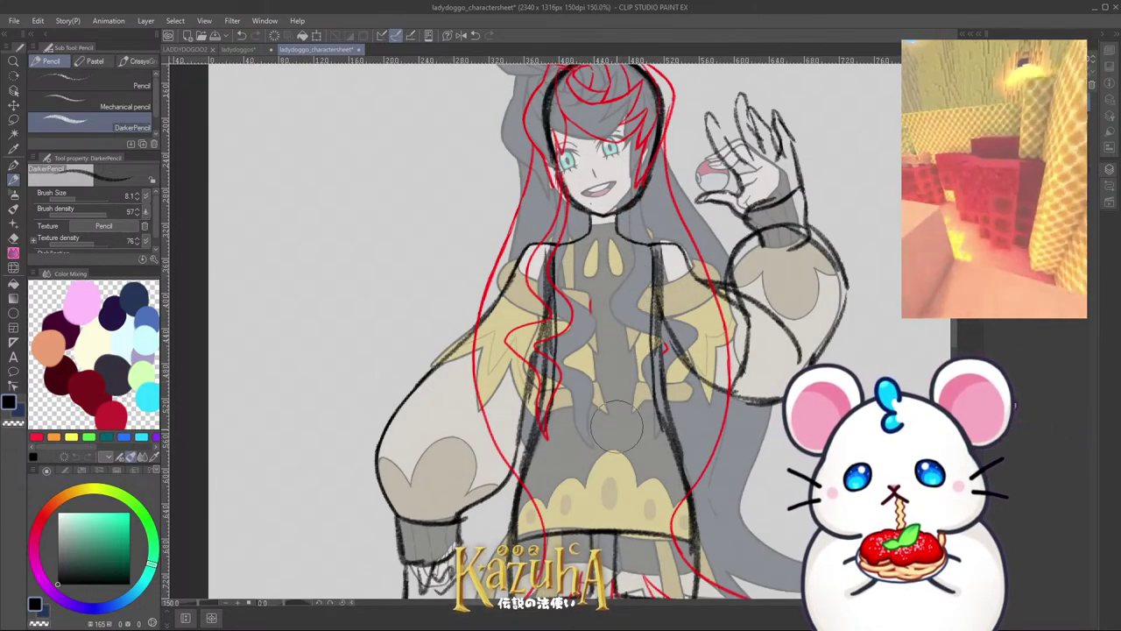
left_click(13, 121)
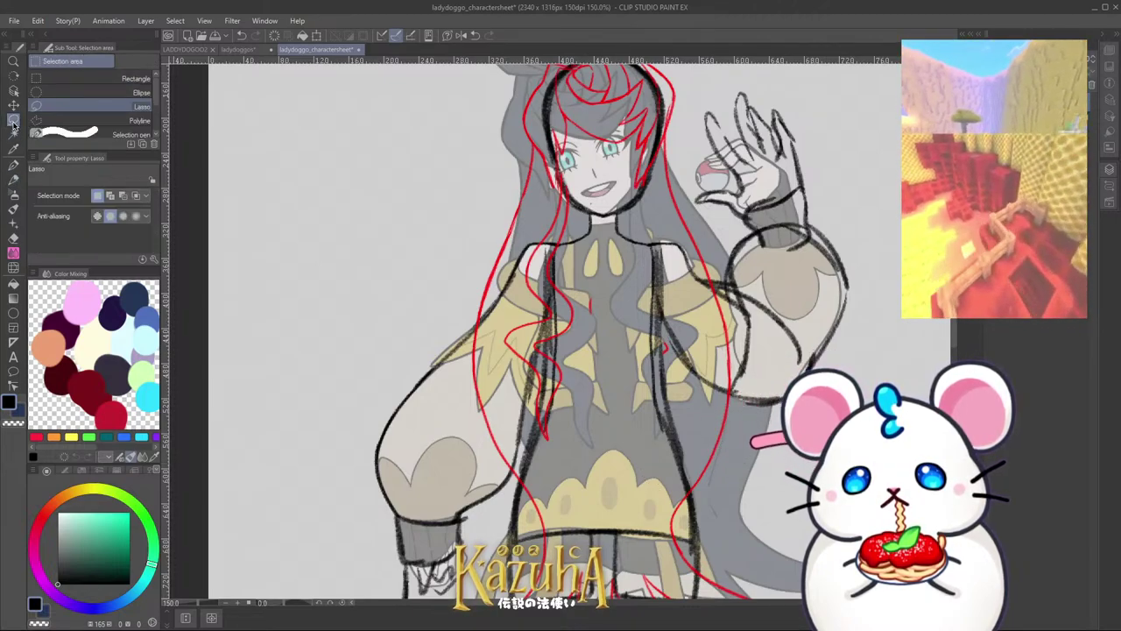
mouse_move(558, 179)
left_mouse_down()
mouse_move(593, 205)
mouse_move(592, 375)
left_mouse_up()
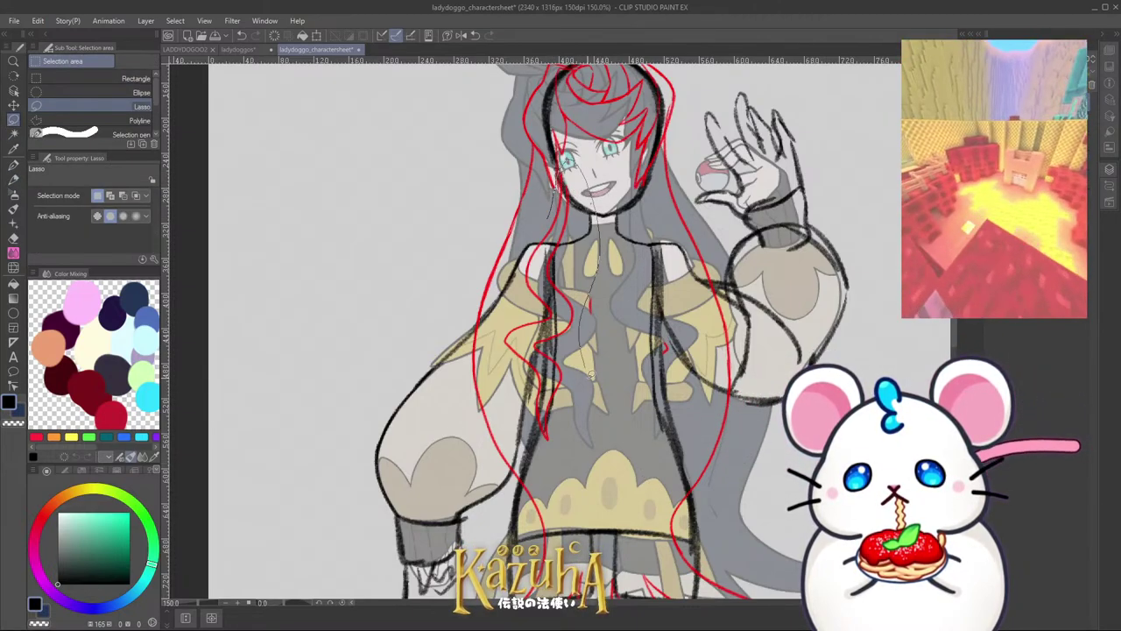
left_click_drag(513, 419, 517, 438)
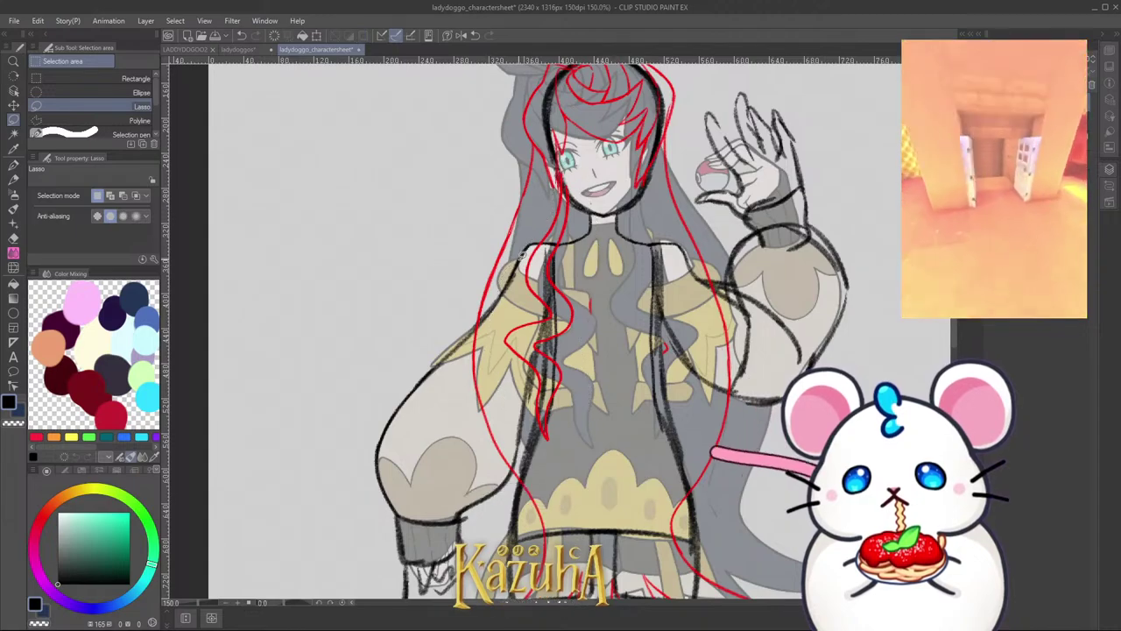
key("ctrl+t")
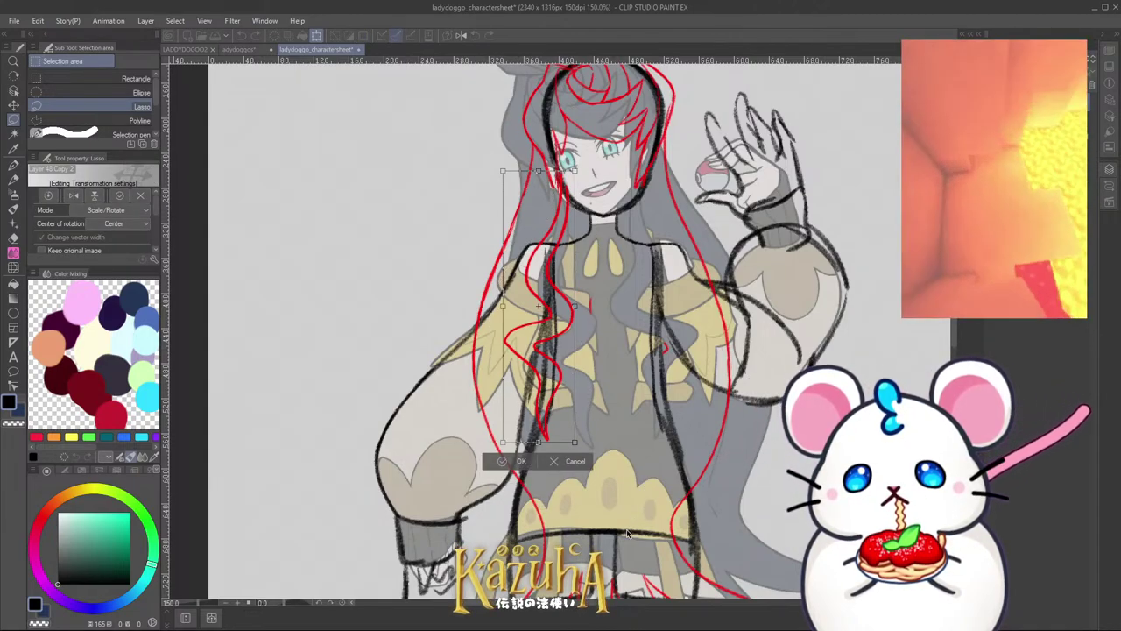
left_click_drag(539, 350, 671, 351)
left_click(646, 460)
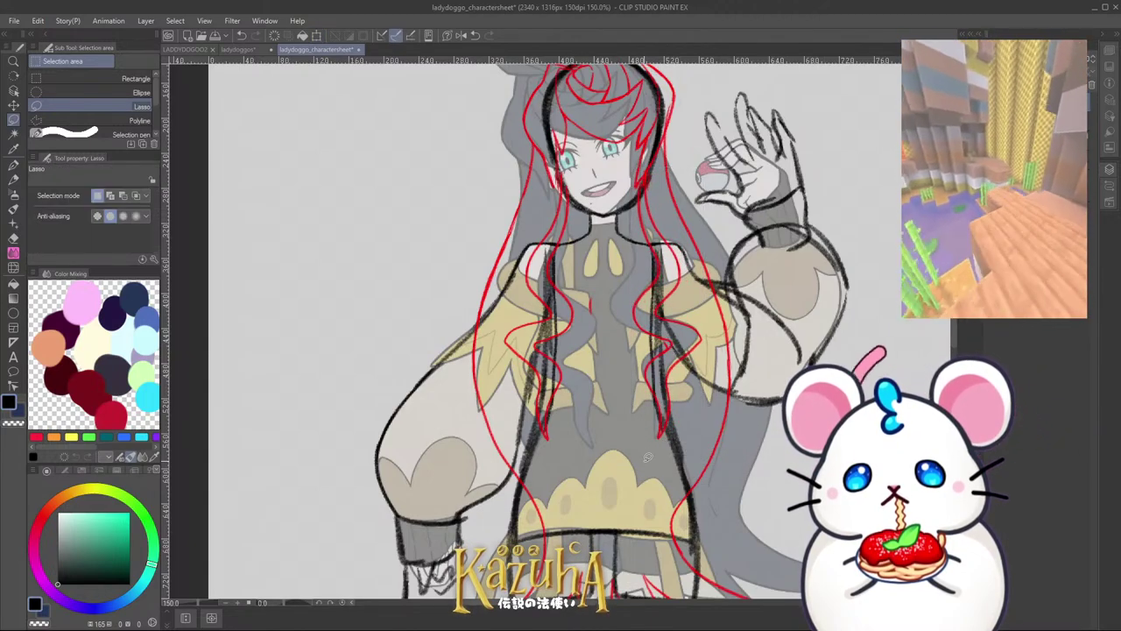
Step: Move the coloured reference character off the sketch to the empty canvas area on the figure's right
scroll(647, 457, "down", 5)
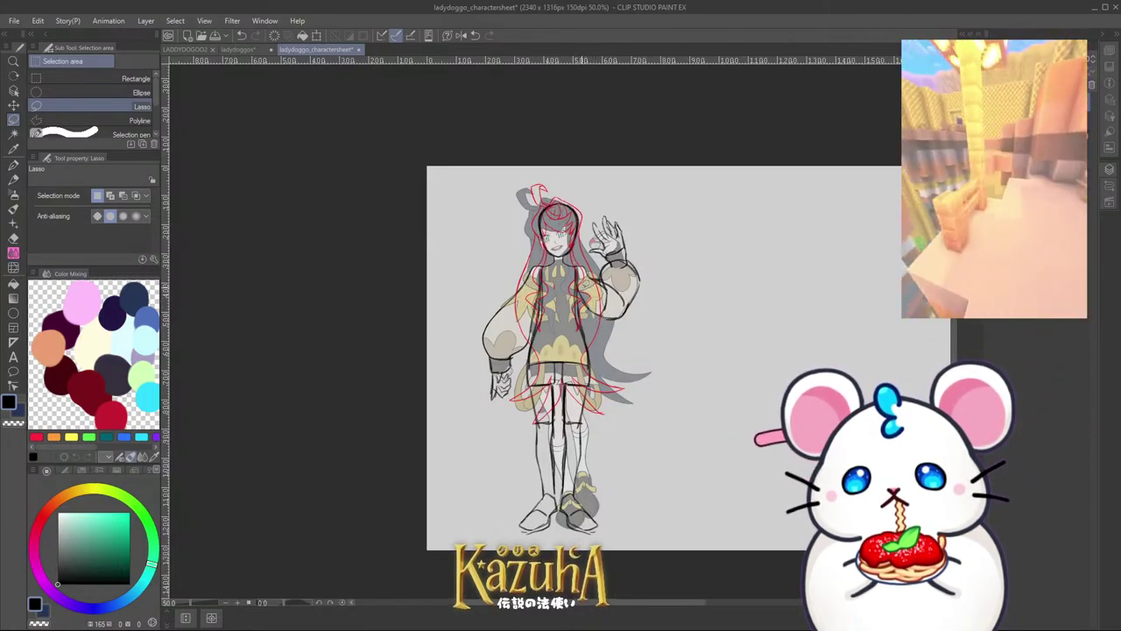
scroll(585, 285, "down", 1)
scroll(592, 287, "up", 1)
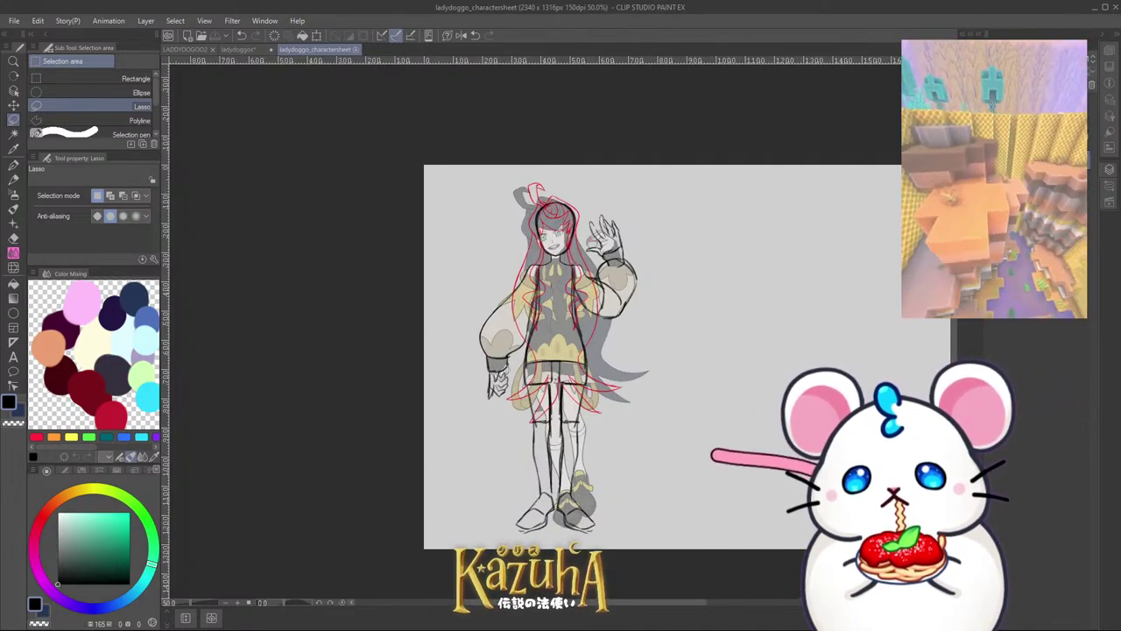
key("ctrl+z")
key("ctrl+t")
left_click_drag(590, 330, 748, 337)
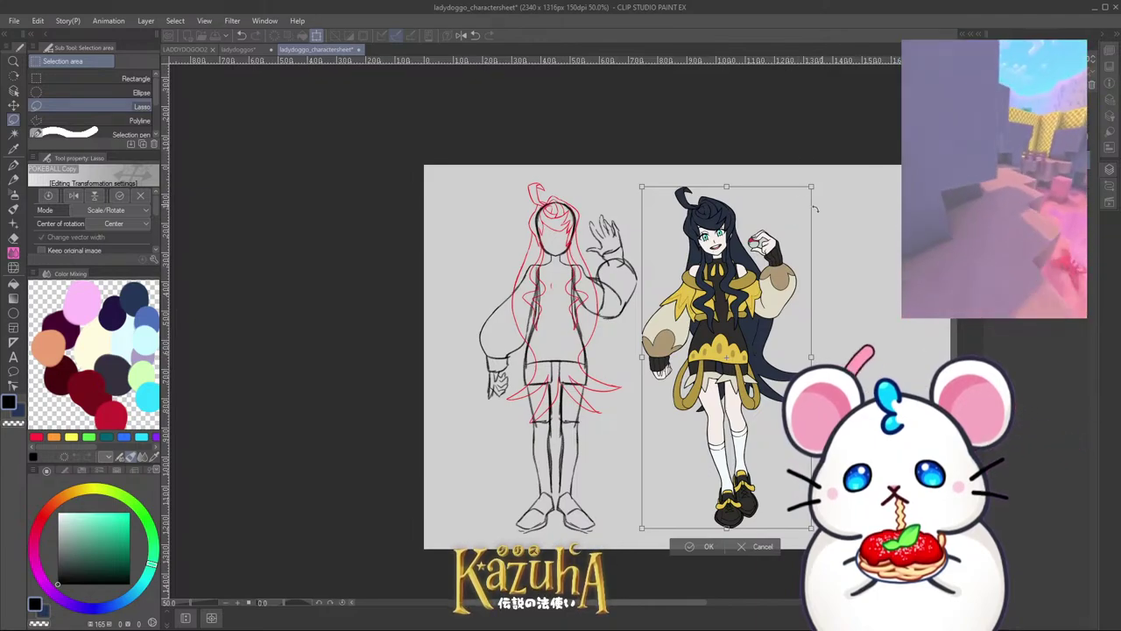
left_click(705, 547)
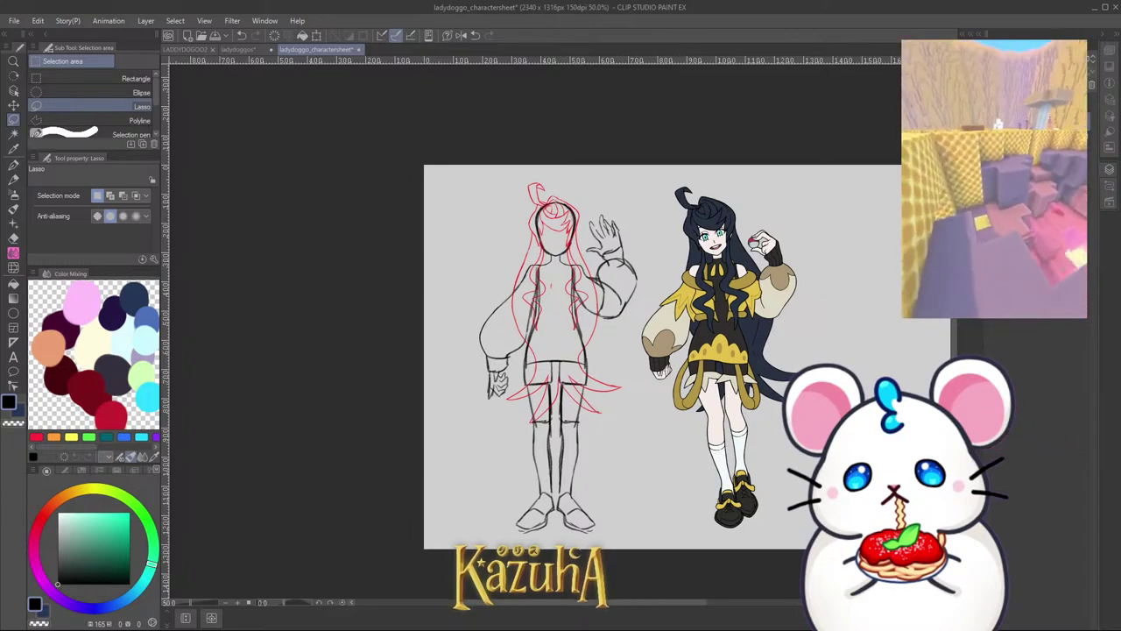
key("ctrl+z")
key("ctrl+y")
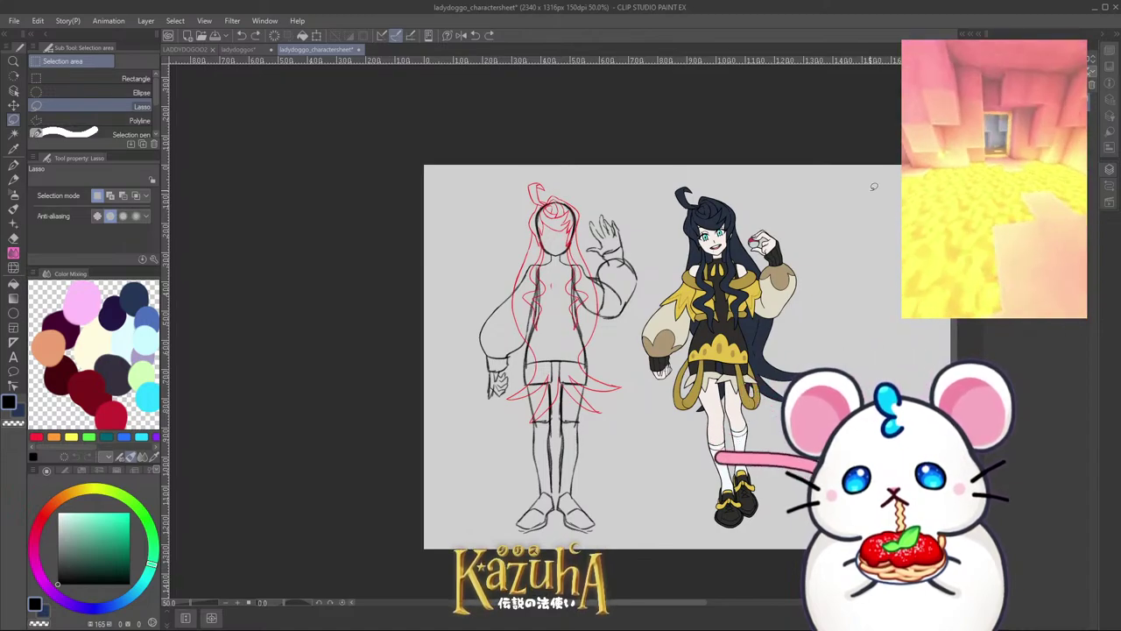
Step: Pencil thick curved upper lash lines for both eyes with symmetrical DarkerPencil strokes at brush size 7.2
left_click(13, 178)
scroll(633, 243, "up", 2)
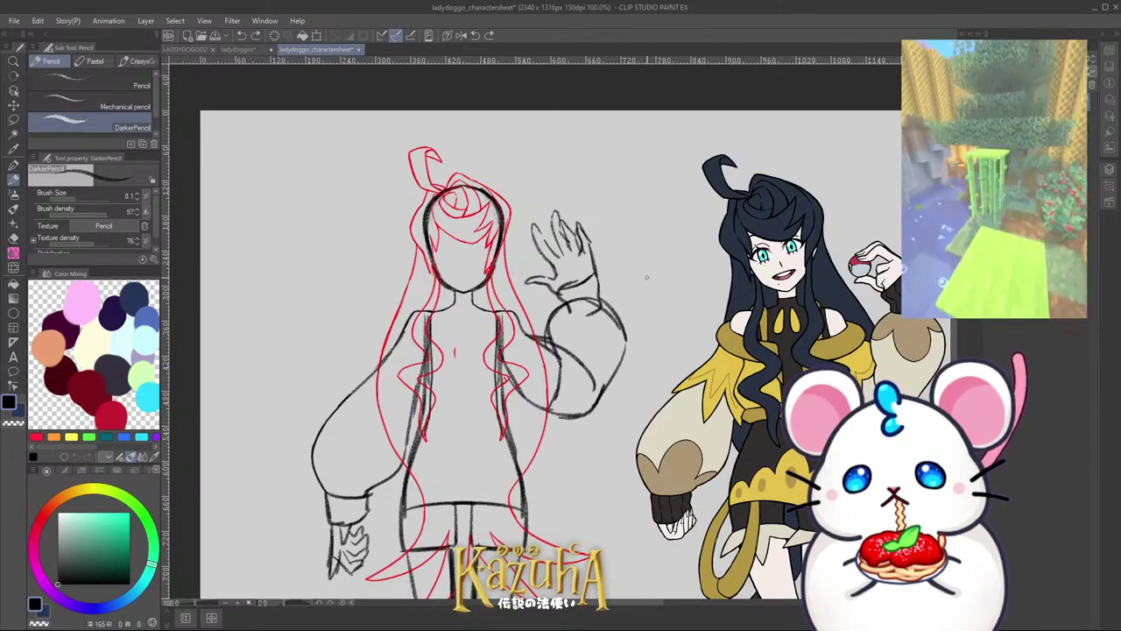
scroll(647, 277, "down", 1)
scroll(492, 253, "up", 3)
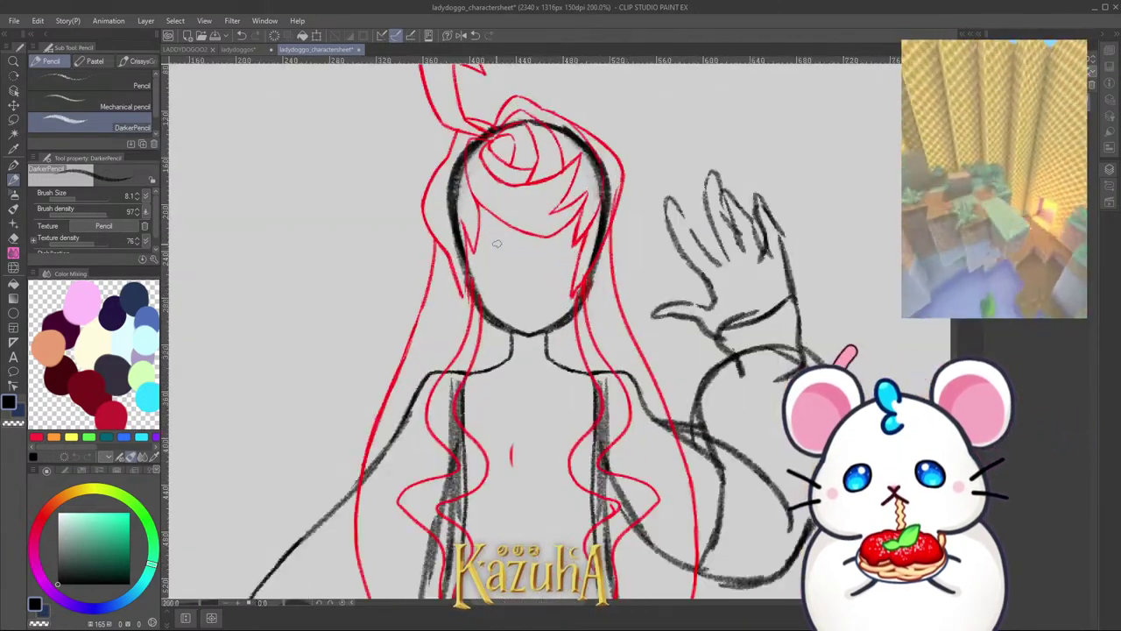
left_click_drag(497, 245, 478, 252)
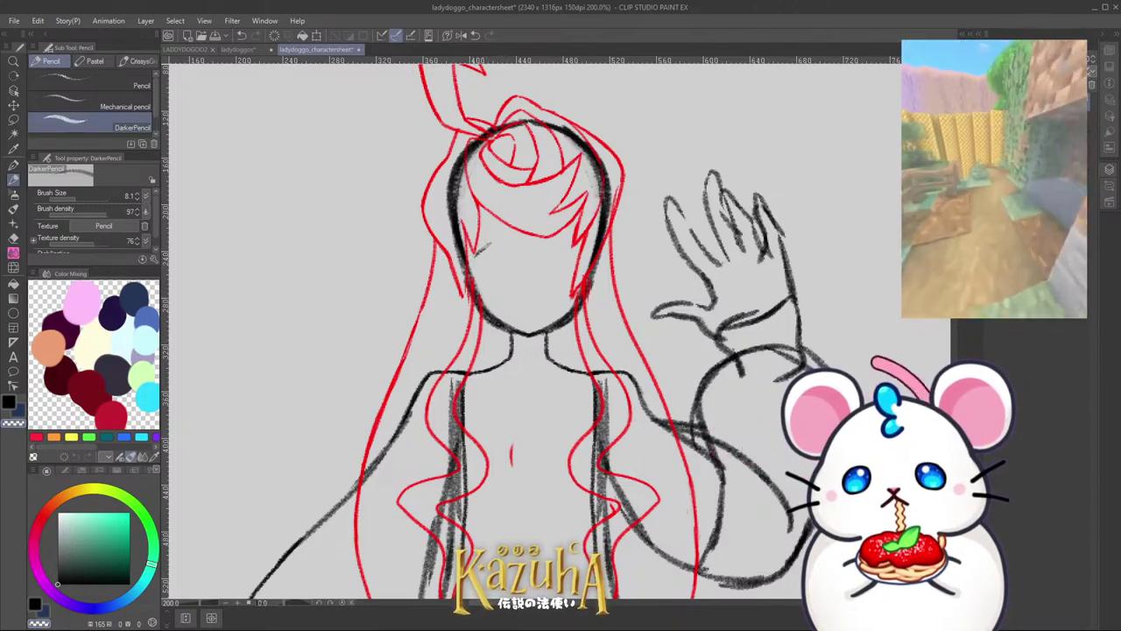
scroll(491, 259, "up", 2)
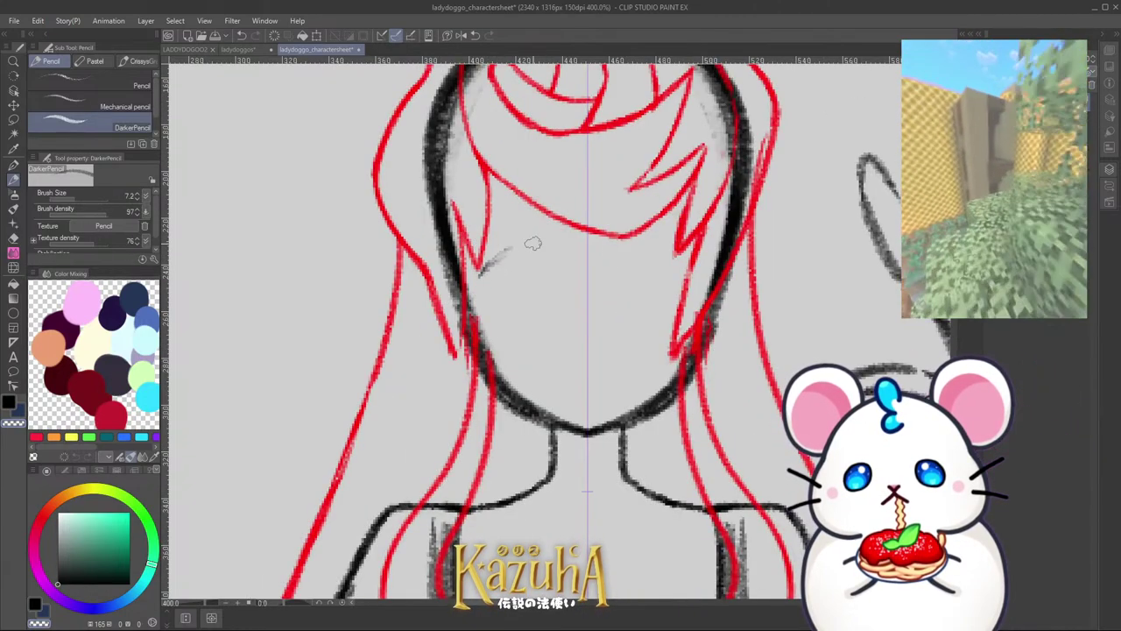
key("c")
mouse_move(481, 273)
left_mouse_down()
mouse_move(528, 248)
mouse_move(566, 274)
mouse_move(463, 256)
mouse_move(480, 274)
mouse_move(527, 244)
mouse_move(560, 264)
left_mouse_up()
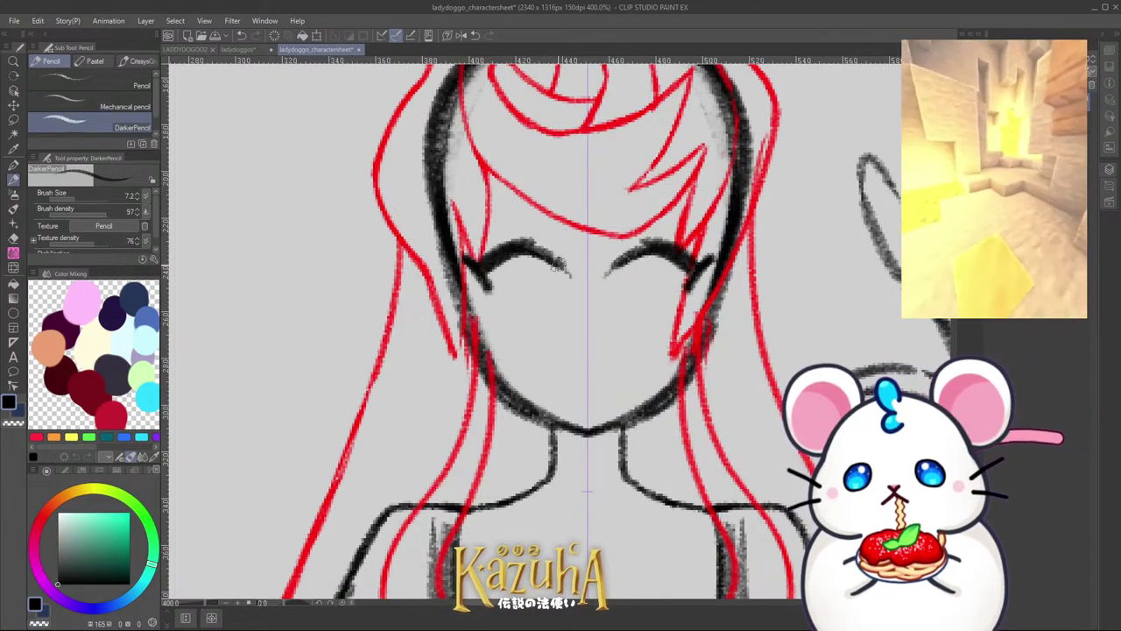
scroll(473, 219, "down", 4)
scroll(493, 226, "up", 4)
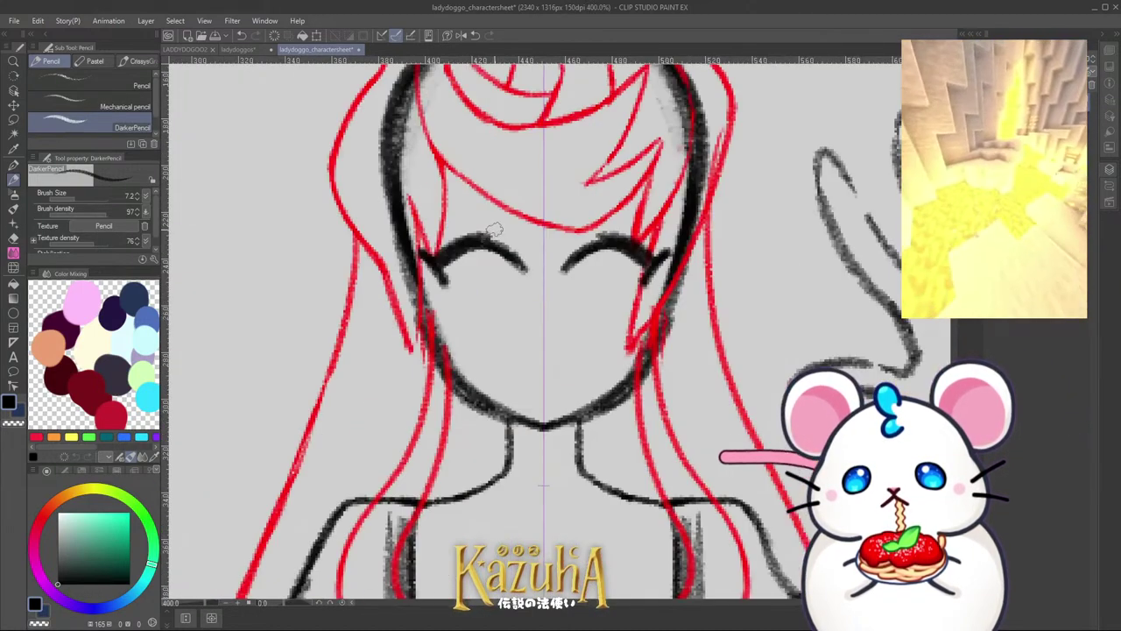
Step: Pencil thin eyebrows and eyelid creases above both eyes
left_click_drag(443, 242, 477, 209)
key("ctrl+z")
key("ctrl+z")
scroll(440, 176, "down", 4)
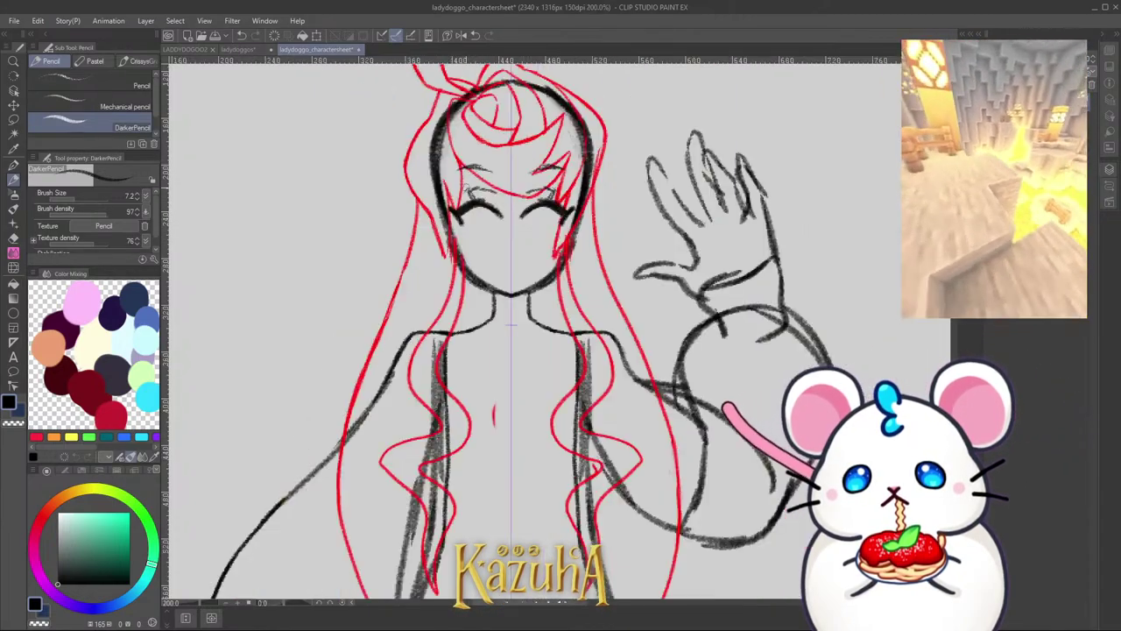
Step: Pencil the outer eye corners, short lower lid lines and outer iris edges on both eyes
scroll(474, 237, "up", 4)
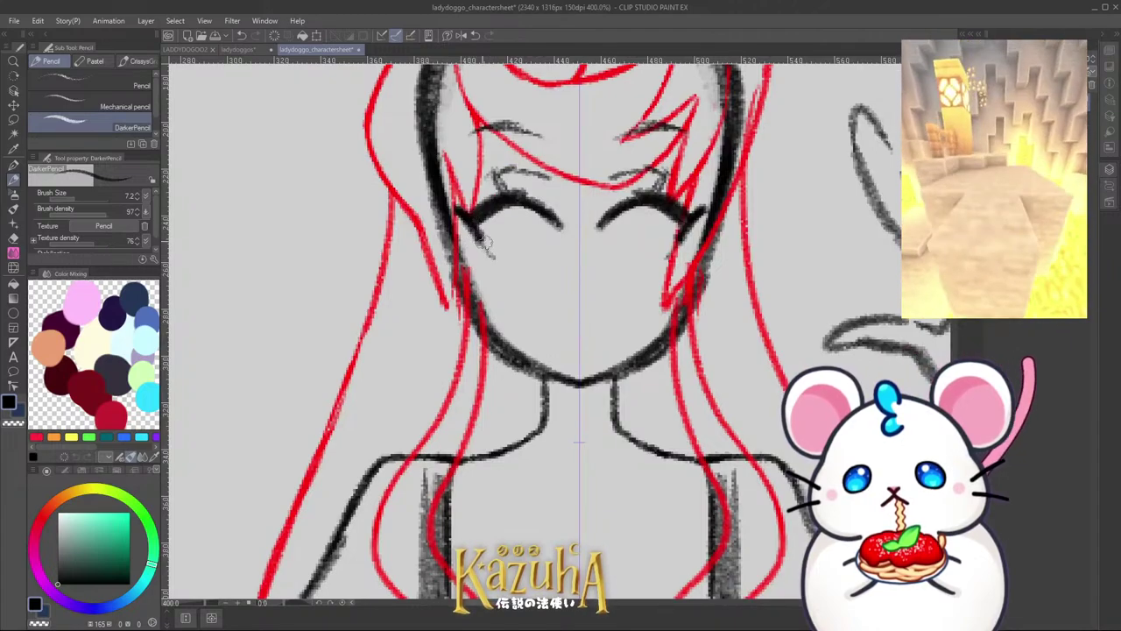
mouse_move(480, 230)
left_mouse_down()
mouse_move(495, 256)
mouse_move(540, 258)
left_mouse_up()
key("ctrl+z")
key("ctrl+z")
key("ctrl+z")
mouse_move(501, 210)
left_mouse_down()
mouse_move(499, 254)
mouse_move(510, 260)
left_mouse_up()
key("ctrl+z")
key("ctrl+y")
key("ctrl+y")
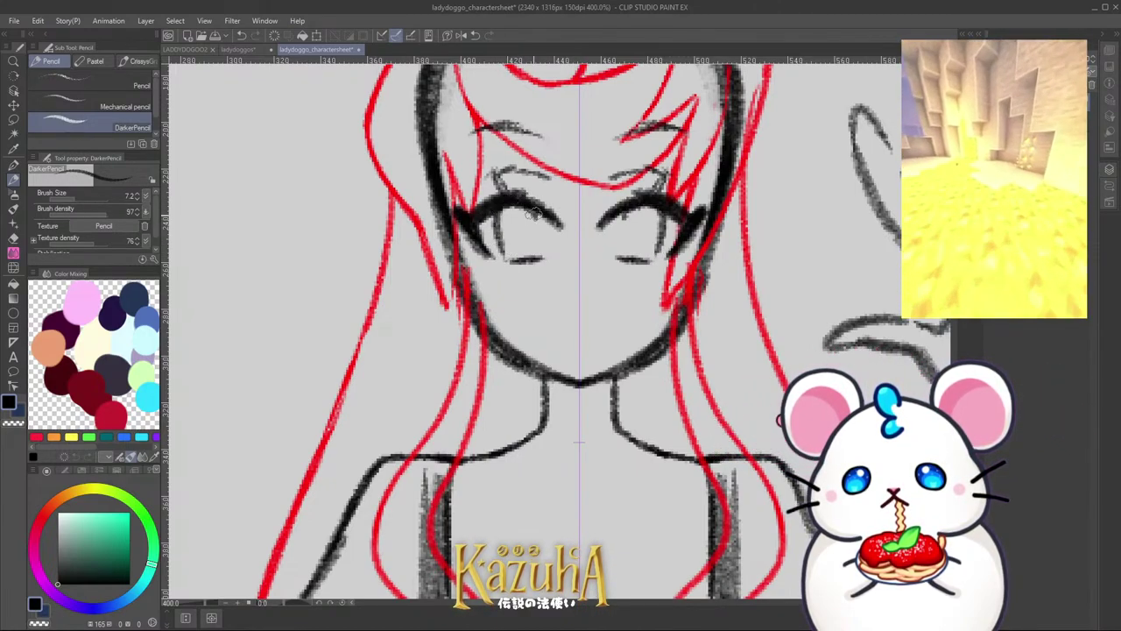
Step: Complete both iris outlines by adding the inner edges and reinforcing the outer ones
key("c")
left_click_drag(535, 214, 530, 258)
left_click_drag(498, 219, 503, 250)
key("c")
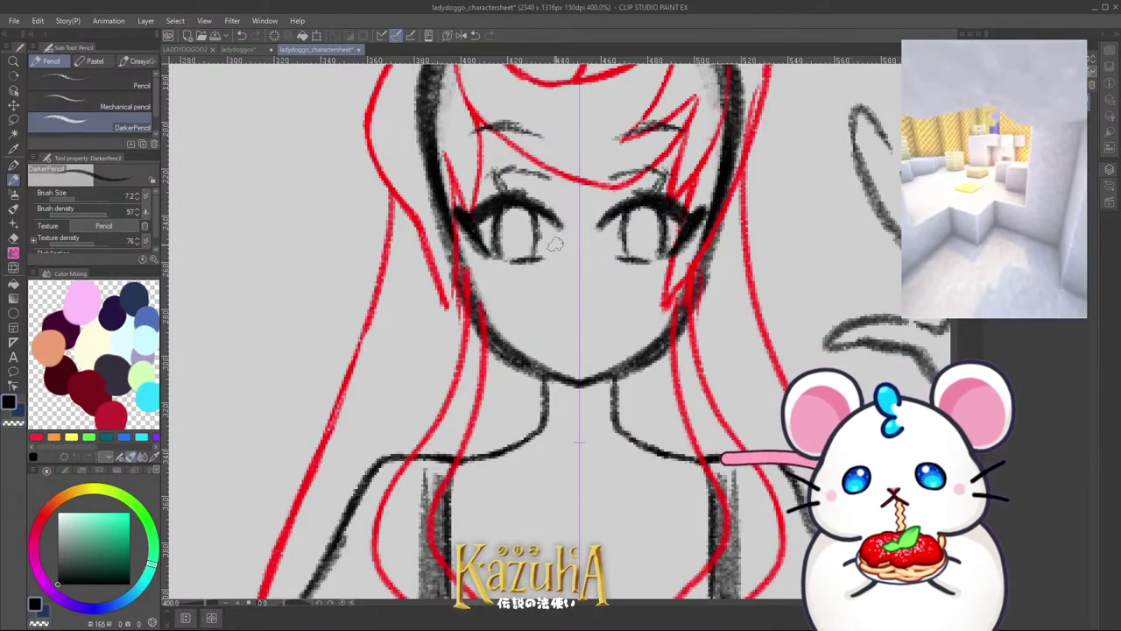
Step: Reshape the outer corners of both upper lash lines so they extend to the face outline
scroll(503, 188, "down", 5)
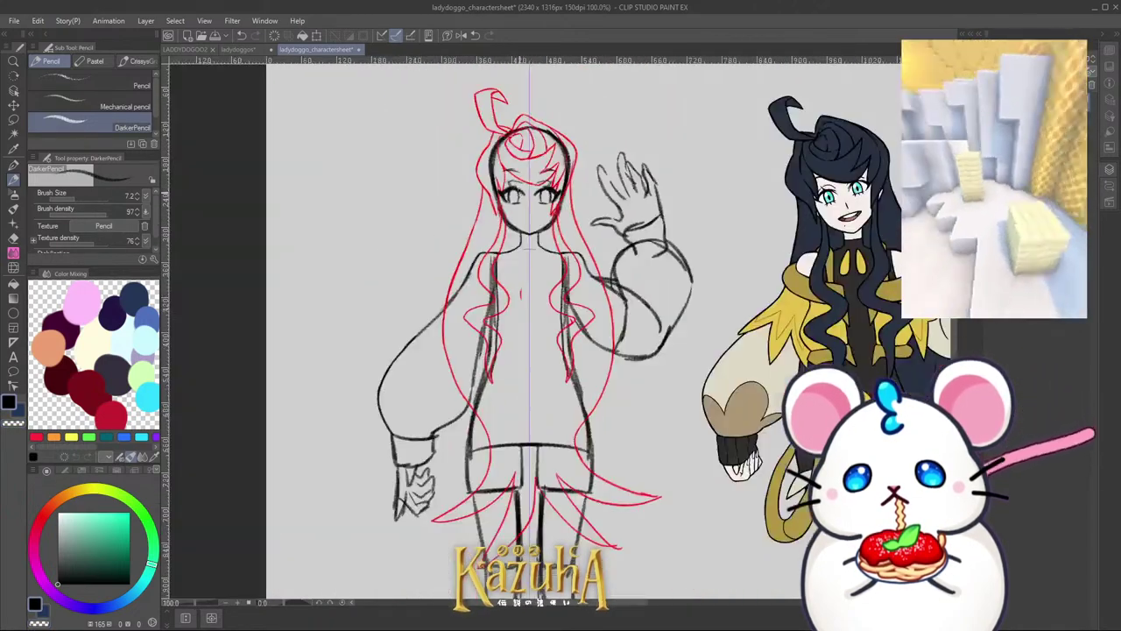
scroll(496, 187, "up", 1)
scroll(509, 183, "up", 1)
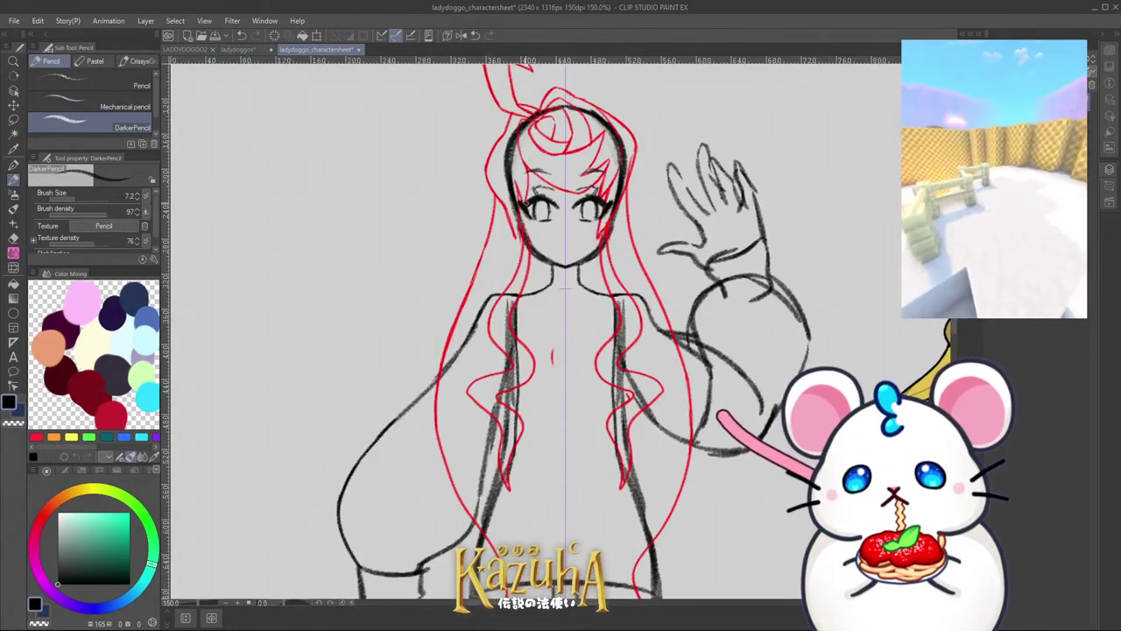
scroll(487, 184, "down", 1)
scroll(526, 210, "up", 6)
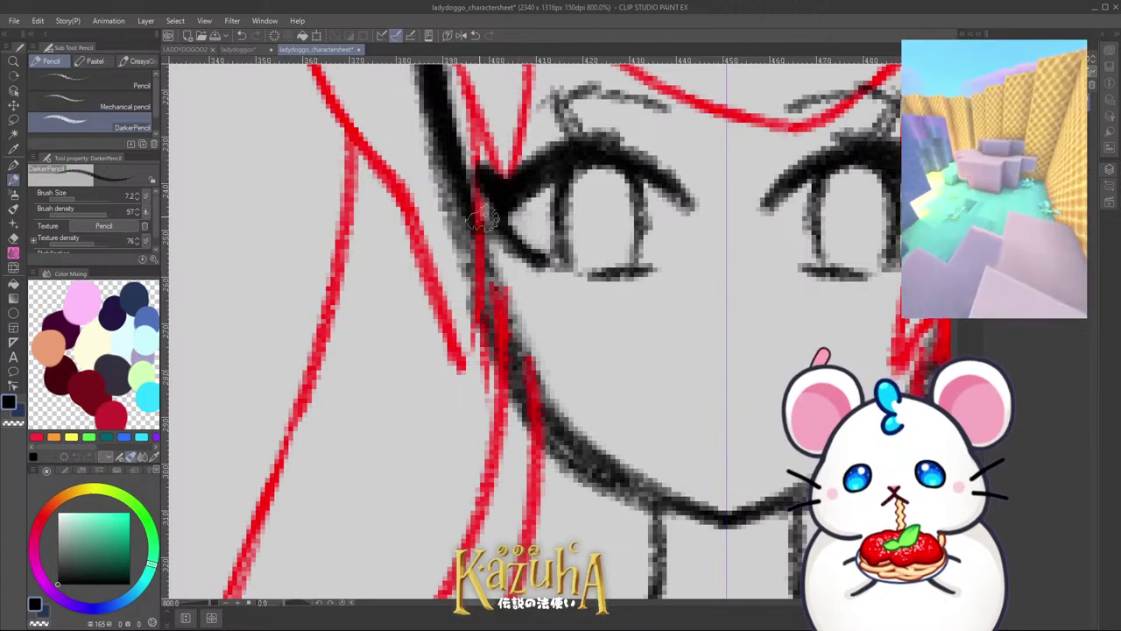
mouse_move(482, 219)
left_mouse_down()
mouse_move(461, 178)
mouse_move(493, 177)
mouse_move(459, 173)
mouse_move(500, 234)
mouse_move(465, 186)
mouse_move(510, 180)
left_mouse_up()
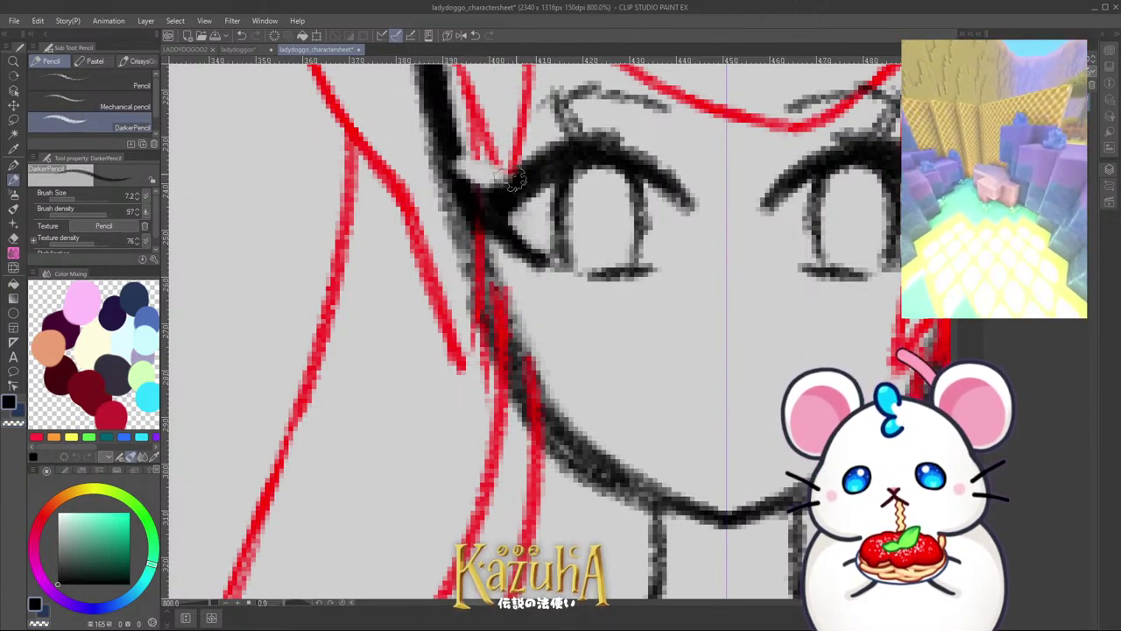
scroll(516, 179, "down", 9)
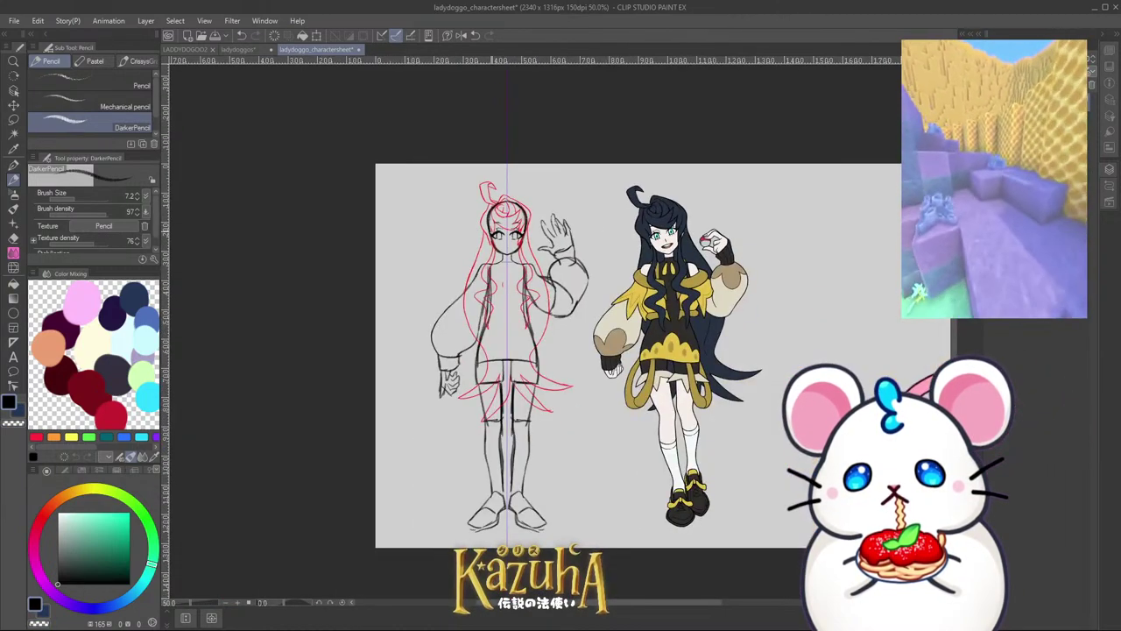
Step: Firm up the lower iris edges, round off the chin and pencil a small curved smile at brush size 4.5
scroll(493, 233, "up", 5)
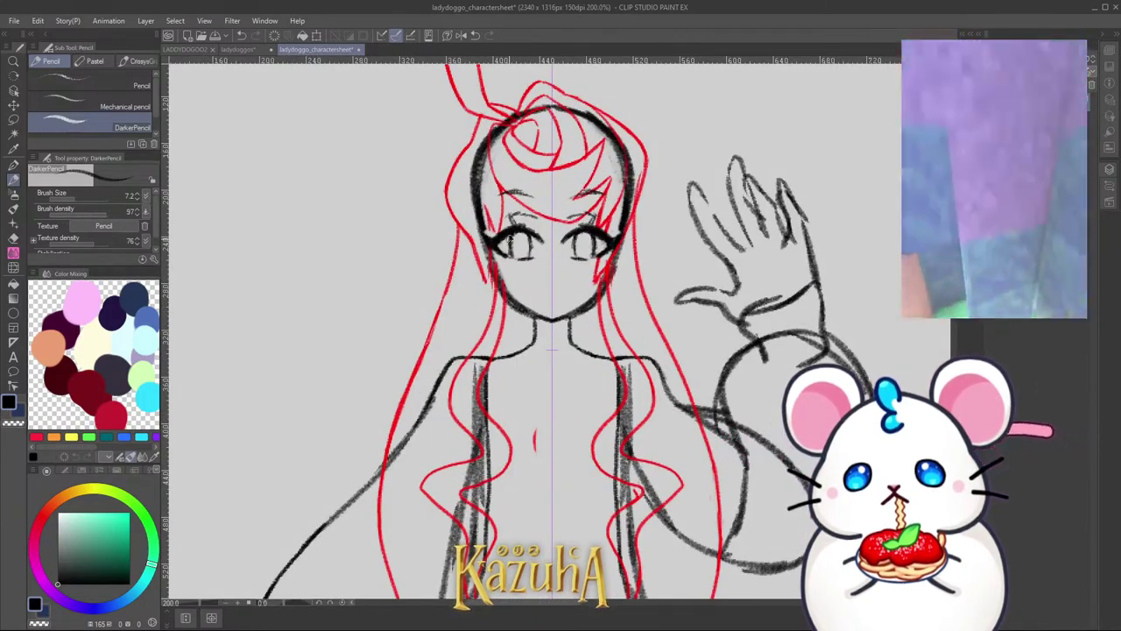
scroll(511, 146, "up", 6)
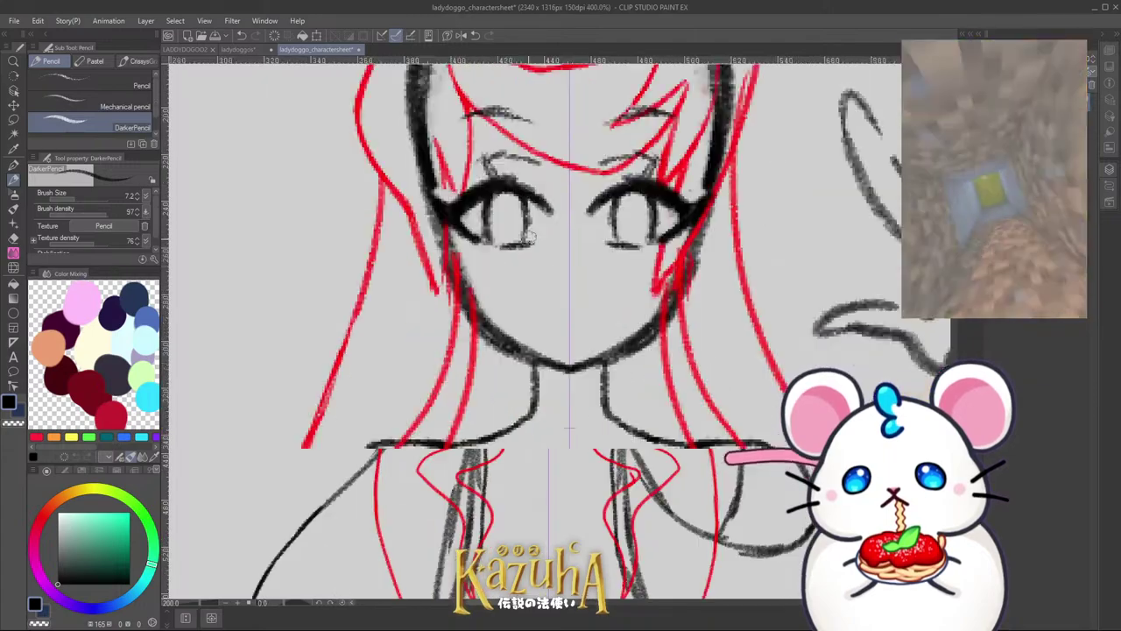
scroll(530, 200, "down", 9)
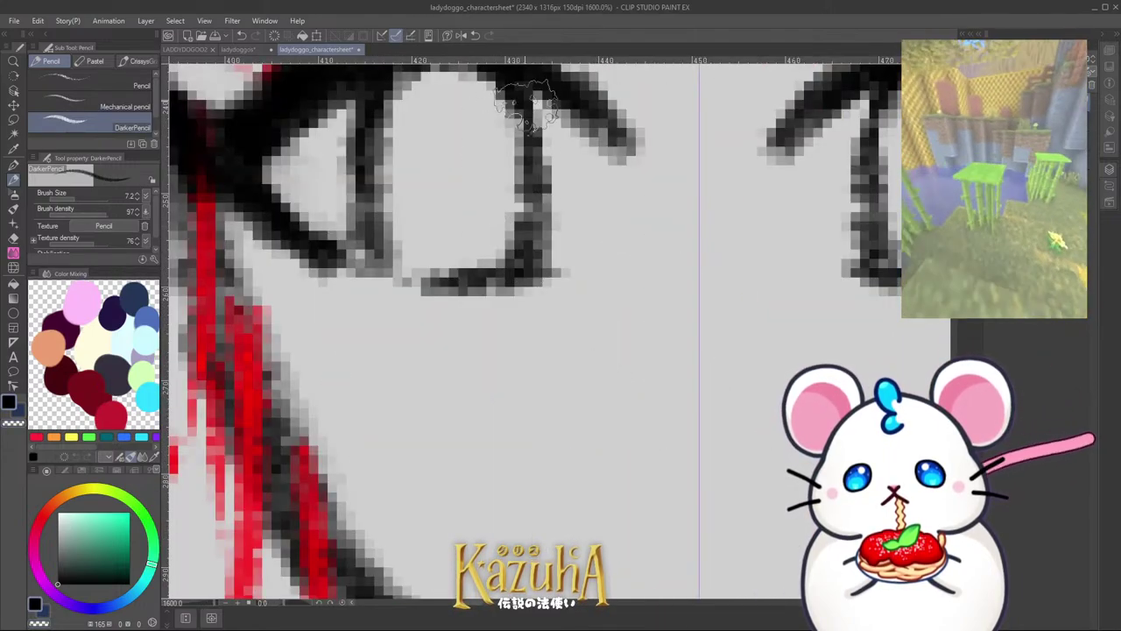
scroll(479, 219, "up", 5)
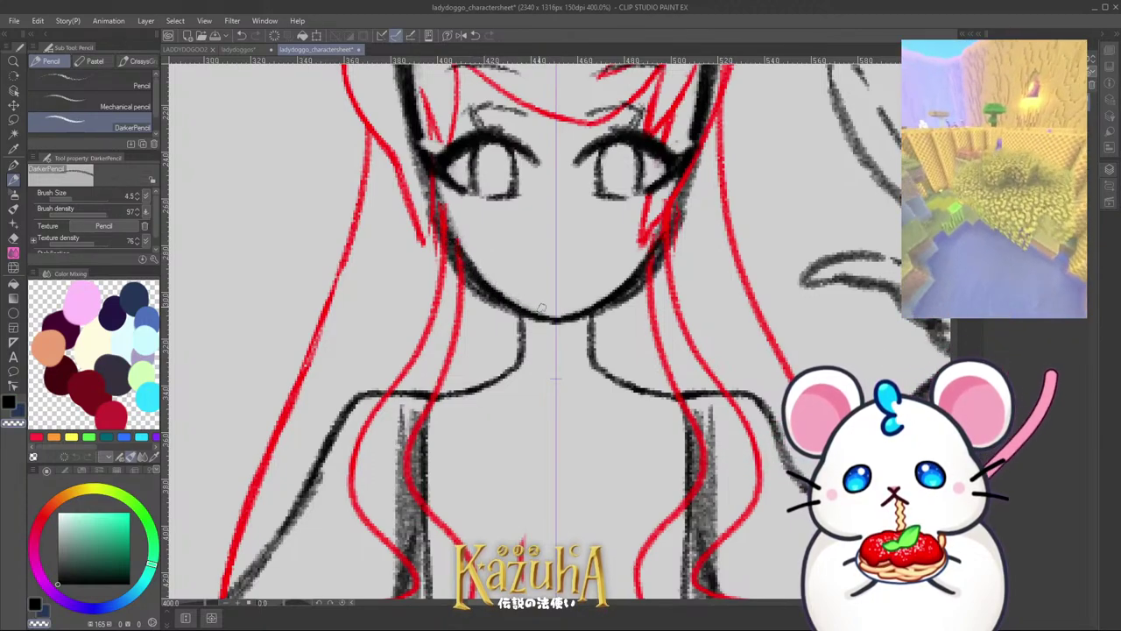
left_click_drag(515, 265, 597, 266)
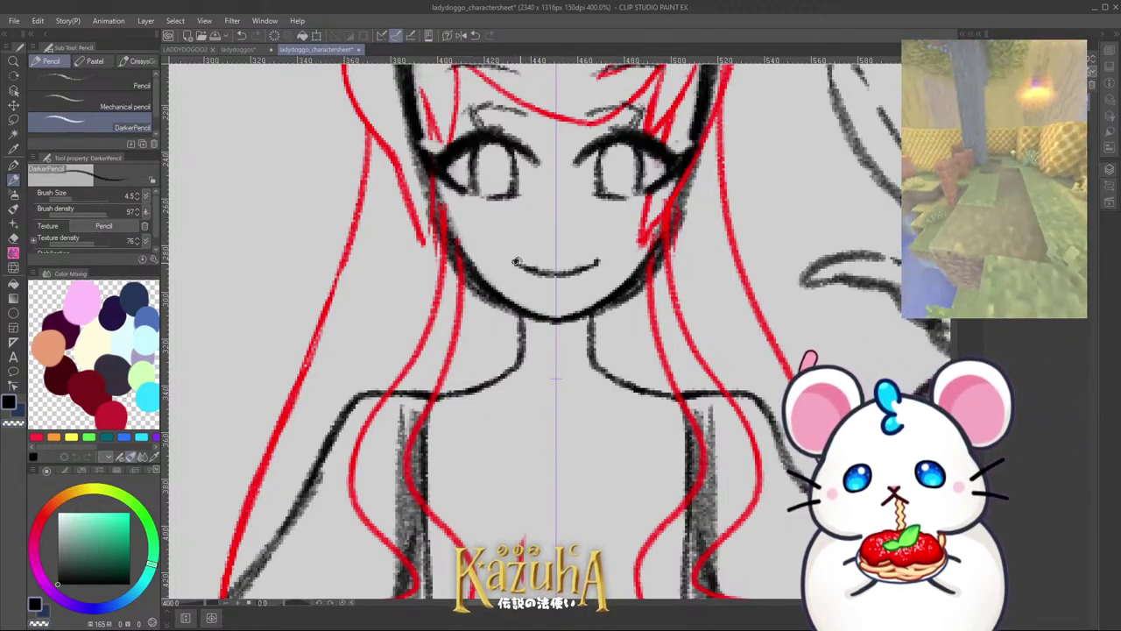
Step: Pencil a short vertical nose mark on the centre line and rounded ears on both sides of the head
scroll(492, 237, "down", 5)
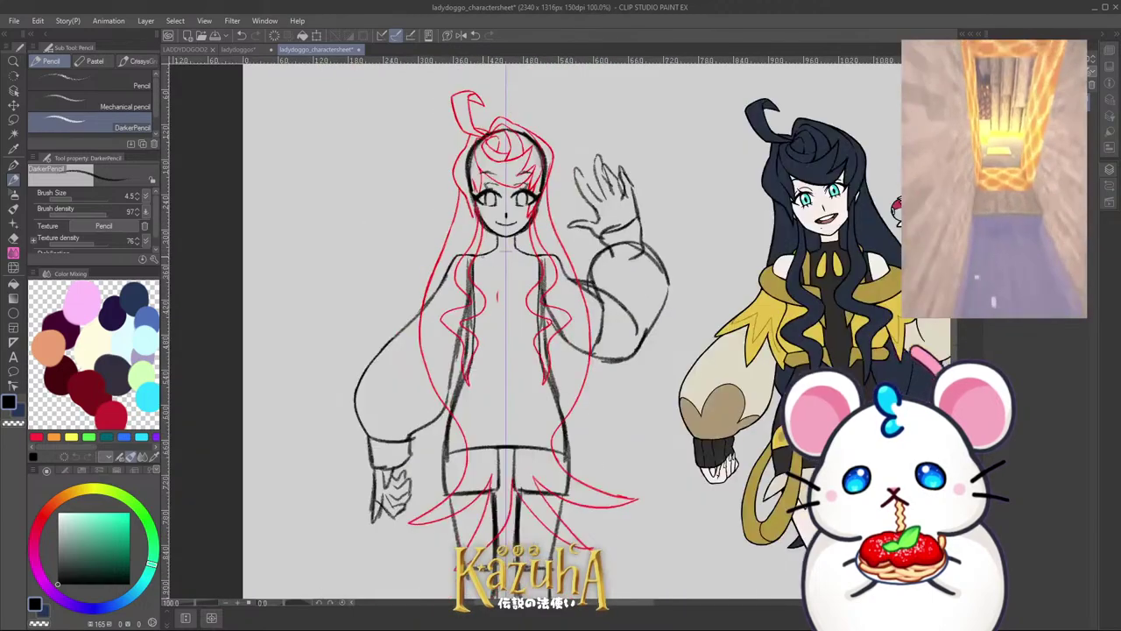
scroll(495, 210, "up", 1)
key("minus")
key("asciicircum")
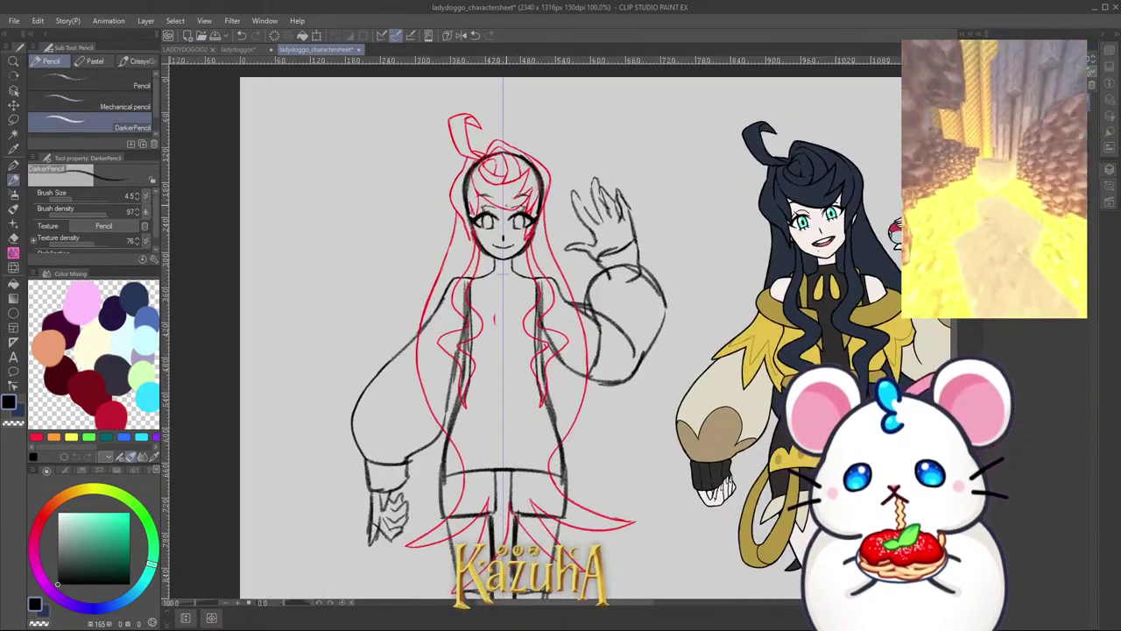
scroll(526, 289, "down", 1)
scroll(525, 289, "up", 3)
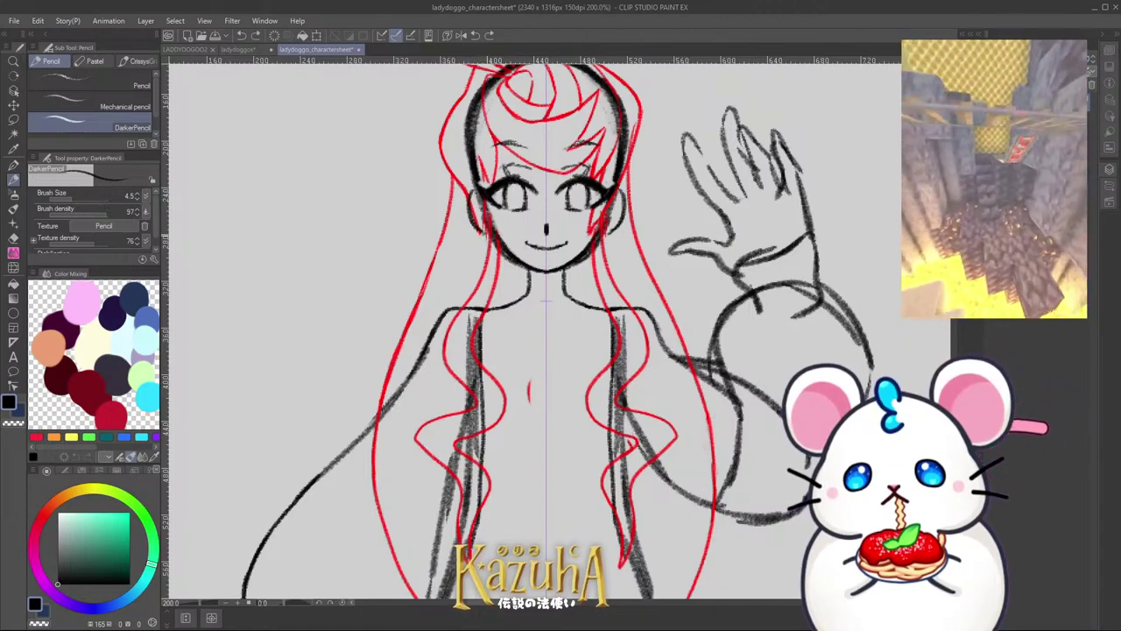
Step: Erase the rough jaw shading and redraw a cleaner jawline from the ears to the chin
scroll(504, 232, "up", 3)
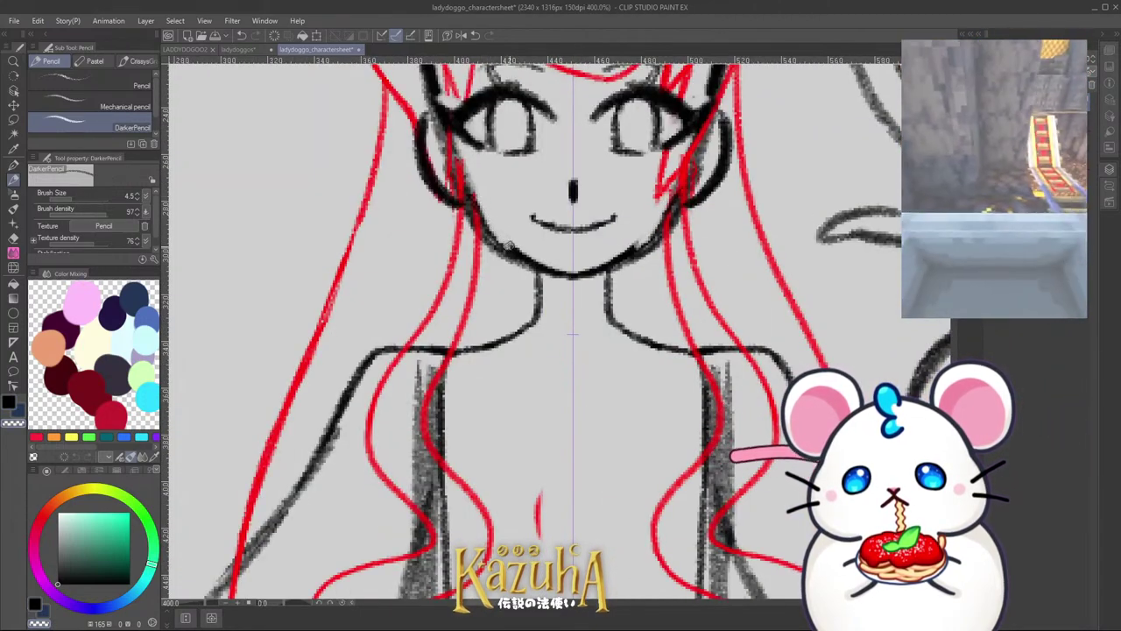
left_click_drag(495, 248, 509, 261)
key("c")
mouse_move(473, 213)
left_mouse_down()
mouse_move(547, 274)
mouse_move(574, 281)
left_mouse_up()
key("c")
scroll(505, 234, "down", 4)
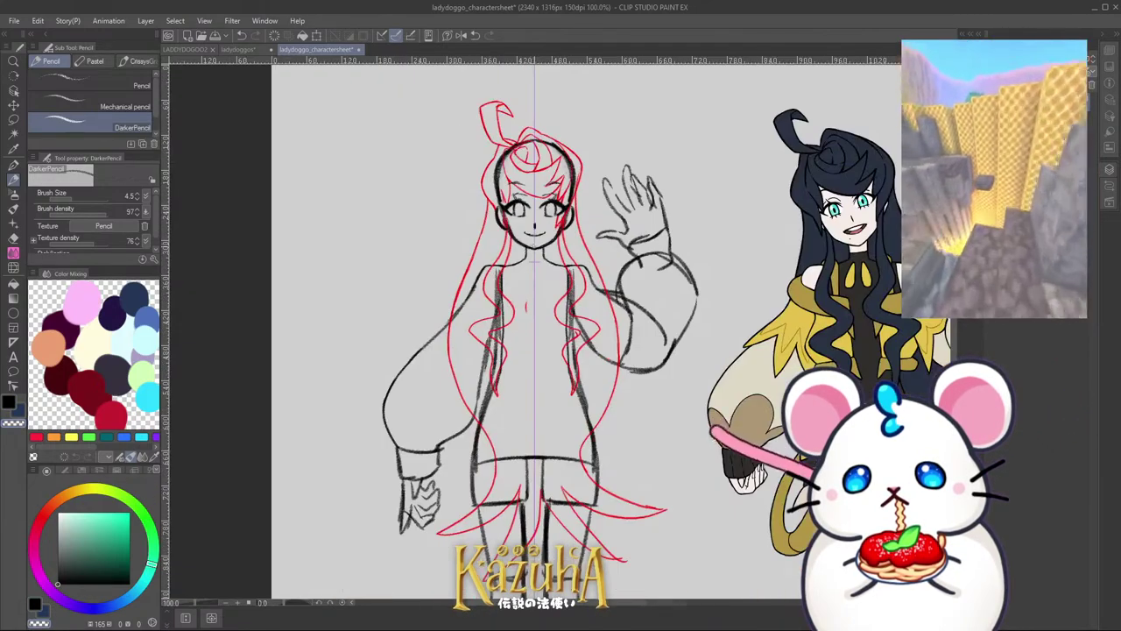
Step: Erase a gap between the outer eye corners and face outline, and add narrow pupils and short lower lashes
scroll(517, 218, "up", 6)
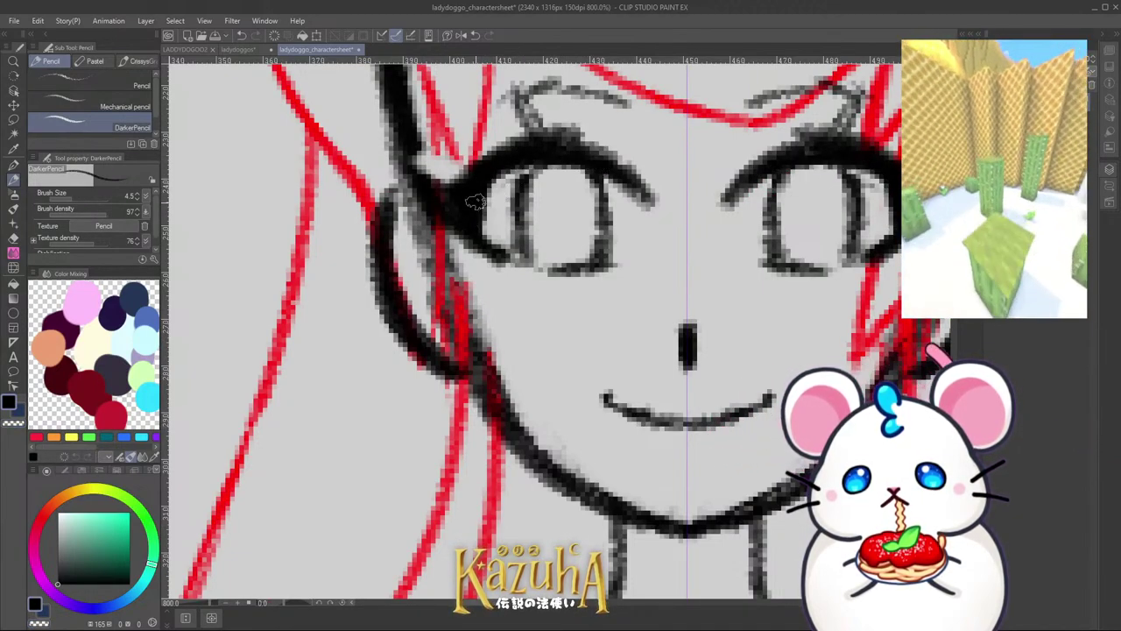
left_click_drag(427, 182, 485, 252)
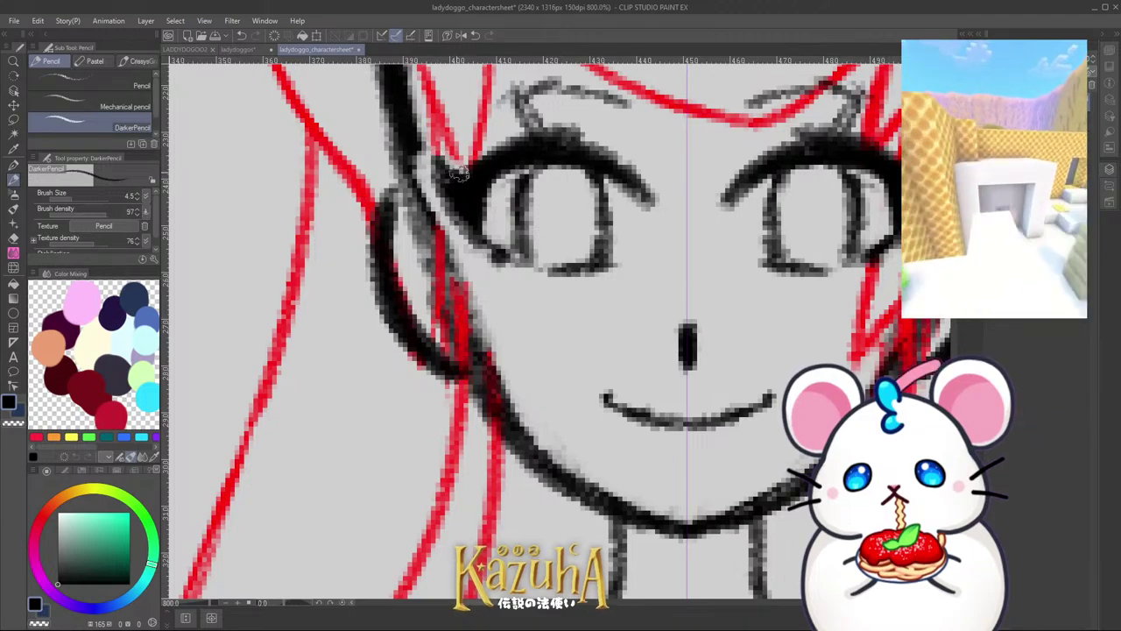
mouse_move(429, 156)
left_mouse_down()
mouse_move(473, 248)
mouse_move(496, 264)
mouse_move(489, 236)
mouse_move(518, 266)
mouse_move(562, 274)
mouse_move(536, 273)
mouse_move(557, 274)
mouse_move(563, 296)
mouse_move(598, 287)
left_mouse_up()
mouse_move(576, 213)
left_mouse_down()
mouse_move(543, 210)
mouse_move(530, 224)
left_mouse_up()
key("ctrl+z")
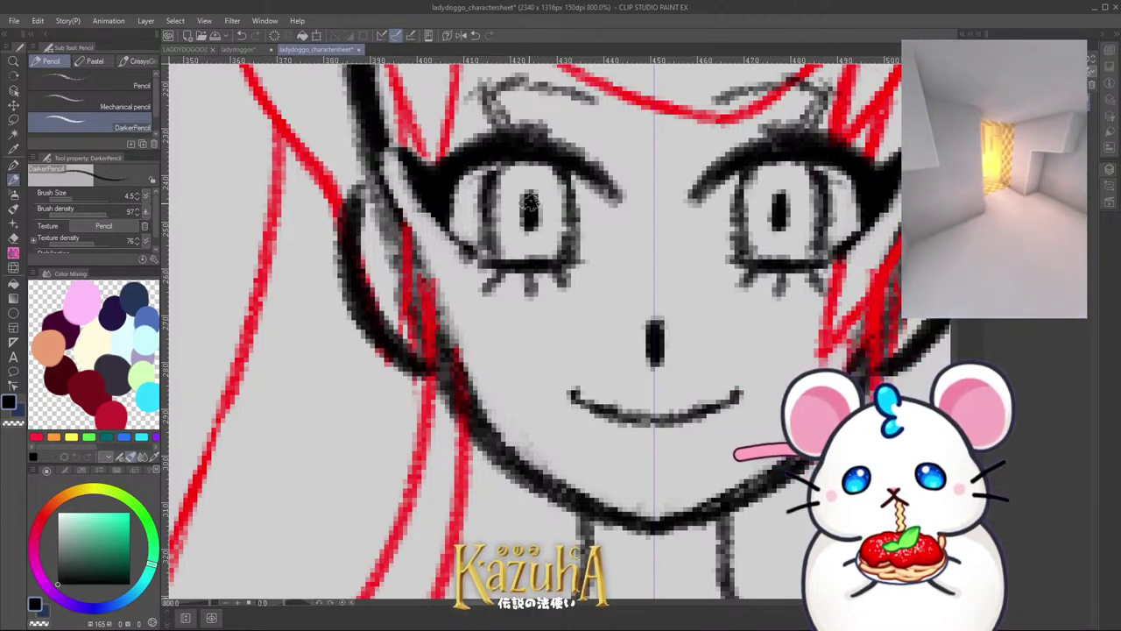
Step: Clean the inside of both irises and darken their side outlines
key("c")
mouse_move(493, 172)
left_mouse_down()
mouse_move(478, 213)
mouse_move(481, 182)
mouse_move(505, 262)
mouse_move(502, 156)
mouse_move(570, 231)
left_mouse_up()
key("c")
key("c")
left_click_drag(574, 183, 582, 259)
key("c")
left_click_drag(565, 178, 569, 257)
scroll(508, 219, "down", 2)
scroll(525, 228, "down", 4)
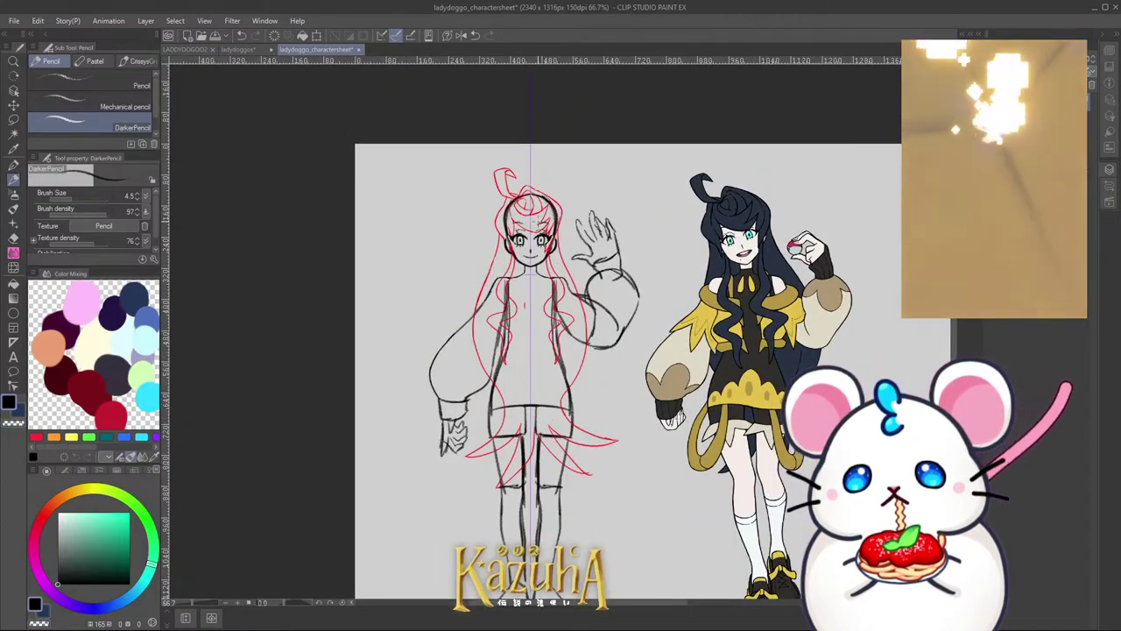
Step: Erase the stray marks beneath the eyelid creases and smooth the top edges of both upper lash lines
scroll(526, 234, "up", 6)
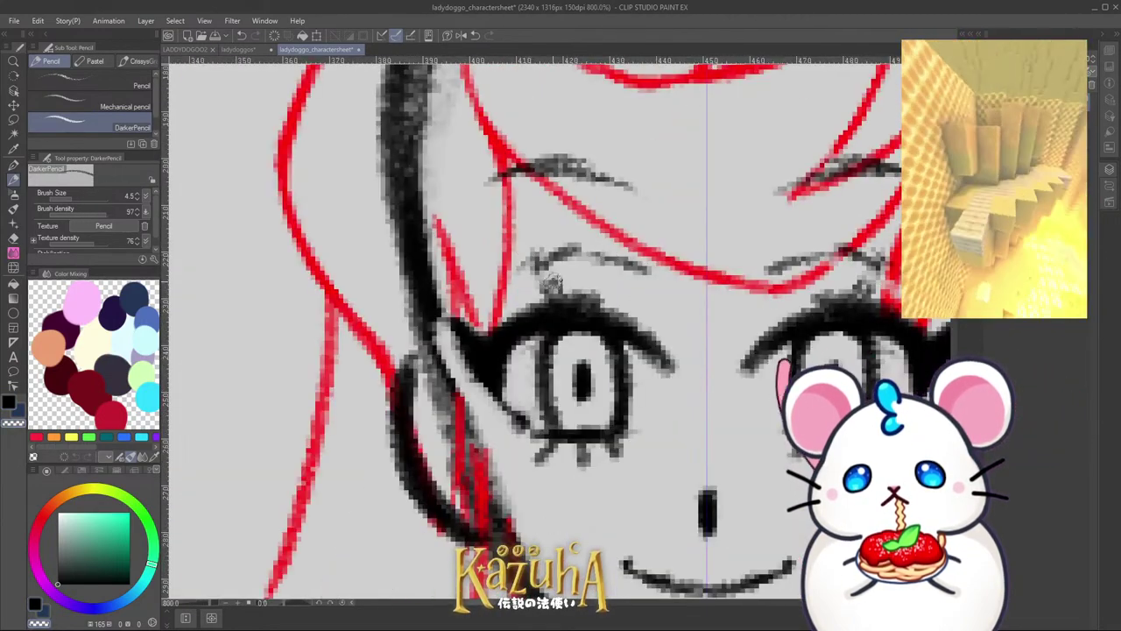
mouse_move(553, 282)
left_mouse_down()
mouse_move(517, 287)
mouse_move(629, 315)
mouse_move(670, 359)
left_mouse_up()
mouse_move(560, 307)
left_mouse_down()
mouse_move(607, 301)
mouse_move(652, 345)
mouse_move(543, 308)
mouse_move(610, 310)
mouse_move(577, 307)
mouse_move(618, 315)
mouse_move(669, 364)
left_mouse_up()
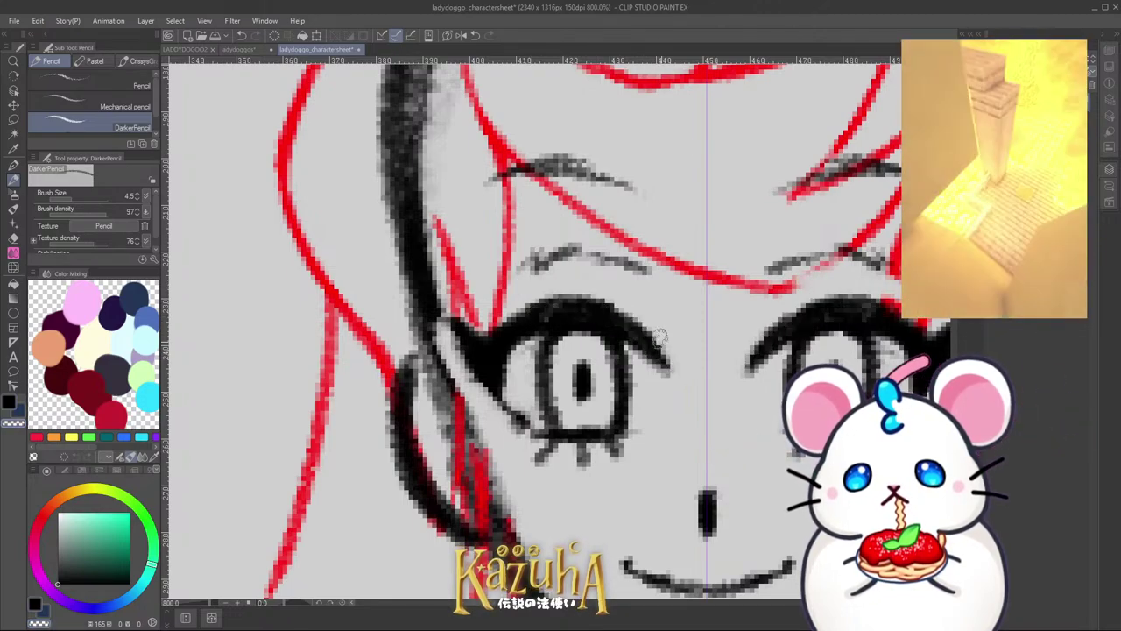
key("ctrl+z")
scroll(659, 335, "down", 6)
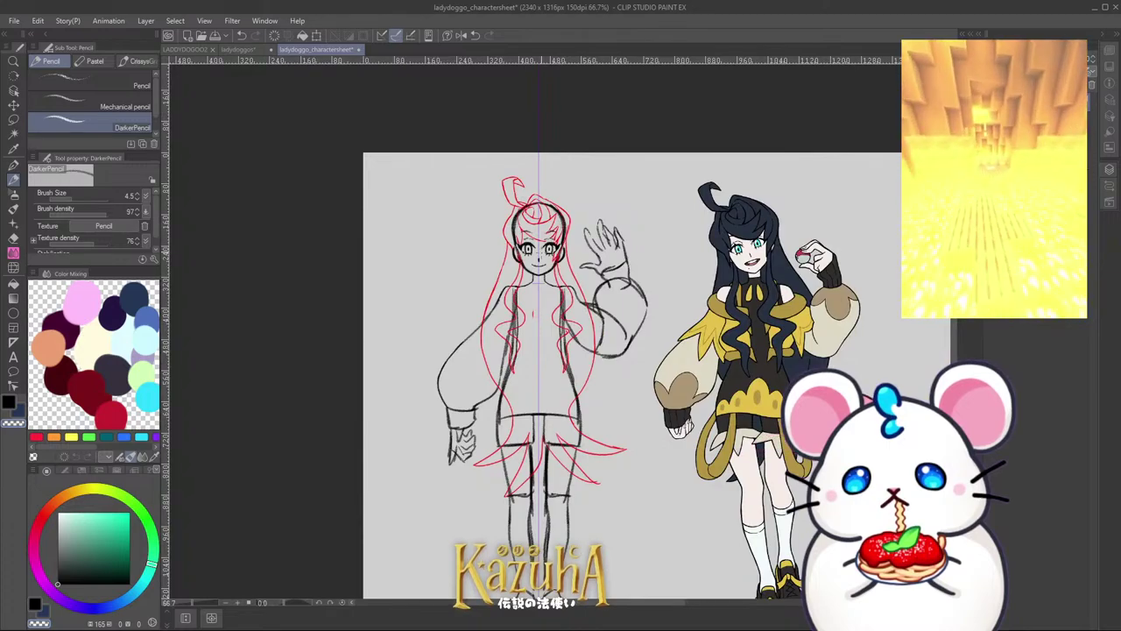
Step: Redraw curved eyelid creases with pointed upper lashes above both eyes and darken the eyebrows
scroll(529, 241, "up", 5)
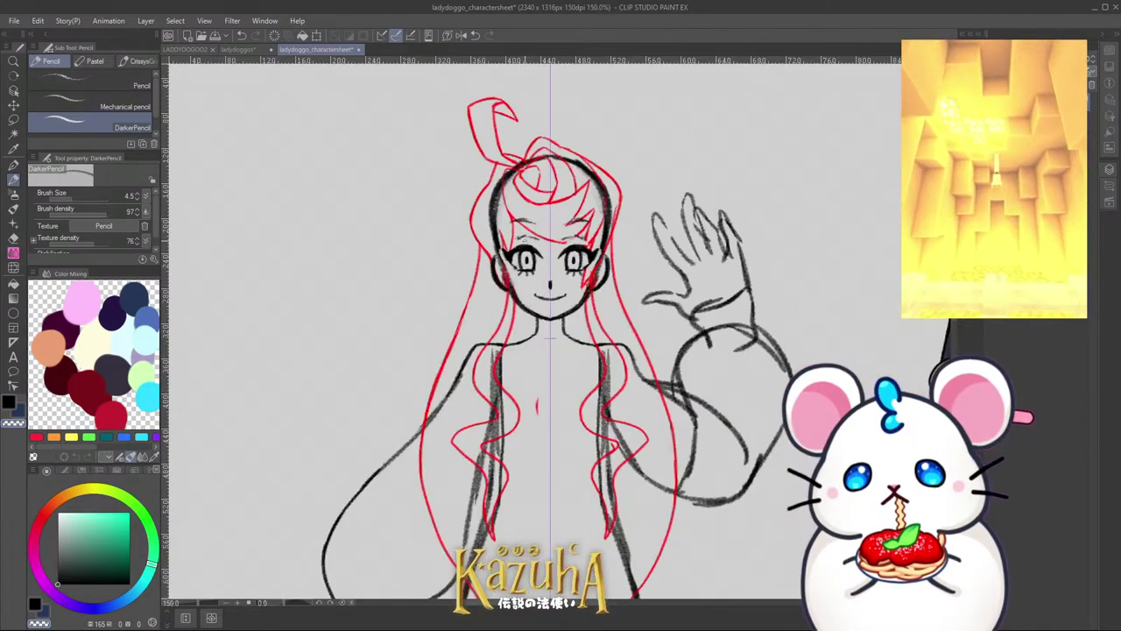
left_click_drag(494, 247, 543, 233)
key("ctrl+z")
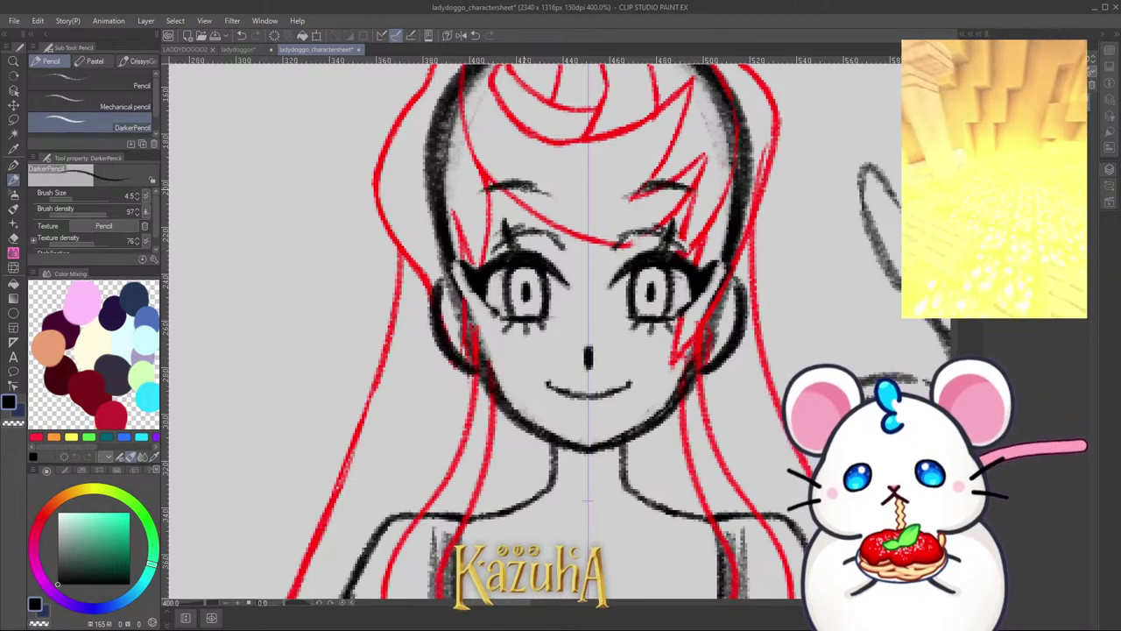
scroll(514, 211, "down", 7)
scroll(564, 242, "up", 1)
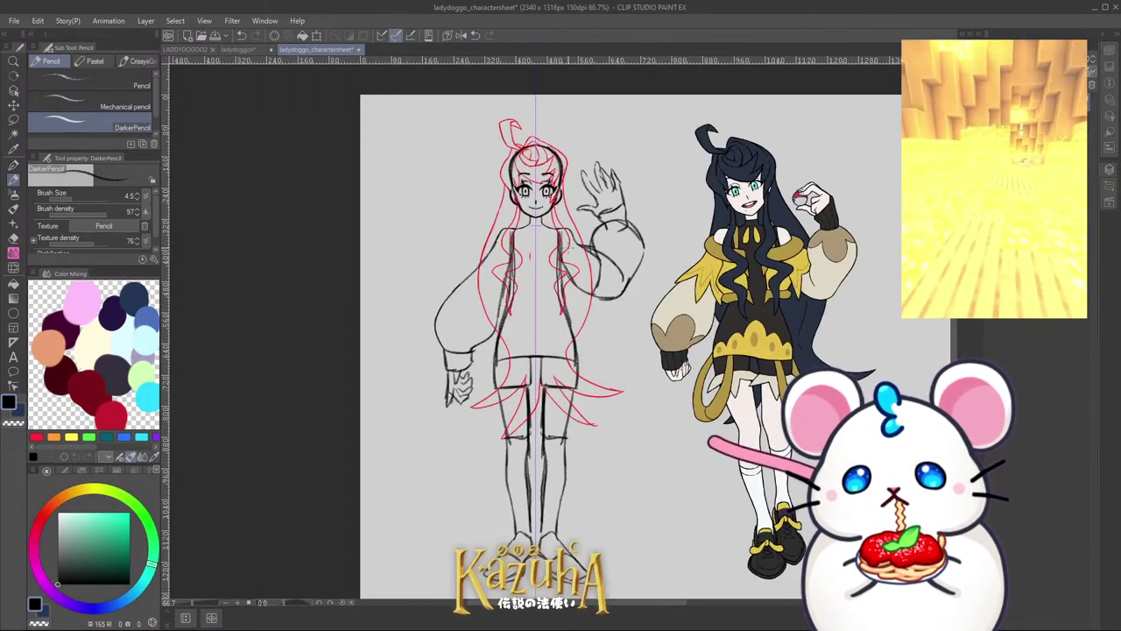
Step: Trim the leftover sketch marks inside the jaw and redraw the cheek contours between the eyes and ears
scroll(525, 197, "up", 1)
scroll(520, 199, "up", 4)
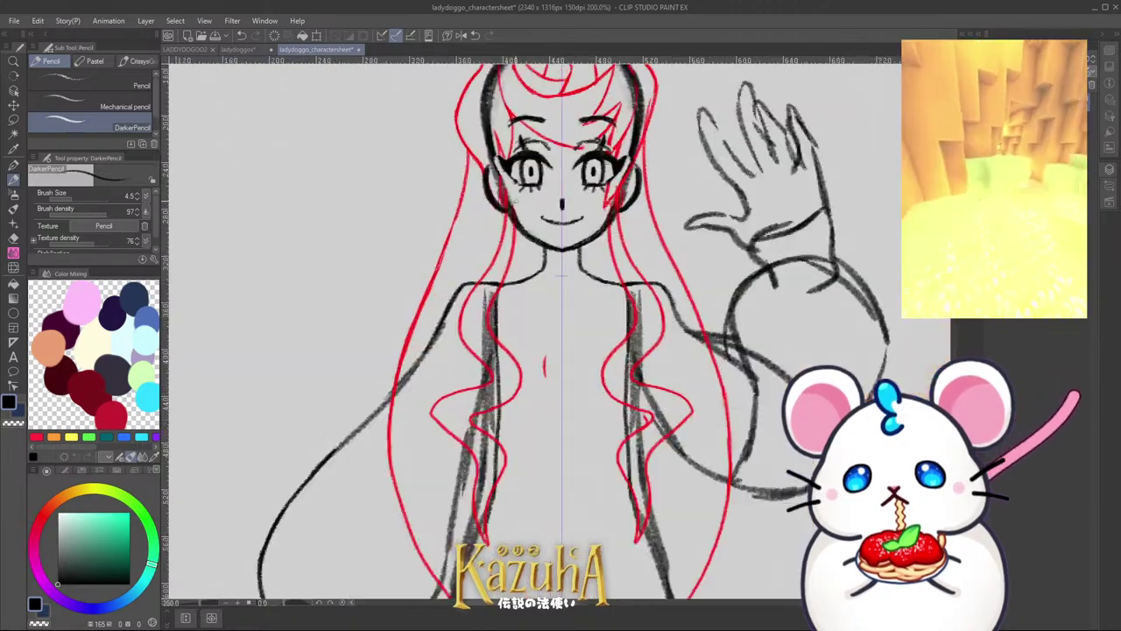
key("c")
mouse_move(513, 245)
left_mouse_down()
mouse_move(486, 168)
mouse_move(542, 267)
mouse_move(580, 290)
left_mouse_up()
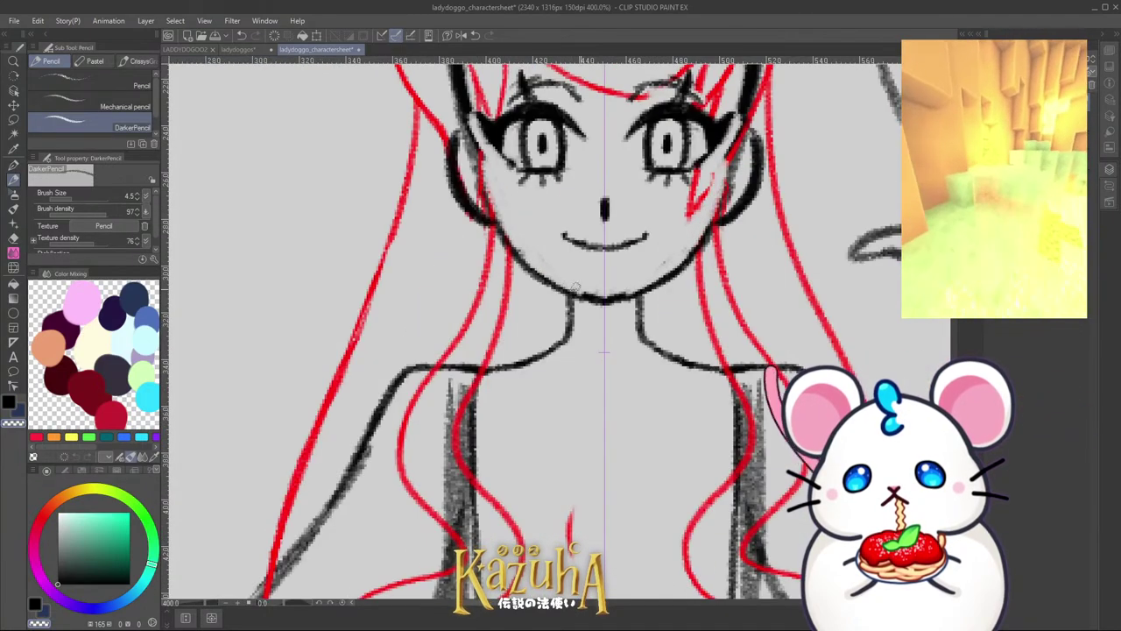
key("c")
mouse_move(519, 268)
left_mouse_down()
mouse_move(602, 306)
mouse_move(502, 237)
mouse_move(465, 141)
mouse_move(498, 224)
left_mouse_up()
key("ctrl+z")
left_click_drag(469, 139, 508, 244)
scroll(492, 225, "down", 3)
scroll(515, 253, "down", 3)
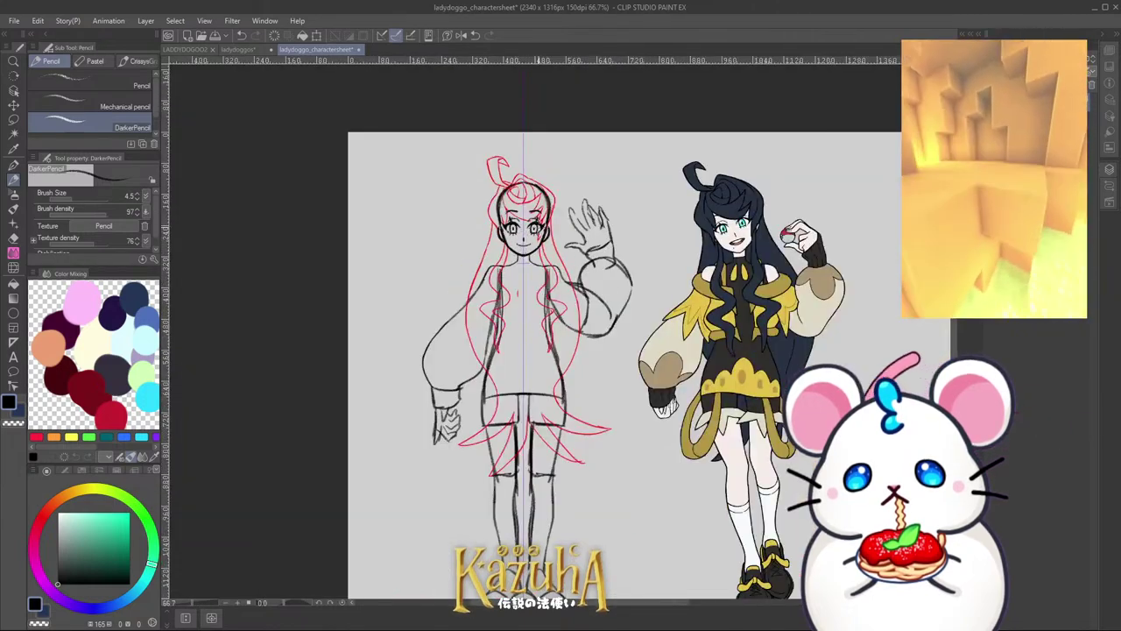
Step: Lasso the raised hand, scale it down slightly at the wrist and clear the selection
scroll(533, 184, "down", 1)
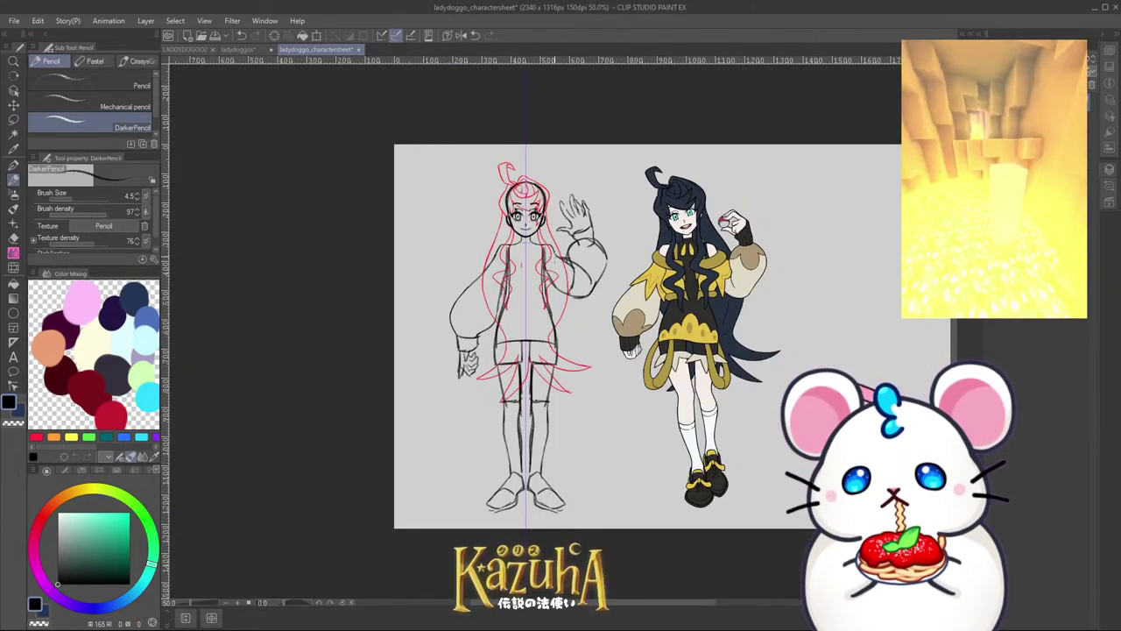
scroll(587, 206, "up", 3)
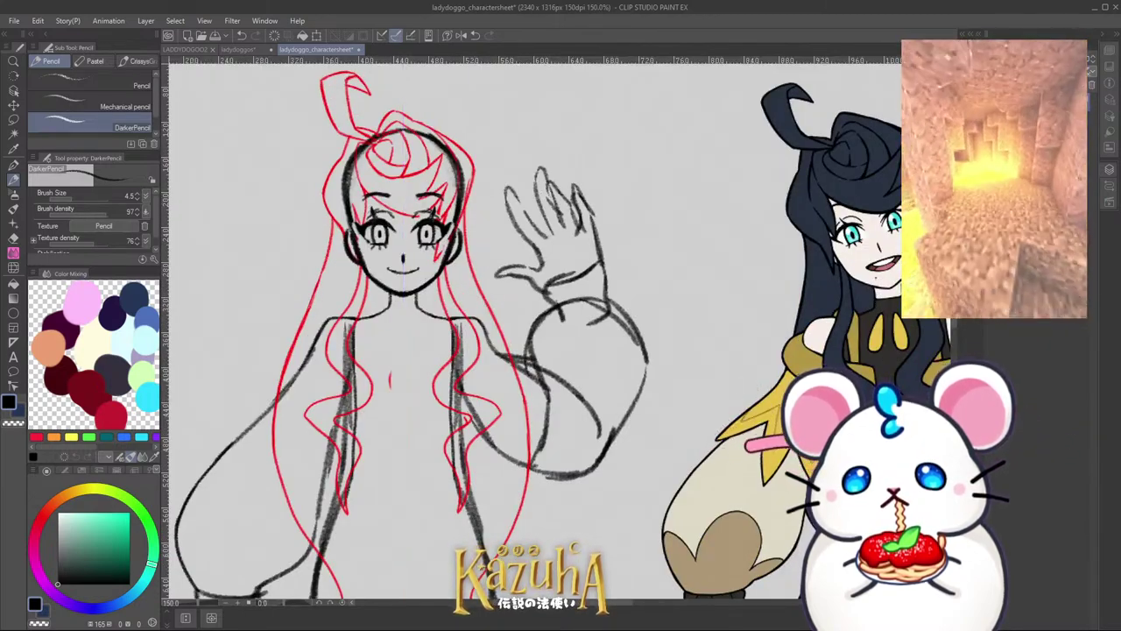
left_click(13, 123)
mouse_move(566, 116)
left_mouse_down()
mouse_move(497, 204)
mouse_move(503, 285)
mouse_move(548, 300)
left_mouse_up()
left_click_drag(616, 308, 613, 153)
key("ctrl+t")
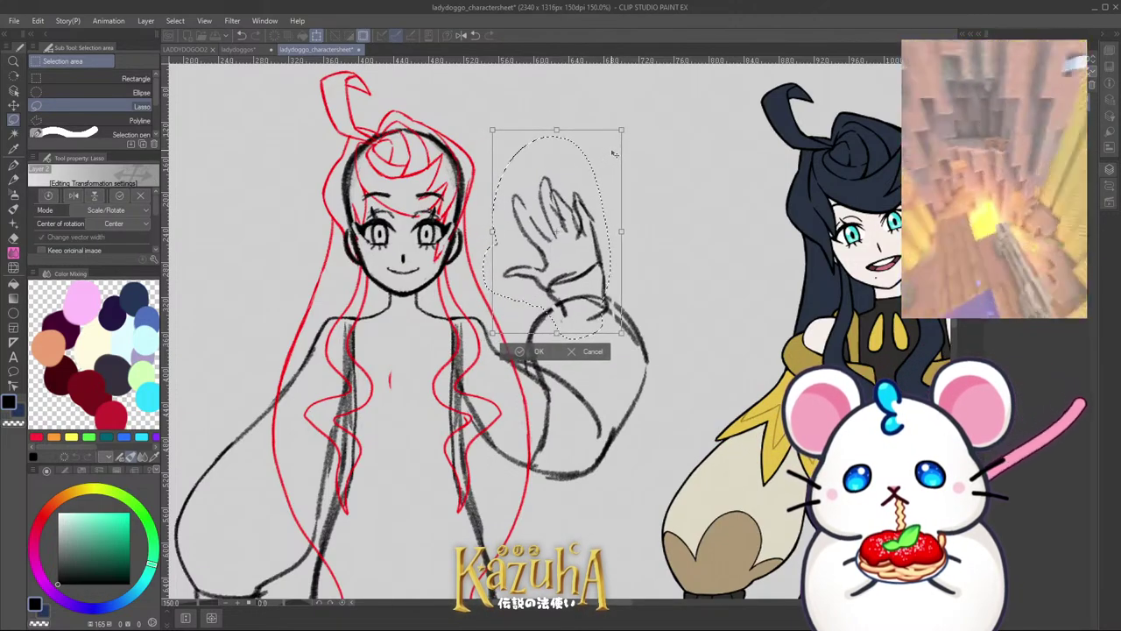
key("Return")
key("ctrl+d")
scroll(625, 219, "down", 3)
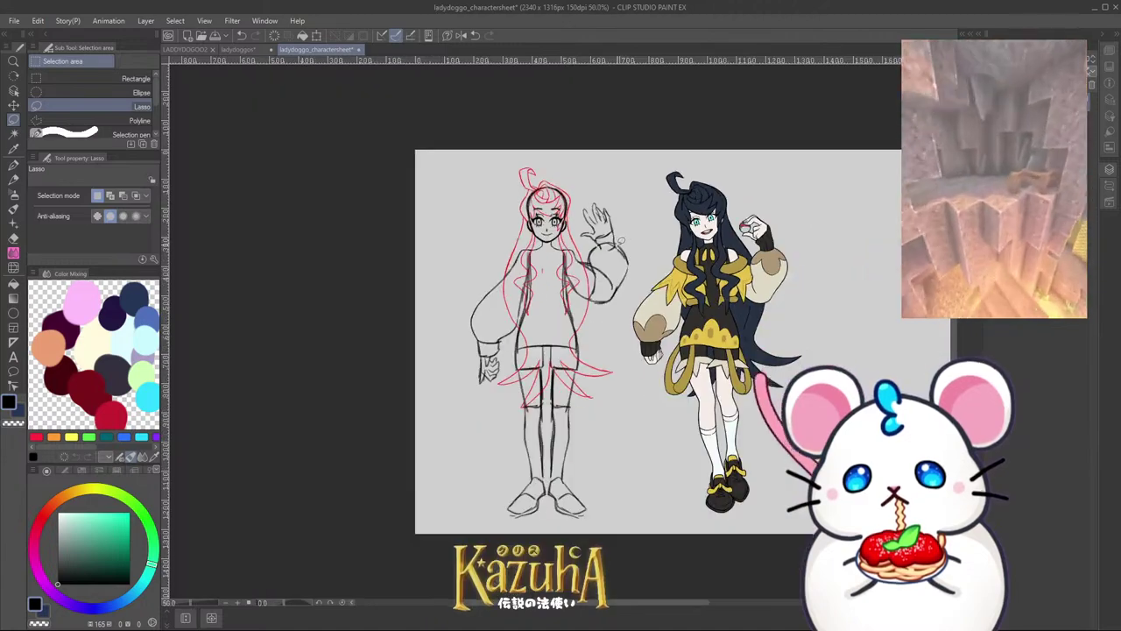
scroll(536, 275, "up", 1)
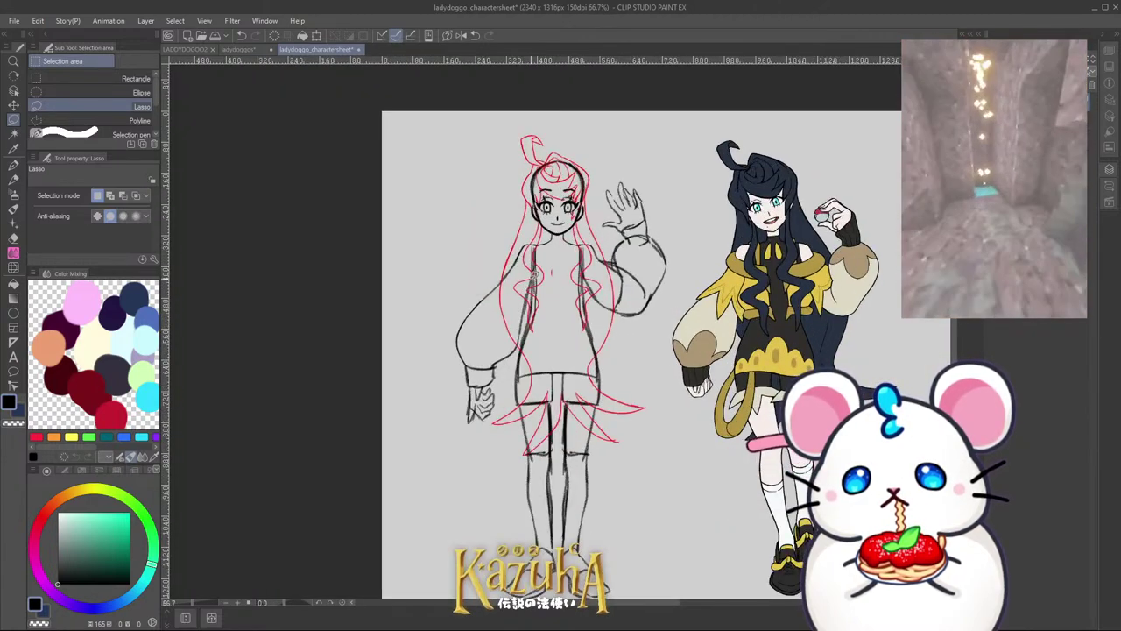
left_click(14, 179)
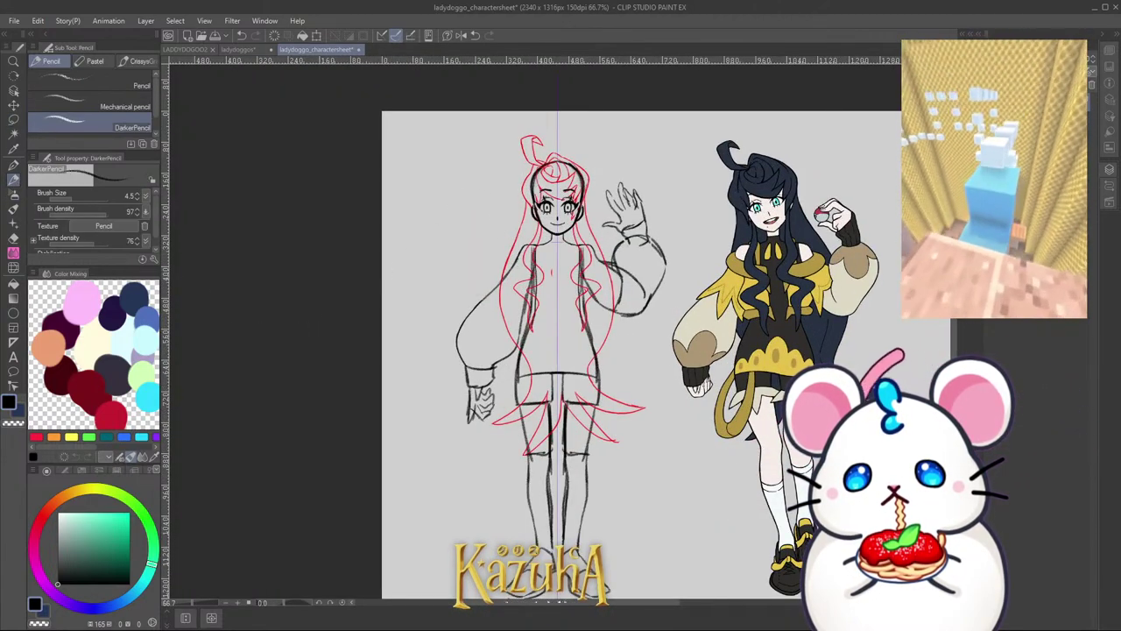
scroll(497, 271, "up", 2)
scroll(573, 224, "up", 1)
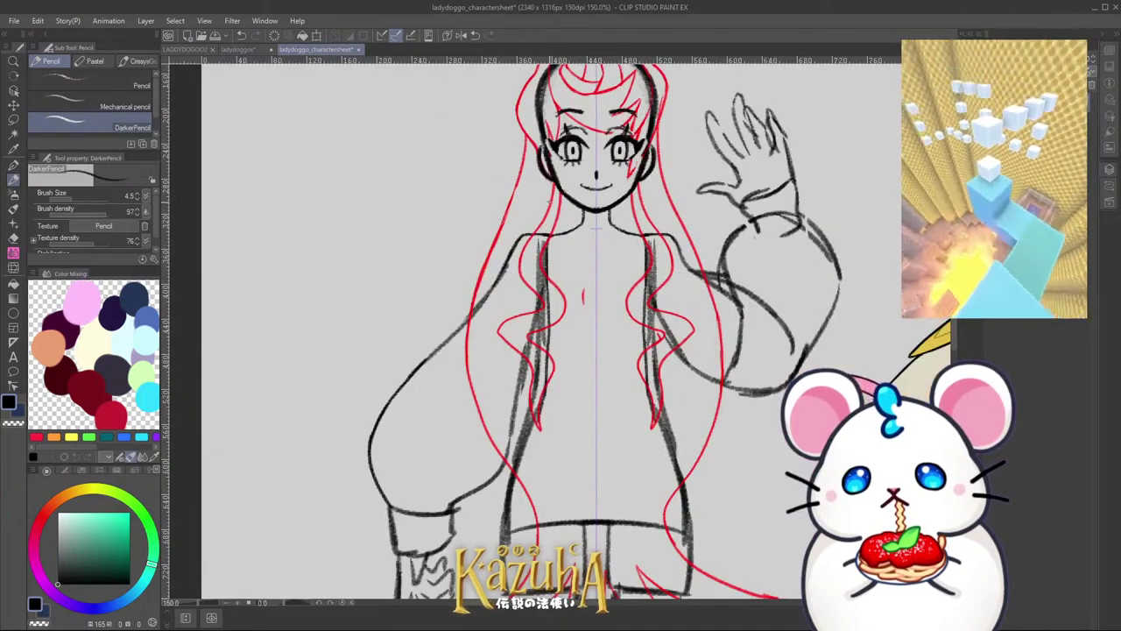
scroll(573, 223, "down", 1)
scroll(573, 224, "up", 2)
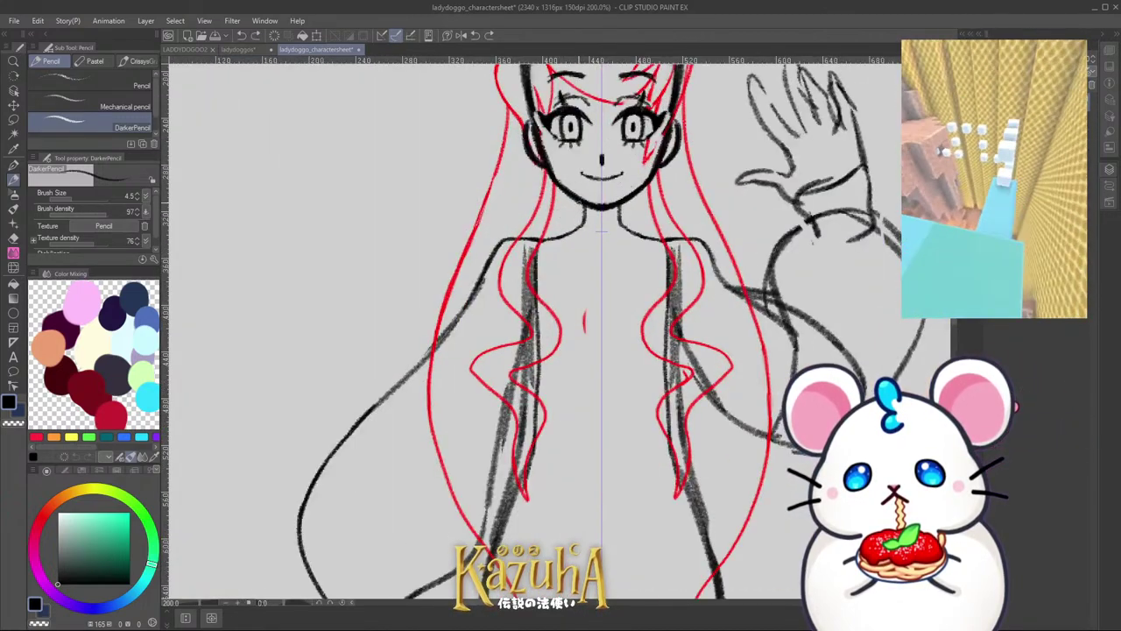
scroll(718, 453, "down", 4)
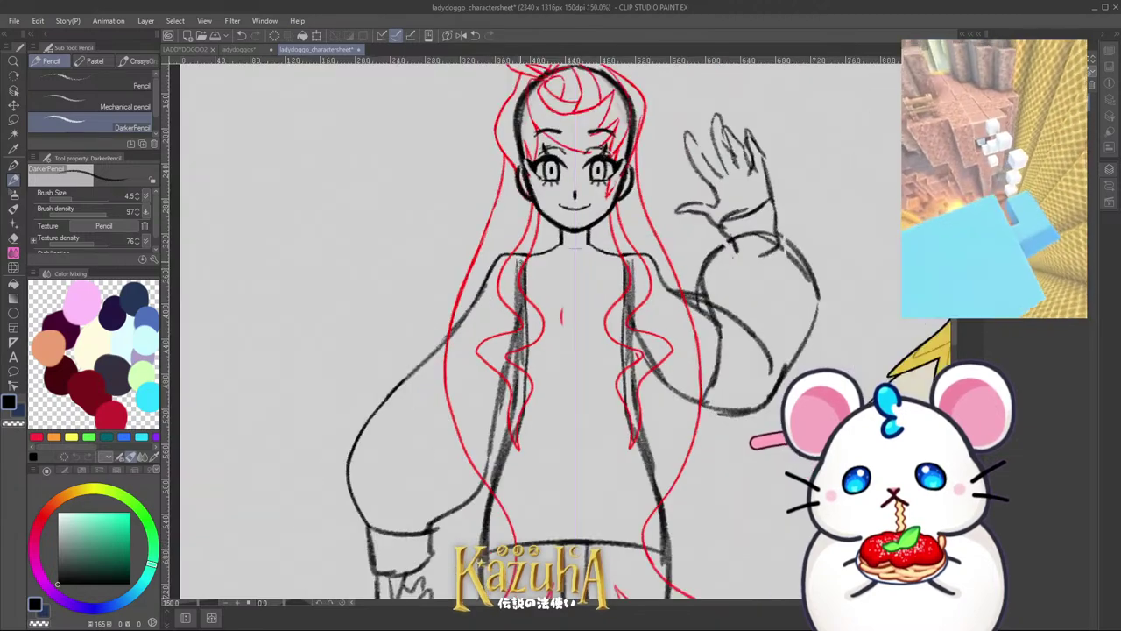
scroll(542, 123, "up", 3)
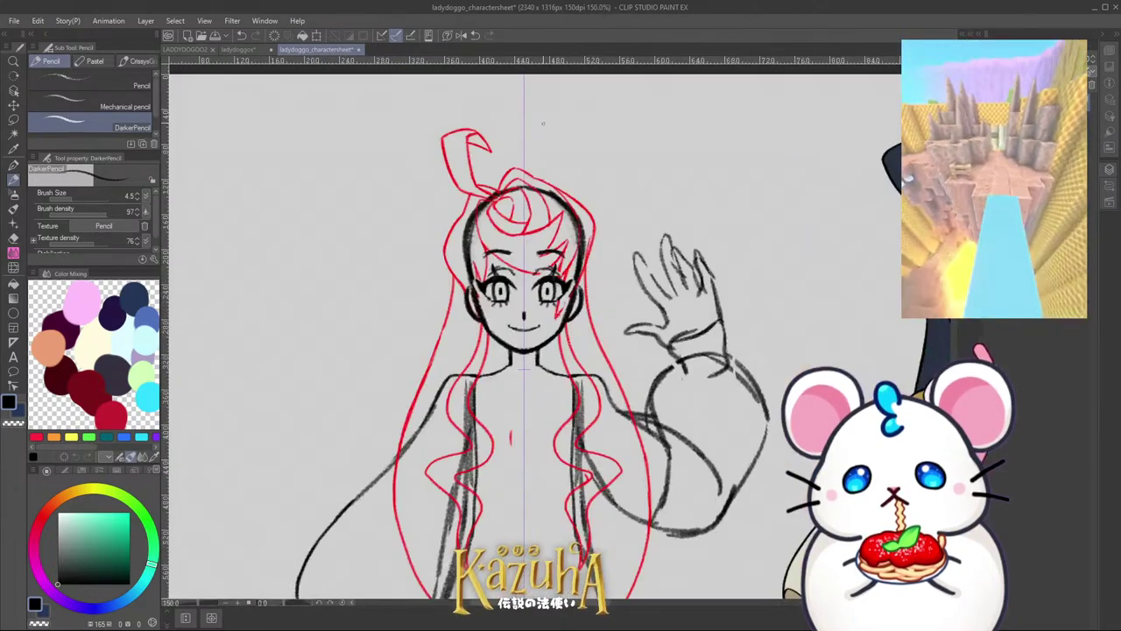
Step: Lasso the head and upper hair down to the neck, shift them up slightly and clear the selection
left_click(14, 122)
mouse_move(509, 91)
left_mouse_down()
mouse_move(395, 268)
mouse_move(473, 361)
mouse_move(554, 359)
mouse_move(658, 317)
left_mouse_up()
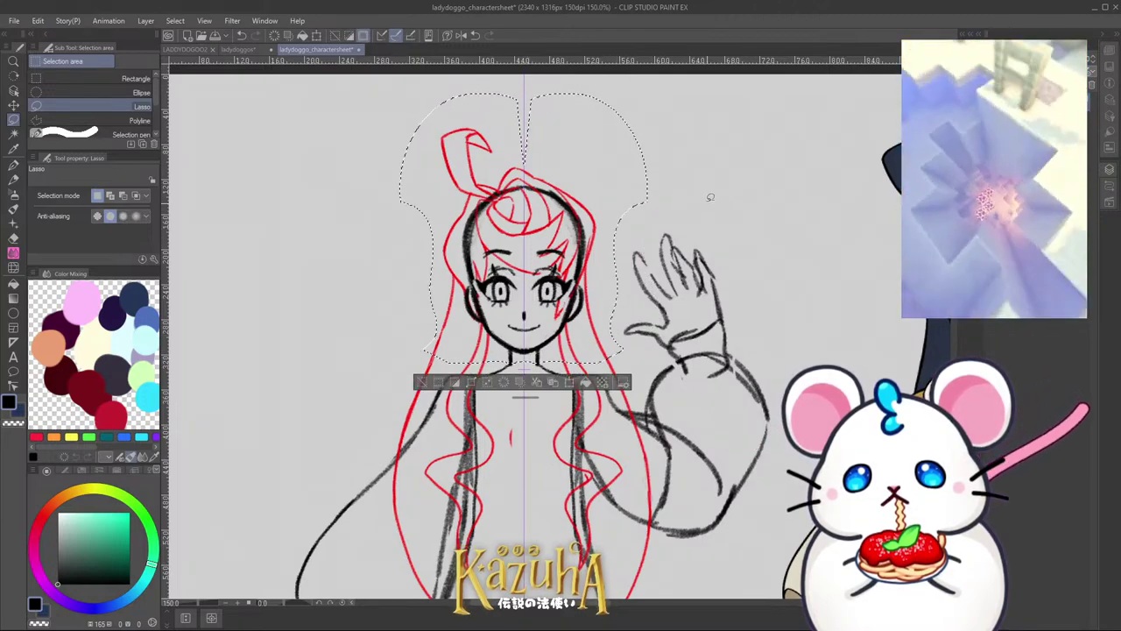
key("ctrl+t")
key("shift+Up")
key("Return")
key("ctrl+d")
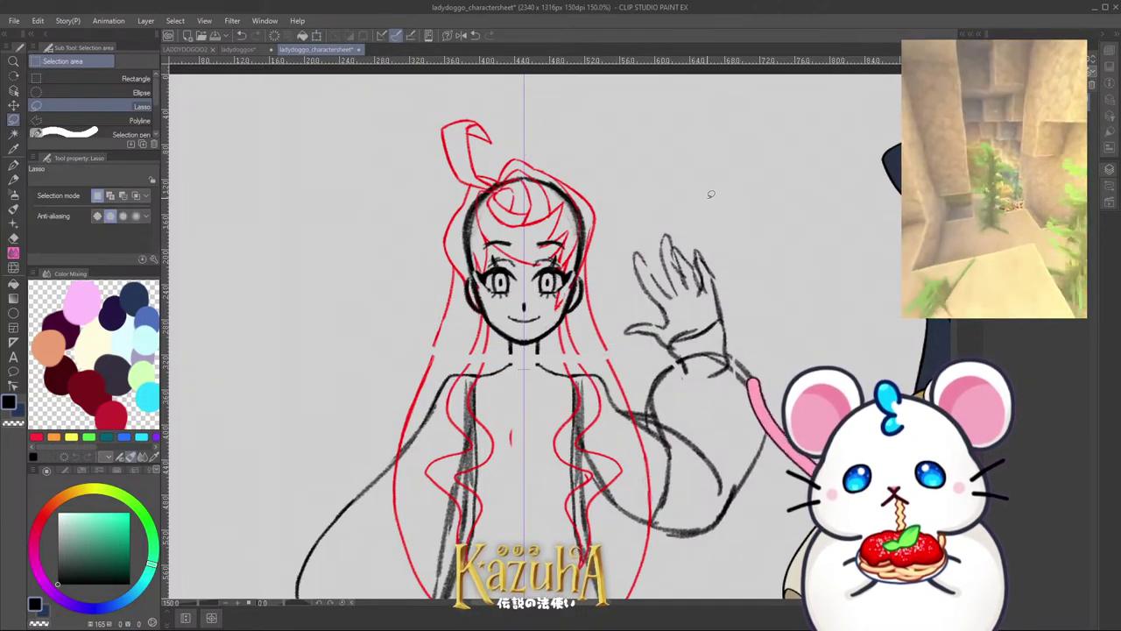
key("ctrl+z")
key("ctrl+z")
key("ctrl+t")
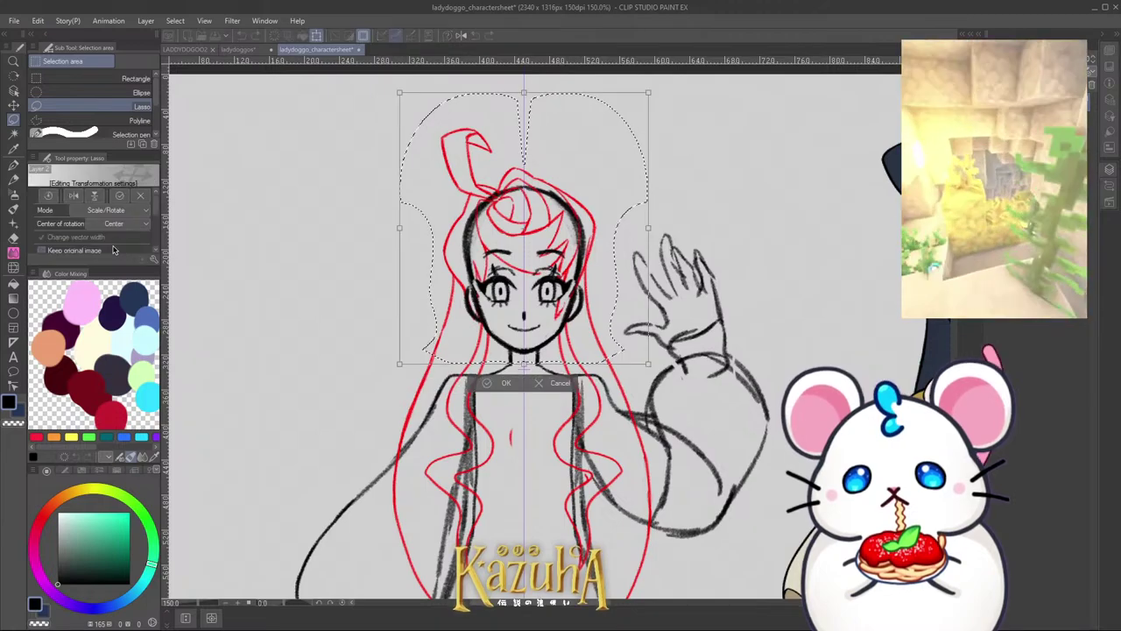
key("Return")
key("ctrl+d")
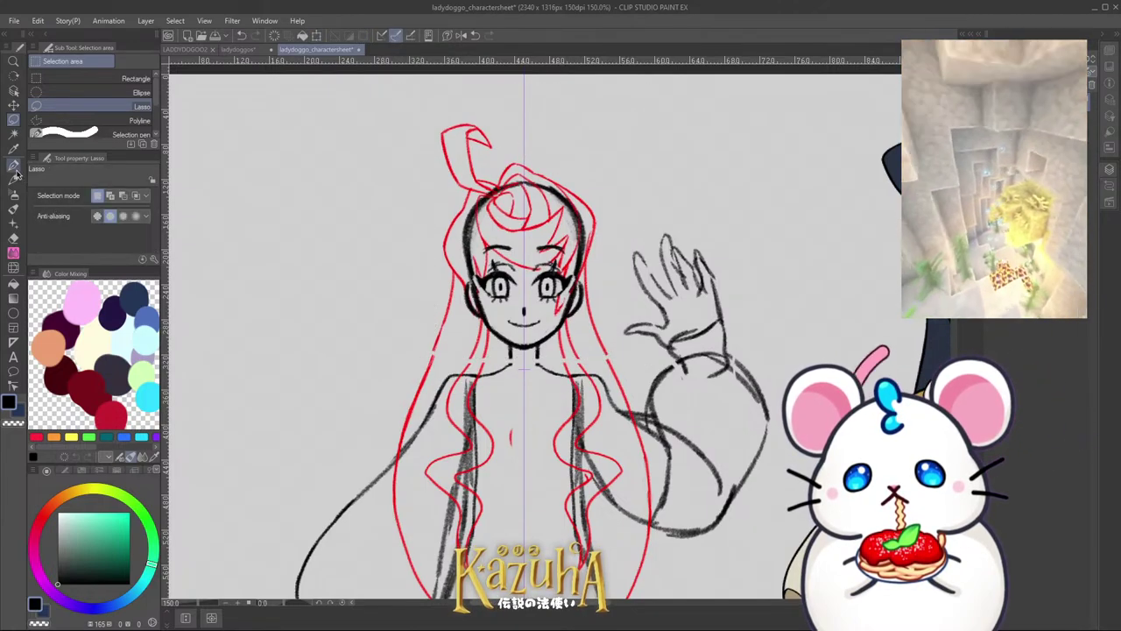
Step: Redraw the neck sides across the gap below the chin and add a horizontal collar line across the neck
left_click(13, 178)
scroll(197, 167, "down", 1)
scroll(414, 295, "up", 7)
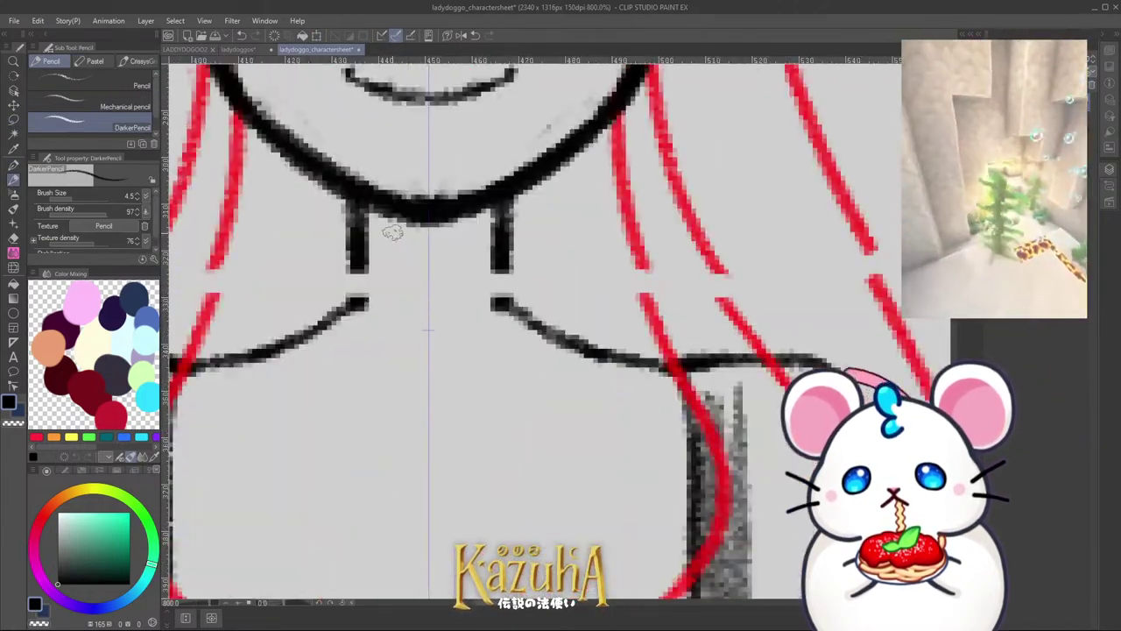
left_click_drag(349, 191, 345, 299)
mouse_move(347, 229)
left_mouse_down()
mouse_move(342, 310)
mouse_move(368, 270)
mouse_move(360, 204)
left_mouse_up()
key("c")
key("c")
left_click_drag(354, 256, 429, 256)
left_click_drag(349, 259, 424, 259)
left_click_drag(344, 200, 394, 211)
scroll(543, 226, "down", 7)
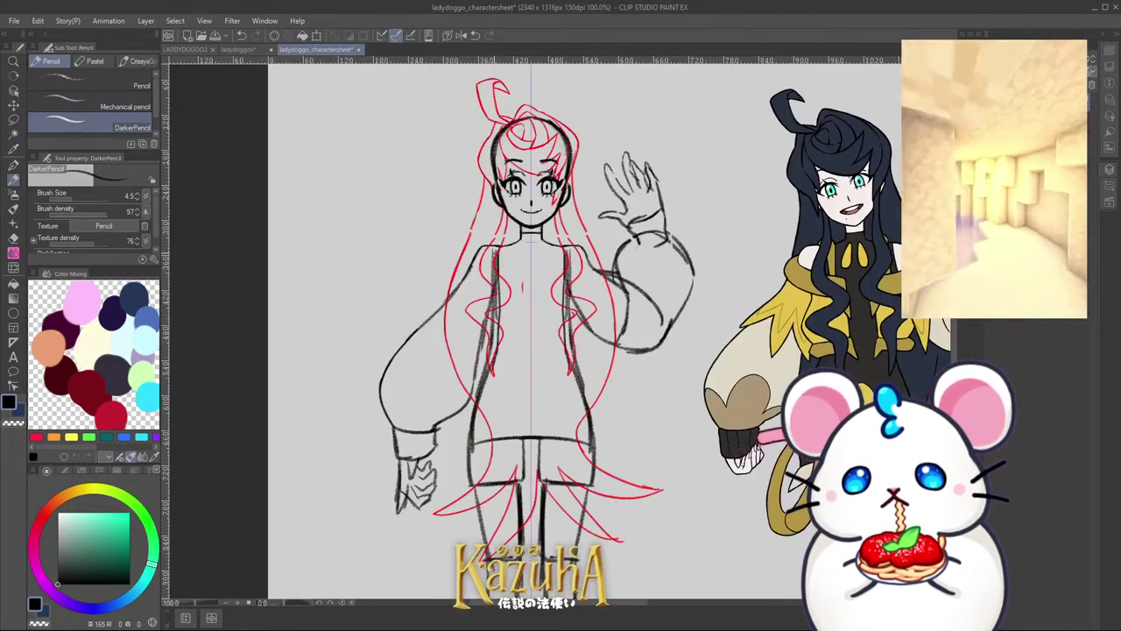
Step: Draw mirrored pointed strap shapes over both shoulders, tapering down toward the chest
scroll(506, 245, "up", 1)
mouse_move(503, 246)
left_mouse_down()
mouse_move(496, 298)
mouse_move(501, 235)
mouse_move(487, 299)
left_mouse_up()
left_click_drag(488, 222, 489, 254)
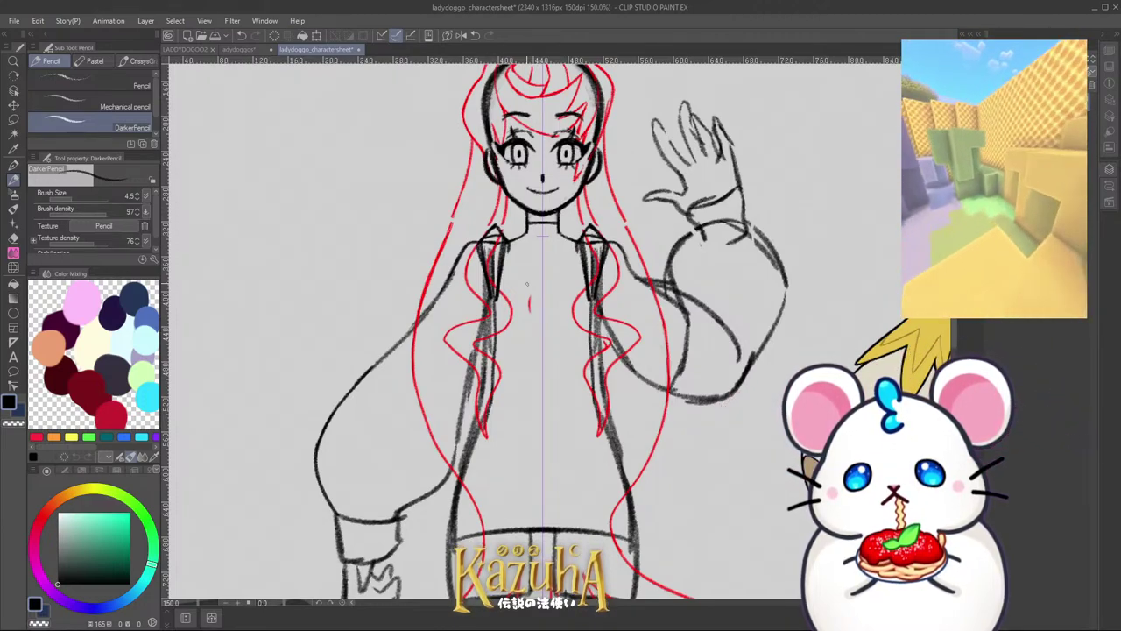
scroll(477, 261, "down", 2)
scroll(501, 261, "up", 3)
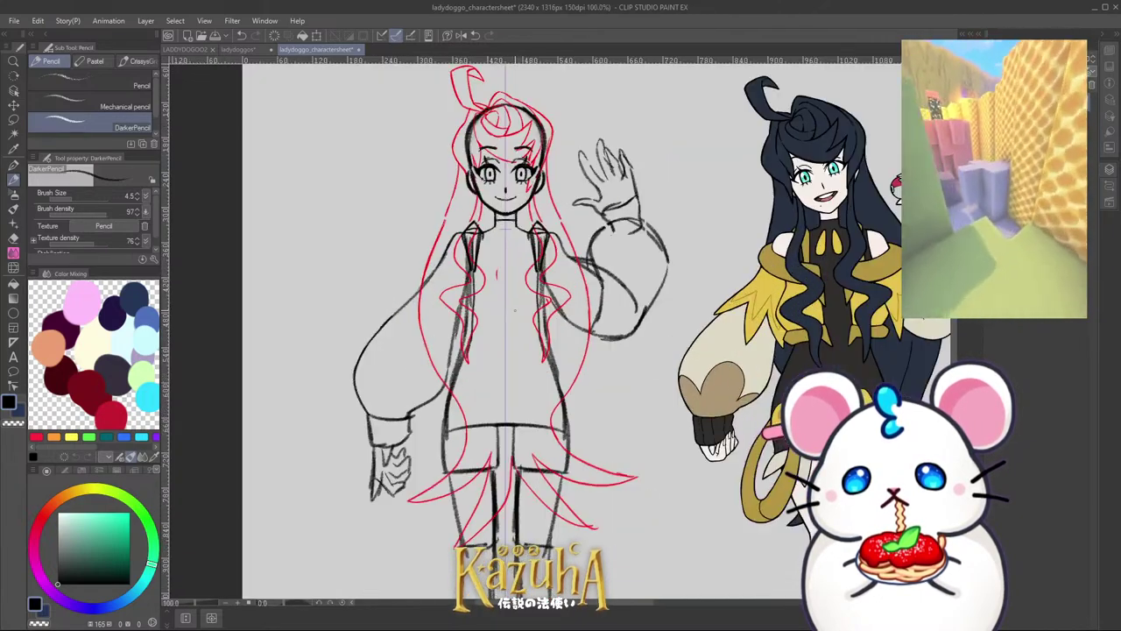
Step: Draw a mirrored pair of teardrop cut-outs on the chest just below the collar
key("ctrl+z")
mouse_move(499, 195)
left_mouse_down()
mouse_move(475, 246)
mouse_move(499, 197)
mouse_move(499, 239)
mouse_move(497, 195)
mouse_move(485, 224)
mouse_move(503, 201)
mouse_move(502, 231)
mouse_move(480, 226)
mouse_move(492, 250)
left_mouse_up()
key("ctrl+z")
key("ctrl+z")
key("c")
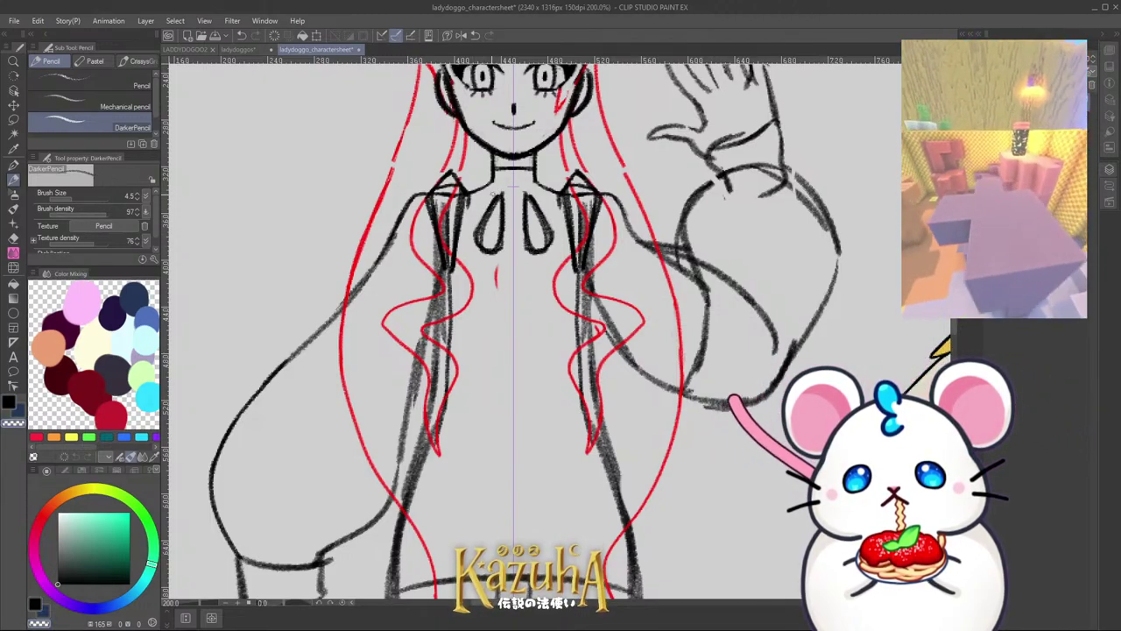
mouse_move(482, 210)
left_mouse_down()
mouse_move(475, 236)
mouse_move(496, 200)
mouse_move(478, 232)
left_mouse_up()
key("c")
Step: Redraw the inner edges of both teardrop cut-outs and erase the excess marks beside the centre line
key("ctrl+z")
key("ctrl+z")
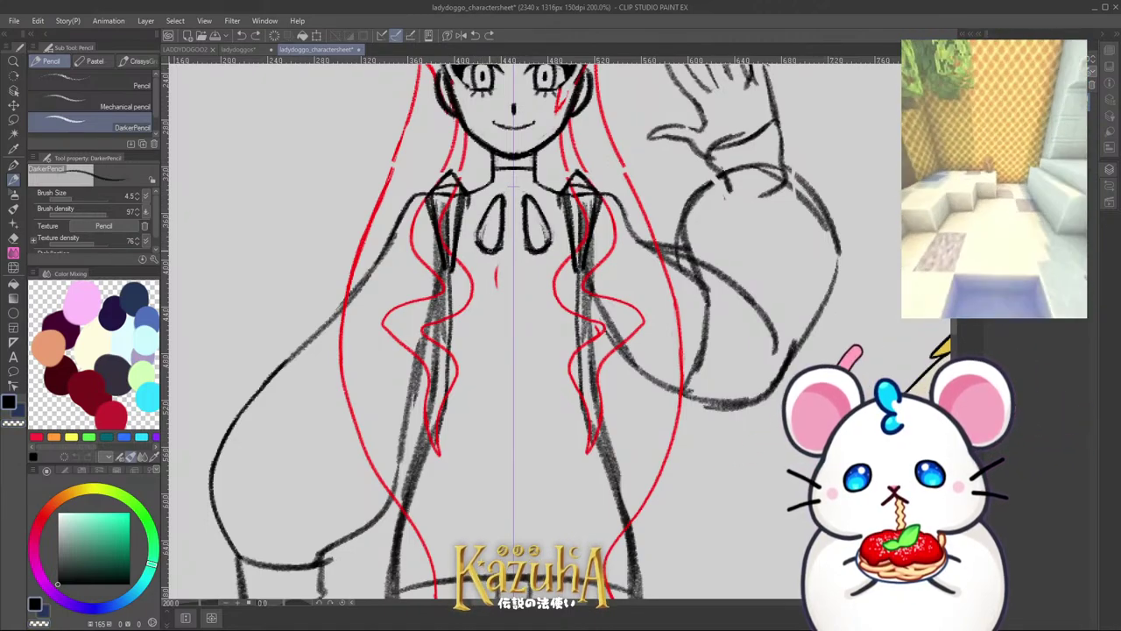
left_click_drag(504, 192, 502, 234)
key("c")
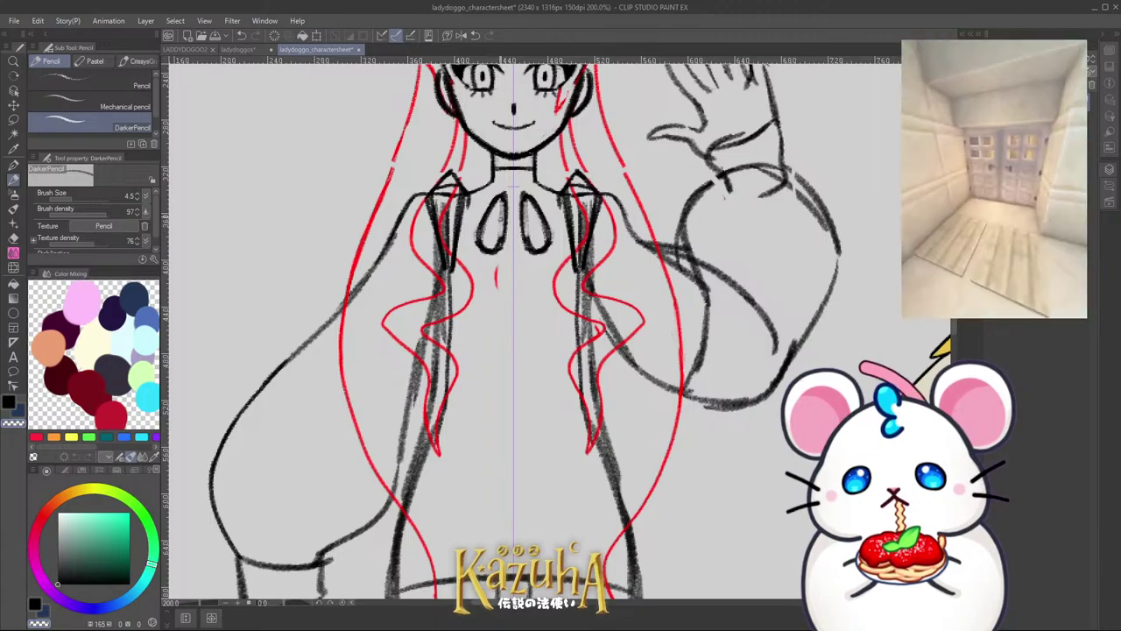
left_click_drag(507, 190, 499, 247)
key("c")
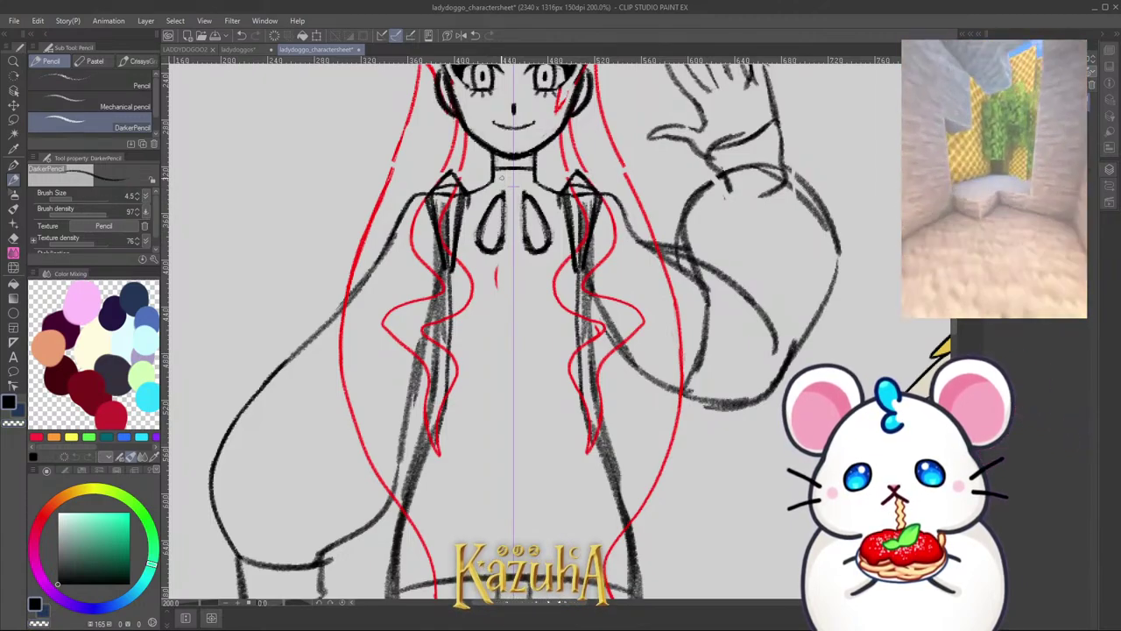
scroll(527, 228, "down", 3)
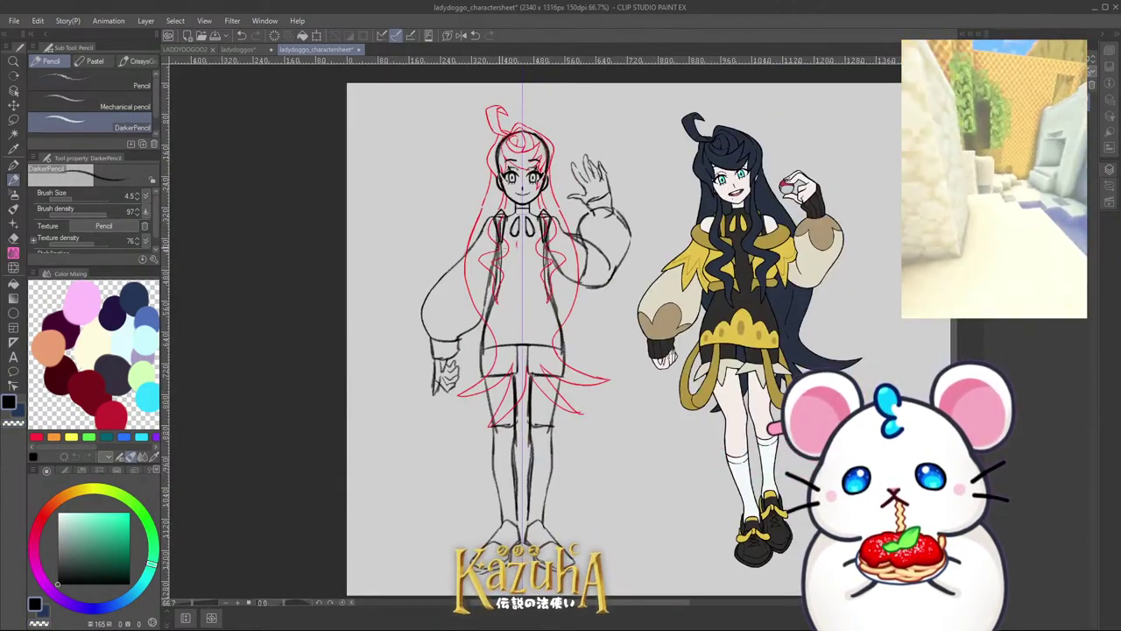
Step: Sketch mirrored off-shoulder bands around both upper arms, with curves running inward across the chest
key("ctrl+plus")
key("ctrl+plus")
key("ctrl+plus")
key("ctrl+plus")
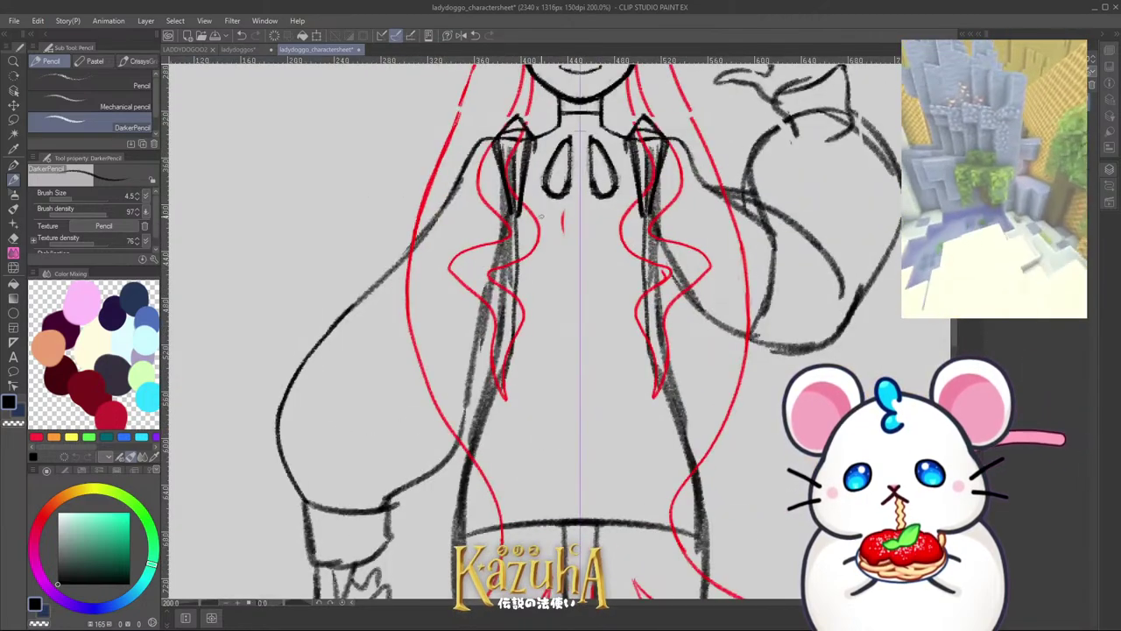
key("ctrl+z")
mouse_move(458, 186)
left_mouse_down()
mouse_move(551, 219)
mouse_move(424, 203)
mouse_move(430, 228)
mouse_move(423, 203)
mouse_move(428, 231)
left_mouse_up()
mouse_move(458, 175)
left_mouse_down()
mouse_move(418, 202)
mouse_move(489, 258)
left_mouse_up()
scroll(439, 226, "down", 3)
scroll(458, 227, "up", 1)
scroll(454, 227, "up", 2)
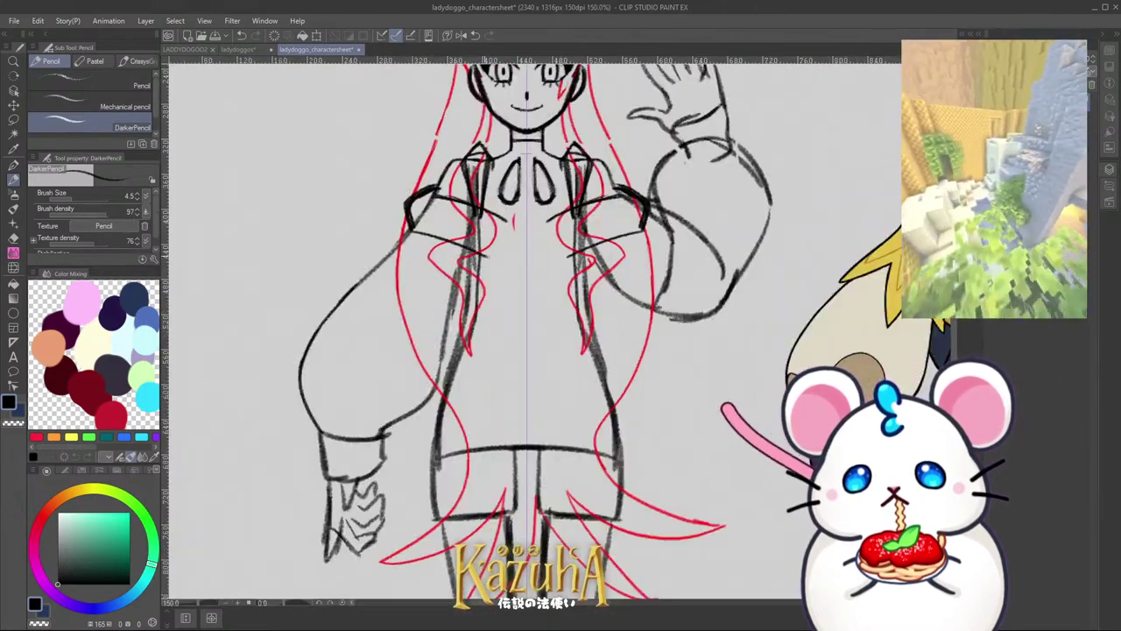
Step: Redraw the lower edges of the shoulder bands and add mirrored lapel lines running down the middle of the chest
key("ctrl+z")
left_click_drag(413, 232, 507, 264)
key("ctrl+z")
left_click_drag(506, 220, 516, 280)
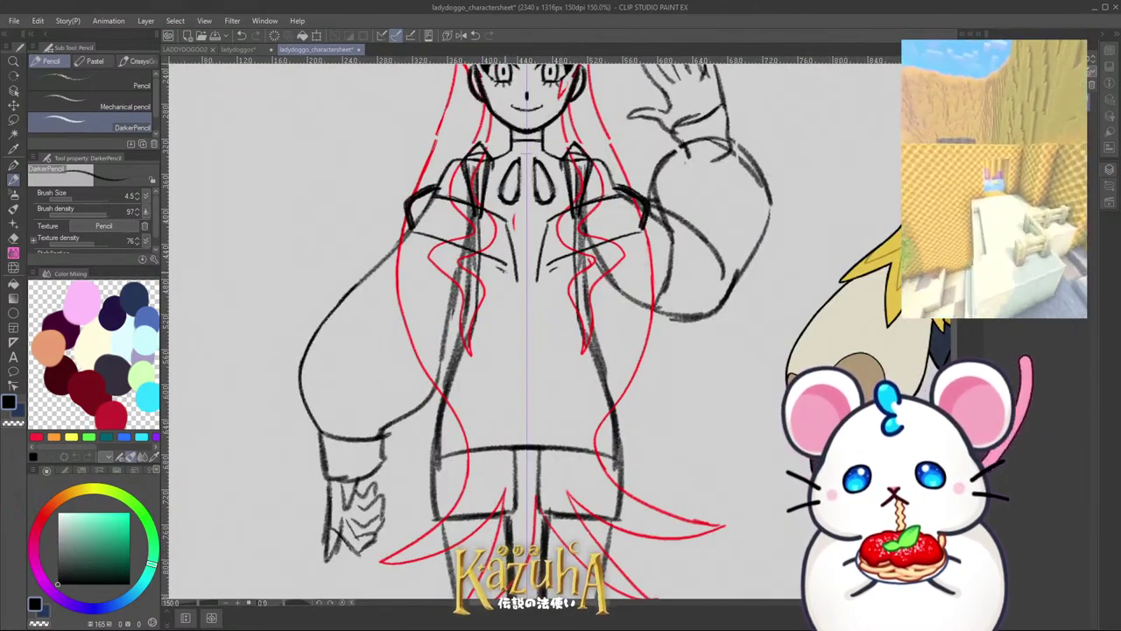
key("ctrl+minus")
key("ctrl+minus")
key("ctrl+minus")
key("ctrl+plus")
key("ctrl+plus")
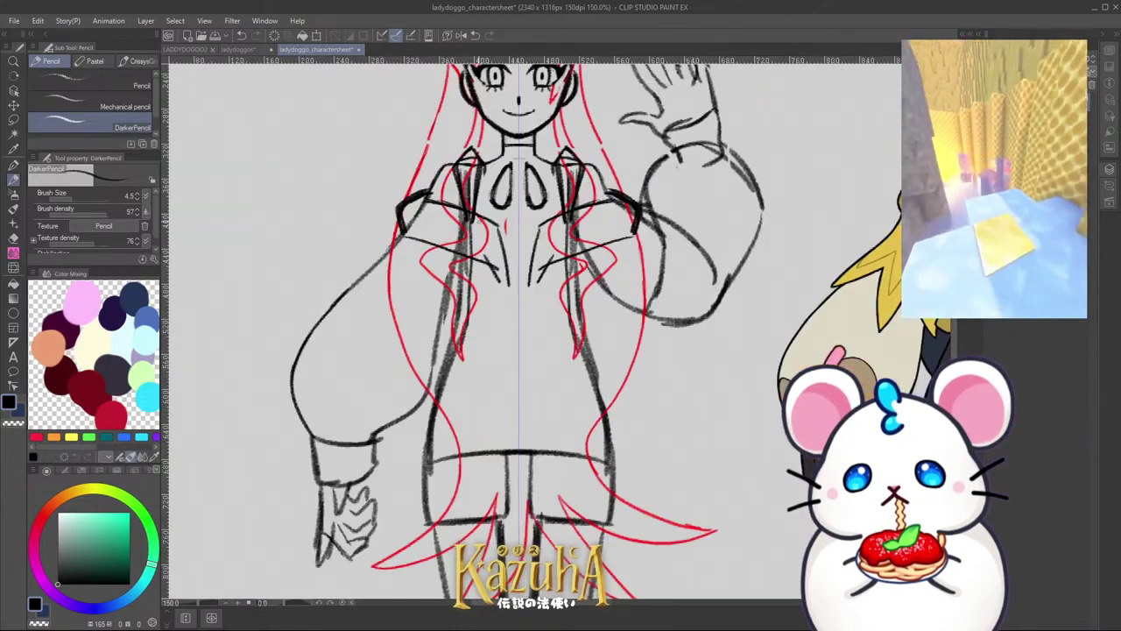
key("ctrl+plus")
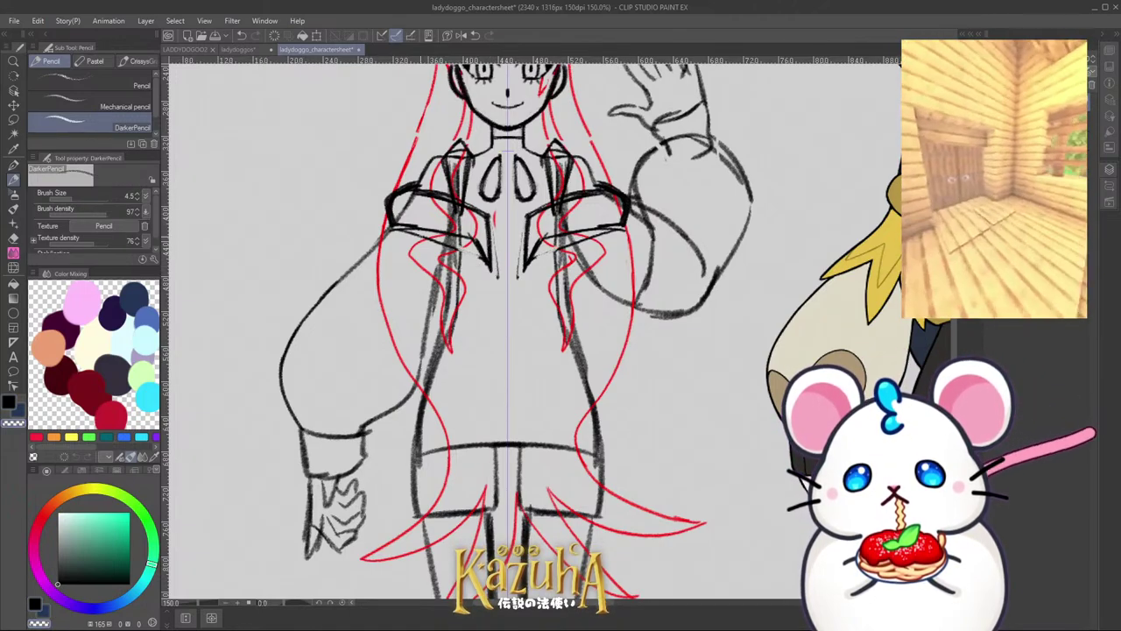
Step: Draw the angular outer edges of the cropped jacket below the shoulder bands, mirrored on both sides of the torso
scroll(403, 235, "down", 1)
scroll(423, 231, "up", 1)
key("ctrl+z")
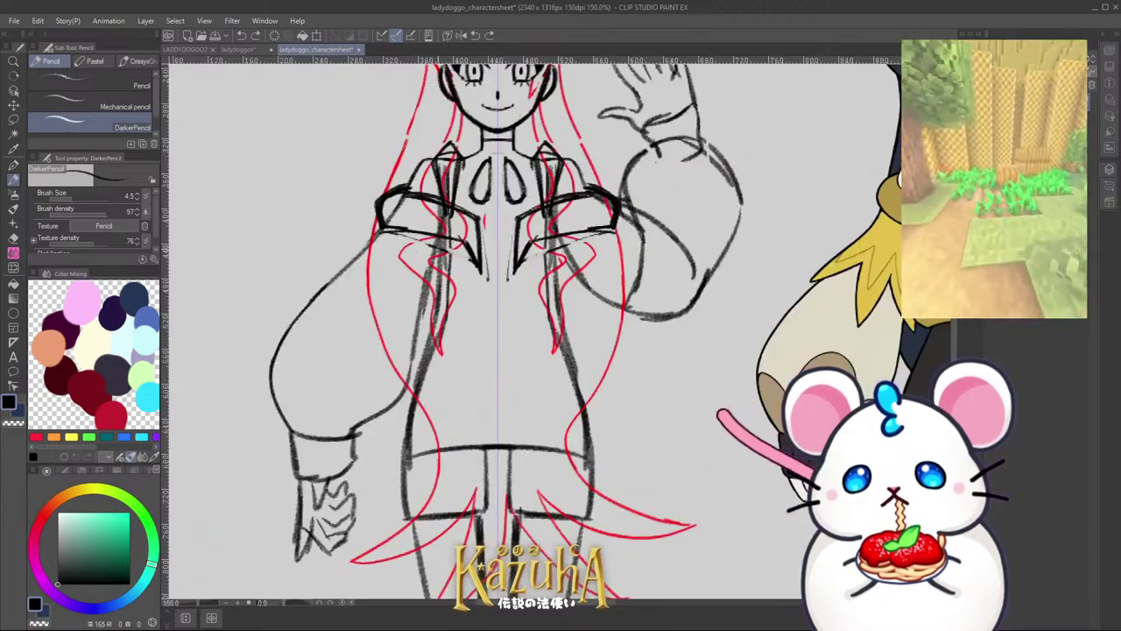
left_click_drag(435, 235, 435, 261)
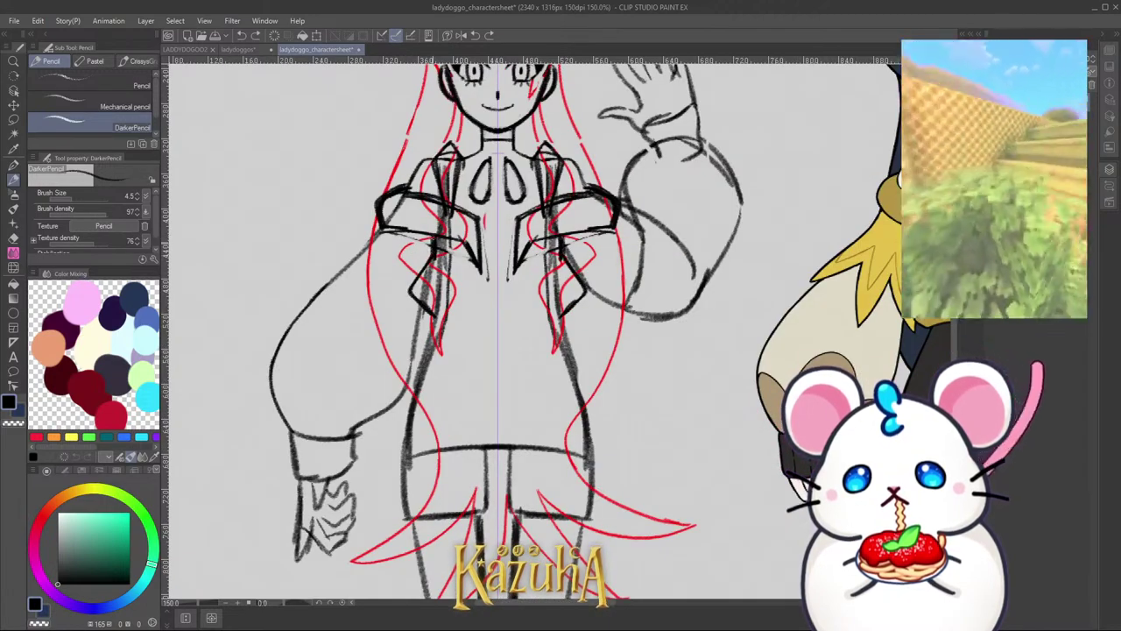
scroll(526, 332, "down", 2)
scroll(450, 420, "up", 2)
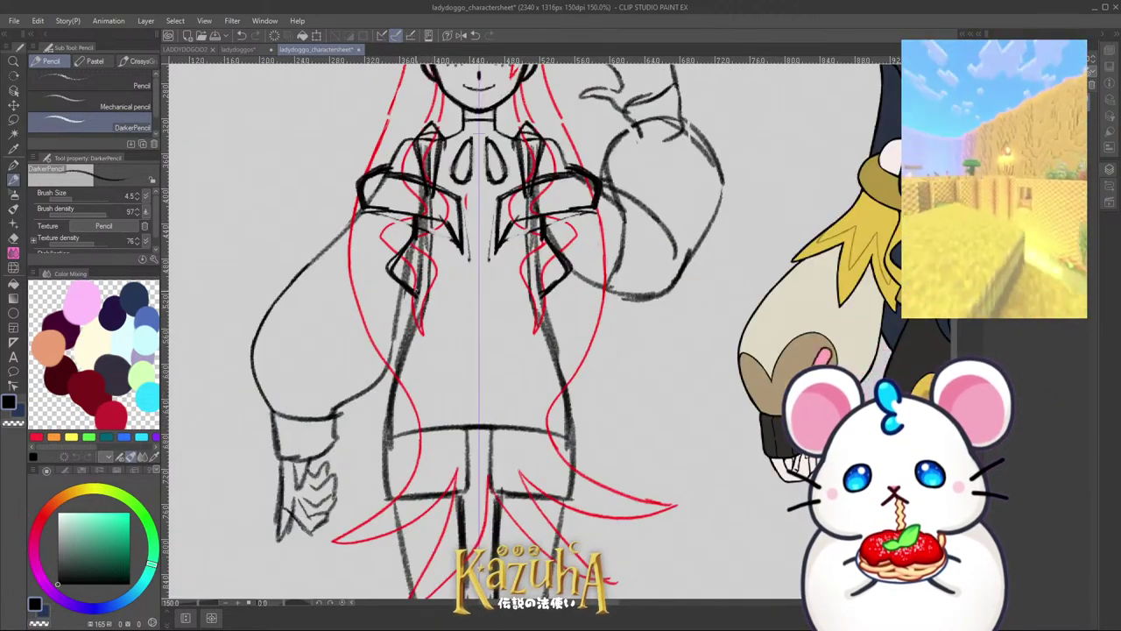
Step: Draw the cropped jacket's bottom band above the waist and extend its front edges down into pointed tips
mouse_move(410, 294)
left_mouse_down()
mouse_move(415, 317)
mouse_move(449, 289)
left_mouse_up()
scroll(427, 237, "down", 1)
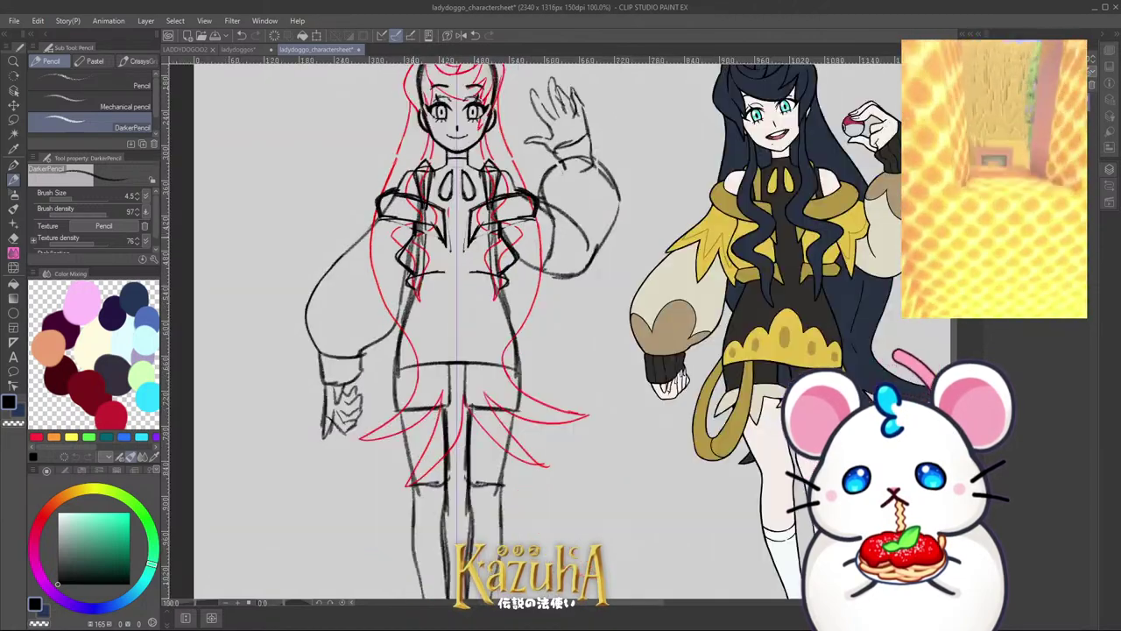
scroll(450, 251, "up", 1)
left_click_drag(444, 242, 447, 275)
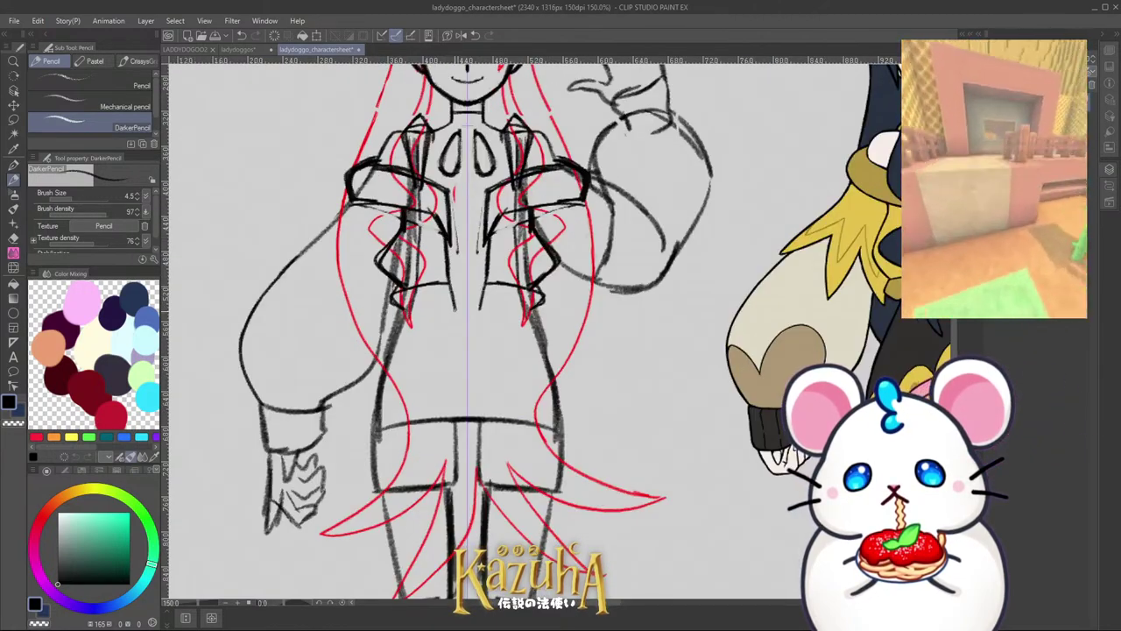
mouse_move(454, 322)
left_mouse_down()
mouse_move(401, 309)
mouse_move(403, 322)
left_mouse_up()
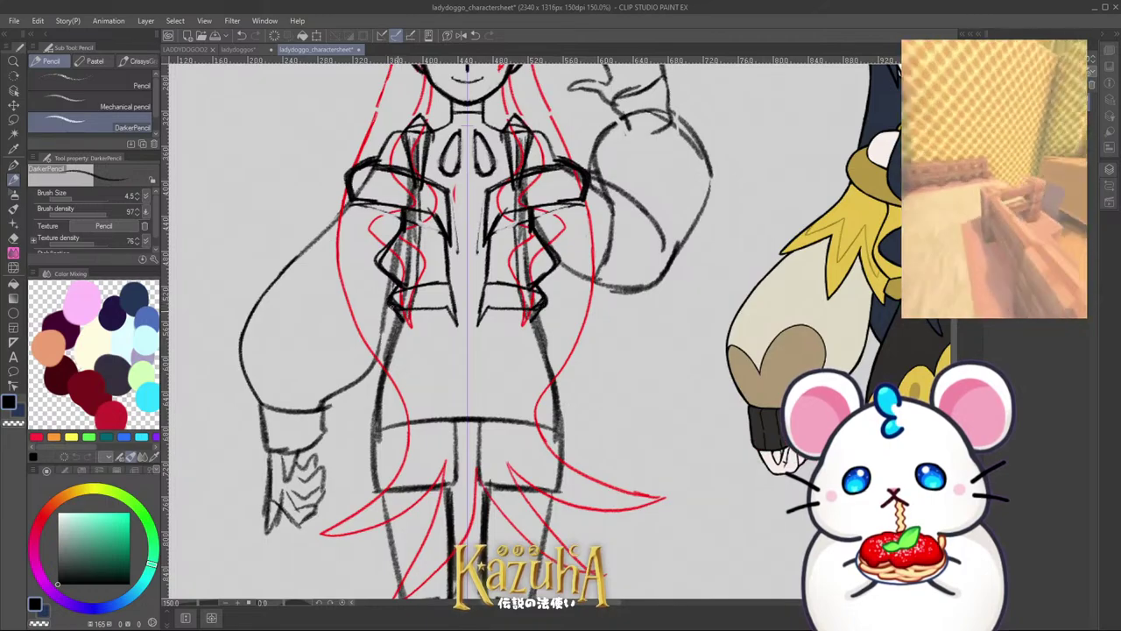
scroll(461, 232, "down", 3)
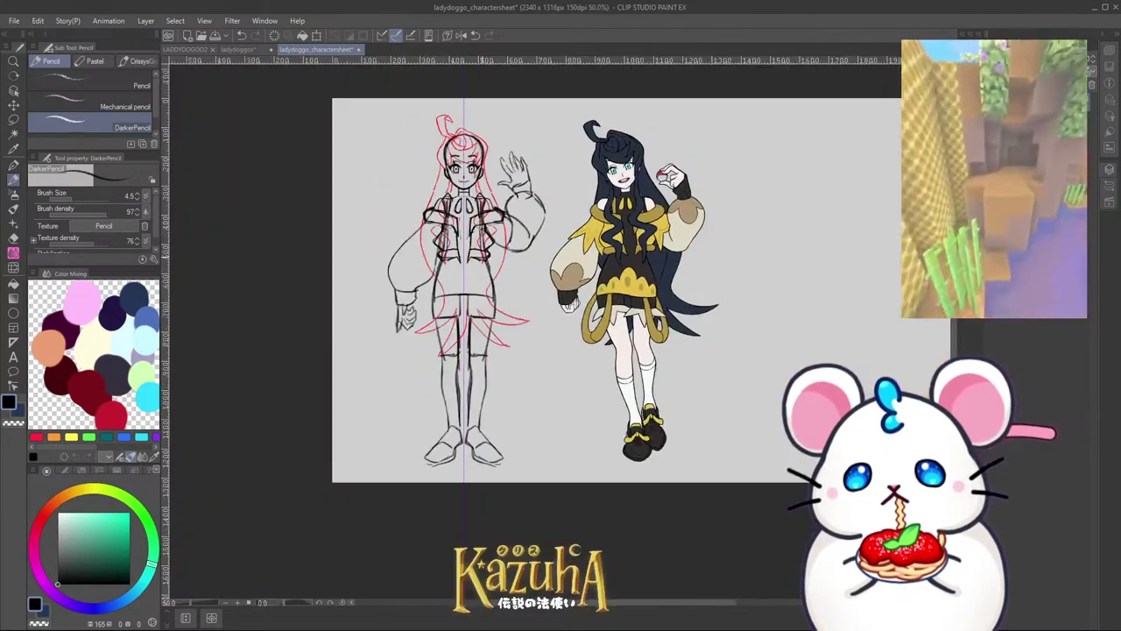
scroll(404, 257, "up", 3)
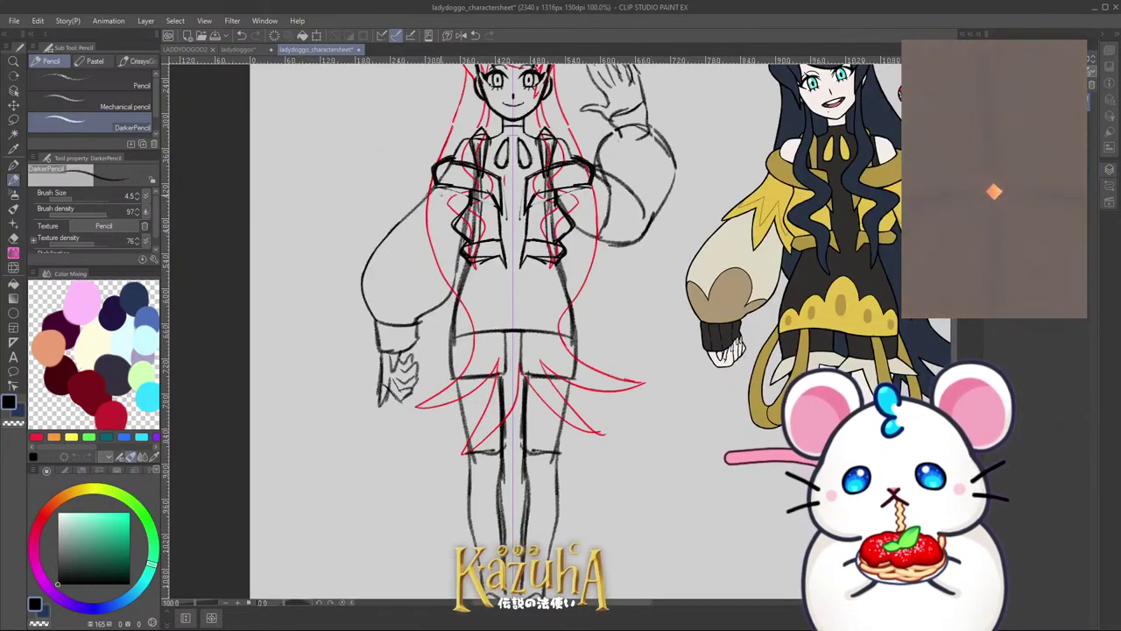
Step: Sketch a tall central arch and smaller side arcs above the dress's horizontal hem line
scroll(405, 257, "down", 2)
scroll(471, 270, "up", 3)
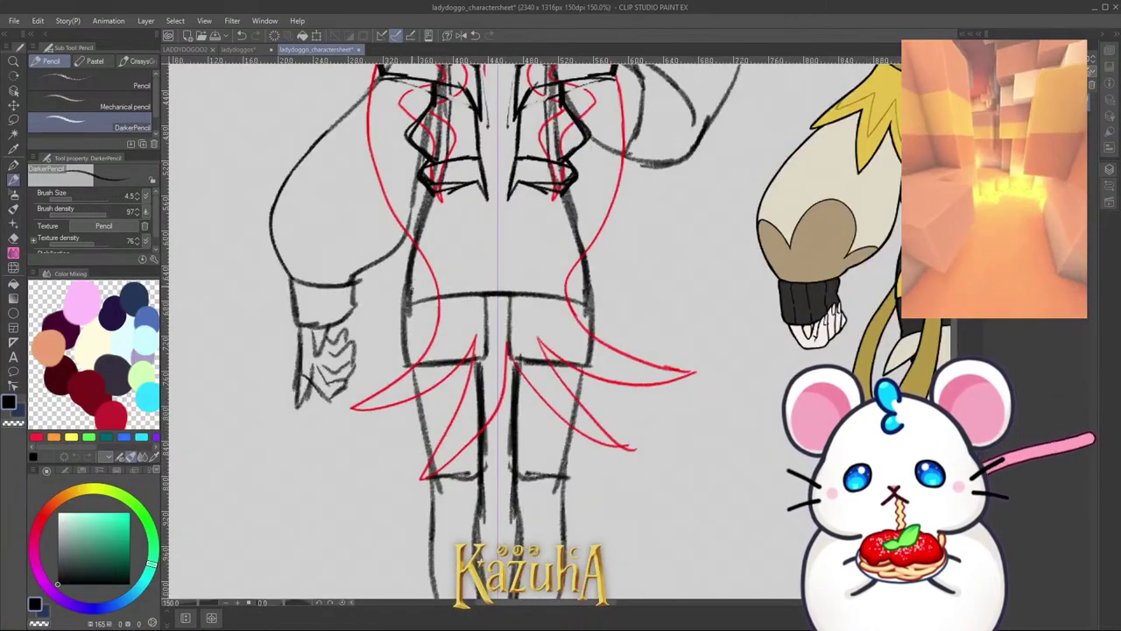
mouse_move(445, 265)
left_mouse_down()
mouse_move(478, 253)
mouse_move(465, 221)
left_mouse_up()
scroll(424, 230, "down", 3)
scroll(449, 232, "up", 3)
key("ctrl+z")
key("ctrl+z")
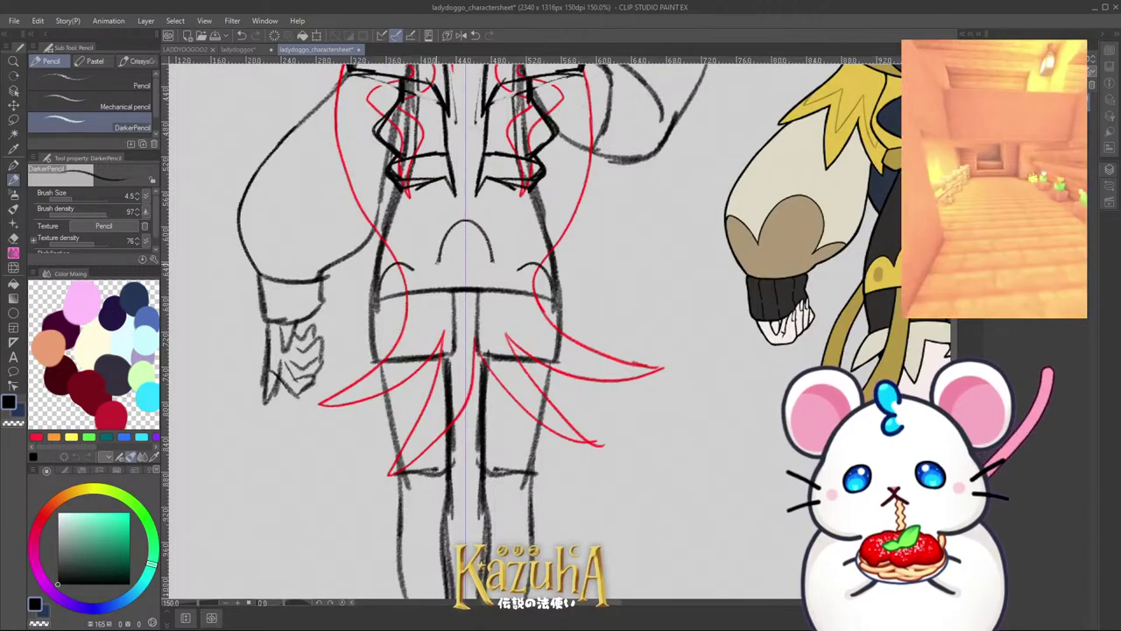
Step: Join the central arch to the dress sides with mirrored scallops, forming the trim's upper edge
mouse_move(438, 261)
left_mouse_down()
mouse_move(377, 301)
mouse_move(423, 248)
mouse_move(436, 255)
left_mouse_up()
key("ctrl+z")
key("ctrl+z")
scroll(429, 254, "down", 3)
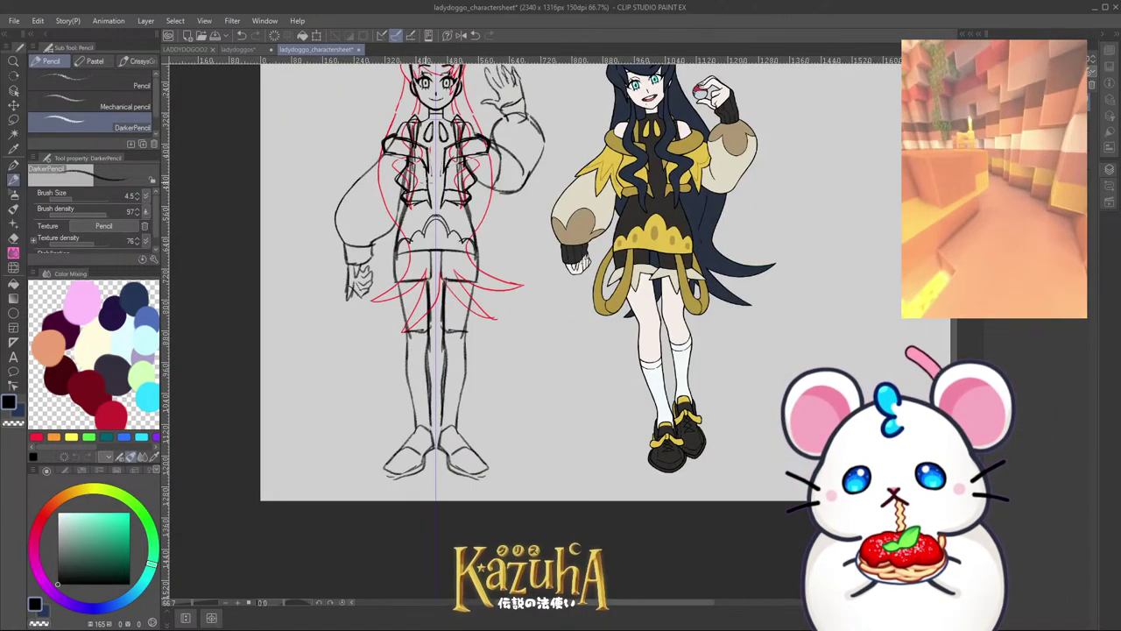
scroll(421, 197, "up", 2)
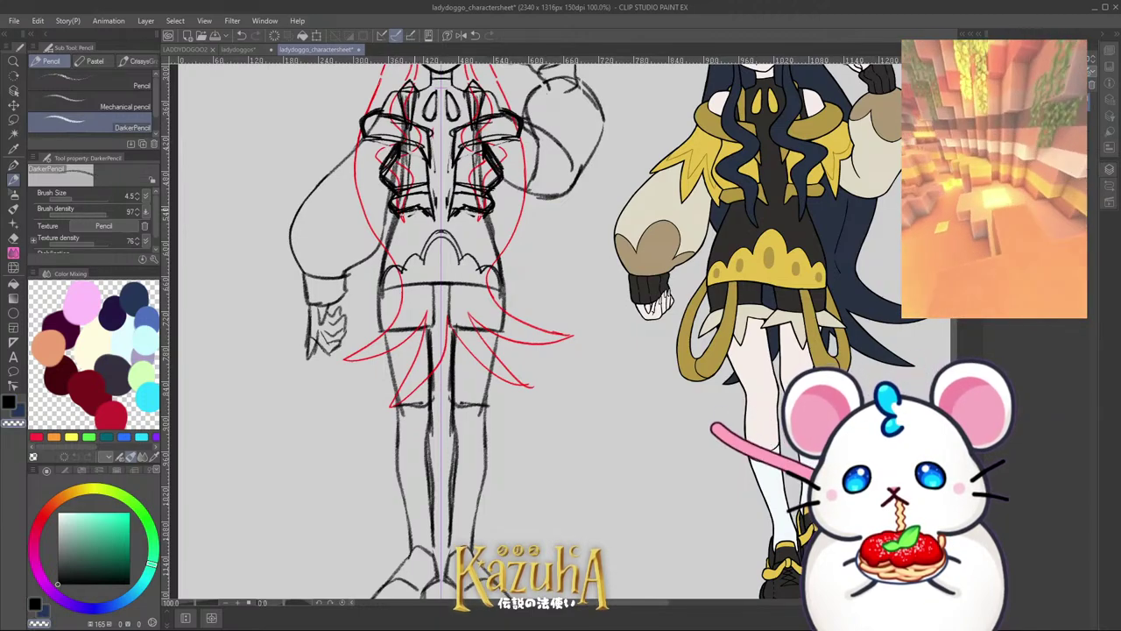
Step: Sketch the shorts' pointed cuffs over the thighs, a small central notch and a curved edge along the dress hem, erasing stray lines
scroll(478, 221, "down", 4)
scroll(473, 194, "up", 1)
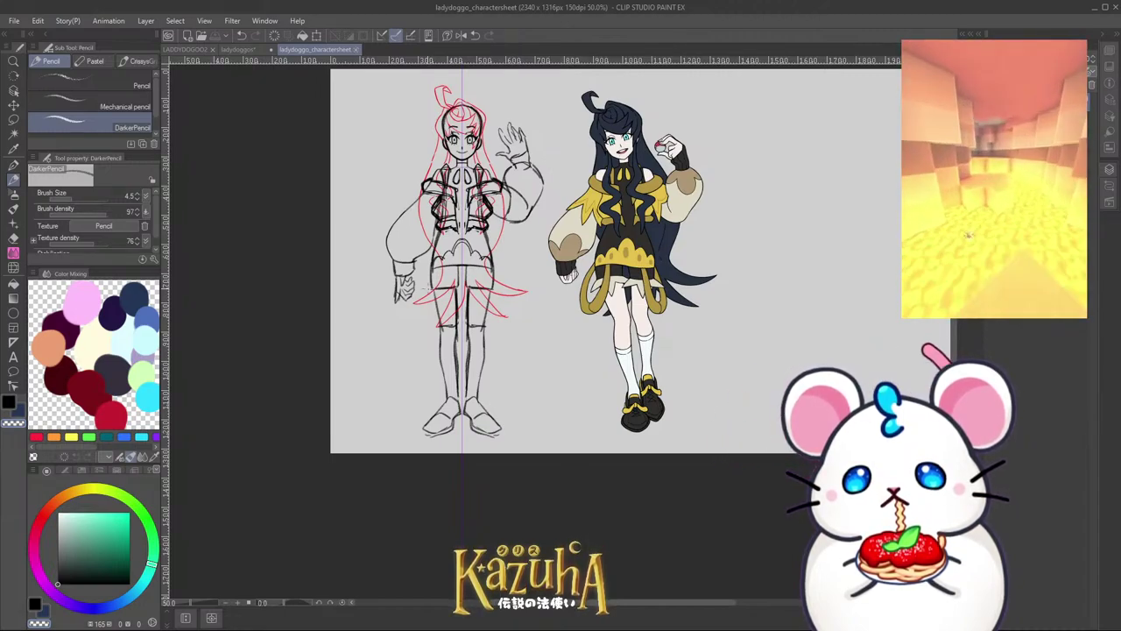
scroll(436, 301, "up", 5)
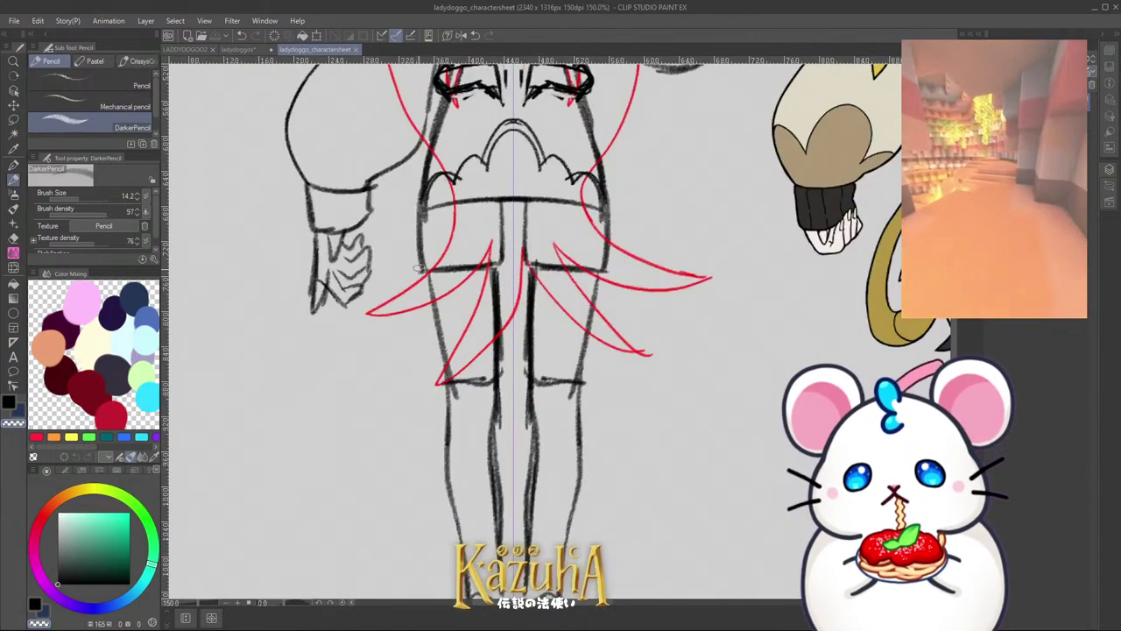
mouse_move(423, 271)
left_mouse_down()
mouse_move(389, 298)
mouse_move(410, 279)
mouse_move(413, 300)
mouse_move(447, 286)
mouse_move(473, 328)
mouse_move(477, 281)
mouse_move(526, 289)
left_mouse_up()
key("c")
mouse_move(526, 289)
left_mouse_down()
mouse_move(505, 265)
mouse_move(504, 209)
mouse_move(505, 228)
mouse_move(518, 197)
mouse_move(434, 225)
mouse_move(498, 218)
left_mouse_up()
scroll(517, 198, "down", 2)
key("c")
mouse_move(496, 205)
left_mouse_down()
mouse_move(455, 209)
mouse_move(559, 218)
left_mouse_up()
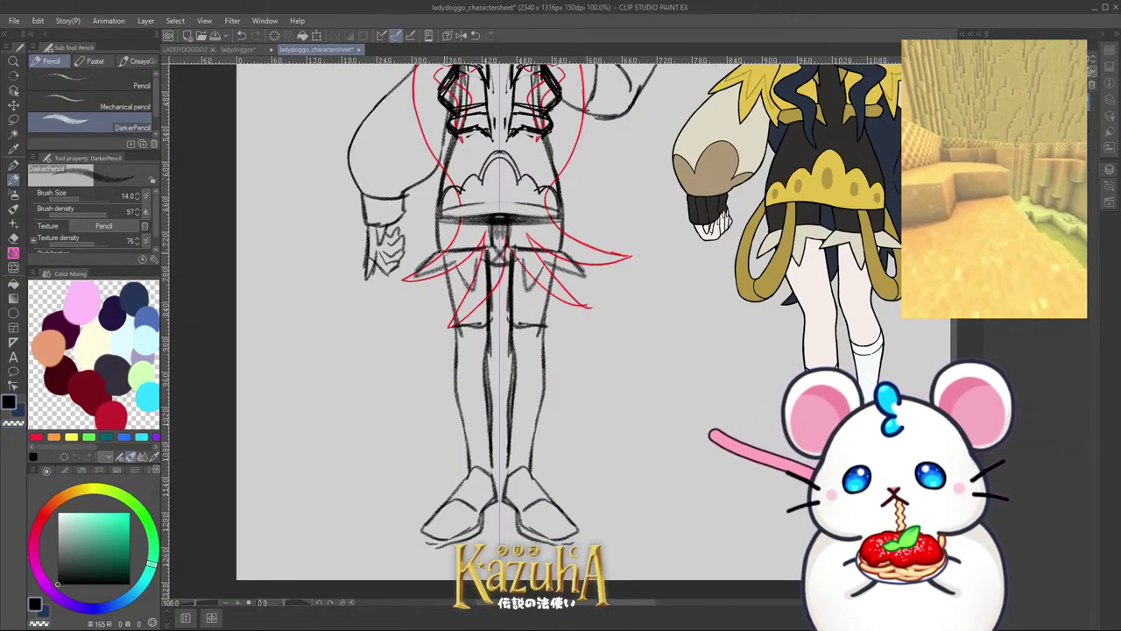
left_click_drag(454, 216, 436, 309)
left_click_drag(450, 234, 435, 324)
left_click_drag(442, 207, 427, 329)
mouse_move(430, 289)
left_mouse_down()
mouse_move(425, 349)
mouse_move(438, 333)
left_mouse_up()
key("ctrl+z")
key("ctrl+z")
key("ctrl+z")
Step: Sketch mirrored loops hanging from the dress hem over the outer thighs, and draw the sock tops below the knees
left_click_drag(464, 215, 443, 312)
mouse_move(431, 276)
left_mouse_down()
mouse_move(445, 303)
mouse_move(432, 250)
left_mouse_up()
left_click_drag(443, 201, 427, 300)
left_click_drag(436, 294, 429, 304)
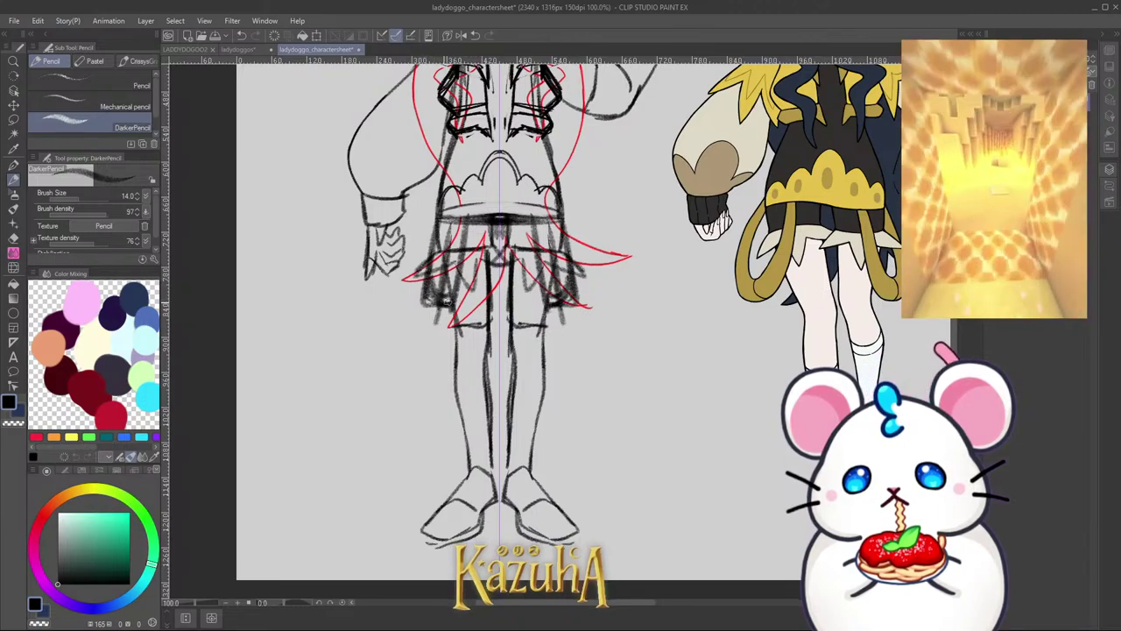
left_click_drag(440, 248, 479, 240)
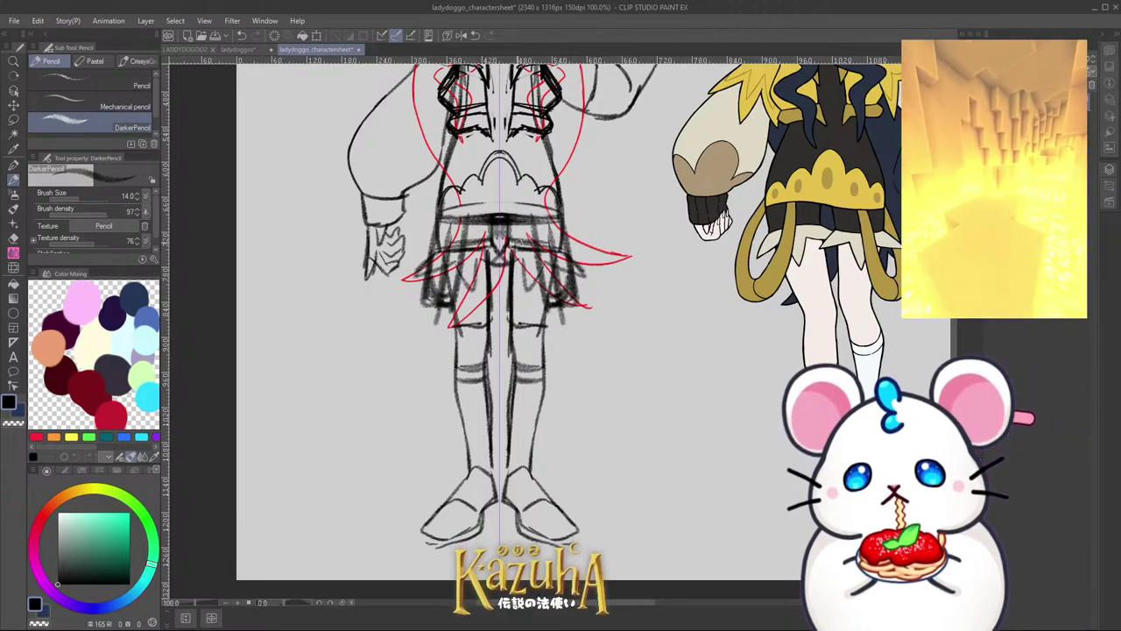
Step: Draw mirrored soles around the base of both shoes, undoing the misplaced stroke between the feet
scroll(512, 249, "down", 3)
scroll(466, 317, "up", 2)
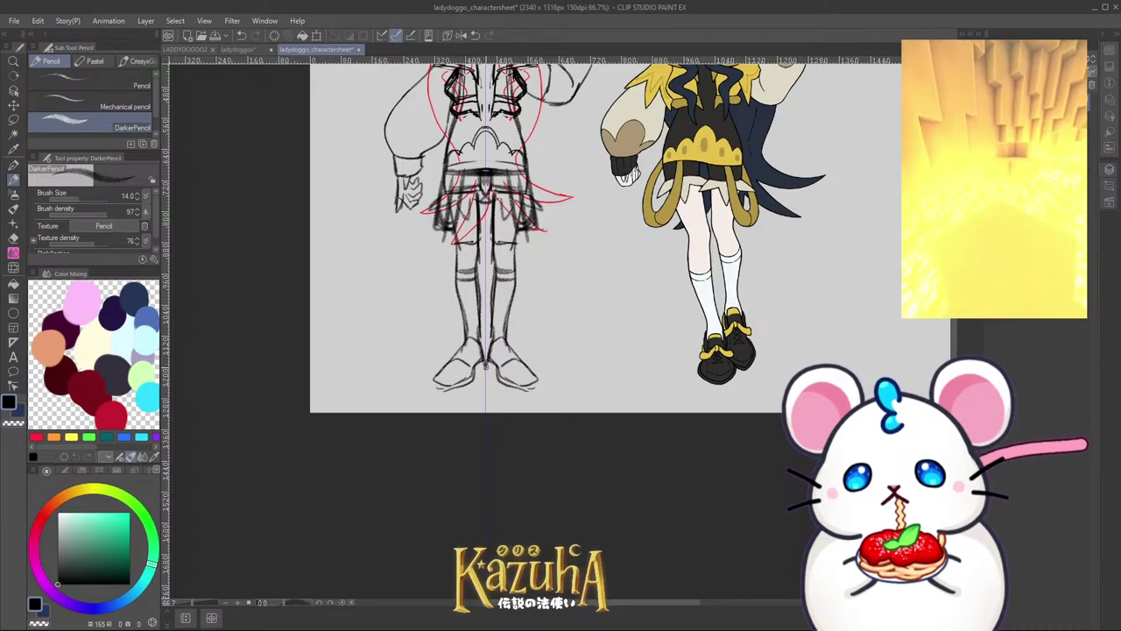
mouse_move(480, 371)
left_mouse_down()
mouse_move(458, 394)
mouse_move(429, 388)
mouse_move(476, 391)
left_mouse_up()
key("ctrl+z")
scroll(424, 393, "down", 2)
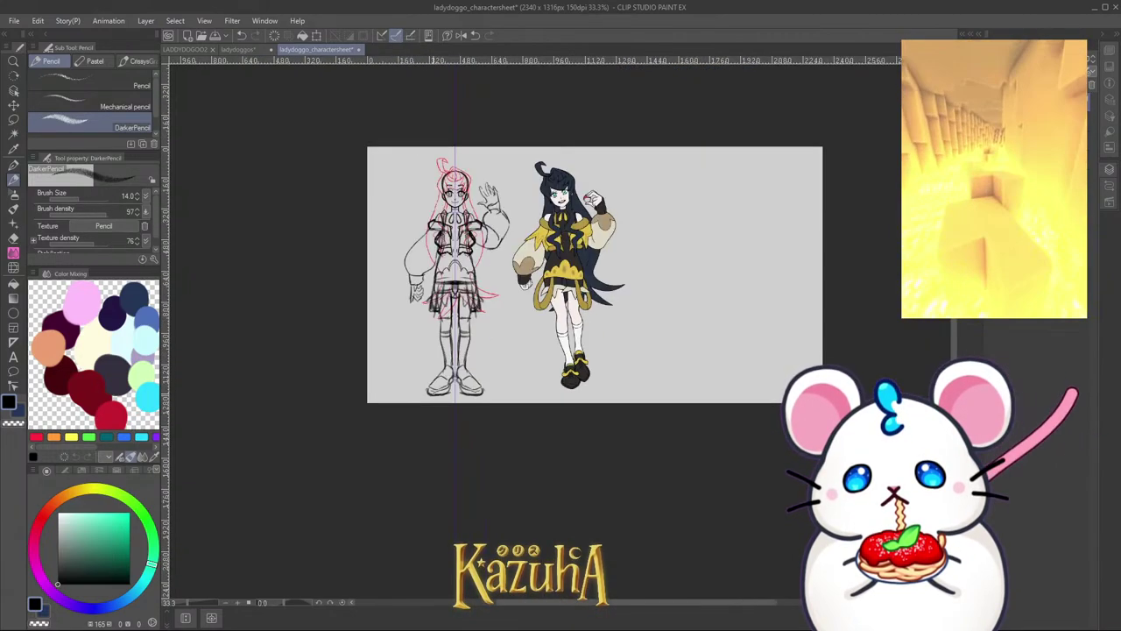
scroll(433, 224, "up", 1)
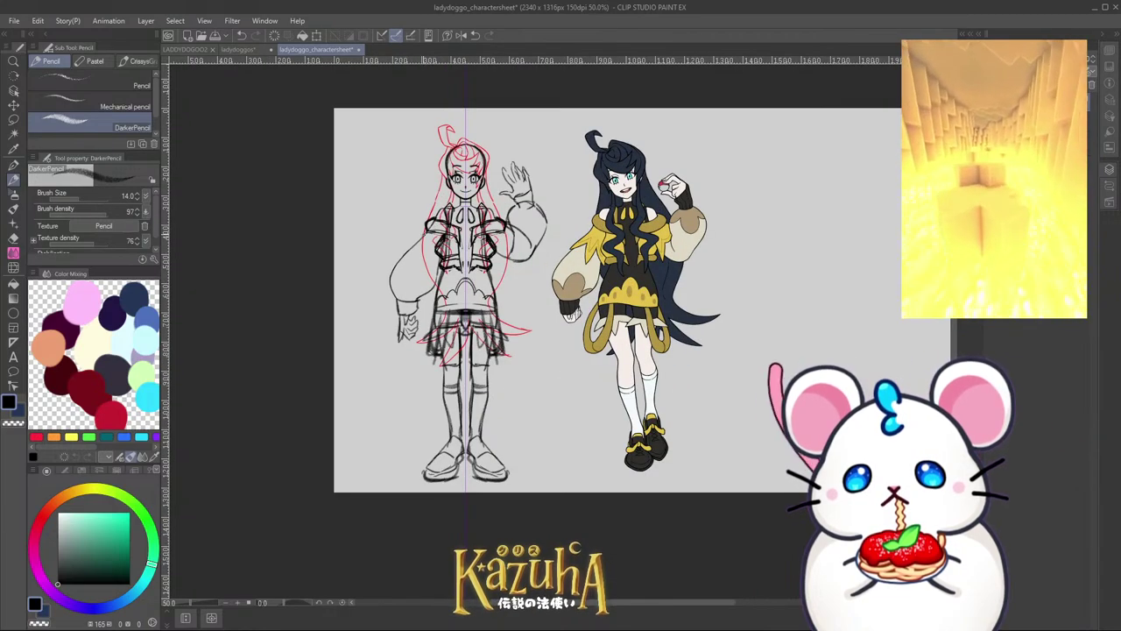
Step: Review the full figure against the coloured reference and save the character sheet
scroll(424, 272, "up", 1)
scroll(457, 293, "up", 2)
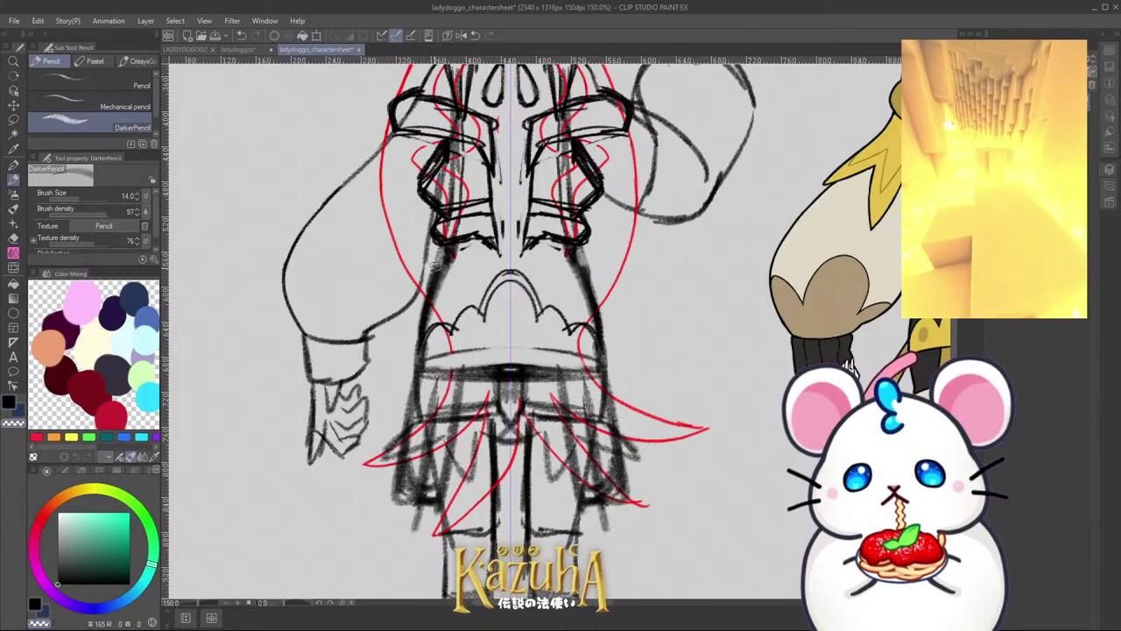
scroll(438, 320, "down", 2)
scroll(491, 366, "down", 2)
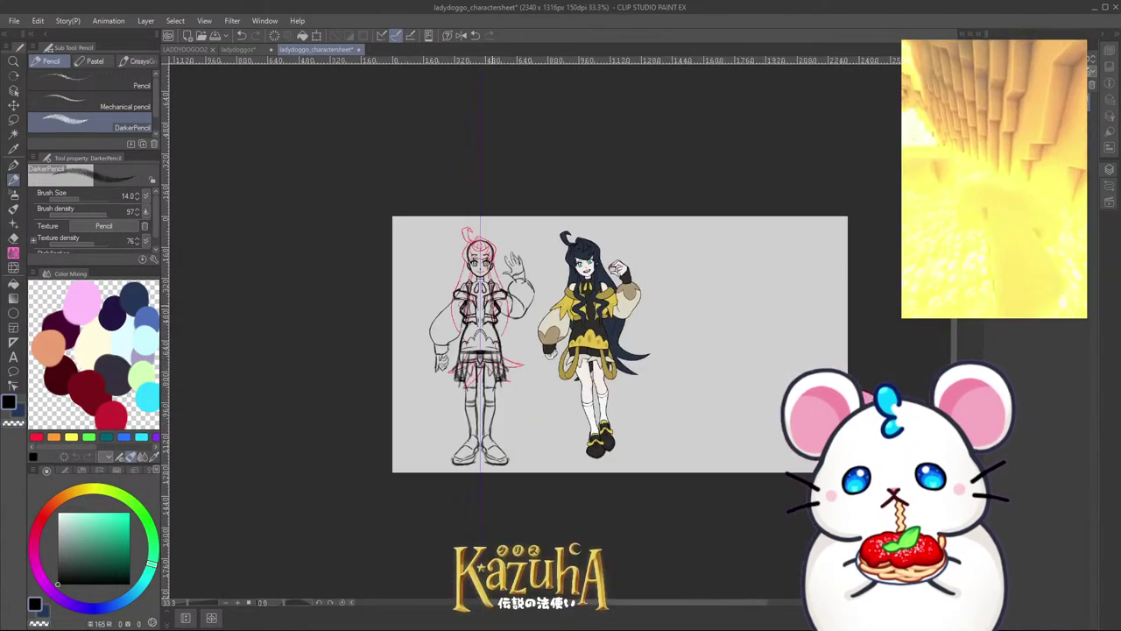
scroll(495, 306, "up", 1)
left_click_drag(511, 313, 500, 299)
key("ctrl+s")
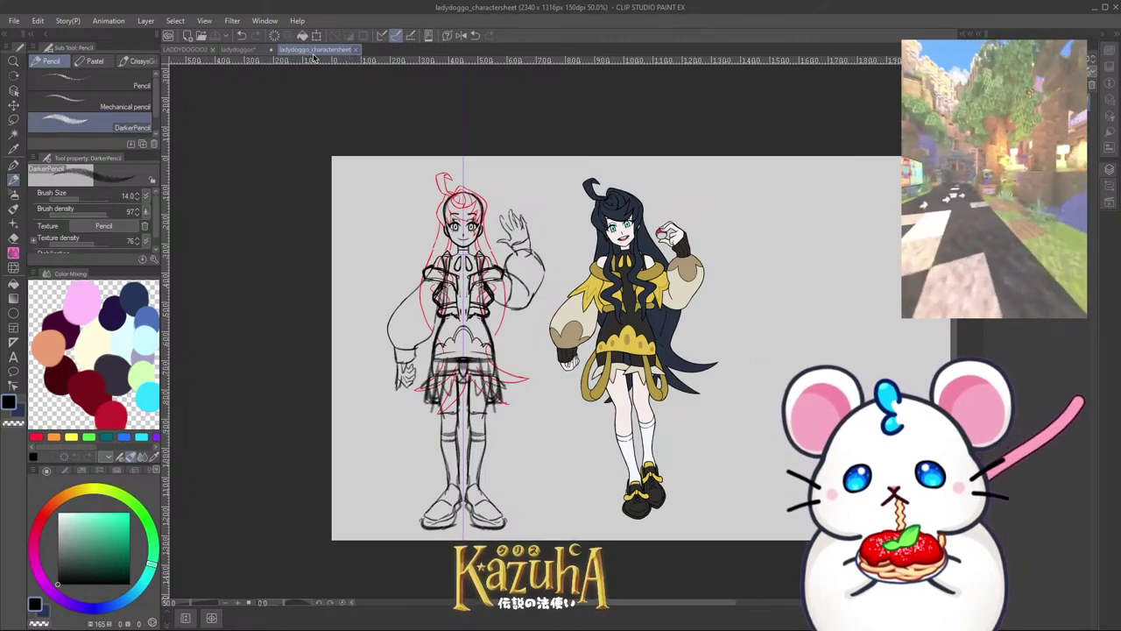
Step: Close all open documents and open the Tardicute_evos file
key("ctrl+w")
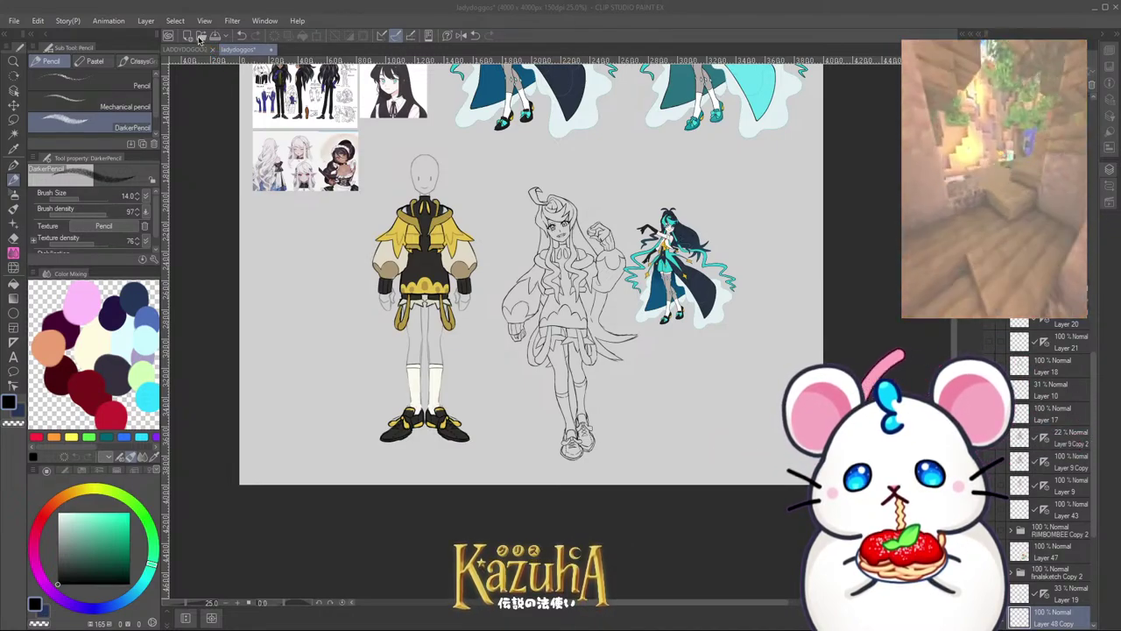
left_click(200, 49)
left_click(212, 50)
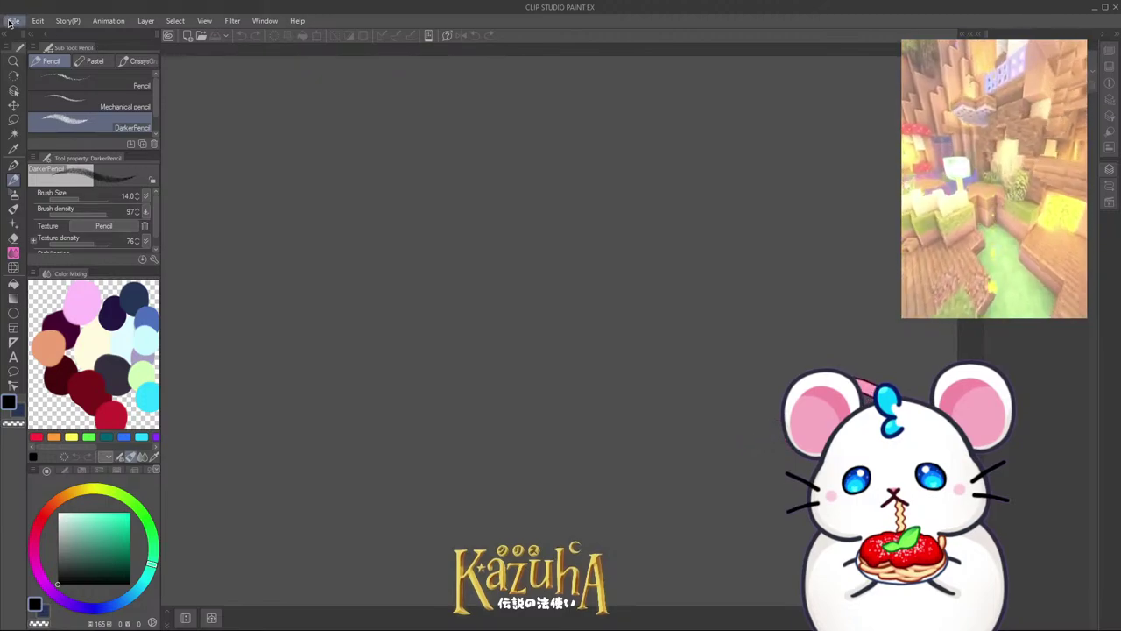
left_click(70, 69)
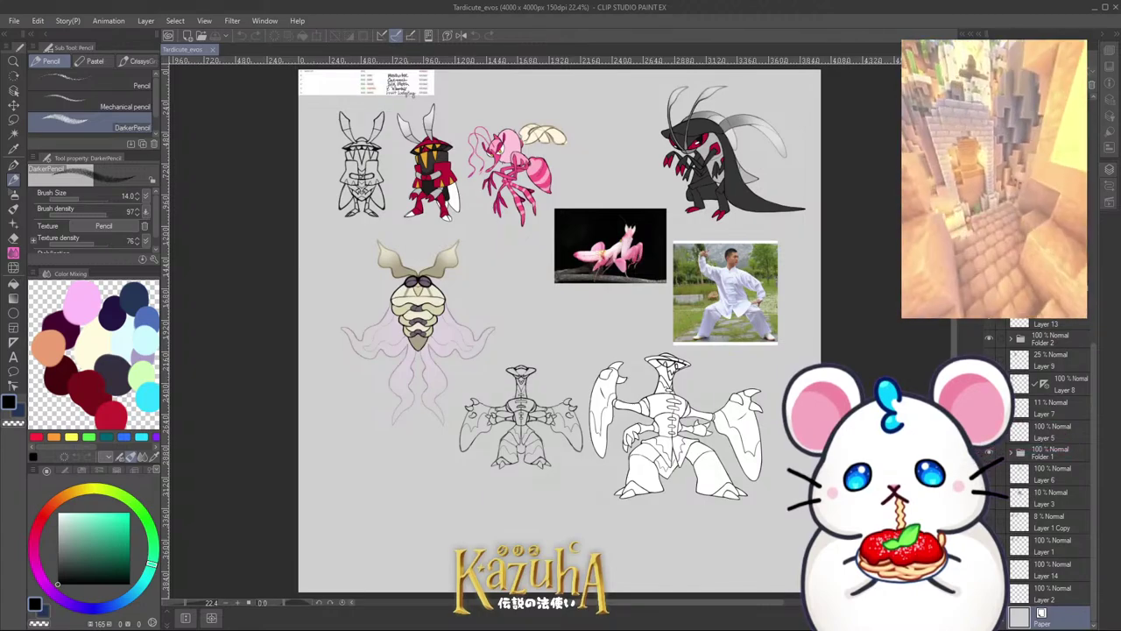
Step: Examine the pose and proportions of the large white-filled creature, comparing it in mirrored and normal view
key("h")
scroll(668, 222, "down", 2)
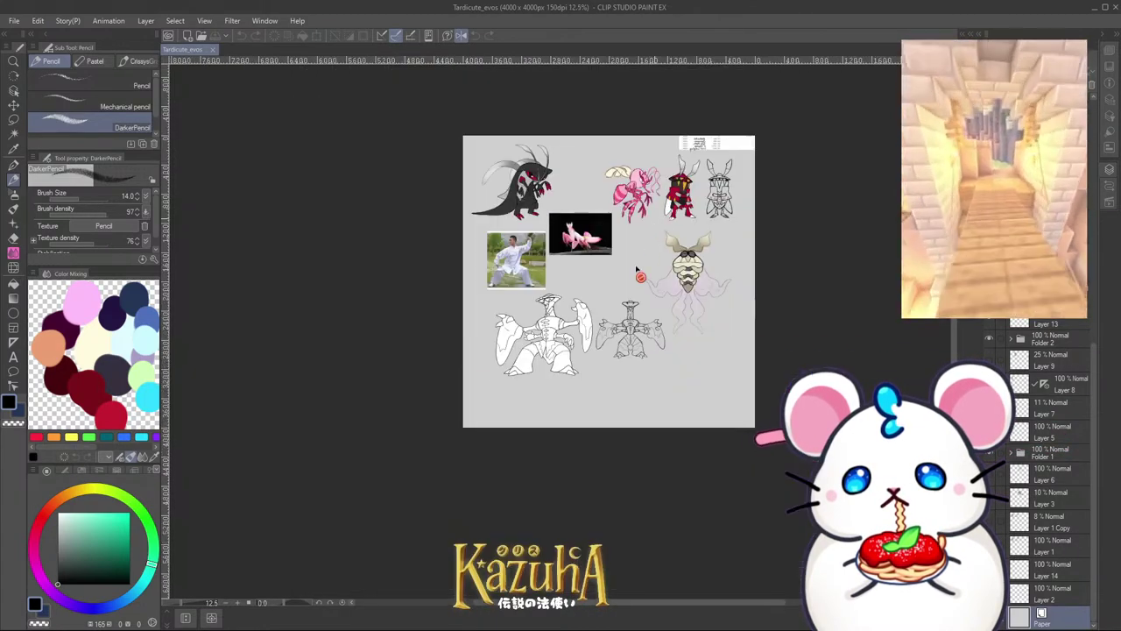
left_click_drag(517, 334, 622, 179)
scroll(622, 219, "up", 5)
key("h")
scroll(705, 292, "down", 1)
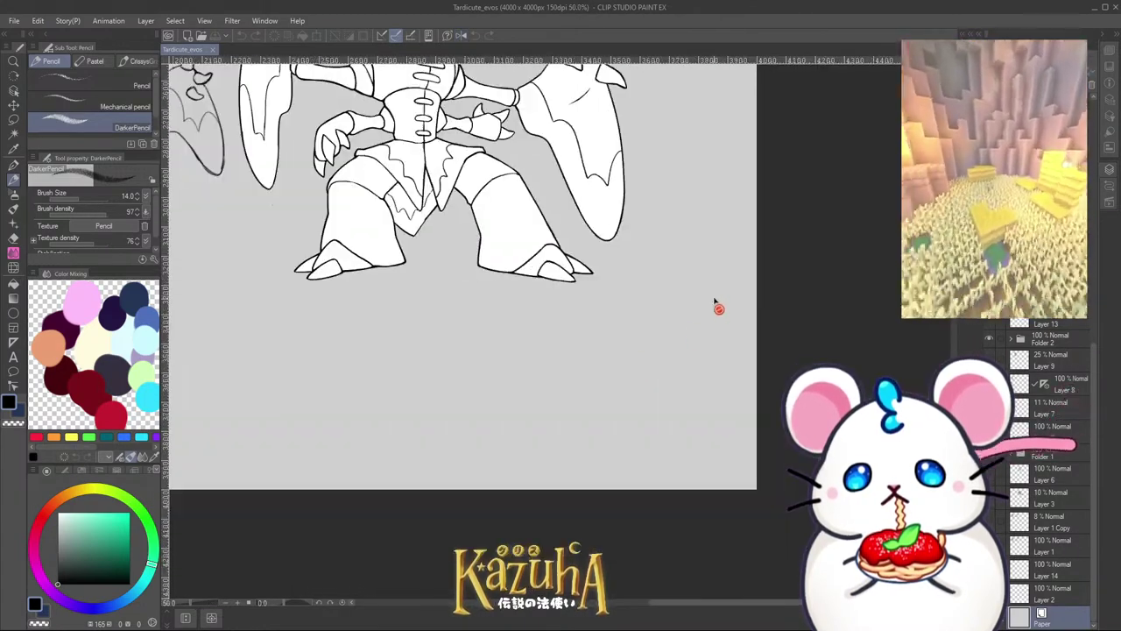
scroll(560, 231, "down", 2)
scroll(514, 231, "up", 3)
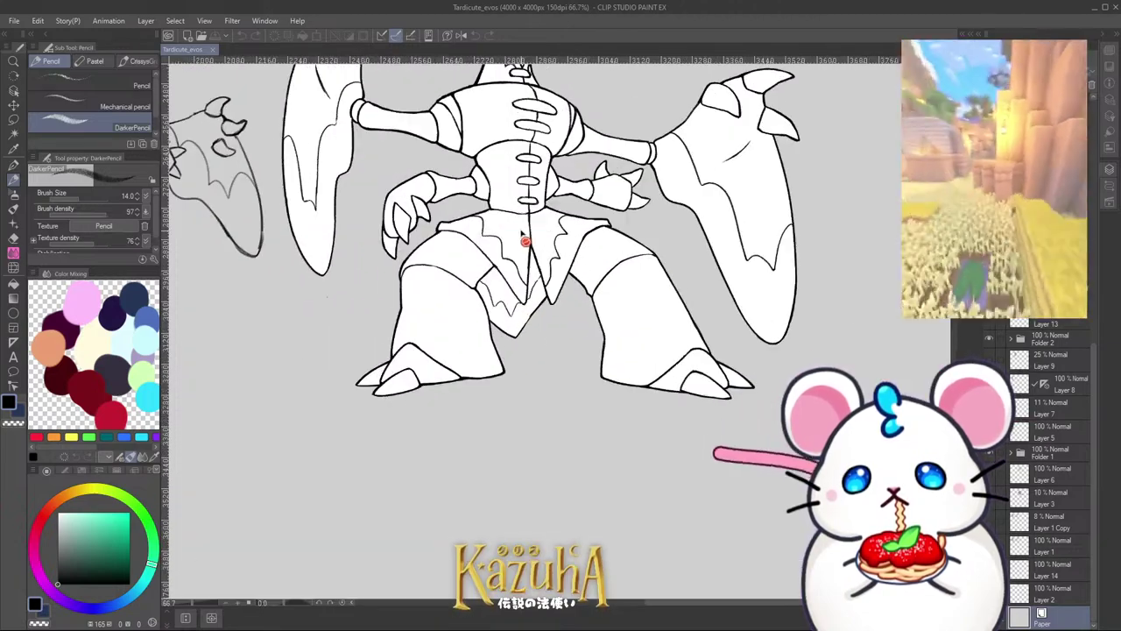
scroll(580, 289, "down", 3)
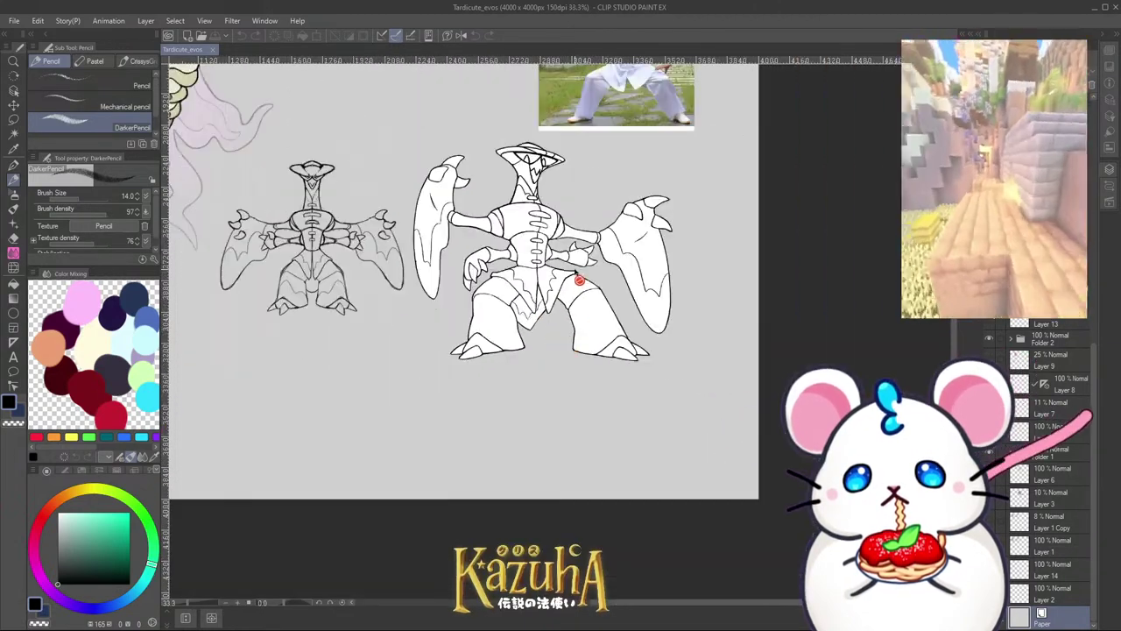
scroll(579, 279, "up", 2)
scroll(581, 300, "down", 2)
scroll(513, 268, "up", 1)
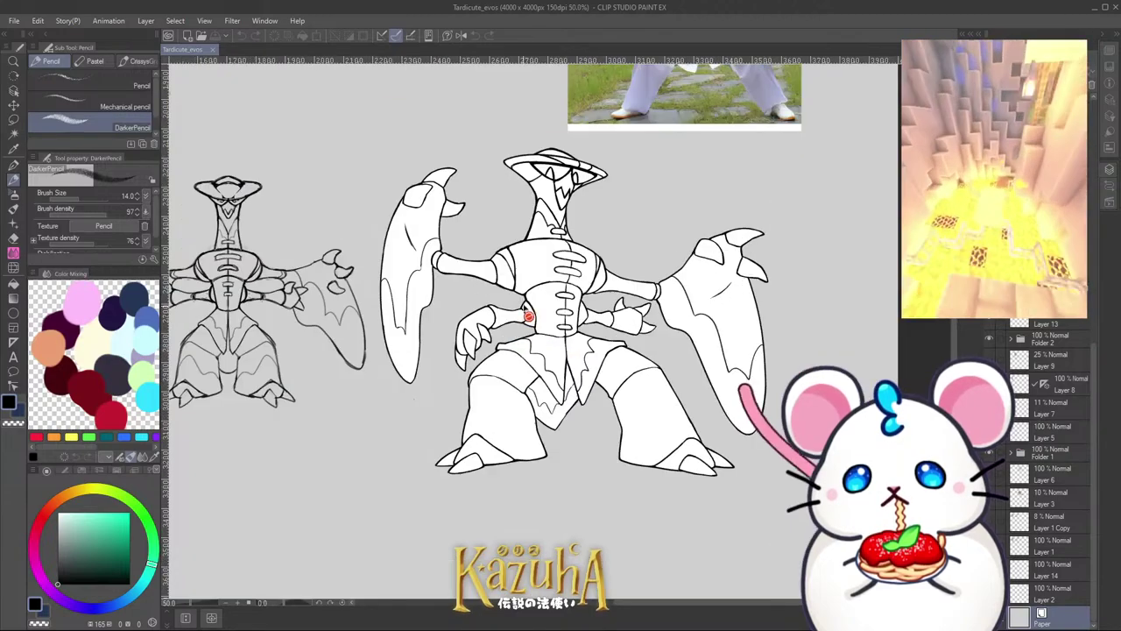
scroll(528, 316, "down", 2)
scroll(610, 391, "up", 2)
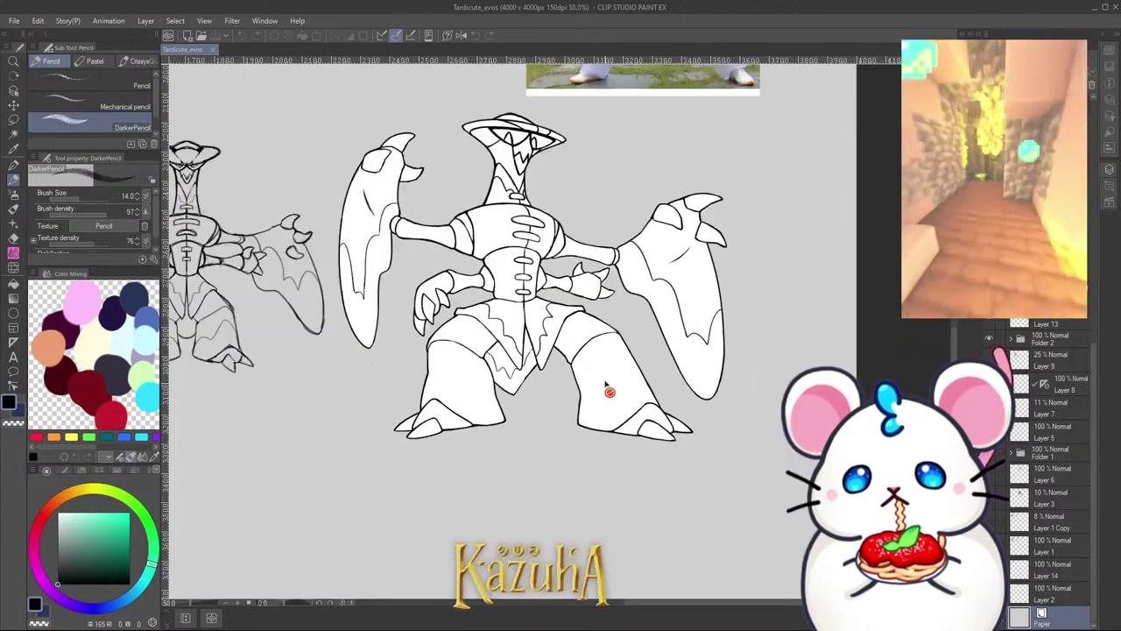
scroll(606, 387, "up", 1)
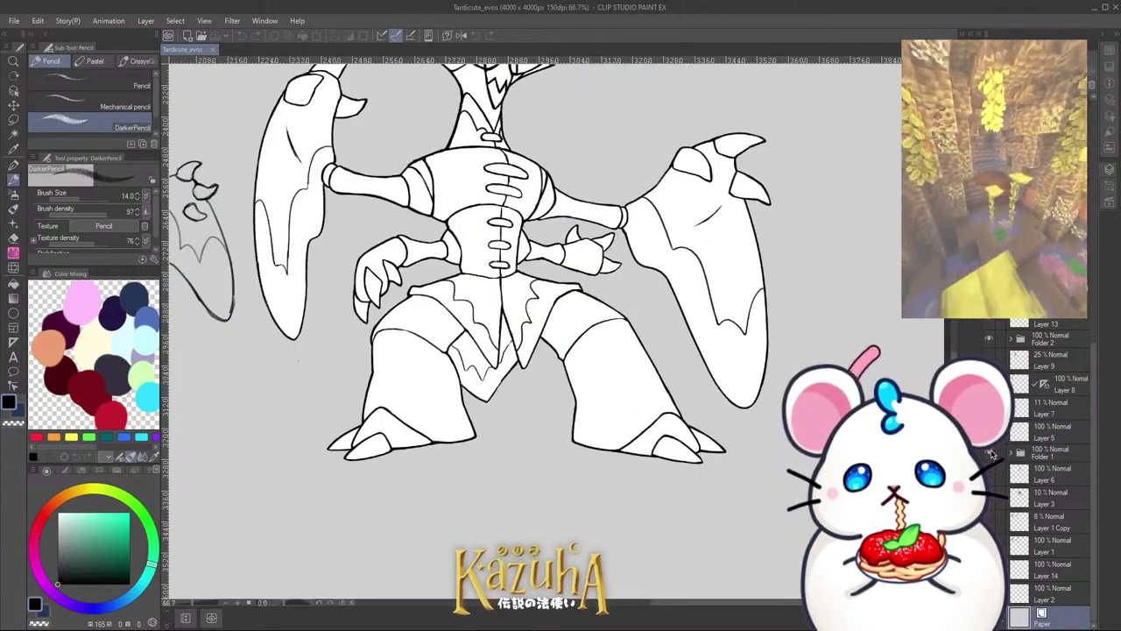
Step: Toggle the visibility of Folder 1, GHOIST and DENGOSA Copy to locate the large creature's layers
left_click(991, 454)
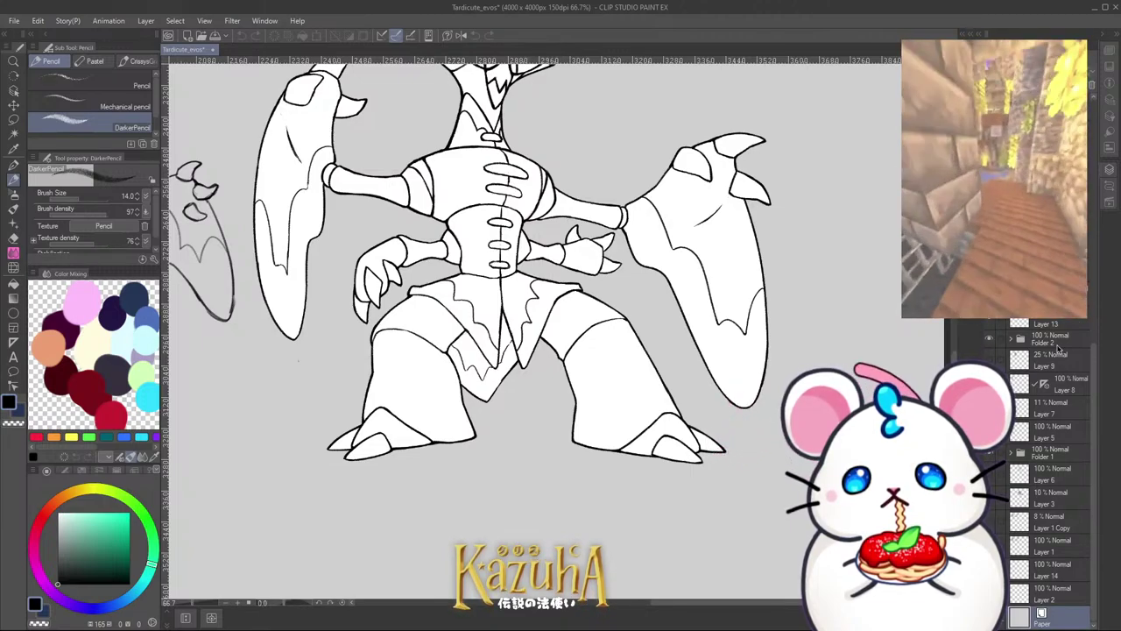
scroll(1042, 421, "up", 4)
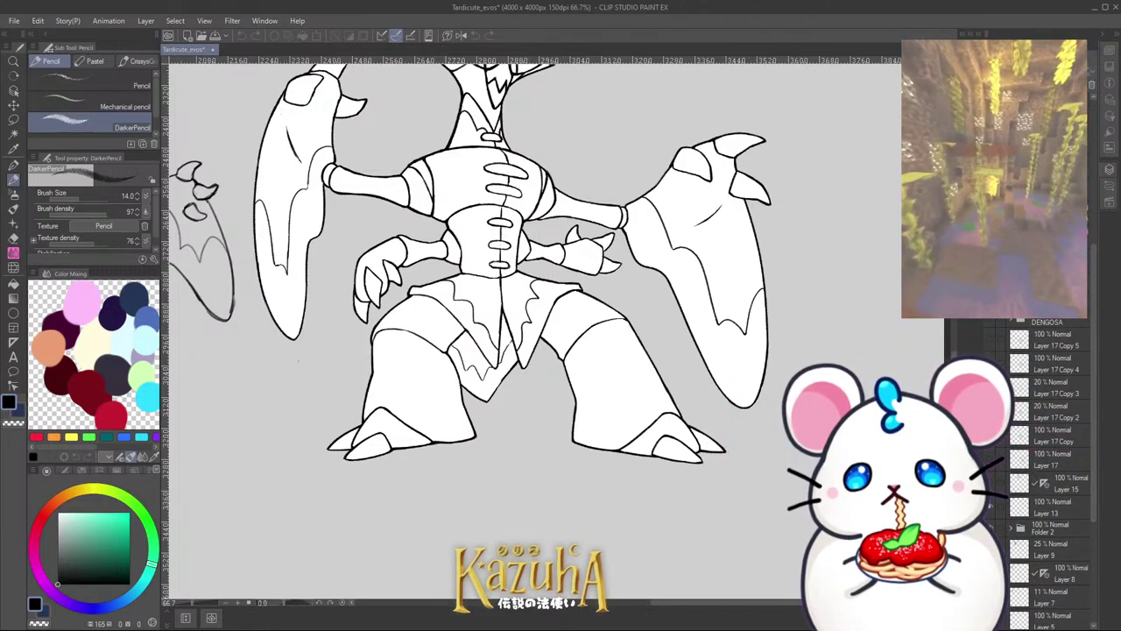
key("ctrl+z")
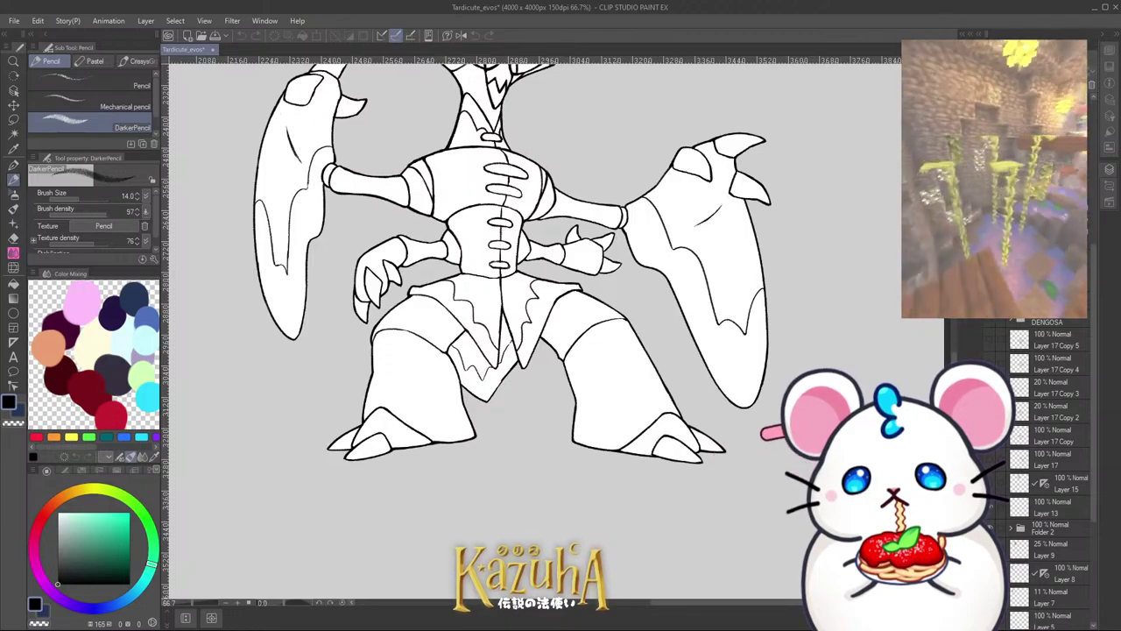
key("ctrl+y")
scroll(1052, 438, "up", 3)
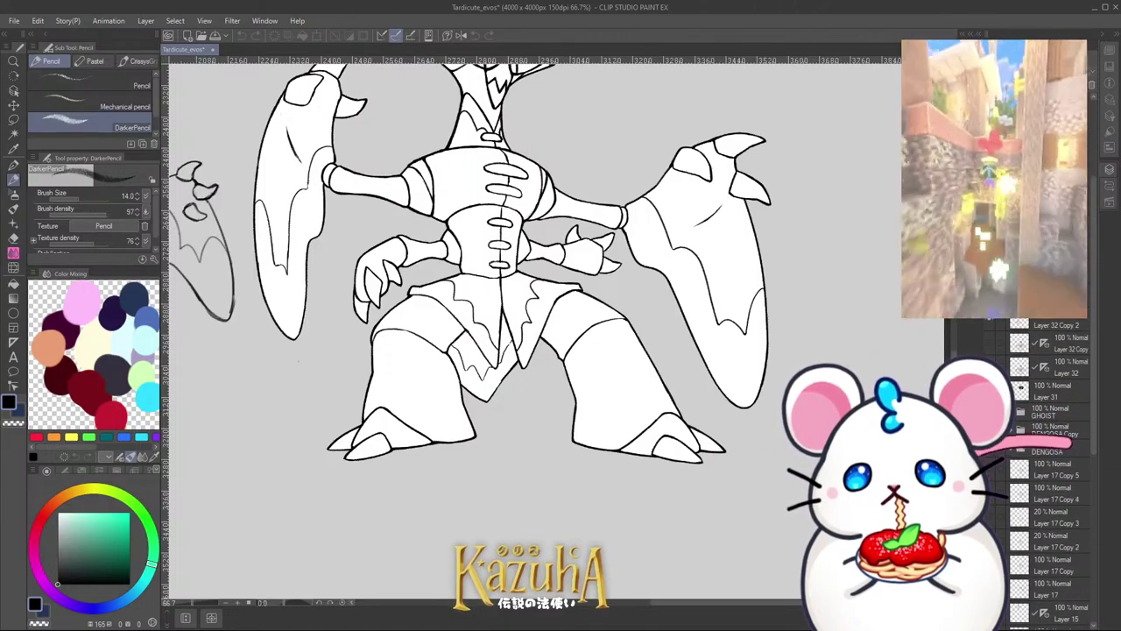
left_click(992, 411)
left_click(992, 429)
left_click(992, 411)
left_click(991, 429)
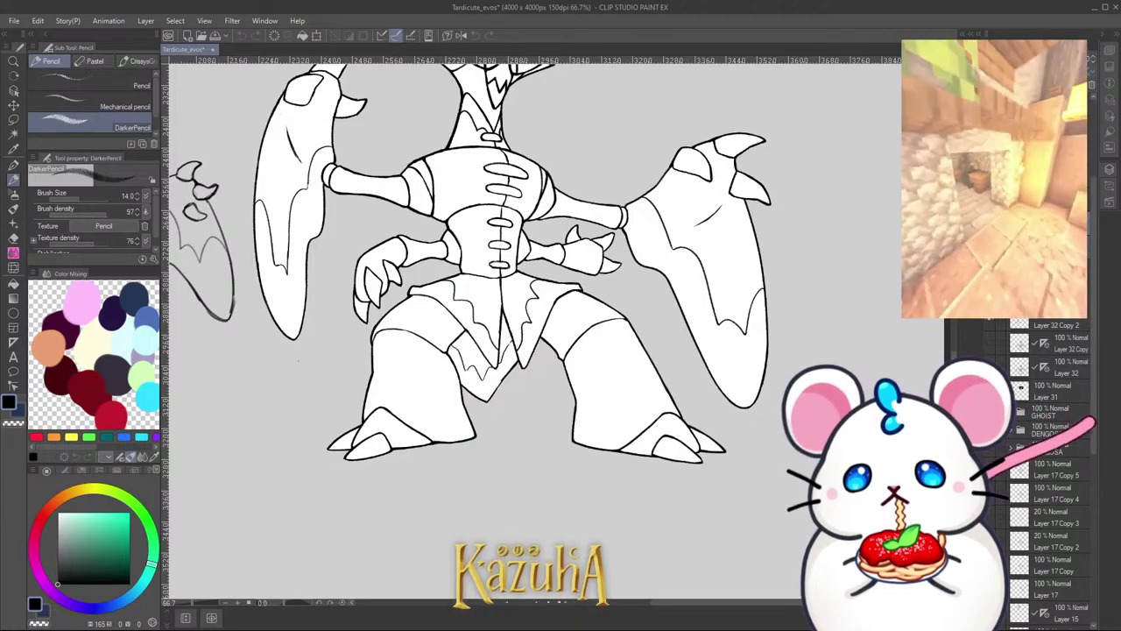
scroll(1052, 473, "up", 1)
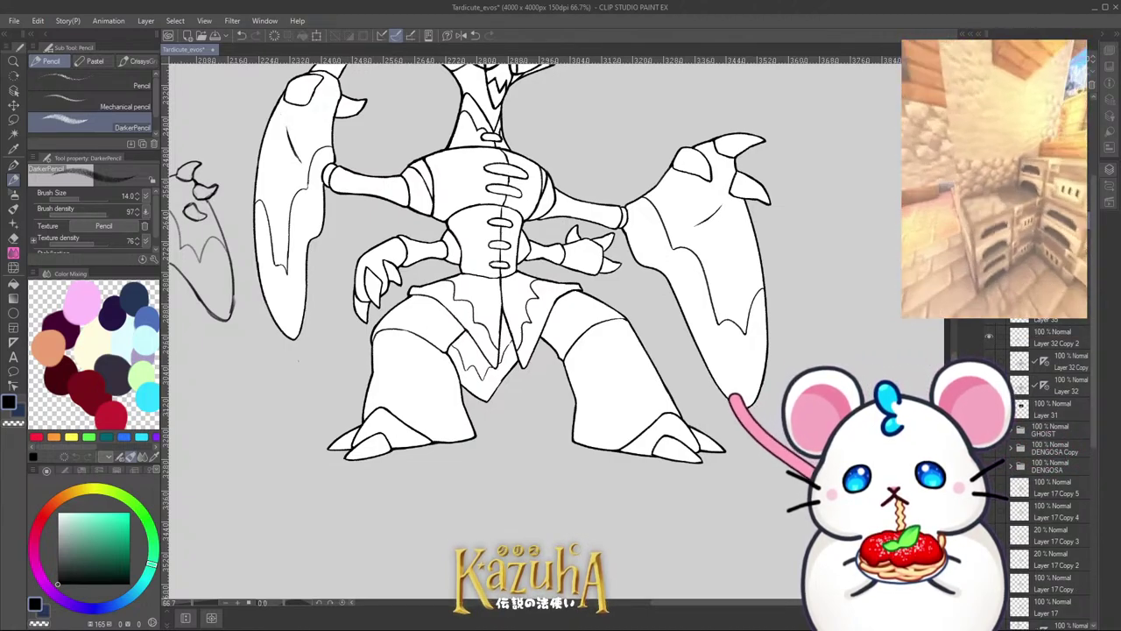
scroll(1051, 473, "down", 1)
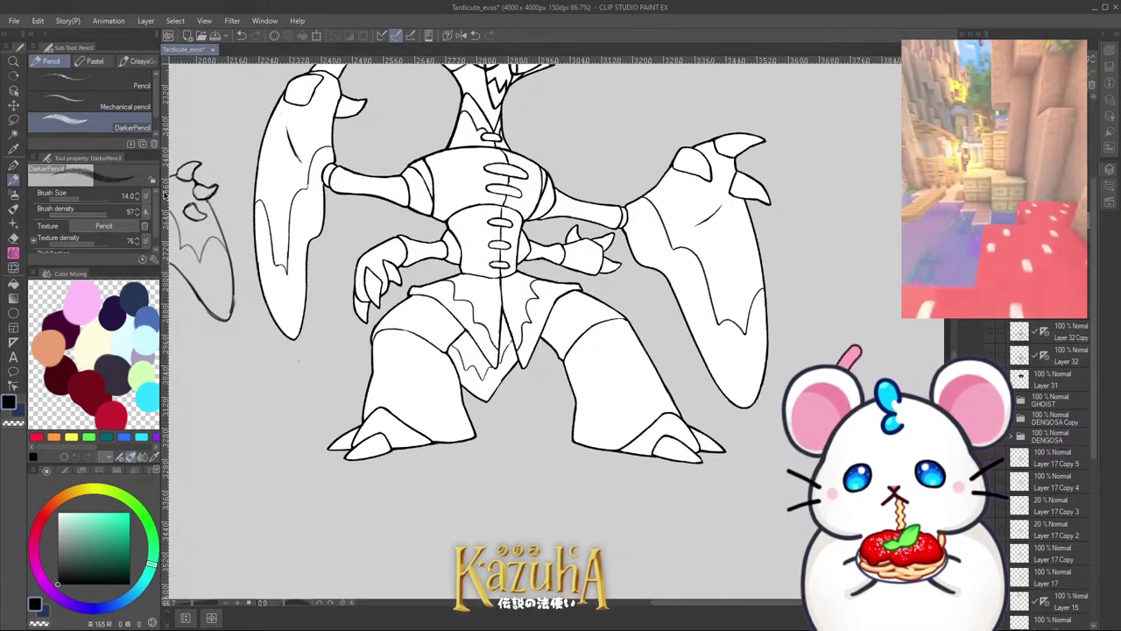
Step: Lasso the large creature's right-hand lower leg and foot, skew them outward for a wider stance and apply the transformation
left_click(13, 120)
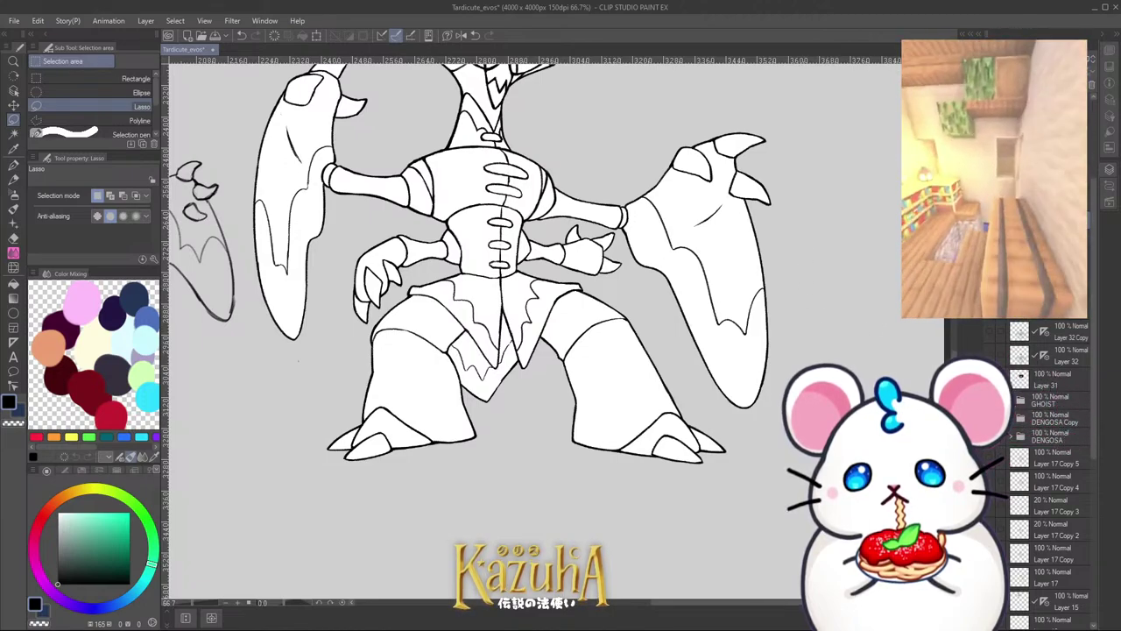
scroll(1074, 494, "up", 1)
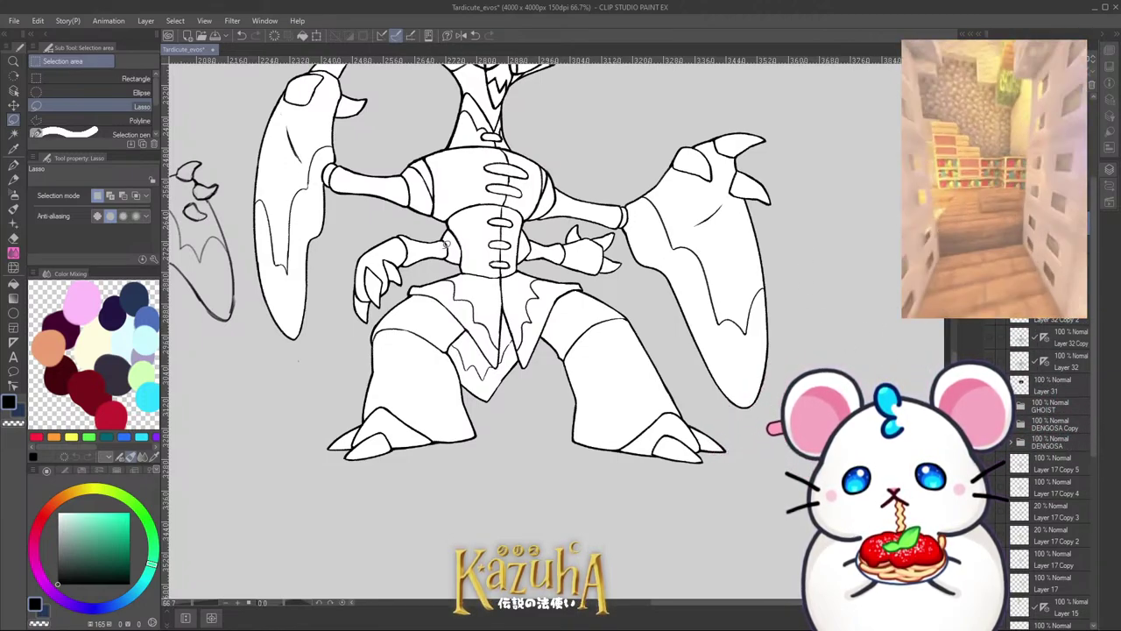
mouse_move(636, 302)
left_mouse_down()
mouse_move(556, 343)
mouse_move(561, 428)
mouse_move(663, 498)
left_mouse_up()
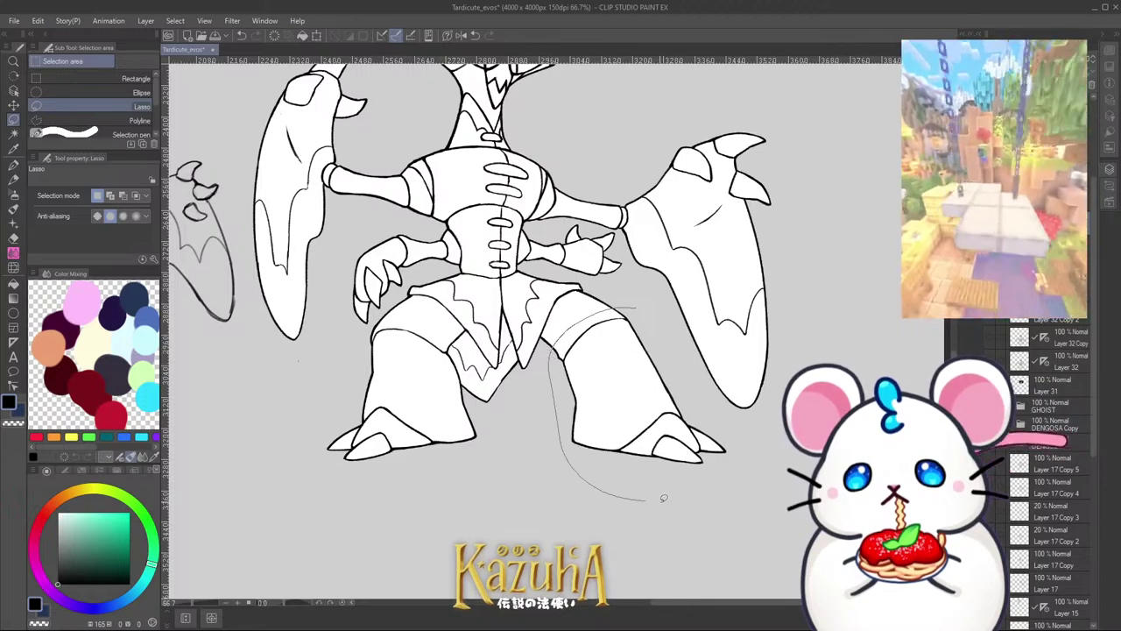
left_click_drag(665, 333, 664, 336)
key("ctrl+t")
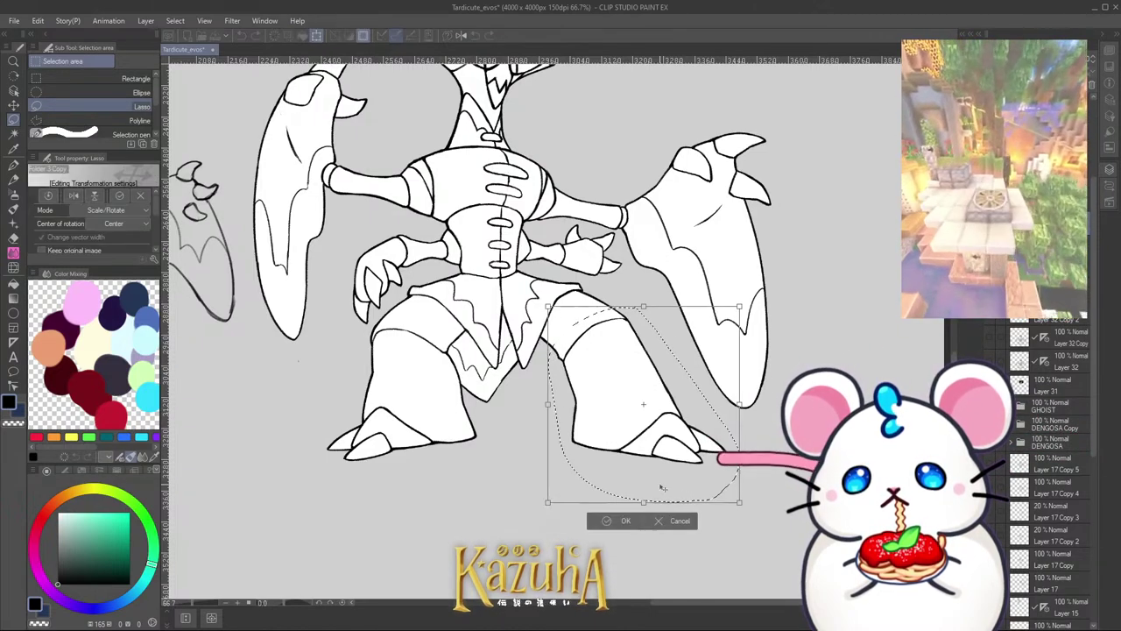
left_click_drag(646, 503, 683, 498)
scroll(674, 496, "down", 1)
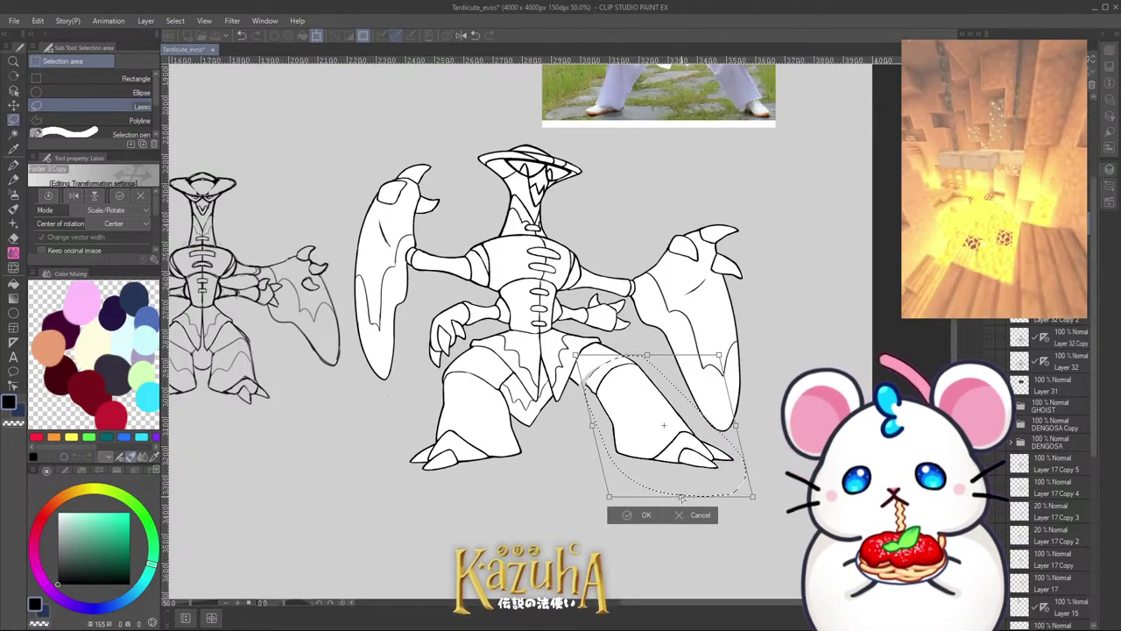
key("Return")
scroll(678, 319, "down", 2)
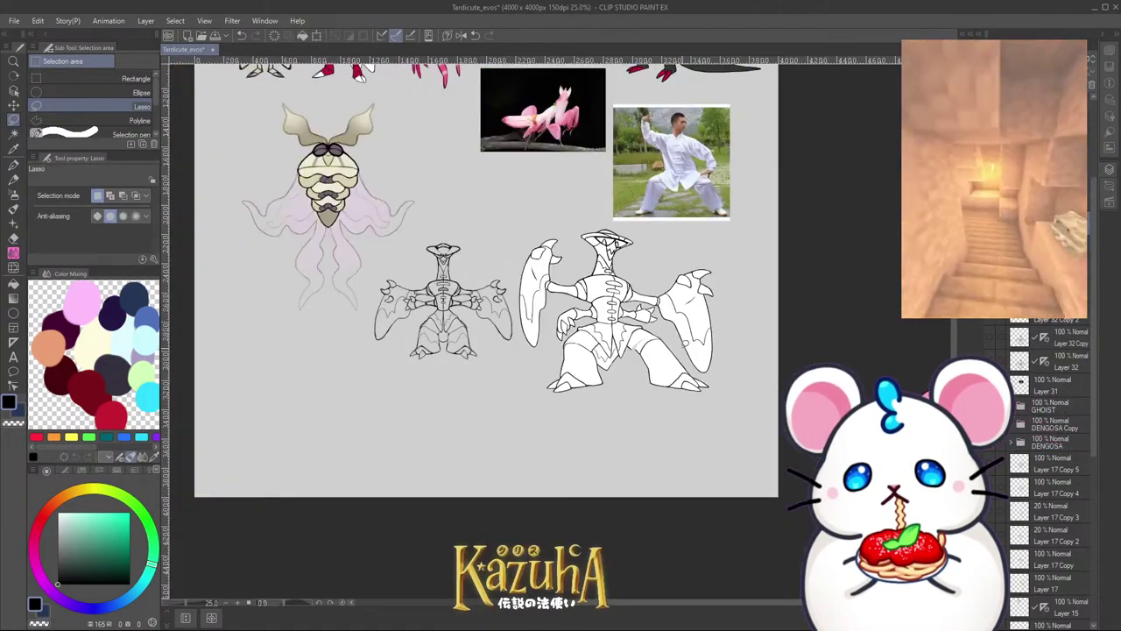
scroll(622, 344, "up", 6)
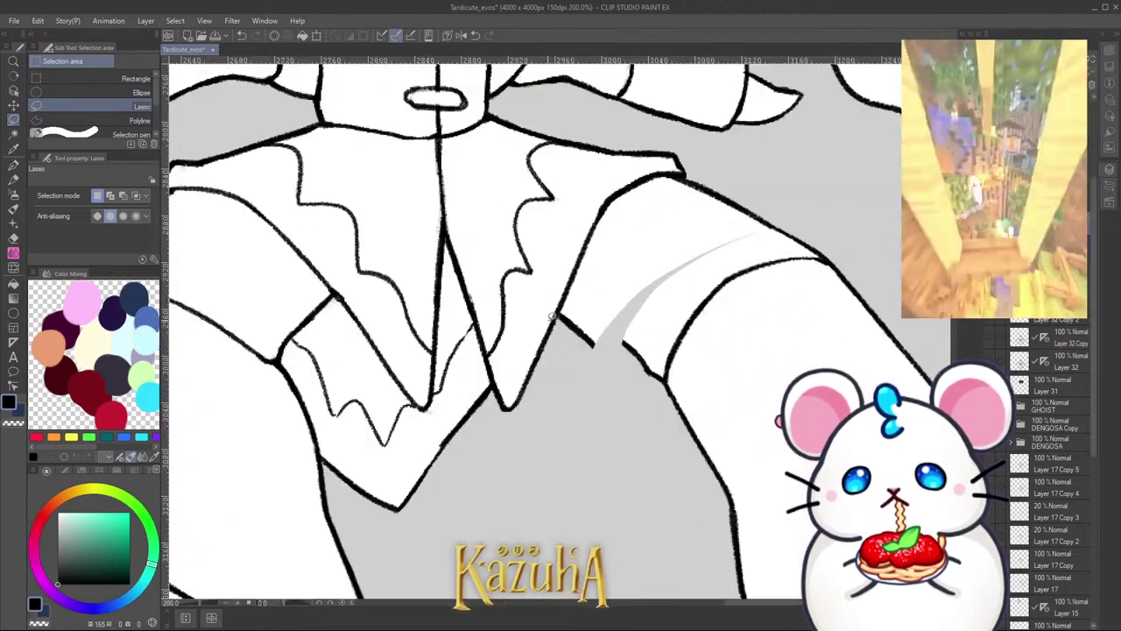
Step: Lasso and delete the broken contour stub on the inner thigh of the large creature's right-hand leg, and clear the selection
mouse_move(571, 301)
left_mouse_down()
mouse_move(603, 333)
mouse_move(566, 354)
left_mouse_up()
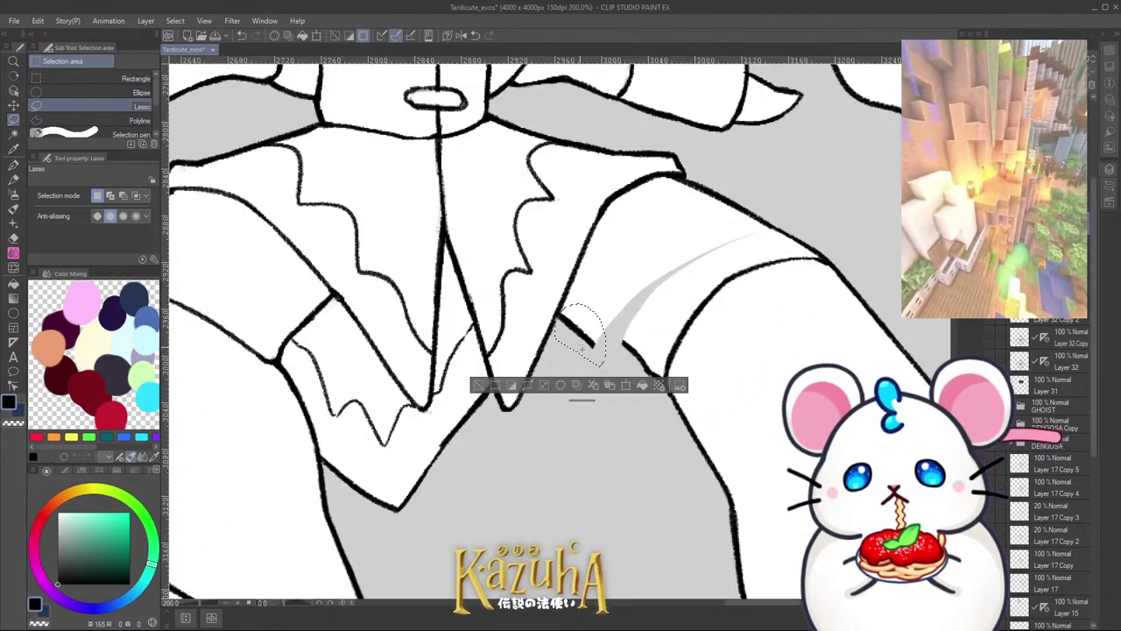
key("Delete")
key("ctrl+d")
Step: Redraw the right-hand leg's inner thigh contour in black with the DarkerPencil at size 8.6, bridging the gap to the knee
left_click(15, 180)
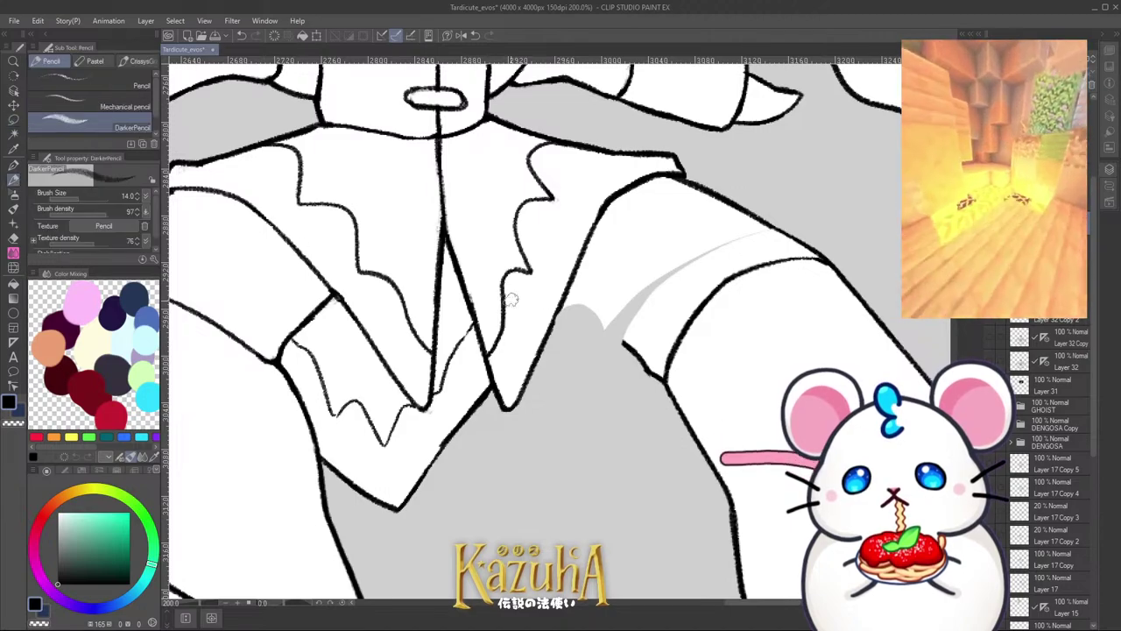
key("[")
key("[")
key("[")
key("[")
key("[")
left_click_drag(561, 306, 623, 343)
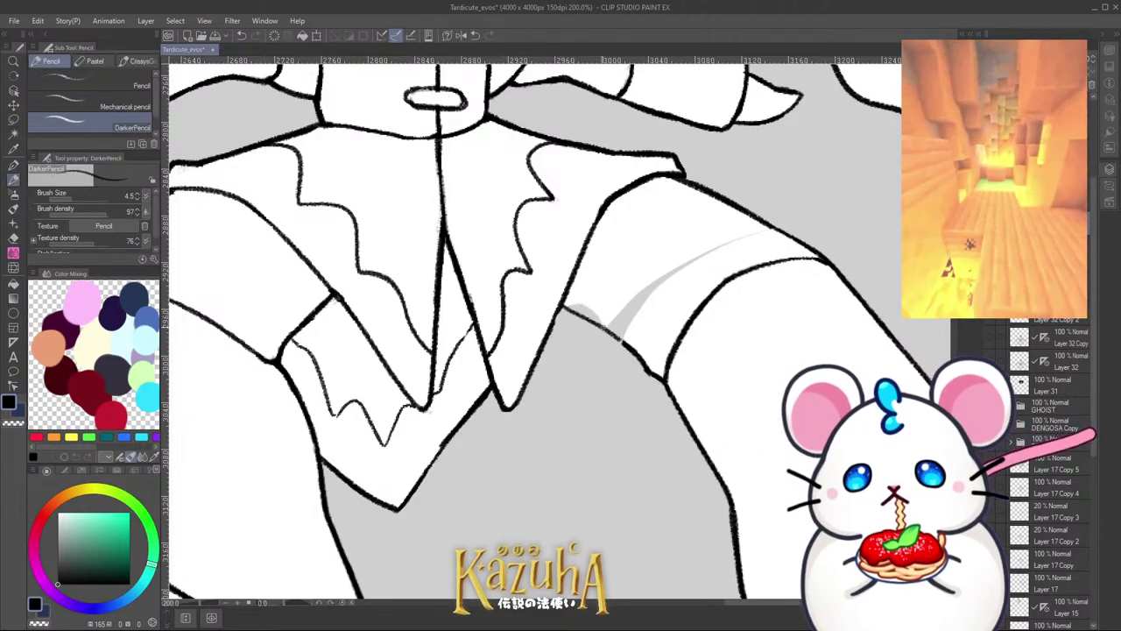
key("[")
key("]")
key("]")
key("]")
key("]")
key("]")
left_click_drag(563, 307, 634, 349)
Step: Paint the grey gap across the right-hand thigh white and check the whole pose in mirrored and normal view
left_click(600, 286, "alt")
mouse_move(598, 315)
left_mouse_down()
mouse_move(633, 325)
mouse_move(624, 301)
mouse_move(692, 255)
left_mouse_up()
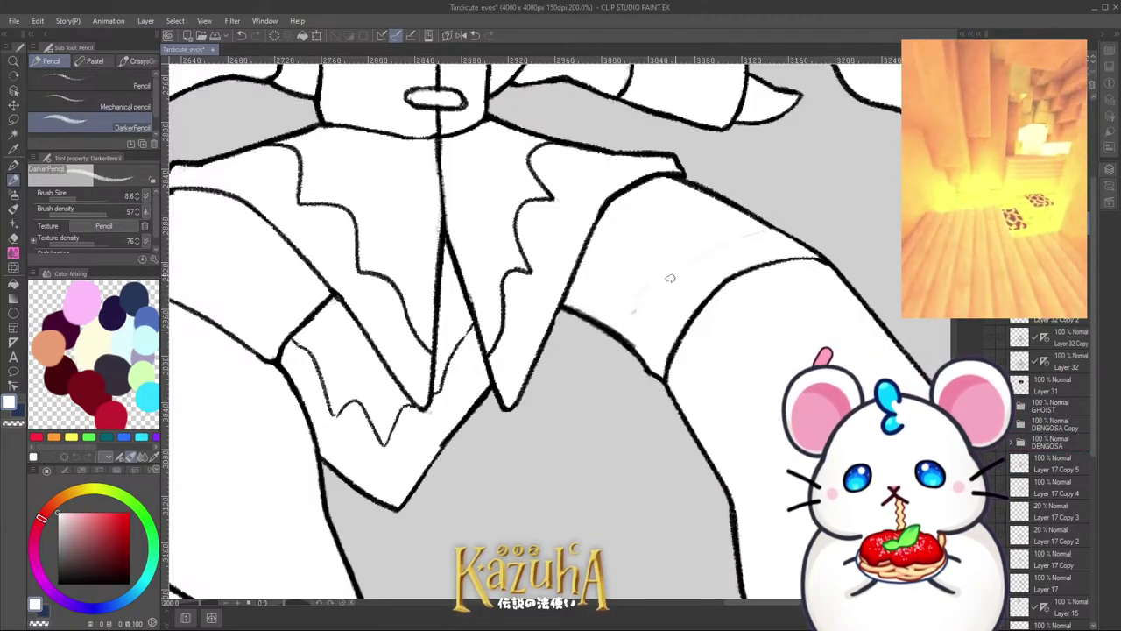
scroll(670, 278, "down", 7)
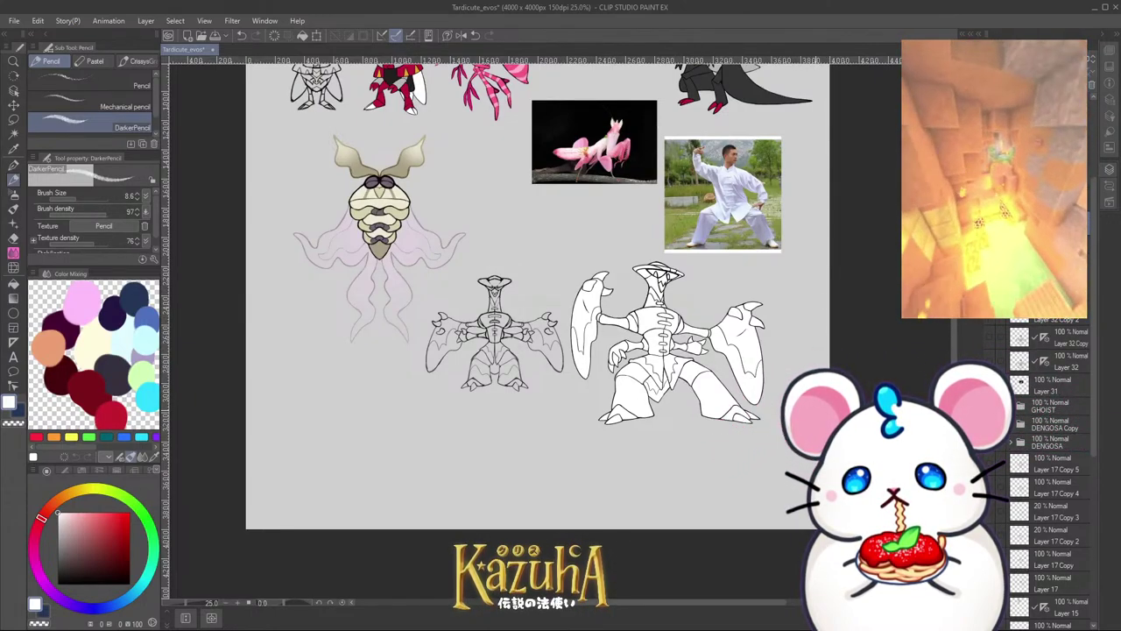
key("h")
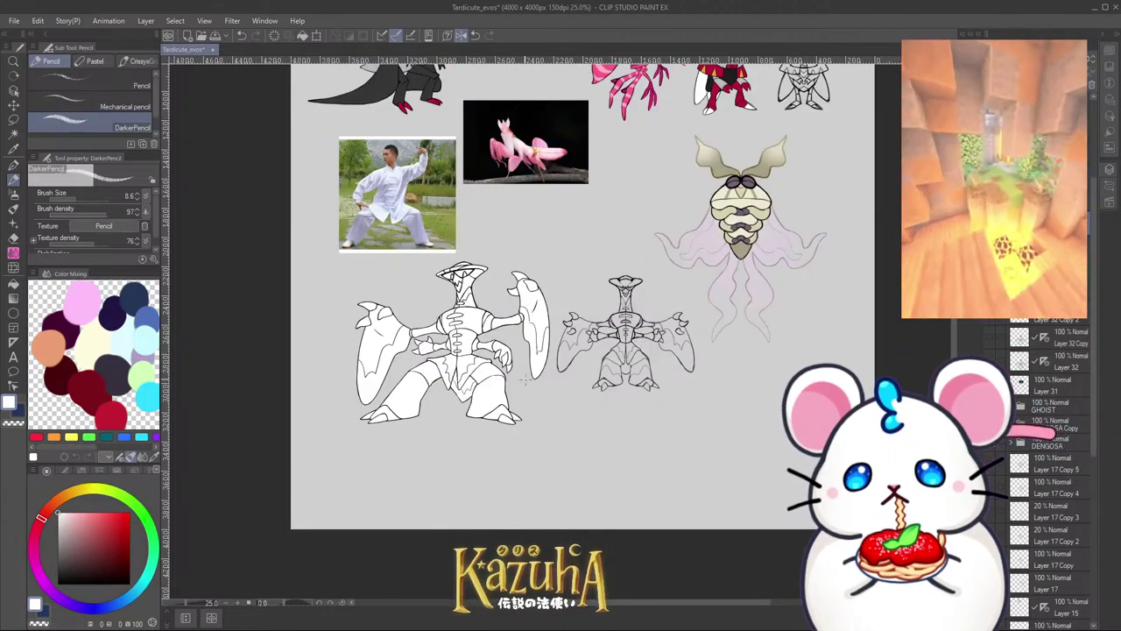
key("h")
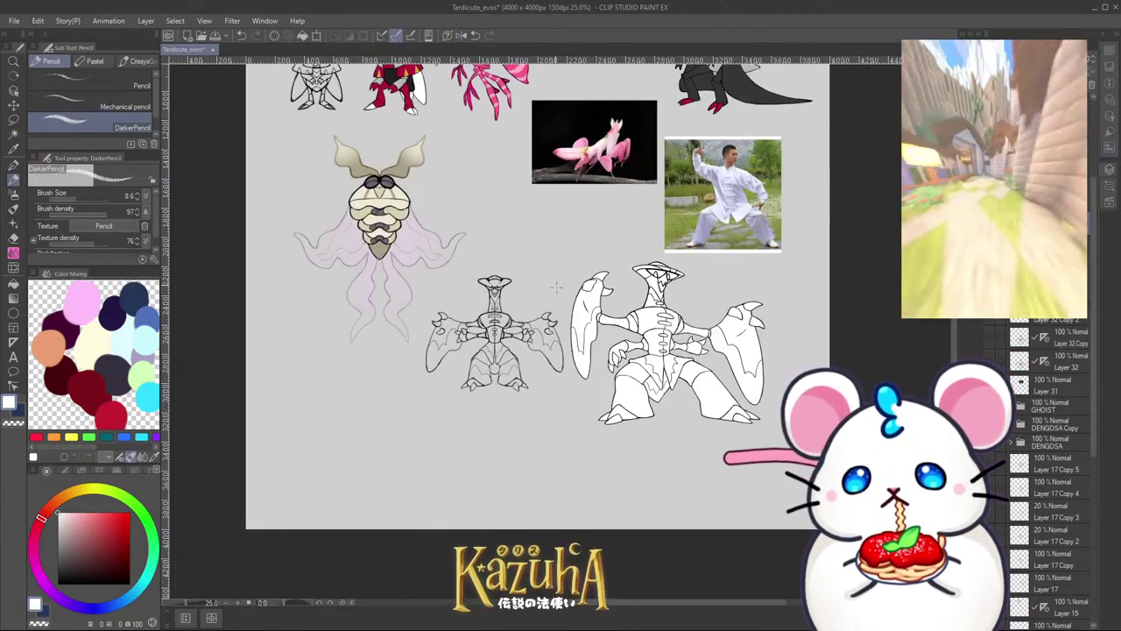
Step: Liquify the claws of the large creature's raised left-hand scythe arm slightly upward, using brush size 367.5
scroll(593, 269, "up", 3)
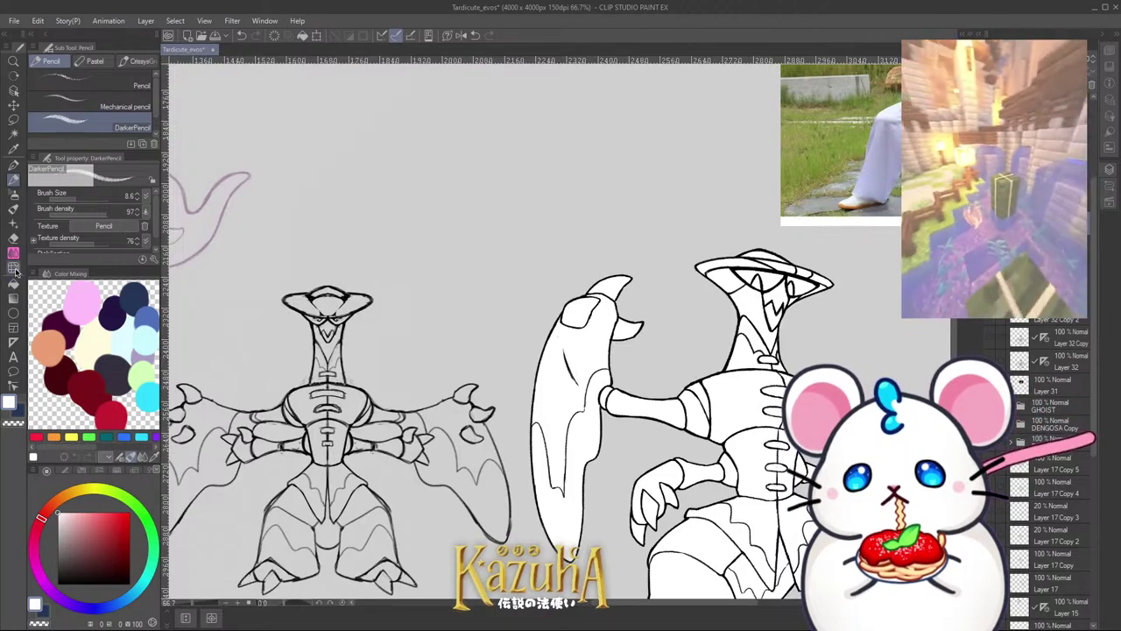
left_click(14, 267)
mouse_move(549, 263)
left_mouse_down("ctrl+alt")
mouse_move(580, 290)
mouse_move(570, 281)
left_mouse_up("ctrl+alt")
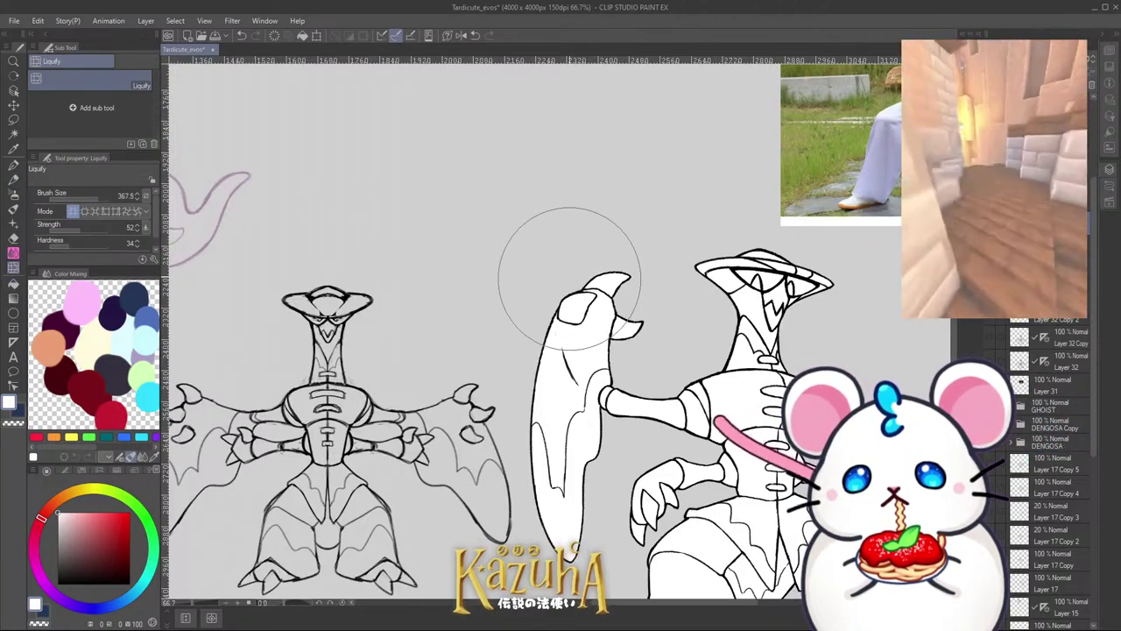
left_click_drag(629, 248, 639, 228)
Step: Reduce the Liquify brush to 168.2 and reshape the large creature's small left-hand wrist and claw hand outward
scroll(639, 228, "down", 2)
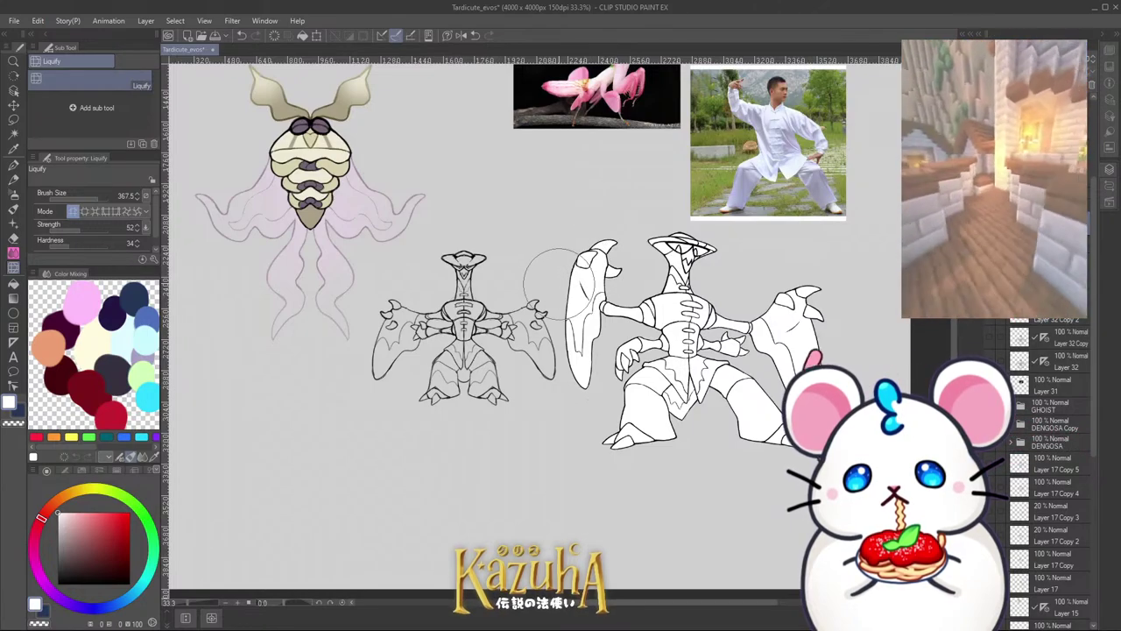
scroll(581, 298, "down", 1)
scroll(776, 273, "up", 1)
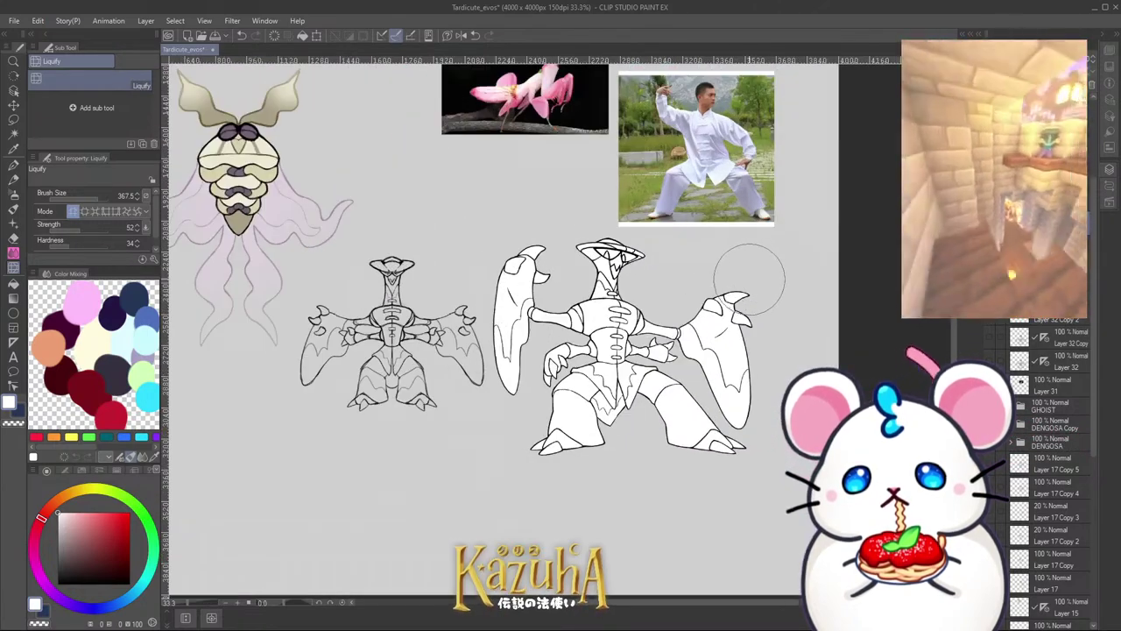
scroll(606, 210, "up", 1)
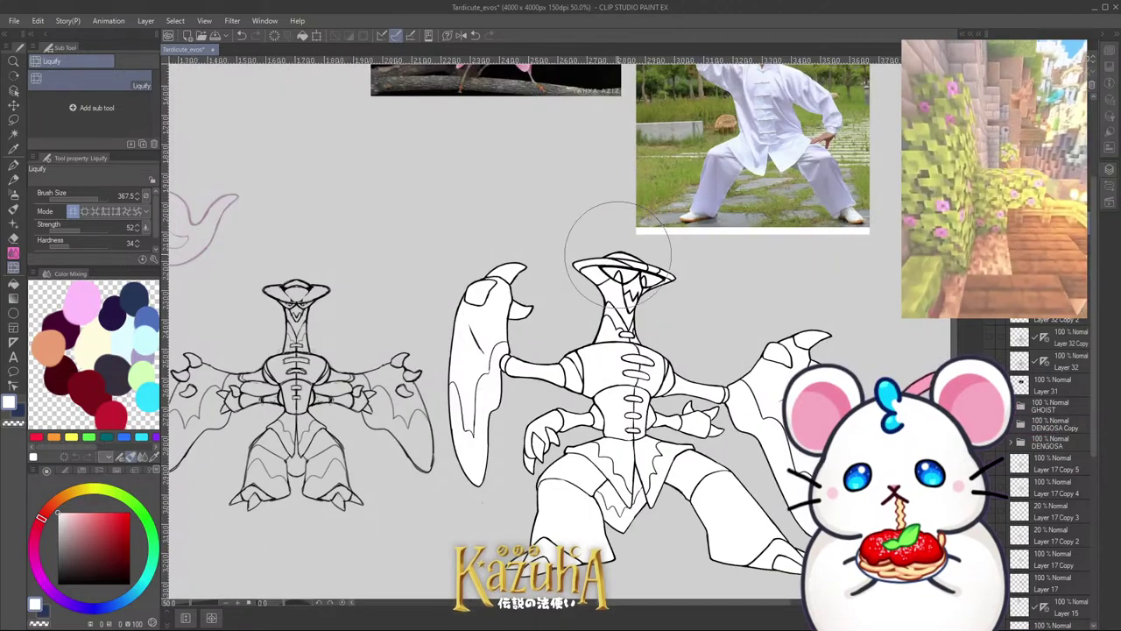
scroll(604, 254, "down", 1)
scroll(597, 294, "up", 1)
key("bracketleft")
key("bracketleft")
key("bracketleft")
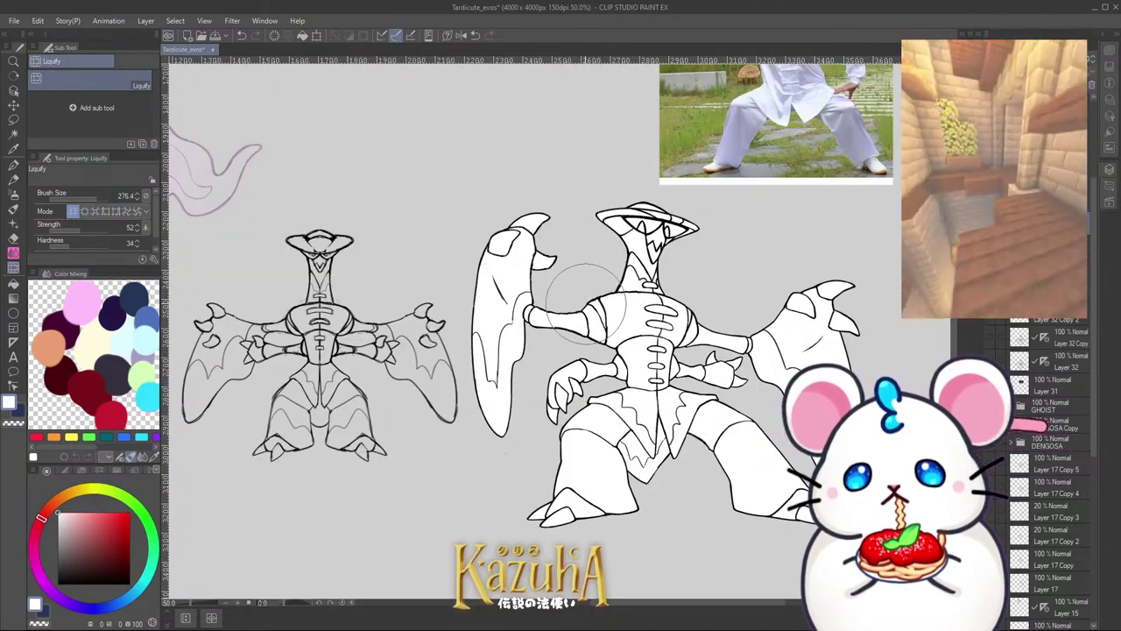
left_click_drag(737, 308, 693, 293)
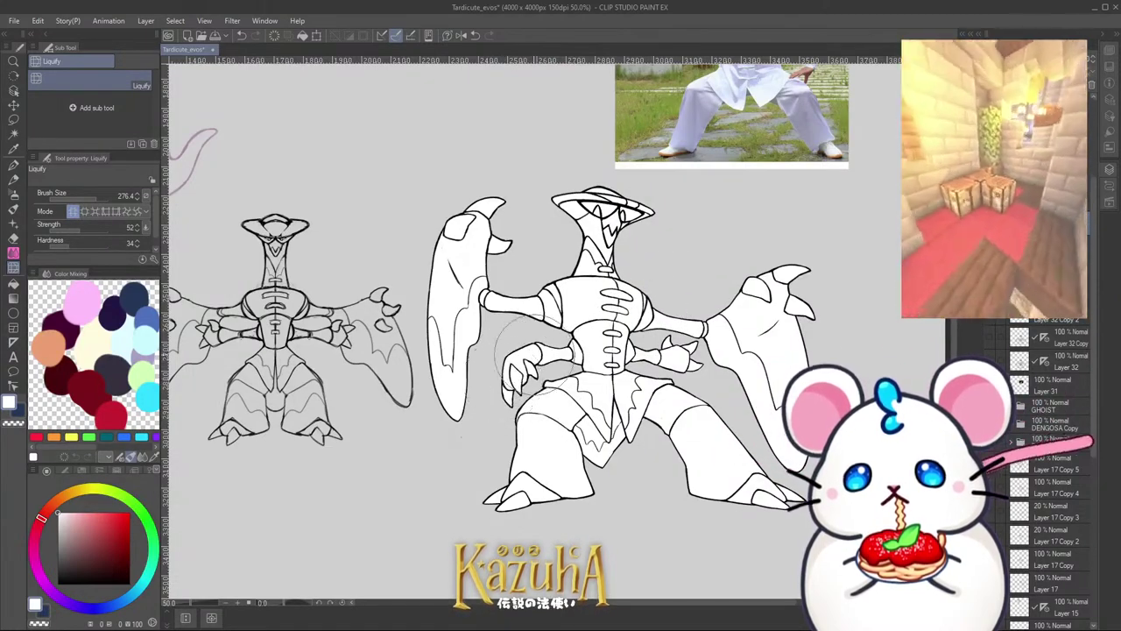
scroll(527, 380, "up", 1)
key("bracketleft")
key("bracketleft")
key("bracketleft")
key("bracketleft")
key("bracketleft")
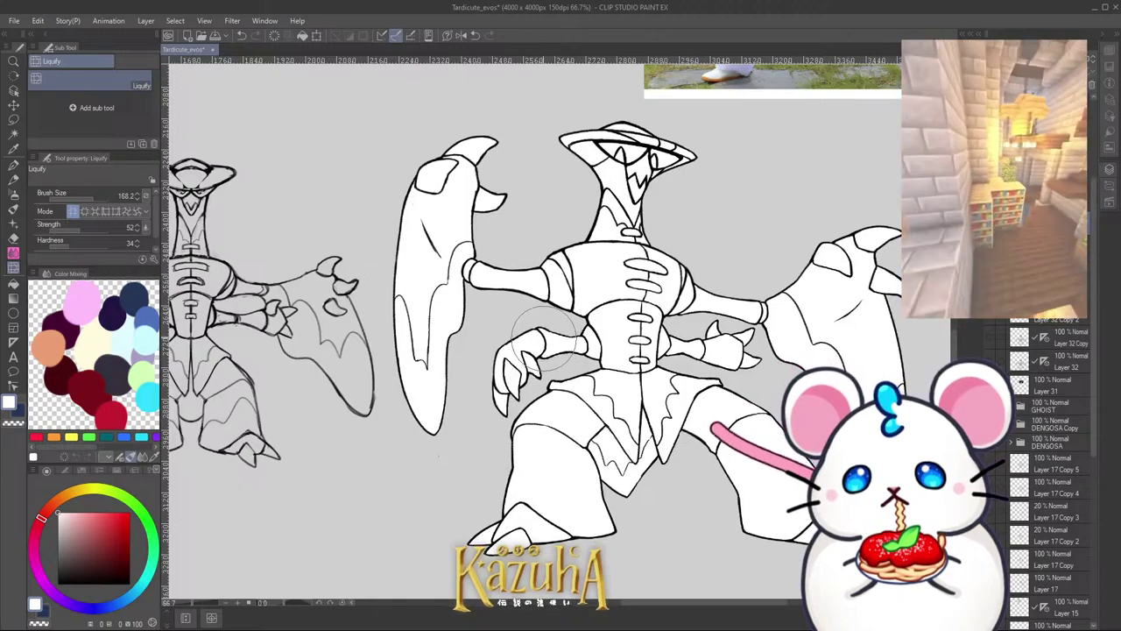
left_click_drag(545, 337, 508, 387)
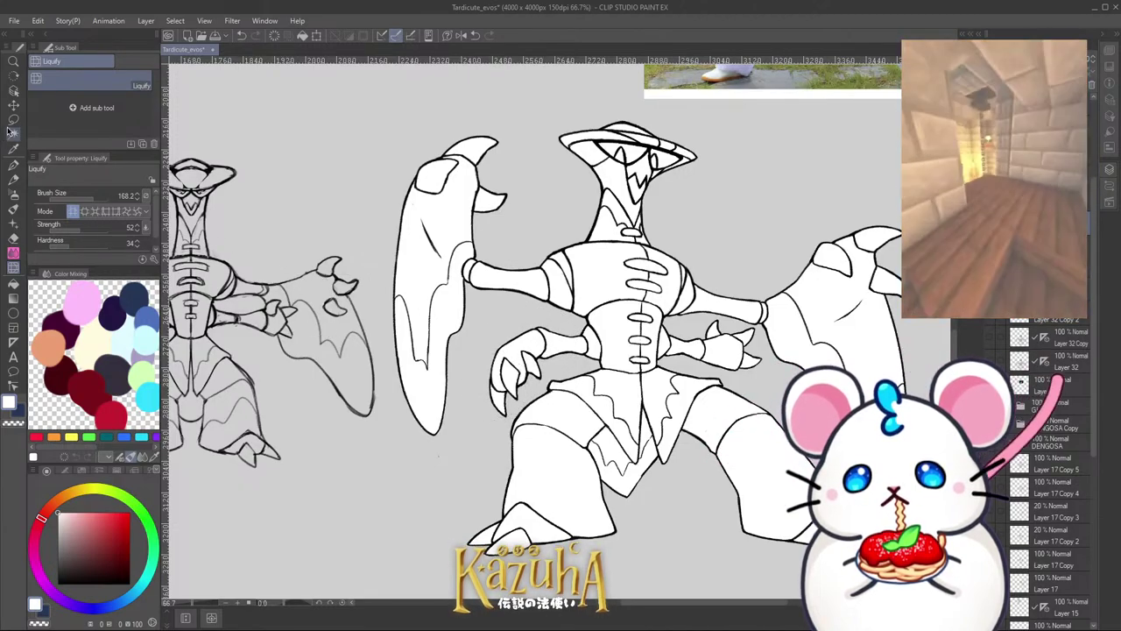
Step: Lasso the small left-hand forearm and claw hand, rotate them slightly clockwise, shift them upward and apply the transformation
left_click(13, 119)
scroll(600, 319, "up", 4)
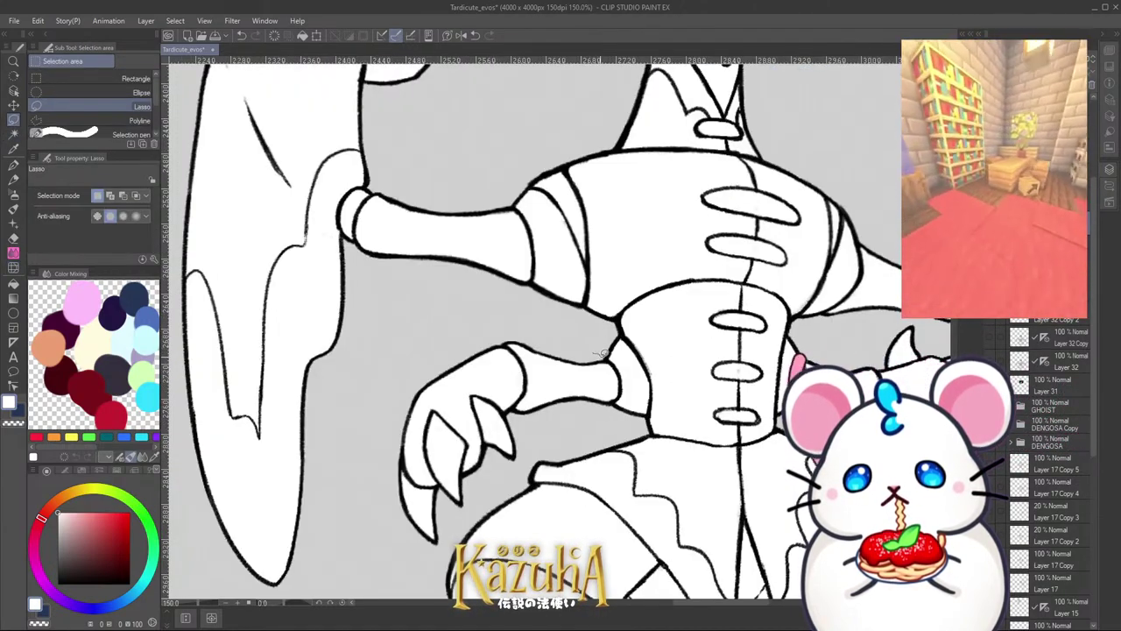
left_click_drag(628, 359, 626, 394)
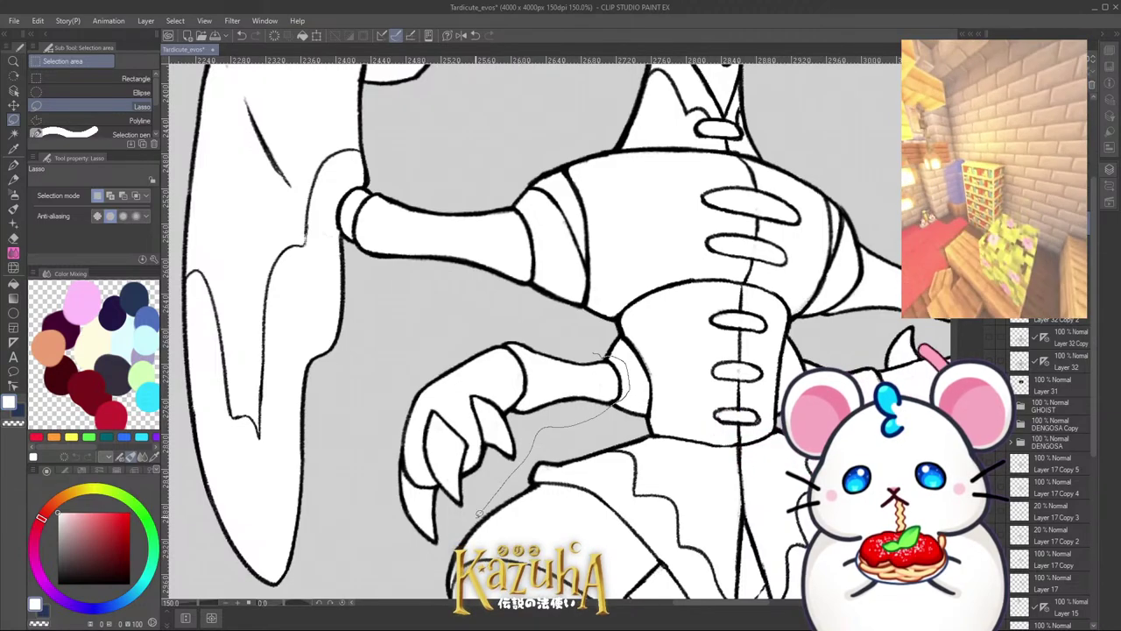
mouse_move(479, 515)
left_mouse_down()
mouse_move(412, 321)
mouse_move(445, 312)
left_mouse_up()
key("ctrl+t")
left_click_drag(714, 352, 735, 395)
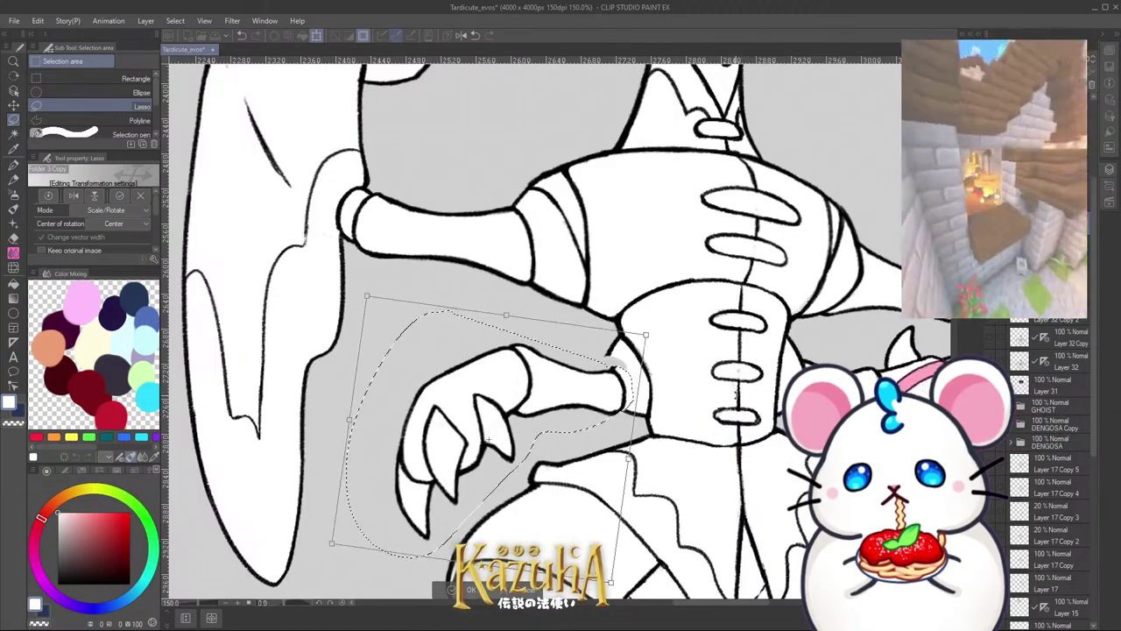
left_click_drag(587, 405, 579, 386)
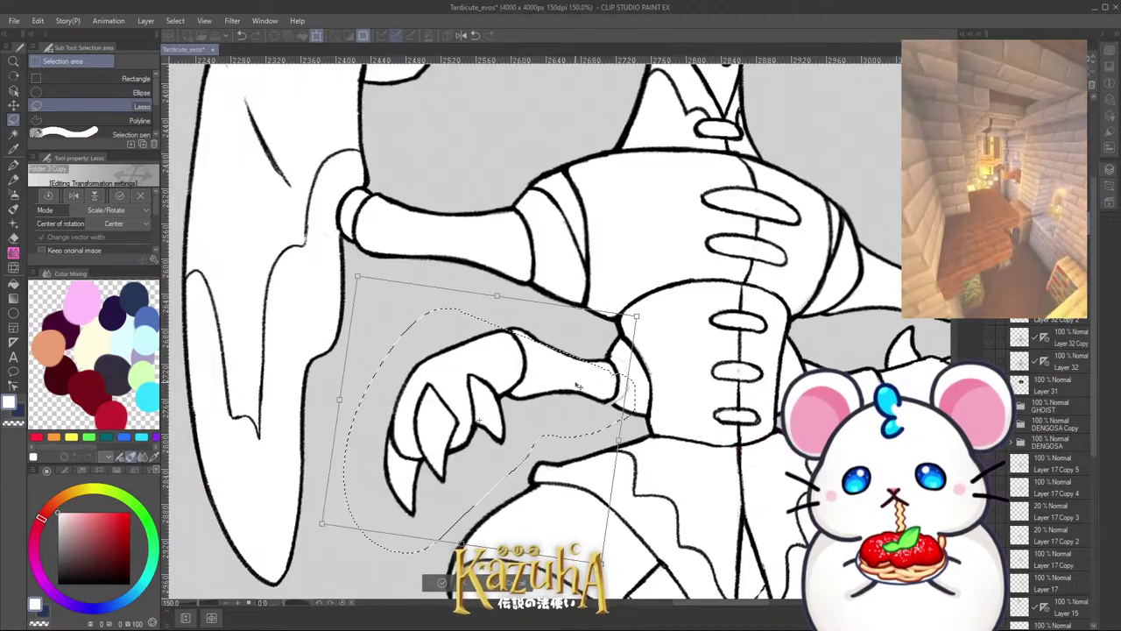
key("Return")
Step: Paint over the grey gap beside the moved forearm's elbow in white and close the outline beneath it with the DarkerPencil
scroll(590, 371, "down", 3)
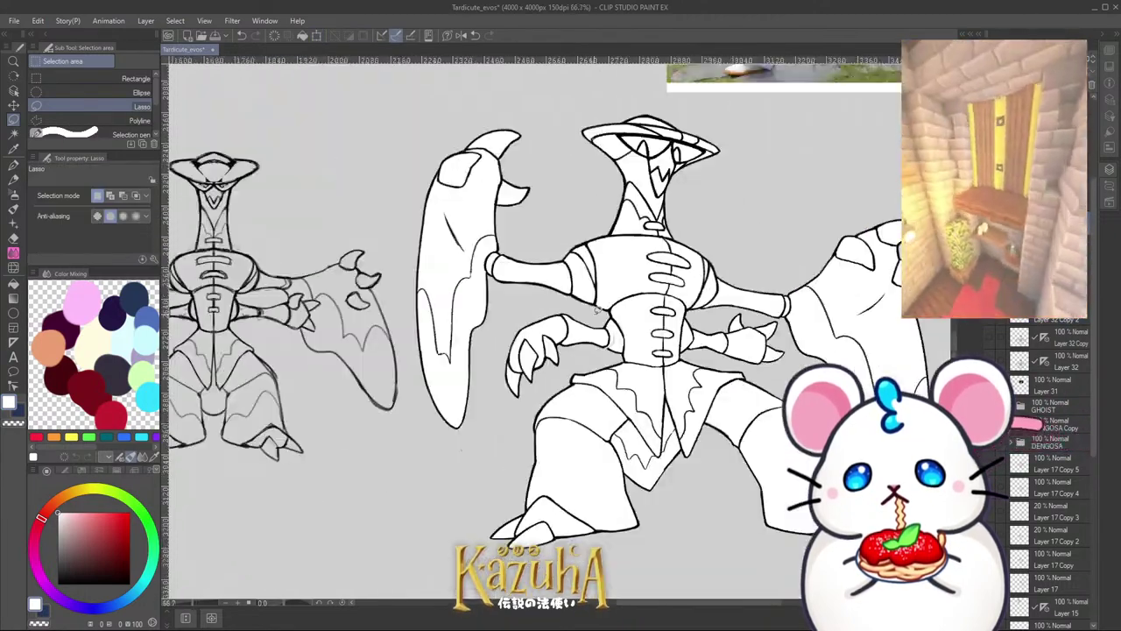
scroll(595, 309, "down", 3)
scroll(595, 310, "up", 3)
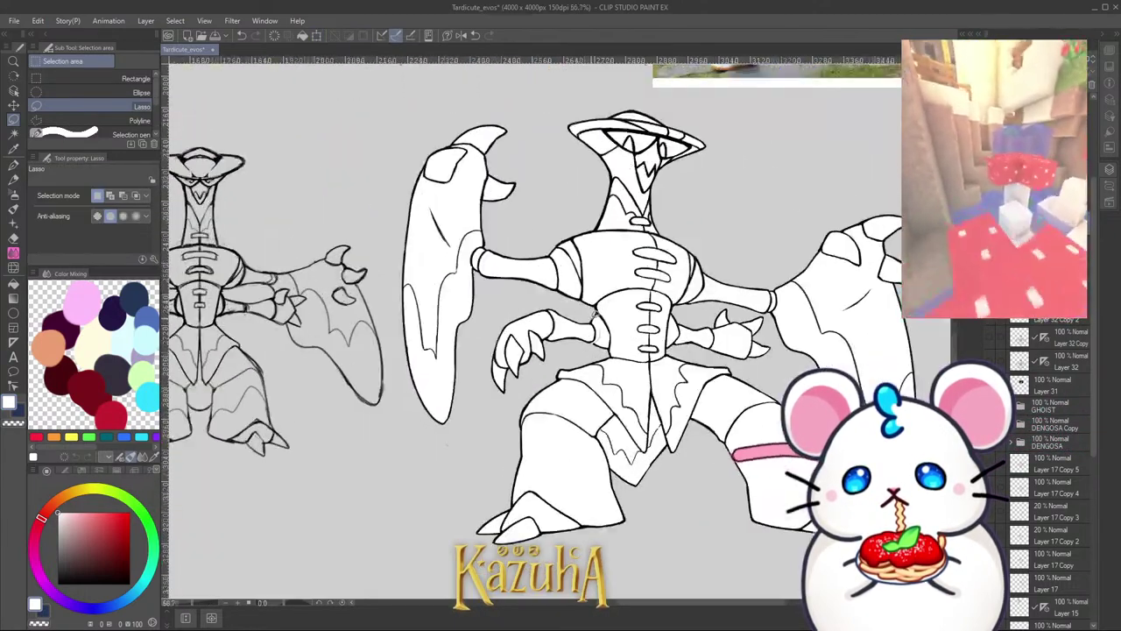
scroll(594, 311, "up", 6)
key("p")
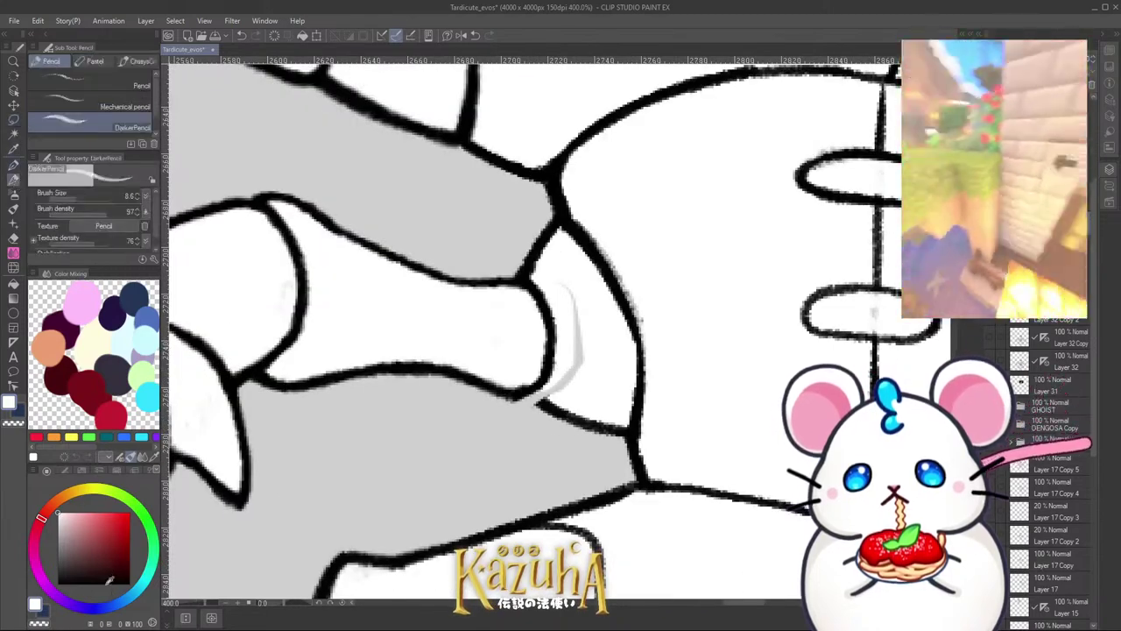
key("x")
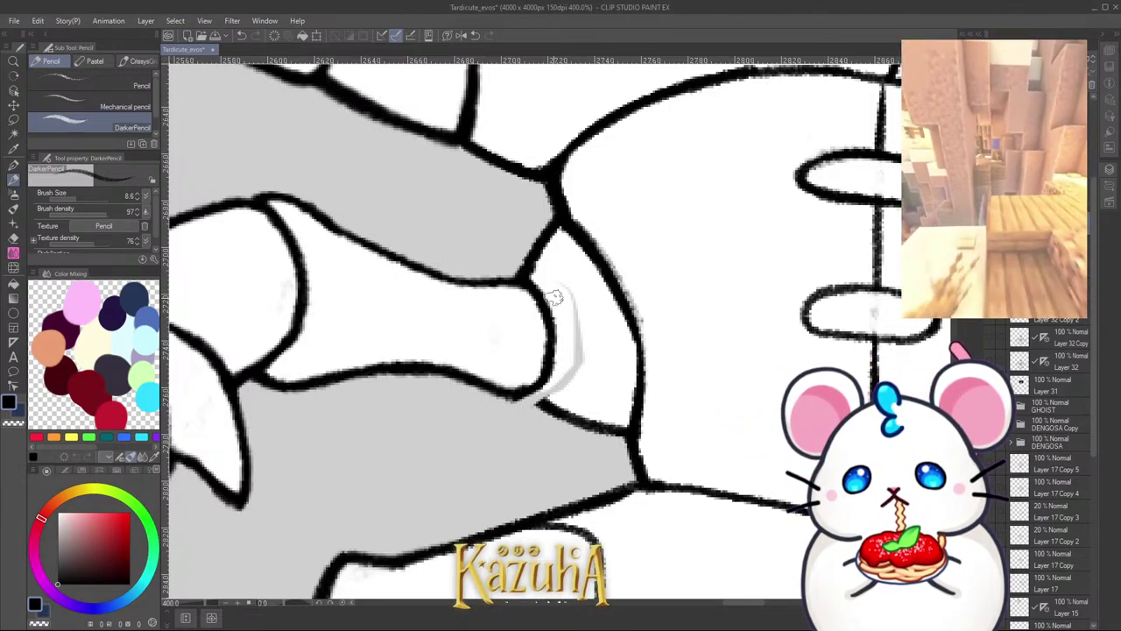
left_click_drag(558, 289, 574, 372)
key("ctrl+z")
left_click(581, 286, "alt")
left_click_drag(570, 290, 579, 352)
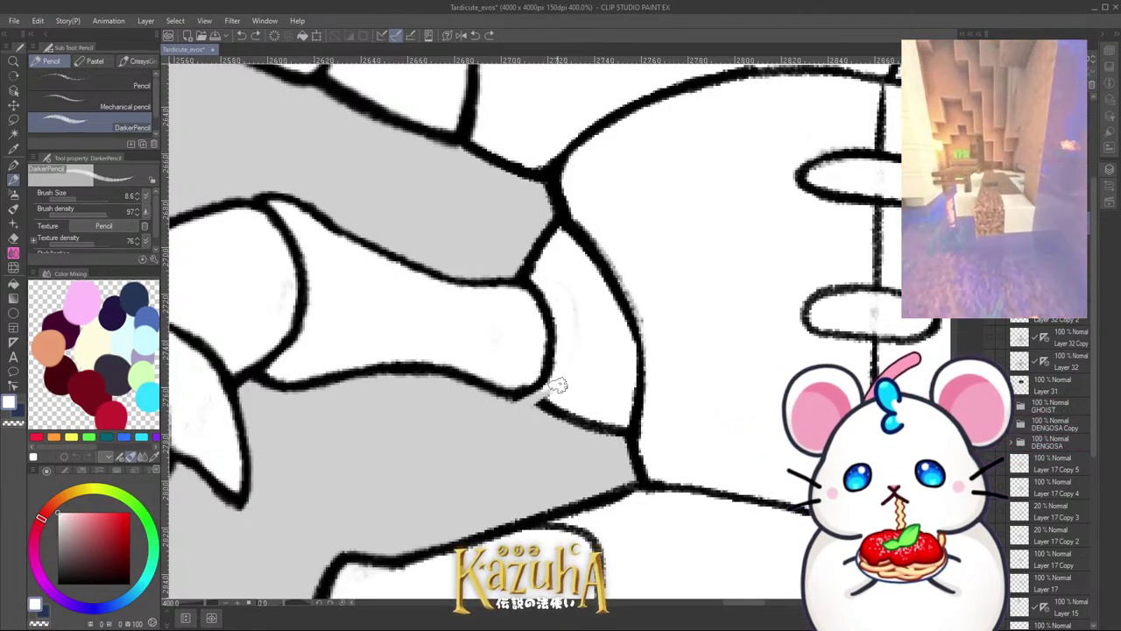
left_click(551, 412, "alt")
left_click_drag(548, 407, 532, 394)
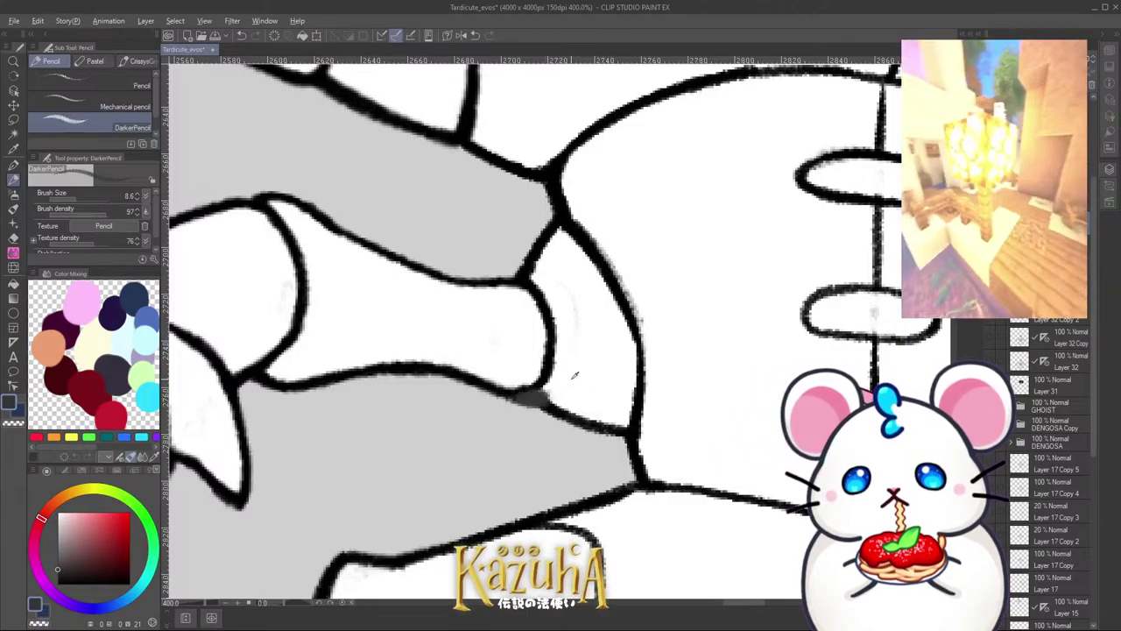
Step: Review the large creature's overall pose and proportions, undoing and restoring the last change for comparison
scroll(590, 335, "down", 10)
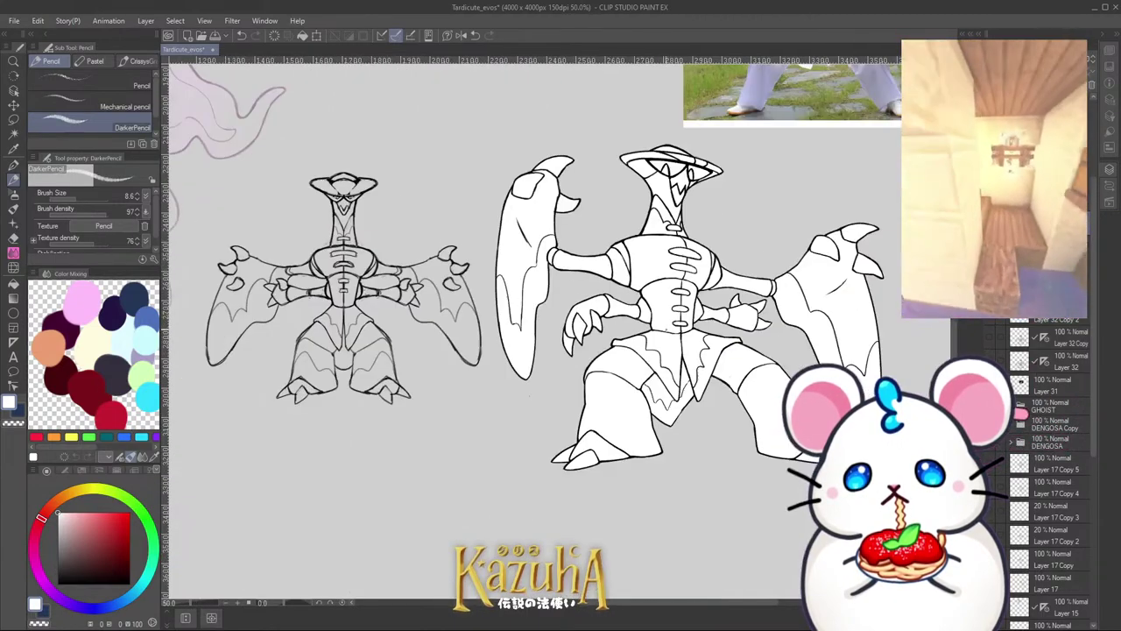
scroll(595, 335, "down", 2)
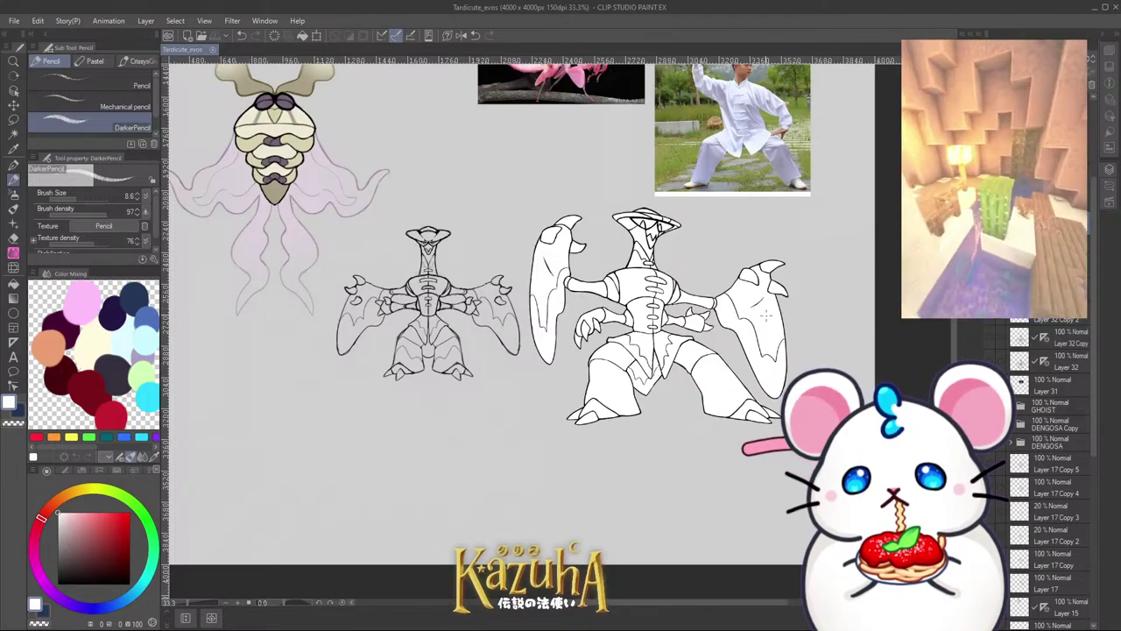
scroll(765, 337, "up", 2)
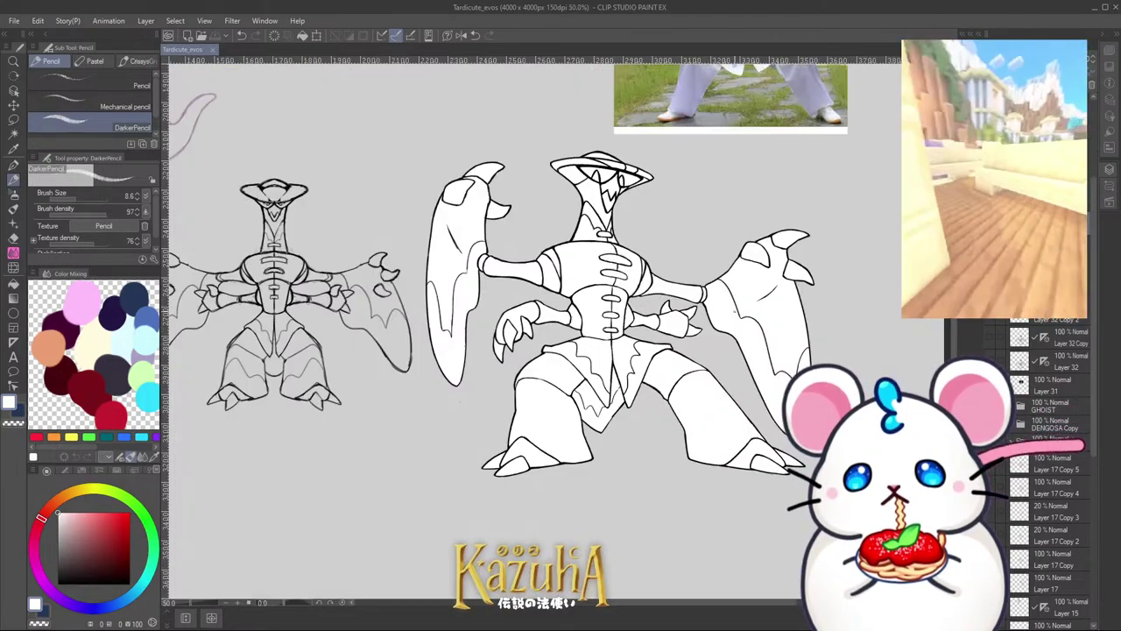
scroll(678, 256, "down", 2)
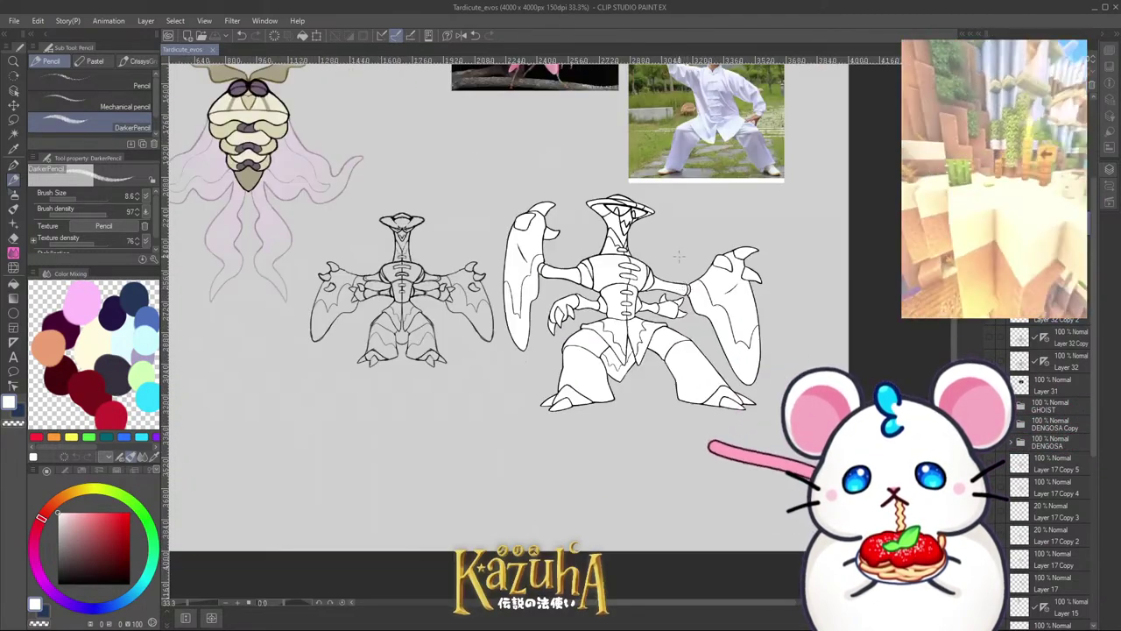
key("ctrl+z")
key("ctrl+y")
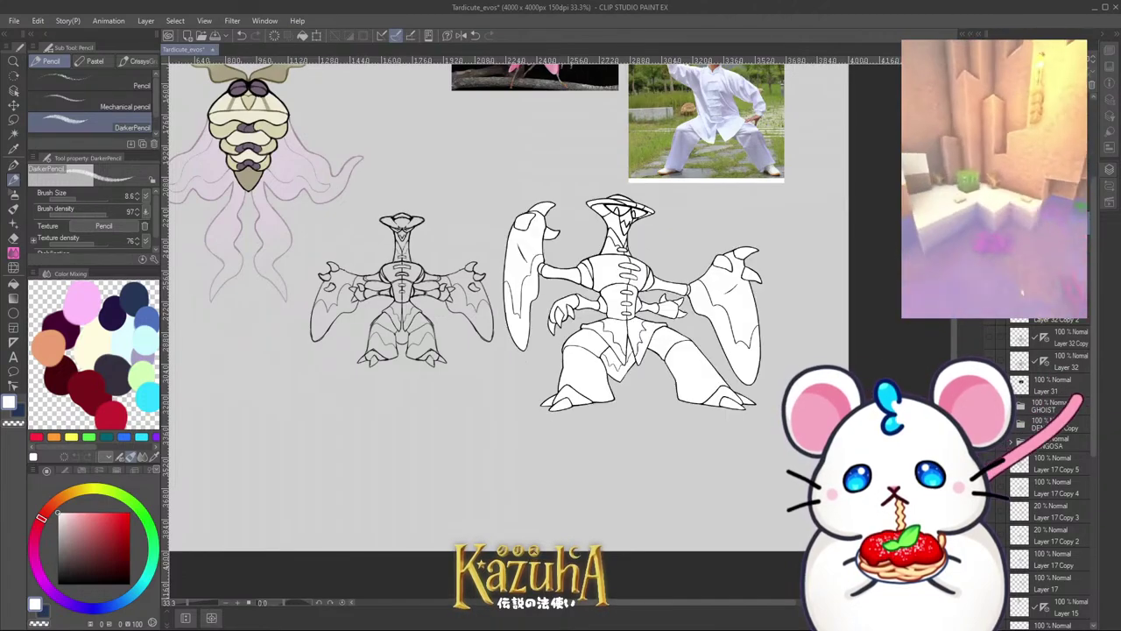
key("ctrl+a")
left_click(363, 35)
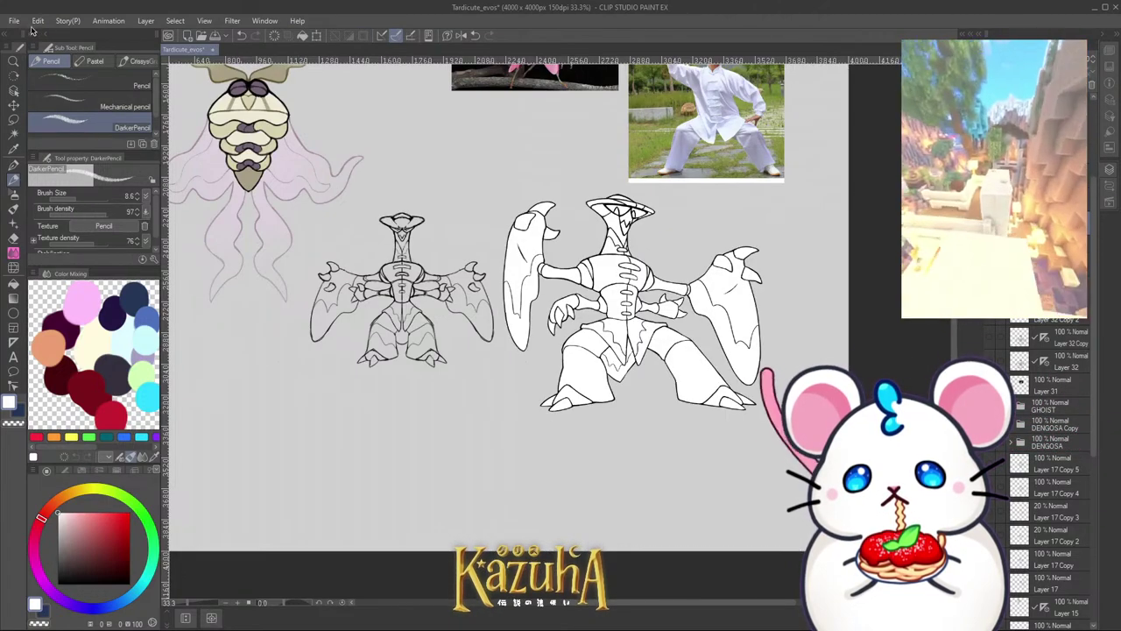
Step: Save the Tardicute_evos file and create a new 1920 x 1080 px illustration canvas
scroll(490, 315, "down", 3)
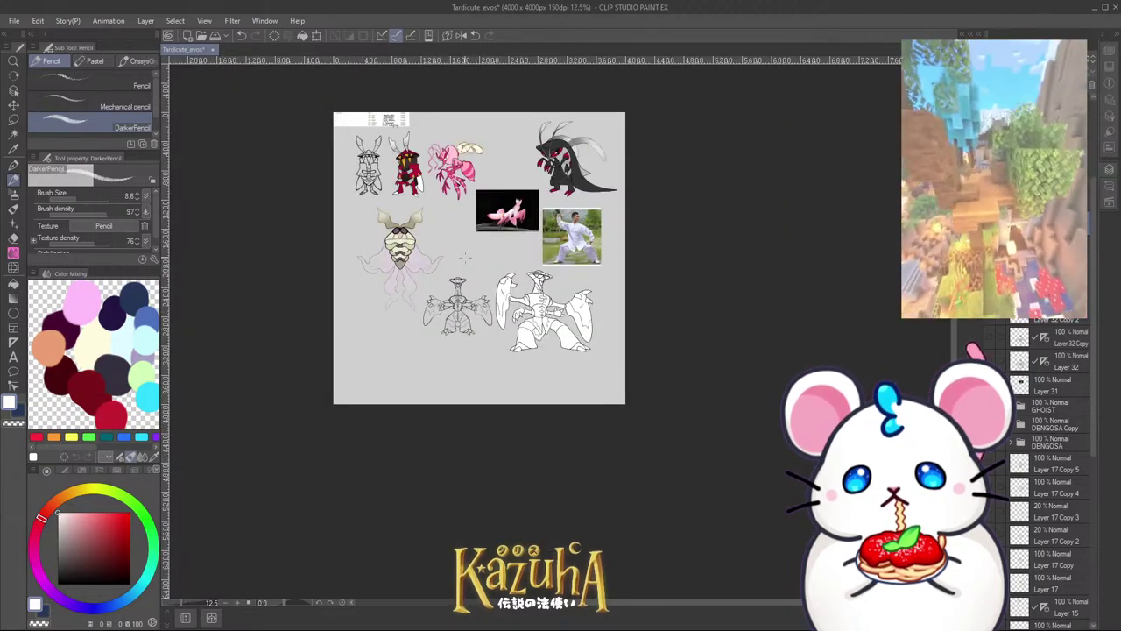
scroll(444, 216, "up", 2)
key("ctrl+s")
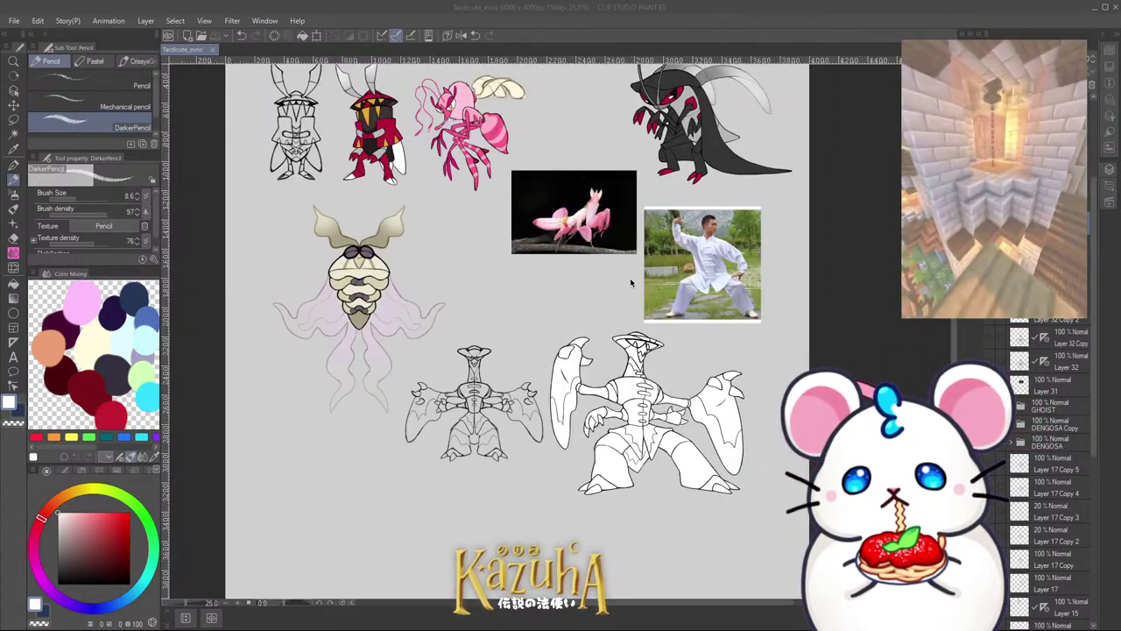
left_click(630, 174)
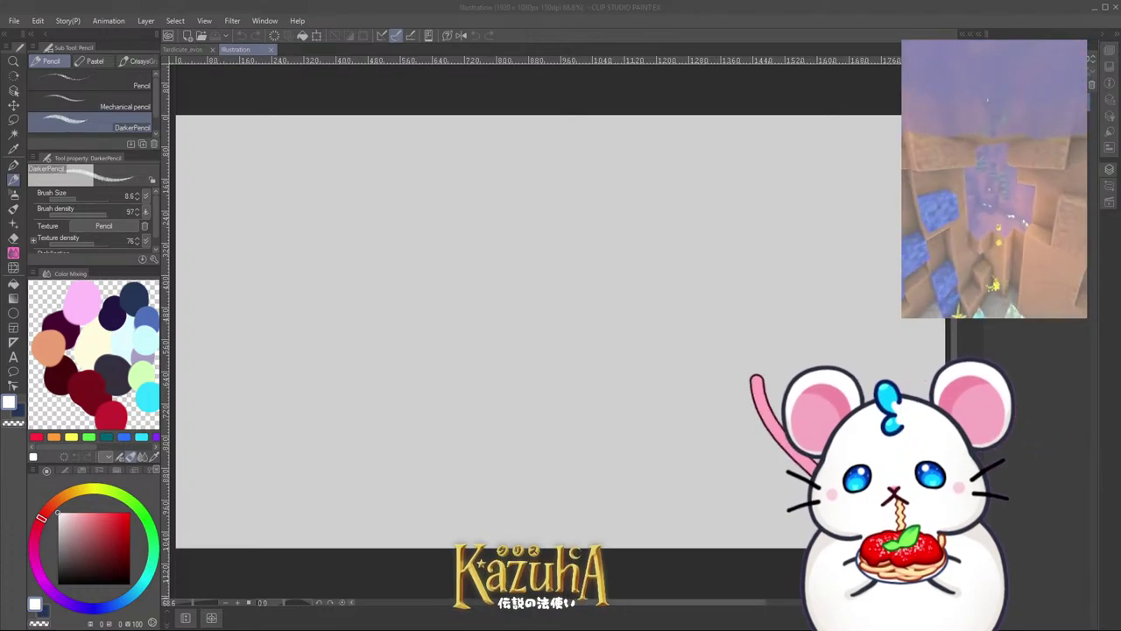
left_click(497, 267)
scroll(498, 267, "down", 1)
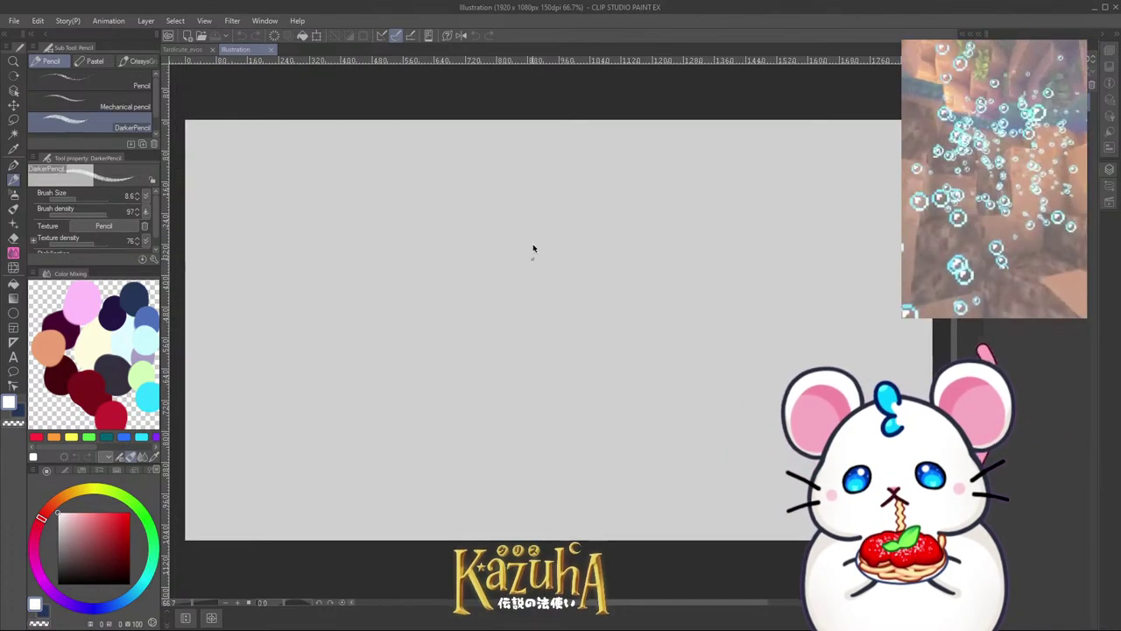
key("ctrl+v")
scroll(612, 240, "down", 1)
key("ctrl+z")
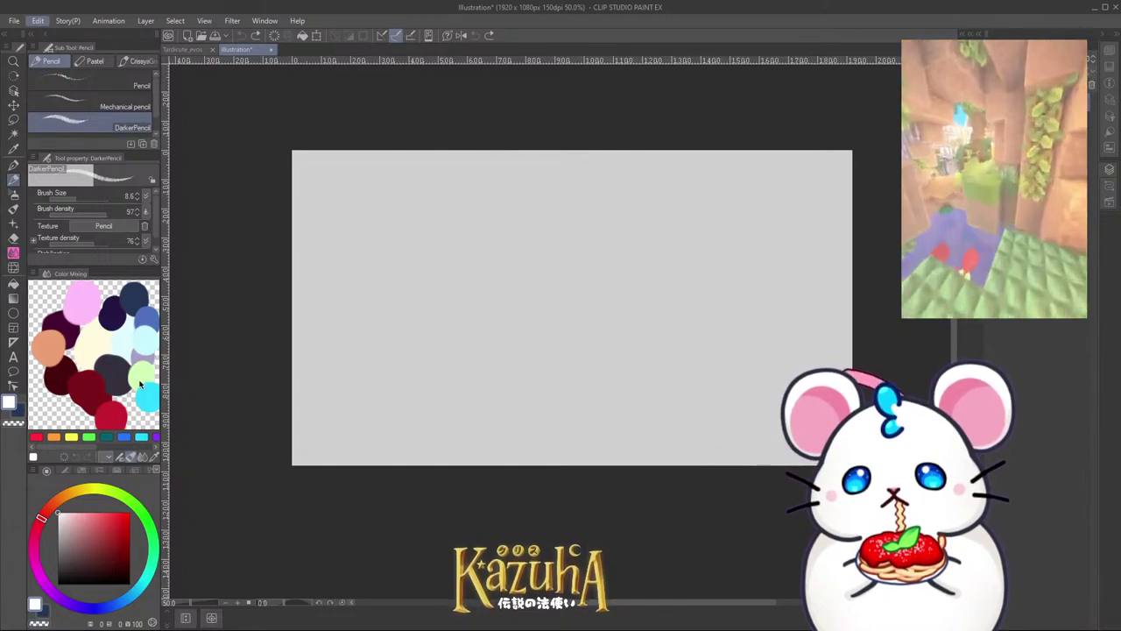
Step: Change the canvas size of the new illustration to 4000 x 4000 px
key("ctrl+t")
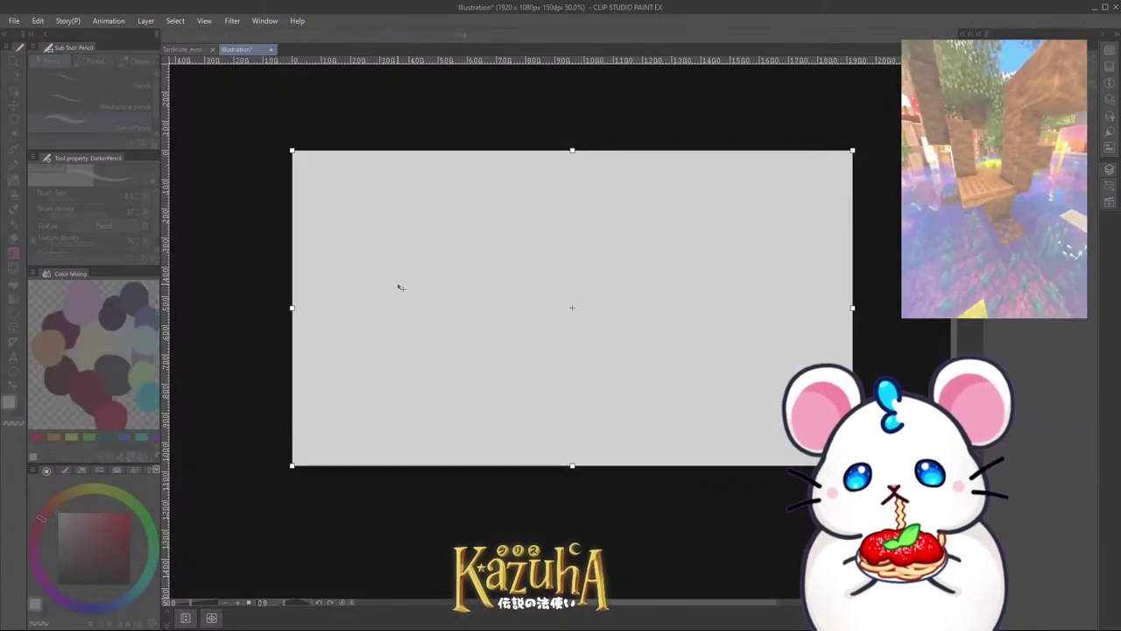
type("200")
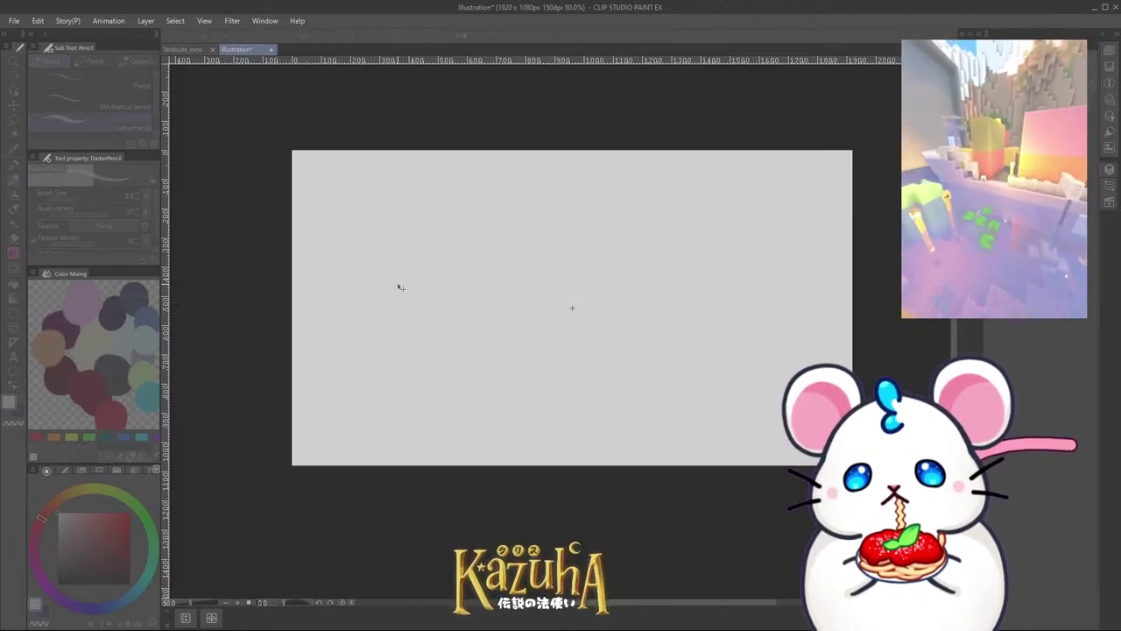
key("ctrl+z")
scroll(576, 372, "down", 6)
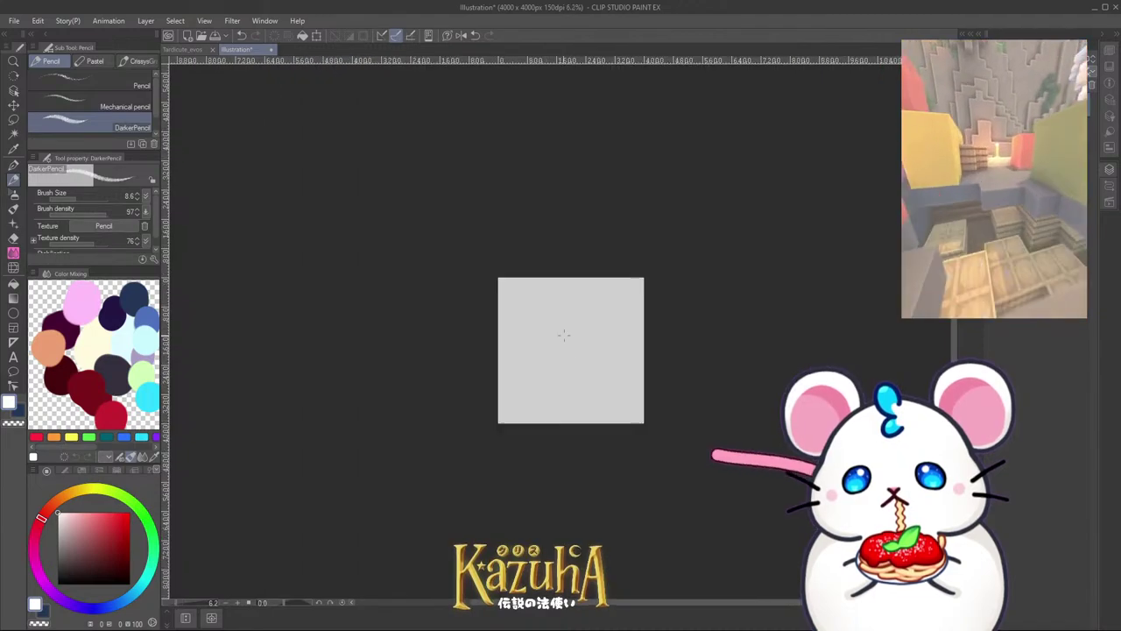
Step: Paste the large creature's line art, reposition and enlarge it to span most of the canvas width, and lower its layer opacity for tracing
key("ctrl+v")
scroll(557, 357, "up", 2)
key("ctrl+t")
left_click_drag(601, 347, 477, 247)
left_click_drag(615, 325, 615, 315)
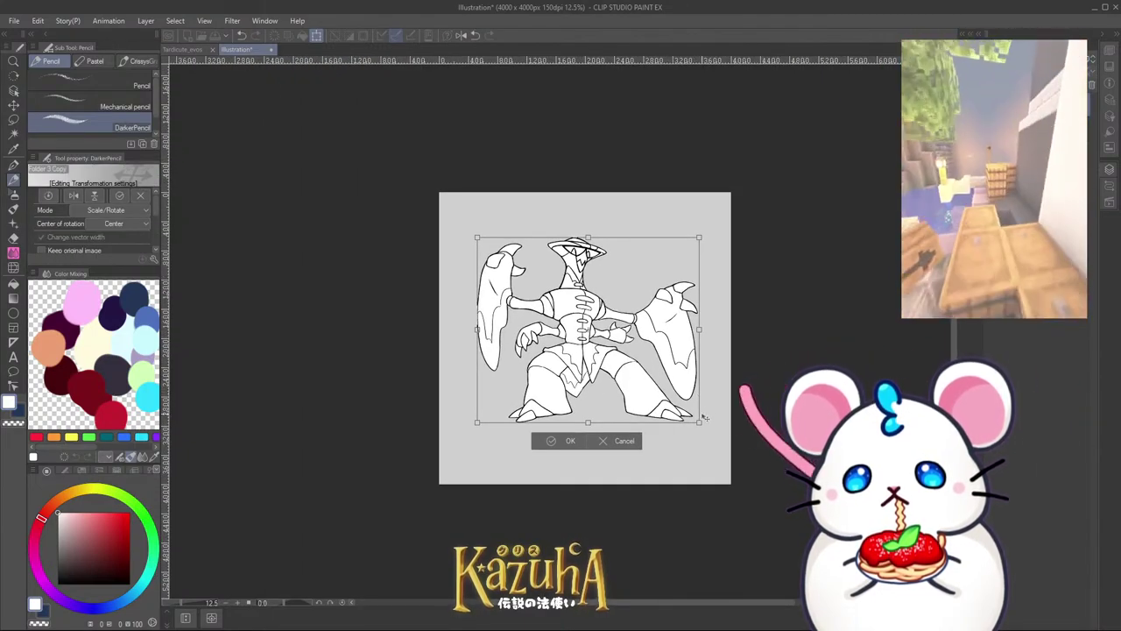
mouse_move(705, 419)
left_mouse_down()
mouse_move(719, 454)
mouse_move(711, 437)
left_mouse_up()
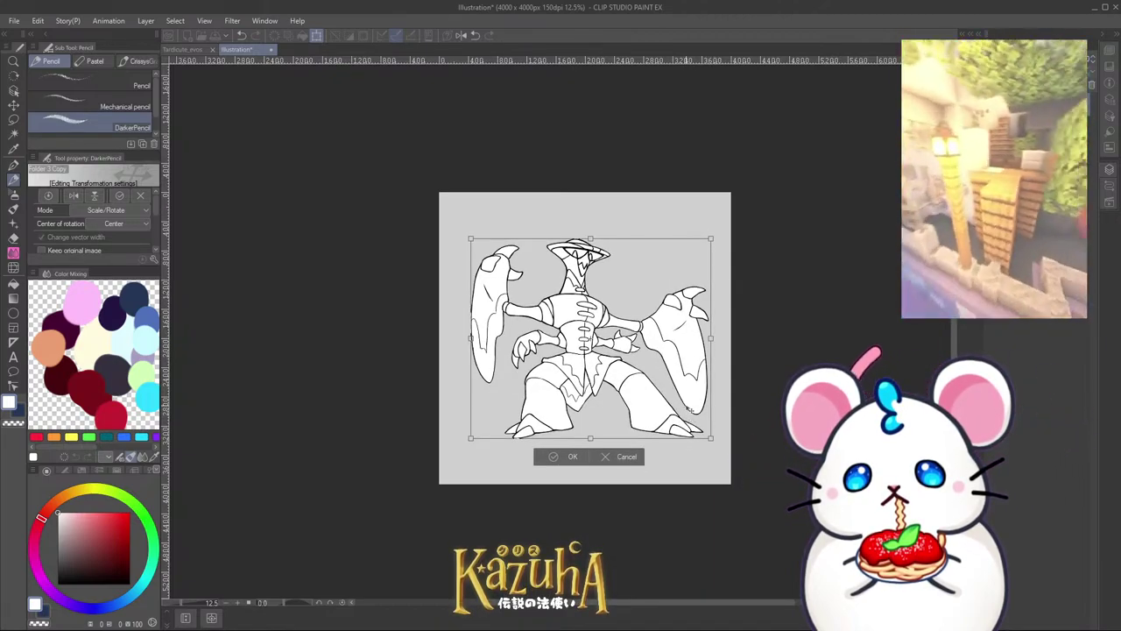
key("Return")
scroll(495, 341, "up", 1)
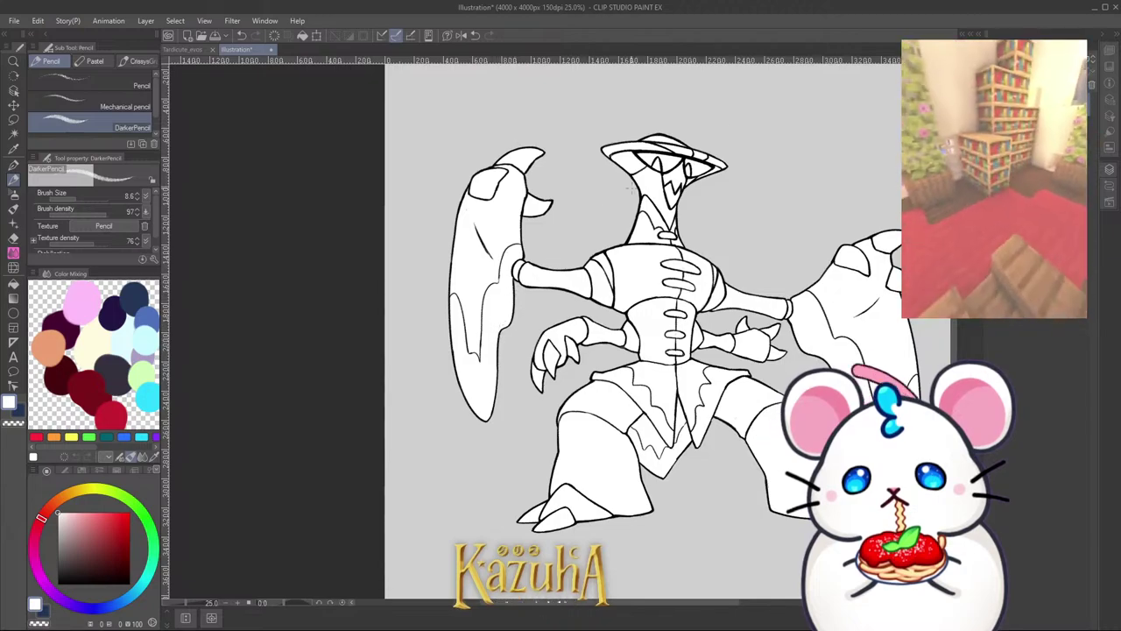
left_click(1035, 59)
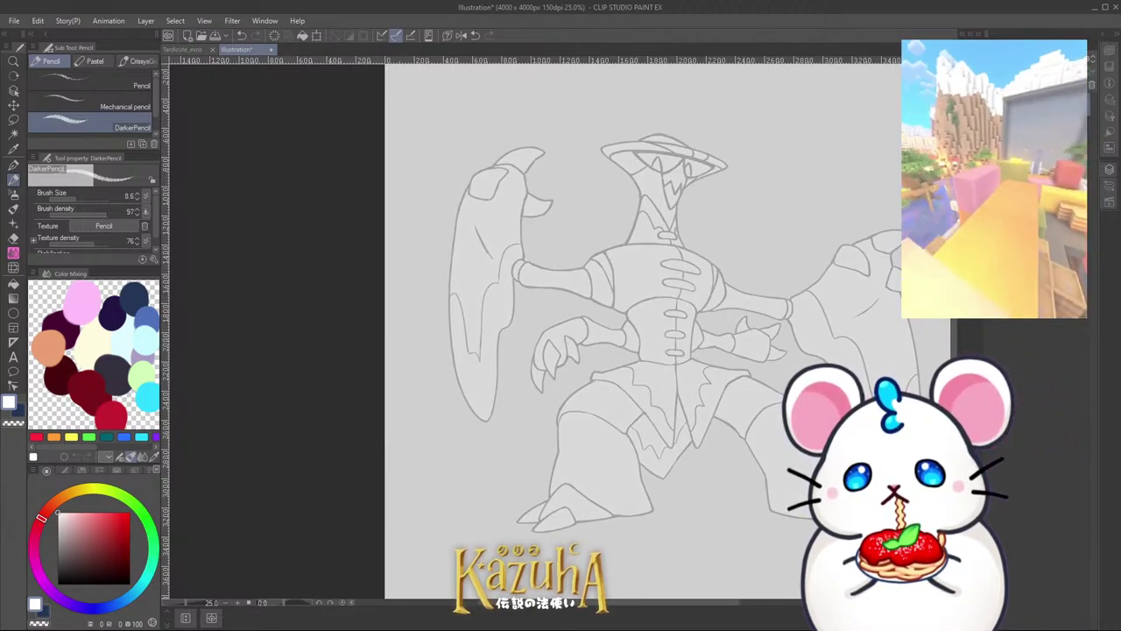
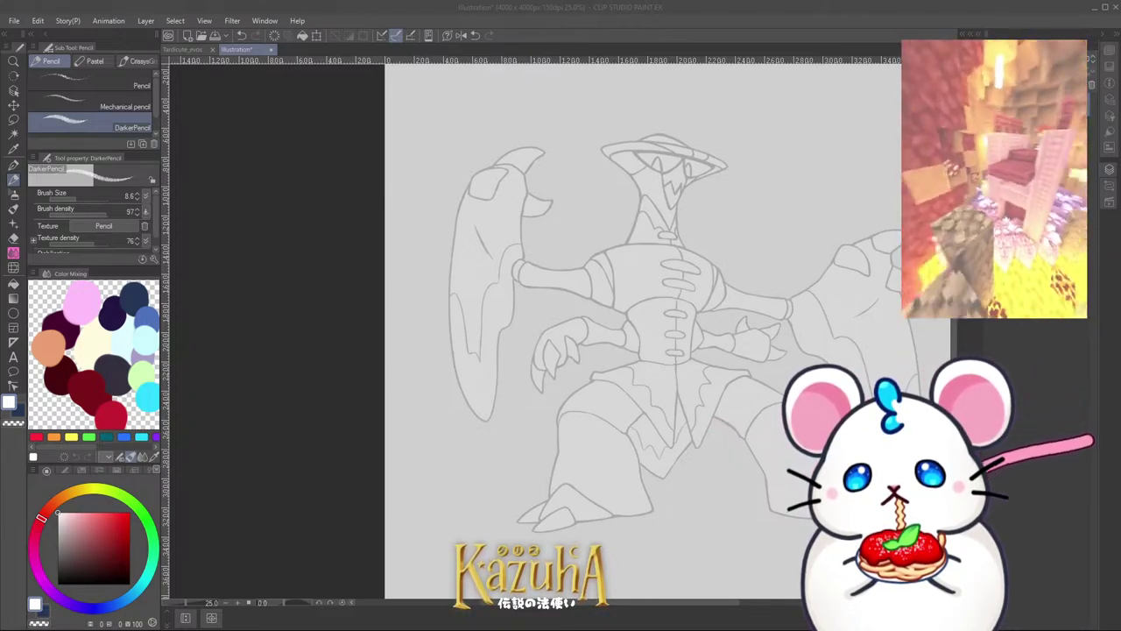
Step: Set up the Crissymura pen for inking in black with a brush size of 14.4
scroll(474, 181, "down", 2)
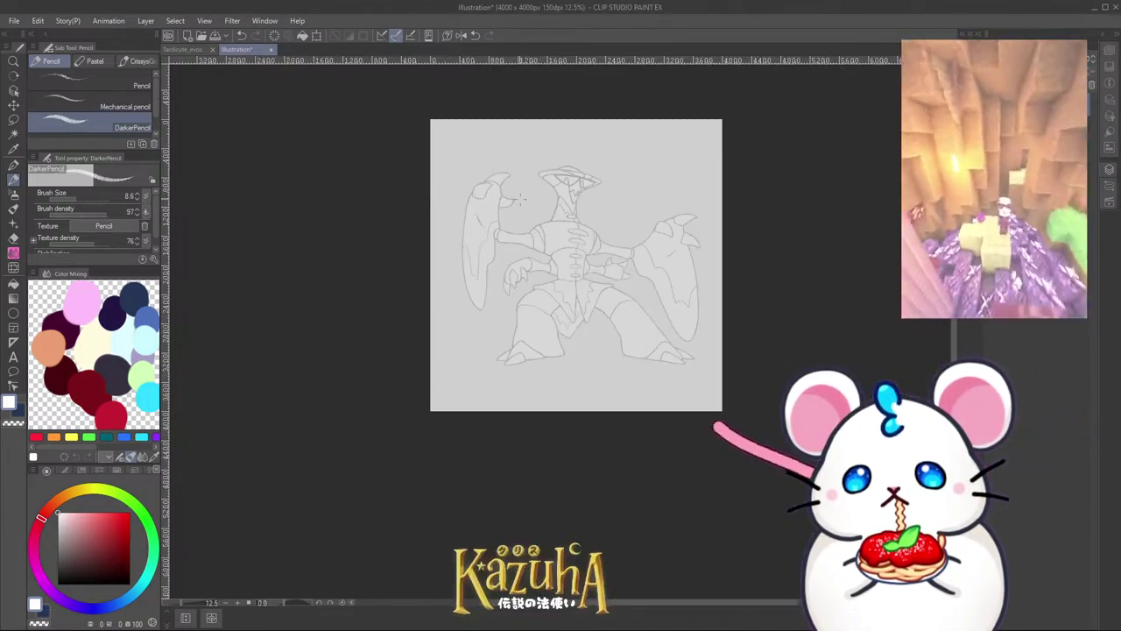
scroll(539, 185, "up", 4)
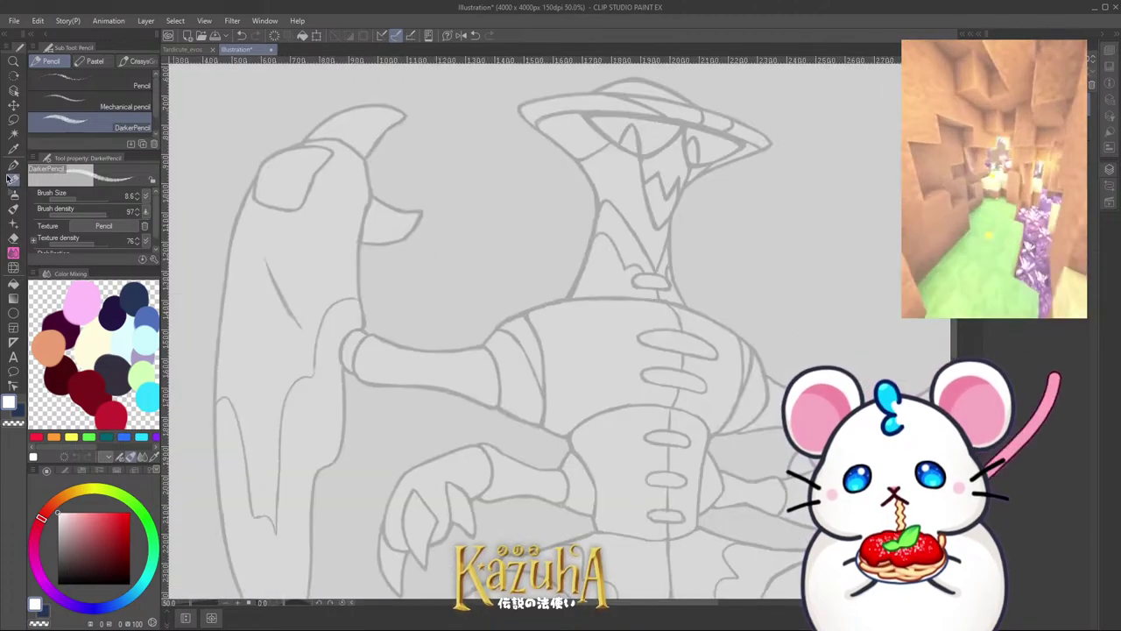
left_click(13, 165)
left_click_drag(156, 90, 157, 116)
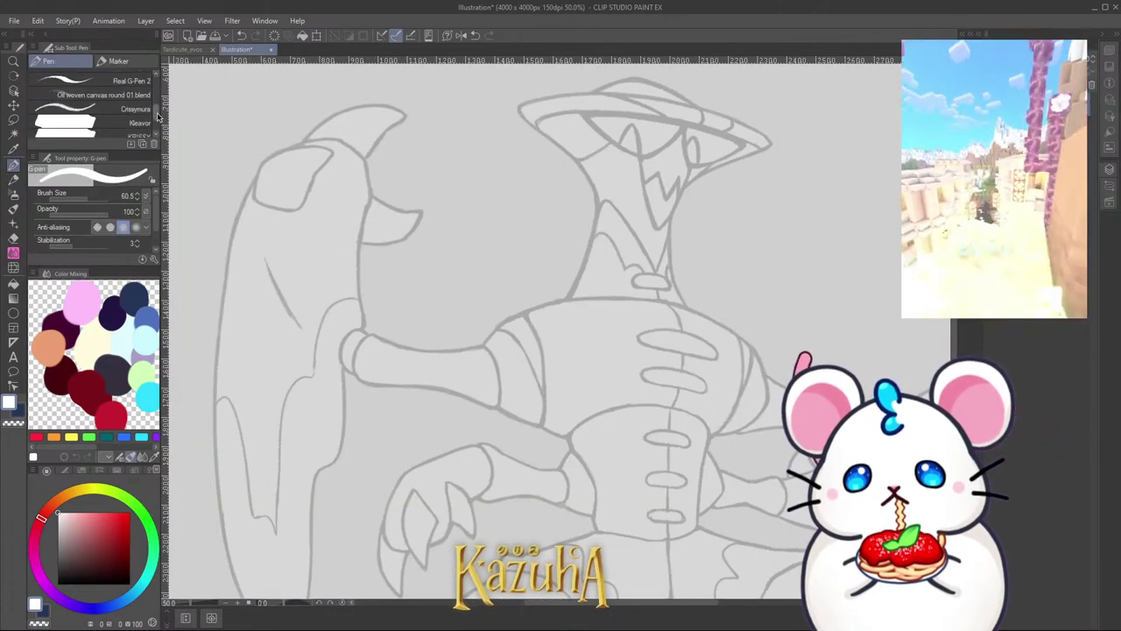
scroll(159, 117, "down", 1)
left_click(131, 97)
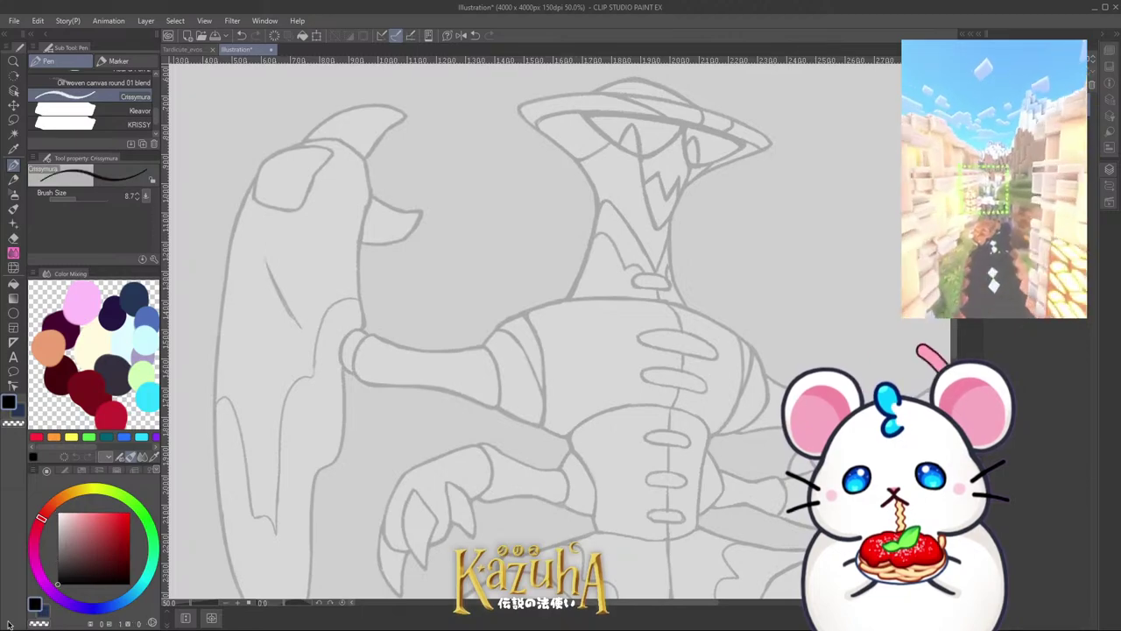
key("ctrl+plus")
key("ctrl+plus")
key("ctrl+plus")
key("bracketright")
key("bracketright")
Step: Ink the lower part of the neck's outline on both sides, tracing the faded sketch
mouse_move(695, 255)
left_mouse_down()
mouse_move(700, 178)
mouse_move(705, 308)
left_mouse_up()
key("ctrl+z")
scroll(601, 368, "down", 2)
scroll(548, 368, "up", 2)
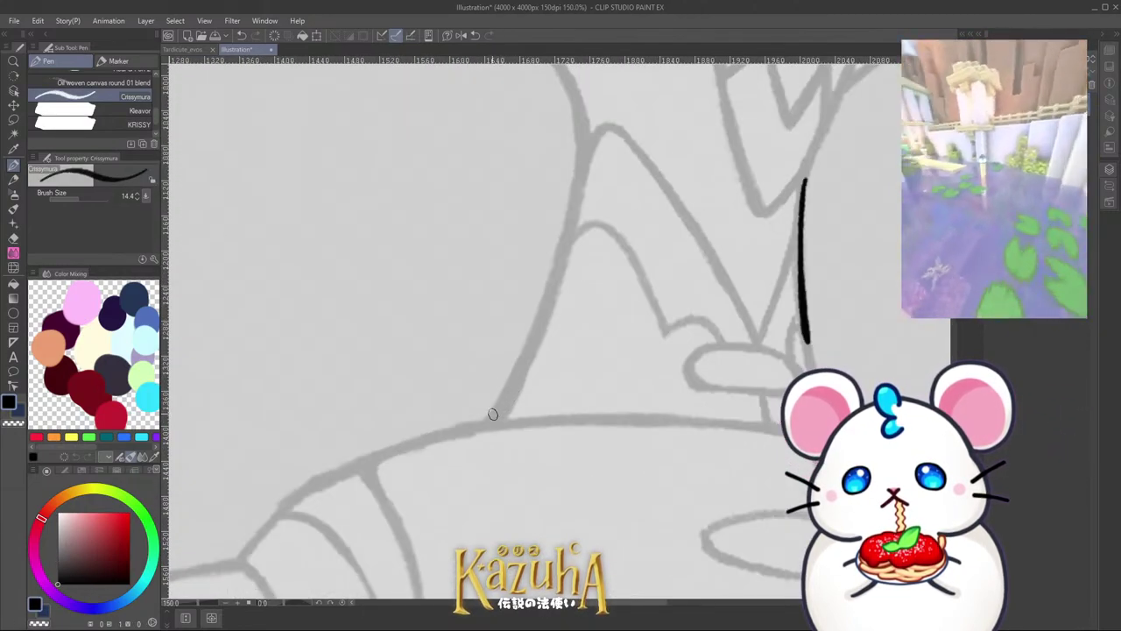
mouse_move(491, 424)
left_mouse_down()
mouse_move(554, 285)
mouse_move(581, 133)
left_mouse_up()
scroll(592, 302, "down", 4)
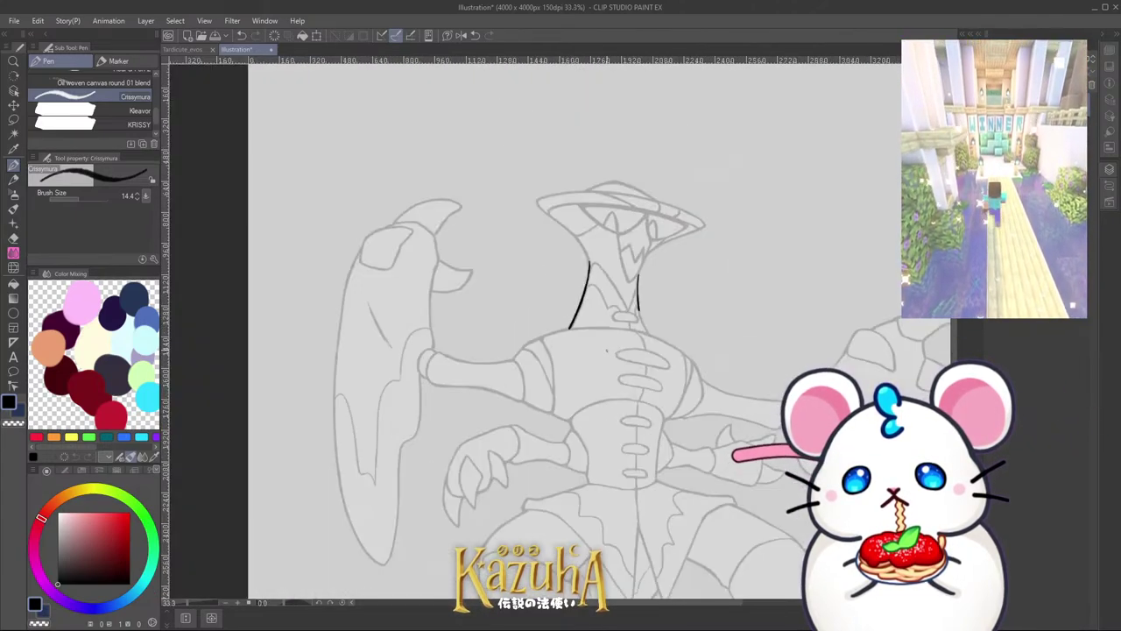
Step: Ink the creature's left head outline from the hat brim's left tip down to the neck, redoing strokes until they join smoothly
scroll(607, 350, "down", 1)
left_click_drag(526, 183, 476, 349)
scroll(476, 348, "up", 4)
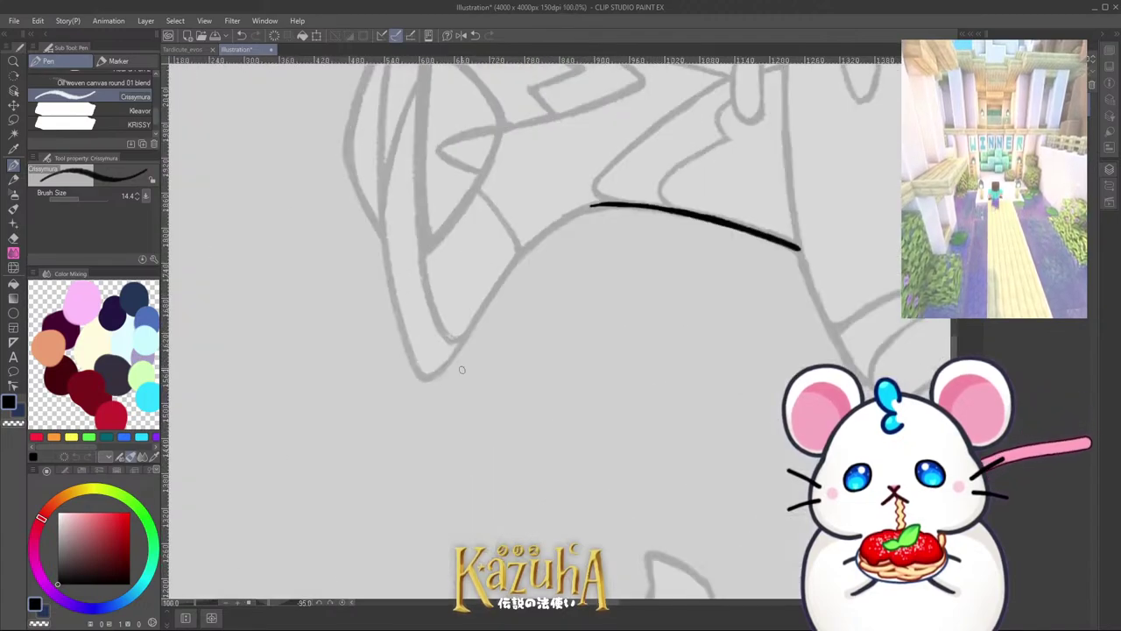
scroll(461, 369, "up", 2)
left_click_drag(422, 378, 471, 314)
key("ctrl+z")
left_click_drag(420, 379, 526, 239)
key("ctrl+z")
left_click_drag(471, 321, 520, 244)
left_click_drag(495, 282, 560, 189)
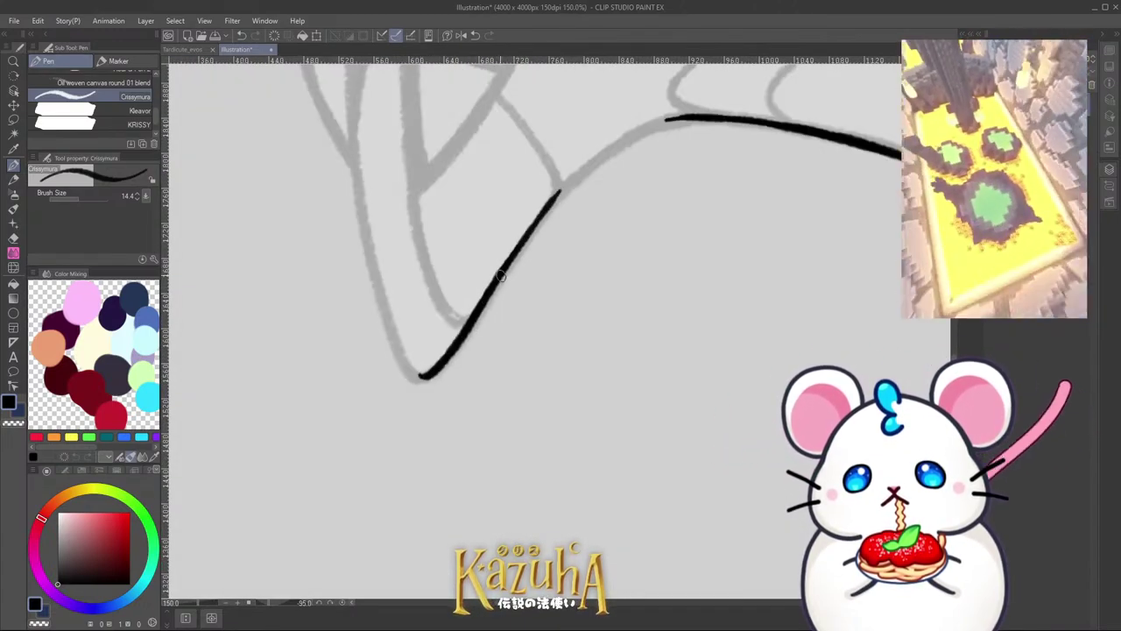
mouse_move(511, 254)
left_mouse_down()
mouse_move(604, 151)
mouse_move(692, 117)
left_mouse_up()
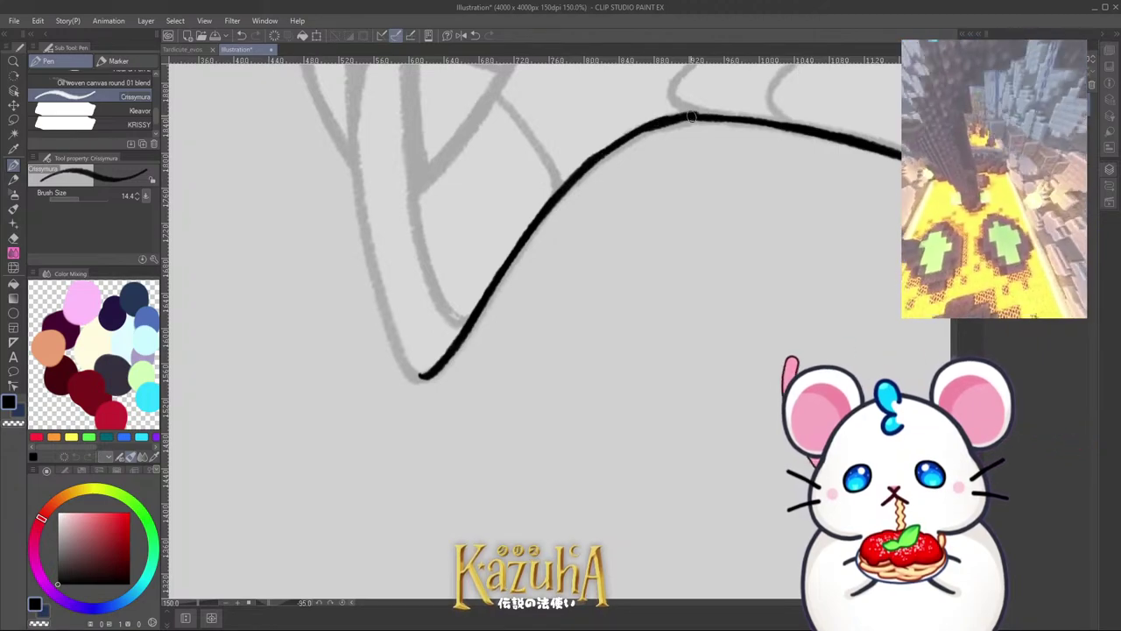
scroll(518, 337, "down", 5)
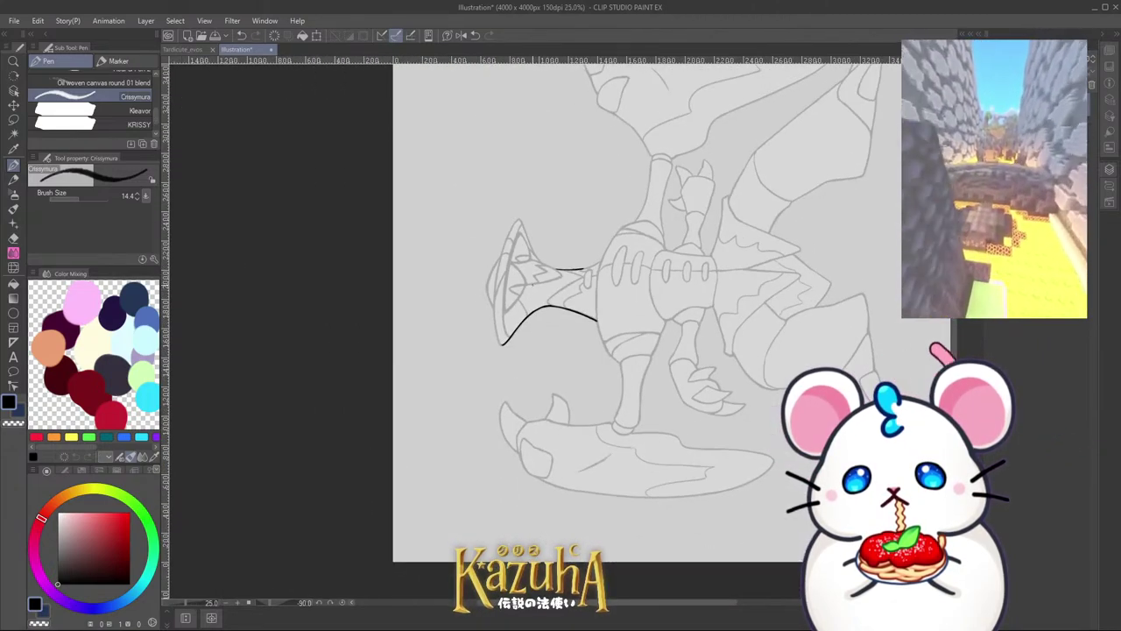
left_click_drag(533, 285, 590, 287)
scroll(582, 311, "up", 6)
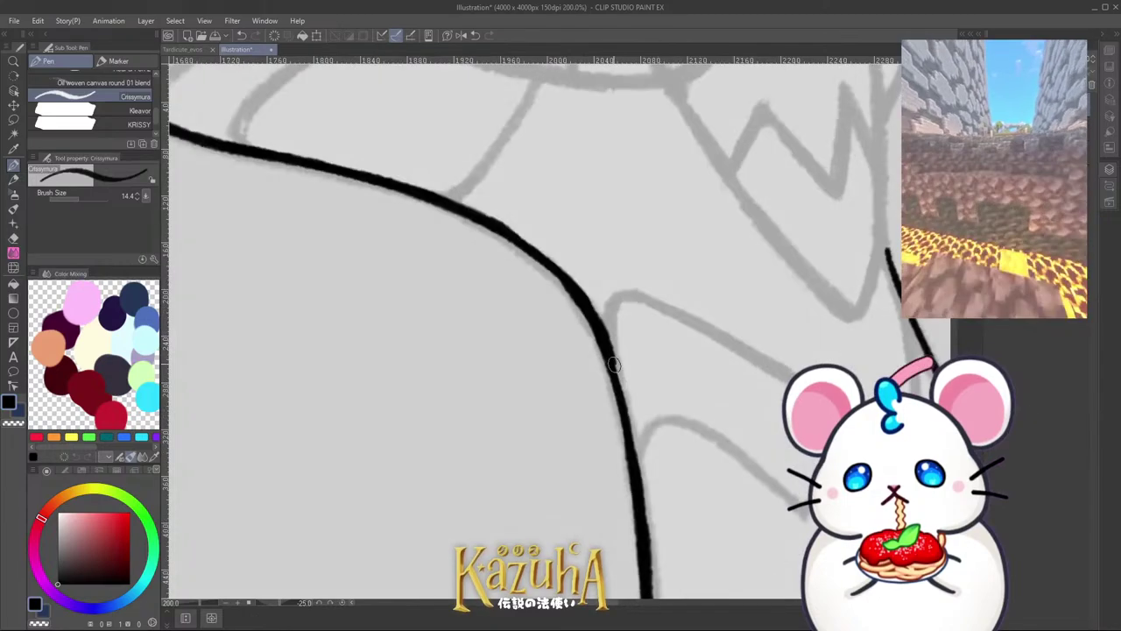
scroll(653, 365, "down", 5)
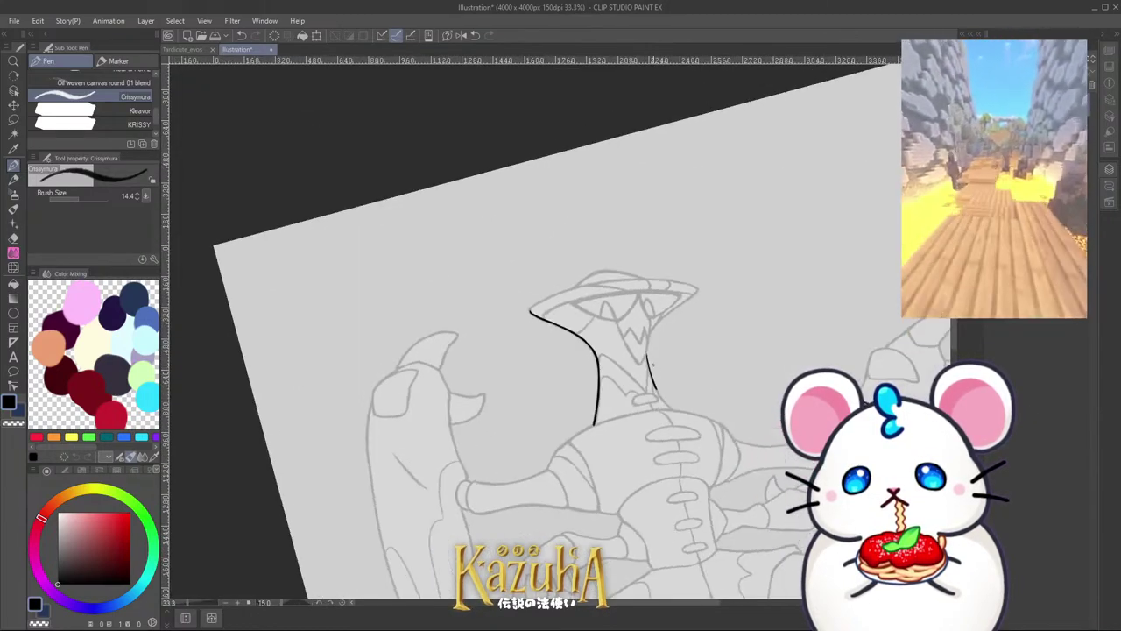
Step: Redraw the neck's right outline as one curve from the shoulder up to the side of the face
mouse_move(517, 329)
left_mouse_down()
mouse_move(530, 301)
mouse_move(538, 412)
mouse_move(554, 291)
left_mouse_up()
scroll(517, 271, "down", 4)
scroll(521, 296, "up", 4)
scroll(573, 318, "up", 4)
key("ctrl+z")
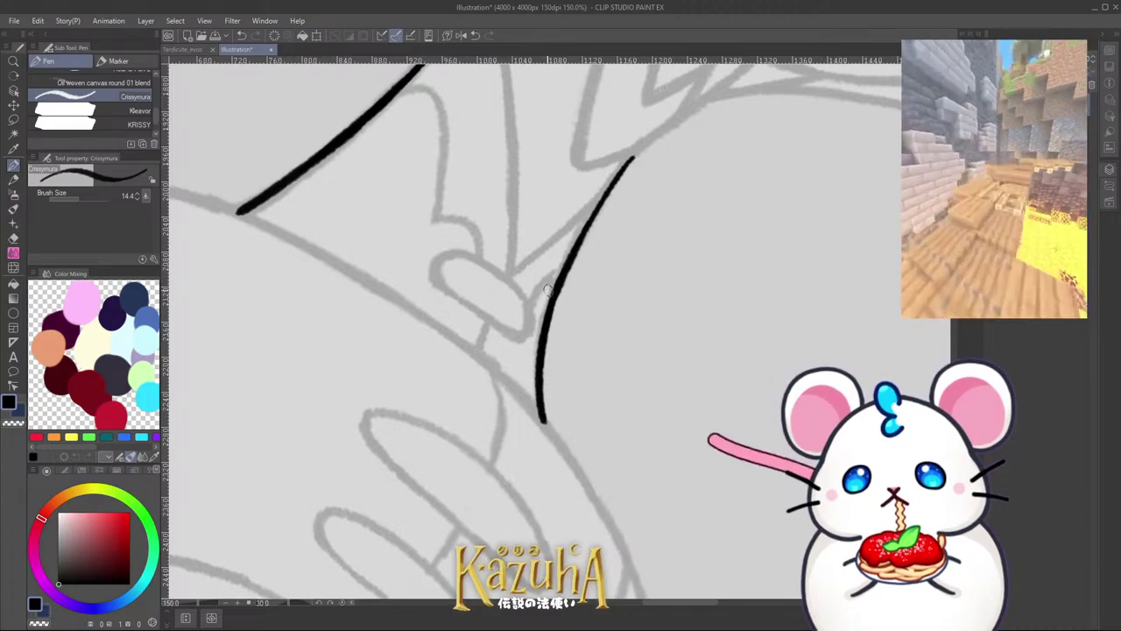
scroll(547, 289, "up", 1)
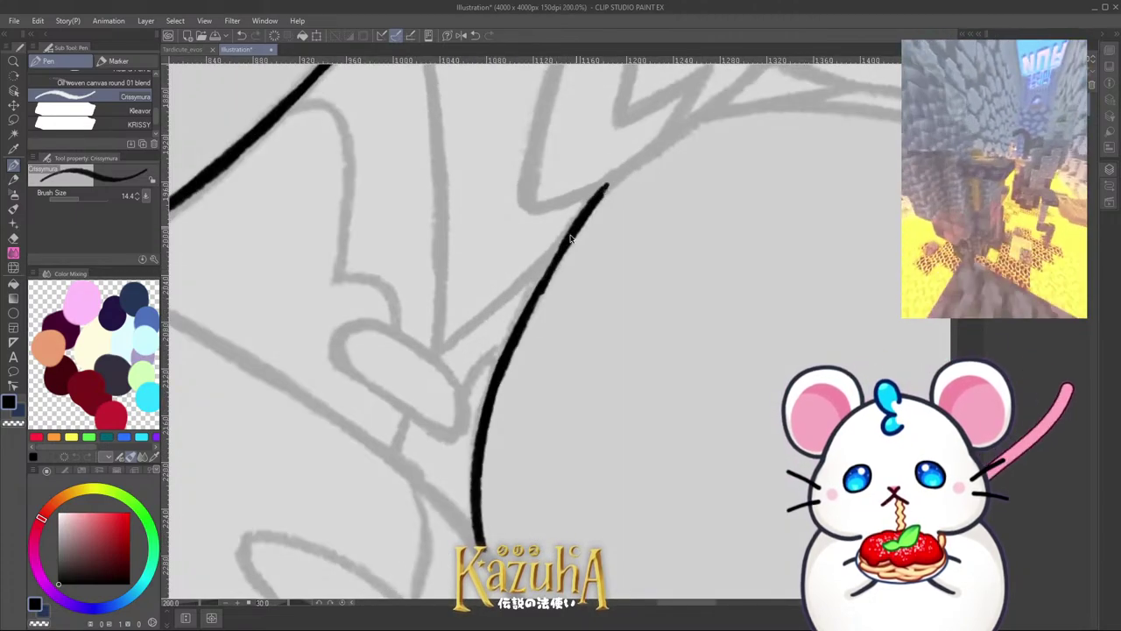
key("ctrl+z")
mouse_move(536, 296)
left_mouse_down()
mouse_move(601, 195)
mouse_move(751, 74)
left_mouse_up()
scroll(752, 73, "down", 6)
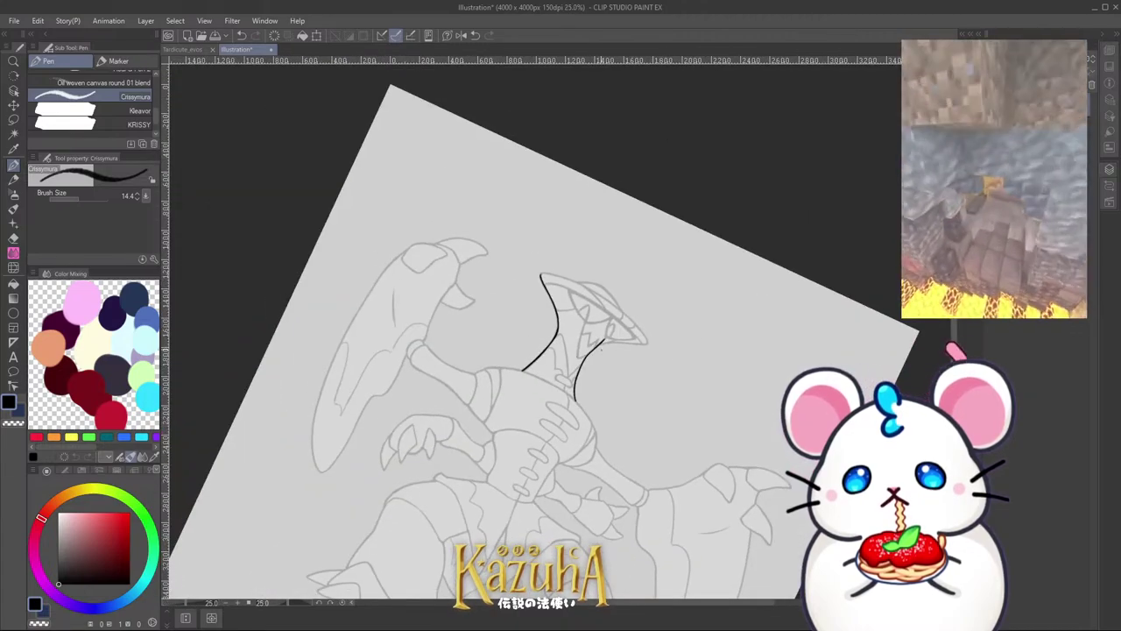
key("ctrl+at")
scroll(613, 219, "down", 2)
scroll(602, 261, "up", 4)
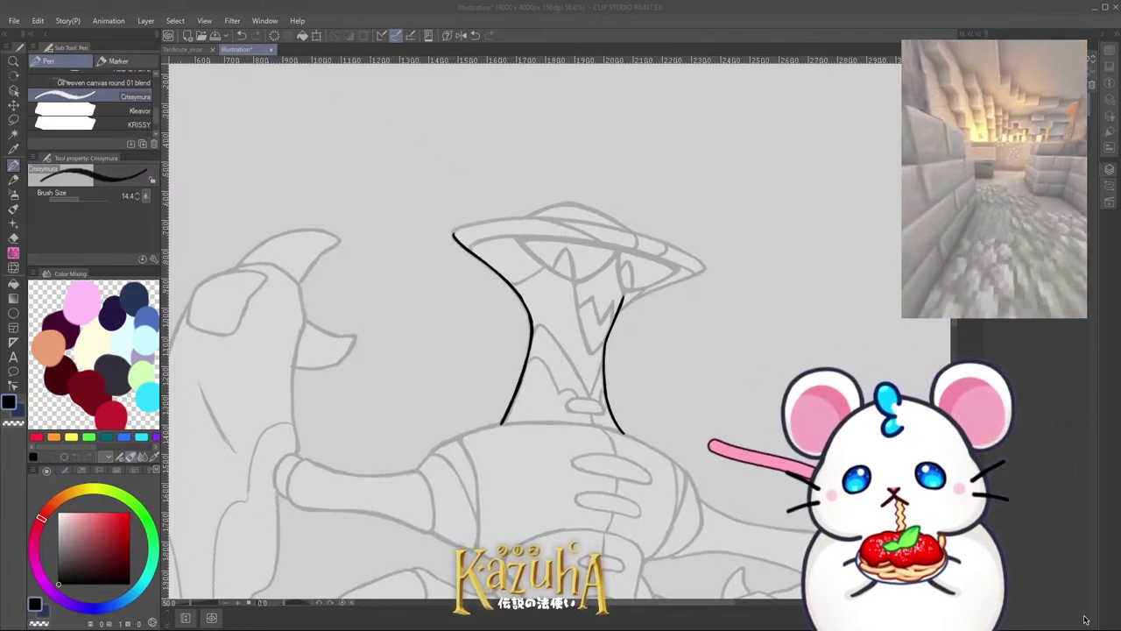
Step: Look up the P. Mantis entry's number in the Tardicute_evos list and save the new illustration as 089
left_click(41, 6)
left_click(195, 49)
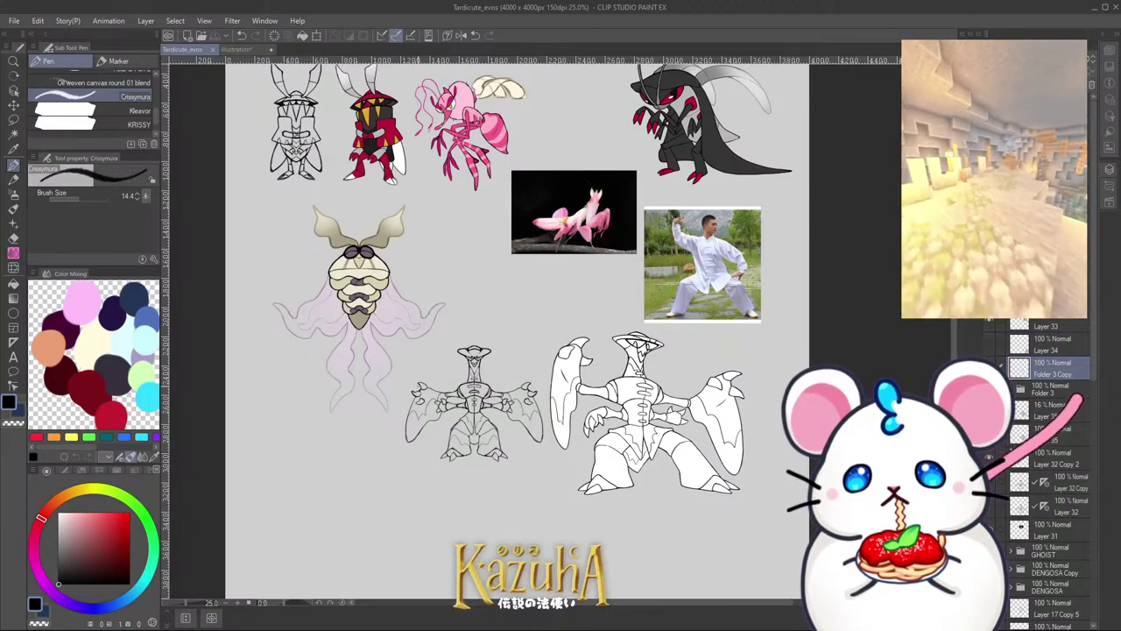
scroll(409, 385, "down", 4)
scroll(371, 244, "up", 8)
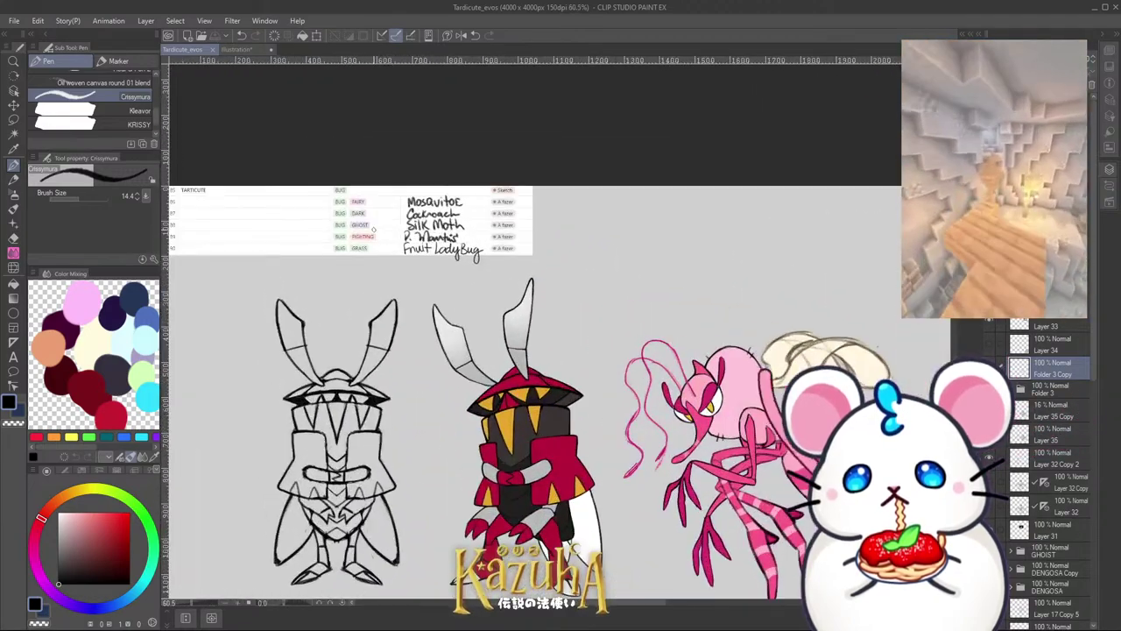
scroll(538, 235, "down", 2)
scroll(538, 235, "up", 2)
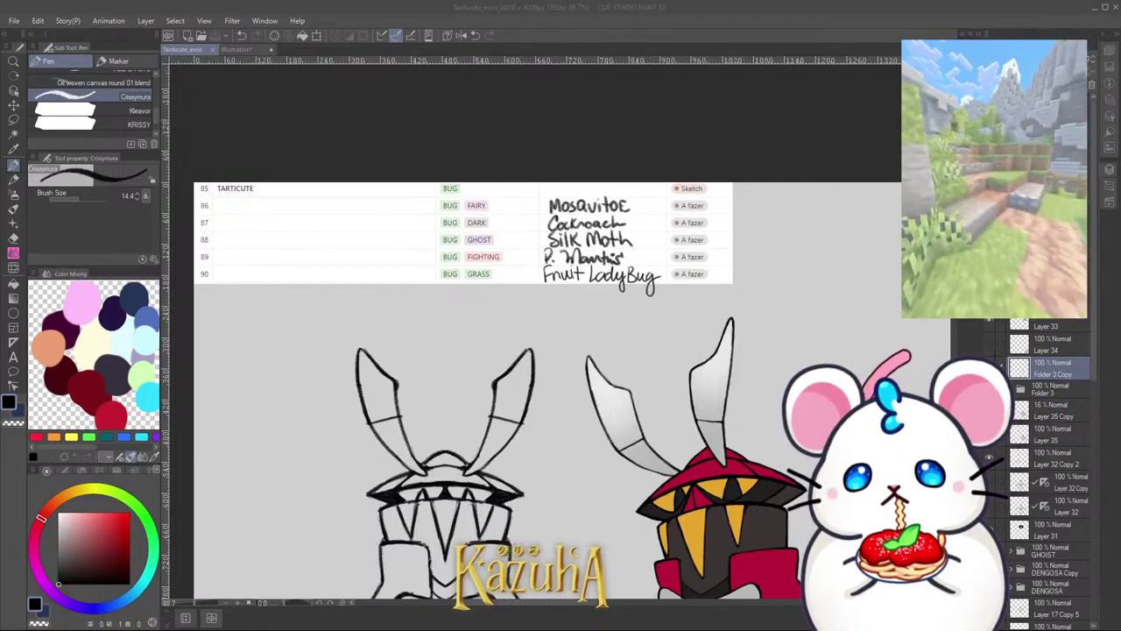
left_click(237, 49)
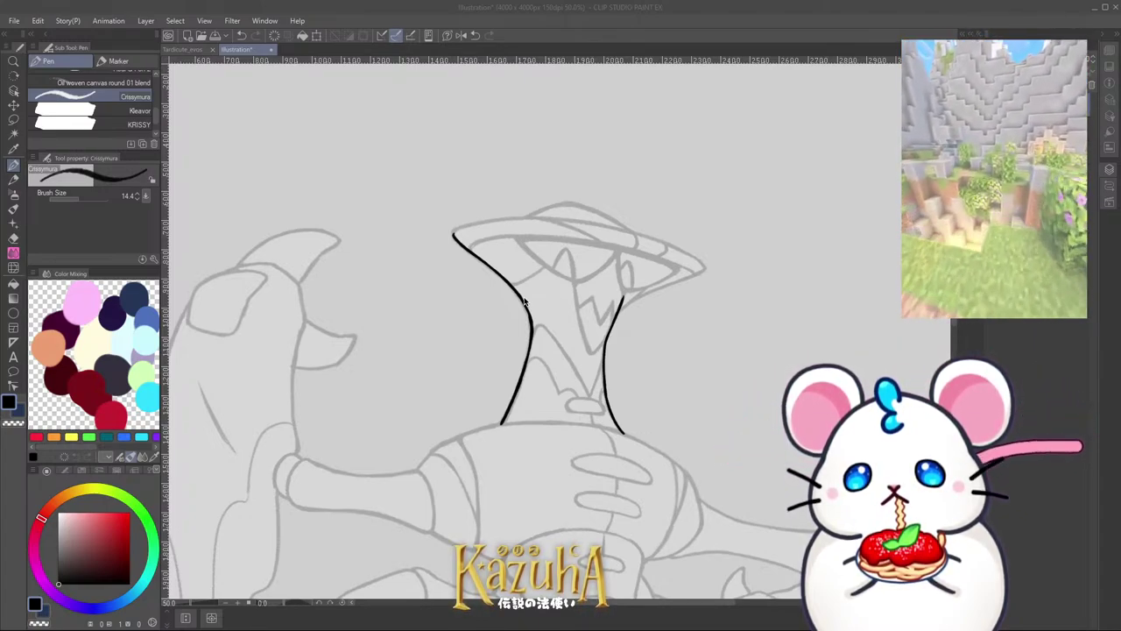
key("Return")
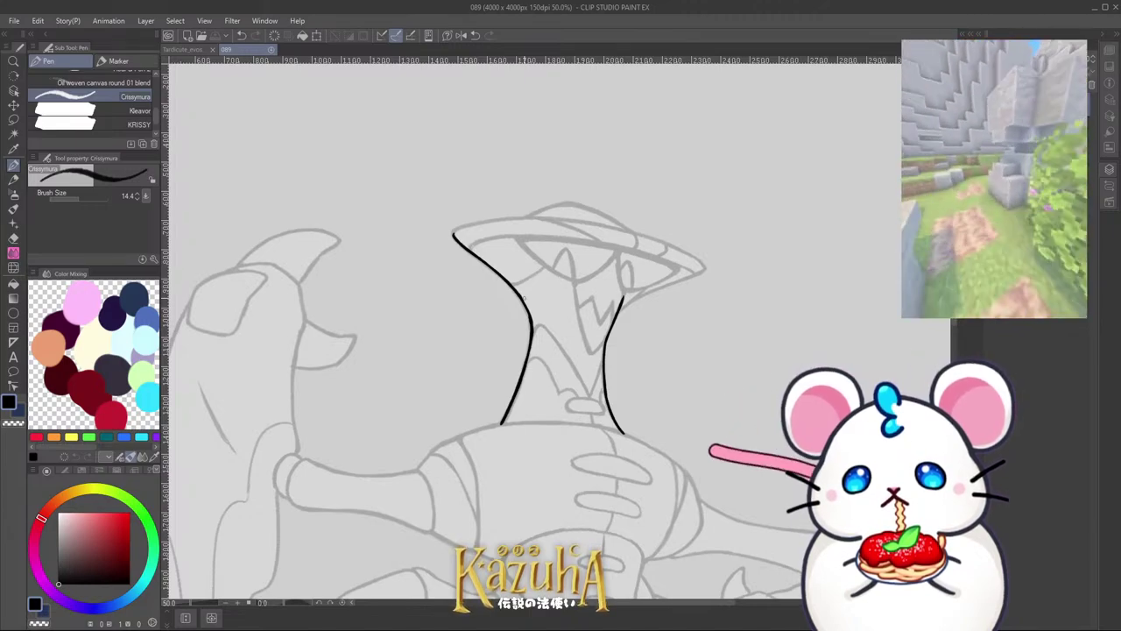
Step: Ink the right side of the face from the neck outline up to the right tip of the hat brim
scroll(641, 186, "down", 1)
scroll(655, 243, "up", 1)
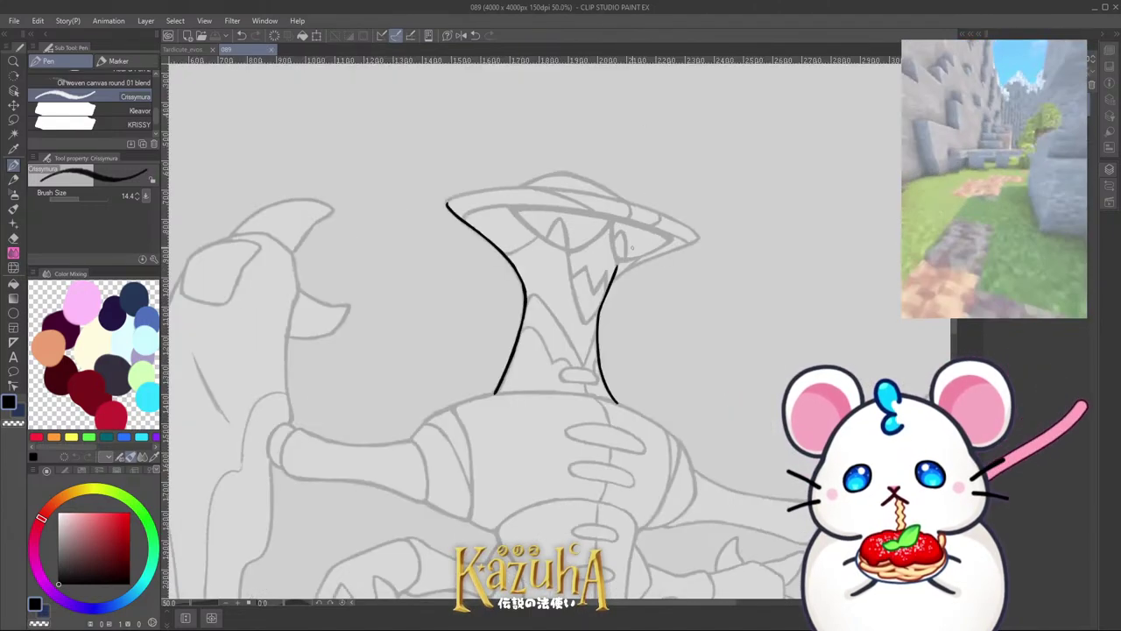
key("minus")
key("minus")
key("minus")
key("minus")
key("minus")
key("minus")
key("minus")
key("minus")
key("minus")
key("minus")
scroll(523, 205, "up", 5)
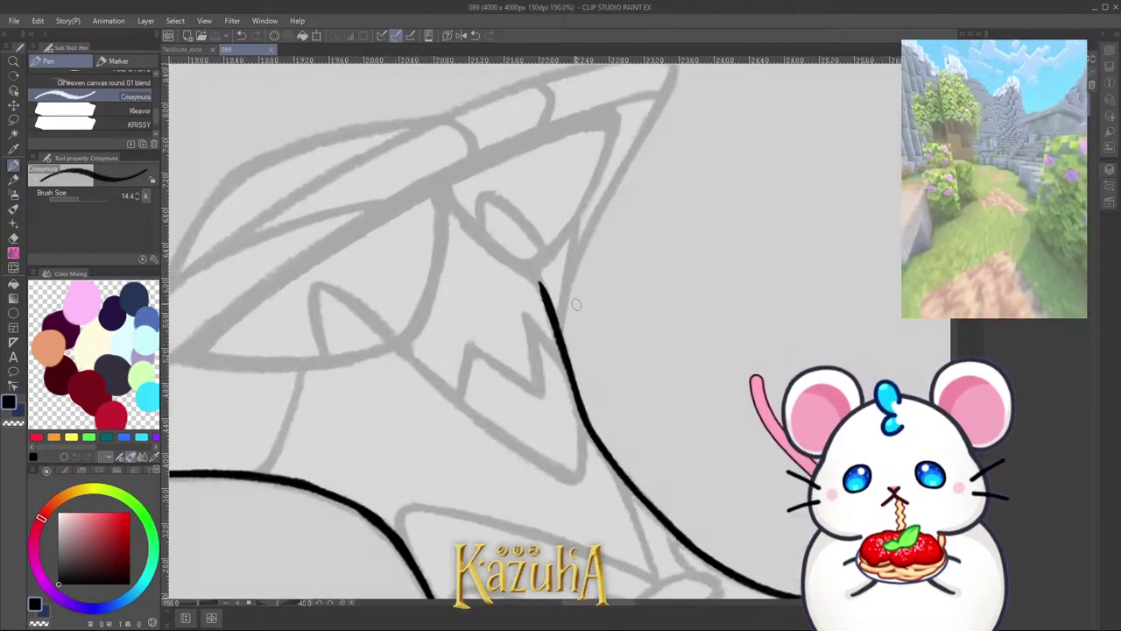
left_click_drag(564, 344, 574, 227)
left_click_drag(566, 283, 577, 219)
left_click_drag(565, 328, 579, 255)
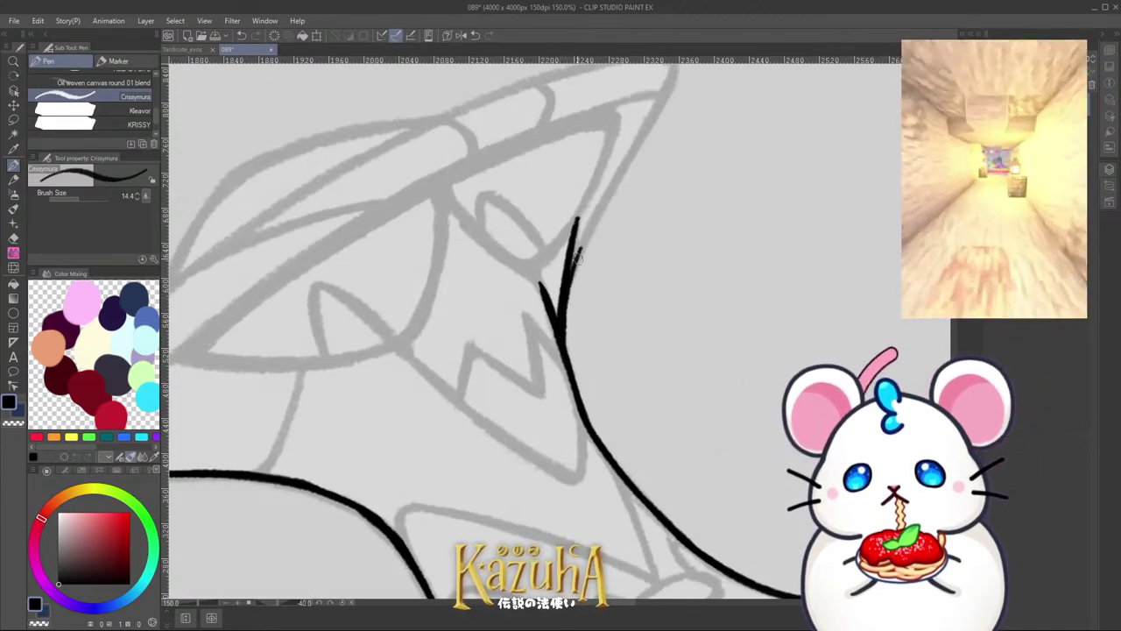
left_click_drag(566, 298, 592, 220)
left_click_drag(572, 269, 623, 162)
left_click_drag(589, 231, 673, 75)
scroll(575, 255, "up", 1)
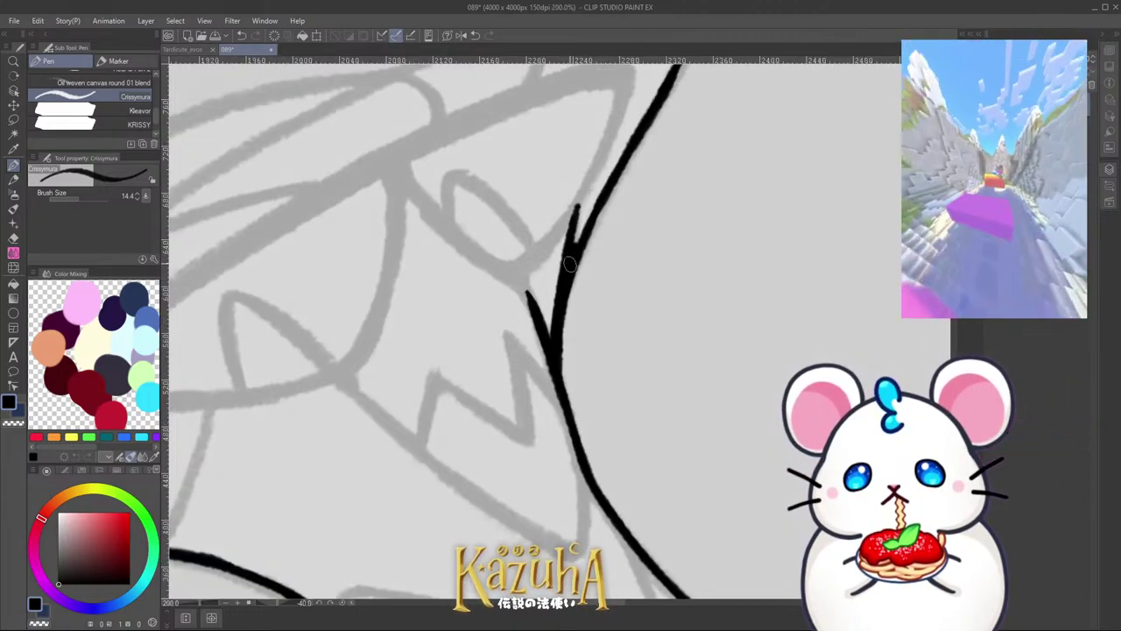
Step: Ink the upper outer edge of the hat brim from its middle toward the right tip, redoing the first stroke
scroll(554, 337, "down", 1)
key("minus")
key("minus")
key("minus")
key("minus")
key("minus")
key("minus")
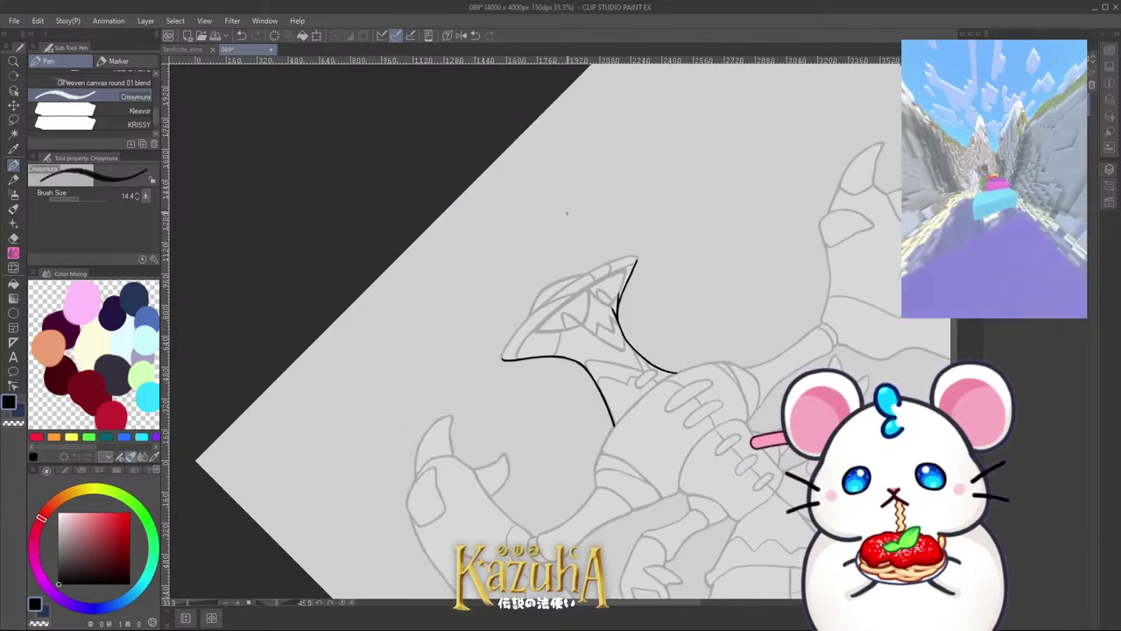
scroll(550, 282, "up", 4)
mouse_move(498, 345)
left_mouse_down()
mouse_move(597, 183)
mouse_move(678, 86)
left_mouse_up()
key("ctrl+z")
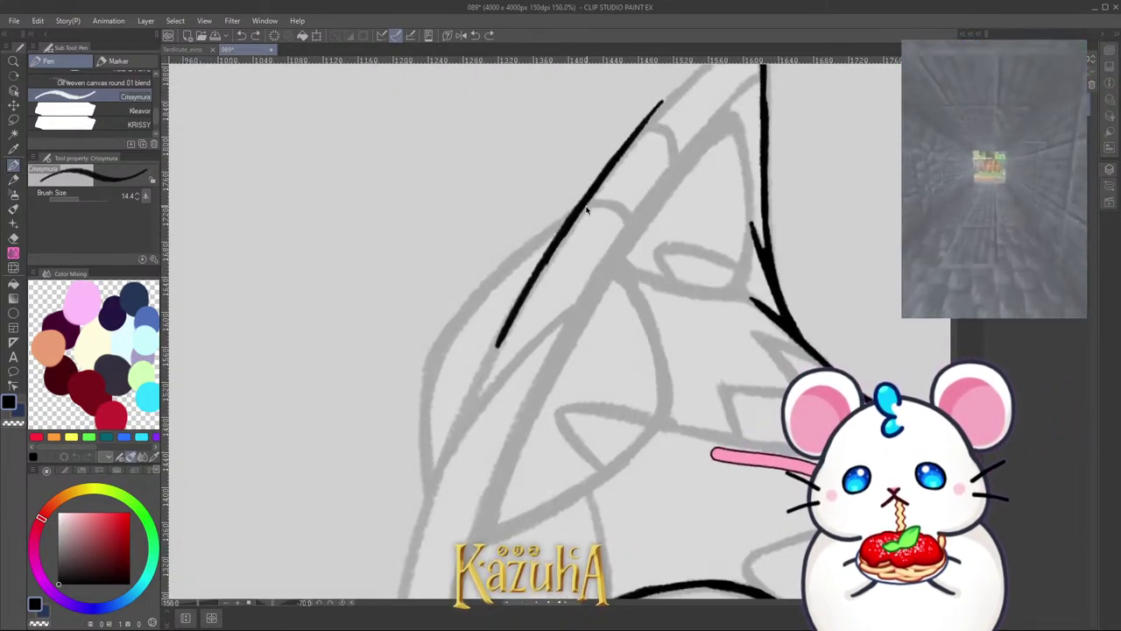
key("ctrl+z")
left_click_drag(568, 229, 656, 113)
left_click_drag(591, 192, 692, 76)
left_click_drag(629, 144, 707, 66)
scroll(611, 182, "down", 2)
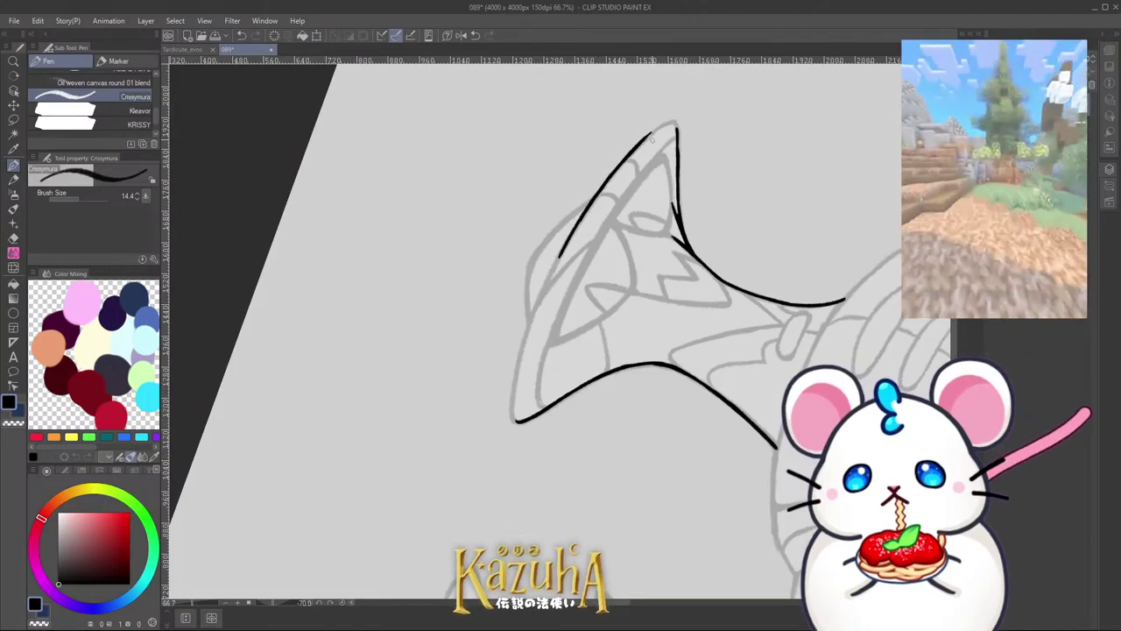
Step: Extend the brim's upper edge around the right tip so it joins the outline at the side of the face
scroll(656, 127, "up", 3)
left_click_drag(596, 182, 666, 120)
key("ctrl+z")
mouse_move(593, 188)
left_mouse_down()
mouse_move(669, 123)
mouse_move(661, 128)
mouse_move(721, 130)
left_mouse_up()
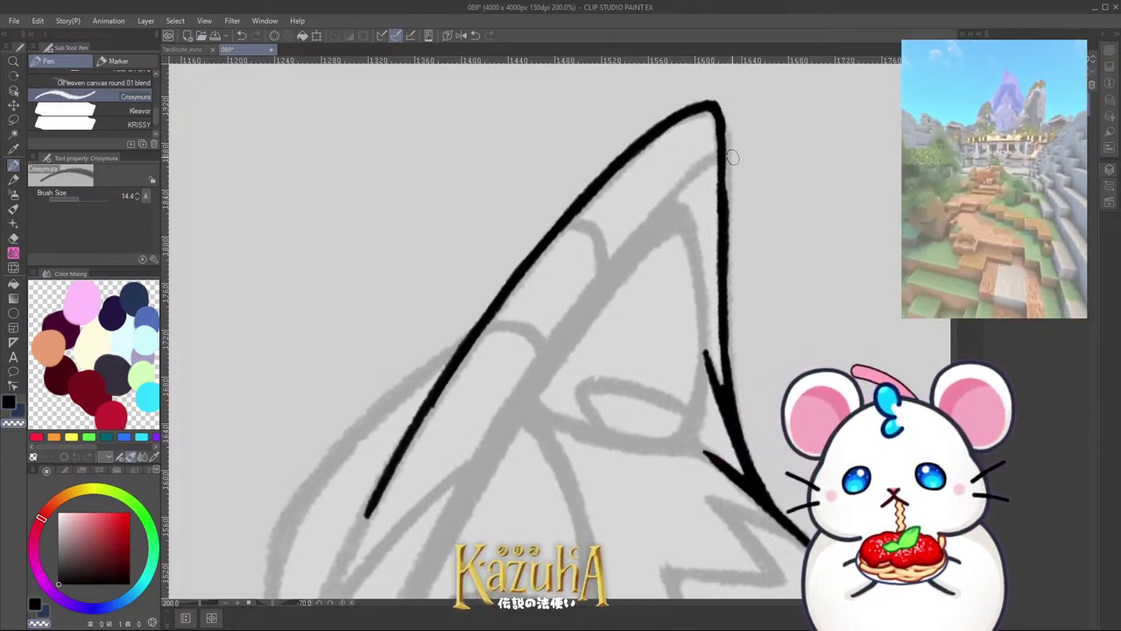
scroll(666, 125, "down", 3)
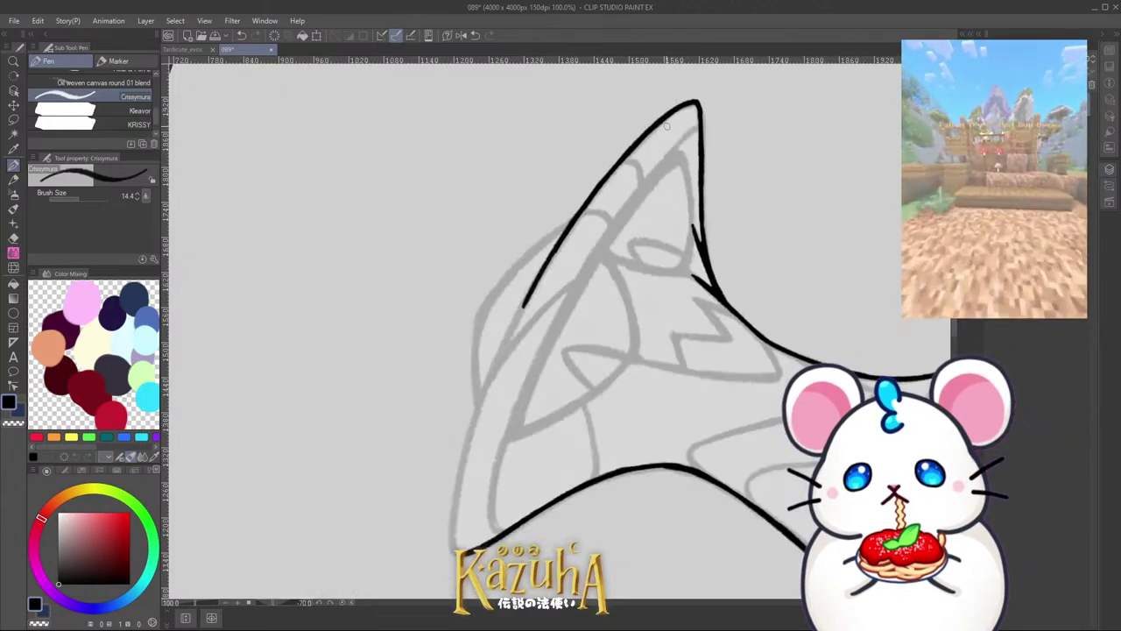
Step: Ink the hat brim's left tip with a short outer-edge stroke rising from the lower outline, redoing it until it curves smoothly
scroll(667, 125, "down", 2)
key("asciicircum")
scroll(546, 337, "up", 3)
mouse_move(552, 396)
left_mouse_down()
mouse_move(544, 376)
mouse_move(559, 295)
left_mouse_up()
mouse_move(544, 371)
left_mouse_down()
mouse_move(576, 257)
mouse_move(547, 345)
mouse_move(611, 186)
left_mouse_up()
key("ctrl+z")
key("ctrl+z")
key("ctrl+z")
scroll(596, 199, "down", 1)
scroll(629, 170, "up", 1)
key("ctrl+z")
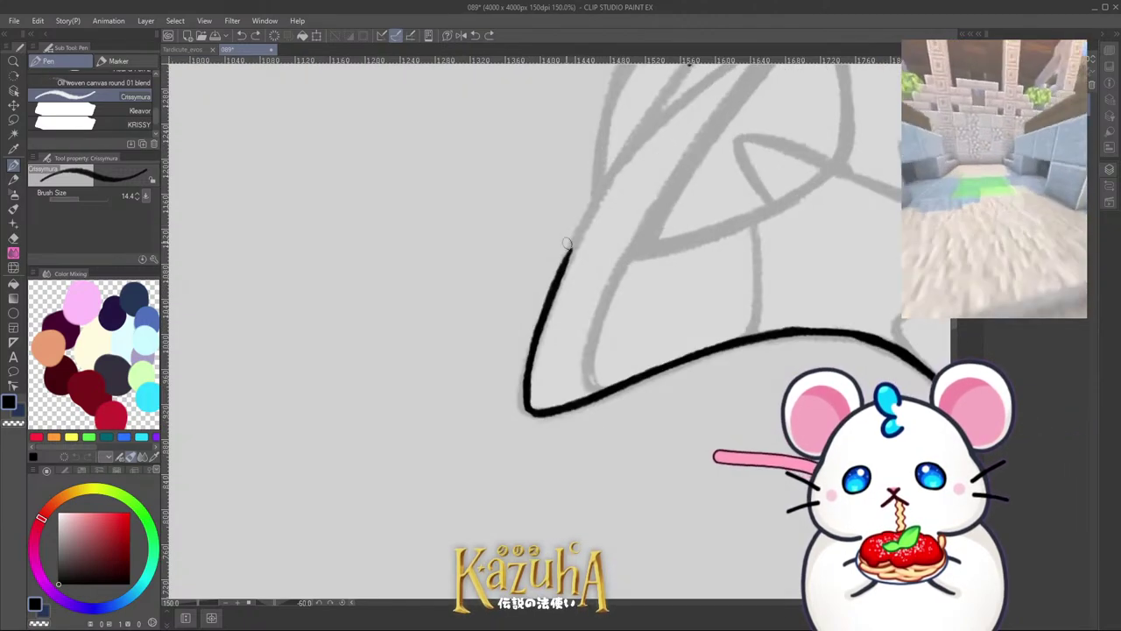
Step: Save the illustration
scroll(526, 290, "down", 1)
scroll(561, 253, "up", 1)
scroll(536, 340, "down", 2)
scroll(552, 281, "up", 1)
key("ctrl+s")
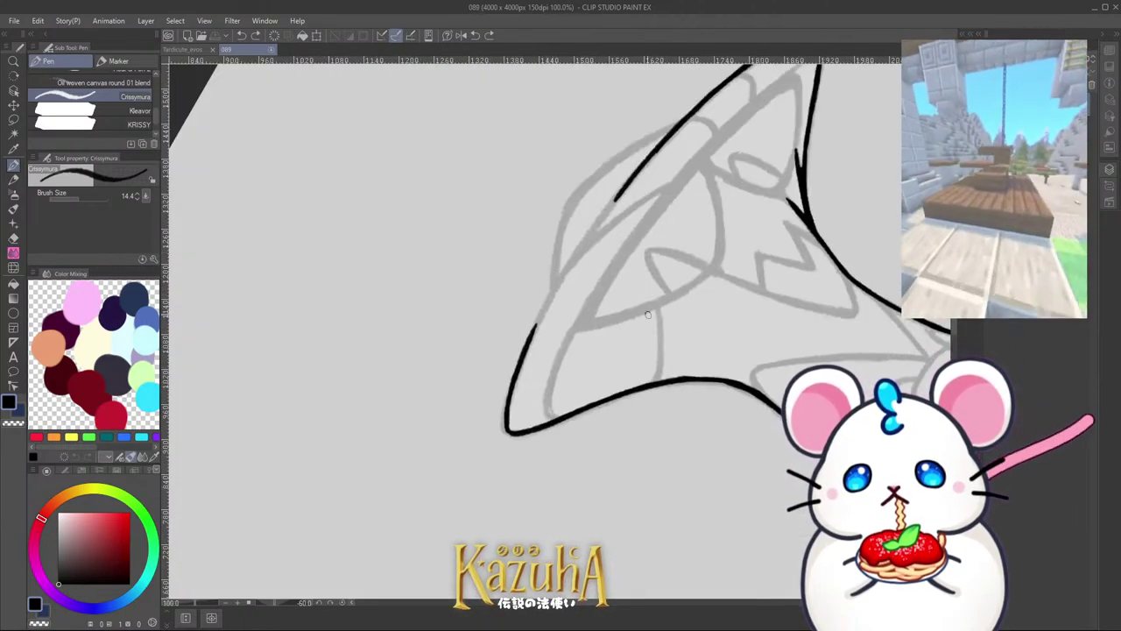
Step: Join the brim's left outer edge to its upper edge with one smooth line, redoing strokes until the gap is closed
left_click_drag(553, 268, 560, 283)
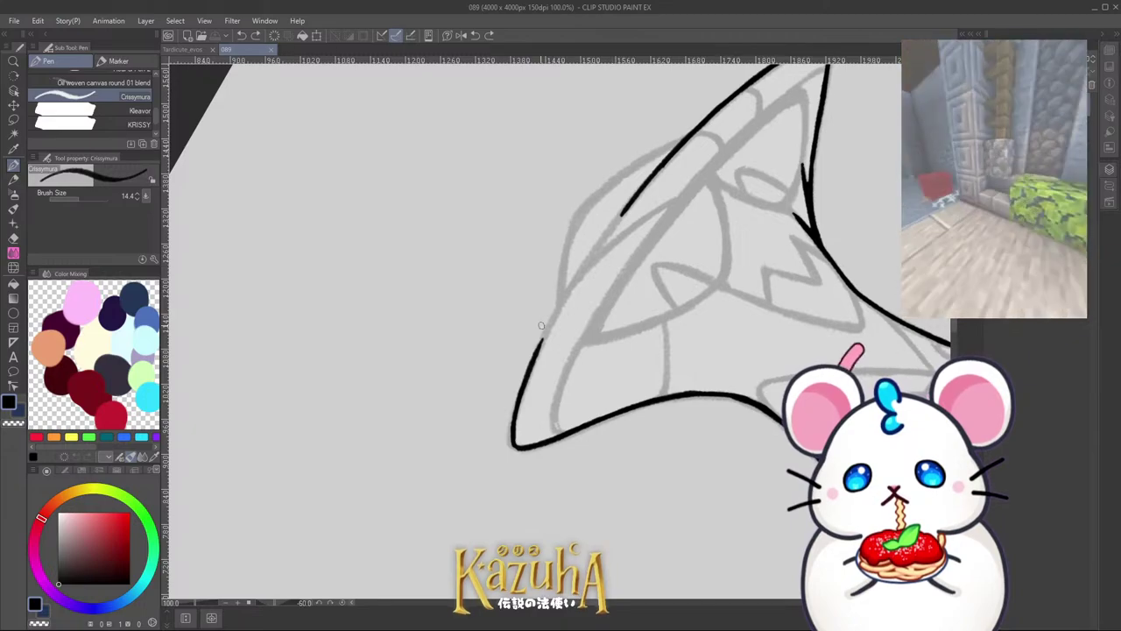
scroll(602, 212, "up", 1)
left_click_drag(500, 436, 553, 331)
key("ctrl+z")
key("ctrl+z")
left_click_drag(502, 425, 580, 281)
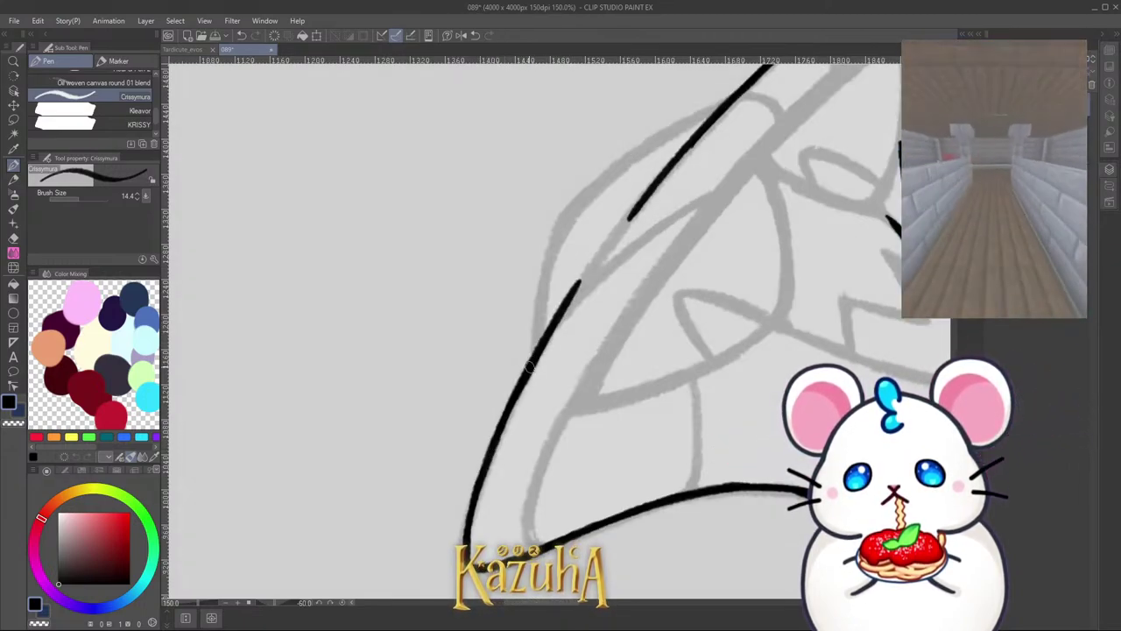
left_click_drag(548, 327, 613, 232)
key("ctrl+z")
key("ctrl+z")
left_click_drag(514, 396, 594, 268)
left_click_drag(562, 308, 629, 219)
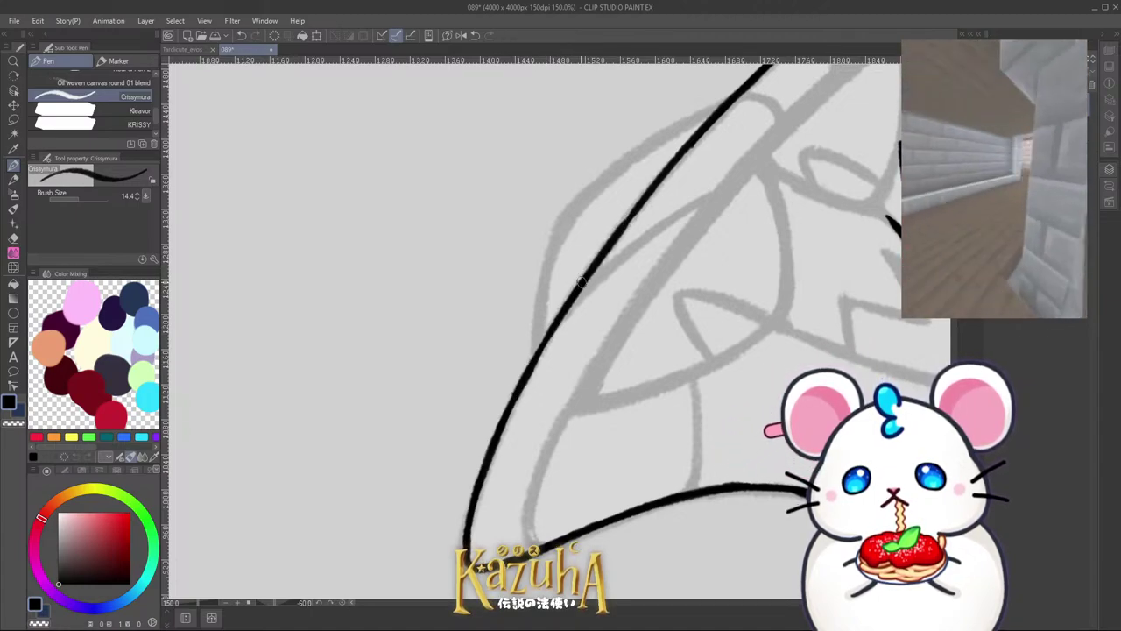
left_click_drag(583, 282, 641, 202)
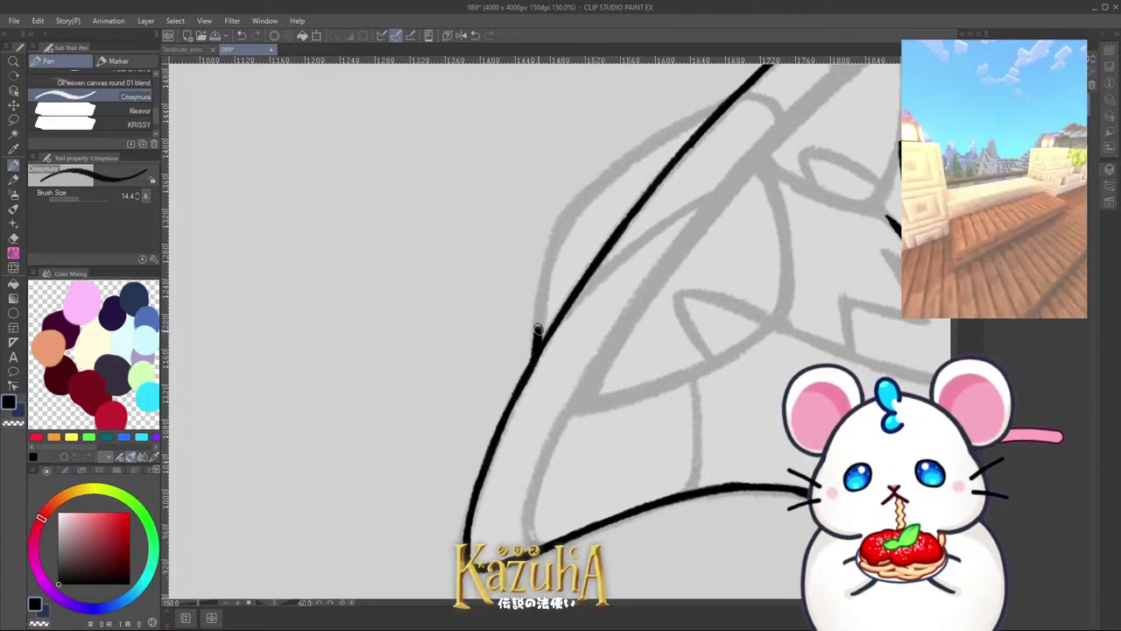
Step: Ink the lower left end of the hat crown's outline and blend it into the brim's outer edge
mouse_move(533, 351)
left_mouse_down()
mouse_move(557, 230)
mouse_move(538, 298)
mouse_move(548, 258)
left_mouse_up()
key("ctrl+z")
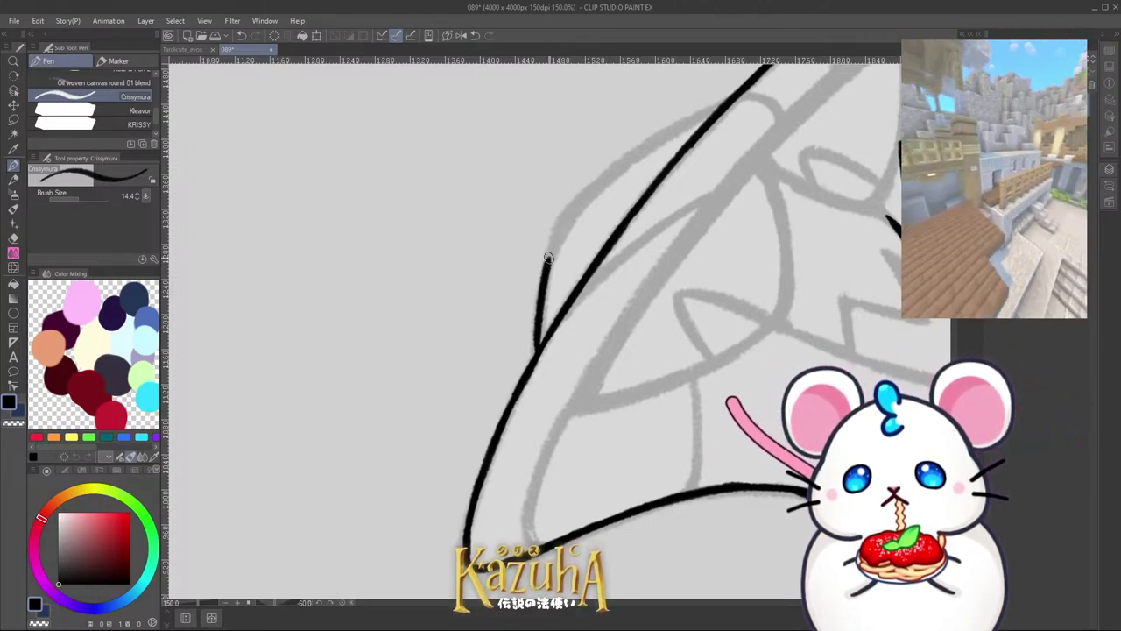
scroll(543, 298, "up", 1)
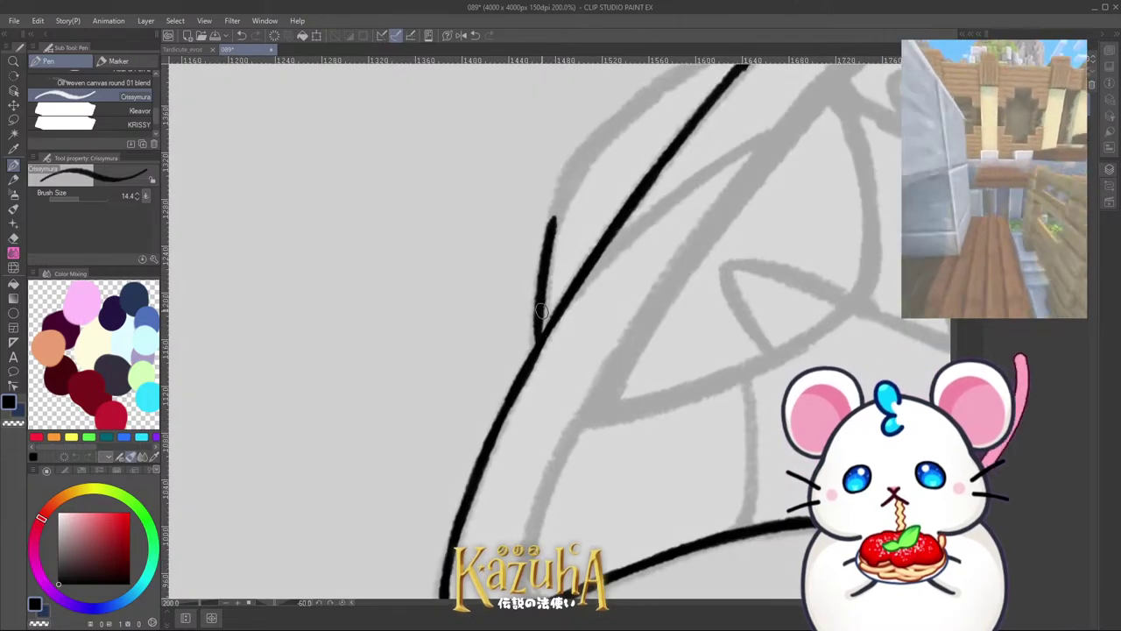
left_click_drag(542, 311, 537, 348)
scroll(541, 337, "down", 2)
scroll(542, 280, "up", 1)
key("minus")
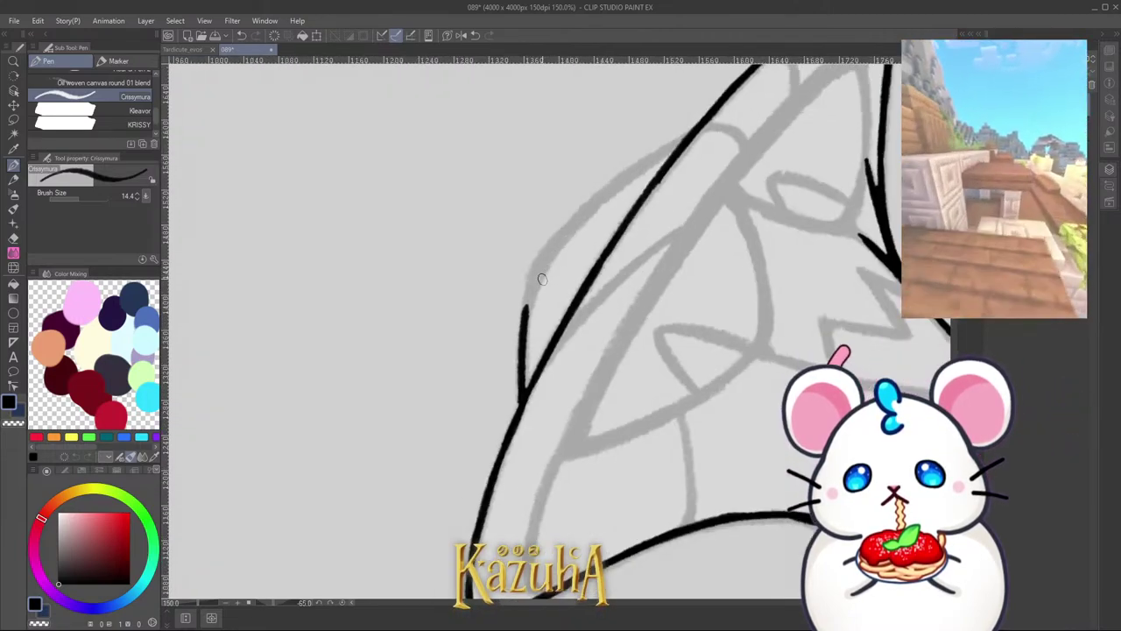
Step: Ink the rest of the hat crown's rounded outline until it meets the brim's upper edge
scroll(543, 279, "up", 1)
key("minus")
scroll(518, 350, "down", 1)
key("minus")
key("minus")
left_click_drag(521, 350, 524, 288)
left_click_drag(519, 331, 541, 253)
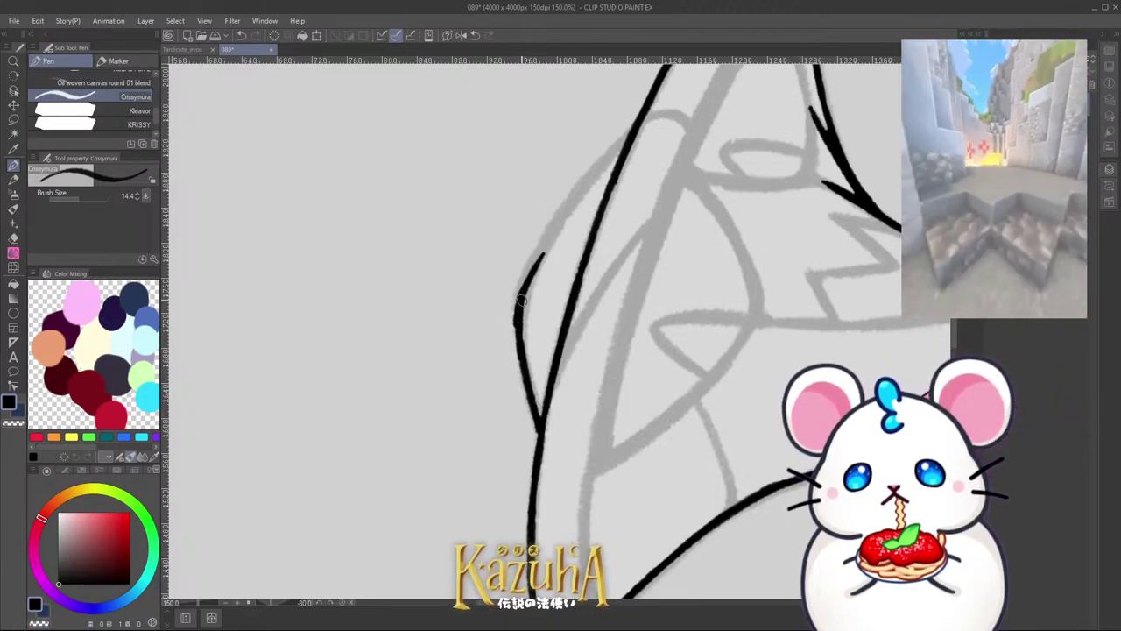
key("ctrl+z")
key("ctrl+z")
left_click_drag(521, 300, 580, 195)
left_click_drag(541, 251, 622, 144)
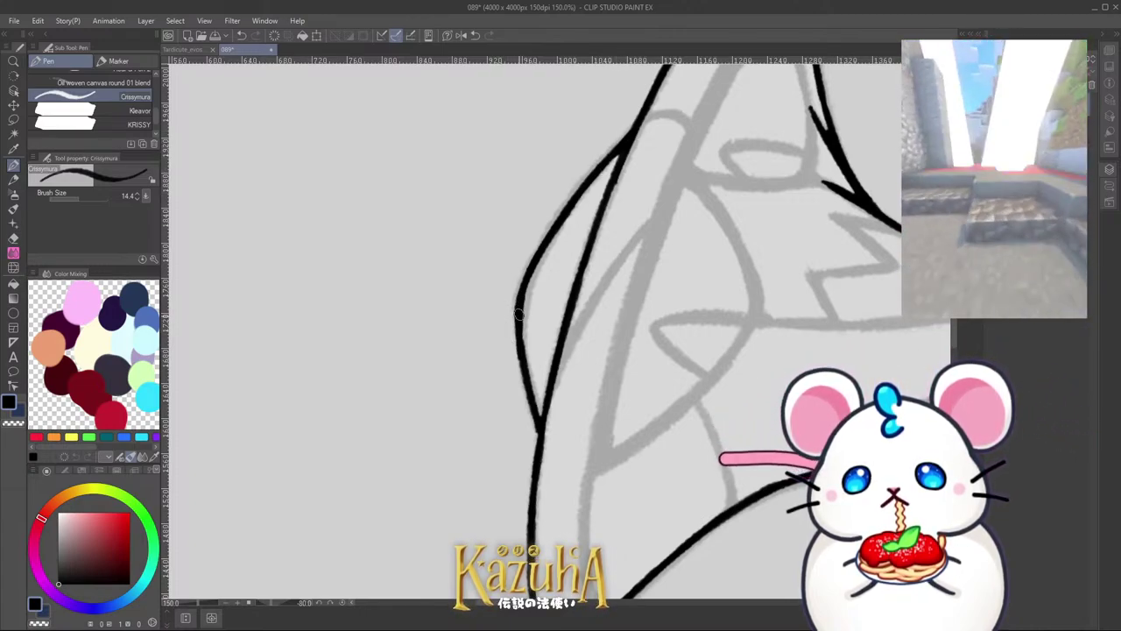
left_click_drag(519, 317, 539, 434)
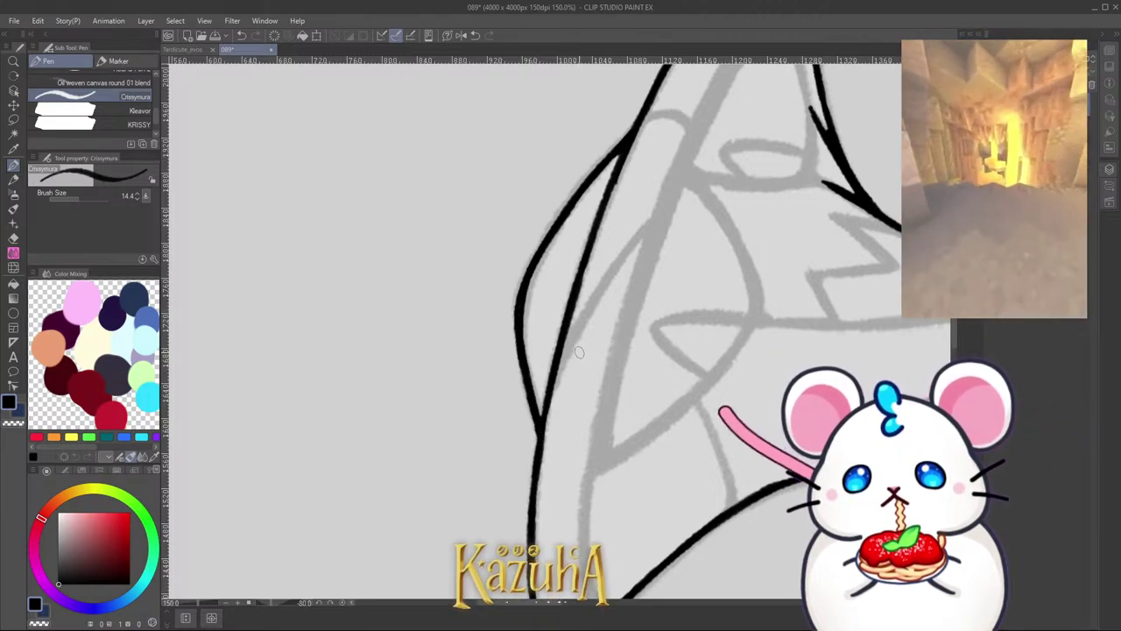
scroll(488, 400, "down", 3)
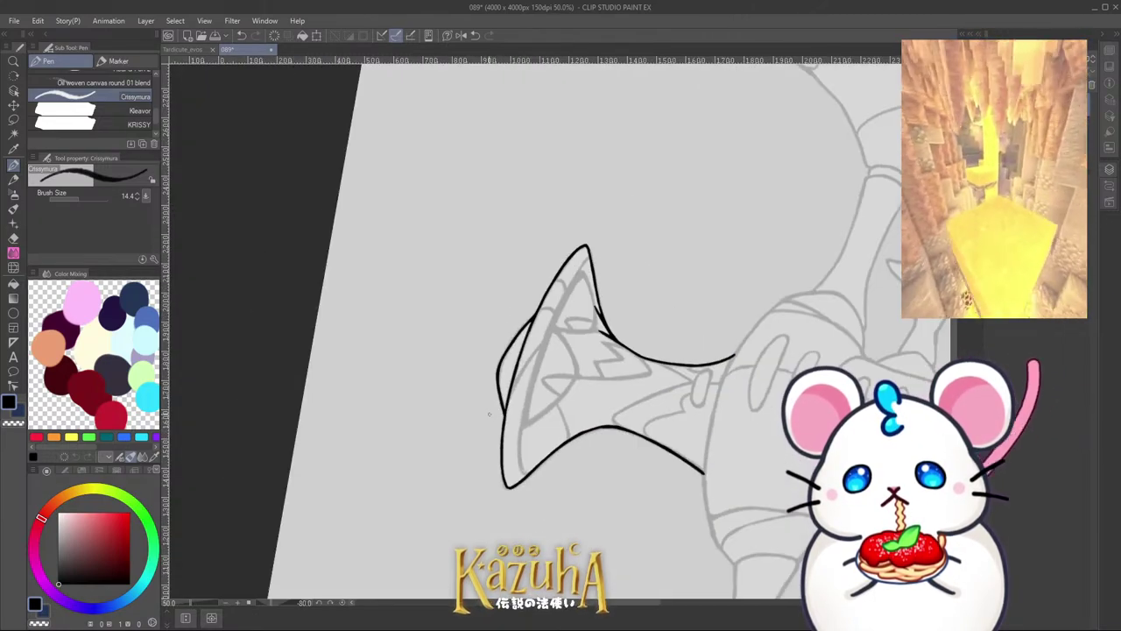
Step: Ink the brim's inner edge from near the left tip up past the middle of the hat, redoing uneven strokes
key("asciicircum")
key("asciicircum")
scroll(523, 398, "up", 3)
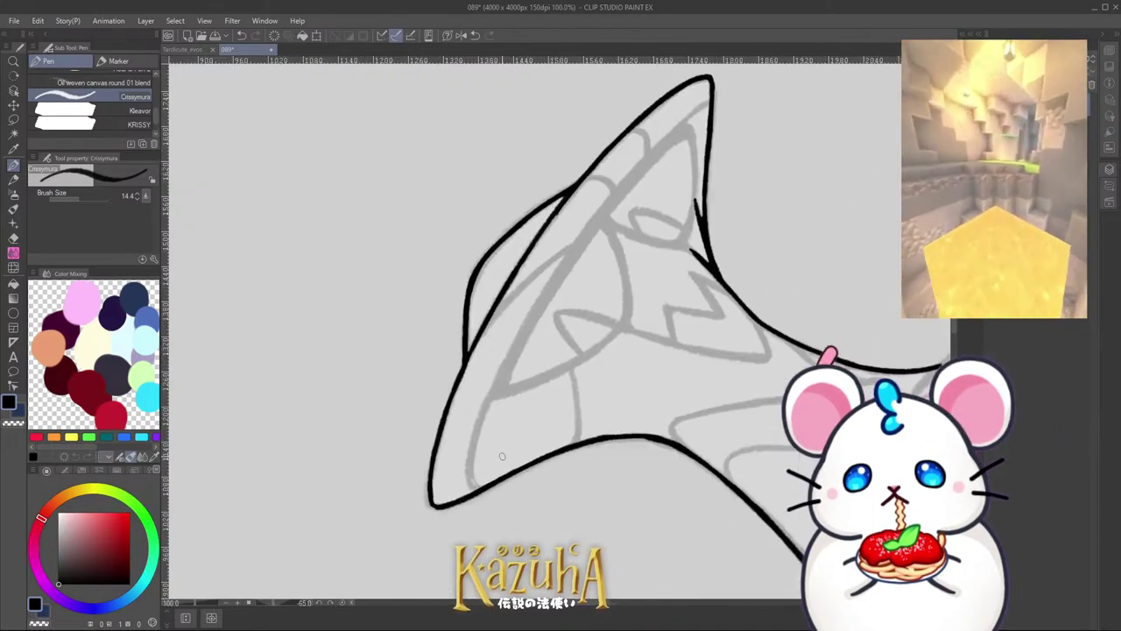
left_click_drag(472, 479, 495, 398)
key("ctrl+z")
left_click_drag(472, 478, 514, 359)
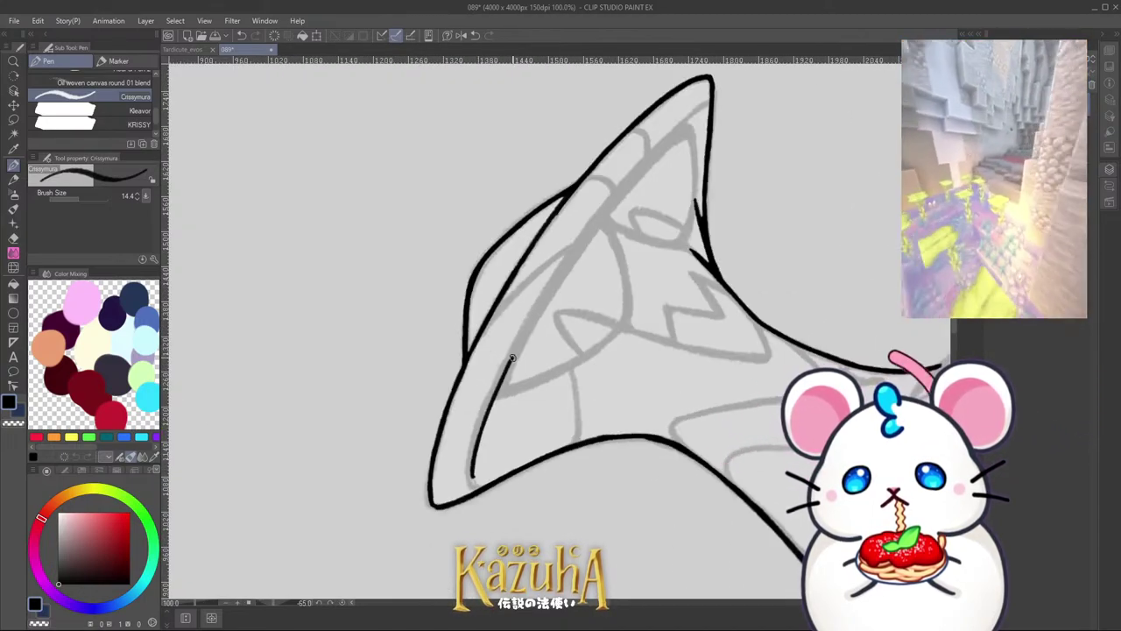
key("ctrl+z")
mouse_move(473, 469)
left_mouse_down()
mouse_move(516, 348)
mouse_move(593, 232)
left_mouse_up()
key("ctrl+z")
left_click_drag(522, 336, 601, 219)
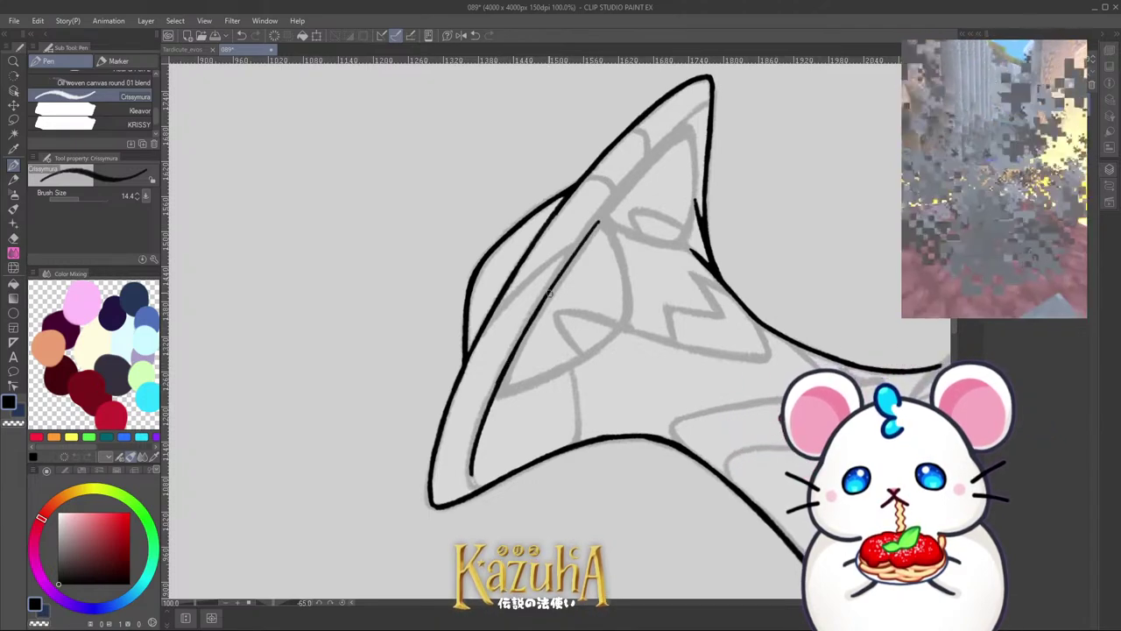
left_click_drag(563, 269, 631, 181)
scroll(628, 185, "up", 1)
left_click_drag(580, 248, 666, 151)
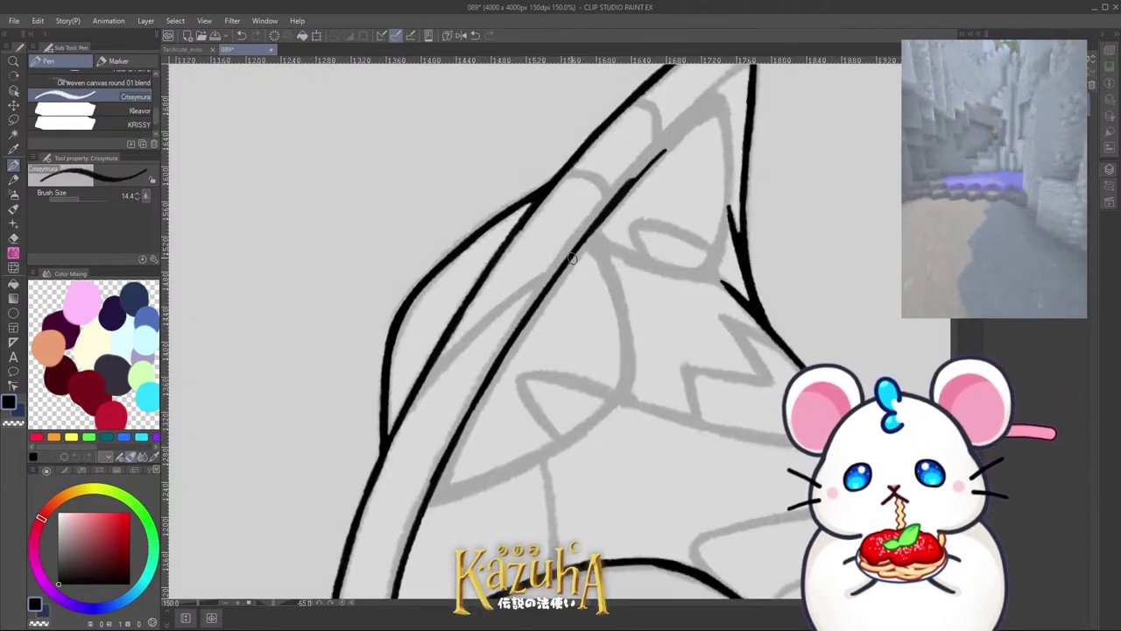
Step: Continue the brim's inner edge up to the outline at the right tip, redoing the last stretch until it runs smoothly
left_click_drag(623, 184, 691, 120)
key("ctrl+z")
key("ctrl+z")
left_click_drag(580, 245, 689, 117)
left_click_drag(628, 183, 707, 98)
scroll(617, 179, "down", 2)
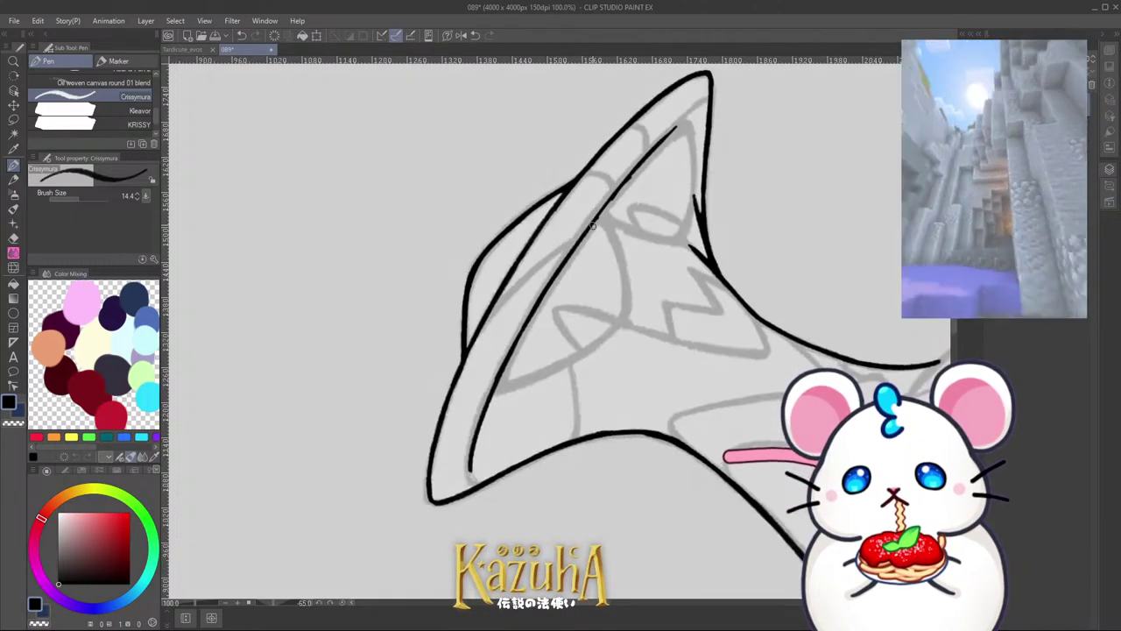
scroll(670, 110, "up", 2)
scroll(632, 191, "up", 1)
key("ctrl+z")
left_click_drag(603, 230, 690, 142)
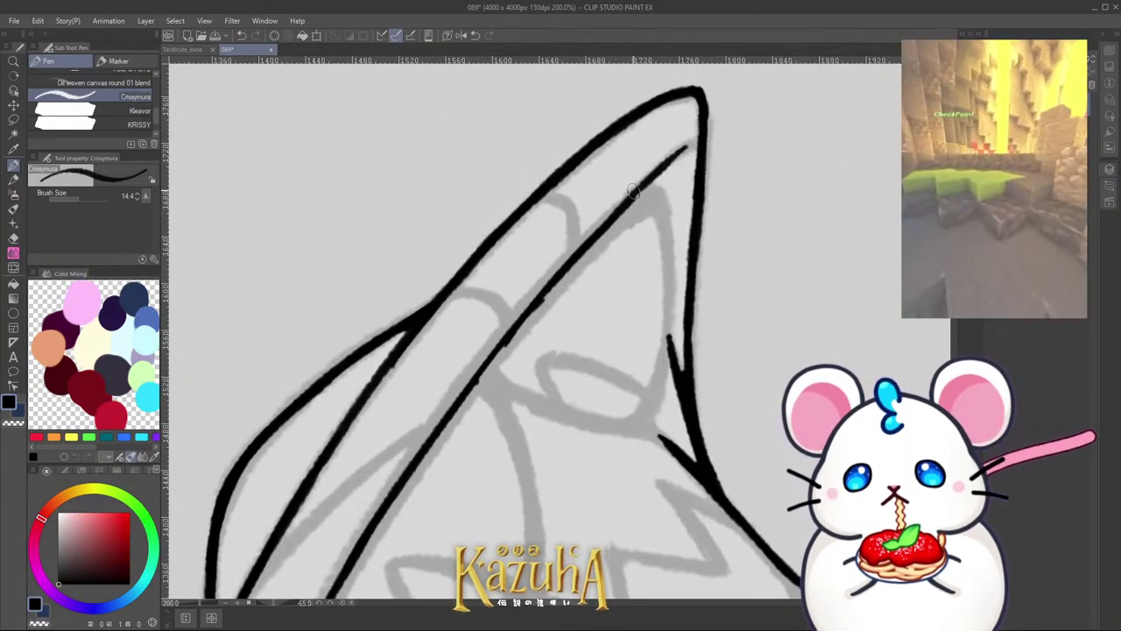
key("ctrl+z")
mouse_move(600, 235)
left_mouse_down()
mouse_move(682, 152)
mouse_move(696, 154)
left_mouse_up()
scroll(671, 141, "down", 2)
scroll(602, 228, "up", 2)
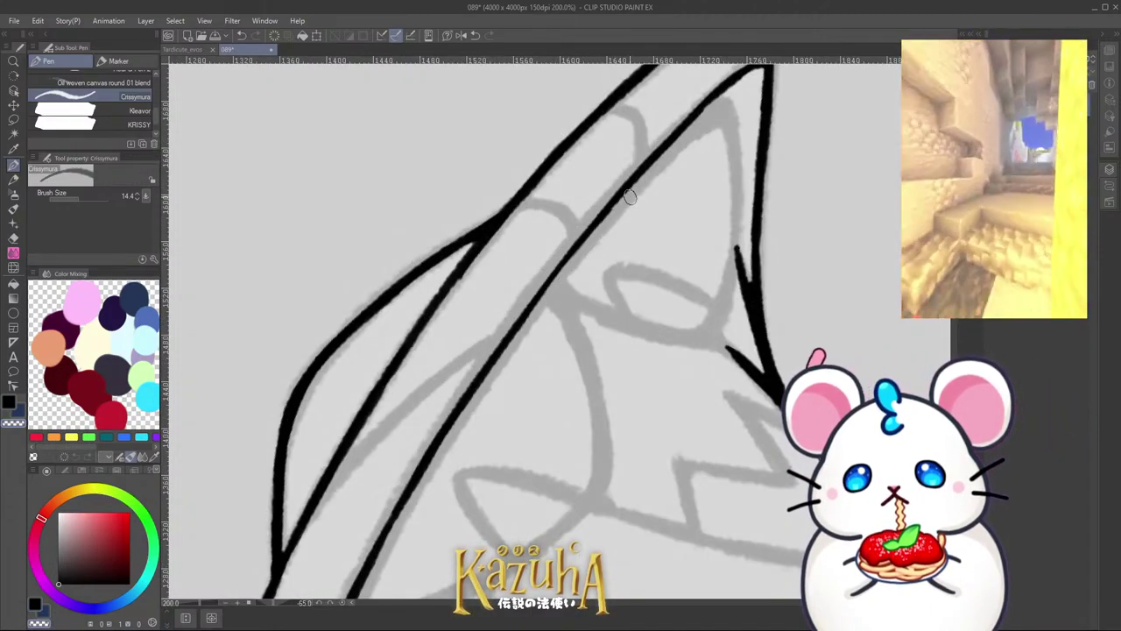
Step: Curve the lower end of the brim's inner edge into the head outline near the left tip
scroll(628, 196, "down", 5)
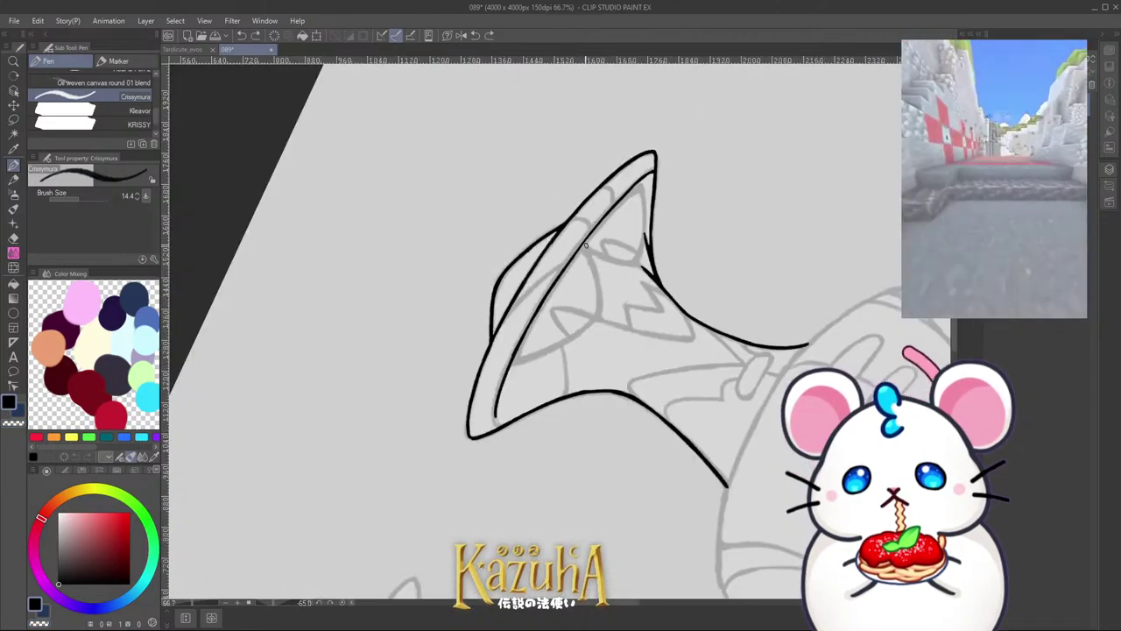
scroll(585, 245, "down", 1)
scroll(578, 263, "up", 7)
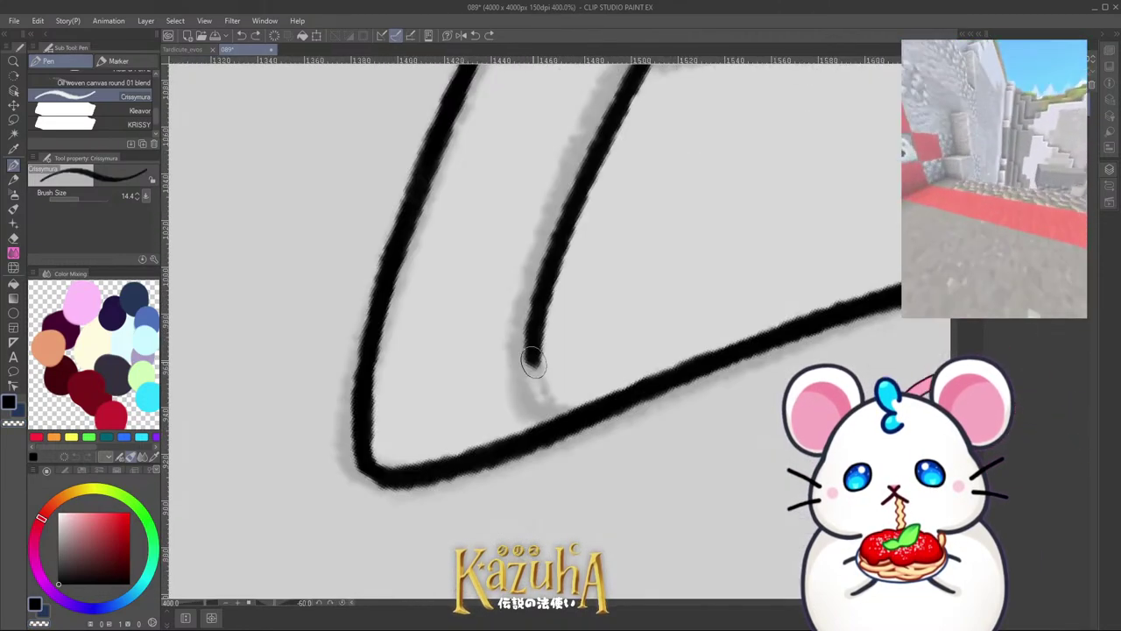
mouse_move(532, 361)
left_mouse_down()
mouse_move(533, 394)
mouse_move(561, 413)
mouse_move(558, 403)
left_mouse_up()
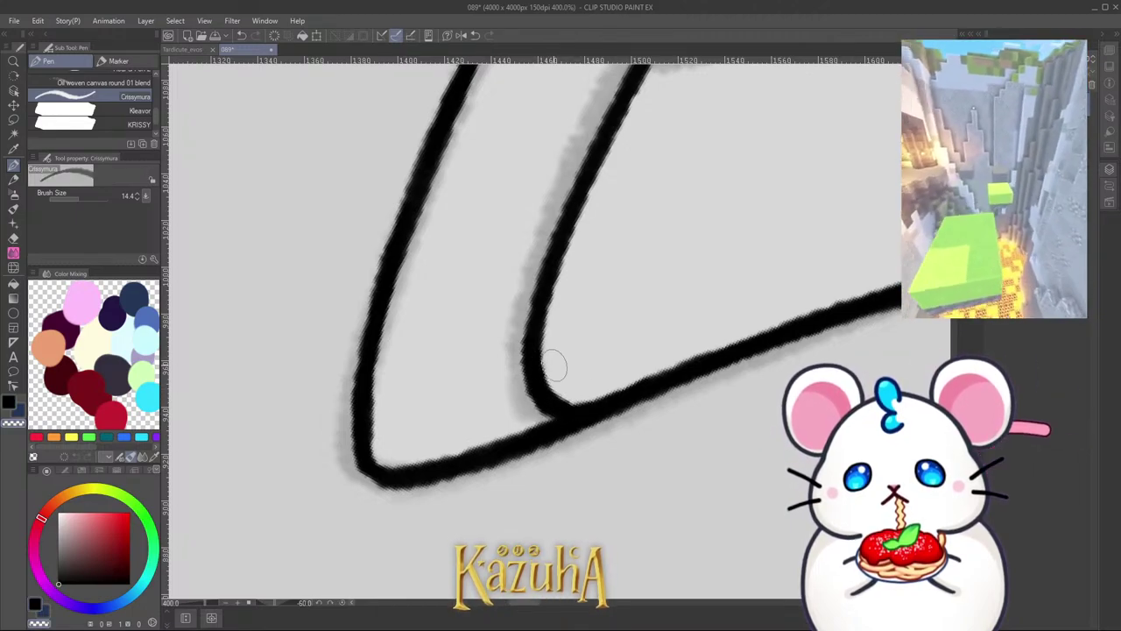
scroll(553, 367, "down", 8)
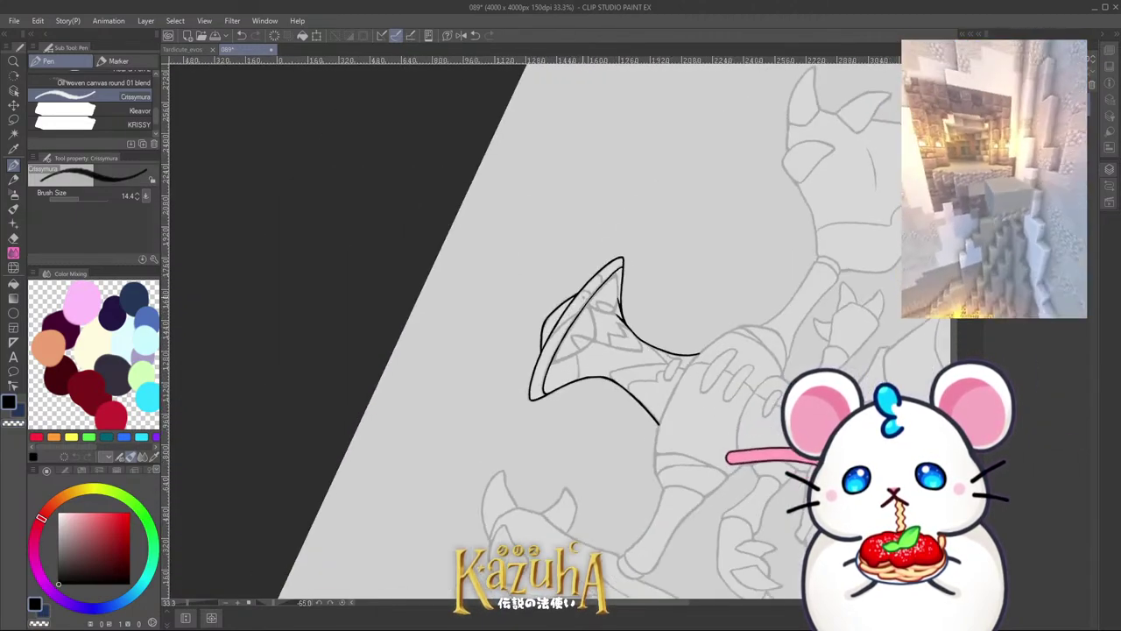
Step: Ink the diagonal curved line across the hat brim between its outer and inner edges, redoing the first attempts
key("minus")
key("minus")
key("minus")
key("minus")
key("minus")
scroll(562, 326, "up", 4)
left_click_drag(531, 375, 605, 225)
key("ctrl+z")
key("ctrl+z")
key("ctrl+z")
scroll(549, 309, "up", 1)
left_click_drag(525, 368, 532, 352)
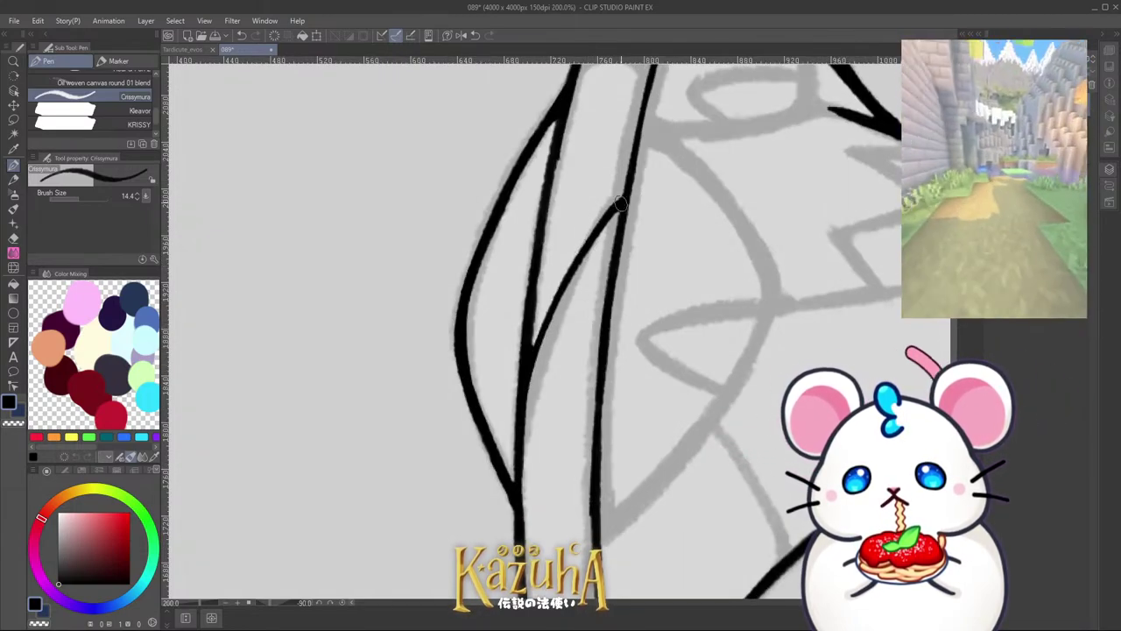
scroll(517, 322, "down", 4)
scroll(540, 263, "up", 4)
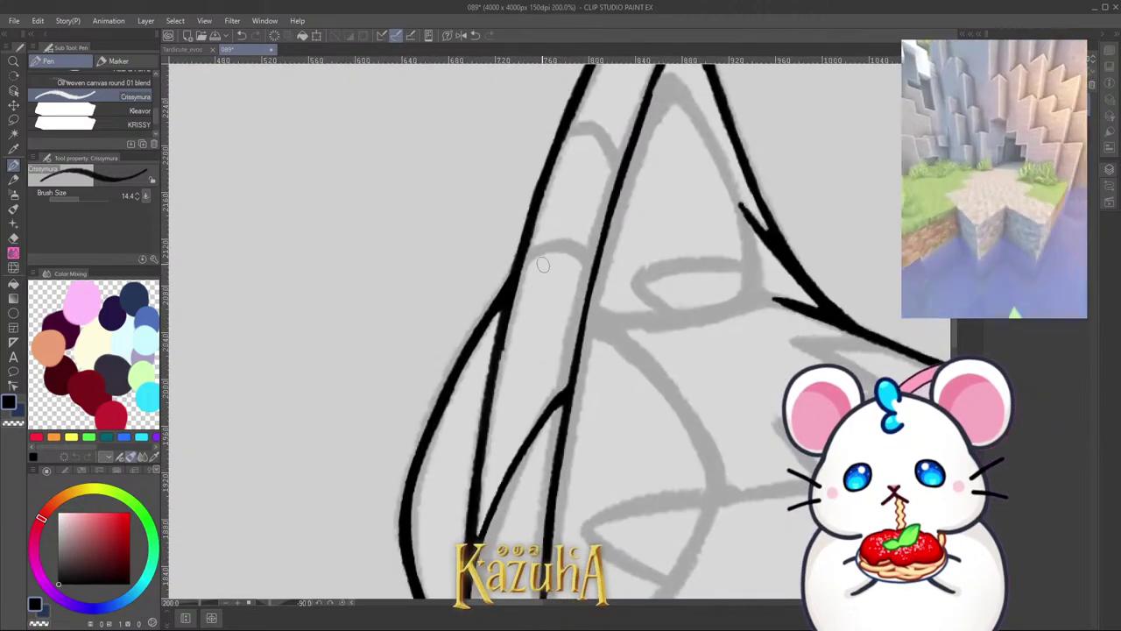
Step: Ink the two short arched lines across the upper part of the hat brim, from its outer to its inner edge
mouse_move(517, 273)
left_mouse_down()
mouse_move(553, 244)
mouse_move(583, 270)
mouse_move(555, 244)
mouse_move(590, 274)
left_mouse_up()
key("ctrl+z")
key("ctrl+z")
key("ctrl+z")
key("ctrl+z")
key("ctrl+z")
key("ctrl+z")
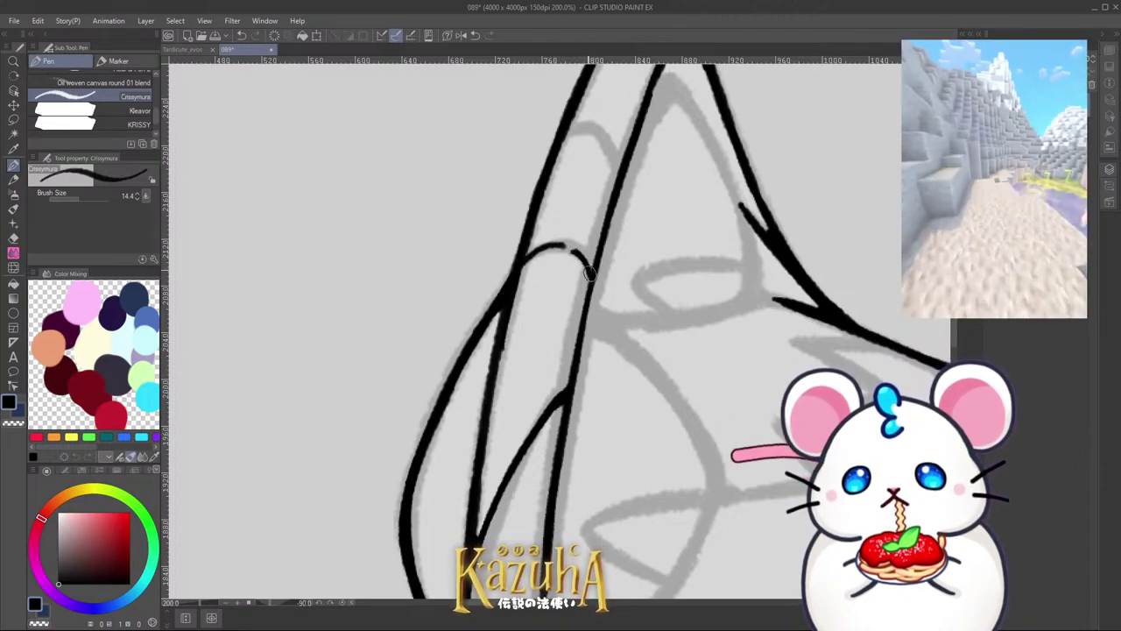
scroll(565, 246, "up", 2)
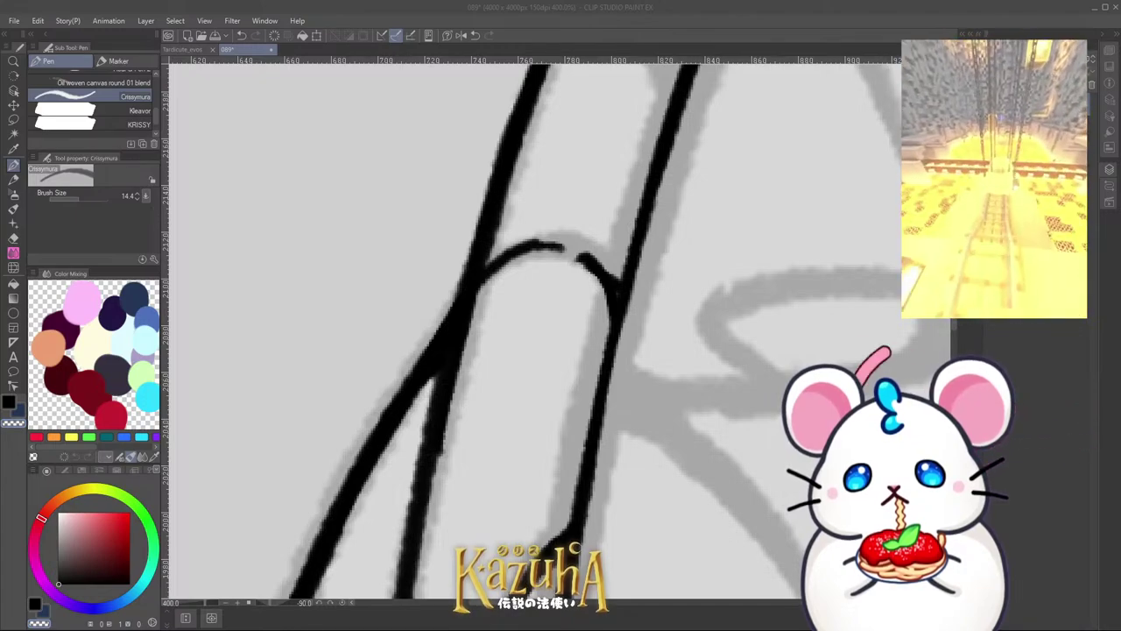
left_click(488, 208)
scroll(522, 350, "down", 4)
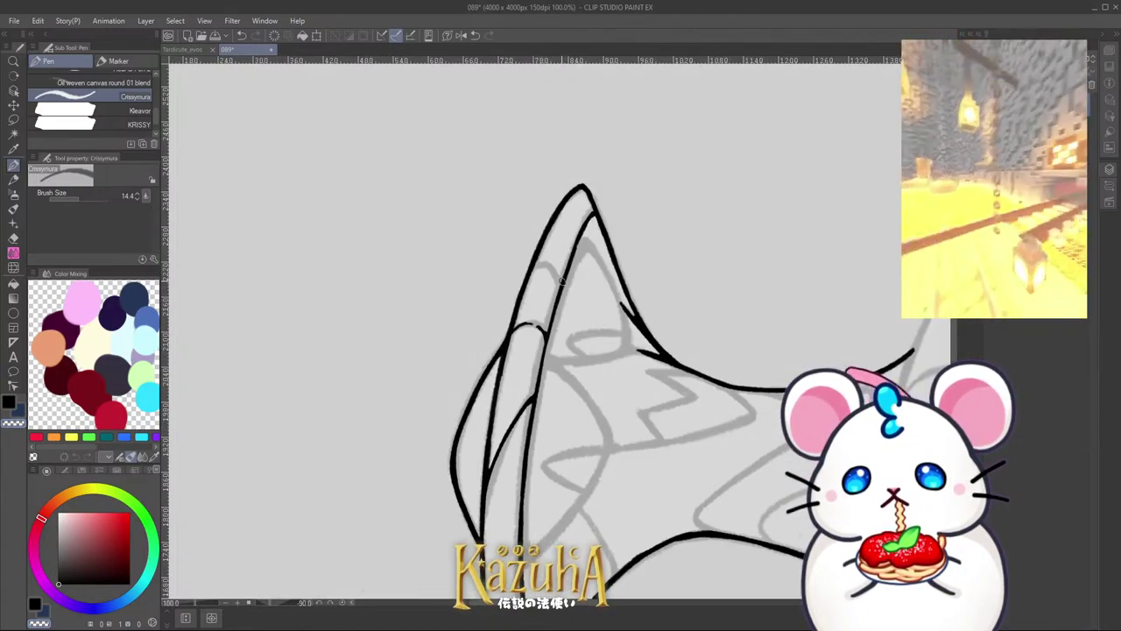
scroll(561, 281, "up", 4)
mouse_move(524, 254)
left_mouse_down()
mouse_move(578, 233)
mouse_move(553, 233)
mouse_move(564, 230)
mouse_move(602, 251)
mouse_move(634, 321)
mouse_move(639, 308)
mouse_move(634, 300)
mouse_move(621, 327)
left_mouse_up()
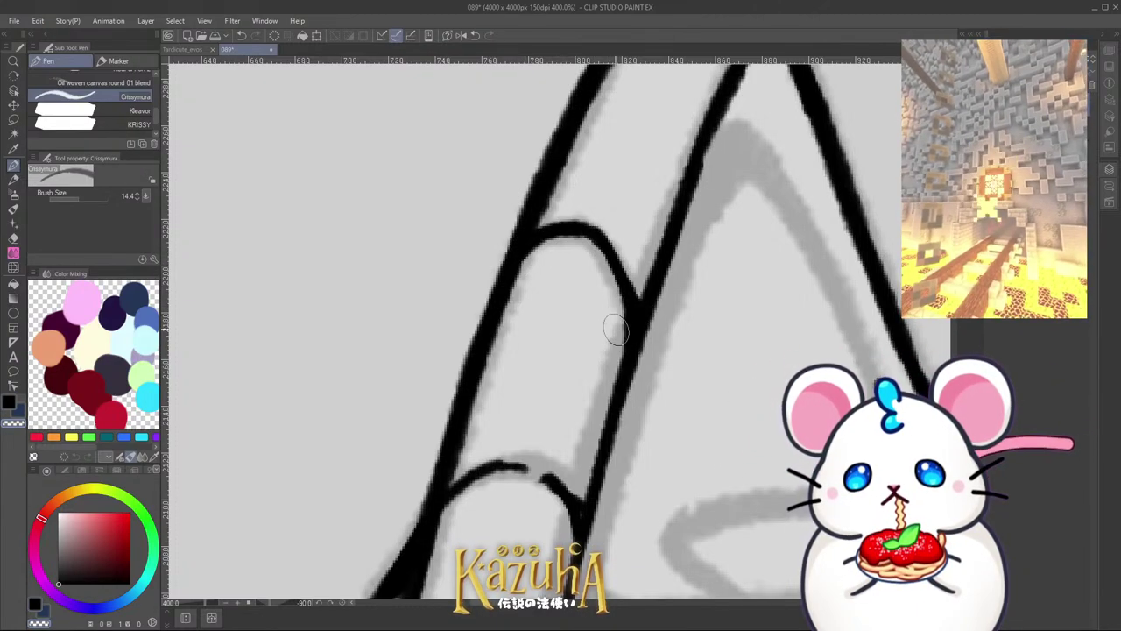
Step: Ink the curved inner side of the small sunglasses lens, from the brim's inner edge down to the head outline, redoing failed strokes
key("c")
scroll(587, 235, "down", 6)
key("asciicircum")
key("asciicircum")
key("asciicircum")
key("asciicircum")
key("asciicircum")
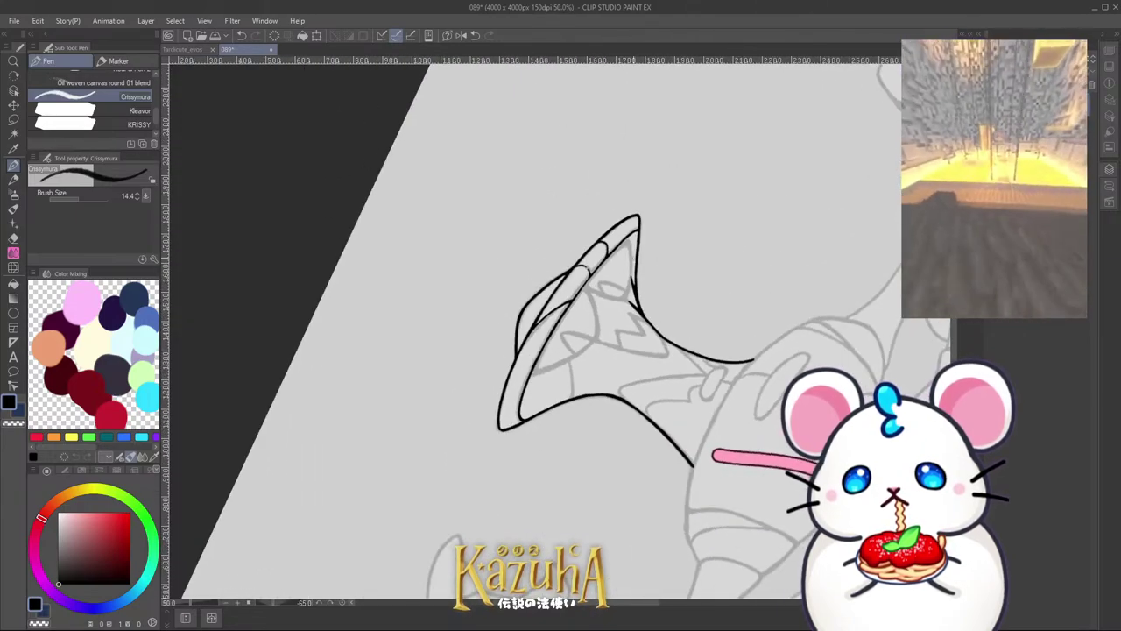
scroll(627, 256, "up", 1)
key("minus")
scroll(614, 260, "up", 1)
key("asciicircum")
key("asciicircum")
key("asciicircum")
key("asciicircum")
key("asciicircum")
key("asciicircum")
key("asciicircum")
key("asciicircum")
key("asciicircum")
key("asciicircum")
key("asciicircum")
key("asciicircum")
key("asciicircum")
key("asciicircum")
key("asciicircum")
key("asciicircum")
key("asciicircum")
key("asciicircum")
key("asciicircum")
key("asciicircum")
key("asciicircum")
key("asciicircum")
key("asciicircum")
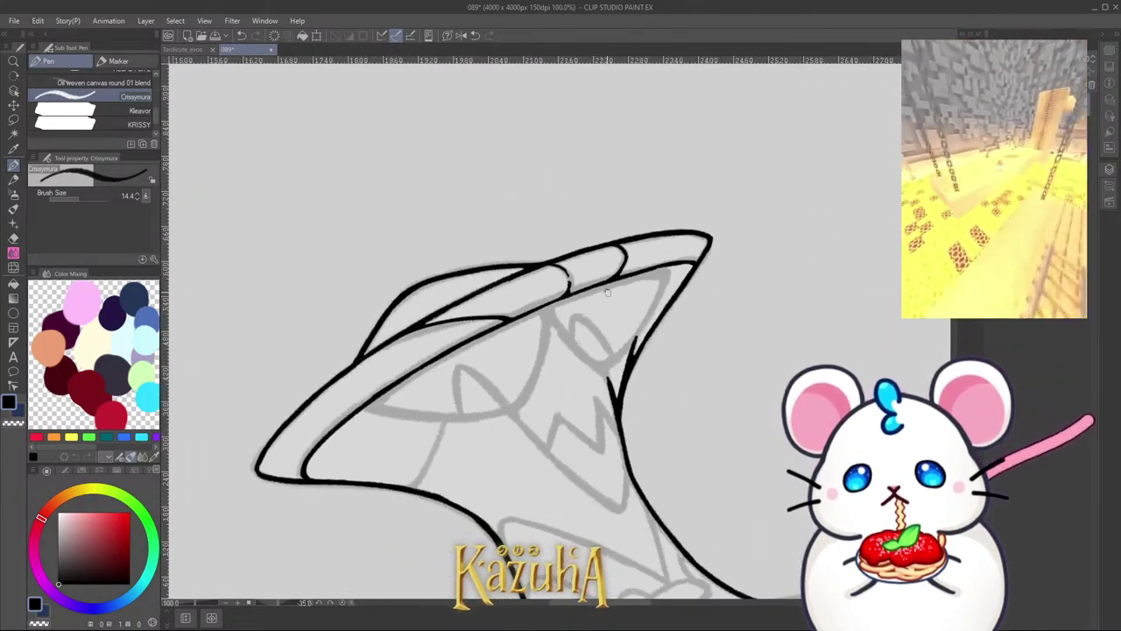
scroll(521, 385, "up", 4)
mouse_move(487, 396)
left_mouse_down()
mouse_move(540, 357)
mouse_move(520, 380)
mouse_move(572, 310)
left_mouse_up()
key("ctrl+z")
left_click_drag(612, 232, 576, 280)
key("ctrl+z")
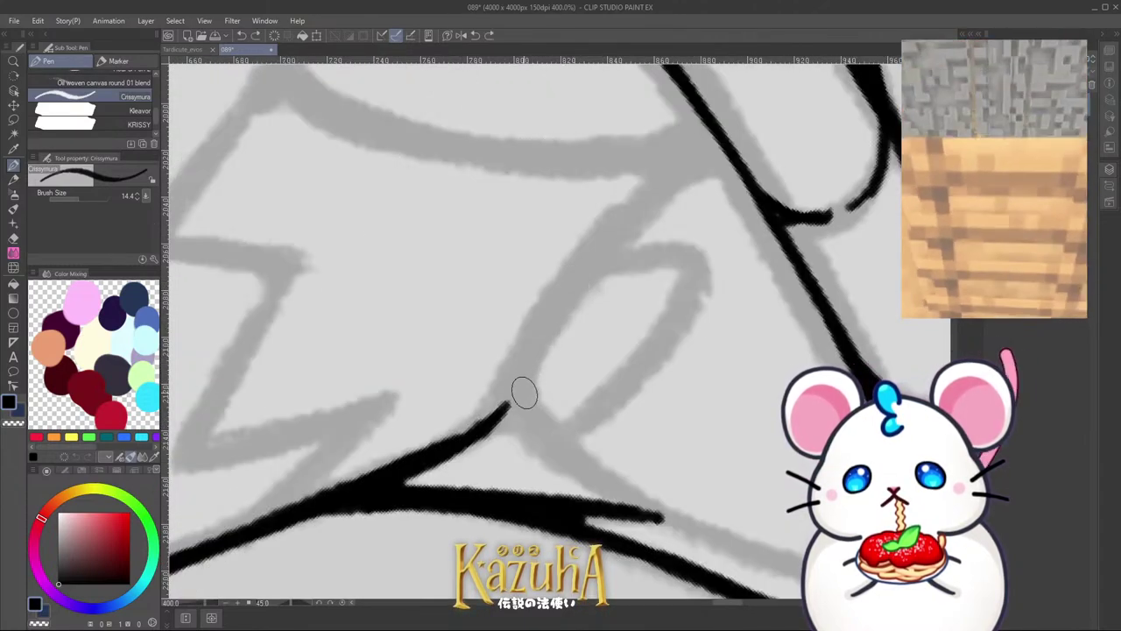
left_click_drag(516, 405, 611, 243)
key("ctrl+z")
mouse_move(515, 405)
left_mouse_down()
mouse_move(645, 204)
mouse_move(720, 140)
left_mouse_up()
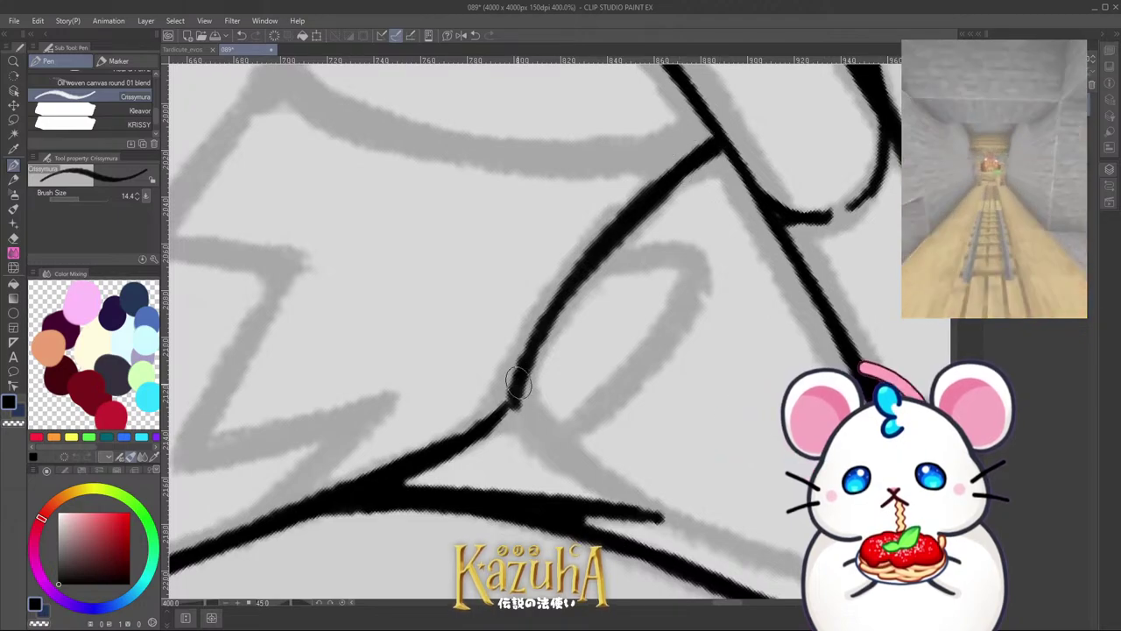
left_click_drag(513, 405, 546, 445)
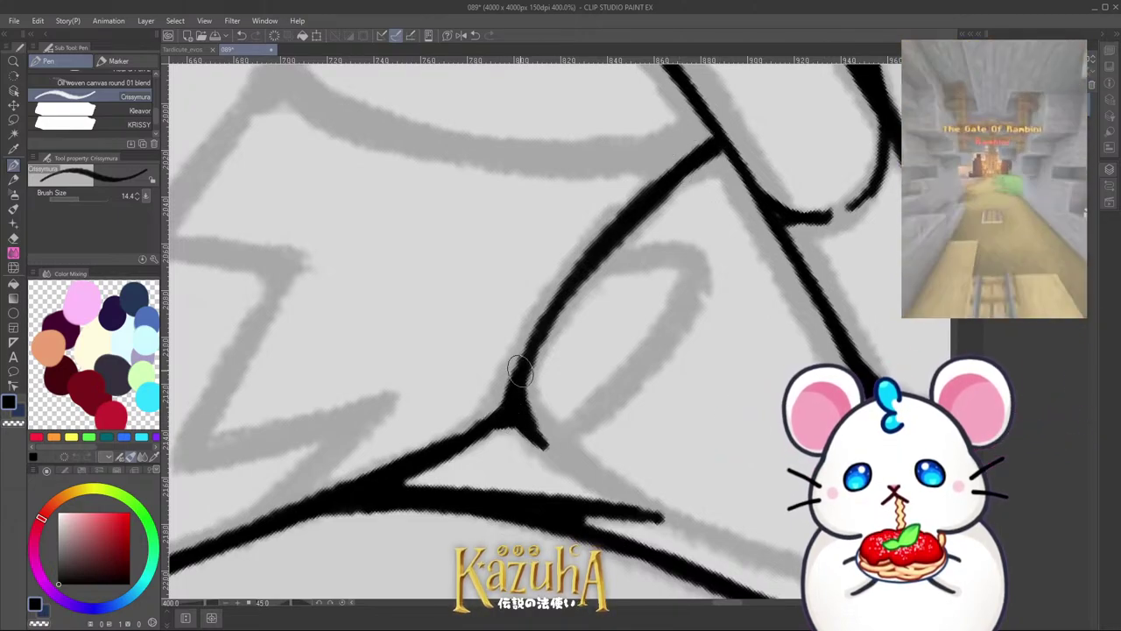
Step: Ink the small lens's outer side up towards the brim tip and thicken its top edge along the brim
scroll(596, 473, "down", 7)
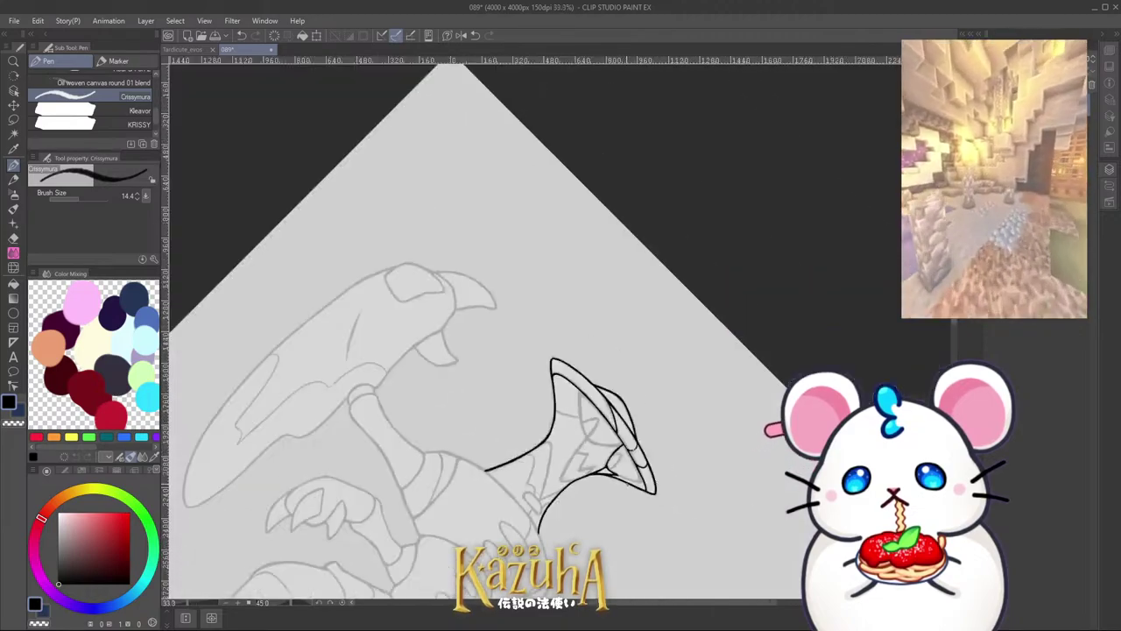
scroll(627, 483, "down", 1)
left_click_drag(675, 387, 668, 202)
scroll(749, 293, "up", 2)
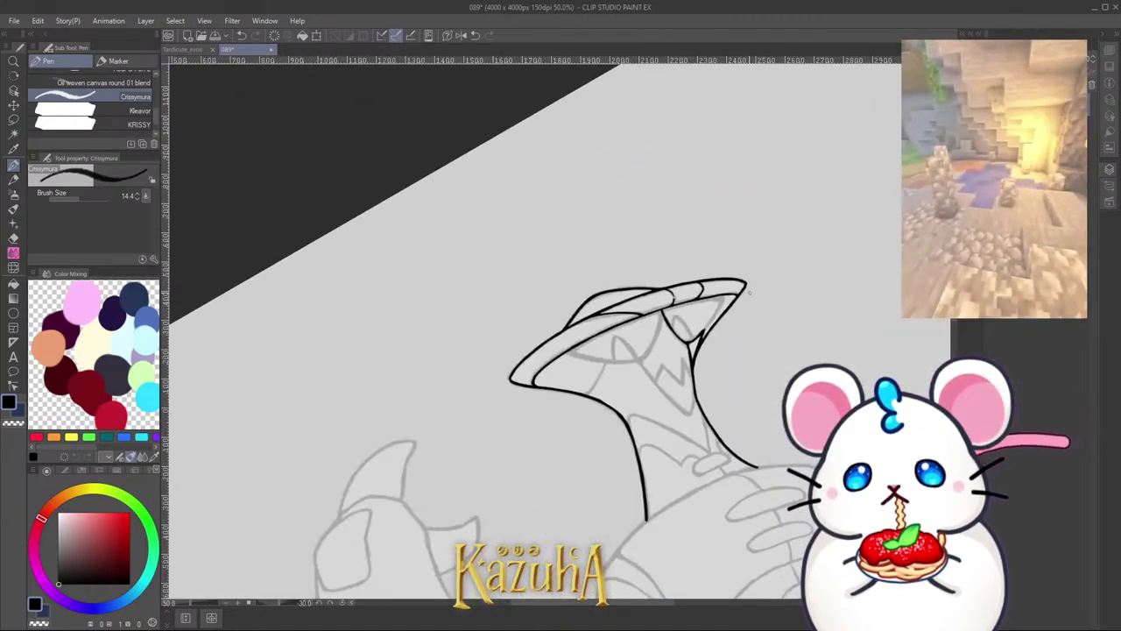
scroll(749, 292, "up", 4)
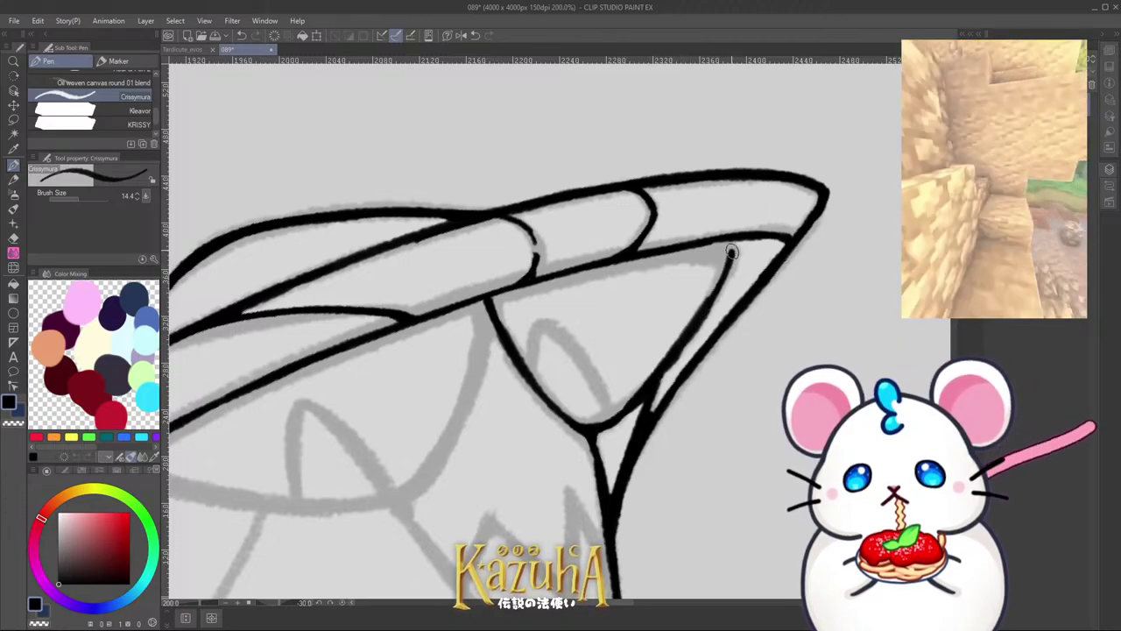
scroll(614, 340, "down", 2)
scroll(571, 400, "up", 2)
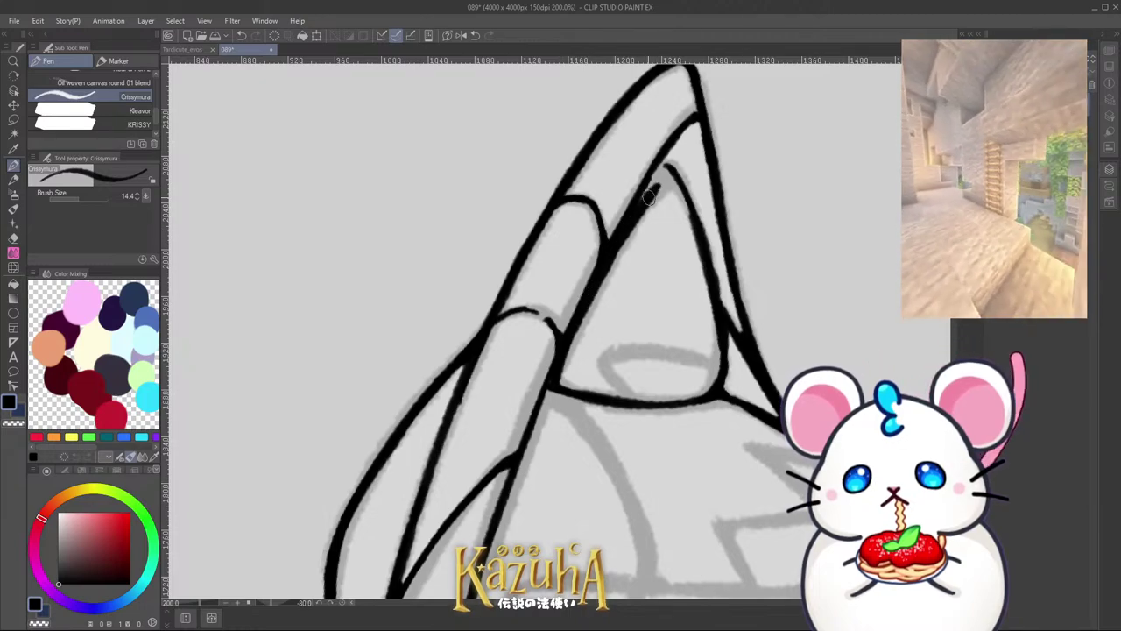
left_click_drag(569, 335, 645, 197)
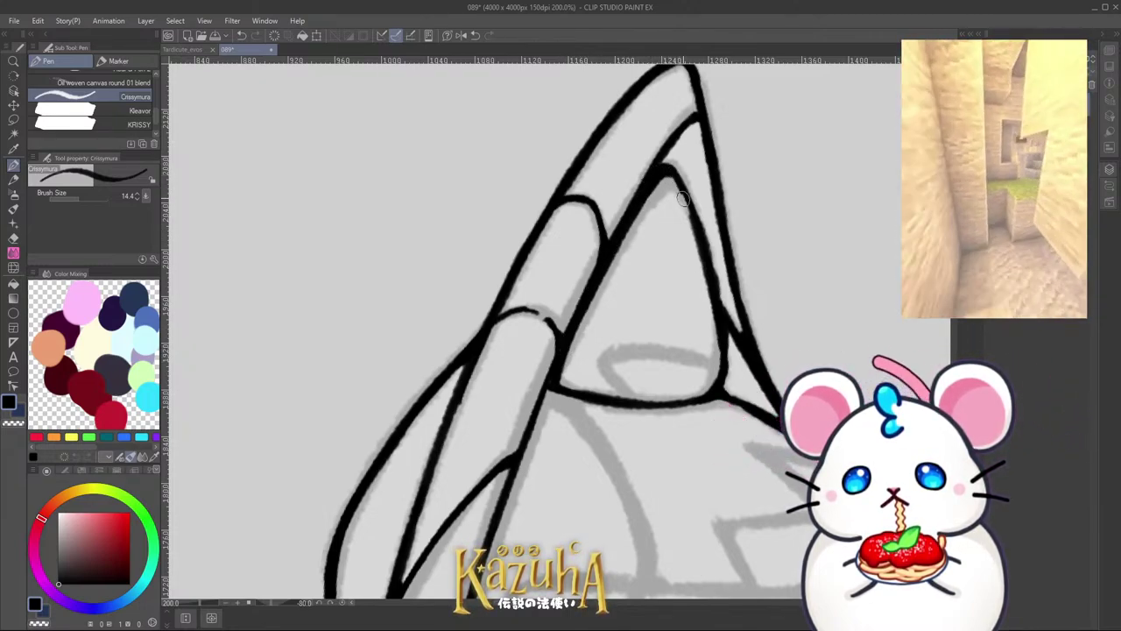
Step: Thicken the small lens's outline around its pointed outer corner near the brim tip, and save the file
scroll(674, 197, "down", 3)
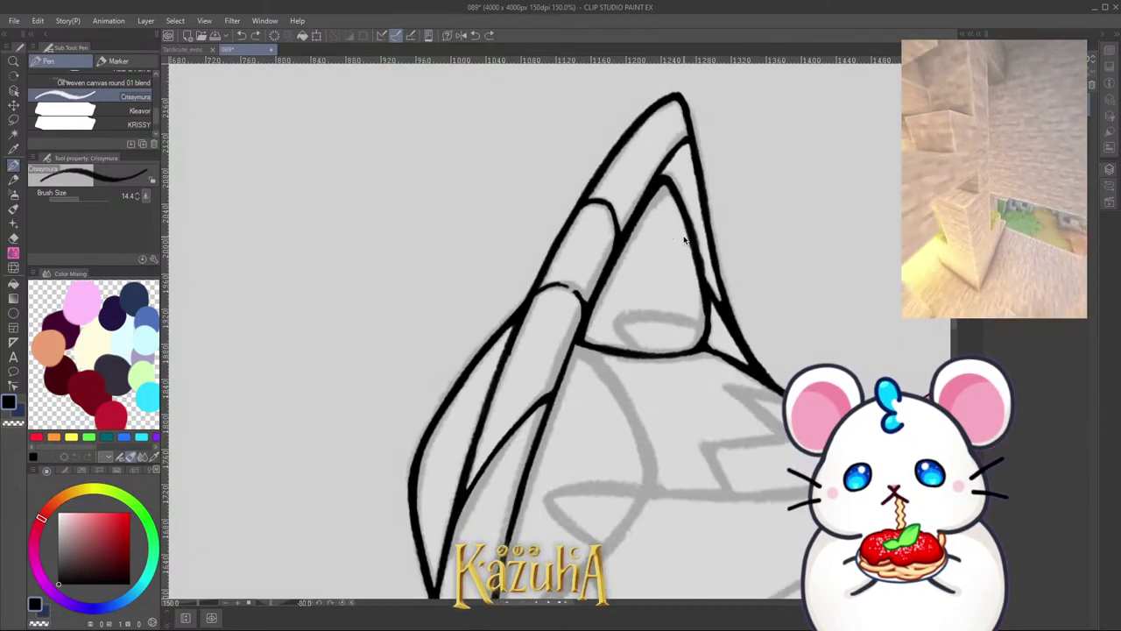
scroll(627, 326, "down", 2)
key("asciicircum")
key("asciicircum")
key("asciicircum")
key("asciicircum")
key("asciicircum")
key("asciicircum")
key("asciicircum")
key("asciicircum")
key("asciicircum")
key("asciicircum")
key("asciicircum")
key("asciicircum")
key("asciicircum")
key("asciicircum")
key("asciicircum")
key("asciicircum")
key("asciicircum")
key("asciicircum")
key("asciicircum")
key("asciicircum")
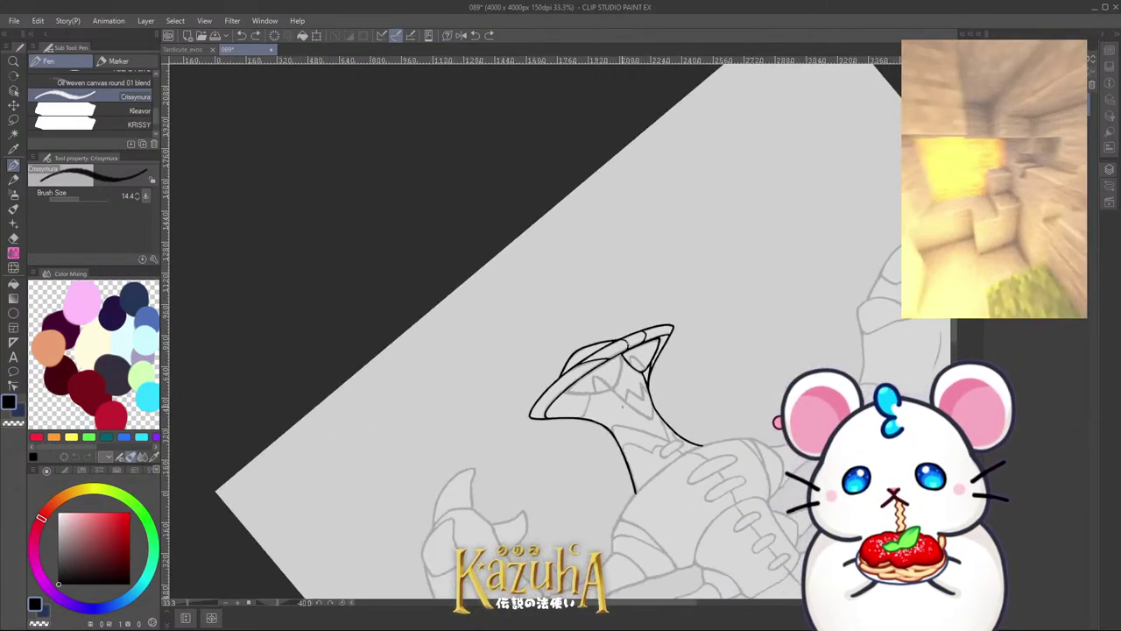
scroll(528, 438, "up", 5)
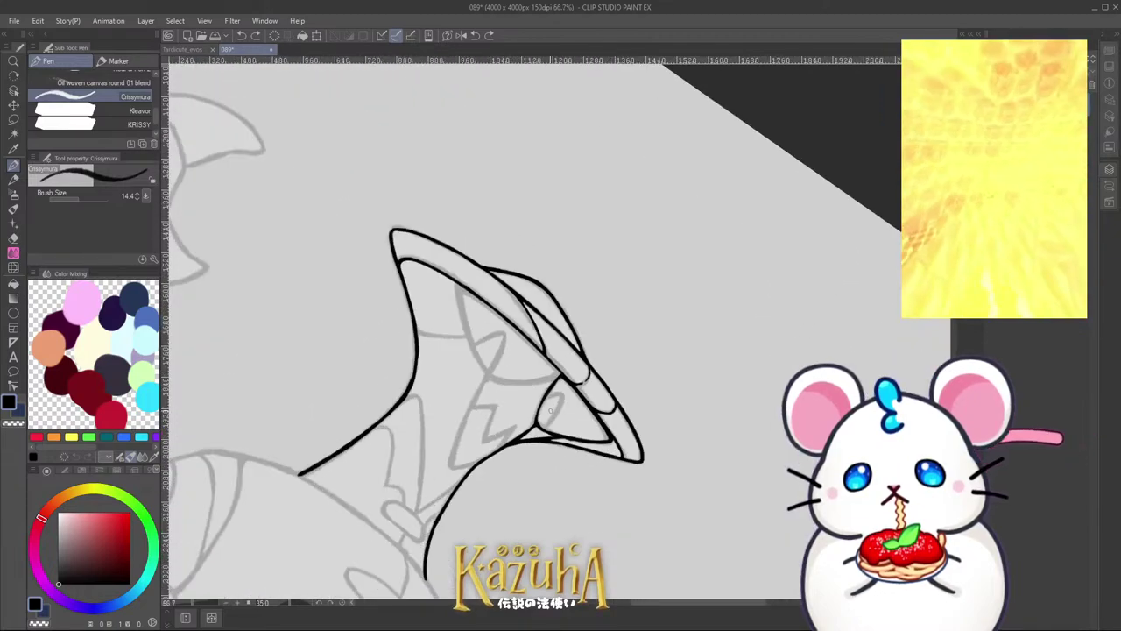
mouse_move(526, 451)
left_mouse_down()
mouse_move(551, 376)
mouse_move(528, 430)
mouse_move(606, 309)
mouse_move(572, 341)
mouse_move(594, 317)
mouse_move(643, 316)
mouse_move(614, 327)
mouse_move(597, 311)
mouse_move(724, 463)
left_mouse_up()
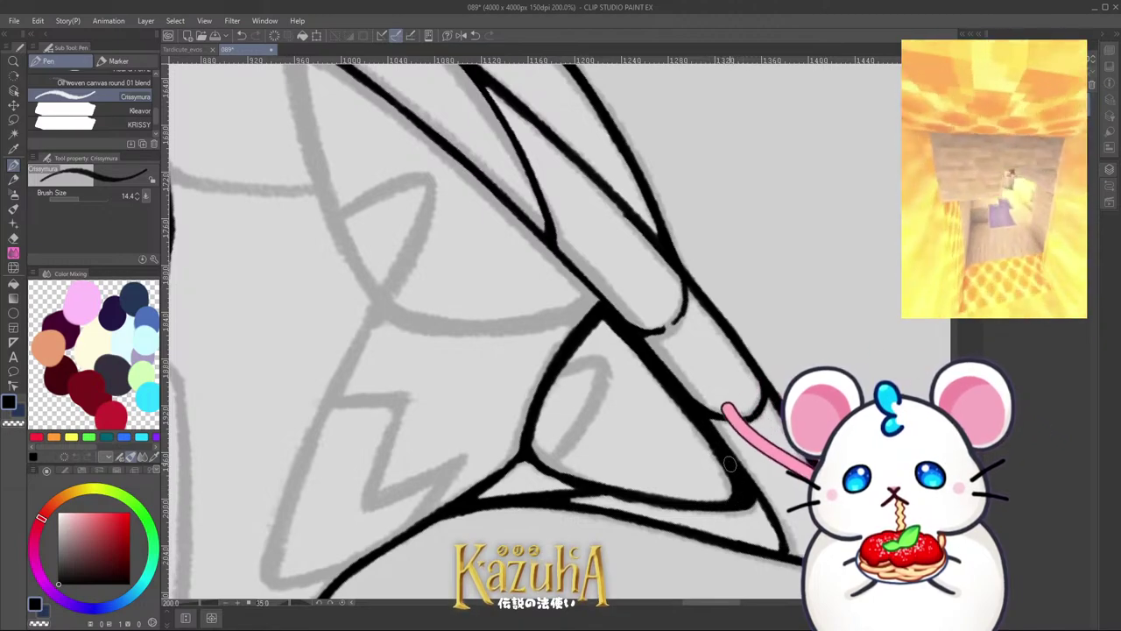
scroll(657, 420, "down", 2)
left_click_drag(552, 394, 398, 311)
scroll(403, 316, "up", 1)
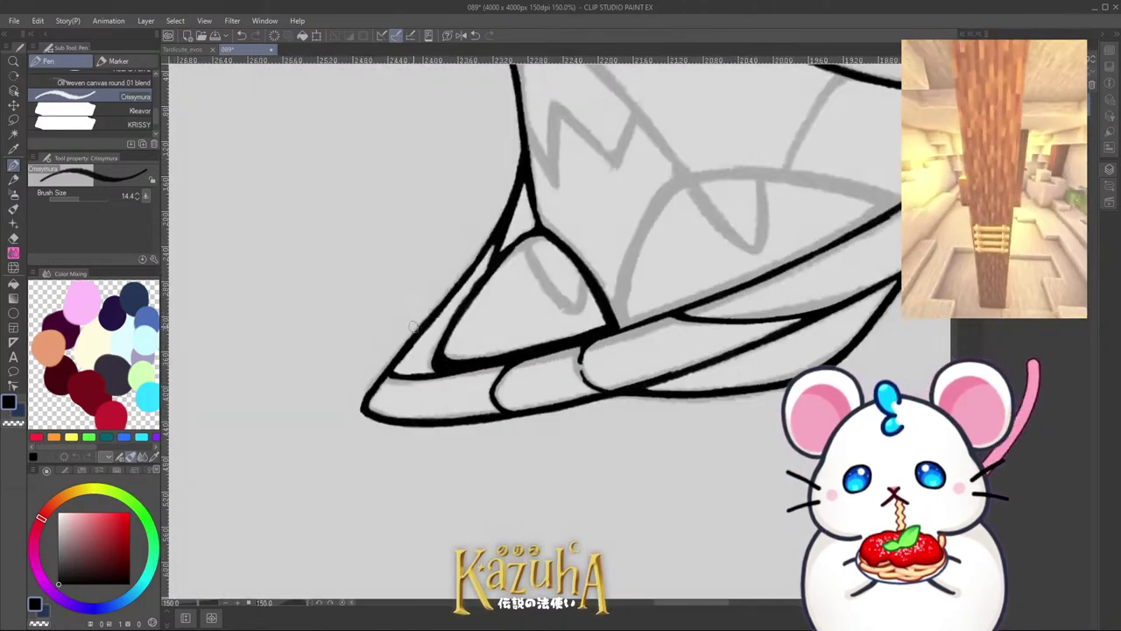
scroll(424, 323, "up", 3)
left_click_drag(476, 296, 453, 395)
scroll(456, 392, "down", 4)
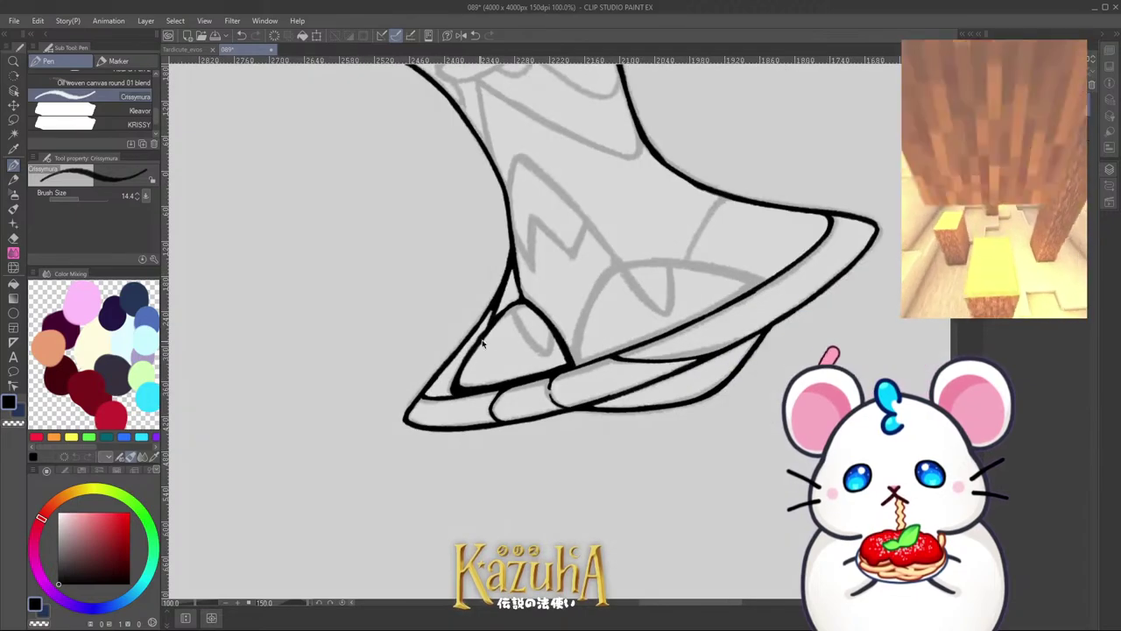
key("ctrl+s")
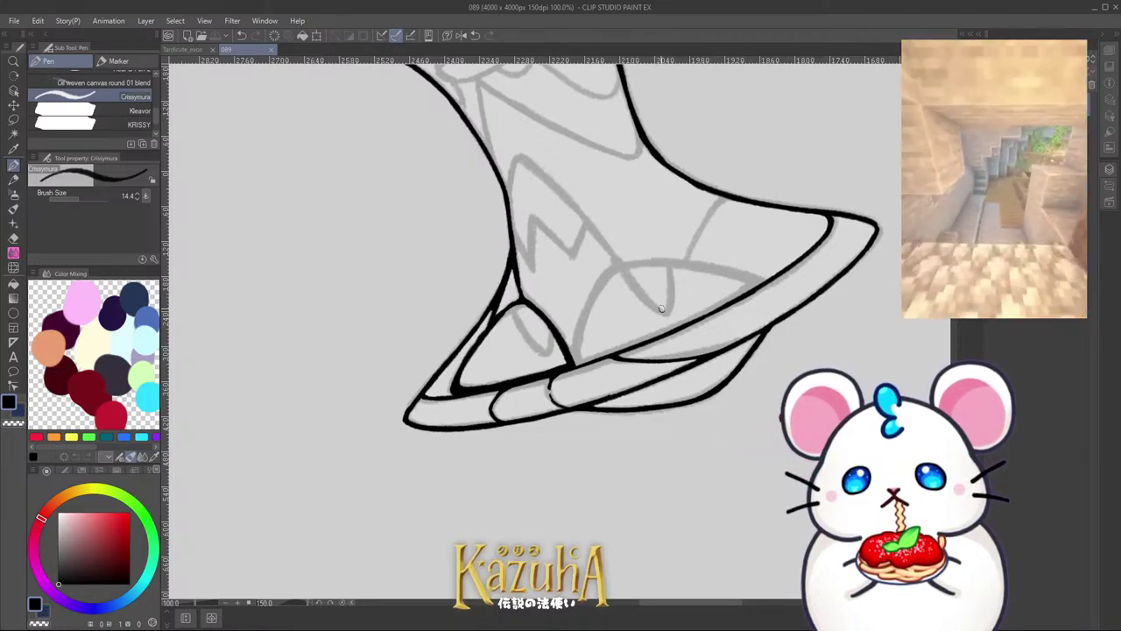
Step: Thicken the small lens's outer side from its pointed corner to the peak where it meets the head outline
scroll(486, 354, "down", 1)
key("minus")
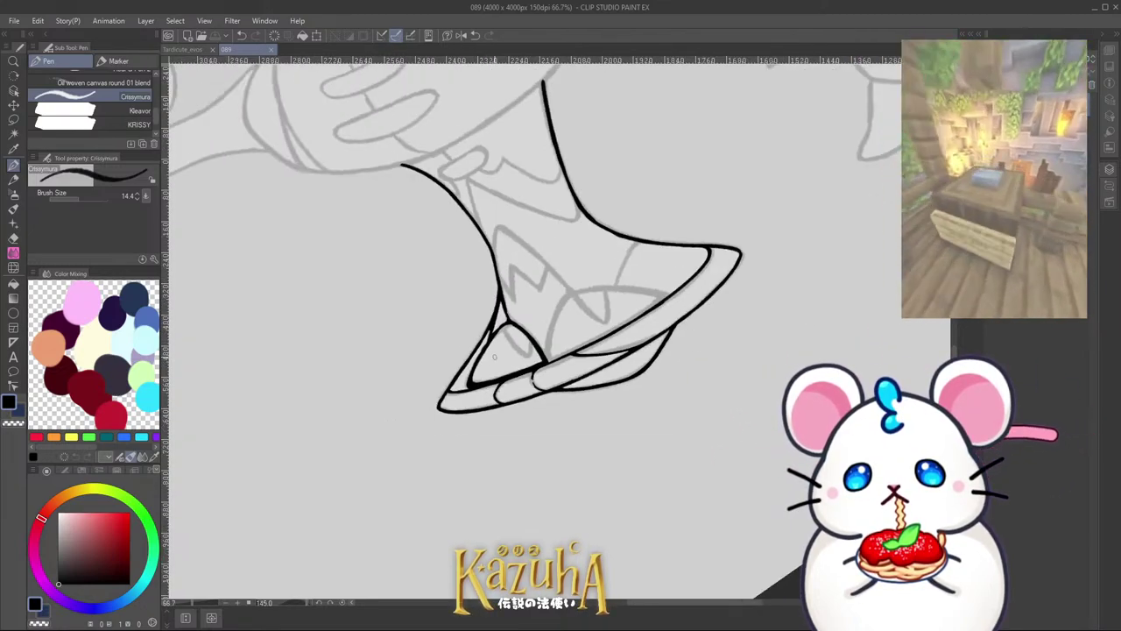
key("minus")
scroll(486, 355, "up", 3)
scroll(473, 441, "up", 2)
left_click_drag(468, 455, 488, 364)
scroll(475, 415, "down", 2)
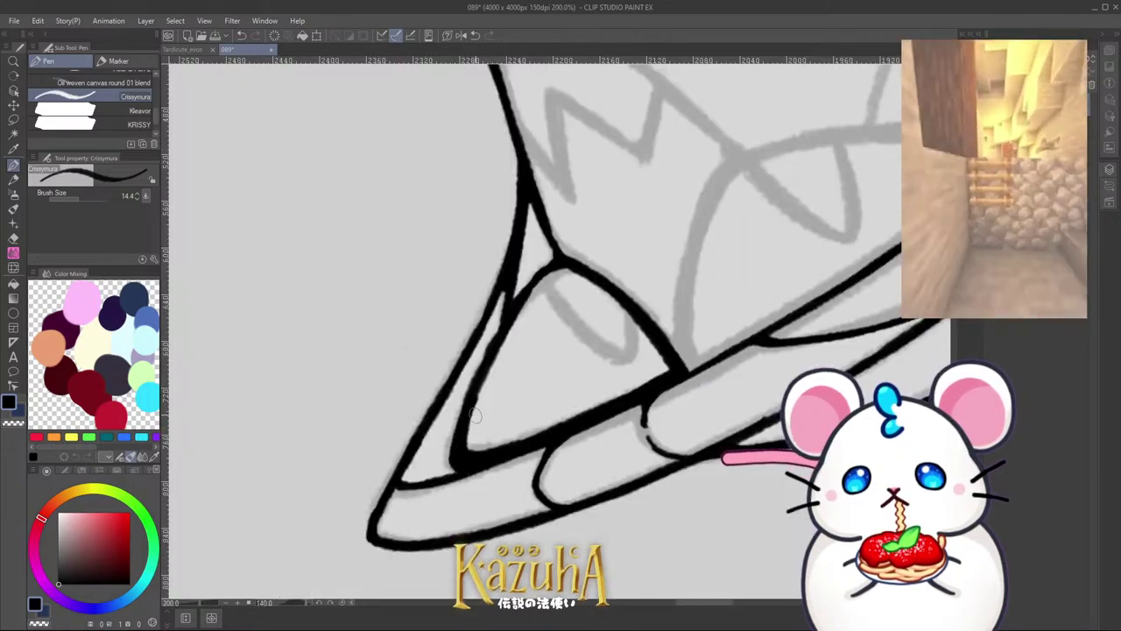
left_click_drag(466, 420, 518, 329)
key("ctrl+z")
left_click_drag(484, 391, 535, 289)
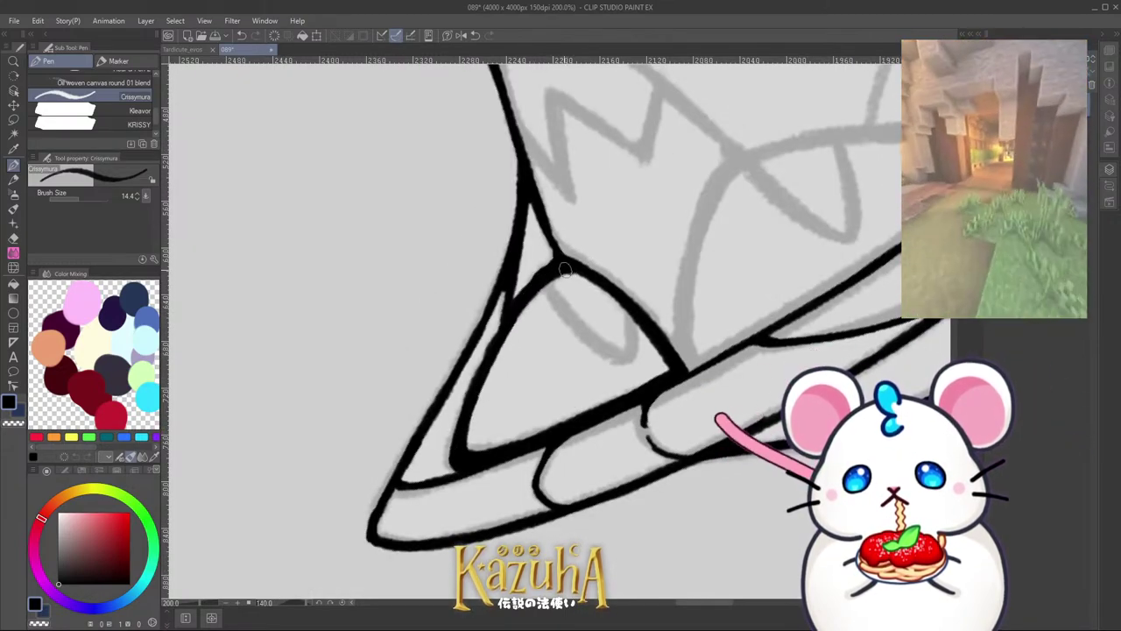
scroll(465, 378, "up", 5)
left_click_drag(402, 548, 501, 342)
left_click_drag(428, 485, 543, 267)
left_click_drag(521, 308, 572, 242)
scroll(572, 242, "down", 5)
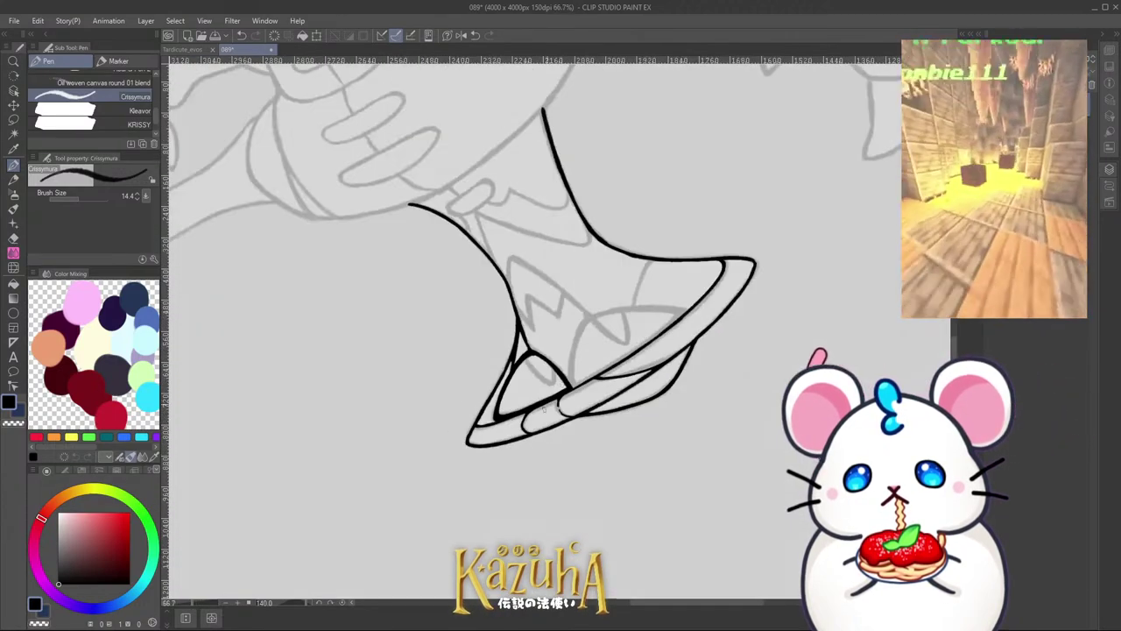
Step: Ink and thicken the large lens's curved inner side, starting at the brim edge beside the small lens
scroll(518, 445, "up", 4)
left_click_drag(522, 454, 537, 320)
key("ctrl+z")
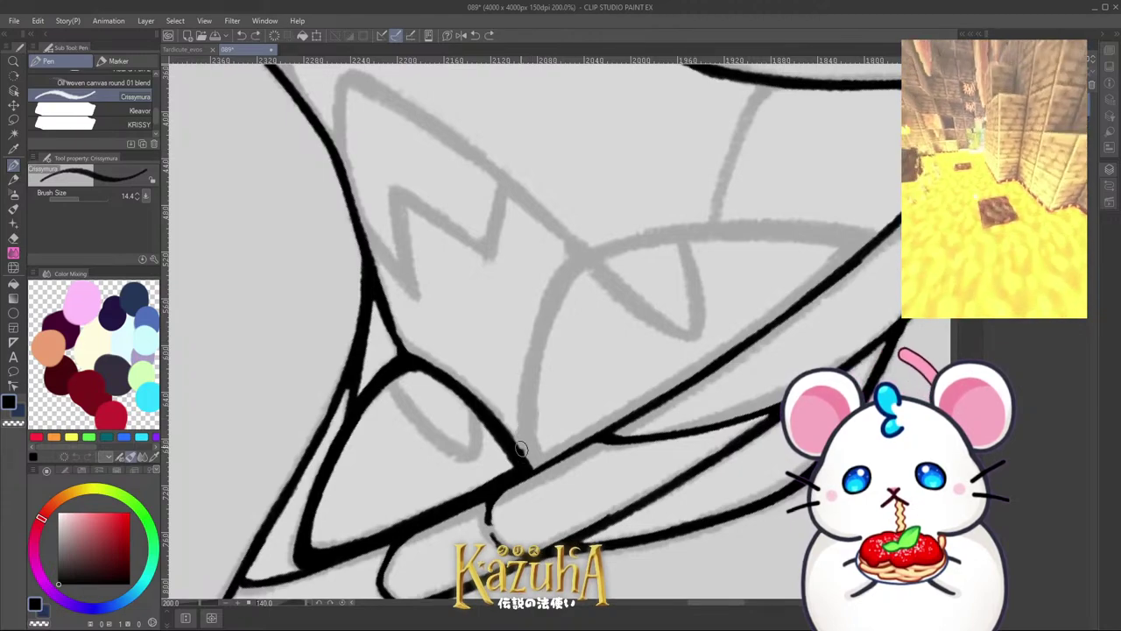
left_click_drag(523, 454, 542, 318)
left_click_drag(527, 396, 563, 270)
mouse_move(539, 328)
left_mouse_down()
mouse_move(577, 263)
mouse_move(535, 365)
mouse_move(529, 442)
left_mouse_up()
mouse_move(531, 394)
left_mouse_down()
mouse_move(527, 456)
mouse_move(528, 430)
left_mouse_up()
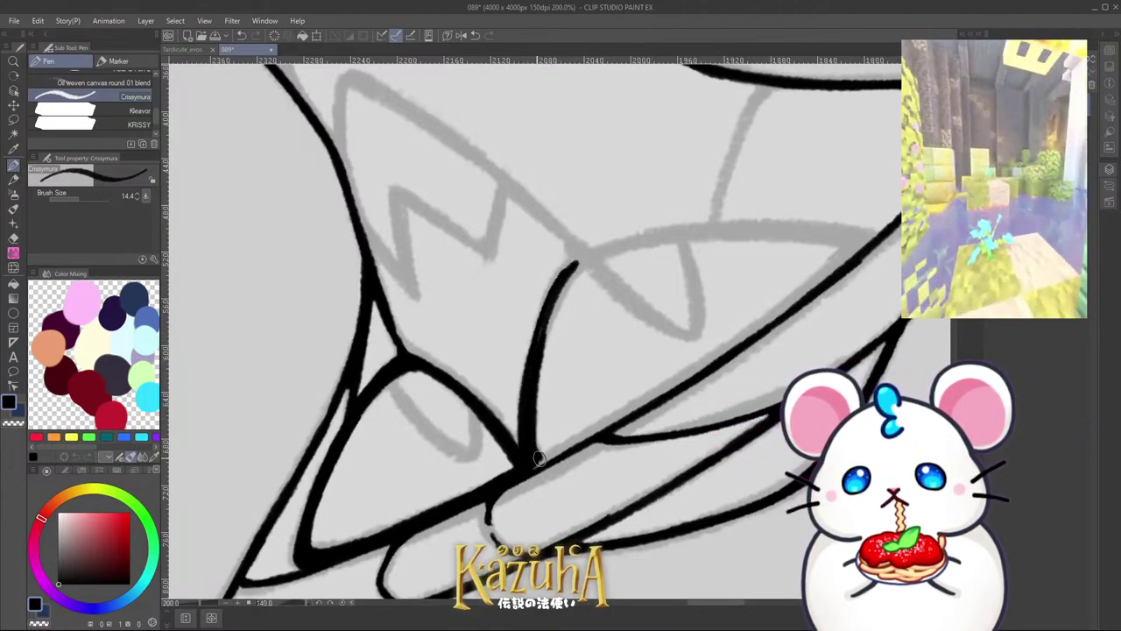
Step: Thicken the brim's inner edge as the large lens's top side and ink its lower curve from the outer corner to the inner side
scroll(547, 456, "down", 3)
key("minus")
key("minus")
key("minus")
key("minus")
key("minus")
key("minus")
key("minus")
key("minus")
key("minus")
key("minus")
key("minus")
key("minus")
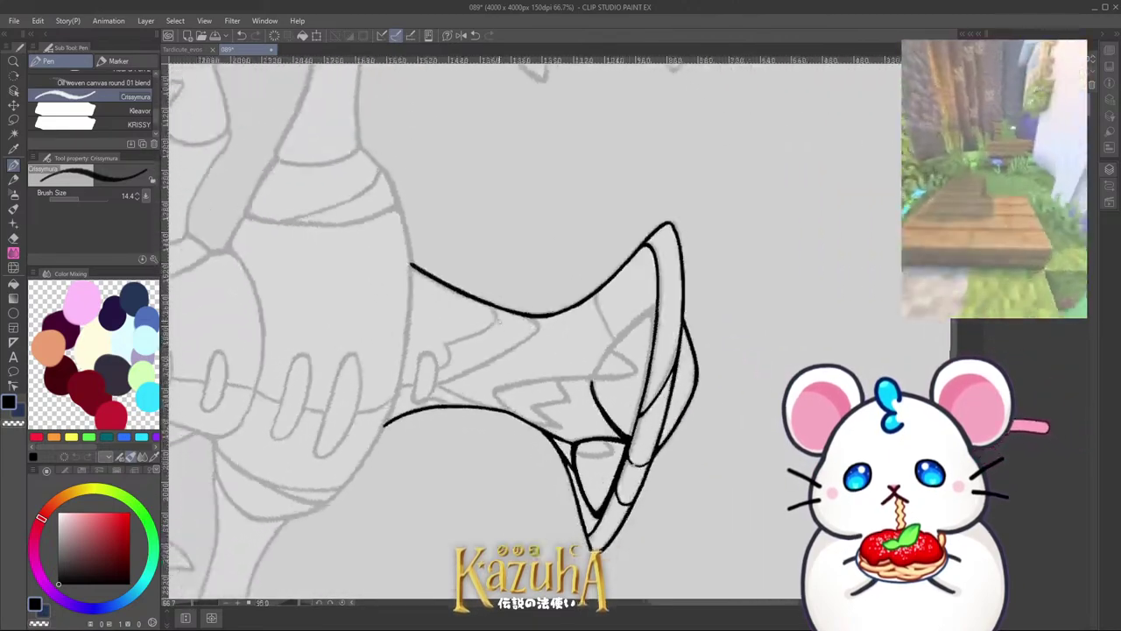
scroll(440, 356, "up", 4)
mouse_move(452, 410)
left_mouse_down()
mouse_move(483, 333)
mouse_move(452, 406)
mouse_move(569, 198)
left_mouse_up()
key("ctrl+z")
key("ctrl+z")
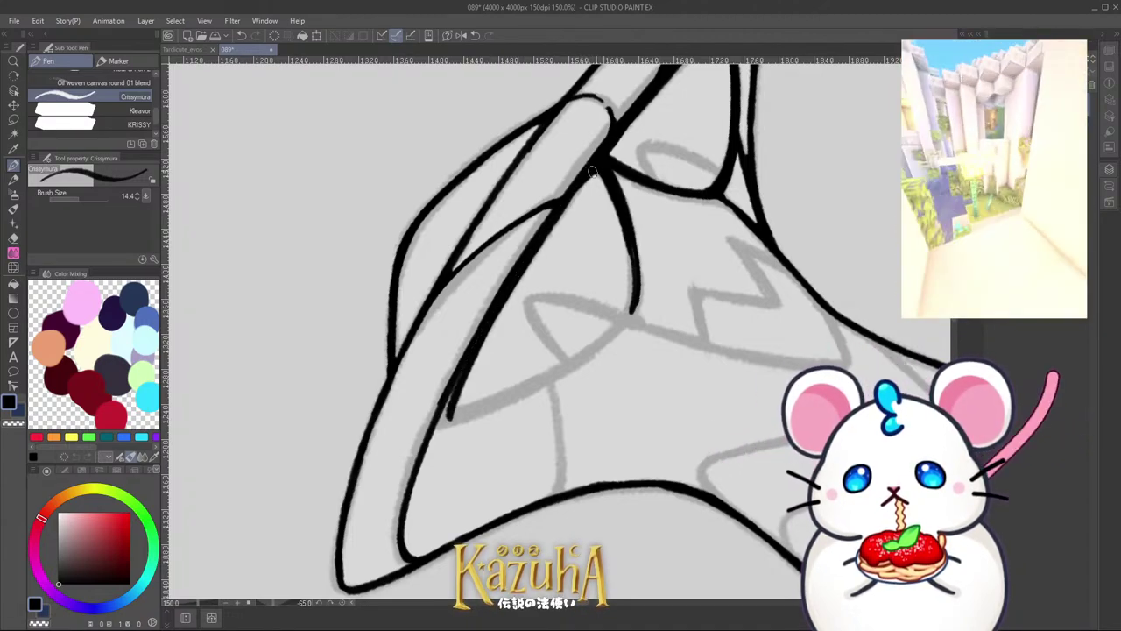
scroll(456, 415, "up", 1)
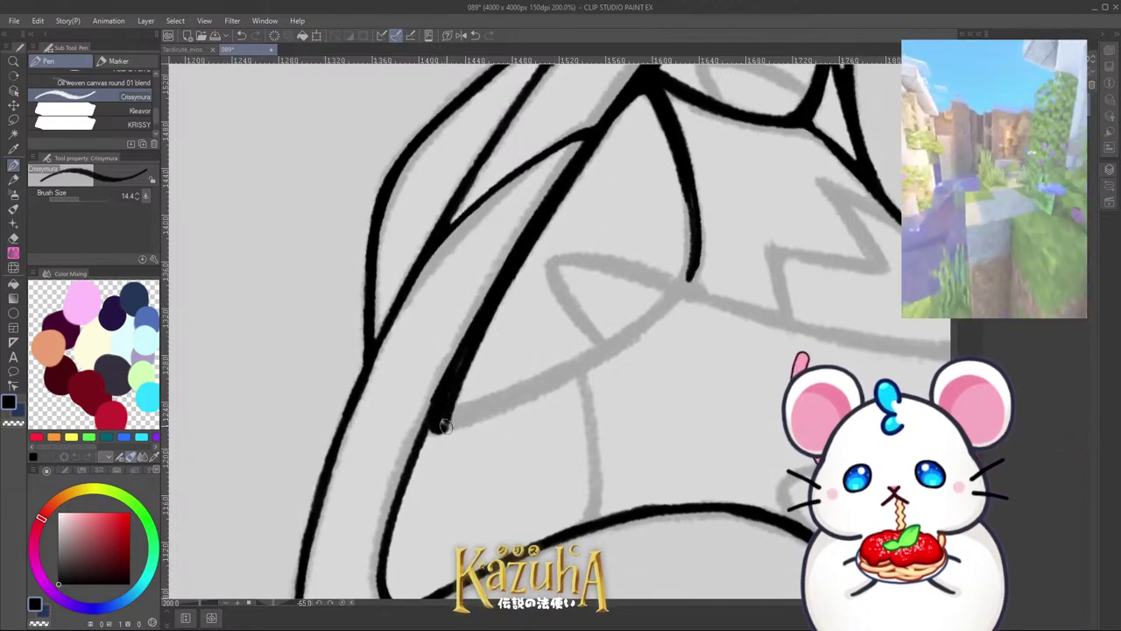
mouse_move(443, 428)
left_mouse_down()
mouse_move(644, 320)
mouse_move(606, 343)
mouse_move(634, 330)
mouse_move(599, 348)
mouse_move(677, 291)
mouse_move(699, 219)
mouse_move(693, 188)
mouse_move(693, 239)
mouse_move(671, 303)
left_mouse_up()
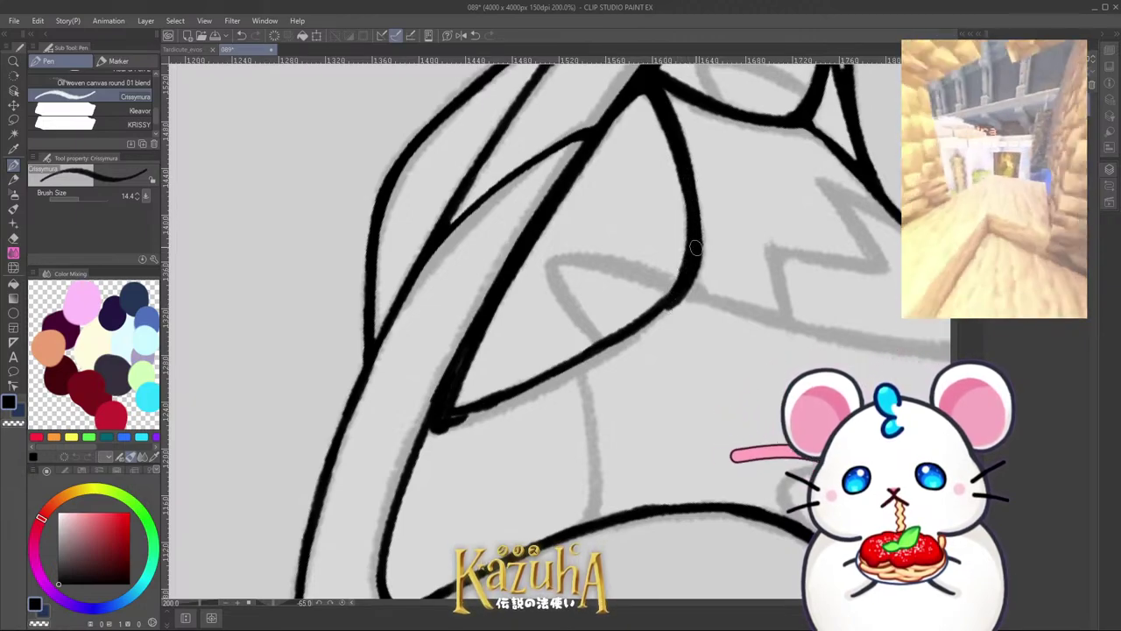
Step: Thicken and smooth the large lens's lower curve up to its outer corner at the brim, and save the file
scroll(646, 286, "down", 5)
key("minus")
key("minus")
key("minus")
key("minus")
key("minus")
key("minus")
key("minus")
key("minus")
key("minus")
key("minus")
key("minus")
key("minus")
key("minus")
key("minus")
key("minus")
key("minus")
key("minus")
key("minus")
key("minus")
key("minus")
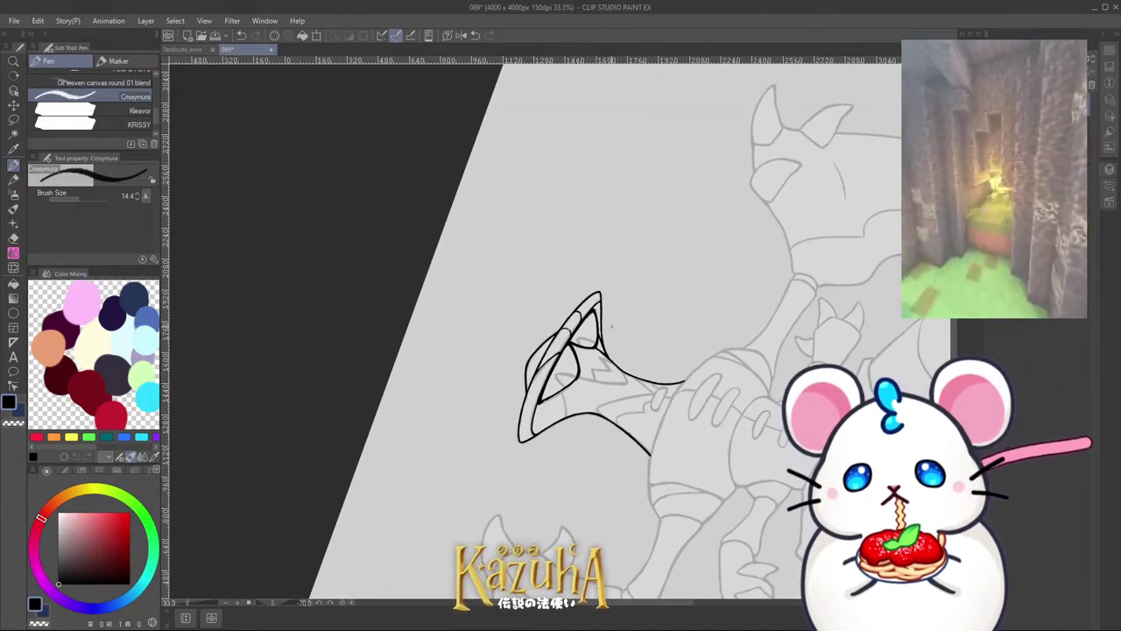
scroll(658, 229, "up", 8)
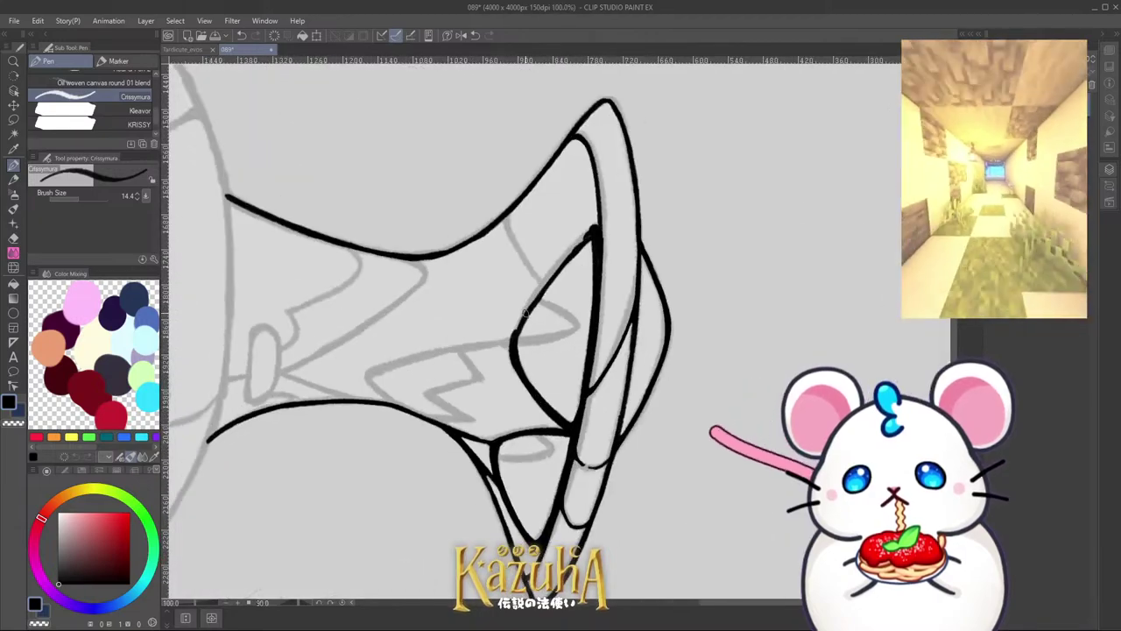
left_click_drag(513, 331, 588, 209)
left_click_drag(547, 275, 639, 154)
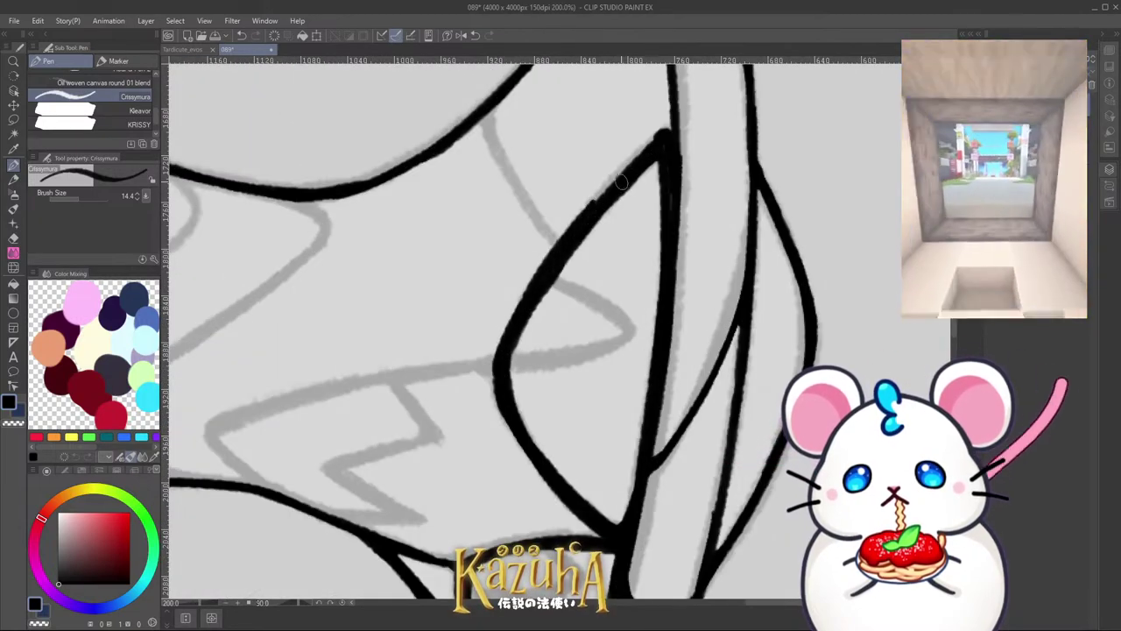
mouse_move(603, 195)
left_mouse_down()
mouse_move(578, 228)
mouse_move(660, 141)
left_mouse_up()
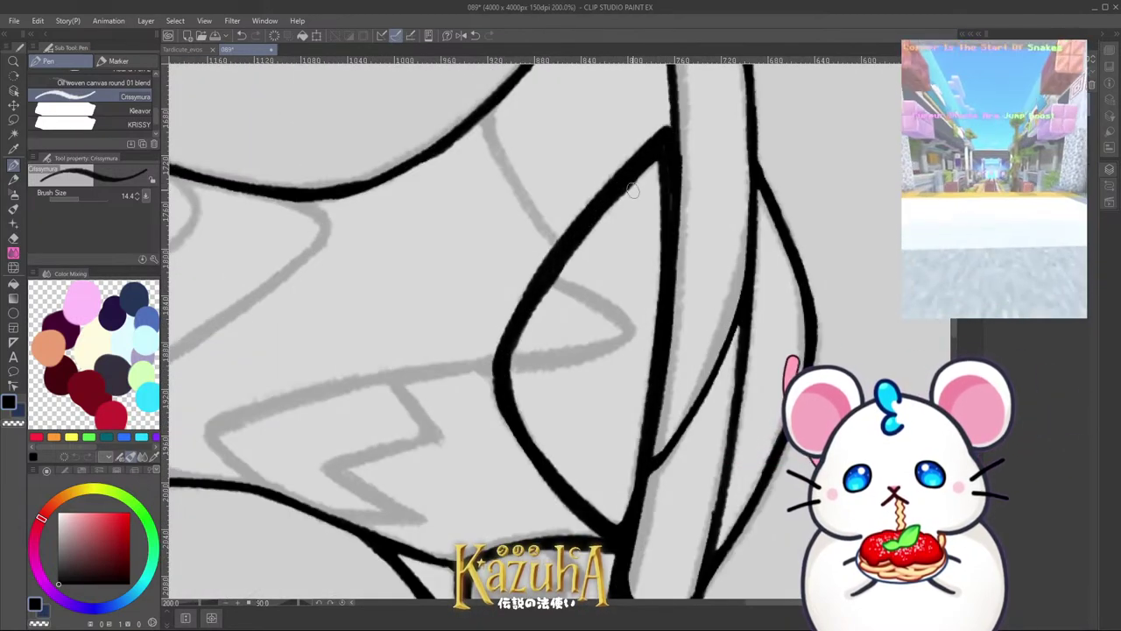
scroll(661, 161, "down", 8)
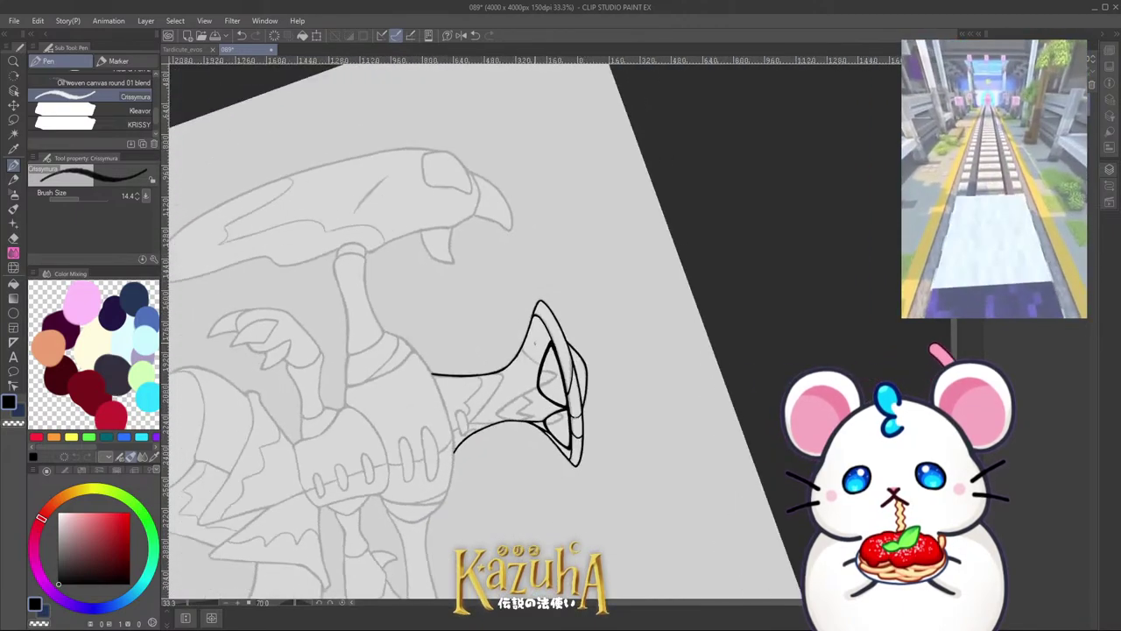
scroll(588, 270, "down", 6)
scroll(574, 298, "up", 8)
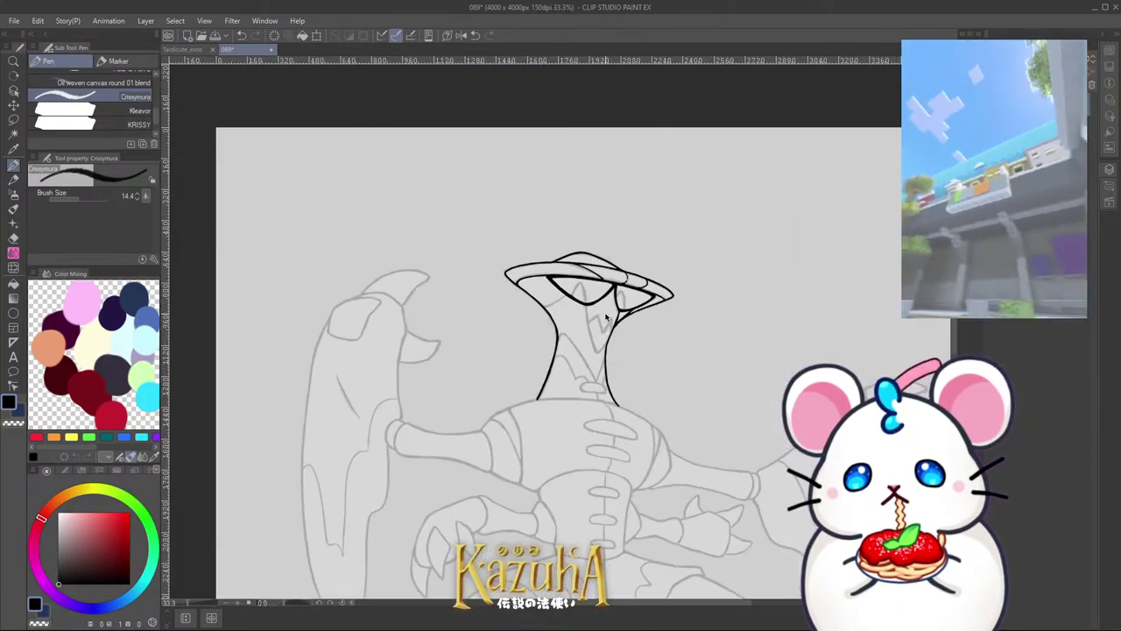
key("ctrl+s")
Step: Ink the short curved line from the head outline to the large lens, and the pointed arch inside that lens
scroll(556, 301, "up", 3)
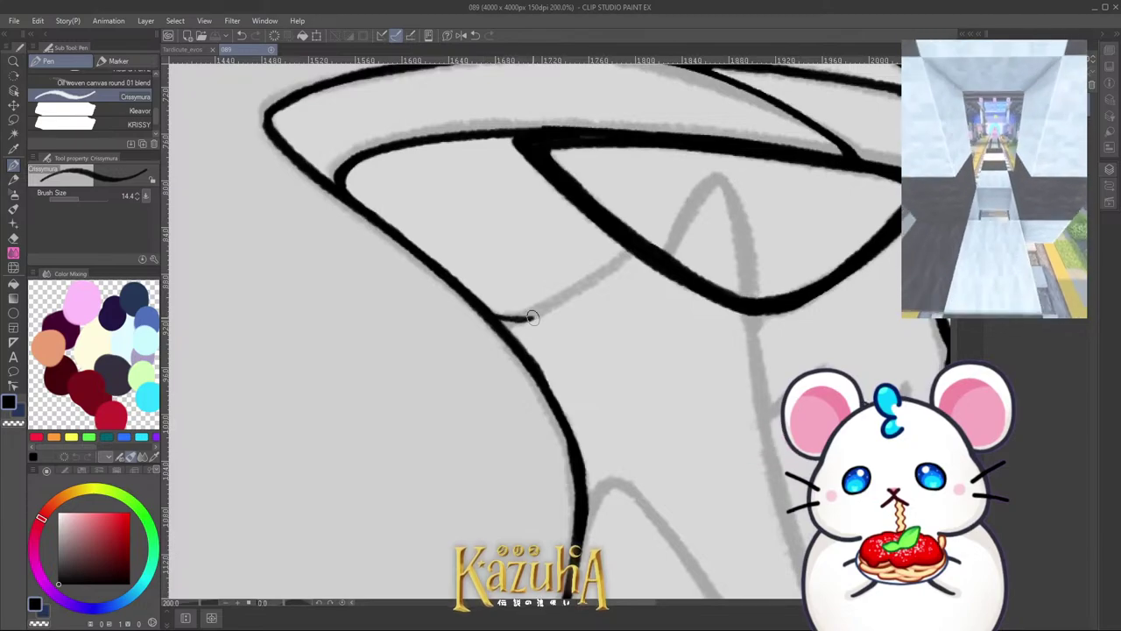
key("ctrl+z")
mouse_move(495, 317)
left_mouse_down()
mouse_move(551, 304)
mouse_move(526, 316)
mouse_move(634, 250)
left_mouse_up()
key("ctrl+z")
scroll(534, 292, "down", 2)
key("ctrl+plus")
key("ctrl+plus")
mouse_move(567, 298)
left_mouse_down()
mouse_move(609, 227)
mouse_move(631, 238)
mouse_move(622, 227)
mouse_move(646, 334)
left_mouse_up()
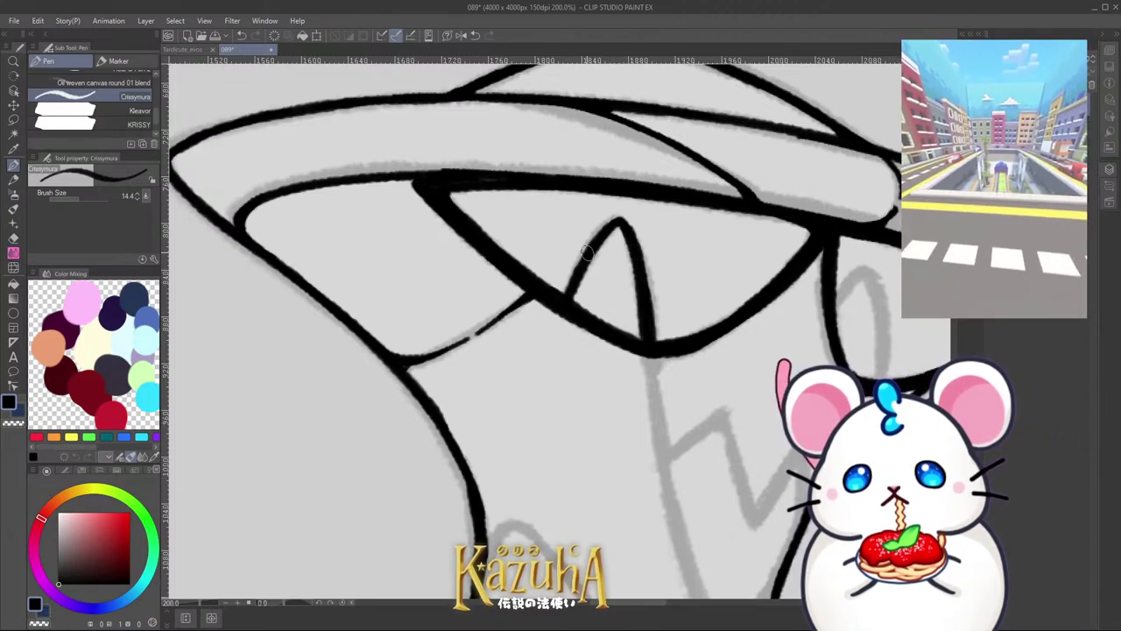
Step: Thicken the inner side of the large lens's arch, ink the pointed arch inside the small lens, and save the file
left_click_drag(619, 220, 561, 305)
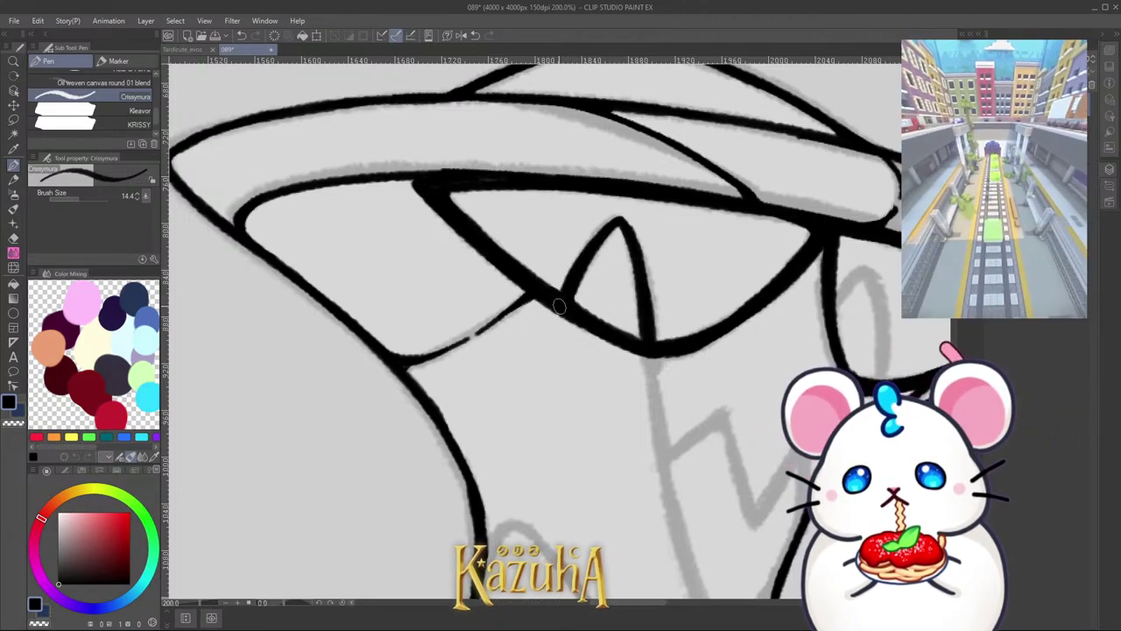
scroll(559, 271, "down", 1)
scroll(689, 276, "up", 1)
mouse_move(754, 291)
left_mouse_down()
mouse_move(688, 276)
mouse_move(726, 256)
mouse_move(757, 302)
mouse_move(752, 362)
left_mouse_up()
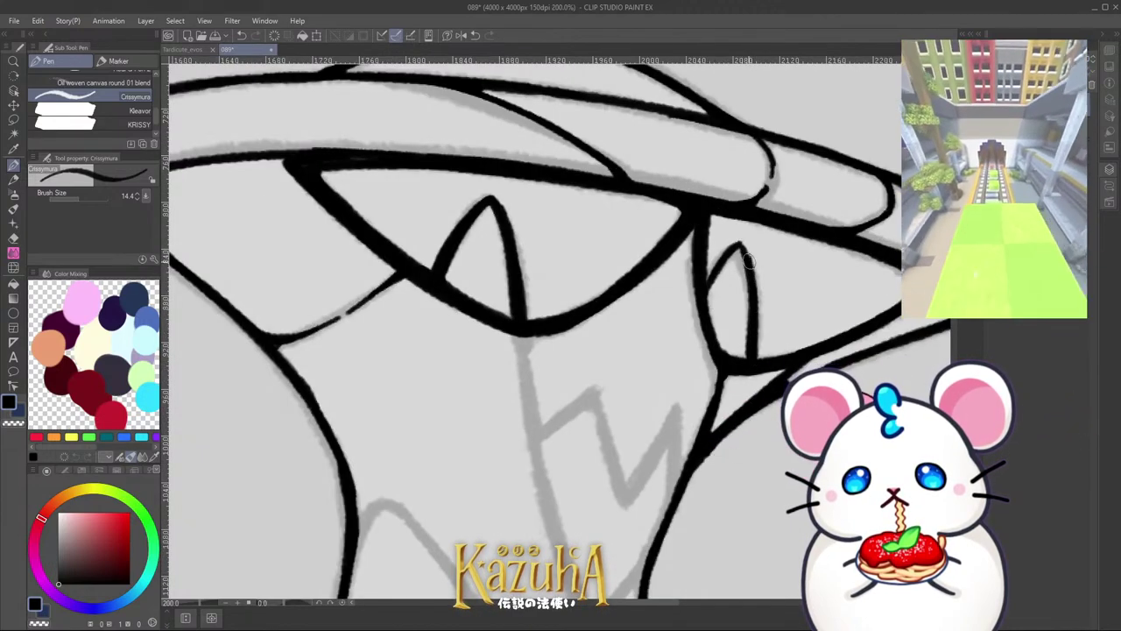
scroll(628, 325, "down", 10)
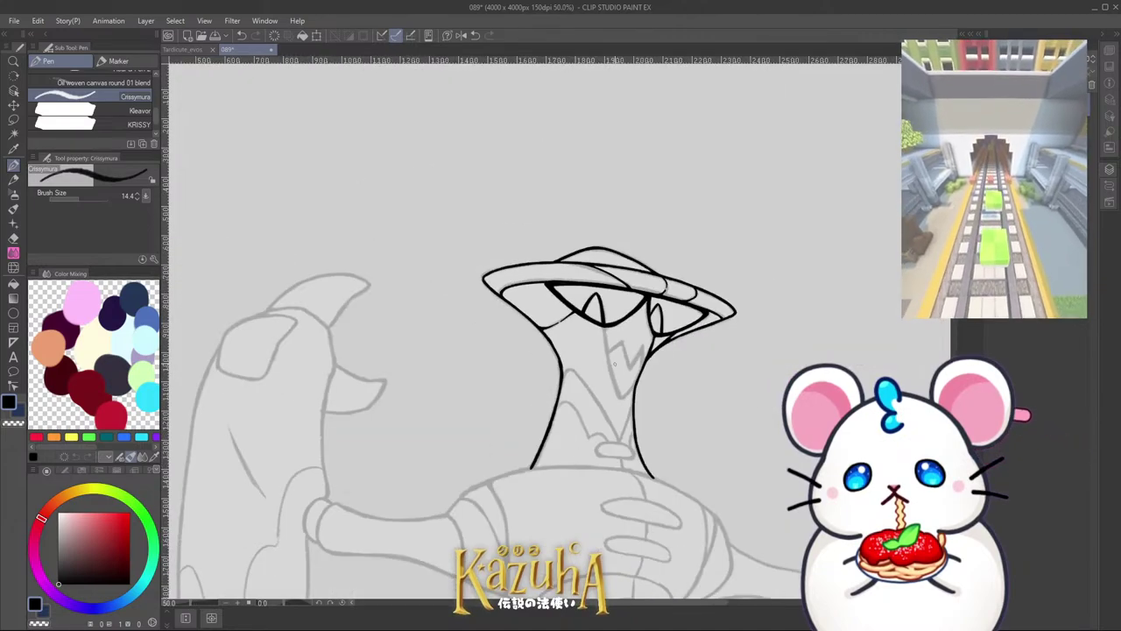
scroll(630, 340, "up", 5)
key("ctrl+s")
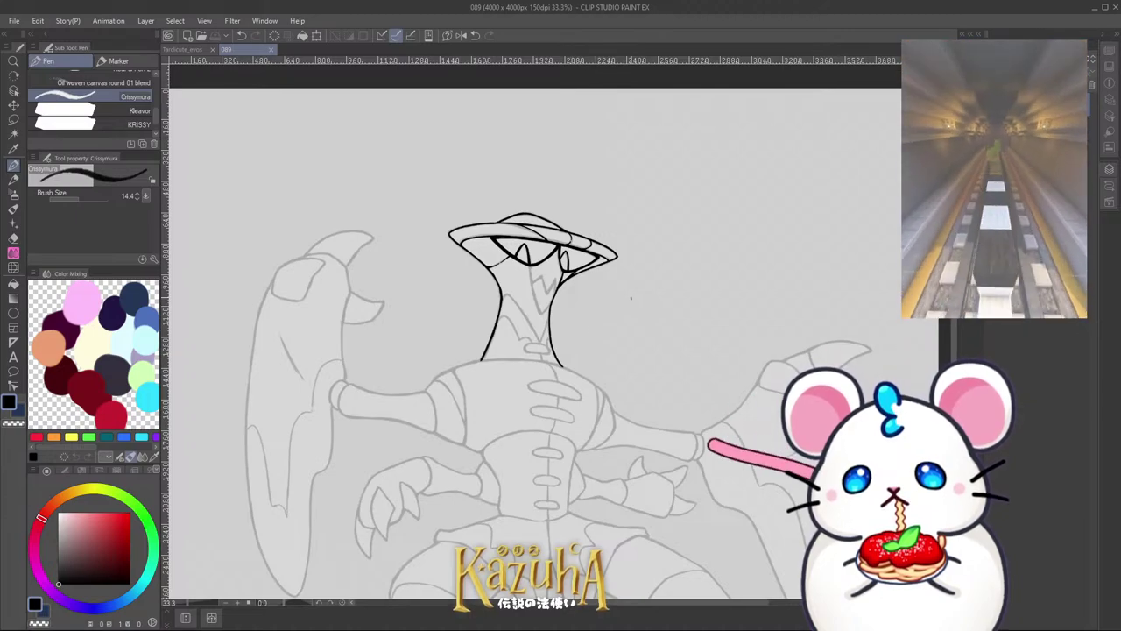
Step: Ink the long curved line from the large lens's lowest point down the face to the pointed tip
scroll(526, 348, "down", 3)
scroll(473, 286, "up", 2)
key("asciicircum")
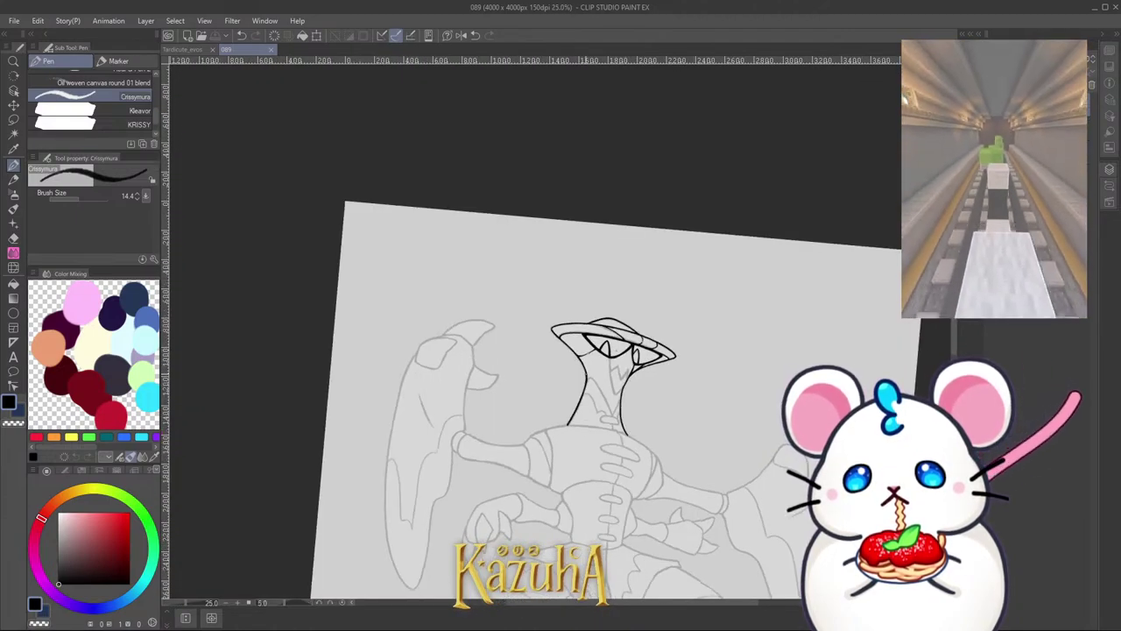
key("asciicircum")
key("asciicircum")
key("asciicircum")
key("asciicircum")
key("asciicircum")
key("asciicircum")
key("asciicircum")
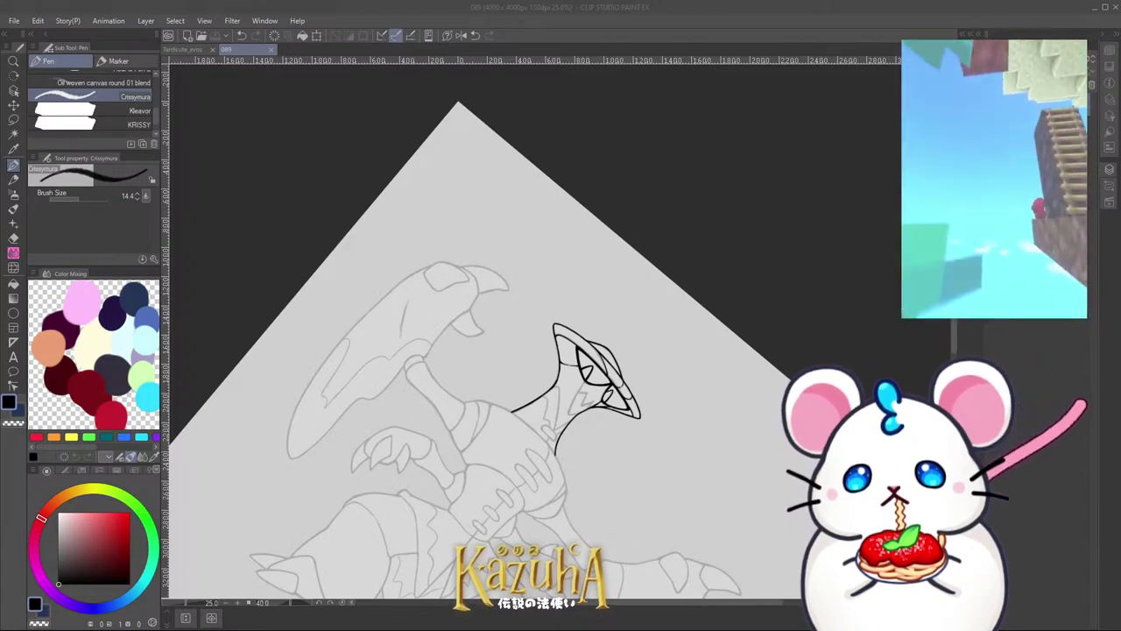
scroll(571, 407, "up", 5)
left_click_drag(563, 444, 627, 307)
key("ctrl+z")
left_click_drag(595, 362, 663, 248)
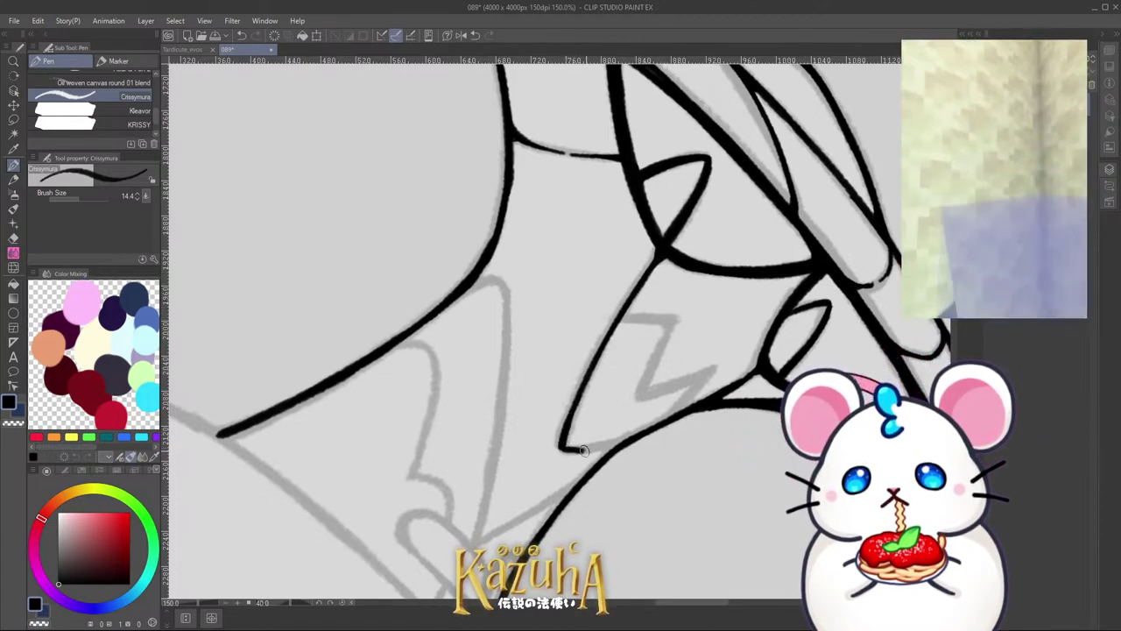
Step: Ink the short slanted line from the face marking's pointed tip up to the nearby head outline
left_click_drag(584, 450, 629, 438)
key("ctrl+z")
scroll(641, 374, "down", 3)
key("minus")
key("minus")
key("minus")
key("minus")
key("minus")
key("minus")
key("minus")
scroll(650, 363, "up", 2)
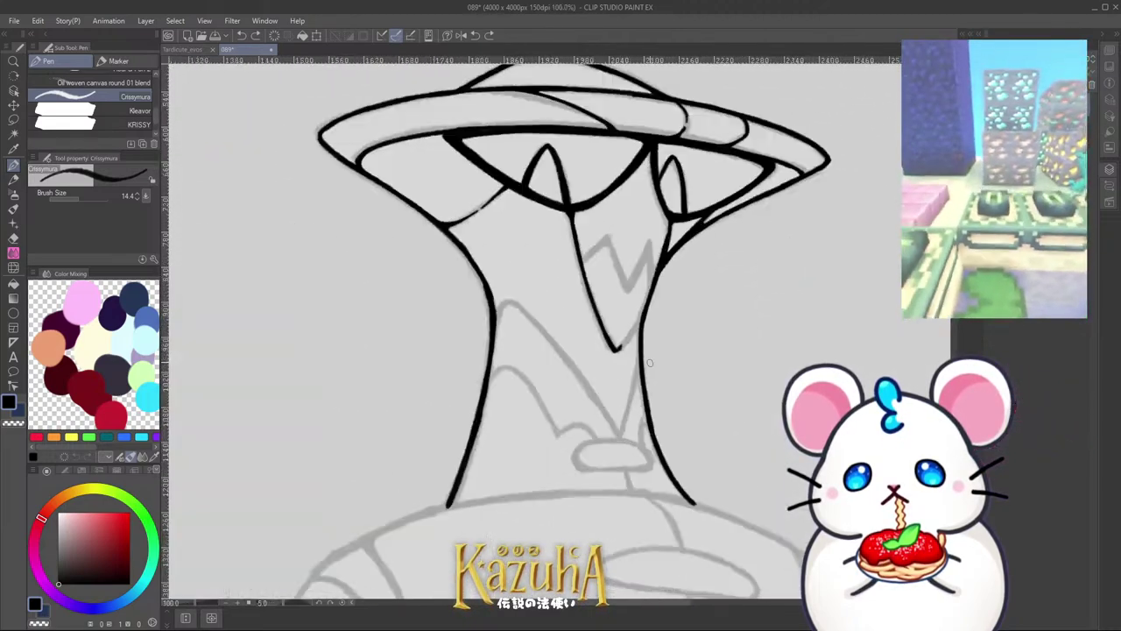
scroll(629, 342, "up", 2)
left_click_drag(604, 357, 650, 295)
key("ctrl+z")
left_click_drag(605, 357, 668, 257)
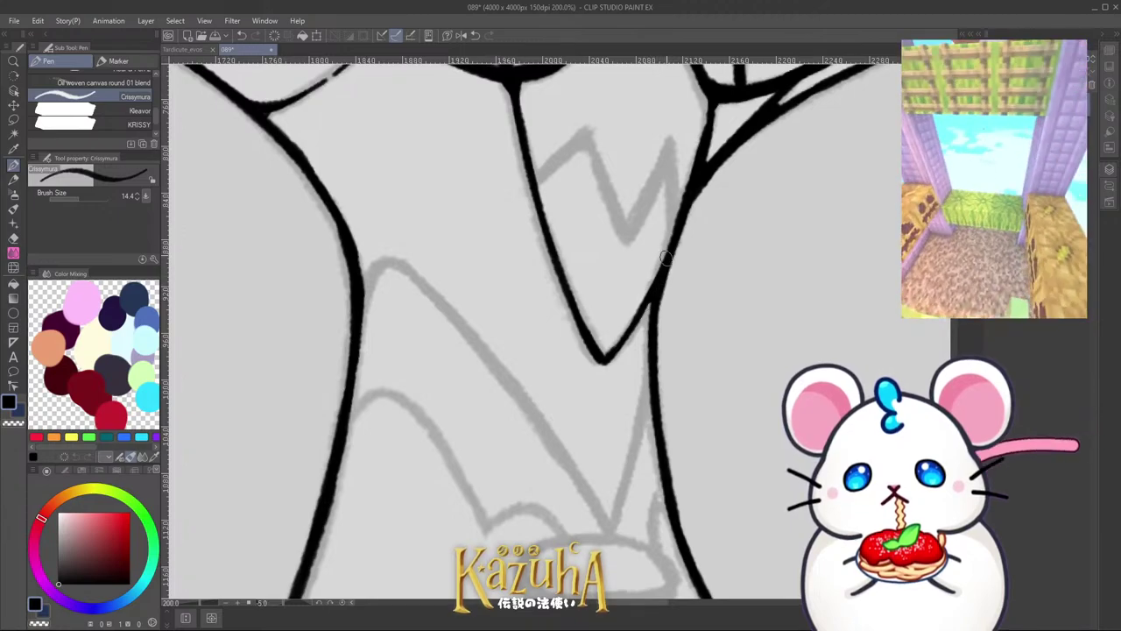
Step: Ink the zigzag line across the pointed face section, from its long curved side to the opposite head outline
scroll(613, 307, "down", 2)
scroll(594, 219, "up", 2)
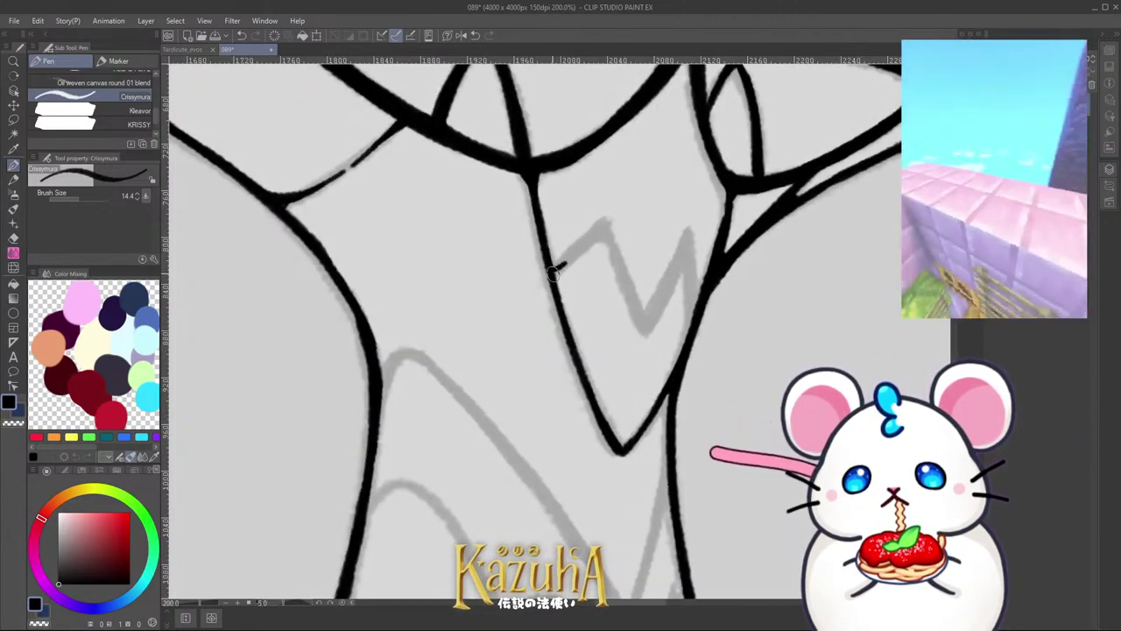
left_click_drag(566, 260, 555, 271)
left_click_drag(607, 227, 640, 312)
key("ctrl+z")
mouse_move(608, 230)
left_mouse_down()
mouse_move(641, 322)
mouse_move(688, 250)
left_mouse_up()
key("ctrl+z")
mouse_move(645, 321)
left_mouse_down()
mouse_move(691, 242)
mouse_move(695, 324)
left_mouse_up()
key("ctrl+z")
mouse_move(691, 248)
left_mouse_down()
mouse_move(694, 324)
mouse_move(692, 253)
left_mouse_up()
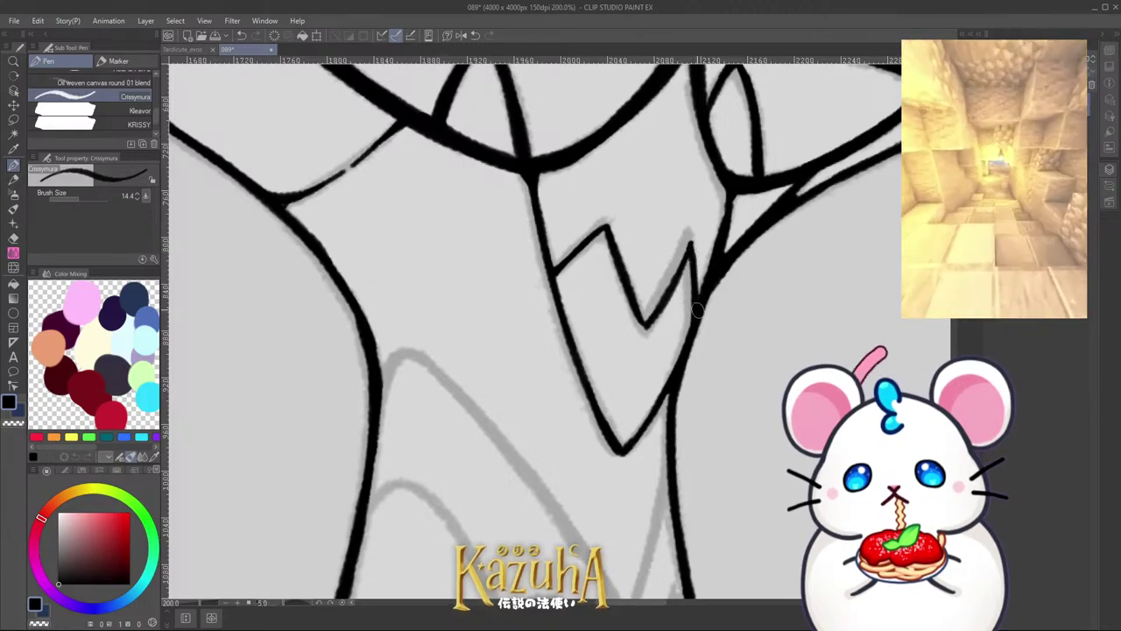
Step: Ink the upper neck marking's rounded corner at the neck outline and its long diagonal toward the oval stitch
scroll(695, 278, "down", 6)
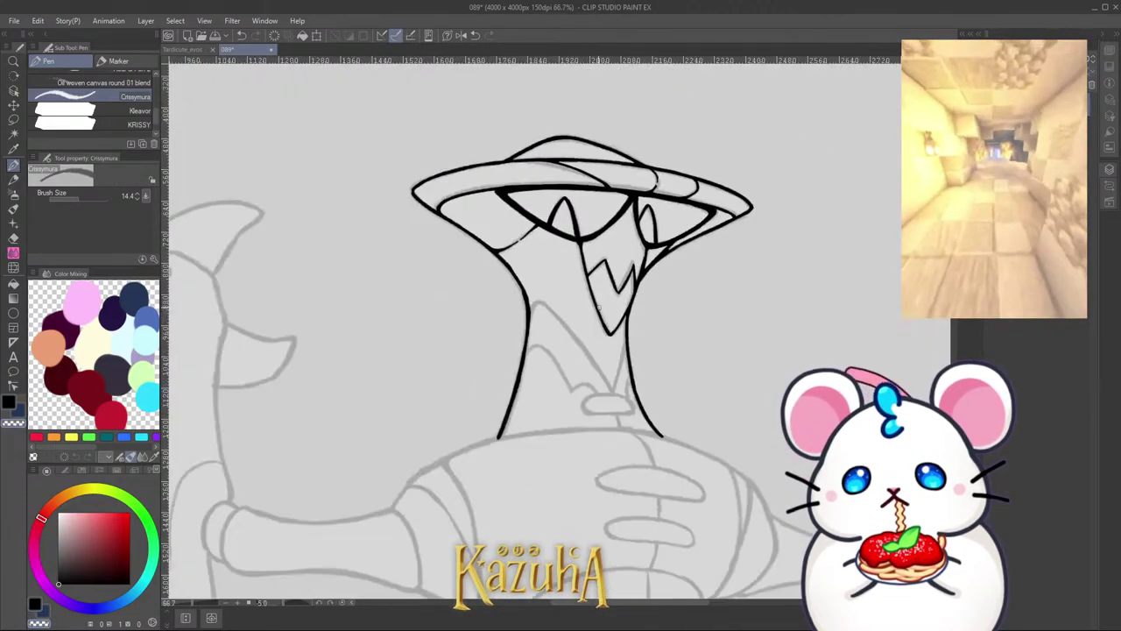
key("asciicircum")
key("minus")
key("minus")
key("minus")
key("minus")
key("minus")
key("minus")
key("minus")
key("minus")
key("minus")
key("minus")
key("minus")
key("minus")
key("minus")
key("minus")
key("minus")
key("minus")
key("minus")
key("minus")
key("minus")
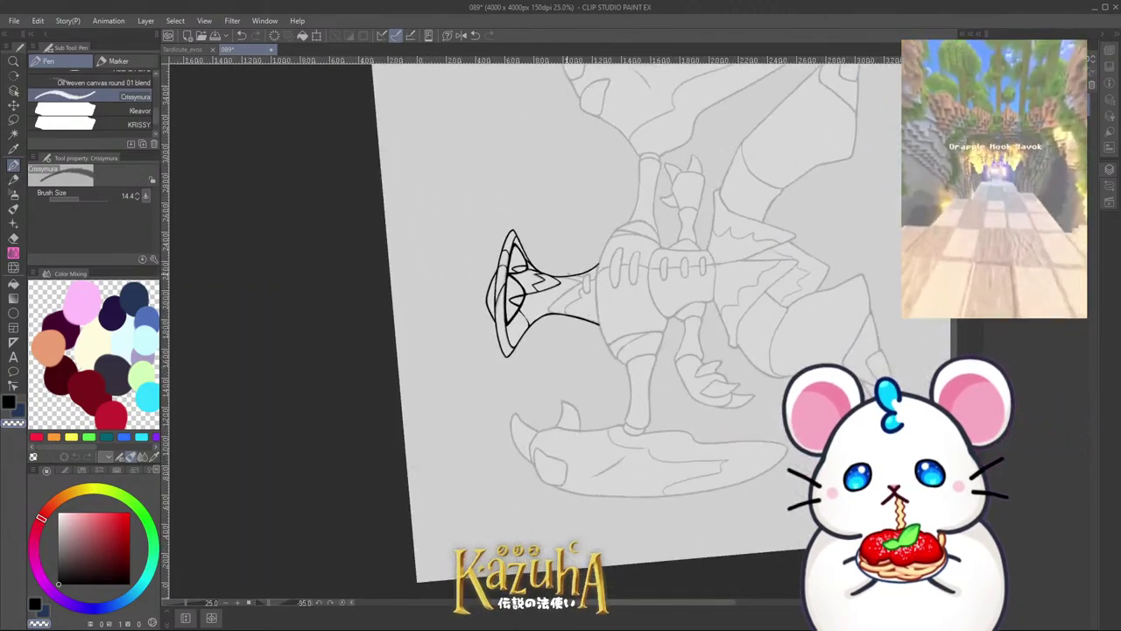
scroll(571, 284, "up", 3)
scroll(545, 331, "up", 4)
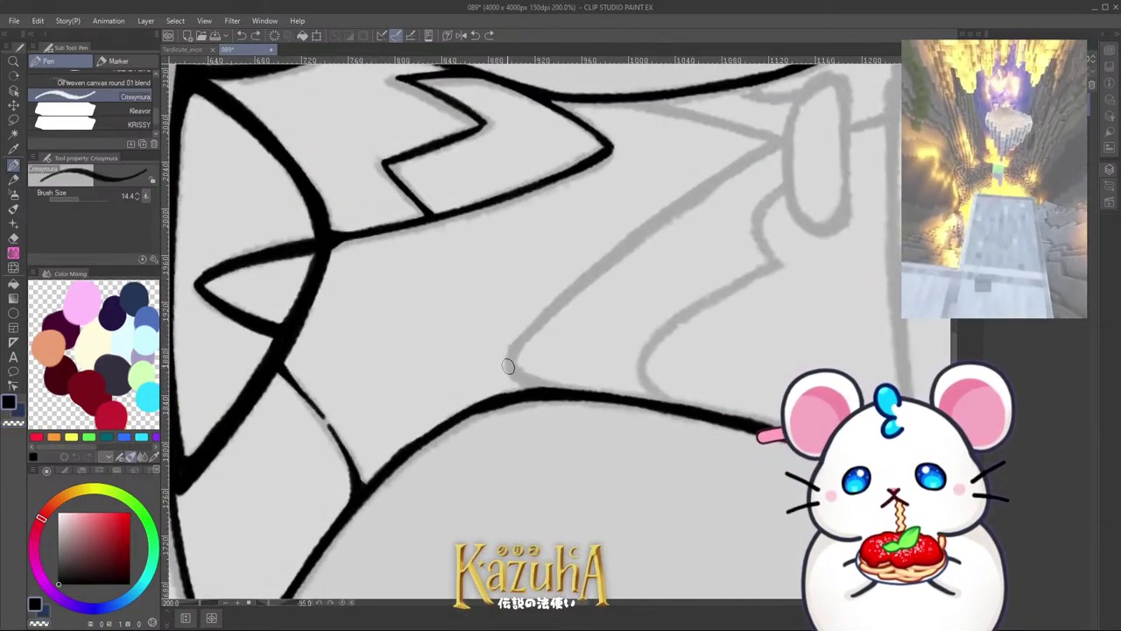
left_click_drag(513, 368, 575, 288)
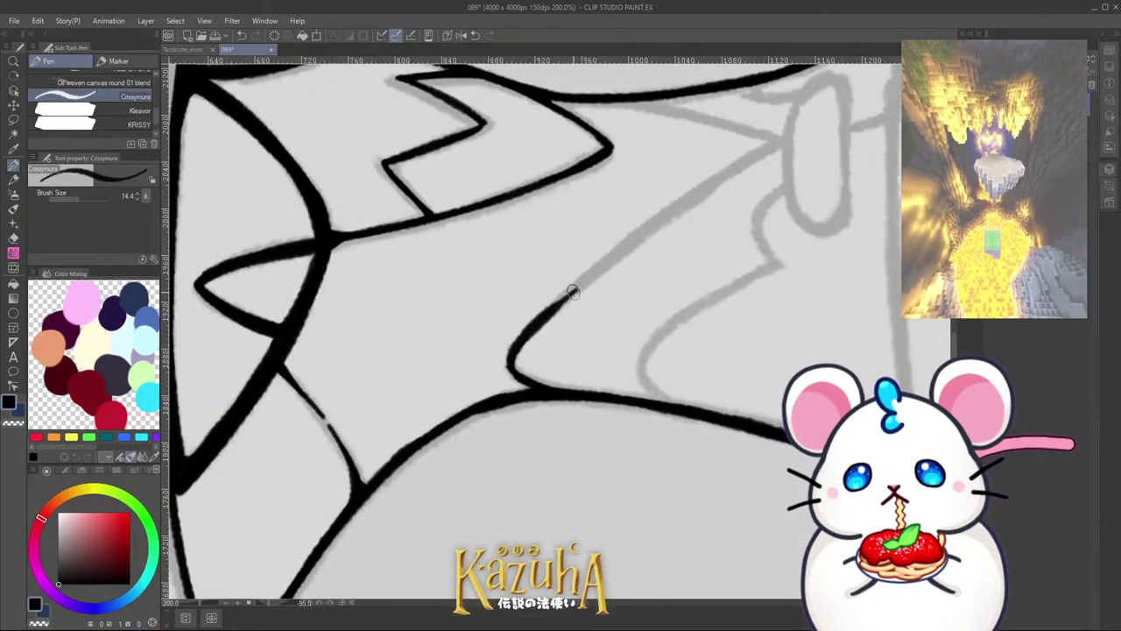
key("ctrl+z")
left_click_drag(511, 360, 630, 245)
key("ctrl+z")
left_click_drag(524, 335, 631, 242)
left_click_drag(558, 300, 717, 174)
key("ctrl+z")
left_click_drag(588, 281, 718, 178)
left_click_drag(641, 237, 763, 146)
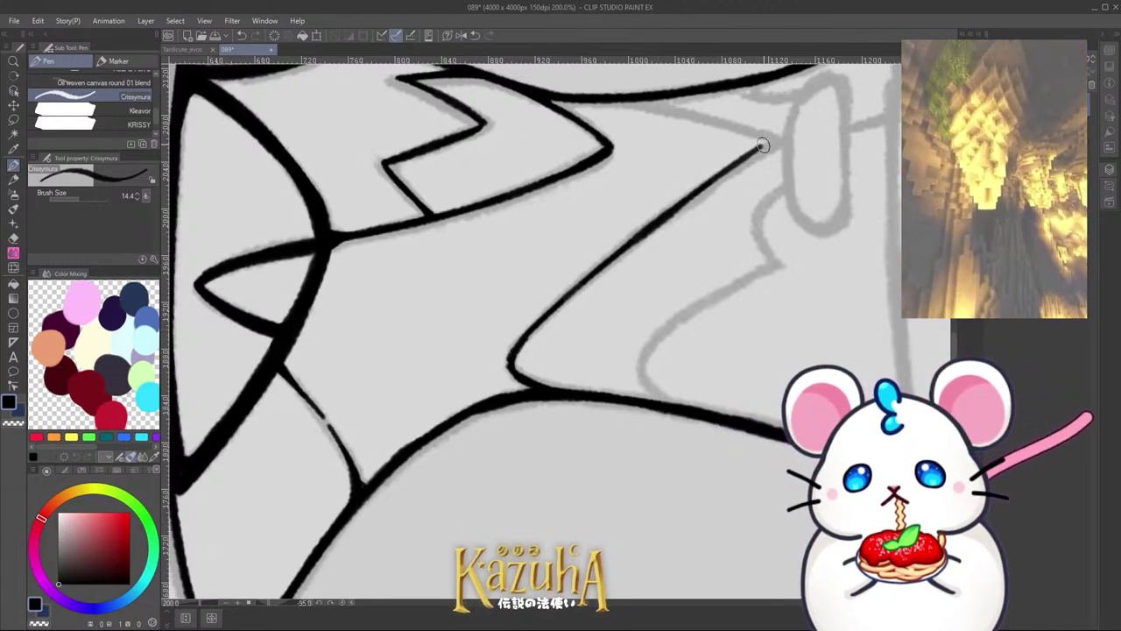
key("ctrl+z")
left_click_drag(670, 212, 761, 151)
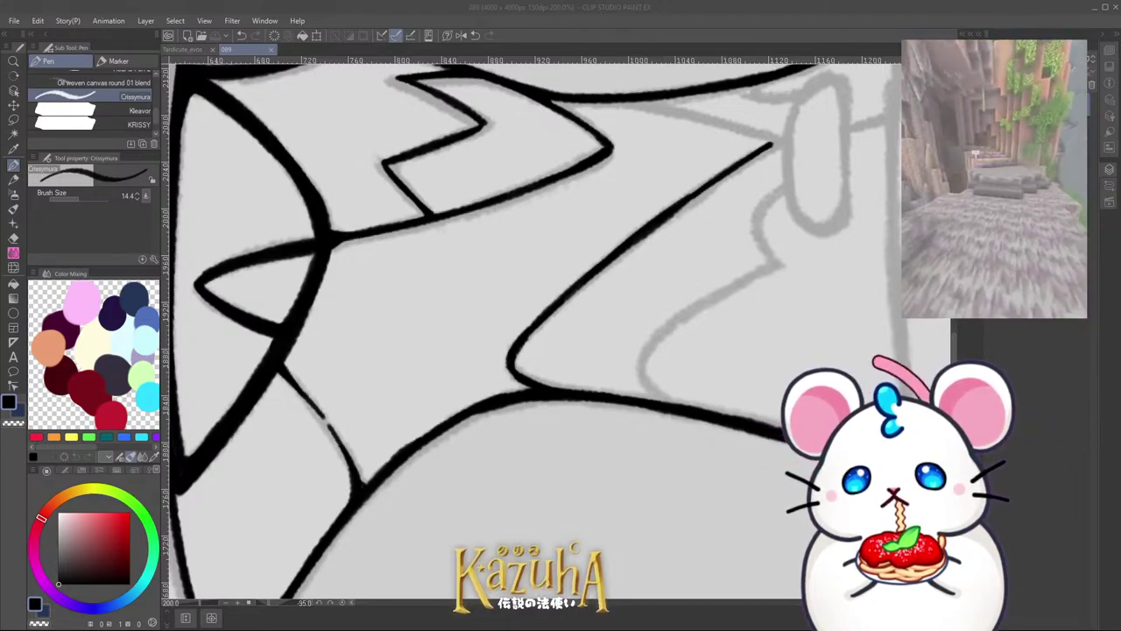
Step: Ink the upper neck marking's short side from the opposite neck outline to the end of the long diagonal
left_click(602, 33)
scroll(570, 150, "down", 3)
key("minus")
key("minus")
key("minus")
key("minus")
key("minus")
key("minus")
key("minus")
key("minus")
key("minus")
key("minus")
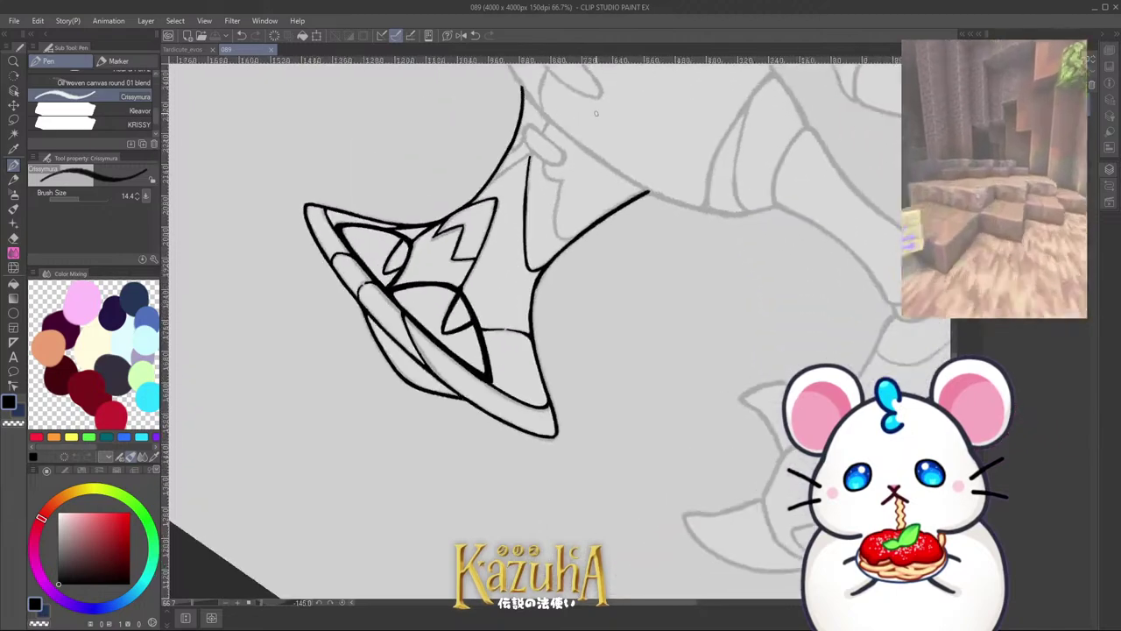
scroll(596, 113, "up", 6)
mouse_move(500, 177)
left_mouse_down()
mouse_move(427, 252)
mouse_move(531, 154)
left_mouse_up()
key("ctrl+z")
key("ctrl+z")
left_click_drag(431, 250, 516, 166)
mouse_move(470, 205)
left_mouse_down()
mouse_move(533, 153)
mouse_move(447, 217)
left_mouse_up()
Step: Join and sharpen the upper neck marking's point where its short side meets the long diagonal
scroll(469, 202, "up", 3)
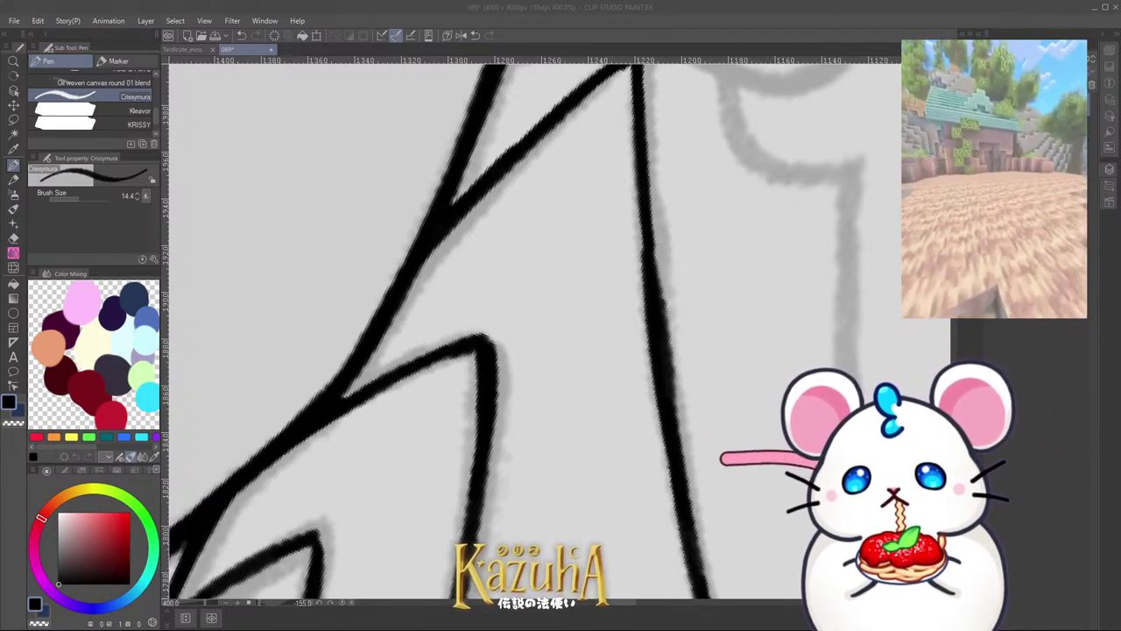
scroll(505, 293, "down", 3)
scroll(534, 237, "up", 6)
left_click_drag(502, 285, 551, 261)
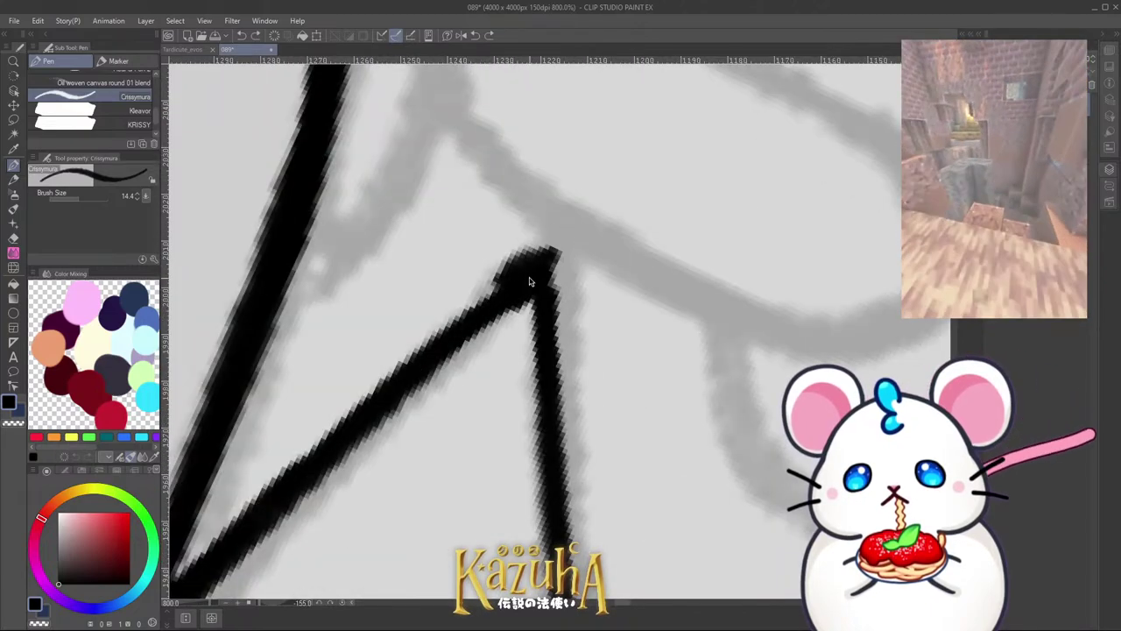
key("ctrl+z")
mouse_move(502, 295)
left_mouse_down()
mouse_move(552, 257)
mouse_move(546, 304)
left_mouse_up()
scroll(544, 232, "down", 3)
scroll(498, 296, "down", 3)
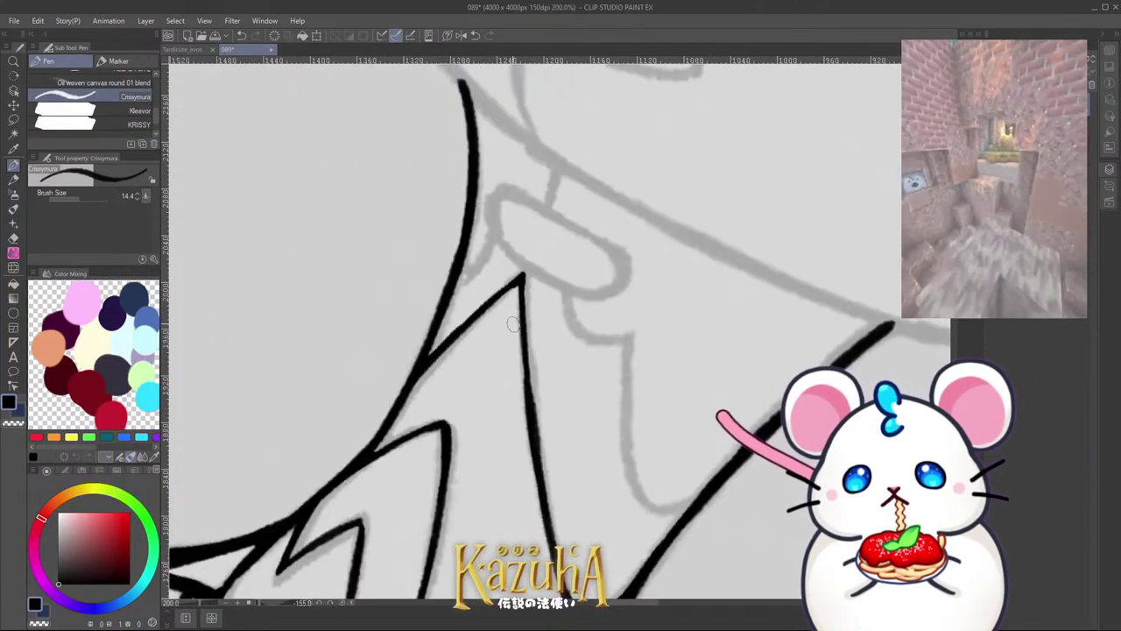
Step: Set the brush size to 9.1 and ink the lower neck marking from the neck outline through its corner to the oval stitch
key("asciicircum")
key("asciicircum")
key("asciicircum")
key("asciicircum")
key("asciicircum")
key("asciicircum")
key("asciicircum")
key("asciicircum")
key("asciicircum")
key("asciicircum")
scroll(482, 482, "up", 1)
scroll(476, 467, "up", 2)
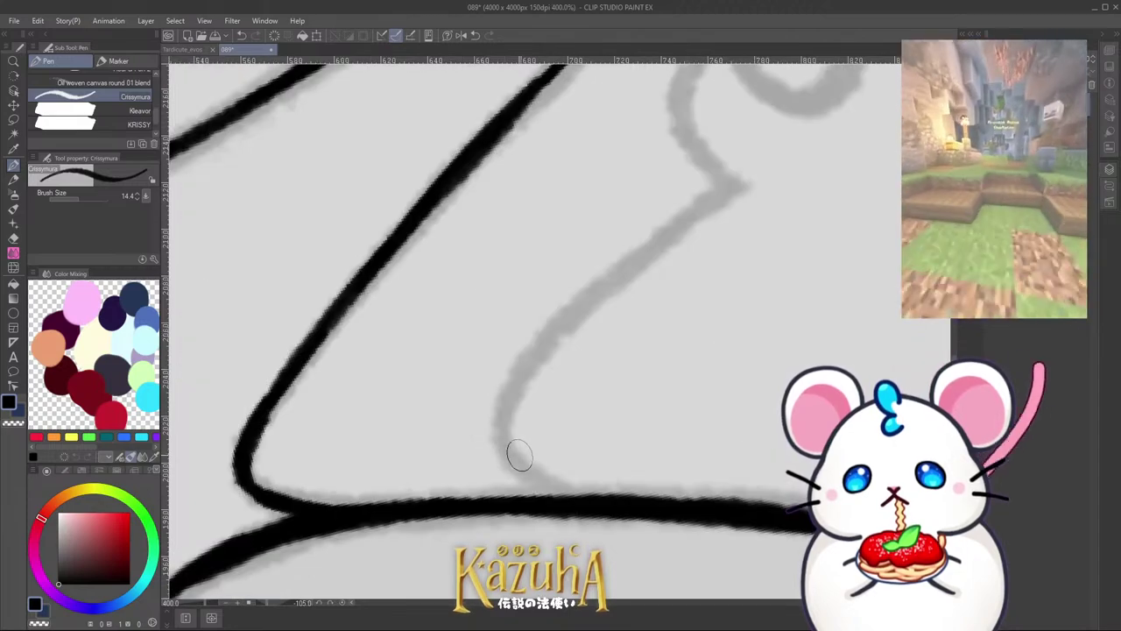
key("bracketleft")
key("bracketleft")
mouse_move(504, 422)
left_mouse_down()
mouse_move(565, 495)
mouse_move(501, 414)
mouse_move(640, 254)
mouse_move(588, 305)
mouse_move(732, 180)
left_mouse_up()
key("ctrl+z")
key("ctrl+z")
key("ctrl+z")
scroll(640, 339, "down", 2)
scroll(676, 272, "up", 2)
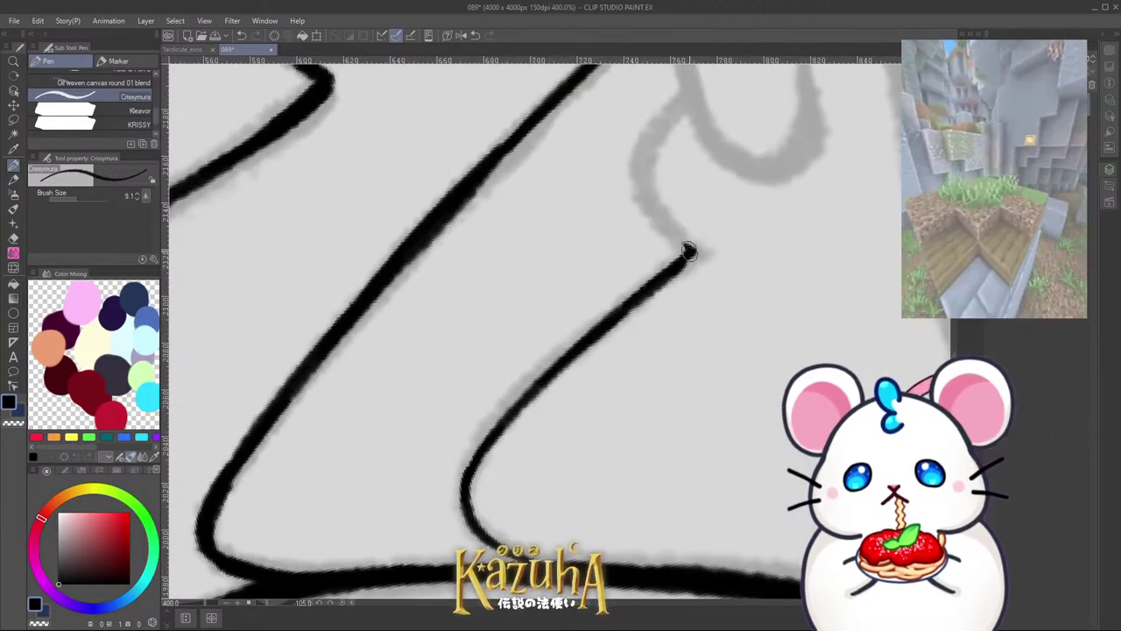
mouse_move(689, 252)
left_mouse_down()
mouse_move(657, 216)
mouse_move(645, 158)
mouse_move(687, 99)
left_mouse_up()
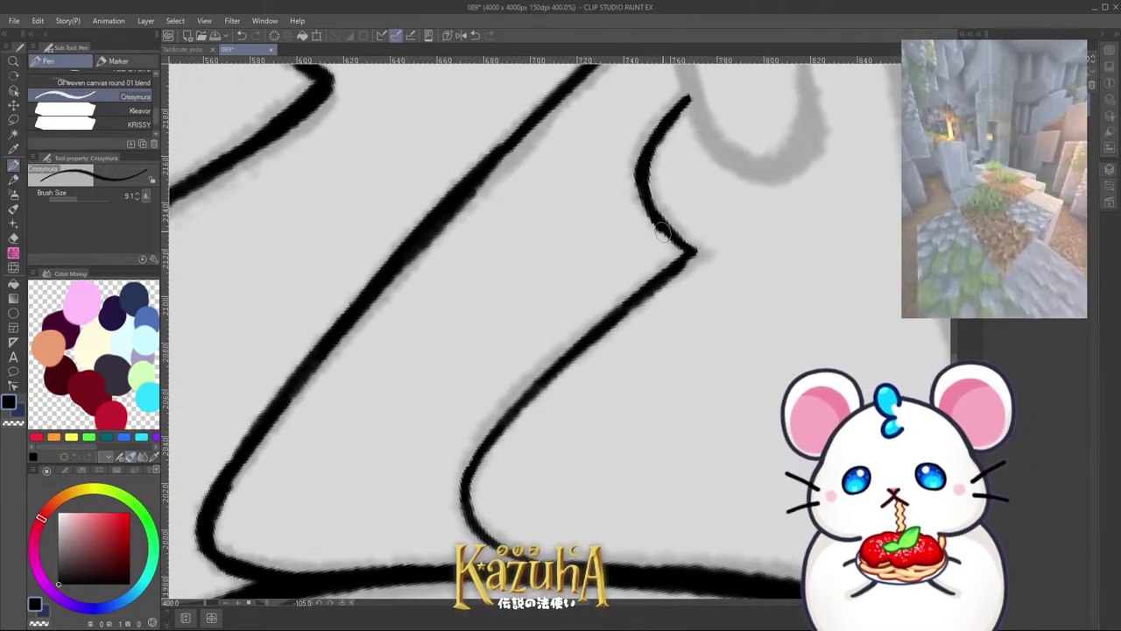
scroll(686, 261, "down", 6)
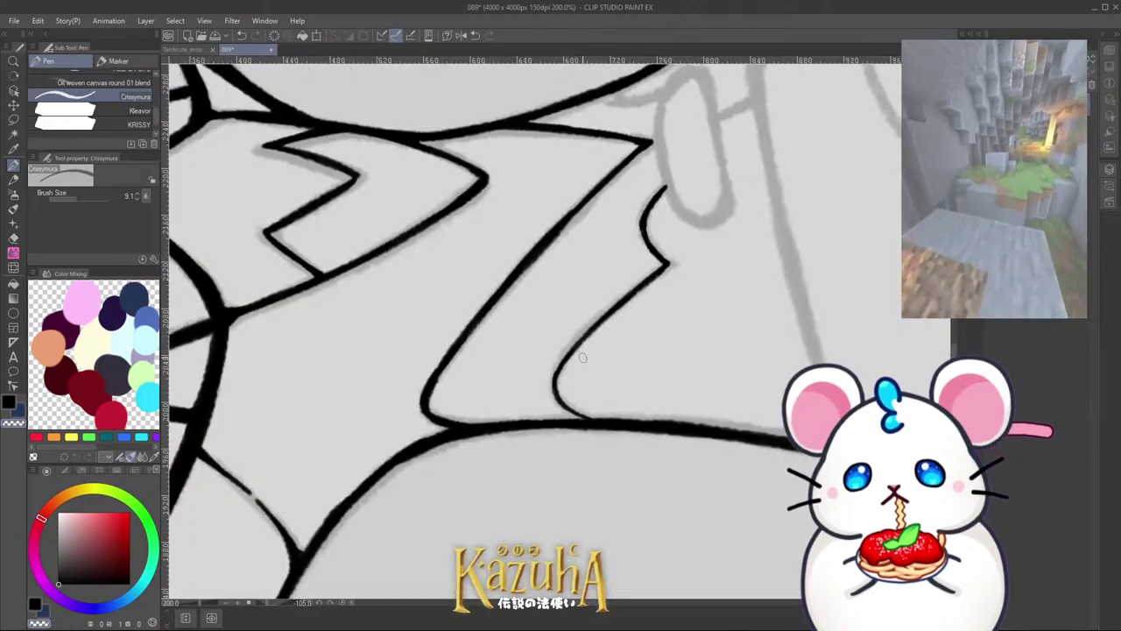
Step: Ink the short curved line between the oval stitch and the neck outline on the side opposite the lower marking's long curve
key("asciicircum")
key("asciicircum")
key("asciicircum")
key("asciicircum")
key("asciicircum")
key("asciicircum")
key("asciicircum")
key("asciicircum")
key("asciicircum")
key("asciicircum")
key("asciicircum")
key("asciicircum")
key("asciicircum")
key("asciicircum")
key("asciicircum")
key("asciicircum")
key("asciicircum")
key("asciicircum")
scroll(628, 318, "down", 6)
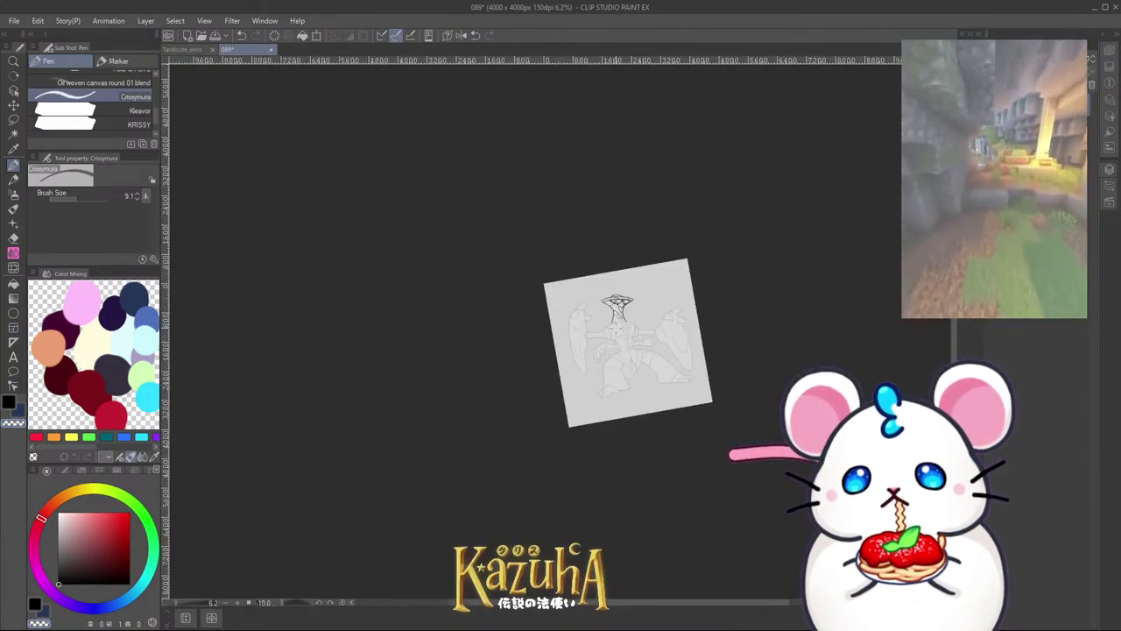
key("asciicircum")
key("asciicircum")
scroll(635, 351, "up", 2)
scroll(614, 299, "up", 4)
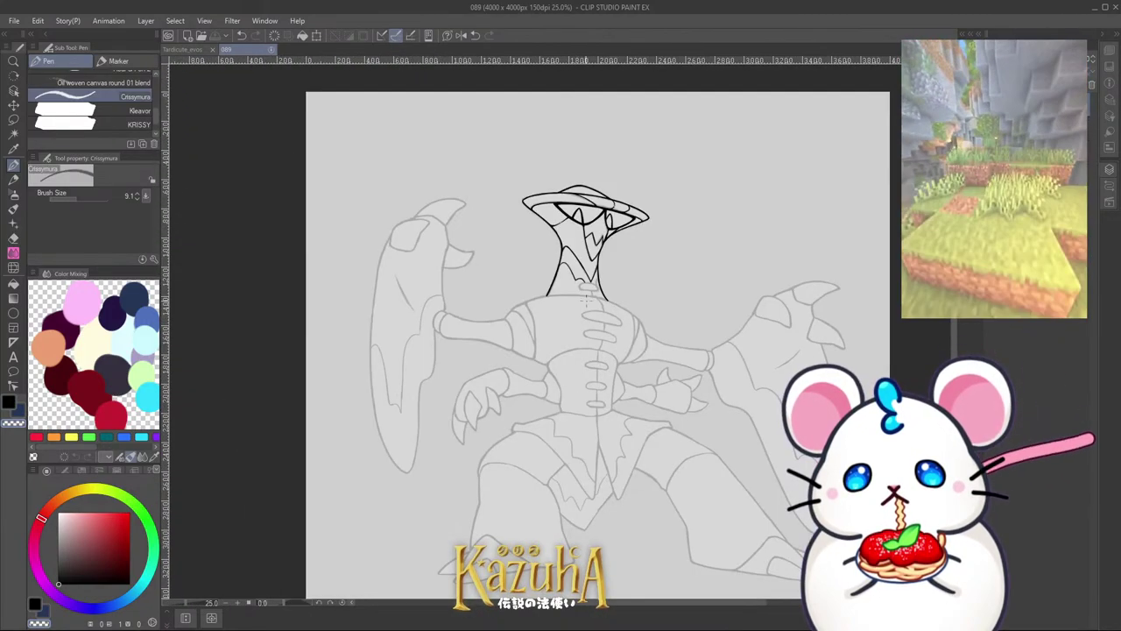
scroll(596, 268, "up", 3)
scroll(594, 267, "up", 4)
left_click_drag(609, 213, 576, 296)
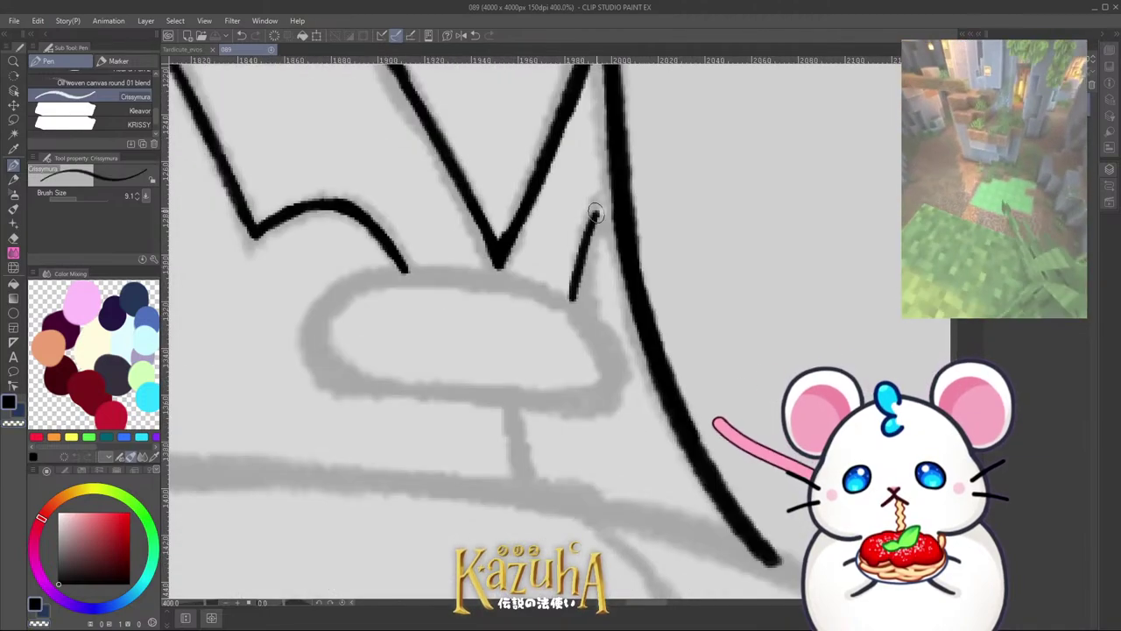
key("ctrl+z")
mouse_move(609, 213)
left_mouse_down()
mouse_move(577, 296)
mouse_move(591, 228)
left_mouse_up()
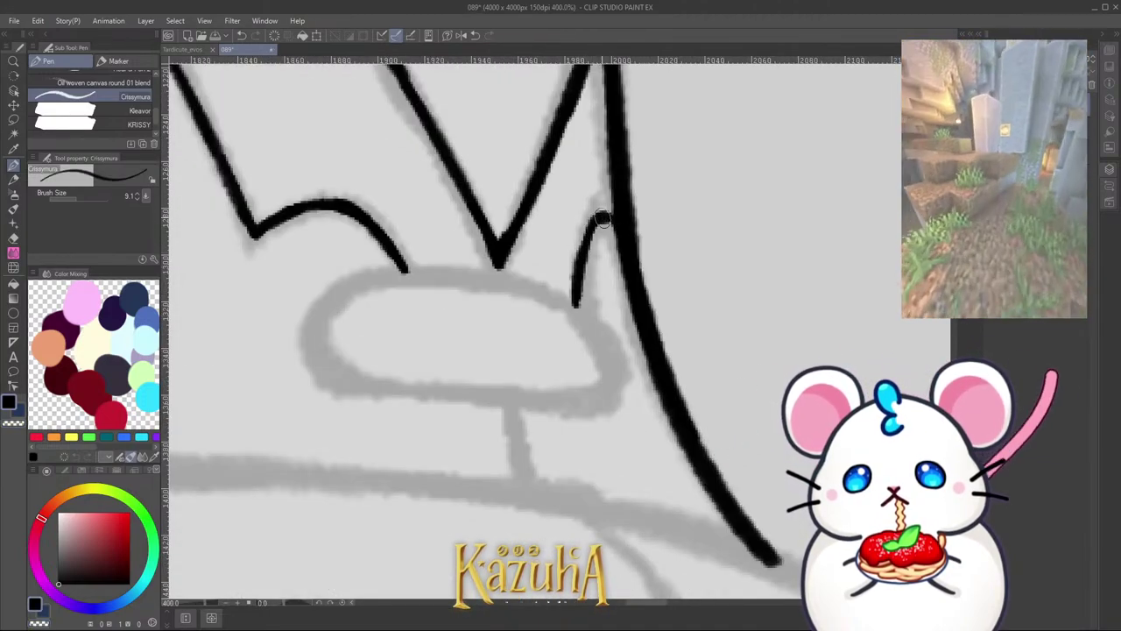
scroll(613, 263, "down", 7)
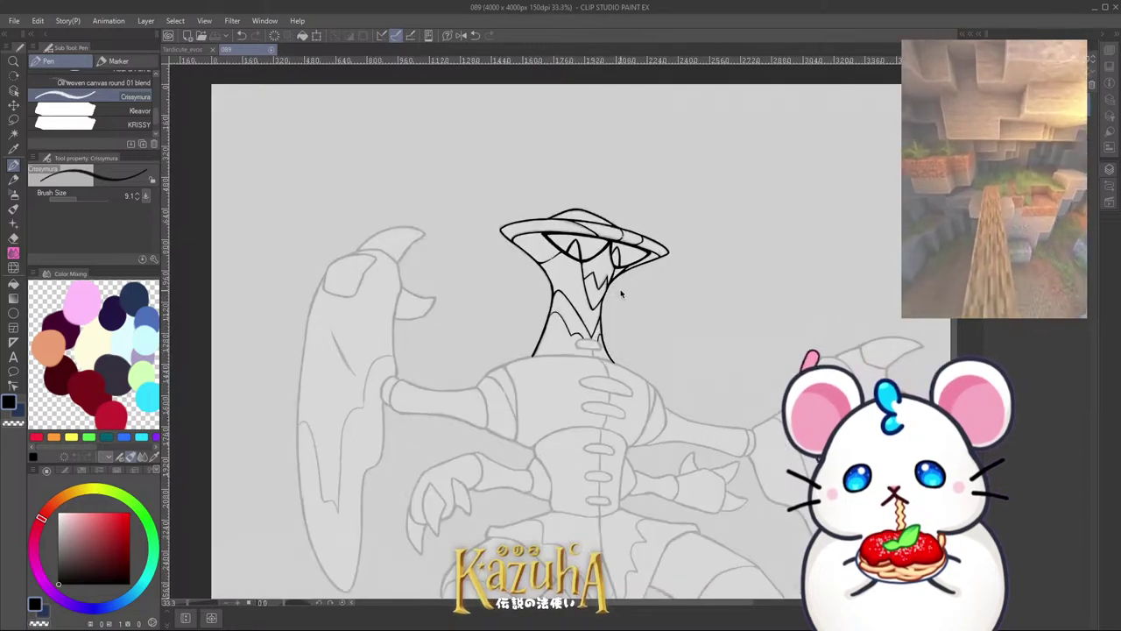
Step: Set the brush size to 10.8 and ink the oval stitch at the base of the neck
scroll(605, 328, "down", 1)
key("minus")
key("minus")
key("minus")
key("minus")
key("minus")
key("minus")
key("minus")
key("minus")
key("minus")
key("minus")
key("minus")
key("minus")
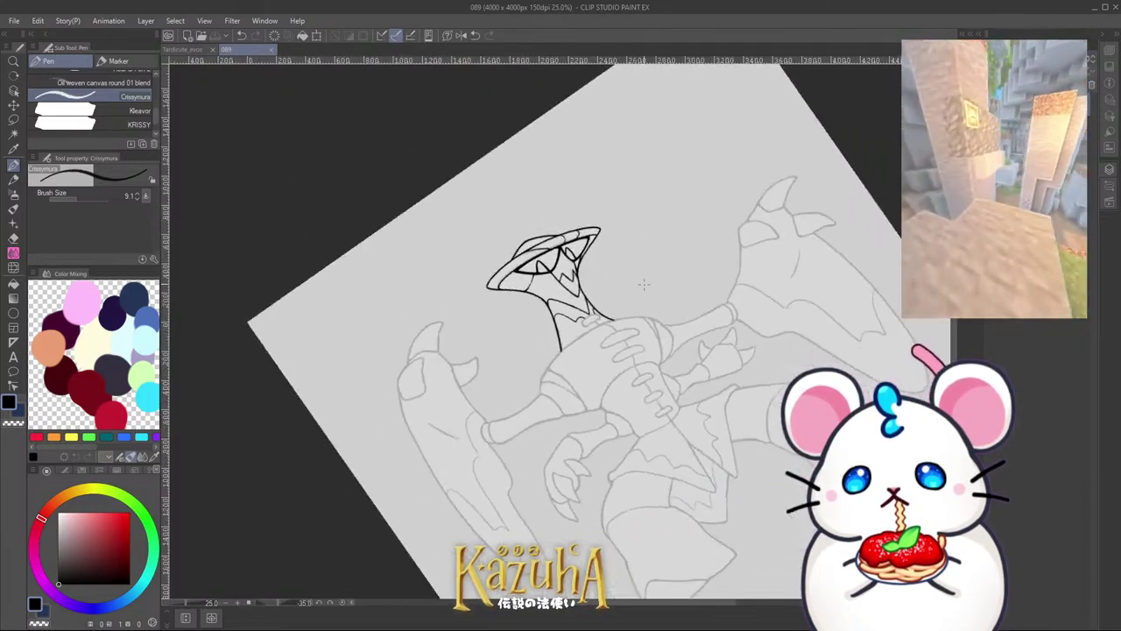
scroll(619, 303, "up", 1)
scroll(620, 302, "up", 2)
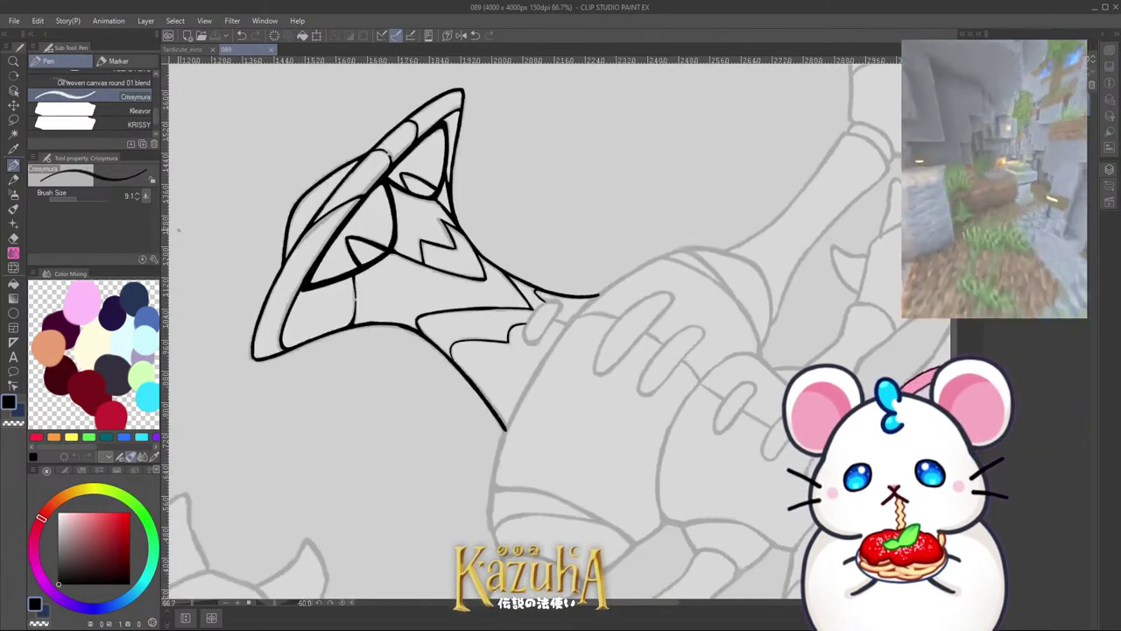
scroll(543, 324, "up", 6)
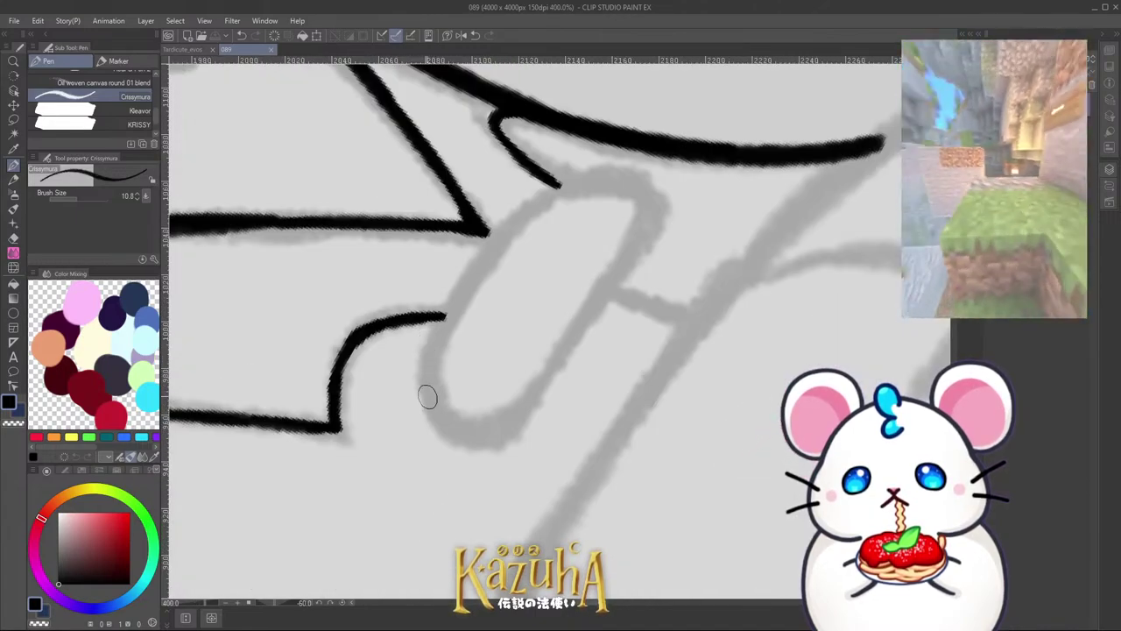
mouse_move(427, 396)
left_mouse_down()
mouse_move(473, 272)
mouse_move(504, 229)
mouse_move(566, 182)
mouse_move(606, 173)
mouse_move(644, 202)
mouse_move(495, 441)
left_mouse_up()
mouse_move(451, 438)
left_mouse_down()
mouse_move(423, 386)
mouse_move(427, 407)
mouse_move(480, 440)
mouse_move(517, 424)
mouse_move(497, 438)
mouse_move(546, 375)
left_mouse_up()
key("ctrl+z")
key("ctrl+z")
left_click_drag(522, 411, 641, 217)
Step: Ink the short thread line from the neck's oval stitch to the chest outline
scroll(544, 260, "down", 2)
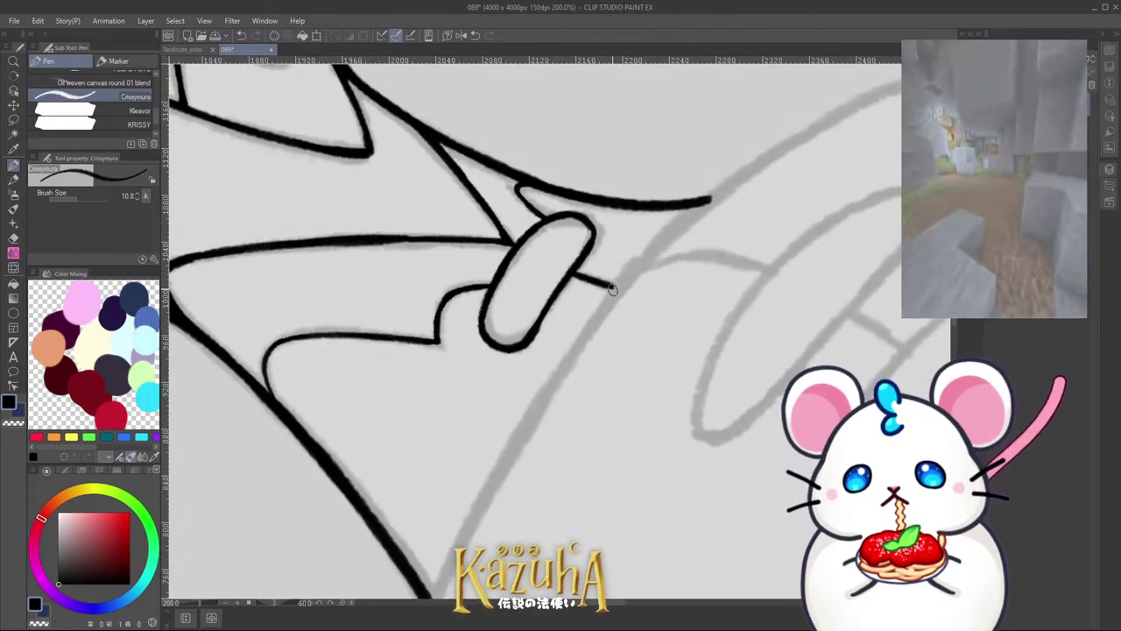
key("ctrl+z")
mouse_move(573, 273)
left_mouse_down()
mouse_move(611, 286)
mouse_move(587, 280)
left_mouse_up()
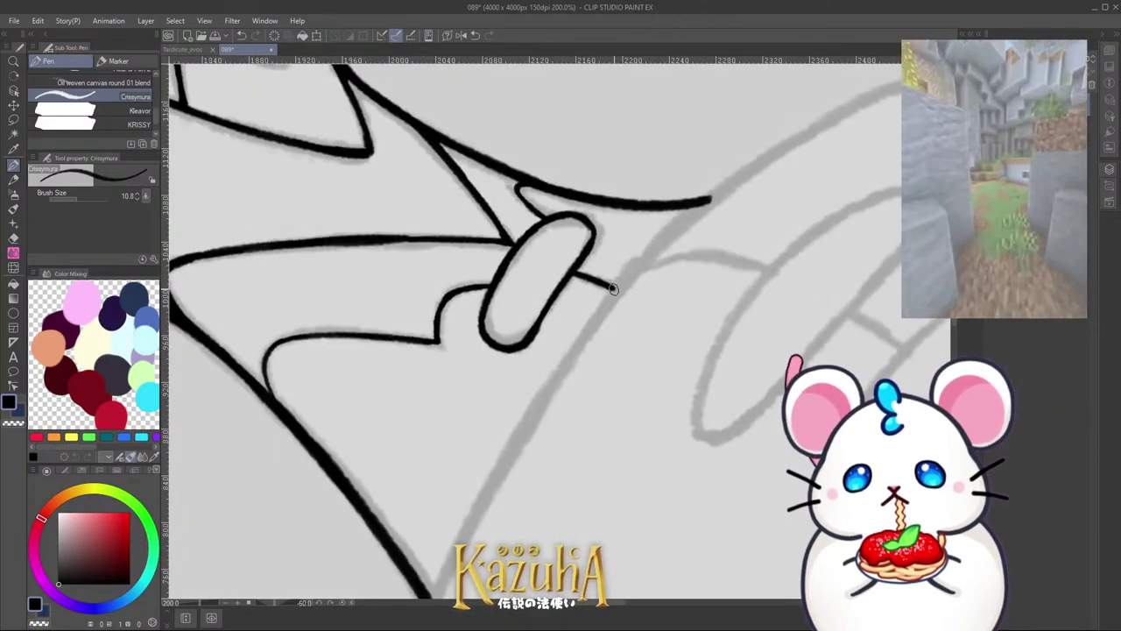
Step: Set the brush size to 13.7 and ink the chest's upper outline from the left shoulder past the neck's left corner
scroll(544, 254, "down", 5)
scroll(504, 376, "up", 4)
key("minus")
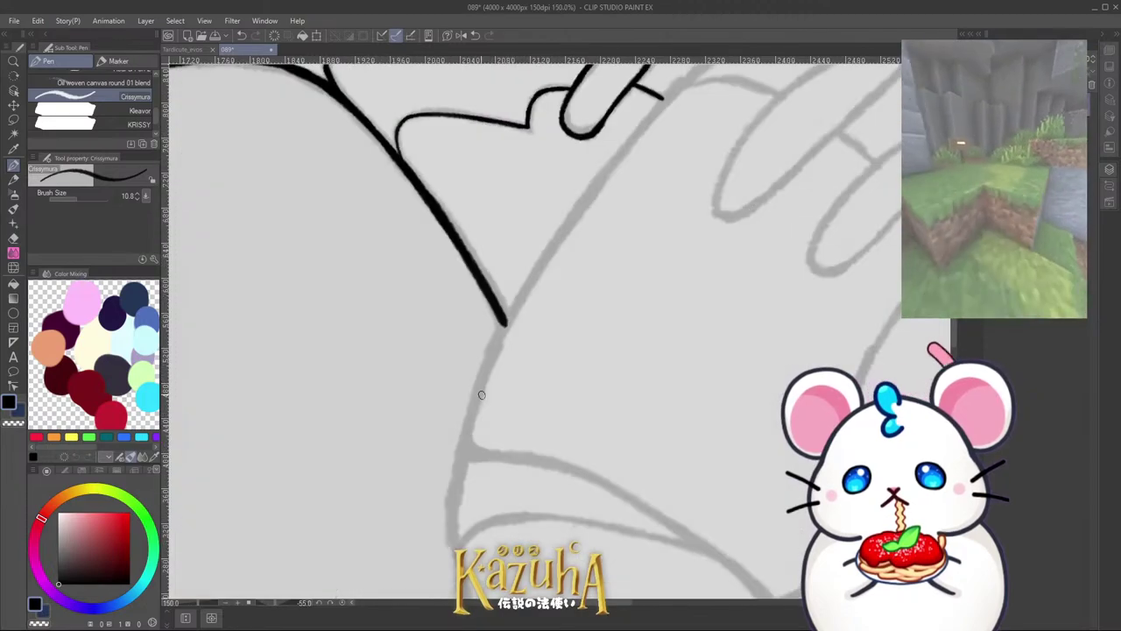
mouse_move(460, 446)
left_mouse_down()
mouse_move(528, 274)
mouse_move(468, 414)
mouse_move(514, 308)
left_mouse_up()
key("ctrl+z")
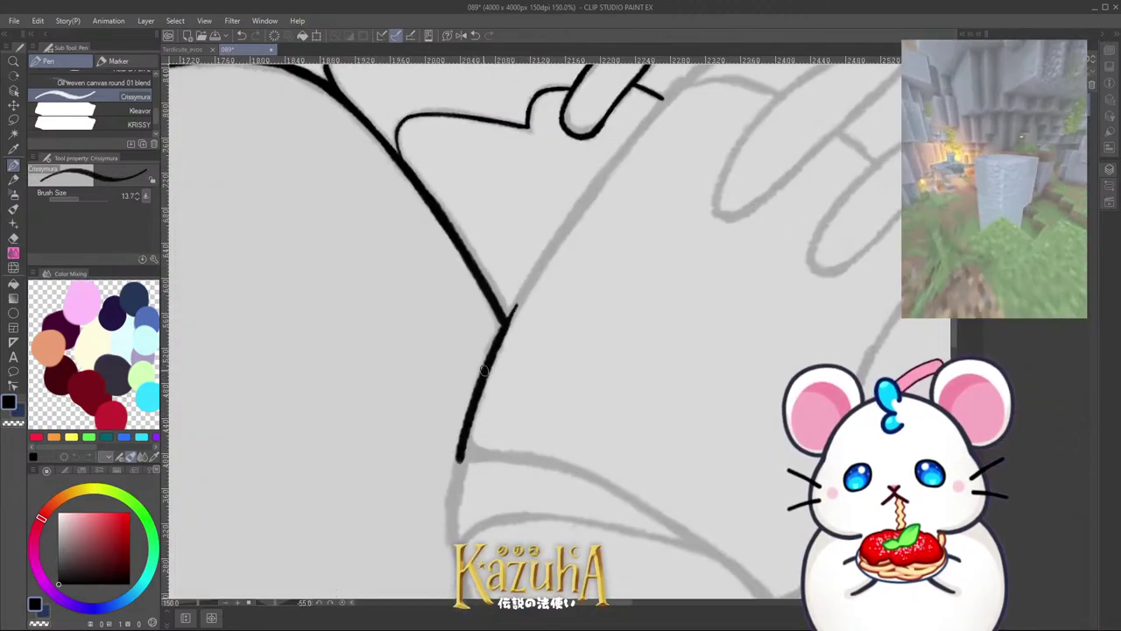
left_click_drag(486, 371, 550, 246)
key("ctrl+z")
left_click_drag(499, 339, 561, 230)
left_click_drag(508, 316, 645, 129)
Step: Extend the chest's upper outline under the oval stitch's thread line to the neck's right corner
scroll(523, 304, "down", 3)
key("minus")
key("minus")
scroll(574, 240, "up", 3)
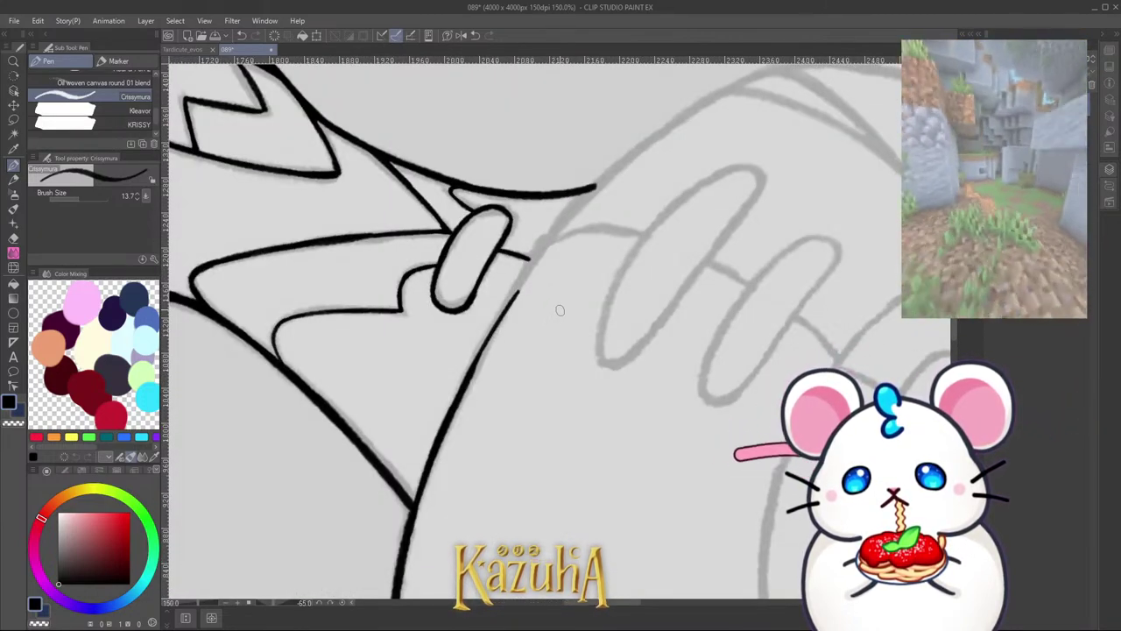
left_click_drag(471, 374, 487, 335)
key("ctrl+z")
left_click_drag(464, 383, 550, 229)
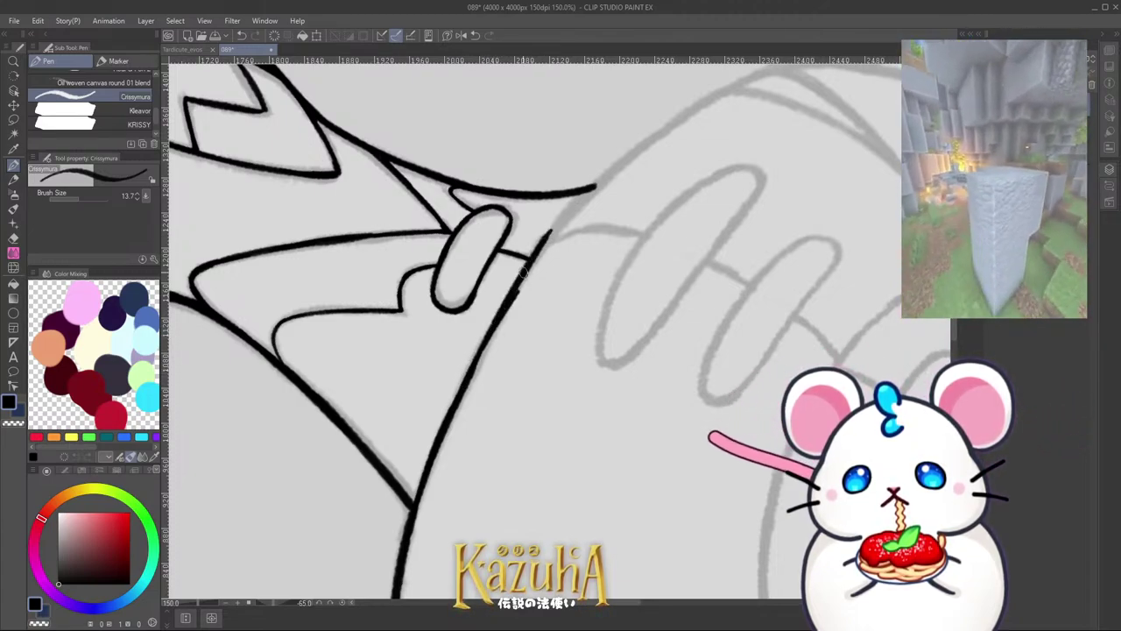
key("ctrl+z")
mouse_move(465, 383)
left_mouse_down()
mouse_move(540, 253)
mouse_move(518, 286)
mouse_move(602, 178)
left_mouse_up()
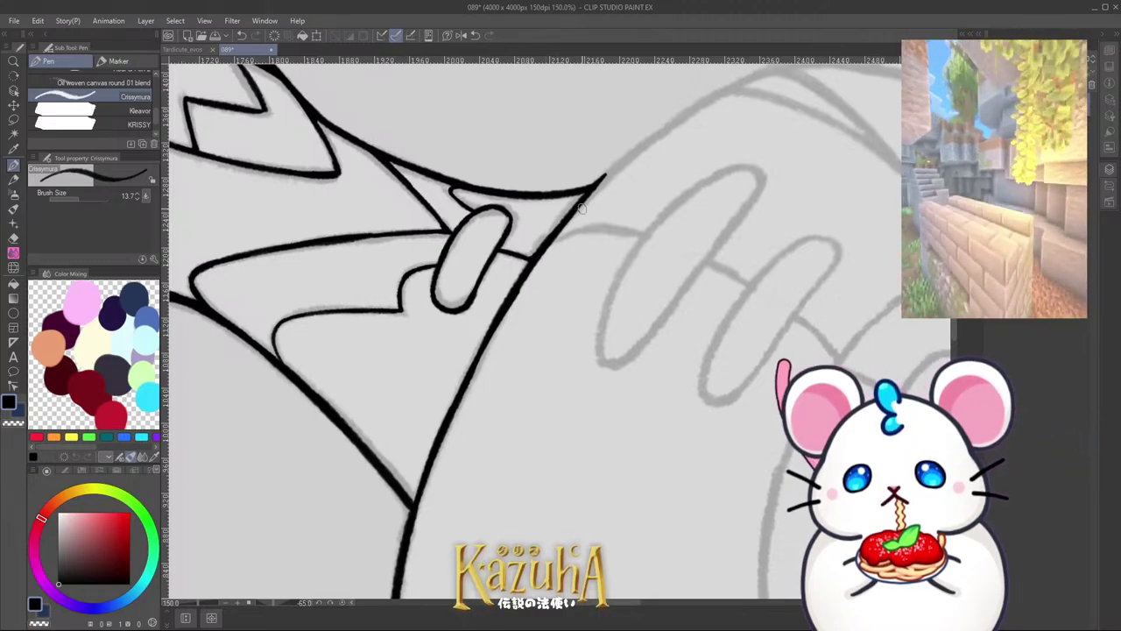
Step: Continue the chest's upper outline from the neck's right corner to the start of the right shoulder
left_click_drag(565, 223, 650, 142)
left_click_drag(599, 181, 676, 119)
left_click_drag(627, 154, 767, 71)
key("ctrl+z")
scroll(611, 261, "down", 2)
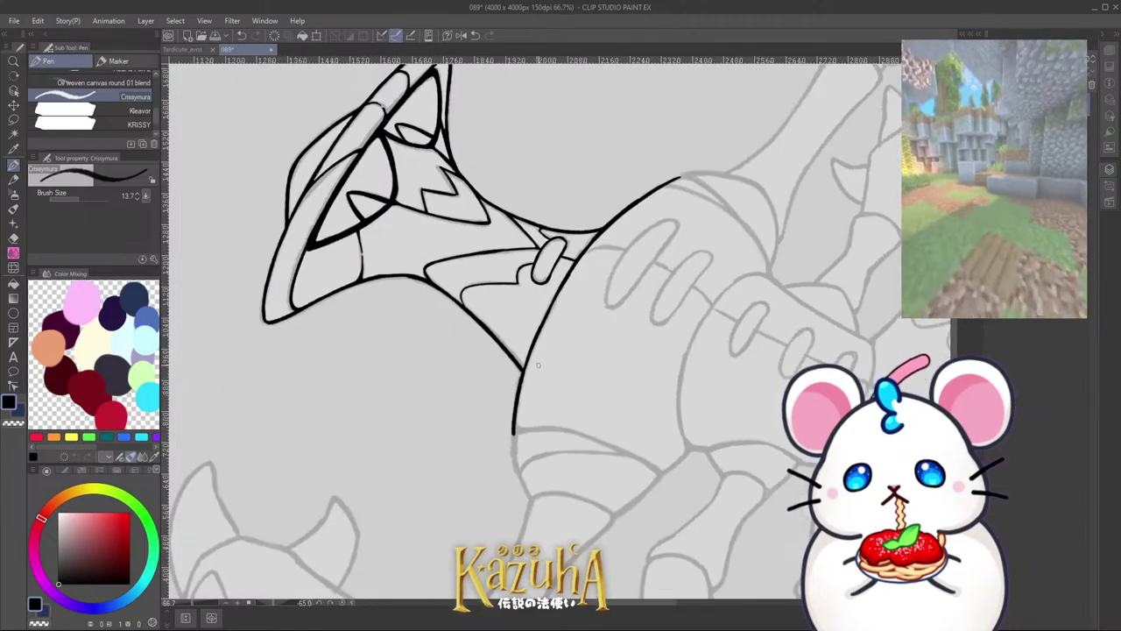
Step: Ink the curved edge between chest and right shoulder down to the waist corner and save the file
scroll(540, 379, "down", 2)
left_click_drag(558, 246, 491, 271)
scroll(540, 215, "up", 1)
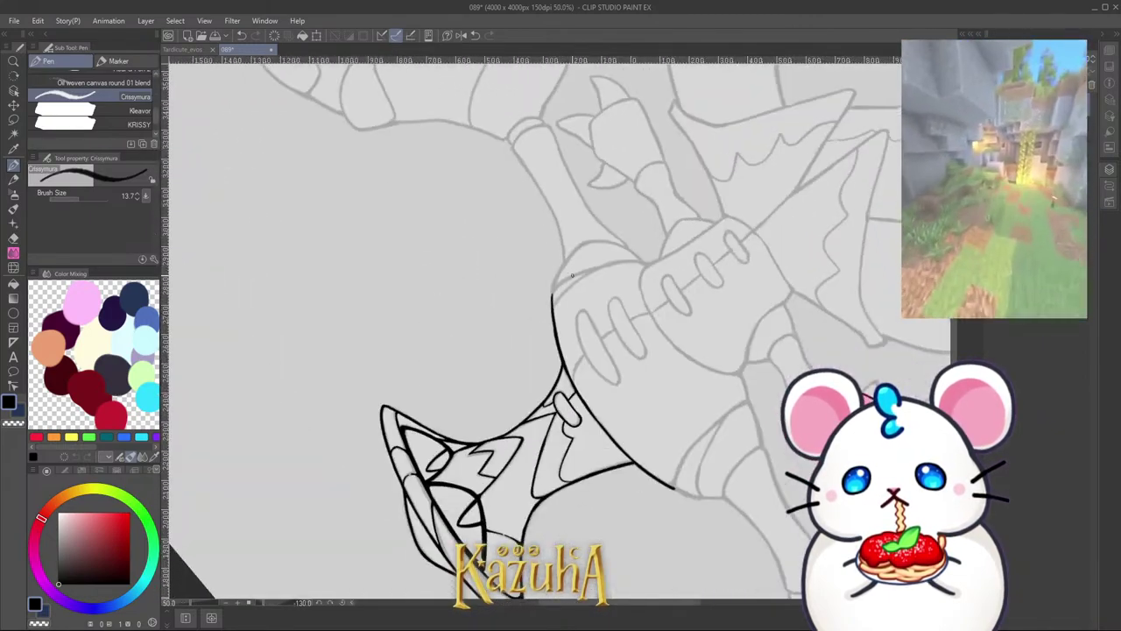
scroll(572, 275, "up", 3)
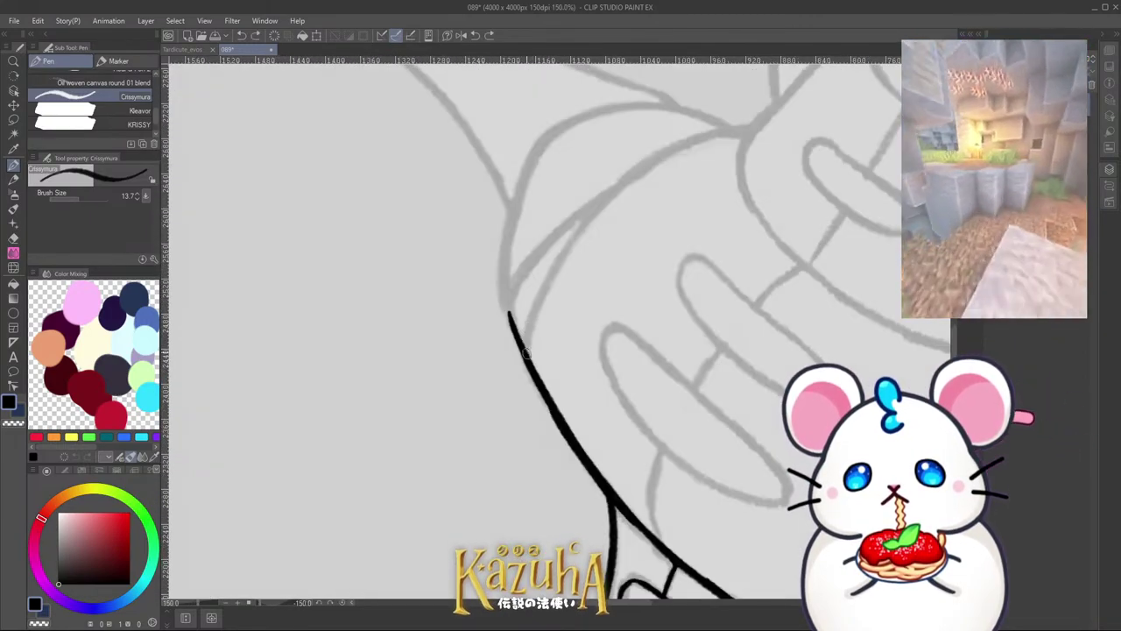
mouse_move(538, 302)
left_mouse_down()
mouse_move(614, 190)
mouse_move(724, 135)
mouse_move(688, 142)
mouse_move(743, 134)
left_mouse_up()
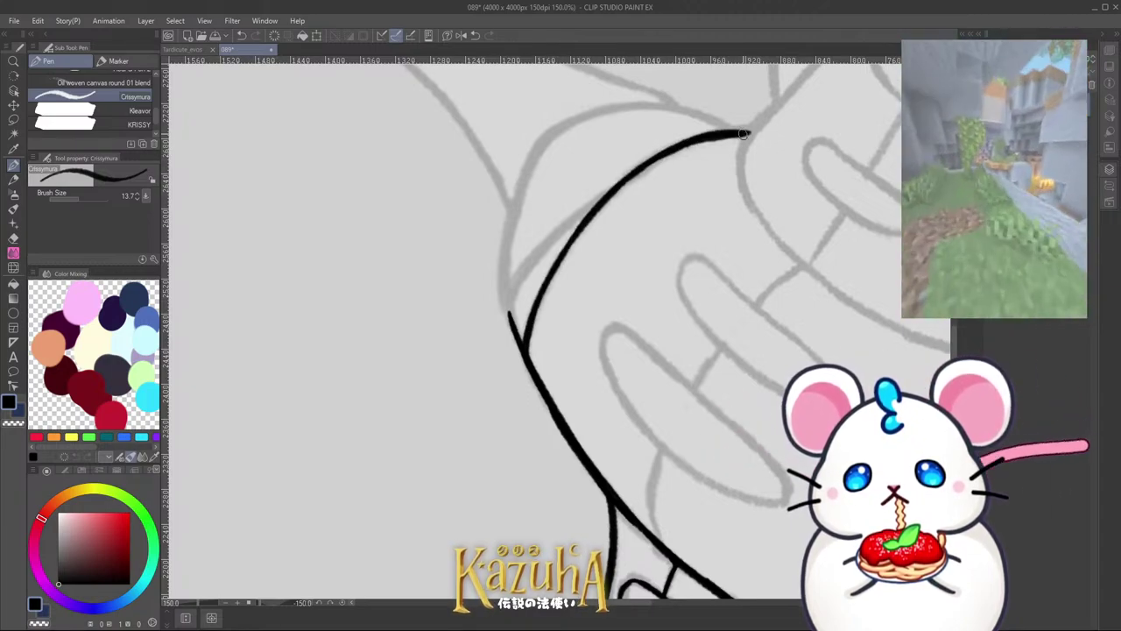
scroll(669, 158, "down", 5)
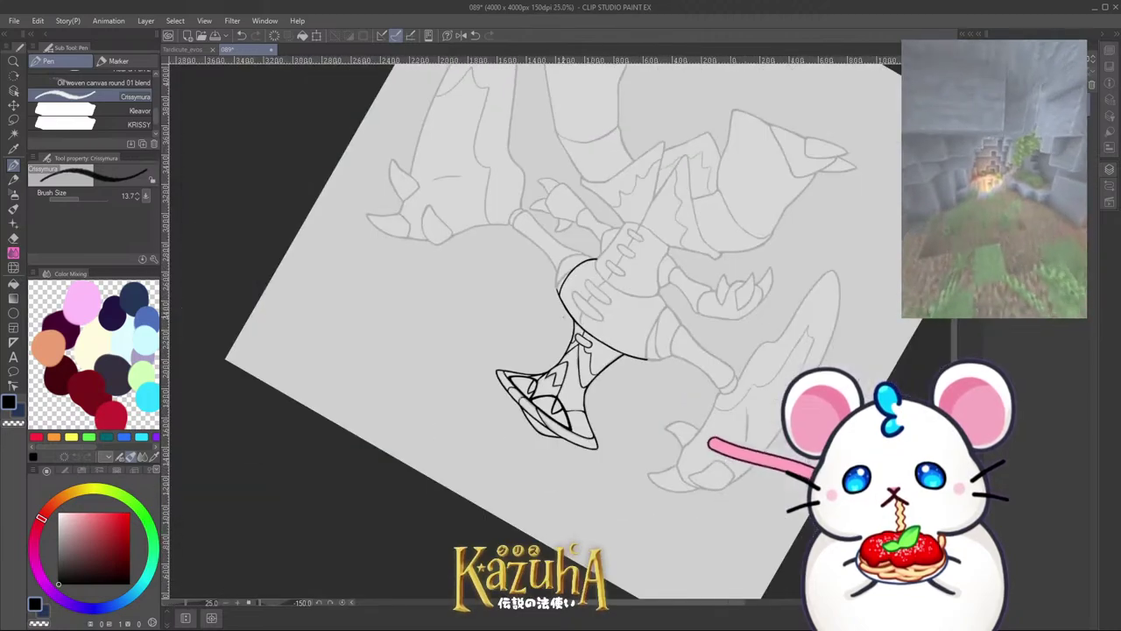
key("ctrl+s")
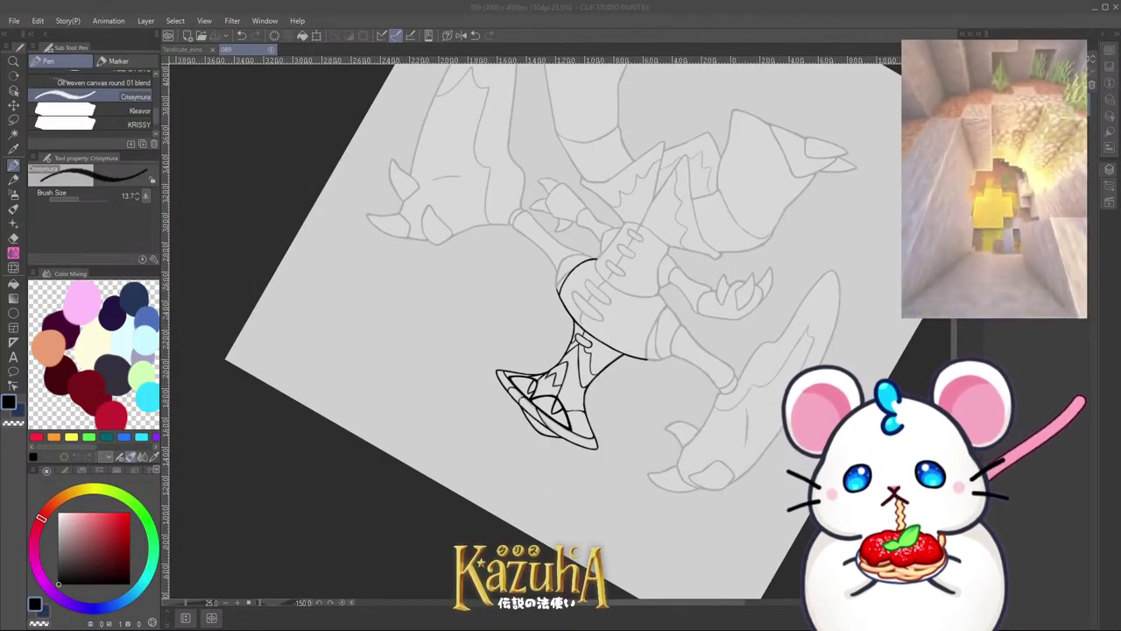
left_click(620, 151)
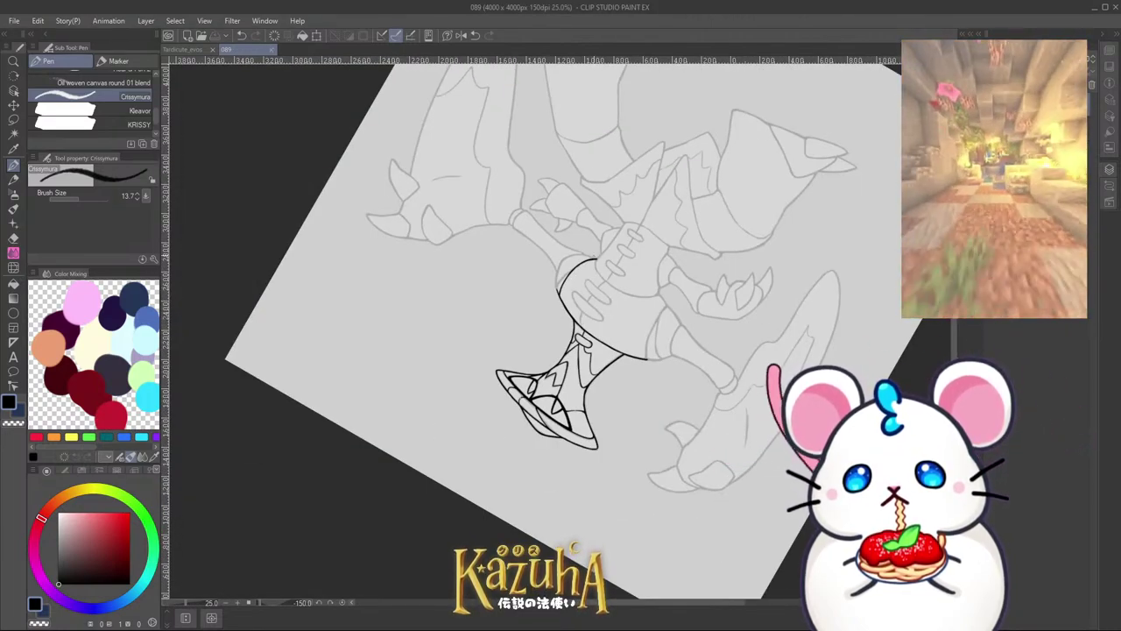
Step: Redo the end of the chest outline and carry it around the right shoulder's outer edge past the arm
scroll(594, 261, "down", 2)
key("asciicircum")
scroll(630, 243, "up", 7)
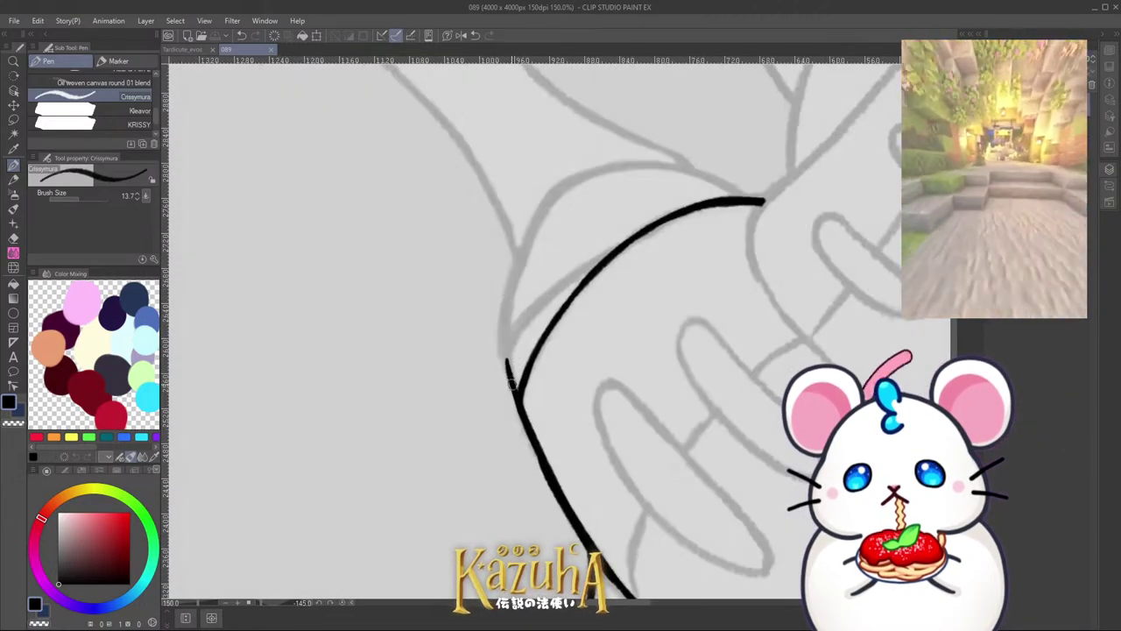
key("ctrl+z")
mouse_move(513, 384)
left_mouse_down()
mouse_move(510, 307)
mouse_move(506, 336)
left_mouse_up()
key("ctrl+z")
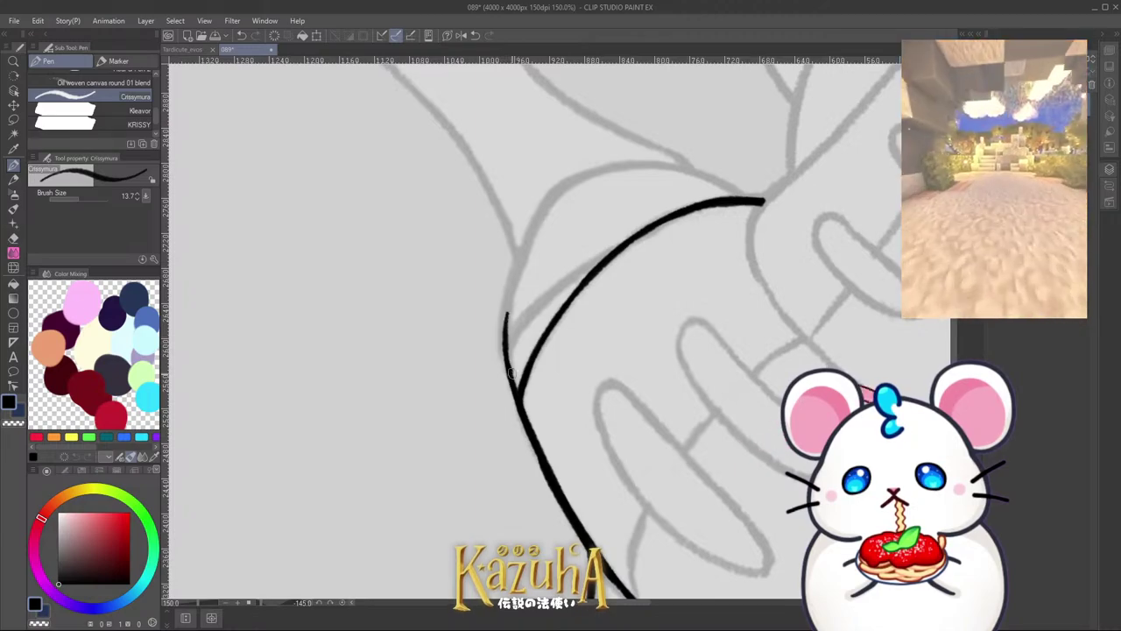
left_click_drag(512, 375, 507, 302)
left_click_drag(506, 343, 530, 240)
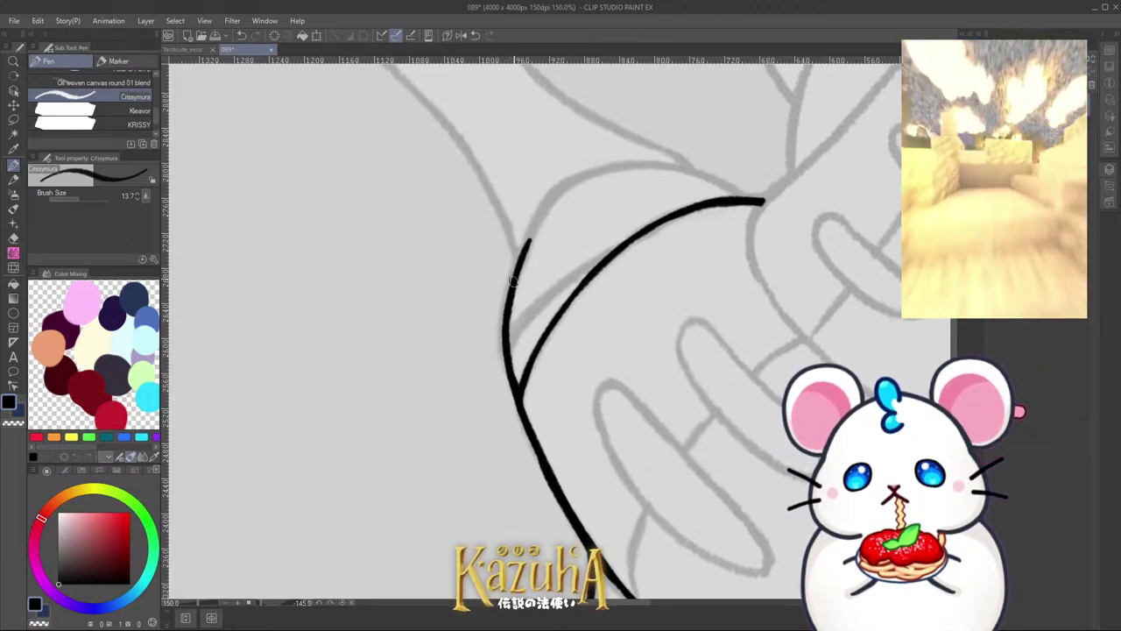
scroll(561, 188, "down", 2)
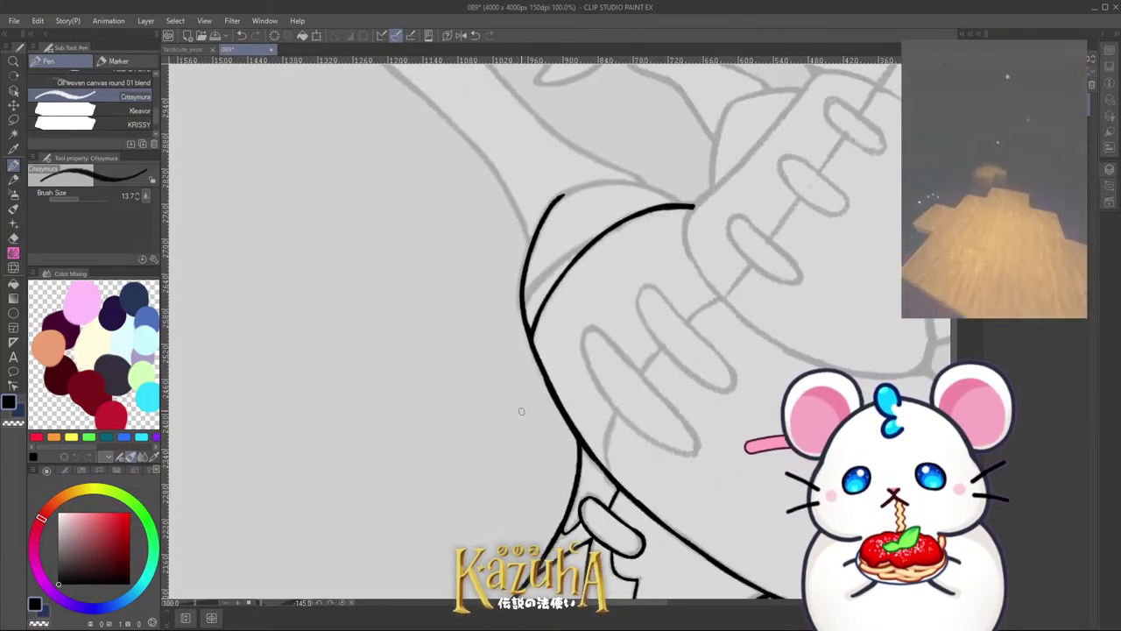
Step: Complete the right shoulder's outer outline down to the waist corner and save the file
scroll(523, 408, "down", 3)
mouse_move(510, 340)
left_mouse_down()
mouse_move(559, 365)
mouse_move(549, 308)
left_mouse_up()
scroll(558, 364, "up", 2)
scroll(544, 339, "up", 3)
key("ctrl+z")
left_click_drag(538, 373, 548, 305)
left_click_drag(539, 377, 550, 299)
key("ctrl+z")
left_click_drag(539, 364, 568, 263)
key("ctrl+z")
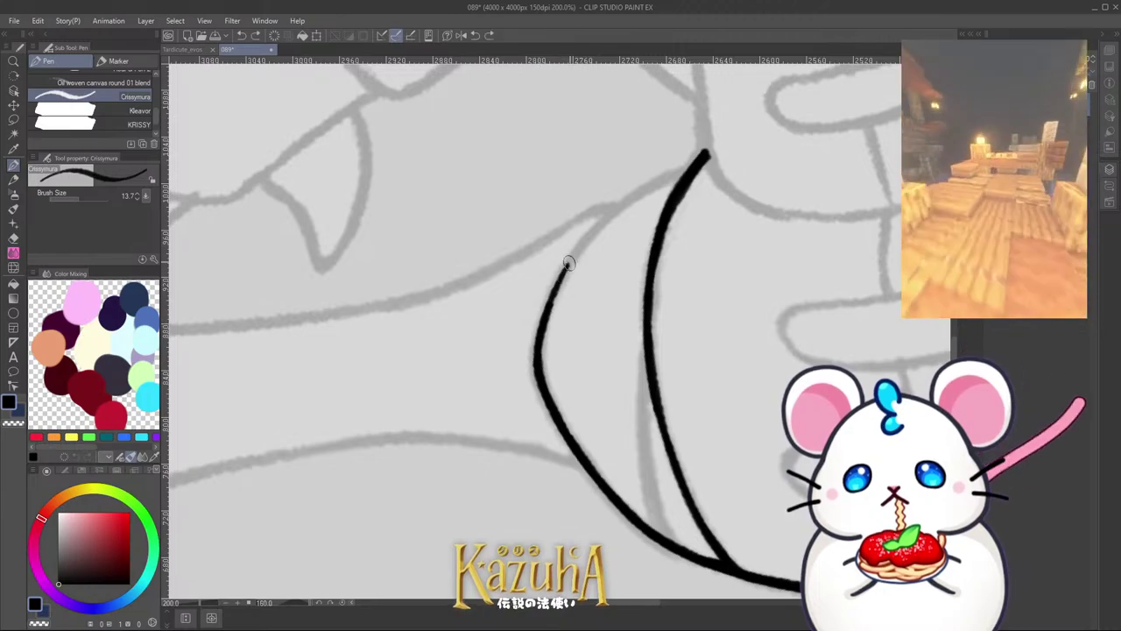
mouse_move(550, 303)
left_mouse_down()
mouse_move(631, 195)
mouse_move(696, 161)
left_mouse_up()
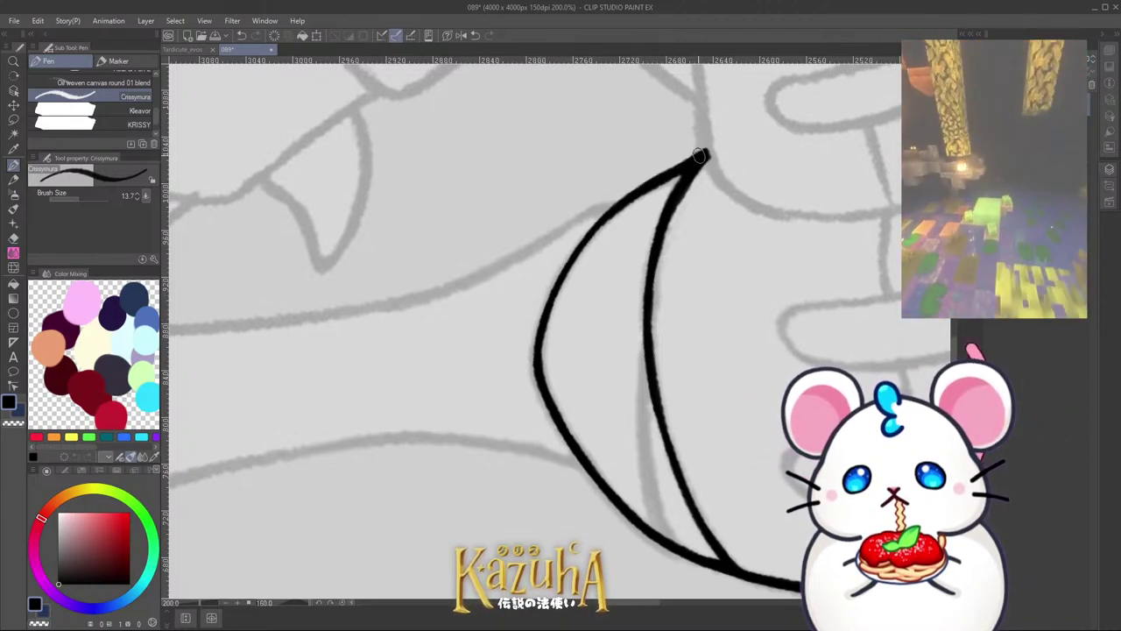
scroll(625, 215, "down", 3)
key("ctrl+s")
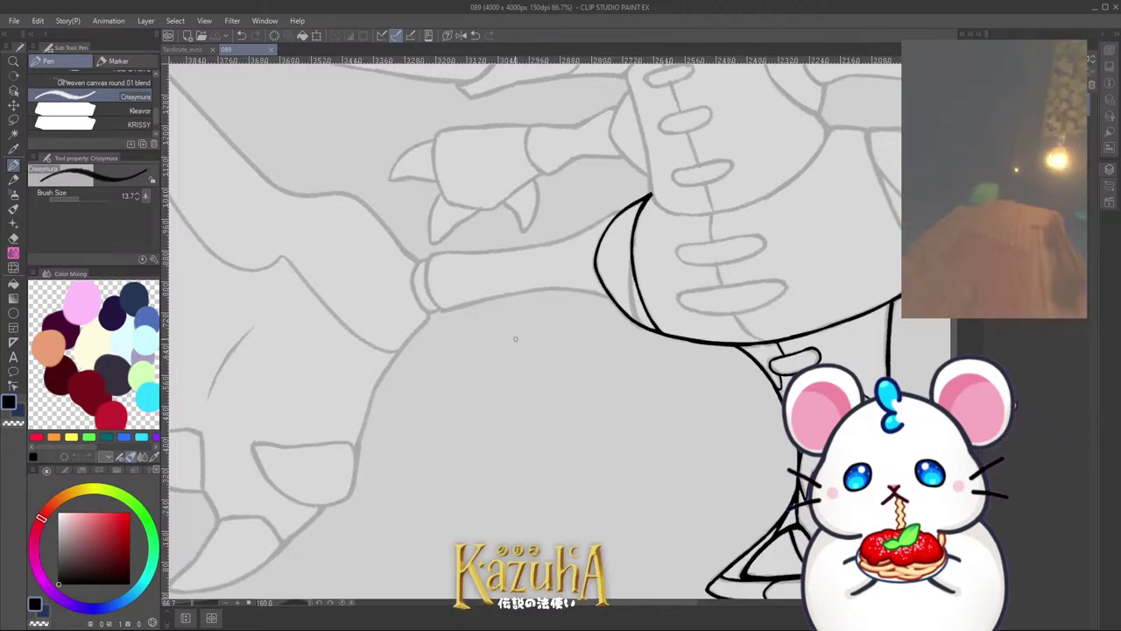
Step: Set the brush size to 12.2 and ink the right shoulder's inner band line from the outer outline to the curved chest edge
scroll(525, 324, "down", 2)
scroll(570, 289, "up", 2)
mouse_move(595, 374)
left_mouse_down()
mouse_move(614, 345)
mouse_move(594, 287)
mouse_move(636, 283)
mouse_move(613, 359)
left_mouse_up()
scroll(626, 364, "up", 2)
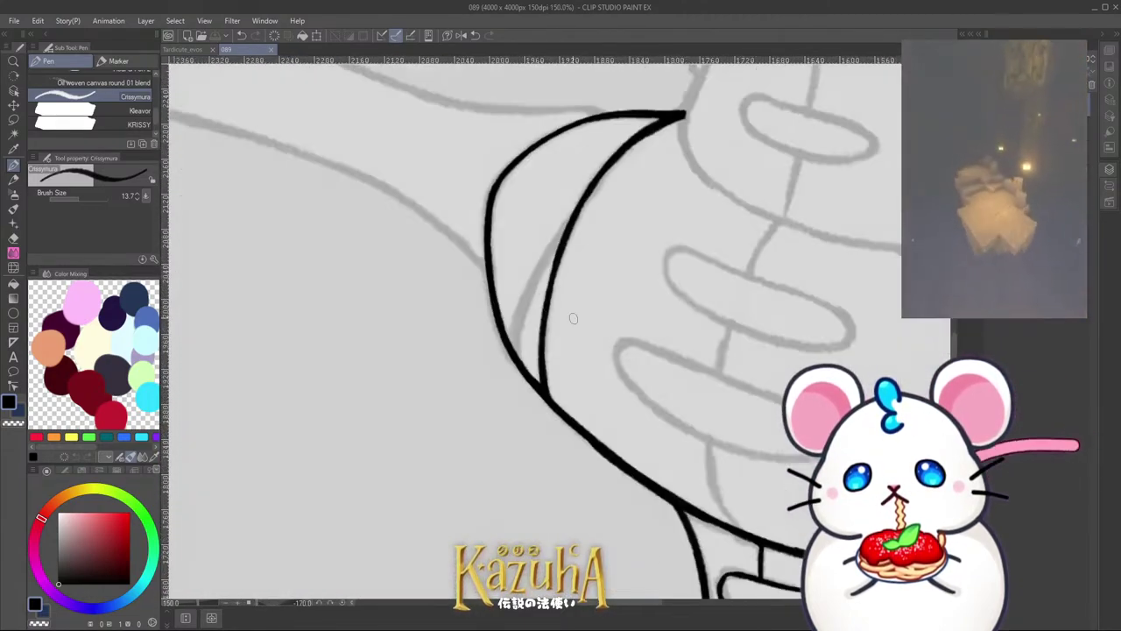
scroll(551, 317, "up", 1)
left_click_drag(507, 368, 530, 276)
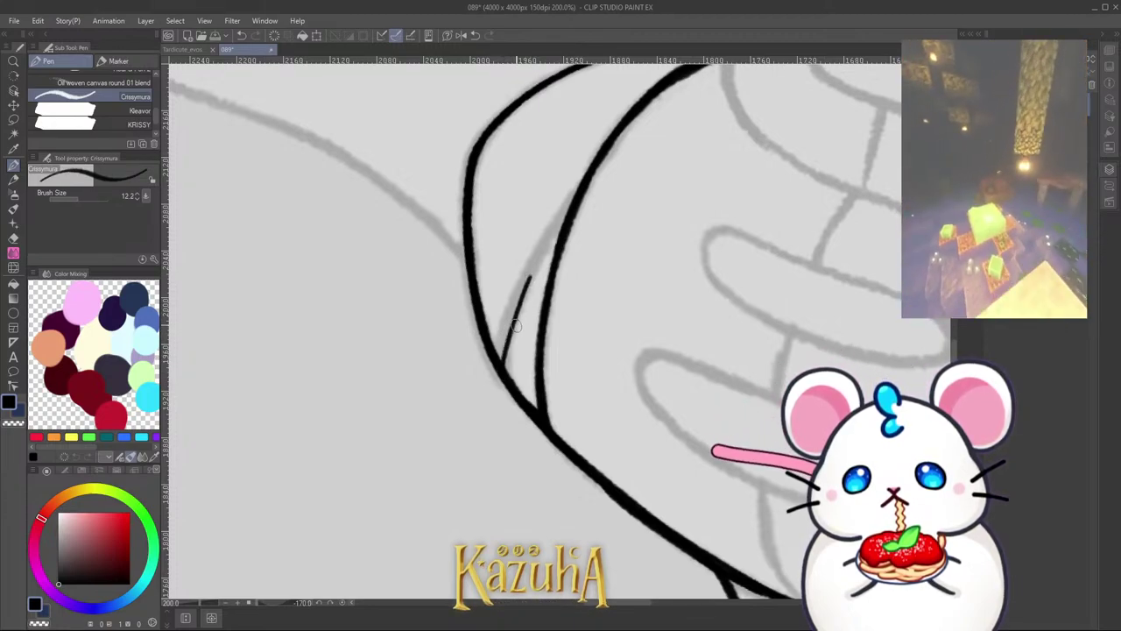
key("ctrl+z")
left_click_drag(502, 370, 521, 292)
key("ctrl+z")
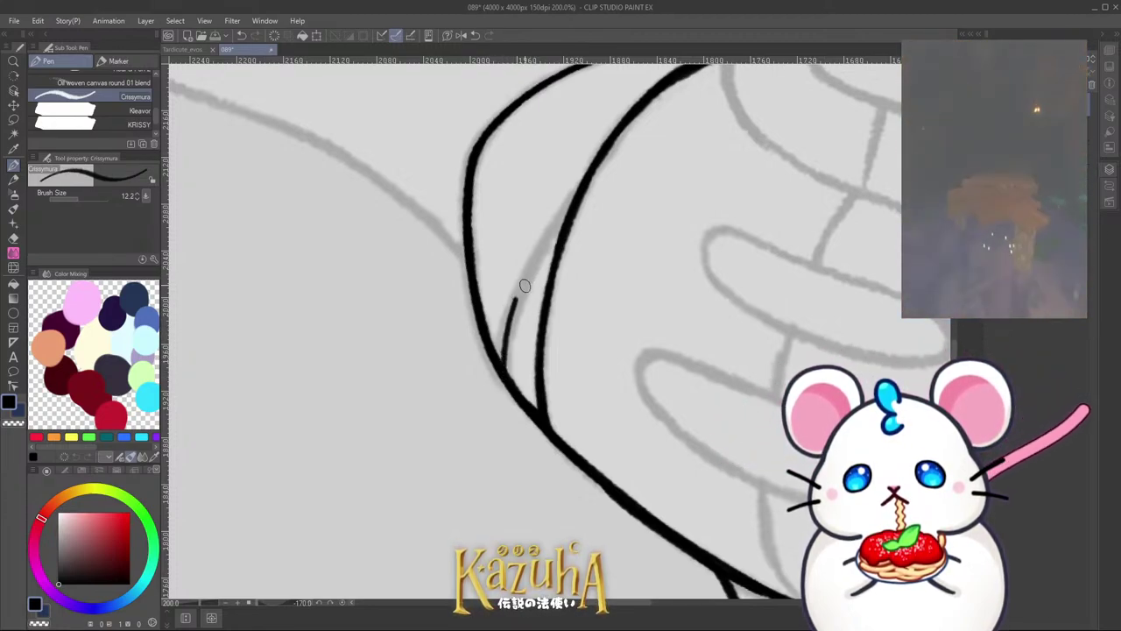
key("ctrl+z")
left_click_drag(503, 370, 570, 211)
key("ctrl+z")
mouse_move(503, 362)
left_mouse_down()
mouse_move(580, 195)
mouse_move(556, 234)
left_mouse_up()
scroll(517, 330, "up", 2)
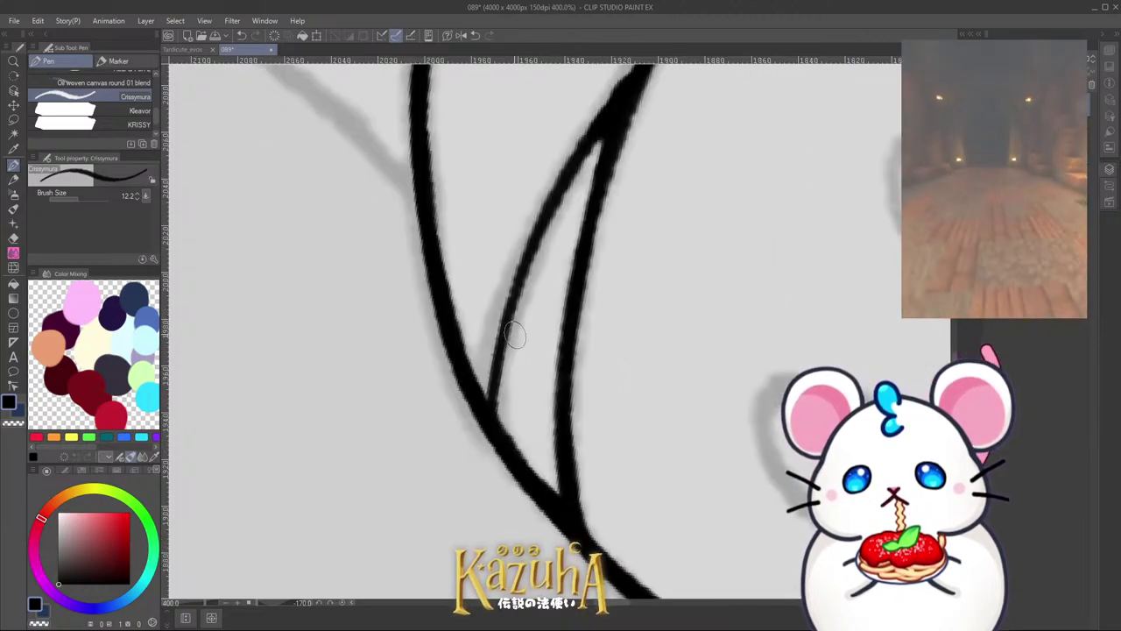
left_click_drag(488, 405, 491, 407)
scroll(508, 370, "down", 2)
scroll(539, 347, "down", 4)
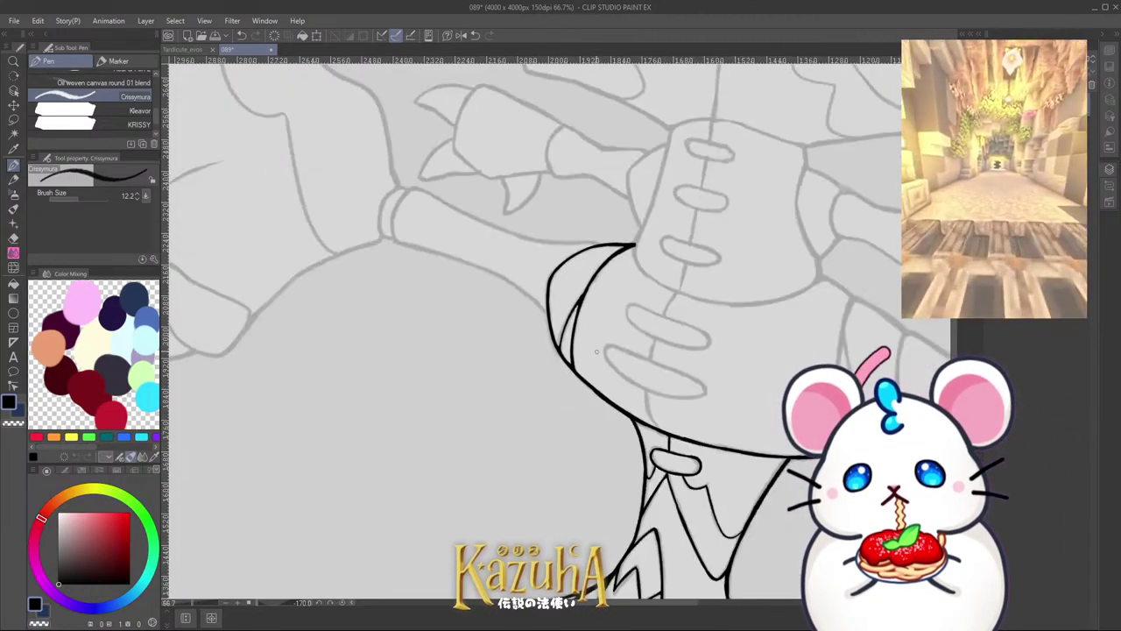
Step: Save the drawing with the inked right shoulder
left_click_drag(398, 269, 708, 289)
scroll(697, 245, "down", 5)
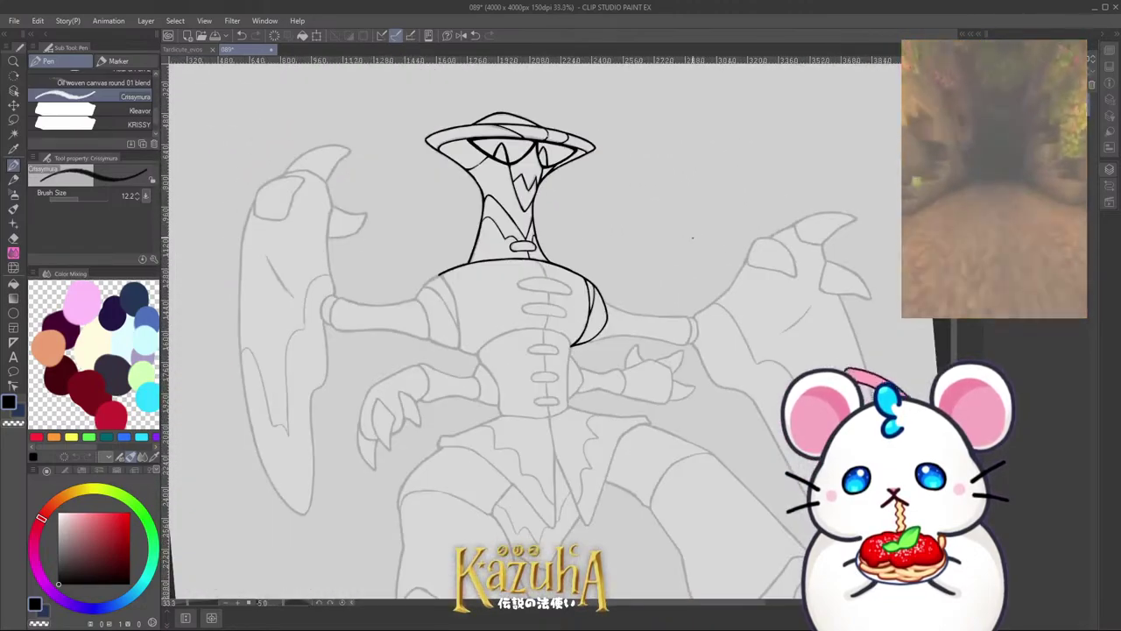
scroll(554, 211, "up", 4)
key("ctrl+s")
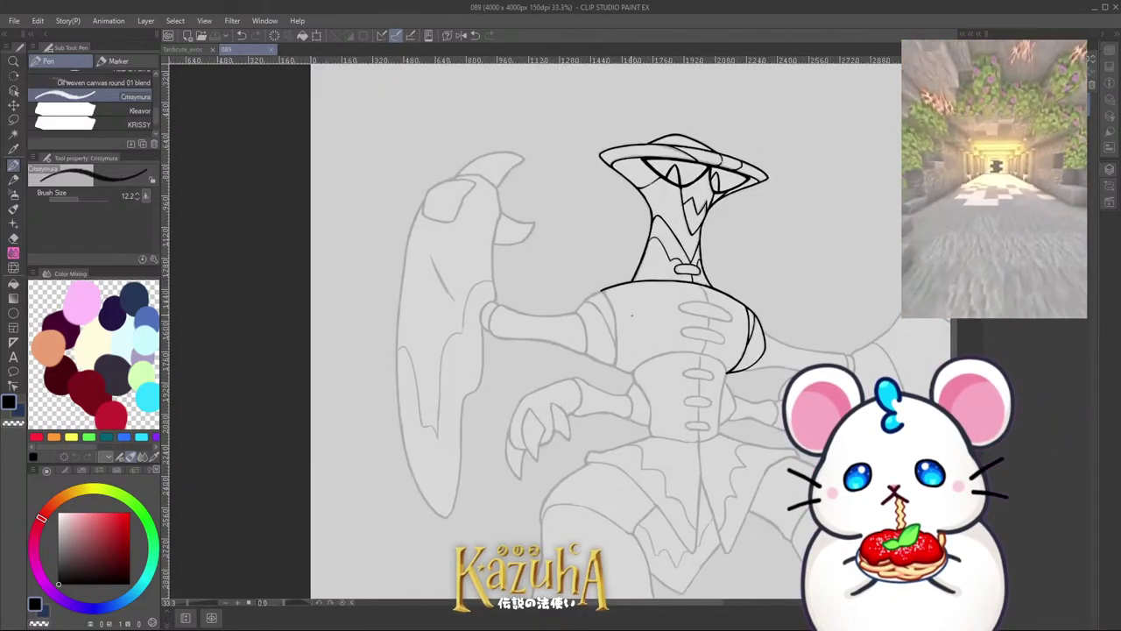
Step: Set the brush size to 15.8 and ink the left shoulder's upper outline from the chest outline to the arm
scroll(582, 293, "up", 5)
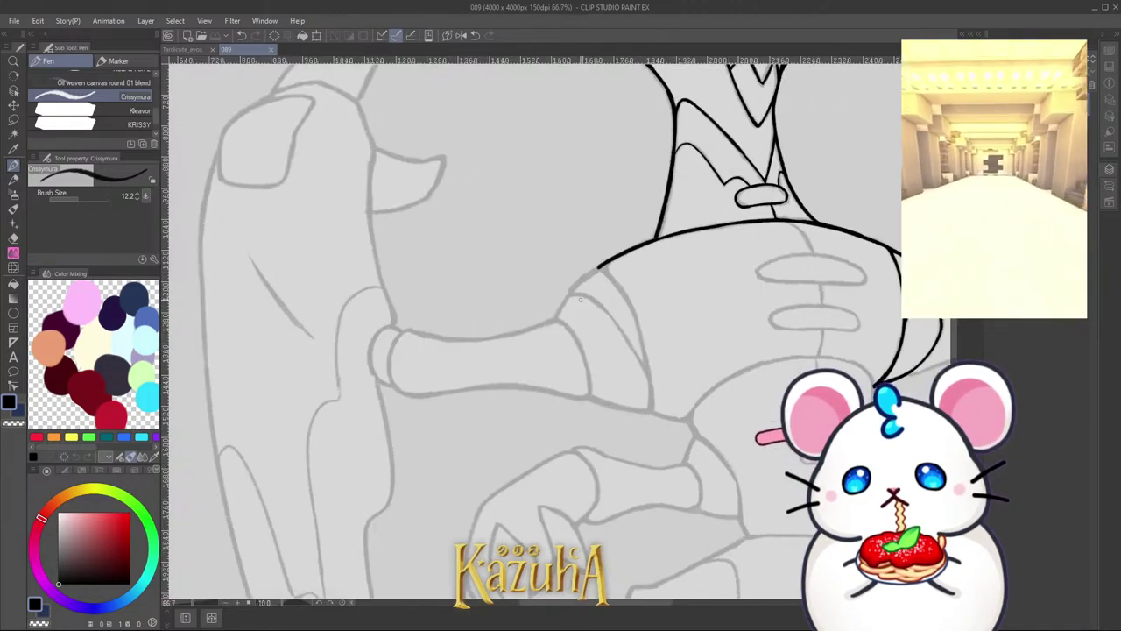
scroll(558, 318, "up", 1)
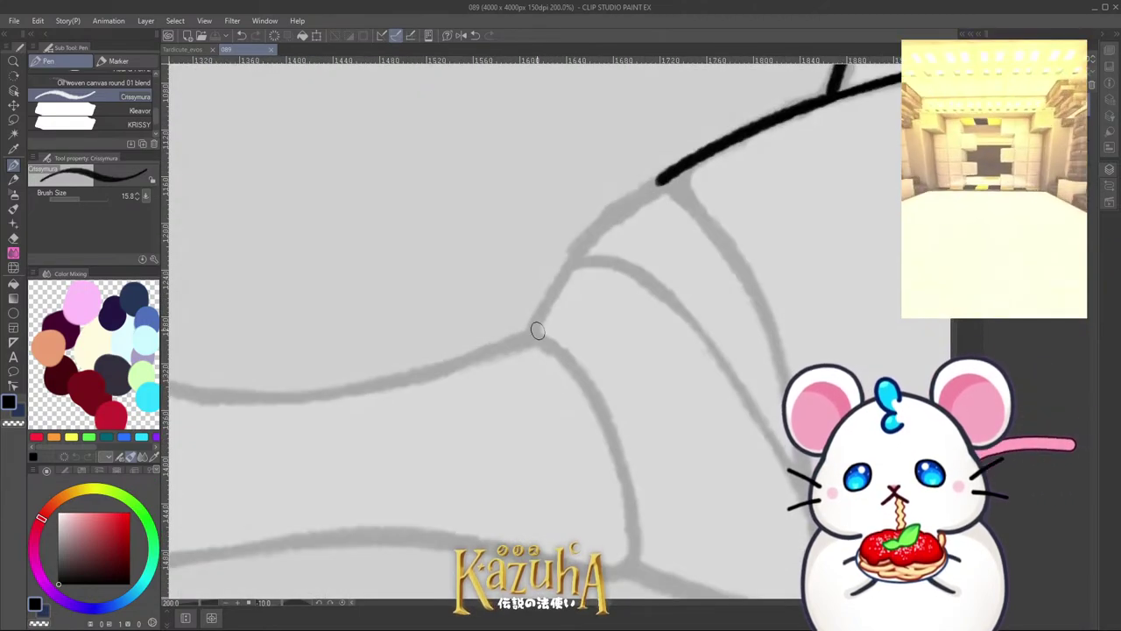
mouse_move(550, 292)
left_mouse_down()
mouse_move(538, 325)
mouse_move(585, 246)
mouse_move(664, 178)
left_mouse_up()
key("ctrl+z")
scroll(645, 194, "down", 4)
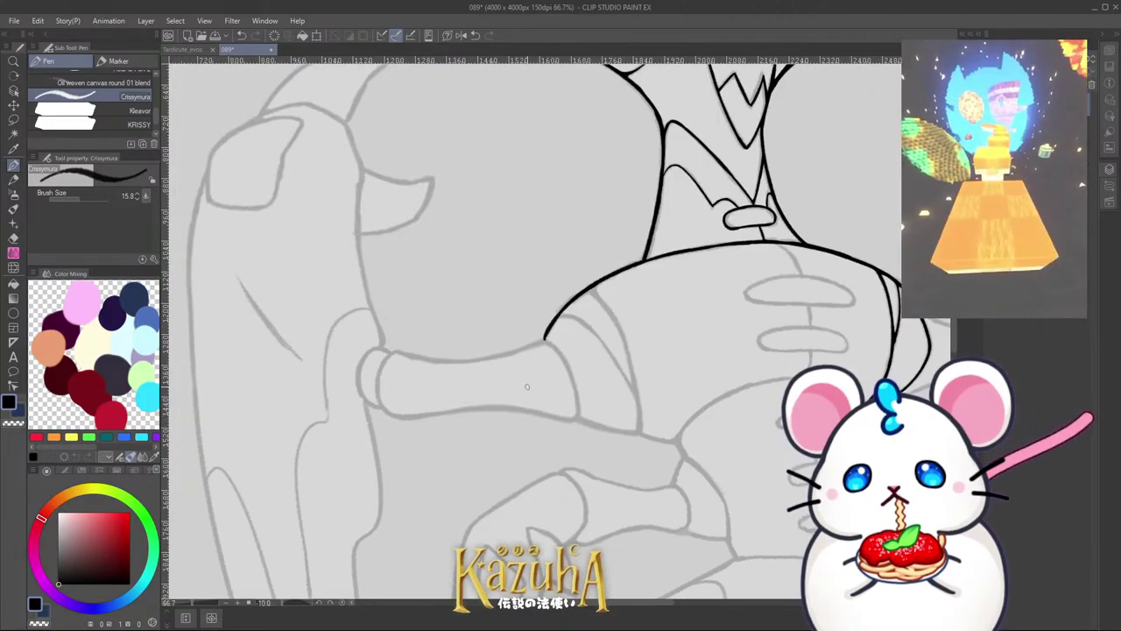
Step: Ink the curved line separating the left shoulder from the chest, from the upper outline to the shoulder's lower corner
scroll(612, 284, "up", 3)
key("minus")
scroll(614, 301, "up", 1)
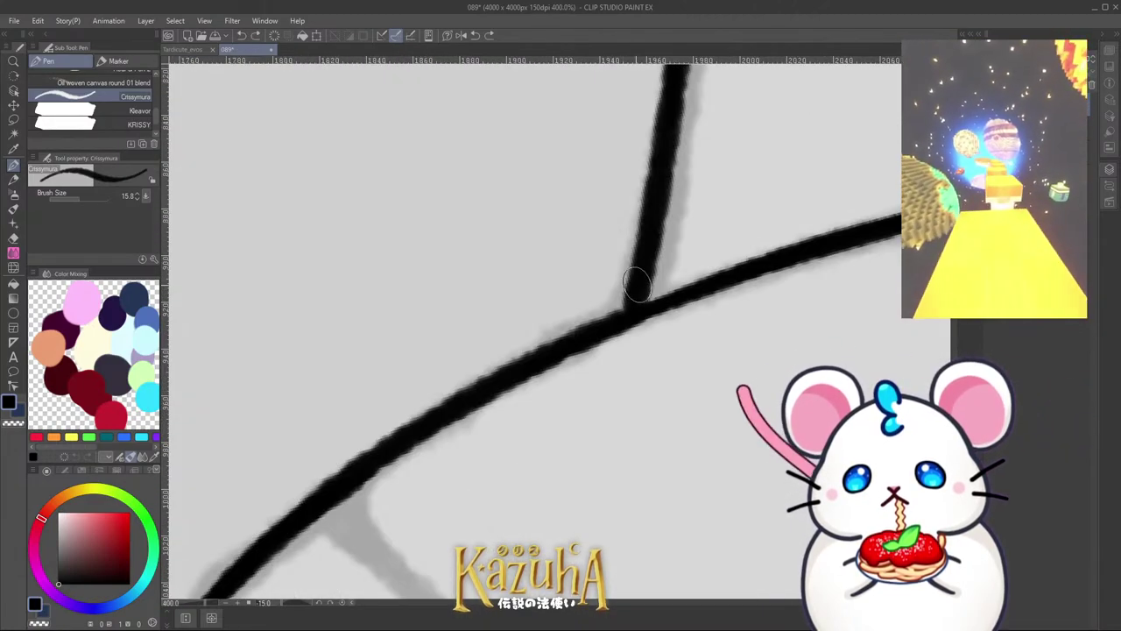
scroll(606, 285, "down", 6)
key("minus")
key("minus")
key("minus")
key("minus")
key("minus")
key("minus")
key("minus")
key("minus")
key("minus")
key("minus")
key("minus")
key("minus")
key("minus")
key("minus")
key("minus")
key("minus")
key("minus")
key("minus")
key("minus")
key("minus")
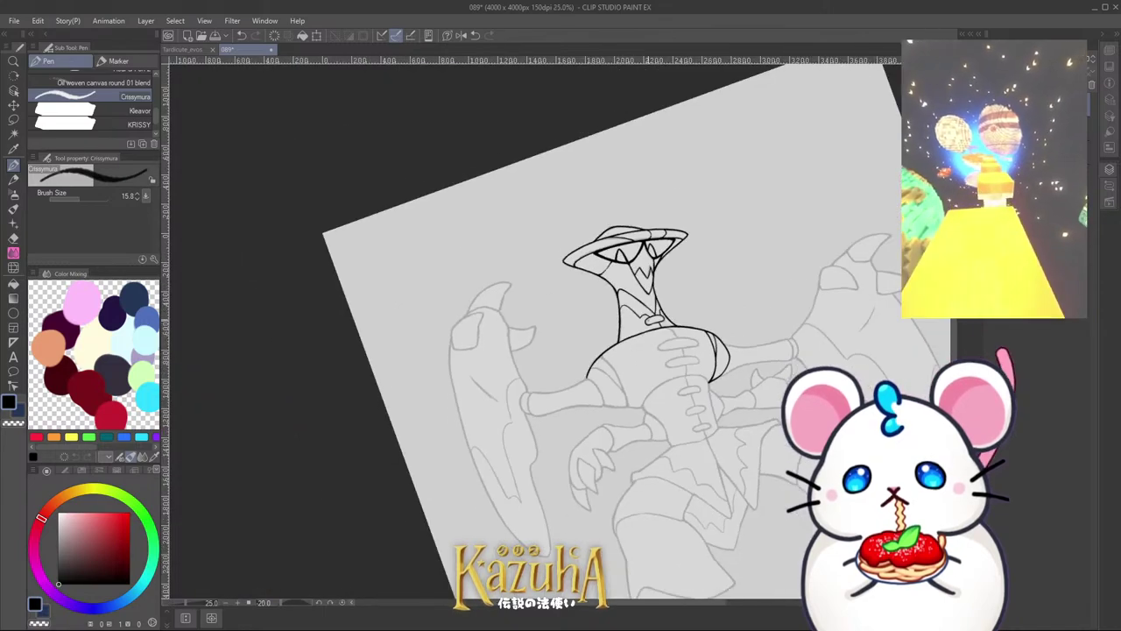
key("minus")
key("minus")
key("minus")
key("minus")
key("minus")
key("minus")
key("minus")
key("minus")
key("minus")
key("minus")
key("minus")
key("minus")
key("minus")
key("minus")
key("minus")
key("minus")
key("minus")
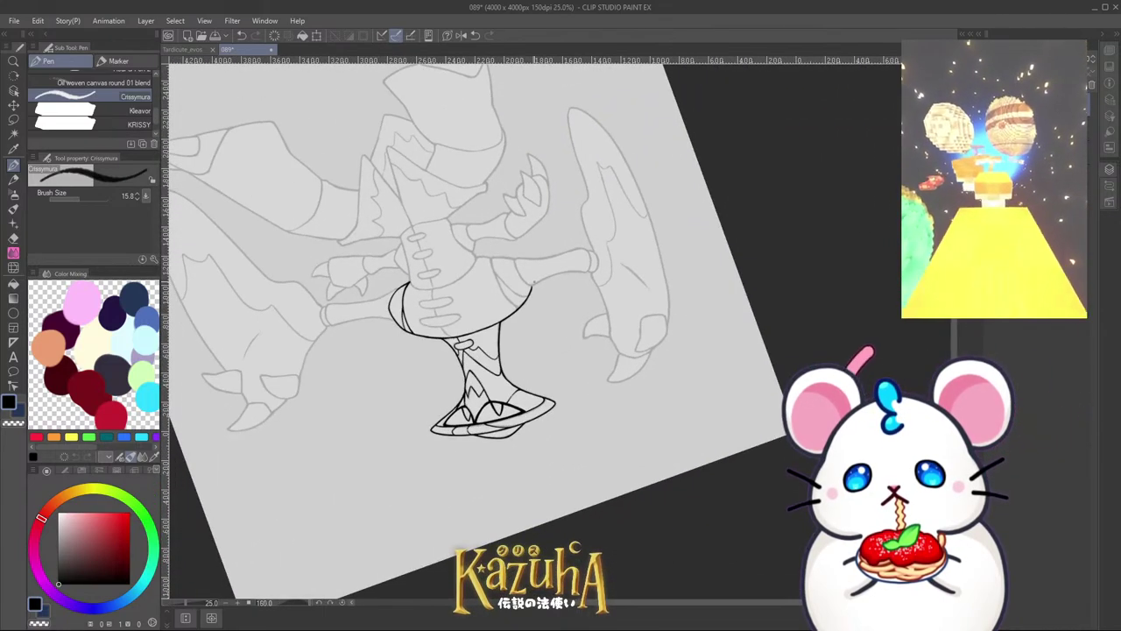
key("asciicircum")
key("asciicircum")
key("asciicircum")
key("asciicircum")
key("asciicircum")
key("asciicircum")
key("asciicircum")
key("asciicircum")
key("asciicircum")
scroll(603, 287, "up", 1)
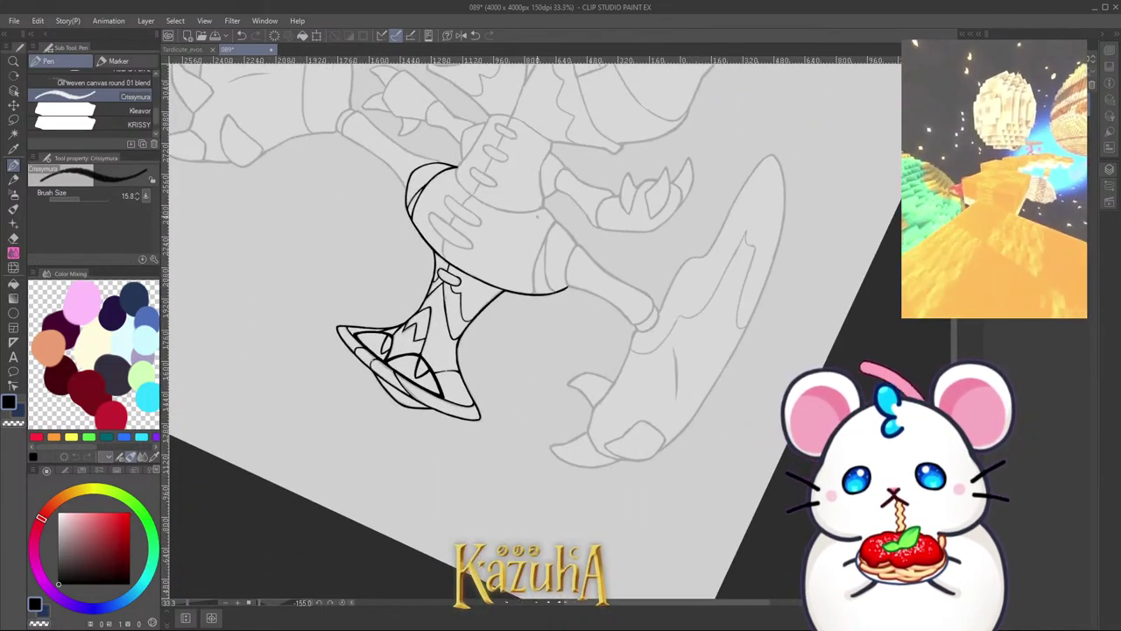
scroll(537, 215, "up", 8)
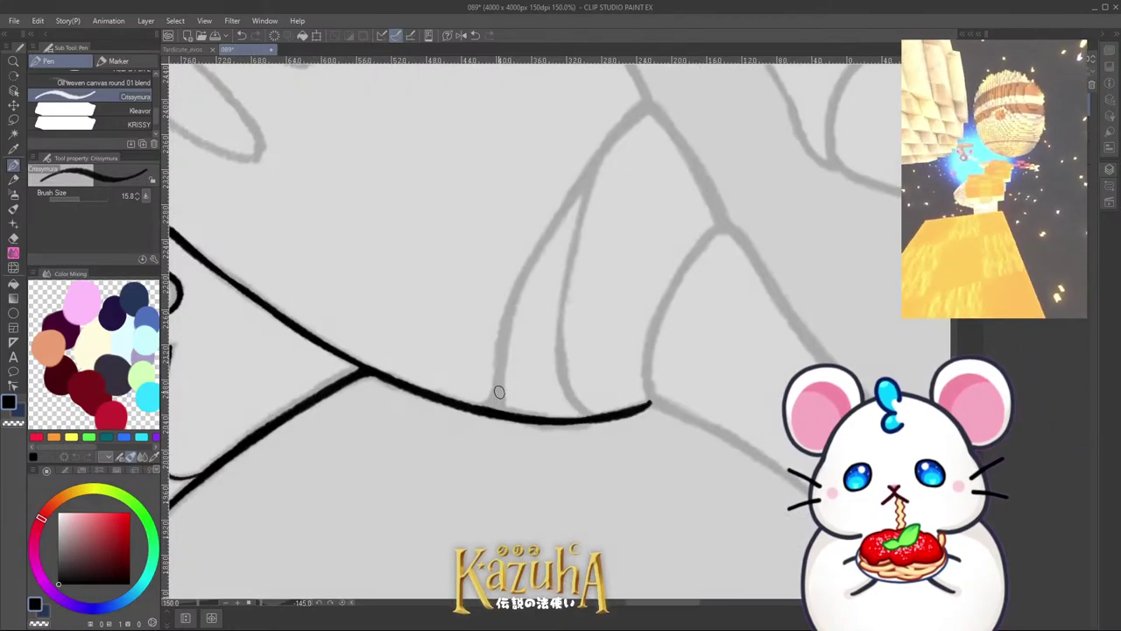
mouse_move(501, 345)
left_mouse_down()
mouse_move(496, 412)
mouse_move(515, 292)
mouse_move(544, 235)
left_mouse_up()
key("ctrl+z")
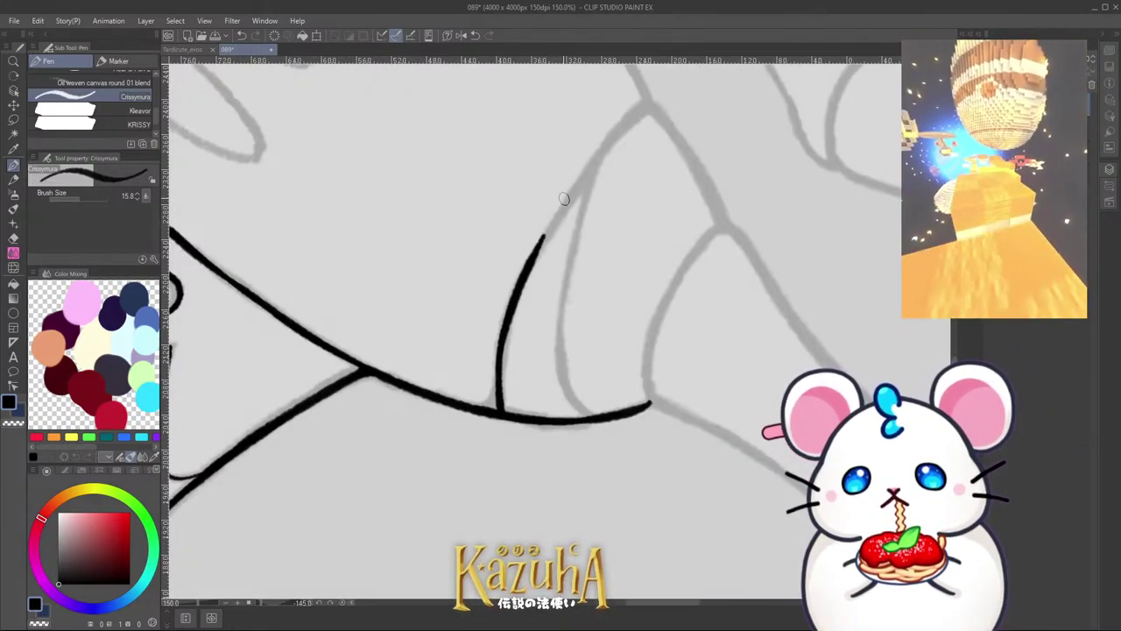
left_click_drag(505, 332, 565, 199)
key("ctrl+z")
mouse_move(524, 291)
left_mouse_down()
mouse_move(559, 211)
mouse_move(632, 118)
left_mouse_up()
scroll(493, 394, "up", 1)
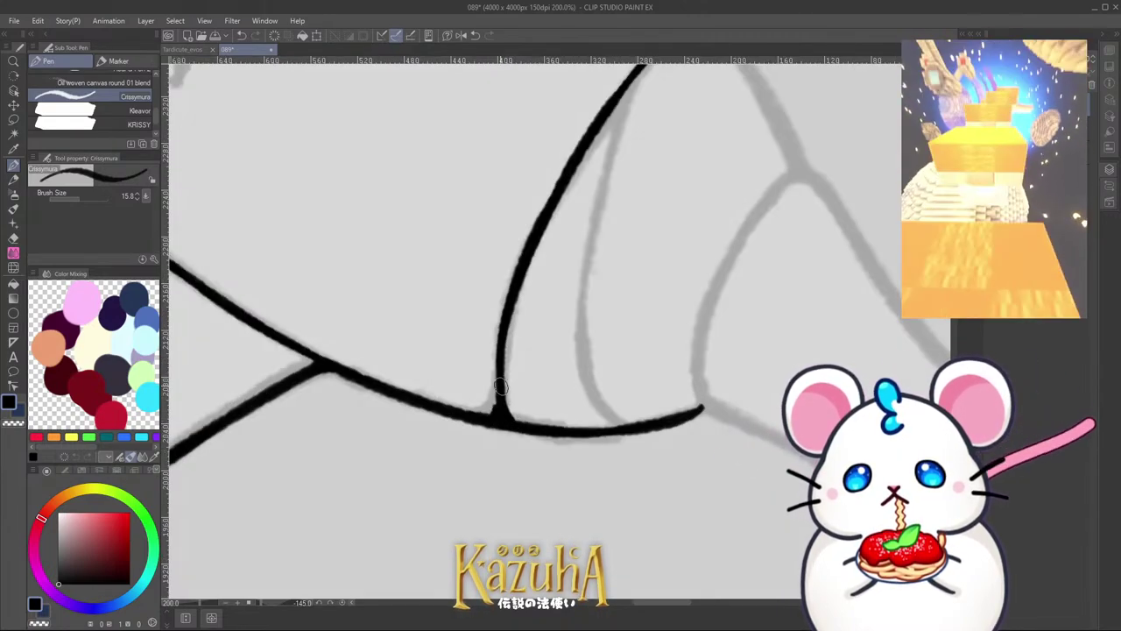
scroll(521, 393, "down", 3)
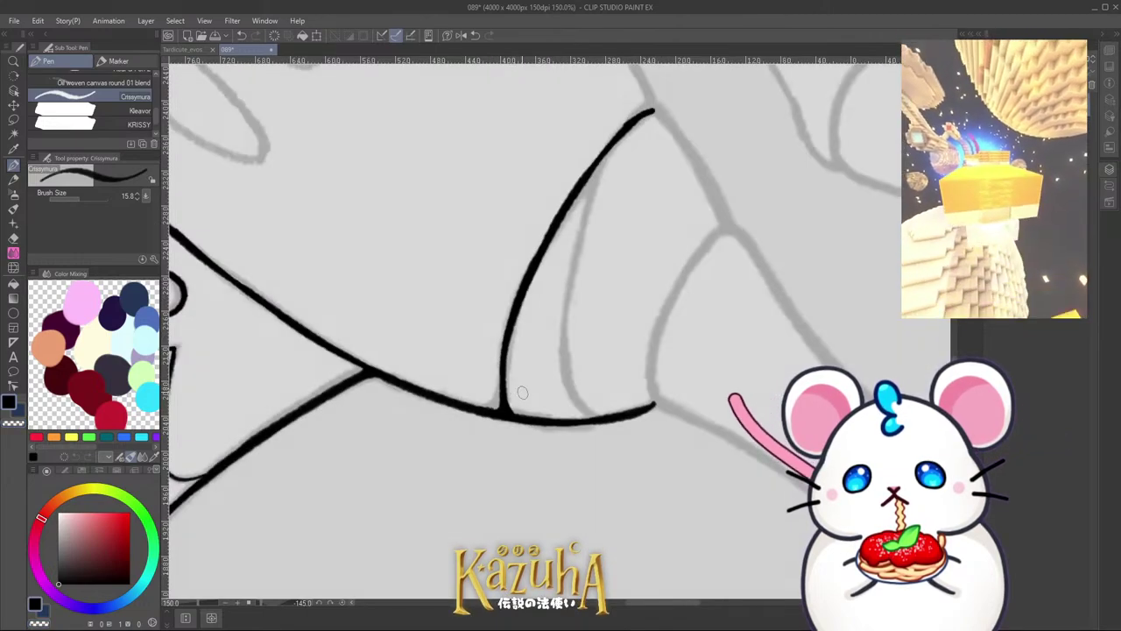
Step: Ink the left shoulder's inner band line from the upper outline until it tapers into the curved chest edge
key("asciicircum")
key("asciicircum")
key("asciicircum")
key("asciicircum")
scroll(552, 388, "up", 3)
left_click_drag(533, 454, 511, 387)
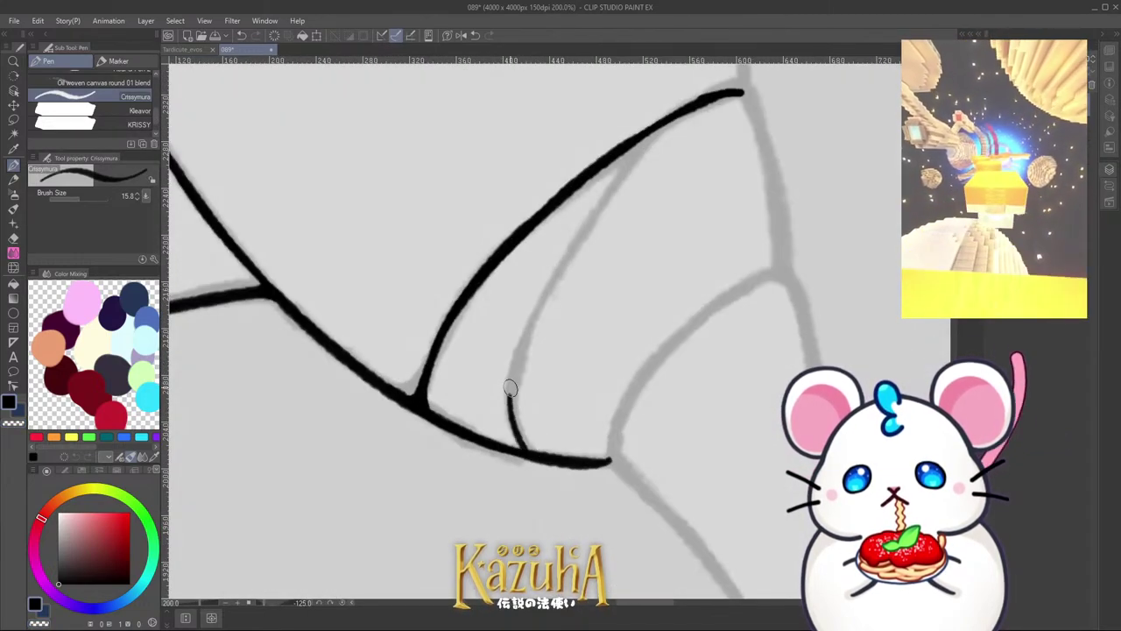
key("ctrl+z")
left_click_drag(532, 454, 514, 389)
left_click_drag(531, 330, 583, 236)
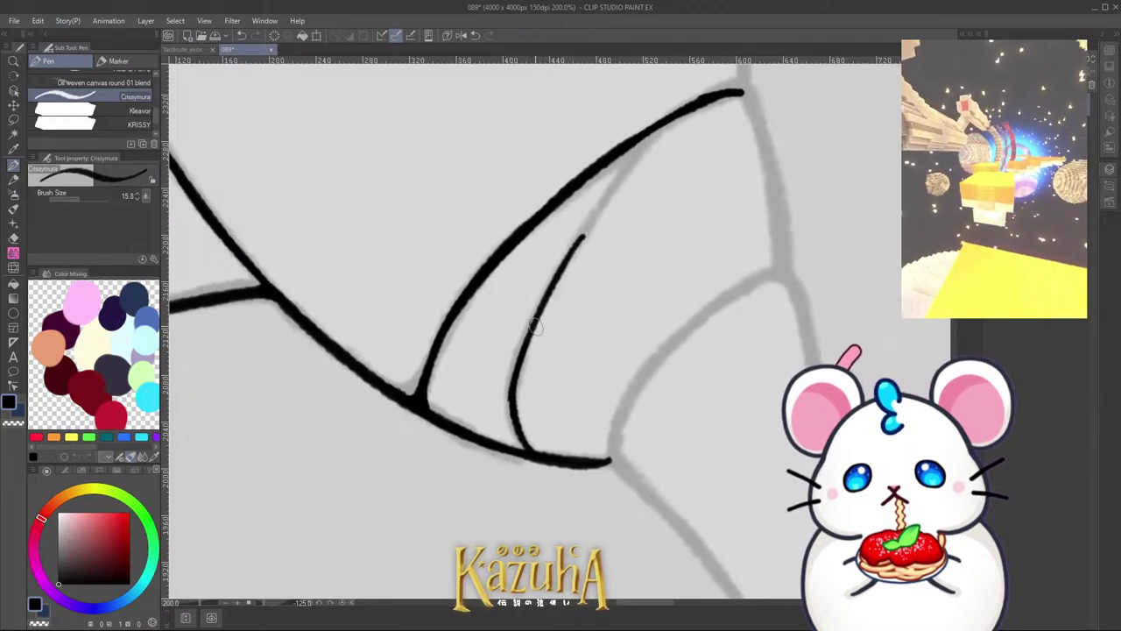
key("ctrl+z")
mouse_move(514, 398)
left_mouse_down()
mouse_move(558, 271)
mouse_move(637, 157)
left_mouse_up()
left_click_drag(583, 237, 665, 123)
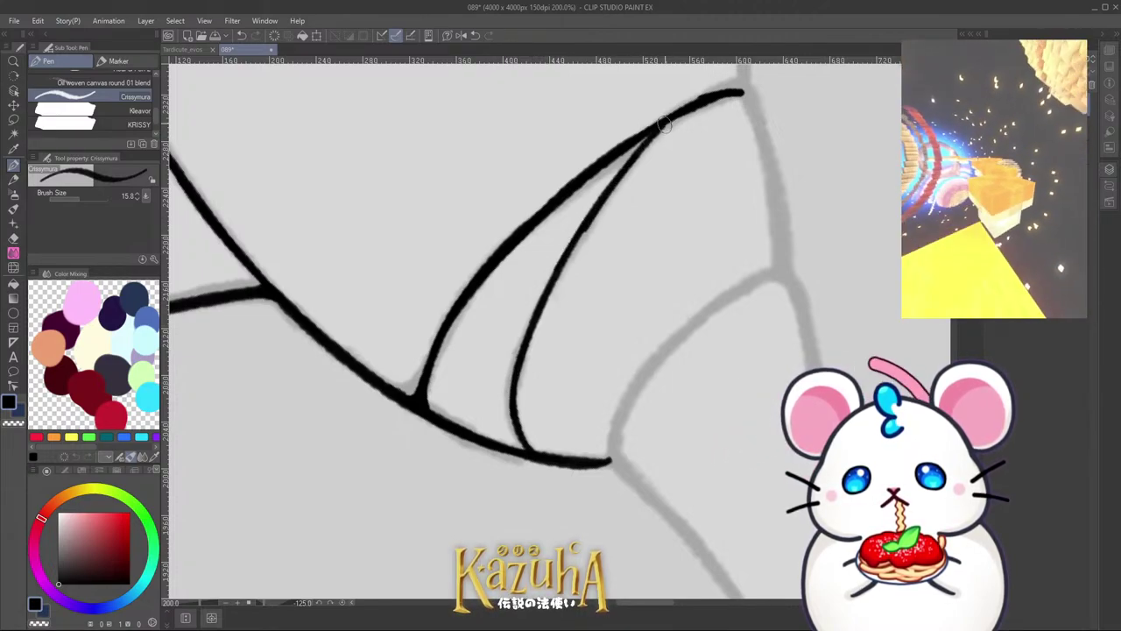
key("ctrl+z")
left_click_drag(584, 235, 667, 121)
left_click_drag(635, 156, 666, 125)
Step: Clean up the junction of the left shoulder's band line and chest edge with transparent colour, and save the drawing
key("c")
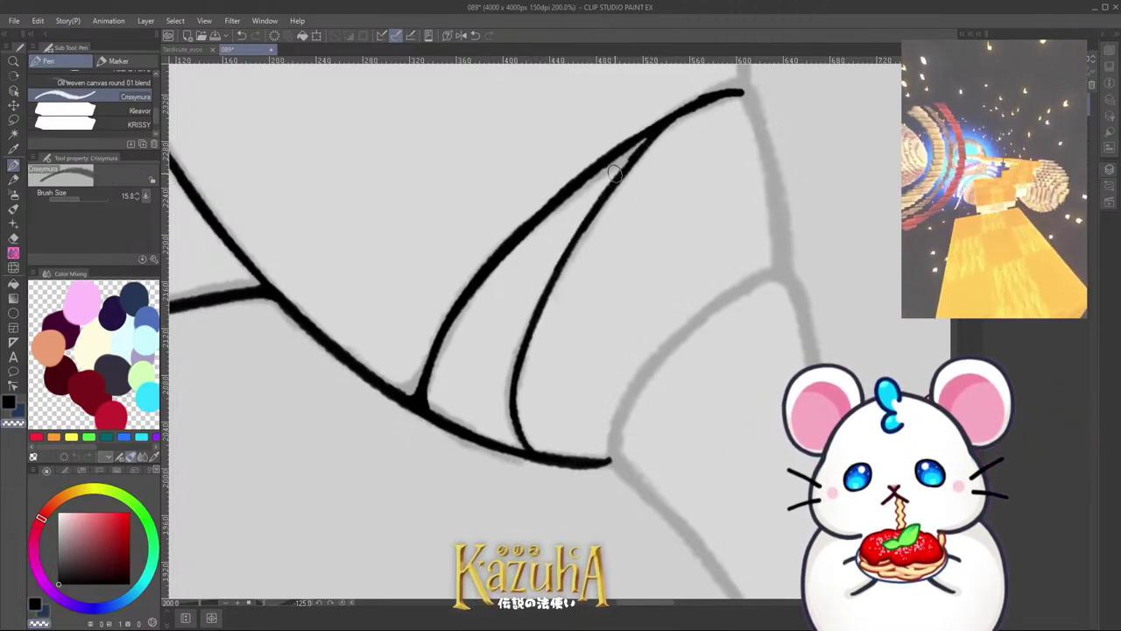
mouse_move(616, 175)
left_mouse_down()
mouse_move(650, 133)
mouse_move(744, 92)
left_mouse_up()
key("c")
scroll(550, 450, "down", 5)
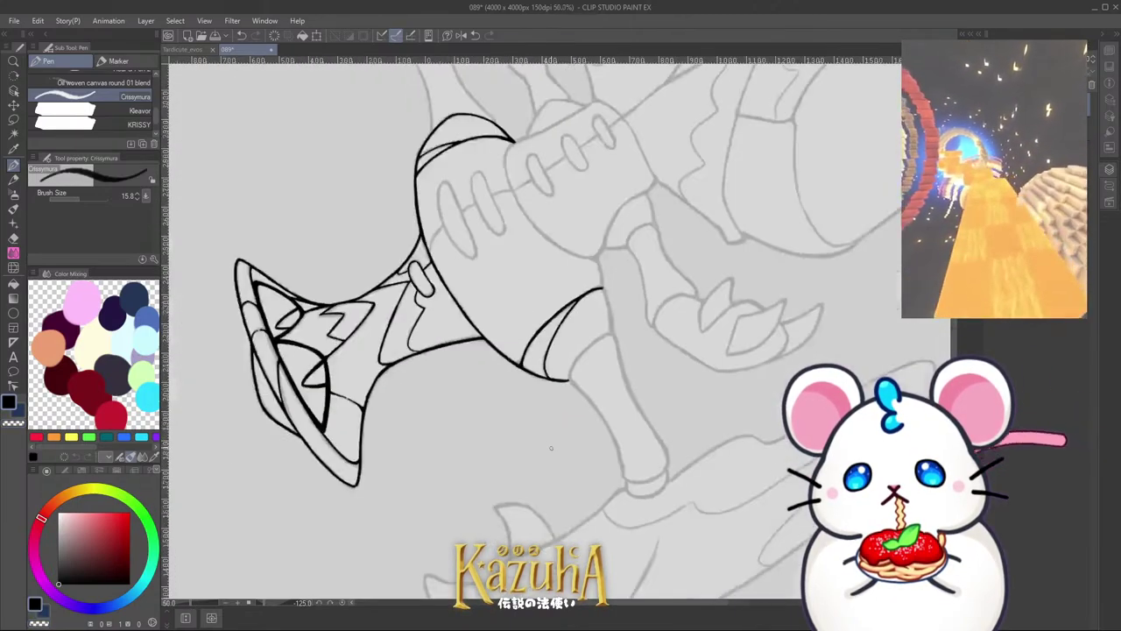
key("ctrl+s")
Step: Ink the left shoulder's underside from the lower end of the chest edge to the arm joint
scroll(615, 426, "down", 3)
key("minus")
key("minus")
key("minus")
key("minus")
key("minus")
key("minus")
key("minus")
key("minus")
key("minus")
key("minus")
scroll(619, 370, "up", 4)
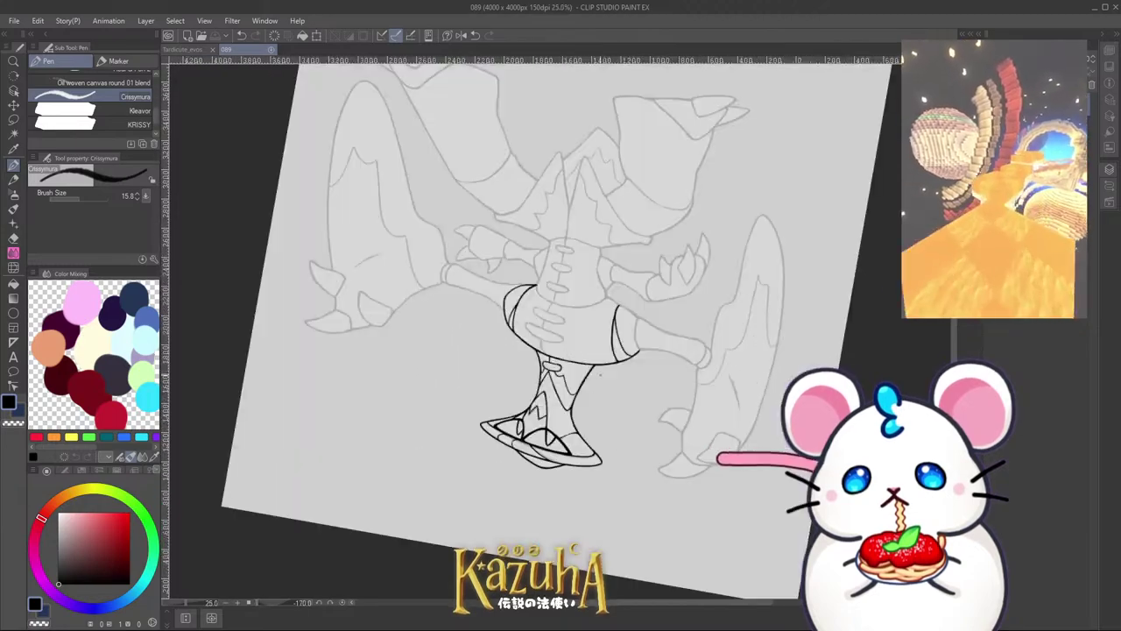
key("minus")
key("minus")
key("minus")
key("minus")
key("minus")
key("minus")
key("minus")
key("minus")
key("minus")
key("minus")
key("minus")
key("minus")
key("minus")
key("minus")
key("minus")
key("minus")
key("minus")
key("minus")
key("minus")
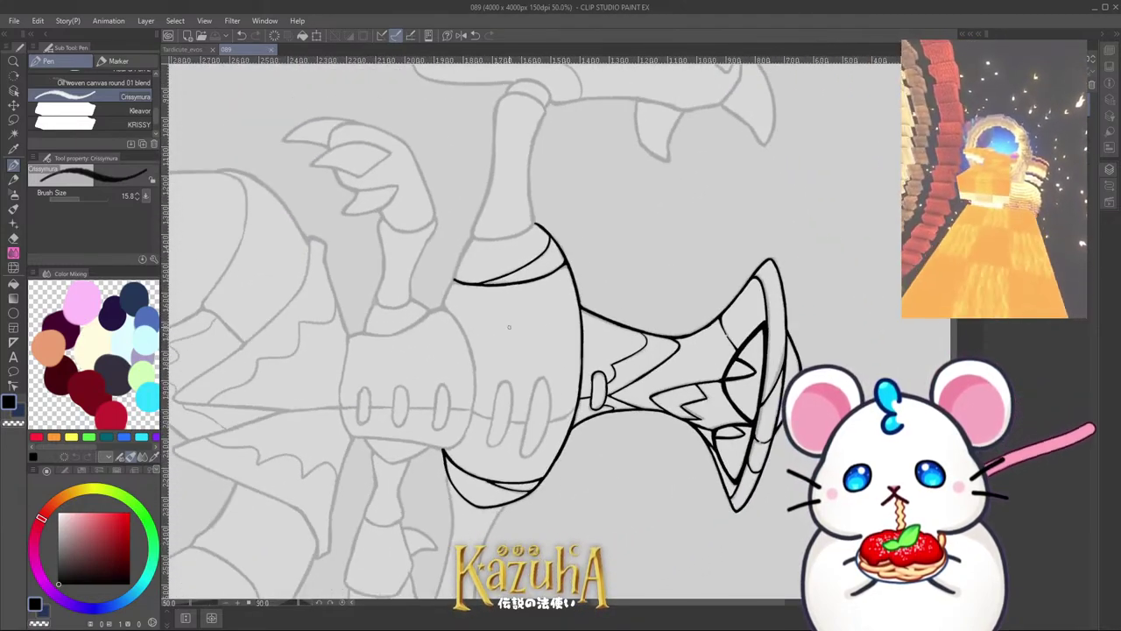
scroll(432, 269, "up", 2)
scroll(471, 263, "down", 1)
scroll(467, 237, "up", 4)
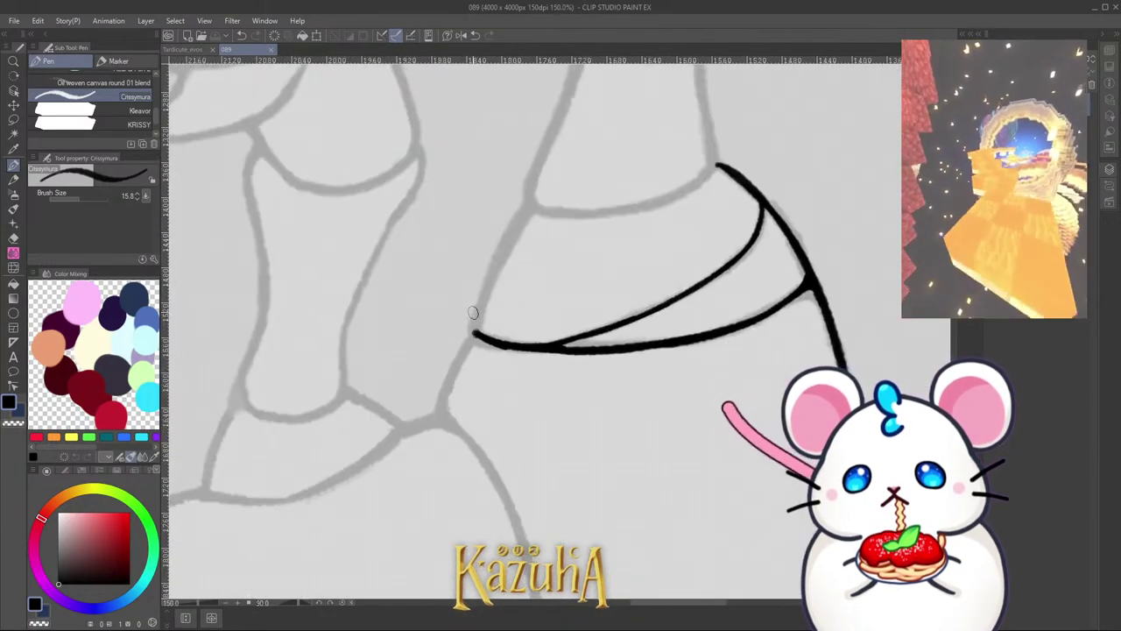
left_click_drag(473, 341, 497, 261)
key("ctrl+z")
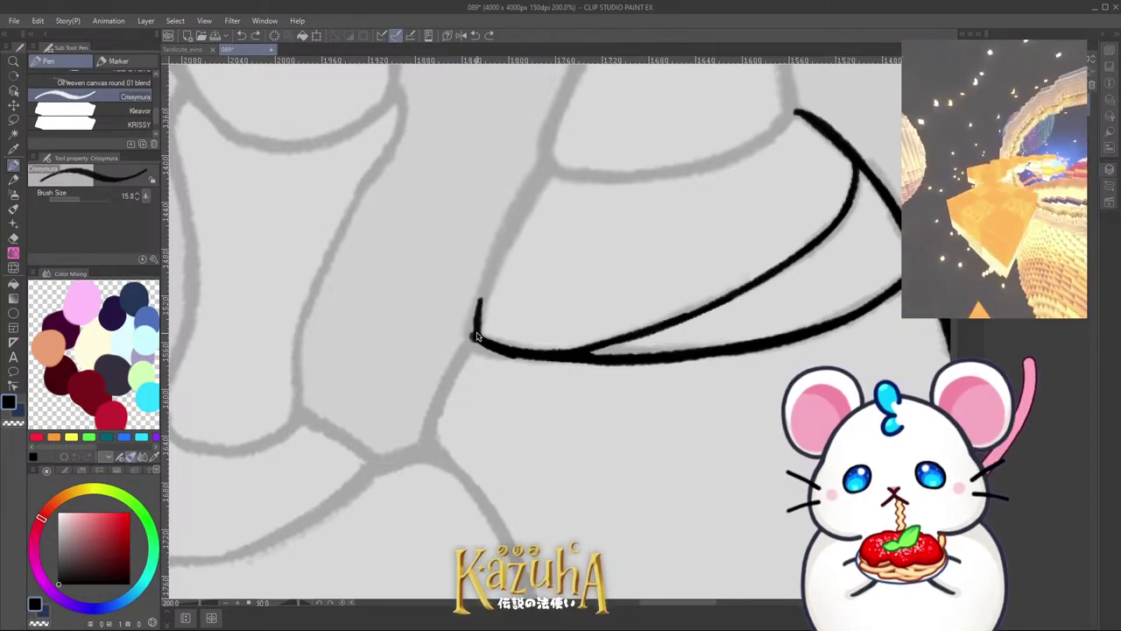
mouse_move(473, 340)
left_mouse_down()
mouse_move(510, 230)
mouse_move(492, 266)
mouse_move(545, 172)
left_mouse_up()
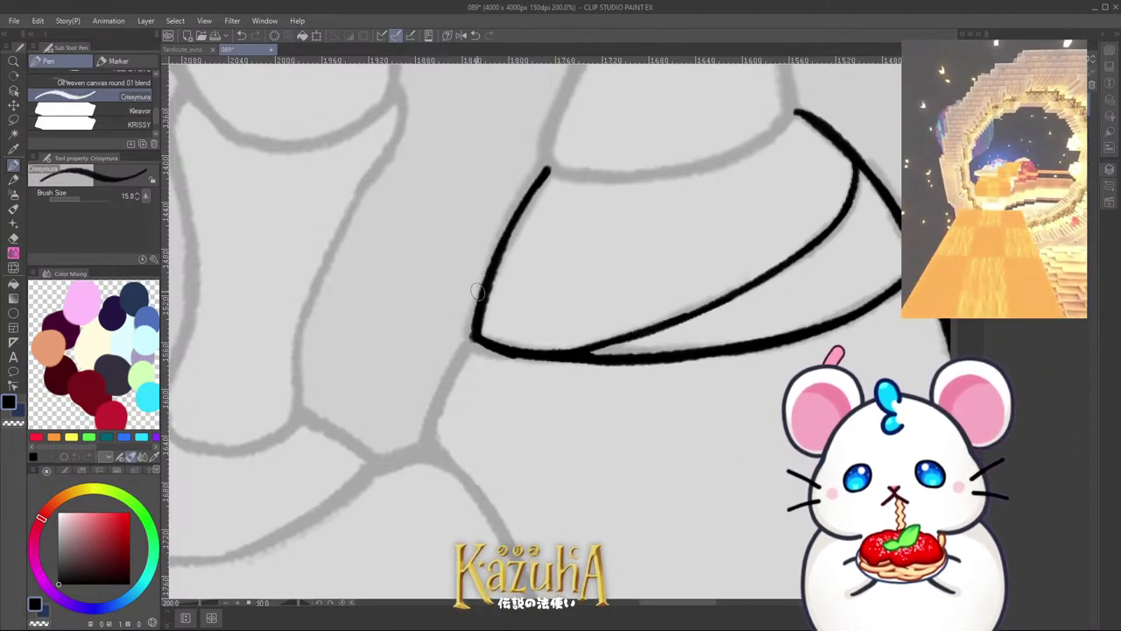
Step: Ink the first stretch of the left arm's underside, from the shoulder's corner partway toward the claw joint
scroll(504, 350, "down", 3)
scroll(541, 261, "up", 3)
left_click_drag(476, 366, 511, 257)
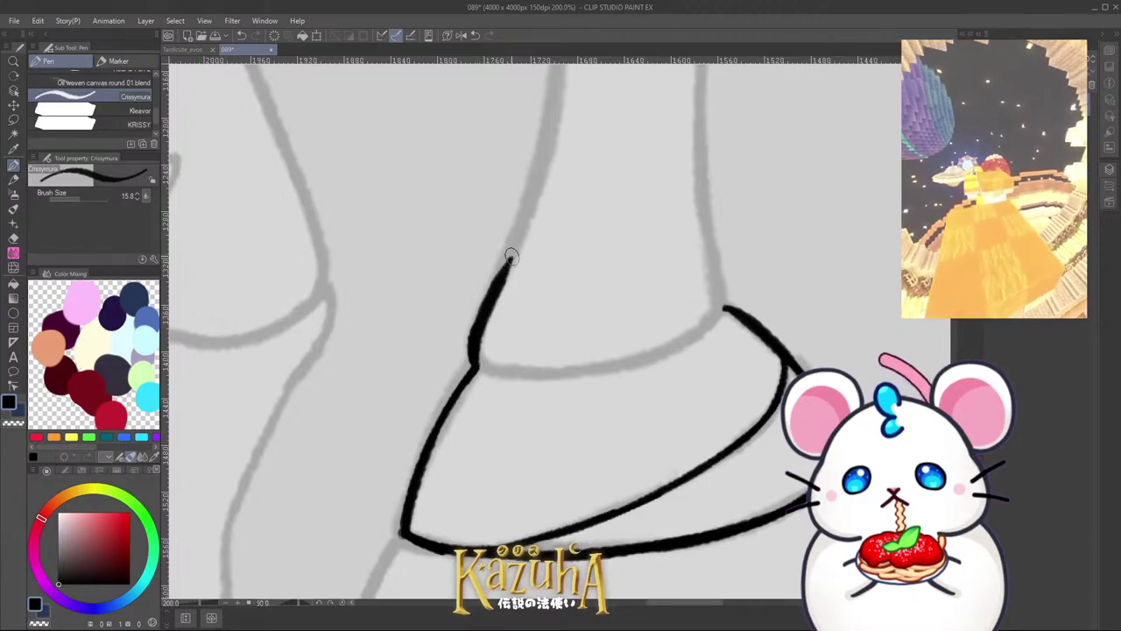
left_click_drag(484, 312, 541, 166)
left_click_drag(507, 258, 547, 114)
Step: Ink the remaining stretch of the left arm's underside, connecting the existing line to the joint at the claw
scroll(598, 334, "down", 3)
scroll(657, 448, "down", 6)
key("minus")
key("minus")
key("minus")
key("minus")
key("minus")
key("minus")
key("minus")
key("minus")
key("minus")
key("minus")
key("minus")
key("minus")
key("minus")
key("minus")
key("minus")
key("minus")
key("minus")
key("minus")
key("minus")
key("minus")
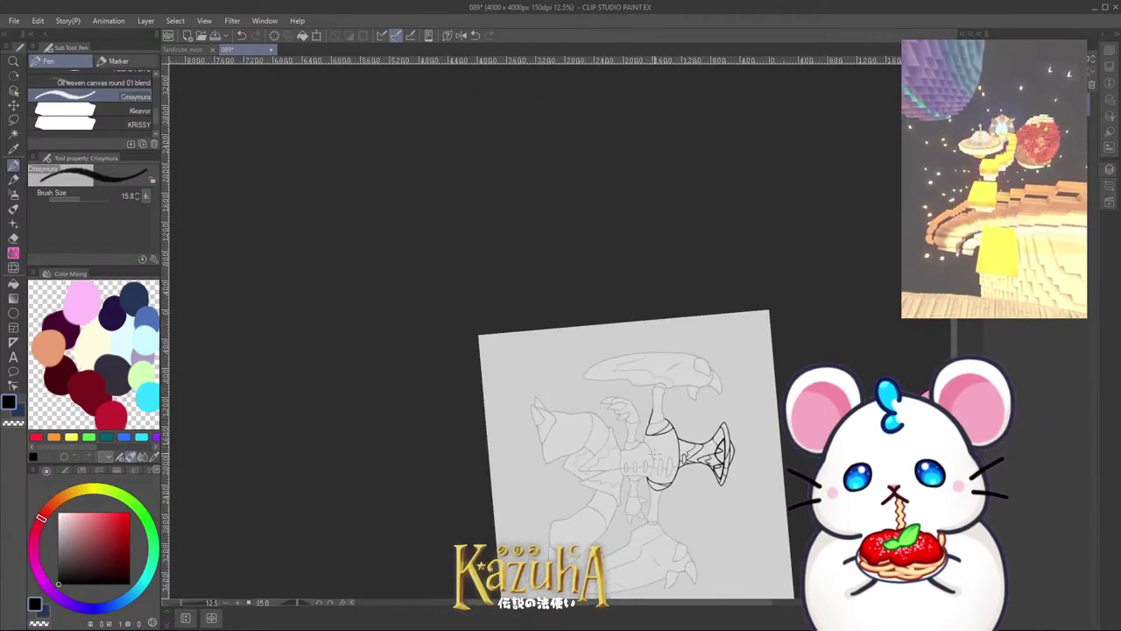
scroll(567, 150, "up", 3)
scroll(570, 153, "up", 1)
key("minus")
key("minus")
key("minus")
key("minus")
key("minus")
key("minus")
key("minus")
key("minus")
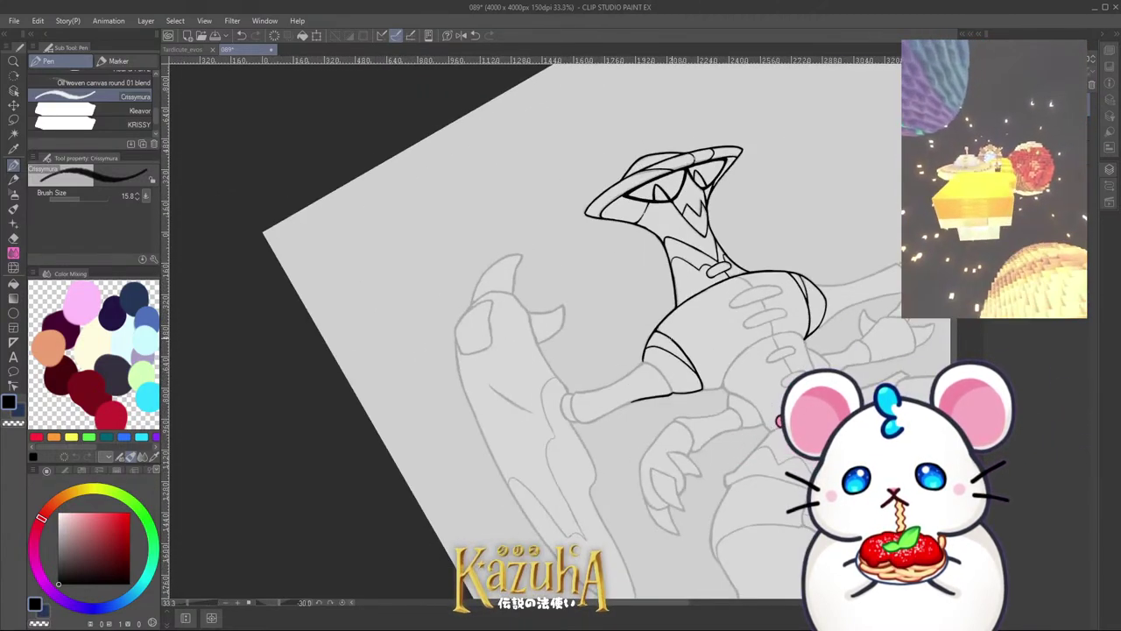
scroll(666, 395, "down", 1)
key("asciicircum")
key("asciicircum")
scroll(646, 386, "up", 4)
scroll(603, 427, "up", 1)
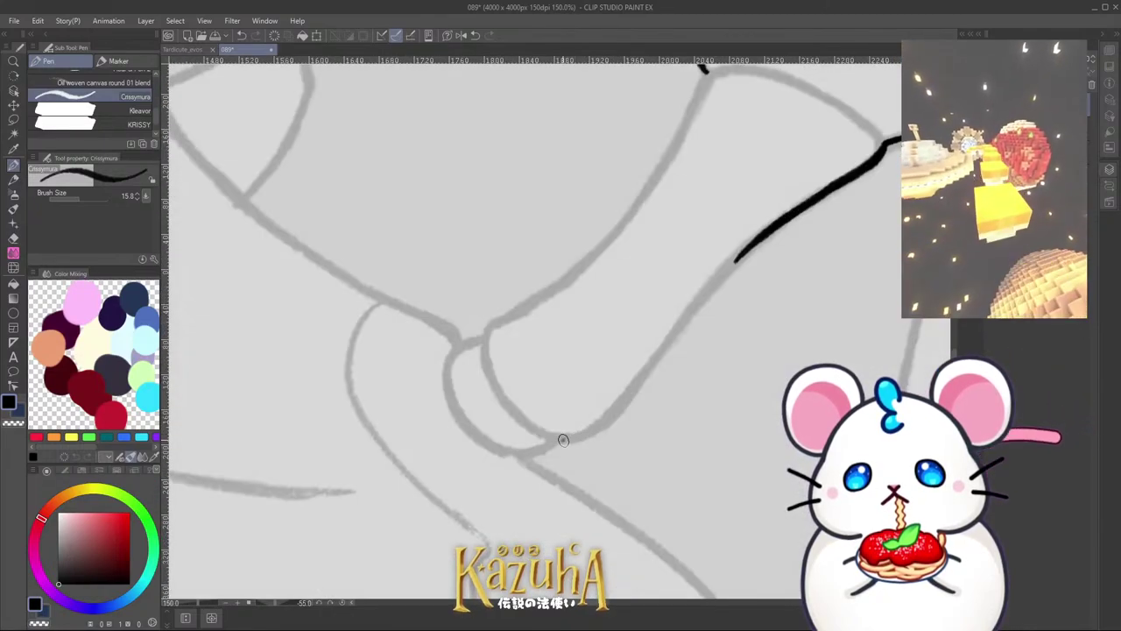
key("ctrl+z")
mouse_move(563, 440)
left_mouse_down()
mouse_move(618, 400)
mouse_move(576, 437)
mouse_move(610, 413)
mouse_move(572, 439)
mouse_move(601, 422)
mouse_move(690, 312)
mouse_move(642, 376)
mouse_move(743, 251)
left_mouse_up()
key("ctrl+z")
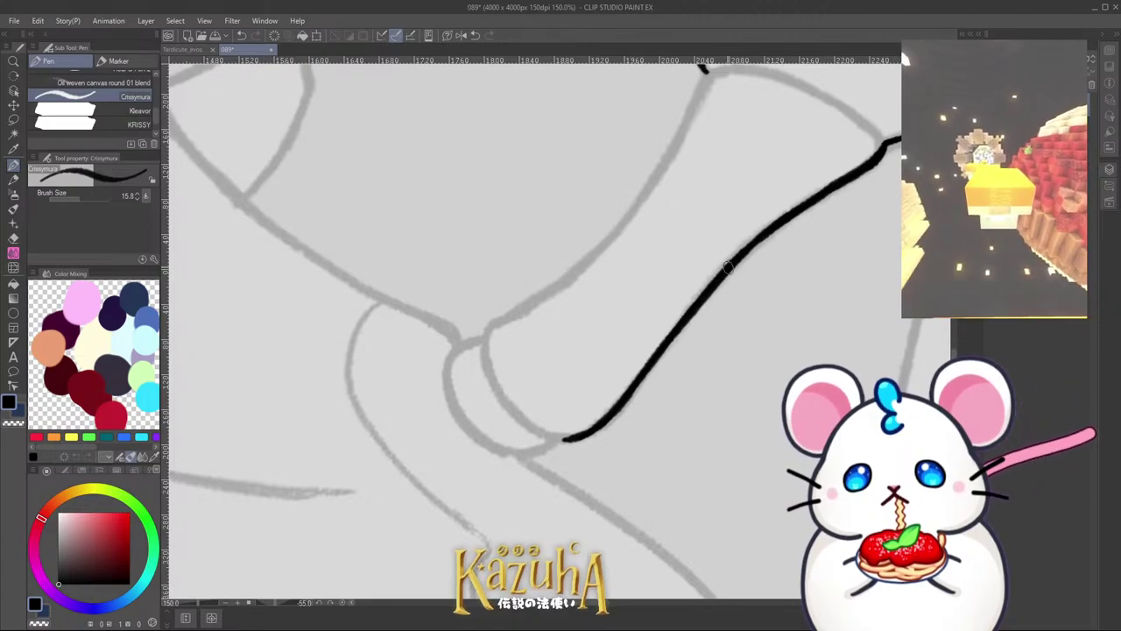
Step: Ink the left arm's upper edge from the rounded corner at the claw joint to about halfway up the arm
mouse_move(485, 354)
left_mouse_down()
mouse_move(501, 318)
mouse_move(491, 326)
mouse_move(586, 258)
left_mouse_up()
key("ctrl+z")
left_click_drag(501, 319, 595, 258)
left_click_drag(556, 291, 637, 213)
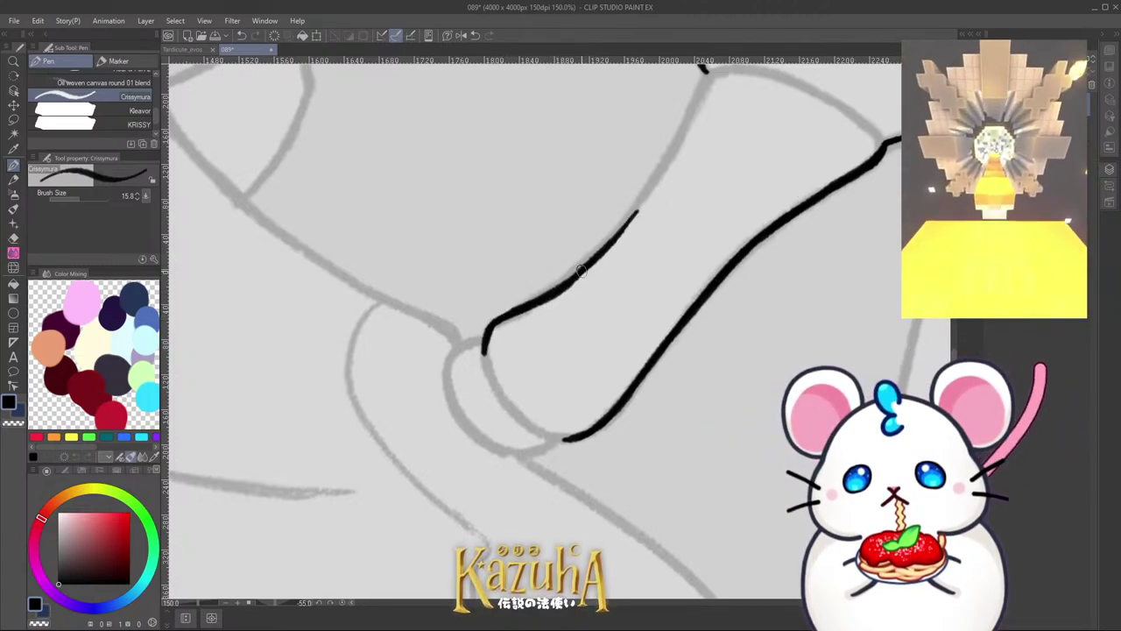
key("ctrl+z")
left_click_drag(581, 272, 647, 195)
left_click_drag(603, 252, 658, 181)
Step: Extend the left arm's upper edge line from mid-arm to the shoulder's outer corner
scroll(580, 289, "down", 2)
scroll(619, 209, "up", 3)
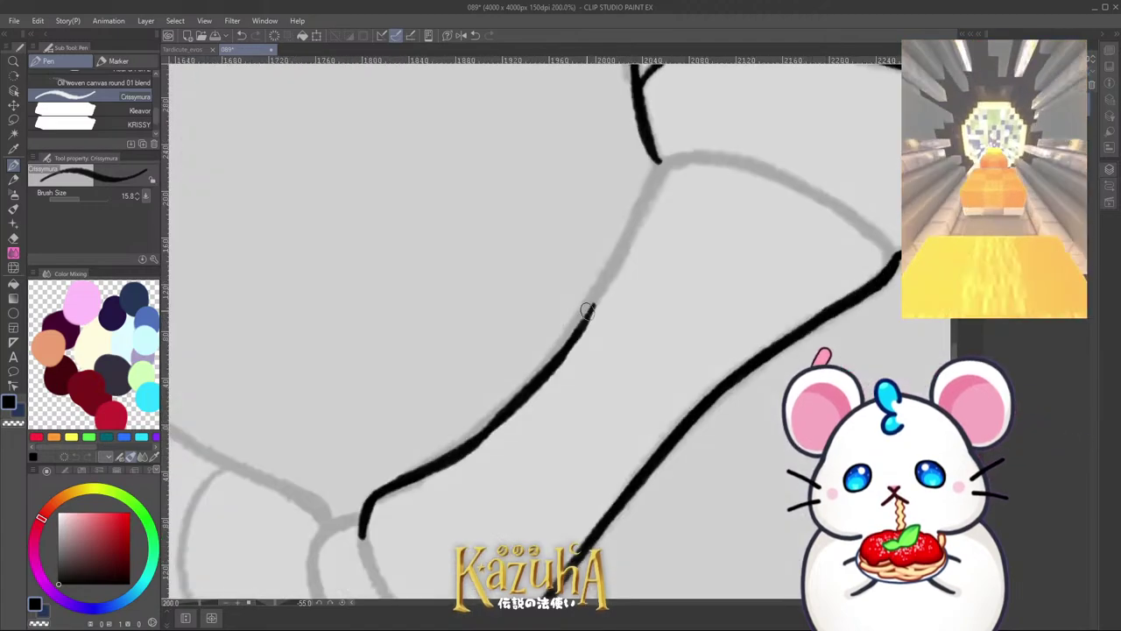
left_click_drag(570, 349, 639, 220)
key("ctrl+z")
key("ctrl+z")
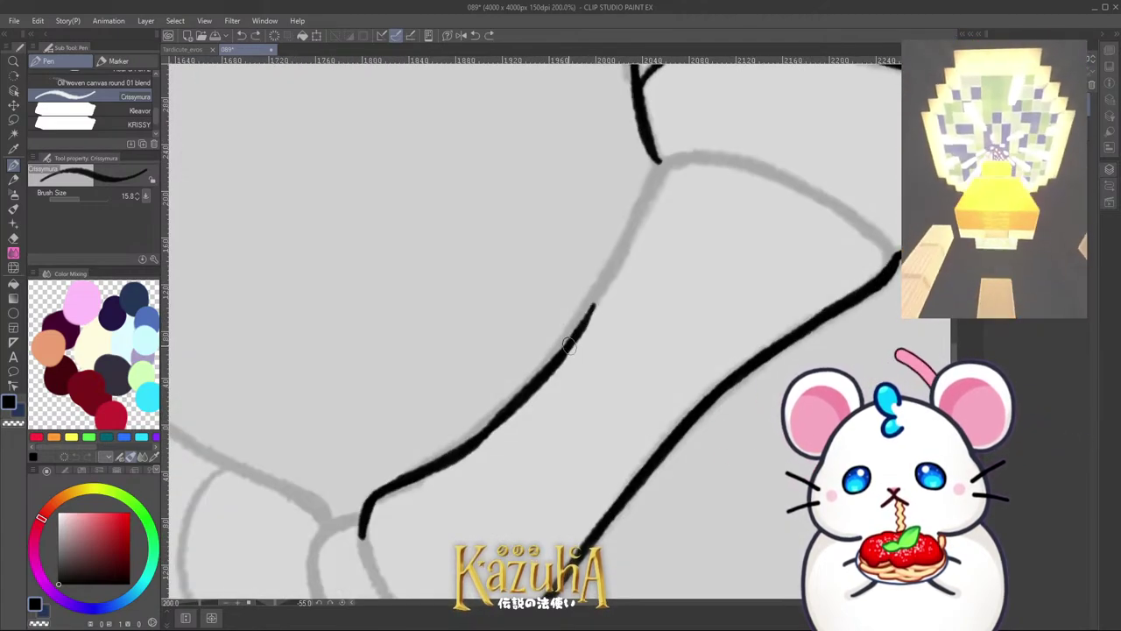
left_click_drag(570, 347, 634, 223)
mouse_move(611, 274)
left_mouse_down()
mouse_move(666, 165)
mouse_move(643, 207)
left_mouse_up()
mouse_move(626, 246)
left_mouse_down()
mouse_move(640, 194)
mouse_move(668, 166)
left_mouse_up()
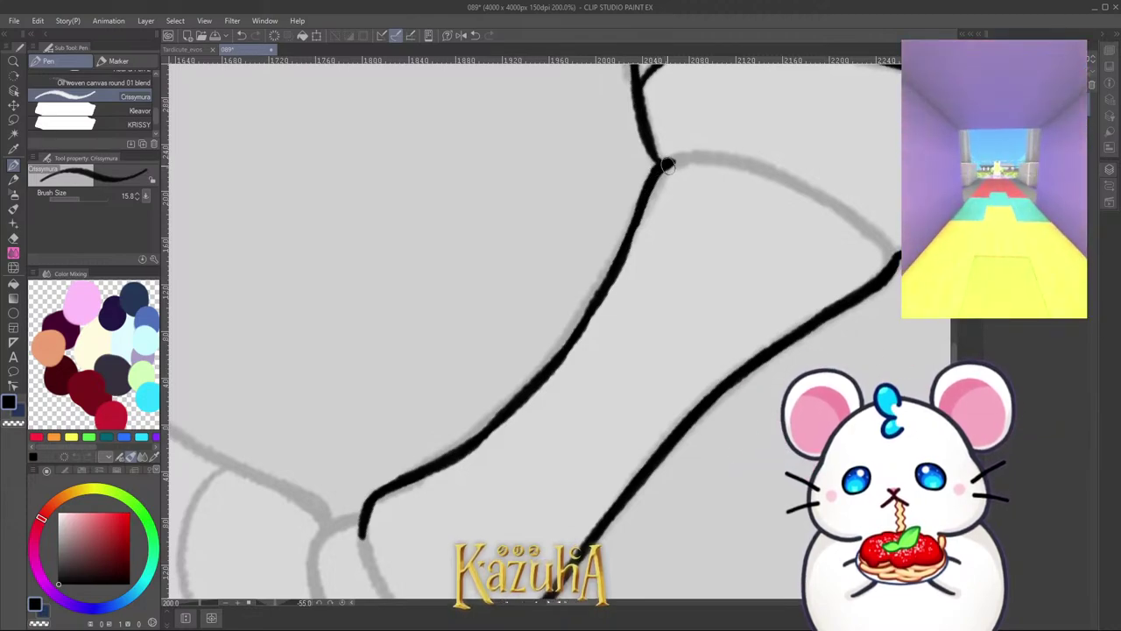
Step: Save the drawing, and ink the curved line separating the left shoulder from the arm, joining both arm edges
key("ctrl+minus")
key("ctrl+minus")
key("ctrl+minus")
key("ctrl+minus")
key("ctrl+minus")
key("minus")
key("minus")
key("minus")
key("minus")
key("minus")
key("minus")
key("minus")
key("minus")
key("minus")
key("minus")
key("minus")
key("minus")
key("minus")
key("minus")
key("minus")
key("minus")
key("ctrl+plus")
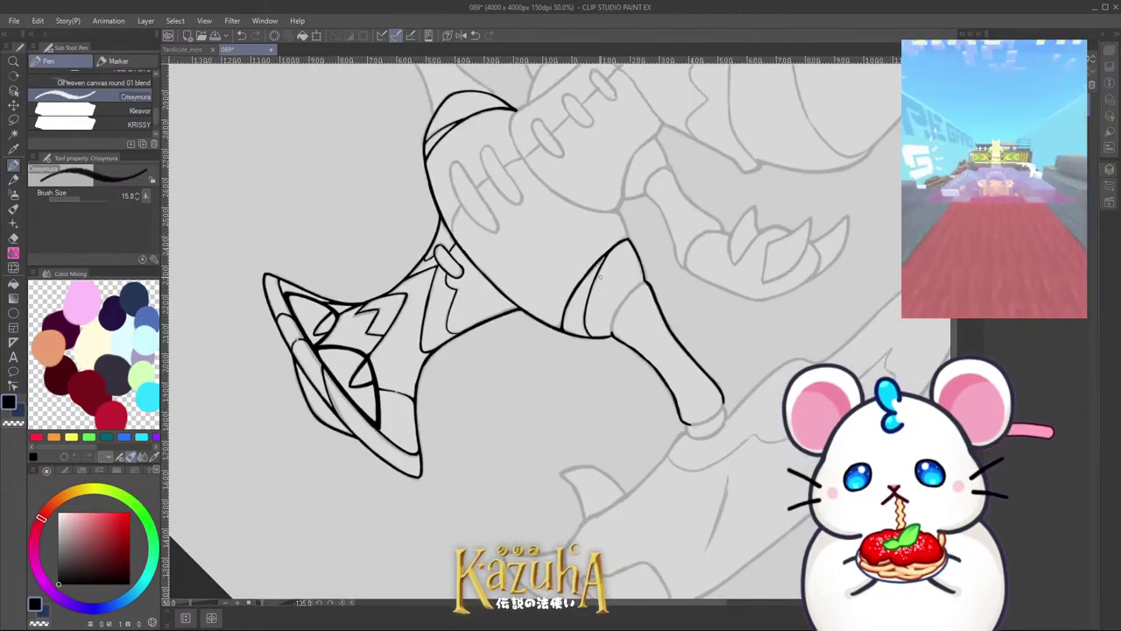
scroll(600, 276, "up", 4)
key("ctrl+s")
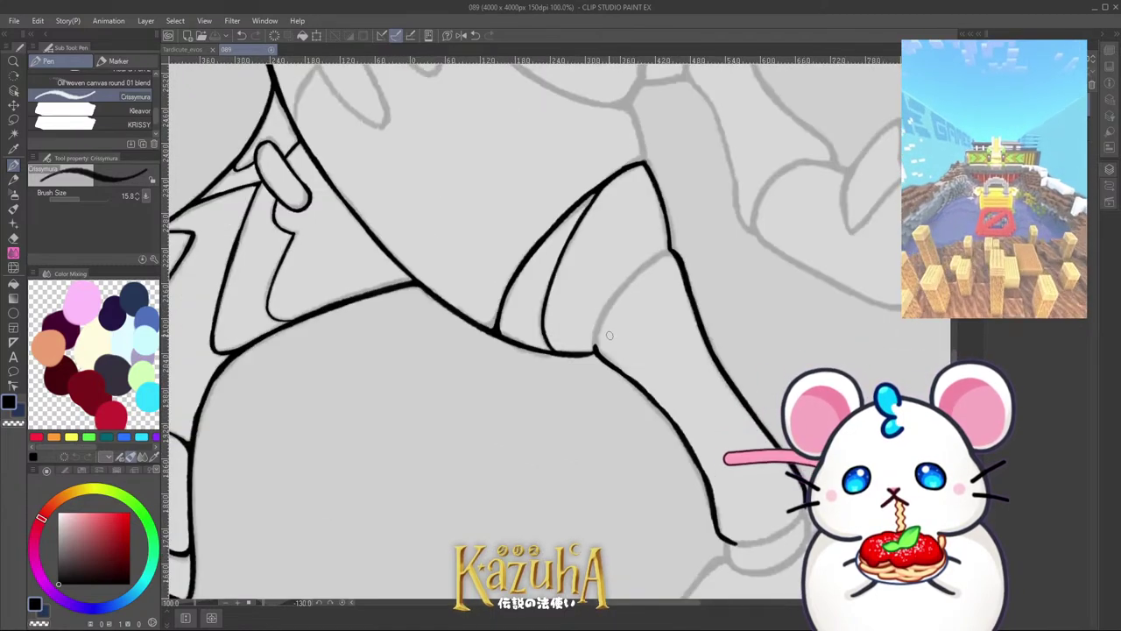
scroll(597, 308, "up", 2)
mouse_move(595, 387)
left_mouse_down()
mouse_move(633, 284)
mouse_move(674, 232)
mouse_move(665, 235)
mouse_move(733, 186)
left_mouse_up()
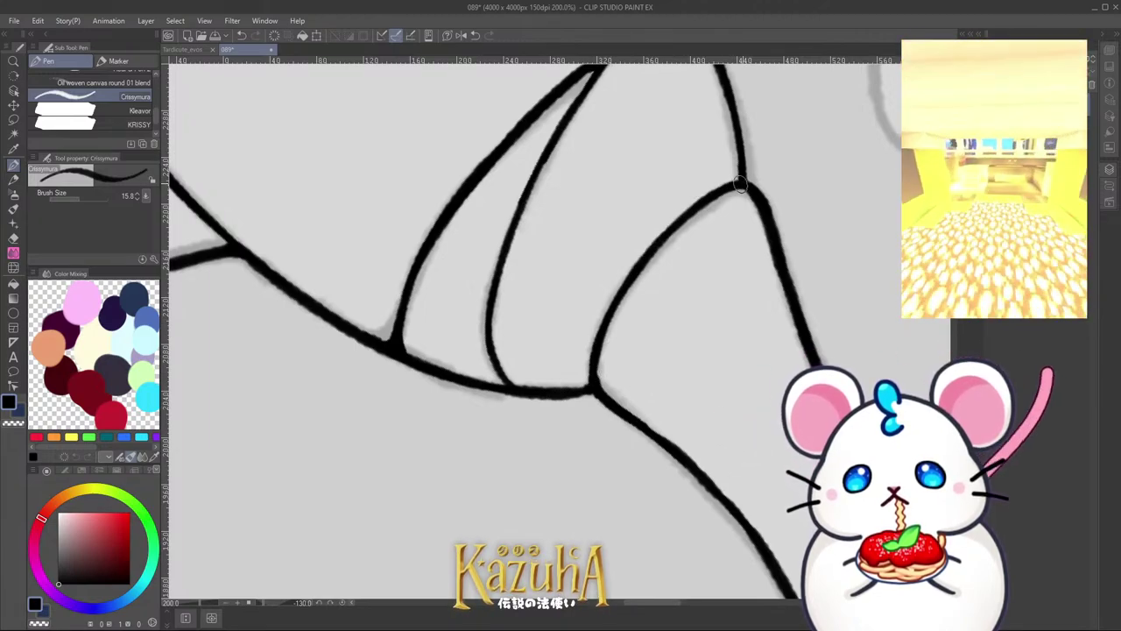
scroll(623, 261, "down", 3)
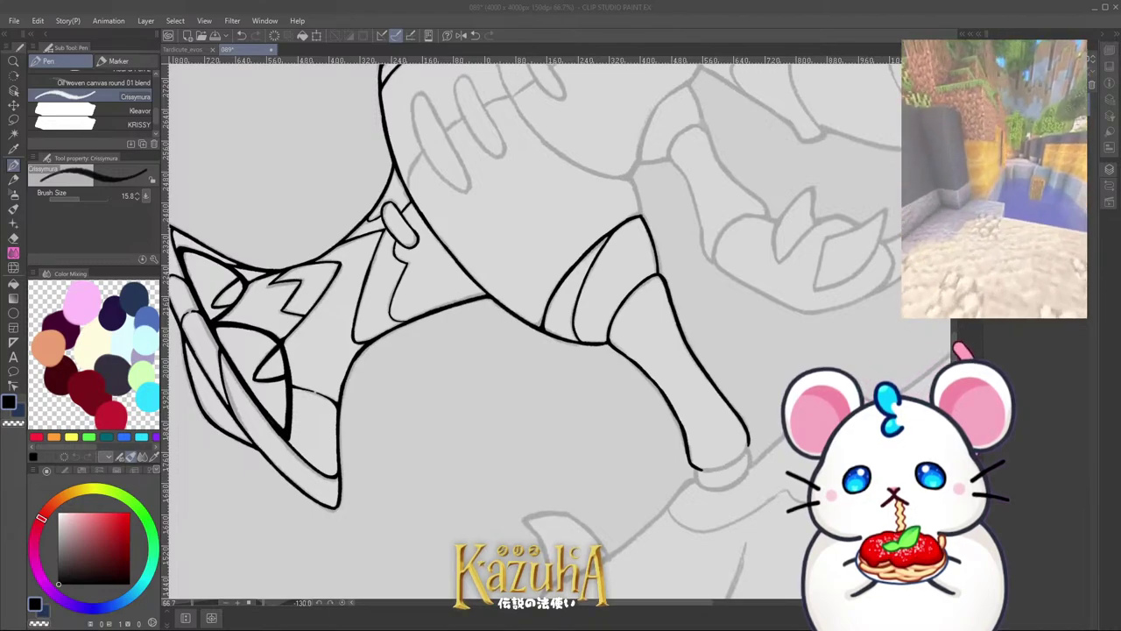
Step: Examine the inked line joins around the shoulder bands and upper arm at high zoom
left_click(831, 174)
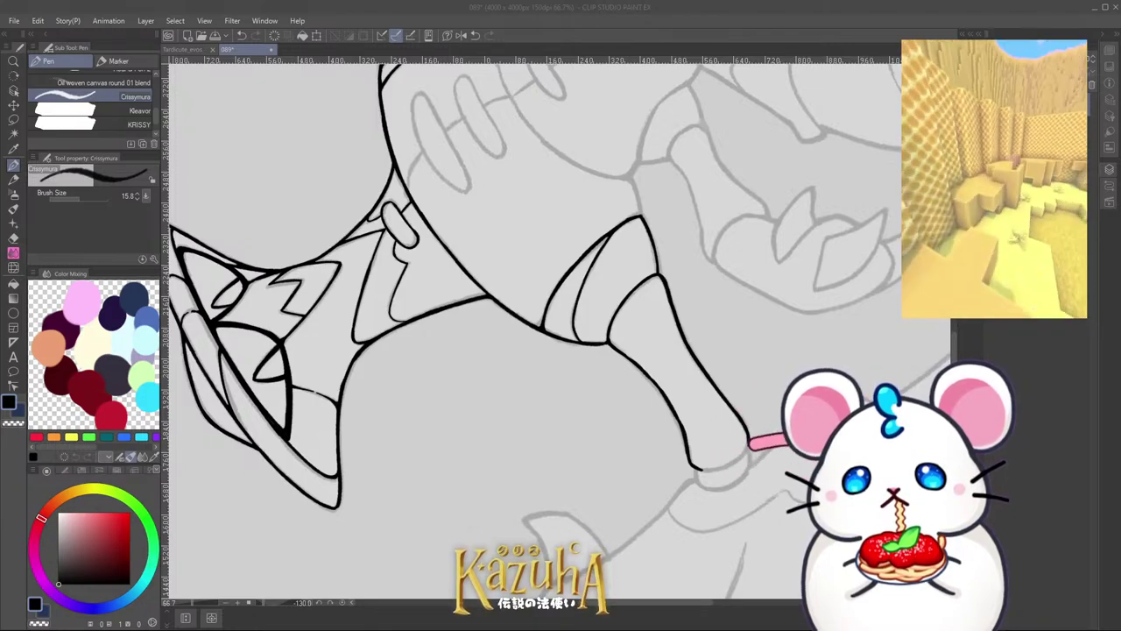
left_click(380, 6)
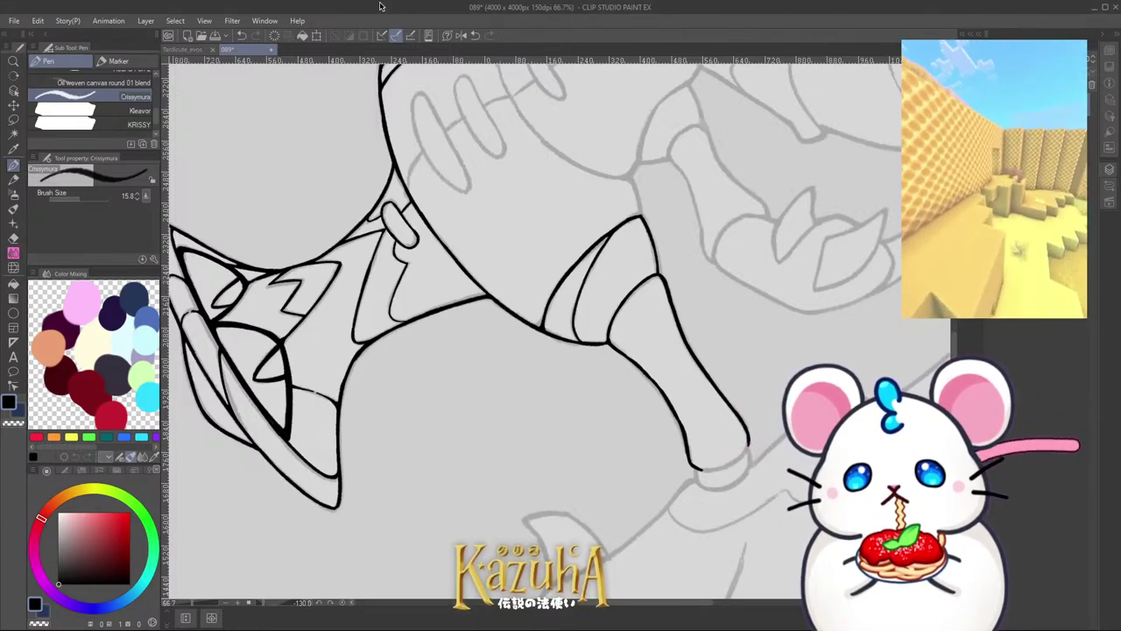
scroll(565, 296, "down", 3)
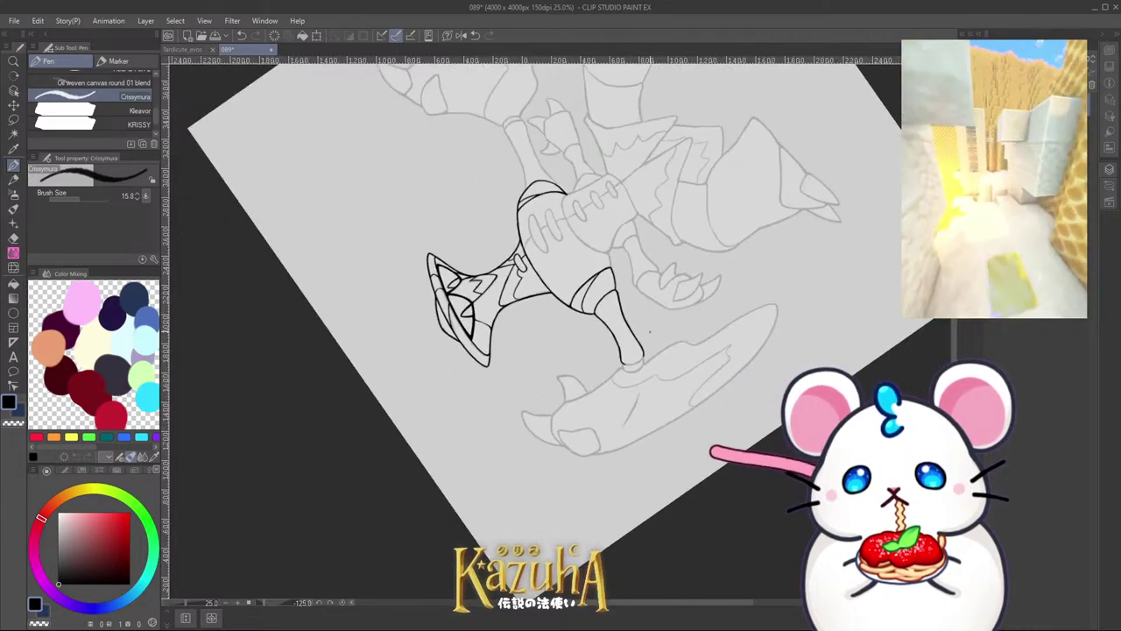
left_click_drag(565, 296, 613, 319)
scroll(613, 321, "up", 3)
scroll(621, 322, "up", 2)
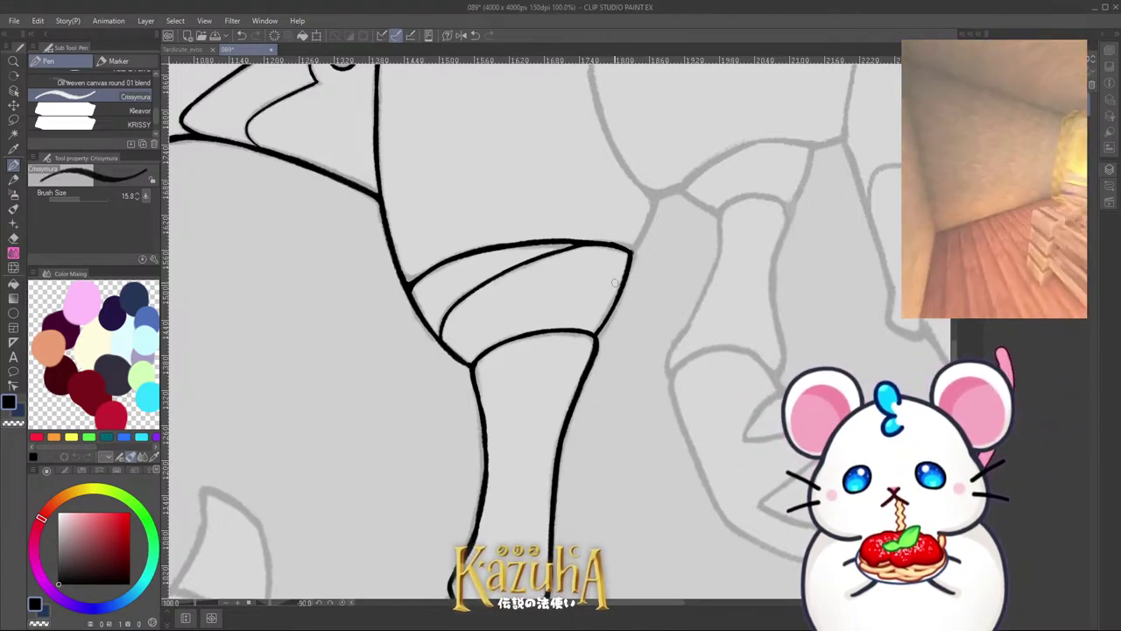
scroll(630, 337, "down", 2)
scroll(623, 320, "up", 2)
scroll(619, 348, "up", 3)
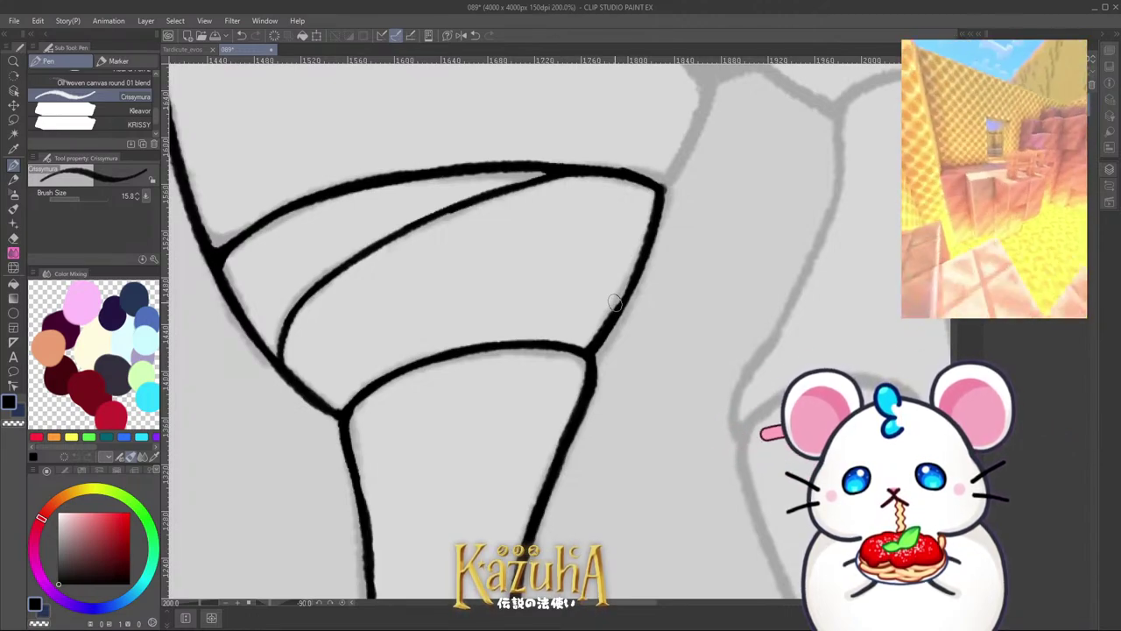
scroll(614, 301, "up", 2)
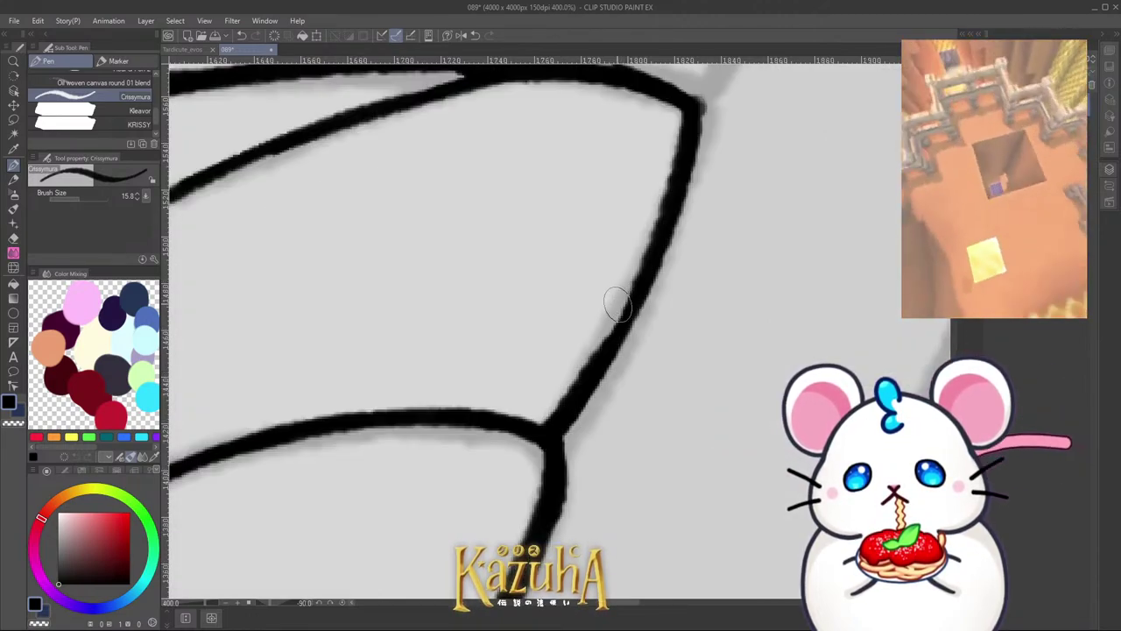
scroll(642, 221, "down", 2)
scroll(642, 221, "down", 2)
scroll(486, 326, "up", 4)
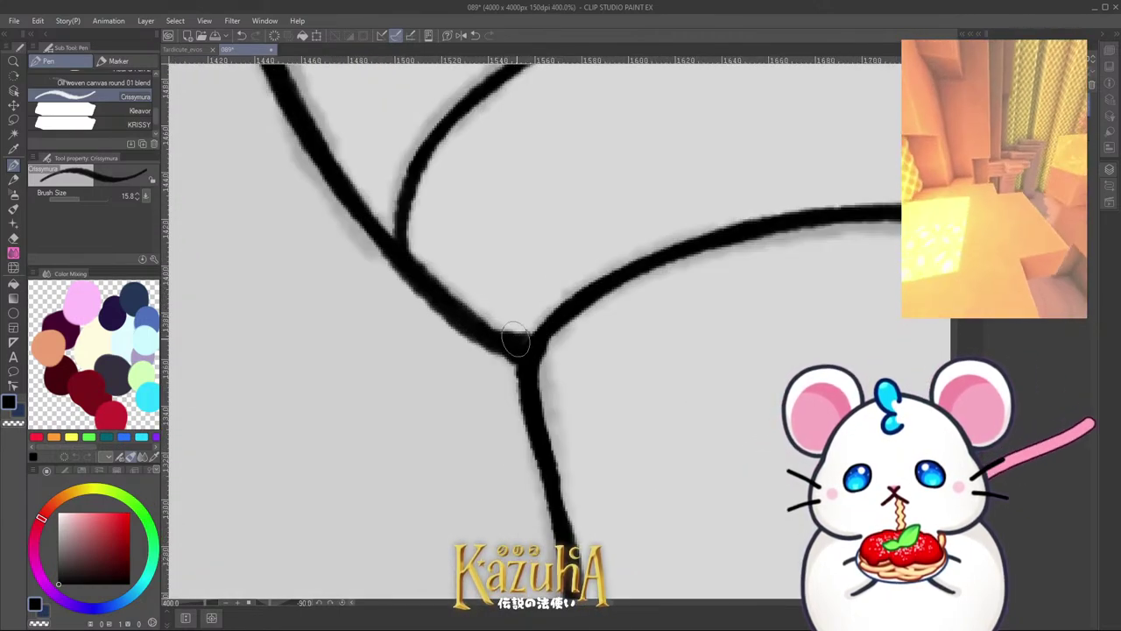
scroll(508, 345, "down", 2)
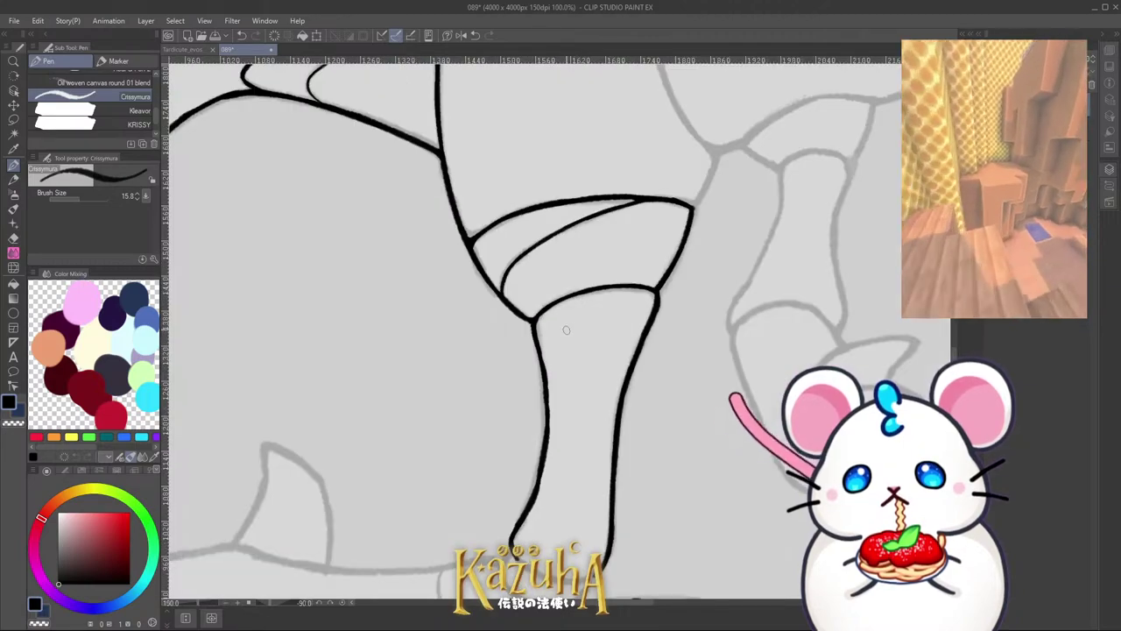
Step: Ink the chest's short lower edge from the shoulder band to the abdomen corner and start the abdomen's side line
left_click_drag(621, 234, 667, 135)
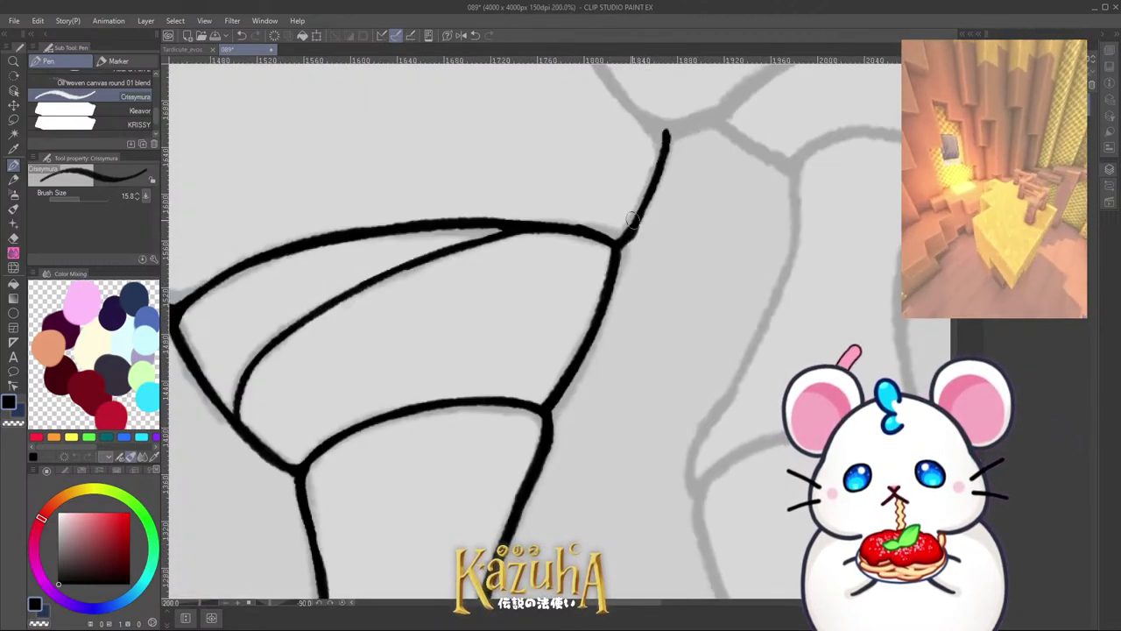
scroll(604, 237, "up", 2)
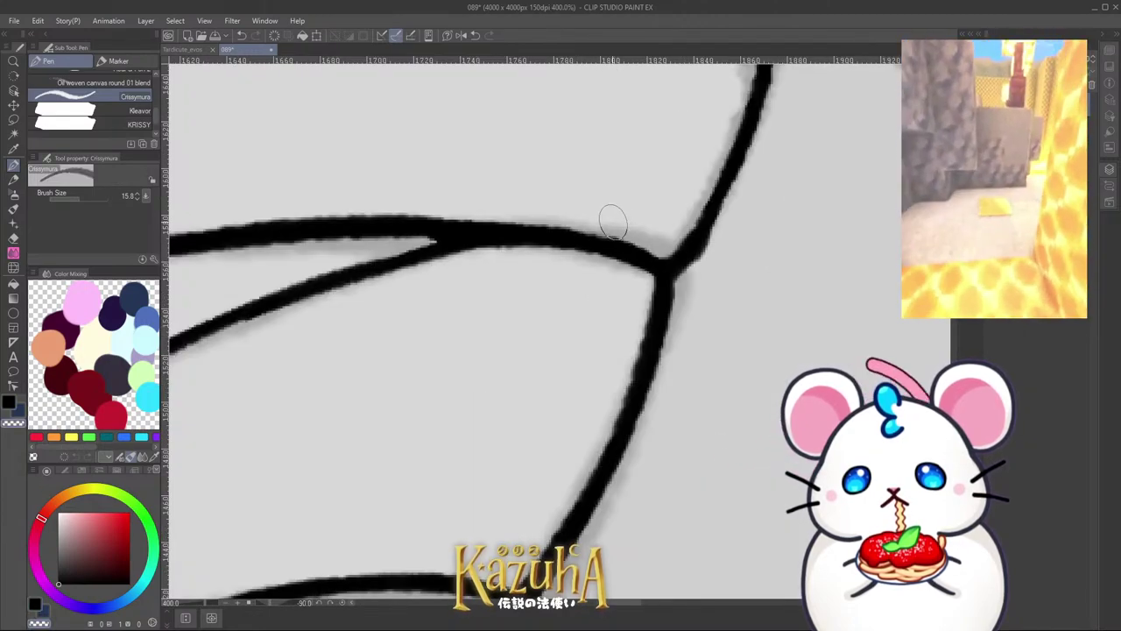
scroll(713, 289, "down", 3)
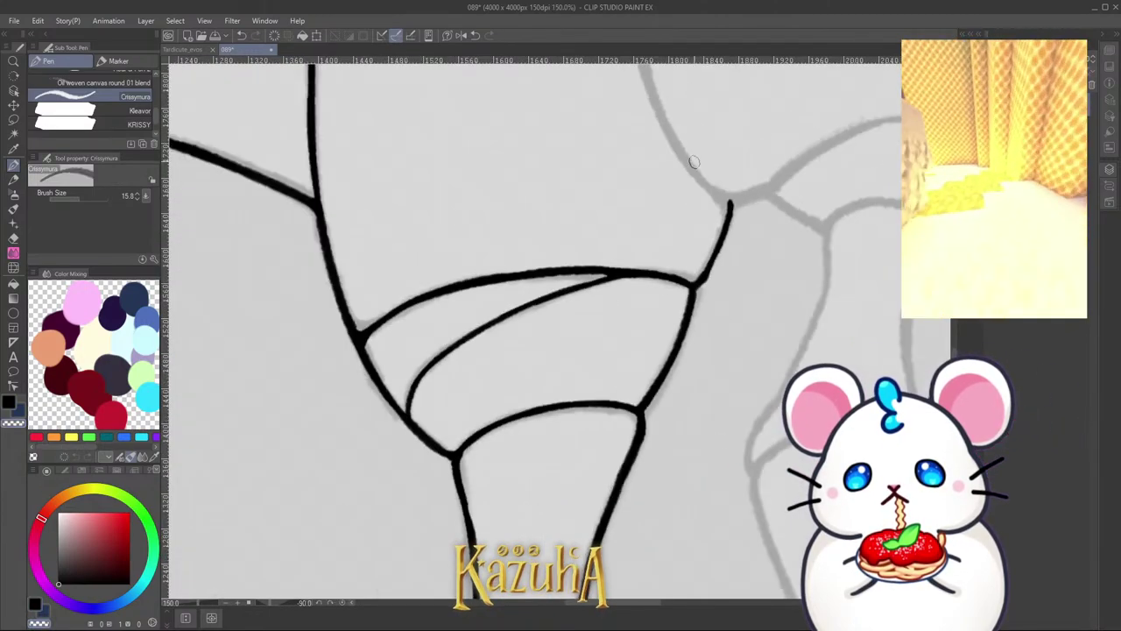
scroll(704, 222, "up", 3)
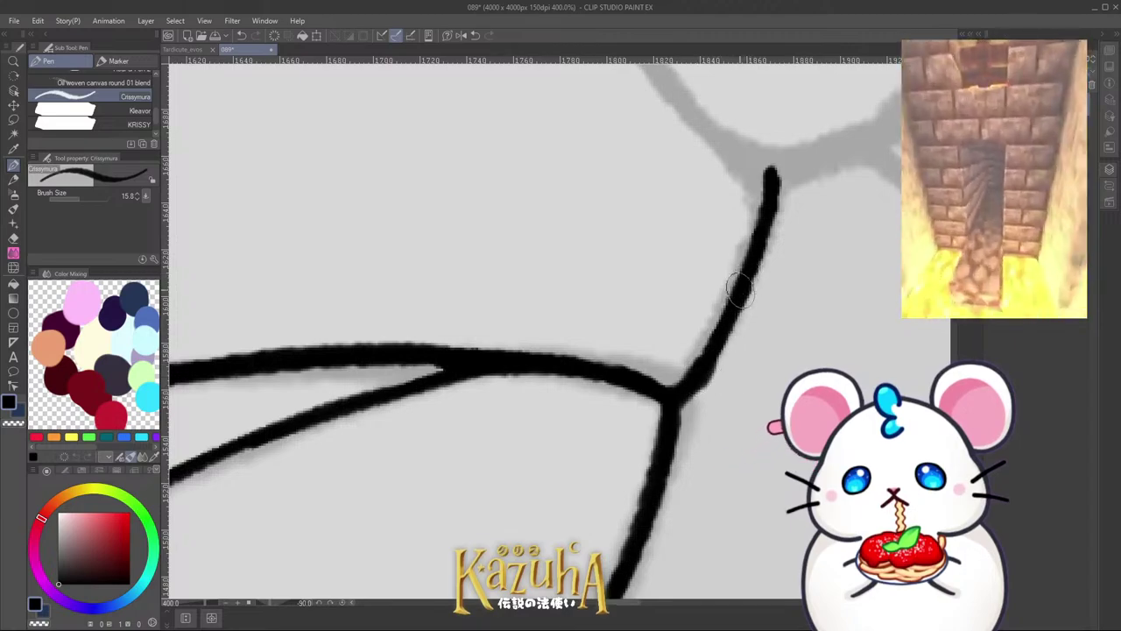
mouse_move(766, 208)
left_mouse_down()
mouse_move(771, 165)
mouse_move(813, 159)
left_mouse_up()
scroll(721, 195, "down", 6)
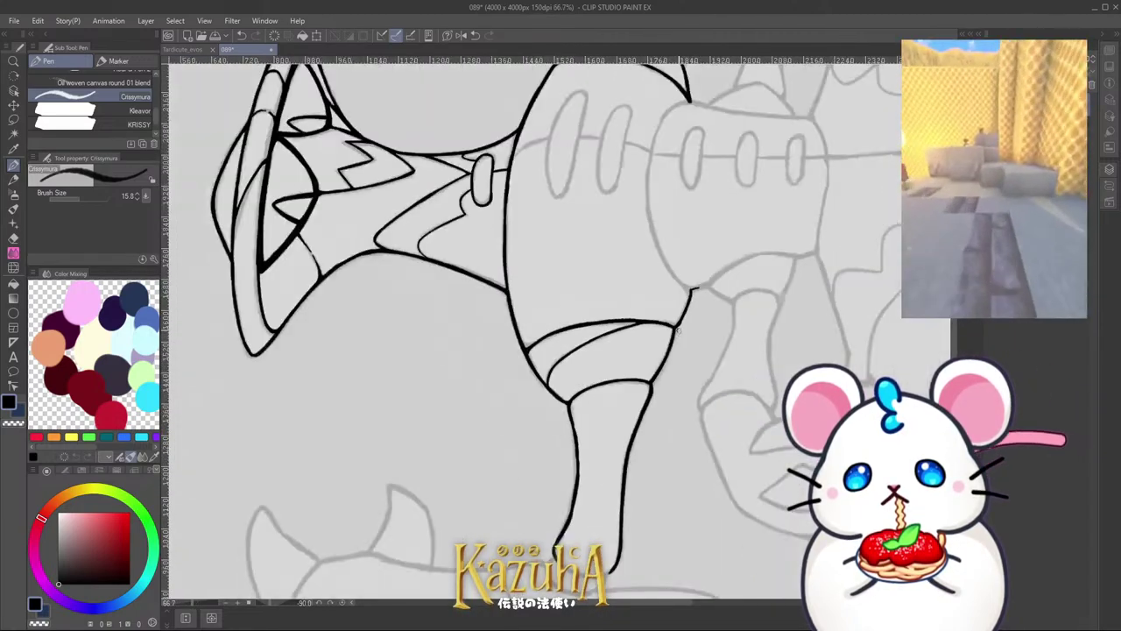
Step: Ink the first part of the abdomen's arched top edge, starting at the corner where it meets the chest
scroll(702, 316, "up", 5)
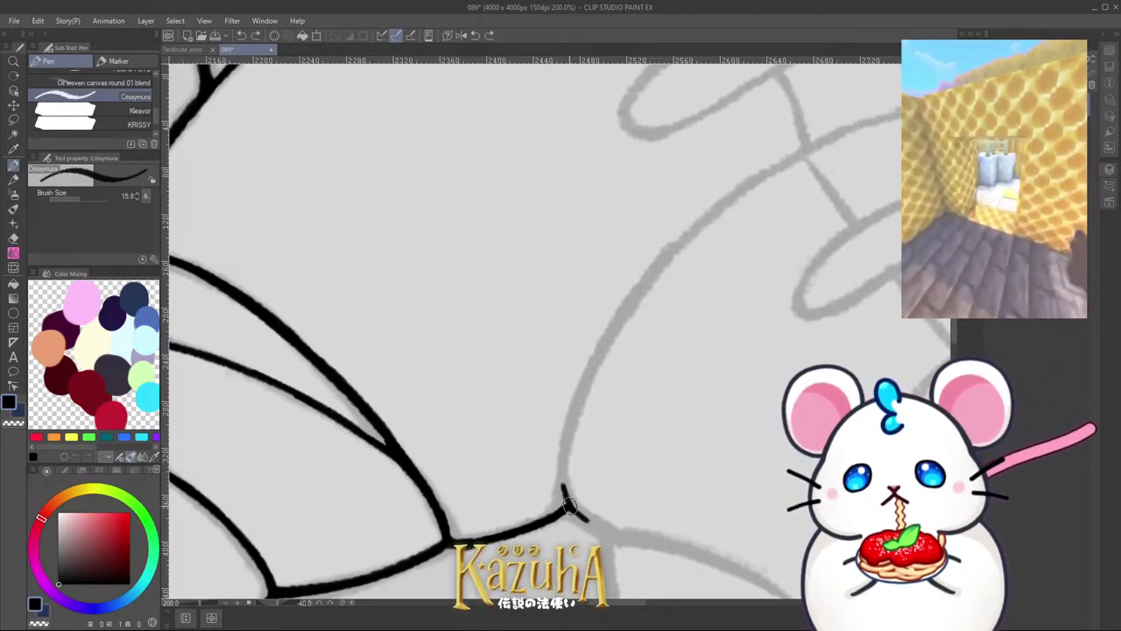
mouse_move(568, 426)
left_mouse_down()
mouse_move(566, 495)
mouse_move(571, 401)
mouse_move(613, 312)
mouse_move(691, 221)
mouse_move(688, 235)
left_mouse_up()
key("ctrl+z")
left_click_drag(755, 177, 852, 126)
Step: Thicken and clean the line joins at the abdomen corner and shoulder band, and extend the short abdomen side line along the sketch
scroll(704, 213, "down", 2)
scroll(637, 346, "up", 4)
mouse_move(614, 388)
left_mouse_down()
mouse_move(622, 405)
mouse_move(589, 428)
left_mouse_up()
mouse_move(403, 471)
left_mouse_down()
mouse_move(423, 485)
mouse_move(433, 460)
mouse_move(414, 470)
left_mouse_up()
key("c")
key("c")
key("c")
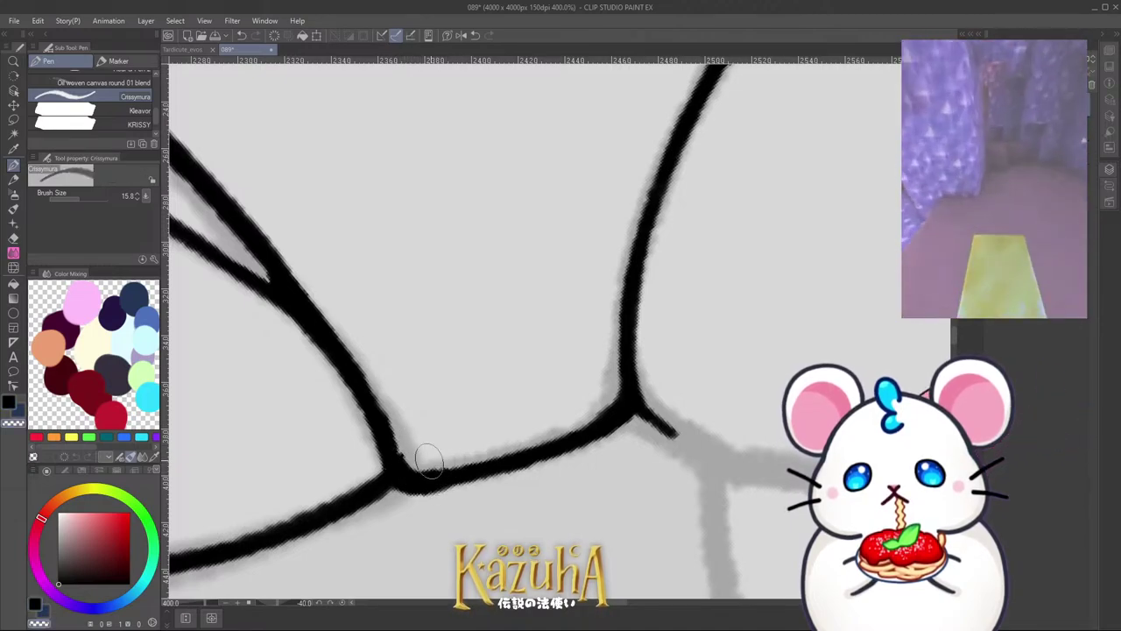
scroll(512, 373, "down", 5)
scroll(541, 371, "up", 3)
key("c")
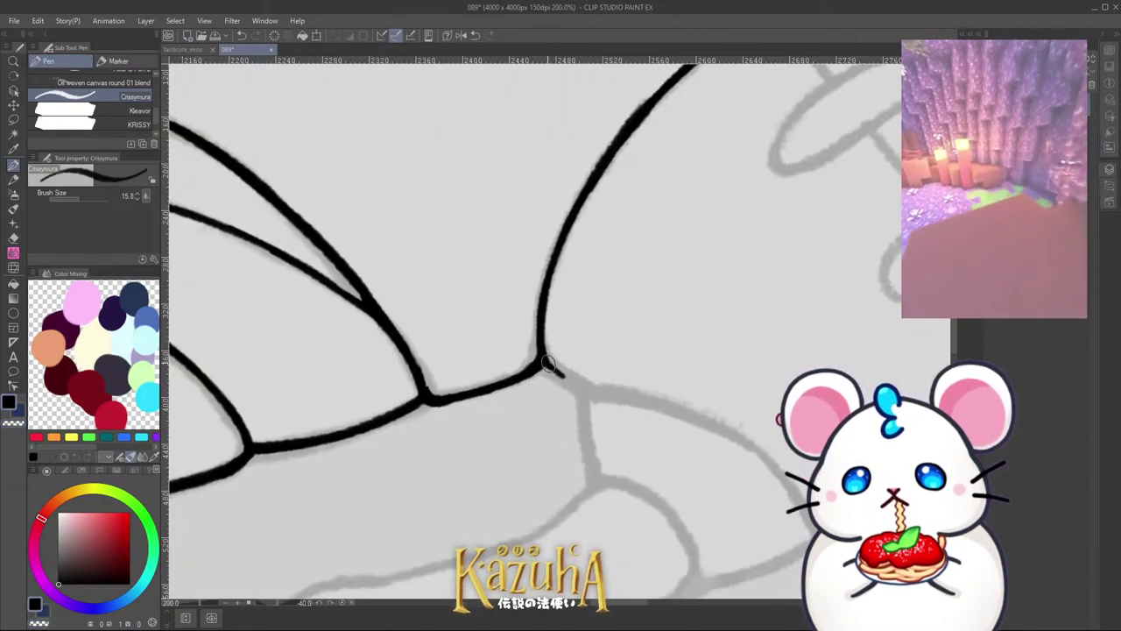
left_click_drag(546, 358, 578, 386)
key("ctrl+z")
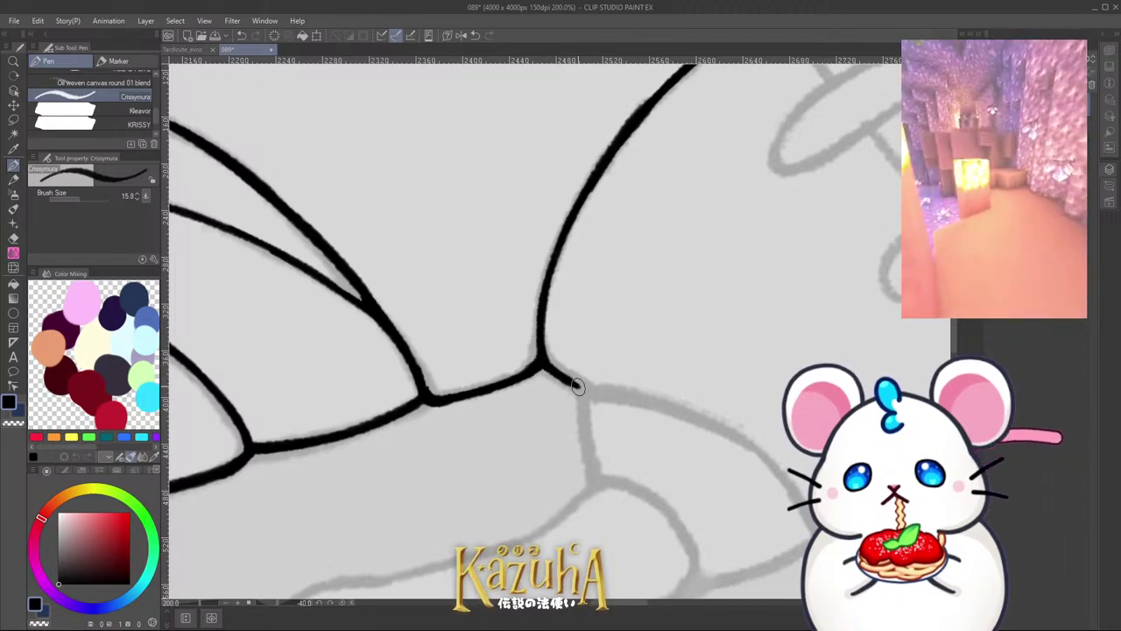
Step: Ink the rest of the abdomen's arched top edge up to the opposite shoulder's pointed corner, and save the drawing
scroll(565, 375, "down", 3)
left_click_drag(666, 200, 643, 195)
scroll(642, 196, "up", 5)
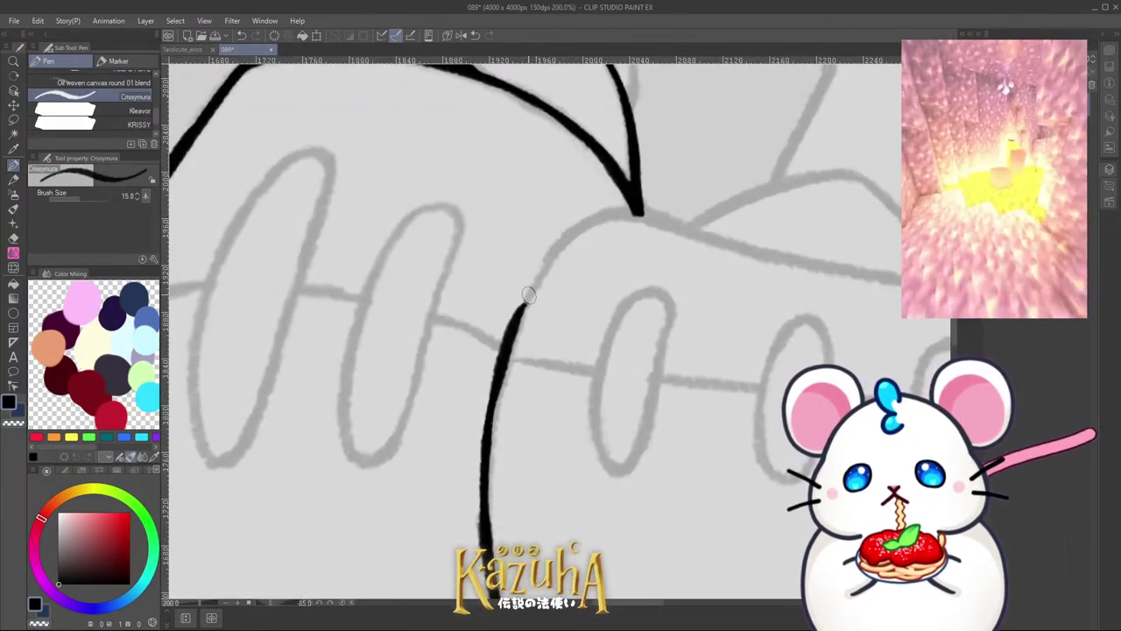
scroll(507, 358, "up", 1)
mouse_move(506, 358)
left_mouse_down()
mouse_move(587, 215)
mouse_move(653, 145)
mouse_move(627, 162)
left_mouse_up()
key("ctrl+z")
mouse_move(565, 230)
left_mouse_down()
mouse_move(663, 138)
mouse_move(726, 118)
mouse_move(717, 132)
left_mouse_up()
scroll(653, 260, "down", 6)
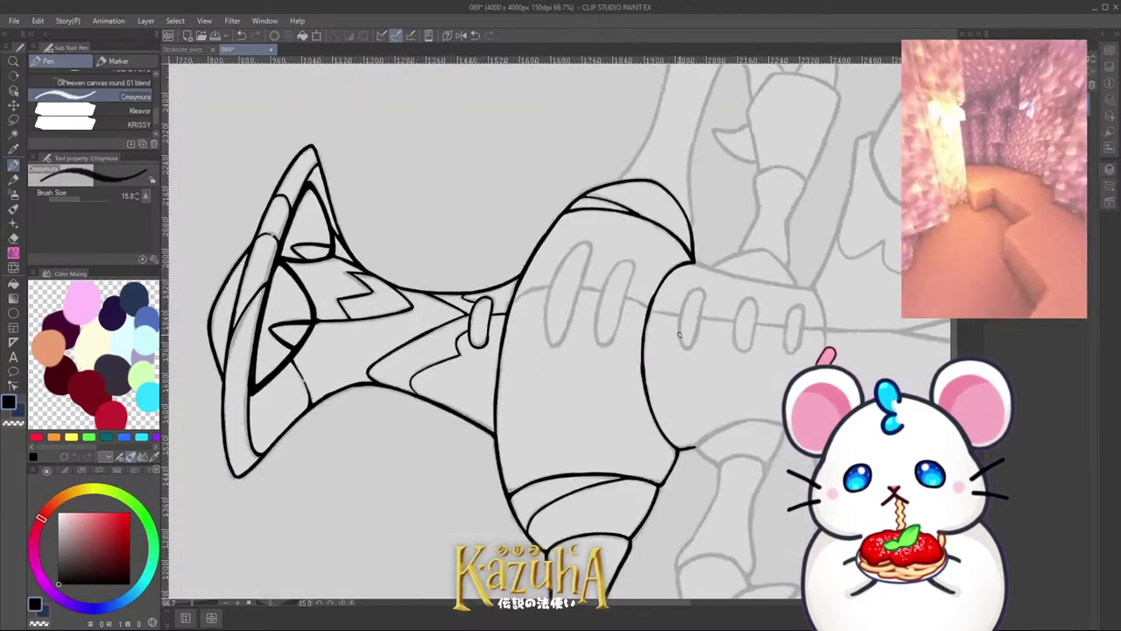
scroll(655, 260, "down", 3)
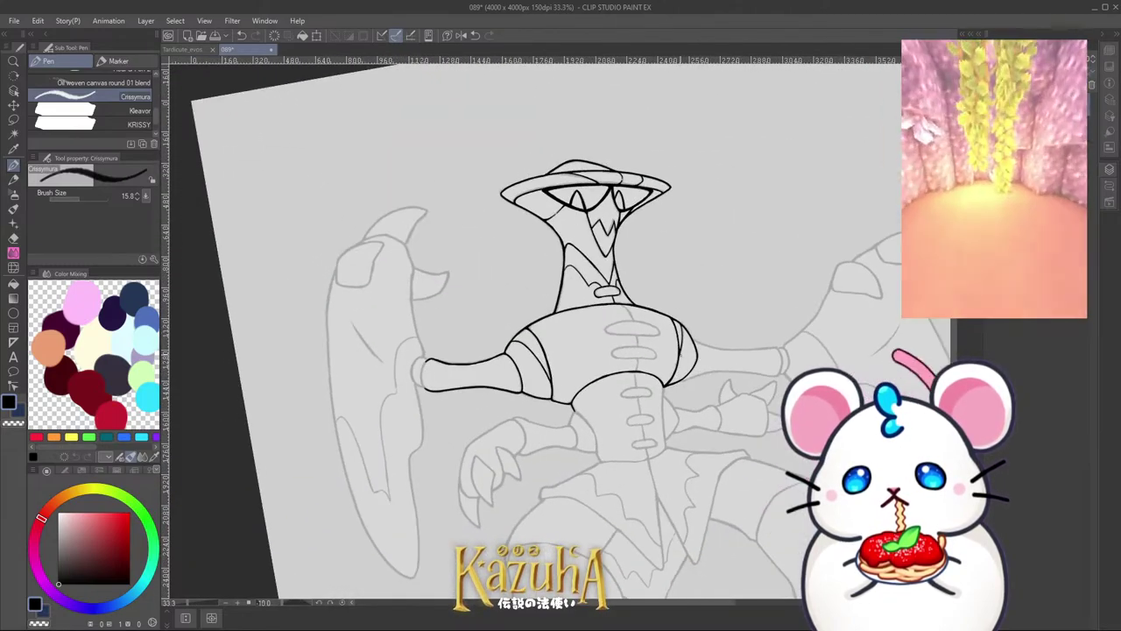
scroll(642, 442, "up", 2)
scroll(642, 442, "down", 1)
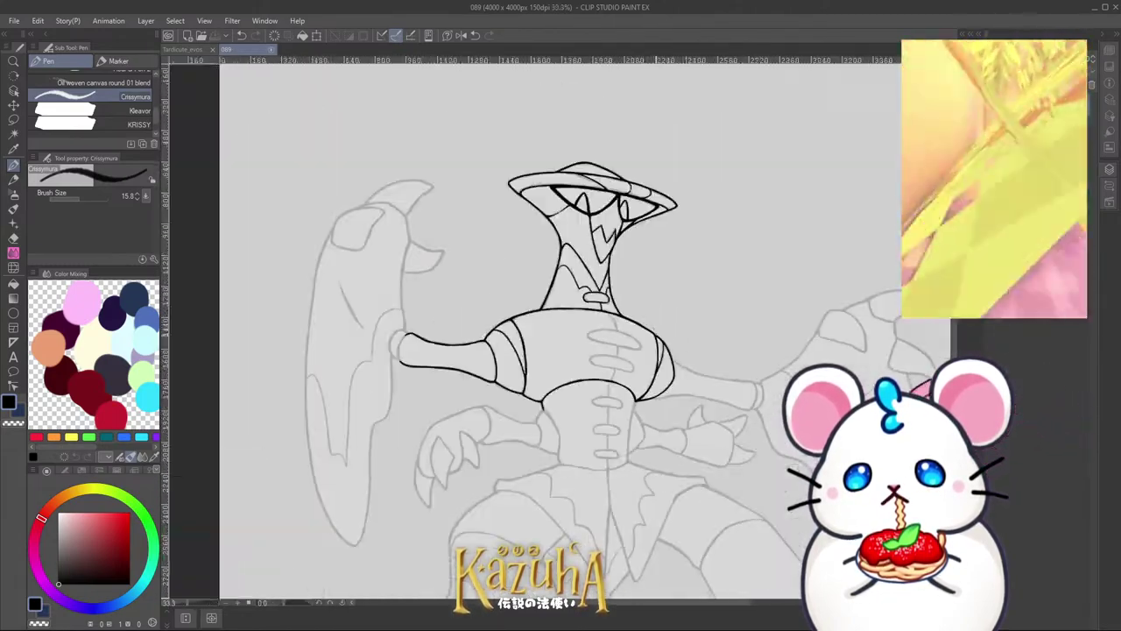
Step: Ink the abdomen's opposite side edge between the waist and the chest corner, following the grey sketch line
scroll(642, 443, "up", 3)
key("asciicircum")
scroll(583, 444, "down", 1)
key("asciicircum")
key("asciicircum")
key("asciicircum")
key("asciicircum")
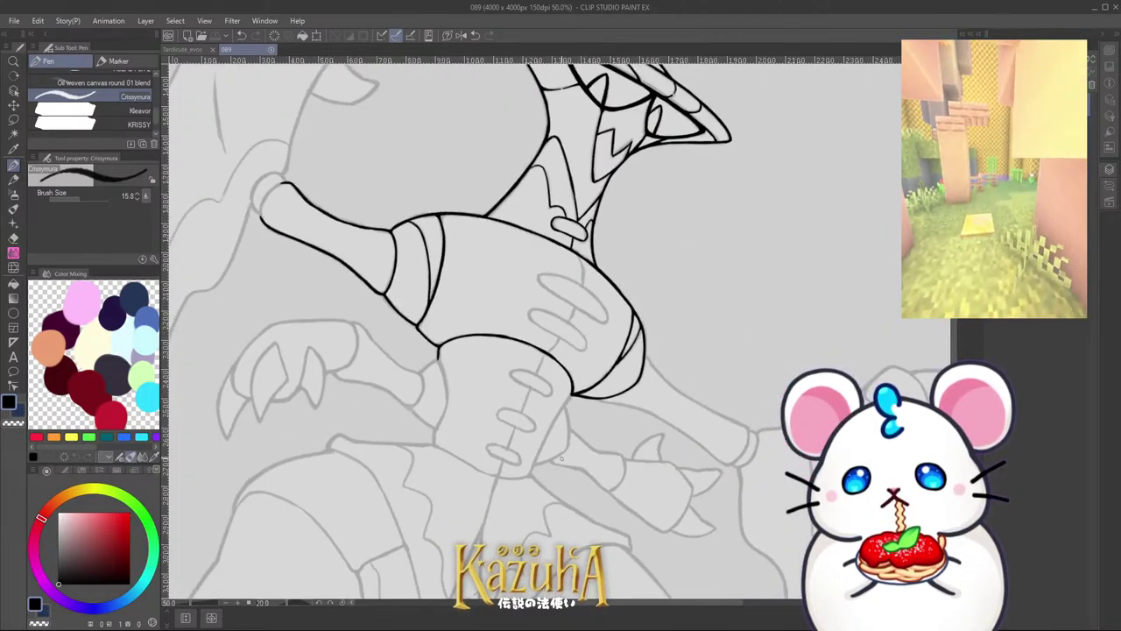
scroll(543, 451, "up", 3)
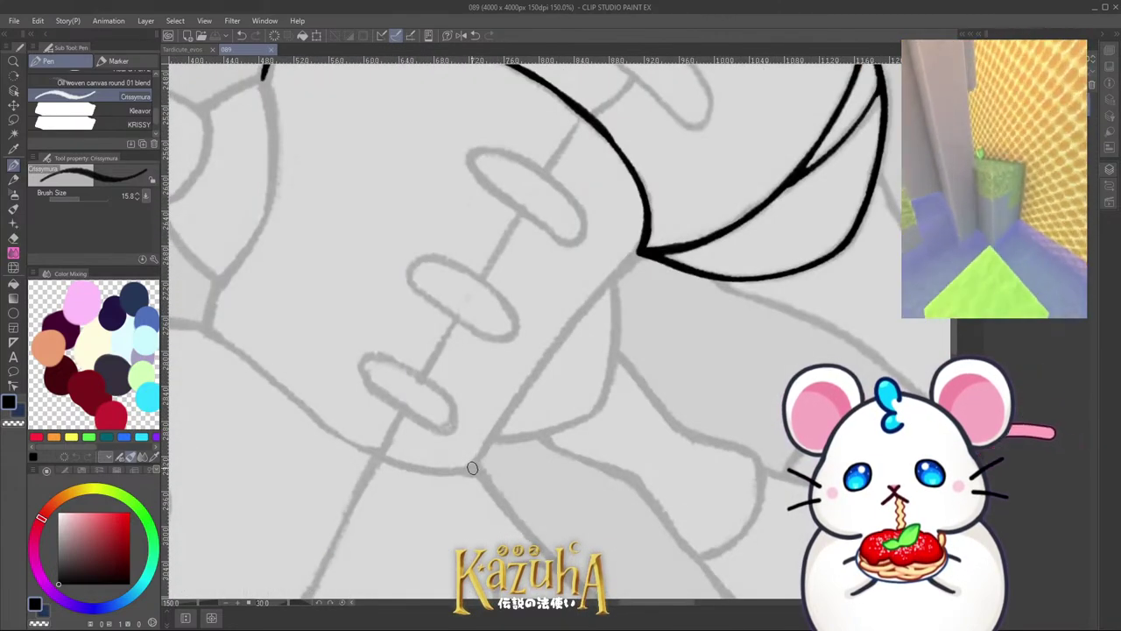
key("ctrl+z")
left_click_drag(472, 468, 562, 333)
left_click_drag(517, 402, 627, 259)
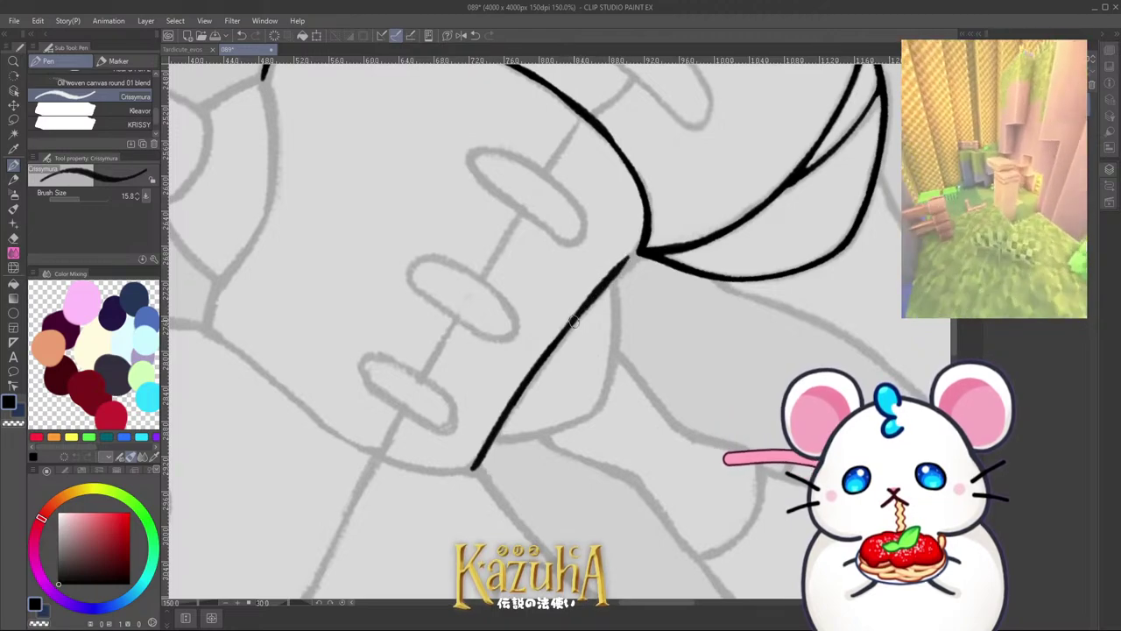
left_click_drag(598, 295, 639, 252)
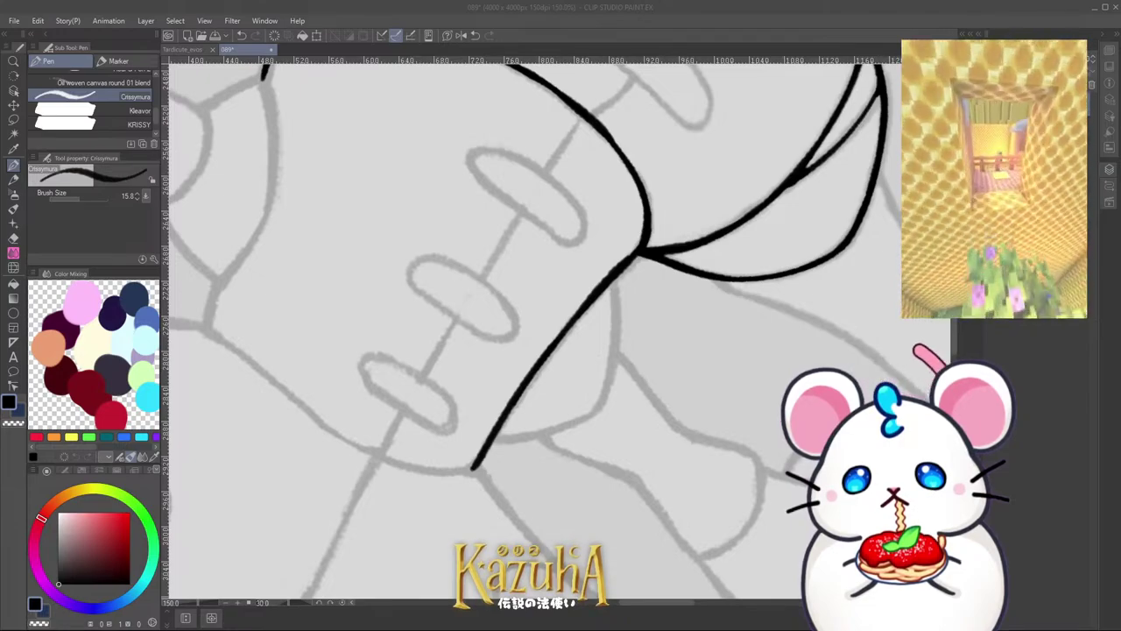
Step: Ink the first stretch of the uninked arm's upper edge, starting at its shoulder band, and save the drawing
scroll(635, 245, "down", 5)
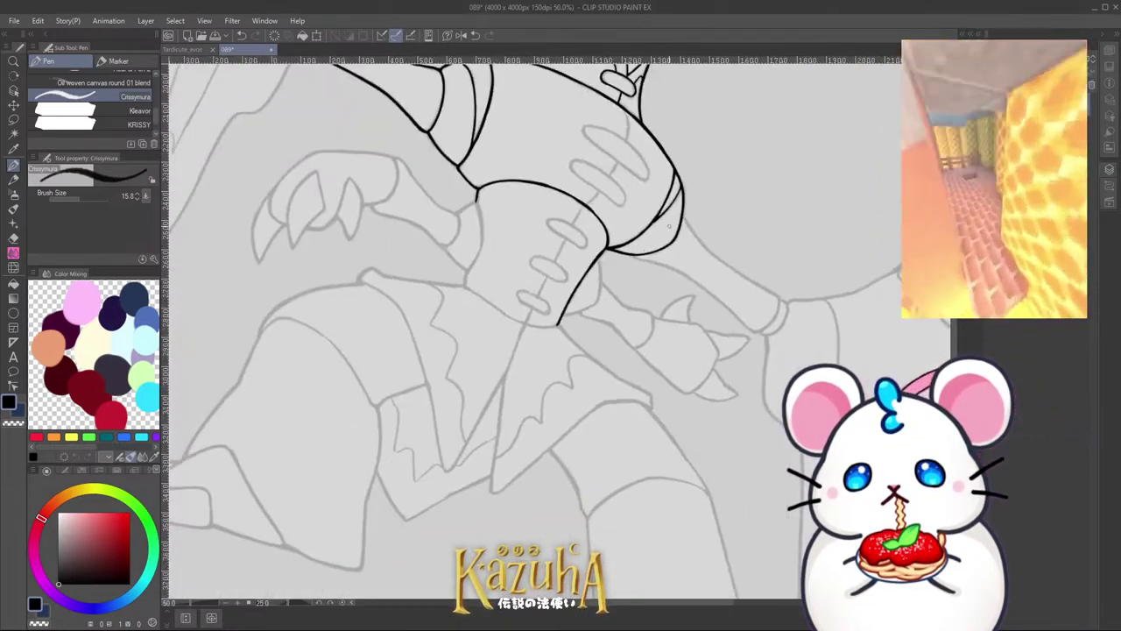
scroll(635, 245, "down", 1)
key("minus")
key("minus")
key("minus")
key("minus")
key("minus")
key("minus")
key("minus")
key("minus")
key("minus")
key("minus")
key("minus")
key("minus")
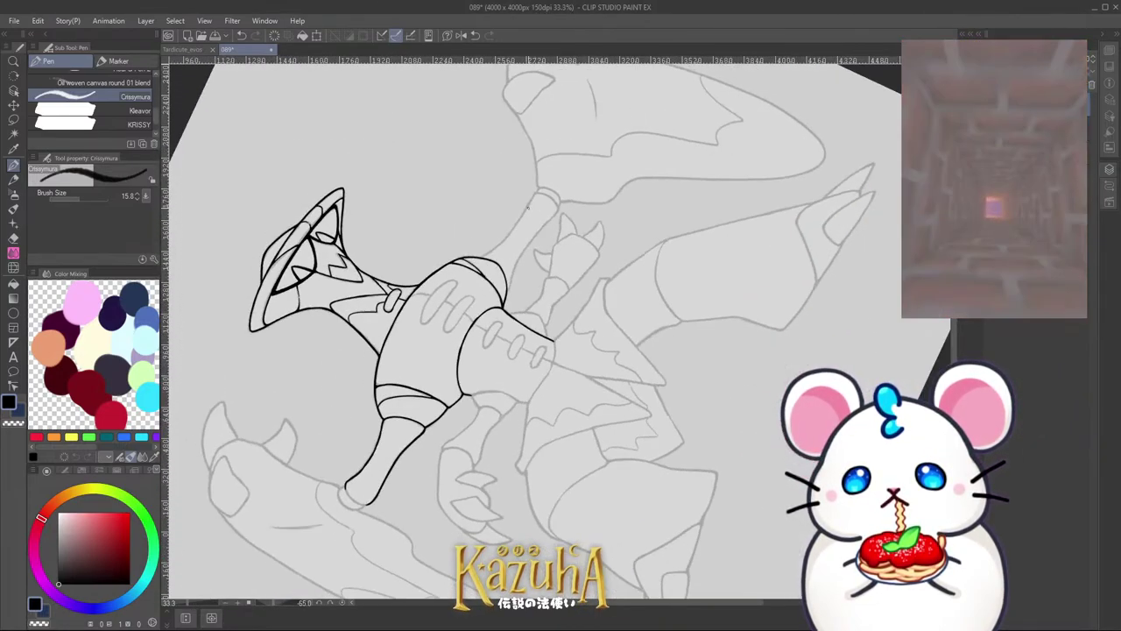
scroll(466, 279, "up", 2)
scroll(466, 278, "up", 4)
left_click_drag(431, 305, 524, 235)
key("ctrl+z")
left_click_drag(457, 290, 531, 230)
left_click_drag(480, 275, 560, 200)
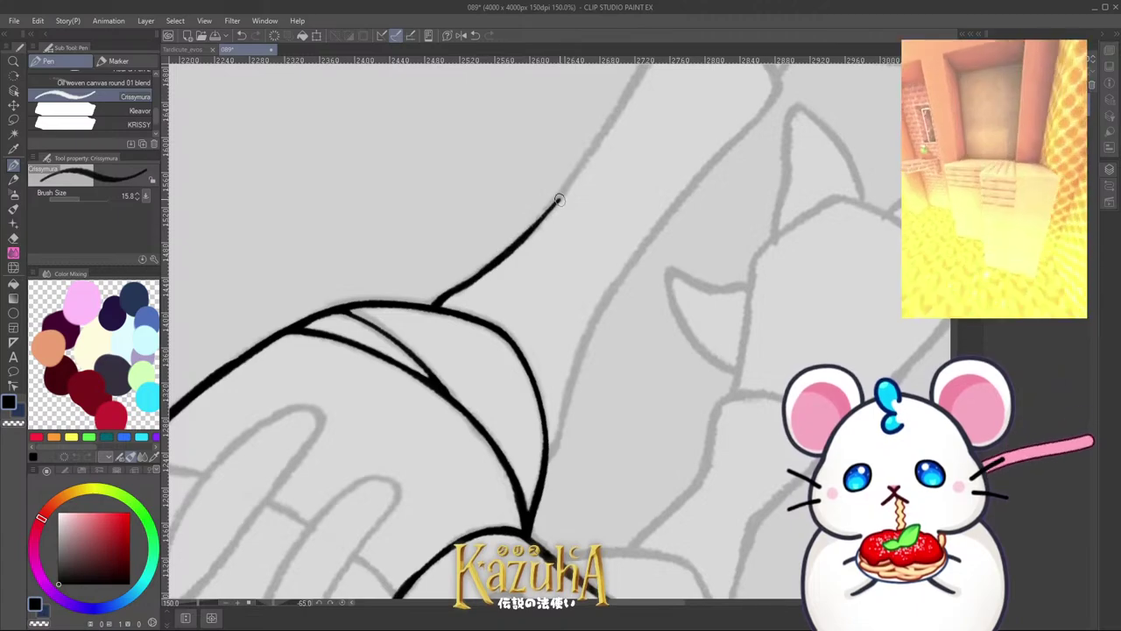
left_click_drag(522, 240, 582, 166)
scroll(484, 254, "down", 2)
key("asciicircum")
scroll(546, 262, "up", 4)
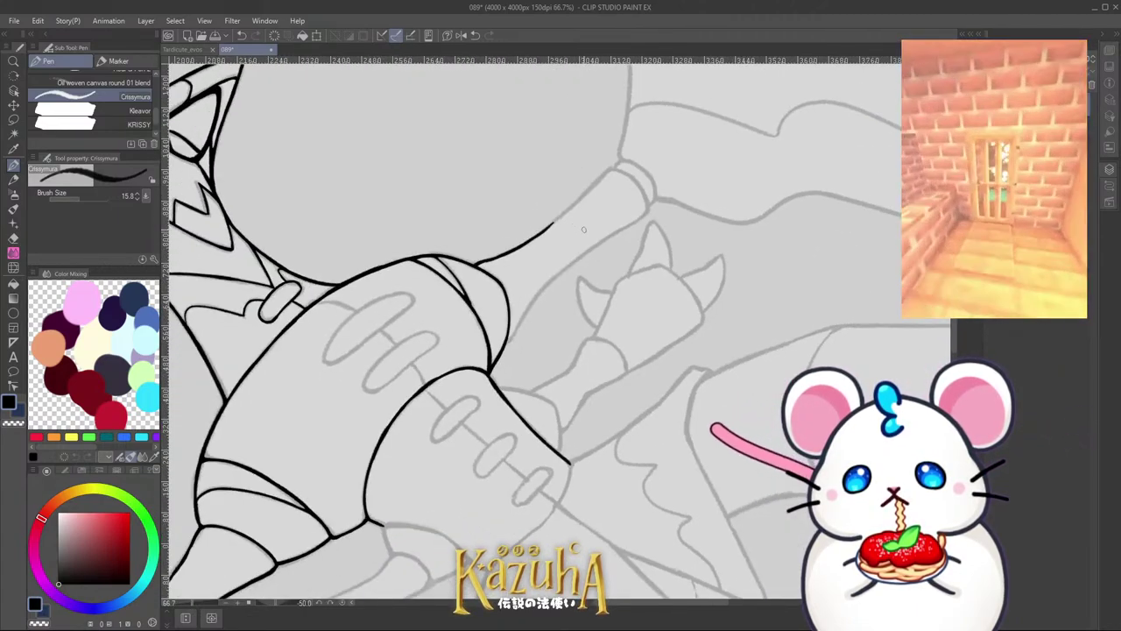
scroll(566, 243, "down", 2)
scroll(542, 222, "up", 2)
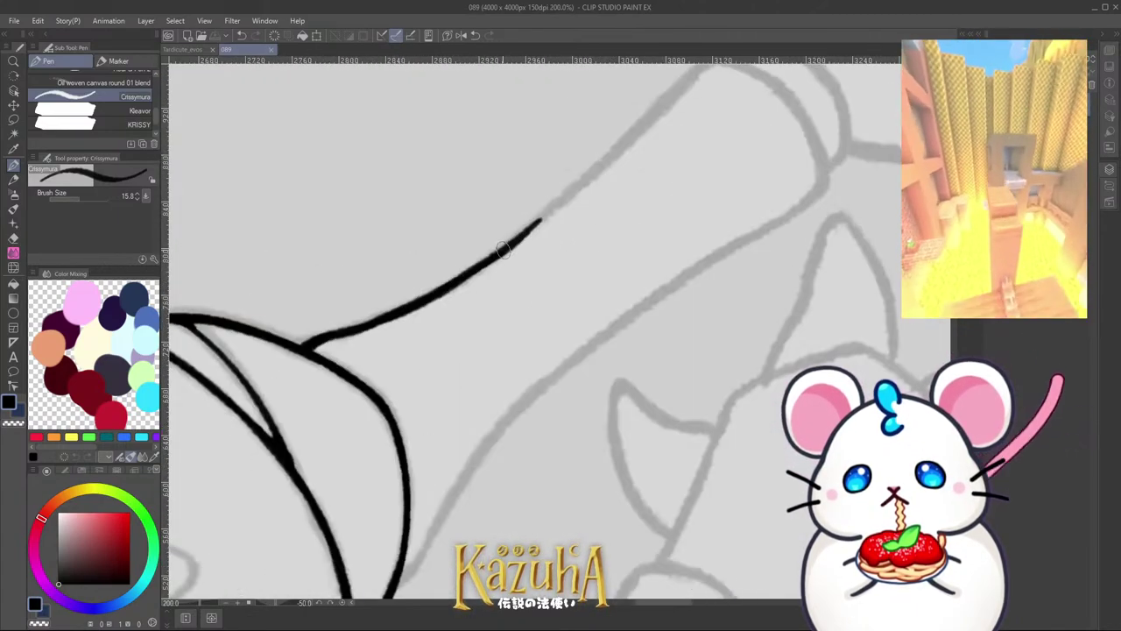
left_click_drag(516, 241, 619, 150)
key("ctrl+z")
left_click_drag(517, 242, 624, 142)
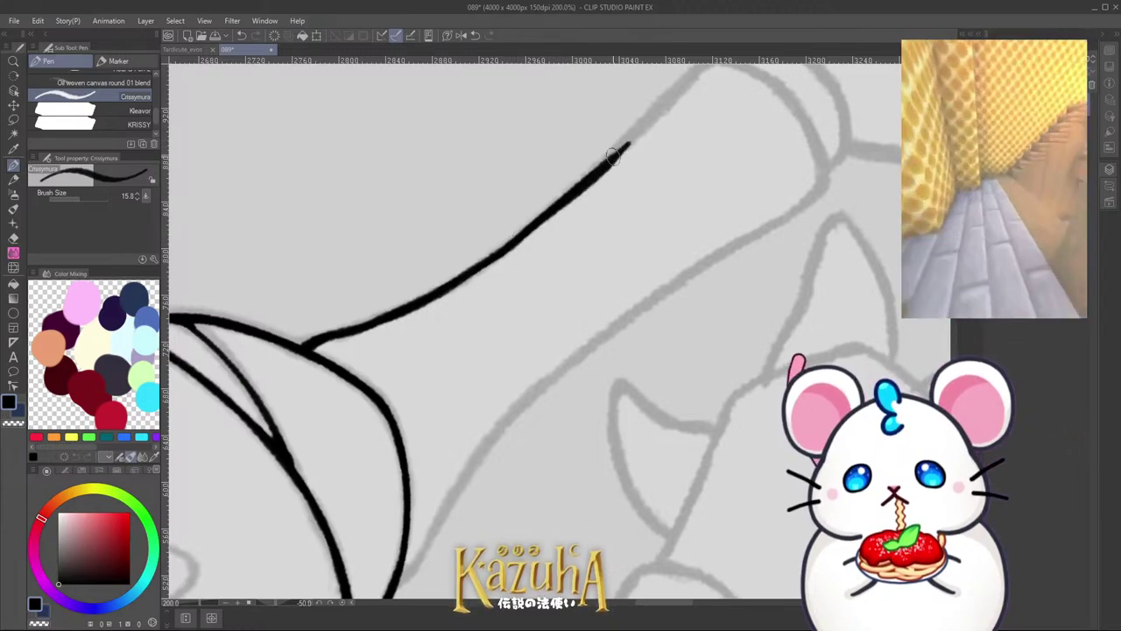
key("ctrl+z")
left_click_drag(515, 243, 636, 131)
key("ctrl+z")
left_click_drag(519, 242, 632, 134)
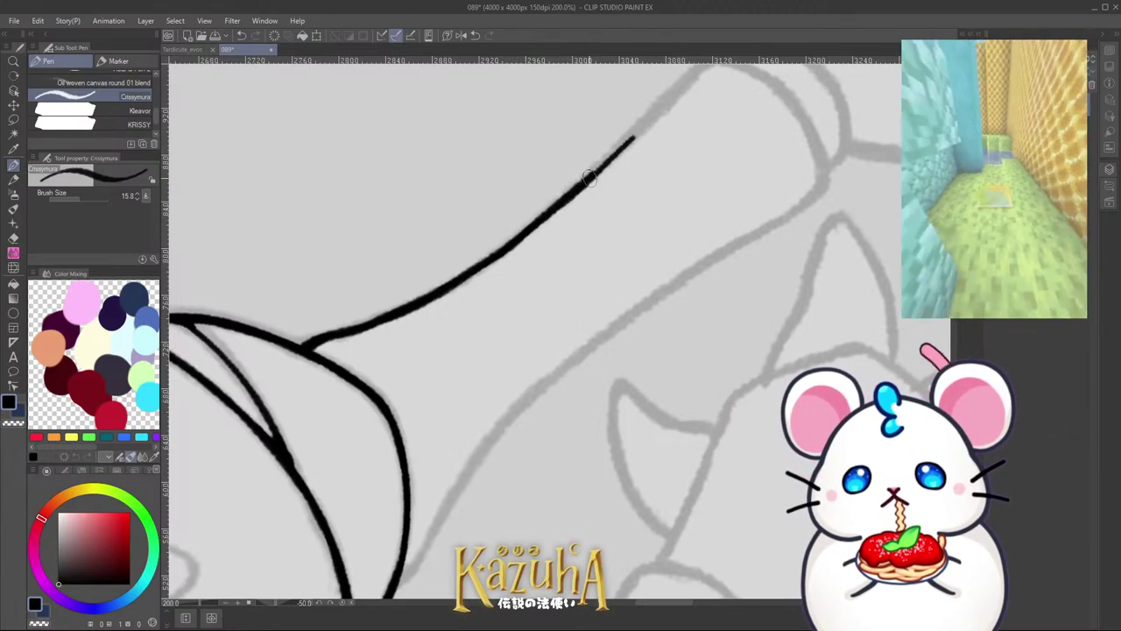
key("ctrl+z")
Step: Extend the arm's upper edge line along the sketch to its end joint and round the corner there
mouse_move(517, 242)
left_mouse_down()
mouse_move(664, 102)
mouse_move(592, 175)
left_mouse_up()
scroll(613, 154, "down", 1)
scroll(640, 111, "up", 1)
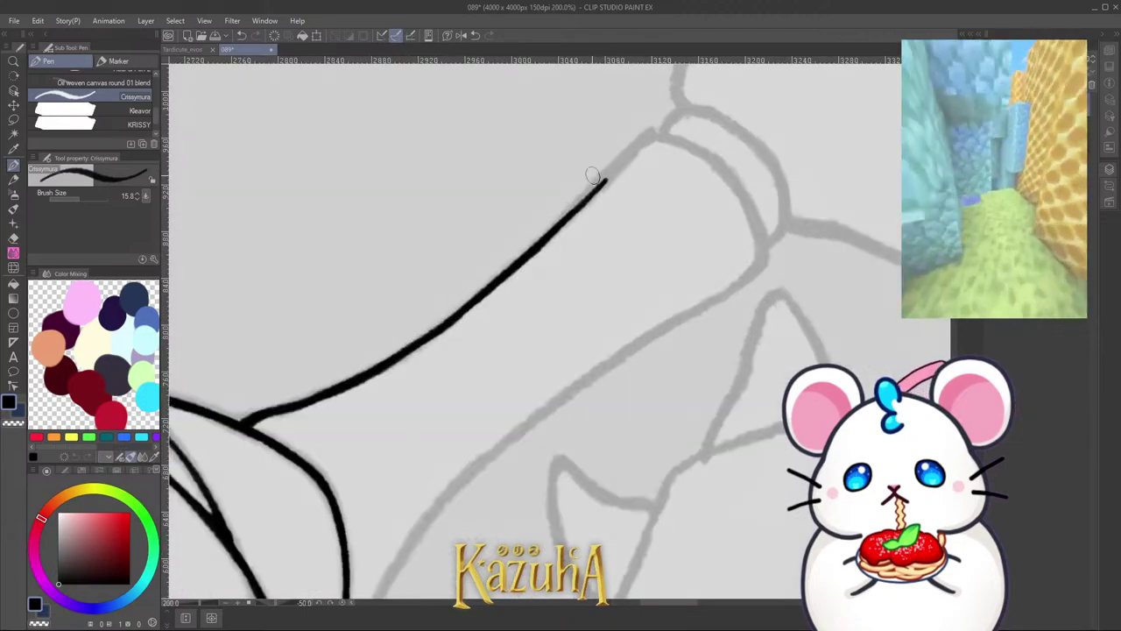
left_click_drag(550, 230, 648, 136)
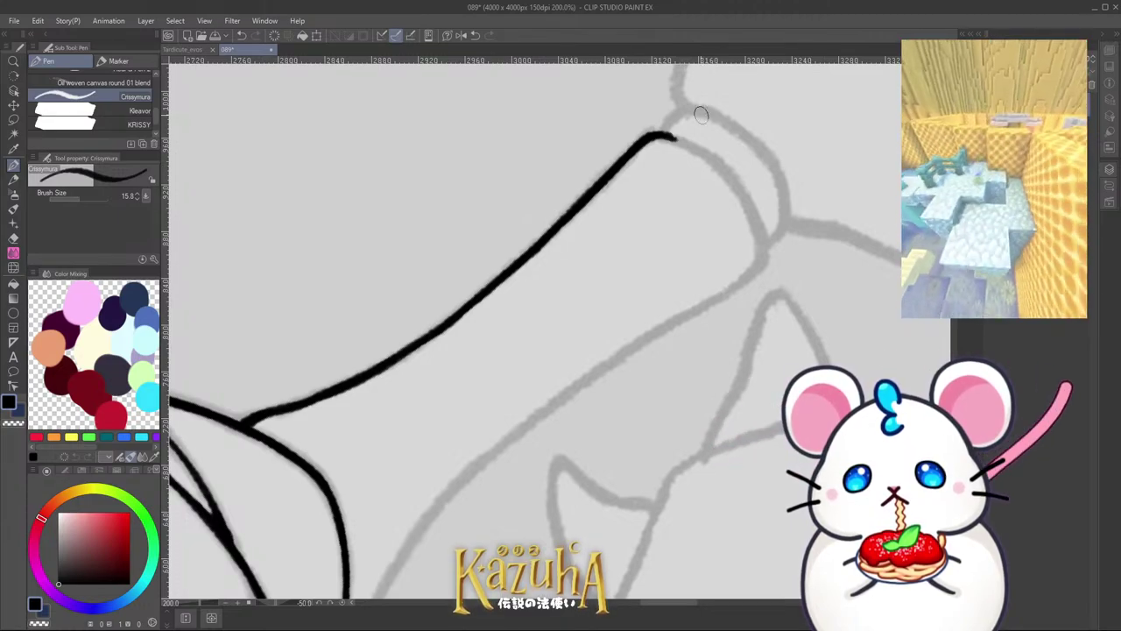
Step: Ink the first stretch of the arm's lower edge, rising from the shoulder band along the grey sketch line
scroll(666, 258, "down", 2)
key("minus")
key("minus")
scroll(543, 443, "up", 2)
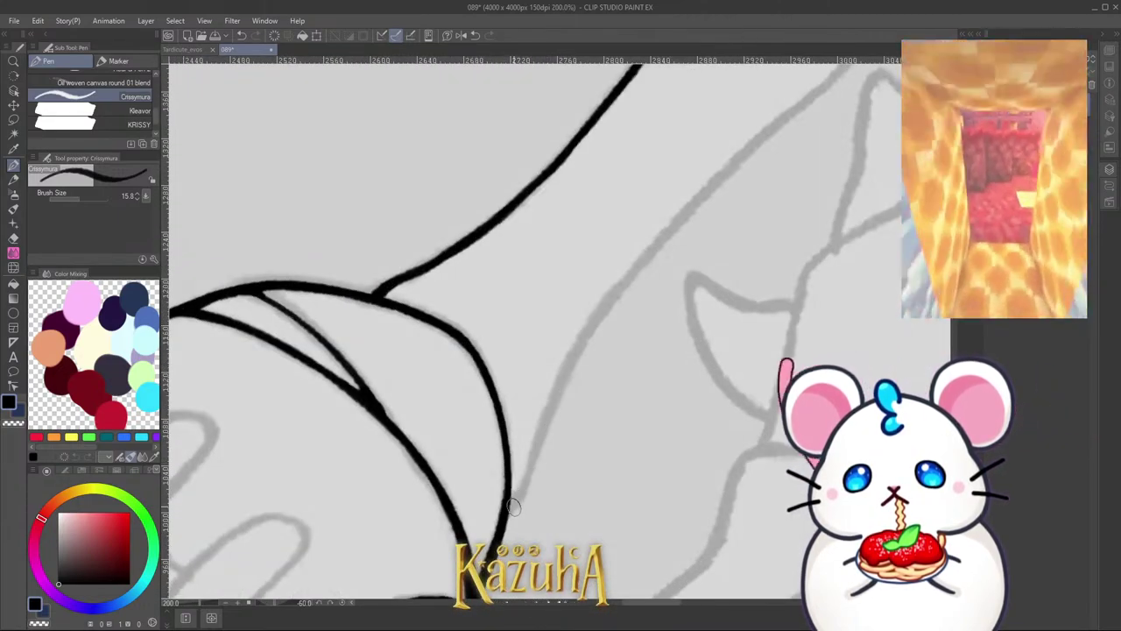
left_click_drag(513, 506, 575, 369)
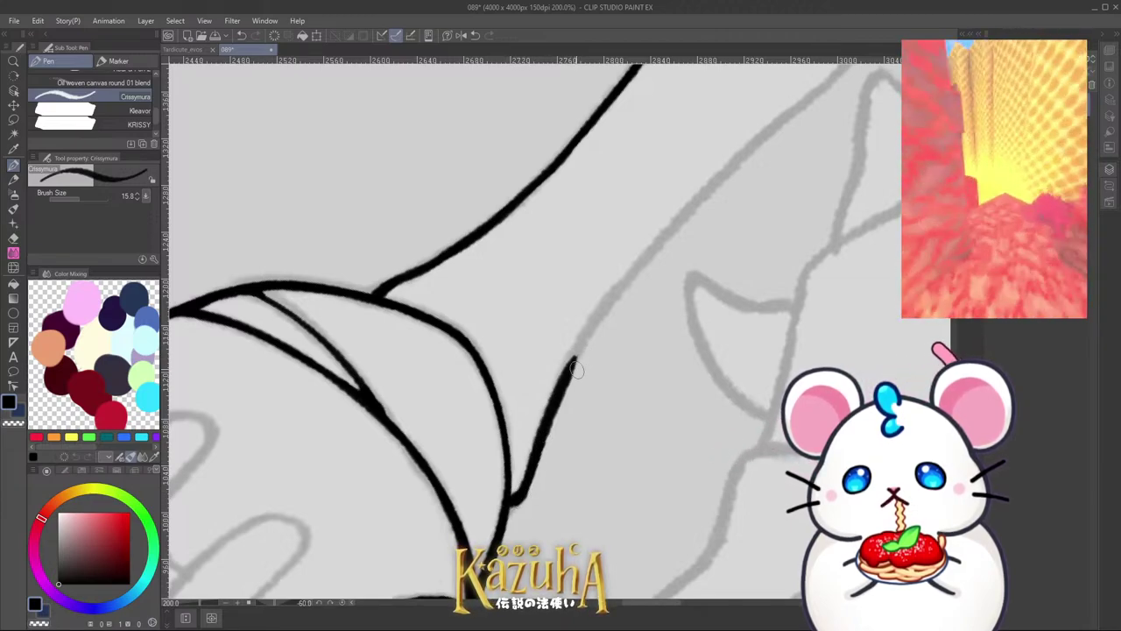
left_click_drag(546, 424, 617, 289)
key("ctrl+z")
mouse_move(550, 413)
left_mouse_down()
mouse_move(646, 253)
mouse_move(698, 192)
left_mouse_up()
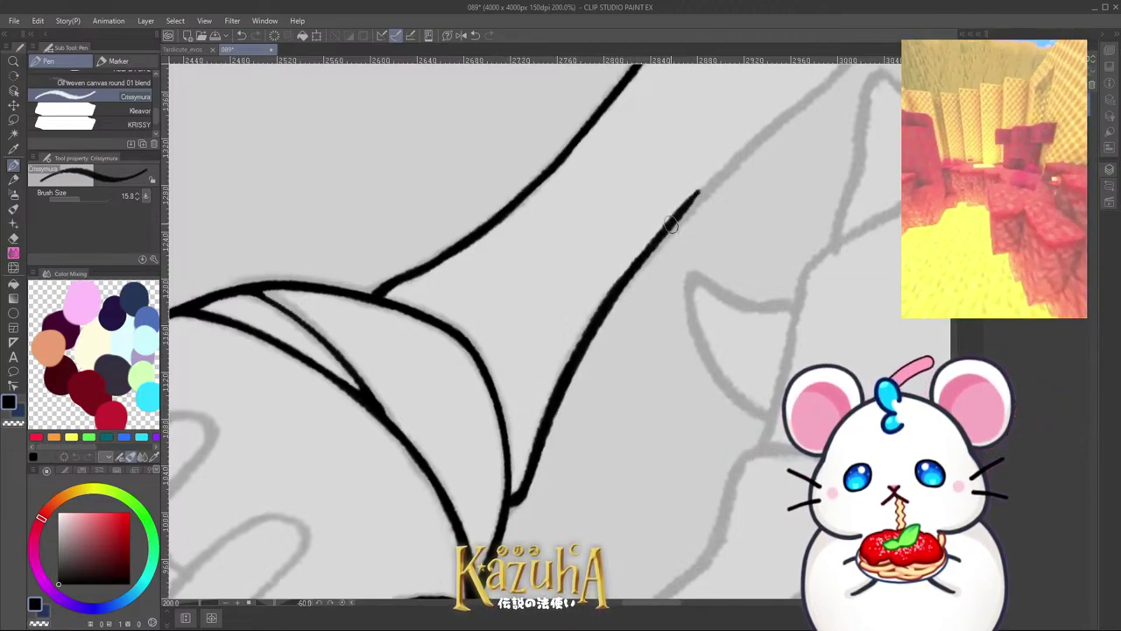
Step: Extend the arm's lower edge line along the sketch toward the end joint
left_click_drag(635, 267, 776, 114)
key("ctrl+z")
left_click_drag(623, 287, 788, 110)
key("ctrl+z")
mouse_move(637, 268)
left_mouse_down()
mouse_move(769, 127)
mouse_move(824, 93)
left_mouse_up()
key("ctrl+z")
left_click_drag(753, 148, 846, 65)
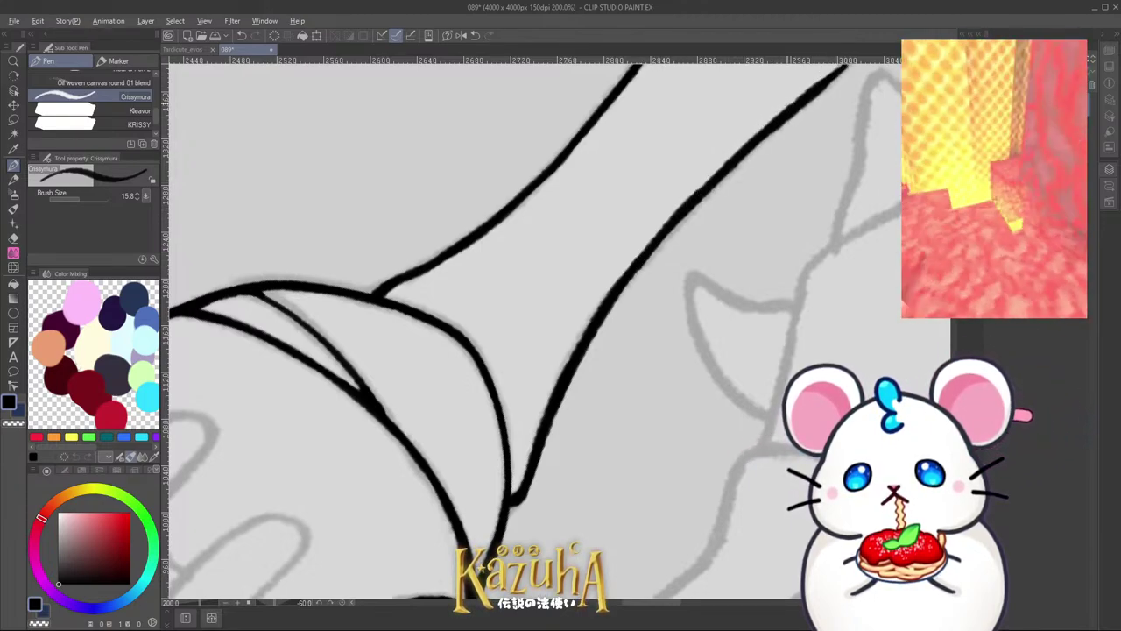
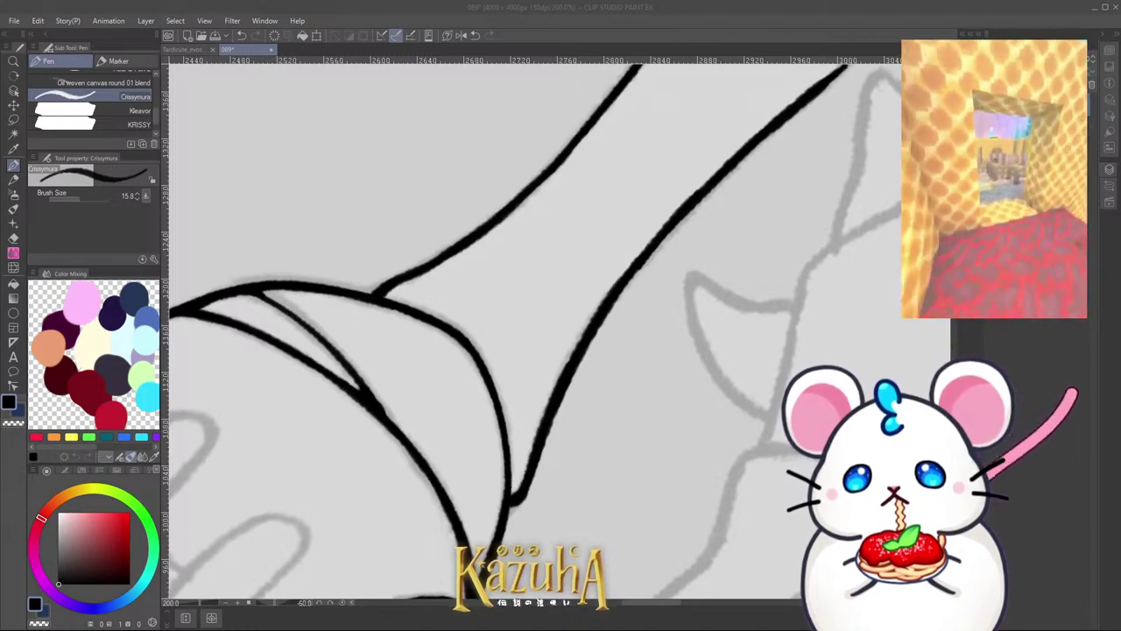
Step: Round the lower edge's corner at the end joint and ink the curved line closing the arm's end
scroll(543, 340, "down", 2)
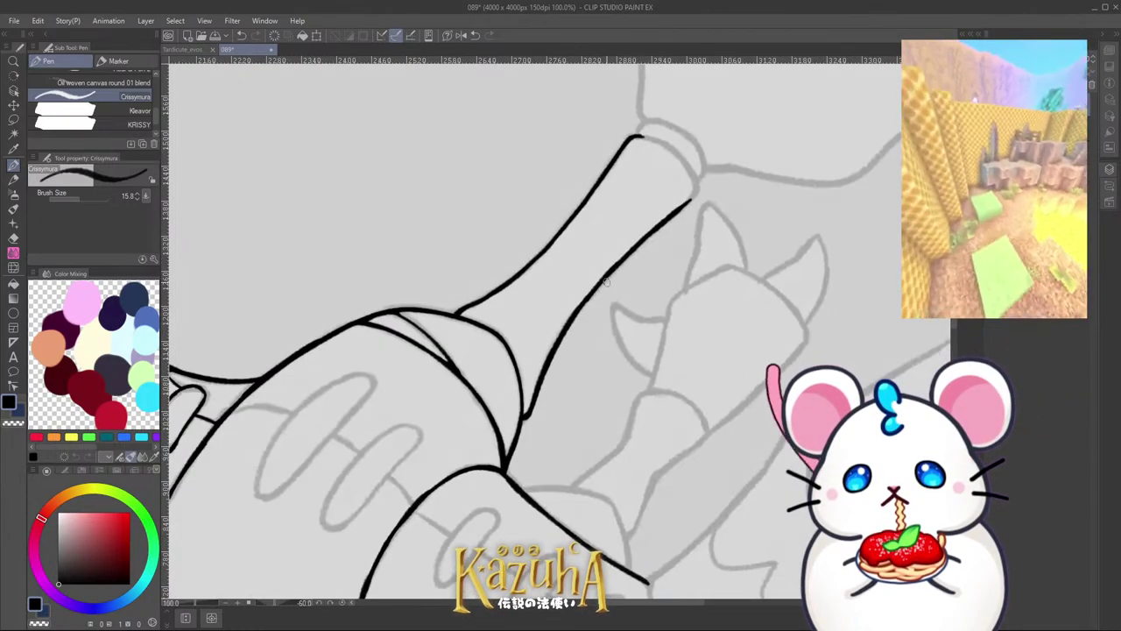
scroll(694, 198, "up", 4)
left_click_drag(664, 251, 708, 191)
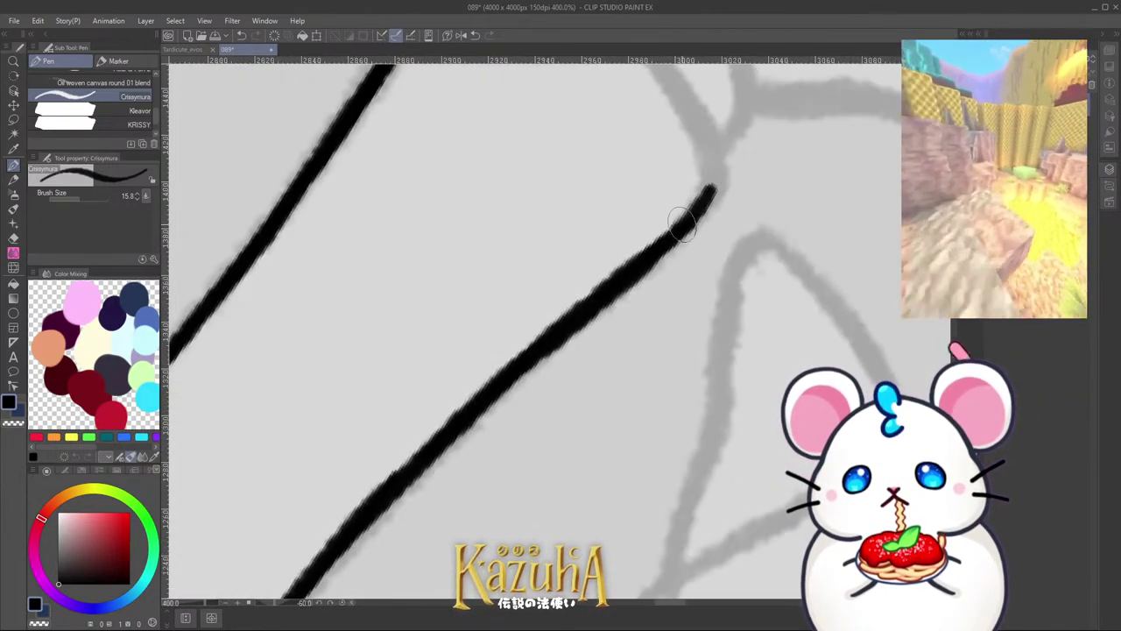
left_click_drag(681, 226, 711, 166)
scroll(671, 208, "down", 2)
left_click_drag(583, 347, 567, 403)
mouse_move(557, 142)
left_mouse_down()
mouse_move(621, 163)
mouse_move(666, 211)
left_mouse_up()
key("ctrl+z")
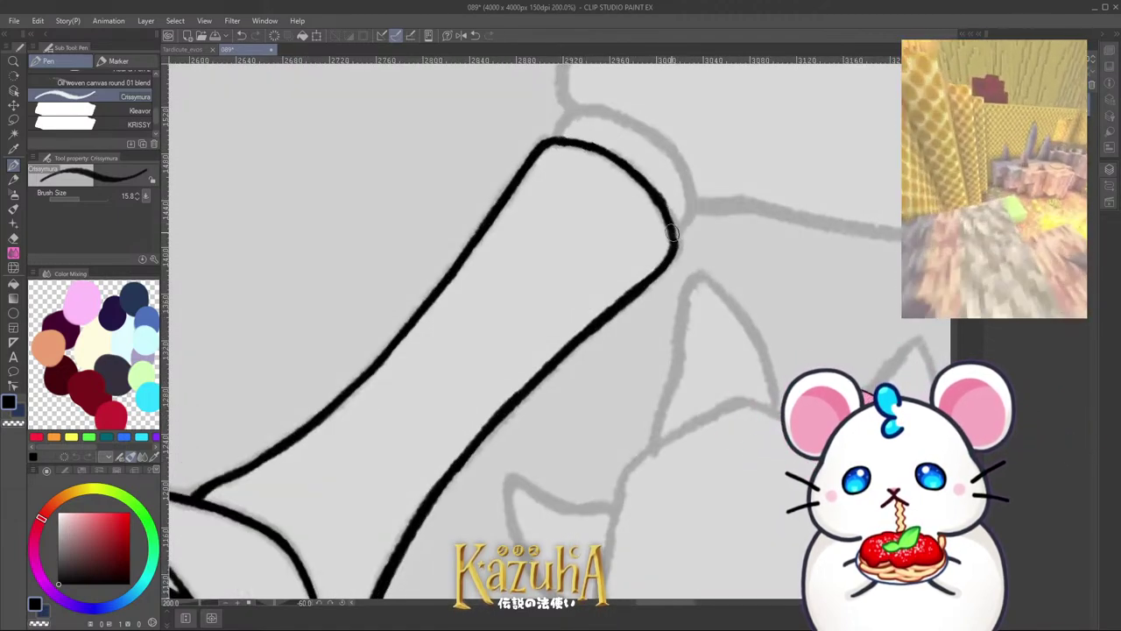
Step: Ink the start of the cuff's outer curve from the upper corner of the arm's end
scroll(570, 145, "up", 2)
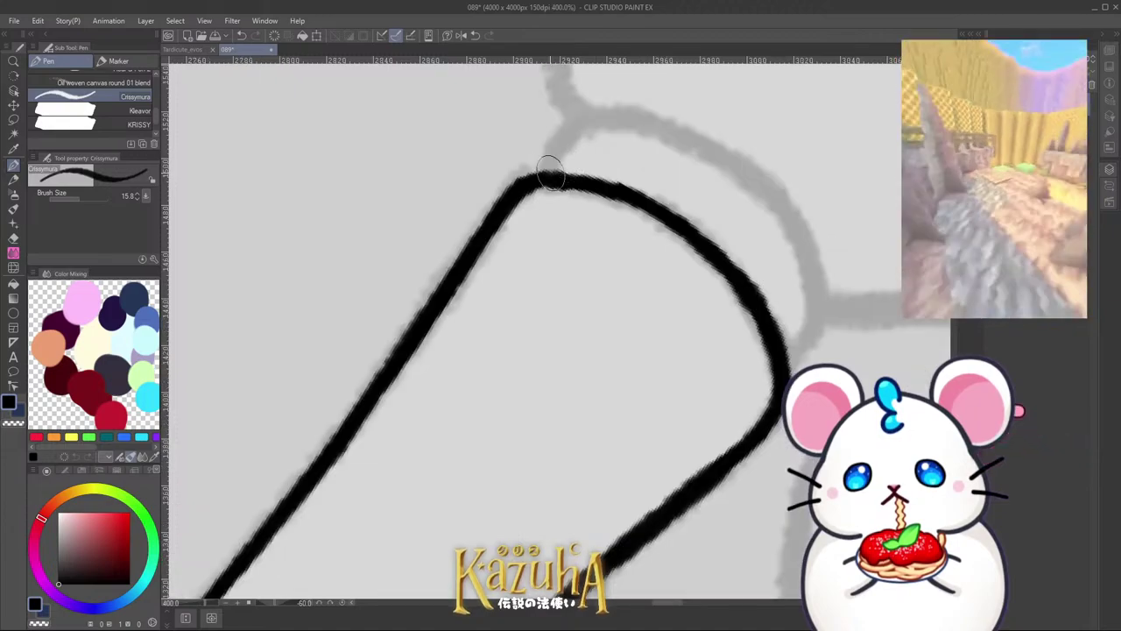
mouse_move(555, 181)
left_mouse_down()
mouse_move(565, 136)
mouse_move(625, 121)
mouse_move(681, 138)
mouse_move(765, 205)
left_mouse_up()
left_click_drag(701, 151, 806, 256)
key("ctrl+z")
key("ctrl+z")
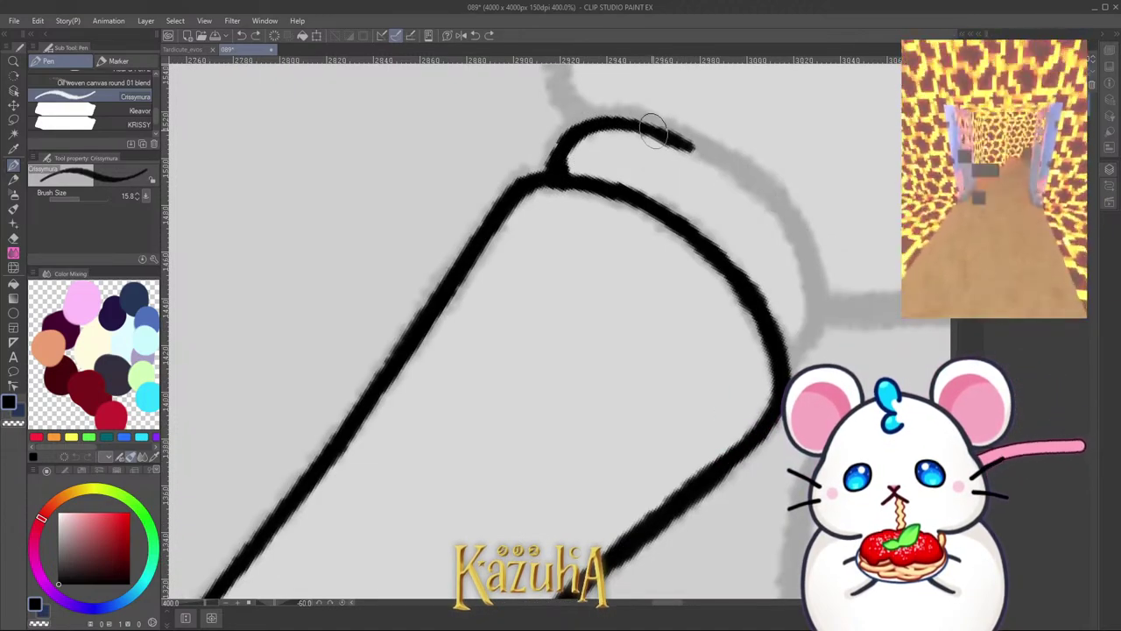
Step: Continue the cuff's outer curve around the sketch and join it to the lower corner of the arm's end
left_click_drag(656, 130, 781, 220)
key("ctrl+z")
left_click_drag(732, 182, 780, 245)
key("ctrl+z")
key("ctrl+z")
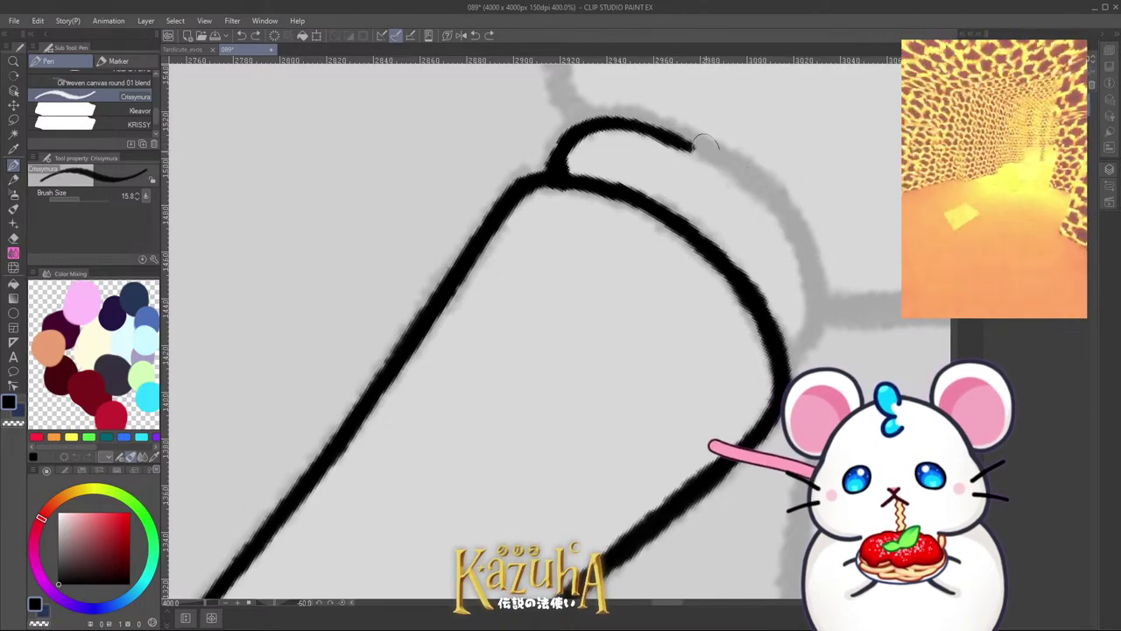
mouse_move(675, 140)
left_mouse_down()
mouse_move(794, 222)
mouse_move(768, 200)
mouse_move(801, 250)
left_mouse_up()
key("ctrl+z")
mouse_move(771, 204)
left_mouse_down()
mouse_move(813, 302)
mouse_move(802, 345)
left_mouse_up()
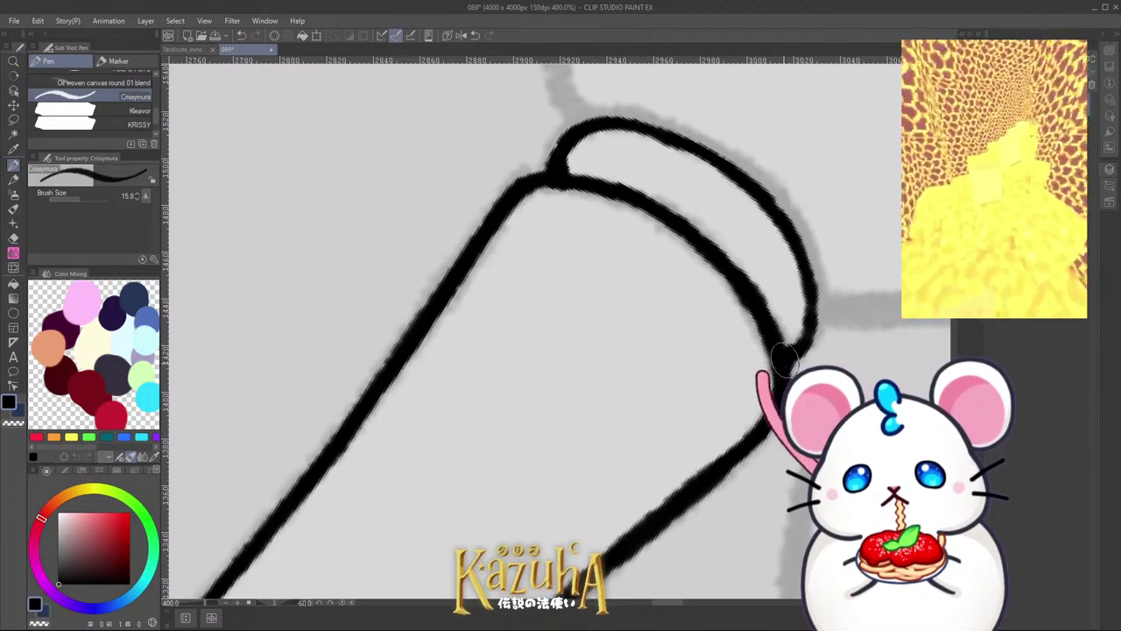
Step: Thicken the upper edge line of the newly inked arm between its shoulder band and cuff
scroll(811, 296, "down", 10)
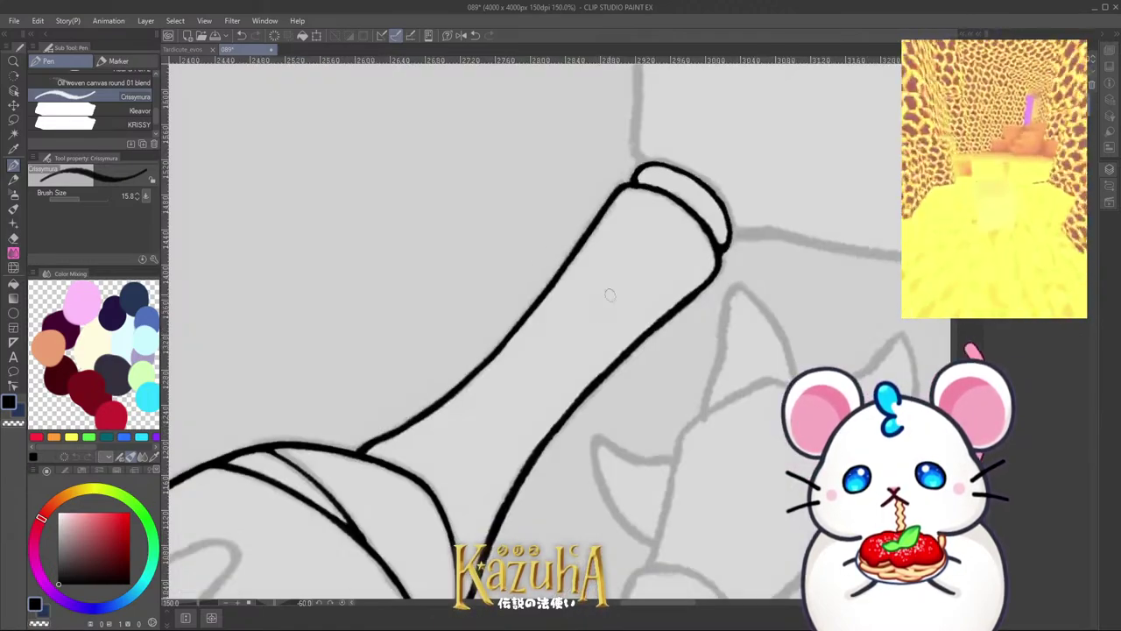
scroll(609, 293, "up", 10)
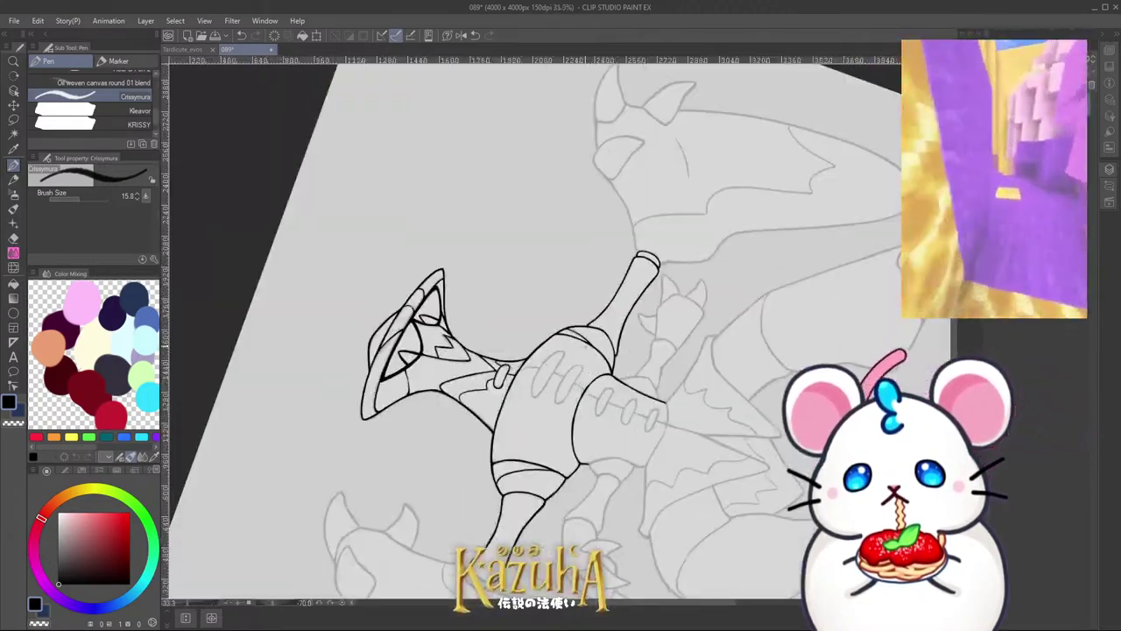
left_click_drag(662, 239, 713, 187)
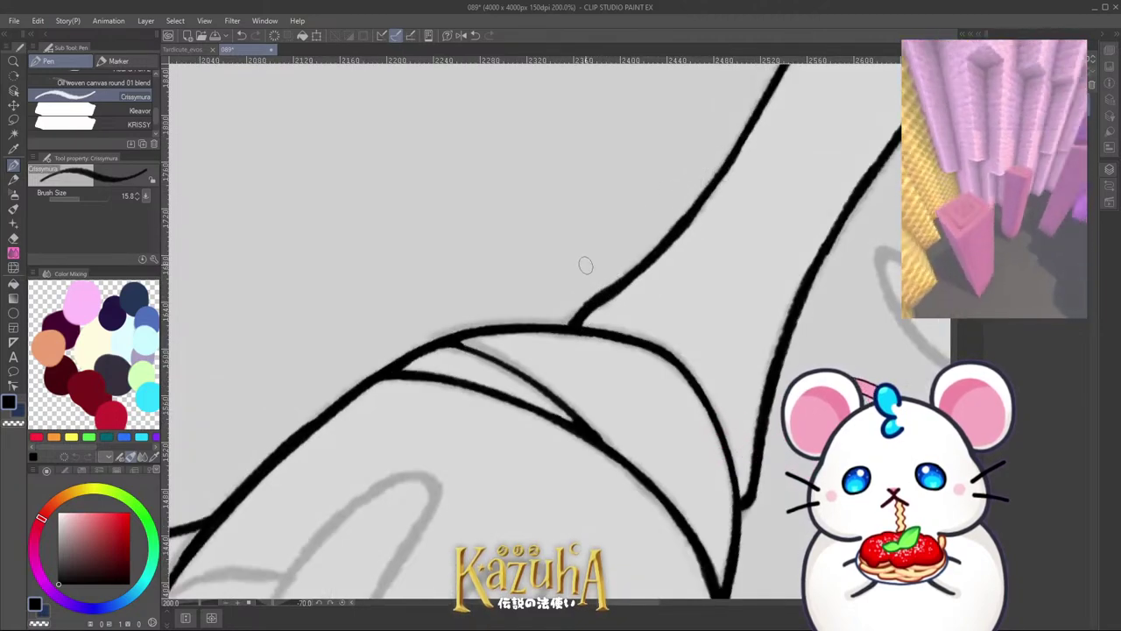
scroll(621, 287, "down", 3)
scroll(652, 268, "up", 2)
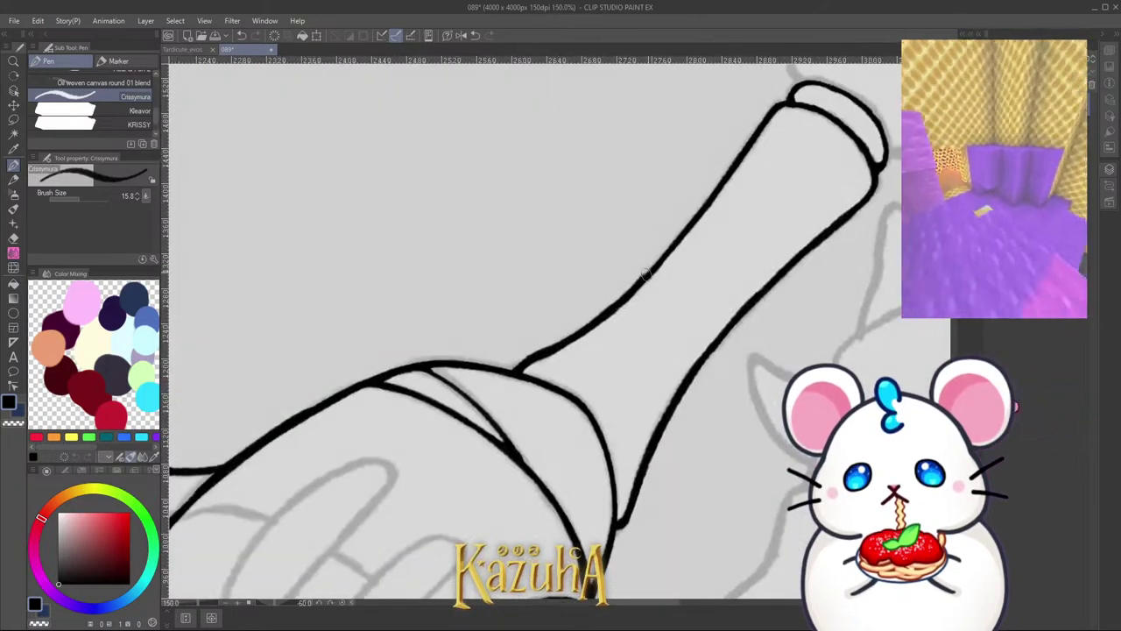
scroll(732, 171, "up", 2)
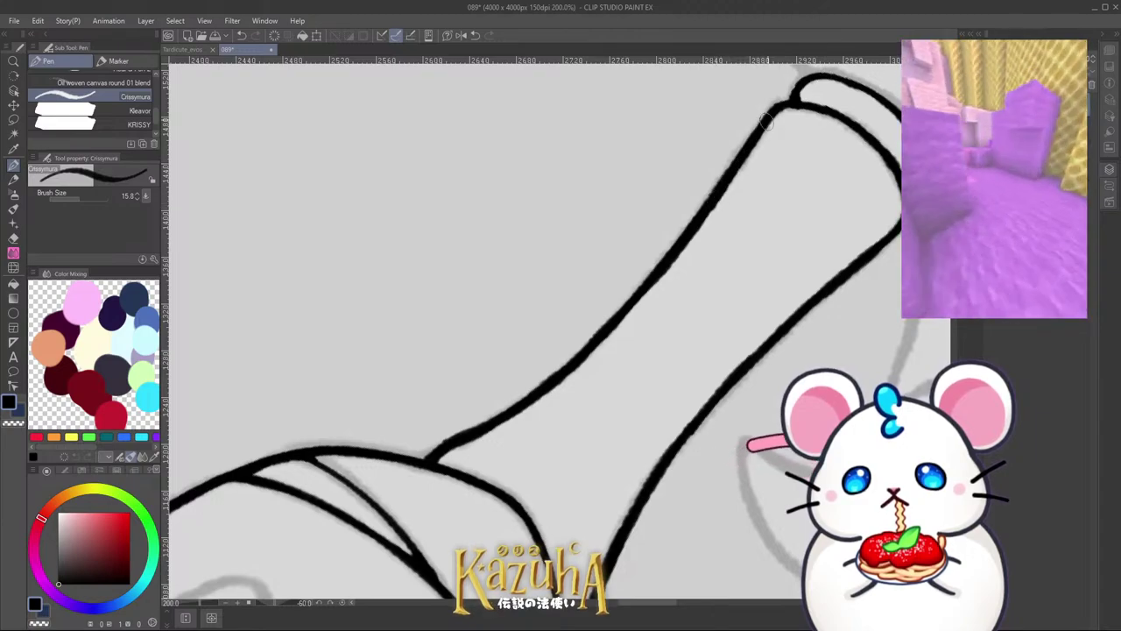
Step: On the opposite arm, ink the curved line closing the arm's end and most of the cuff's outer curve
scroll(788, 102, "down", 8)
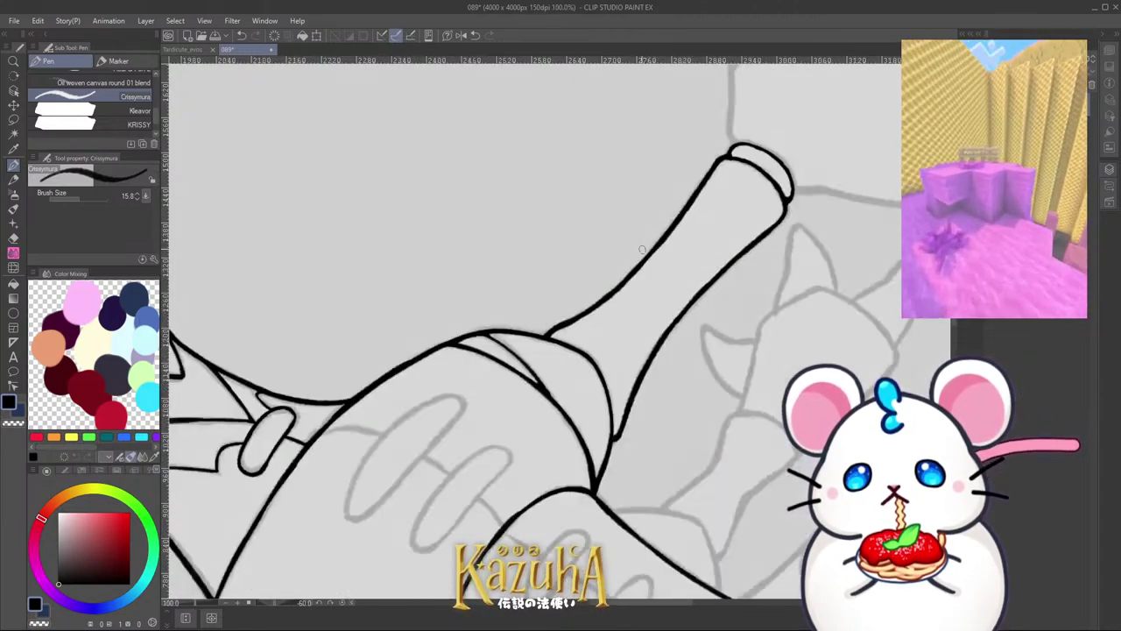
key("asciicircum")
key("asciicircum")
key("asciicircum")
key("asciicircum")
key("asciicircum")
key("asciicircum")
key("asciicircum")
key("asciicircum")
key("asciicircum")
key("asciicircum")
scroll(613, 342, "down", 2)
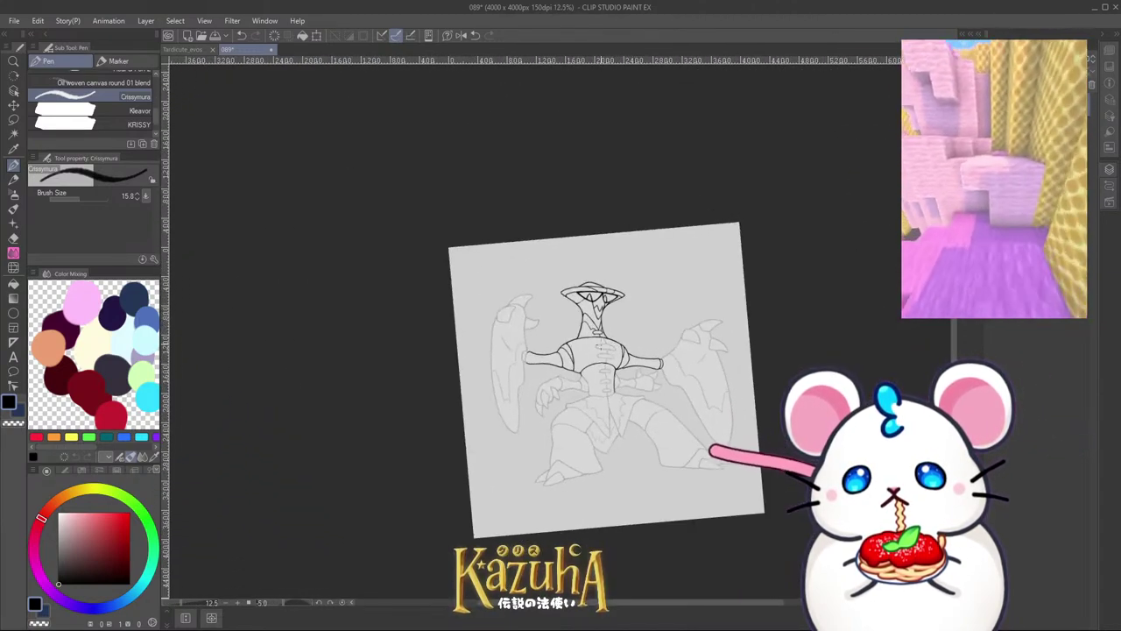
scroll(516, 346, "up", 4)
scroll(535, 409, "up", 4)
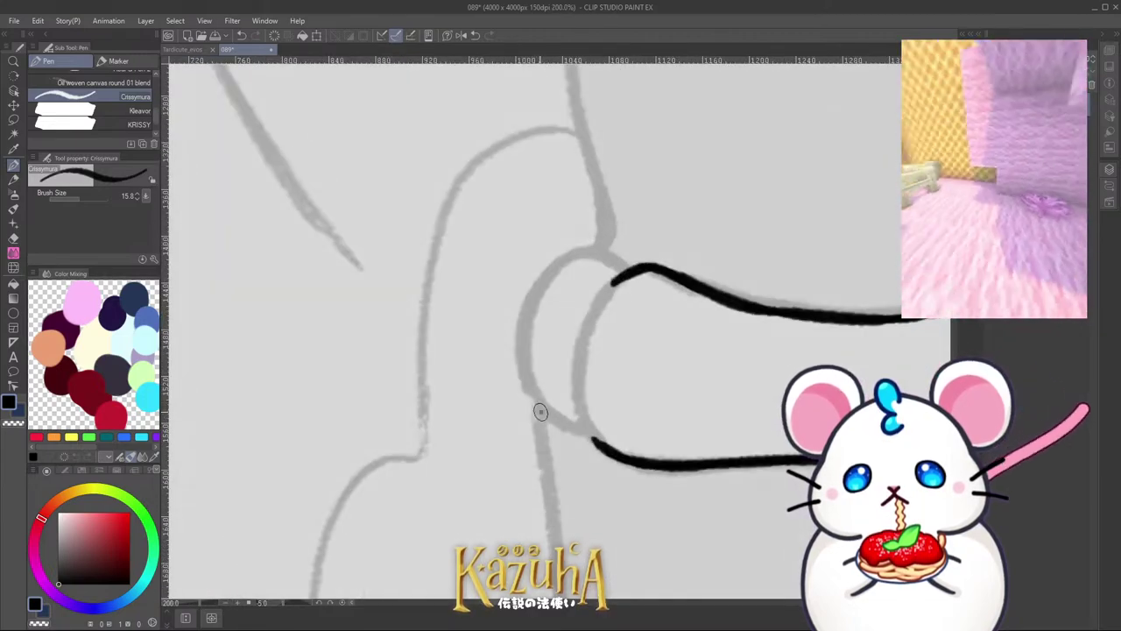
key("ctrl+z")
left_click_drag(538, 407, 538, 289)
mouse_move(527, 335)
left_mouse_down()
mouse_move(553, 268)
mouse_move(607, 258)
mouse_move(616, 267)
mouse_move(584, 419)
left_mouse_up()
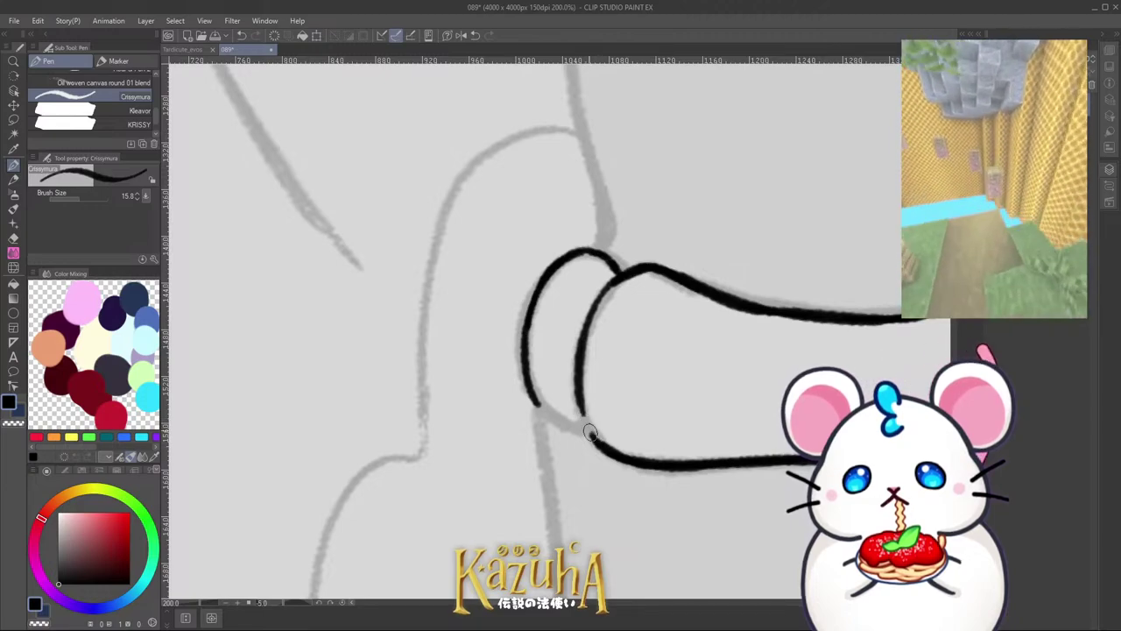
mouse_move(580, 374)
left_mouse_down()
mouse_move(602, 443)
mouse_move(581, 379)
mouse_move(589, 425)
mouse_move(592, 302)
mouse_move(585, 336)
mouse_move(611, 292)
left_mouse_up()
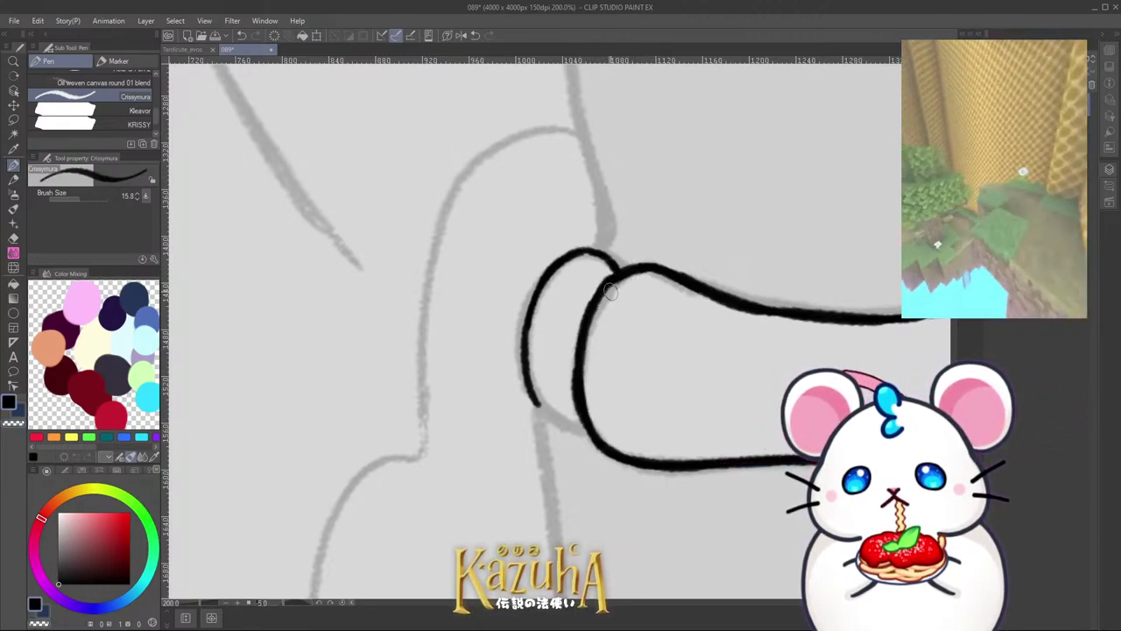
Step: Close the cuff's outer curve at the arm's lower corner and thicken the curve's outline
left_click_drag(531, 384, 565, 424)
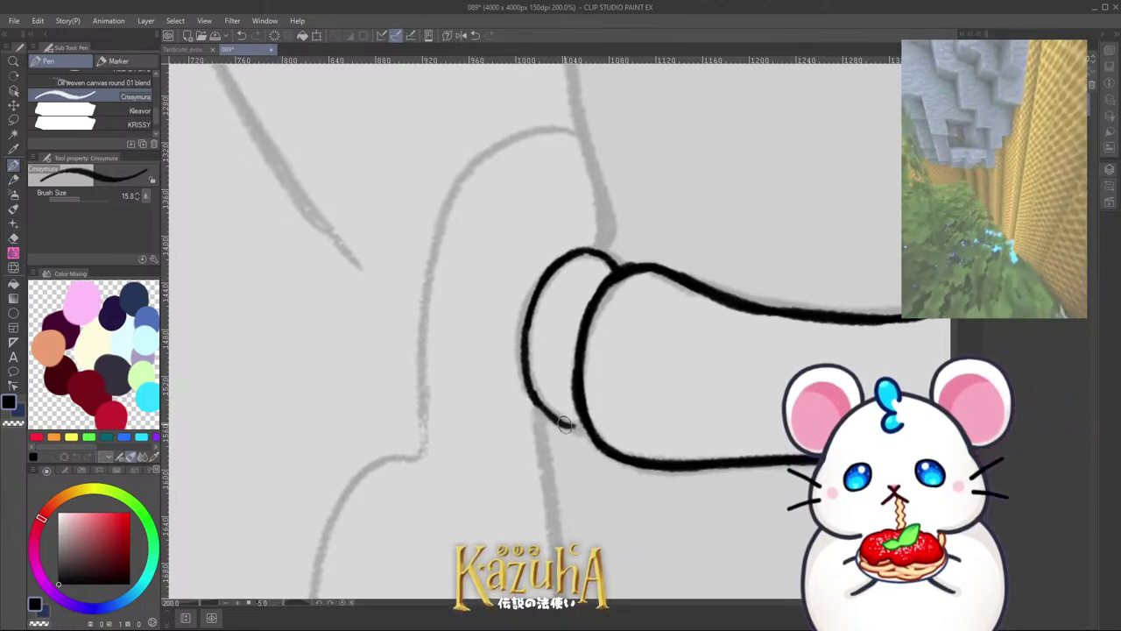
key("ctrl+z")
left_click_drag(531, 390, 582, 428)
key("ctrl+z")
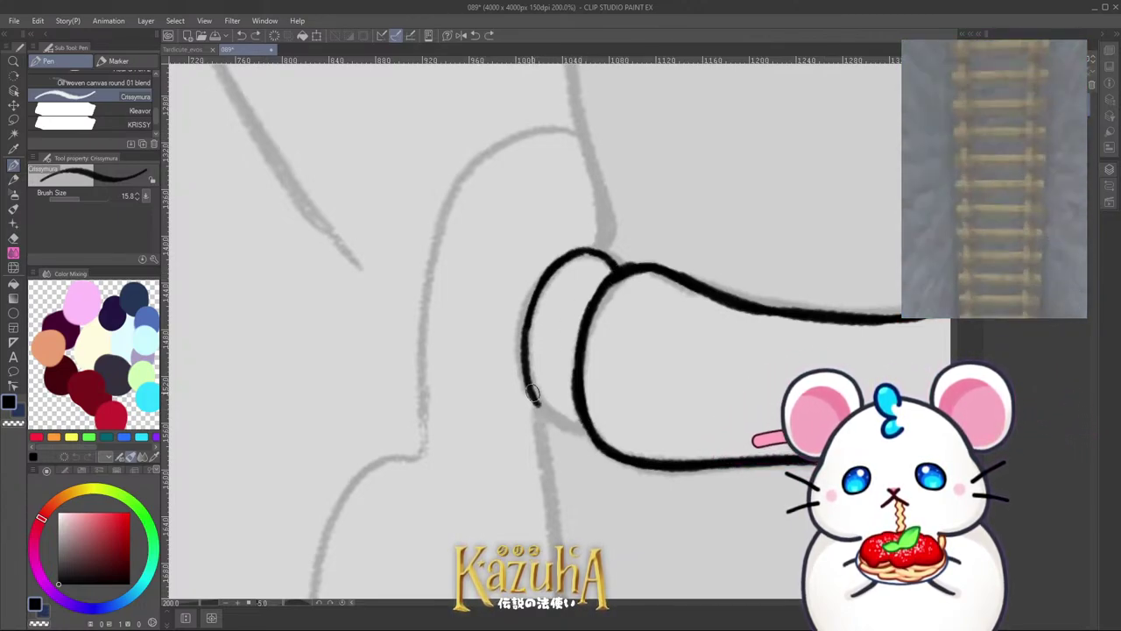
left_click_drag(531, 390, 578, 424)
key("ctrl+z")
left_click_drag(530, 391, 587, 429)
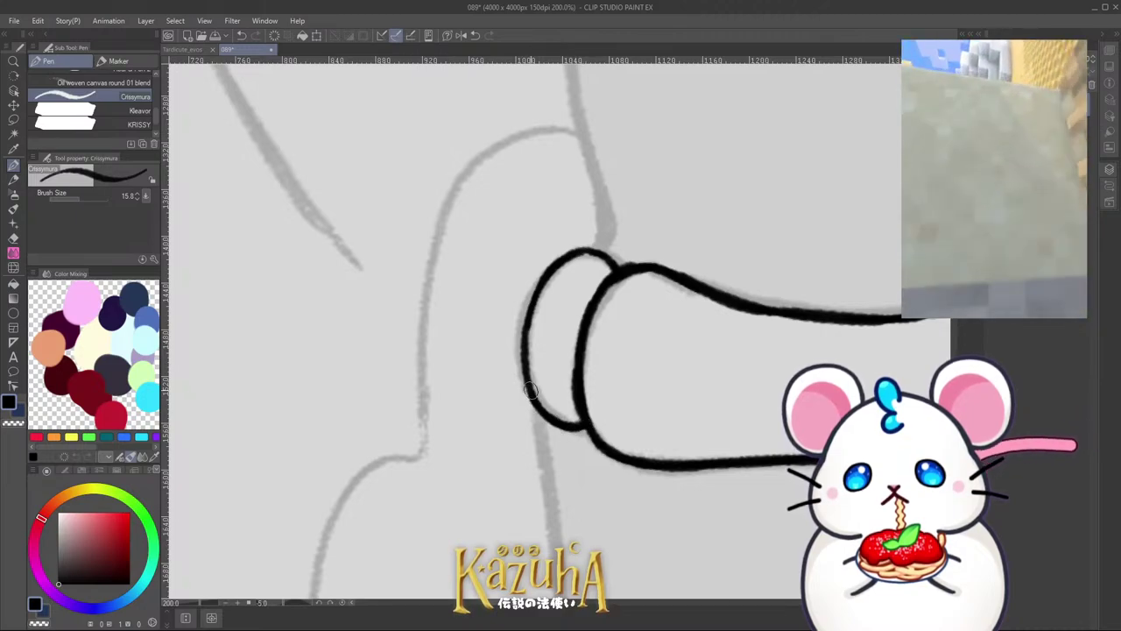
mouse_move(529, 346)
left_mouse_down()
mouse_move(536, 294)
mouse_move(591, 255)
left_mouse_up()
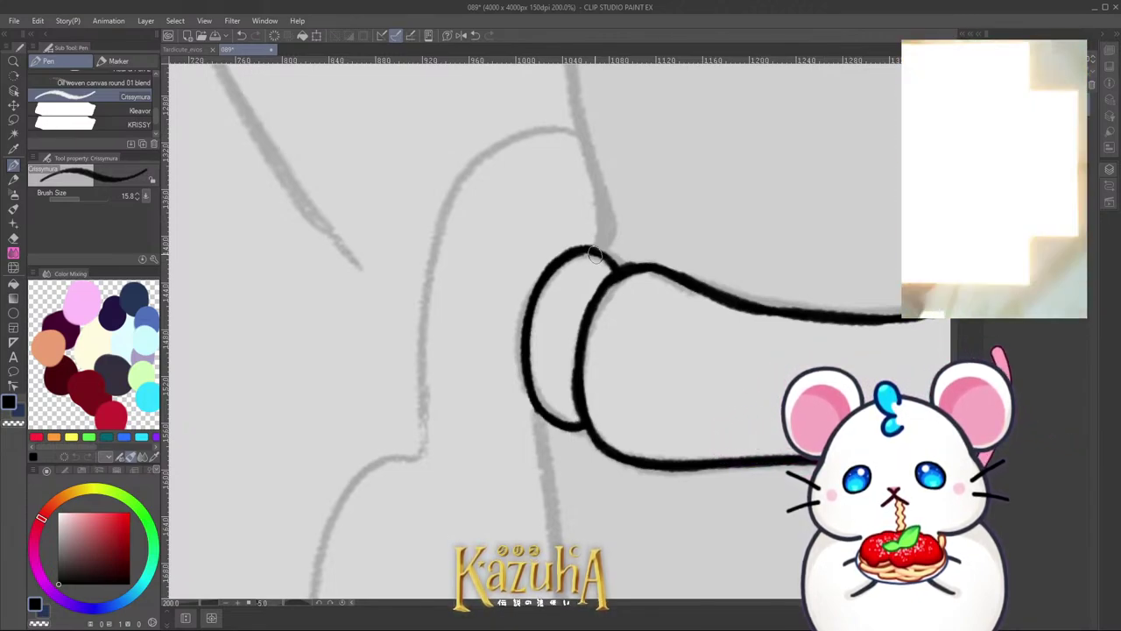
scroll(600, 298, "down", 3)
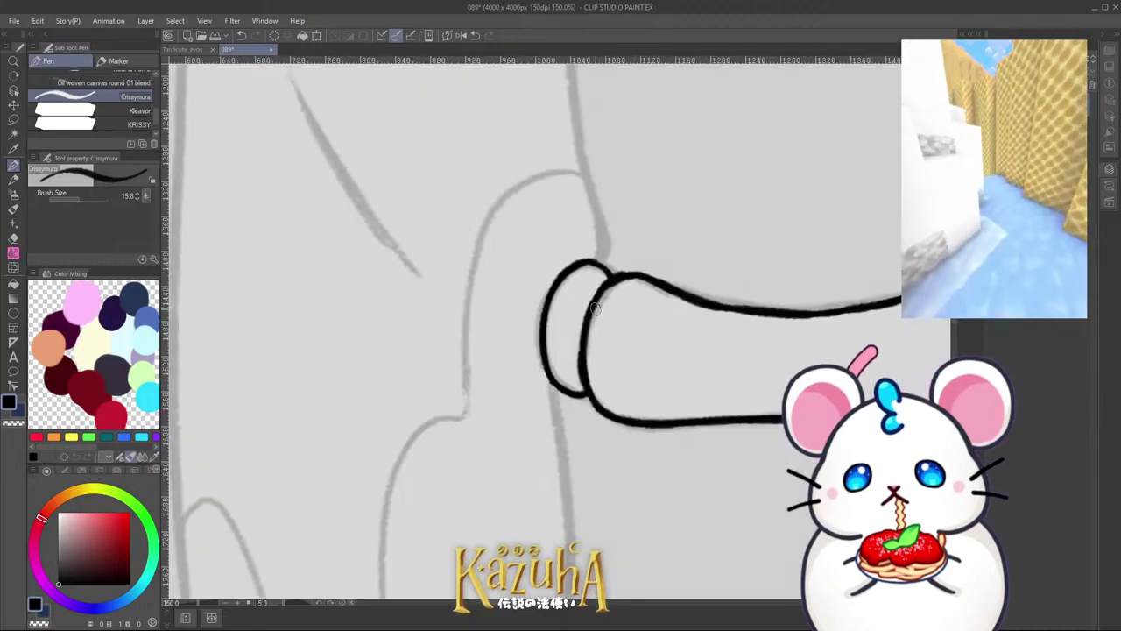
scroll(600, 298, "up", 3)
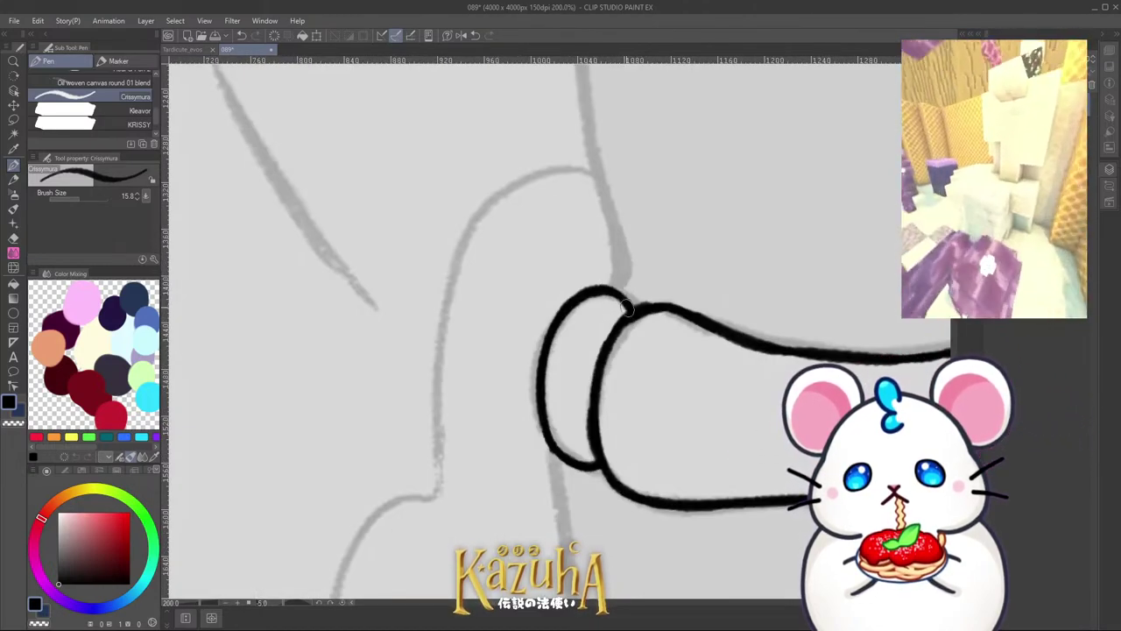
Step: Ink the first stretch of the scythe's inner edge, from the inked cuff toward the nearest spike
scroll(601, 370, "down", 5)
key("^")
key("^")
key("^")
key("^")
key("^")
key("^")
key("^")
key("^")
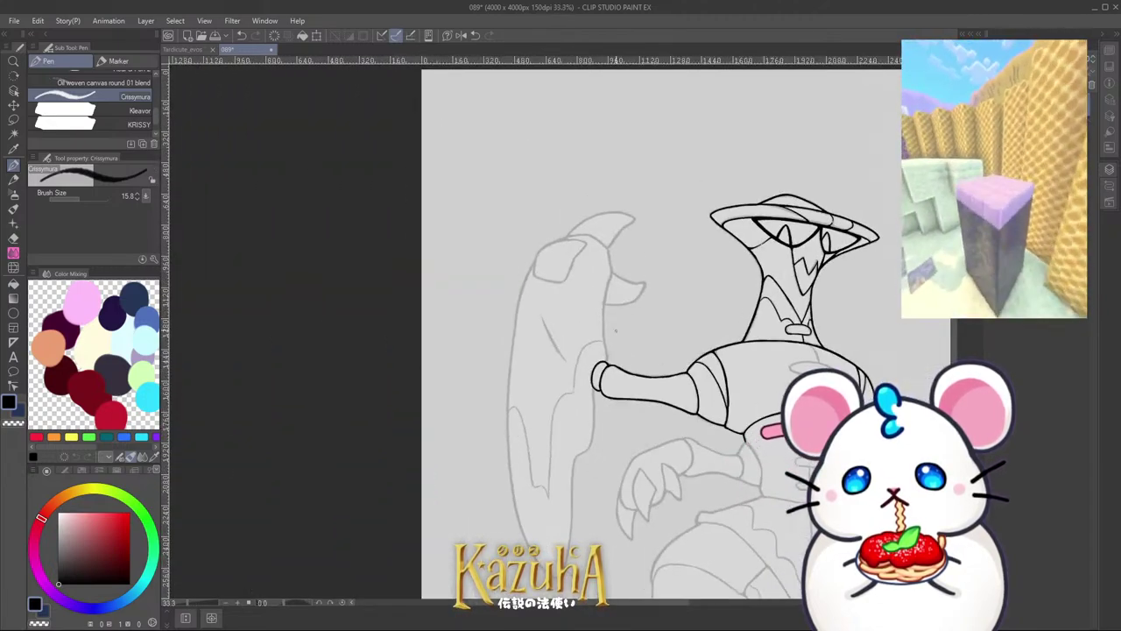
scroll(610, 349, "up", 3)
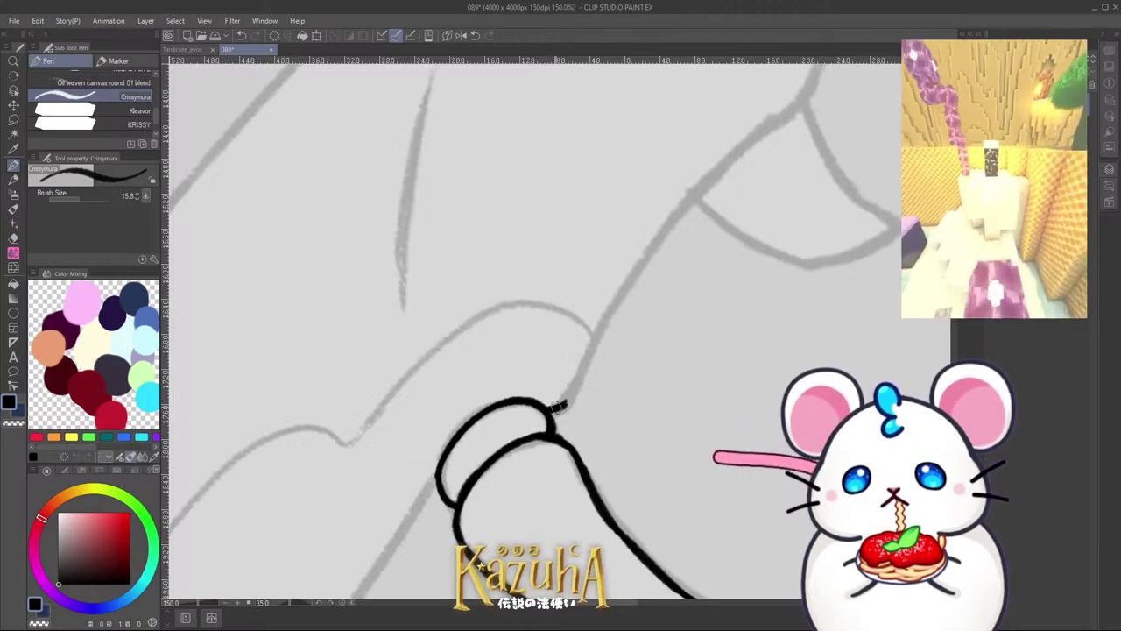
left_click_drag(566, 401, 618, 299)
left_click_drag(582, 362, 663, 232)
key("ctrl+z")
left_click_drag(603, 332, 663, 232)
key("ctrl+z")
left_click_drag(591, 350, 639, 260)
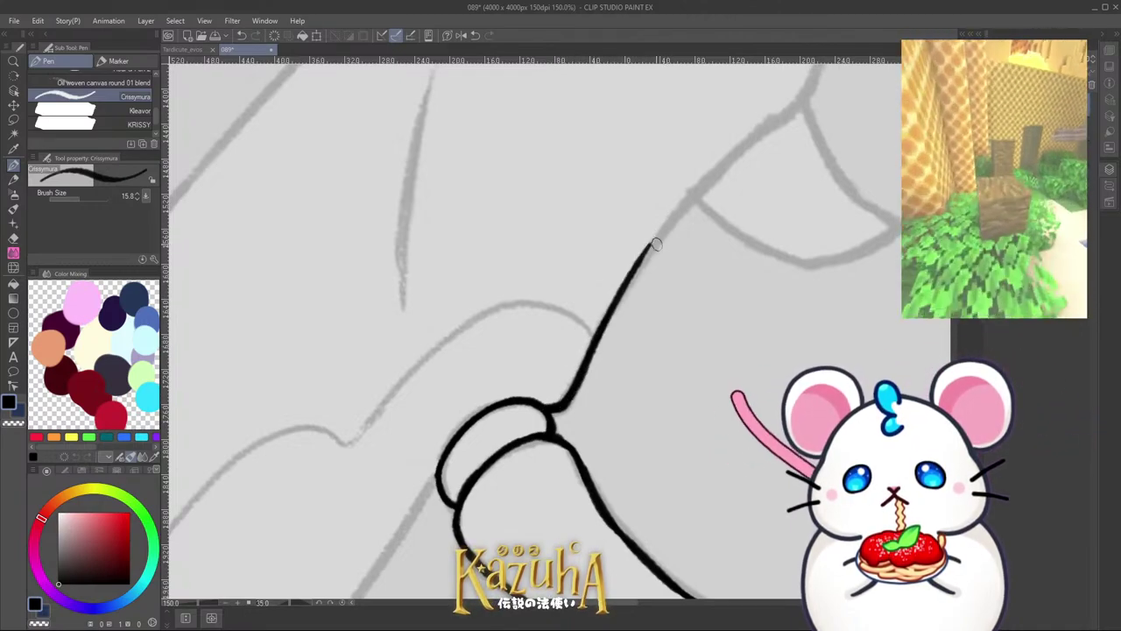
key("ctrl+z")
left_click_drag(621, 297, 671, 224)
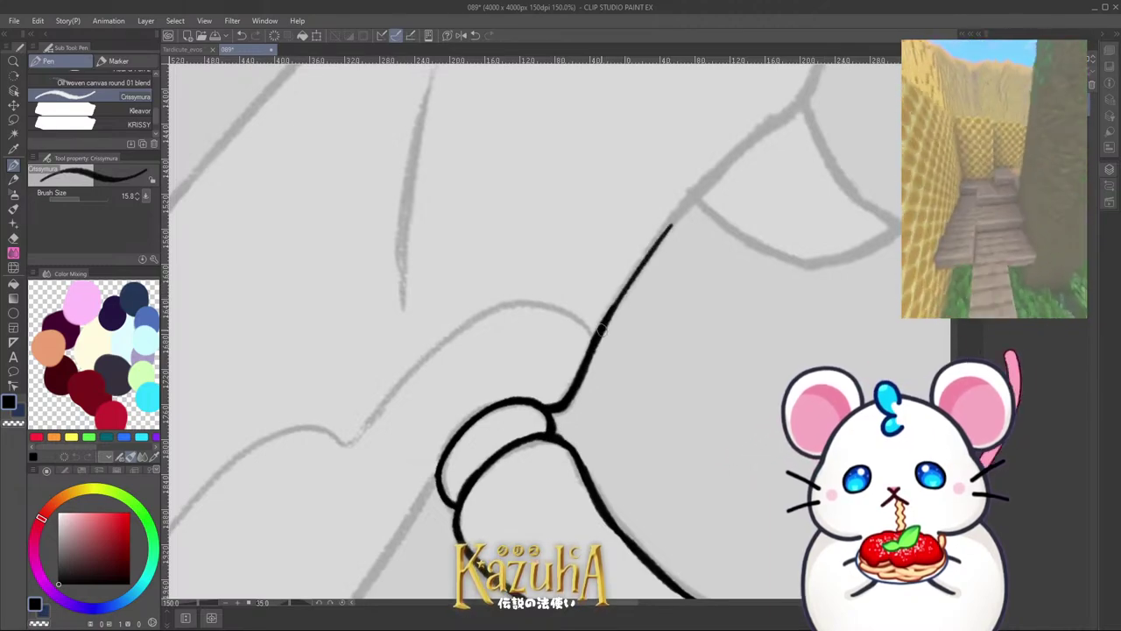
Step: Thicken the scythe's inner edge line and extend it past the base of the nearest spike
left_click_drag(602, 336, 688, 203)
left_click_drag(641, 264, 731, 154)
key("ctrl+z")
left_click_drag(686, 205, 808, 88)
scroll(648, 245, "down", 5)
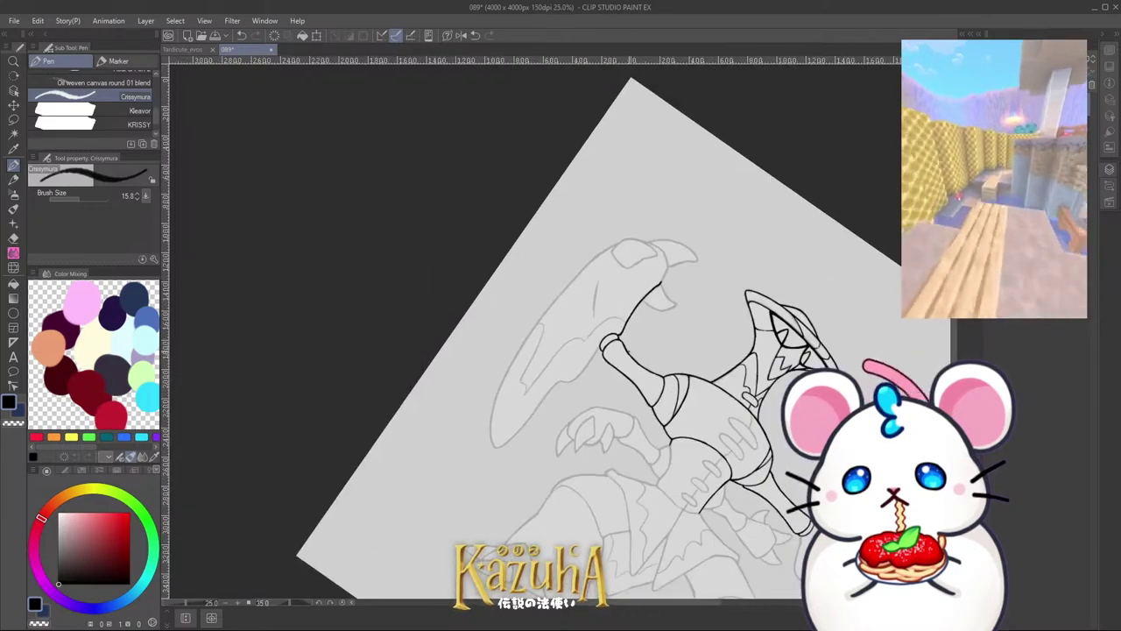
Step: Extend the scythe's edge line past the smaller spike and around the scythe's end, beyond the base of the larger spike
key("minus")
scroll(659, 187, "up", 8)
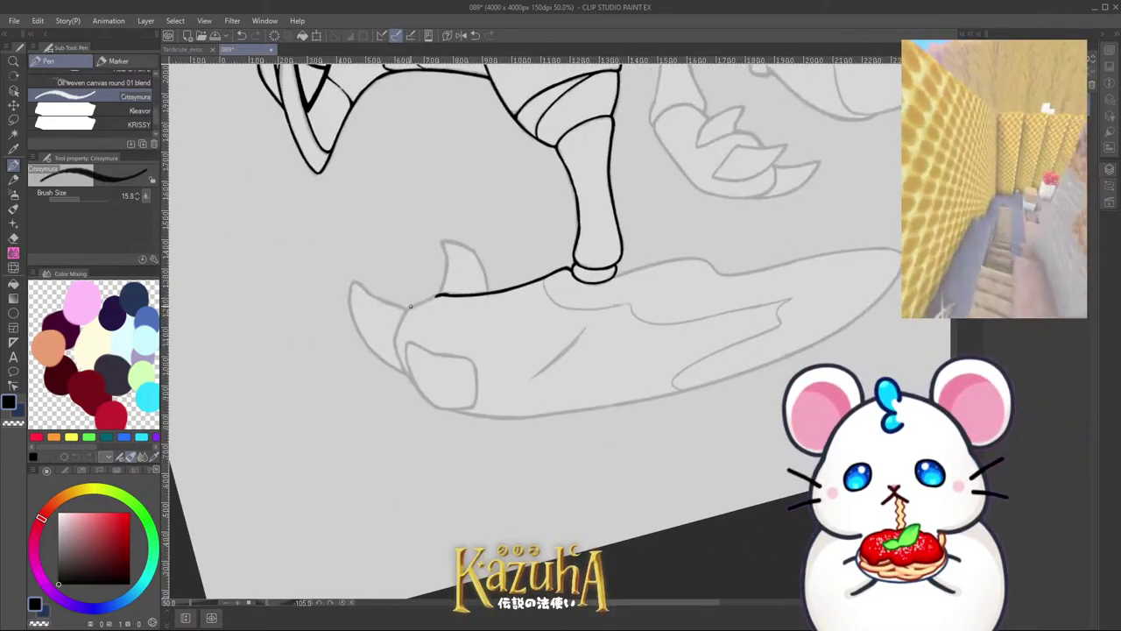
left_click_drag(386, 390, 416, 289)
key("ctrl+z")
key("ctrl+z")
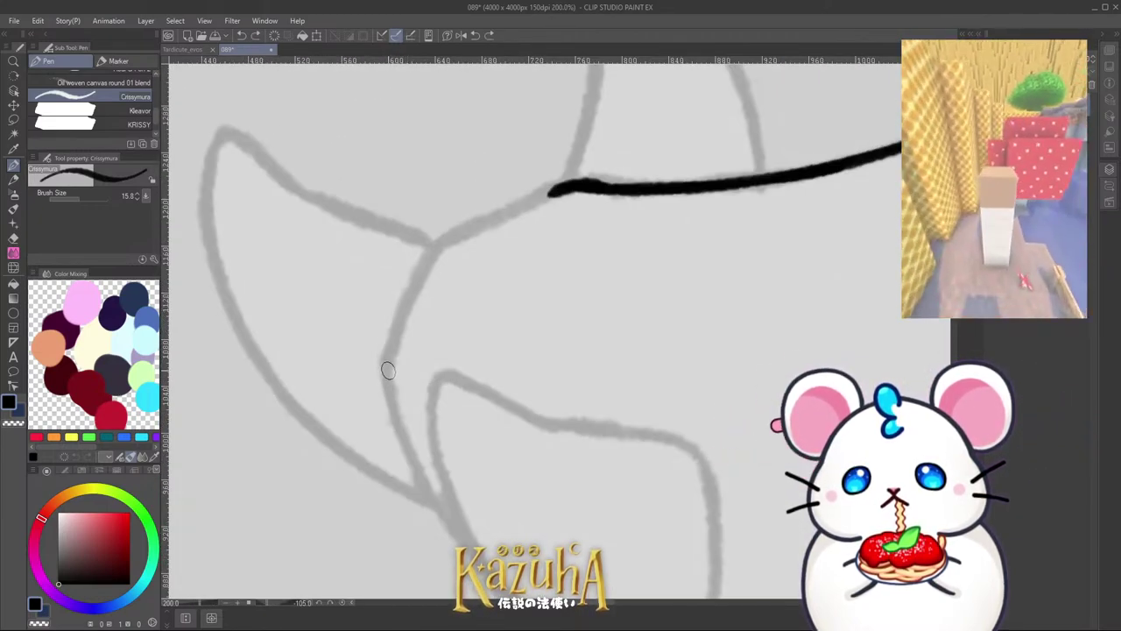
mouse_move(386, 371)
left_mouse_down()
mouse_move(436, 243)
mouse_move(578, 182)
left_mouse_up()
scroll(552, 186, "down", 4)
left_click_drag(484, 348, 522, 234)
scroll(508, 228, "up", 4)
mouse_move(463, 311)
left_mouse_down()
mouse_move(535, 216)
mouse_move(585, 188)
mouse_move(497, 267)
left_mouse_up()
key("ctrl+z")
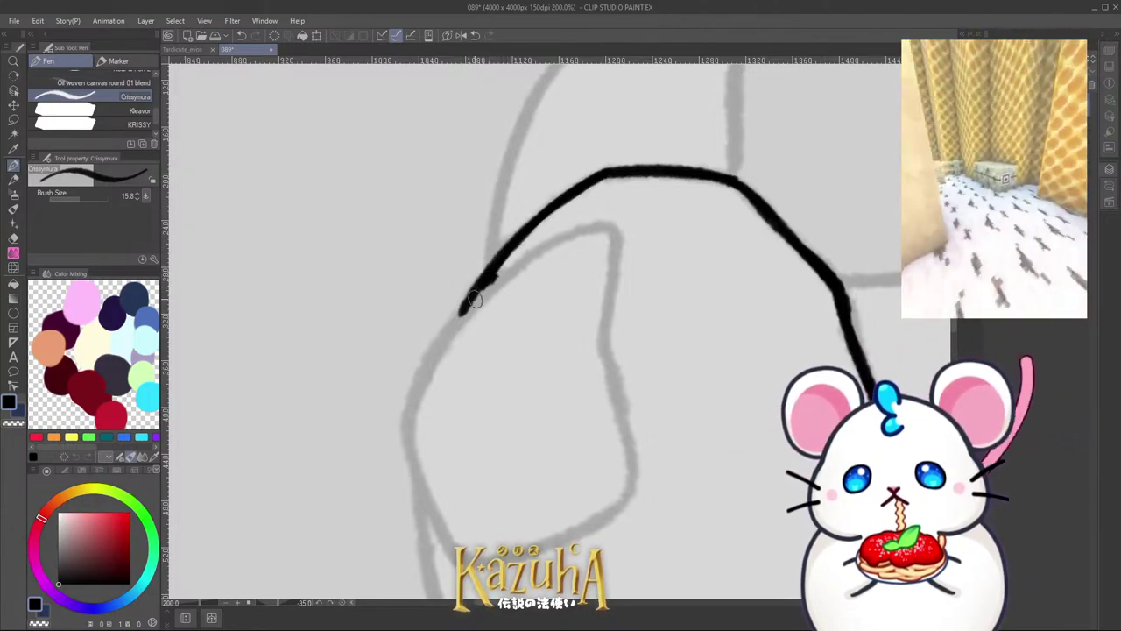
Step: Ink the larger spike's outer curve from its base up to the tip and partway down its inner side
scroll(473, 297, "down", 2)
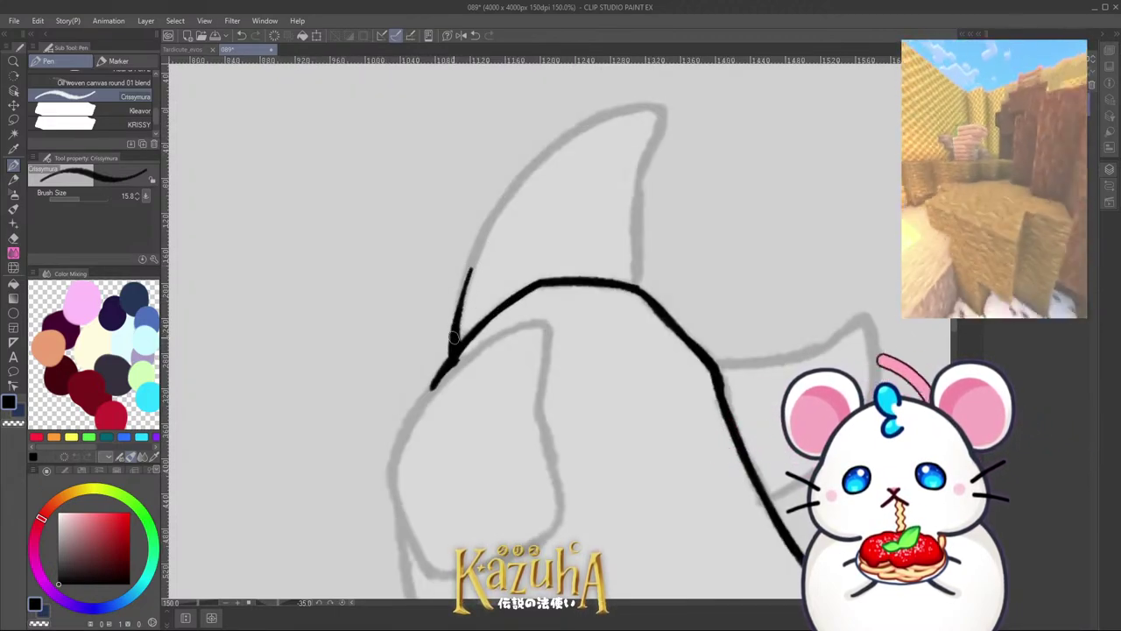
mouse_move(455, 337)
left_mouse_down()
mouse_move(488, 224)
mouse_move(599, 114)
left_mouse_up()
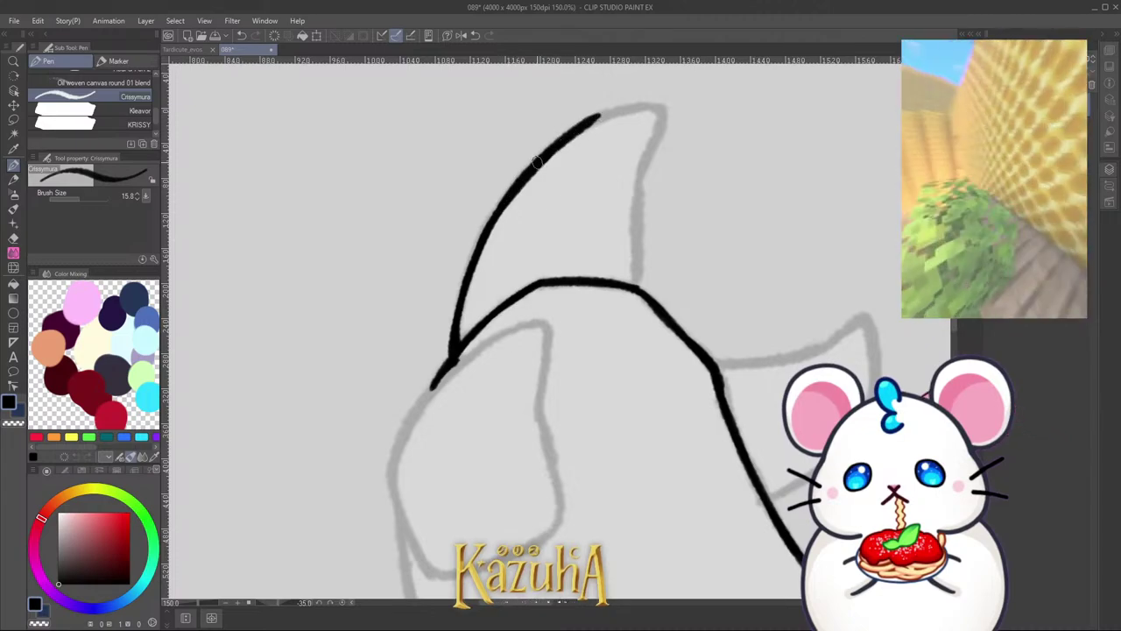
mouse_move(538, 162)
left_mouse_down()
mouse_move(621, 107)
mouse_move(656, 105)
mouse_move(639, 177)
left_mouse_up()
key("ctrl+z")
left_click_drag(662, 115, 632, 207)
left_click_drag(635, 187, 637, 270)
key("ctrl+z")
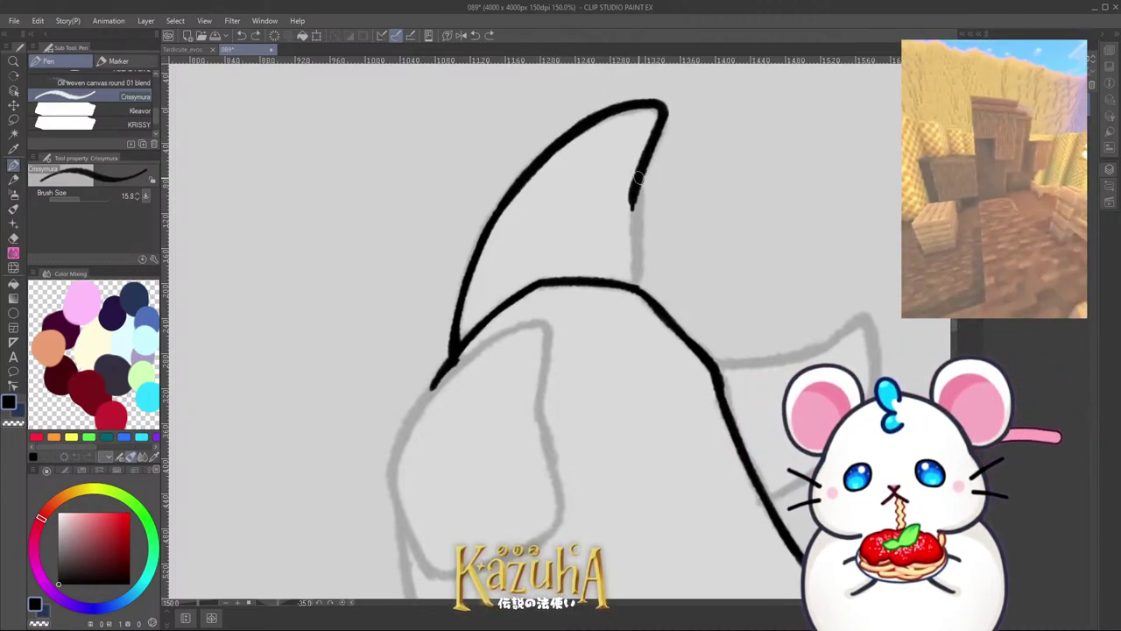
Step: Redraw the larger spike's inner side so it runs down to the scythe's edge line
key("ctrl+z")
key("ctrl+z")
mouse_move(639, 180)
left_mouse_down()
mouse_move(637, 275)
mouse_move(635, 188)
left_mouse_up()
key("ctrl+z")
left_click_drag(638, 288, 641, 181)
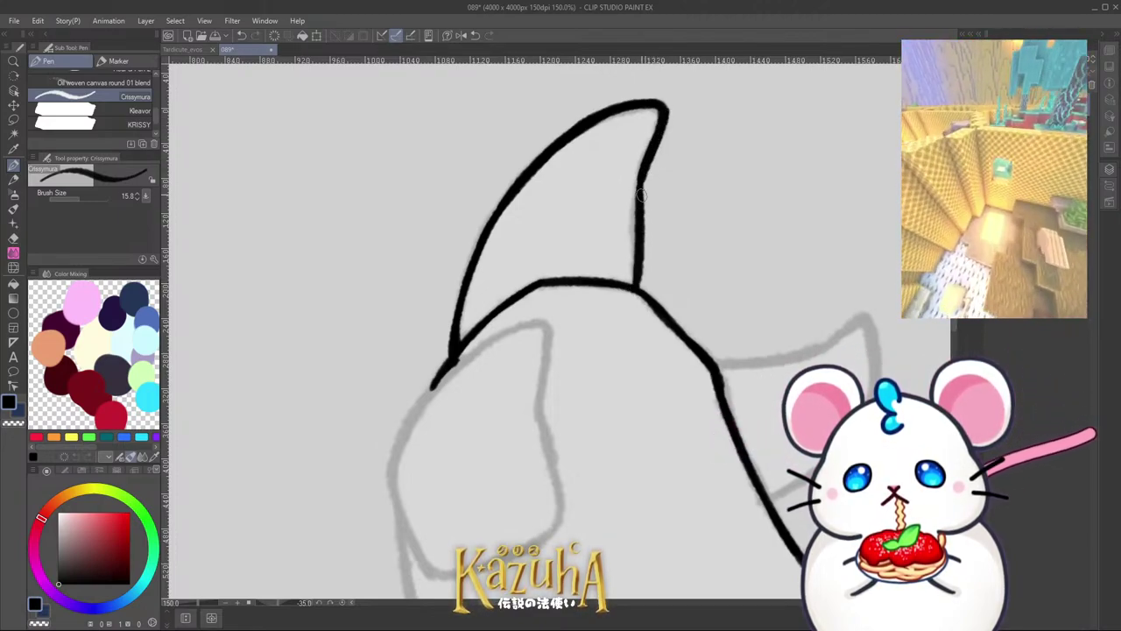
Step: Even out the larger spike's outline near the tip, along its inner side and at the outer corner of its base
key("c")
left_click_drag(668, 132, 649, 190)
key("c")
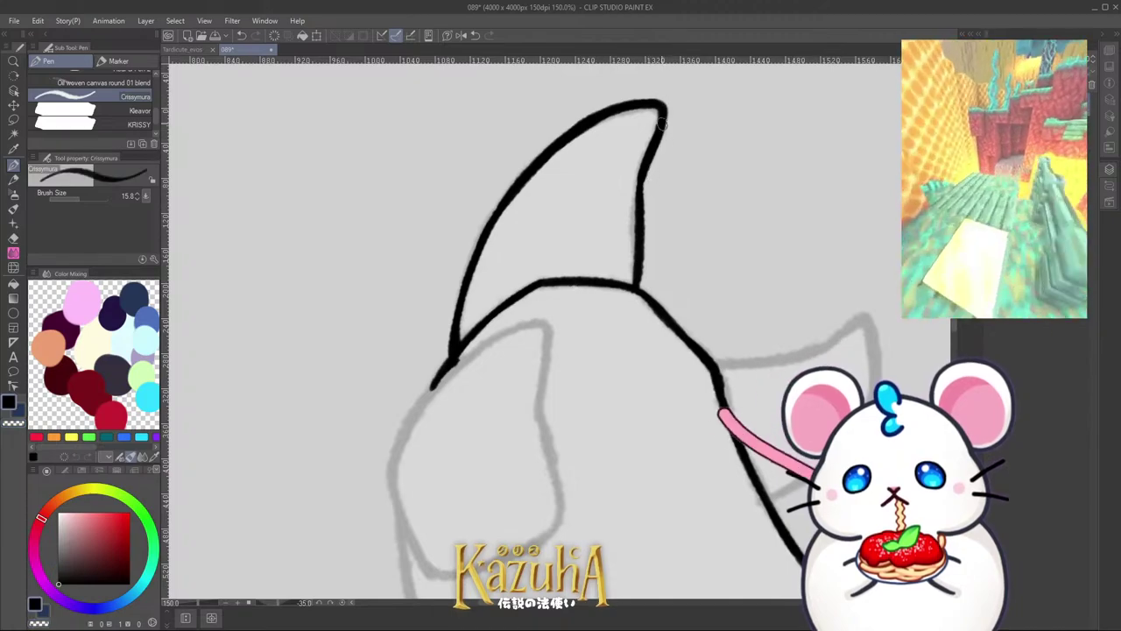
left_click_drag(658, 104, 649, 153)
scroll(642, 287, "up", 1)
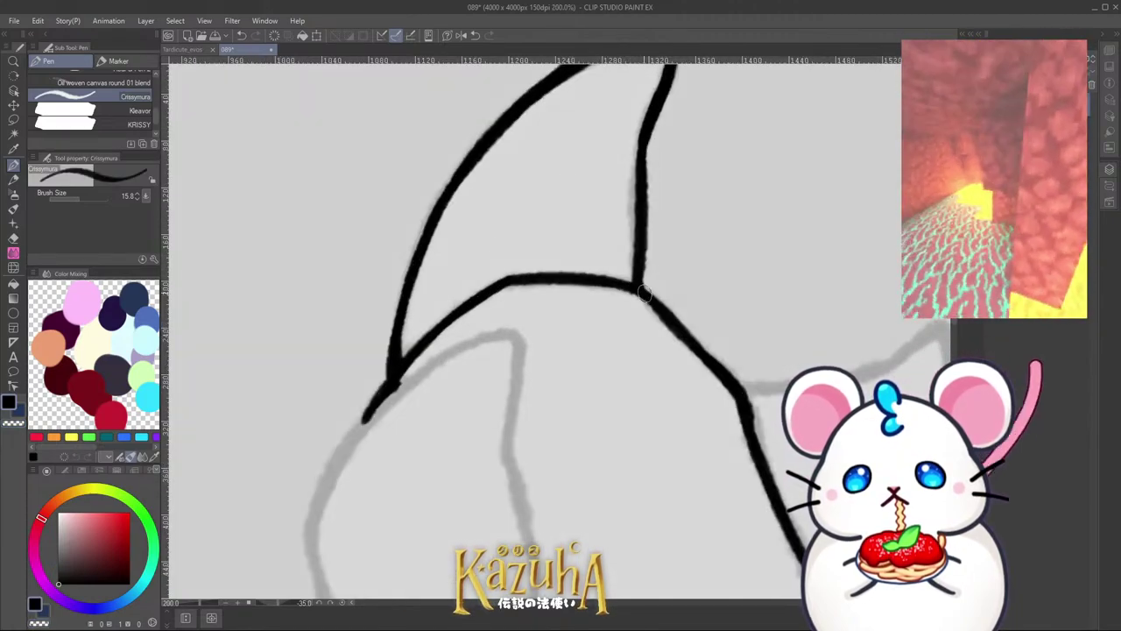
scroll(644, 293, "down", 1)
scroll(523, 349, "up", 1)
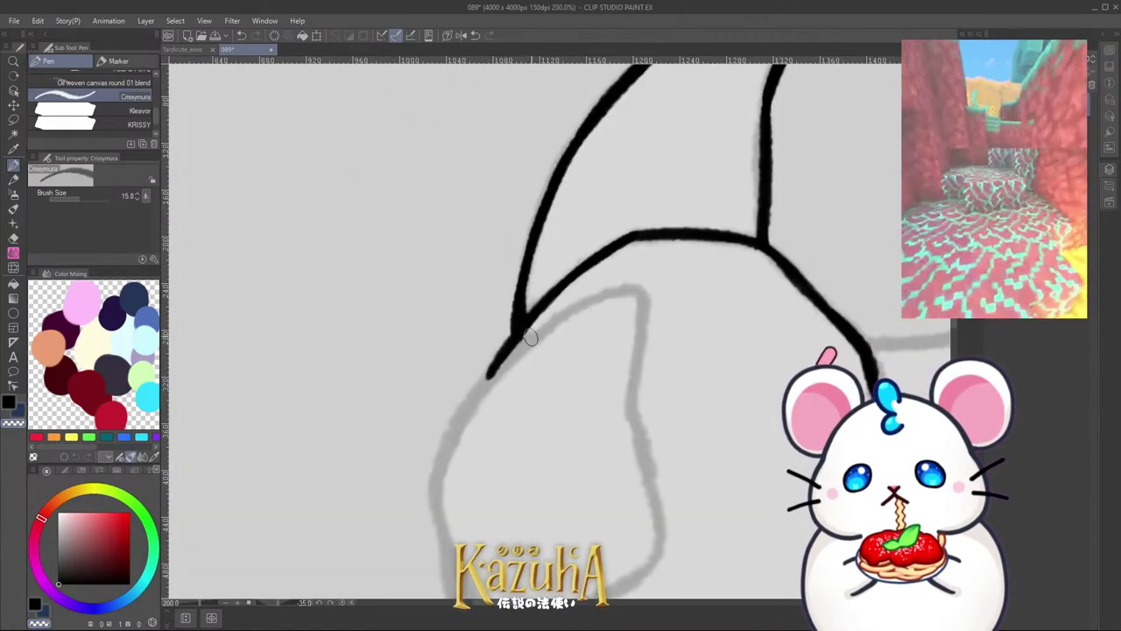
left_click_drag(513, 340, 522, 279)
scroll(523, 319, "down", 1)
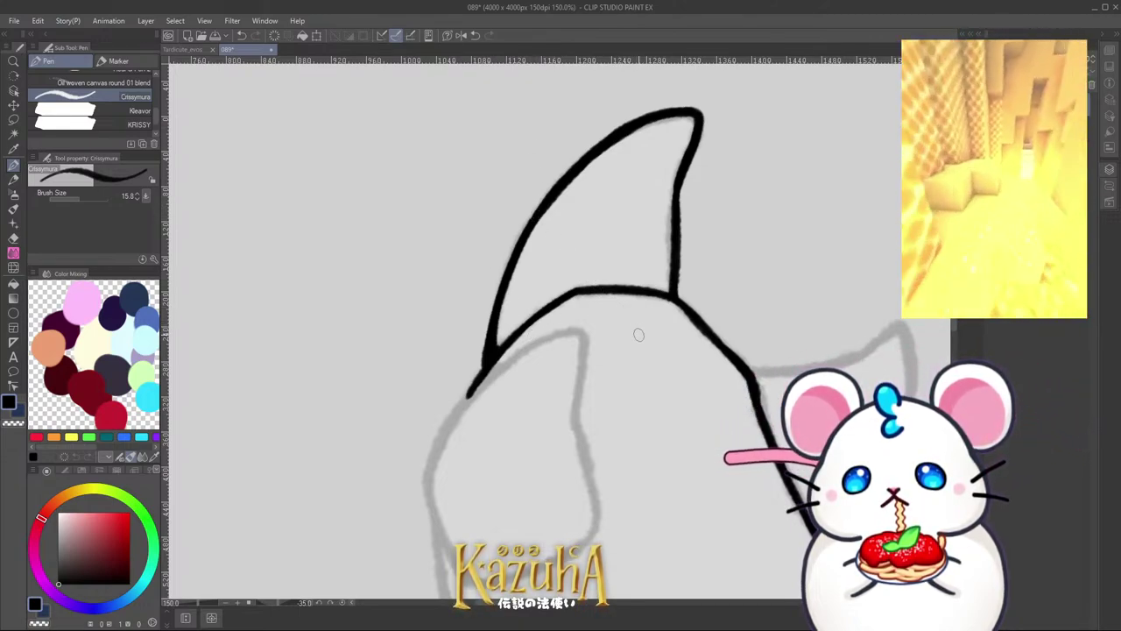
scroll(578, 331, "down", 3)
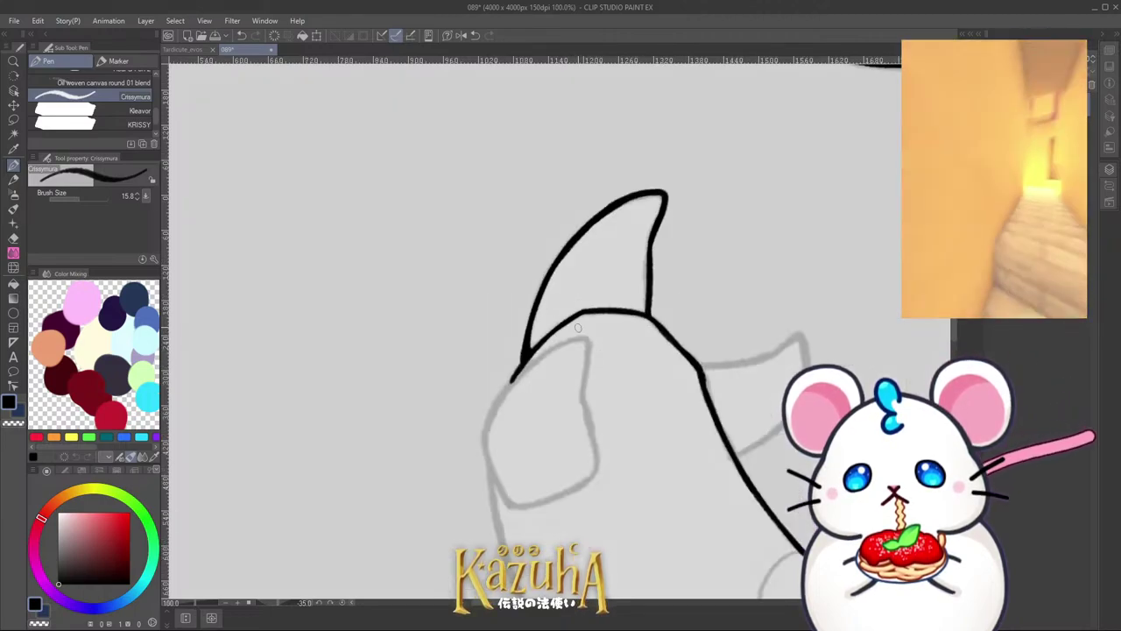
Step: Ink the smaller spike's concave side from its base on the scythe's edge up to the tip
key("minus")
key("minus")
key("minus")
key("minus")
key("minus")
key("minus")
key("minus")
key("minus")
key("minus")
scroll(627, 262, "up", 5)
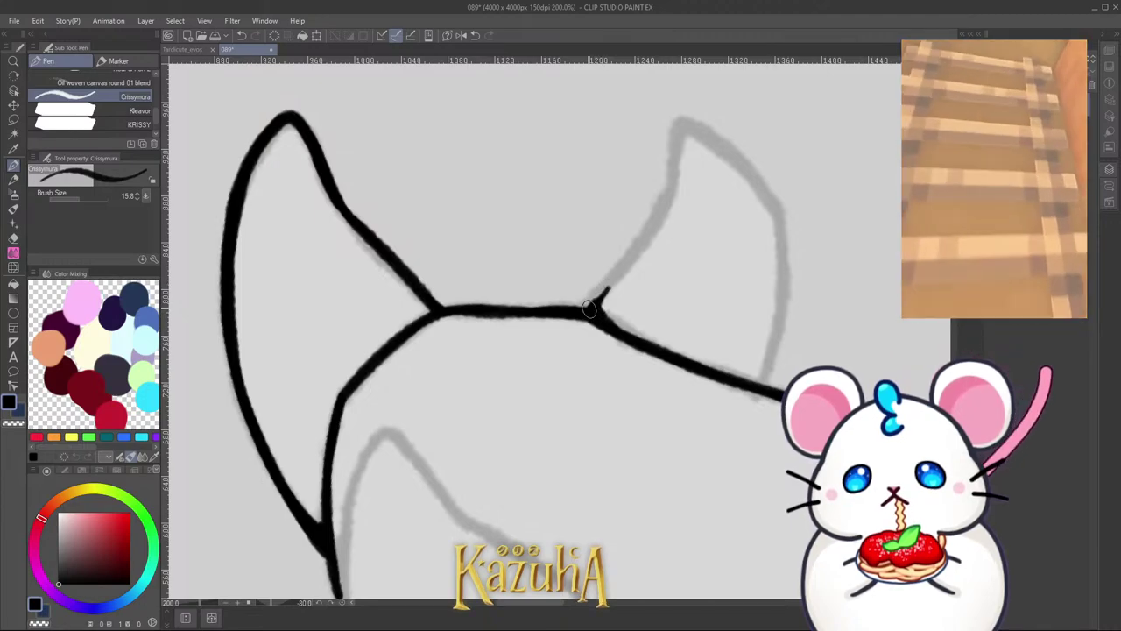
mouse_move(589, 308)
left_mouse_down()
mouse_move(658, 220)
mouse_move(682, 121)
mouse_move(755, 172)
left_mouse_up()
key("ctrl+z")
key("ctrl+z")
scroll(693, 195, "down", 1)
scroll(714, 198, "up", 1)
key("ctrl+z")
Step: Ink the smaller spike's rounded side from the tip back down to the scythe's edge line
mouse_move(674, 122)
left_mouse_down()
mouse_move(719, 145)
mouse_move(692, 124)
mouse_move(746, 176)
mouse_move(725, 158)
mouse_move(767, 220)
left_mouse_up()
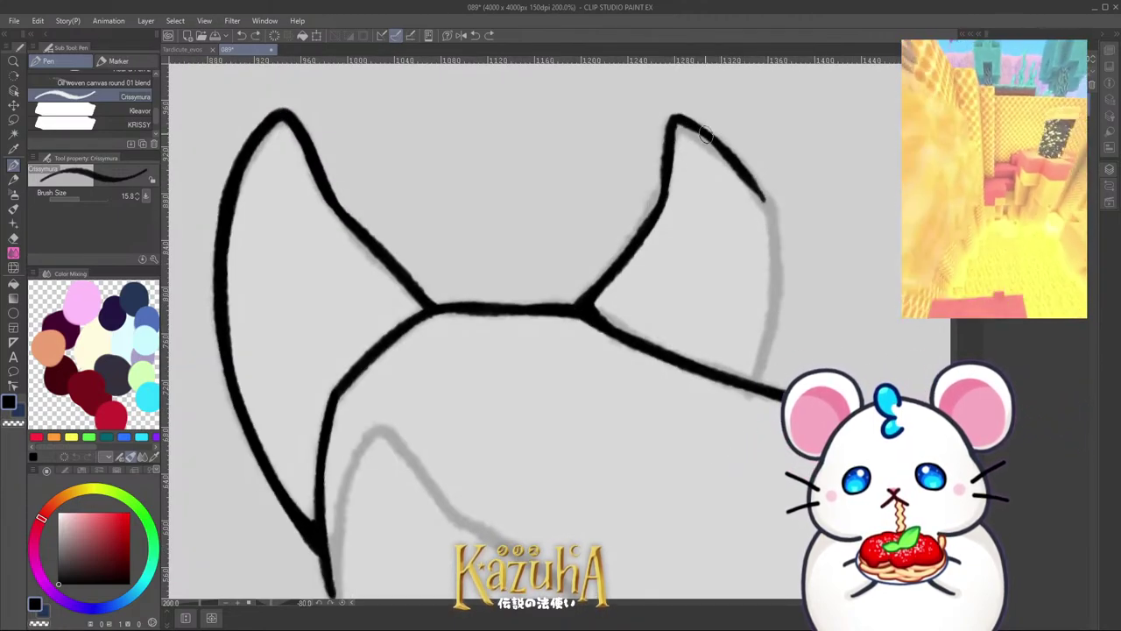
left_click_drag(705, 135, 770, 221)
left_click_drag(745, 178, 772, 277)
mouse_move(766, 219)
left_mouse_down()
mouse_move(768, 329)
mouse_move(758, 363)
left_mouse_up()
key("ctrl+z")
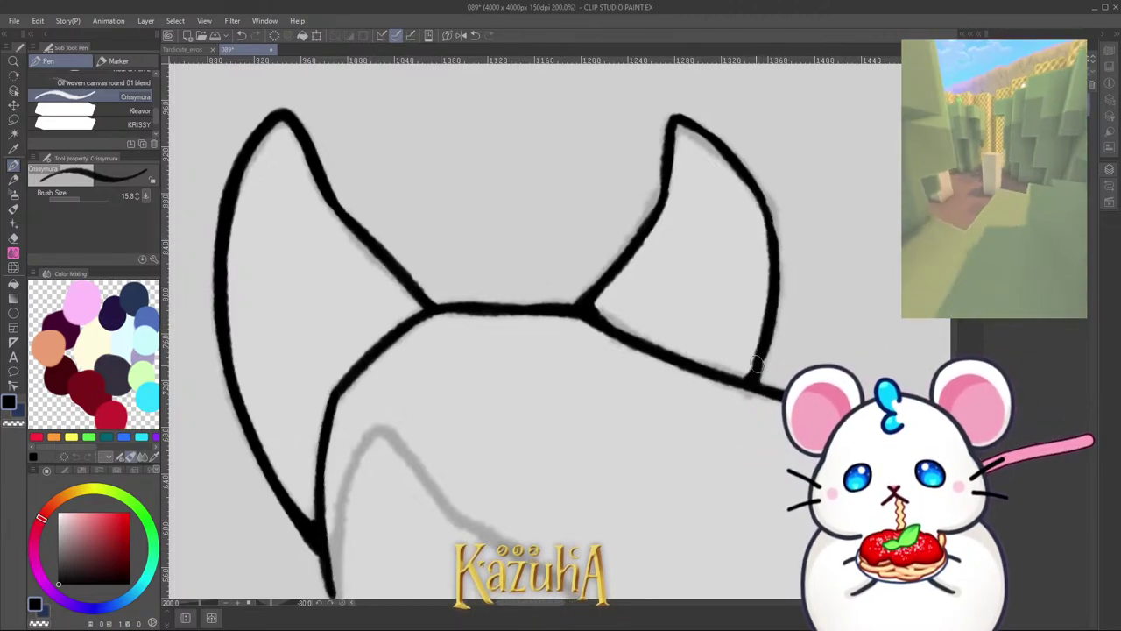
Step: Ink the outer side of the rounded patch at the scythe's end, joining it to the line below the larger spike
scroll(714, 298, "down", 5)
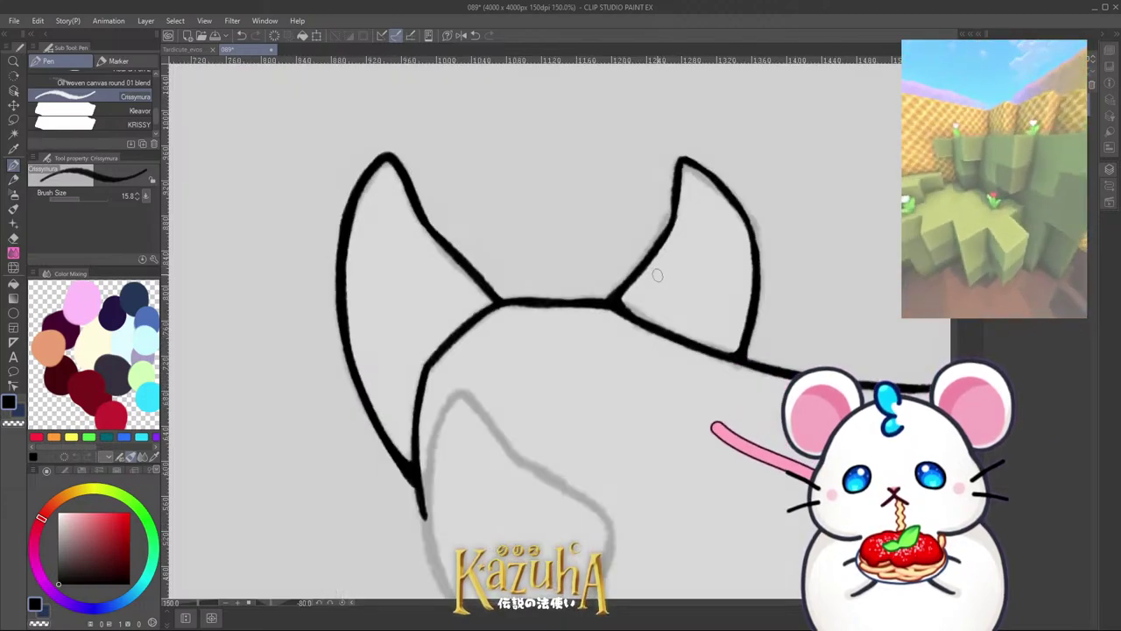
key("asciicircum")
key("asciicircum")
key("asciicircum")
key("asciicircum")
key("asciicircum")
key("asciicircum")
key("asciicircum")
key("asciicircum")
key("asciicircum")
scroll(615, 323, "down", 1)
key("asciicircum")
key("asciicircum")
key("asciicircum")
key("asciicircum")
key("asciicircum")
key("asciicircum")
key("asciicircum")
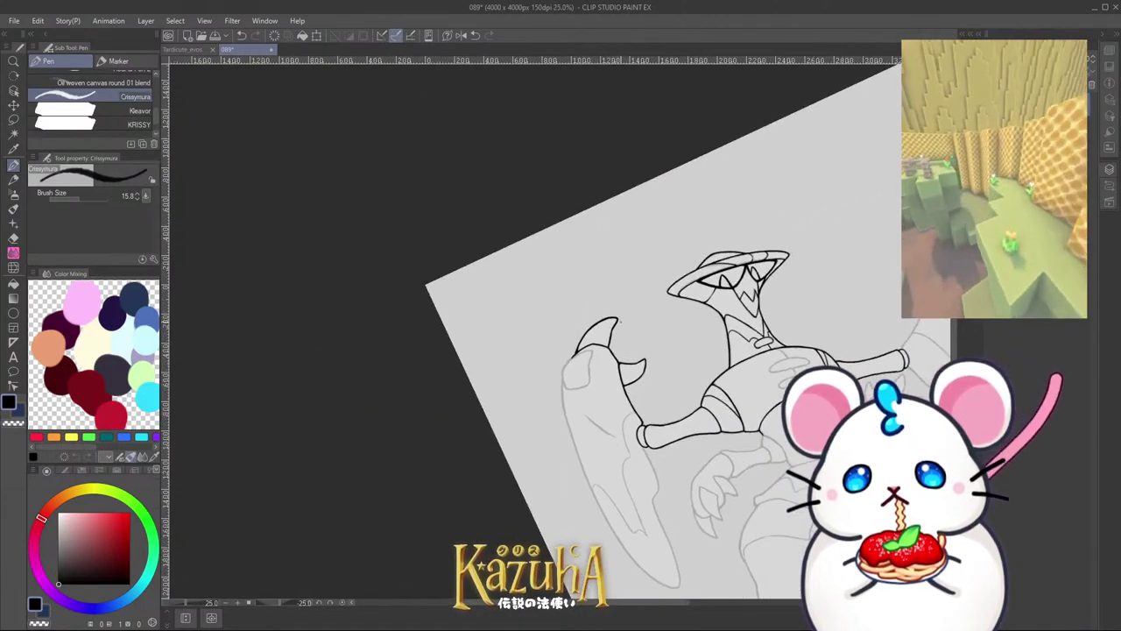
scroll(623, 318, "down", 1)
scroll(621, 317, "up", 8)
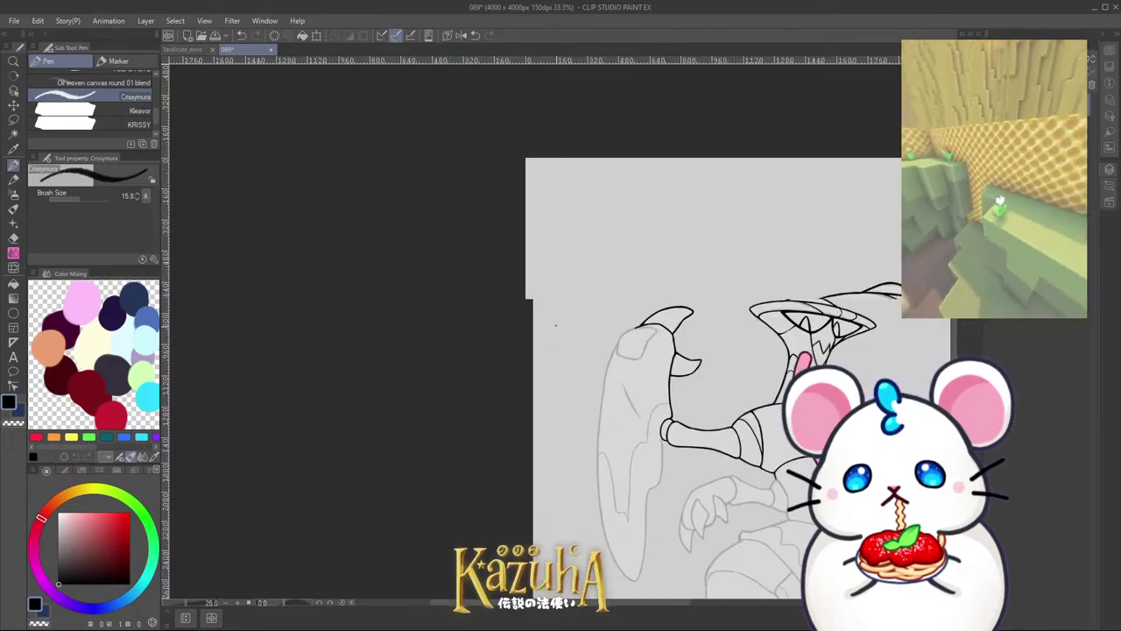
left_click_drag(601, 401, 622, 284)
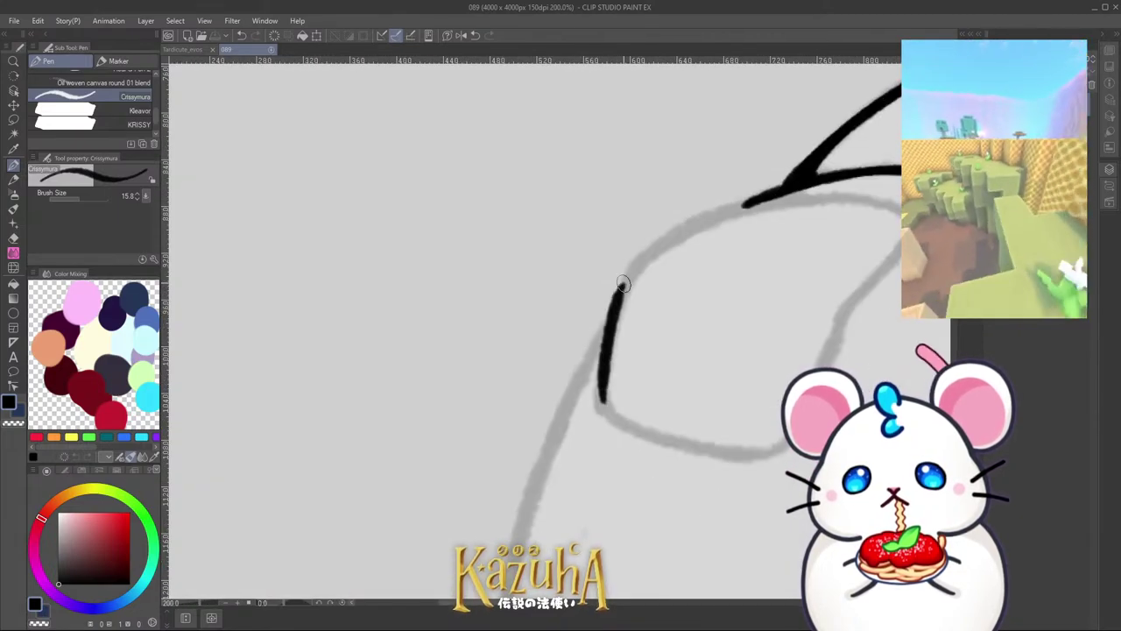
key("ctrl+z")
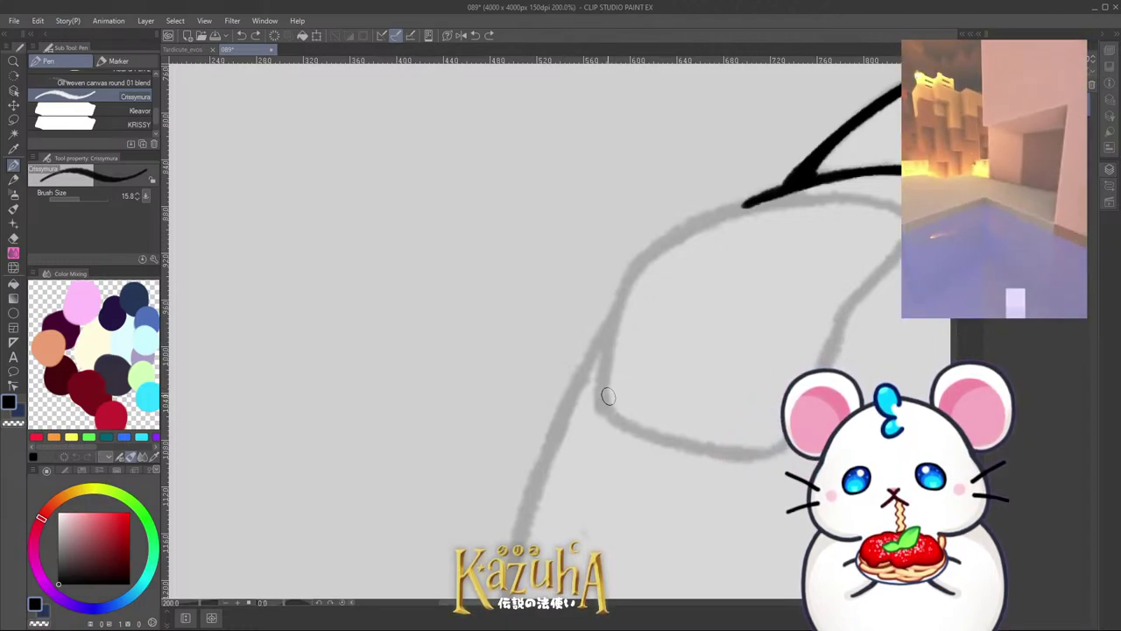
left_click_drag(602, 419, 612, 324)
key("ctrl+z")
mouse_move(600, 405)
left_mouse_down()
mouse_move(624, 281)
mouse_move(611, 349)
mouse_move(646, 263)
left_mouse_up()
key("ctrl+z")
mouse_move(615, 315)
left_mouse_down()
mouse_move(677, 236)
mouse_move(635, 267)
mouse_move(756, 207)
left_mouse_up()
key("ctrl+z")
mouse_move(628, 286)
left_mouse_down()
mouse_move(711, 214)
mouse_move(806, 196)
left_mouse_up()
scroll(671, 259, "down", 3)
scroll(666, 286, "up", 4)
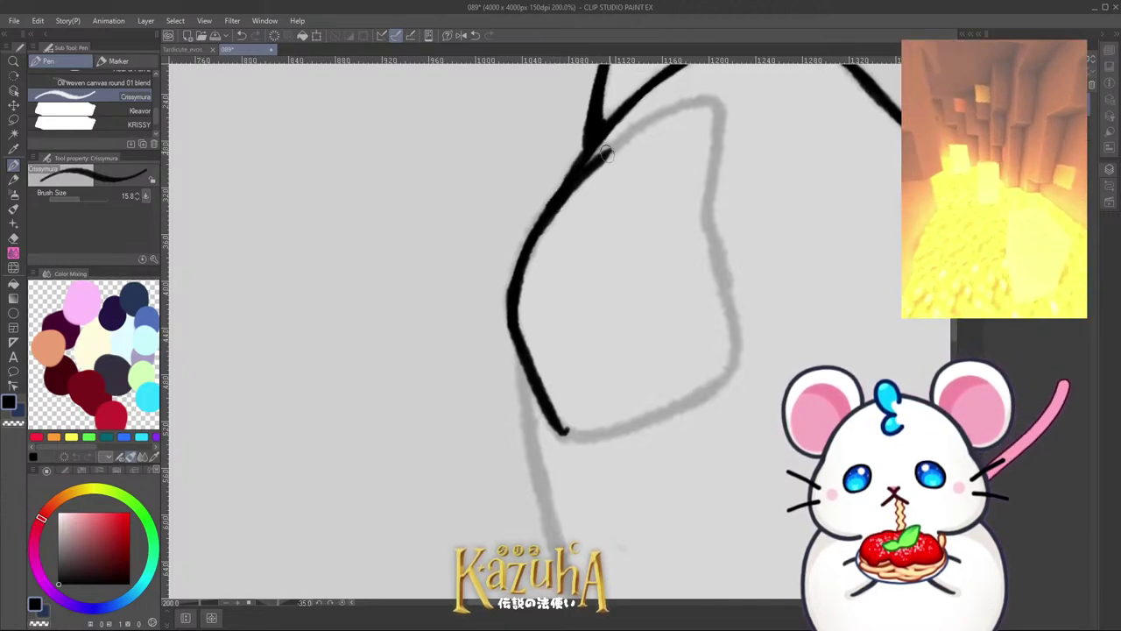
Step: Ink the patch's pointed corner and inner side and close its outline with the remaining curved side
left_click_drag(604, 153, 684, 110)
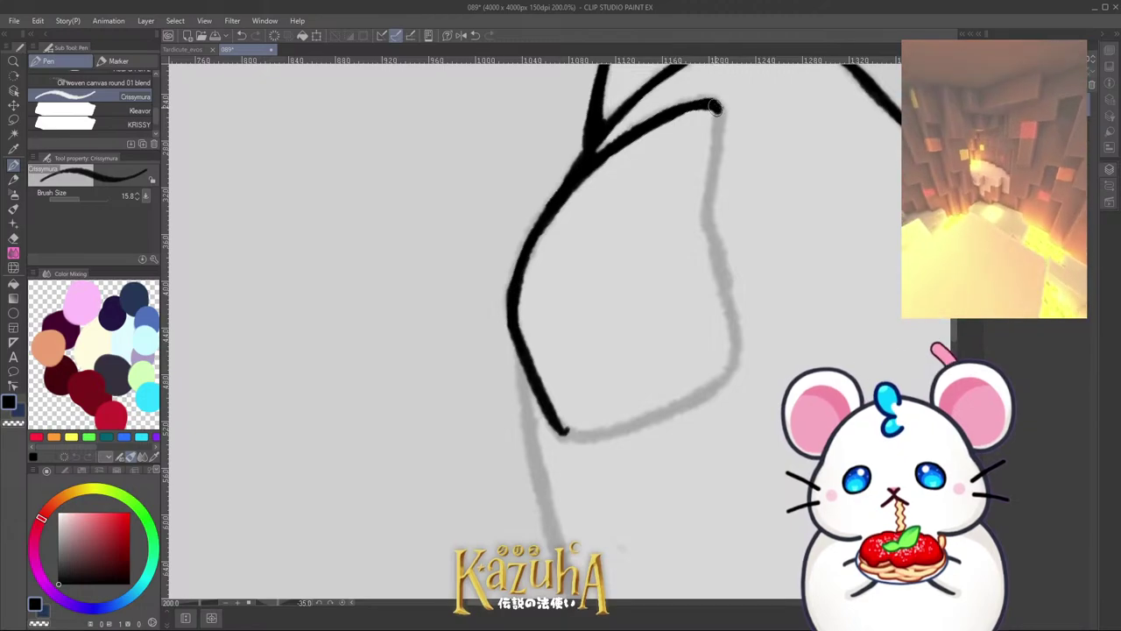
mouse_move(716, 107)
left_mouse_down()
mouse_move(703, 227)
mouse_move(734, 357)
left_mouse_up()
key("ctrl+z")
scroll(679, 282, "down", 4)
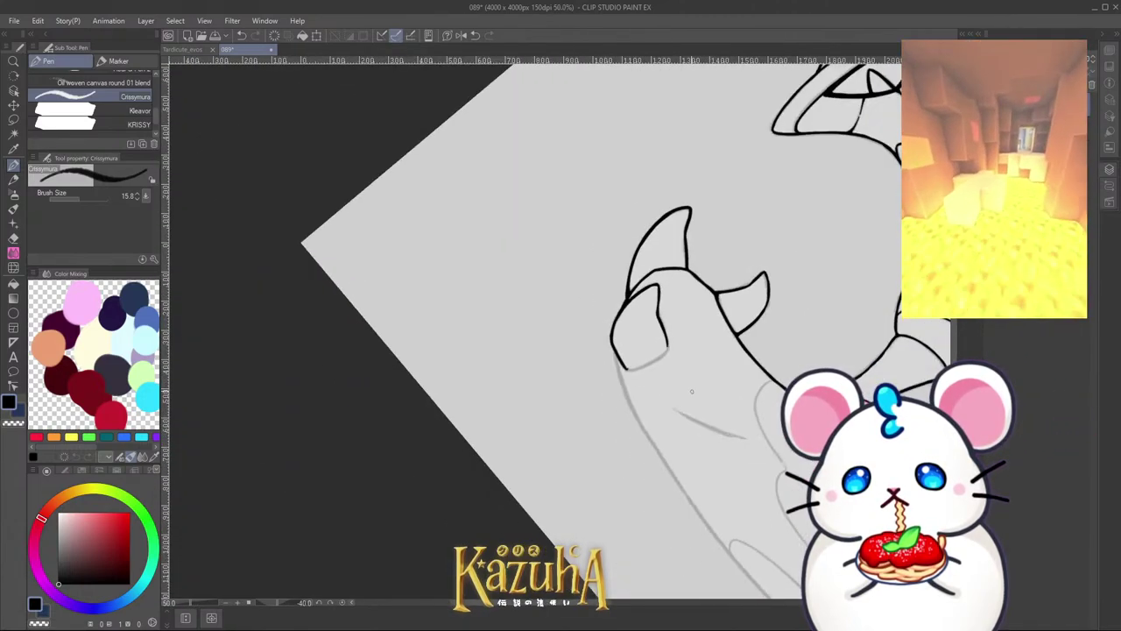
key("minus")
scroll(685, 375, "up", 5)
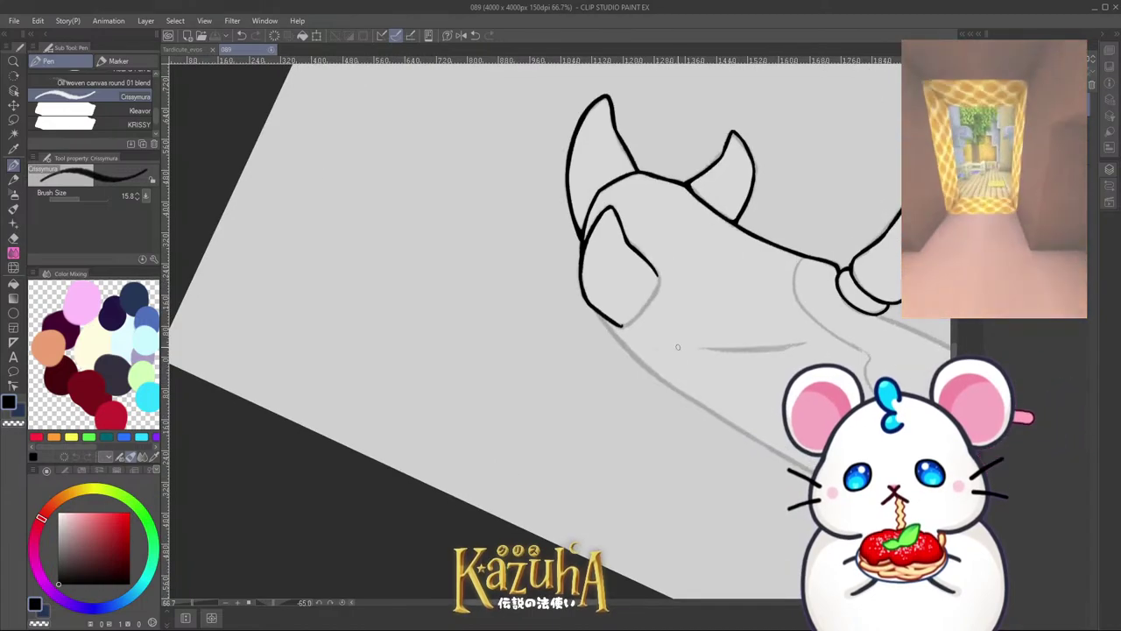
mouse_move(565, 295)
left_mouse_down()
mouse_move(550, 299)
mouse_move(613, 253)
mouse_move(651, 187)
mouse_move(650, 160)
left_mouse_up()
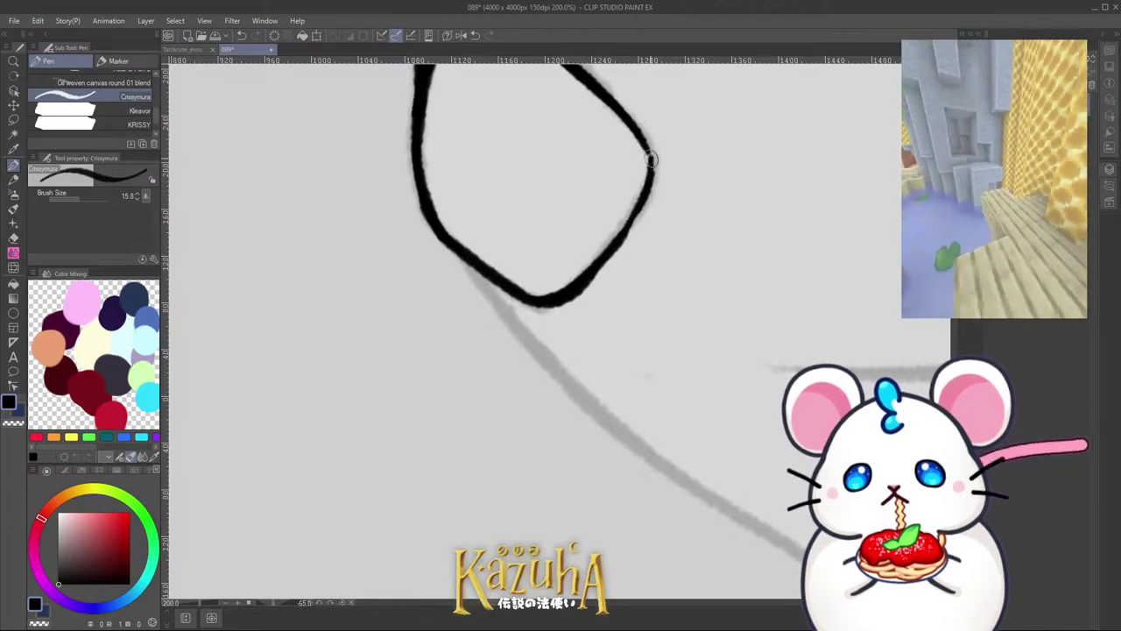
Step: Smooth and even out the closing curve of the patch's outline
scroll(652, 177, "down", 6)
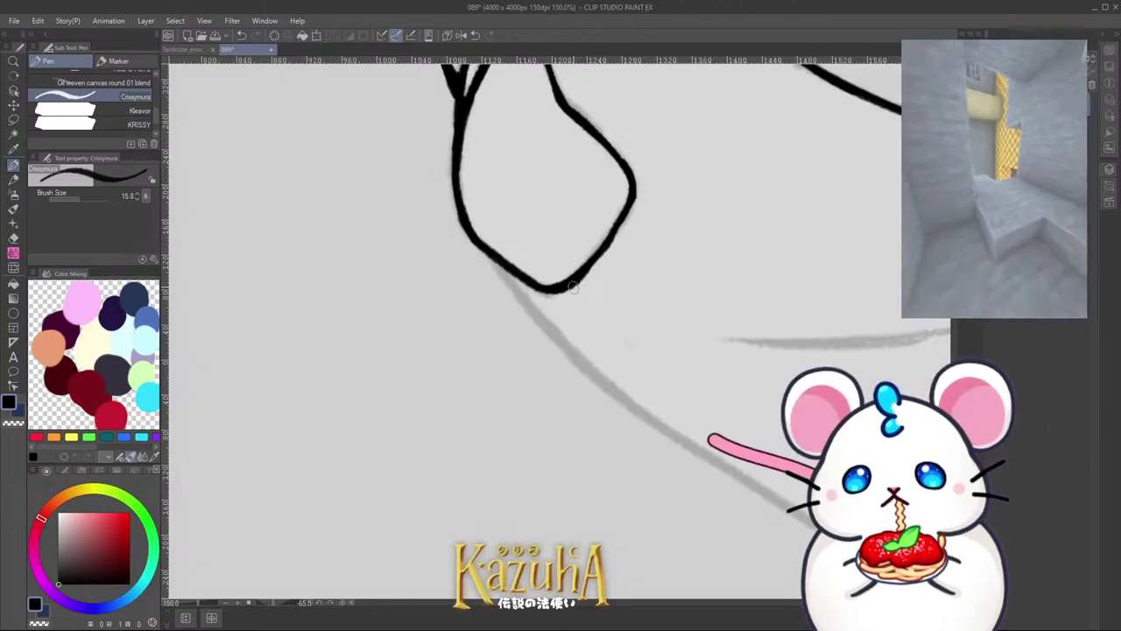
scroll(589, 375, "up", 2)
scroll(588, 375, "up", 4)
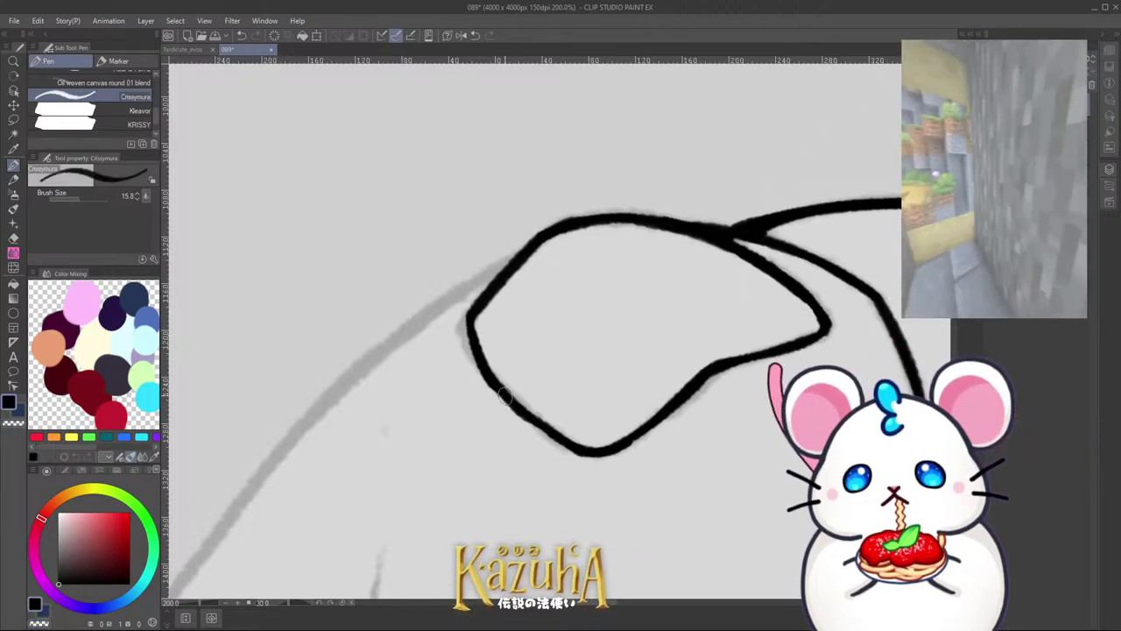
mouse_move(489, 345)
left_mouse_down()
mouse_move(552, 424)
mouse_move(523, 403)
mouse_move(566, 437)
mouse_move(487, 369)
mouse_move(511, 410)
mouse_move(478, 352)
mouse_move(558, 442)
left_mouse_up()
key("c")
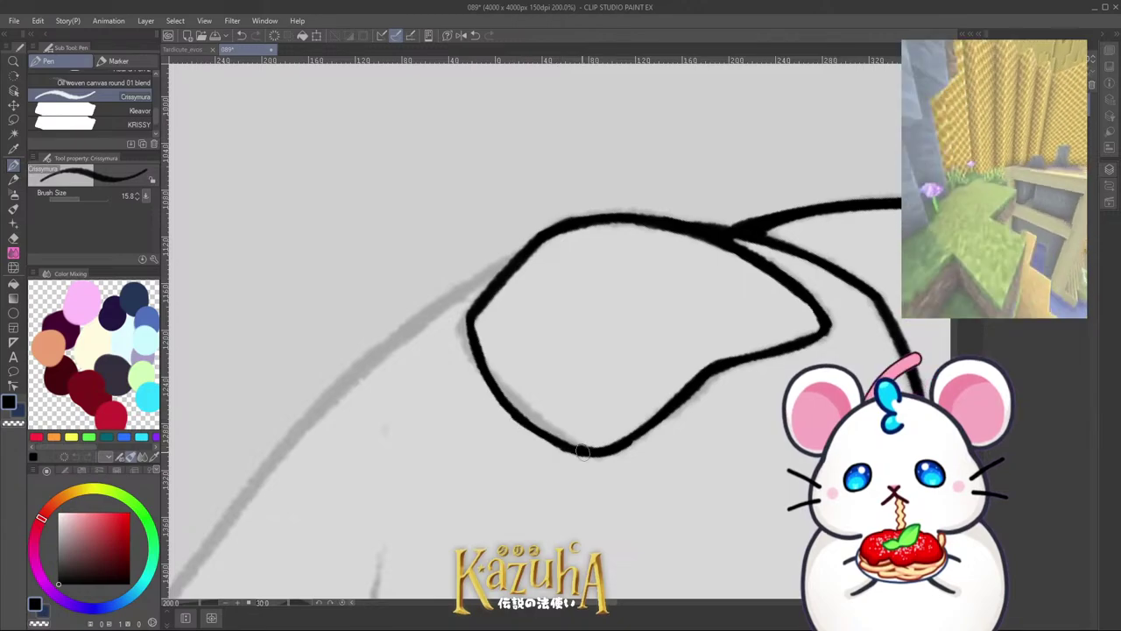
Step: Ink the first stretch of the scythe's outer edge, from the patch toward the blade
scroll(647, 298, "down", 4)
scroll(582, 365, "up", 3)
left_click_drag(433, 394, 620, 206)
key("ctrl+z")
key("ctrl+z")
mouse_move(428, 402)
left_mouse_down()
mouse_move(613, 213)
mouse_move(594, 225)
mouse_move(740, 134)
left_mouse_up()
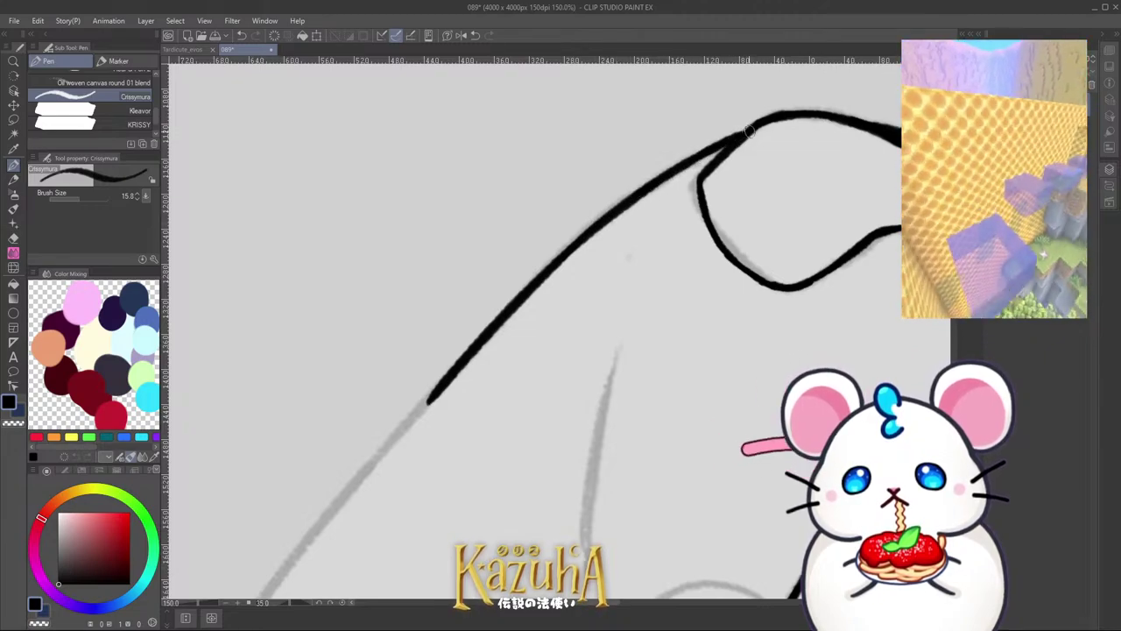
Step: Save the drawing
scroll(749, 131, "down", 7)
key("minus")
key("minus")
key("minus")
key("minus")
key("minus")
key("minus")
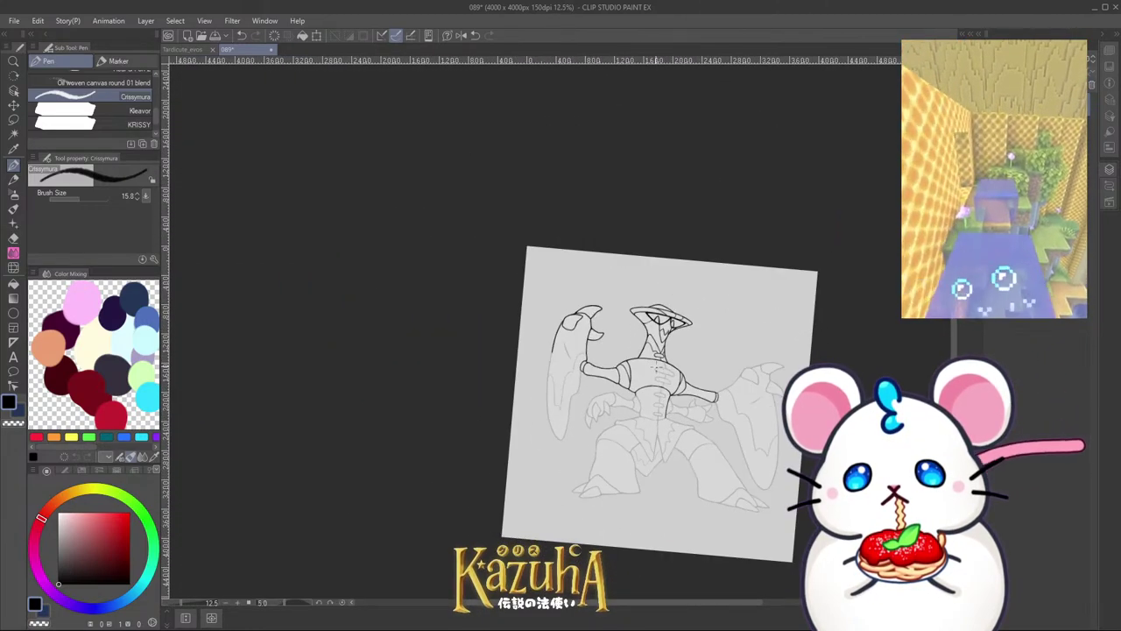
key("minus")
scroll(660, 364, "up", 2)
key("ctrl+s")
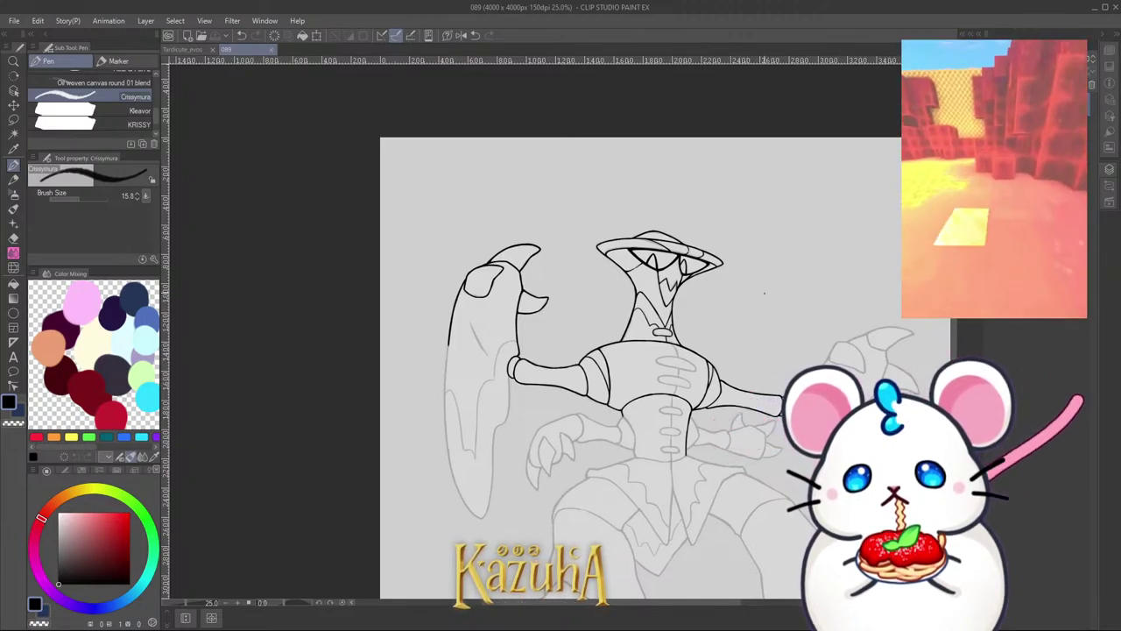
Step: Ink the rest of the first scythe's outer edge from near the blade tip up to the stretch below the patch
scroll(650, 285, "down", 4)
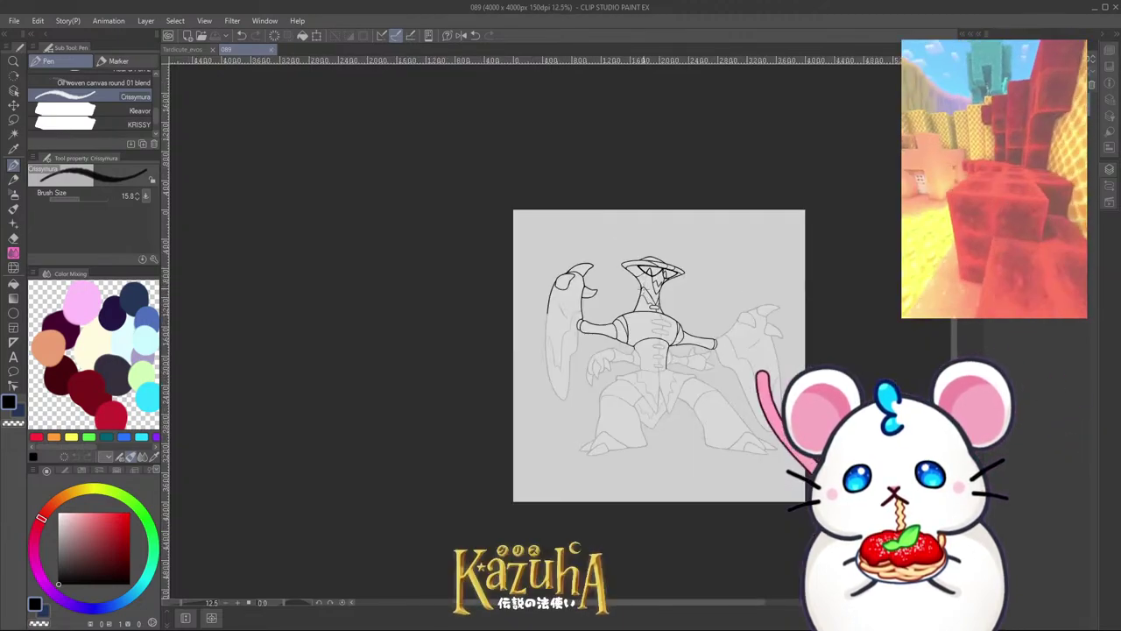
key("asciicircum")
key("asciicircum")
key("asciicircum")
key("asciicircum")
key("asciicircum")
key("asciicircum")
key("asciicircum")
key("asciicircum")
key("asciicircum")
scroll(589, 375, "up", 4)
key("minus")
scroll(582, 379, "up", 3)
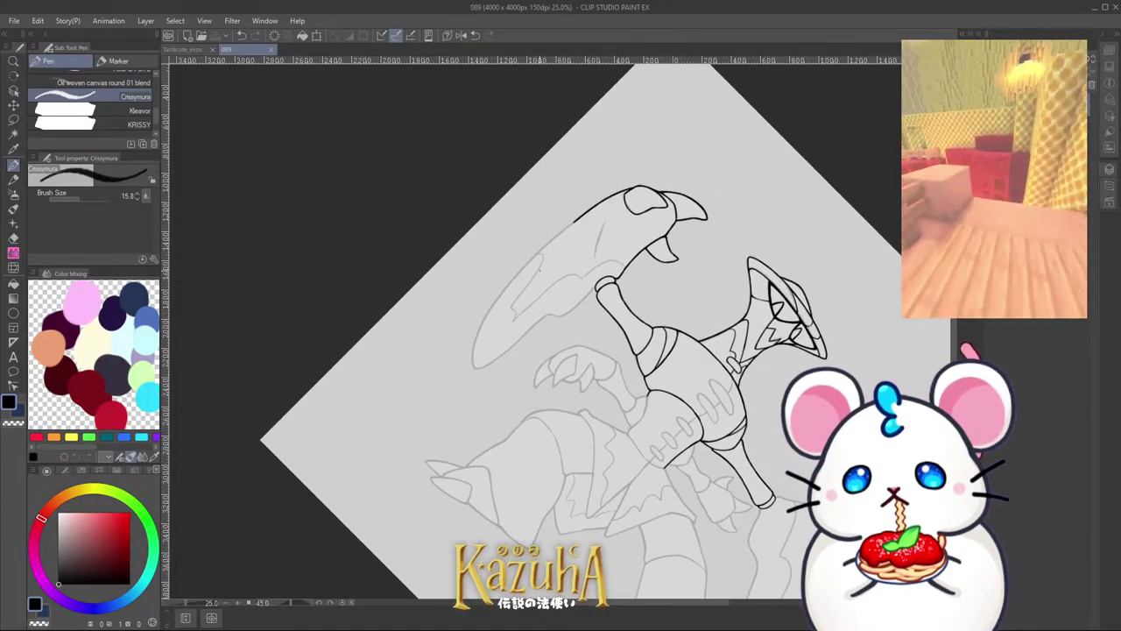
left_click_drag(429, 453, 464, 341)
key("ctrl+z")
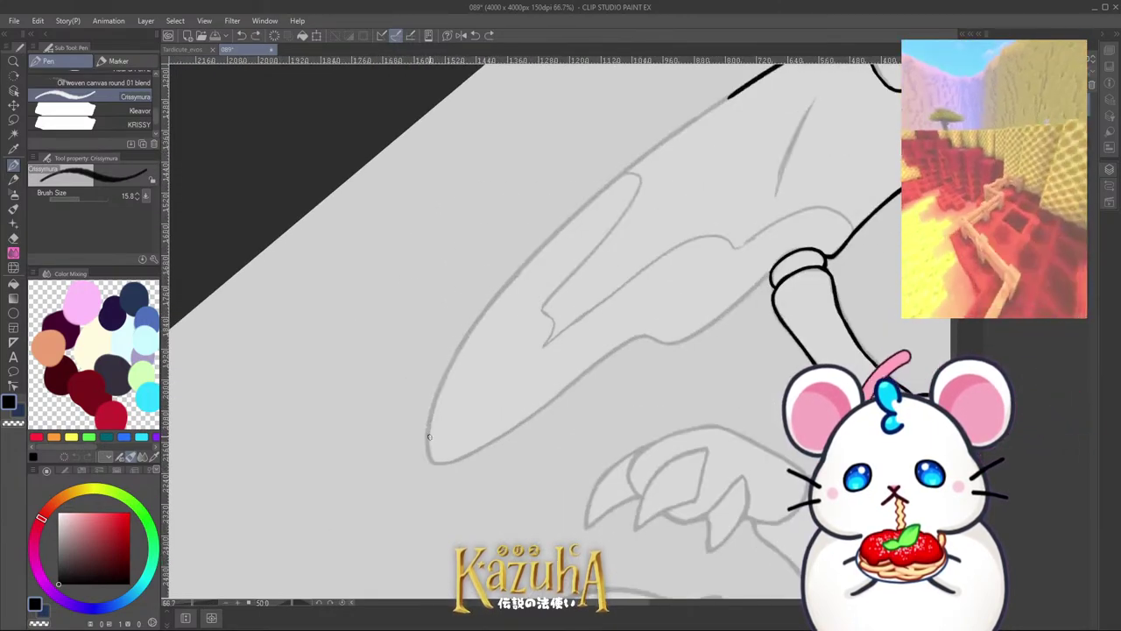
mouse_move(441, 383)
left_mouse_down()
mouse_move(501, 289)
mouse_move(671, 136)
left_mouse_up()
key("ctrl+z")
key("ctrl+z")
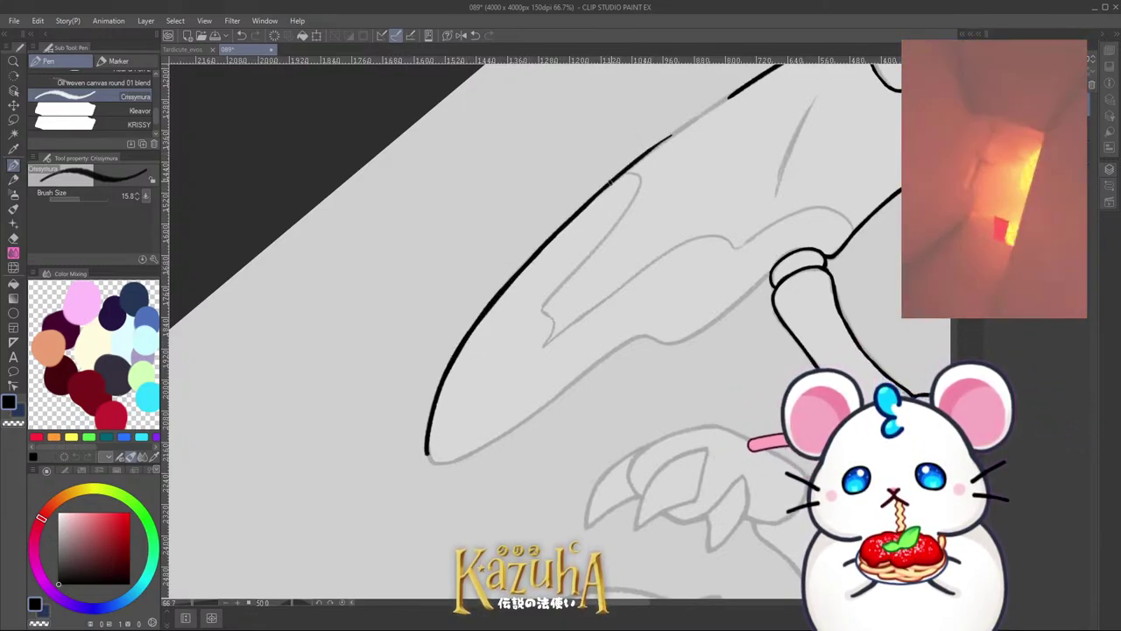
scroll(746, 85, "up", 2)
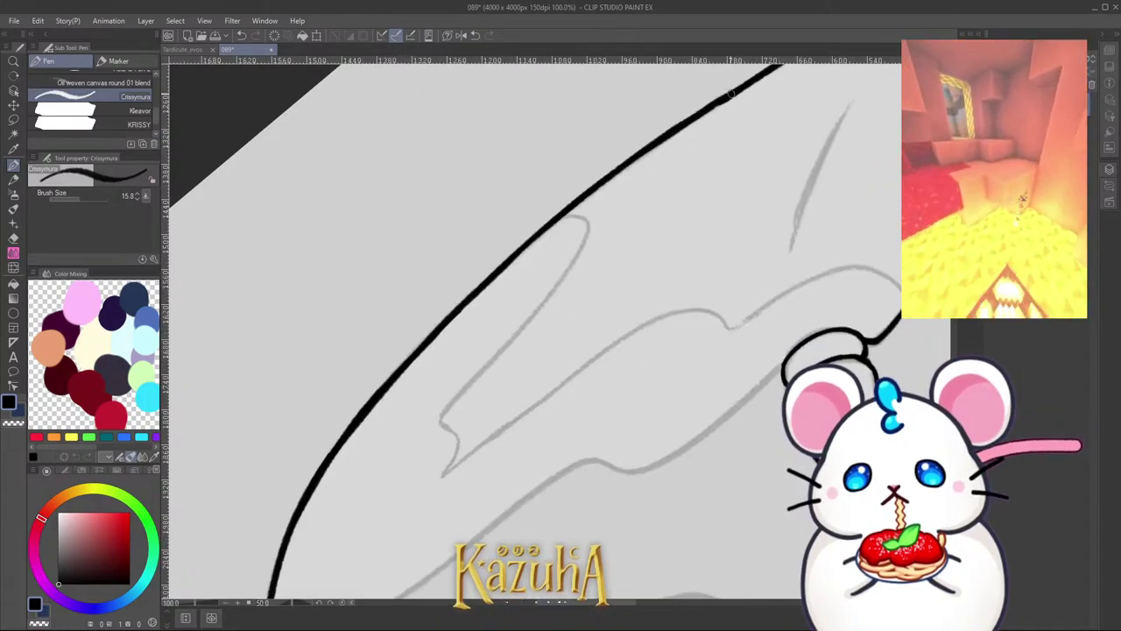
scroll(745, 78, "down", 3)
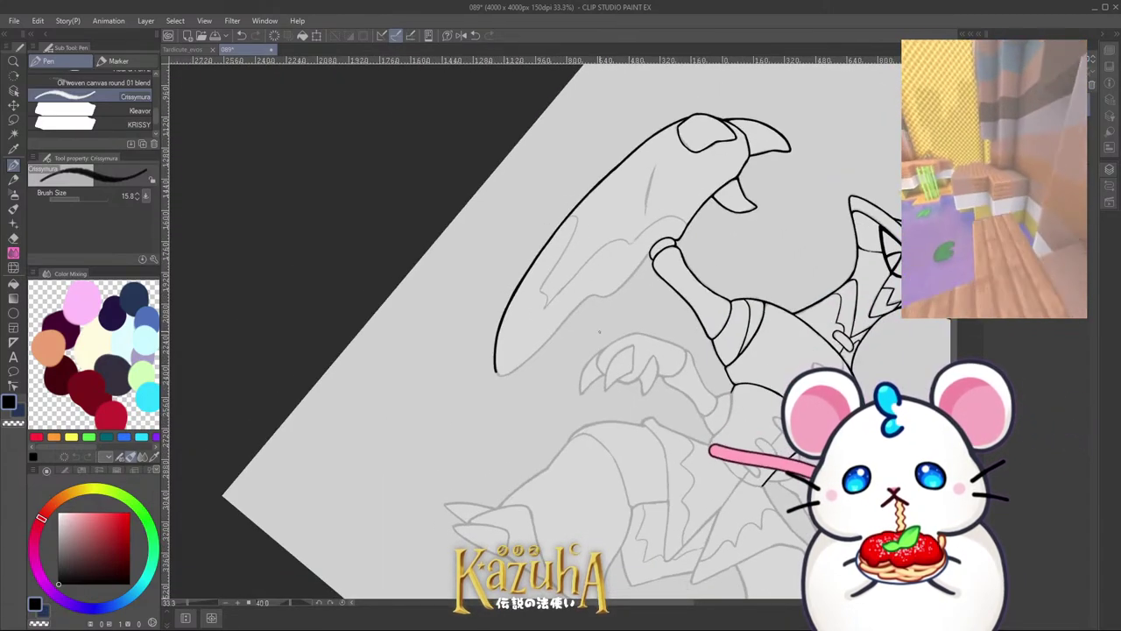
Step: Ink the scythe's wavy inner edge from near the blade tip up to the wrist cuff
scroll(599, 331, "up", 4)
left_click_drag(480, 385, 728, 125)
scroll(585, 270, "down", 2)
scroll(724, 154, "up", 3)
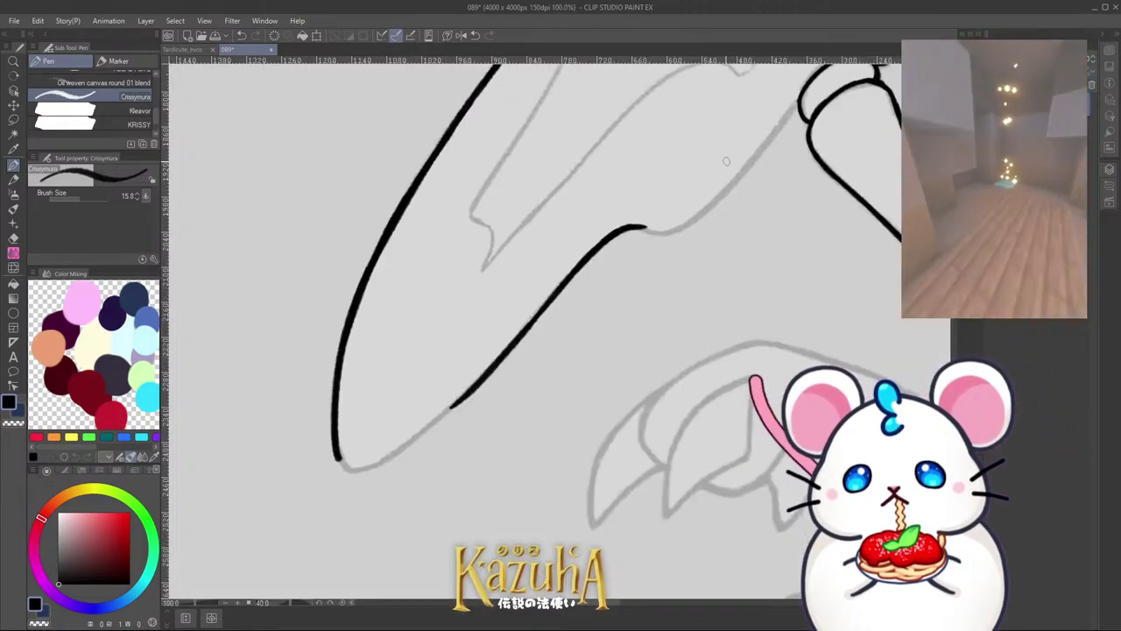
key("ctrl+z")
mouse_move(621, 272)
left_mouse_down()
mouse_move(689, 260)
mouse_move(733, 220)
left_mouse_up()
scroll(733, 220, "down", 2)
left_click_drag(587, 315, 688, 220)
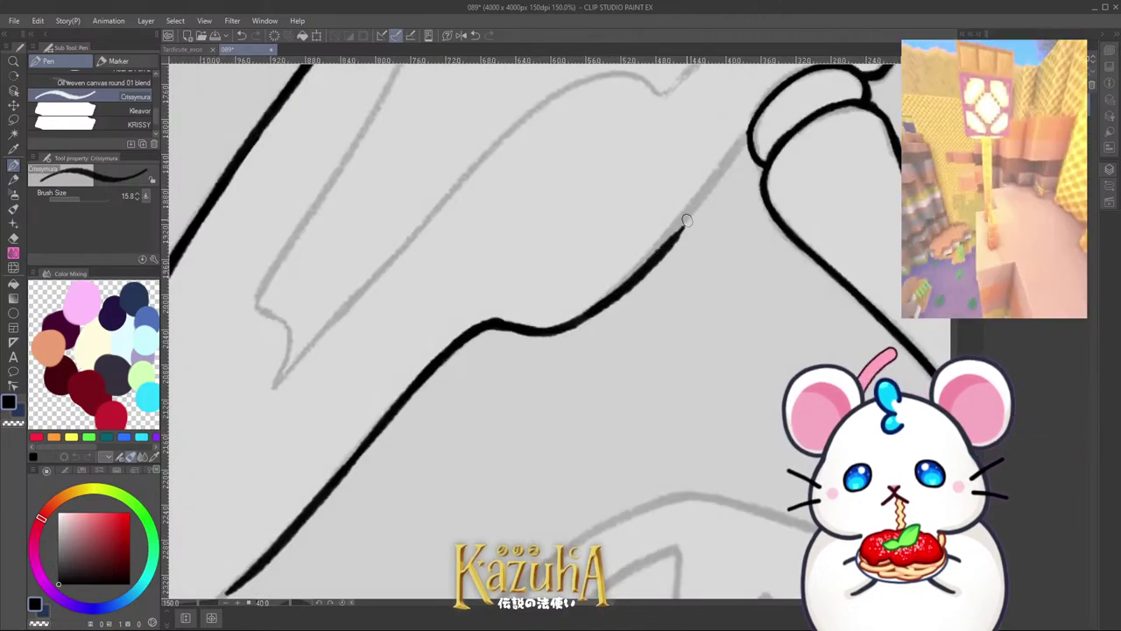
key("ctrl+z")
left_click_drag(584, 317, 737, 146)
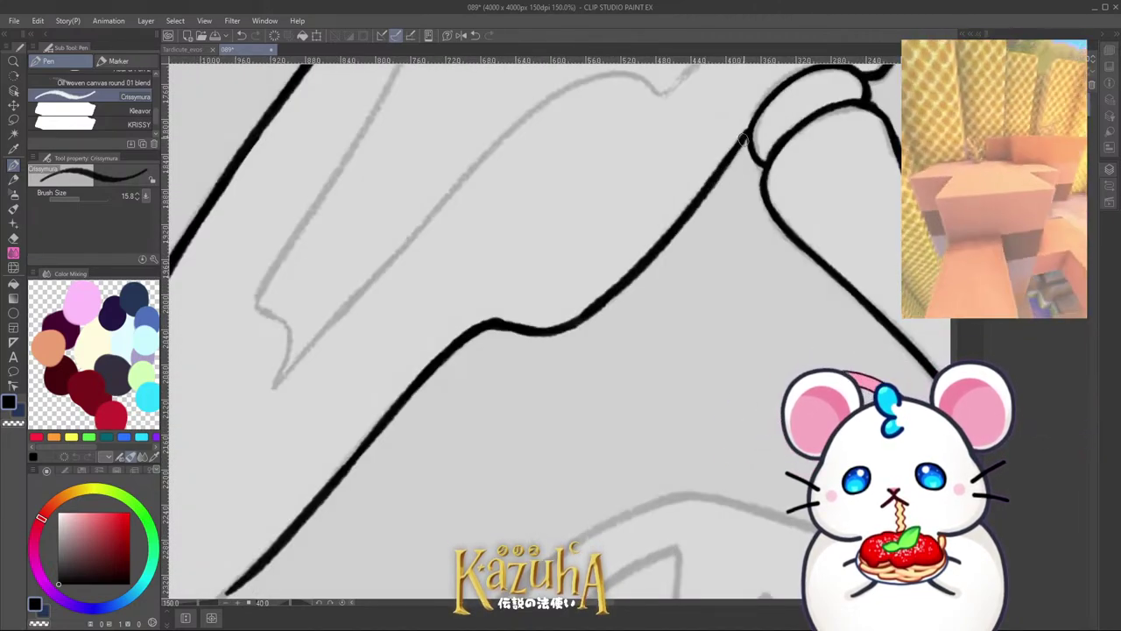
scroll(745, 137, "down", 5)
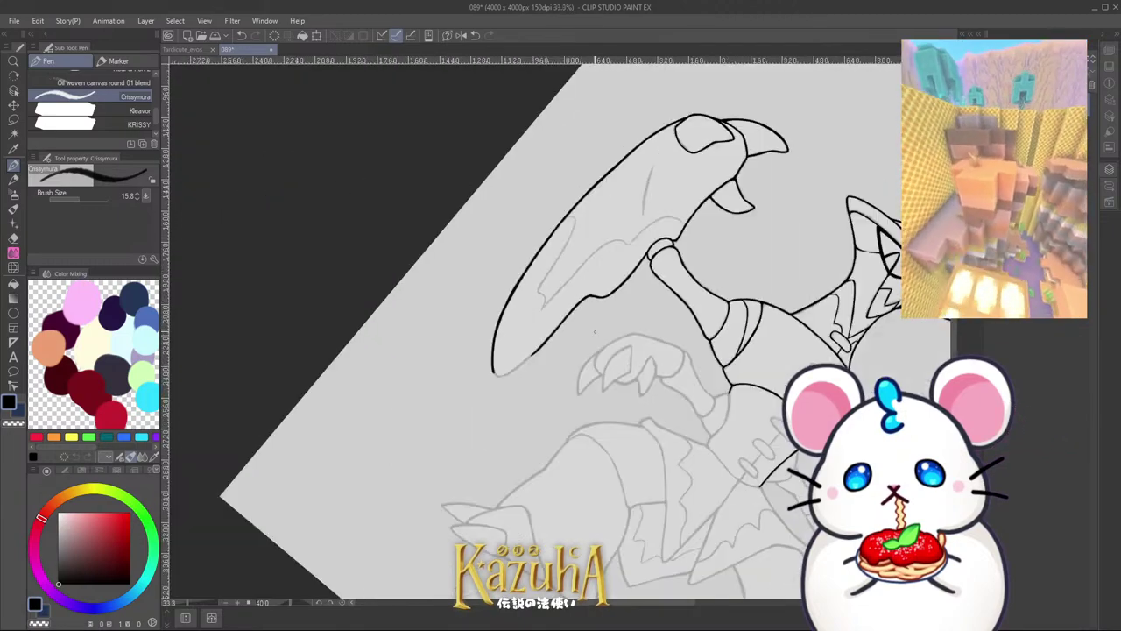
Step: Refine the junction where the scythe's inner edge meets the wrist cuff, and save the drawing
key("minus")
scroll(657, 245, "up", 4)
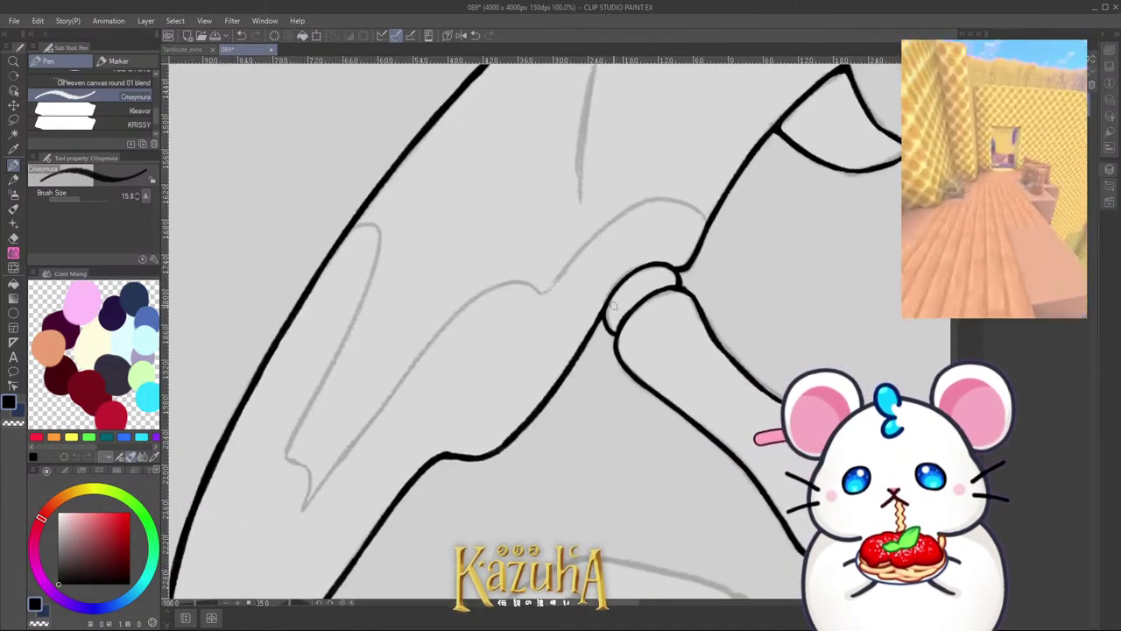
scroll(613, 304, "up", 2)
scroll(612, 301, "up", 2)
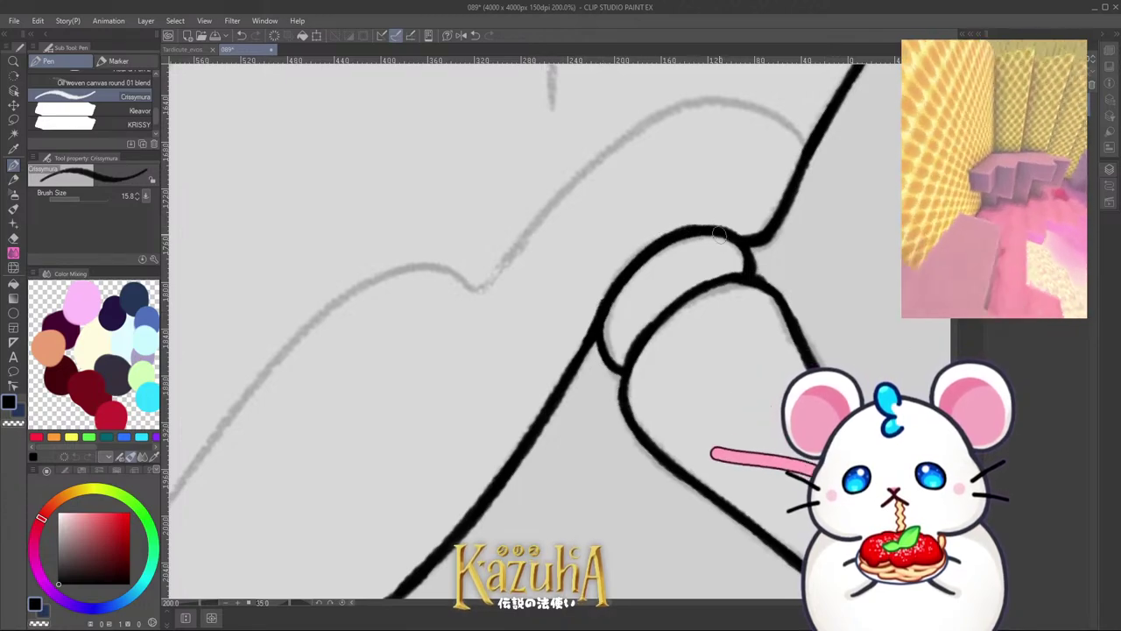
scroll(624, 251, "up", 2)
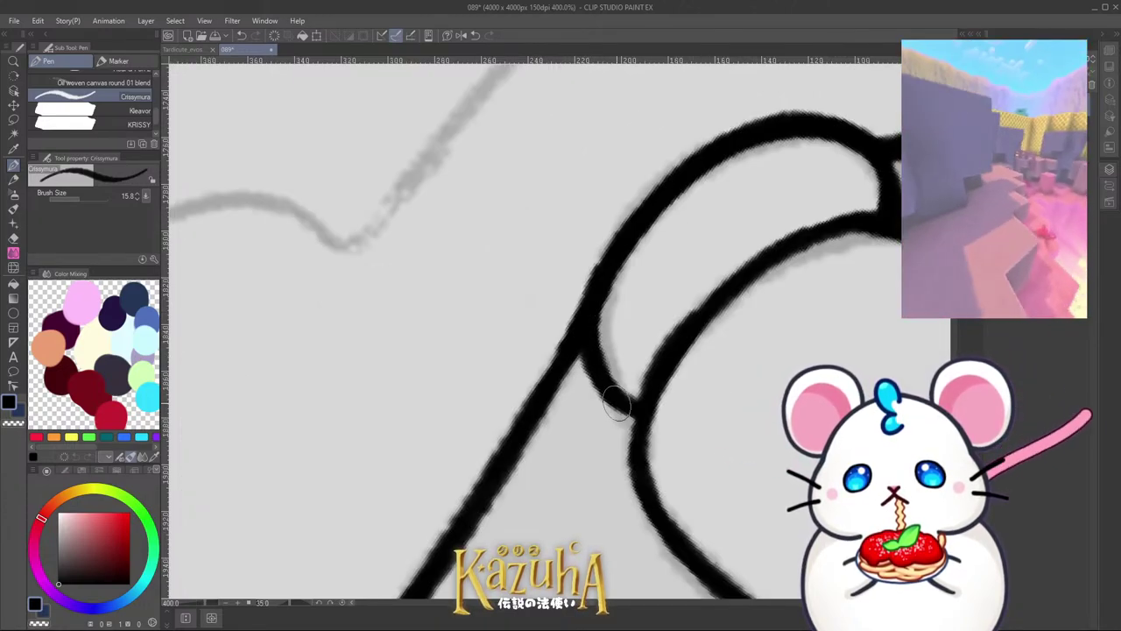
scroll(582, 349, "down", 6)
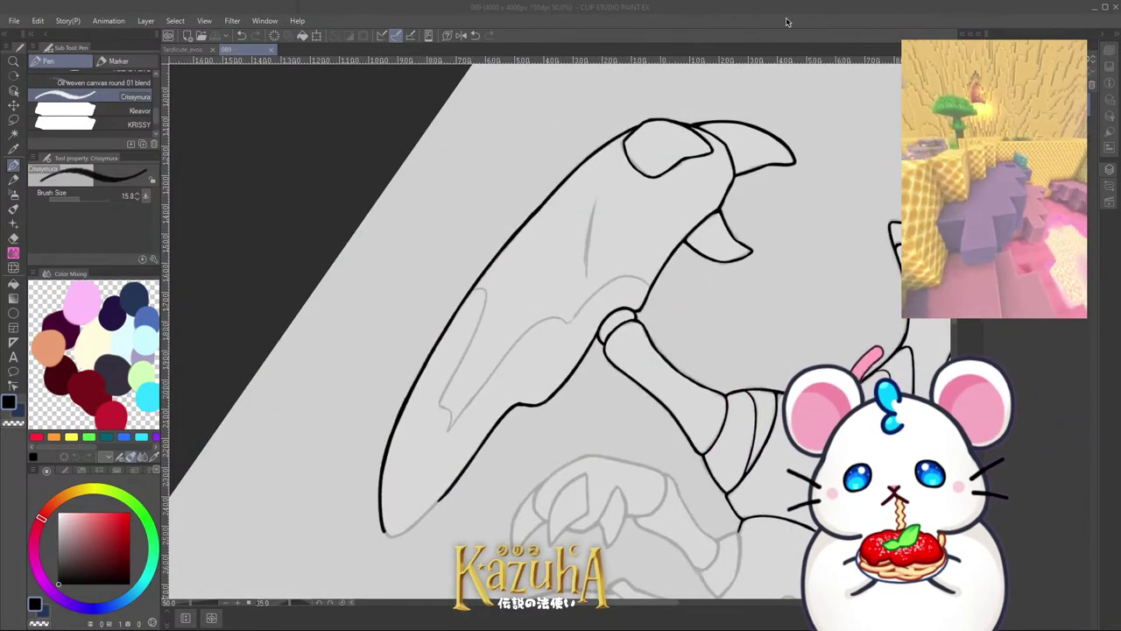
Step: Extend the inked inner edge of the scythe smoothly toward the blade's tip
scroll(618, 223, "down", 2)
key("minus")
key("minus")
key("minus")
key("minus")
key("minus")
key("minus")
key("minus")
key("minus")
key("minus")
key("minus")
key("minus")
key("minus")
key("minus")
key("minus")
key("minus")
key("minus")
key("minus")
key("minus")
key("minus")
key("minus")
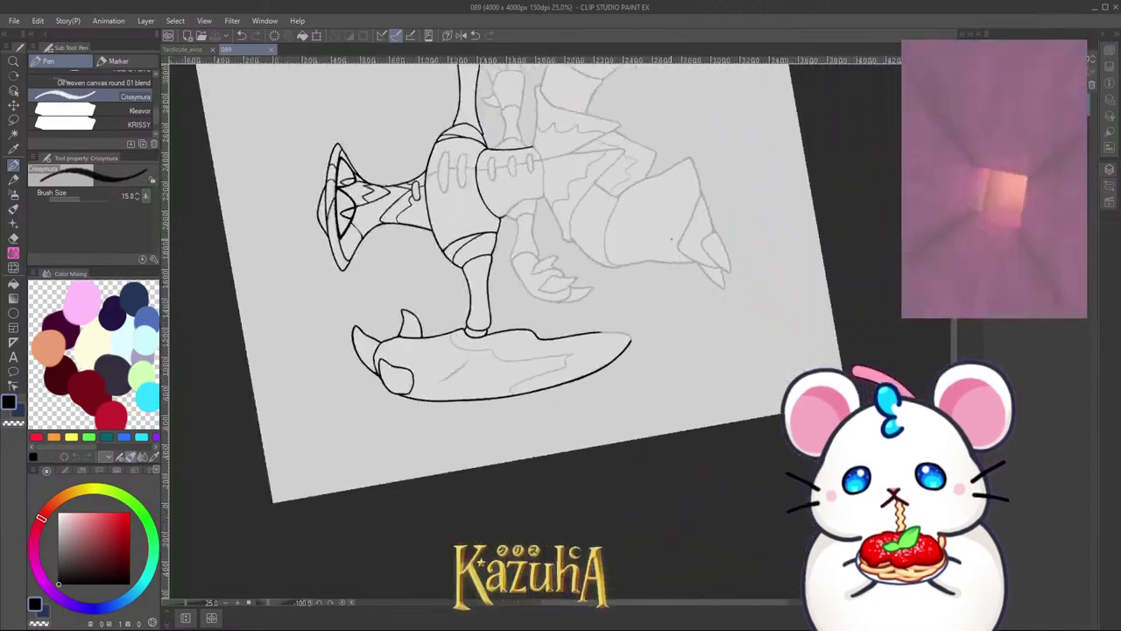
key("minus")
key("minus")
key("minus")
key("minus")
key("minus")
key("minus")
key("minus")
key("minus")
key("minus")
key("minus")
scroll(569, 306, "up", 6)
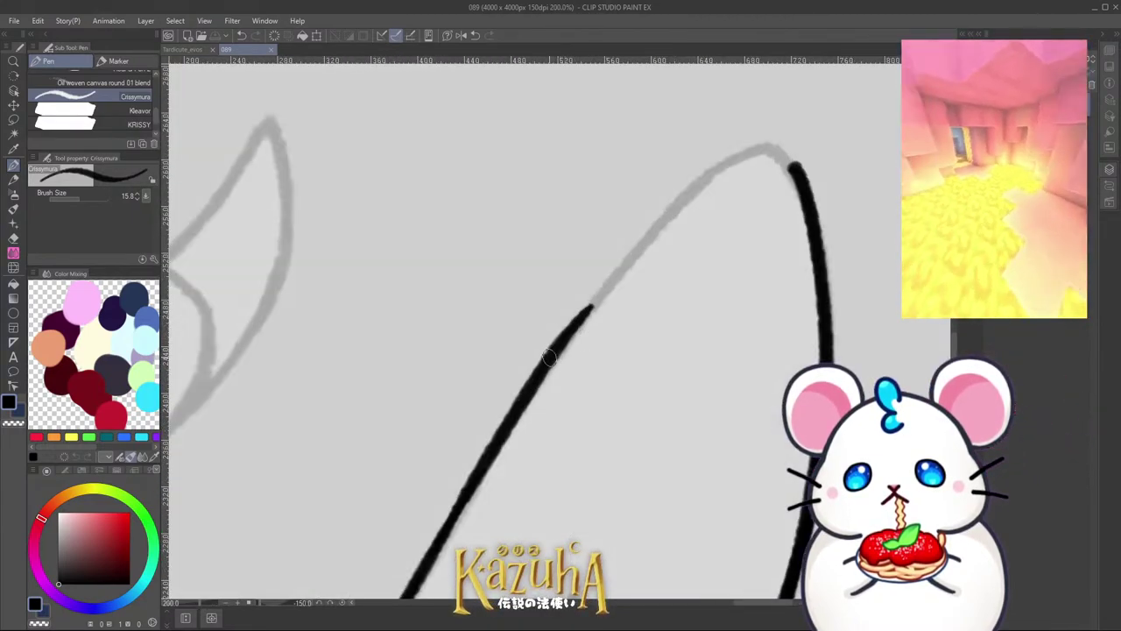
left_click_drag(585, 315, 701, 176)
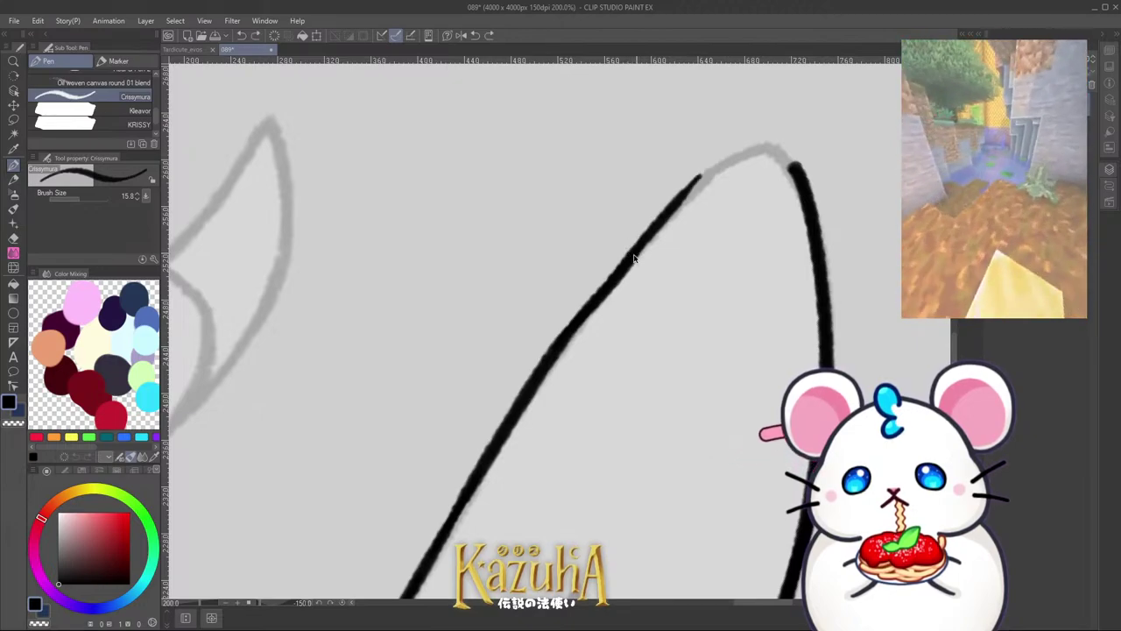
key("ctrl+z")
left_click_drag(608, 288, 698, 188)
Step: Ink the rounded blade tip so the scythe's inner and outer edges join in one closed outline
left_click_drag(635, 262, 748, 150)
key("ctrl+z")
key("ctrl+z")
left_click_drag(648, 235, 739, 151)
key("ctrl+z")
key("ctrl+z")
mouse_move(625, 270)
left_mouse_down()
mouse_move(709, 178)
mouse_move(701, 183)
mouse_move(727, 163)
left_mouse_up()
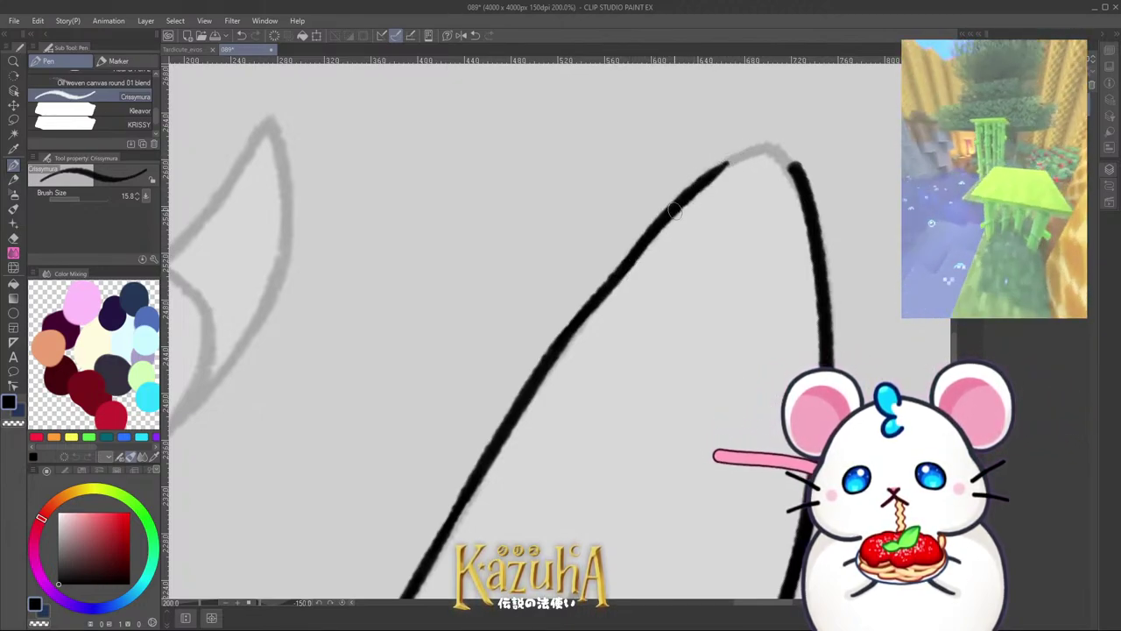
mouse_move(674, 210)
left_mouse_down()
mouse_move(751, 156)
mouse_move(726, 166)
mouse_move(763, 155)
mouse_move(796, 167)
mouse_move(753, 151)
left_mouse_up()
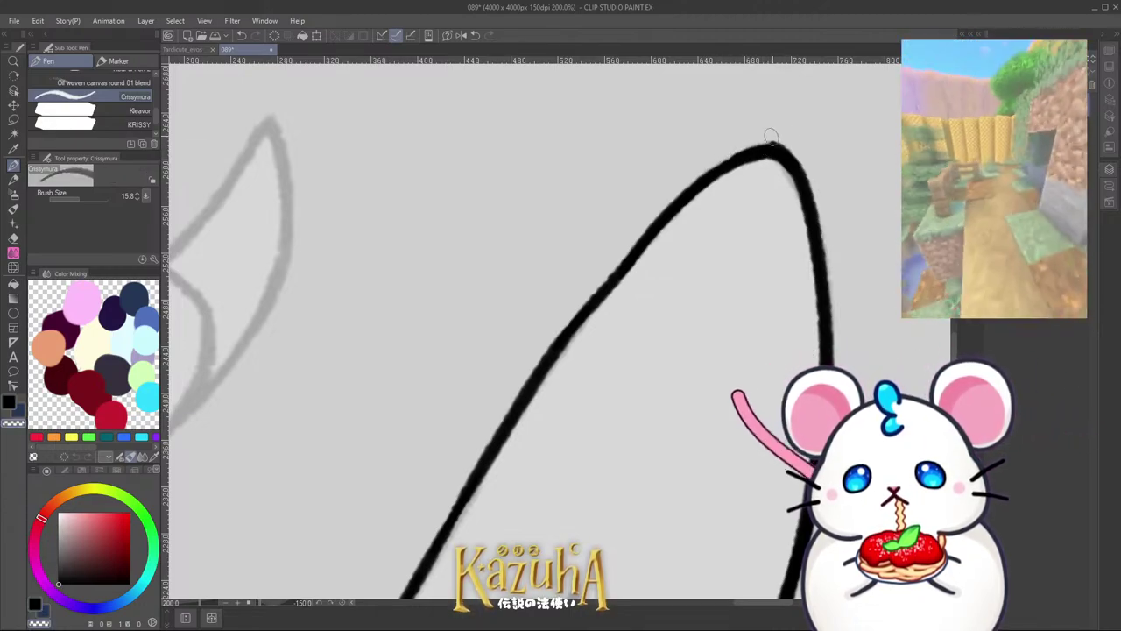
scroll(688, 175, "down", 5)
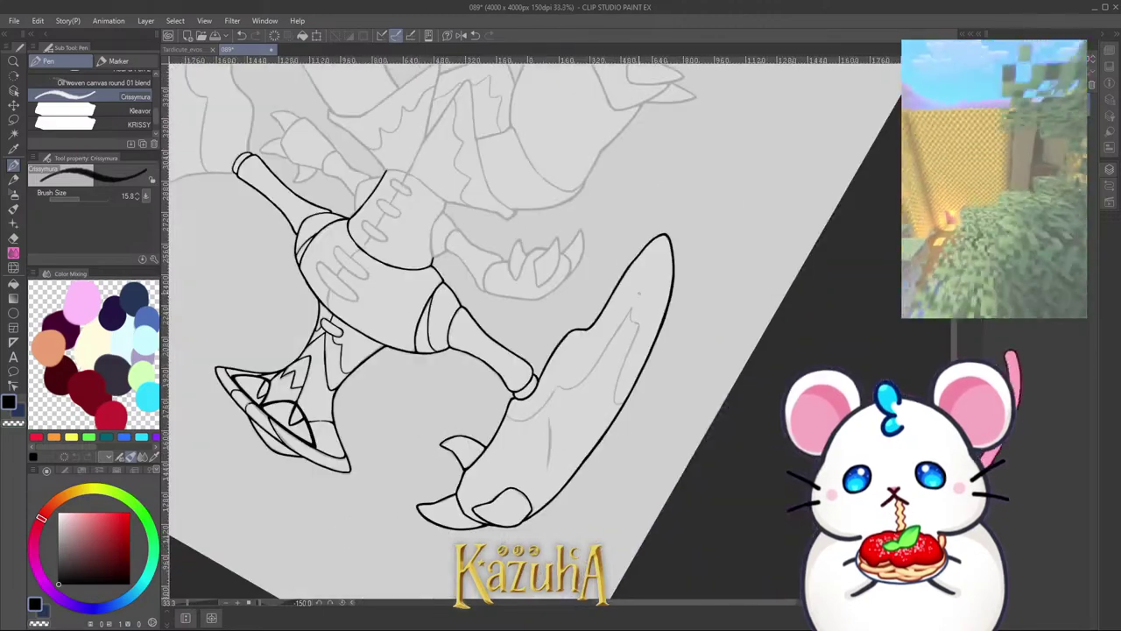
scroll(640, 293, "down", 1)
key("asciicircum")
key("asciicircum")
key("asciicircum")
key("asciicircum")
key("asciicircum")
key("asciicircum")
key("asciicircum")
key("asciicircum")
key("asciicircum")
key("asciicircum")
key("asciicircum")
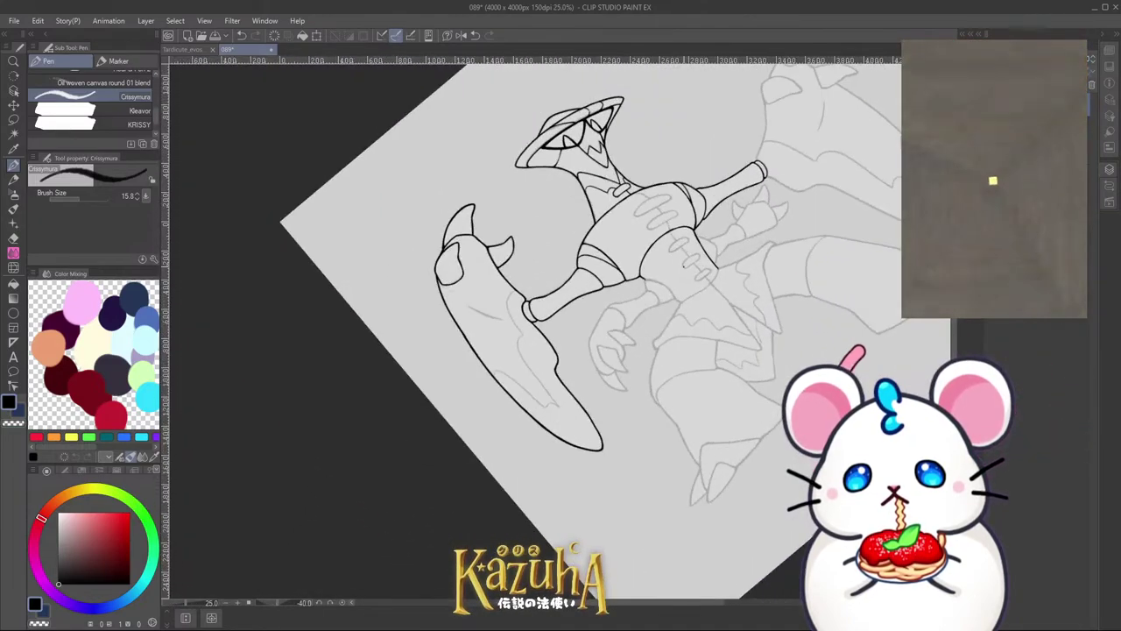
scroll(667, 273, "down", 2)
scroll(753, 178, "up", 3)
scroll(663, 255, "down", 3)
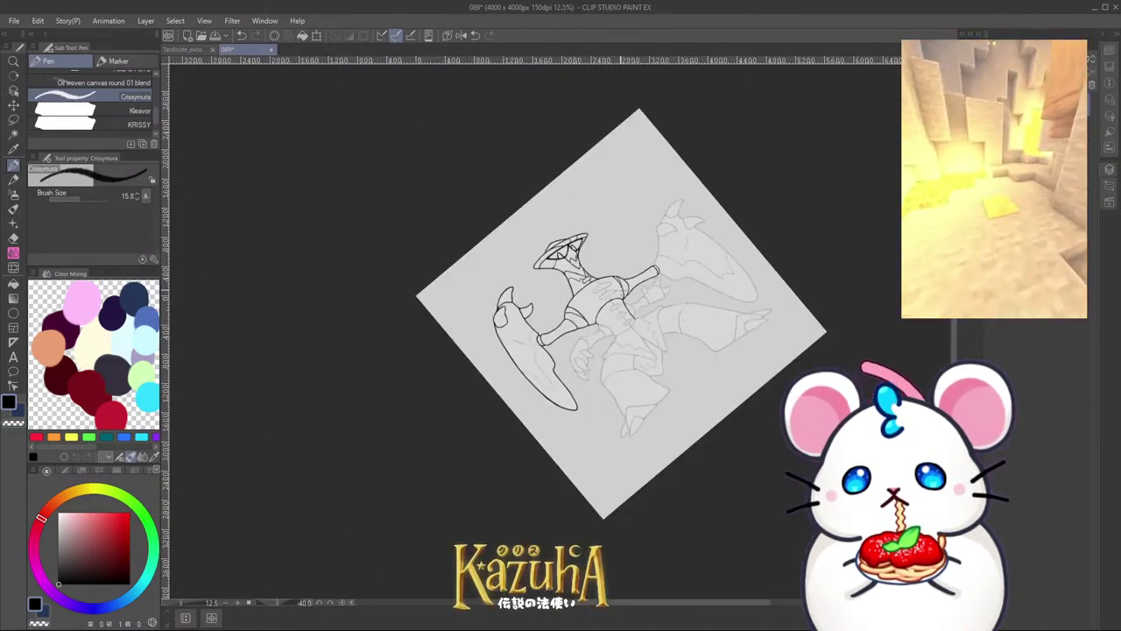
Step: Ink the curved border between the waist and the shoulder of the small clawed arm below the first scythe arm
key("asciicircum")
key("minus")
key("minus")
key("minus")
key("minus")
key("minus")
key("minus")
key("minus")
key("minus")
key("minus")
key("minus")
key("minus")
key("minus")
key("minus")
key("minus")
key("minus")
key("minus")
key("minus")
scroll(597, 249, "up", 2)
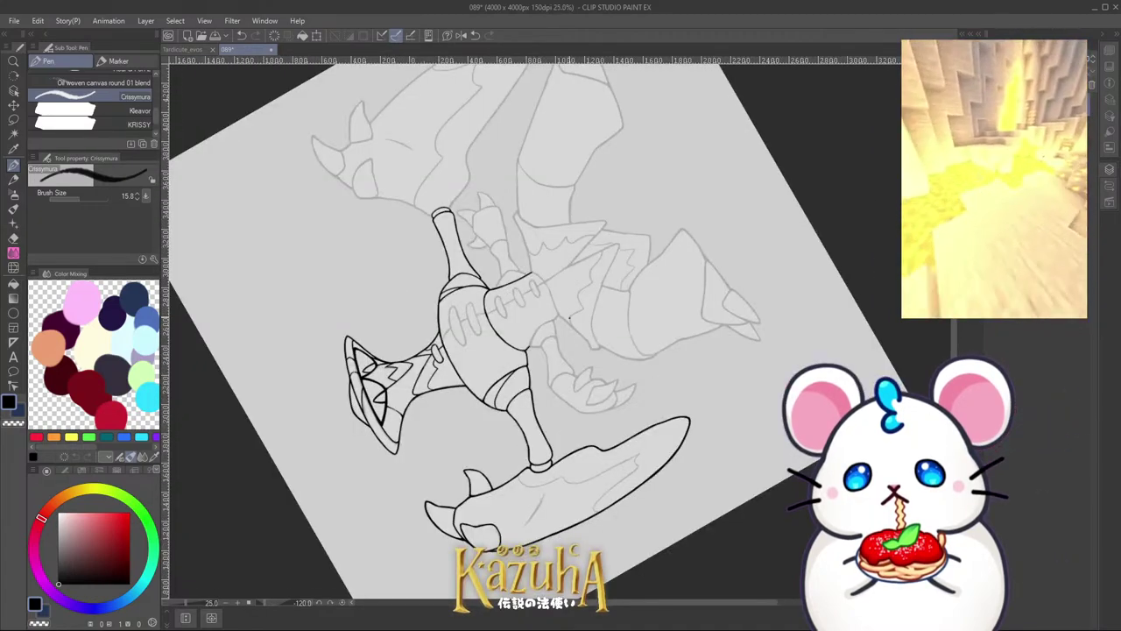
scroll(532, 341, "up", 6)
key("minus")
mouse_move(517, 416)
left_mouse_down()
mouse_move(538, 389)
mouse_move(574, 277)
left_mouse_up()
left_click_drag(608, 229, 699, 177)
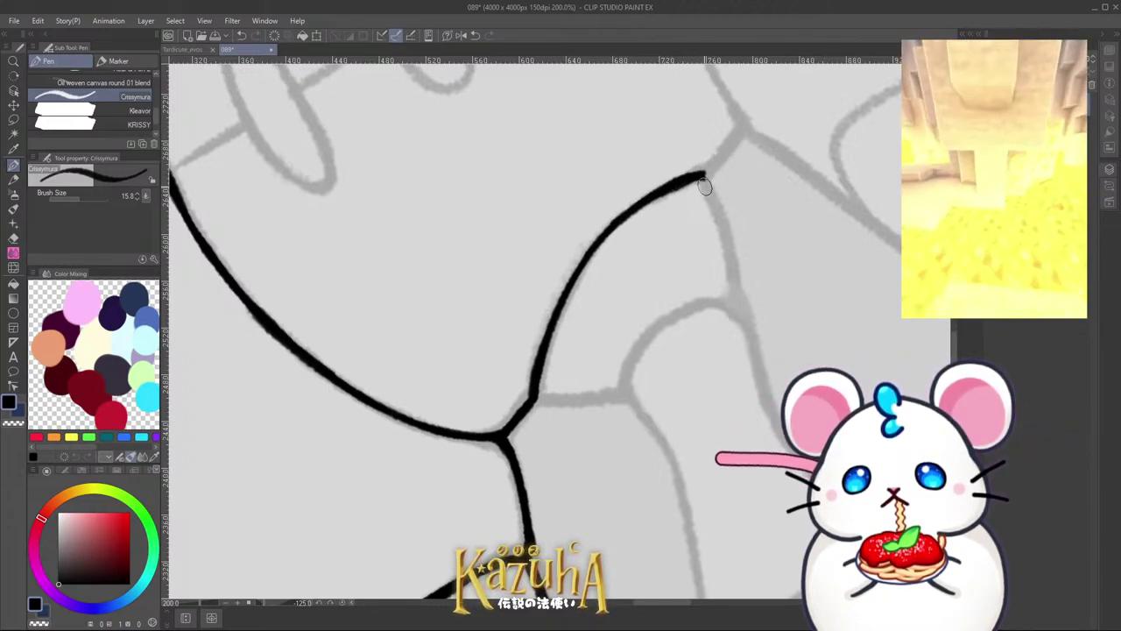
Step: Ink the small arm's short lower shoulder edge and continue the waist line just past that corner
left_click_drag(701, 174, 733, 301)
key("ctrl+z")
key("ctrl+z")
key("ctrl+z")
left_click_drag(703, 177, 731, 303)
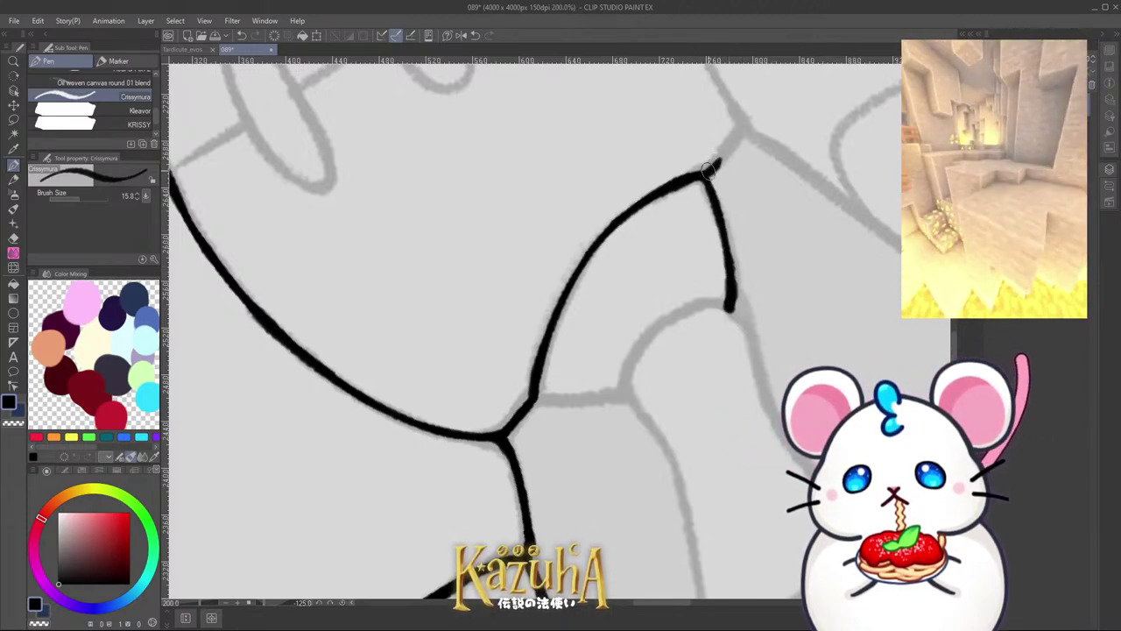
left_click_drag(708, 171, 730, 147)
scroll(526, 428, "up", 4)
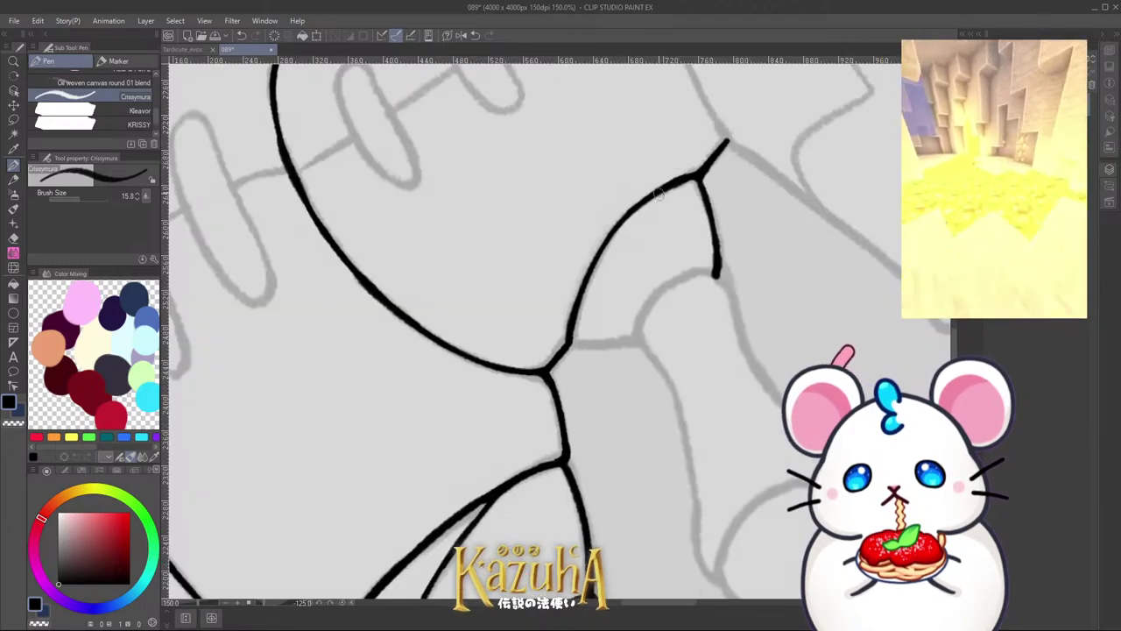
Step: Ink the small arm's short upper shoulder edge from the waist corner to the start of the upper arm
left_click_drag(553, 362, 611, 358)
scroll(588, 334, "down", 3)
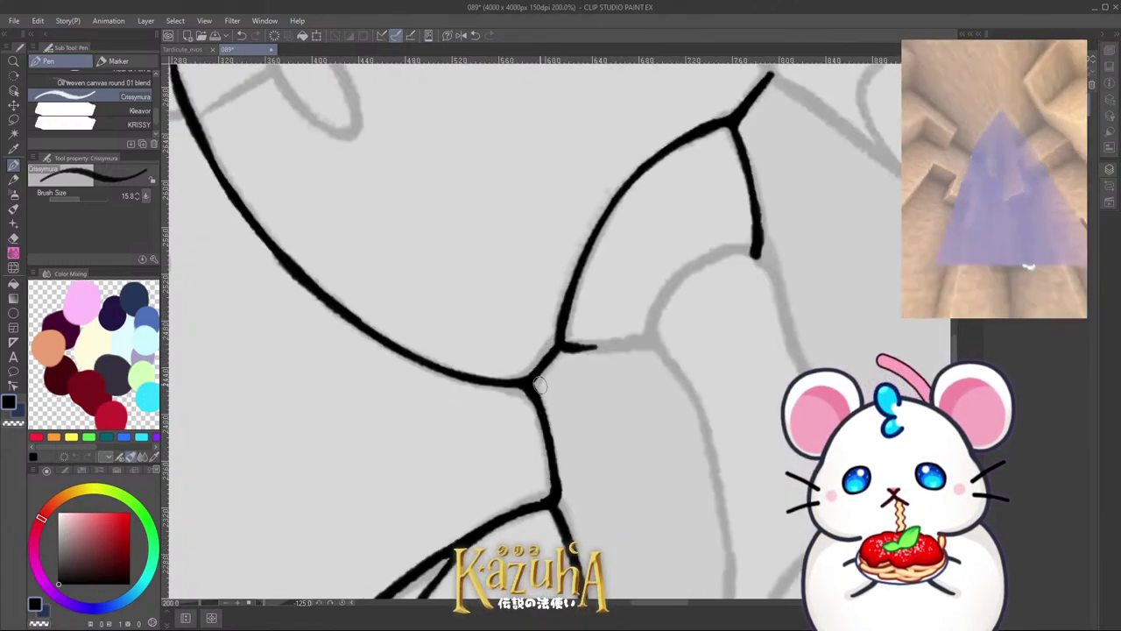
key("asciicircum")
key("asciicircum")
key("asciicircum")
key("asciicircum")
key("asciicircum")
key("asciicircum")
key("asciicircum")
key("asciicircum")
key("asciicircum")
key("asciicircum")
key("asciicircum")
key("asciicircum")
key("asciicircum")
key("asciicircum")
key("asciicircum")
key("asciicircum")
key("asciicircum")
key("asciicircum")
key("asciicircum")
scroll(521, 371, "up", 2)
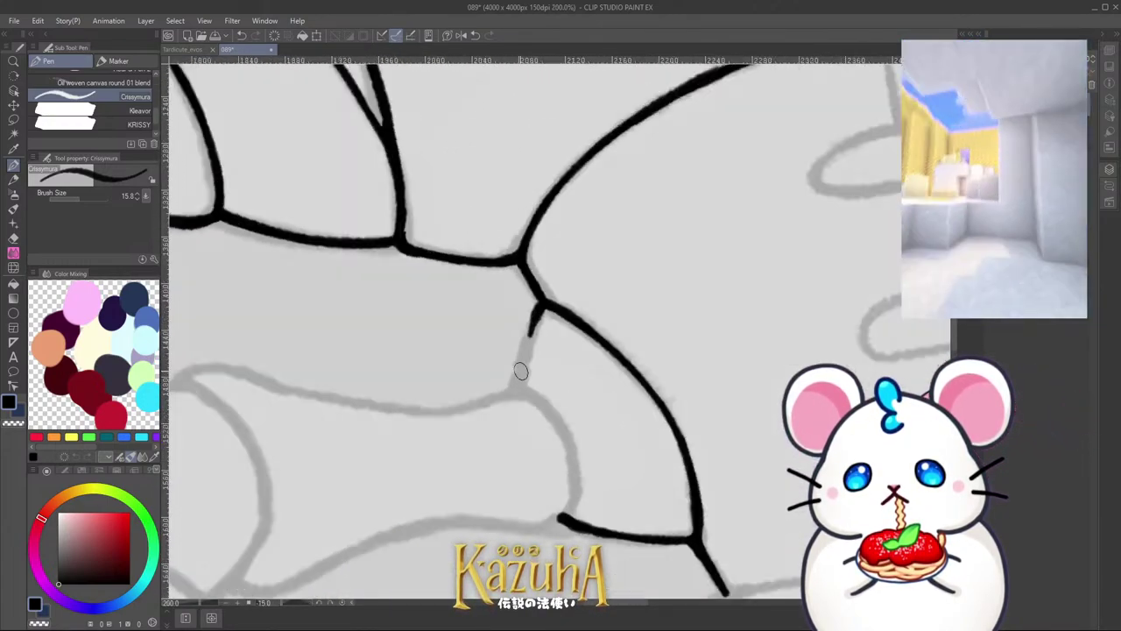
left_click_drag(518, 393, 541, 309)
key("ctrl+z")
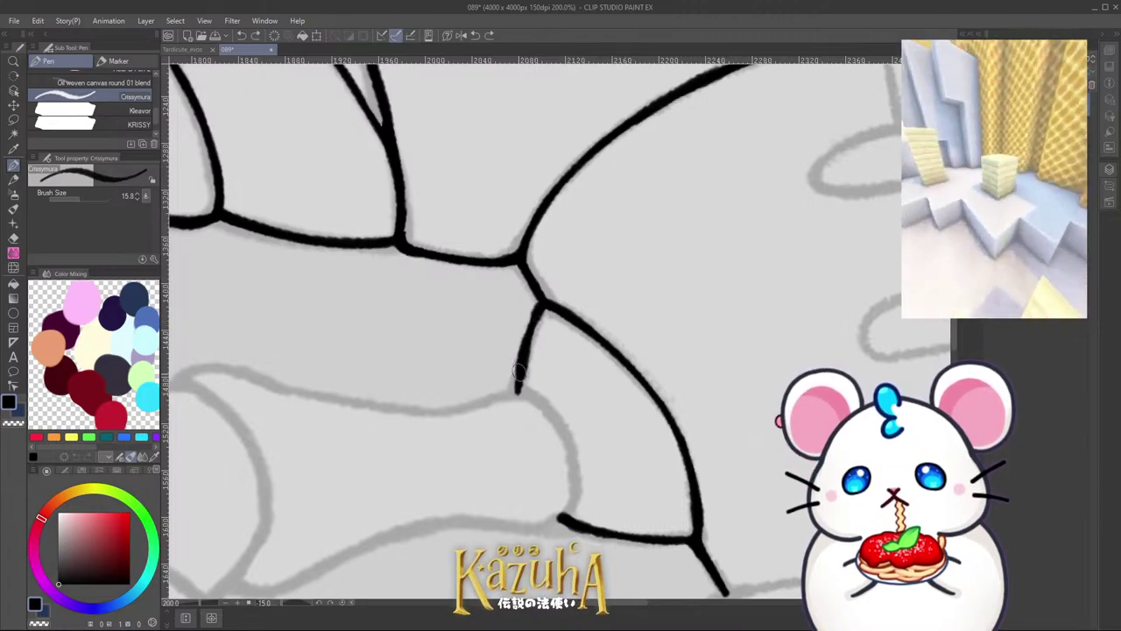
Step: Ink the small arm's upper edge from the wrist to the shoulder corner and trim the line's thickness at that corner
scroll(636, 311, "down", 3)
key("minus")
key("minus")
key("minus")
key("minus")
key("minus")
key("minus")
key("minus")
key("minus")
key("minus")
key("minus")
key("minus")
key("minus")
key("minus")
scroll(527, 418, "up", 3)
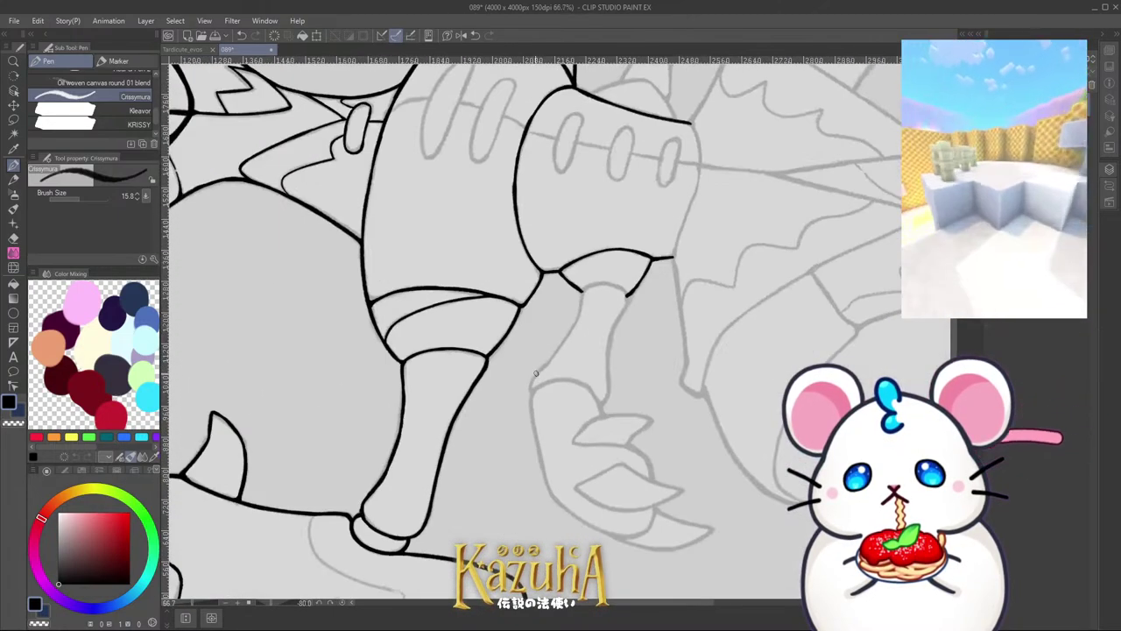
left_click_drag(525, 399, 580, 330)
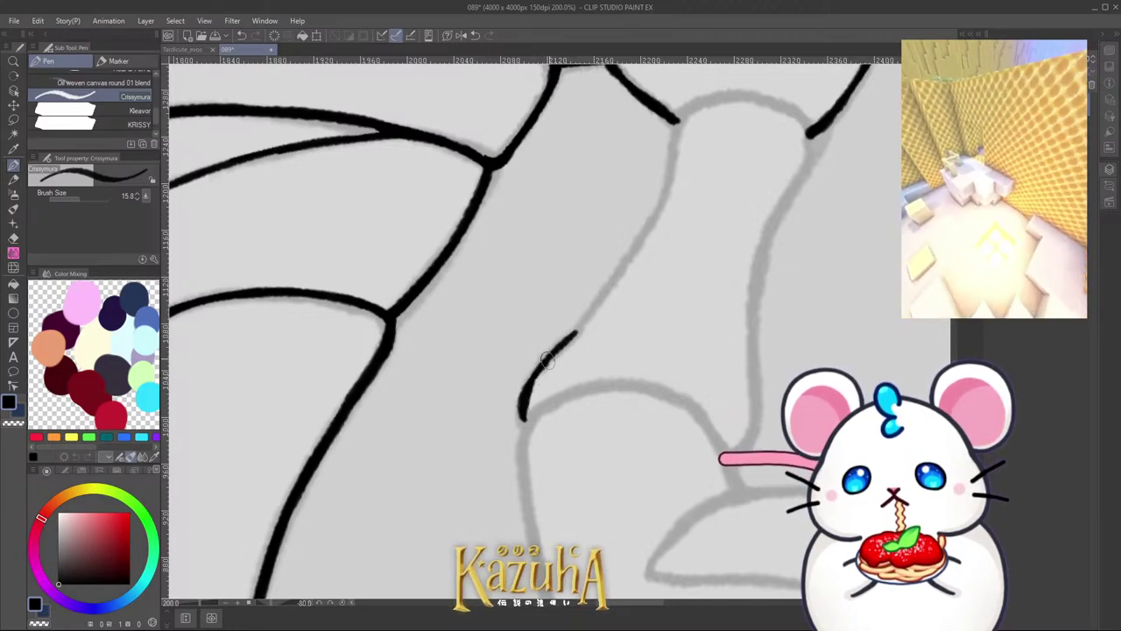
left_click_drag(542, 369, 600, 304)
left_click_drag(550, 364, 622, 274)
left_click_drag(645, 251, 631, 268)
key("ctrl+z")
key("ctrl+z")
left_click_drag(594, 314, 653, 219)
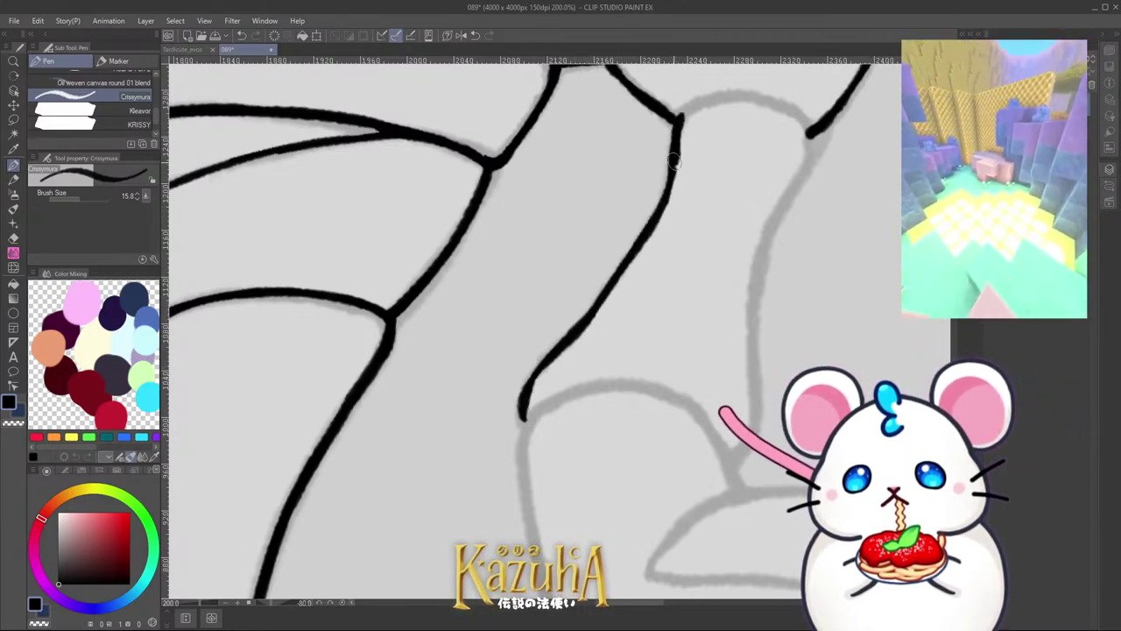
key("c")
left_click_drag(686, 117, 681, 154)
Step: Touch up the small arm's upper edge beside the shoulder corner and ink the curved joint line between shoulder and arm
scroll(608, 263, "down", 1)
scroll(548, 440, "down", 2)
key("minus")
key("minus")
key("minus")
key("minus")
key("minus")
key("minus")
key("minus")
key("minus")
key("minus")
key("minus")
scroll(603, 298, "up", 2)
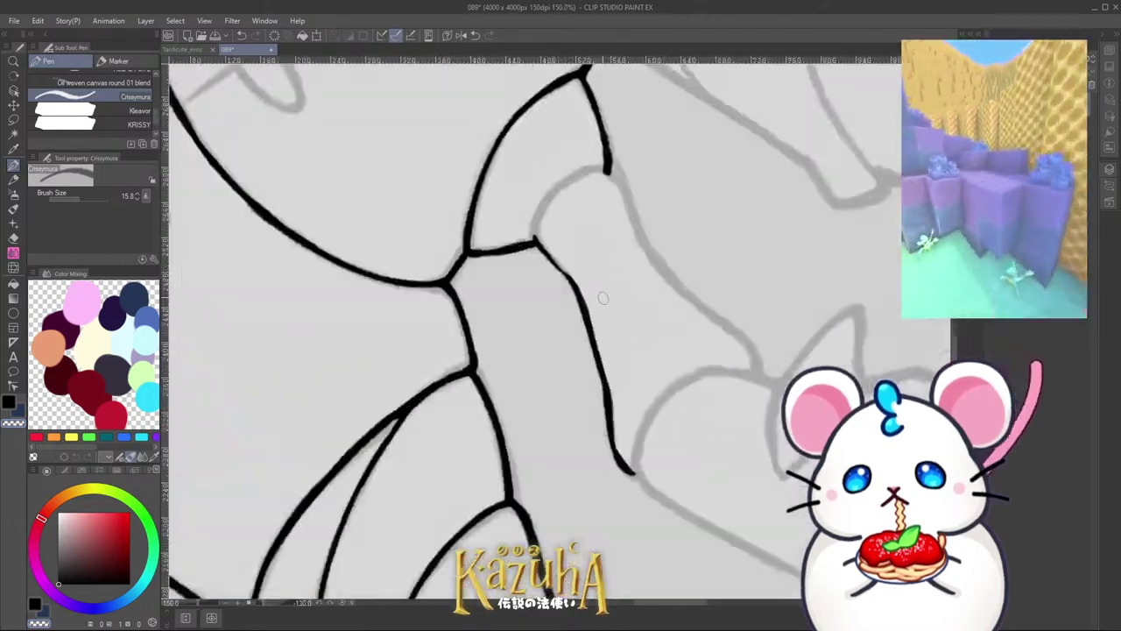
scroll(603, 298, "up", 1)
scroll(517, 201, "up", 2)
key("c")
left_click_drag(513, 255, 609, 361)
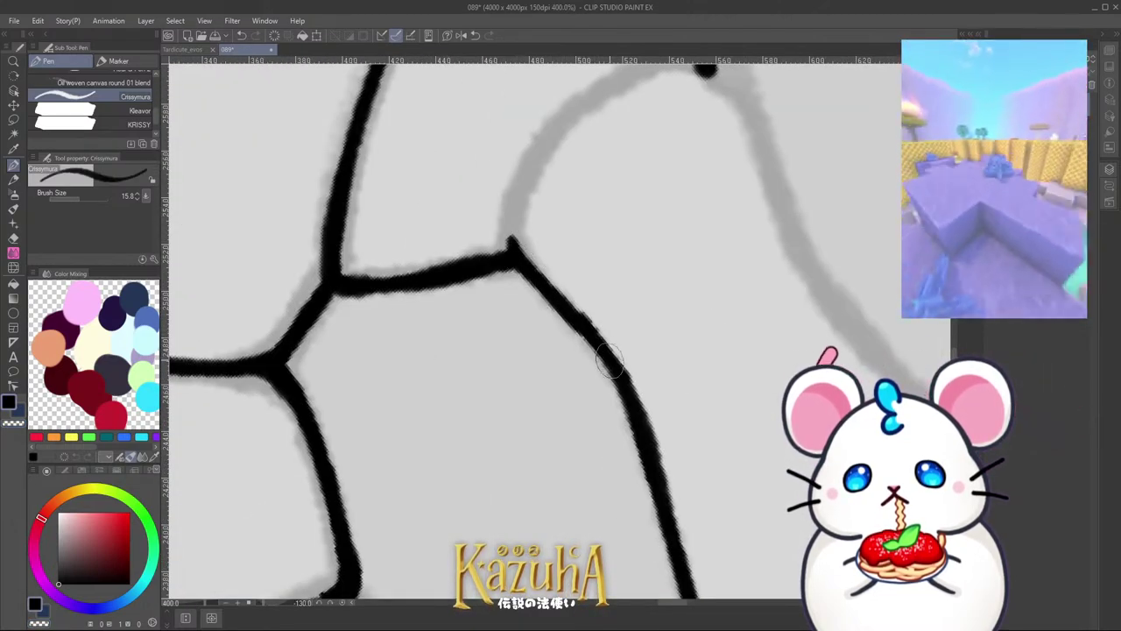
key("c")
mouse_move(583, 298)
left_mouse_down()
mouse_move(597, 316)
mouse_move(545, 304)
mouse_move(544, 263)
mouse_move(605, 188)
mouse_move(691, 132)
mouse_move(755, 156)
mouse_move(779, 219)
left_mouse_up()
scroll(565, 372, "down", 2)
scroll(540, 349, "up", 2)
key("c")
scroll(618, 313, "down", 10)
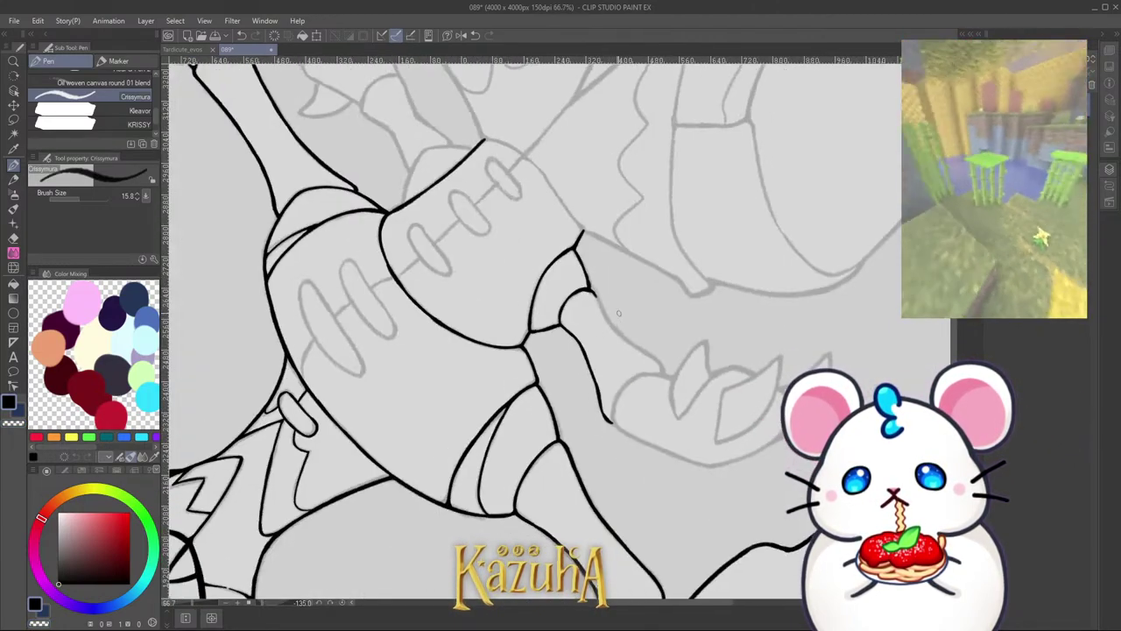
Step: Save the drawing and ink the first half of the small arm's lower edge, starting from the shoulder joint
left_click_drag(618, 313, 525, 262)
scroll(528, 277, "up", 3)
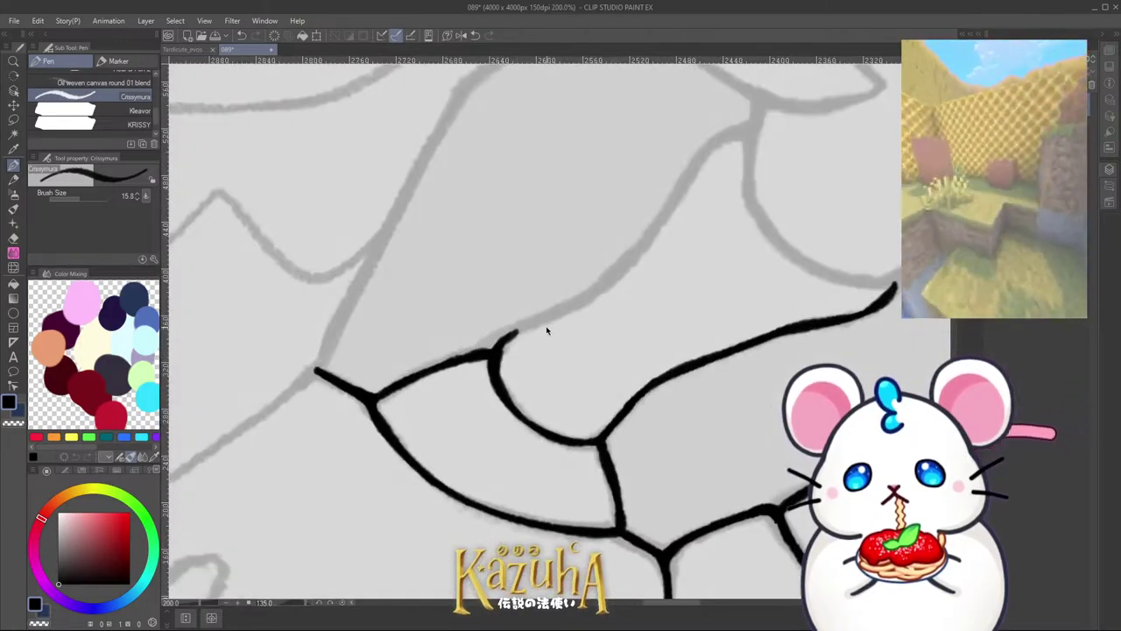
key("ctrl+s")
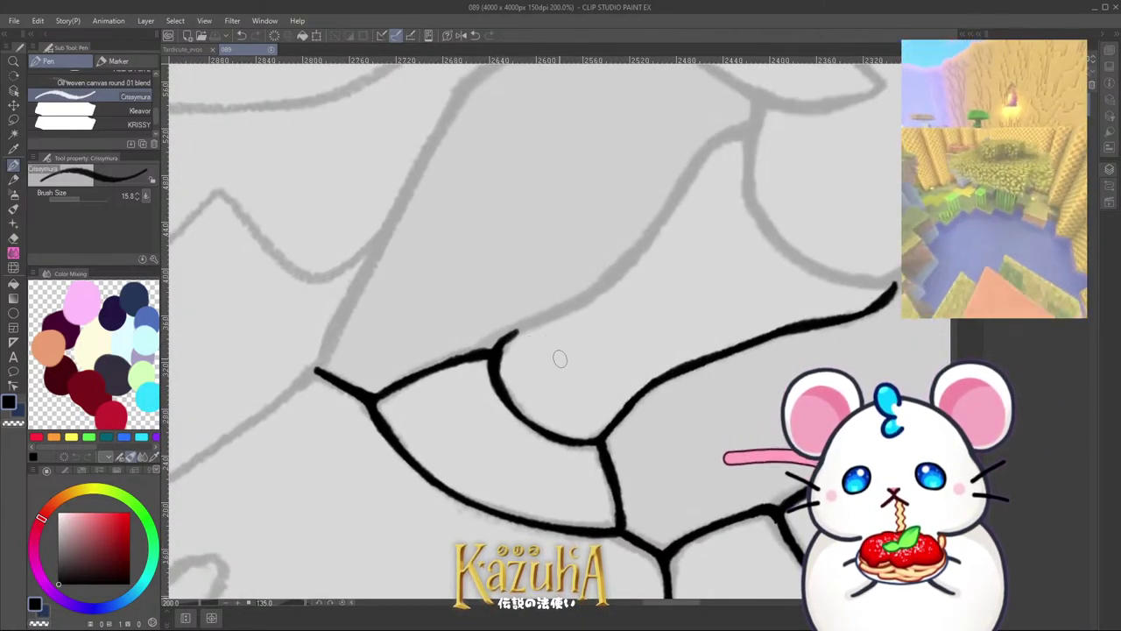
key("minus")
key("minus")
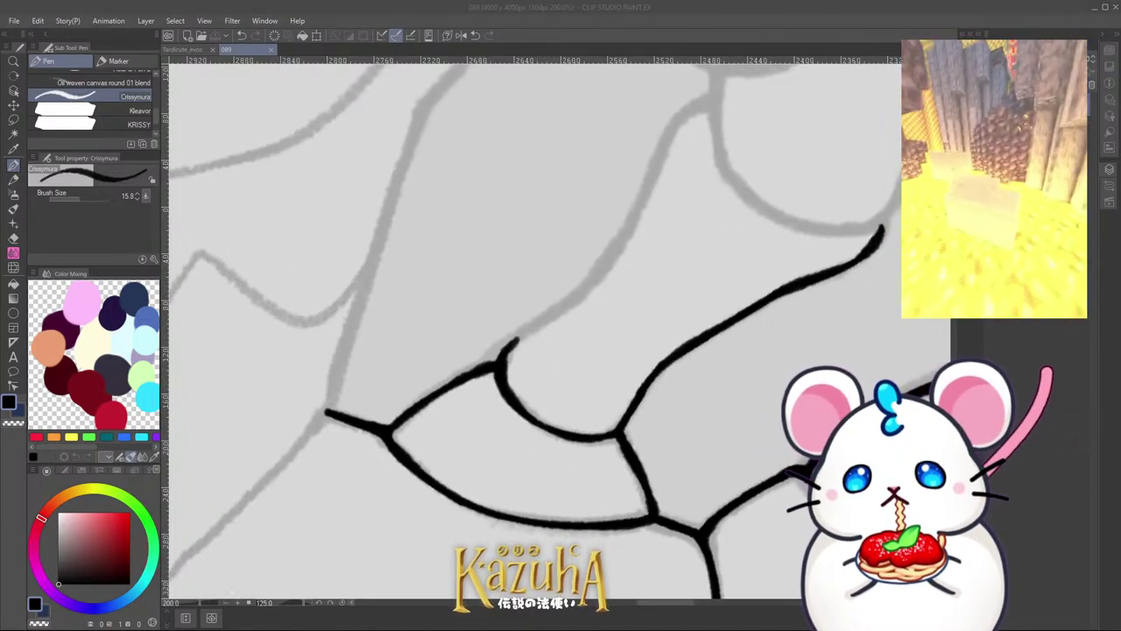
key("minus")
key("minus")
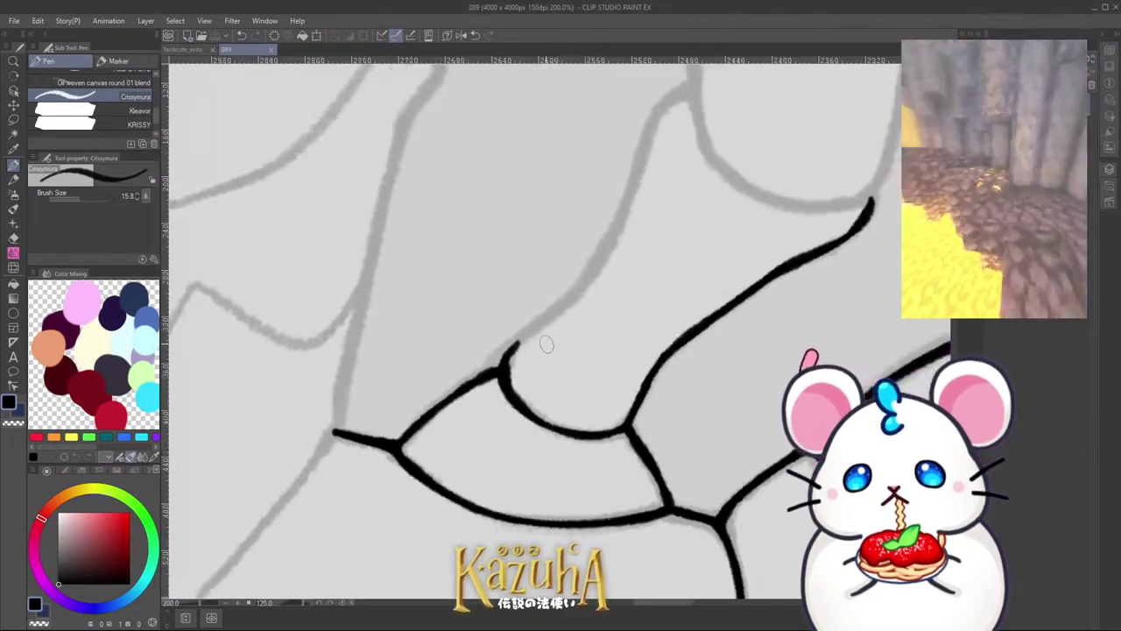
scroll(509, 371, "up", 2)
left_click_drag(506, 382, 593, 270)
key("ctrl+z")
mouse_move(543, 303)
left_mouse_down()
mouse_move(650, 200)
mouse_move(638, 217)
left_mouse_up()
left_click_drag(572, 288, 663, 177)
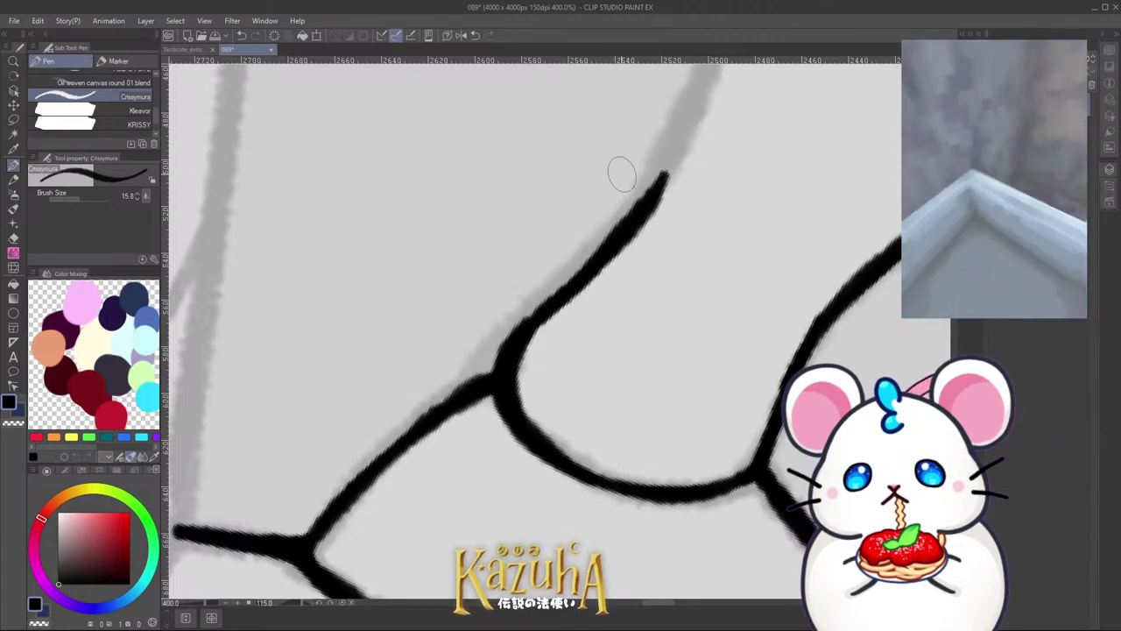
Step: Continue the small arm's lower edge from mid-arm to the corner where the hand begins
scroll(580, 267, "down", 4)
key("asciicircum")
key("asciicircum")
scroll(640, 237, "up", 2)
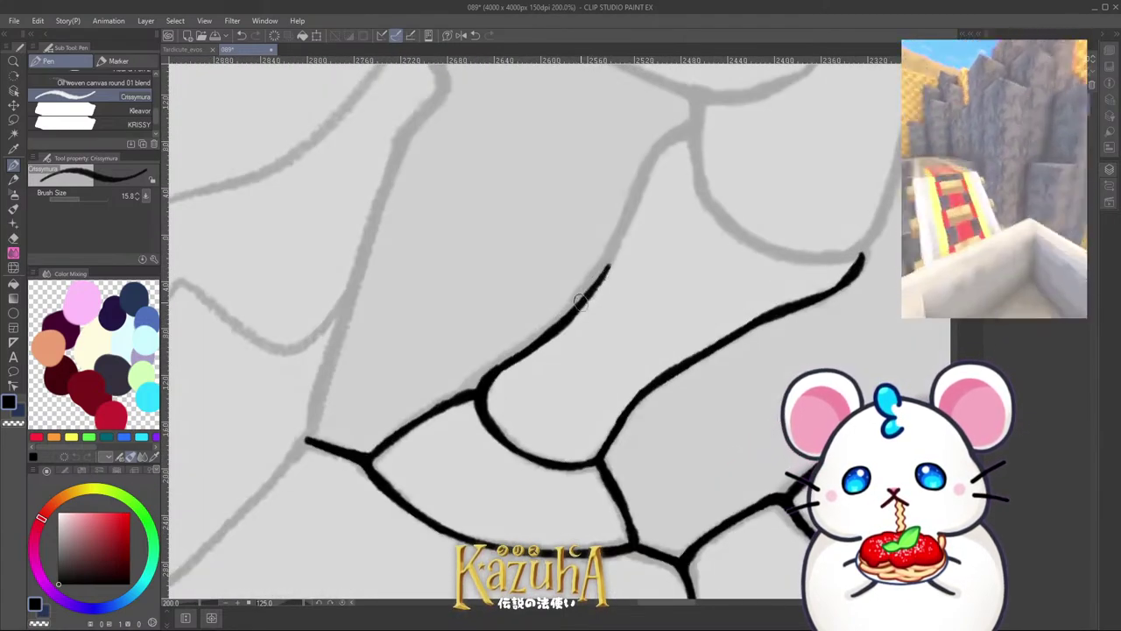
left_click_drag(580, 300, 646, 170)
mouse_move(617, 239)
left_mouse_down()
mouse_move(654, 158)
mouse_move(695, 127)
left_mouse_up()
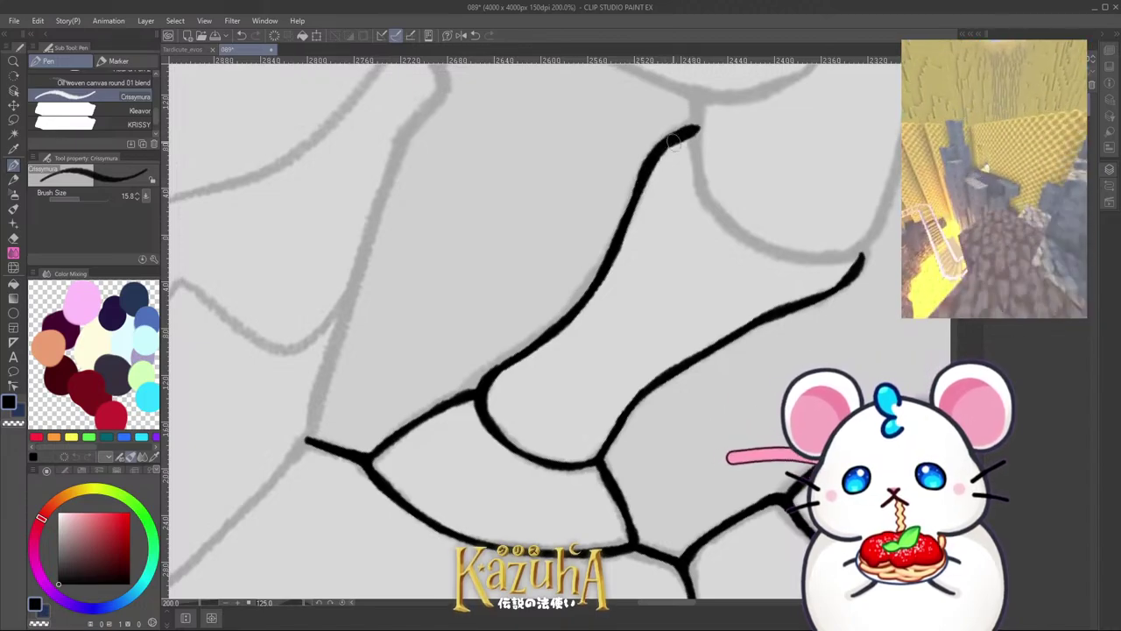
Step: Ink the curved wrist line between the small arm and its hand, starting from the arm's lower edge
scroll(590, 269, "down", 2)
scroll(563, 383, "down", 2)
key("asciicircum")
key("asciicircum")
key("asciicircum")
key("asciicircum")
key("asciicircum")
key("asciicircum")
key("asciicircum")
key("asciicircum")
key("asciicircum")
key("asciicircum")
key("asciicircum")
key("asciicircum")
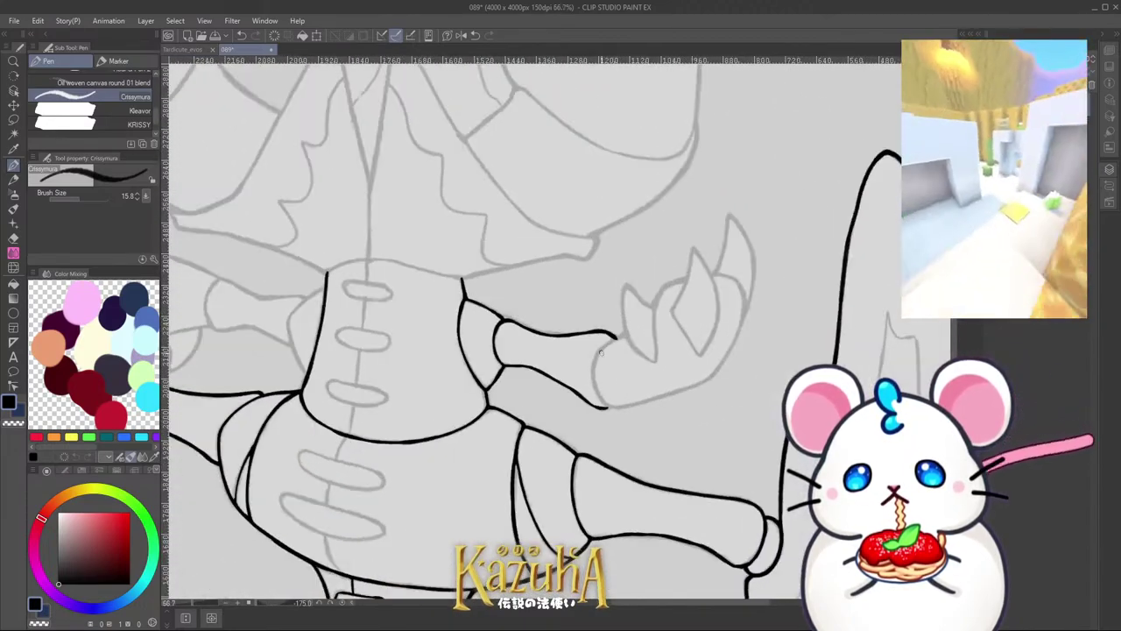
scroll(626, 343, "up", 2)
scroll(626, 345, "up", 3)
mouse_move(571, 428)
left_mouse_down()
mouse_move(602, 311)
mouse_move(585, 335)
mouse_move(731, 182)
left_mouse_up()
mouse_move(632, 286)
left_mouse_down()
mouse_move(589, 343)
mouse_move(569, 478)
mouse_move(590, 515)
left_mouse_up()
Step: Ink the outer contour along the back of the small hand, from the farthest claw's base to near the wrist
scroll(596, 436, "down", 5)
key("minus")
key("minus")
key("minus")
key("minus")
key("minus")
key("minus")
key("minus")
key("minus")
key("minus")
key("minus")
key("minus")
key("minus")
key("minus")
key("minus")
key("minus")
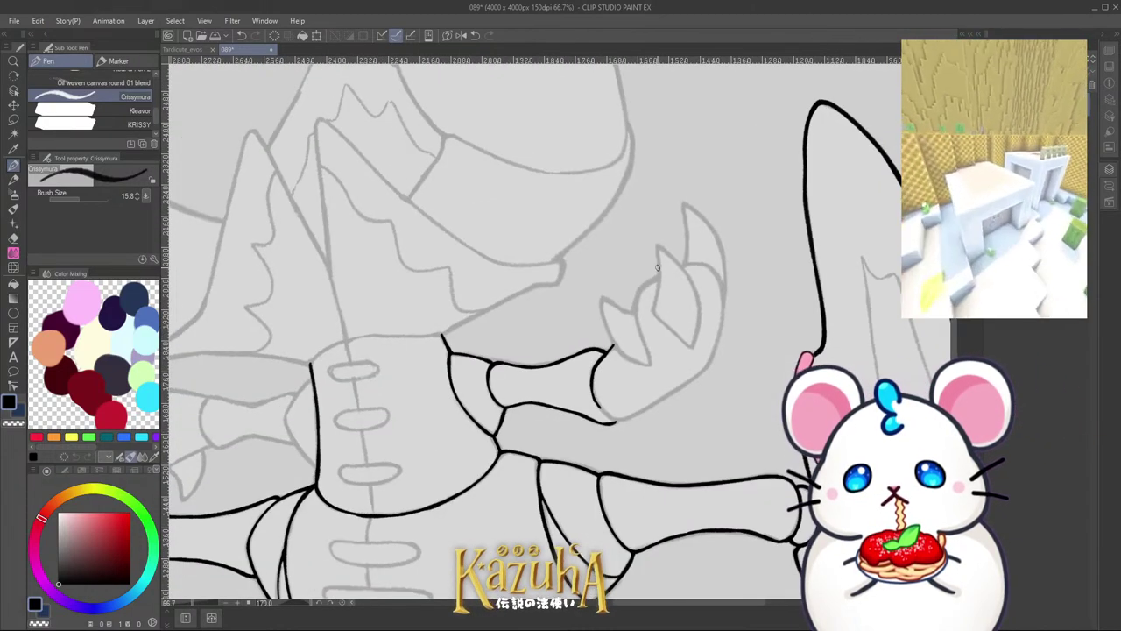
scroll(618, 208, "up", 4)
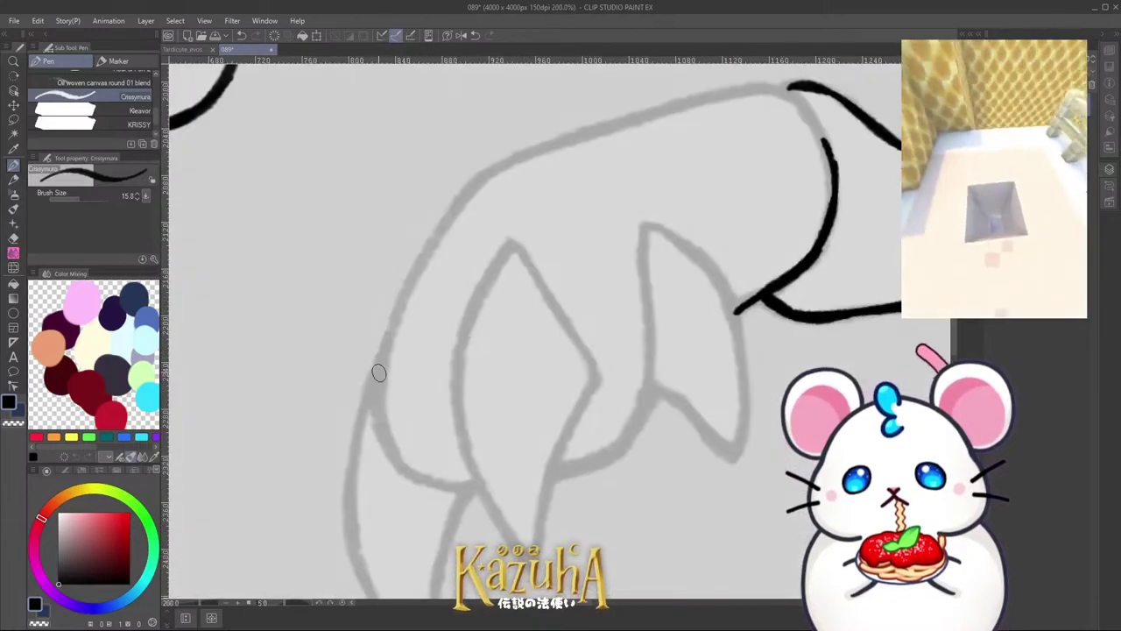
left_click_drag(375, 399, 438, 239)
key("ctrl+z")
mouse_move(376, 400)
left_mouse_down()
mouse_move(440, 224)
mouse_move(469, 189)
mouse_move(717, 95)
mouse_move(678, 105)
mouse_move(795, 87)
left_mouse_up()
scroll(606, 165, "down", 2)
scroll(714, 145, "up", 2)
key("ctrl+z")
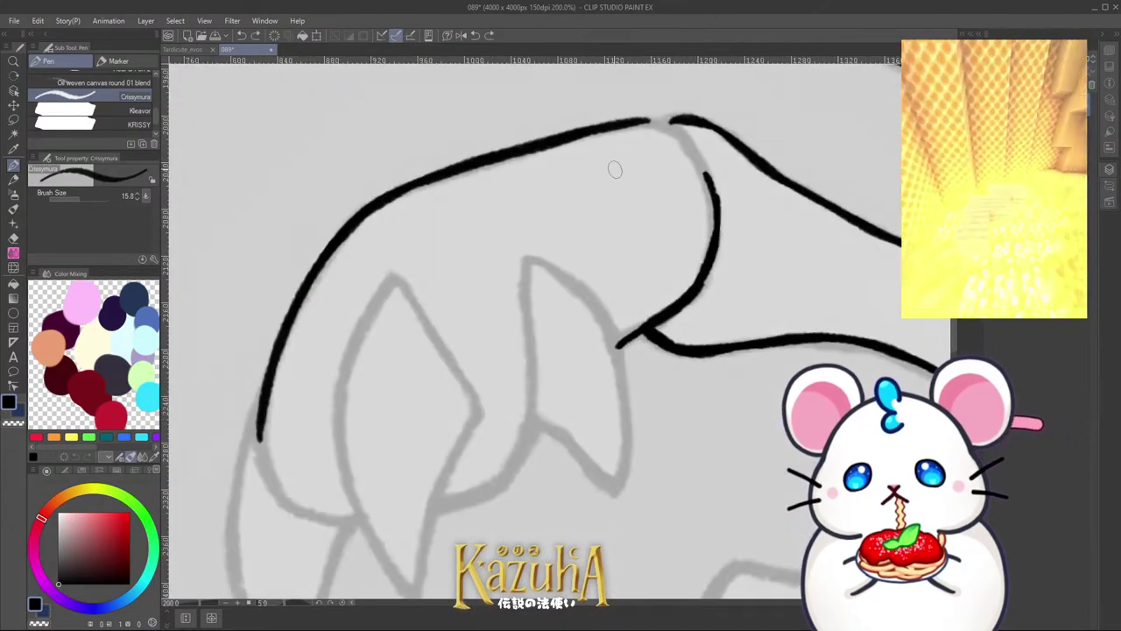
Step: Close the gap where the hand contour, arm edge and wrist line meet, and blend the wrist curve into one smooth line
scroll(652, 117, "up", 2)
mouse_move(615, 136)
left_mouse_down()
mouse_move(693, 141)
mouse_move(678, 143)
mouse_move(745, 226)
left_mouse_up()
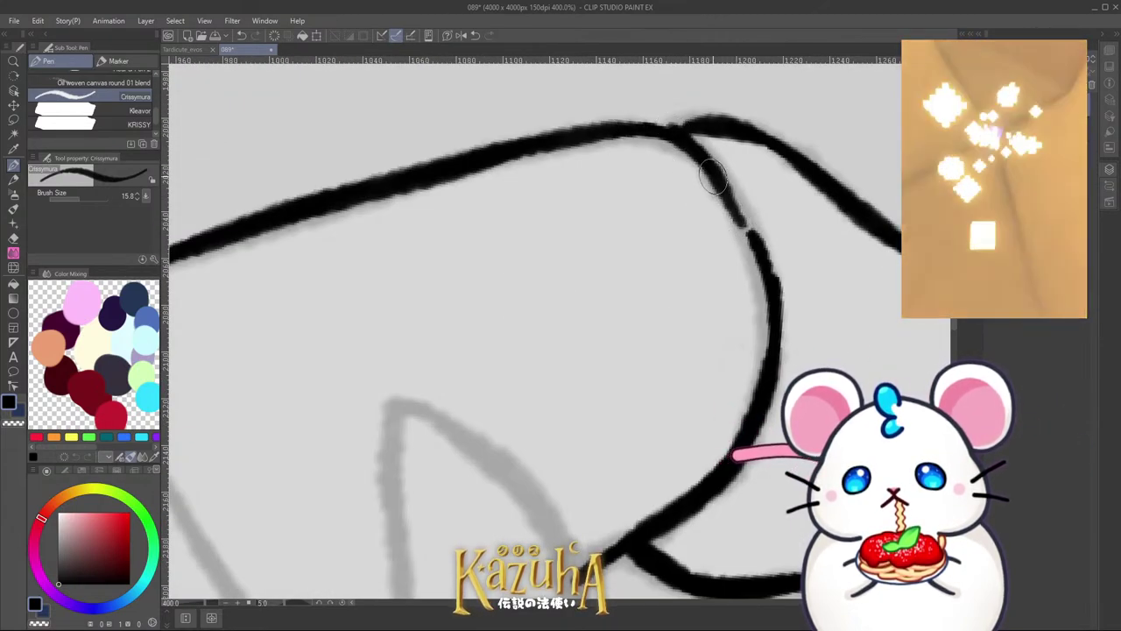
key("ctrl+z")
left_click_drag(682, 137, 759, 249)
mouse_move(689, 131)
left_mouse_down()
mouse_move(668, 131)
mouse_move(687, 127)
mouse_move(764, 255)
mouse_move(786, 318)
left_mouse_up()
key("c")
key("ctrl+z")
key("c")
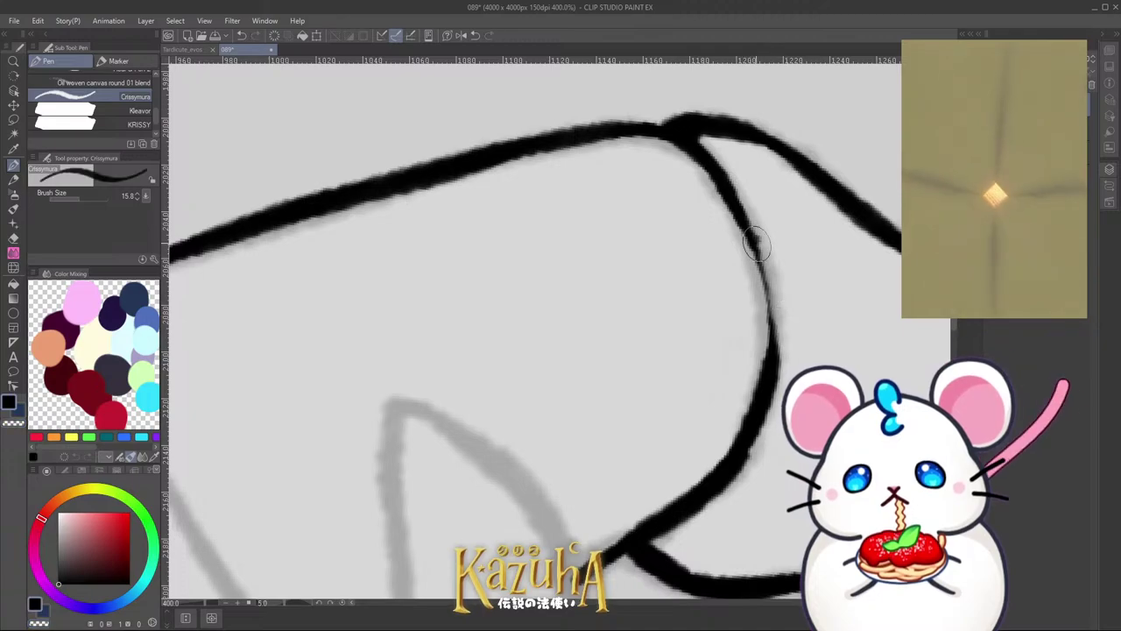
left_click_drag(757, 243, 791, 318)
key("c")
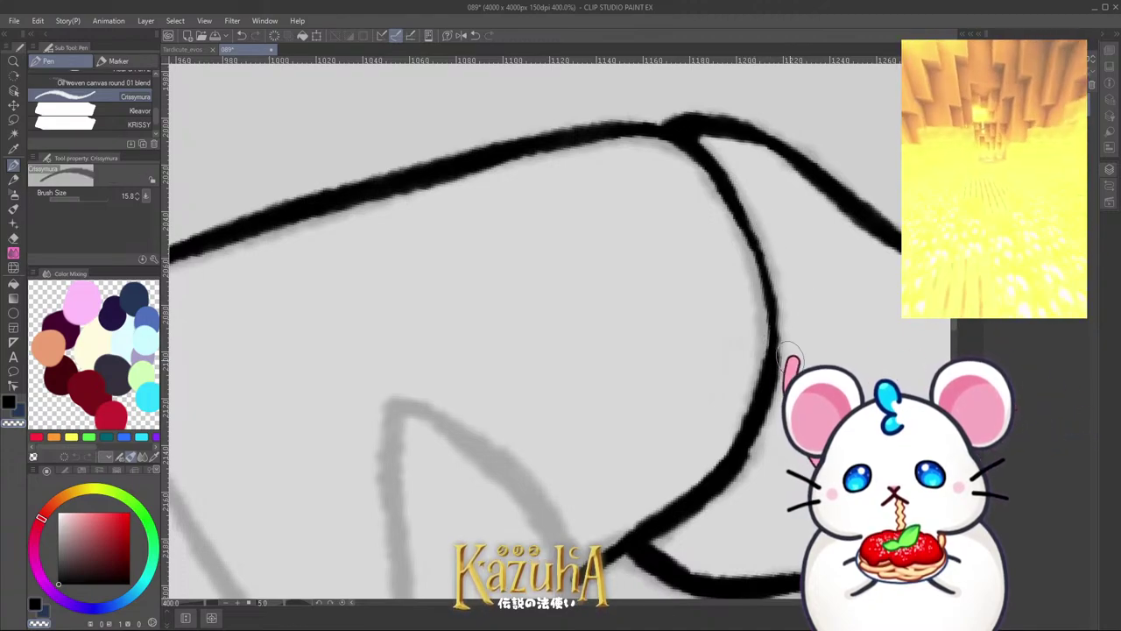
Step: Check the whole figure and save the drawing
scroll(702, 293, "down", 8)
key("minus")
scroll(594, 284, "down", 3)
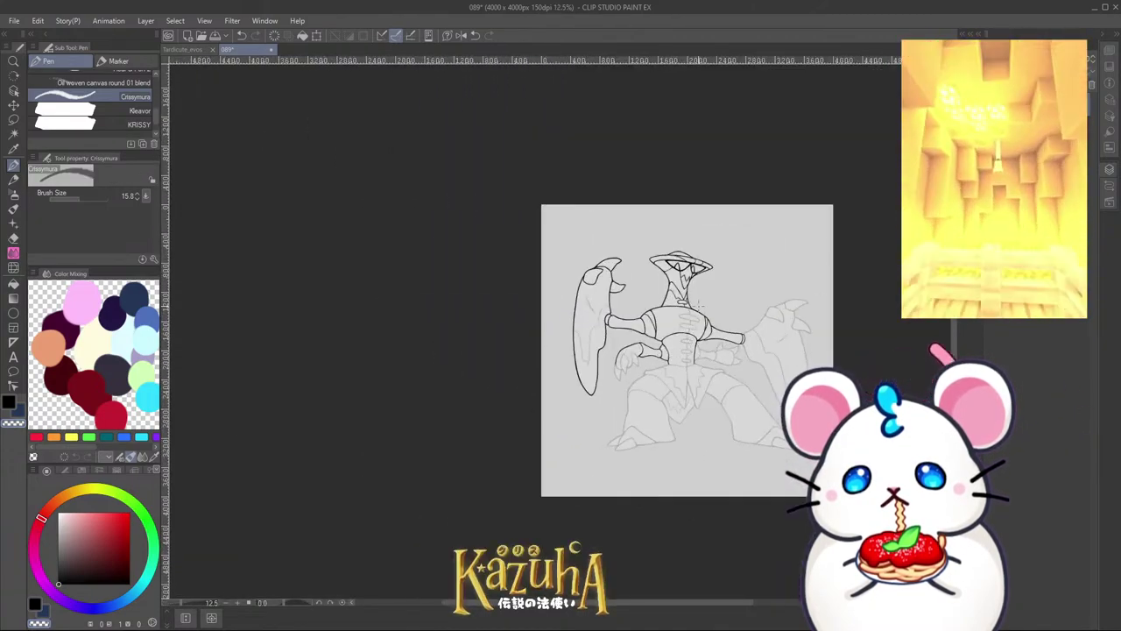
scroll(622, 257, "up", 3)
key("ctrl+s")
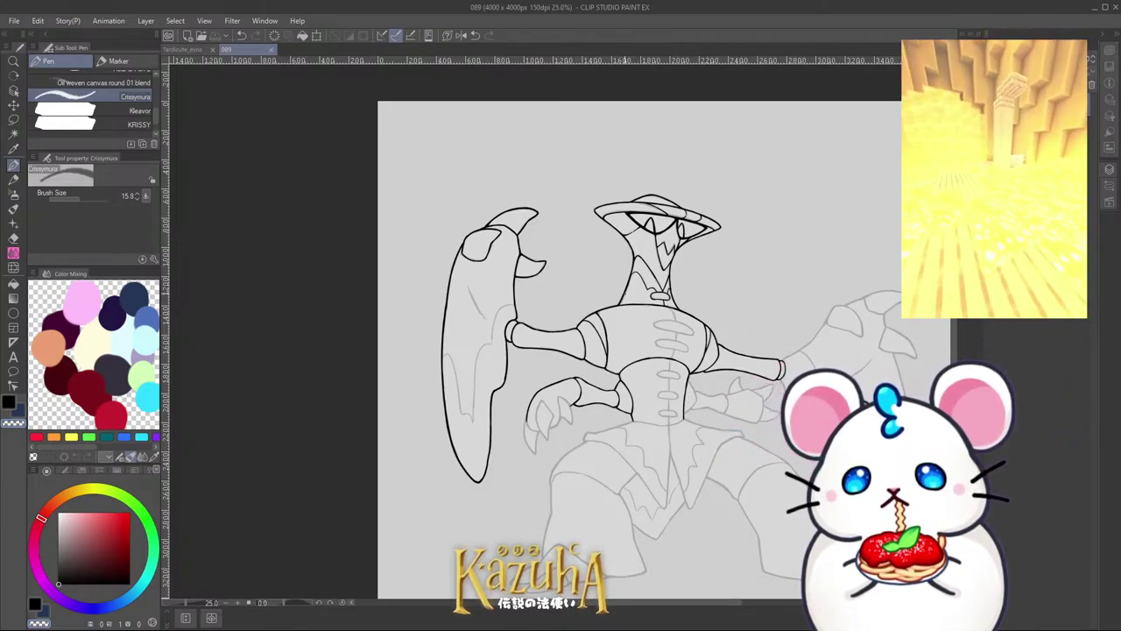
Step: Ink the inner edge of the claw nearest the wrist, together with the short stretch of palm edge below it
scroll(525, 289, "up", 7)
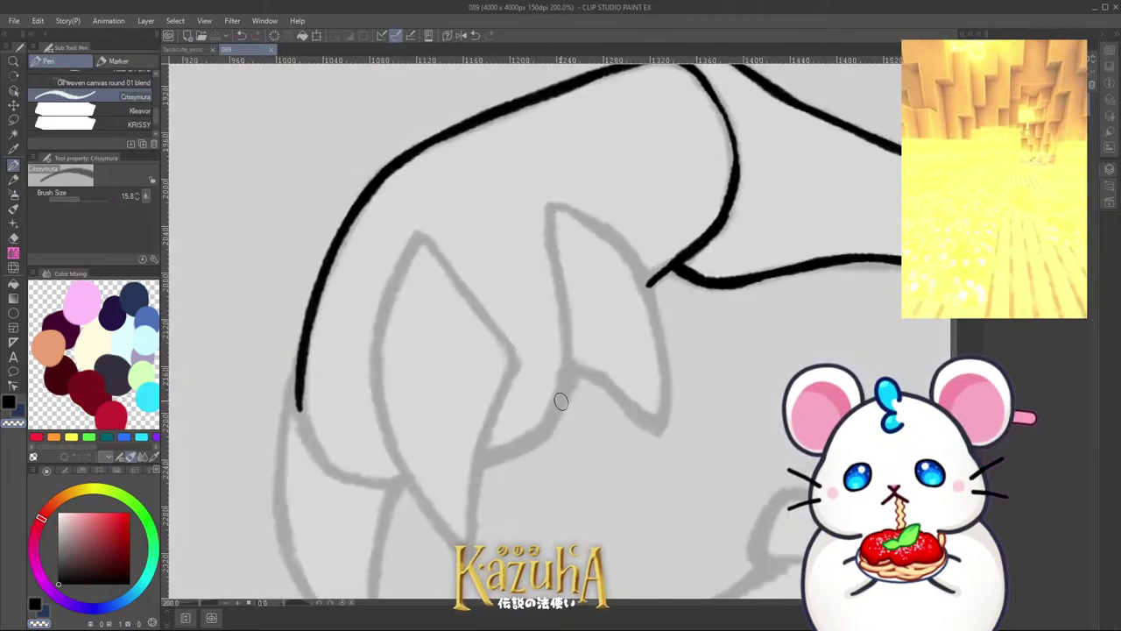
key("c")
left_click_drag(544, 425, 570, 367)
scroll(520, 439, "down", 2)
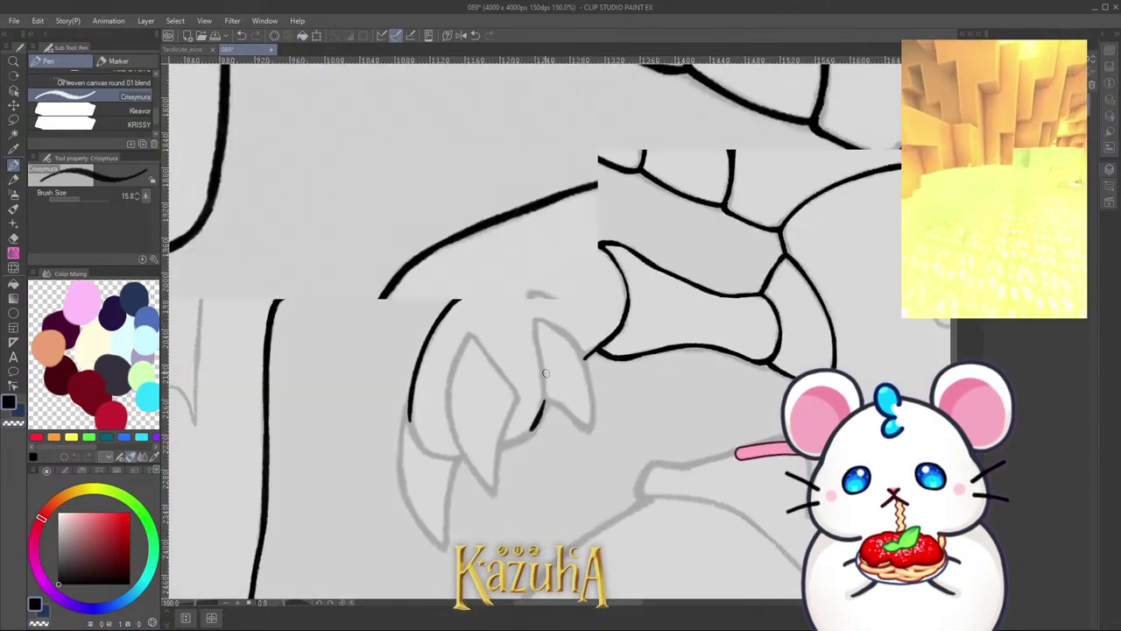
scroll(542, 395, "up", 2)
key("ctrl+z")
mouse_move(522, 472)
left_mouse_down()
mouse_move(549, 396)
mouse_move(545, 365)
mouse_move(537, 436)
mouse_move(535, 295)
left_mouse_up()
key("ctrl+z")
key("ctrl+z")
key("ctrl+z")
mouse_move(543, 415)
left_mouse_down()
mouse_move(525, 251)
mouse_move(550, 402)
left_mouse_up()
key("ctrl+z")
key("c")
key("c")
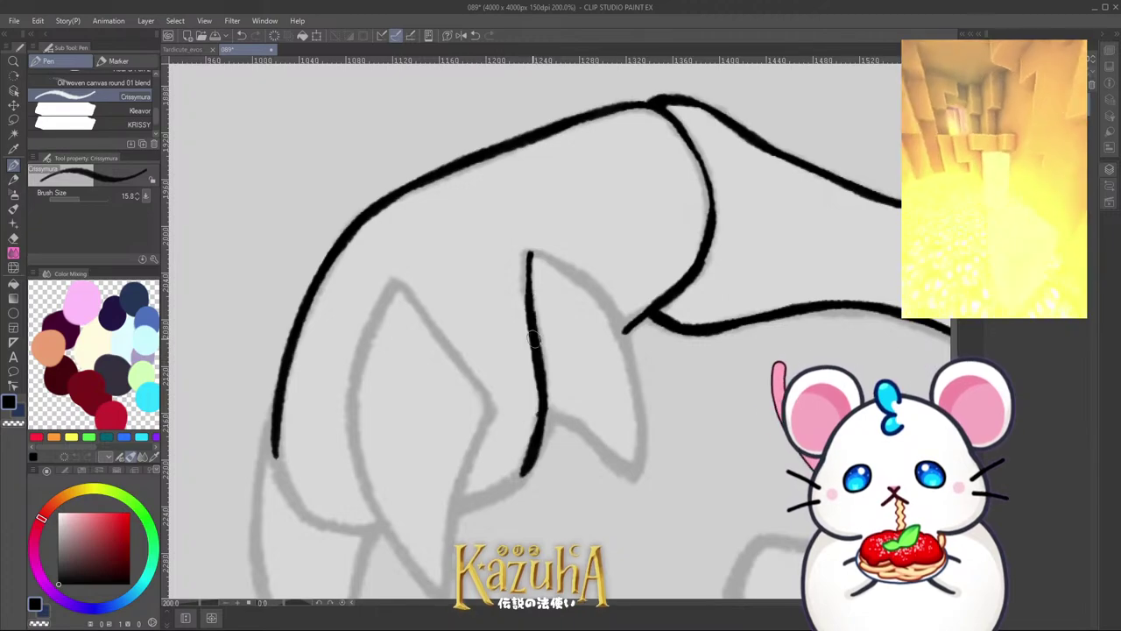
Step: Ink the remaining sides of the claw nearest the wrist to close its pointed outline
mouse_move(529, 255)
left_mouse_down()
mouse_move(599, 289)
mouse_move(626, 329)
left_mouse_up()
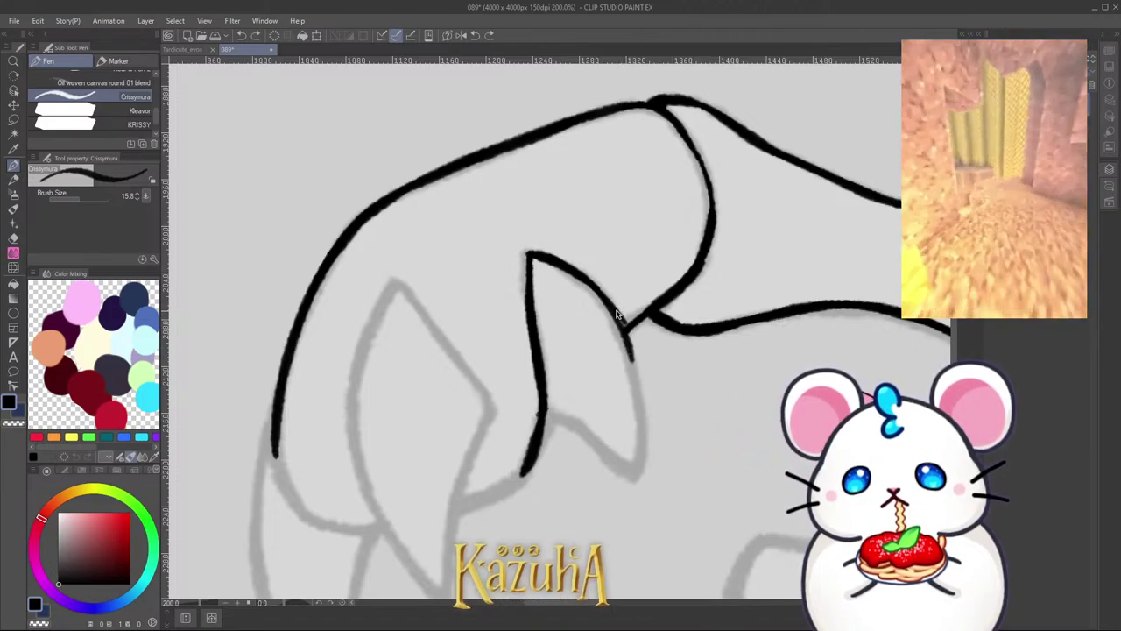
left_click_drag(624, 323, 645, 442)
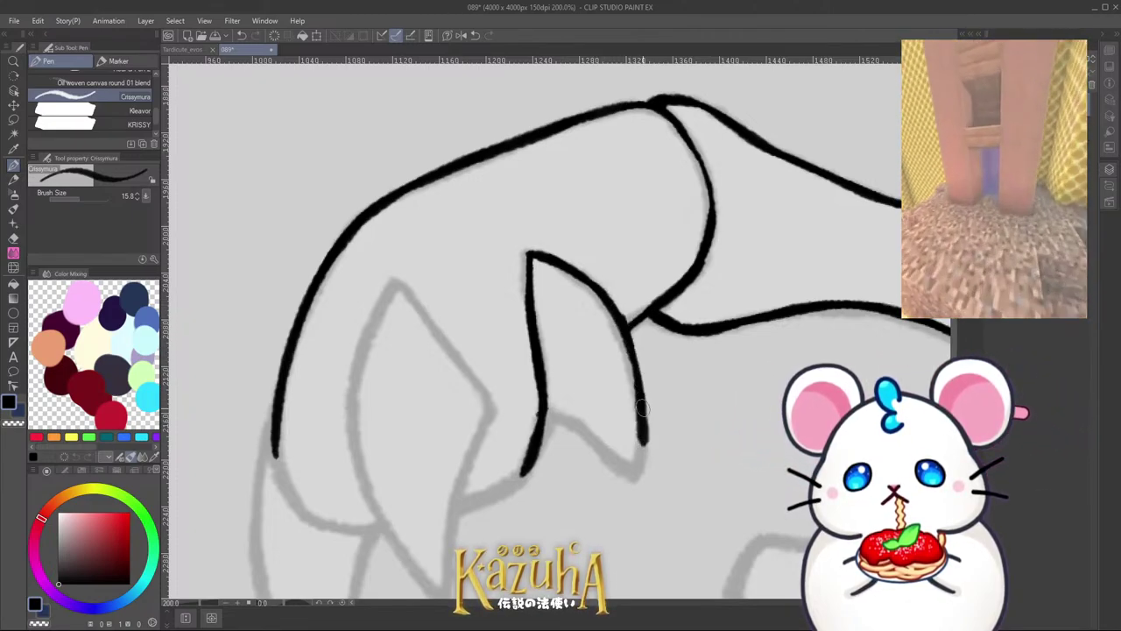
mouse_move(552, 420)
left_mouse_down()
mouse_move(610, 455)
mouse_move(623, 357)
mouse_move(630, 441)
left_mouse_up()
key("ctrl+z")
key("c")
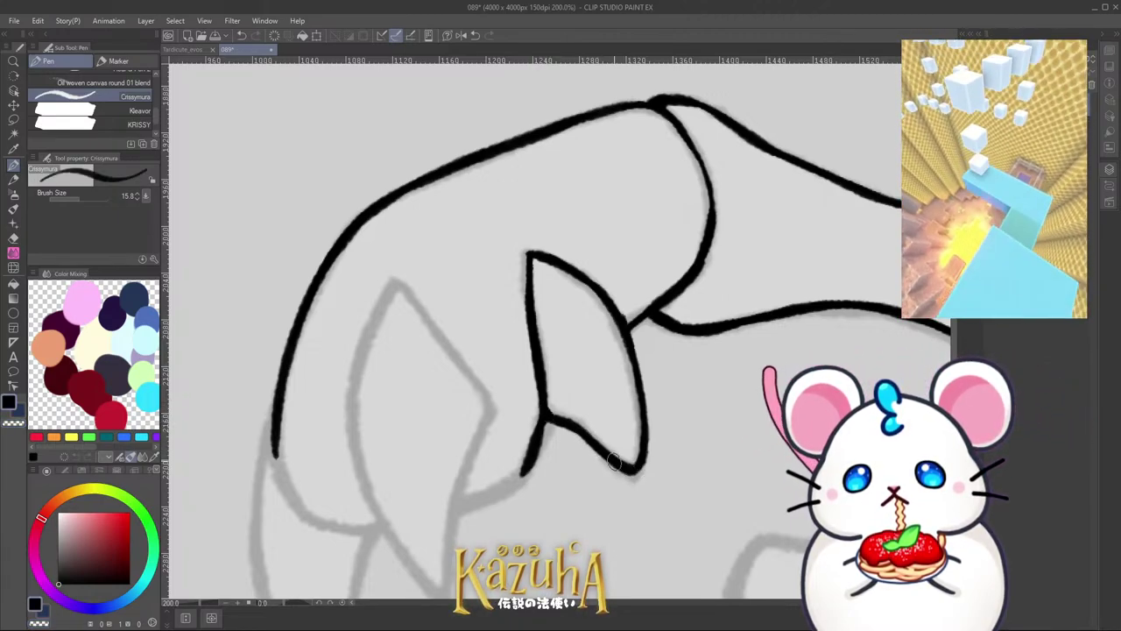
Step: Ink the palm edge from the claw nearest the wrist to the side of the middle claw
scroll(615, 299, "down", 1)
scroll(580, 283, "up", 1)
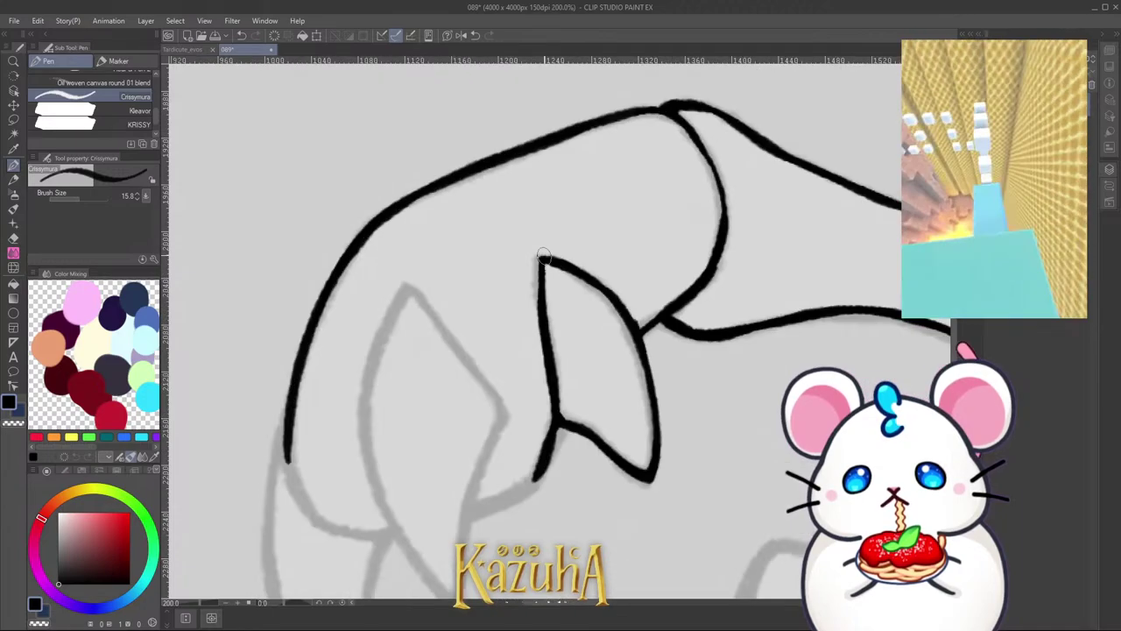
scroll(545, 259, "up", 2)
scroll(553, 265, "down", 2)
scroll(572, 273, "down", 4)
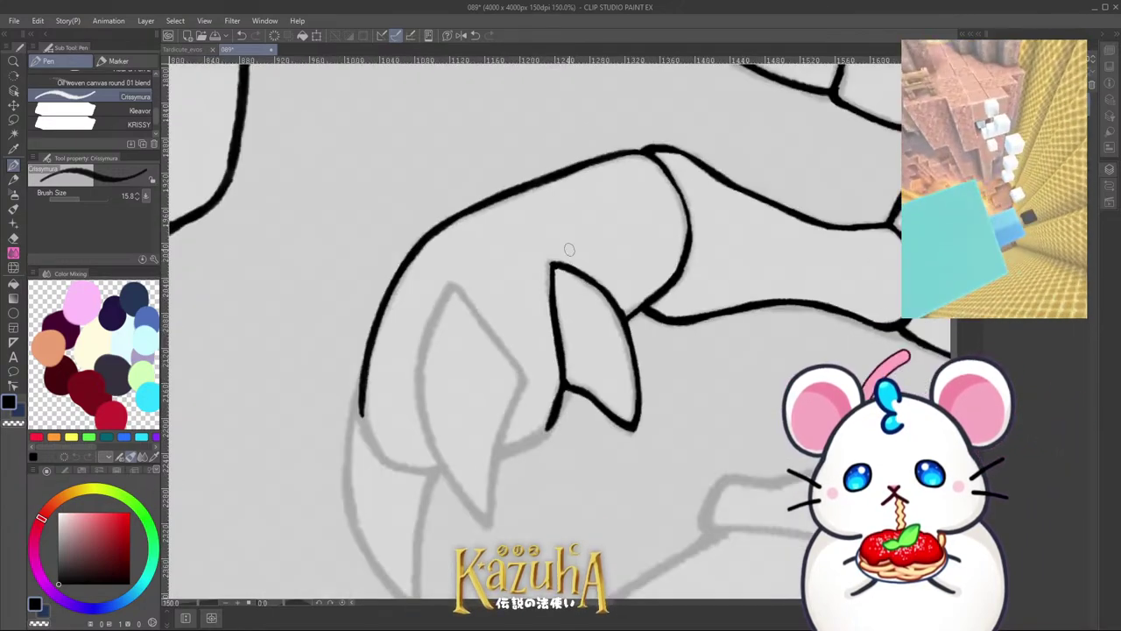
scroll(551, 349, "up", 3)
scroll(559, 351, "up", 1)
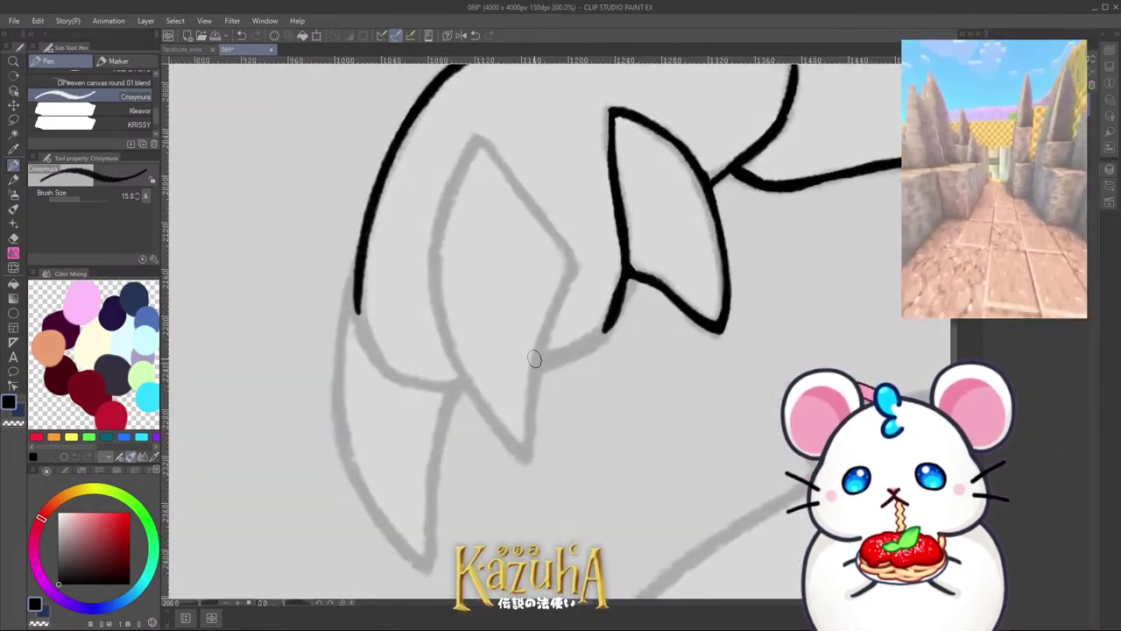
left_click_drag(539, 359, 612, 320)
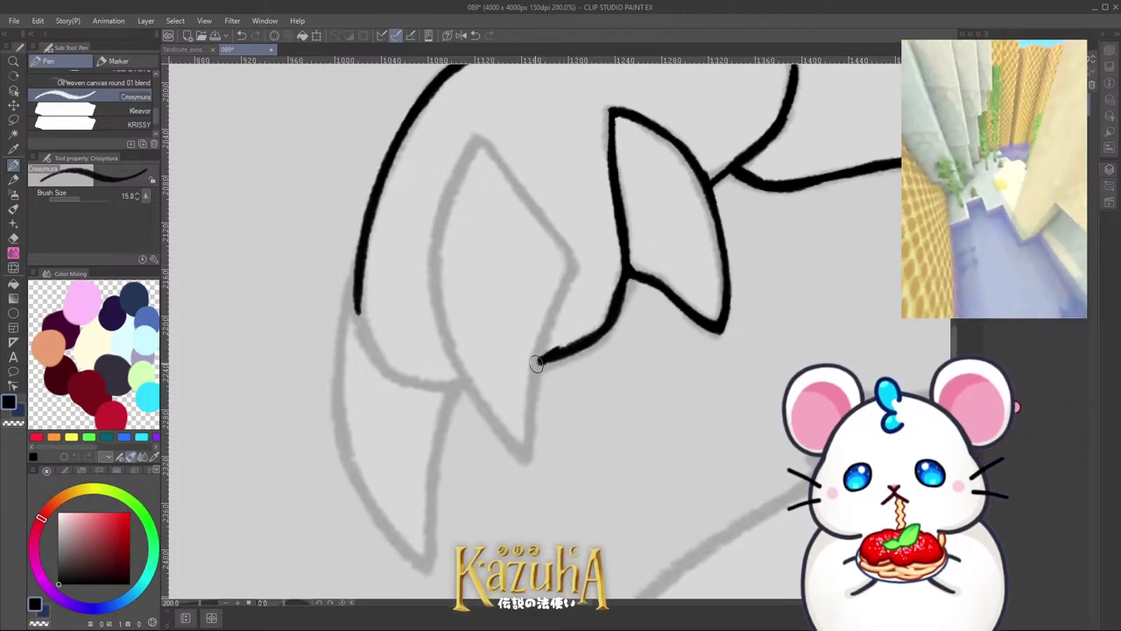
Step: Ink both lower sides of the middle claw so they meet in a sharp tip
mouse_move(570, 280)
left_mouse_down()
mouse_move(529, 385)
mouse_move(545, 333)
mouse_move(524, 467)
left_mouse_up()
key("ctrl+z")
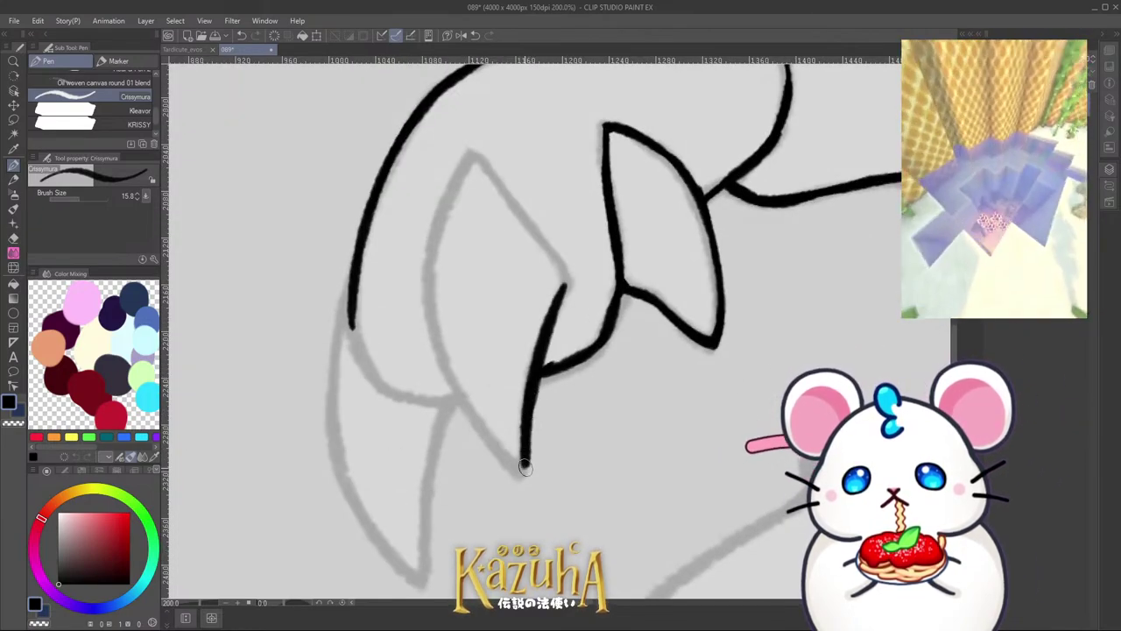
mouse_move(431, 254)
left_mouse_down()
mouse_move(463, 409)
mouse_move(431, 274)
mouse_move(489, 448)
left_mouse_up()
key("ctrl+z")
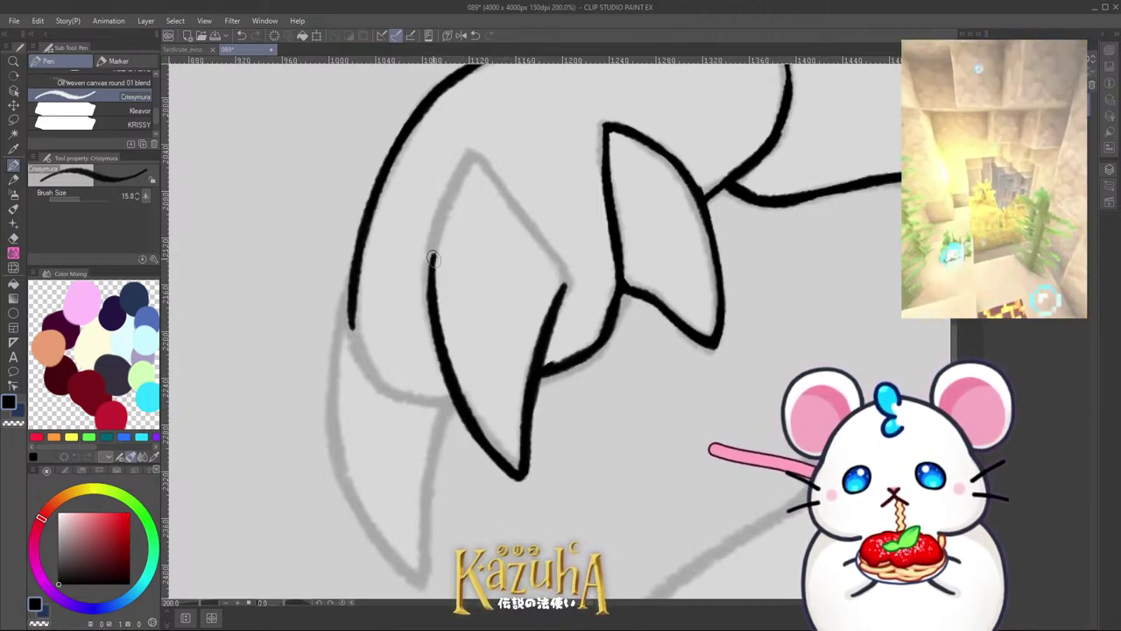
Step: Ink the upper sides of the middle claw up to its peak, closing the claw's outline
mouse_move(433, 306)
left_mouse_down()
mouse_move(451, 195)
mouse_move(465, 180)
left_mouse_up()
key("ctrl+z")
key("ctrl+z")
mouse_move(435, 271)
left_mouse_down()
mouse_move(464, 167)
mouse_move(484, 163)
mouse_move(550, 252)
left_mouse_up()
key("ctrl+z")
mouse_move(478, 161)
left_mouse_down()
mouse_move(561, 258)
mouse_move(562, 292)
left_mouse_up()
key("ctrl+z")
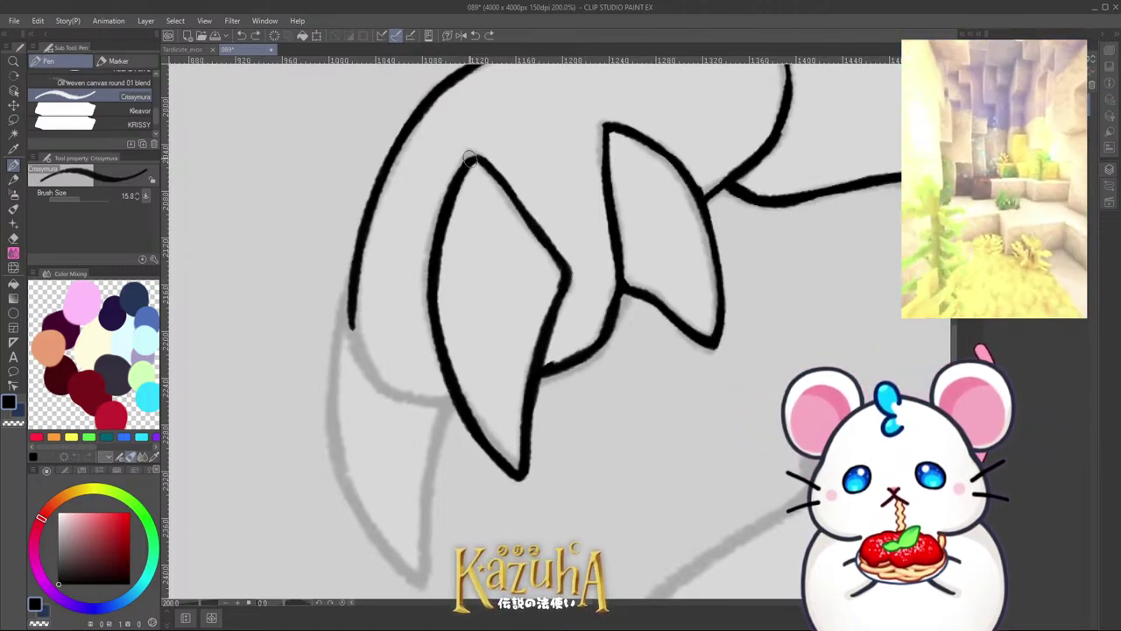
Step: Reinforce the upper side of the middle claw down to its corner and save the drawing
left_click_drag(473, 158, 561, 261)
scroll(520, 350, "down", 8)
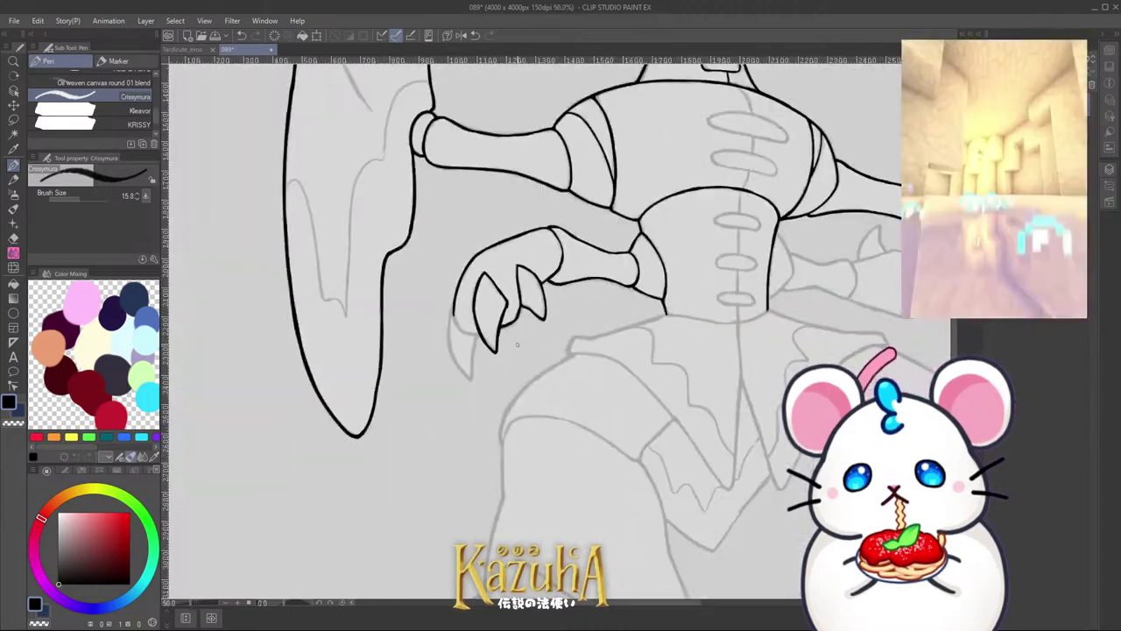
scroll(540, 354, "up", 3)
key("ctrl+s")
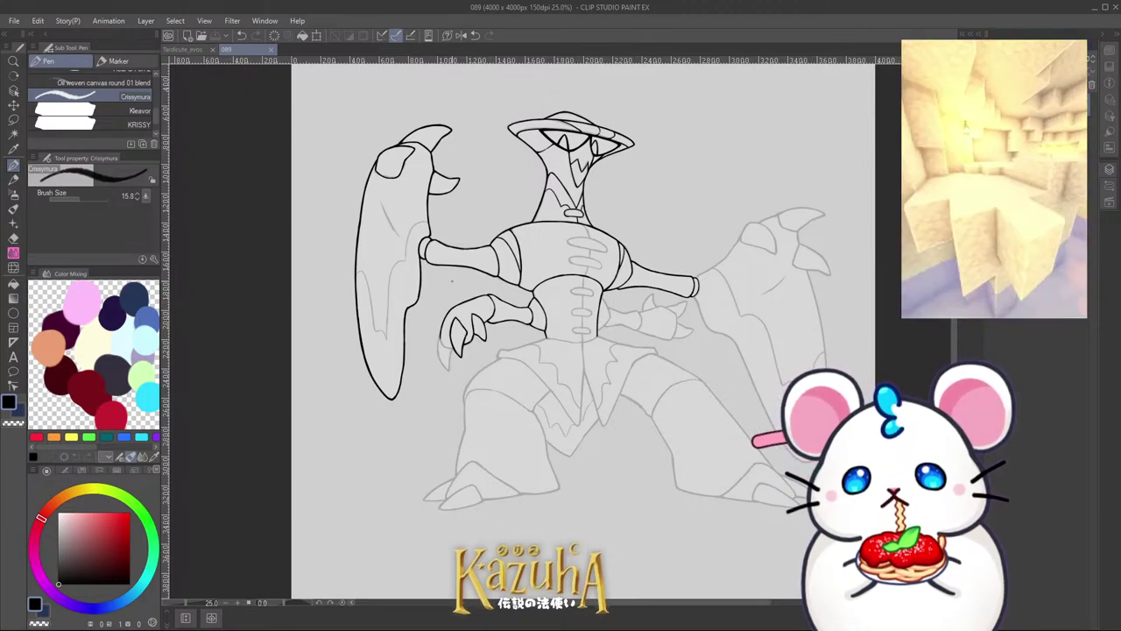
Step: Ink the rounded front end of the hand from the middle claw's side to the hand's outer contour
scroll(430, 368, "up", 5)
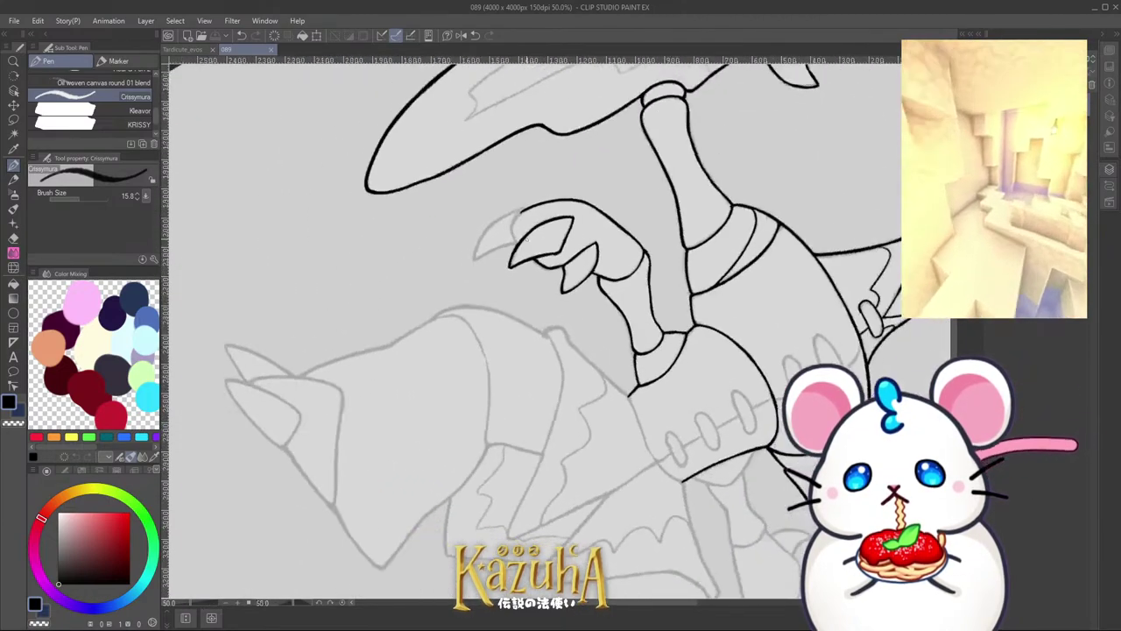
scroll(541, 272, "up", 5)
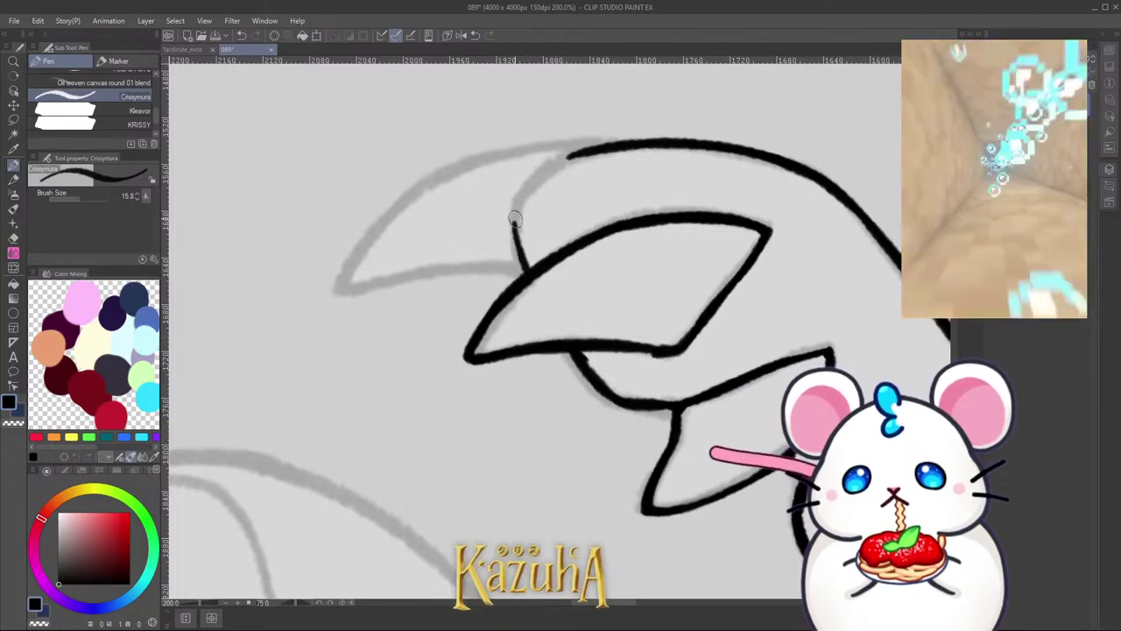
scroll(537, 298, "up", 2)
mouse_move(537, 308)
left_mouse_down()
mouse_move(514, 226)
mouse_move(516, 239)
mouse_move(541, 143)
mouse_move(535, 154)
mouse_move(614, 91)
left_mouse_up()
scroll(517, 251, "down", 5)
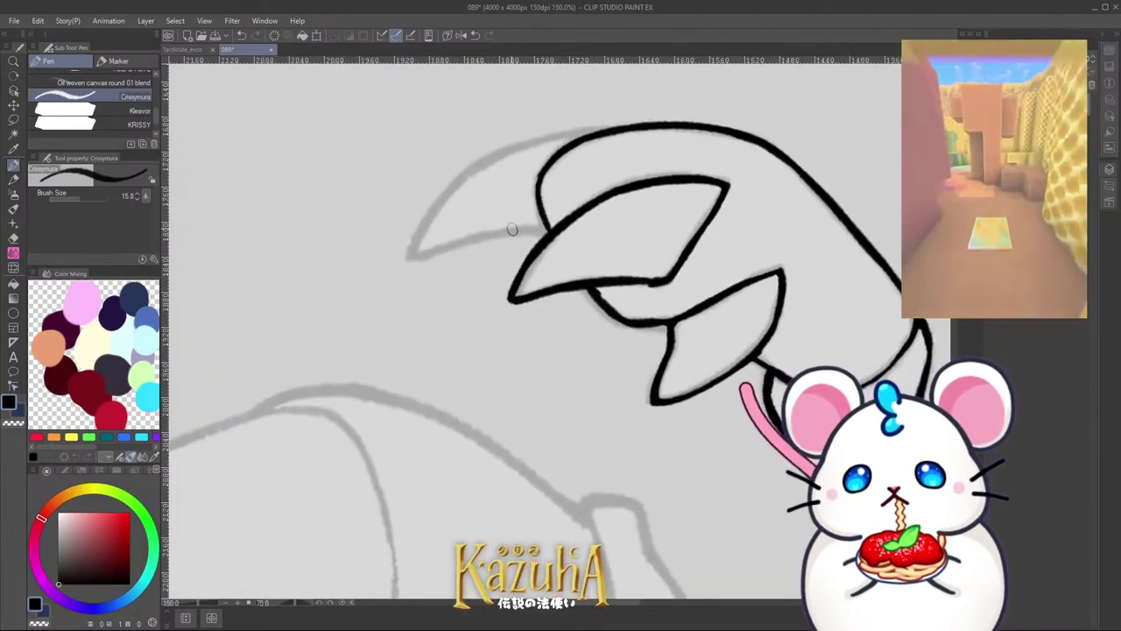
scroll(451, 313, "down", 2)
Step: Ink the long outer edge of the outermost claw from its tip to the hand's contour in one smooth curve
scroll(443, 297, "up", 4)
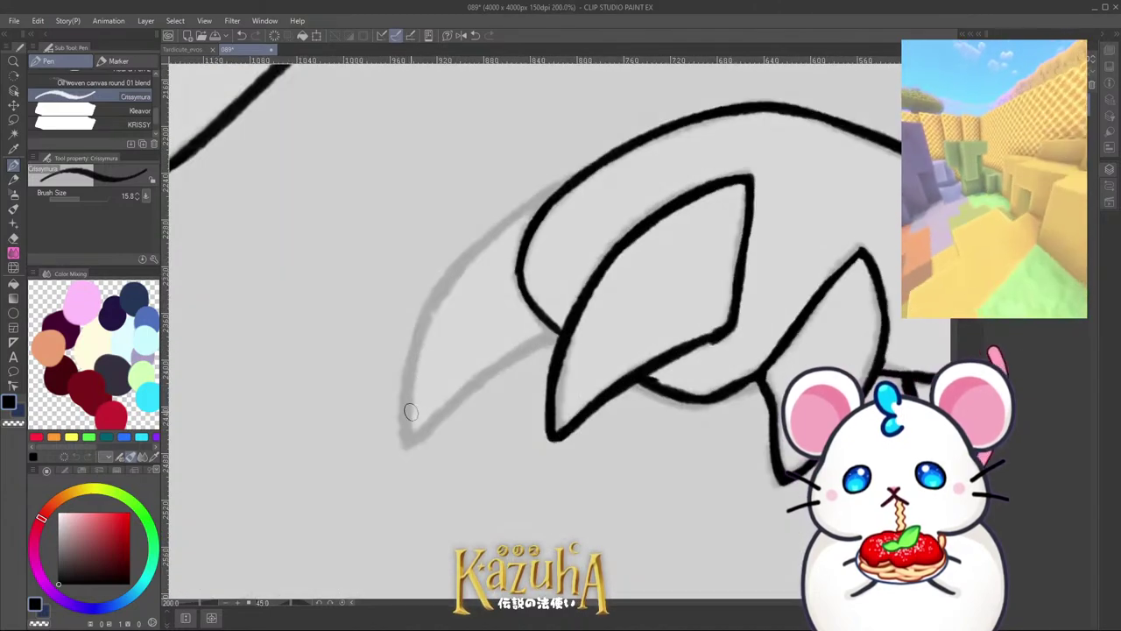
left_click_drag(403, 434, 423, 324)
key("ctrl+z")
mouse_move(403, 433)
left_mouse_down()
mouse_move(446, 275)
mouse_move(480, 249)
left_mouse_up()
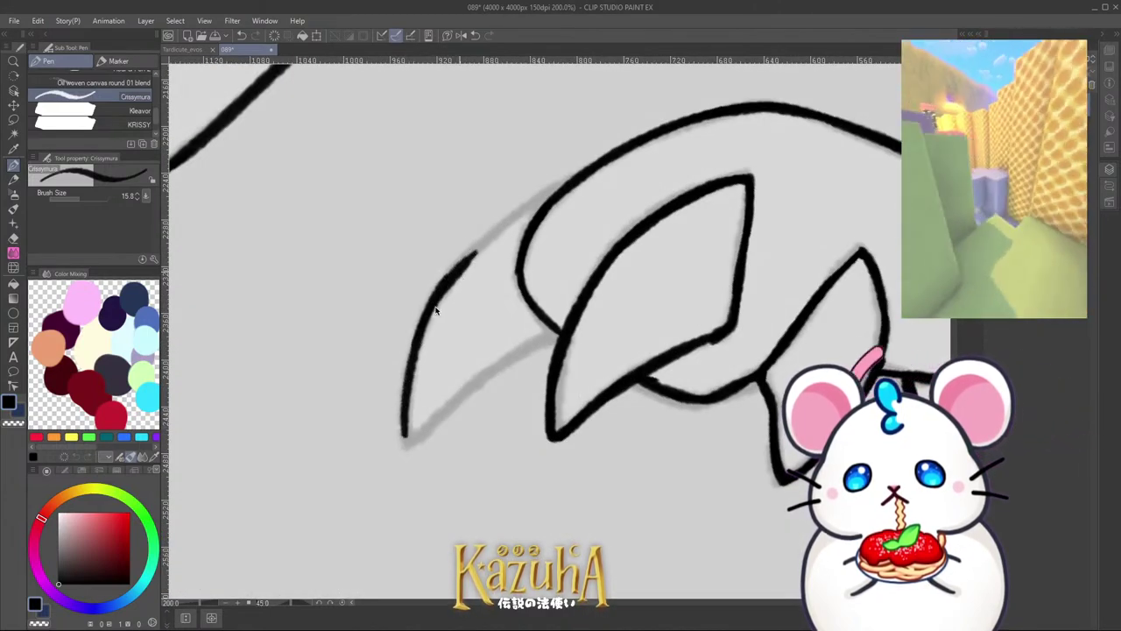
key("ctrl+z")
mouse_move(406, 434)
left_mouse_down()
mouse_move(446, 277)
mouse_move(585, 171)
left_mouse_up()
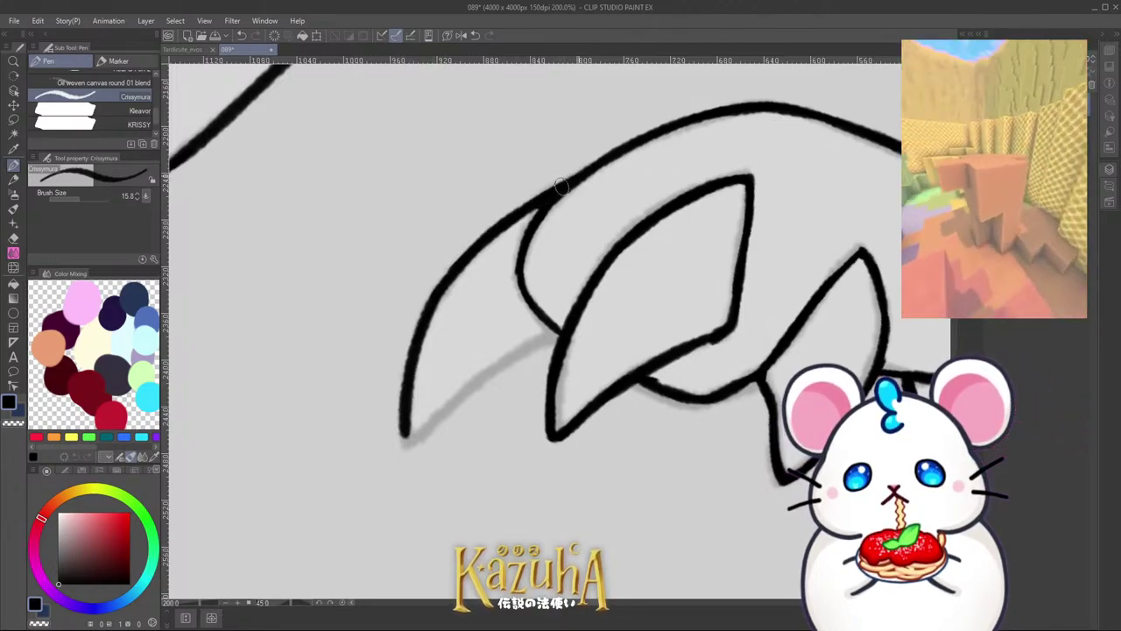
scroll(562, 186, "down", 8)
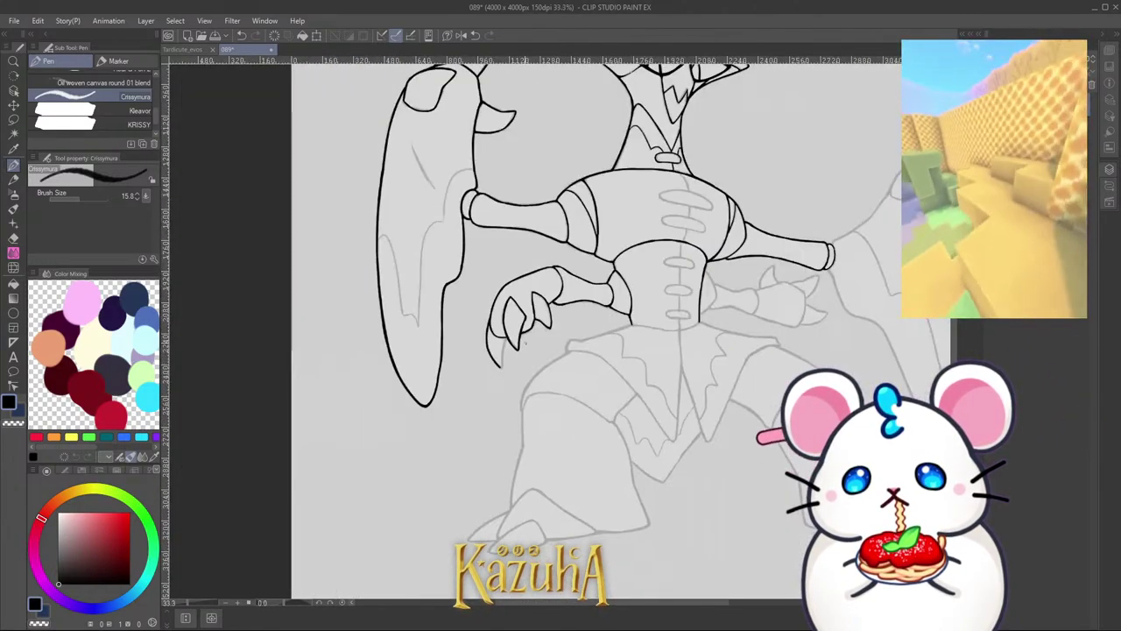
Step: Clean up the rough junction where the palm edge meets the middle claw by erasing the stray bump
scroll(523, 345, "up", 10)
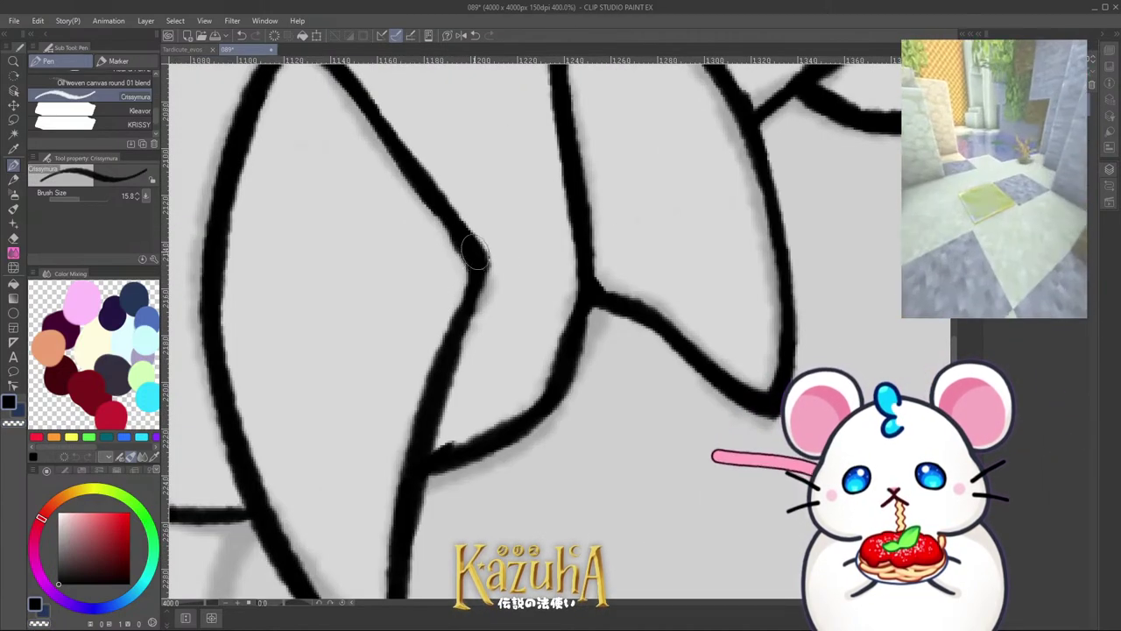
left_click_drag(438, 442, 473, 318)
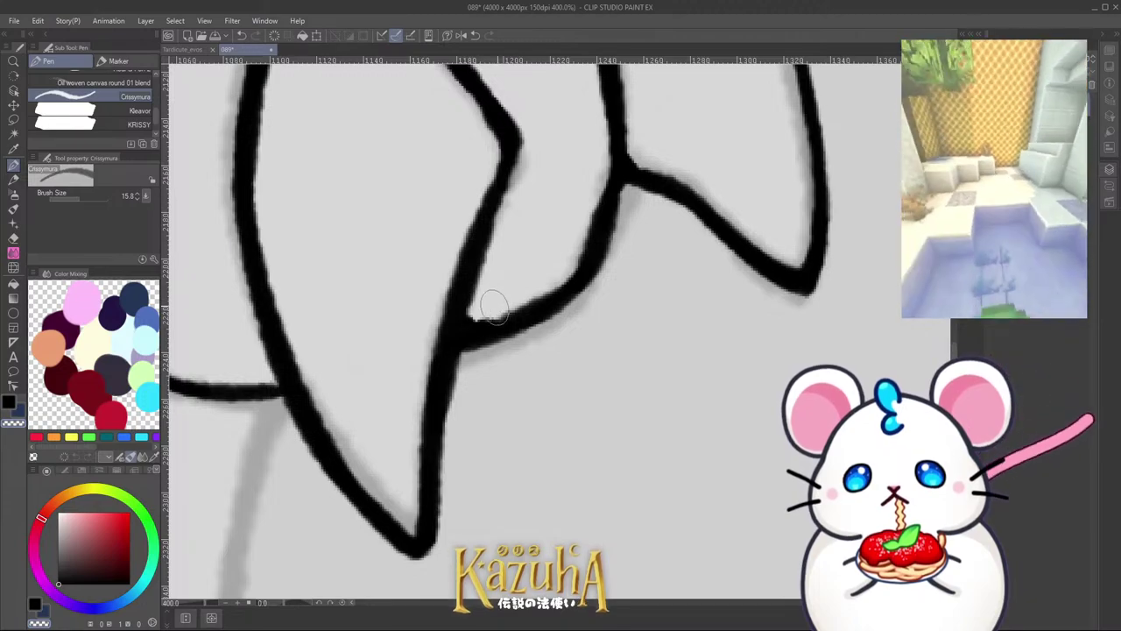
left_click_drag(455, 337, 517, 316)
scroll(580, 262, "down", 6)
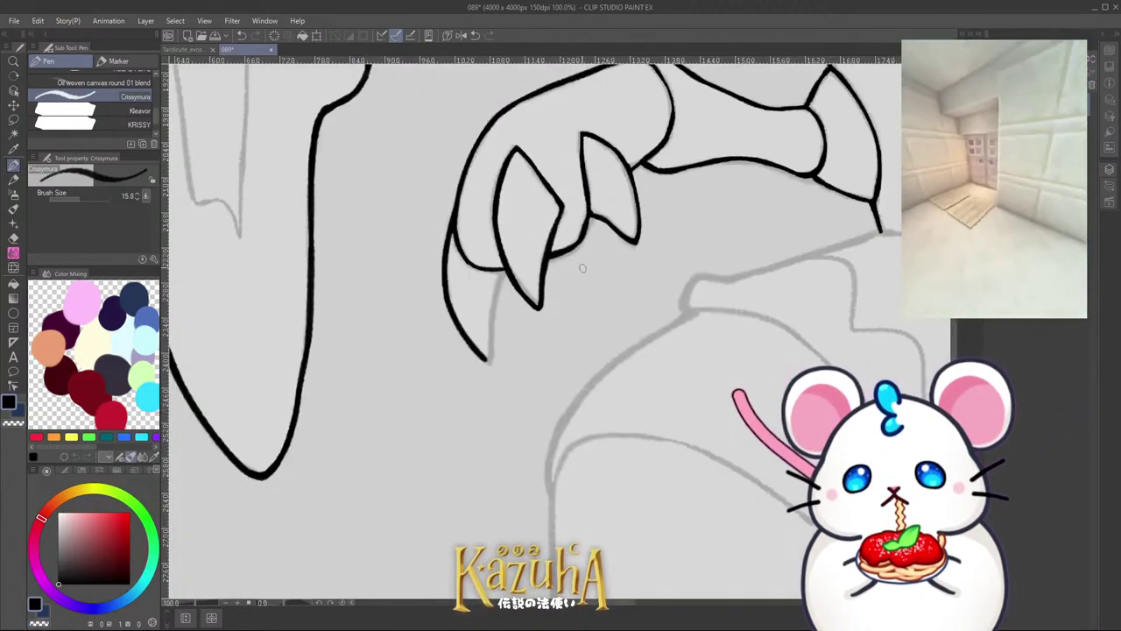
Step: Ink the inner side of the outermost claw to close its outline, thicken the hand's rounded front edge, and save the drawing
scroll(490, 254, "up", 2)
scroll(549, 321, "up", 1)
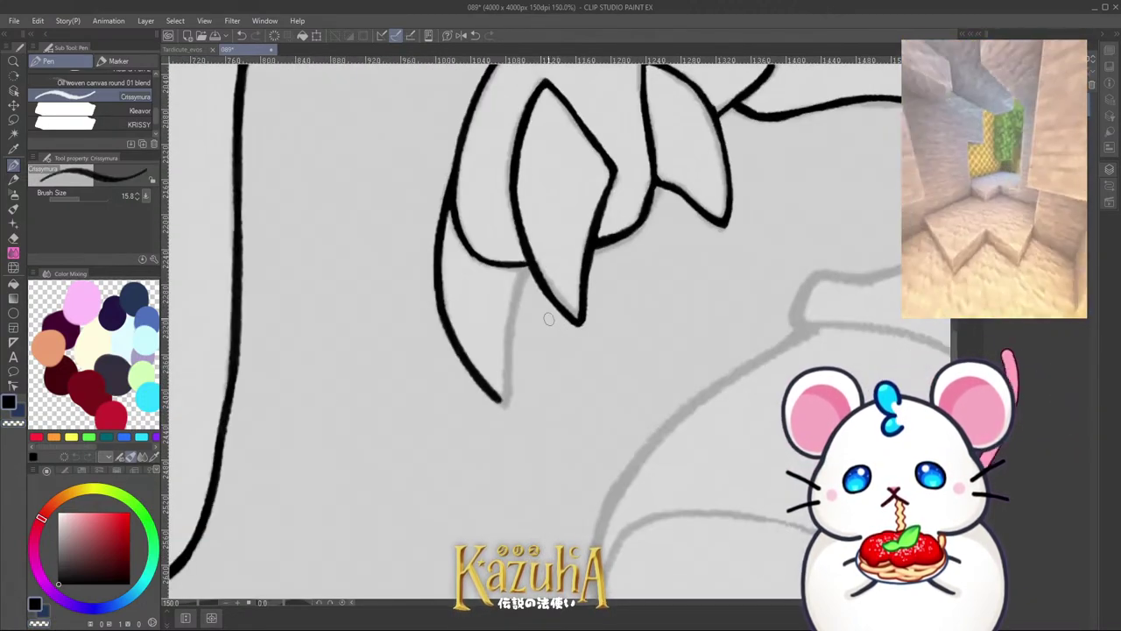
scroll(548, 319, "up", 1)
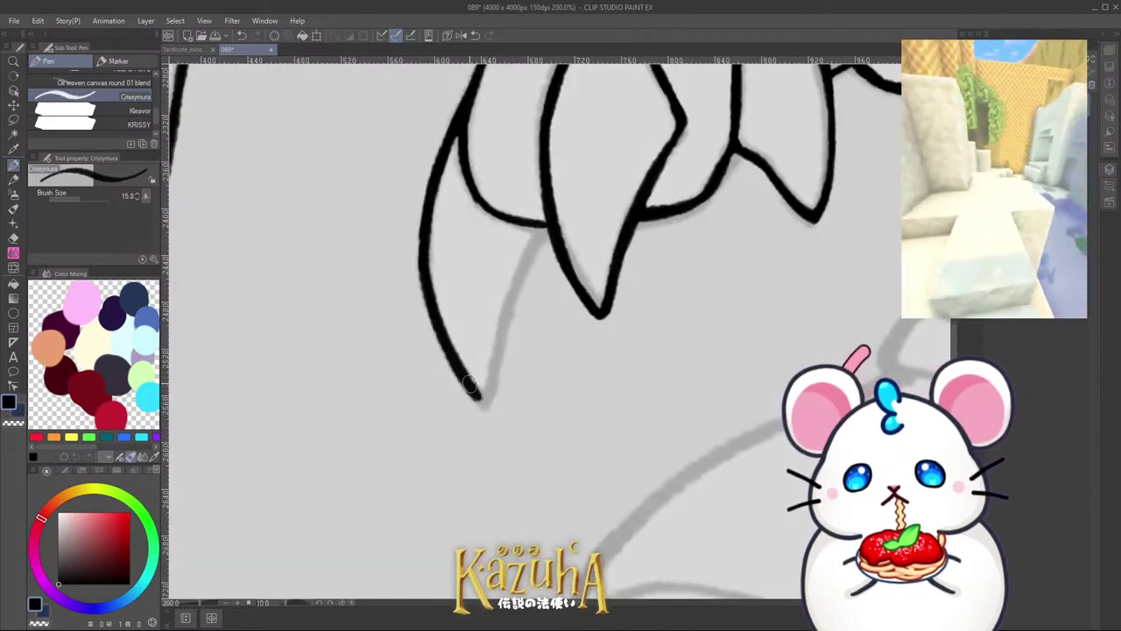
mouse_move(482, 399)
left_mouse_down()
mouse_move(518, 267)
mouse_move(544, 229)
mouse_move(507, 296)
left_mouse_up()
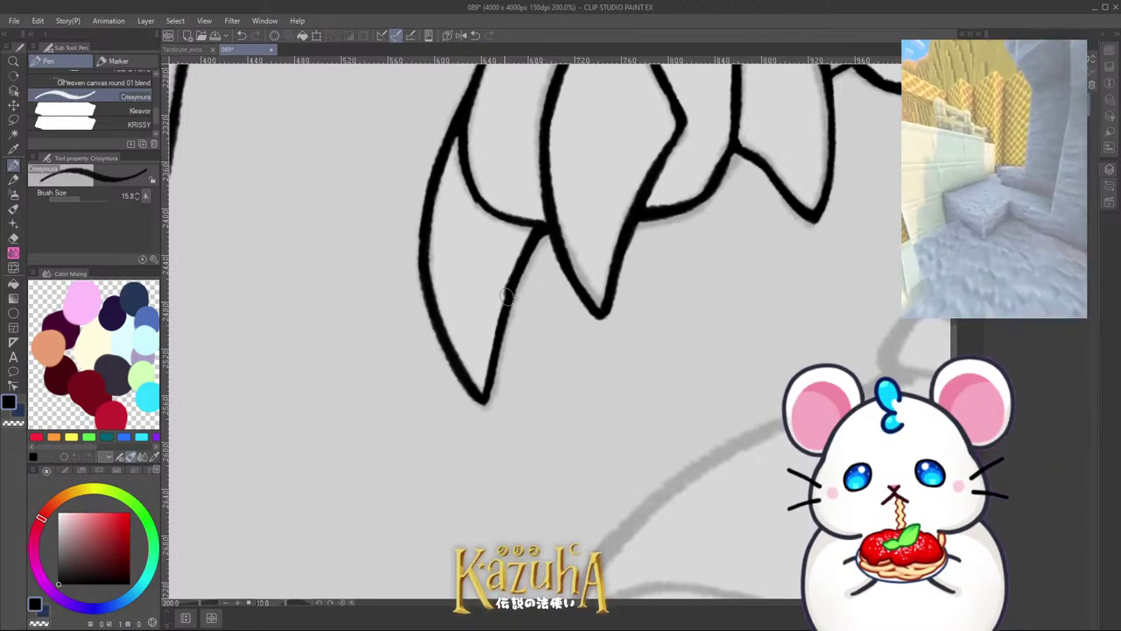
scroll(497, 206, "up", 2)
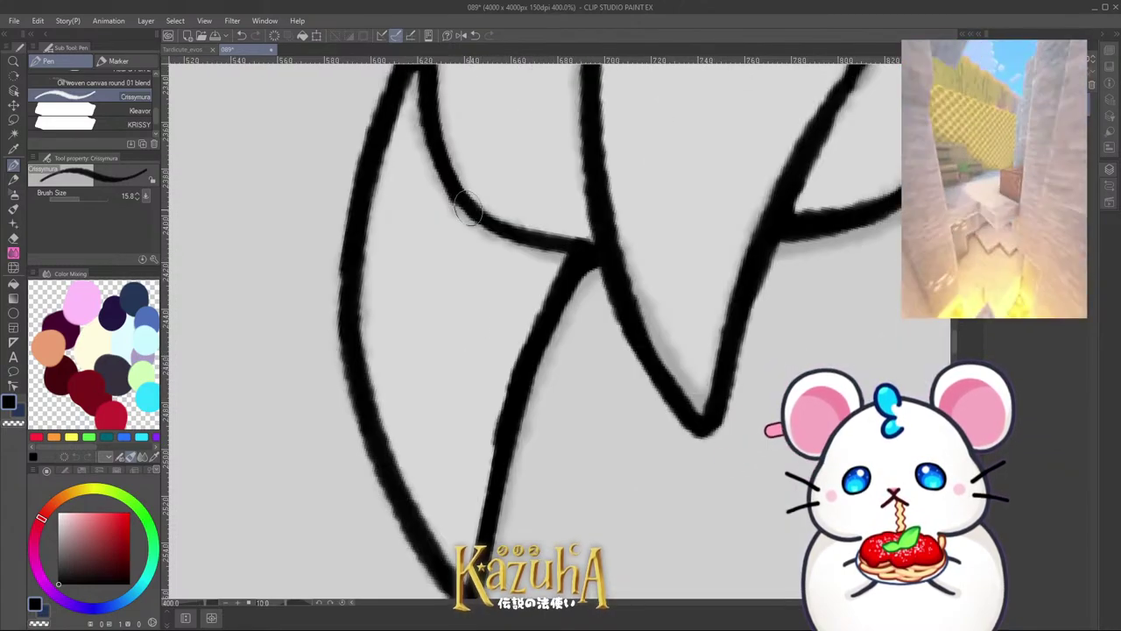
mouse_move(455, 188)
left_mouse_down()
mouse_move(485, 228)
mouse_move(567, 249)
mouse_move(538, 230)
left_mouse_up()
scroll(524, 149, "down", 2)
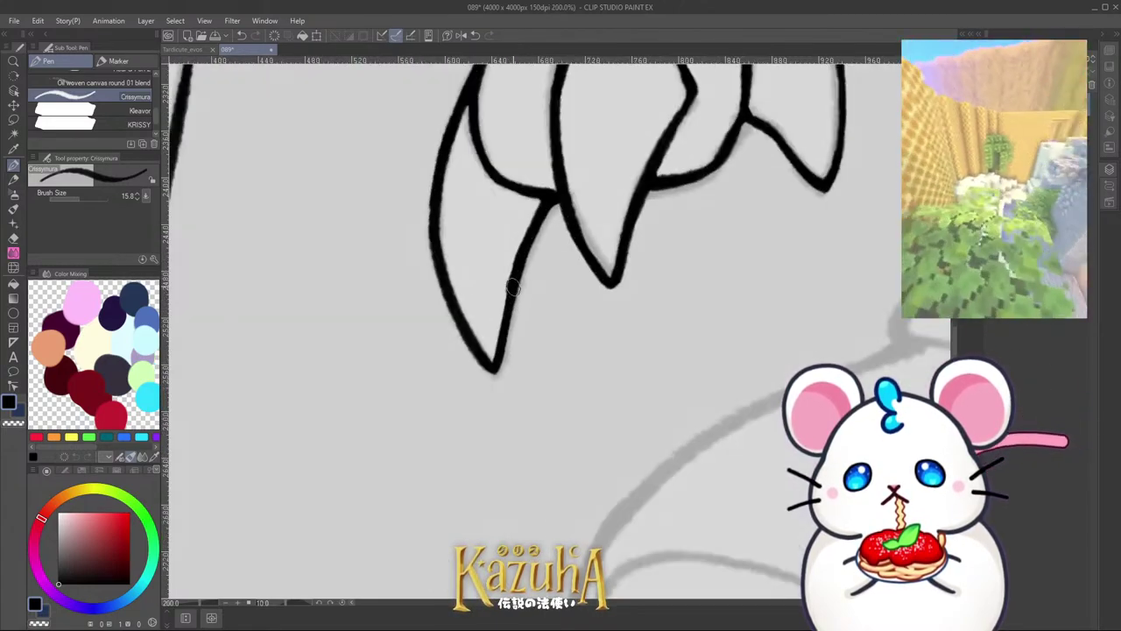
scroll(491, 364, "down", 7)
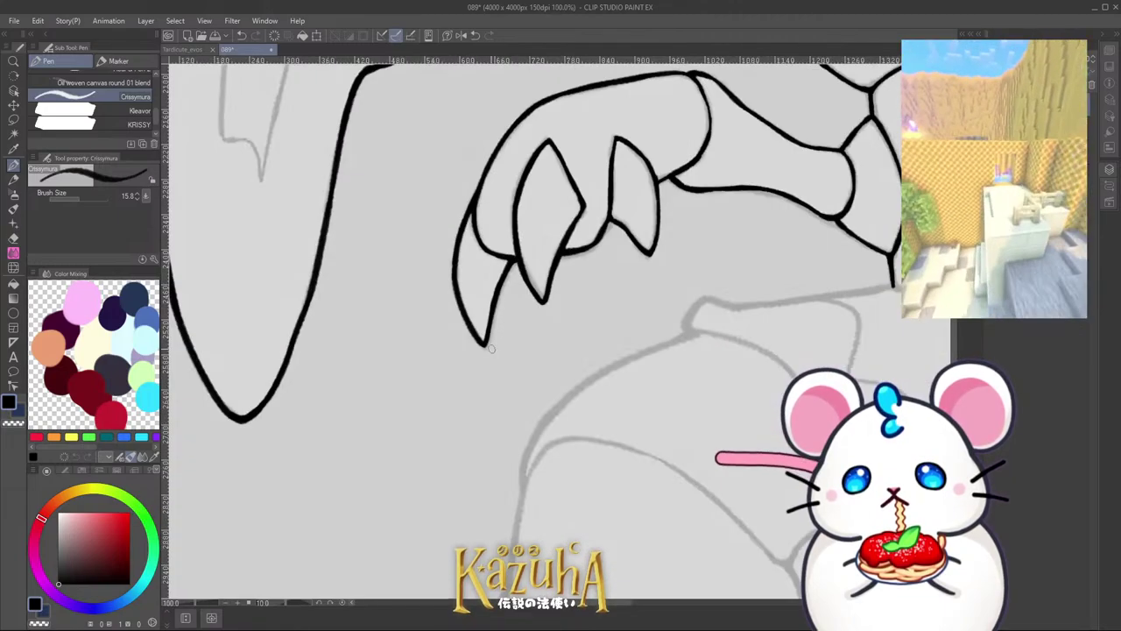
scroll(526, 316, "up", 2)
key("ctrl+s")
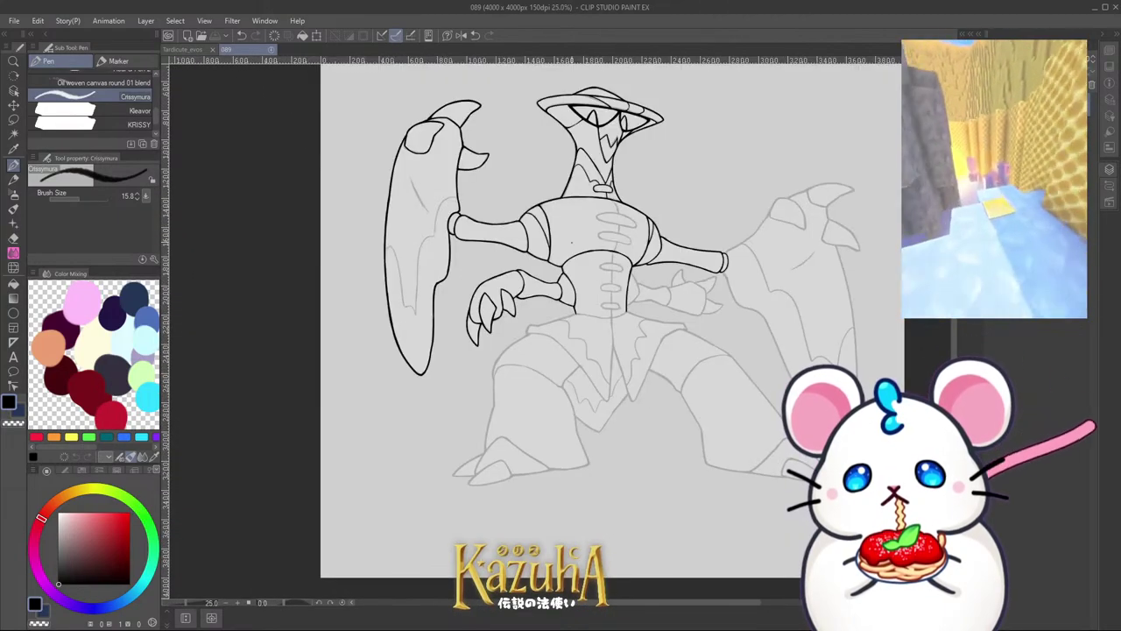
Step: Ink the first part of the curved shoulder cap on the opposite small arm, starting from the waist edge
key("minus")
key("minus")
key("minus")
key("minus")
key("minus")
key("minus")
key("minus")
key("minus")
key("minus")
key("minus")
key("minus")
key("minus")
key("minus")
key("minus")
key("minus")
key("minus")
key("minus")
key("minus")
key("minus")
key("minus")
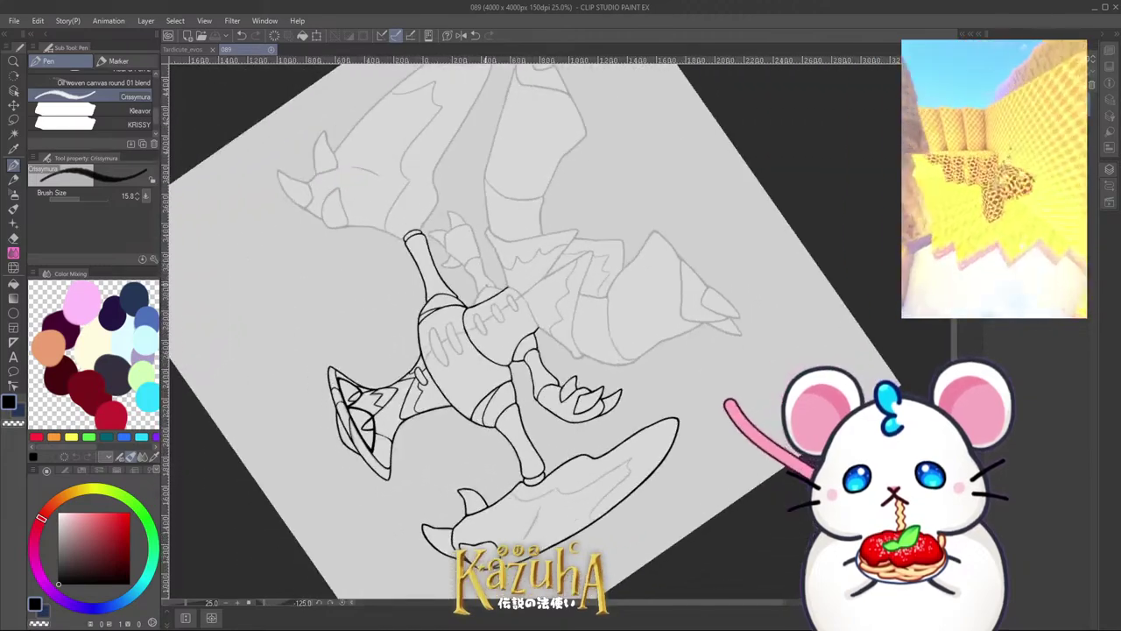
scroll(481, 297, "up", 2)
scroll(469, 306, "up", 4)
mouse_move(433, 368)
left_mouse_down()
mouse_move(447, 319)
mouse_move(492, 248)
mouse_move(529, 220)
left_mouse_up()
scroll(441, 355, "down", 2)
Step: Redo the rest of the opposite small arm's shoulder cap curve so it closes against the waist edge
key("minus")
key("minus")
key("minus")
key("minus")
key("minus")
key("minus")
key("minus")
key("minus")
key("minus")
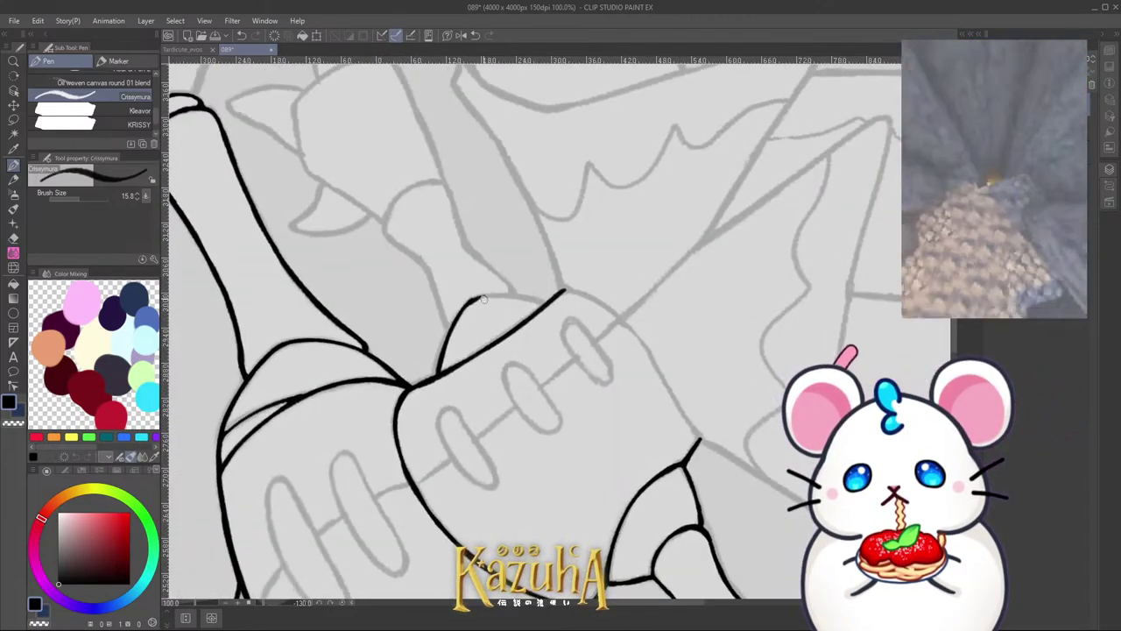
key("minus")
scroll(494, 336, "up", 2)
key("ctrl+z")
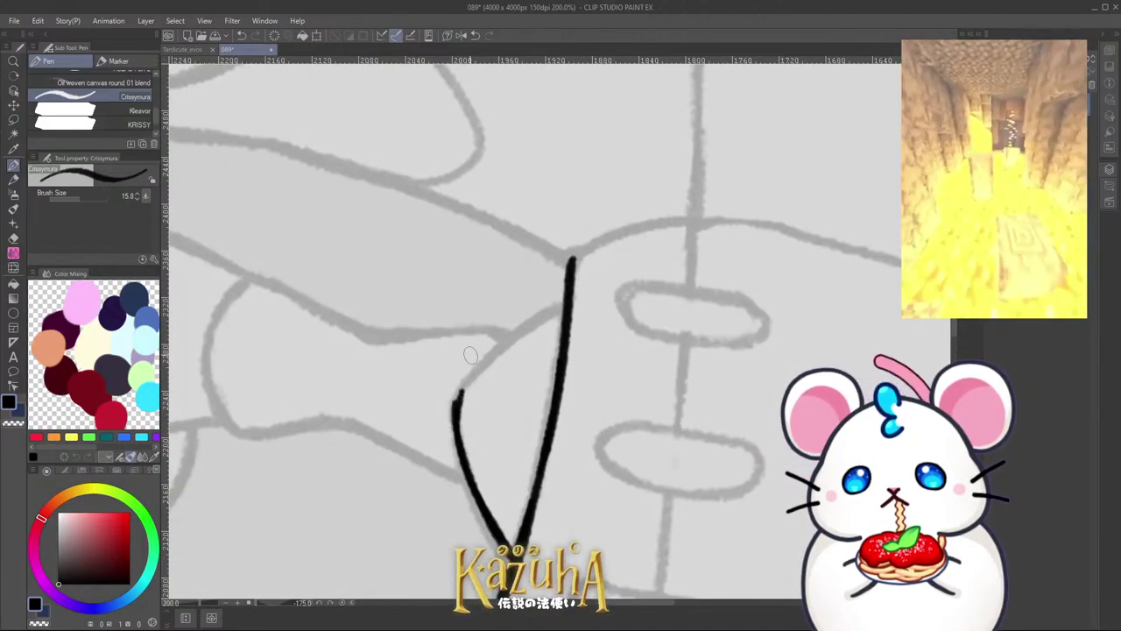
scroll(470, 355, "down", 1)
key("minus")
key("minus")
scroll(518, 379, "up", 1)
key("minus")
scroll(480, 393, "up", 2)
key("ctrl+z")
mouse_move(465, 468)
left_mouse_down()
mouse_move(459, 388)
mouse_move(448, 447)
mouse_move(480, 352)
mouse_move(450, 425)
mouse_move(536, 264)
mouse_move(499, 312)
mouse_move(552, 233)
mouse_move(610, 200)
mouse_move(609, 180)
mouse_move(454, 426)
left_mouse_up()
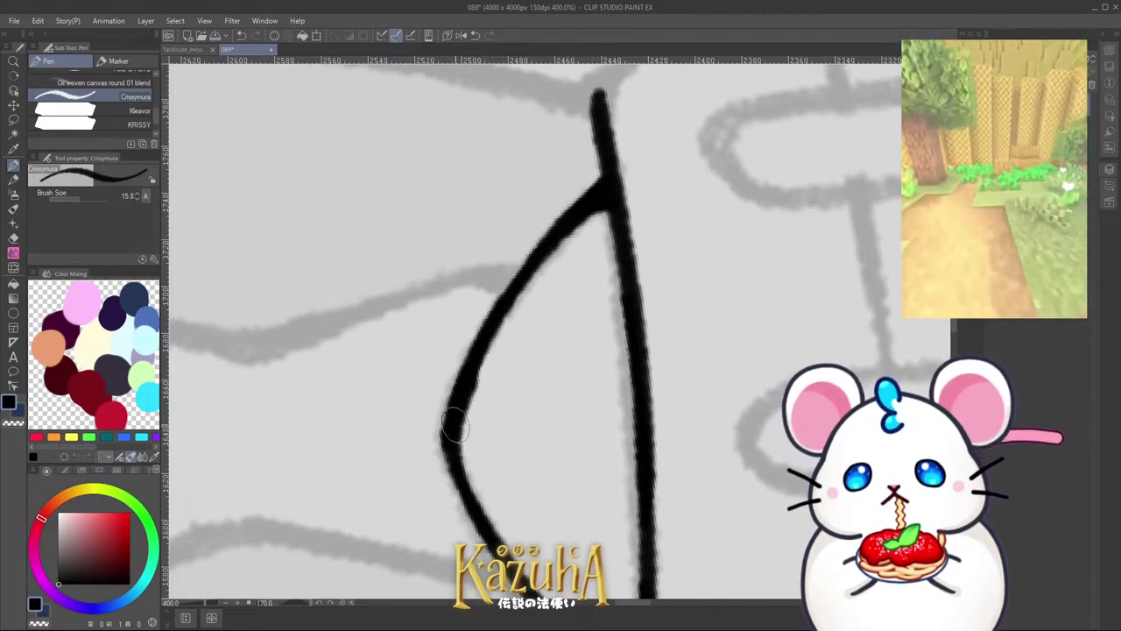
mouse_move(460, 471)
left_mouse_down()
mouse_move(495, 328)
mouse_move(571, 212)
left_mouse_up()
scroll(532, 319, "down", 6)
Step: Ink the hip-facing side of the opposite small arm from the shoulder cap to the wrist
key("minus")
key("minus")
key("minus")
key("minus")
key("minus")
key("minus")
key("minus")
key("minus")
key("minus")
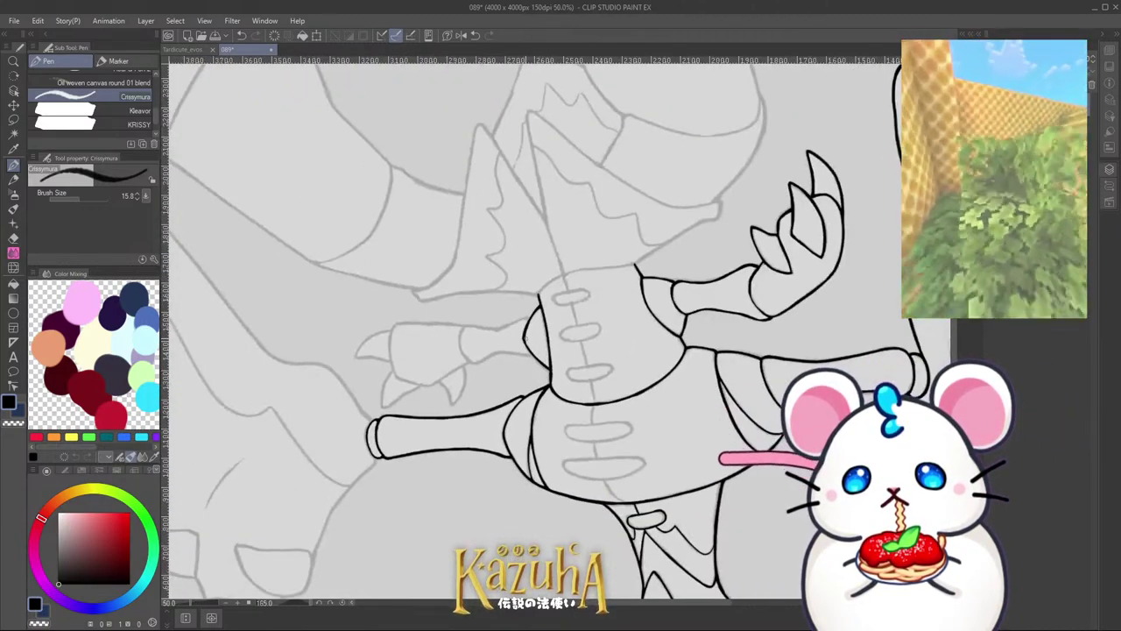
scroll(490, 362, "up", 5)
mouse_move(443, 425)
left_mouse_down()
mouse_move(547, 333)
mouse_move(573, 287)
left_mouse_up()
scroll(570, 214, "down", 2)
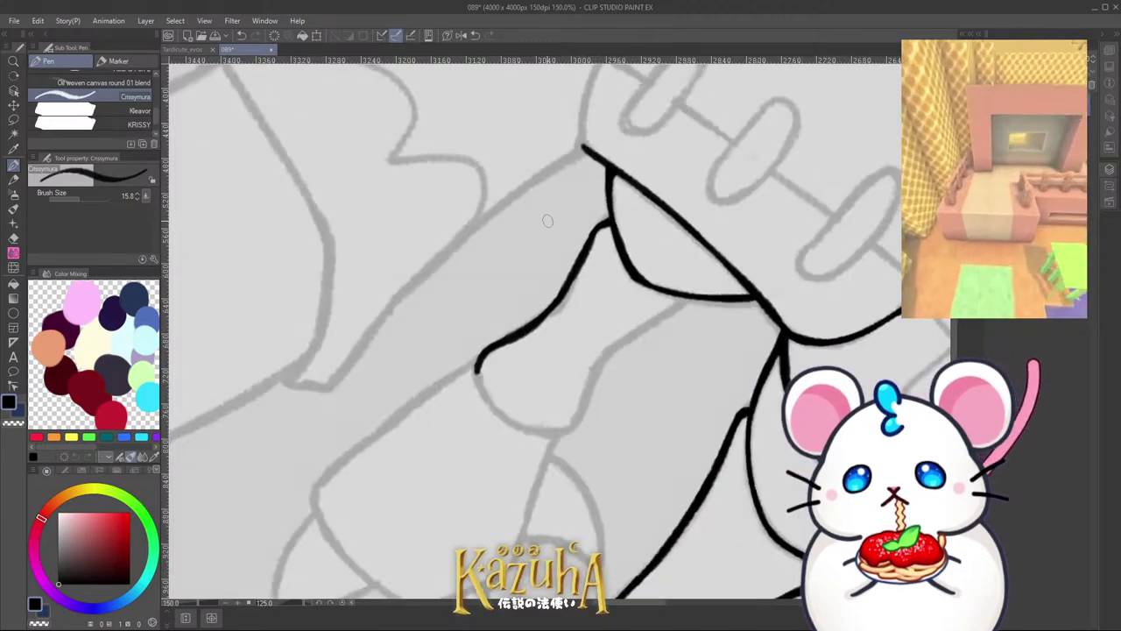
Step: Ink the other side of the opposite small arm from the wrist to the shoulder cap
scroll(578, 351, "up", 2)
mouse_move(528, 380)
left_mouse_down()
mouse_move(590, 276)
mouse_move(582, 282)
mouse_move(639, 238)
left_mouse_up()
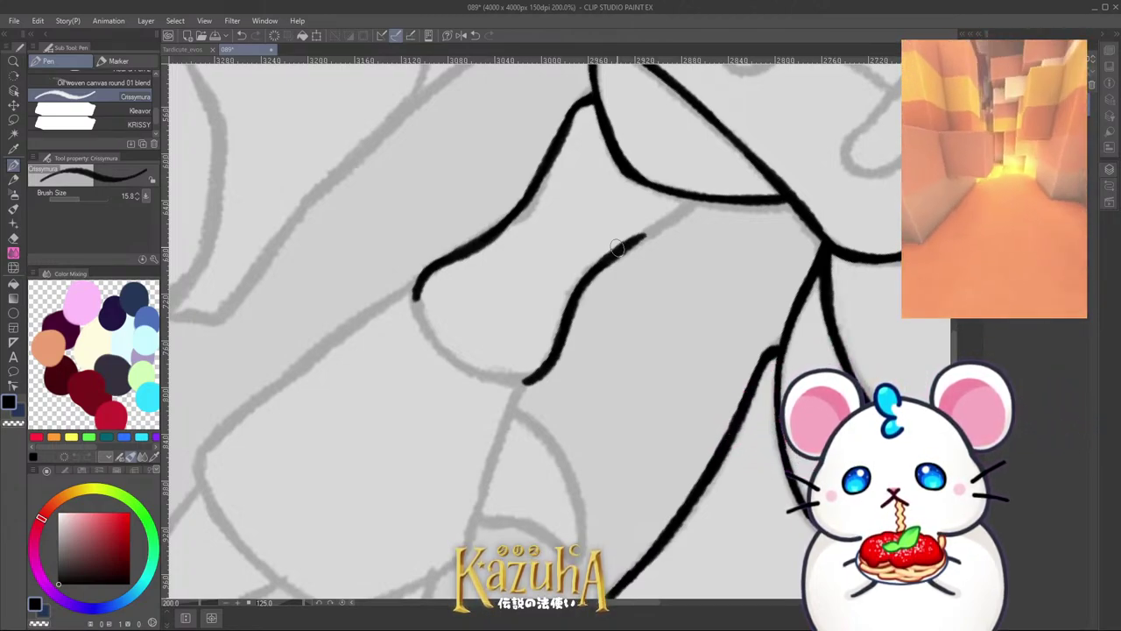
scroll(619, 250, "up", 2)
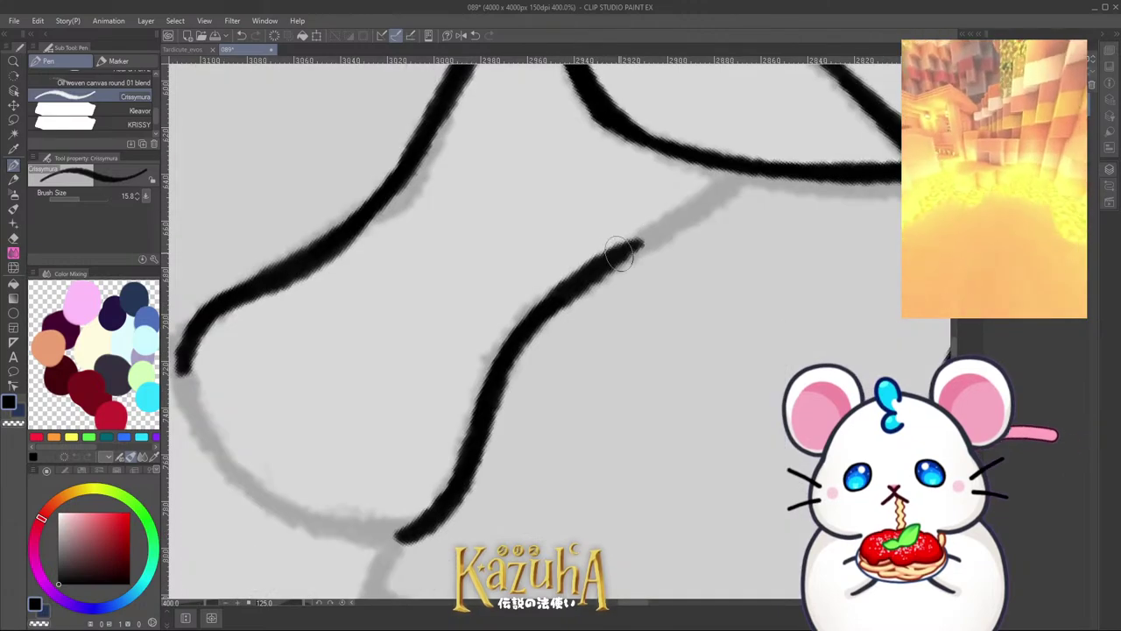
mouse_move(625, 250)
left_mouse_down()
mouse_move(725, 185)
mouse_move(732, 167)
mouse_move(713, 198)
mouse_move(593, 274)
mouse_move(706, 205)
left_mouse_up()
key("ctrl+z")
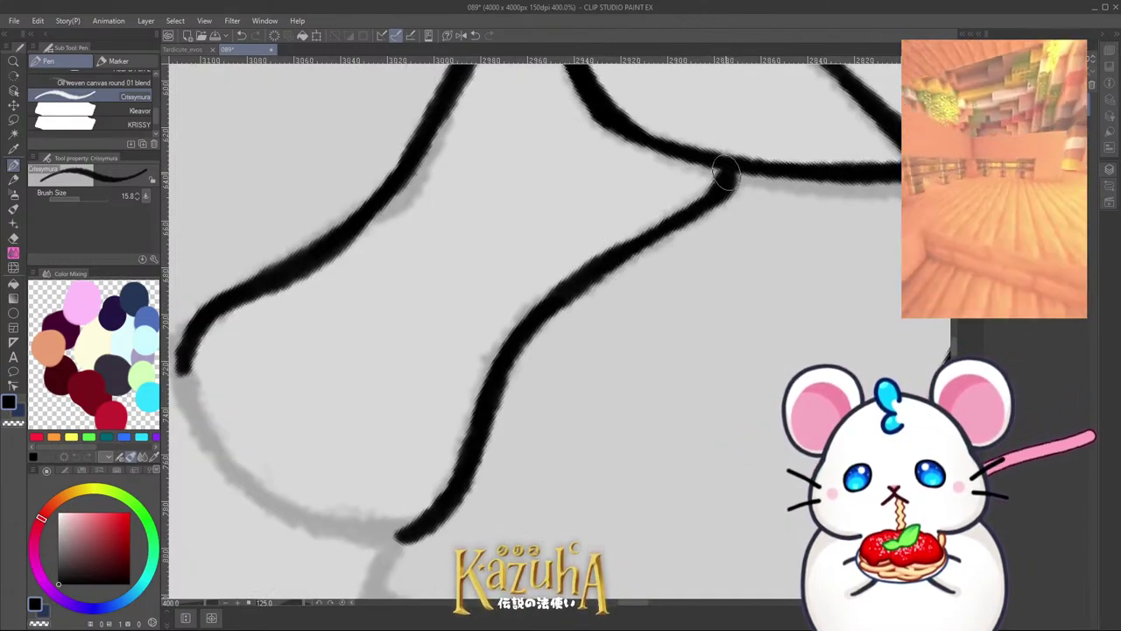
scroll(708, 205, "down", 4)
Step: Ink the rounded wrist line joining both sides of the opposite small arm as one smooth curve
key("asciicircum")
key("asciicircum")
key("asciicircum")
key("asciicircum")
key("asciicircum")
key("asciicircum")
key("asciicircum")
key("asciicircum")
key("asciicircum")
key("asciicircum")
key("asciicircum")
key("asciicircum")
key("asciicircum")
key("asciicircum")
key("asciicircum")
key("asciicircum")
key("asciicircum")
key("asciicircum")
key("asciicircum")
key("asciicircum")
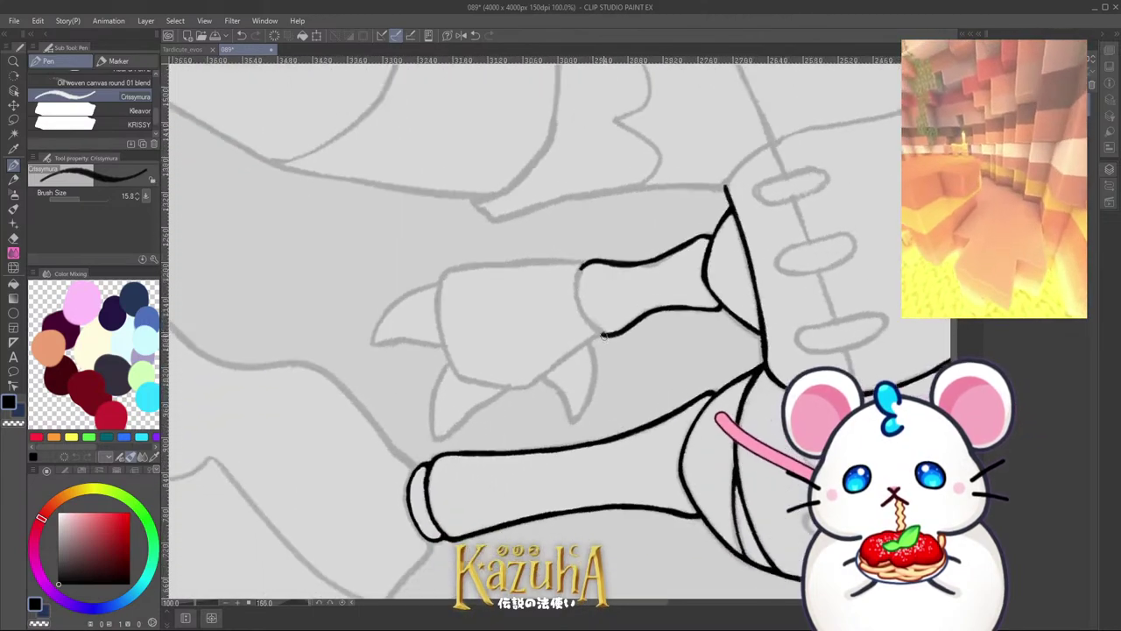
scroll(599, 371, "up", 1)
key("minus")
scroll(589, 341, "up", 3)
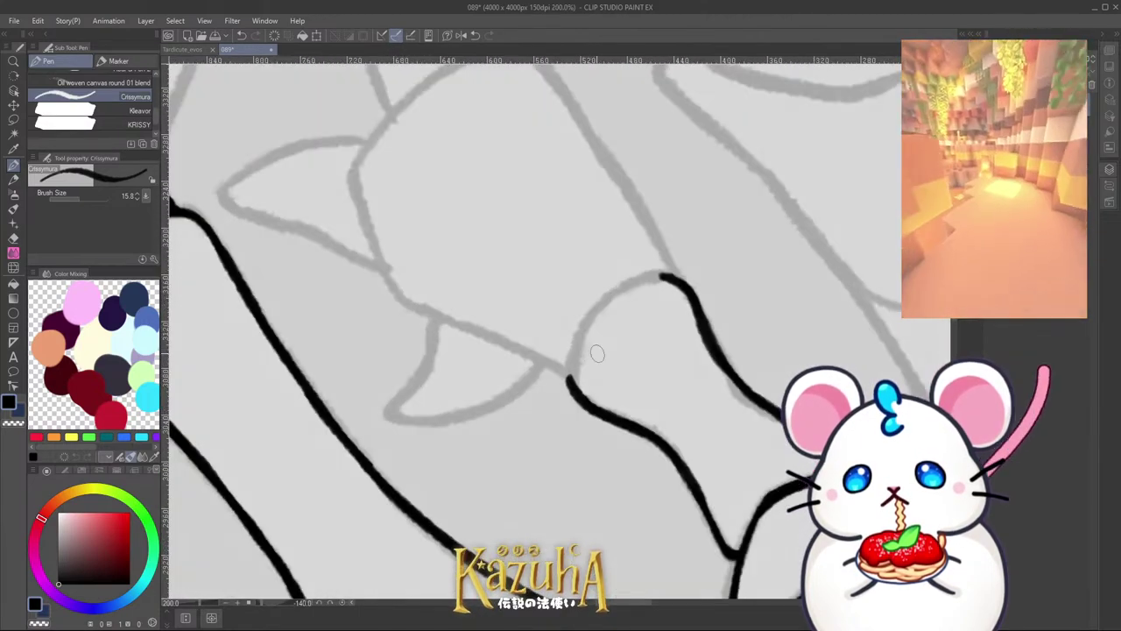
mouse_move(553, 421)
left_mouse_down()
mouse_move(573, 323)
mouse_move(603, 262)
left_mouse_up()
left_click_drag(573, 317, 650, 222)
key("ctrl+z")
key("ctrl+z")
key("ctrl+z")
mouse_move(550, 415)
left_mouse_down()
mouse_move(563, 352)
mouse_move(635, 230)
mouse_move(723, 199)
mouse_move(689, 207)
left_mouse_up()
scroll(688, 206, "down", 6)
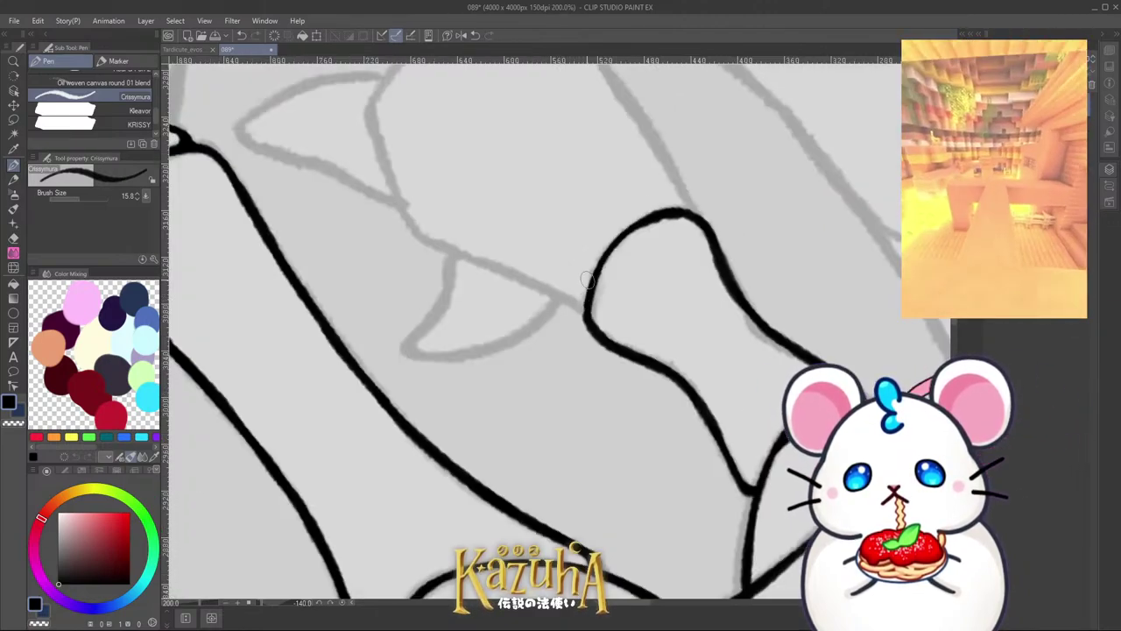
Step: Ink the side of the opposite hand from the wrist past the base of the nearest claw
scroll(543, 349, "up", 4)
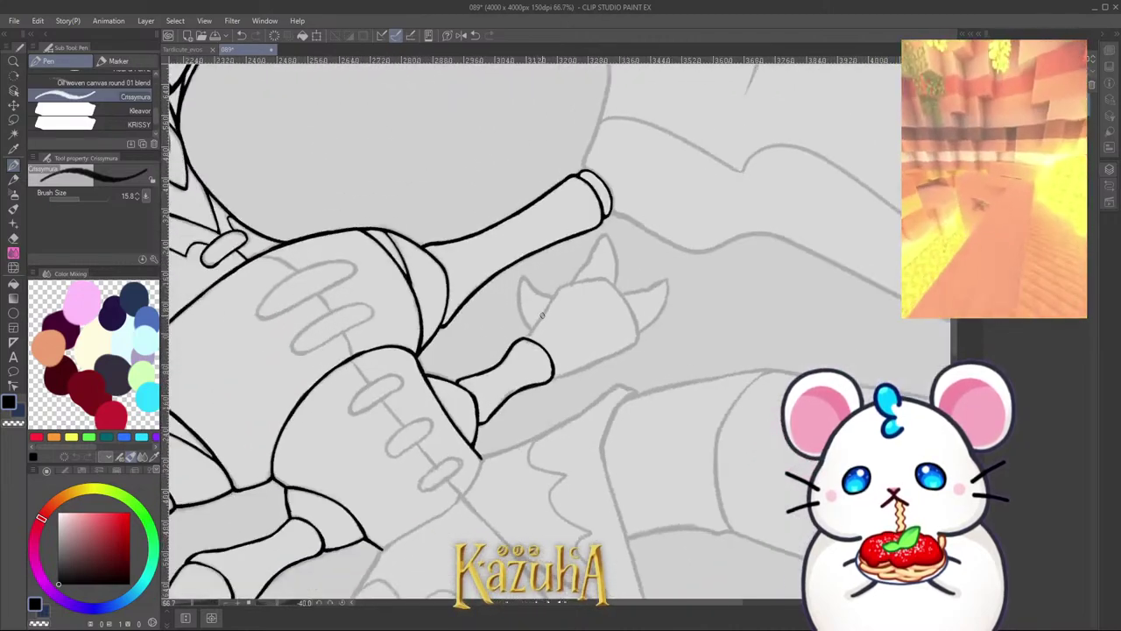
left_click_drag(512, 359, 574, 263)
key("ctrl+z")
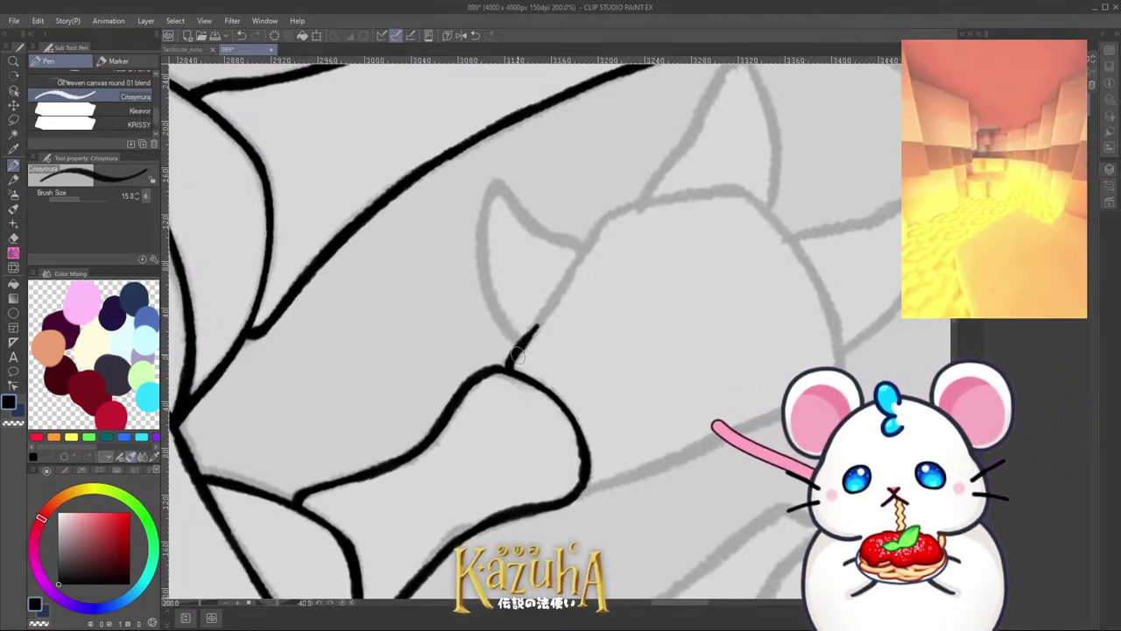
key("ctrl+z")
left_click_drag(518, 355, 604, 220)
scroll(583, 400, "down", 3)
Step: Extend the opposite hand's outline around its corner along the base of the next claw
key("minus")
key("minus")
key("minus")
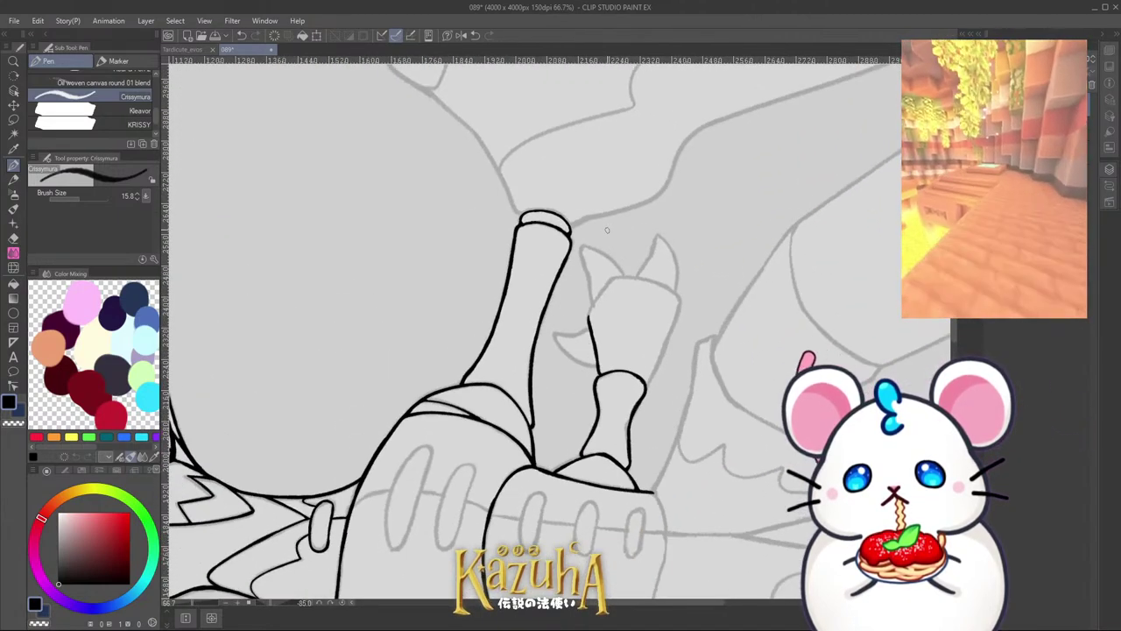
scroll(606, 230, "up", 4)
key("ctrl+z")
mouse_move(560, 408)
left_mouse_down()
mouse_move(591, 314)
mouse_move(621, 276)
mouse_move(657, 270)
left_mouse_up()
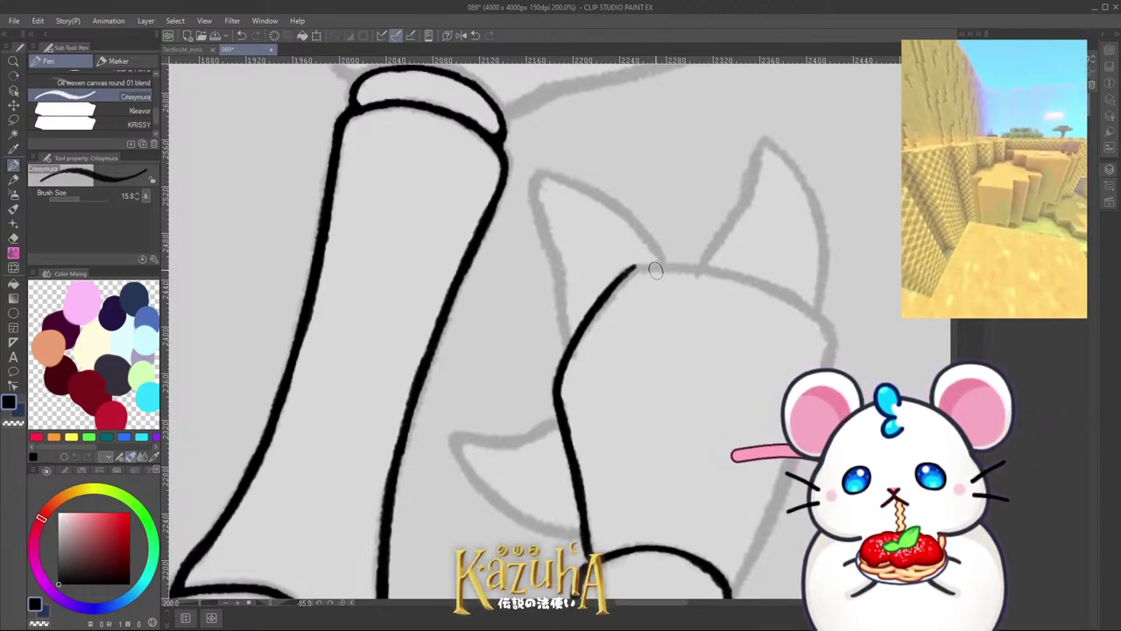
Step: Redo the opposite hand's outline around its corner so it curves smoothly past the base of the middle claw
scroll(650, 300, "down", 2)
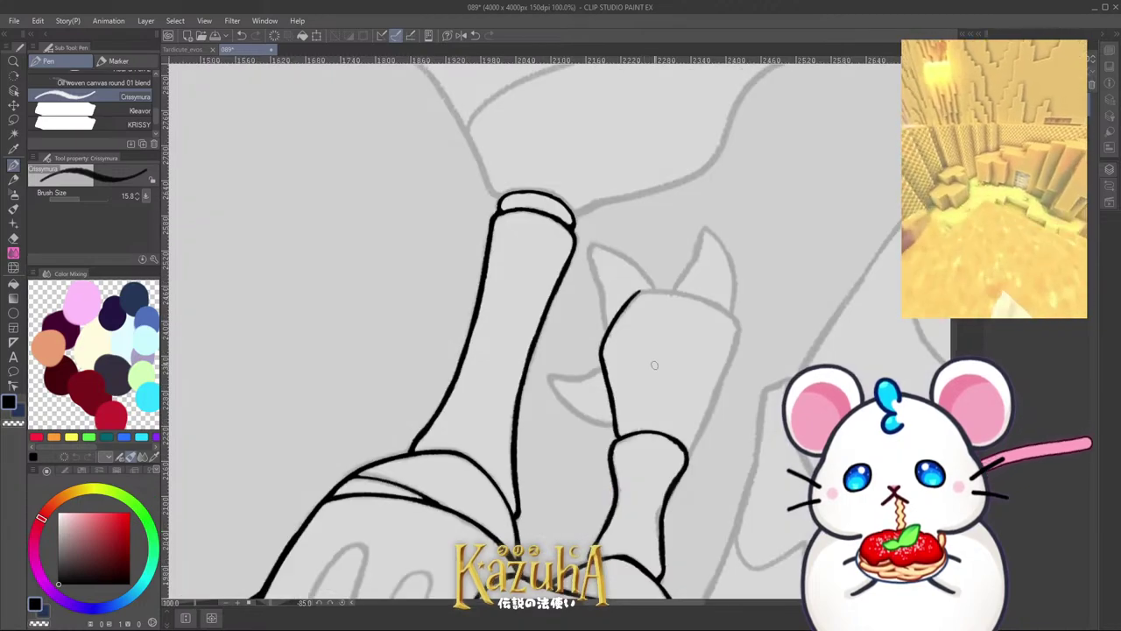
key("minus")
key("minus")
key("minus")
key("minus")
key("minus")
key("minus")
key("minus")
key("minus")
key("minus")
key("minus")
key("minus")
scroll(575, 246, "up", 4)
left_click_drag(585, 350, 585, 230)
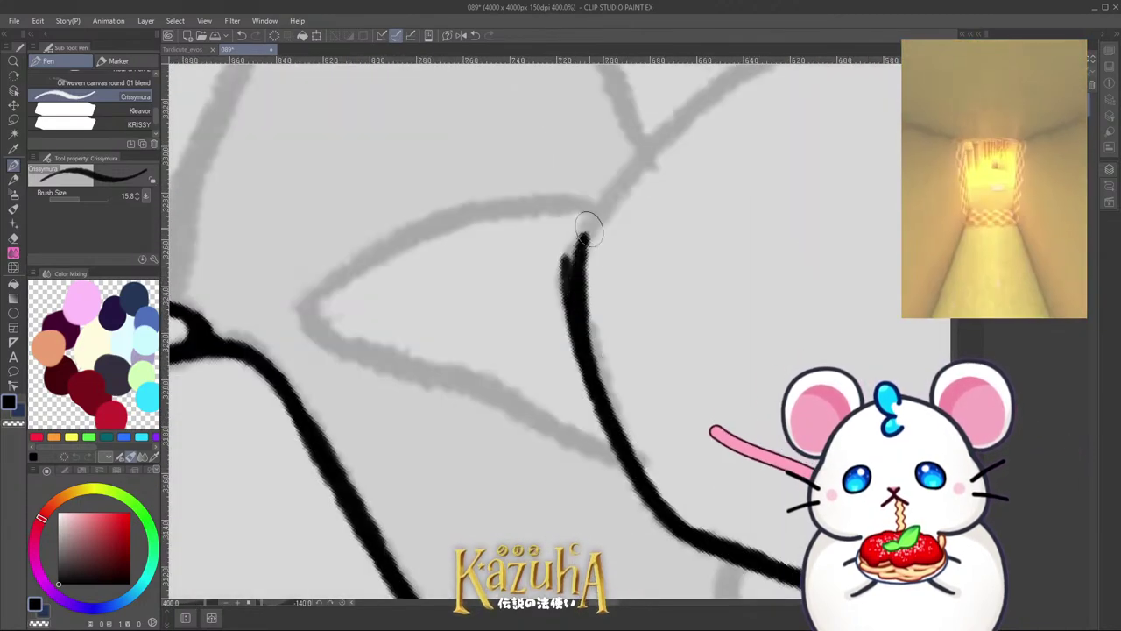
key("ctrl+z")
mouse_move(577, 329)
left_mouse_down()
mouse_move(587, 223)
mouse_move(578, 331)
left_mouse_up()
left_click_drag(578, 253, 611, 194)
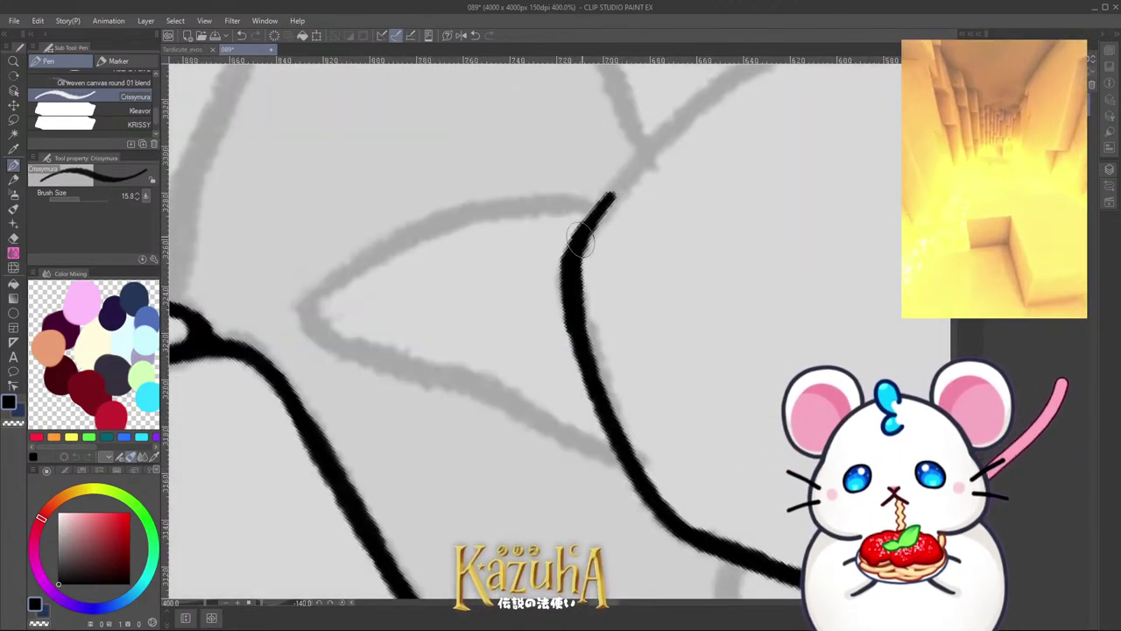
Step: Extend the opposite hand's outline along its end edge, past the middle claw to the base of the farthest claw
scroll(592, 240, "down", 3)
key("minus")
key("minus")
scroll(611, 141, "up", 1)
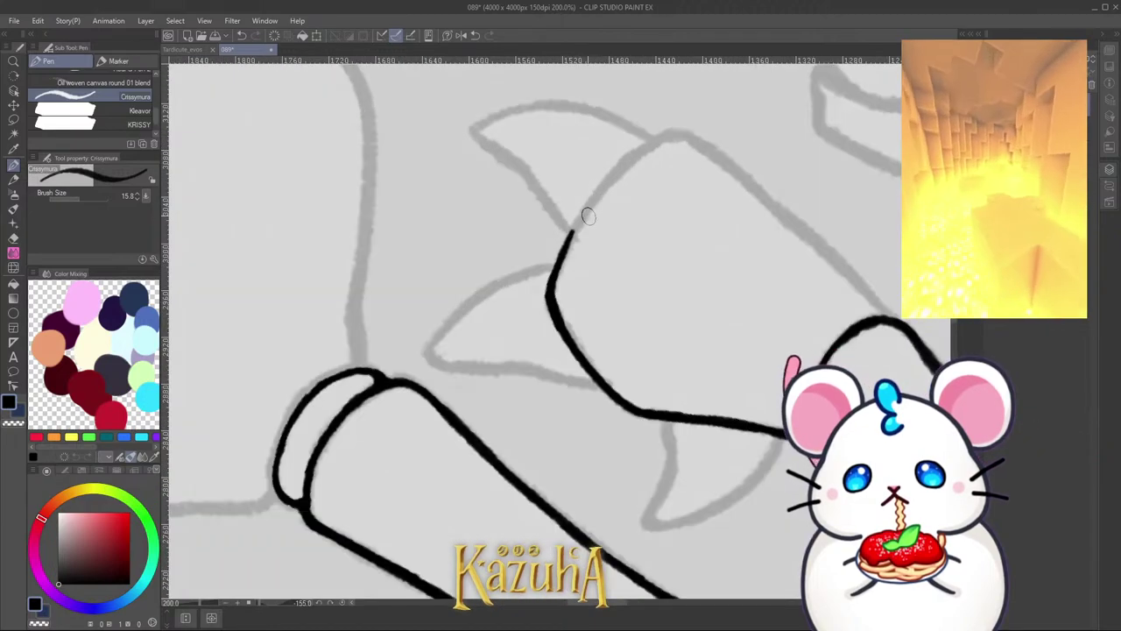
left_click_drag(556, 267, 599, 196)
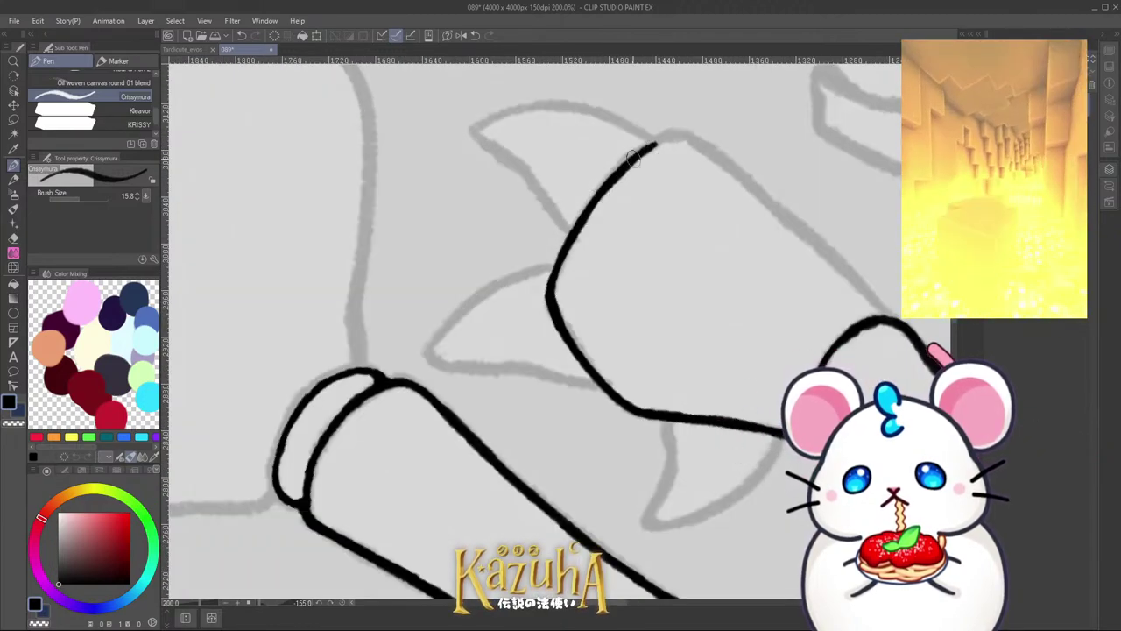
Step: Ink the remaining long side of the opposite hand back to the wrist, closing the hand's outline
scroll(543, 370, "down", 3)
key("minus")
key("minus")
key("minus")
key("minus")
key("minus")
key("minus")
key("minus")
key("minus")
key("minus")
key("minus")
key("minus")
key("minus")
key("minus")
key("minus")
key("minus")
key("minus")
key("minus")
key("minus")
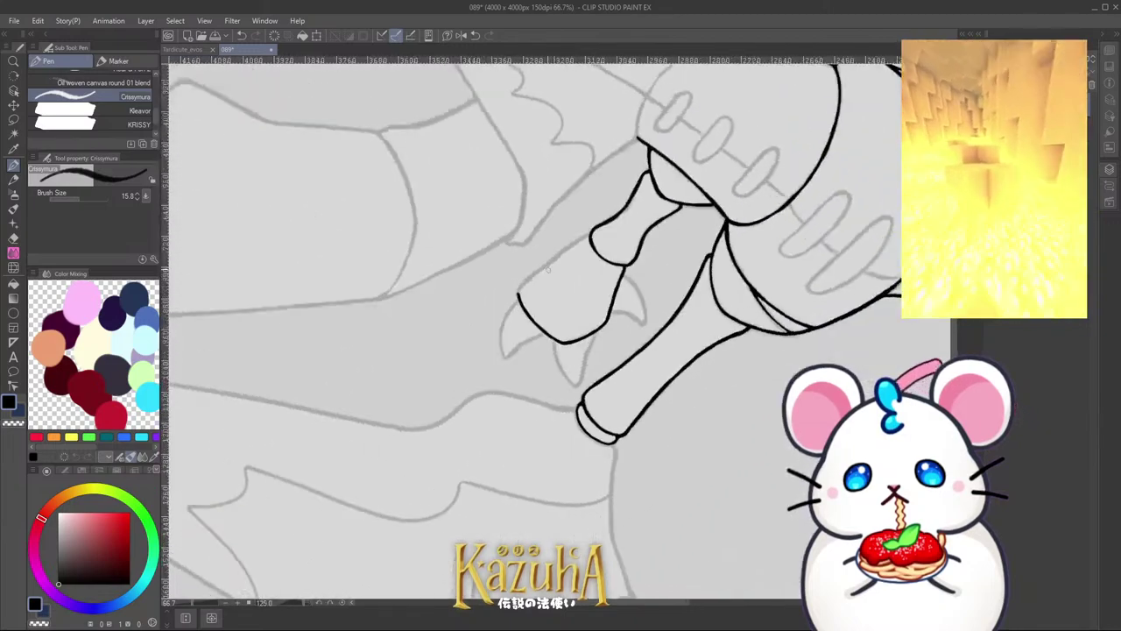
scroll(497, 269, "up", 3)
mouse_move(528, 344)
left_mouse_down()
mouse_move(663, 156)
mouse_move(645, 175)
mouse_move(698, 128)
left_mouse_up()
scroll(596, 223, "down", 5)
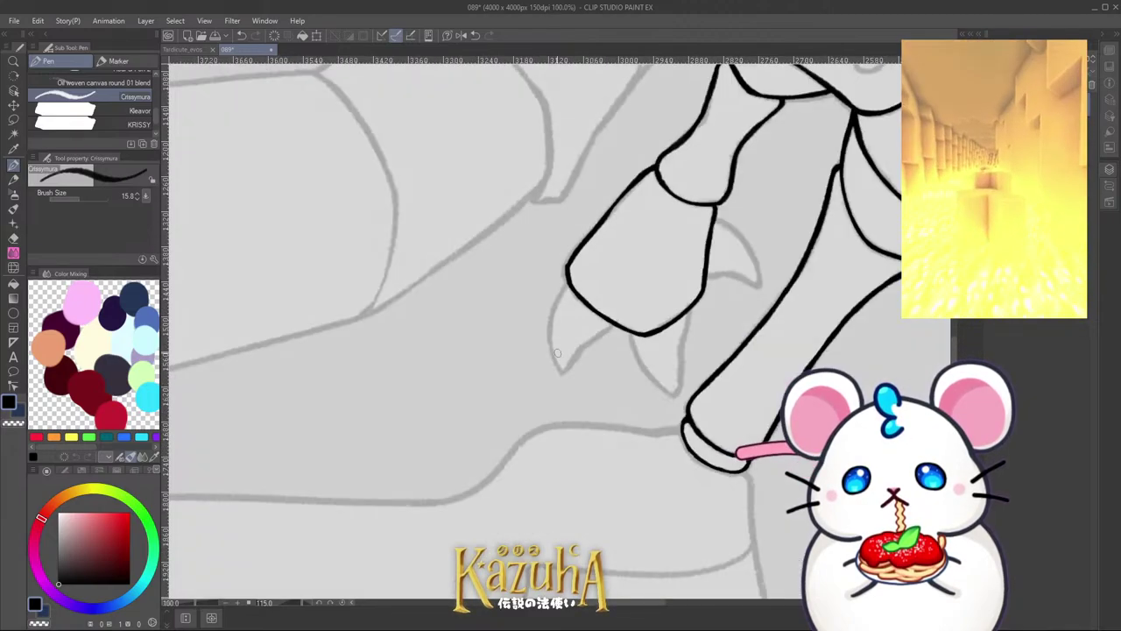
Step: Ink both curved sides of the opposite hand's claw nearest the wrist, meeting in a point, and save the file
key("minus")
key("minus")
key("minus")
key("minus")
key("minus")
key("minus")
key("minus")
key("minus")
key("minus")
key("minus")
key("minus")
key("minus")
key("minus")
key("minus")
key("minus")
key("minus")
scroll(512, 353, "up", 6)
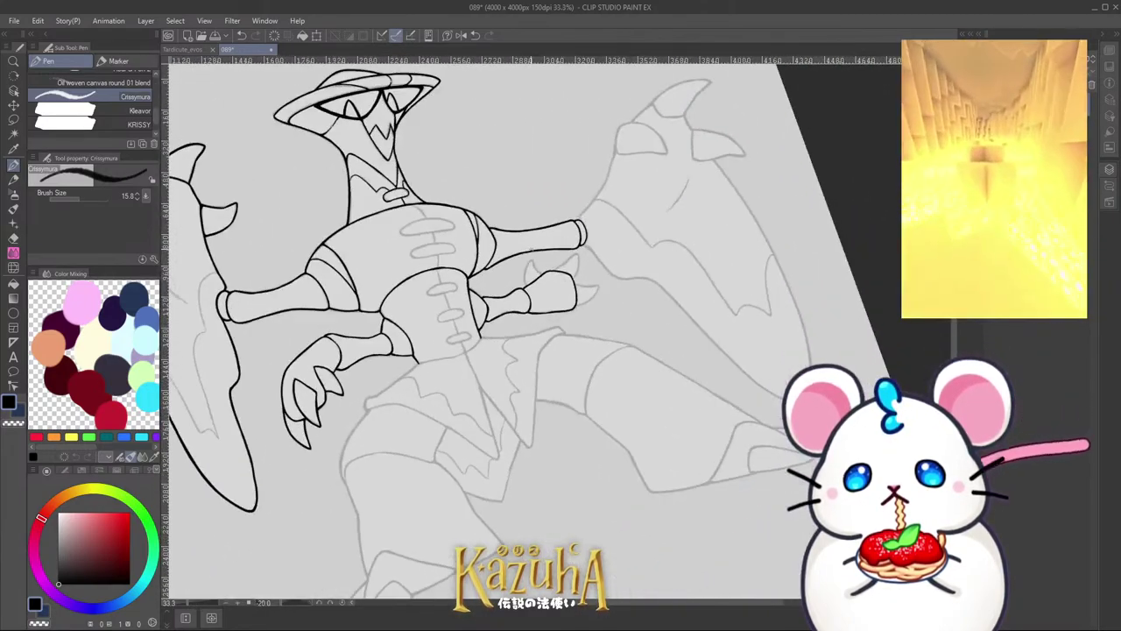
mouse_move(496, 371)
left_mouse_down()
mouse_move(486, 289)
mouse_move(505, 239)
left_mouse_up()
key("ctrl+z")
mouse_move(486, 288)
left_mouse_down()
mouse_move(532, 205)
mouse_move(553, 275)
left_mouse_up()
key("ctrl+z")
key("ctrl+z")
key("ctrl+z")
mouse_move(531, 221)
left_mouse_down()
mouse_move(554, 279)
mouse_move(585, 300)
left_mouse_up()
key("ctrl+z")
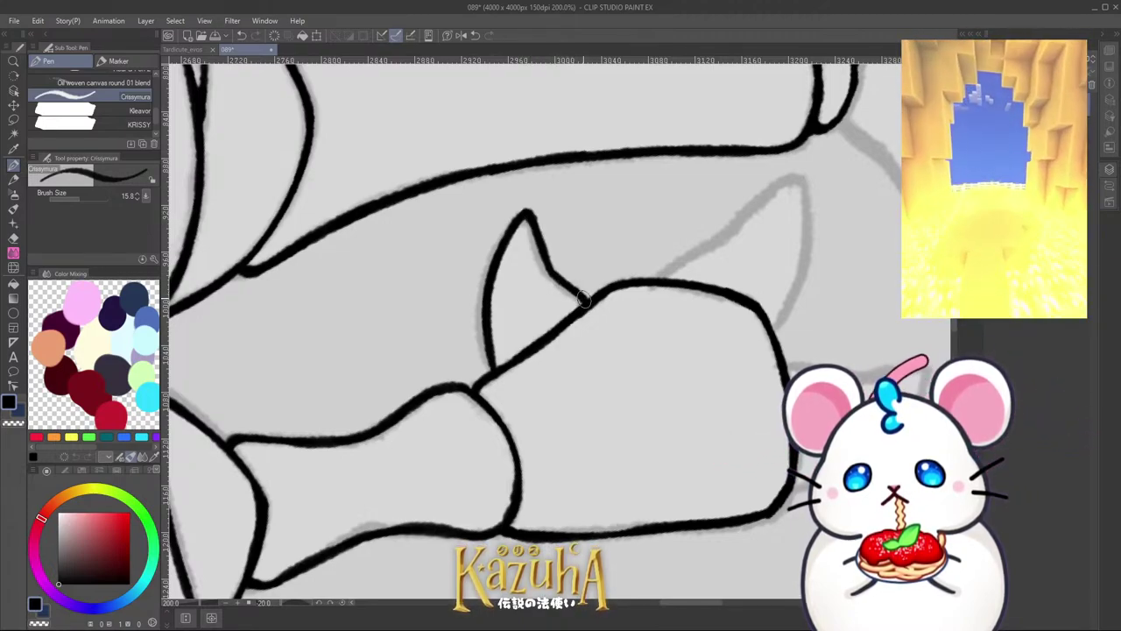
key("ctrl+s")
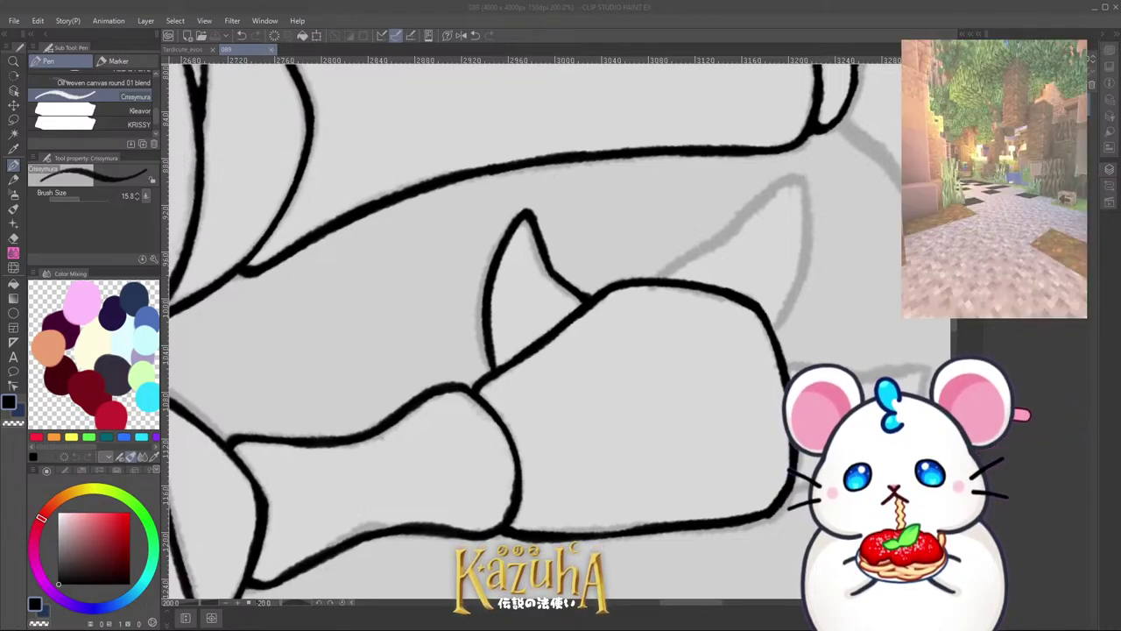
Step: Ink the inner side of the opposite hand's middle claw from the hand's edge up to its tip
scroll(617, 259, "down", 2)
key("minus")
scroll(689, 246, "up", 2)
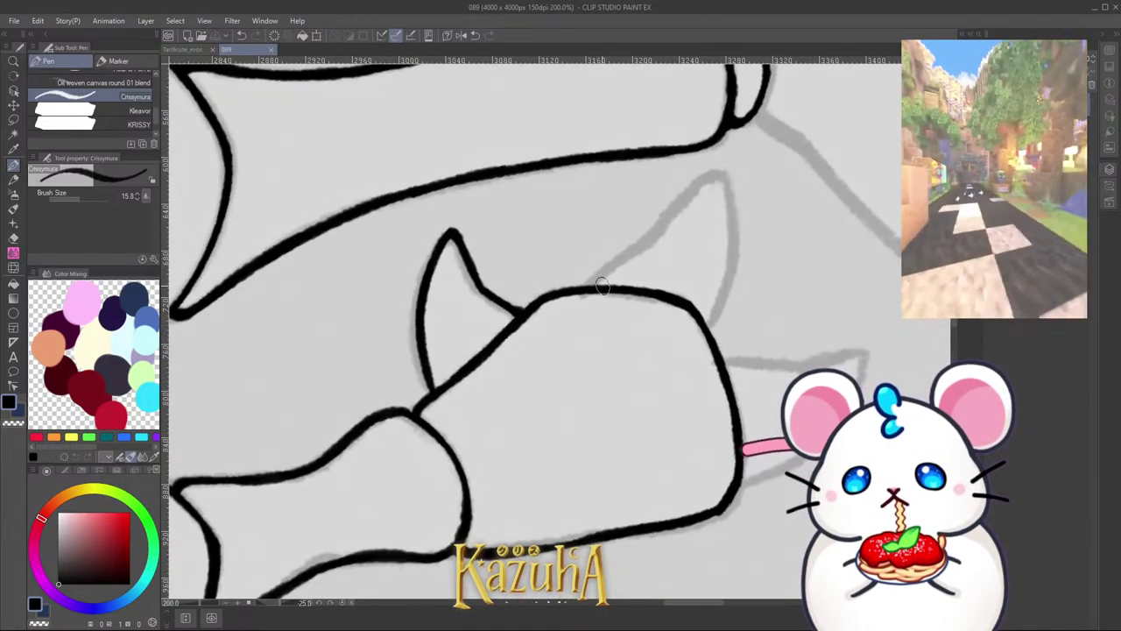
left_click_drag(596, 286, 653, 229)
key("ctrl+z")
mouse_move(593, 286)
left_mouse_down()
mouse_move(723, 172)
mouse_move(727, 276)
left_mouse_up()
key("ctrl+z")
key("ctrl+z")
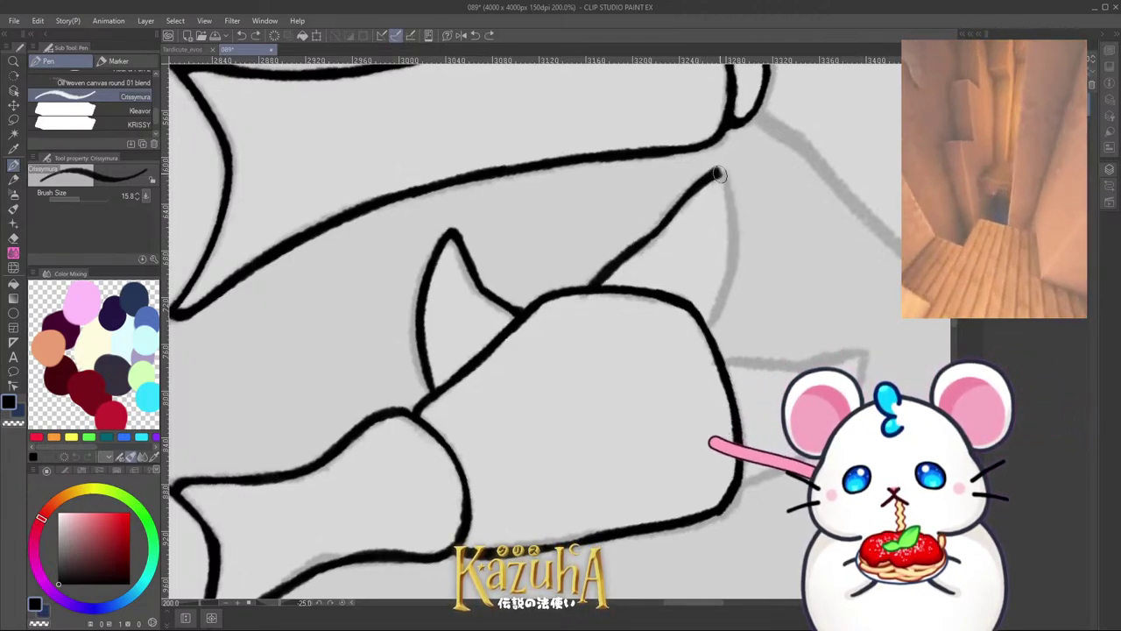
Step: Ink the outer curve of the middle claw from its tip back down to the hand's edge
left_click_drag(720, 171, 741, 232)
key("ctrl+z")
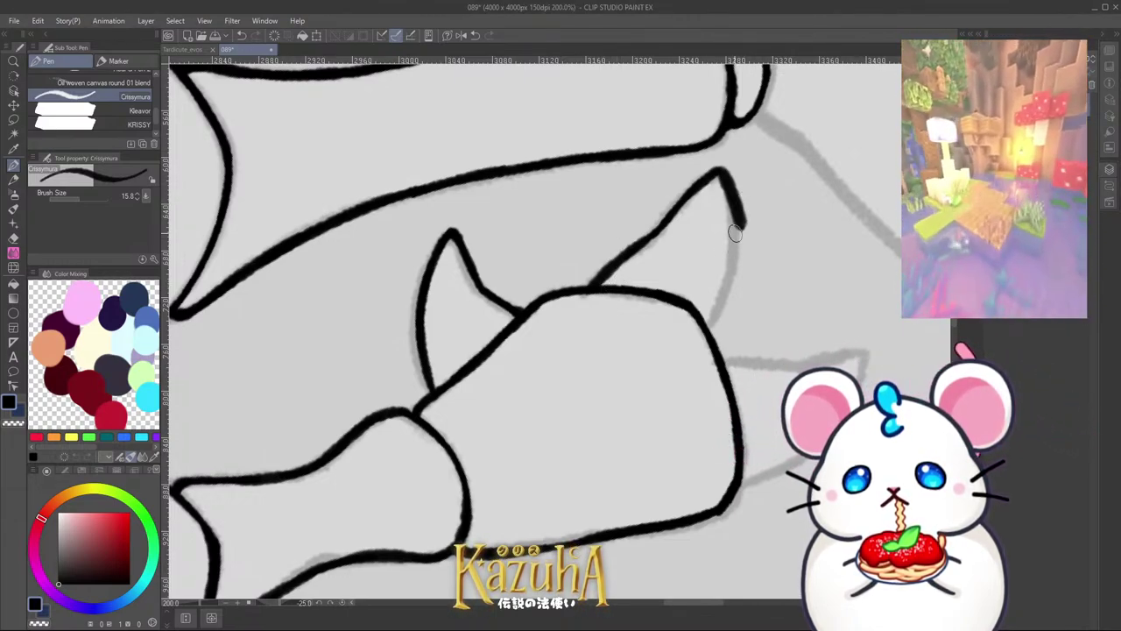
key("ctrl+z")
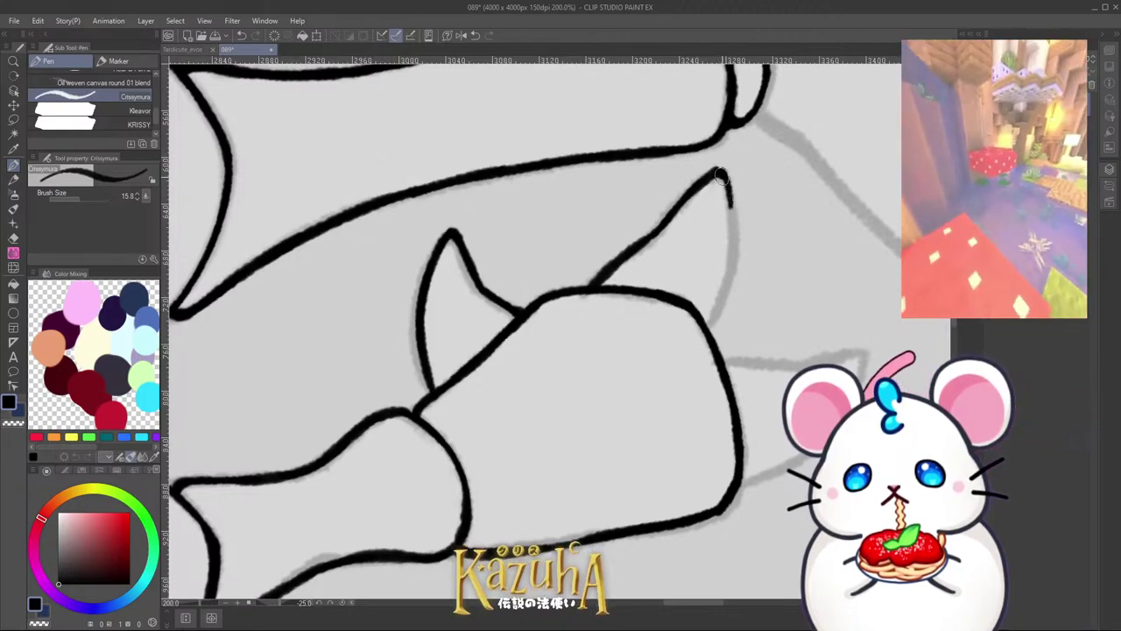
mouse_move(725, 176)
left_mouse_down()
mouse_move(734, 259)
mouse_move(714, 324)
left_mouse_up()
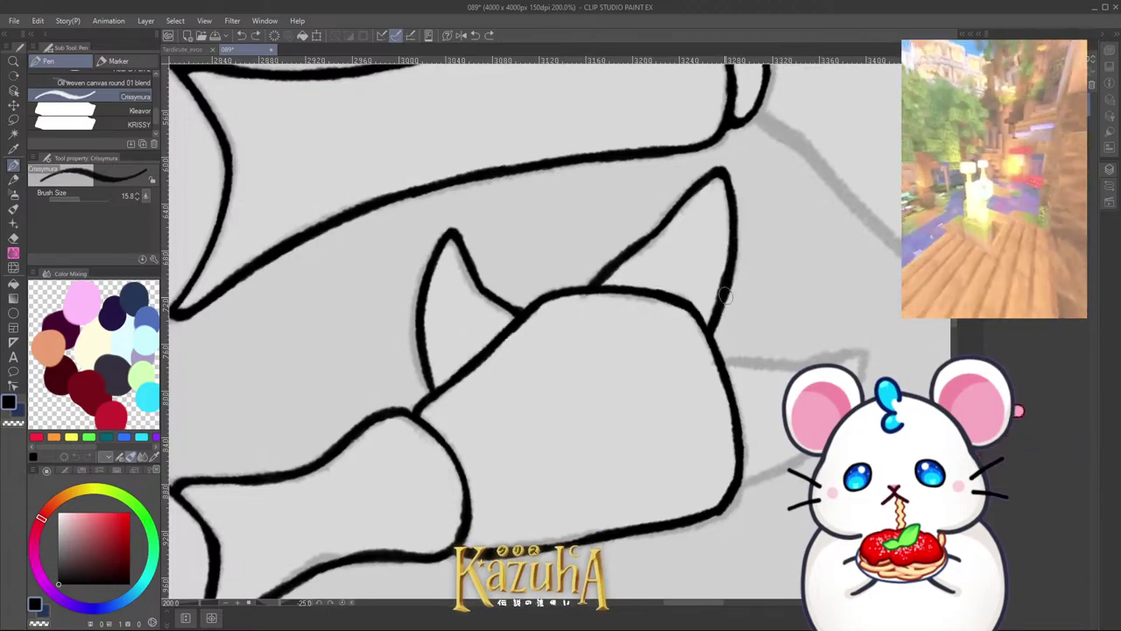
Step: Ink the concave side of the opposite hand's last claw from the hand's edge out to its tip
scroll(723, 280, "down", 1)
scroll(667, 311, "down", 4)
left_click_drag(722, 421, 736, 281)
scroll(710, 267, "up", 5)
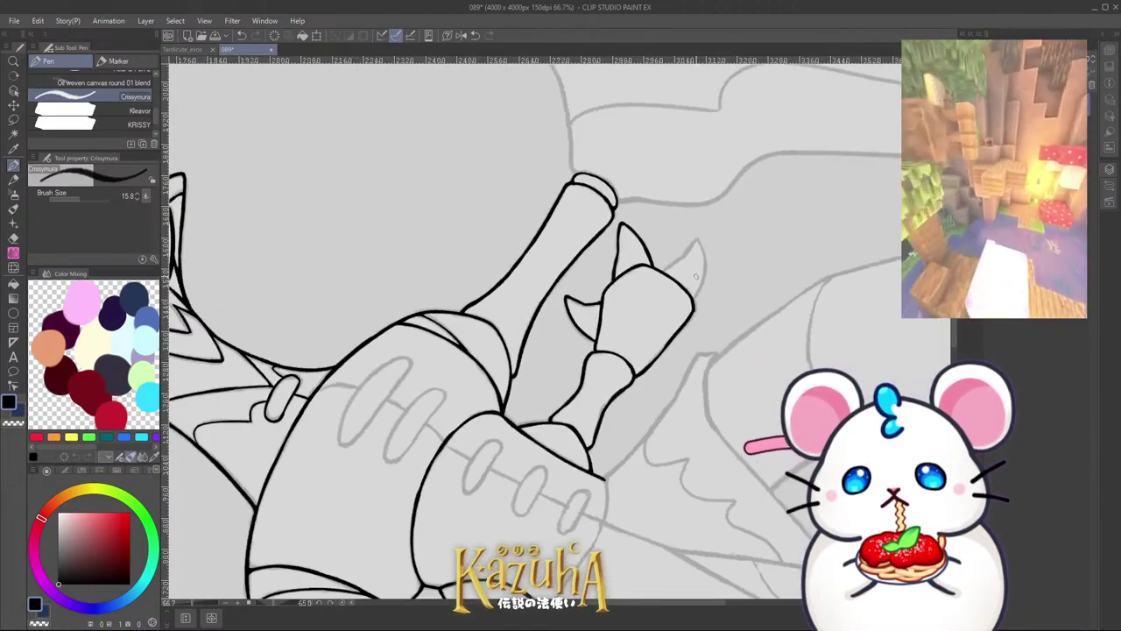
scroll(649, 266, "up", 4)
mouse_move(623, 292)
left_mouse_down()
mouse_move(665, 239)
mouse_move(617, 298)
mouse_move(726, 198)
left_mouse_up()
key("ctrl+z")
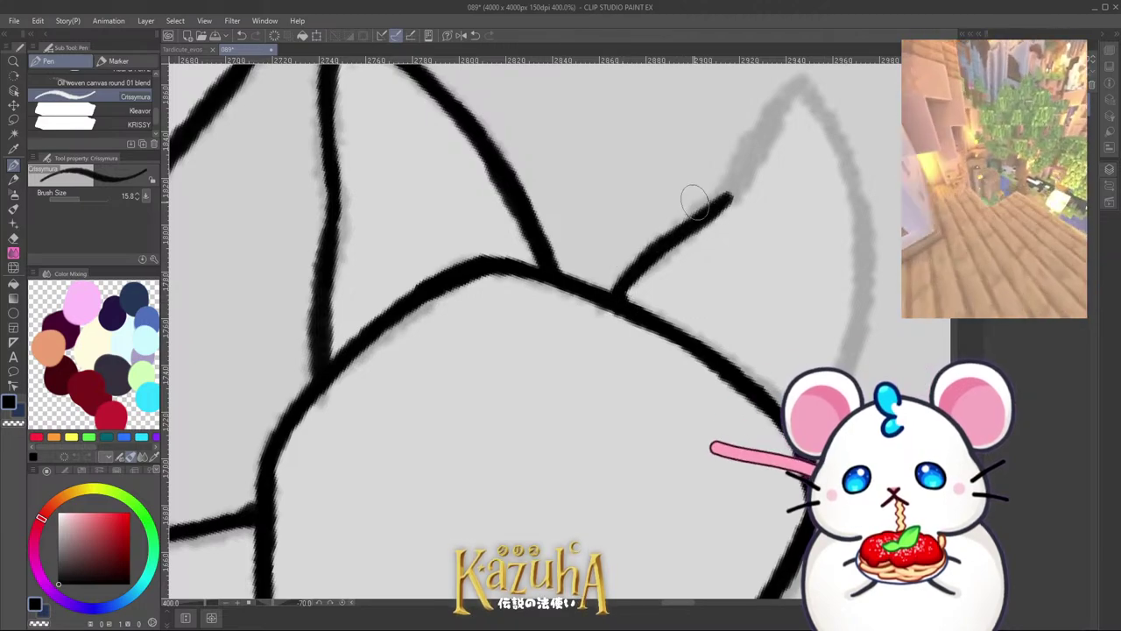
scroll(627, 272, "down", 2)
scroll(676, 232, "up", 2)
mouse_move(661, 248)
left_mouse_down()
mouse_move(733, 127)
mouse_move(798, 186)
left_mouse_up()
scroll(649, 268, "down", 6)
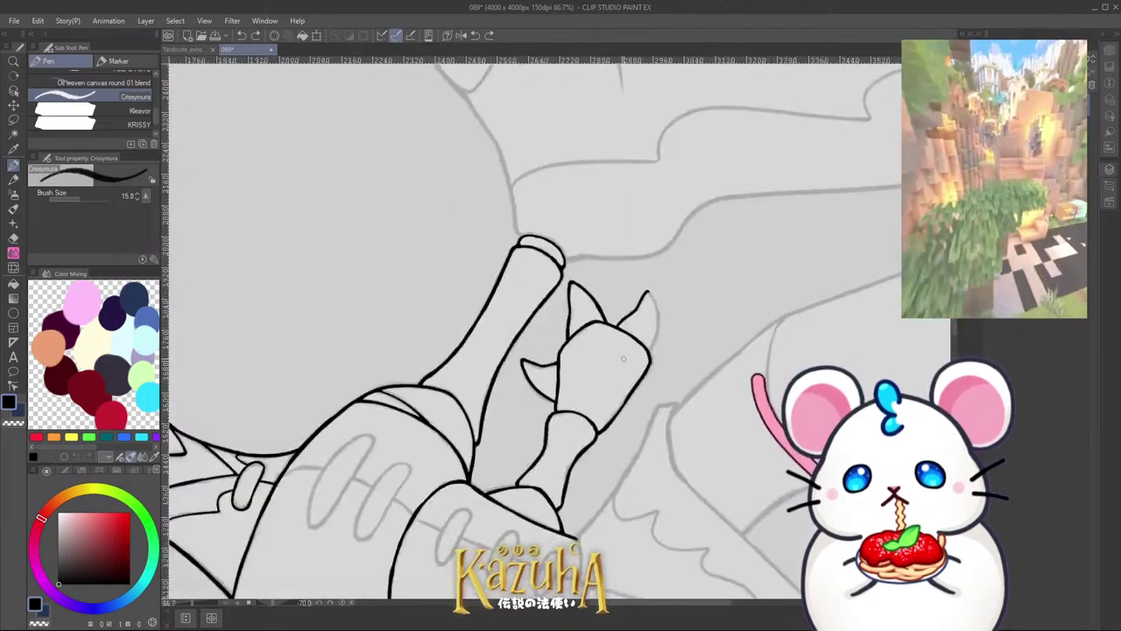
Step: Ink the convex side of the last claw from its tip back to the hand, and save the file
left_click_drag(737, 328, 603, 159)
scroll(602, 158, "up", 6)
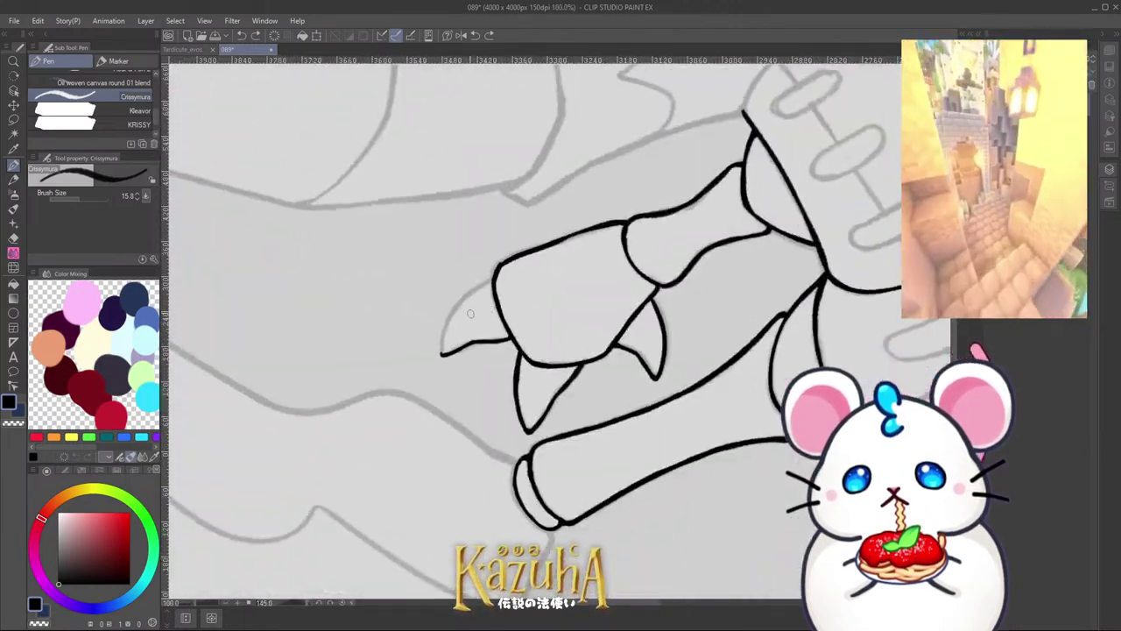
mouse_move(403, 419)
left_mouse_down()
mouse_move(421, 328)
mouse_move(445, 265)
left_mouse_up()
key("ctrl+z")
key("ctrl+z")
mouse_move(410, 390)
left_mouse_down()
mouse_move(425, 325)
mouse_move(487, 211)
left_mouse_up()
key("ctrl+z")
left_click_drag(419, 339, 500, 190)
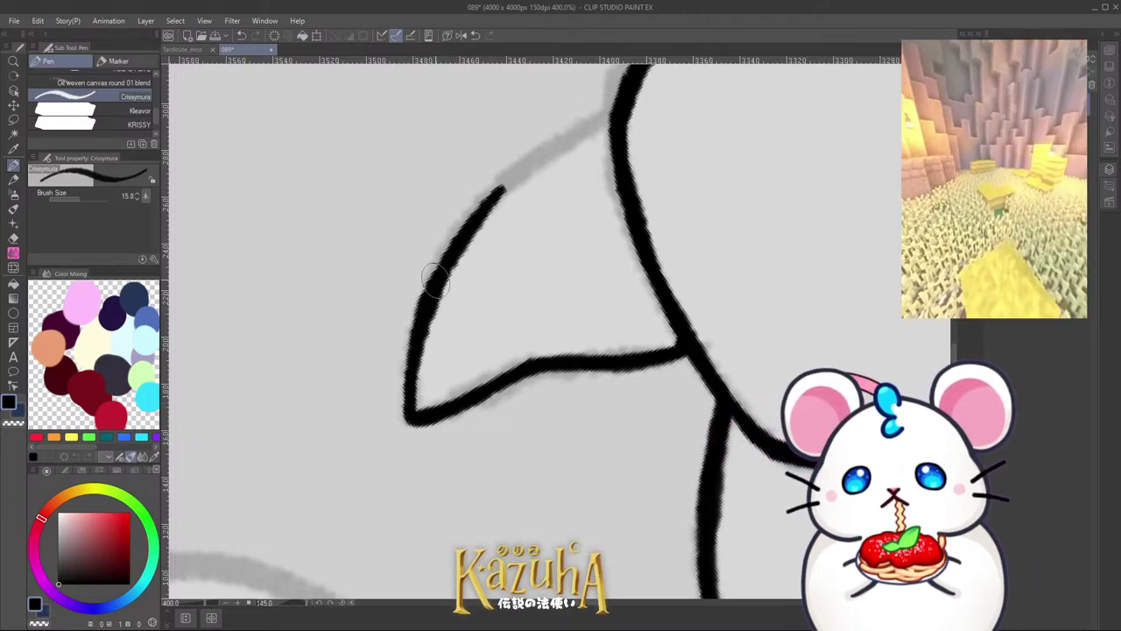
left_click_drag(435, 281, 560, 135)
key("ctrl+z")
mouse_move(475, 219)
left_mouse_down()
mouse_move(567, 132)
mouse_move(616, 111)
mouse_move(617, 94)
left_mouse_up()
scroll(568, 174, "down", 5)
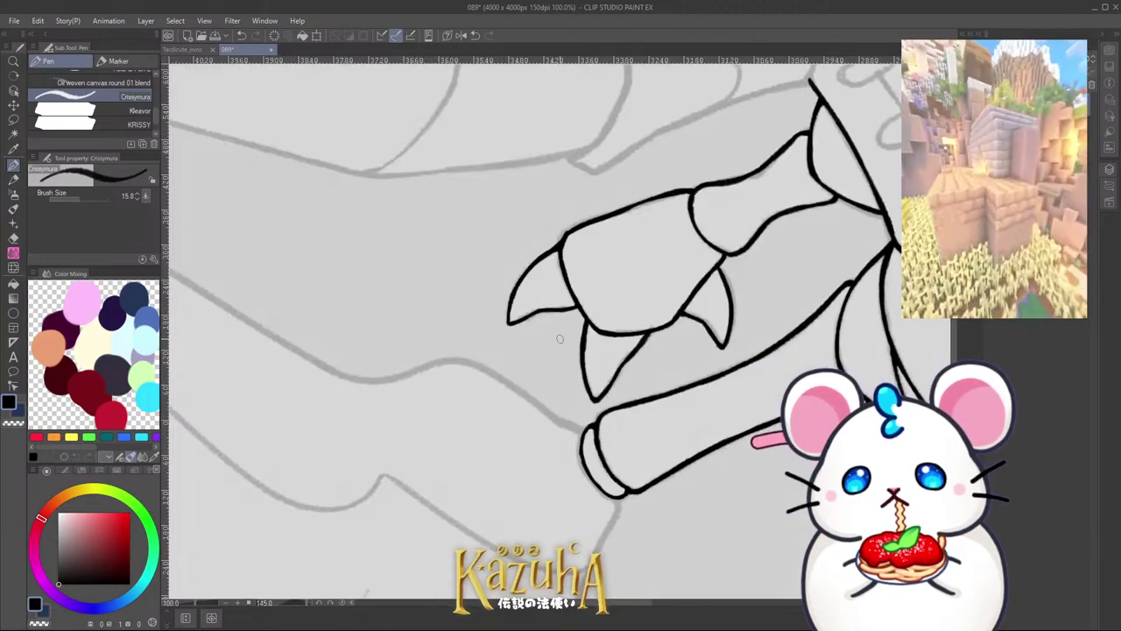
key("ctrl+s")
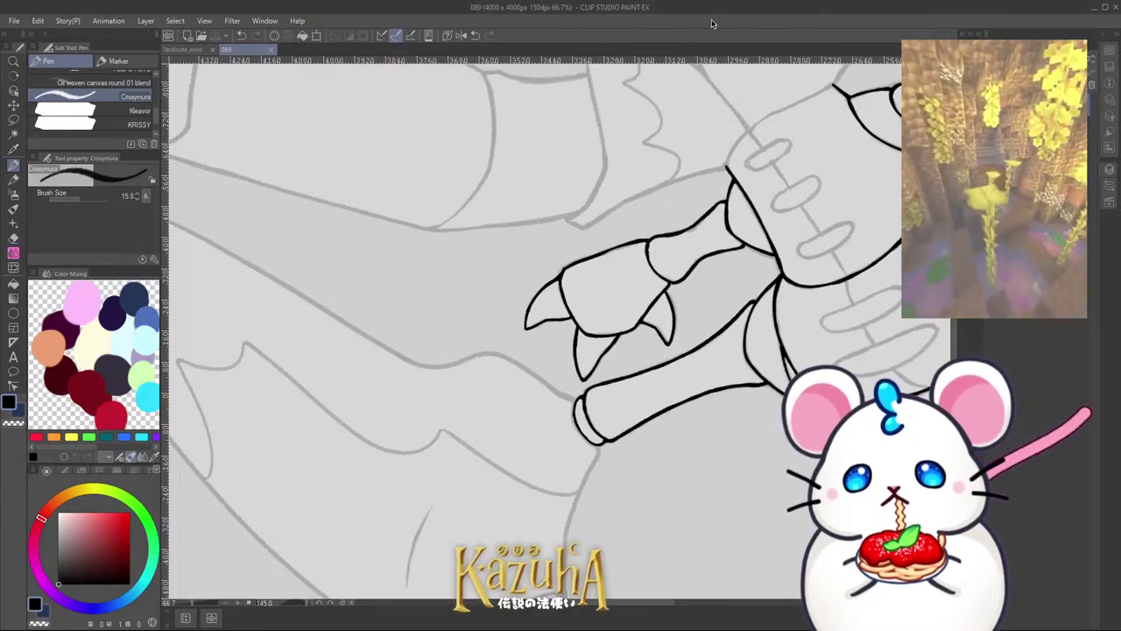
Step: Examine the whole figure to compare the inked upper body and arms with the parts still only sketched
scroll(566, 304, "down", 2)
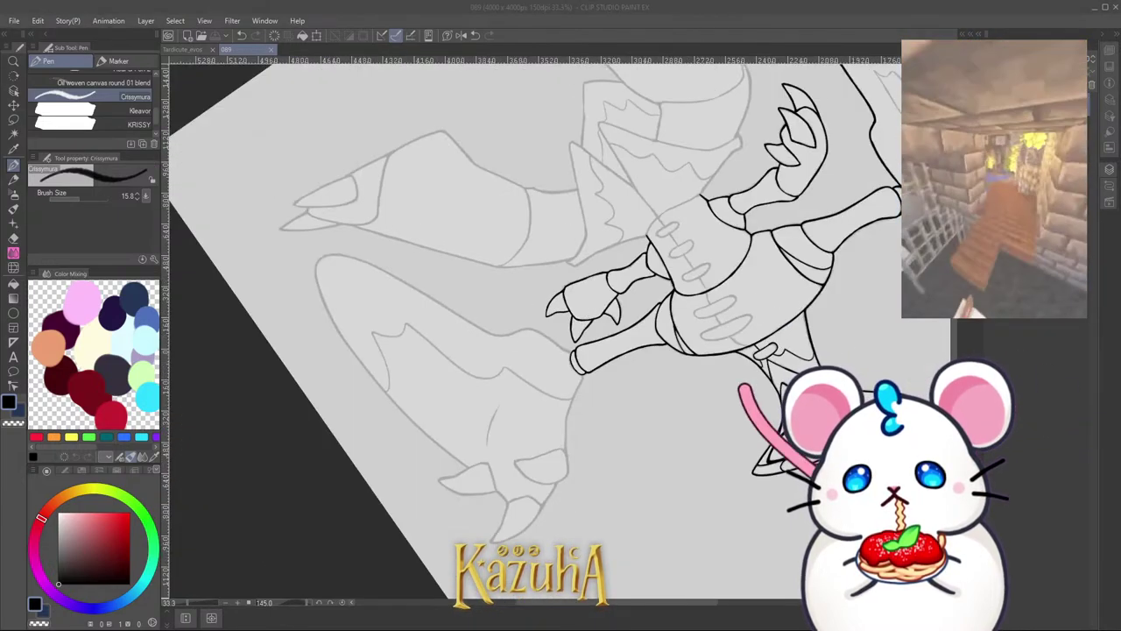
mouse_move(473, 382)
left_mouse_down()
mouse_move(563, 432)
mouse_move(664, 342)
left_mouse_up()
scroll(640, 316, "down", 4)
key("minus")
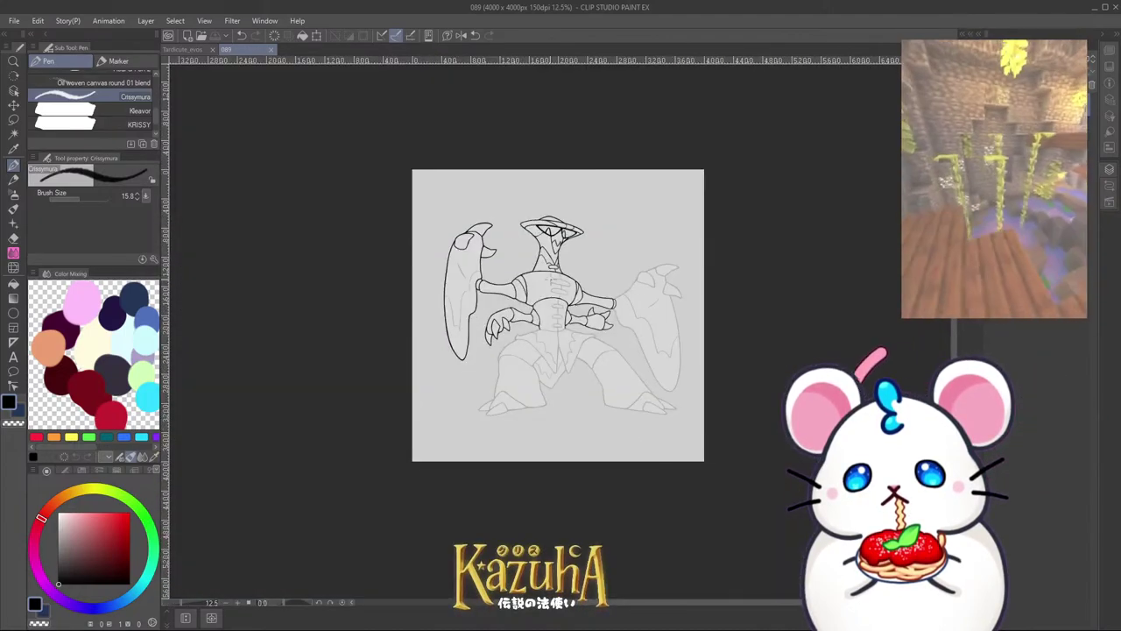
scroll(487, 241, "up", 4)
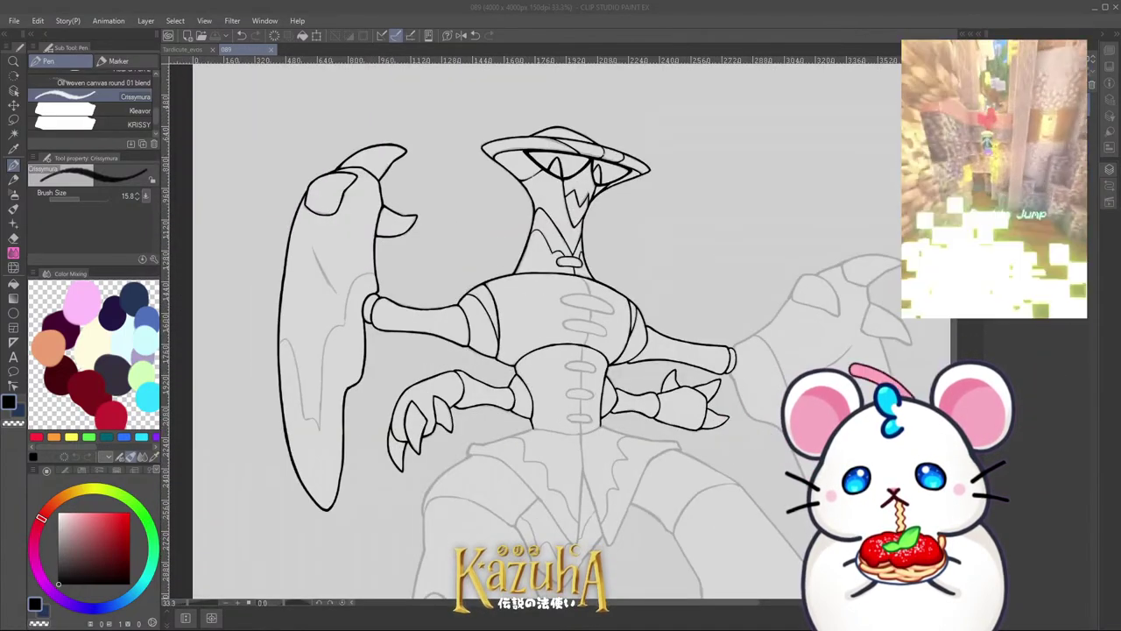
scroll(692, 149, "down", 1)
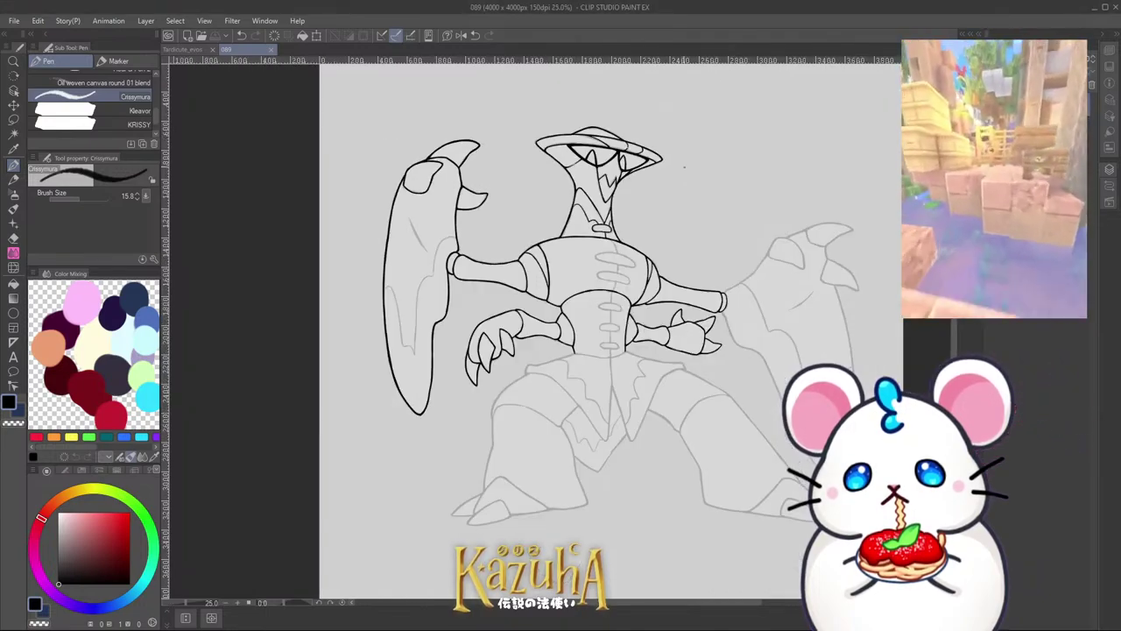
scroll(684, 195, "up", 1)
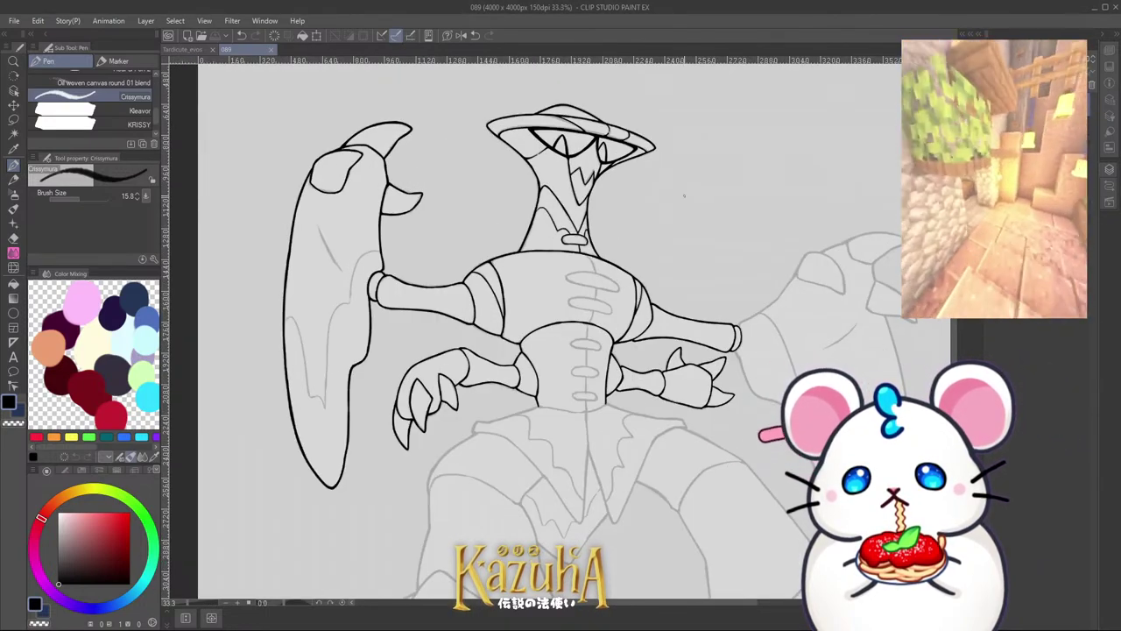
key("ctrl+minus")
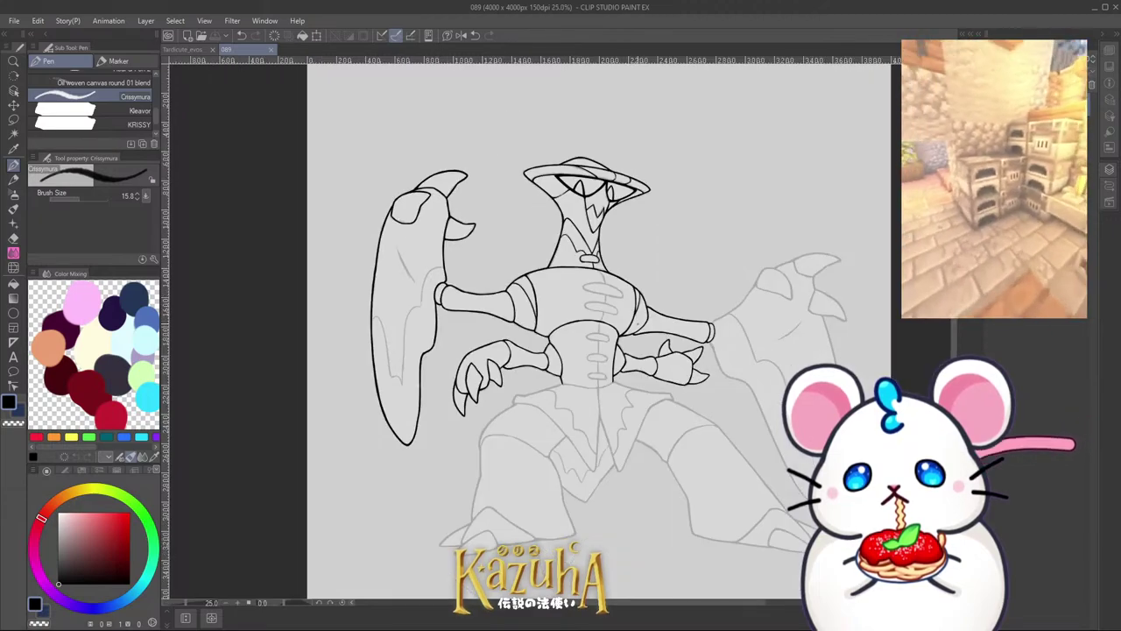
Step: Ink the lower edge of the abdomen as one smooth curve joining both sides of the torso above the hips
key("minus")
key("minus")
key("minus")
key("minus")
key("minus")
key("minus")
key("minus")
key("minus")
key("minus")
key("minus")
key("minus")
key("minus")
scroll(623, 352, "up", 3)
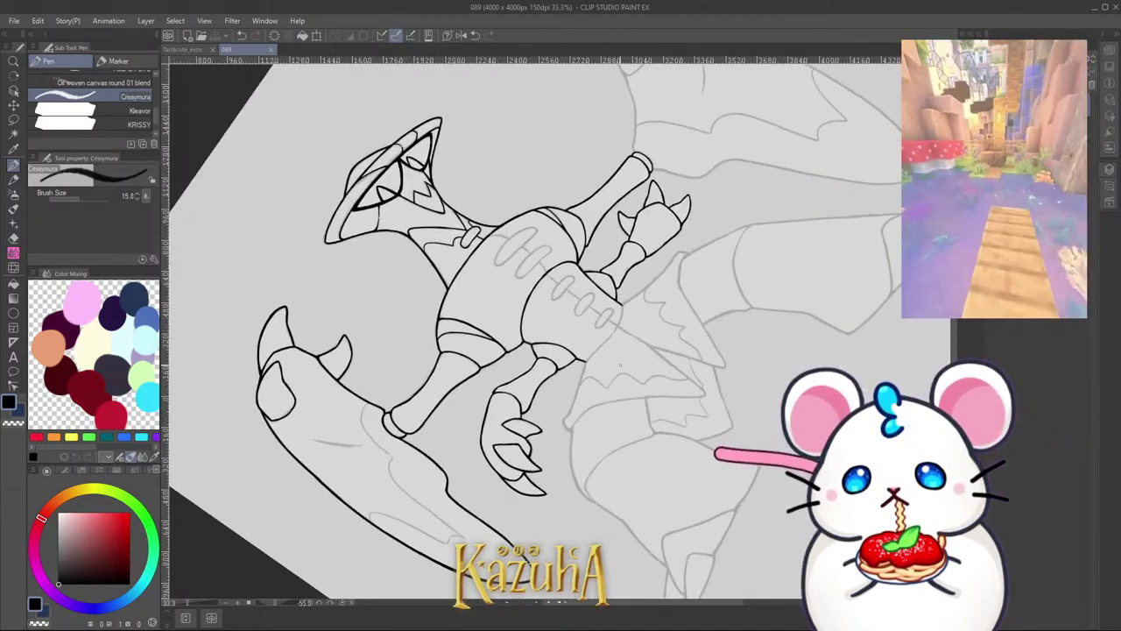
scroll(582, 359, "up", 2)
mouse_move(578, 369)
left_mouse_down()
mouse_move(655, 275)
mouse_move(708, 178)
left_mouse_up()
key("ctrl+z")
key("ctrl+z")
left_click_drag(683, 232, 712, 182)
scroll(631, 333, "down", 1)
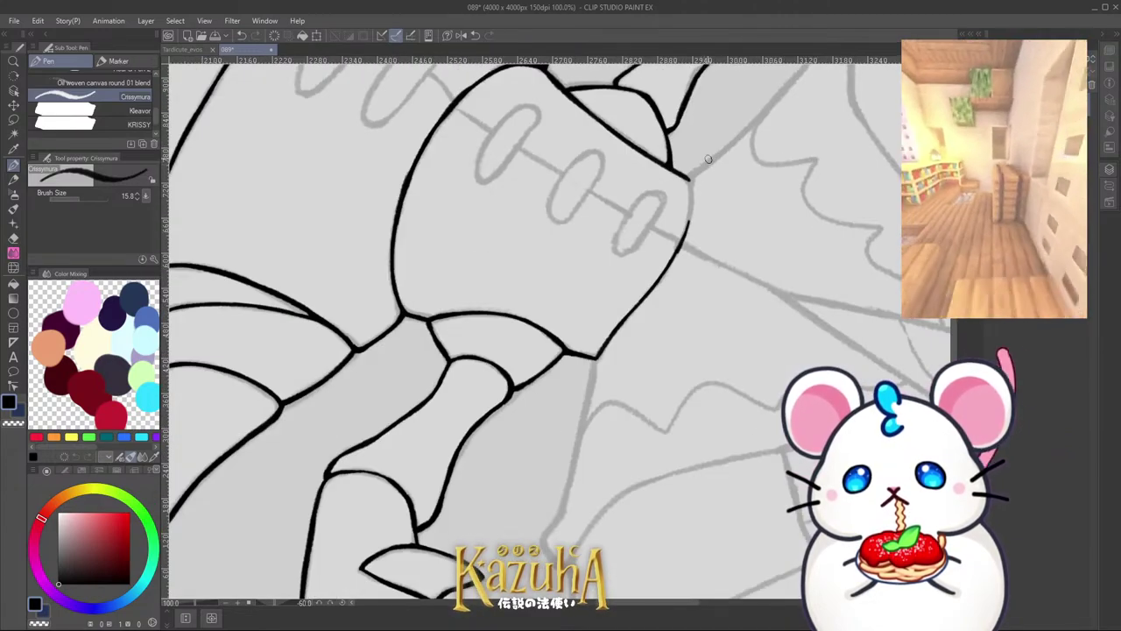
scroll(707, 170, "up", 1)
mouse_move(679, 264)
left_mouse_down()
mouse_move(686, 198)
mouse_move(678, 246)
left_mouse_up()
key("ctrl+z")
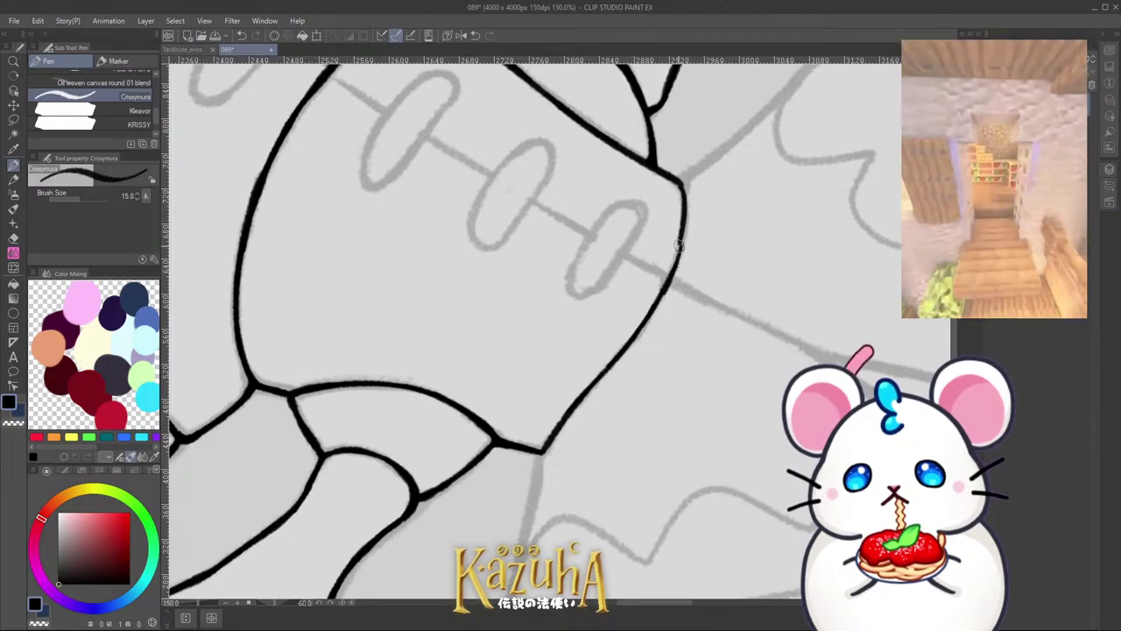
key("c")
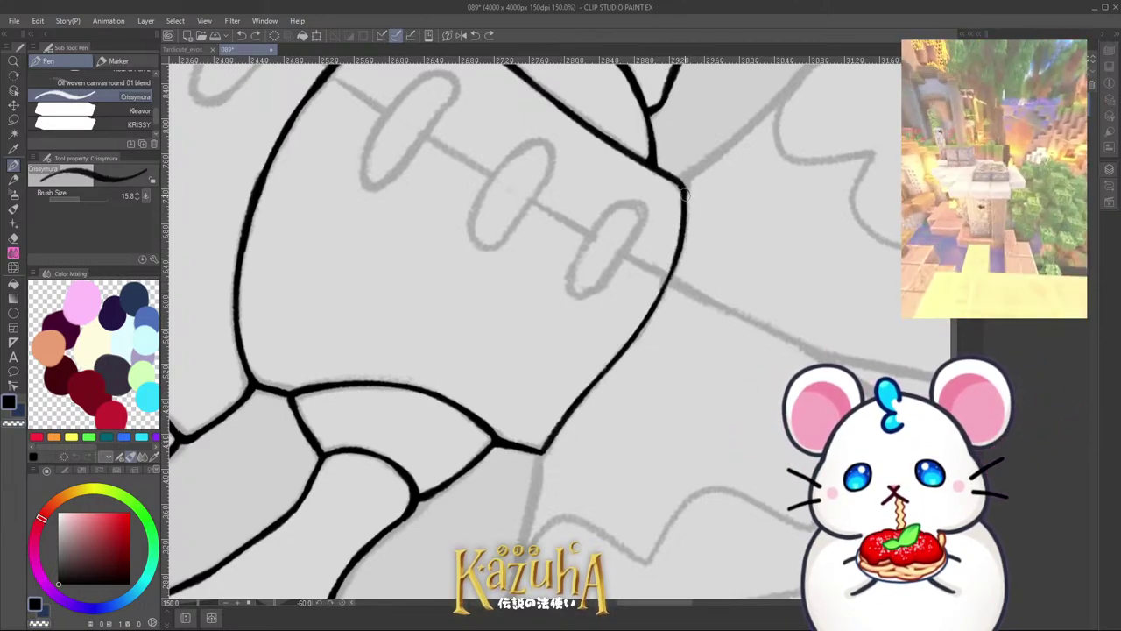
Step: Ink the first stretch of the opposite scythe's upper outline from the end of the arm past the first inner marking line
key("ctrl+minus")
key("ctrl+minus")
key("ctrl+minus")
key("ctrl+minus")
key("ctrl+minus")
key("asciicircum")
key("asciicircum")
key("asciicircum")
key("asciicircum")
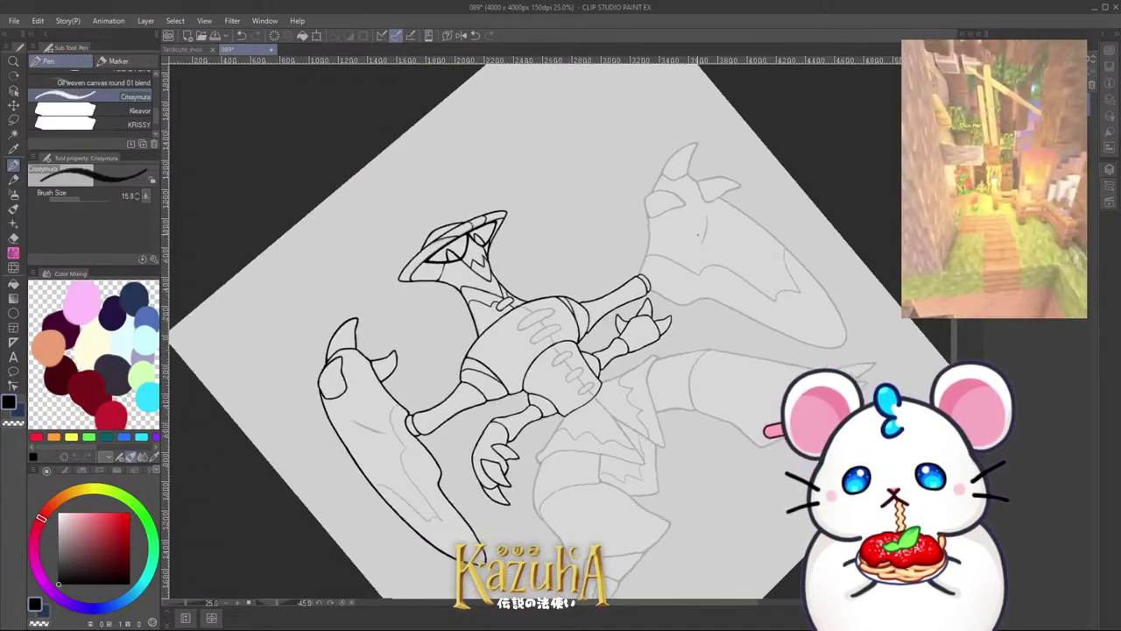
key("asciicircum")
key("asciicircum")
key("asciicircum")
key("asciicircum")
key("asciicircum")
scroll(670, 294, "up", 5)
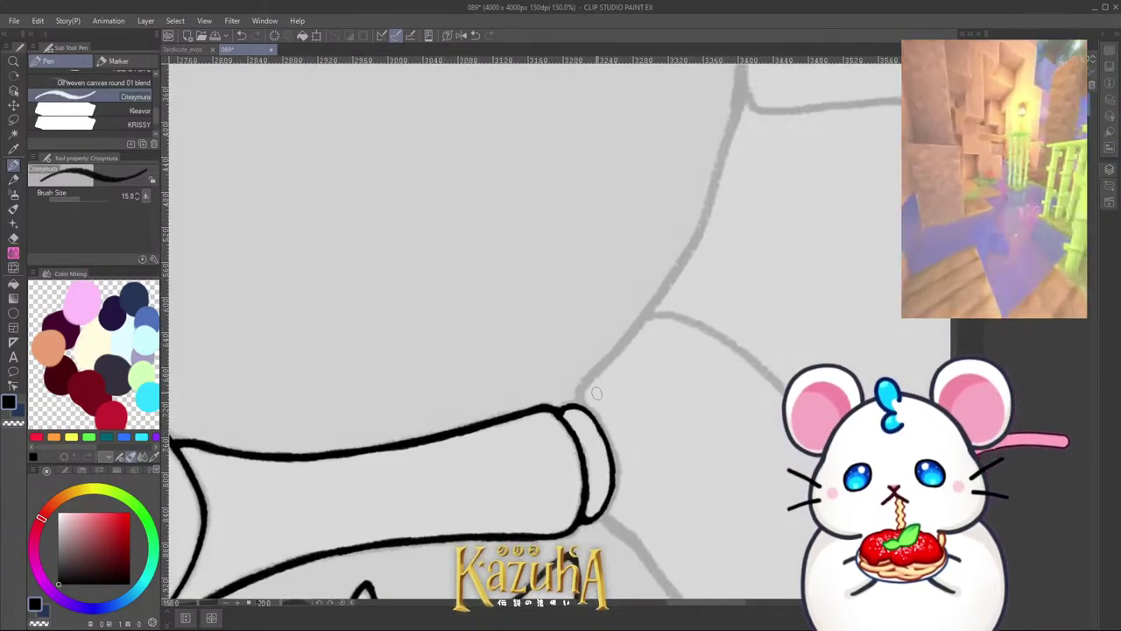
scroll(596, 394, "up", 2)
mouse_move(574, 389)
left_mouse_down()
mouse_move(675, 275)
mouse_move(712, 207)
mouse_move(706, 188)
left_mouse_up()
scroll(571, 458, "down", 3)
key("asciicircum")
key("asciicircum")
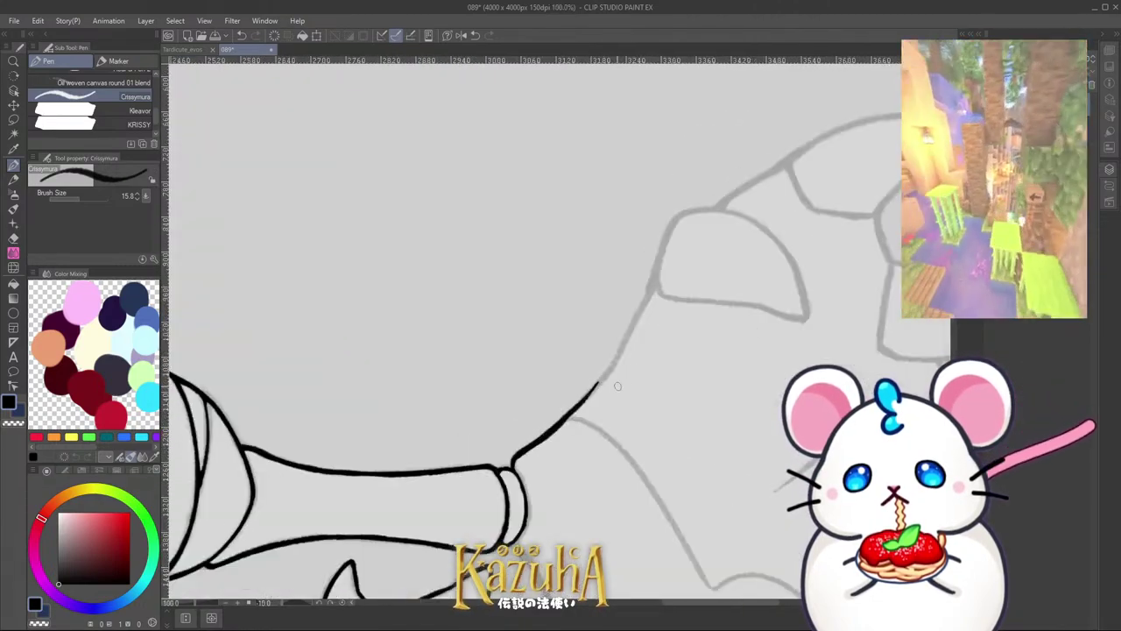
Step: Extend the inked upper outline of the opposite scythe up to the near corner of the rounded inner plate
scroll(602, 384, "up", 2)
mouse_move(565, 426)
left_mouse_down()
mouse_move(648, 328)
mouse_move(633, 334)
left_mouse_up()
key("ctrl+z")
key("ctrl+z")
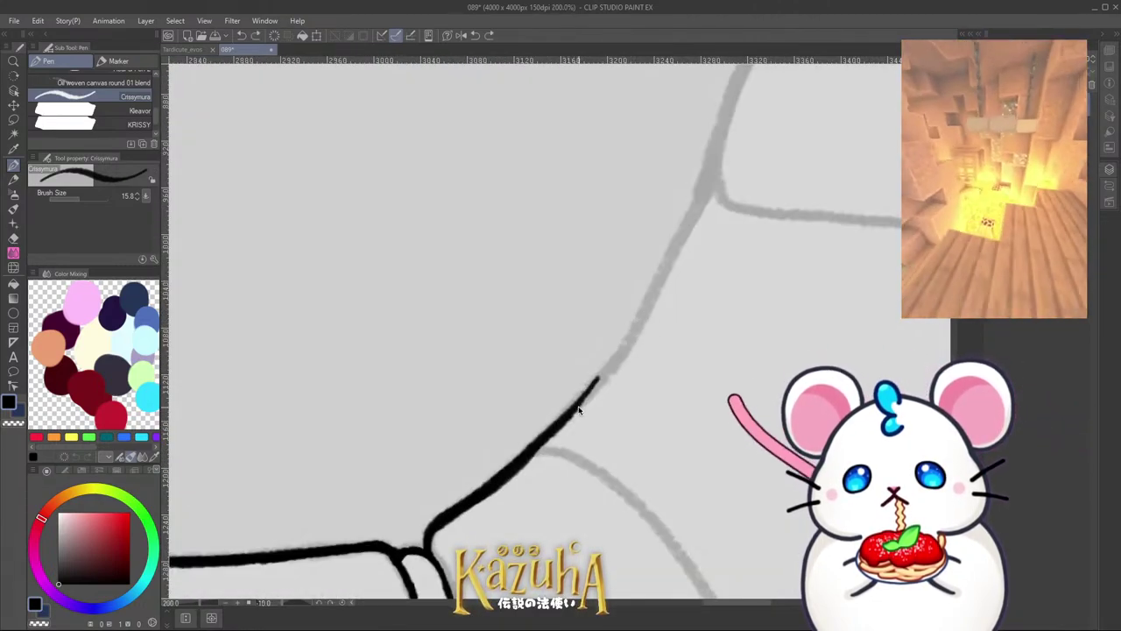
left_click_drag(564, 419, 633, 339)
left_click_drag(590, 396, 645, 309)
left_click_drag(619, 359, 676, 253)
mouse_move(637, 328)
left_mouse_down()
mouse_move(690, 209)
mouse_move(700, 196)
mouse_move(665, 271)
mouse_move(736, 172)
left_mouse_up()
key("ctrl+z")
key("ctrl+z")
scroll(648, 307, "down", 4)
scroll(646, 313, "down", 5)
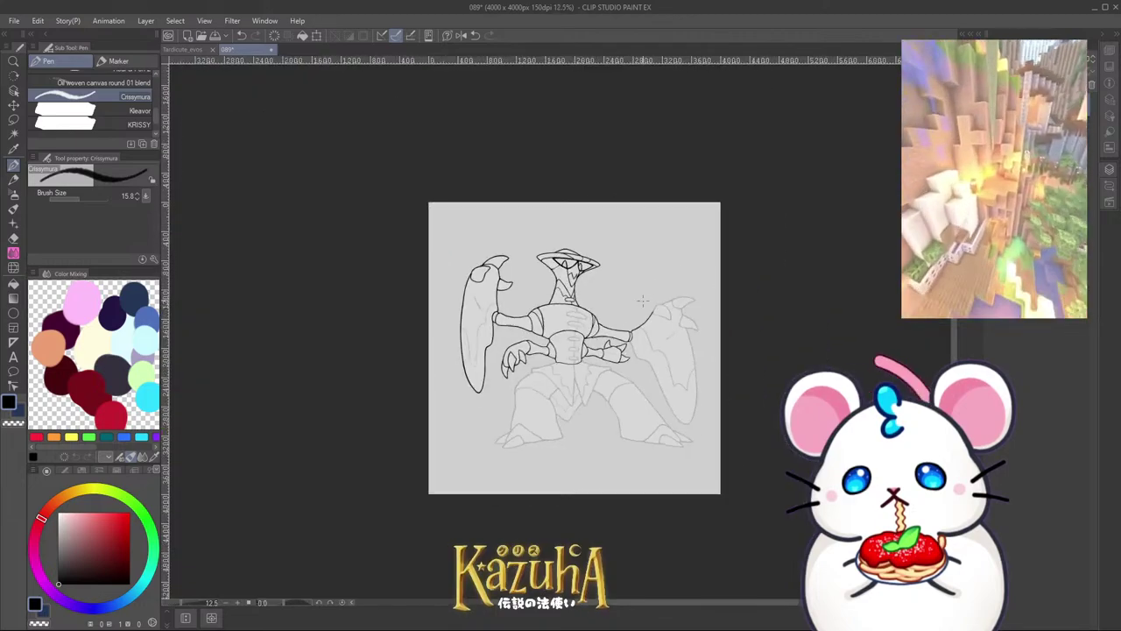
scroll(613, 325, "up", 4)
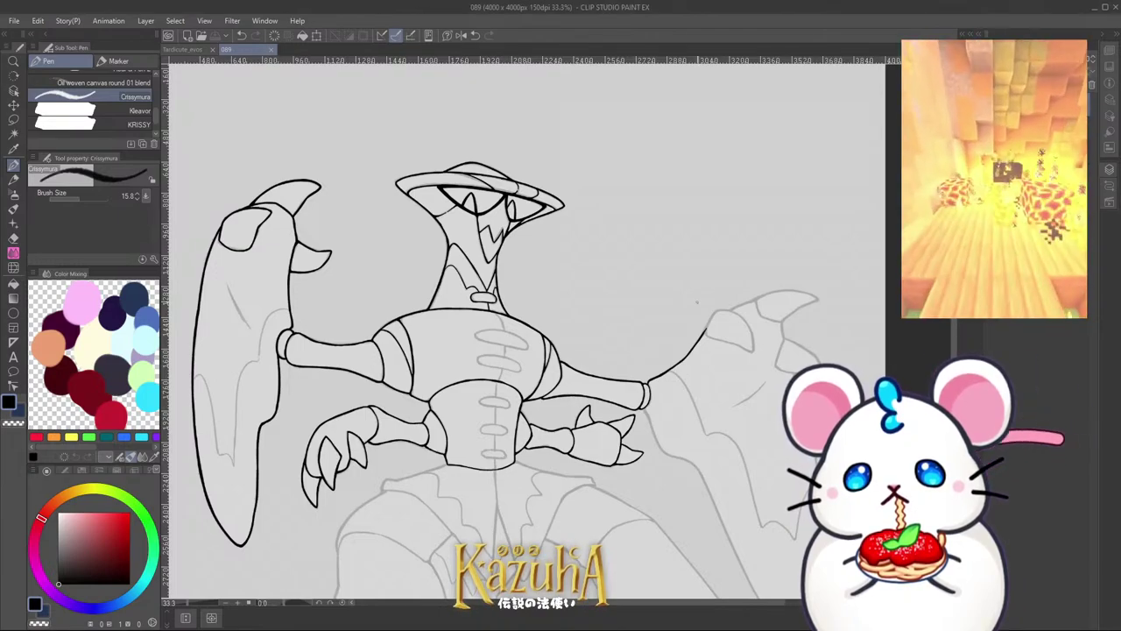
left_click_drag(706, 330, 699, 319)
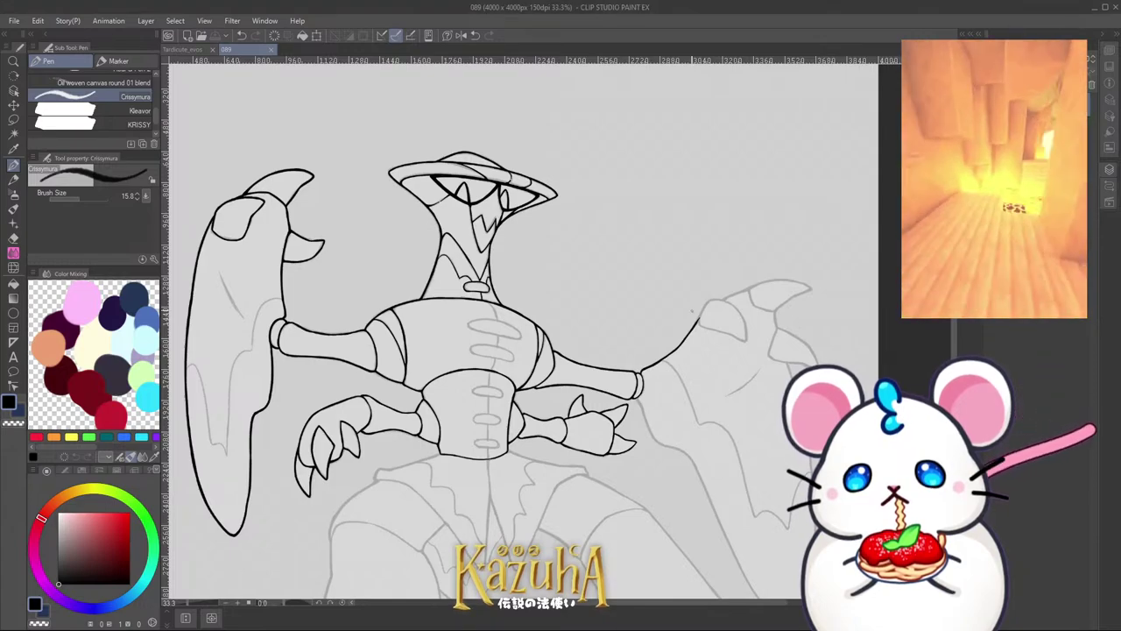
Step: Ink the scythe outline around the rounded plate's outer corner and on along most of the plate's curved upper edge
scroll(699, 320, "up", 5)
left_click_drag(701, 349, 722, 266)
mouse_move(701, 347)
left_mouse_down()
mouse_move(725, 258)
mouse_move(714, 287)
mouse_move(751, 210)
mouse_move(780, 198)
left_mouse_up()
scroll(673, 293, "down", 5)
scroll(673, 293, "up", 5)
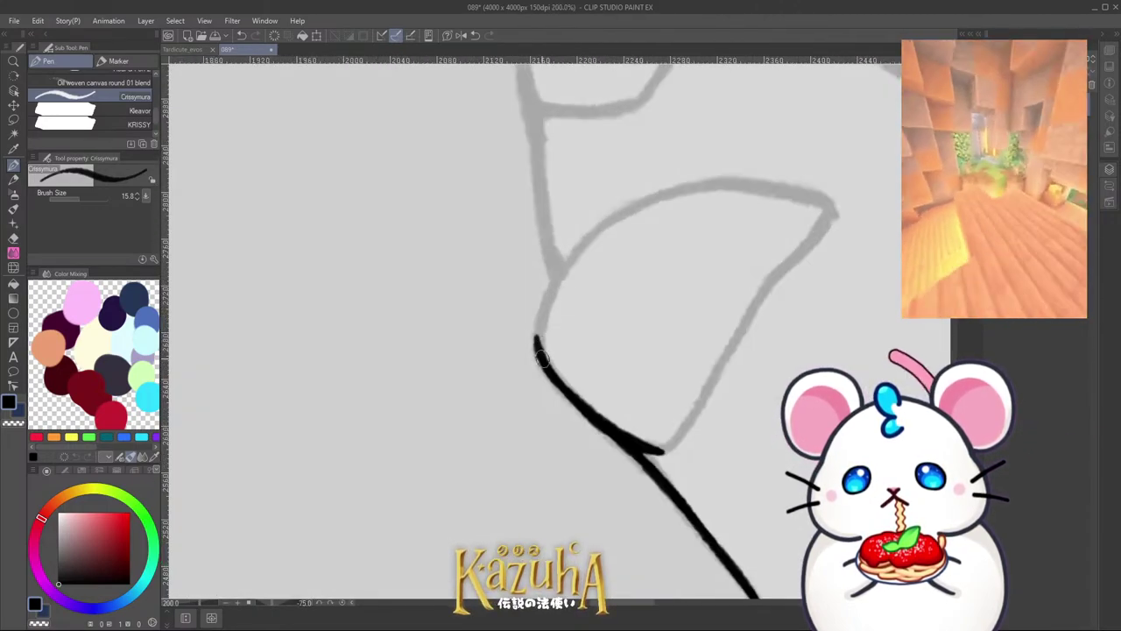
left_click_drag(540, 354, 567, 261)
key("ctrl+z")
left_click_drag(543, 324, 597, 229)
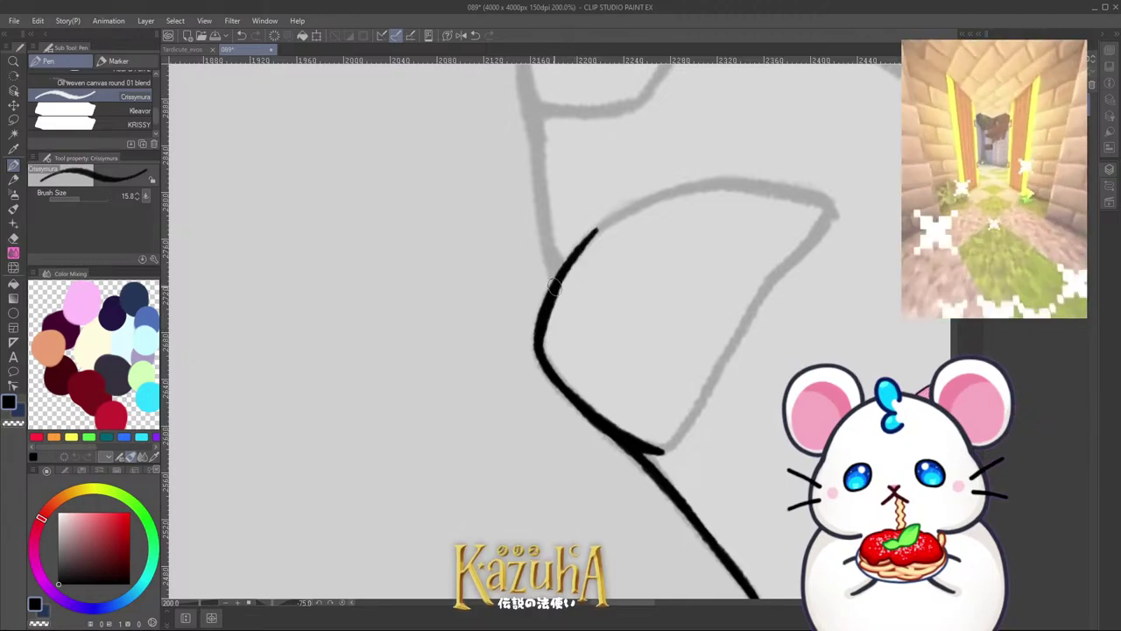
mouse_move(554, 287)
left_mouse_down()
mouse_move(618, 219)
mouse_move(634, 209)
mouse_move(609, 226)
mouse_move(681, 193)
left_mouse_up()
key("ctrl+z")
mouse_move(591, 244)
left_mouse_down()
mouse_move(651, 195)
mouse_move(766, 178)
left_mouse_up()
Step: Ink the rounded plate's straighter inner edge from the scythe outline up to the plate's tip
mouse_move(693, 389)
left_mouse_down()
mouse_move(683, 355)
mouse_move(716, 323)
left_mouse_up()
key("ctrl+z")
left_click_drag(657, 417, 727, 301)
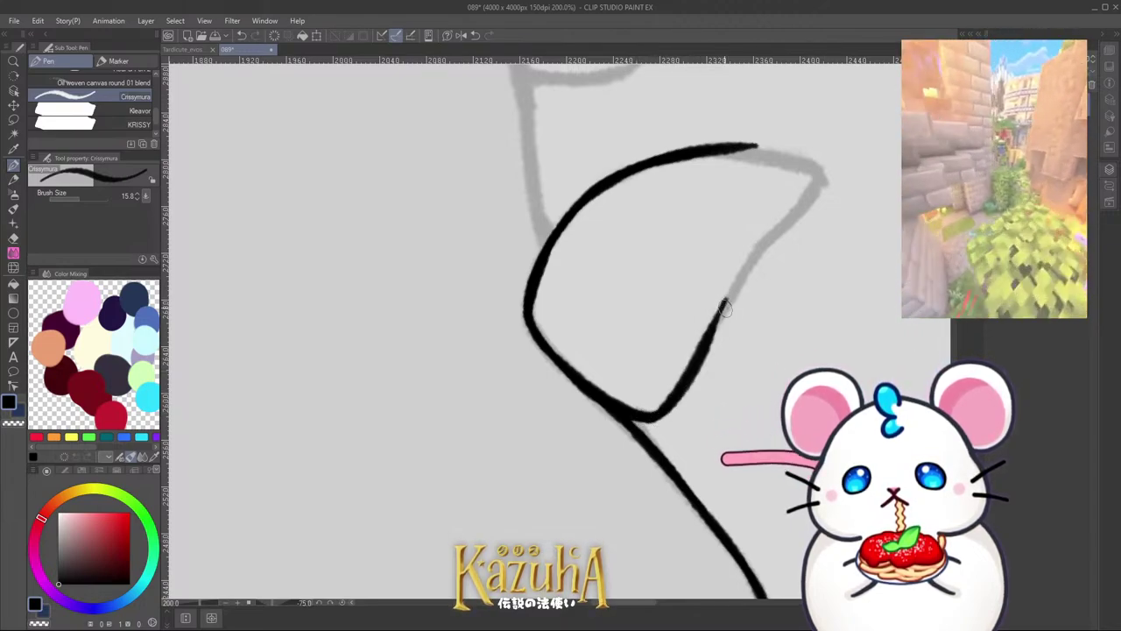
key("ctrl+z")
left_click_drag(657, 415, 724, 312)
key("ctrl+z")
left_click_drag(673, 400, 725, 303)
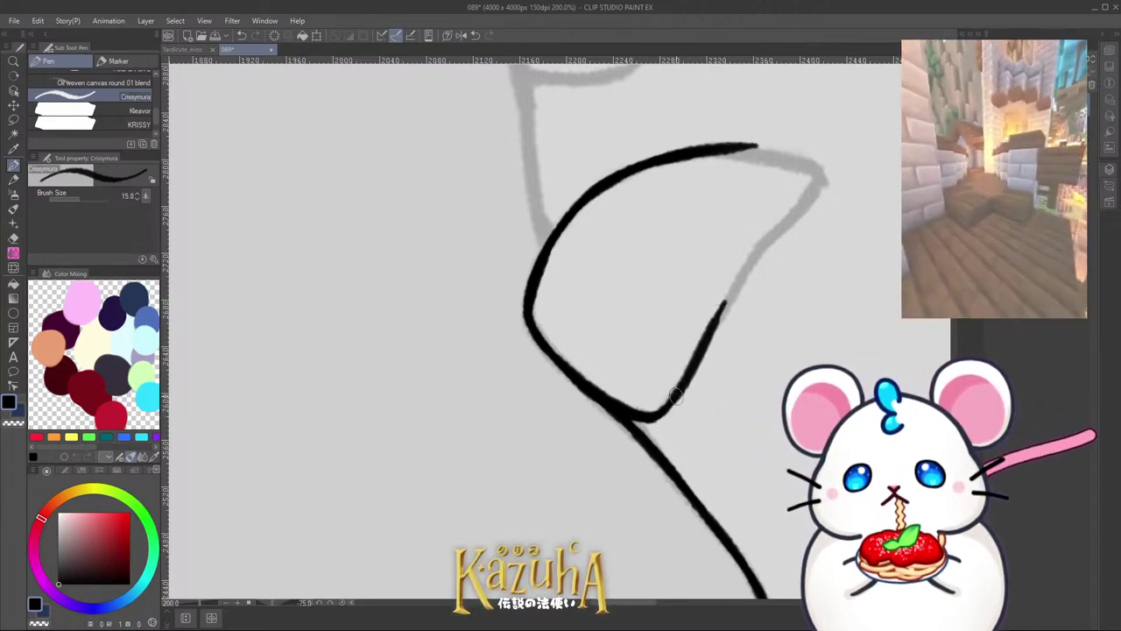
mouse_move(694, 375)
left_mouse_down()
mouse_move(747, 267)
mouse_move(823, 171)
left_mouse_up()
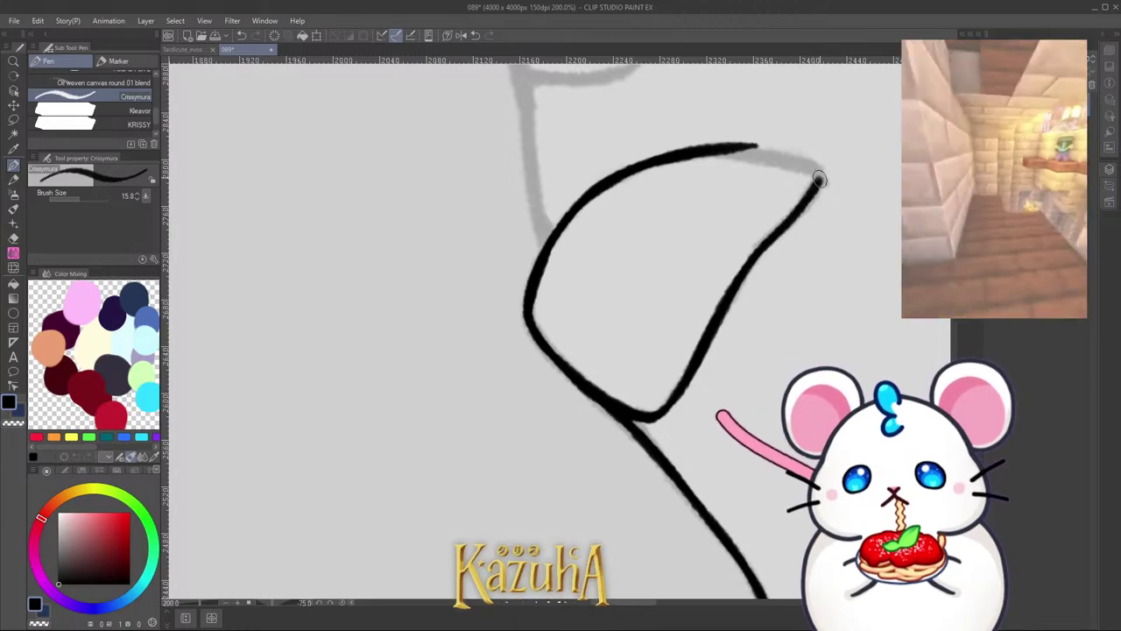
Step: Close the remaining gap in the plate's curved edge so both sides meet in a pointed tip
scroll(637, 390, "down", 5)
scroll(636, 410, "up", 8)
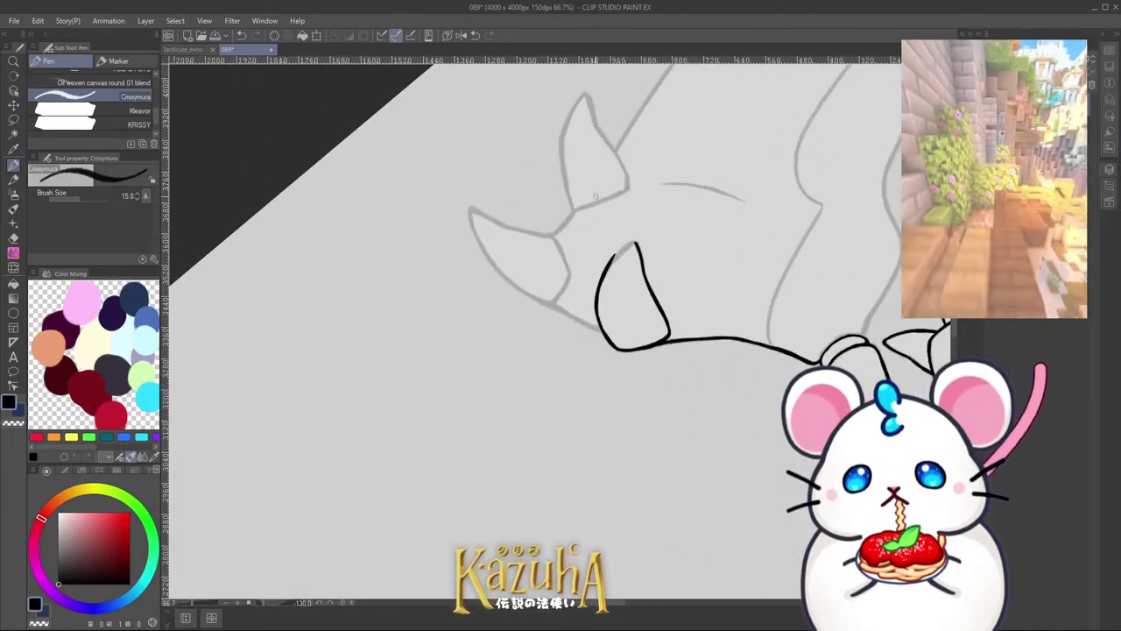
mouse_move(611, 278)
left_mouse_down()
mouse_move(671, 207)
mouse_move(755, 151)
mouse_move(633, 235)
left_mouse_up()
key("c")
mouse_move(552, 324)
left_mouse_down()
mouse_move(657, 189)
mouse_move(584, 310)
mouse_move(708, 174)
left_mouse_up()
key("c")
left_click_drag(656, 225, 759, 151)
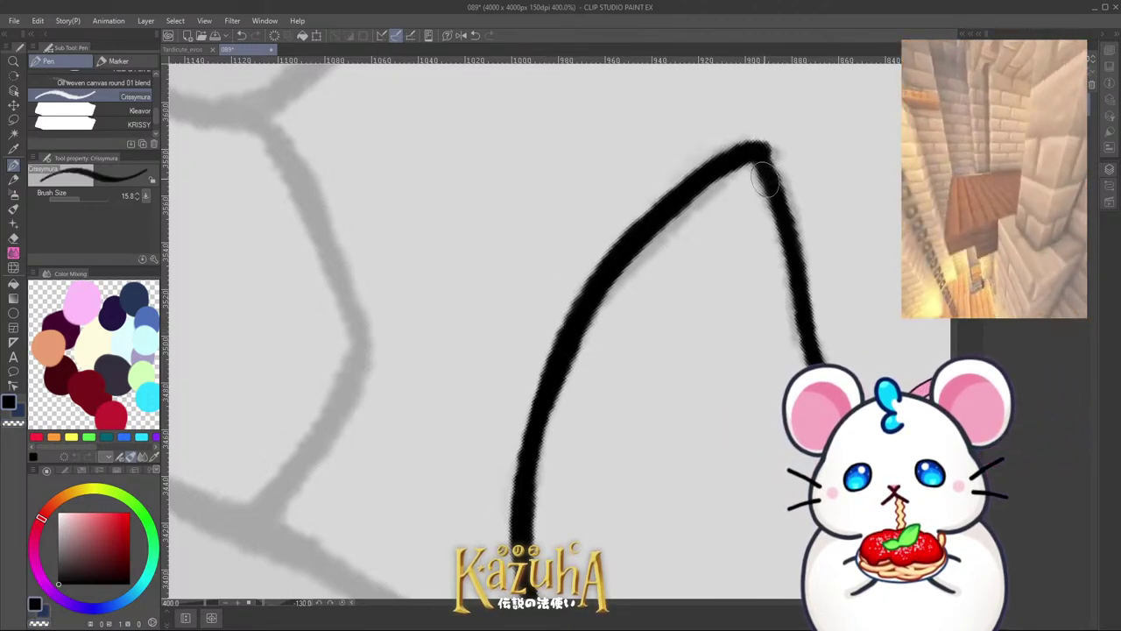
Step: Ink the short stretch of scythe outline from the rounded plate to the base of the first claw
scroll(696, 230, "down", 5)
left_click_drag(718, 452, 512, 388)
scroll(512, 387, "up", 1)
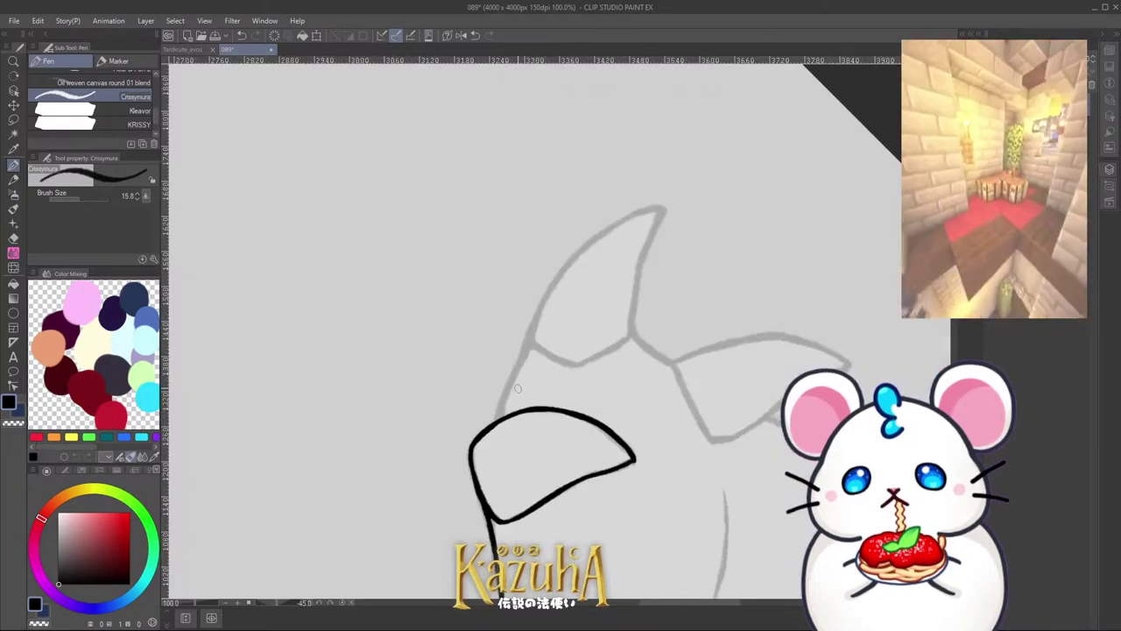
scroll(516, 388, "up", 2)
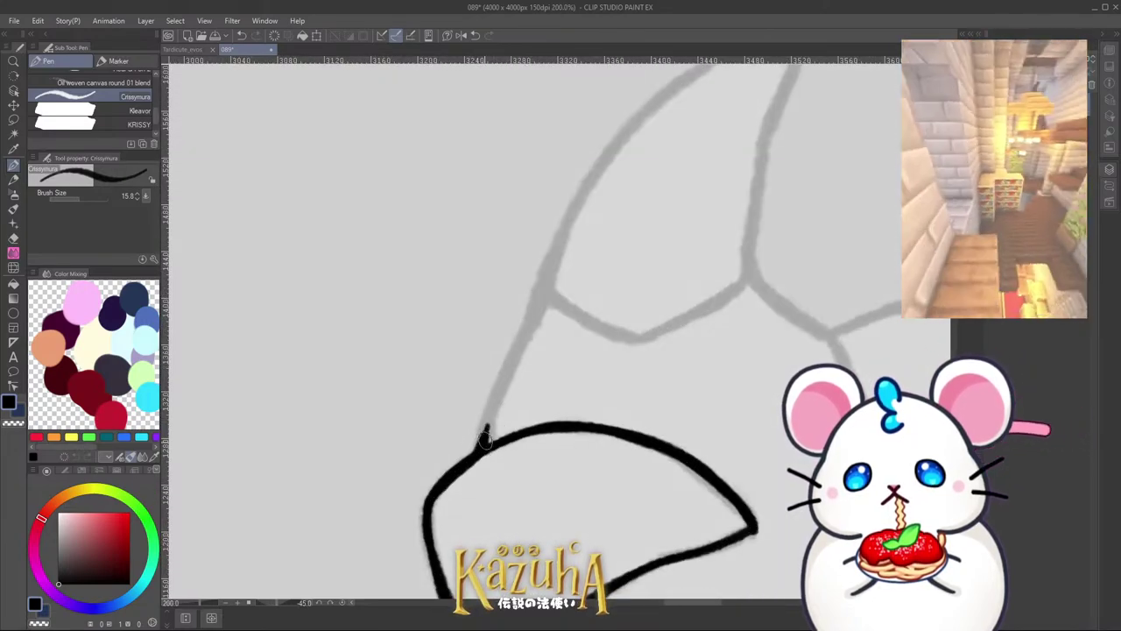
left_click_drag(480, 447, 543, 298)
left_click_drag(543, 298, 485, 436)
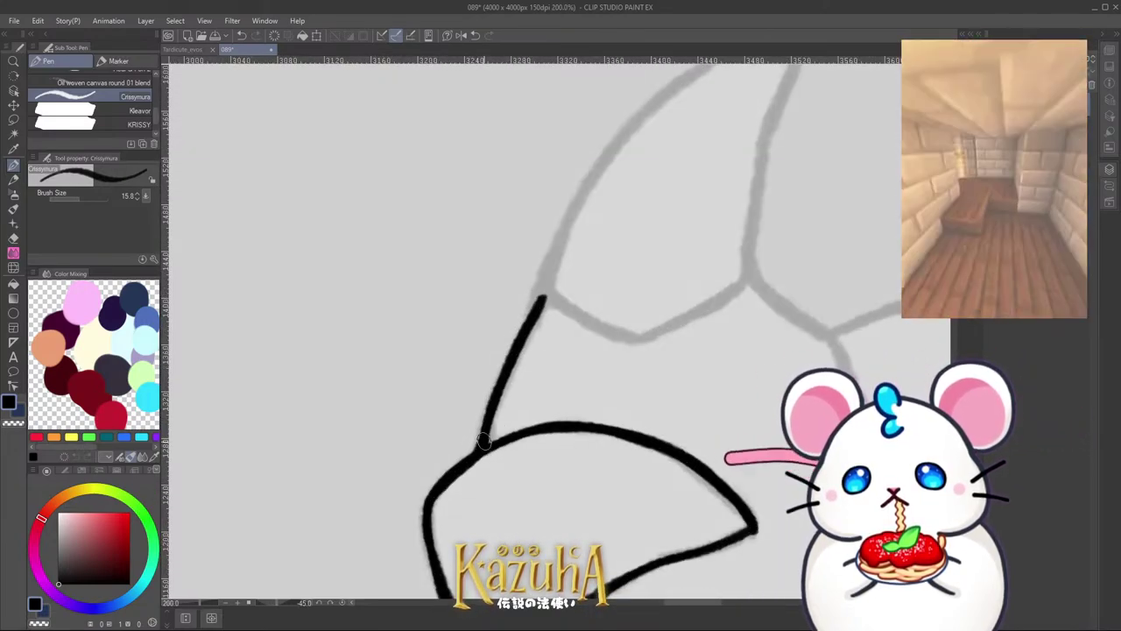
Step: Ink the first claw's long convex outer edge from its base to the tip, and save the file
scroll(538, 298, "down", 1)
left_click_drag(561, 231, 540, 304)
scroll(541, 303, "up", 1)
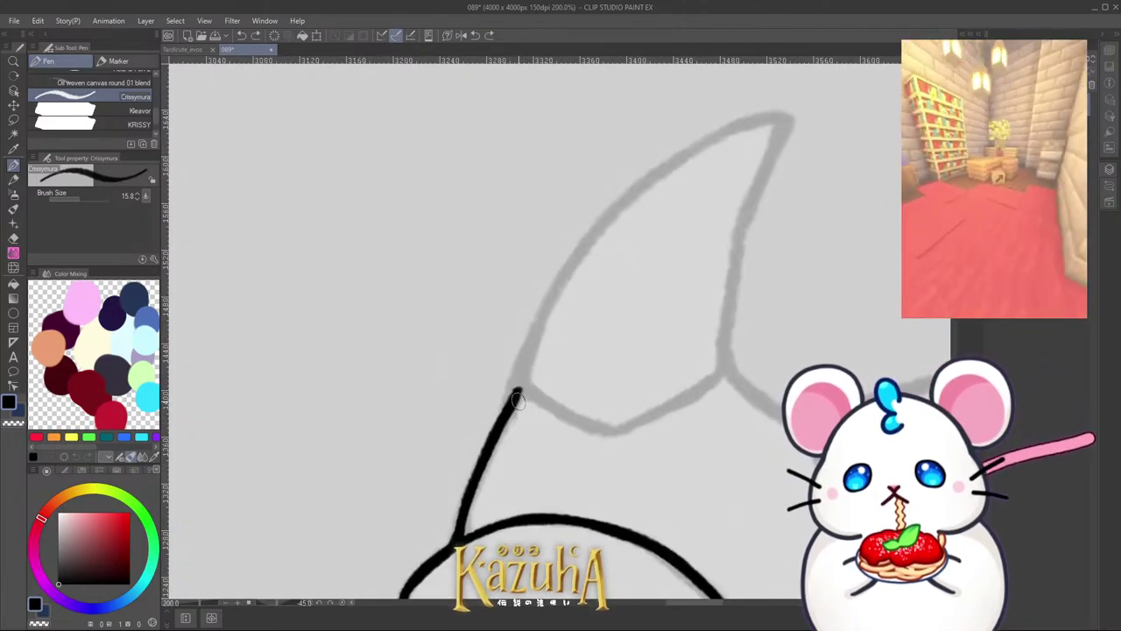
left_click_drag(517, 399, 538, 327)
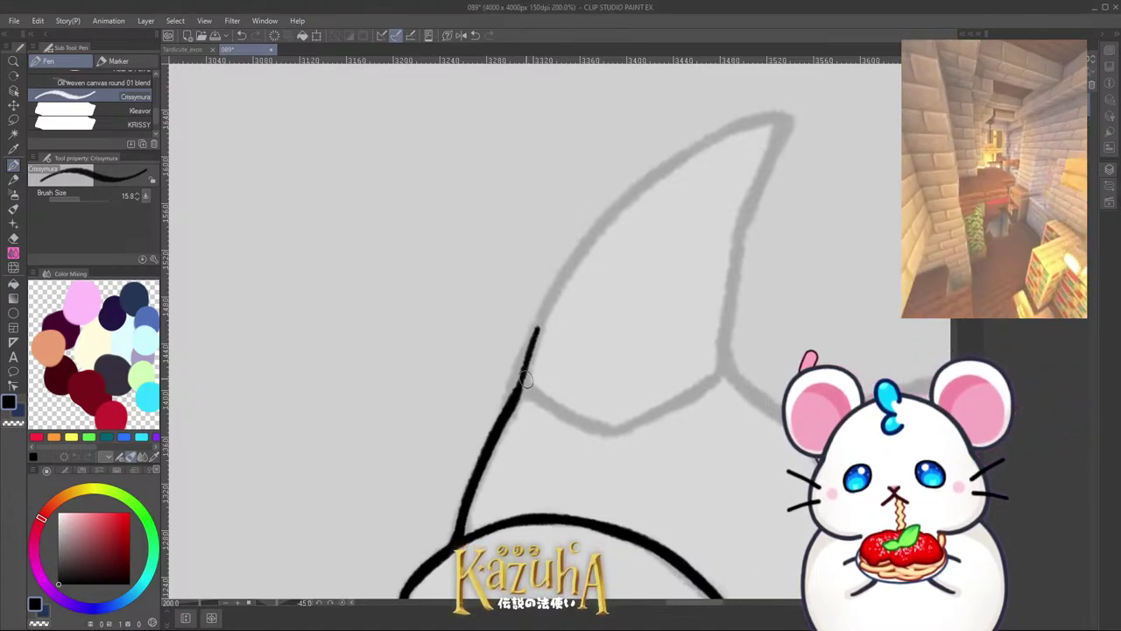
left_click_drag(515, 400, 556, 296)
left_click_drag(530, 360, 582, 254)
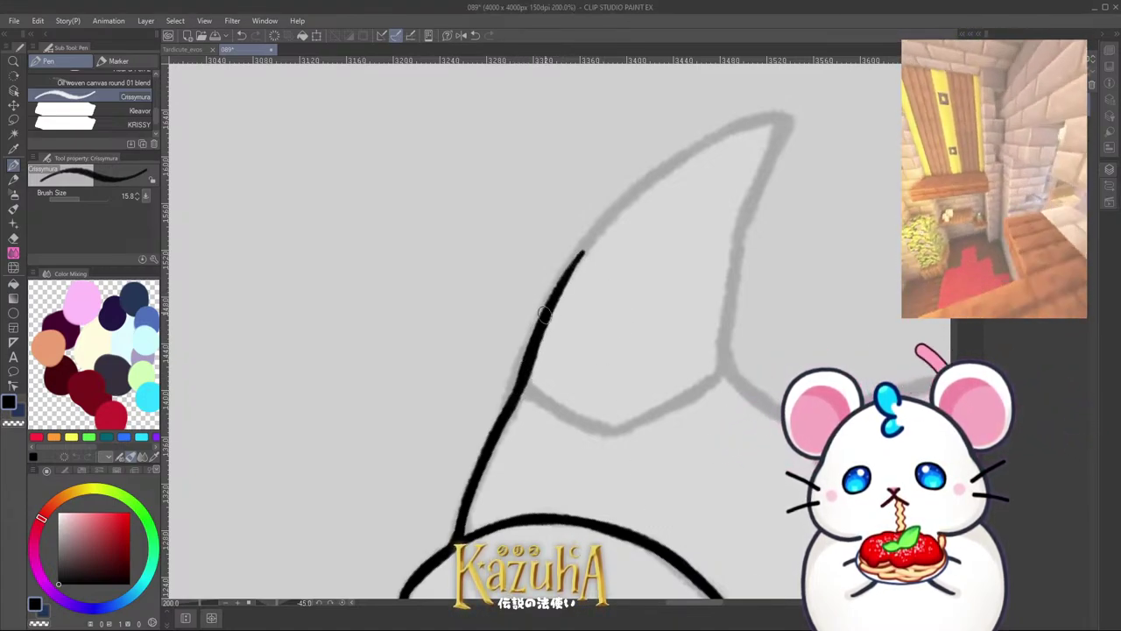
left_click_drag(540, 325, 629, 200)
left_click_drag(594, 244, 703, 139)
mouse_move(660, 177)
left_mouse_down()
mouse_move(741, 117)
mouse_move(786, 116)
left_mouse_up()
key("ctrl+z")
left_click_drag(724, 133, 777, 120)
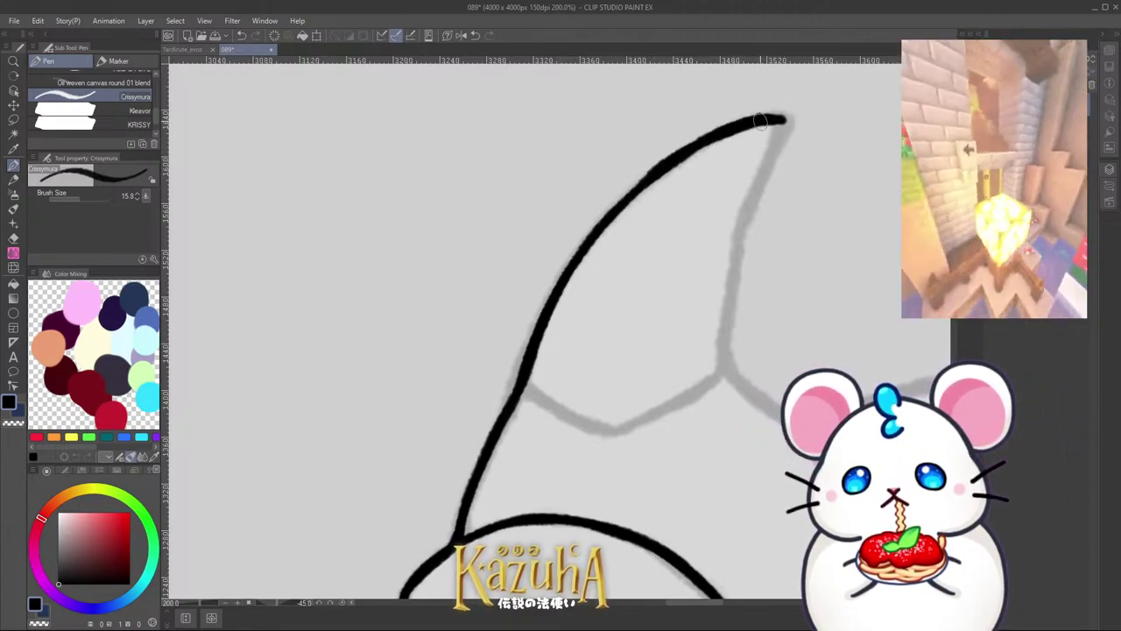
key("ctrl+s")
Step: Ink the first claw's concave inner edge between its base and the tip
scroll(666, 339, "up", 2)
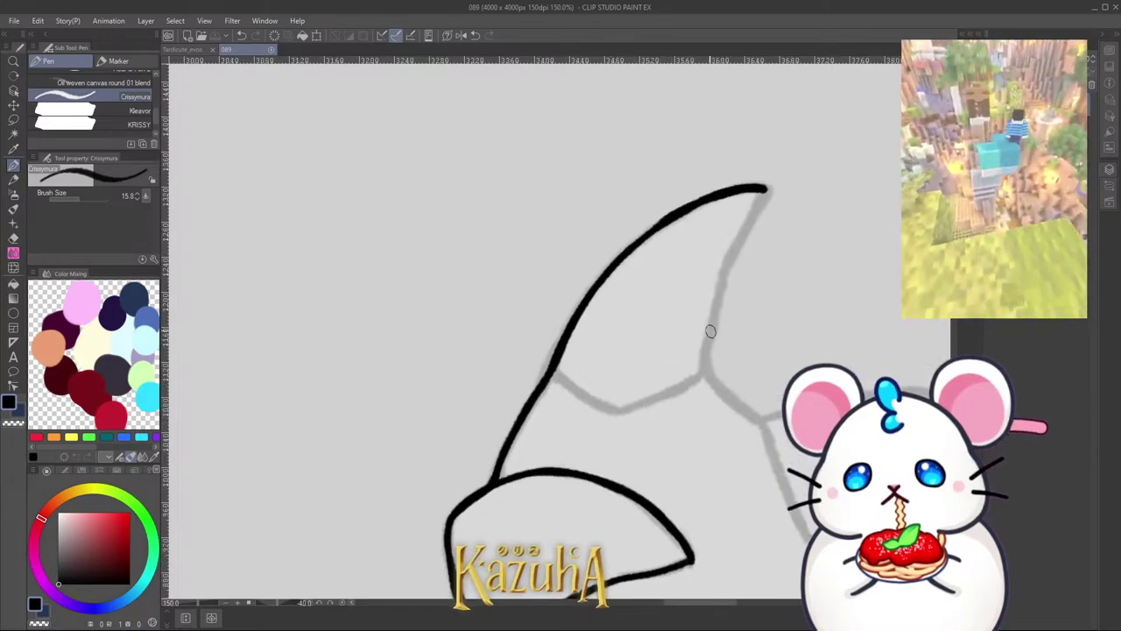
left_click_drag(698, 396, 723, 290)
key("ctrl+z")
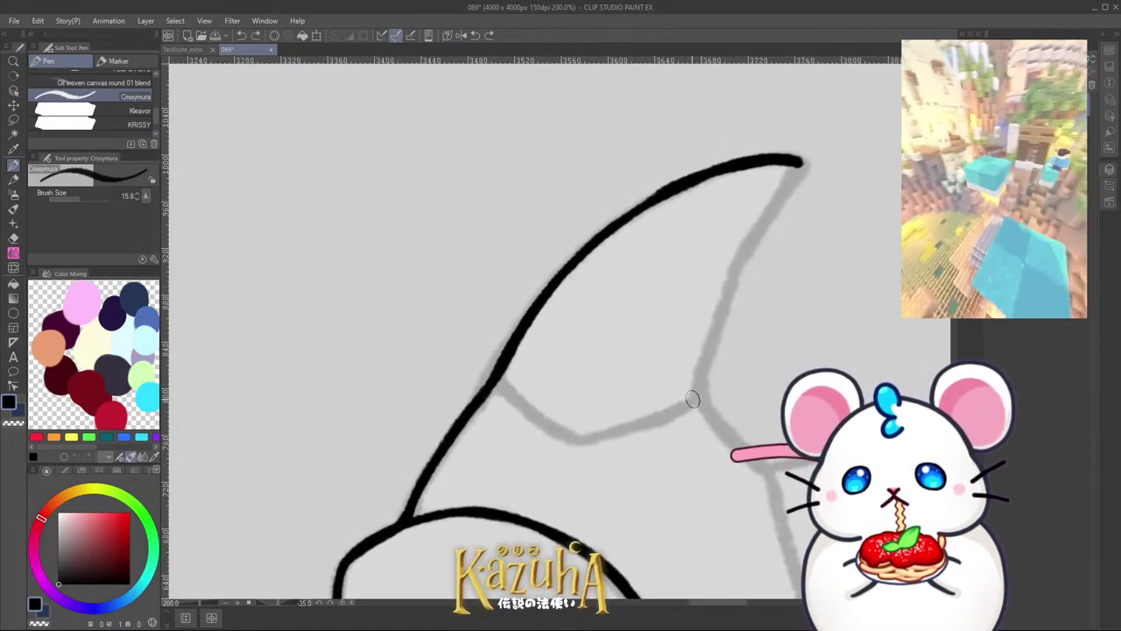
mouse_move(695, 399)
left_mouse_down()
mouse_move(728, 280)
mouse_move(702, 378)
mouse_move(730, 283)
mouse_move(788, 185)
left_mouse_up()
key("ctrl+z")
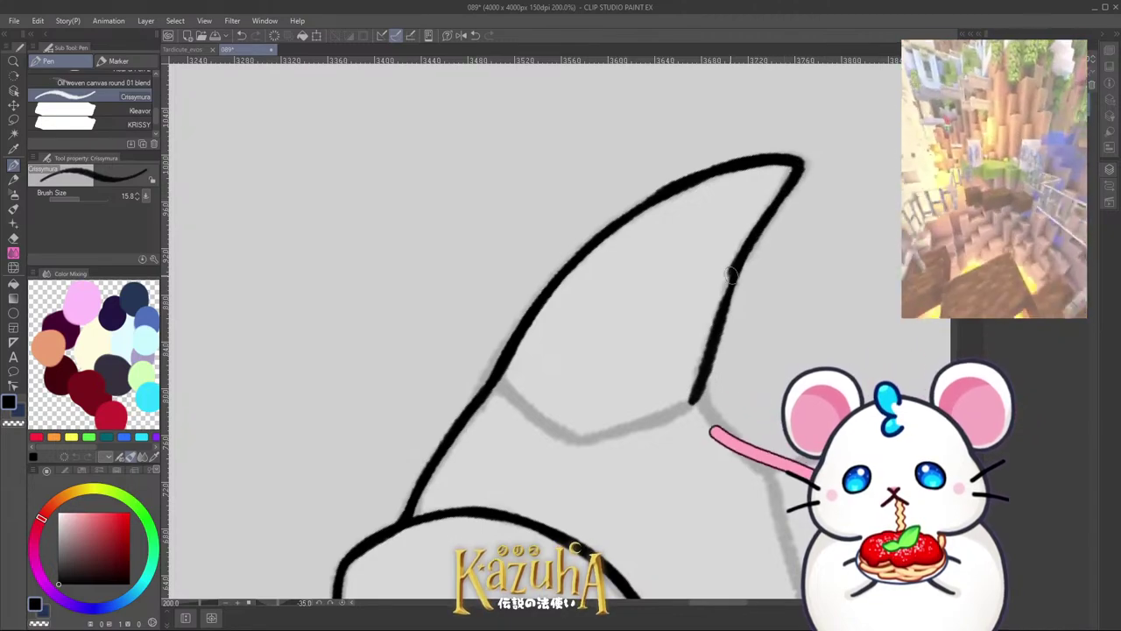
Step: Ink the angled base line of the first claw, joining its outer and inner edges
scroll(648, 333, "down", 6)
left_click_drag(643, 468, 702, 308)
scroll(700, 308, "up", 1)
scroll(679, 315, "down", 4)
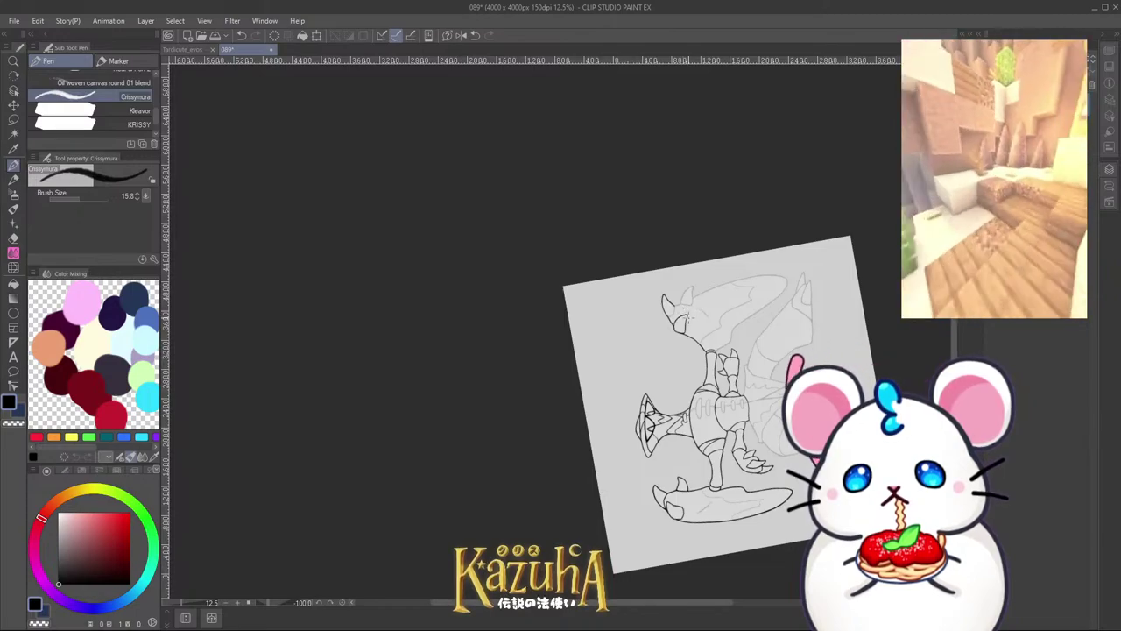
scroll(597, 329, "up", 8)
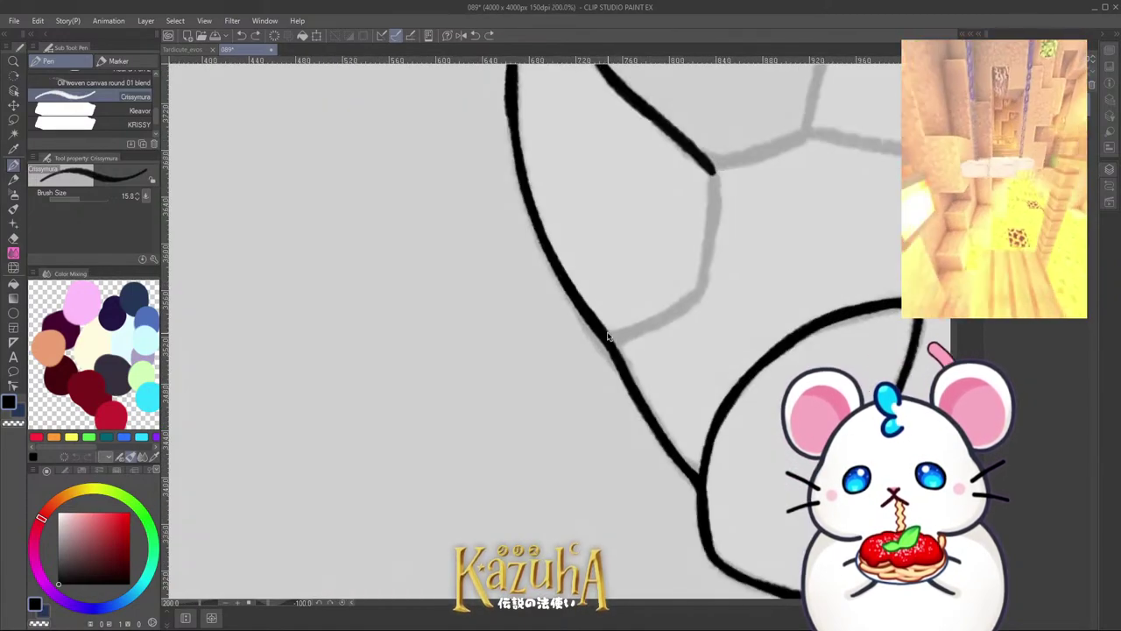
left_click_drag(606, 337, 696, 296)
key("ctrl+z")
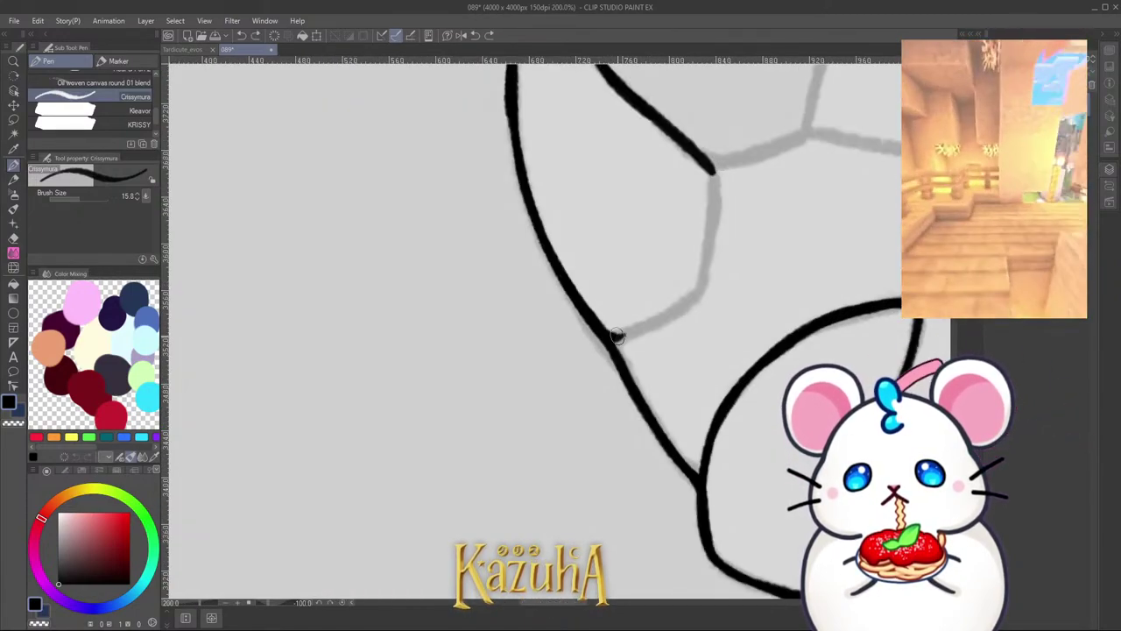
left_click_drag(613, 338, 700, 287)
key("ctrl+z")
mouse_move(662, 321)
left_mouse_down()
mouse_move(704, 275)
mouse_move(714, 188)
mouse_move(700, 283)
left_mouse_up()
key("ctrl+z")
left_click_drag(712, 175, 703, 275)
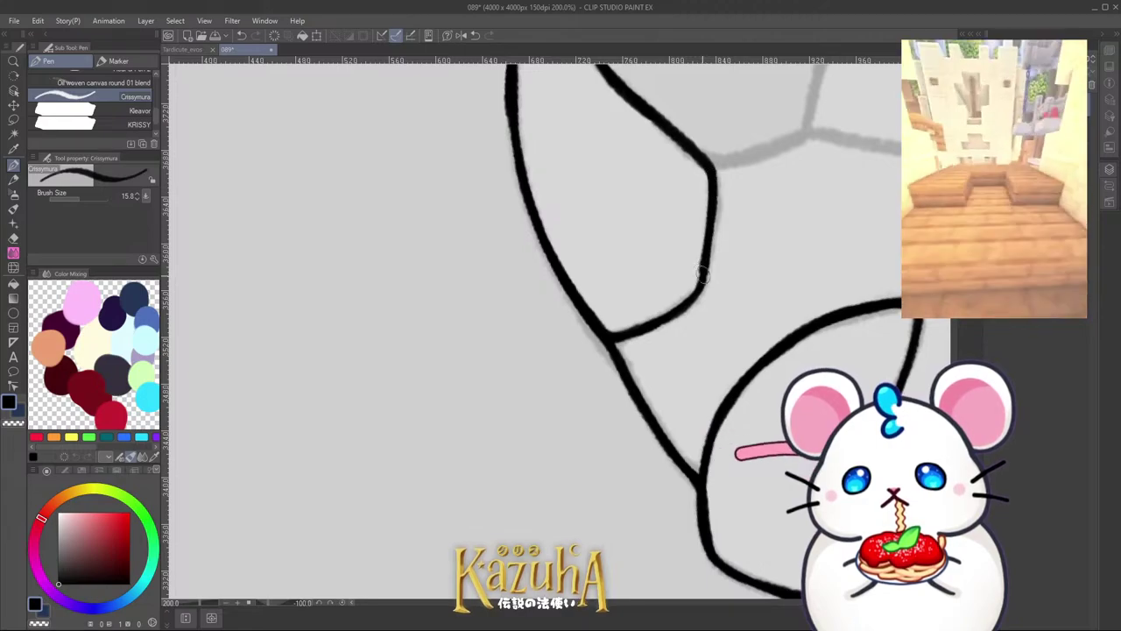
Step: Ink the short connecting line from the first claw's base to the start of the second claw, and save the file
scroll(595, 447, "down", 4)
key("minus")
key("minus")
scroll(646, 323, "up", 4)
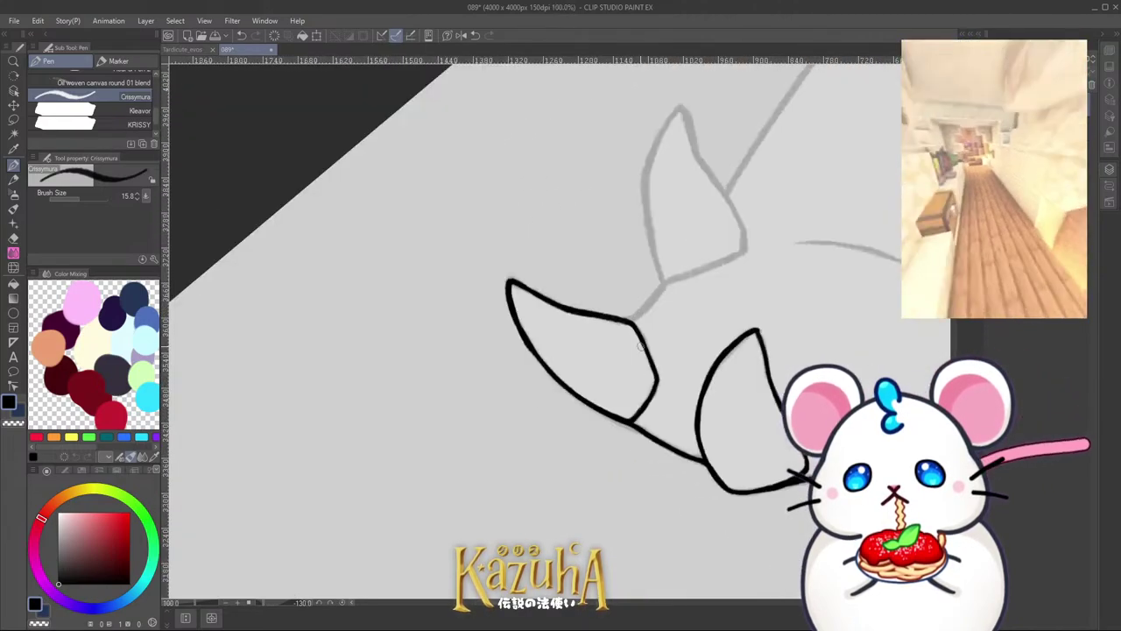
left_click_drag(622, 315, 685, 242)
scroll(621, 311, "down", 5)
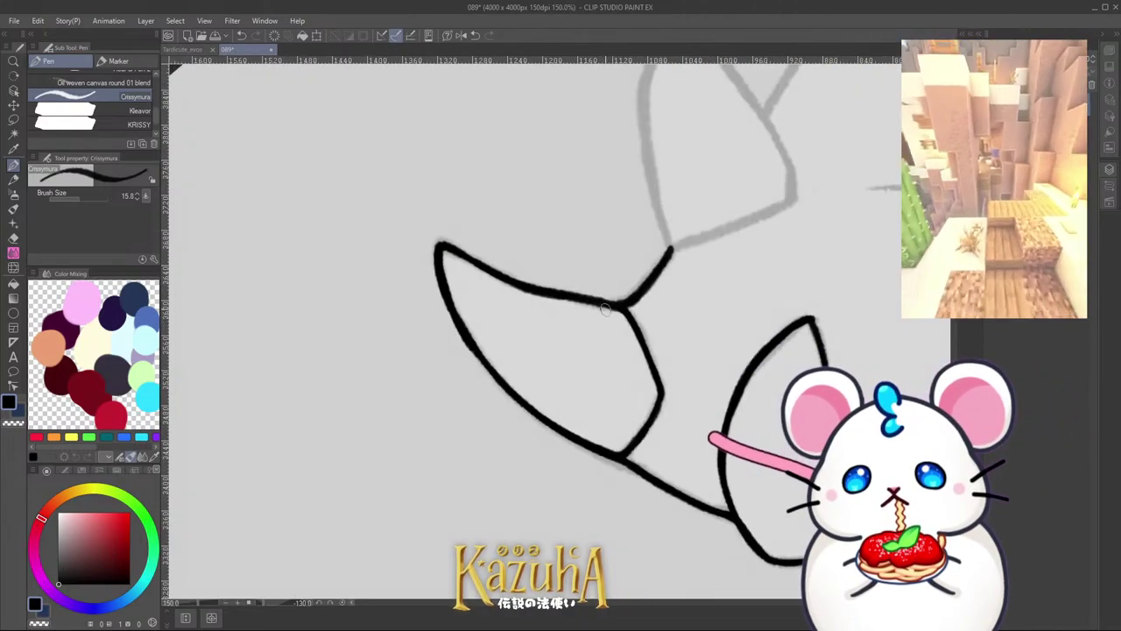
key("ctrl+s")
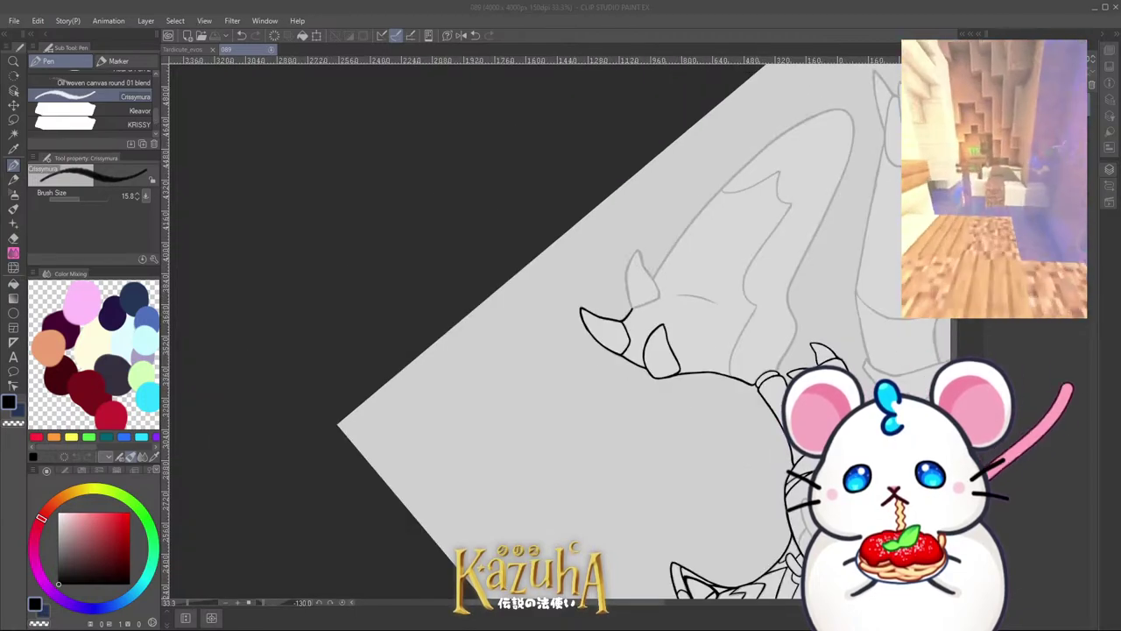
Step: Ink the second claw's convex outer edge from the connecting line up to its tip
left_click_drag(667, 297, 664, 375)
scroll(623, 366, "up", 4)
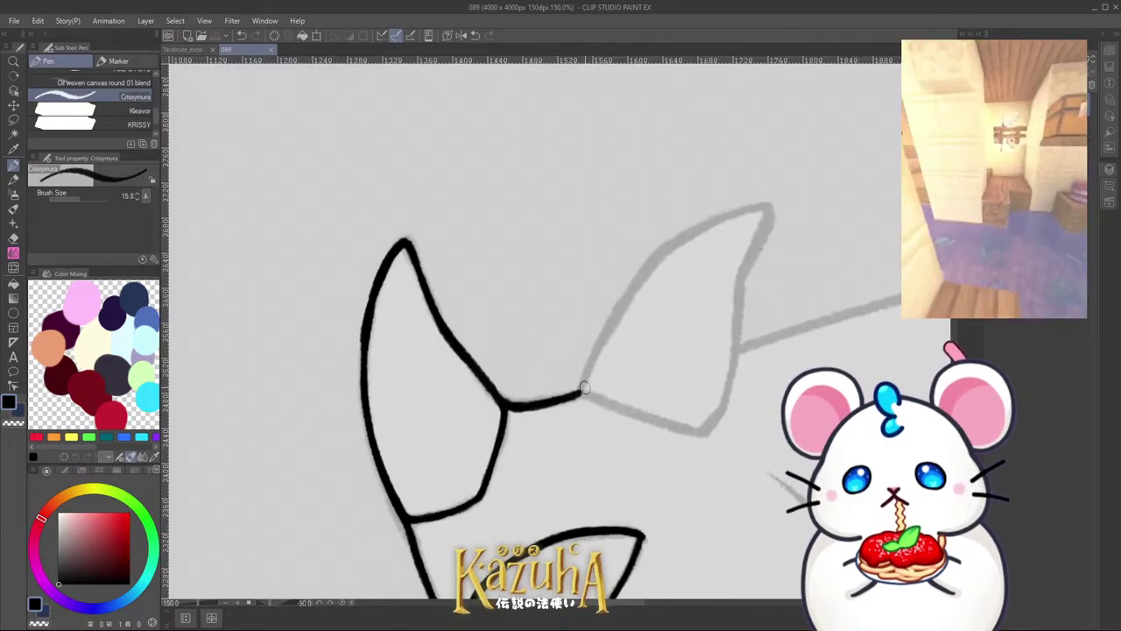
left_click_drag(580, 393, 623, 304)
key("ctrl+z")
key("ctrl+z")
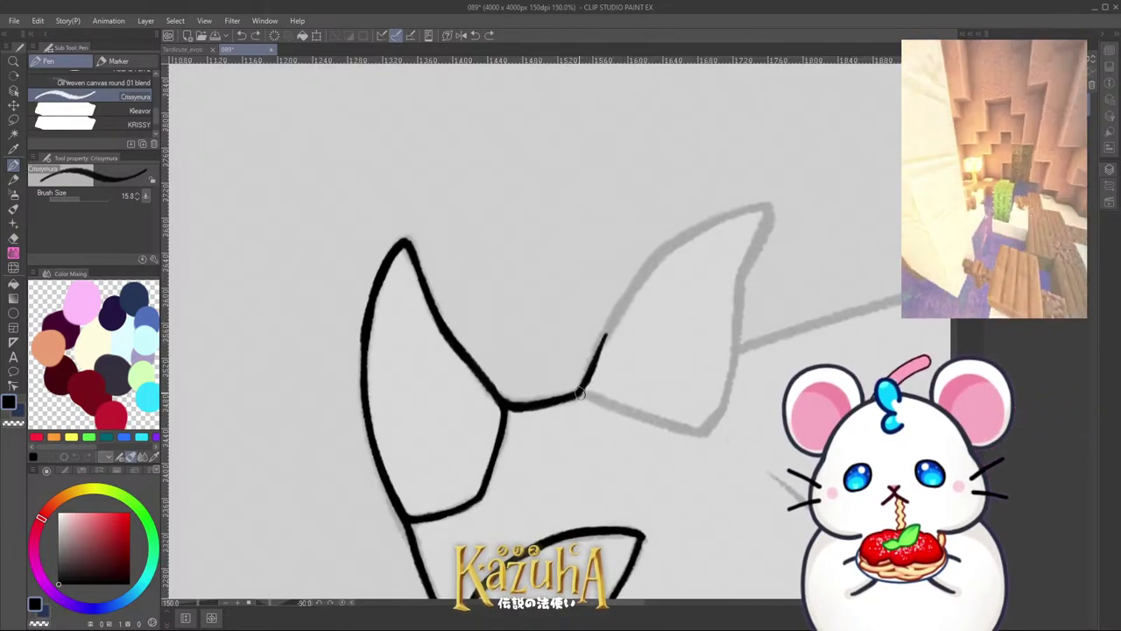
left_click_drag(581, 392, 621, 306)
left_click_drag(596, 356, 643, 273)
mouse_move(607, 330)
left_mouse_down()
mouse_move(676, 249)
mouse_move(657, 259)
mouse_move(759, 207)
left_mouse_up()
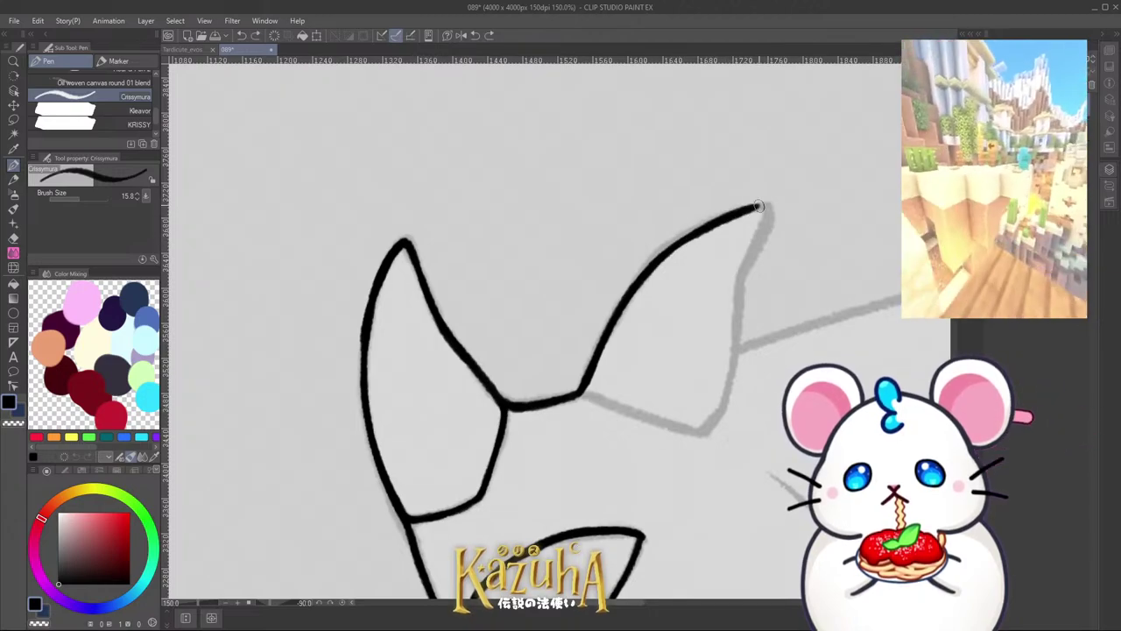
Step: Ink the second claw's inner edge from the tip down to where the scythe's long blade edge meets it
scroll(750, 247, "up", 1)
mouse_move(765, 211)
left_mouse_down()
mouse_move(732, 291)
mouse_move(722, 387)
left_mouse_up()
scroll(666, 372, "down", 5)
key("minus")
key("minus")
key("minus")
key("minus")
key("minus")
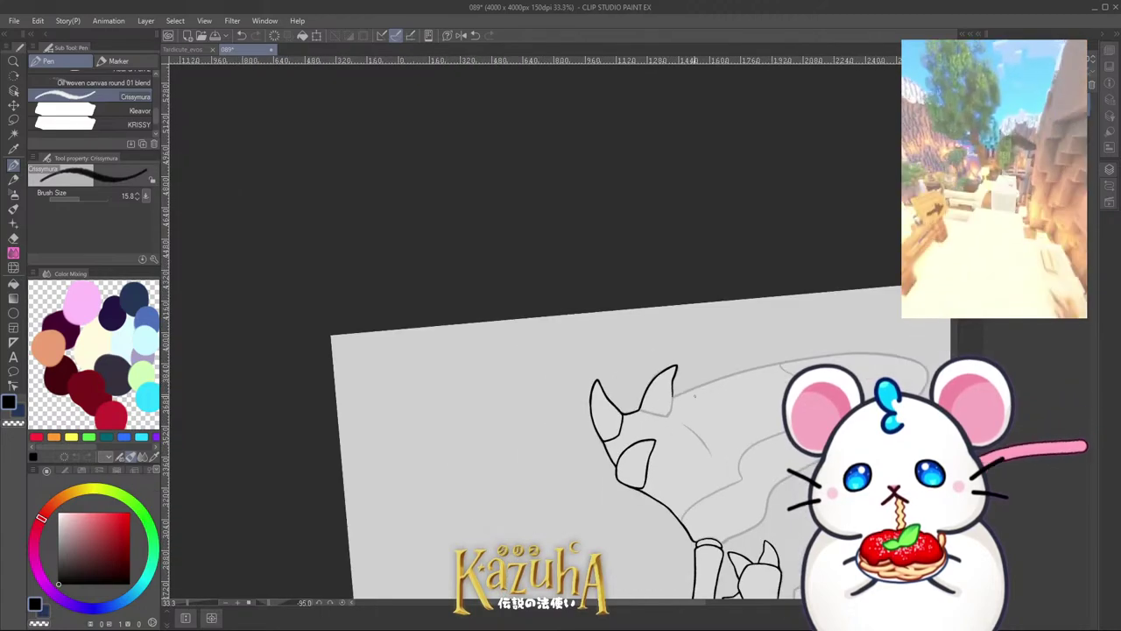
Step: Ink the second claw's base line and the rest of its inner edge to close the claw shape
scroll(605, 375, "up", 5)
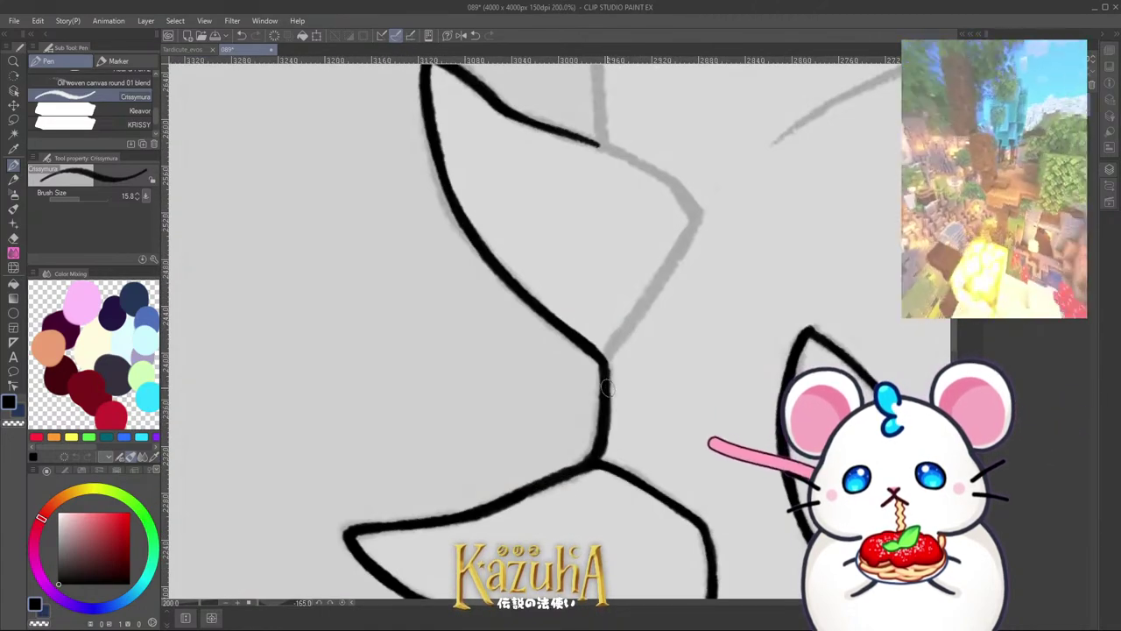
left_click_drag(604, 355, 701, 221)
scroll(604, 368, "down", 2)
scroll(596, 382, "up", 2)
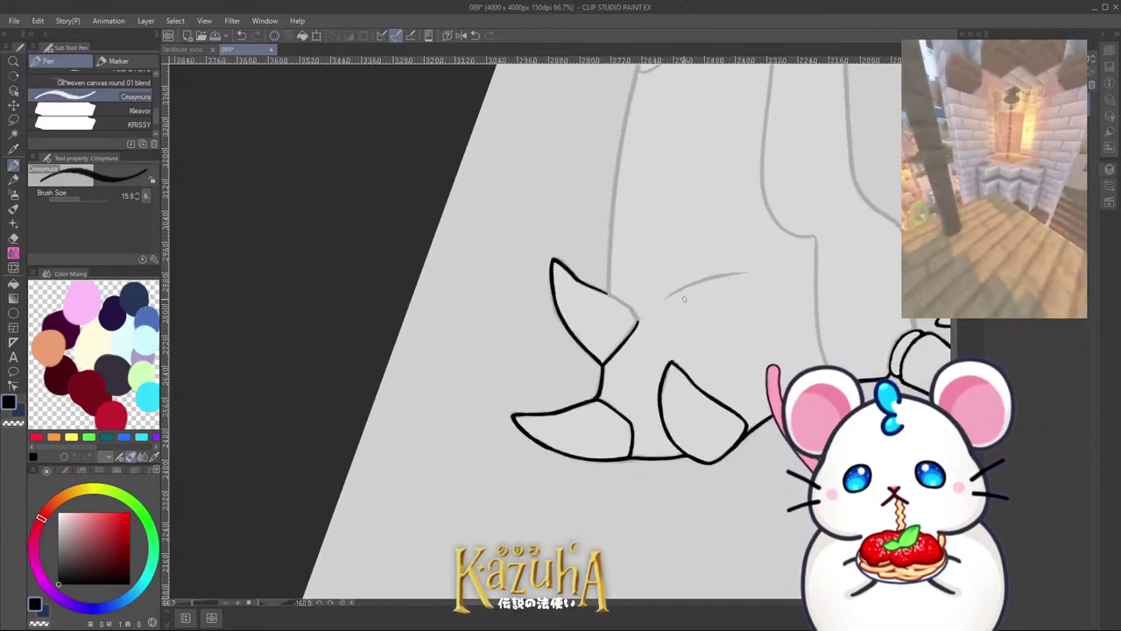
key("ctrl+z")
mouse_move(583, 407)
left_mouse_down()
mouse_move(624, 270)
mouse_move(610, 355)
left_mouse_up()
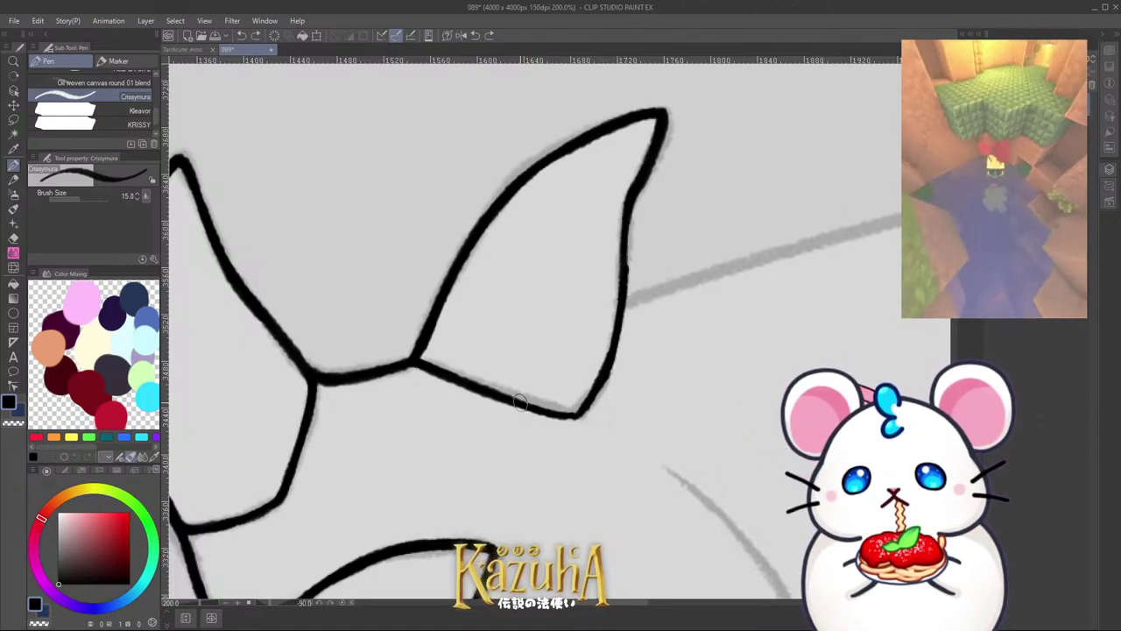
Step: Thicken the second claw's lower inner edge where it meets the base line, and save the file
left_click_drag(551, 412, 579, 408)
scroll(565, 353, "down", 1)
scroll(608, 347, "up", 1)
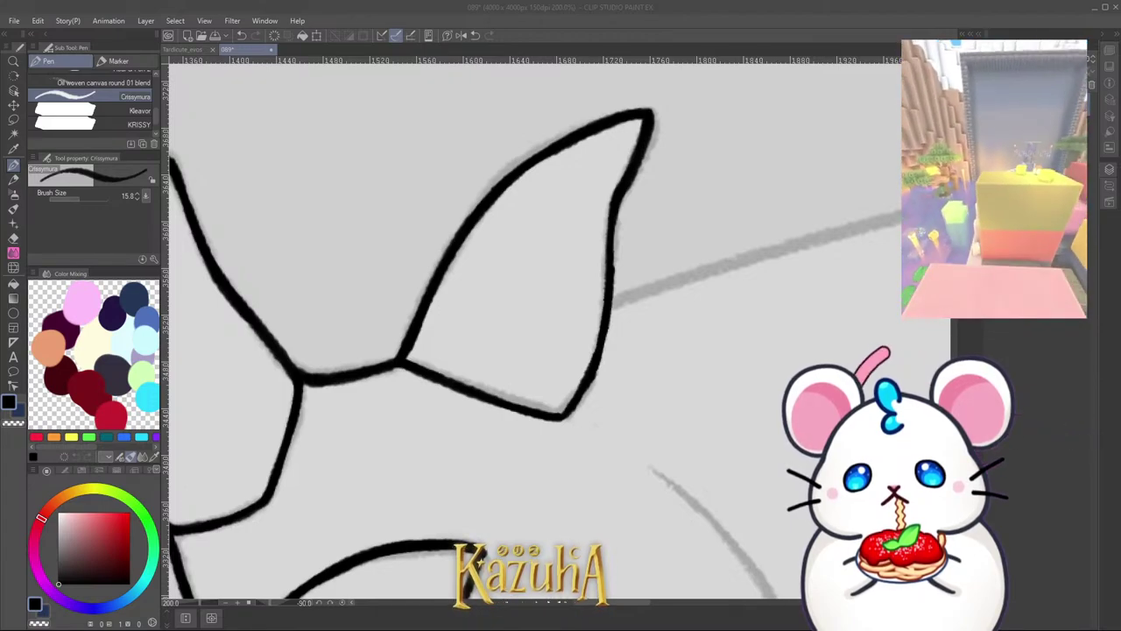
scroll(566, 290, "up", 3)
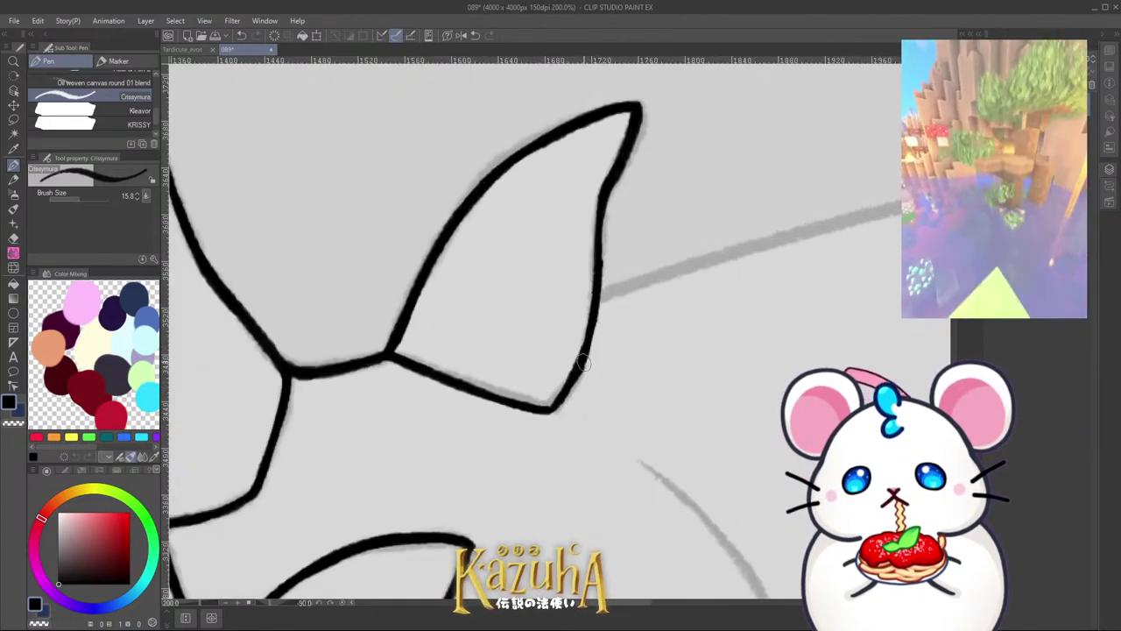
left_click_drag(514, 458, 565, 396)
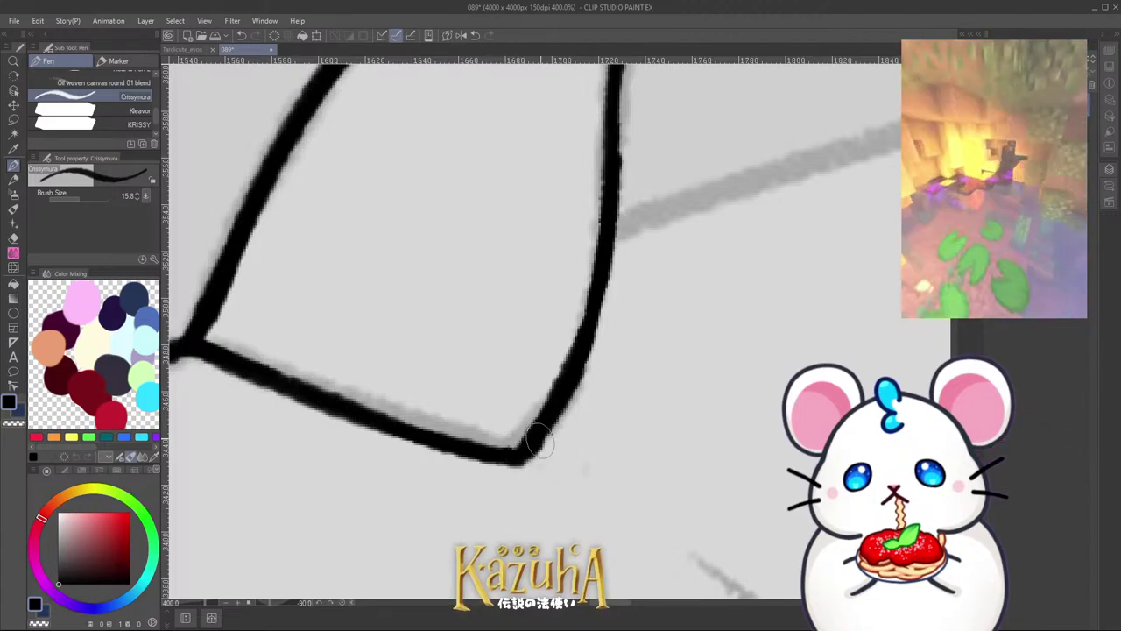
left_click_drag(538, 441, 594, 313)
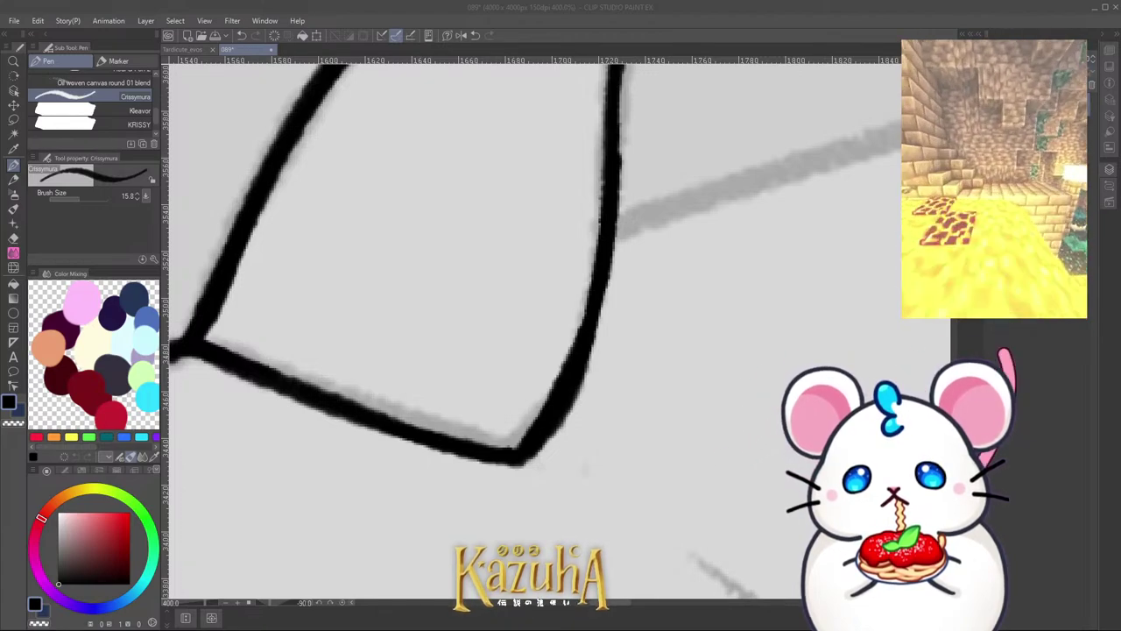
scroll(531, 272, "down", 5)
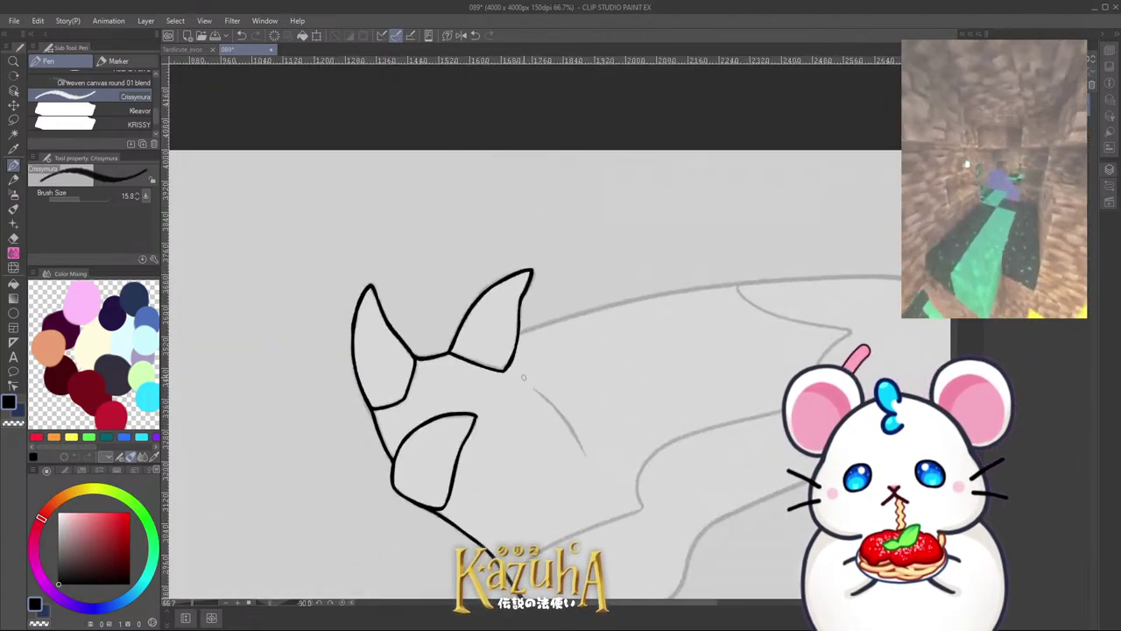
key("minus")
key("minus")
key("minus")
key("minus")
key("minus")
key("minus")
key("minus")
key("minus")
scroll(565, 340, "up", 1)
key("ctrl+s")
Step: Ink the scythe blade's long outer edge from the second claw, following the sketch toward the blade's tip
key("asciicircum")
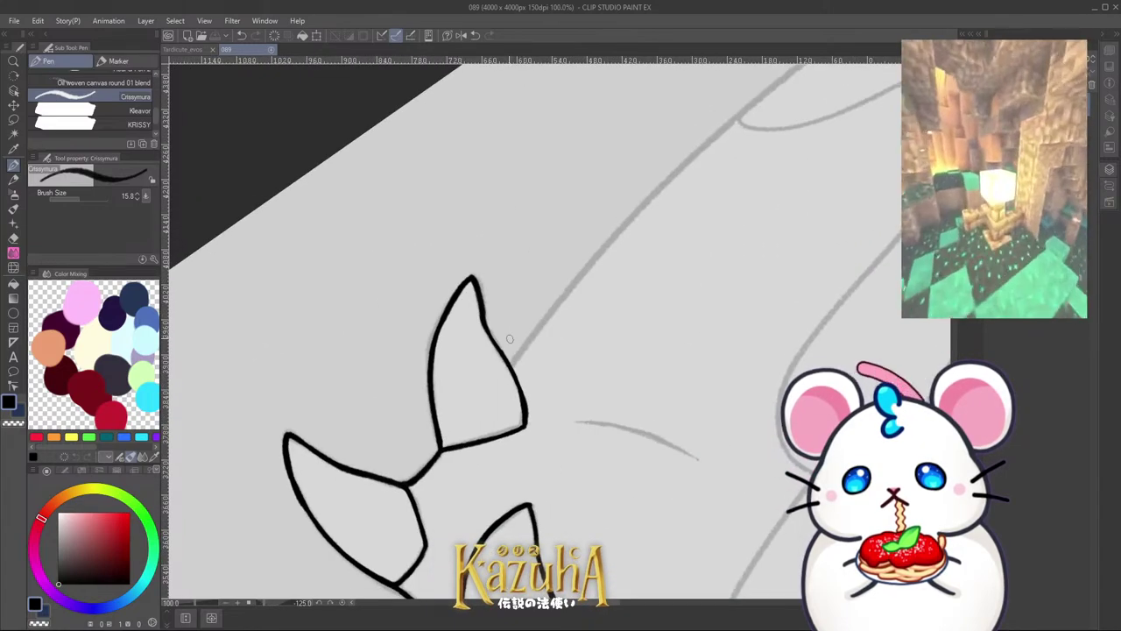
key("asciicircum")
scroll(541, 326, "up", 1)
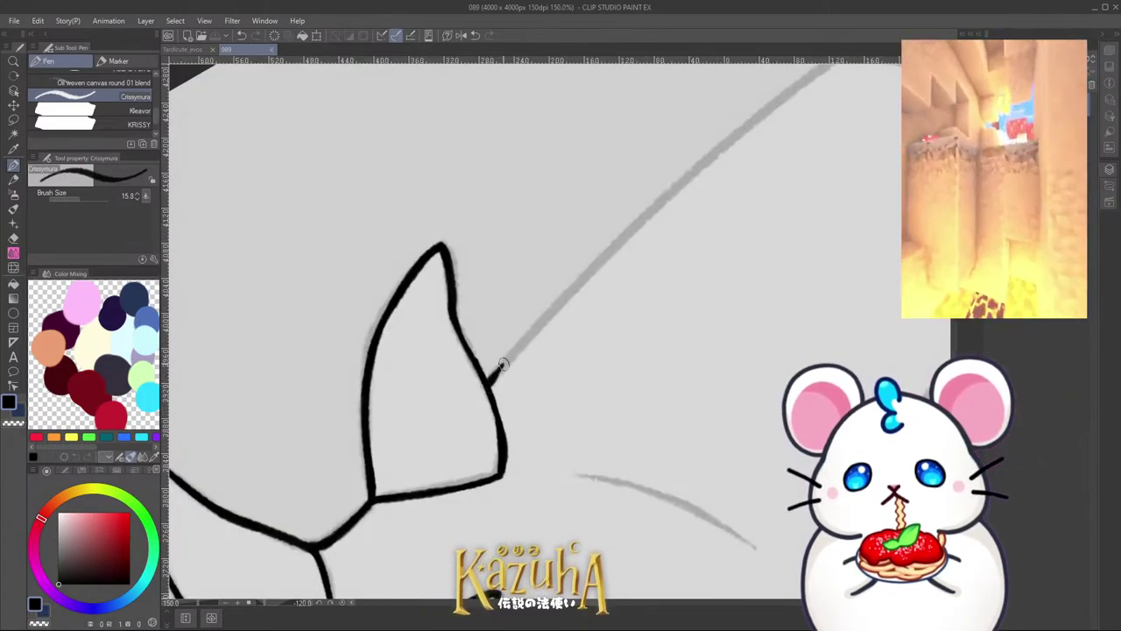
left_click_drag(503, 363, 657, 203)
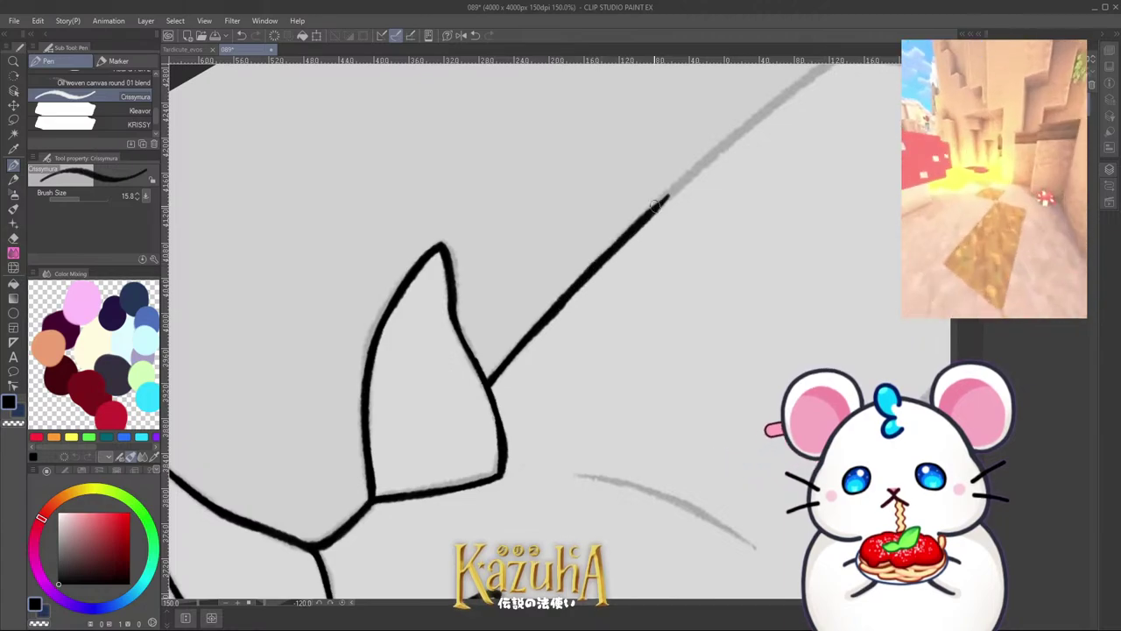
left_click_drag(594, 268, 718, 150)
scroll(558, 319, "down", 4)
scroll(596, 279, "up", 3)
mouse_move(583, 290)
left_mouse_down()
mouse_move(692, 204)
mouse_move(896, 75)
left_mouse_up()
scroll(721, 187, "down", 4)
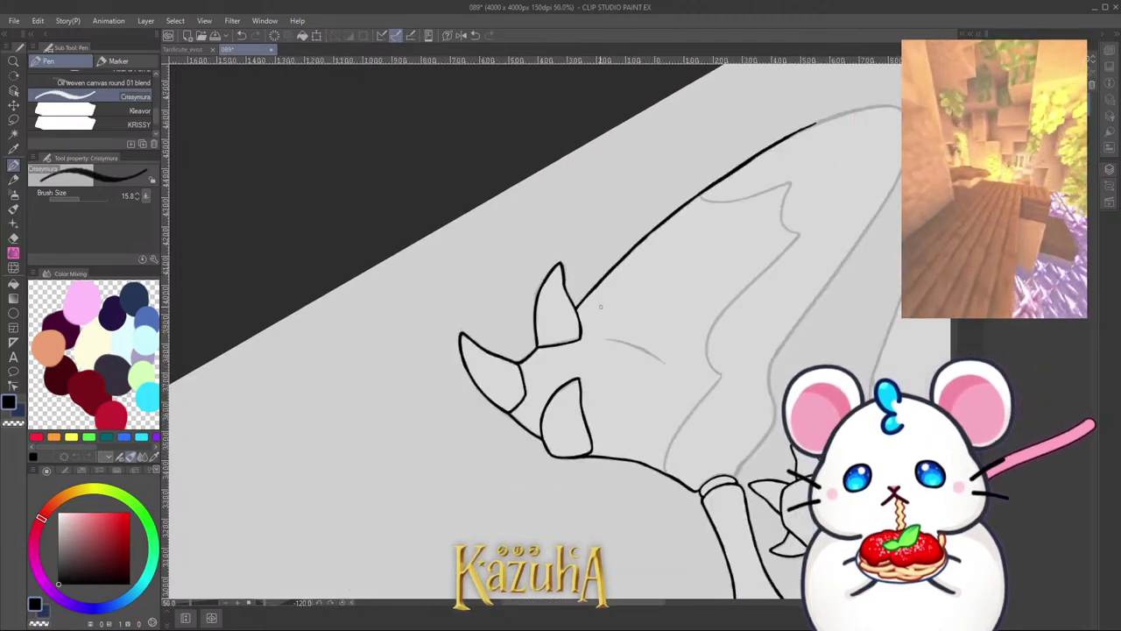
Step: Extend the blade's outer edge with overlapping strokes up to where it starts bending toward the rounded tip
key("minus")
key("minus")
key("minus")
key("minus")
key("minus")
scroll(658, 194, "up", 2)
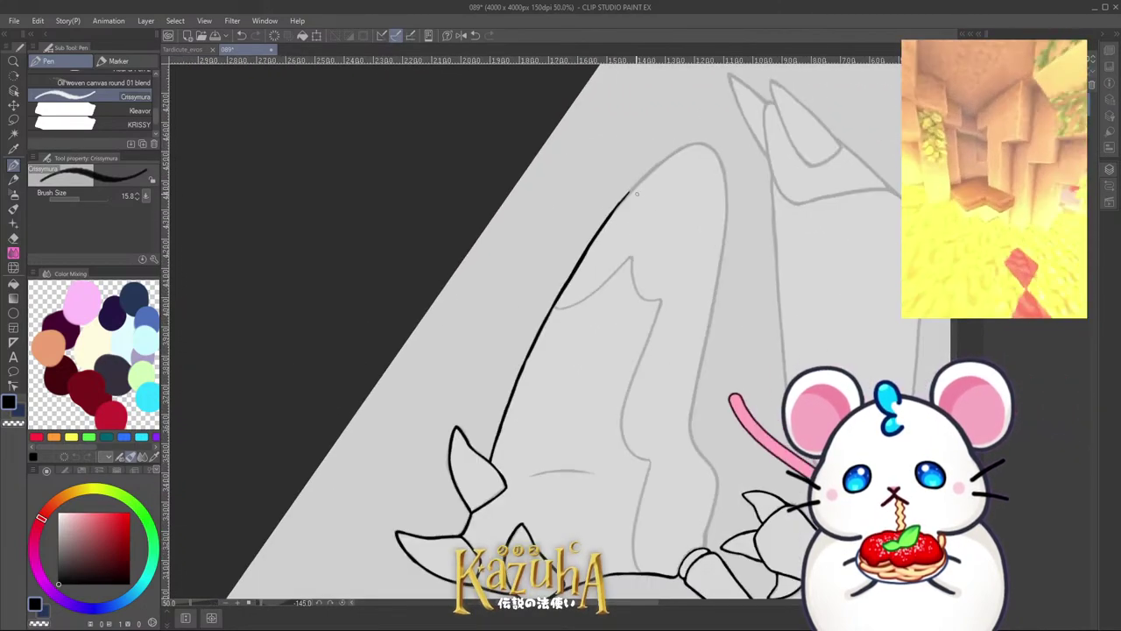
scroll(637, 194, "up", 5)
left_click_drag(569, 245, 653, 138)
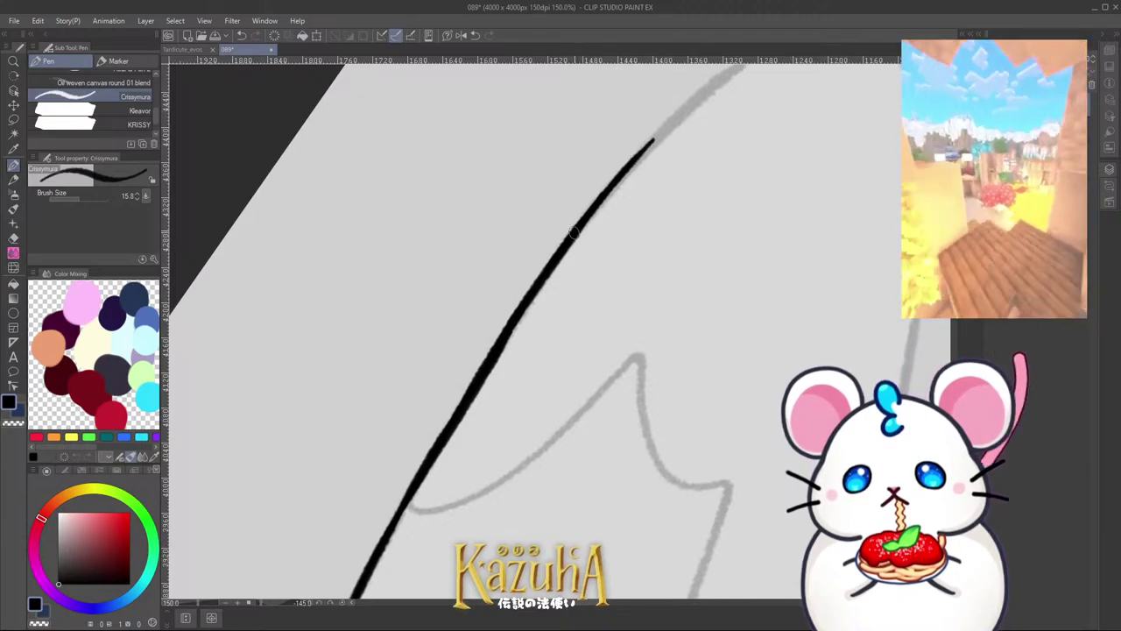
left_click_drag(578, 224, 687, 105)
scroll(588, 225, "down", 2)
scroll(632, 192, "up", 3)
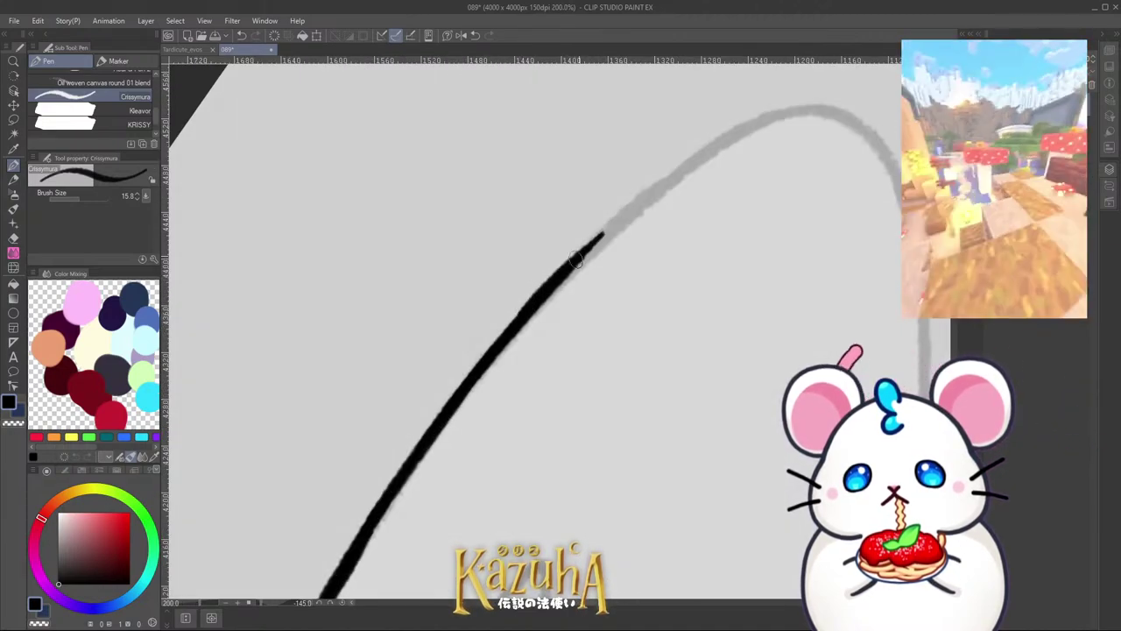
Step: Ink the bending stretch of the outer edge up to the crest of the blade's rounded tip, saving the file along the way
left_click_drag(576, 259, 646, 198)
key("ctrl+z")
key("ctrl+s")
left_click_drag(539, 302, 658, 180)
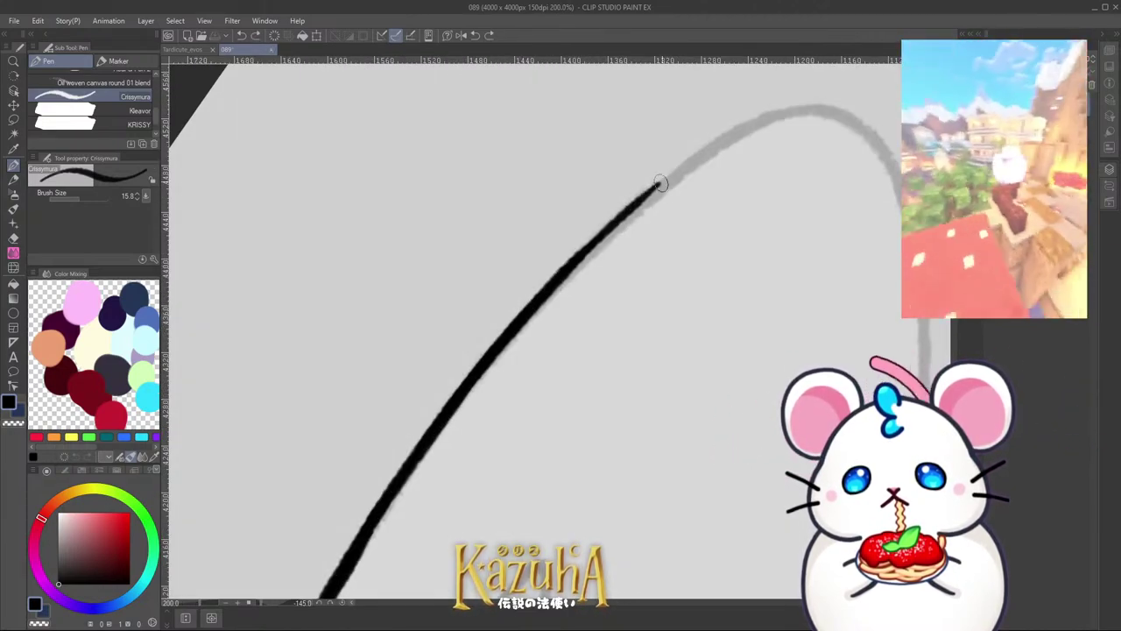
left_click_drag(608, 233, 718, 149)
key("ctrl+z")
left_click_drag(592, 240, 736, 132)
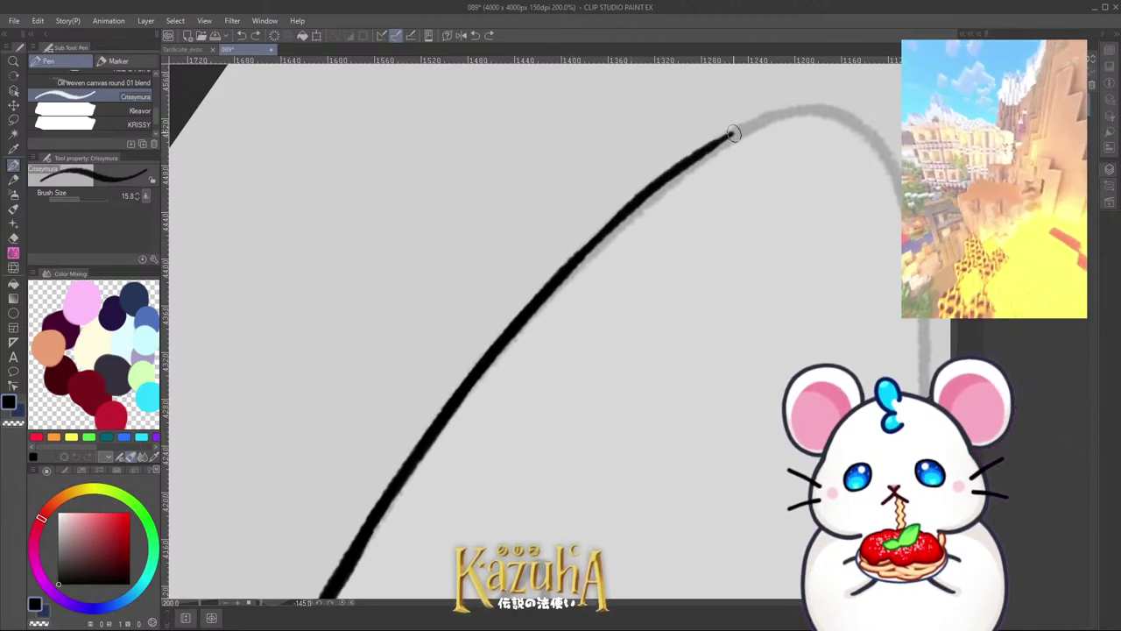
left_click_drag(642, 195, 800, 106)
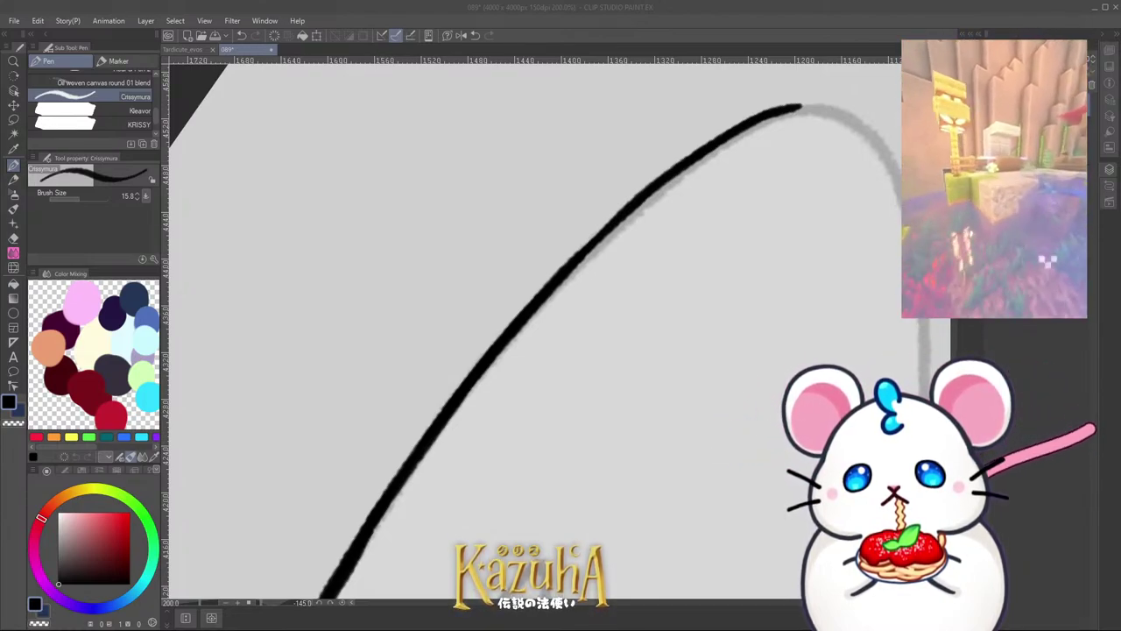
Step: Ink the first half of the curve around the blade's rounded tip, redoing the stroke until it follows the sketch
scroll(598, 299, "down", 3)
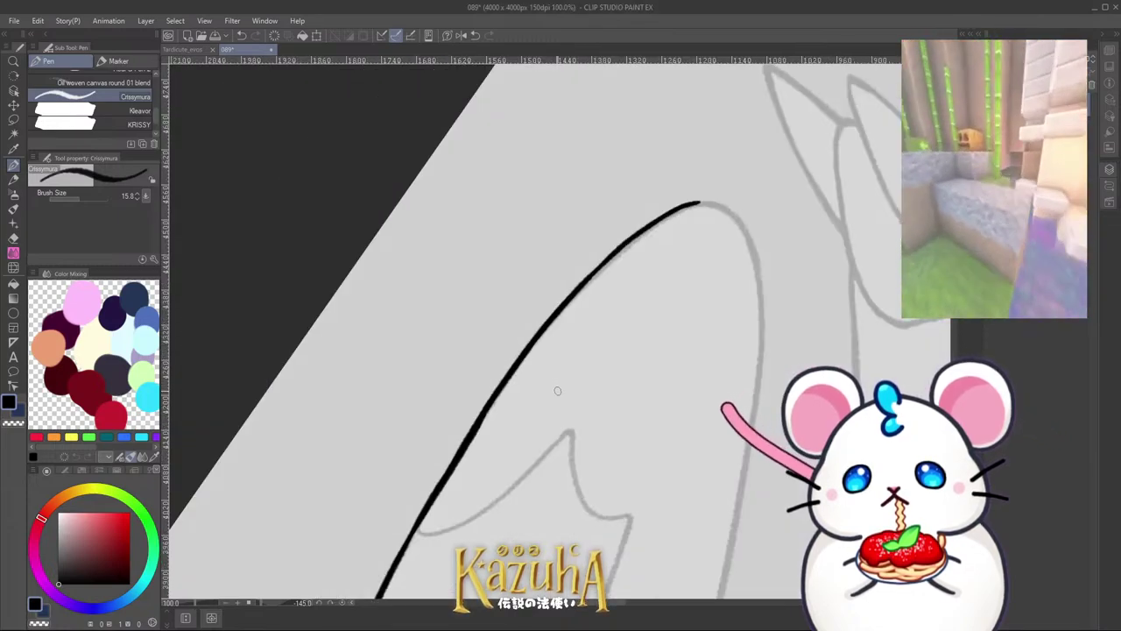
left_click_drag(646, 220, 541, 167)
scroll(540, 165, "up", 8)
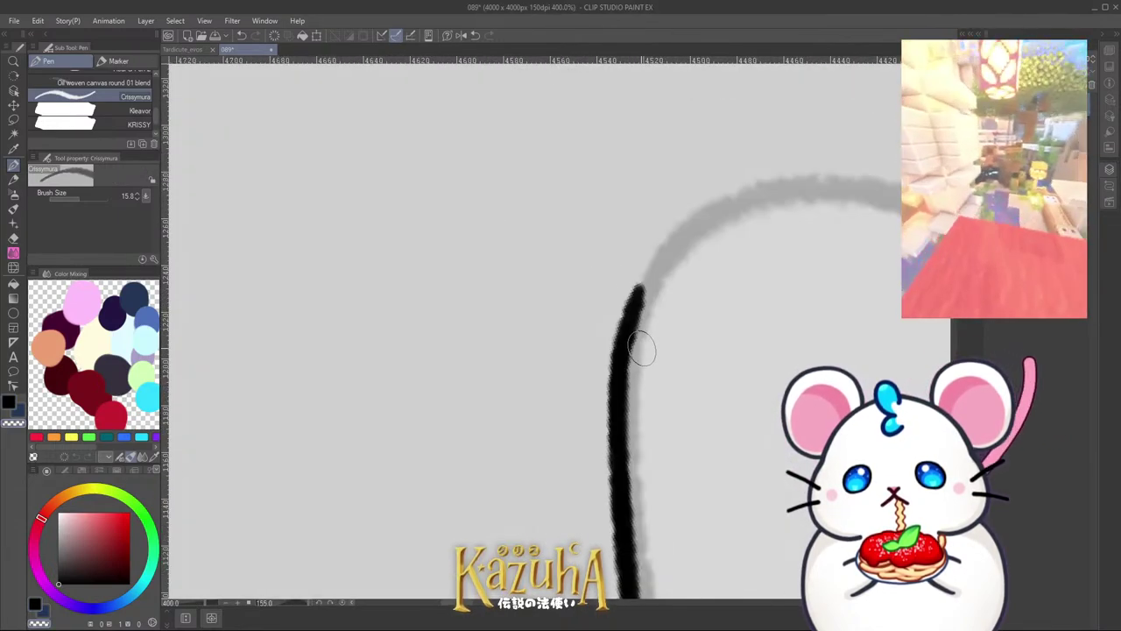
left_click_drag(626, 387, 678, 232)
key("ctrl+z")
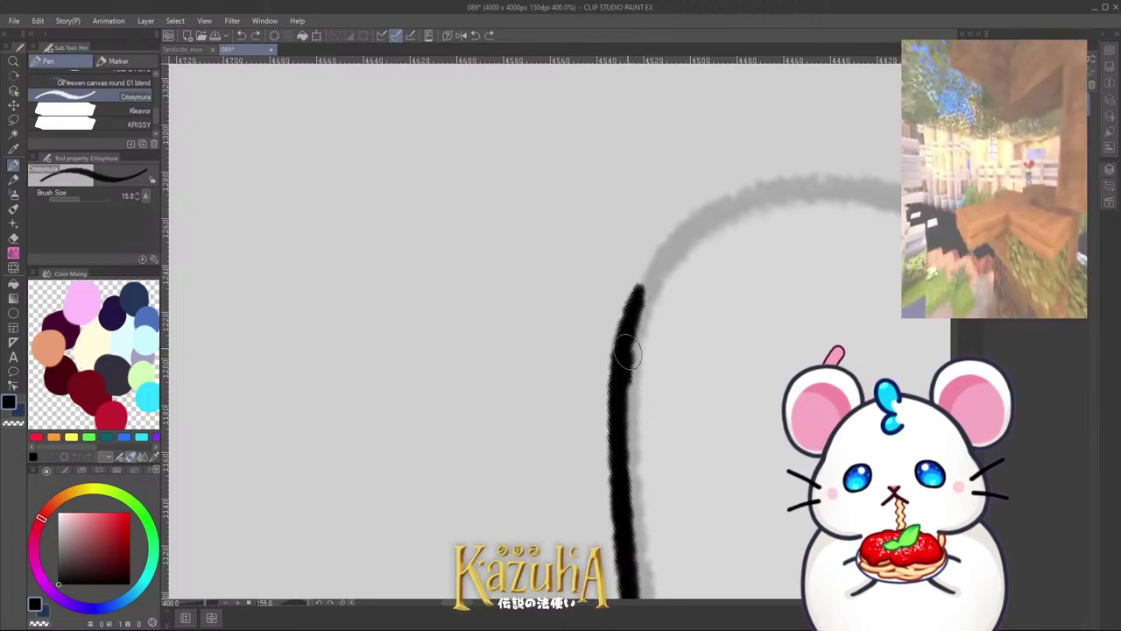
left_click_drag(621, 368, 653, 249)
key("ctrl+z")
mouse_move(635, 325)
left_mouse_down()
mouse_move(686, 231)
mouse_move(664, 257)
mouse_move(771, 195)
left_mouse_up()
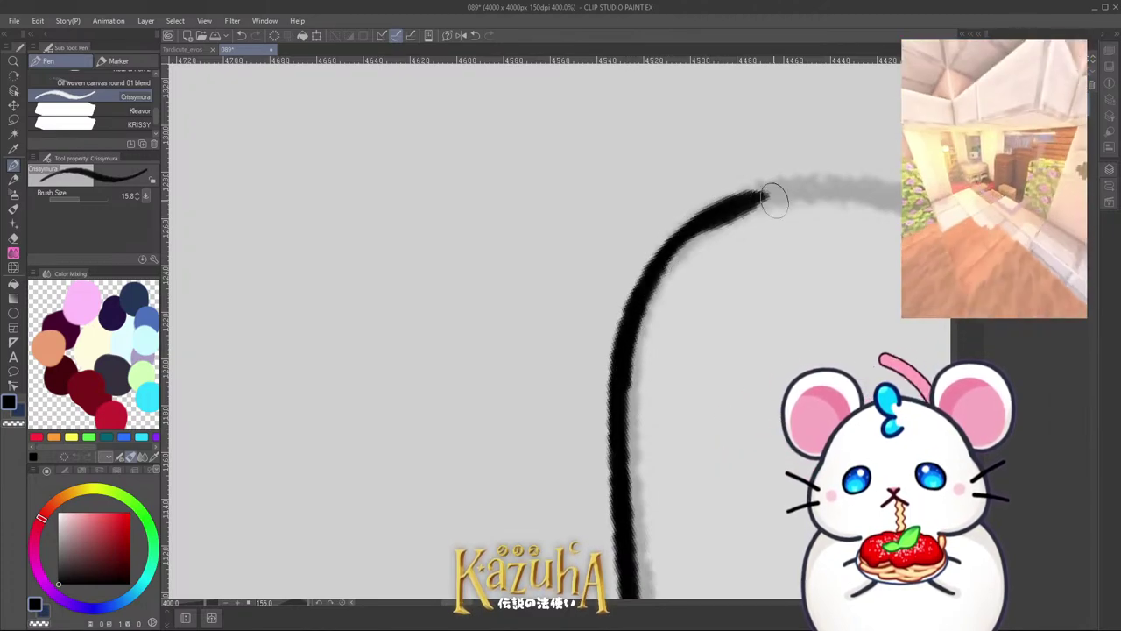
Step: Ink the rest of the rounded tip's curve so the outline turns back along the blade's opposite edge
scroll(596, 348, "down", 8)
key("minus")
key("minus")
key("minus")
key("minus")
key("minus")
key("minus")
key("minus")
key("minus")
key("minus")
key("minus")
scroll(575, 417, "down", 2)
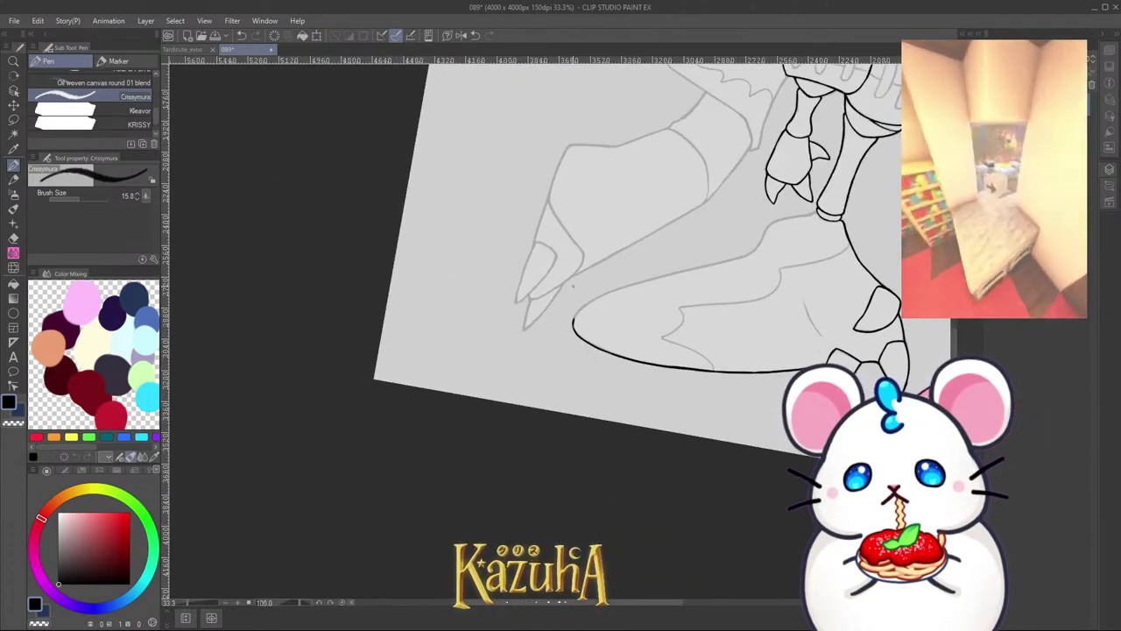
key("minus")
key("minus")
key("minus")
scroll(558, 277, "up", 3)
scroll(601, 371, "up", 2)
left_click_drag(612, 438, 621, 349)
key("ctrl+z")
left_click_drag(609, 415, 649, 308)
key("ctrl+z")
mouse_move(624, 359)
left_mouse_down()
mouse_move(664, 284)
mouse_move(762, 198)
left_mouse_up()
Step: Ink the long straight stretch of the blade's opposite edge, running from the rounded tip back toward the arm
scroll(552, 390, "down", 1)
scroll(552, 390, "down", 2)
key("minus")
key("minus")
key("minus")
scroll(657, 313, "up", 1)
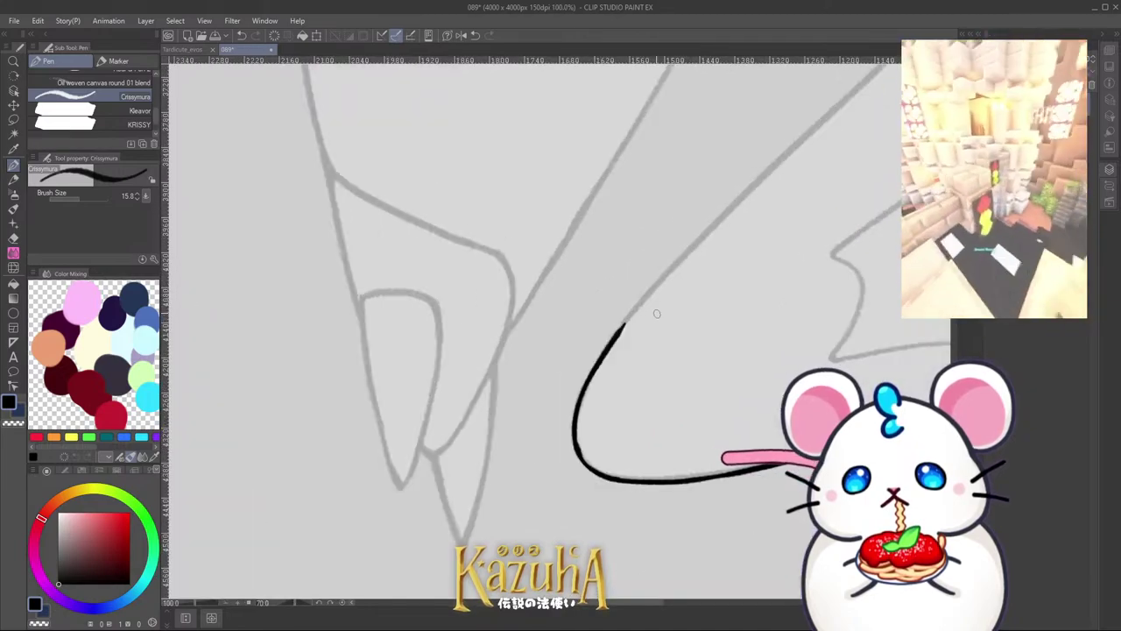
key("ctrl+z")
left_click_drag(598, 362, 665, 277)
key("ctrl+z")
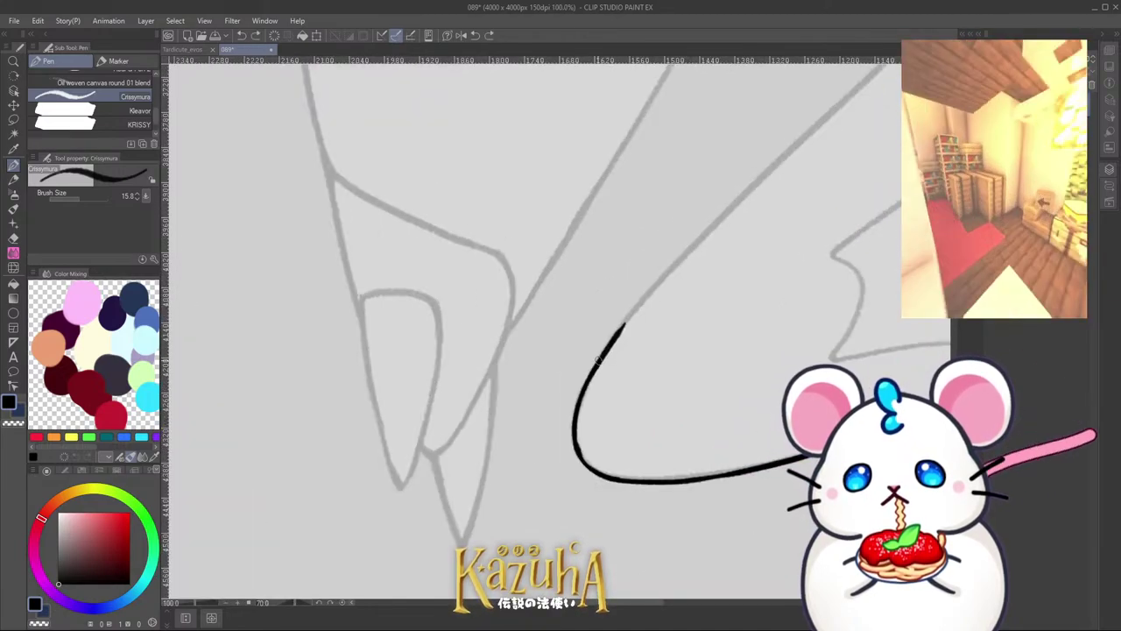
left_click_drag(599, 362, 662, 282)
key("ctrl+z")
key("ctrl+z")
left_click_drag(616, 343, 715, 227)
left_click_drag(679, 262, 790, 151)
mouse_move(741, 194)
left_mouse_down()
mouse_move(838, 100)
mouse_move(833, 107)
left_mouse_up()
key("ctrl+z")
key("ctrl+z")
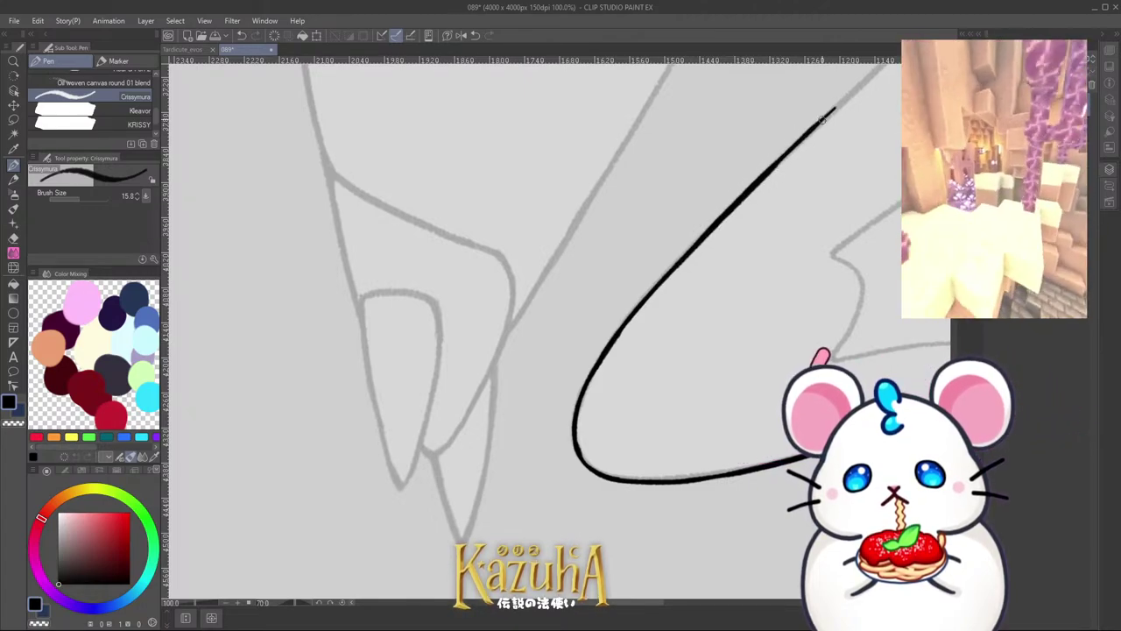
left_click_drag(787, 152, 860, 86)
Step: Ink the blade's lower wavy edge from the wrist joint along its first outward bulge
scroll(667, 317, "down", 3)
scroll(596, 475, "down", 3)
key("minus")
key("minus")
key("minus")
key("minus")
key("minus")
key("minus")
key("minus")
key("minus")
key("minus")
key("minus")
key("minus")
key("minus")
key("minus")
key("minus")
key("minus")
key("minus")
key("minus")
key("minus")
key("minus")
key("minus")
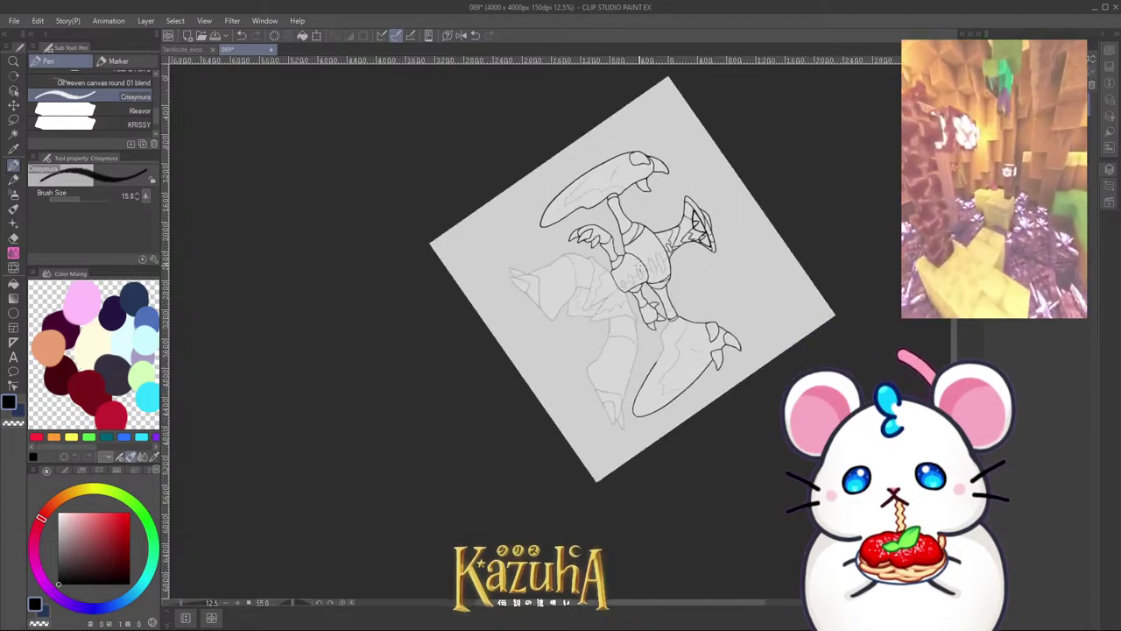
scroll(461, 267, "up", 8)
key("minus")
key("minus")
key("minus")
key("minus")
key("minus")
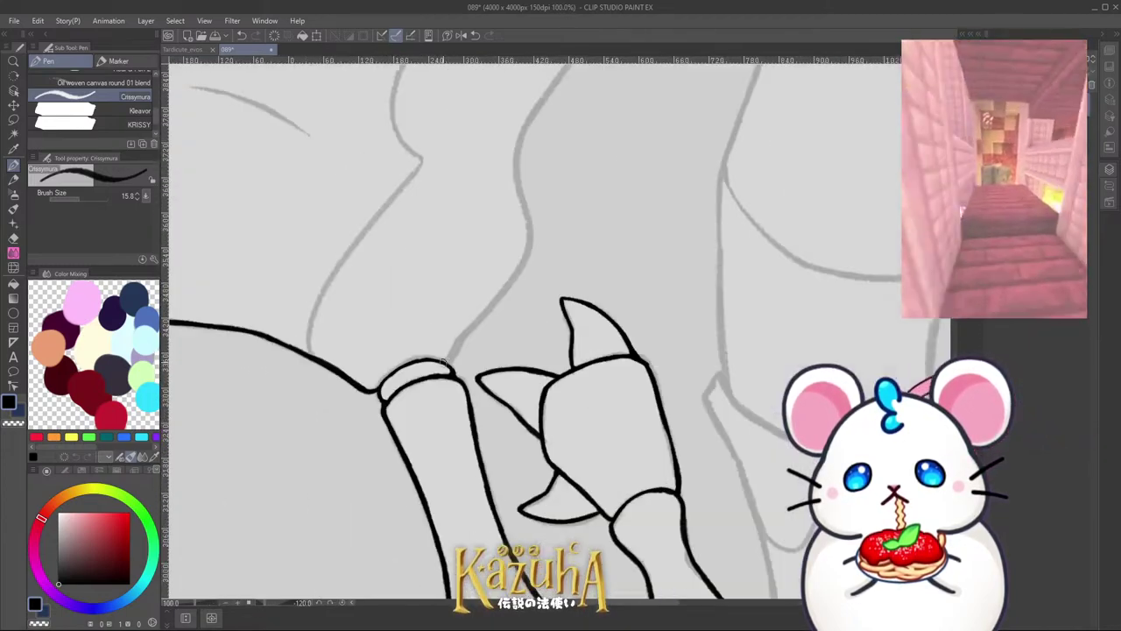
mouse_move(453, 357)
left_mouse_down()
mouse_move(505, 278)
mouse_move(470, 311)
mouse_move(567, 211)
mouse_move(519, 270)
mouse_move(603, 150)
mouse_move(593, 170)
mouse_move(610, 101)
left_mouse_up()
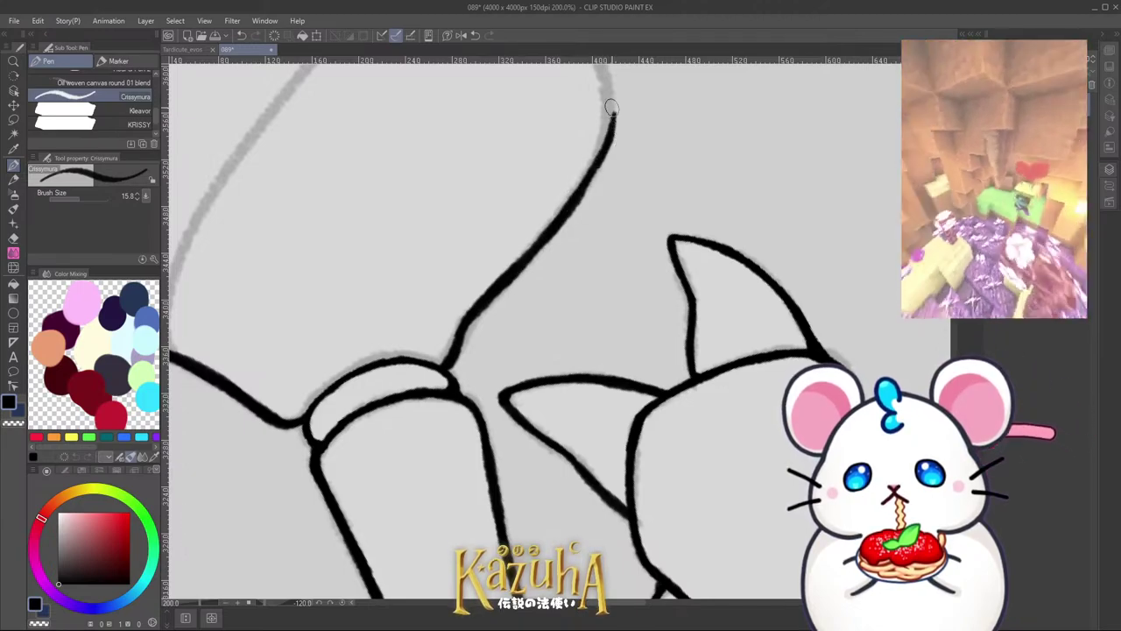
Step: Ink the remaining S-shaped bend to join the wrist-side line with the straight edge, closing the scythe blade's outline
scroll(526, 139, "down", 4)
scroll(526, 139, "up", 4)
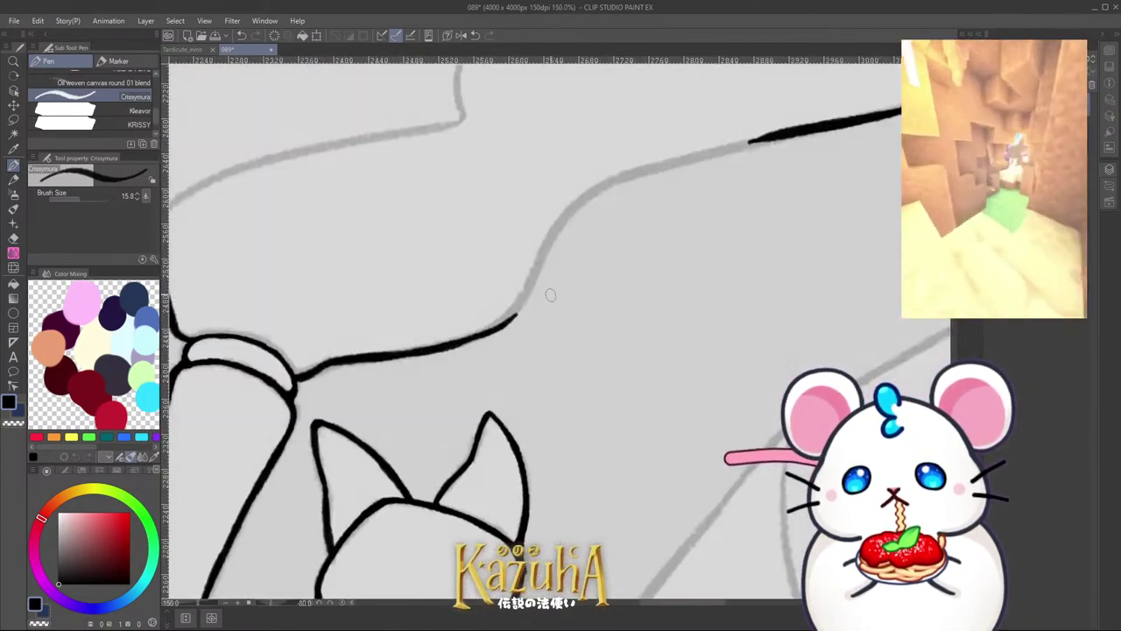
left_click_drag(460, 351, 534, 266)
key("ctrl+z")
key("ctrl+z")
left_click_drag(496, 324, 547, 236)
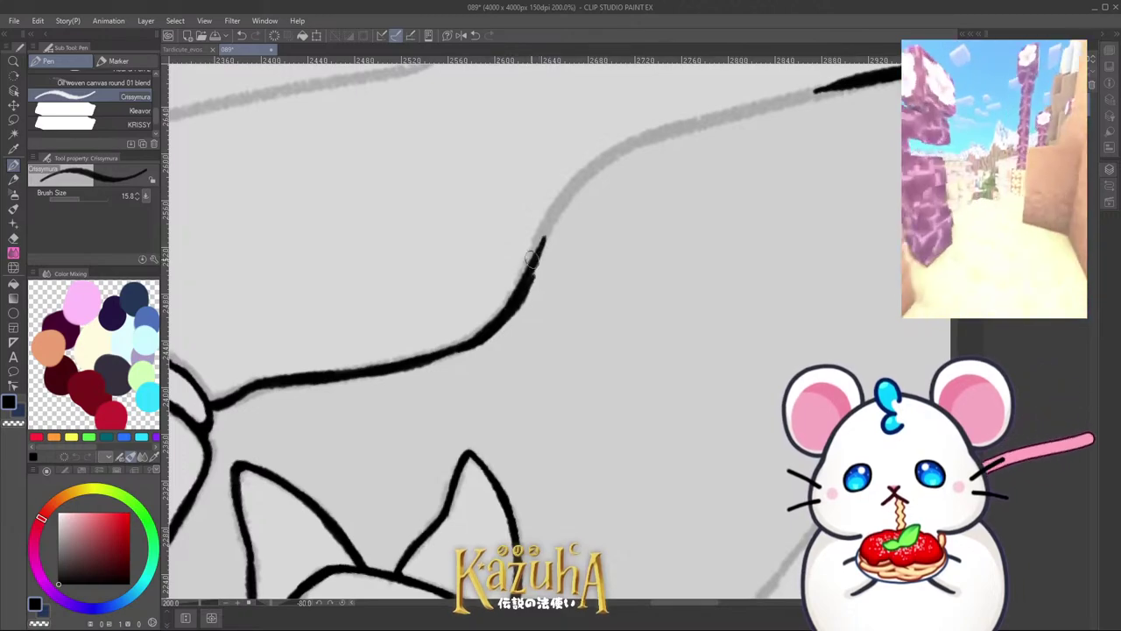
key("ctrl+z")
key("ctrl+z")
mouse_move(480, 346)
left_mouse_down()
mouse_move(568, 182)
mouse_move(648, 136)
mouse_move(832, 84)
left_mouse_up()
key("ctrl+z")
scroll(590, 371, "down", 8)
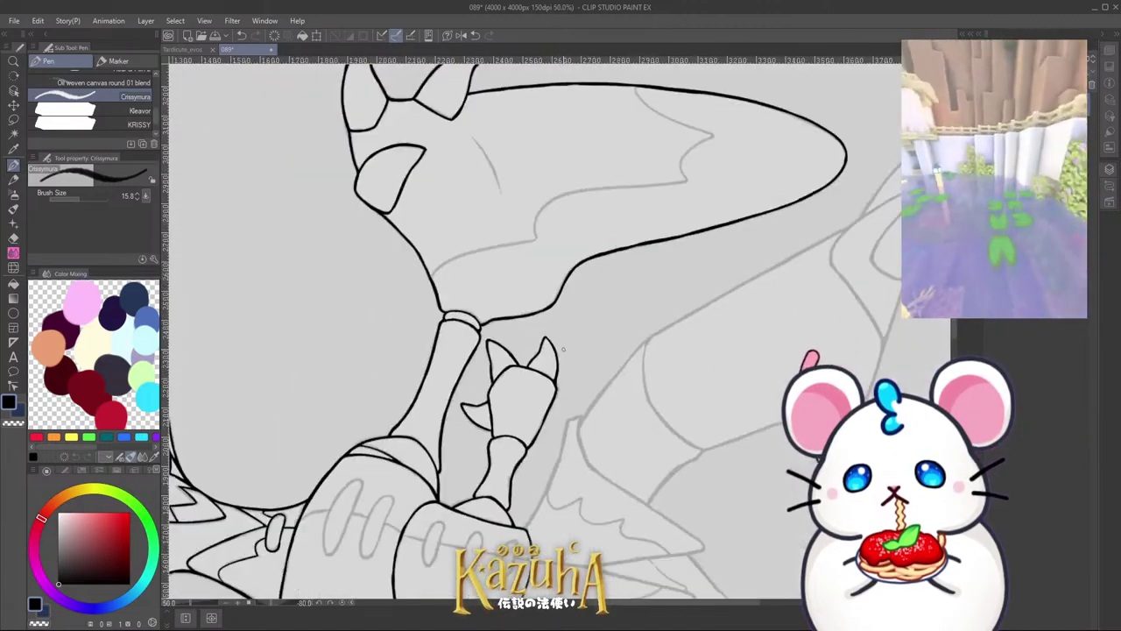
Step: Reduce the brush size to 10.1 and ink the inner blade marking from the edge near the wrist to its first pointed corner
left_click_drag(589, 372, 540, 377)
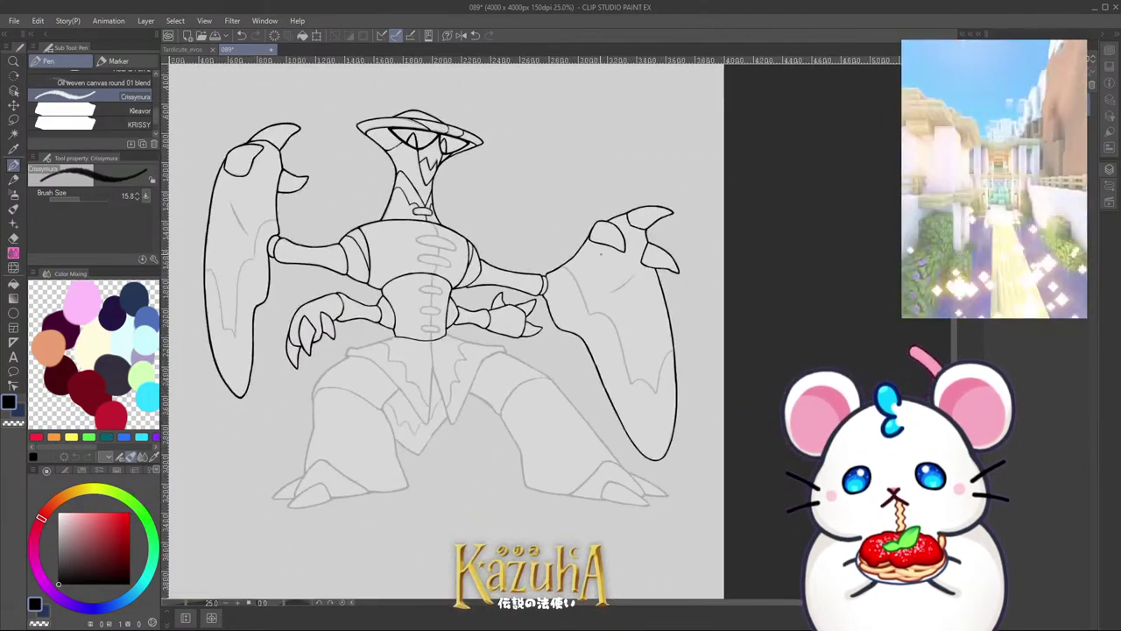
mouse_move(684, 295)
left_mouse_down()
mouse_move(633, 225)
mouse_move(485, 227)
left_mouse_up()
scroll(484, 227, "up", 8)
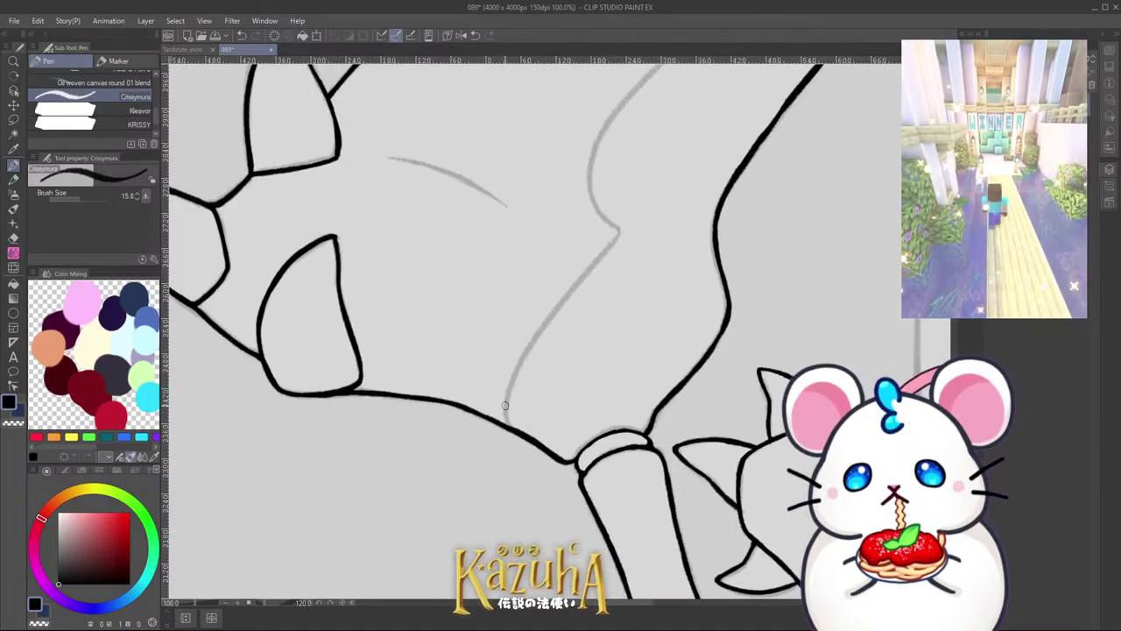
mouse_move(509, 433)
left_mouse_down()
mouse_move(507, 400)
mouse_move(531, 344)
mouse_move(679, 142)
left_mouse_up()
key("ctrl+z")
key("ctrl+z")
key("[")
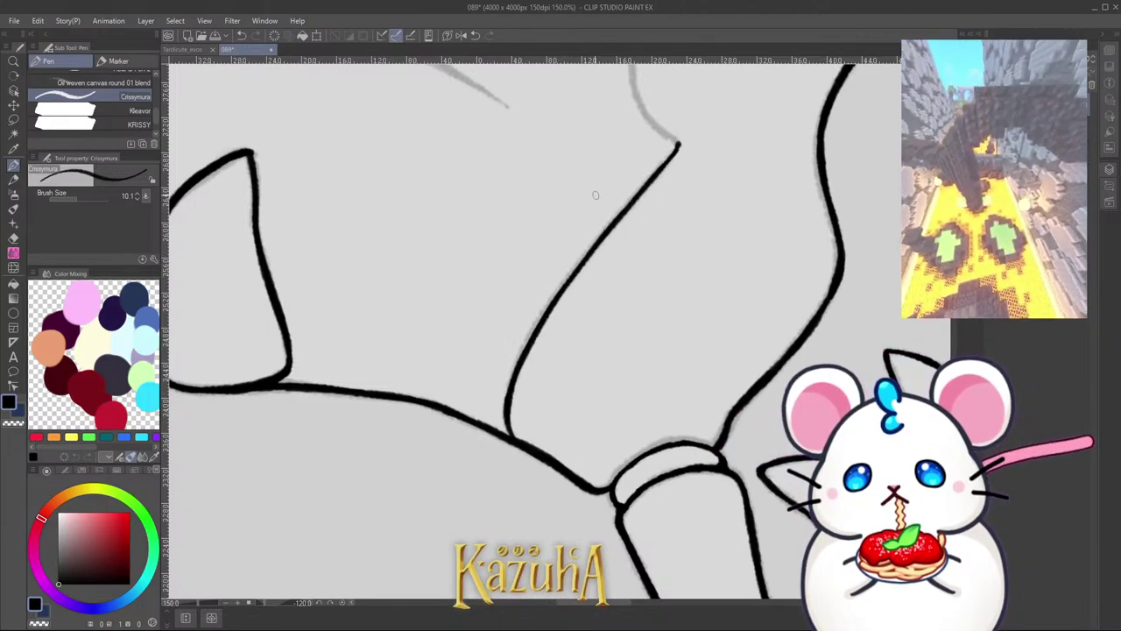
Step: Ink the rounded bend of the scythe's inner marking that starts at its first pointed corner
scroll(516, 406, "down", 5)
scroll(544, 387, "up", 7)
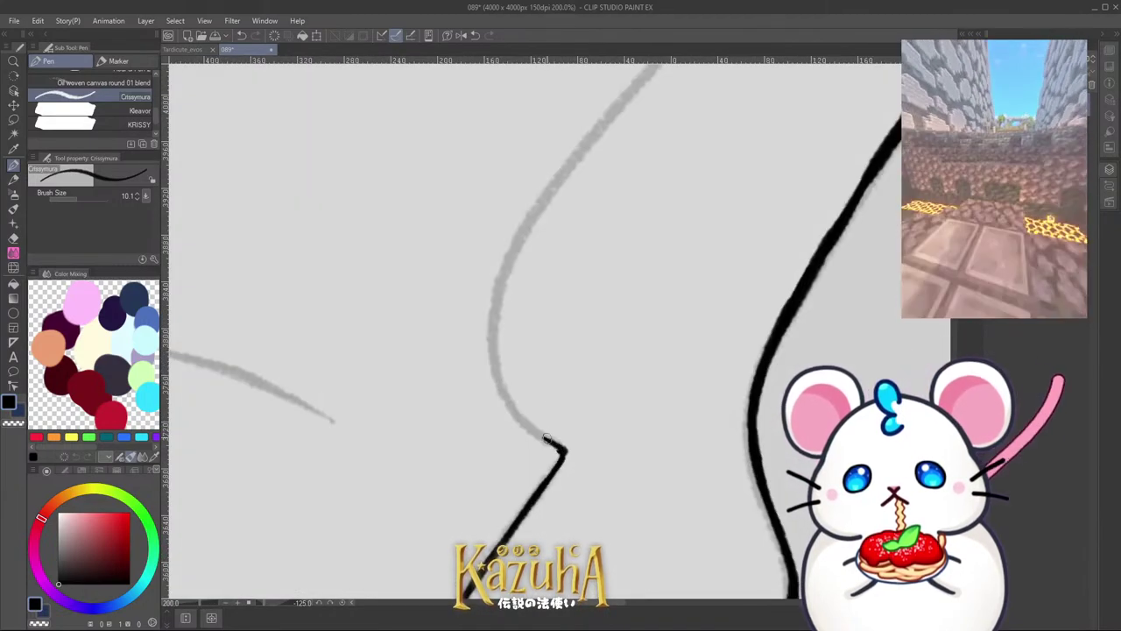
mouse_move(565, 450)
left_mouse_down()
mouse_move(519, 422)
mouse_move(498, 300)
mouse_move(508, 241)
mouse_move(534, 206)
left_mouse_up()
scroll(529, 290, "down", 4)
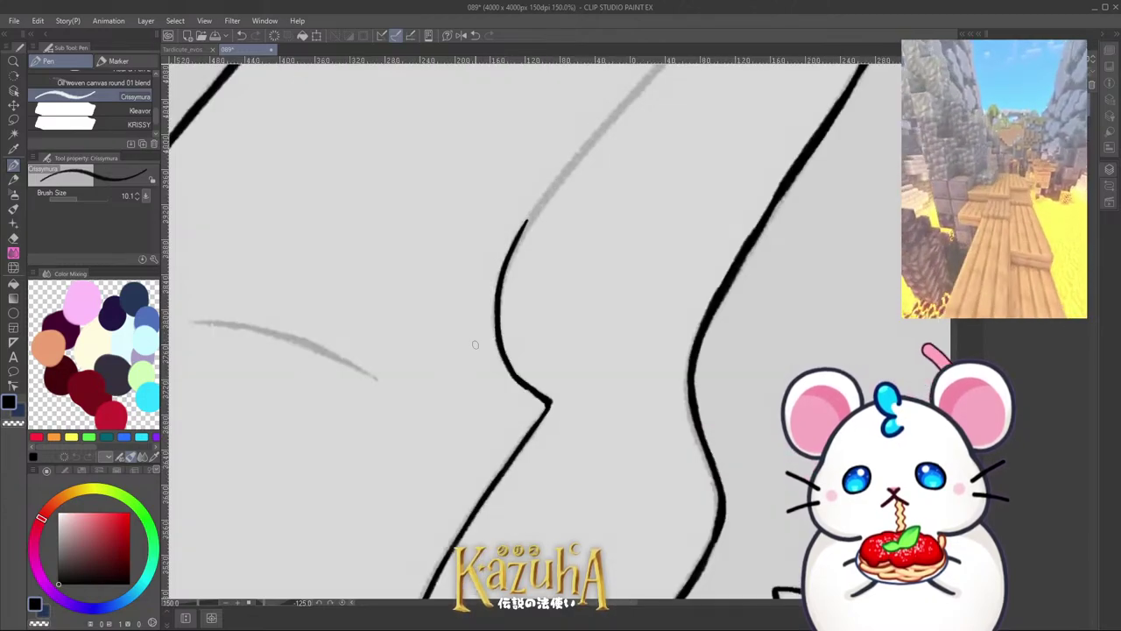
Step: Ink the long diagonal stretch of the inner marking up to its second corner, and save the drawing
scroll(495, 332, "up", 2)
left_click_drag(461, 413, 521, 328)
key("ctrl+z")
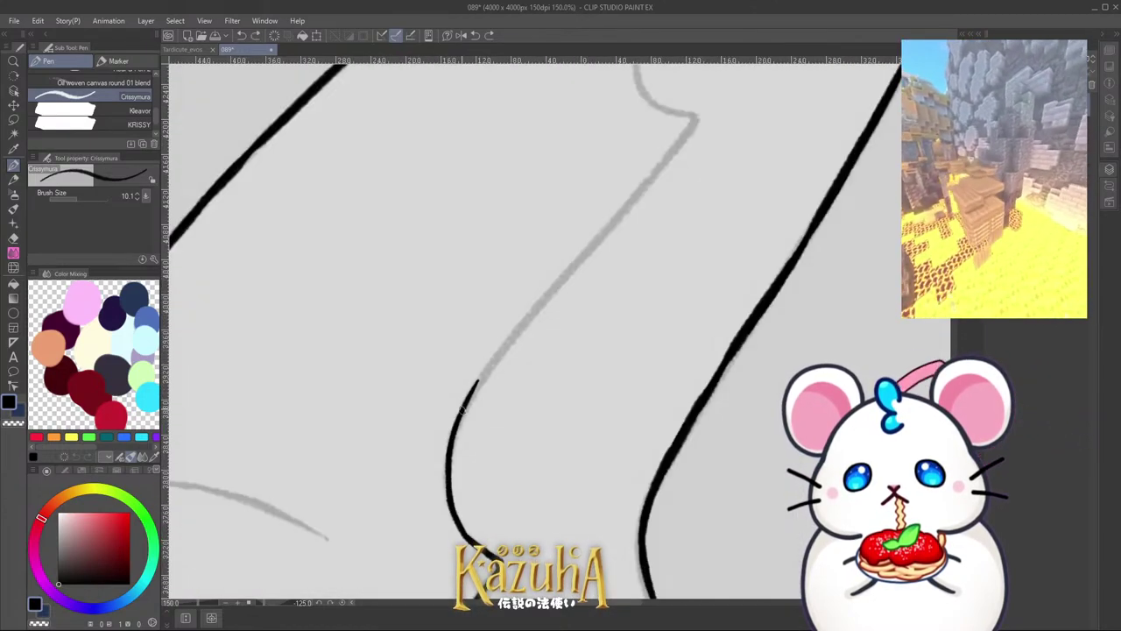
left_click_drag(473, 392, 612, 226)
left_click_drag(664, 159, 695, 119)
scroll(665, 140, "down", 6)
mouse_move(613, 438)
left_mouse_down()
mouse_move(449, 487)
mouse_move(369, 311)
left_mouse_up()
scroll(402, 260, "up", 3)
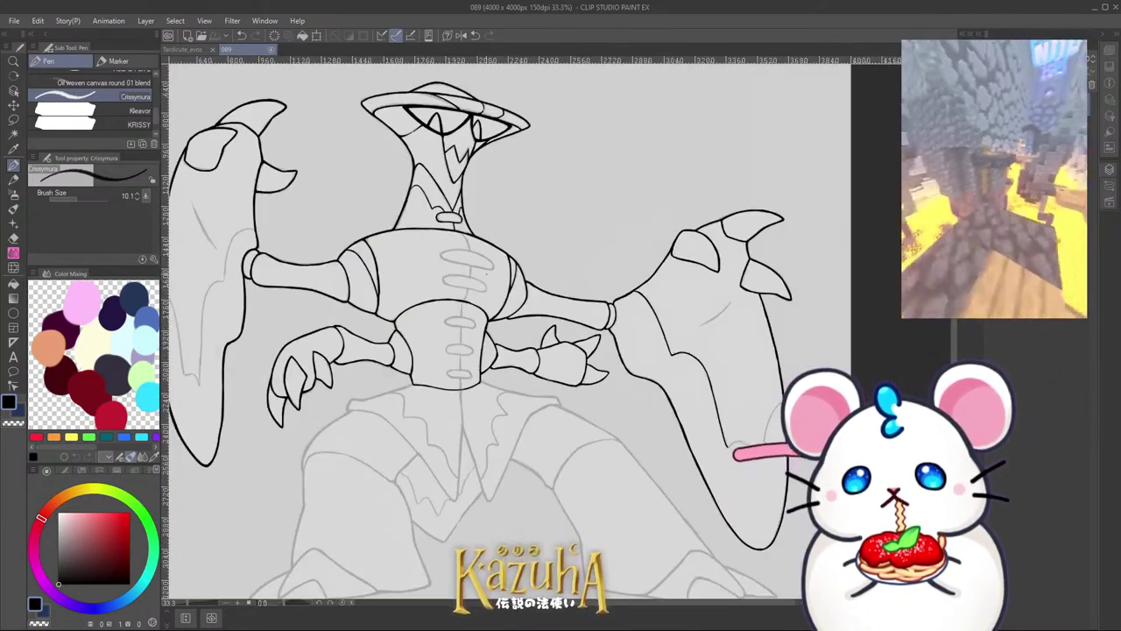
key("ctrl+s")
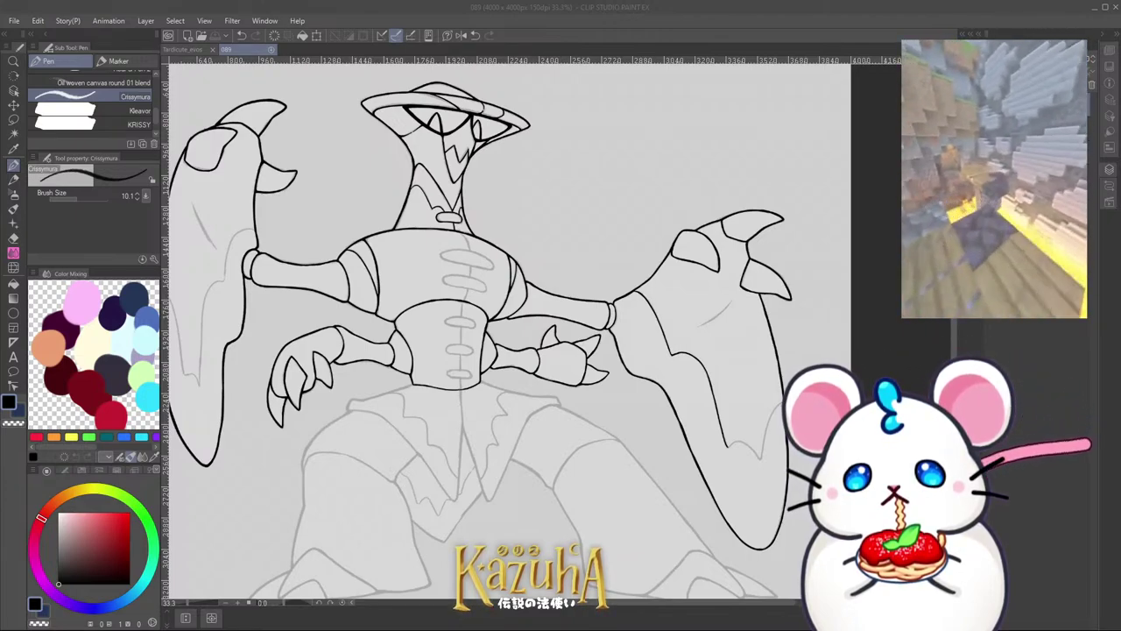
left_click(558, 28)
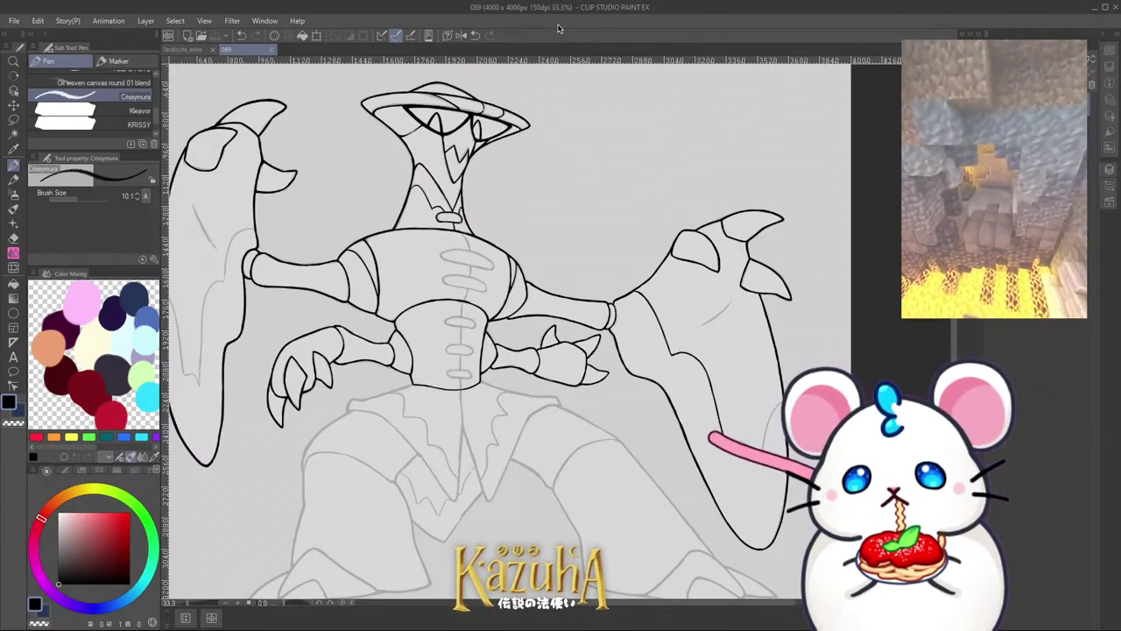
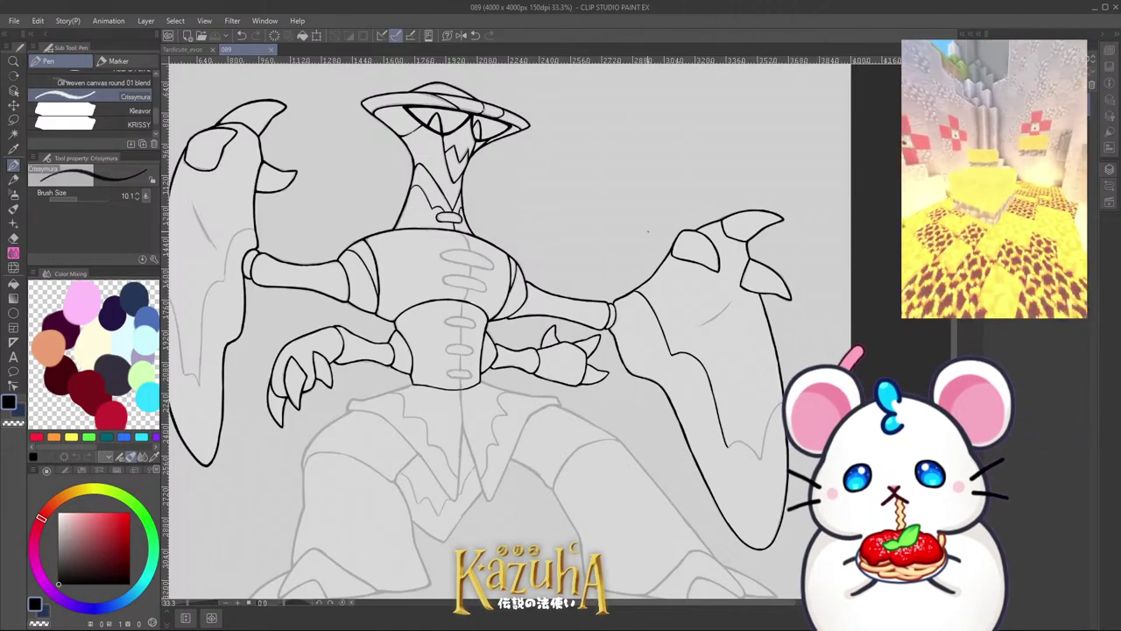
Step: Ink the short turn around the marking's second corner, starting the scalloped curve toward the blade tip
scroll(755, 398, "up", 1)
key("minus")
key("minus")
key("minus")
key("minus")
key("minus")
key("minus")
key("minus")
key("minus")
scroll(724, 325, "up", 4)
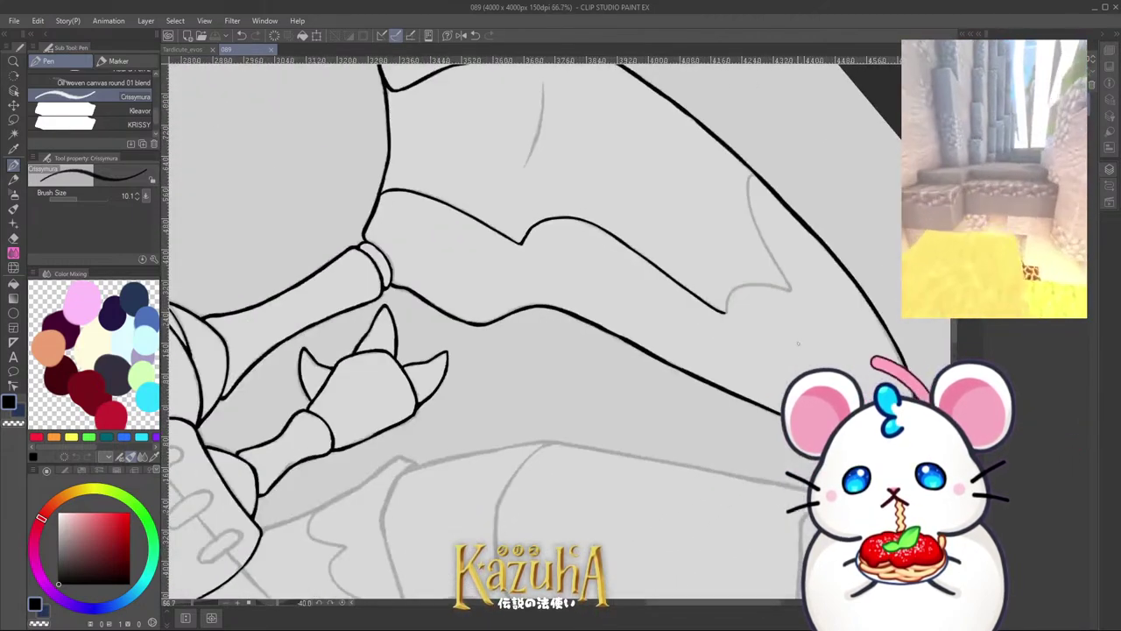
scroll(705, 325, "up", 2)
left_click_drag(668, 375, 686, 301)
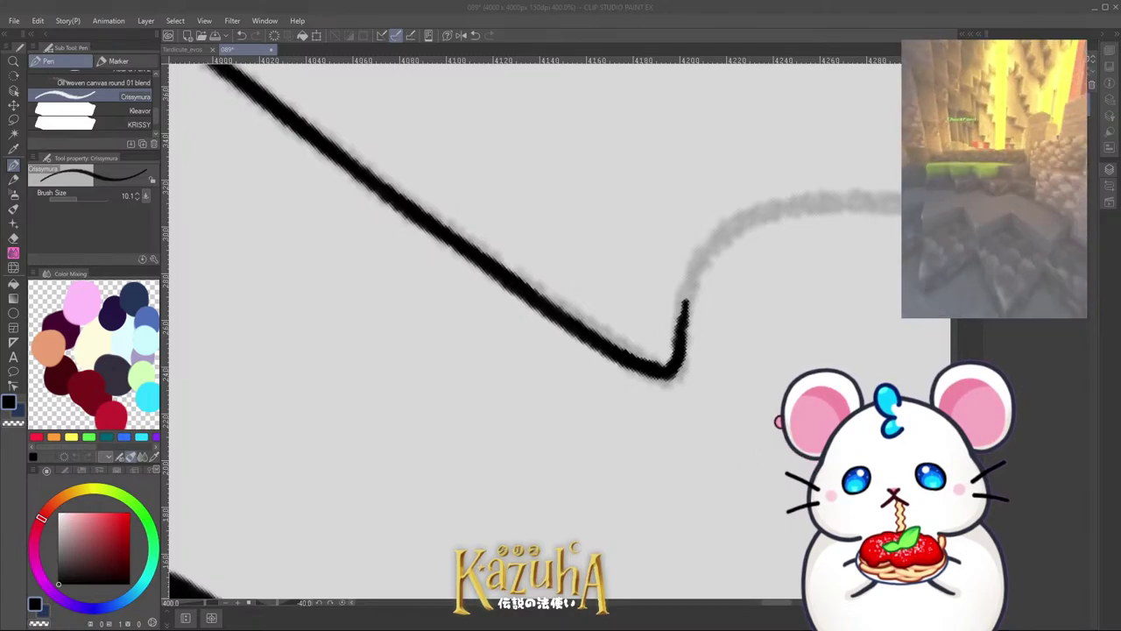
Step: Ink the scalloped curve from the second corner to the marking's pointed end nearest the blade tip
scroll(628, 345, "down", 2)
key("minus")
key("minus")
key("minus")
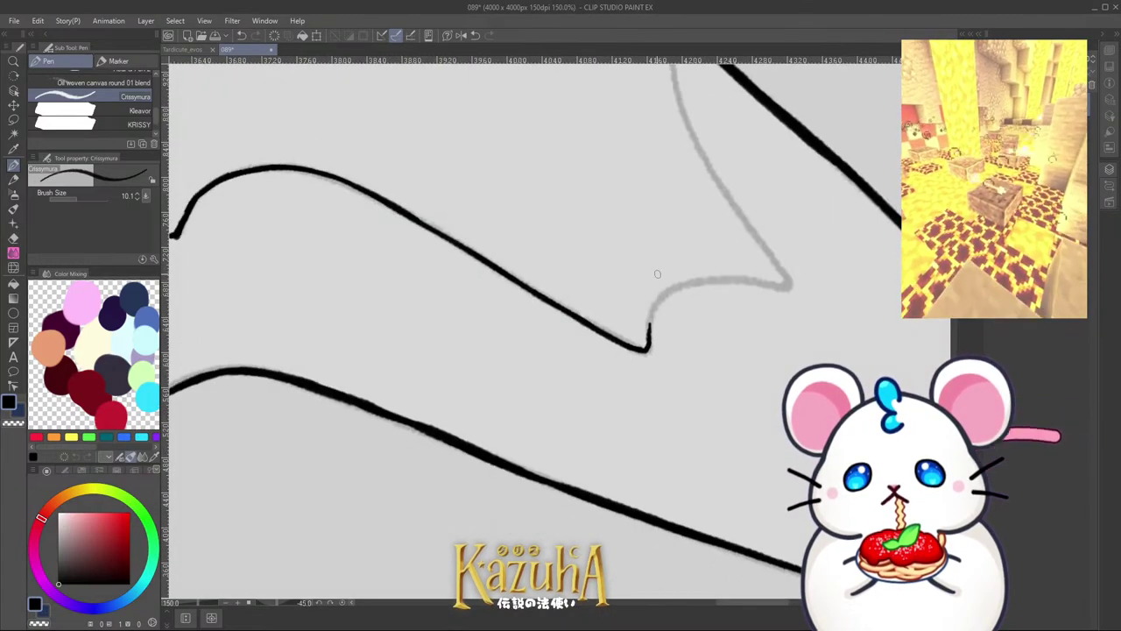
scroll(648, 279, "up", 2)
mouse_move(654, 352)
left_mouse_down()
mouse_move(655, 278)
mouse_move(754, 186)
mouse_move(704, 223)
mouse_move(825, 172)
mouse_move(751, 192)
mouse_move(889, 155)
left_mouse_up()
key("ctrl+z")
scroll(659, 149, "down", 4)
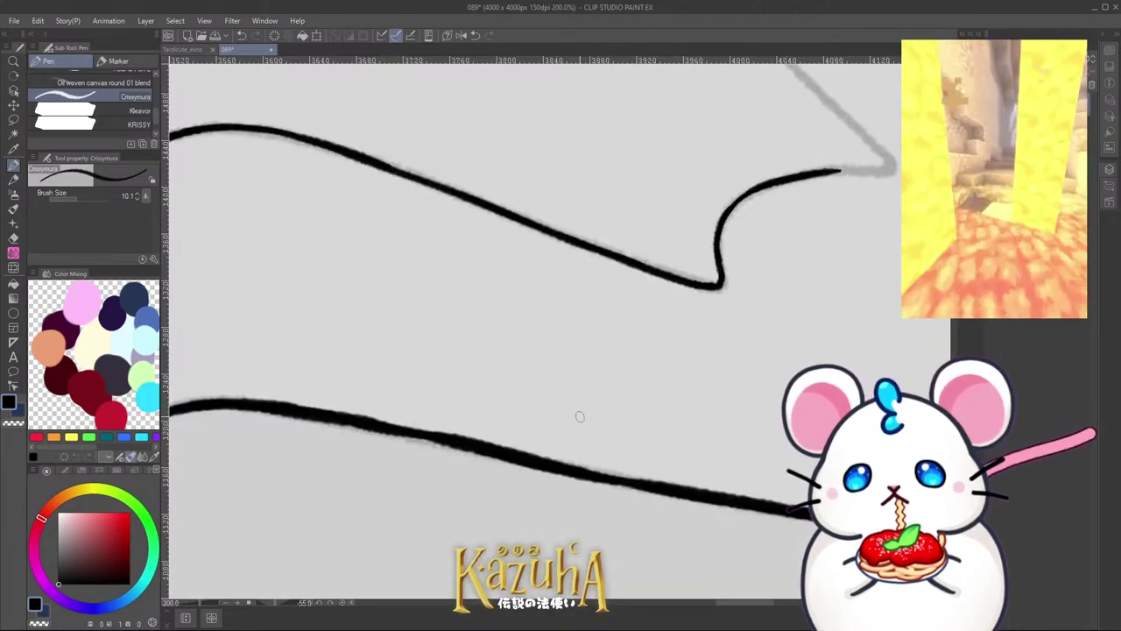
scroll(658, 148, "up", 4)
mouse_move(679, 145)
left_mouse_down()
mouse_move(744, 92)
mouse_move(714, 114)
left_mouse_up()
scroll(608, 349, "down", 6)
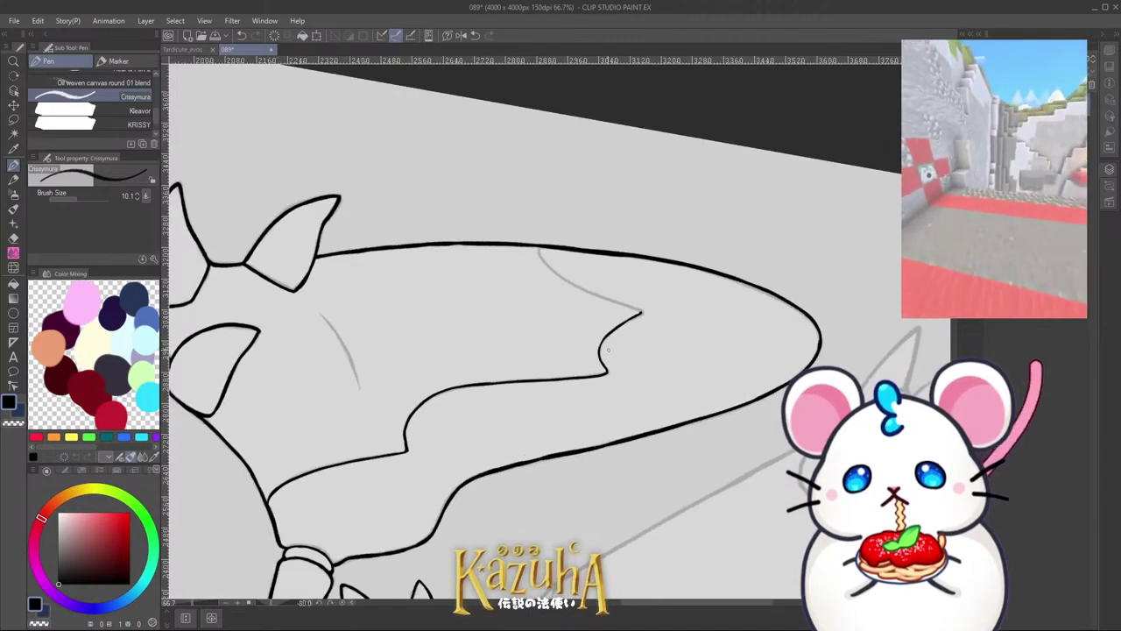
Step: Ink the first part of the marking's return line, from its pointed end toward the blade's outer edge
key("^")
scroll(588, 332, "down", 1)
key("^")
key("^")
key("^")
key("^")
key("^")
key("^")
key("^")
key("^")
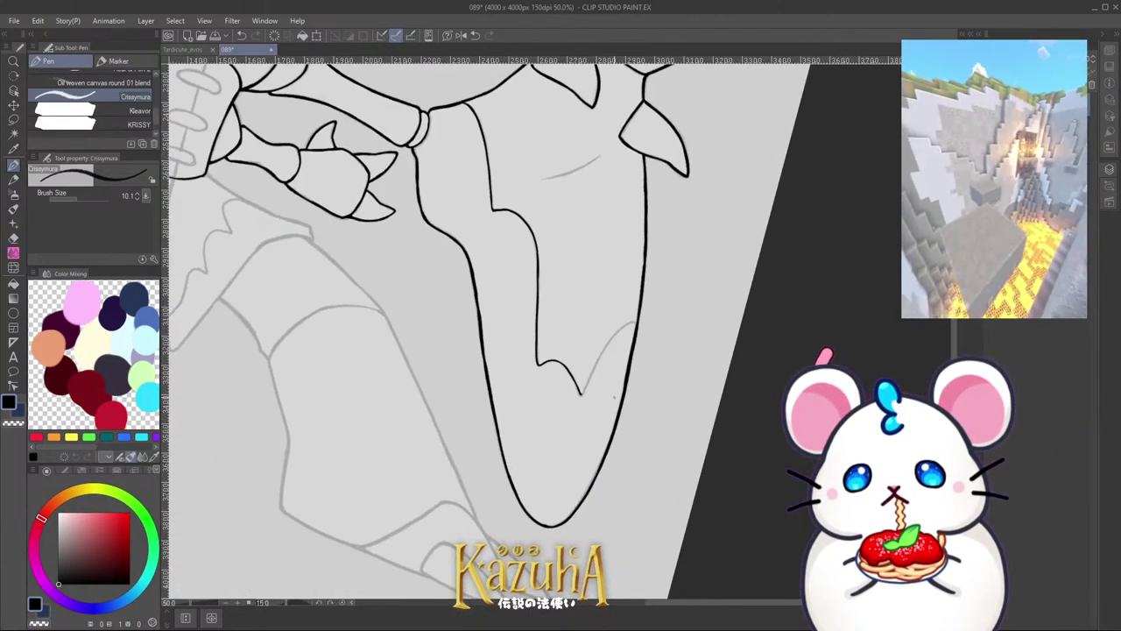
scroll(575, 385, "up", 1)
scroll(571, 386, "up", 3)
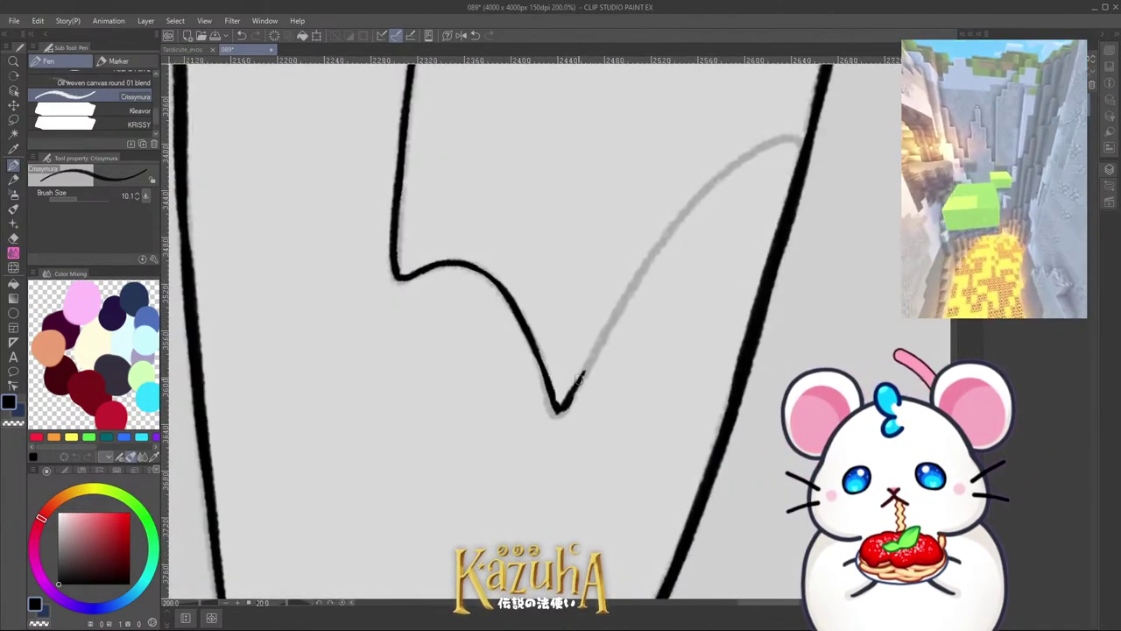
left_click_drag(559, 403, 627, 296)
key("ctrl+z")
left_click_drag(603, 333, 687, 205)
key("ctrl+z")
left_click_drag(603, 338, 699, 198)
Step: Ink the rest of the return curve so the inner marking joins the blade's outer edge
left_click_drag(635, 281, 729, 170)
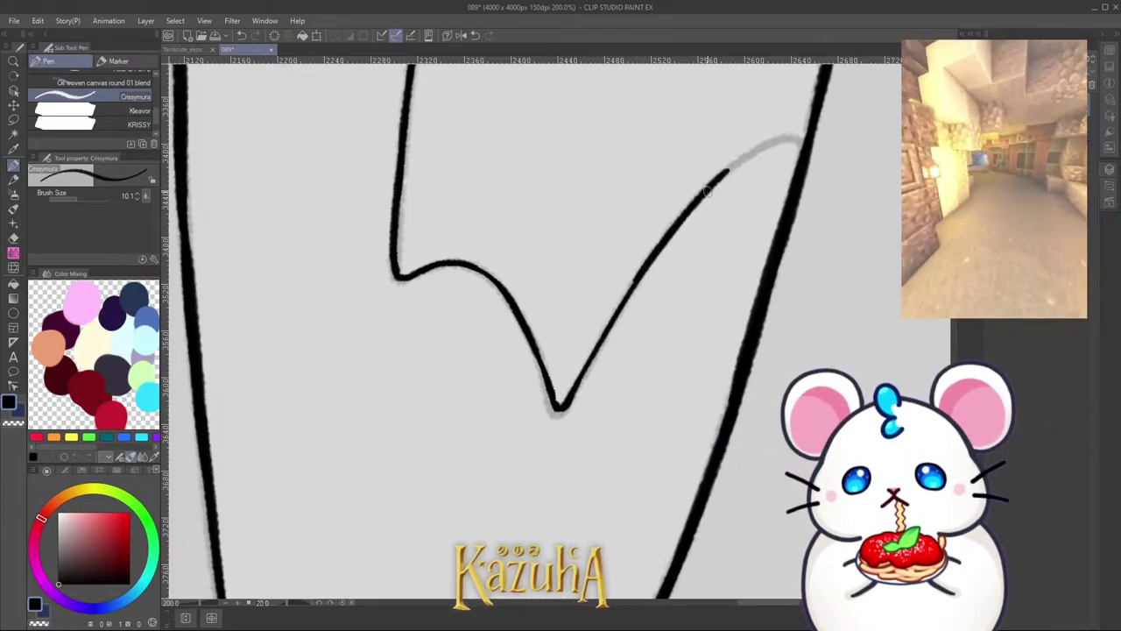
key("ctrl+z")
mouse_move(620, 307)
left_mouse_down()
mouse_move(698, 198)
mouse_move(761, 148)
left_mouse_up()
scroll(751, 161, "up", 2)
mouse_move(673, 214)
left_mouse_down()
mouse_move(803, 125)
mouse_move(745, 151)
mouse_move(840, 130)
left_mouse_up()
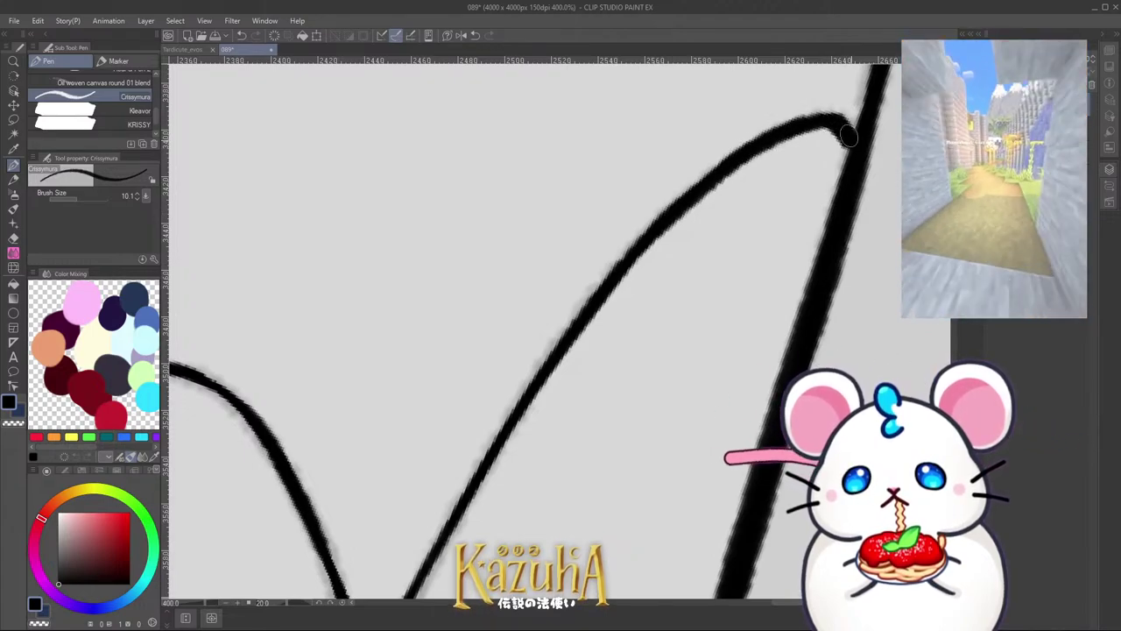
Step: Ink the short curved crease in the upper part of the blade and trim its upper end with the transparent colour
scroll(663, 275, "down", 6)
key("minus")
key("minus")
key("minus")
key("minus")
key("minus")
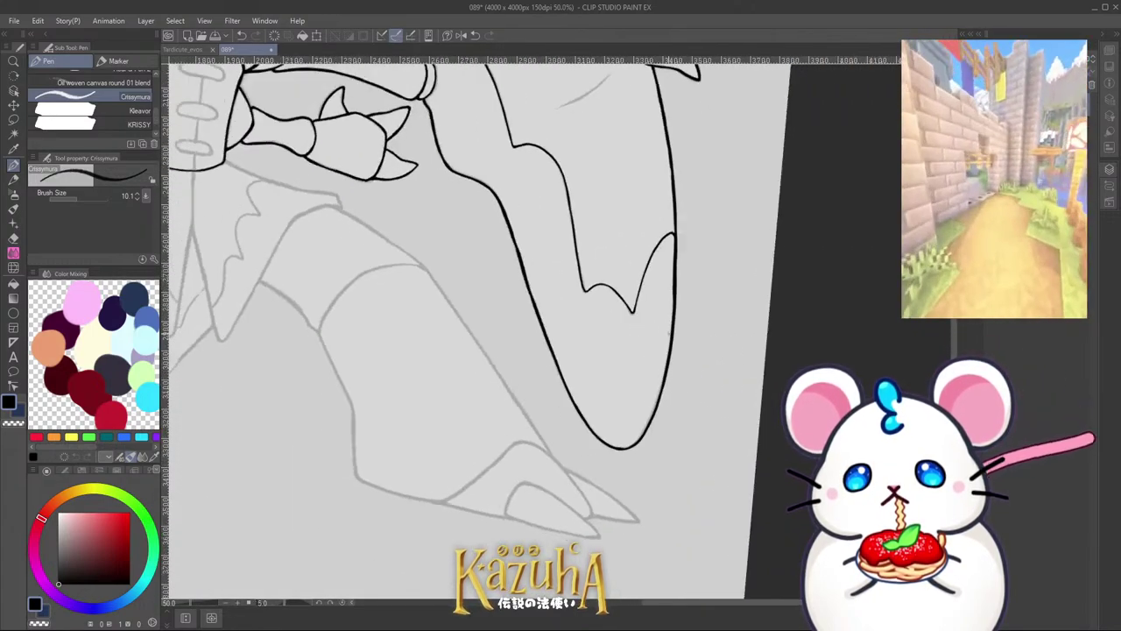
scroll(649, 356, "down", 2)
scroll(570, 272, "up", 5)
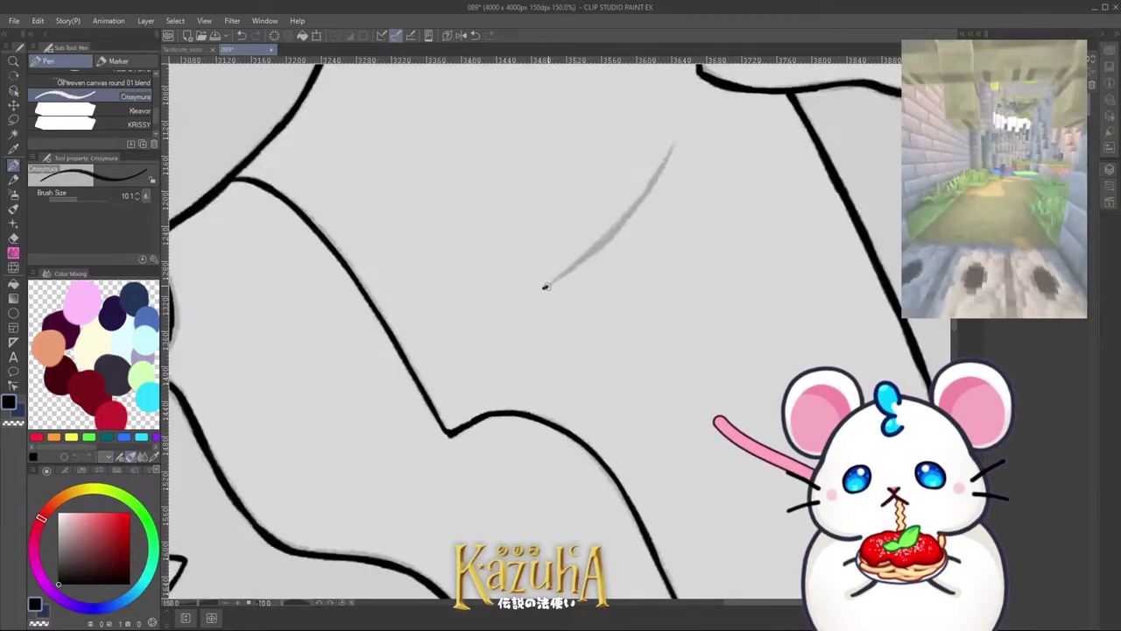
key("ctrl+z")
left_click_drag(546, 285, 642, 200)
left_click_drag(586, 258, 678, 149)
scroll(673, 154, "up", 1)
key("c")
left_click_drag(646, 184, 660, 159)
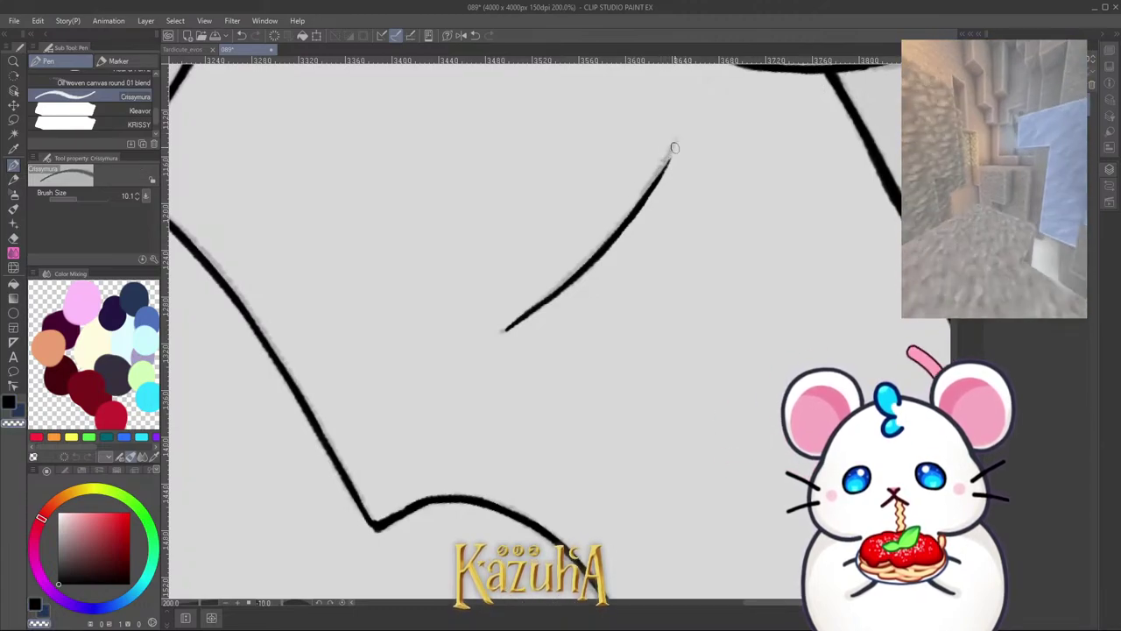
Step: Ink the short crease on the opposite scythe's blade, thicken its middle, and trim its end with the transparent colour
scroll(674, 148, "down", 10)
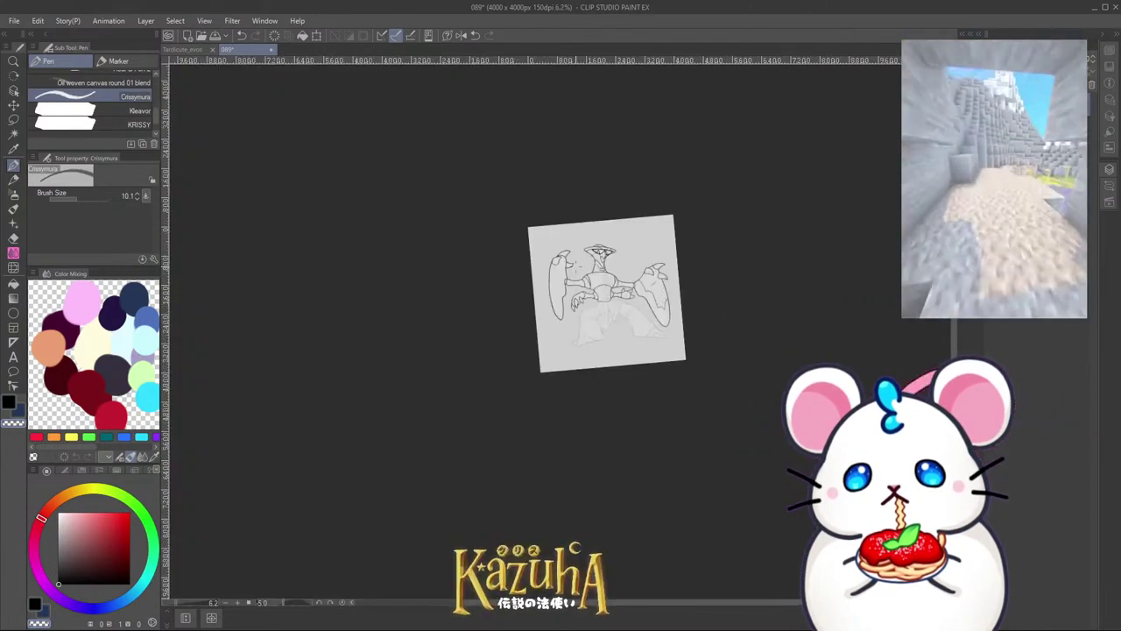
key("^")
scroll(590, 280, "up", 4)
scroll(489, 249, "up", 1)
key("^")
key("^")
key("^")
key("^")
key("^")
key("^")
key("^")
key("^")
key("^")
key("^")
key("^")
key("^")
key("^")
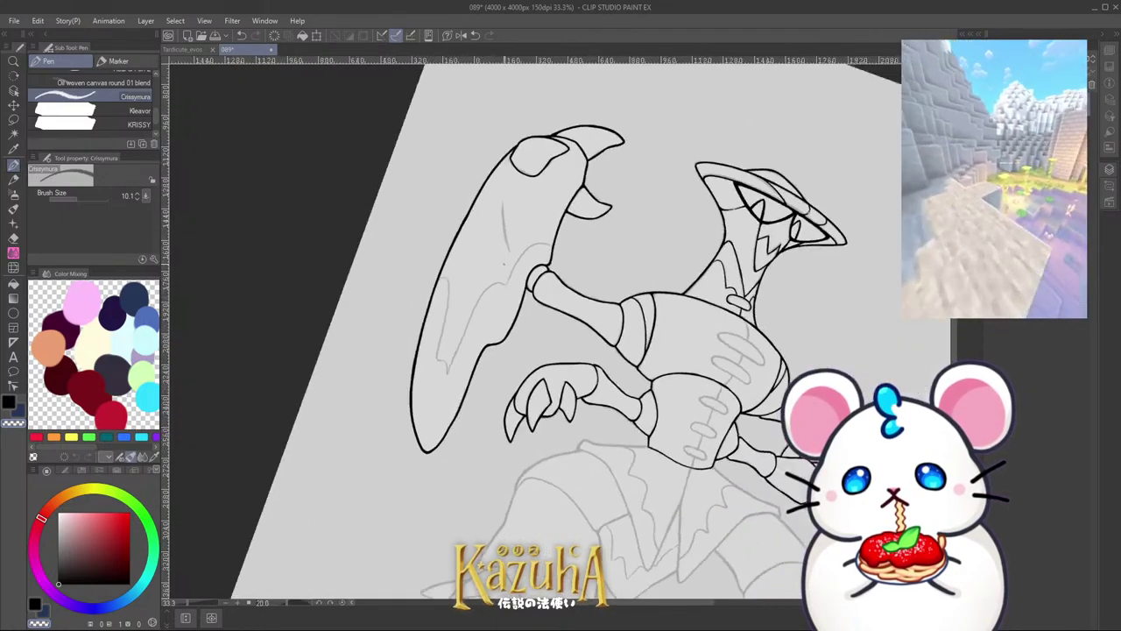
scroll(568, 244, "up", 1)
scroll(567, 244, "up", 4)
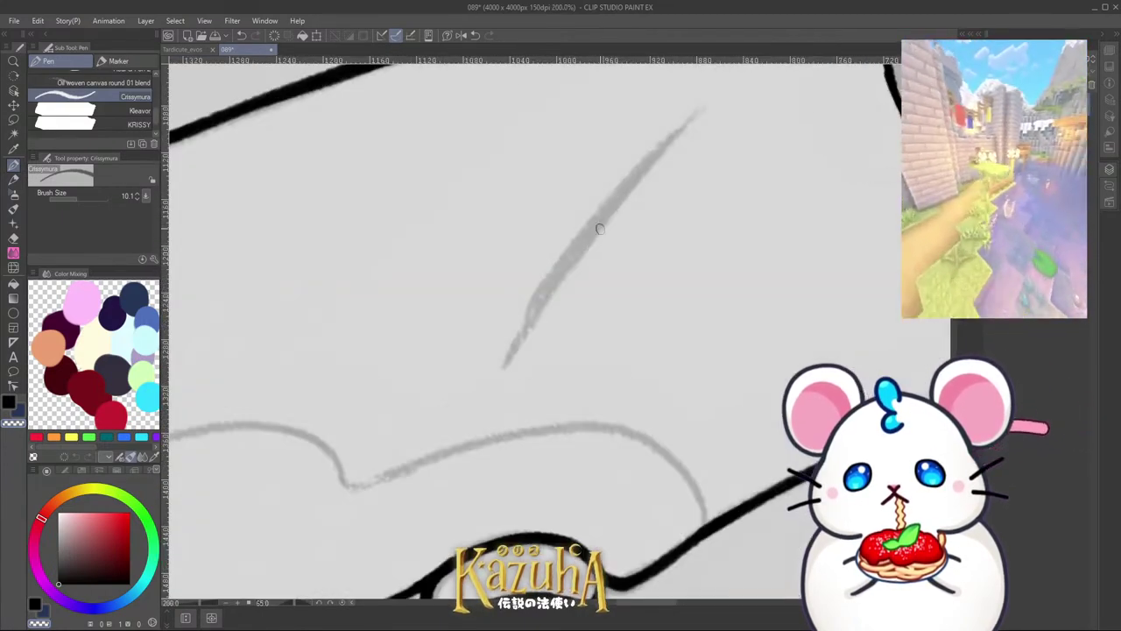
key("c")
left_click_drag(509, 359, 664, 145)
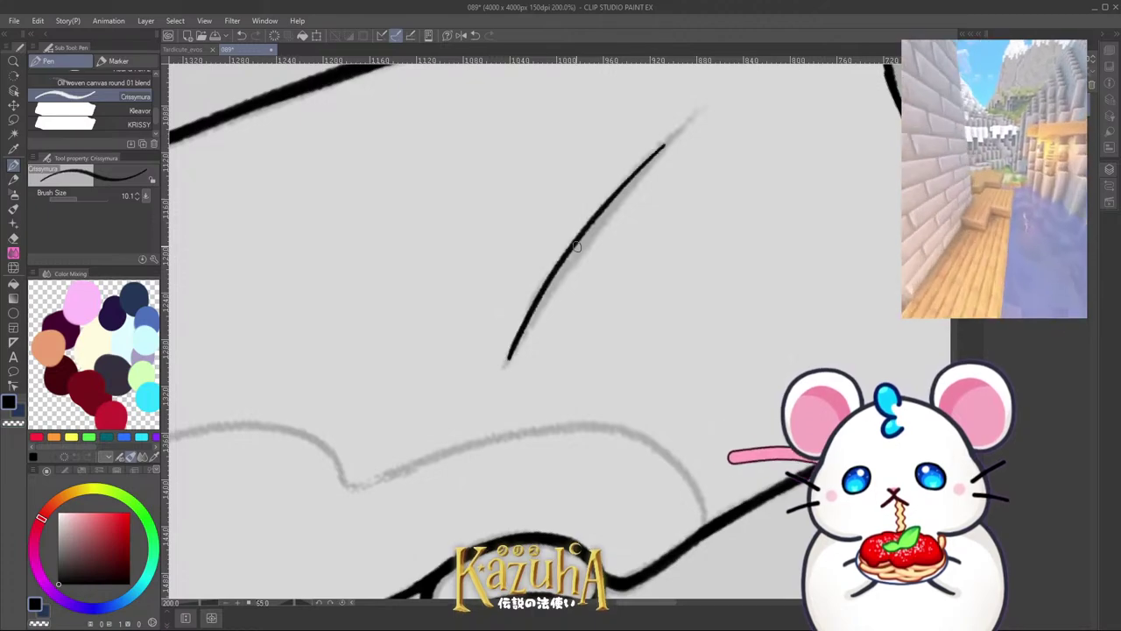
left_click_drag(518, 337, 638, 174)
left_click_drag(566, 260, 697, 118)
scroll(645, 203, "down", 2)
scroll(644, 170, "up", 2)
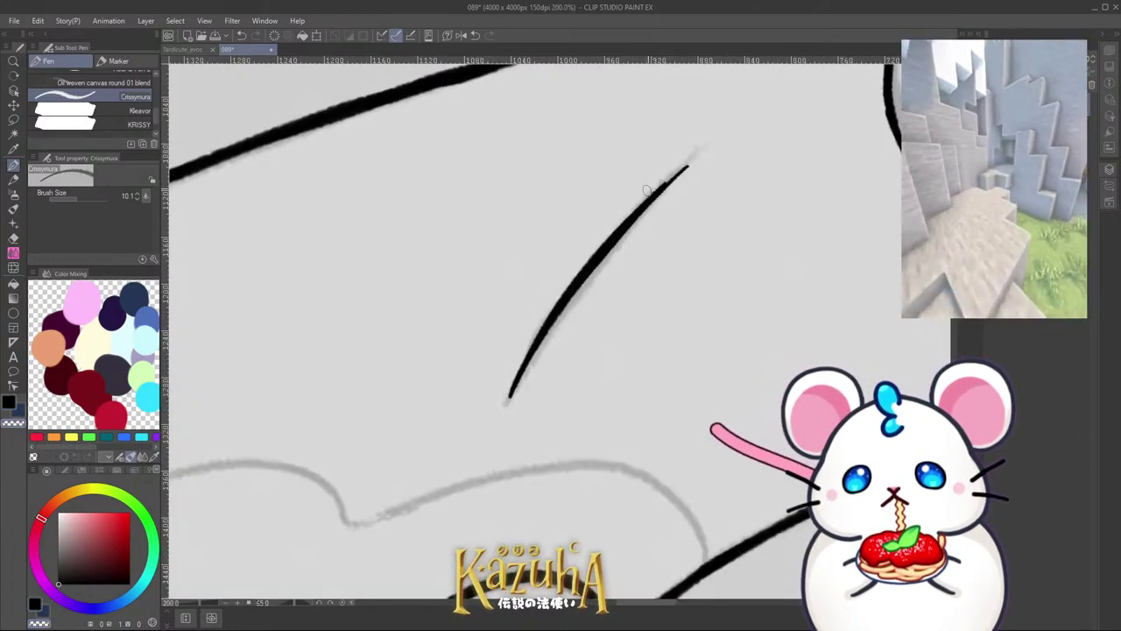
scroll(636, 219, "down", 4)
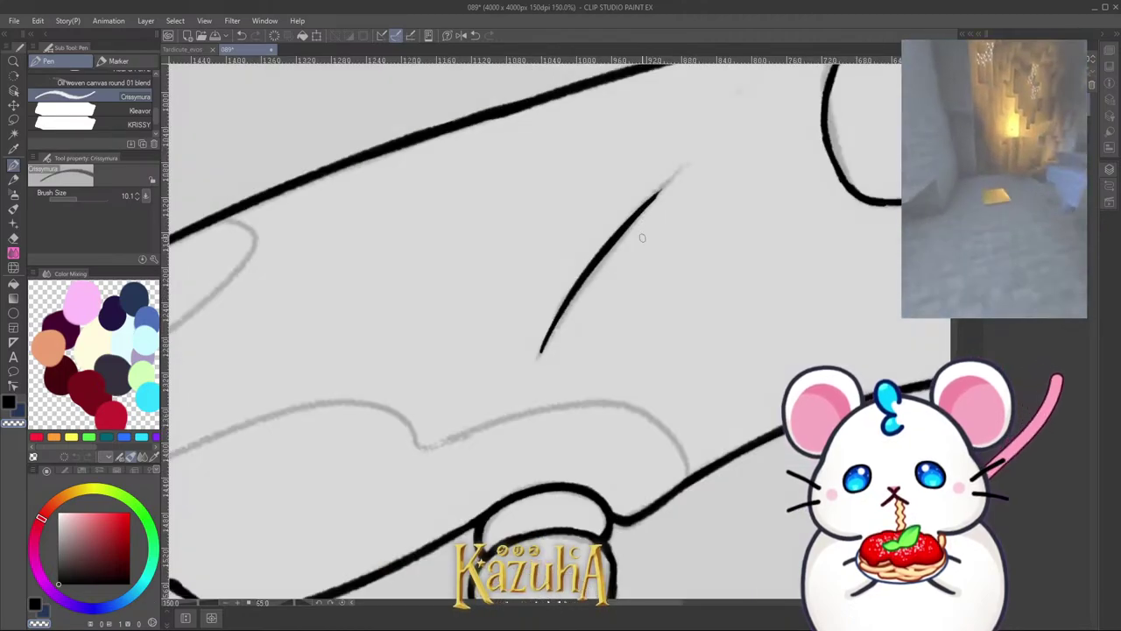
Step: Ink the first arch of this blade's inner marking, between its first corner and the edge above the wrist joint
key("minus")
key("minus")
key("minus")
key("minus")
key("minus")
key("minus")
key("minus")
key("minus")
key("minus")
key("minus")
key("minus")
key("minus")
key("minus")
key("minus")
key("minus")
key("minus")
key("minus")
key("minus")
key("minus")
key("minus")
key("minus")
key("minus")
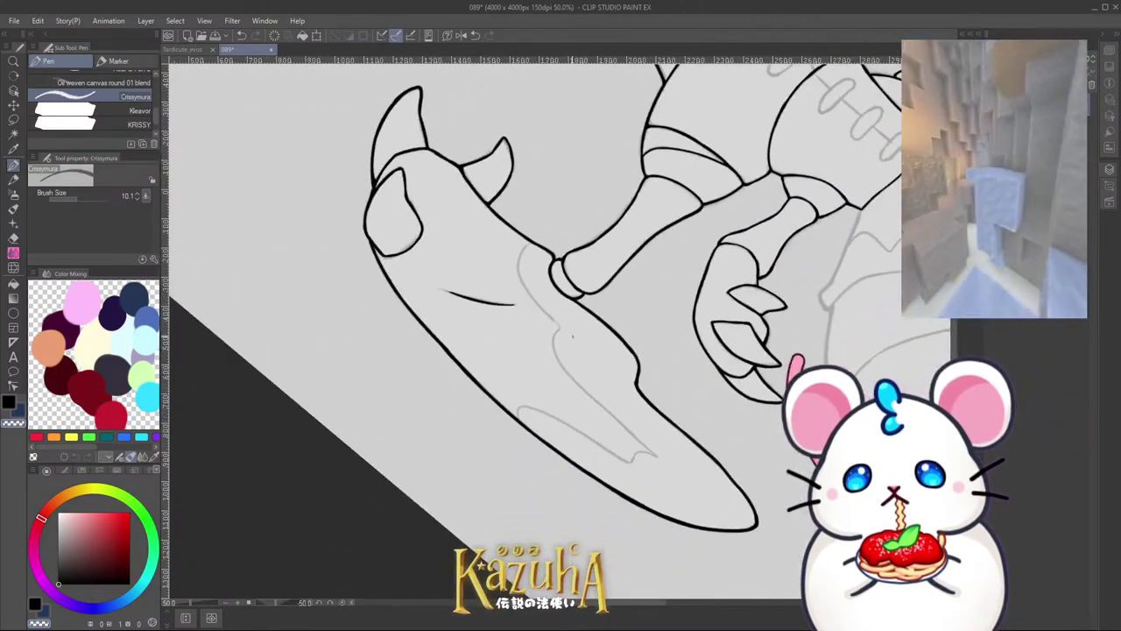
key("asciicircum")
key("asciicircum")
key("asciicircum")
key("asciicircum")
key("asciicircum")
key("asciicircum")
key("asciicircum")
key("asciicircum")
key("asciicircum")
key("asciicircum")
scroll(584, 291, "up", 3)
left_click_drag(522, 387, 550, 267)
left_click_drag(531, 340, 575, 220)
key("ctrl+z")
key("ctrl+z")
mouse_move(521, 387)
left_mouse_down()
mouse_move(558, 234)
mouse_move(615, 166)
mouse_move(692, 157)
mouse_move(669, 155)
mouse_move(701, 163)
left_mouse_up()
scroll(557, 235, "up", 2)
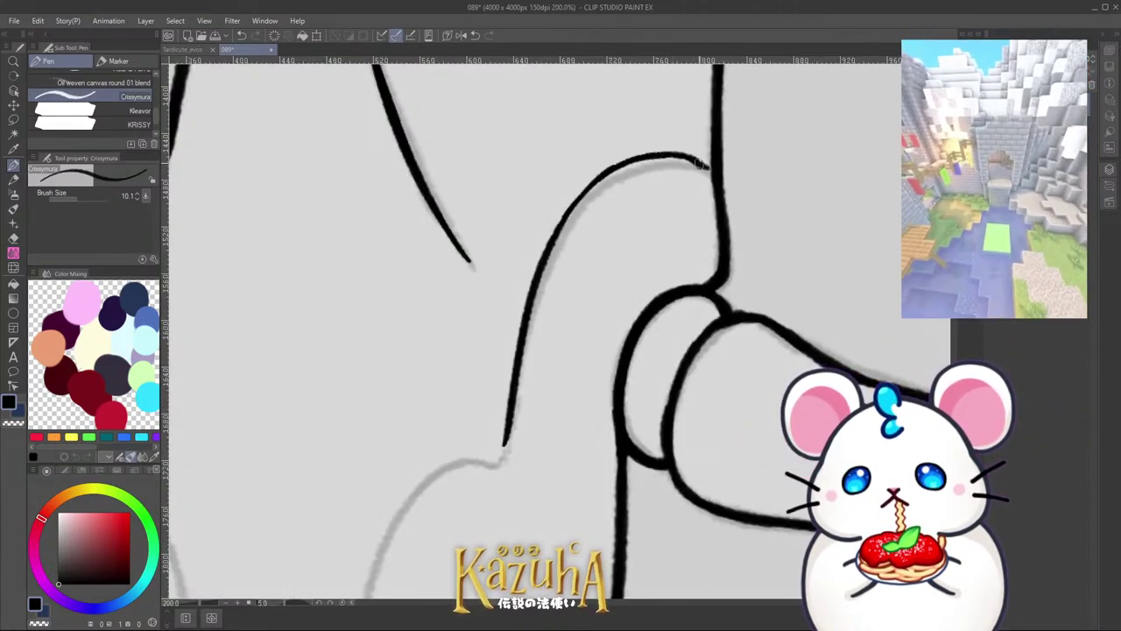
Step: Ink the marking's second arch, from the first corner curving down toward the blade tip
scroll(701, 158, "down", 1)
left_click_drag(453, 492, 508, 413)
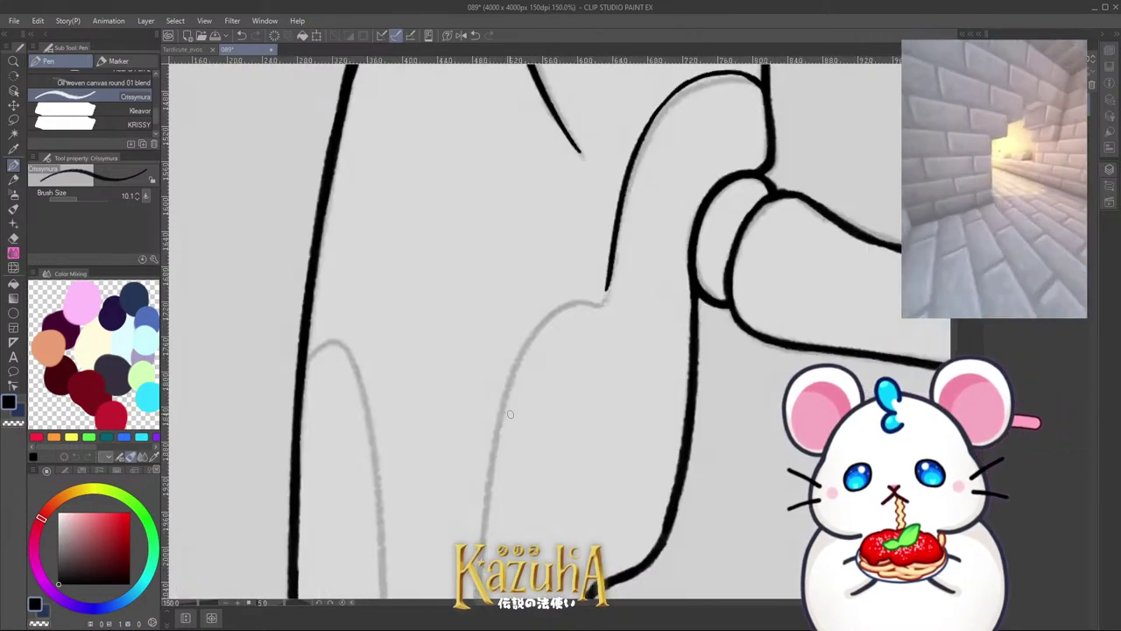
scroll(508, 412, "up", 1)
mouse_move(486, 475)
left_mouse_down()
mouse_move(519, 337)
mouse_move(500, 402)
mouse_move(550, 291)
mouse_move(546, 299)
mouse_move(615, 256)
left_mouse_up()
key("ctrl+z")
scroll(613, 256, "up", 3)
mouse_move(543, 279)
left_mouse_down()
mouse_move(615, 258)
mouse_move(660, 262)
mouse_move(683, 223)
left_mouse_up()
scroll(681, 170, "down", 5)
Step: Ink the marking's straight edge from its lower tip up to the second arch, and smooth the join with the transparent colour
key("asciicircum")
key("asciicircum")
key("asciicircum")
key("asciicircum")
key("asciicircum")
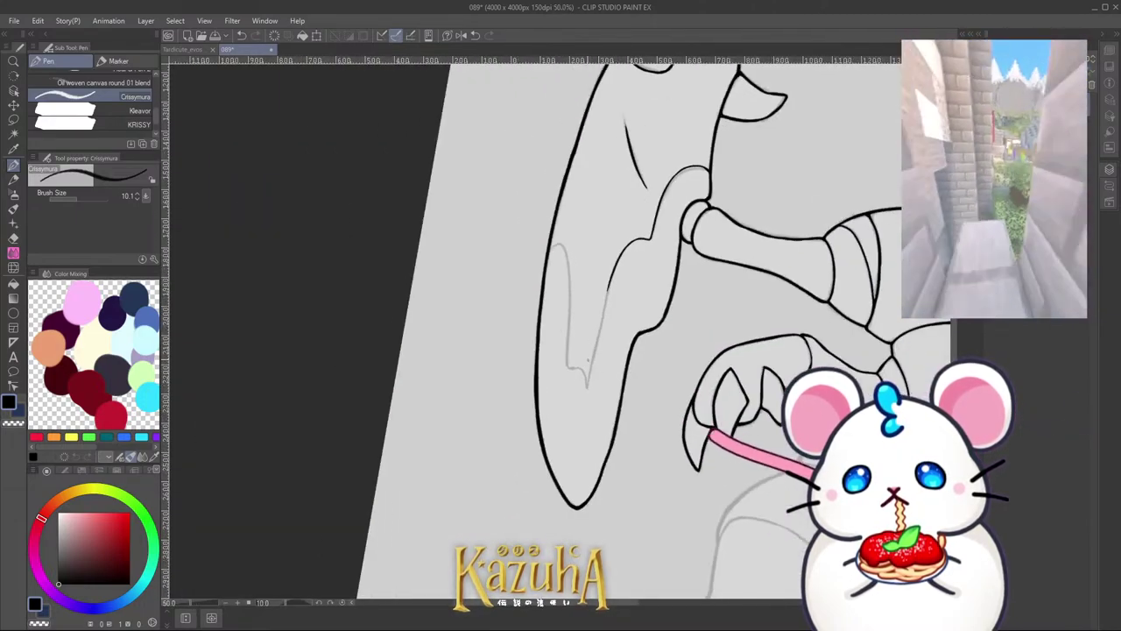
scroll(597, 377, "up", 2)
scroll(542, 401, "up", 2)
mouse_move(550, 408)
left_mouse_down()
mouse_move(691, 206)
mouse_move(555, 399)
mouse_move(683, 193)
left_mouse_up()
key("ctrl+z")
key("ctrl+z")
left_click_drag(552, 410, 679, 191)
key("ctrl+z")
left_click_drag(551, 408, 694, 191)
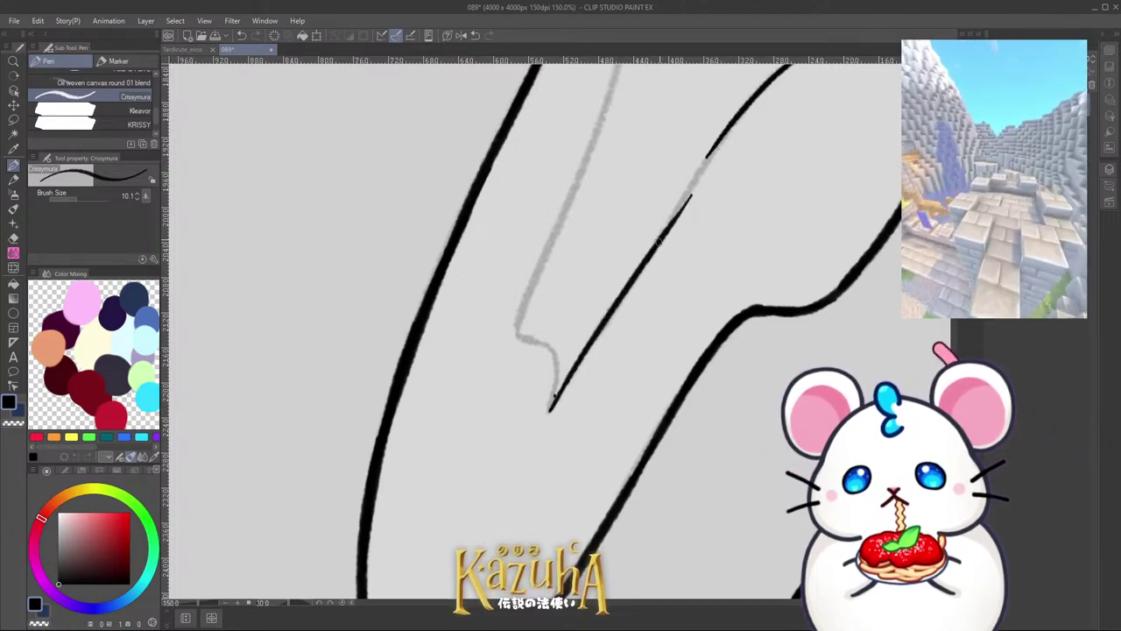
left_click_drag(660, 240, 706, 161)
scroll(705, 168, "up", 1)
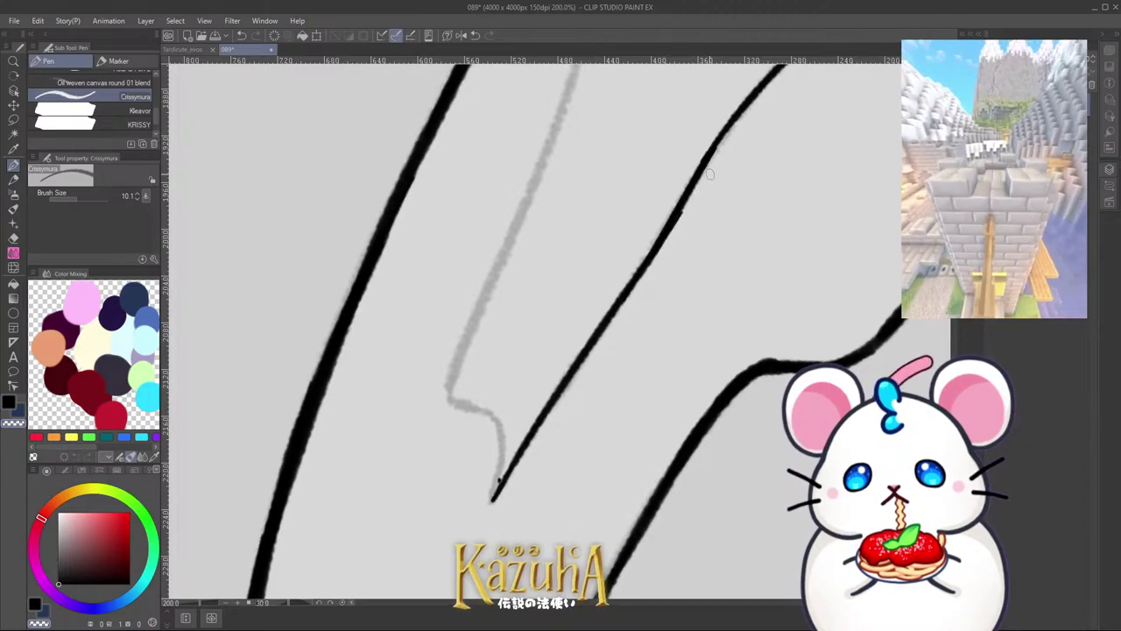
left_click_drag(657, 264, 722, 153)
scroll(507, 455, "up", 2)
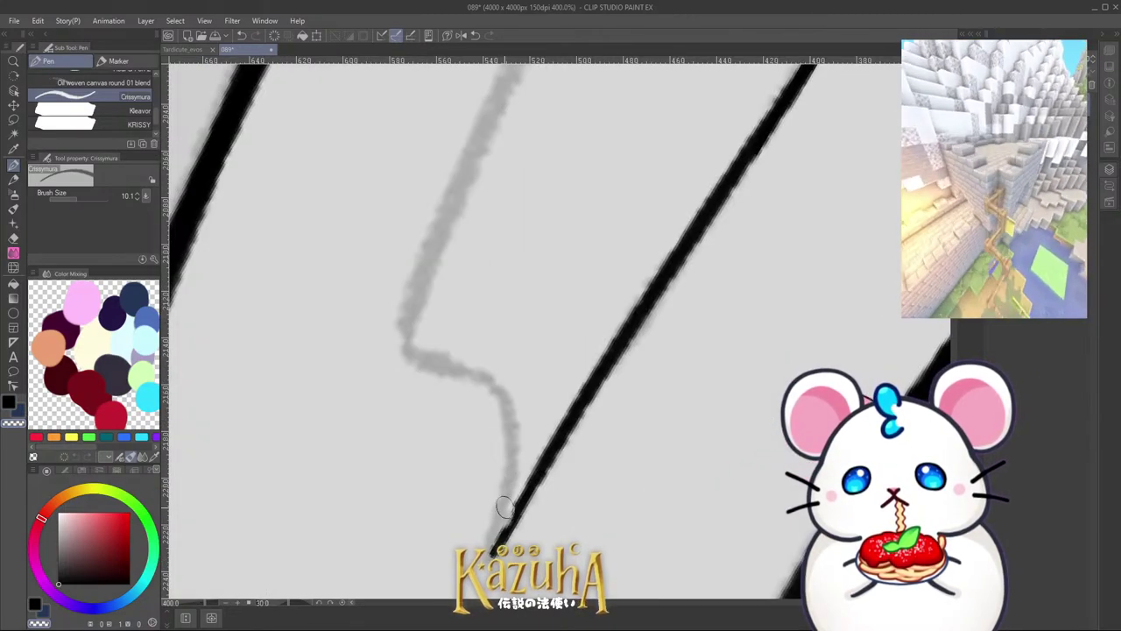
Step: Clean the marking's lower tip and ink the small hooked curve from the tip to the adjoining corner
left_click_drag(504, 506, 508, 418)
mouse_move(409, 348)
left_mouse_down()
mouse_move(469, 368)
mouse_move(501, 403)
mouse_move(506, 482)
left_mouse_up()
key("ctrl+z")
key("ctrl+z")
scroll(508, 517, "down", 2)
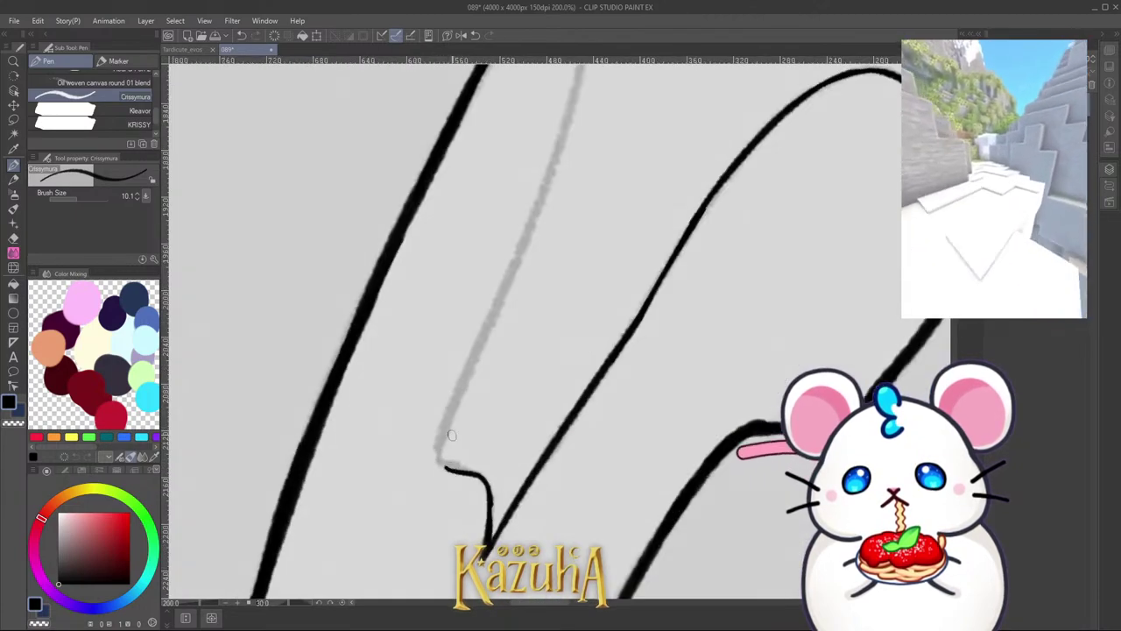
Step: Ink the lower stretch of the marking's opposite long edge, starting from the corner of the hooked tip
left_click_drag(447, 423, 534, 228)
scroll(535, 228, "down", 3)
scroll(566, 433, "down", 3)
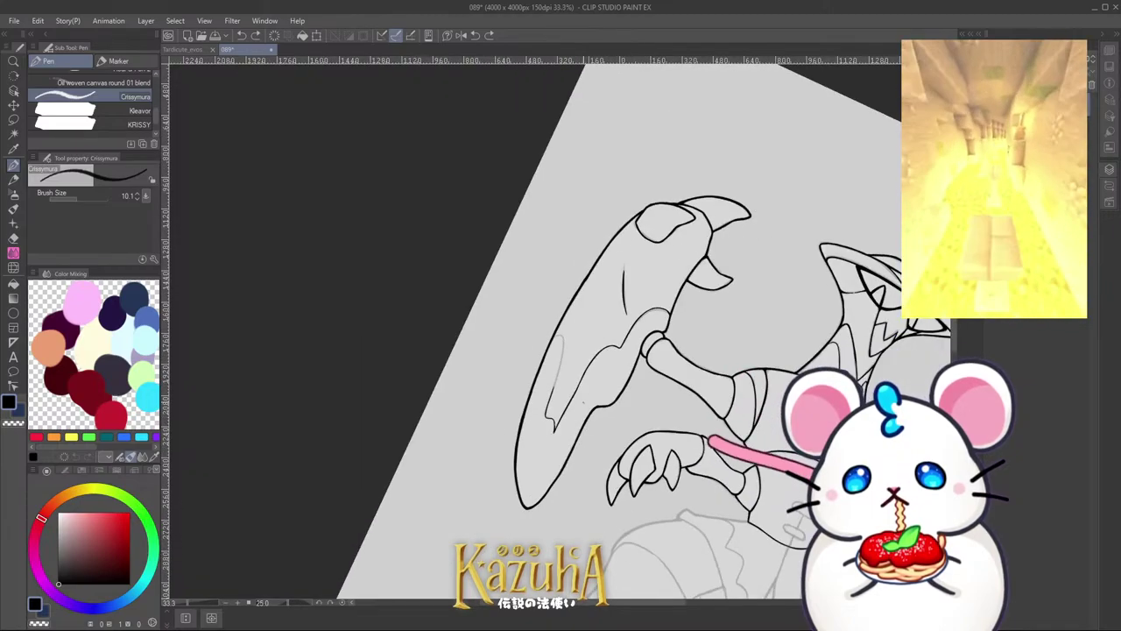
Step: Ink the rest of that long edge and its rounded upper end, joining it to the blade's outer outline
key("minus")
key("minus")
key("minus")
key("minus")
key("minus")
key("minus")
key("minus")
key("minus")
key("minus")
key("minus")
key("asciicircum")
scroll(578, 329, "up", 5)
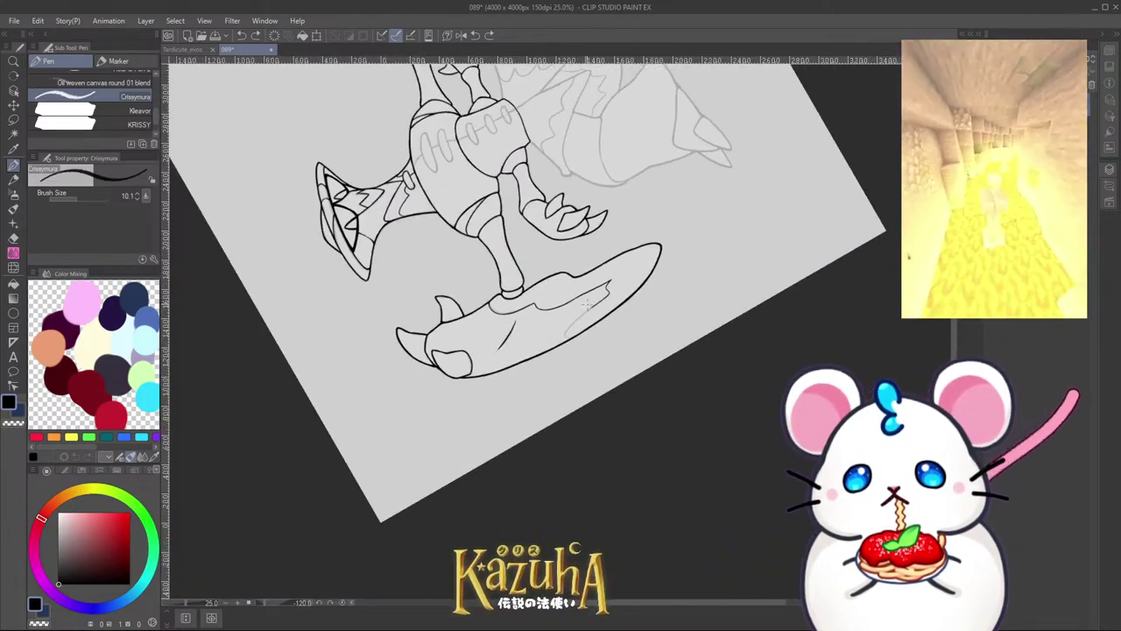
scroll(548, 345, "up", 1)
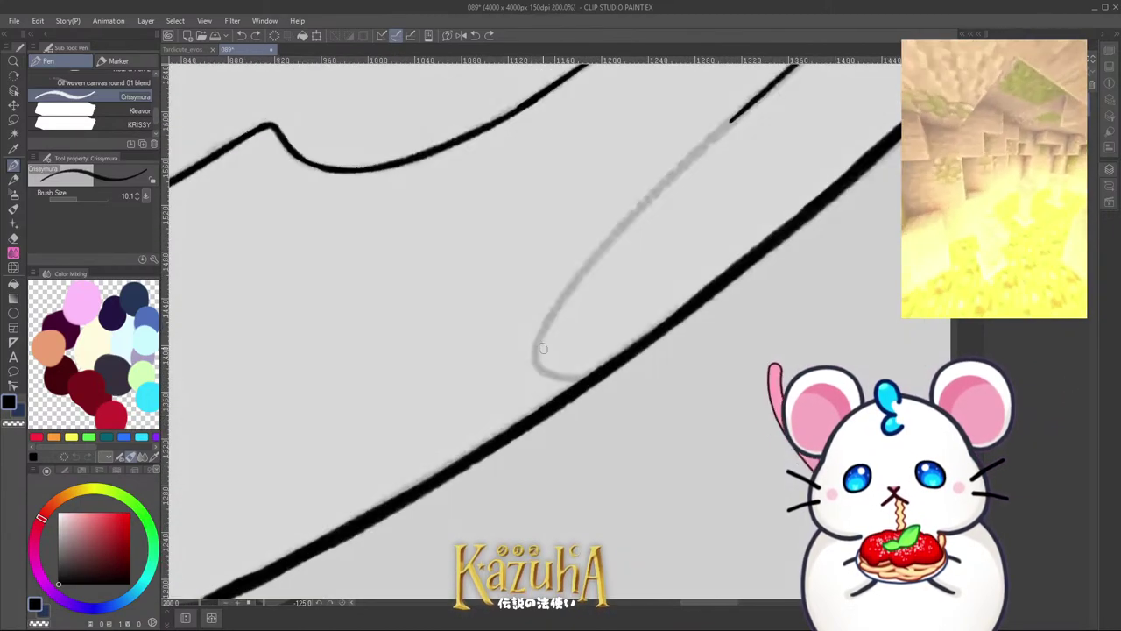
mouse_move(537, 335)
left_mouse_down()
mouse_move(580, 382)
mouse_move(532, 357)
mouse_move(587, 375)
mouse_move(547, 331)
mouse_move(574, 282)
mouse_move(757, 98)
left_mouse_up()
key("ctrl+z")
scroll(567, 431, "down", 6)
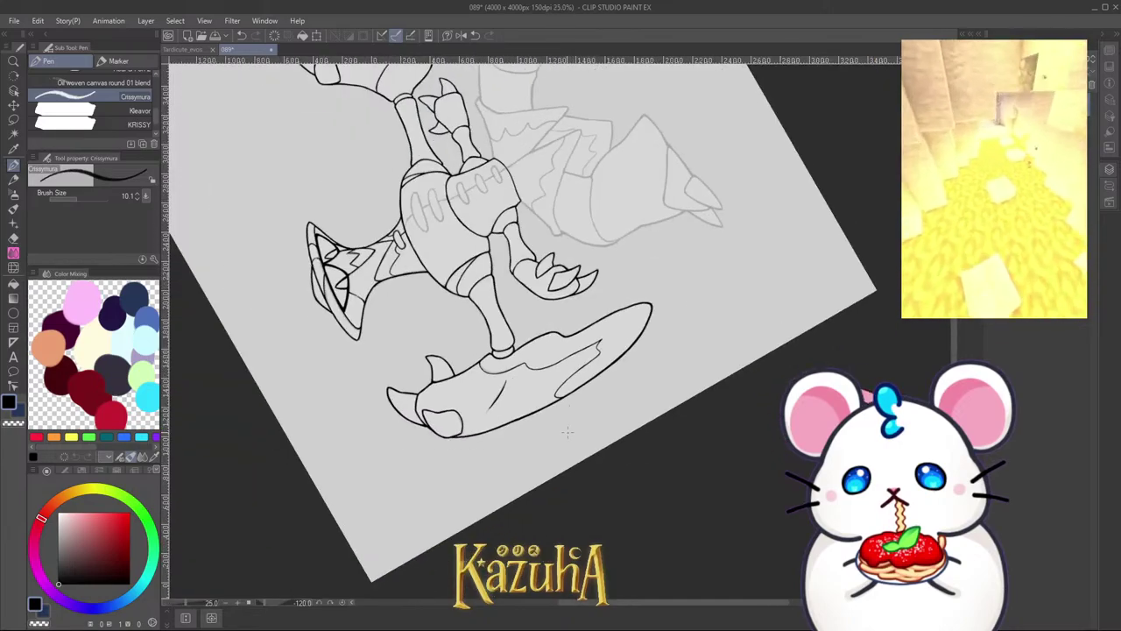
Step: Return the canvas to upright and save the drawing
key("asciicircum")
key("asciicircum")
key("asciicircum")
key("asciicircum")
key("asciicircum")
key("asciicircum")
key("asciicircum")
key("asciicircum")
key("asciicircum")
key("asciicircum")
key("asciicircum")
key("asciicircum")
key("asciicircum")
key("asciicircum")
key("asciicircum")
key("asciicircum")
key("asciicircum")
key("asciicircum")
key("asciicircum")
key("asciicircum")
scroll(563, 359, "down", 2)
scroll(642, 326, "up", 3)
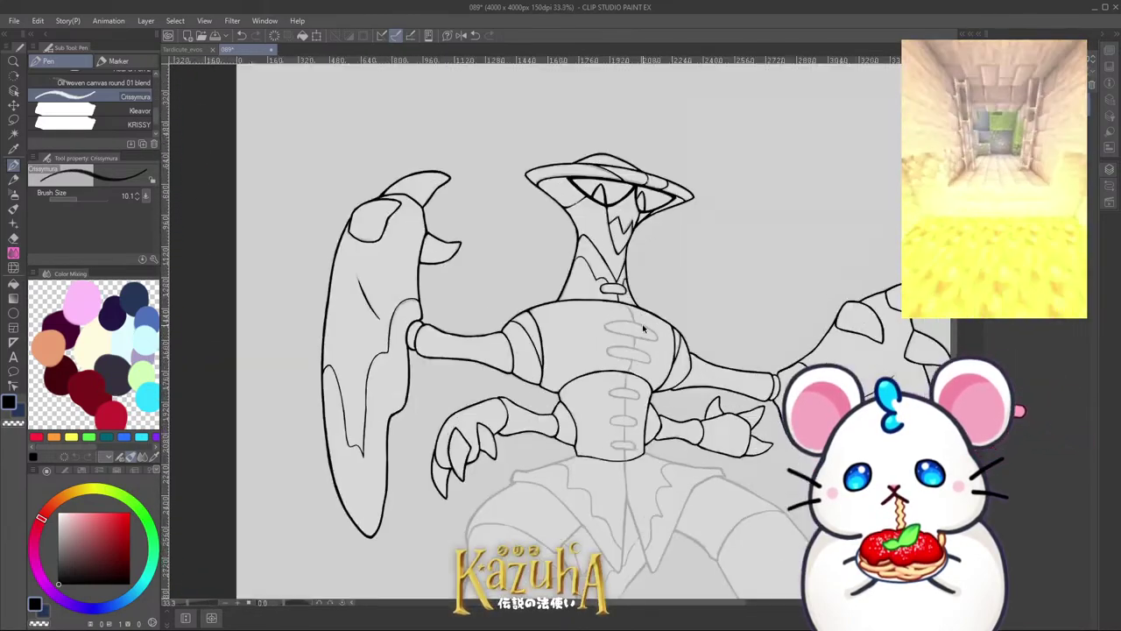
key("ctrl+s")
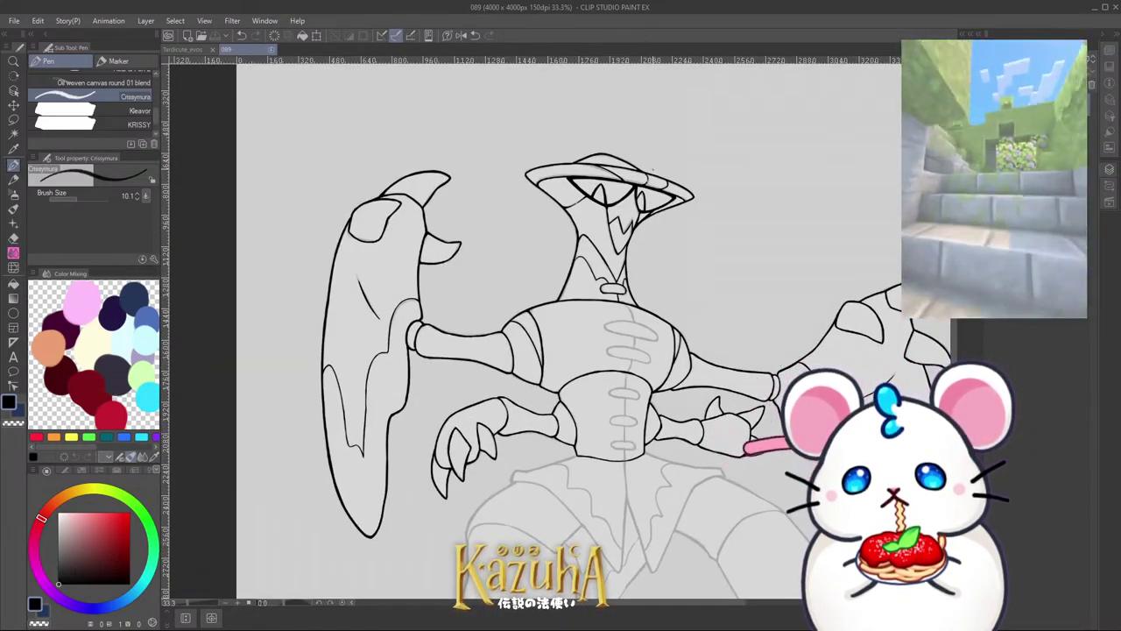
Step: Ink the short curved seam line from the chest's upper outline to the first sketched stitch
scroll(635, 286, "up", 2)
key("minus")
key("minus")
key("minus")
key("minus")
key("minus")
key("minus")
key("minus")
key("minus")
key("minus")
key("minus")
key("minus")
key("minus")
key("minus")
key("minus")
key("minus")
key("minus")
key("minus")
key("minus")
key("minus")
key("minus")
scroll(569, 420, "down", 1)
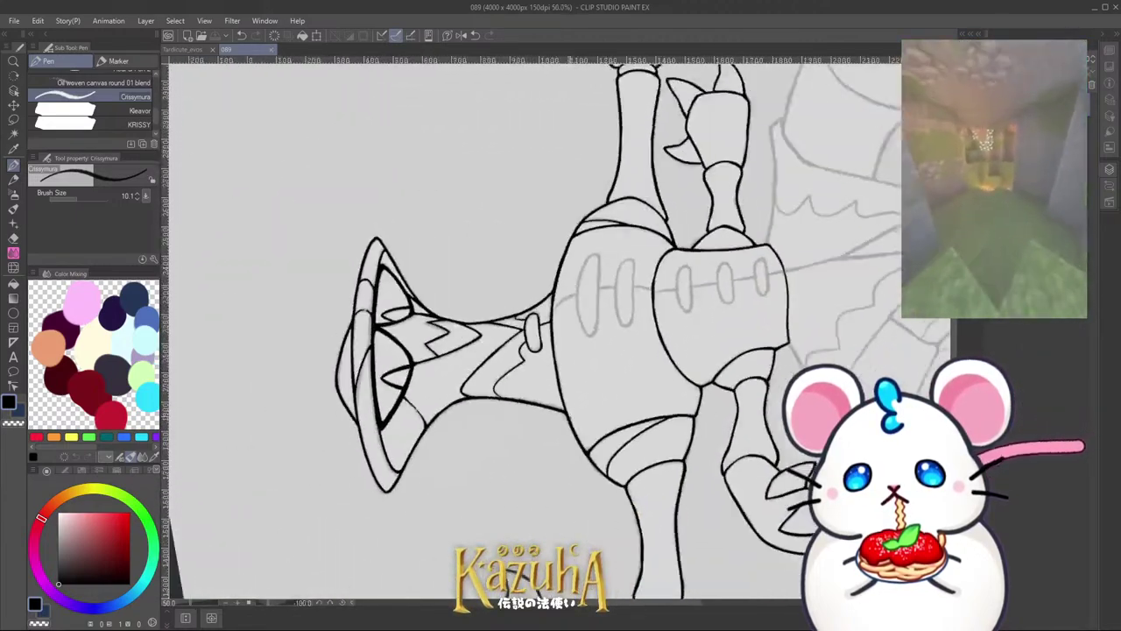
scroll(520, 409, "up", 8)
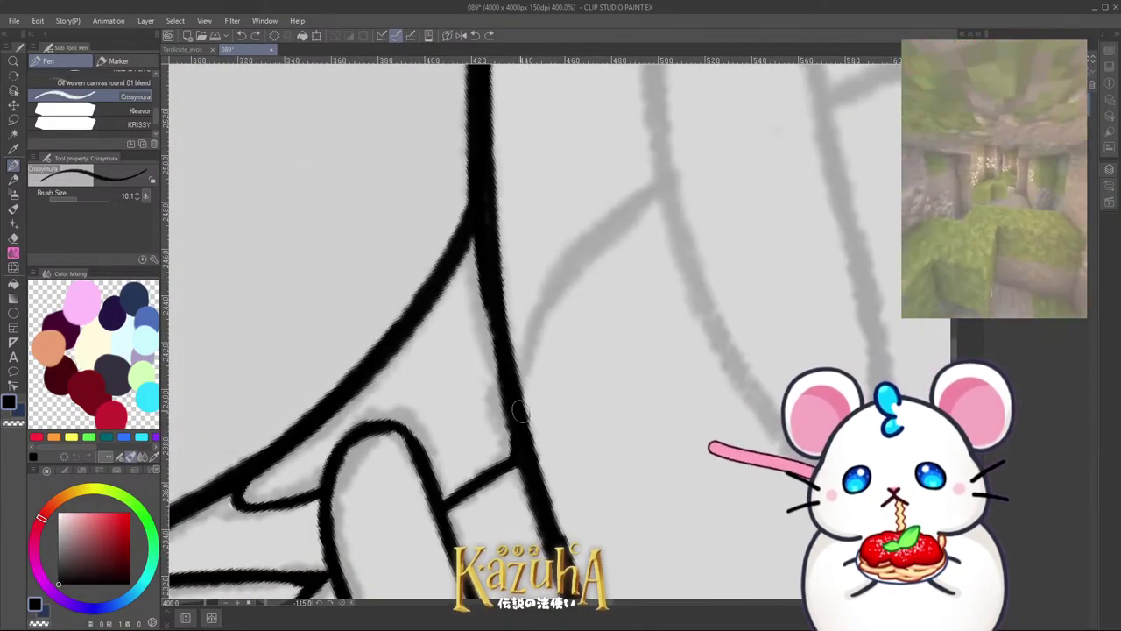
mouse_move(520, 410)
left_mouse_down()
mouse_move(569, 261)
mouse_move(677, 178)
mouse_move(528, 324)
mouse_move(517, 353)
left_mouse_up()
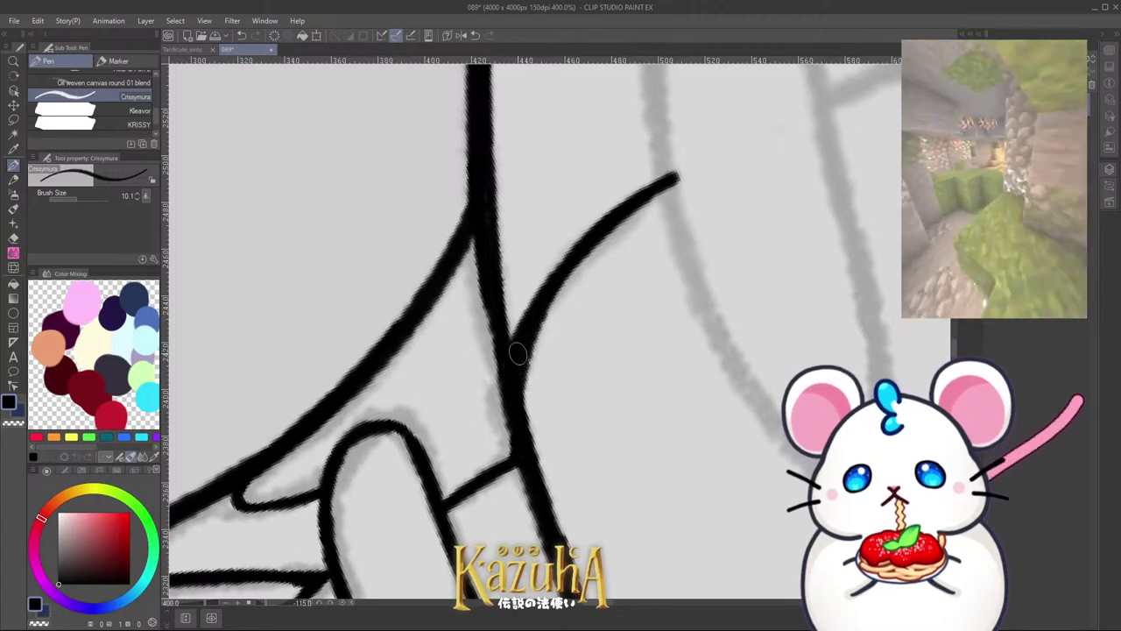
key("ctrl+z")
mouse_move(520, 418)
left_mouse_down()
mouse_move(546, 302)
mouse_move(667, 189)
left_mouse_up()
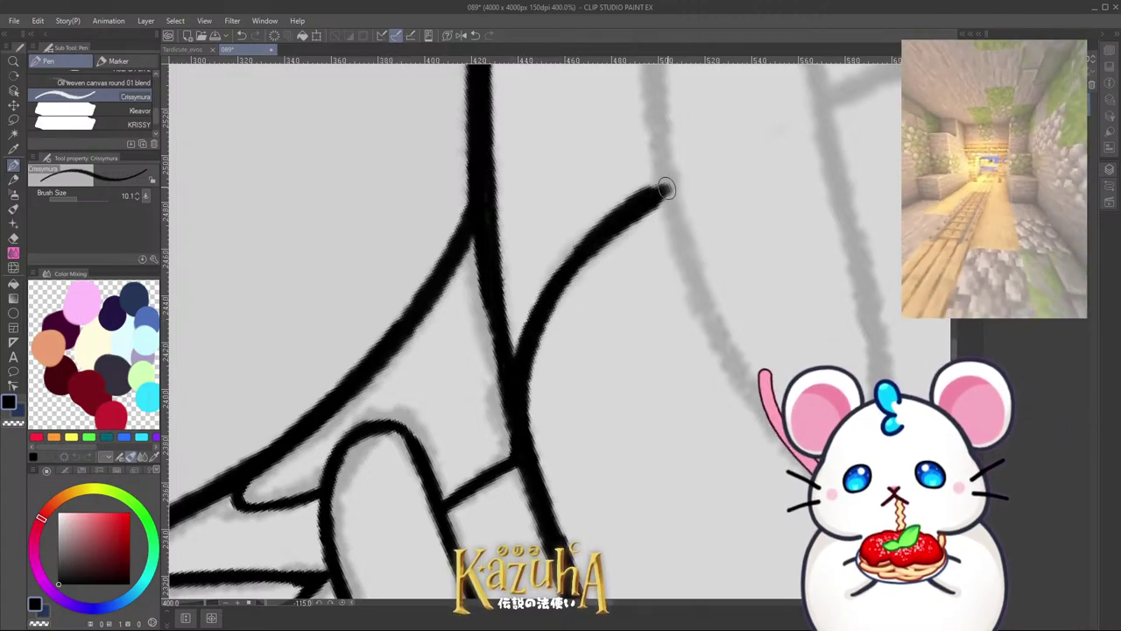
scroll(517, 361, "down", 6)
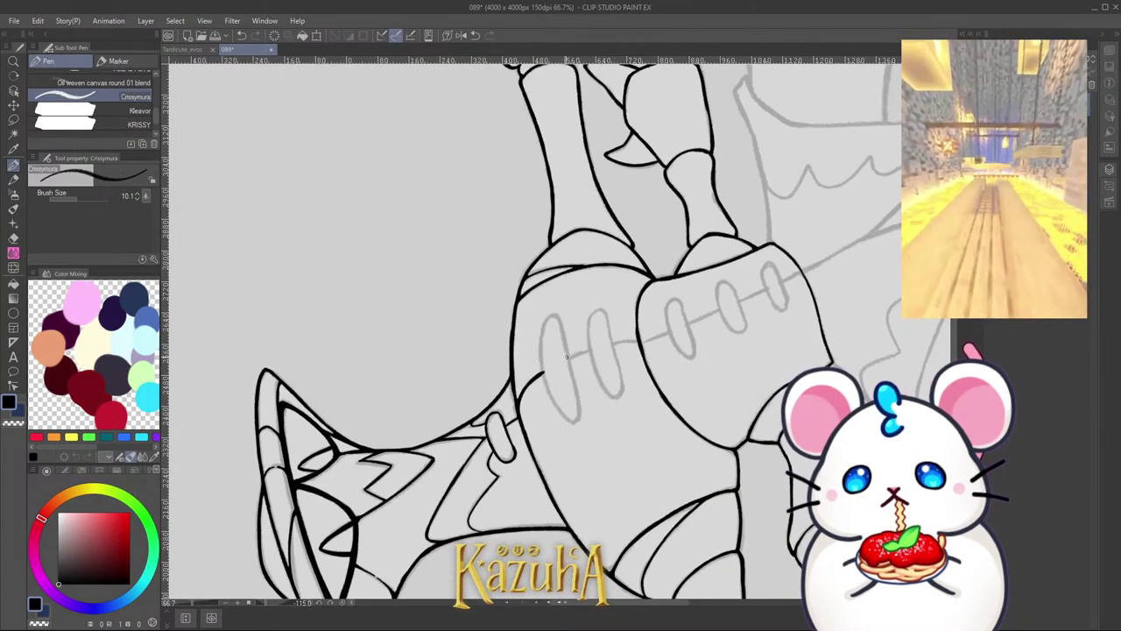
Step: Ink the chest's first oval stitch at brush size 11.6, and the short seam segment leading to the second stitch
scroll(567, 357, "up", 4)
mouse_move(458, 469)
left_mouse_down()
mouse_move(483, 399)
mouse_move(537, 321)
mouse_move(653, 241)
mouse_move(698, 255)
left_mouse_up()
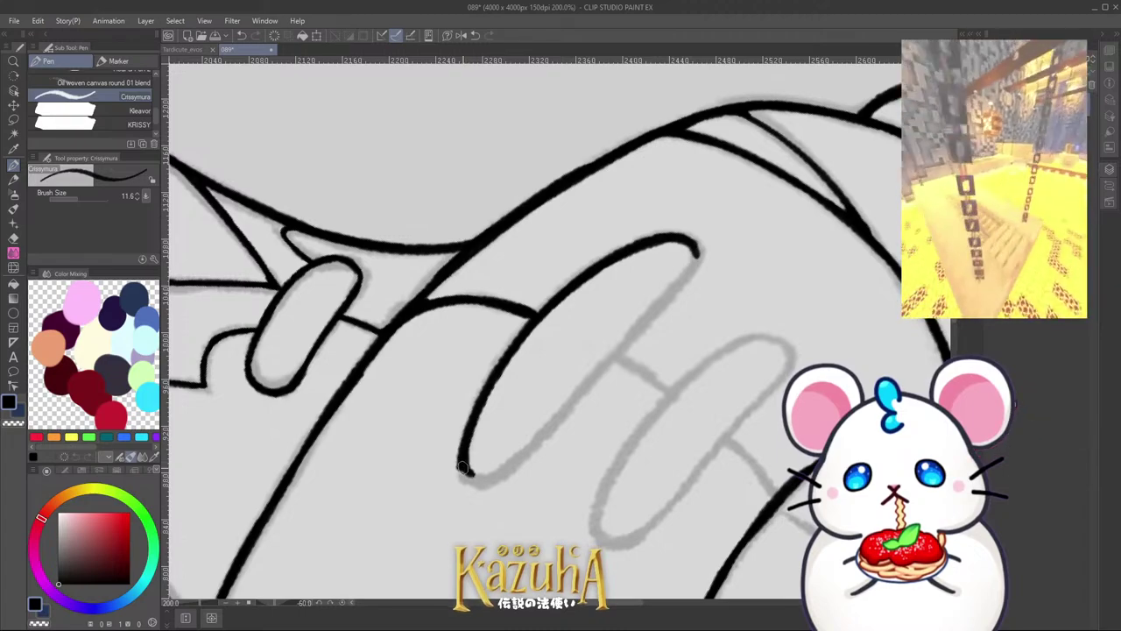
mouse_move(462, 466)
left_mouse_down()
mouse_move(504, 473)
mouse_move(482, 470)
mouse_move(590, 352)
left_mouse_up()
key("ctrl+z")
key("ctrl+z")
scroll(465, 468, "up", 2)
scroll(441, 442, "down", 2)
key("ctrl+z")
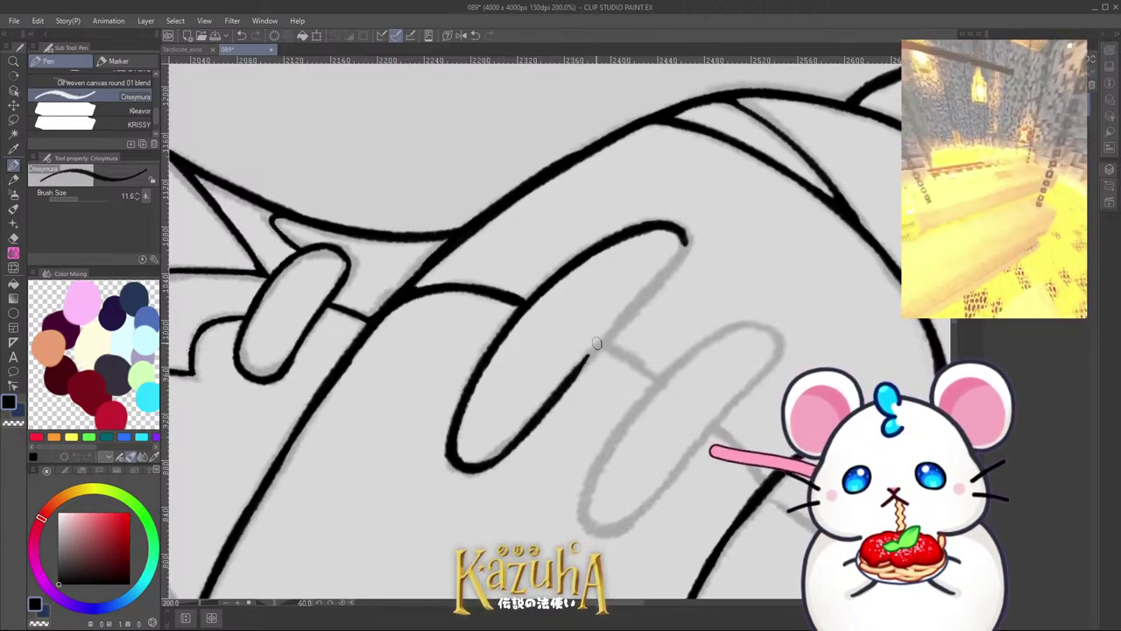
mouse_move(558, 396)
left_mouse_down()
mouse_move(680, 255)
mouse_move(688, 230)
left_mouse_up()
scroll(579, 306, "down", 3)
scroll(578, 313, "up", 3)
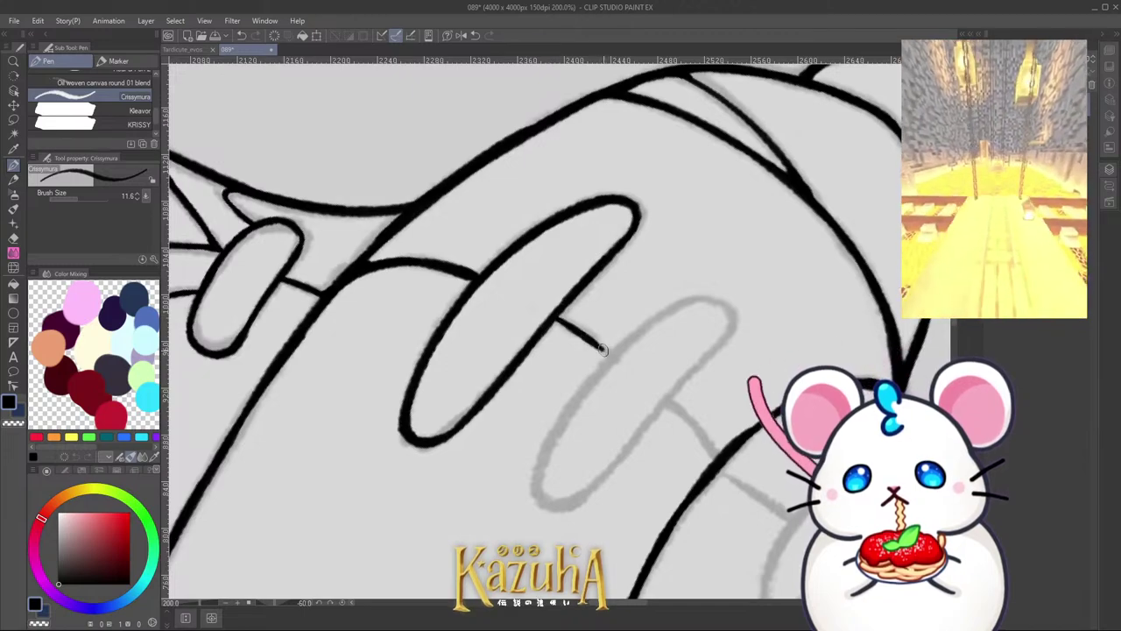
Step: Ink the outline of the chest's second oval stitch, closing its rounded ends and touching up its long side
mouse_move(538, 489)
left_mouse_down()
mouse_move(561, 430)
mouse_move(640, 326)
mouse_move(540, 473)
mouse_move(648, 322)
mouse_move(692, 299)
left_mouse_up()
key("ctrl+z")
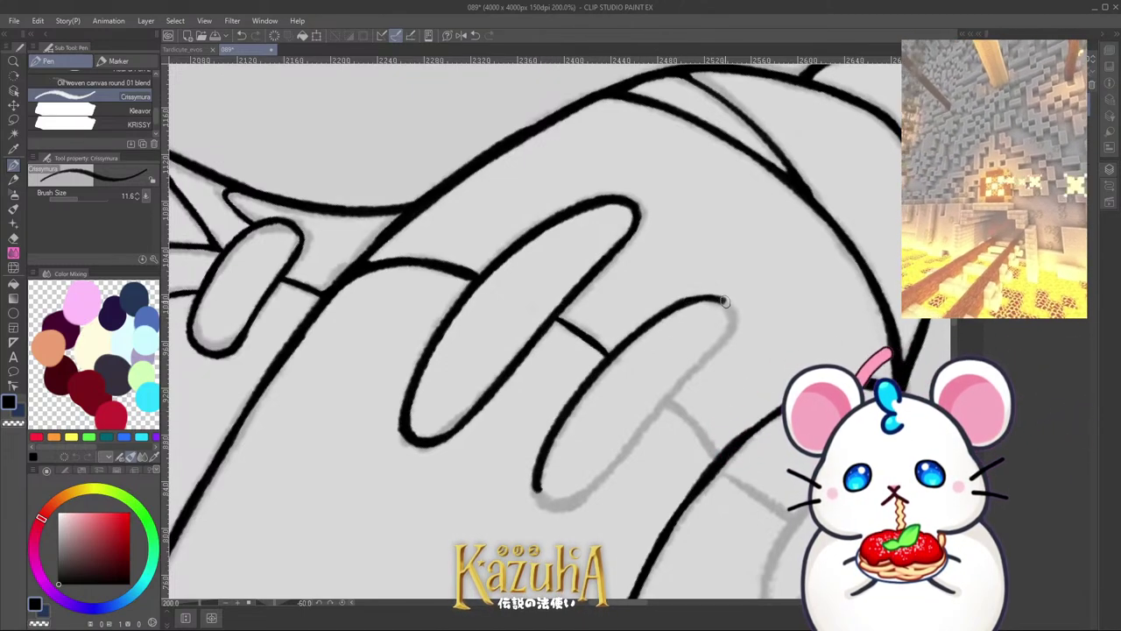
scroll(552, 475, "up", 3)
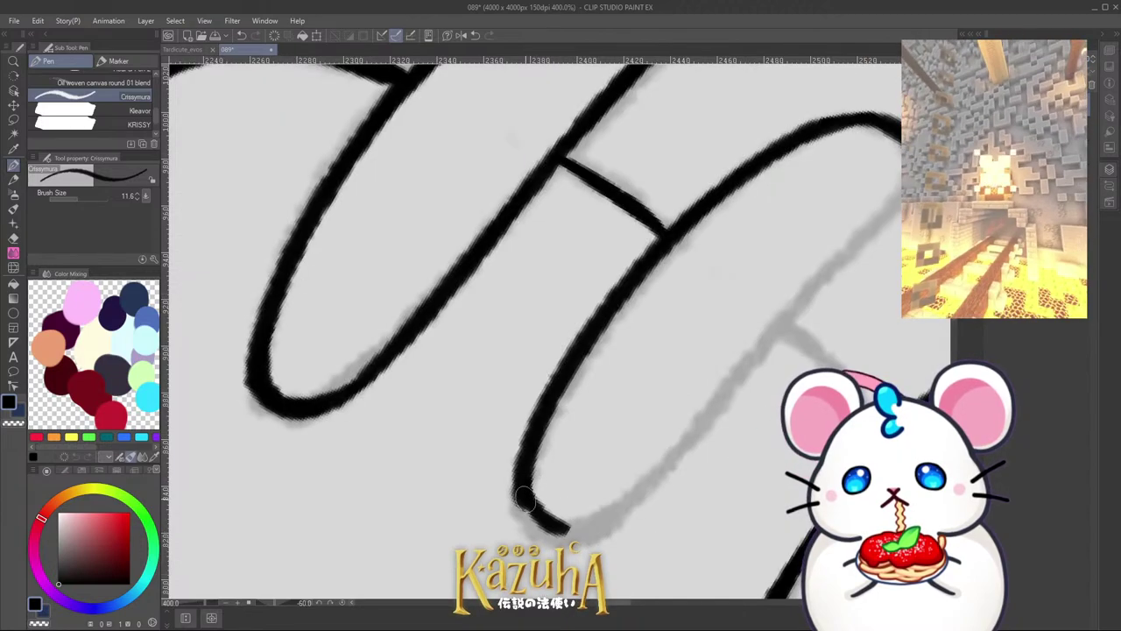
left_click_drag(529, 502, 604, 519)
scroll(534, 419, "down", 2)
scroll(595, 469, "up", 2)
left_click_drag(525, 480, 619, 412)
key("ctrl+z")
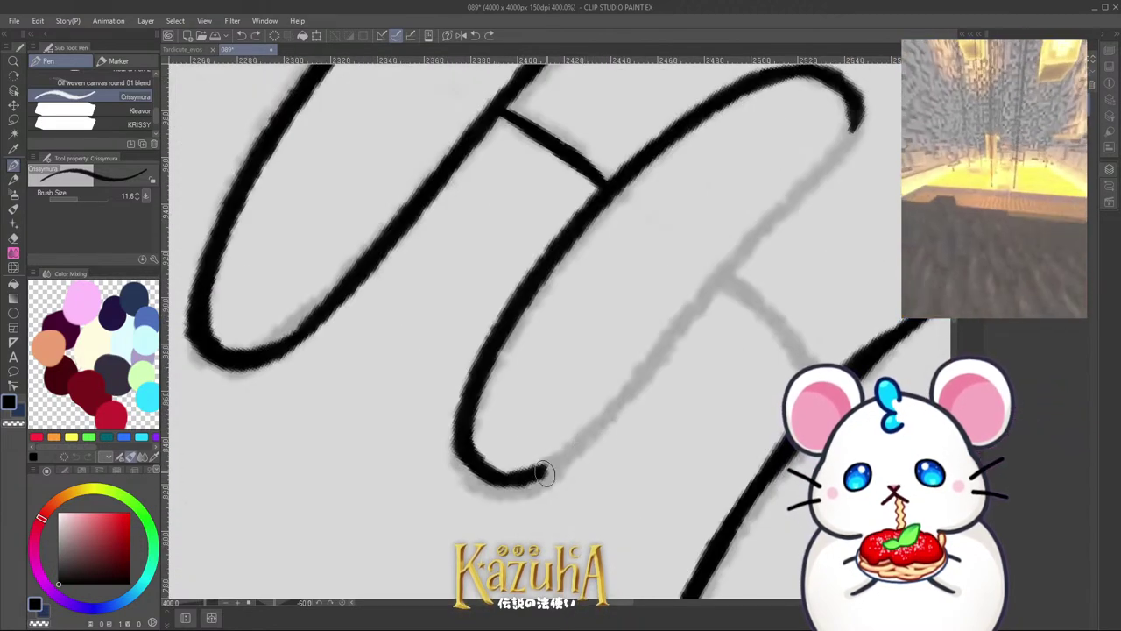
scroll(574, 398, "down", 2)
mouse_move(539, 478)
left_mouse_down()
mouse_move(604, 425)
mouse_move(623, 350)
mouse_move(688, 279)
left_mouse_up()
key("c")
left_click_drag(573, 422, 562, 438)
key("c")
key("ctrl+z")
Step: Ink the seam segment from the second chest stitch to the abdomen's upper outline, and save the drawing
left_click_drag(640, 335, 687, 393)
key("ctrl+z")
scroll(653, 344, "down", 3)
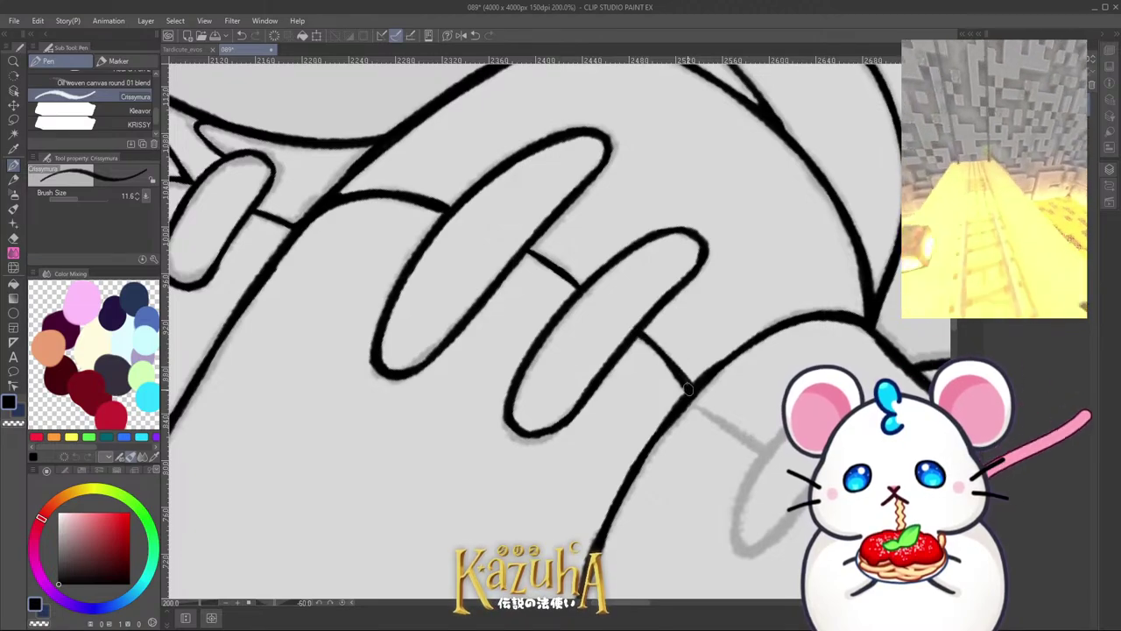
scroll(644, 311, "down", 3)
left_click_drag(642, 307, 625, 382)
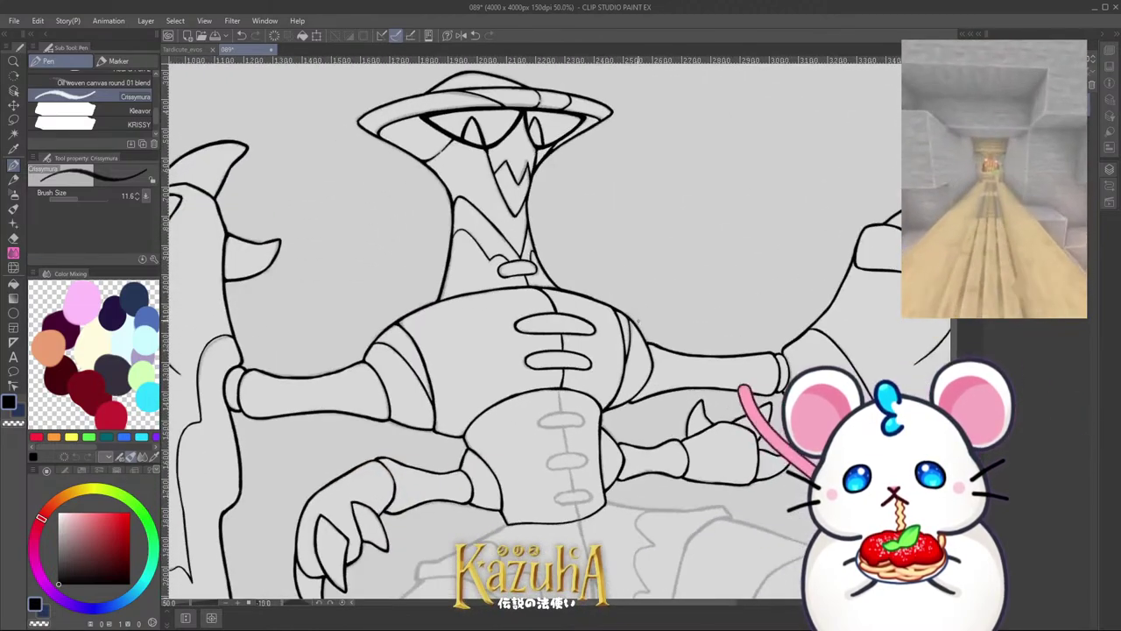
scroll(625, 377, "down", 4)
scroll(610, 340, "up", 2)
key("ctrl+s")
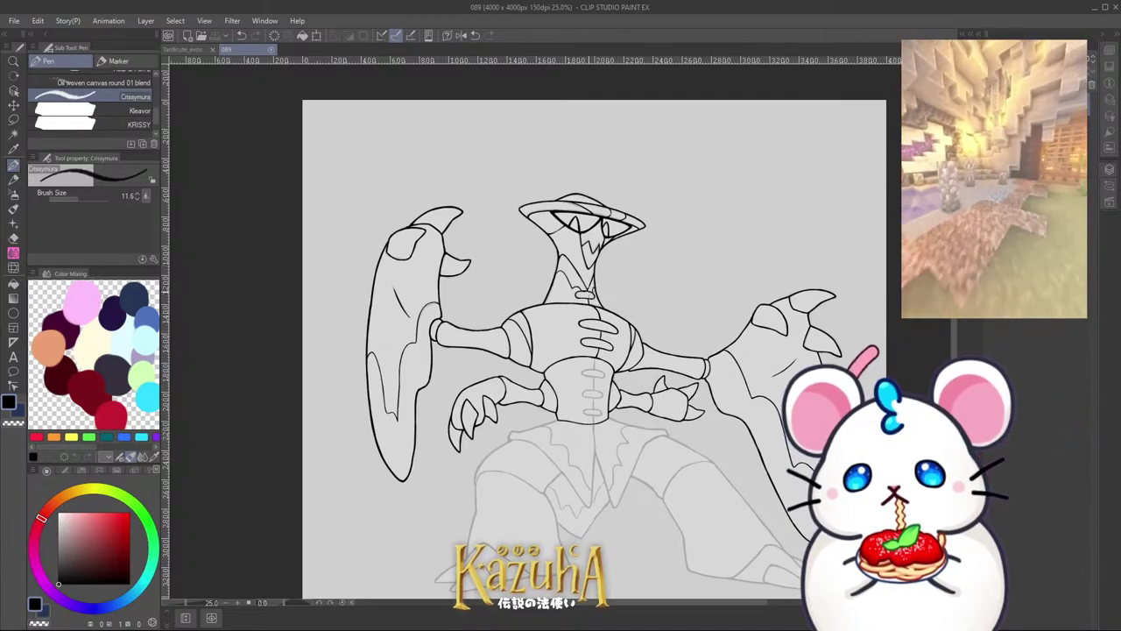
Step: Ink the seam segment from the abdomen's upper outline to its first sketched stitch, and save the drawing
scroll(605, 366, "down", 2)
left_click_drag(614, 375, 584, 255)
scroll(585, 255, "up", 3)
scroll(514, 347, "up", 10)
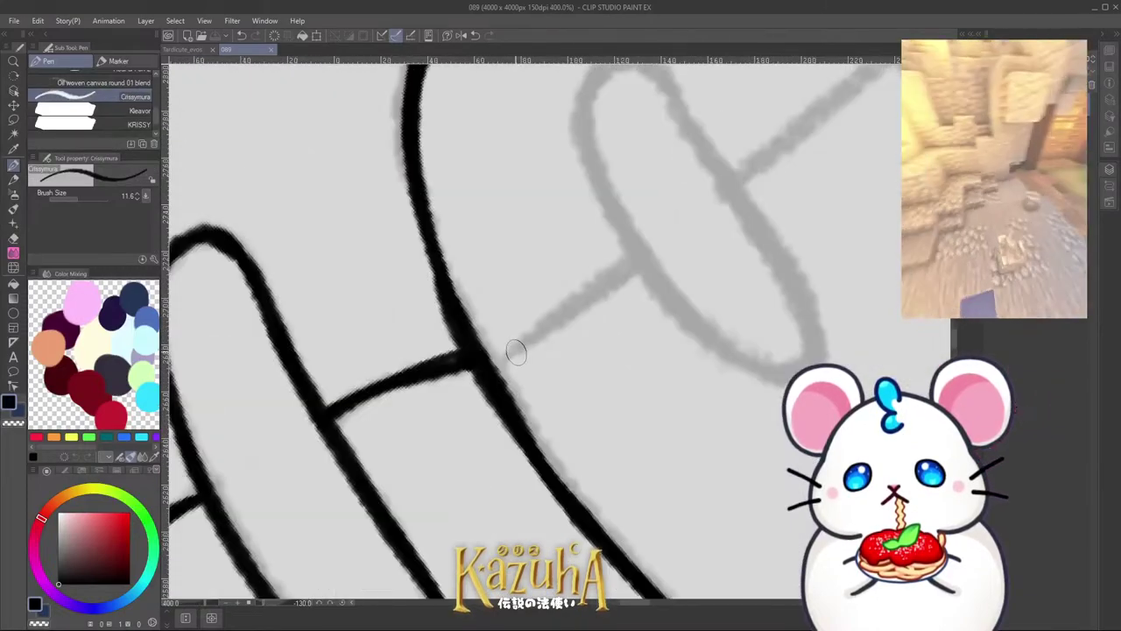
mouse_move(512, 349)
left_mouse_down()
mouse_move(488, 359)
mouse_move(648, 256)
left_mouse_up()
scroll(648, 256, "down", 5)
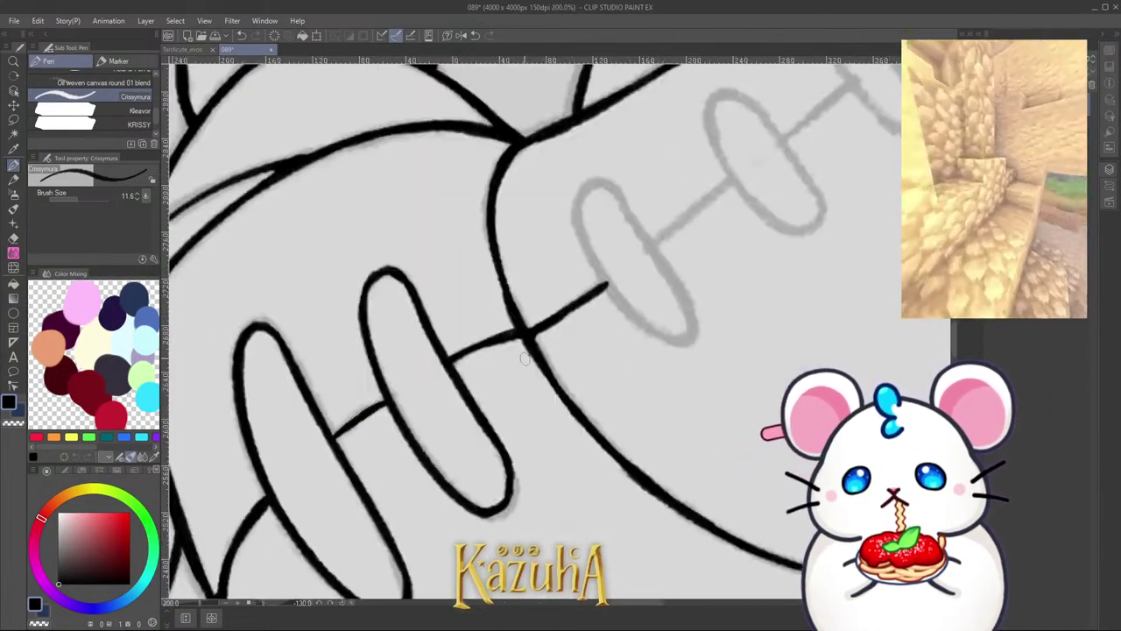
left_click_drag(582, 303, 564, 346)
scroll(564, 346, "down", 2)
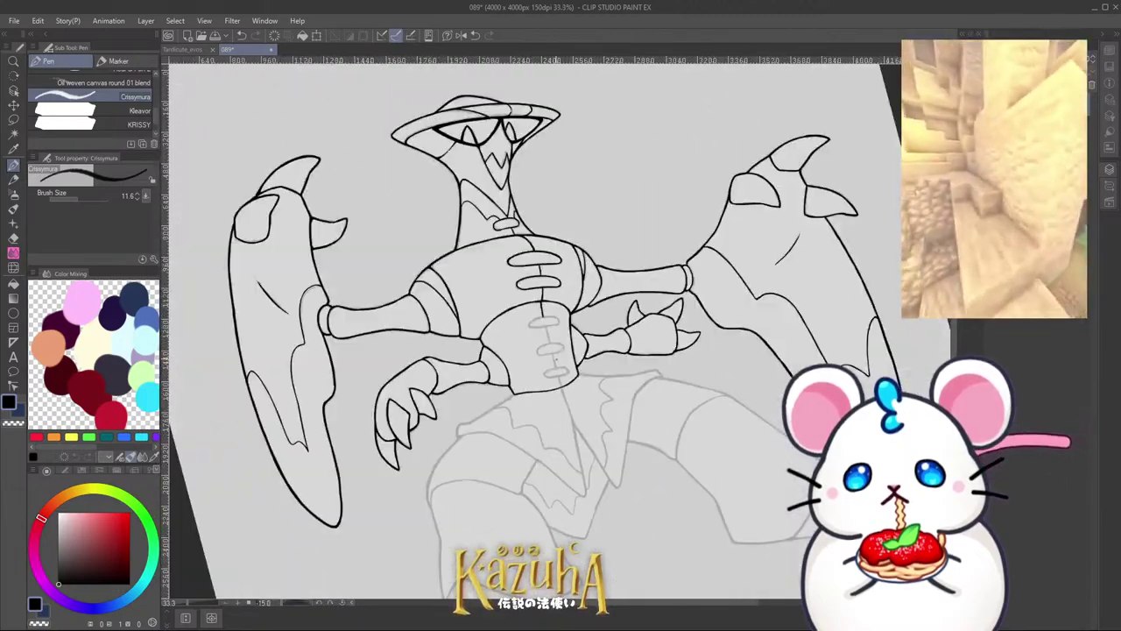
scroll(565, 346, "down", 2)
key("asciicircum")
scroll(555, 321, "up", 2)
key("ctrl+s")
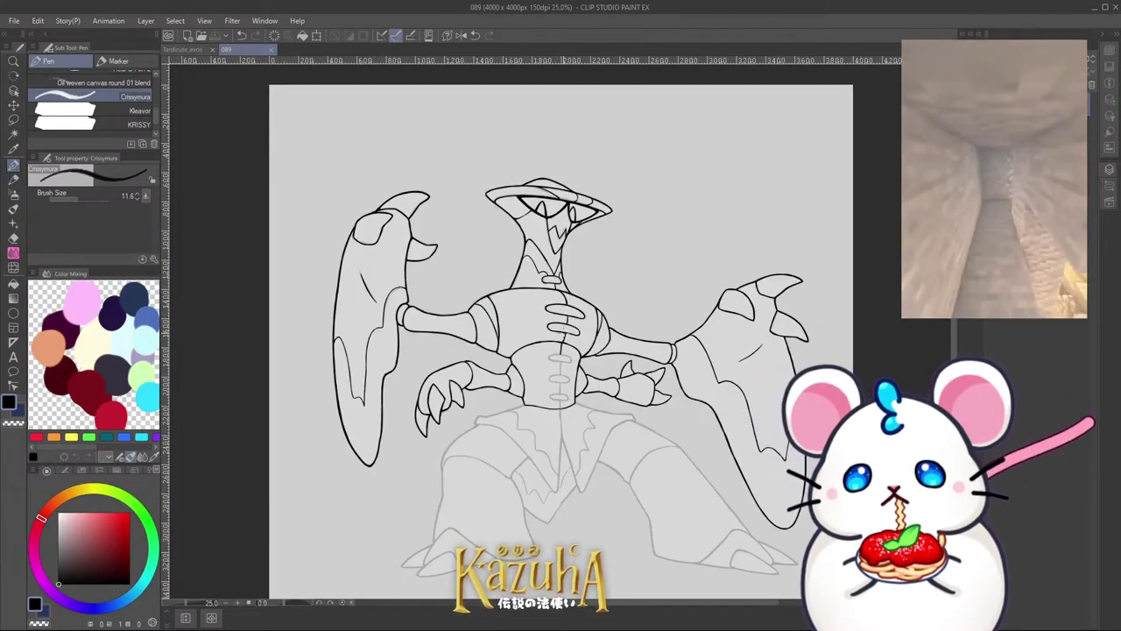
Step: Ink the closed oval outline of the abdomen's first stitch, joined to the seam segment above it
scroll(541, 360, "up", 2)
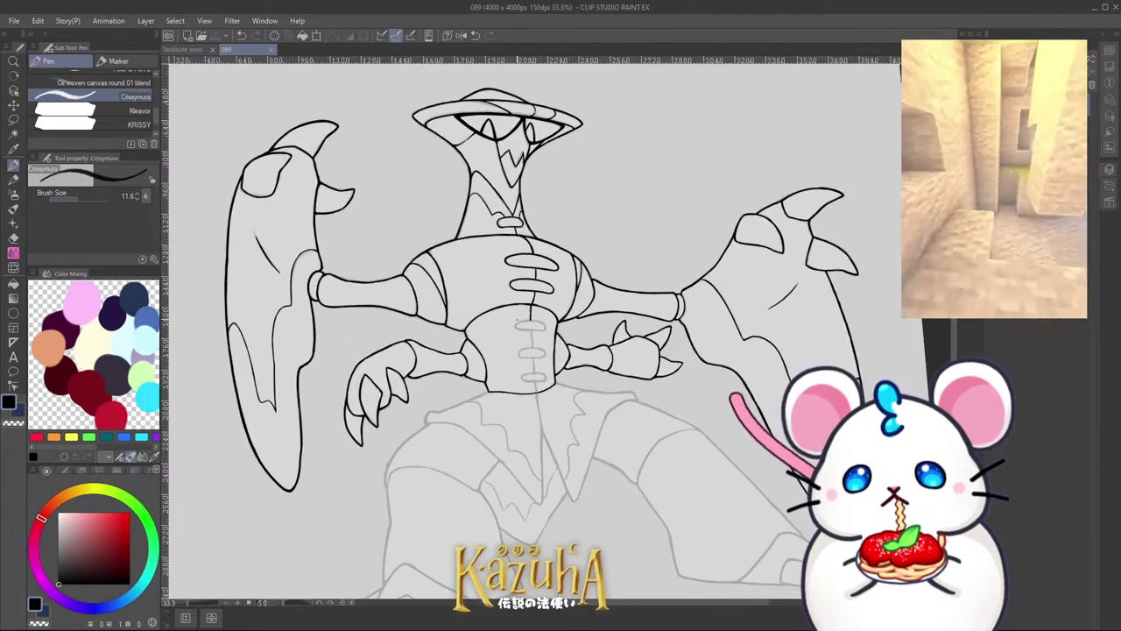
key("minus")
key("minus")
key("minus")
key("minus")
key("minus")
key("minus")
key("minus")
key("minus")
key("minus")
key("minus")
key("minus")
key("minus")
scroll(543, 354, "up", 1)
scroll(543, 354, "up", 6)
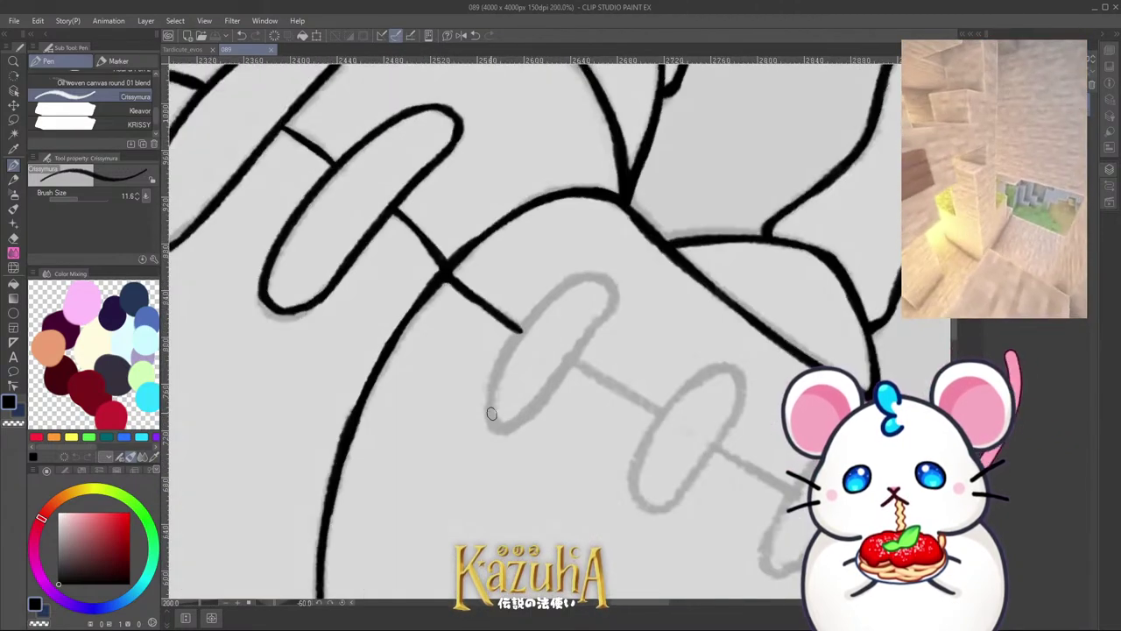
mouse_move(489, 435)
left_mouse_down()
mouse_move(603, 211)
mouse_move(576, 233)
mouse_move(692, 160)
mouse_move(705, 174)
mouse_move(698, 250)
mouse_move(702, 243)
mouse_move(572, 420)
mouse_move(523, 455)
mouse_move(479, 428)
mouse_move(545, 453)
left_mouse_up()
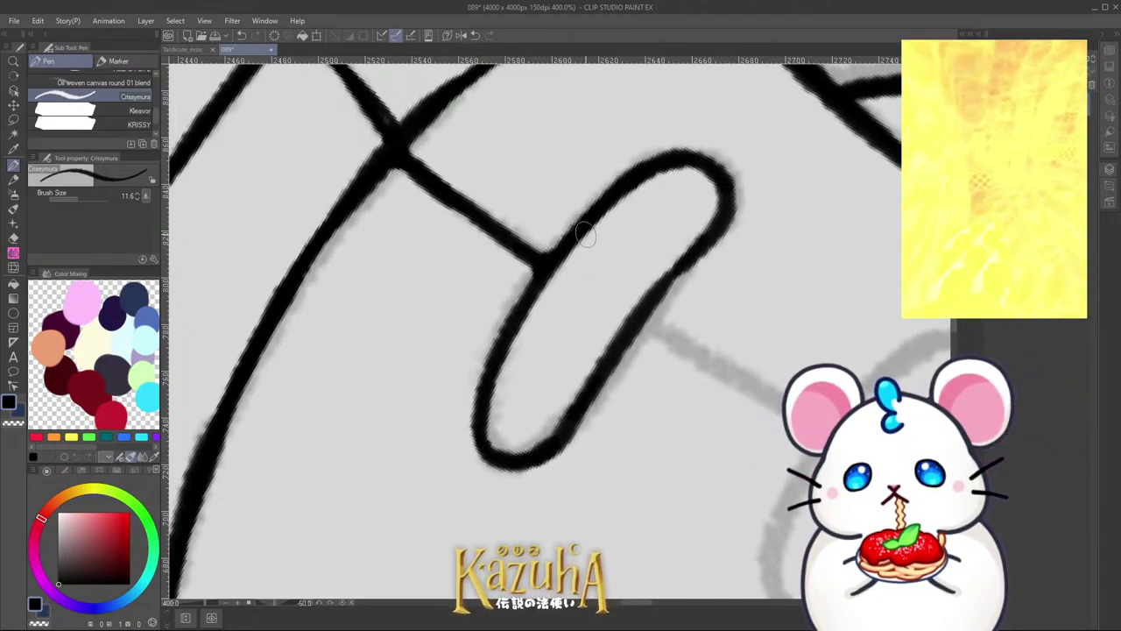
scroll(556, 316, "down", 3)
scroll(555, 316, "up", 3)
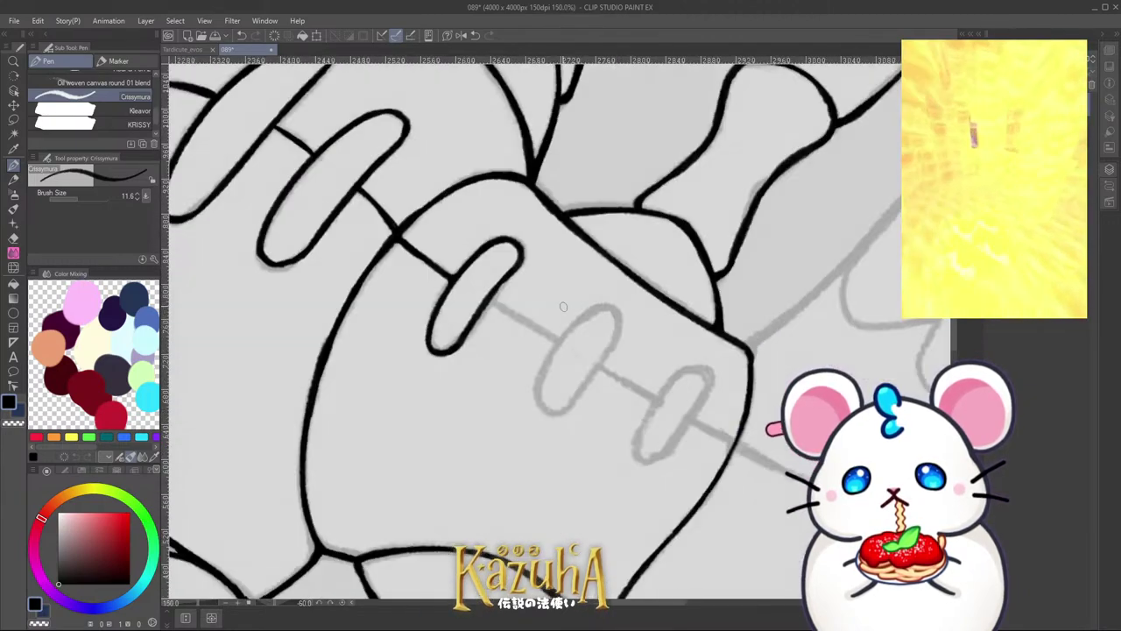
Step: Ink the seam segment from the abdomen's first stitch to its second sketched stitch
left_click_drag(471, 301, 561, 357)
key("ctrl+z")
scroll(471, 298, "down", 2)
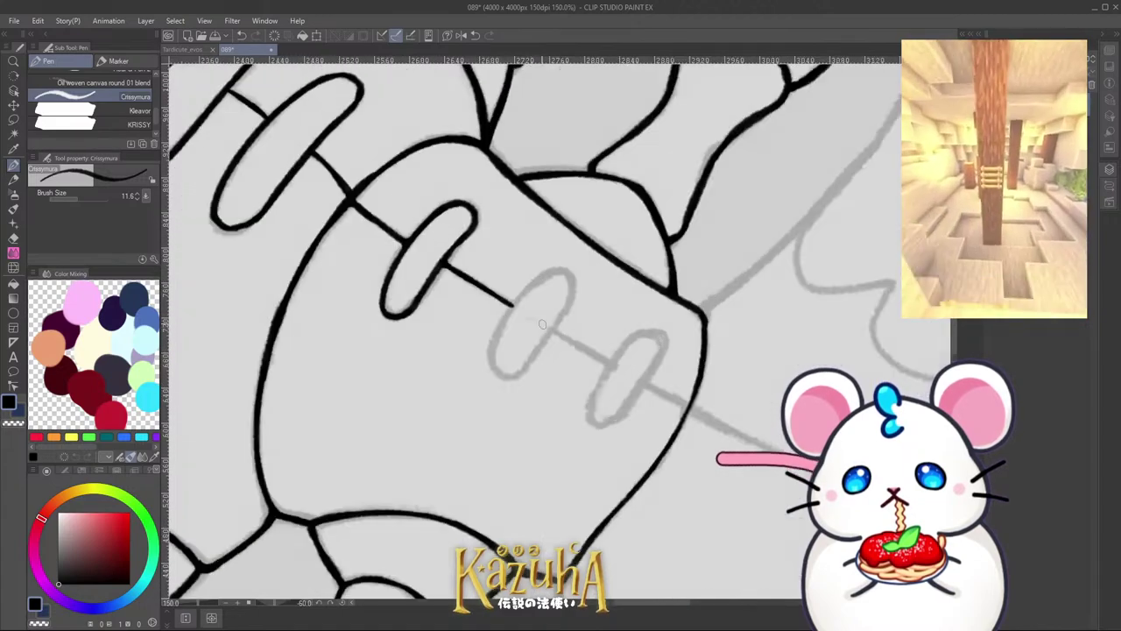
Step: Ink the closed oval outline of the abdomen's second stitch, joined to the seam segment above it
scroll(488, 353, "up", 4)
left_click_drag(441, 467, 505, 278)
key("ctrl+z")
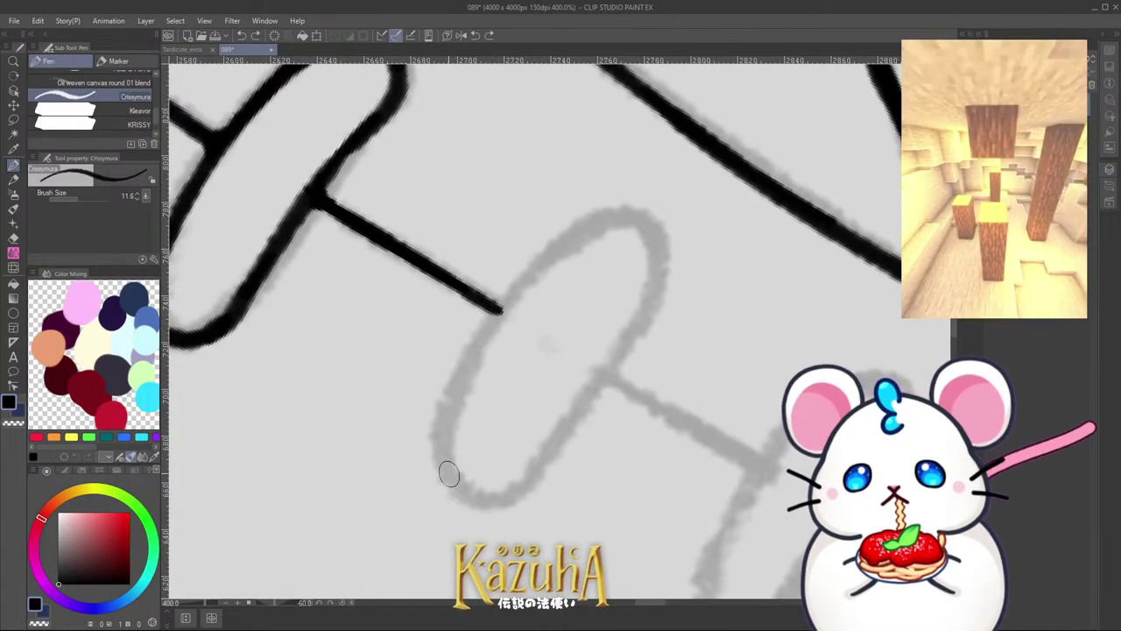
mouse_move(442, 473)
left_mouse_down()
mouse_move(542, 250)
mouse_move(605, 210)
mouse_move(663, 261)
mouse_move(644, 308)
left_mouse_up()
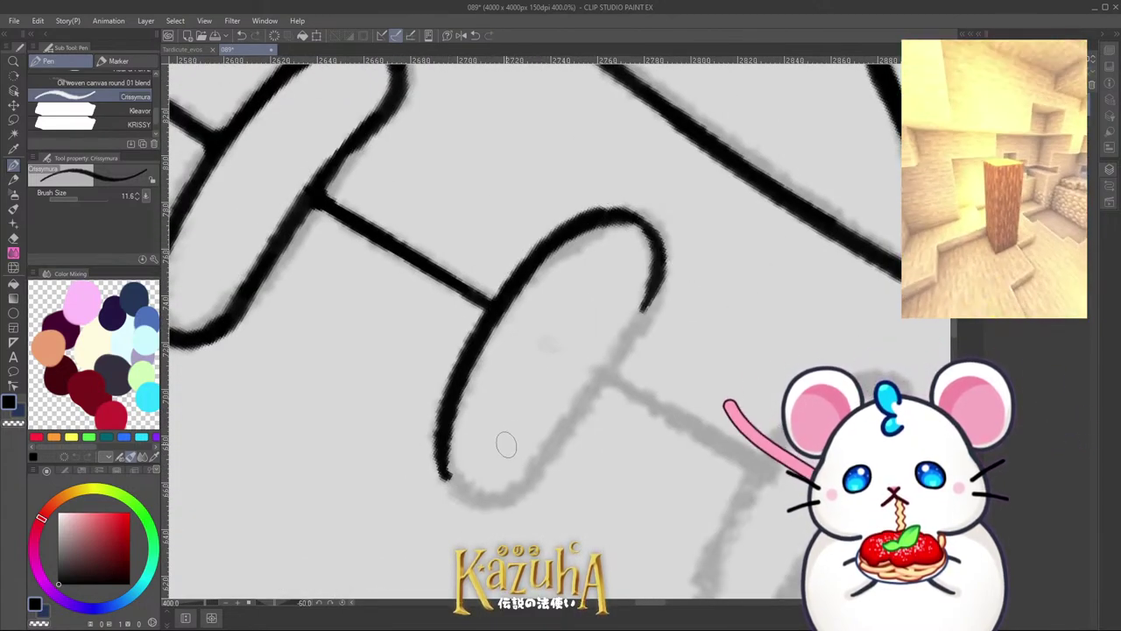
mouse_move(447, 473)
left_mouse_down()
mouse_move(529, 478)
mouse_move(504, 485)
mouse_move(591, 378)
left_mouse_up()
left_click_drag(540, 454, 654, 292)
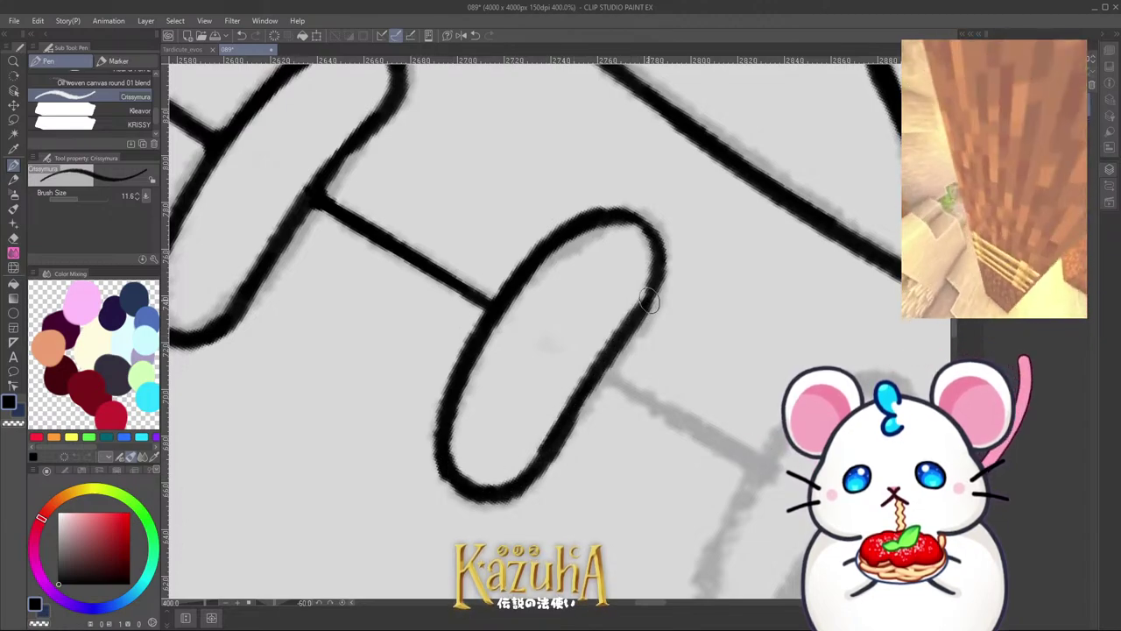
left_click_drag(620, 344, 655, 276)
Step: Ink the start of the seam segment leading from the abdomen's second stitch towards its third sketched stitch
scroll(569, 224, "down", 4)
scroll(589, 261, "up", 2)
left_click_drag(543, 258, 585, 277)
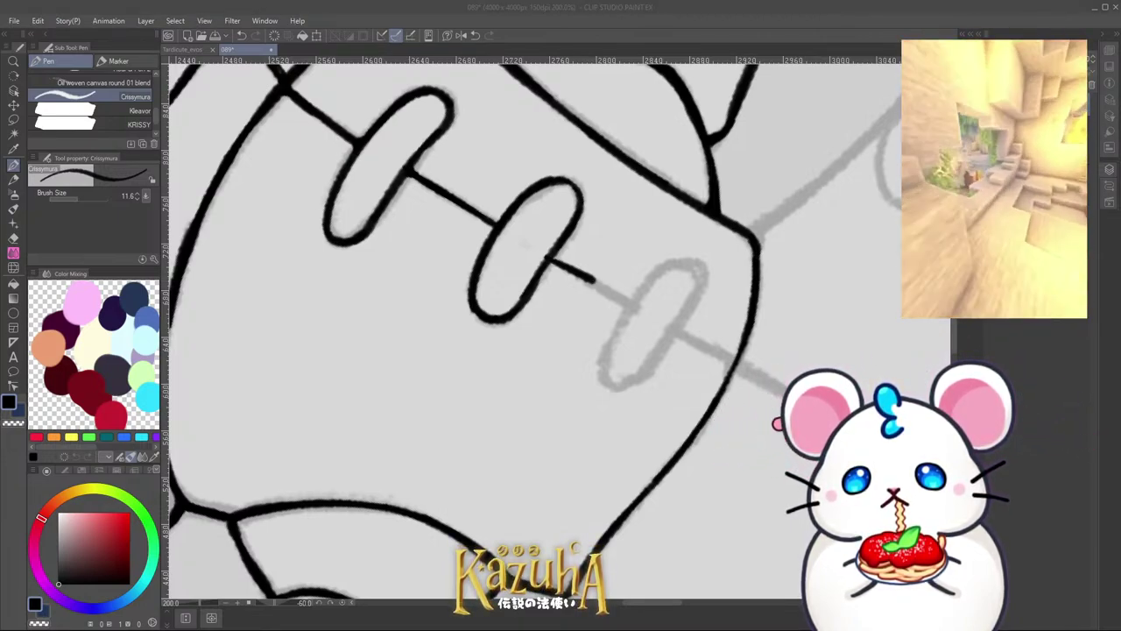
left_click(593, 281)
scroll(561, 256, "up", 2)
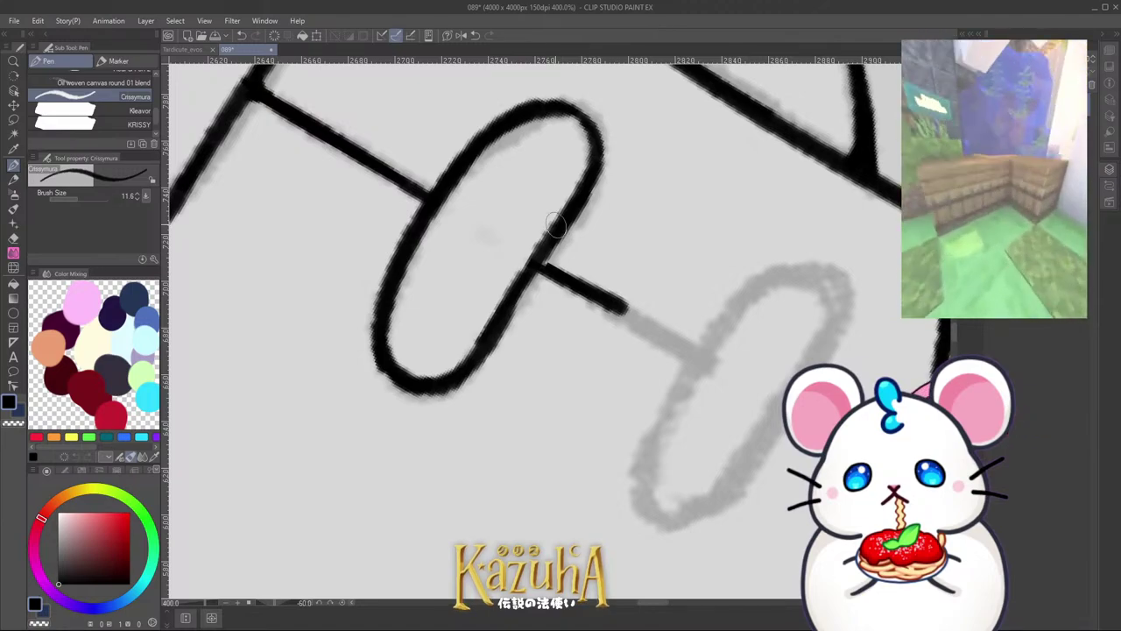
Step: Rework the seam segment below the abdomen's second stitch, joining it to that stitch and extending it to the third sketched stitch
scroll(561, 263, "down", 1)
key("asciicircum")
key("asciicircum")
key("asciicircum")
key("asciicircum")
scroll(620, 311, "up", 1)
scroll(593, 267, "up", 1)
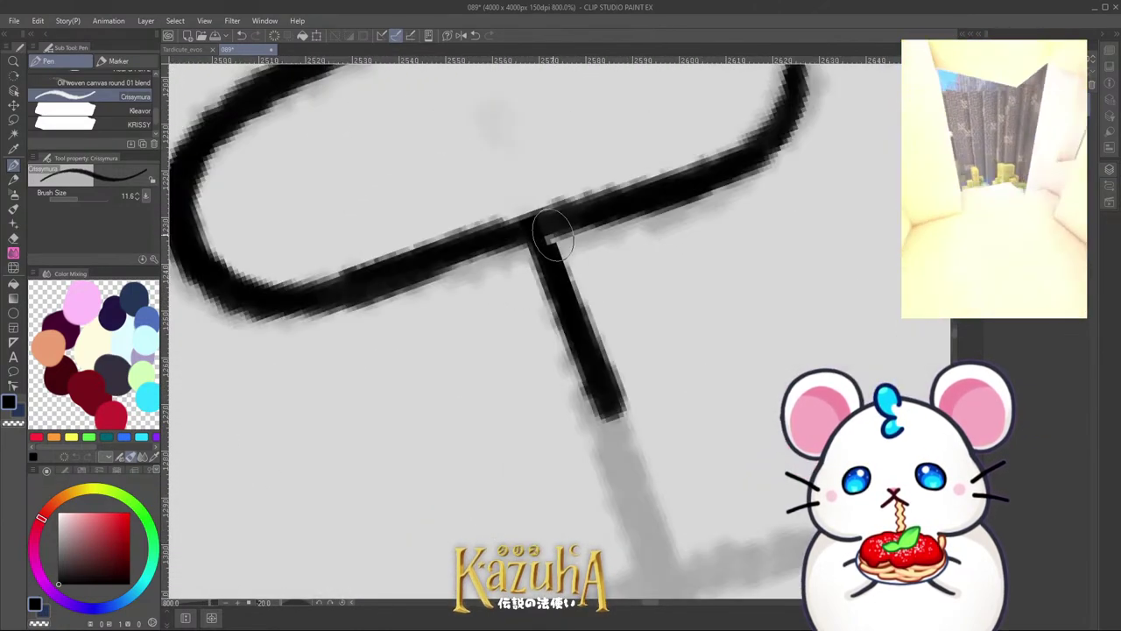
left_click_drag(551, 235, 592, 391)
scroll(572, 320, "down", 2)
key("ctrl+z")
mouse_move(579, 337)
left_mouse_down()
mouse_move(614, 431)
mouse_move(558, 270)
left_mouse_up()
Step: Ink the closed oval outline of the abdomen's third stitch, joined to the seam segment above it
scroll(578, 263, "down", 3)
key("minus")
key("minus")
key("minus")
key("minus")
key("minus")
scroll(575, 356, "up", 1)
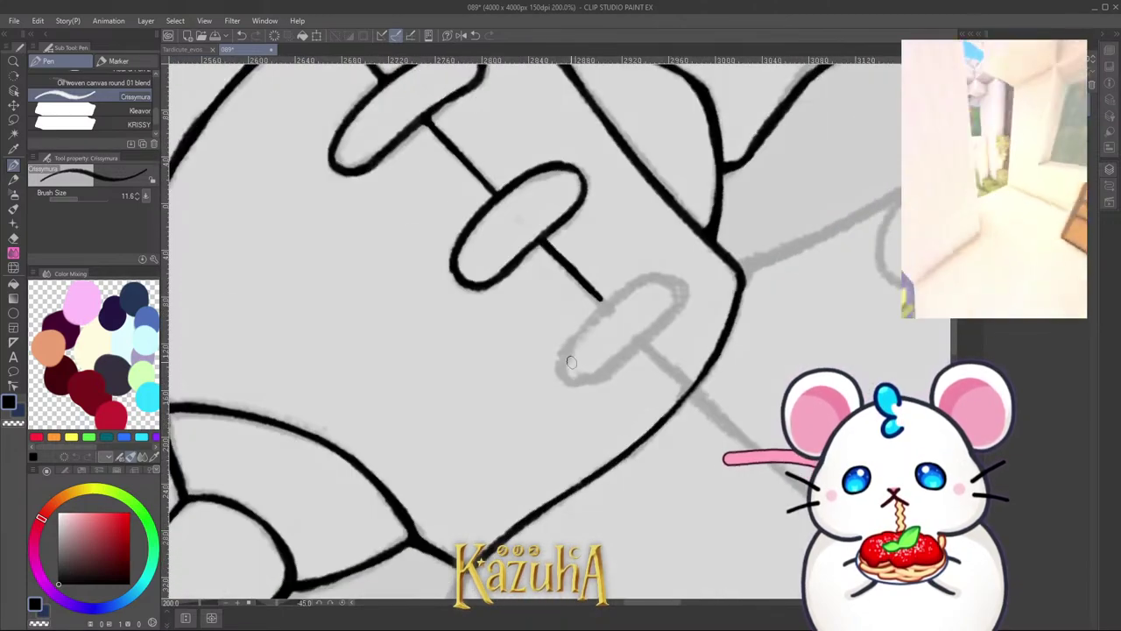
scroll(569, 365, "up", 2)
mouse_move(557, 373)
left_mouse_down()
mouse_move(659, 219)
mouse_move(610, 270)
mouse_move(554, 373)
mouse_move(660, 223)
mouse_move(618, 265)
mouse_move(724, 185)
mouse_move(755, 179)
mouse_move(786, 210)
mouse_move(738, 293)
mouse_move(618, 395)
mouse_move(573, 401)
left_mouse_up()
key("ctrl+z")
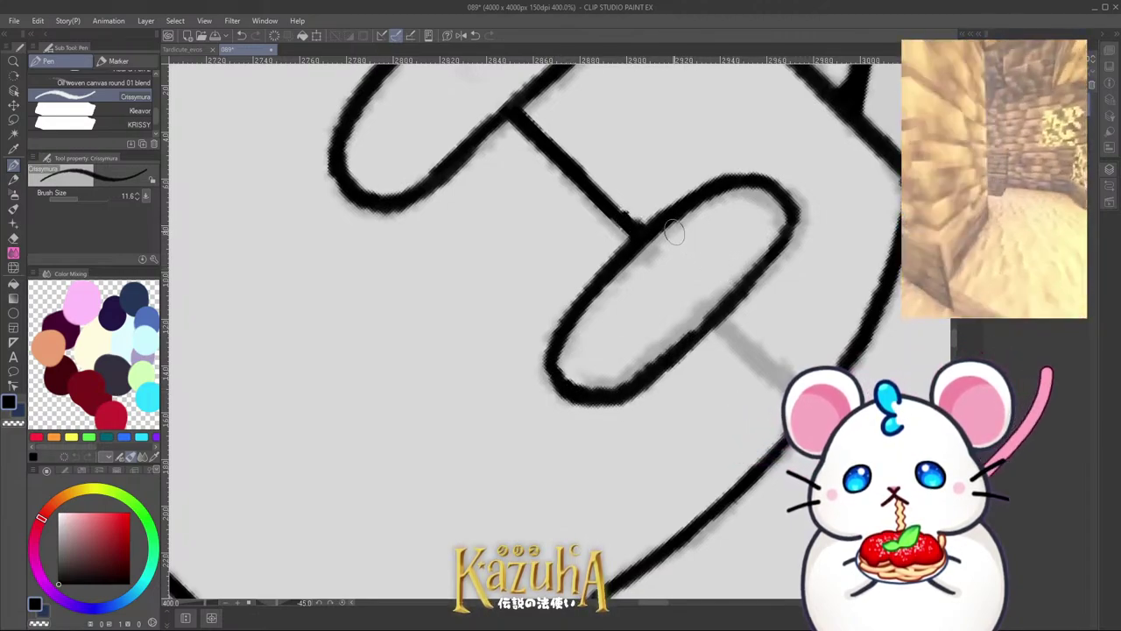
Step: Ink the short centre seam segment from the lowest stitch to the bottom edge of the lower torso
scroll(673, 231, "down", 2)
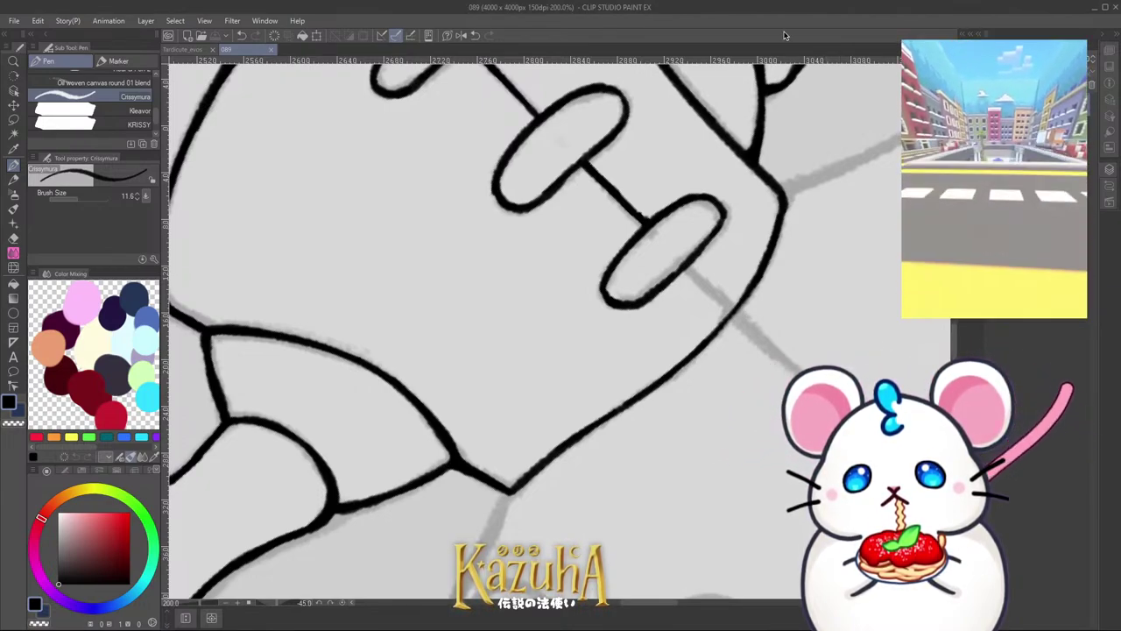
scroll(627, 267, "up", 3)
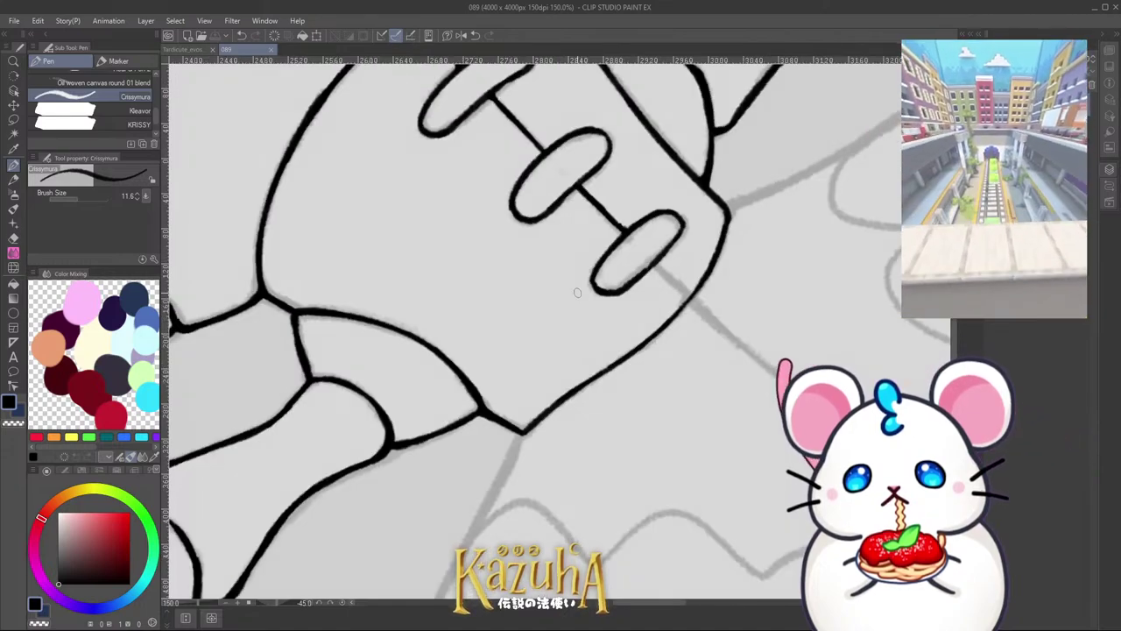
left_click_drag(628, 267, 710, 341)
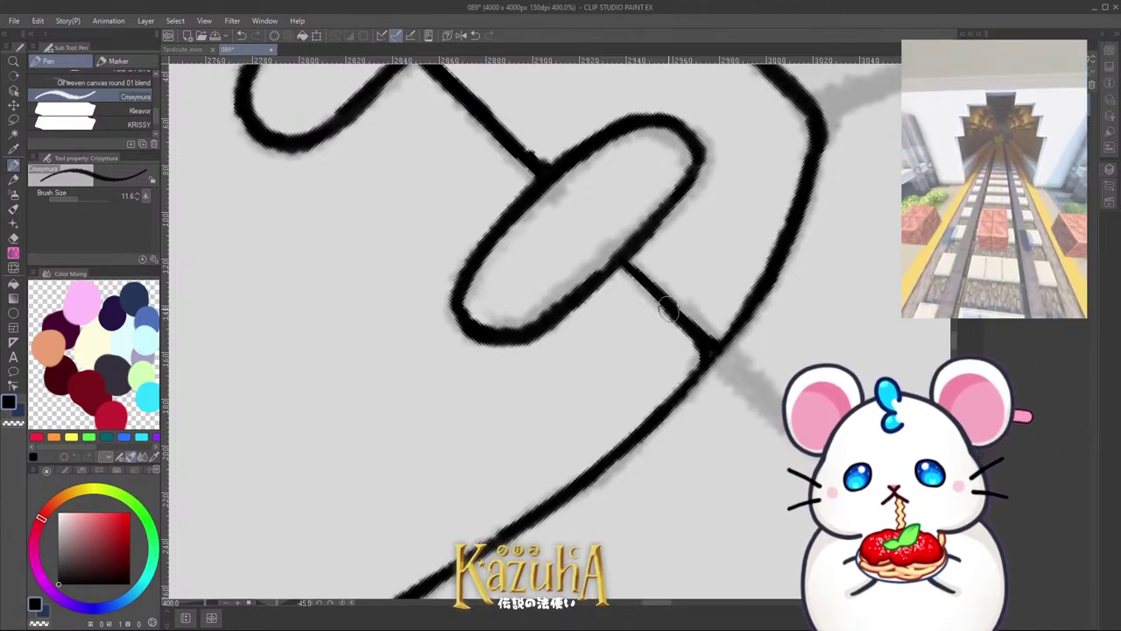
scroll(668, 309, "down", 6)
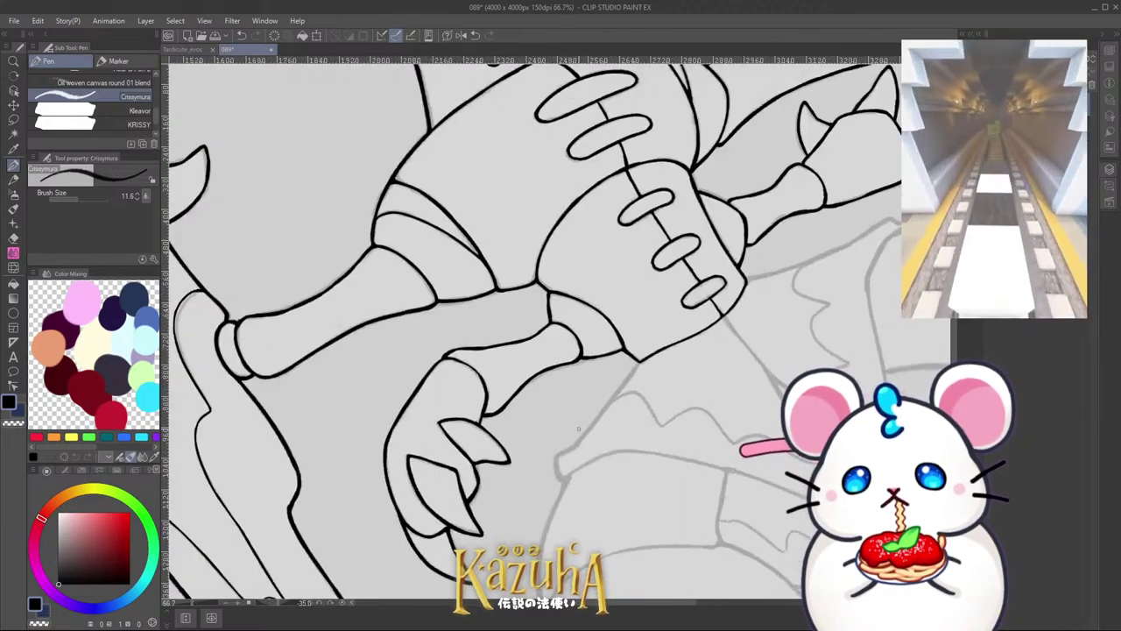
Step: Ink the upper edge of the left waist flap, from its outer hip corner up to the base of the torso
scroll(578, 429, "up", 4)
key("ctrl+z")
mouse_move(534, 474)
left_mouse_down()
mouse_move(553, 541)
mouse_move(548, 464)
mouse_move(621, 403)
mouse_move(586, 444)
mouse_move(716, 271)
left_mouse_up()
key("ctrl+z")
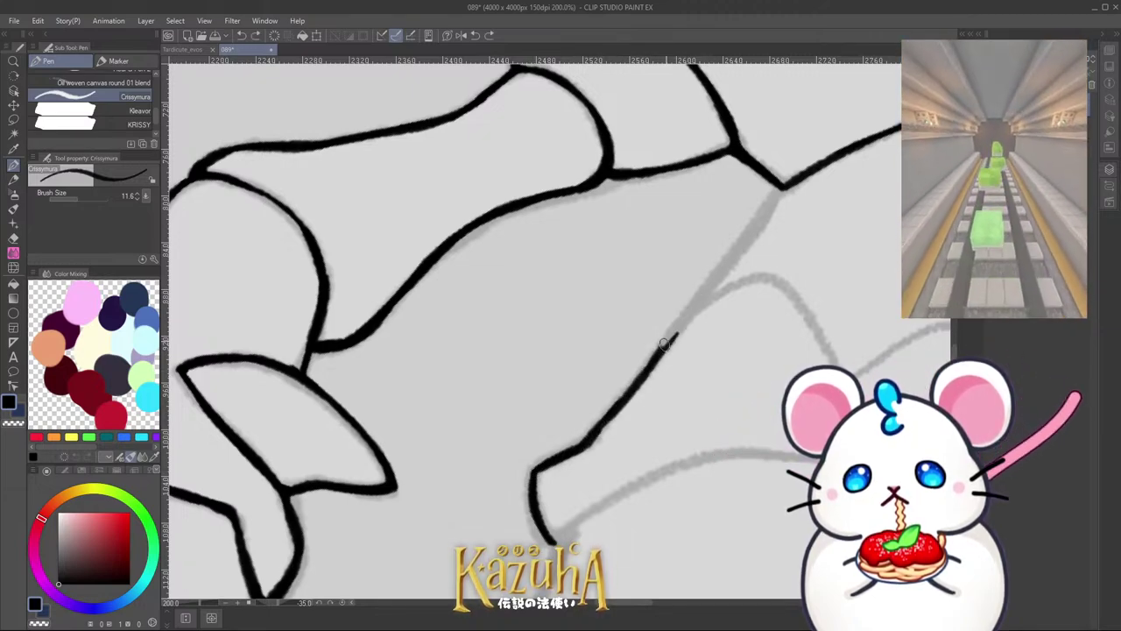
left_click_drag(664, 345, 771, 200)
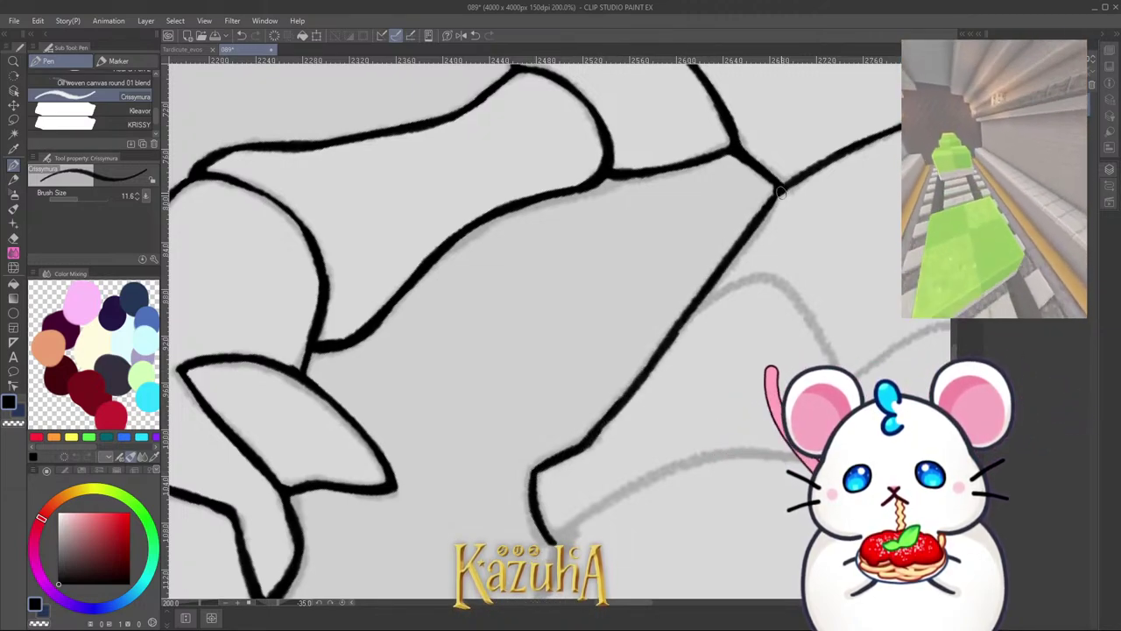
scroll(604, 423, "down", 4)
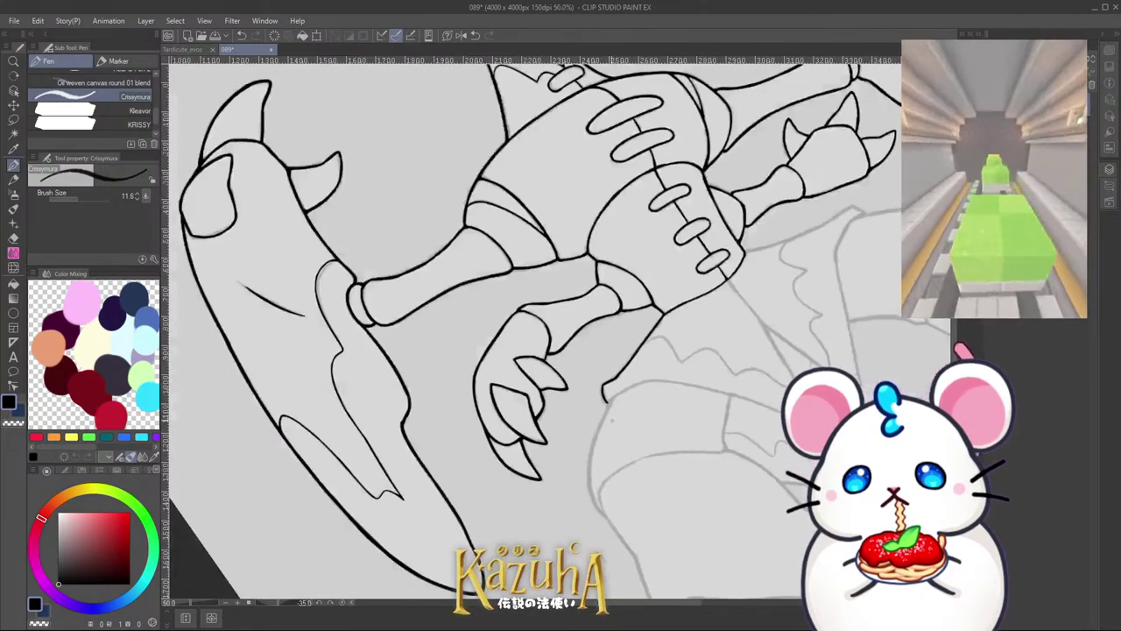
Step: Ink the upper edge of the right waist flap, from the base of the torso out to its hip corner
scroll(613, 420, "down", 2)
key("minus")
key("minus")
key("minus")
key("minus")
key("minus")
key("minus")
scroll(622, 286, "up", 5)
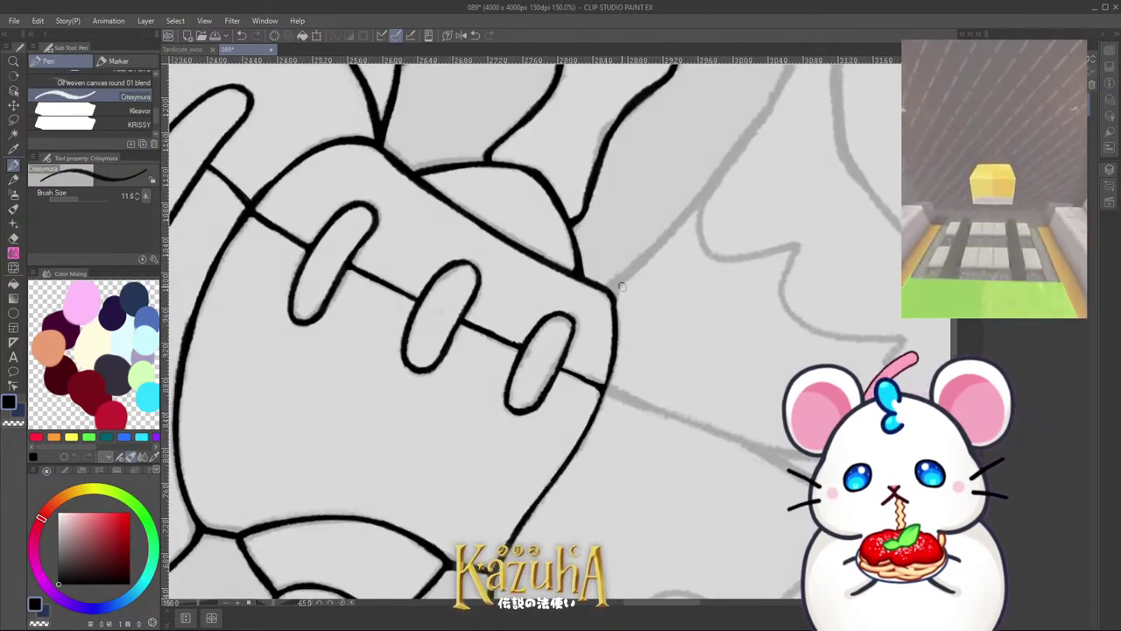
scroll(621, 286, "up", 1)
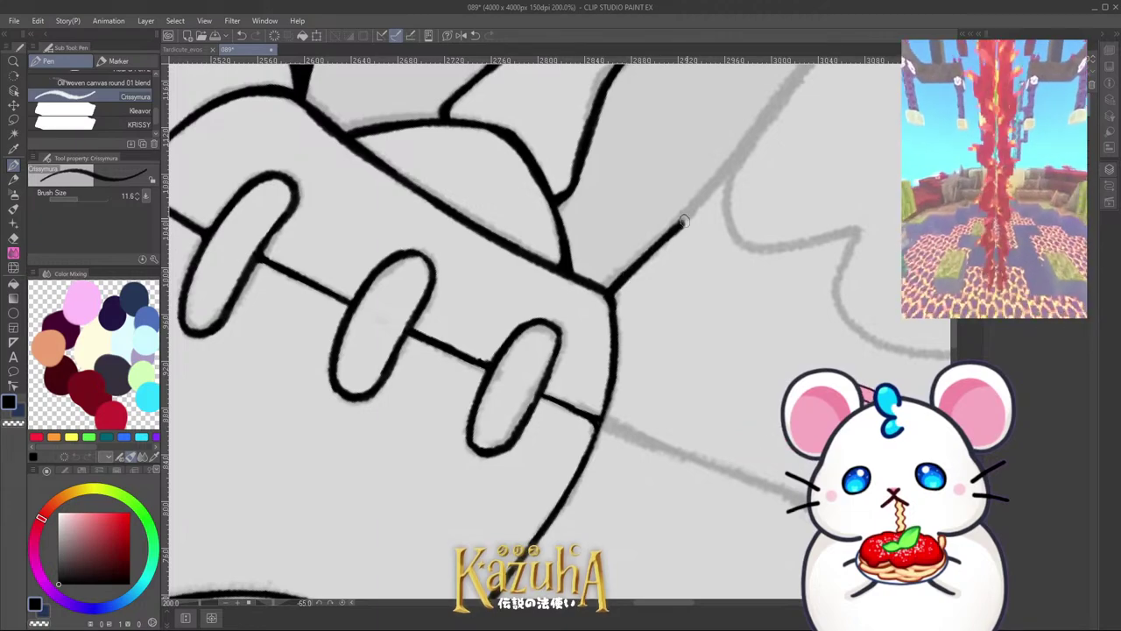
left_click_drag(684, 221, 723, 175)
key("ctrl+minus")
mouse_move(672, 248)
left_mouse_down()
mouse_move(625, 330)
mouse_move(686, 253)
left_mouse_up()
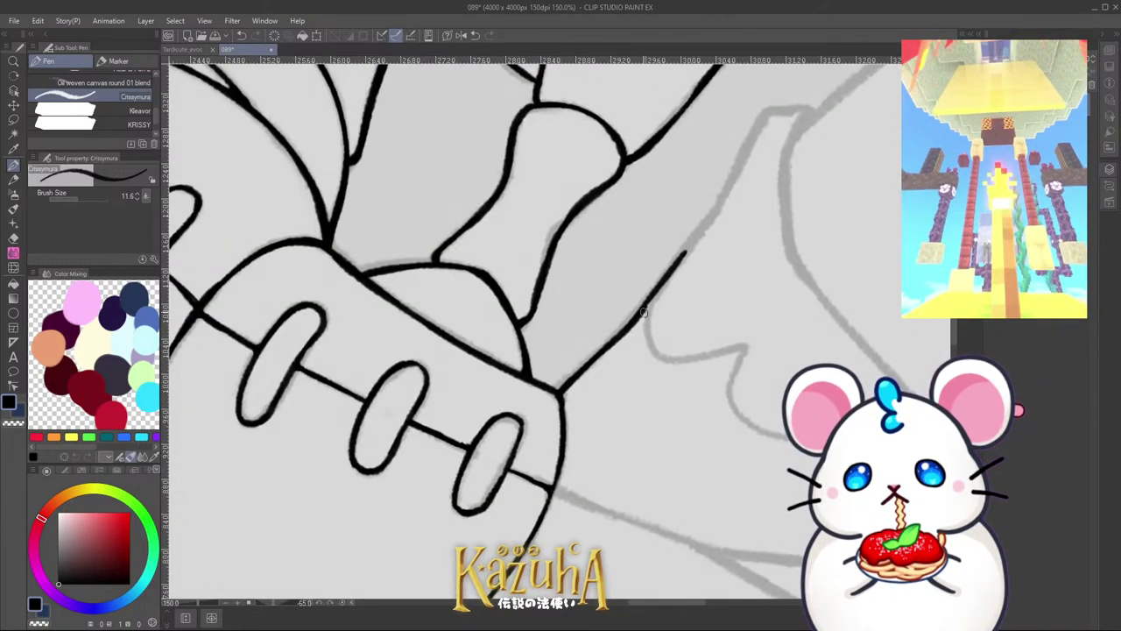
key("ctrl+z")
left_click_drag(631, 328, 702, 230)
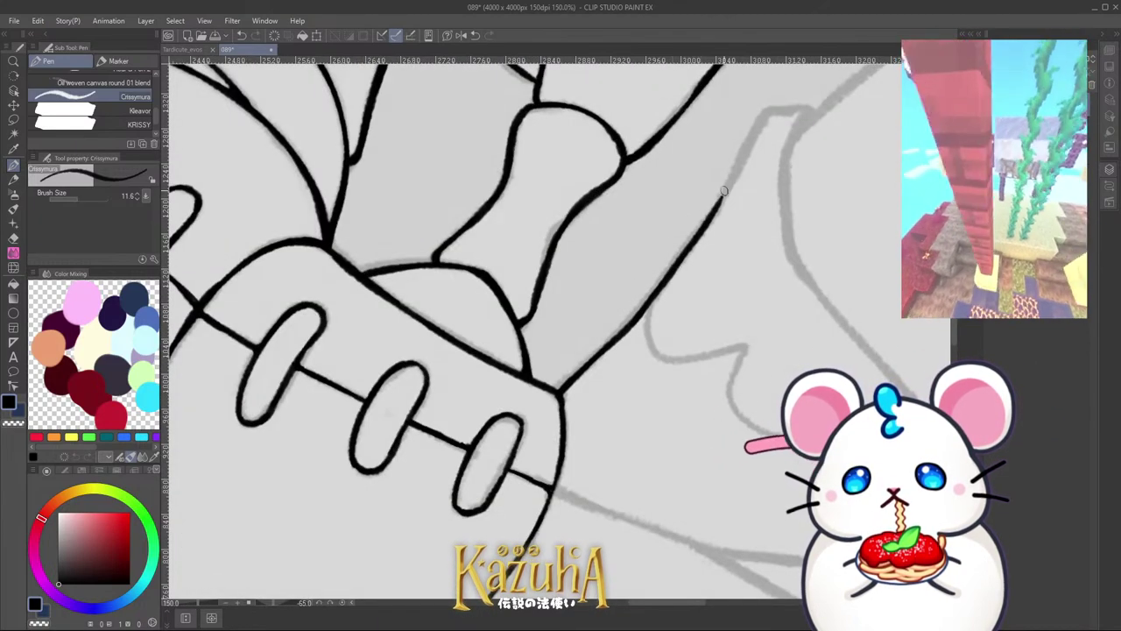
left_click_drag(752, 131, 774, 109)
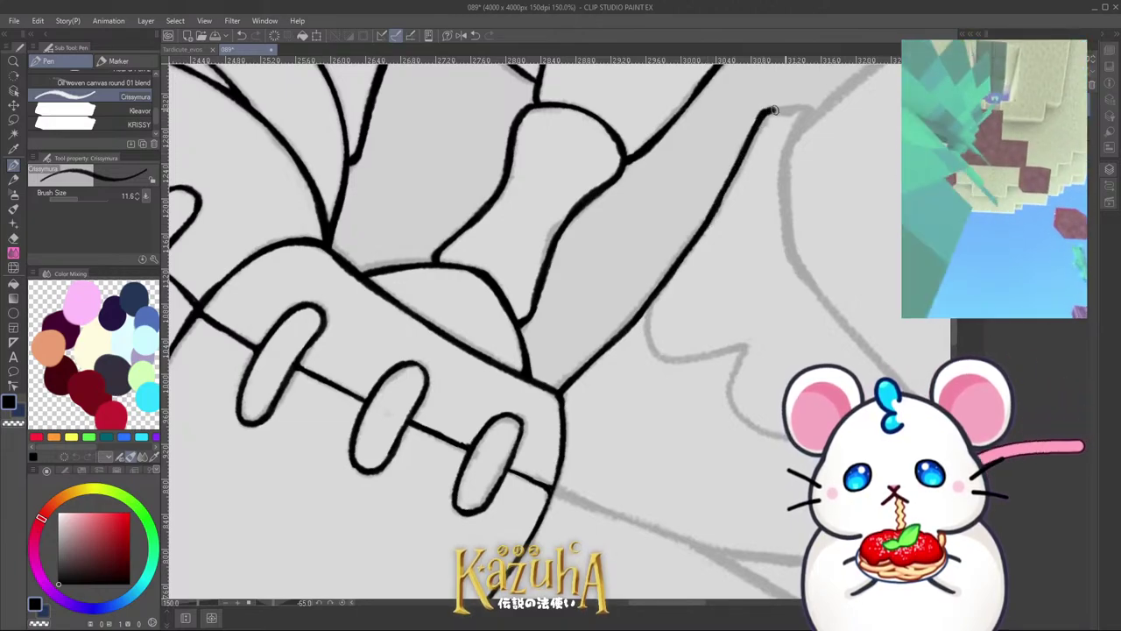
Step: Set the brush size to 18.1 and ink the lower part of the right waist flap's outer edge from its pointed tip
scroll(741, 265, "down", 5)
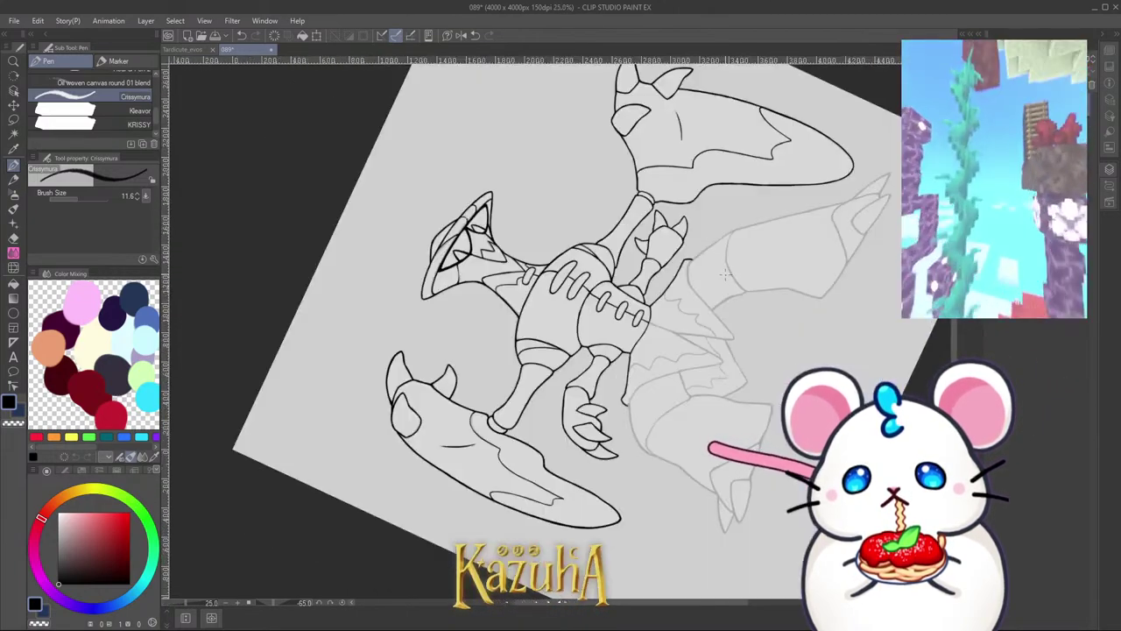
key("asciicircum")
key("asciicircum")
key("asciicircum")
key("asciicircum")
key("asciicircum")
key("asciicircum")
key("asciicircum")
key("asciicircum")
key("asciicircum")
key("asciicircum")
key("asciicircum")
key("asciicircum")
key("asciicircum")
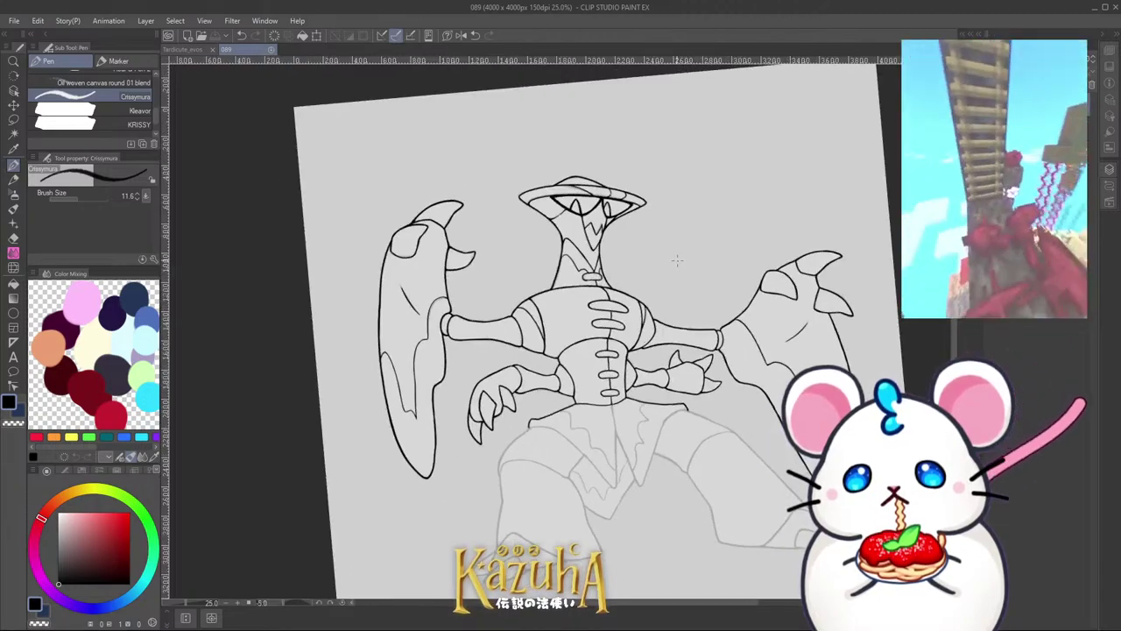
scroll(678, 263, "down", 2)
scroll(675, 387, "up", 4)
left_click_drag(652, 280, 633, 314)
scroll(576, 425, "up", 6)
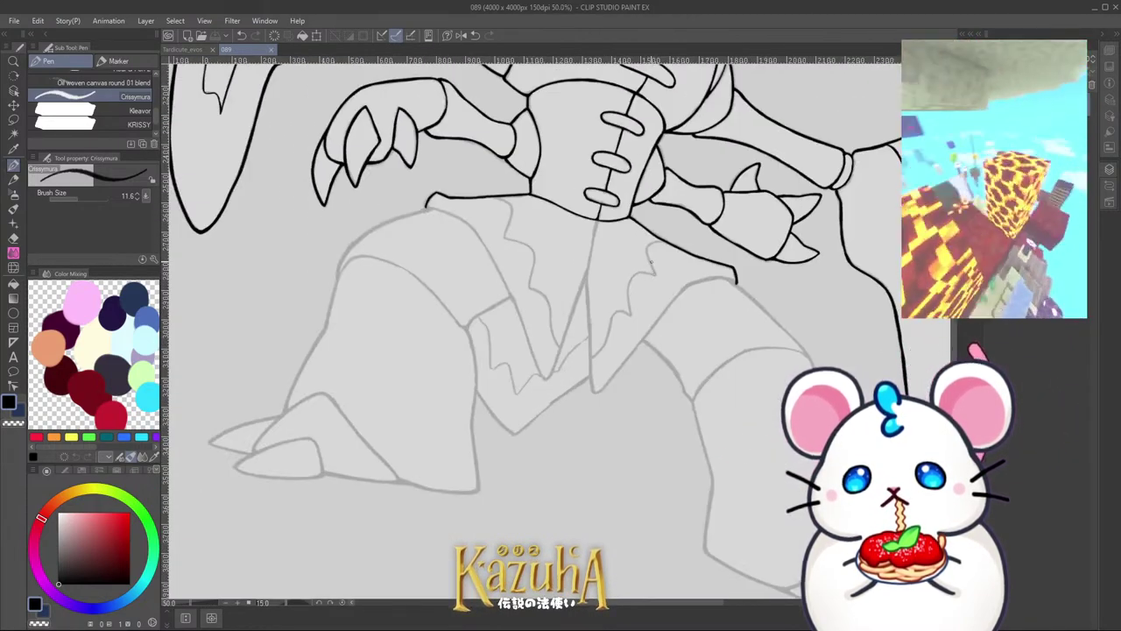
left_click_drag(604, 384, 620, 361)
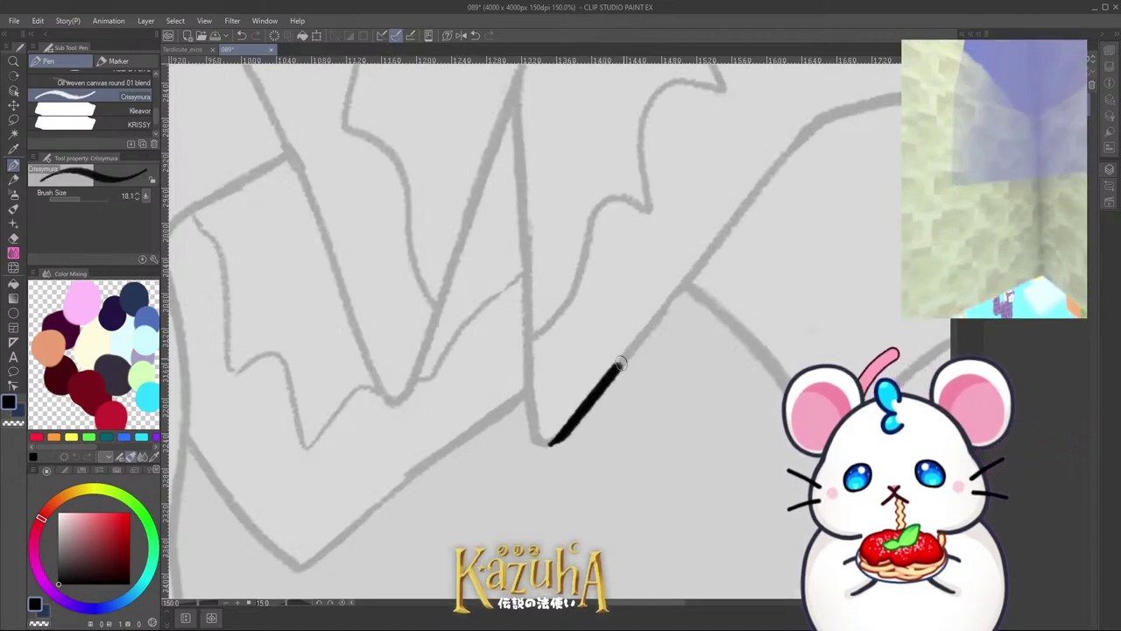
key("ctrl+z")
left_click_drag(568, 427, 663, 307)
key("ctrl+z")
left_click_drag(570, 426, 659, 316)
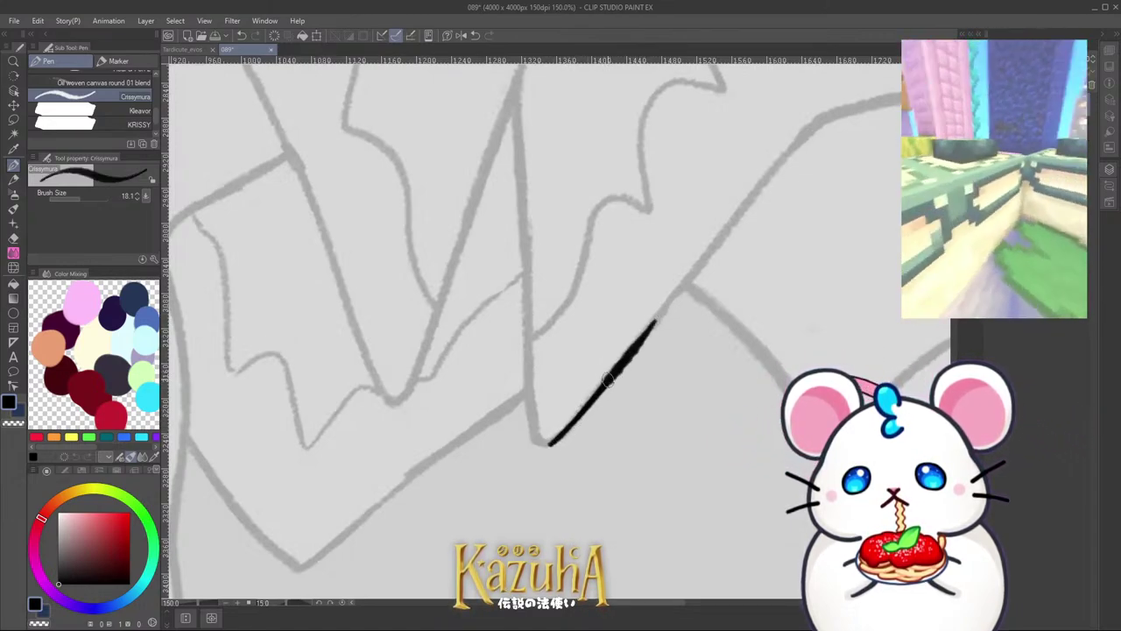
Step: Continue the right waist flap's outer edge upward along the sketch to the bend near the hip
left_click_drag(607, 380, 717, 246)
left_click_drag(660, 314, 771, 167)
key("ctrl+z")
left_click_drag(683, 288, 788, 154)
mouse_move(732, 228)
left_mouse_down()
mouse_move(810, 126)
mouse_move(848, 109)
left_mouse_up()
scroll(786, 154, "down", 1)
scroll(625, 435, "down", 3)
Step: Redraw the bend of the right waist flap's outer edge and extend the line towards the hip corner
key("minus")
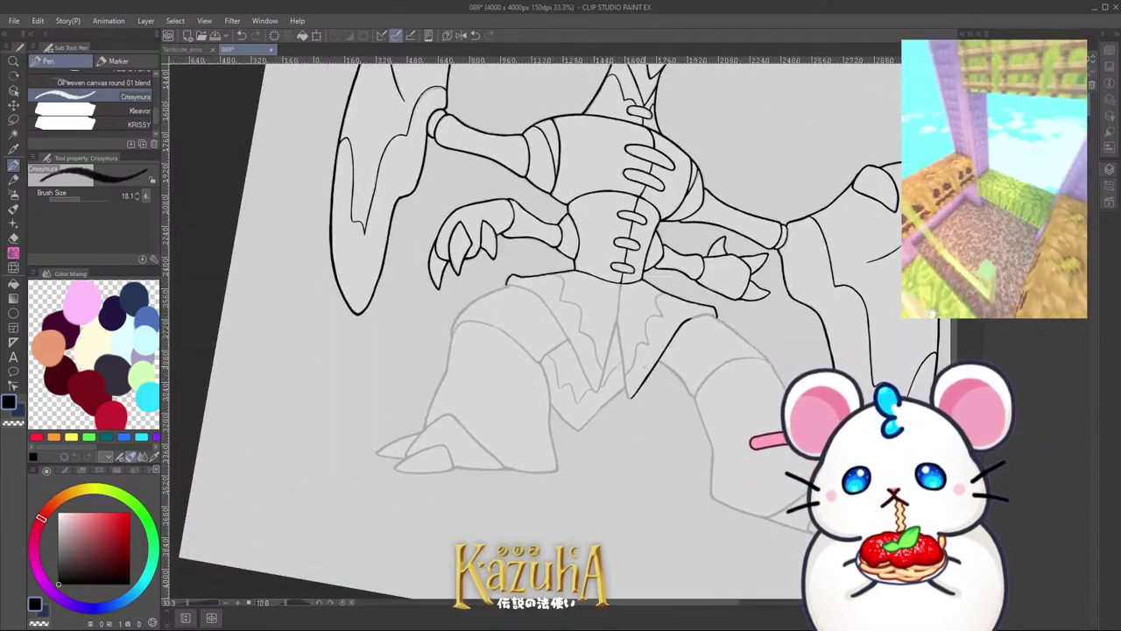
scroll(671, 337, "down", 1)
key("minus")
key("minus")
key("minus")
key("minus")
key("minus")
key("minus")
key("minus")
scroll(671, 337, "up", 6)
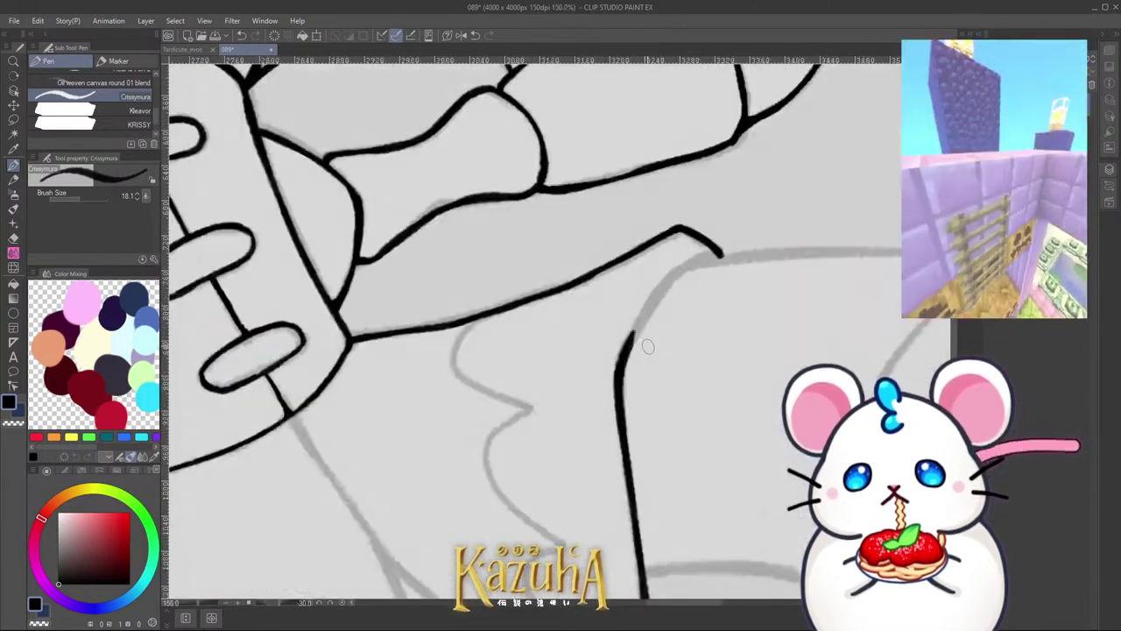
key("ctrl+z")
key("ctrl+z")
left_click_drag(627, 340, 680, 258)
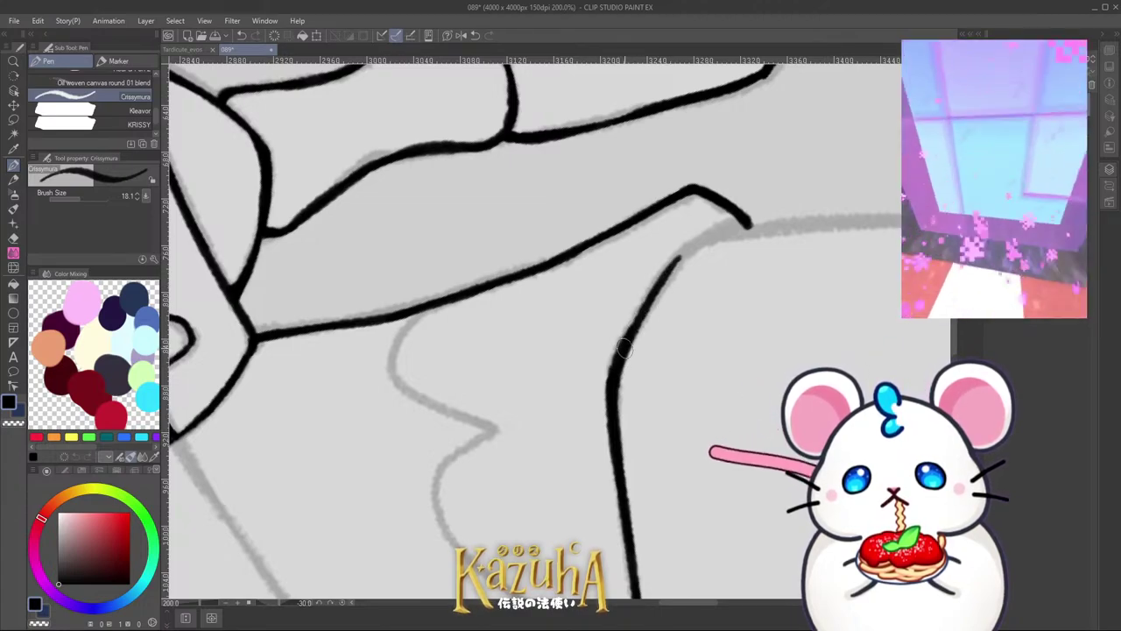
left_click_drag(636, 321, 690, 247)
Step: Hide the palettes and ink the left waist flap's curved outer edge from the hip corner down along the thigh
scroll(752, 228, "down", 6)
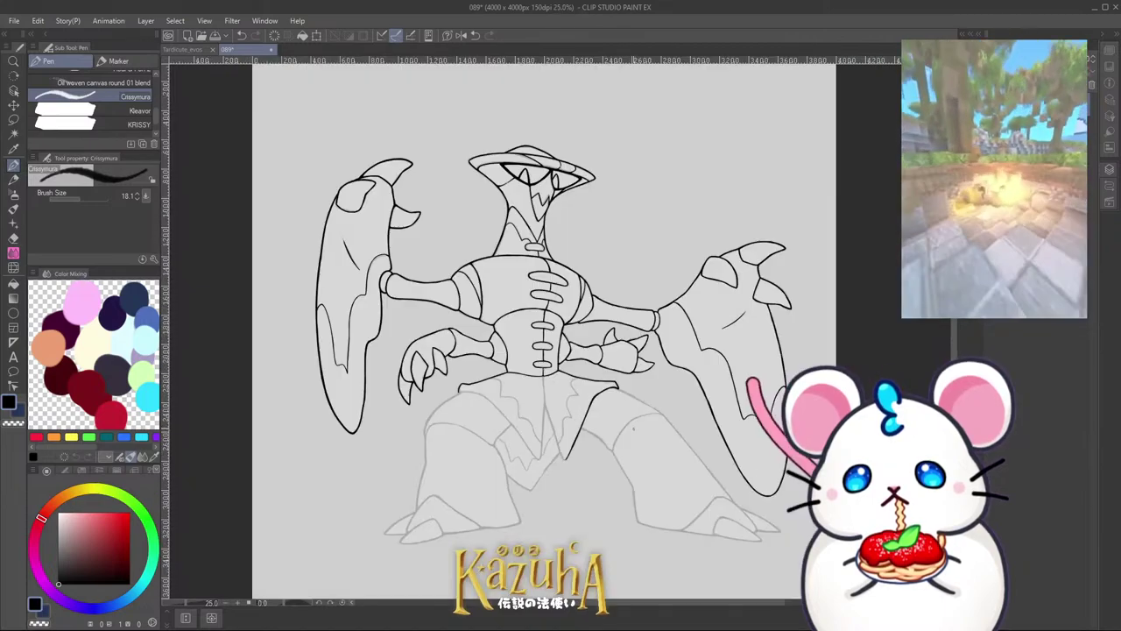
key("Tab")
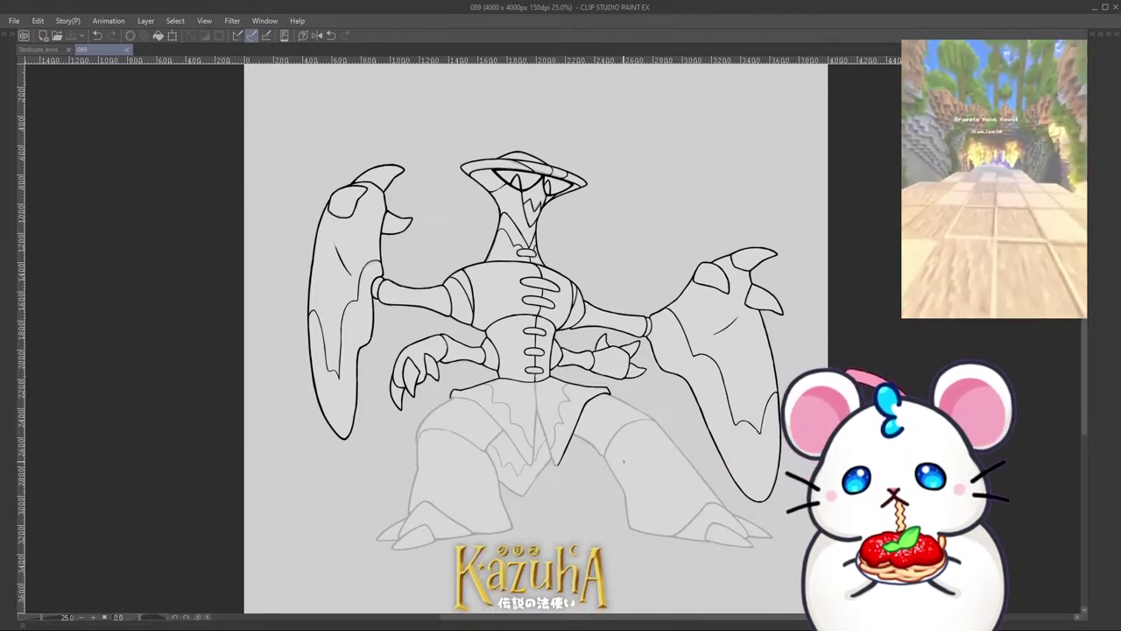
key("minus")
key("minus")
key("minus")
key("minus")
key("minus")
key("minus")
key("minus")
key("minus")
key("minus")
key("minus")
key("minus")
key("minus")
key("minus")
key("minus")
key("minus")
key("minus")
key("minus")
scroll(640, 445, "up", 2)
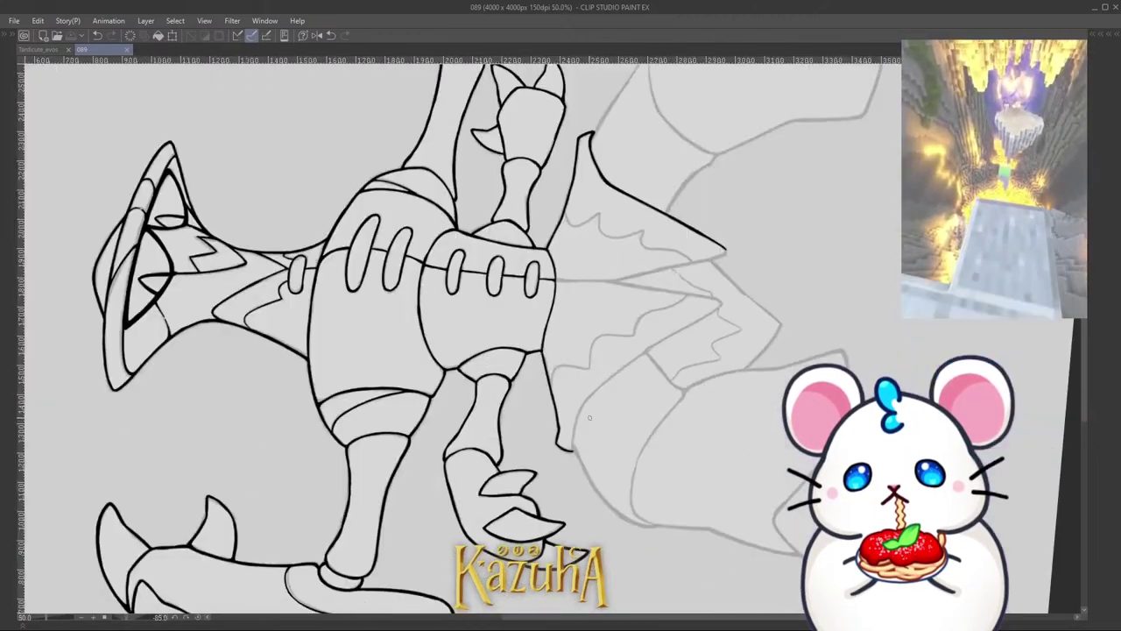
scroll(590, 418, "up", 2)
left_click(573, 475)
scroll(574, 475, "up", 1)
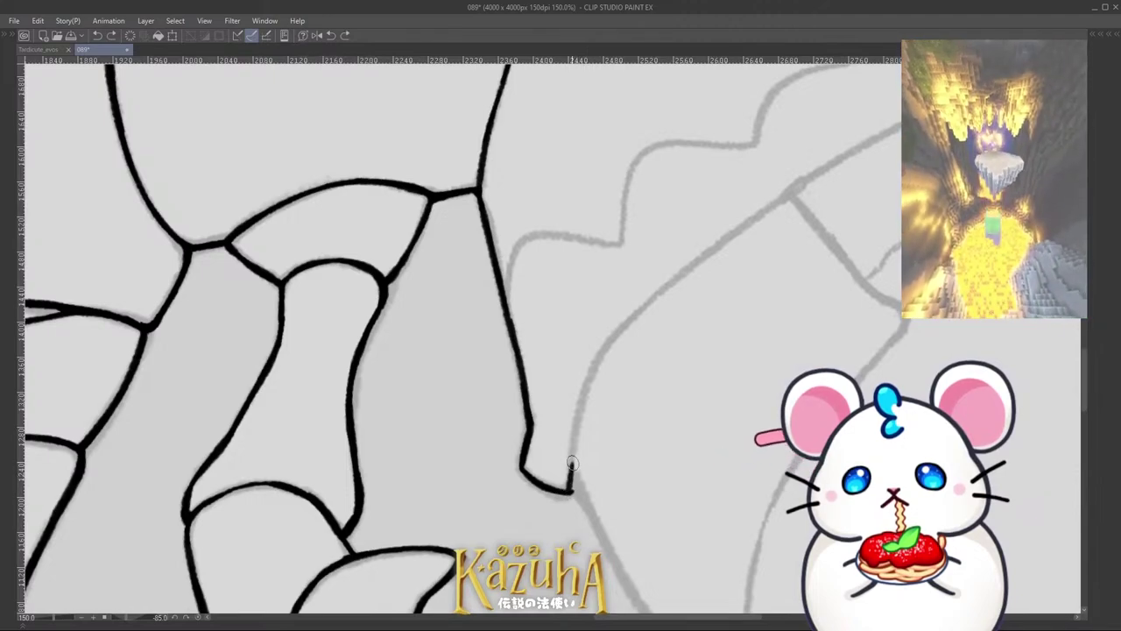
mouse_move(584, 399)
left_mouse_down()
mouse_move(608, 343)
mouse_move(746, 233)
left_mouse_up()
key("ctrl+z")
left_click_drag(606, 348, 756, 219)
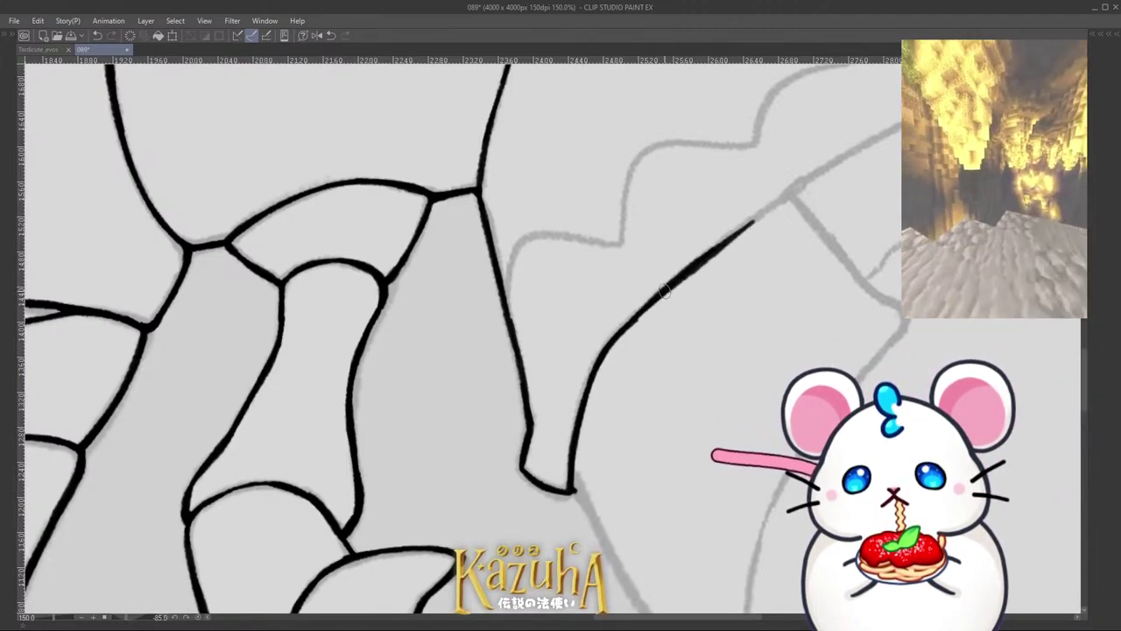
left_click_drag(667, 290, 820, 173)
Step: Extend the left waist flap's outer edge to its pointed tip and round the corner there
scroll(861, 140, "down", 5)
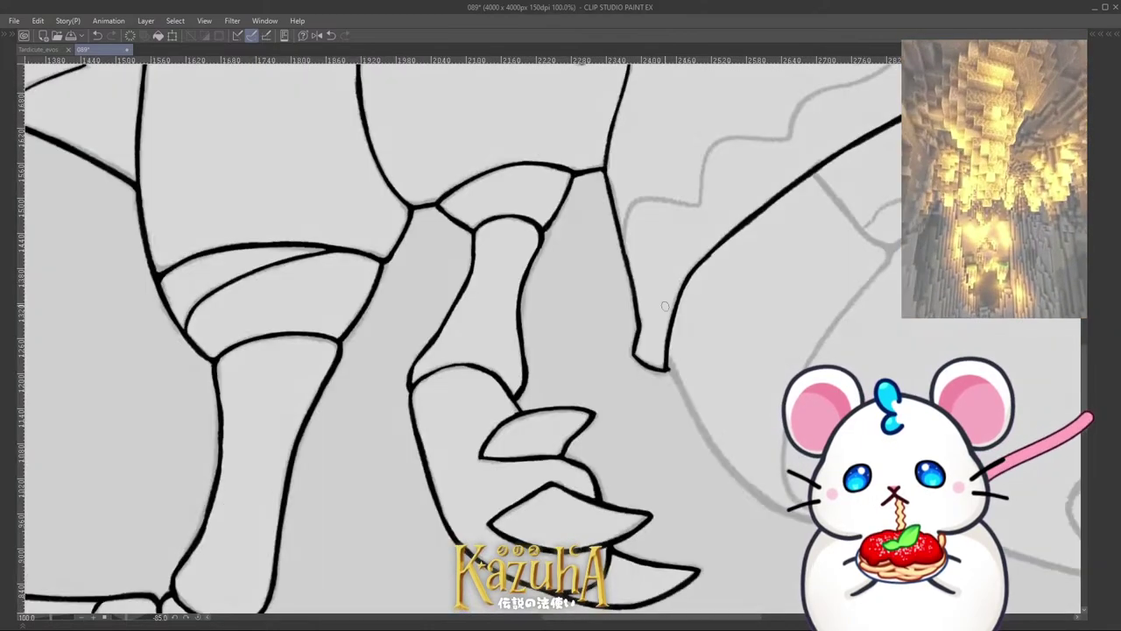
key("minus")
key("minus")
scroll(702, 320, "up", 5)
scroll(701, 320, "up", 1)
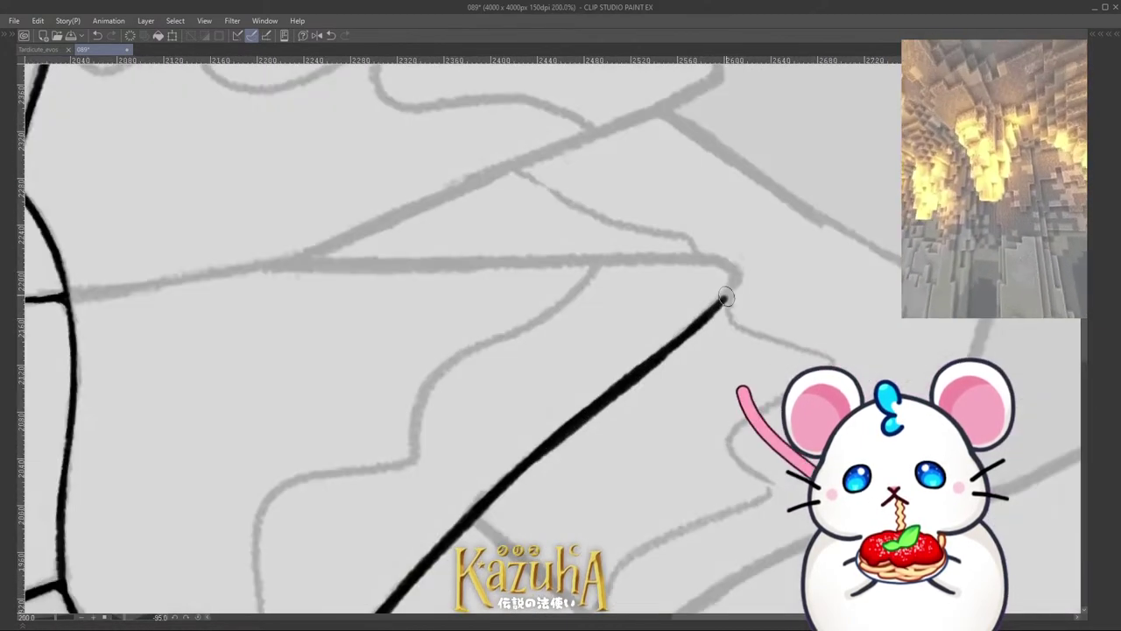
left_click_drag(734, 283, 728, 266)
Step: Ink the centre line of the waist cloth from the base of the torso to where the two flaps split
scroll(683, 312, "down", 4)
key("minus")
key("minus")
key("minus")
key("minus")
key("minus")
key("minus")
key("minus")
key("minus")
key("minus")
key("minus")
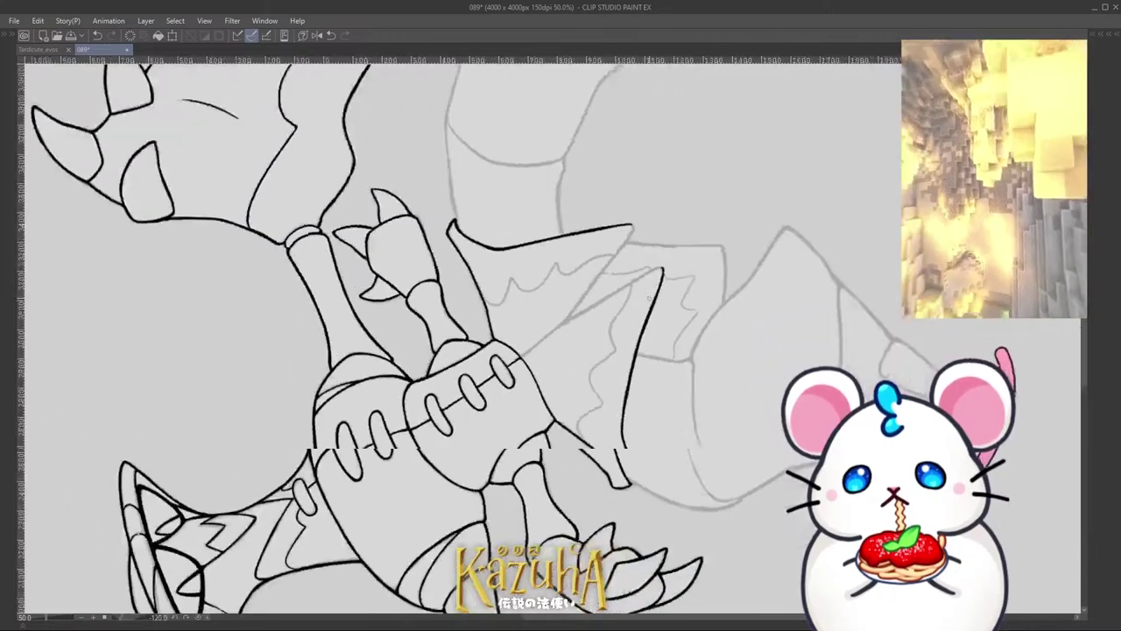
scroll(601, 317, "up", 4)
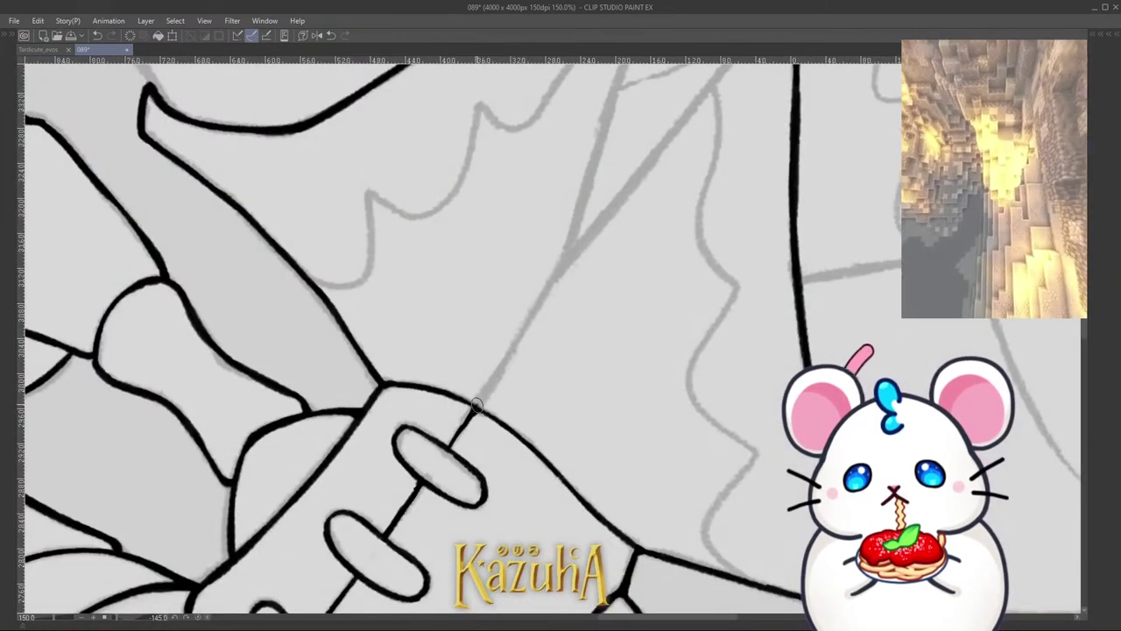
left_click_drag(537, 312, 581, 248)
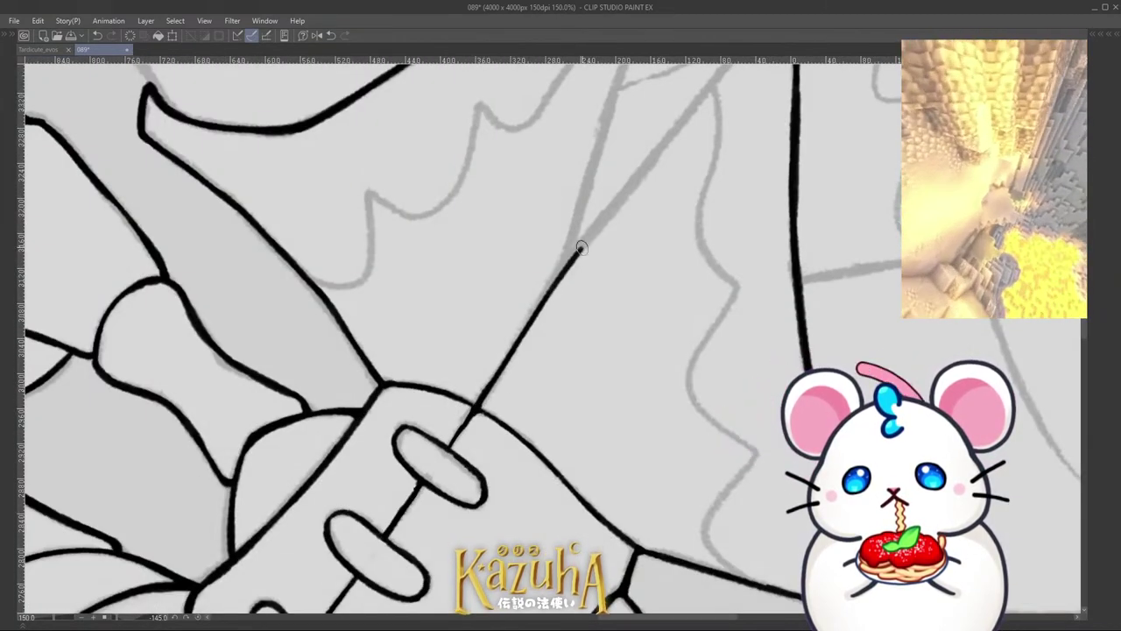
Step: Ink the left waist flap's inner edge from the split to its tip, closing the flap's outline
scroll(516, 324, "down", 2)
scroll(595, 223, "up", 1)
left_click_drag(505, 341, 632, 179)
scroll(642, 168, "up", 1)
scroll(635, 178, "up", 1)
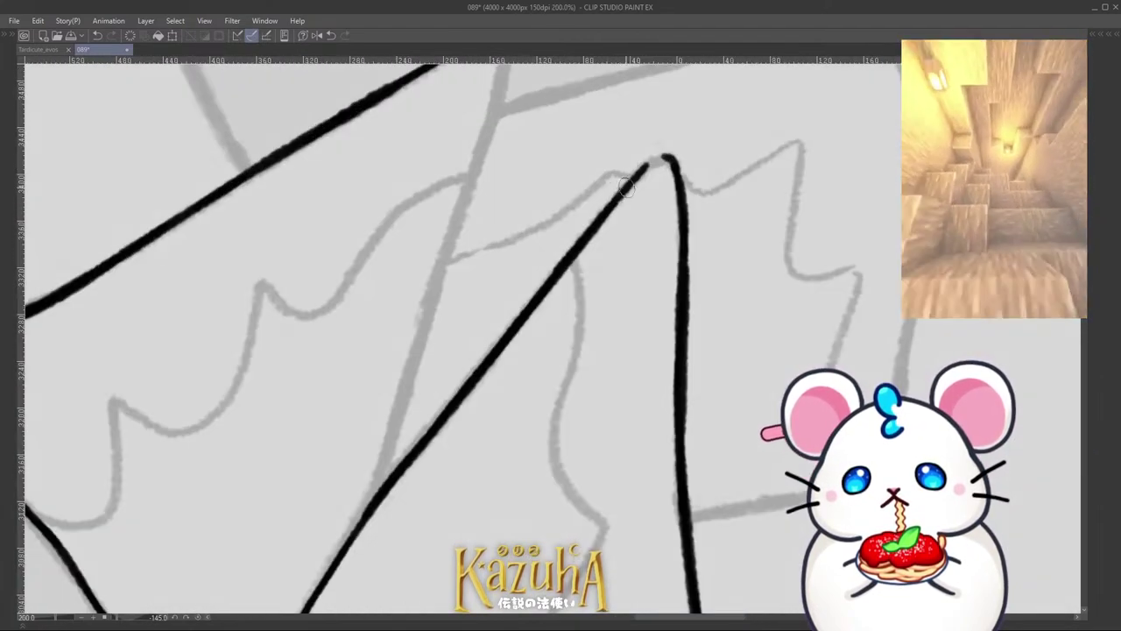
left_click_drag(593, 226, 660, 157)
Step: Round the right waist flap's tip and ink its inner edge up to the centre line
scroll(662, 157, "down", 4)
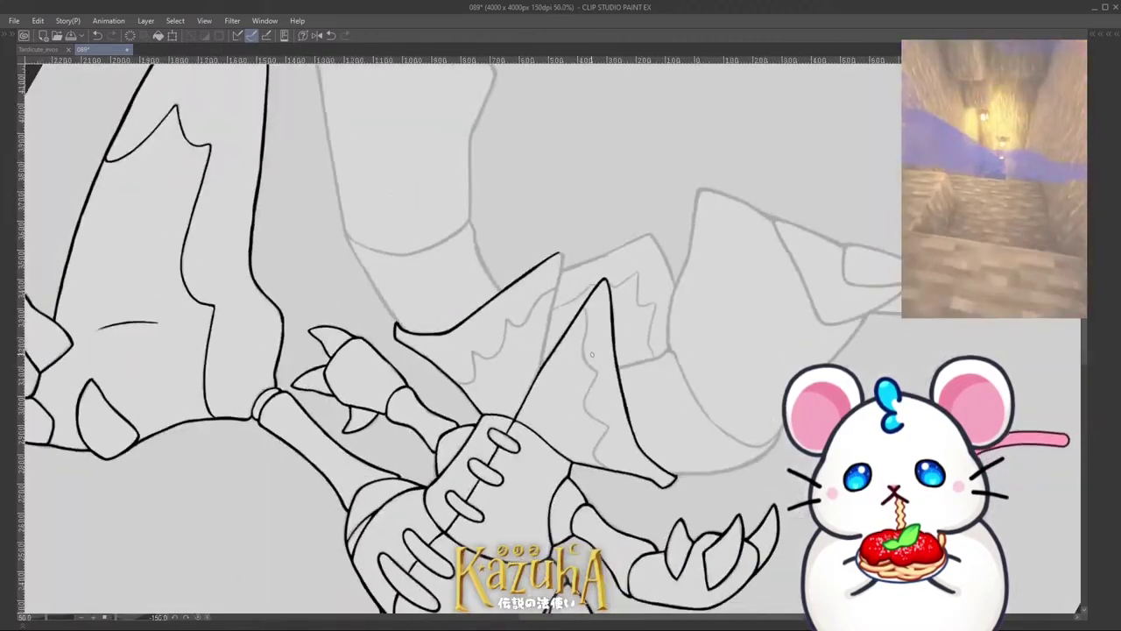
scroll(545, 399, "up", 4)
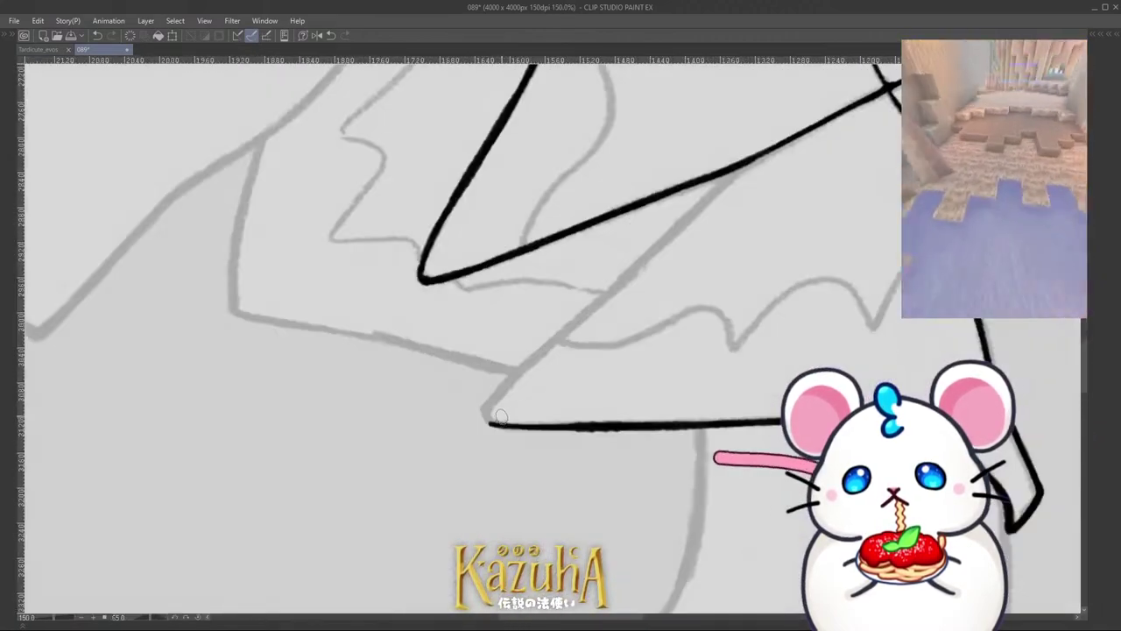
scroll(487, 383, "down", 1)
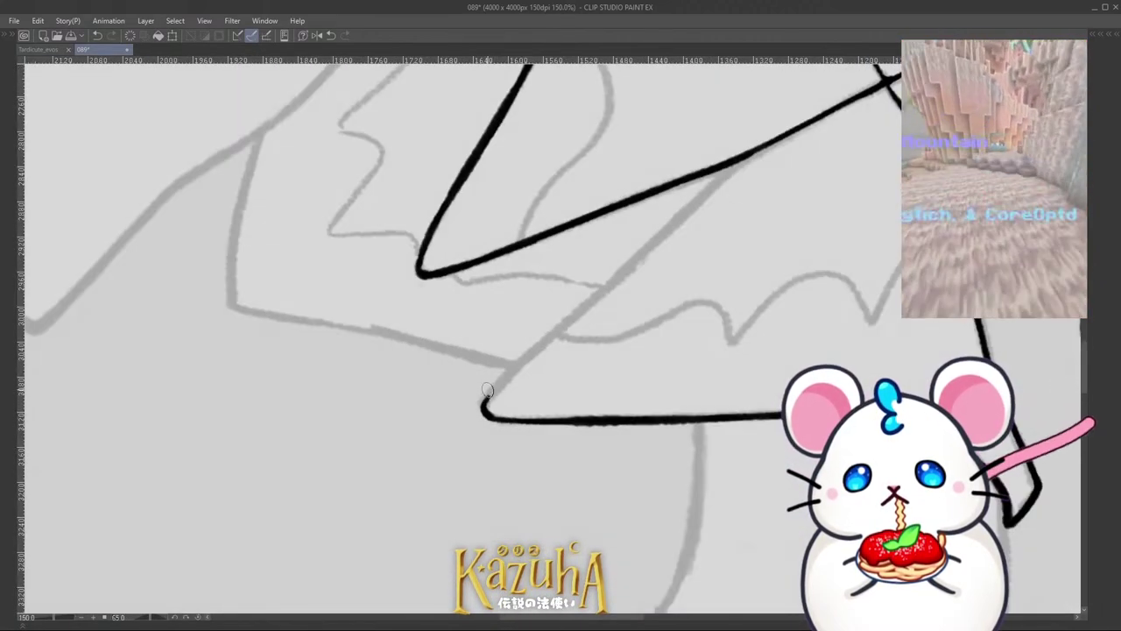
mouse_move(487, 399)
left_mouse_down()
mouse_move(635, 264)
mouse_move(516, 371)
left_mouse_up()
left_click_drag(574, 314, 713, 188)
left_click_drag(671, 226, 728, 168)
scroll(711, 173, "up", 1)
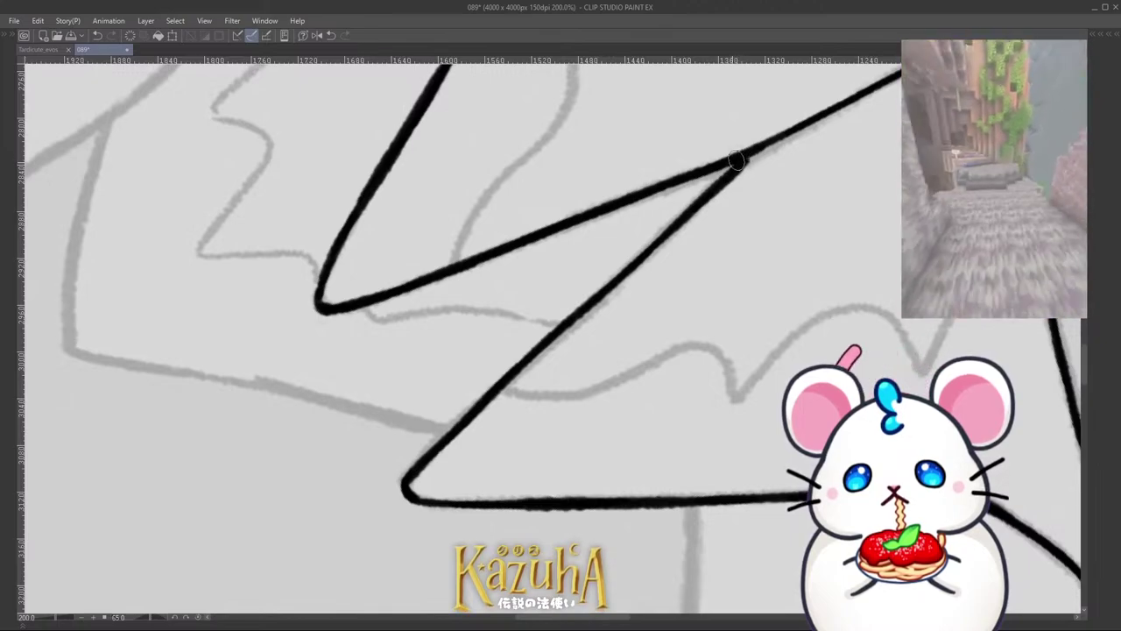
Step: Ink the left thigh's outer edge from the waist flap's corner down to the knee and save the drawing
scroll(738, 164, "down", 7)
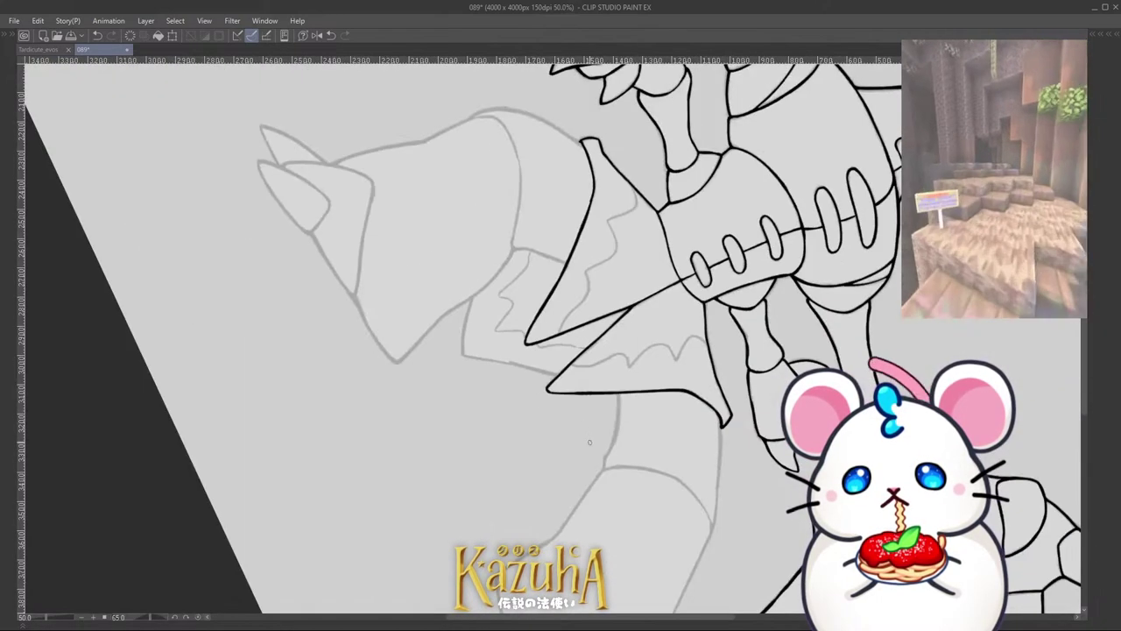
scroll(614, 426, "up", 5)
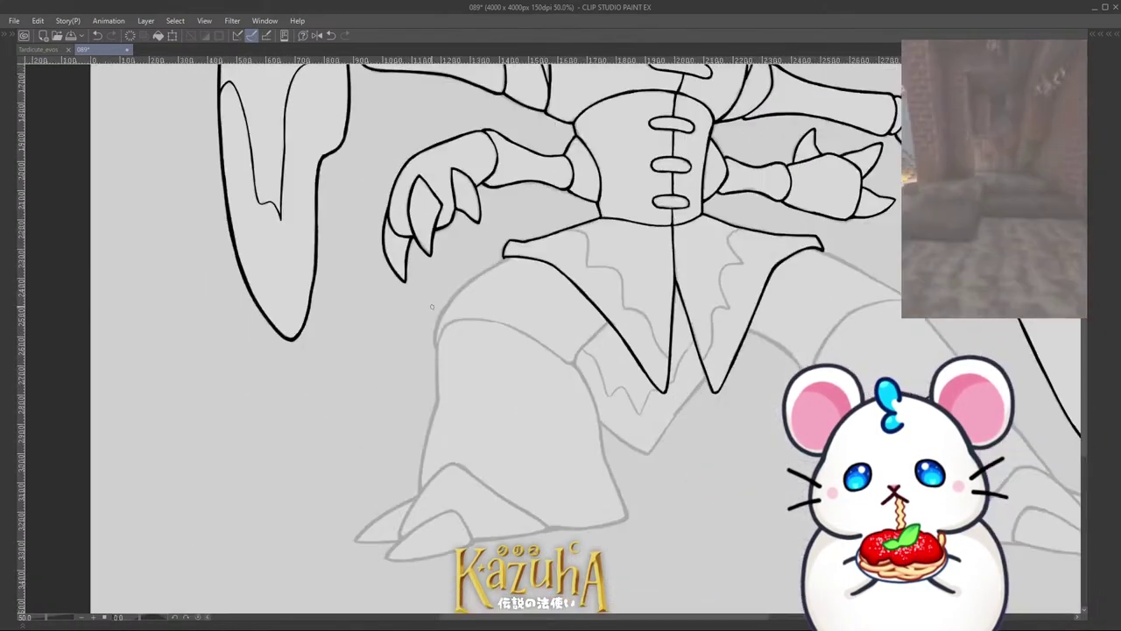
key("ctrl+z")
mouse_move(424, 359)
left_mouse_down()
mouse_move(427, 331)
mouse_move(469, 253)
mouse_move(451, 277)
mouse_move(581, 157)
left_mouse_up()
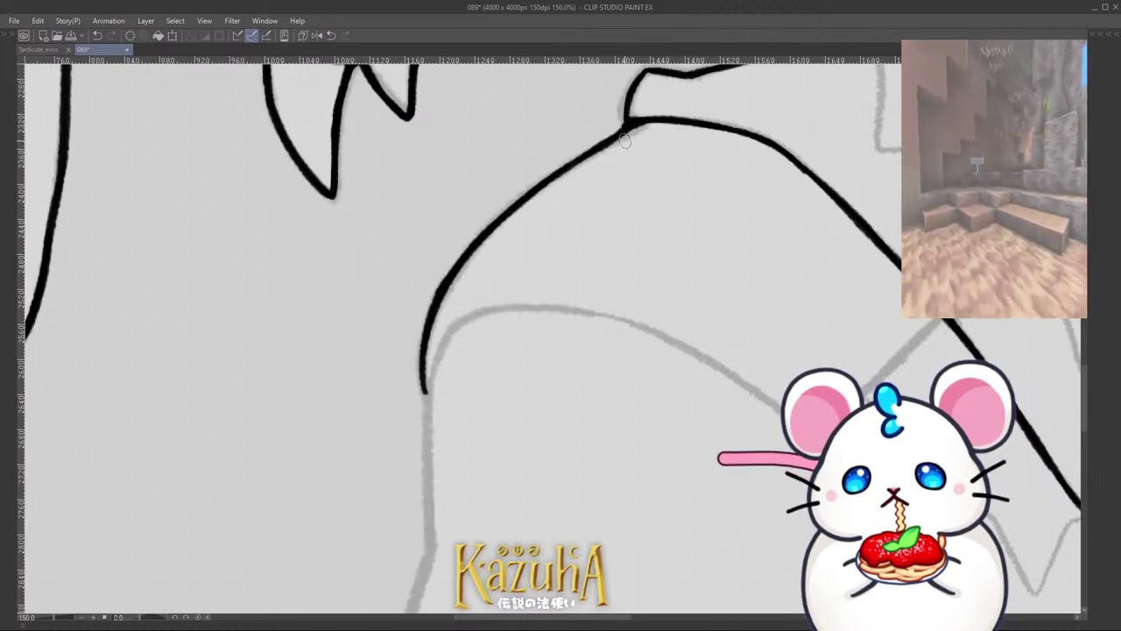
key("ctrl+s")
scroll(516, 258, "down", 5)
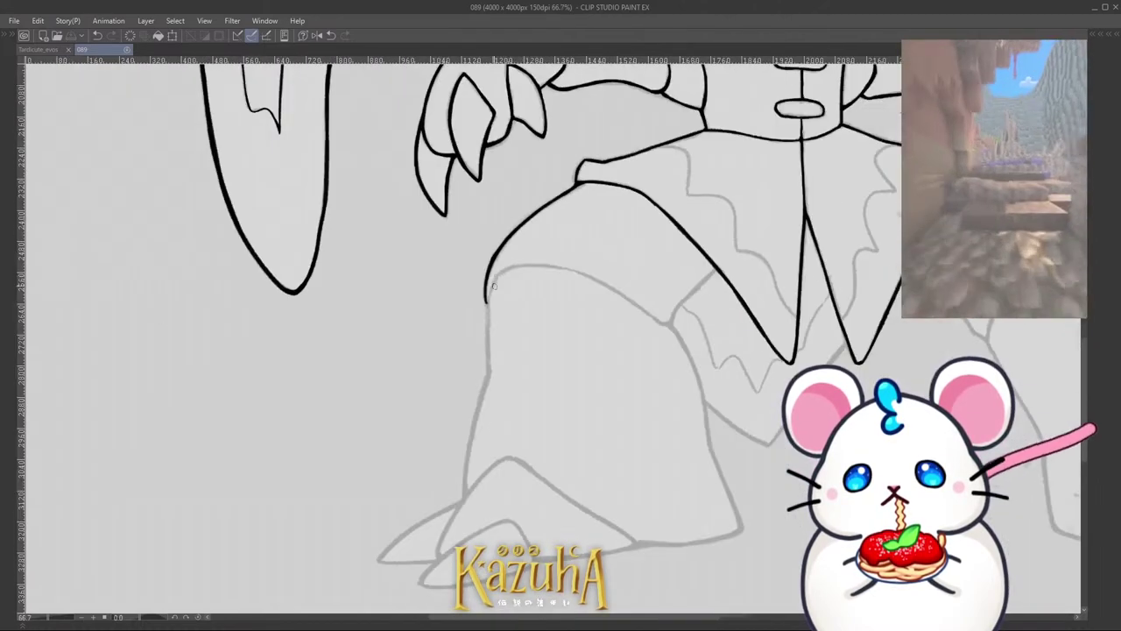
Step: Refine the line junction where the left thigh's outer edge meets the waist flap's corner
scroll(530, 212, "up", 1)
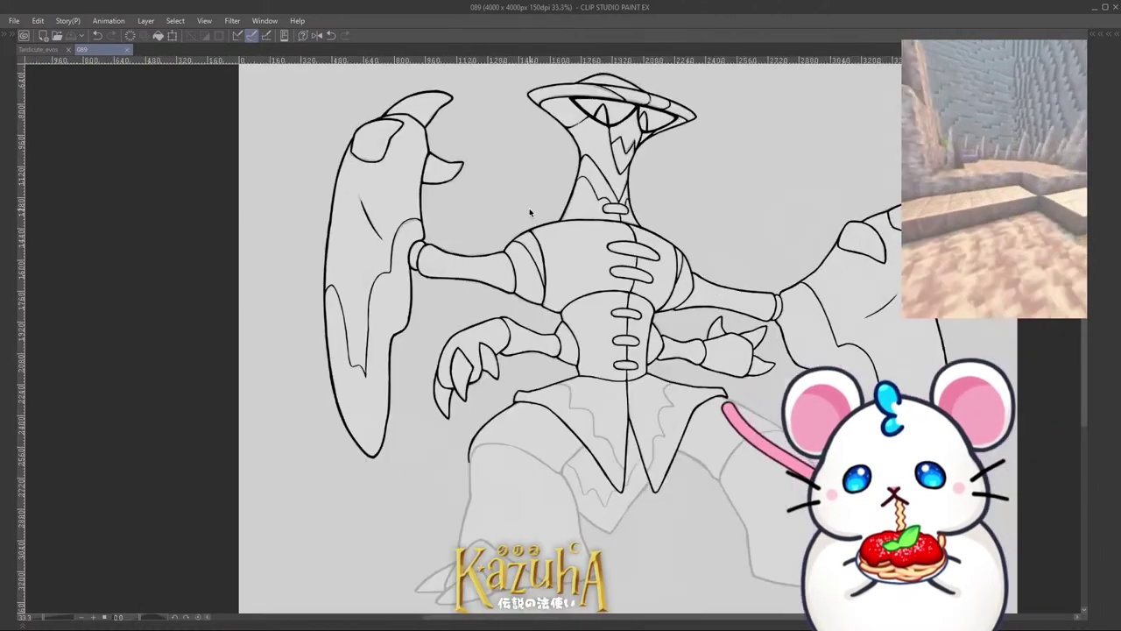
scroll(515, 377, "up", 8)
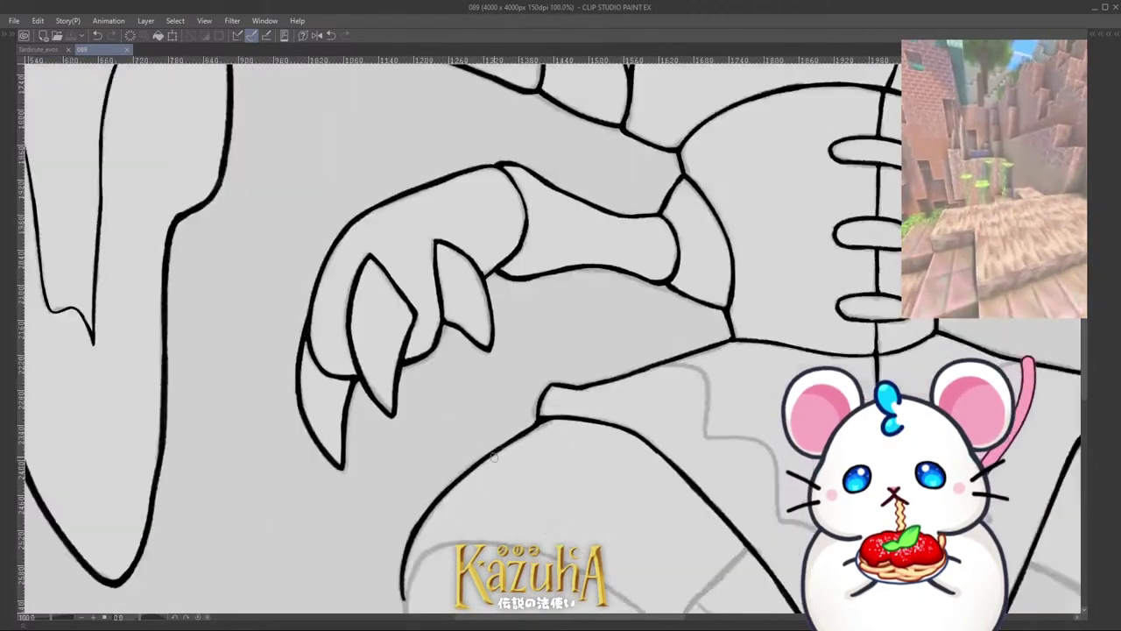
left_click_drag(645, 390, 629, 371)
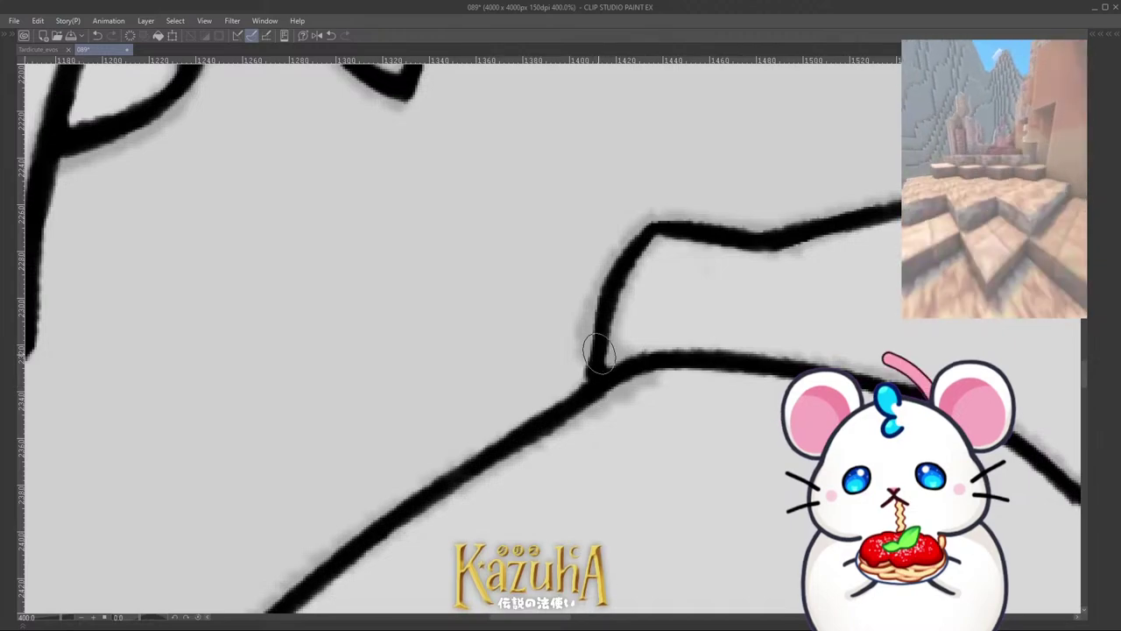
scroll(583, 384, "down", 8)
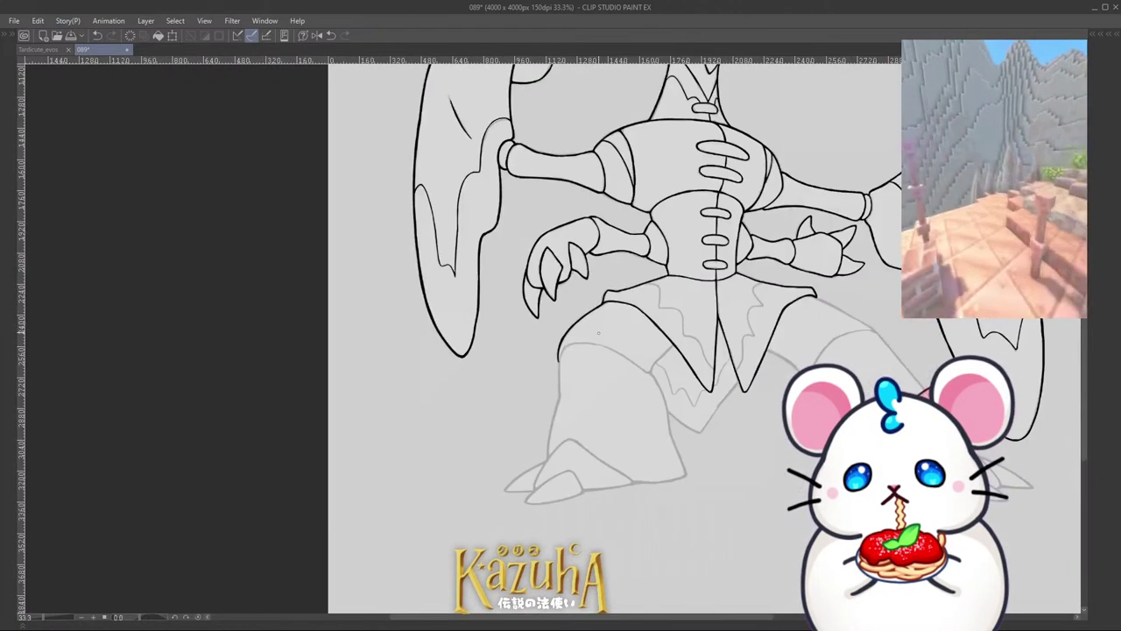
Step: Ink the left thigh's short inner edge between the waist flap and the knee line
scroll(687, 383, "up", 6)
mouse_move(610, 379)
left_mouse_down()
mouse_move(643, 311)
mouse_move(747, 212)
left_mouse_up()
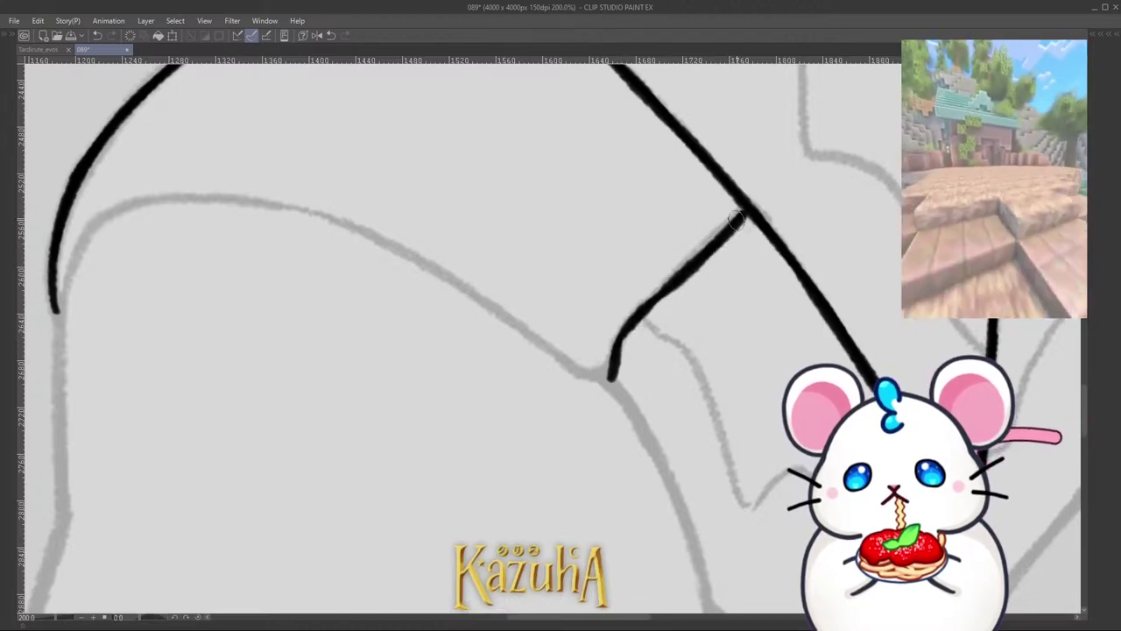
scroll(708, 219, "down", 3)
Step: Ink the curved knee line across the left leg, starting from the thigh's outer edge
key("minus")
key("minus")
key("minus")
key("minus")
key("minus")
key("minus")
key("minus")
key("minus")
key("minus")
key("minus")
key("minus")
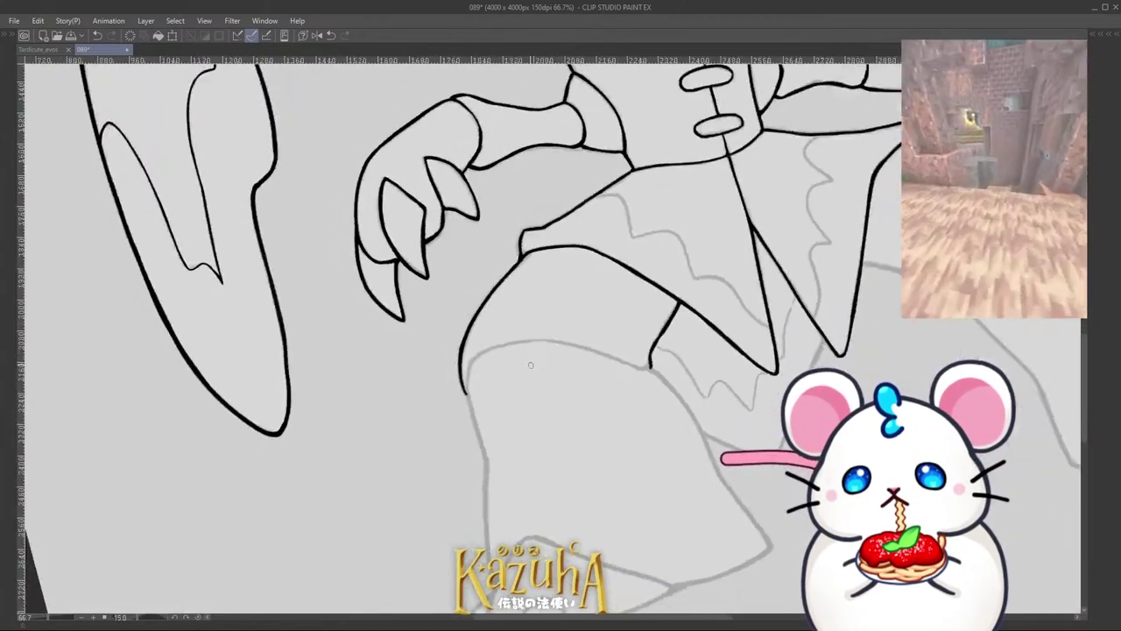
scroll(517, 368, "up", 1)
scroll(521, 403, "up", 2)
left_click_drag(515, 452, 554, 536)
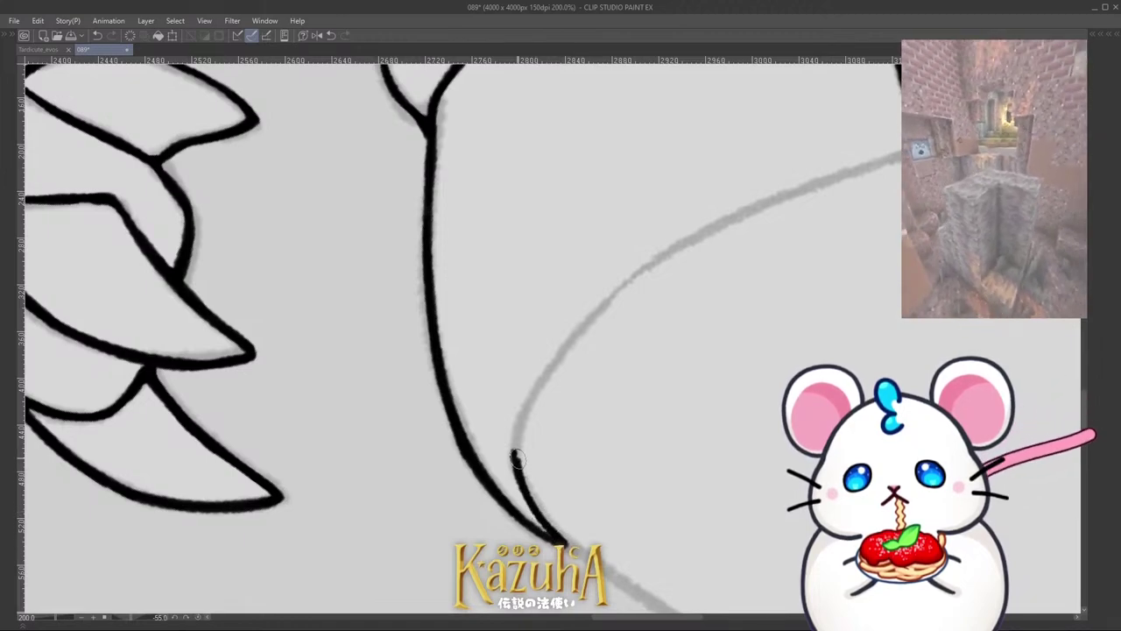
mouse_move(517, 431)
left_mouse_down()
mouse_move(517, 464)
mouse_move(529, 402)
mouse_move(552, 360)
mouse_move(549, 375)
mouse_move(621, 288)
left_mouse_up()
key("ctrl+z")
mouse_move(587, 324)
left_mouse_down()
mouse_move(638, 273)
mouse_move(884, 159)
left_mouse_up()
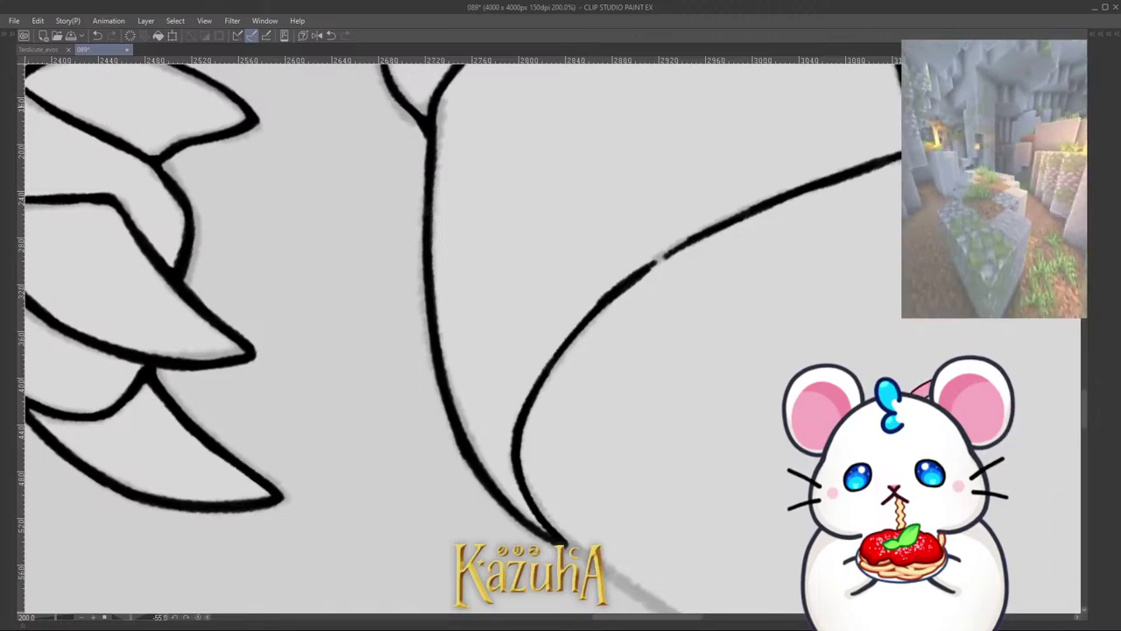
Step: Ink the upper part of the left lower leg's inner edge, starting at the inner end of the knee line
scroll(596, 421, "down", 6)
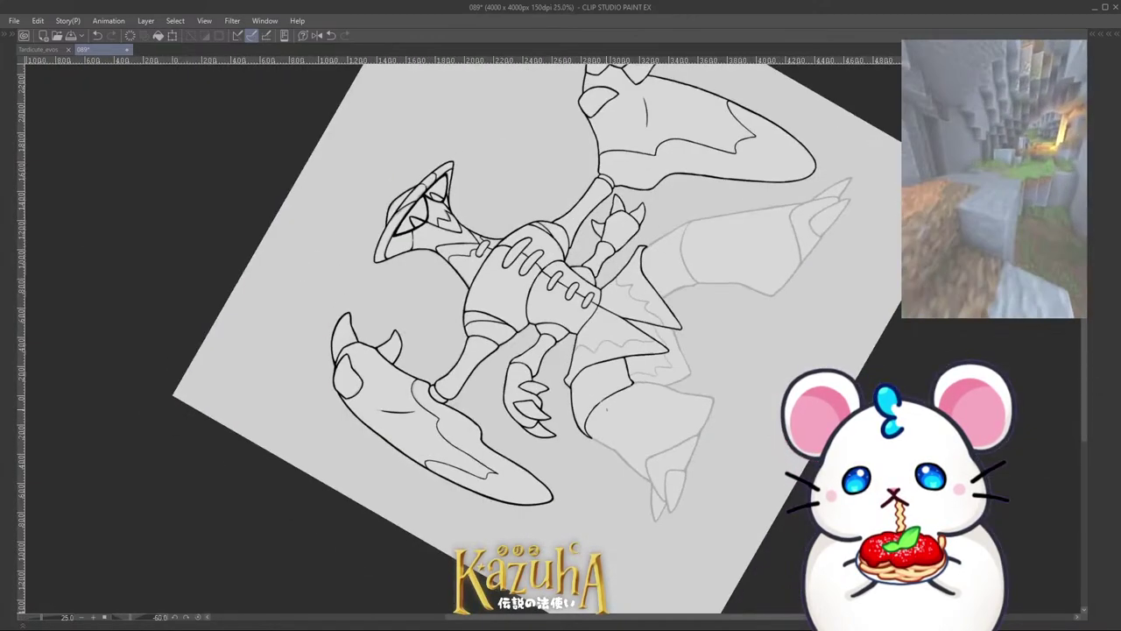
key("minus")
key("minus")
key("minus")
key("minus")
key("minus")
scroll(698, 291, "up", 8)
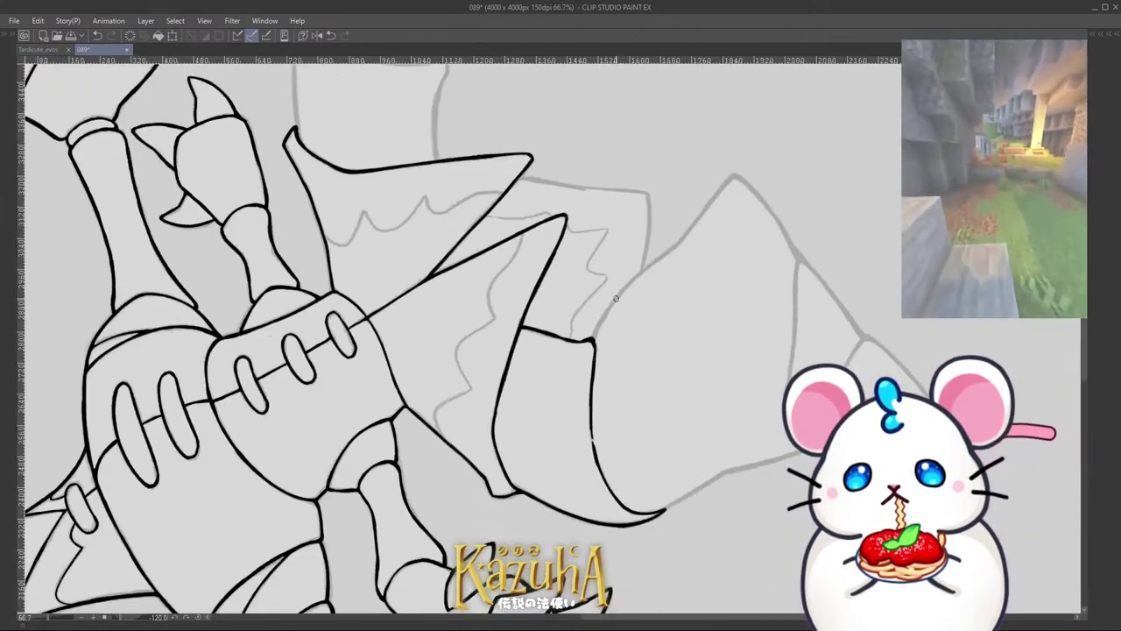
mouse_move(588, 353)
left_mouse_down()
mouse_move(649, 247)
mouse_move(622, 279)
mouse_move(778, 136)
left_mouse_up()
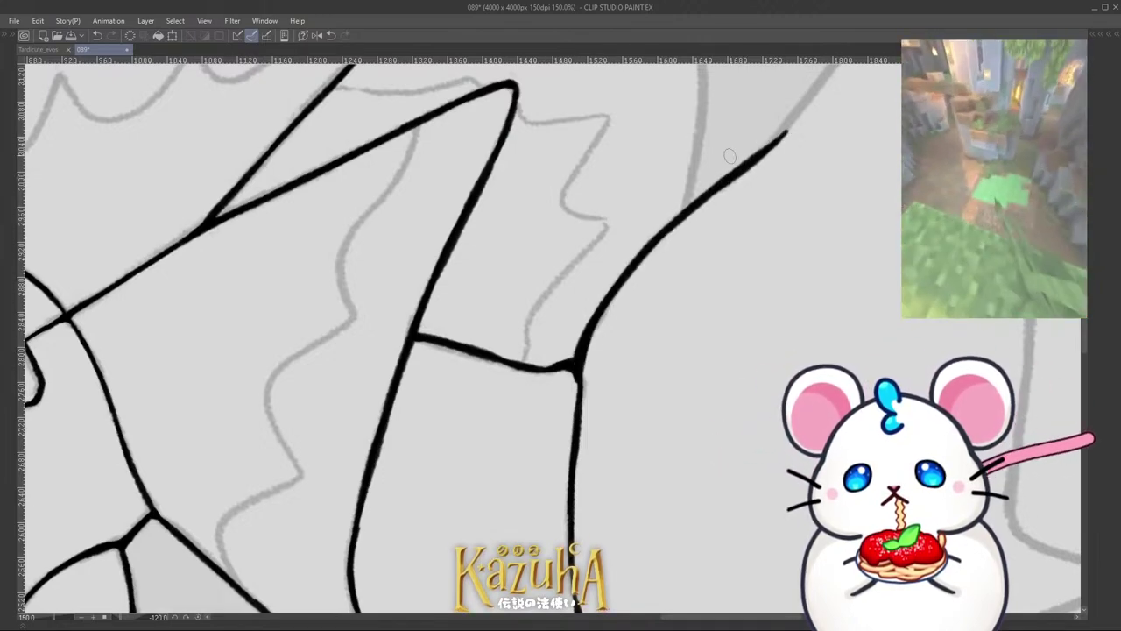
Step: Extend the left lower leg's inner edge to the pointed heel corner, redoing rough strokes, and save the drawing
scroll(625, 382, "down", 5)
scroll(624, 382, "up", 2)
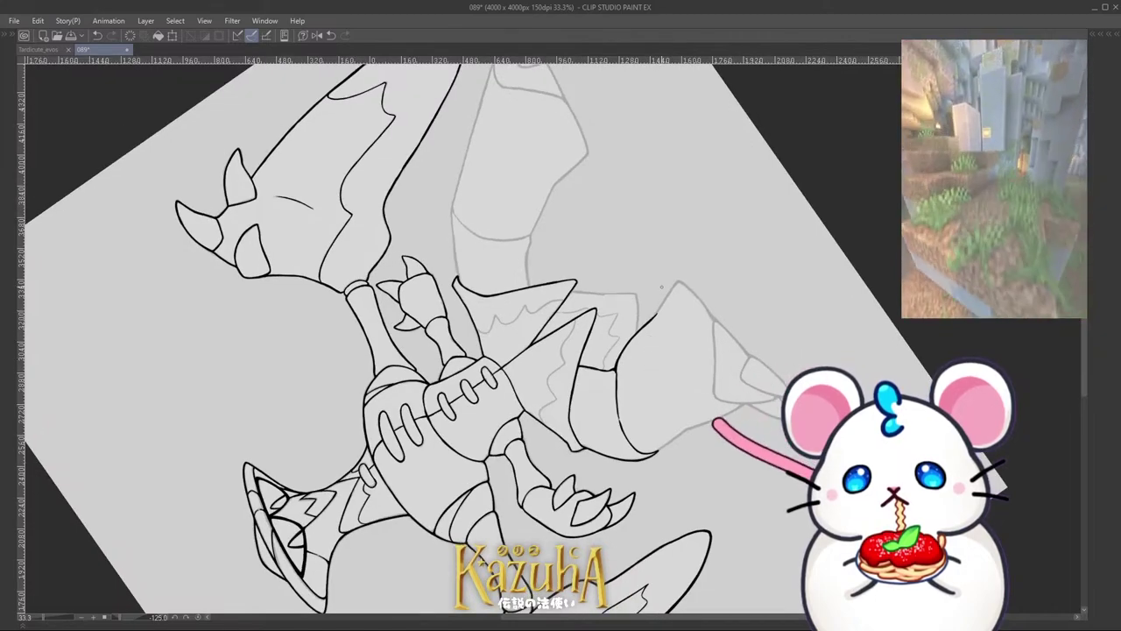
scroll(649, 340, "up", 2)
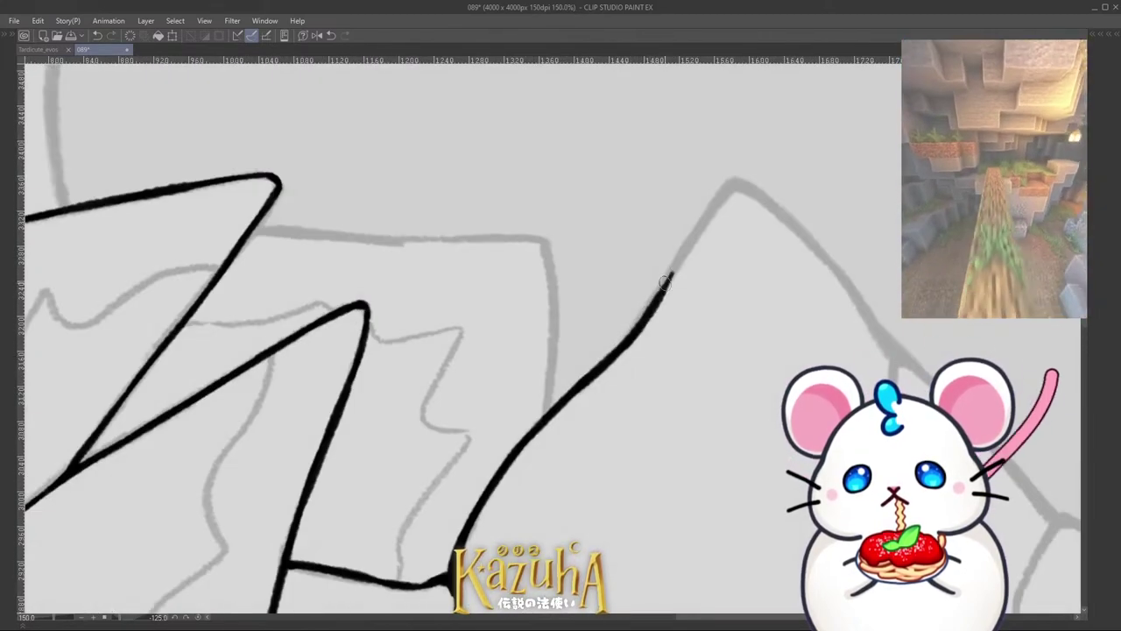
left_click_drag(632, 335, 717, 202)
left_click_drag(677, 267, 733, 184)
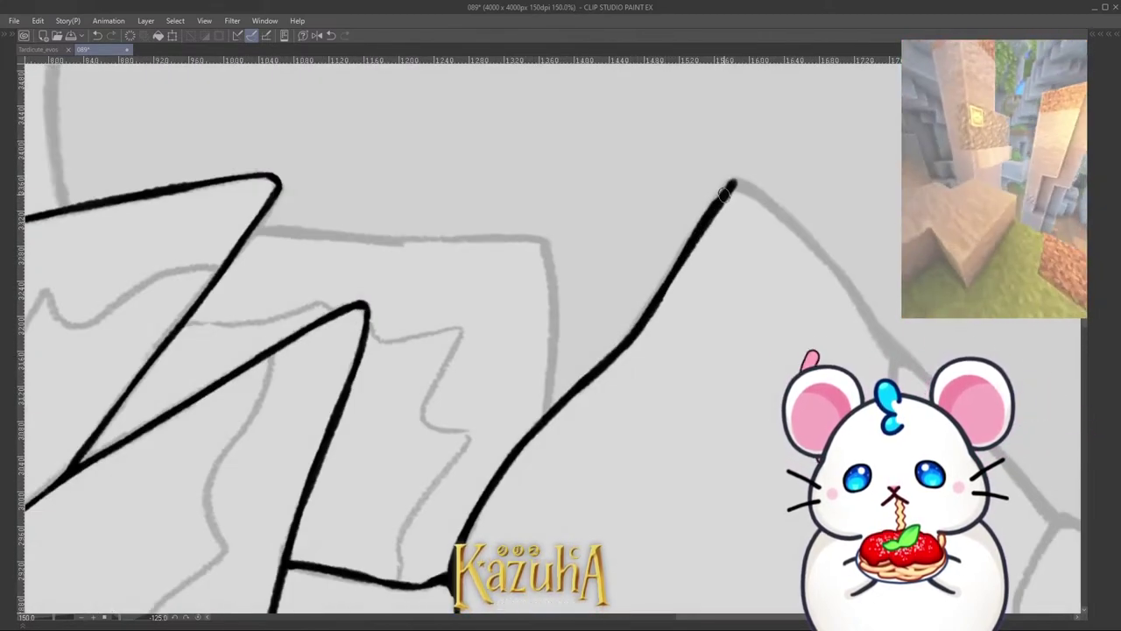
key("ctrl+z")
left_click_drag(684, 260, 732, 185)
key("ctrl+z")
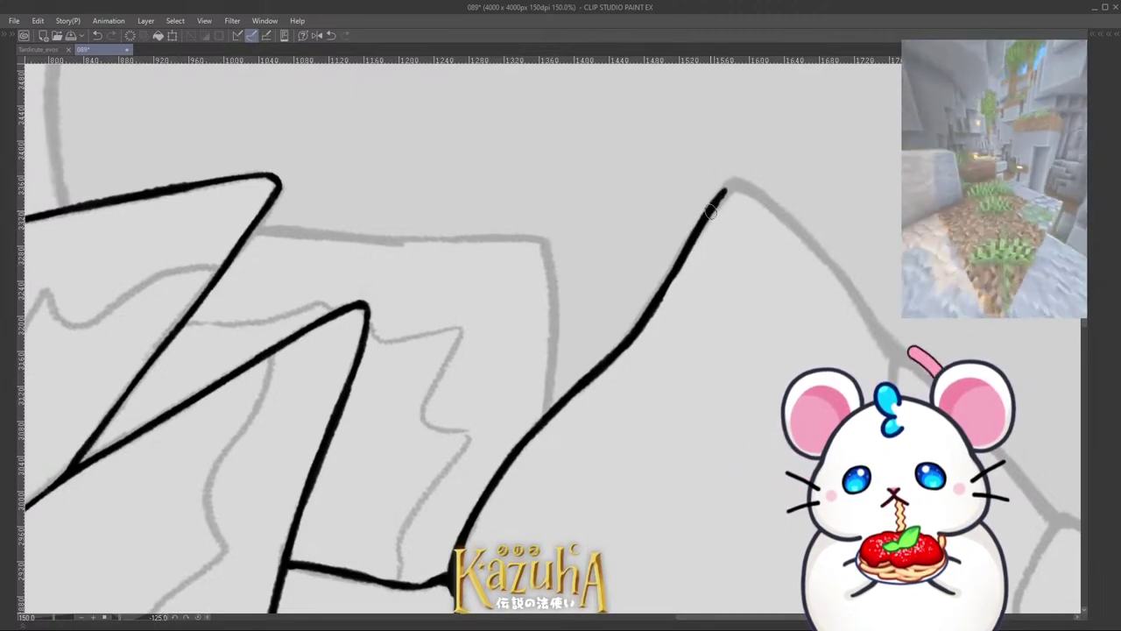
key("ctrl+z")
scroll(679, 250, "down", 7)
left_click_drag(679, 250, 502, 194)
key("minus")
key("minus")
key("minus")
key("minus")
key("minus")
key("minus")
scroll(475, 200, "up", 3)
key("ctrl+s")
Step: Round the left leg's heel corner and ink the bottom edge up to the foot's sketch line
key("asciicircum")
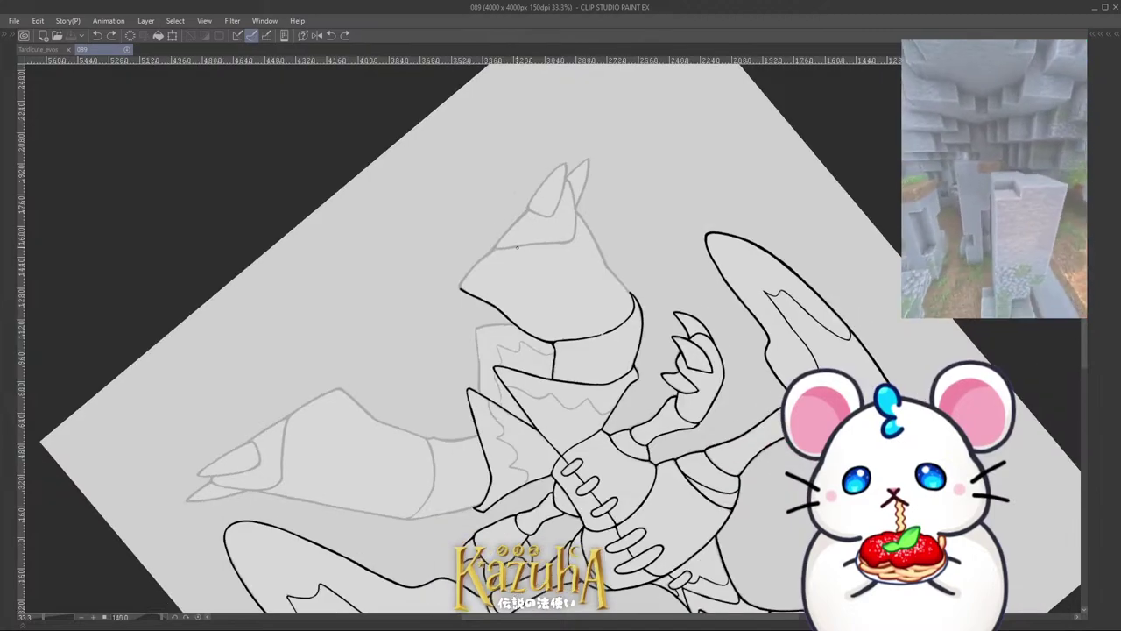
key("asciicircum")
key("minus")
scroll(461, 263, "up", 4)
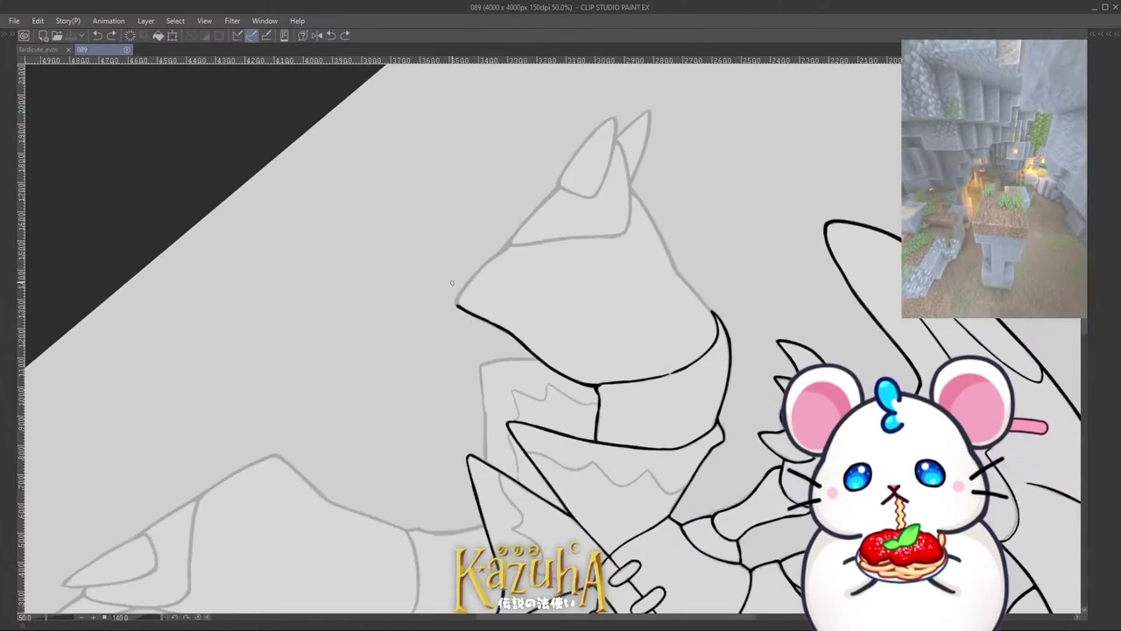
key("minus")
key("minus")
left_click_drag(455, 335, 505, 233)
key("ctrl+z")
key("ctrl+z")
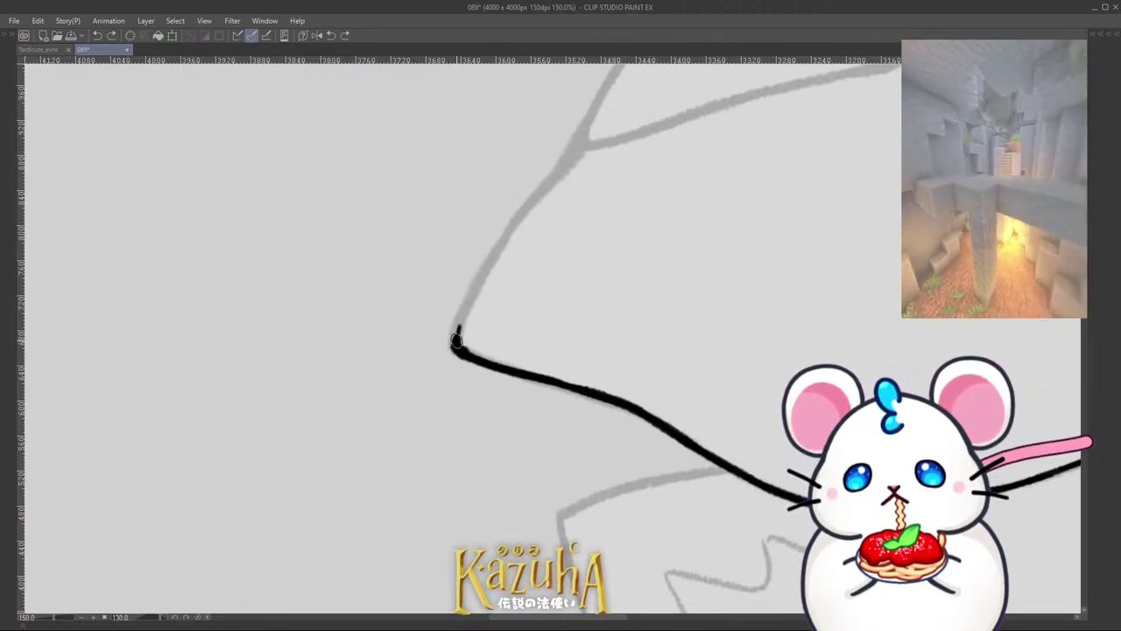
left_click_drag(457, 338, 545, 186)
key("ctrl+z")
mouse_move(462, 308)
left_mouse_down()
mouse_move(500, 234)
mouse_move(569, 150)
left_mouse_up()
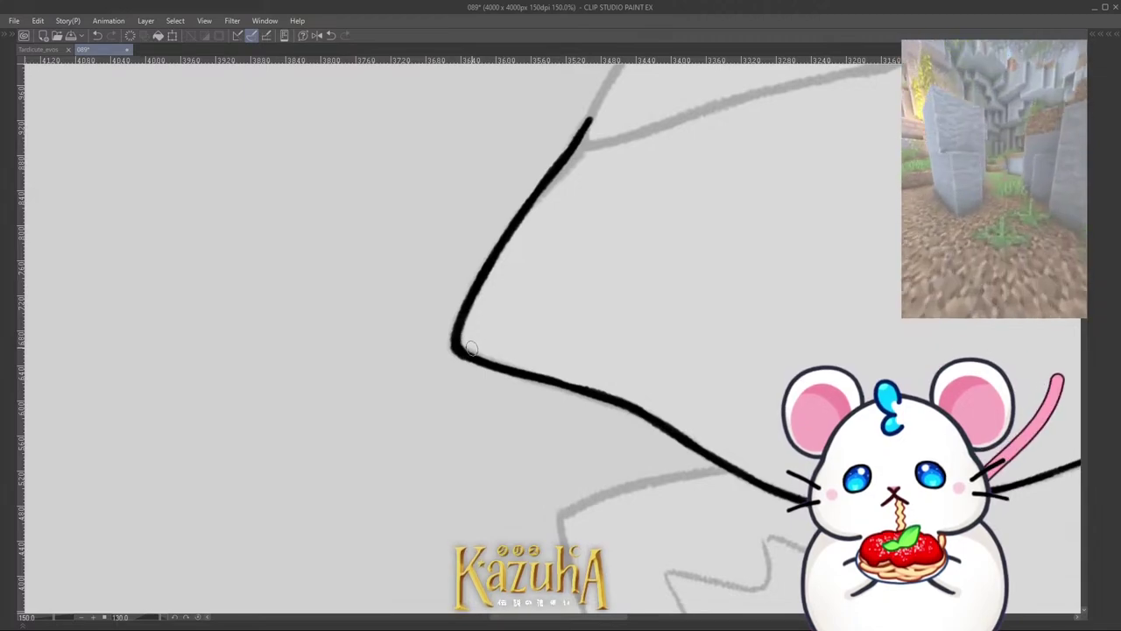
Step: Extend the left leg's bottom edge along the foot to the base of the front claw
scroll(472, 348, "down", 1)
scroll(526, 216, "up", 1)
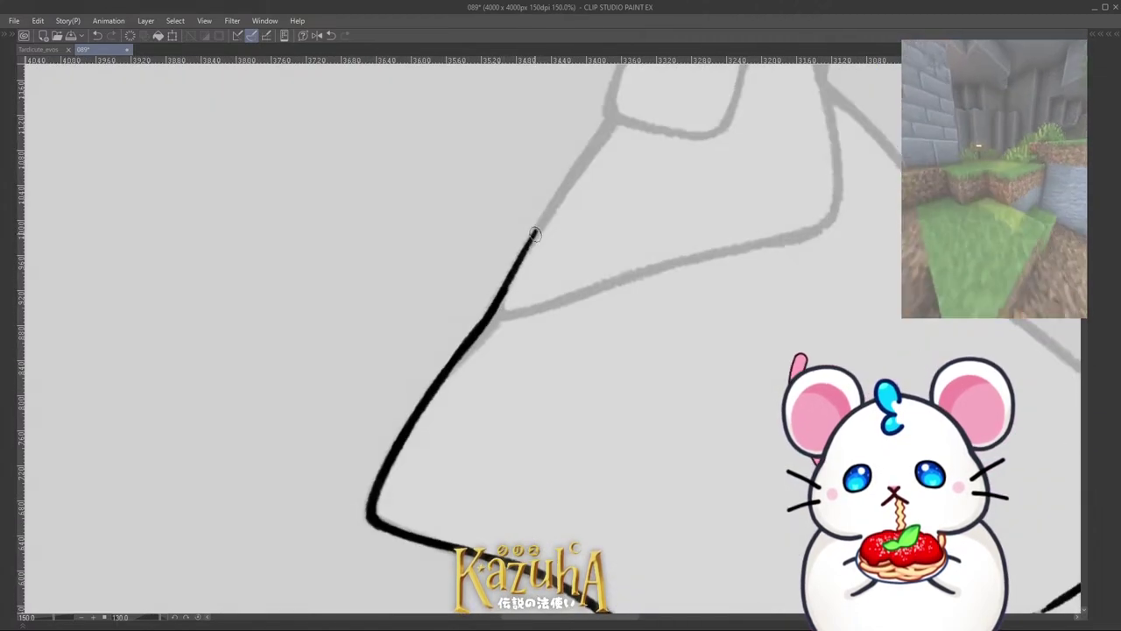
left_click_drag(509, 281, 591, 152)
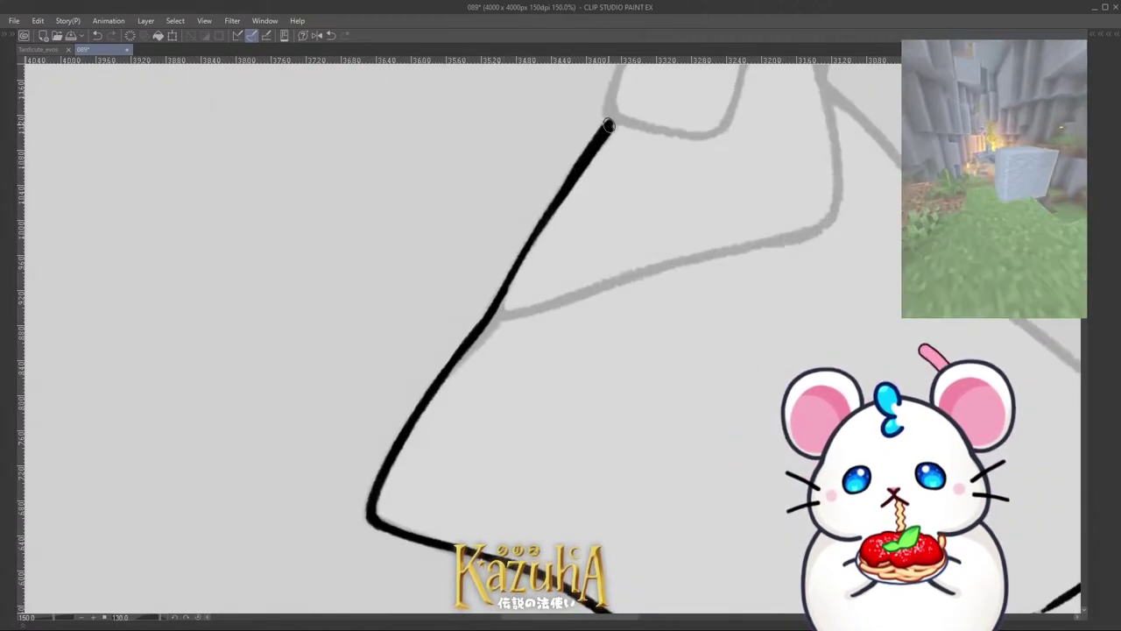
Step: Ink the left lower leg's outer edge from the rear claw up to the knee line and save the drawing
scroll(498, 307, "down", 4)
mouse_move(573, 393)
left_mouse_down()
mouse_move(604, 378)
mouse_move(601, 291)
left_mouse_up()
scroll(601, 292, "up", 5)
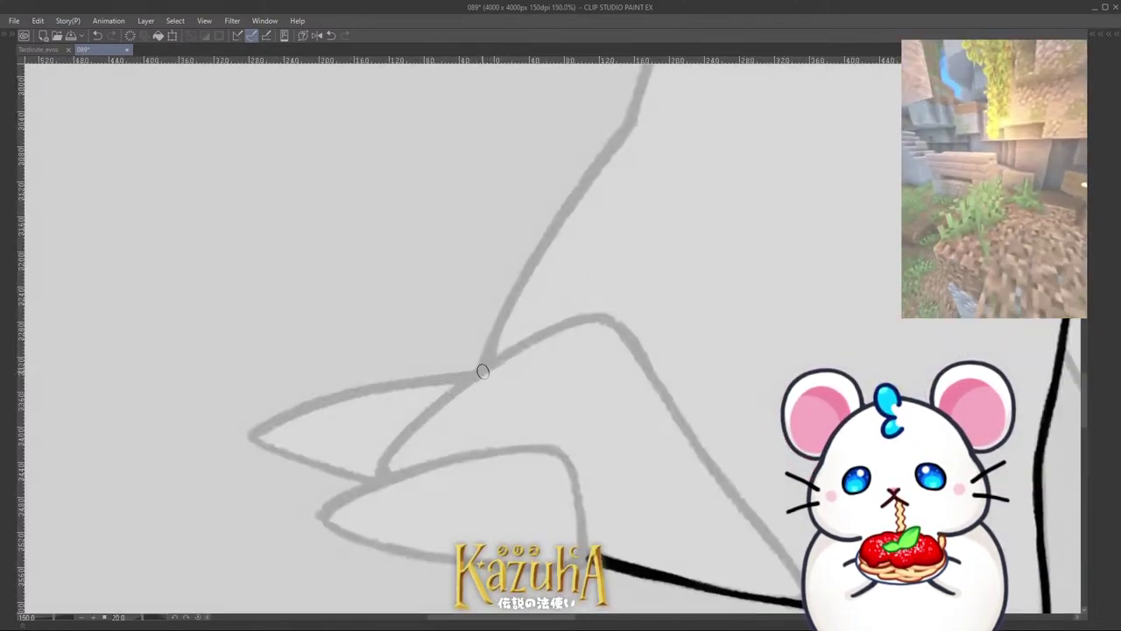
left_click_drag(481, 371, 569, 206)
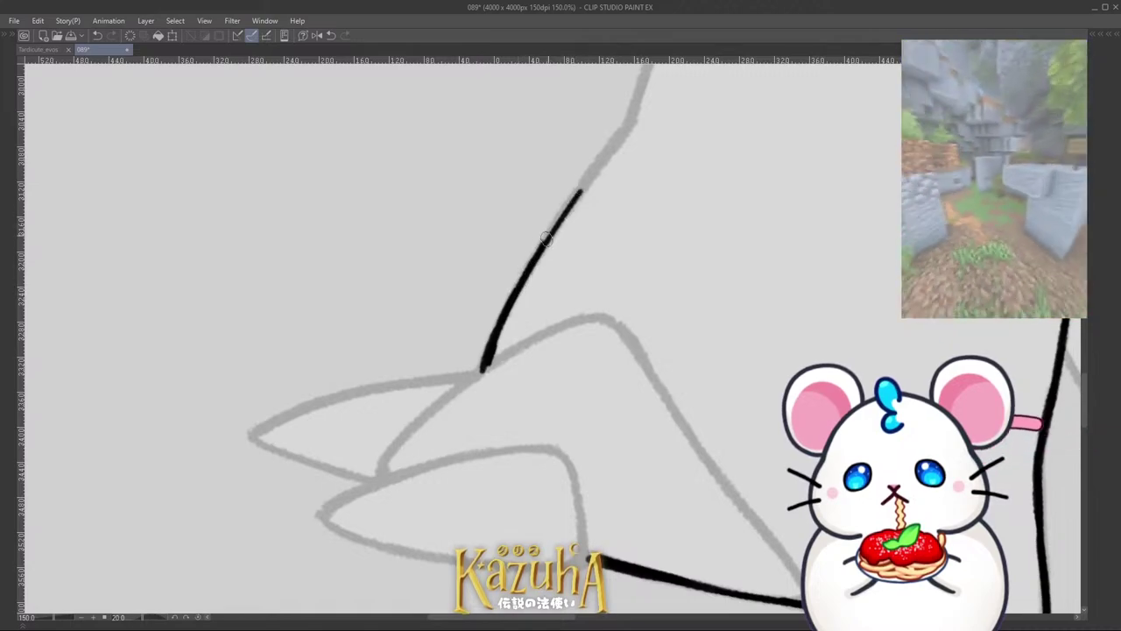
scroll(592, 173, "down", 5)
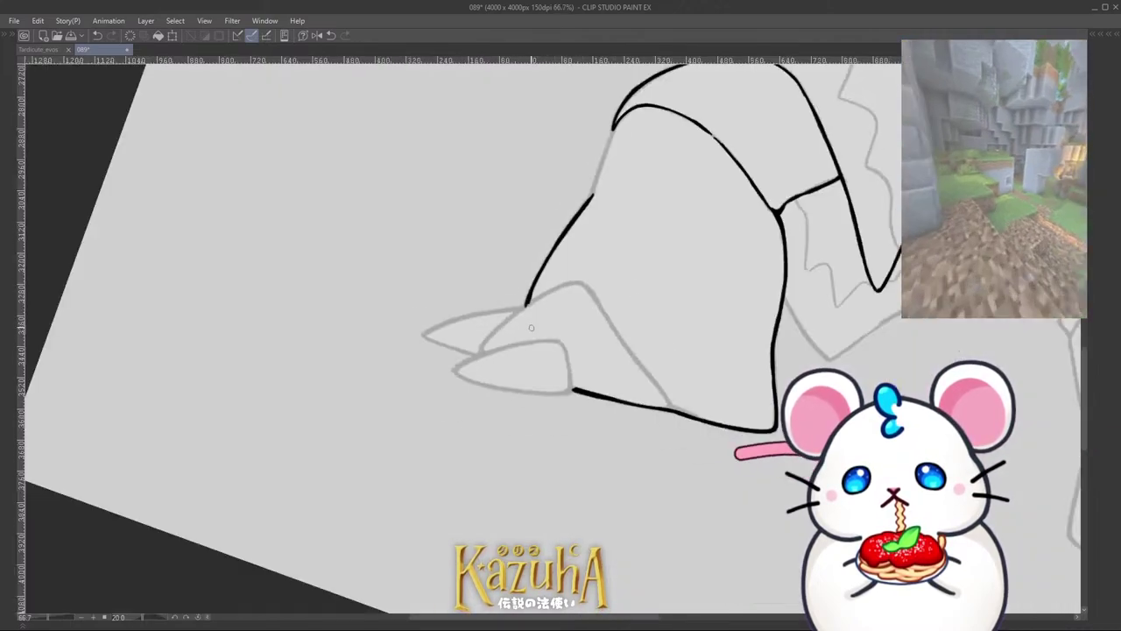
scroll(580, 326, "up", 5)
left_click_drag(571, 354, 641, 226)
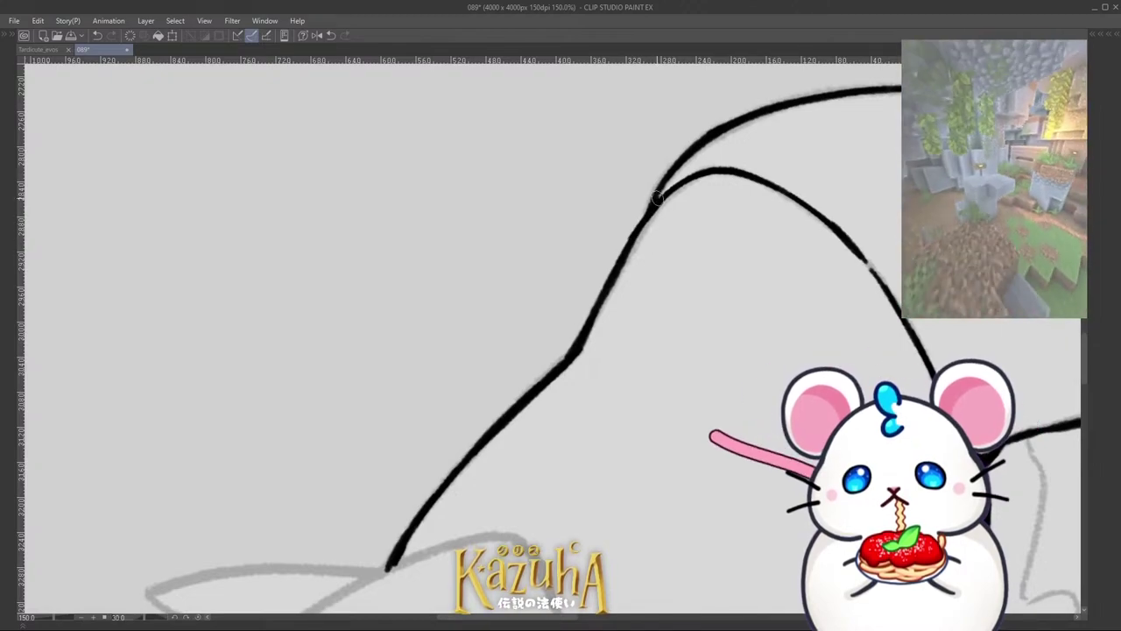
scroll(602, 294, "down", 6)
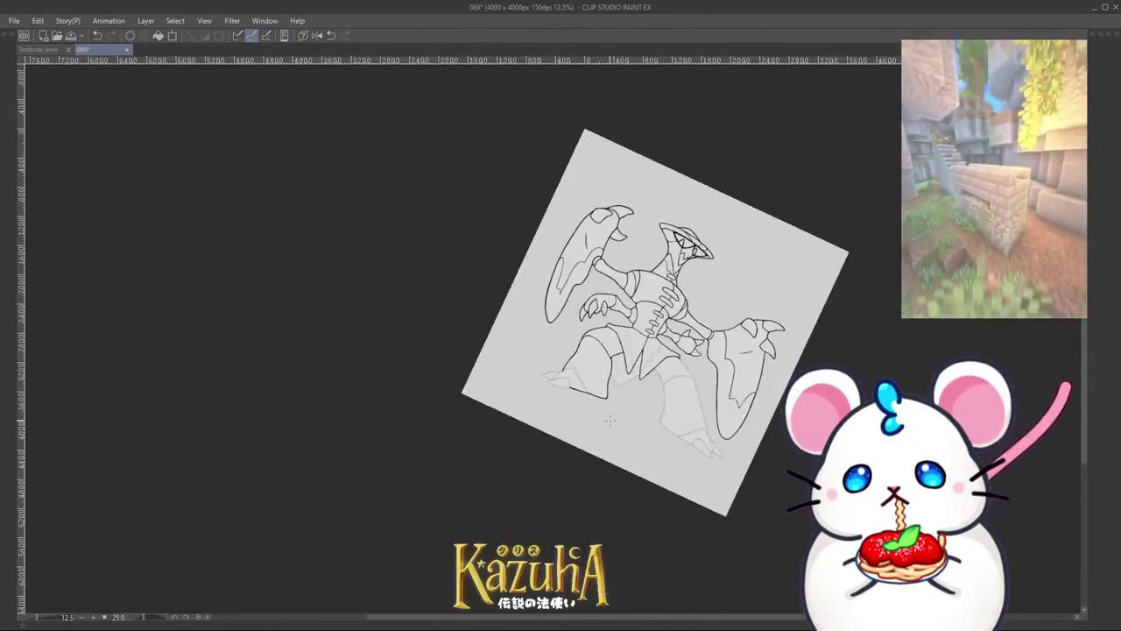
scroll(635, 293, "up", 2)
key("ctrl+s")
Step: Ink the upper edge of the left foot's front claw from its tip over the curve to the leg's bottom edge
key("asciicircum")
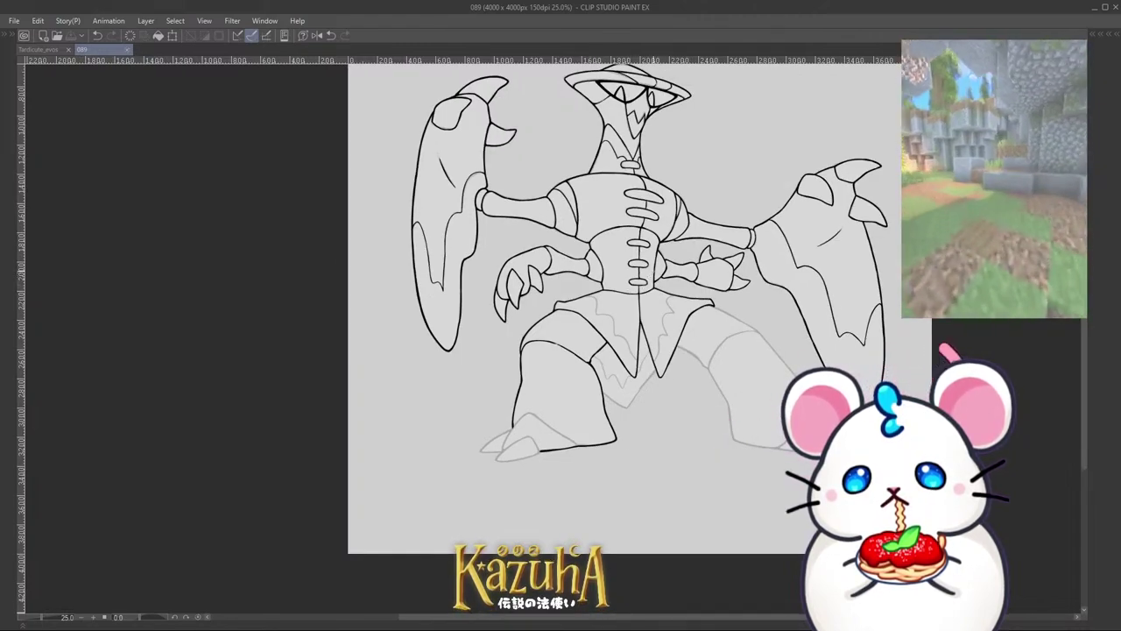
scroll(671, 374, "down", 2)
key("minus")
key("minus")
key("minus")
key("minus")
key("minus")
key("minus")
key("minus")
key("minus")
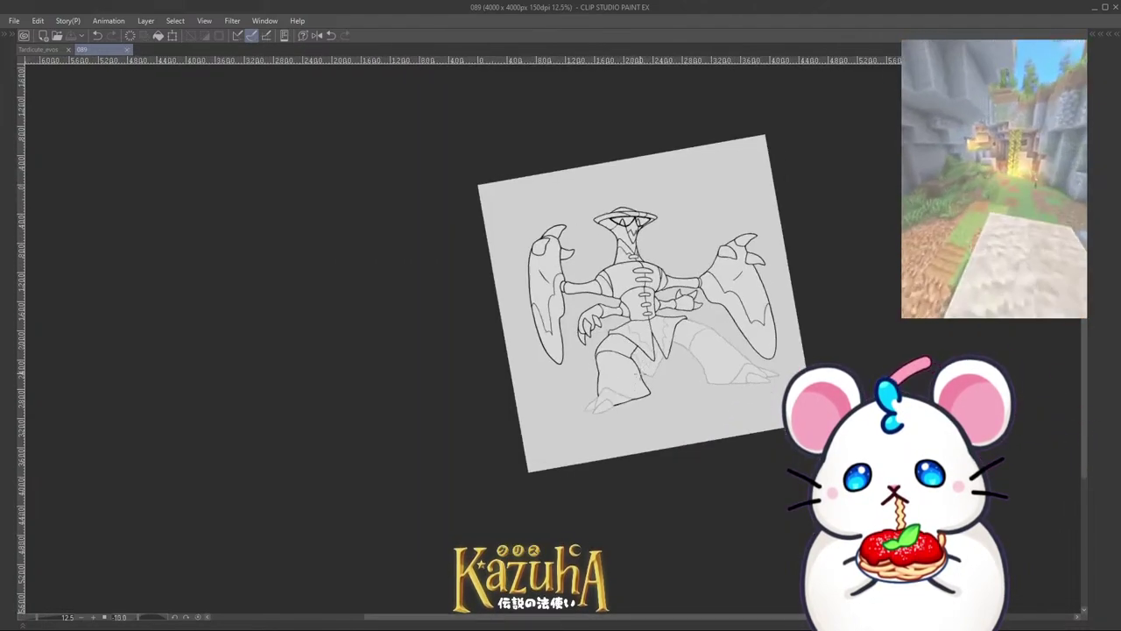
scroll(623, 349, "up", 3)
scroll(615, 390, "up", 5)
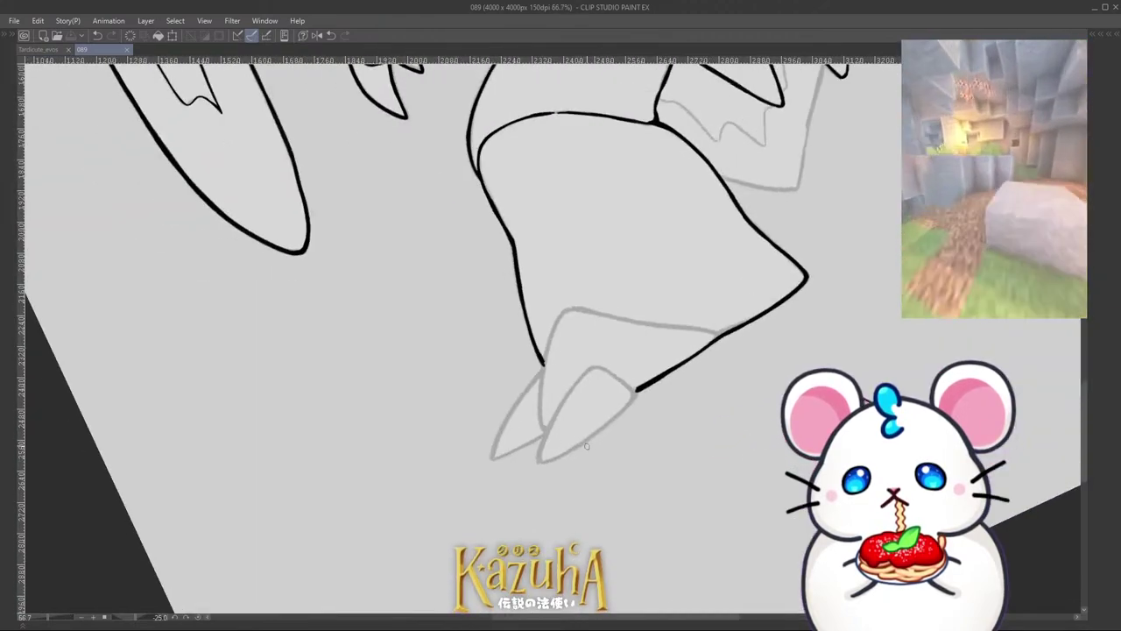
left_click_drag(487, 493, 551, 336)
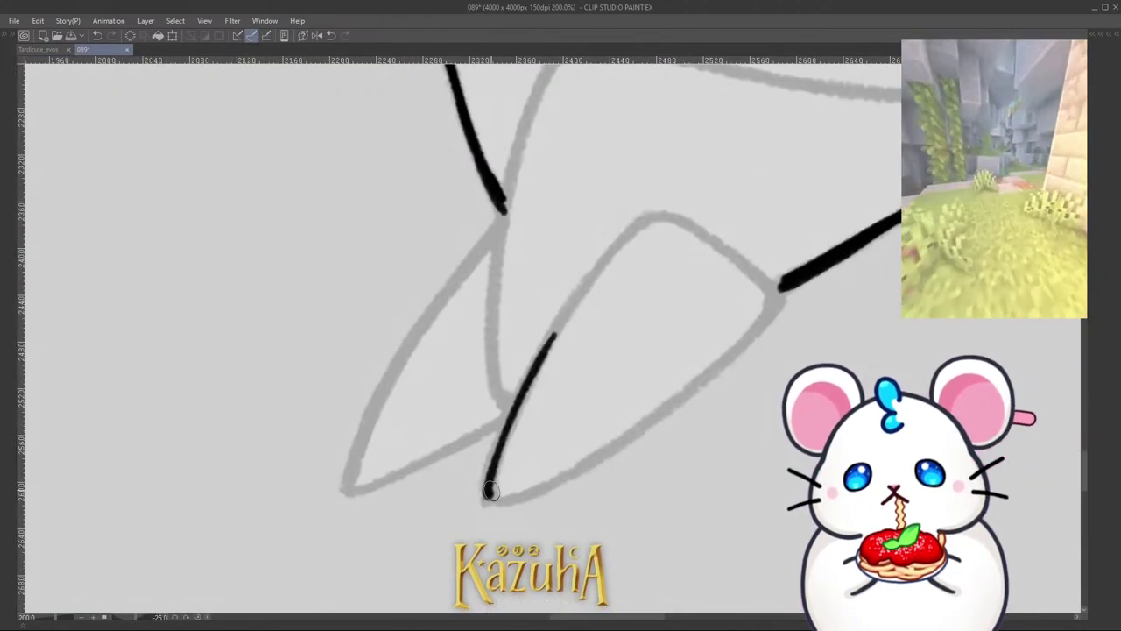
mouse_move(491, 491)
left_mouse_down()
mouse_move(591, 278)
mouse_move(627, 234)
mouse_move(653, 219)
mouse_move(705, 226)
mouse_move(740, 259)
left_mouse_up()
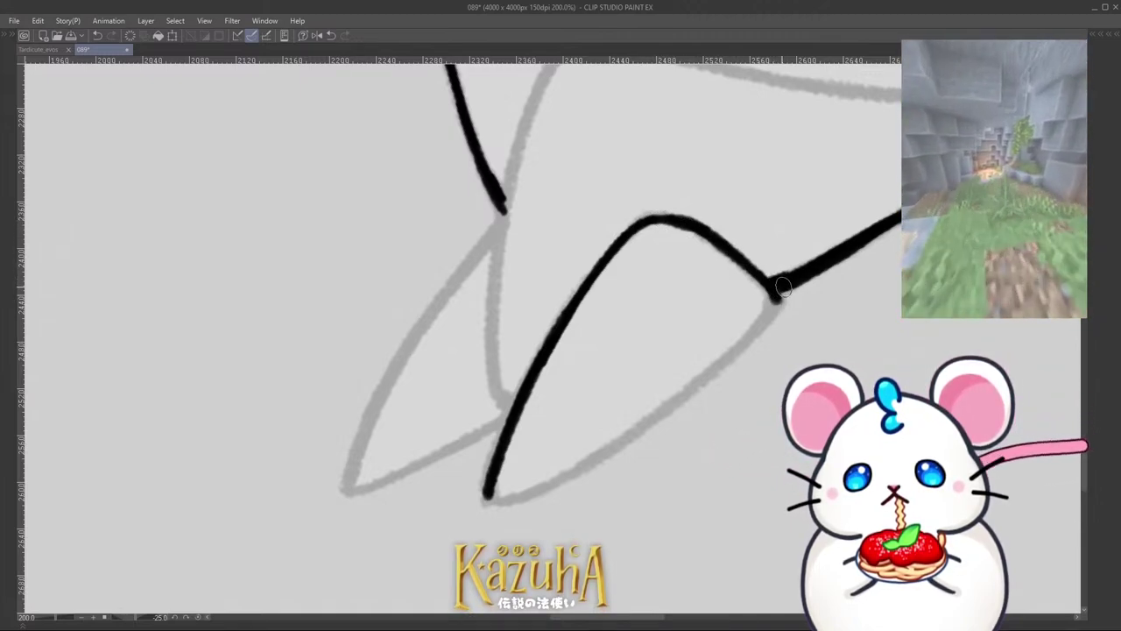
Step: Ink the lower edge of the left foot's front claw from tip to base and thicken the junction with the leg's bottom edge
left_click_drag(784, 295, 727, 355)
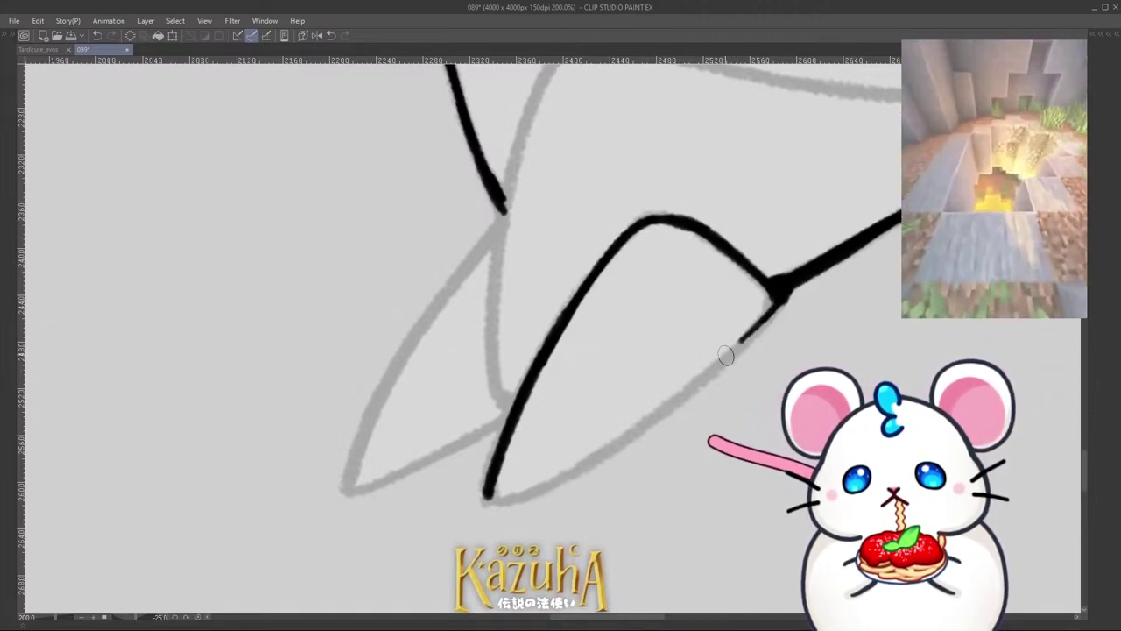
key("ctrl+z")
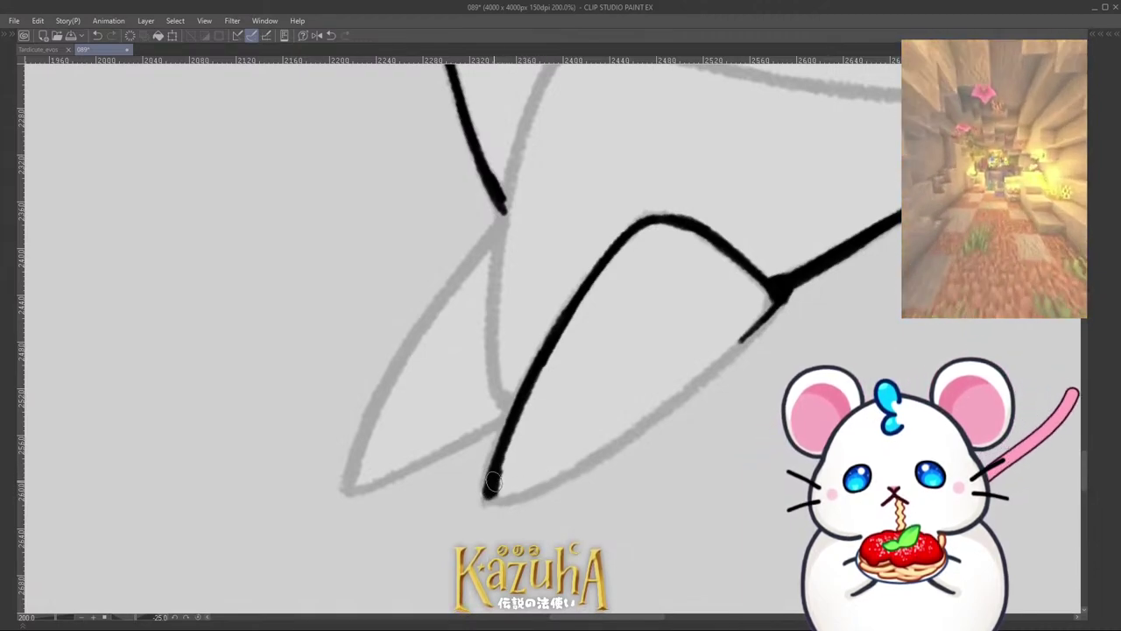
mouse_move(497, 500)
left_mouse_down()
mouse_move(578, 464)
mouse_move(745, 340)
left_mouse_up()
key("ctrl+z")
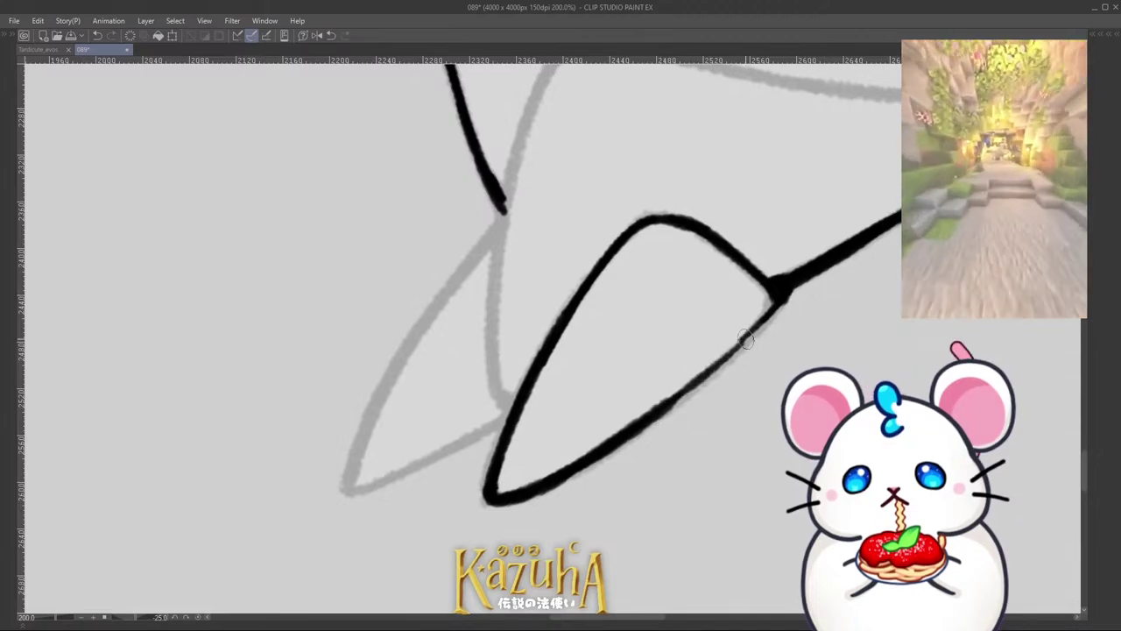
mouse_move(649, 417)
left_mouse_down()
mouse_move(756, 335)
mouse_move(771, 302)
left_mouse_up()
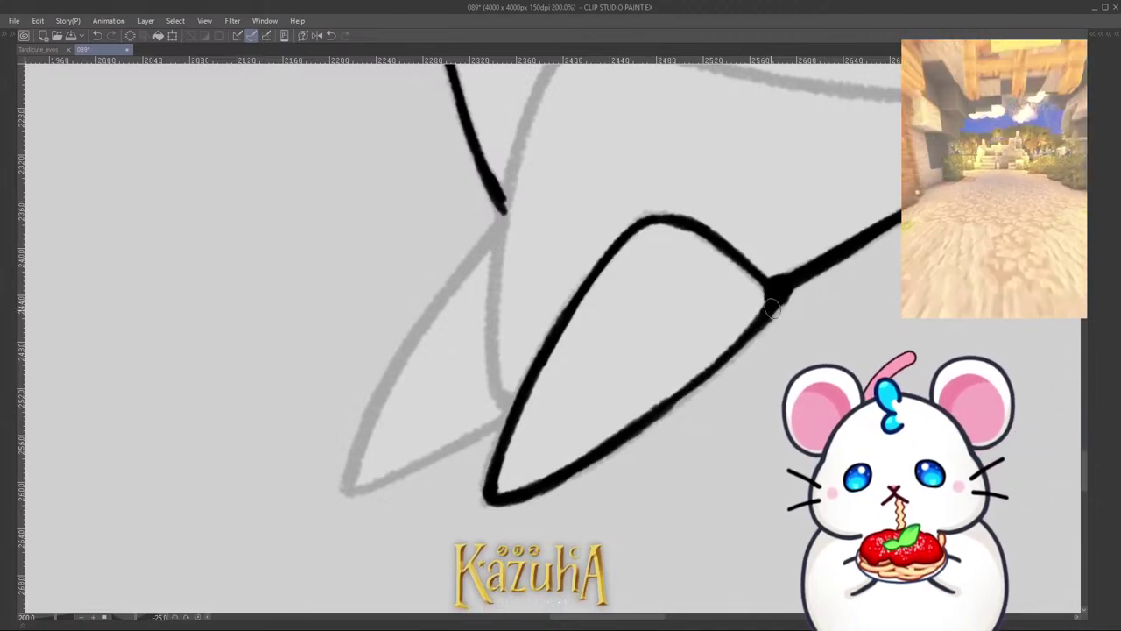
left_click_drag(709, 370, 762, 300)
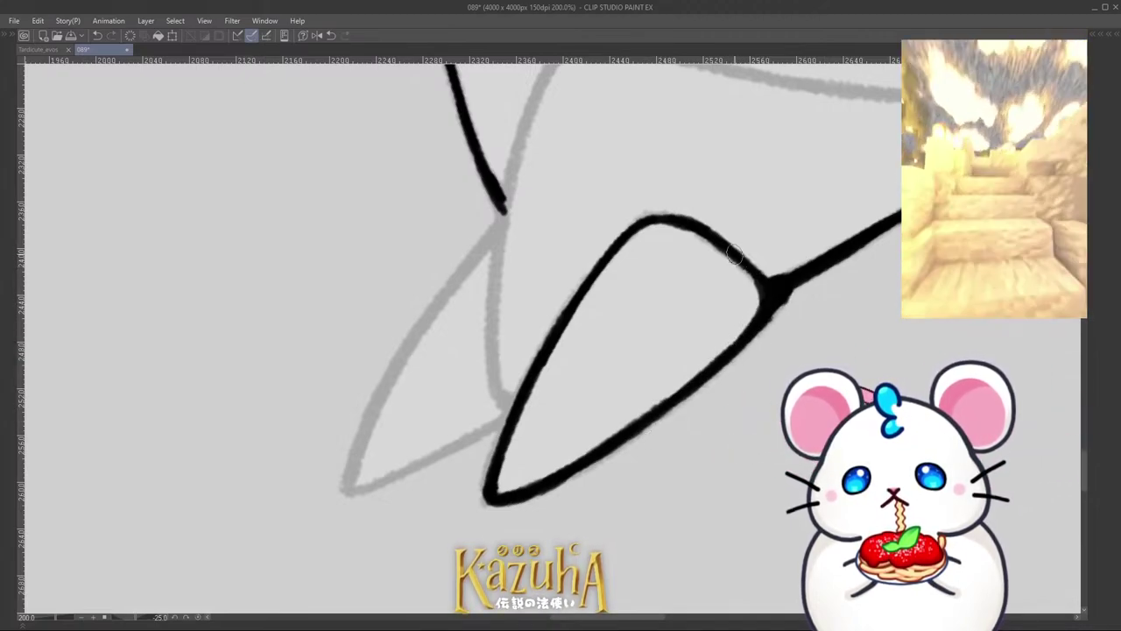
left_click_drag(734, 255, 755, 298)
Step: Ink the left foot's front contour from the front claw past the leg's outer edge up to the foot's peak
scroll(683, 297, "down", 3)
scroll(582, 341, "up", 3)
left_click_drag(575, 428, 559, 366)
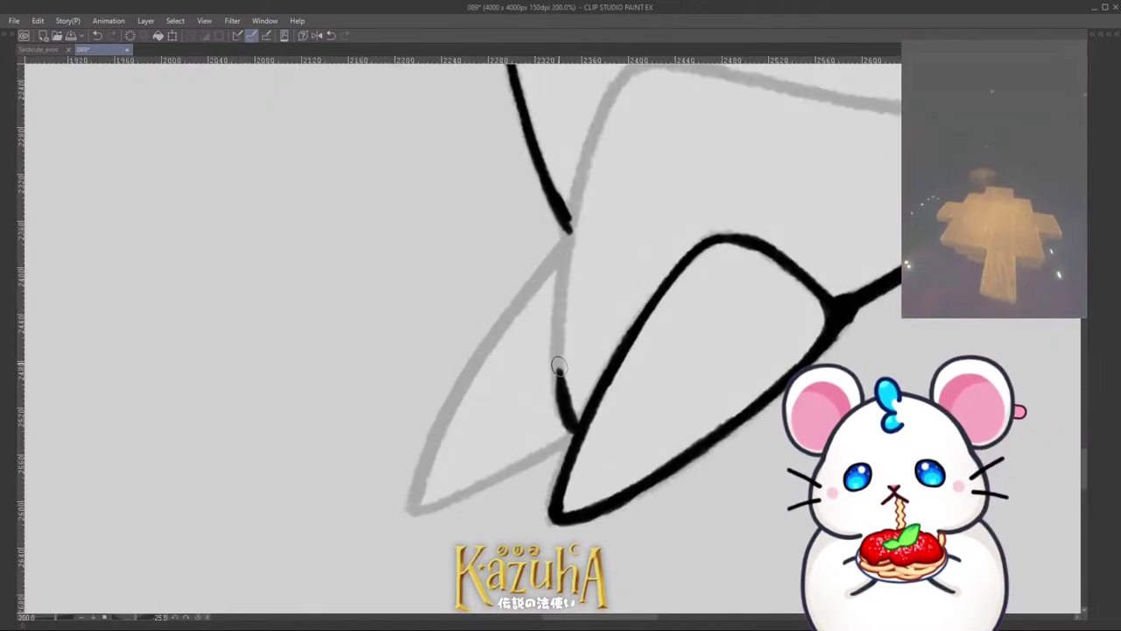
scroll(547, 394, "down", 3)
key("asciicircum")
key("asciicircum")
key("asciicircum")
key("asciicircum")
key("asciicircum")
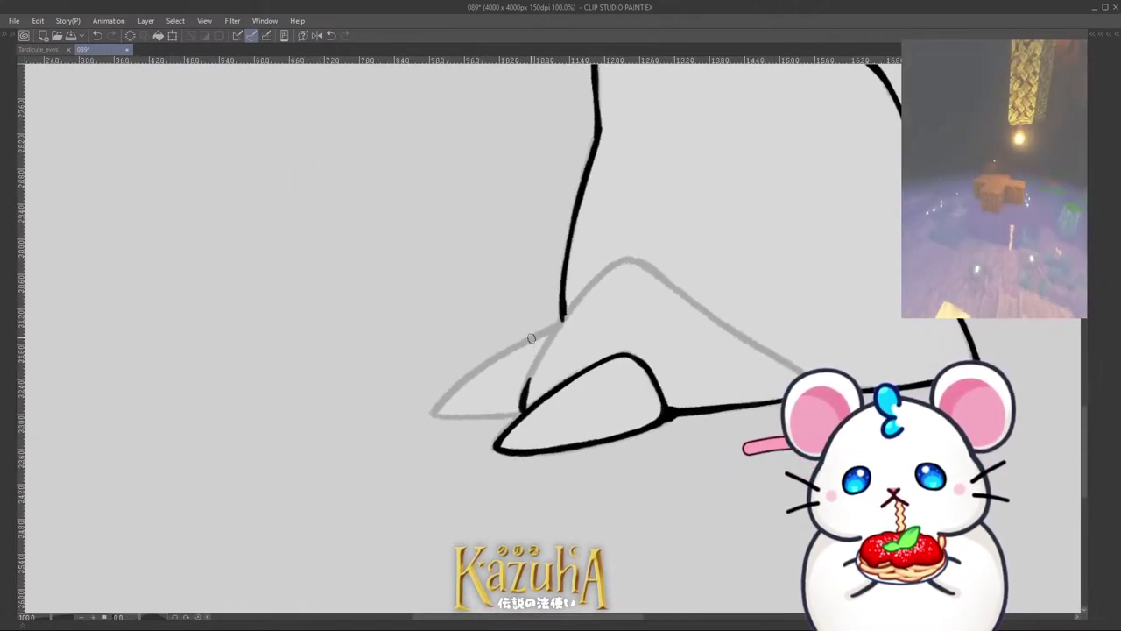
scroll(530, 339, "up", 2)
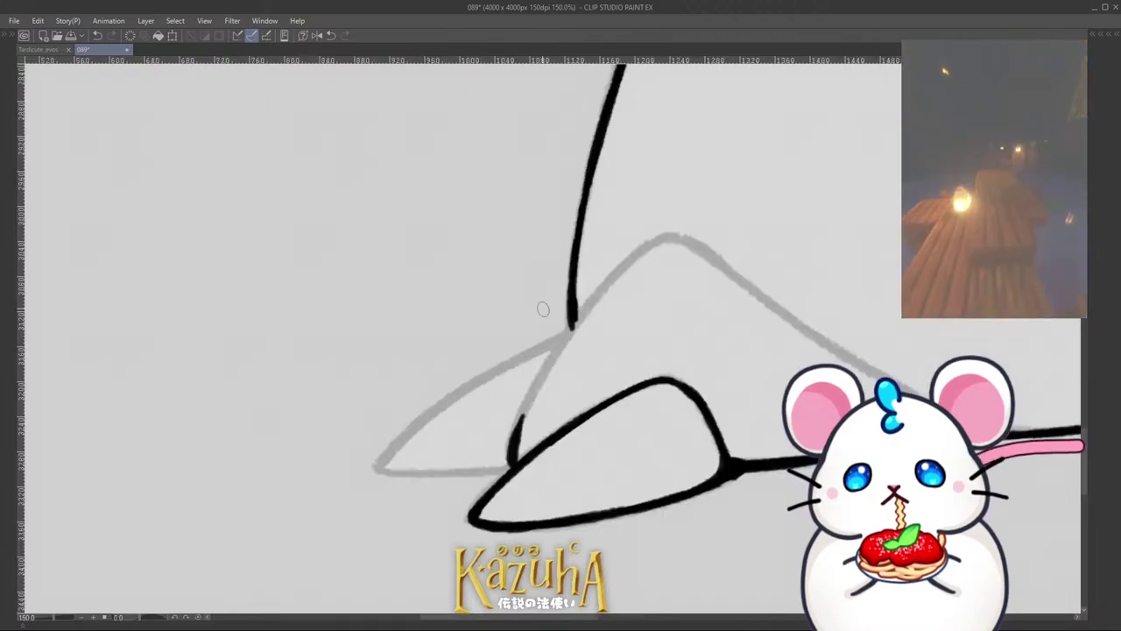
left_click_drag(541, 375, 516, 451)
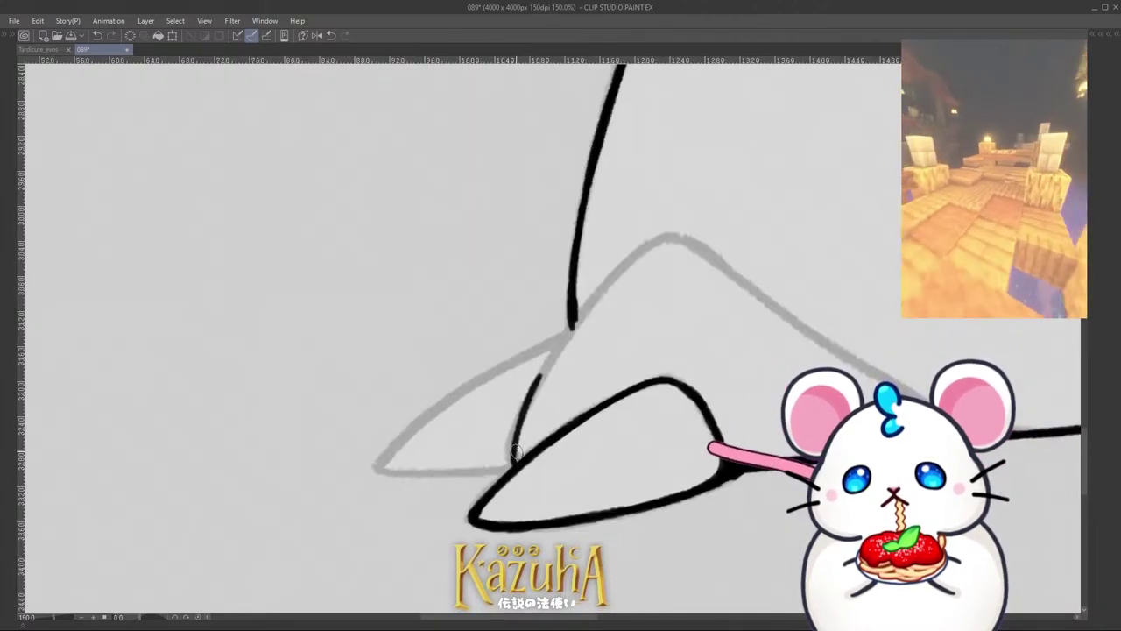
left_click_drag(535, 388, 605, 287)
key("ctrl+z")
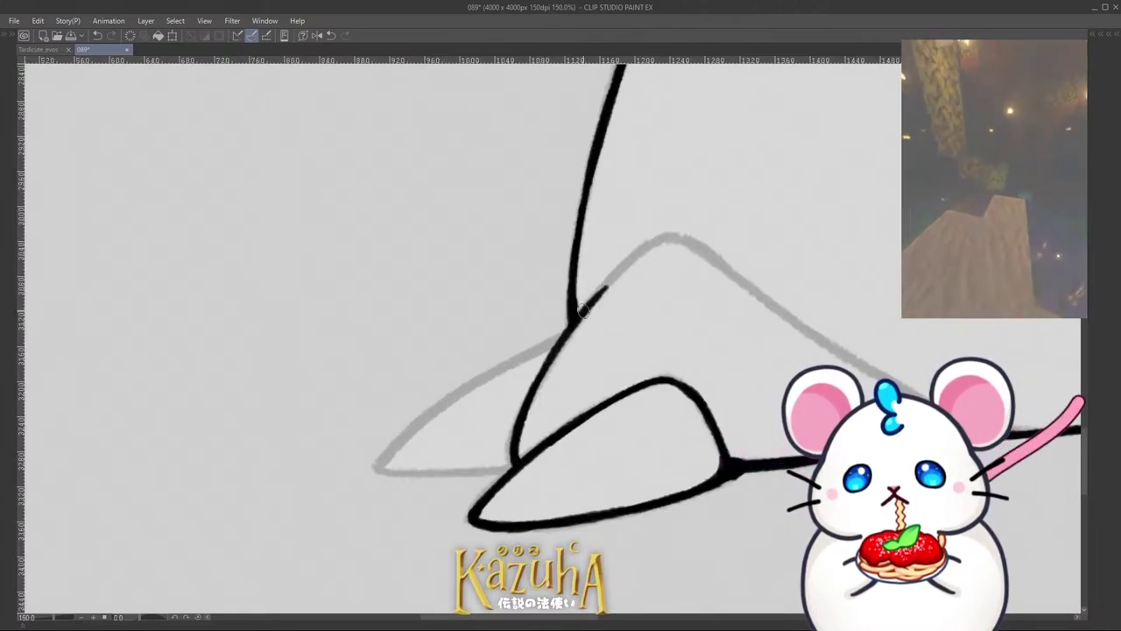
left_click_drag(571, 326, 646, 248)
Step: Ink the upper edge of the left foot's rear claw from its tip to the foot contour
scroll(553, 338, "down", 2)
key("minus")
key("minus")
key("minus")
key("minus")
key("minus")
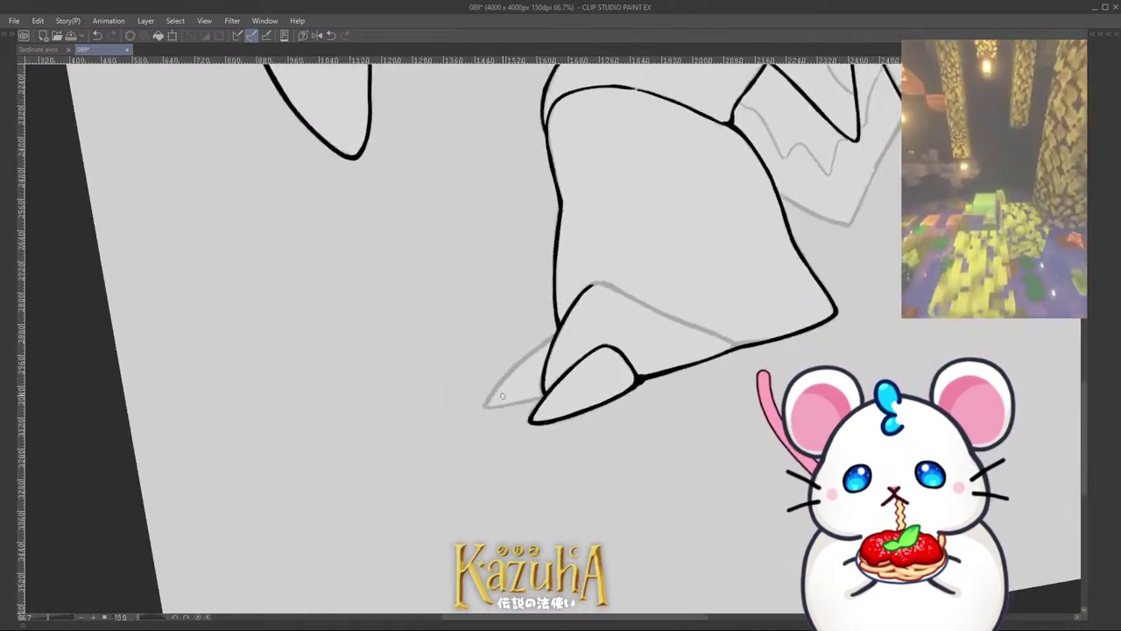
scroll(508, 402, "up", 2)
left_click_drag(509, 450, 553, 339)
left_click_drag(513, 447, 587, 302)
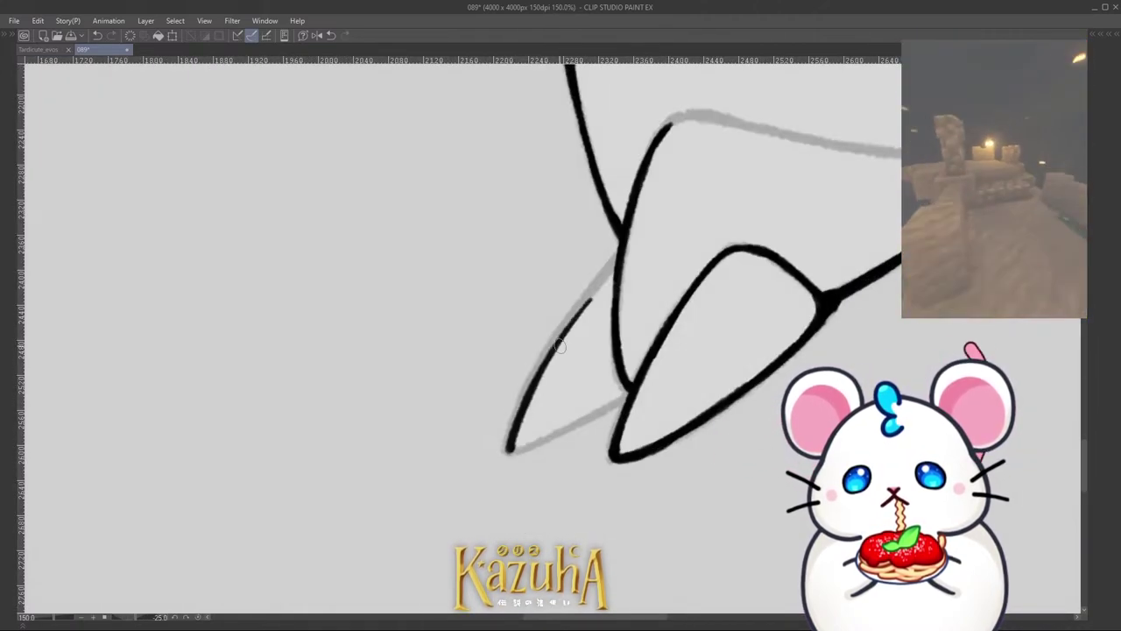
key("ctrl+z")
left_click_drag(507, 450, 580, 315)
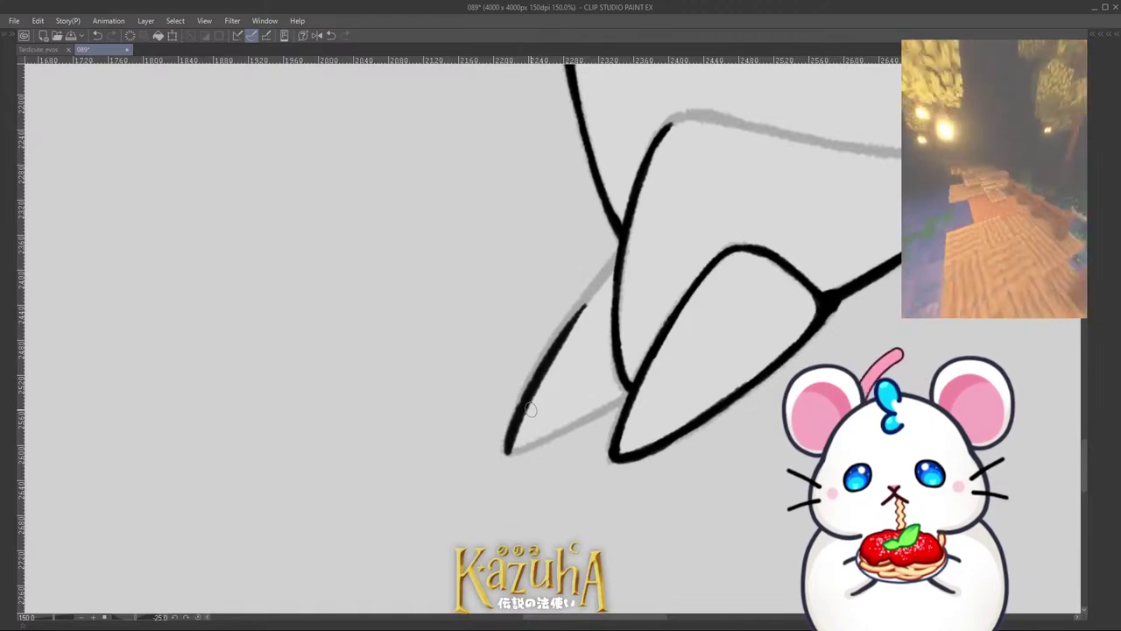
key("ctrl+z")
left_click_drag(508, 450, 596, 282)
left_click_drag(555, 337, 616, 252)
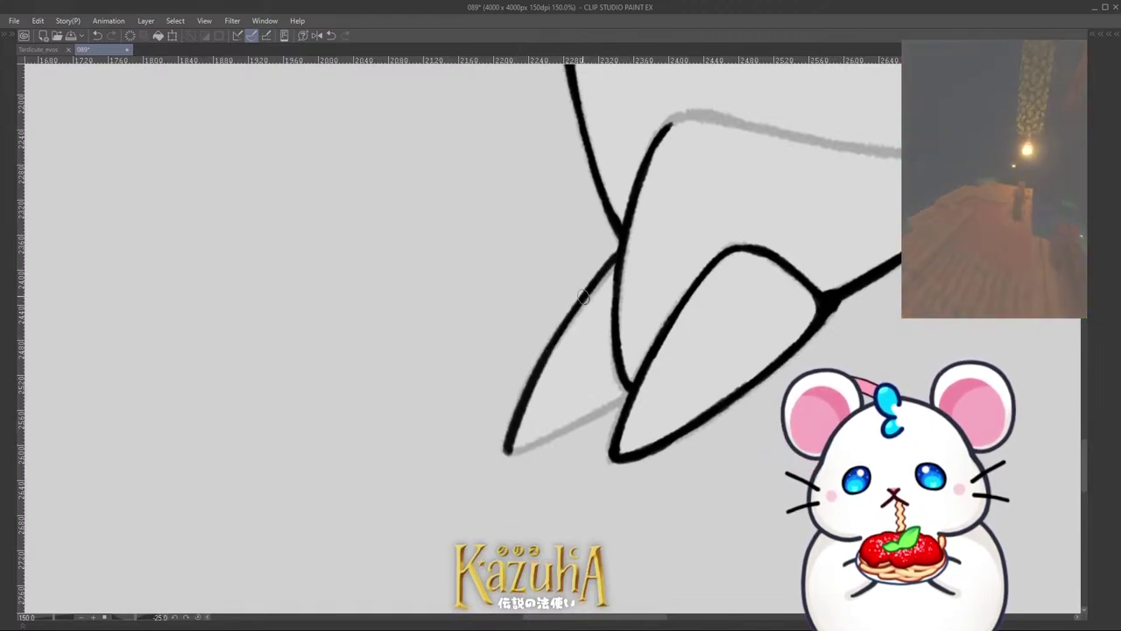
Step: Ink the lower edge of the left foot's rear claw from its tip to the front claw
scroll(512, 450, "up", 1)
left_click_drag(505, 449, 647, 380)
key("ctrl+z")
left_click_drag(570, 424, 664, 374)
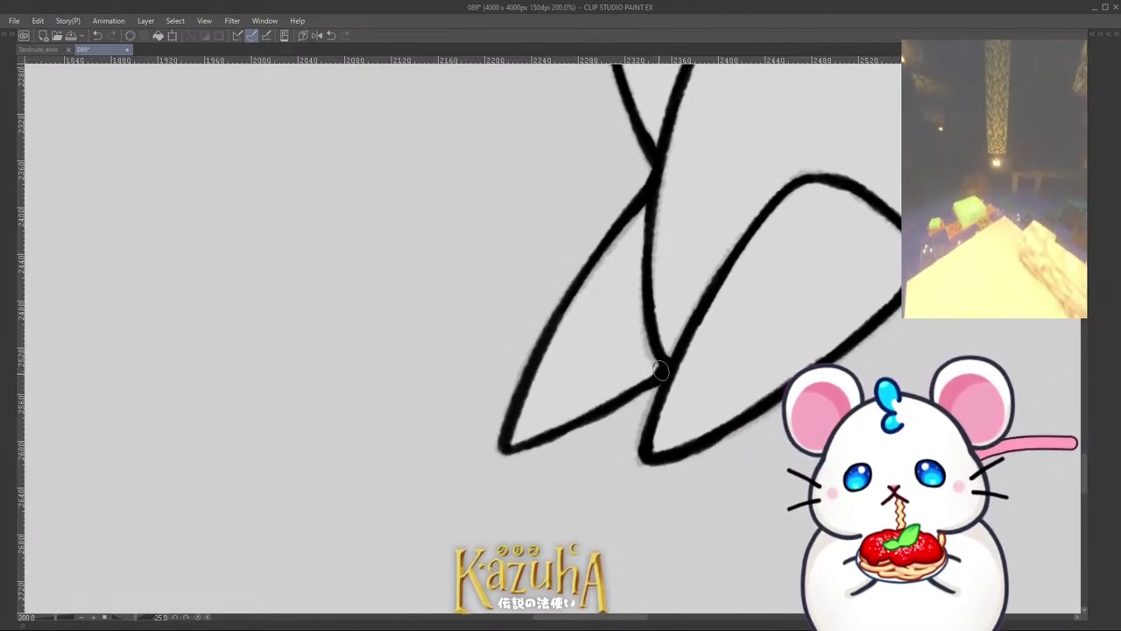
Step: Ink the left foot's top line from its peak to the leg's bottom edge and save the drawing
scroll(661, 372, "down", 5)
scroll(547, 509, "up", 4)
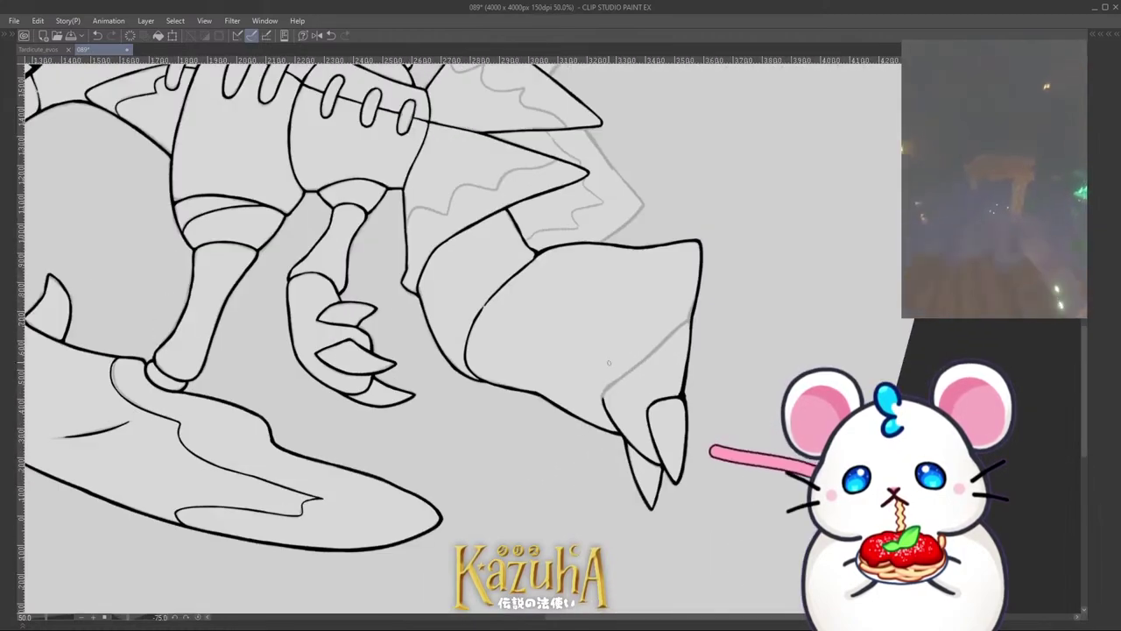
mouse_move(592, 410)
left_mouse_down()
mouse_move(621, 365)
mouse_move(600, 388)
mouse_move(825, 159)
left_mouse_up()
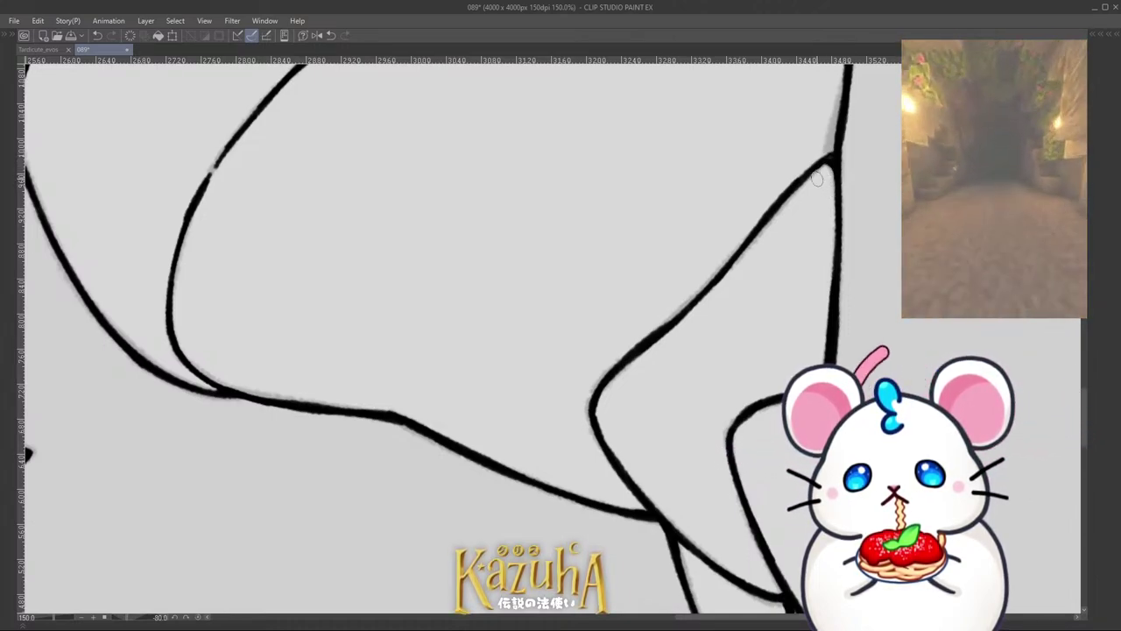
scroll(666, 429, "down", 5)
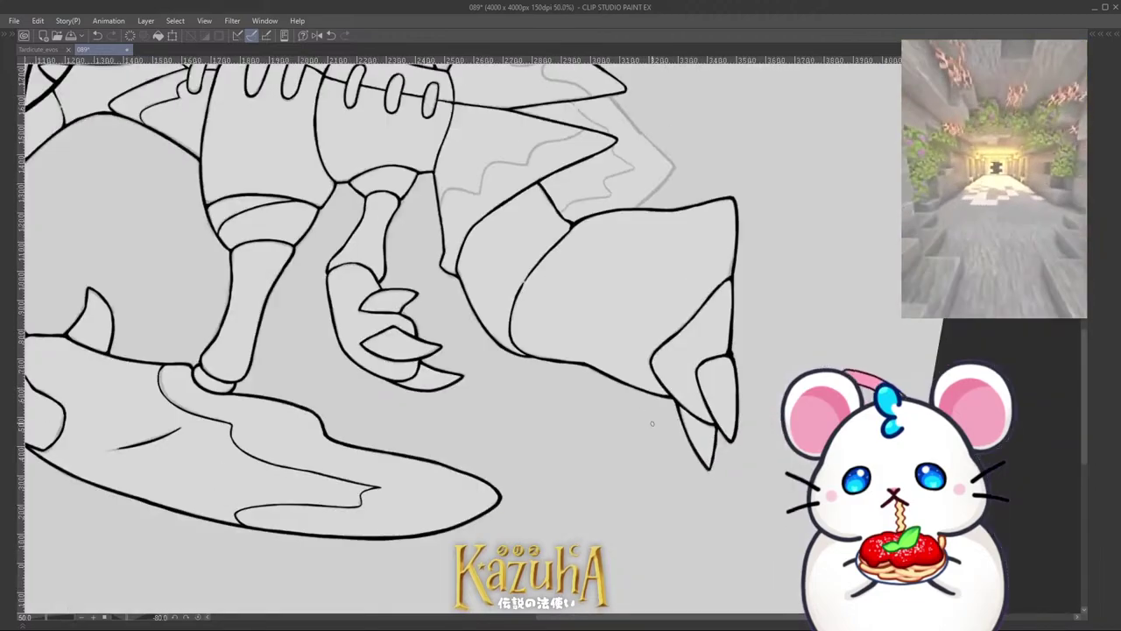
key("asciicircum")
key("asciicircum")
key("asciicircum")
key("asciicircum")
key("asciicircum")
key("asciicircum")
key("asciicircum")
key("asciicircum")
key("asciicircum")
key("asciicircum")
key("asciicircum")
key("asciicircum")
key("asciicircum")
key("asciicircum")
key("asciicircum")
scroll(644, 375, "down", 3)
key("asciicircum")
scroll(657, 351, "up", 3)
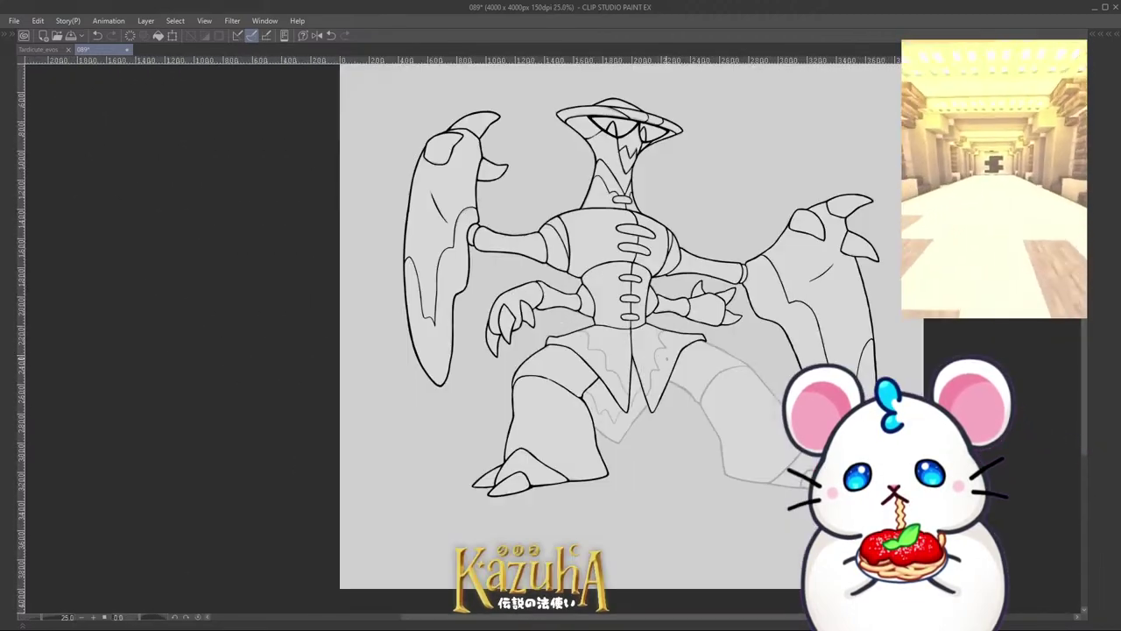
key("ctrl+s")
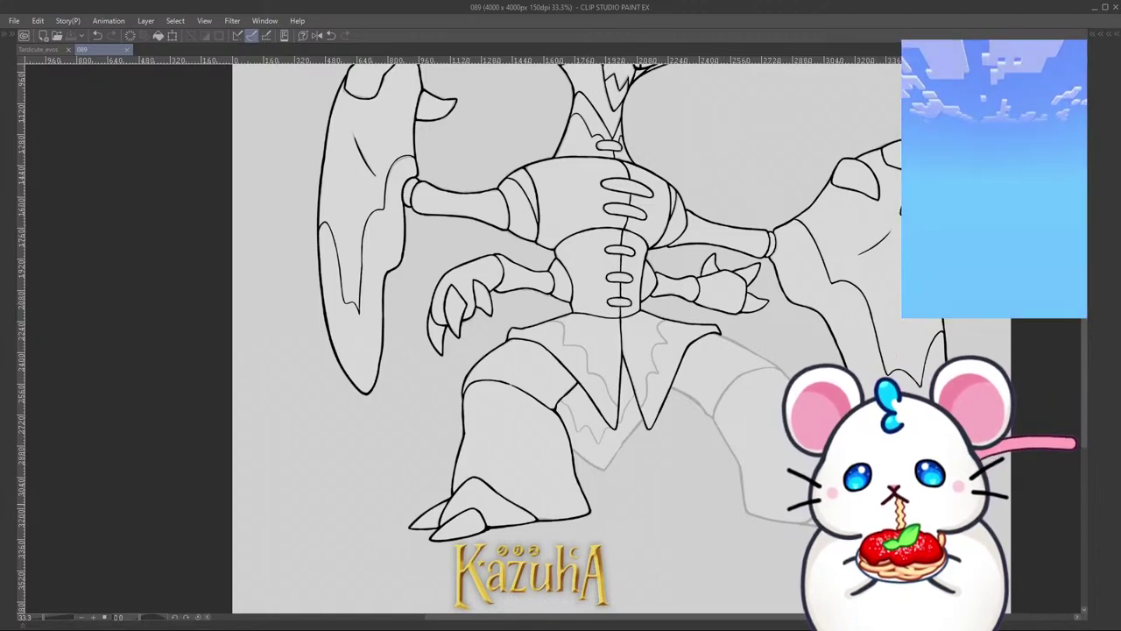
Step: Ink the right leg's outer edge from the skirt corner along the thigh and past the knee line
key("minus")
key("minus")
key("minus")
key("minus")
key("minus")
key("minus")
key("minus")
key("minus")
key("minus")
key("minus")
key("minus")
key("minus")
key("minus")
key("minus")
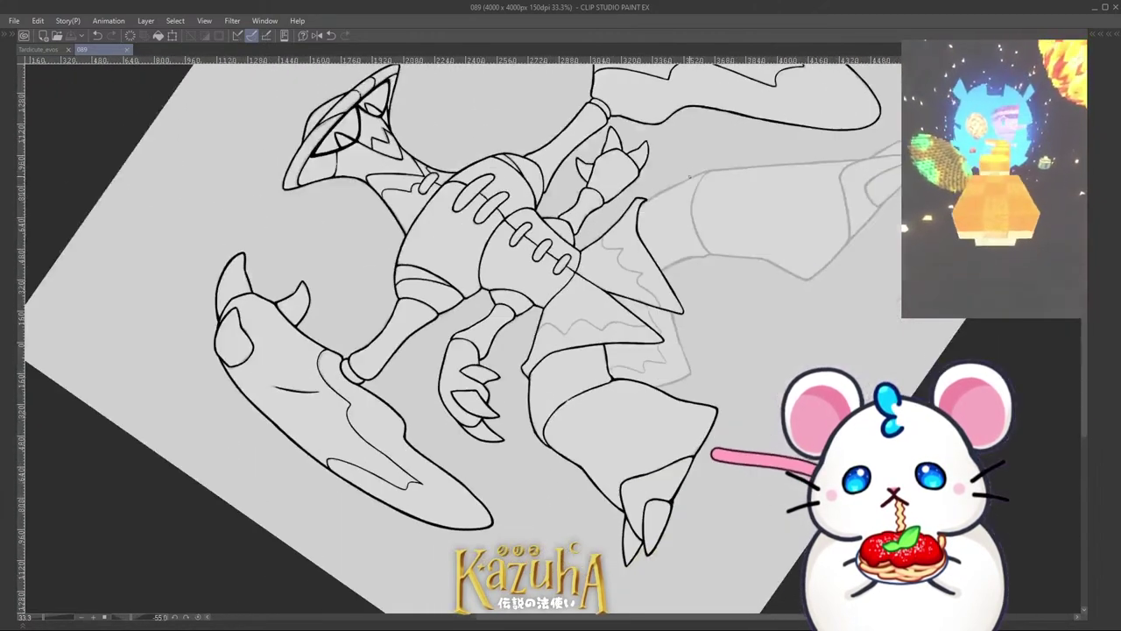
scroll(620, 107, "up", 1)
scroll(601, 183, "down", 2)
scroll(525, 368, "up", 5)
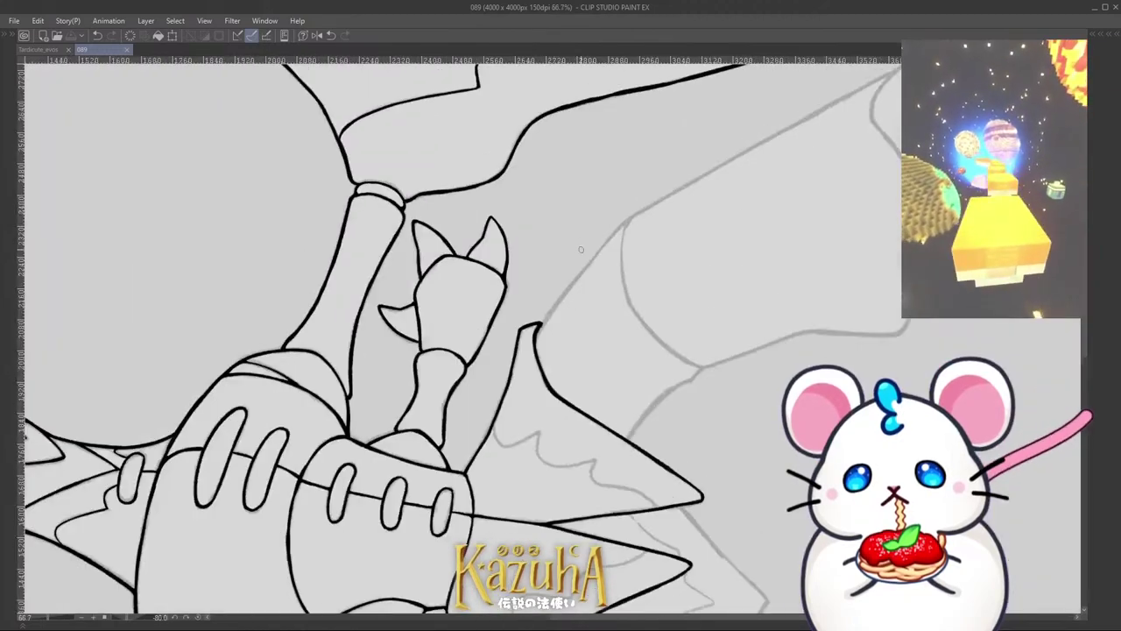
left_click_drag(528, 365, 647, 217)
mouse_move(611, 259)
left_mouse_down()
mouse_move(696, 164)
mouse_move(795, 107)
left_mouse_up()
Step: Extend the right leg's outer edge along the lower leg to the foot's sketch line
scroll(566, 342, "down", 3)
key("minus")
key("minus")
key("minus")
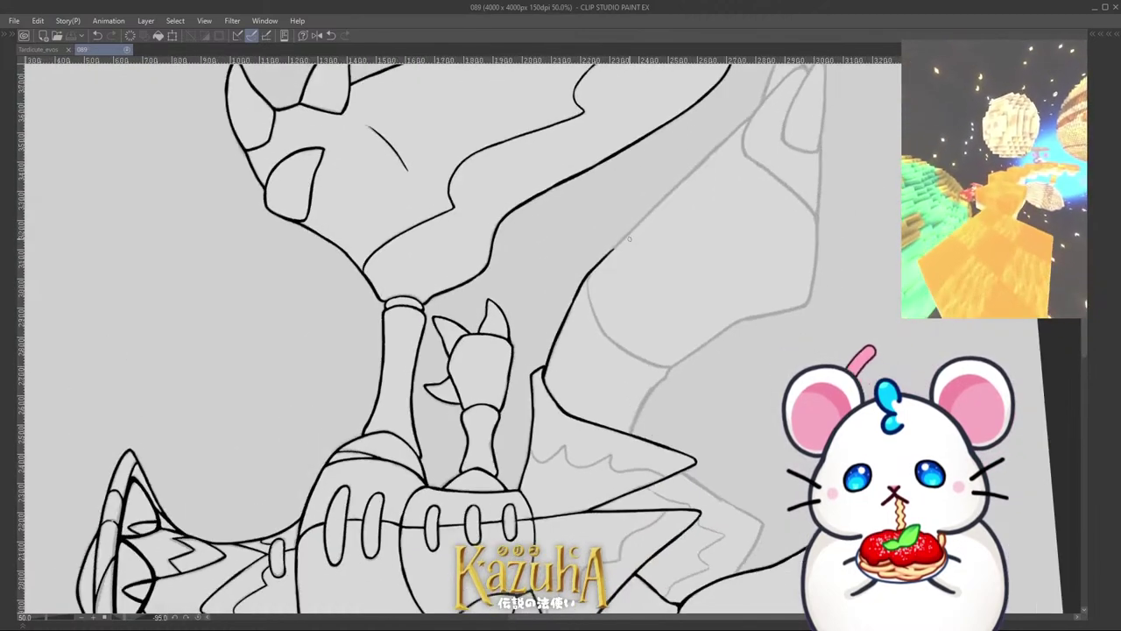
scroll(646, 187, "up", 2)
left_click_drag(601, 299, 731, 166)
key("ctrl+z")
left_click_drag(649, 252, 758, 142)
scroll(619, 273, "down", 2)
scroll(713, 179, "up", 2)
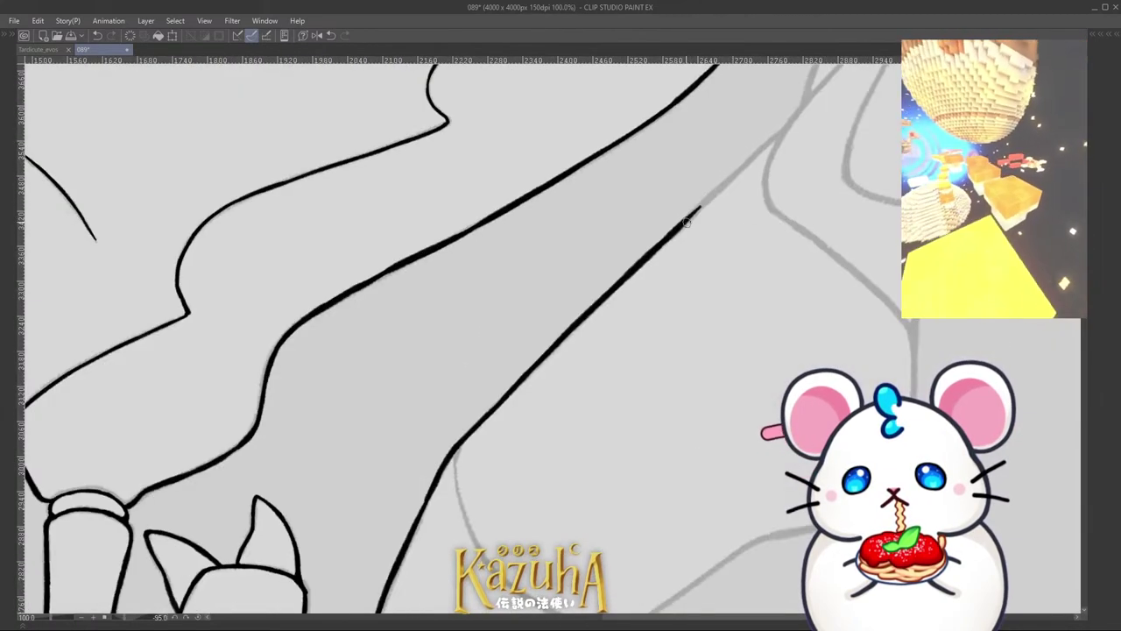
left_click_drag(680, 229, 763, 147)
key("ctrl+z")
left_click_drag(680, 227, 773, 138)
scroll(701, 179, "down", 4)
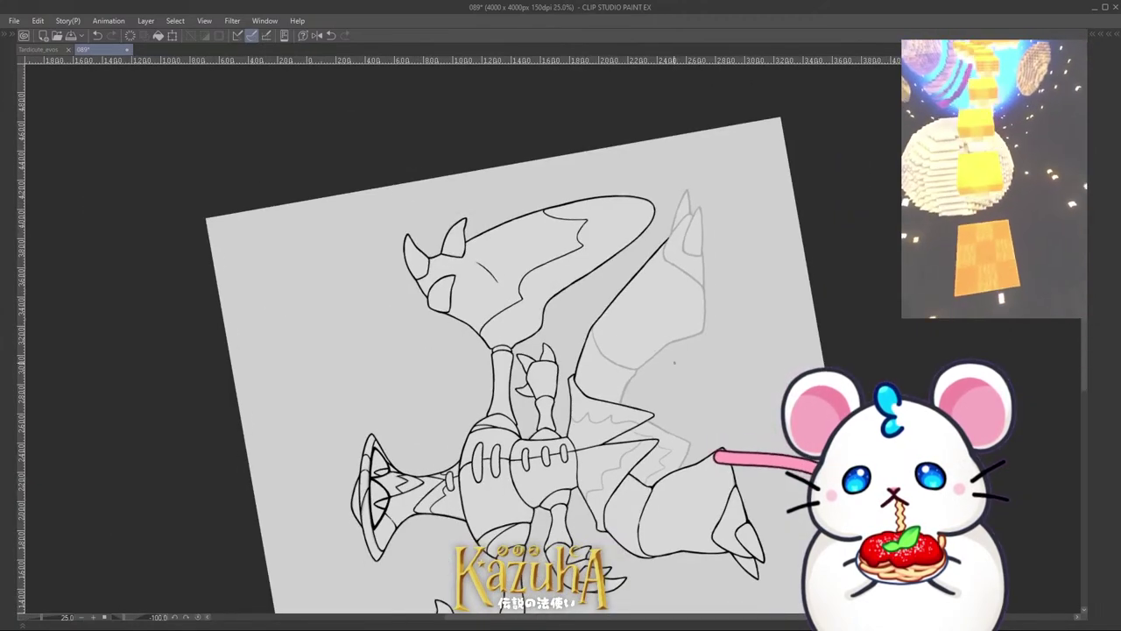
Step: Ink the right leg's inner edge from the skirt past the knee line and partway down the lower leg
scroll(666, 372, "up", 2)
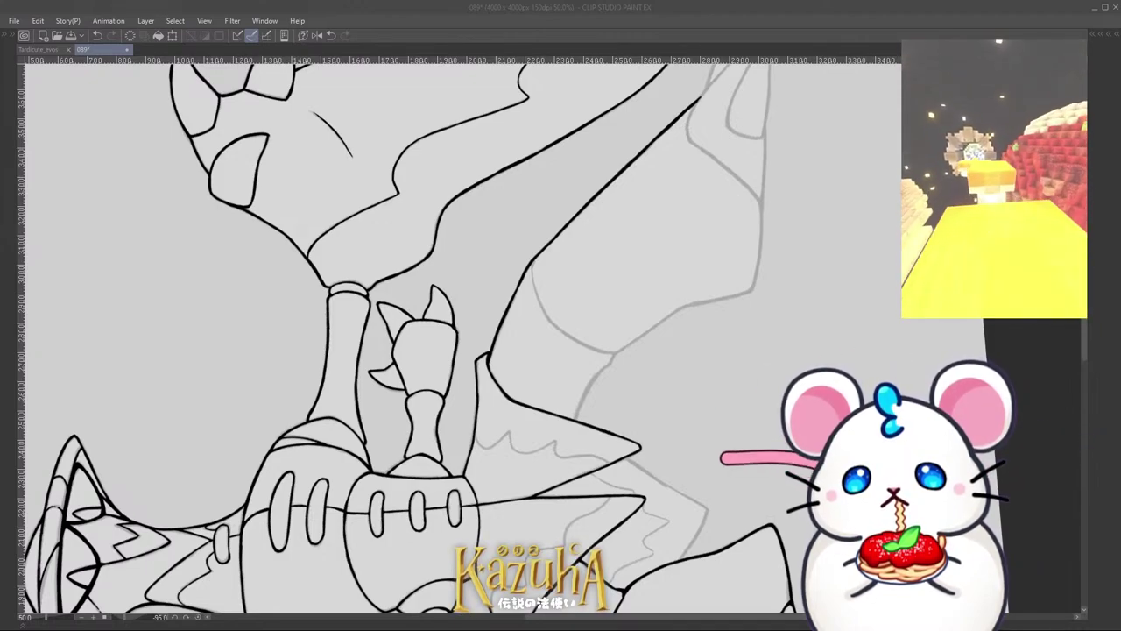
scroll(584, 405, "up", 4)
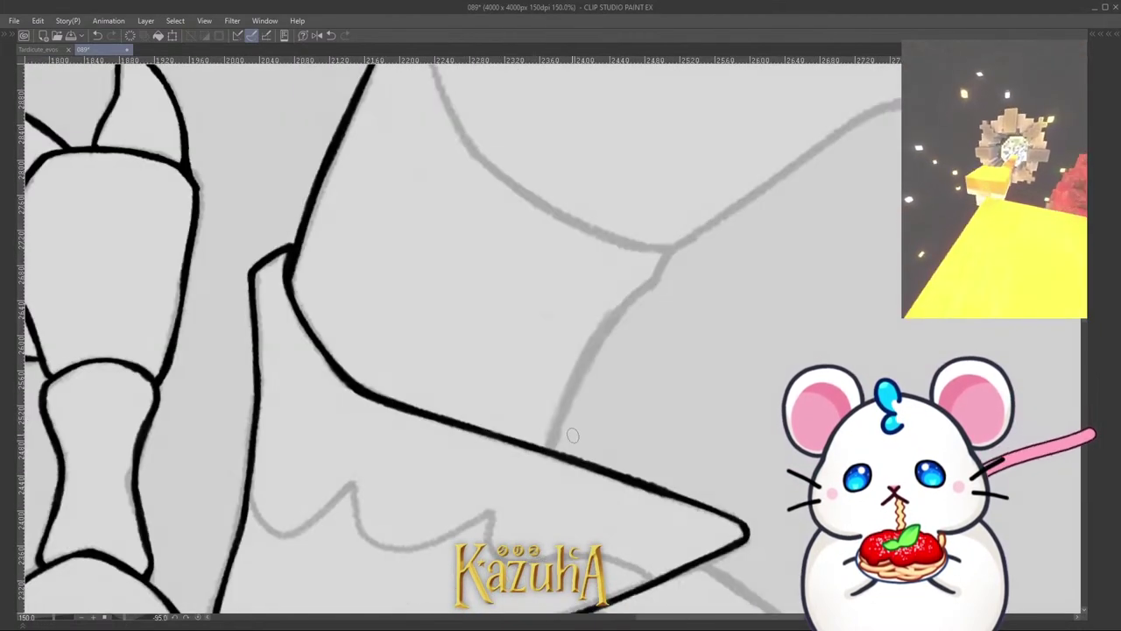
mouse_move(554, 448)
left_mouse_down()
mouse_move(578, 371)
mouse_move(665, 261)
left_mouse_up()
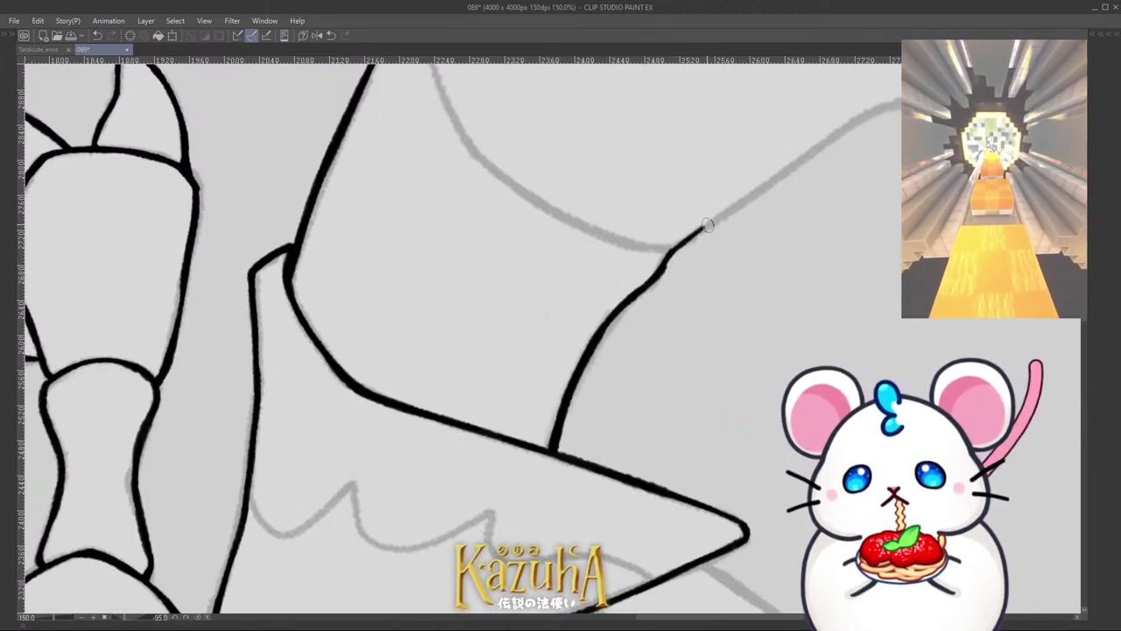
left_click_drag(708, 226, 831, 140)
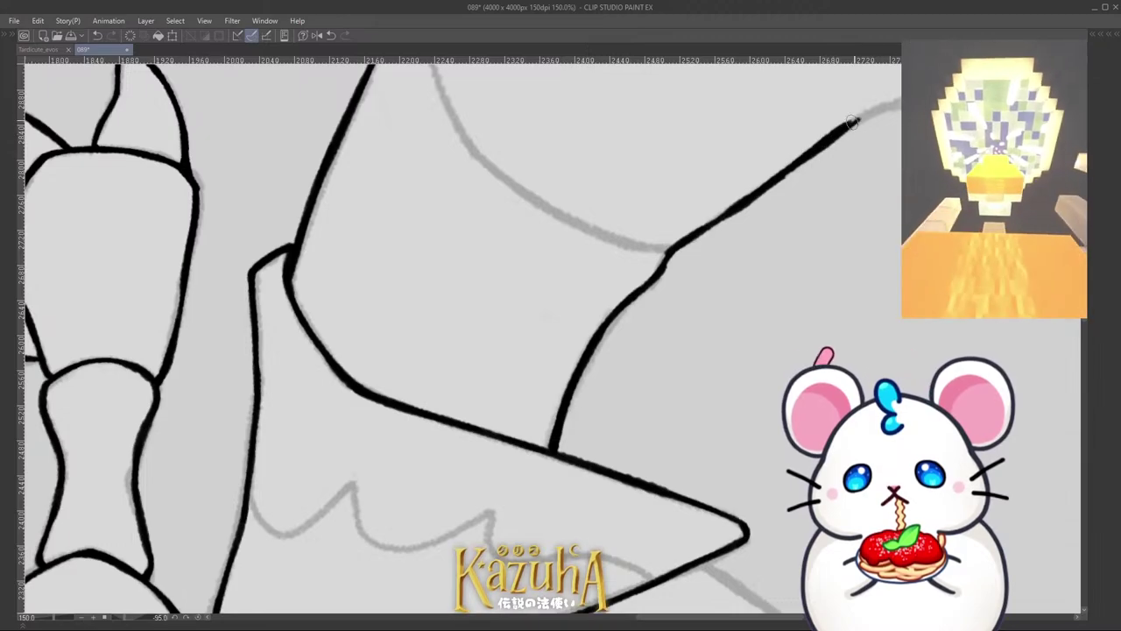
Step: Ink the right leg's bottom edge from the foot's sketch line towards the heel corner
scroll(646, 375, "down", 7)
mouse_move(701, 375)
left_mouse_down()
mouse_move(718, 272)
mouse_move(590, 159)
left_mouse_up()
scroll(591, 157, "up", 10)
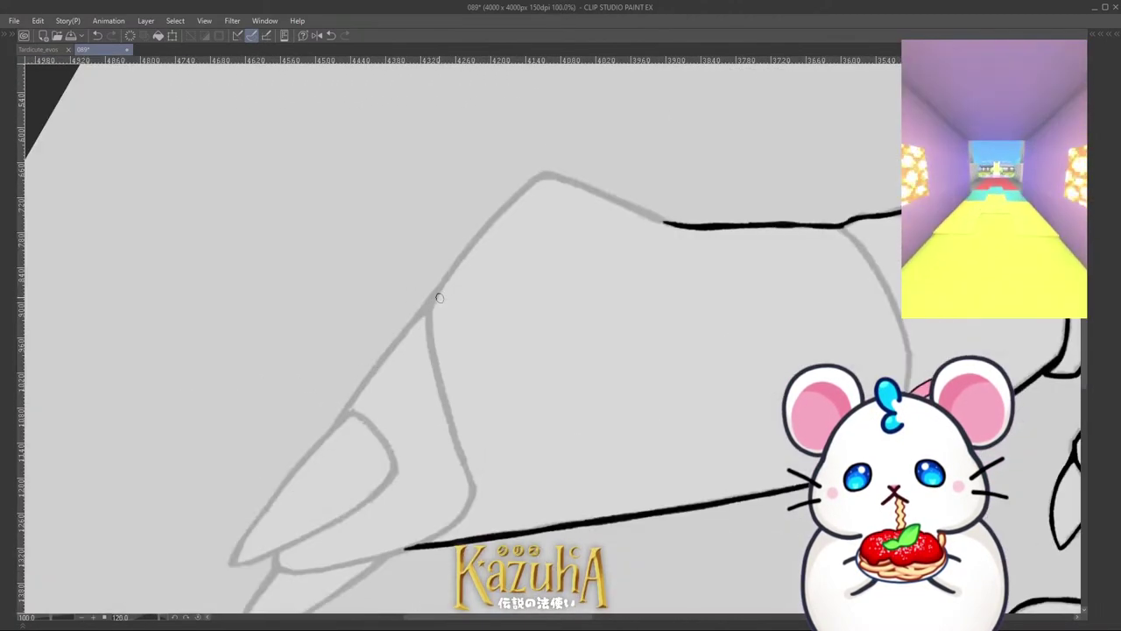
left_click_drag(420, 312, 563, 133)
left_click_drag(508, 188, 601, 103)
key("ctrl+z")
key("ctrl+z")
left_click_drag(487, 226, 582, 121)
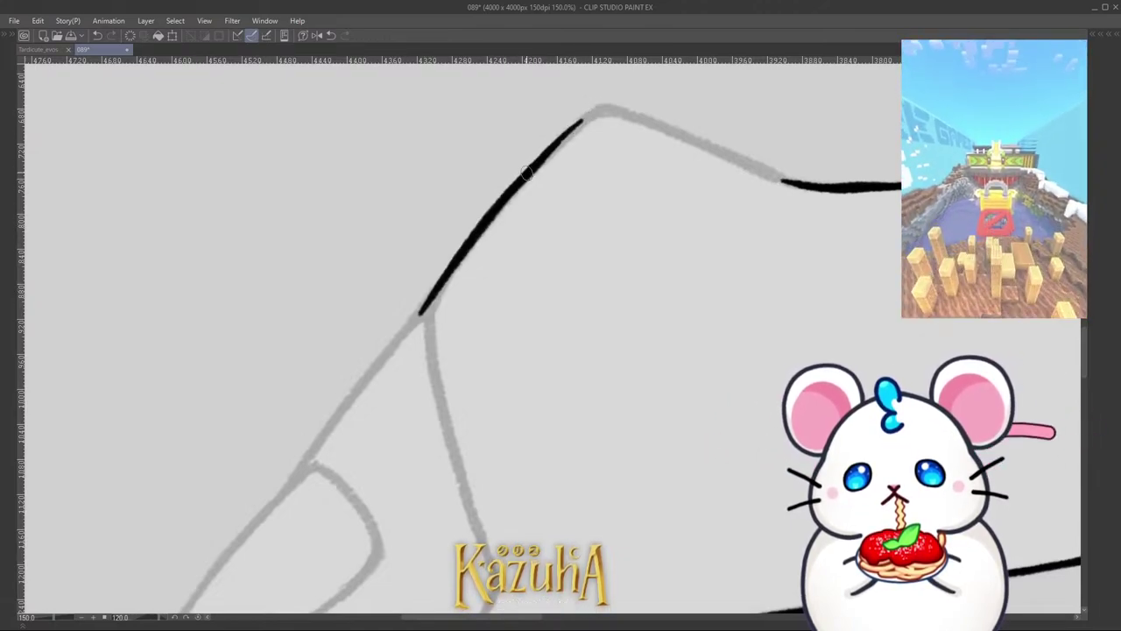
Step: Ink the right leg's remaining inner edge from the heel corner up to the finished lower-leg line
scroll(442, 319, "down", 5)
key("minus")
key("minus")
key("minus")
key("minus")
key("minus")
key("minus")
key("minus")
key("minus")
key("minus")
key("minus")
key("minus")
key("minus")
key("minus")
key("minus")
key("minus")
key("minus")
key("minus")
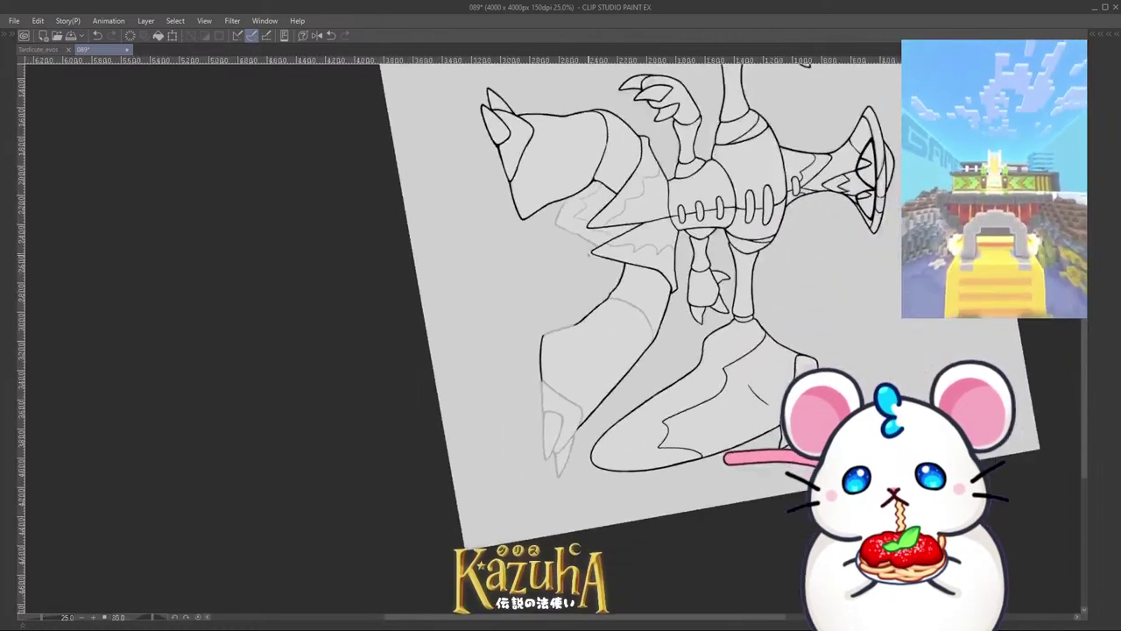
scroll(582, 320, "up", 1)
key("asciicircum")
key("asciicircum")
scroll(534, 351, "up", 5)
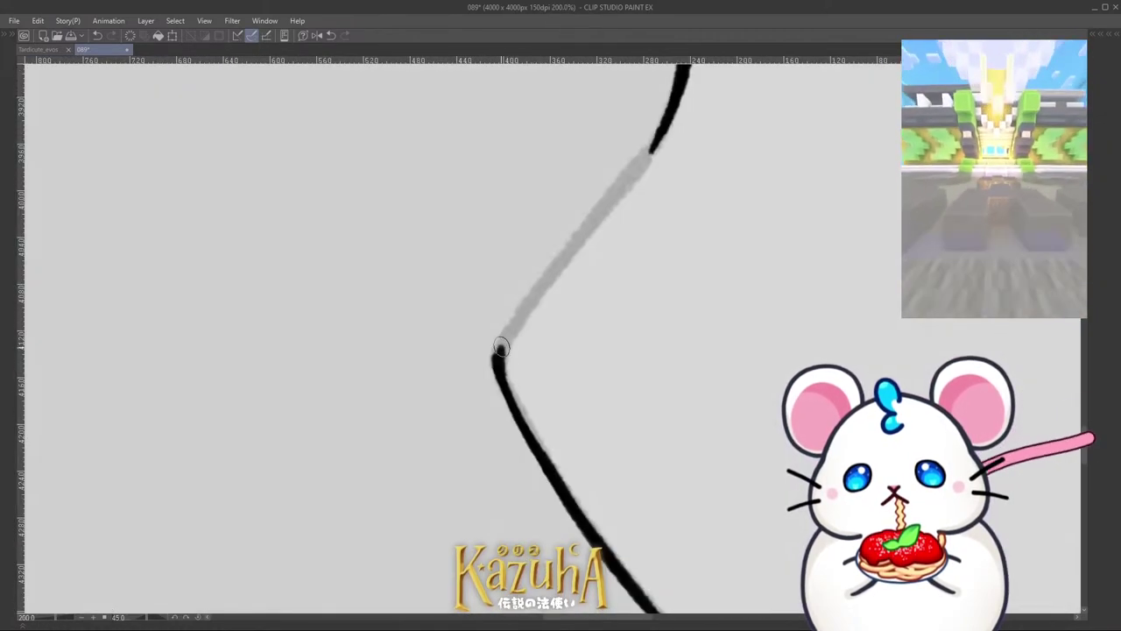
mouse_move(499, 348)
left_mouse_down()
mouse_move(610, 195)
mouse_move(583, 222)
mouse_move(666, 132)
left_mouse_up()
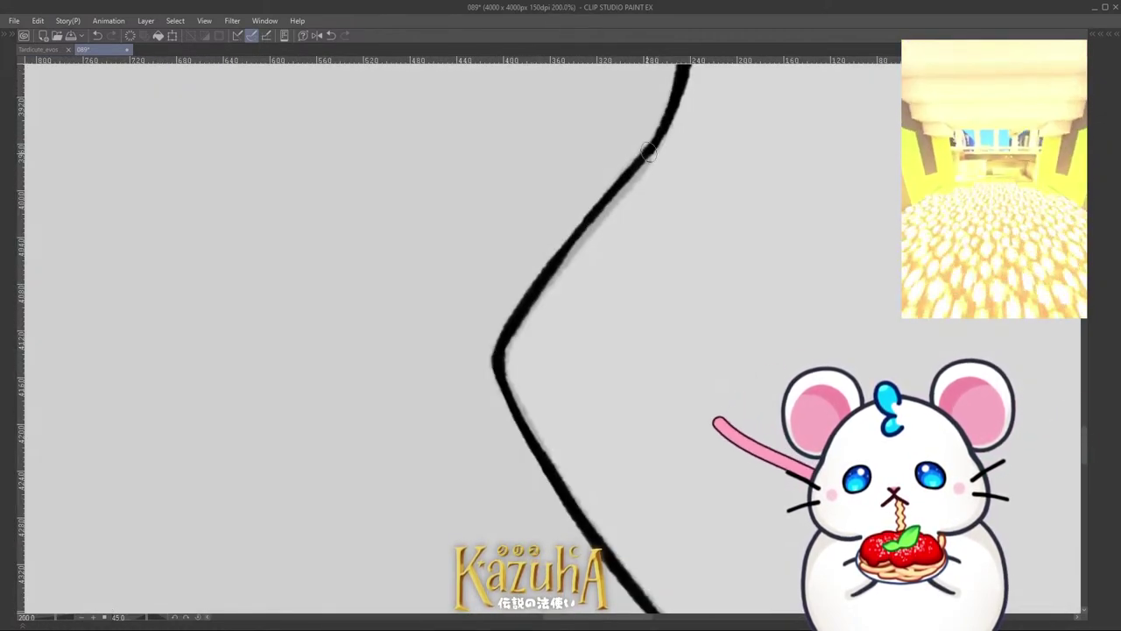
scroll(512, 423, "down", 3)
scroll(512, 423, "down", 3)
key("minus")
key("minus")
key("minus")
key("minus")
key("minus")
key("minus")
key("minus")
key("minus")
key("minus")
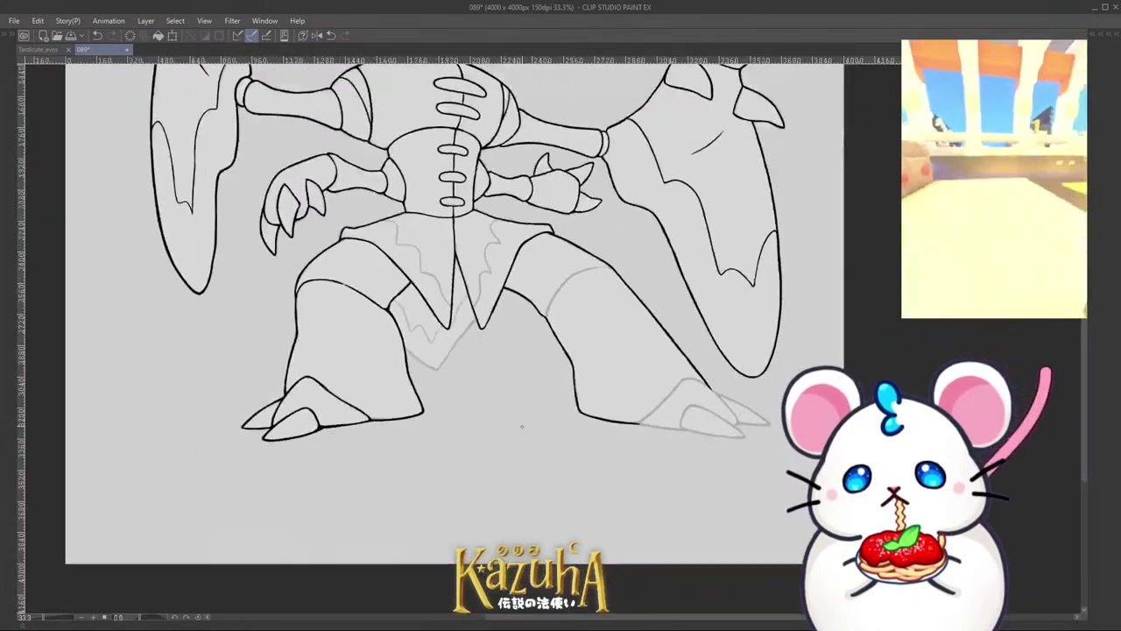
Step: Save the drawing with the right leg's side and bottom edges inked
scroll(523, 425, "down", 1)
key("minus")
key("asciicircum")
left_click_drag(493, 135, 488, 231)
scroll(488, 230, "up", 1)
key("ctrl+s")
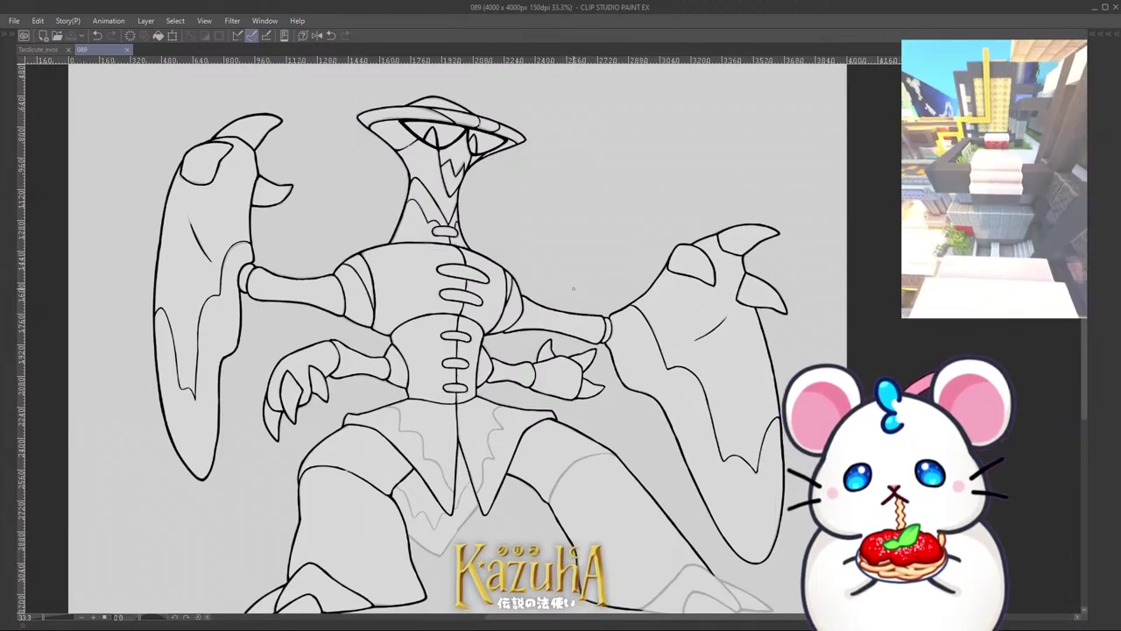
Step: Ink the curved knee line across the right leg, from its inner edge to its outer edge
scroll(574, 289, "down", 1)
scroll(552, 462, "up", 6)
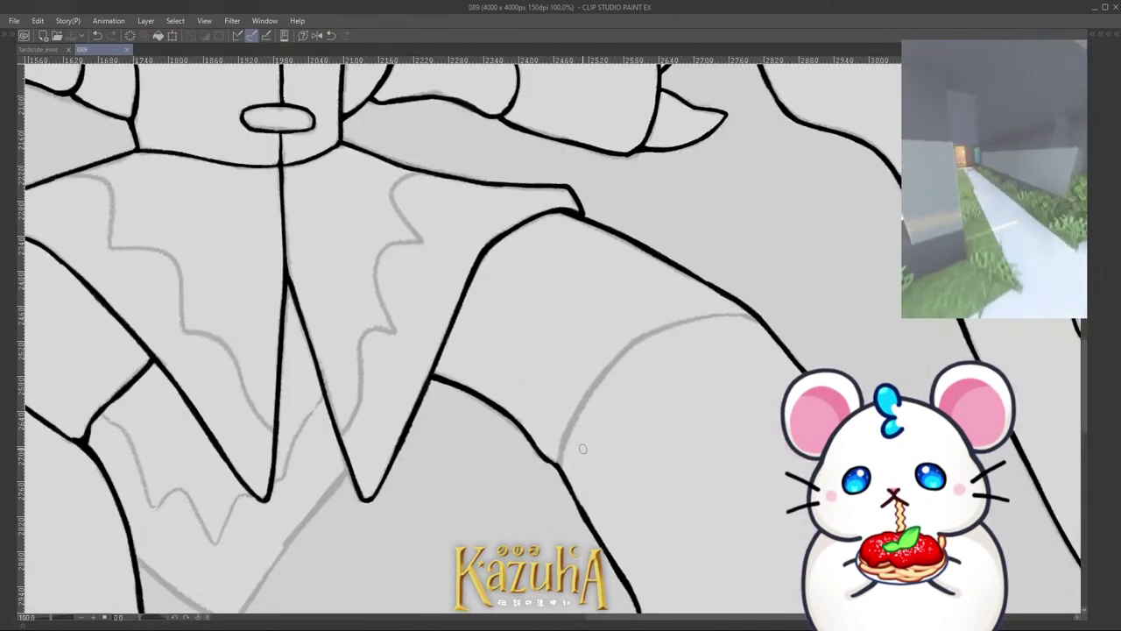
mouse_move(544, 477)
left_mouse_down()
mouse_move(601, 338)
mouse_move(681, 245)
mouse_move(741, 207)
mouse_move(850, 176)
left_mouse_up()
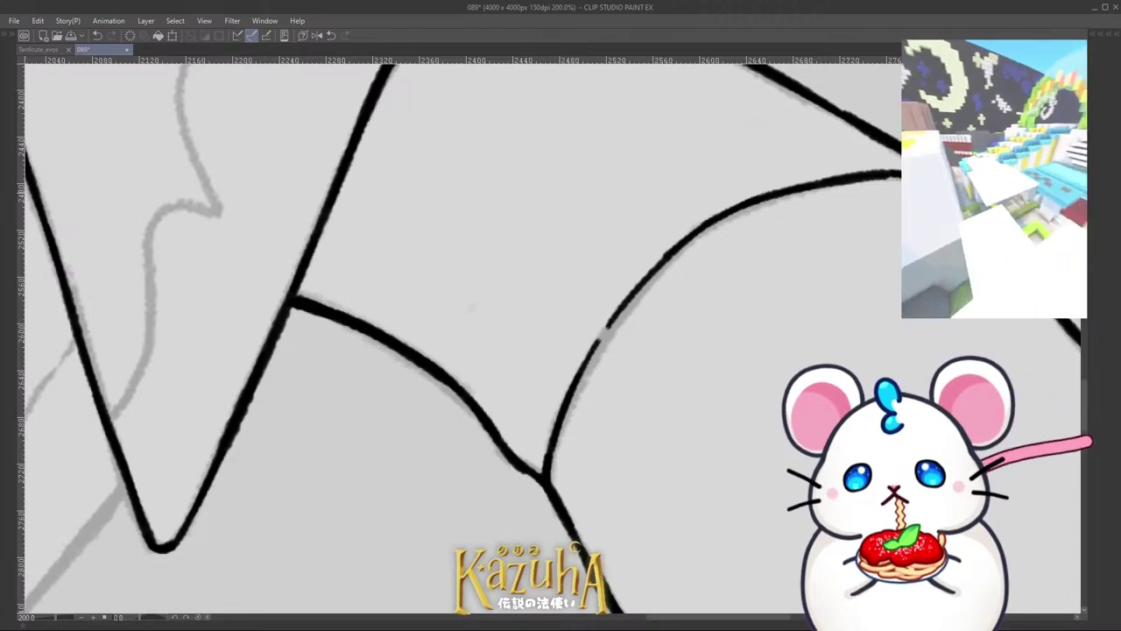
scroll(833, 175, "down", 6)
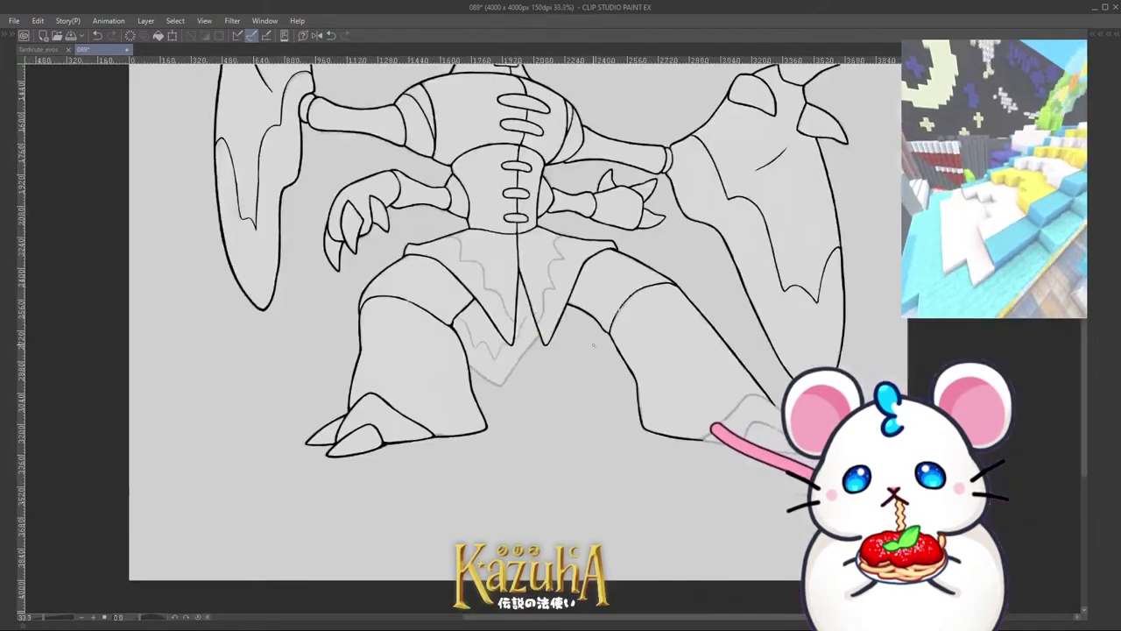
Step: Ink the line between the right leg and foot from the leg's bottom edge up to its bend
scroll(692, 407, "up", 4)
scroll(651, 415, "up", 2)
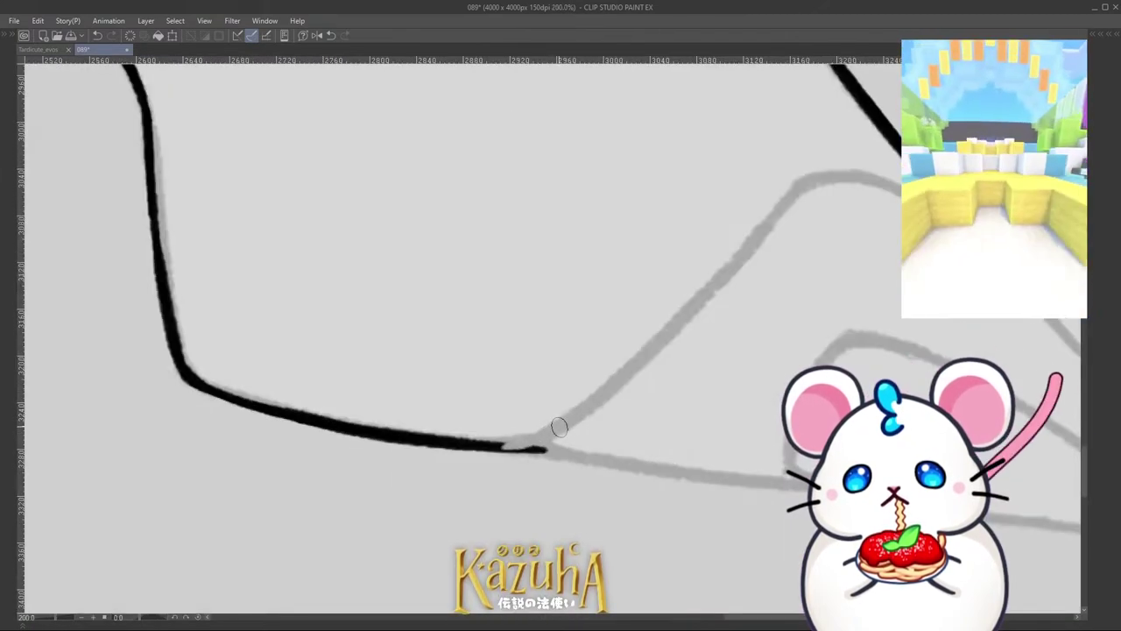
mouse_move(530, 446)
left_mouse_down()
mouse_move(495, 448)
mouse_move(533, 446)
mouse_move(625, 370)
mouse_move(806, 182)
mouse_move(867, 175)
left_mouse_up()
scroll(604, 465, "down", 4)
scroll(600, 465, "up", 6)
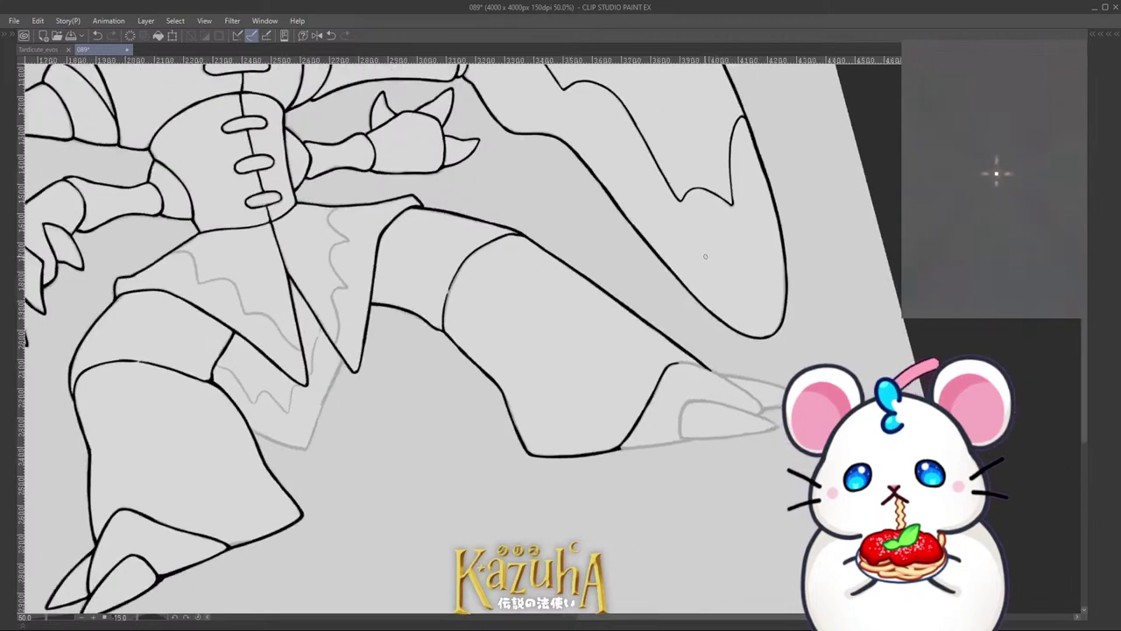
Step: Redo the rounded bend of the right foot's boundary line so it joins the leg's outer edge
key("ctrl+z")
left_click_drag(648, 368, 689, 295)
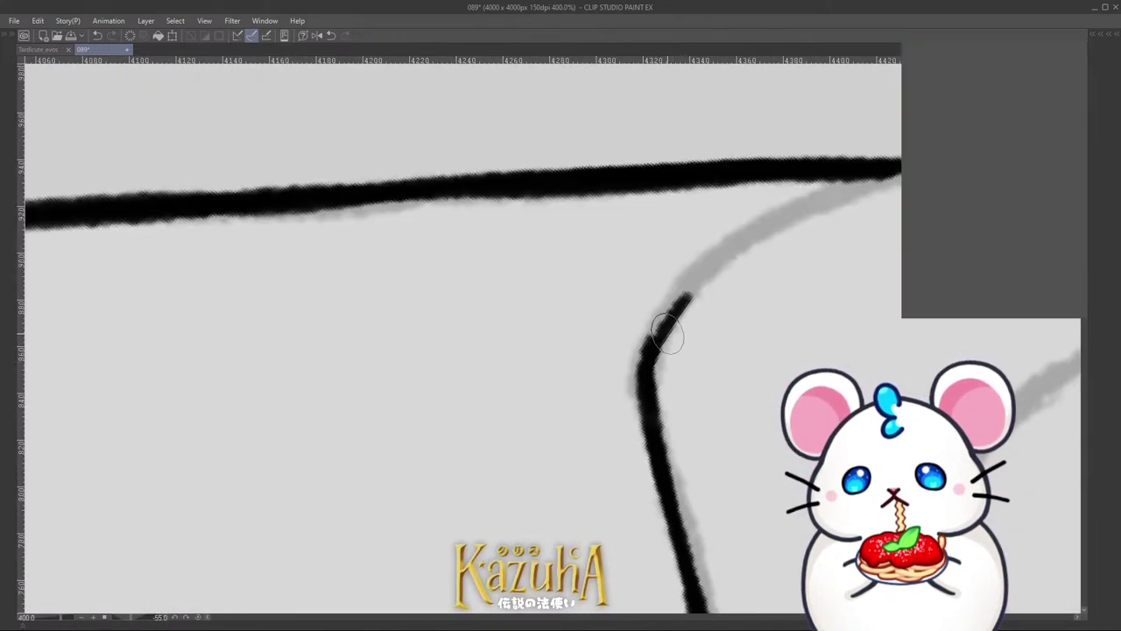
left_click_drag(663, 338, 688, 292)
key("ctrl+z")
key("ctrl+z")
mouse_move(647, 373)
left_mouse_down()
mouse_move(712, 265)
mouse_move(900, 162)
left_mouse_up()
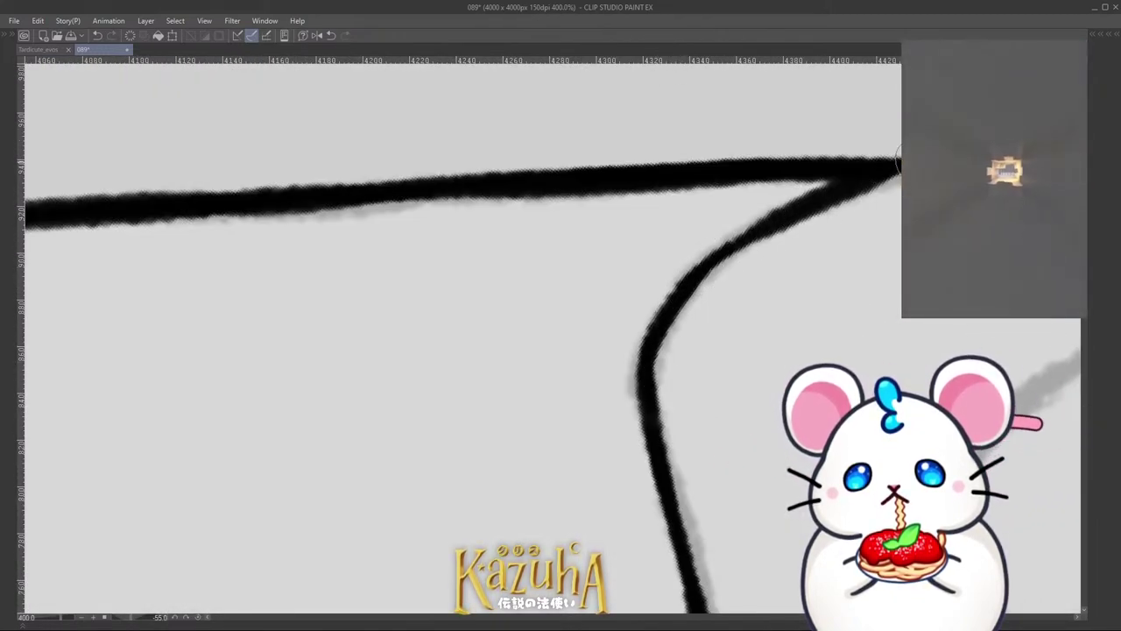
Step: Ink the right foot's top edge from the leg's outer edge to the small hook between the two claws
scroll(736, 326, "down", 4)
key("minus")
key("minus")
key("minus")
key("minus")
key("minus")
key("minus")
key("minus")
scroll(771, 123, "up", 1)
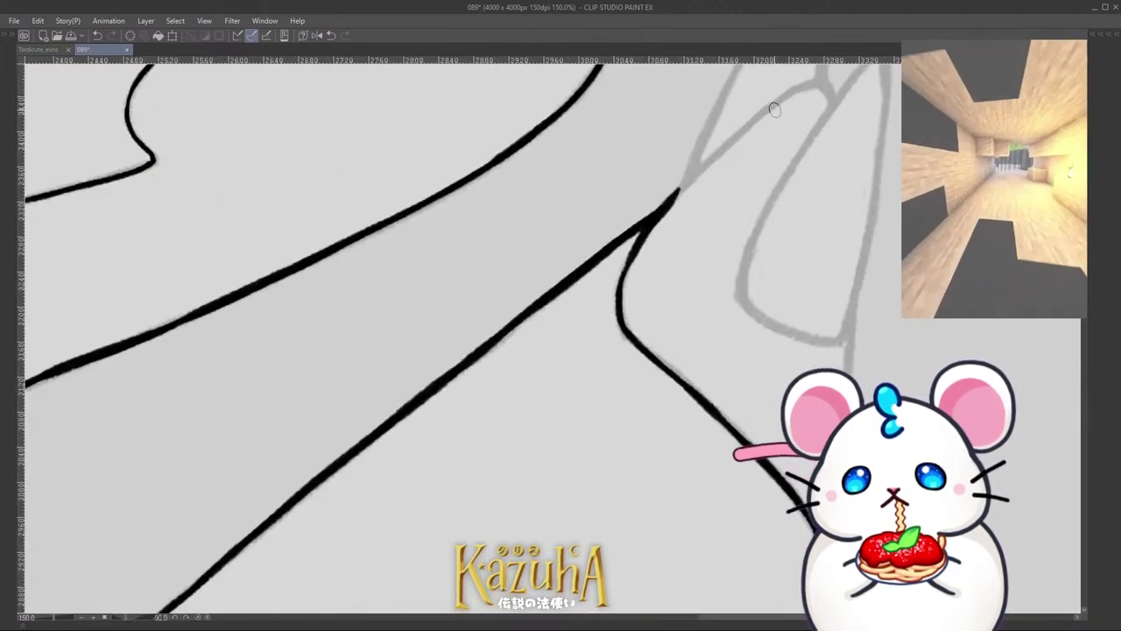
scroll(698, 262, "down", 2)
scroll(704, 251, "up", 4)
mouse_move(628, 330)
left_mouse_down()
mouse_move(764, 204)
mouse_move(752, 209)
mouse_move(812, 200)
left_mouse_up()
scroll(770, 200, "up", 1)
scroll(816, 205, "down", 3)
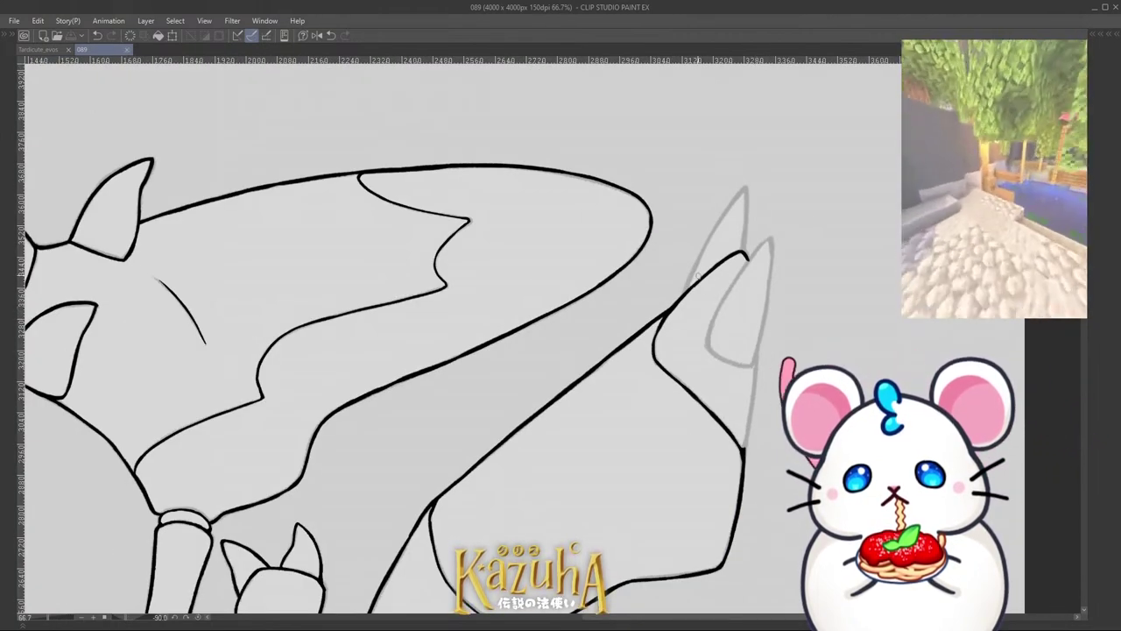
Step: Ink the upper edge of the right foot's front claw from its base to the hook of the foot's top edge
scroll(698, 274, "up", 4)
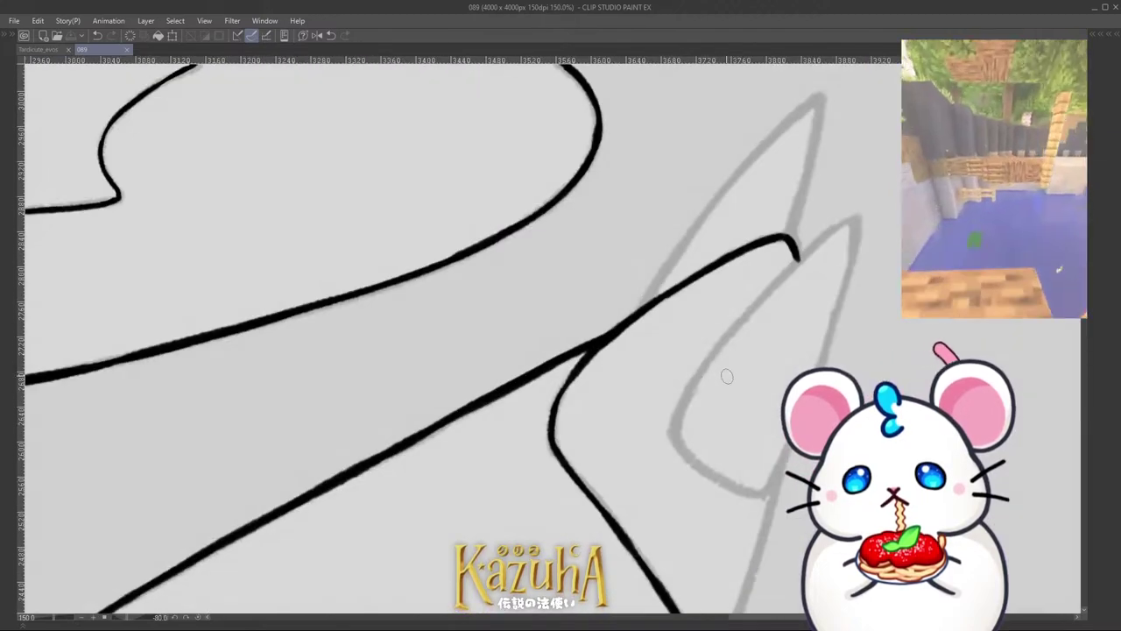
scroll(728, 377, "up", 1)
left_click_drag(656, 440, 731, 303)
key("ctrl+z")
left_click_drag(653, 445, 756, 287)
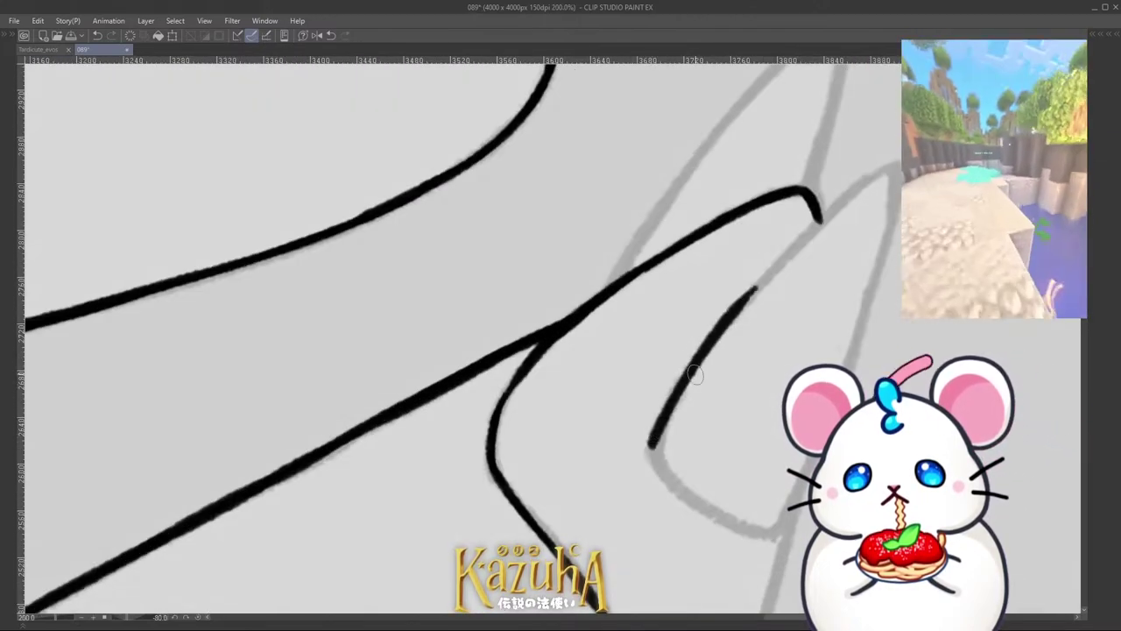
left_click_drag(696, 375, 819, 222)
key("ctrl+z")
key("ctrl+z")
left_click_drag(651, 445, 751, 296)
left_click_drag(688, 383, 816, 227)
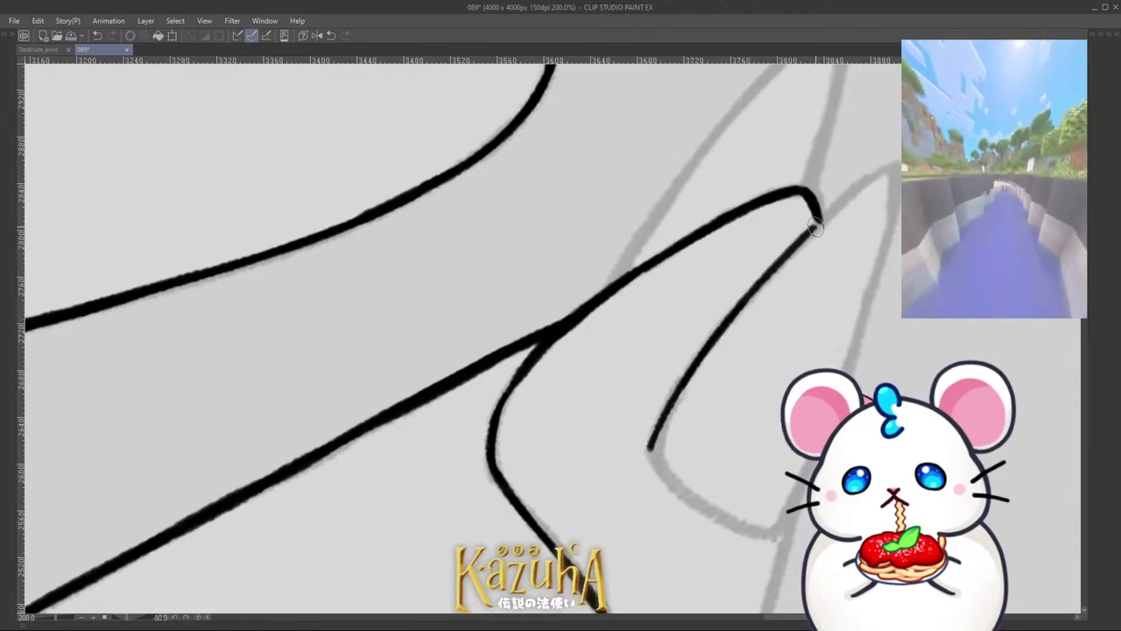
Step: Extend the front claw's upper edge past the foot's hooked line towards the claw tip
left_click_drag(751, 298, 874, 176)
left_click_drag(780, 262, 871, 173)
key("ctrl+z")
left_click_drag(798, 245, 882, 173)
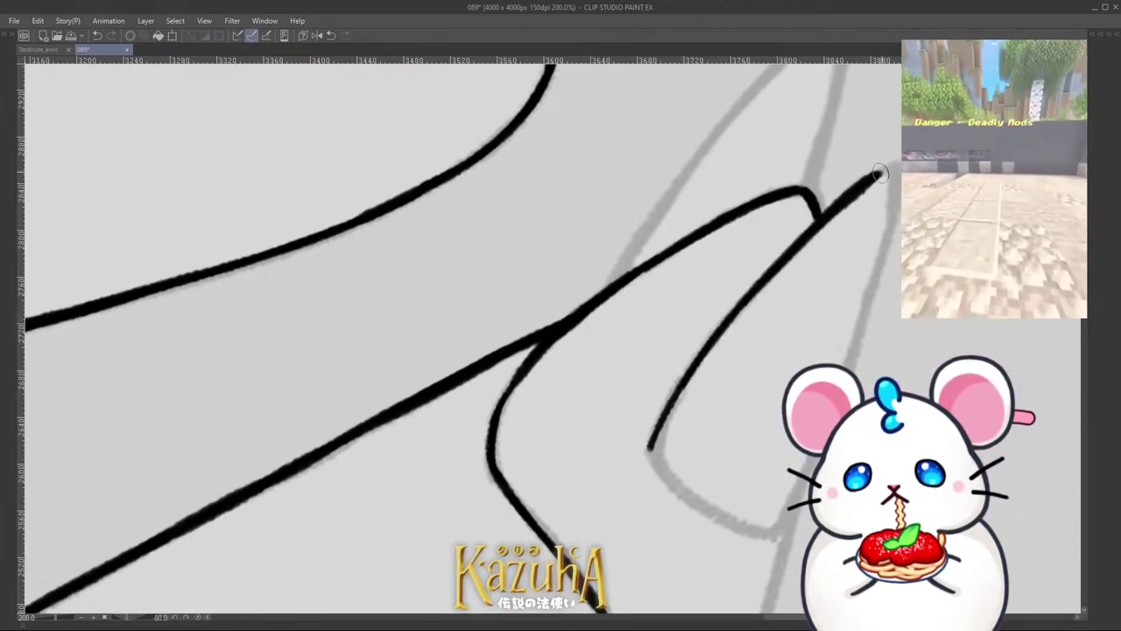
Step: Ink the front claw's rounded base and close its lower edge up to the pointed tip
mouse_move(659, 429)
left_mouse_down()
mouse_move(668, 476)
mouse_move(705, 513)
mouse_move(769, 536)
left_mouse_up()
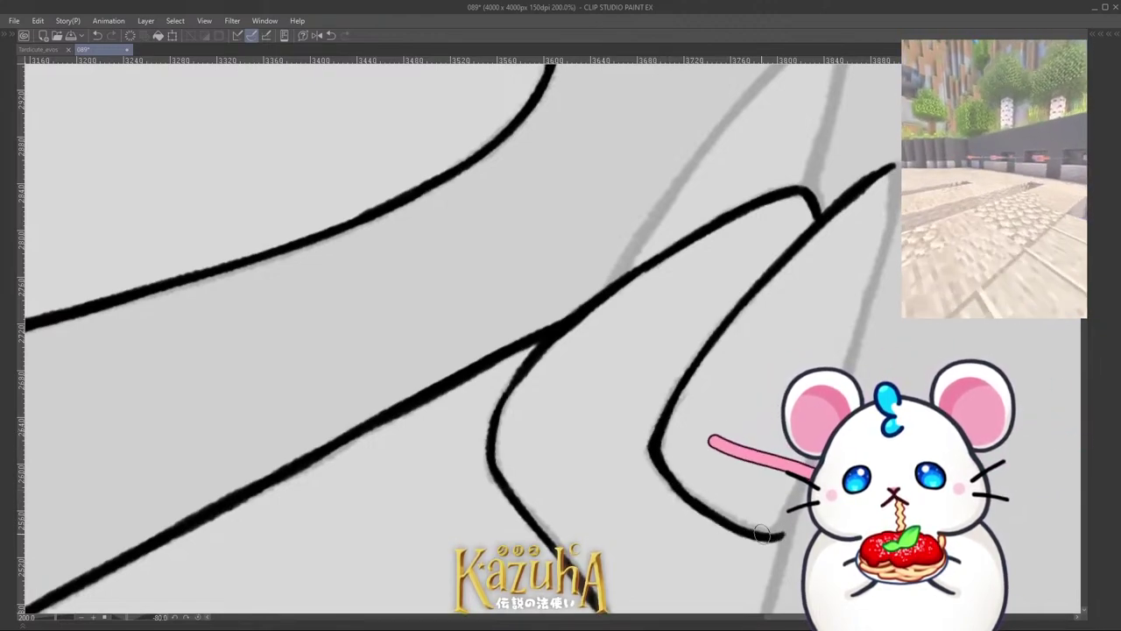
scroll(731, 453, "down", 3)
scroll(701, 451, "up", 3)
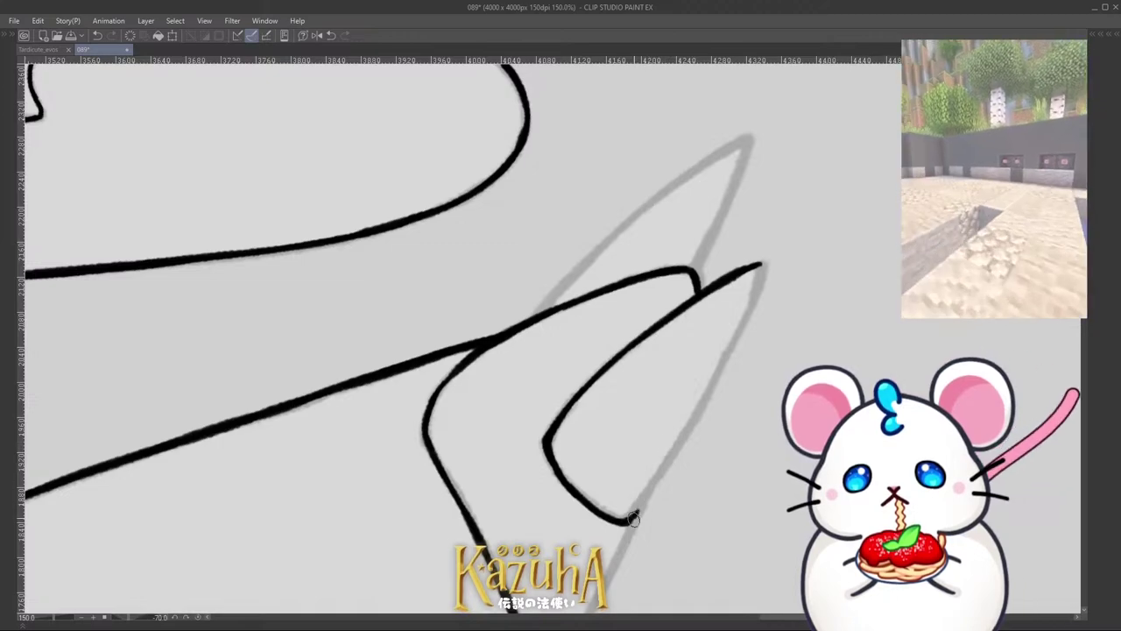
mouse_move(633, 519)
left_mouse_down()
mouse_move(689, 430)
mouse_move(761, 264)
left_mouse_up()
scroll(761, 264, "up", 1)
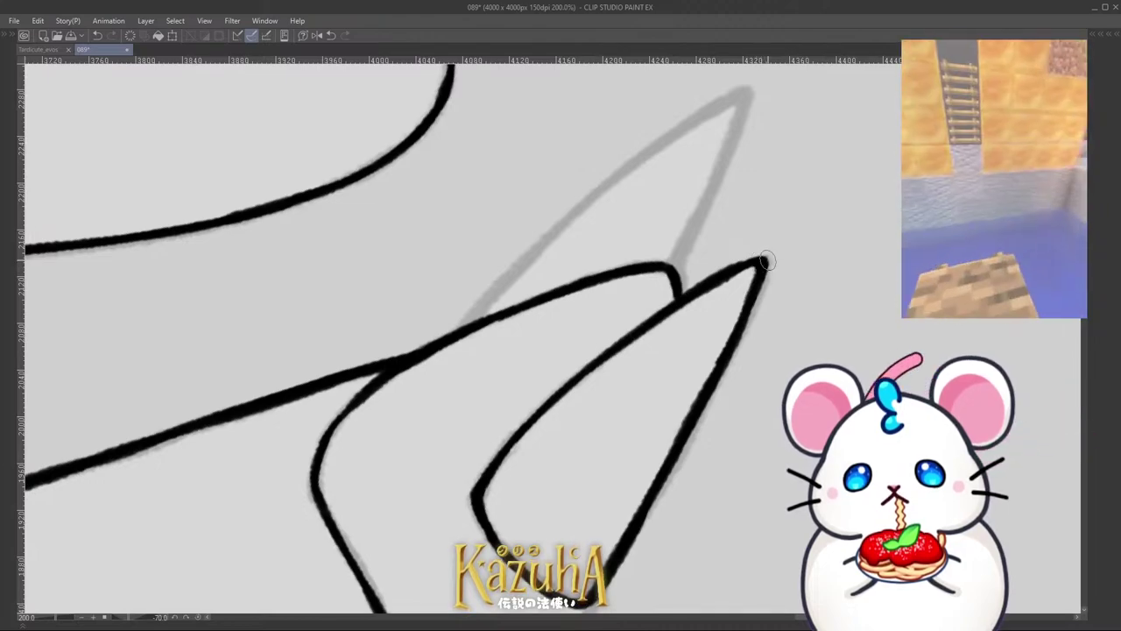
Step: Ink the right foot's rear claw from the foot's top edge to its pointed tip and back to the hook
scroll(680, 332, "down", 2)
scroll(593, 303, "up", 2)
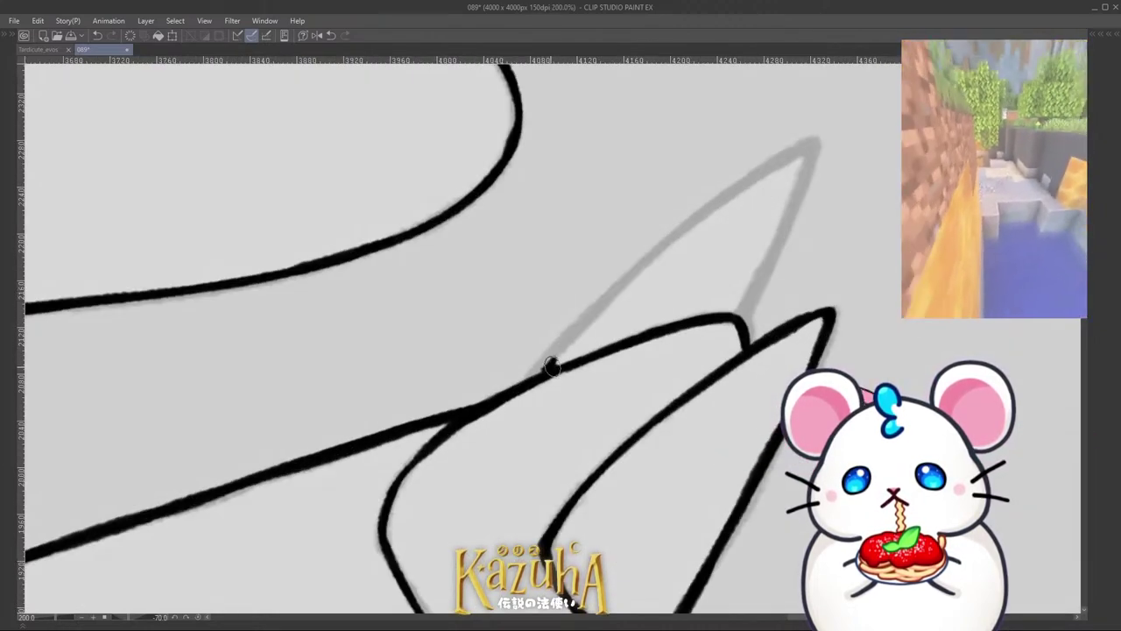
left_click_drag(545, 373, 648, 261)
left_click_drag(561, 347, 697, 218)
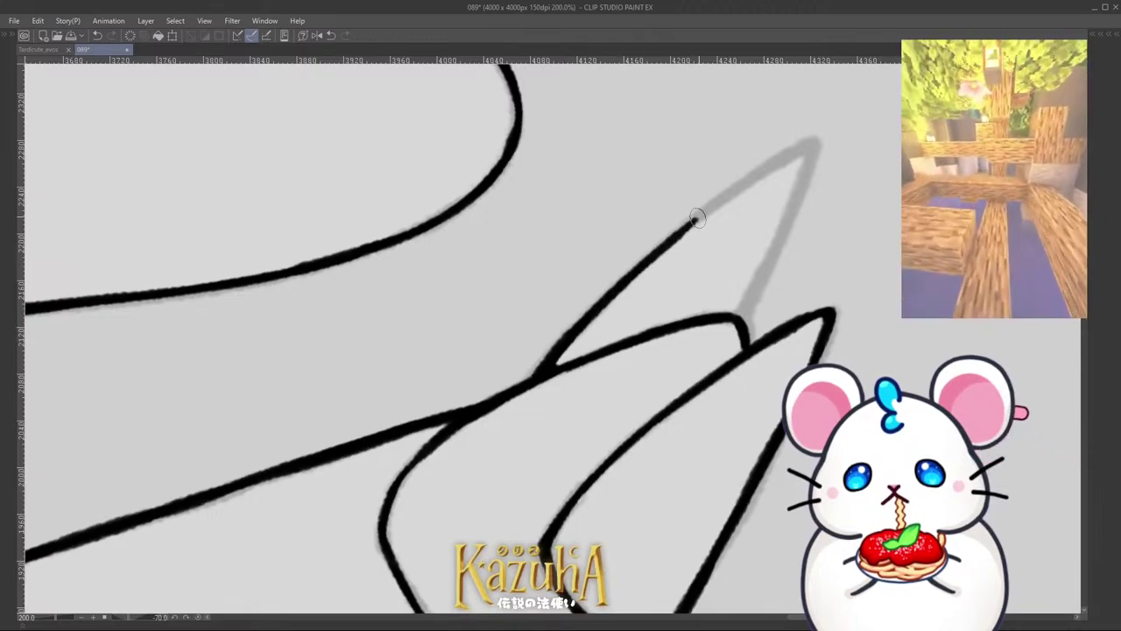
left_click_drag(617, 286, 746, 179)
left_click_drag(669, 238, 794, 148)
key("ctrl+z")
mouse_move(711, 210)
left_mouse_down()
mouse_move(807, 144)
mouse_move(794, 198)
mouse_move(737, 312)
mouse_move(813, 139)
left_mouse_up()
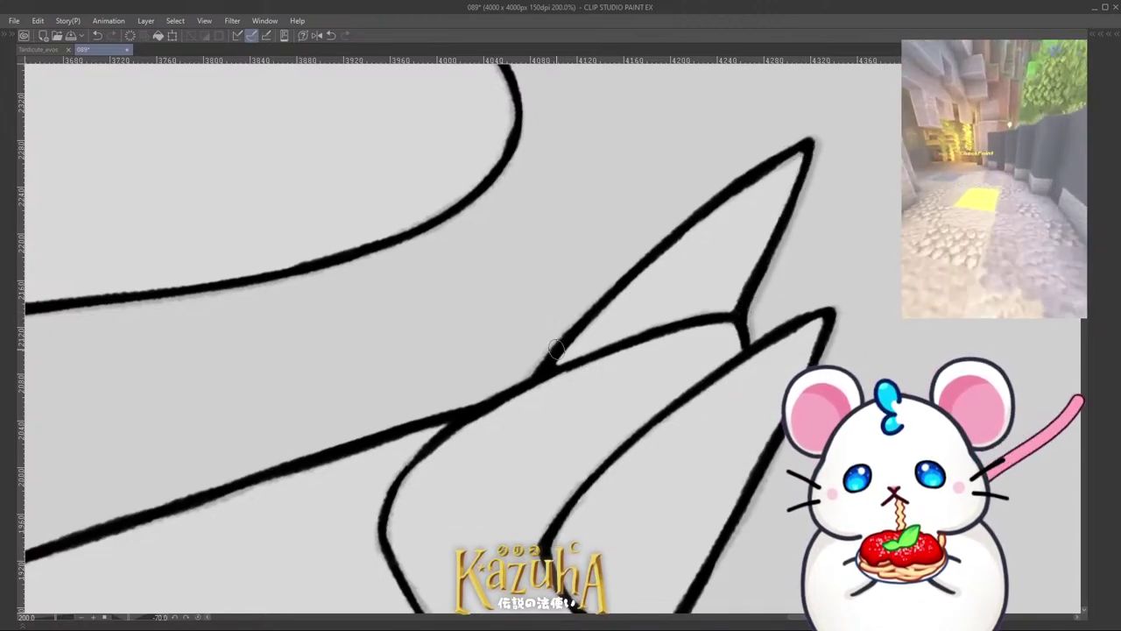
Step: Ink the right foot's sole line from the leg's bottom edge to the front claw's base
scroll(560, 325, "down", 5)
key("asciicircum")
key("asciicircum")
scroll(599, 449, "up", 5)
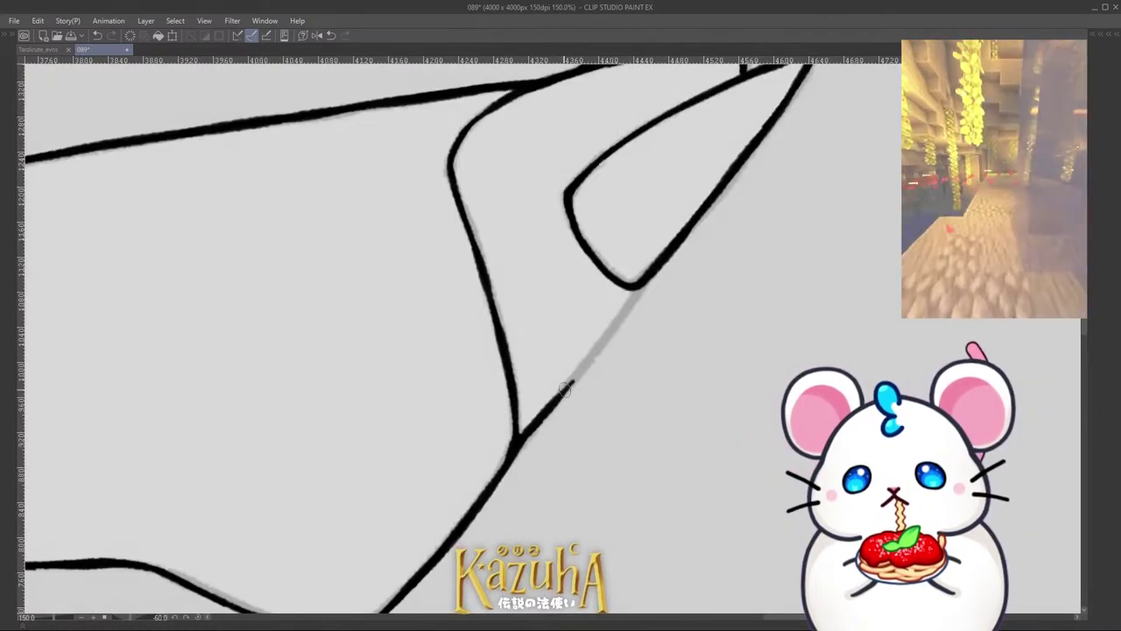
left_click_drag(520, 436, 635, 296)
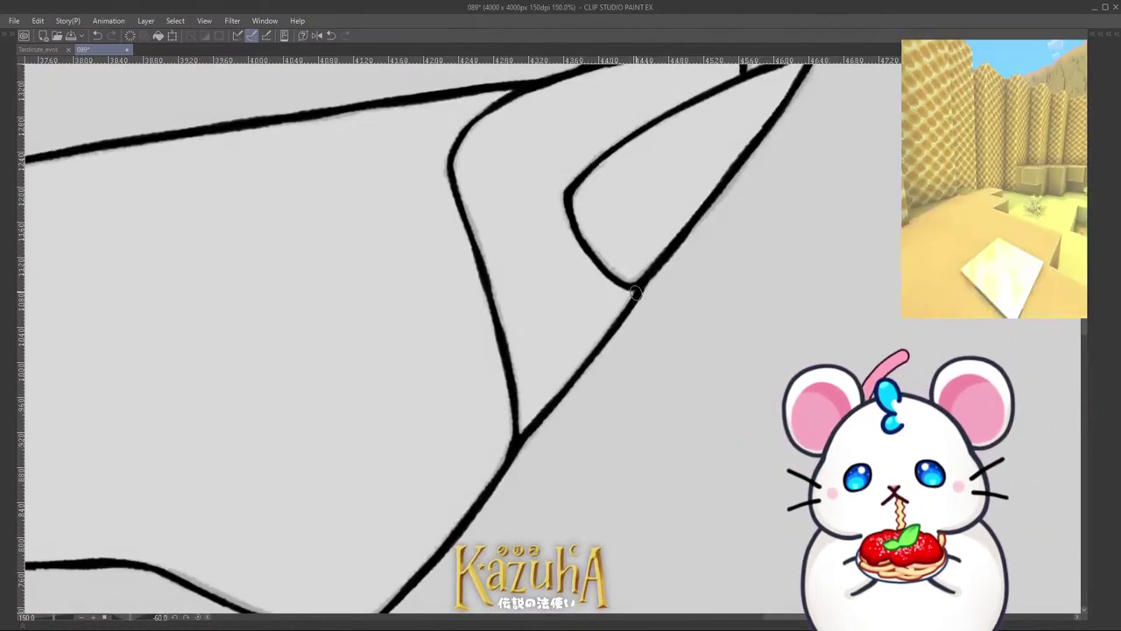
Step: Turn the canvas back upright and save the drawing with the finished right foot
scroll(601, 348, "down", 5)
key("asciicircum")
key("asciicircum")
key("asciicircum")
key("asciicircum")
key("asciicircum")
key("asciicircum")
key("asciicircum")
key("asciicircum")
key("asciicircum")
key("asciicircum")
key("asciicircum")
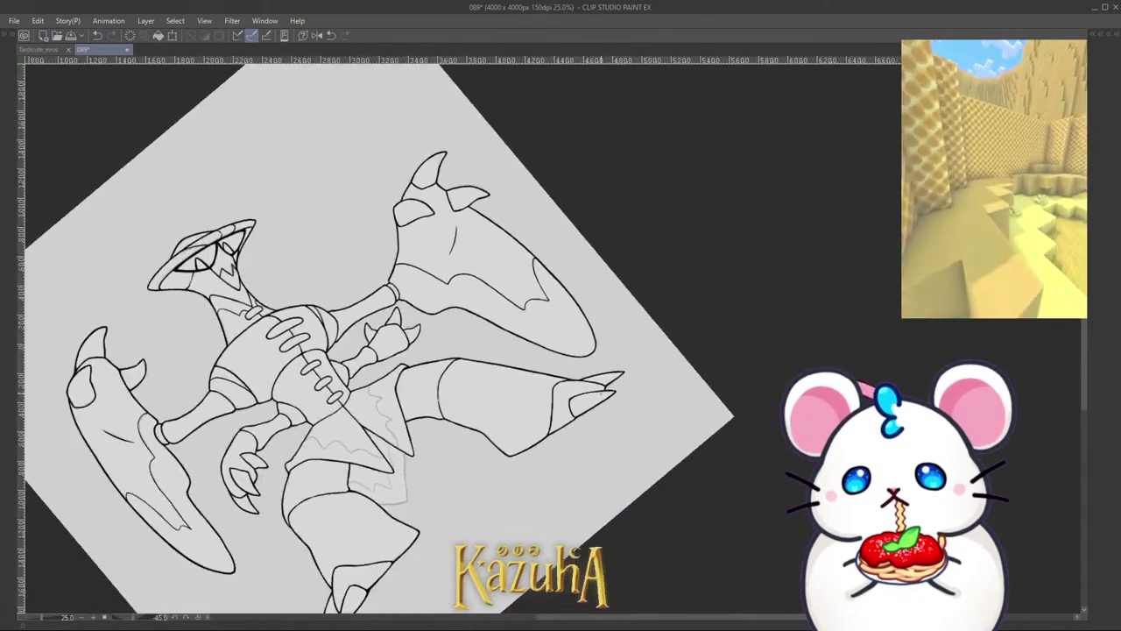
scroll(586, 384, "down", 2)
key("asciicircum")
scroll(513, 357, "up", 3)
key("ctrl+s")
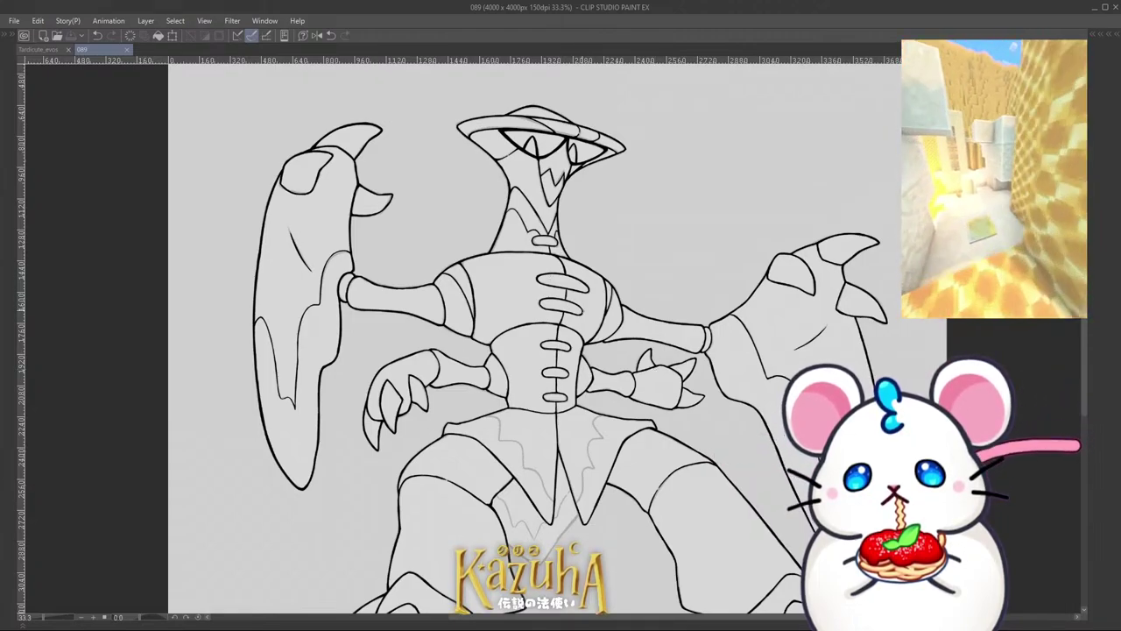
Step: Ink the right edge of the skirt's rear panel from its bottom point up to the right front panel
scroll(534, 524, "down", 2)
scroll(535, 524, "up", 7)
scroll(534, 524, "up", 2)
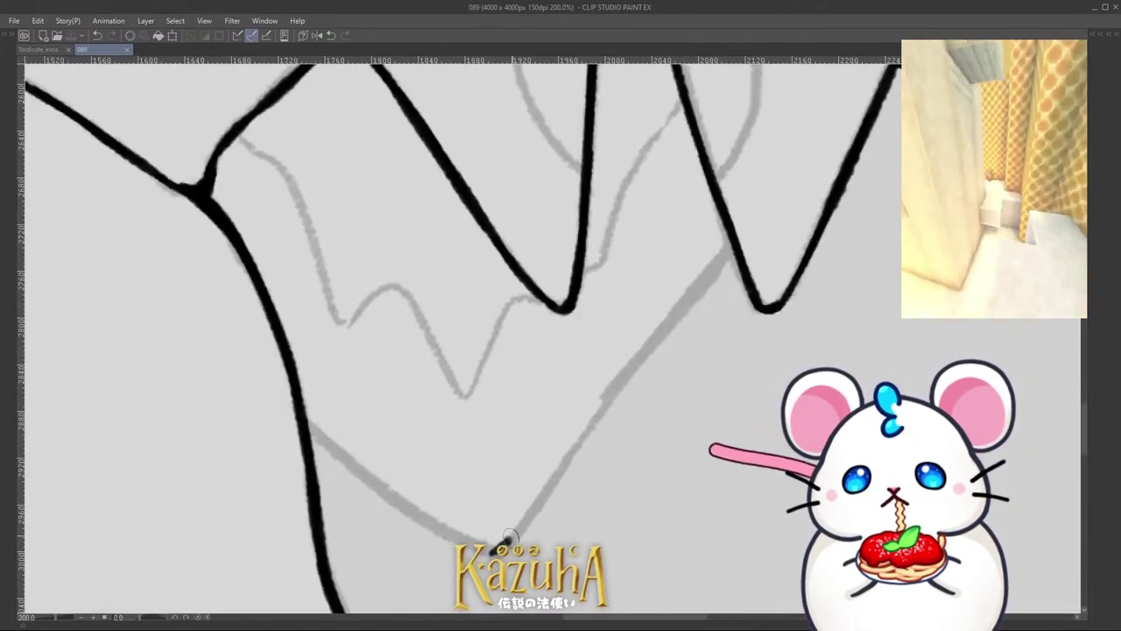
mouse_move(491, 548)
left_mouse_down()
mouse_move(696, 293)
mouse_move(727, 237)
left_mouse_up()
scroll(613, 412, "down", 4)
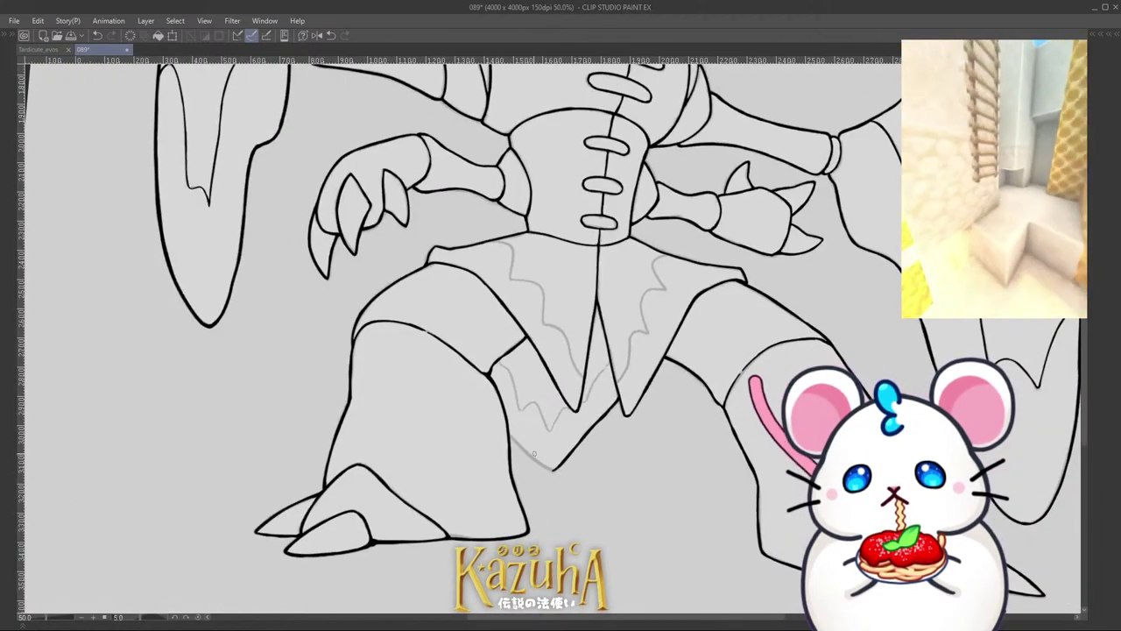
Step: Ink the left edge of the skirt's rear panel from its bottom point to the left leg's inner edge
left_click_drag(570, 493, 401, 368)
scroll(414, 344, "up", 2)
left_click_drag(361, 391, 394, 313)
key("ctrl+z")
key("ctrl+z")
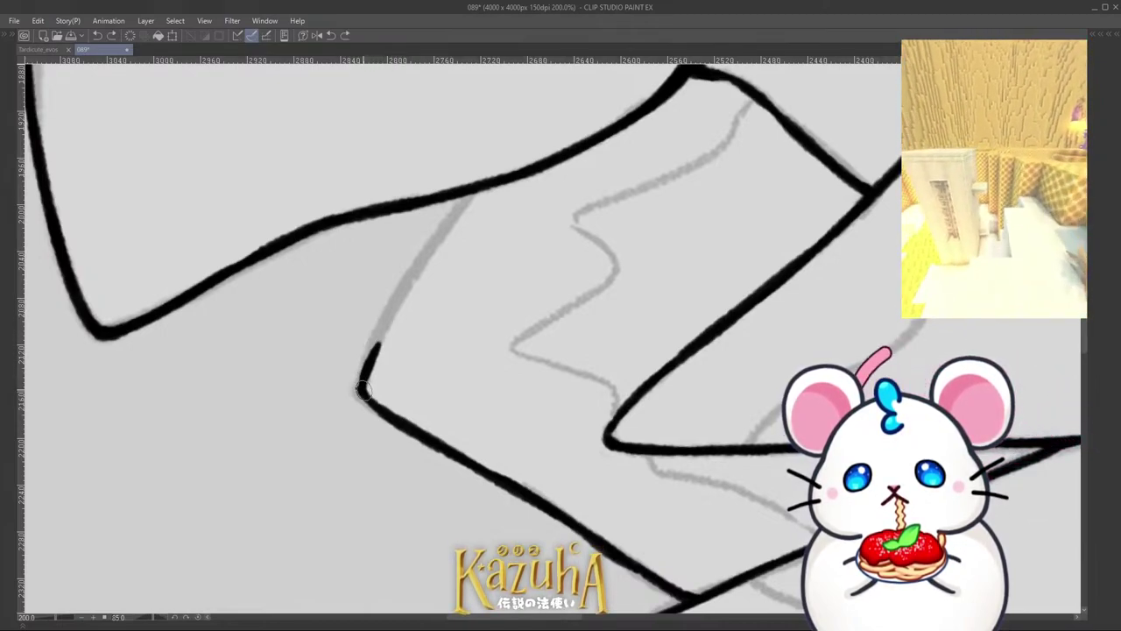
left_click_drag(372, 361, 469, 198)
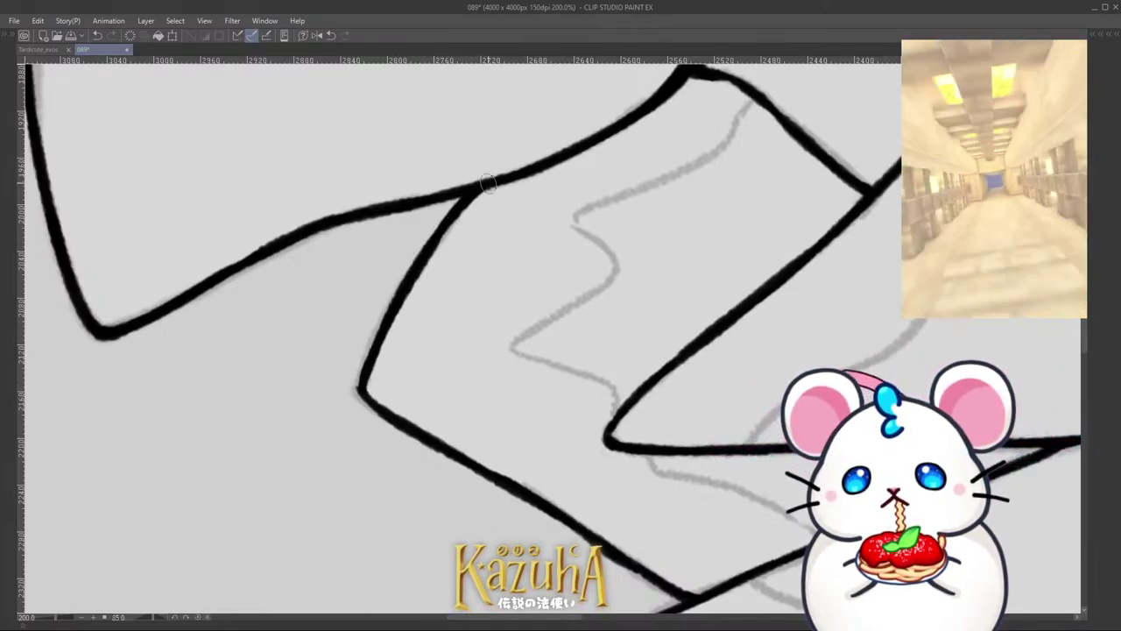
Step: Ink the rear panel's jagged trim line from the left knee line down through its scallops to its lowest point
mouse_move(575, 230)
left_mouse_down()
mouse_move(612, 203)
mouse_move(593, 205)
mouse_move(732, 140)
left_mouse_up()
key("ctrl+z")
mouse_move(680, 176)
left_mouse_down()
mouse_move(721, 149)
mouse_move(755, 98)
left_mouse_up()
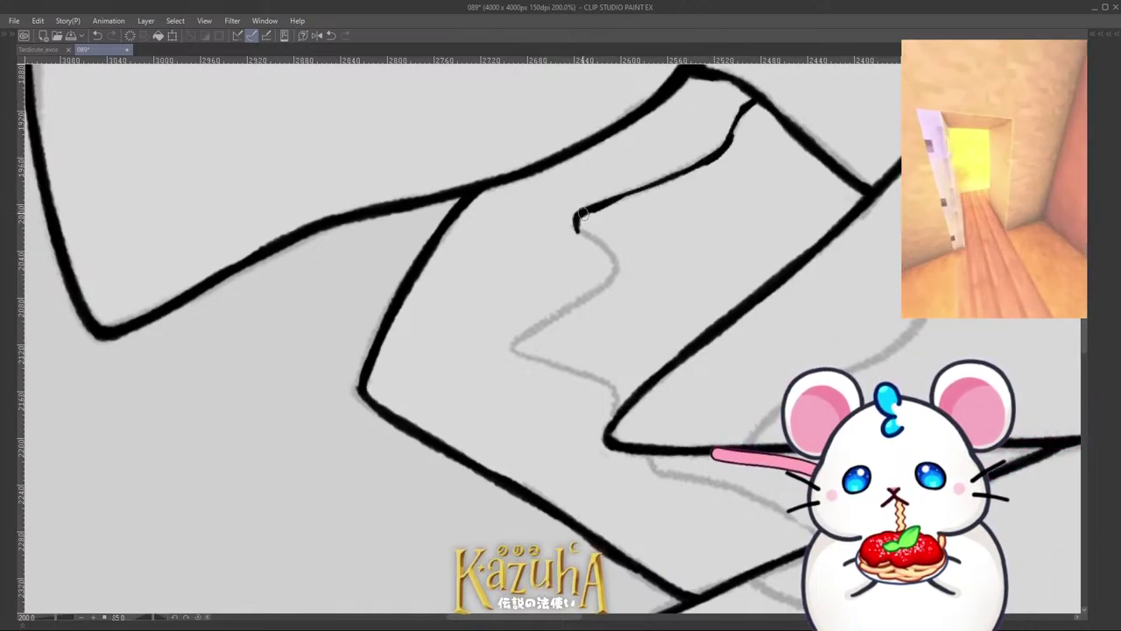
left_click_drag(575, 229, 619, 261)
key("ctrl+plus")
mouse_move(491, 381)
left_mouse_down()
mouse_move(677, 250)
mouse_move(654, 268)
mouse_move(682, 235)
mouse_move(687, 197)
left_mouse_up()
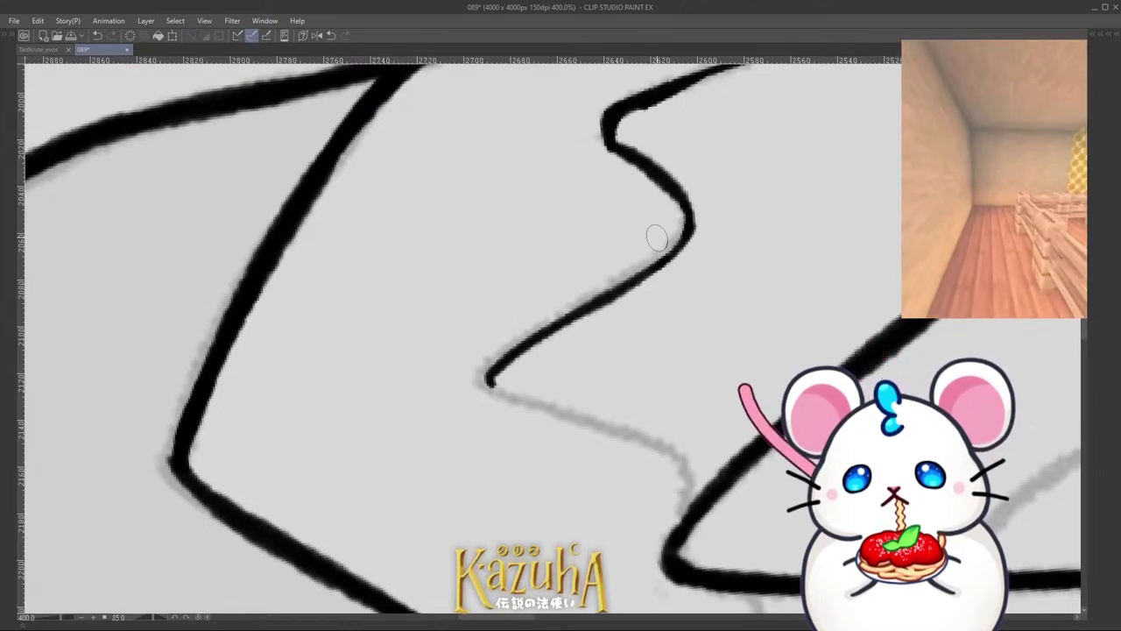
Step: Ink the rear panel's trim line from its lowest point up to the left front panel's edge
scroll(756, 380, "down", 5)
left_click_drag(763, 436, 704, 147)
scroll(703, 147, "up", 1)
scroll(703, 147, "up", 6)
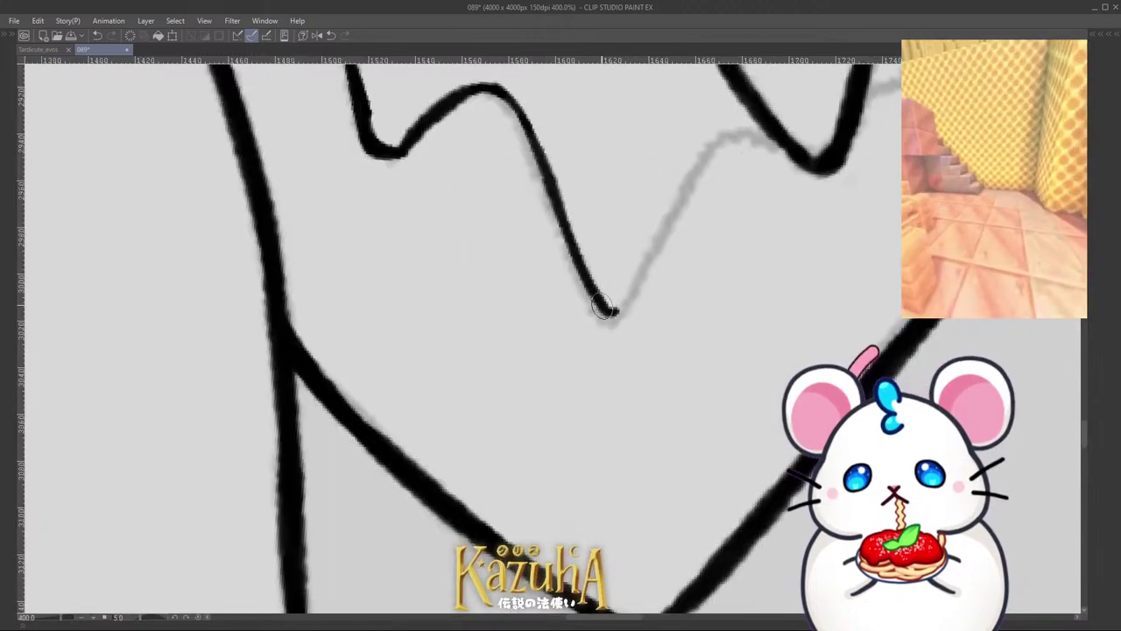
mouse_move(605, 311)
left_mouse_down()
mouse_move(635, 277)
mouse_move(715, 151)
left_mouse_up()
key("ctrl+z")
mouse_move(673, 217)
left_mouse_down()
mouse_move(741, 133)
mouse_move(785, 140)
left_mouse_up()
scroll(660, 235, "down", 3)
scroll(775, 135, "up", 1)
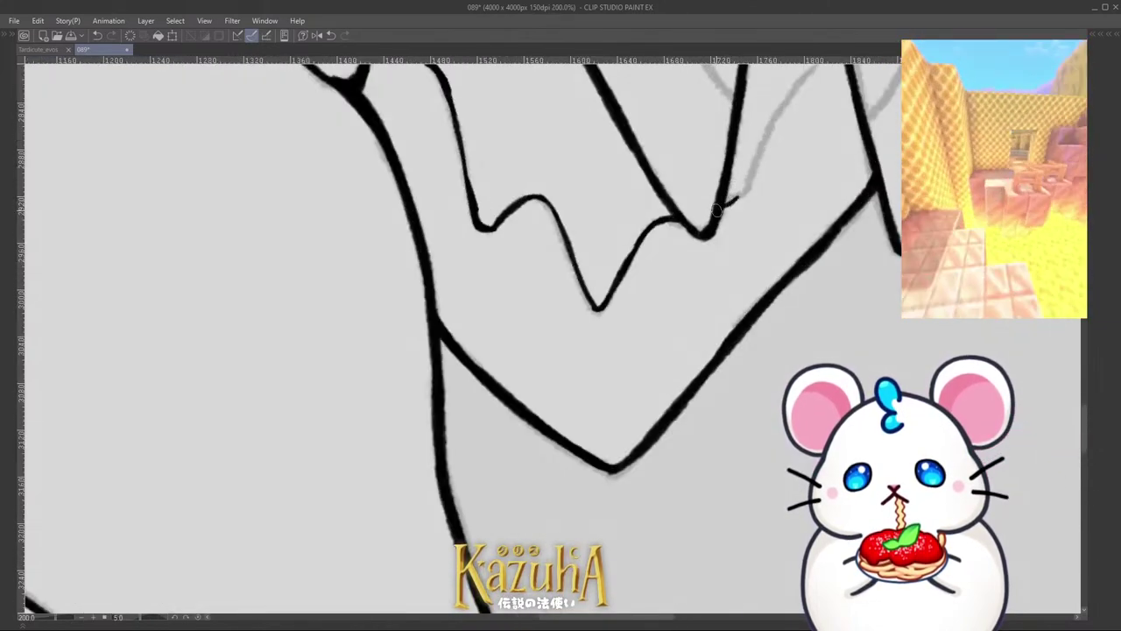
Step: Replace the stray trim stroke with a curved line across the gap between the two front skirt panels
scroll(679, 302, "down", 2)
scroll(751, 173, "up", 2)
key("ctrl+z")
left_click_drag(657, 329, 773, 152)
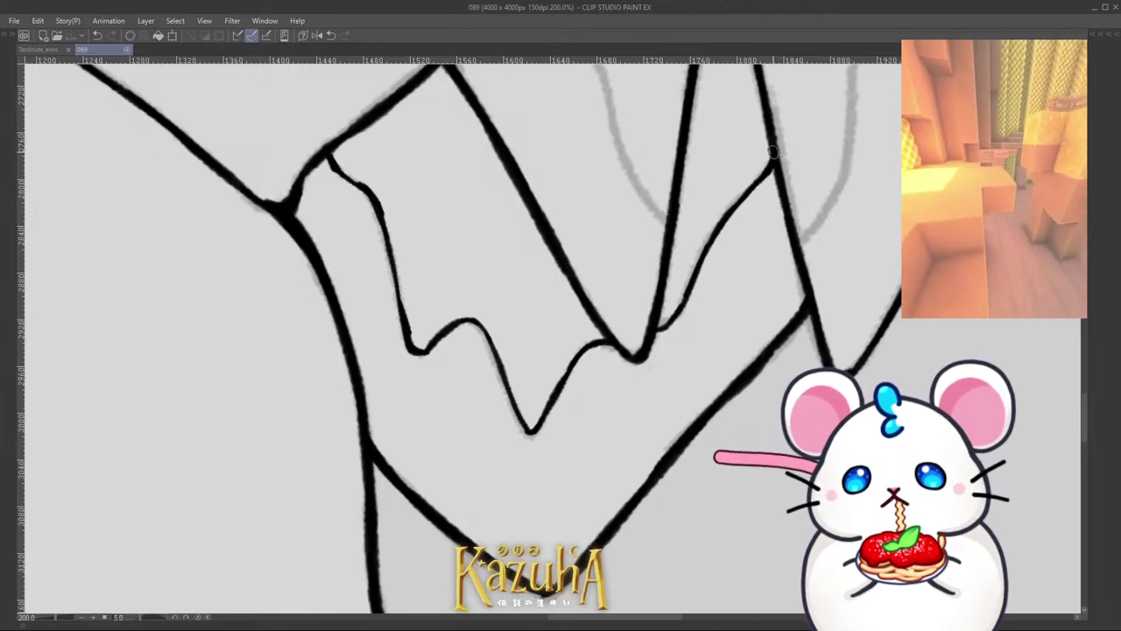
Step: Ink the left front skirt panel's trim line from the panel's outer edge through its first two steps, redrawing uneven strokes
scroll(663, 383, "down", 5)
left_click_drag(651, 295, 506, 247)
scroll(488, 271, "up", 3)
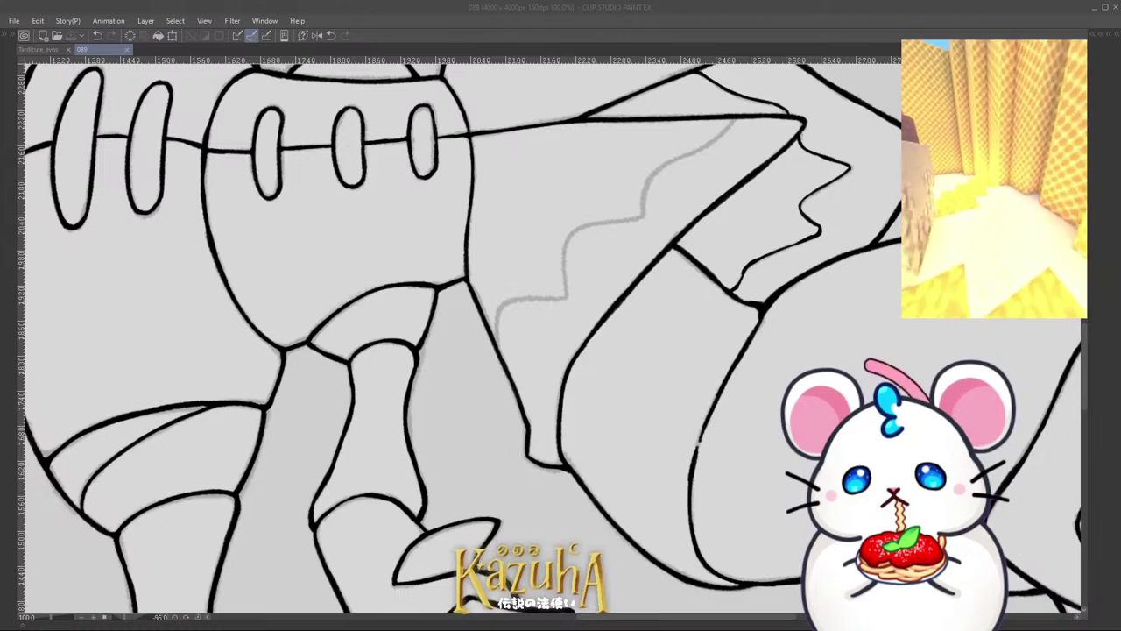
scroll(507, 390, "up", 2)
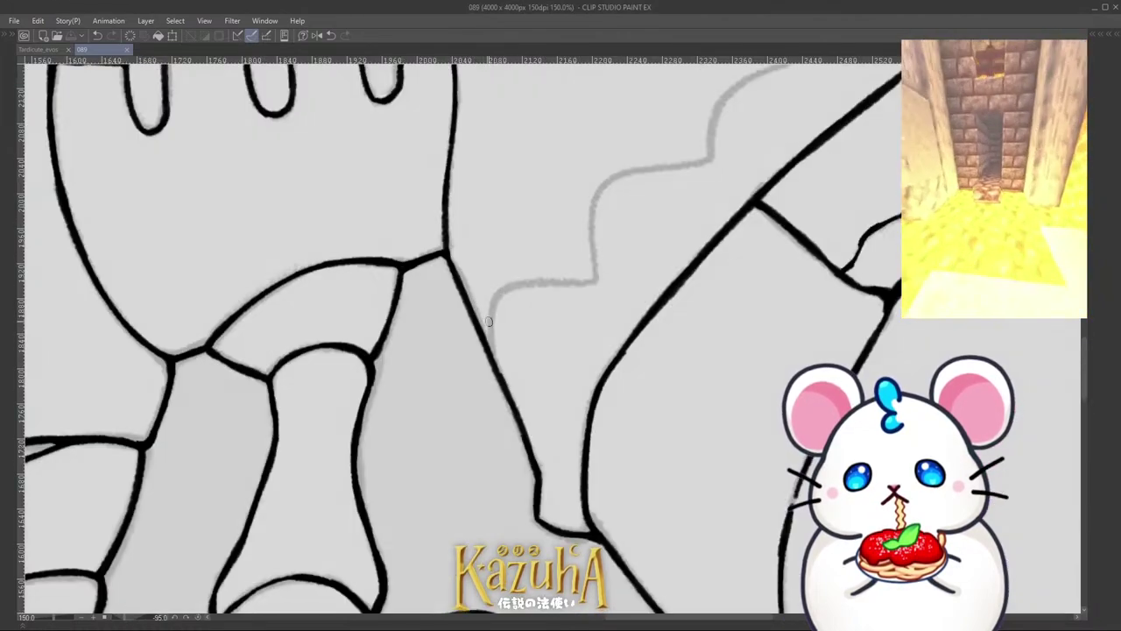
mouse_move(491, 308)
left_mouse_down()
mouse_move(496, 372)
mouse_move(490, 344)
left_mouse_up()
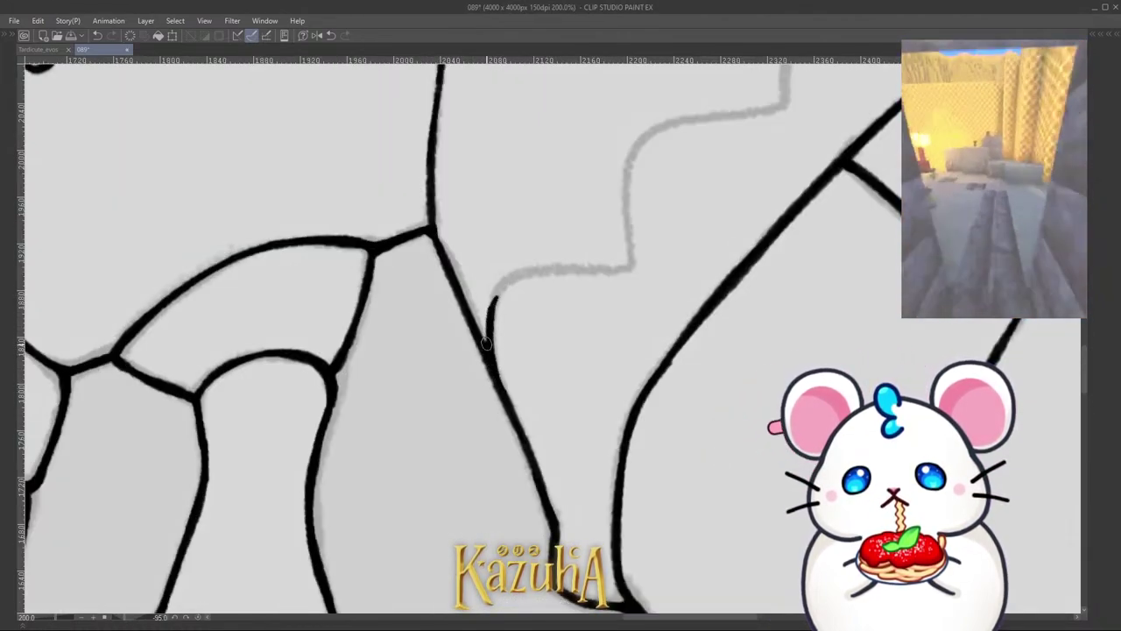
mouse_move(543, 273)
left_mouse_down()
mouse_move(630, 262)
mouse_move(632, 181)
mouse_move(649, 139)
mouse_move(706, 118)
left_mouse_up()
key("ctrl+z")
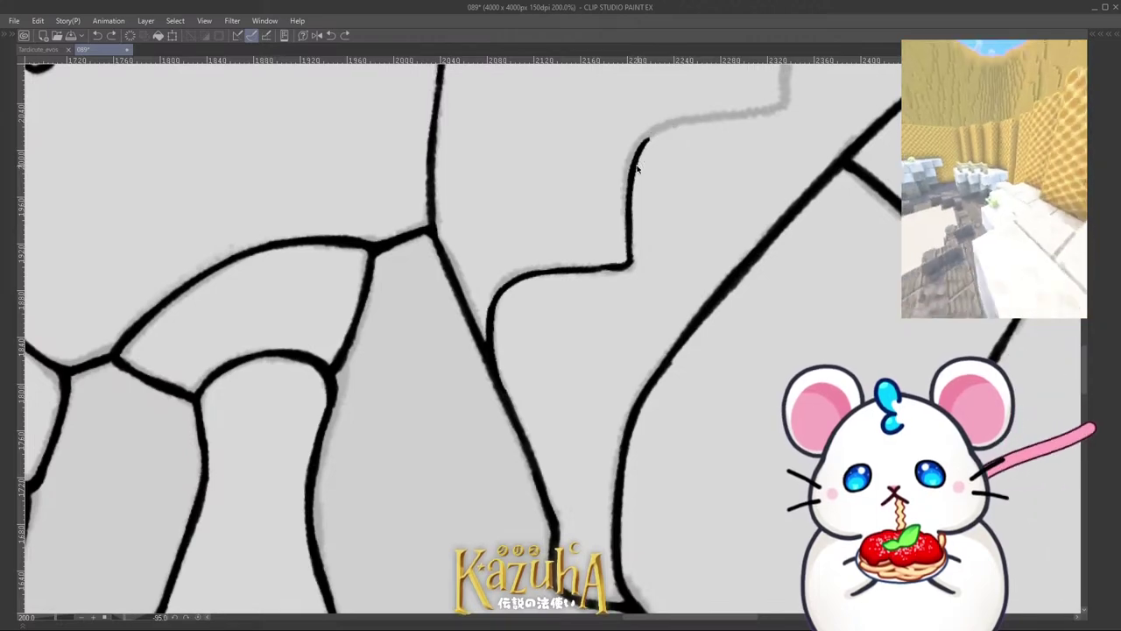
left_click_drag(641, 152, 688, 121)
key("ctrl+z")
key("ctrl+z")
mouse_move(630, 174)
left_mouse_down()
mouse_move(673, 132)
mouse_move(776, 110)
left_mouse_up()
scroll(636, 175, "down", 1)
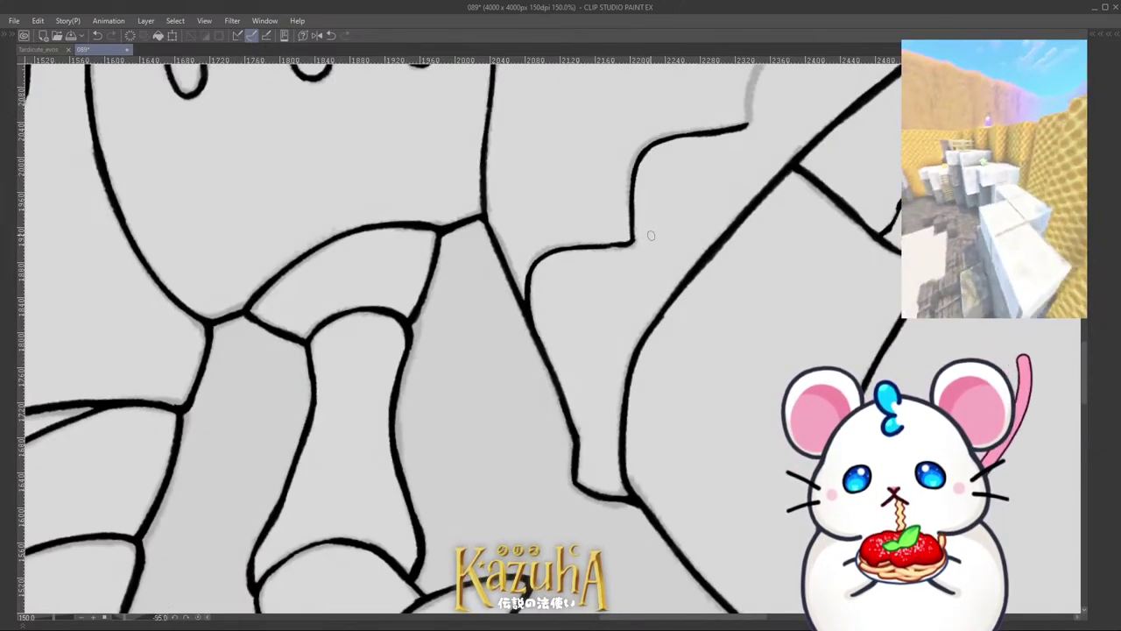
Step: Ink the remaining curve of the left front panel's trim line and join it to the panel's centre edge
scroll(650, 236, "down", 3)
scroll(673, 188, "up", 4)
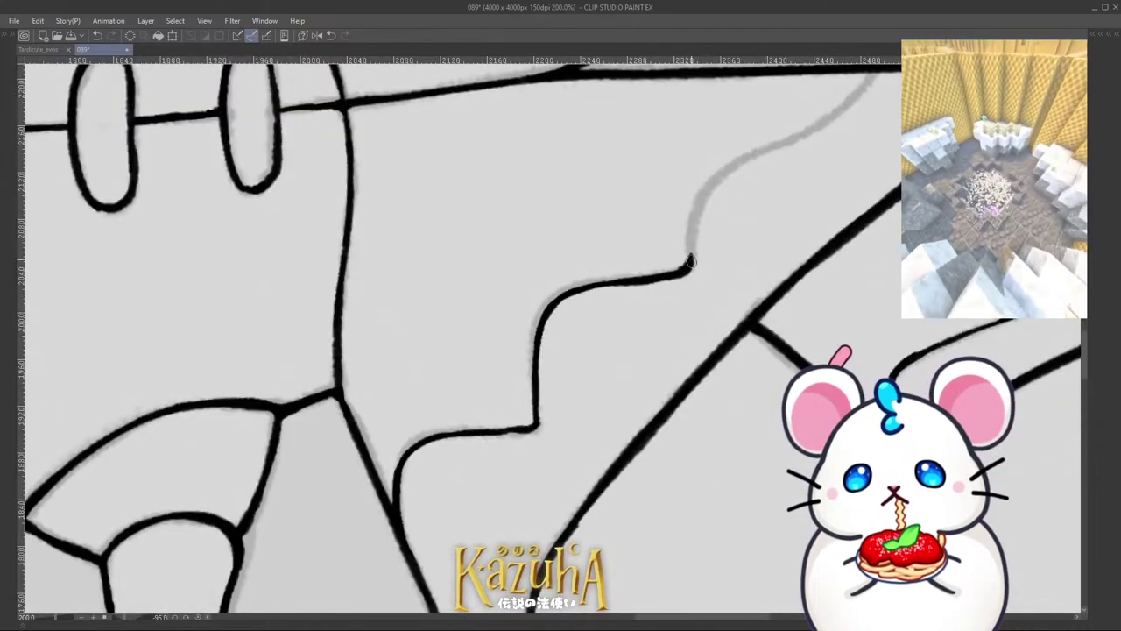
mouse_move(689, 261)
left_mouse_down()
mouse_move(705, 193)
mouse_move(868, 80)
left_mouse_up()
scroll(687, 233, "down", 2)
scroll(778, 153, "up", 4)
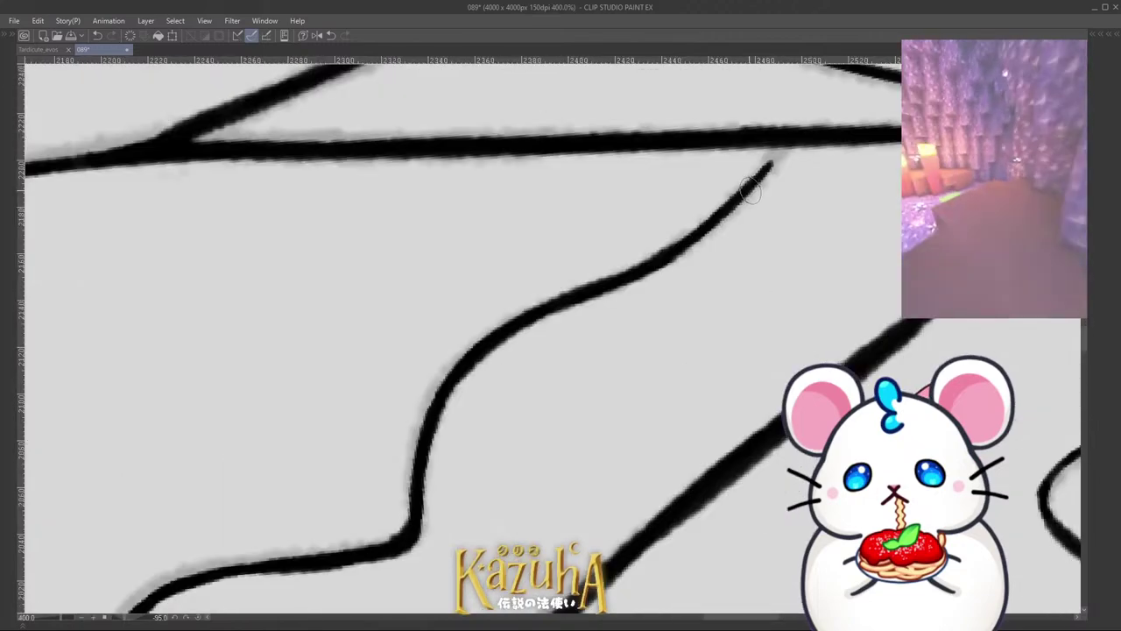
mouse_move(750, 191)
left_mouse_down()
mouse_move(778, 146)
mouse_move(814, 127)
left_mouse_up()
scroll(608, 327, "down", 6)
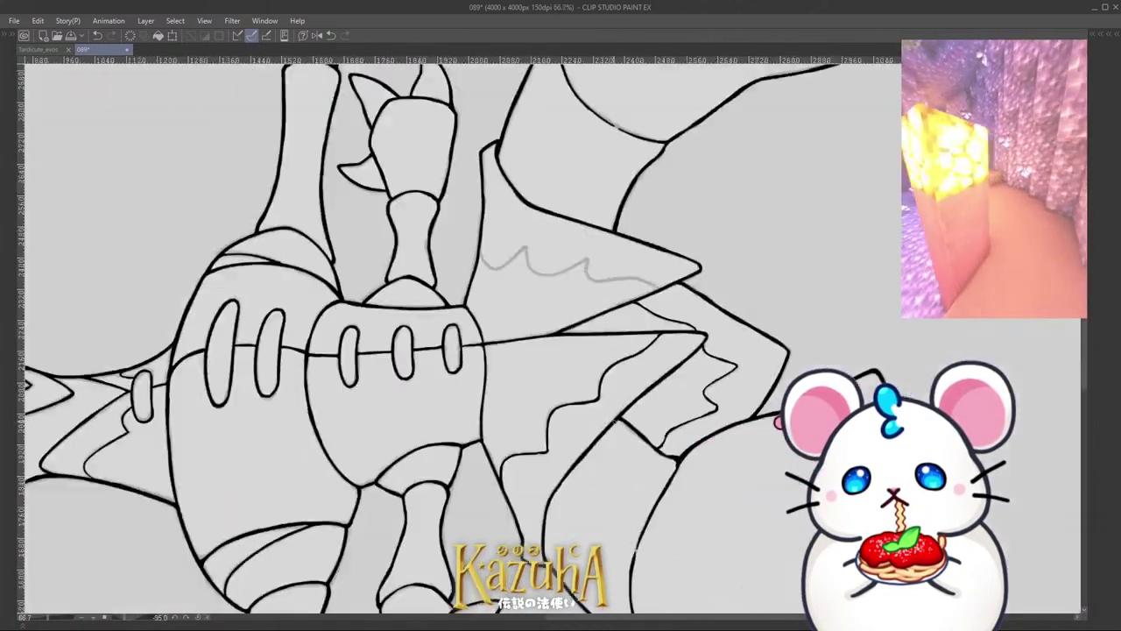
Step: Ink the right front skirt panel's trim line from its outer edge around the first scallop's point and into the second scallop
scroll(615, 422, "down", 1)
key("minus")
key("minus")
key("minus")
key("minus")
key("minus")
key("minus")
key("minus")
key("minus")
key("minus")
key("minus")
key("minus")
key("minus")
scroll(504, 330, "up", 4)
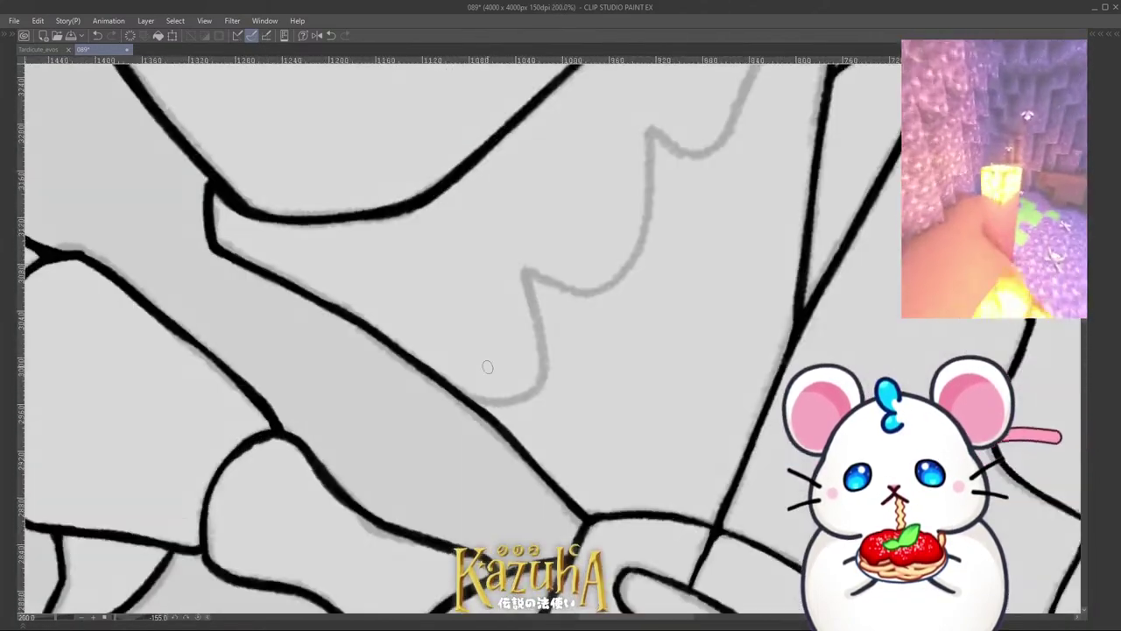
scroll(470, 396, "up", 2)
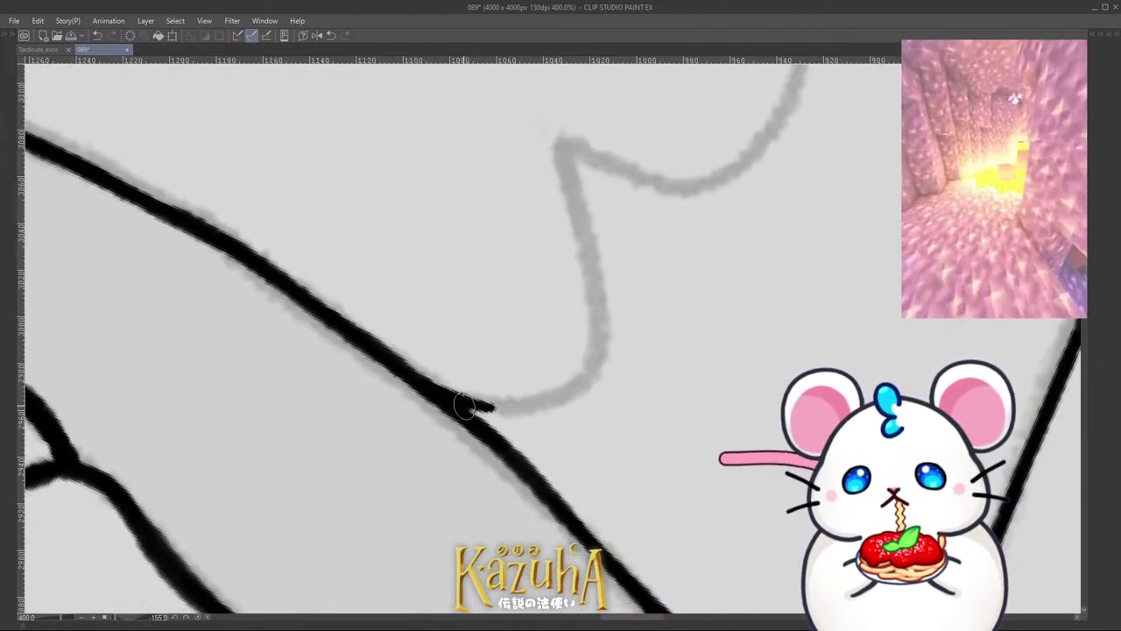
mouse_move(462, 405)
left_mouse_down()
mouse_move(534, 406)
mouse_move(518, 402)
mouse_move(585, 378)
mouse_move(543, 403)
mouse_move(594, 352)
left_mouse_up()
left_click_drag(642, 267, 570, 346)
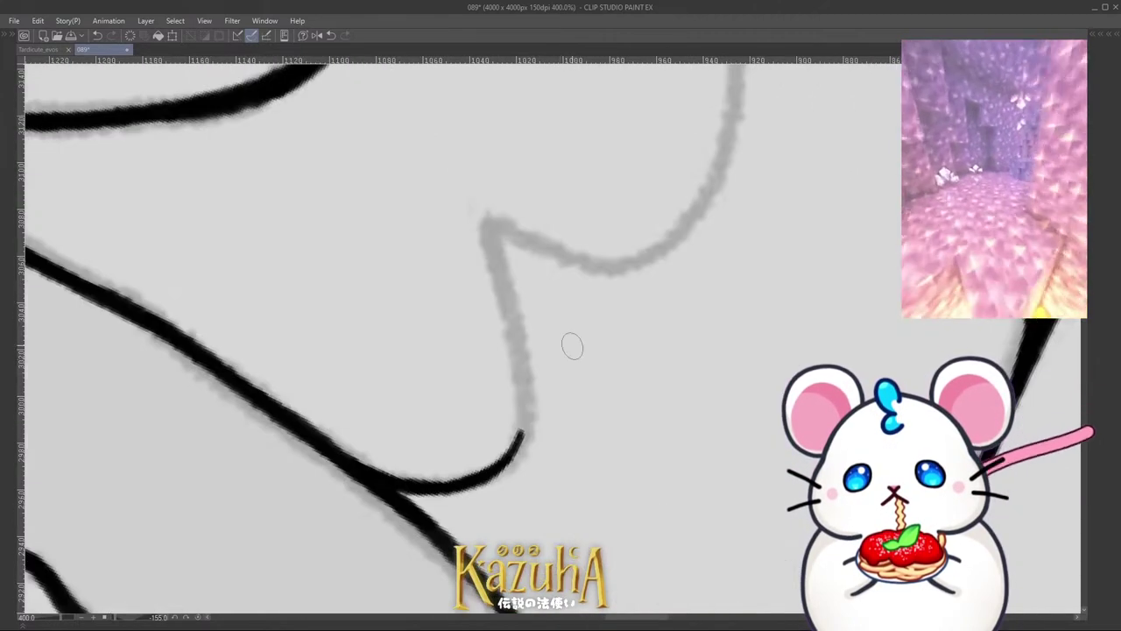
left_click_drag(510, 460, 529, 379)
mouse_move(523, 428)
left_mouse_down()
mouse_move(495, 228)
mouse_move(592, 261)
left_mouse_up()
key("ctrl+z")
mouse_move(526, 237)
left_mouse_down()
mouse_move(619, 271)
mouse_move(579, 265)
mouse_move(639, 258)
mouse_move(629, 268)
mouse_move(574, 260)
mouse_move(655, 260)
mouse_move(710, 207)
left_mouse_up()
key("ctrl+z")
key("ctrl+z")
key("ctrl+z")
key("ctrl+z")
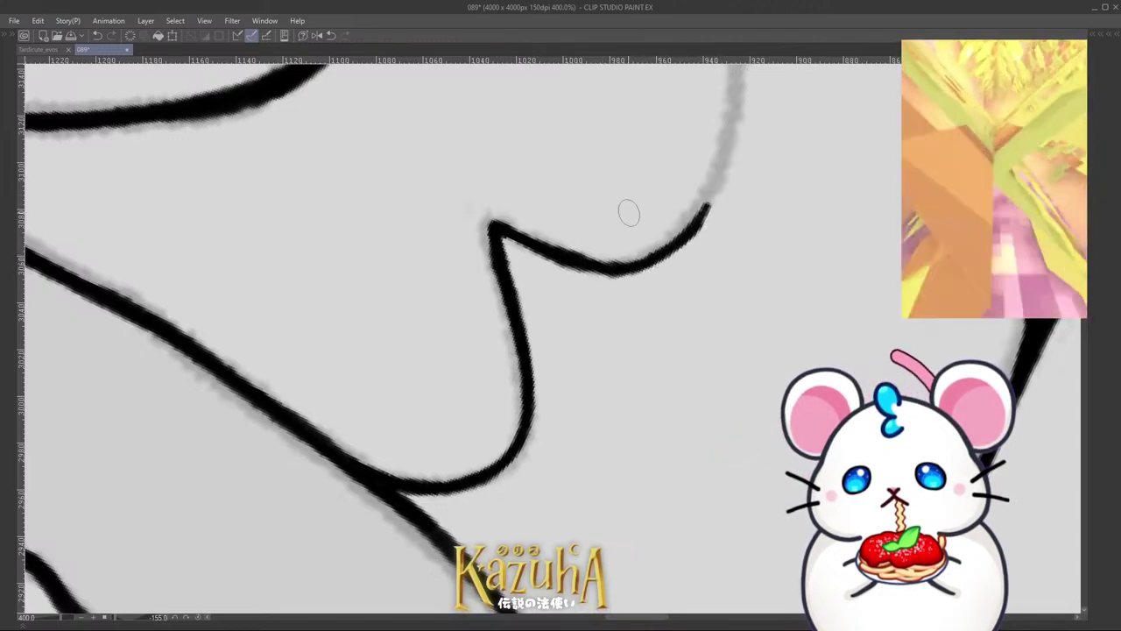
Step: Continue the right front panel's trim line through its remaining scallops and join it to the panel's centre edge
scroll(646, 294, "down", 5)
scroll(647, 294, "up", 3)
mouse_move(579, 363)
left_mouse_down()
mouse_move(639, 235)
mouse_move(650, 253)
left_mouse_up()
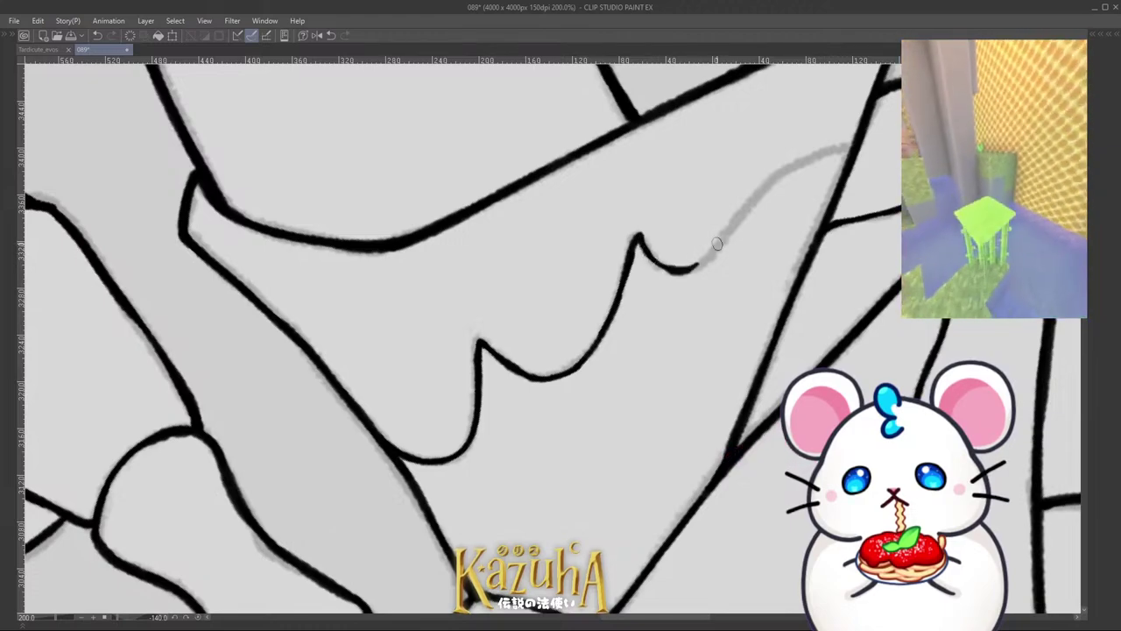
left_click_drag(717, 244, 778, 181)
mouse_move(692, 266)
left_mouse_down()
mouse_move(770, 185)
mouse_move(853, 140)
left_mouse_up()
key("ctrl+minus")
key("ctrl+minus")
key("ctrl+minus")
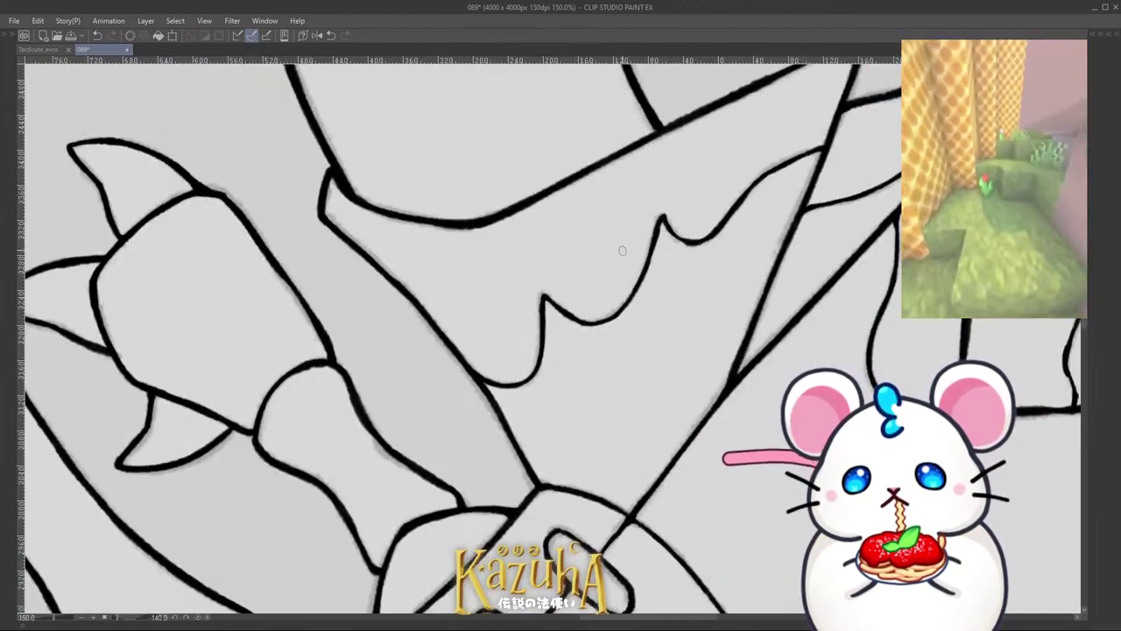
Step: Turn the canvas back to its upright orientation and save the drawing
scroll(618, 396, "down", 5)
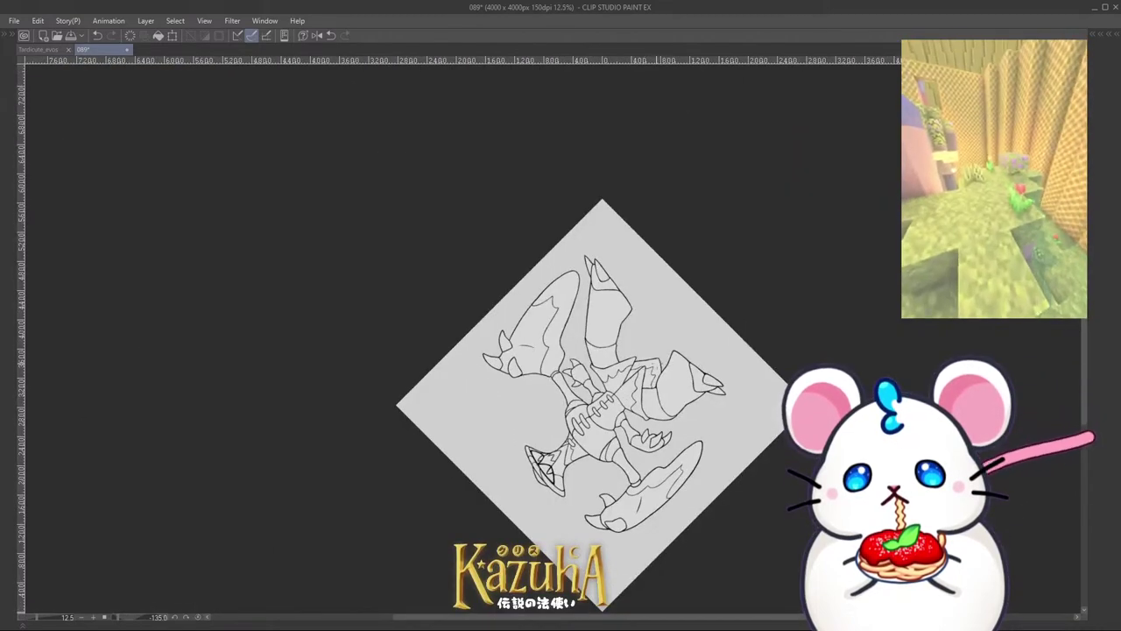
key("asciicircum")
key("asciicircum")
key("asciicircum")
key("asciicircum")
key("asciicircum")
key("asciicircum")
key("asciicircum")
key("asciicircum")
key("asciicircum")
key("asciicircum")
key("asciicircum")
key("asciicircum")
key("asciicircum")
key("asciicircum")
key("asciicircum")
key("asciicircum")
key("asciicircum")
key("asciicircum")
key("asciicircum")
key("asciicircum")
key("asciicircum")
key("asciicircum")
key("asciicircum")
key("asciicircum")
scroll(430, 242, "up", 3)
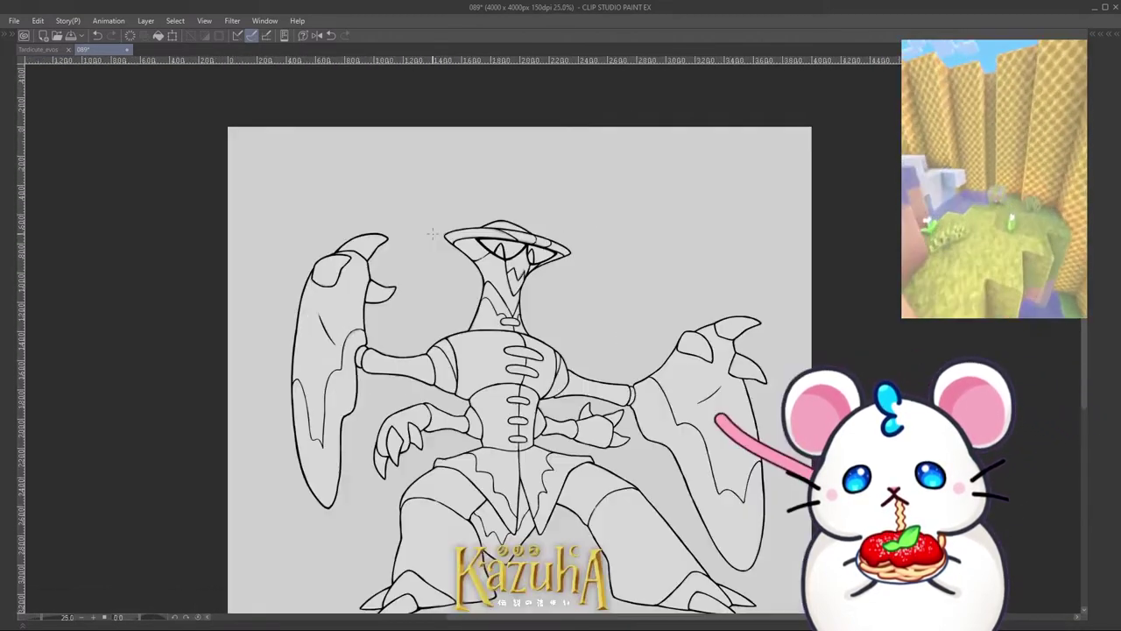
key("ctrl+s")
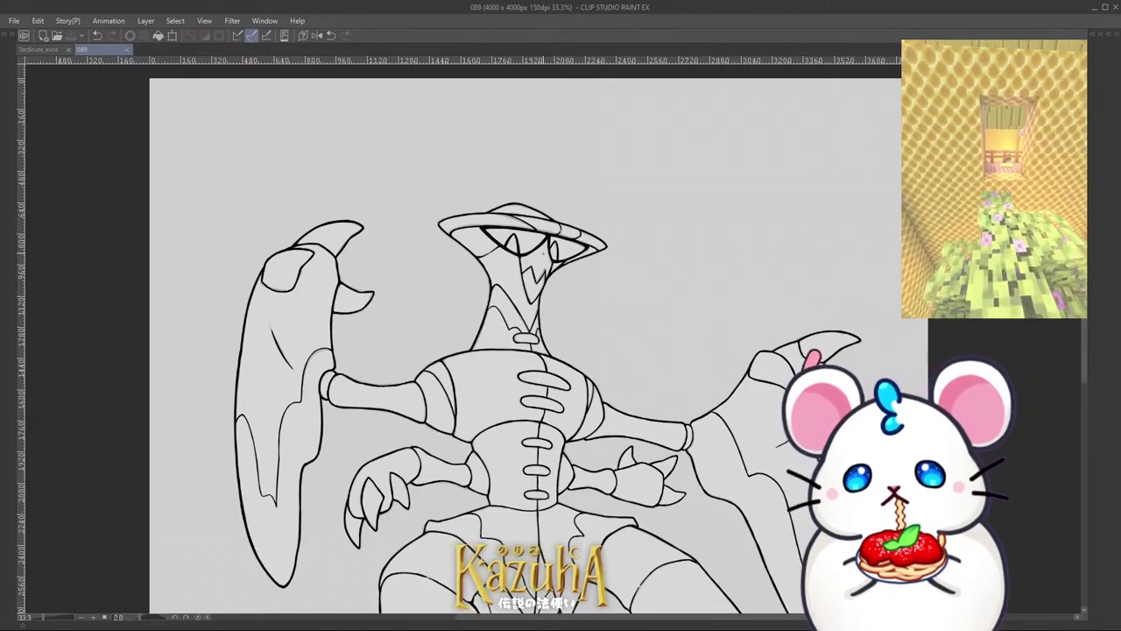
Step: Select the whole figure by auto-selecting the background around it and inverting the selection, and shrink the selection's border
key("Tab")
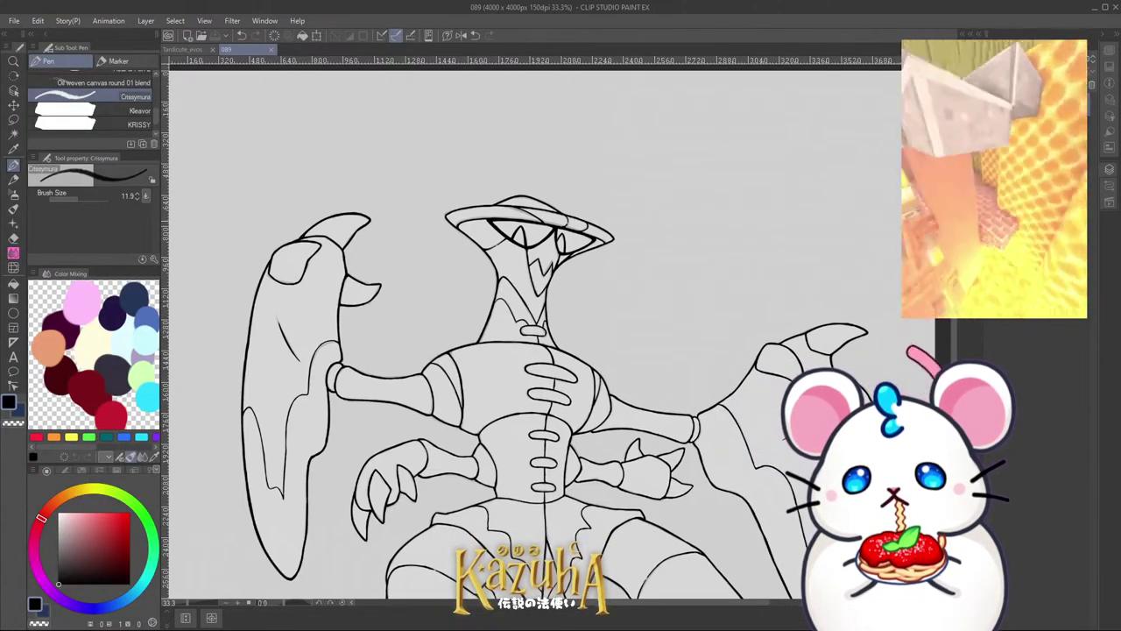
key("ctrl+z")
scroll(499, 229, "down", 5)
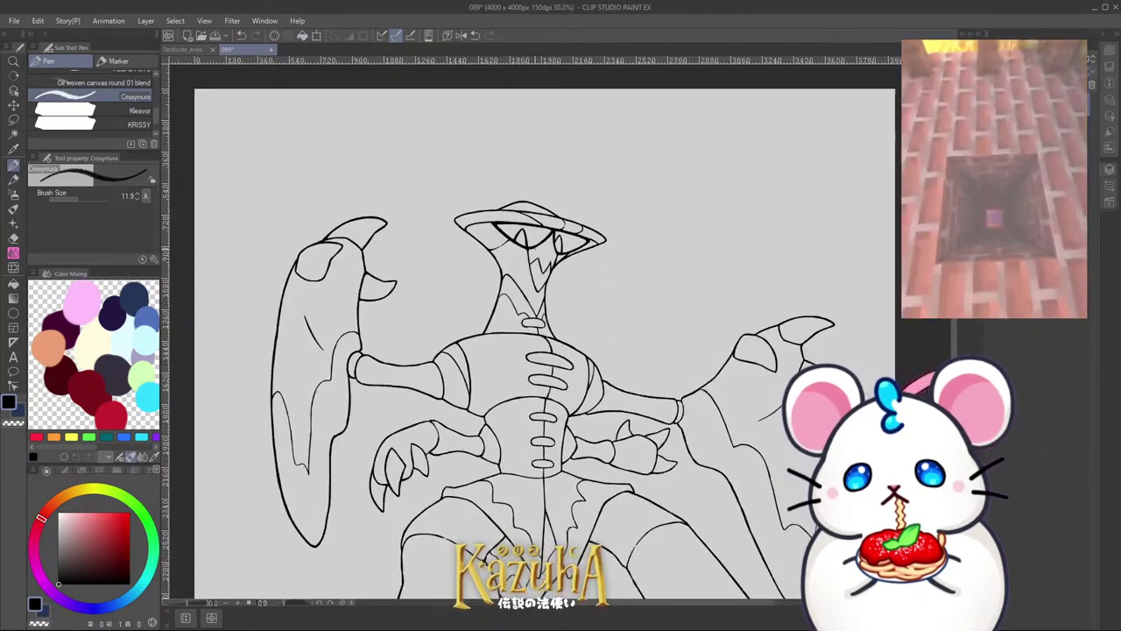
scroll(475, 248, "up", 3)
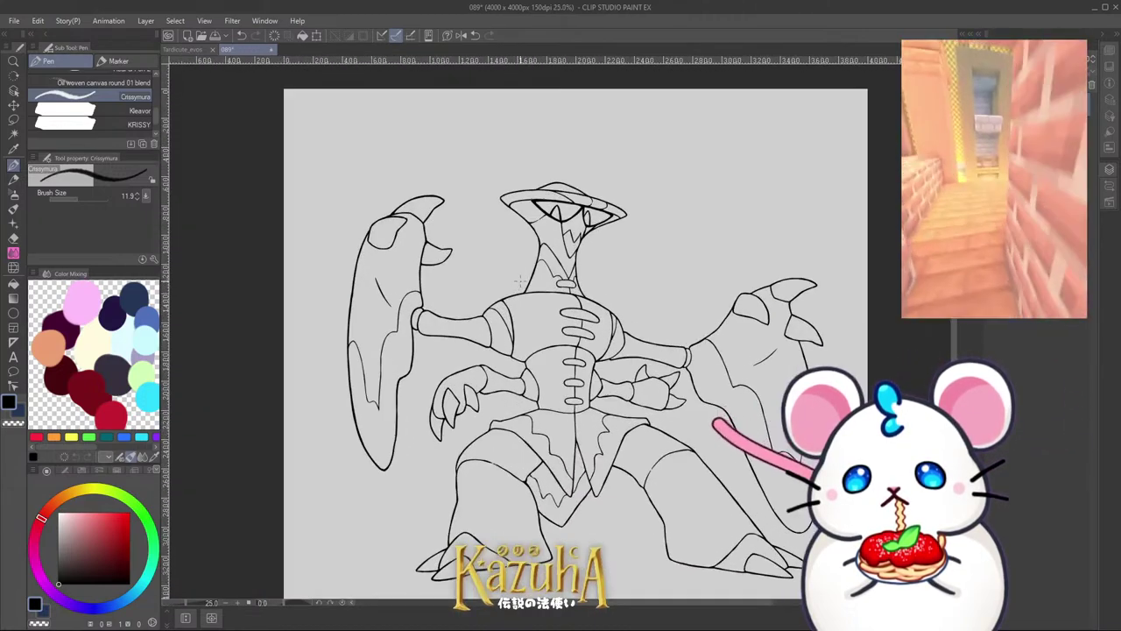
left_click(13, 134)
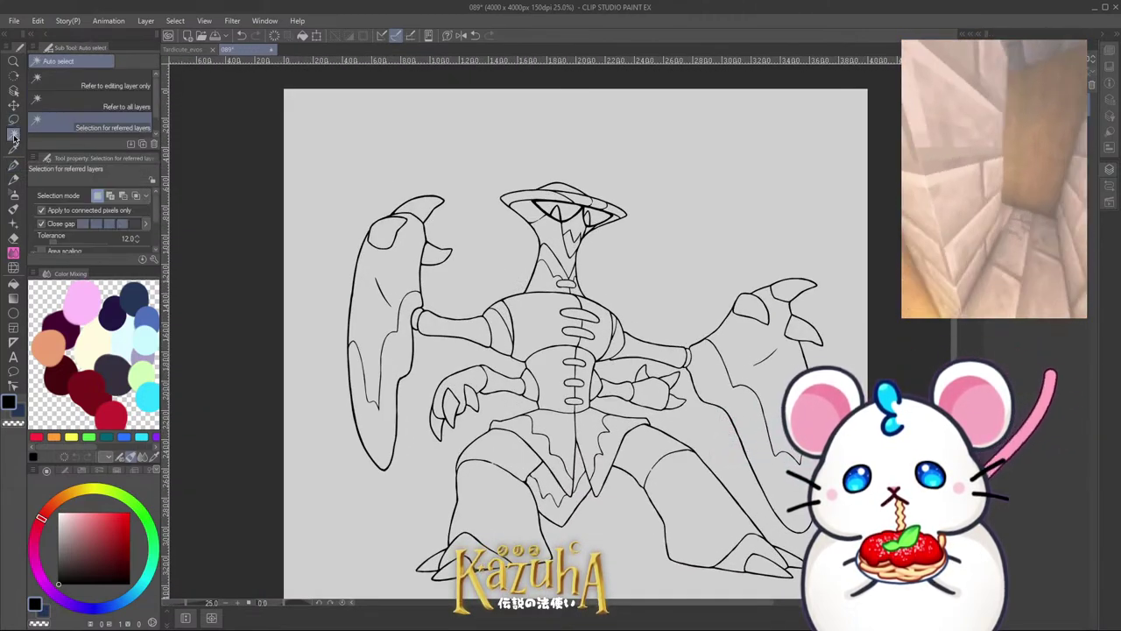
left_click(683, 276)
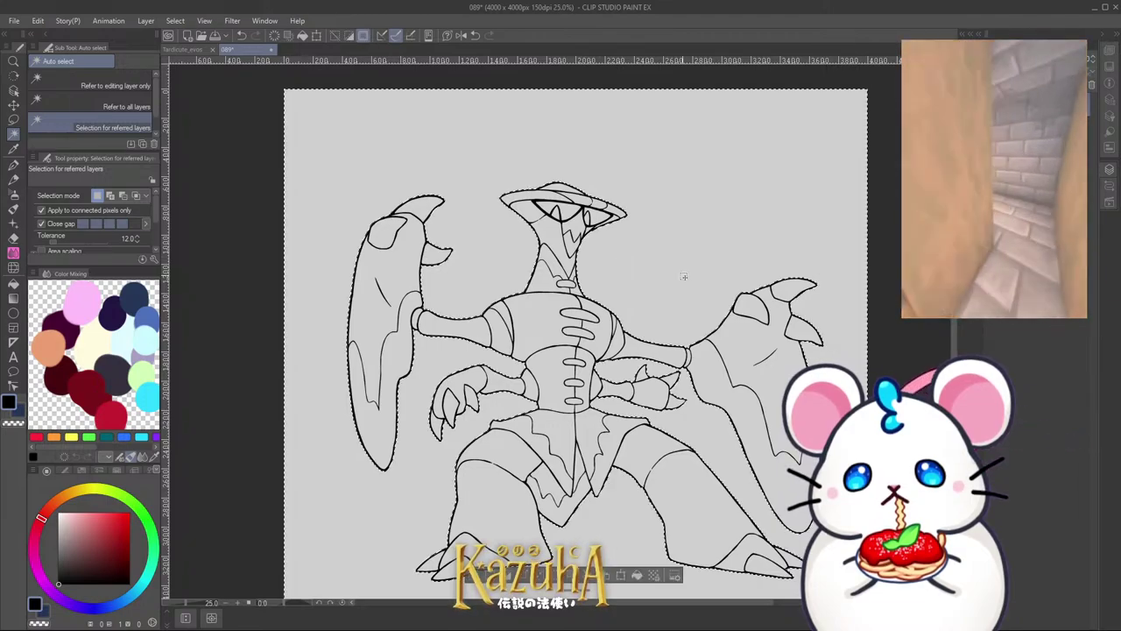
left_click(509, 575)
left_click(551, 574)
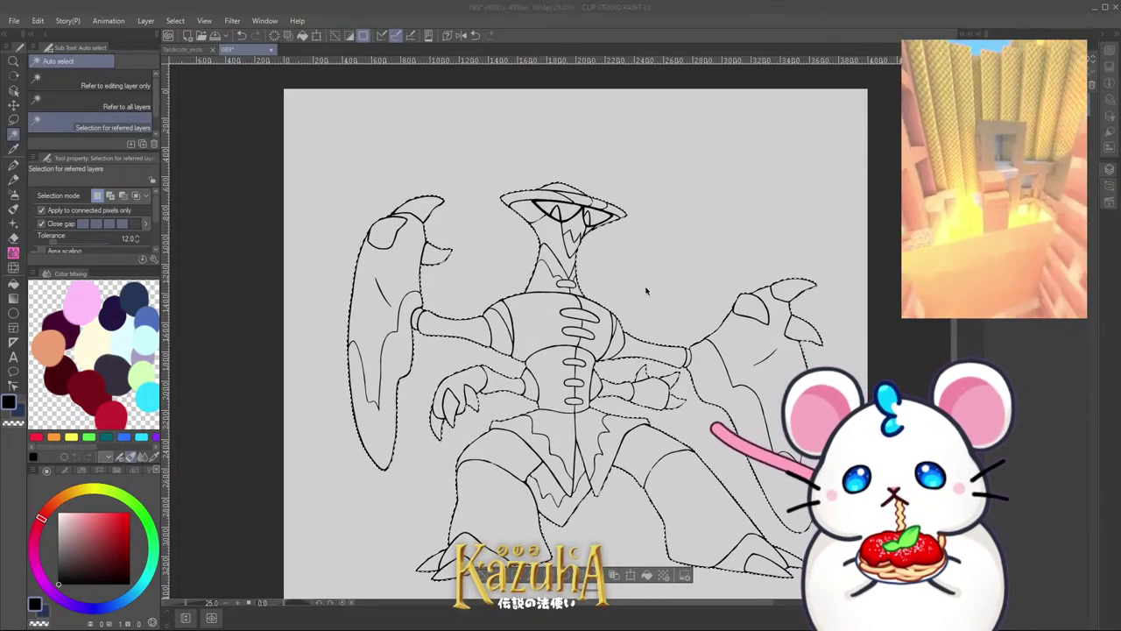
Step: Fill the selected figure with solid black as a base silhouette and clear the selection
scroll(620, 215, "up", 3)
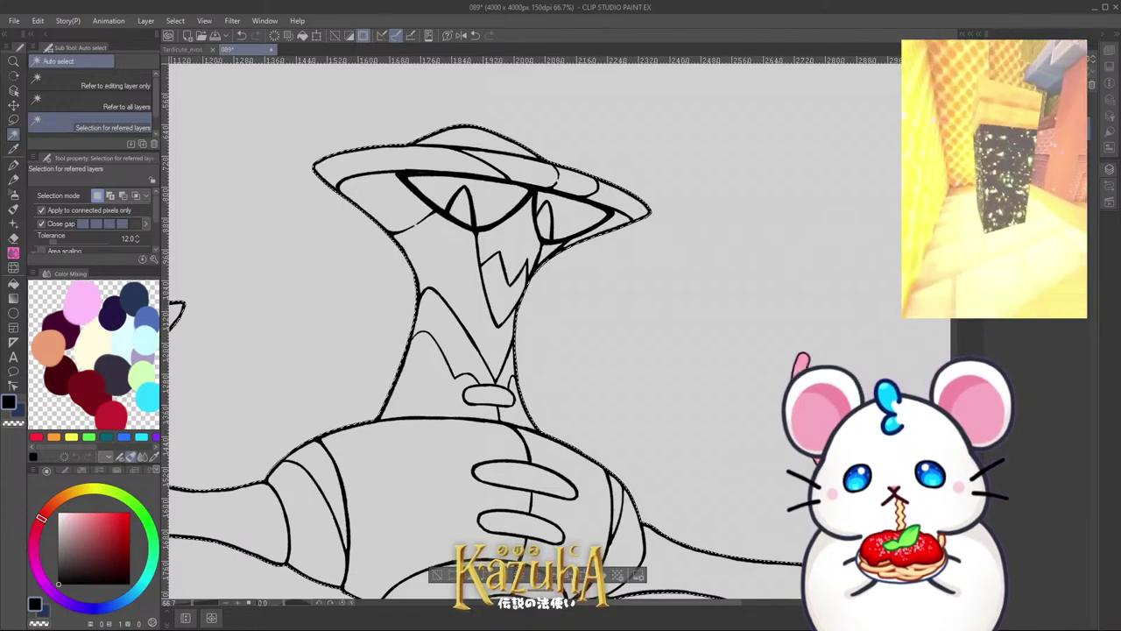
key("alt+Delete")
key("ctrl+d")
scroll(809, 175, "down", 6)
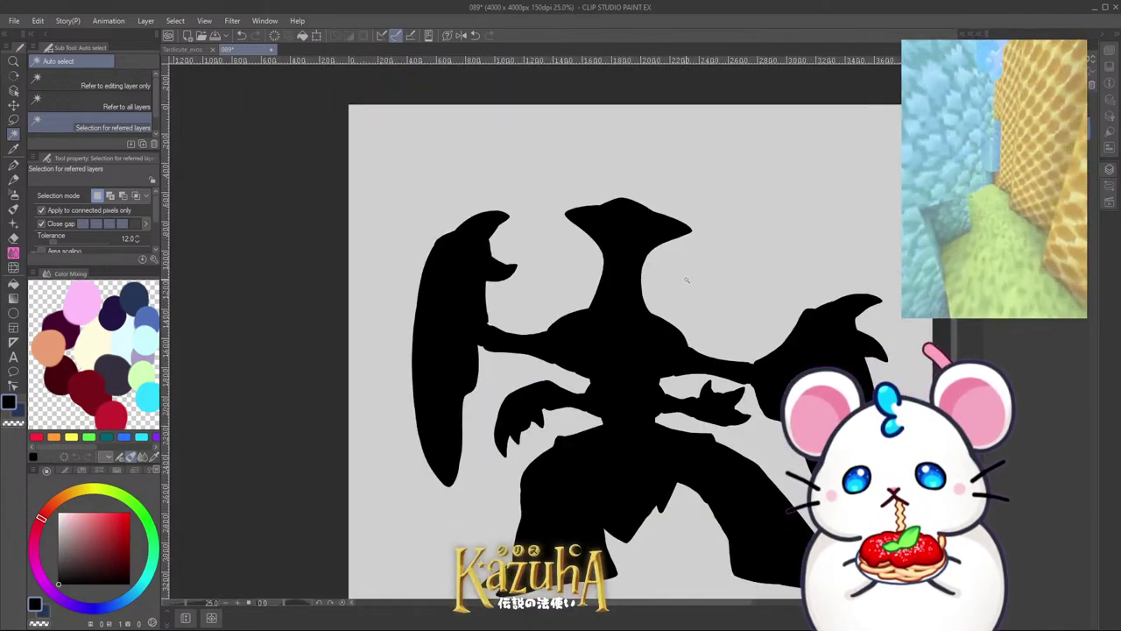
scroll(724, 294, "up", 3)
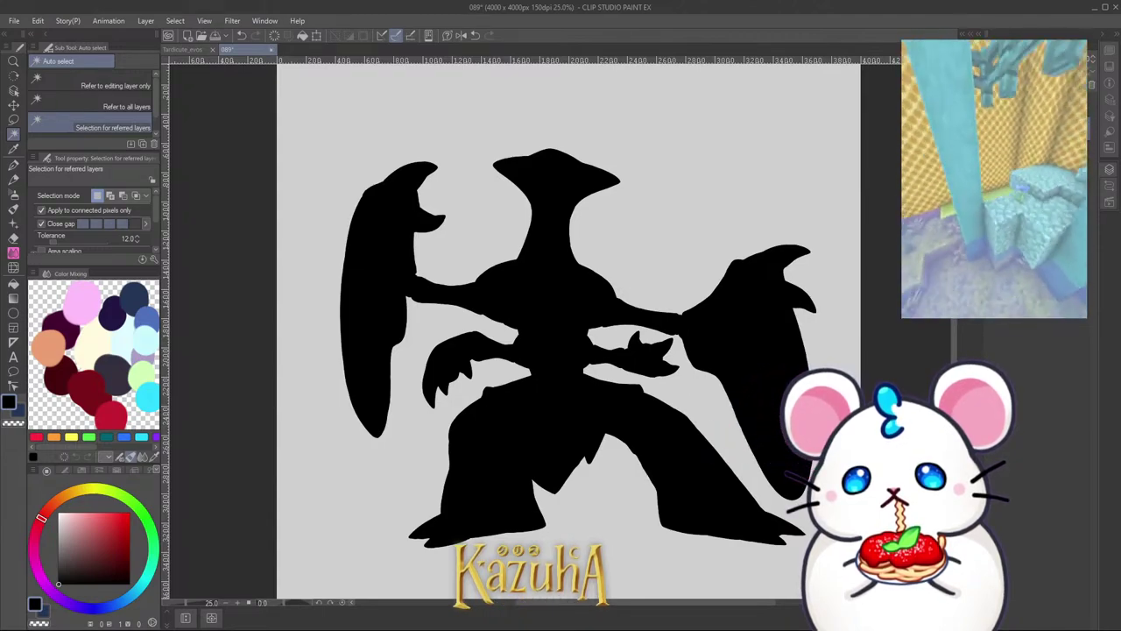
Step: Recolour the black silhouette beneath the line art with a muted green of hue 111, saturation 31 and value 51
left_click(13, 251)
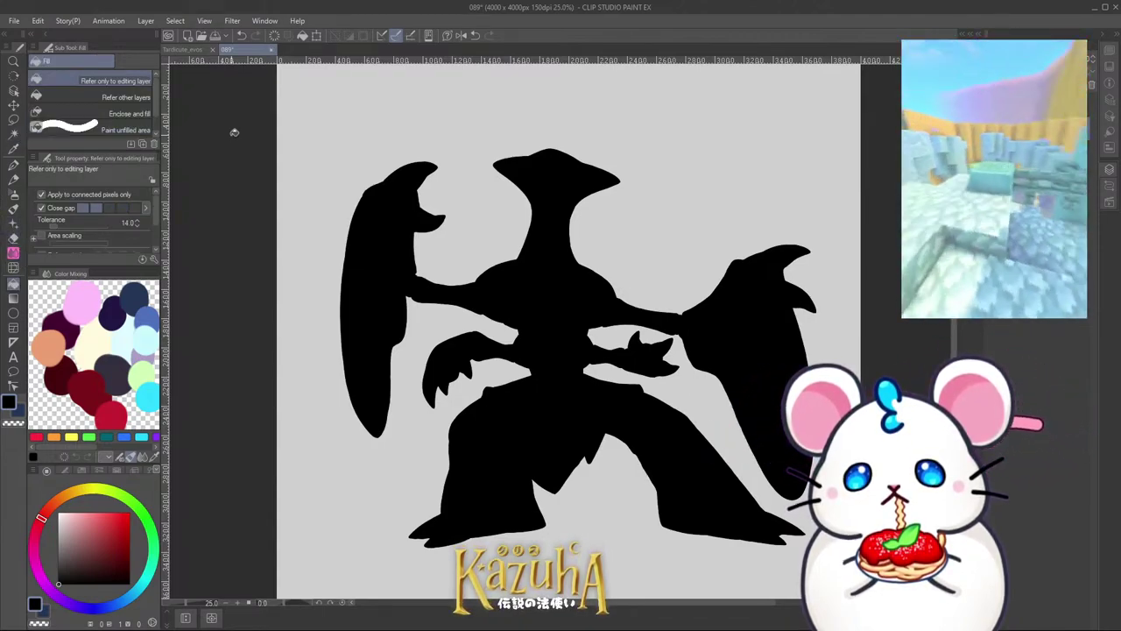
left_click(151, 534)
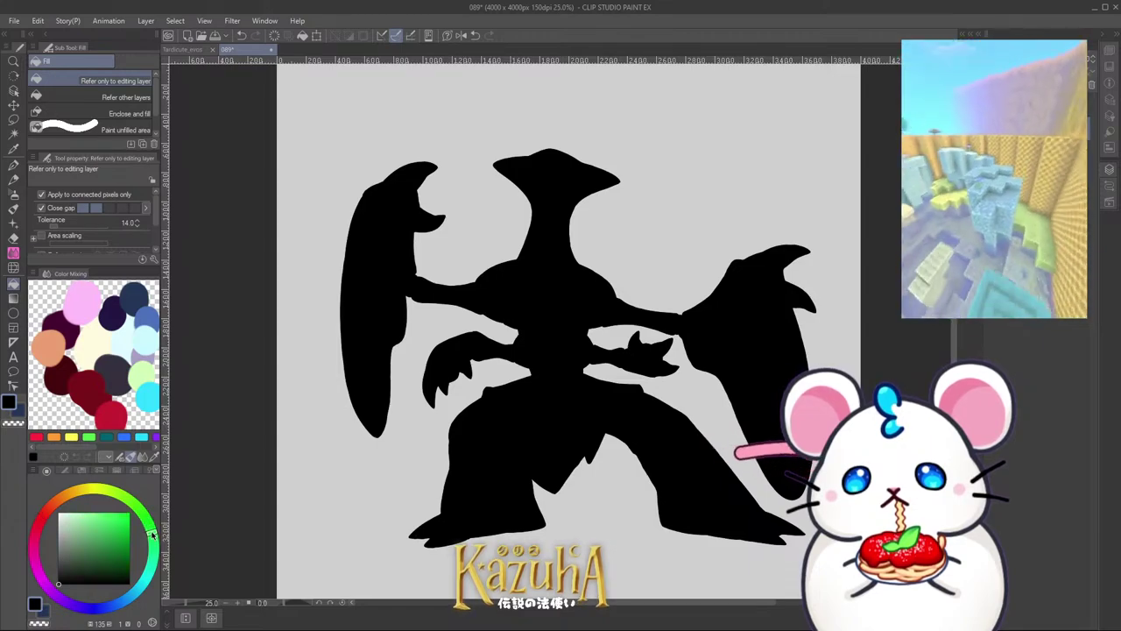
left_click(84, 533)
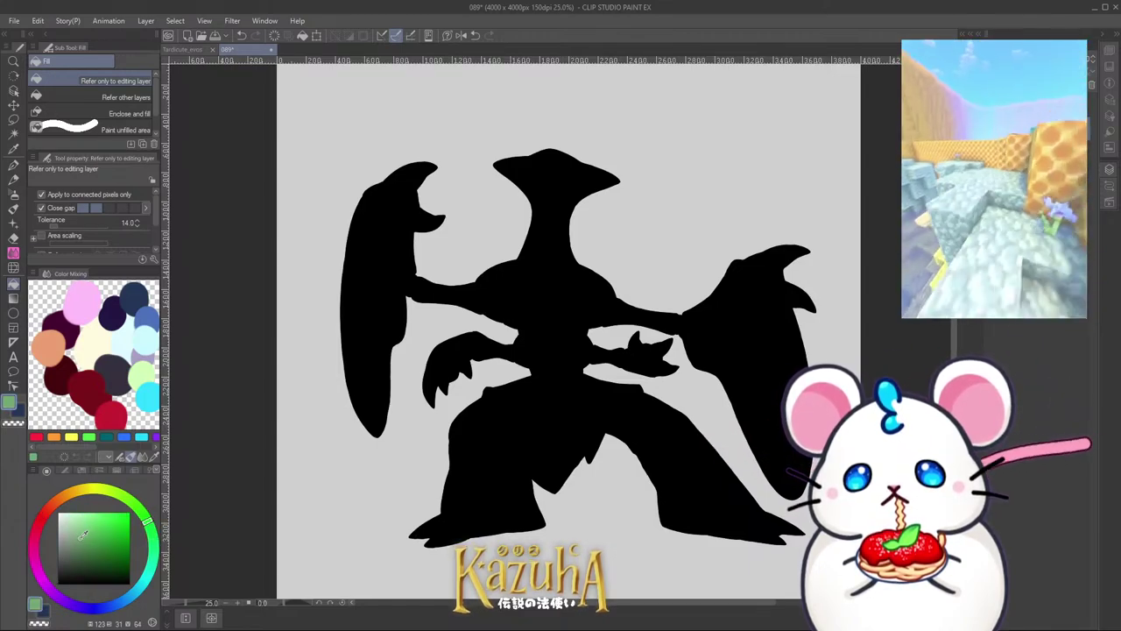
left_click(527, 379)
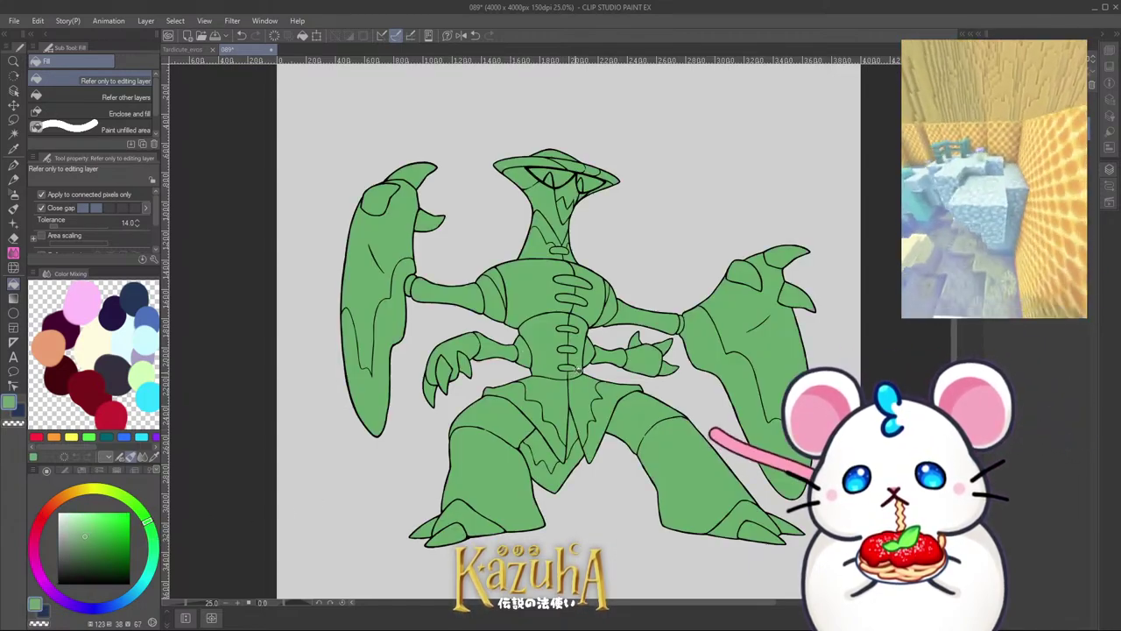
scroll(558, 326, "down", 2)
scroll(549, 299, "up", 2)
scroll(549, 298, "up", 1)
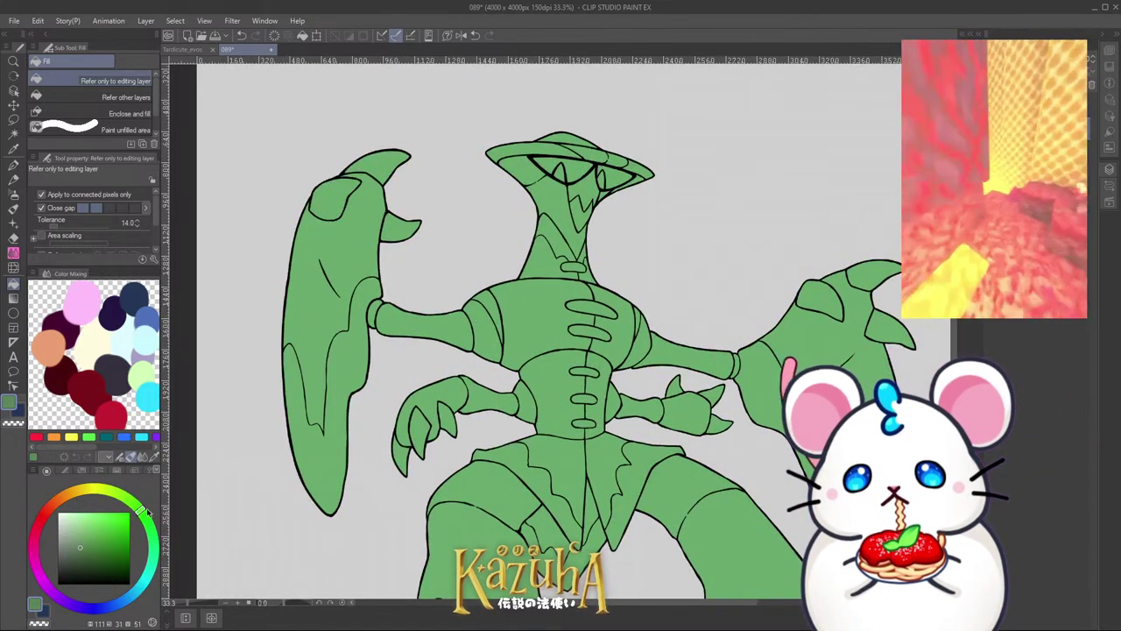
scroll(414, 273, "down", 1)
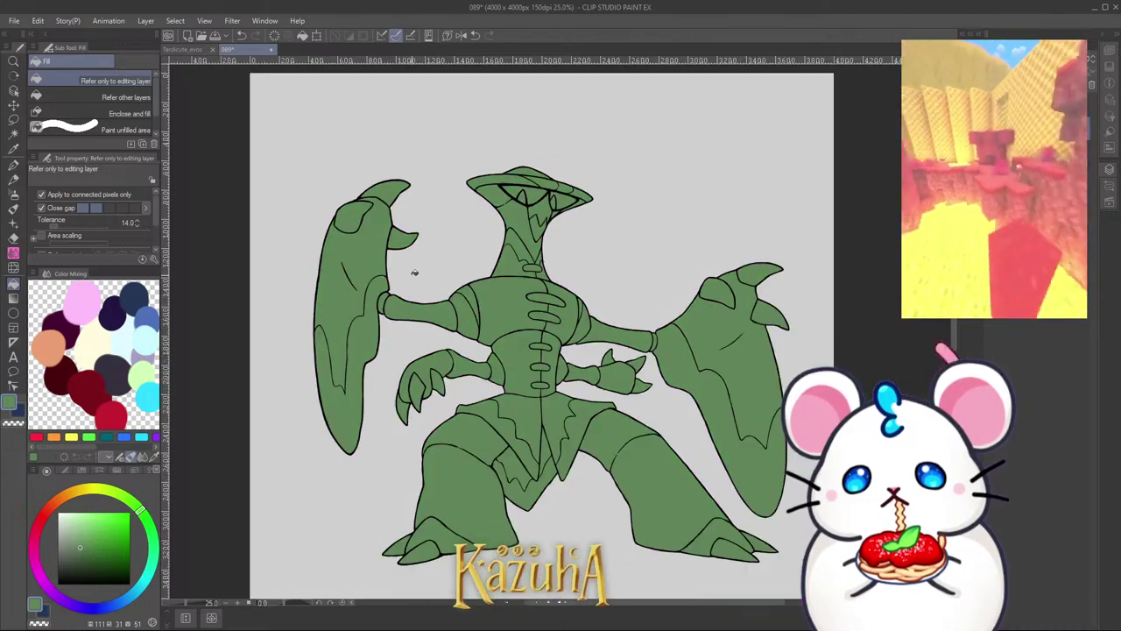
Step: Auto-select both halves of the creature's chest and waist, leaving the stitch shapes out of the selection
left_click(15, 136)
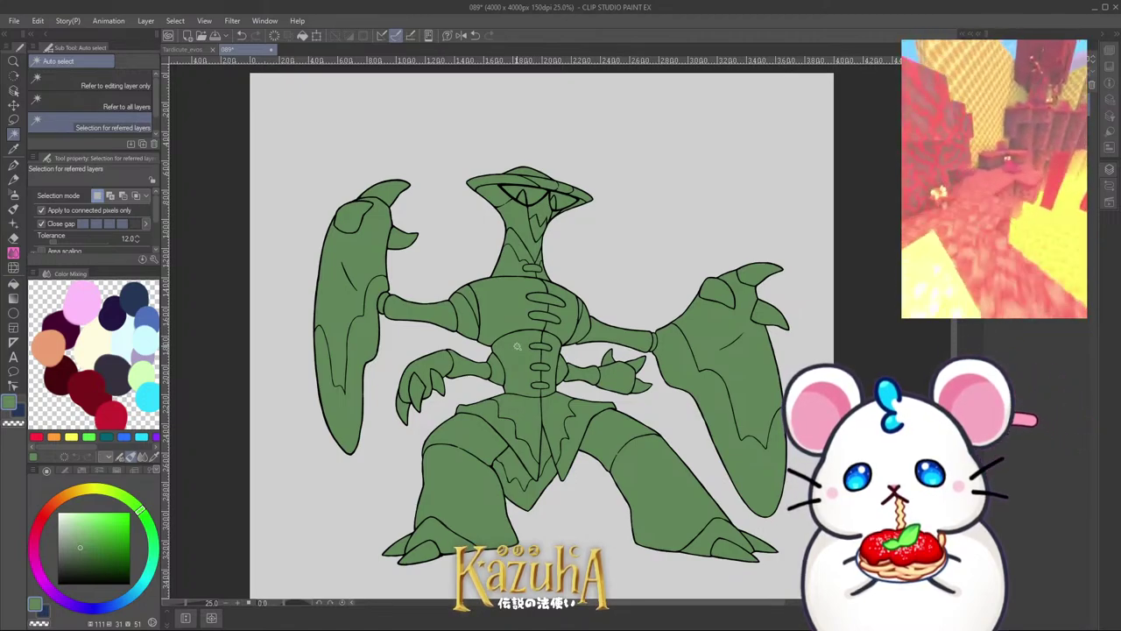
scroll(509, 288, "up", 2)
left_click(460, 294)
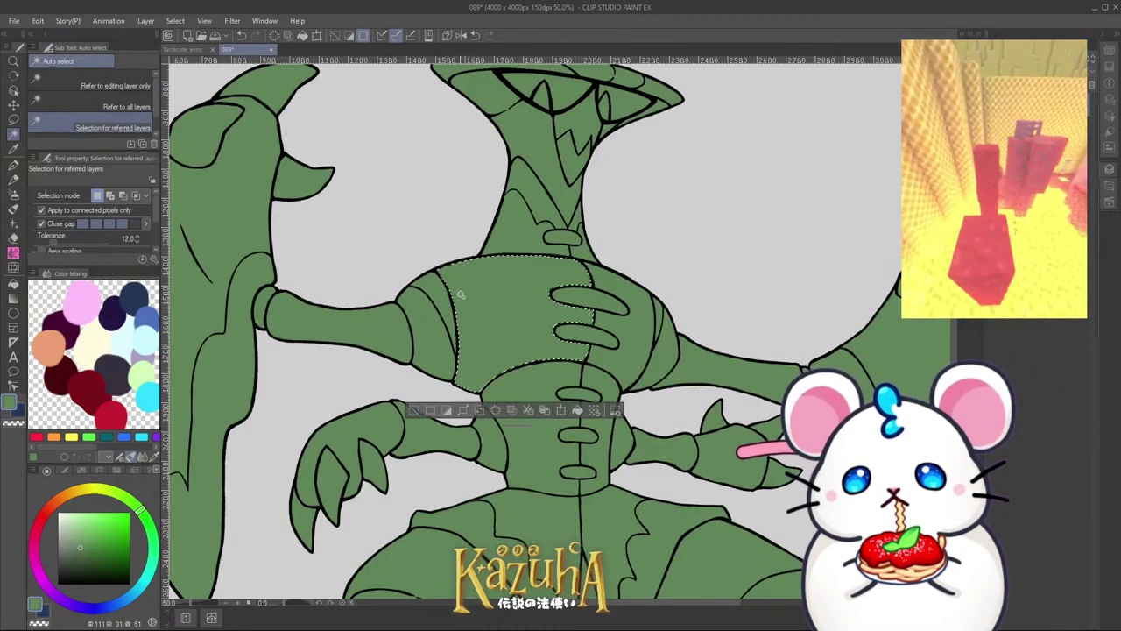
scroll(644, 327, "down", 1)
left_click(539, 399, "shift")
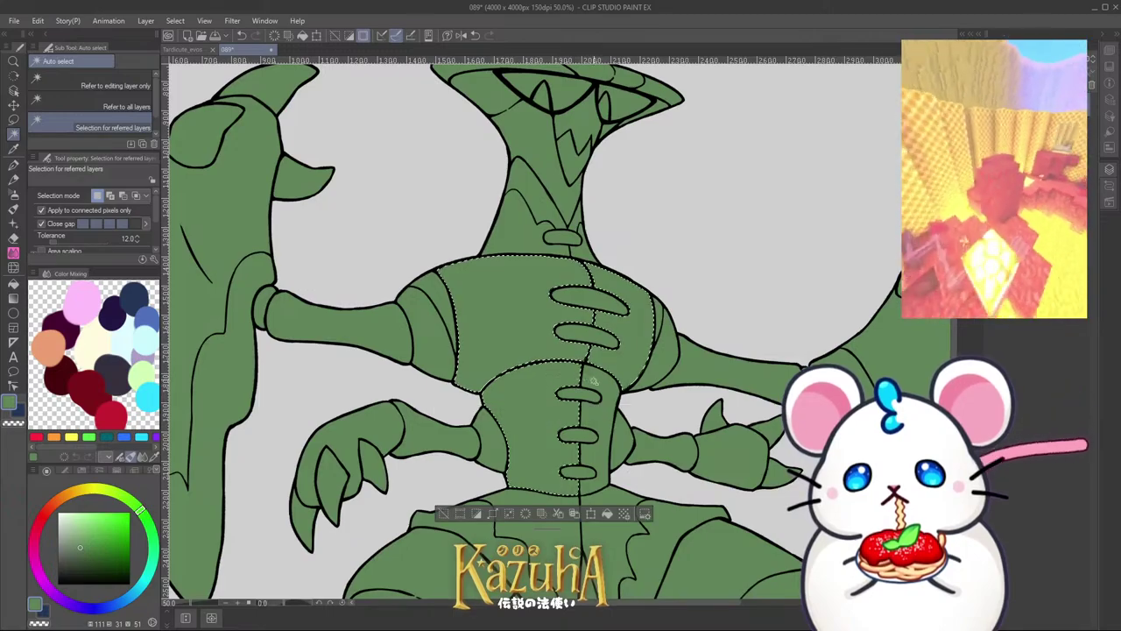
scroll(542, 456, "up", 1)
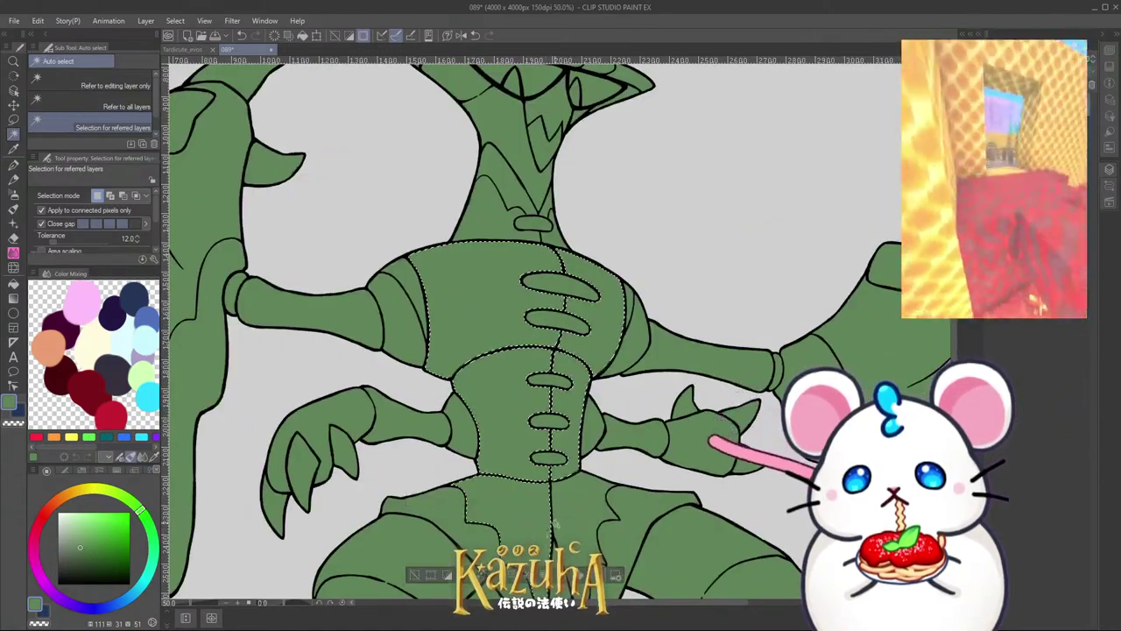
Step: Add the inner skirt panels and the inner surfaces of both large blade arms to the selection
scroll(686, 320, "down", 4)
scroll(686, 319, "up", 2)
left_click(661, 262, "shift")
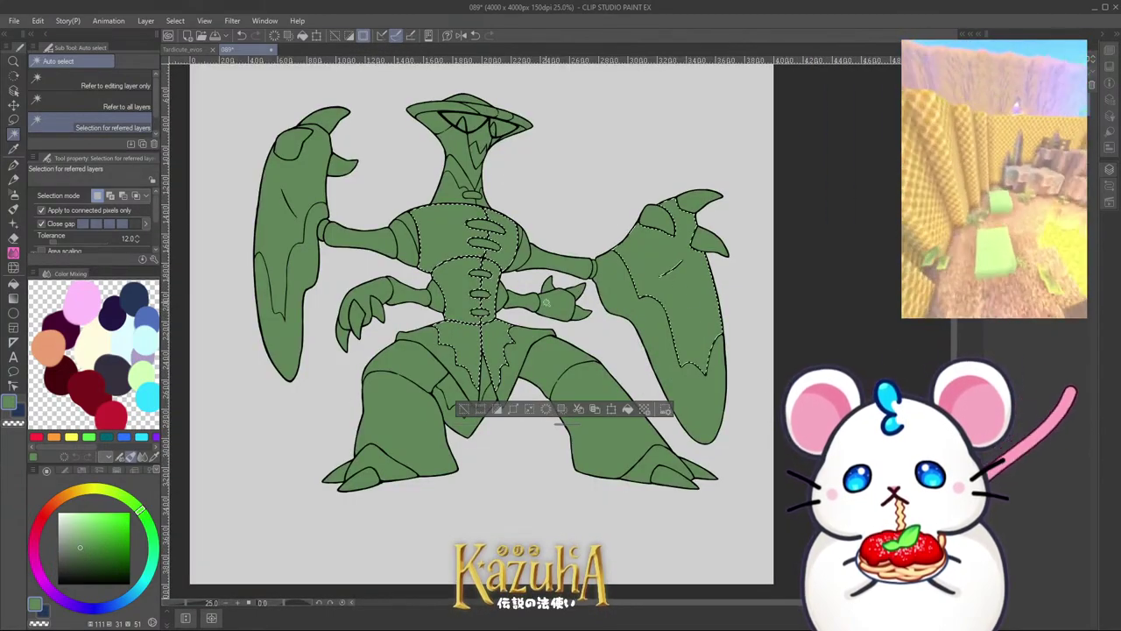
scroll(566, 332, "up", 1)
scroll(478, 315, "down", 3)
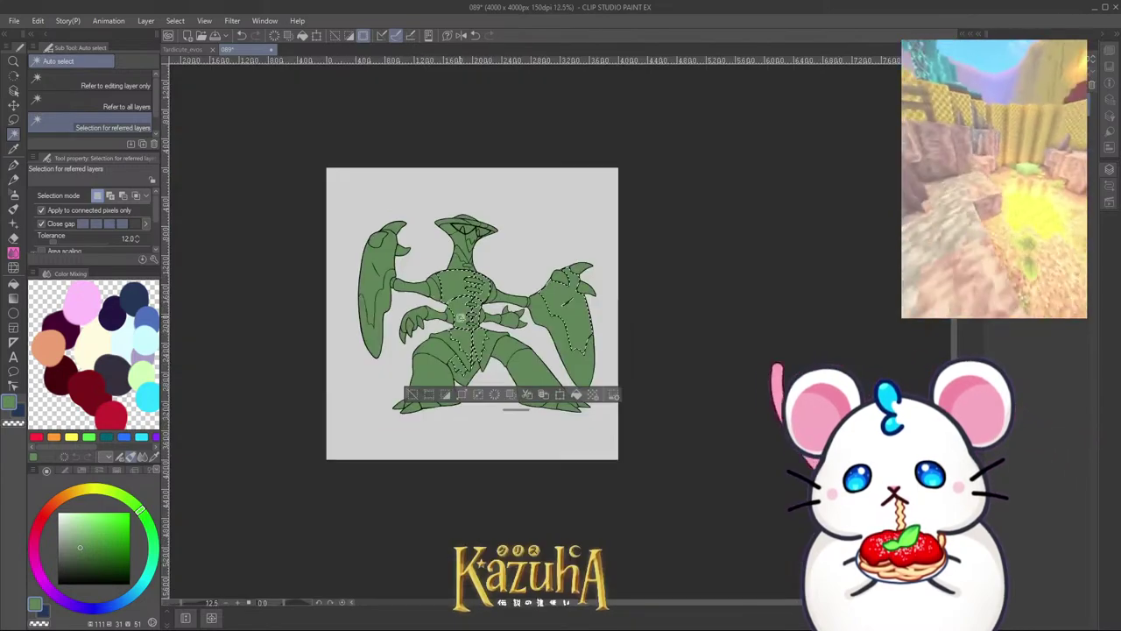
scroll(427, 252, "up", 3)
left_click(427, 252, "shift")
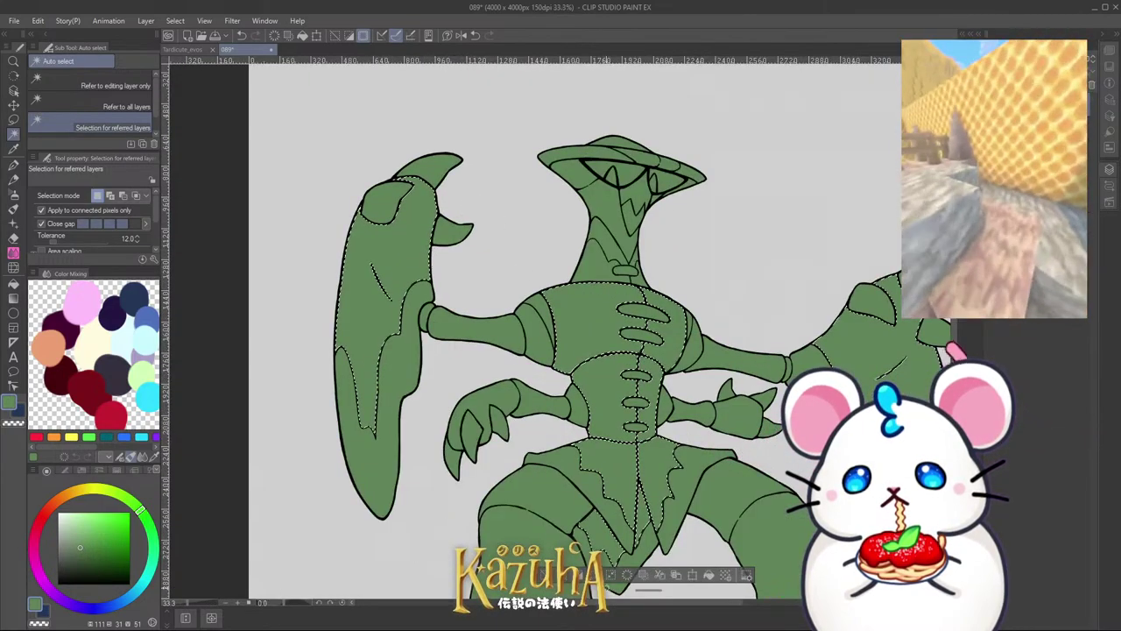
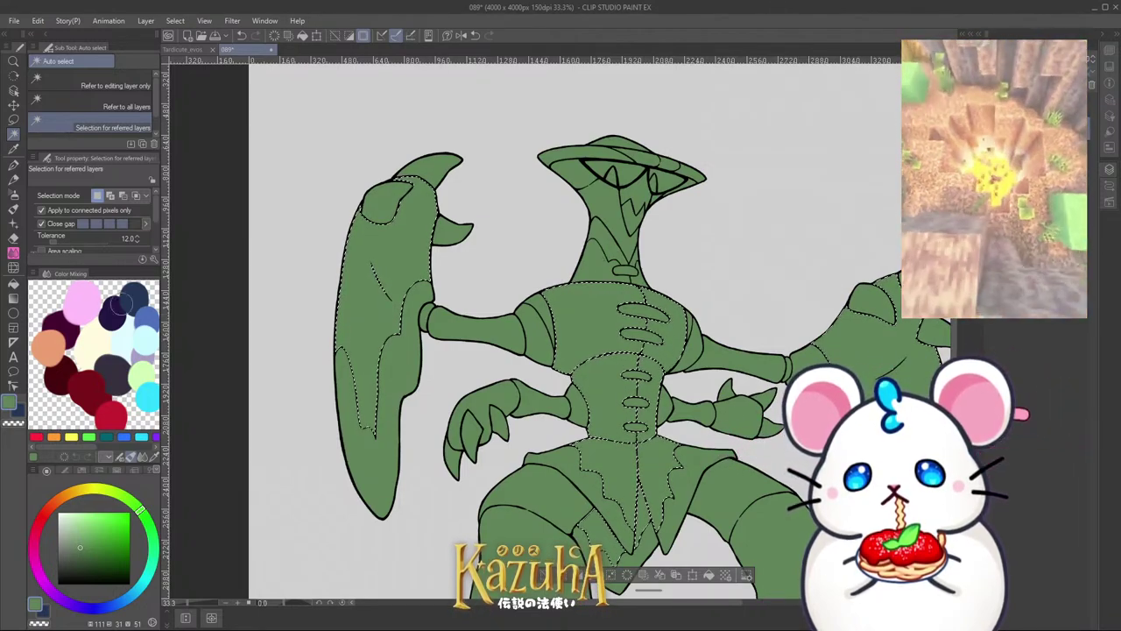
Step: Fill the selected torso, skirt and blade areas with a very pale green of hue 111, saturation 5 and value 96, and clear the selection
left_click(13, 284)
left_click(65, 514)
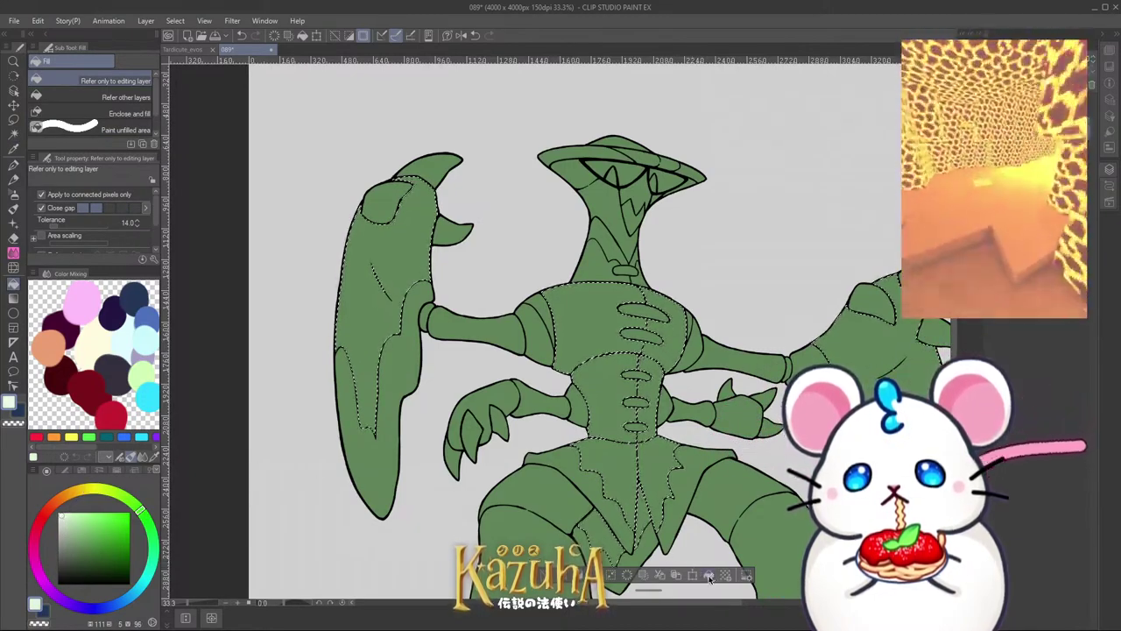
left_click(708, 575)
key("ctrl+d")
scroll(548, 382, "down", 5)
scroll(567, 379, "up", 5)
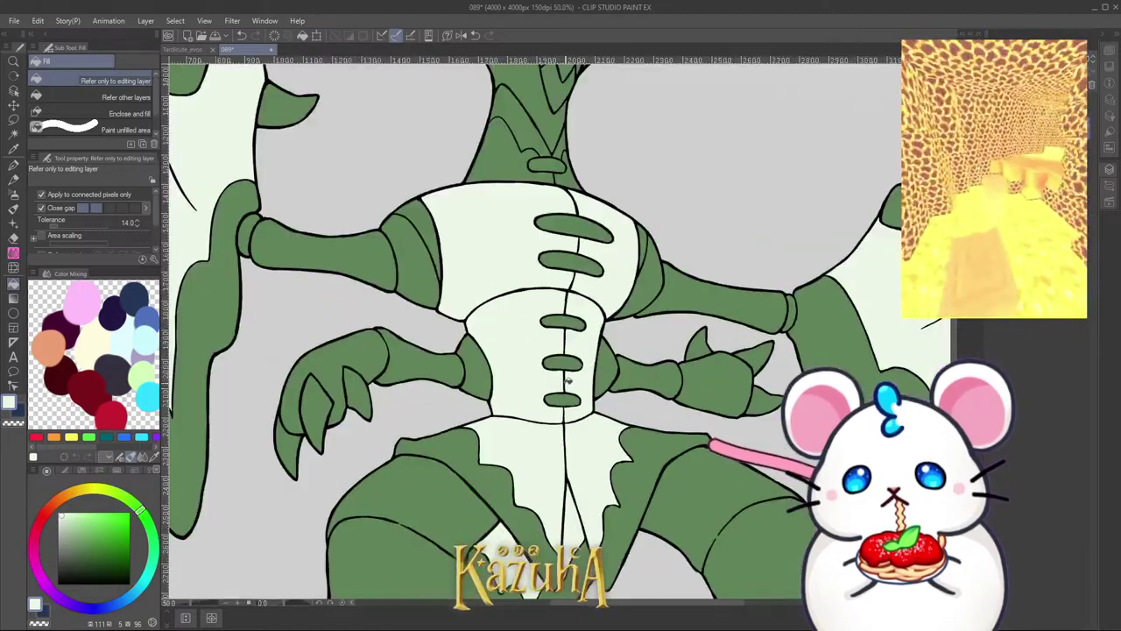
key("ctrl+minus")
key("ctrl+minus")
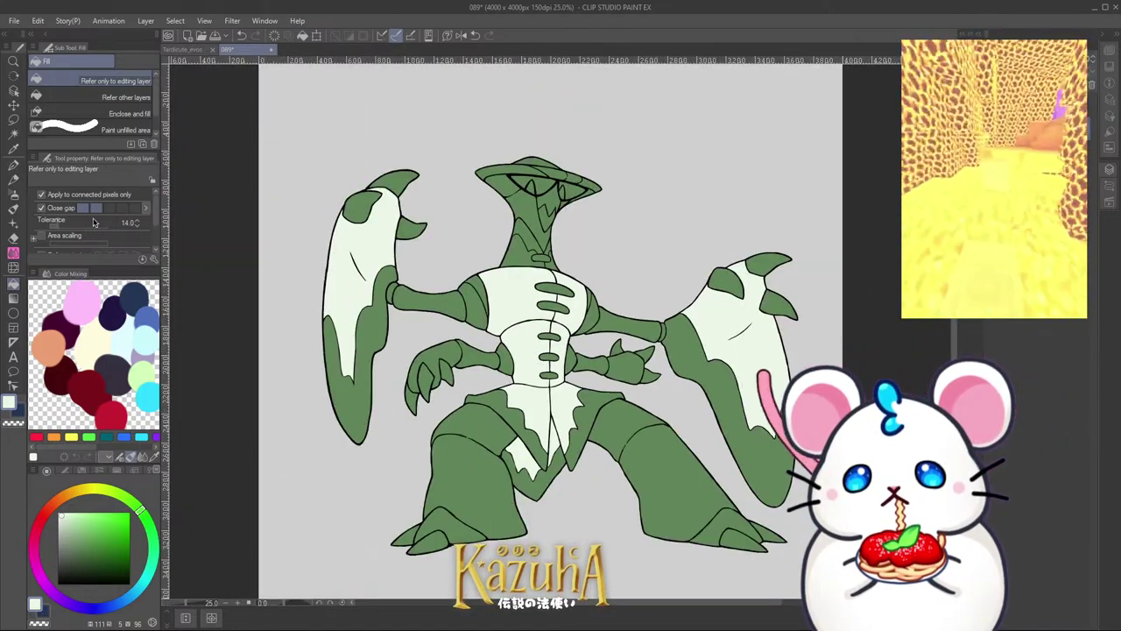
Step: Try to paint the five stitch shapes on the torso pale green with the G-pen at size 60.5
left_click(13, 162)
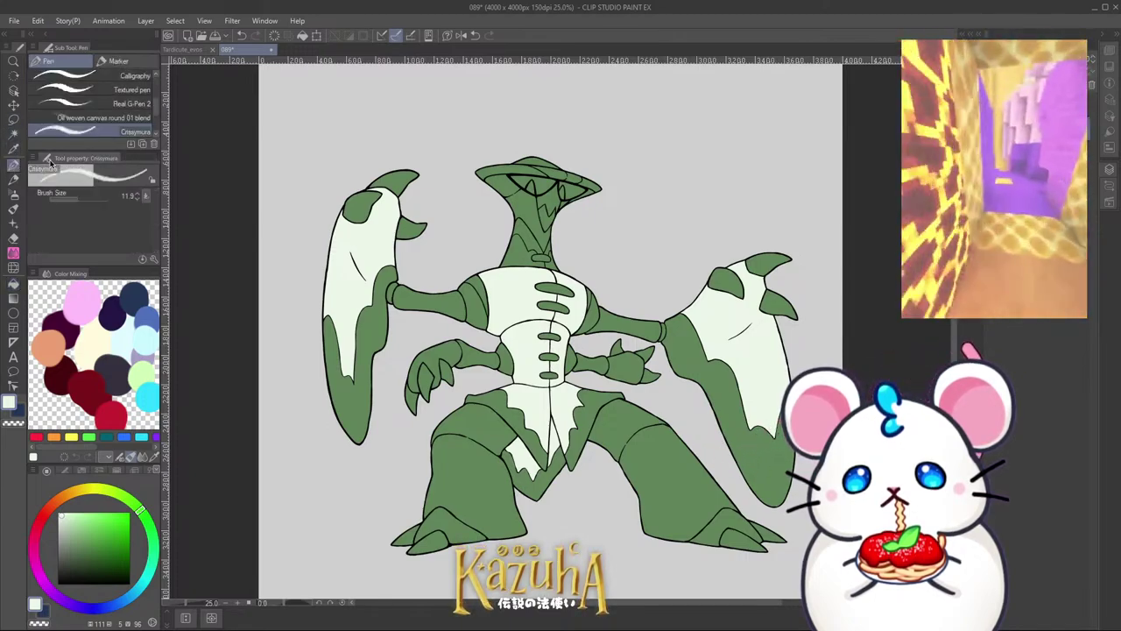
key("ctrl+plus")
scroll(156, 103, "up", 3)
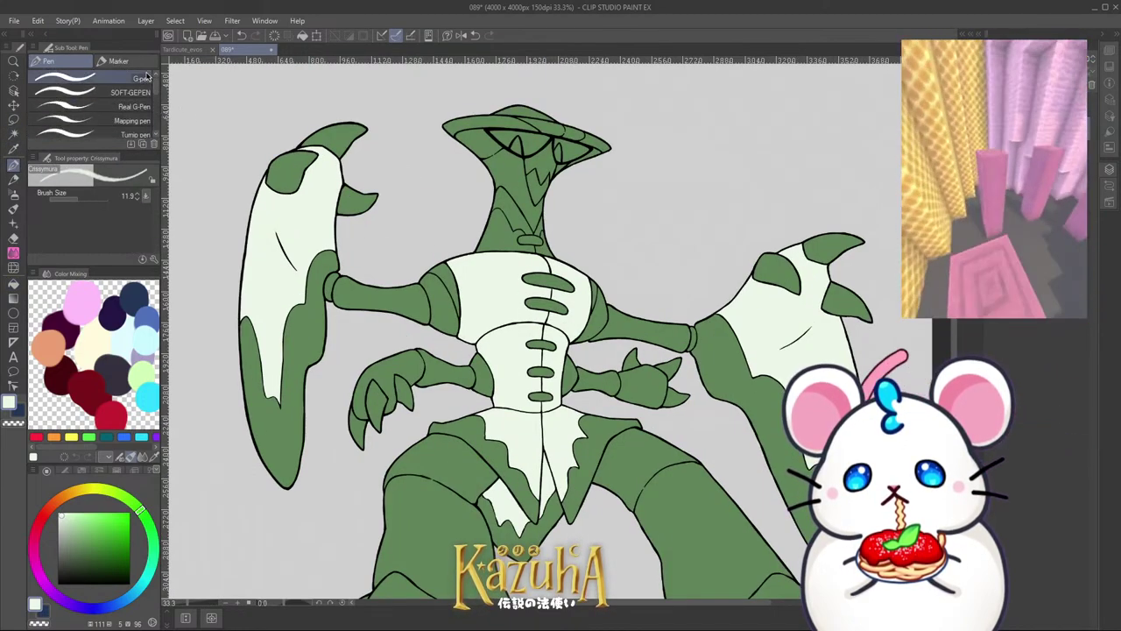
left_click(88, 78)
key("ctrl+plus")
key("ctrl+plus")
left_click_drag(503, 253, 563, 276)
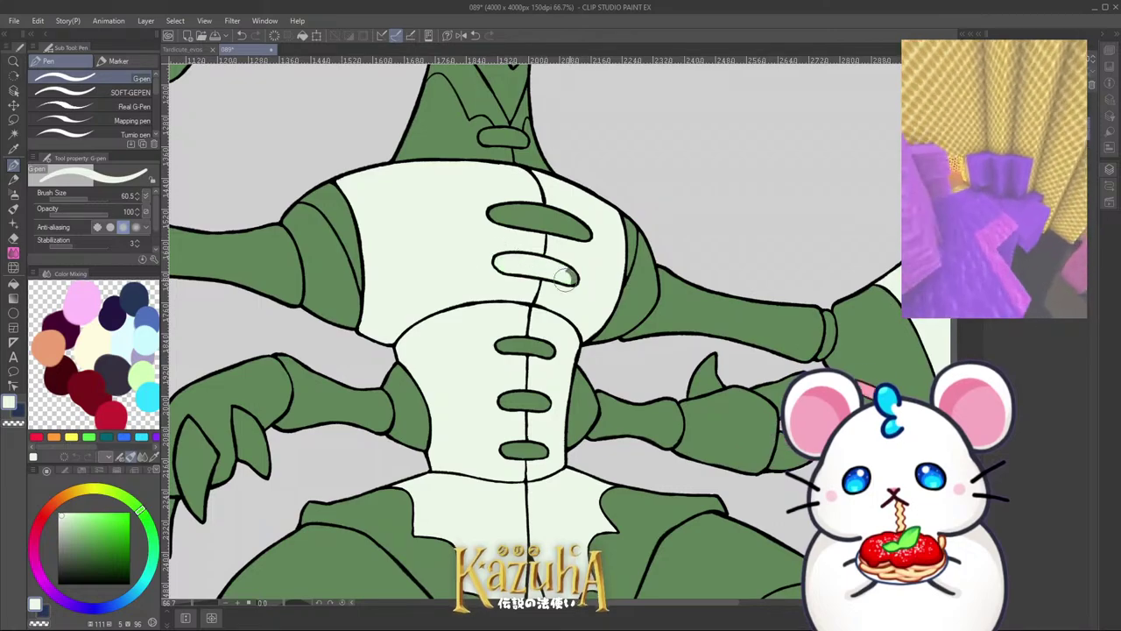
left_click_drag(498, 213, 599, 237)
mouse_move(503, 346)
left_mouse_down()
mouse_move(560, 353)
mouse_move(518, 403)
mouse_move(532, 405)
mouse_move(485, 427)
mouse_move(515, 448)
mouse_move(546, 452)
left_mouse_up()
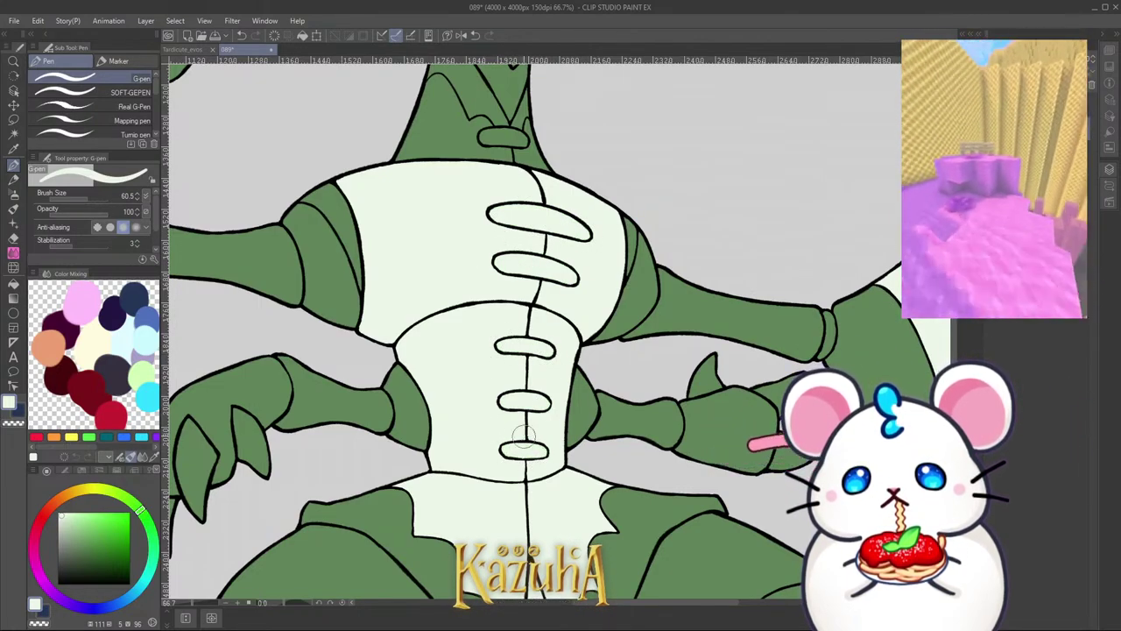
Step: Undo the pale brush strokes over the torso's stitch shapes
scroll(531, 291, "down", 5)
scroll(561, 293, "up", 2)
key("ctrl+z")
key("ctrl+z")
key("ctrl+z")
scroll(507, 270, "up", 1)
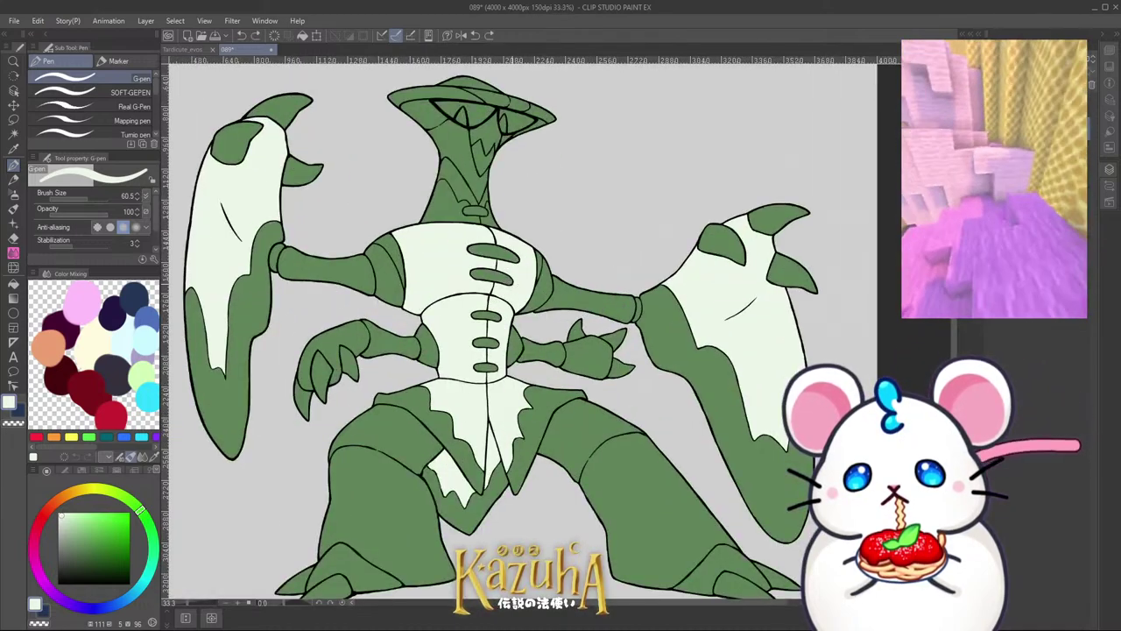
Step: Sample the body's green and shift it to a brighter, more saturated yellowish green of hue 101
scroll(237, 194, "up", 1)
left_click(552, 279, "alt")
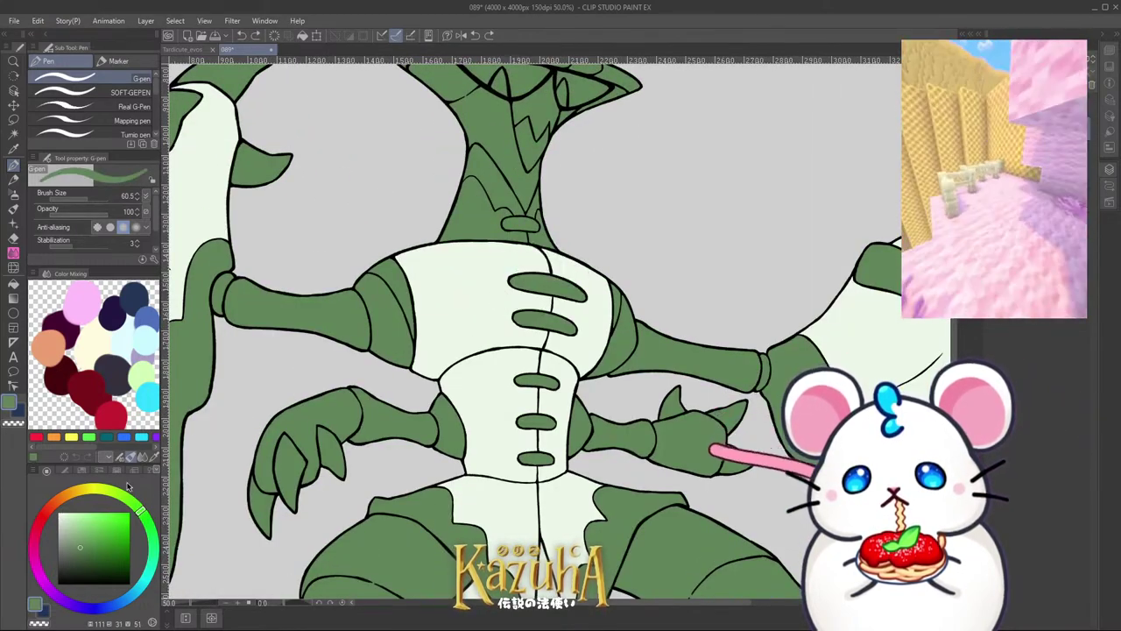
left_click(102, 546)
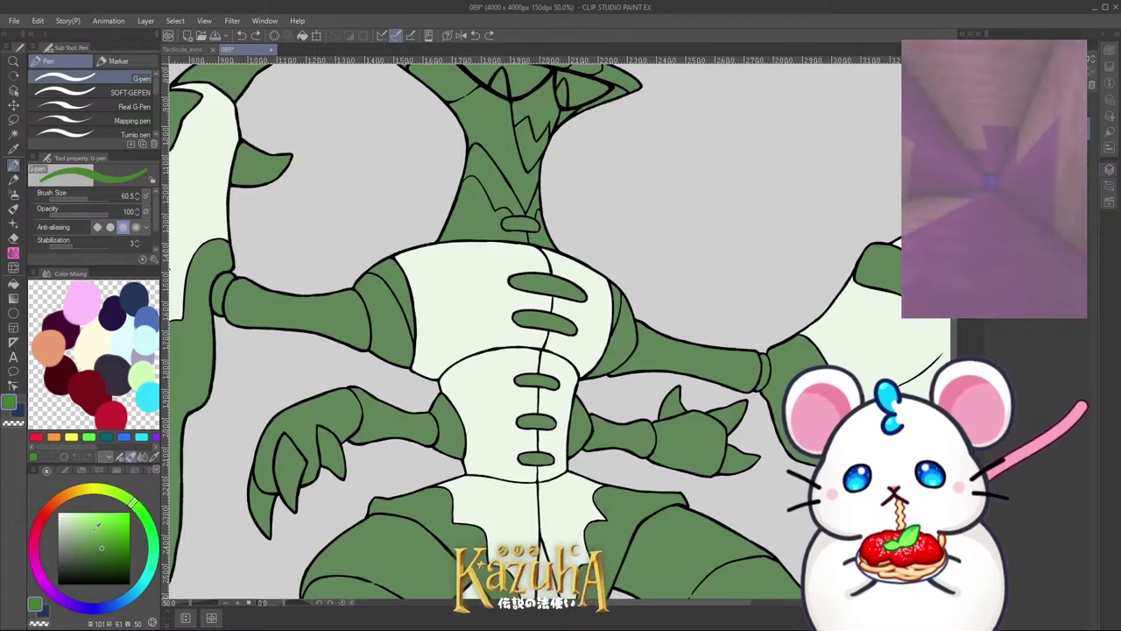
left_click(108, 538)
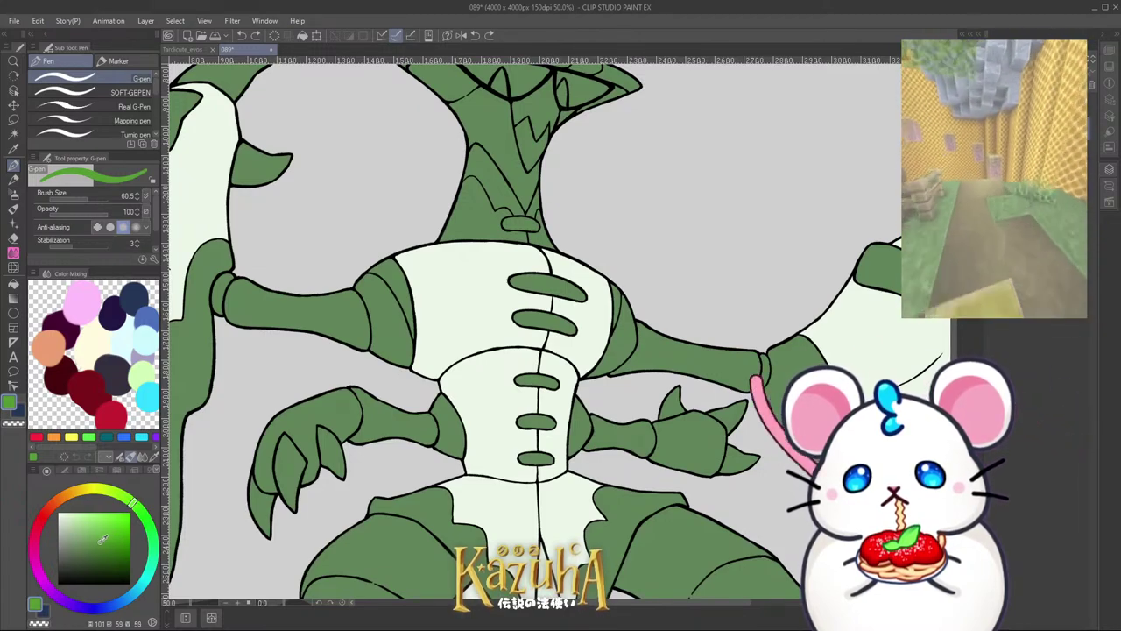
Step: Auto-select all five stitch shapes running down the middle of the chest and waist
left_click(14, 133)
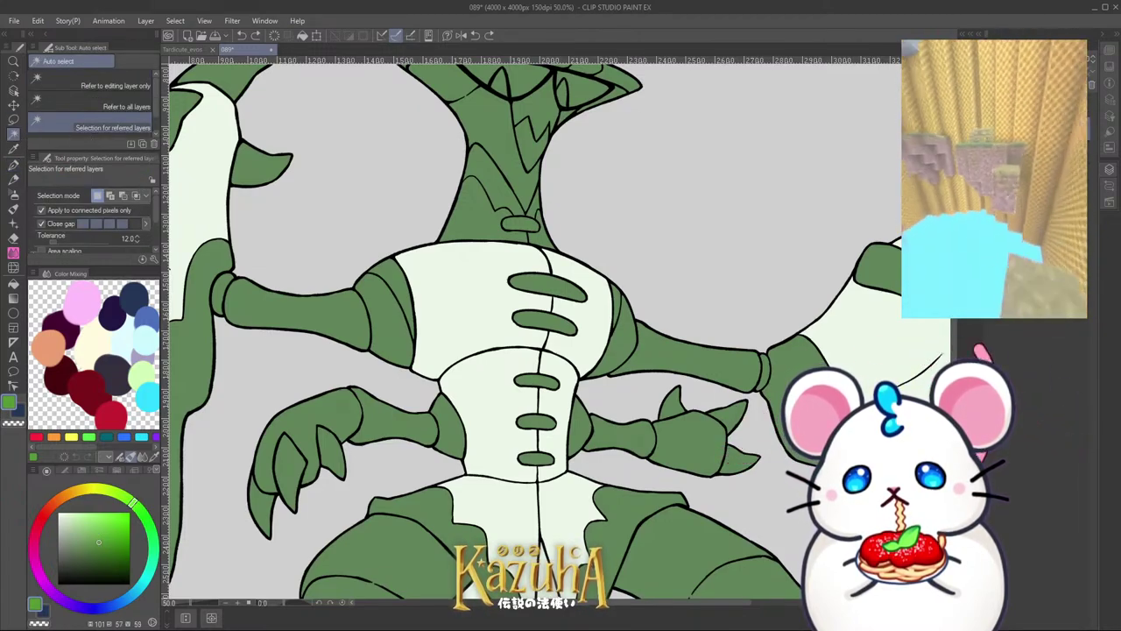
left_click(548, 286)
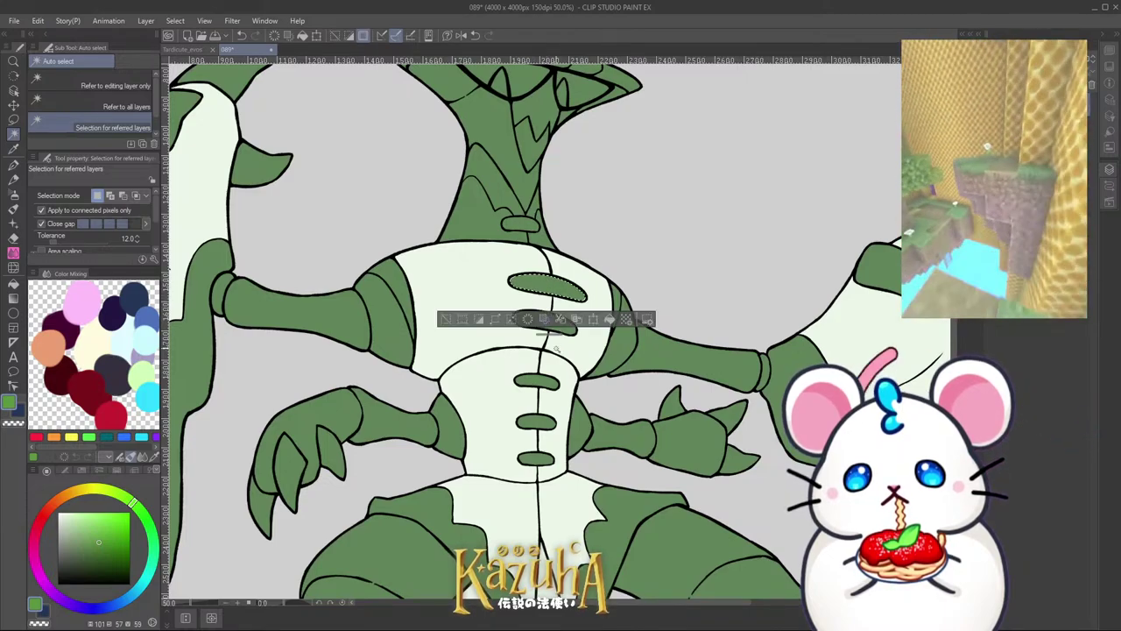
left_click(536, 381, "shift")
scroll(548, 334, "up", 1)
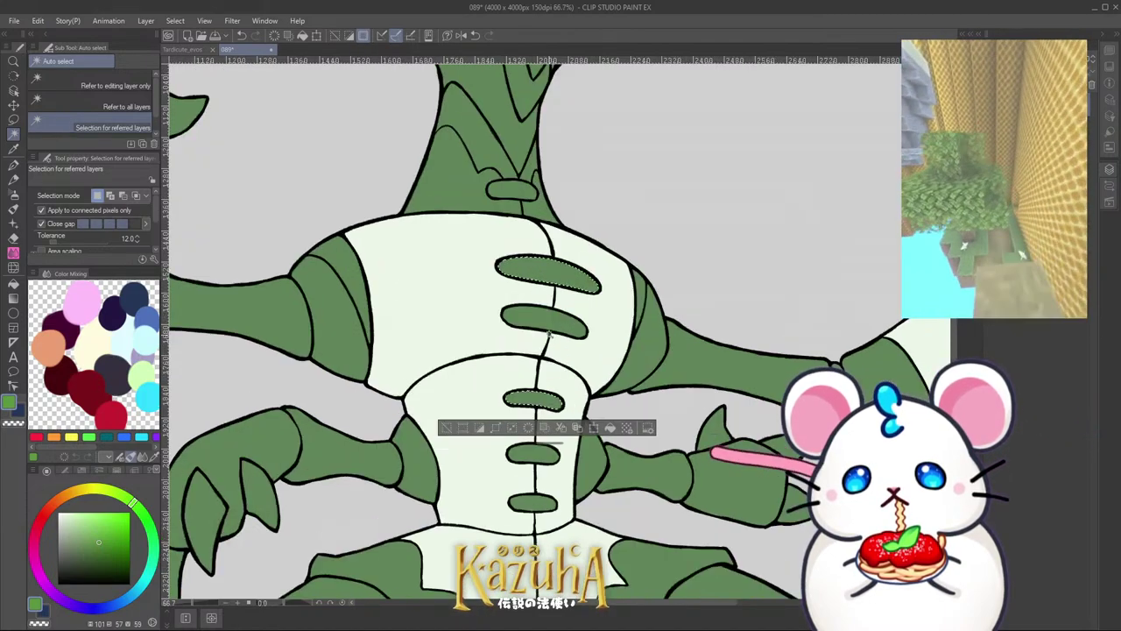
left_click(533, 453, "shift")
left_click(534, 502, "shift")
scroll(536, 473, "down", 2)
scroll(508, 473, "up", 1)
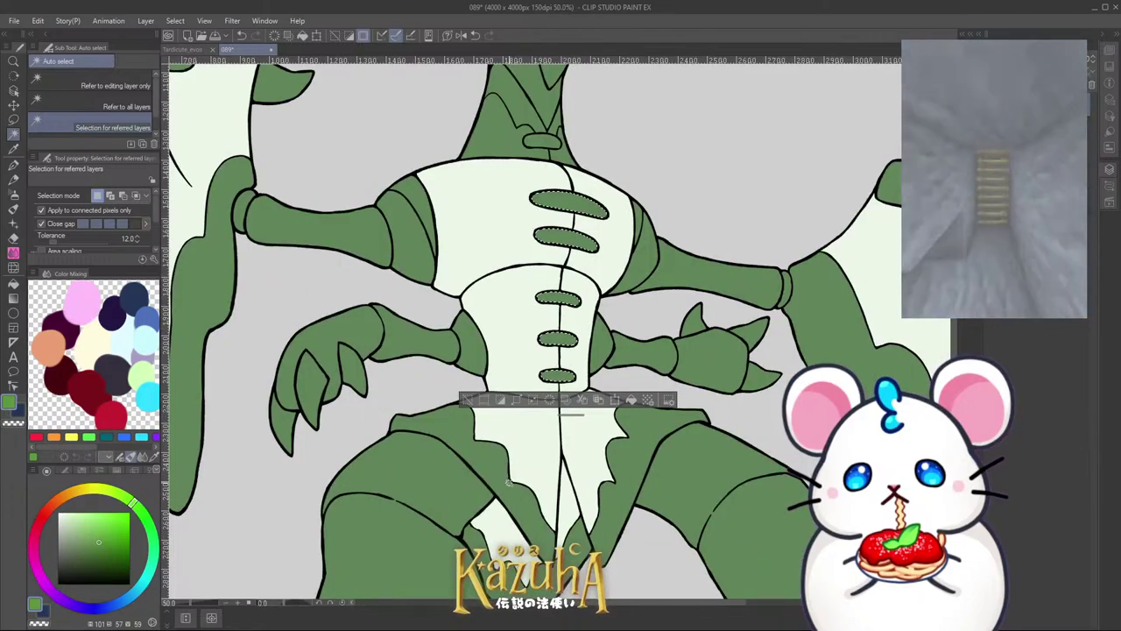
Step: Add the ragged trim of the skirt panels, the pointed collar band on the neck and the neck stitch to the selection
left_click(503, 474, "shift")
left_click(632, 468, "shift")
scroll(552, 455, "down", 1)
scroll(517, 526, "up", 2)
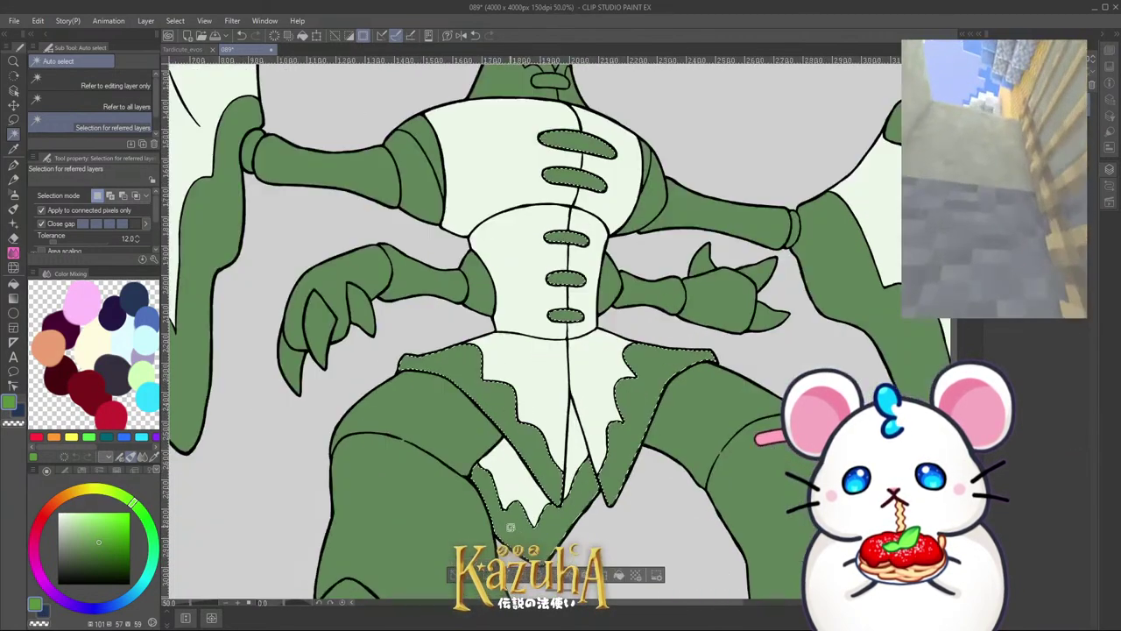
scroll(460, 524, "down", 2)
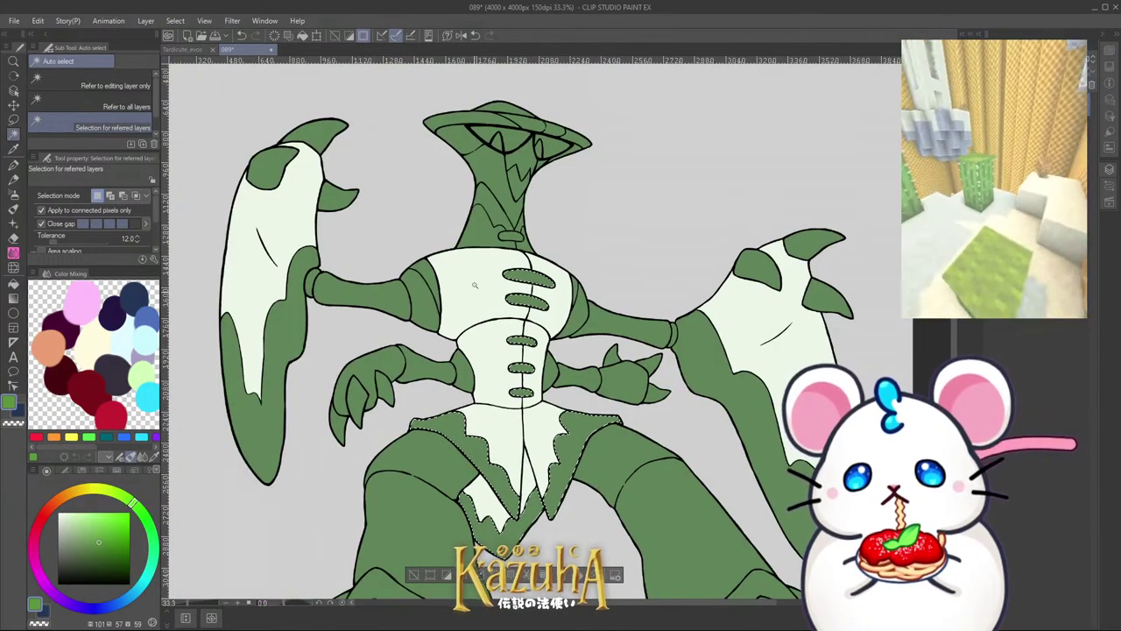
scroll(501, 232, "up", 2)
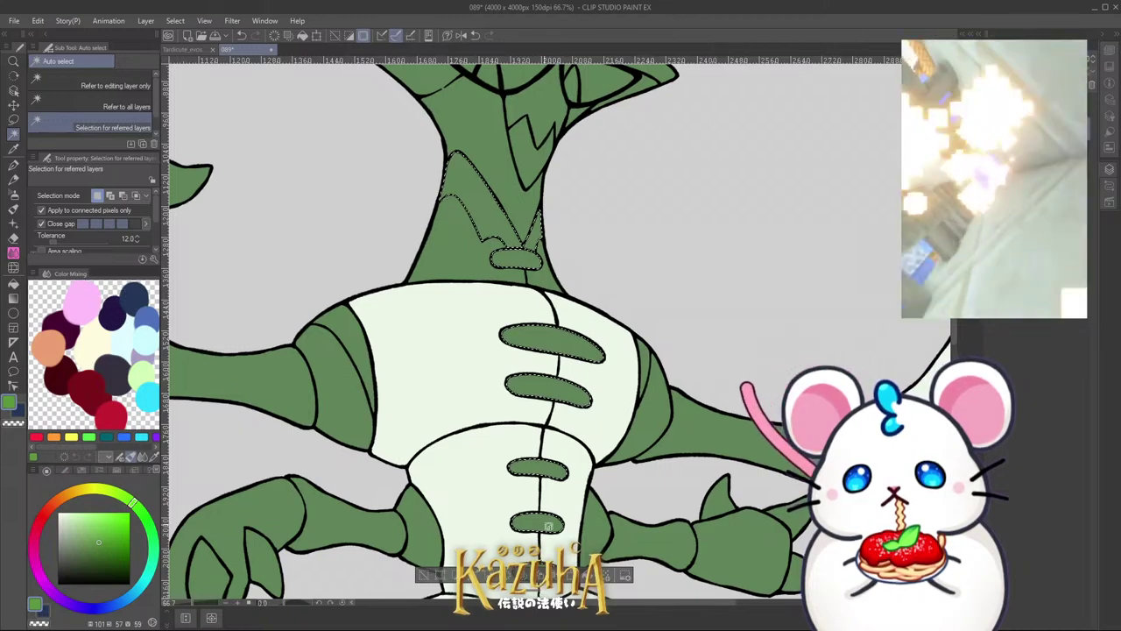
Step: Fill the selected stitches, skirt trim and collar with the bright green of hue 101, saturation 57 and value 59, and clear the selection
key("alt+Delete")
key("ctrl+d")
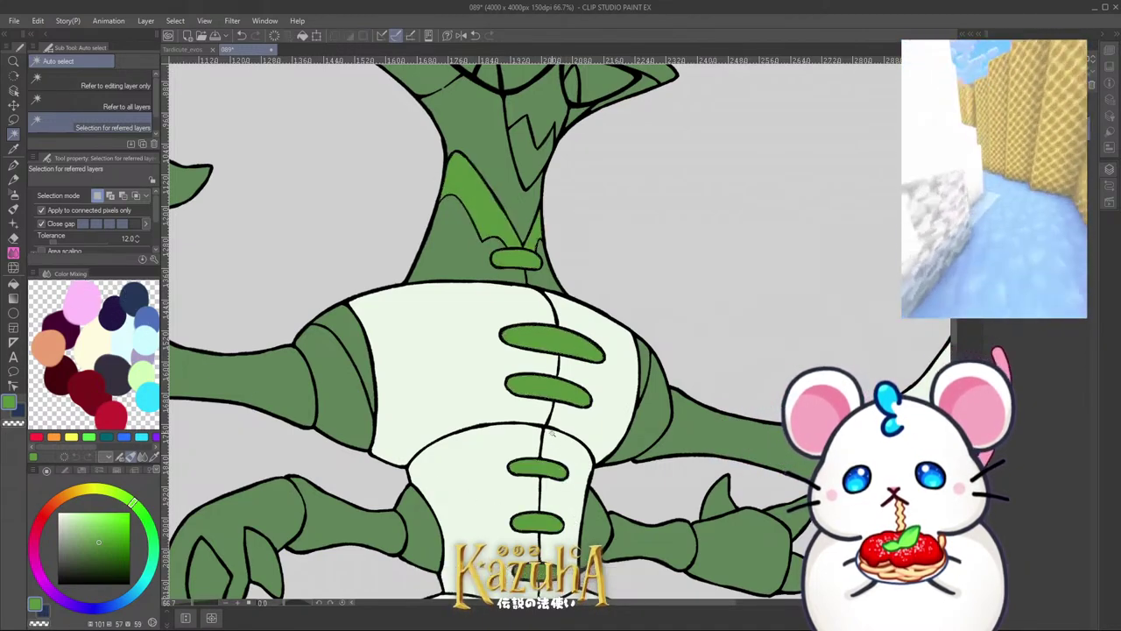
scroll(552, 433, "down", 7)
scroll(544, 451, "up", 5)
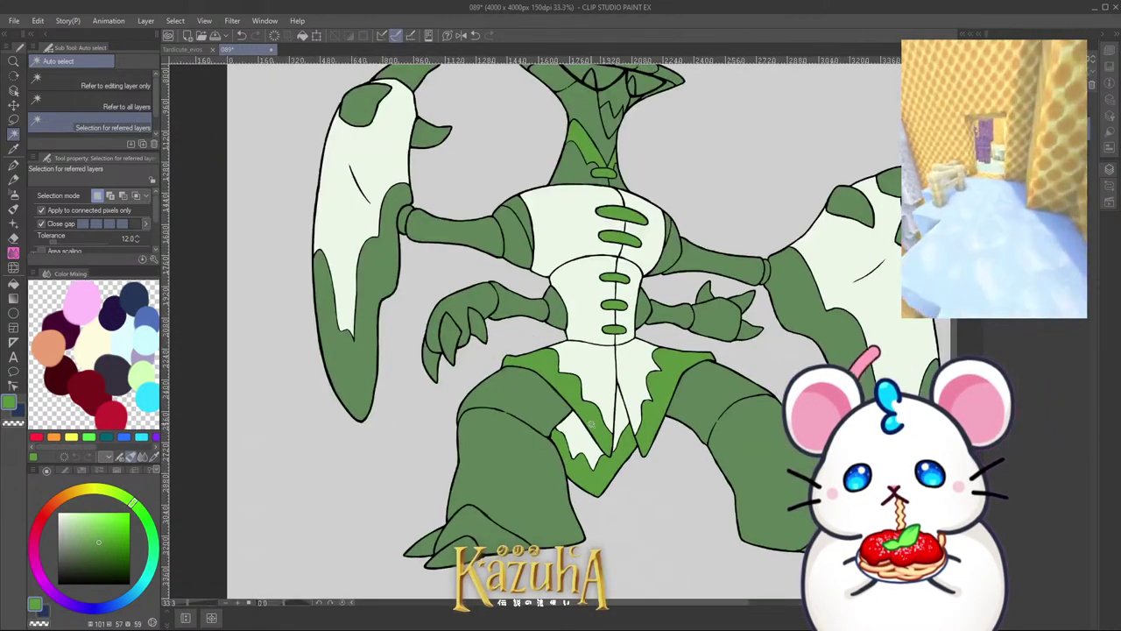
Step: Recolour the stitches, skirt trim and collar with a greyish pale green of hue 111, saturation 11 and value 77, and clear the selection
left_click(13, 283)
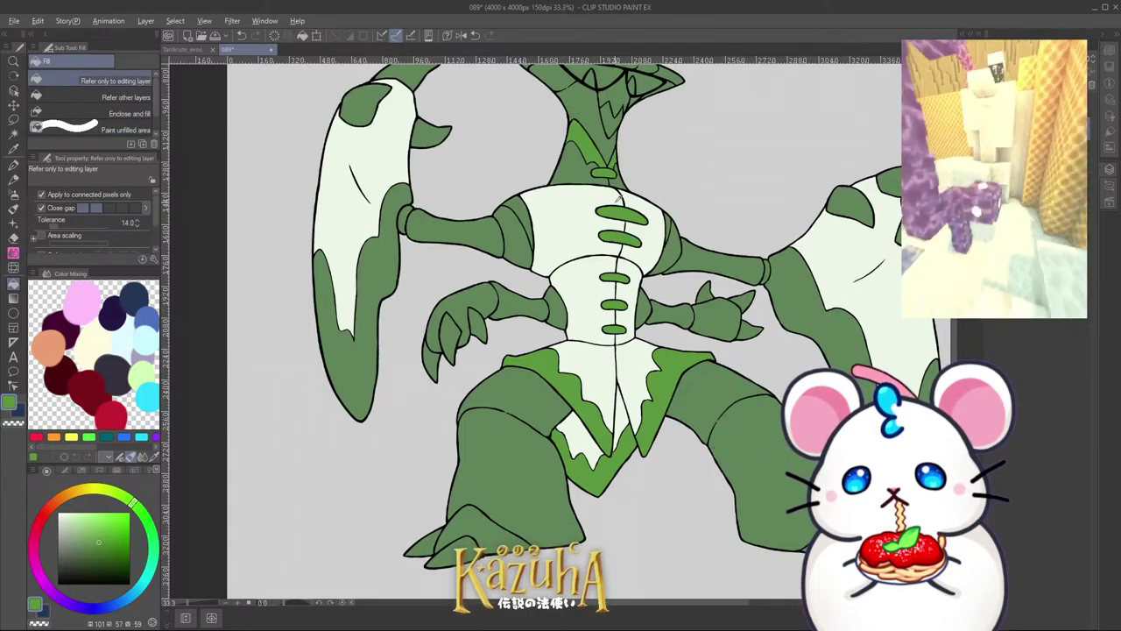
left_click(571, 220, "alt")
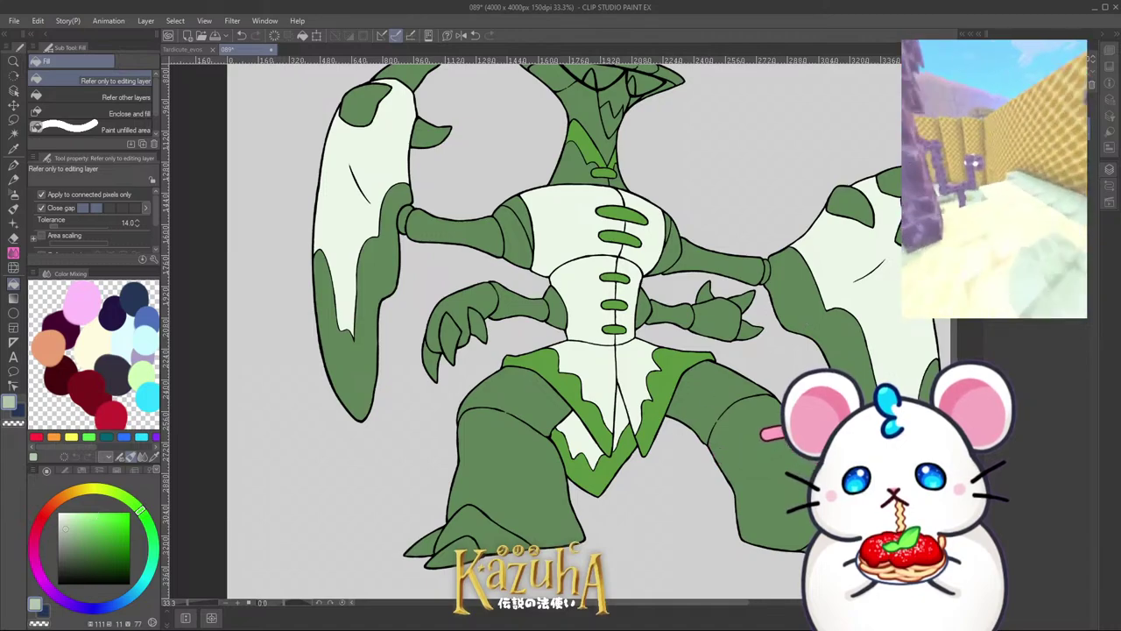
scroll(519, 340, "down", 1)
scroll(569, 291, "up", 1)
left_click(594, 345, "ctrl")
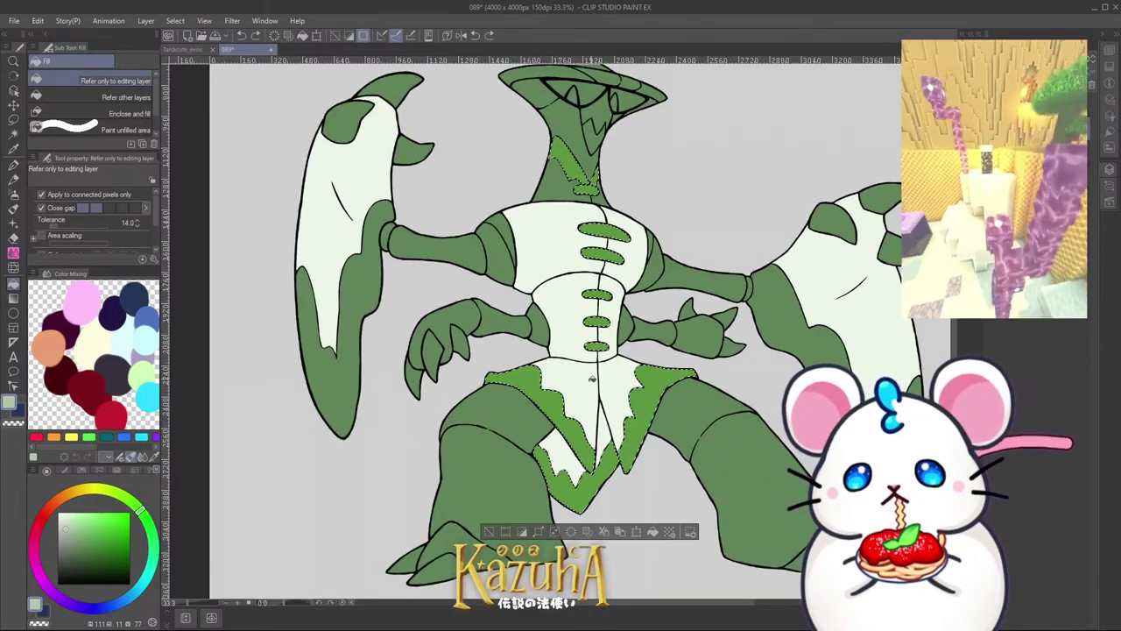
left_click(653, 531)
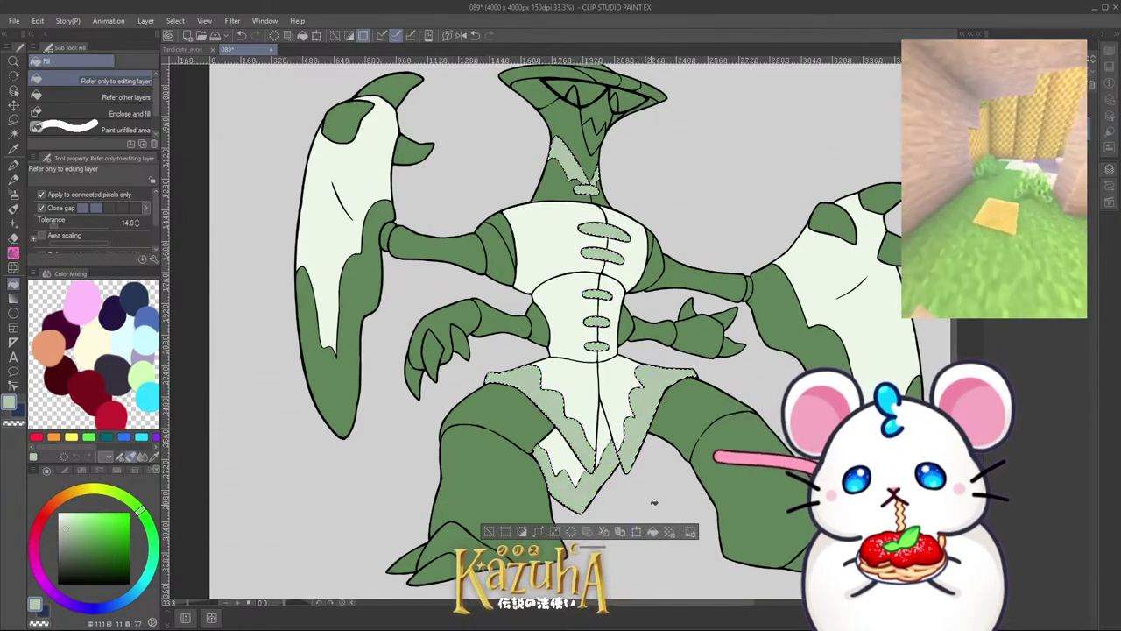
key("ctrl+d")
scroll(565, 438, "down", 1)
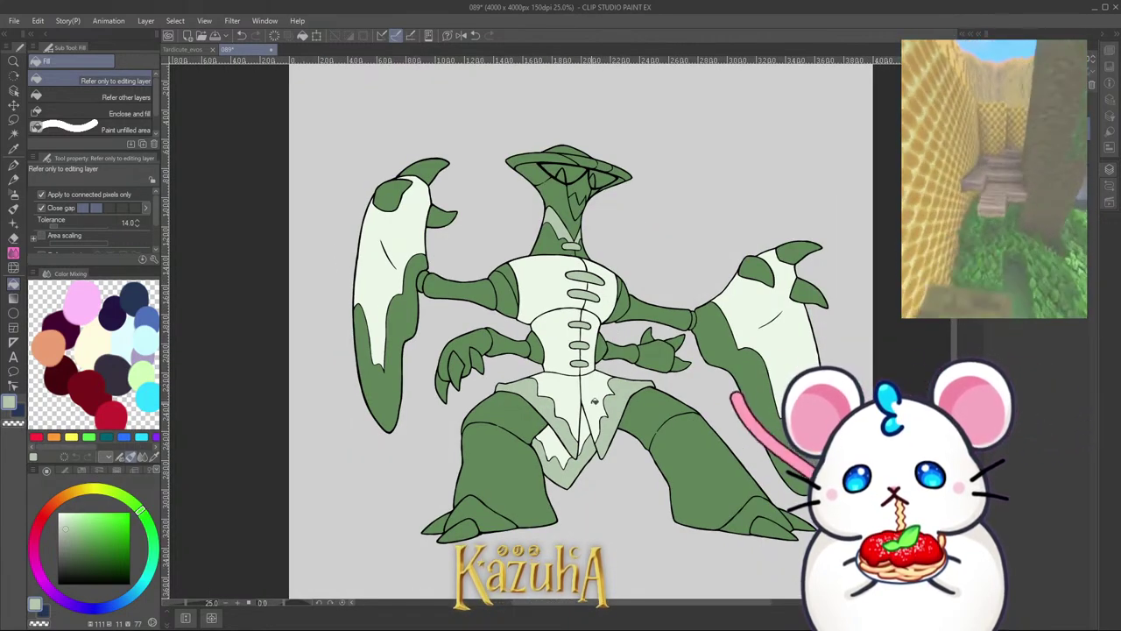
Step: Fill the lower neck beneath the pointed collar with the torso's pale tone of hue 111, saturation 5 and value 96, and clear the selection
key("p")
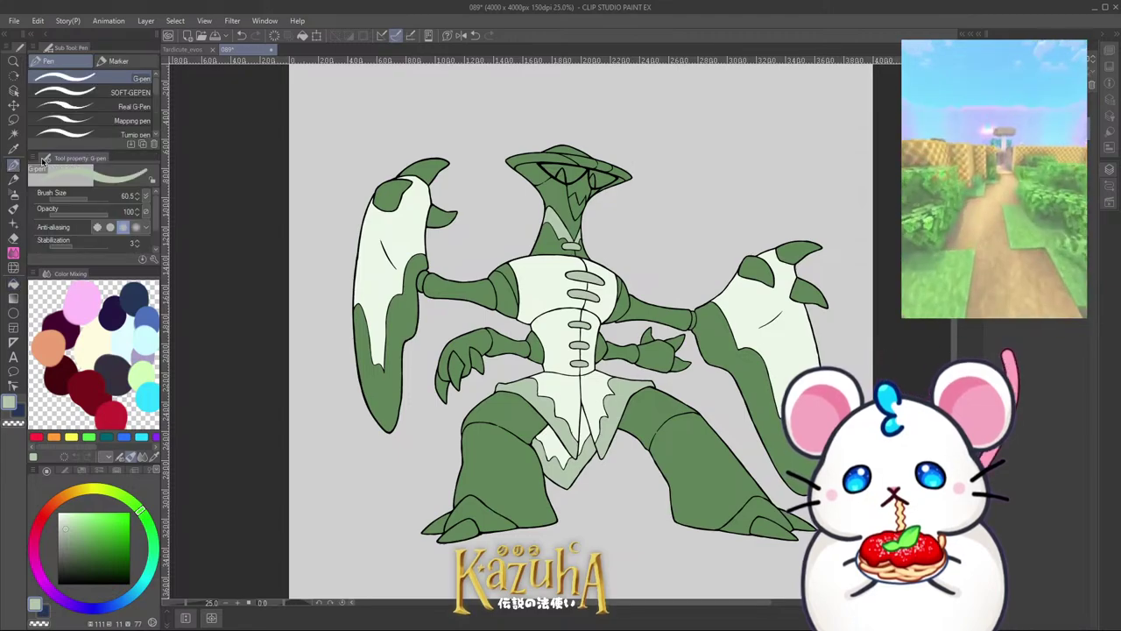
scroll(553, 245, "up", 2)
key("w")
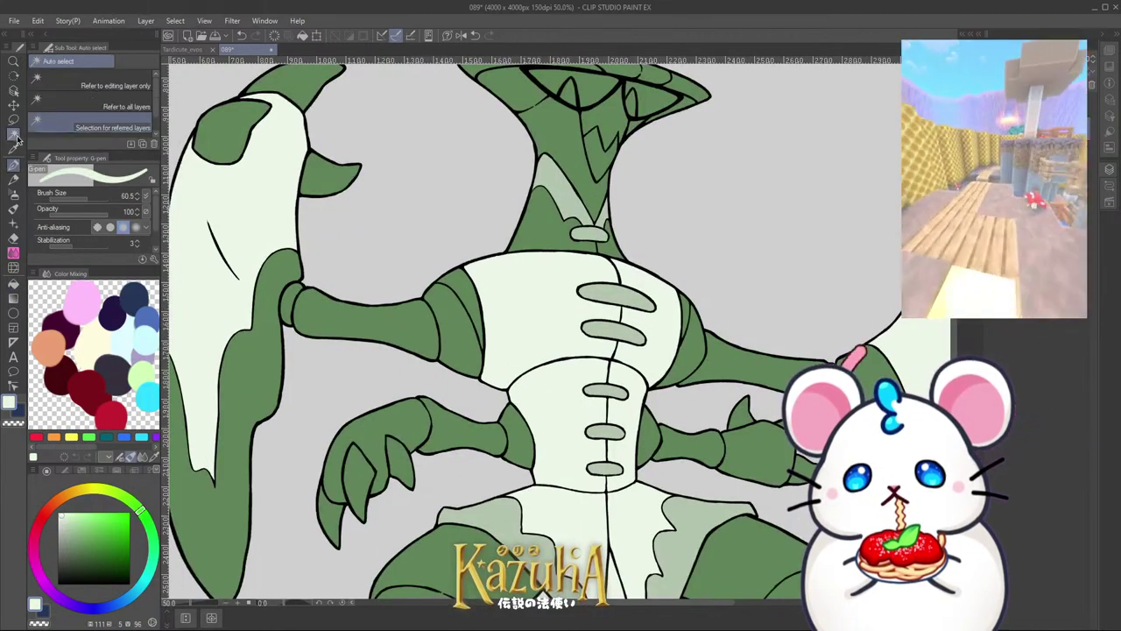
scroll(604, 176, "up", 2)
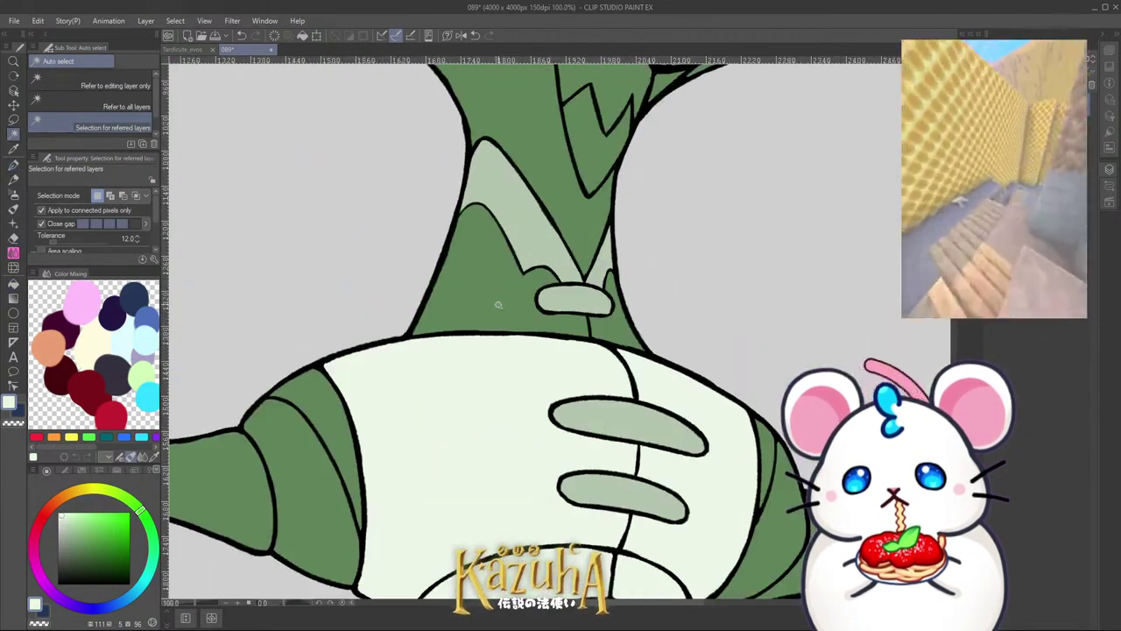
left_click(613, 326)
left_click(619, 332, "shift")
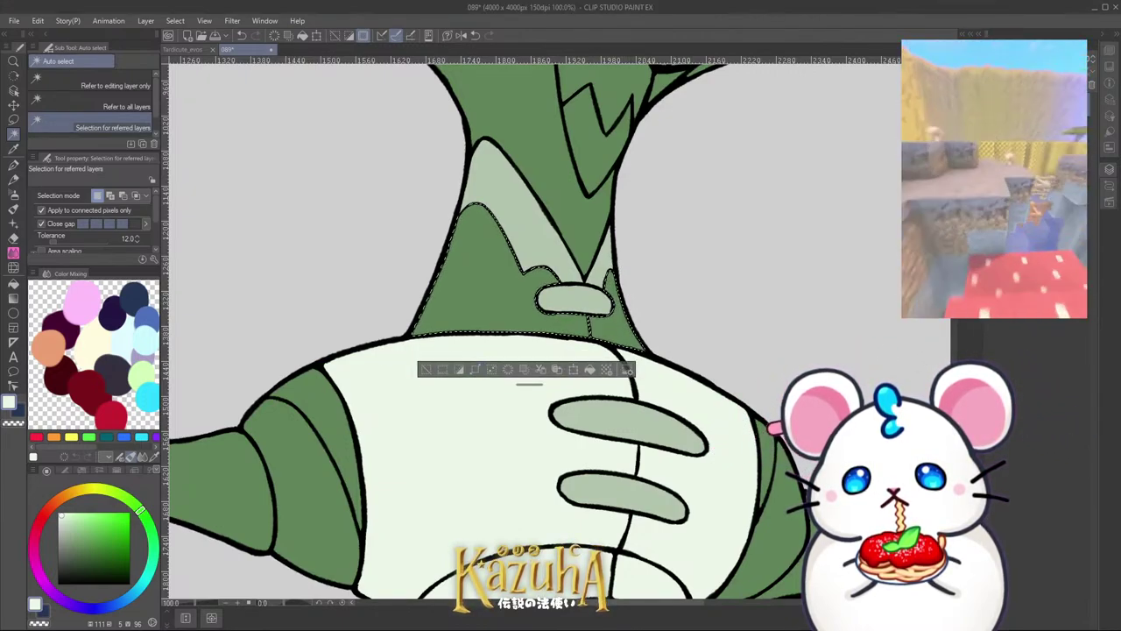
key("ctrl+d")
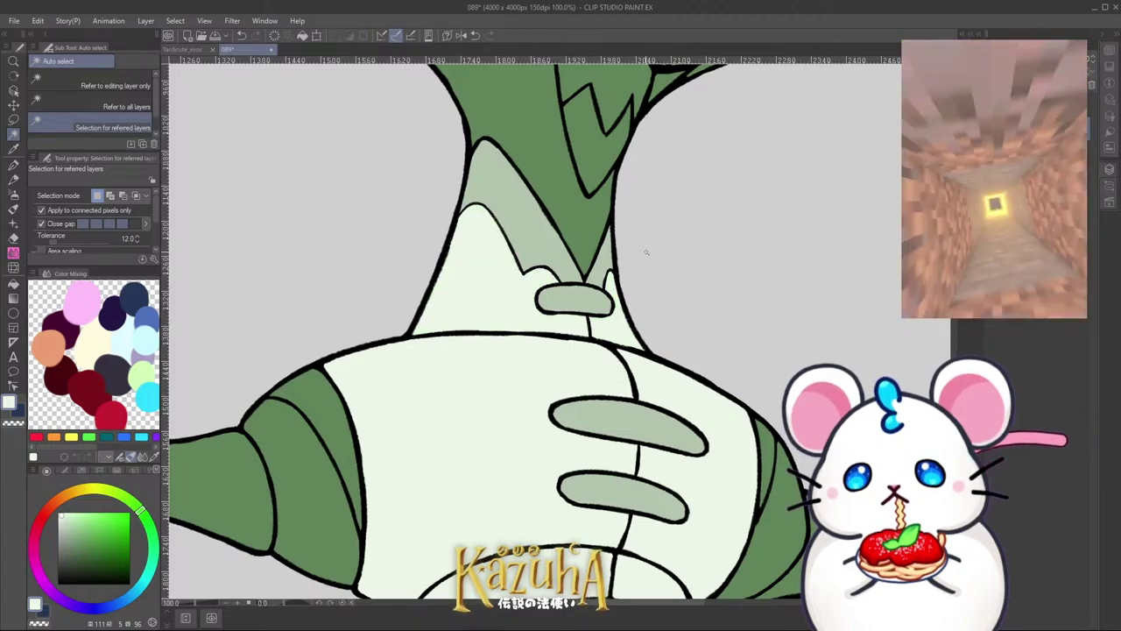
Step: Auto-select the inner band of both upper shoulders beside the chest and fill them with the torso's pale tone
scroll(644, 263, "down", 3)
scroll(622, 312, "up", 5)
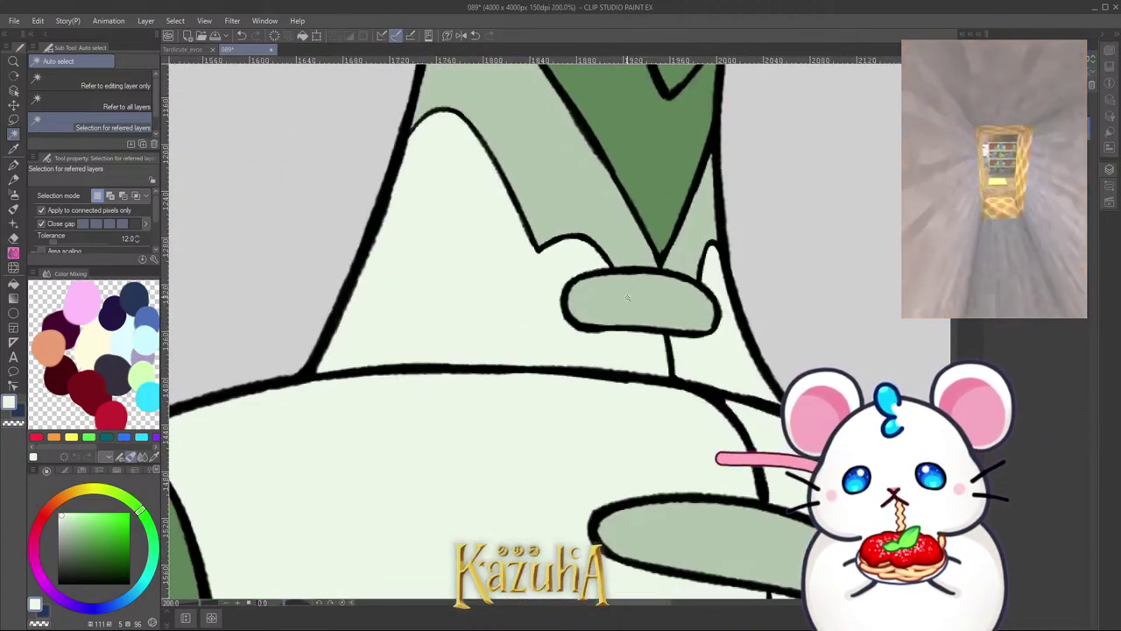
scroll(622, 311, "down", 2)
scroll(619, 313, "down", 4)
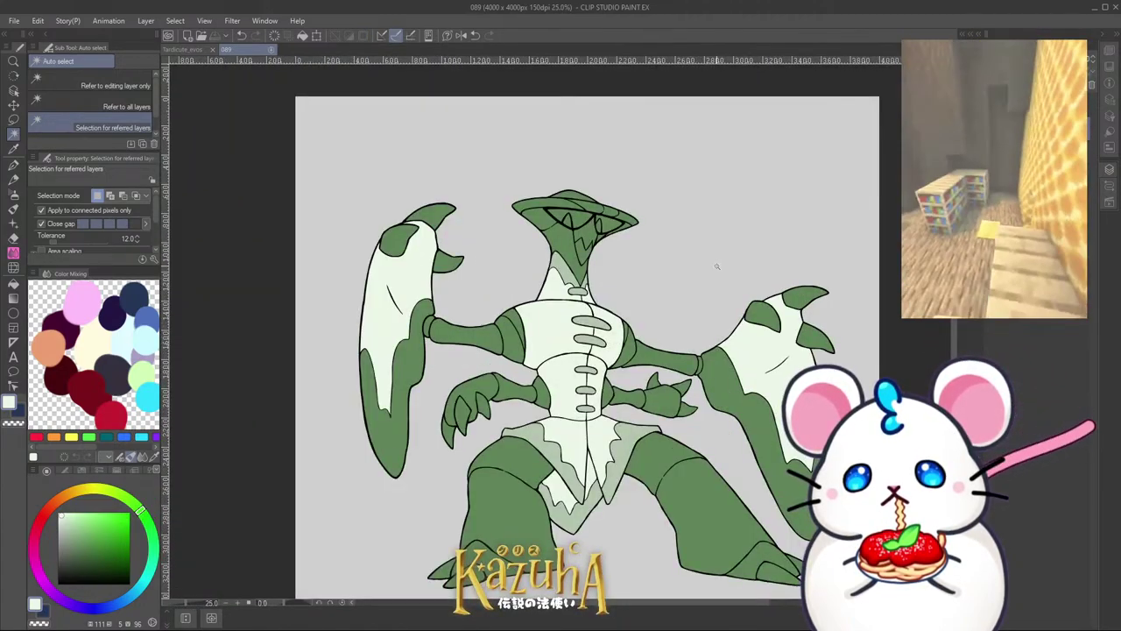
scroll(517, 319, "up", 4)
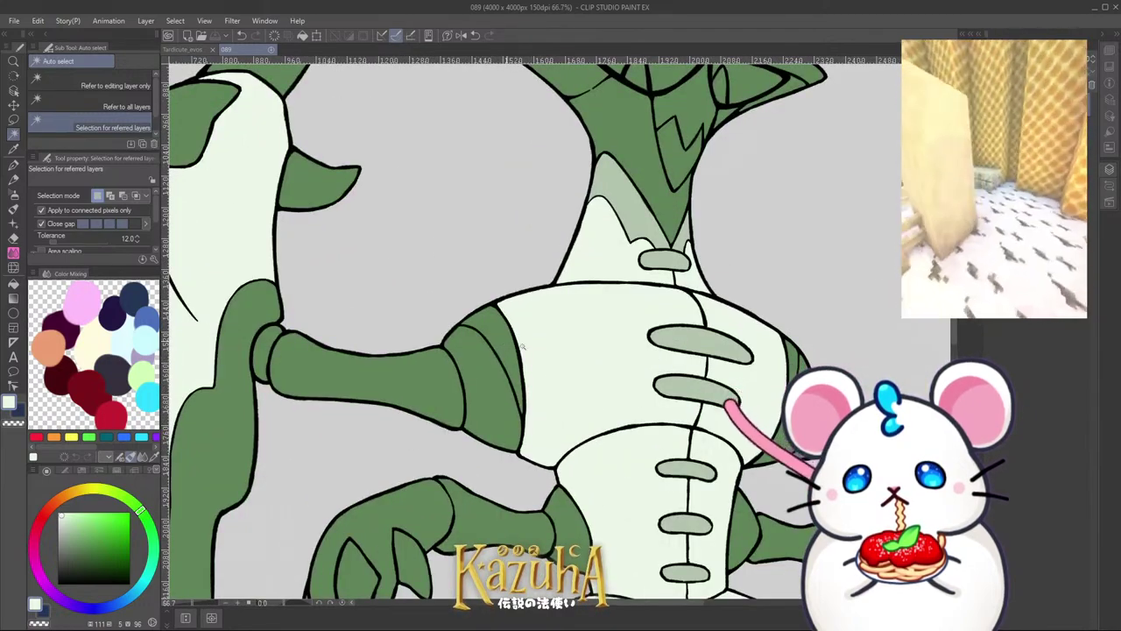
left_click(499, 347)
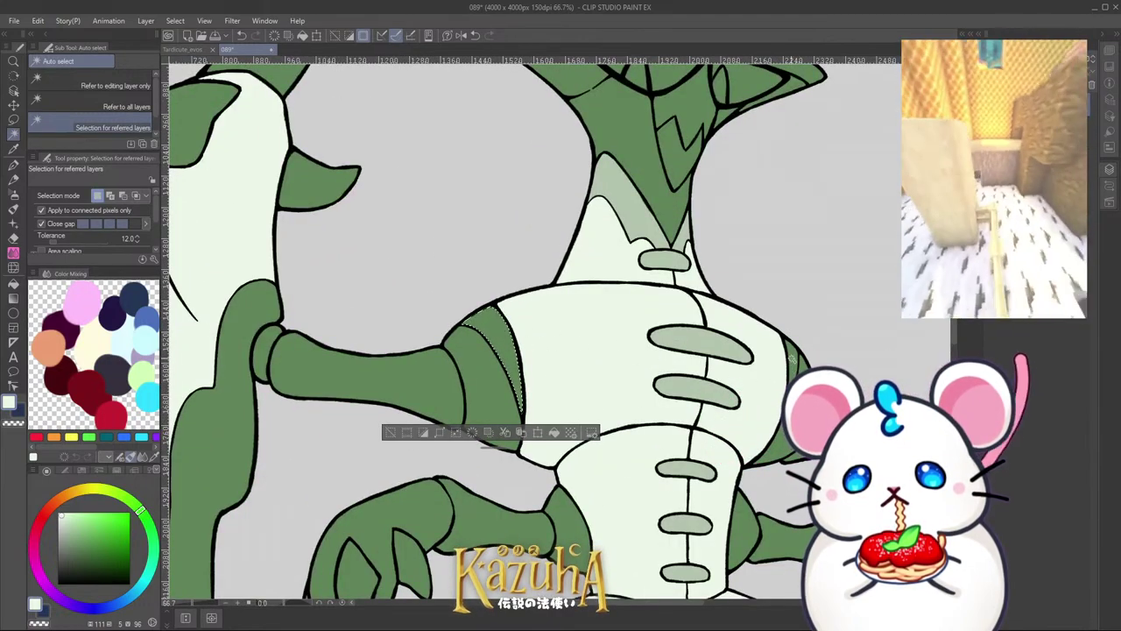
scroll(729, 282, "down", 1)
scroll(729, 281, "down", 2)
scroll(664, 370, "up", 4)
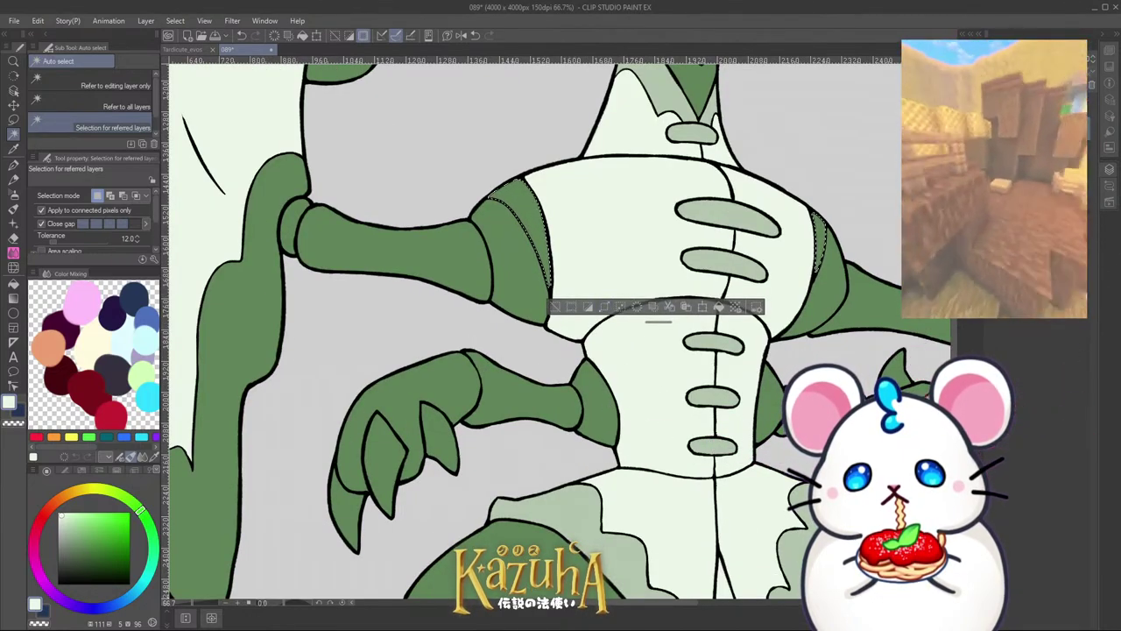
left_click(720, 306)
scroll(617, 284, "down", 4)
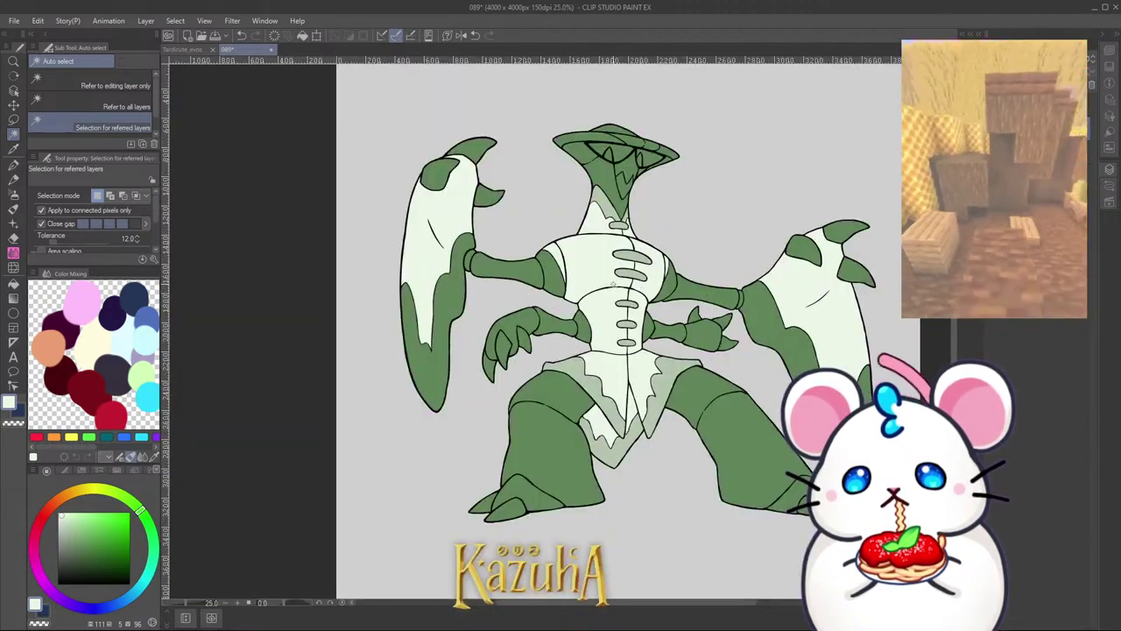
Step: Restore the shoulder band selection, refill it with the trim's greyish green of hue 109, saturation 11 and value 77, and deselect
left_click(13, 119)
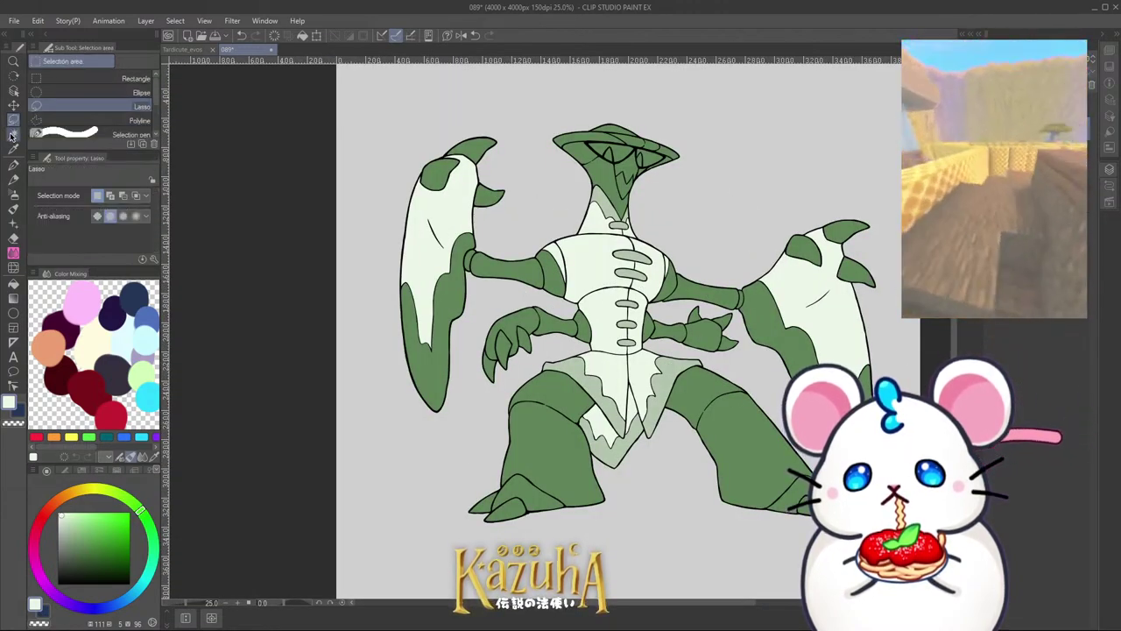
left_click(14, 134)
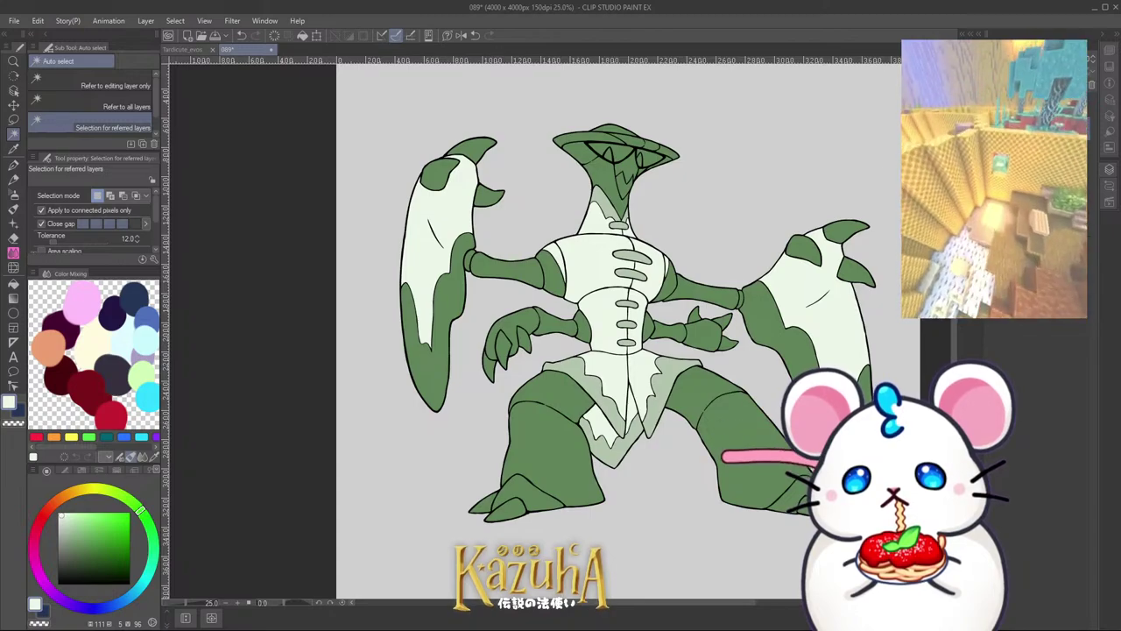
scroll(630, 194, "up", 2)
key("ctrl+z")
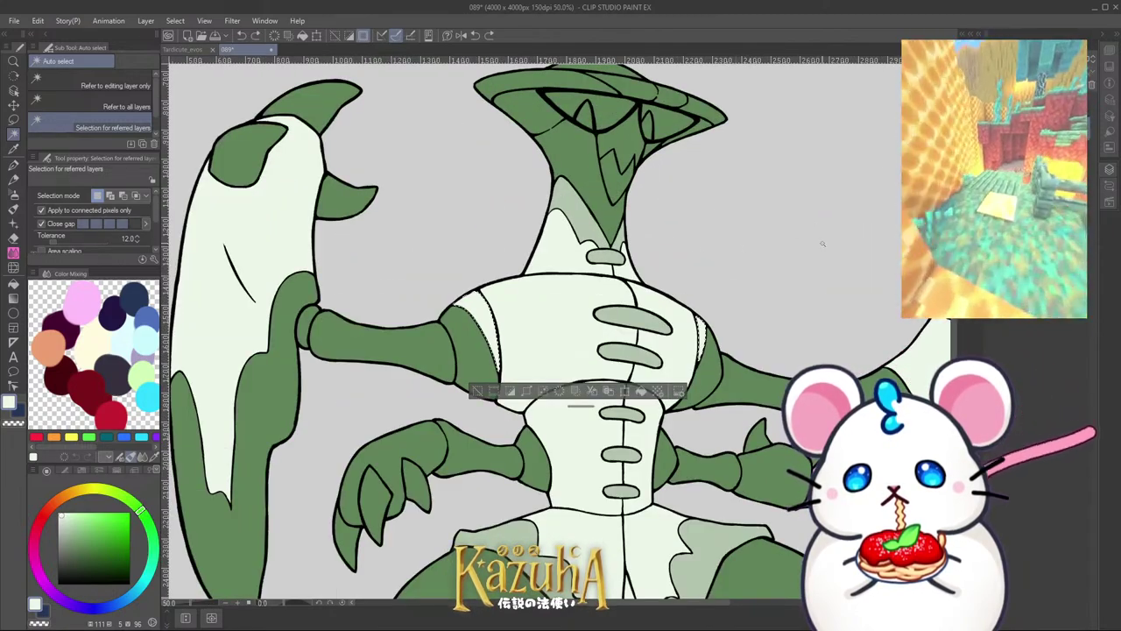
left_click(13, 285)
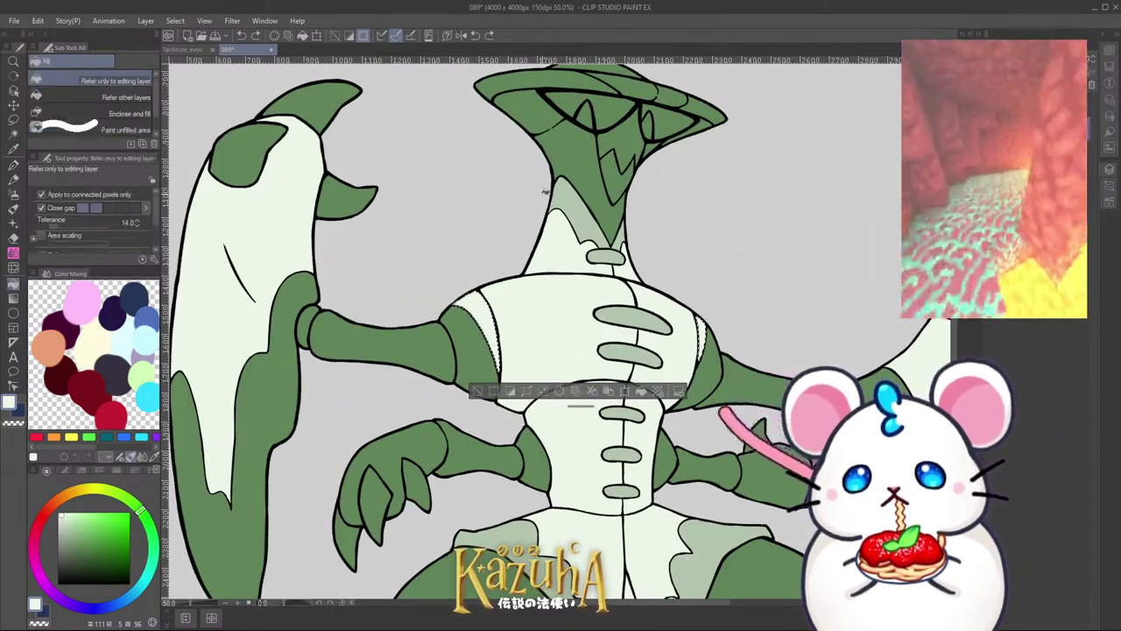
left_click(650, 281)
key("ctrl+d")
scroll(636, 277, "down", 4)
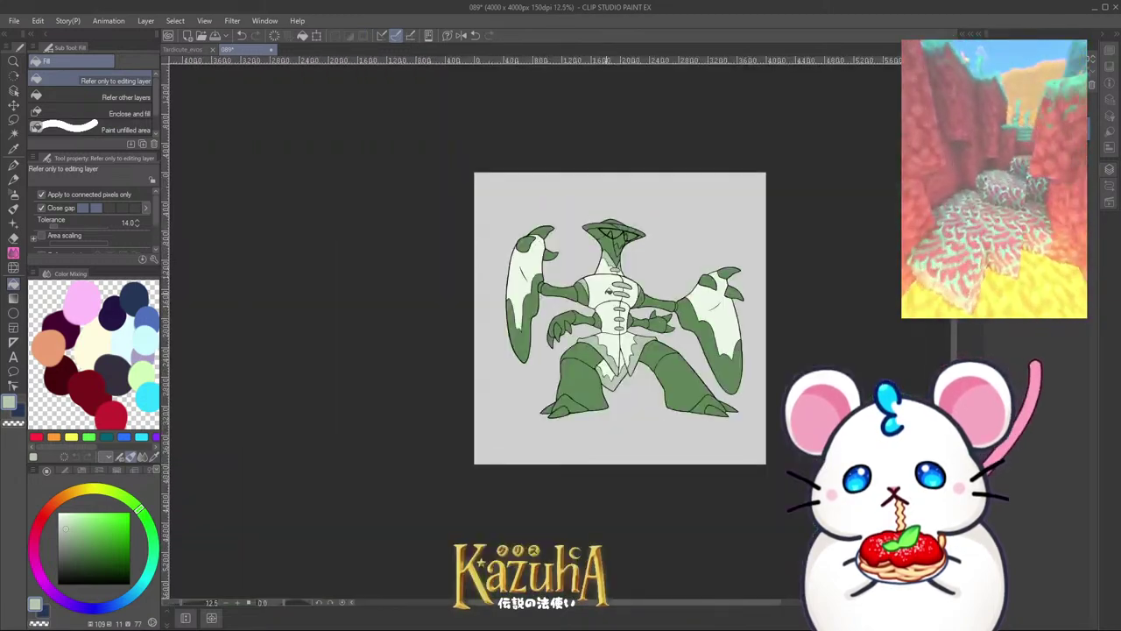
Step: Auto-select both eyes around the pupils and fill them with a yellow of hue 52, saturation 73 and value 90
scroll(613, 292, "up", 3)
left_click(13, 140)
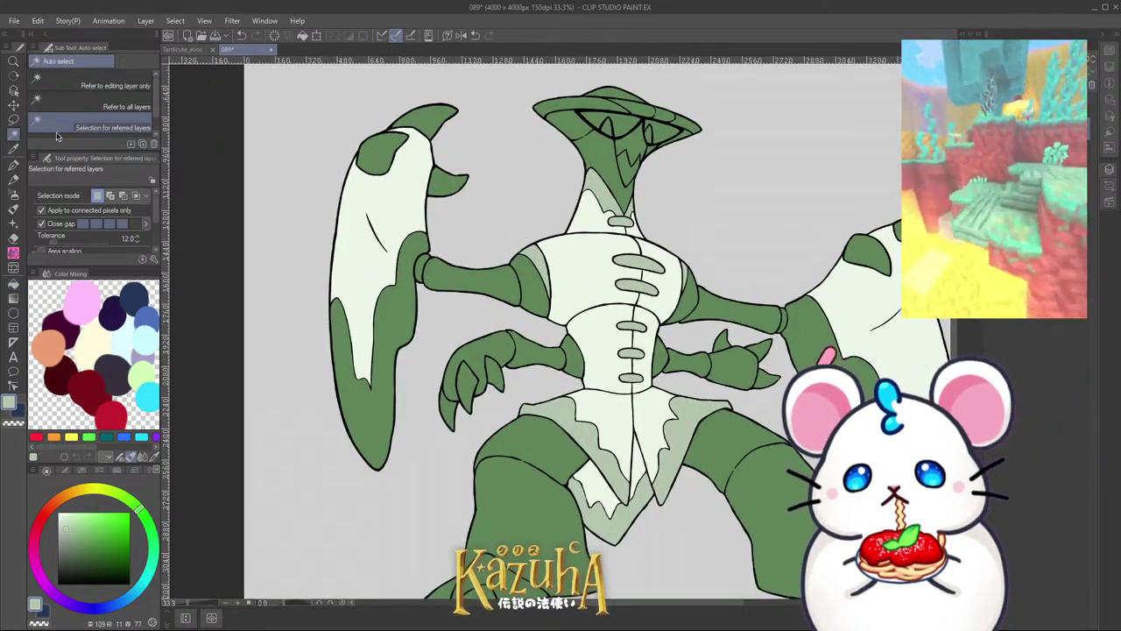
scroll(670, 122, "up", 3)
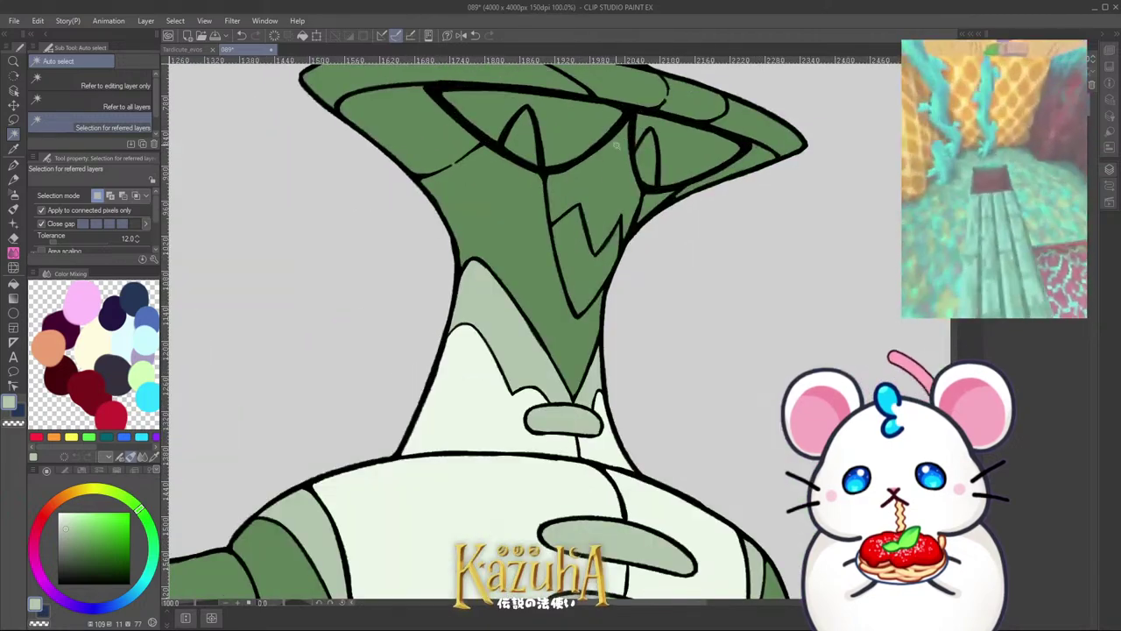
left_click(696, 155)
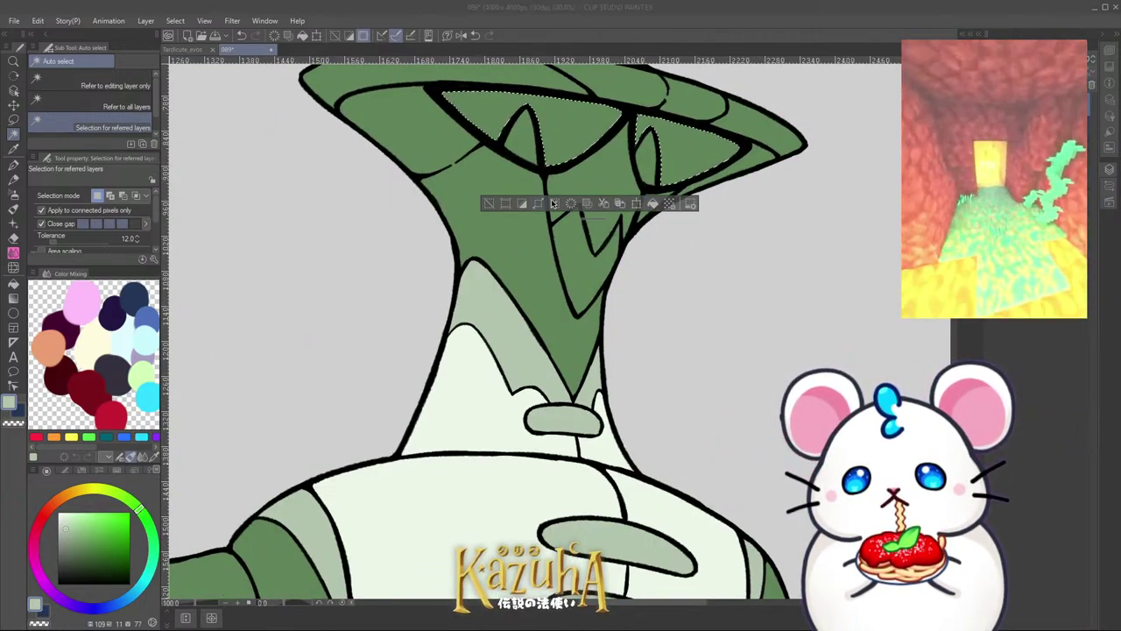
left_click(12, 285)
left_click_drag(87, 490, 93, 492)
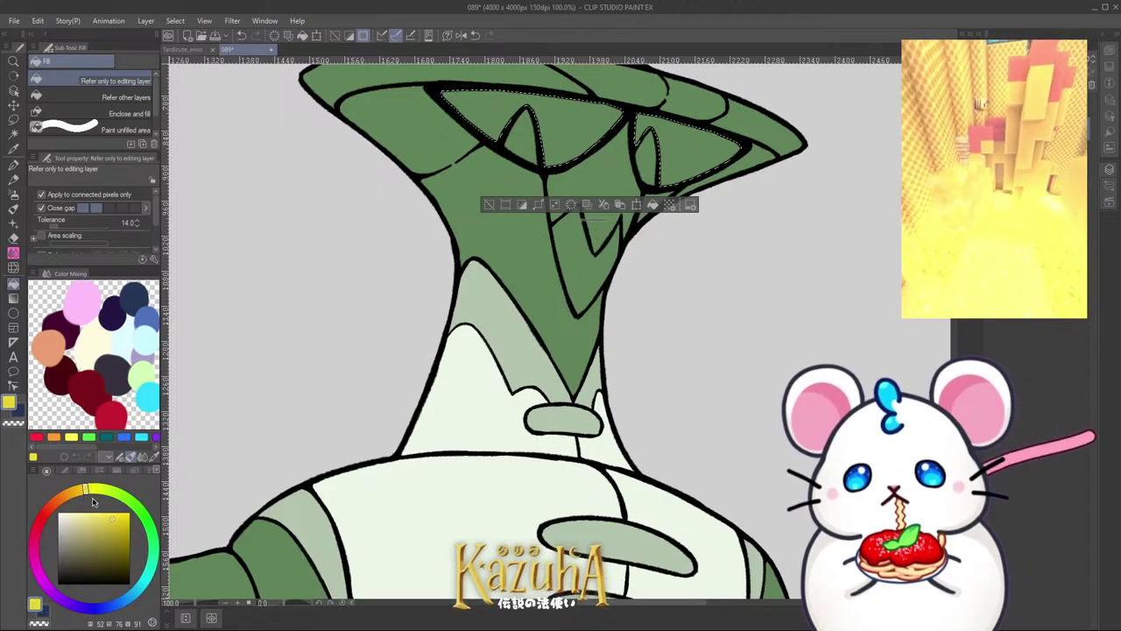
left_click(652, 204)
scroll(593, 304, "down", 4)
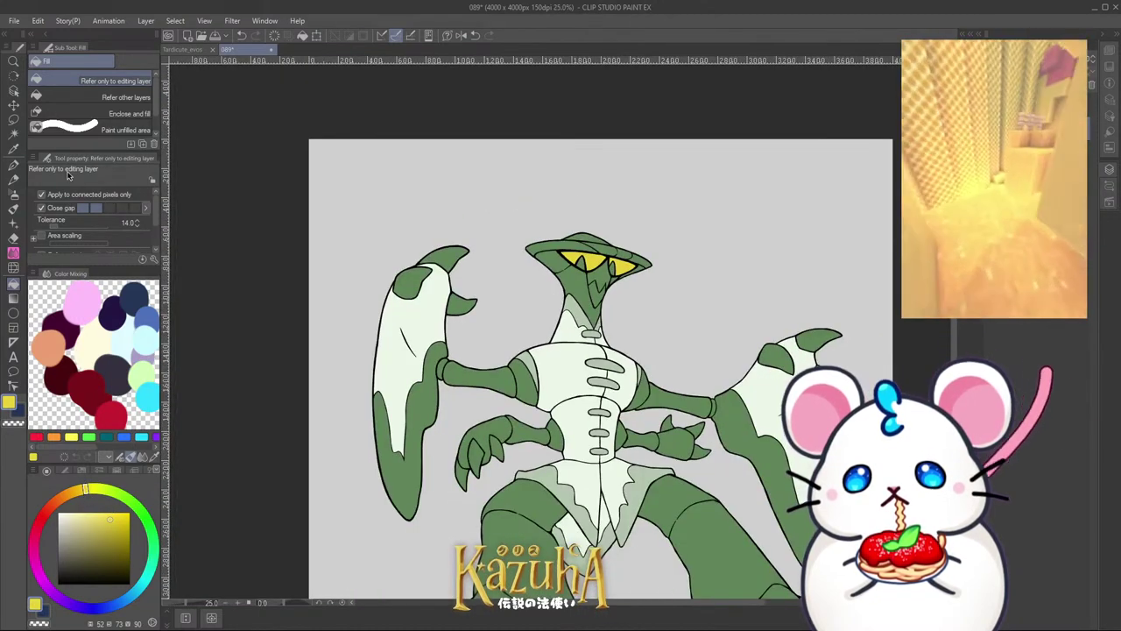
Step: Paint the pupil of the larger eye dark grey, hue 52, saturation 10, value 28, using the G-pen at size 15.7
key("p")
left_click(66, 561)
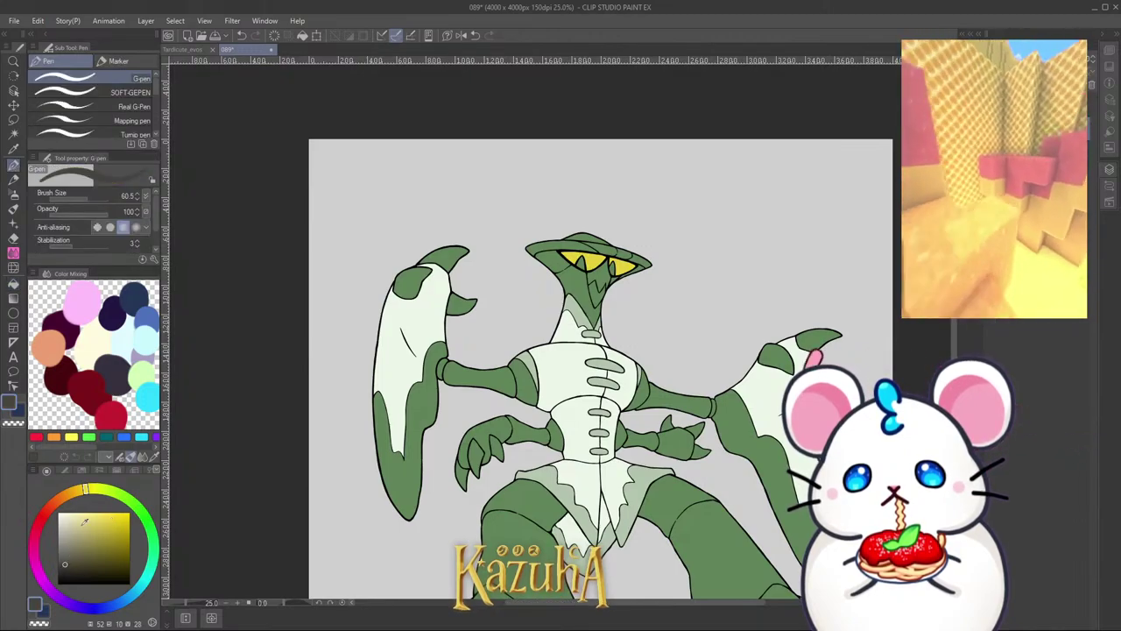
scroll(576, 260, "up", 5)
scroll(569, 268, "up", 1)
key("bracketleft")
key("bracketleft")
key("bracketleft")
key("bracketleft")
mouse_move(552, 282)
left_mouse_down()
mouse_move(584, 217)
mouse_move(598, 290)
mouse_move(561, 286)
mouse_move(568, 260)
mouse_move(585, 266)
mouse_move(556, 289)
left_mouse_up()
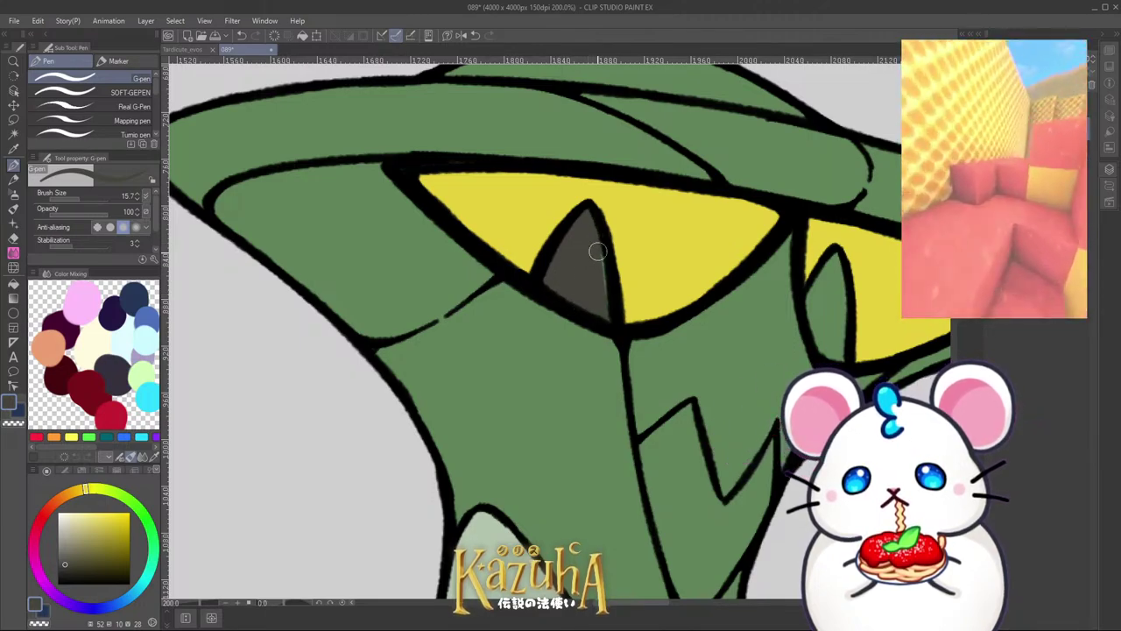
left_click_drag(599, 251, 602, 307)
Step: Paint the pupil of the smaller eye with the same dark grey
scroll(580, 231, "down", 1)
scroll(786, 312, "up", 3)
mouse_move(727, 273)
left_mouse_down()
mouse_move(769, 183)
mouse_move(728, 240)
left_mouse_up()
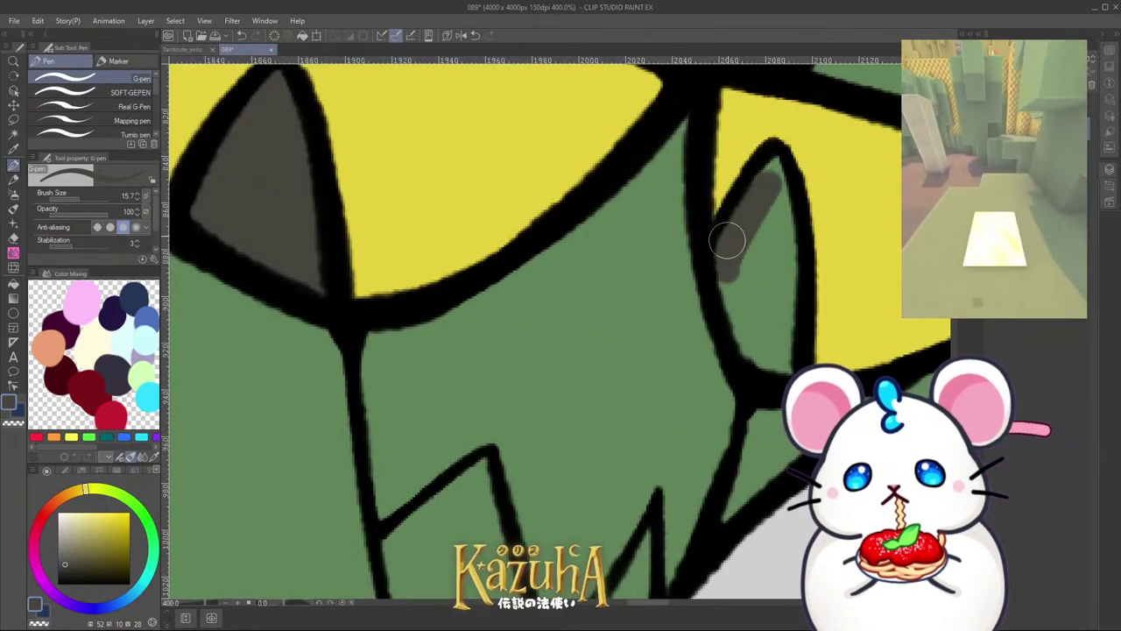
mouse_move(770, 166)
left_mouse_down()
mouse_move(790, 256)
mouse_move(781, 261)
mouse_move(770, 230)
mouse_move(728, 265)
mouse_move(753, 353)
mouse_move(771, 351)
mouse_move(797, 310)
left_mouse_up()
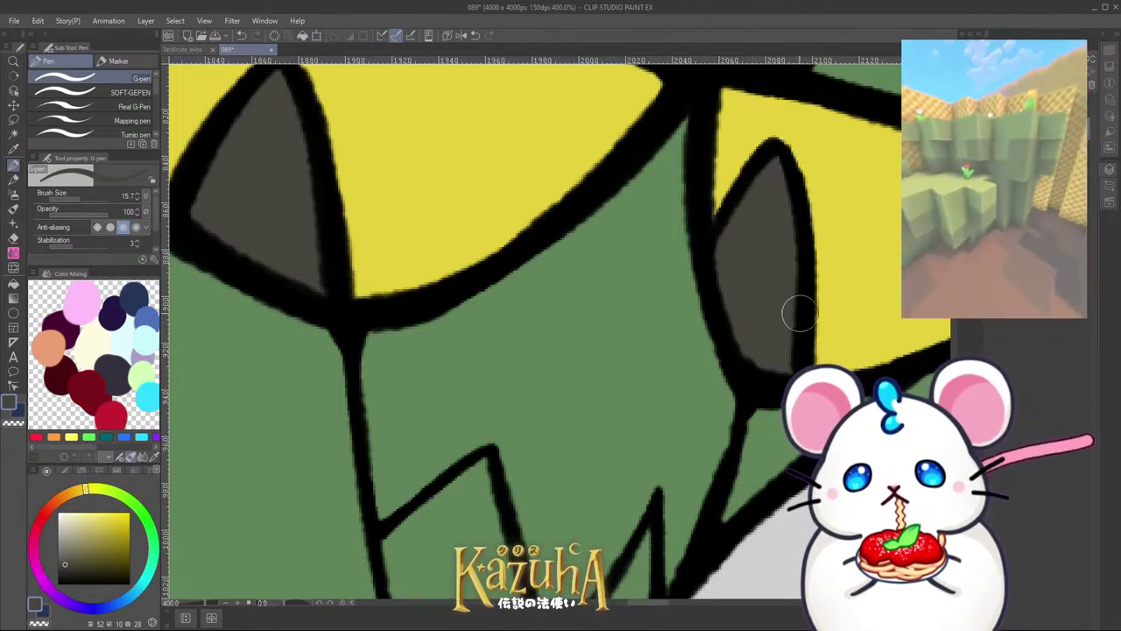
Step: Fill the face plate between the eyes and around the jagged mouth with a light green of hue 88, saturation 40 and value 84
left_click(840, 219, "alt")
scroll(710, 206, "down", 7)
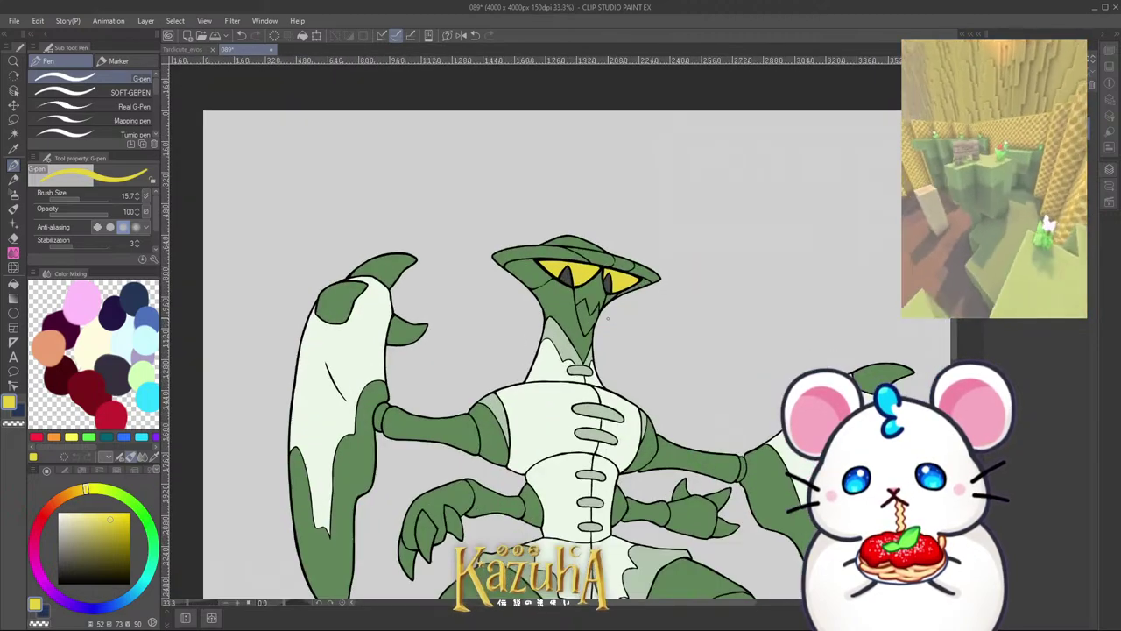
scroll(607, 318, "up", 4)
left_click(538, 223, "alt")
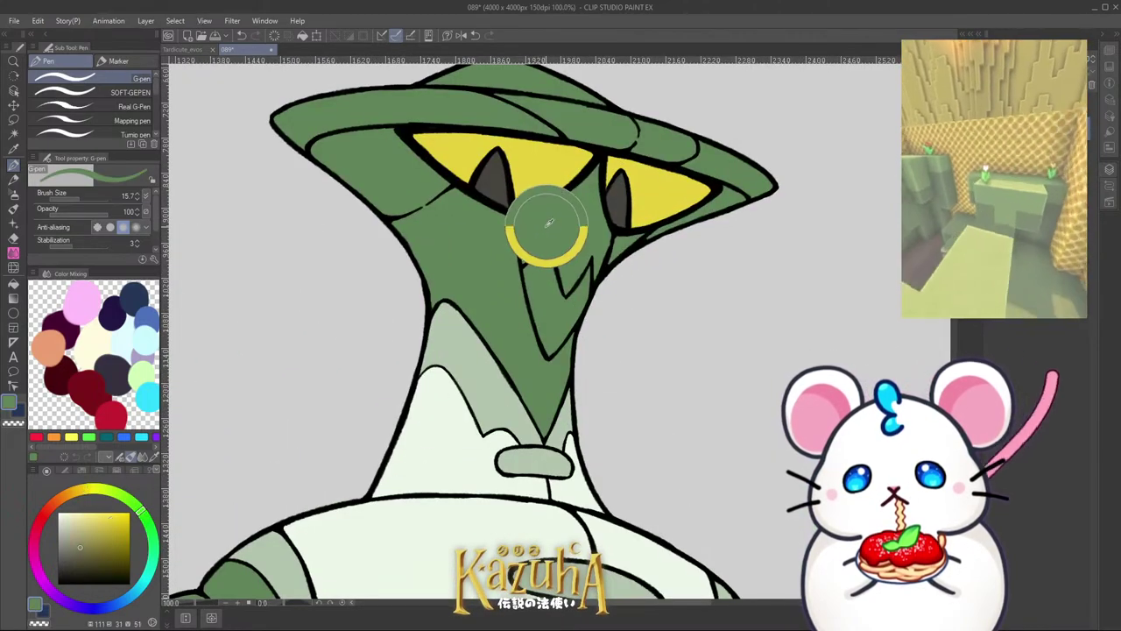
left_click(76, 526)
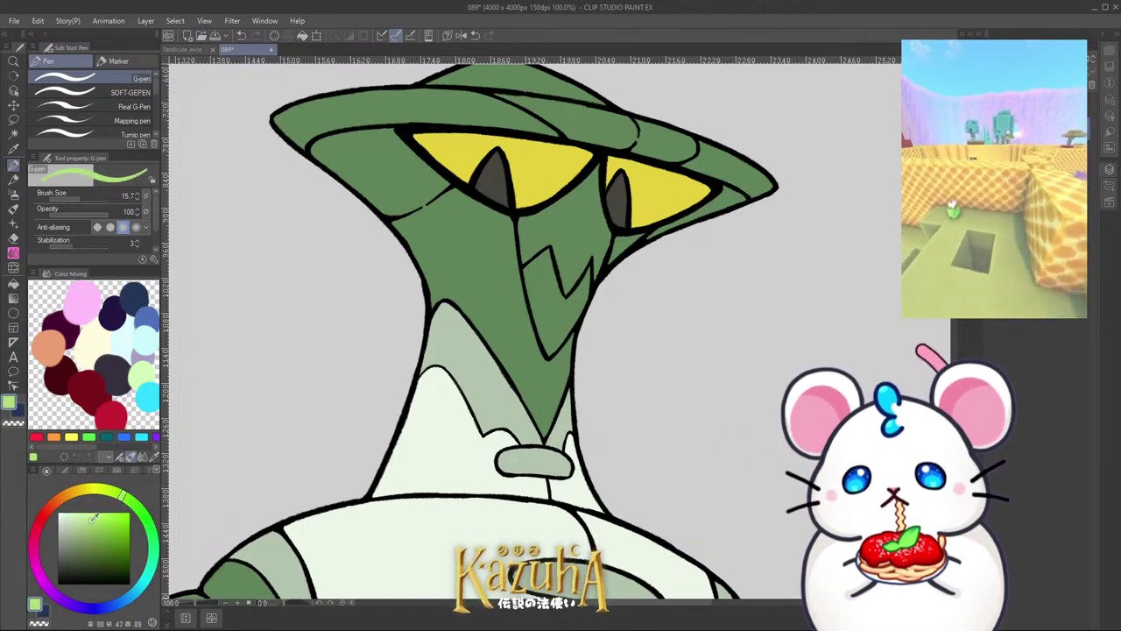
left_click(14, 134)
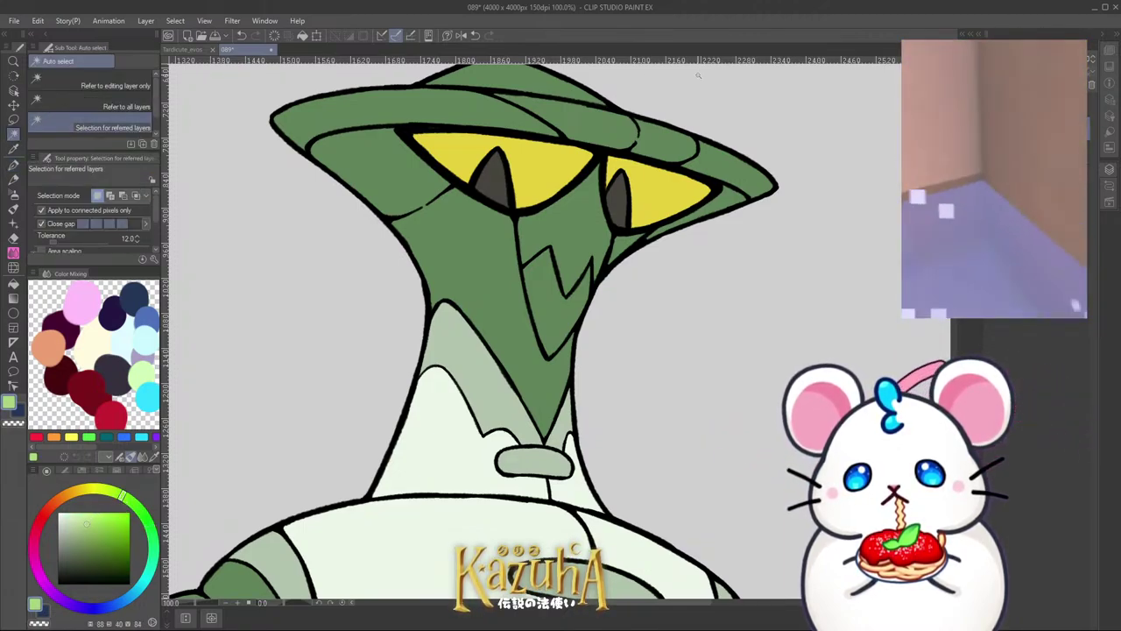
scroll(593, 217, "up", 2)
left_click(538, 271)
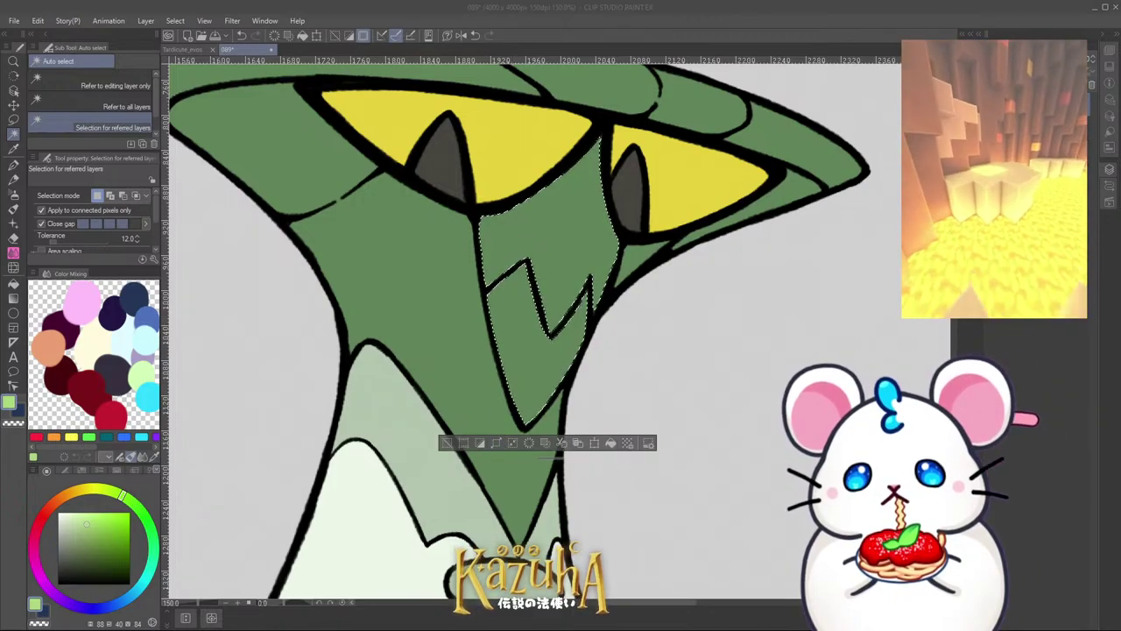
left_click(610, 444)
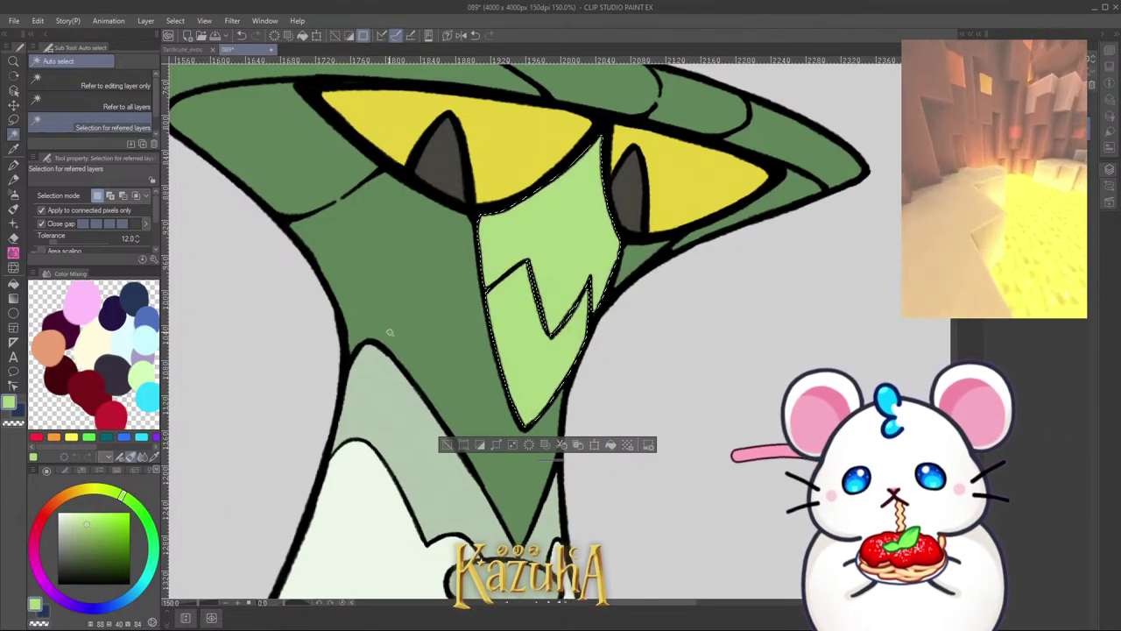
Step: Mute the face plate's light green to a paler, less saturated tone and clear the selection
scroll(390, 332, "down", 3)
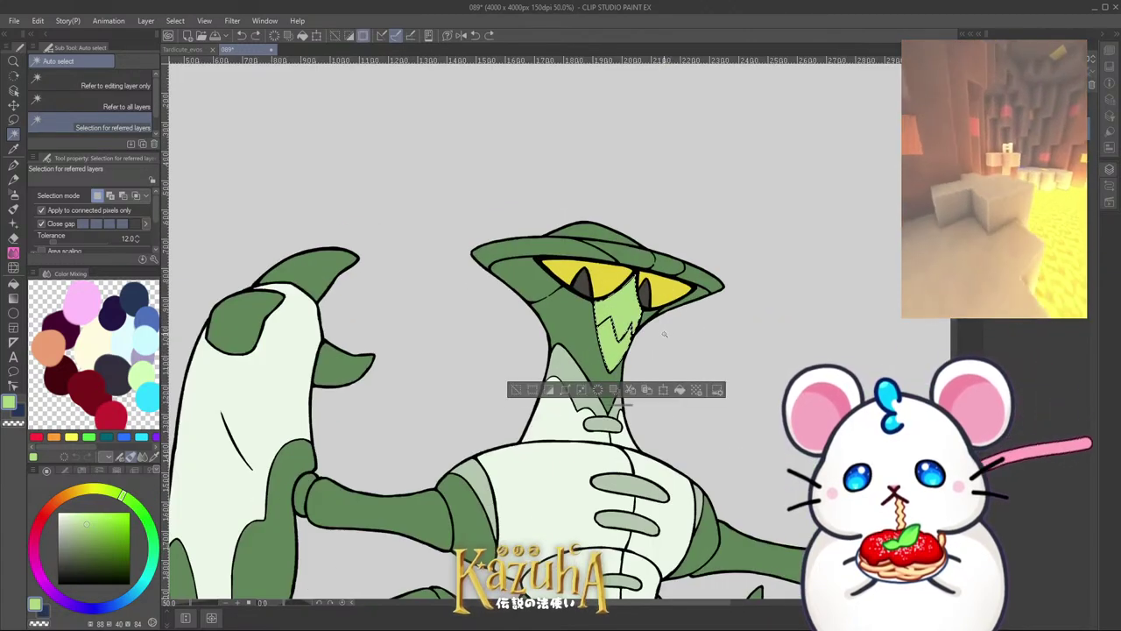
key("ctrl+s")
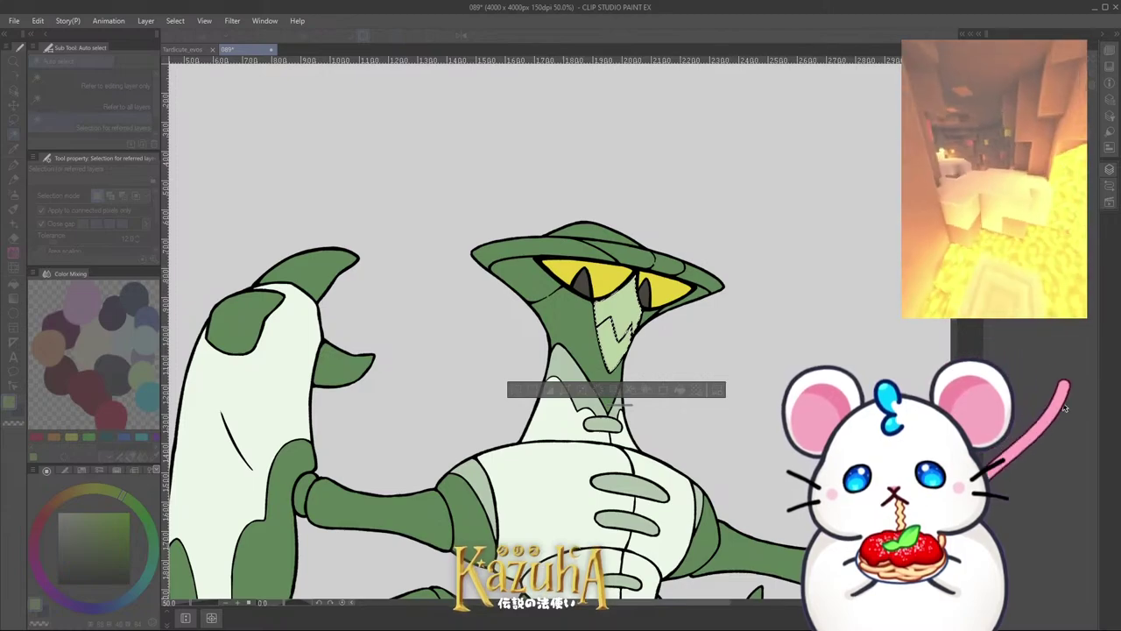
left_click(13, 165)
key("ctrl+d")
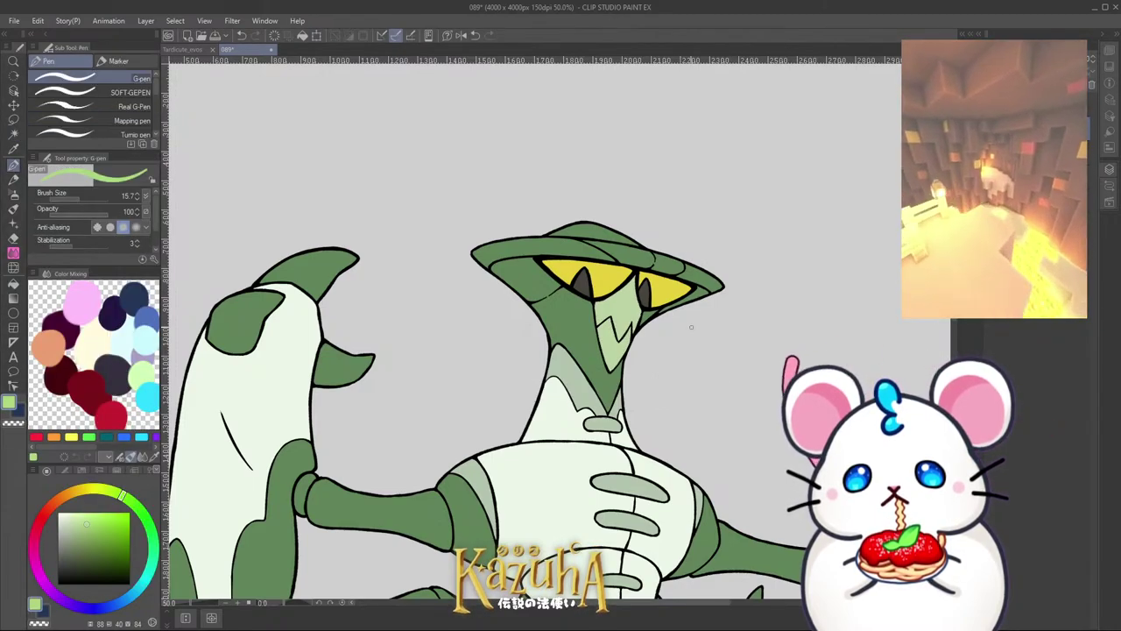
scroll(569, 306, "up", 3)
scroll(578, 291, "down", 2)
scroll(574, 295, "up", 3)
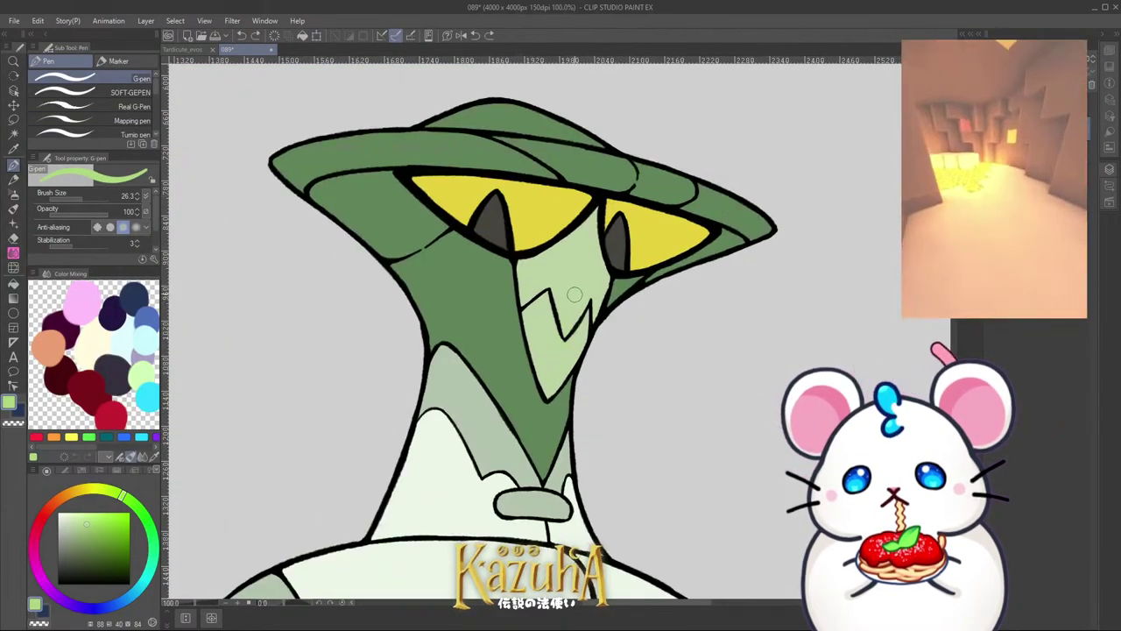
Step: Set the drawing colour to a strong red of hue 5, saturation 81 and value 79
scroll(561, 369, "down", 3)
scroll(573, 240, "up", 2)
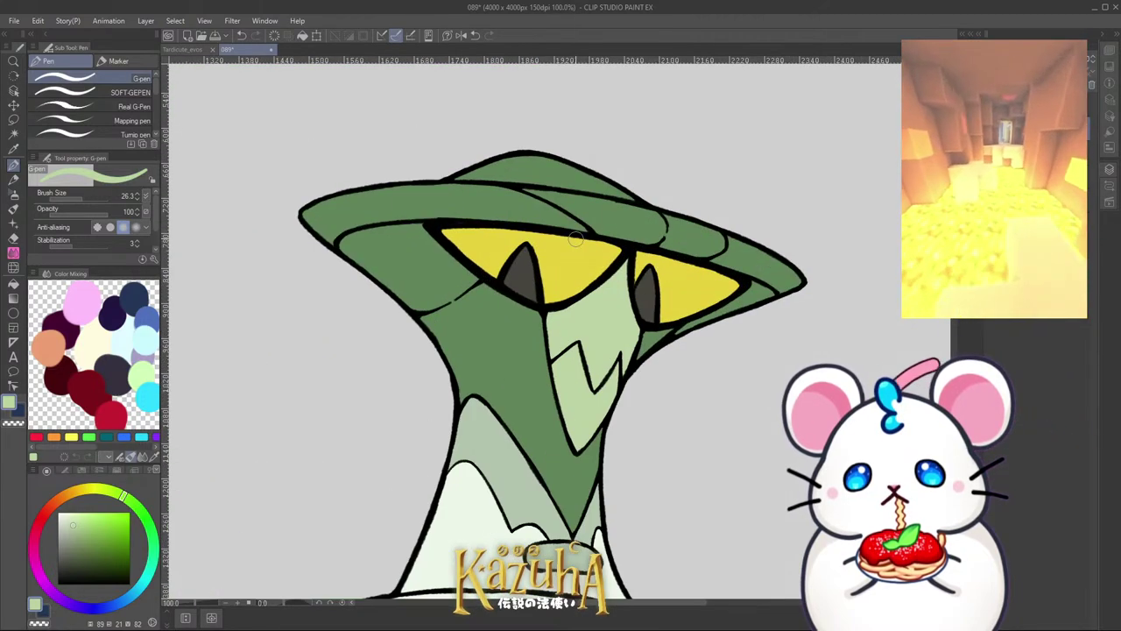
left_click(45, 513)
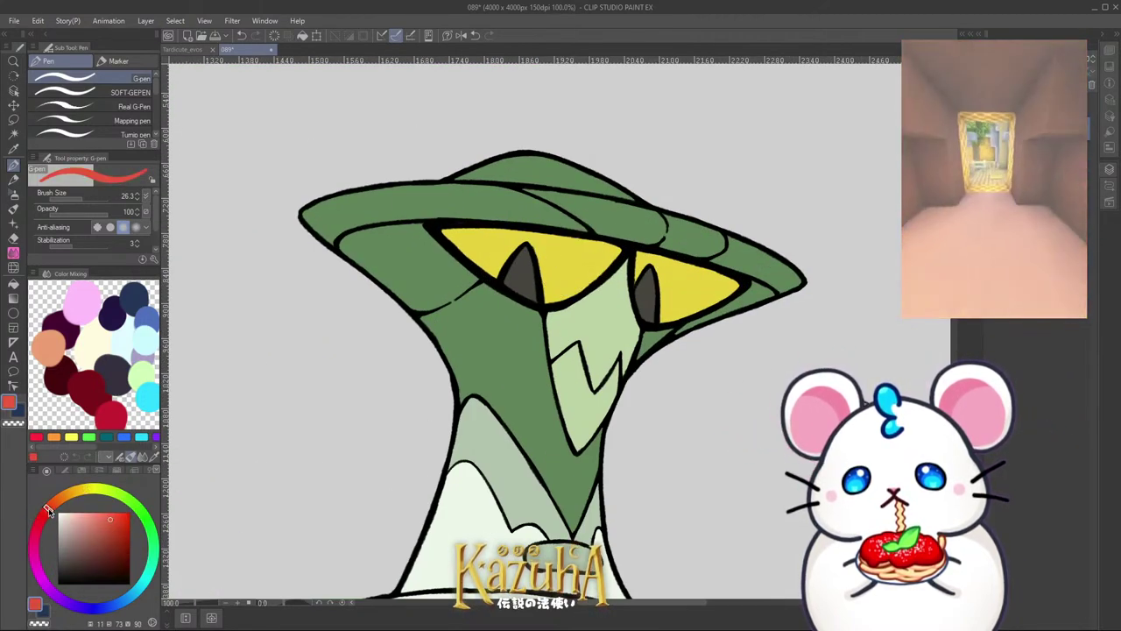
left_click(113, 525)
left_click(45, 513)
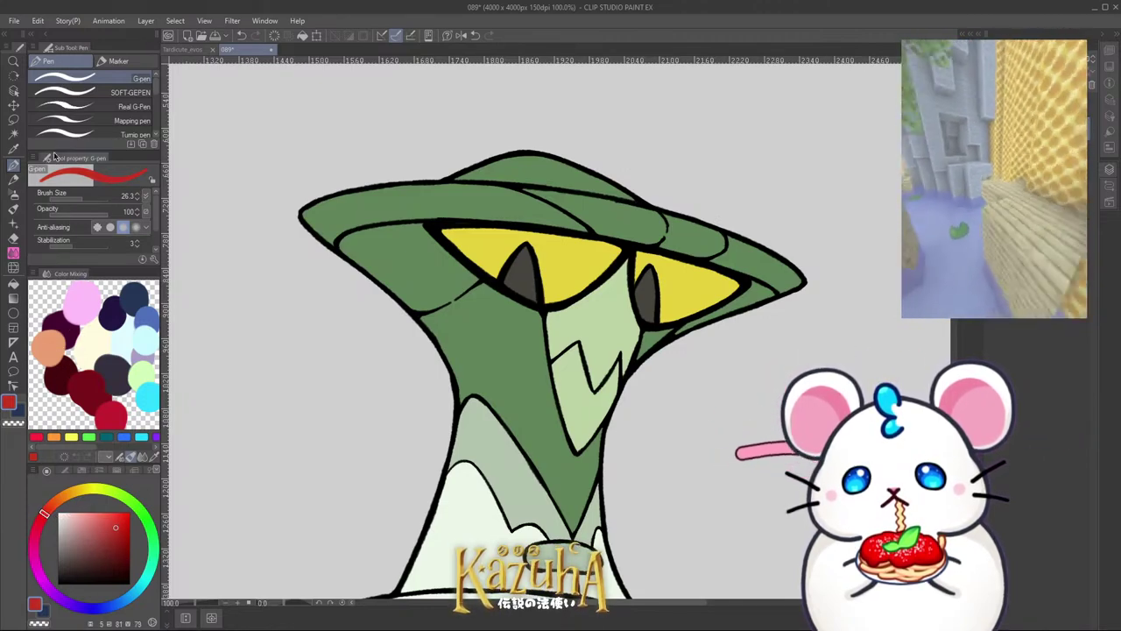
Step: Try filling both outer parts of the hat brim and the underside areas beneath them with the red
left_click(13, 134)
scroll(409, 248, "up", 2)
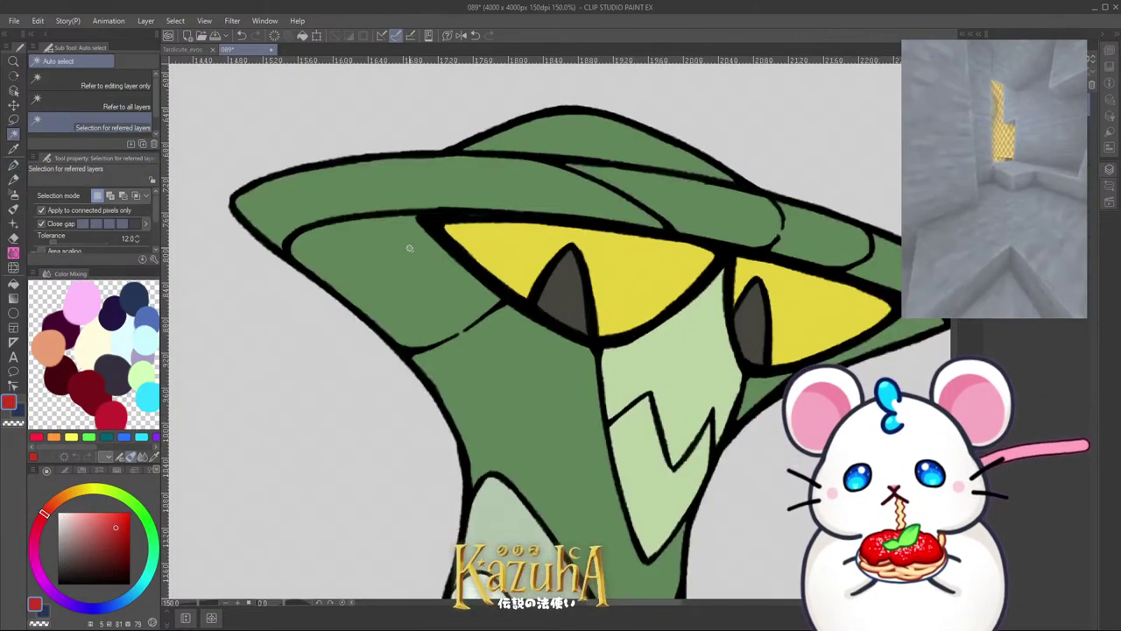
left_click(394, 248)
left_click(883, 263, "shift")
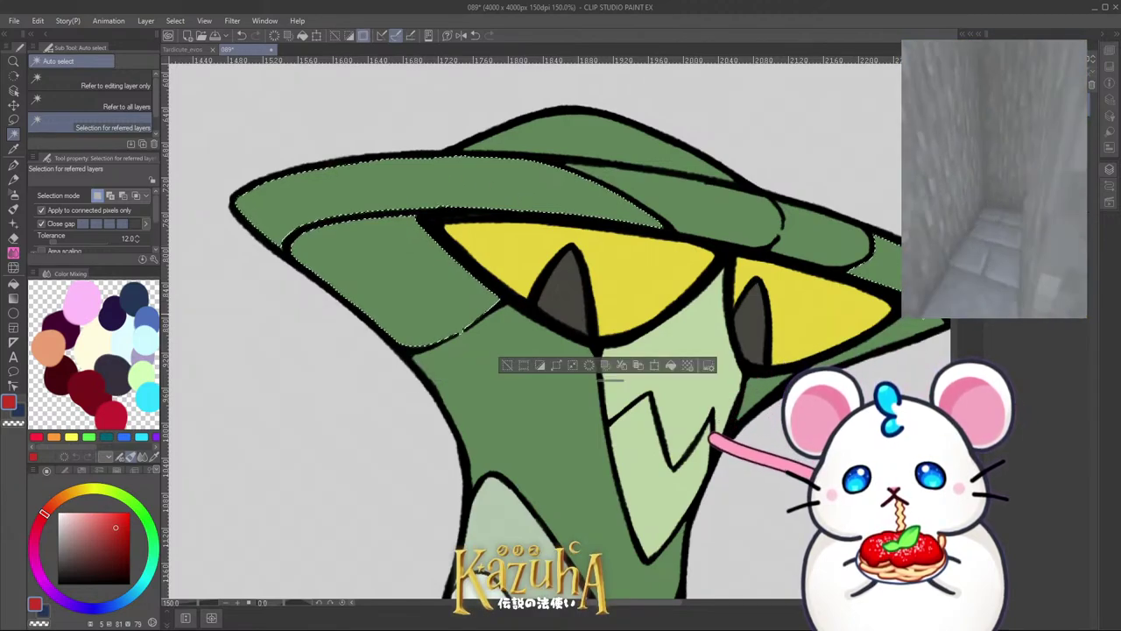
left_click(876, 344, "shift")
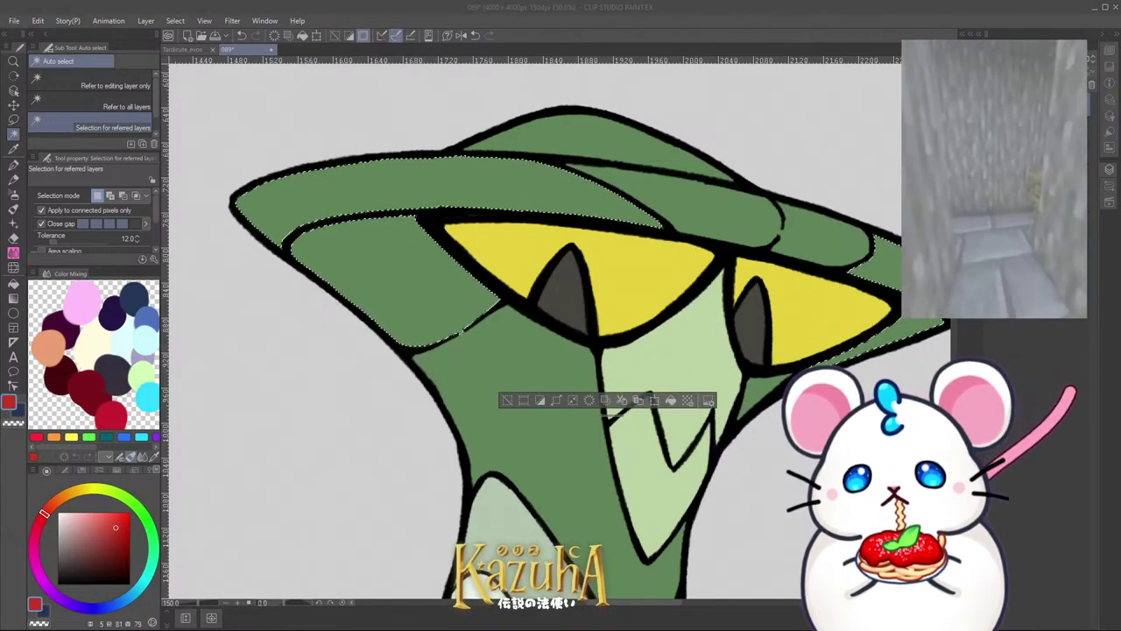
left_click(550, 15)
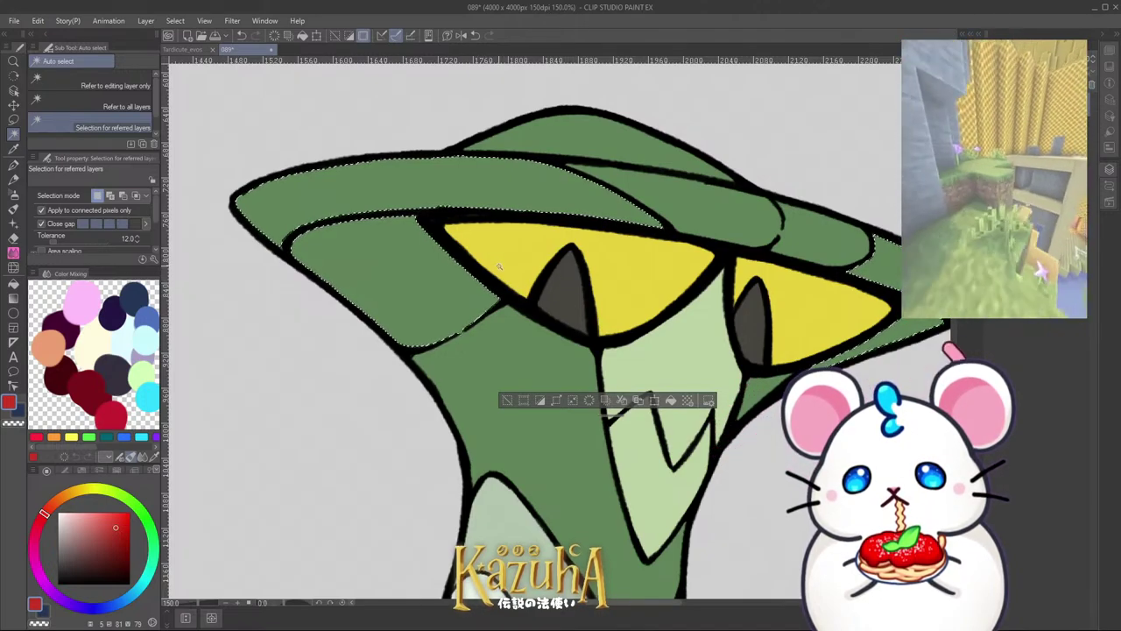
scroll(493, 315, "down", 2)
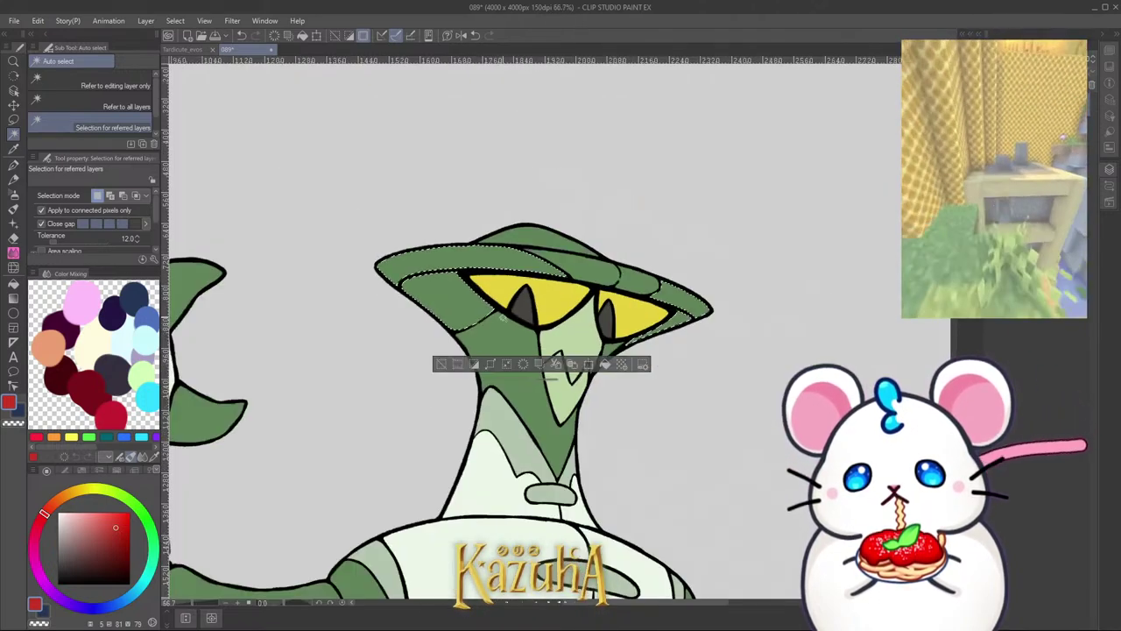
left_click(491, 363)
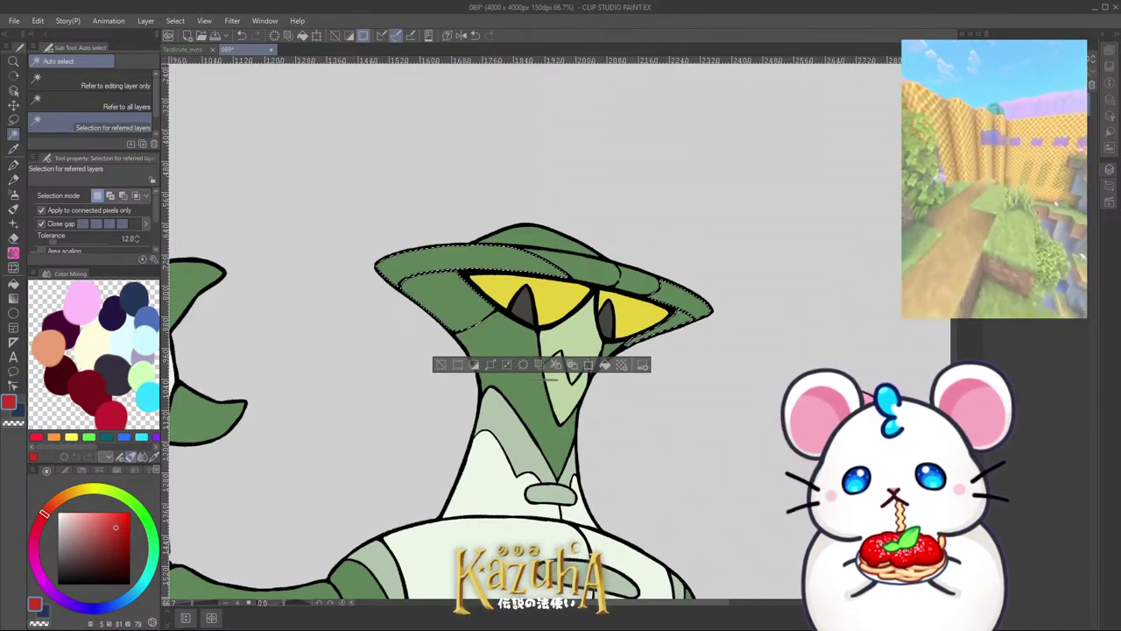
key("g")
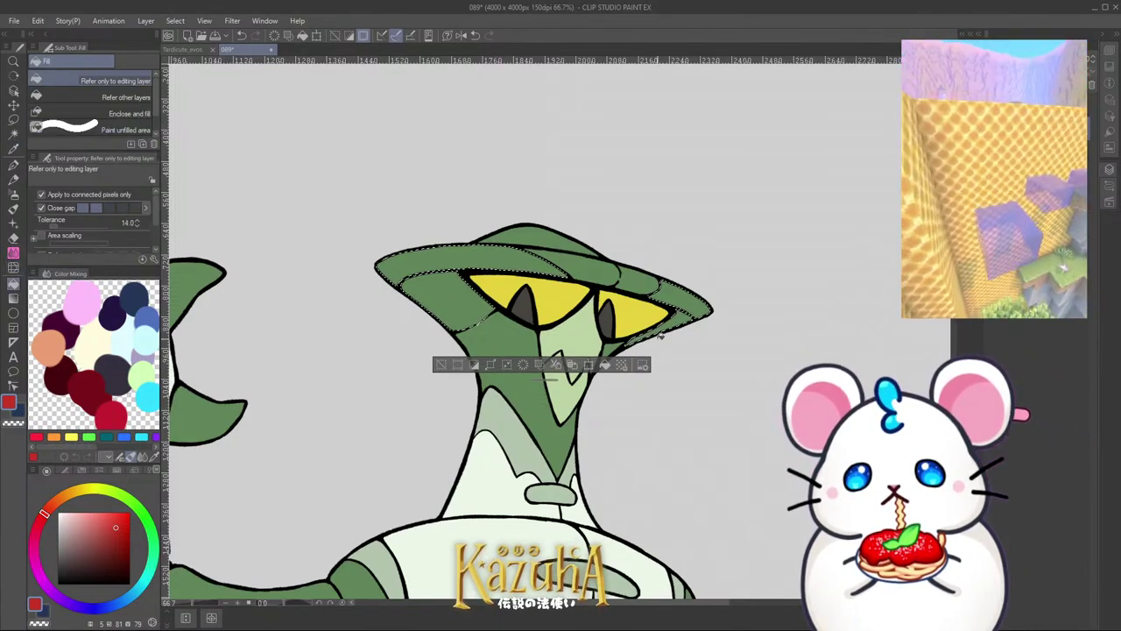
scroll(661, 336, "up", 1)
left_click(547, 368)
key("ctrl+d")
scroll(597, 277, "down", 1)
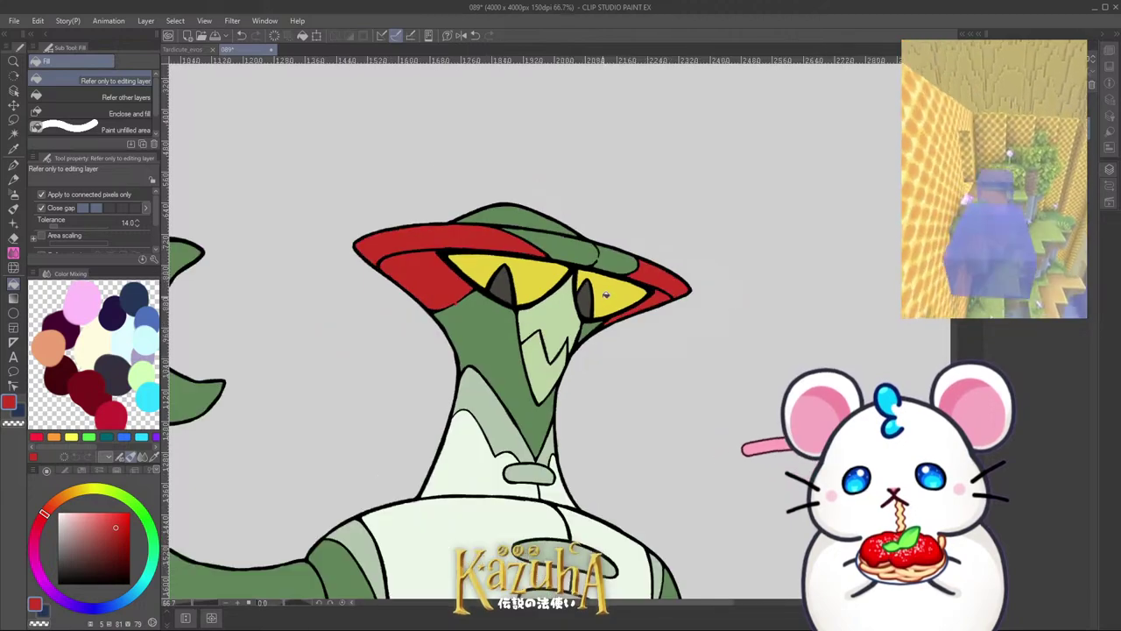
Step: Undo the red fill on the hat brim and its underside, and clear the selection
key("minus")
key("minus")
key("minus")
key("minus")
key("minus")
key("minus")
key("minus")
key("minus")
key("minus")
key("minus")
key("ctrl+z")
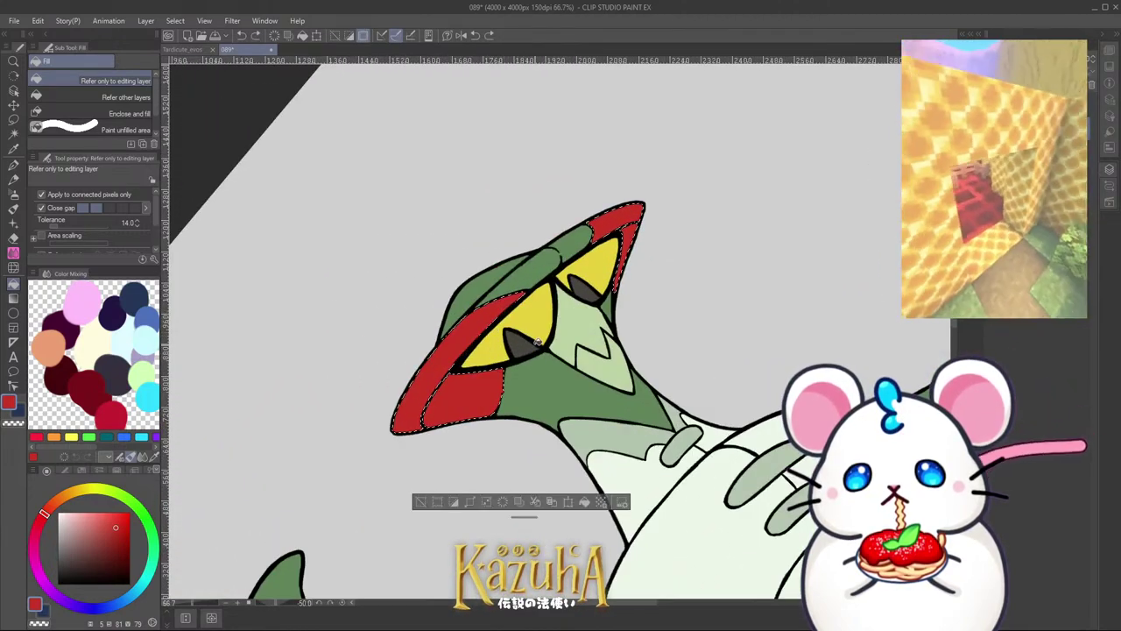
key("ctrl+d")
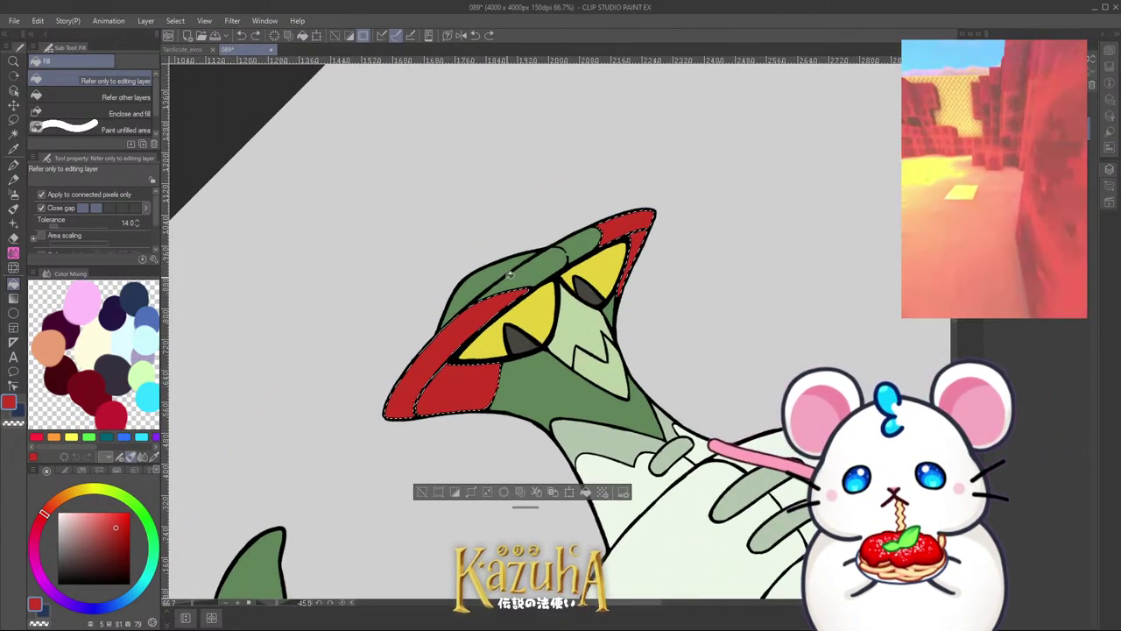
scroll(538, 342, "up", 3)
scroll(551, 338, "up", 2)
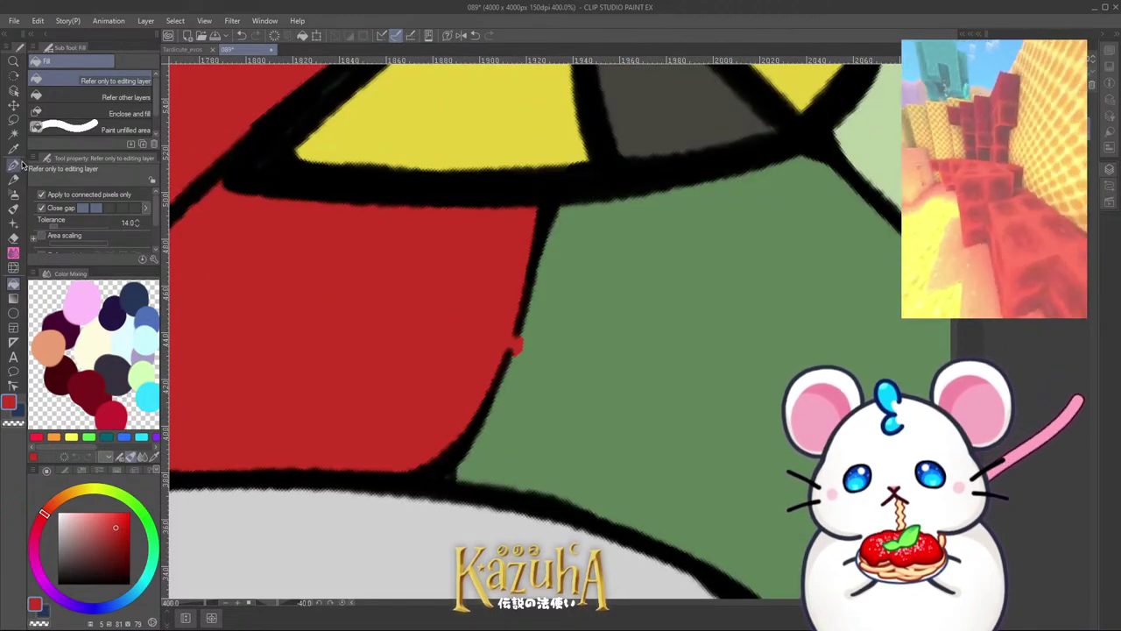
scroll(517, 346, "down", 6)
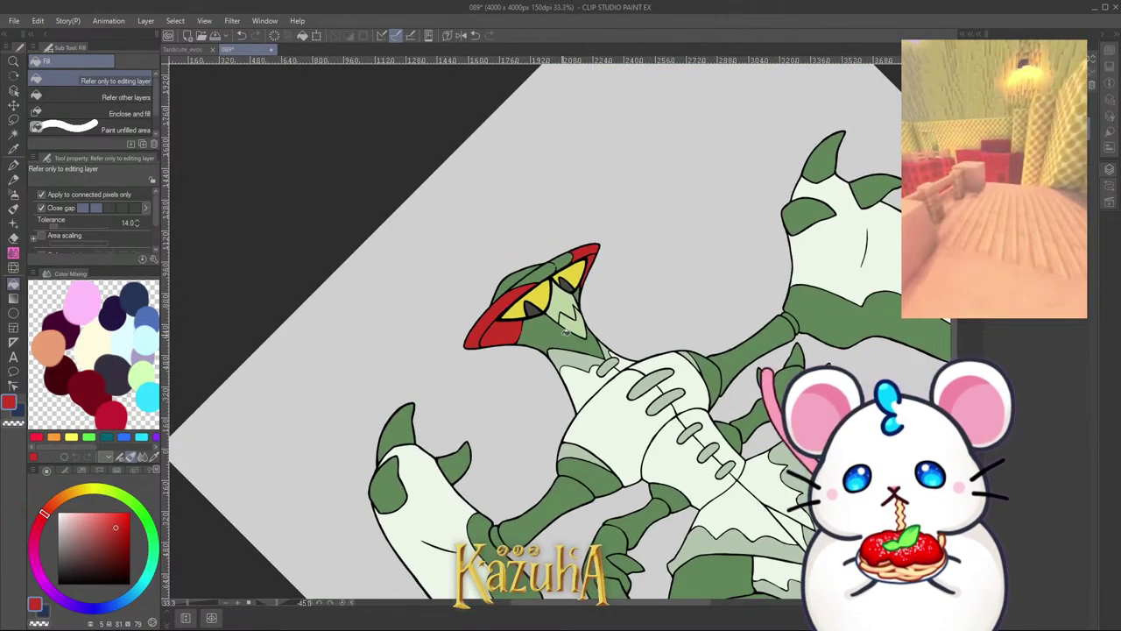
left_click_drag(566, 331, 517, 325)
scroll(510, 325, "up", 2)
key("ctrl+z")
key("ctrl+z")
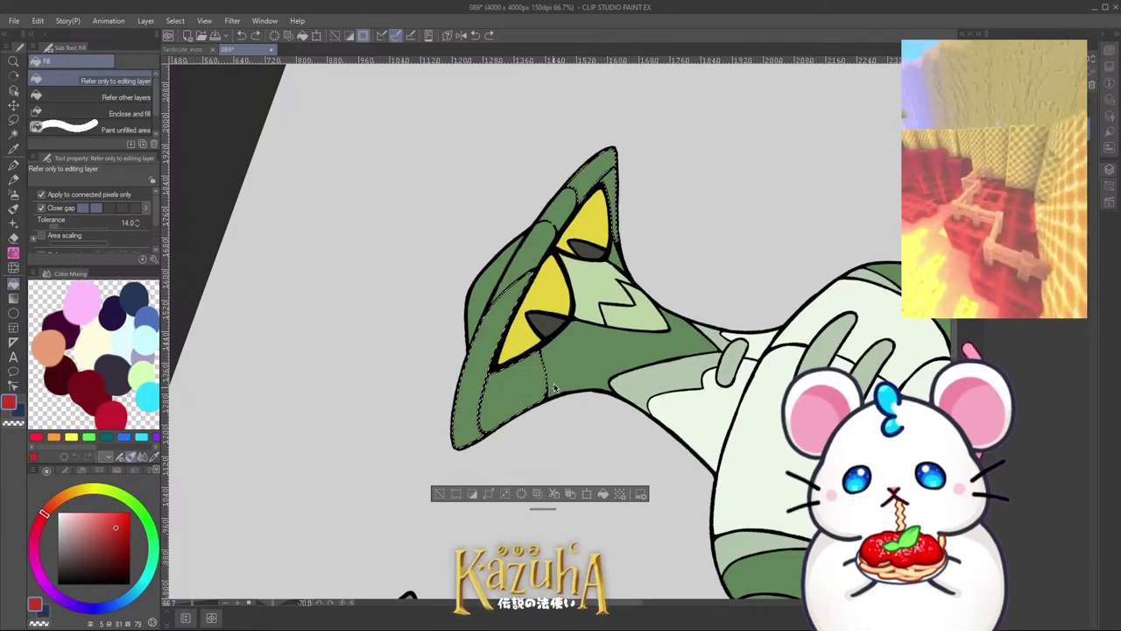
key("ctrl+d")
Step: Fill only the two outer parts of the hat brim's upper edge with the red and clear the selection
scroll(477, 314, "up", 1)
left_click(13, 134)
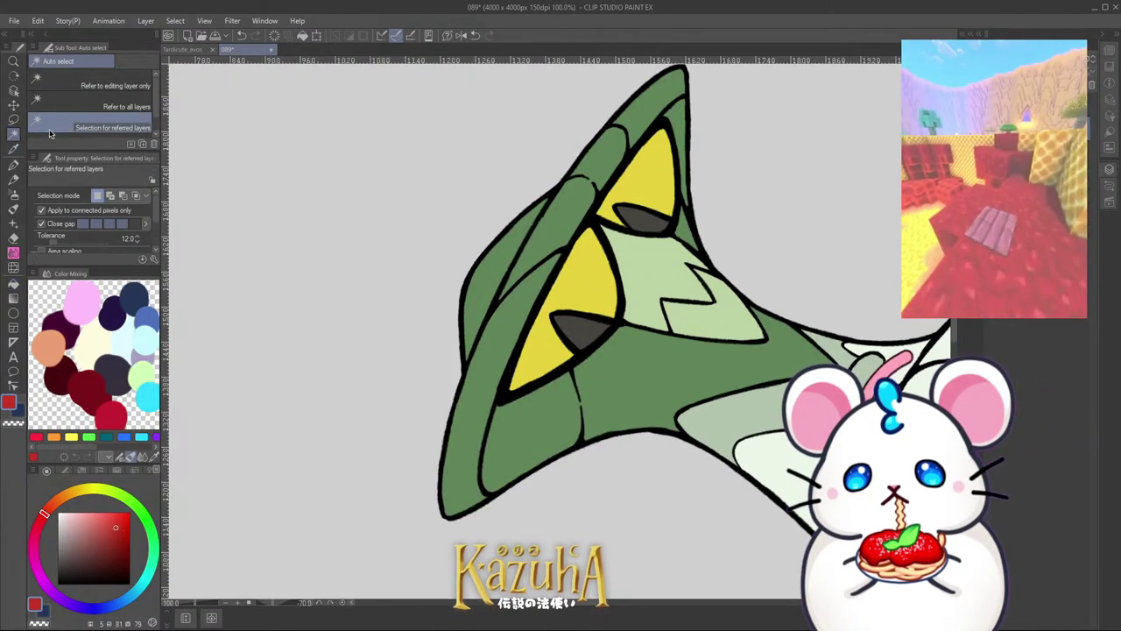
scroll(566, 345, "down", 1)
scroll(644, 237, "up", 1)
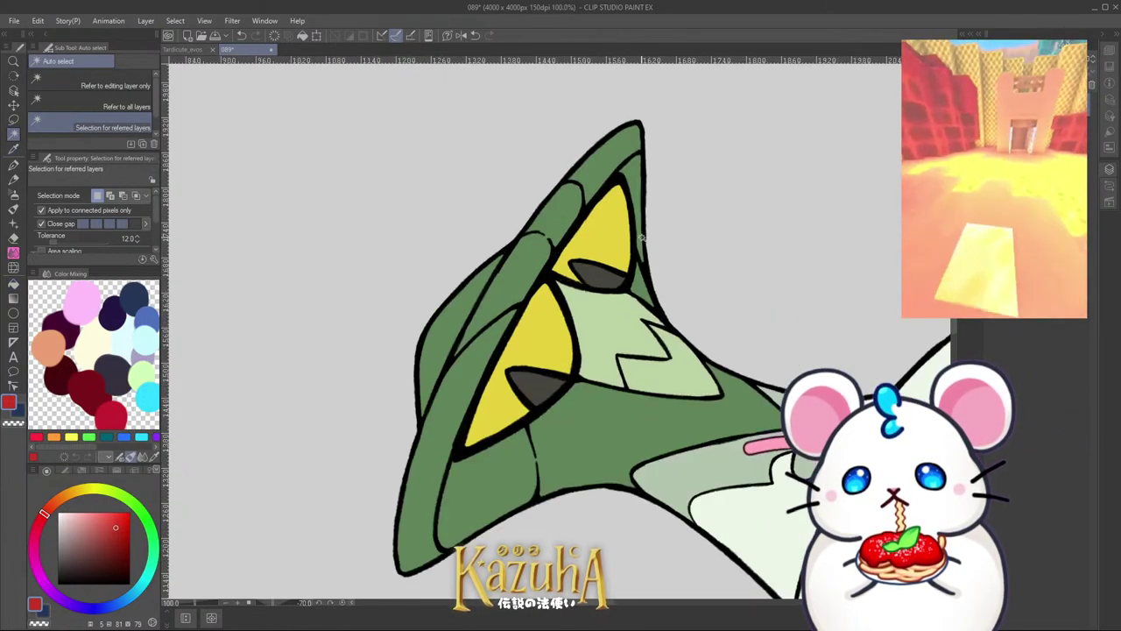
left_click(623, 151)
left_click(441, 417)
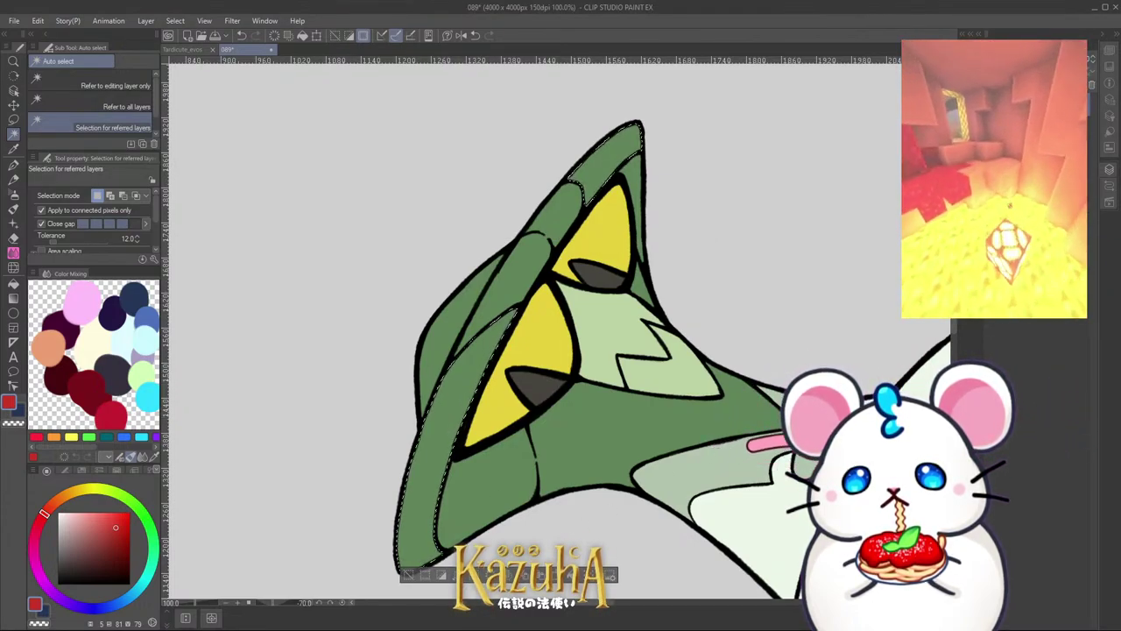
key("alt+Delete")
key("ctrl+d")
scroll(613, 325, "down", 6)
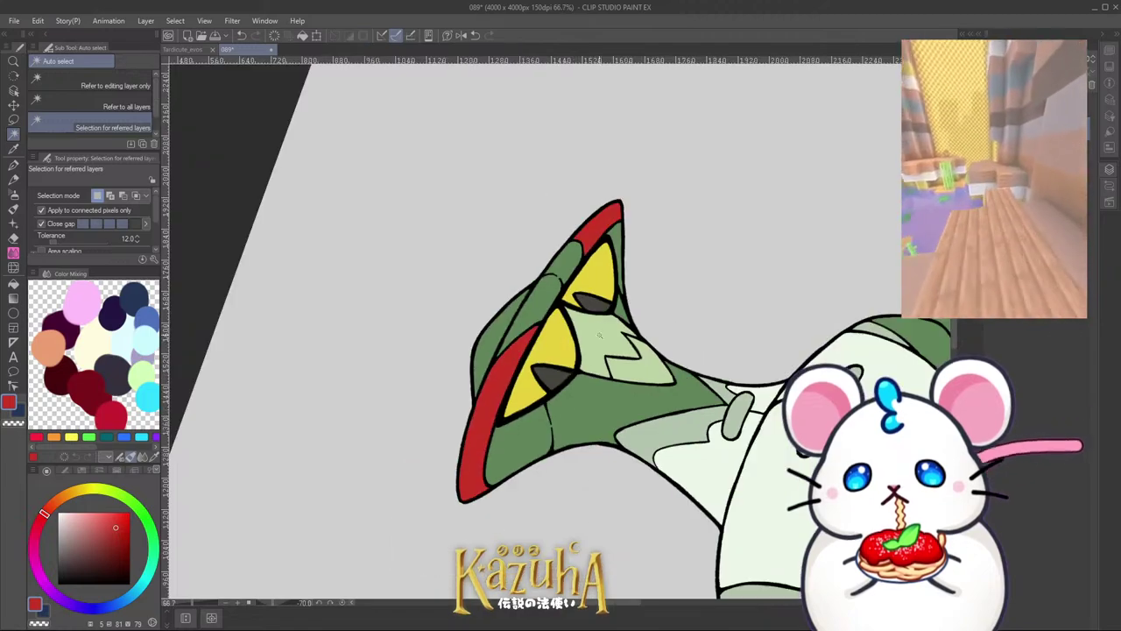
Step: Try painting the hat's crown with the eyes' yellow using the G-pen at size 29.2
key("asciicircum")
key("asciicircum")
key("asciicircum")
key("asciicircum")
key("asciicircum")
key("asciicircum")
key("asciicircum")
key("asciicircum")
key("asciicircum")
key("asciicircum")
key("asciicircum")
key("asciicircum")
key("asciicircum")
scroll(619, 326, "down", 2)
key("asciicircum")
scroll(613, 322, "up", 8)
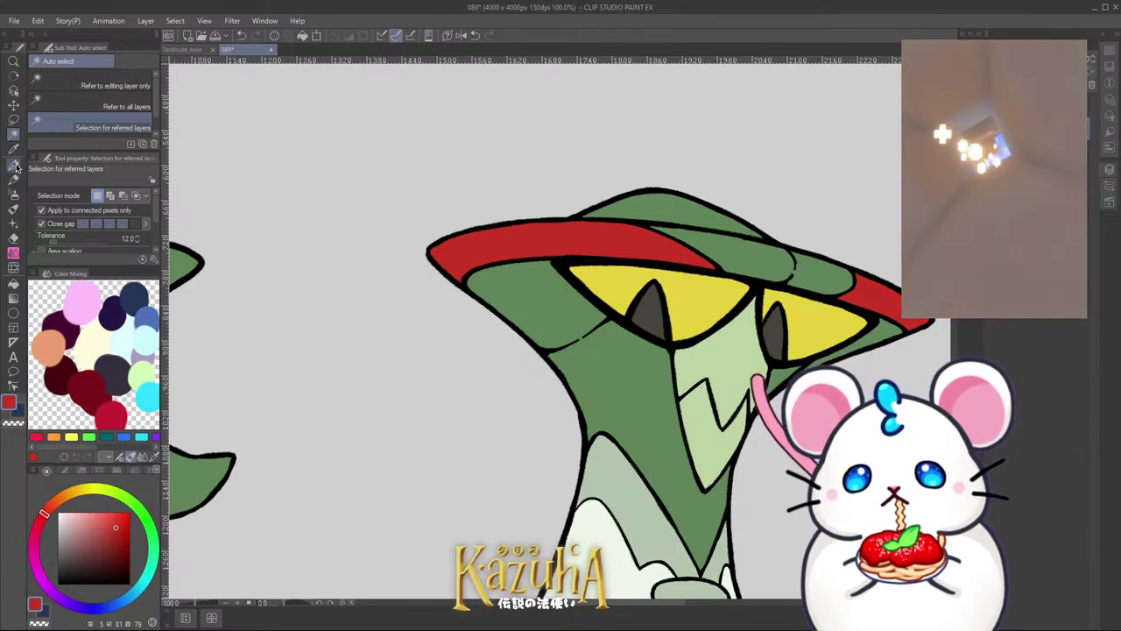
left_click(15, 166)
left_click_drag(747, 306, 674, 291)
left_click(633, 267, "alt")
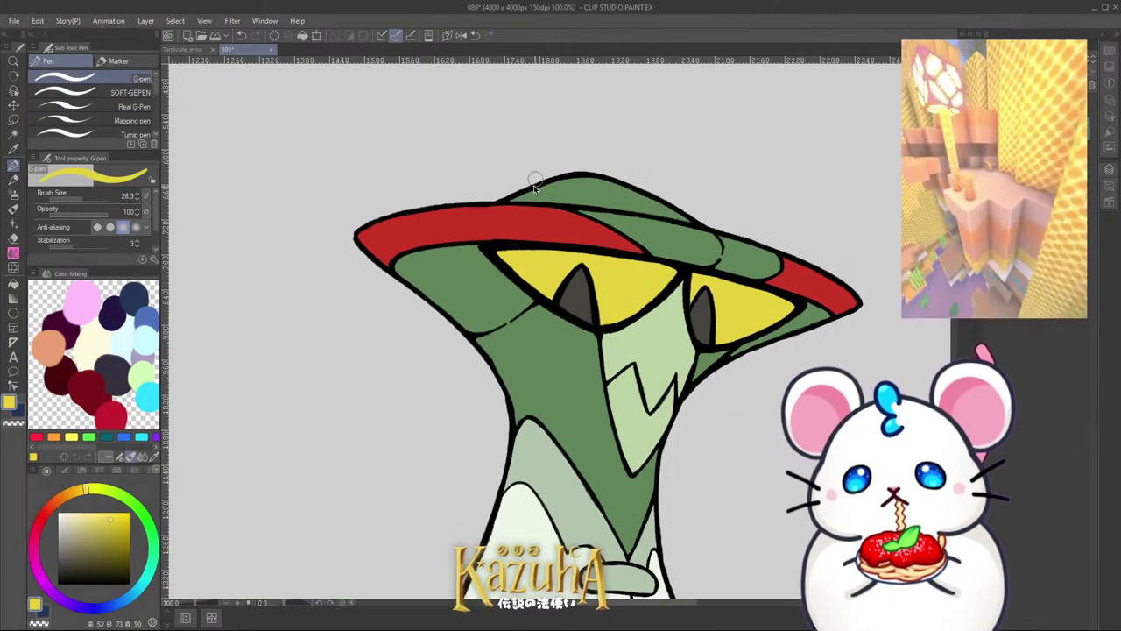
key("bracketright")
left_click_drag(525, 195, 588, 194)
Step: Undo the yellow stroke on the hat's crown
scroll(536, 193, "down", 4)
key("minus")
key("minus")
key("minus")
key("minus")
key("minus")
key("minus")
key("minus")
scroll(536, 262, "up", 1)
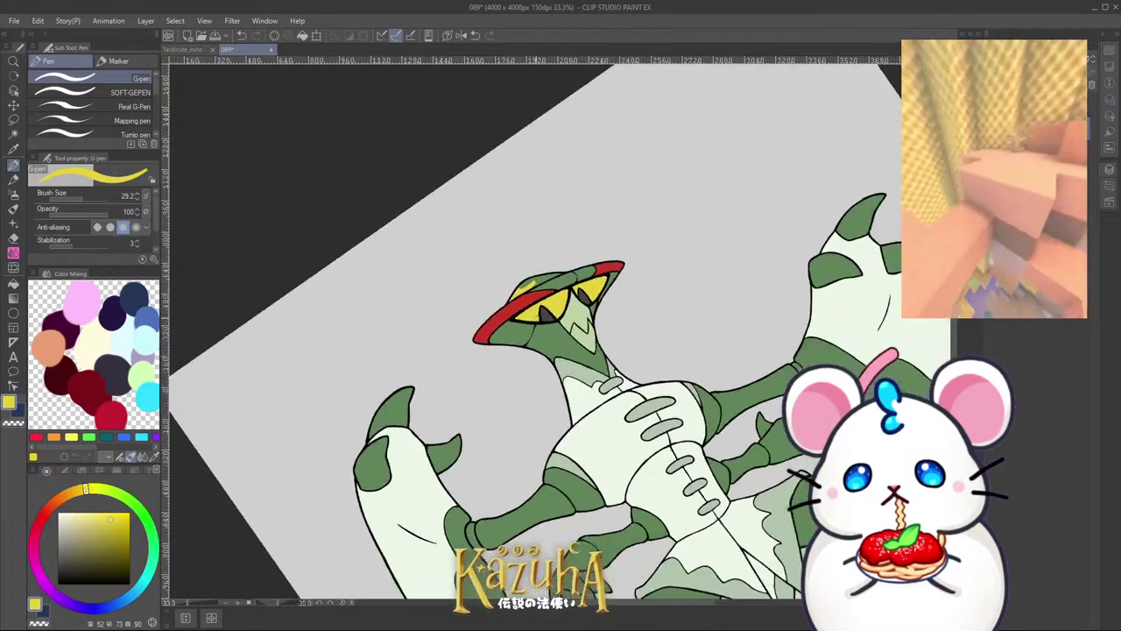
key("minus")
key("minus")
key("minus")
key("minus")
key("minus")
scroll(534, 328, "up", 1)
key("ctrl+z")
Step: Paint the hat's crown with the torso's pale green, hue 111, saturation 5, value 96, using the G-pen at size 46.5
left_click(647, 402, "alt")
scroll(513, 273, "up", 2)
key("bracketright")
left_click_drag(474, 304, 512, 237)
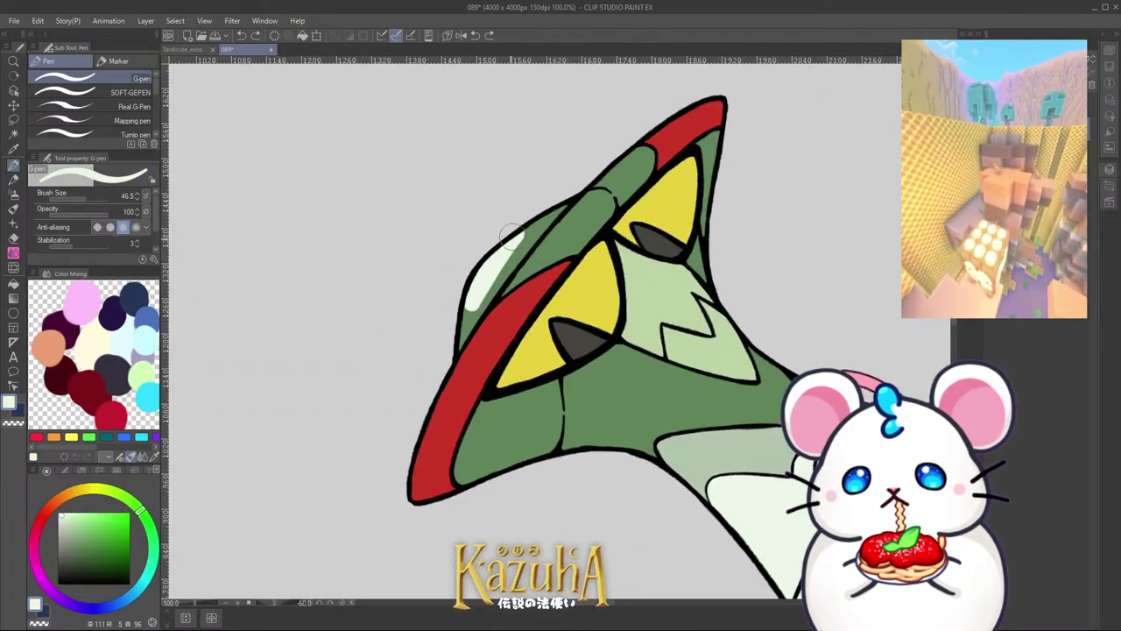
mouse_move(445, 355)
left_mouse_down()
mouse_move(515, 243)
mouse_move(471, 310)
mouse_move(496, 273)
left_mouse_up()
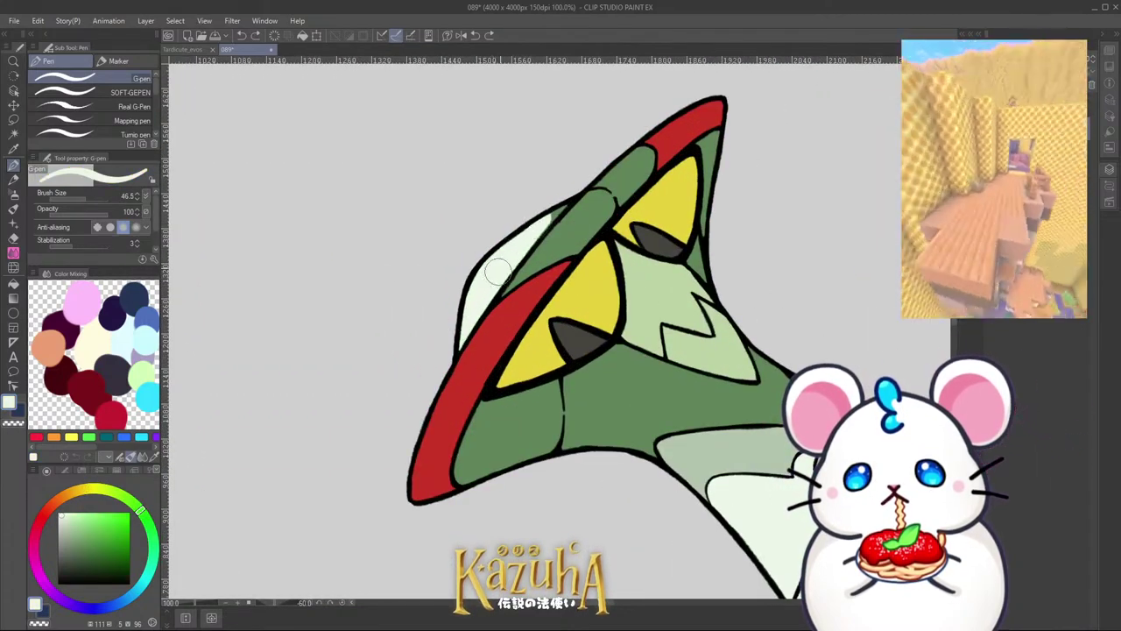
Step: Paint the brim's middle segments with the face plate's light green, using the G-pen at size 46.5, then 17.7 for the narrow areas
scroll(539, 270, "up", 1)
left_click(687, 284, "alt")
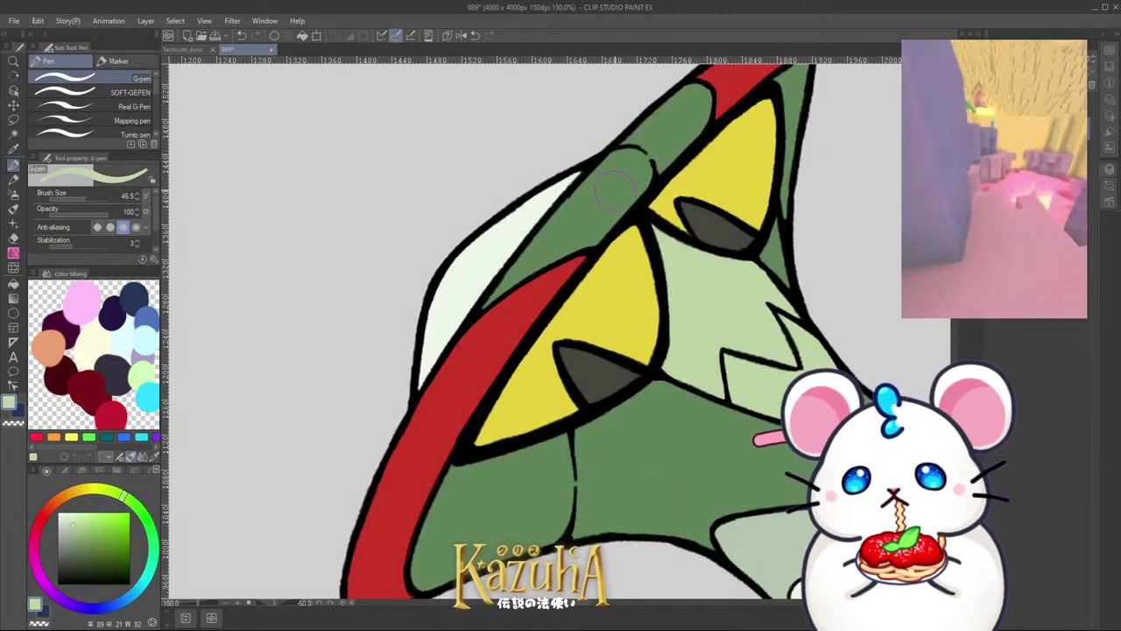
mouse_move(618, 166)
left_mouse_down()
mouse_move(605, 200)
mouse_move(681, 101)
mouse_move(696, 98)
mouse_move(688, 122)
left_mouse_up()
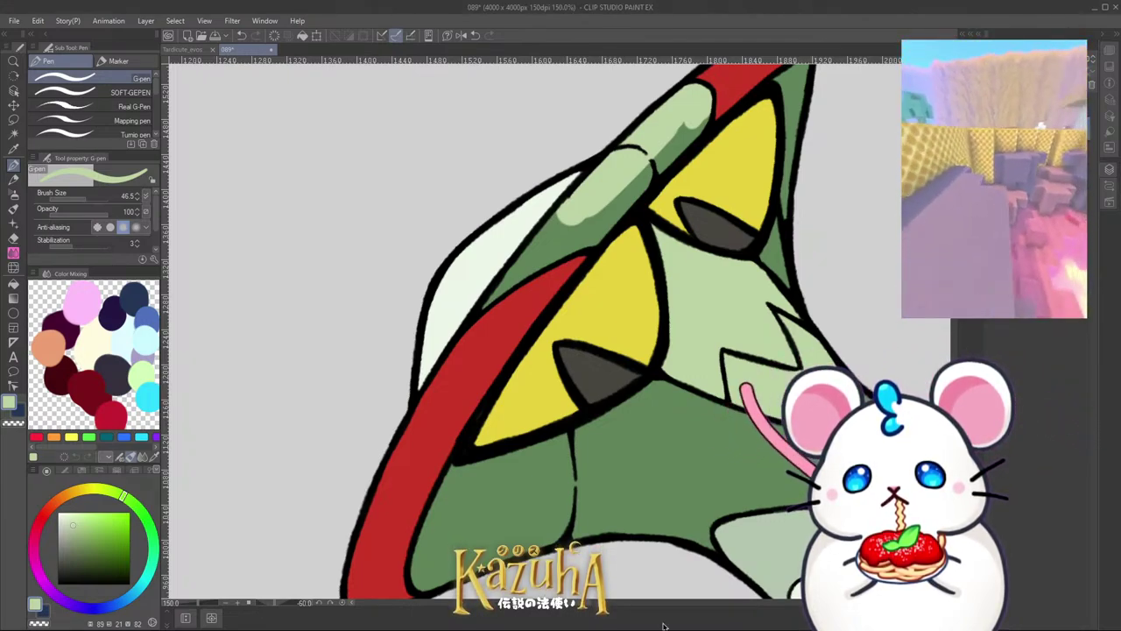
left_click_drag(563, 219, 550, 224)
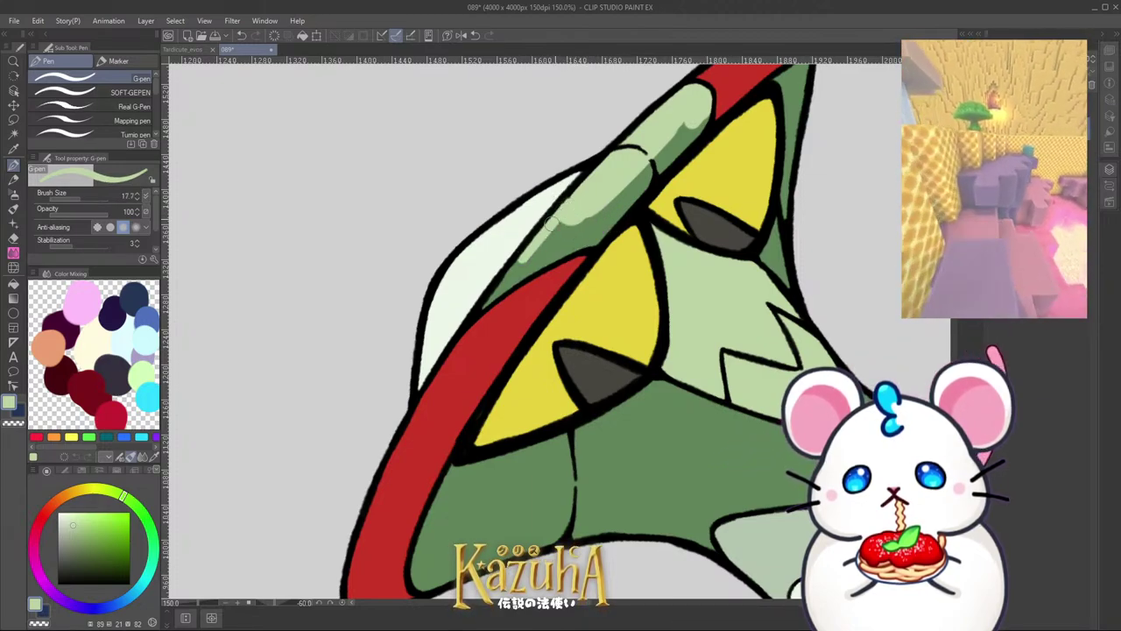
left_click_drag(502, 282, 480, 309)
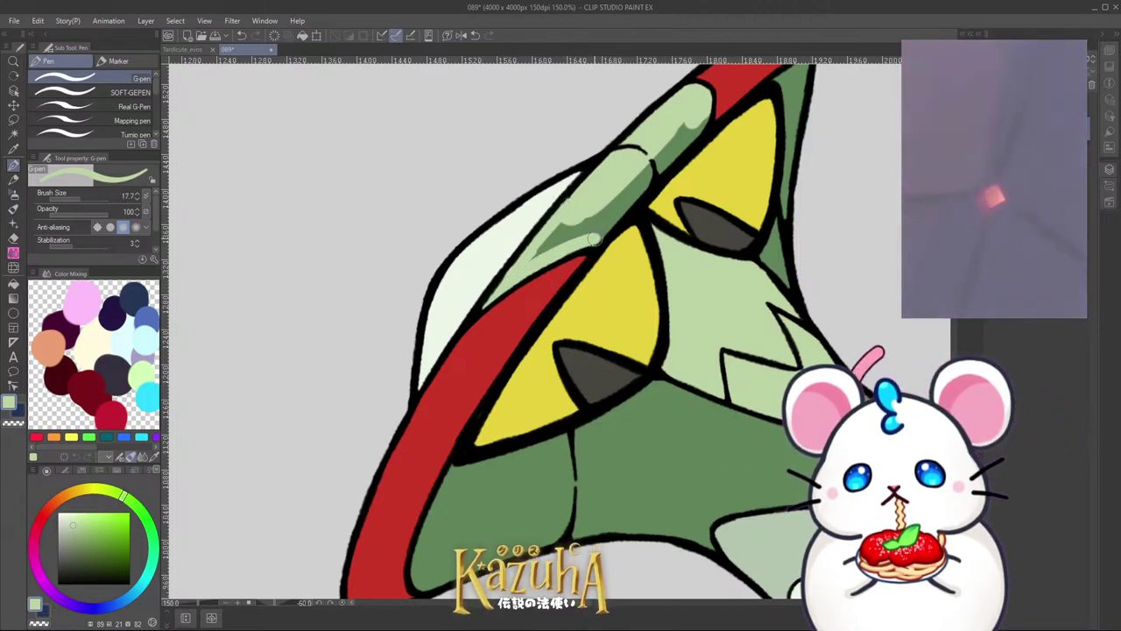
mouse_move(591, 243)
left_mouse_down()
mouse_move(706, 115)
mouse_move(649, 166)
left_mouse_up()
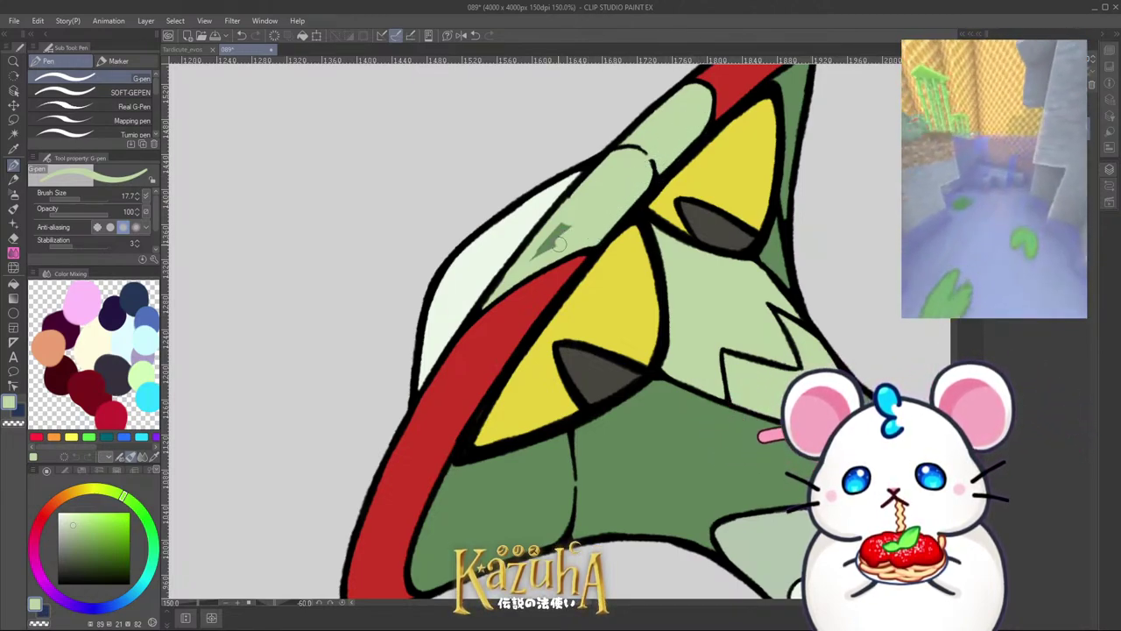
Step: Review the whole creature's flat colours with the canvas upright and save the drawing
scroll(527, 266, "down", 4)
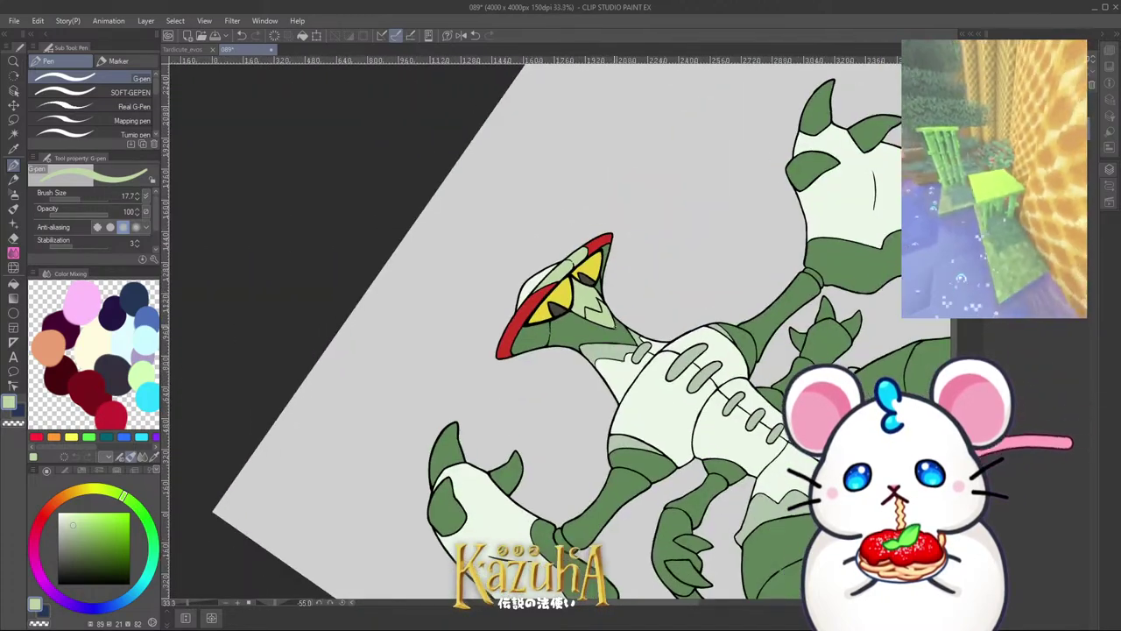
key("asciicircum")
key("asciicircum")
key("asciicircum")
key("asciicircum")
key("asciicircum")
key("asciicircum")
key("asciicircum")
key("asciicircum")
key("asciicircum")
key("asciicircum")
key("asciicircum")
key("asciicircum")
scroll(593, 305, "down", 3)
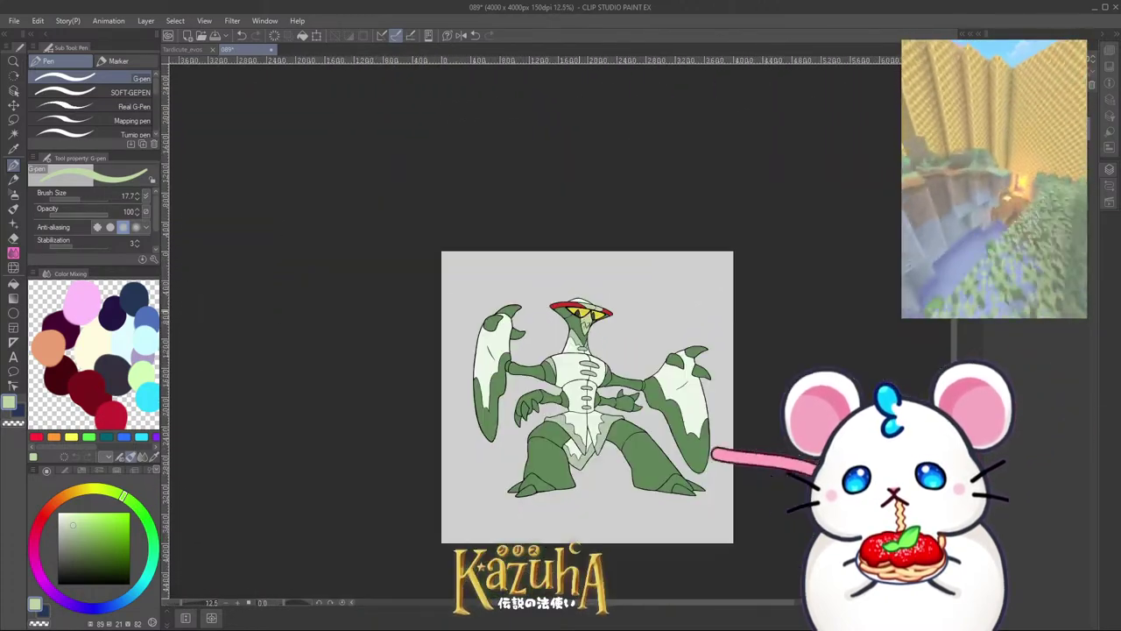
scroll(593, 306, "up", 3)
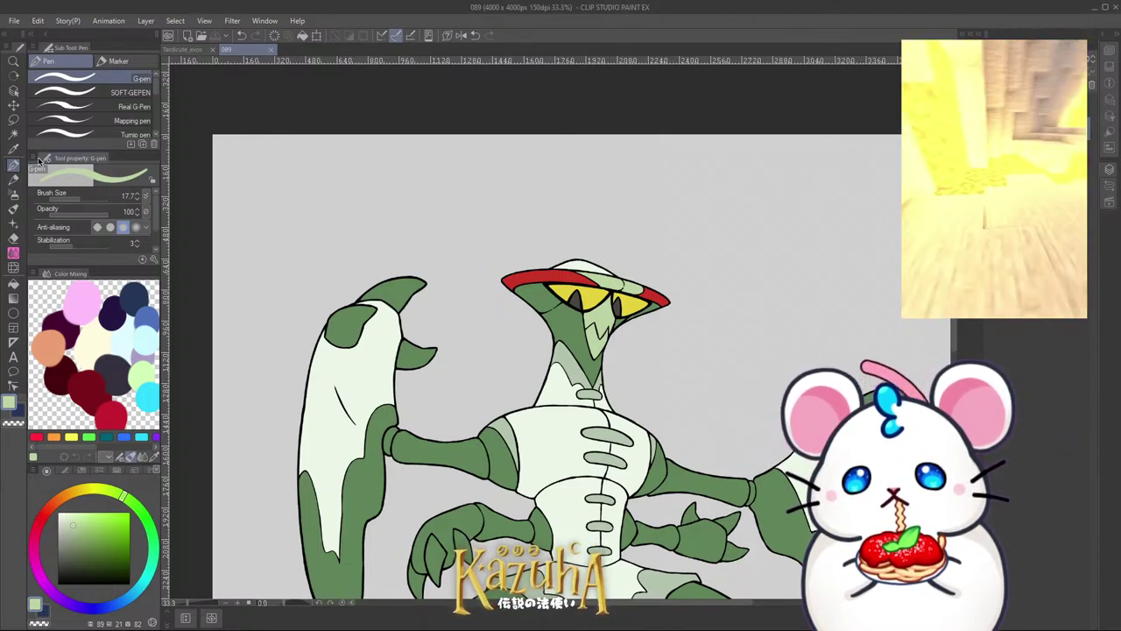
Step: Try filling the brim's light-green middle segments and its longer red edge with the eyes' yellow, hue 52, saturation 73, value 90
key("minus")
key("minus")
key("minus")
key("minus")
key("minus")
key("minus")
key("minus")
key("minus")
scroll(579, 256, "up", 3)
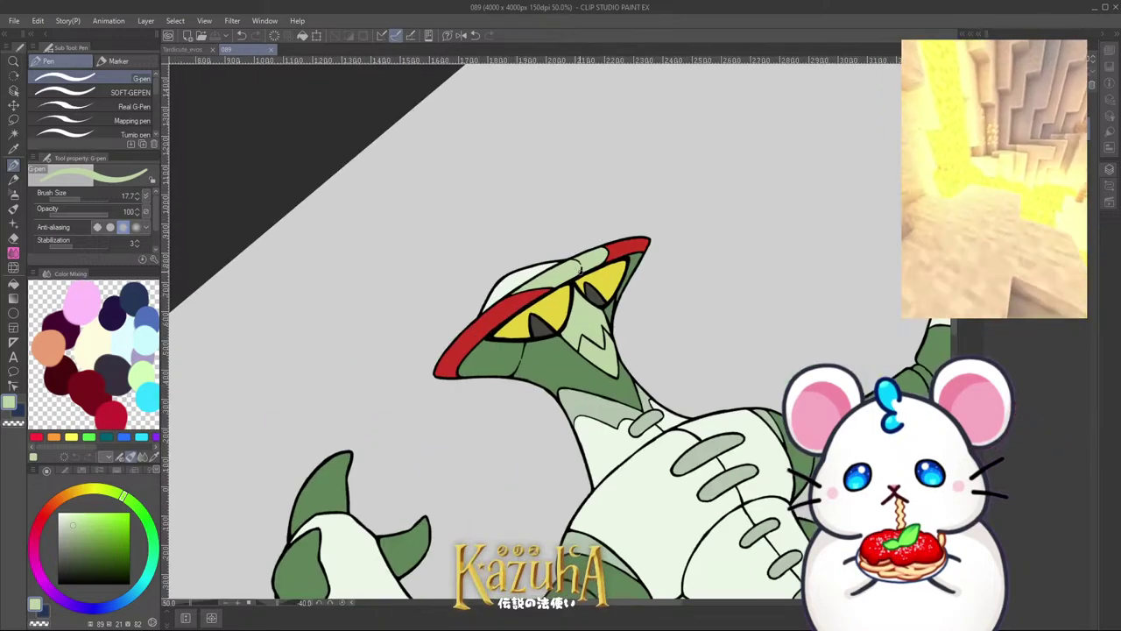
key("g")
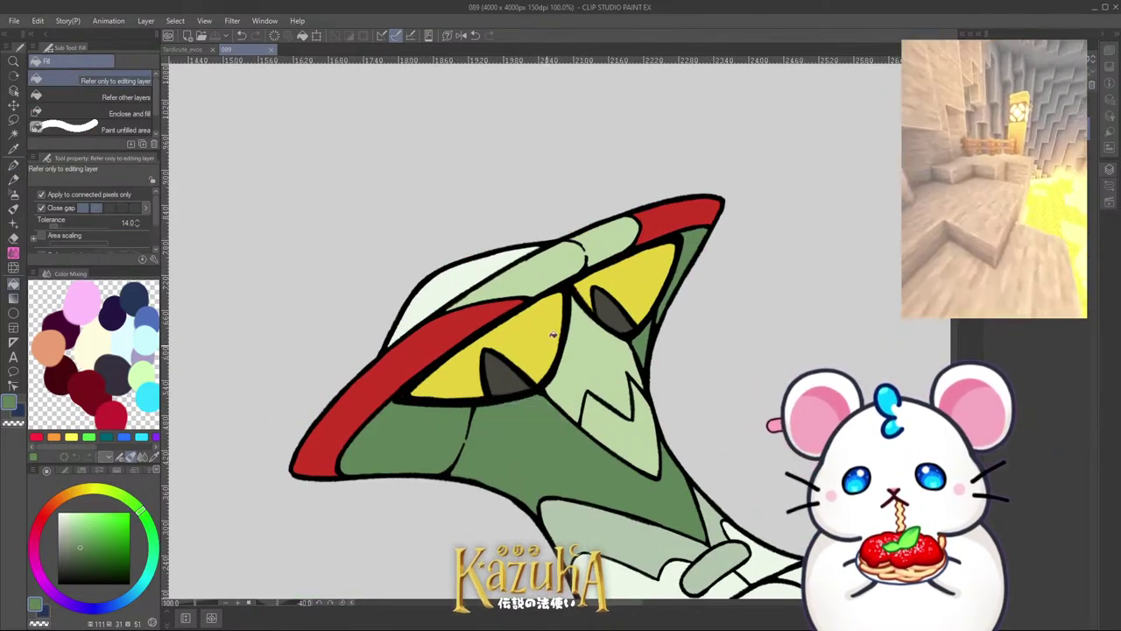
scroll(603, 267, "down", 2)
scroll(602, 266, "down", 4)
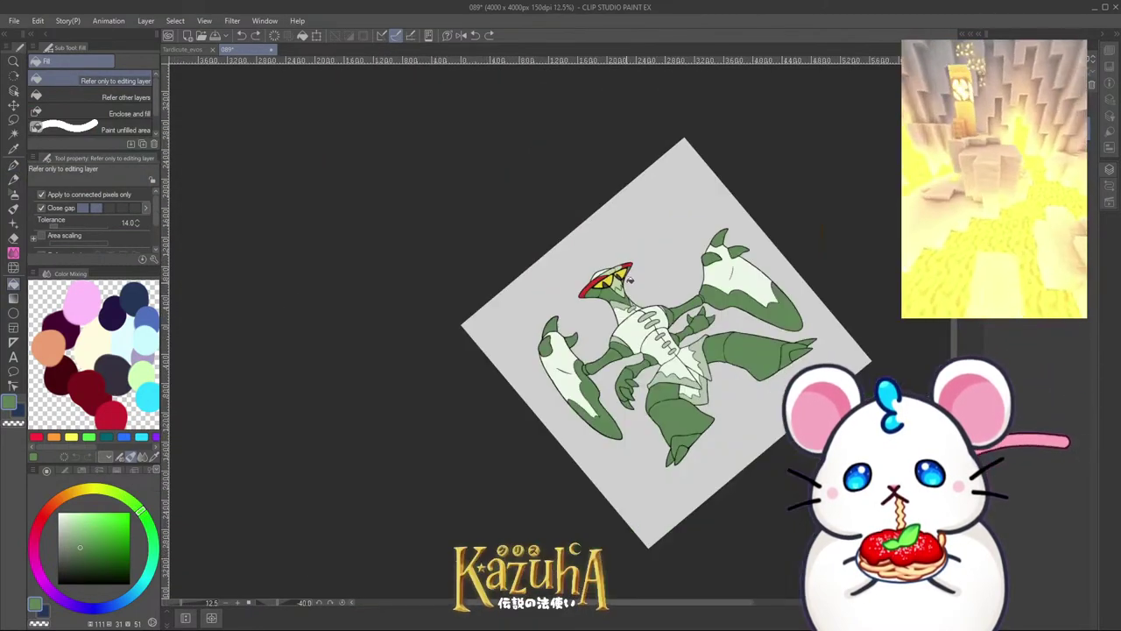
scroll(599, 238, "up", 2)
scroll(591, 249, "up", 4)
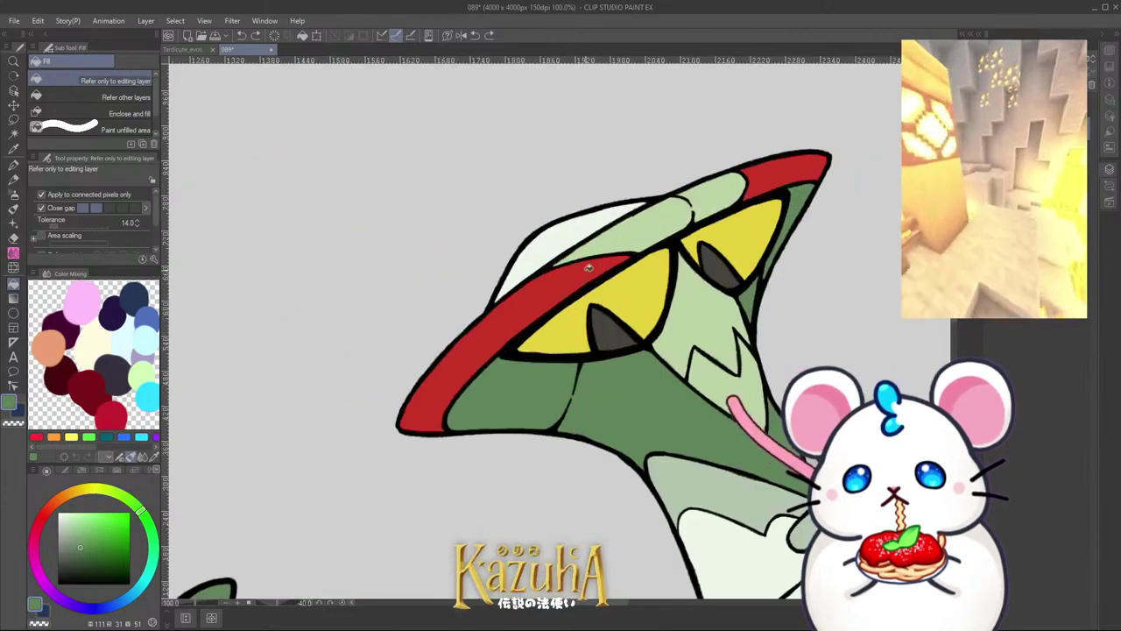
left_click(640, 278, "alt")
left_click(659, 200)
scroll(636, 216, "down", 2)
scroll(625, 253, "up", 1)
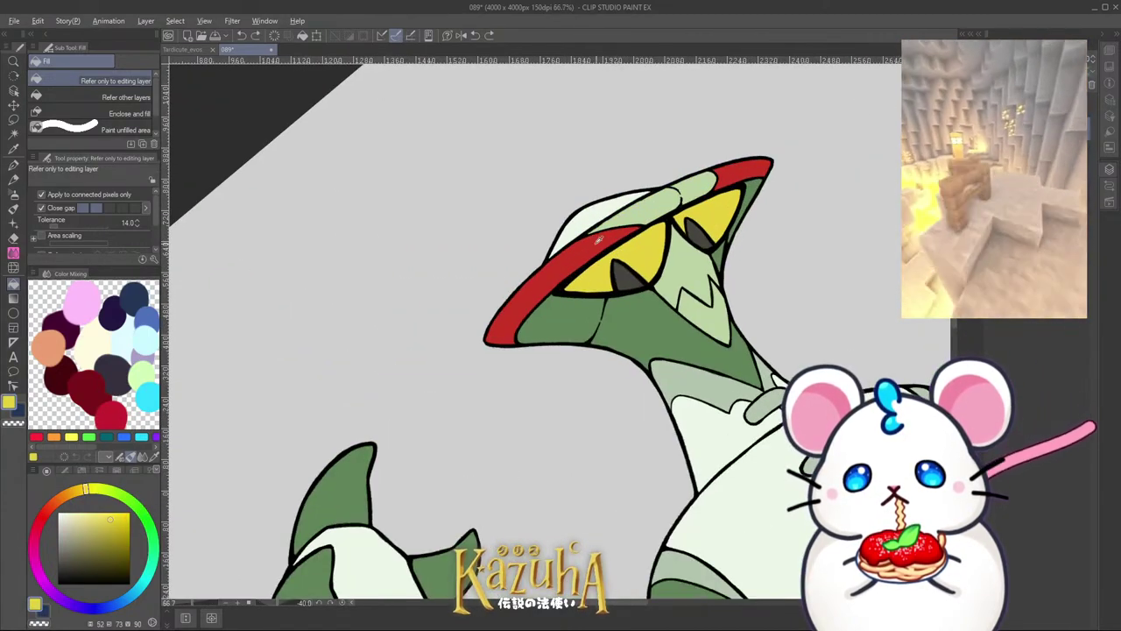
left_click(638, 210, "alt")
left_click(639, 256, "alt")
left_click(592, 252)
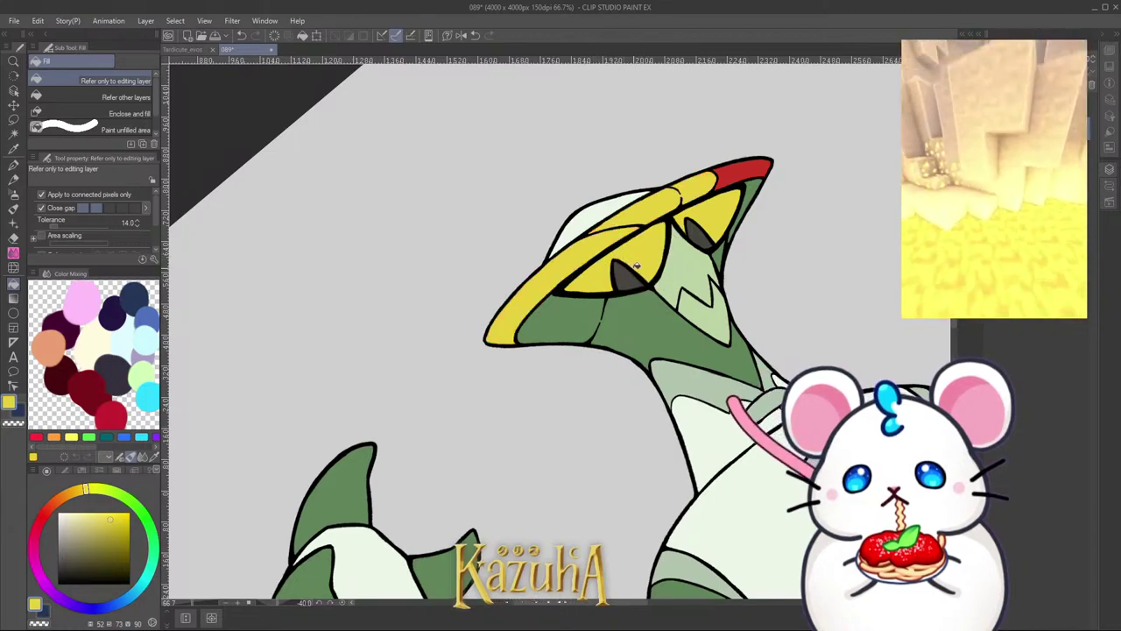
key("ctrl+z")
key("ctrl+z")
Step: Try filling only the two red brim edges with the eyes' yellow, leaving the middle segments light green
left_click(615, 247)
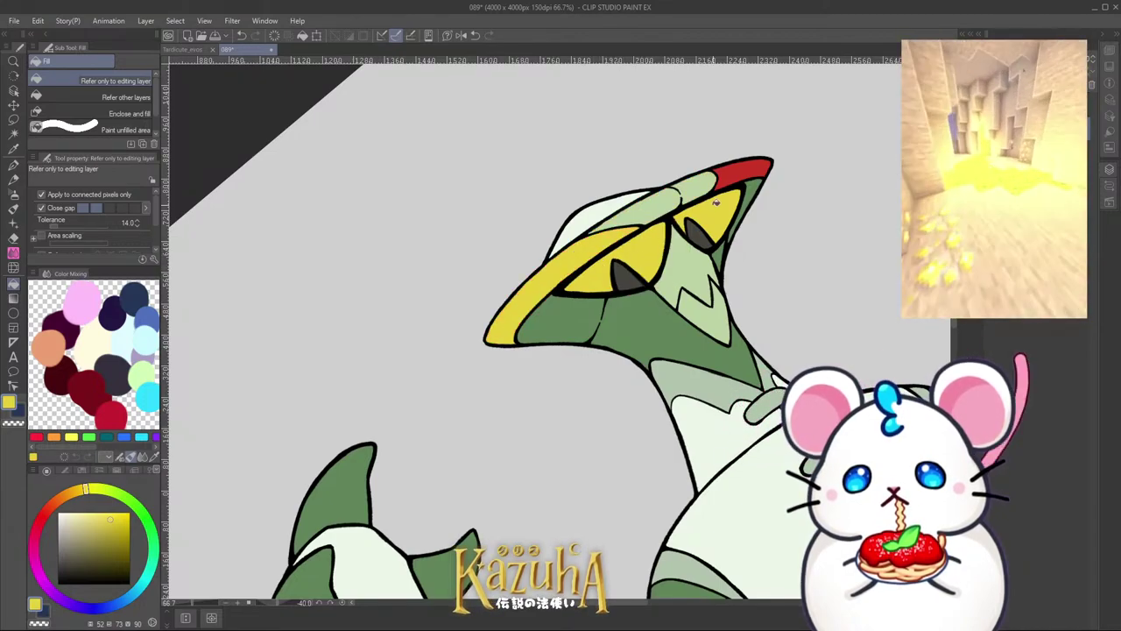
left_click(741, 173)
scroll(565, 351, "down", 3)
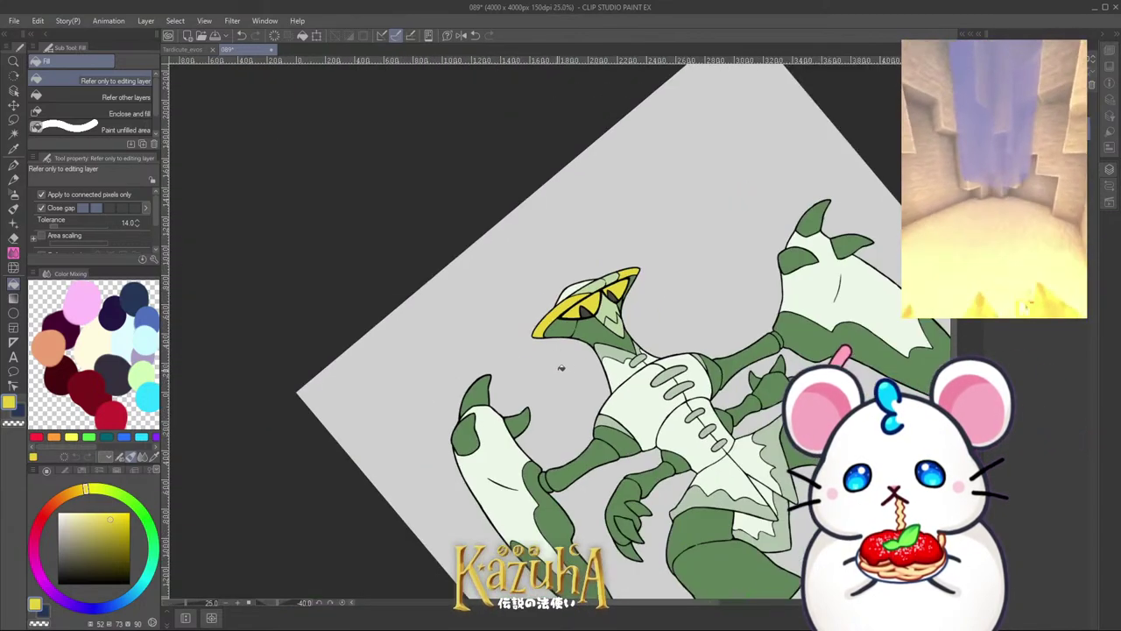
key("ctrl+z")
key("ctrl+z")
Step: Fill the five bars down the torso's centre line with the pupils' dark grey, hue 51, saturation 10, value 27
scroll(594, 315, "down", 2)
key("asciicircum")
key("asciicircum")
key("asciicircum")
key("asciicircum")
key("asciicircum")
key("asciicircum")
key("asciicircum")
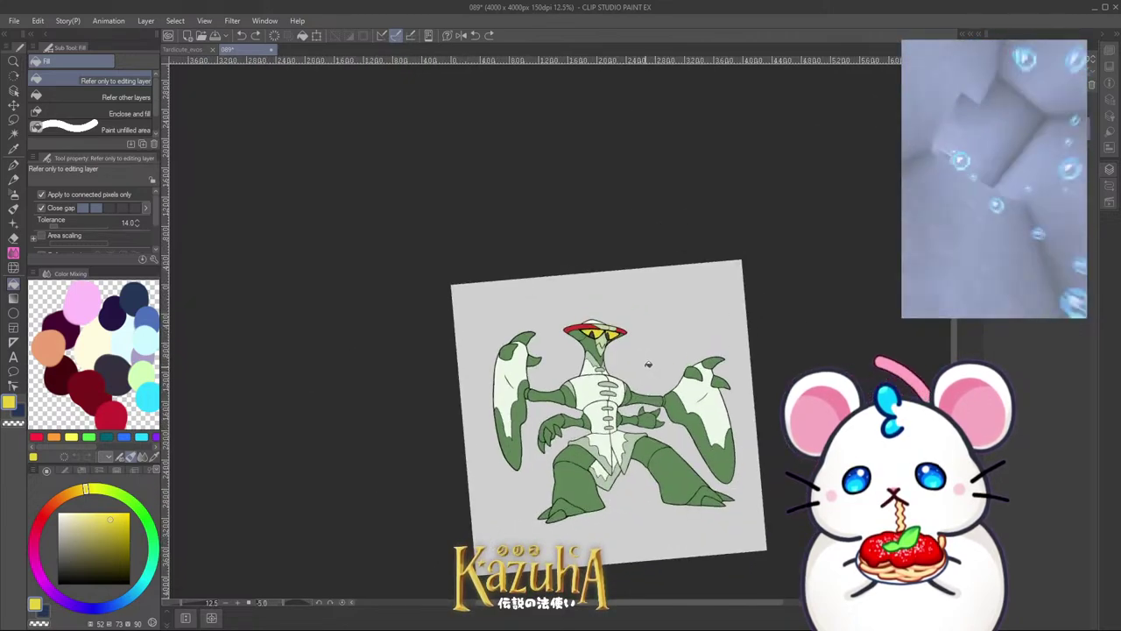
key("asciicircum")
scroll(601, 371, "up", 5)
left_click(592, 296, "alt")
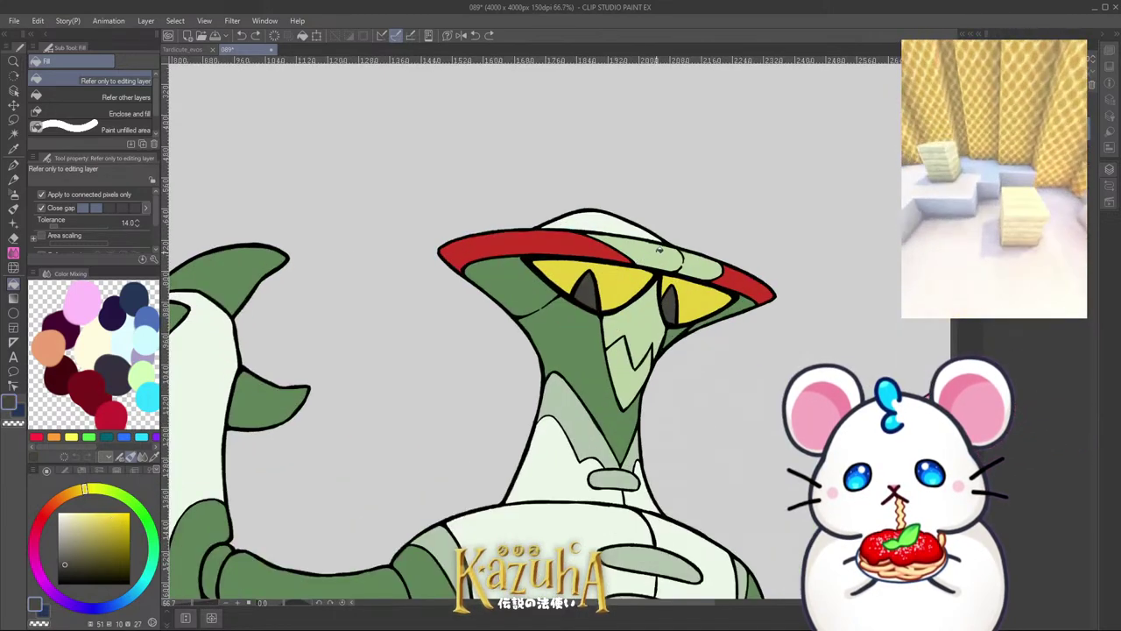
scroll(659, 249, "down", 5)
scroll(627, 292, "up", 2)
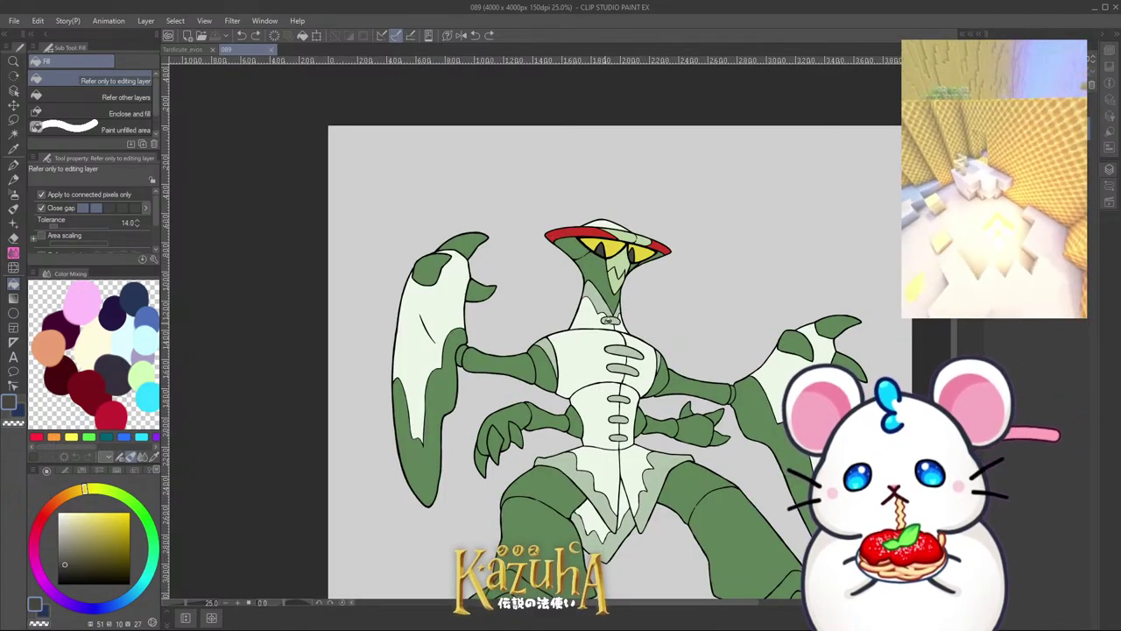
scroll(608, 319, "up", 3)
left_click(638, 422)
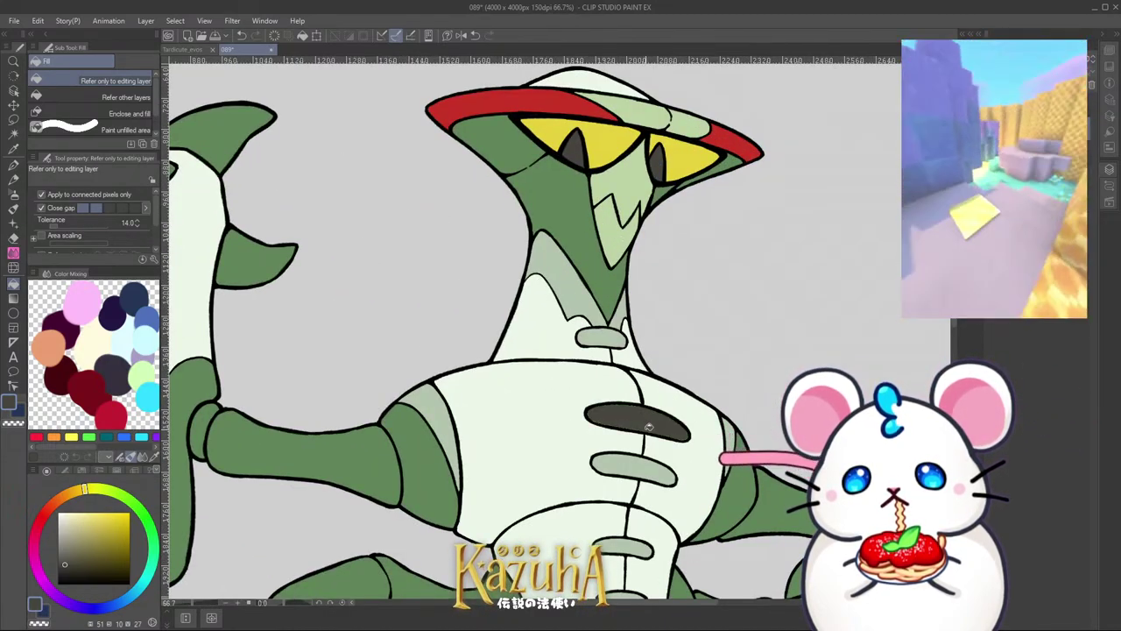
left_click(640, 471)
scroll(646, 461, "down", 5)
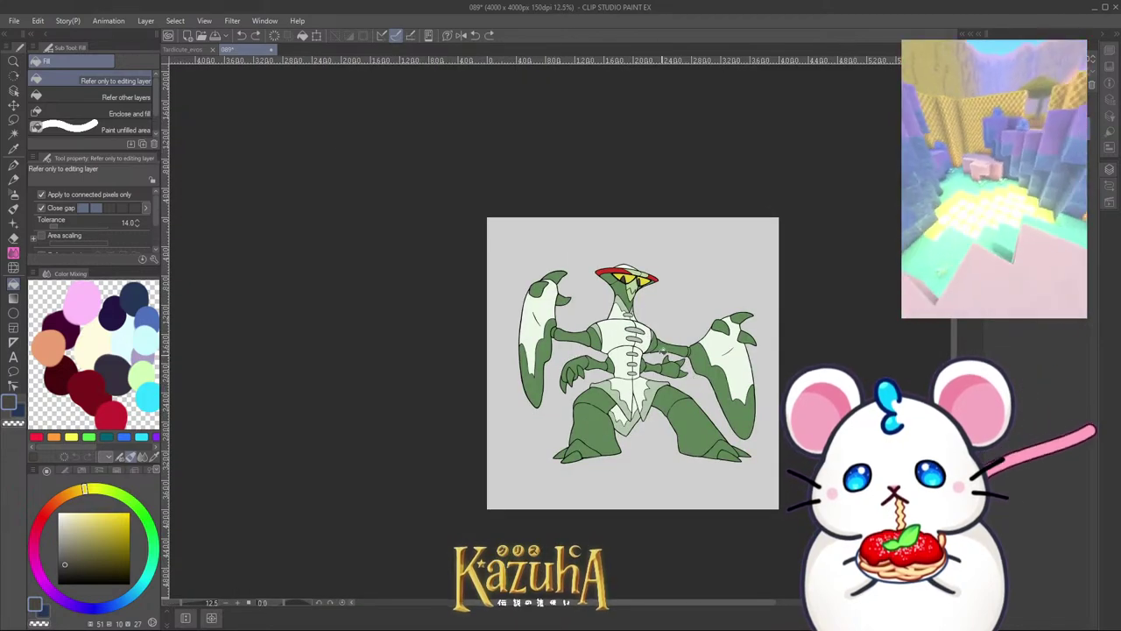
scroll(630, 344, "up", 5)
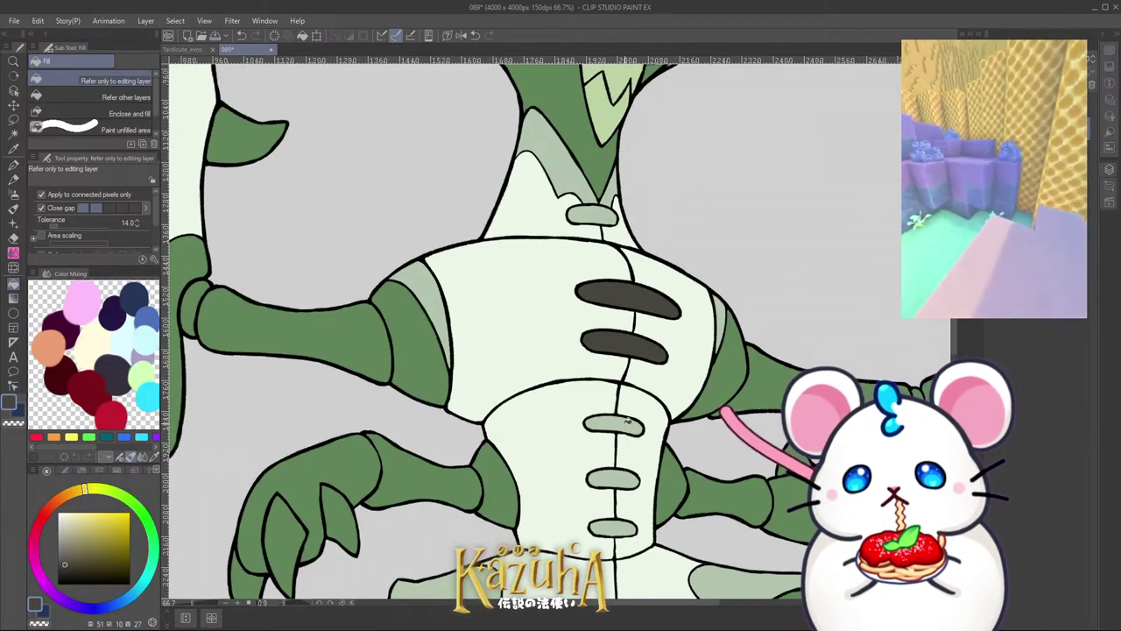
left_click(627, 423)
left_click(624, 478)
scroll(624, 491, "down", 5)
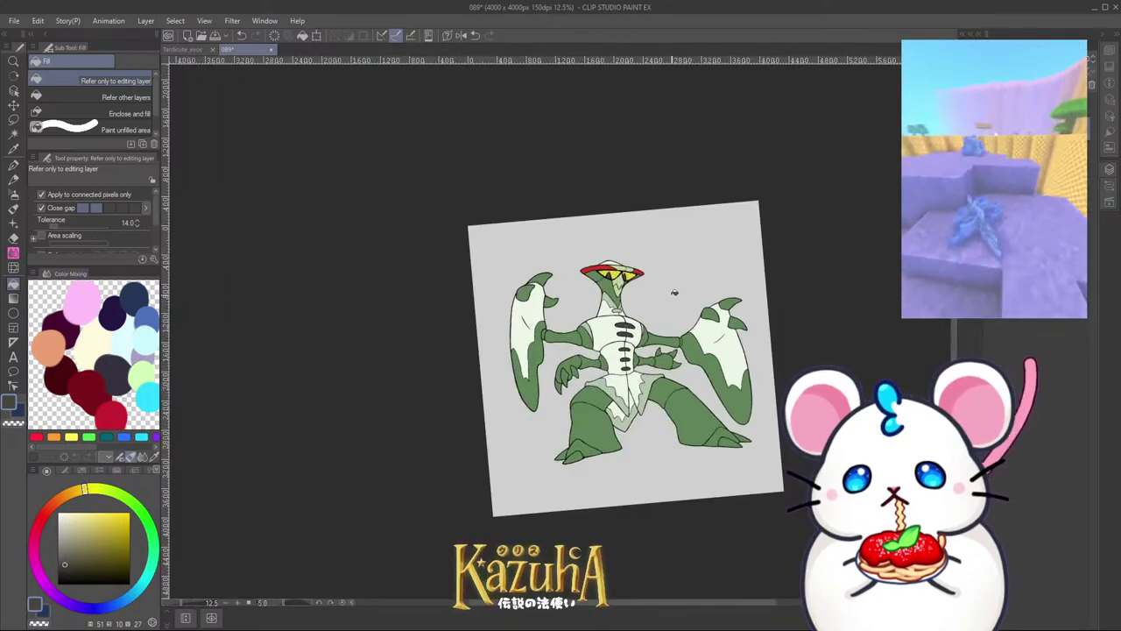
Step: Paint the small bar at the base of the neck dark grey with the G-pen at size 31.6
scroll(674, 293, "up", 4)
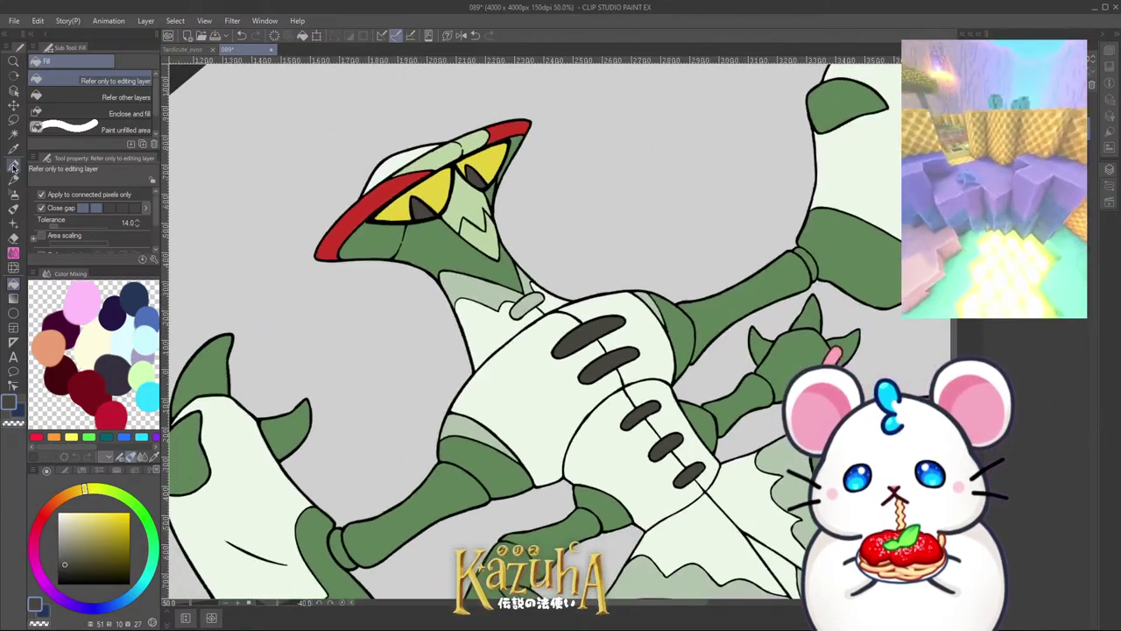
left_click(13, 164)
scroll(526, 306, "up", 4)
mouse_move(536, 326)
left_mouse_down()
mouse_move(509, 355)
mouse_move(569, 304)
mouse_move(554, 304)
mouse_move(597, 287)
mouse_move(612, 294)
mouse_move(513, 360)
mouse_move(527, 366)
mouse_move(615, 301)
left_mouse_up()
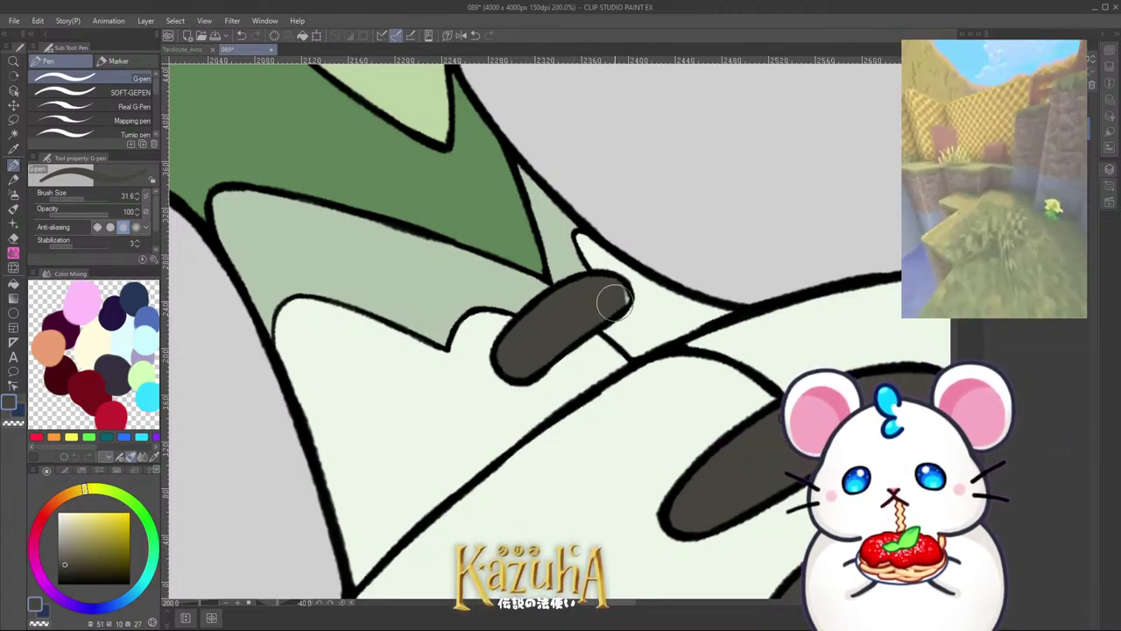
Step: With the canvas upright, auto-select the three claws on the right-hand blade arm and the claws of the small hand beside it
scroll(615, 301, "down", 8)
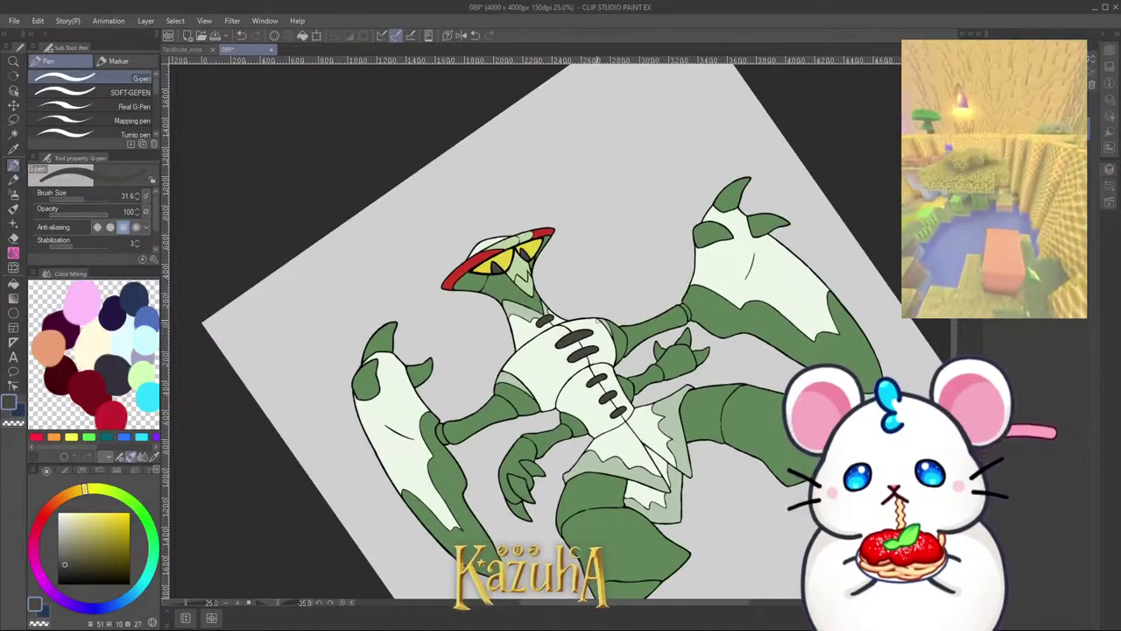
key("asciicircum")
key("asciicircum")
key("asciicircum")
key("asciicircum")
key("asciicircum")
key("asciicircum")
key("asciicircum")
key("asciicircum")
scroll(516, 284, "down", 3)
key("minus")
scroll(515, 290, "up", 3)
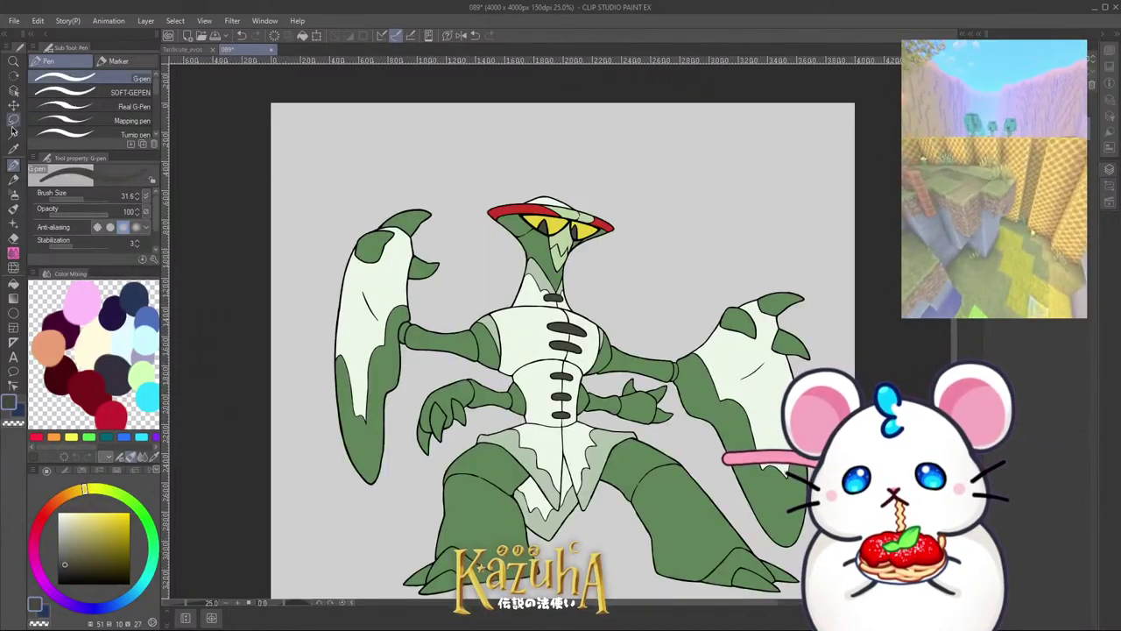
left_click(13, 134)
scroll(736, 307, "up", 1)
left_click(736, 315)
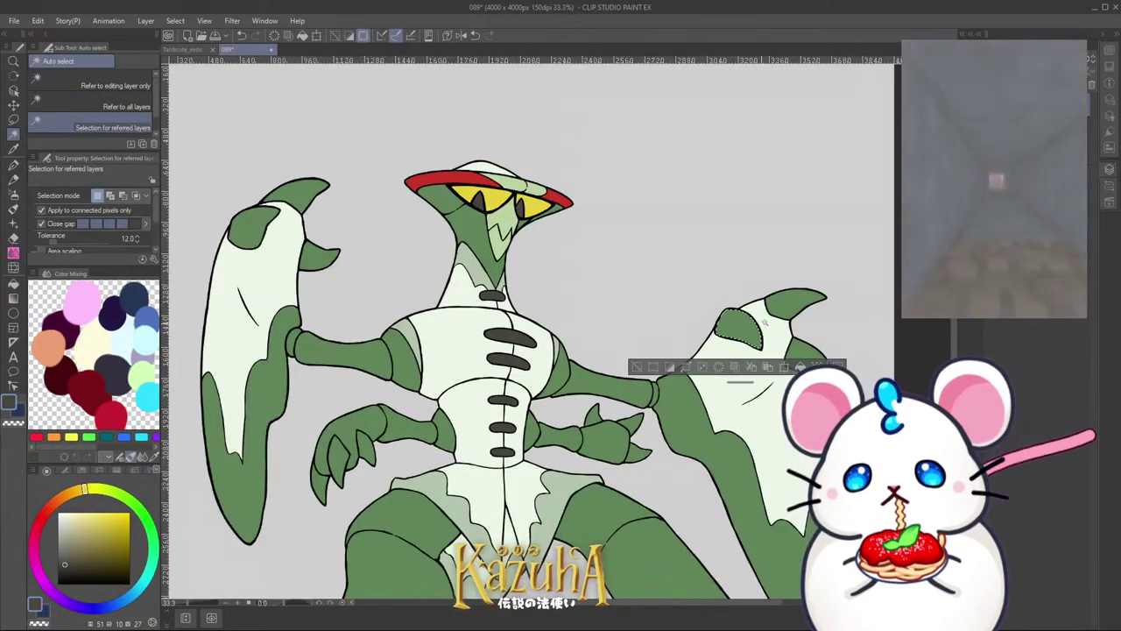
left_click(782, 302, "shift")
left_click(797, 348, "shift")
scroll(613, 439, "up", 2)
scroll(659, 449, "down", 2)
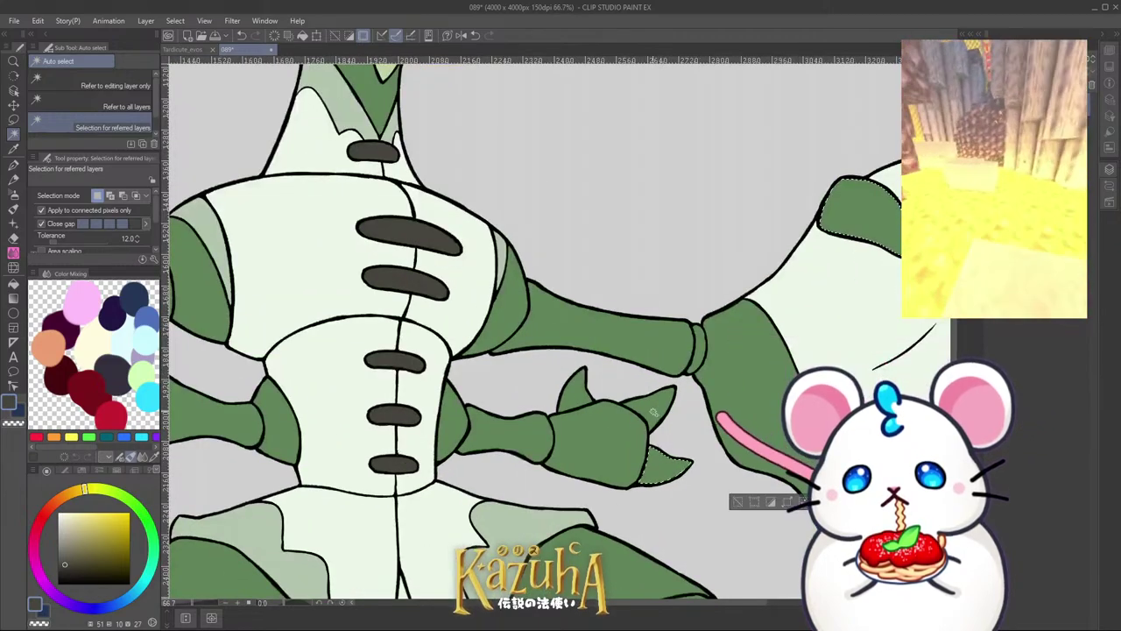
Step: Add the claws of the left-hand small hand and the left-hand blade arm to the selection
scroll(526, 421, "down", 3)
scroll(429, 412, "up", 5)
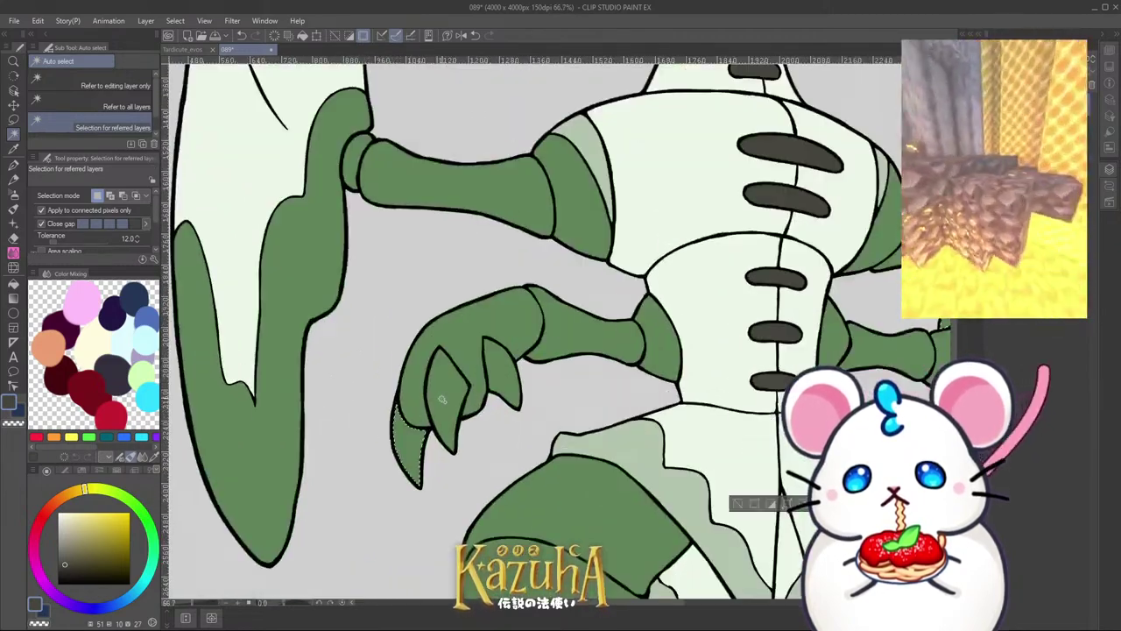
left_click(442, 399, "shift")
left_click(495, 377, "shift")
scroll(494, 376, "down", 2)
scroll(460, 98, "up", 1)
left_click(360, 191, "shift")
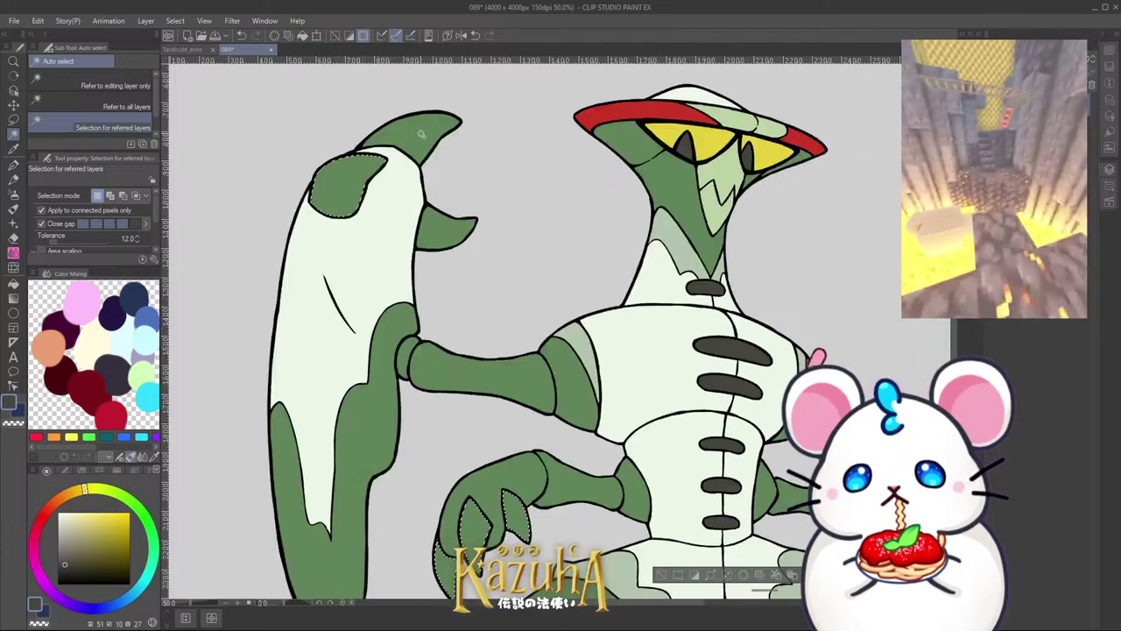
Step: Add the toe claws of both feet to the selection and fill all selected claws with the dark grey
scroll(445, 216, "down", 3)
scroll(445, 516, "up", 2)
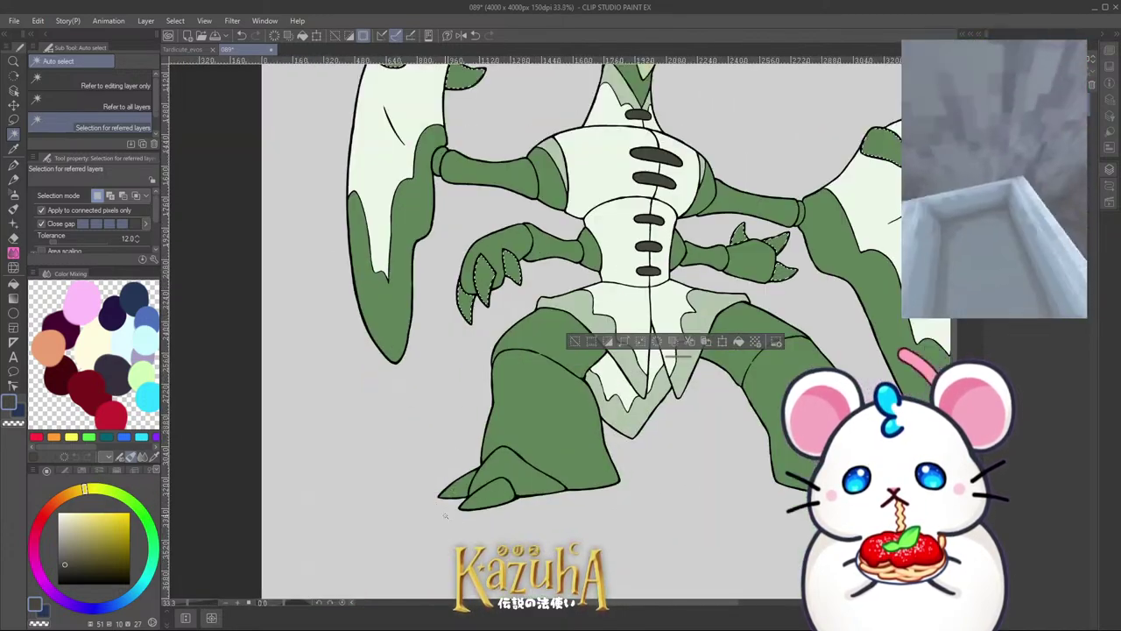
scroll(490, 495, "up", 2)
scroll(491, 495, "down", 3)
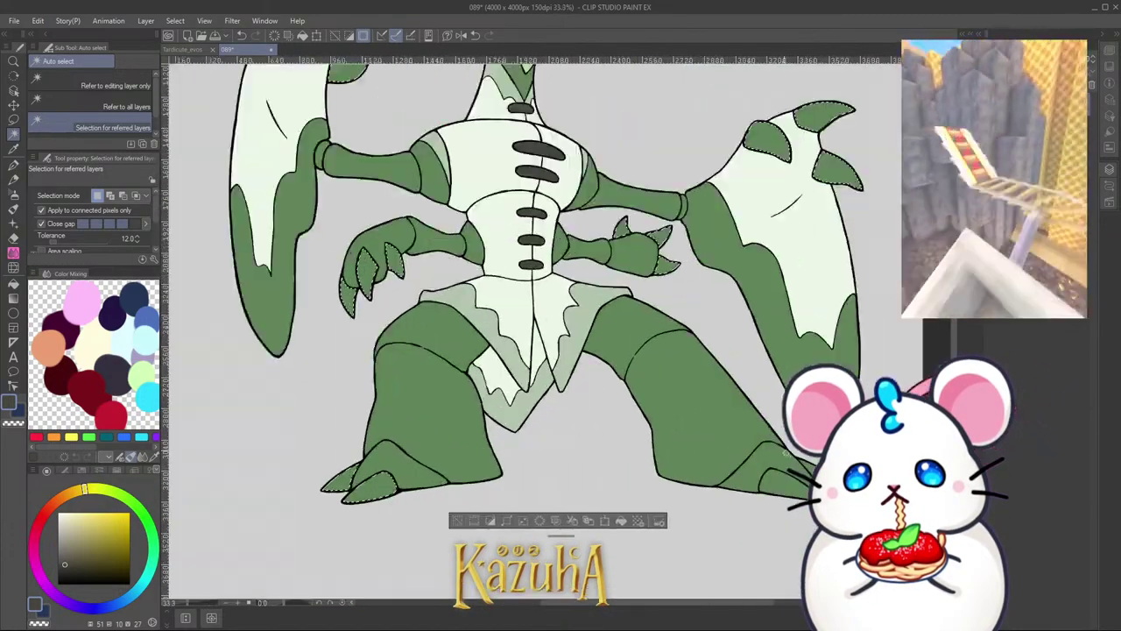
scroll(578, 122, "up", 3)
scroll(705, 466, "down", 2)
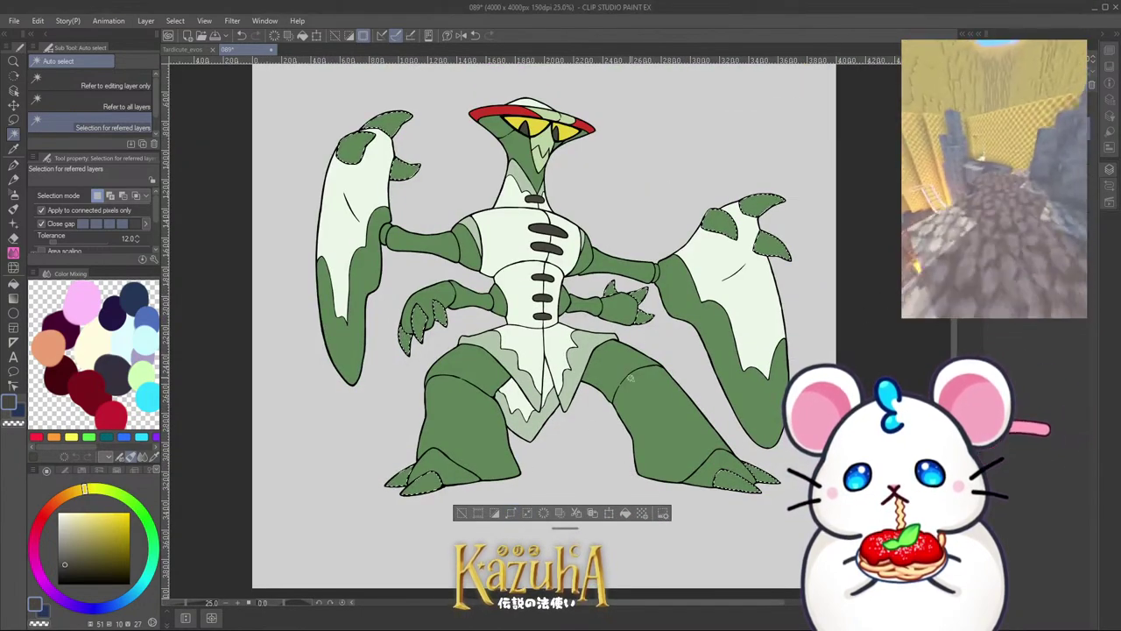
left_click(625, 513)
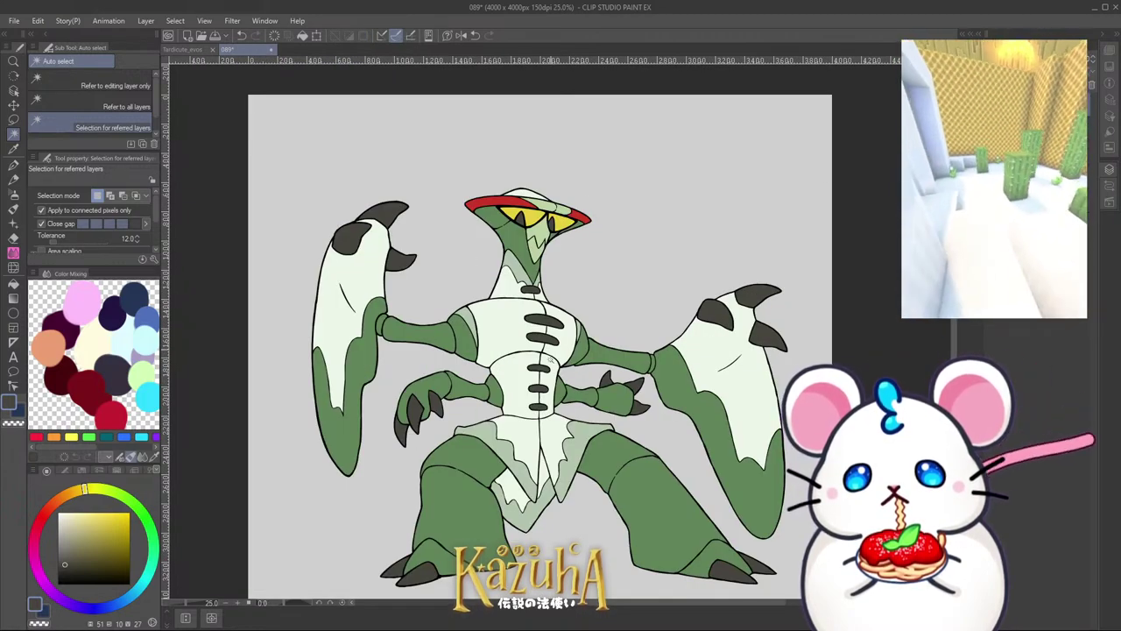
Step: Fill the green patches of both blade arms with the skirt edging's grey-green, hue 109, saturation 11, value 77, deselect, and save
scroll(710, 411, "up", 1)
scroll(709, 414, "down", 1)
left_click(668, 362)
scroll(420, 436, "up", 1)
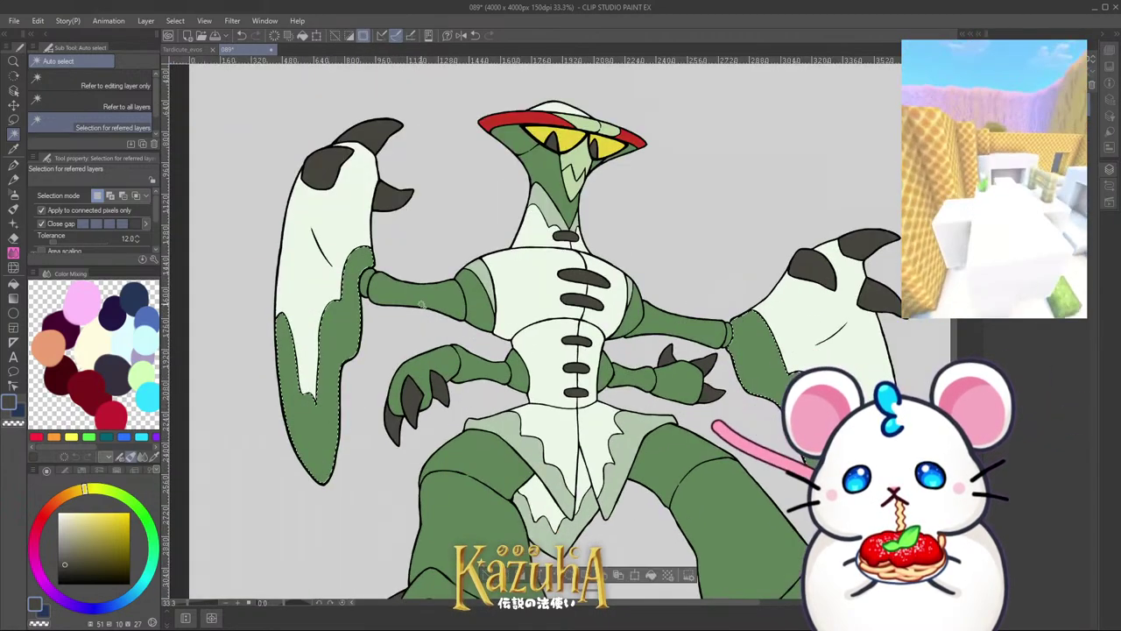
left_click(311, 402)
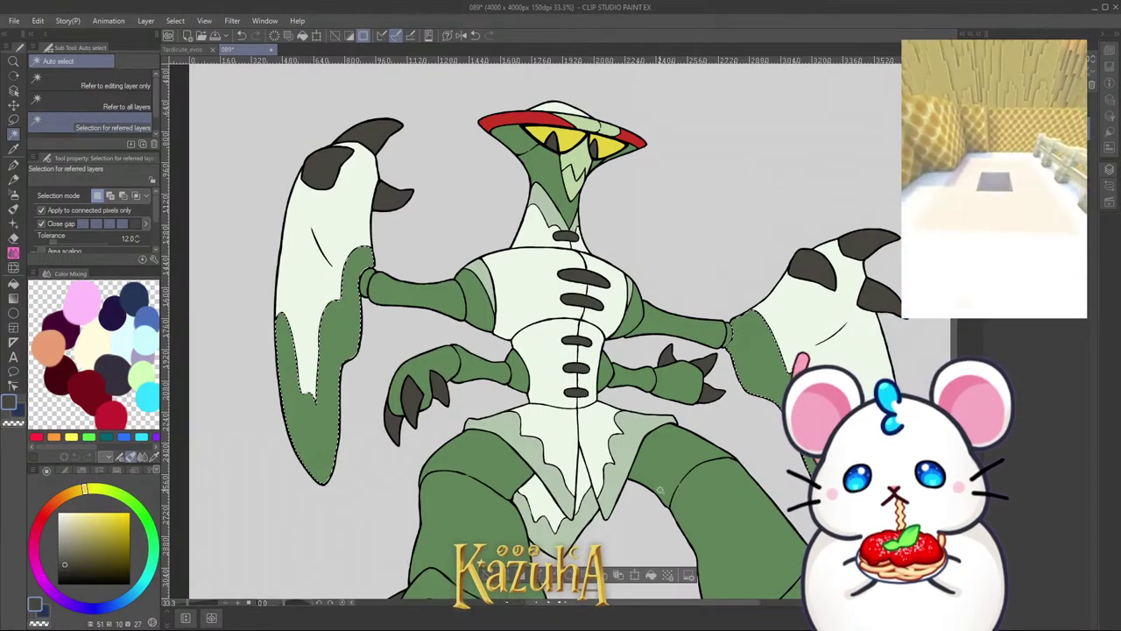
left_click(14, 278)
scroll(626, 178, "up", 2)
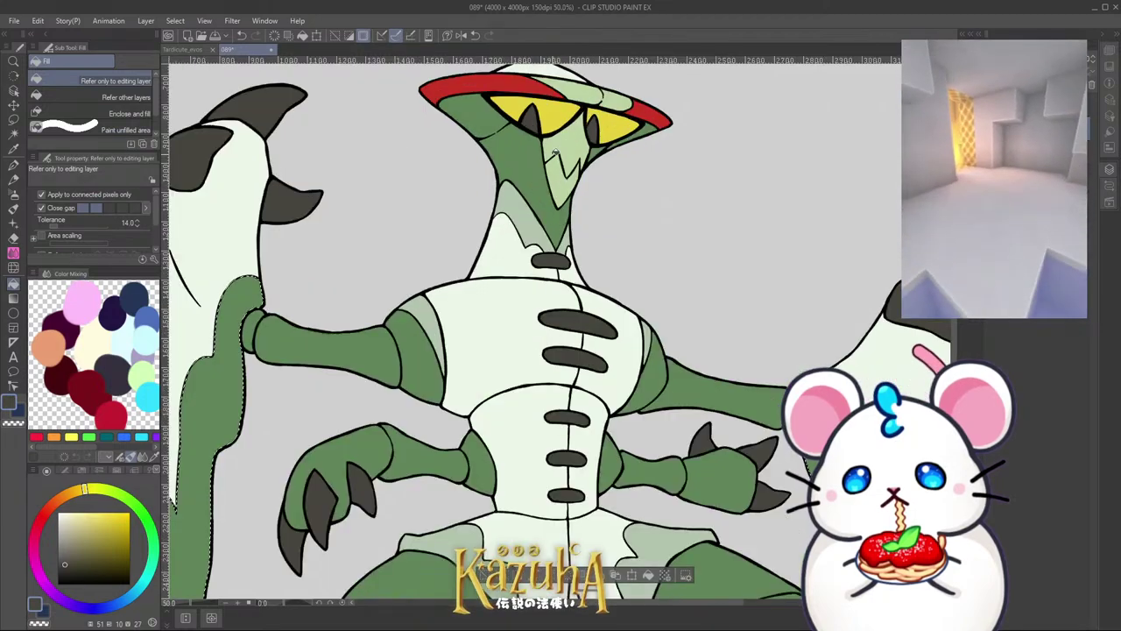
scroll(626, 178, "down", 2)
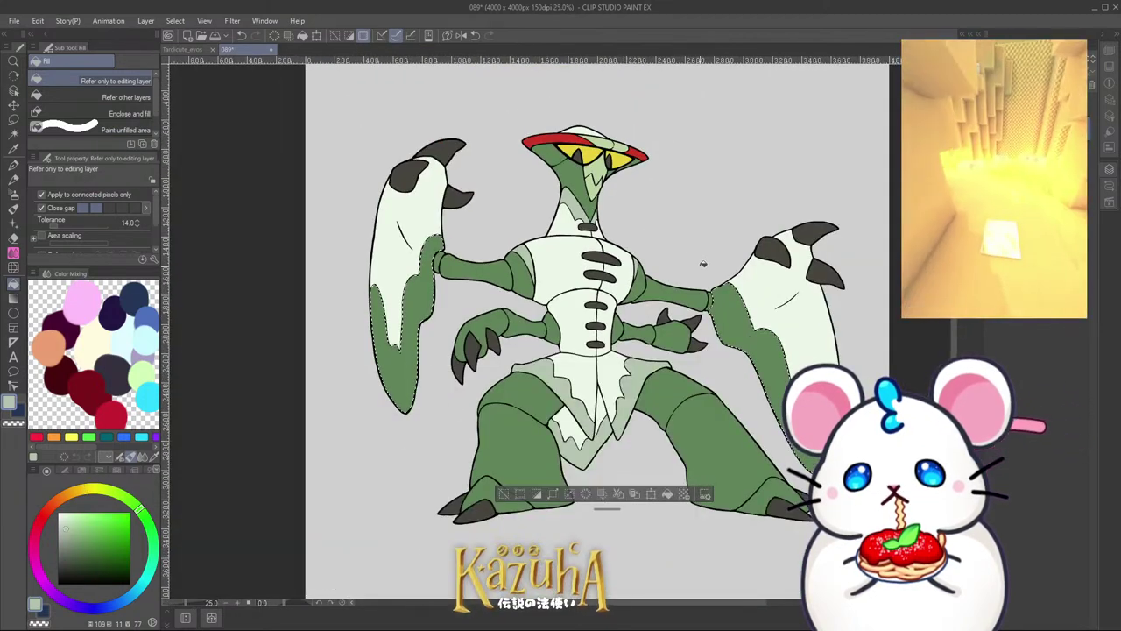
left_click(667, 494)
key("ctrl+d")
scroll(564, 410, "down", 4)
scroll(565, 406, "up", 4)
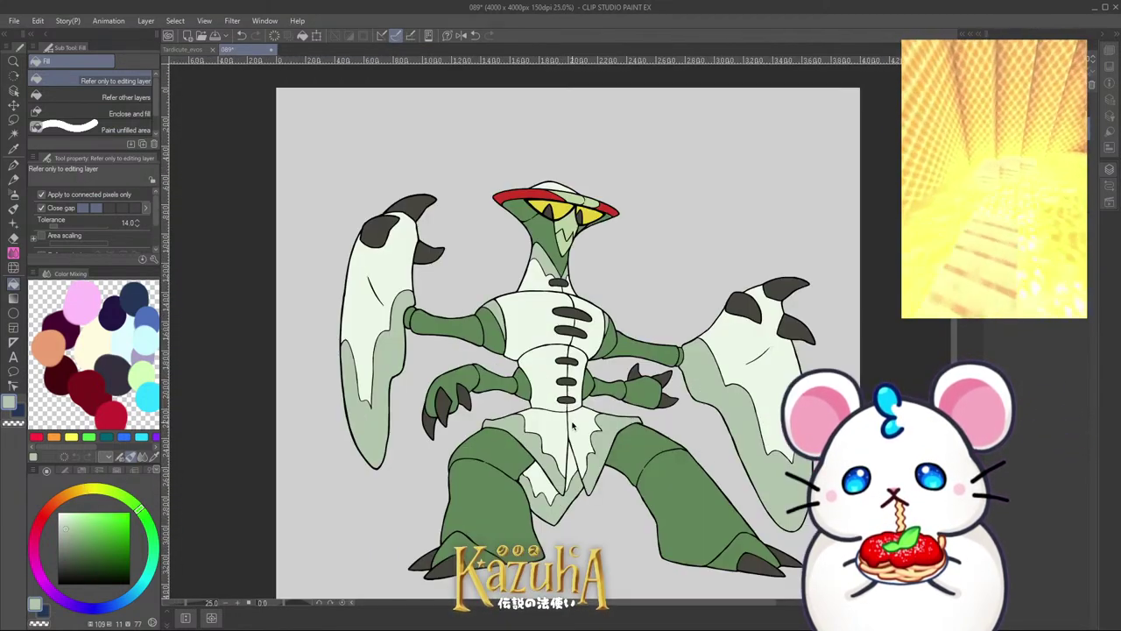
key("ctrl+s")
Step: Auto-select the patches above the toe claws on both feet, fill them with the grey-green, hue 109, saturation 11, value 77, deselect, and save
scroll(574, 363, "down", 2)
scroll(533, 422, "up", 3)
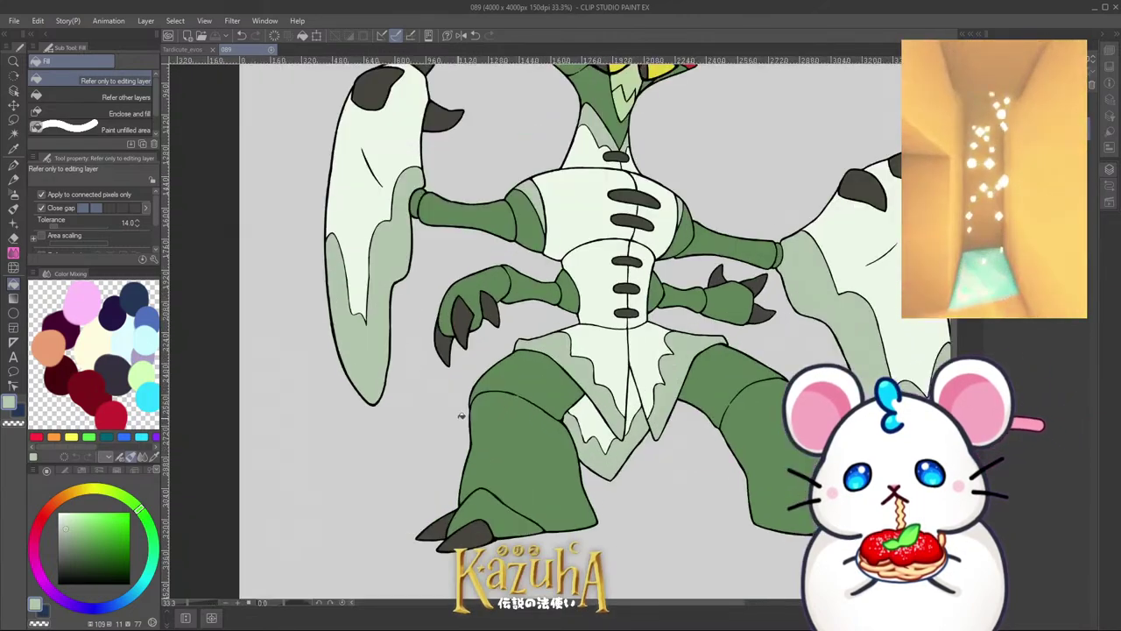
left_click(14, 134)
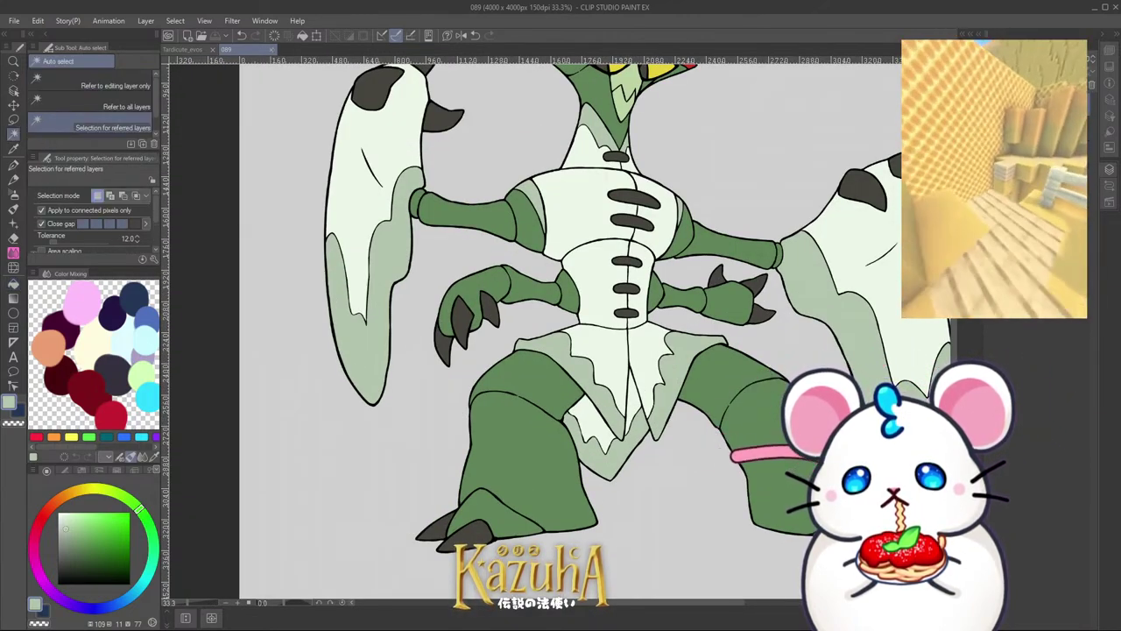
scroll(500, 513, "up", 1)
left_click(500, 513)
scroll(554, 499, "down", 2)
scroll(802, 512, "up", 1)
left_click(766, 523, "shift")
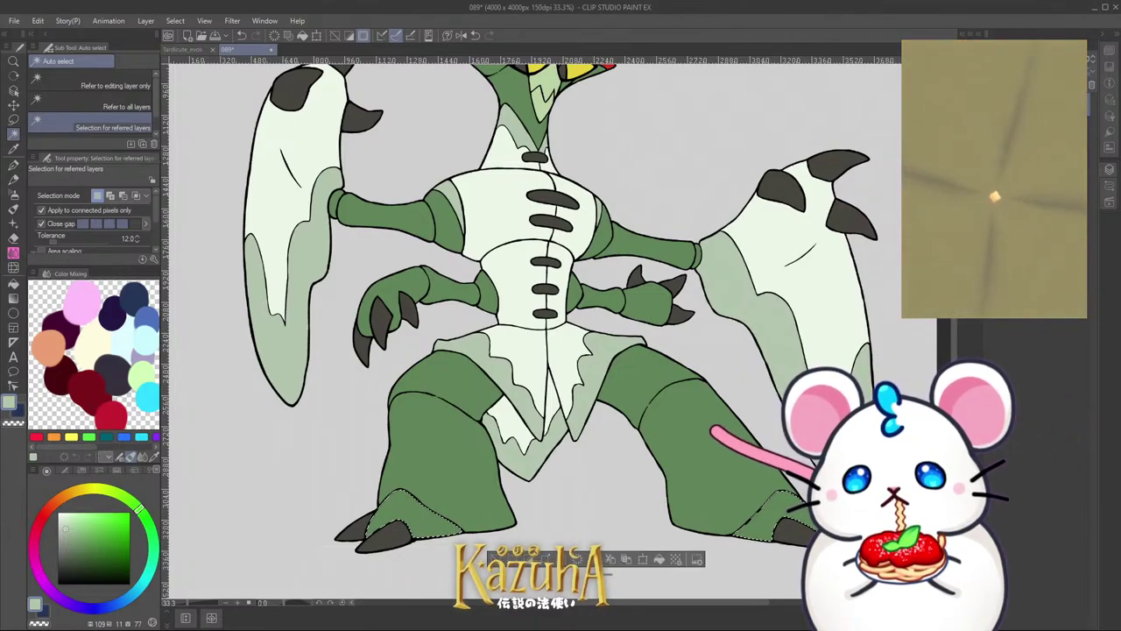
left_click(667, 558)
scroll(664, 539, "down", 1)
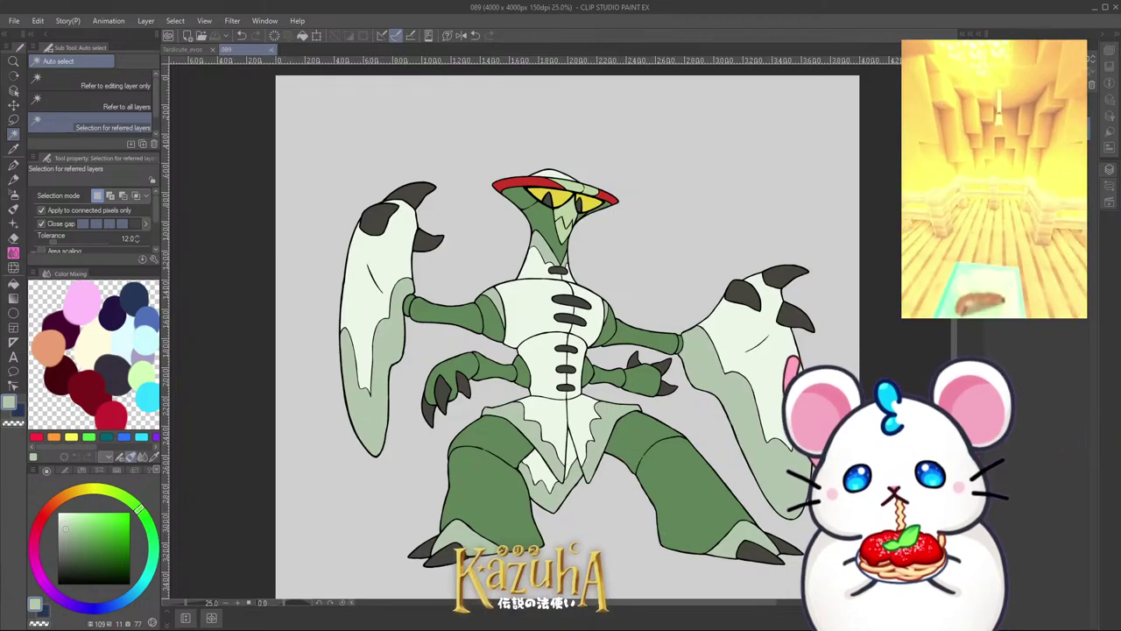
key("ctrl+s")
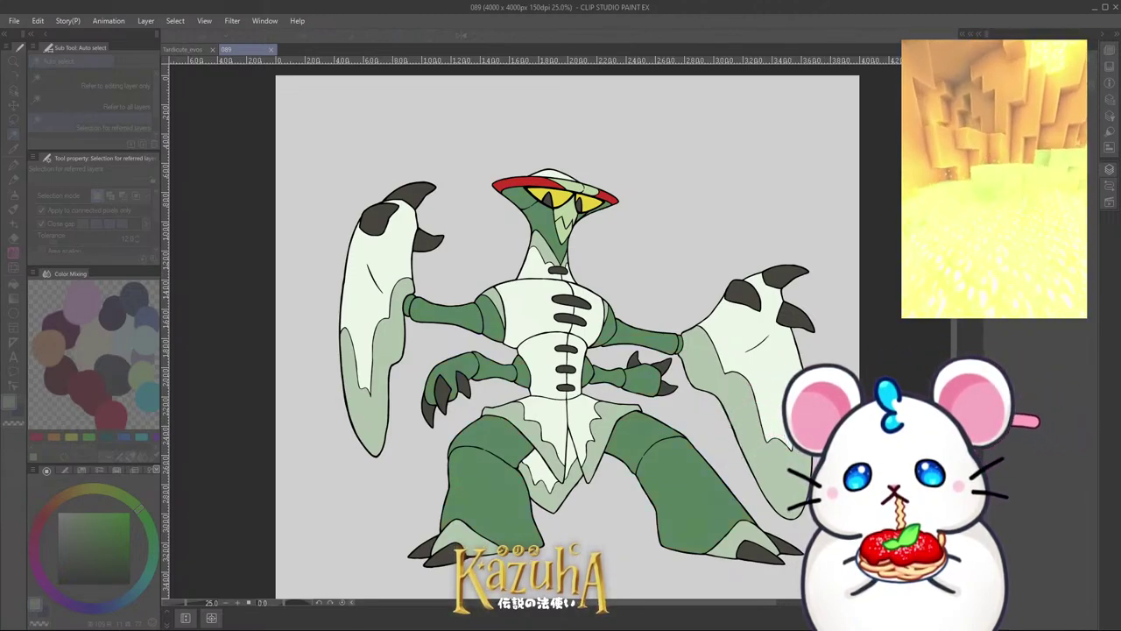
Step: Shift the body green to a cooler tone, hue 127, saturation 28, value 60
left_click_drag(994, 473, 1000, 473)
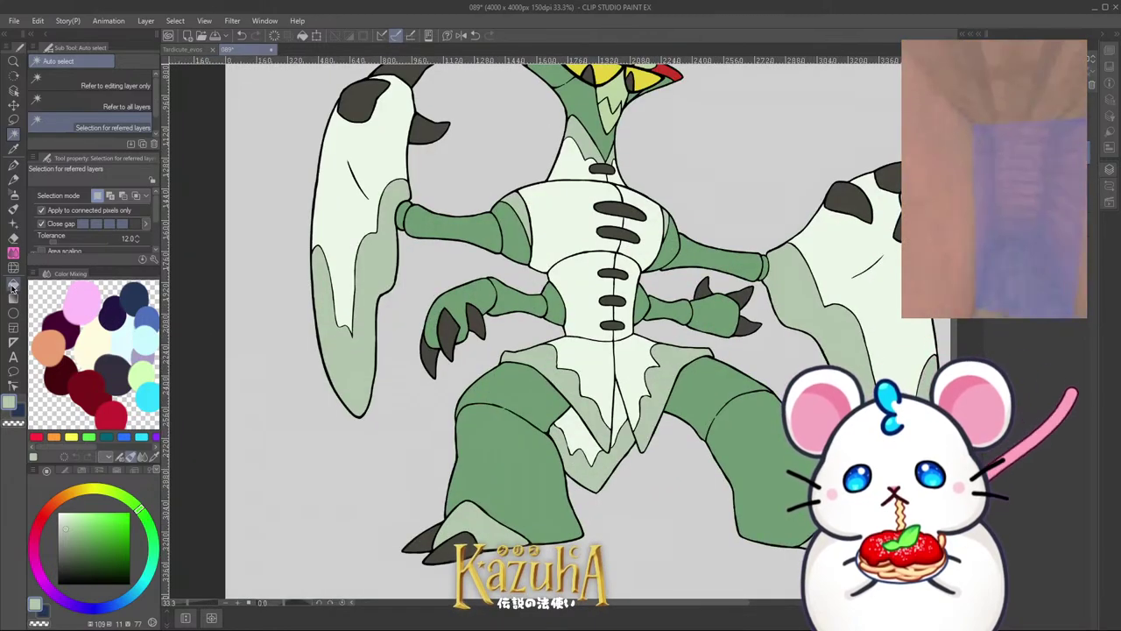
Step: Try a bluish white, hue 175, saturation 5, value 96, on the creature's chest and undo the fill
left_click(12, 285)
scroll(521, 295, "down", 3)
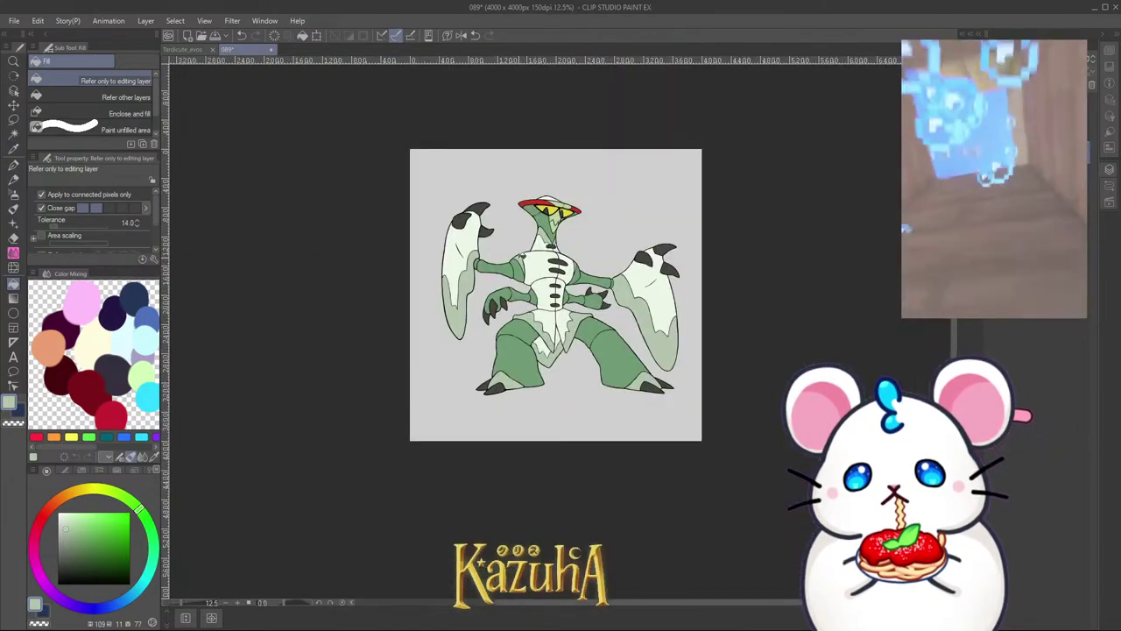
scroll(520, 259, "up", 3)
left_click(549, 275, "alt")
scroll(560, 205, "down", 1)
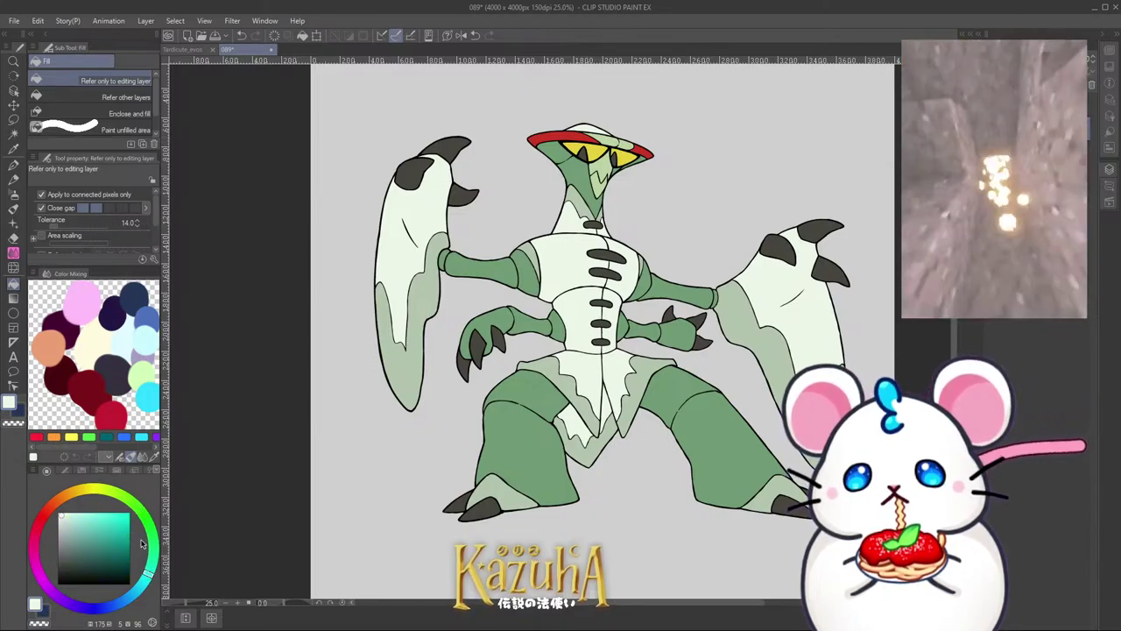
scroll(548, 266, "up", 1)
scroll(524, 234, "down", 1)
scroll(589, 263, "up", 1)
key("ctrl+z")
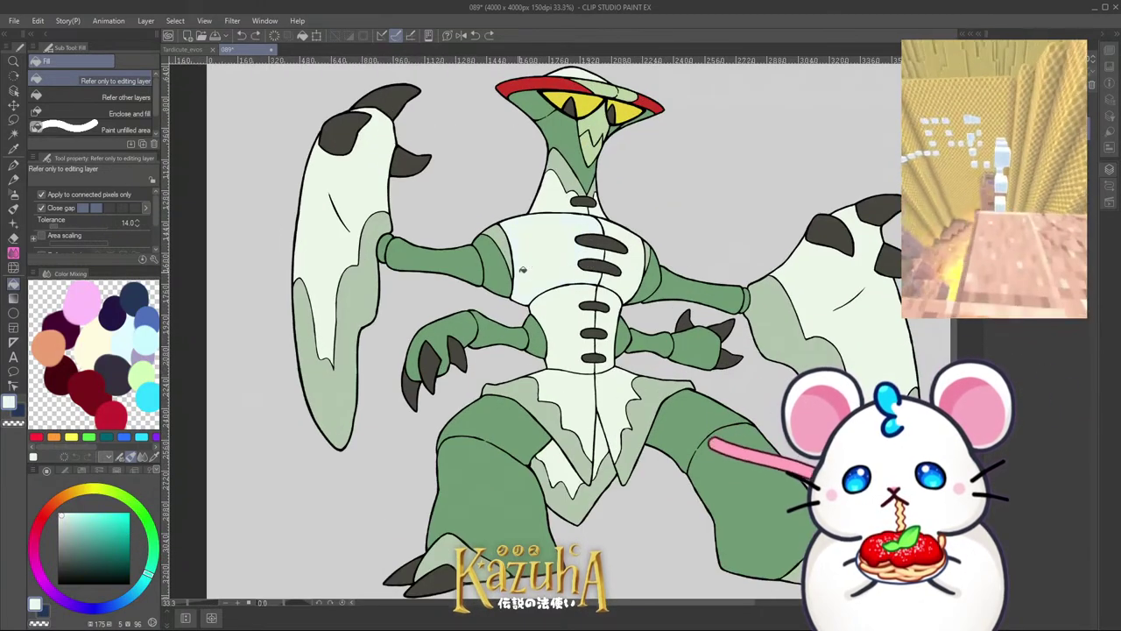
left_click(538, 240, "alt")
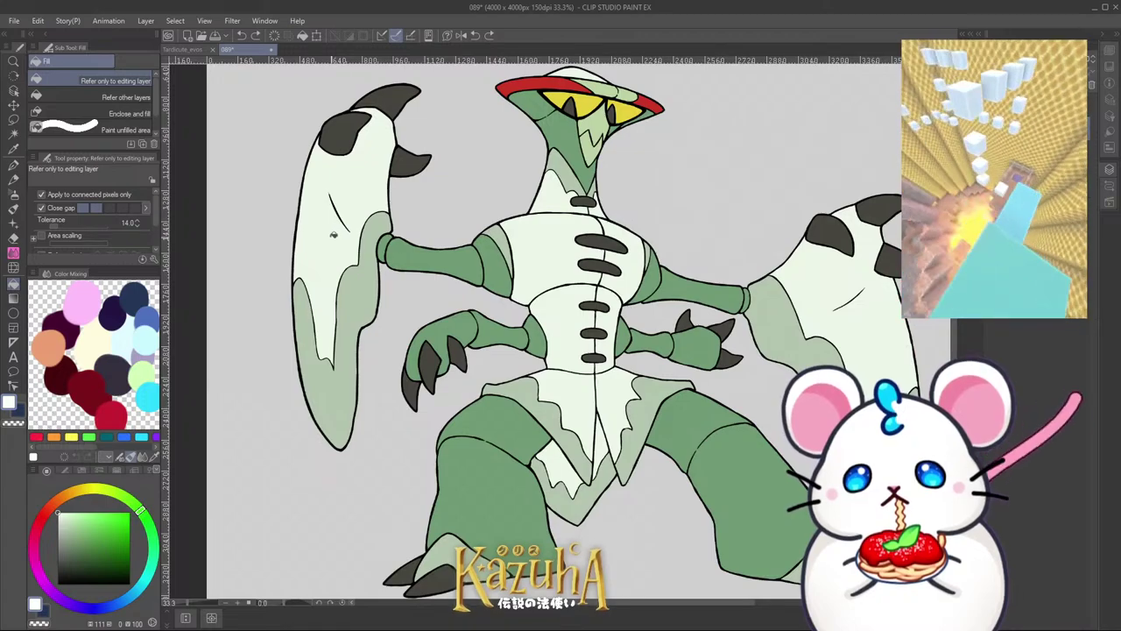
Step: Fill the chest, waist, skirt and right-hand blade's pale areas with a warm off-white, hue 65, saturation 3, value 98
scroll(565, 262, "down", 1)
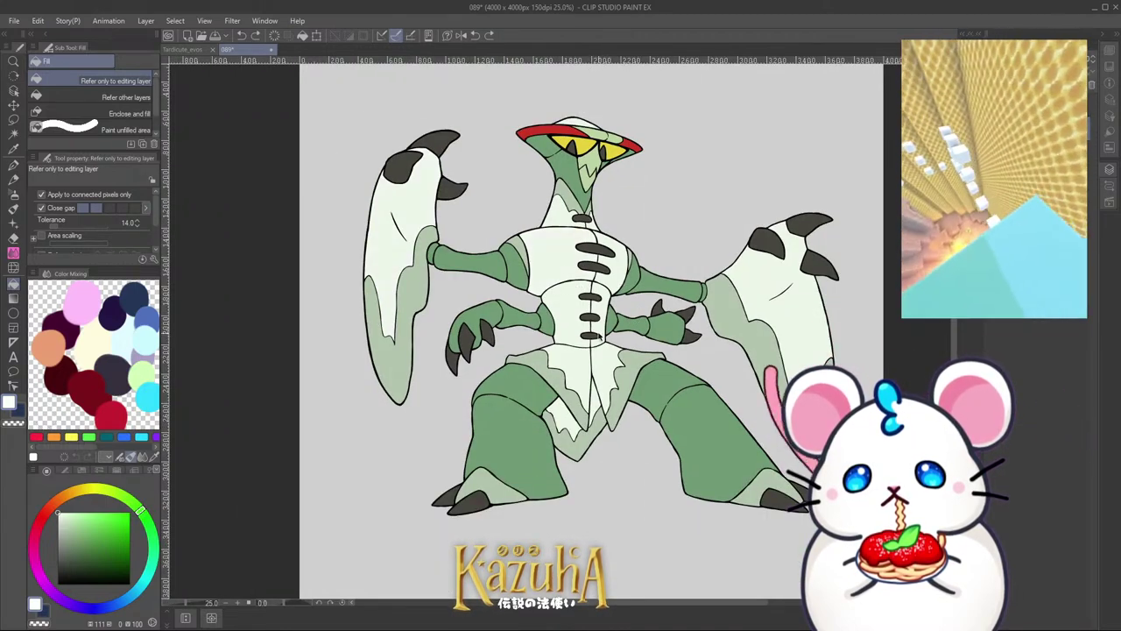
scroll(564, 296, "up", 1)
scroll(565, 296, "up", 1)
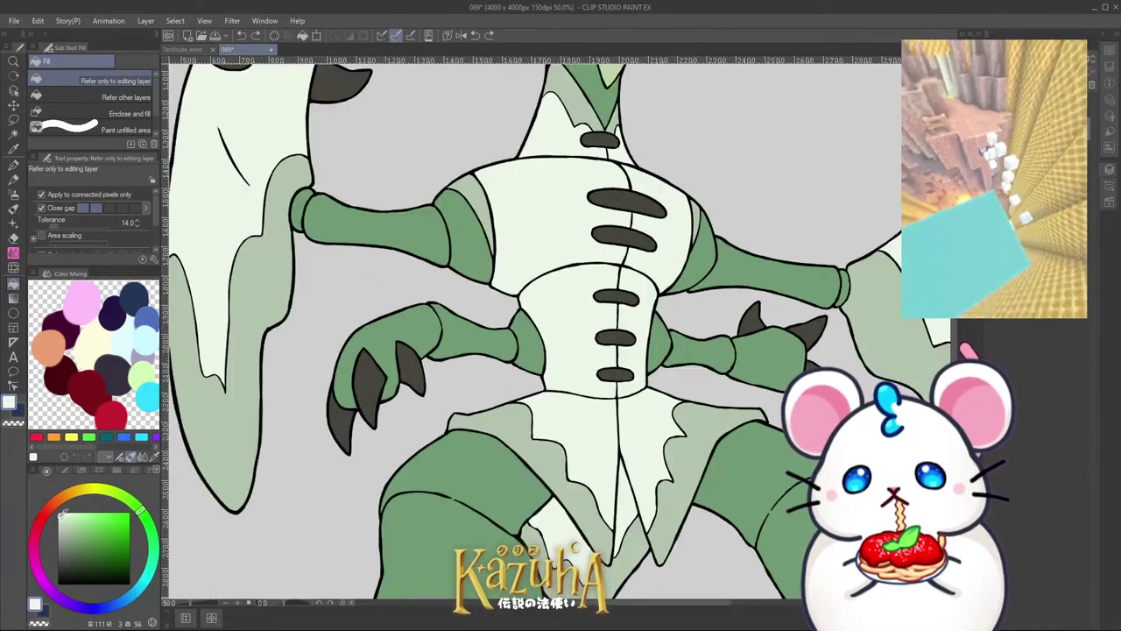
left_click(59, 513)
left_click(129, 499)
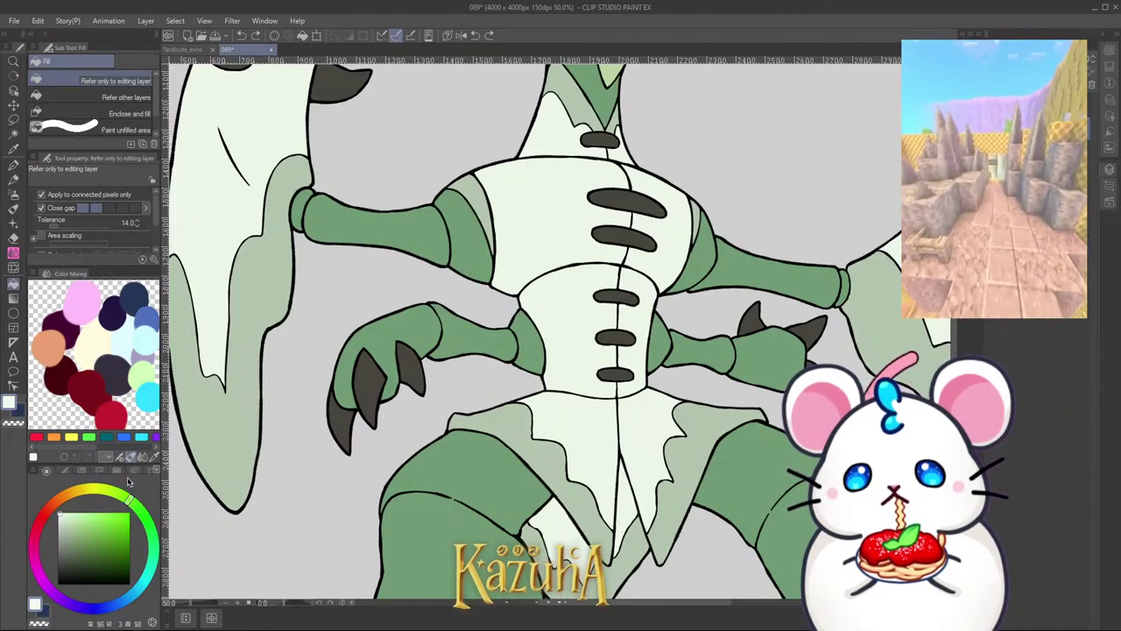
left_click_drag(127, 482, 105, 488)
scroll(588, 264, "down", 1)
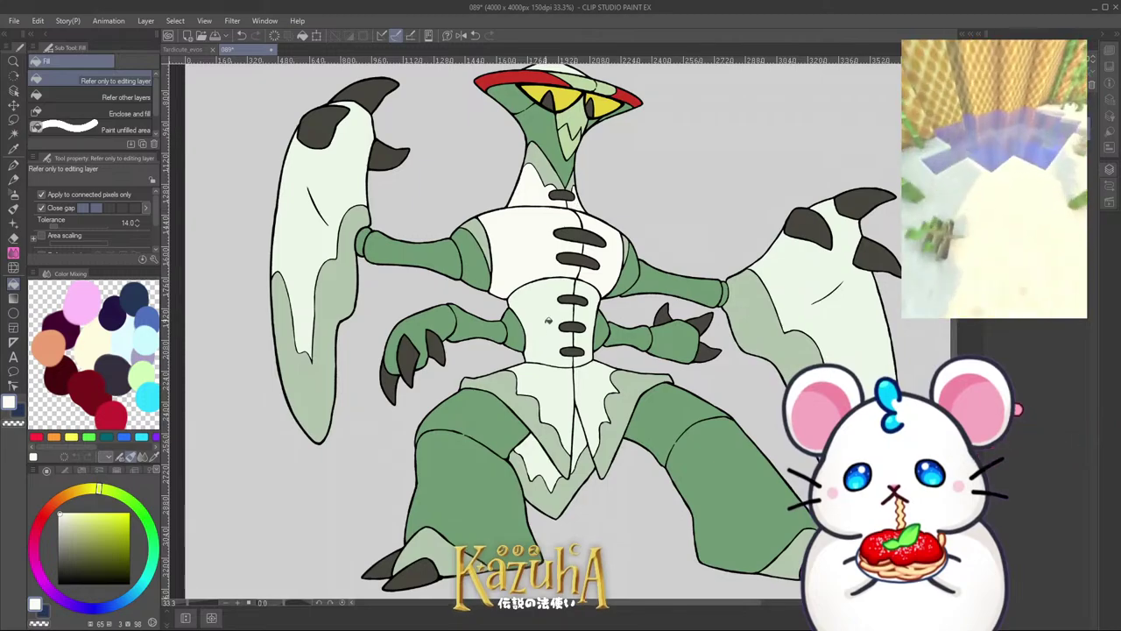
left_click(538, 455)
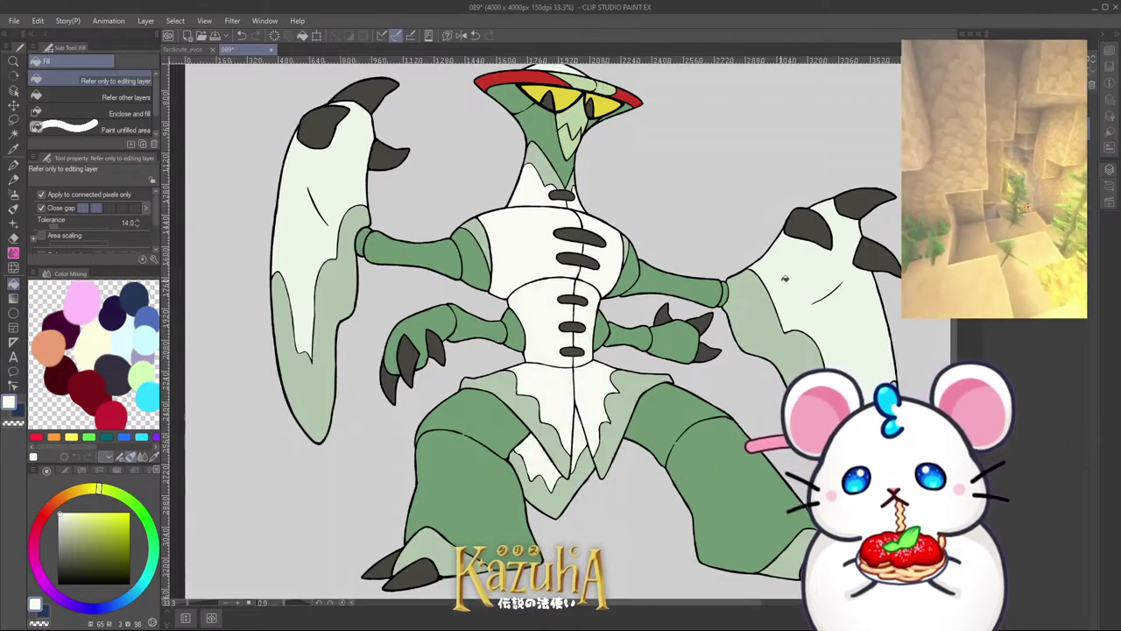
left_click(771, 276)
left_click_drag(493, 532, 517, 474)
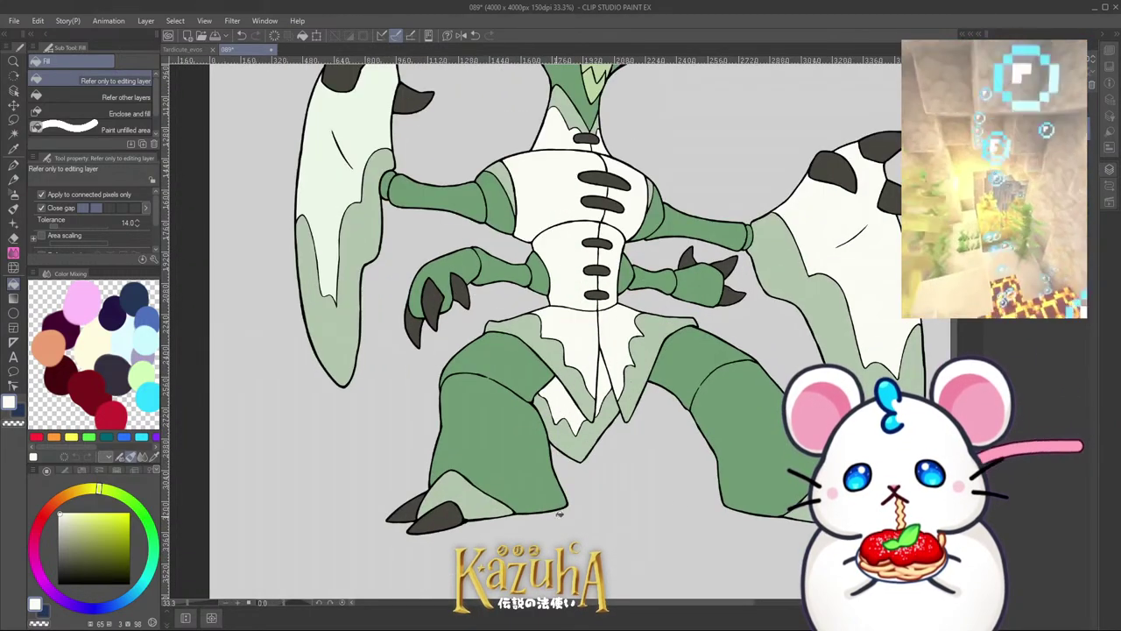
Step: Try the warm off-white on the patch of the left-hand foot and undo the fill
left_click(479, 497)
scroll(534, 449, "down", 3)
scroll(634, 466, "up", 2)
key("ctrl+z")
scroll(600, 435, "down", 2)
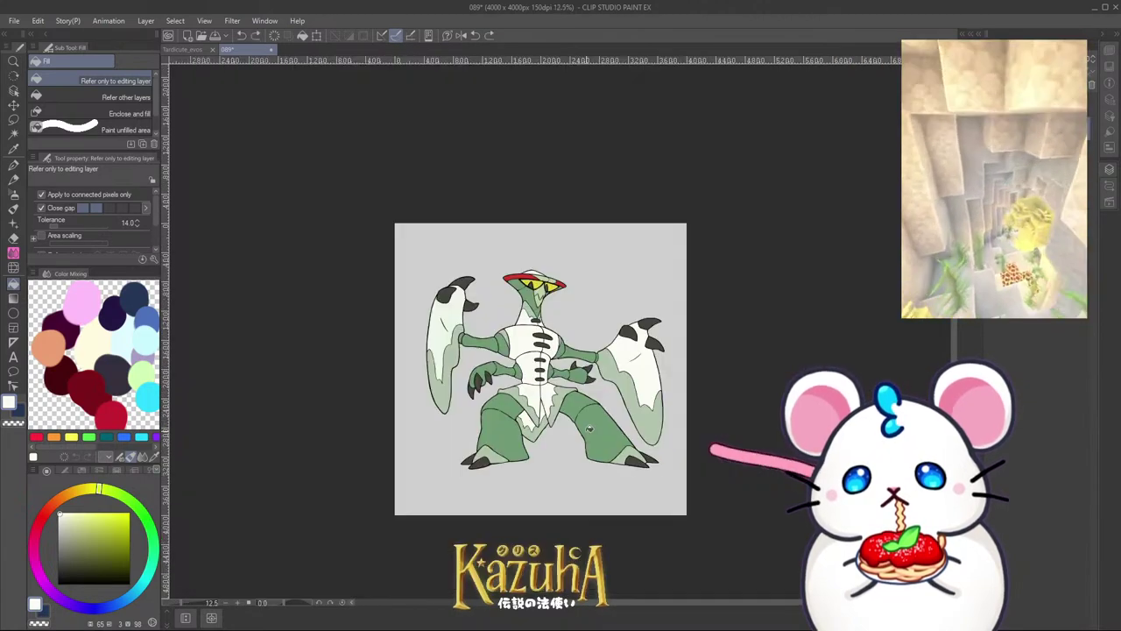
Step: Fill the left-hand blade's pale area and the hat crown with the same warm off-white, and save
scroll(437, 312, "up", 3)
left_click(466, 326)
scroll(451, 287, "down", 3)
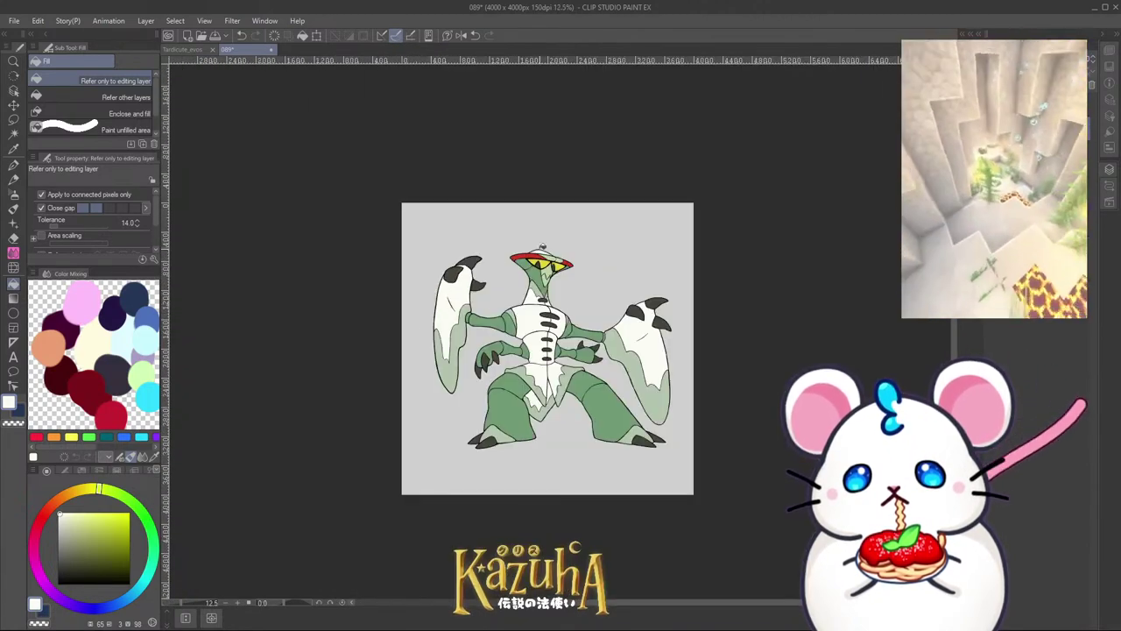
scroll(553, 219, "up", 4)
scroll(553, 217, "down", 4)
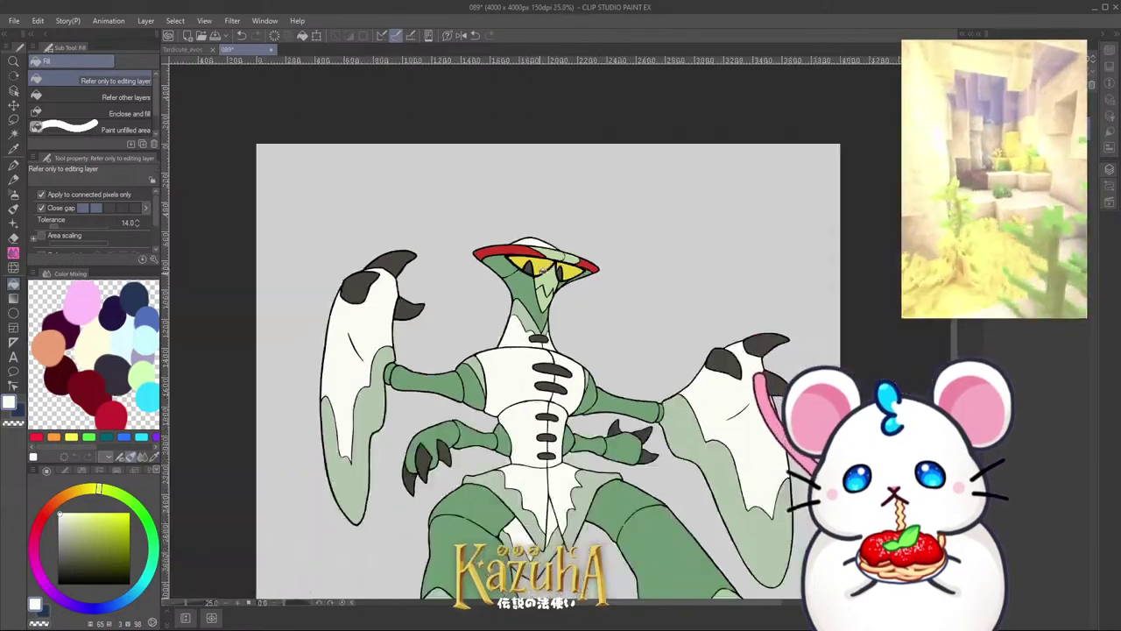
scroll(545, 315, "up", 2)
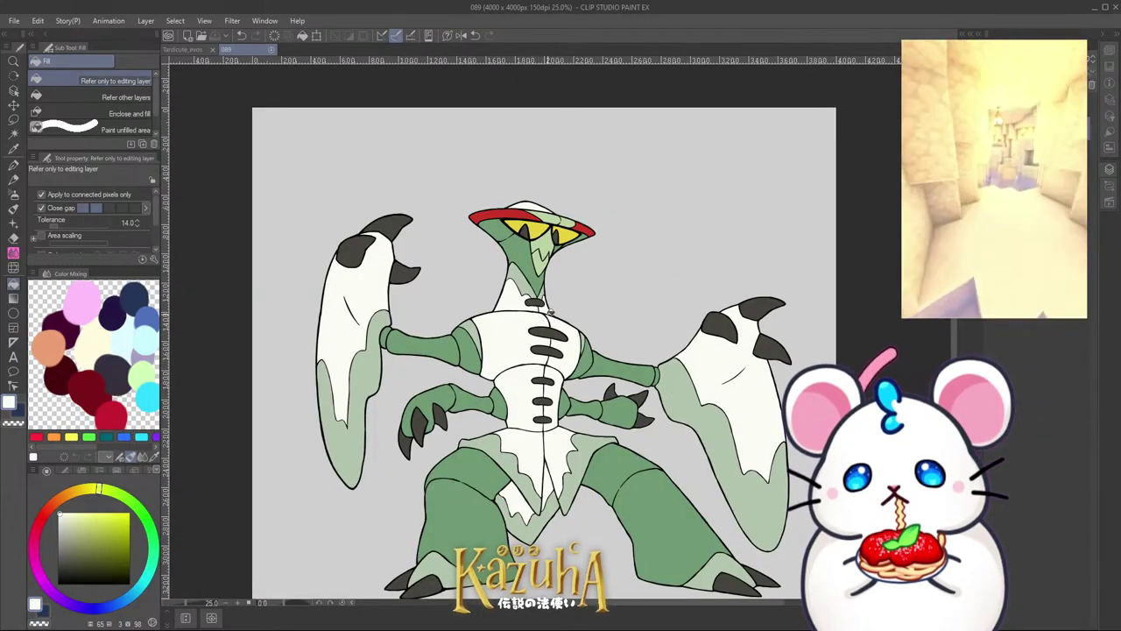
Step: Paint the left-hand blade arm's wrist joint with the G-pen at size 43.4 in dark green, hue 144, saturation 52, value 46
left_click(13, 165)
scroll(516, 263, "up", 2)
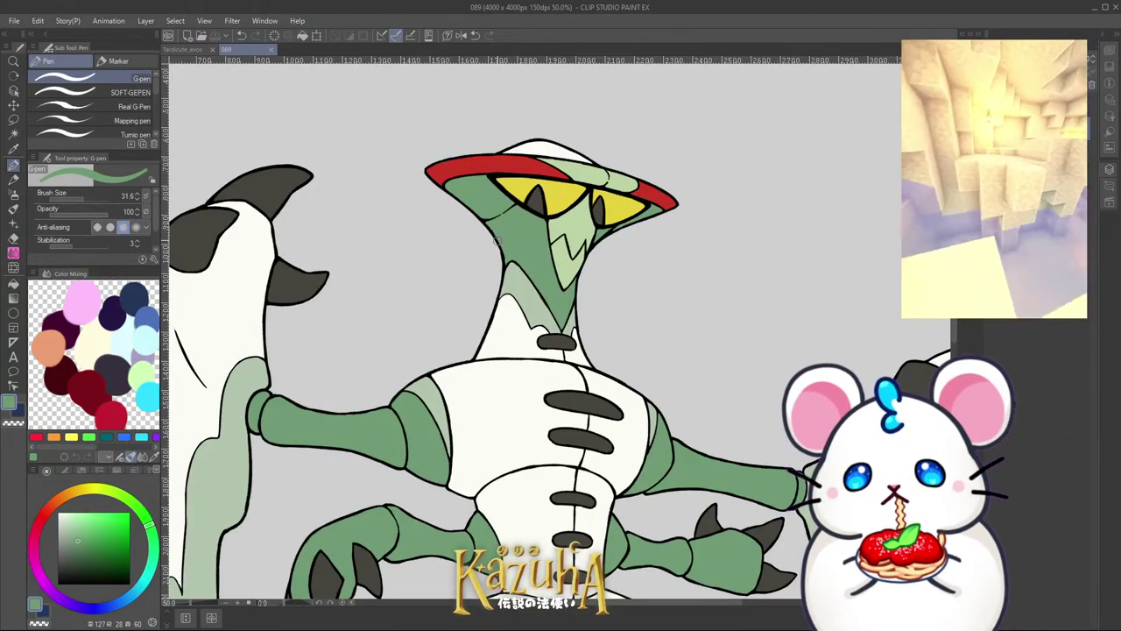
left_click(97, 546)
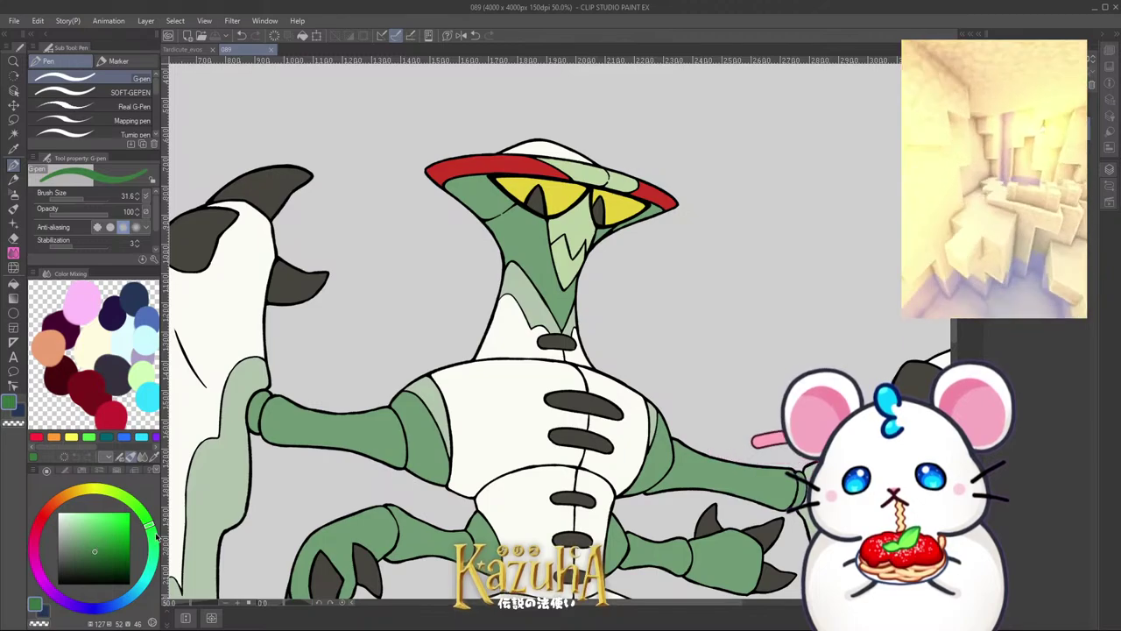
scroll(280, 398, "up", 3)
mouse_move(210, 456)
left_mouse_down()
mouse_move(194, 513)
mouse_move(212, 416)
mouse_move(197, 484)
mouse_move(233, 410)
mouse_move(206, 526)
left_mouse_up()
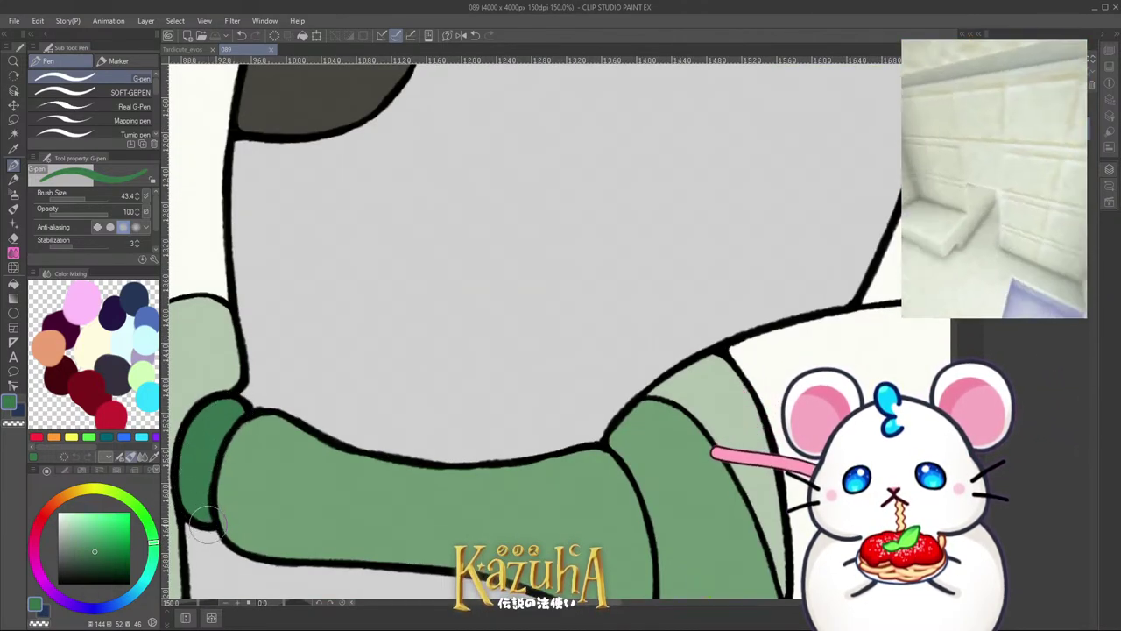
Step: Paint the right-hand blade arm's wrist joint with the same dark green
scroll(409, 313, "down", 3)
scroll(508, 253, "down", 4)
scroll(659, 312, "up", 6)
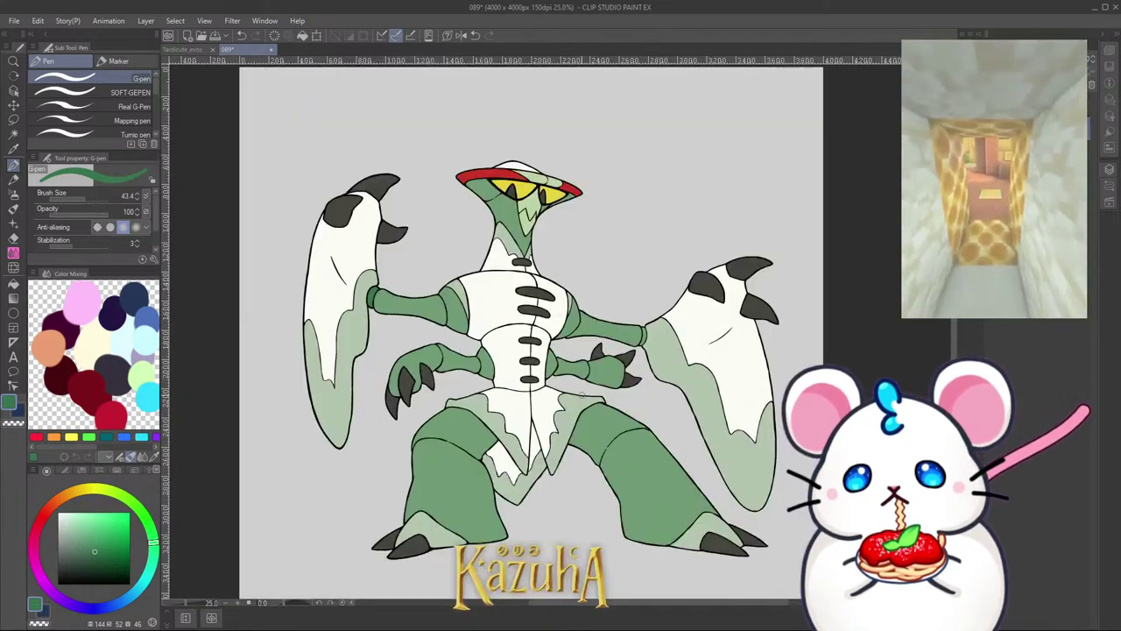
scroll(659, 312, "up", 3)
mouse_move(701, 246)
left_mouse_down()
mouse_move(703, 321)
mouse_move(685, 348)
left_mouse_up()
scroll(711, 289, "down", 8)
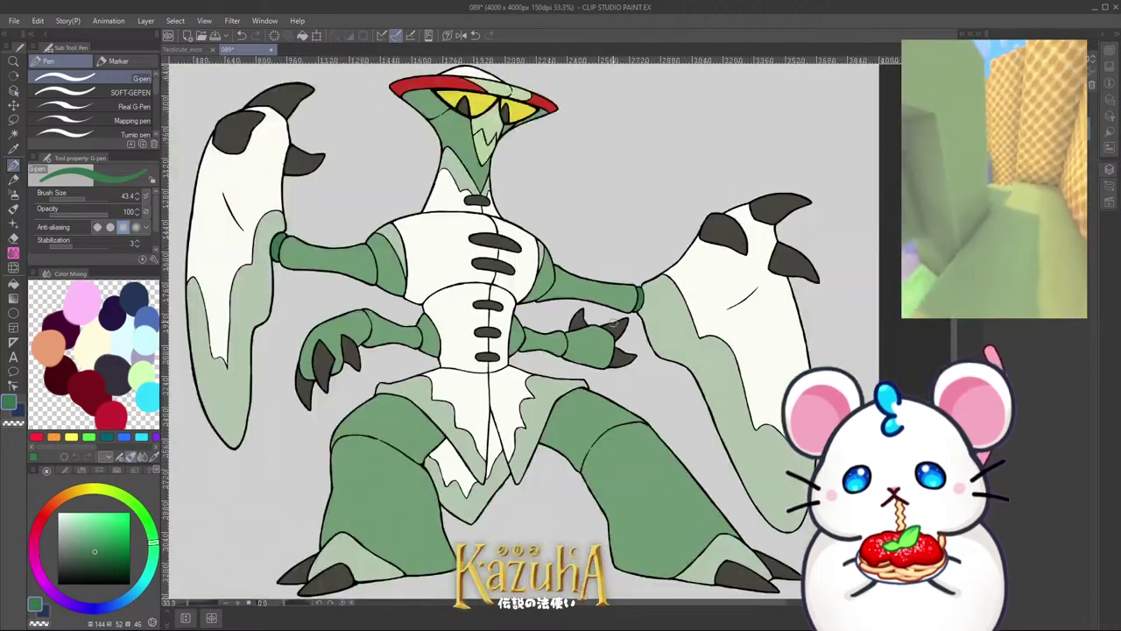
Step: Try filling both auto-selected upper thighs with the dark green, hue 144, saturation 52, value 46, and deselect
scroll(592, 346, "up", 3)
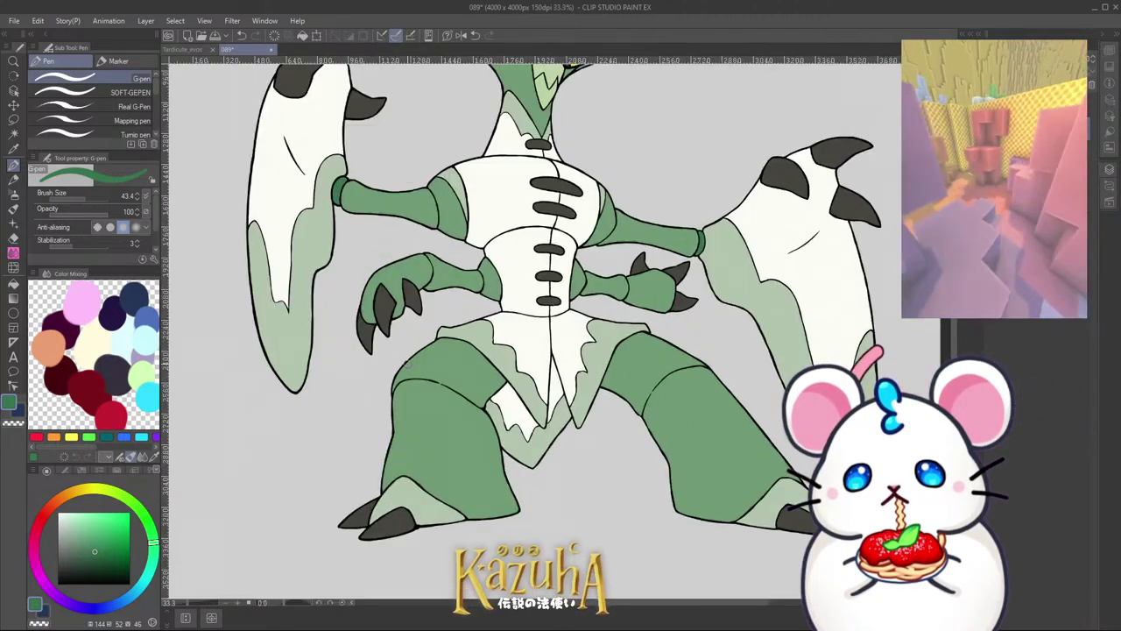
left_click(13, 133)
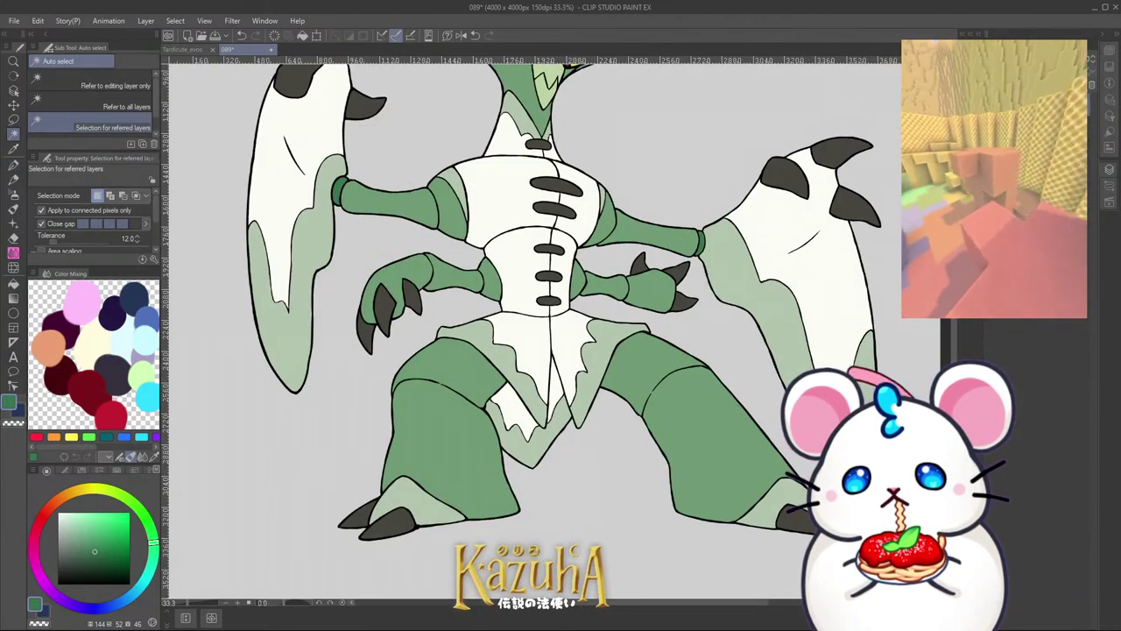
left_click(658, 357)
left_click(477, 370, "shift")
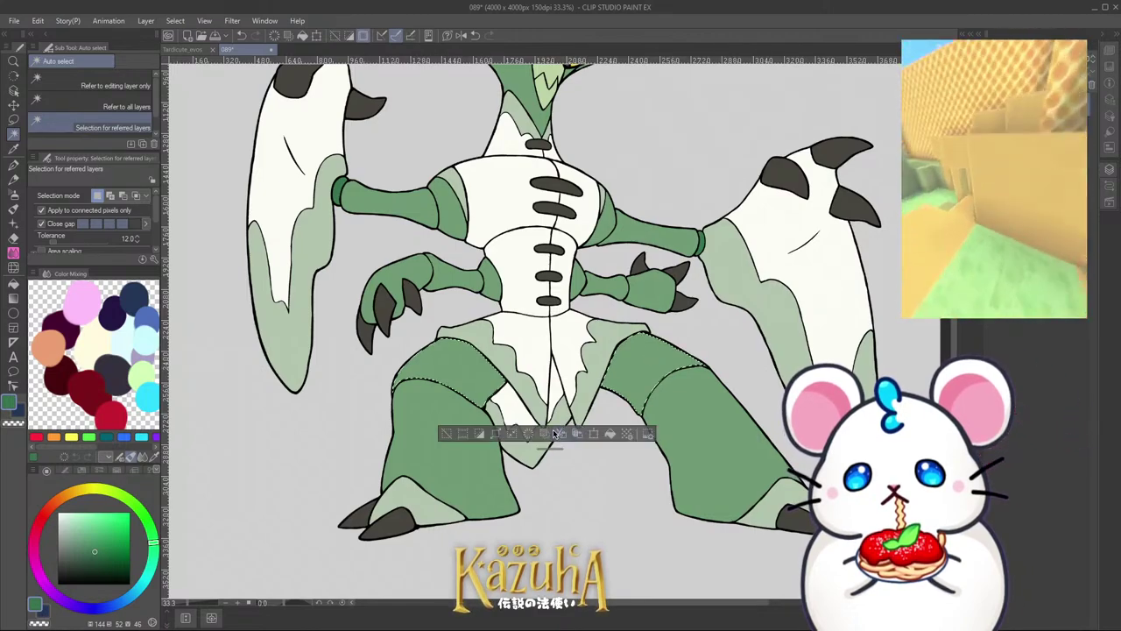
left_click(610, 433)
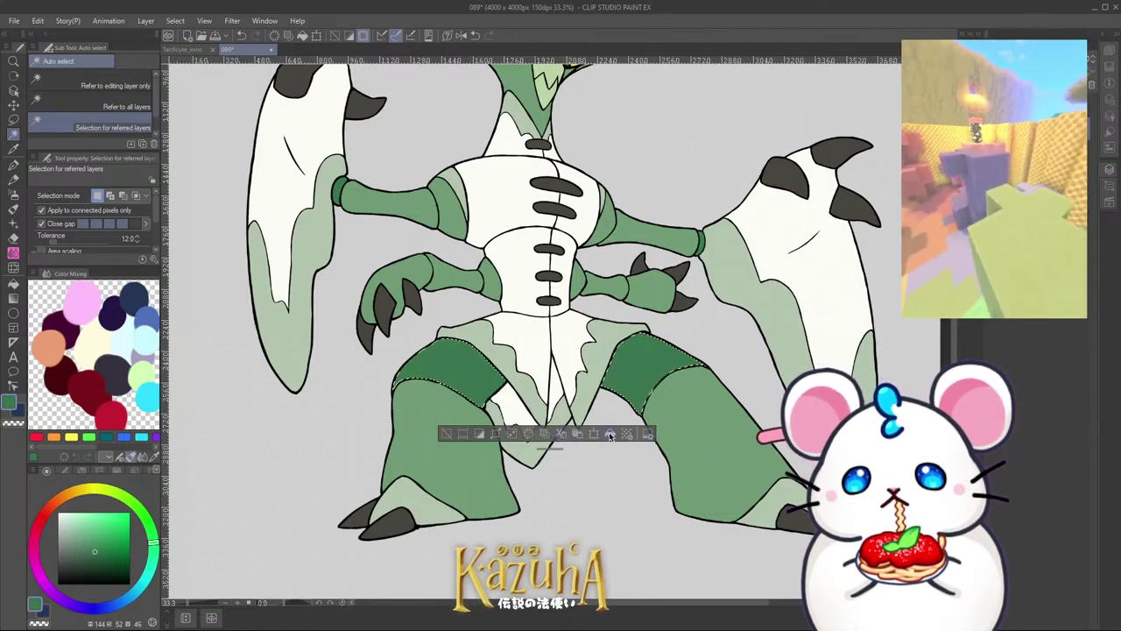
key("ctrl+d")
scroll(594, 418, "down", 5)
scroll(592, 404, "up", 5)
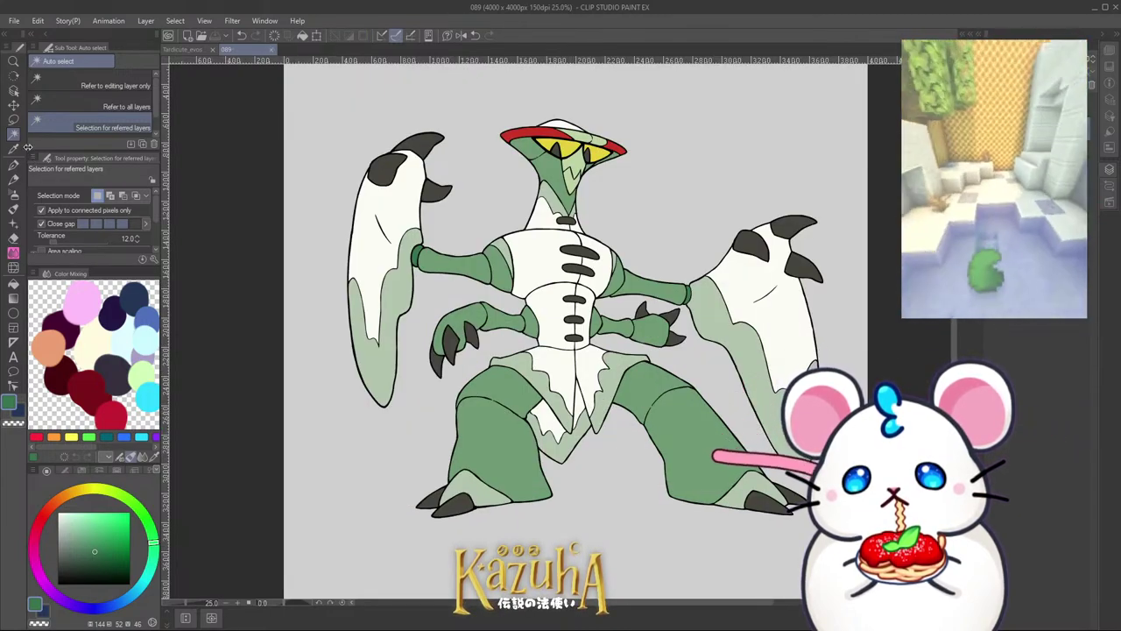
scroll(719, 491, "up", 1)
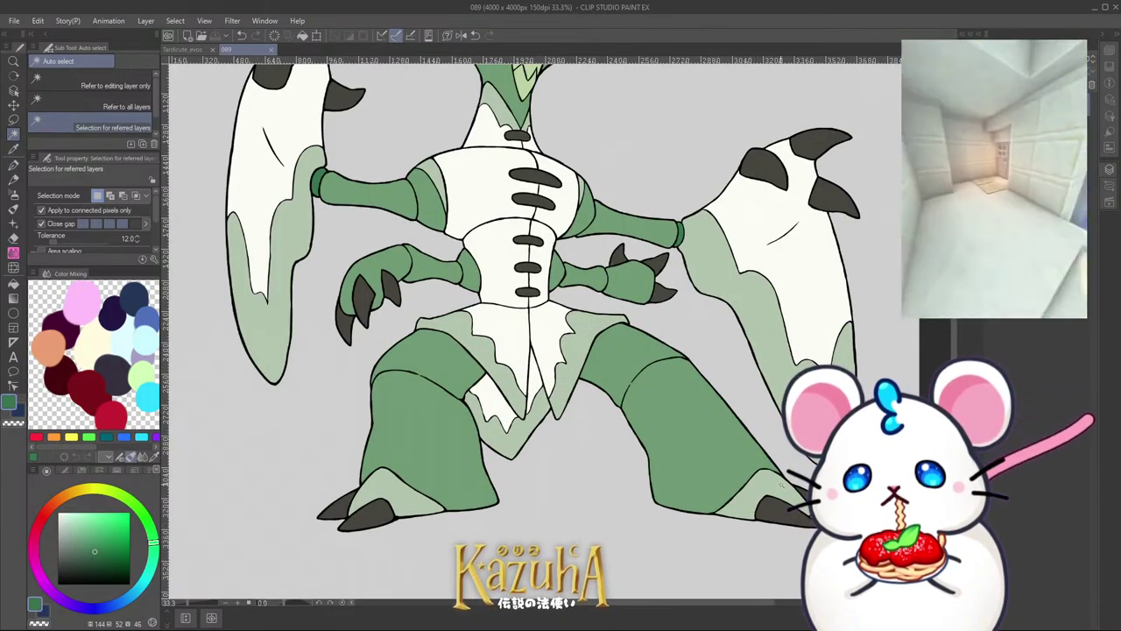
left_click(424, 503, "shift")
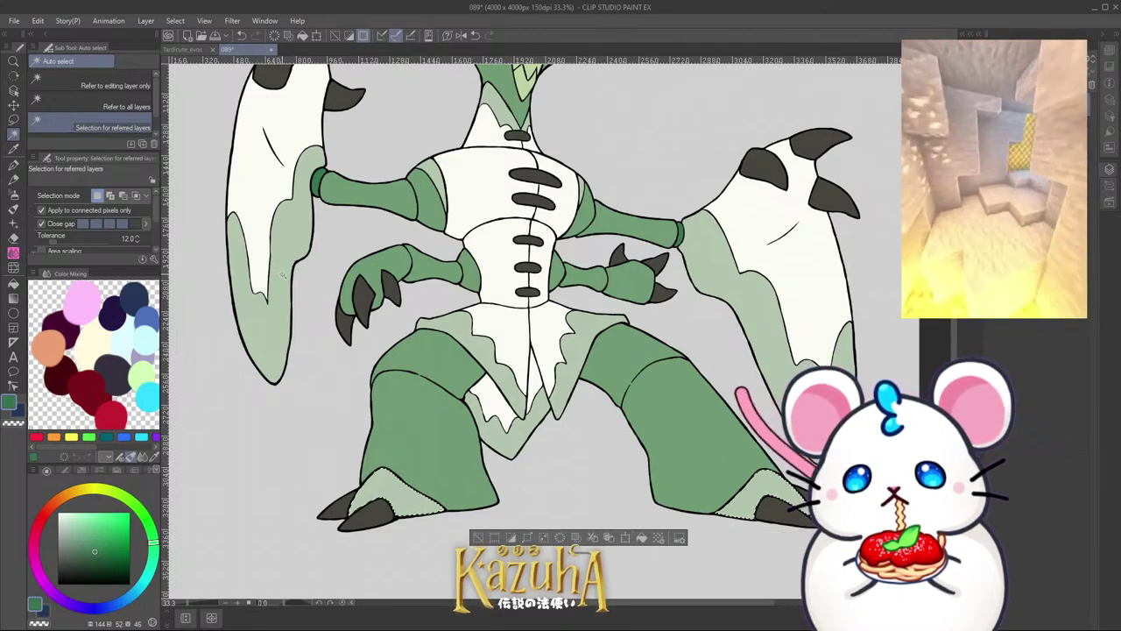
key("ctrl+d")
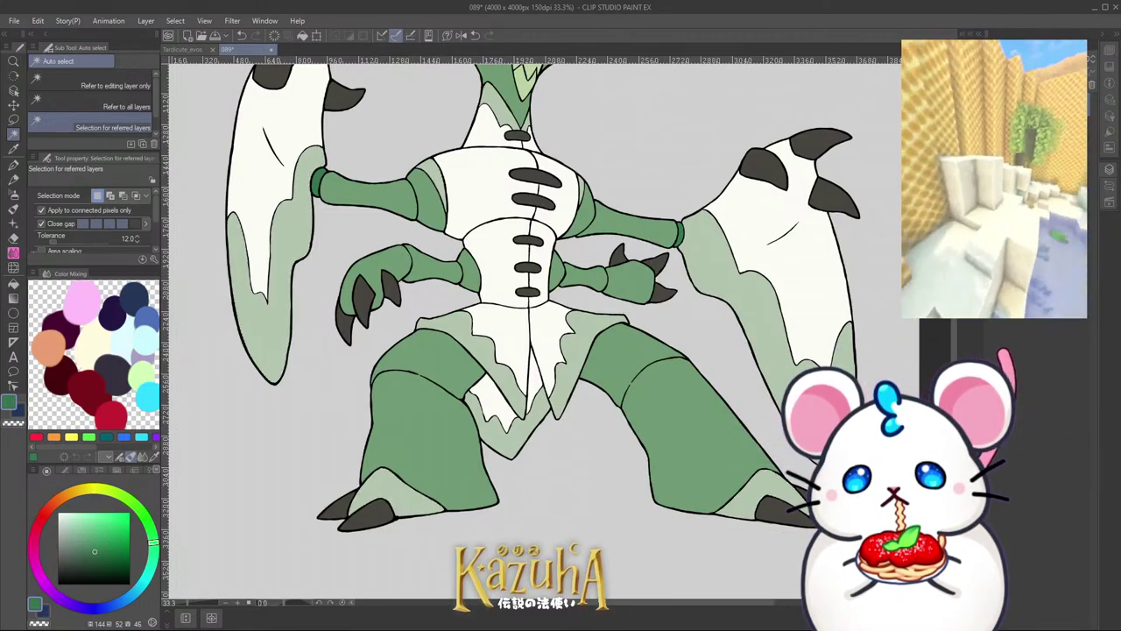
Step: Recolour the auto-selected grey-green patches on the blades, feet, waist, shoulders and neck to pale warm grey with Hue/Saturation, and save
left_click(760, 350)
left_click(744, 506)
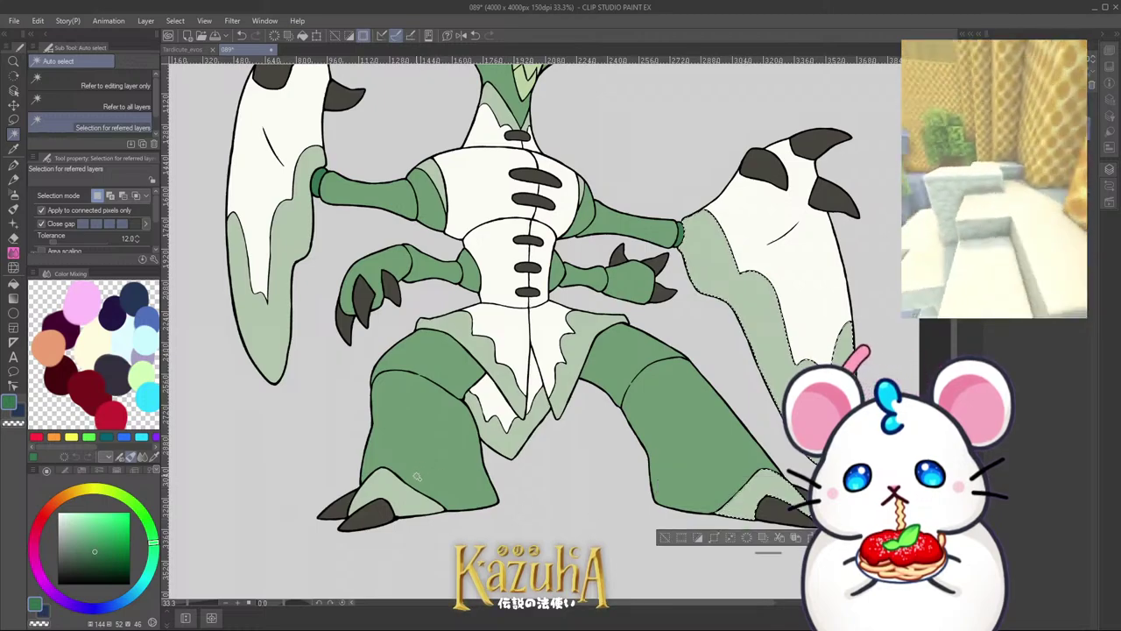
left_click(408, 500)
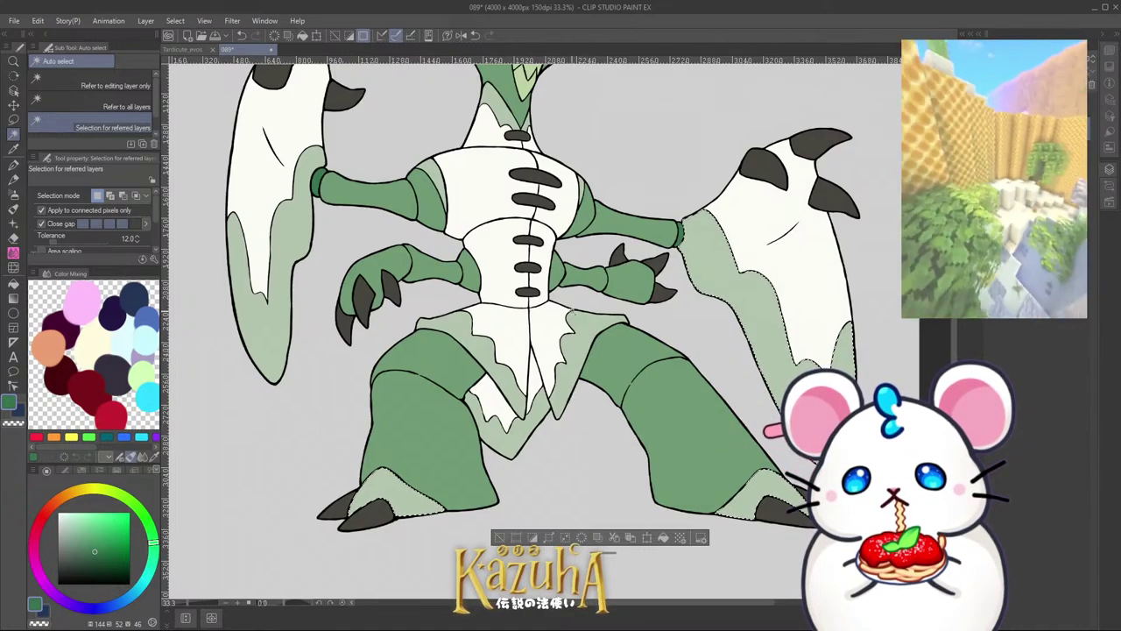
left_click(501, 350)
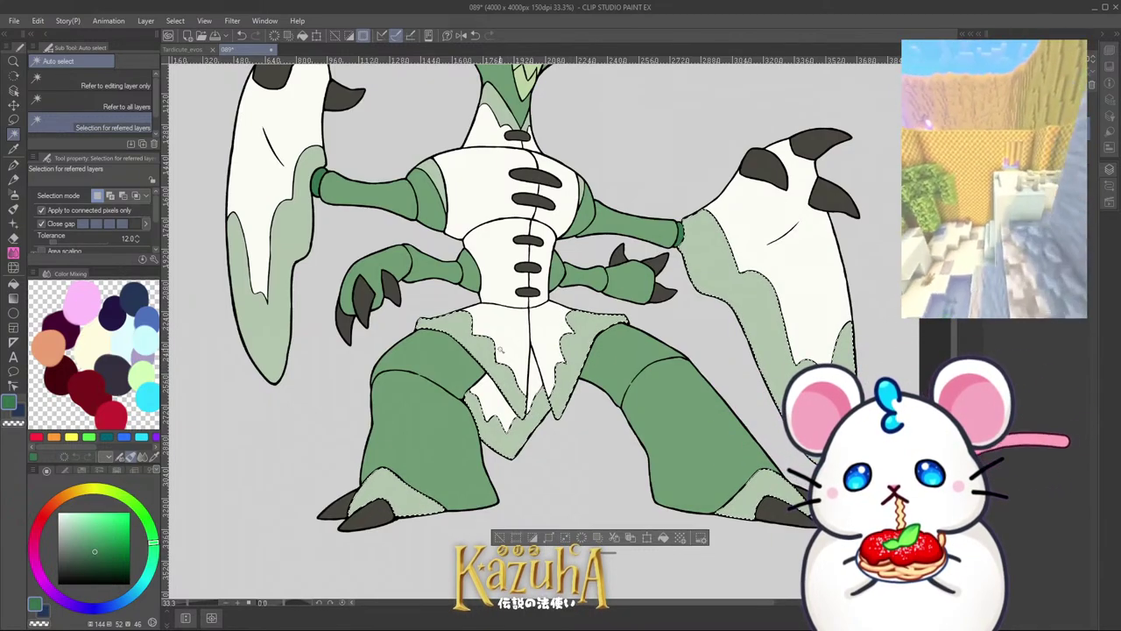
left_click(296, 249)
scroll(658, 188, "up", 1)
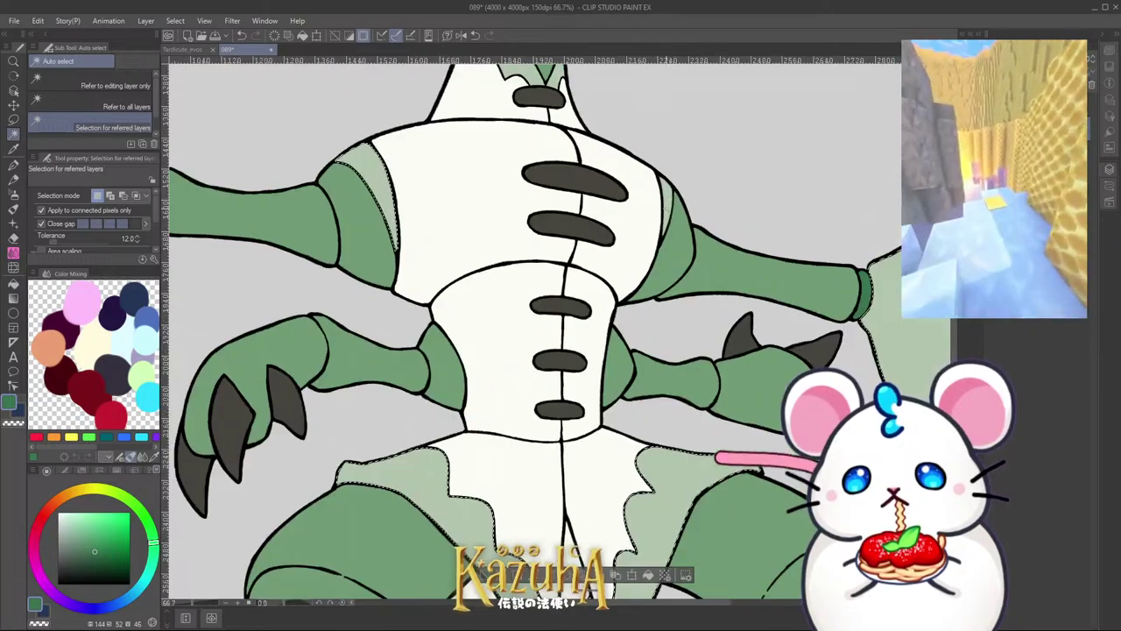
scroll(553, 252, "down", 3)
scroll(553, 252, "up", 2)
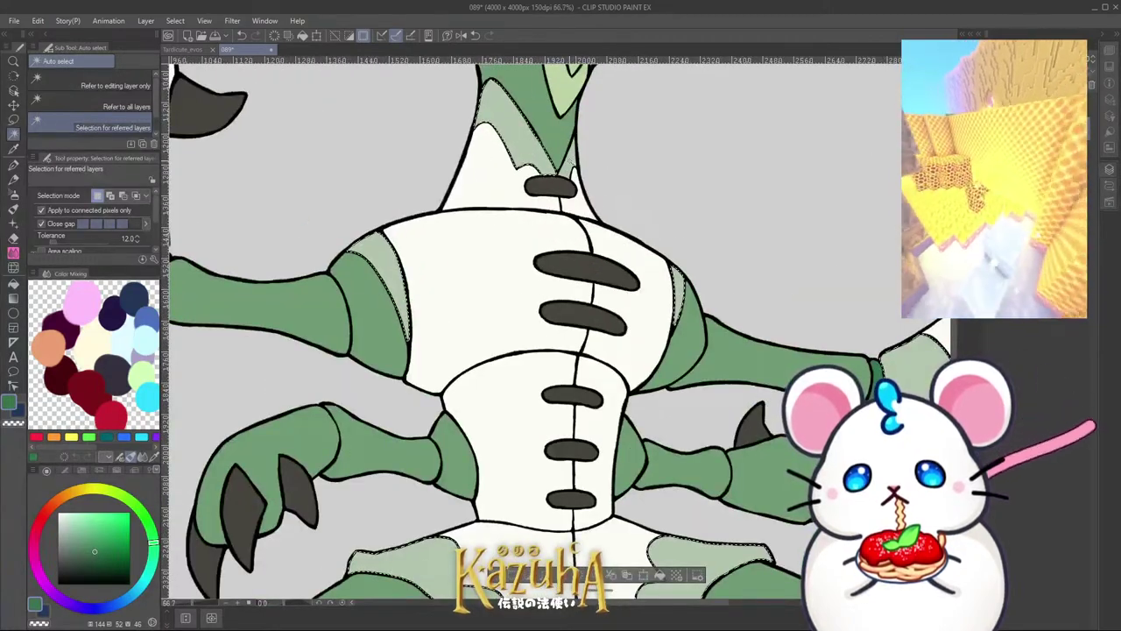
scroll(553, 252, "down", 4)
scroll(565, 325, "up", 2)
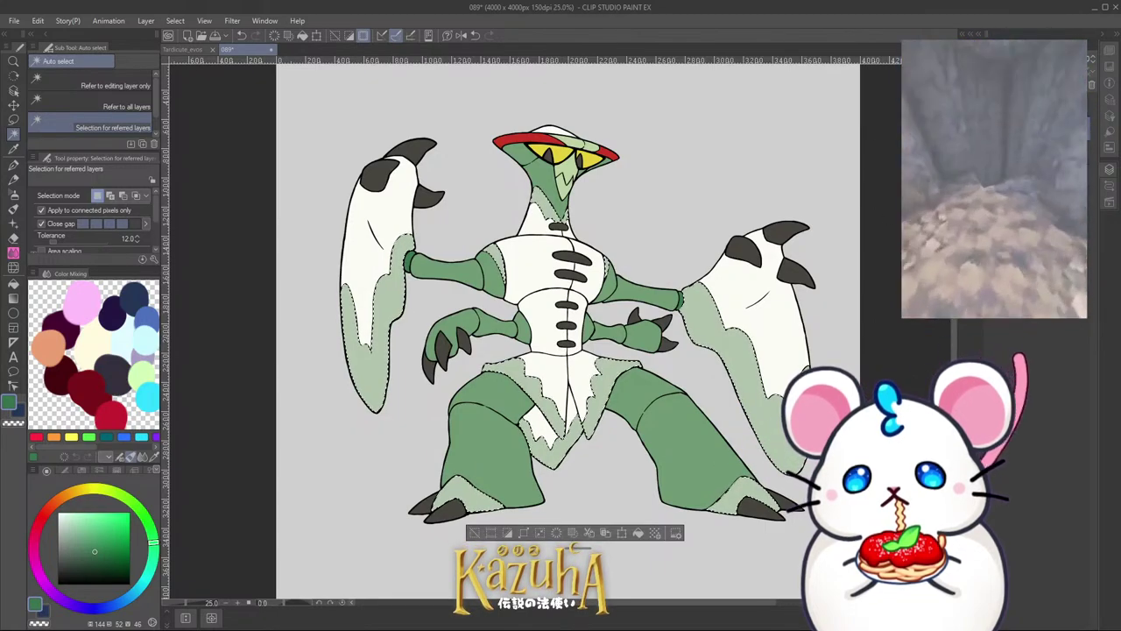
key("ctrl+u")
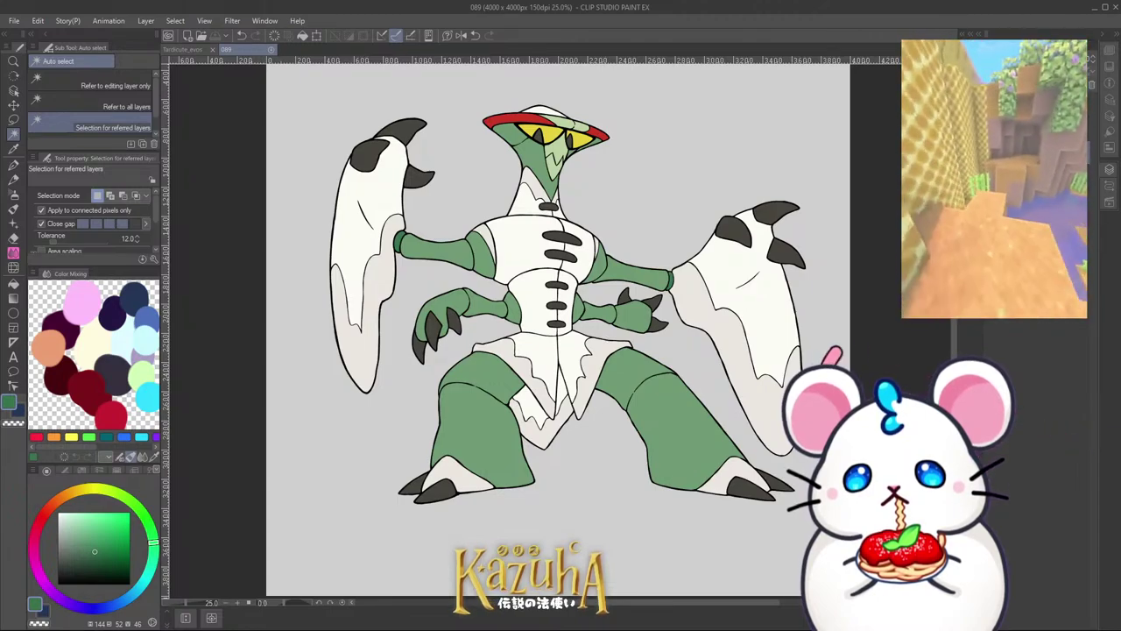
key("ctrl+s")
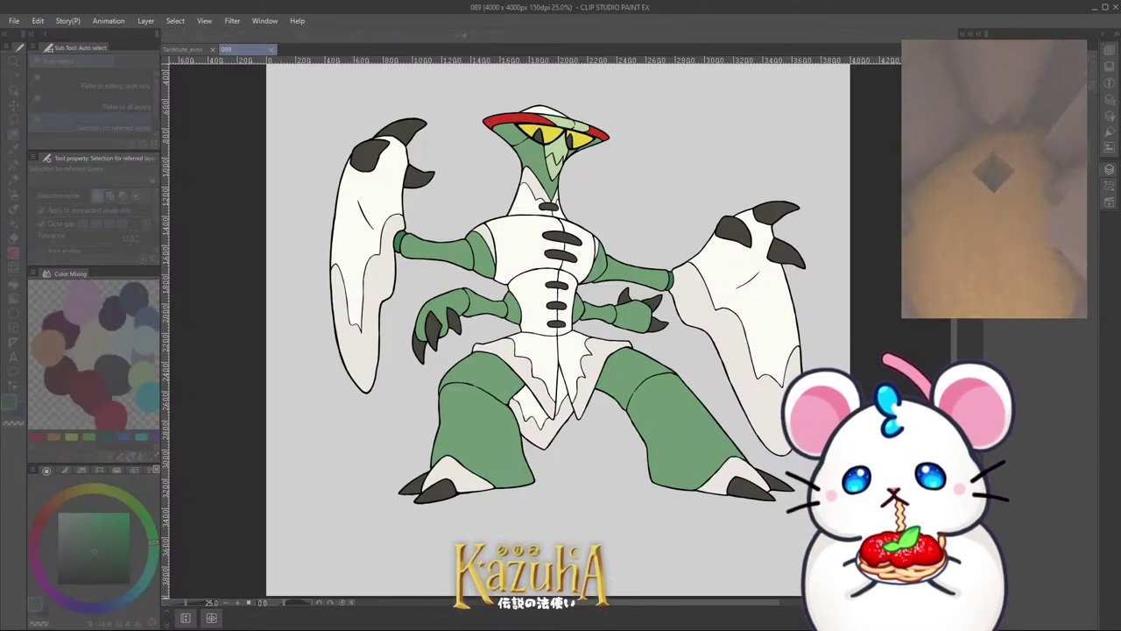
Step: Shift the hue of the creature's green body areas to a muted olive
left_click_drag(981, 407, 1018, 407)
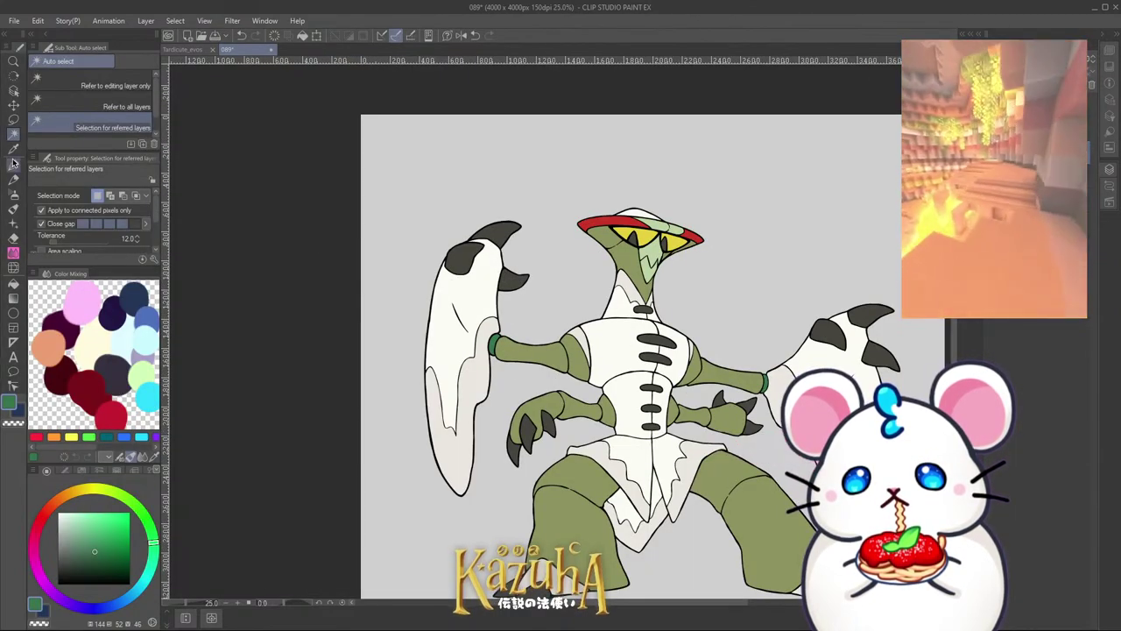
Step: Repaint the left-hand blade arm's wrist joint with the G-pen at size 43.4 in dark olive, hue 68, saturation 54, value 43
left_click(13, 162)
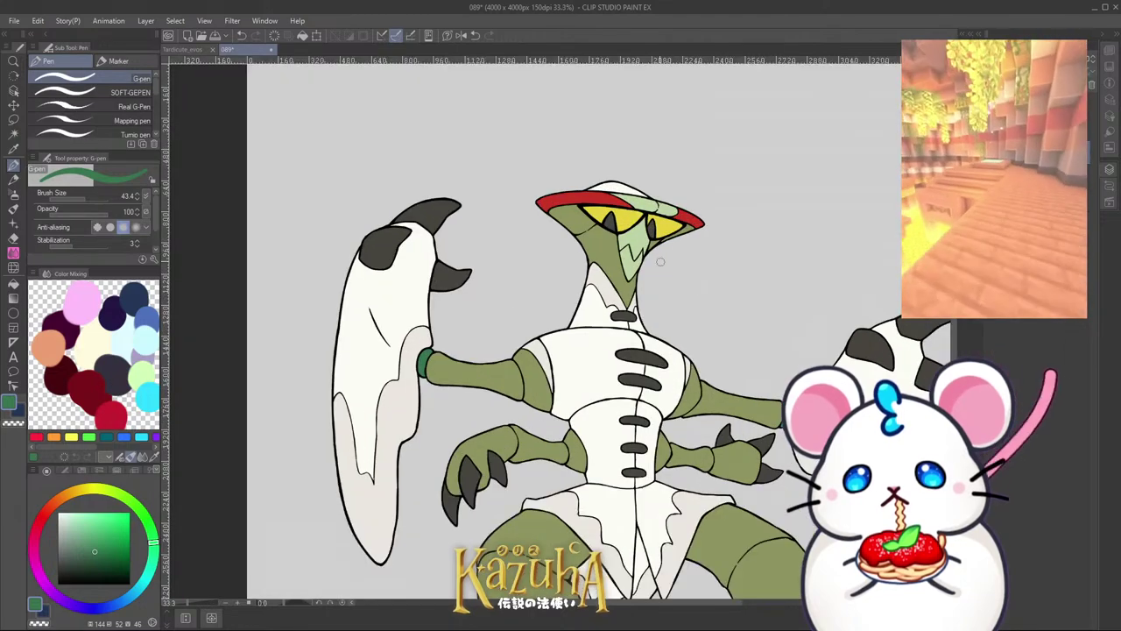
scroll(440, 429, "up", 2)
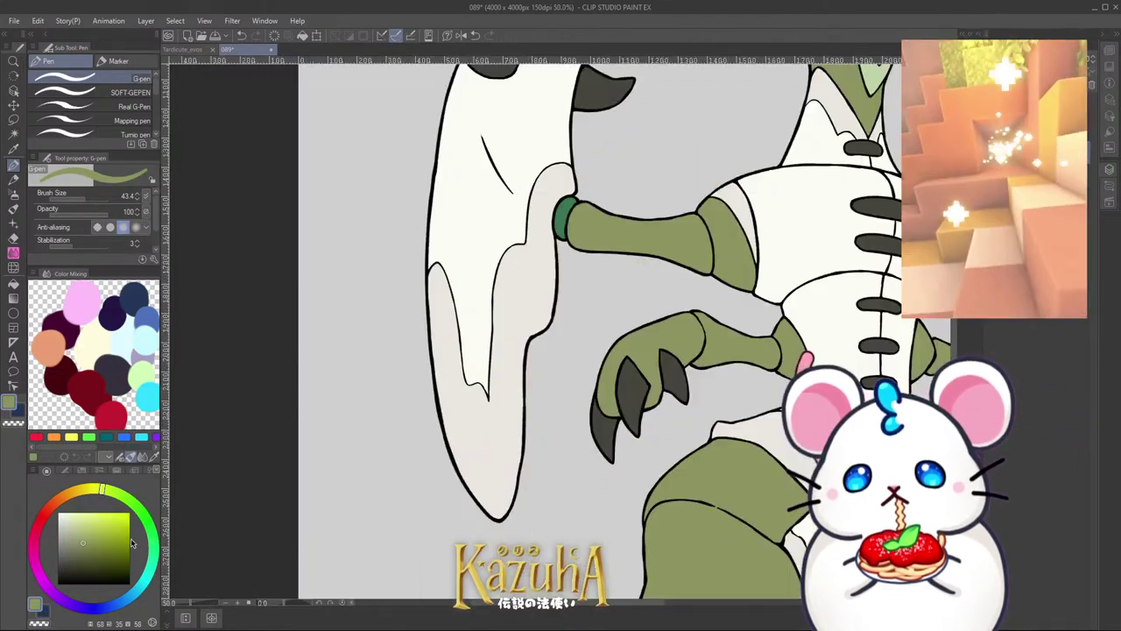
left_click(96, 549)
scroll(553, 179, "up", 3)
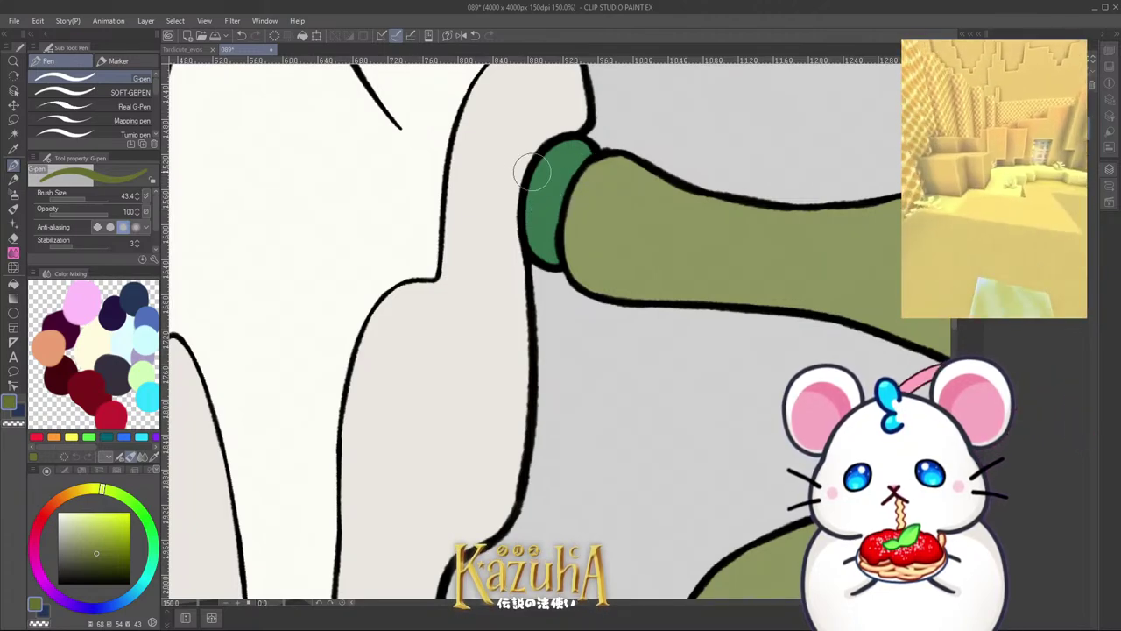
left_click_drag(565, 162, 539, 206)
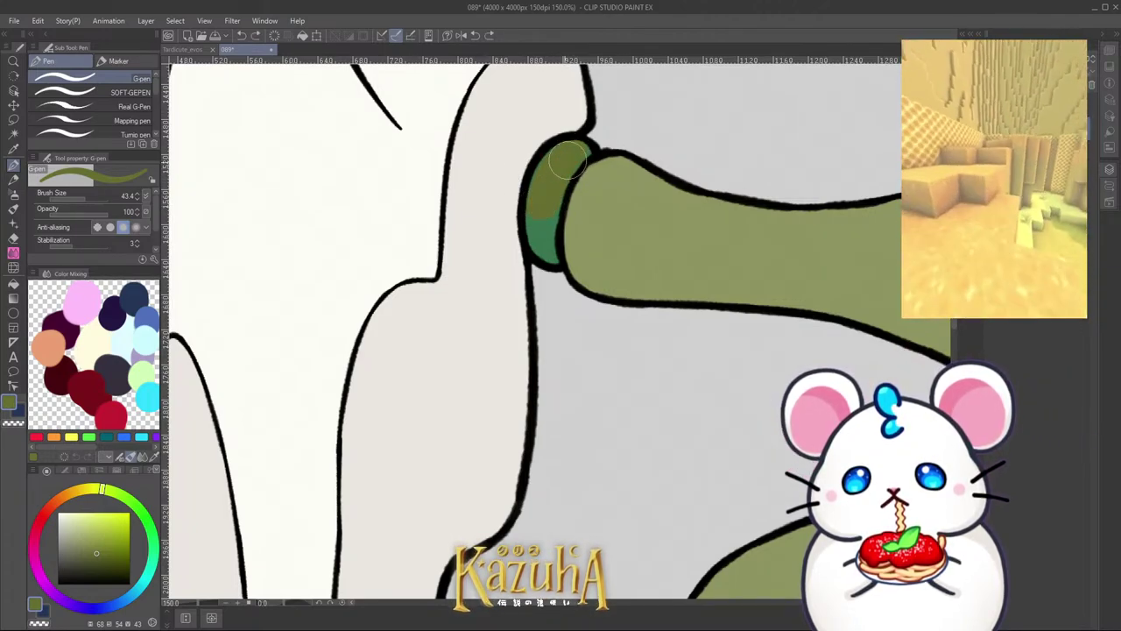
scroll(524, 169, "down", 4)
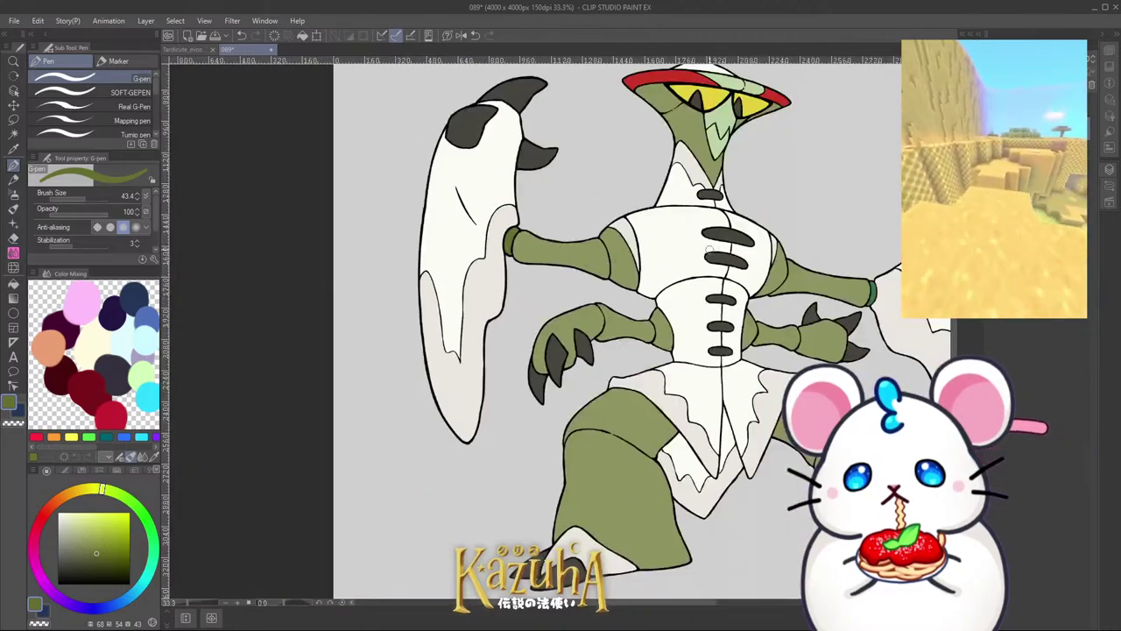
Step: Repaint the right-hand blade arm's wrist joint in the same dark olive and clean its overspill with the blade's pale warm grey
scroll(804, 271, "up", 3)
scroll(808, 266, "down", 2)
scroll(889, 280, "up", 3)
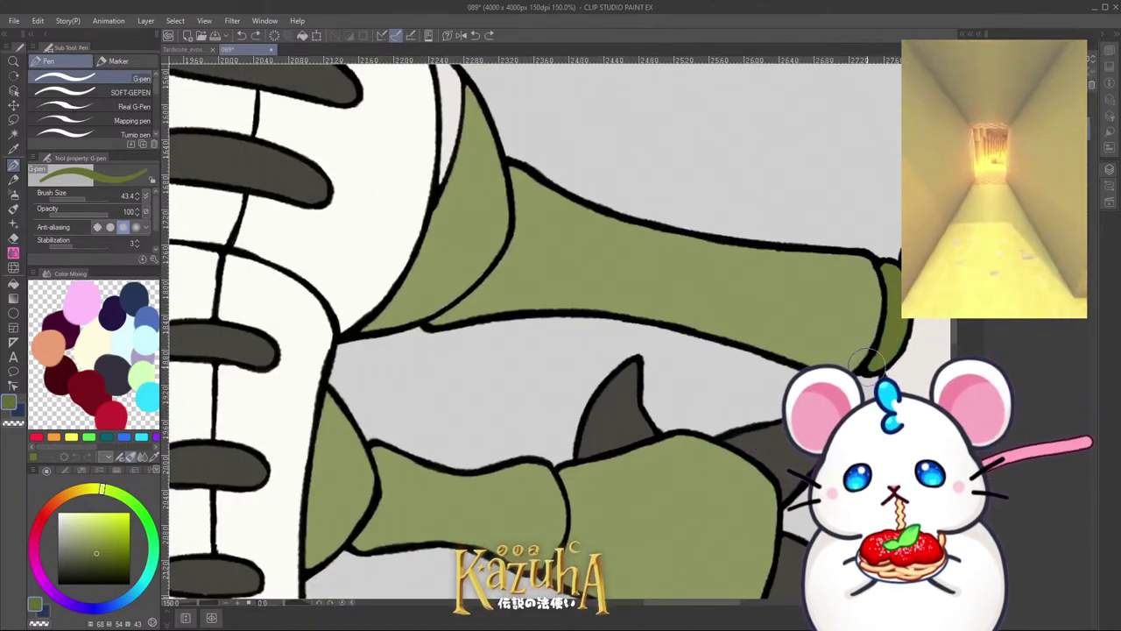
scroll(771, 313, "down", 2)
scroll(844, 248, "up", 3)
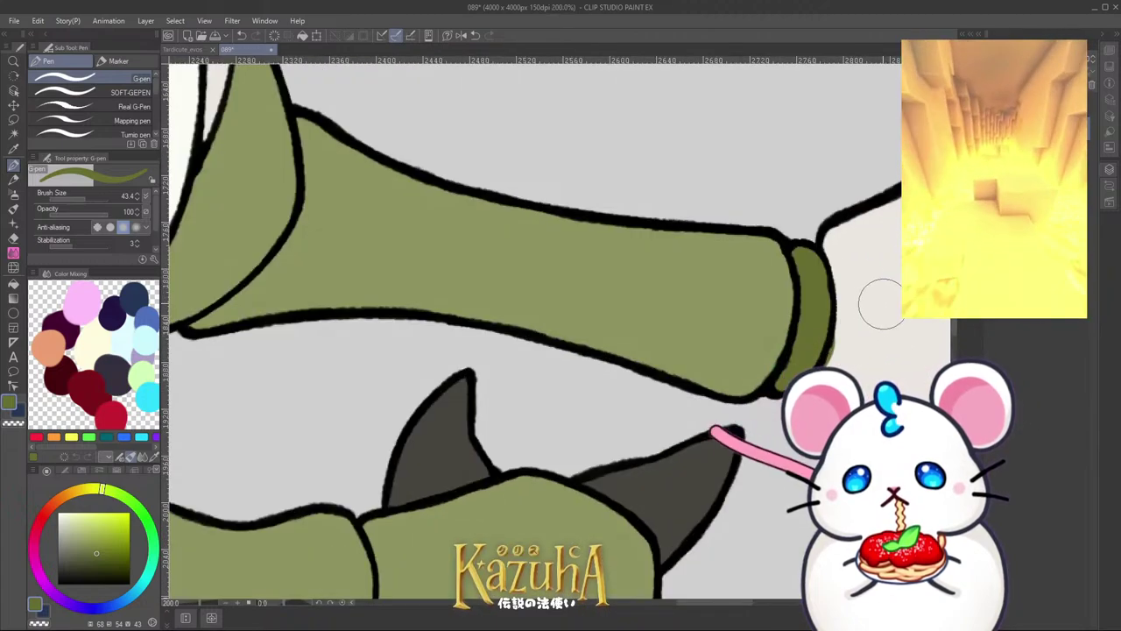
left_click_drag(854, 322, 838, 353)
key("c")
key("ctrl+z")
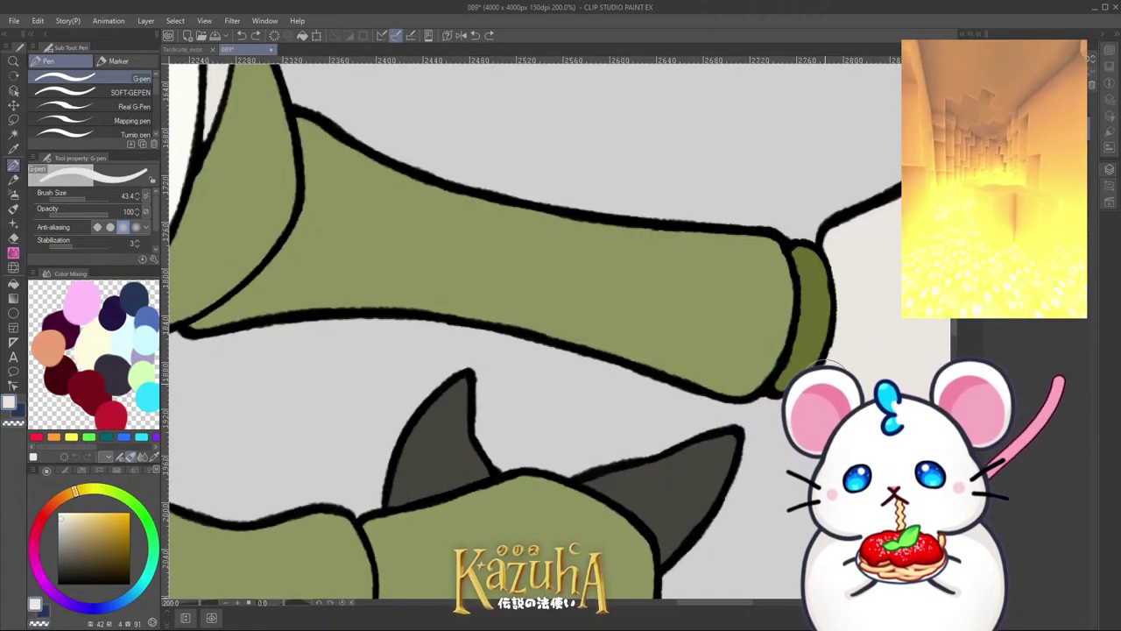
Step: Sample the wrist joint's dark olive and paint the right-hand blade arm's shoulder joint with it
left_click(757, 344, "alt")
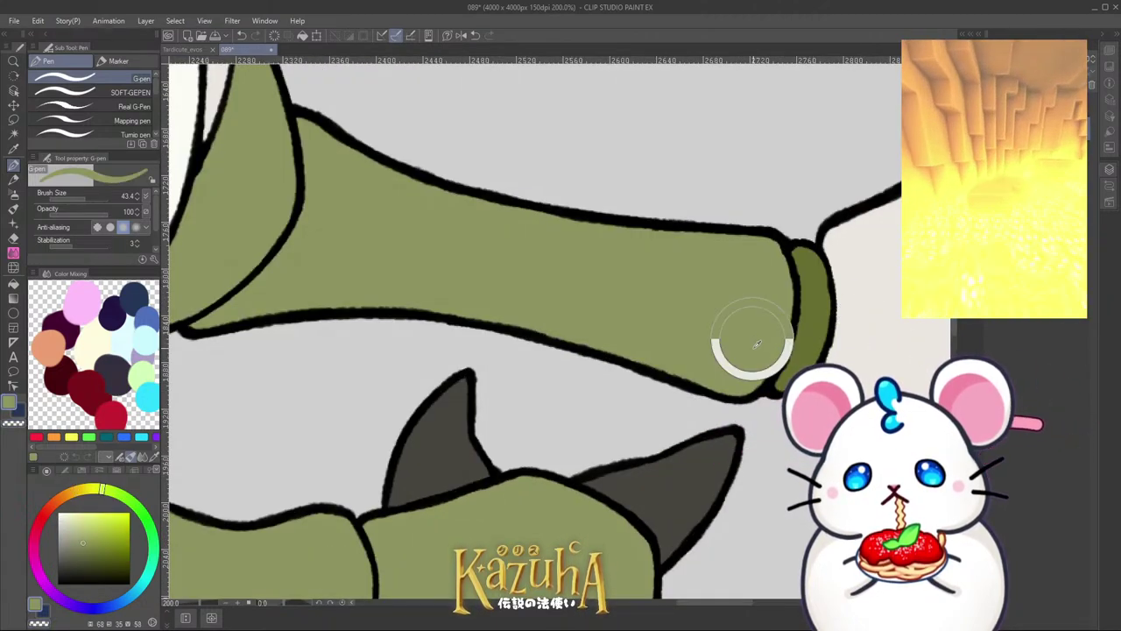
left_click(815, 306, "alt")
scroll(815, 306, "down", 2)
mouse_move(282, 325)
left_mouse_down()
mouse_move(344, 245)
mouse_move(320, 276)
mouse_move(374, 163)
left_mouse_up()
scroll(355, 189, "down", 1)
left_click_drag(355, 268, 349, 325)
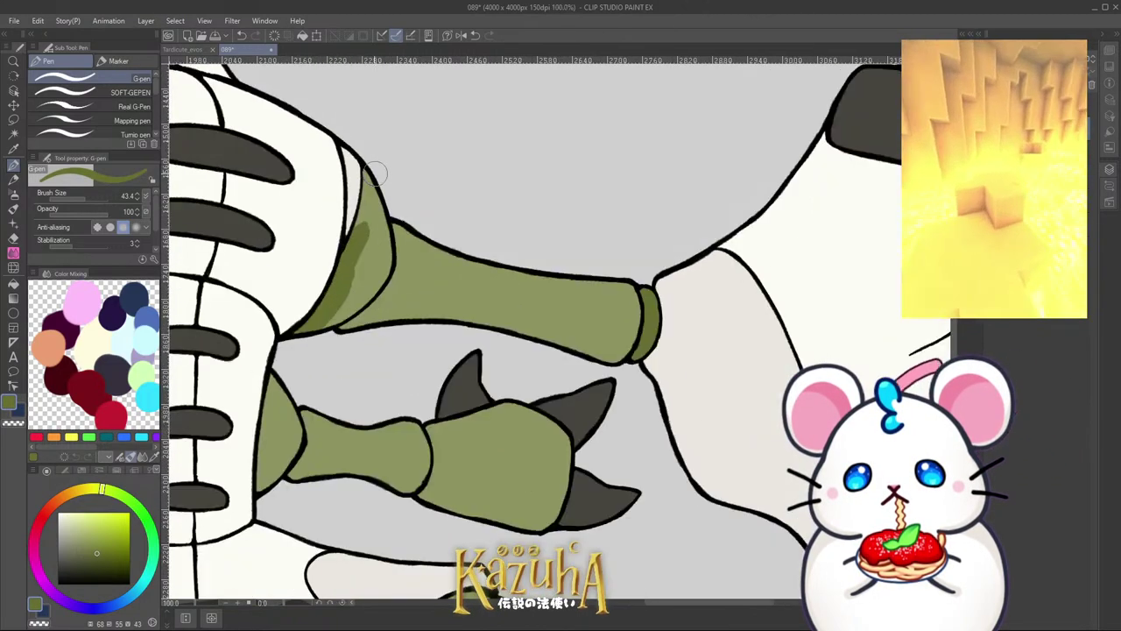
left_click_drag(376, 173, 359, 238)
scroll(439, 211, "down", 3)
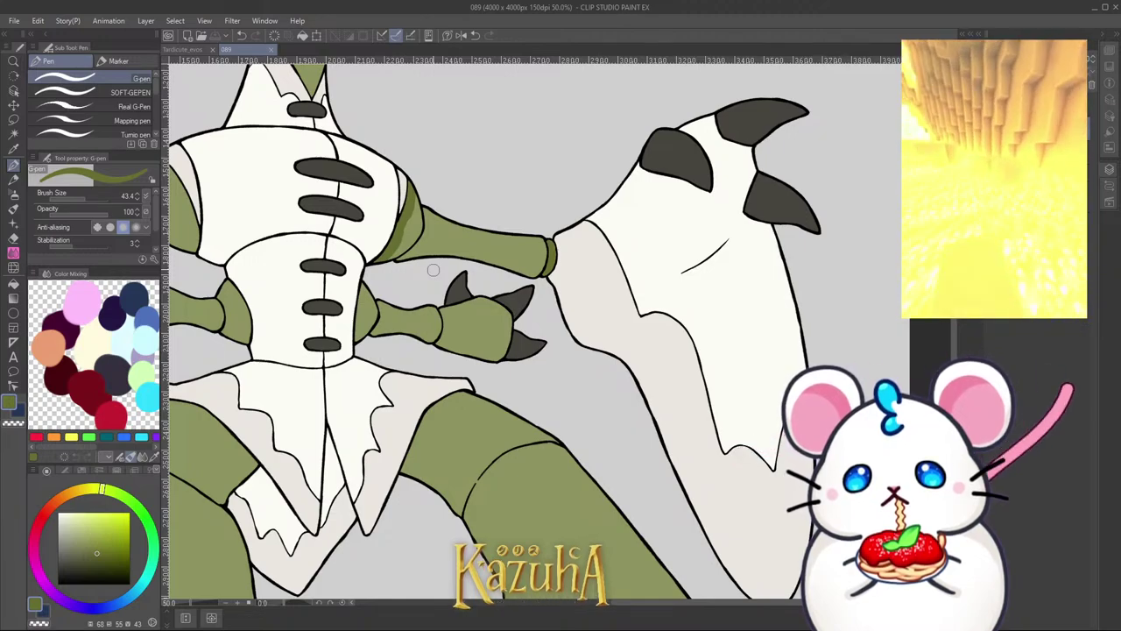
scroll(404, 233, "up", 3)
mouse_move(406, 241)
left_mouse_down()
mouse_move(432, 149)
mouse_move(441, 175)
mouse_move(429, 233)
mouse_move(388, 282)
left_mouse_up()
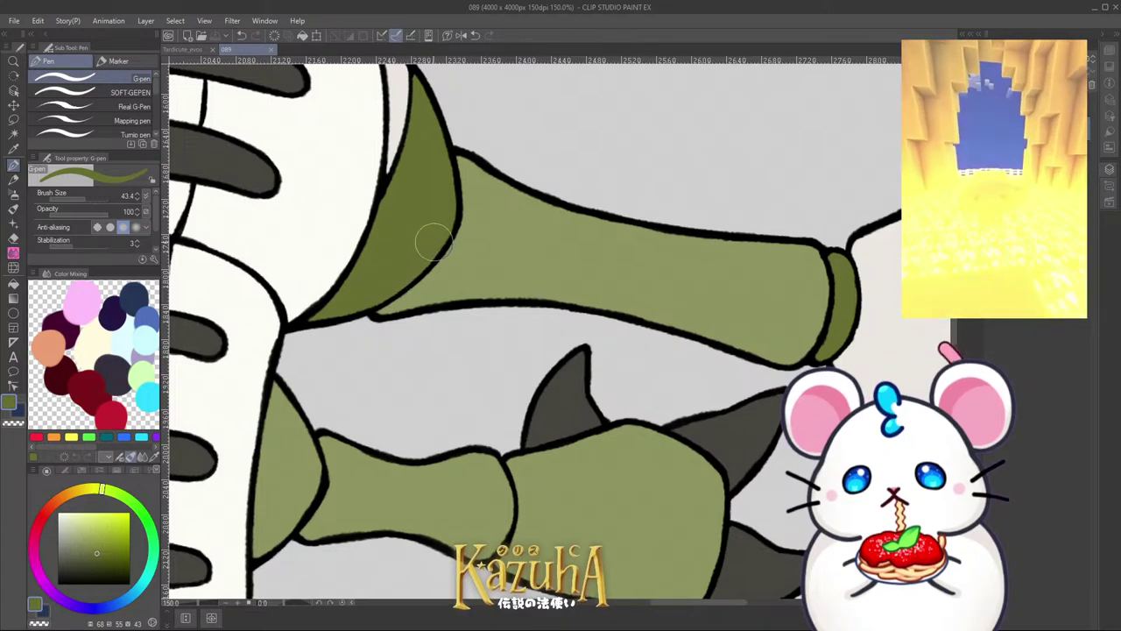
Step: Paint the joints where both lower arms meet the torso in the same dark olive
scroll(433, 243, "down", 5)
scroll(456, 254, "up", 3)
mouse_move(456, 293)
left_mouse_down()
mouse_move(469, 235)
mouse_move(452, 358)
mouse_move(474, 270)
left_mouse_up()
scroll(482, 293, "down", 4)
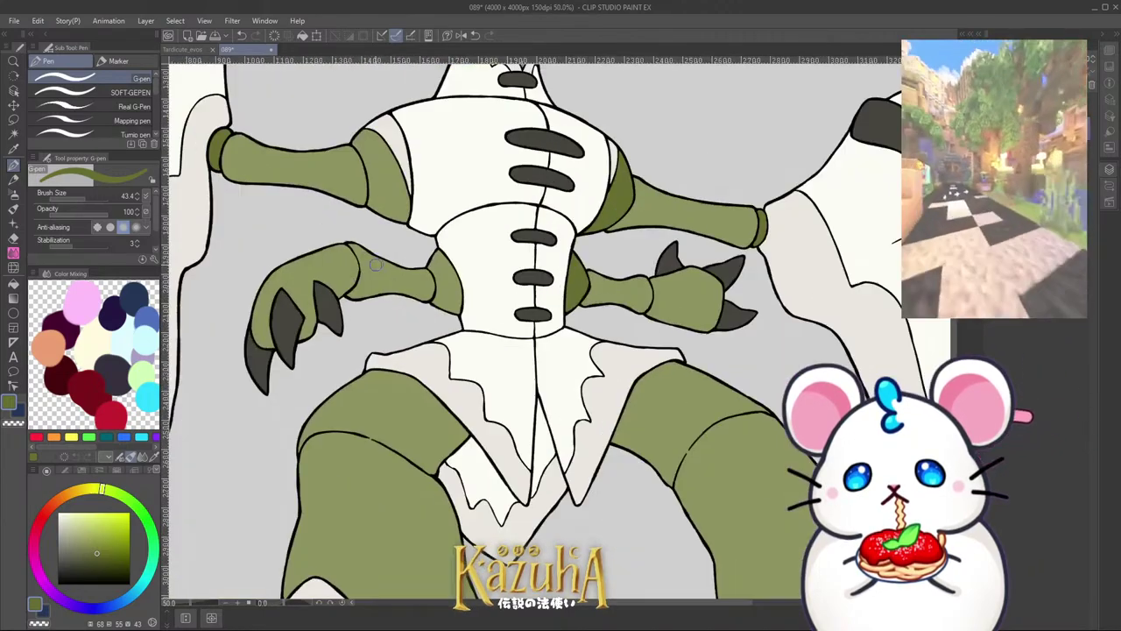
scroll(473, 279, "up", 6)
mouse_move(473, 279)
left_mouse_down()
mouse_move(482, 237)
mouse_move(523, 309)
mouse_move(514, 278)
mouse_move(519, 307)
mouse_move(484, 316)
mouse_move(485, 362)
mouse_move(500, 328)
mouse_move(520, 381)
mouse_move(529, 333)
mouse_move(536, 416)
left_mouse_up()
scroll(525, 368, "down", 5)
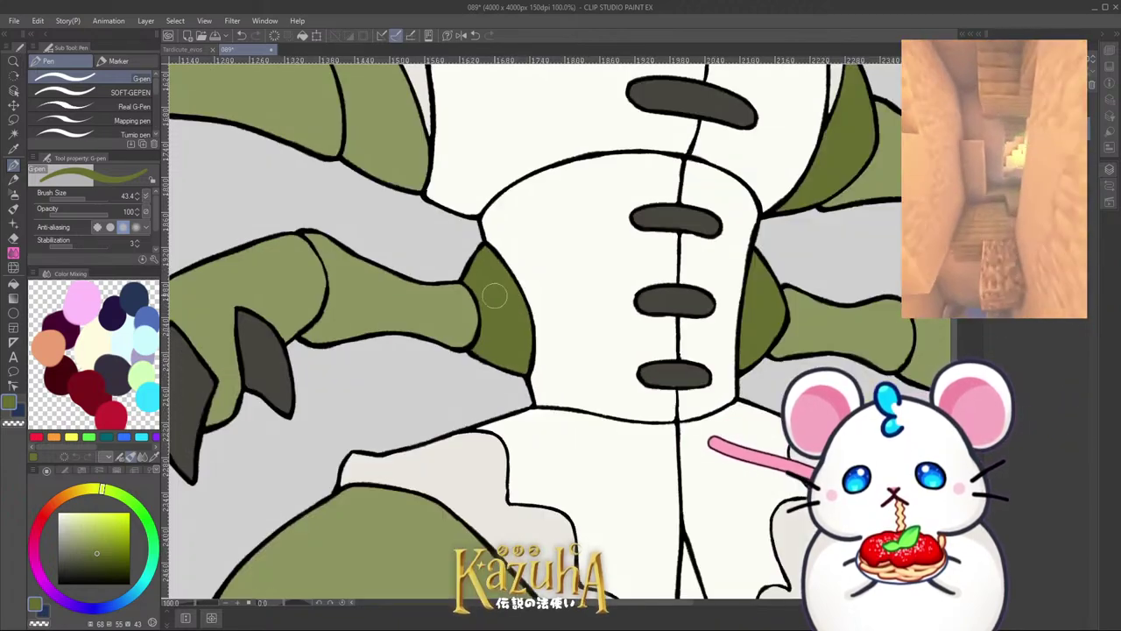
Step: Auto-select the hands of both lower arms, fill them with the dark olive, deselect and save
scroll(473, 273, "up", 1)
scroll(487, 267, "down", 1)
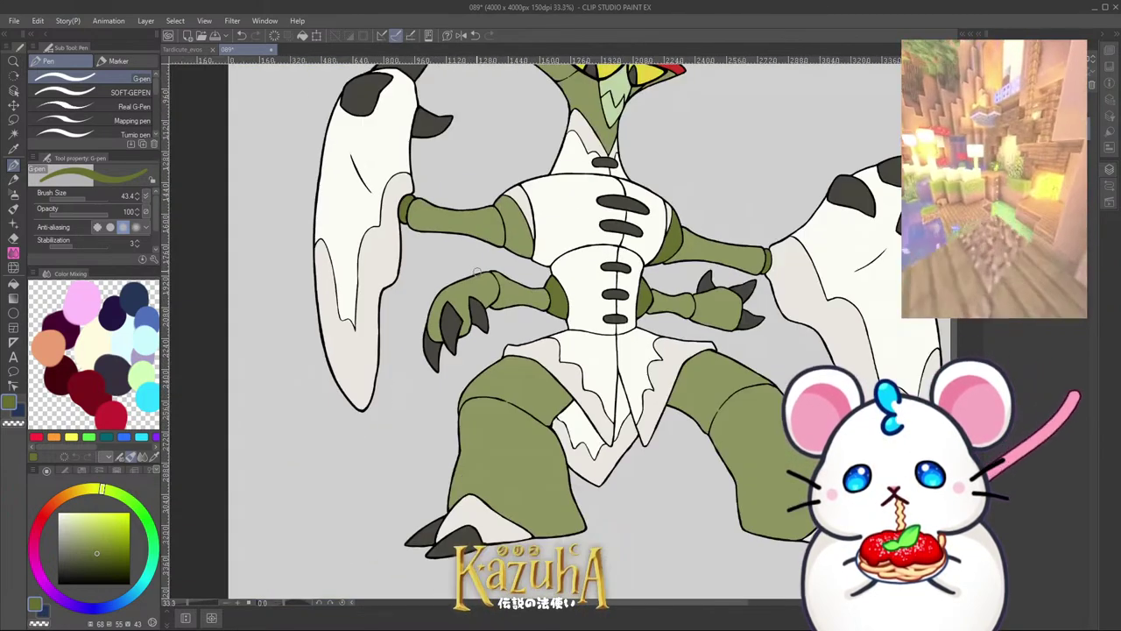
scroll(464, 234, "down", 4)
scroll(460, 237, "up", 3)
scroll(488, 289, "up", 1)
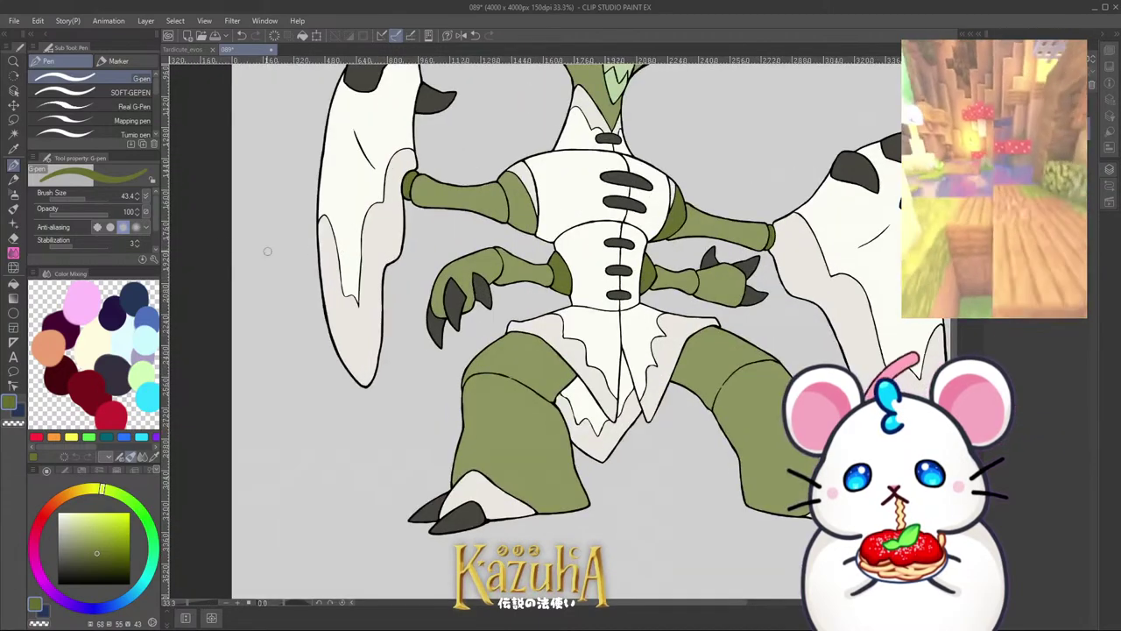
left_click(14, 133)
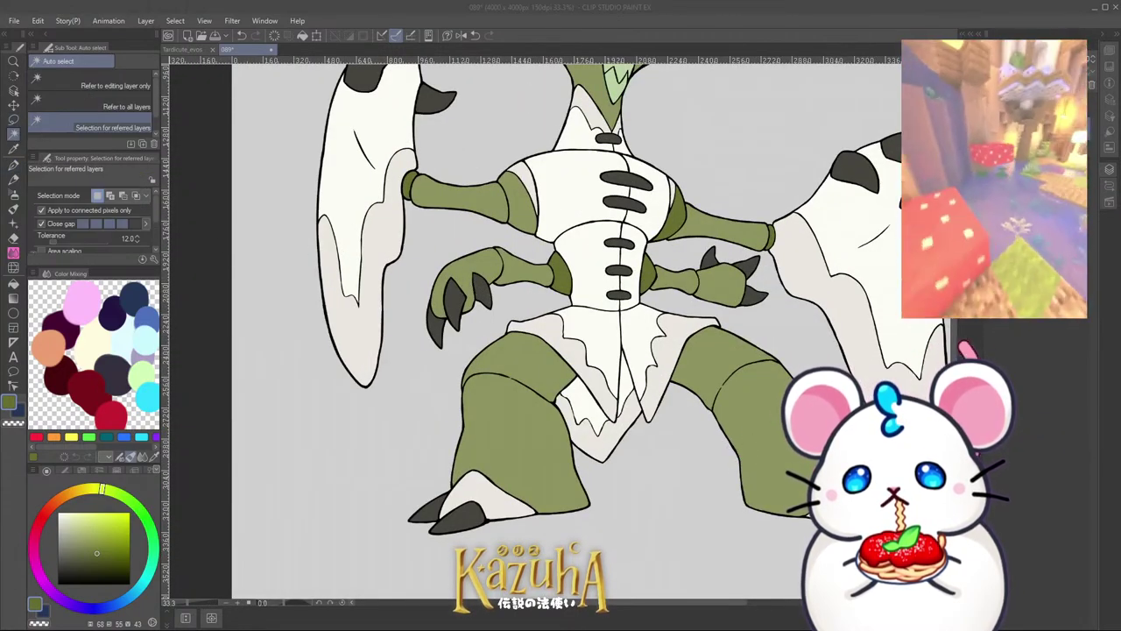
left_click(725, 240)
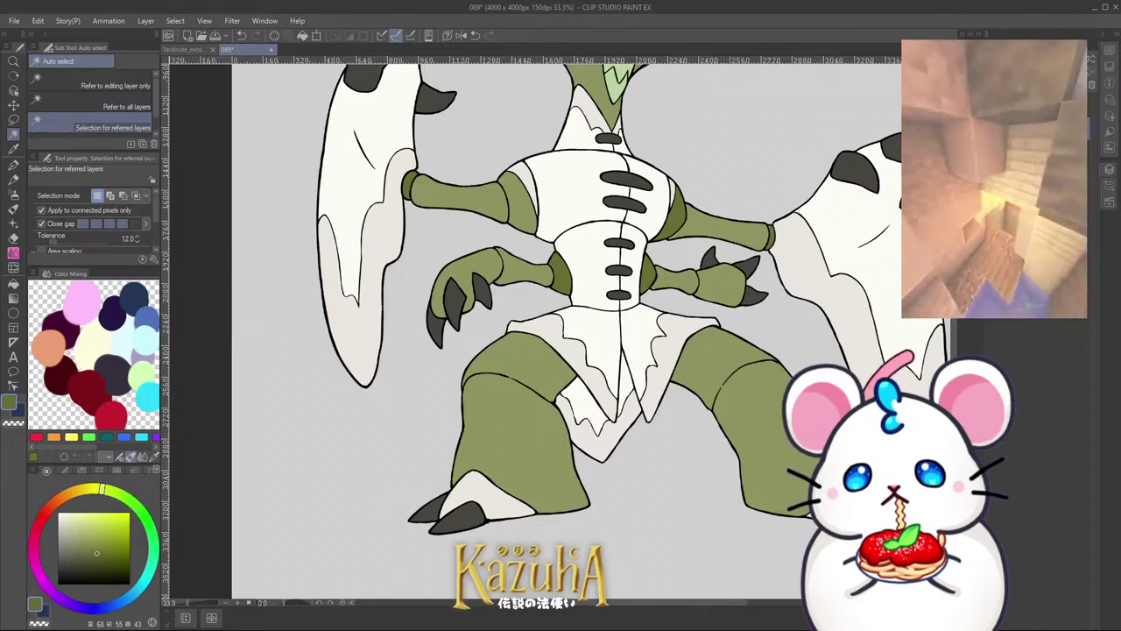
scroll(436, 311, "up", 1)
left_click(479, 261)
scroll(479, 261, "down", 1)
scroll(684, 280, "up", 1)
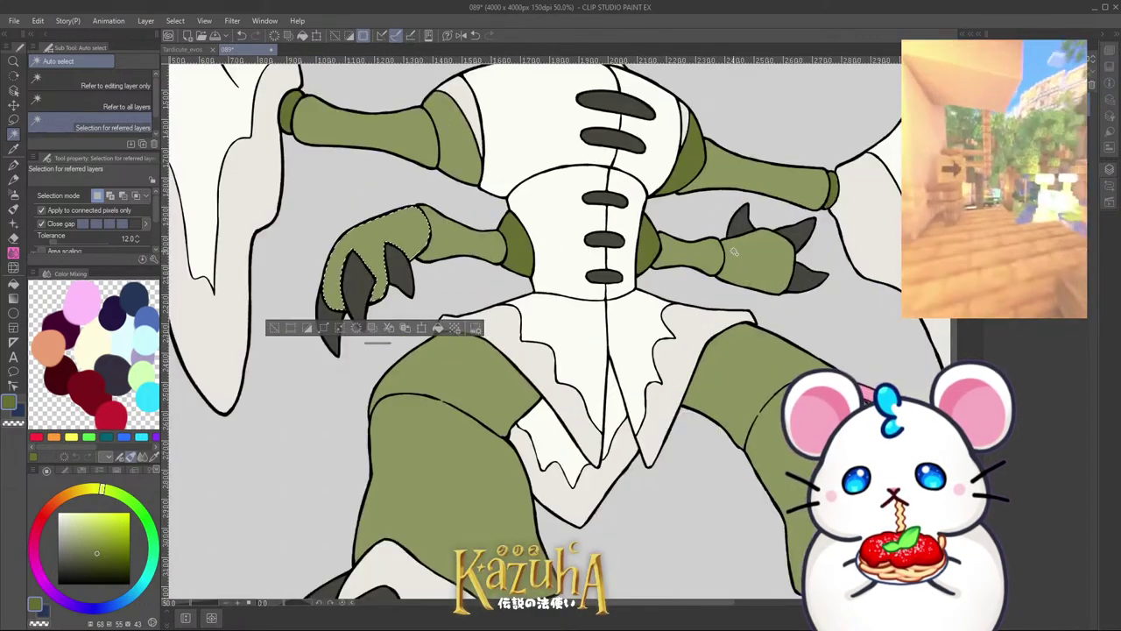
left_click(737, 253, "shift")
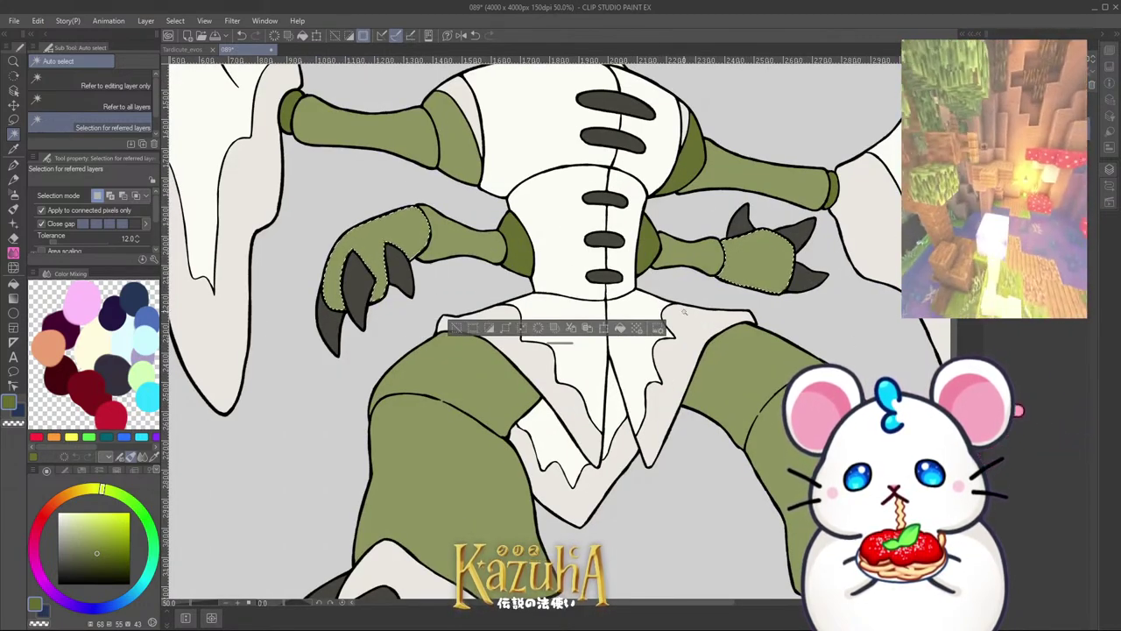
scroll(683, 311, "down", 6)
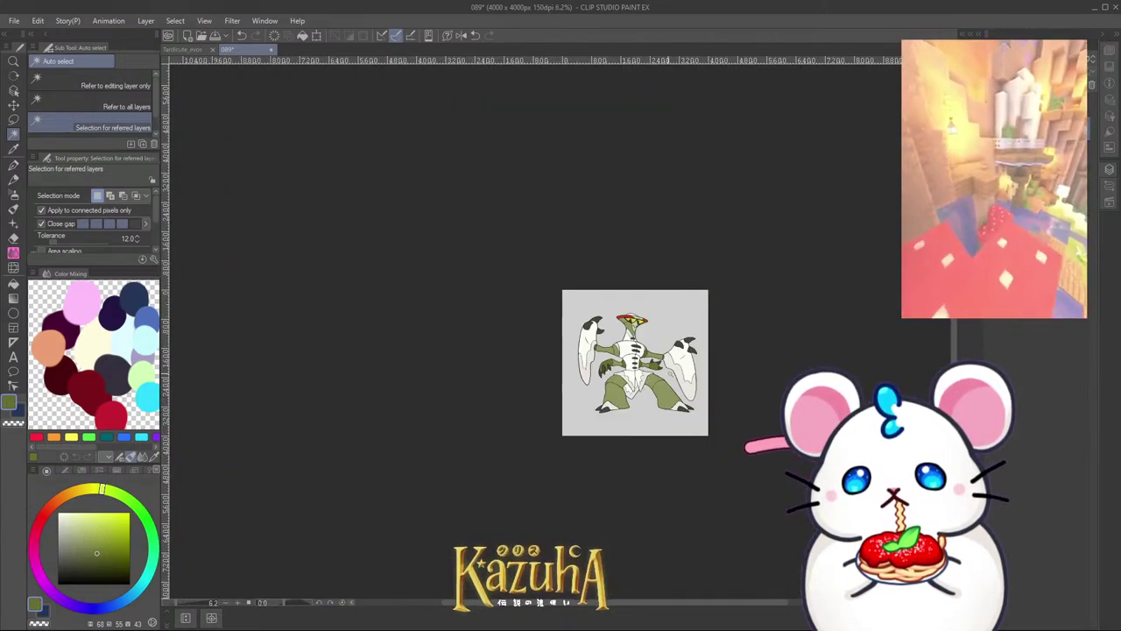
scroll(670, 374, "up", 2)
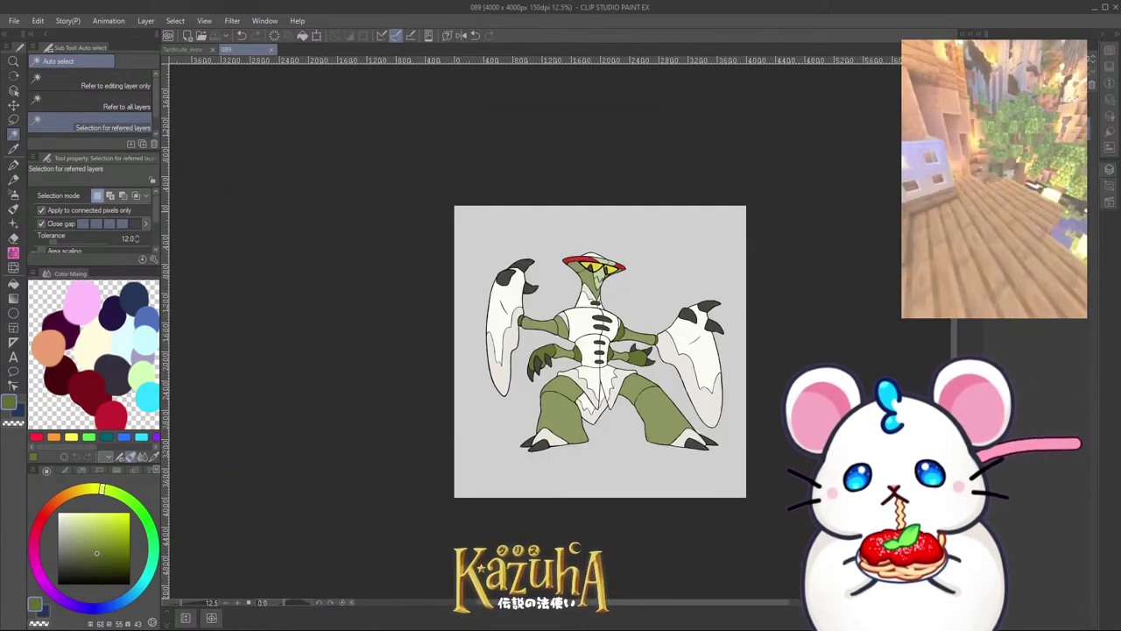
Step: Auto-select the olive areas of both lower legs together
scroll(595, 396, "up", 2)
left_click(551, 427)
left_click(715, 427, "shift")
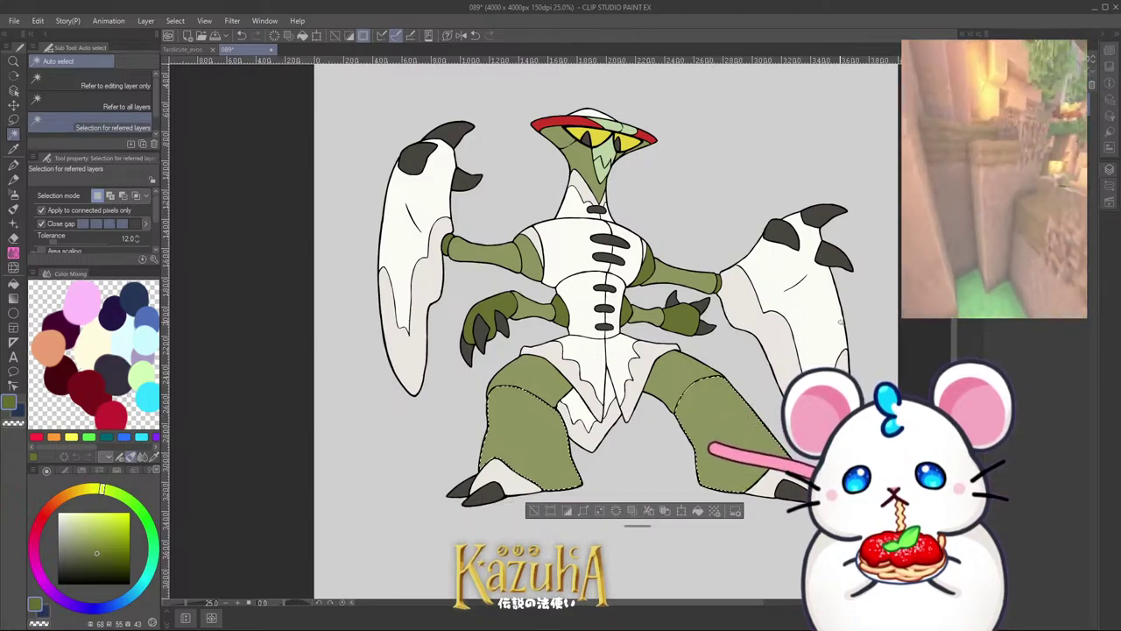
Step: Try filling the selected lower legs with dark olive green, and clear the selection
left_click(698, 511)
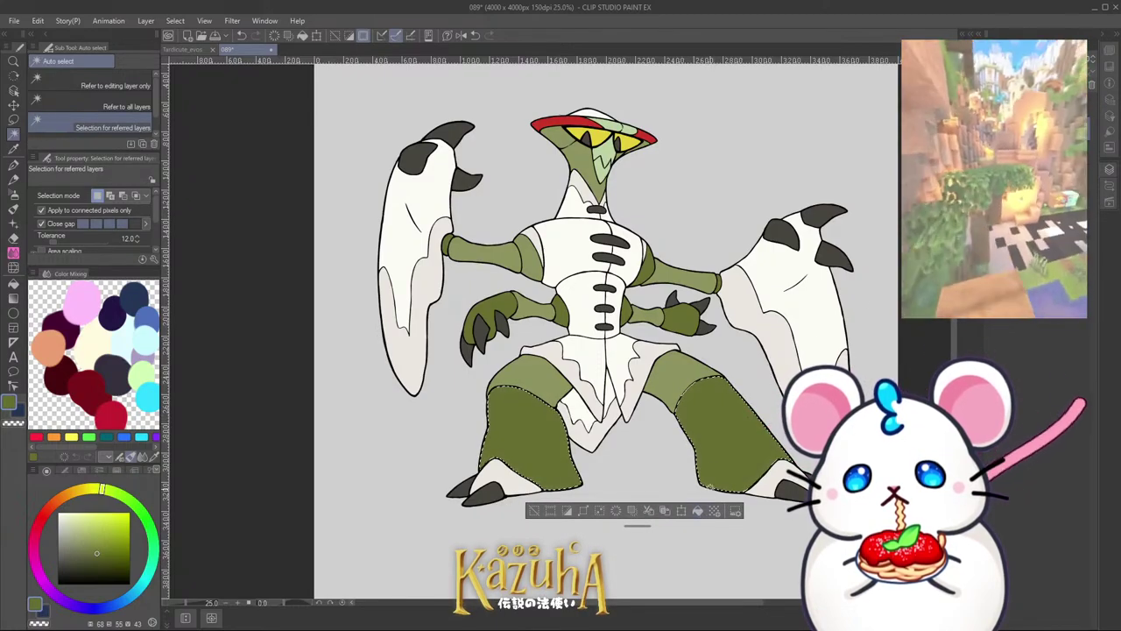
key("ctrl+d")
scroll(693, 416, "down", 4)
scroll(697, 419, "up", 2)
scroll(701, 403, "up", 2)
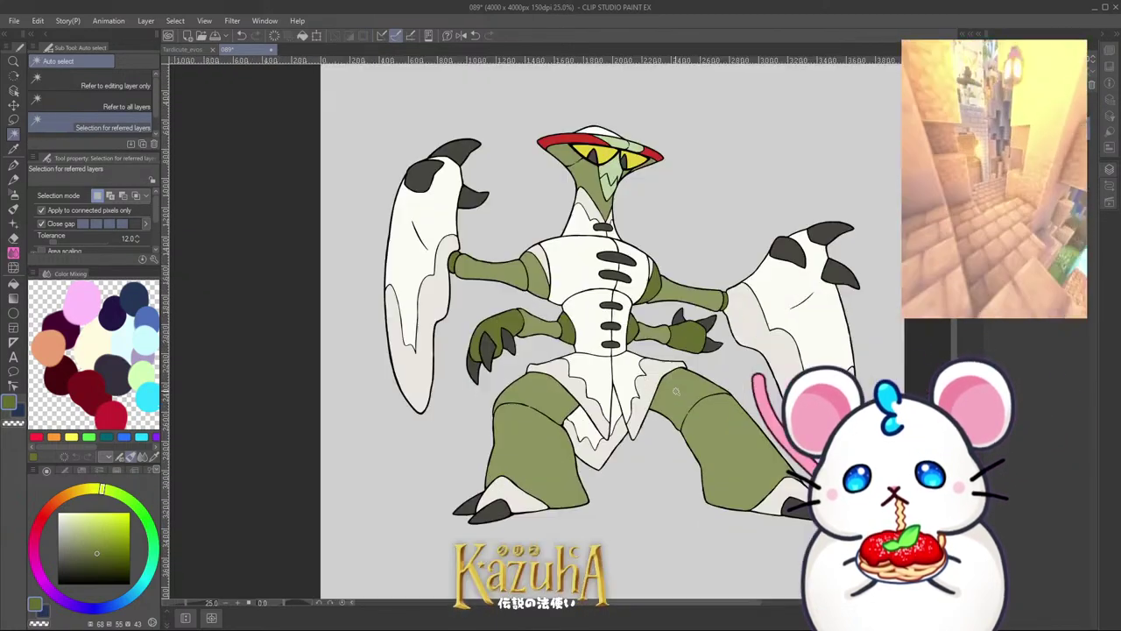
scroll(698, 344, "down", 1)
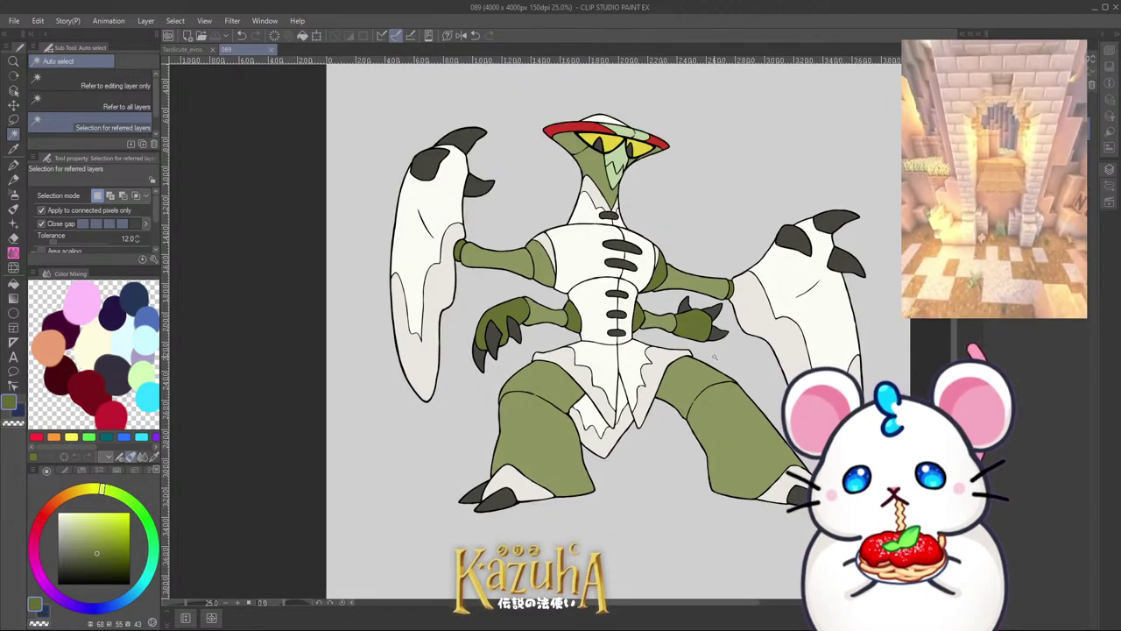
scroll(743, 255, "up", 1)
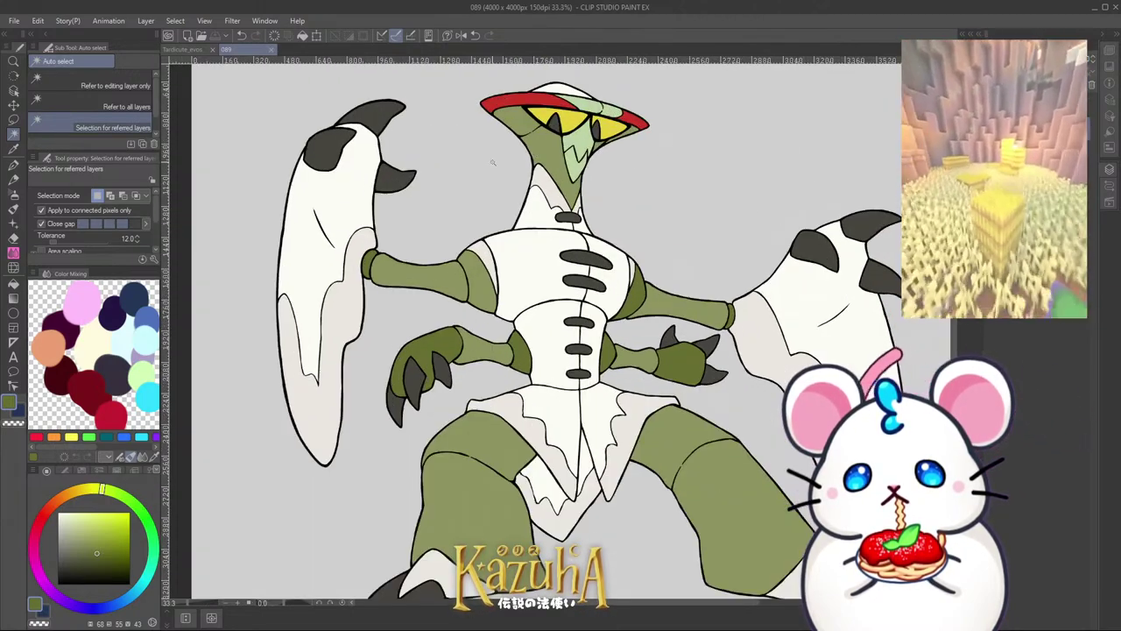
Step: Fill the face plate and the centre of the hat brim with pale yellow-green at hue 63, saturation 34, brightness 86
left_click(14, 283)
scroll(486, 151, "up", 1)
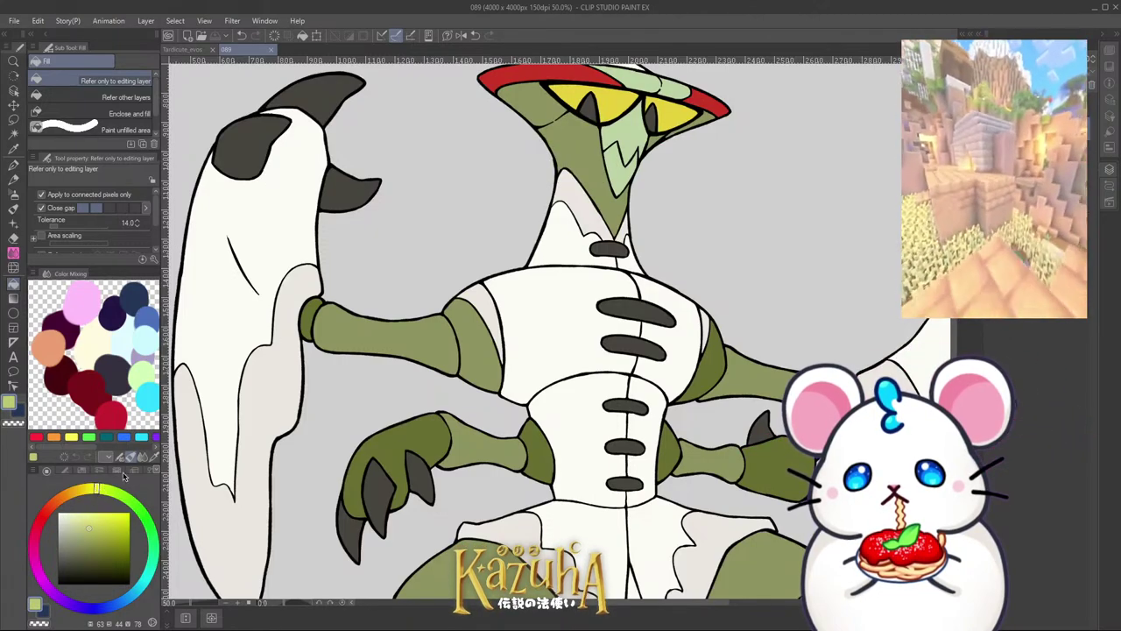
scroll(639, 173, "down", 1)
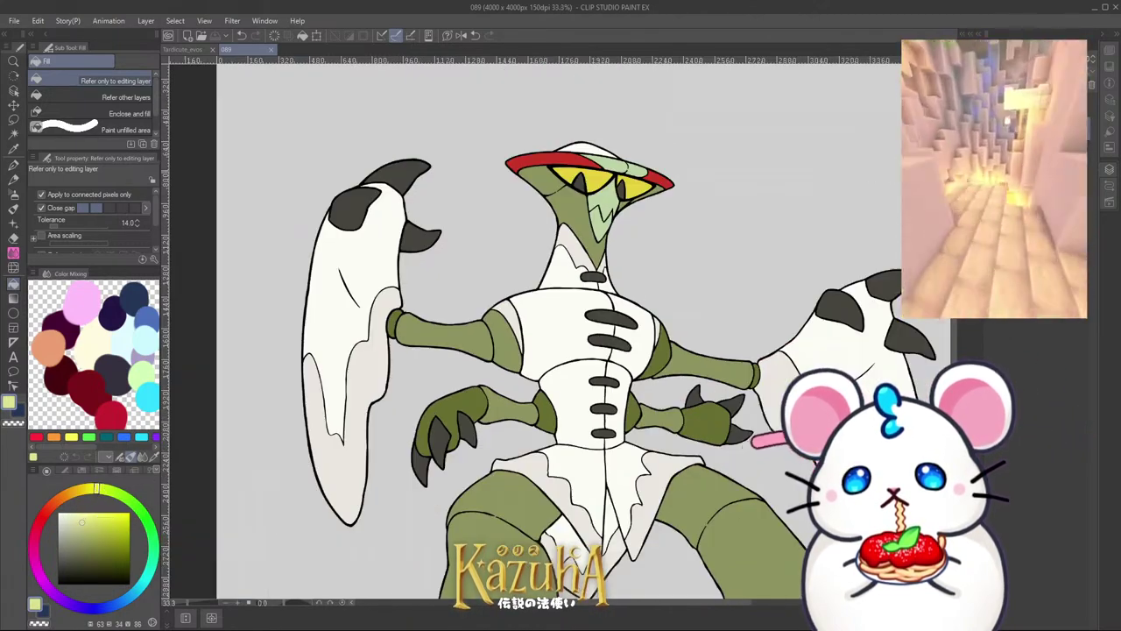
scroll(638, 172, "up", 2)
scroll(638, 173, "down", 3)
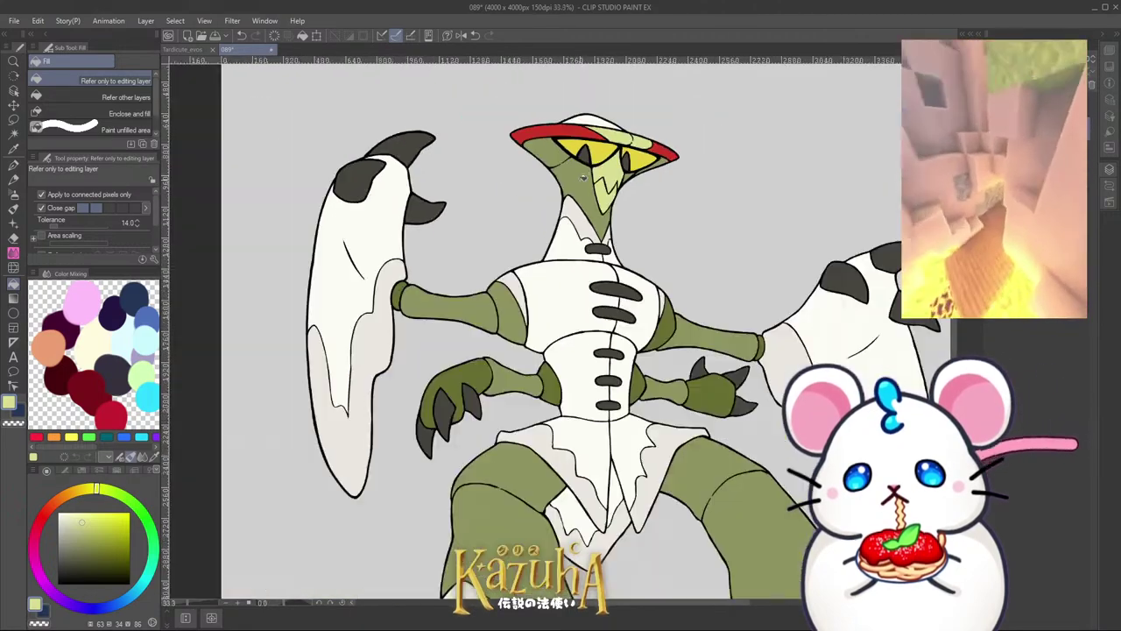
Step: Sample the eye yellow, shift its hue to orange, and fill both eyes with it
scroll(600, 162, "up", 2)
left_click(613, 163, "alt")
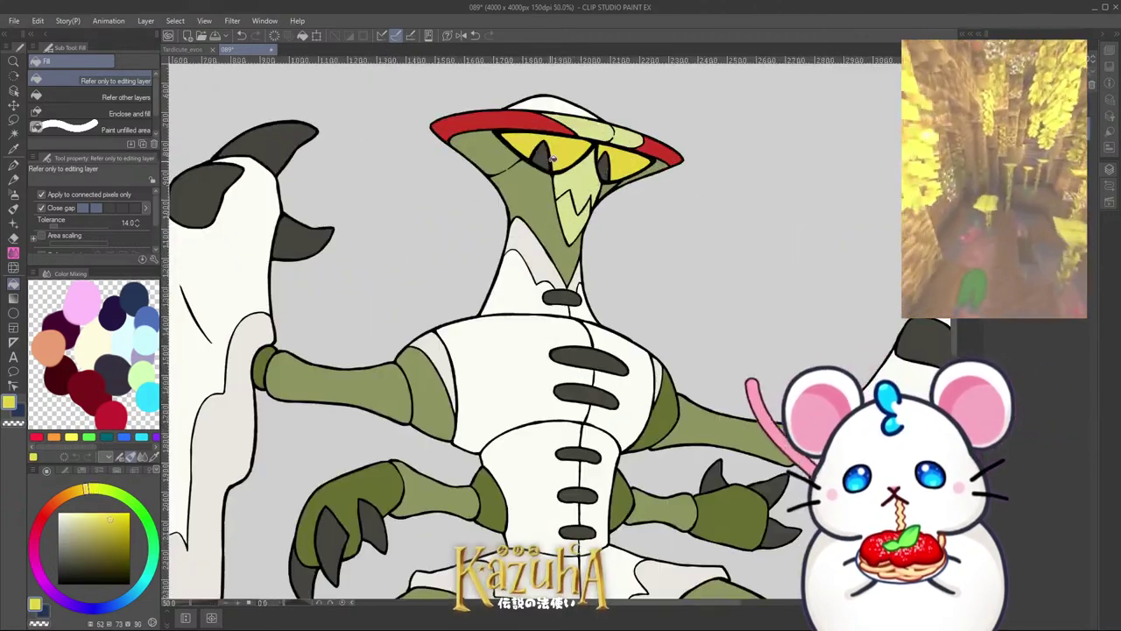
left_click(72, 491)
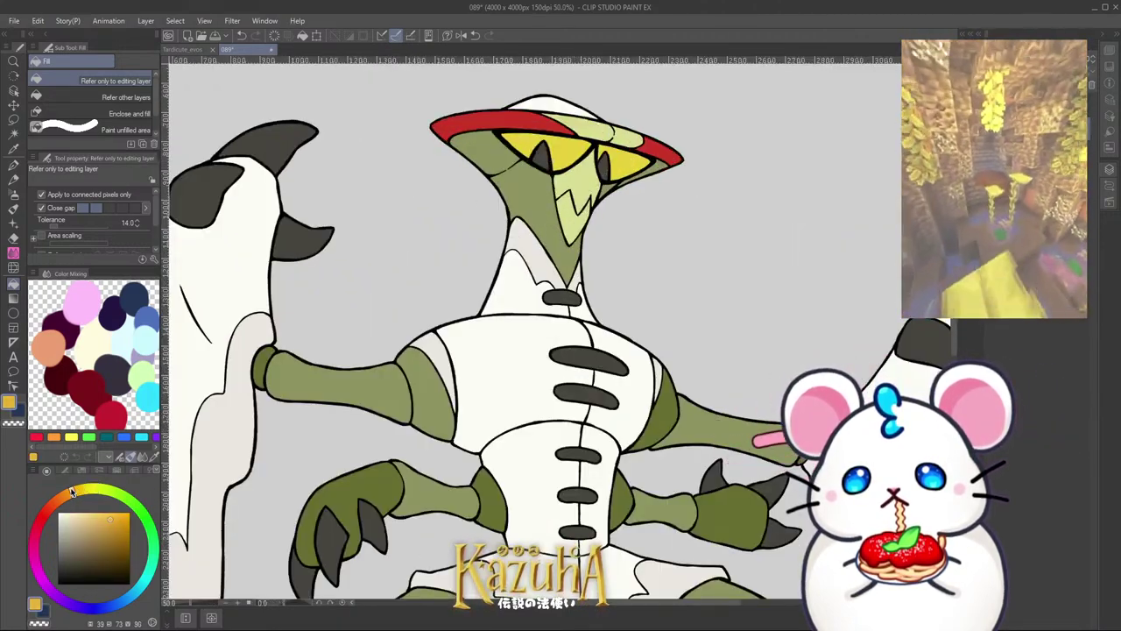
left_click(570, 144)
left_click(611, 162)
Step: Try filling both eyes with a saturated red
left_click(54, 501)
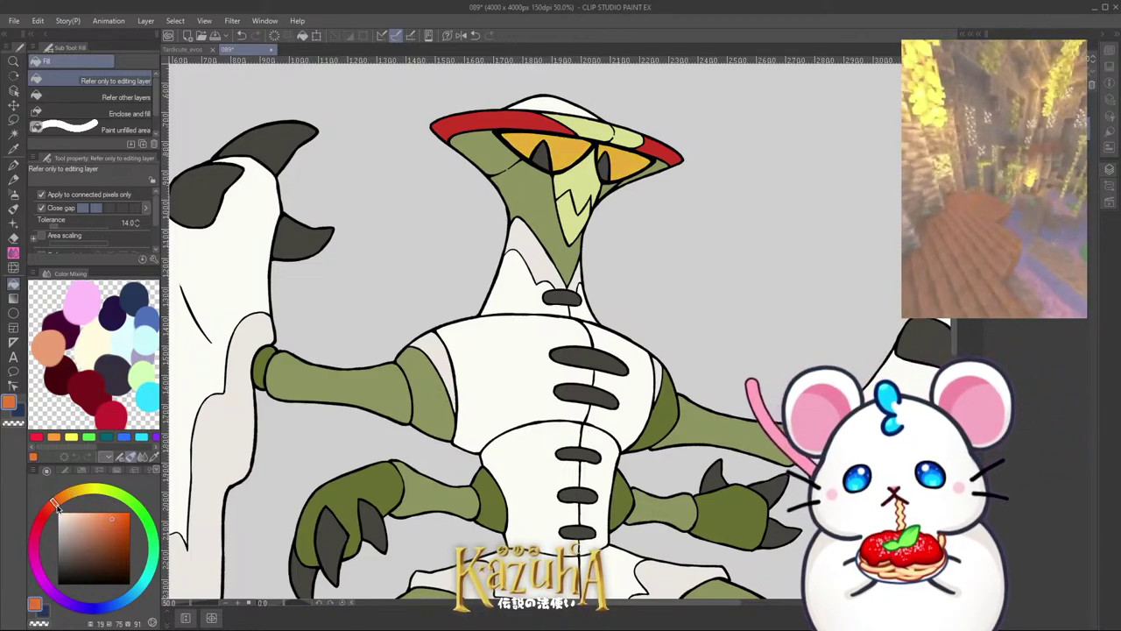
left_click(118, 520)
left_click(45, 512)
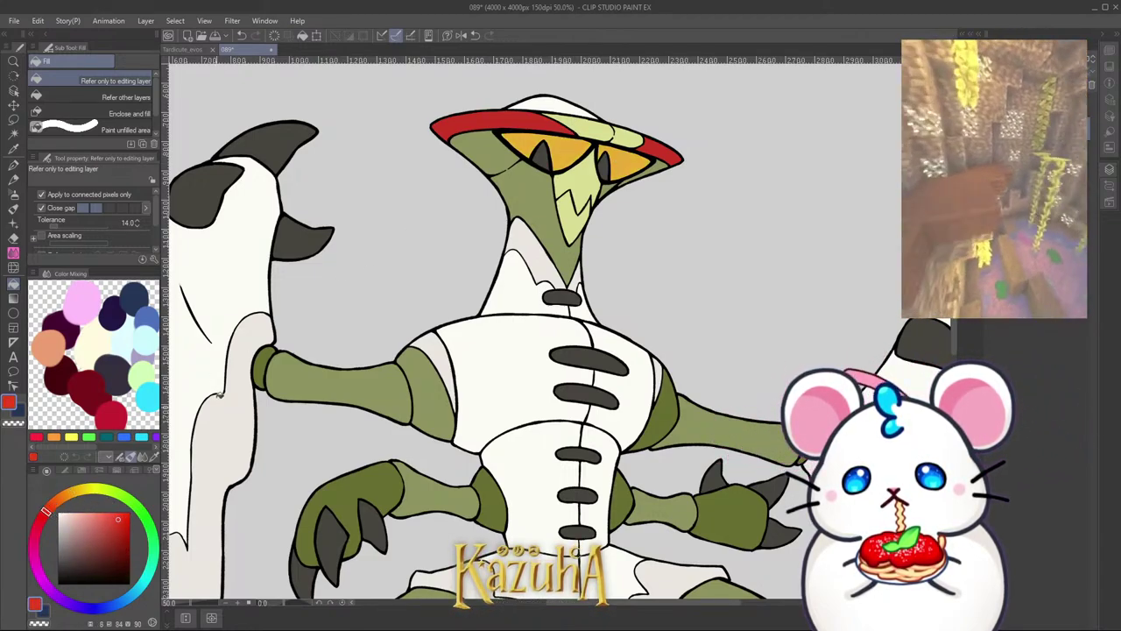
left_click(582, 146)
left_click(606, 156)
scroll(417, 213, "down", 2)
scroll(432, 213, "up", 1)
key("ctrl+z")
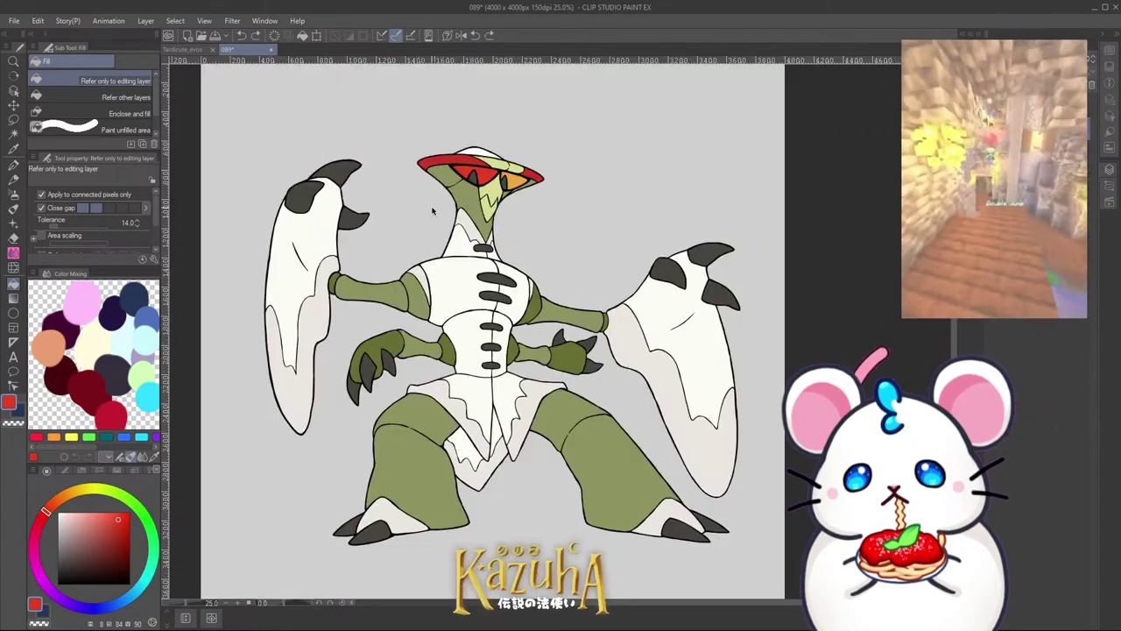
Step: Sample the orange eye colour, shift it to bright yellow at hue 59, saturation 75, brightness 91, and fill both eyes
scroll(476, 147, "up", 3)
left_click(493, 205, "alt")
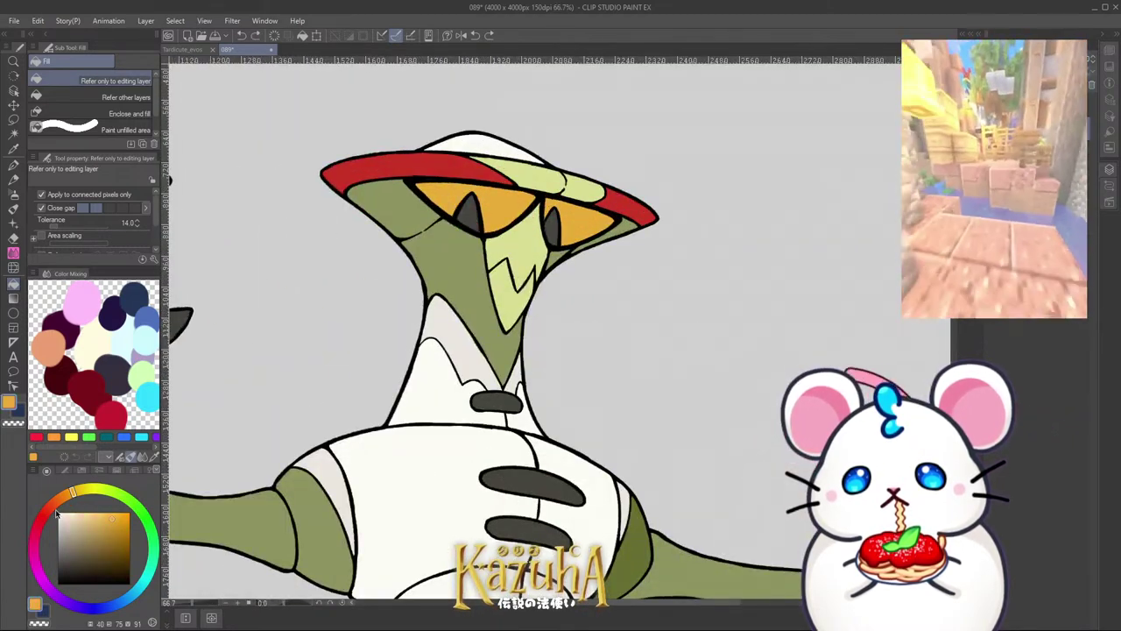
left_click(92, 489)
left_click(454, 202)
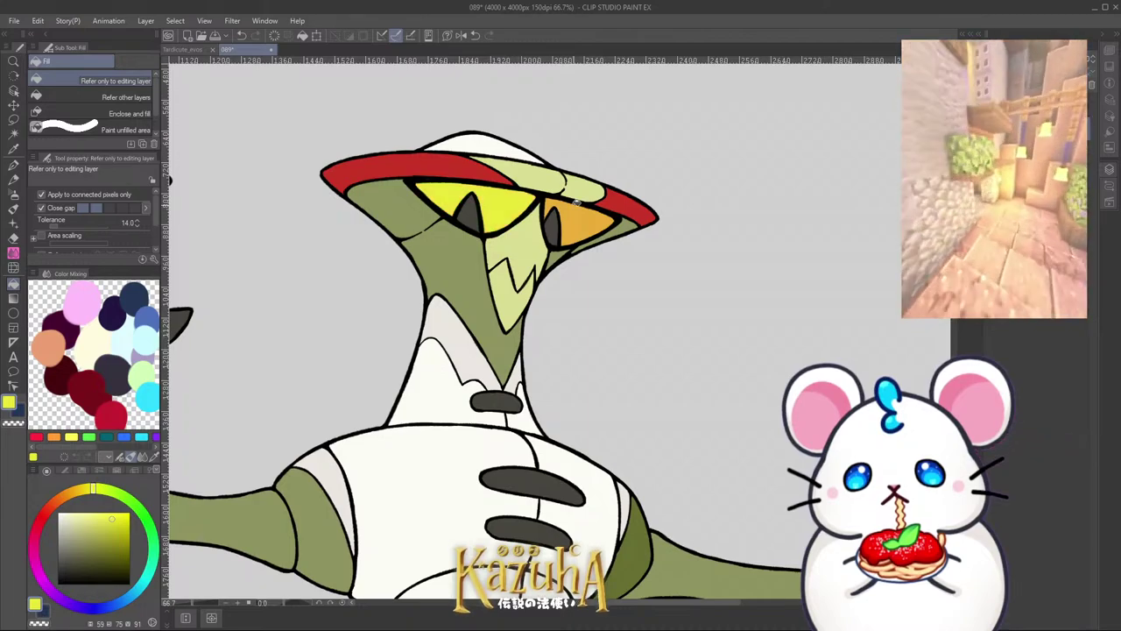
left_click(578, 216)
scroll(319, 237, "down", 1)
scroll(319, 238, "down", 2)
scroll(355, 272, "up", 2)
scroll(354, 271, "up", 1)
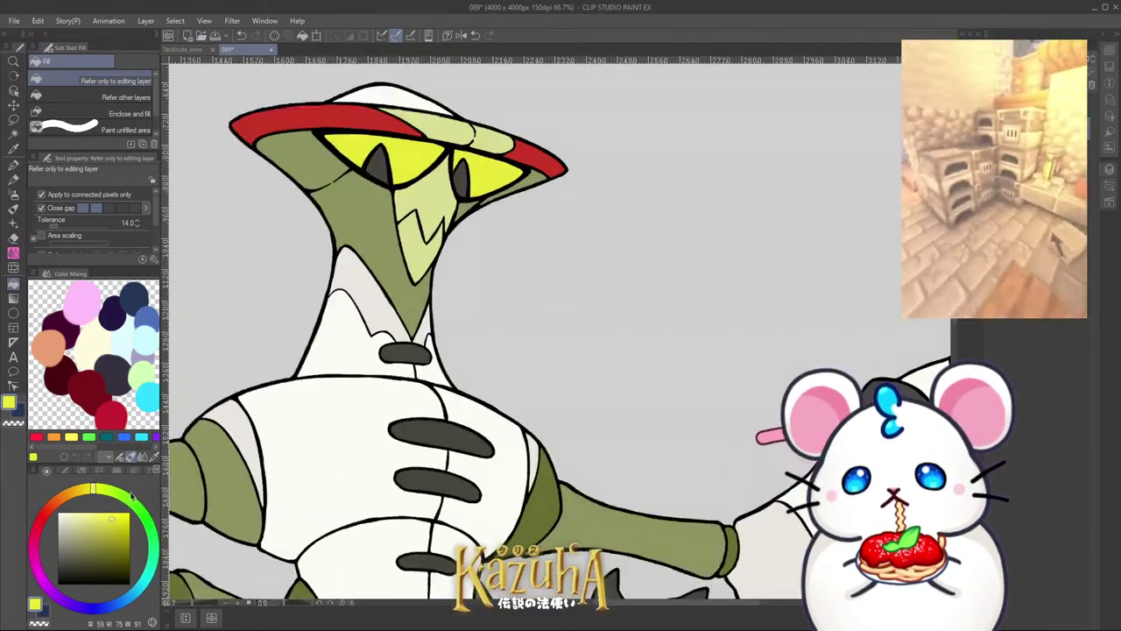
Step: Try filling both eyes with bright green and judge it on a rotated canvas
left_click(129, 496)
left_click(486, 162)
left_click(413, 162)
scroll(600, 241, "down", 5)
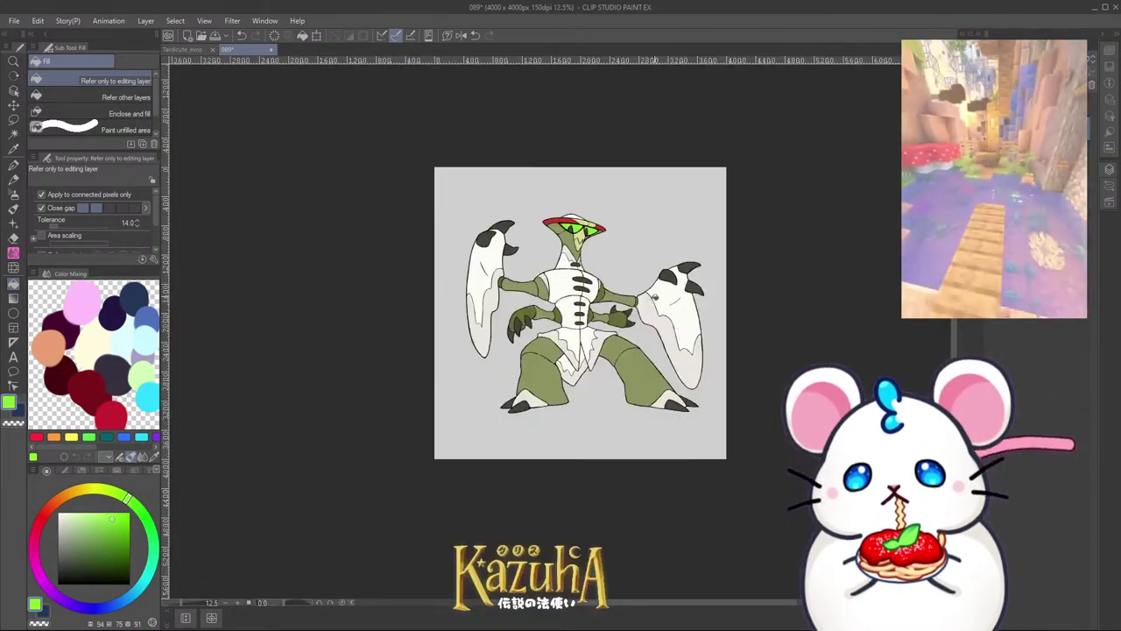
key("minus")
key("minus")
key("minus")
key("minus")
key("minus")
key("minus")
key("minus")
key("minus")
key("minus")
scroll(455, 263, "up", 5)
key("ctrl+z")
key("ctrl+z")
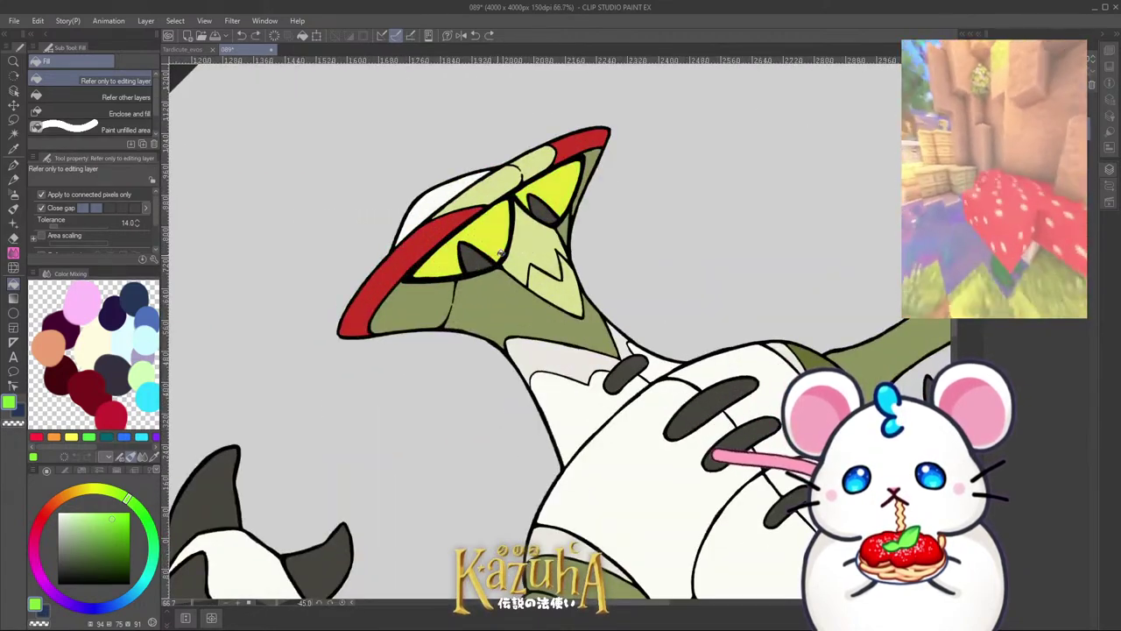
Step: Recolour the red parts of the hat brim orange-red at hue 17, saturation 72, brightness 85
scroll(458, 293, "down", 1)
scroll(457, 292, "down", 1)
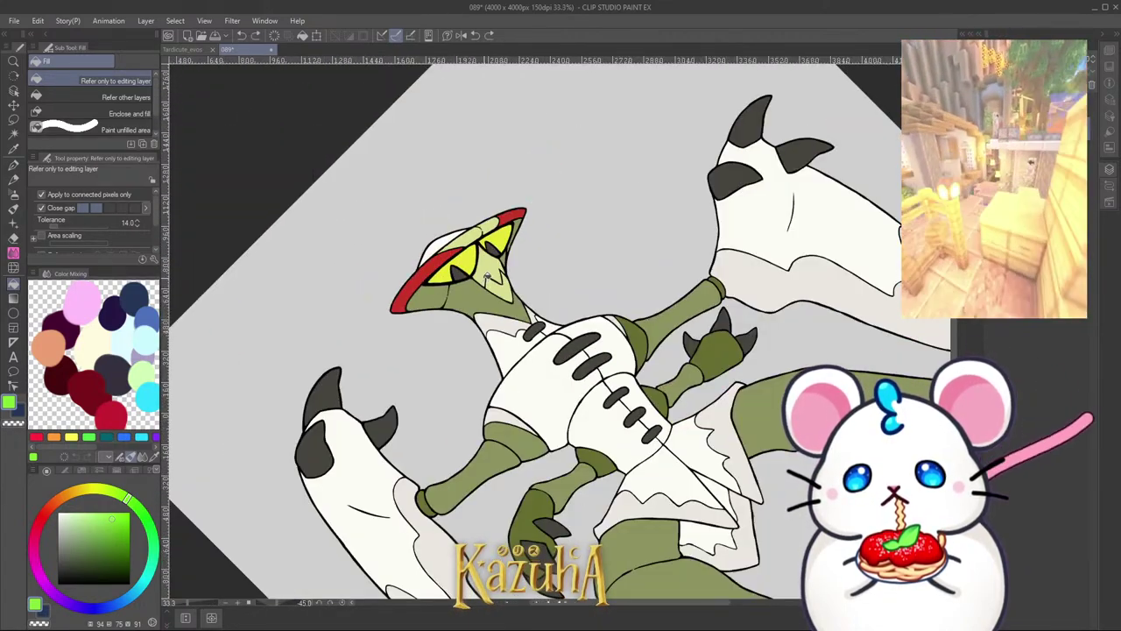
scroll(447, 259, "up", 3)
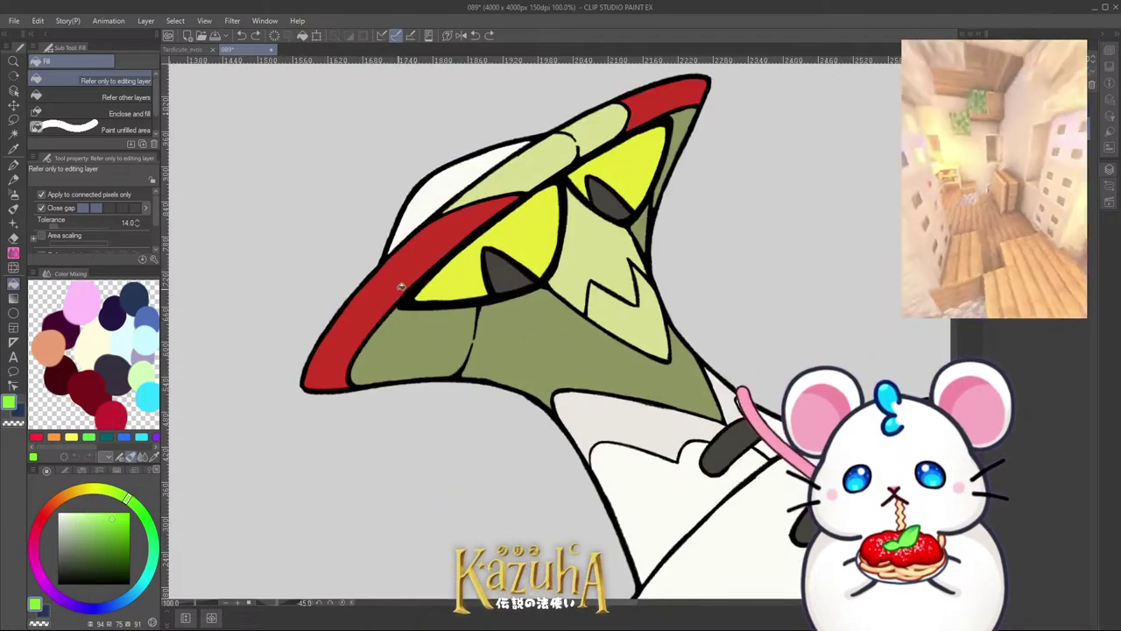
left_click(388, 271, "alt")
left_click(51, 505)
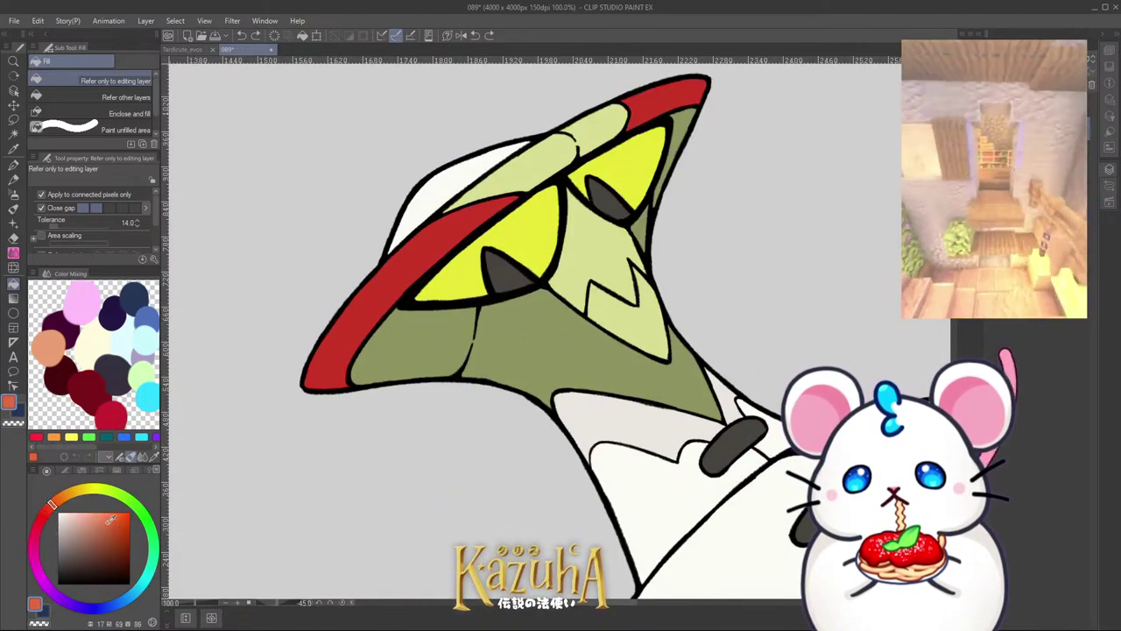
scroll(531, 214, "down", 3)
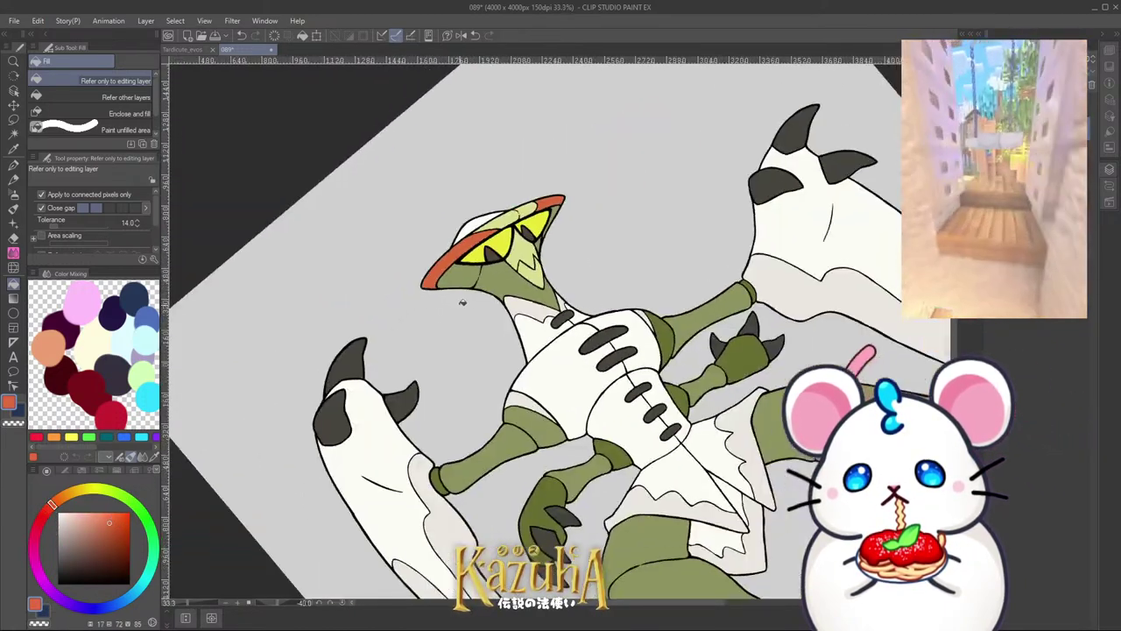
Step: Reset the canvas rotation and save the drawing
key("ctrl+@")
scroll(498, 242, "down", 3)
scroll(541, 247, "up", 2)
key("ctrl+s")
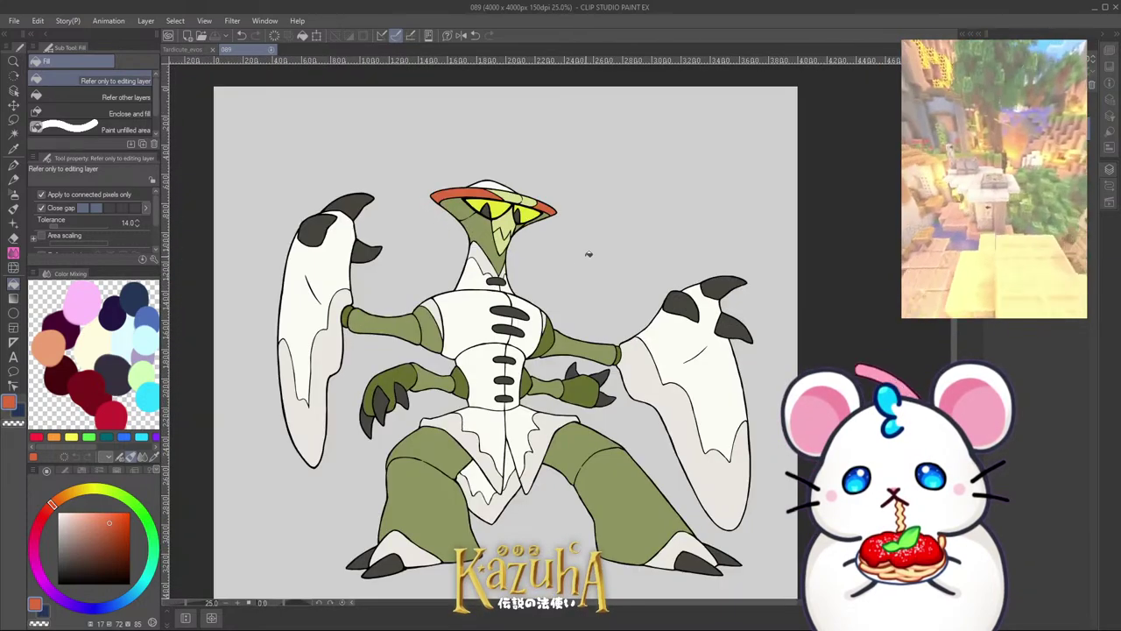
Step: Shift the character's flat colours toward warmer, redder tones
scroll(543, 311, "down", 2)
scroll(548, 294, "up", 2)
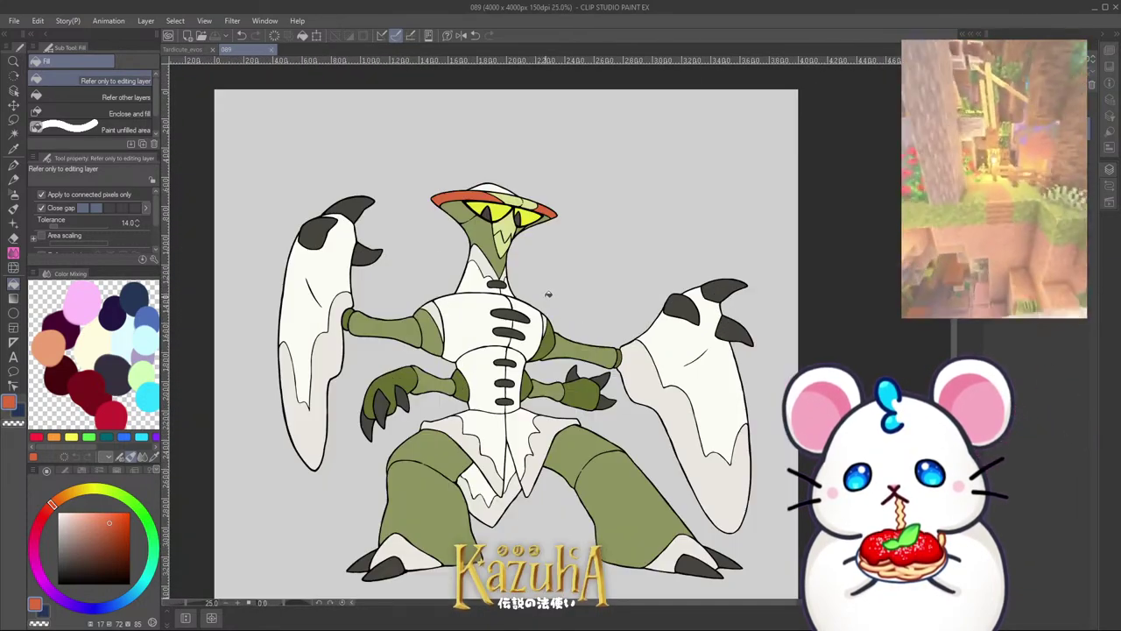
key("ctrl+w")
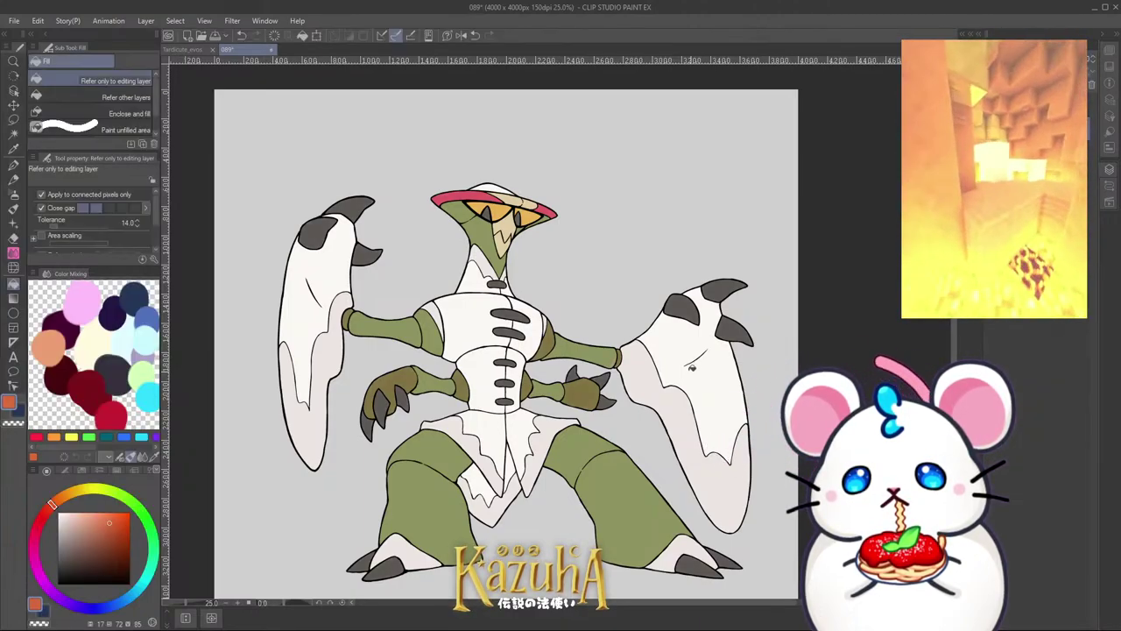
Step: Remove the stray brown patch beside the wrist band of the upper right-hand arm using the G-pen with transparent colour, and save
scroll(605, 377, "up", 8)
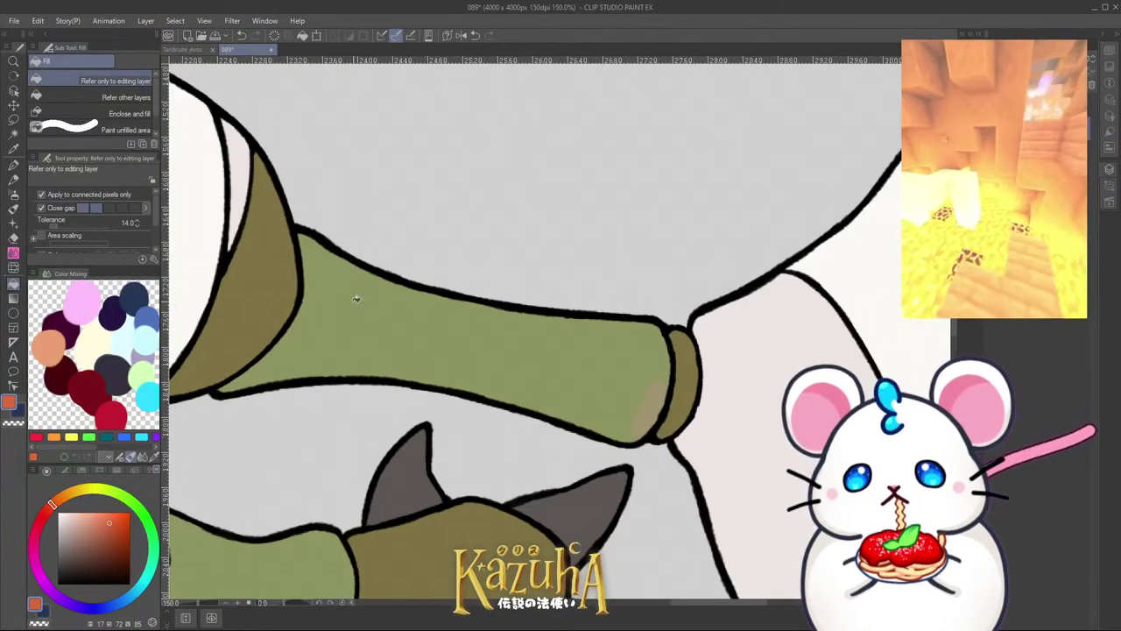
left_click(13, 165)
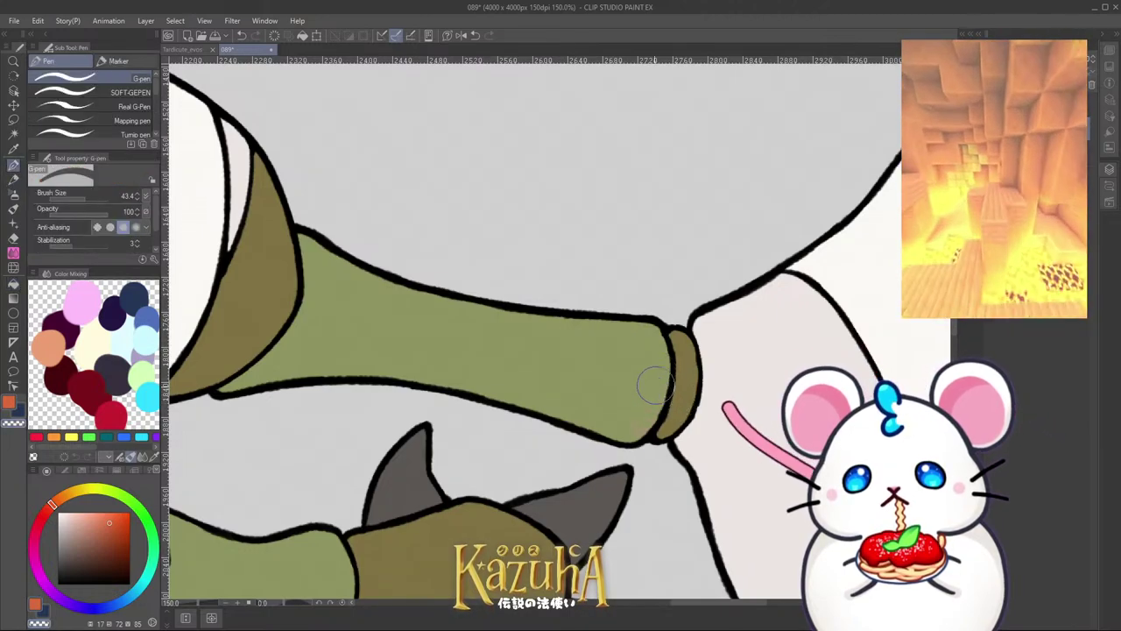
scroll(631, 428, "down", 12)
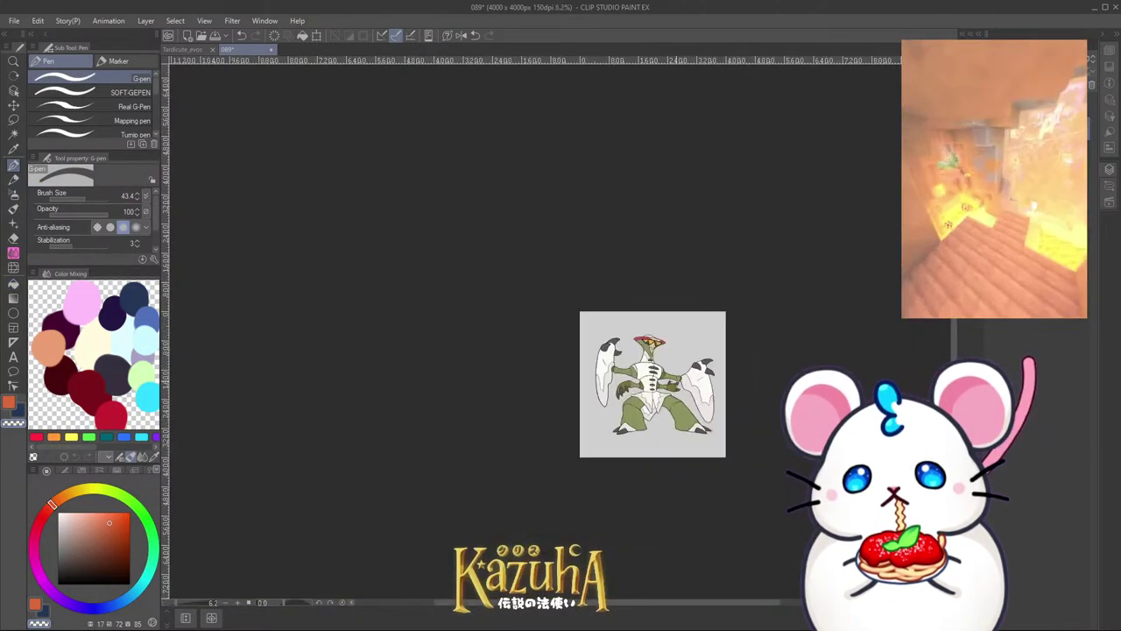
scroll(646, 370, "up", 4)
scroll(646, 371, "up", 1)
scroll(645, 371, "down", 3)
scroll(701, 403, "up", 4)
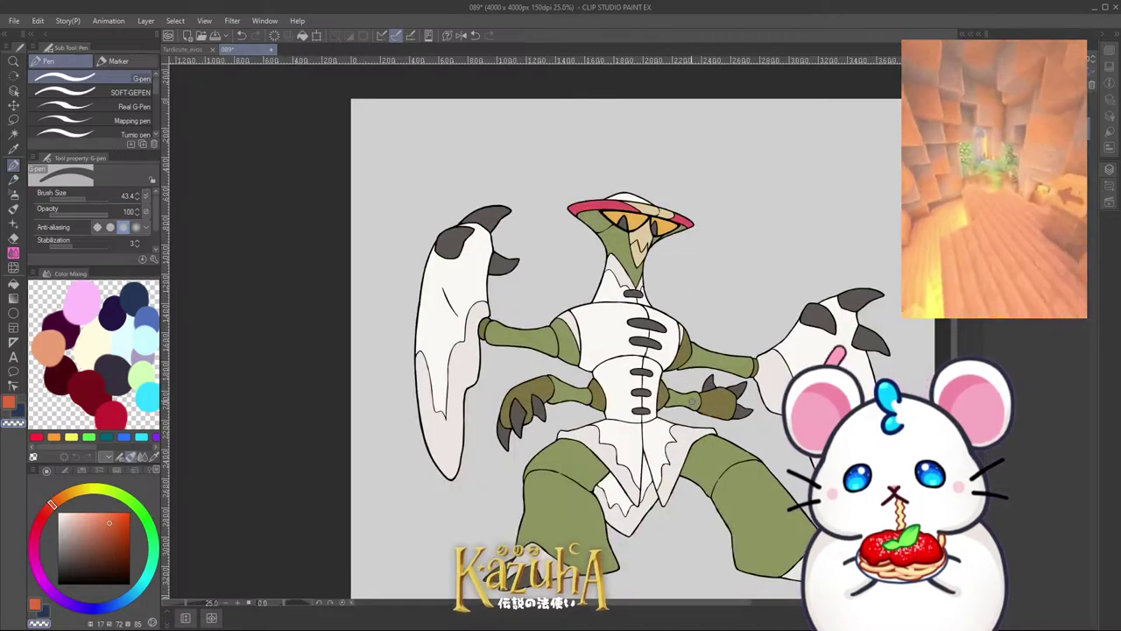
key("ctrl+s")
Step: Sample the face plate's beige, shift its hue to 52, and fill the face plate and centre of the hat brim
scroll(639, 235, "up", 4)
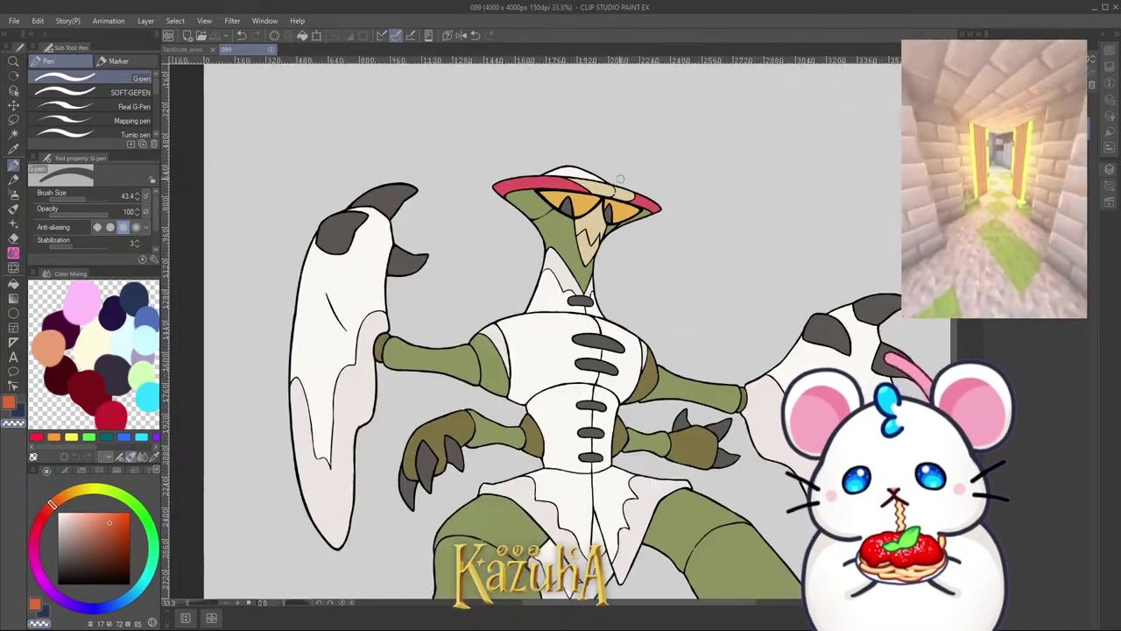
left_click(17, 280)
scroll(453, 224, "up", 1)
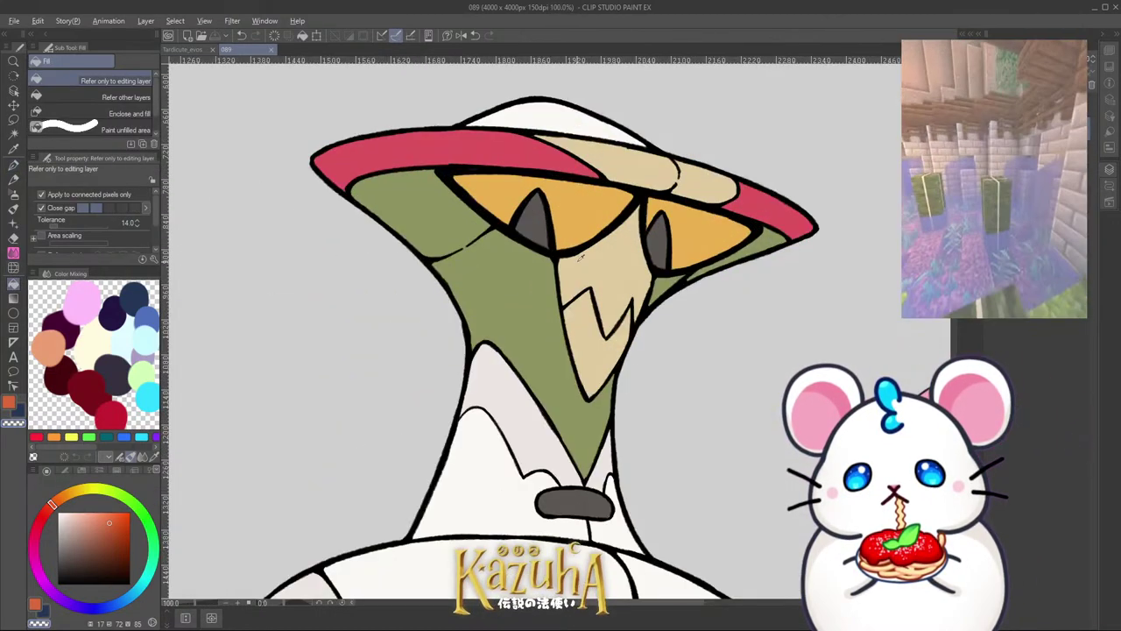
right_click(597, 267)
left_click(70, 523)
left_click_drag(75, 491, 85, 488)
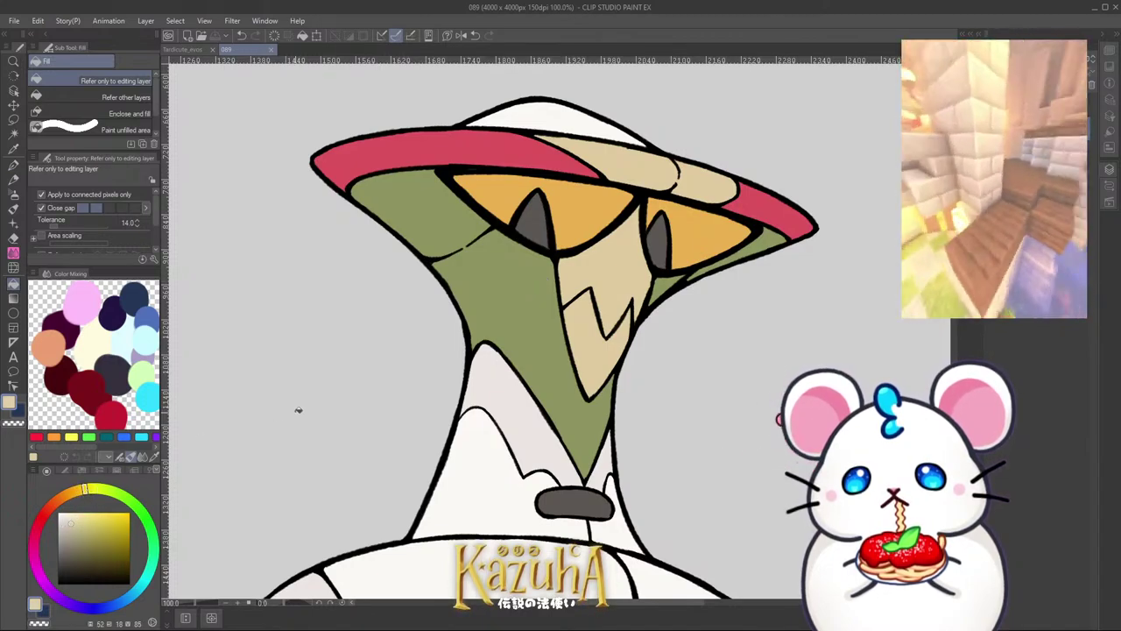
left_click(621, 269)
scroll(621, 269, "down", 6)
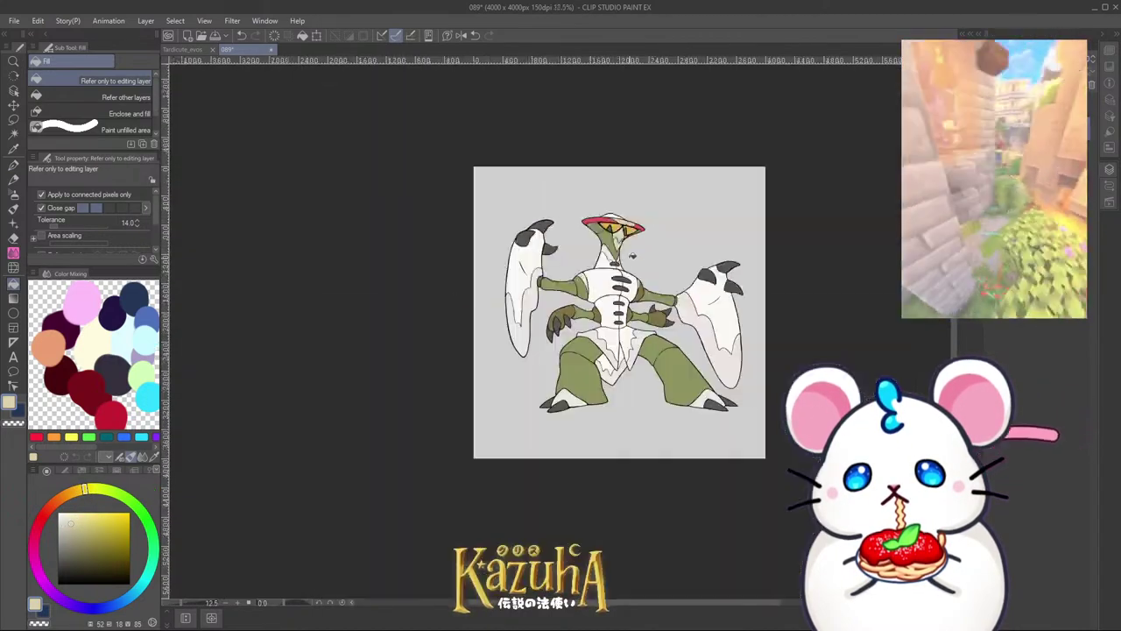
Step: Sample the olive-brown from the shoulder joint of the lower left-hand arm
scroll(617, 296, "up", 3)
scroll(528, 338, "up", 1)
right_click(498, 359)
scroll(500, 335, "down", 2)
scroll(479, 342, "up", 2)
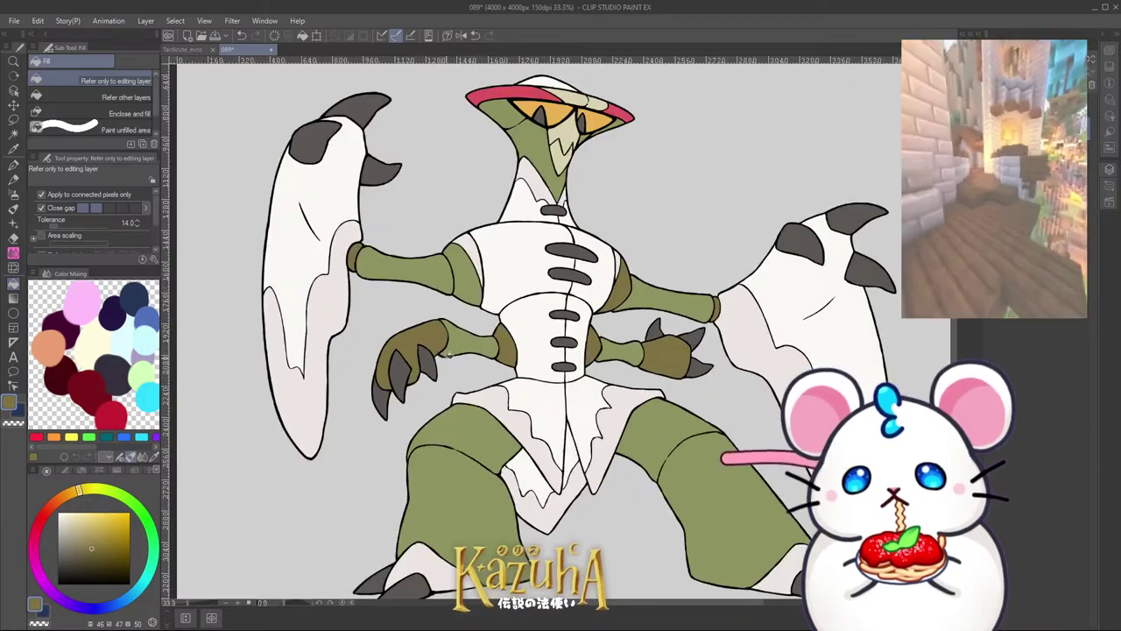
Step: Sample the claws' grey, change it to dark olive (hue 50, saturation 21, brightness 27), and fill the lower left-hand and upper right-hand claws
right_click(425, 368)
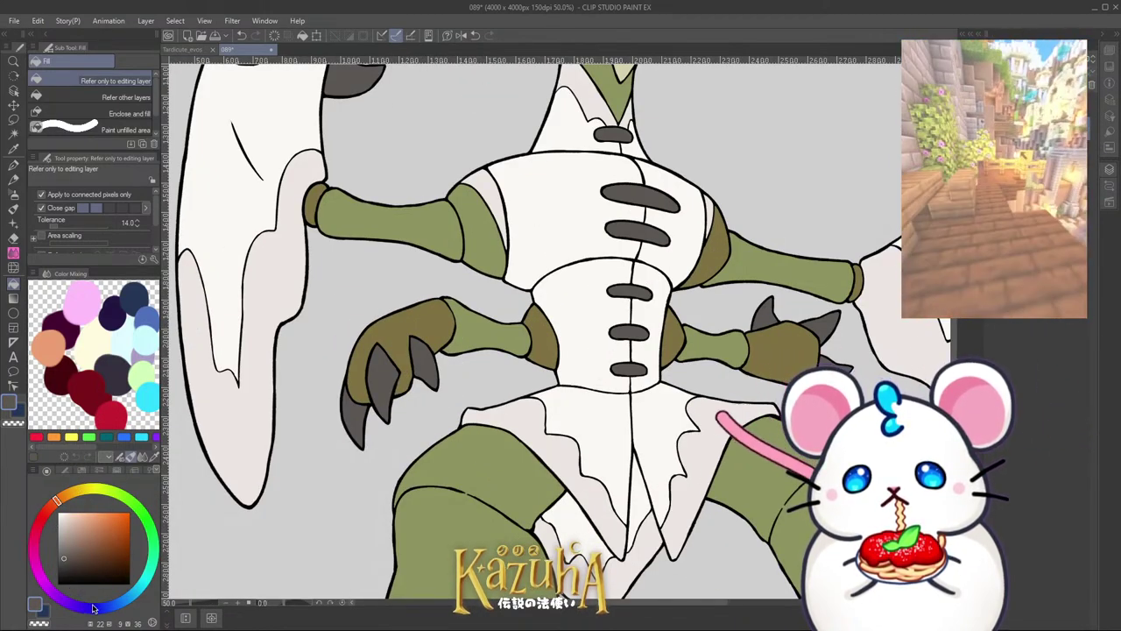
left_click_drag(137, 516, 84, 488)
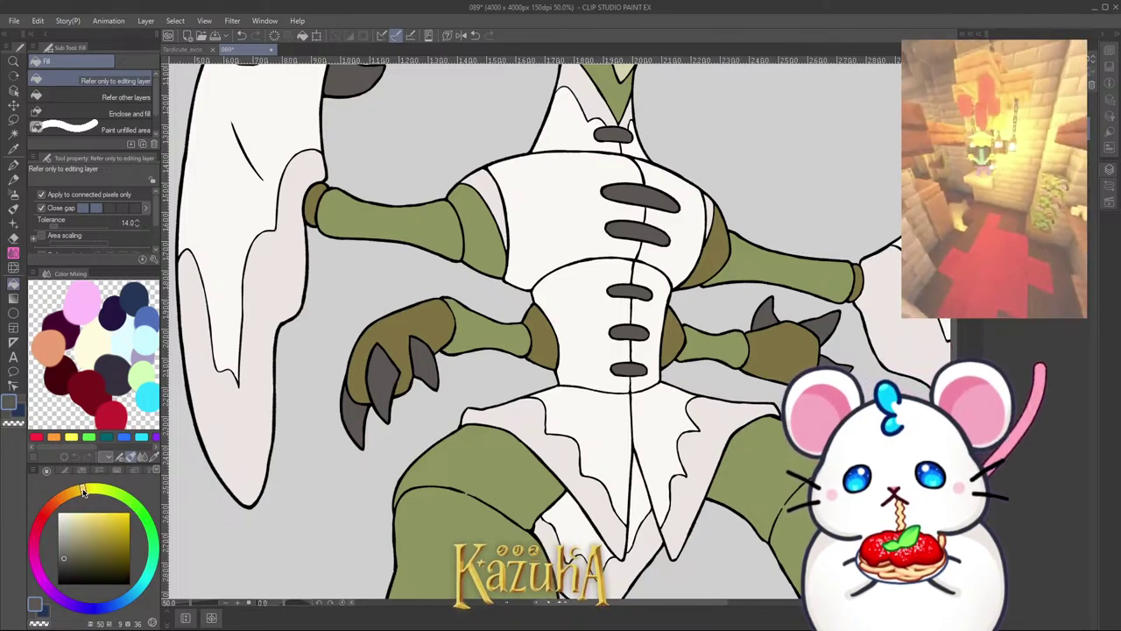
left_click(73, 565)
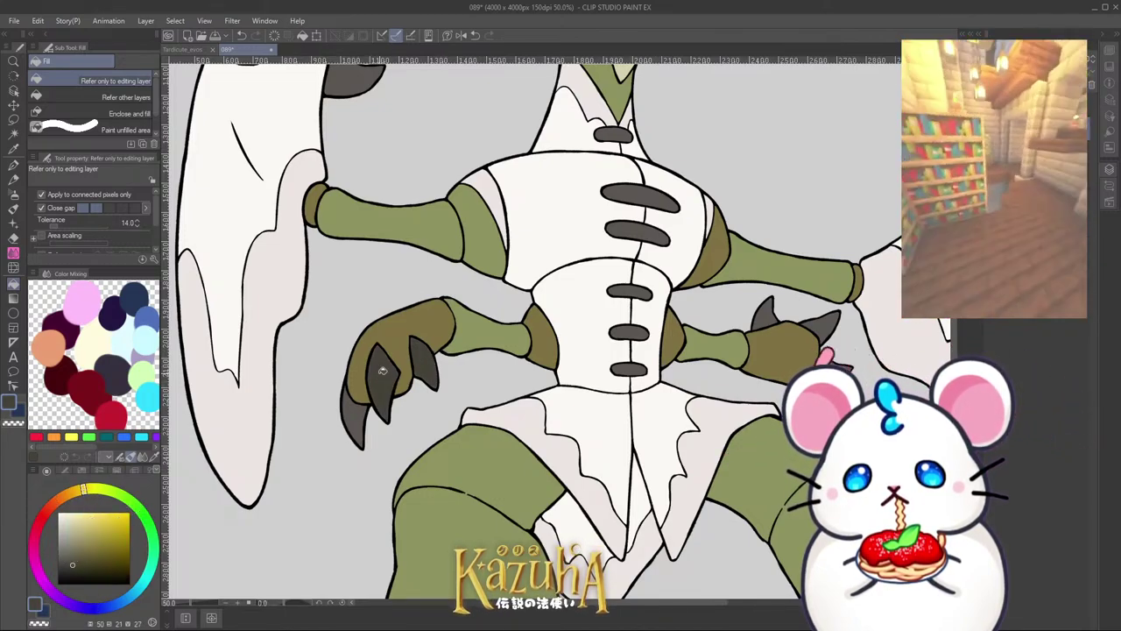
scroll(386, 394, "down", 5)
scroll(522, 377, "up", 4)
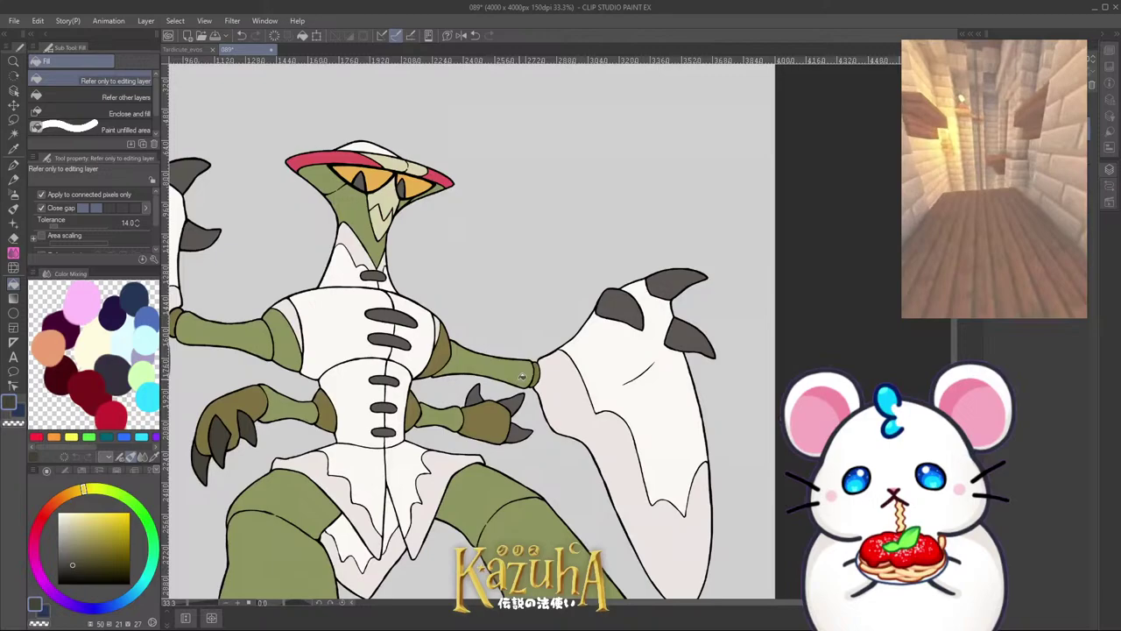
left_click(618, 299)
left_click(662, 282)
left_click(683, 329)
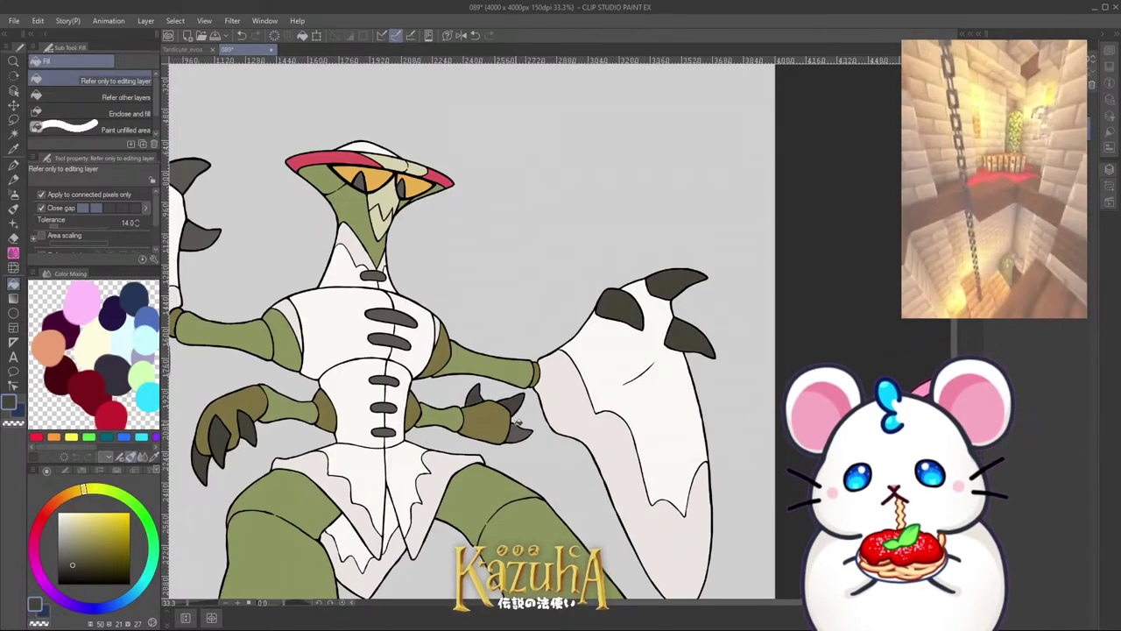
Step: Fill the claws of the lower right-hand hand and both feet with the dark olive
scroll(518, 421, "down", 5)
scroll(603, 383, "up", 5)
left_click(614, 221)
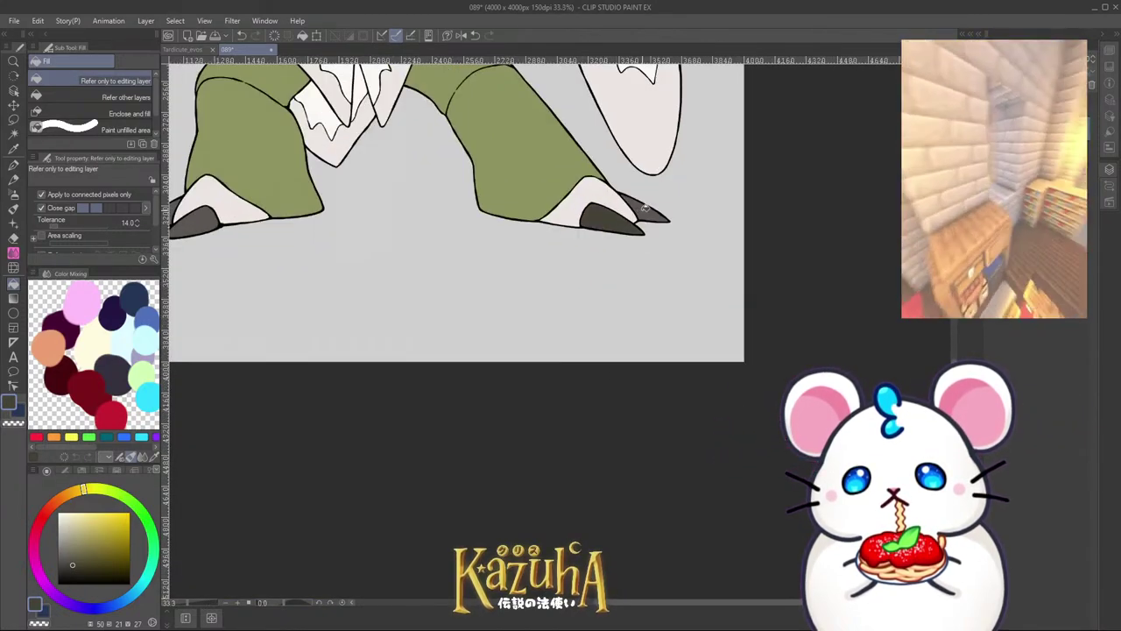
scroll(644, 207, "down", 4)
scroll(412, 319, "up", 4)
scroll(386, 368, "down", 4)
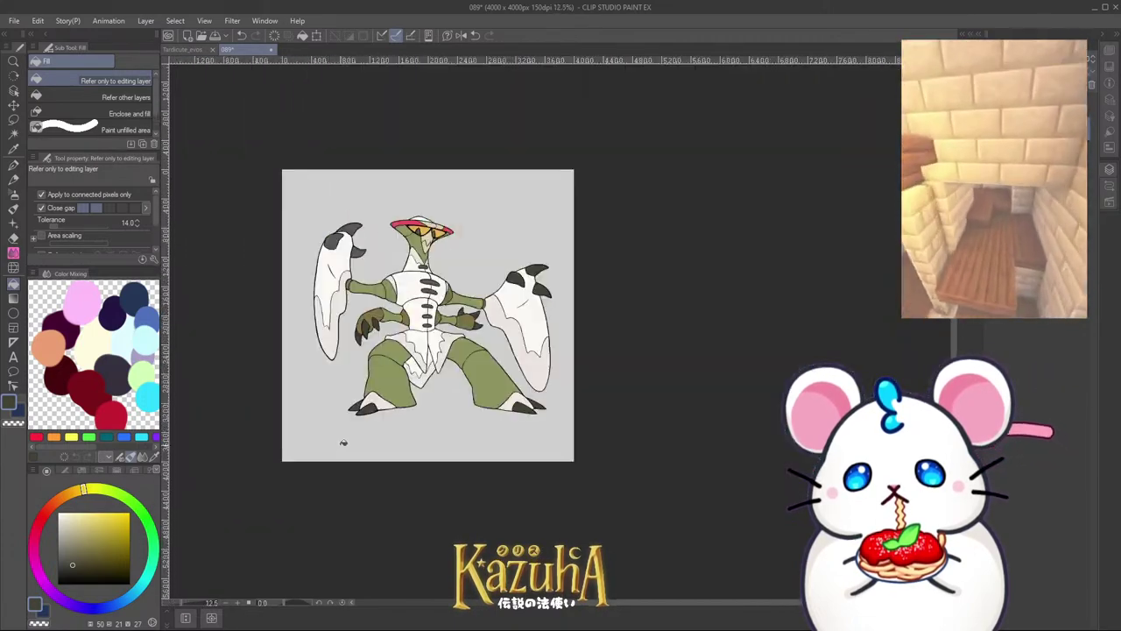
Step: Fill the three claws of the upper left-hand scythe arm with the dark olive
scroll(343, 442, "down", 2)
scroll(346, 349, "up", 6)
left_click(328, 342)
left_click(390, 290)
left_click(405, 392)
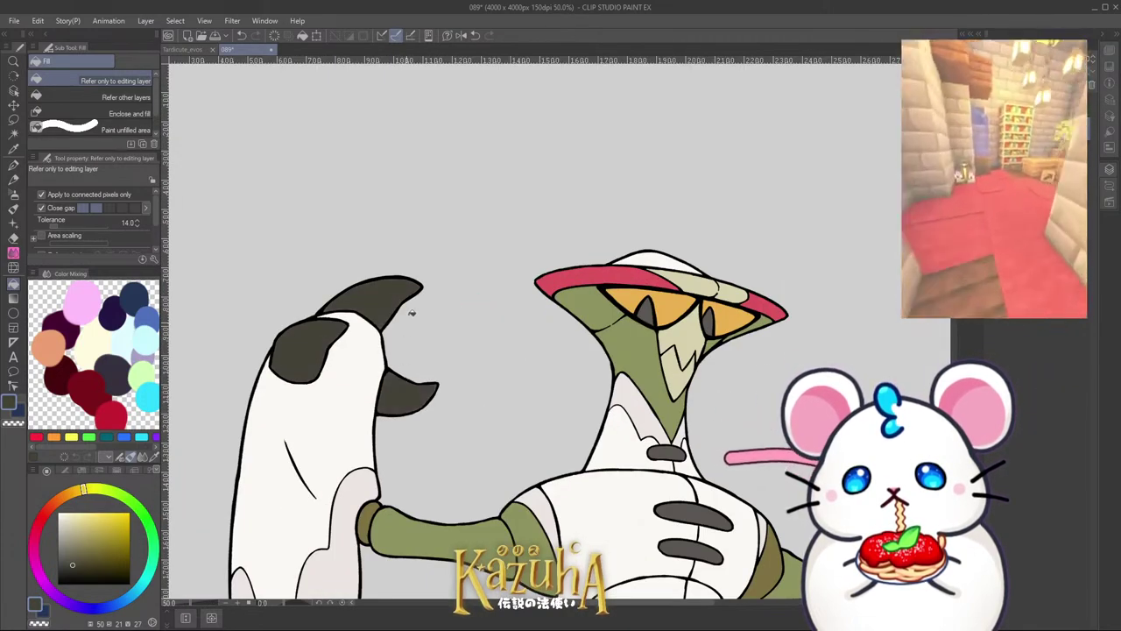
Step: Sample the face plate's beige and fill both feet with it
scroll(412, 312, "down", 3)
left_click(538, 273, "alt")
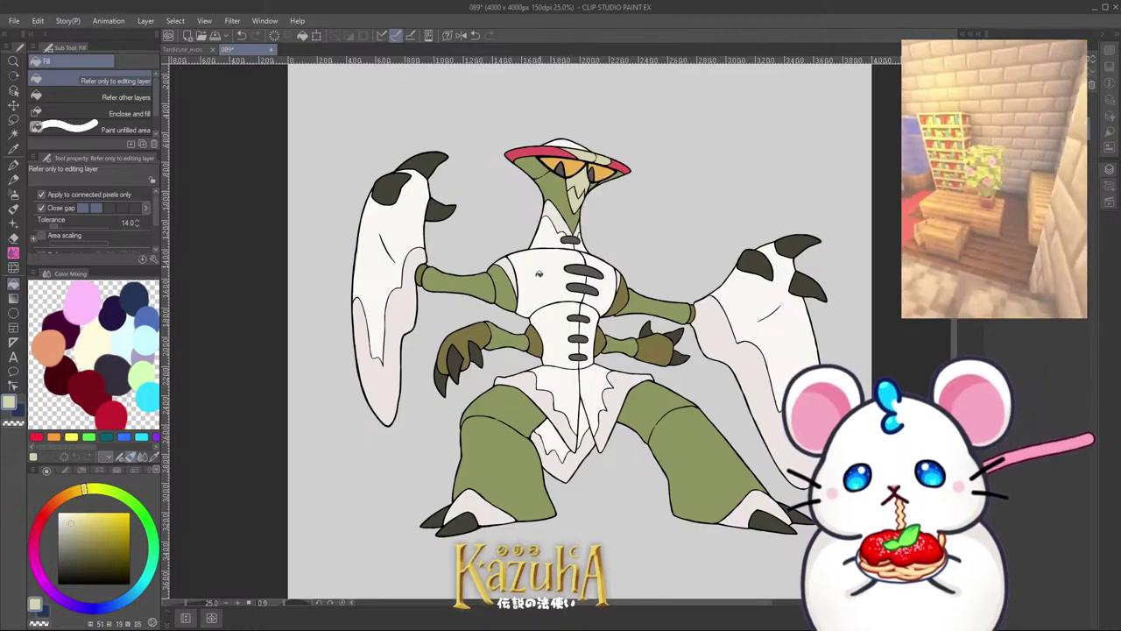
scroll(613, 377, "down", 3)
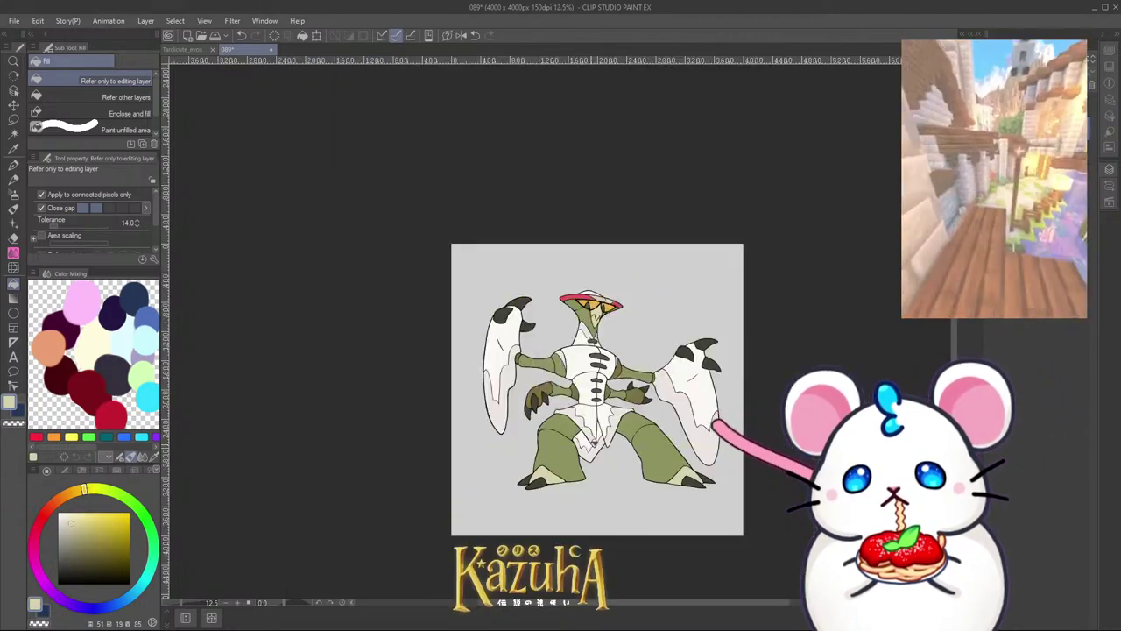
scroll(591, 368, "up", 3)
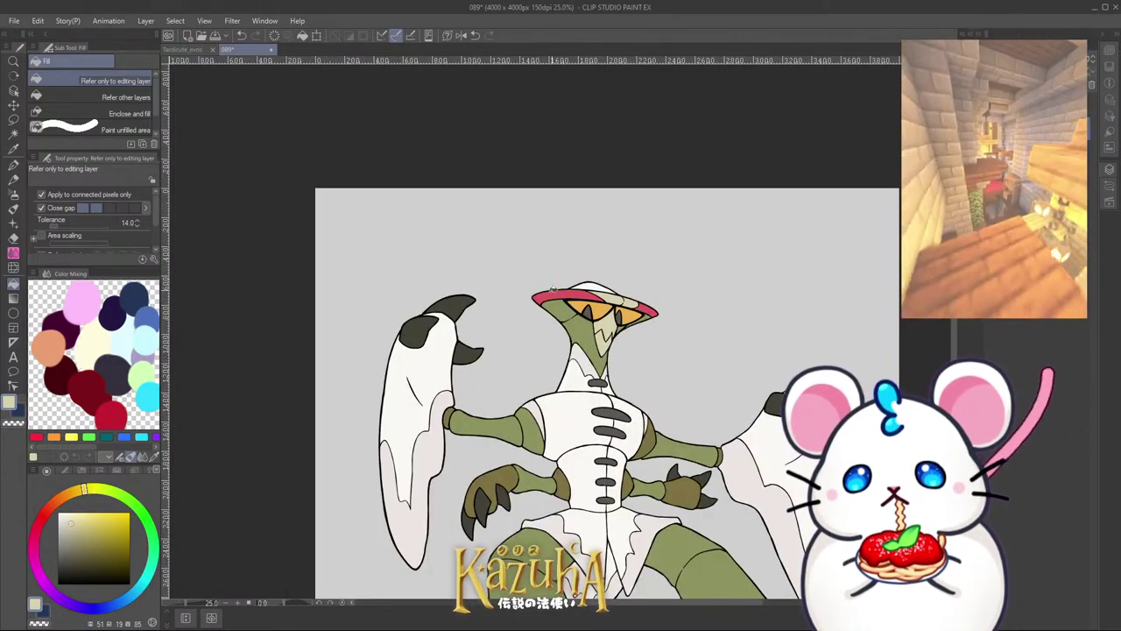
Step: Sample the dark olive from the lower left-hand hand's claw and save the drawing
scroll(553, 288, "down", 2)
scroll(491, 491, "up", 4)
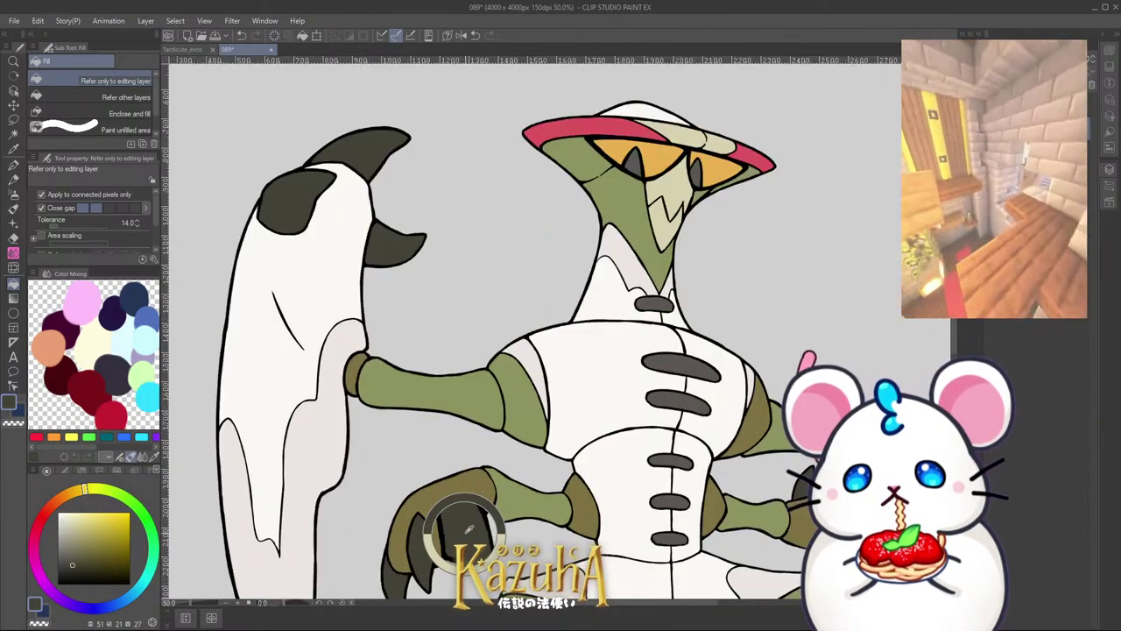
scroll(468, 528, "up", 1)
scroll(702, 176, "down", 4)
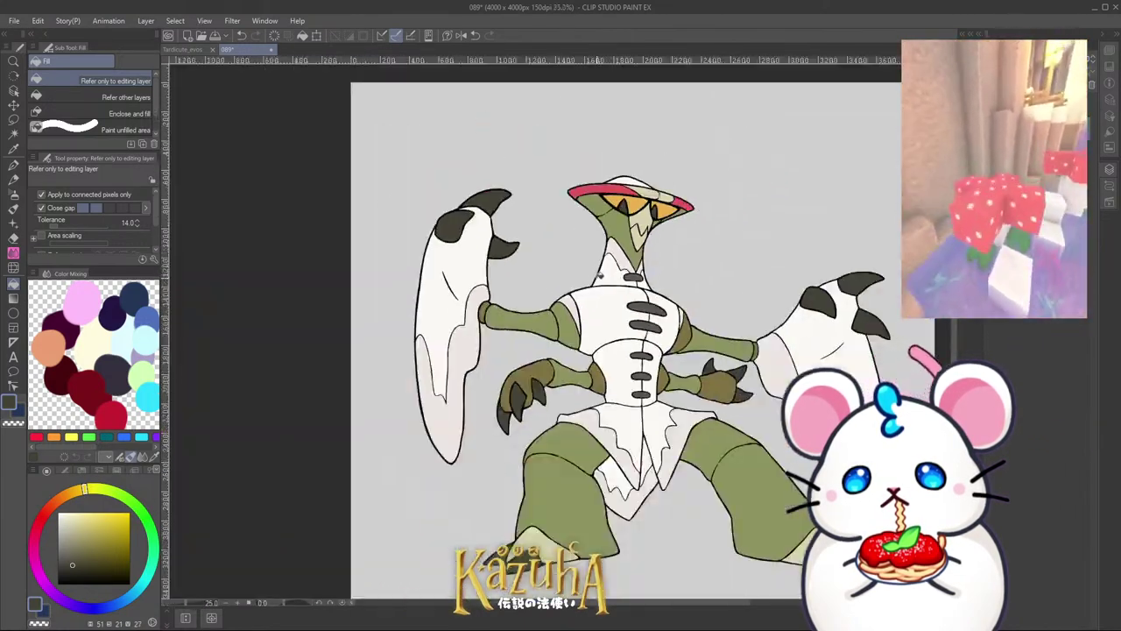
scroll(643, 293, "up", 1)
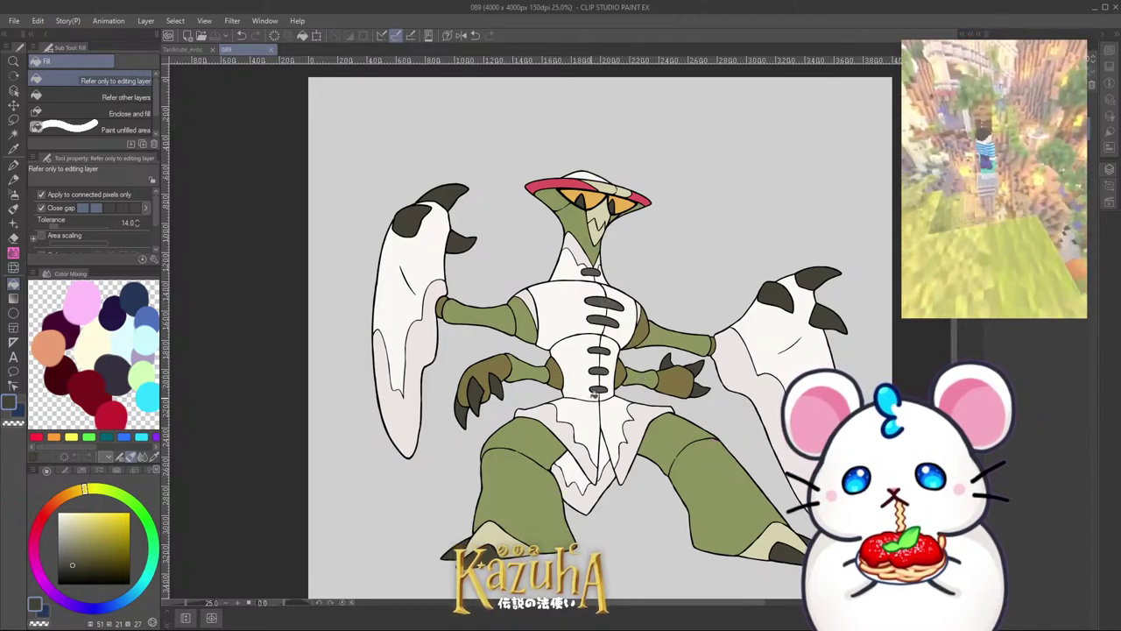
Step: Sample the skirt's off-white and try it on the feet, face plate and centre of the hat brim
left_click(581, 452, "alt")
left_click(570, 393)
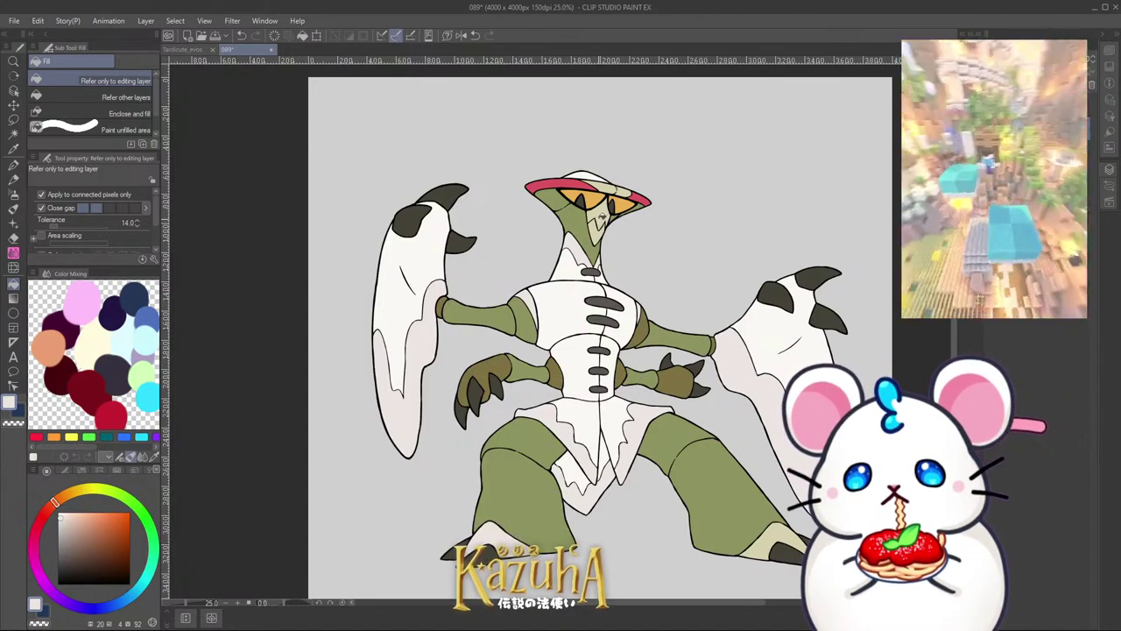
left_click(602, 212)
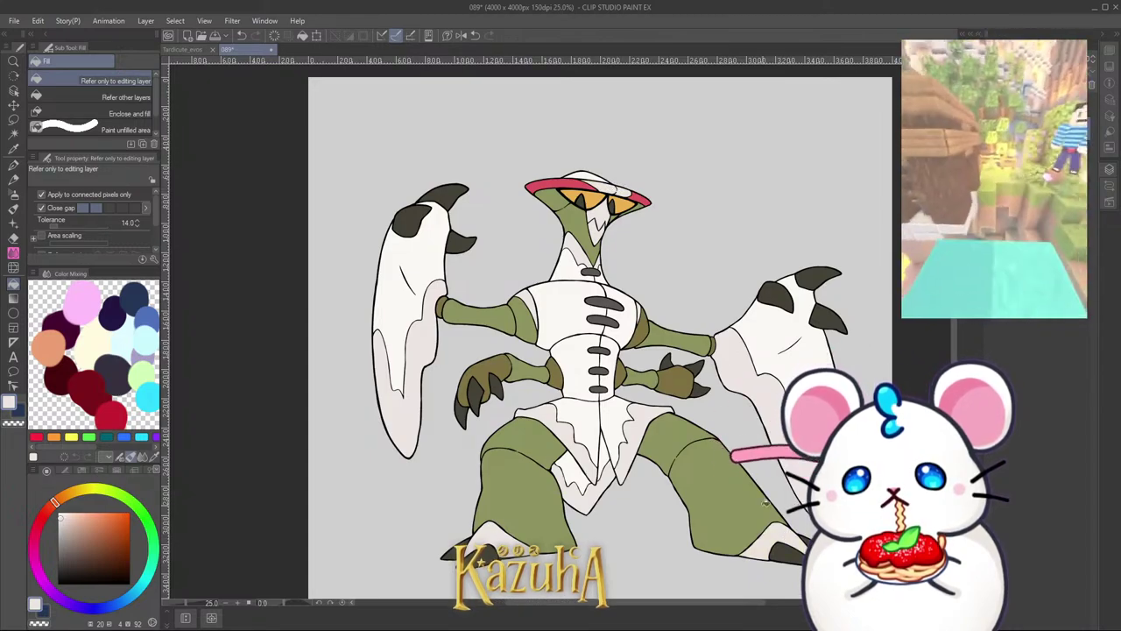
Step: Sample the face plate's beige and try it on the neck, torso, skirt and both scythe arms
left_click(596, 212, "alt")
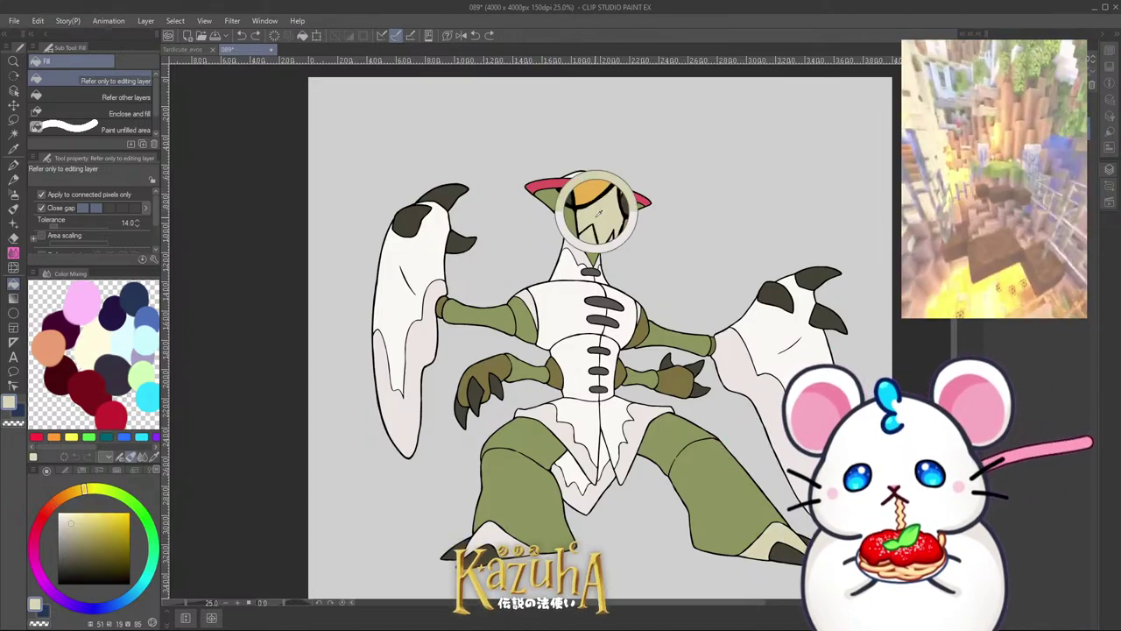
left_click(601, 465)
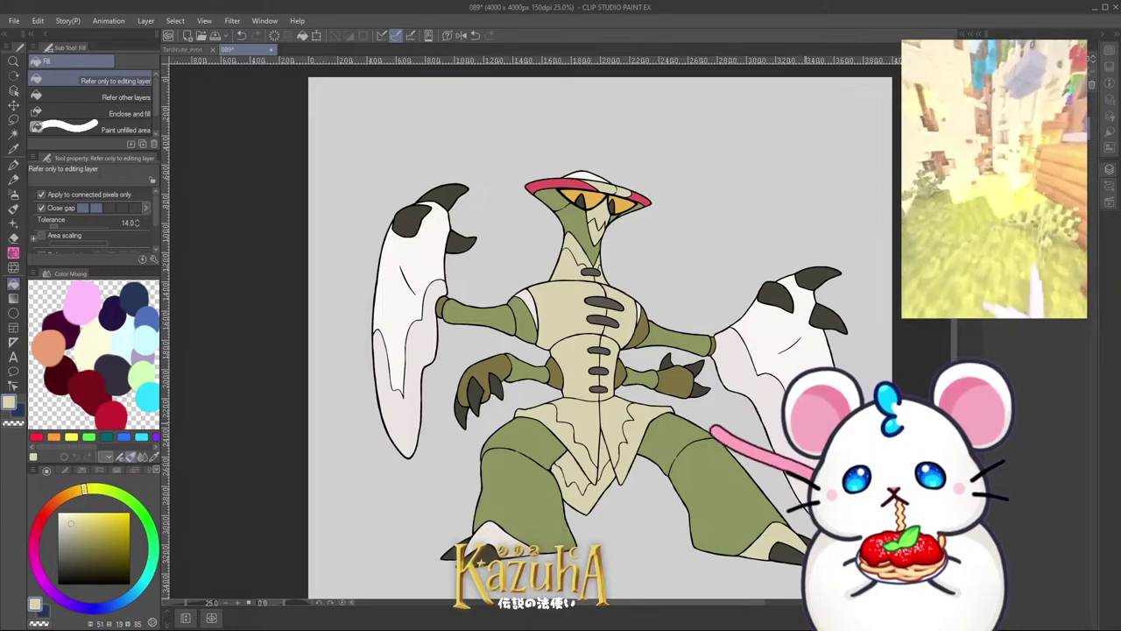
left_click(774, 406)
left_click(421, 343)
scroll(642, 341, "down", 4)
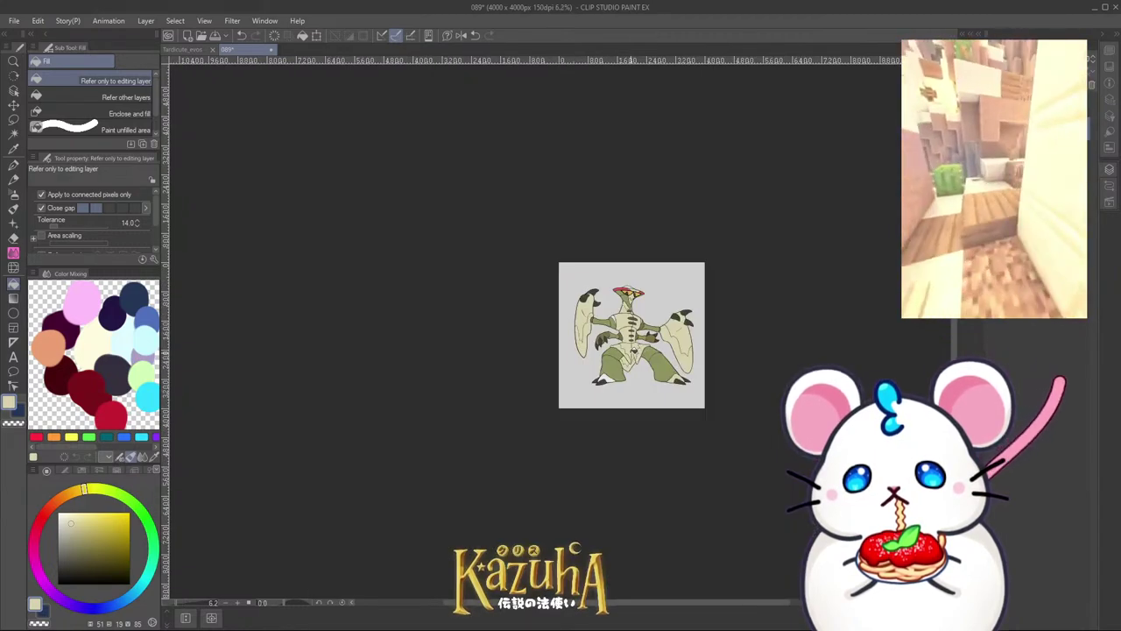
scroll(634, 343, "up", 4)
Step: Undo the beige fills on the scythe arms, neck, torso and skirt
key("ctrl+z")
key("ctrl+z")
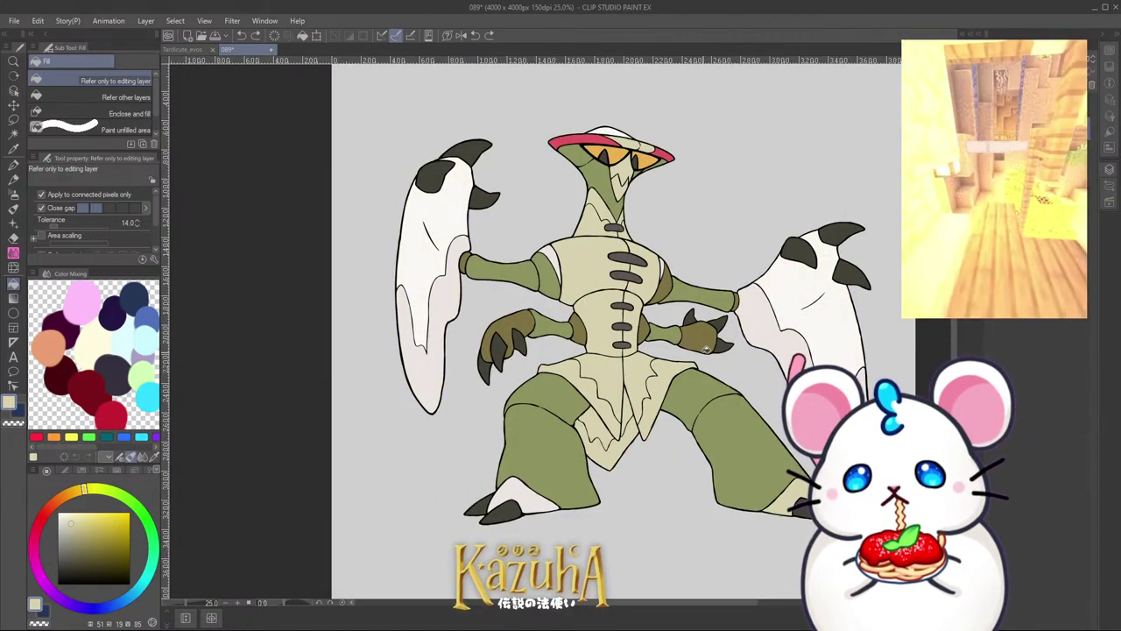
key("ctrl+z")
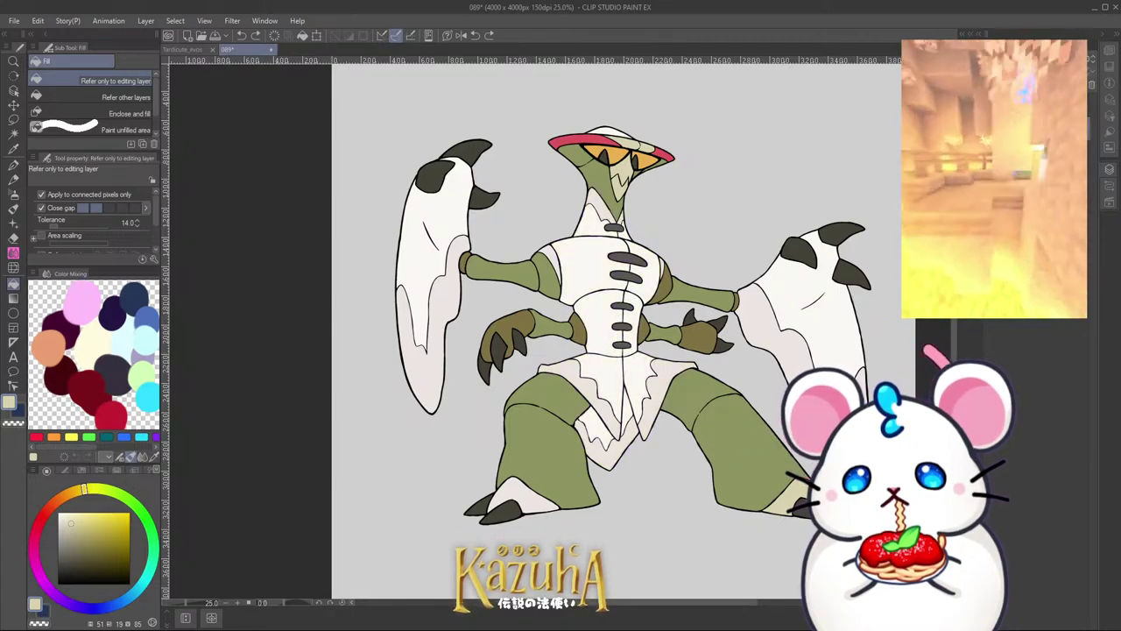
Step: Select the pale pink markings on the left-hand scythe arm, neck and sides of the chest with Auto select
left_click(13, 134)
scroll(382, 251, "up", 1)
left_click(452, 368)
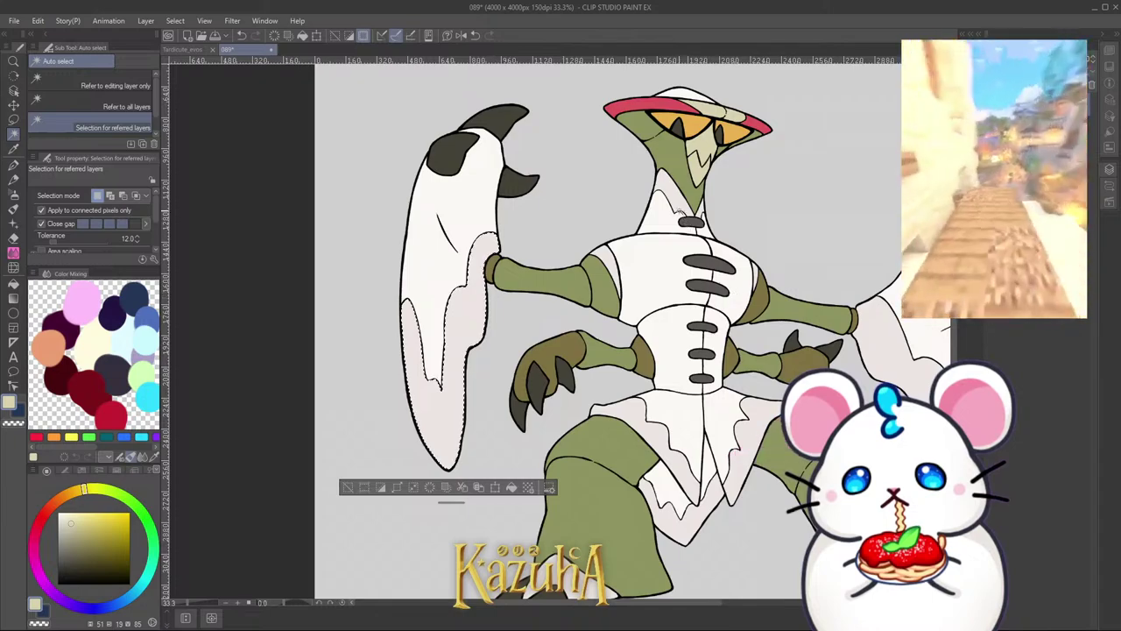
scroll(679, 211, "up", 1)
scroll(666, 219, "up", 1)
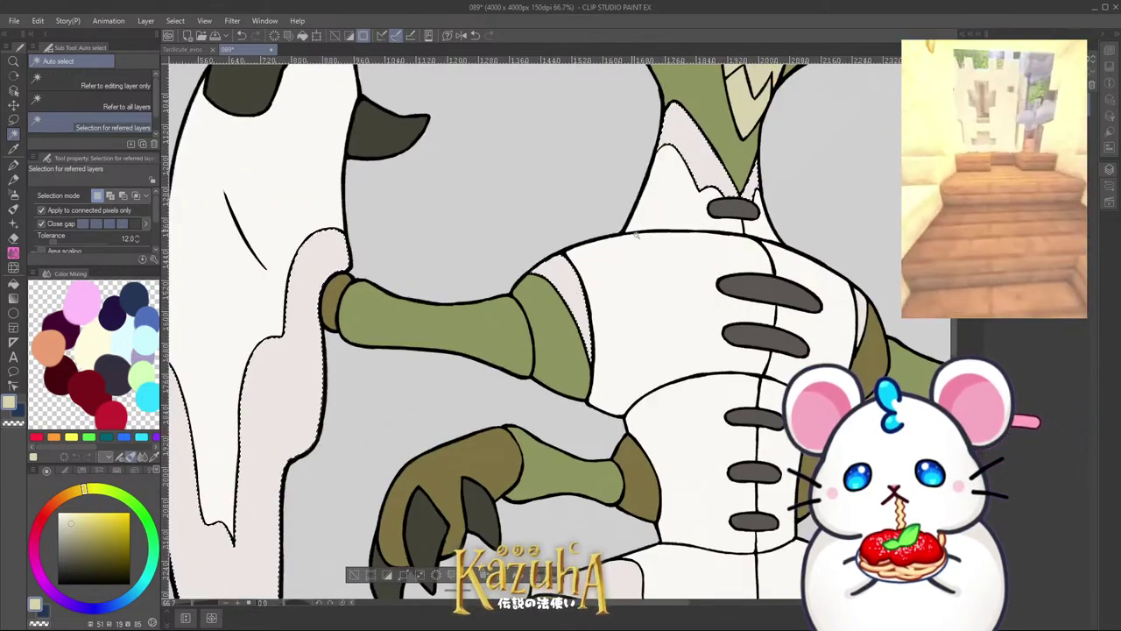
scroll(635, 234, "down", 1)
scroll(657, 337, "down", 1)
scroll(707, 382, "up", 1)
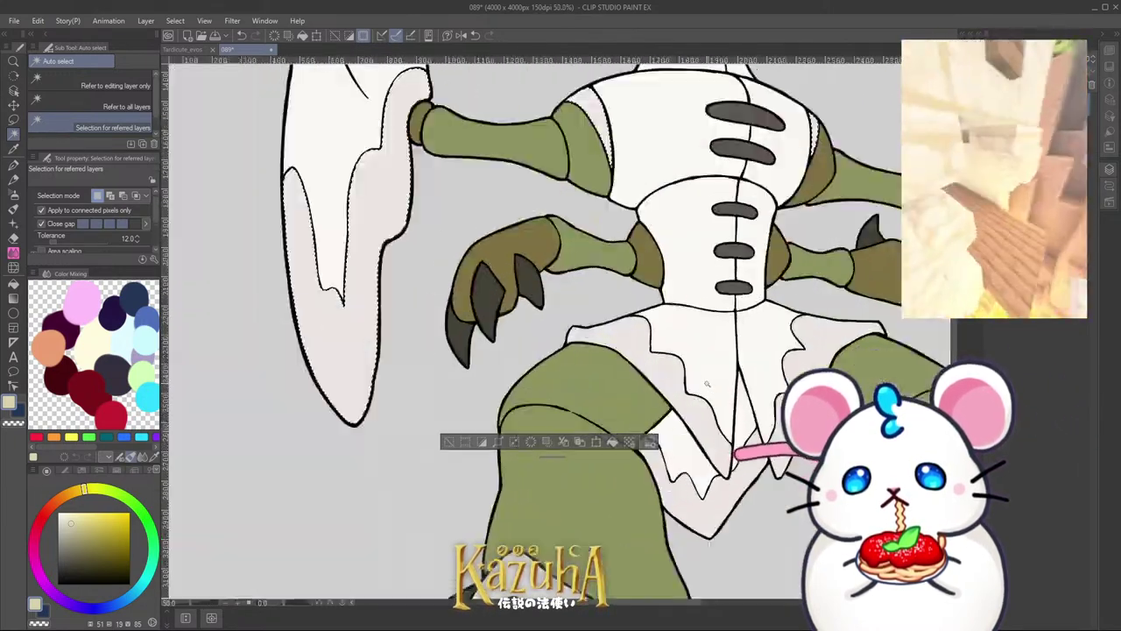
Step: Add the pale pink markings of the skirt and right-hand scythe arm to the selection, fill everything selected with beige, and deselect
left_click(703, 379, "shift")
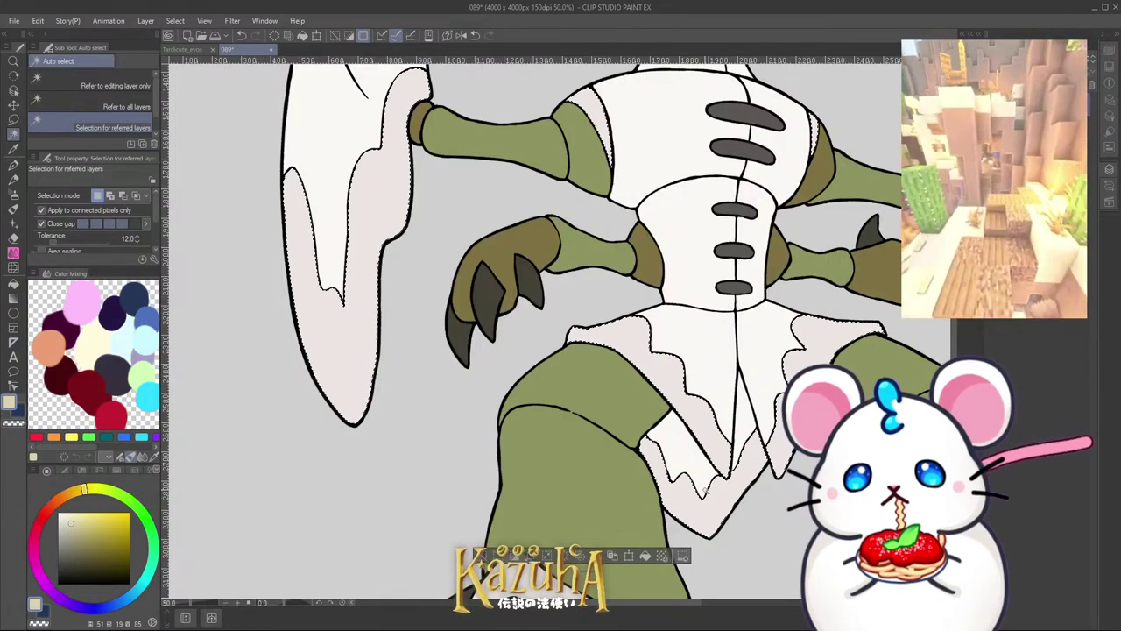
scroll(828, 361, "down", 1)
scroll(828, 361, "down", 1)
left_click(828, 361, "shift")
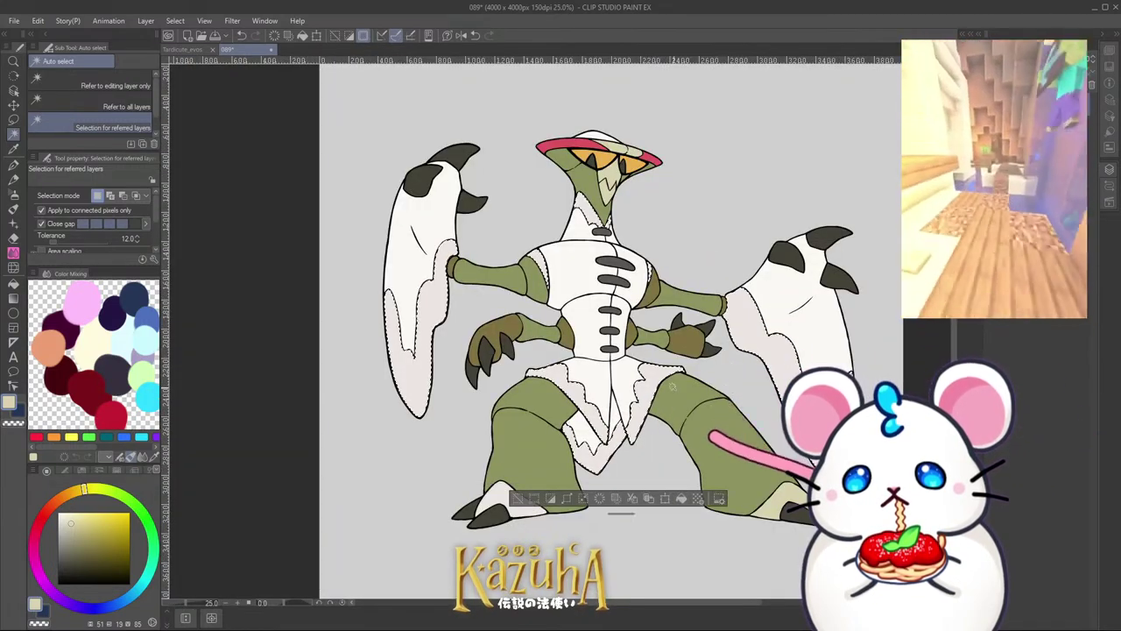
left_click(680, 499)
key("ctrl+d")
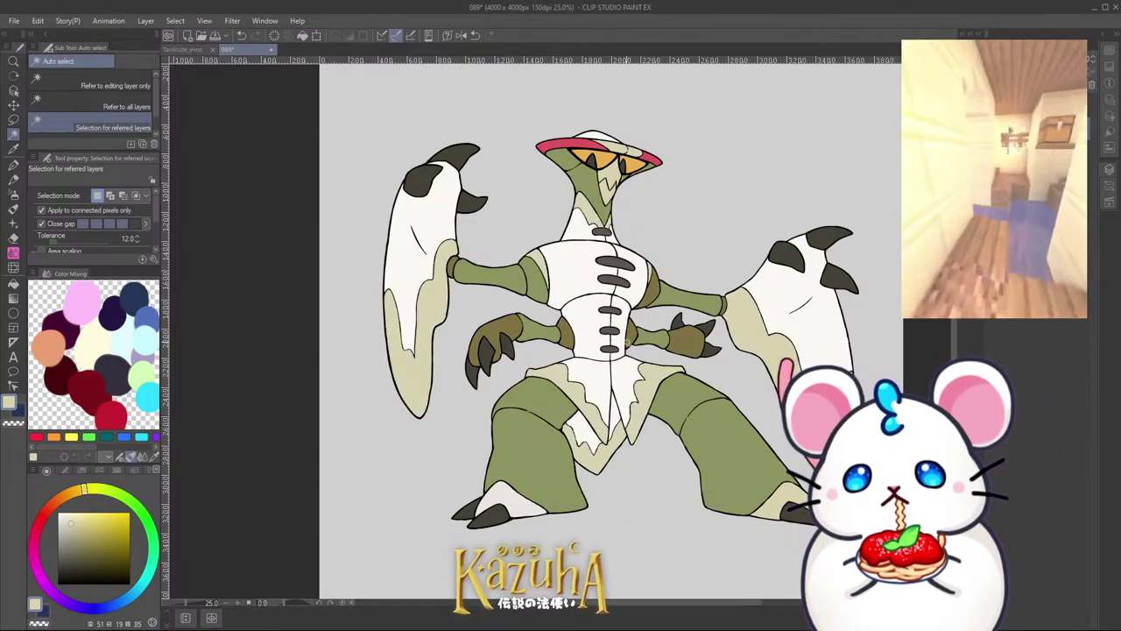
Step: Restore the selection of the beige markings and shift their hue towards a warmer tone
scroll(622, 386, "down", 5)
scroll(629, 389, "up", 6)
scroll(639, 391, "down", 1)
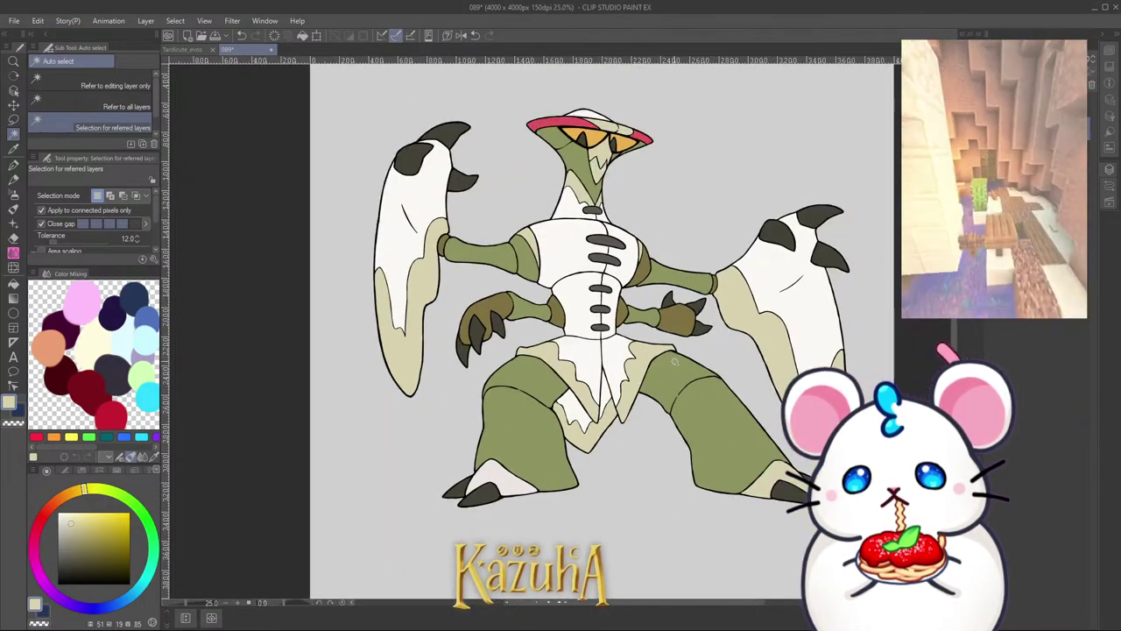
scroll(675, 360, "down", 3)
scroll(680, 354, "up", 3)
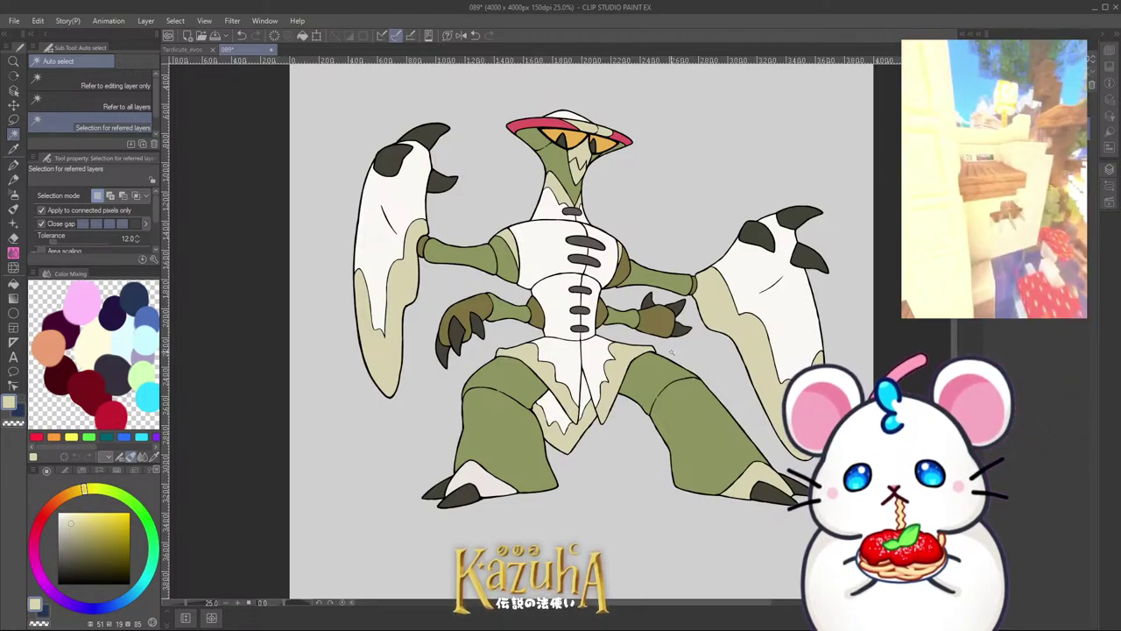
key("ctrl+z")
key("ctrl+z")
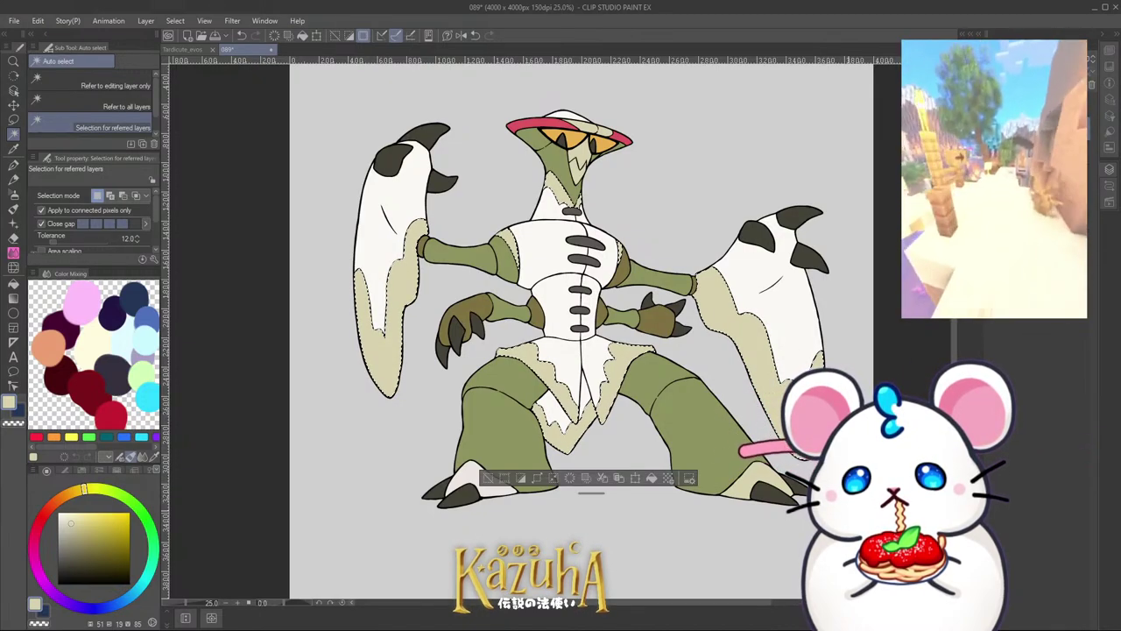
key("ctrl+u")
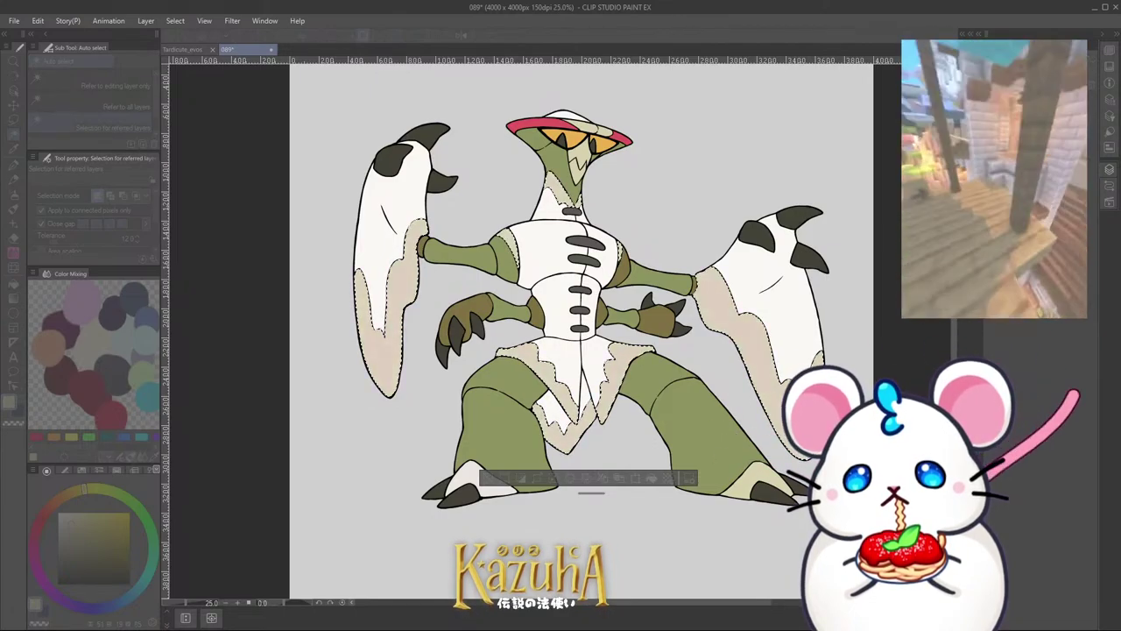
left_click(1056, 411)
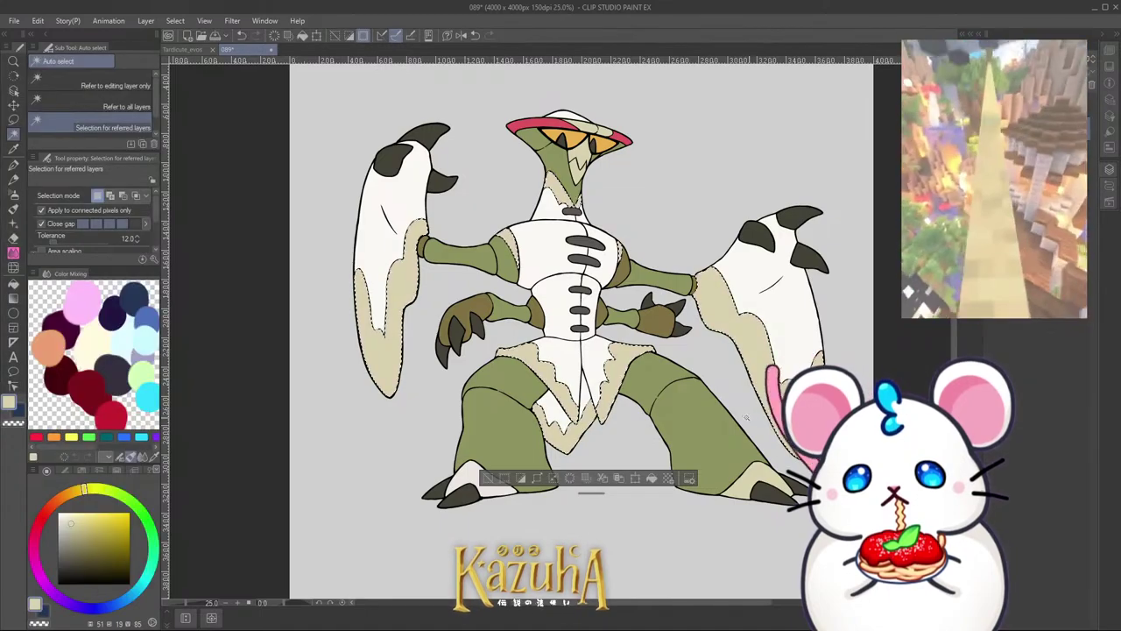
Step: Deselect the beige markings and save the drawing
key("ctrl+d")
scroll(726, 417, "down", 2)
scroll(682, 335, "up", 3)
key("ctrl+s")
scroll(636, 352, "down", 1)
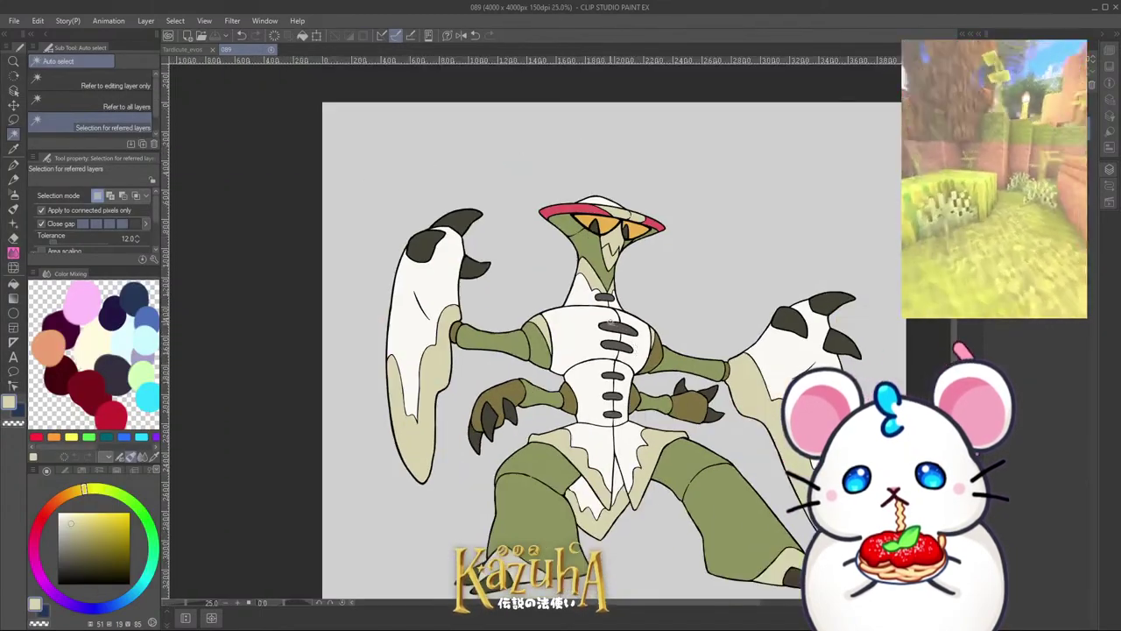
Step: Switch to the G-pen for recolouring the marking lines on the left-hand scythe arm
key("p")
scroll(647, 306, "down", 2)
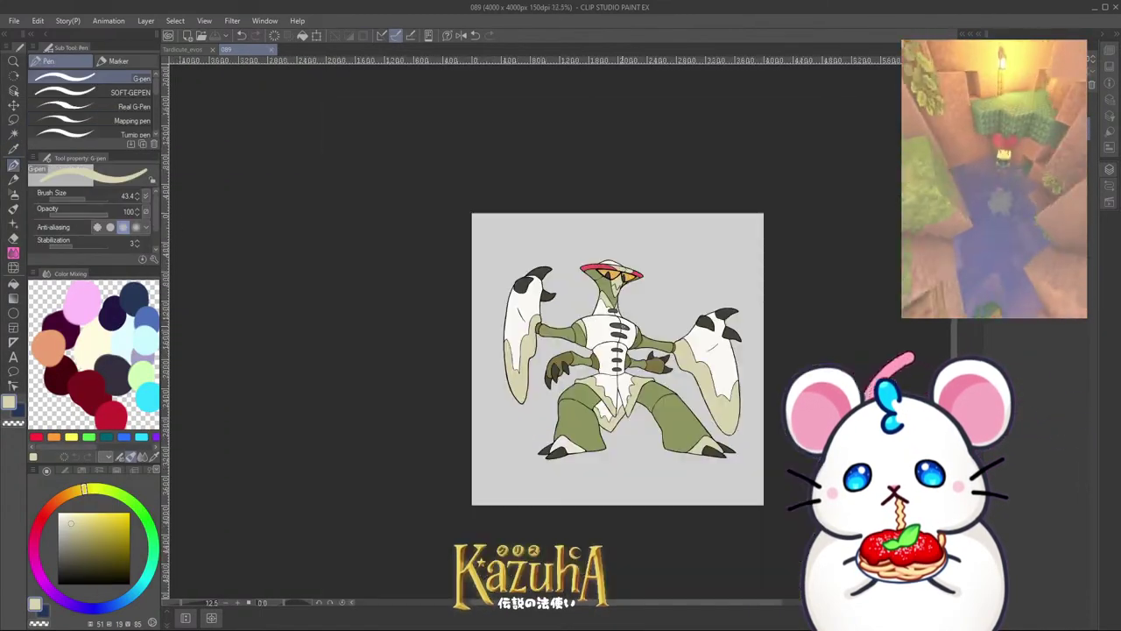
scroll(646, 306, "up", 2)
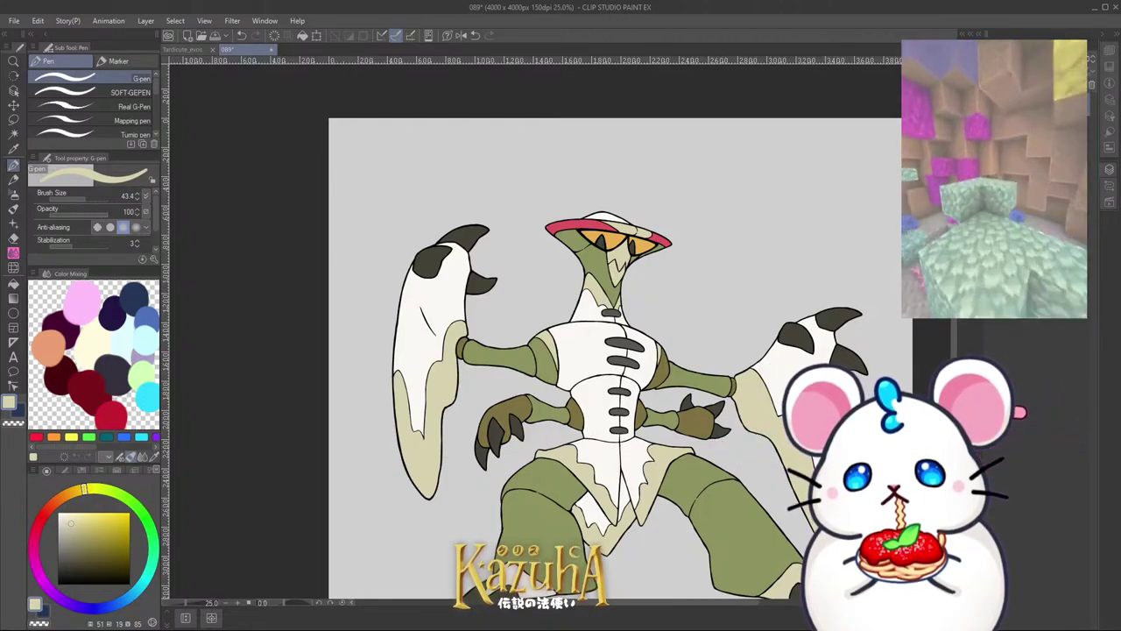
scroll(441, 352, "up", 3)
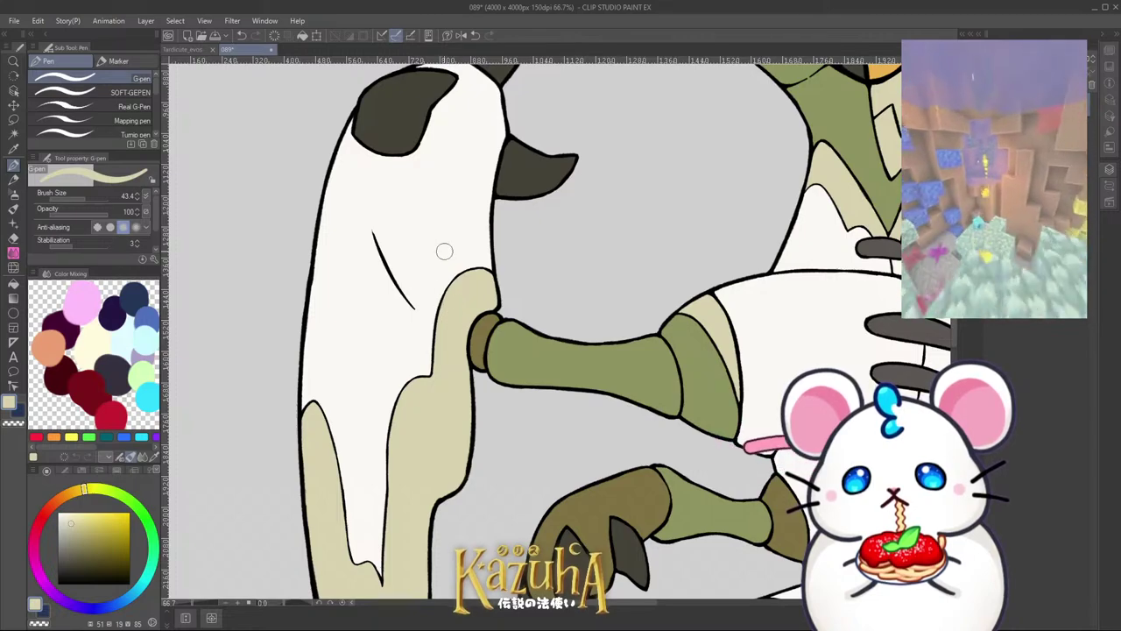
scroll(463, 293, "down", 3)
scroll(468, 307, "up", 4)
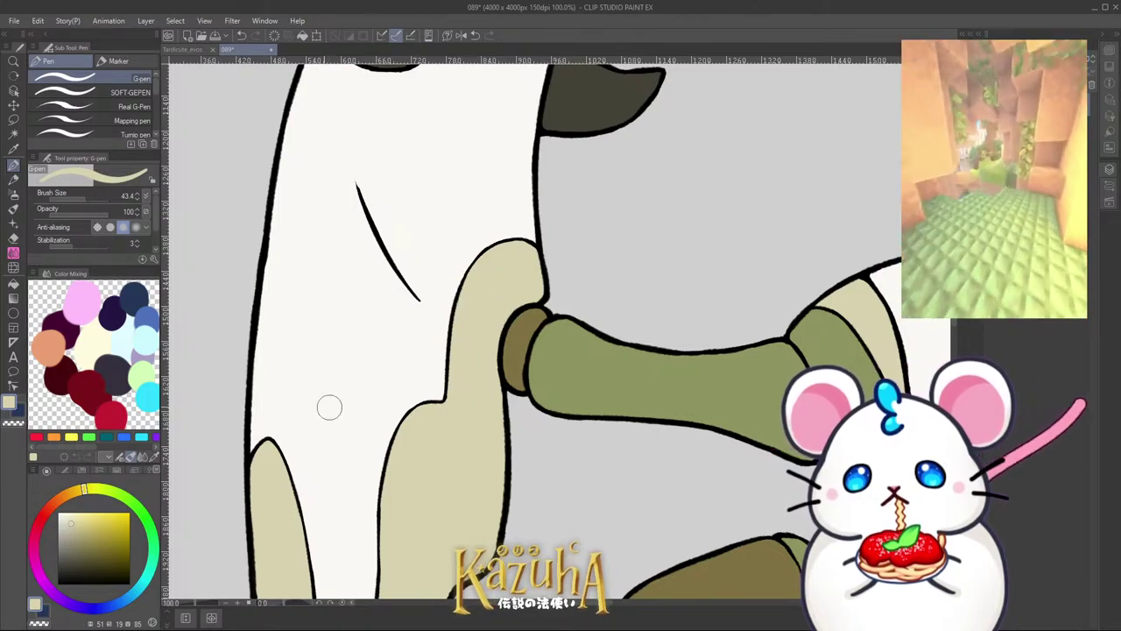
left_click(88, 536)
mouse_move(444, 398)
left_mouse_down()
mouse_move(471, 279)
mouse_move(485, 252)
left_mouse_up()
scroll(438, 310, "up", 1)
key("ctrl+z")
Step: Sample the beige marking, choose a darker shade, and recolour the upper marking's outline and the crease line on the left-hand scythe arm
left_click(450, 371, "alt")
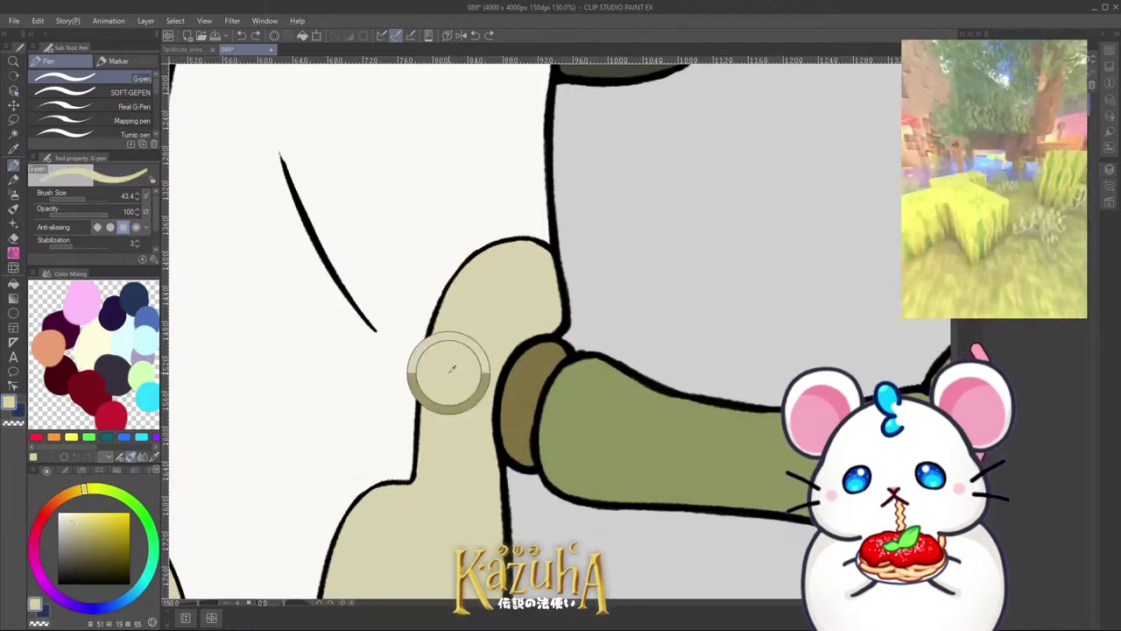
left_click(77, 532)
left_click_drag(409, 491, 456, 298)
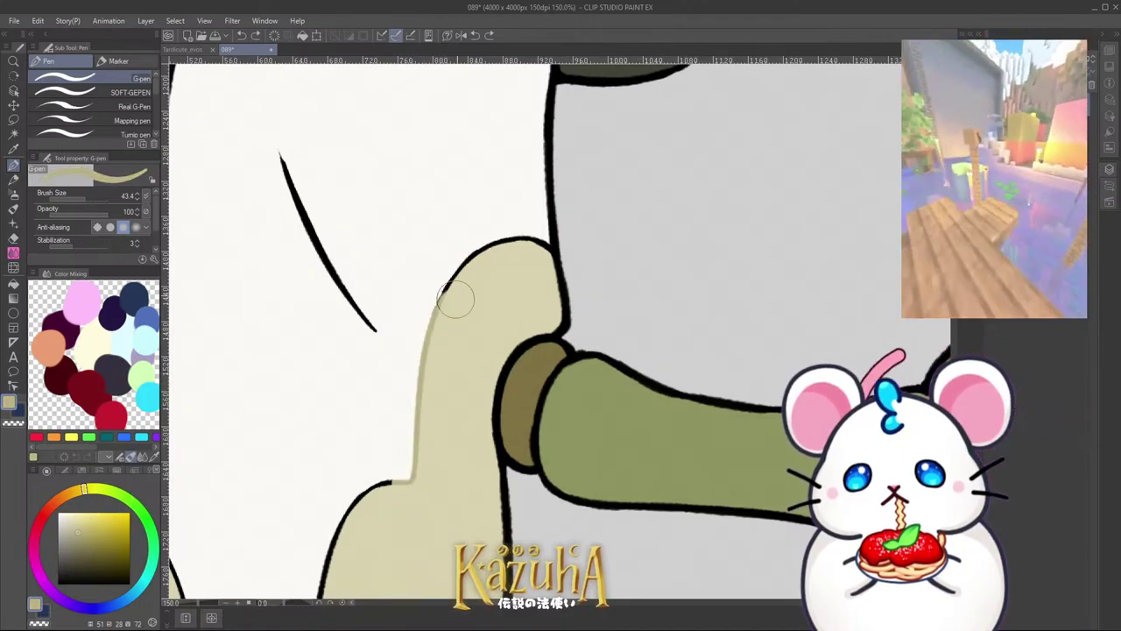
mouse_move(429, 346)
left_mouse_down()
mouse_move(472, 266)
mouse_move(505, 237)
mouse_move(531, 253)
left_mouse_up()
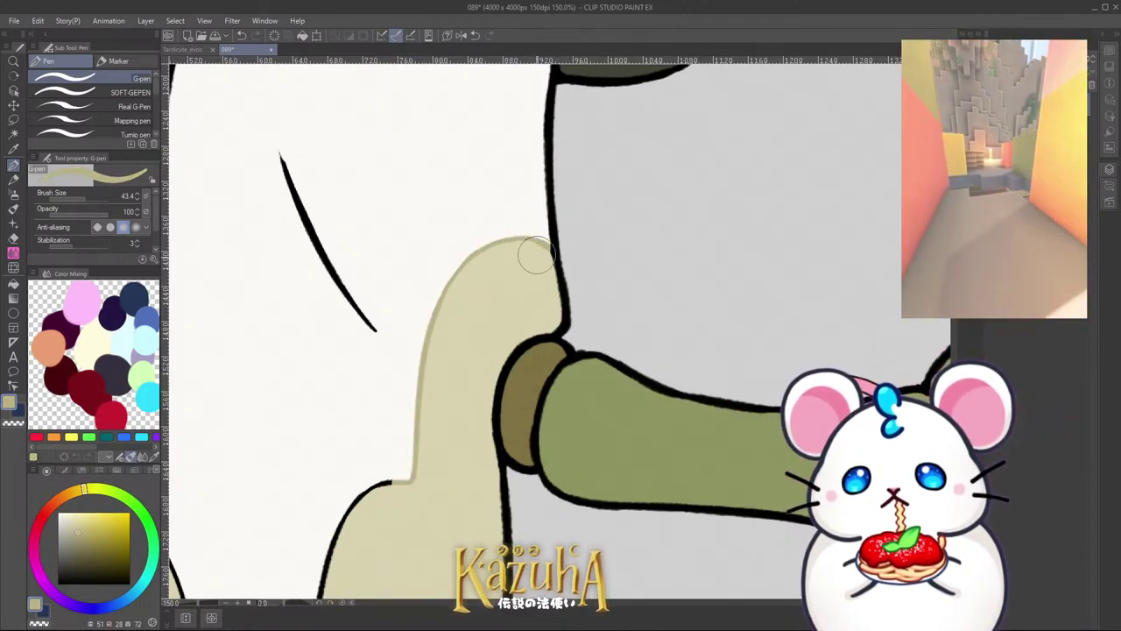
mouse_move(374, 290)
left_mouse_down()
mouse_move(331, 278)
mouse_move(257, 133)
left_mouse_up()
scroll(453, 233, "down", 4)
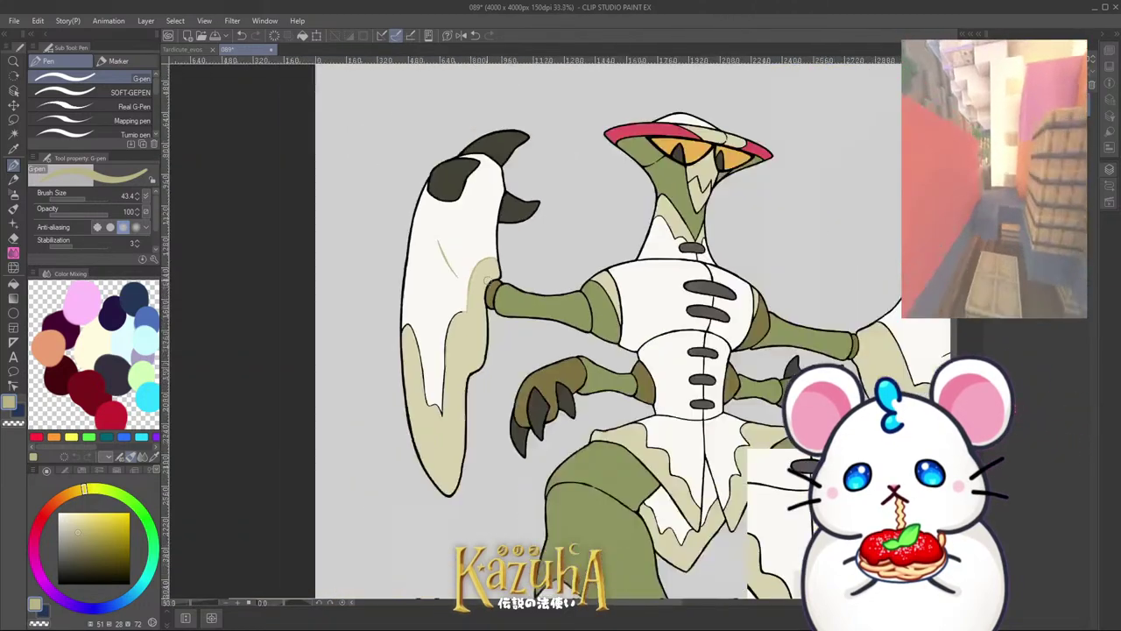
Step: Recolour the outlines of the lower beige markings on the left-hand scythe arm in dark beige with a 53.7 brush
scroll(443, 354, "up", 2)
mouse_move(499, 252)
left_mouse_down()
mouse_move(448, 407)
mouse_move(452, 467)
mouse_move(419, 446)
mouse_move(405, 338)
left_mouse_up()
scroll(402, 310, "up", 1)
key("bracketleft")
mouse_move(378, 287)
left_mouse_down()
mouse_move(371, 275)
mouse_move(367, 297)
left_mouse_up()
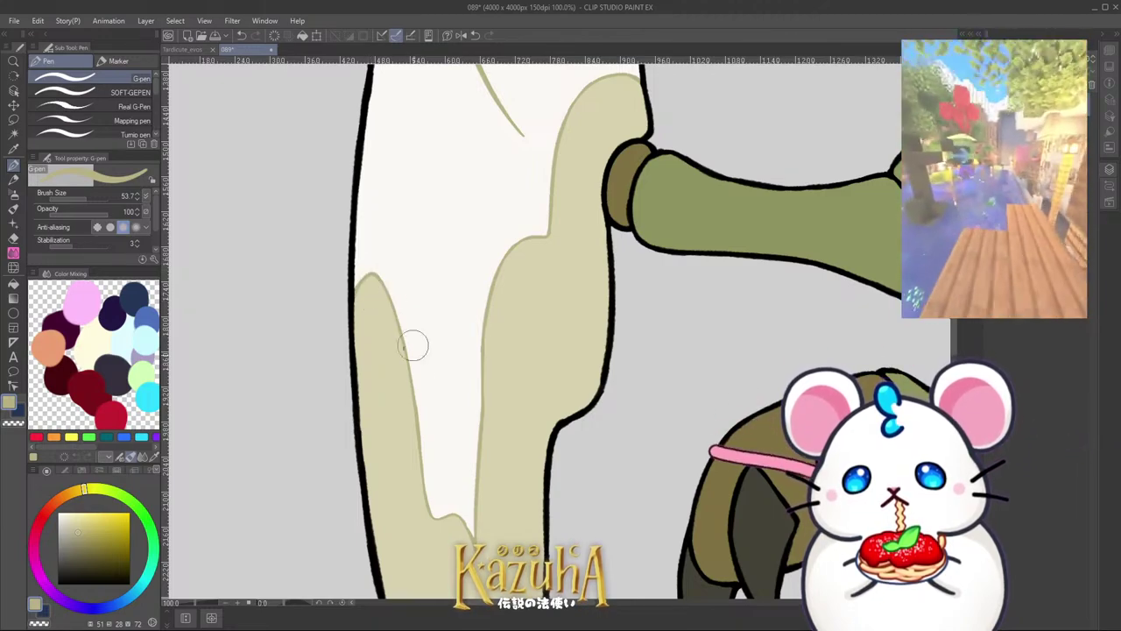
scroll(418, 383, "down", 3)
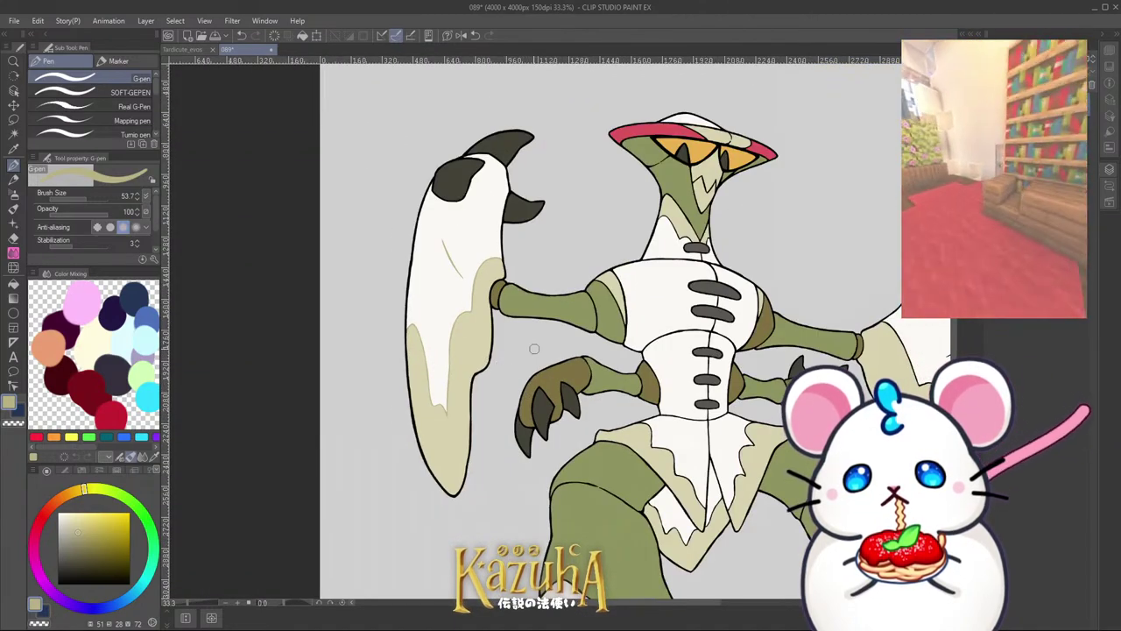
scroll(534, 304, "down", 3)
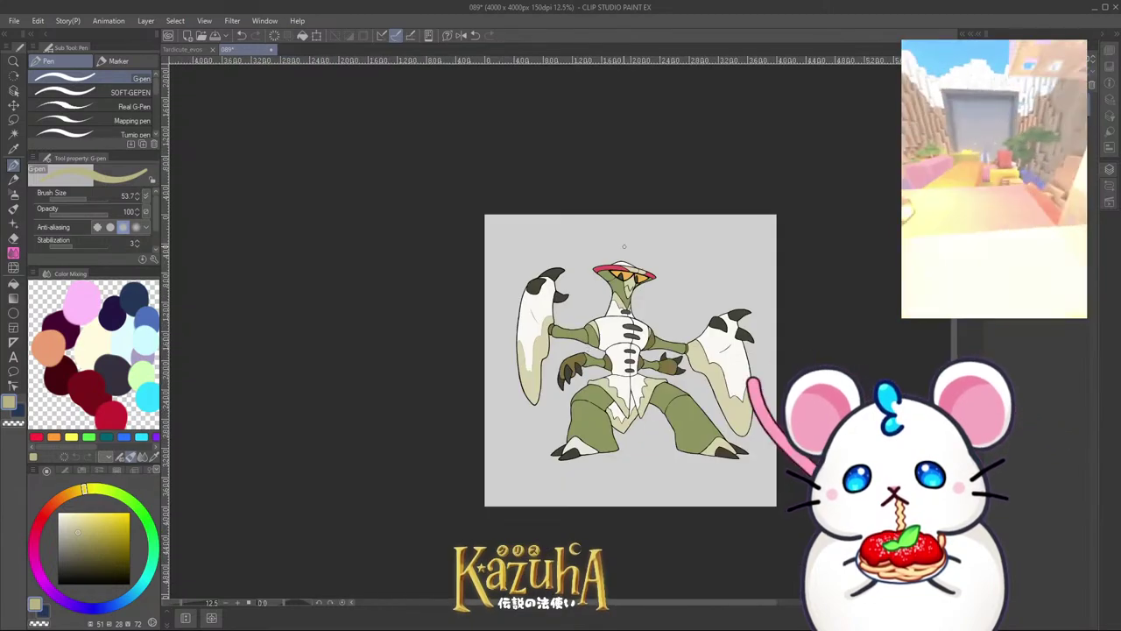
Step: Choose a darker olive and fill the recoloured marking outlines on the left-hand scythe arm with it
scroll(528, 369, "up", 5)
left_click(86, 543)
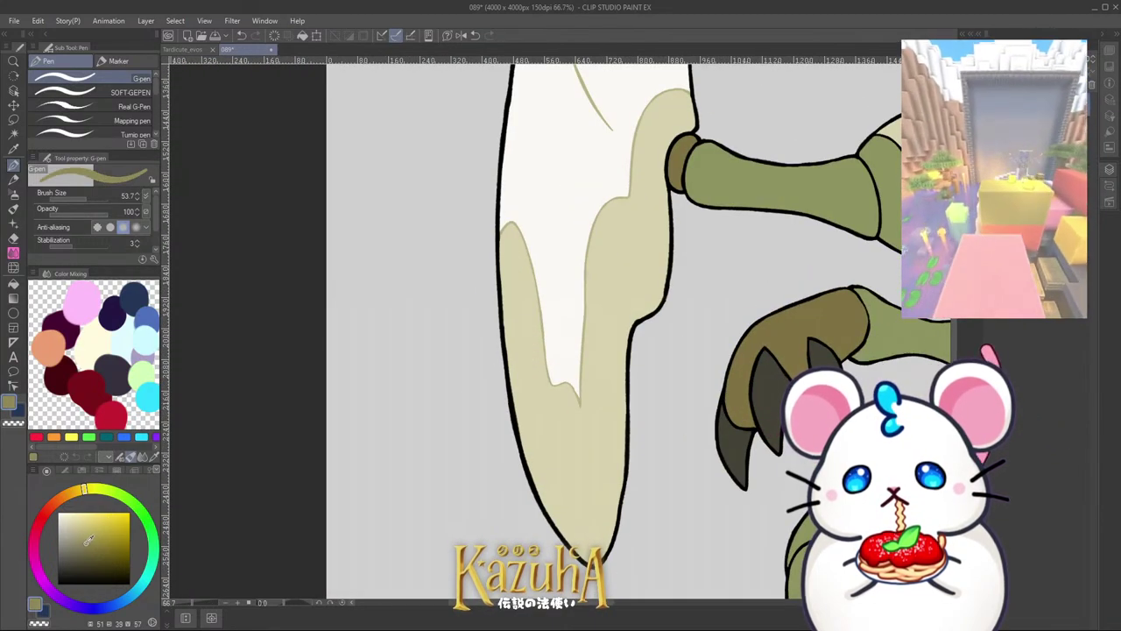
left_click_drag(573, 245, 599, 246, "ctrl+alt")
left_click_drag(581, 282, 589, 226)
key("ctrl+z")
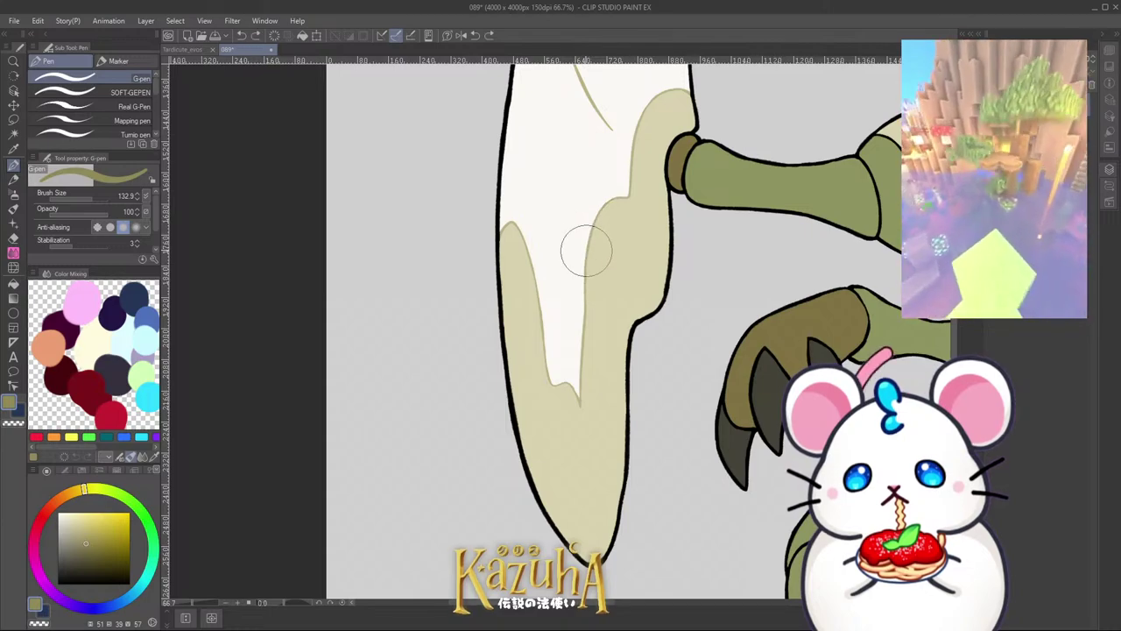
key("g")
left_click(591, 233)
scroll(516, 342, "down", 2)
scroll(560, 221, "up", 2)
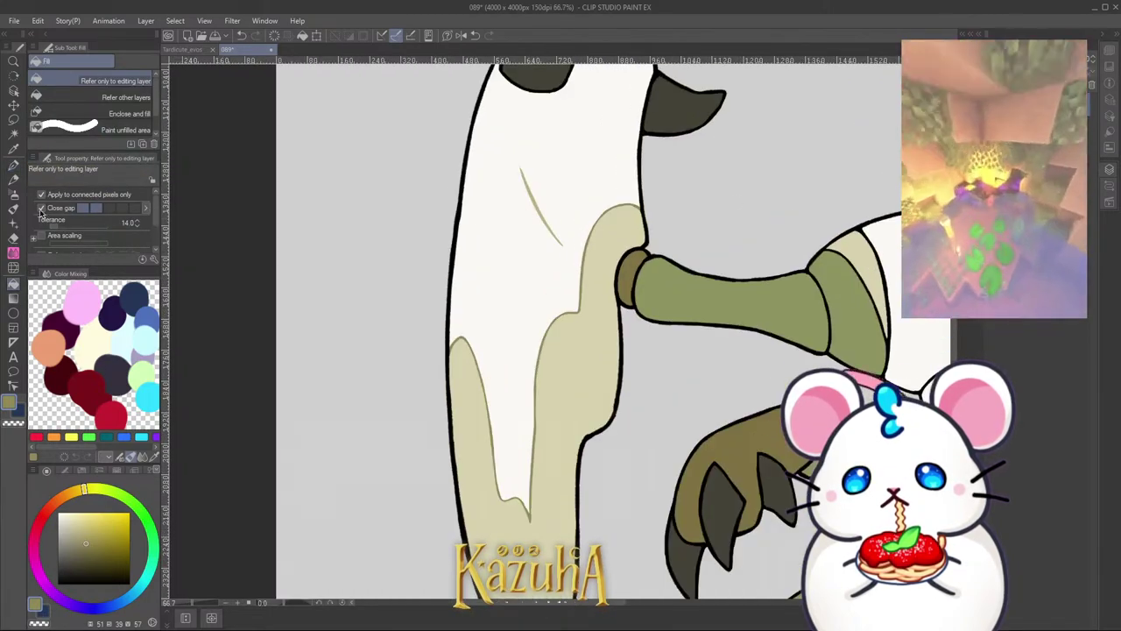
Step: Recolour the line between the left-hand shoulder's beige marking and the white chest in olive with the G-pen at size 61.1
left_click(14, 164)
scroll(543, 223, "down", 2)
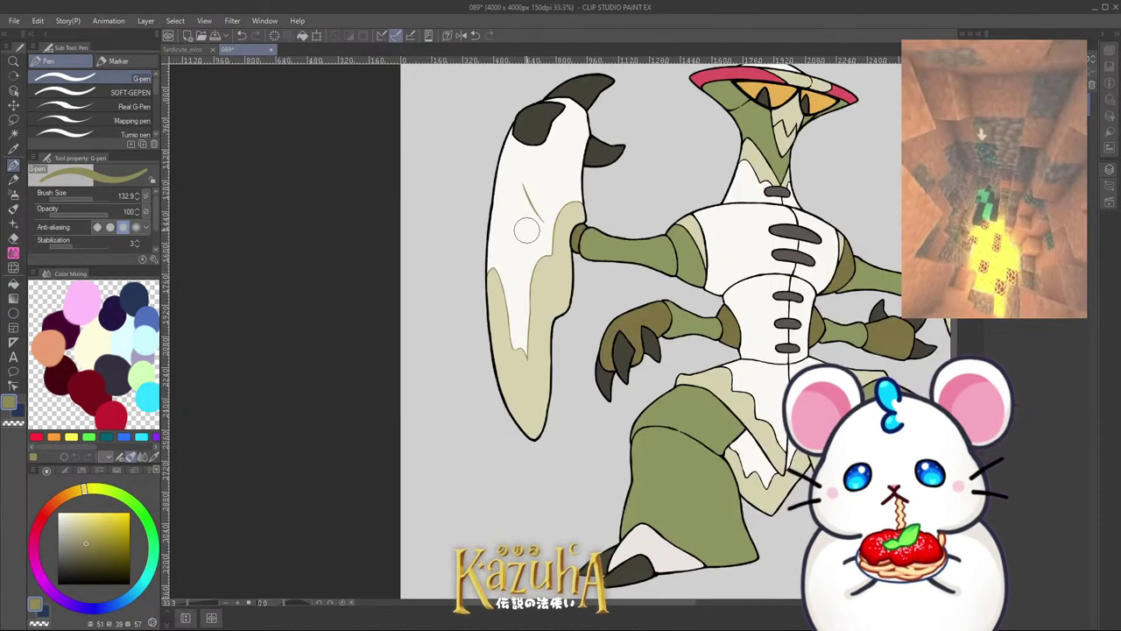
scroll(547, 161, "up", 5)
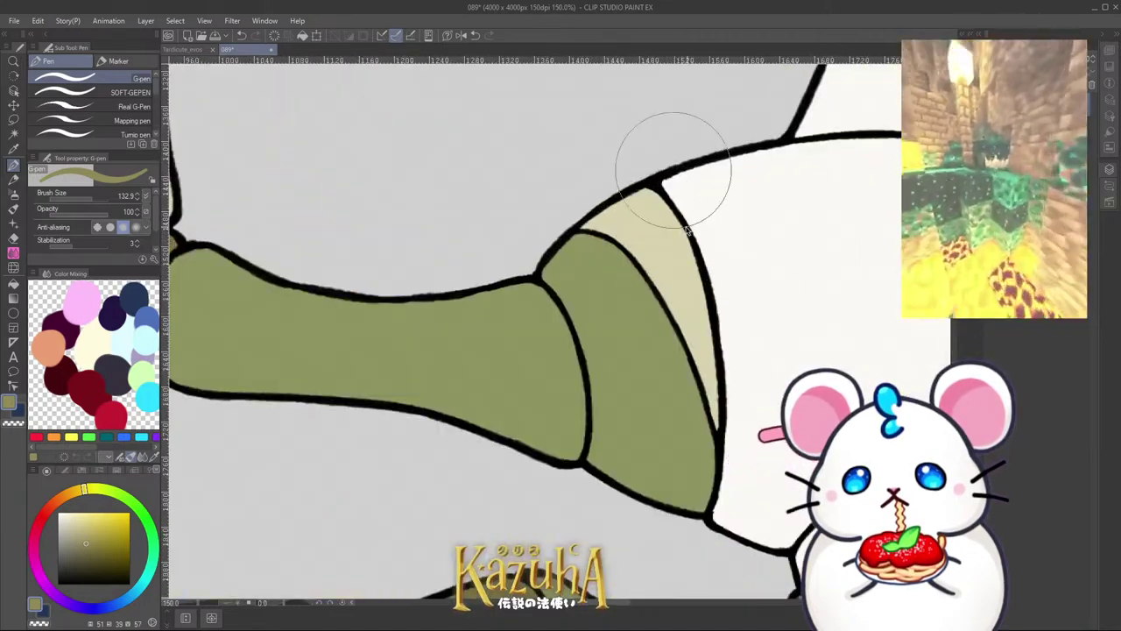
mouse_move(659, 213)
left_mouse_down()
mouse_move(749, 352)
mouse_move(729, 376)
mouse_move(760, 513)
left_mouse_up()
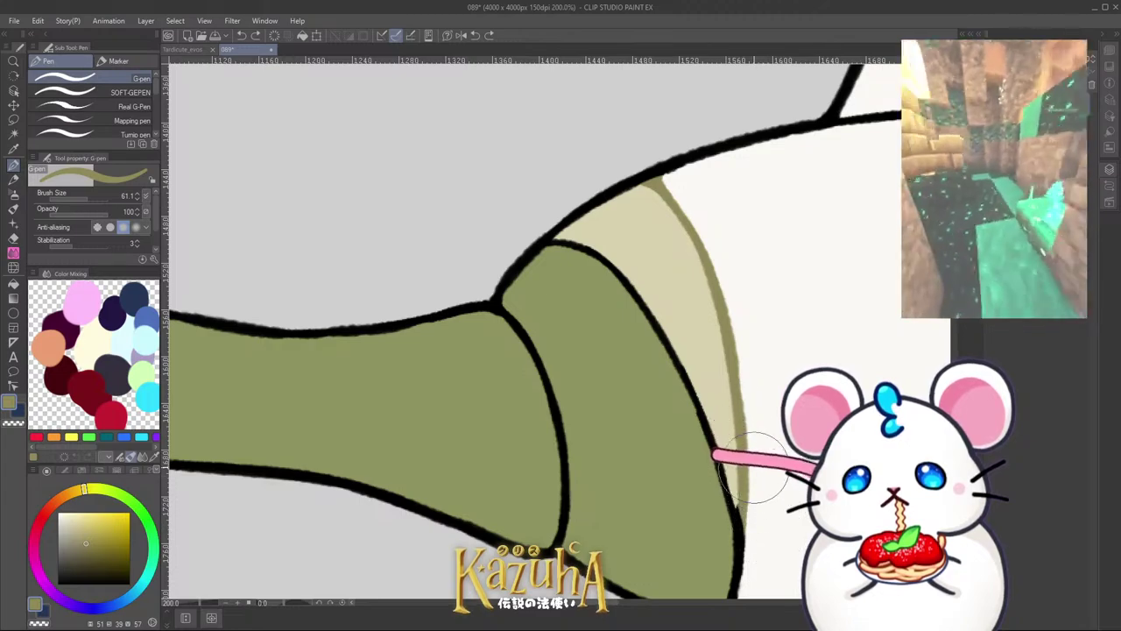
scroll(700, 400, "down", 2)
scroll(701, 400, "down", 4)
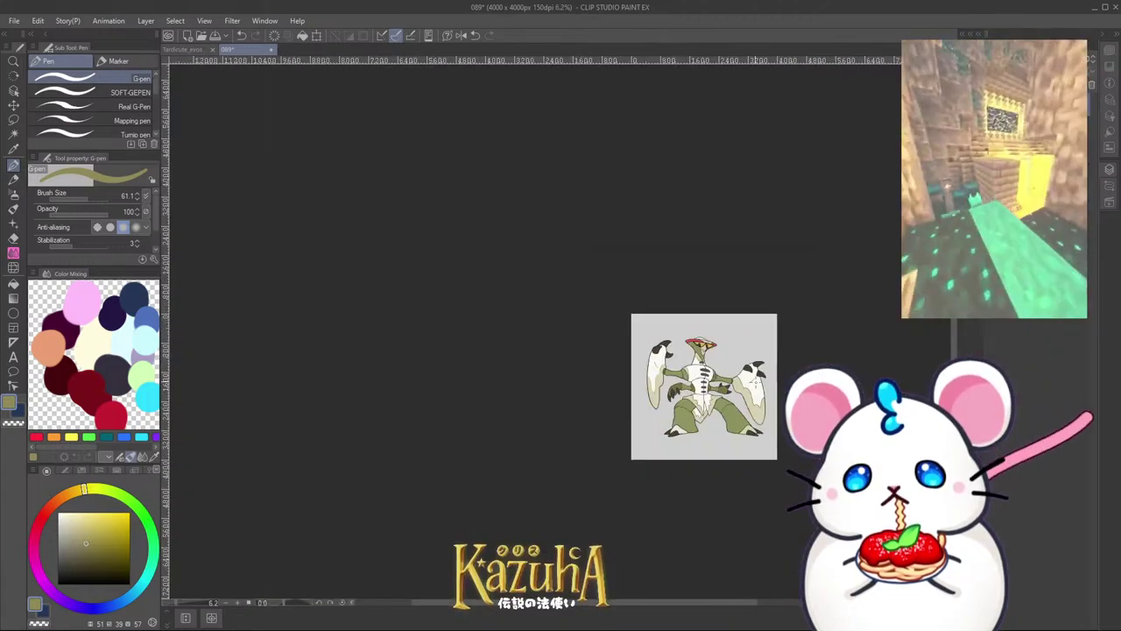
Step: Recolour the lower outline of the beige marking on the neck's left-hand side in olive with the G-pen at size 47.7
scroll(704, 379, "up", 2)
scroll(594, 253, "up", 5)
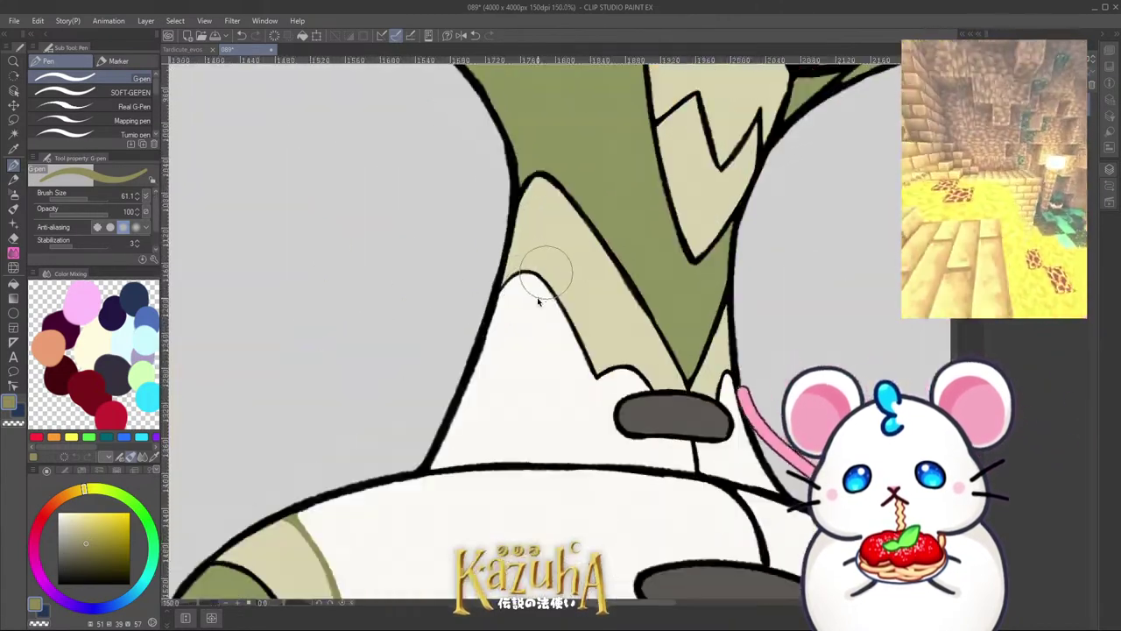
key("bracketleft")
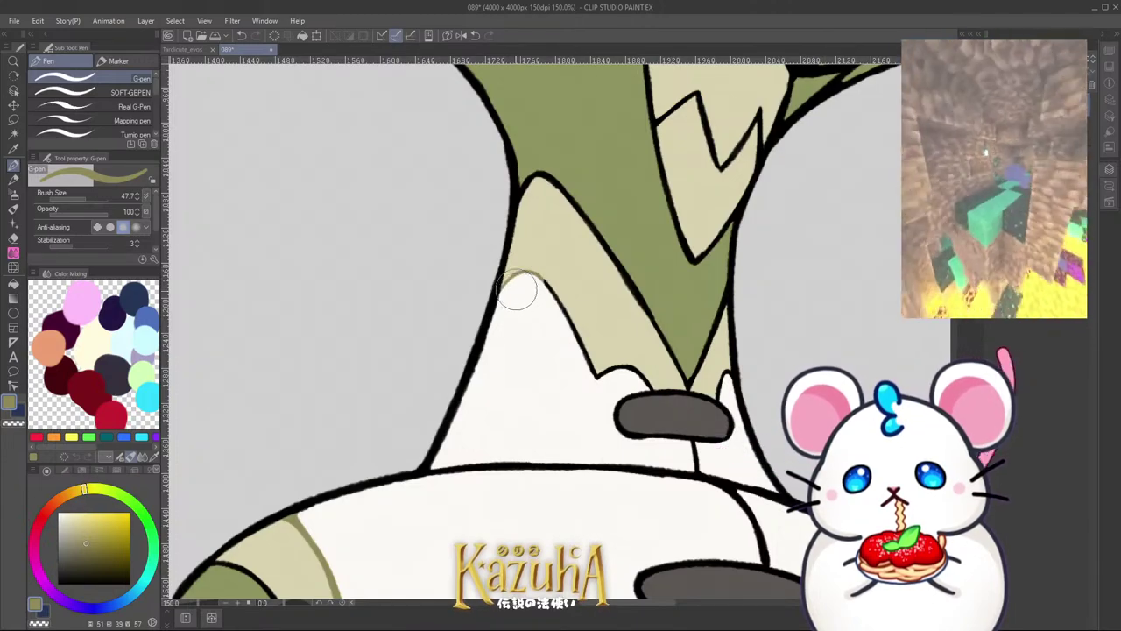
mouse_move(517, 290)
left_mouse_down()
mouse_move(549, 282)
mouse_move(612, 357)
left_mouse_up()
scroll(632, 357, "up", 1)
Step: Recolour the small marking outline on the neck's right-hand side and the short centre line below the neck stripe in olive at size 22.8
key("bracketleft")
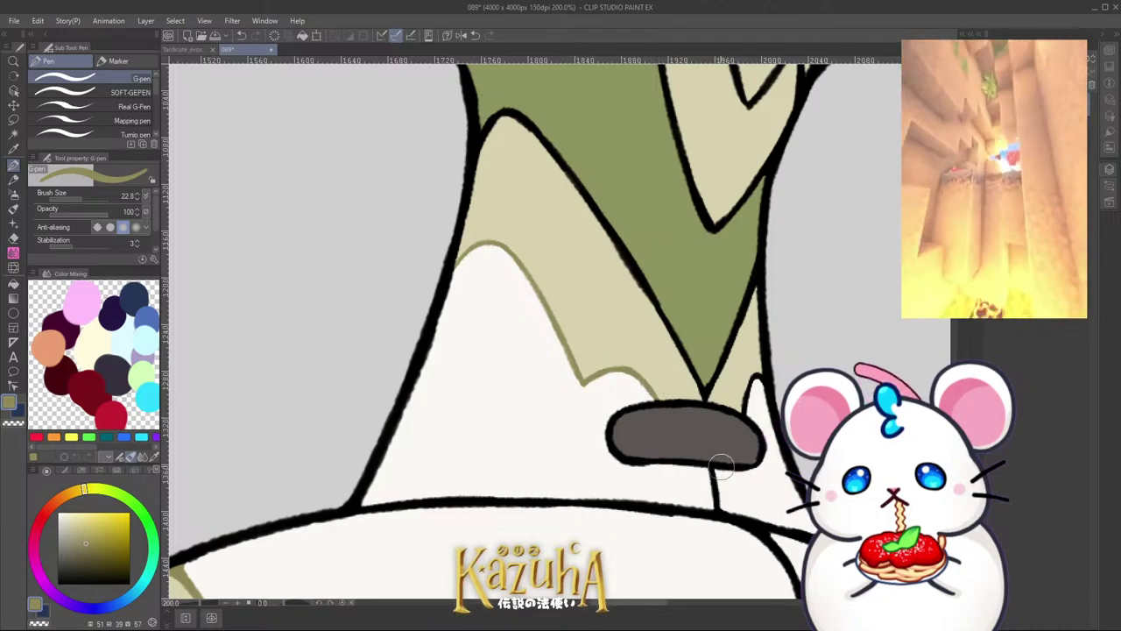
scroll(720, 466, "up", 2)
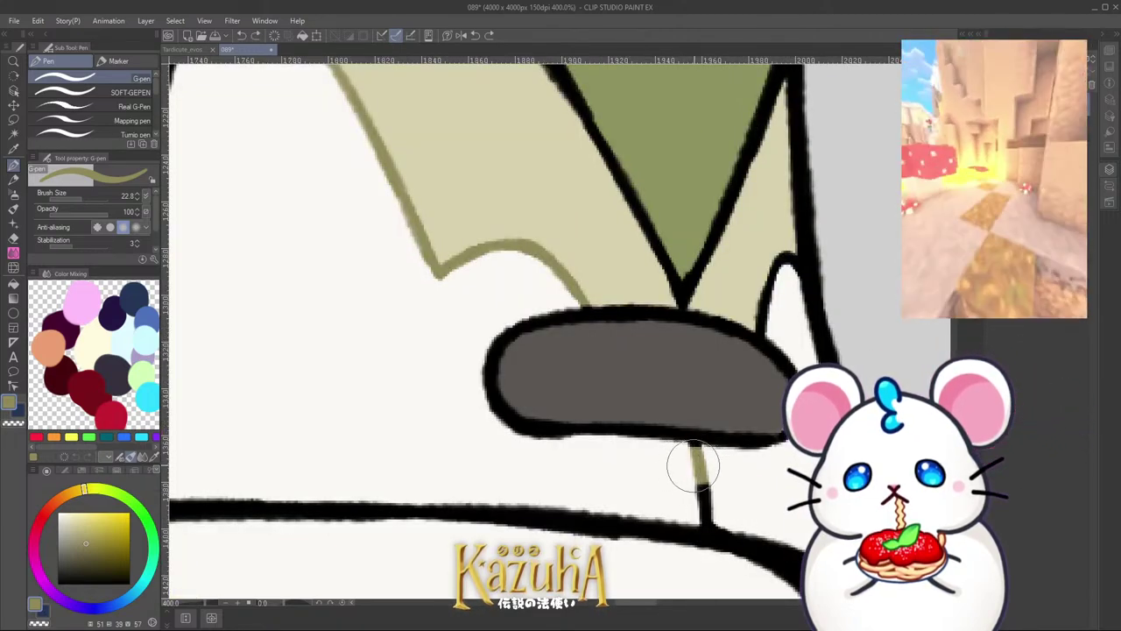
key("ctrl+z")
mouse_move(772, 293)
left_mouse_down()
mouse_move(756, 306)
mouse_move(783, 271)
left_mouse_up()
left_click_drag(679, 464, 698, 504)
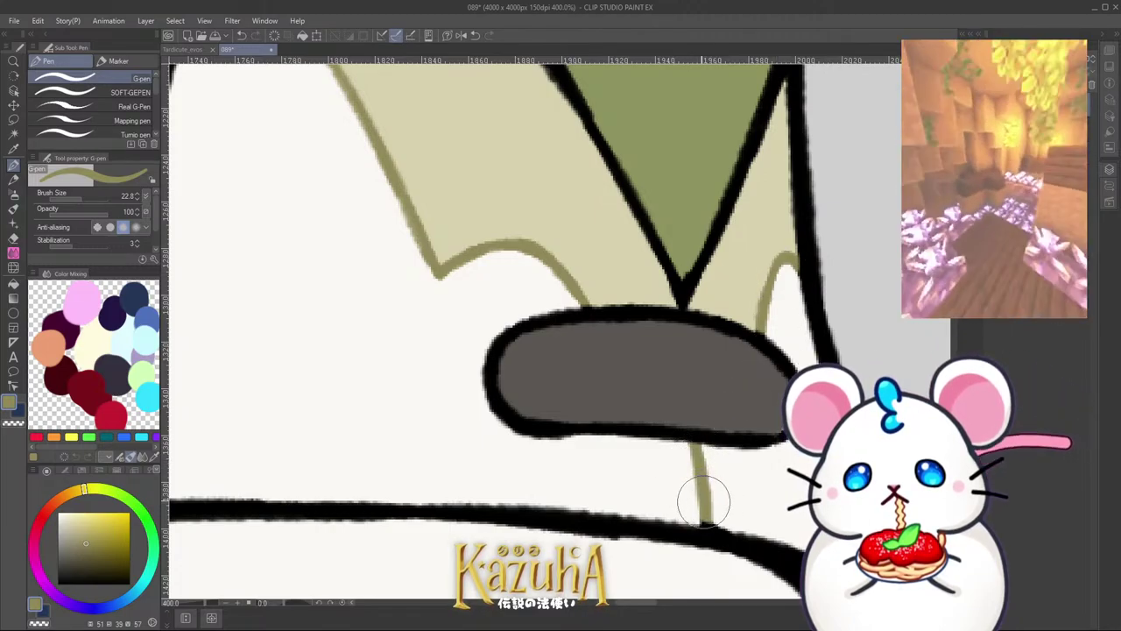
Step: Recolour the upper chest's centre line in olive from the collar to the second dark stripe, with the canvas rotated and the pen at size 41.3
scroll(698, 504, "down", 8)
key("minus")
key("minus")
key("minus")
key("minus")
key("minus")
key("minus")
key("minus")
key("minus")
key("minus")
key("minus")
key("minus")
key("minus")
key("minus")
key("minus")
key("minus")
key("minus")
key("minus")
key("minus")
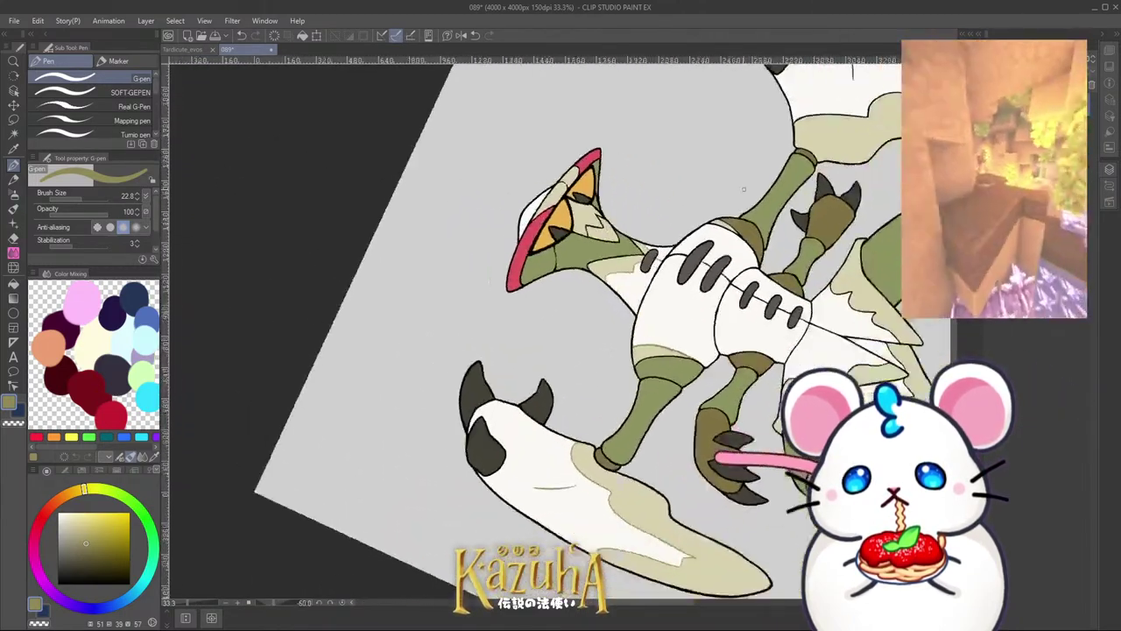
scroll(633, 201, "up", 4)
scroll(625, 275, "up", 2)
mouse_move(631, 260)
left_mouse_down()
mouse_move(606, 284)
mouse_move(587, 339)
mouse_move(603, 301)
mouse_move(656, 250)
left_mouse_up()
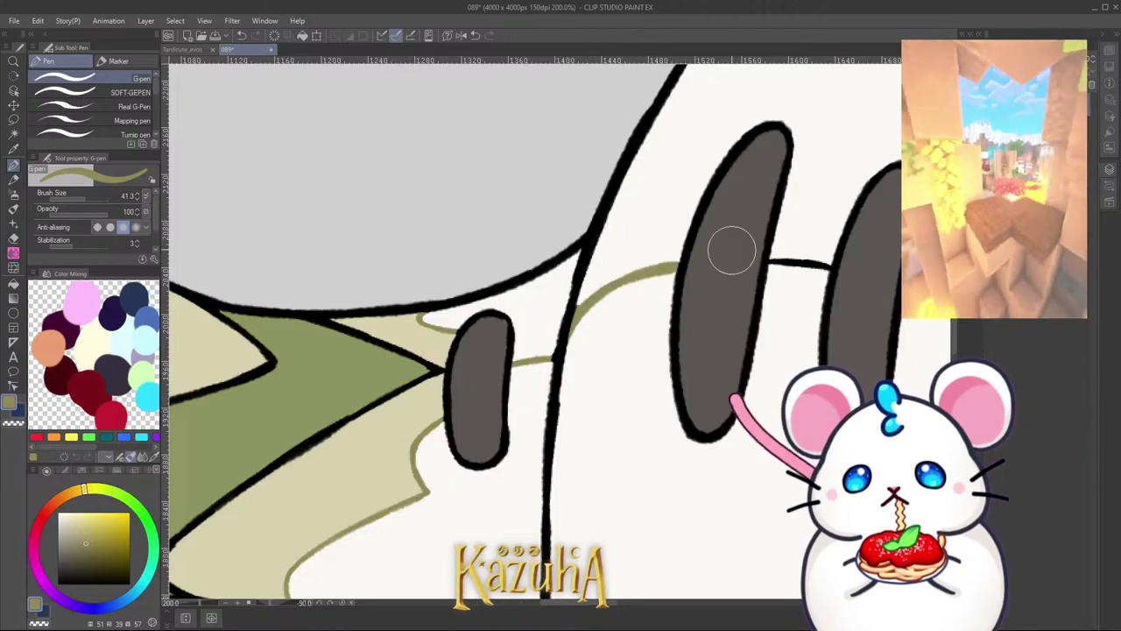
left_click_drag(767, 263, 809, 268)
scroll(739, 248, "down", 3)
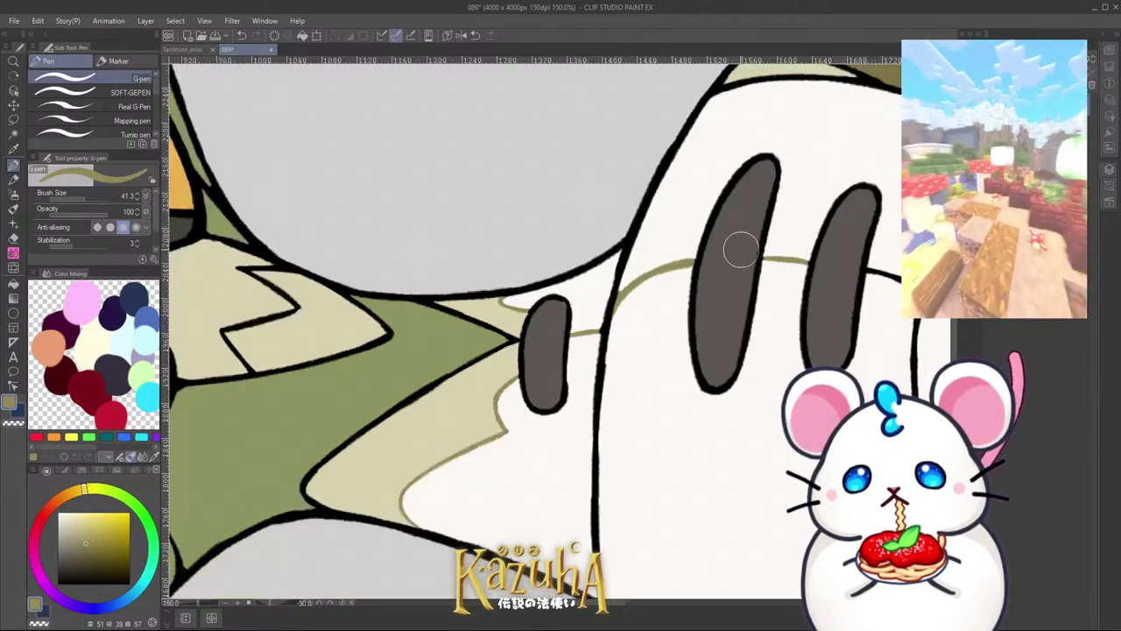
Step: Recolour the centre line in olive from the second chest stripe to the start of the abdomen segment
scroll(808, 268, "up", 2)
left_click_drag(715, 296, 707, 299)
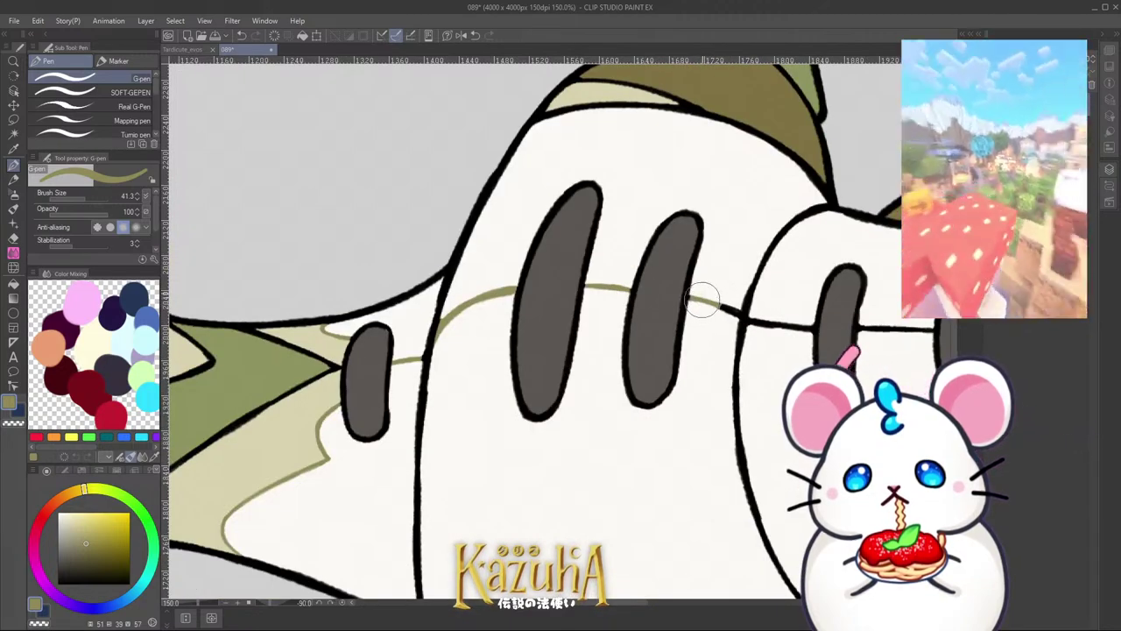
scroll(702, 301, "up", 4)
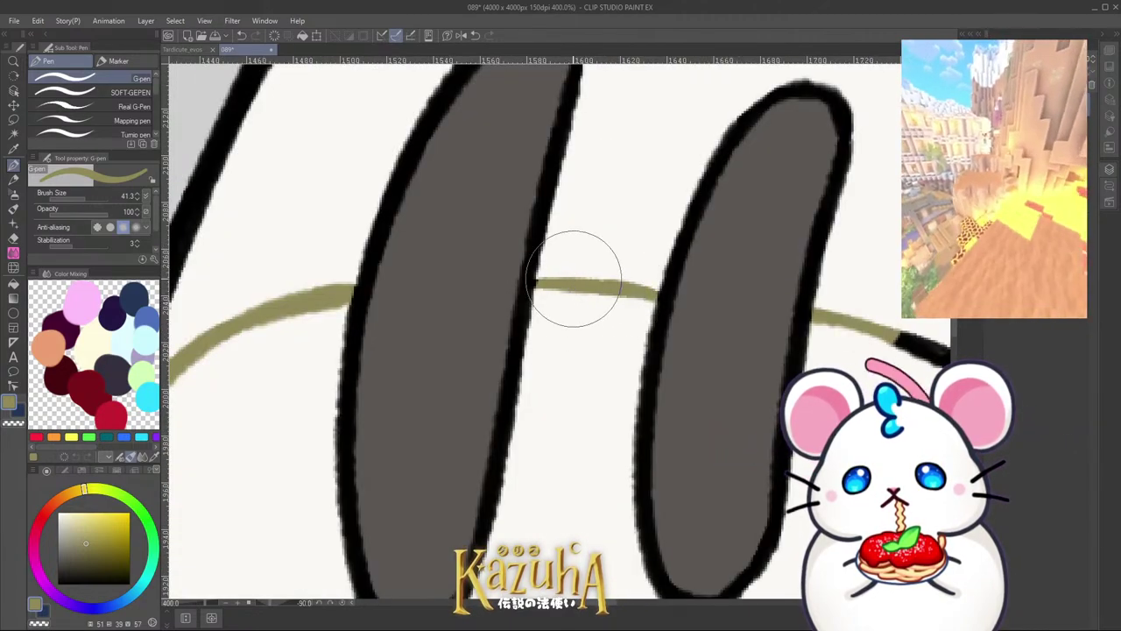
scroll(604, 282, "down", 4)
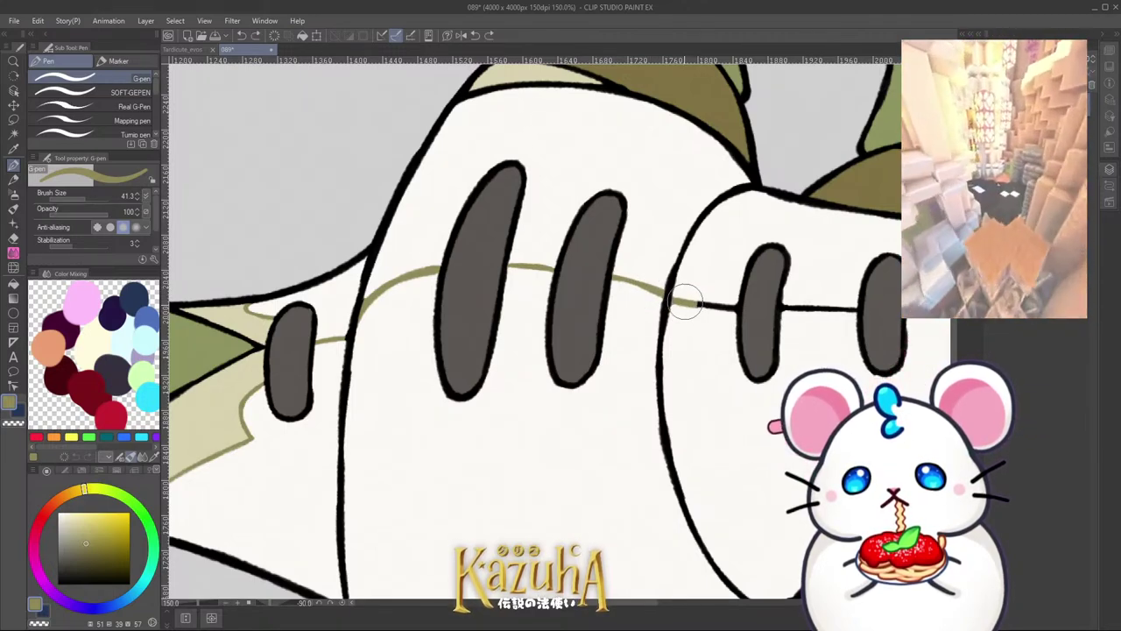
Step: Recolour the abdomen's centre line in olive up to the middle dark stripe
scroll(680, 269, "down", 4)
scroll(720, 289, "up", 4)
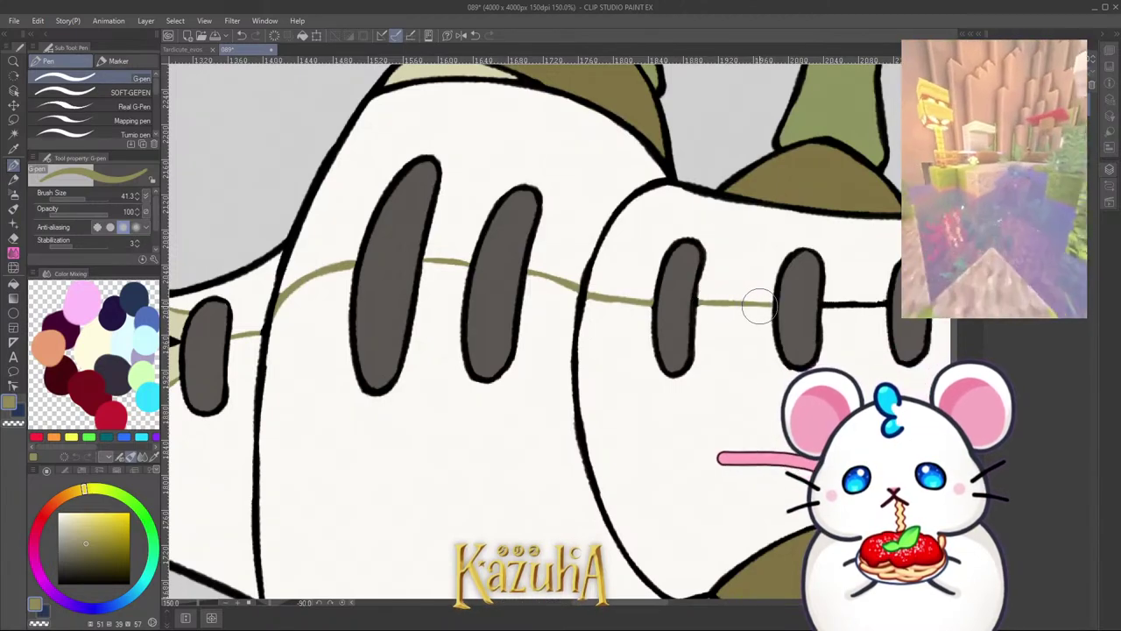
scroll(743, 296, "down", 3)
scroll(802, 321, "down", 2)
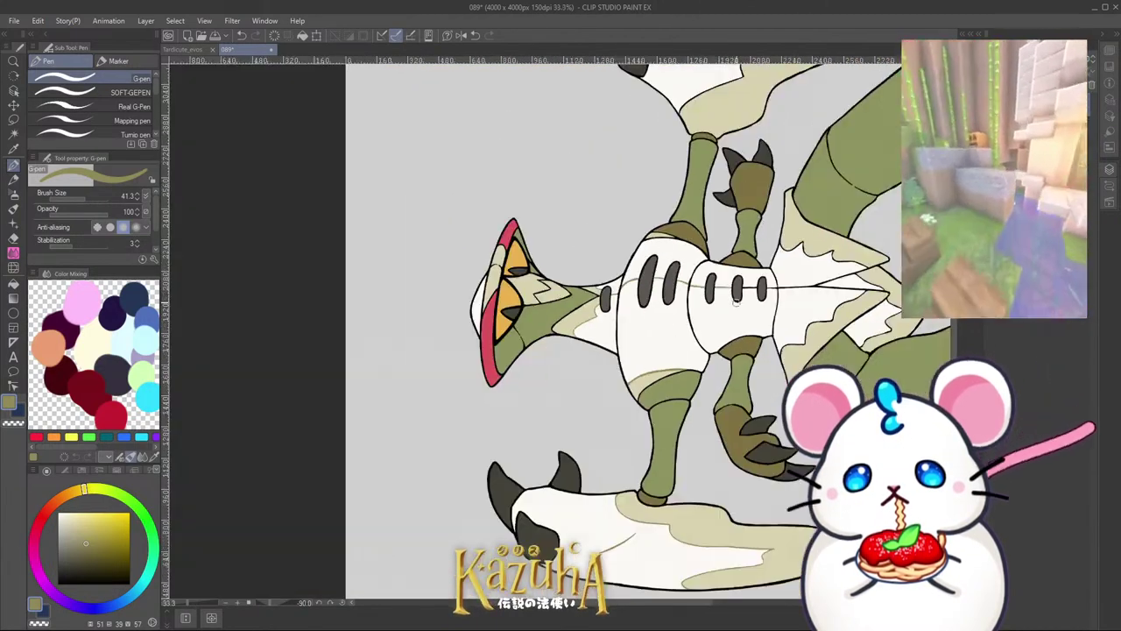
Step: Recolour the centre line in olive from the abdomen's middle stripe to just past the segment's lower edge
scroll(769, 319, "up", 7)
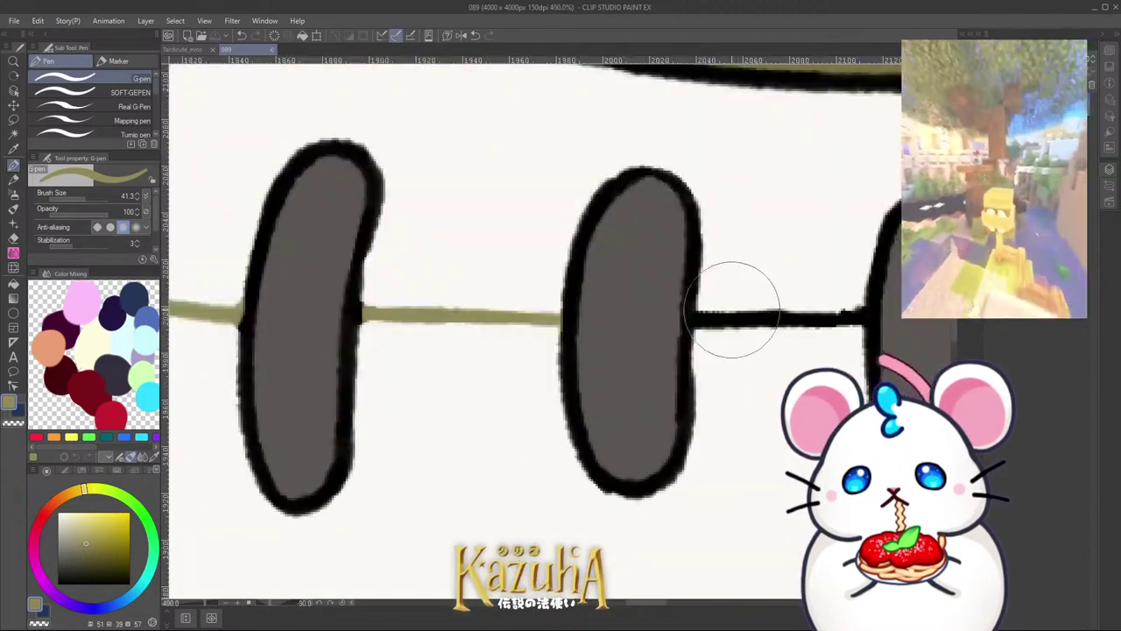
left_click_drag(736, 309, 738, 333)
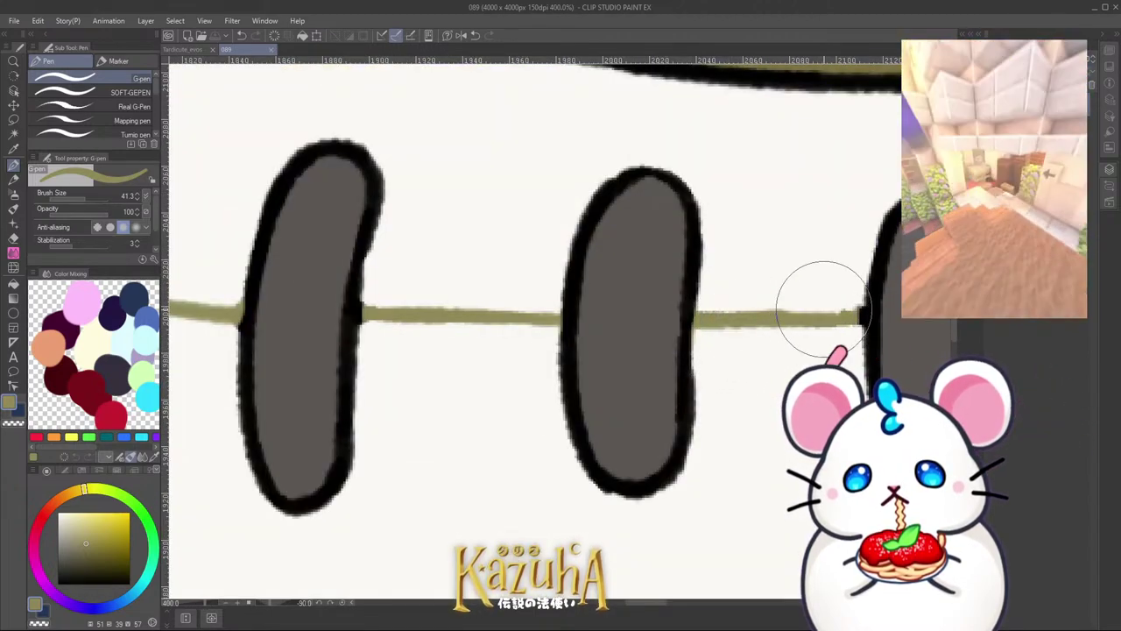
scroll(826, 309, "down", 4)
scroll(701, 298, "up", 4)
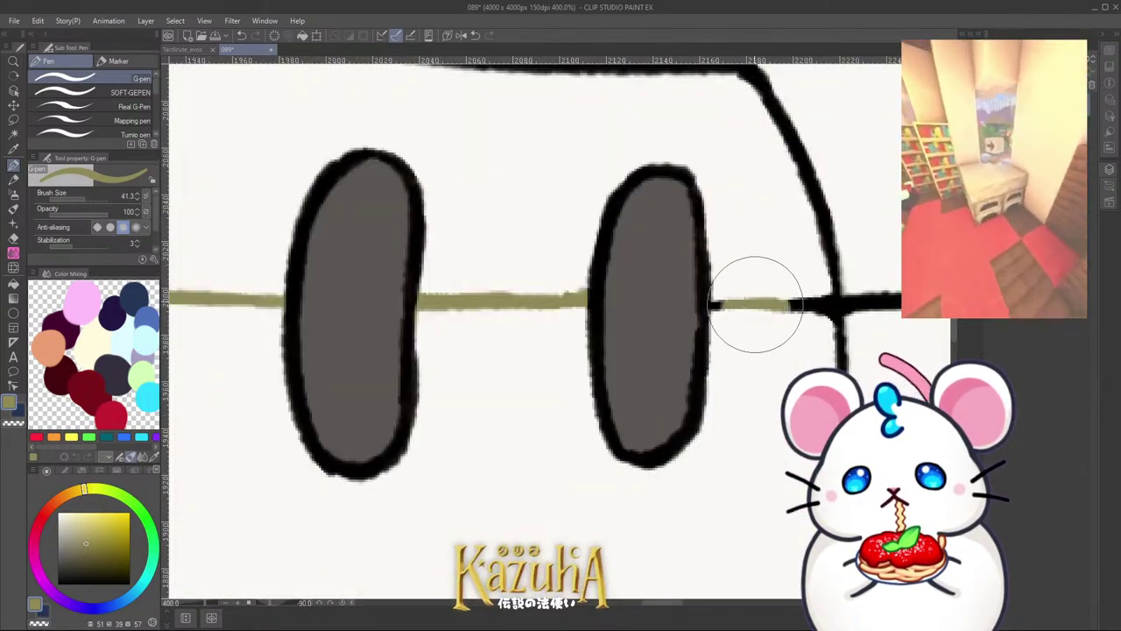
mouse_move(749, 299)
left_mouse_down()
mouse_move(781, 296)
mouse_move(795, 308)
left_mouse_up()
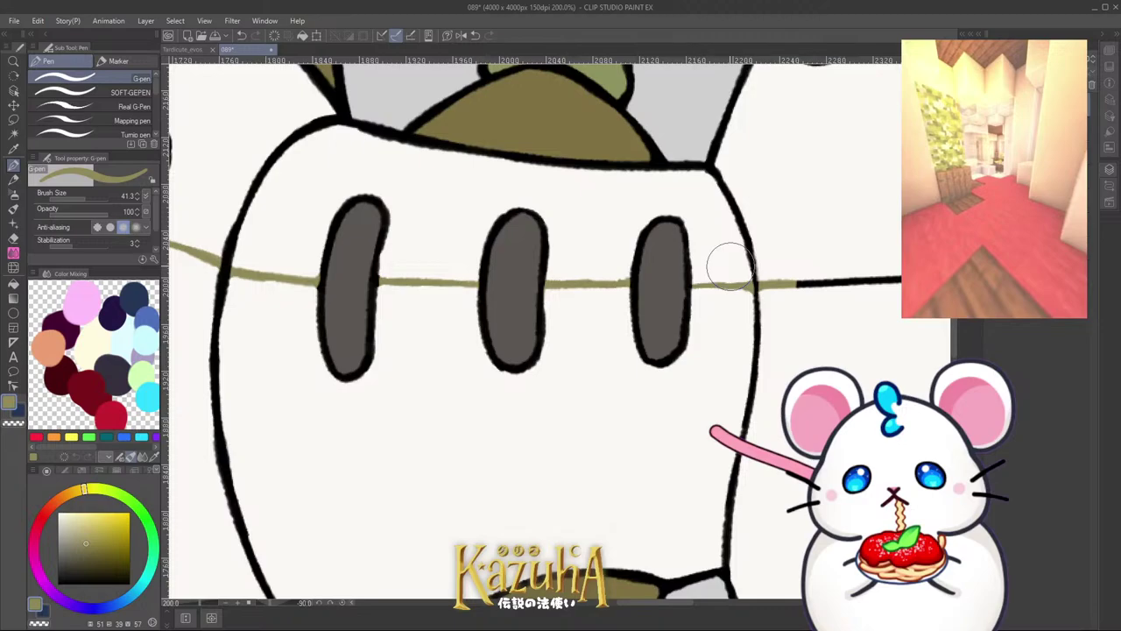
Step: Recolour the rest of the centre line in olive down to the waist flaps' split, along with the first scallop on the right waist flap
scroll(731, 266, "down", 4)
scroll(726, 197, "up", 2)
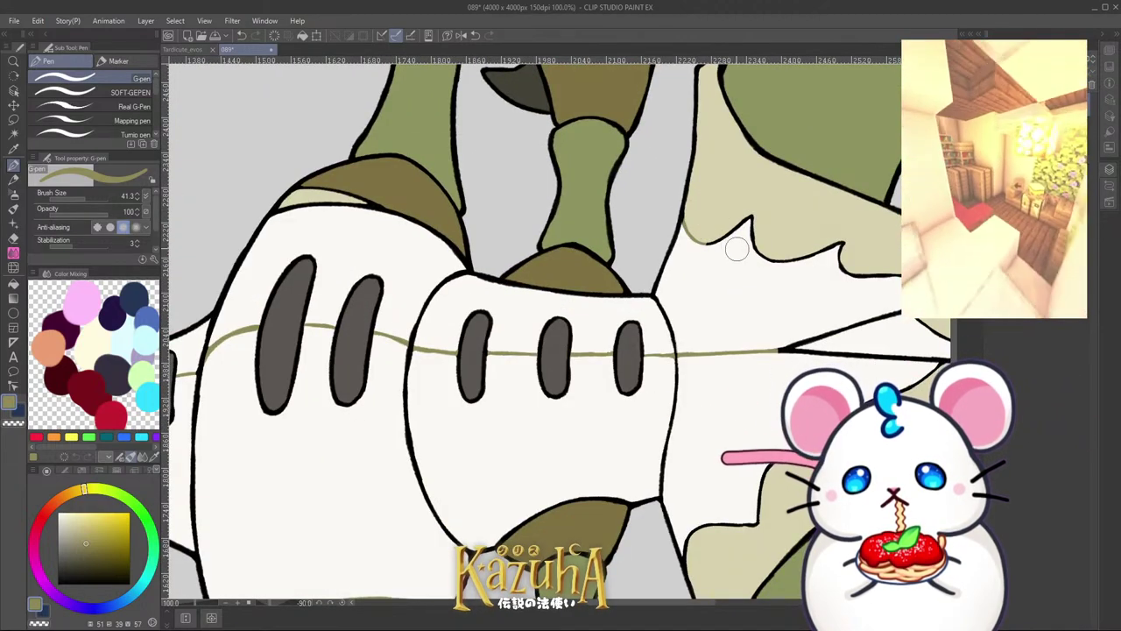
scroll(701, 220, "up", 3)
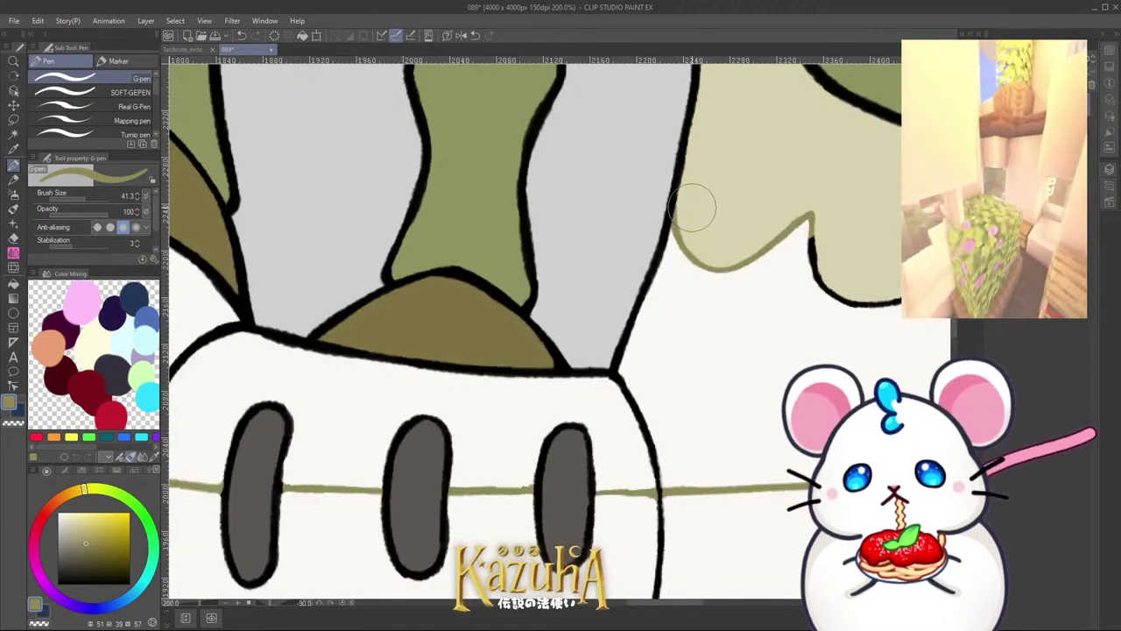
Step: Recolour the remaining scalloped edge of the right waist flap in olive down to its tip and turn the canvas back upright
scroll(768, 281, "down", 2)
mouse_move(768, 281)
left_mouse_down()
mouse_move(854, 268)
mouse_move(920, 311)
left_mouse_up()
scroll(648, 267, "down", 3)
scroll(742, 278, "up", 2)
scroll(741, 278, "up", 3)
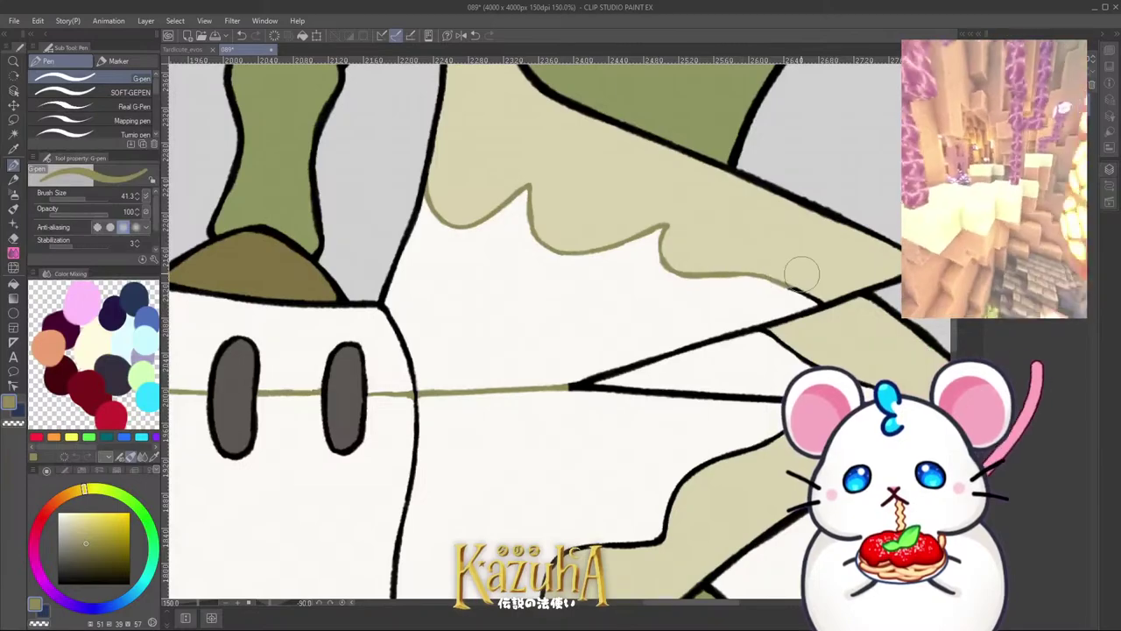
scroll(797, 289, "up", 1)
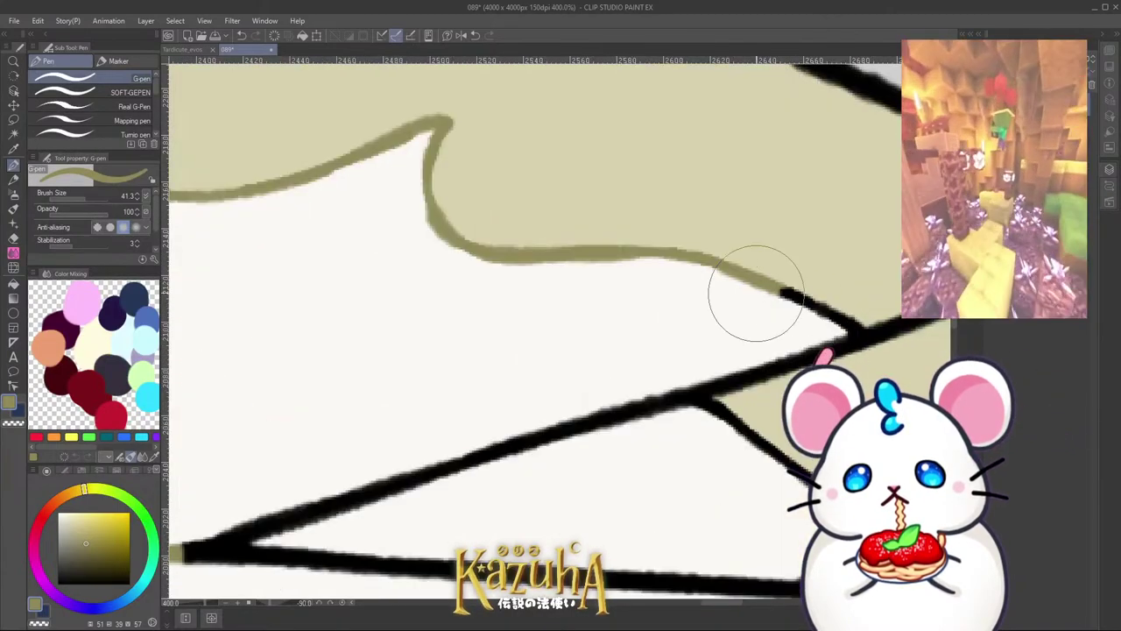
scroll(788, 263, "down", 5)
scroll(678, 326, "down", 2)
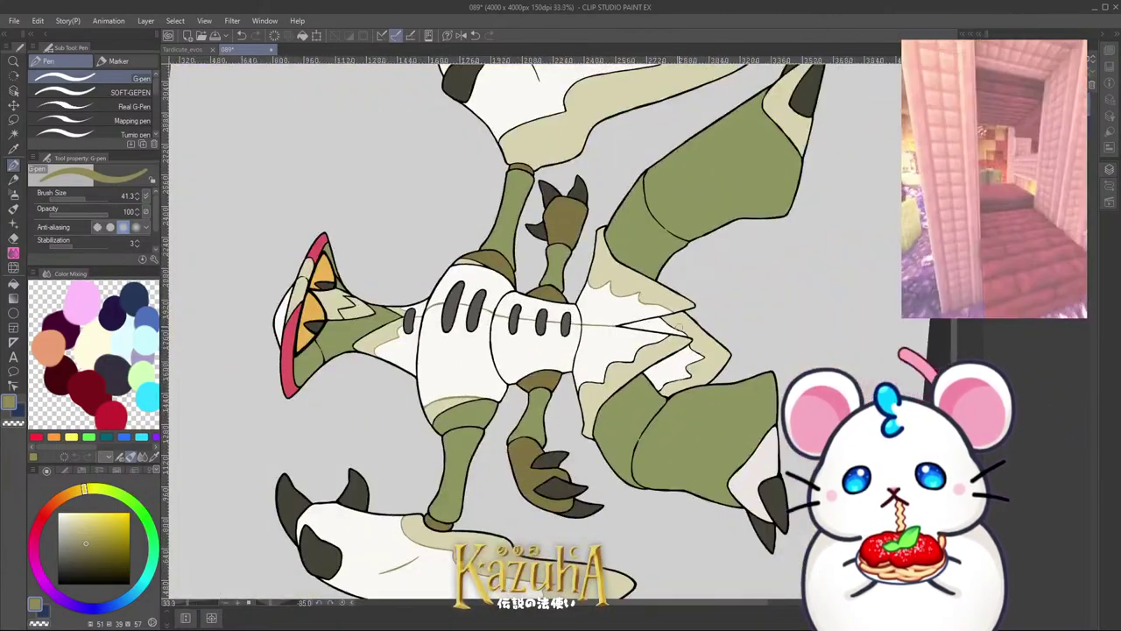
left_click_drag(714, 337, 569, 482)
scroll(701, 350, "down", 1)
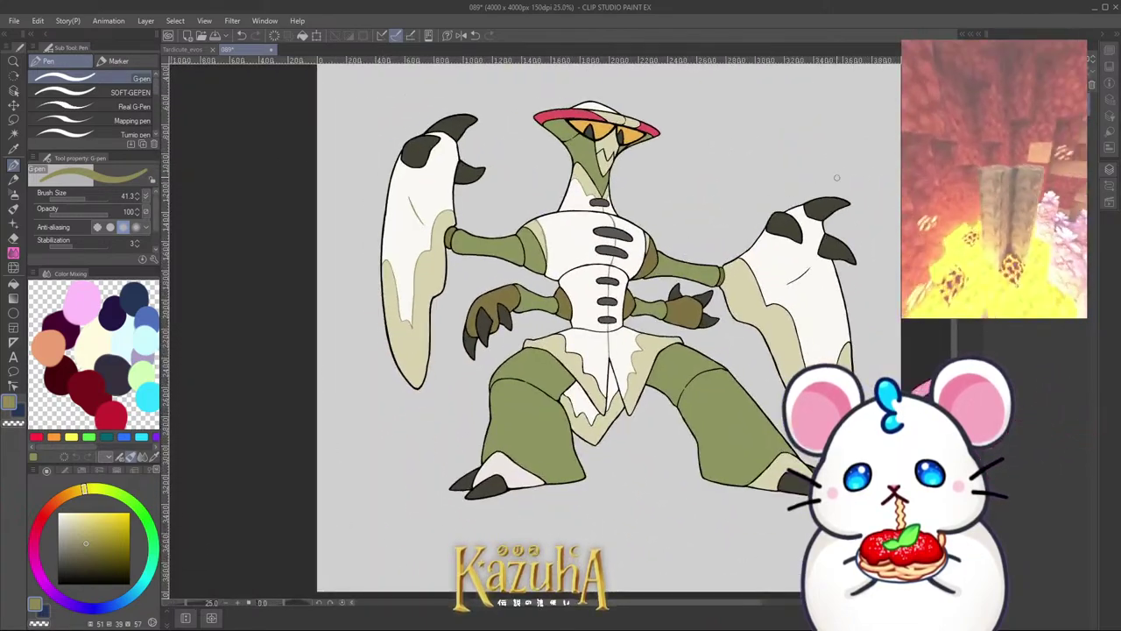
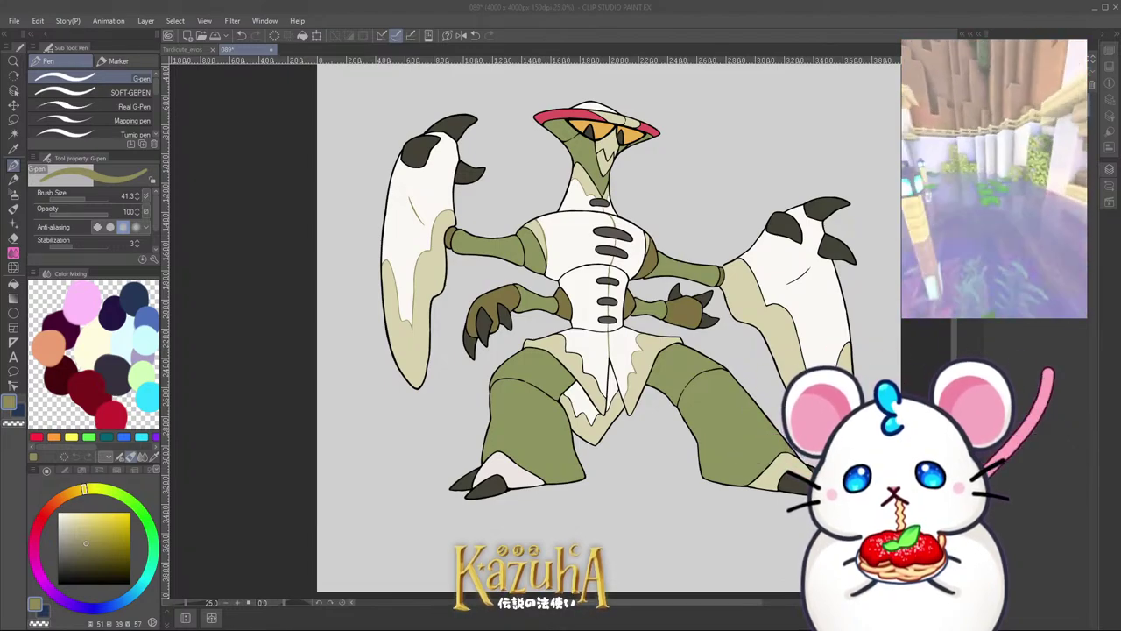
left_click(153, 383)
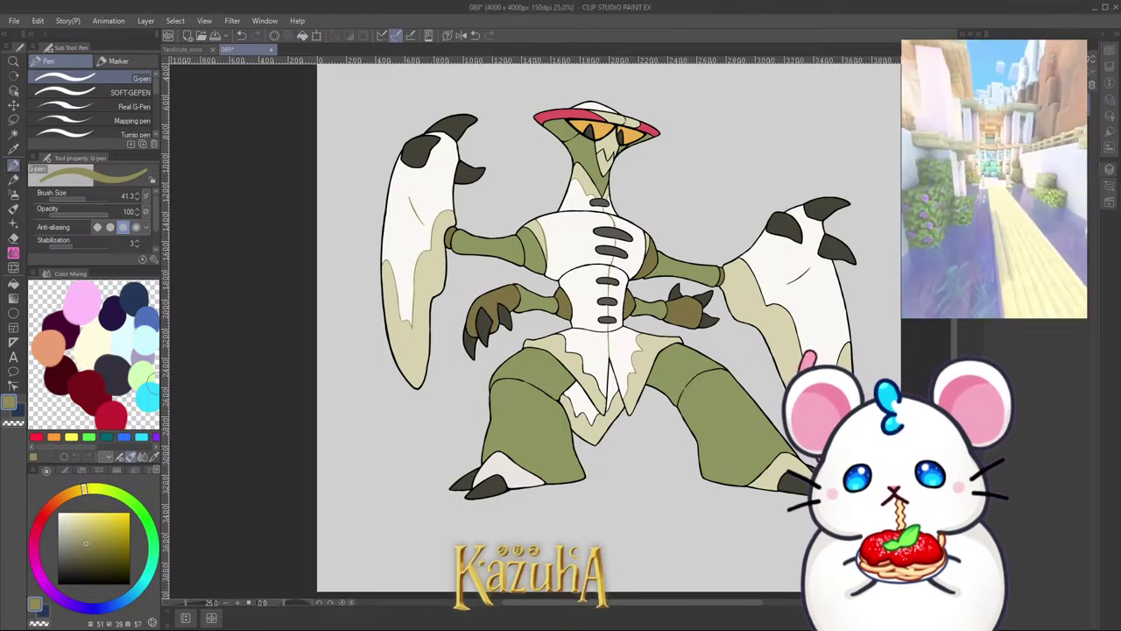
key("alt+BackSpace")
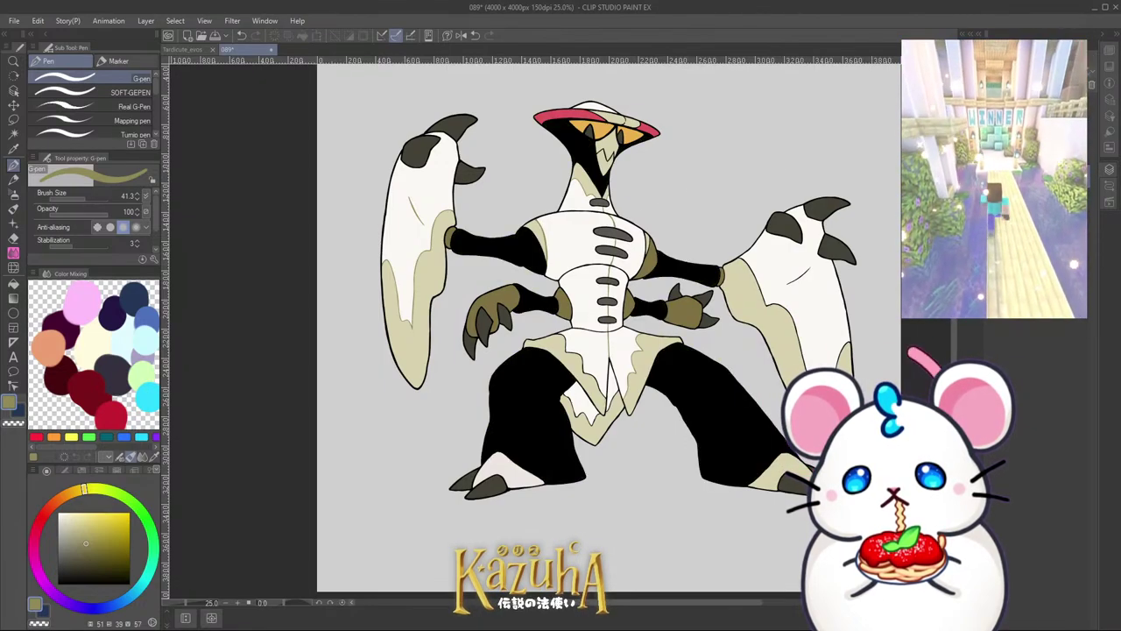
key("ctrl+z")
key("ctrl+z")
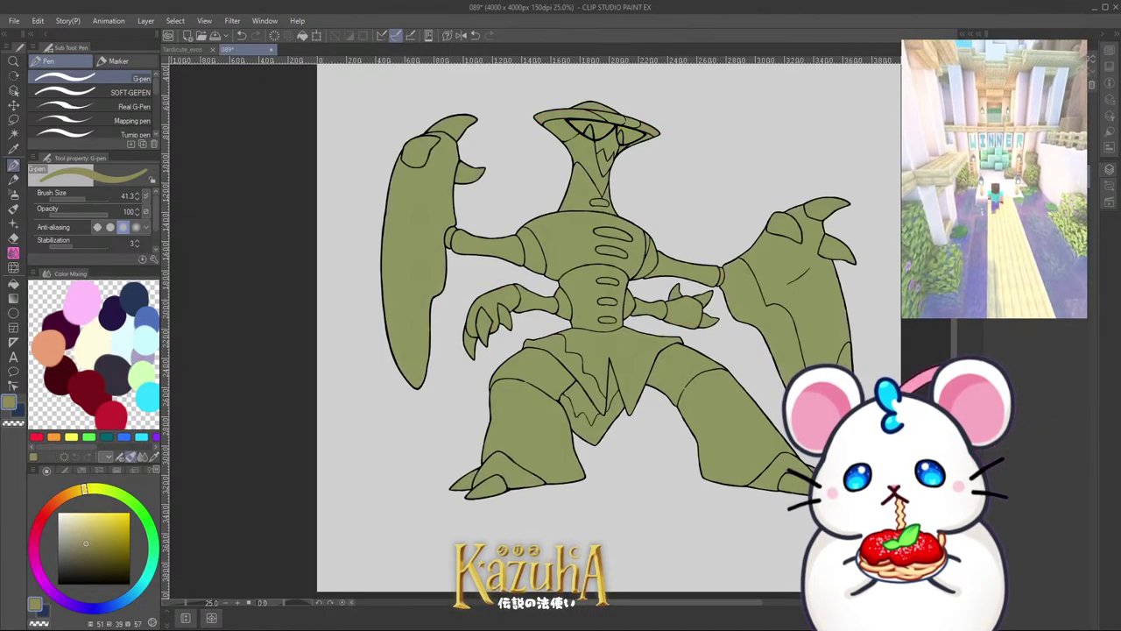
key("ctrl+y")
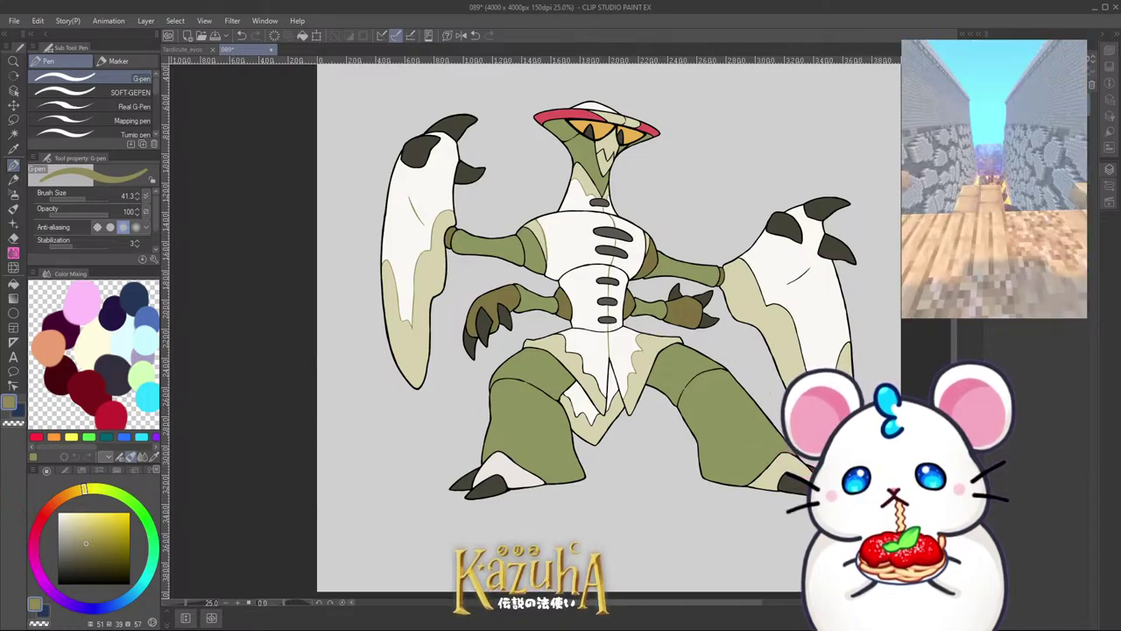
Step: Recolour the upper part of the beige marking's inner edge in olive on the right scythe-like forearm, from the wrist past the first notch
scroll(749, 250, "up", 5)
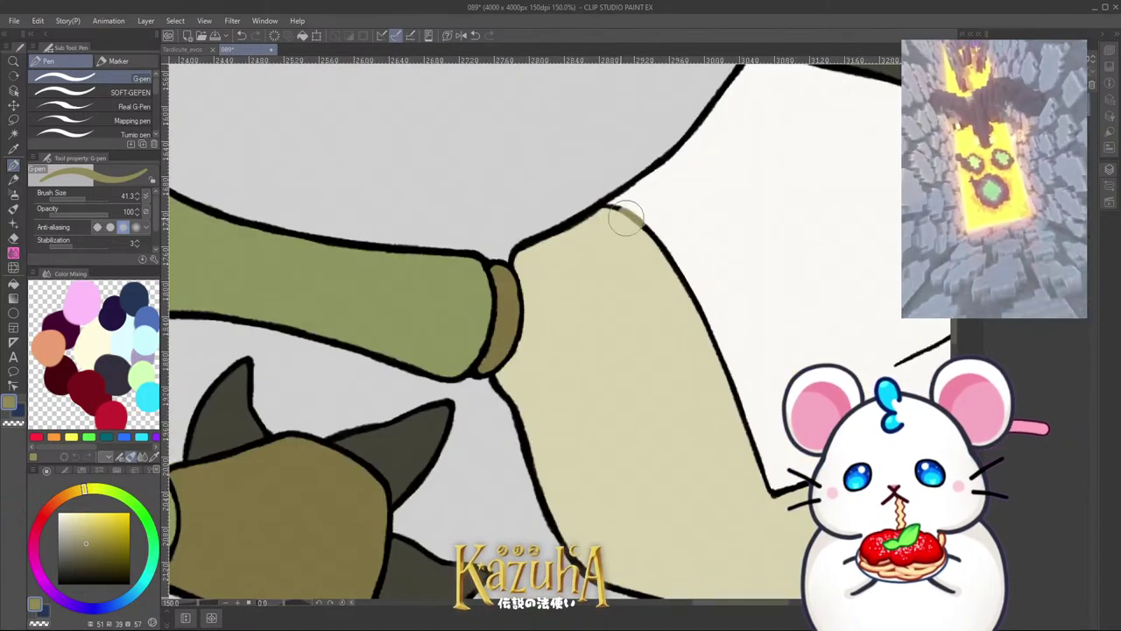
mouse_move(613, 208)
left_mouse_down()
mouse_move(706, 327)
mouse_move(766, 489)
left_mouse_up()
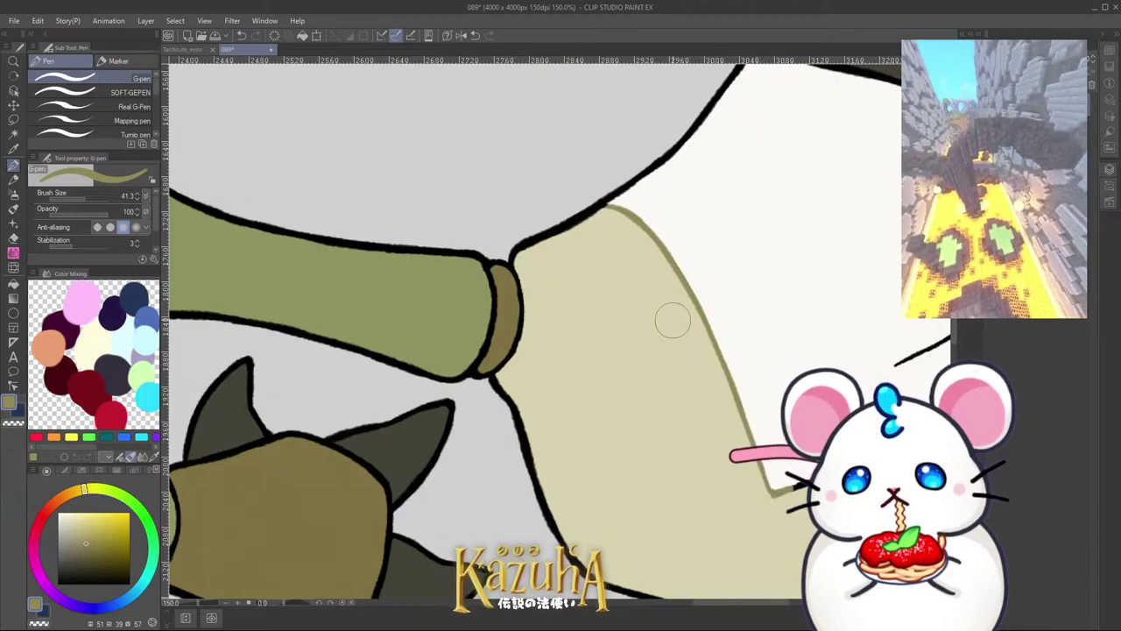
scroll(672, 321, "down", 4)
scroll(724, 348, "up", 3)
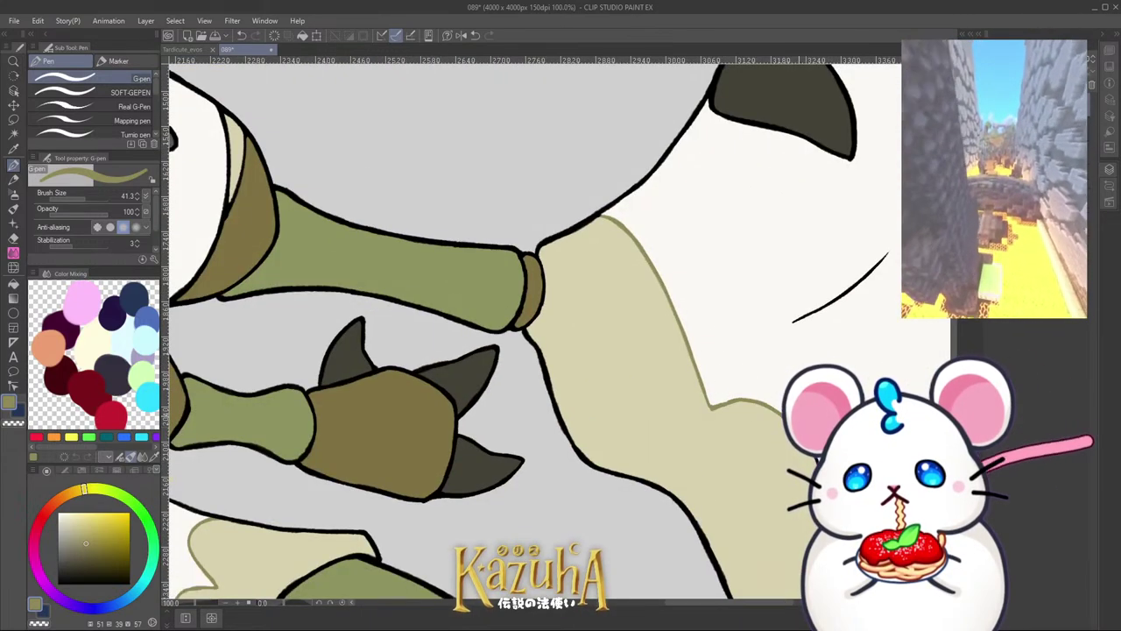
Step: Recolour the right forearm's crease line and the rest of its marking's edge in olive, with the pen at size 76.3 and 53
scroll(686, 286, "down", 1)
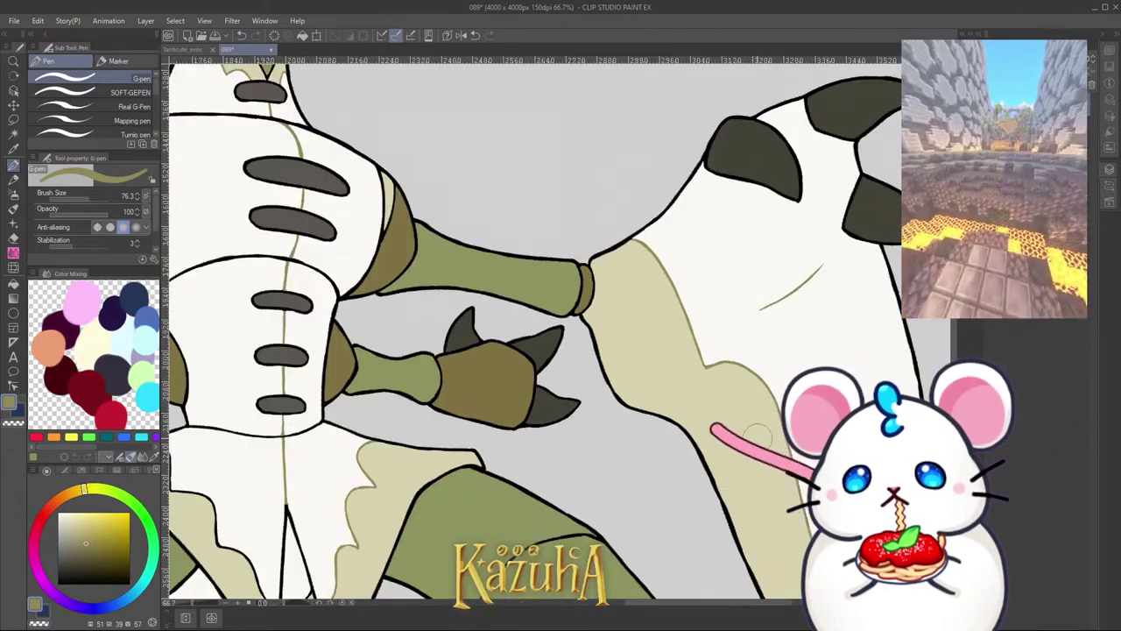
scroll(759, 433, "down", 2)
scroll(728, 423, "up", 3)
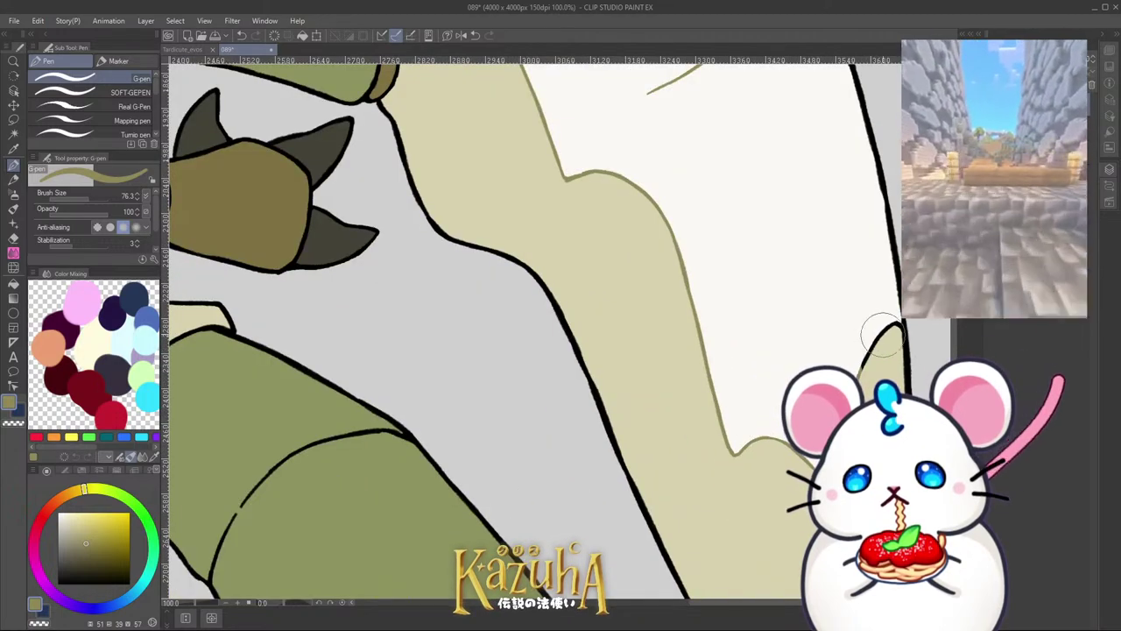
scroll(883, 335, "up", 1)
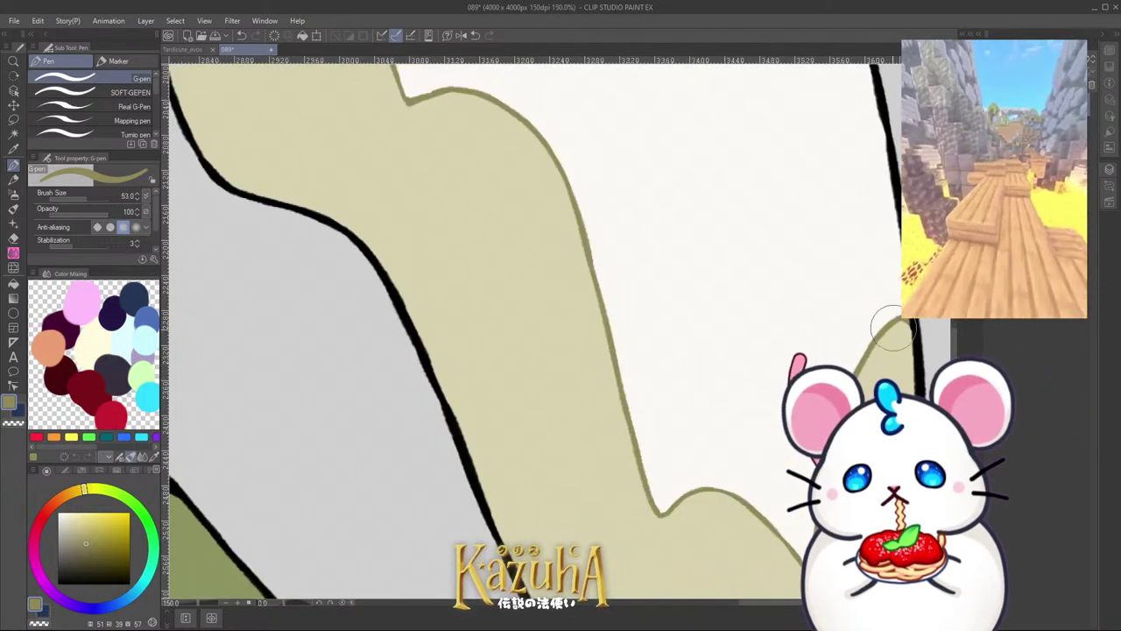
Step: Recolour the left waist flap's scalloped edge in olive and start on the rear flap's wavy edge beside the thigh
scroll(894, 335, "down", 5)
scroll(694, 251, "up", 5)
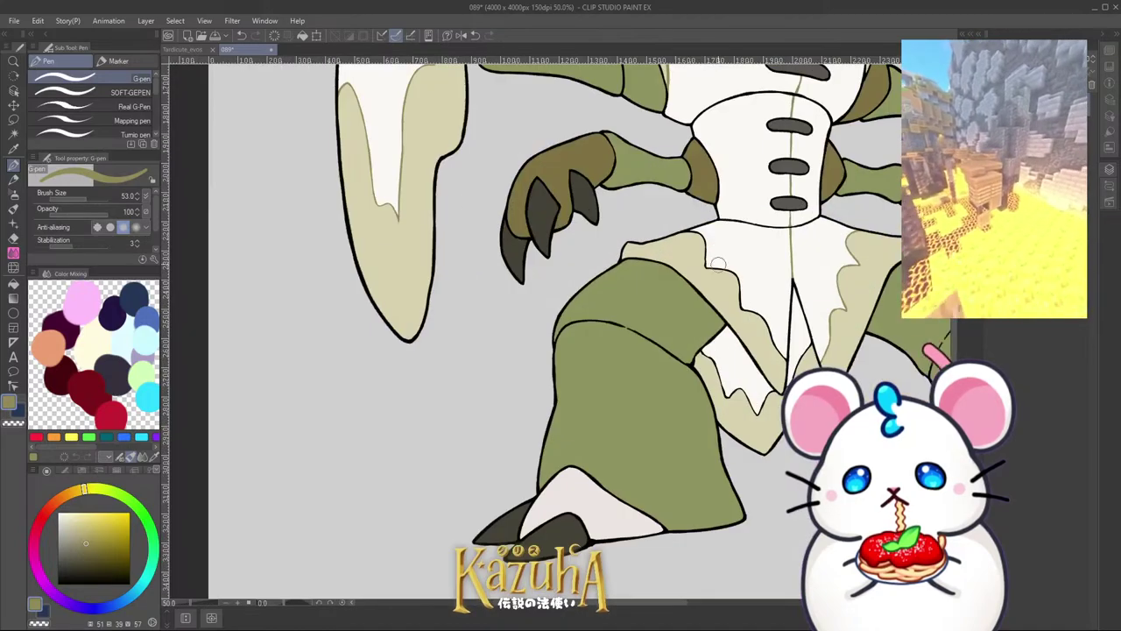
mouse_move(711, 224)
left_mouse_down()
mouse_move(654, 222)
mouse_move(682, 216)
mouse_move(743, 317)
mouse_move(819, 361)
left_mouse_up()
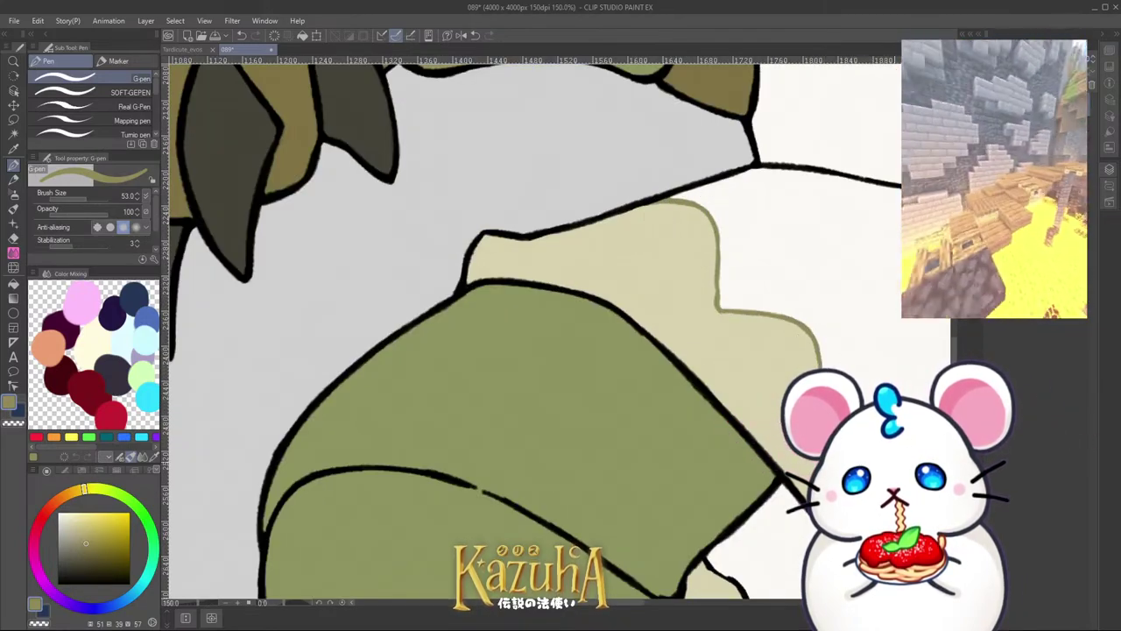
scroll(768, 342, "down", 5)
scroll(769, 342, "up", 5)
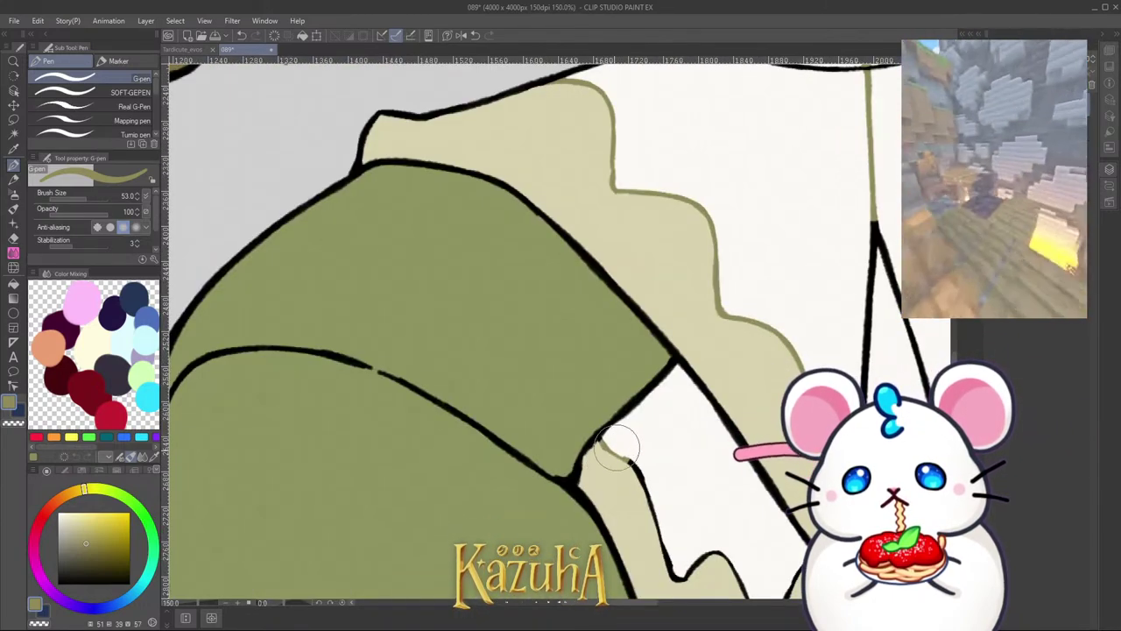
Step: Recolour the rear waist flap's wavy inner edge in olive, including the small section between the two front flaps
scroll(667, 442, "down", 3)
scroll(668, 443, "up", 4)
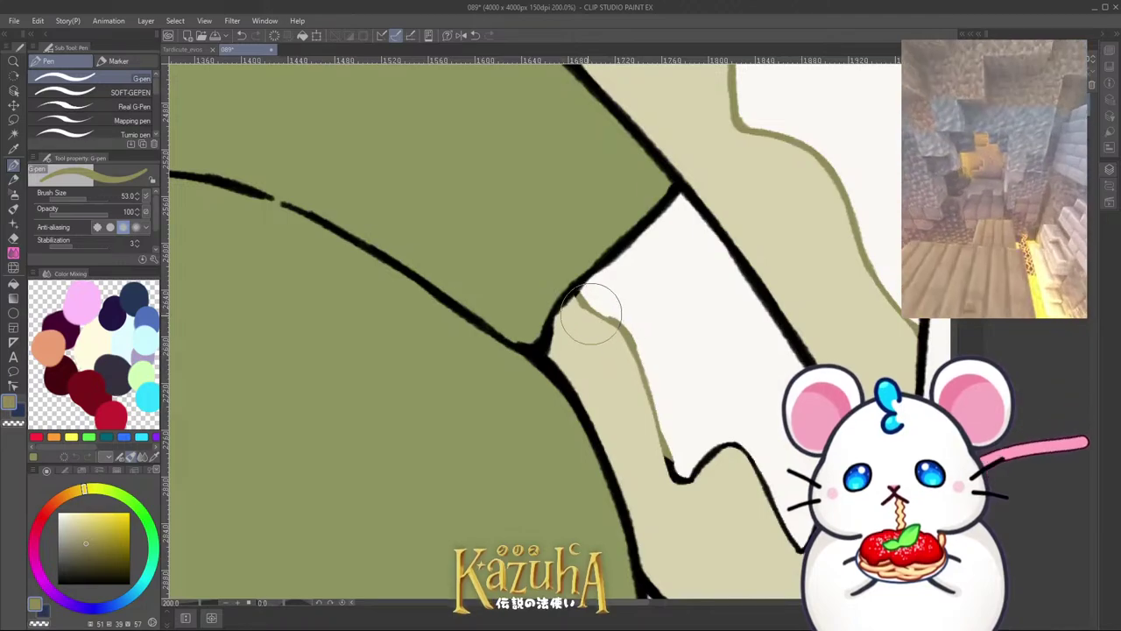
left_click_drag(686, 494, 807, 527)
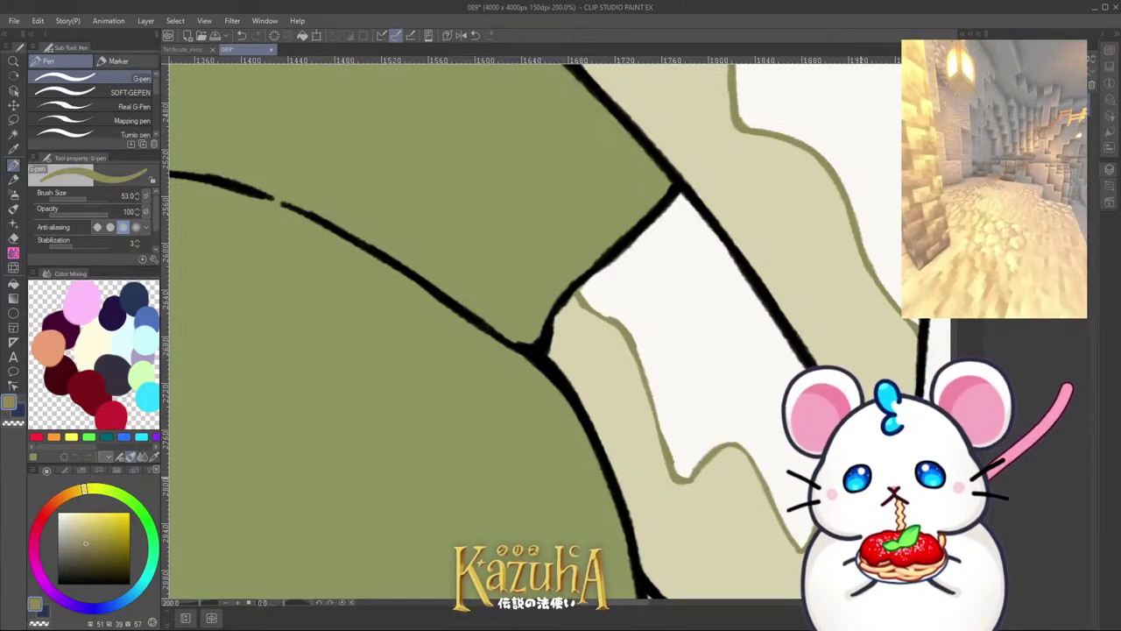
scroll(695, 383, "down", 3)
scroll(767, 353, "up", 3)
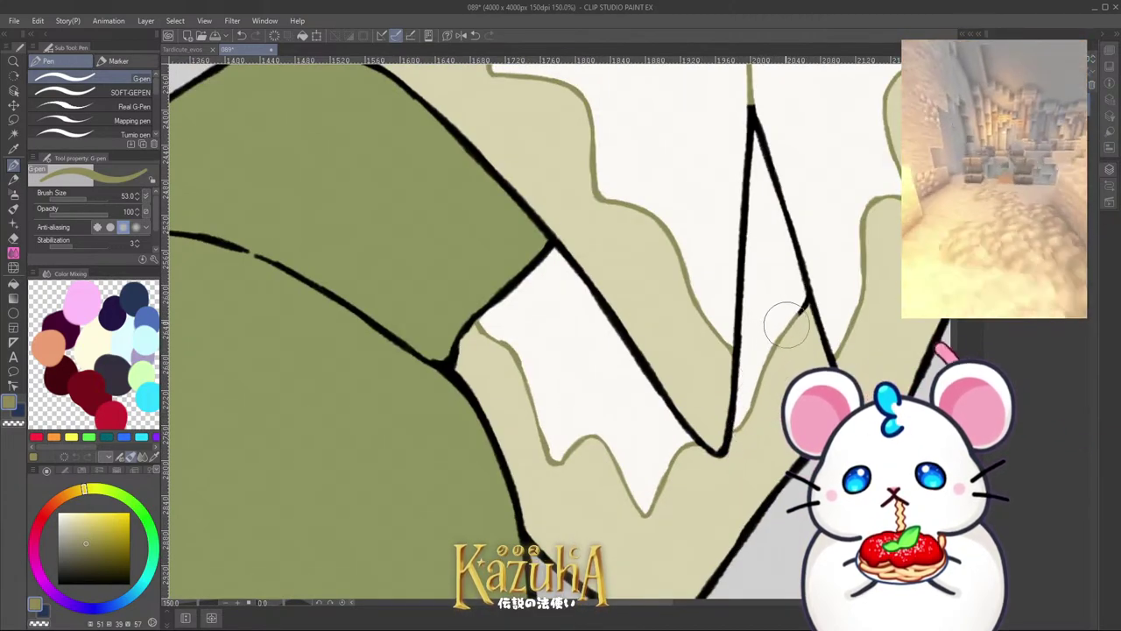
Step: Try to recolour the left thigh's black seam line in a darker green
scroll(785, 322, "down", 5)
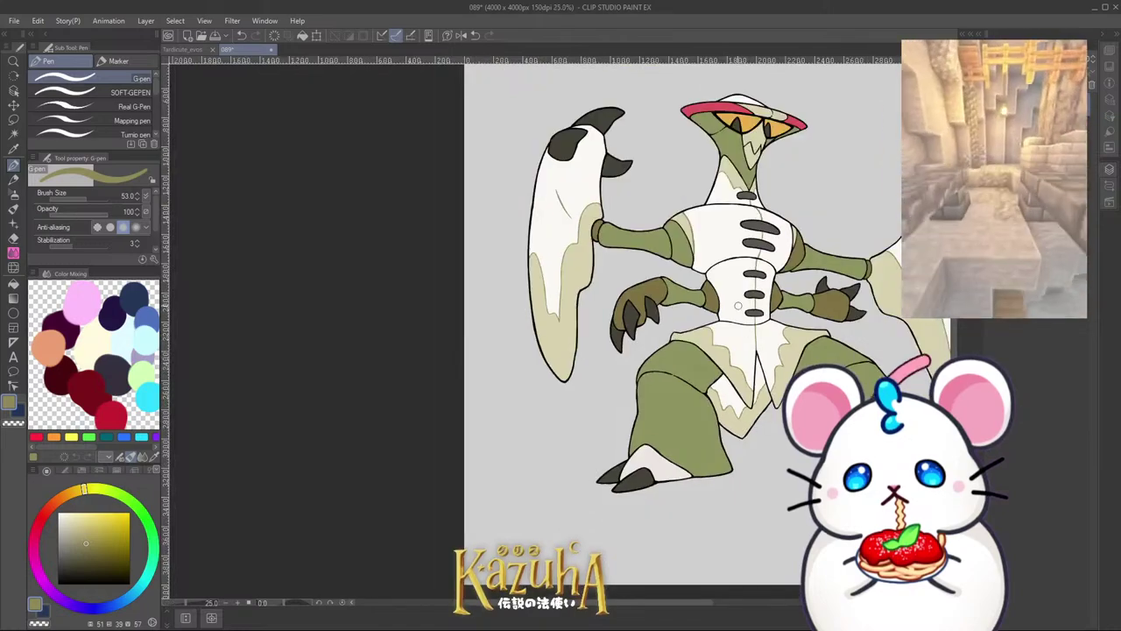
scroll(701, 286, "down", 2)
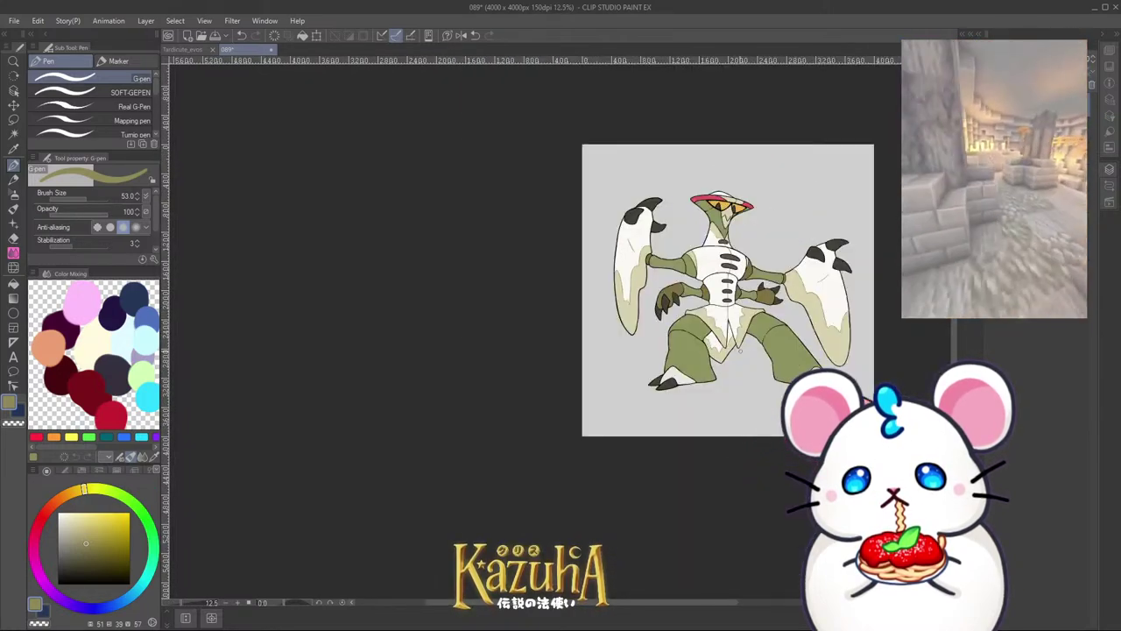
scroll(740, 350, "up", 5)
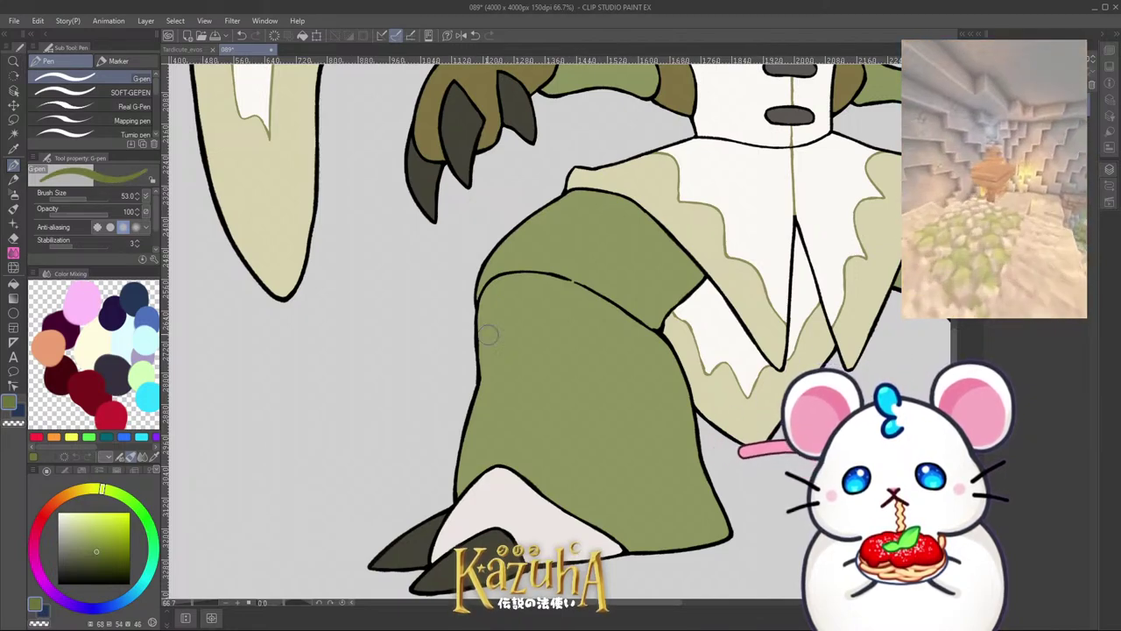
scroll(489, 334, "up", 1)
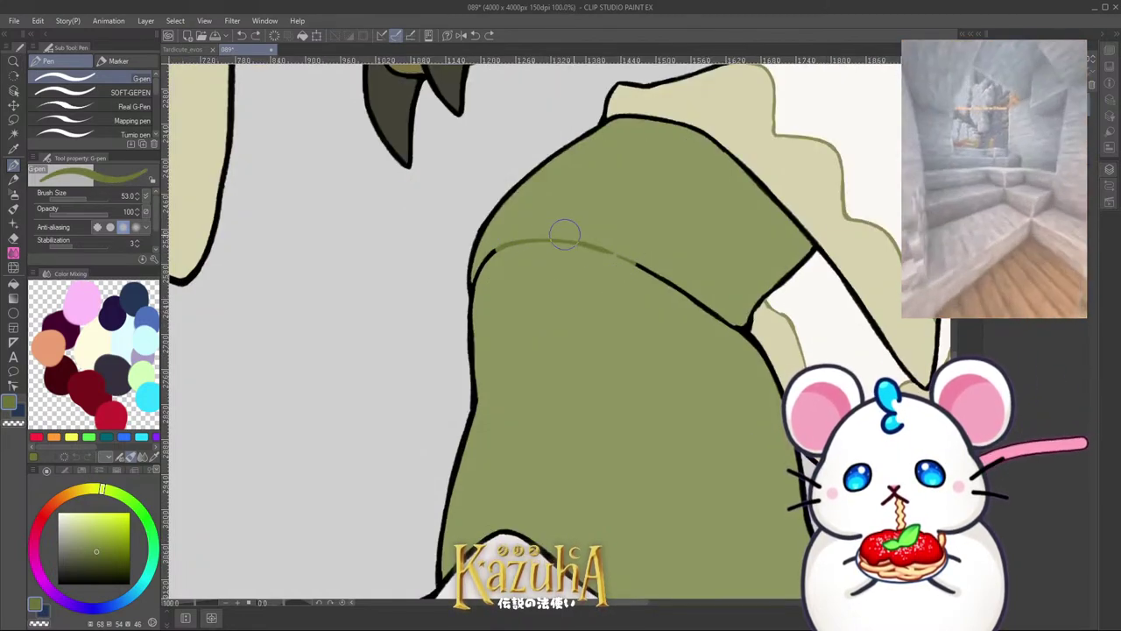
scroll(595, 435, "down", 6)
scroll(595, 435, "up", 5)
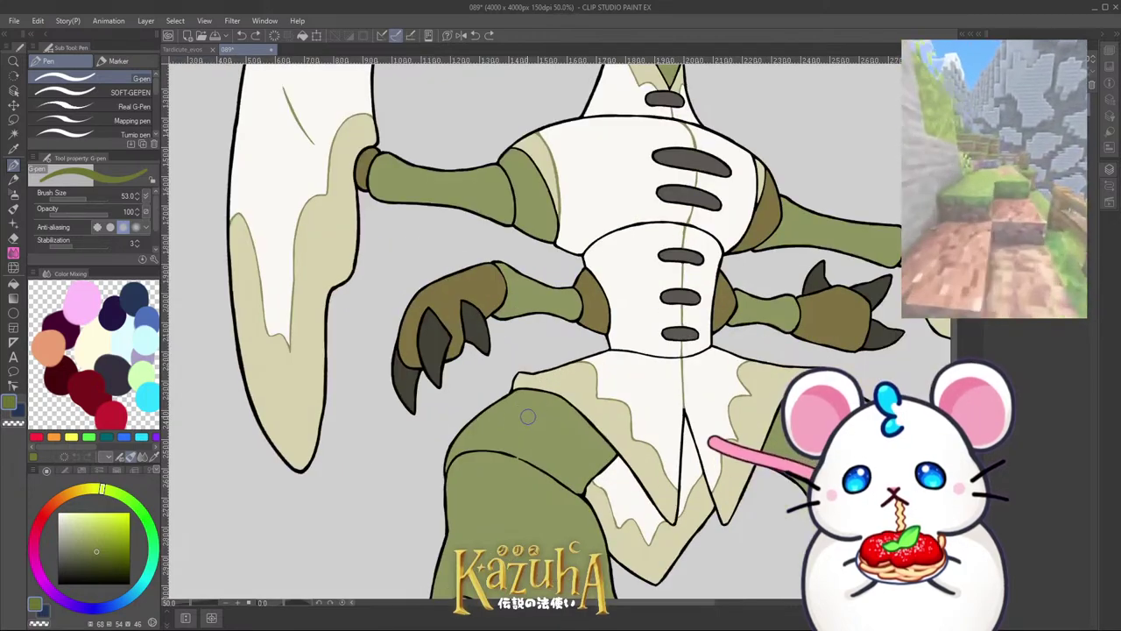
Step: Recolour the short curved seam on the hat brim's beige band in olive, with the pen at size 31.6
scroll(484, 434, "down", 2)
scroll(484, 434, "down", 1)
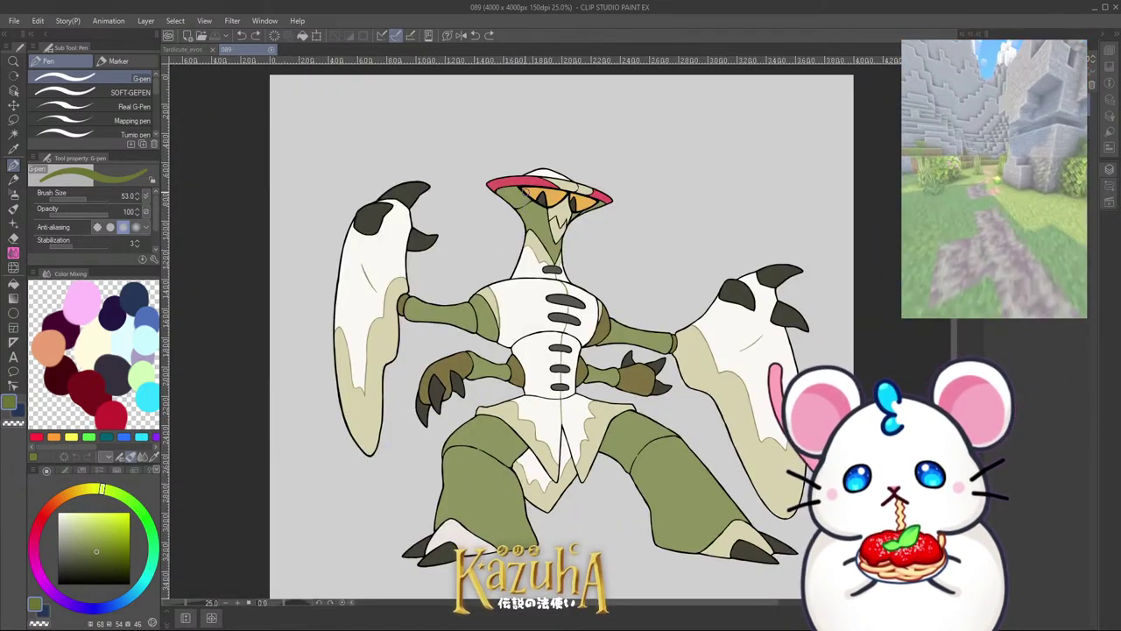
scroll(540, 187, "up", 4)
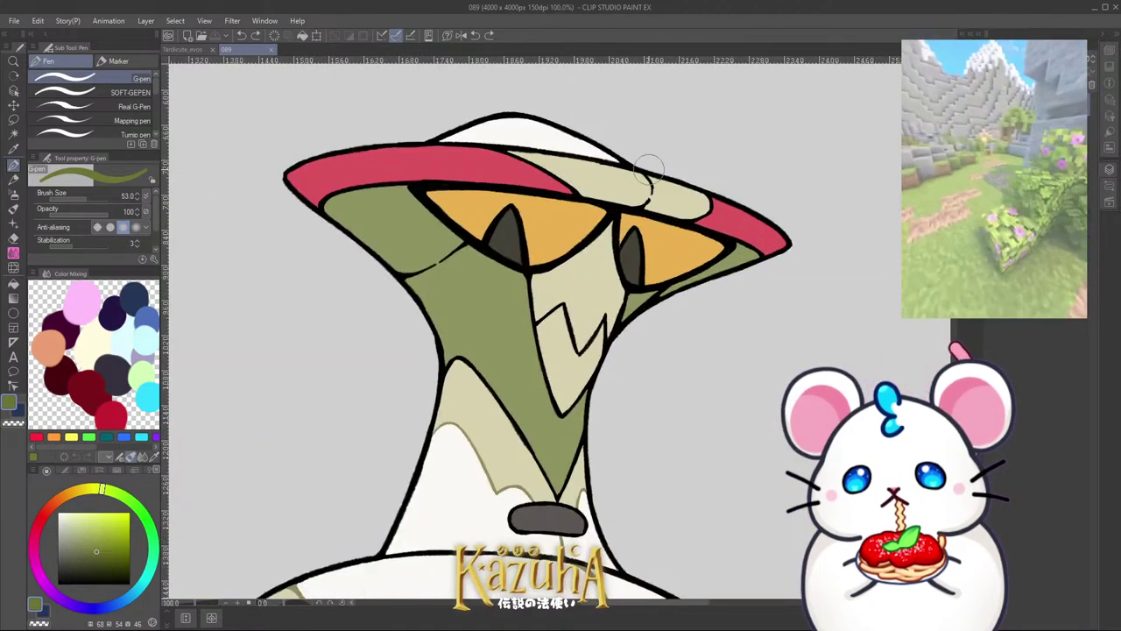
scroll(652, 180, "up", 1)
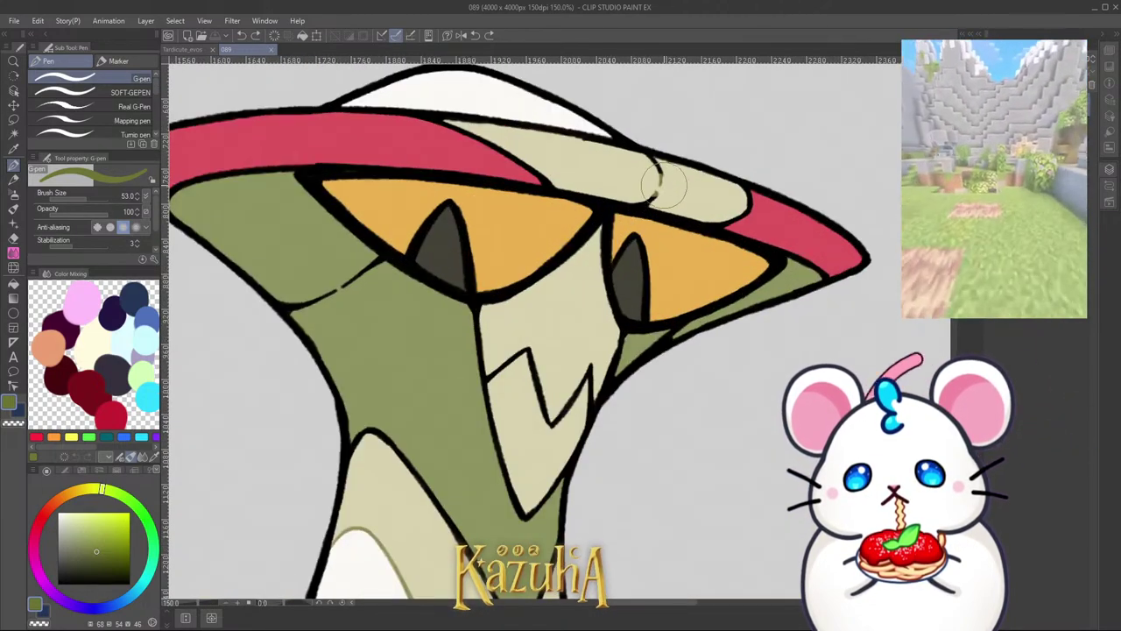
scroll(658, 175, "up", 1)
left_click_drag(667, 178, 649, 179)
left_click(642, 210, "alt")
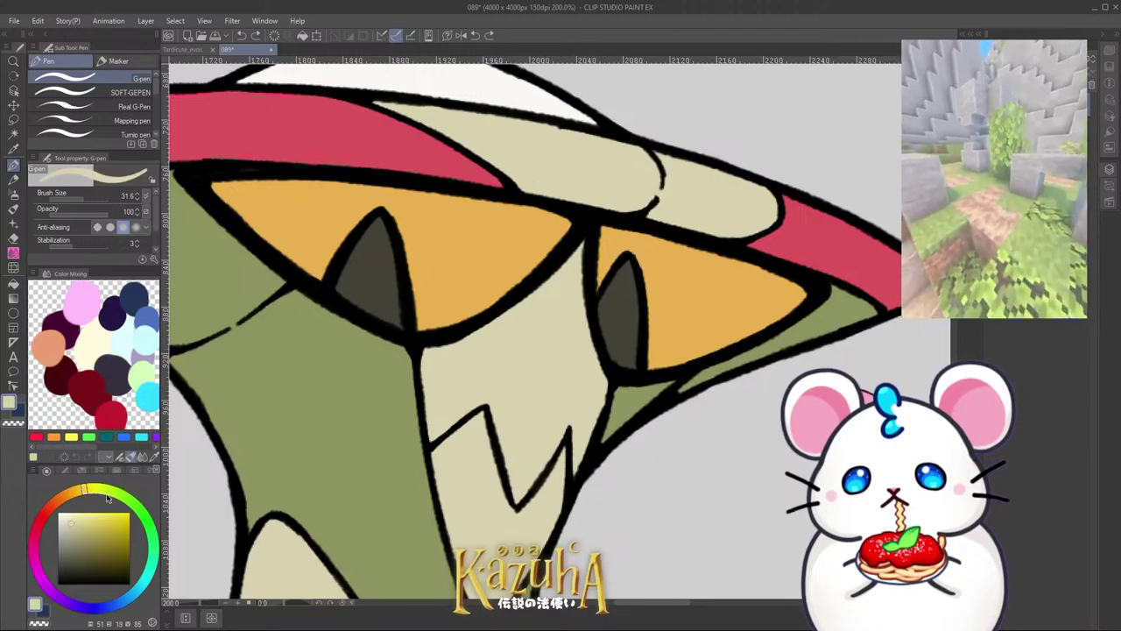
left_click(85, 544)
mouse_move(653, 223)
left_mouse_down()
mouse_move(661, 210)
mouse_move(628, 198)
mouse_move(659, 169)
mouse_move(638, 163)
left_mouse_up()
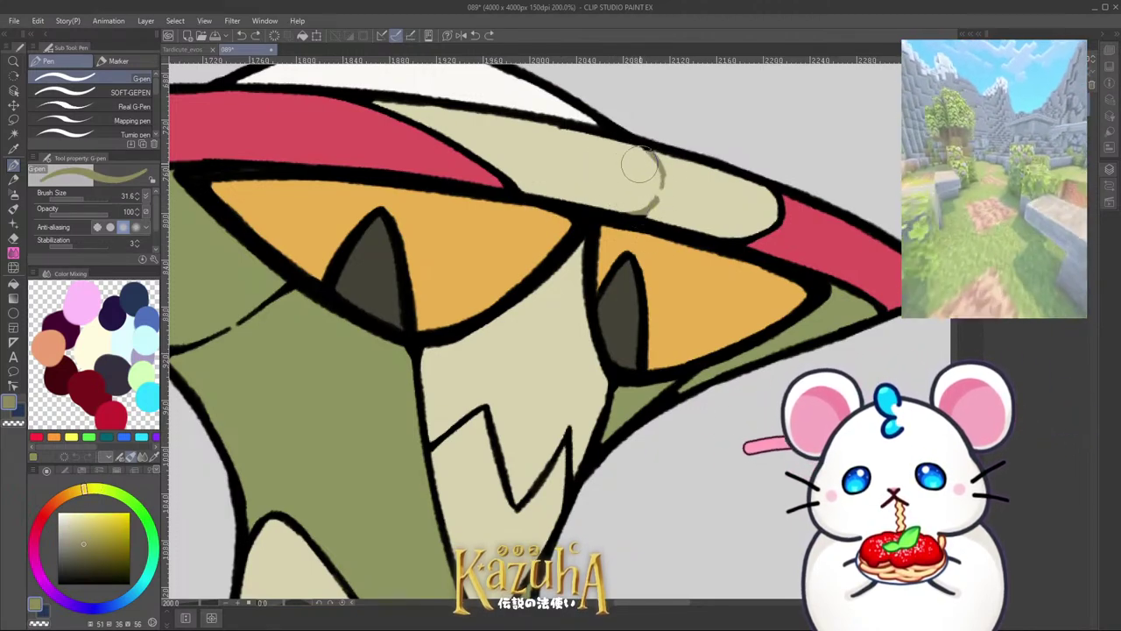
Step: Save the drawing and view the whole figure
scroll(627, 249, "down", 2)
scroll(628, 249, "down", 3)
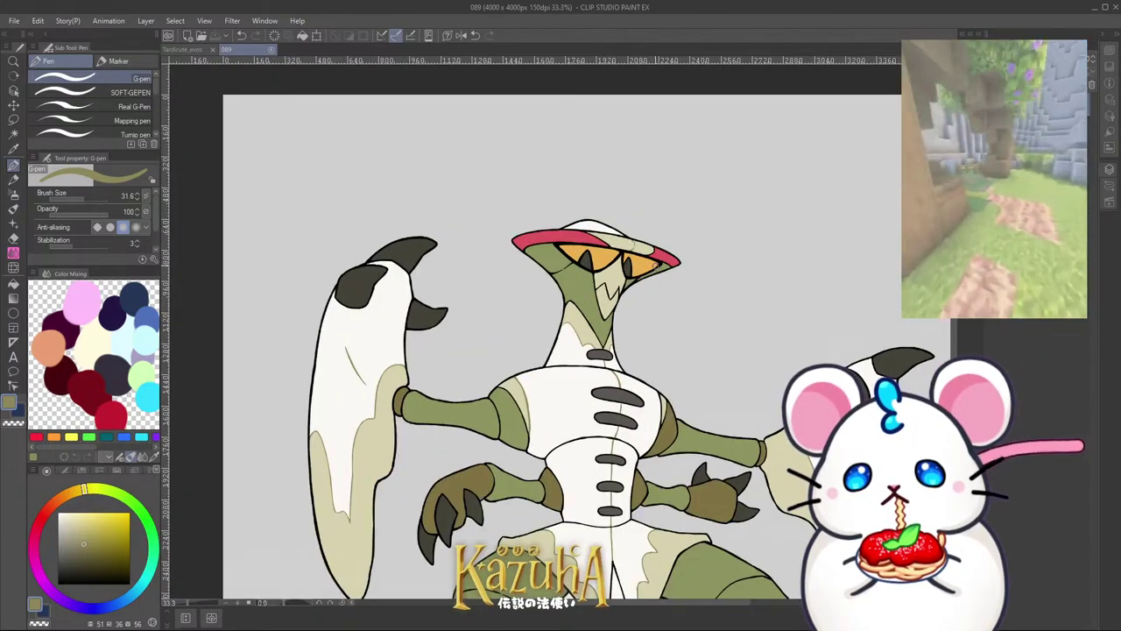
scroll(640, 257, "down", 3)
scroll(598, 333, "up", 3)
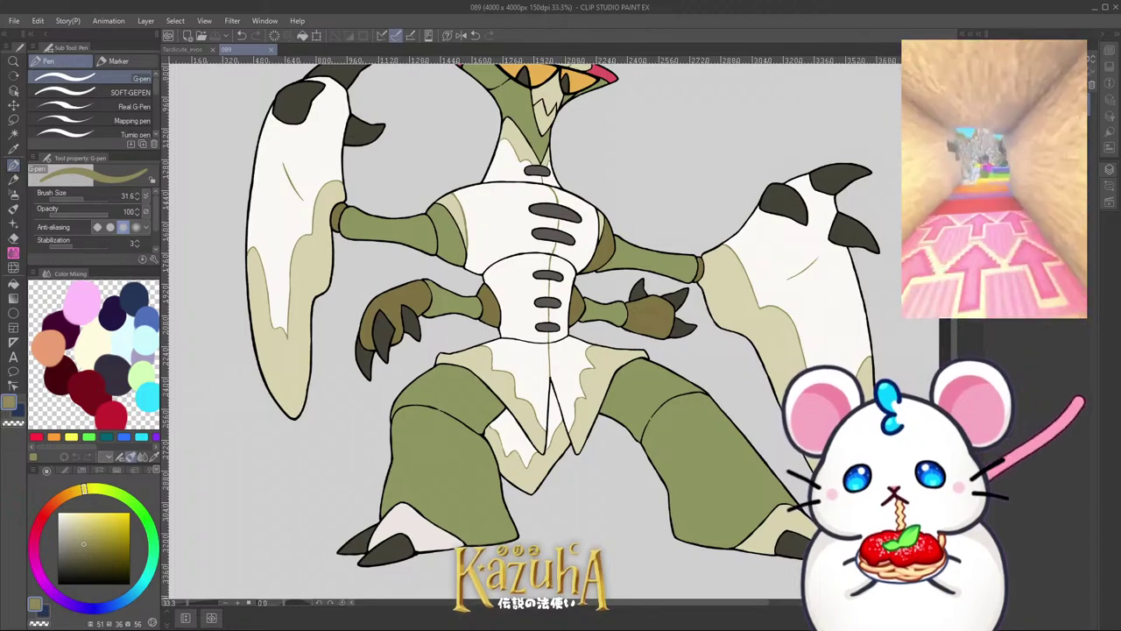
Step: Fill the white top of the left foot with the beige sampled from the left forearm's marking and save the drawing
left_click(13, 136)
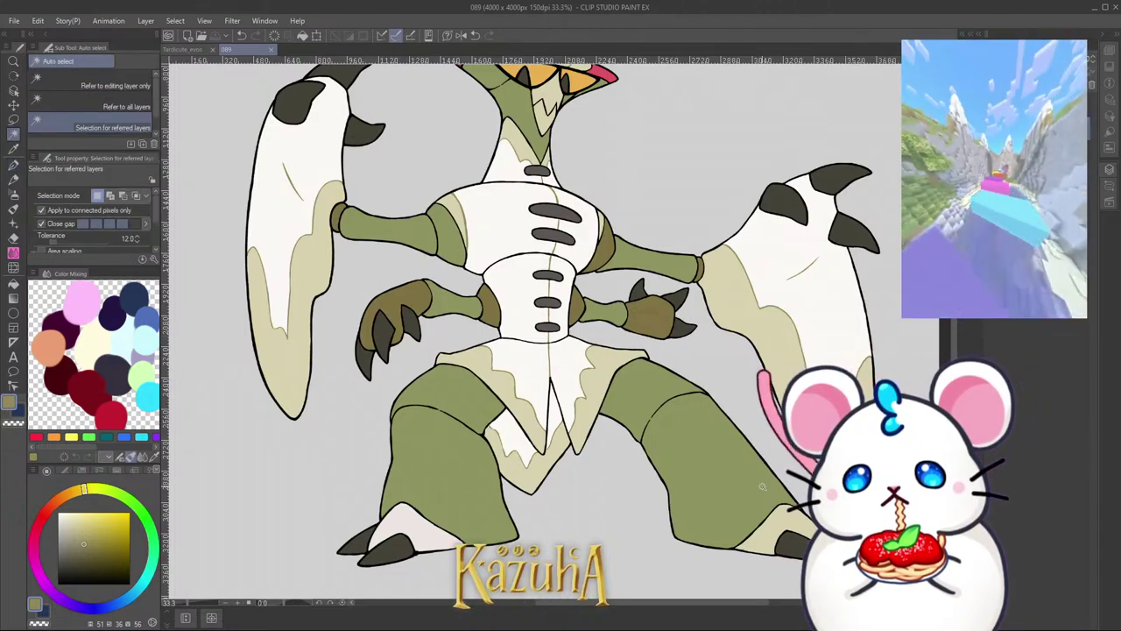
left_click(428, 540)
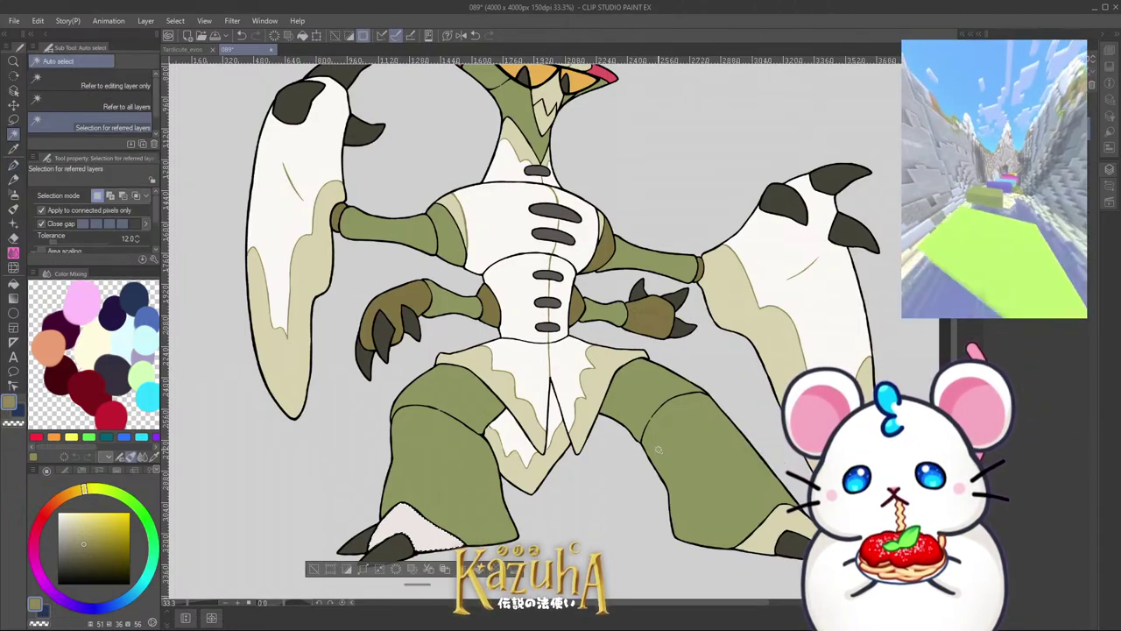
left_click(16, 282)
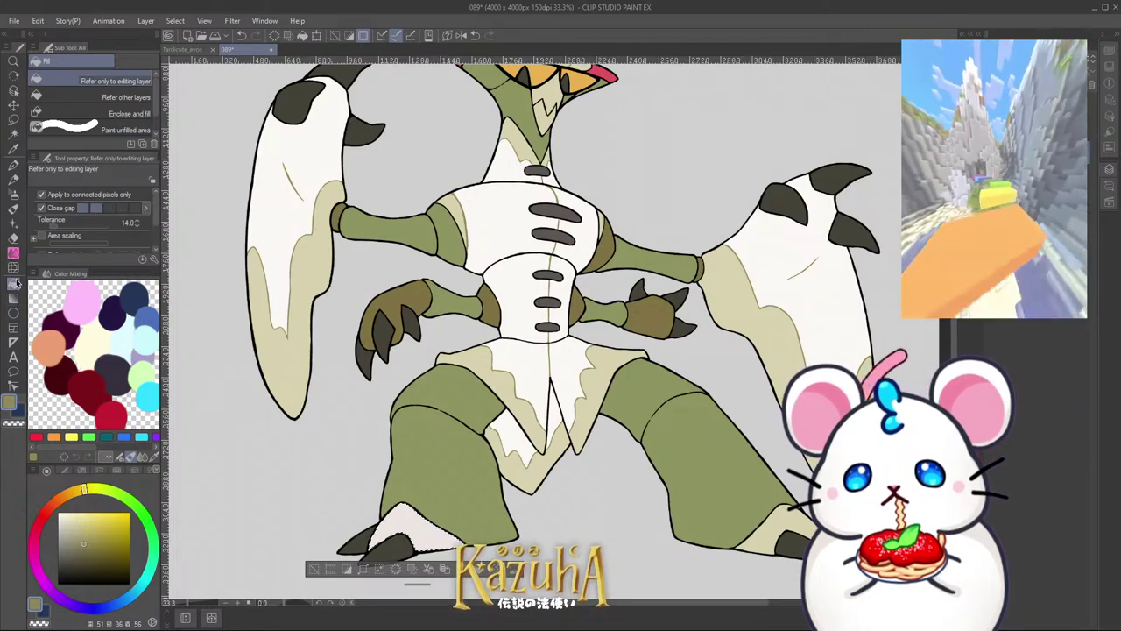
left_click(285, 391, "alt")
left_click(395, 531)
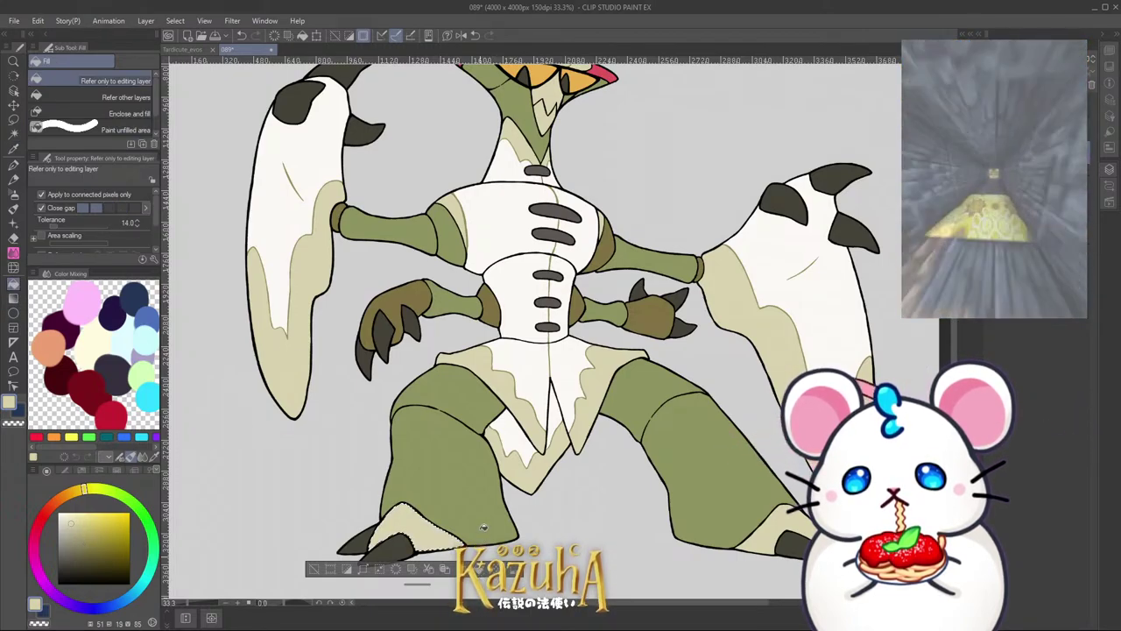
key("ctrl+d")
scroll(601, 354, "down", 1)
key("ctrl+s")
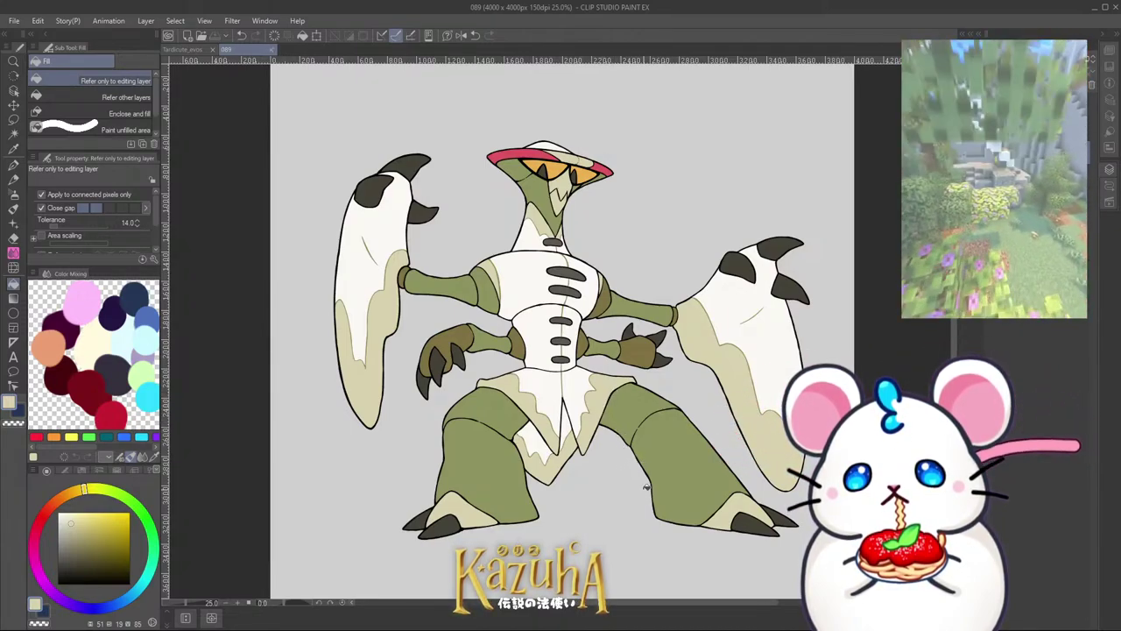
left_click_drag(640, 327, 632, 331)
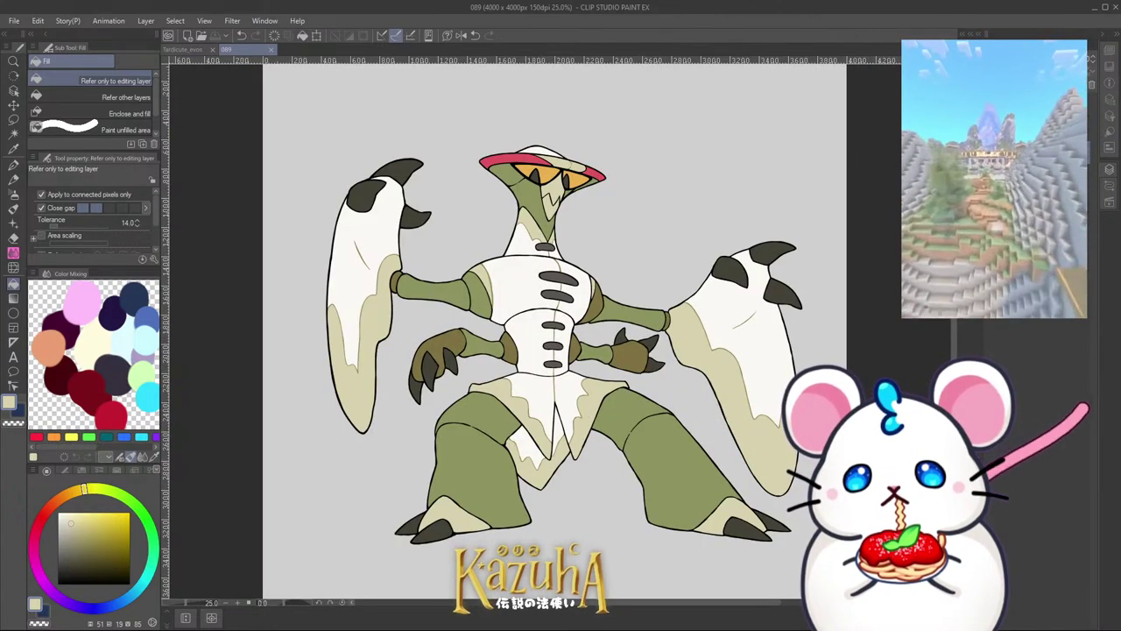
key("ctrl+s")
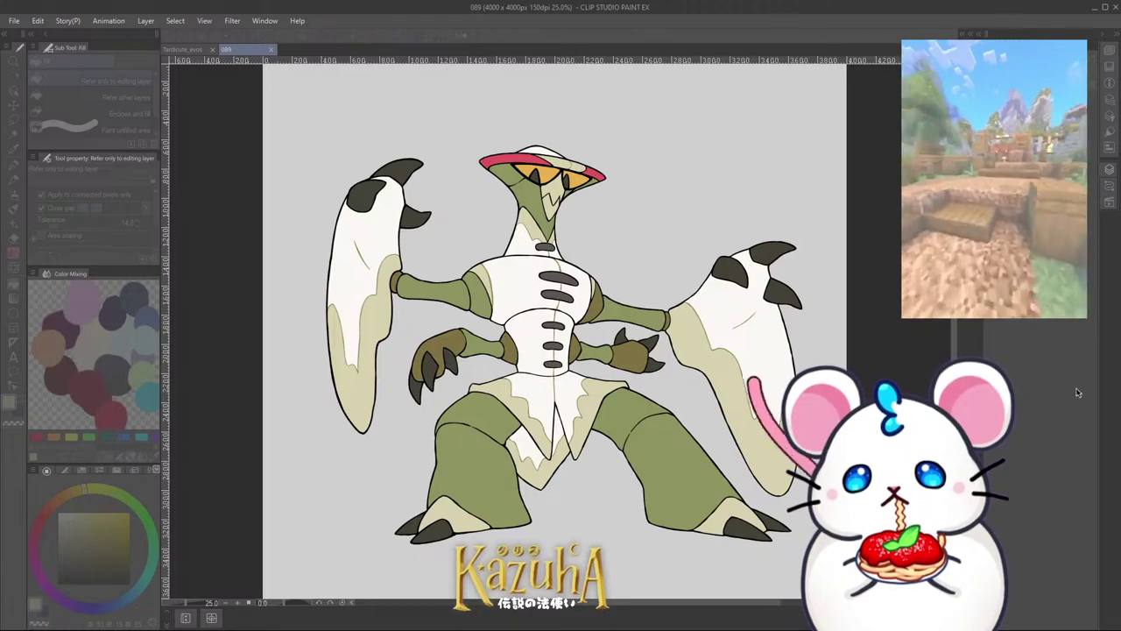
left_click(1026, 375)
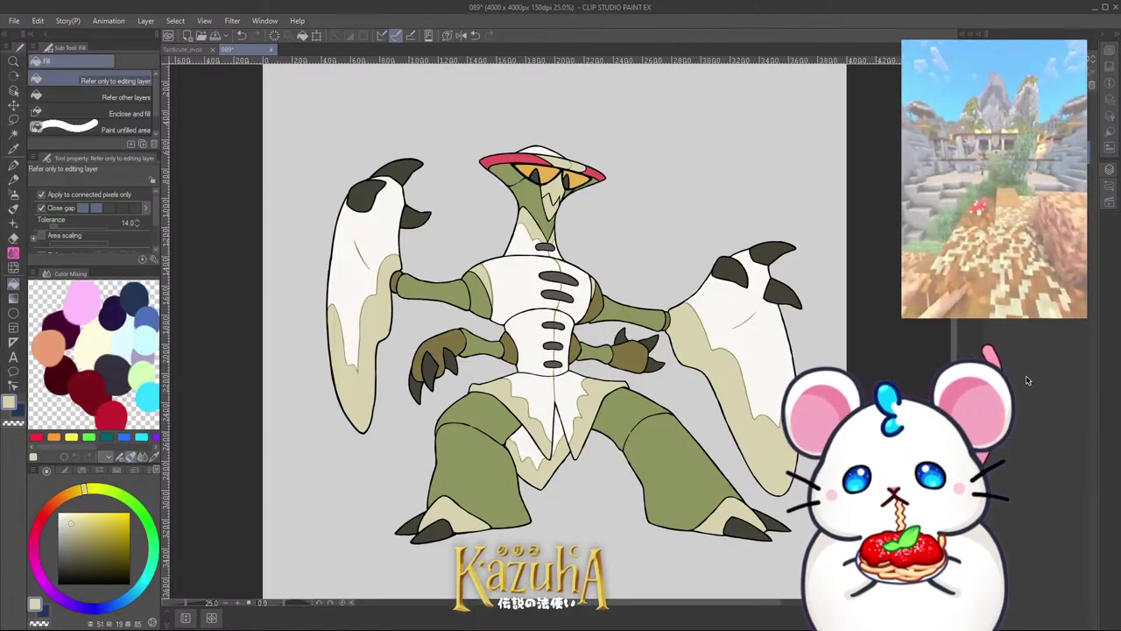
key("ctrl+s")
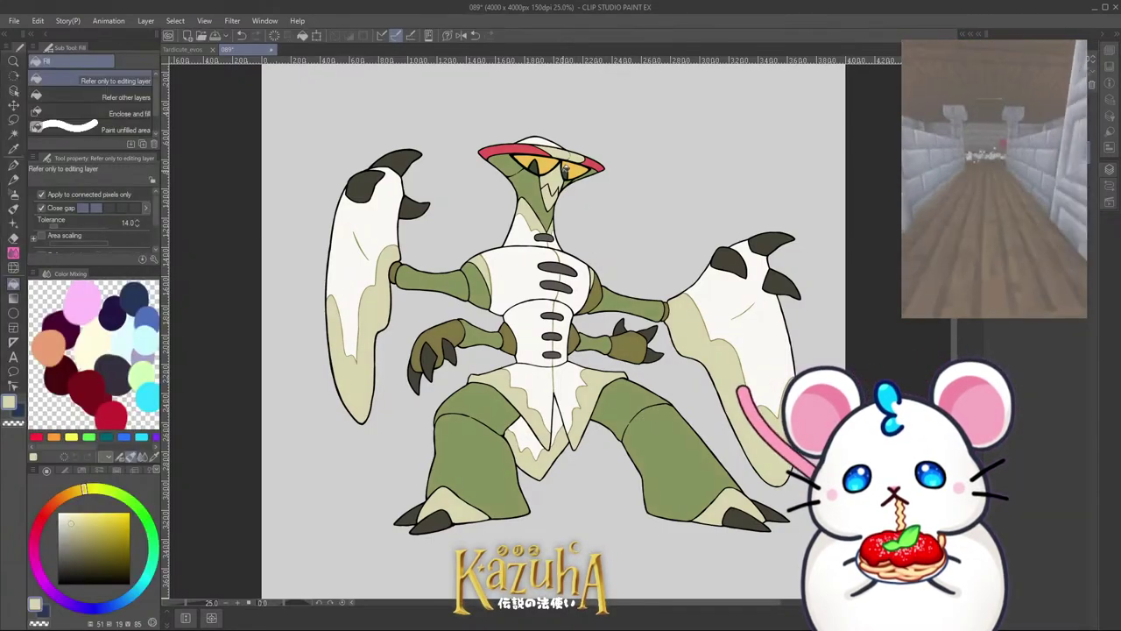
Step: Try filling both red sections of the hat brim with a deeper crimson, hue 357, saturation 77, brightness 83
scroll(543, 166, "up", 5)
left_click(465, 163, "alt")
left_click(113, 525)
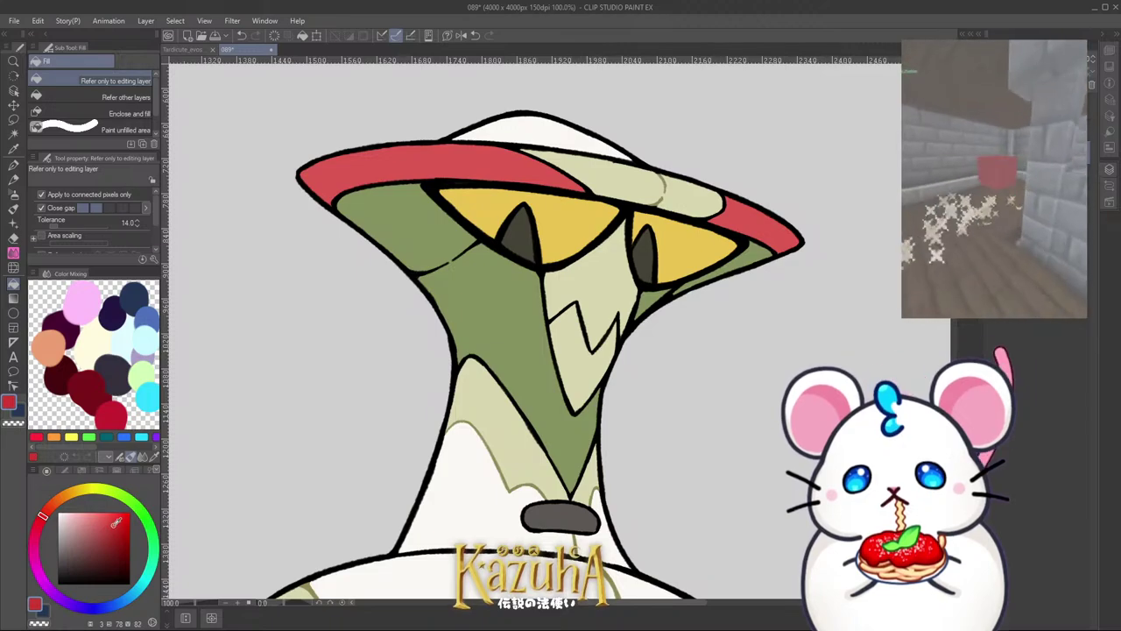
left_click(39, 522)
left_click(490, 169)
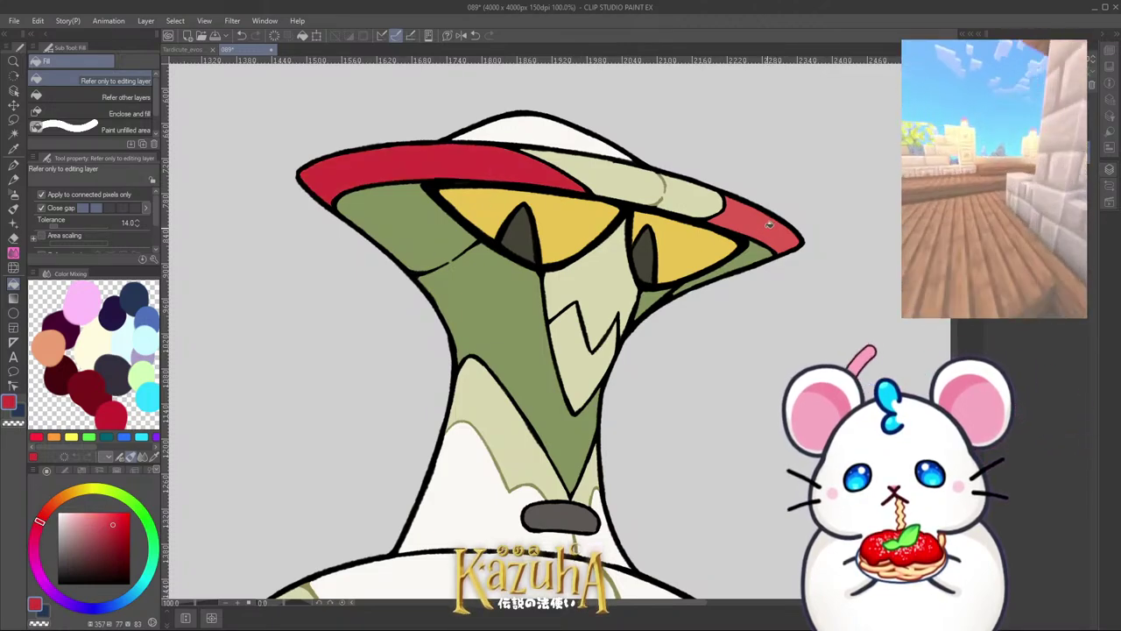
left_click(768, 225)
scroll(635, 342, "down", 5)
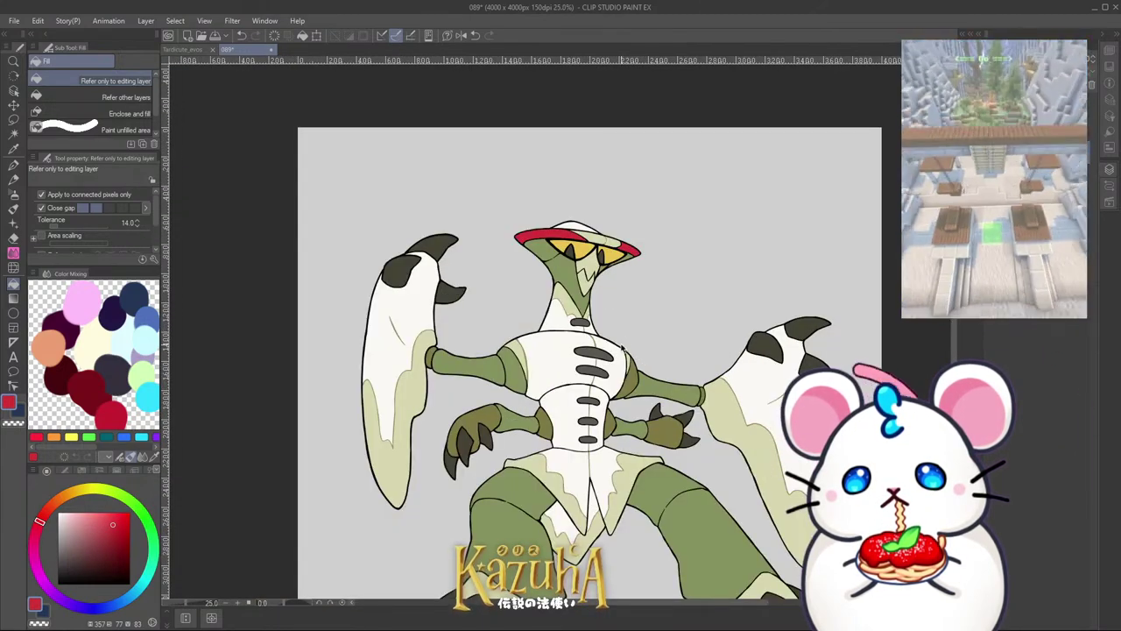
Step: Fill both red sections of the hat brim with a warmer red, hue 7, saturation 72, brightness 83
scroll(578, 245, "up", 3)
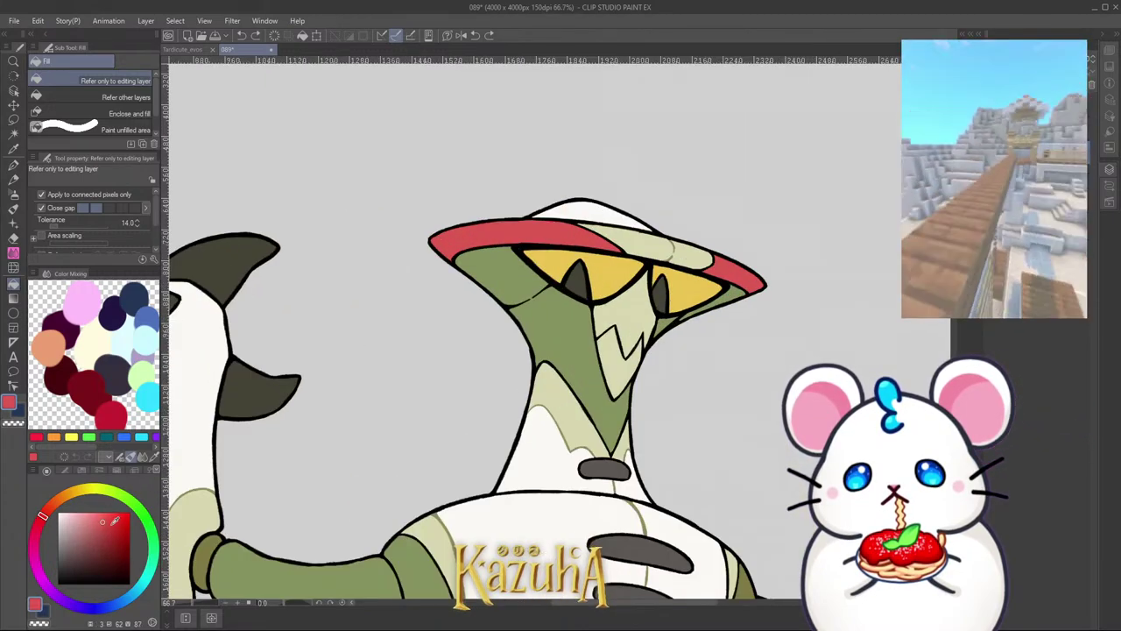
left_click(110, 525)
left_click(45, 512)
left_click(549, 238)
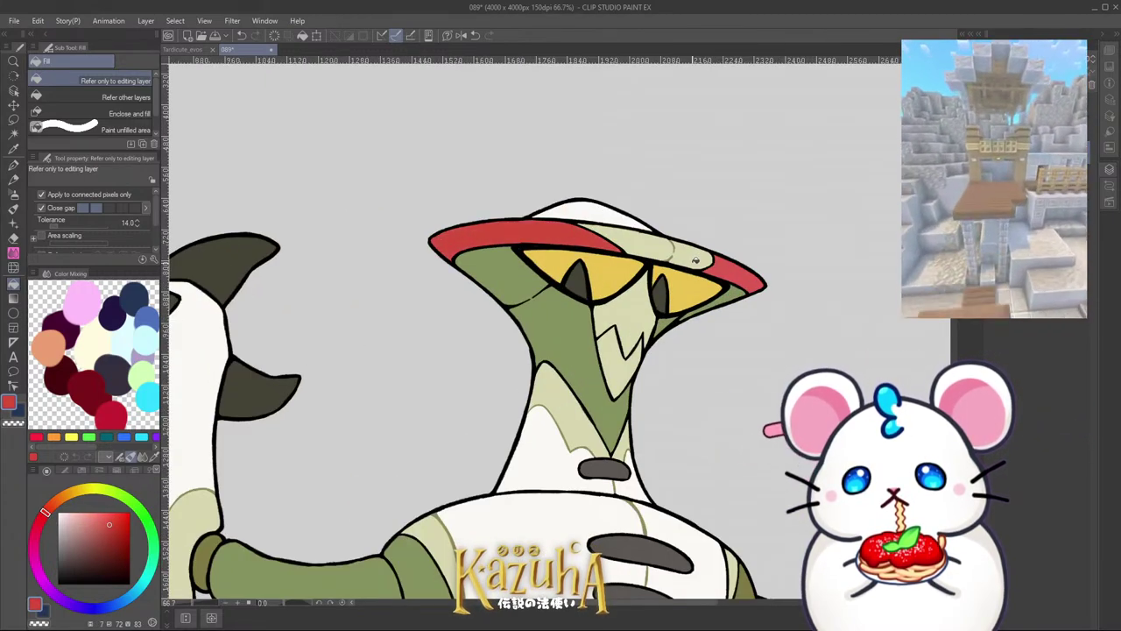
left_click(732, 267)
scroll(557, 322, "down", 4)
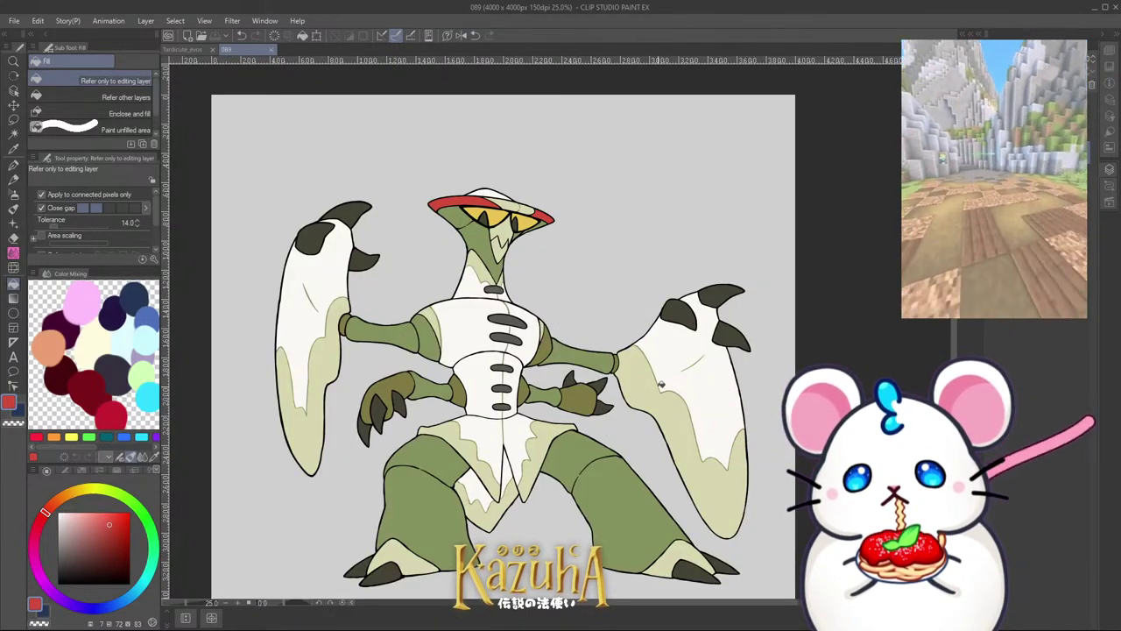
Step: Add a new layer and sample dark blue from the colour mixing palette for shading with the G-pen
left_click(15, 163)
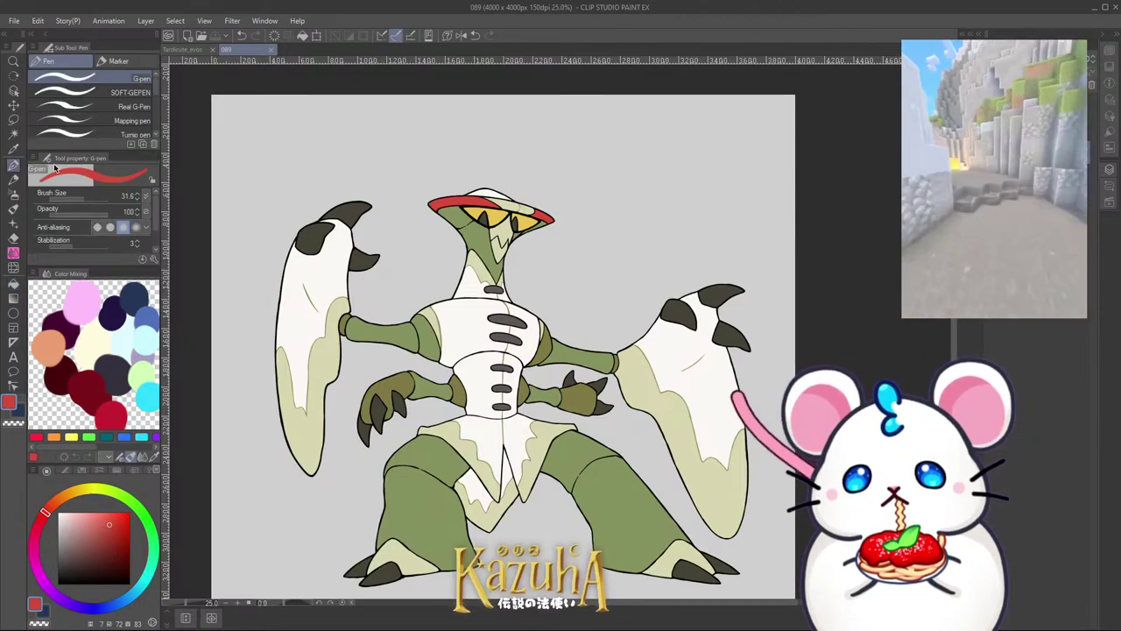
scroll(502, 367, "down", 2)
scroll(499, 335, "up", 2)
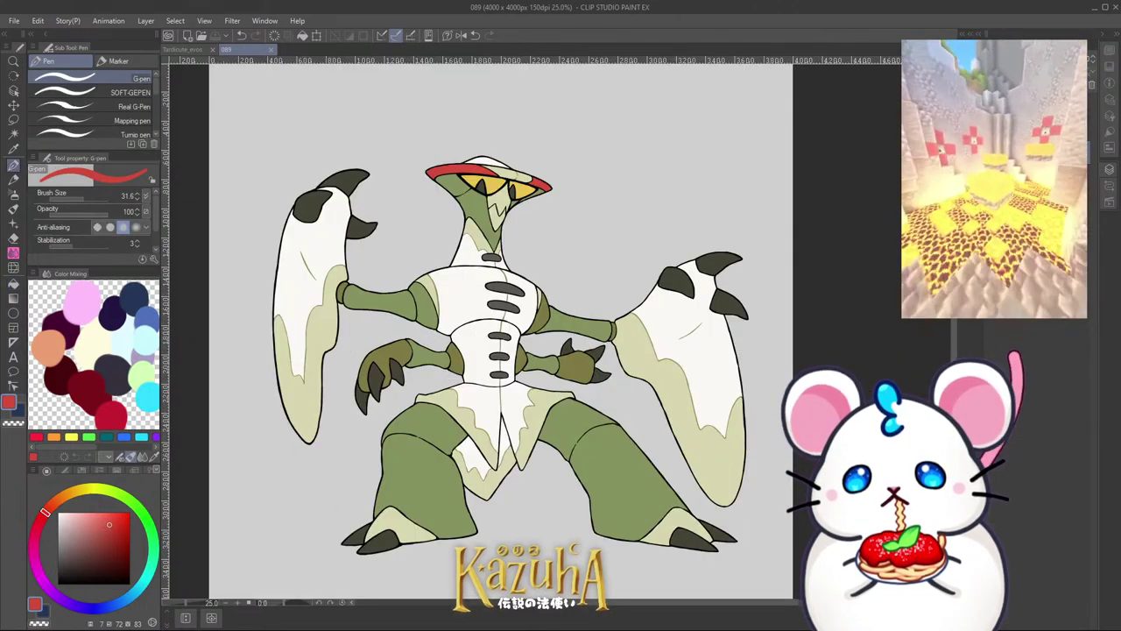
key("ctrl+shift+n")
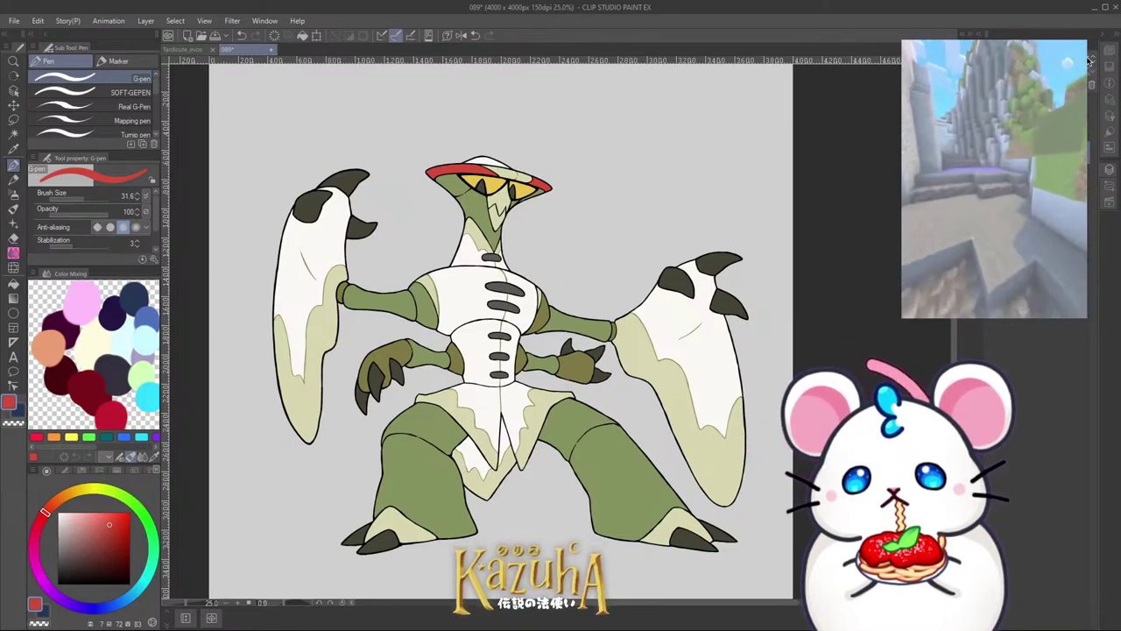
left_click(130, 303, "alt")
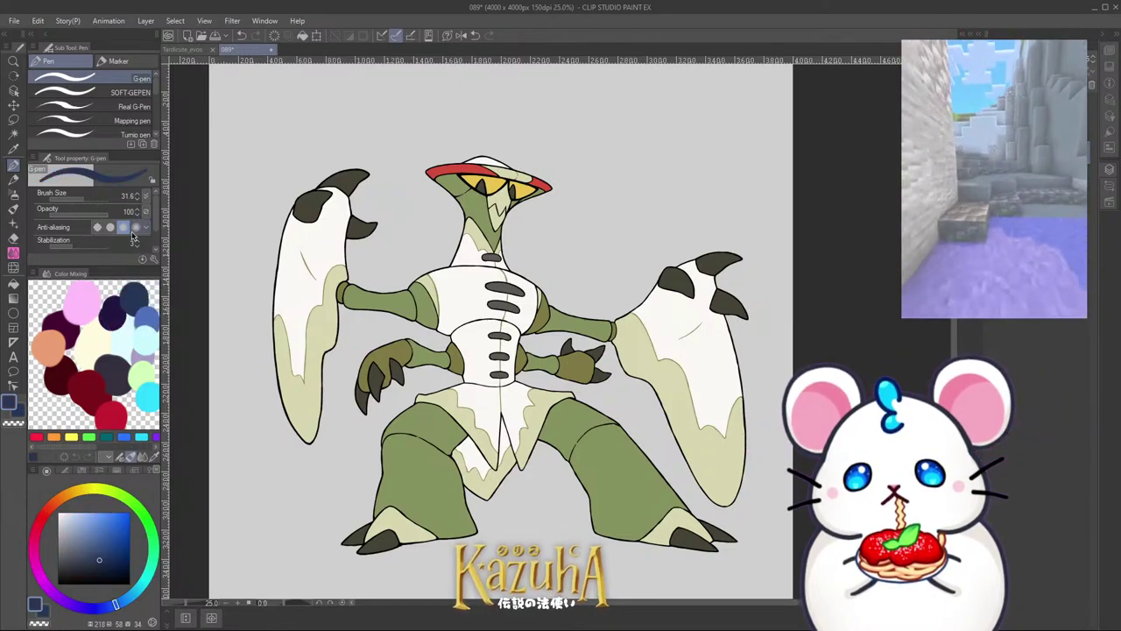
Step: Try shadow strokes across the face beneath the hat brim with the G-pen at size 94.9 on a tilted canvas
key("minus")
key("minus")
key("minus")
key("minus")
key("minus")
key("minus")
key("minus")
key("minus")
key("minus")
scroll(454, 394, "up", 2)
scroll(435, 336, "down", 1)
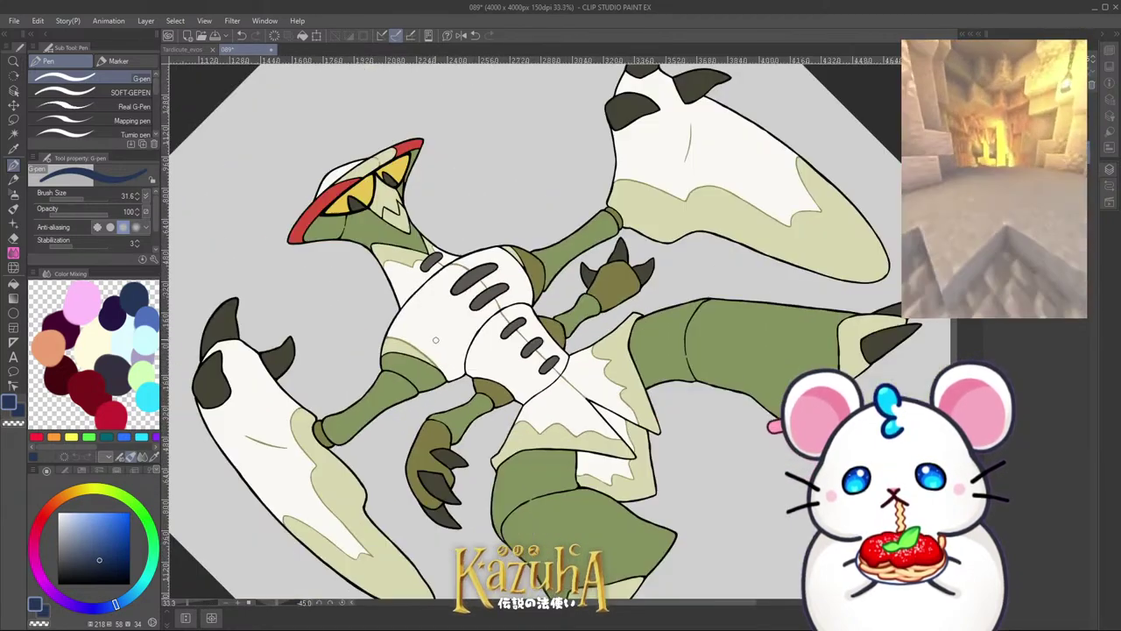
scroll(368, 219, "up", 1)
left_click_drag(353, 228, 354, 233)
left_click_drag(348, 268, 441, 166)
key("ctrl+z")
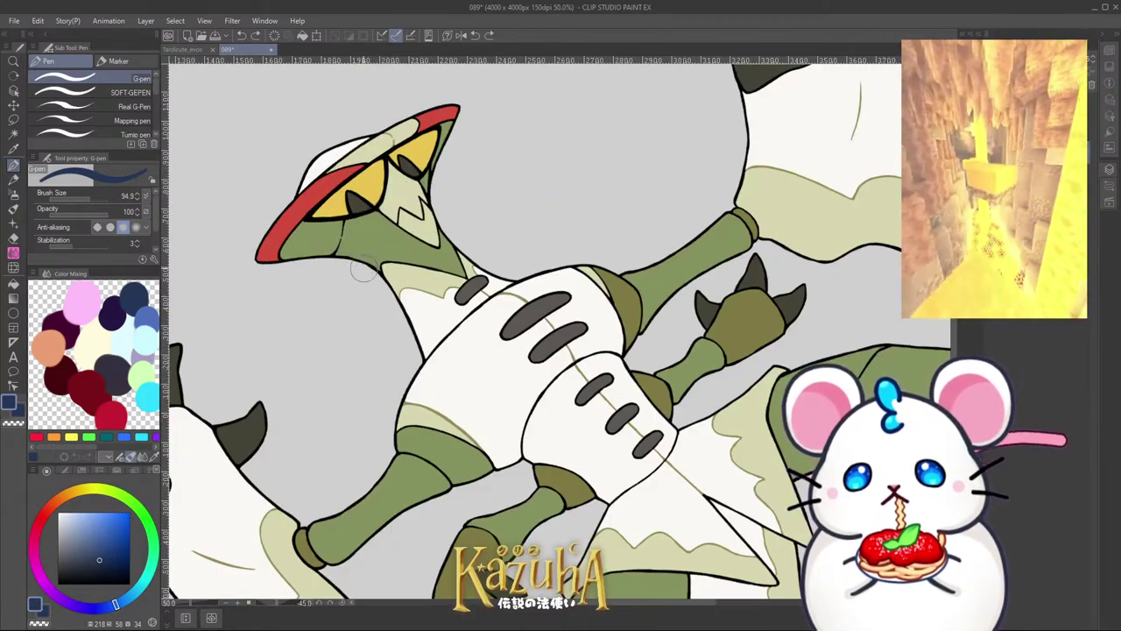
mouse_move(359, 266)
left_mouse_down()
mouse_move(370, 225)
mouse_move(439, 170)
left_mouse_up()
key("ctrl+z")
mouse_move(319, 259)
left_mouse_down()
mouse_move(467, 136)
mouse_move(298, 276)
mouse_move(395, 163)
mouse_move(282, 267)
mouse_move(299, 262)
mouse_move(369, 165)
mouse_move(299, 234)
mouse_move(514, 77)
left_mouse_up()
key("ctrl+z")
scroll(279, 262, "up", 1)
scroll(363, 164, "down", 1)
scroll(347, 137, "up", 1)
key("bracketleft")
key("ctrl+z")
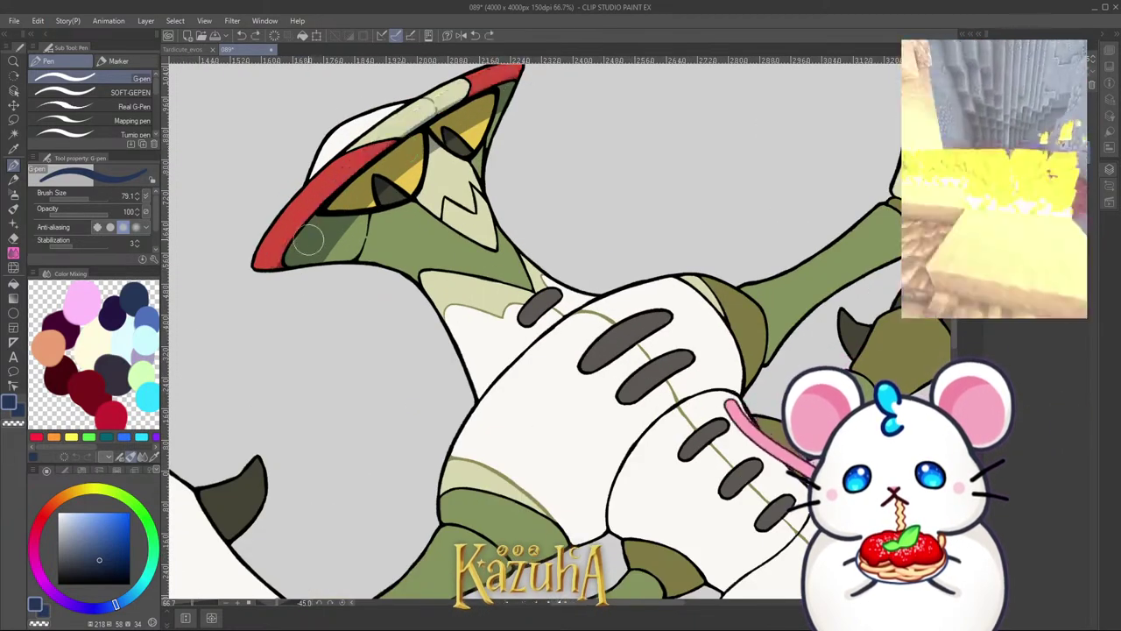
Step: Shade the face and eyes beneath the hat brim at pen size 79.1, trimming the spill with transparent colour
mouse_move(296, 262)
left_mouse_down()
mouse_move(296, 235)
mouse_move(517, 94)
left_mouse_up()
scroll(302, 229, "down", 1)
scroll(293, 250, "up", 3)
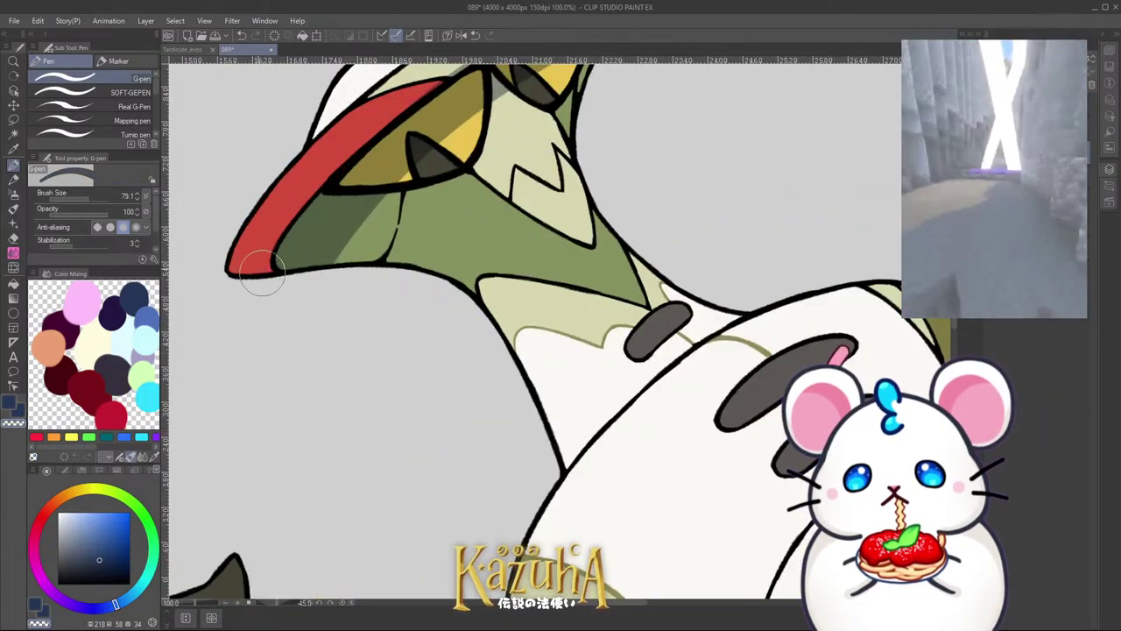
scroll(289, 254, "down", 3)
scroll(328, 210, "up", 3)
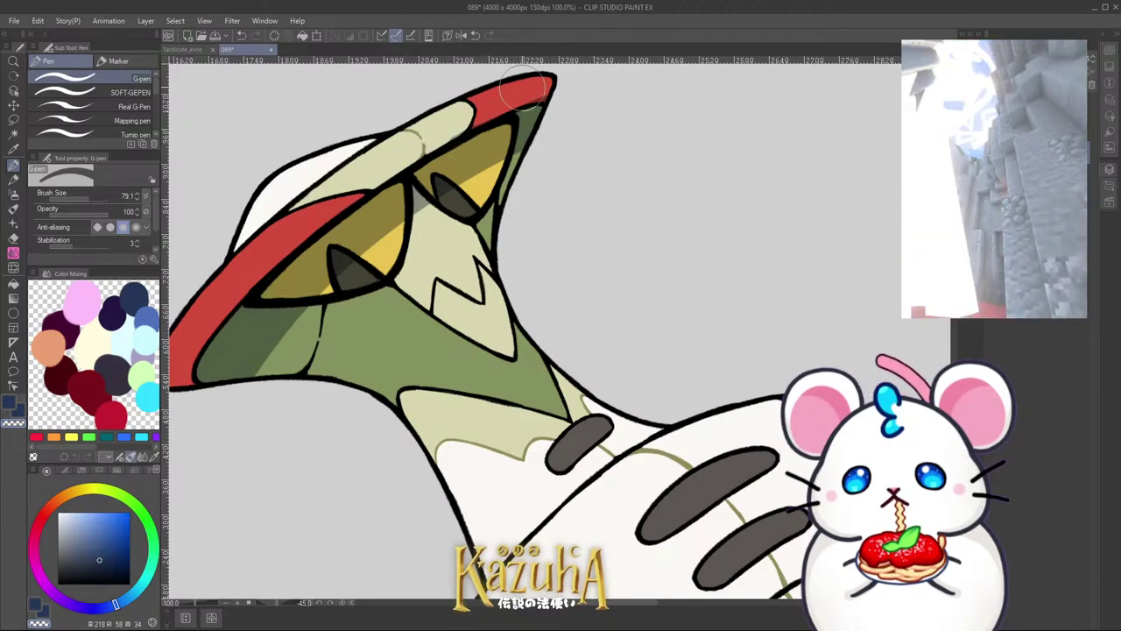
scroll(399, 156, "down", 4)
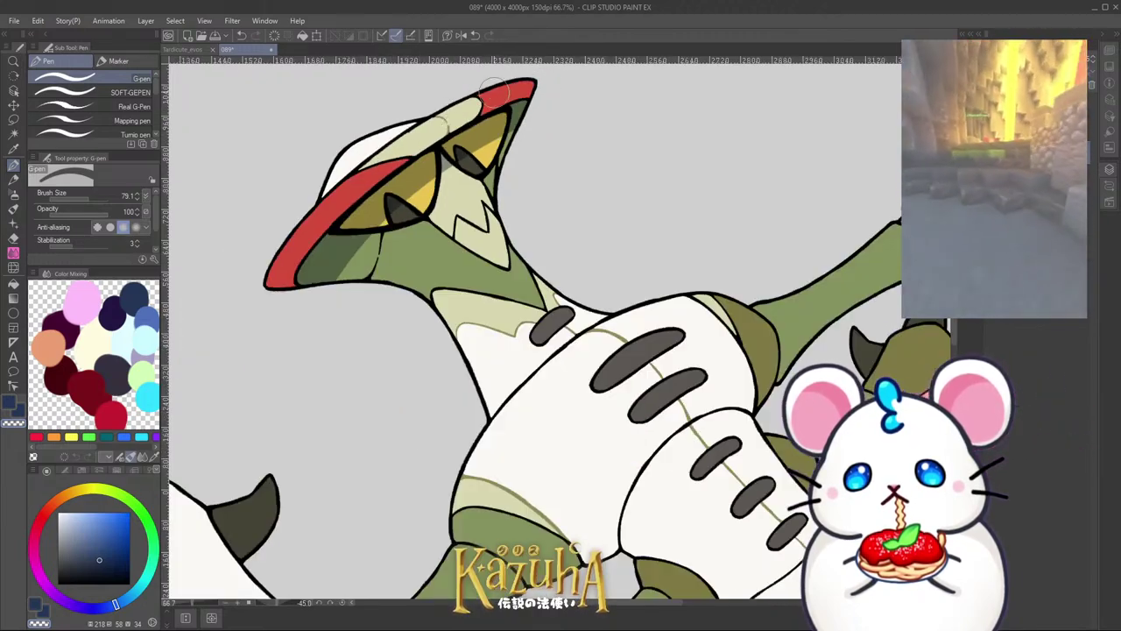
scroll(443, 171, "up", 1)
scroll(442, 171, "up", 1)
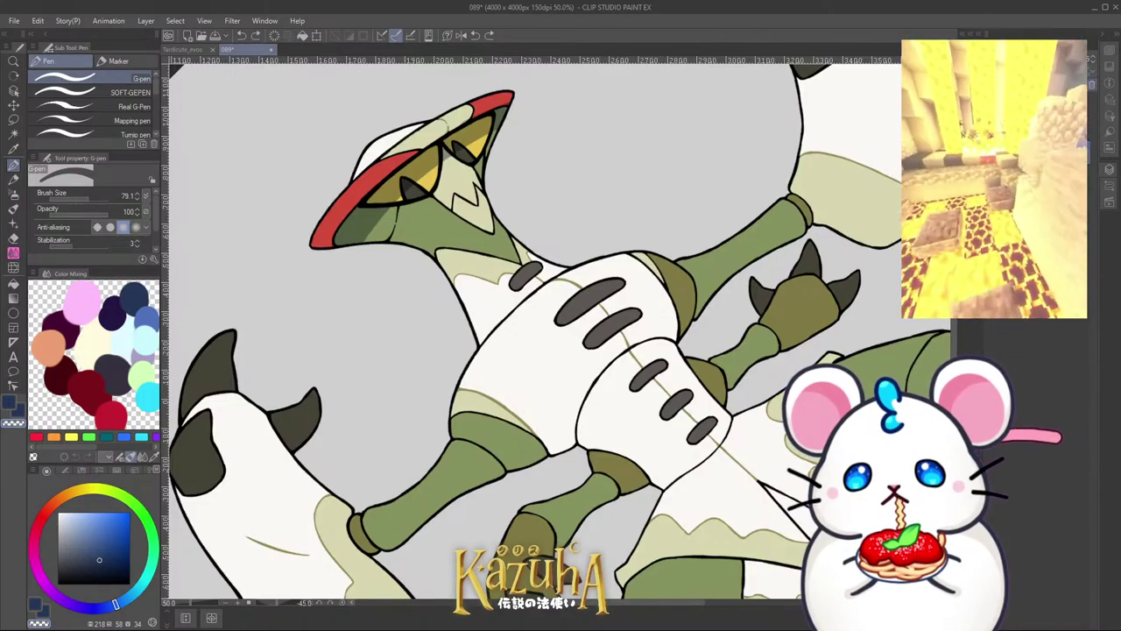
Step: Discard the trial shadow on the face, straighten the canvas, save the drawing and view the whole figure
scroll(557, 246, "down", 1)
key("asciicircum")
key("asciicircum")
key("asciicircum")
key("asciicircum")
key("asciicircum")
key("asciicircum")
key("asciicircum")
key("asciicircum")
key("asciicircum")
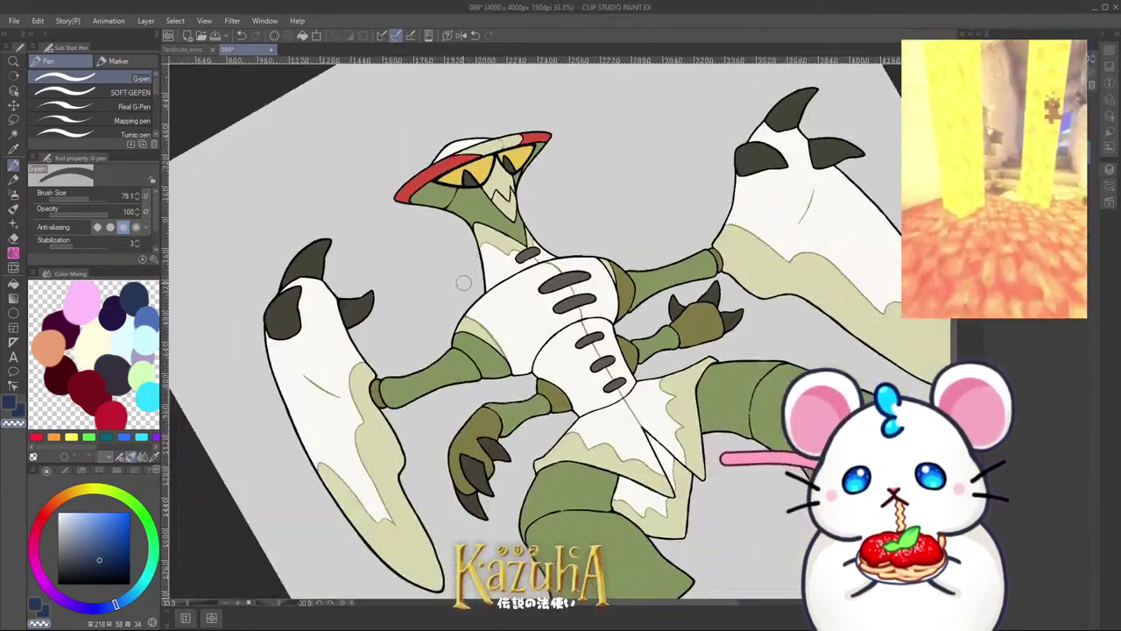
scroll(451, 301, "down", 3)
scroll(462, 290, "up", 2)
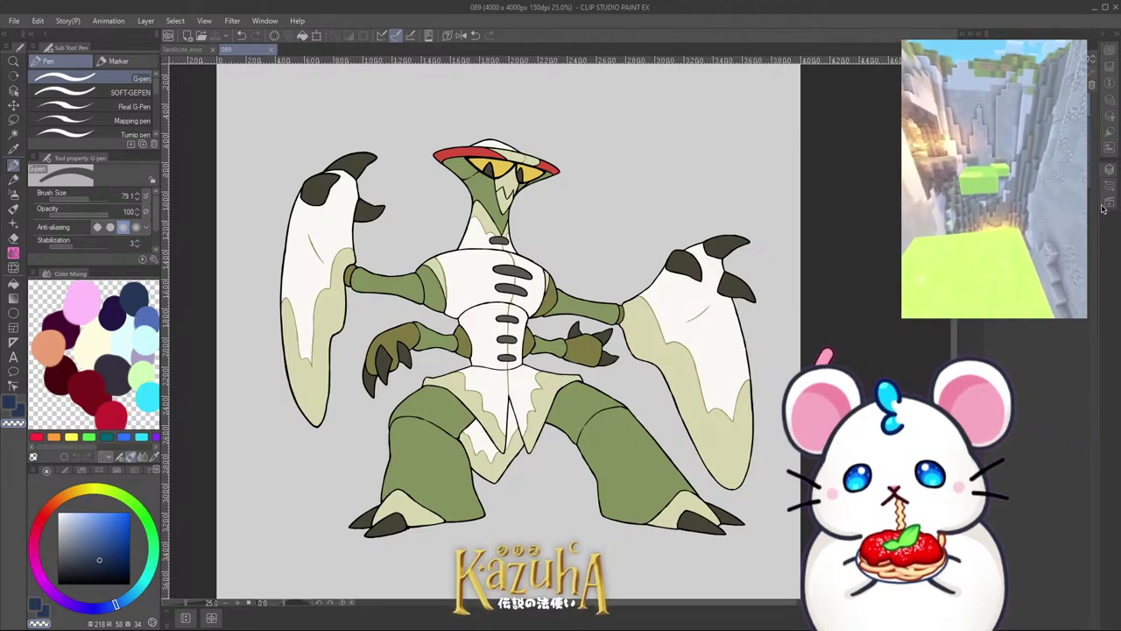
Step: Paint the hat brim's shadow across the upper face and both eyes in dark blue with the G-pen on a tilted canvas
left_click(1080, 181)
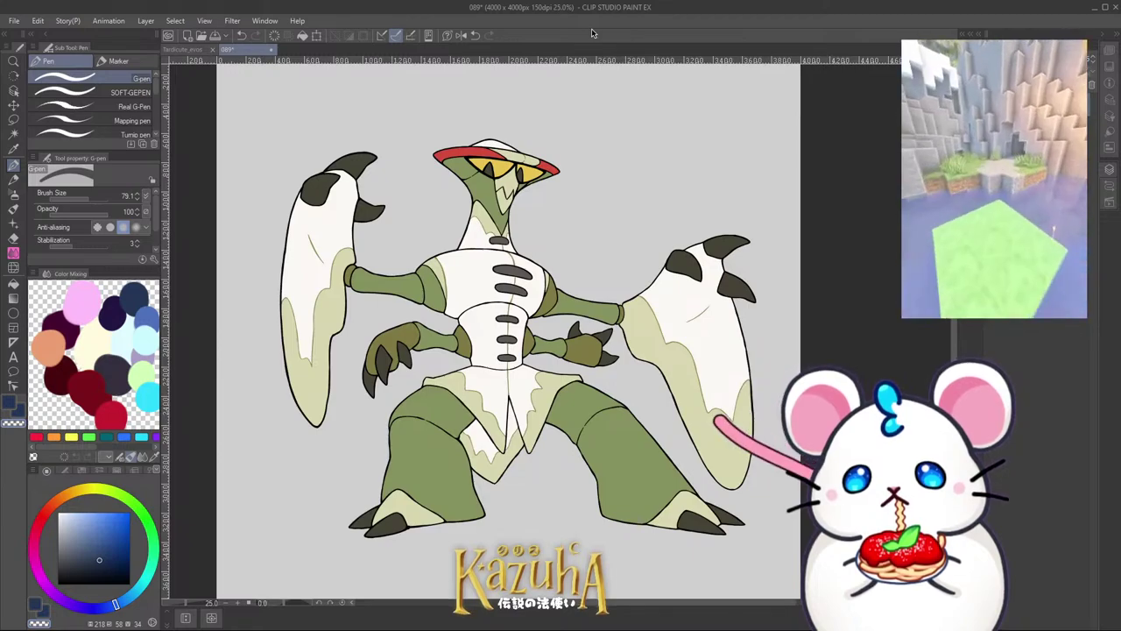
scroll(433, 295, "down", 2)
key("minus")
key("minus")
key("minus")
key("minus")
key("minus")
key("minus")
key("minus")
key("minus")
key("minus")
key("minus")
scroll(411, 345, "up", 5)
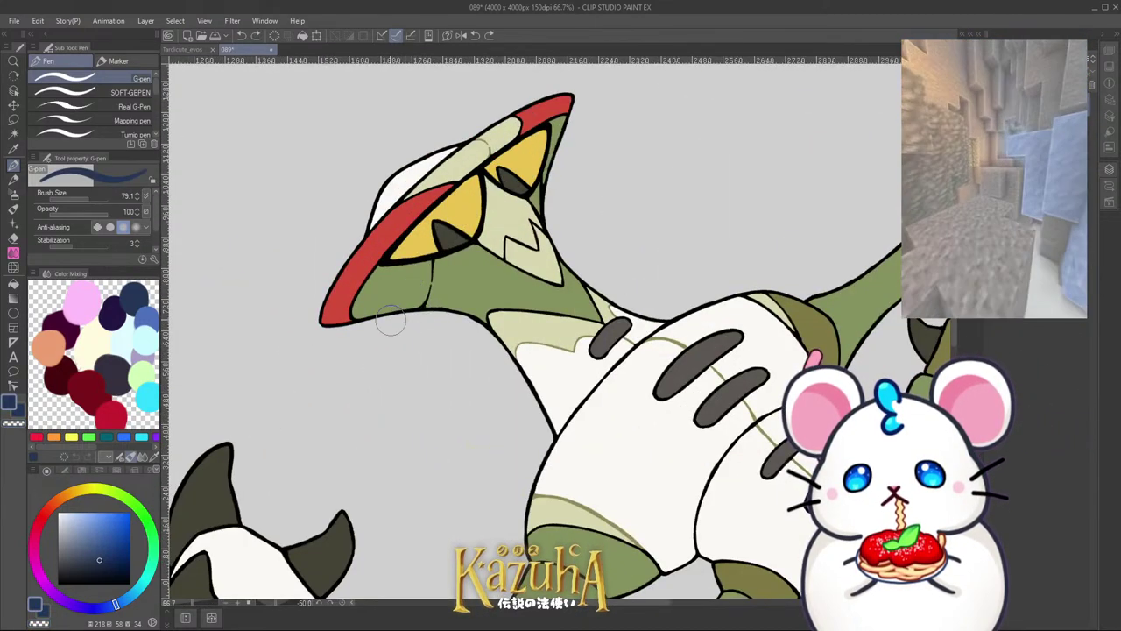
scroll(363, 331, "up", 2)
mouse_move(365, 331)
left_mouse_down()
mouse_move(448, 195)
mouse_move(384, 272)
mouse_move(523, 133)
left_mouse_up()
scroll(524, 133, "down", 2)
scroll(524, 133, "up", 2)
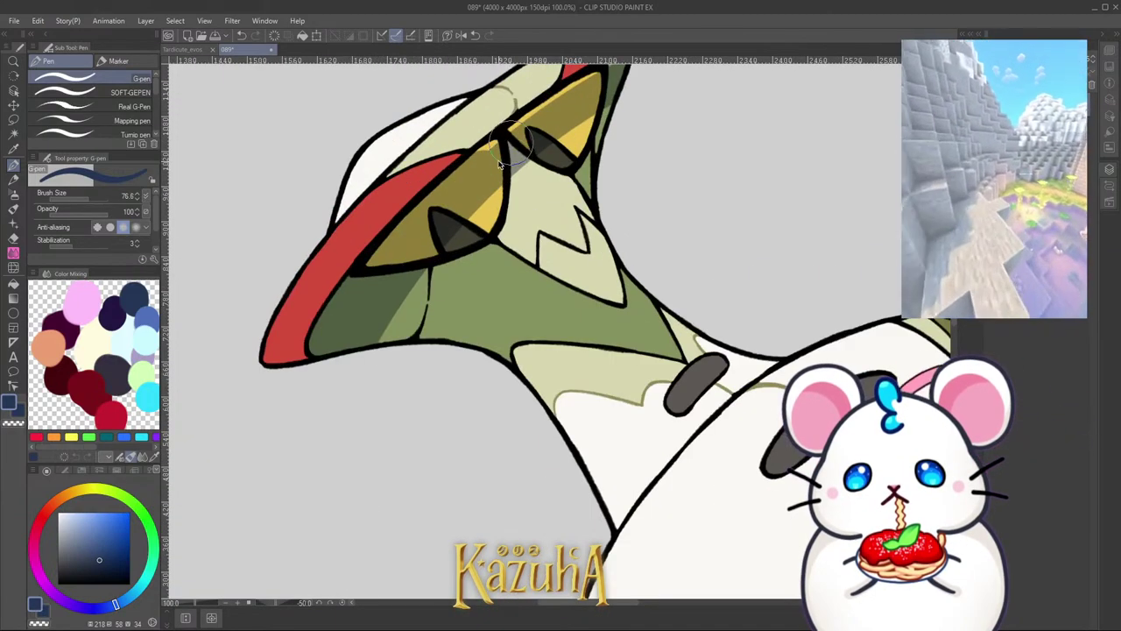
scroll(535, 143, "down", 2)
scroll(561, 133, "up", 2)
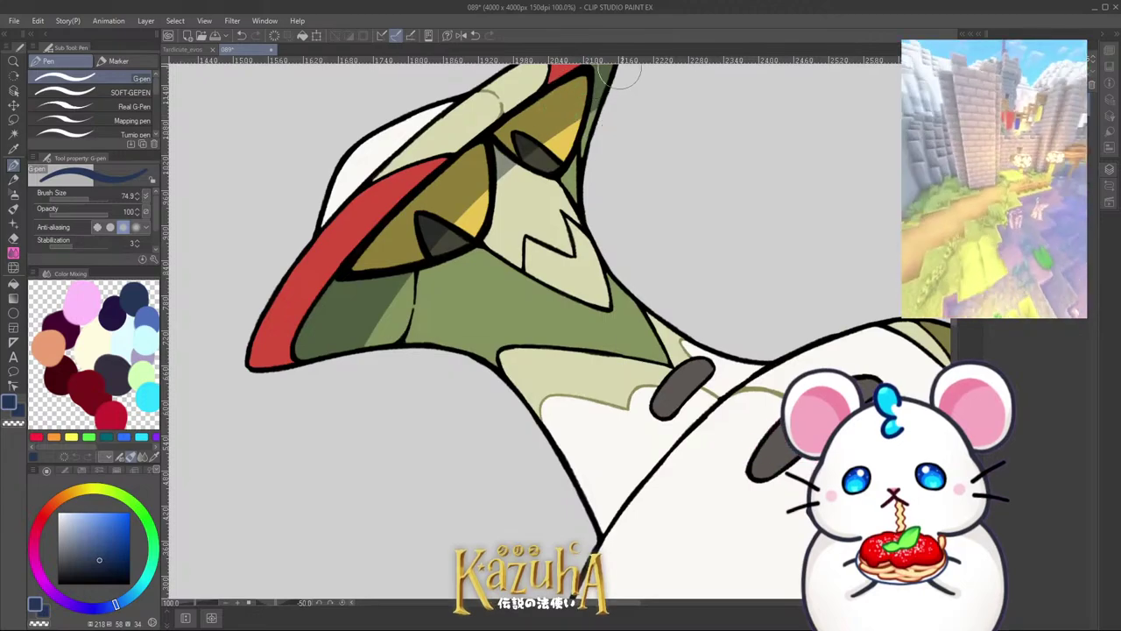
Step: Carve the shadow back around the pupils of both yellow eyes using transparent colour at pen size 74.9
scroll(624, 76, "down", 2)
scroll(601, 74, "up", 2)
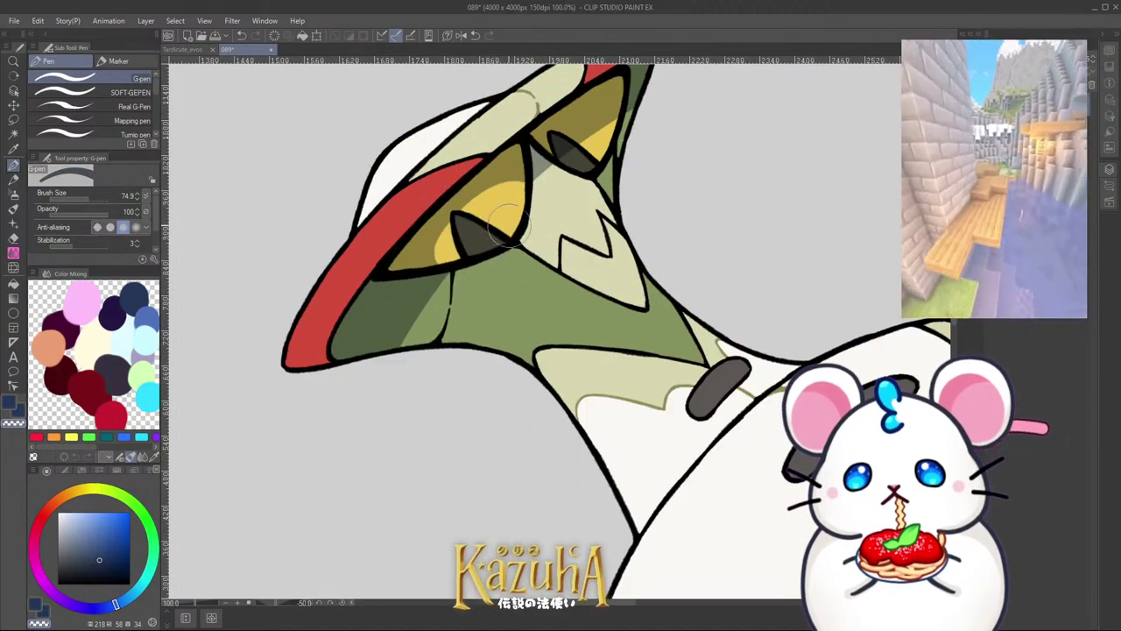
scroll(580, 163, "down", 1)
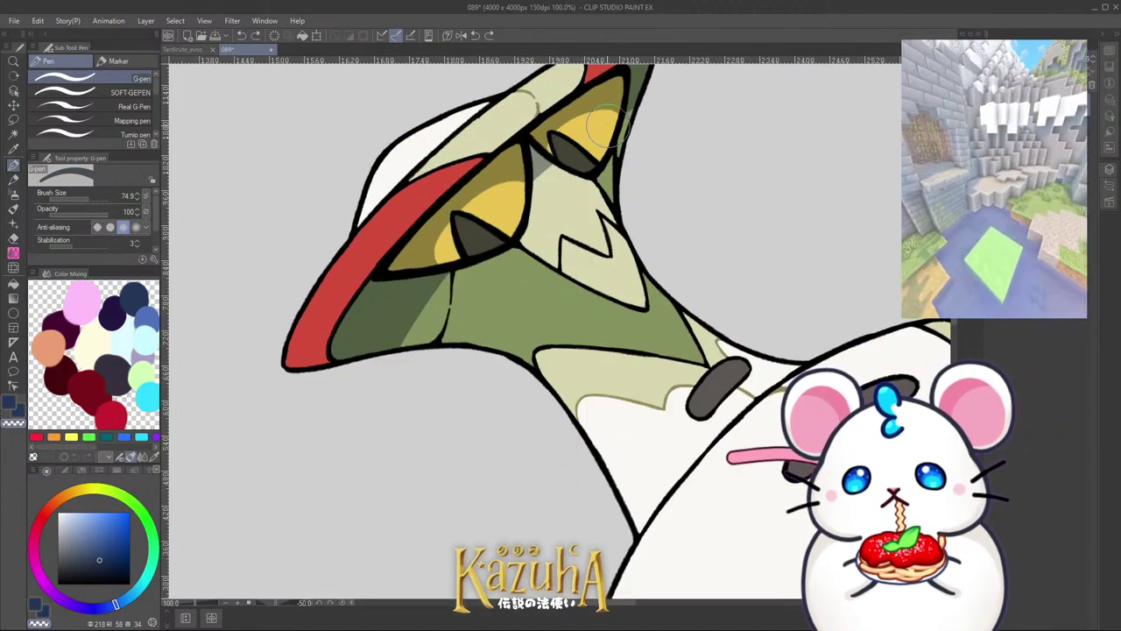
scroll(492, 281, "down", 1)
scroll(492, 281, "down", 3)
scroll(543, 254, "up", 4)
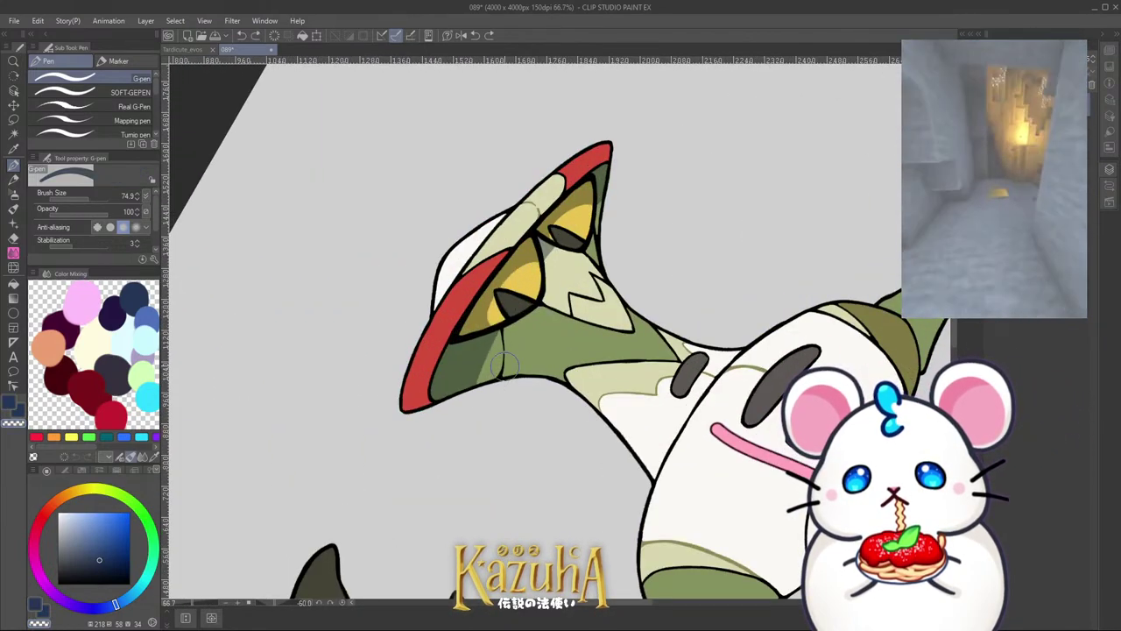
Step: Clear the lower edge of the face shadow, and repaint it in dark blue across both eyes at pen size 74.9
mouse_move(481, 339)
left_mouse_down()
mouse_move(472, 407)
mouse_move(633, 173)
left_mouse_up()
key("c")
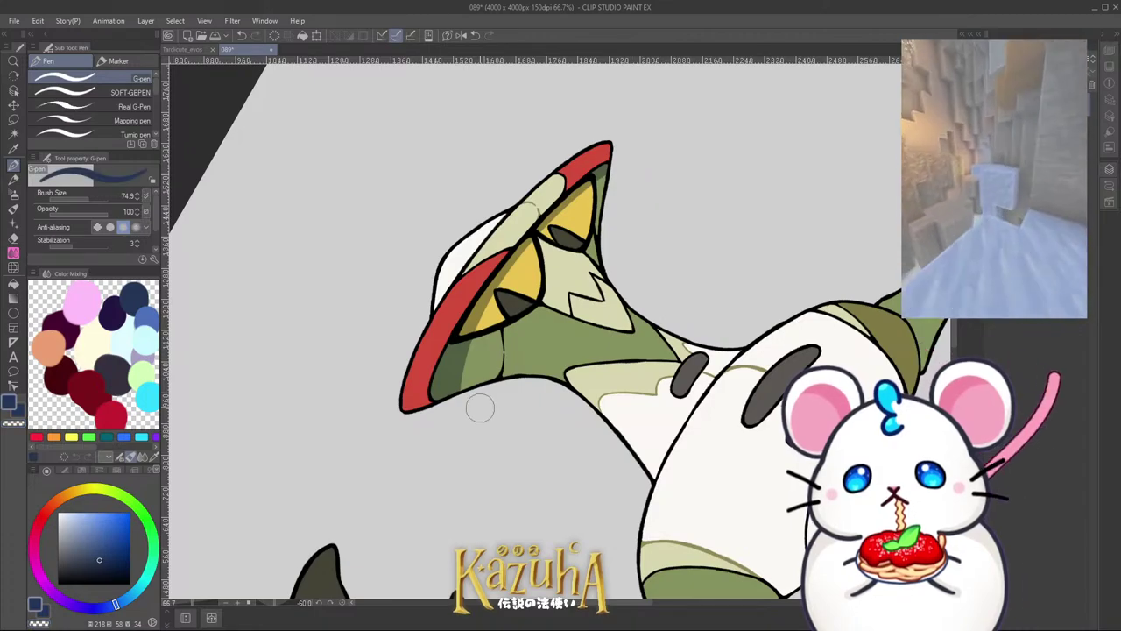
mouse_move(481, 407)
left_mouse_down()
mouse_move(477, 370)
mouse_move(626, 179)
mouse_move(479, 339)
left_mouse_up()
scroll(591, 223, "up", 1)
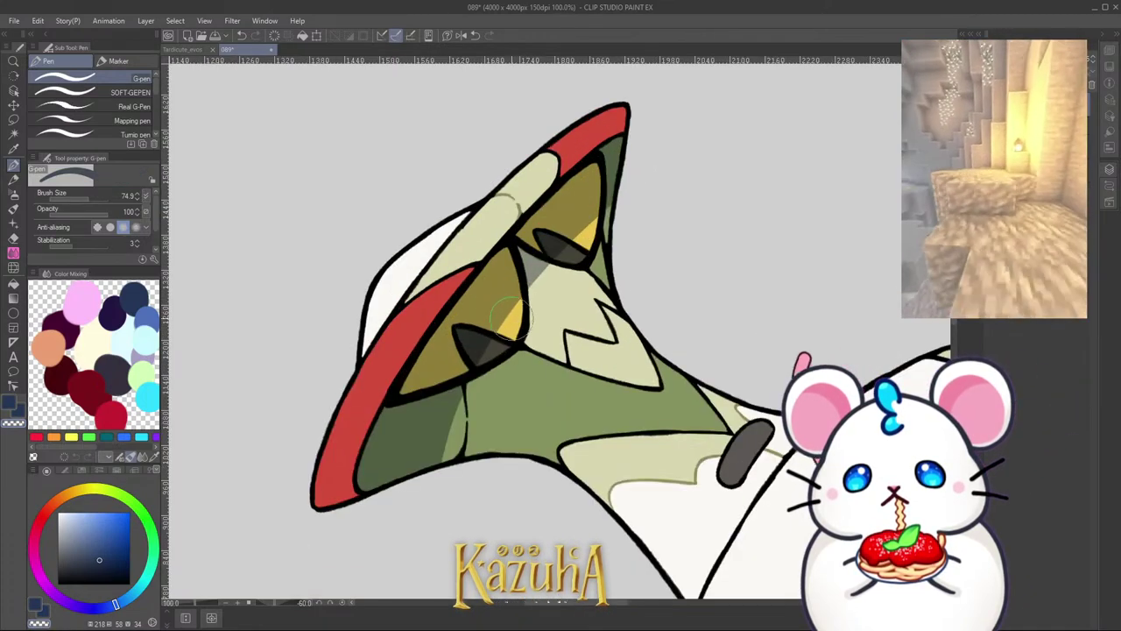
Step: Try clearing the shadow around the near eye's pupil with transparent colour at pen sizes 44.8 and 104.8
left_click_drag(501, 302, 476, 346)
key("ctrl+z")
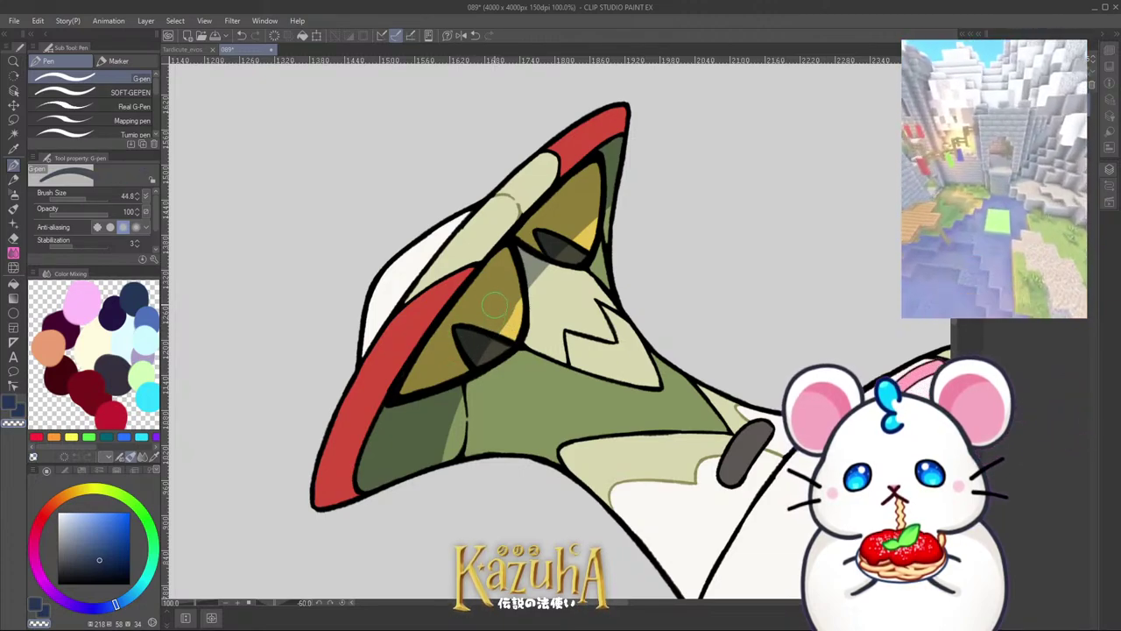
mouse_move(470, 348)
left_mouse_down()
mouse_move(491, 300)
mouse_move(457, 323)
mouse_move(506, 312)
mouse_move(495, 285)
left_mouse_up()
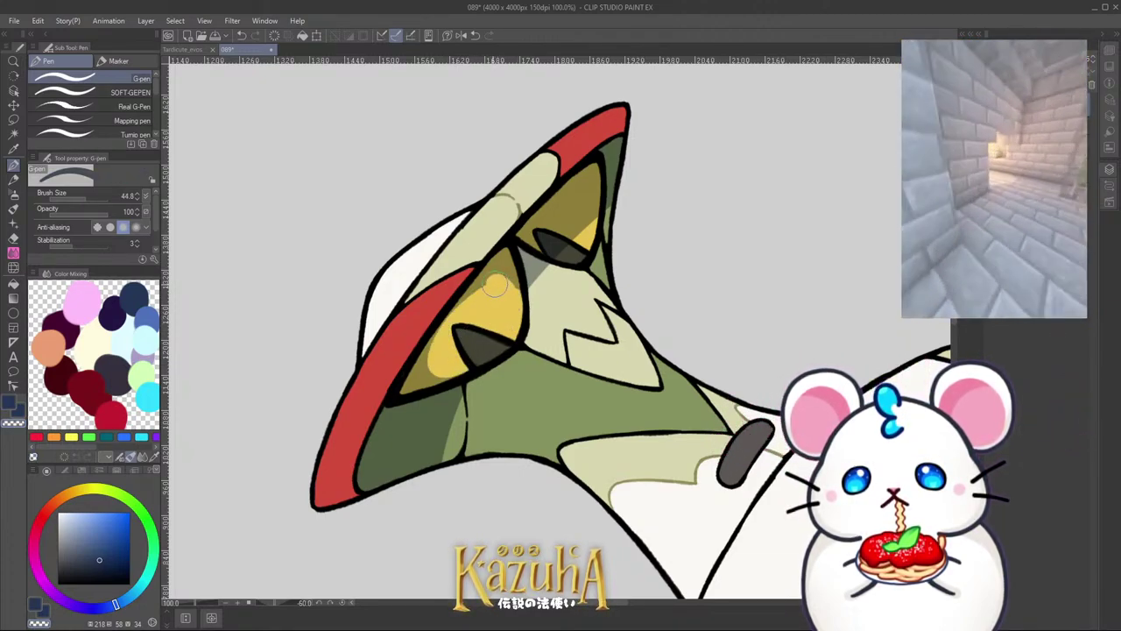
key("ctrl+z")
key("]")
key("]")
key("]")
key("]")
key("]")
key("]")
left_click_drag(493, 373, 528, 310)
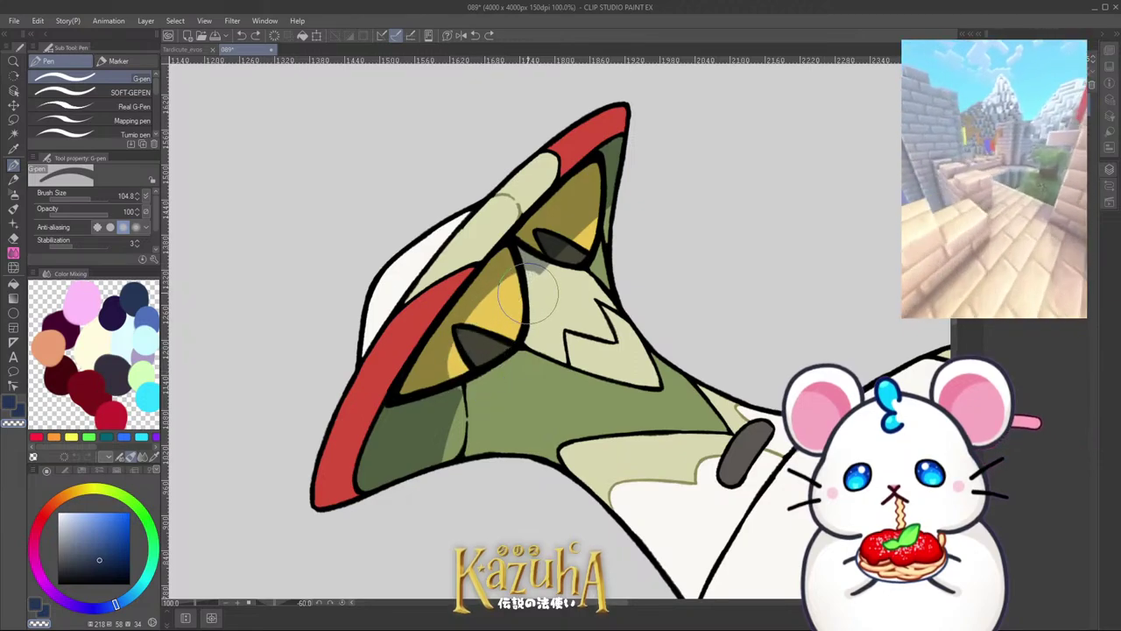
key("ctrl+z")
mouse_move(480, 353)
left_mouse_down()
mouse_move(509, 330)
mouse_move(469, 331)
mouse_move(467, 348)
left_mouse_up()
key("ctrl+z")
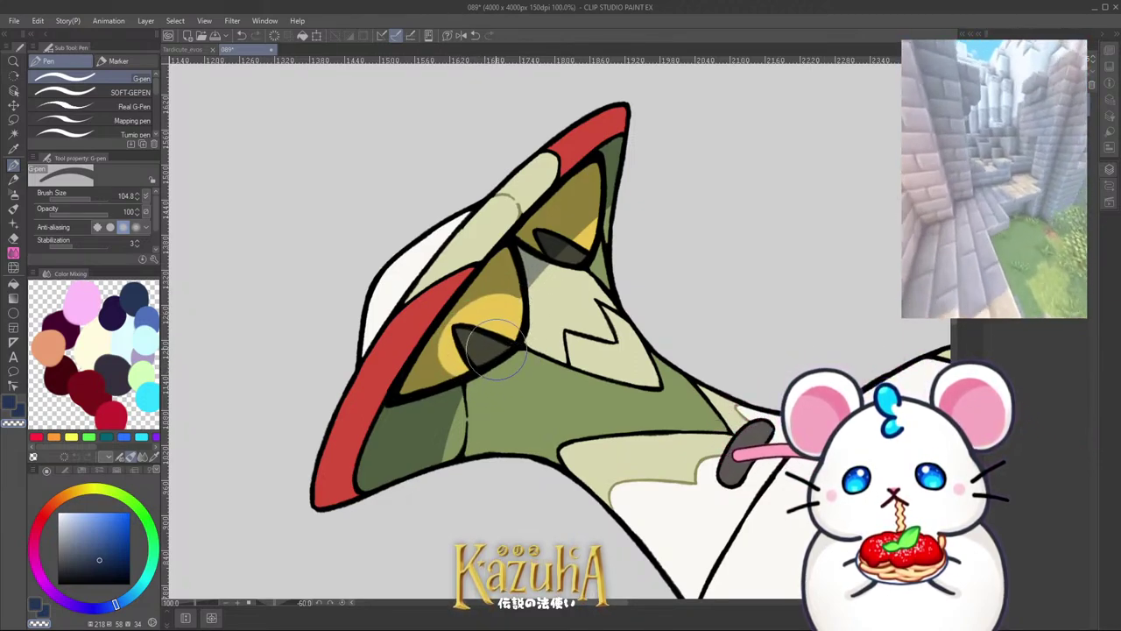
key("ctrl+z")
mouse_move(518, 317)
left_mouse_down()
mouse_move(468, 339)
mouse_move(517, 344)
left_mouse_up()
Step: Clear the shadow beside the far eye's pupil with transparent colour at pen size 58.2
key("[")
key("[")
key("[")
key("[")
key("[")
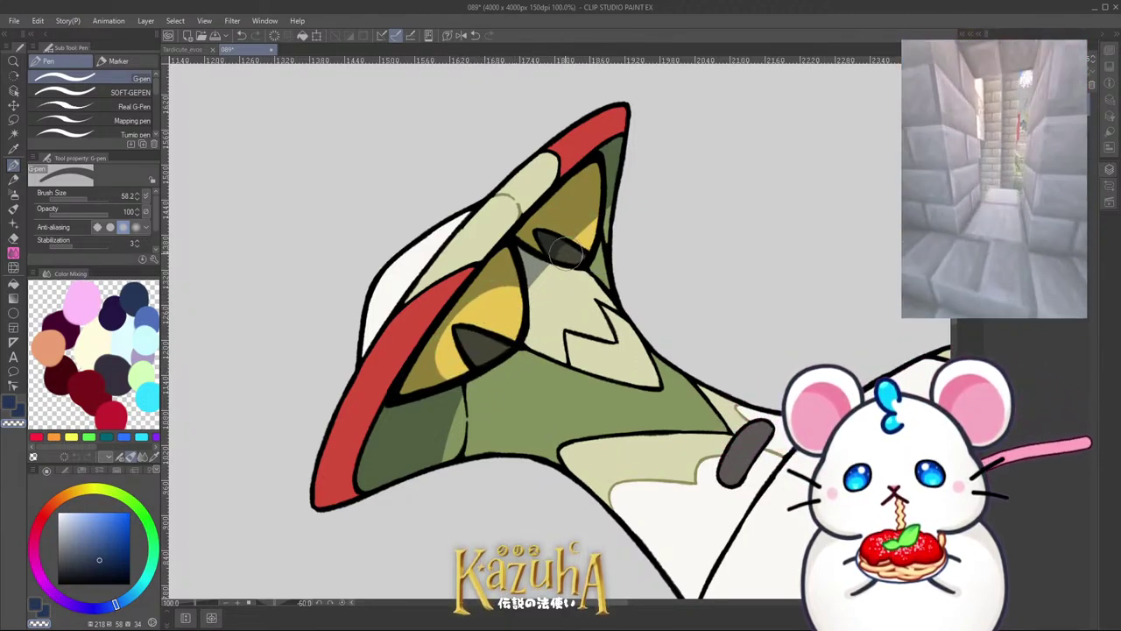
mouse_move(568, 252)
left_mouse_down()
mouse_move(574, 219)
mouse_move(584, 245)
left_mouse_up()
scroll(561, 263, "down", 4)
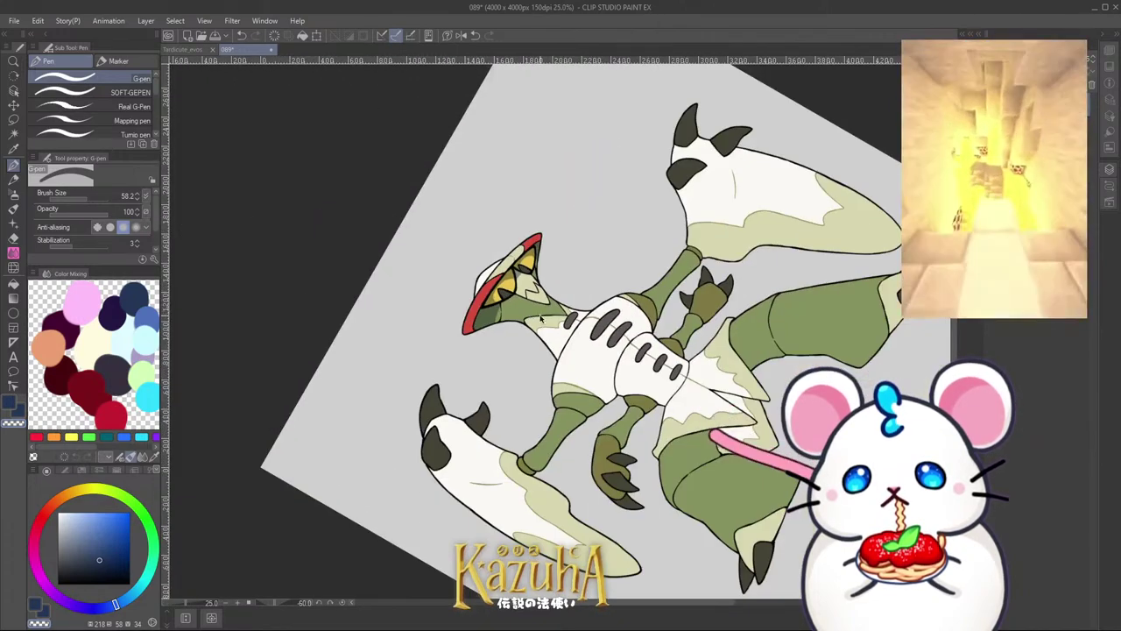
Step: Extend the hat brim's shadow over both eyes, the whole face and the upper neck in dark blue at pen size 142.0
scroll(557, 297, "up", 2)
key("bracketright")
key("bracketright")
key("bracketright")
mouse_move(469, 385)
left_mouse_down()
mouse_move(504, 307)
mouse_move(552, 266)
mouse_move(534, 368)
mouse_move(562, 331)
left_mouse_up()
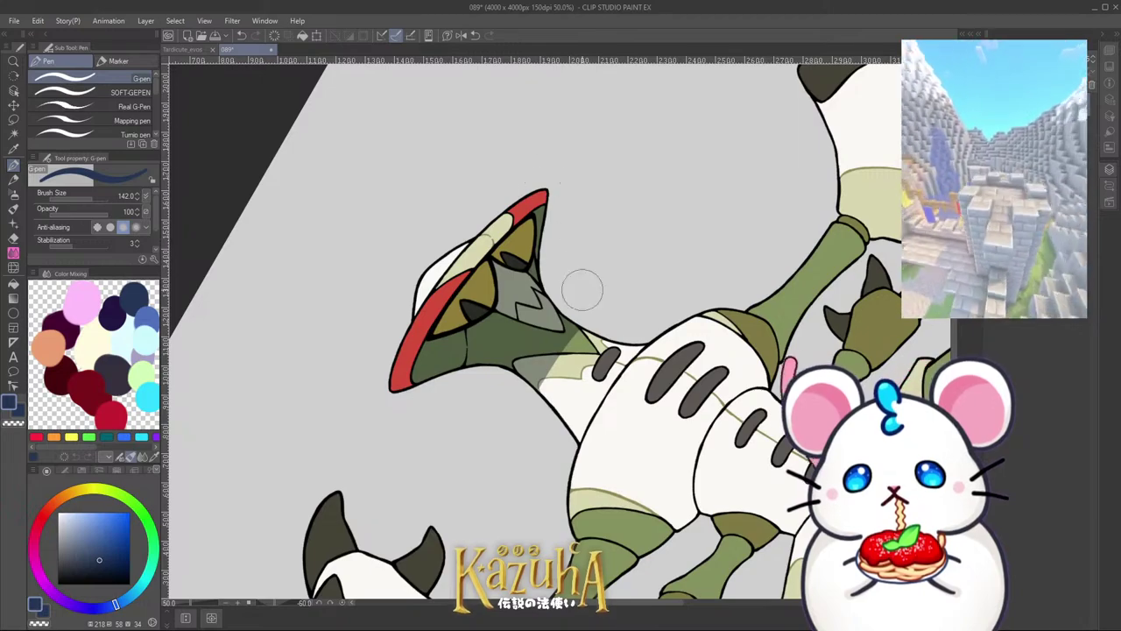
Step: Refine the shadow's lower edge across the neck at pen size 142.0, alternating between transparent colour and dark blue
key("c")
mouse_move(561, 390)
left_mouse_down()
mouse_move(610, 301)
mouse_move(520, 410)
mouse_move(604, 308)
mouse_move(519, 401)
mouse_move(577, 319)
left_mouse_up()
key("c")
left_click_drag(532, 408, 574, 349)
scroll(565, 256, "down", 2)
key("minus")
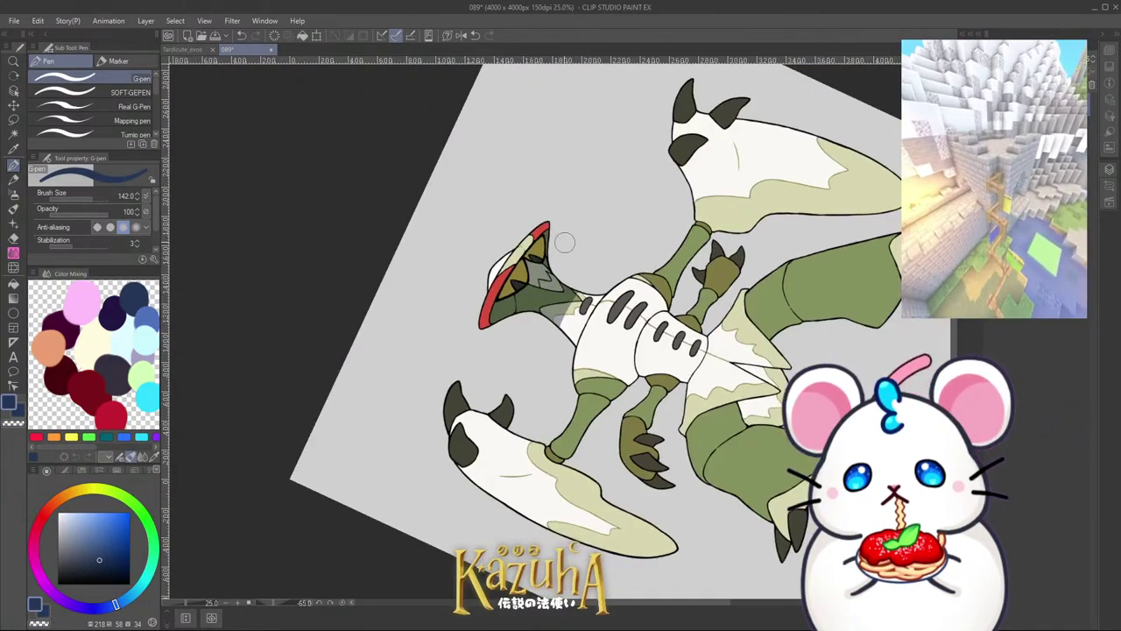
scroll(564, 242, "up", 3)
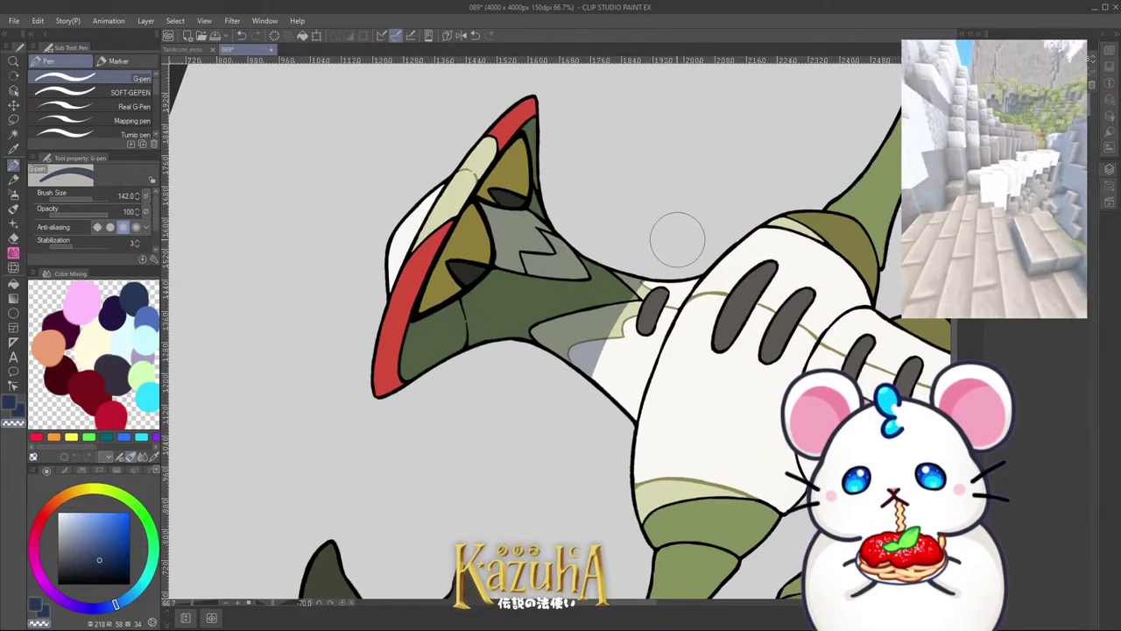
mouse_move(618, 300)
left_mouse_down()
mouse_move(591, 418)
mouse_move(615, 325)
mouse_move(593, 336)
mouse_move(577, 408)
mouse_move(620, 303)
left_mouse_up()
key("c")
key("c")
scroll(519, 289, "down", 3)
Step: Straighten the canvas and check the head and neck shading on the whole figure
key("asciicircum")
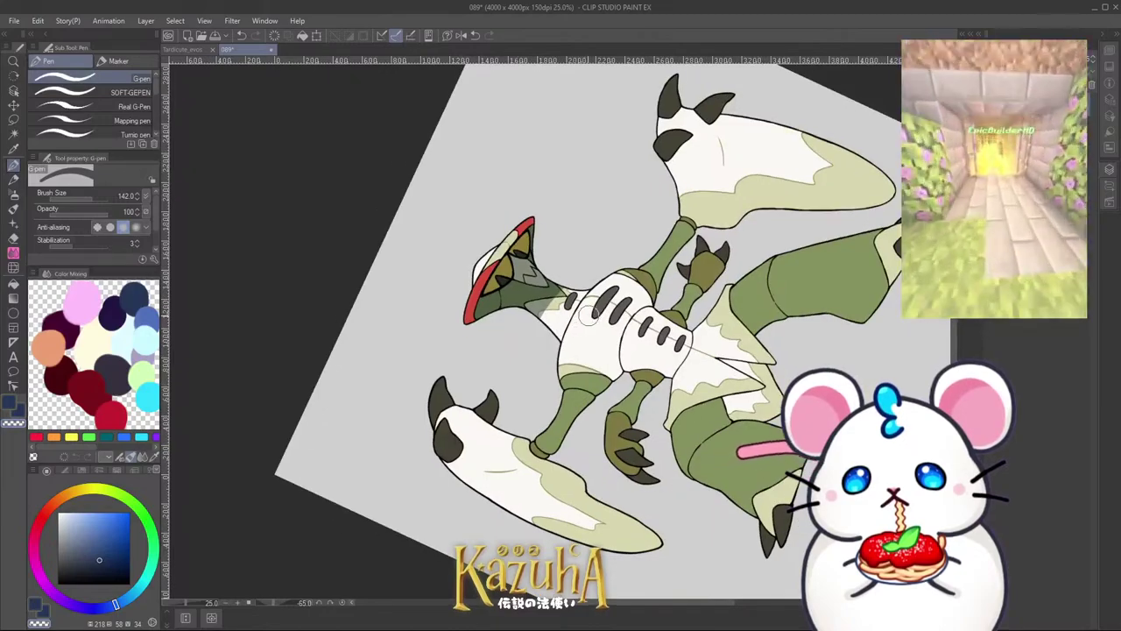
key("asciicircum")
key("asciicircum")
key("asciicircum")
key("asciicircum")
key("asciicircum")
key("asciicircum")
key("asciicircum")
key("asciicircum")
key("asciicircum")
key("asciicircum")
key("asciicircum")
key("asciicircum")
key("asciicircum")
key("asciicircum")
key("asciicircum")
key("minus")
key("minus")
key("minus")
key("minus")
key("asciicircum")
key("asciicircum")
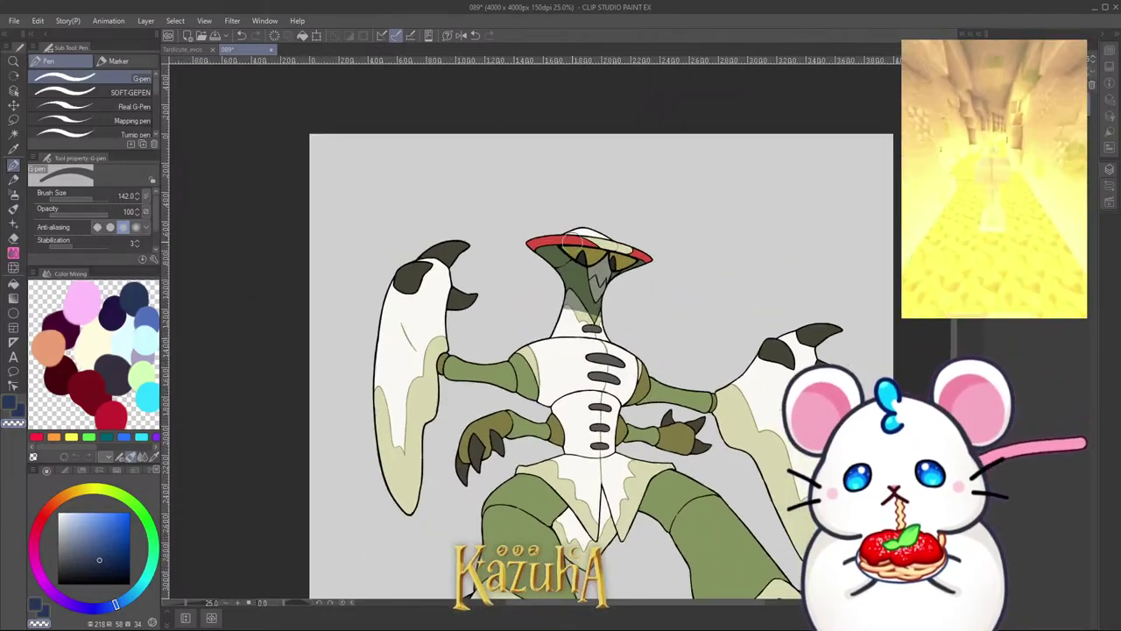
scroll(565, 230, "down", 2)
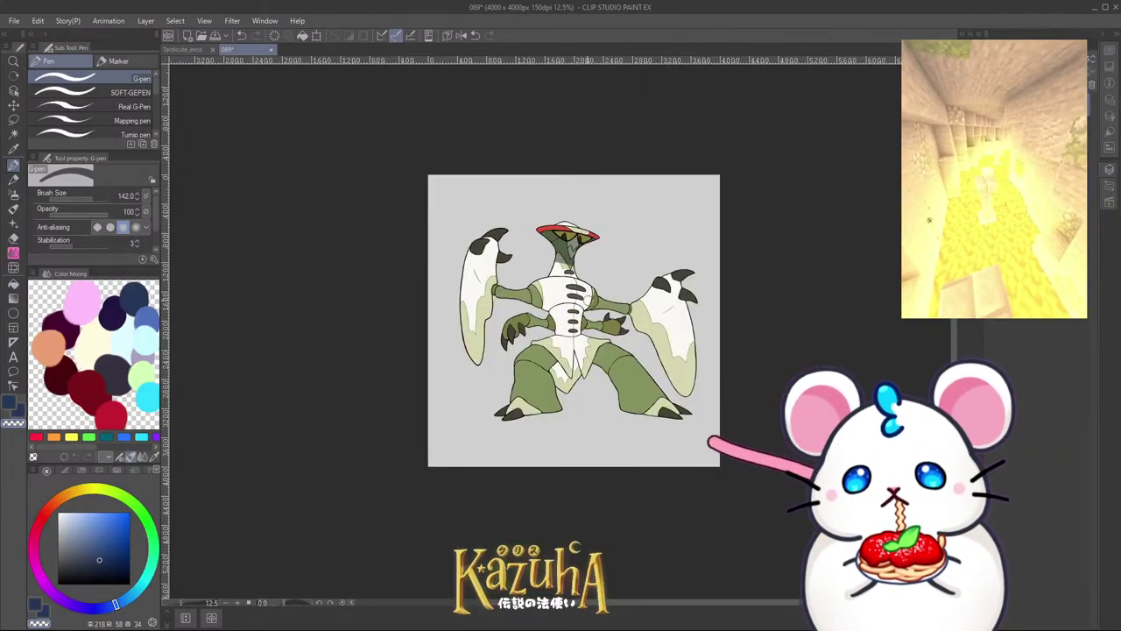
scroll(561, 309, "up", 4)
left_click_drag(523, 296, 493, 302)
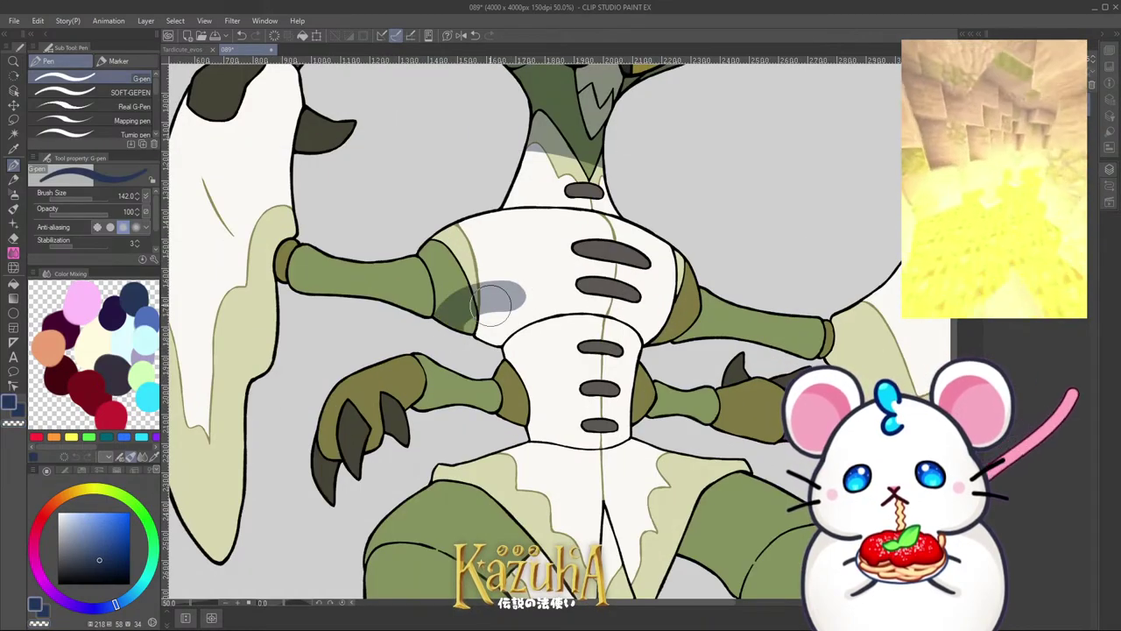
key("ctrl+z")
mouse_move(455, 337)
left_mouse_down()
mouse_move(553, 275)
mouse_move(616, 296)
left_mouse_up()
scroll(504, 388, "down", 1)
key("minus")
key("minus")
key("minus")
key("minus")
key("minus")
key("minus")
key("minus")
key("minus")
key("minus")
key("minus")
key("minus")
key("minus")
scroll(536, 342, "up", 1)
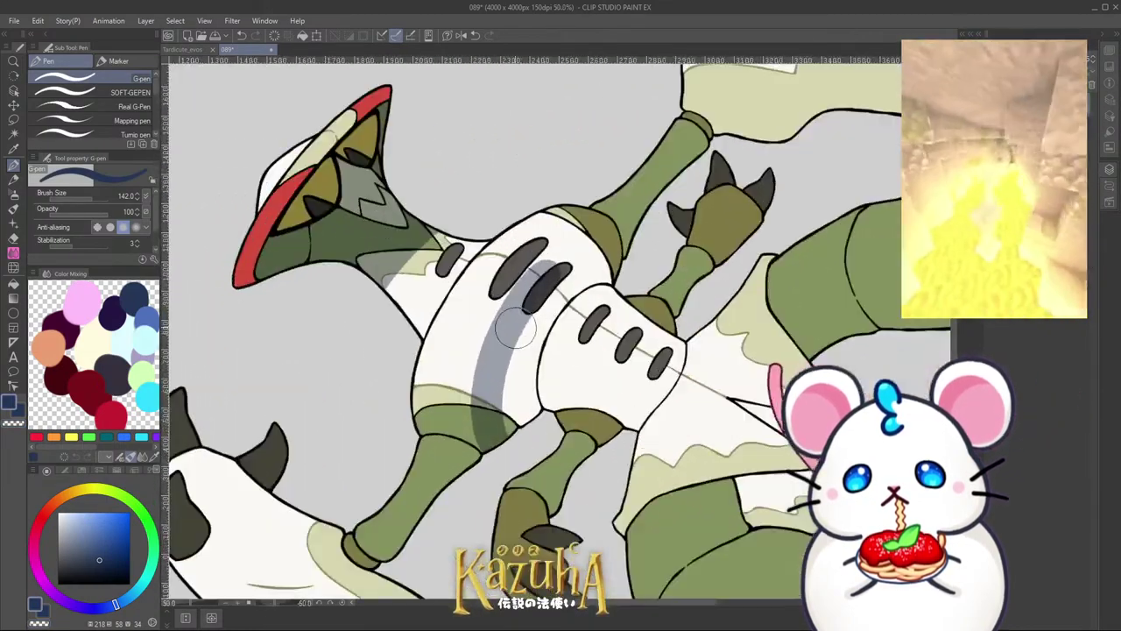
key("ctrl+z")
Step: Paint a curved dark blue shadow along the chest's lower edge and onto both shoulder joints at pen size 93.1
scroll(515, 327, "up", 1)
left_click_drag(523, 404, 517, 397, "ctrl+alt")
mouse_move(497, 482)
left_mouse_down()
mouse_move(519, 344)
mouse_move(610, 236)
mouse_move(591, 256)
mouse_move(645, 219)
mouse_move(668, 226)
mouse_move(588, 267)
mouse_move(615, 252)
mouse_move(652, 255)
mouse_move(553, 307)
mouse_move(603, 263)
mouse_move(535, 352)
mouse_move(610, 255)
mouse_move(523, 421)
mouse_move(534, 355)
mouse_move(540, 339)
mouse_move(537, 442)
mouse_move(527, 382)
mouse_move(549, 454)
mouse_move(503, 452)
left_mouse_up()
scroll(532, 337, "down", 2)
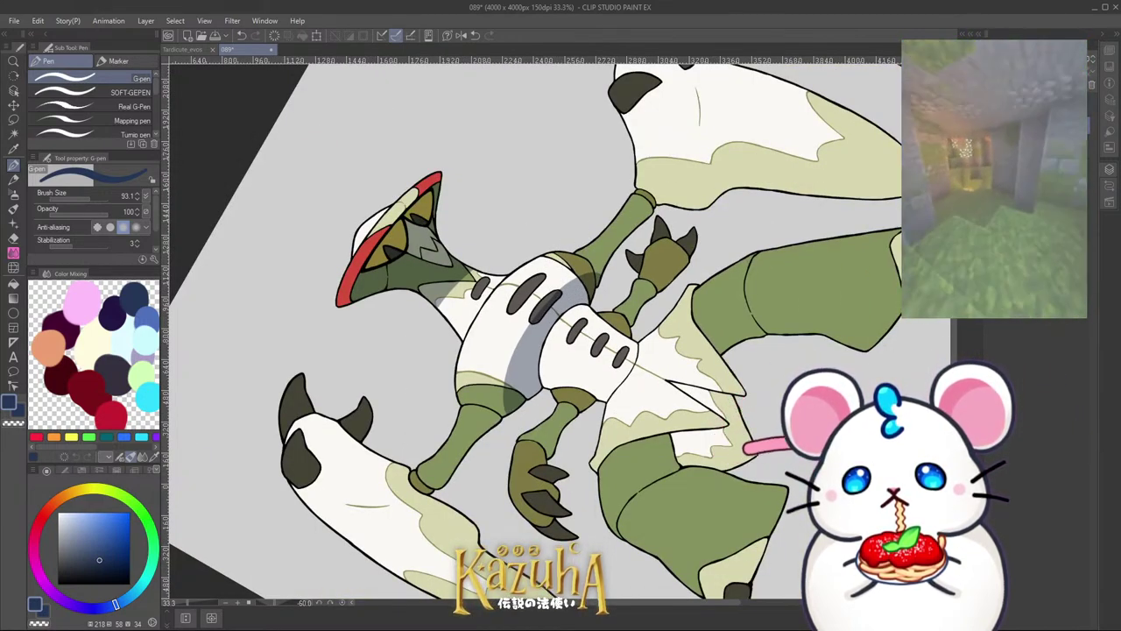
Step: Fill the figure's coloured areas with pure white, keeping line art and shadows visible, and return to the G-pen
left_click(14, 284)
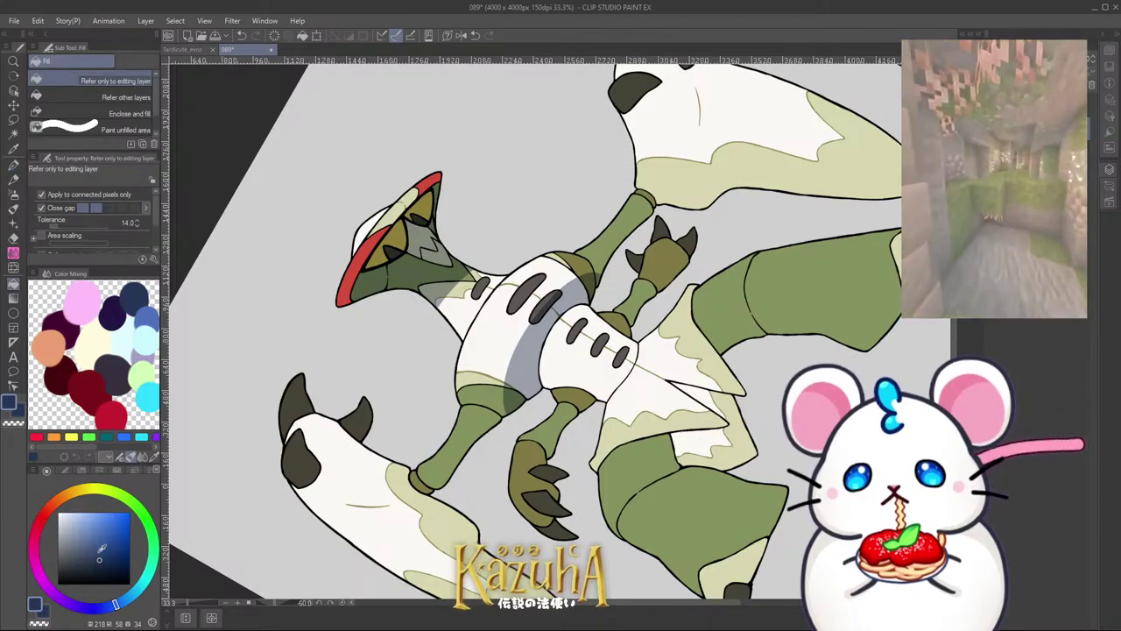
left_click_drag(96, 548, 3, 359)
key("alt+Delete")
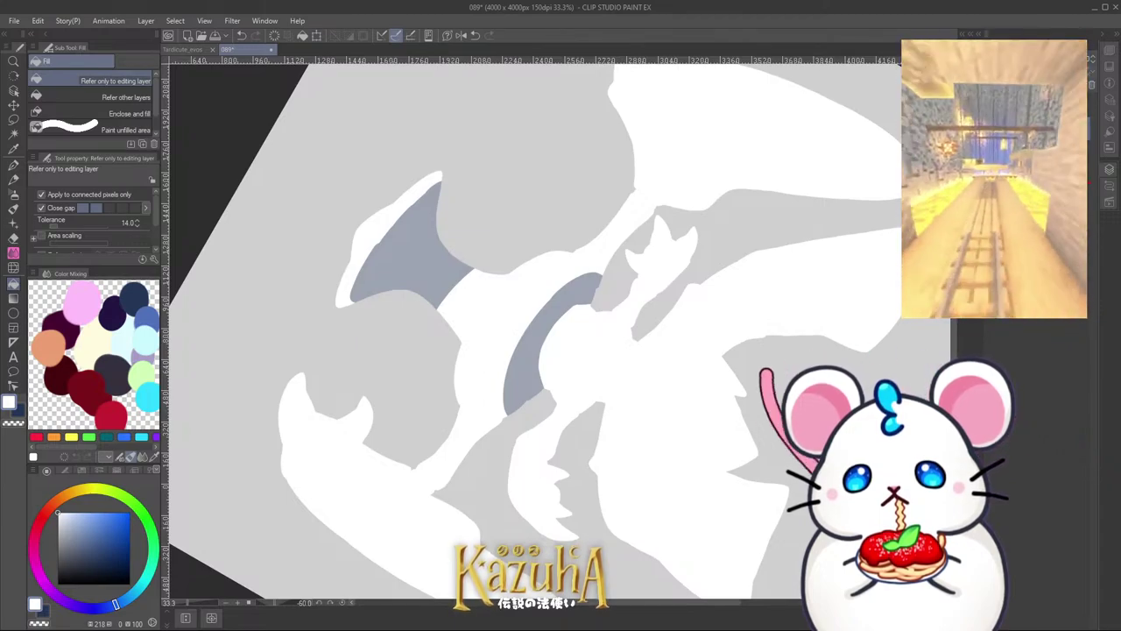
key("ctrl+z")
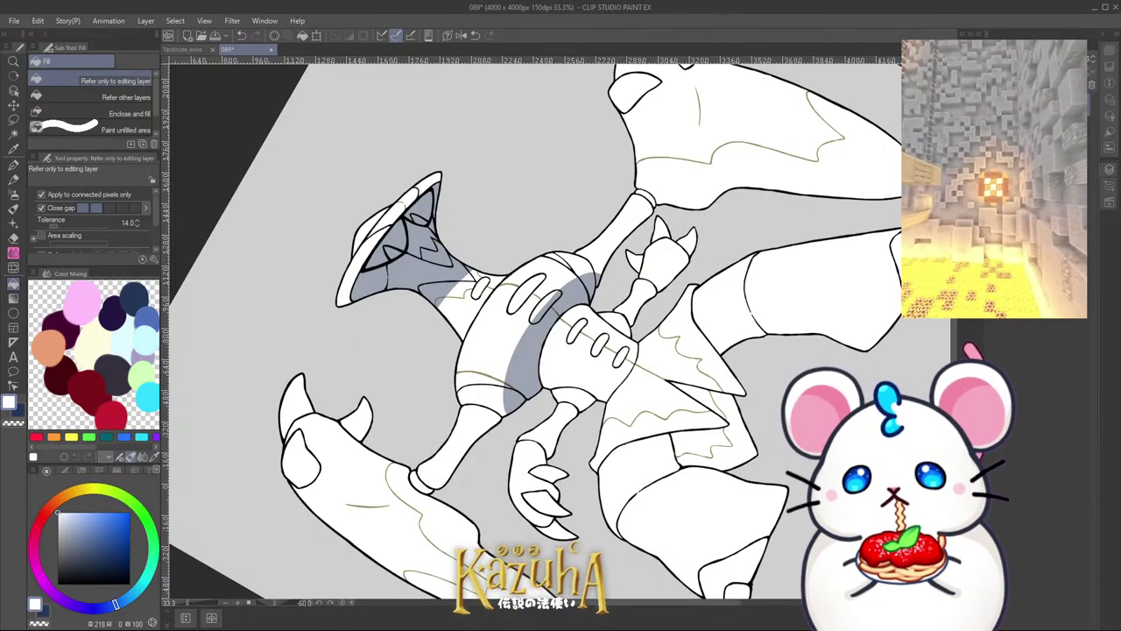
scroll(711, 277, "down", 1)
scroll(554, 287, "up", 2)
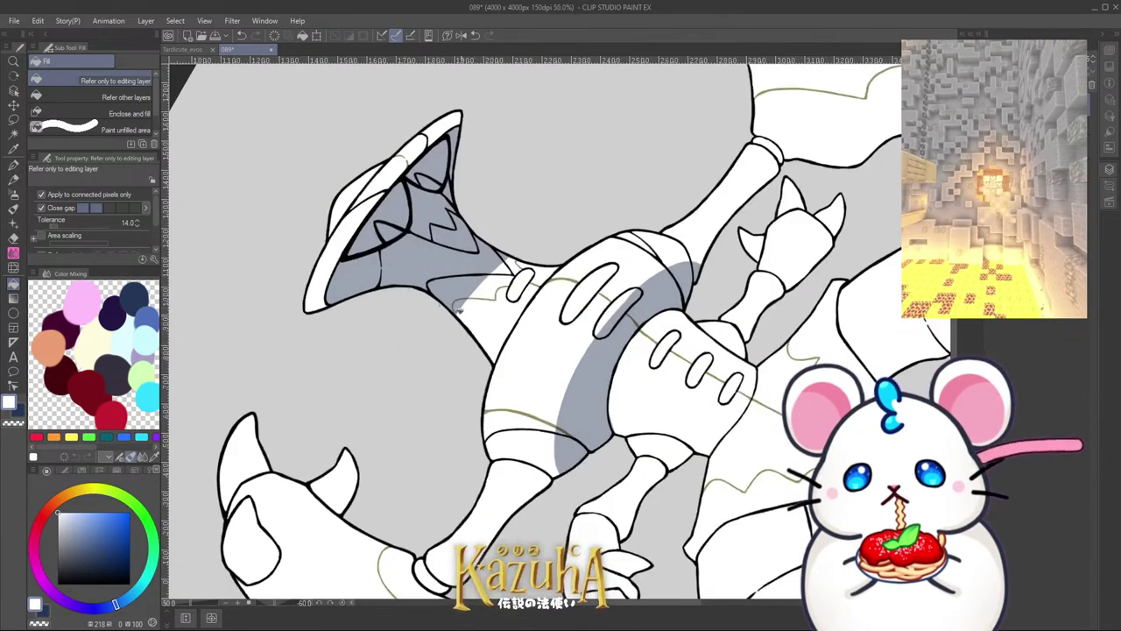
left_click(13, 165)
scroll(536, 348, "down", 2)
scroll(536, 349, "up", 3)
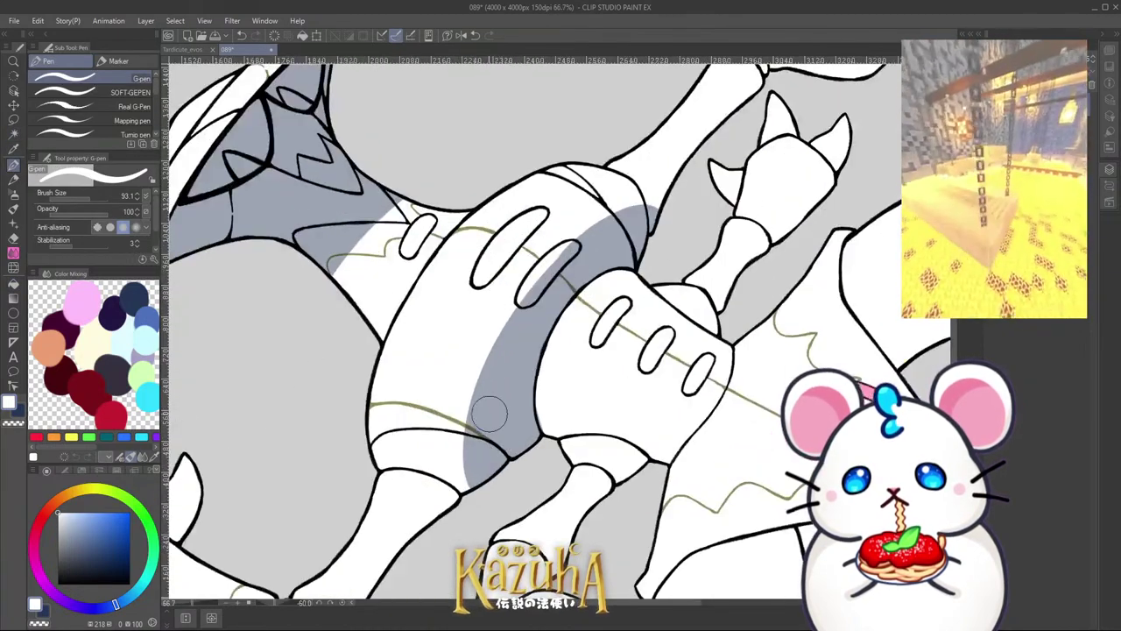
mouse_move(482, 417)
left_mouse_down()
mouse_move(475, 391)
mouse_move(547, 266)
mouse_move(476, 370)
mouse_move(571, 235)
left_mouse_up()
key("ctrl+z")
key("c")
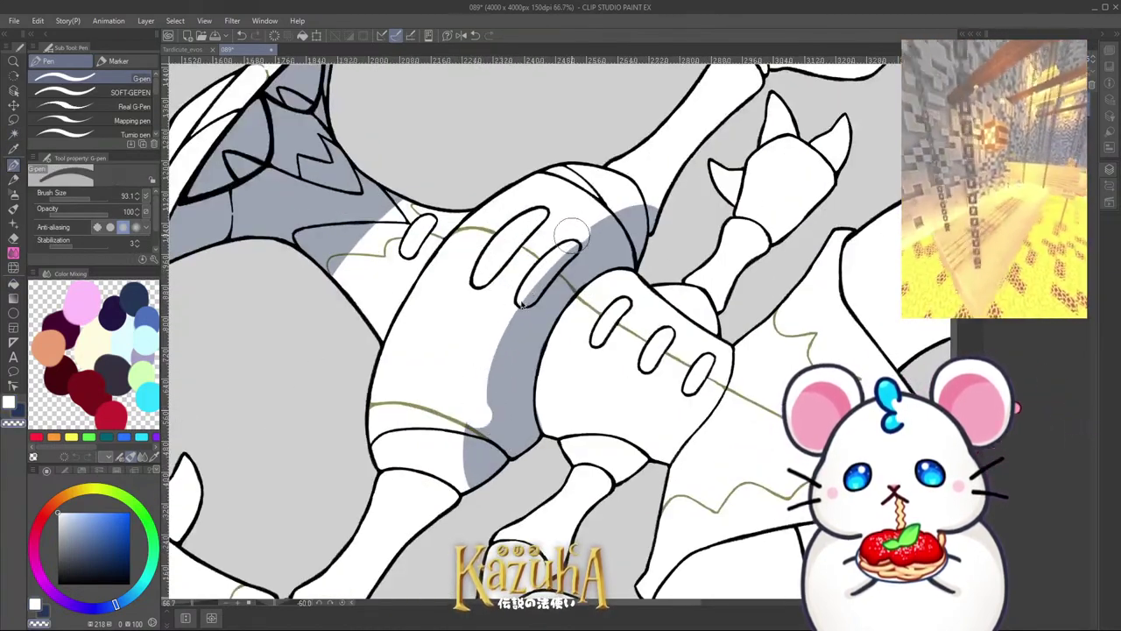
key("ctrl+z")
Step: Widen the chest shadow in dark blue so that it covers the second chest slit at pen size 93.1
key("c")
key("x")
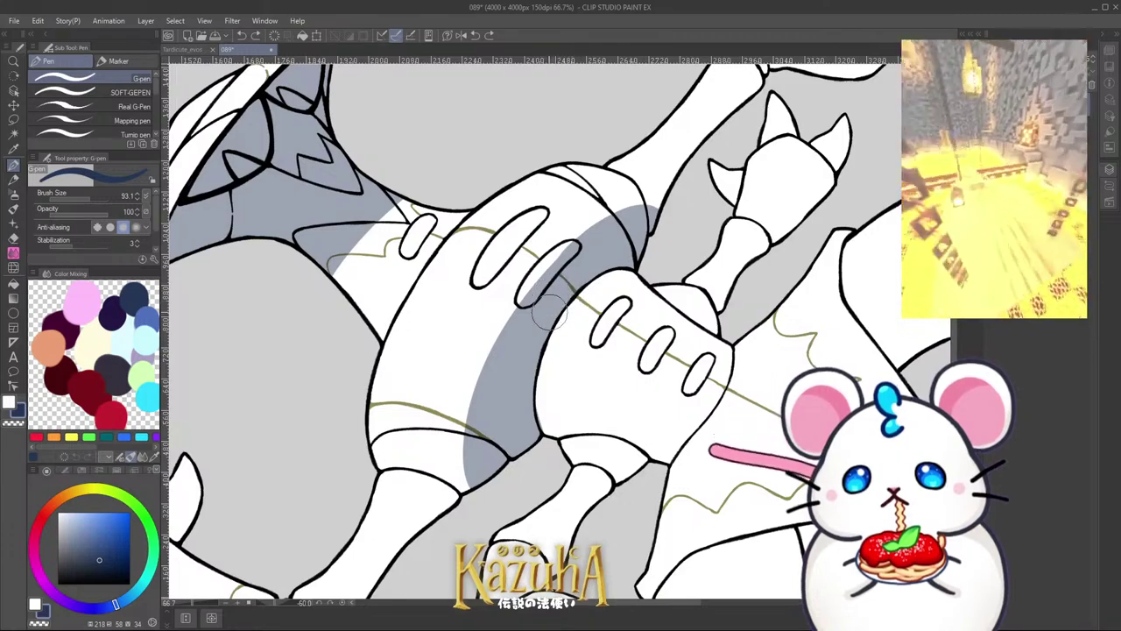
scroll(568, 302, "up", 2)
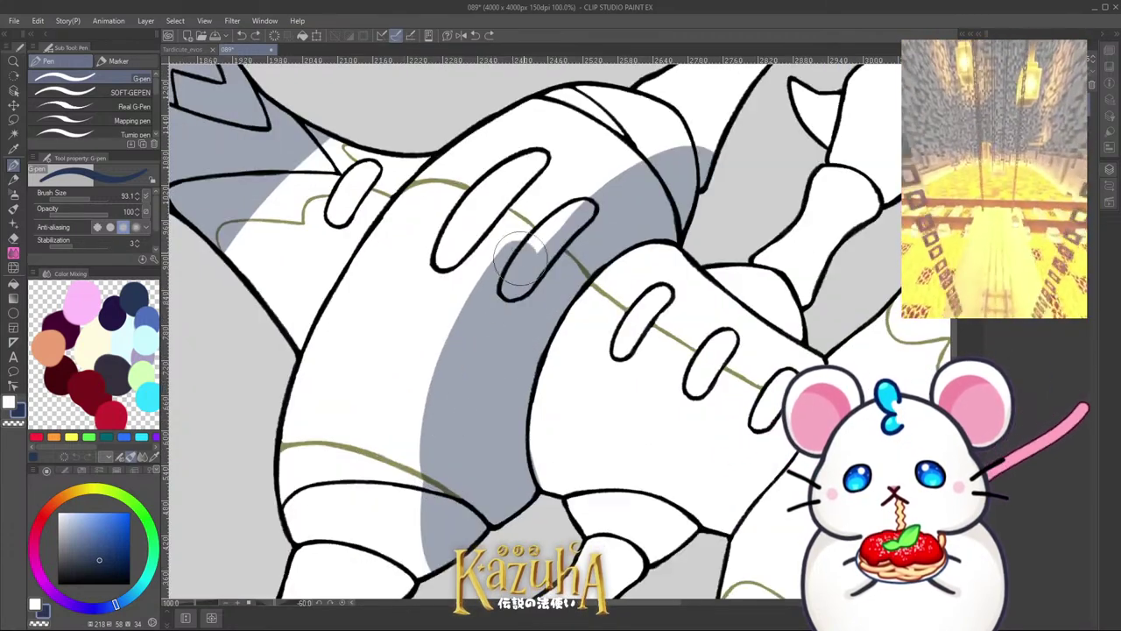
scroll(552, 291, "down", 2)
scroll(552, 291, "up", 2)
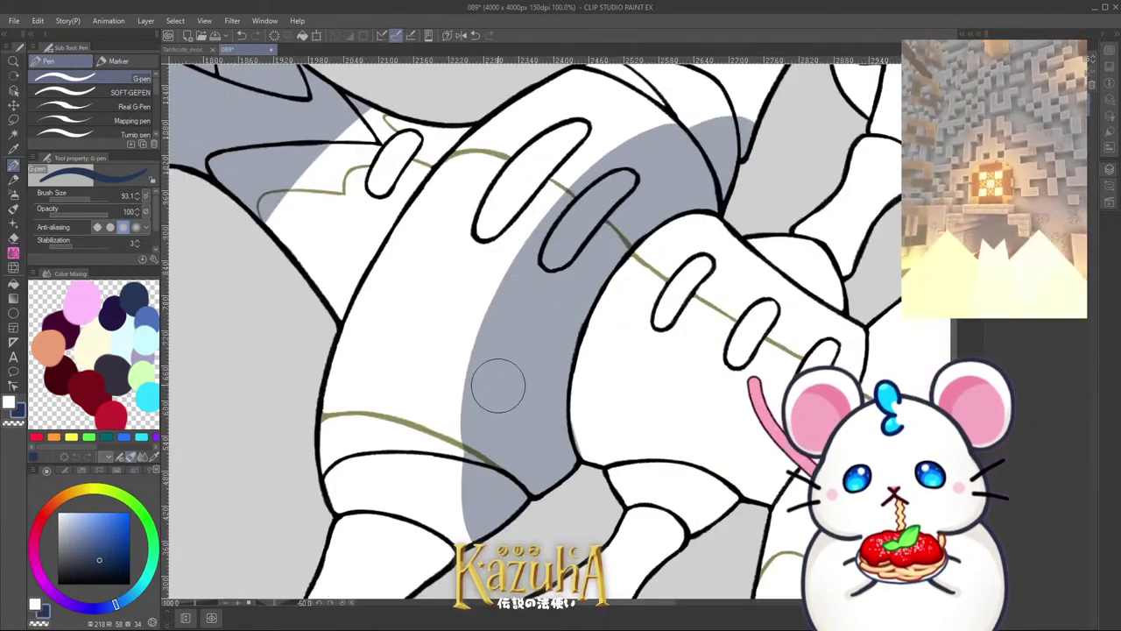
Step: Smooth the upper edge of the chest shadow with transparent colour at pen size 44.3
key("c")
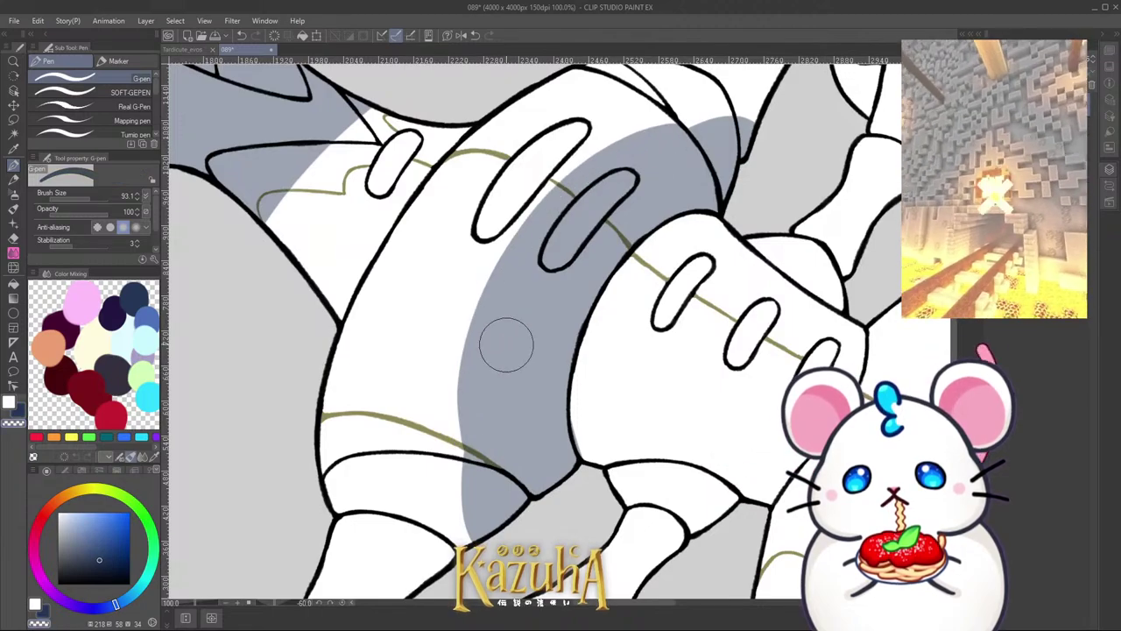
mouse_move(456, 441)
left_mouse_down("ctrl+alt")
mouse_move(459, 456)
mouse_move(597, 148)
left_mouse_up("ctrl+alt")
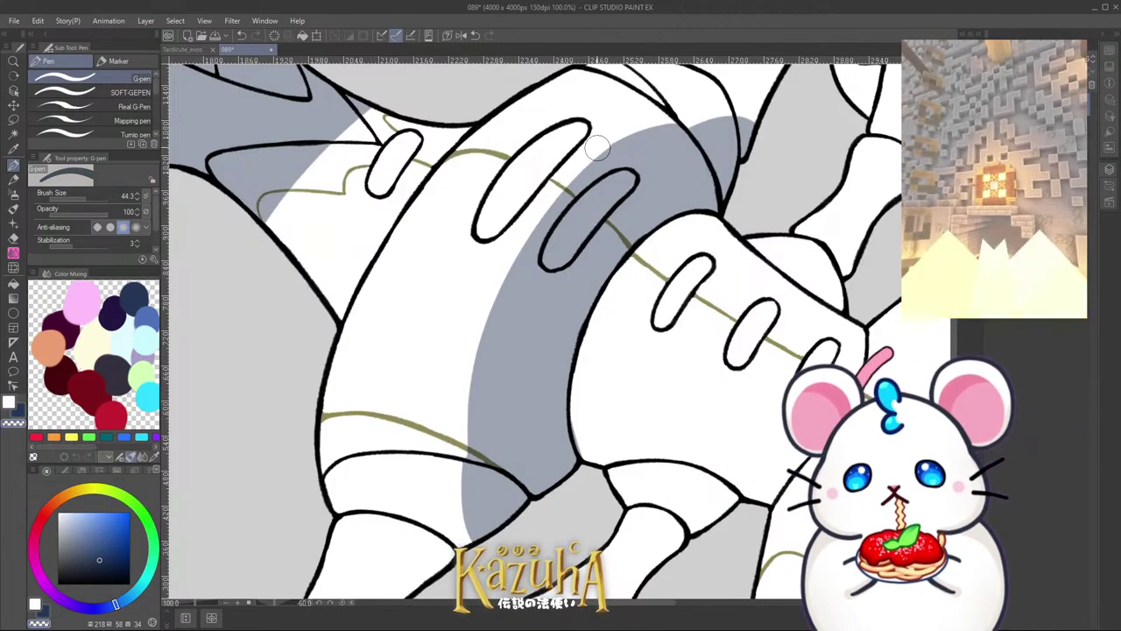
key("ctrl+z")
mouse_move(468, 452)
left_mouse_down()
mouse_move(463, 382)
mouse_move(577, 162)
mouse_move(620, 134)
left_mouse_up()
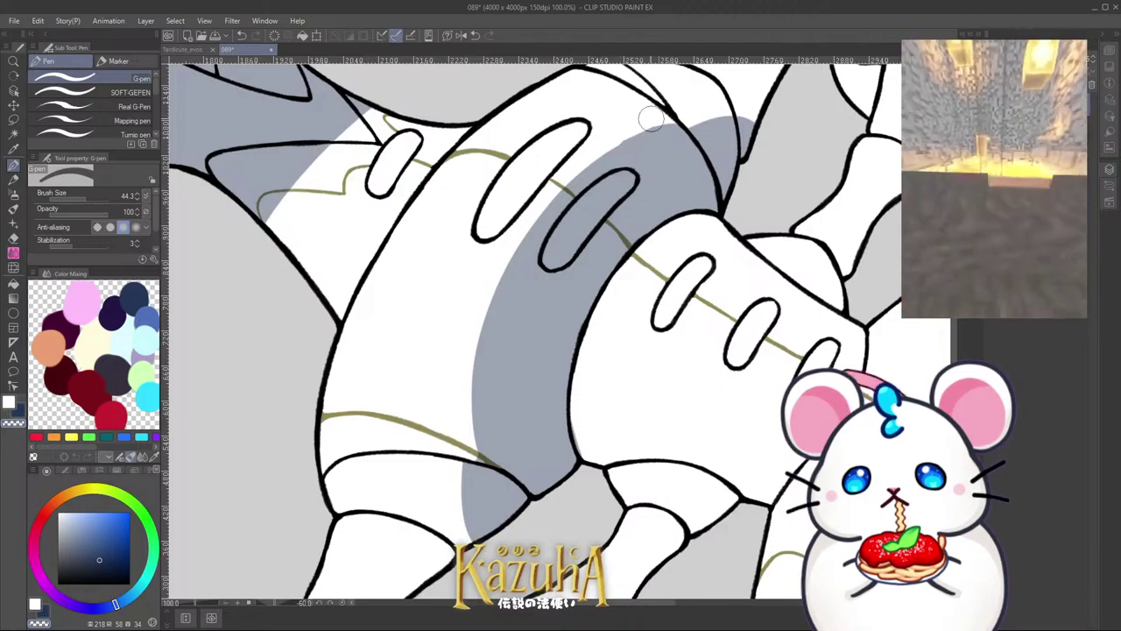
scroll(619, 250, "down", 3)
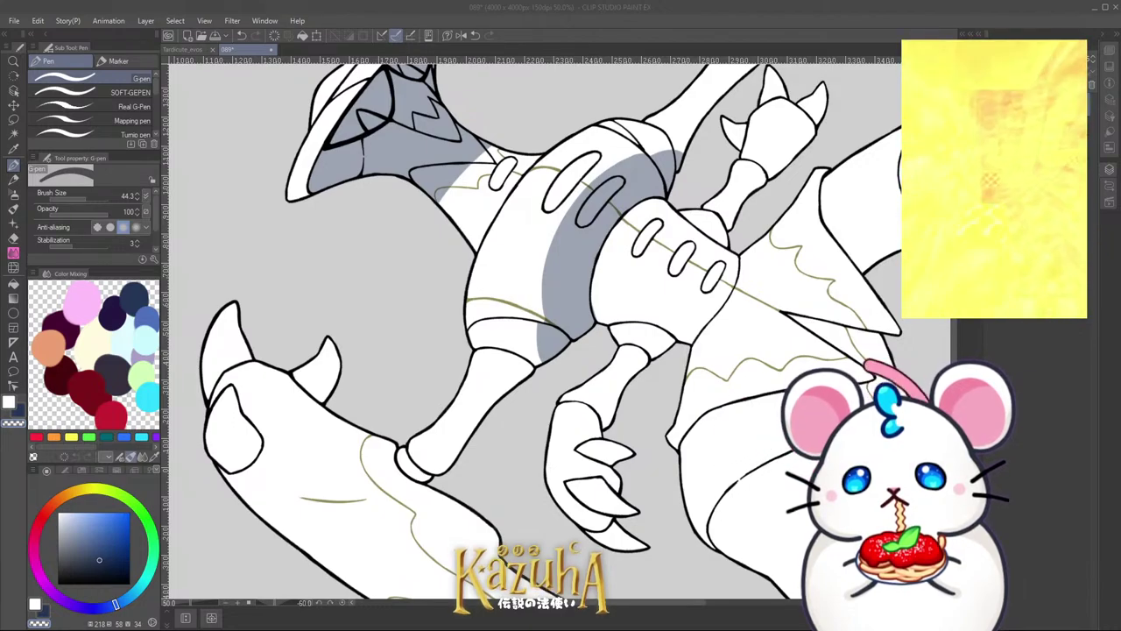
left_click(568, 164)
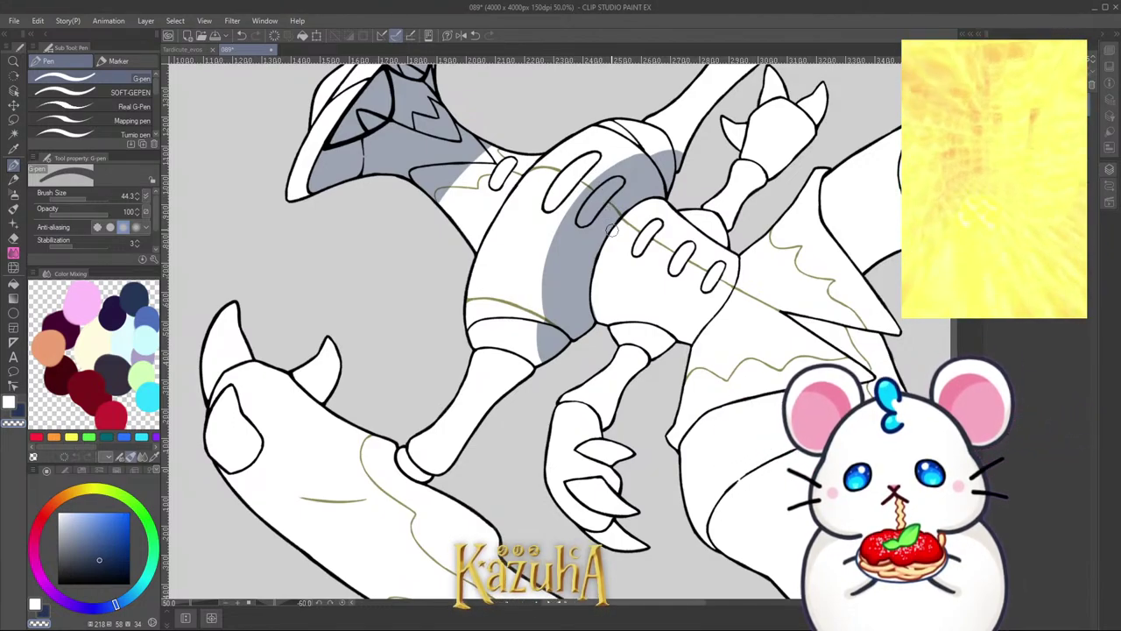
scroll(618, 222, "up", 2)
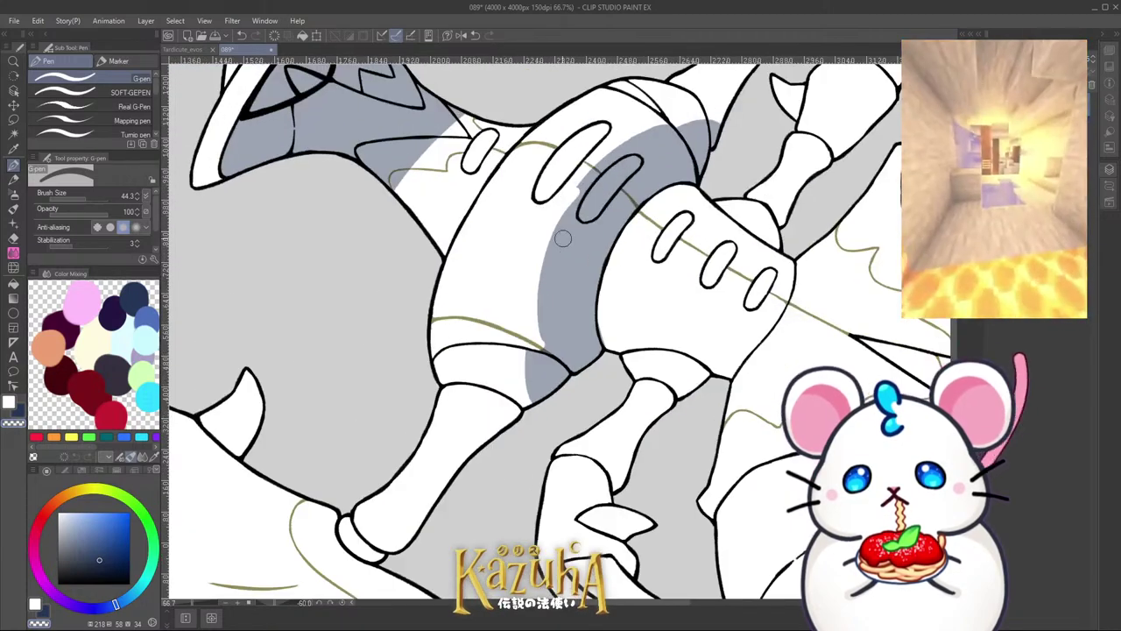
left_click_drag(563, 238, 537, 346)
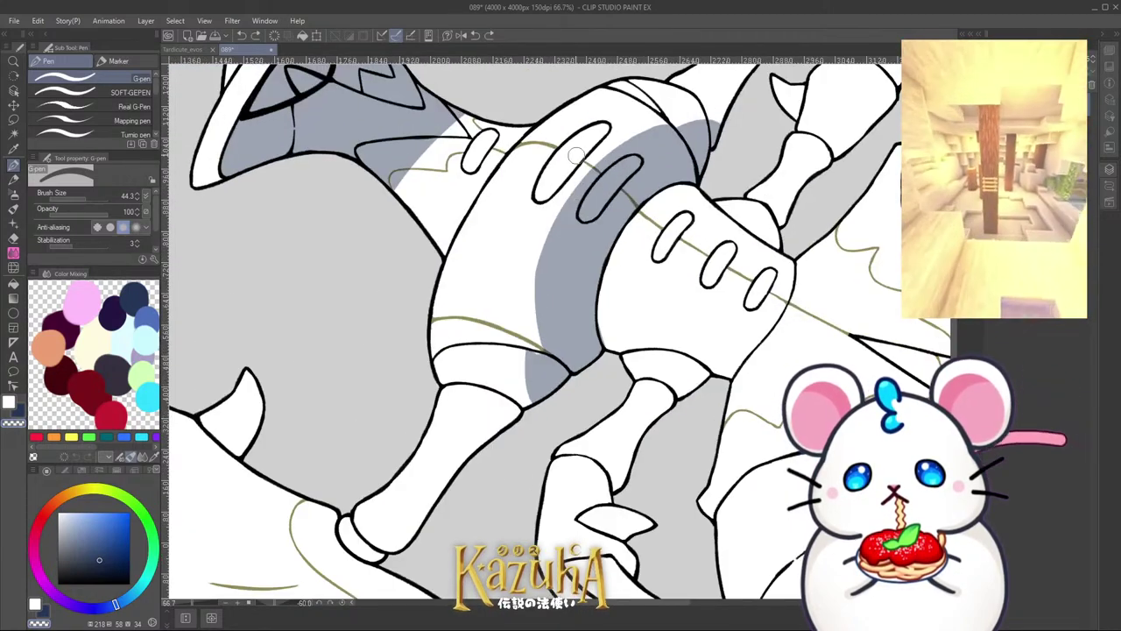
mouse_move(547, 300)
left_mouse_down()
mouse_move(538, 344)
mouse_move(576, 168)
mouse_move(628, 118)
mouse_move(664, 103)
mouse_move(573, 229)
mouse_move(531, 333)
left_mouse_up()
key("ctrl+z")
key("ctrl+z")
Step: Extend the chest shadow farther over the near shoulder joint and onto the upper arm in dark blue at pen size 93.2
key("c")
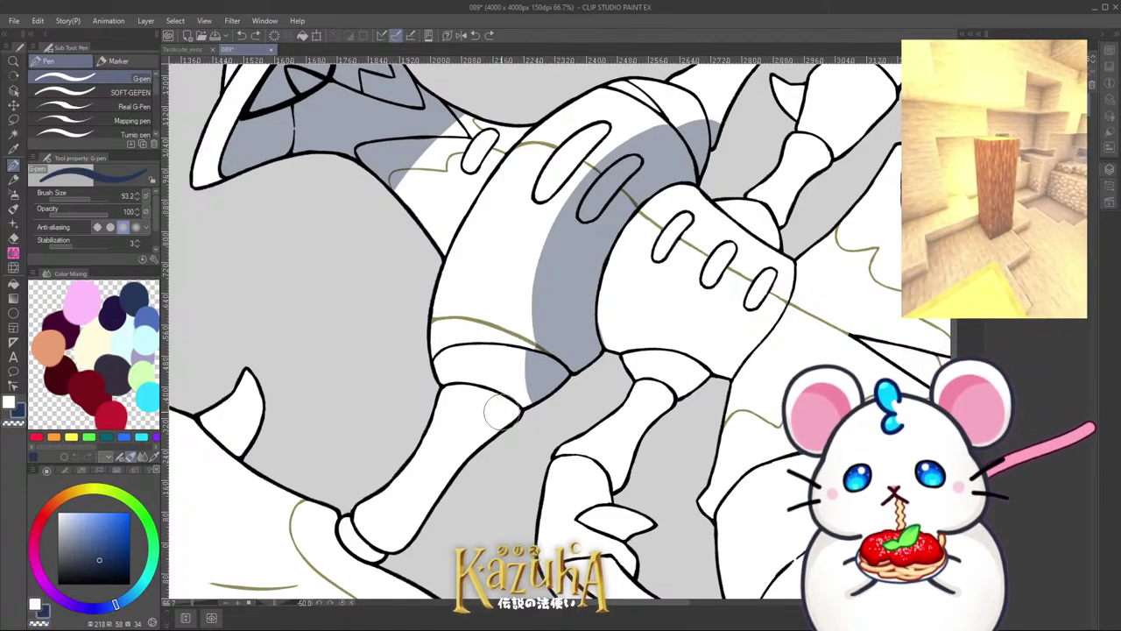
left_click_drag(496, 411, 519, 357)
key("ctrl+z")
key("ctrl+z")
mouse_move(488, 408)
left_mouse_down()
mouse_move(498, 367)
mouse_move(492, 386)
mouse_move(506, 370)
mouse_move(524, 377)
mouse_move(496, 332)
mouse_move(515, 338)
mouse_move(530, 301)
mouse_move(552, 340)
mouse_move(563, 235)
mouse_move(546, 342)
mouse_move(594, 178)
mouse_move(669, 141)
left_mouse_up()
key("c")
key("ctrl+z")
left_click_drag(575, 235, 547, 250)
scroll(664, 146, "up", 1)
key("c")
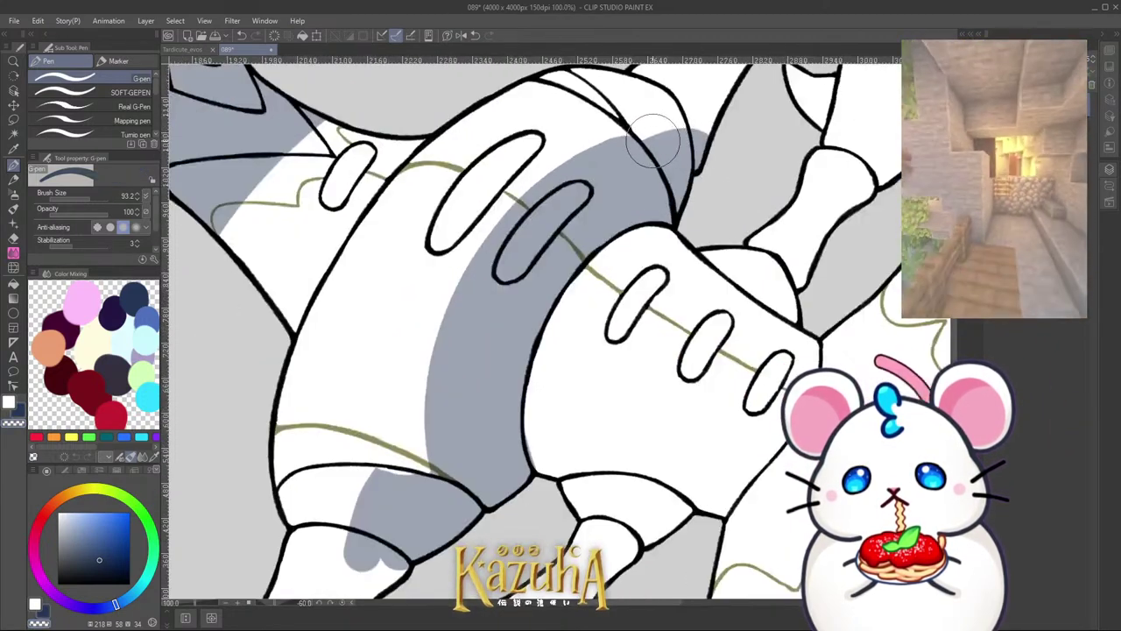
Step: Reshape the shadow over the far shoulder joint, using transparent colour and dark blue at pen size 93.2
mouse_move(654, 137)
left_mouse_down()
mouse_move(681, 111)
mouse_move(640, 155)
mouse_move(687, 109)
mouse_move(711, 132)
left_mouse_up()
key("c")
scroll(552, 283, "down", 2)
scroll(637, 162, "up", 1)
left_click_drag(637, 162, 606, 236)
scroll(606, 235, "up", 1)
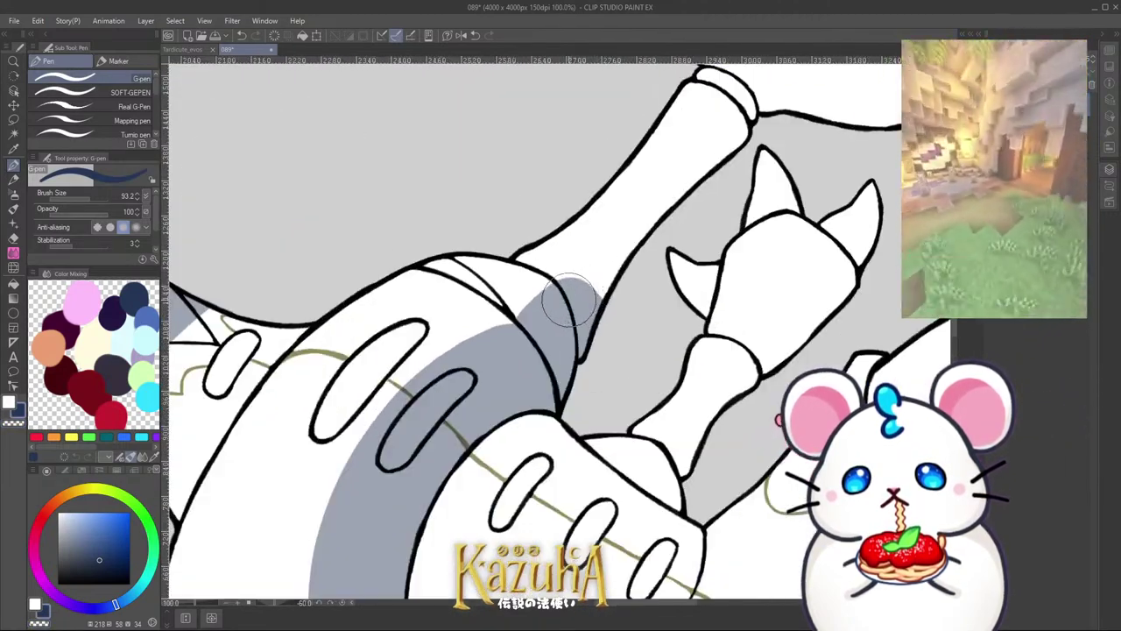
Step: Shade the underside of the far upper arm up to its claw-end joint in dark blue, trimming with transparent colour at pen size 37.6
mouse_move(569, 301)
left_mouse_down()
mouse_move(736, 103)
mouse_move(574, 324)
left_mouse_up()
key("ctrl+z")
key("ctrl+z")
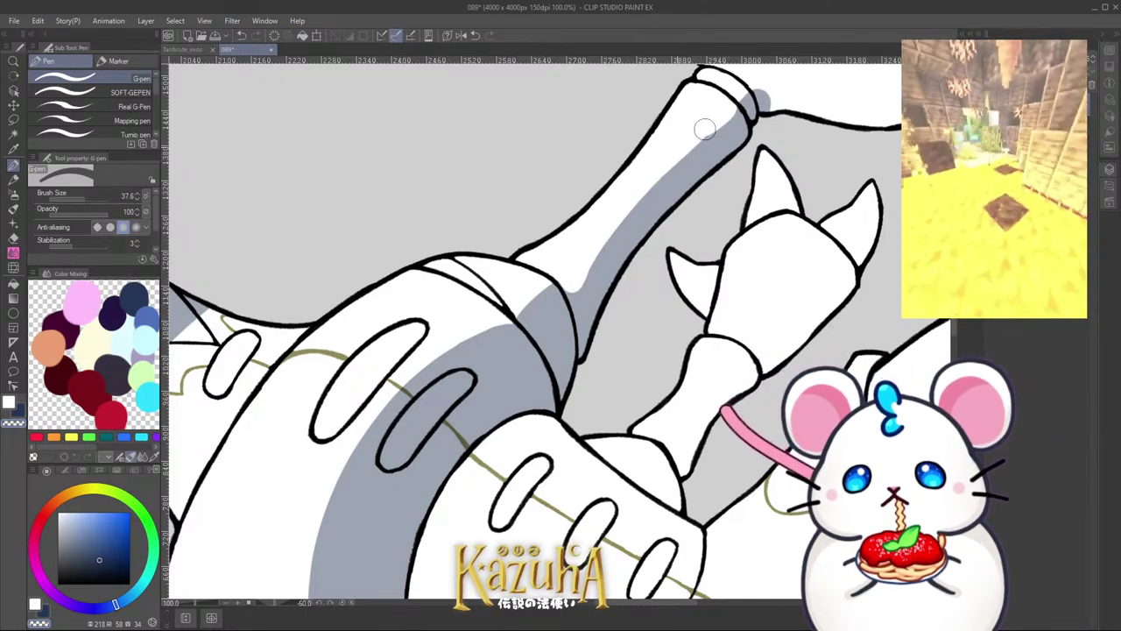
scroll(731, 100, "up", 4)
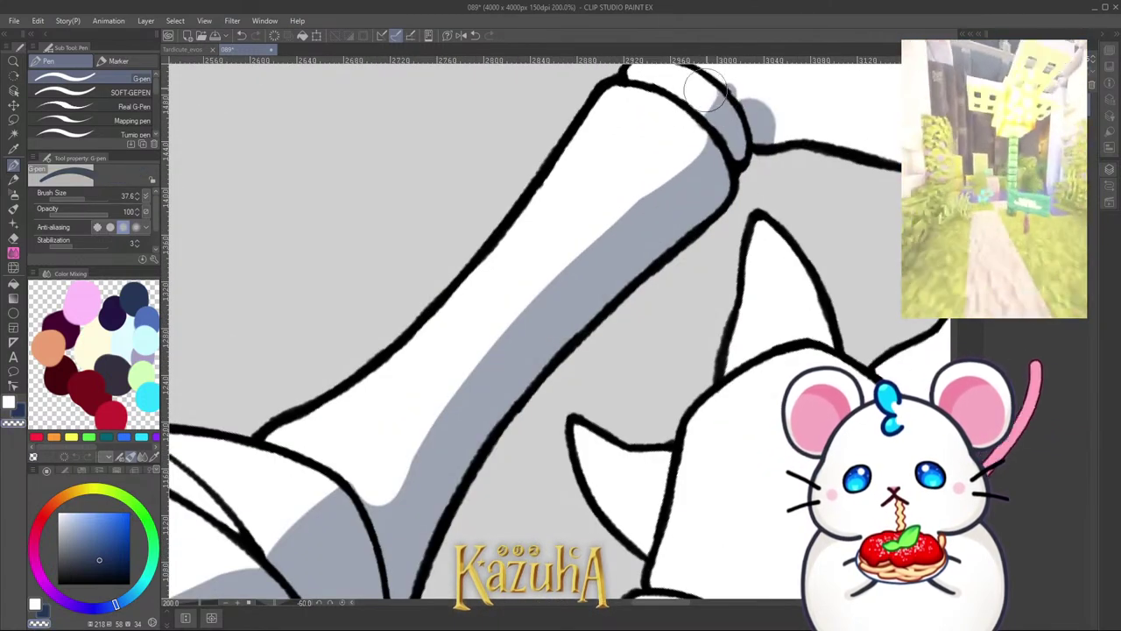
scroll(753, 105, "down", 7)
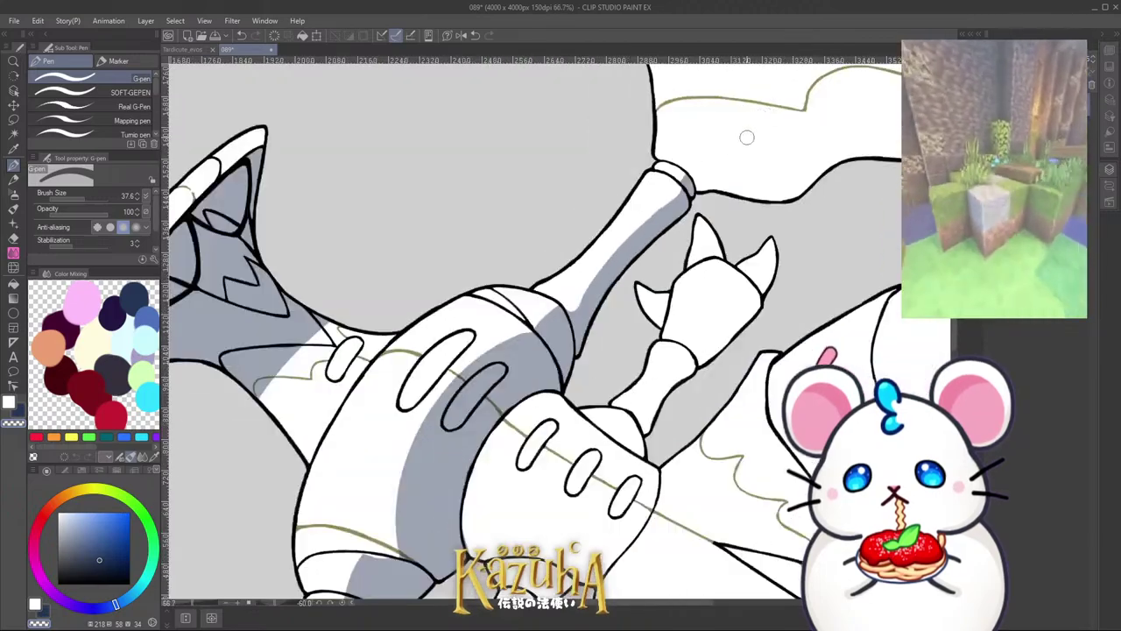
Step: Refine the near shoulder joint's shadow edge at pen size 37.6, trimming with transparent colour and repainting it in dark blue
scroll(589, 324, "up", 5)
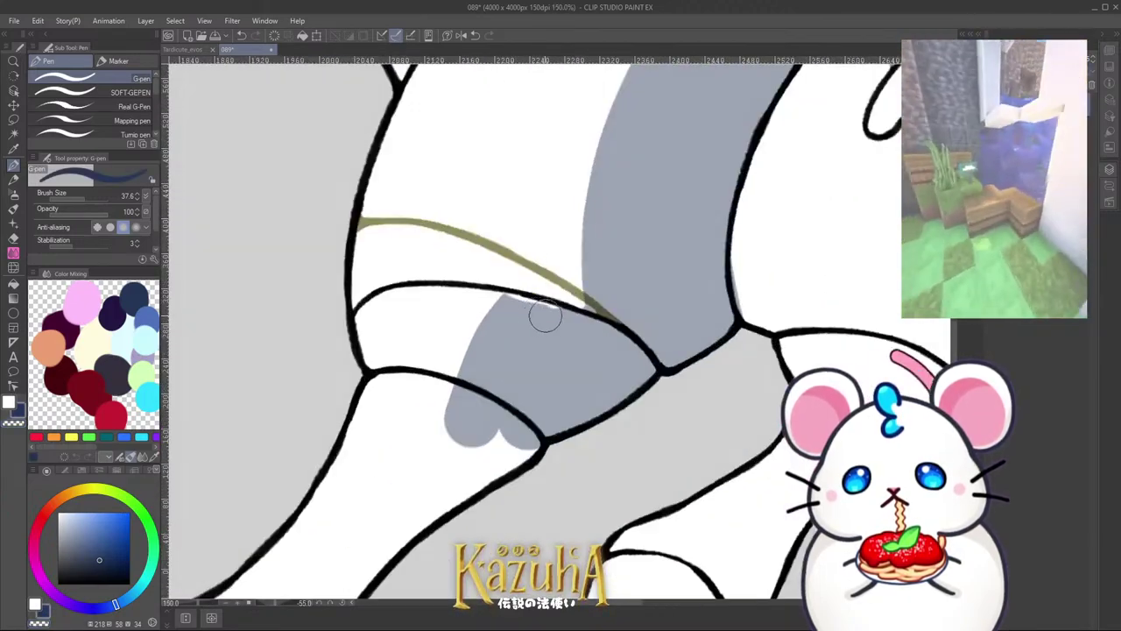
mouse_move(445, 443)
left_mouse_down()
mouse_move(513, 268)
mouse_move(459, 433)
left_mouse_up()
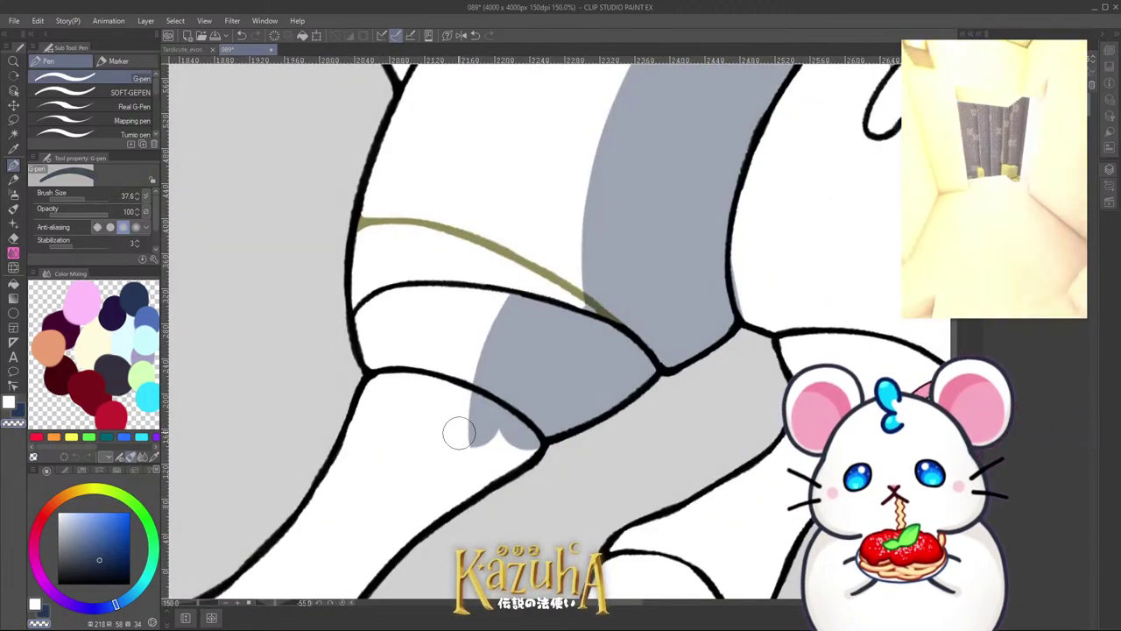
key("c")
left_click_drag(478, 380, 508, 300)
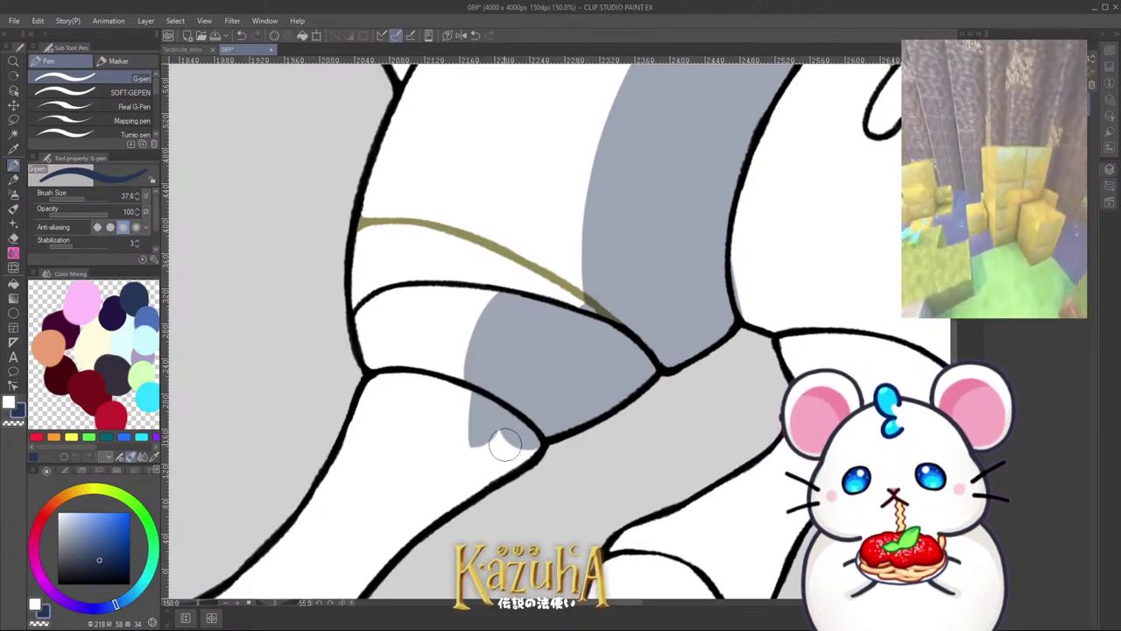
left_click_drag(593, 219, 569, 285)
key("ctrl+z")
mouse_move(569, 367)
left_mouse_down()
mouse_move(579, 268)
mouse_move(583, 371)
mouse_move(605, 155)
left_mouse_up()
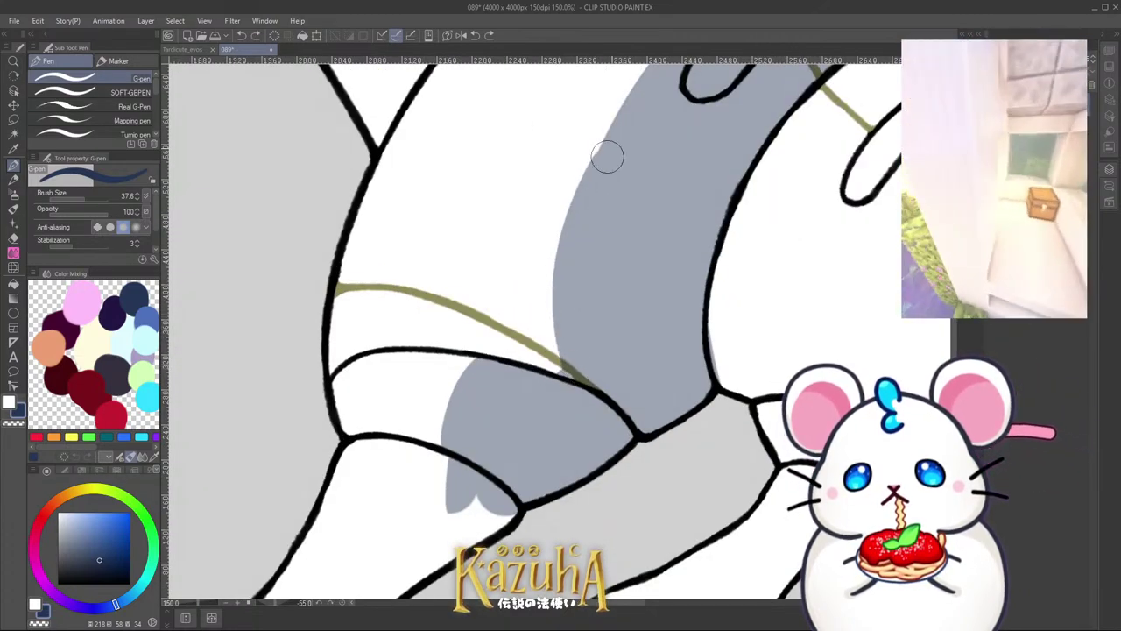
Step: Erase a thin light rim from the shadow along the slanted neck marking with transparent colour at pen size 12.5
scroll(515, 425, "down", 3)
scroll(555, 287, "up", 2)
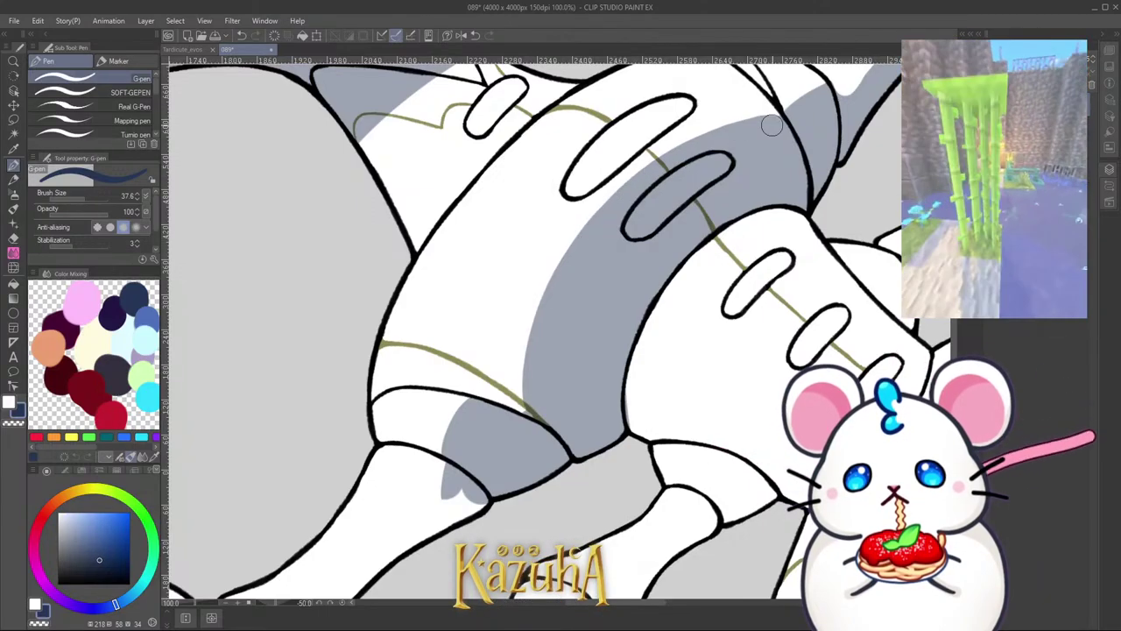
scroll(608, 283, "down", 3)
scroll(518, 163, "up", 4)
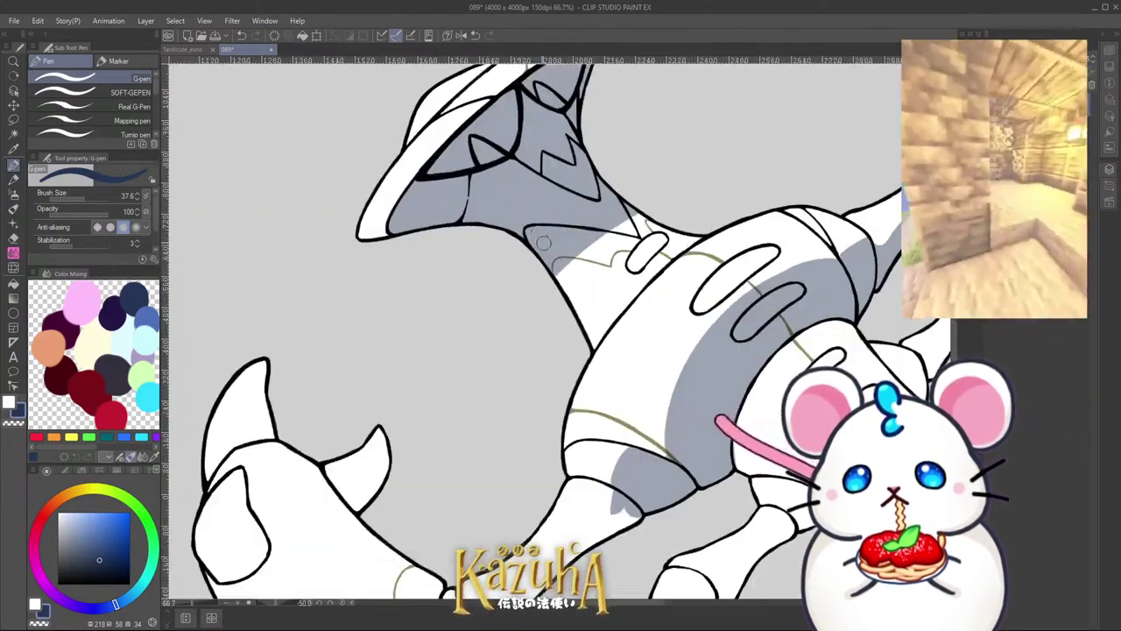
scroll(525, 175, "down", 3)
scroll(527, 177, "up", 5)
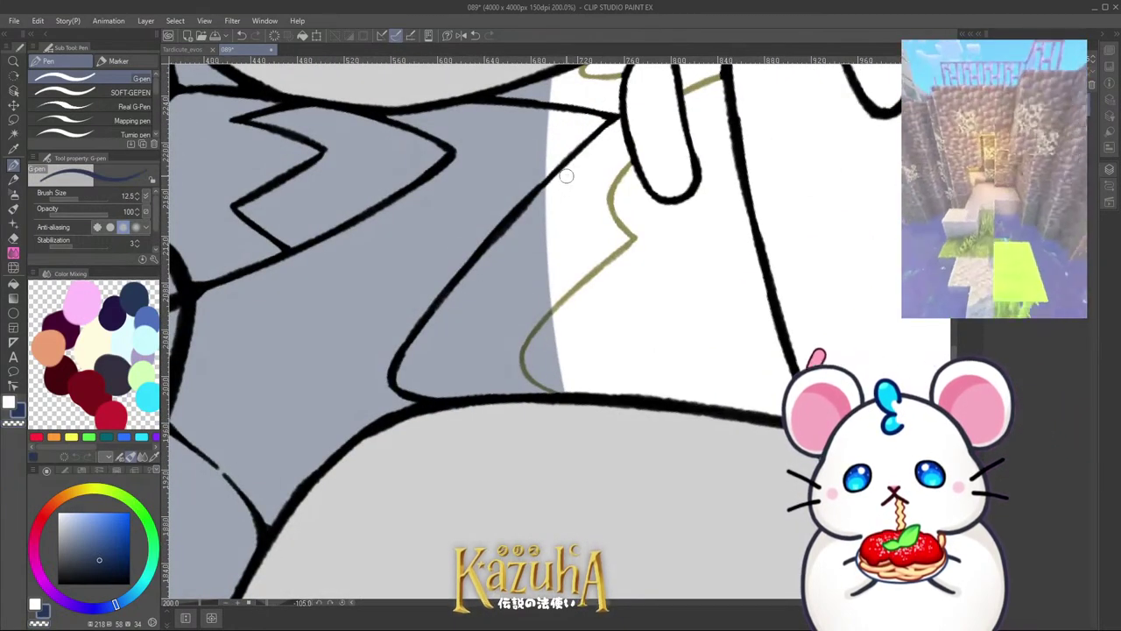
left_click_drag(553, 184, 471, 263)
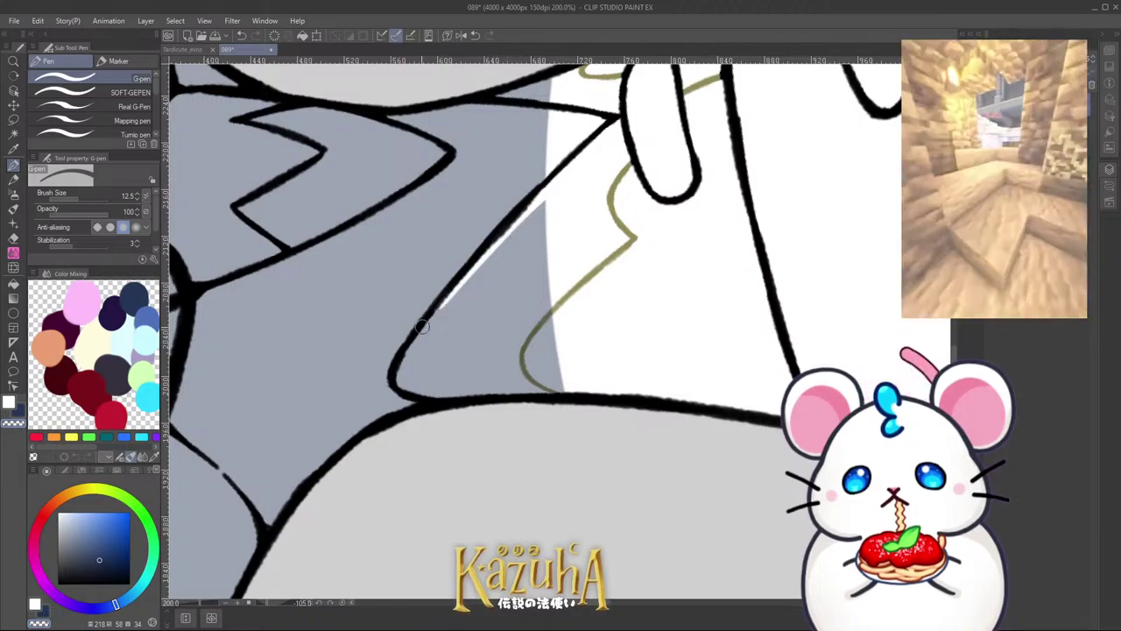
mouse_move(437, 311)
left_mouse_down()
mouse_move(408, 353)
mouse_move(560, 192)
left_mouse_up()
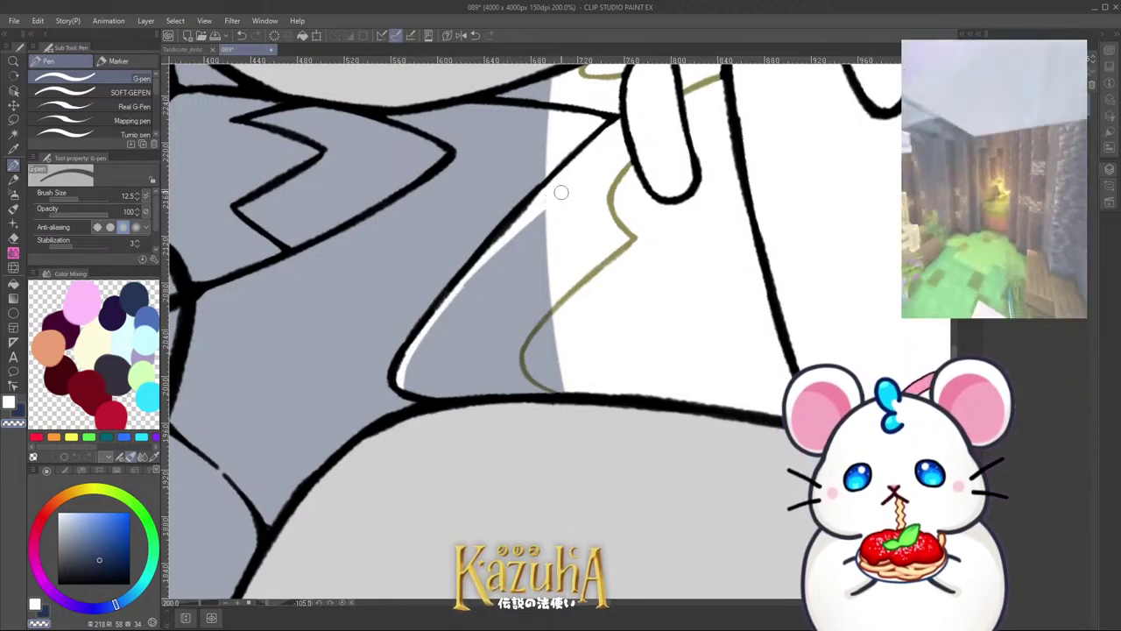
scroll(455, 312, "down", 2)
scroll(497, 201, "up", 2)
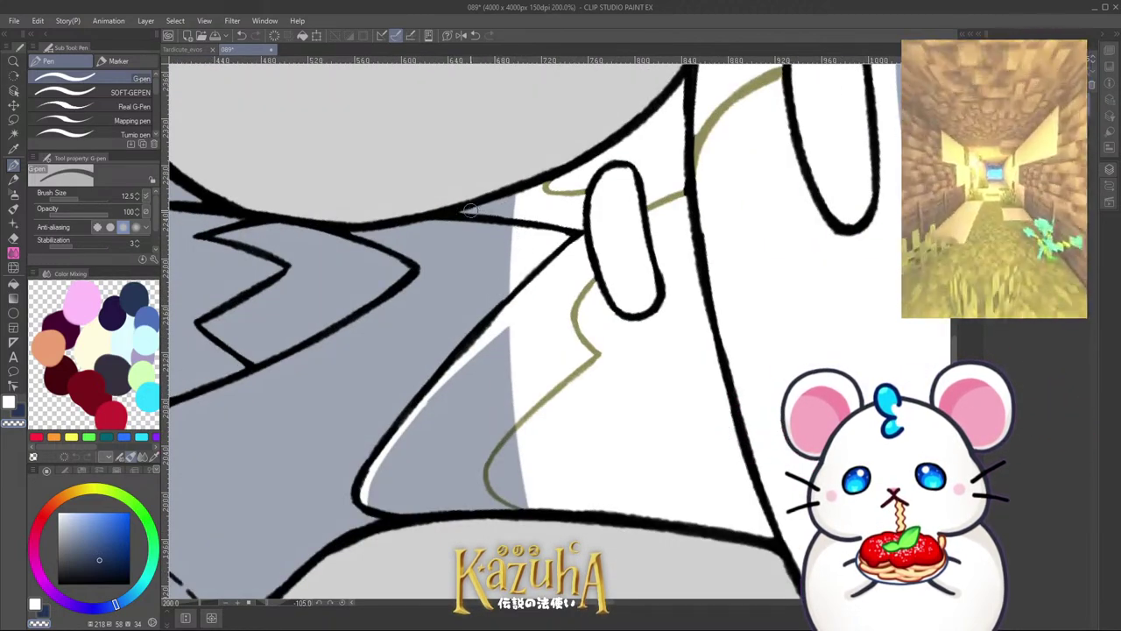
scroll(477, 213, "down", 6)
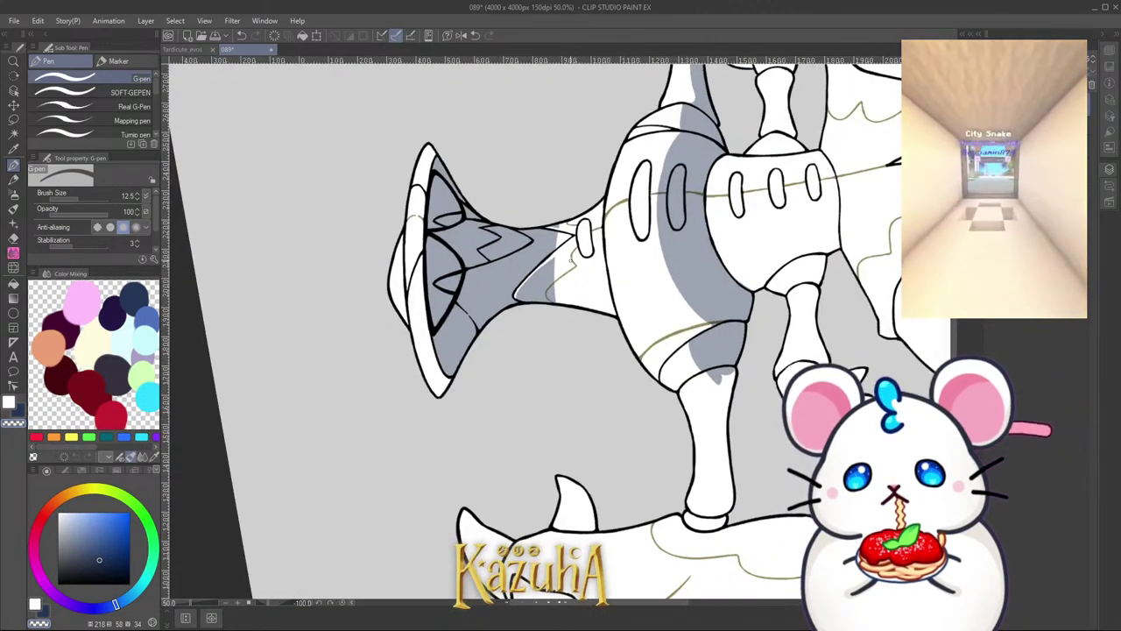
Step: Erase light rims from the shadow along the pointed jaw and the far side of the face in transparent colour, starting at pen size 21.4
scroll(478, 213, "up", 1)
scroll(566, 235, "up", 5)
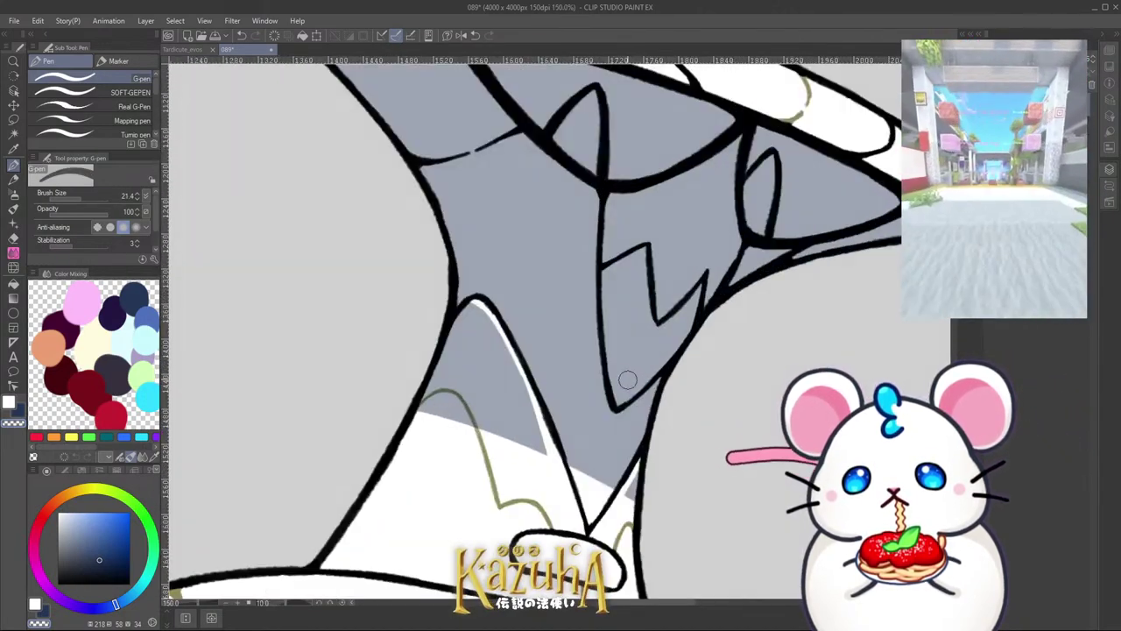
left_click_drag(613, 375, 679, 347)
key("ctrl+z")
mouse_move(614, 379)
left_mouse_down()
mouse_move(673, 352)
mouse_move(619, 400)
mouse_move(615, 381)
mouse_move(635, 384)
mouse_move(618, 385)
mouse_move(618, 369)
mouse_move(698, 319)
left_mouse_up()
key("c")
key("c")
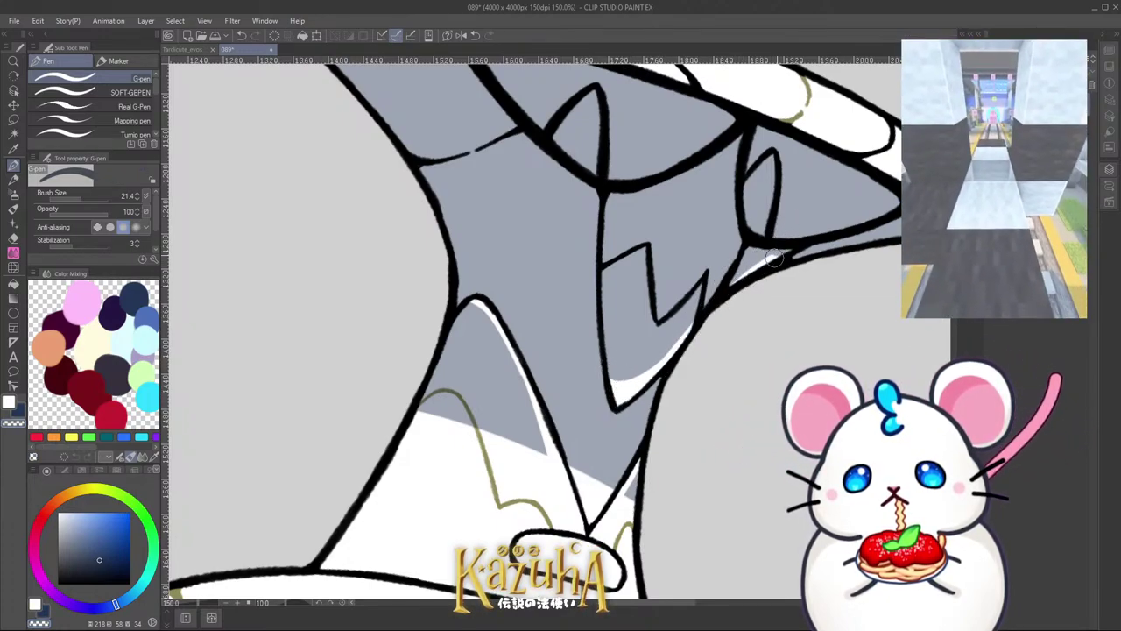
scroll(665, 285, "down", 3)
key("minus")
key("minus")
key("minus")
scroll(665, 285, "up", 1)
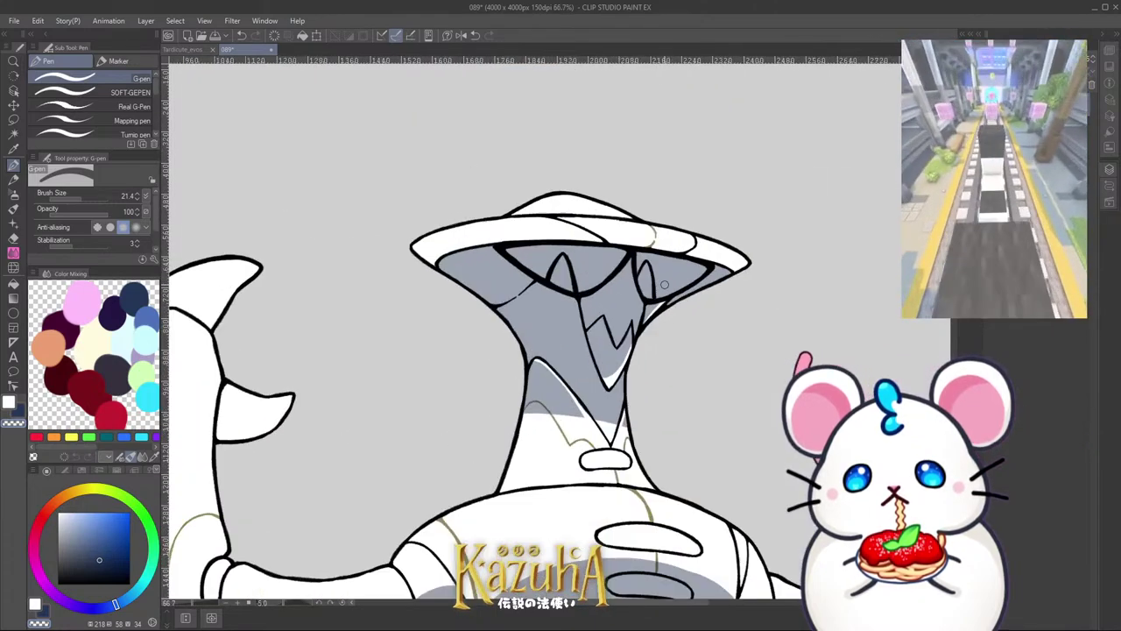
scroll(664, 285, "up", 3)
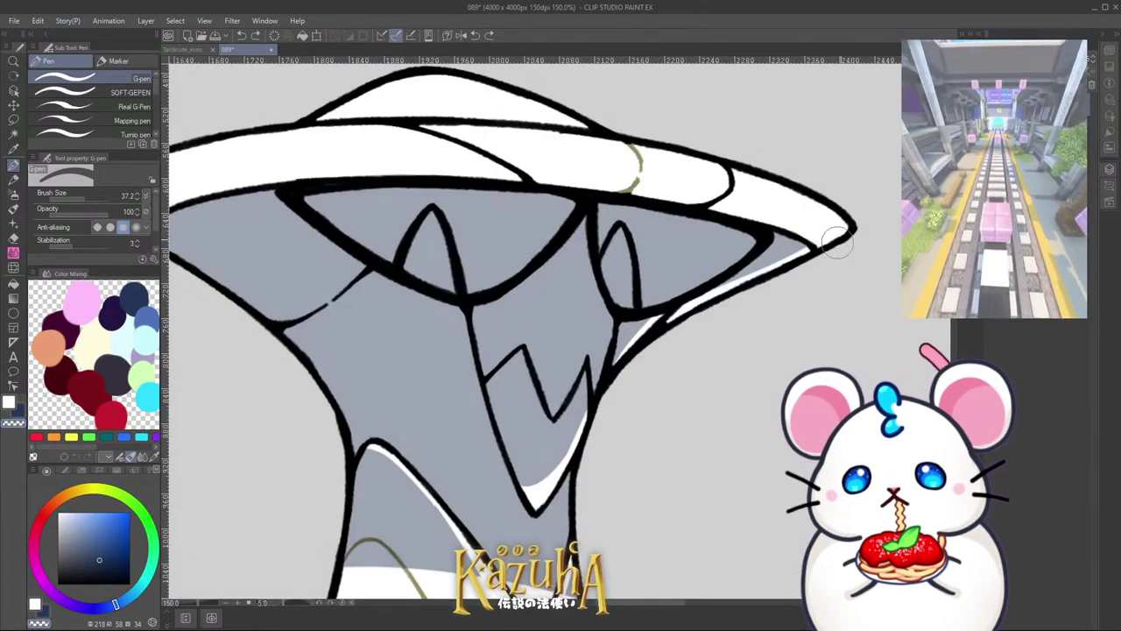
Step: Carve a light crescent out of the shadow along the far eye's outer edge with transparent colour, finishing at pen size 16.1
left_click_drag(624, 305, 701, 267)
key("ctrl+z")
key("bracketleft")
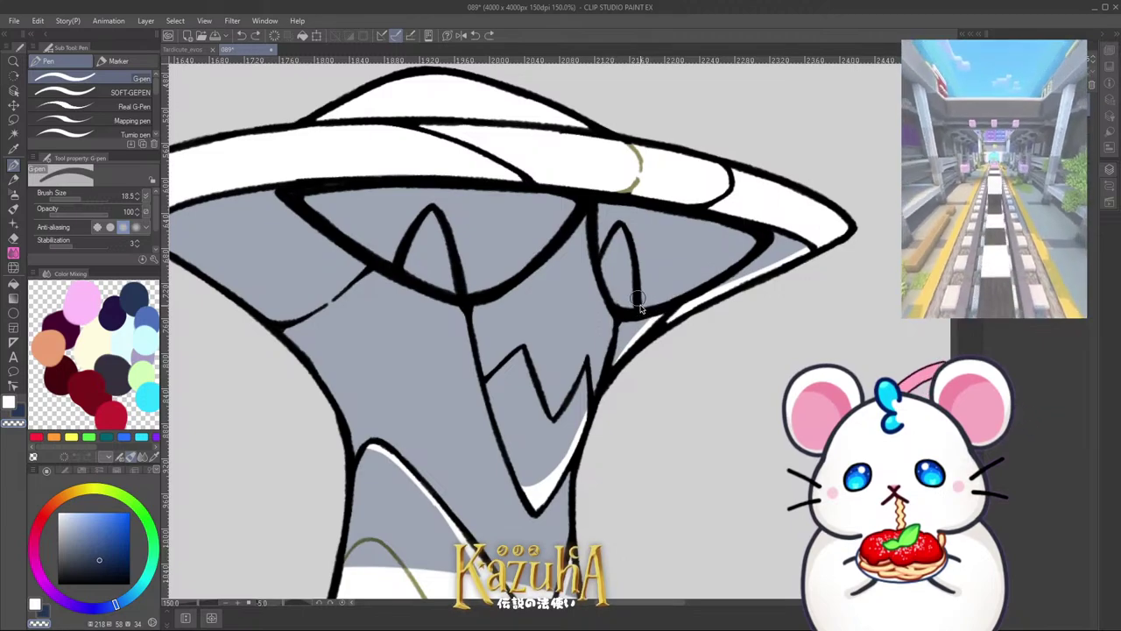
mouse_move(621, 306)
left_mouse_down()
mouse_move(711, 266)
mouse_move(668, 295)
mouse_move(689, 289)
mouse_move(733, 248)
left_mouse_up()
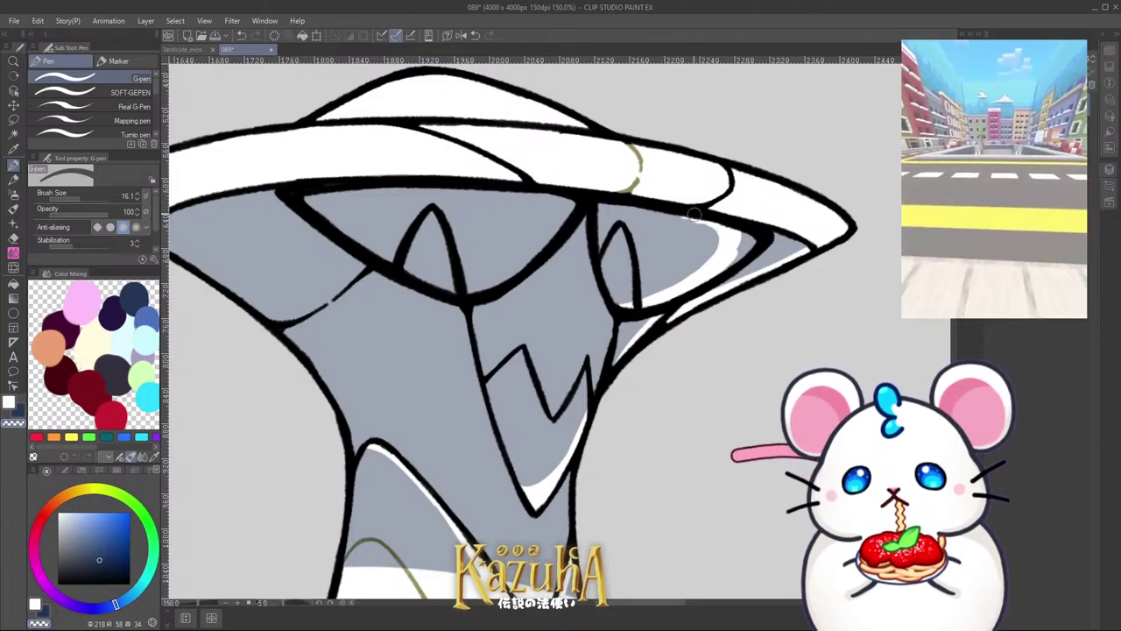
key("x")
key("c")
left_click_drag(732, 238, 754, 242)
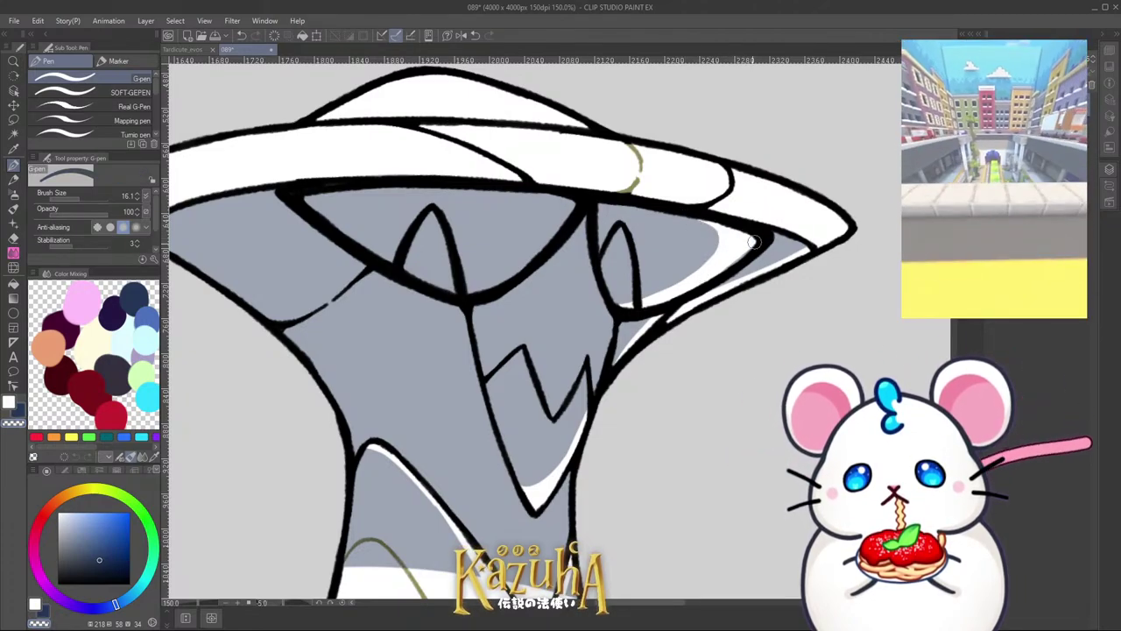
Step: Carve a light crescent out of the shadow along the near eye's inner edge at pen size 24.4 in transparent colour
scroll(554, 230, "down", 3)
key("minus")
key("minus")
key("minus")
key("minus")
scroll(552, 252, "up", 3)
key("c")
key("bracketright")
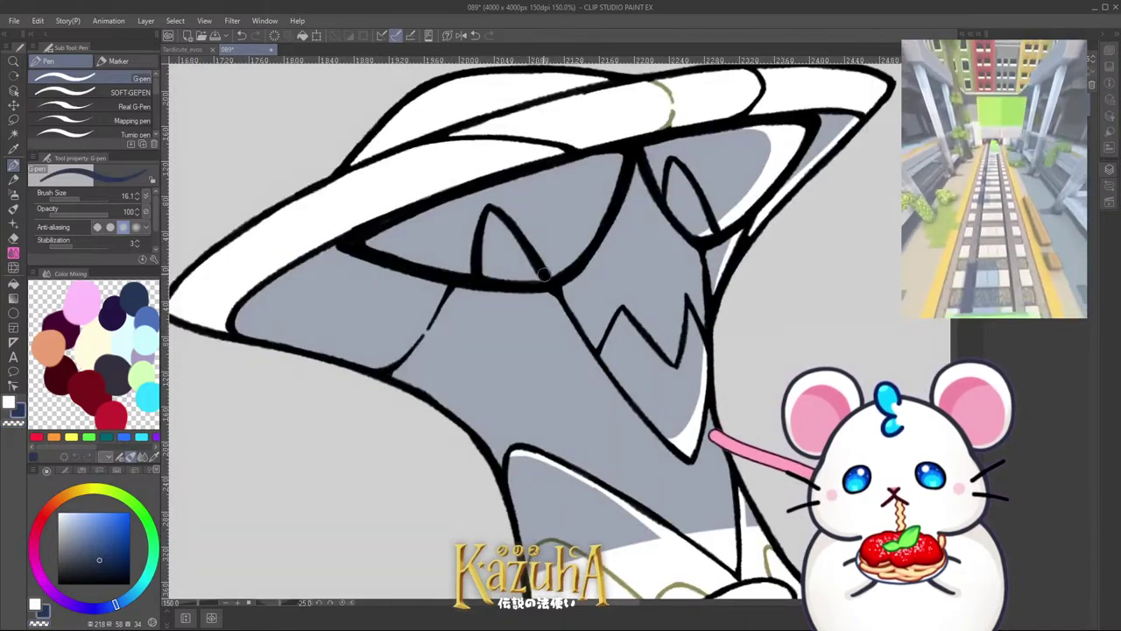
key("c")
left_click_drag(510, 277, 587, 201)
key("ctrl+z")
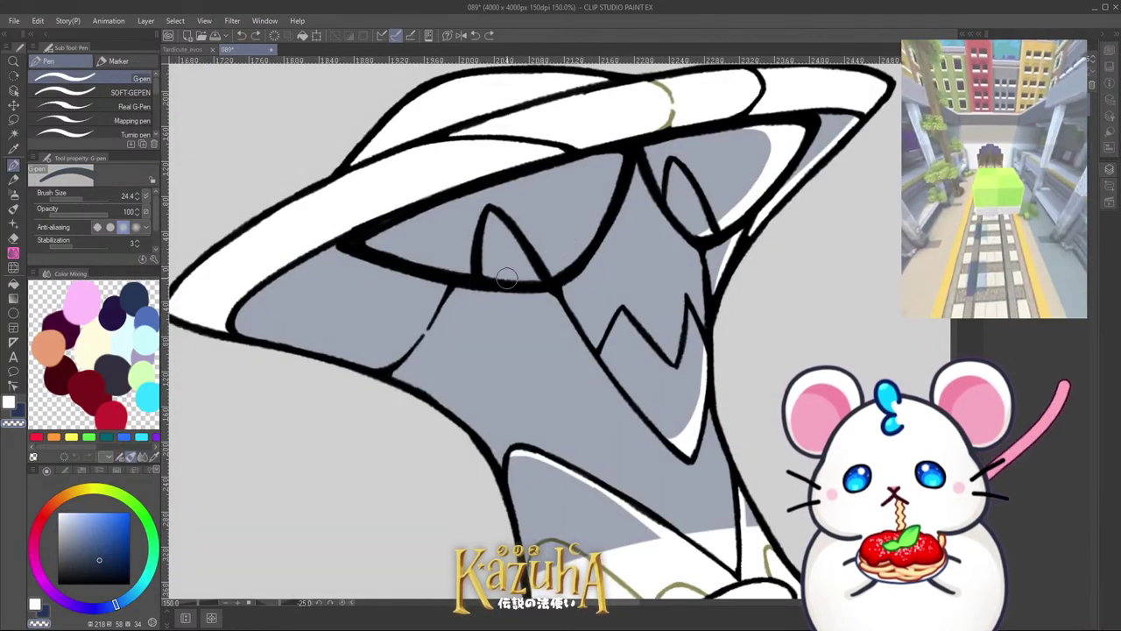
left_click_drag(508, 278, 585, 205)
mouse_move(545, 270)
left_mouse_down()
mouse_move(582, 243)
mouse_move(572, 239)
mouse_move(585, 157)
mouse_move(561, 235)
mouse_move(490, 274)
mouse_move(571, 213)
mouse_move(571, 164)
mouse_move(491, 274)
left_mouse_up()
key("c")
key("ctrl+z")
key("ctrl+z")
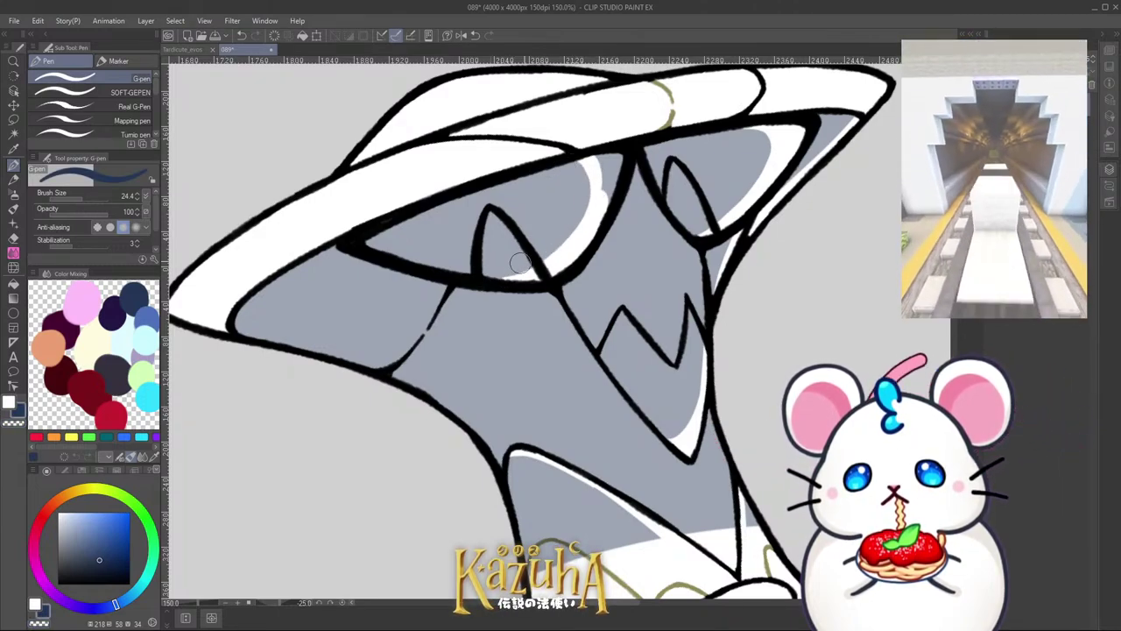
Step: Erase a light rim from the shadow along the near outer edge of the face below the brim at pen size 24.4
scroll(613, 193, "down", 2)
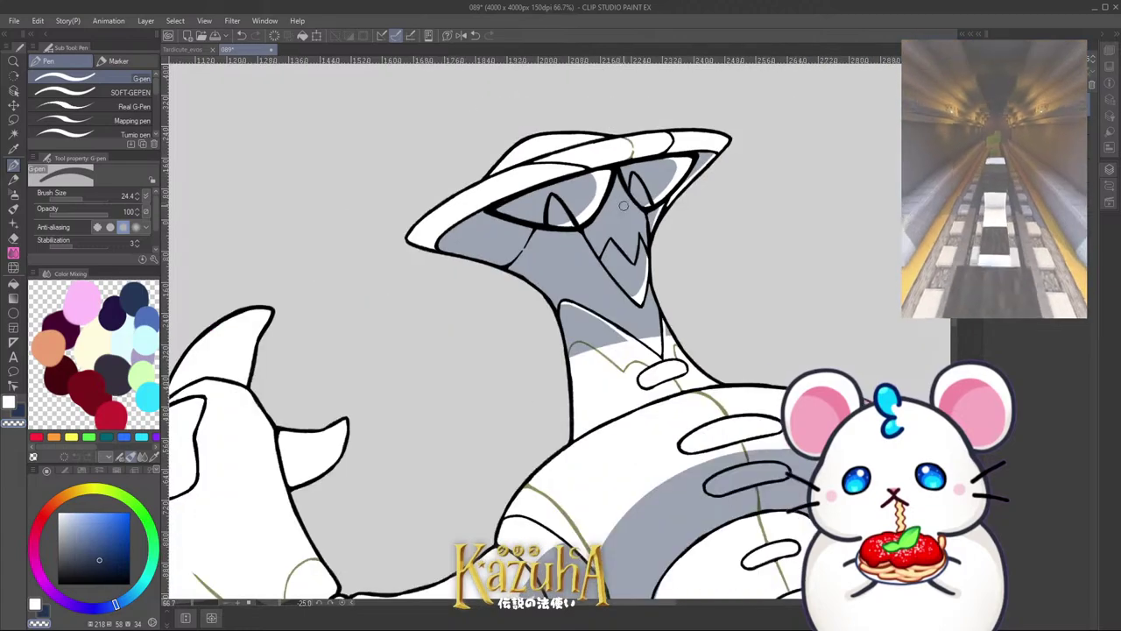
scroll(613, 197, "down", 2)
left_click_drag(613, 197, 438, 258)
scroll(443, 341, "up", 4)
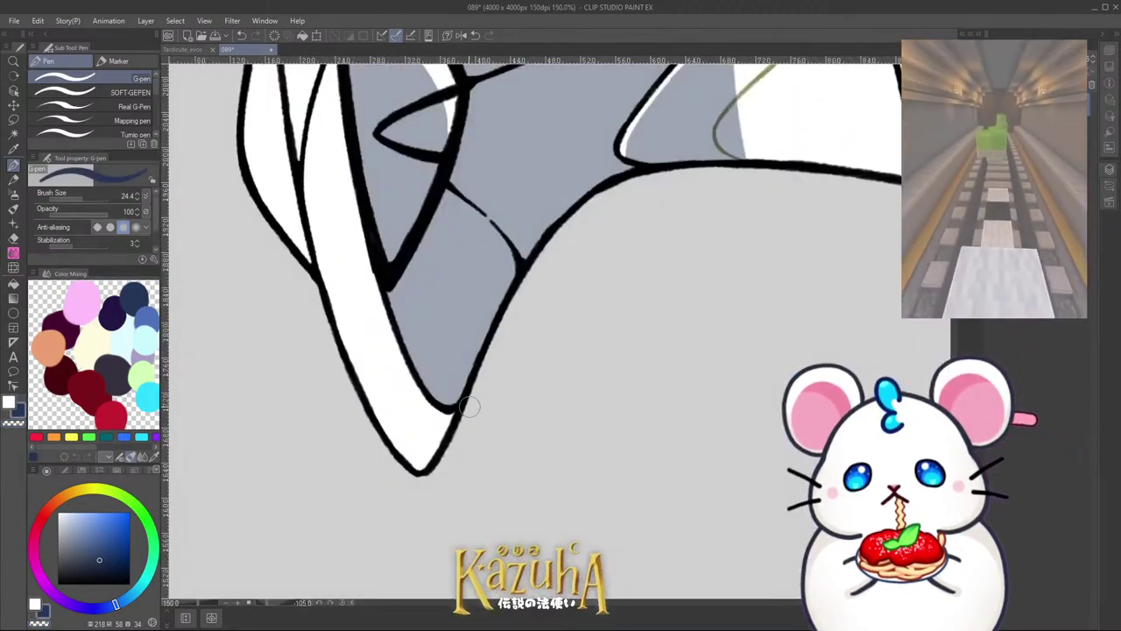
key("c")
mouse_move(460, 405)
left_mouse_down()
mouse_move(526, 242)
mouse_move(567, 215)
mouse_move(492, 309)
mouse_move(587, 196)
left_mouse_up()
key("ctrl+z")
scroll(613, 192, "down", 5)
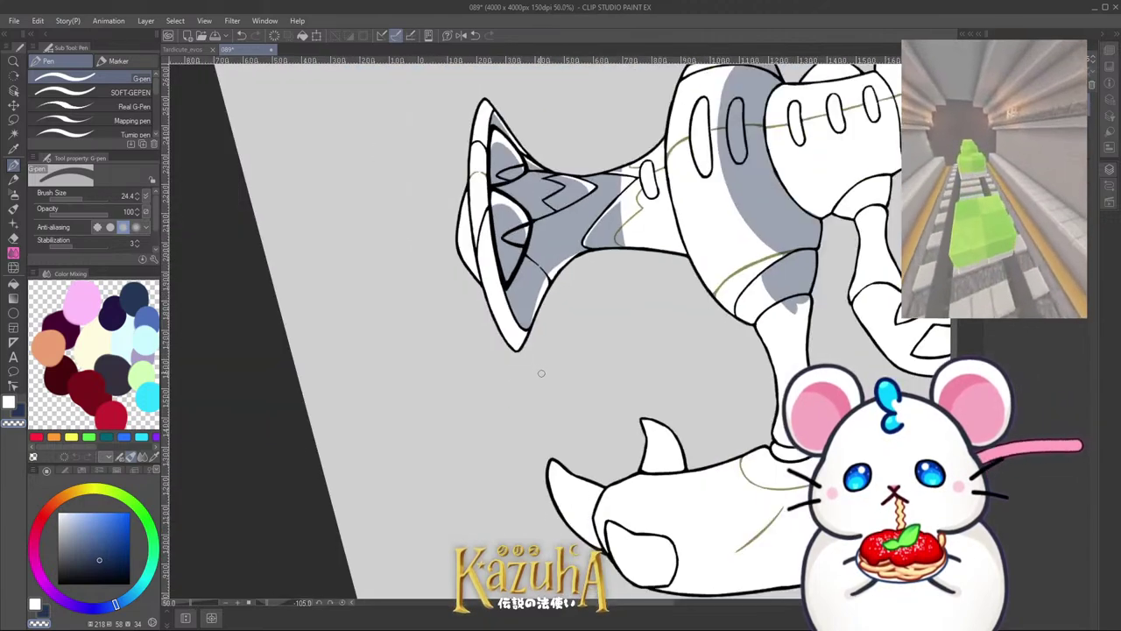
Step: Widen the light rim on the near side of the head and continue it down the neck in transparent colour at pen size 49.9
key("asciicircum")
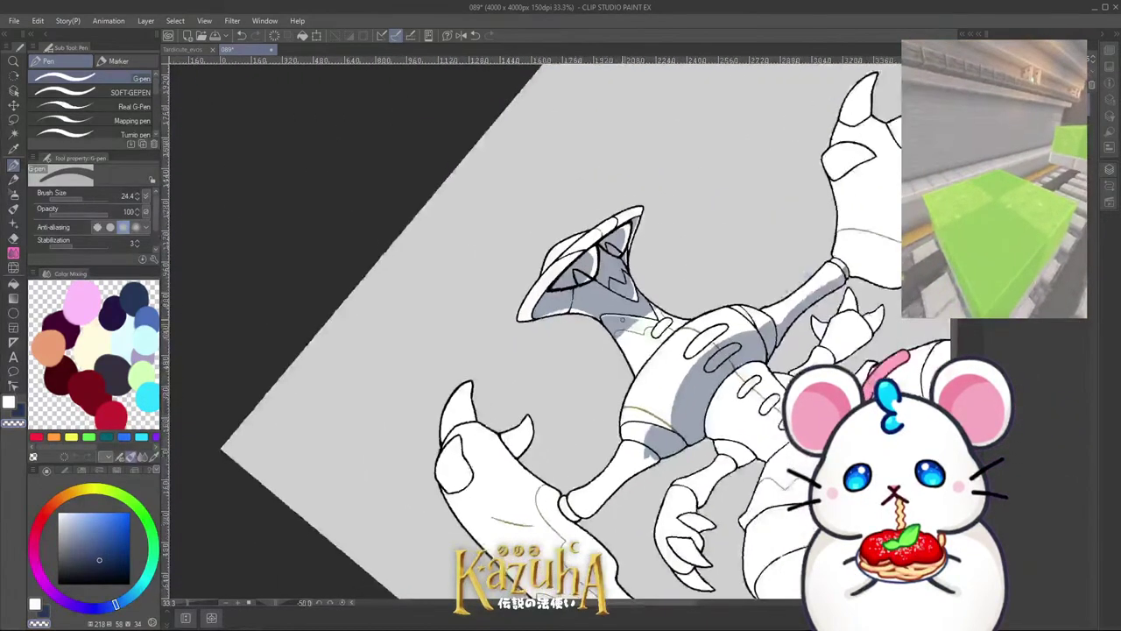
key("asciicircum")
key("asciicircum")
key("asciicircum")
key("asciicircum")
key("asciicircum")
key("asciicircum")
key("asciicircum")
key("asciicircum")
key("asciicircum")
scroll(589, 326, "up", 4)
key("c")
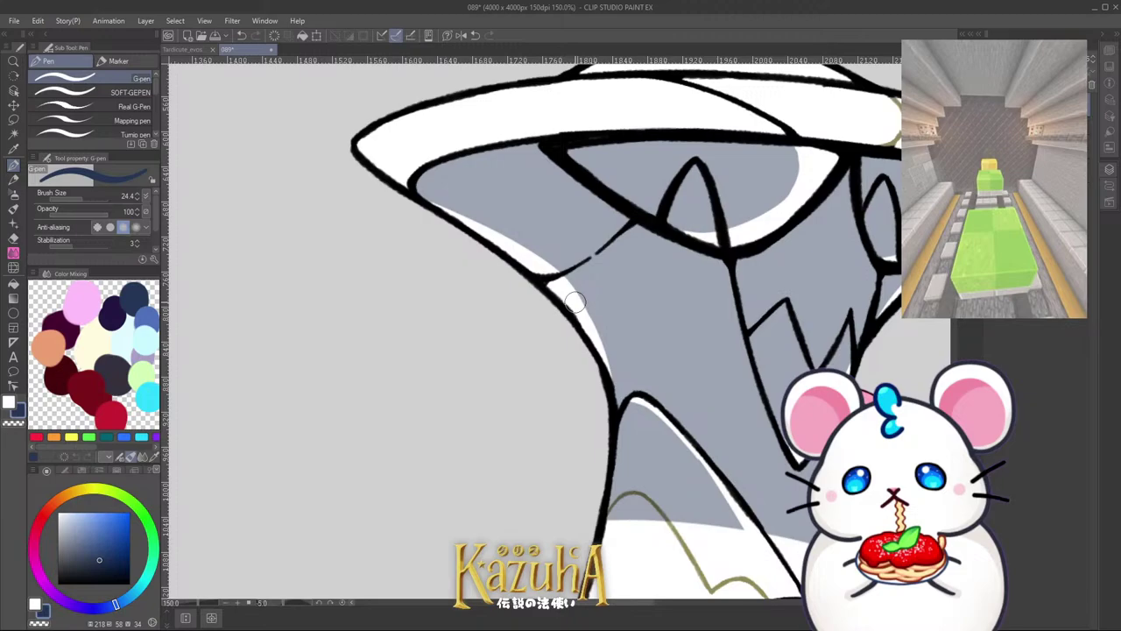
left_click_drag(574, 301, 616, 466)
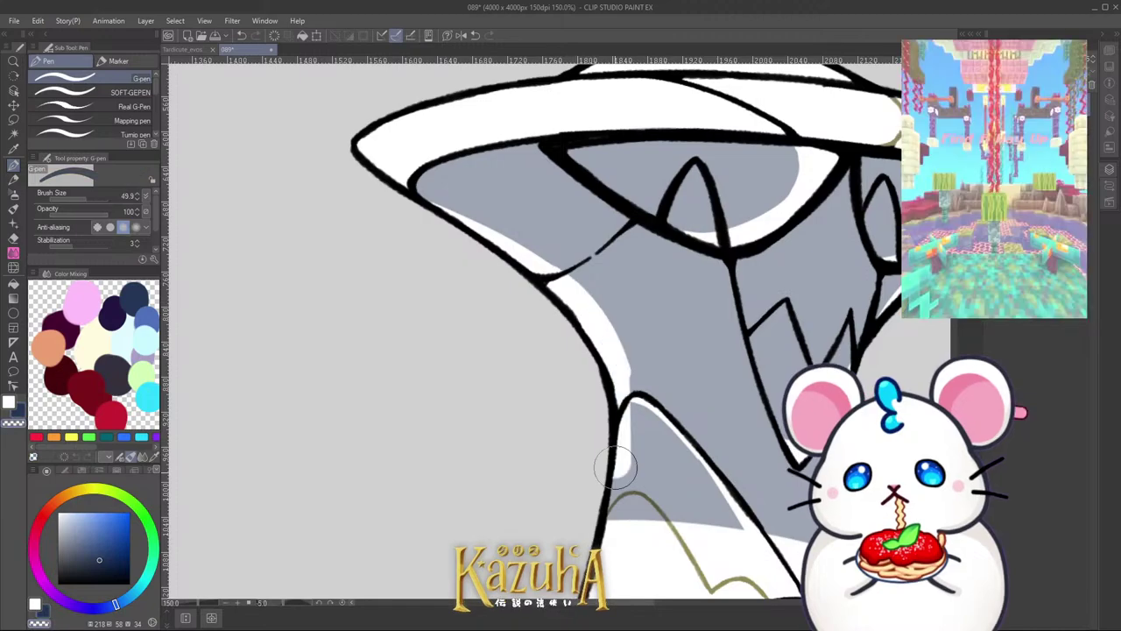
scroll(599, 311, "down", 4)
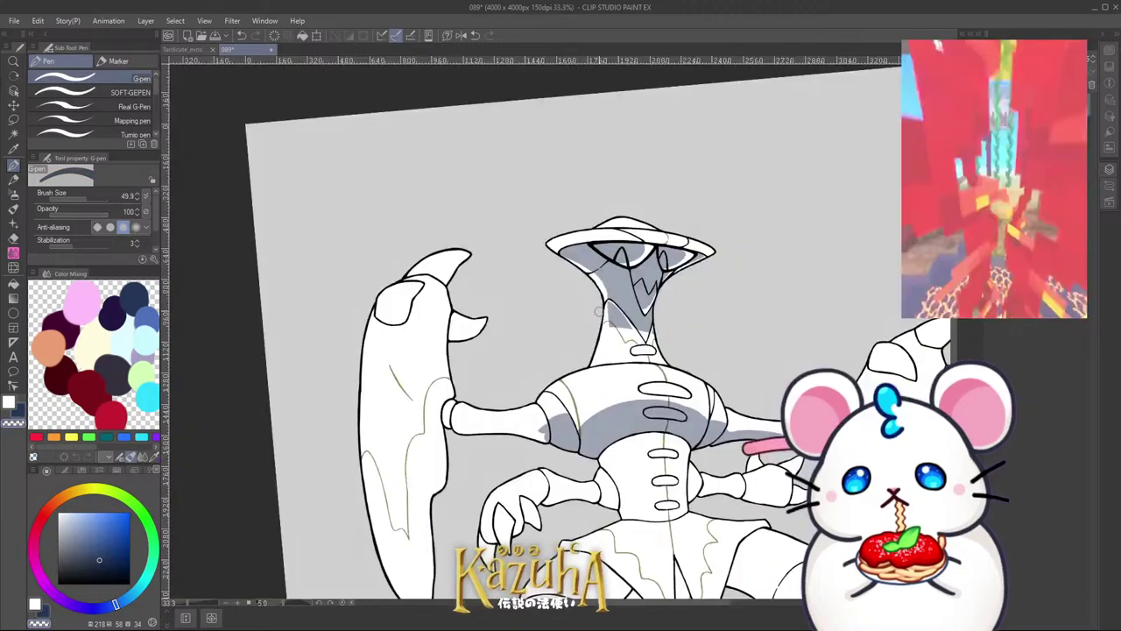
Step: Trim the lower edge of the shadow on the pointed throat plate with transparent colour at pen size 49.9
scroll(598, 311, "up", 3)
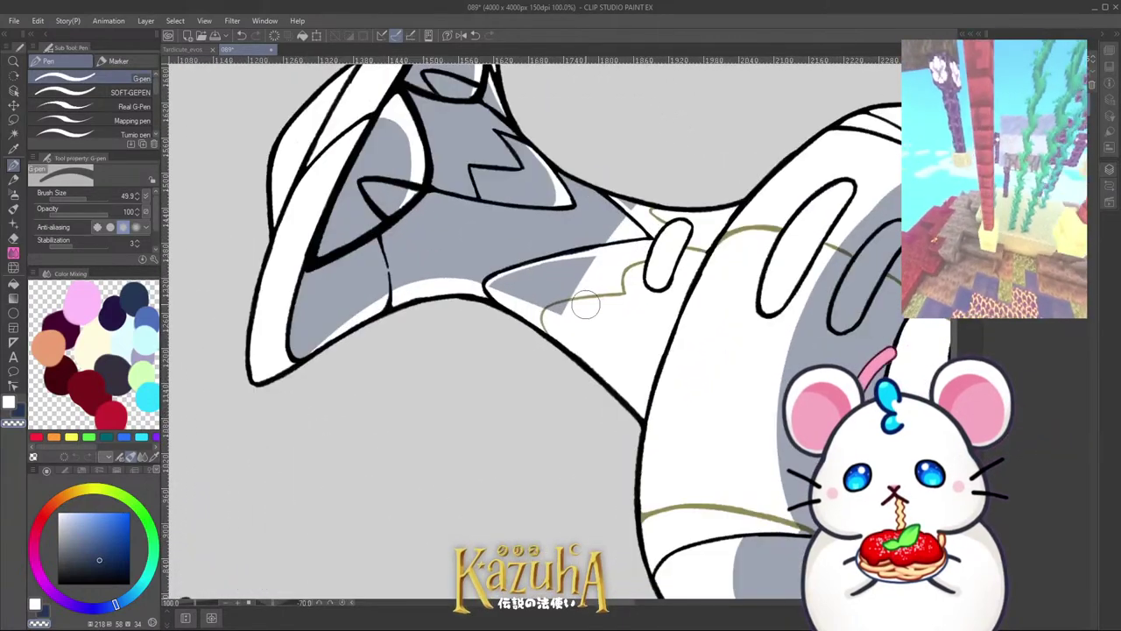
mouse_move(576, 319)
left_mouse_down()
mouse_move(653, 179)
mouse_move(656, 203)
mouse_move(575, 314)
mouse_move(580, 323)
mouse_move(591, 253)
left_mouse_up()
key("ctrl+z")
key("ctrl+z")
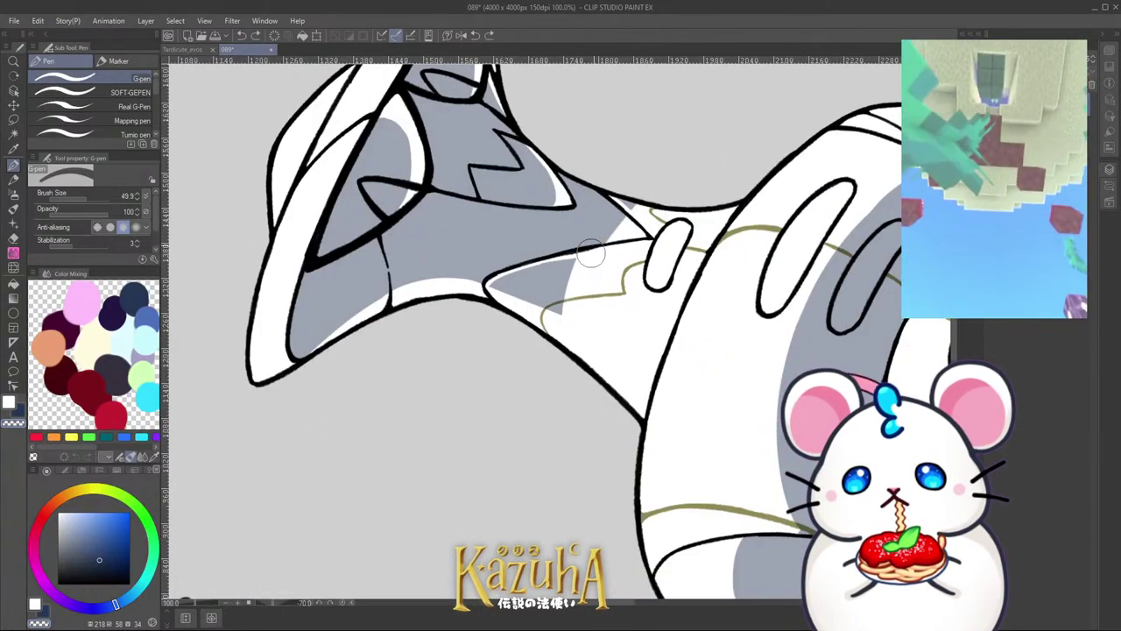
scroll(635, 176, "down", 1)
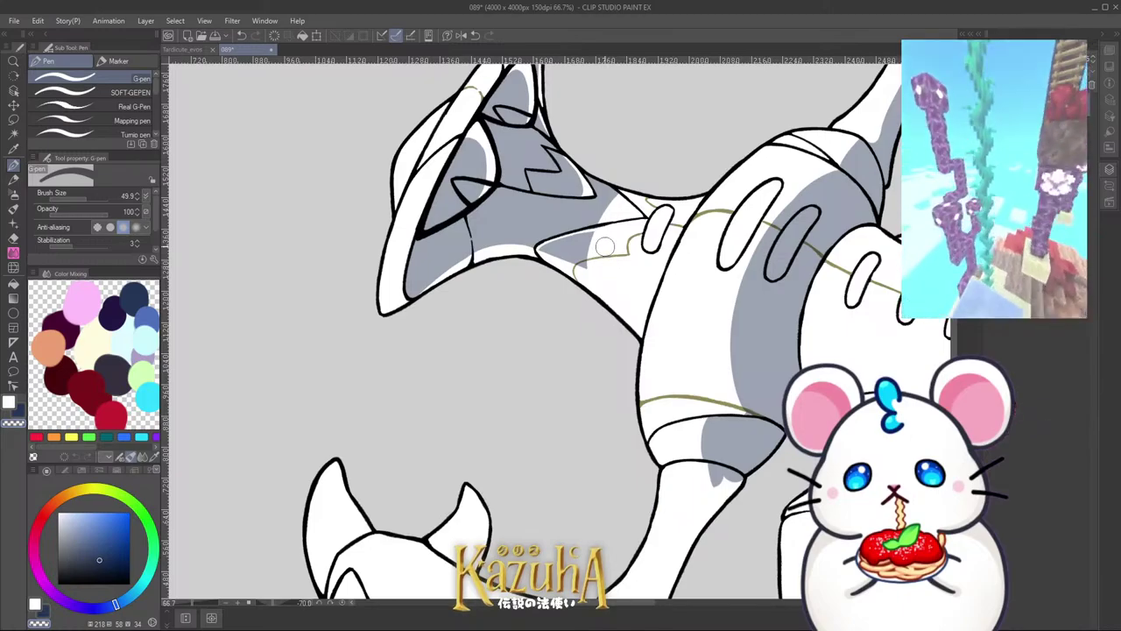
Step: Examine the shading on the head, neck and torso with the canvas upright and the figure seen at reduced size
scroll(614, 232, "down", 2)
key("asciicircum")
key("asciicircum")
key("asciicircum")
key("asciicircum")
key("asciicircum")
key("asciicircum")
key("asciicircum")
key("asciicircum")
key("asciicircum")
key("asciicircum")
key("asciicircum")
key("asciicircum")
key("asciicircum")
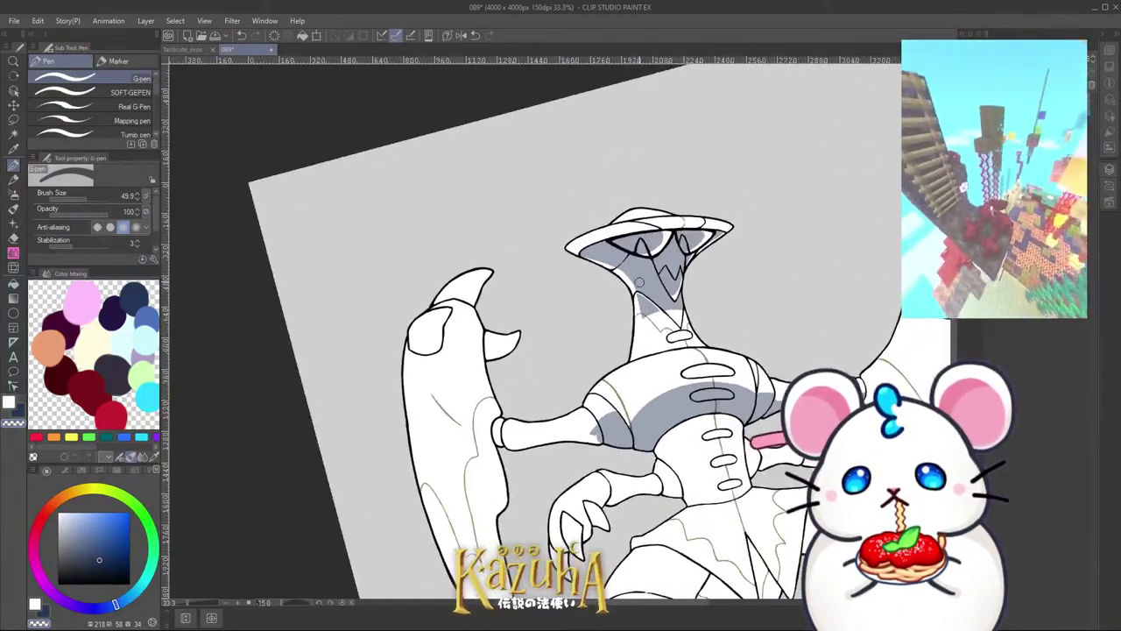
key("asciicircum")
key("asciicircum")
key("minus")
scroll(632, 283, "down", 5)
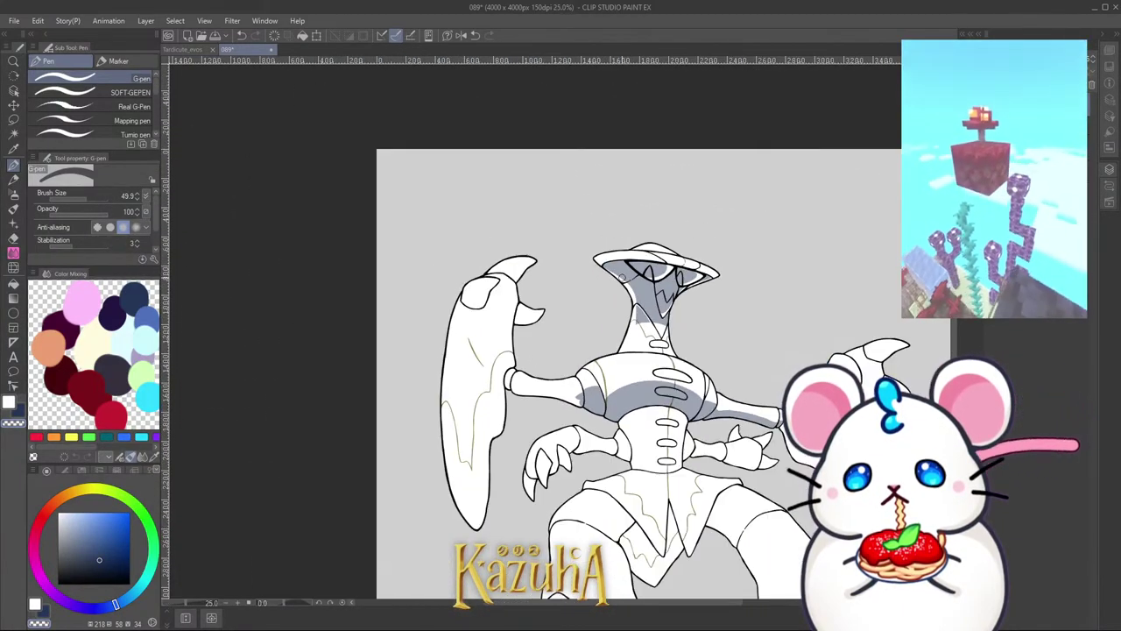
scroll(633, 290, "up", 5)
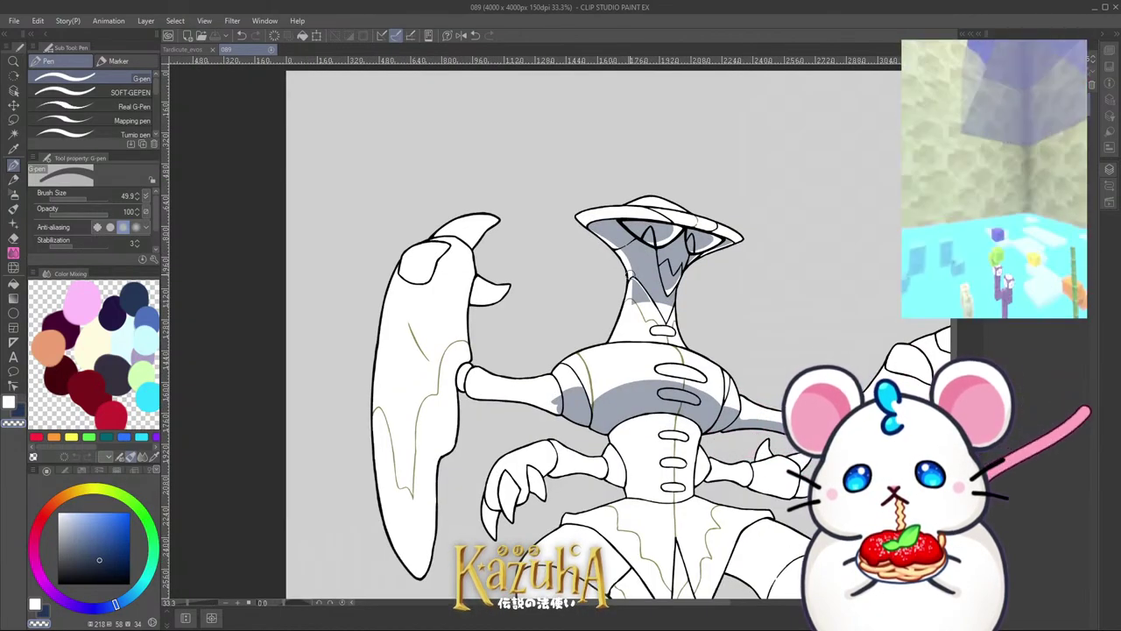
Step: Carve a light band along the upper edge of the lower chest toggle with transparent colour at pen size 20.6
scroll(705, 350, "up", 1)
key("minus")
key("minus")
key("minus")
key("minus")
key("minus")
key("minus")
key("minus")
key("minus")
key("minus")
key("minus")
scroll(706, 315, "up", 4)
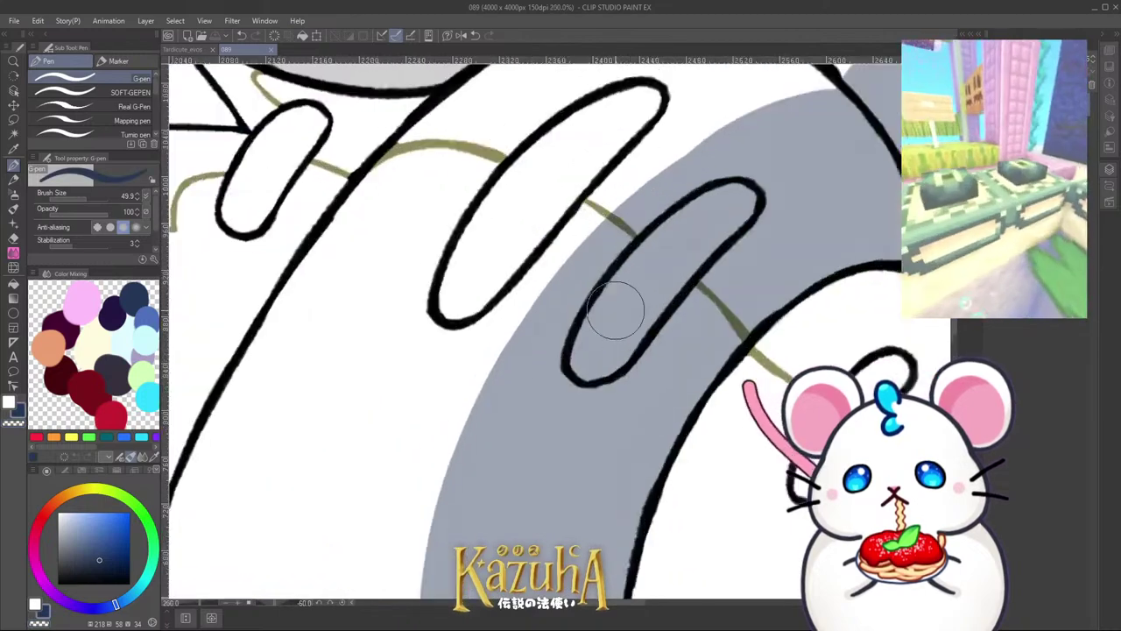
left_click_drag(616, 310, 593, 310, "ctrl+alt")
key("c")
mouse_move(577, 352)
left_mouse_down()
mouse_move(669, 230)
mouse_move(657, 239)
mouse_move(724, 189)
mouse_move(583, 353)
left_mouse_up()
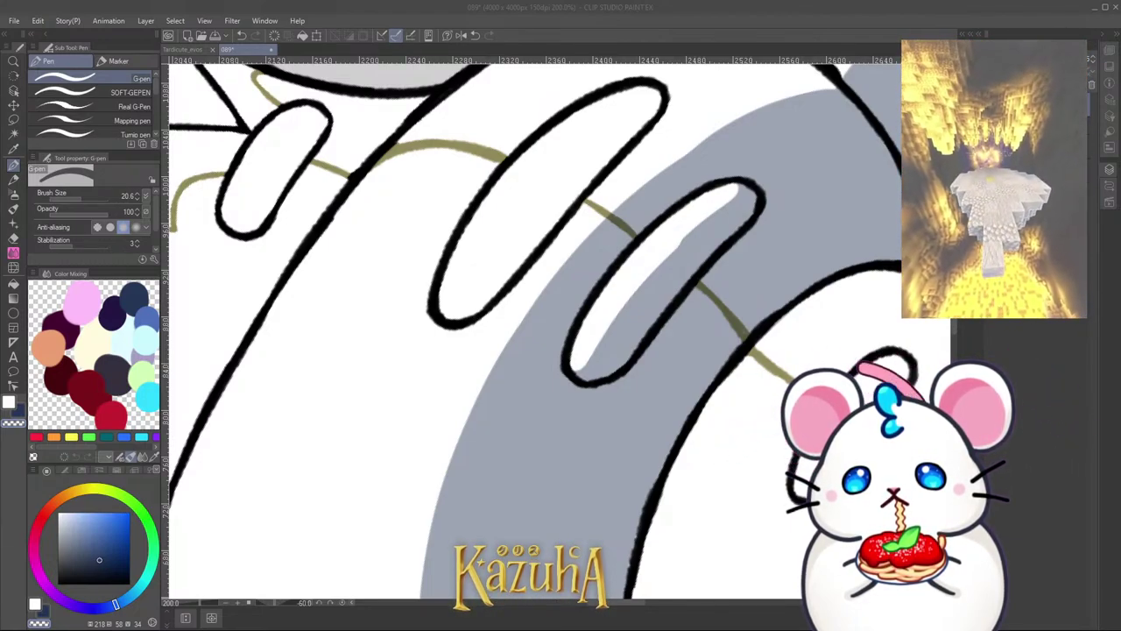
scroll(575, 277, "down", 2)
scroll(611, 271, "up", 2)
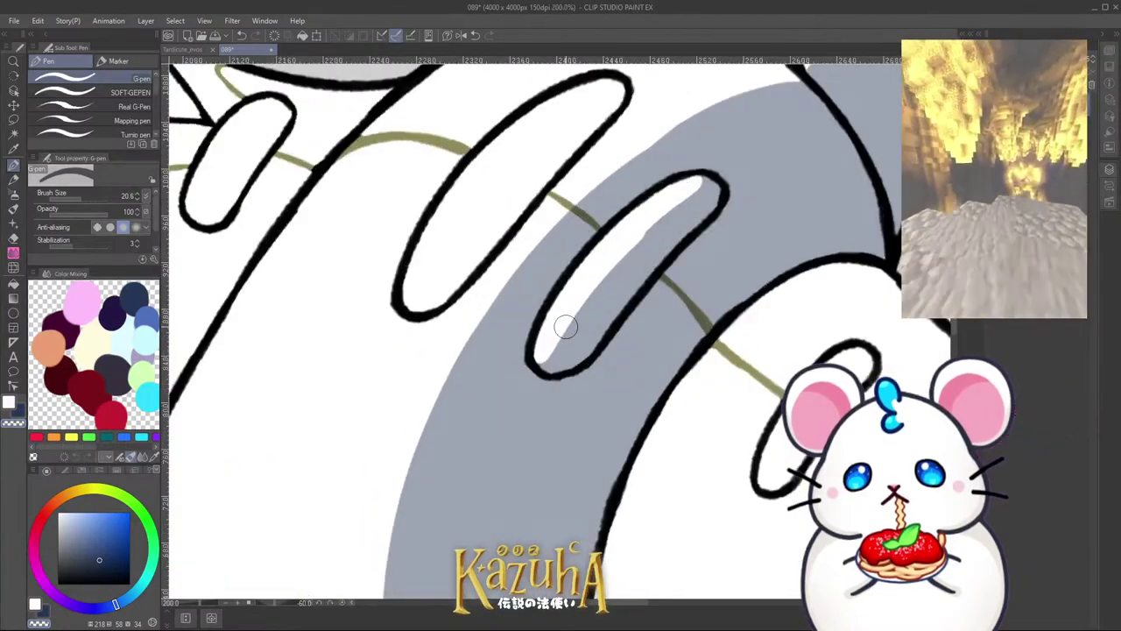
mouse_move(546, 343)
left_mouse_down()
mouse_move(584, 305)
mouse_move(545, 353)
mouse_move(667, 207)
left_mouse_up()
key("ctrl+z")
Step: Paint a dark blue shadow along the lower side of the upper chest toggle at pen size 32.4
scroll(601, 225, "down", 2)
scroll(534, 222, "up", 1)
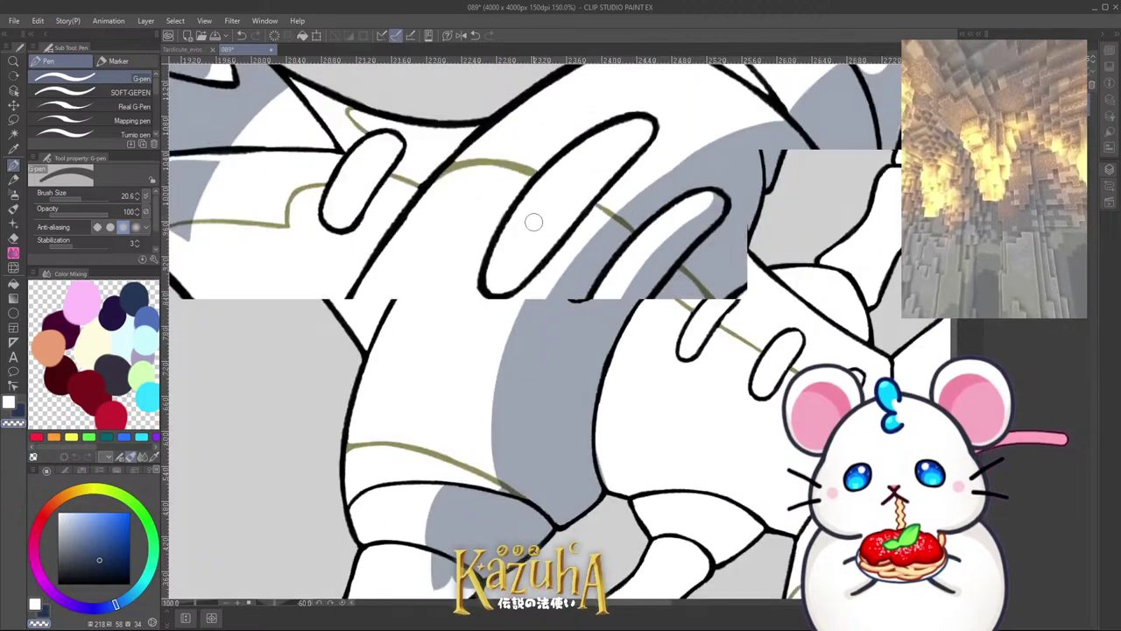
key("c")
left_click_drag(498, 272, 505, 282)
left_click_drag(502, 282, 557, 223)
key("ctrl+z")
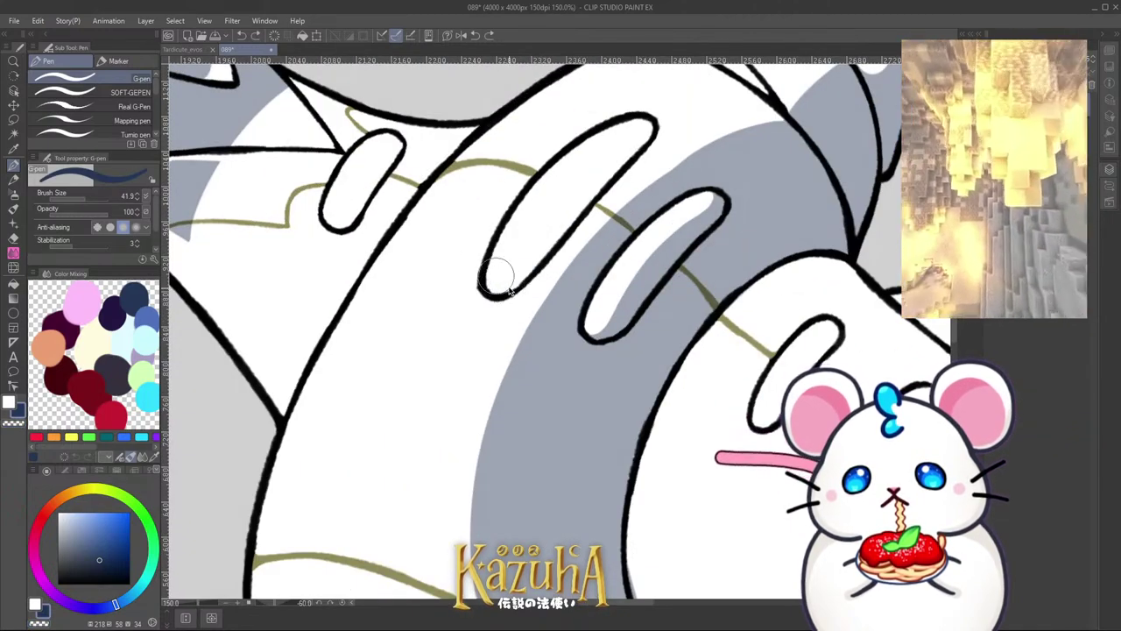
key("[")
mouse_move(505, 285)
left_mouse_down()
mouse_move(584, 256)
mouse_move(526, 280)
mouse_move(652, 165)
mouse_move(650, 149)
mouse_move(656, 174)
mouse_move(646, 143)
mouse_move(497, 290)
mouse_move(570, 186)
mouse_move(649, 128)
left_mouse_up()
key("c")
Step: Shade the lower side of the small toggle on the neck in dark blue at pen size 32.4
scroll(608, 146, "down", 1)
scroll(611, 304, "down", 6)
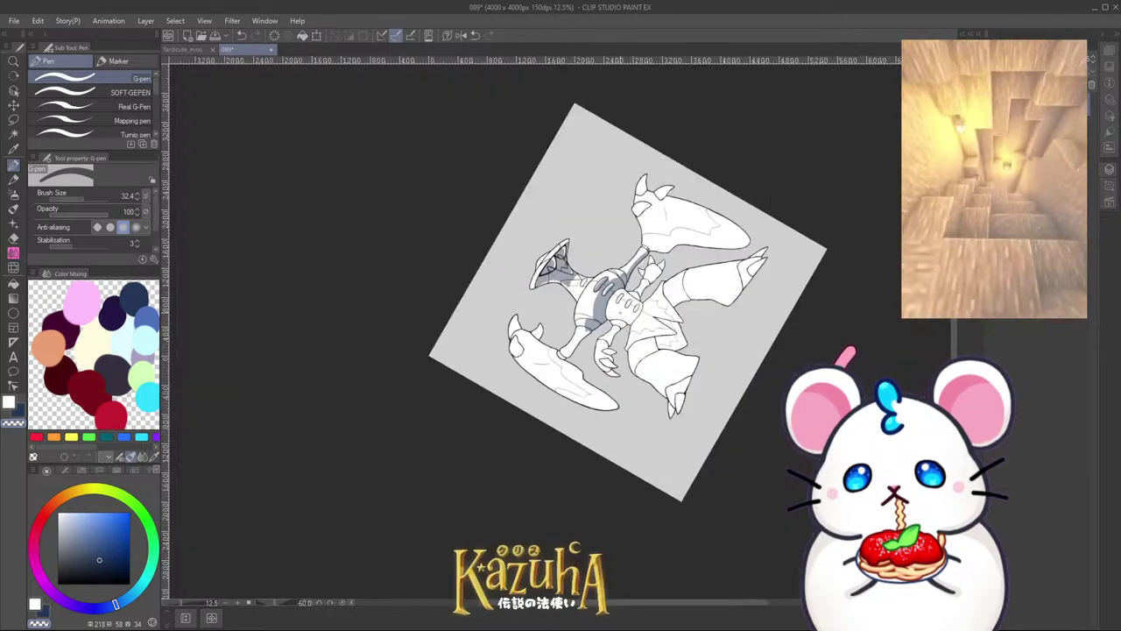
scroll(610, 315, "up", 3)
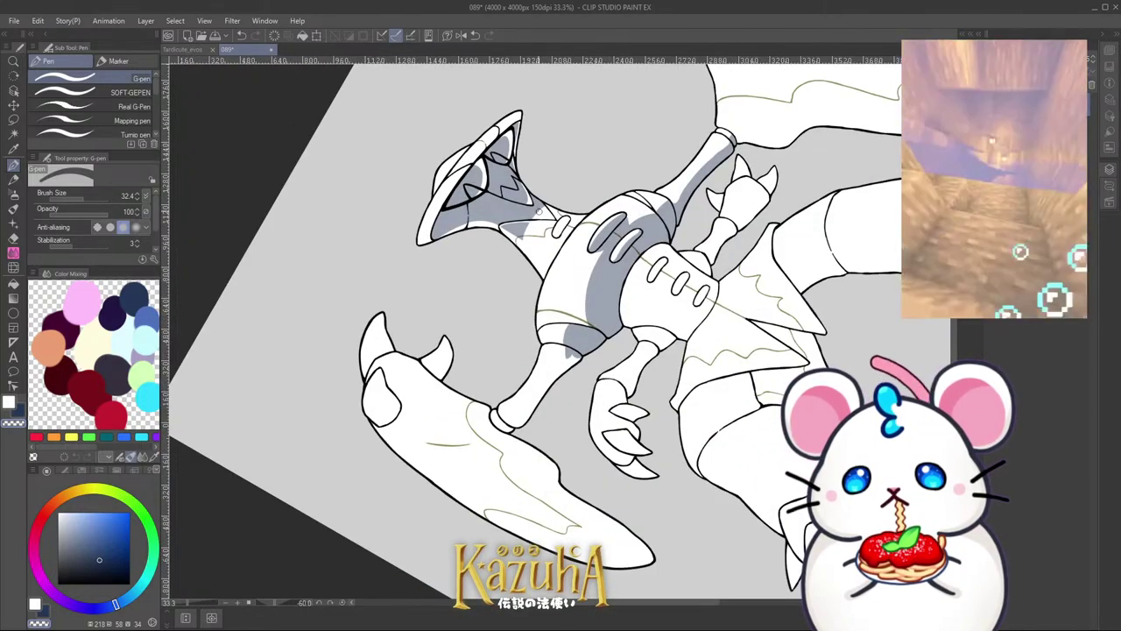
scroll(556, 220, "up", 4)
key("c")
left_click_drag(546, 297, 600, 215)
key("ctrl+z")
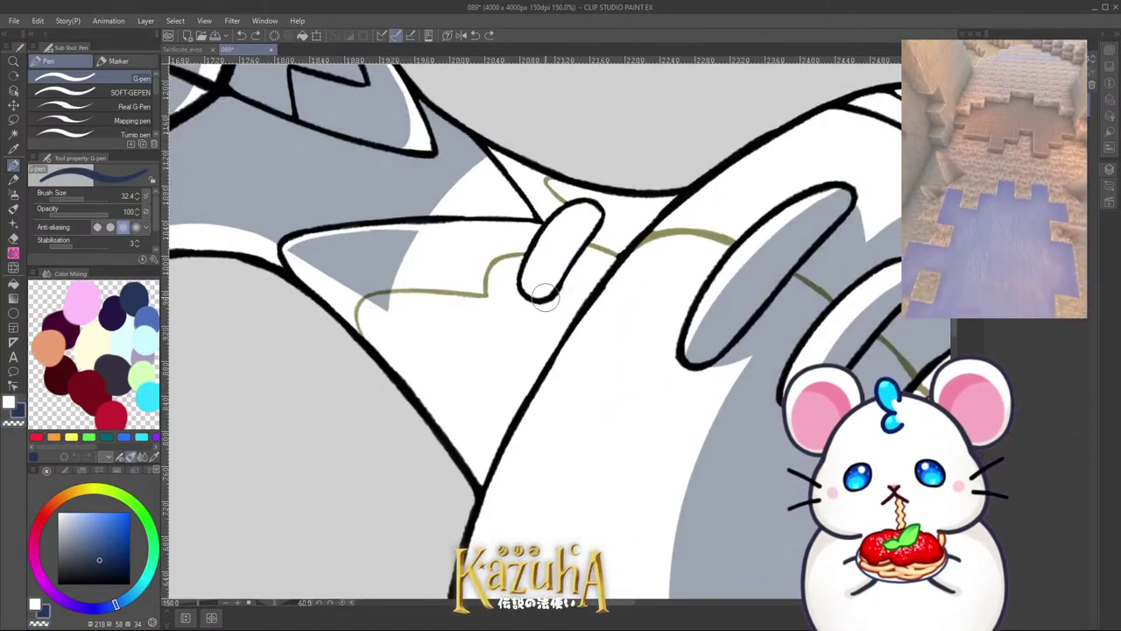
mouse_move(543, 298)
left_mouse_down()
mouse_move(593, 224)
mouse_move(550, 286)
mouse_move(591, 256)
mouse_move(596, 221)
mouse_move(588, 263)
mouse_move(542, 293)
mouse_move(545, 265)
mouse_move(594, 201)
left_mouse_up()
scroll(604, 237, "down", 5)
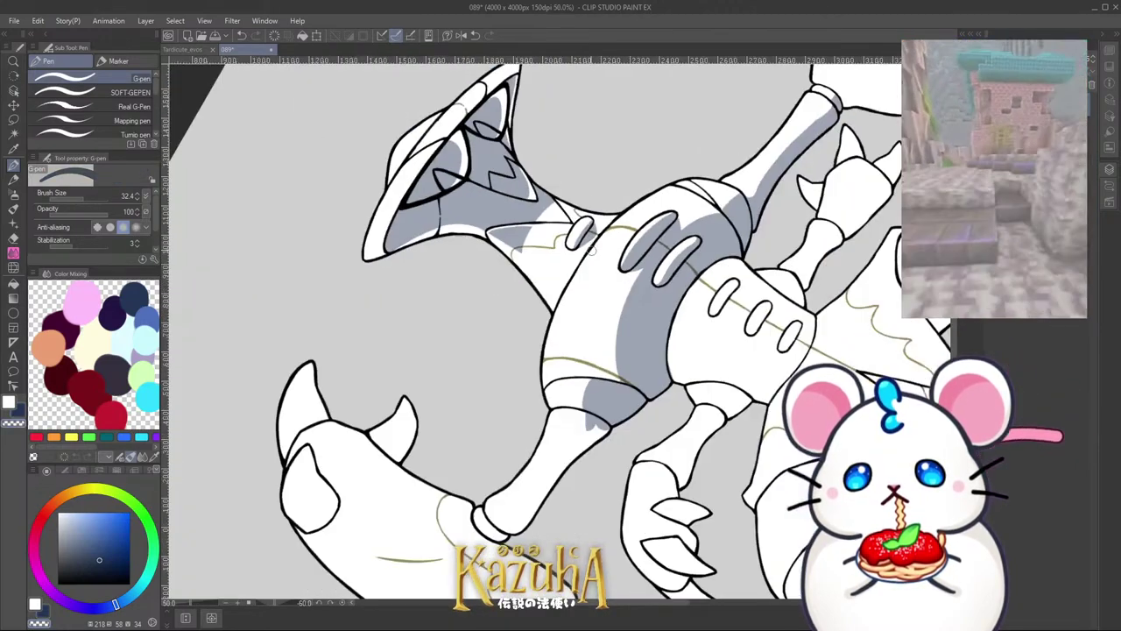
Step: Shade the underside of the raised claw's arm from shoulder to cuff in dark blue, refining it at pen size 43.7
scroll(560, 377, "up", 4)
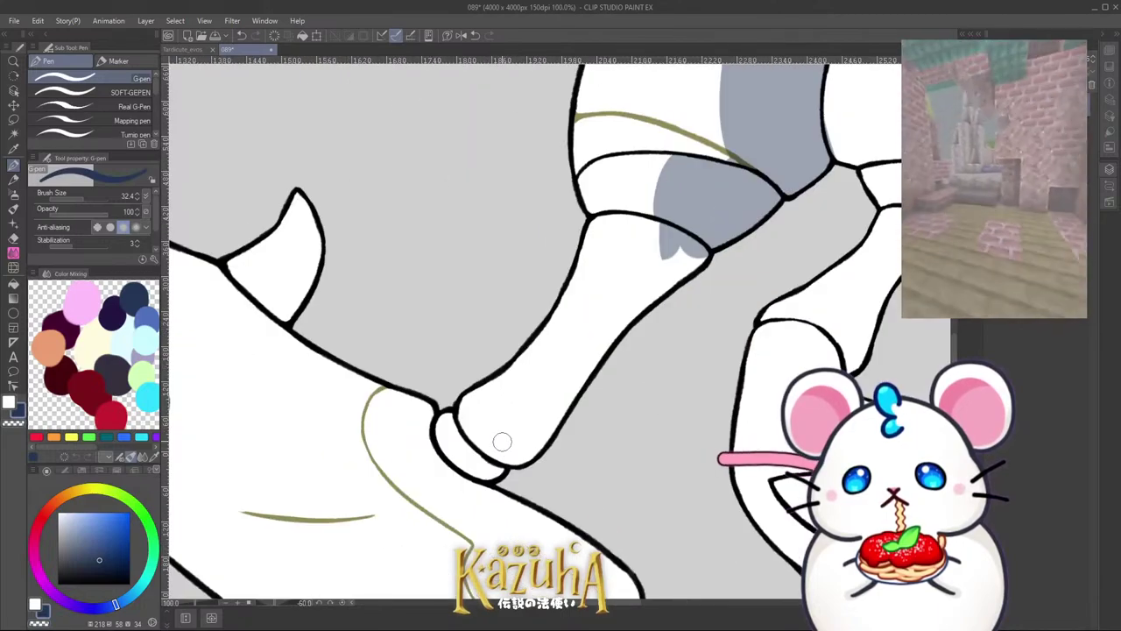
key("ctrl+z")
mouse_move(479, 452)
left_mouse_down()
mouse_move(549, 400)
mouse_move(474, 454)
mouse_move(547, 397)
mouse_move(655, 252)
left_mouse_up()
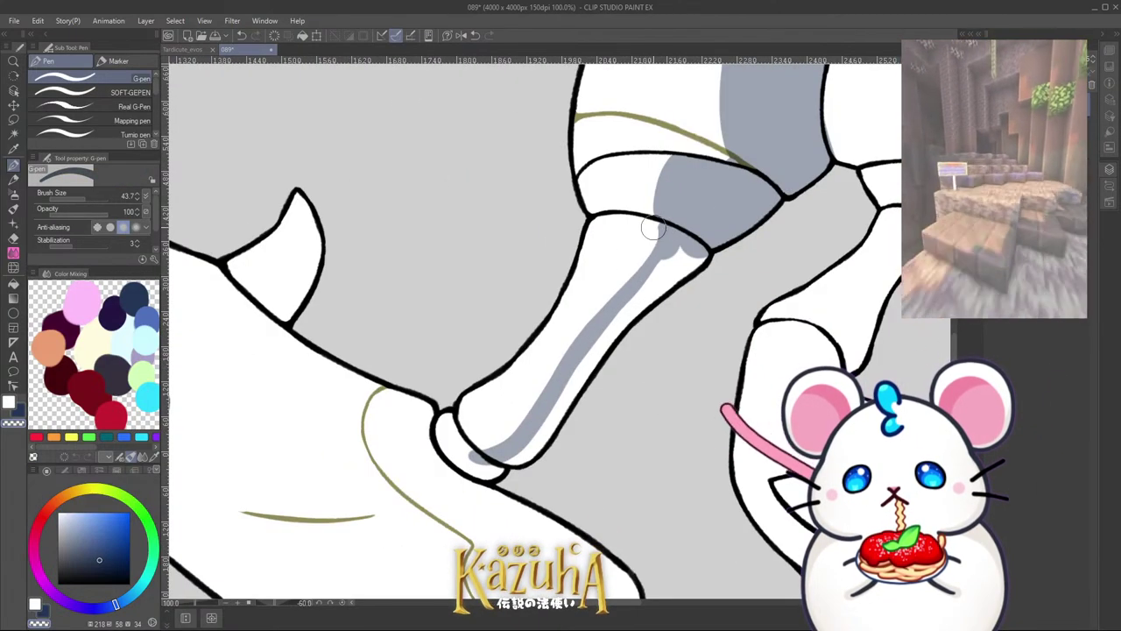
key("c")
left_click_drag(673, 245, 598, 357)
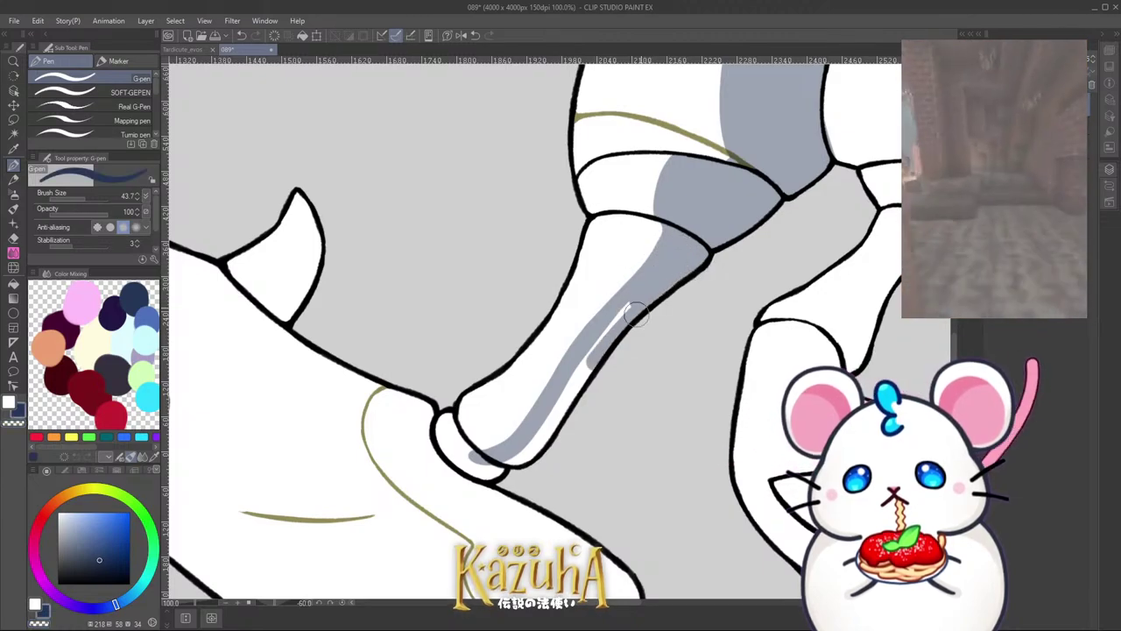
left_click_drag(635, 314, 520, 455)
scroll(570, 325, "down", 6)
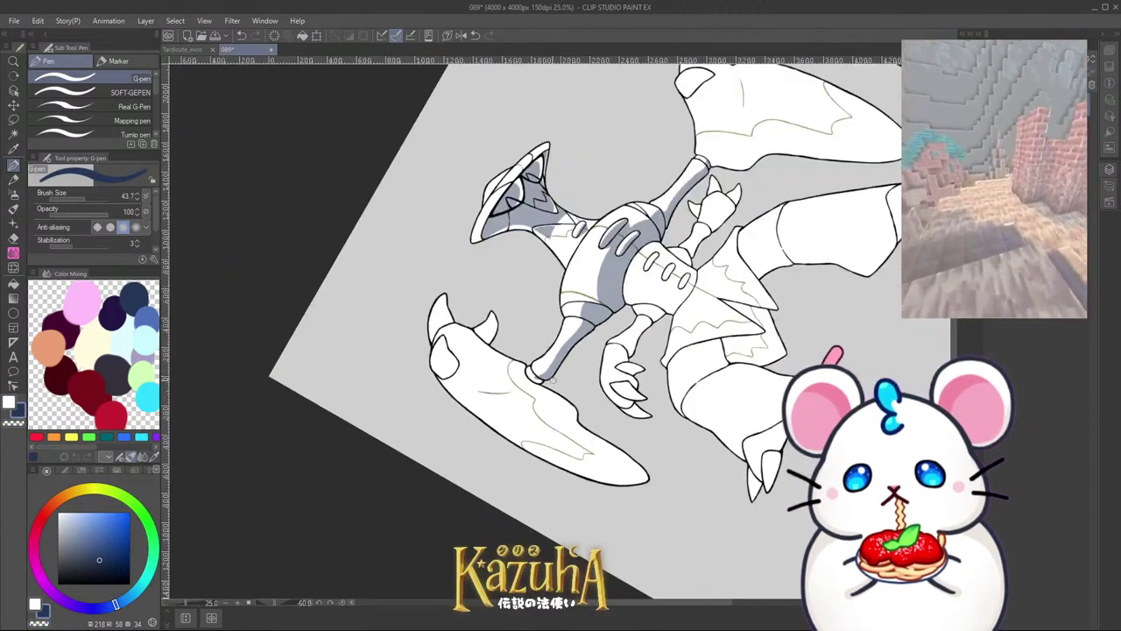
Step: Try a dark blue shadow band across the raised claw from the arm joint to its outer edge at pen size 95.1
key("asciicircum")
key("asciicircum")
key("asciicircum")
key("asciicircum")
key("asciicircum")
key("asciicircum")
key("asciicircum")
key("asciicircum")
key("asciicircum")
key("asciicircum")
key("asciicircum")
key("asciicircum")
scroll(511, 346, "up", 8)
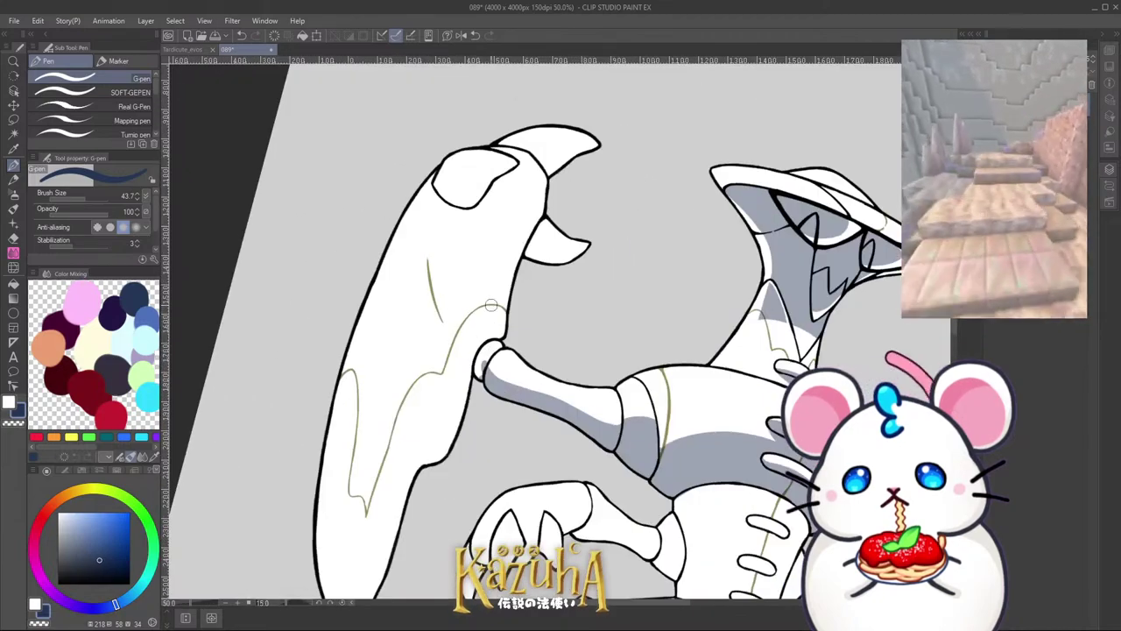
mouse_move(475, 407)
left_mouse_down()
mouse_move(471, 374)
mouse_move(491, 335)
mouse_move(510, 341)
mouse_move(483, 336)
mouse_move(466, 353)
mouse_move(466, 332)
mouse_move(442, 387)
left_mouse_up()
key("c")
key("c")
key("c")
scroll(493, 287, "down", 4)
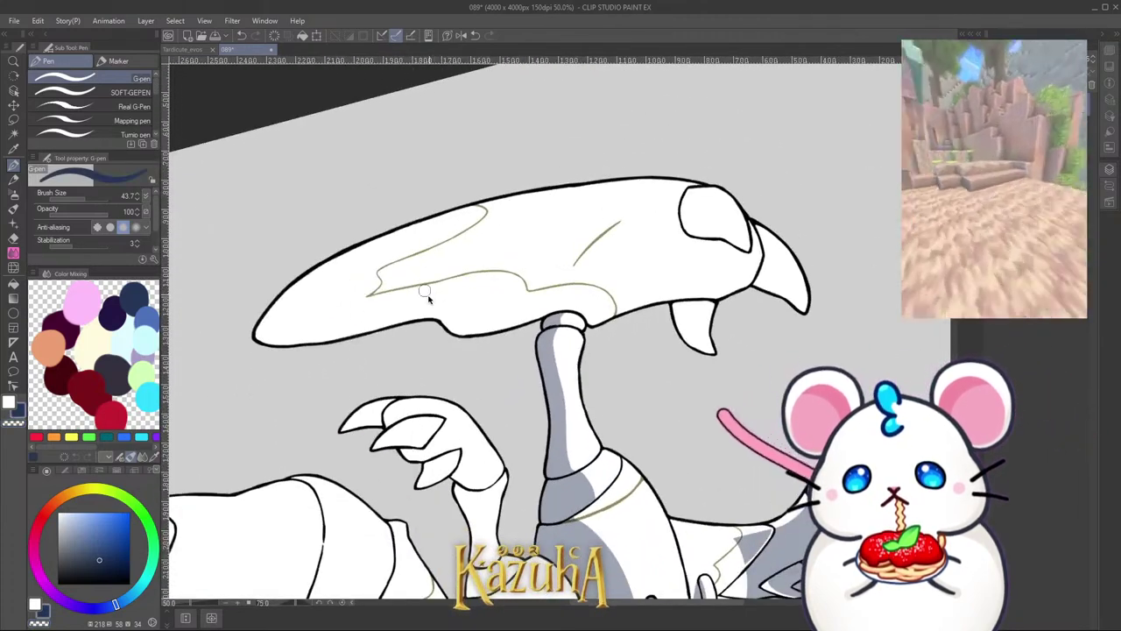
mouse_move(429, 299)
left_mouse_down("ctrl+alt")
mouse_move(559, 287)
mouse_move(626, 199)
left_mouse_up("ctrl+alt")
left_click_drag(570, 268, 665, 179)
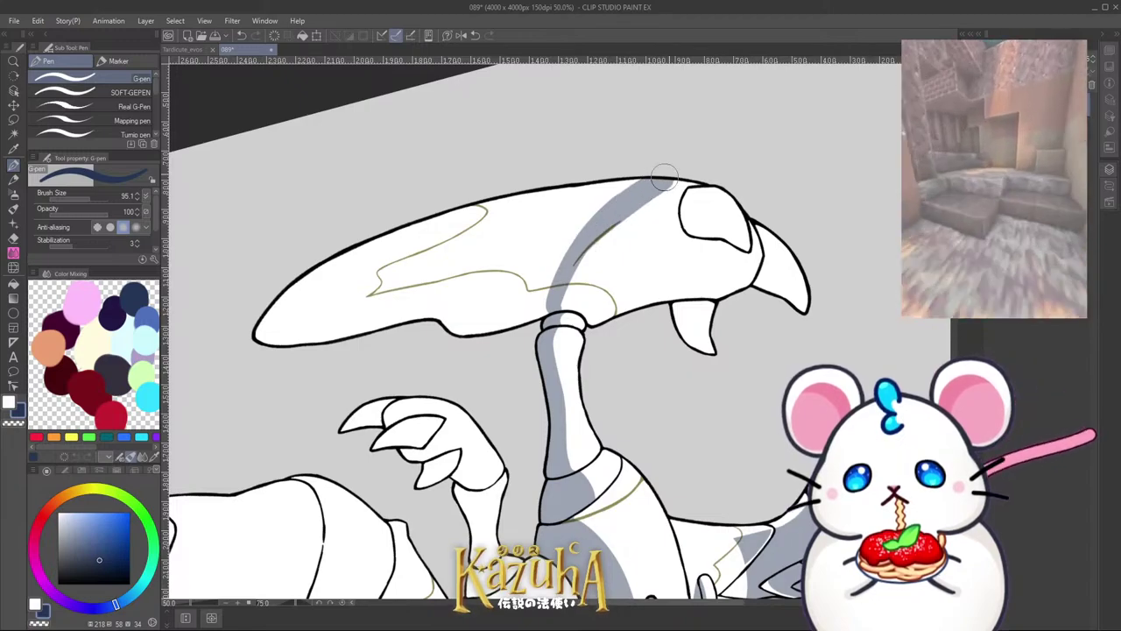
scroll(606, 192, "down", 1)
scroll(569, 213, "up", 2)
key("ctrl+z")
key("ctrl+z")
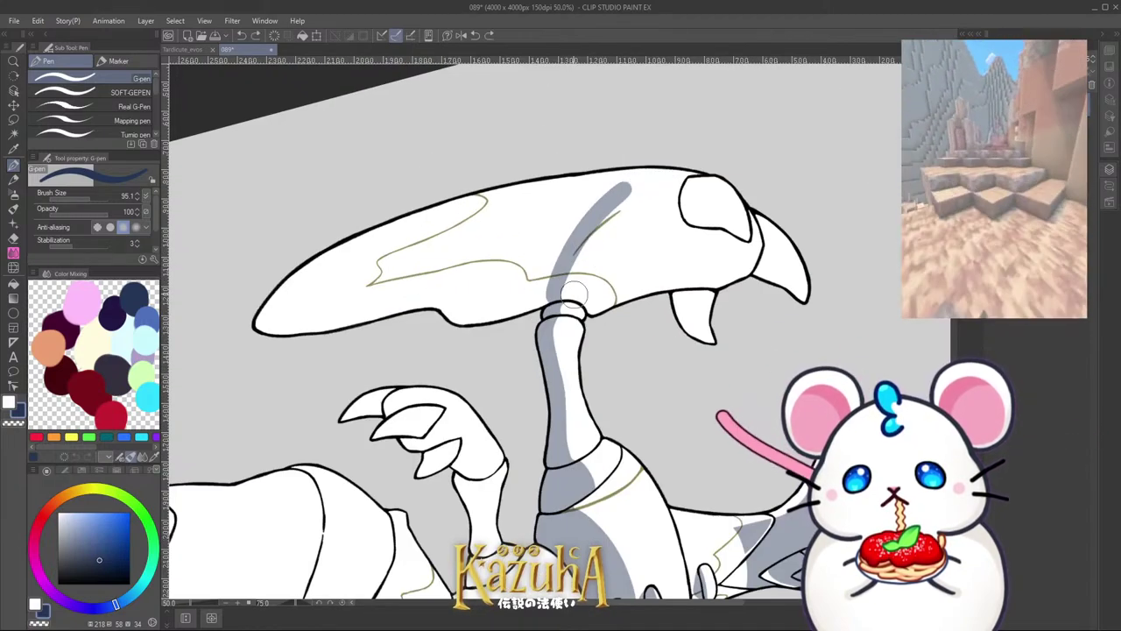
mouse_move(571, 300)
left_mouse_down()
mouse_move(589, 255)
mouse_move(692, 162)
left_mouse_up()
scroll(550, 288, "down", 2)
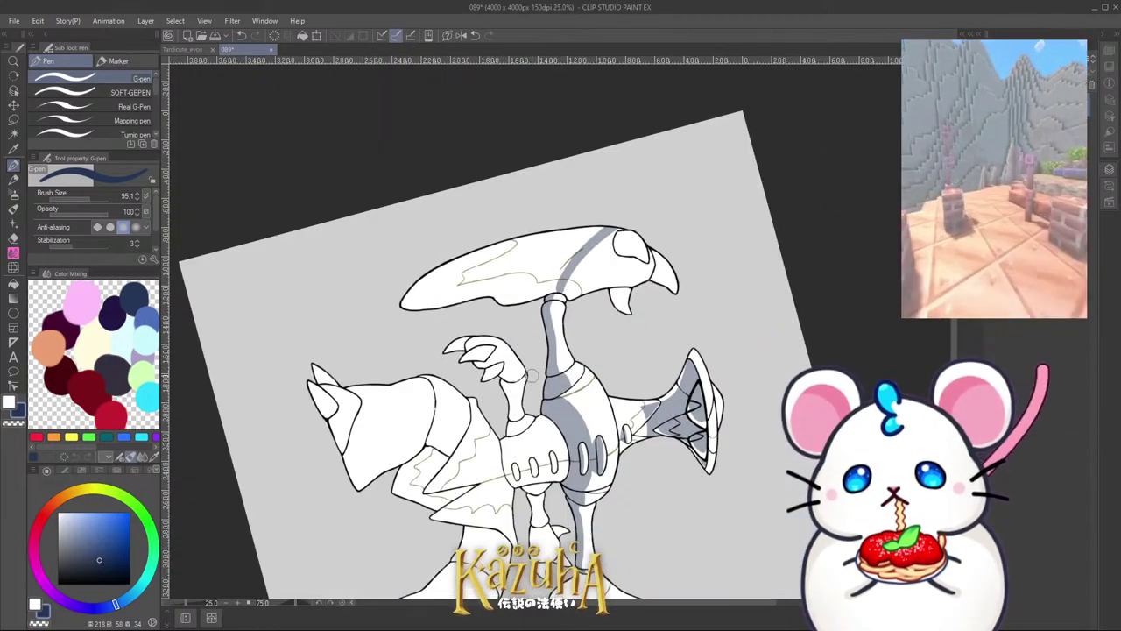
Step: Check the raised claw with the canvas upright and undo the shadow band across it
key("minus")
key("minus")
key("minus")
key("minus")
key("minus")
key("minus")
key("minus")
key("minus")
key("minus")
key("minus")
key("minus")
key("minus")
key("minus")
scroll(581, 322, "down", 2)
key("minus")
key("minus")
scroll(609, 327, "up", 2)
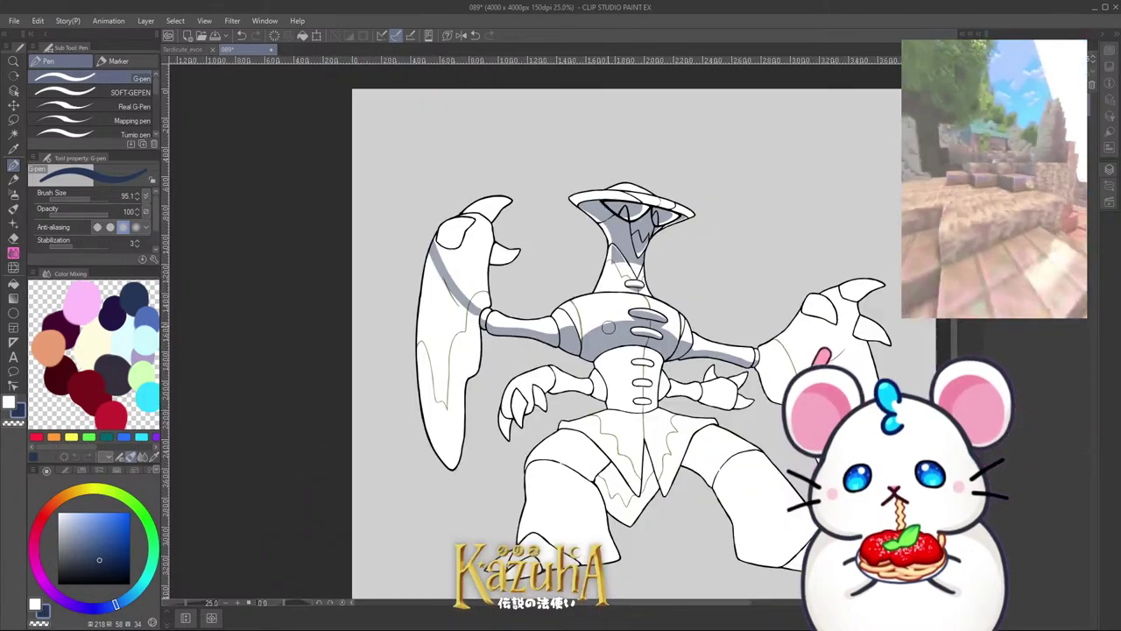
key("ctrl+z")
scroll(551, 308, "down", 2)
scroll(615, 312, "up", 1)
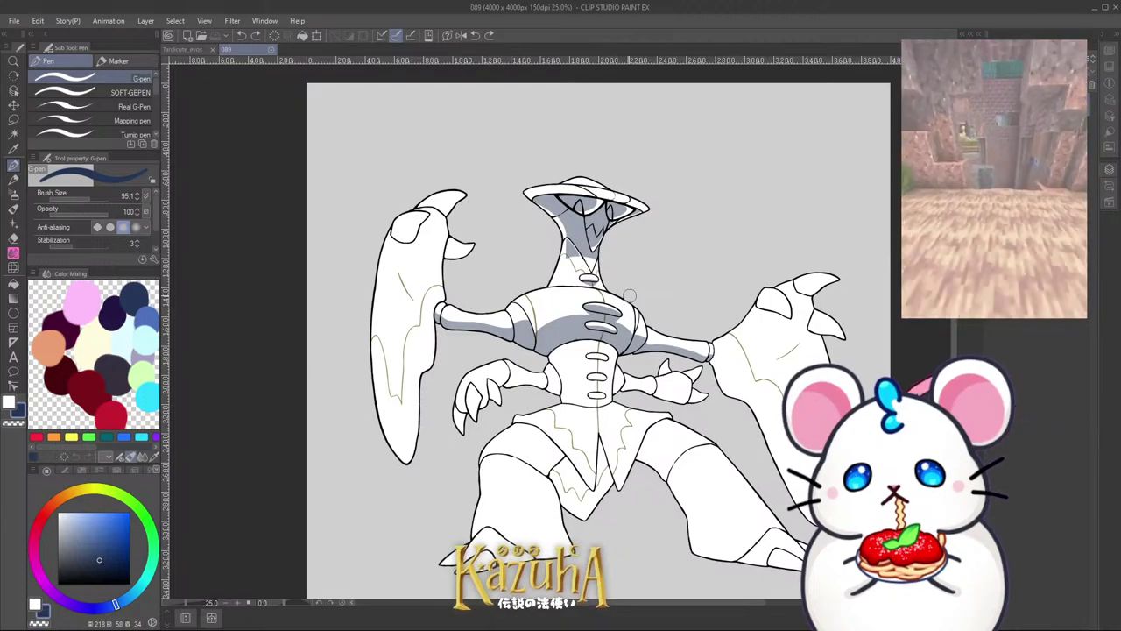
Step: Shade the underside of the raised claw's lower spike at pen size 45.9 and smooth the shadow's upper edge with transparent colour
scroll(516, 260, "up", 4)
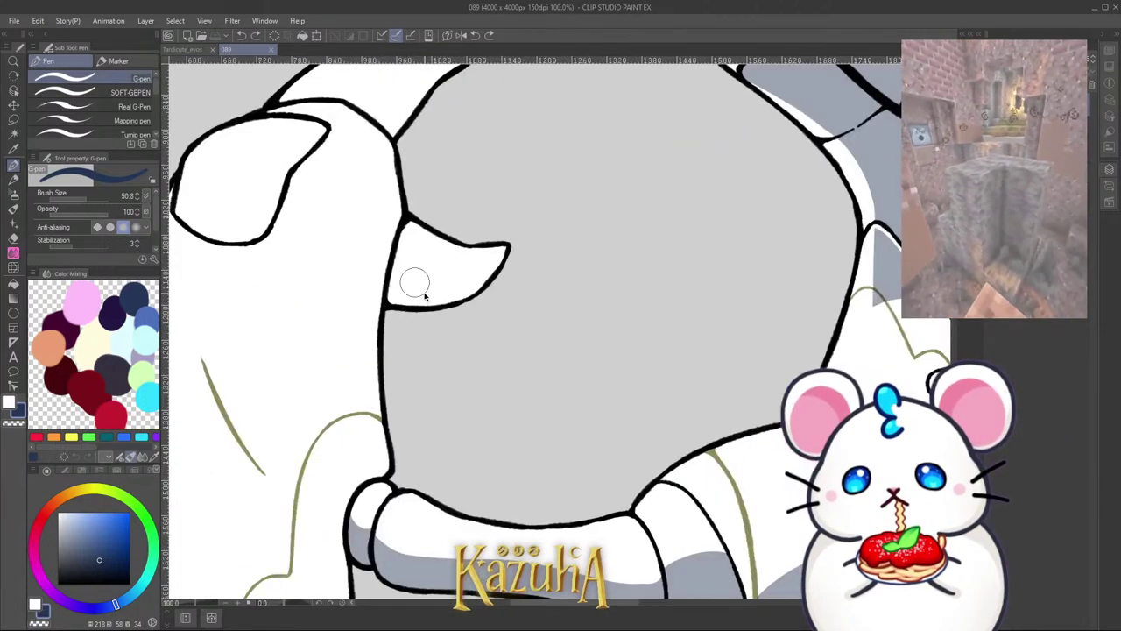
left_click_drag(406, 255, 478, 290)
key("ctrl+z")
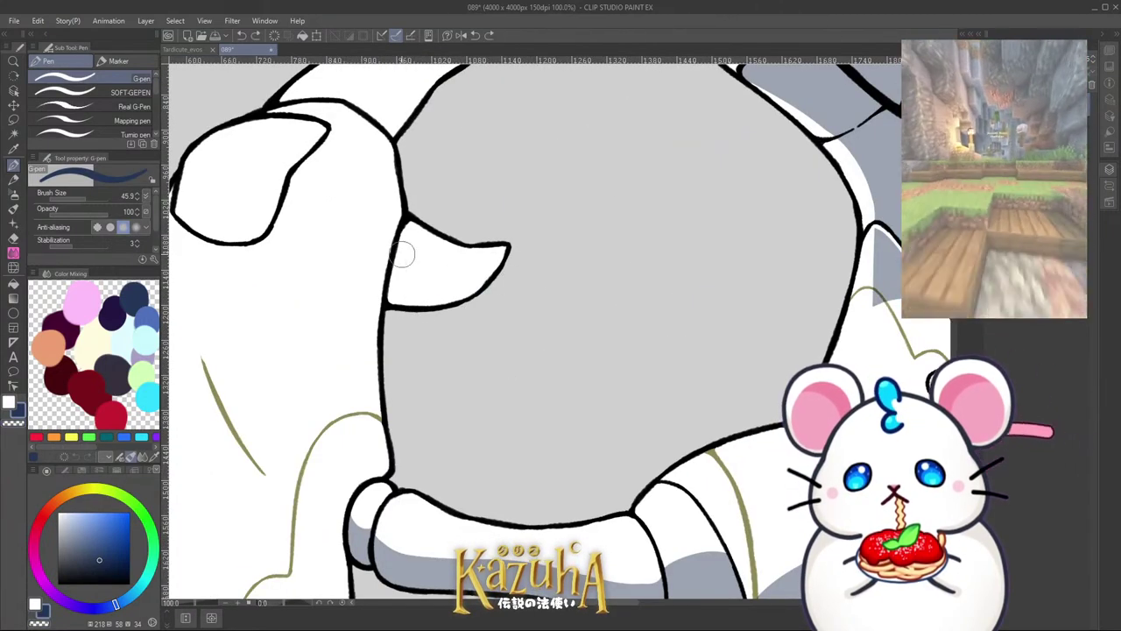
left_click_drag(401, 242, 489, 298)
mouse_move(397, 280)
left_mouse_down()
mouse_move(408, 280)
mouse_move(418, 308)
left_mouse_up()
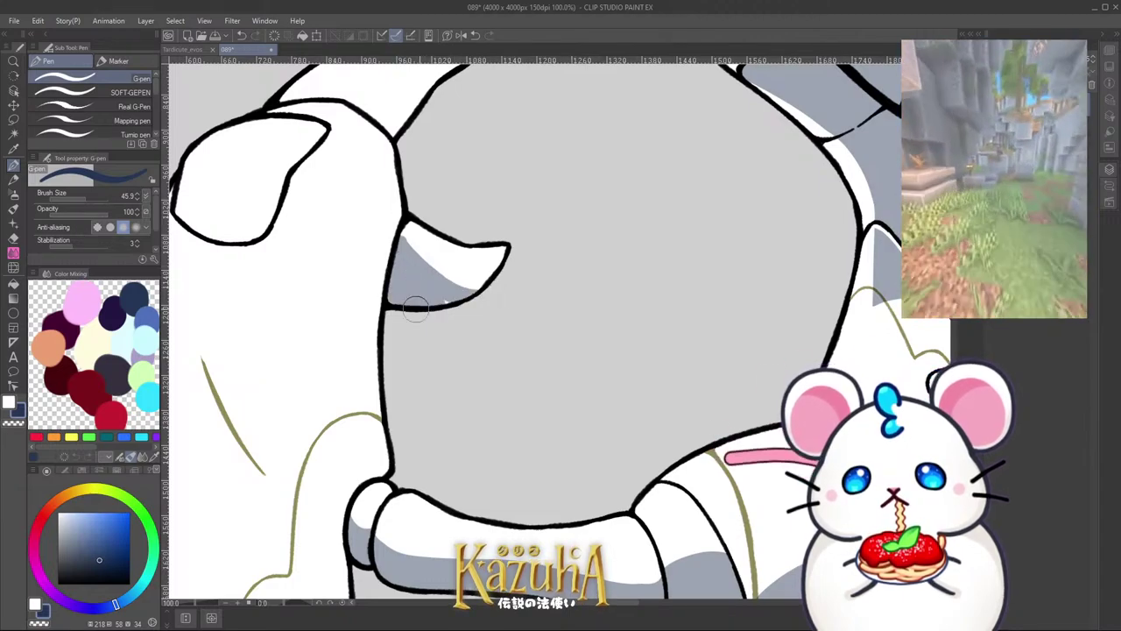
key("c")
left_click_drag(407, 233, 496, 278)
Step: Shade the lower half of the raised claw's rounded plate and add a cast shadow beneath it at pen size 45.9
scroll(465, 264, "down", 2)
scroll(328, 210, "up", 2)
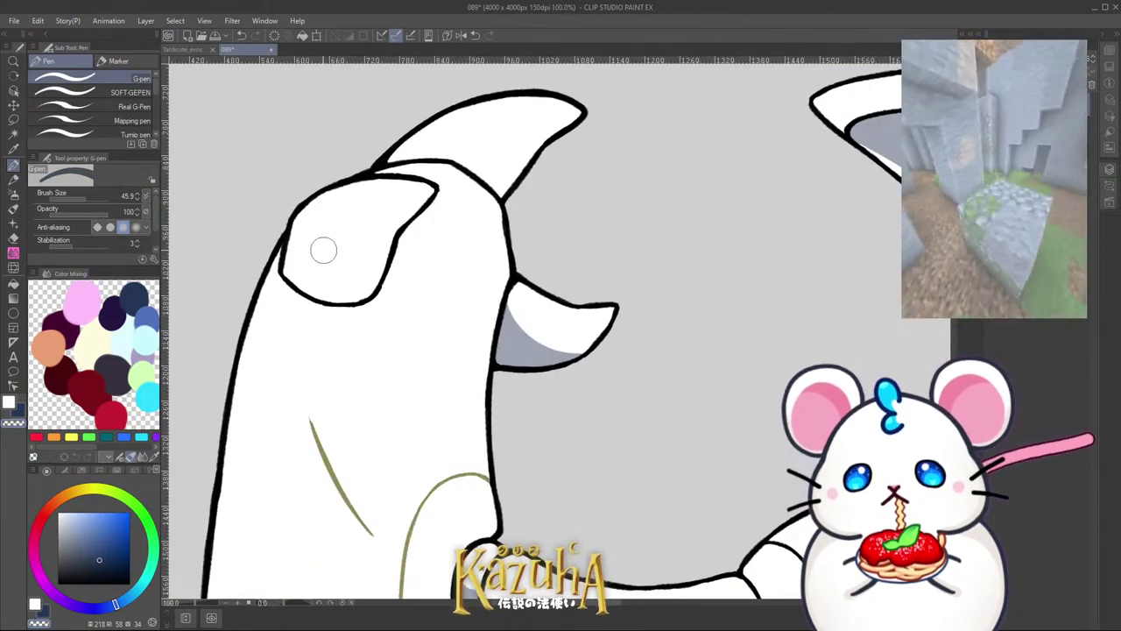
key("c")
mouse_move(300, 216)
left_mouse_down()
mouse_move(325, 243)
mouse_move(393, 230)
mouse_move(429, 208)
left_mouse_up()
key("c")
key("c")
mouse_move(284, 266)
left_mouse_down()
mouse_move(339, 321)
mouse_move(312, 317)
mouse_move(374, 282)
mouse_move(325, 287)
mouse_move(292, 243)
mouse_move(318, 264)
mouse_move(315, 251)
mouse_move(335, 260)
mouse_move(349, 291)
left_mouse_up()
key("ctrl+z")
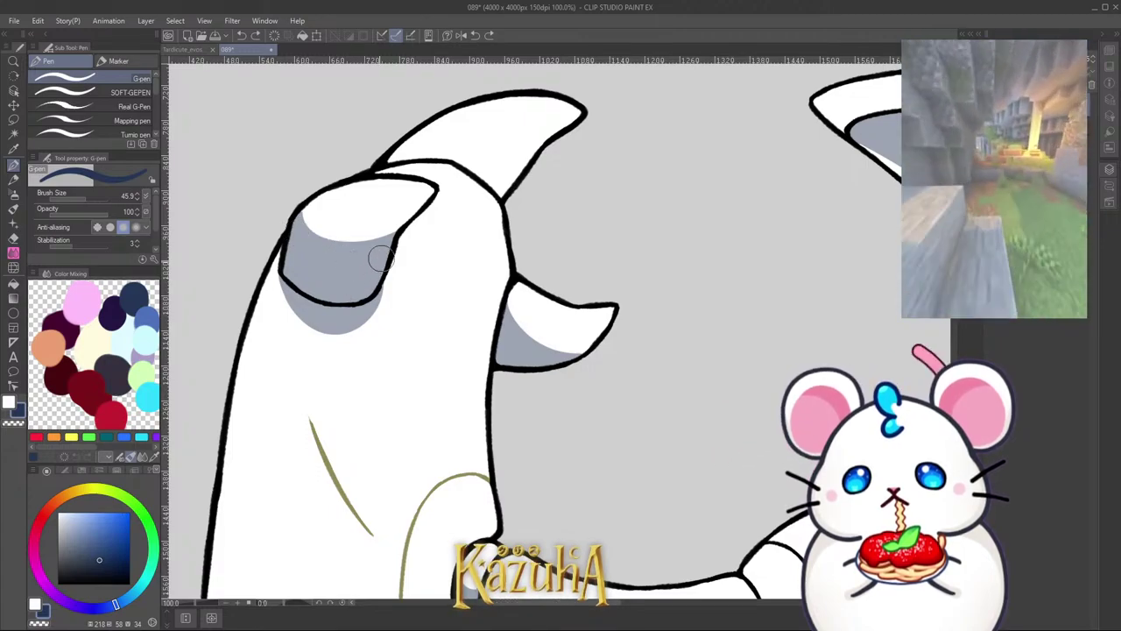
key("c")
mouse_move(307, 210)
left_mouse_down()
mouse_move(441, 196)
mouse_move(383, 188)
mouse_move(459, 220)
mouse_move(420, 226)
mouse_move(458, 203)
mouse_move(428, 208)
left_mouse_up()
Step: Shade the underside of the raised claw's upper spike at pen size 45.9, shaping the shadow's edge with transparent colour
scroll(364, 219, "down", 2)
scroll(417, 201, "up", 2)
key("c")
key("c")
mouse_move(431, 256)
left_mouse_down()
mouse_move(378, 213)
mouse_move(379, 182)
mouse_move(432, 175)
left_mouse_up()
key("c")
key("ctrl+z")
key("c")
left_click_drag(344, 196, 506, 178)
key("c")
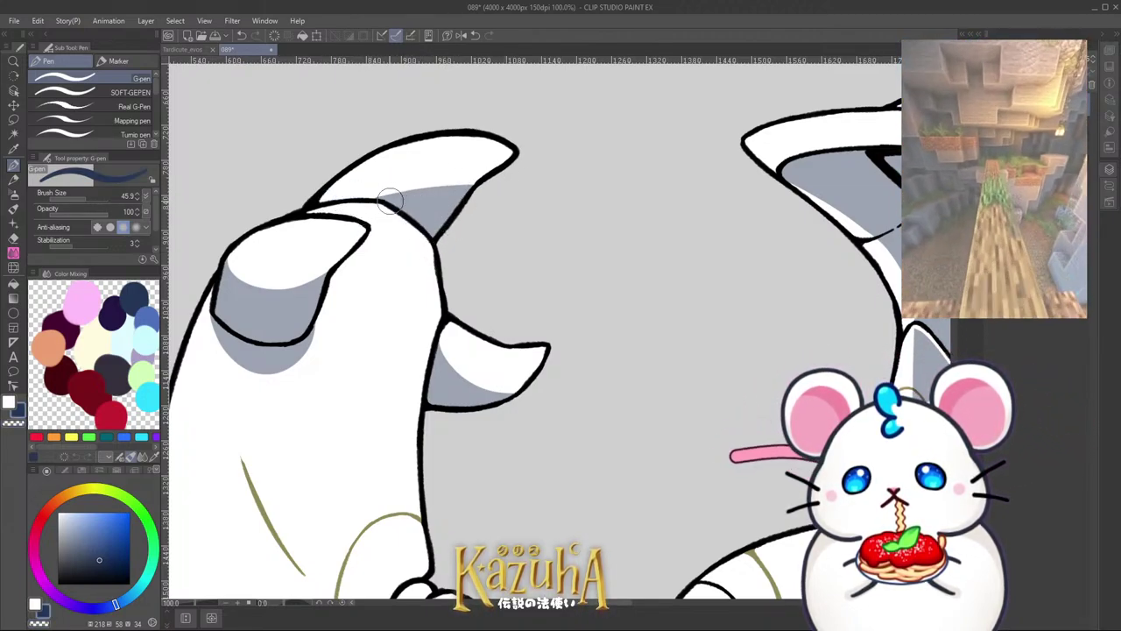
left_click_drag(391, 197, 506, 179)
Step: Shade the upper abdomen beneath the chest at pen size 71.1, carrying the shadow onto the adjoining small arm's shoulder and upper segment
scroll(473, 184, "down", 5)
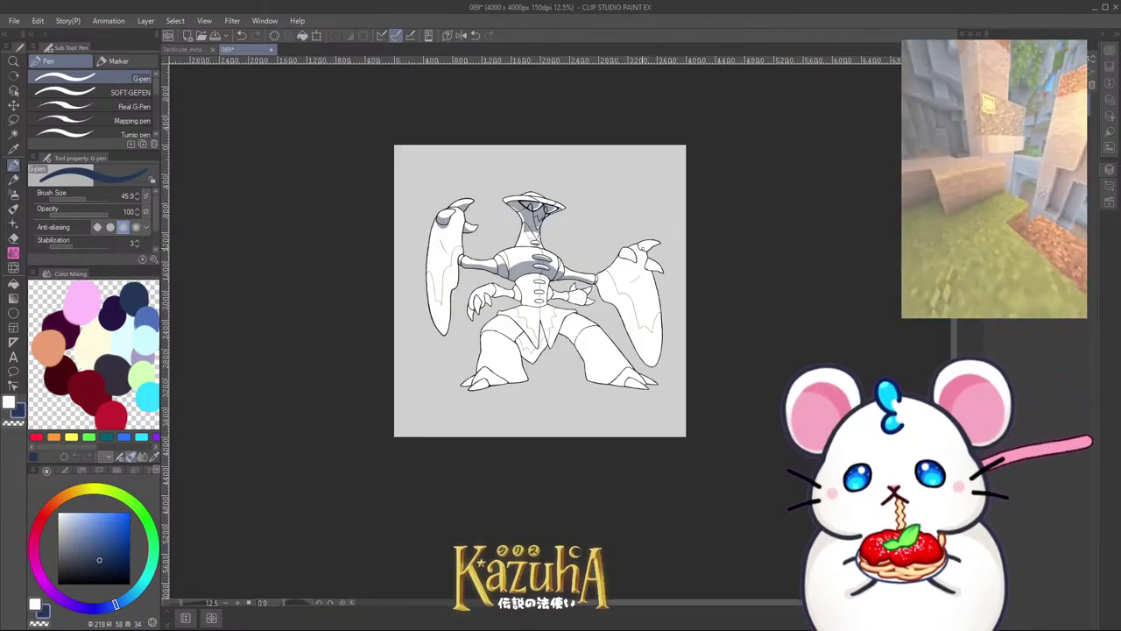
scroll(604, 275, "up", 5)
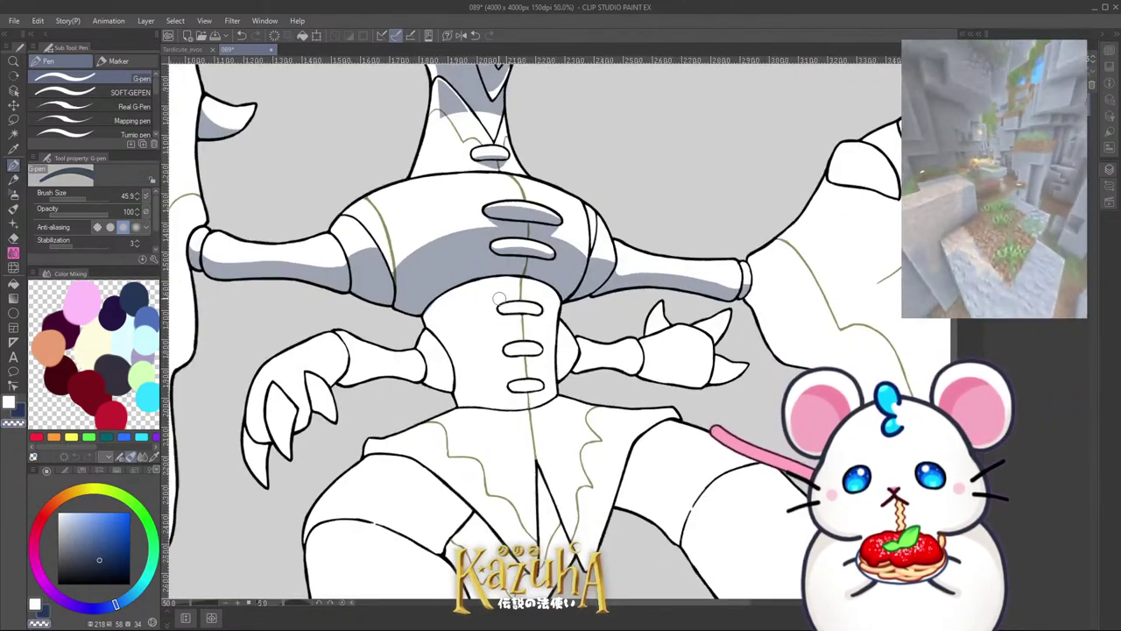
key("c")
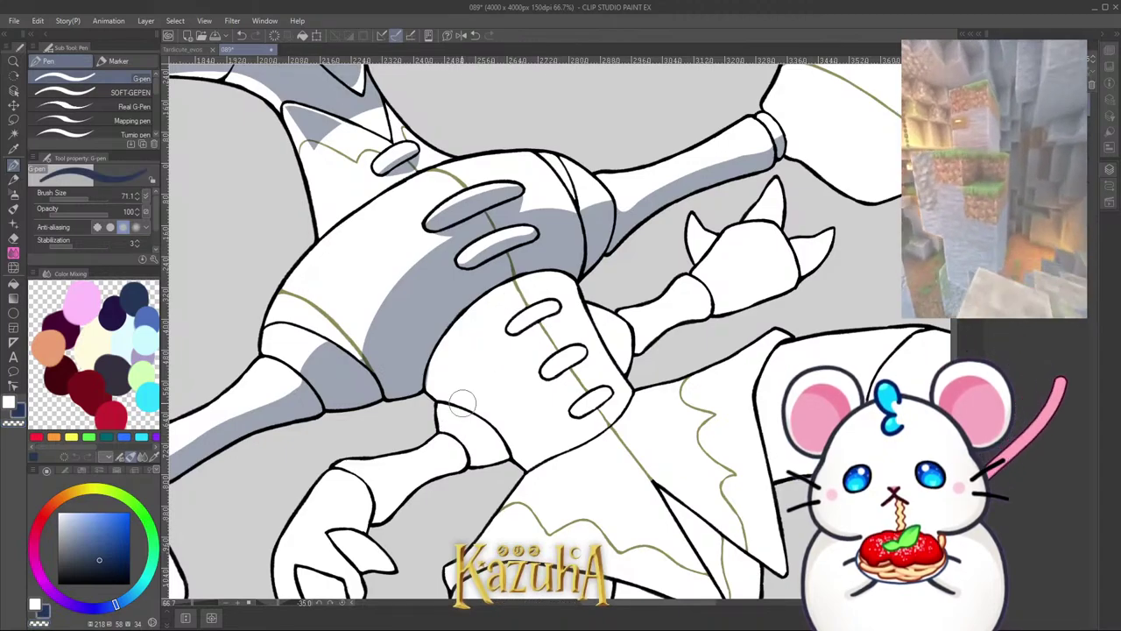
left_click_drag(457, 435, 552, 267)
key("ctrl+z")
mouse_move(457, 439)
left_mouse_down()
mouse_move(572, 273)
mouse_move(489, 318)
mouse_move(526, 287)
mouse_move(446, 409)
mouse_move(481, 298)
mouse_move(445, 442)
left_mouse_up()
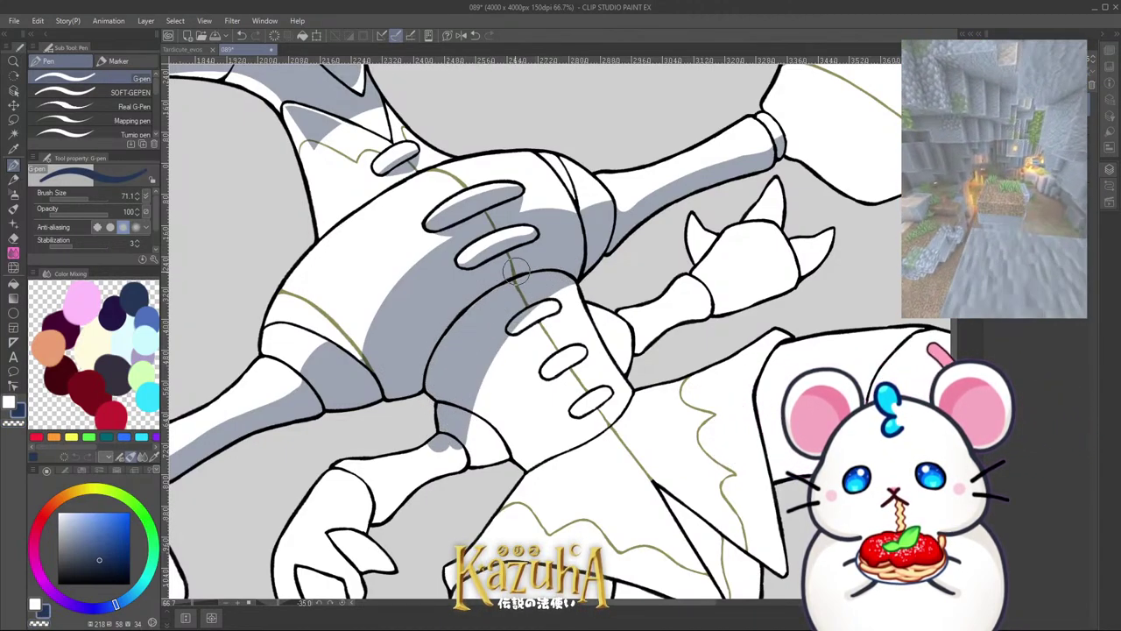
mouse_move(453, 396)
left_mouse_down()
mouse_move(457, 457)
mouse_move(467, 456)
left_mouse_up()
scroll(475, 458, "up", 2)
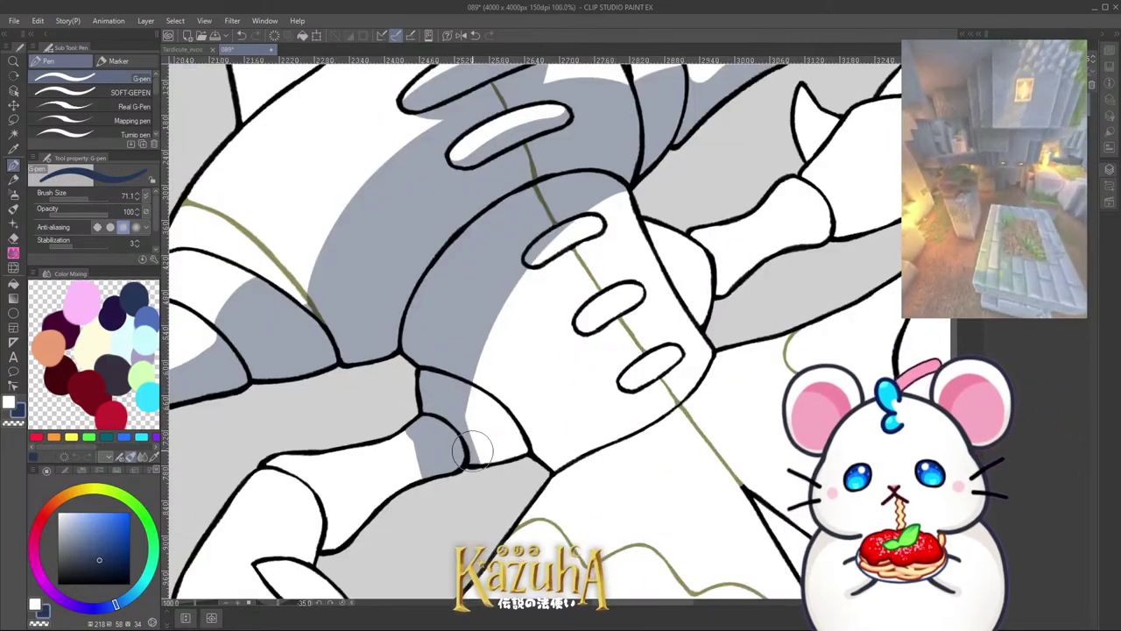
mouse_move(490, 390)
left_mouse_down()
mouse_move(476, 426)
mouse_move(462, 376)
mouse_move(513, 401)
mouse_move(473, 430)
left_mouse_up()
scroll(488, 324, "down", 6)
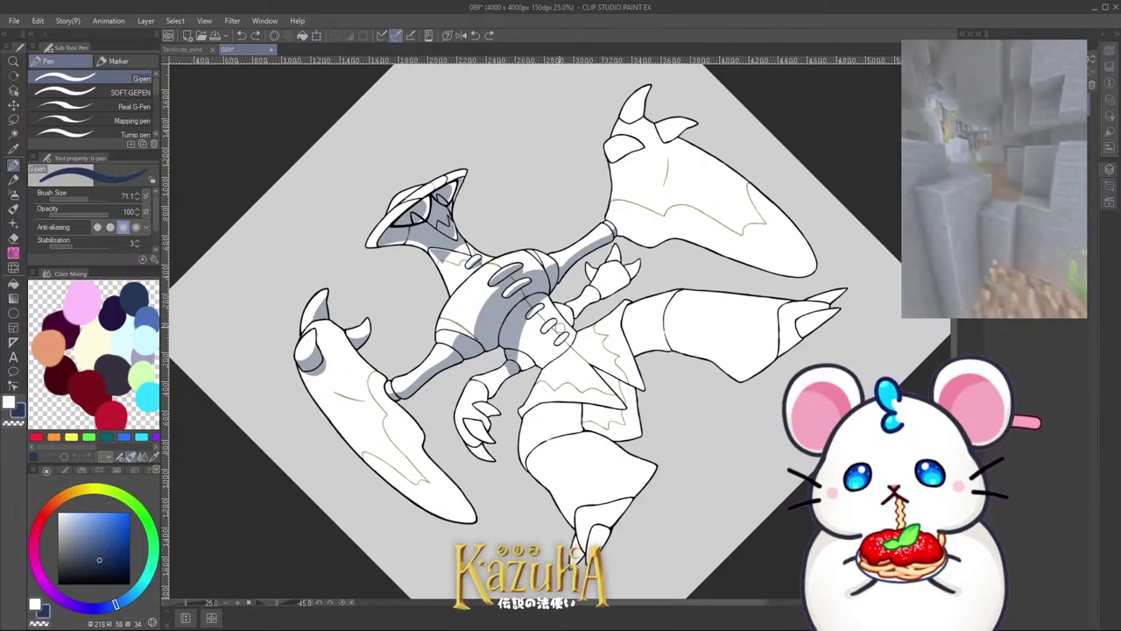
Step: Fill the small arm on the lowered claw's side with shadow, covering its shoulder, forearm, hand and claws
scroll(584, 294, "up", 2)
scroll(585, 294, "up", 2)
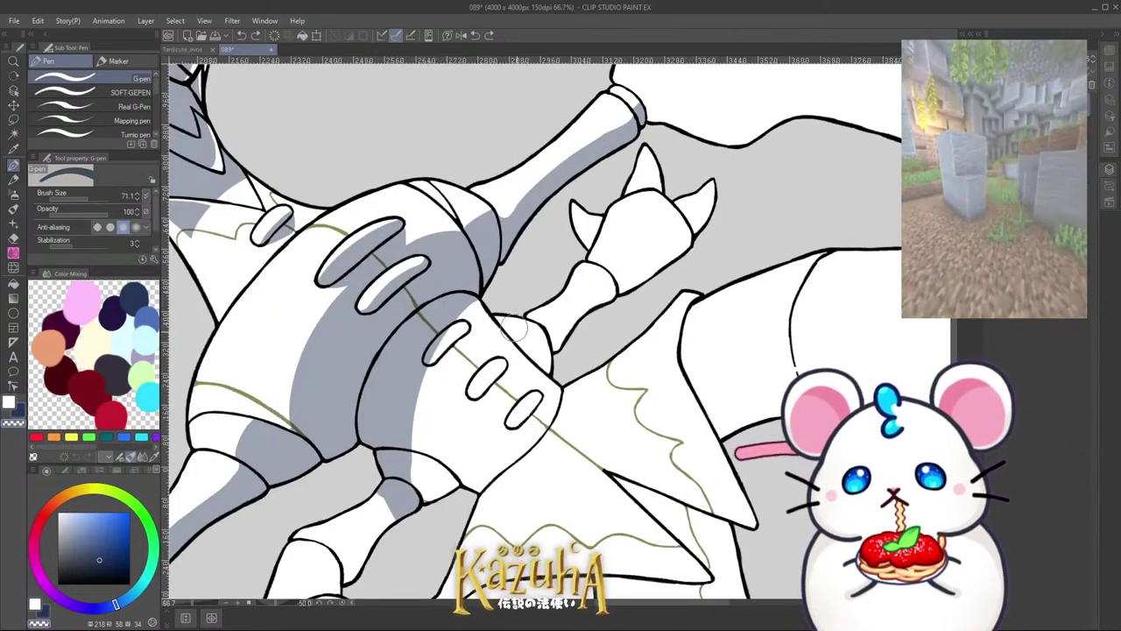
mouse_move(531, 328)
left_mouse_down()
mouse_move(574, 285)
mouse_move(608, 293)
mouse_move(594, 234)
mouse_move(642, 175)
mouse_move(648, 245)
mouse_move(683, 210)
mouse_move(652, 171)
left_mouse_up()
left_click_drag(540, 315, 554, 349)
scroll(565, 230, "down", 2)
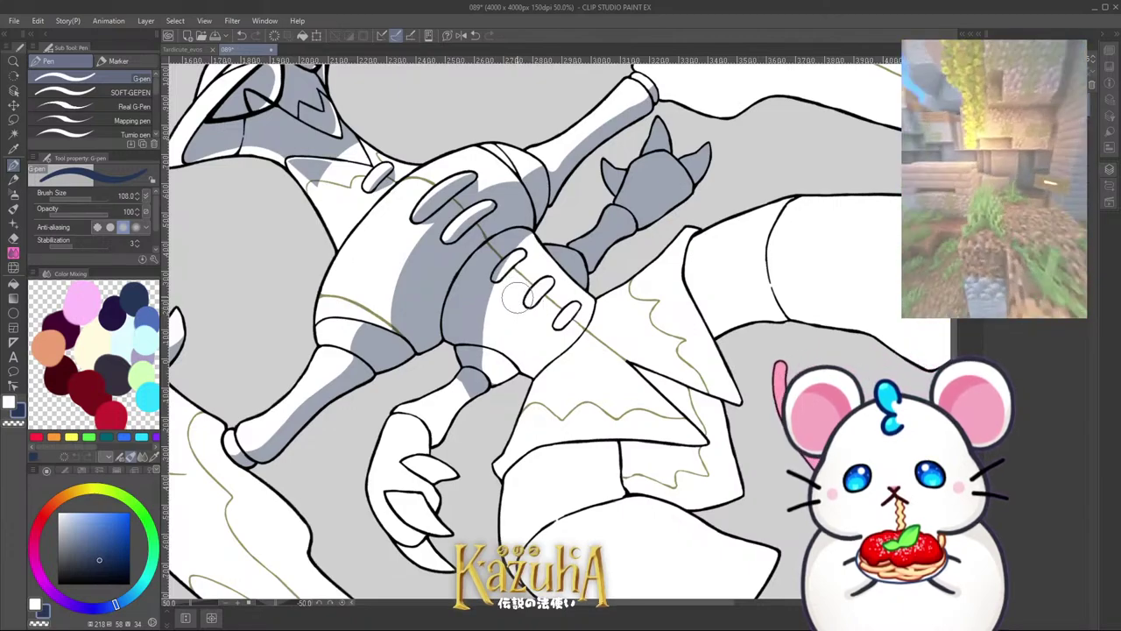
Step: Refine the curved edge of the abdomen shadow around the top toggle with transparent colour at pen size 61.4
key("c")
left_click_drag(496, 388, 511, 293)
key("ctrl+z")
key("c")
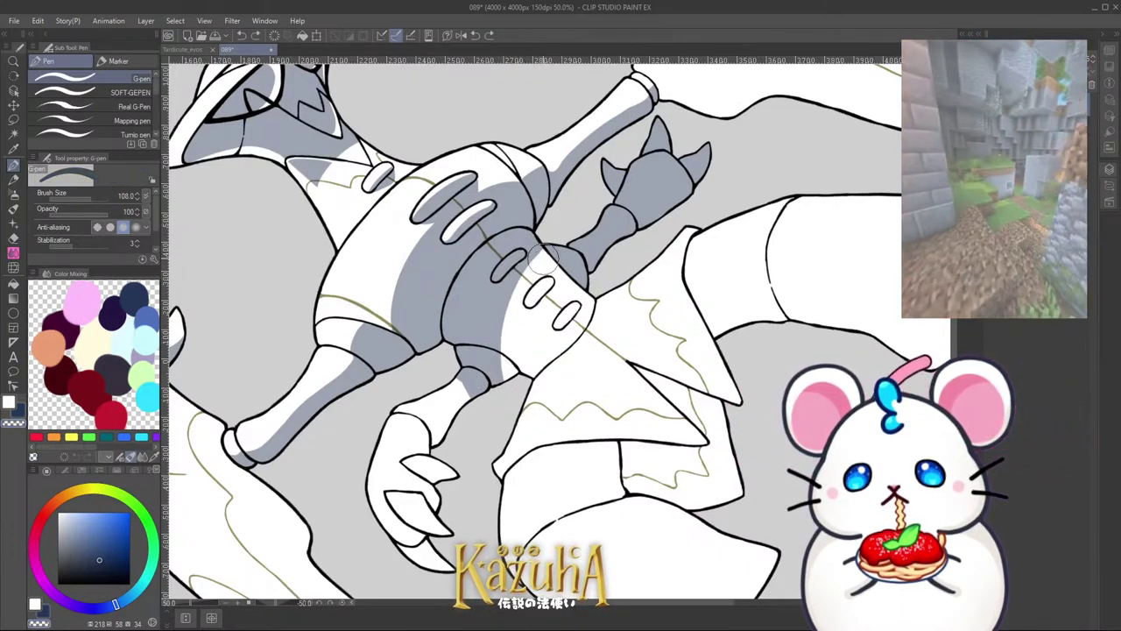
scroll(512, 335, "up", 1)
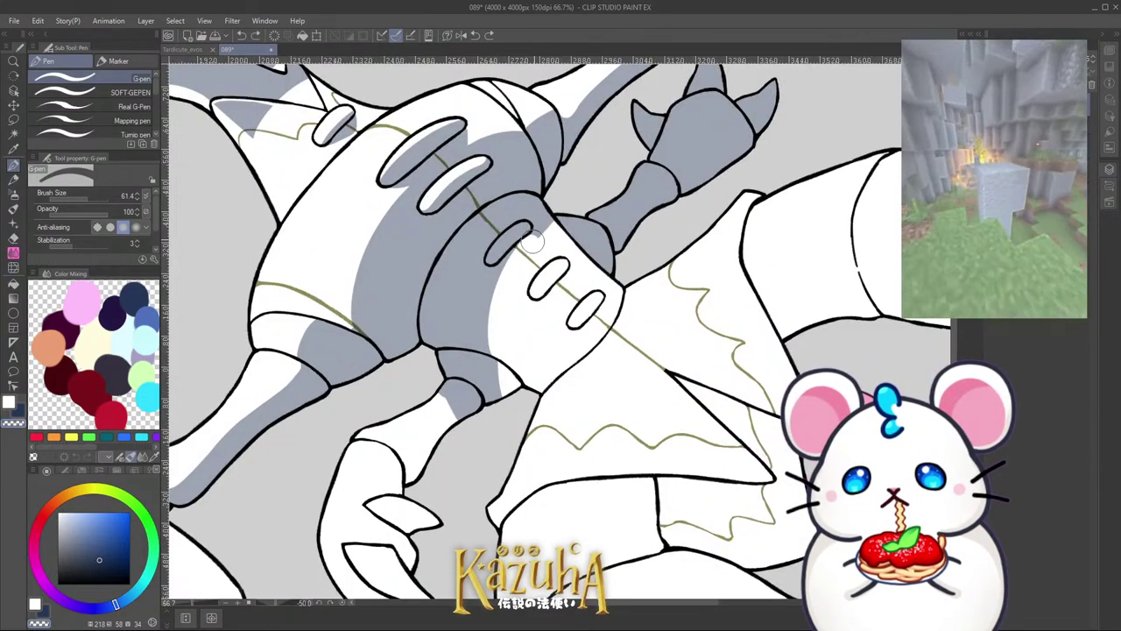
scroll(517, 344, "up", 1)
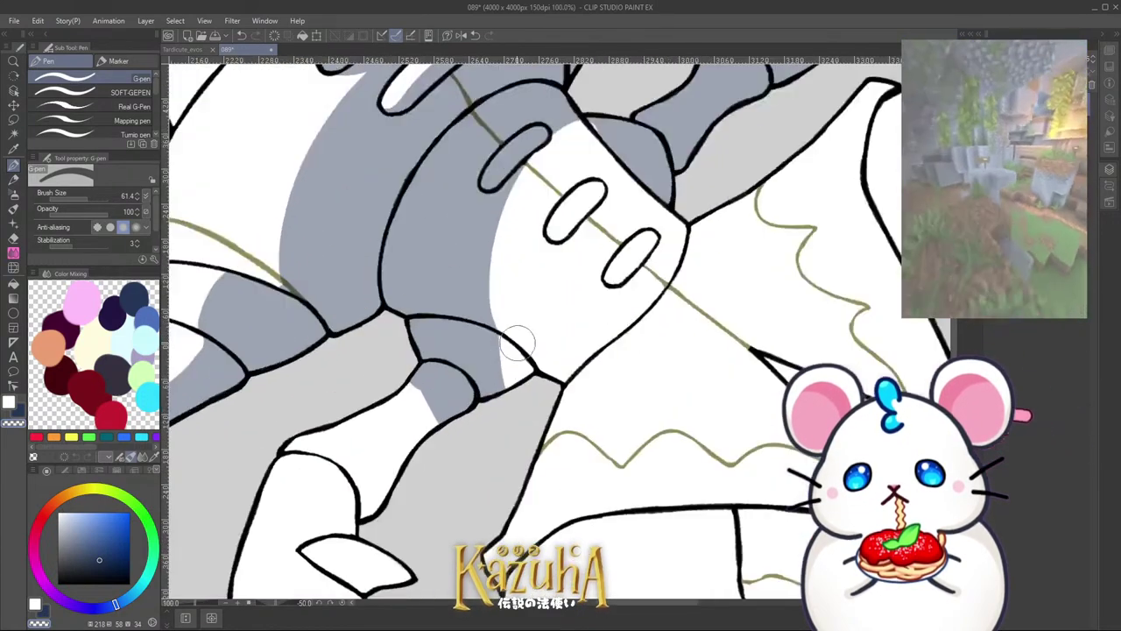
scroll(533, 309, "down", 2)
scroll(500, 291, "up", 2)
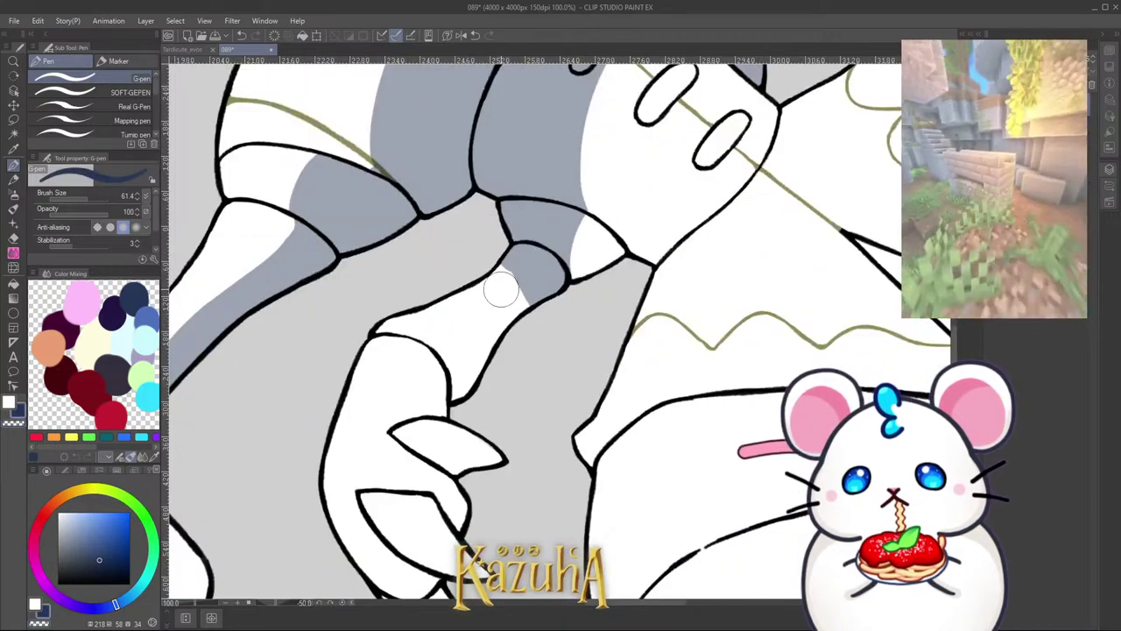
Step: Fill the small arm beside the raised claw with shadow down to its claw tips, and return the canvas to upright
mouse_move(513, 291)
left_mouse_down()
mouse_move(459, 321)
mouse_move(445, 360)
left_mouse_up()
scroll(536, 205, "down", 1)
mouse_move(466, 296)
left_mouse_down()
mouse_move(452, 419)
mouse_move(448, 291)
mouse_move(435, 442)
mouse_move(421, 448)
mouse_move(439, 415)
mouse_move(445, 287)
mouse_move(531, 272)
mouse_move(473, 508)
left_mouse_up()
scroll(501, 344, "down", 5)
key("asciicircum")
key("asciicircum")
key("asciicircum")
key("asciicircum")
key("asciicircum")
key("asciicircum")
key("asciicircum")
key("asciicircum")
key("asciicircum")
key("asciicircum")
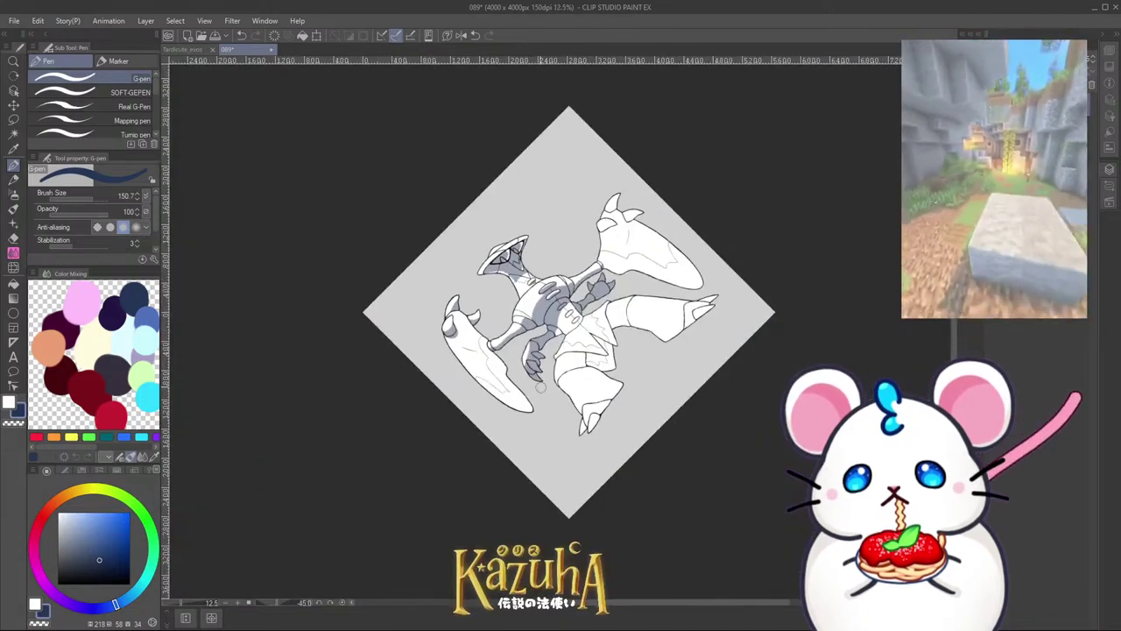
key("minus")
key("minus")
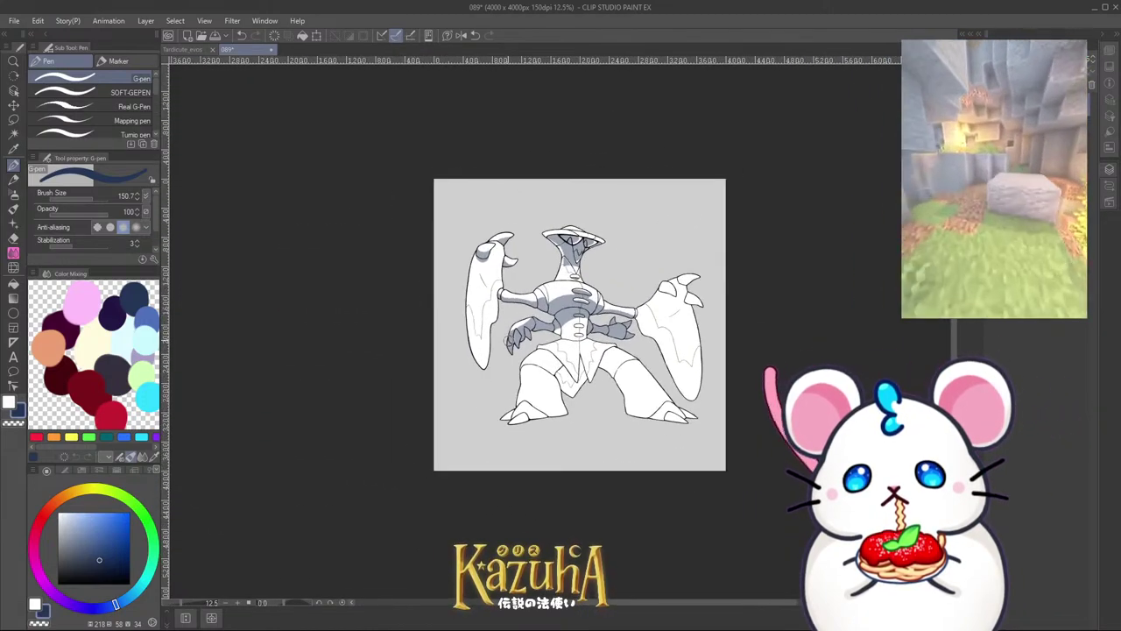
Step: Carve a light area along the upper edge of the shaded small hand with transparent colour at pen size 87.1
scroll(499, 346, "up", 7)
key("bracketleft")
key("bracketleft")
key("bracketleft")
mouse_move(508, 307)
left_mouse_down()
mouse_move(489, 371)
mouse_move(520, 295)
mouse_move(547, 281)
left_mouse_up()
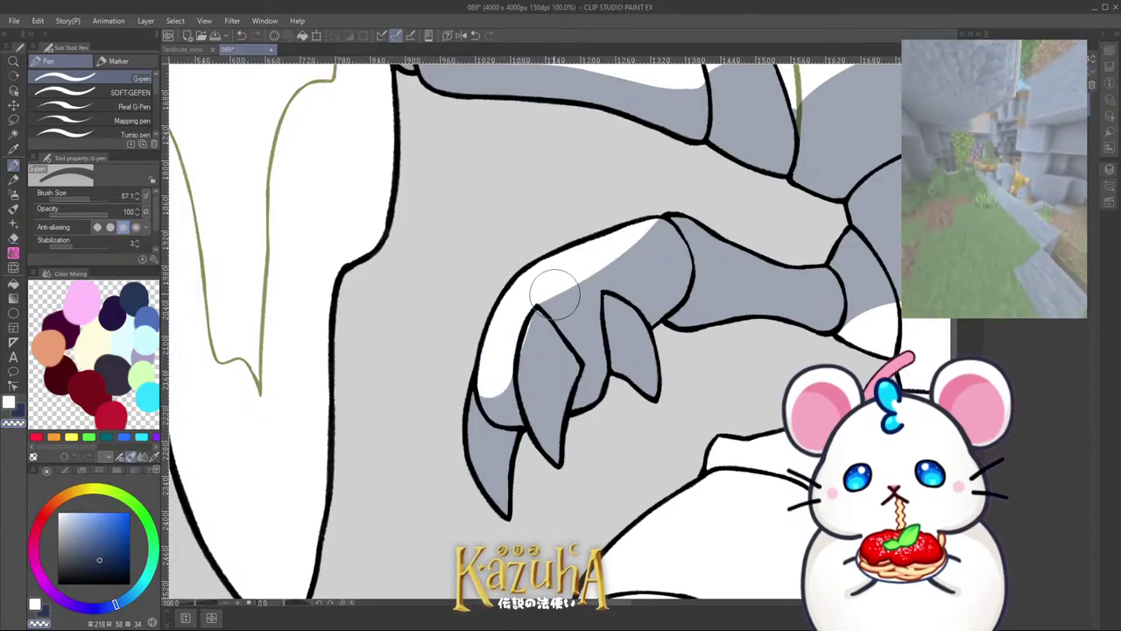
mouse_move(629, 226)
left_mouse_down()
mouse_move(601, 280)
mouse_move(495, 383)
mouse_move(540, 306)
mouse_move(503, 367)
mouse_move(527, 377)
mouse_move(493, 377)
mouse_move(484, 398)
mouse_move(442, 392)
mouse_move(504, 395)
mouse_move(459, 378)
mouse_move(489, 391)
left_mouse_up()
Step: Carve a light outer side on the small hand's middle claw at pen size 43.7 and smooth the shadow's edge
scroll(529, 384, "up", 1)
key("c")
key("c")
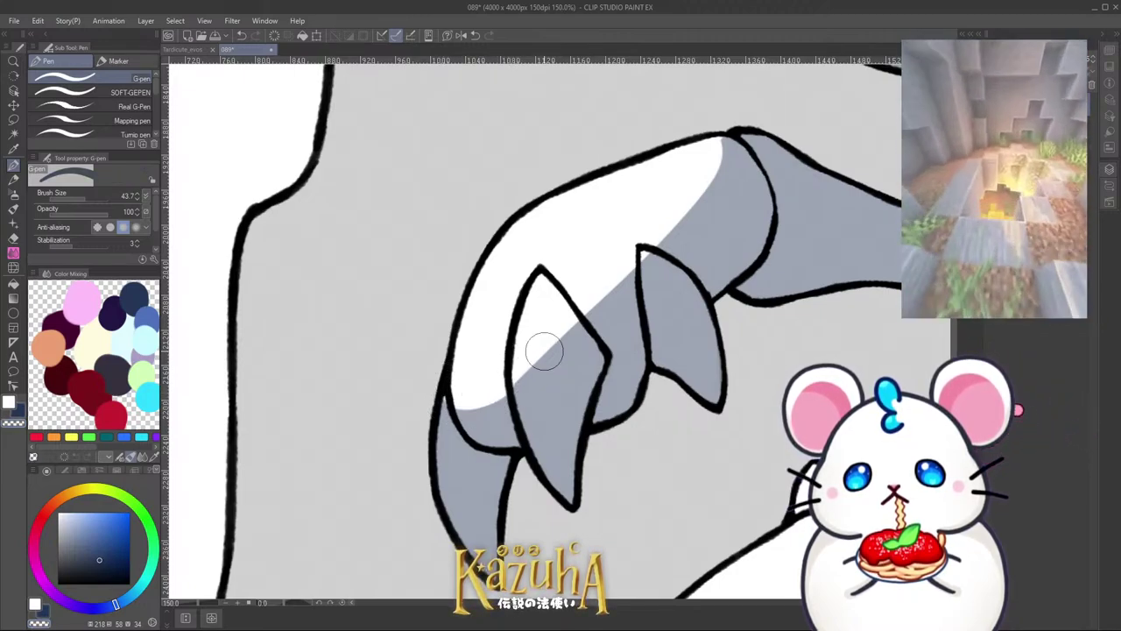
key("c")
mouse_move(541, 326)
left_mouse_down()
mouse_move(536, 378)
mouse_move(549, 366)
mouse_move(553, 287)
mouse_move(541, 408)
left_mouse_up()
key("c")
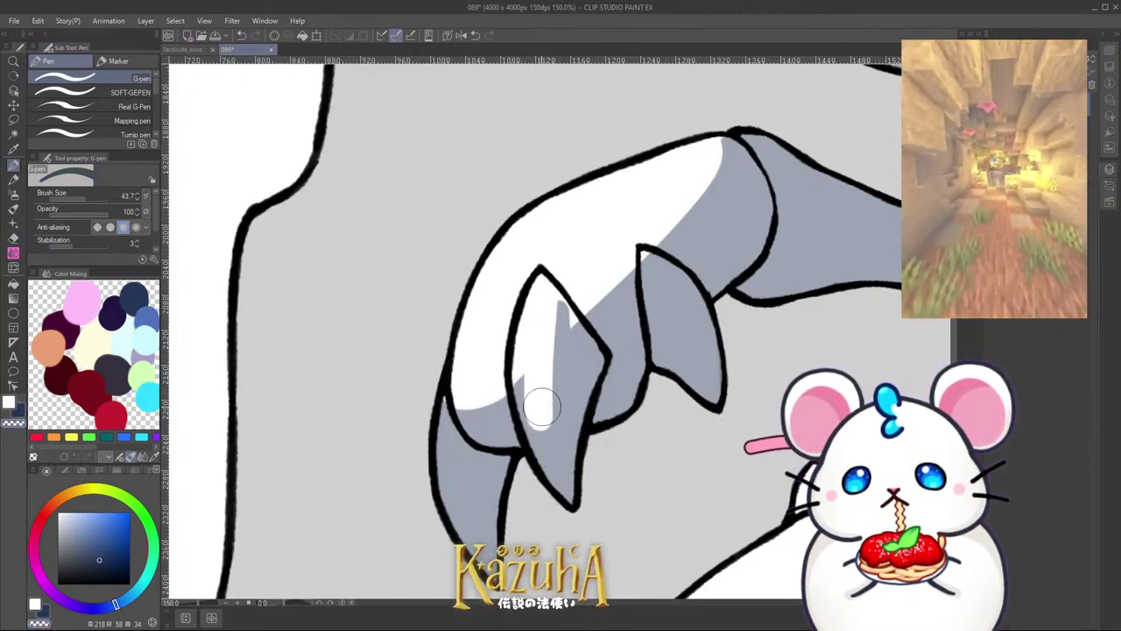
left_click_drag(543, 306, 535, 438)
key("x")
left_click_drag(561, 484, 563, 313)
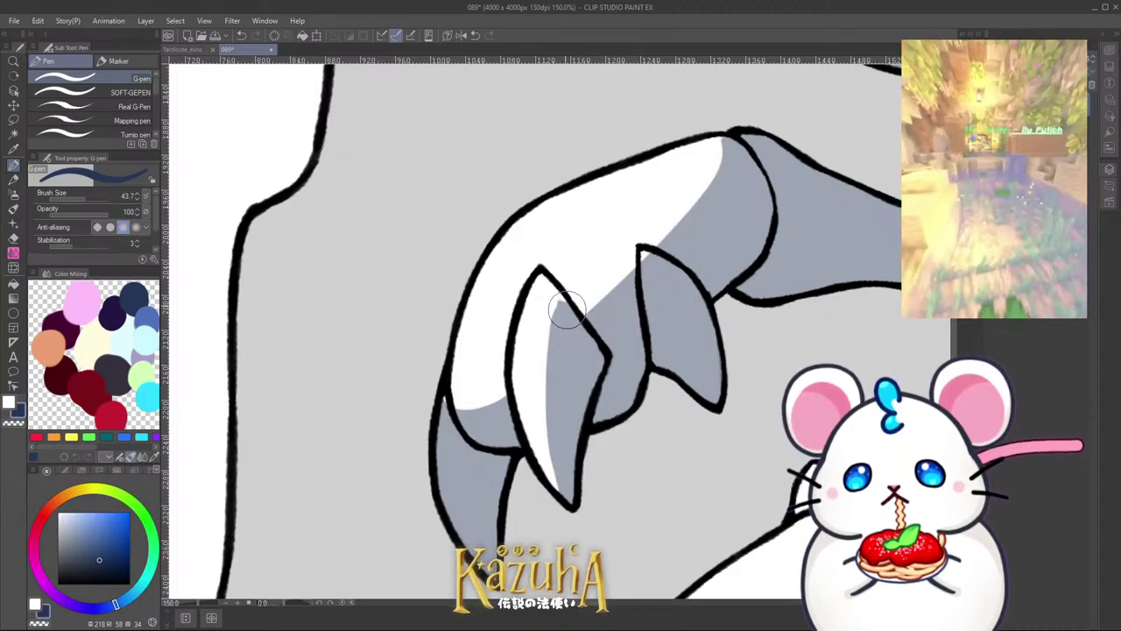
Step: Carve a curved light rim on the small hand's inner claw with transparent colour and restore the shadow inside it
key("c")
left_click_drag(647, 261, 709, 317)
left_click_drag(647, 286, 724, 357)
key("c")
mouse_move(657, 298)
left_mouse_down()
mouse_move(676, 317)
mouse_move(651, 295)
mouse_move(707, 376)
left_mouse_up()
key("c")
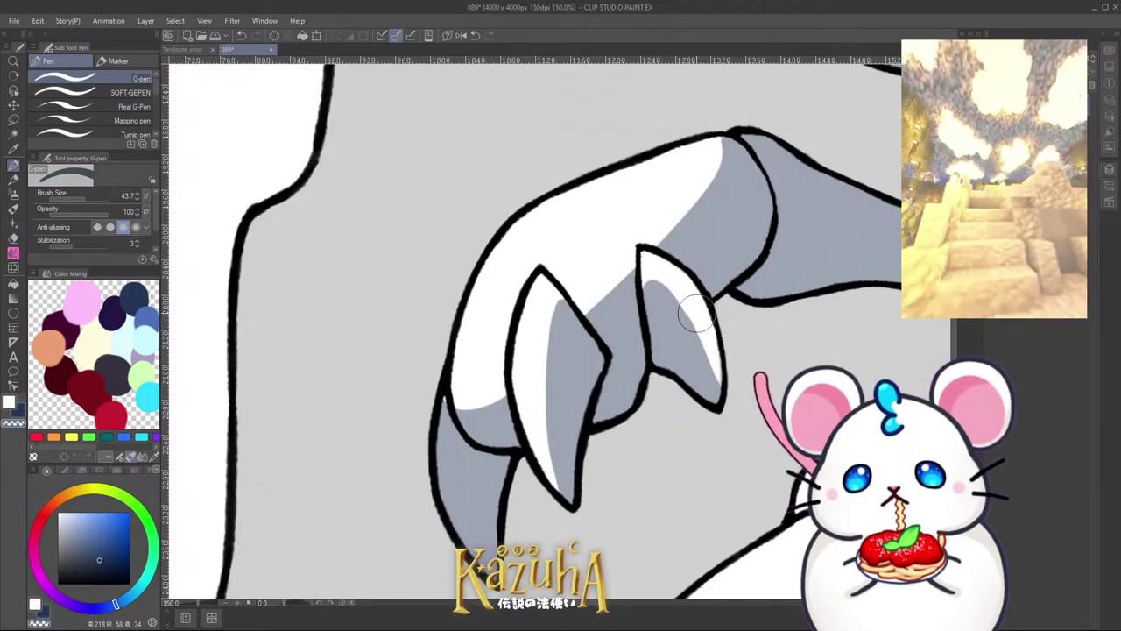
Step: Fill the remaining light area of the small arm's shoulder joint with shadow at pen size 43.7
scroll(671, 269, "down", 2)
scroll(585, 358, "up", 2)
key("x")
scroll(572, 320, "down", 4)
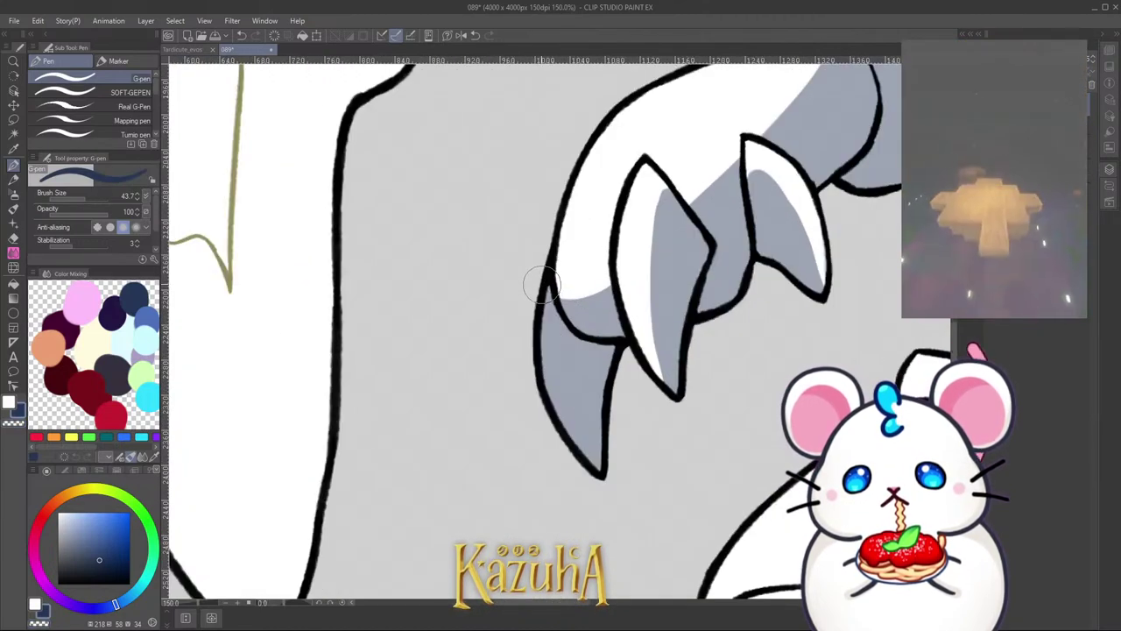
scroll(692, 326, "up", 3)
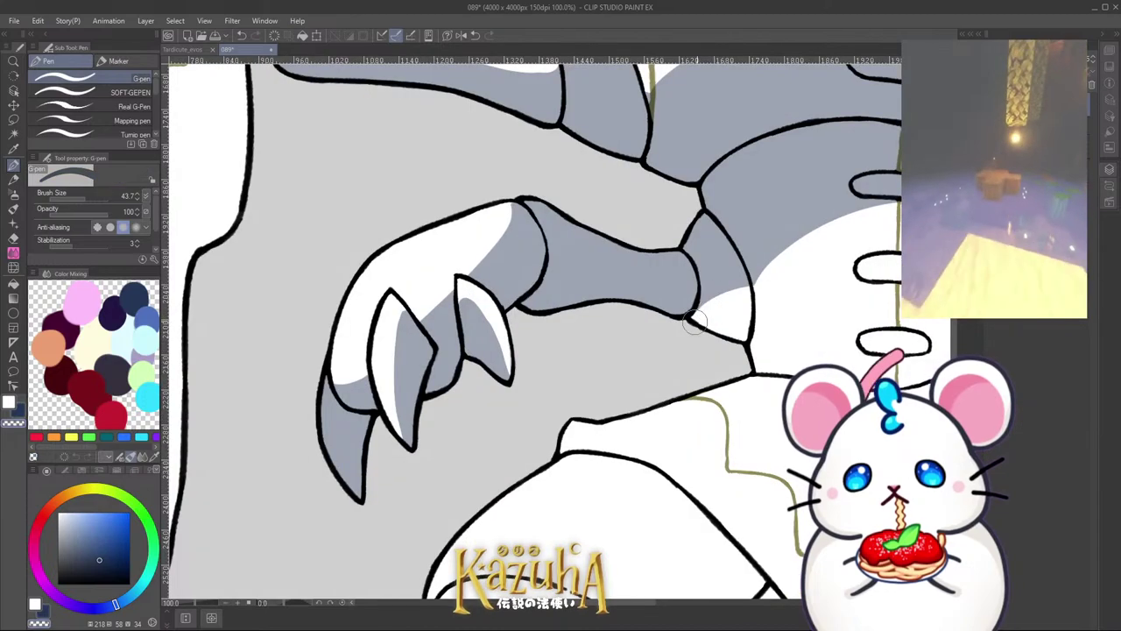
left_click_drag(710, 303, 741, 291)
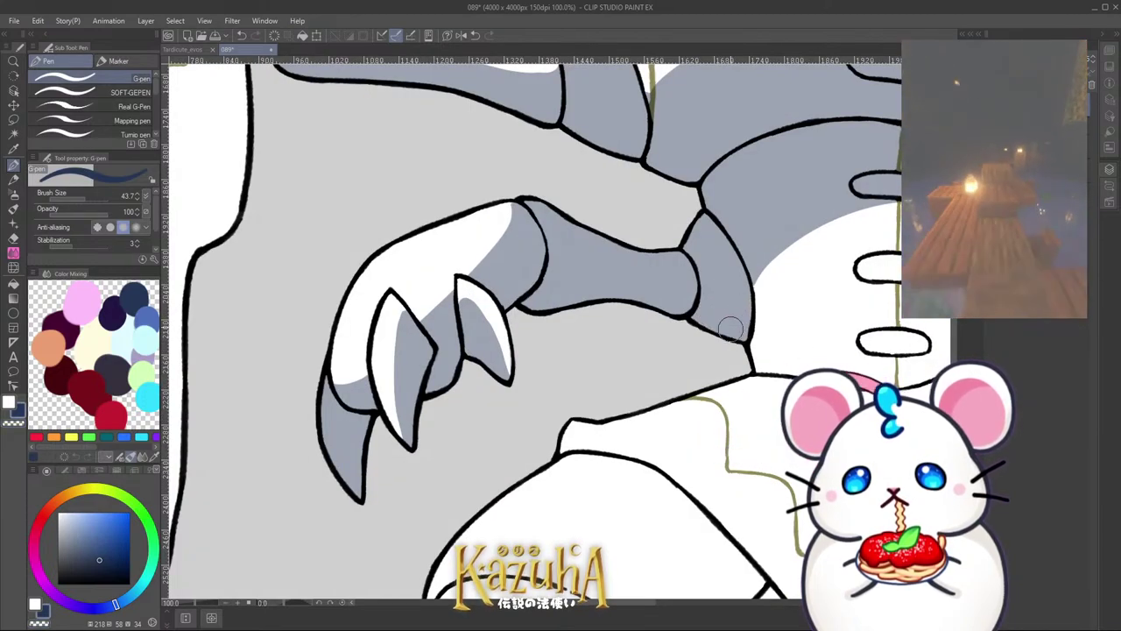
scroll(586, 338, "down", 5)
Step: Extend the abdomen shadow along the underside of the top abdominal toggle at pen size 43.7
left_click_drag(650, 271, 629, 196)
scroll(629, 197, "up", 2)
scroll(632, 237, "up", 4)
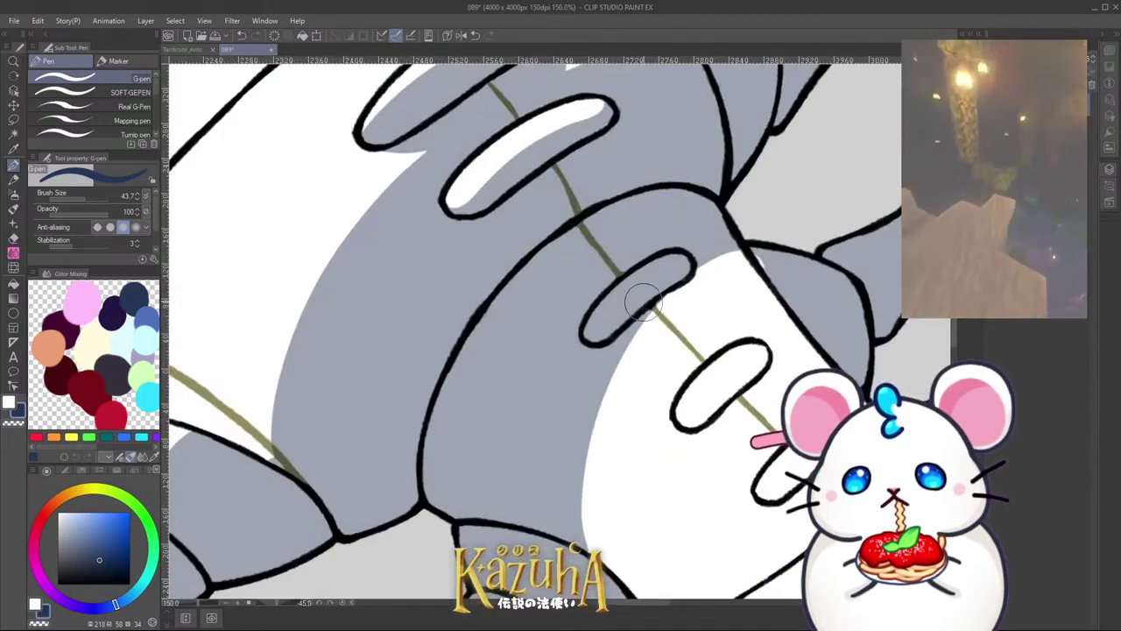
key("c")
left_click_drag(674, 280, 678, 268)
scroll(673, 237, "down", 2)
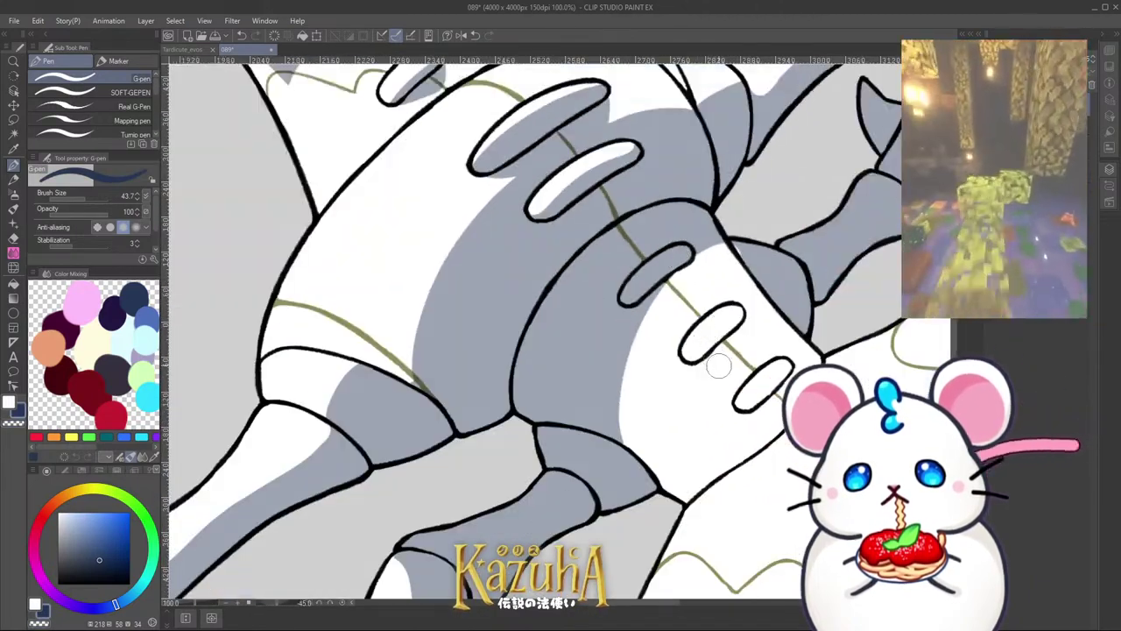
Step: Shade the undersides of the two lower abdominal toggles, add cast shadows beneath them, and reset the canvas rotation
scroll(719, 358, "up", 2)
left_click(693, 357)
left_click_drag(706, 353, 725, 302)
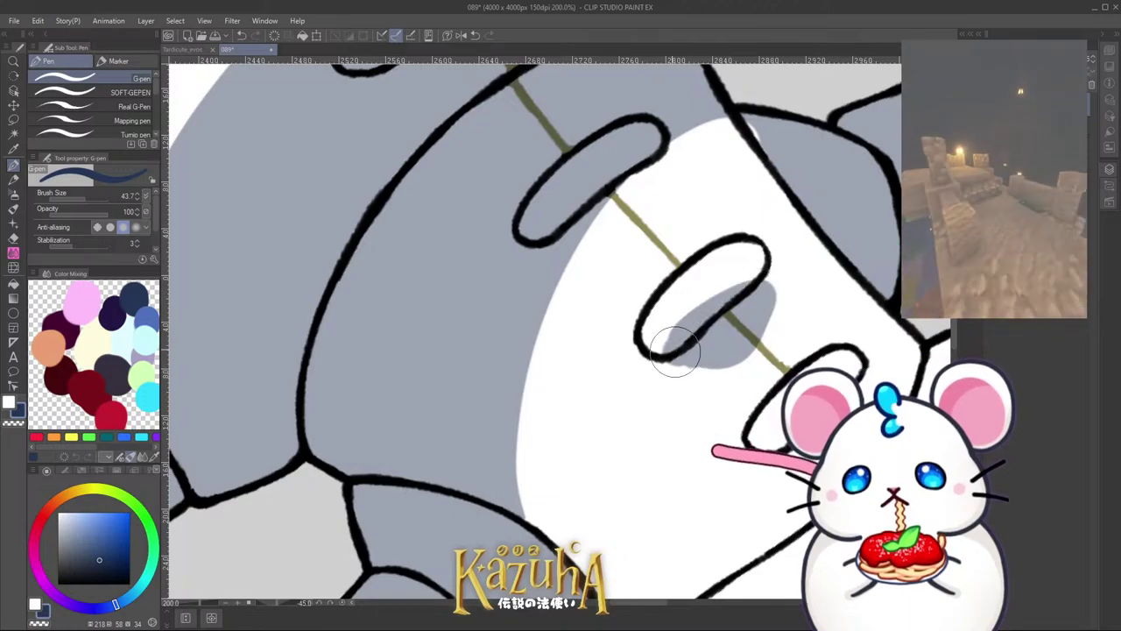
mouse_move(681, 345)
left_mouse_down()
mouse_move(716, 353)
mouse_move(744, 340)
mouse_move(762, 243)
mouse_move(736, 332)
mouse_move(794, 266)
mouse_move(806, 275)
mouse_move(741, 329)
mouse_move(786, 325)
mouse_move(807, 269)
left_mouse_up()
scroll(763, 237, "down", 2)
scroll(793, 343, "up", 2)
scroll(754, 213, "down", 1)
scroll(707, 255, "down", 5)
key("ctrl+@")
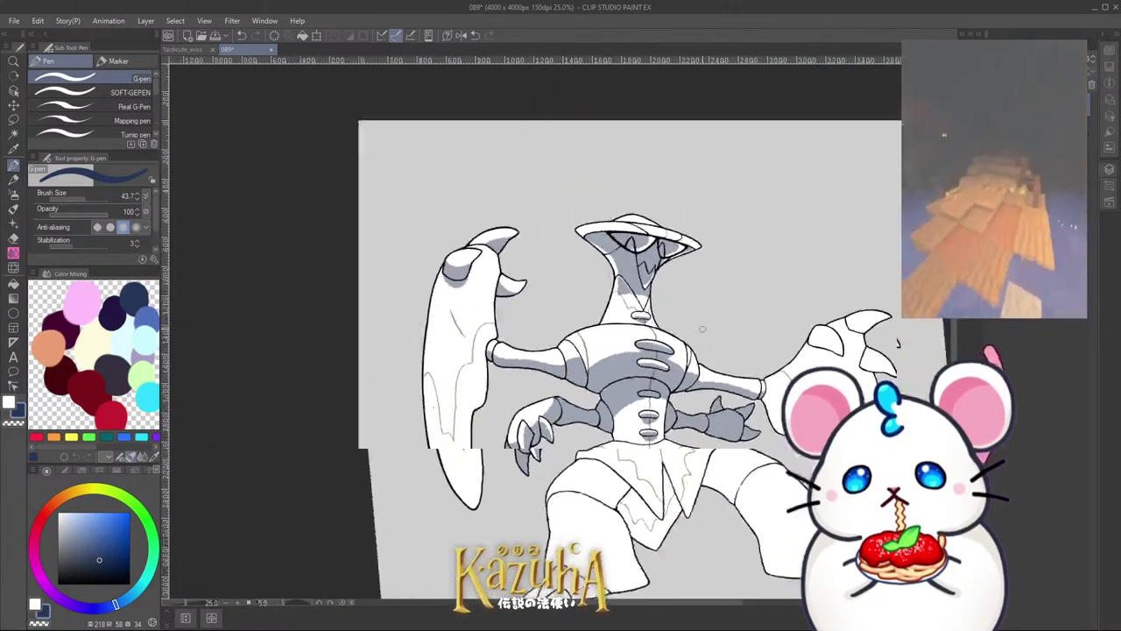
Step: Trim the neck shadow beneath the pointed chin with transparent colour at pen size 43.7
scroll(708, 325, "down", 2)
scroll(707, 326, "up", 6)
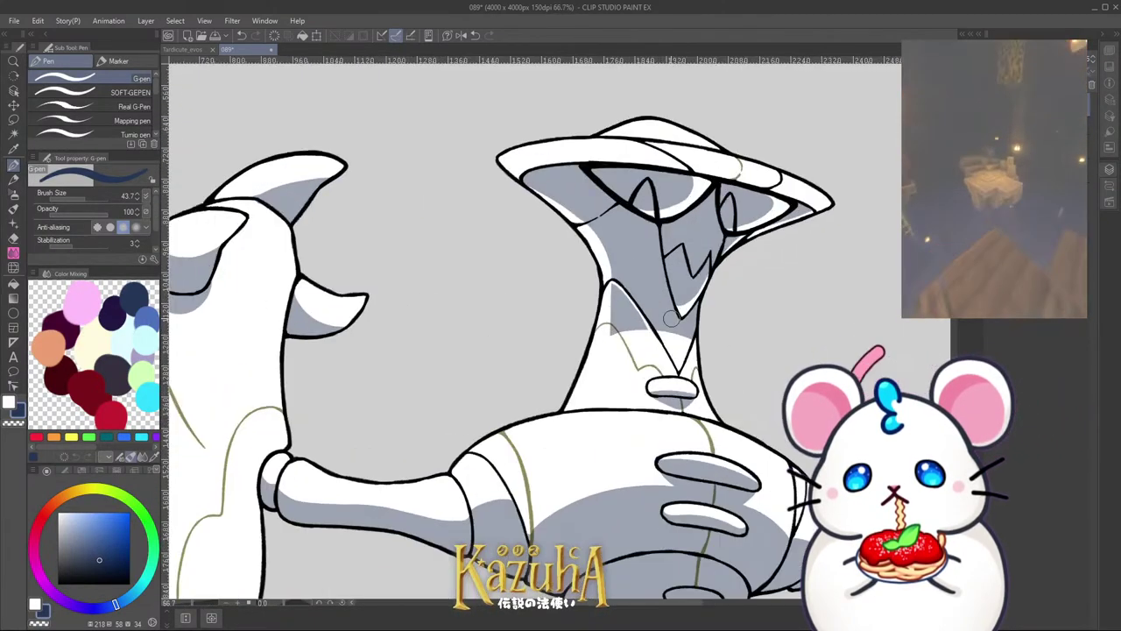
key("c")
left_click_drag(669, 345, 707, 296)
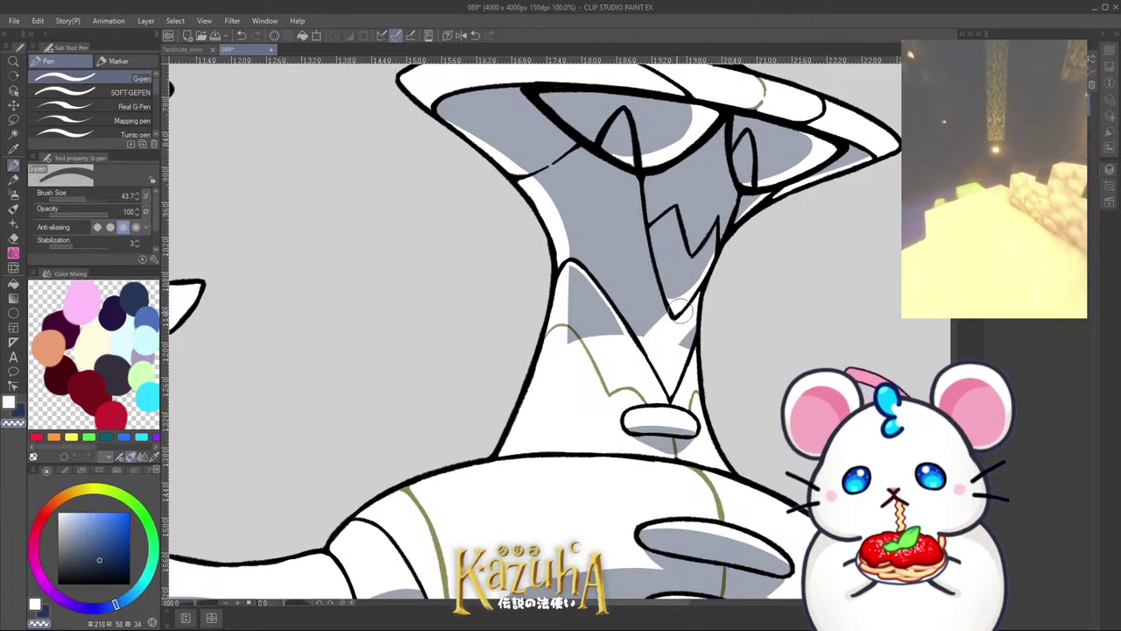
scroll(649, 328, "down", 4)
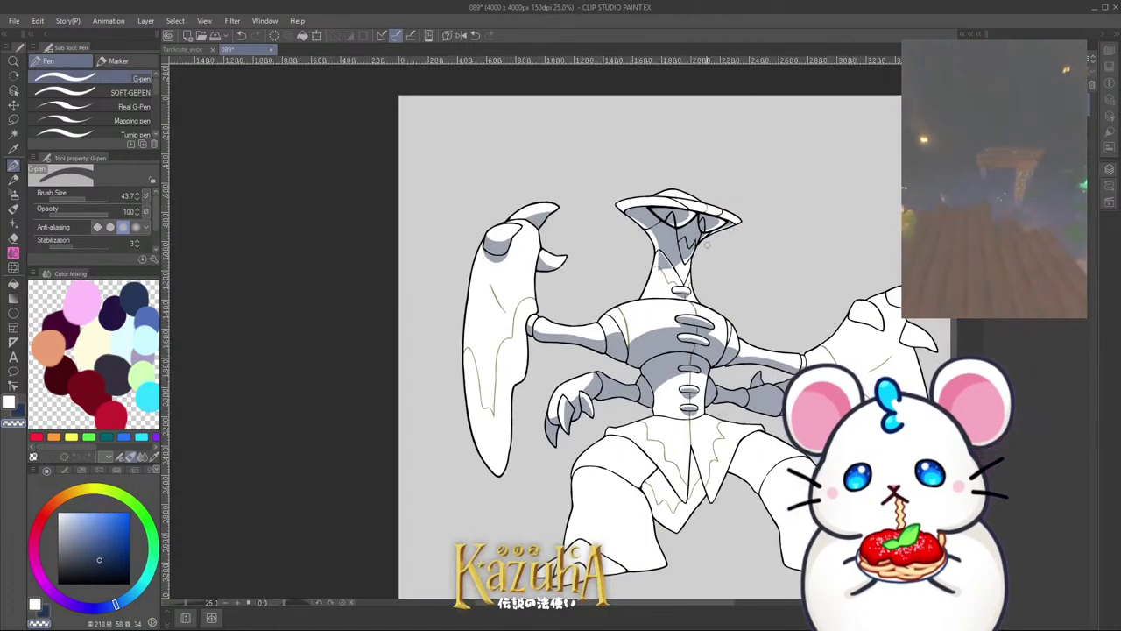
Step: Reshape the shadow on the neck's pointed collar at pen size 43.7, rounding its lower end and lighting its inner edge
scroll(591, 569, "down", 1)
scroll(587, 273, "up", 5)
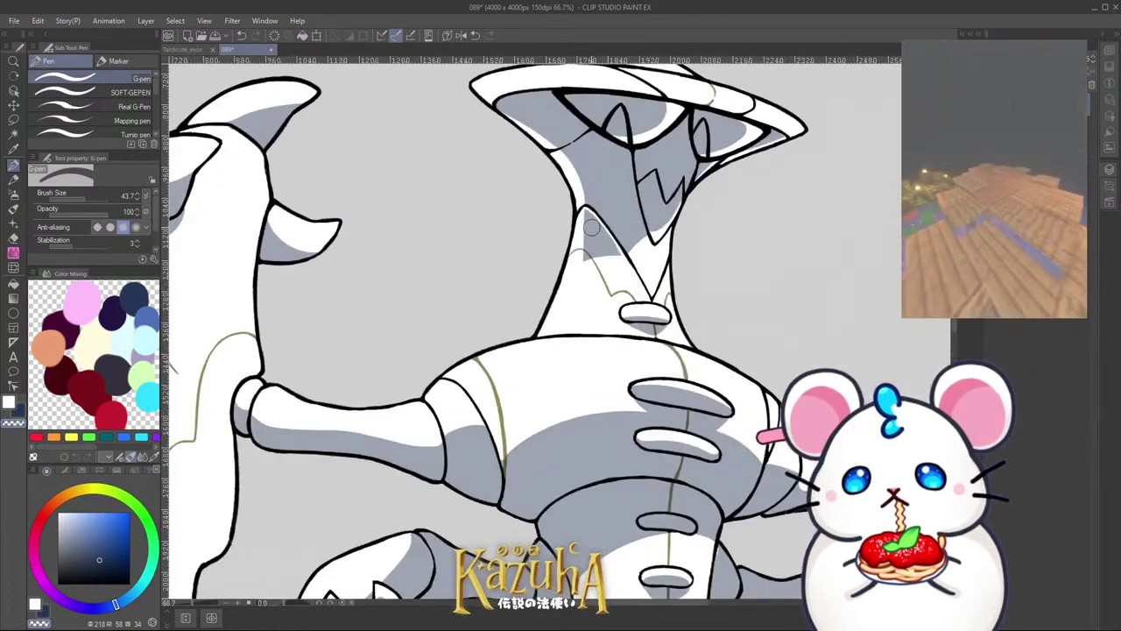
mouse_move(587, 273)
left_mouse_down()
mouse_move(634, 252)
mouse_move(594, 282)
mouse_move(592, 244)
mouse_move(593, 292)
mouse_move(624, 269)
left_mouse_up()
scroll(596, 276, "up", 1)
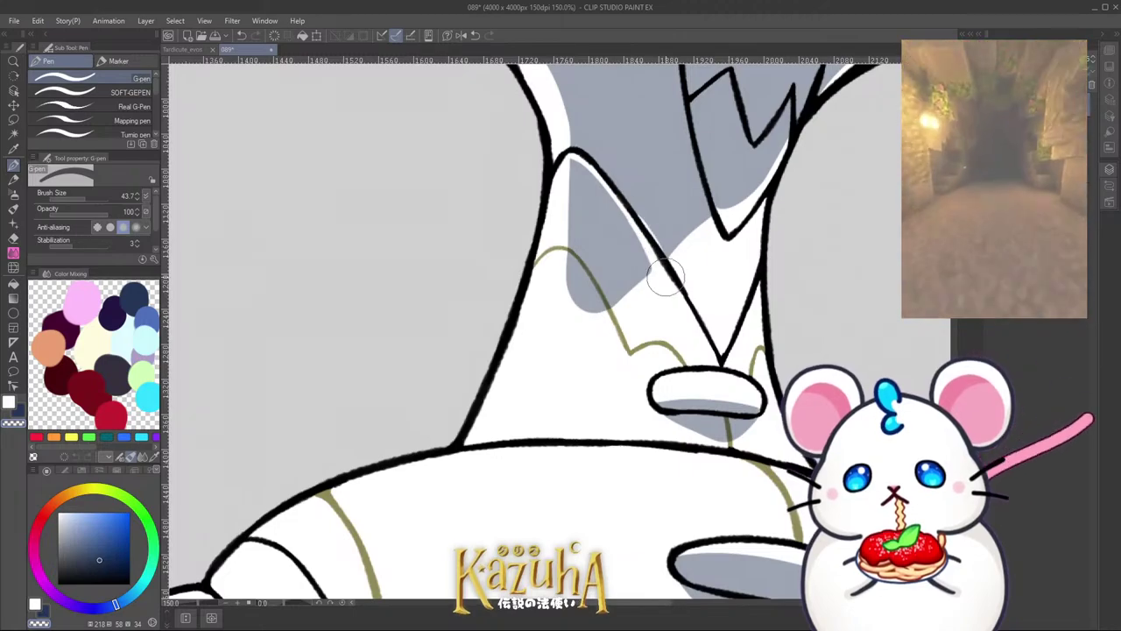
scroll(648, 263, "down", 4)
scroll(682, 288, "down", 4)
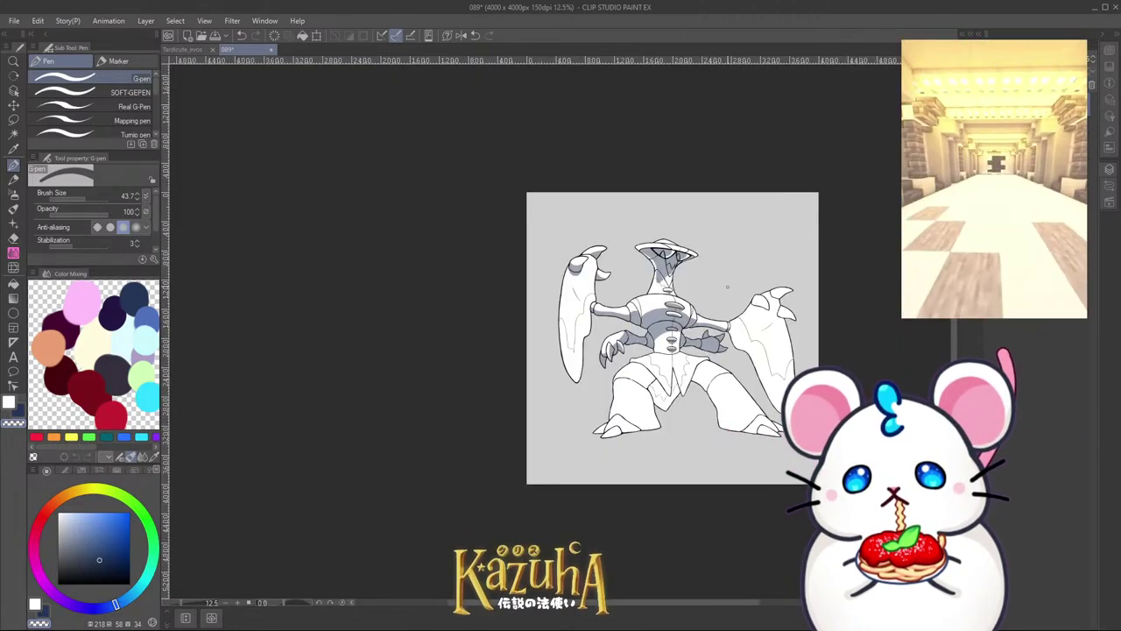
Step: Round off the abdomen shadow's lower edge beneath the top abdominal toggle and narrow its side strip at pen size 37.0
scroll(727, 287, "up", 7)
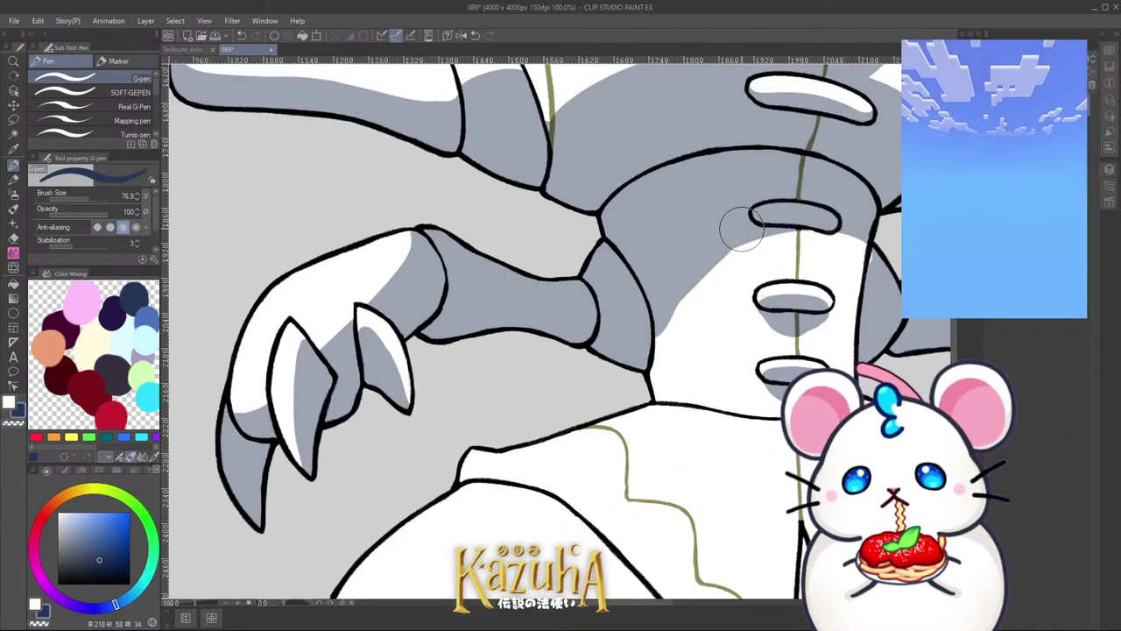
scroll(832, 256, "up", 1)
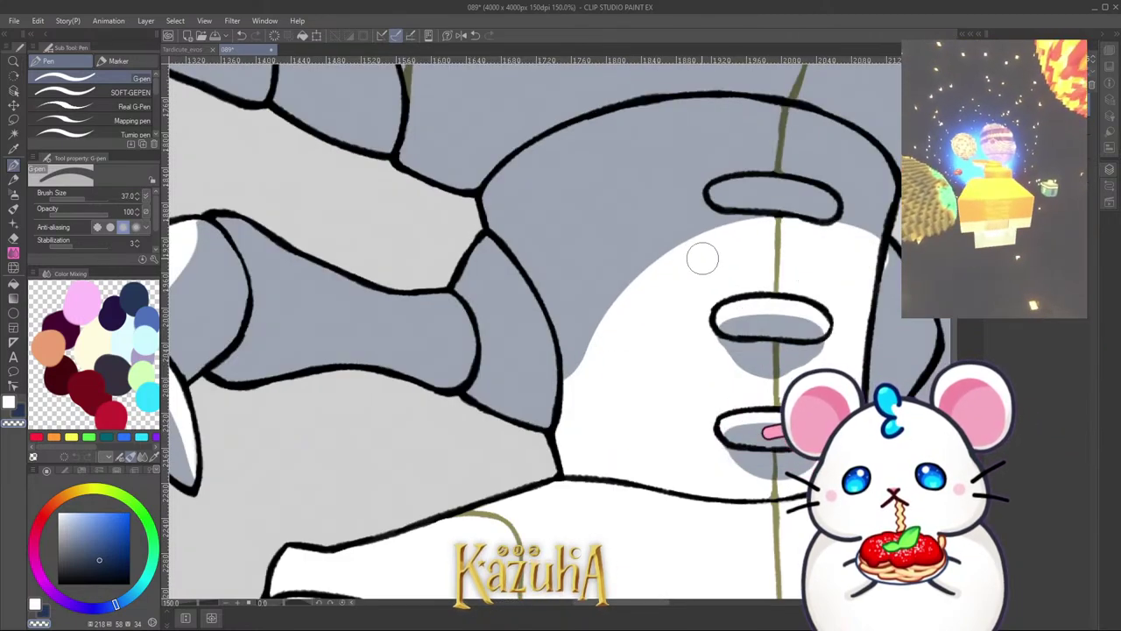
scroll(692, 252, "down", 1)
scroll(801, 252, "up", 1)
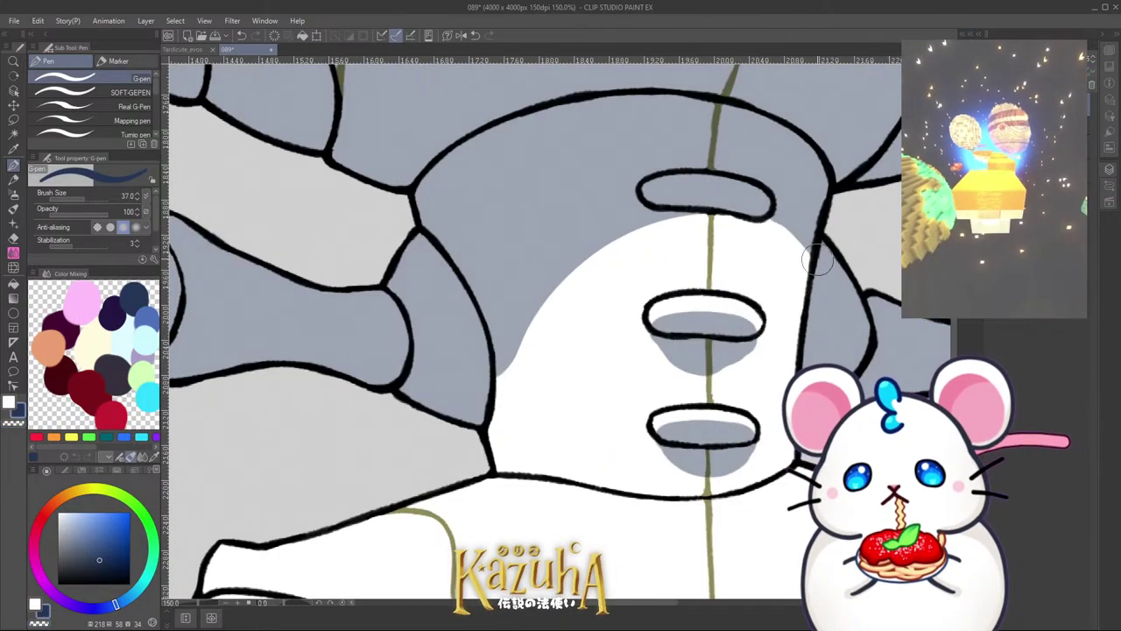
scroll(767, 234, "down", 7)
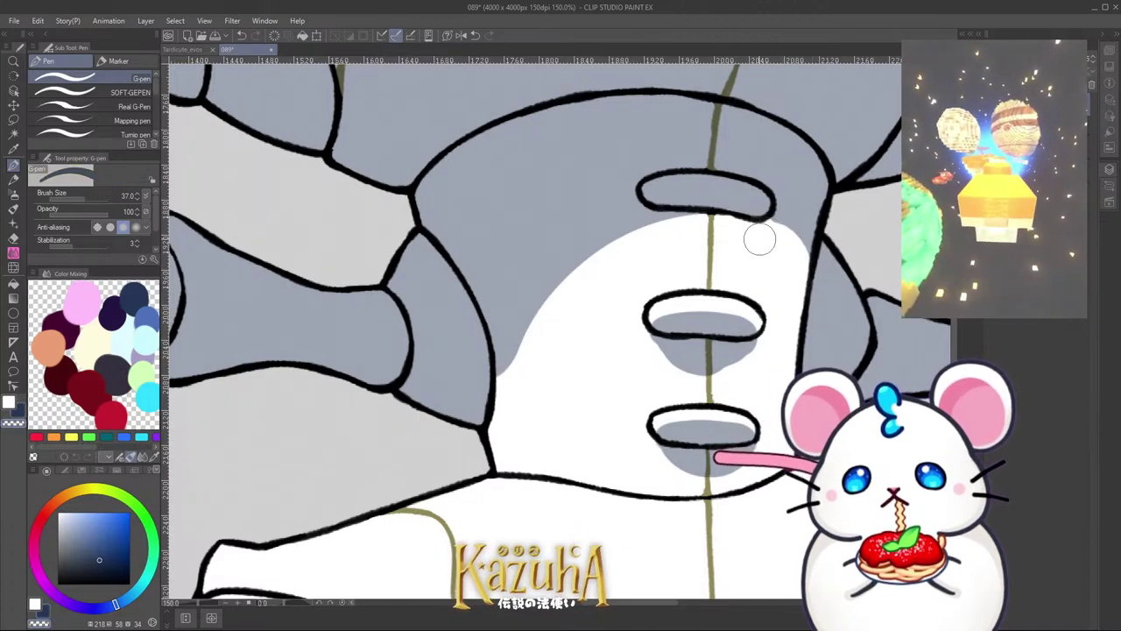
scroll(599, 345, "up", 4)
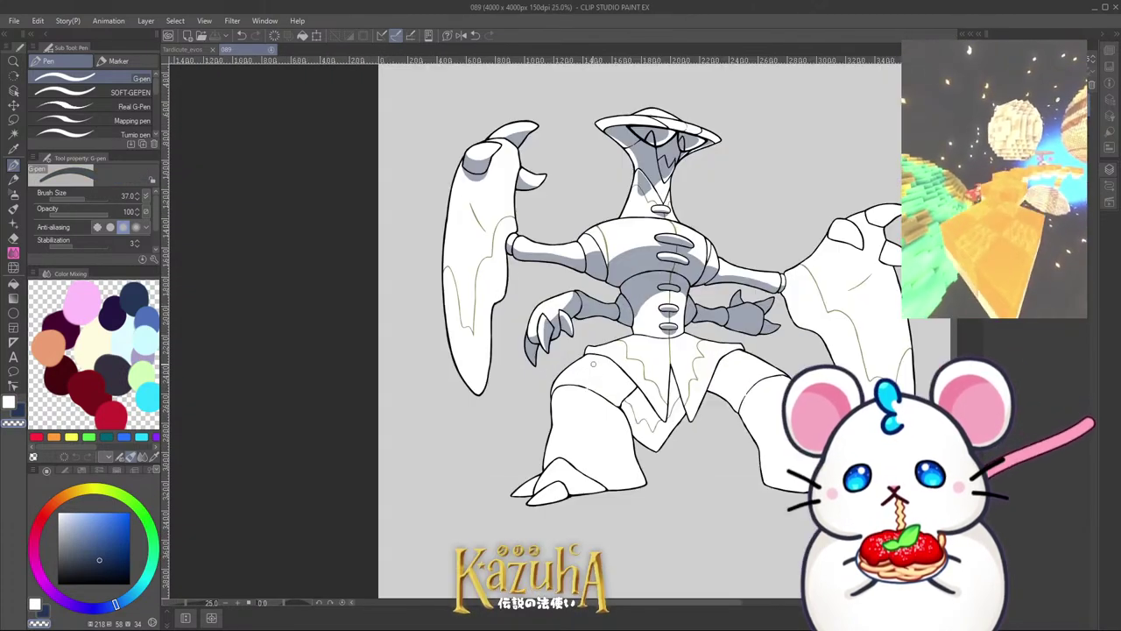
scroll(589, 364, "down", 3)
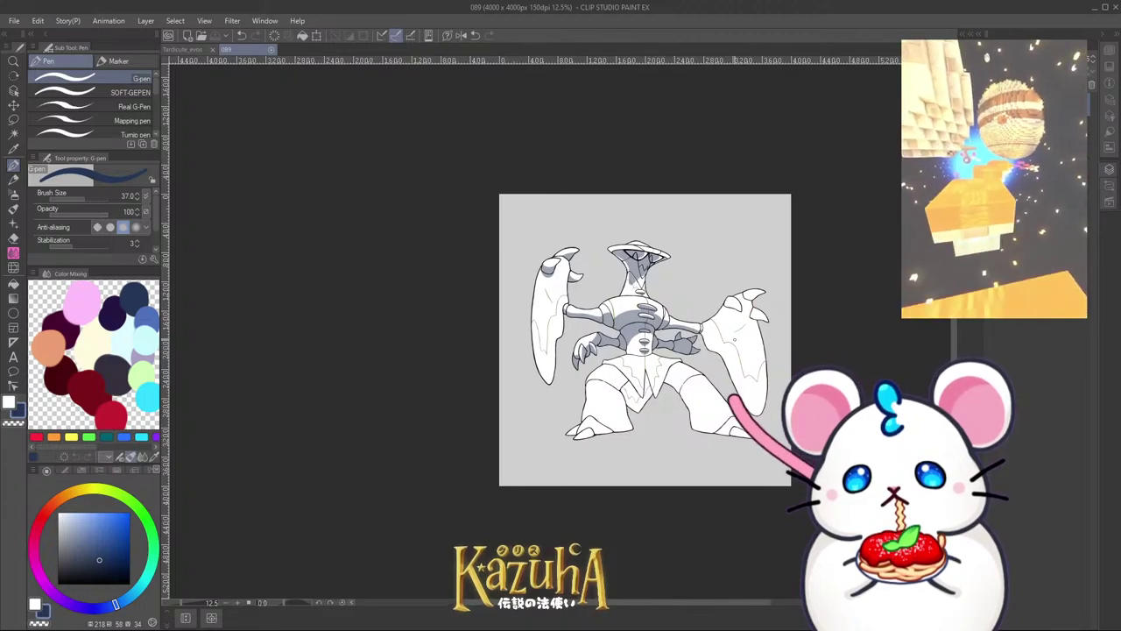
scroll(719, 338, "up", 6)
left_click_drag(611, 302, 688, 305)
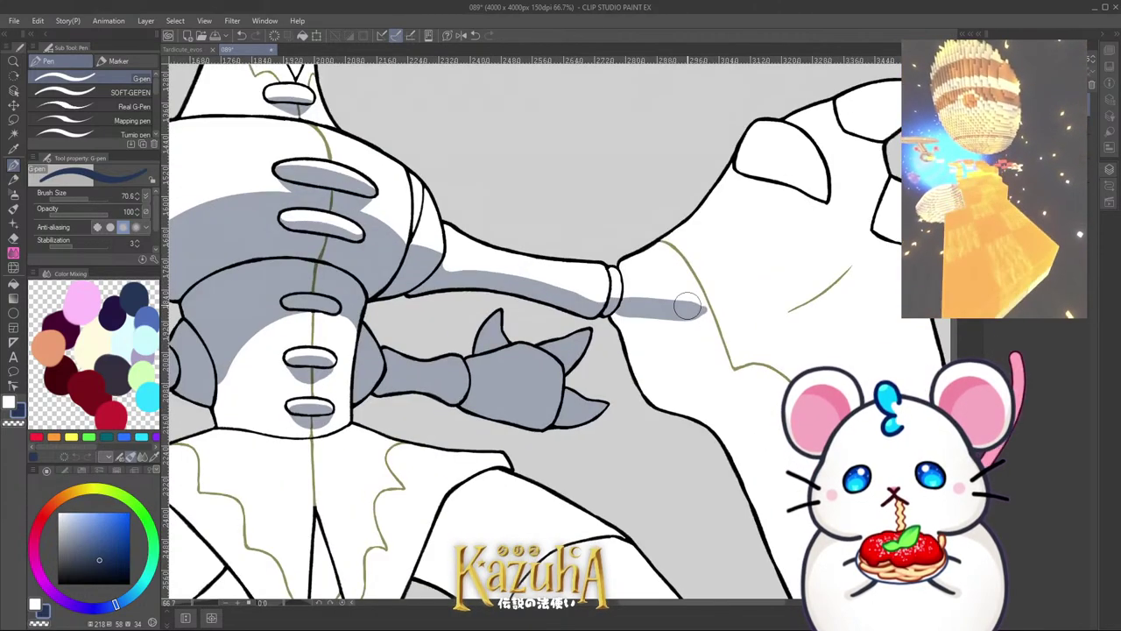
key("ctrl+z")
left_click_drag(618, 304, 852, 272)
scroll(657, 311, "down", 1)
key("minus")
key("minus")
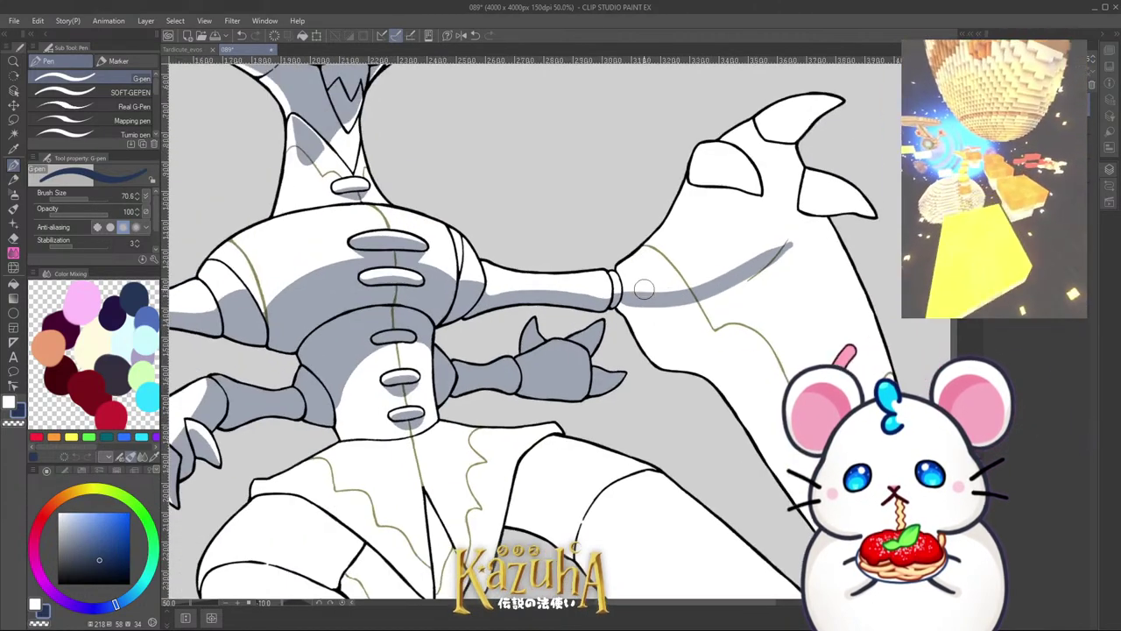
scroll(644, 289, "up", 1)
key("ctrl+z")
left_click_drag(613, 293, 812, 207)
key("ctrl+z")
Step: Draw a curved shadow boundary across the right blade forearm from the wrist band up to the lower claw at pen size 70.6
left_click_drag(618, 298, 854, 199)
left_click_drag(788, 261, 850, 201)
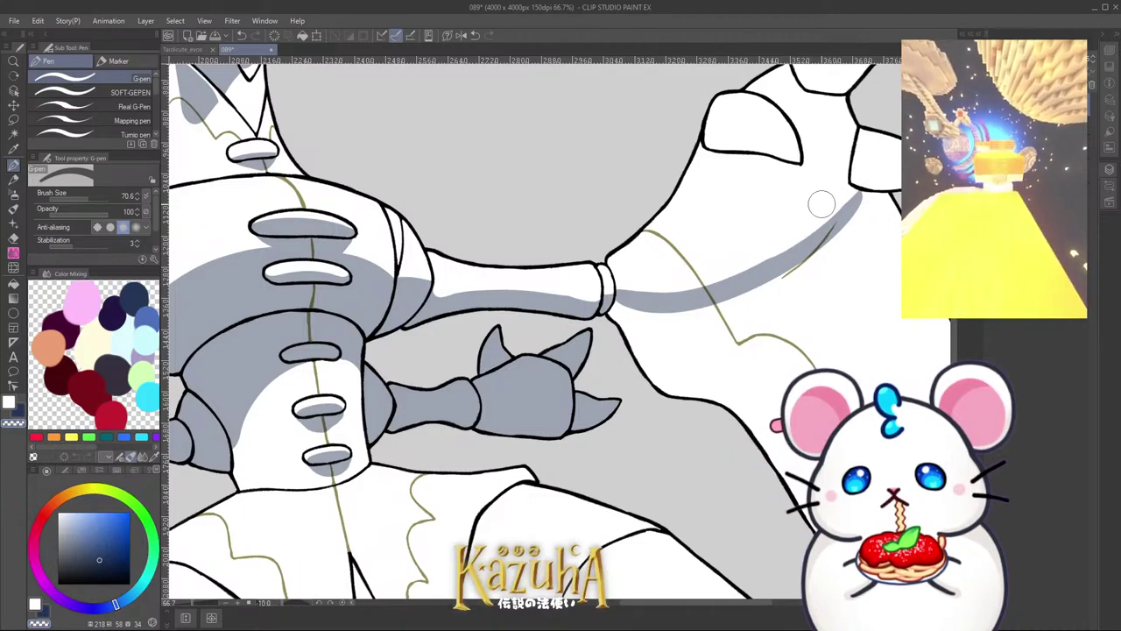
key("c")
mouse_move(783, 264)
left_mouse_down()
mouse_move(859, 195)
mouse_move(881, 192)
mouse_move(887, 205)
mouse_move(776, 280)
left_mouse_up()
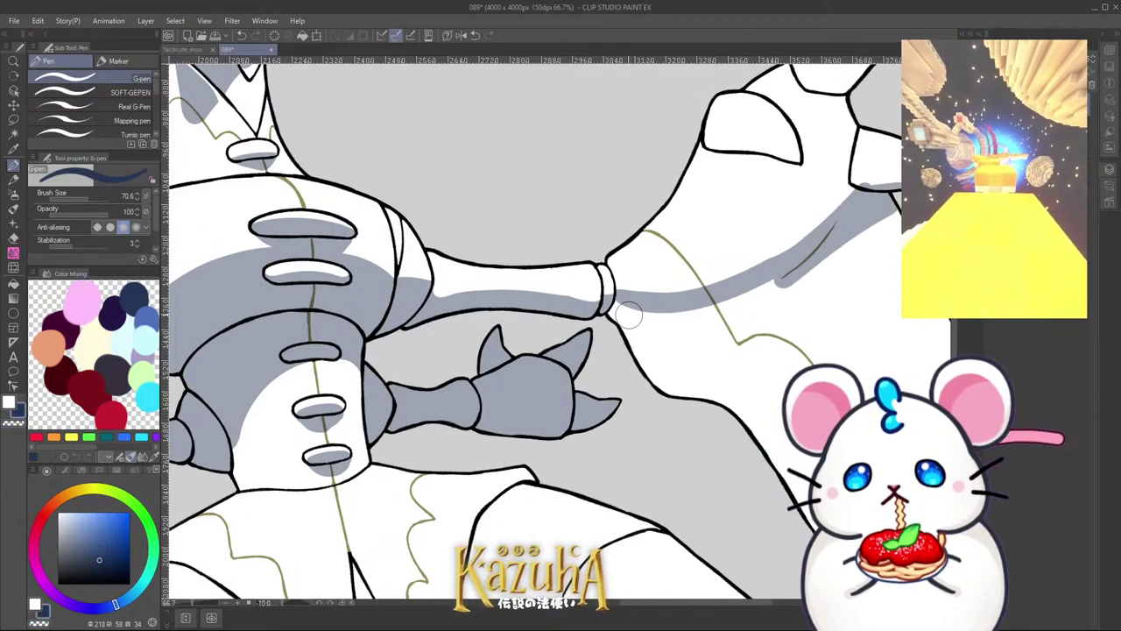
mouse_move(619, 309)
left_mouse_down()
mouse_move(671, 360)
mouse_move(658, 363)
mouse_move(716, 330)
mouse_move(701, 350)
mouse_move(836, 240)
left_mouse_up()
Step: Fill the right blade forearm below the curved boundary with shadow at pen size 393.2, leaving its tip light
key("]")
key("]")
key("]")
scroll(737, 248, "down", 2)
key("]")
key("]")
key("]")
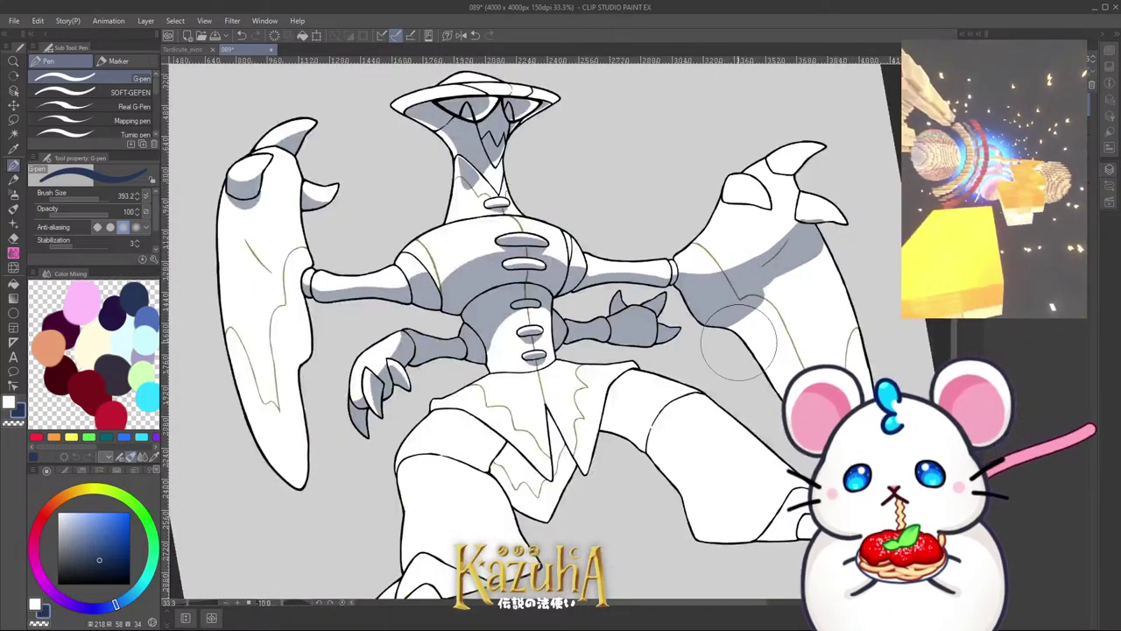
mouse_move(734, 353)
left_mouse_down()
mouse_move(849, 262)
mouse_move(820, 278)
mouse_move(756, 372)
mouse_move(872, 287)
left_mouse_up()
scroll(733, 256, "down", 3)
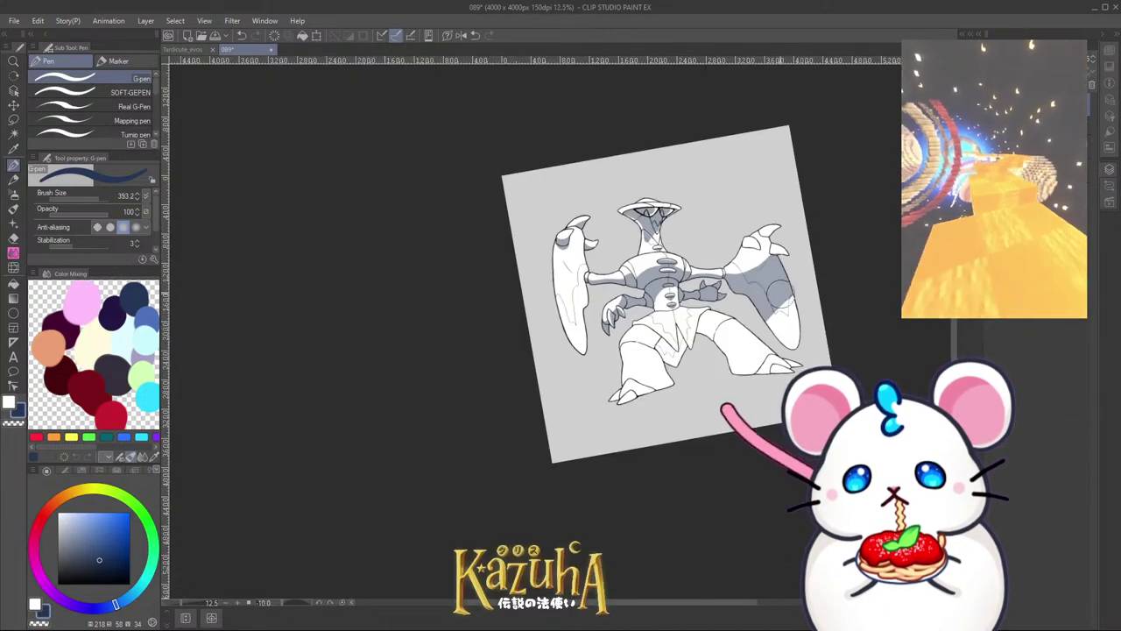
scroll(768, 307, "up", 2)
mouse_move(759, 306)
left_mouse_down()
mouse_move(820, 251)
mouse_move(746, 329)
mouse_move(821, 264)
left_mouse_up()
Step: Clear the stray shadow from the right blade arm's lower claw with transparent colour and shade the claw's underside at pen size 60.0
scroll(822, 267, "down", 2)
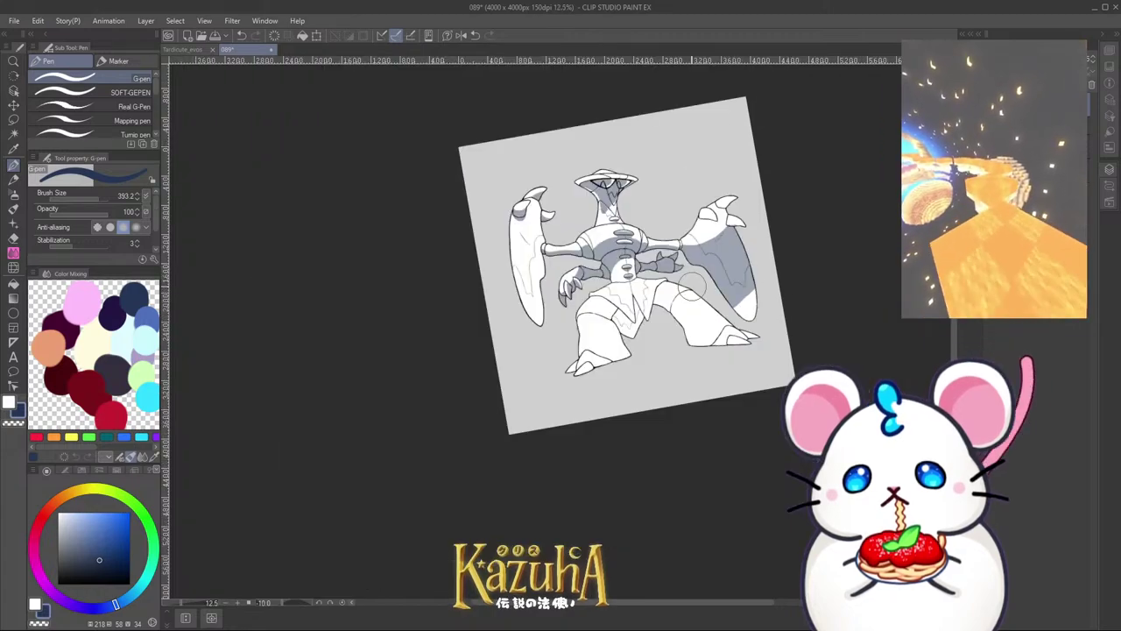
scroll(750, 187, "up", 6)
scroll(723, 245, "up", 2)
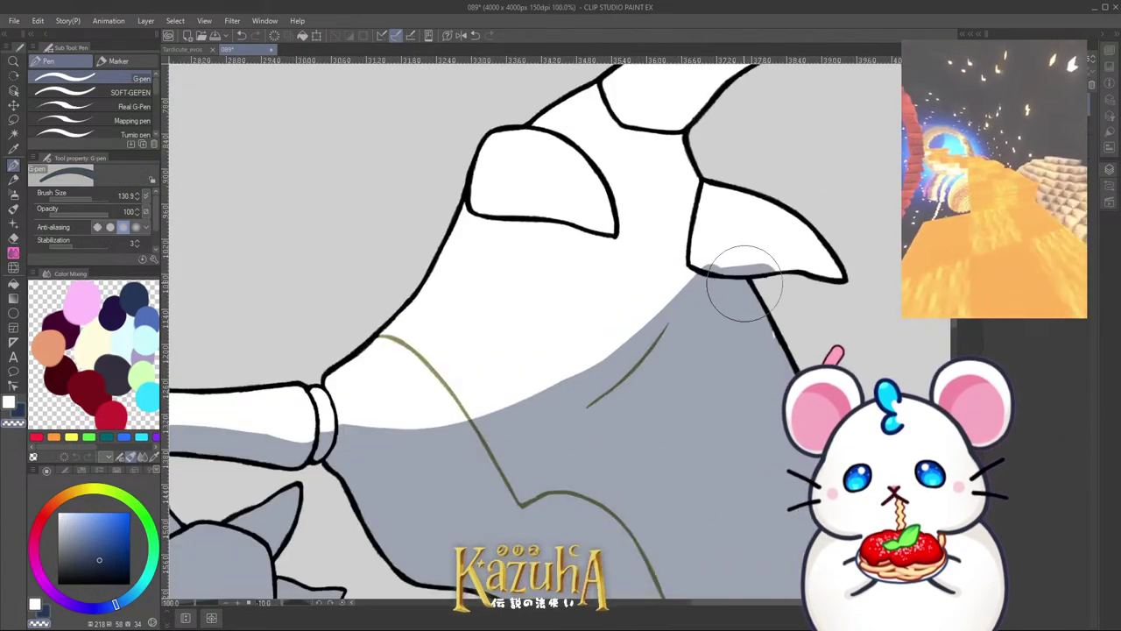
scroll(708, 243, "up", 2)
left_click_drag(707, 260, 793, 272)
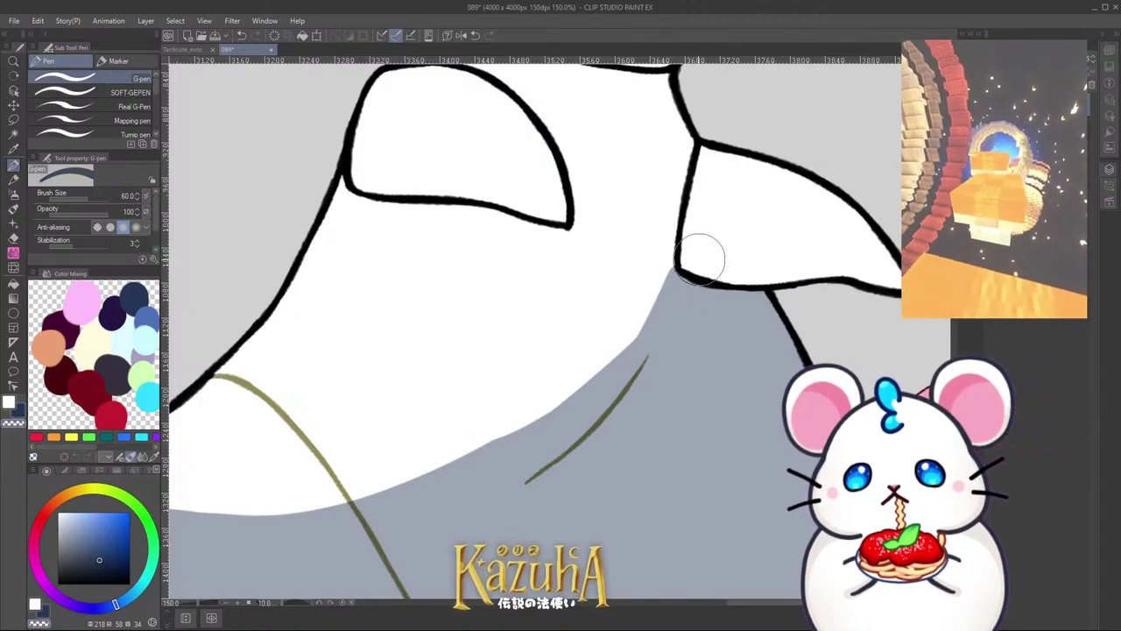
mouse_move(692, 223)
left_mouse_down()
mouse_move(807, 256)
mouse_move(693, 248)
mouse_move(697, 227)
mouse_move(859, 277)
mouse_move(877, 259)
mouse_move(908, 273)
mouse_move(835, 229)
mouse_move(672, 186)
mouse_move(867, 219)
left_mouse_up()
key("c")
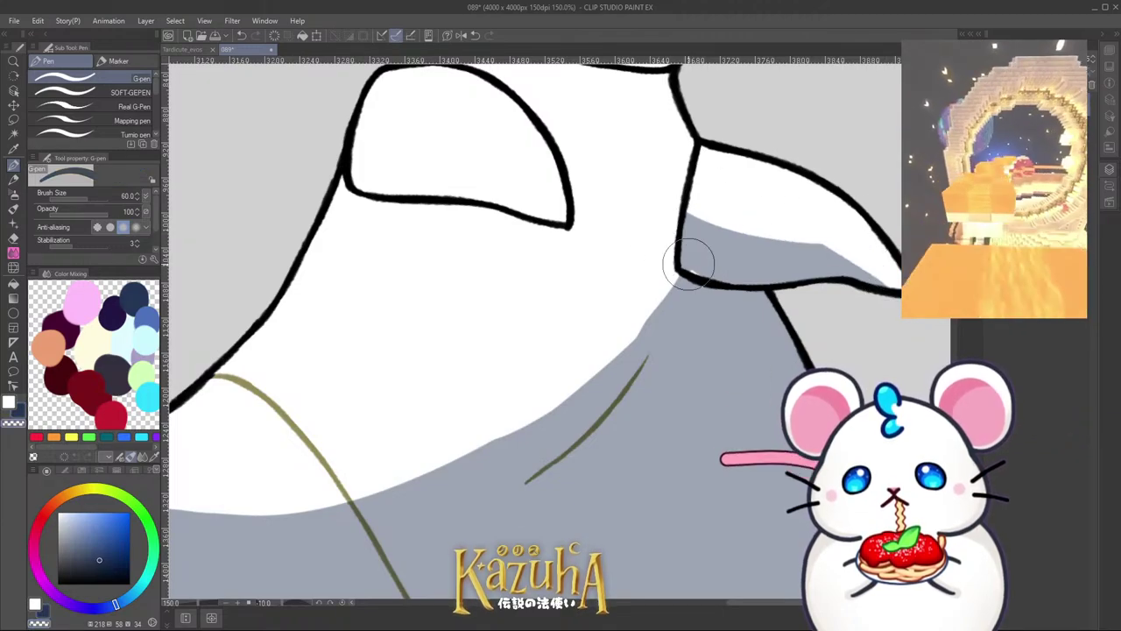
Step: Shade the lower inner corner of the right blade arm's rounded knuckle and add a tapered cast shadow beneath it at pen size 37.6
scroll(718, 272, "down", 2)
scroll(574, 217, "up", 2)
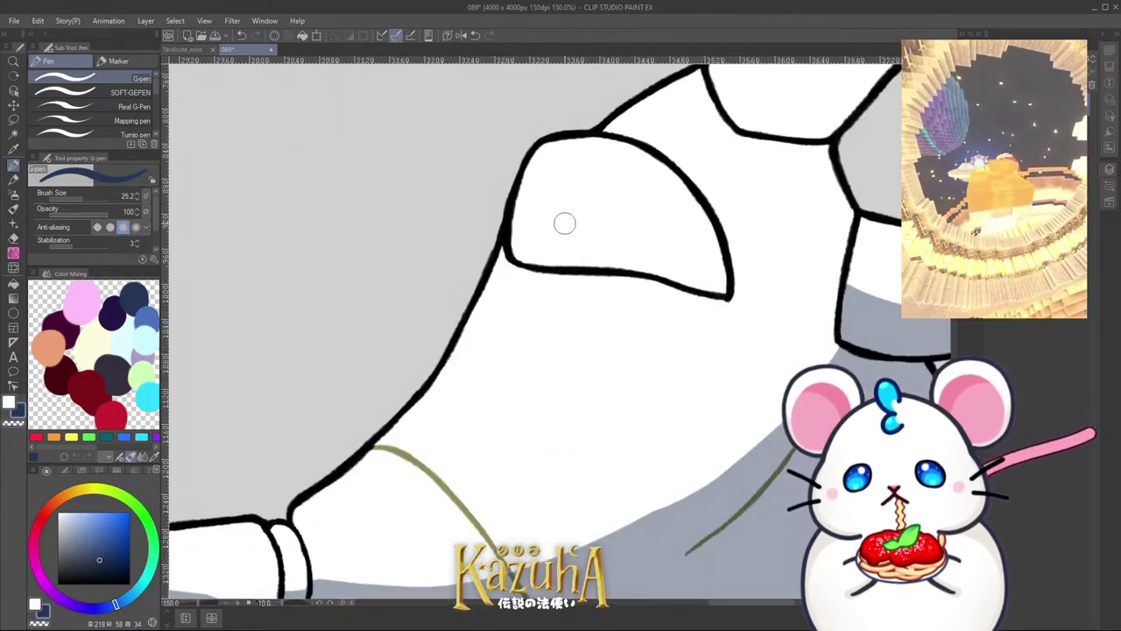
key("]")
key("c")
left_click_drag(675, 264, 691, 239)
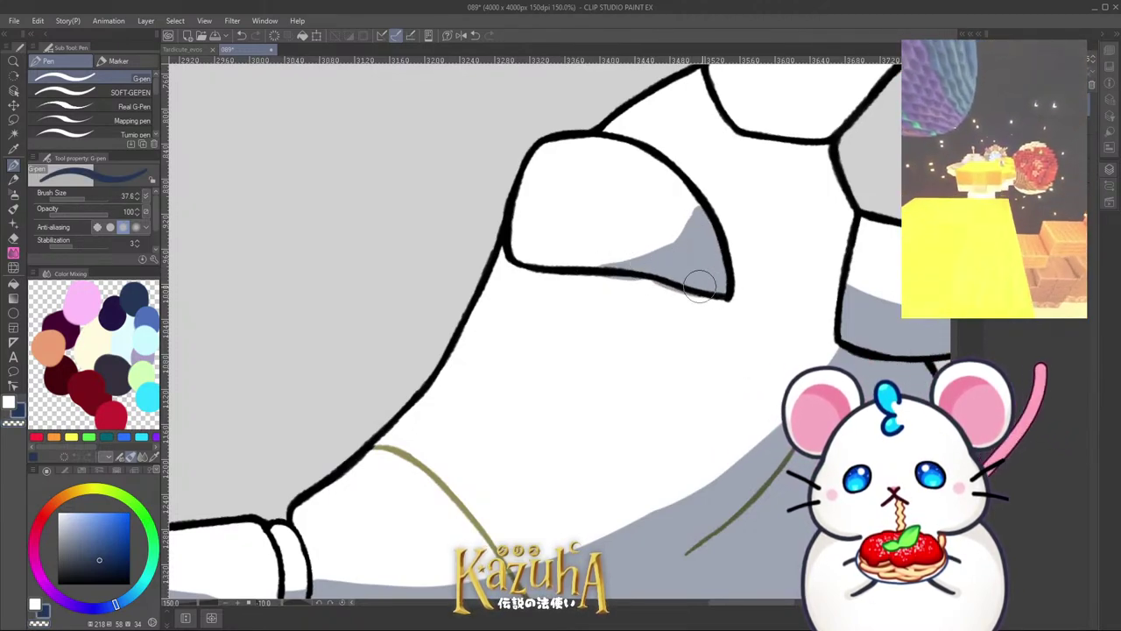
mouse_move(700, 285)
left_mouse_down()
mouse_move(583, 271)
mouse_move(650, 291)
left_mouse_up()
mouse_move(548, 268)
left_mouse_down()
mouse_move(673, 319)
mouse_move(705, 296)
mouse_move(661, 309)
mouse_move(548, 264)
mouse_move(615, 255)
mouse_move(683, 224)
left_mouse_up()
key("c")
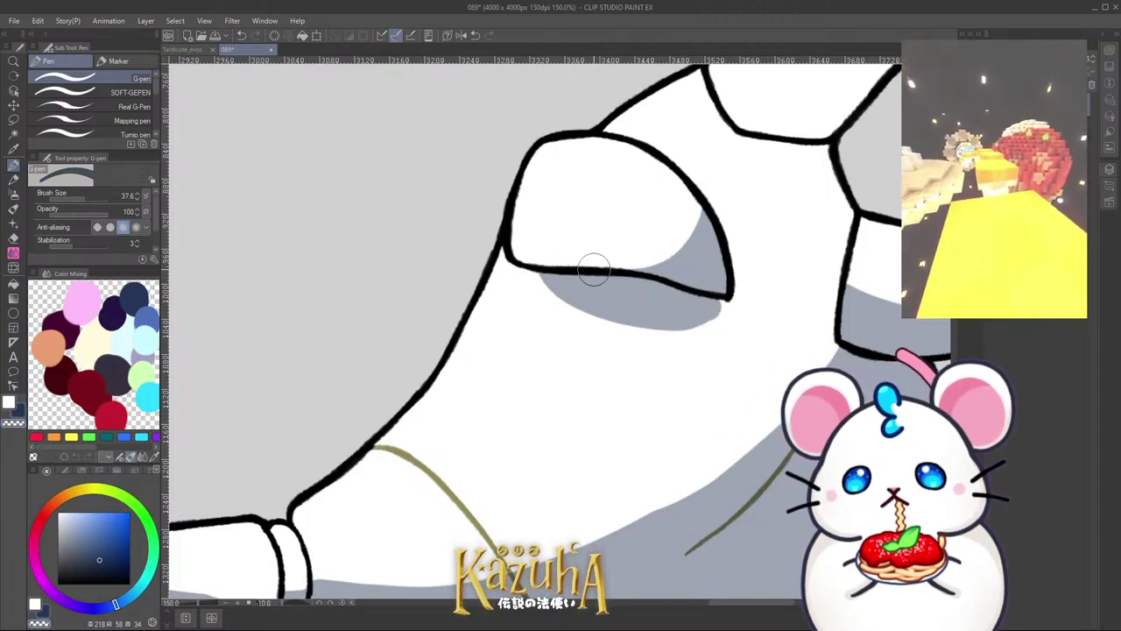
mouse_move(540, 270)
left_mouse_down()
mouse_move(581, 315)
mouse_move(731, 305)
mouse_move(567, 276)
left_mouse_up()
key("c")
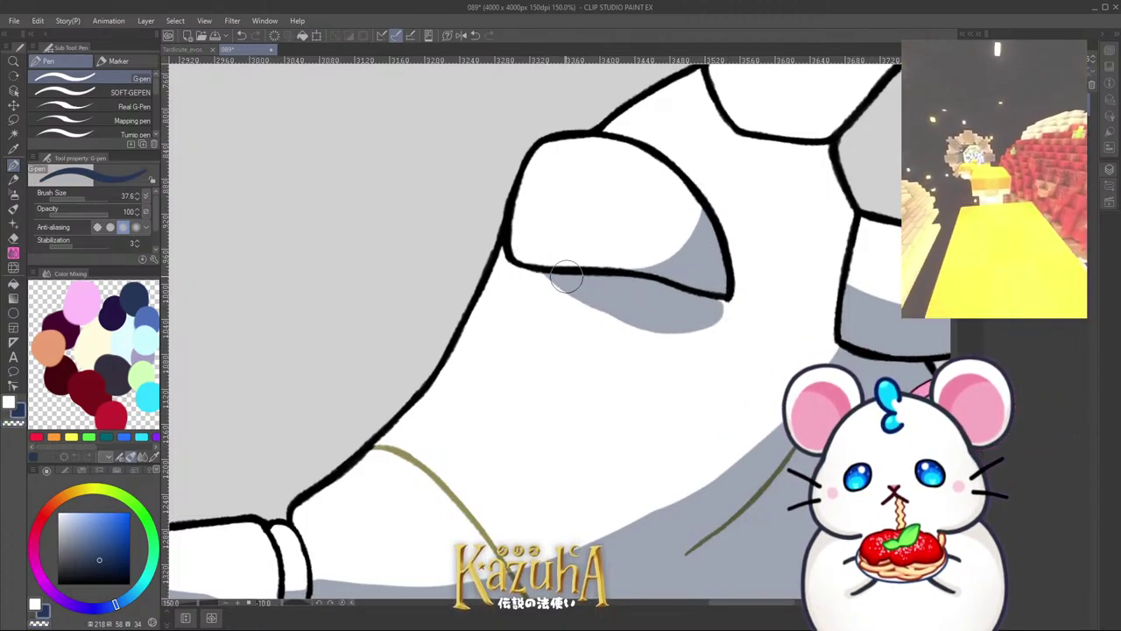
Step: Shade the underside of the right blade arm's upper claw at pen size 37.6
scroll(648, 324, "down", 4)
scroll(676, 279, "up", 3)
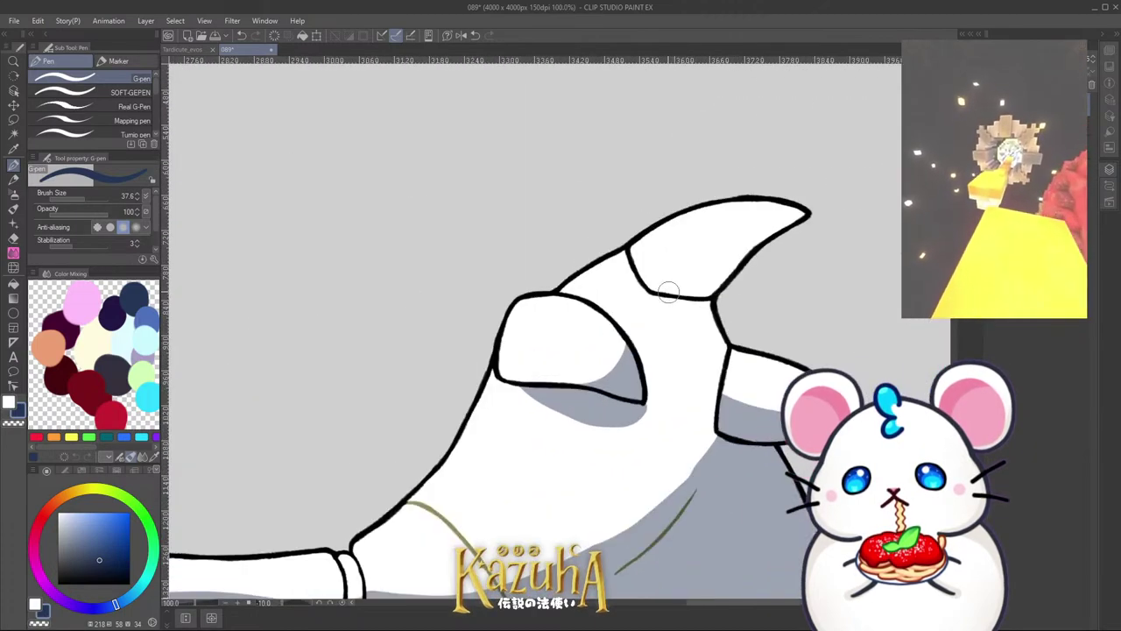
mouse_move(659, 294)
left_mouse_down()
mouse_move(774, 235)
mouse_move(725, 242)
mouse_move(835, 208)
left_mouse_up()
key("ctrl+z")
mouse_move(763, 234)
left_mouse_down()
mouse_move(665, 296)
mouse_move(692, 303)
mouse_move(756, 251)
mouse_move(727, 285)
mouse_move(651, 303)
left_mouse_up()
scroll(690, 319, "down", 5)
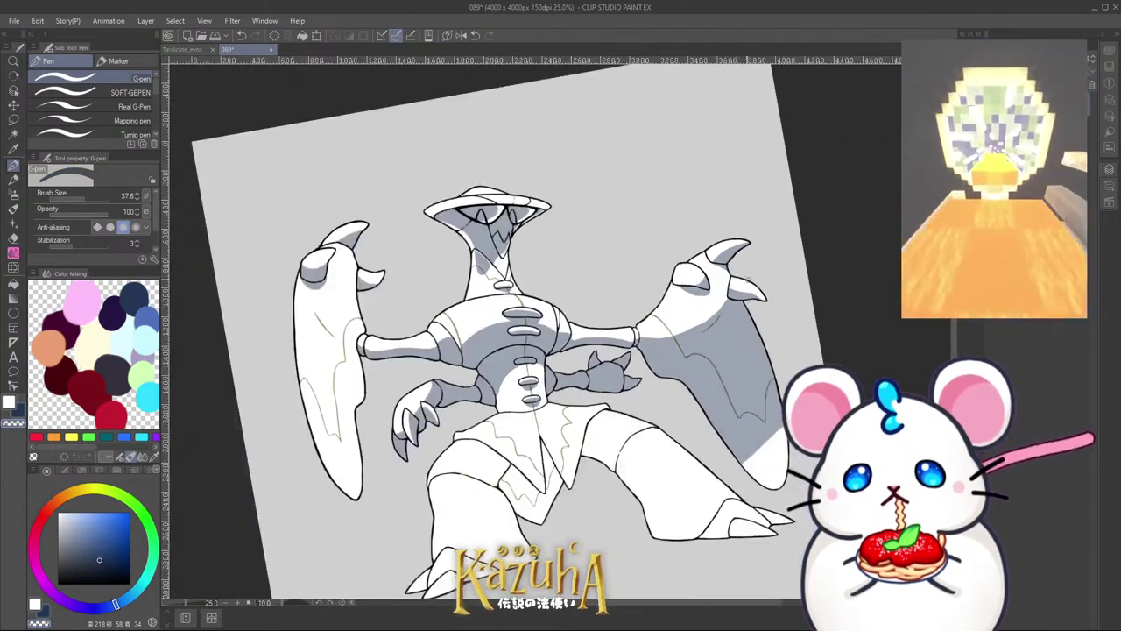
Step: Light the upper edge and wrist end of the small right forearm with transparent colour, refining it at pen size 22.4
scroll(740, 242, "up", 8)
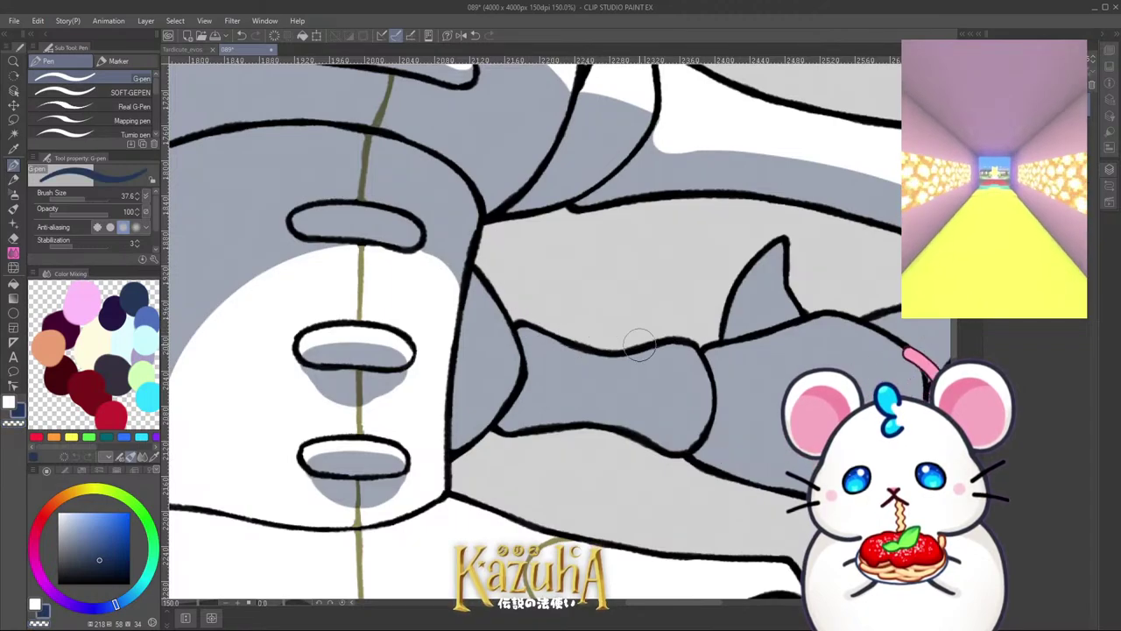
key("c")
mouse_move(519, 331)
left_mouse_down()
mouse_move(643, 363)
mouse_move(681, 346)
left_mouse_up()
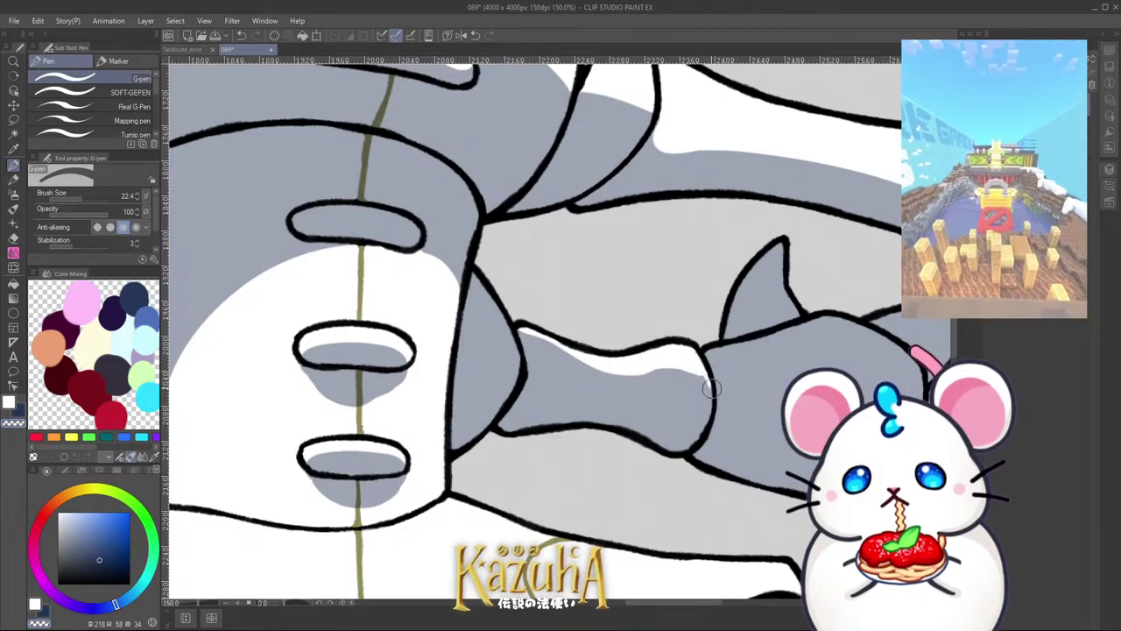
scroll(736, 346, "up", 1)
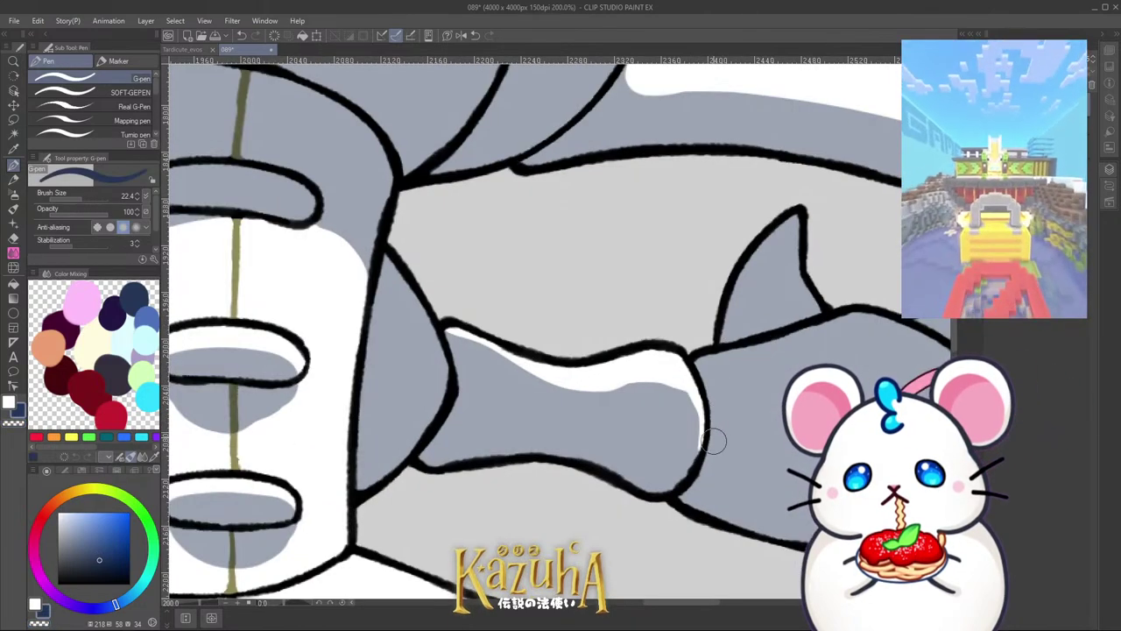
Step: Light the upper parts of the small right hand's top and middle claws with transparent colour at pen size 22.4
left_click_drag(748, 326, 791, 222)
key("ctrl+z")
left_click_drag(709, 330, 813, 256)
left_click_drag(743, 285, 768, 255)
scroll(718, 258, "down", 1)
left_click_drag(669, 275, 493, 272)
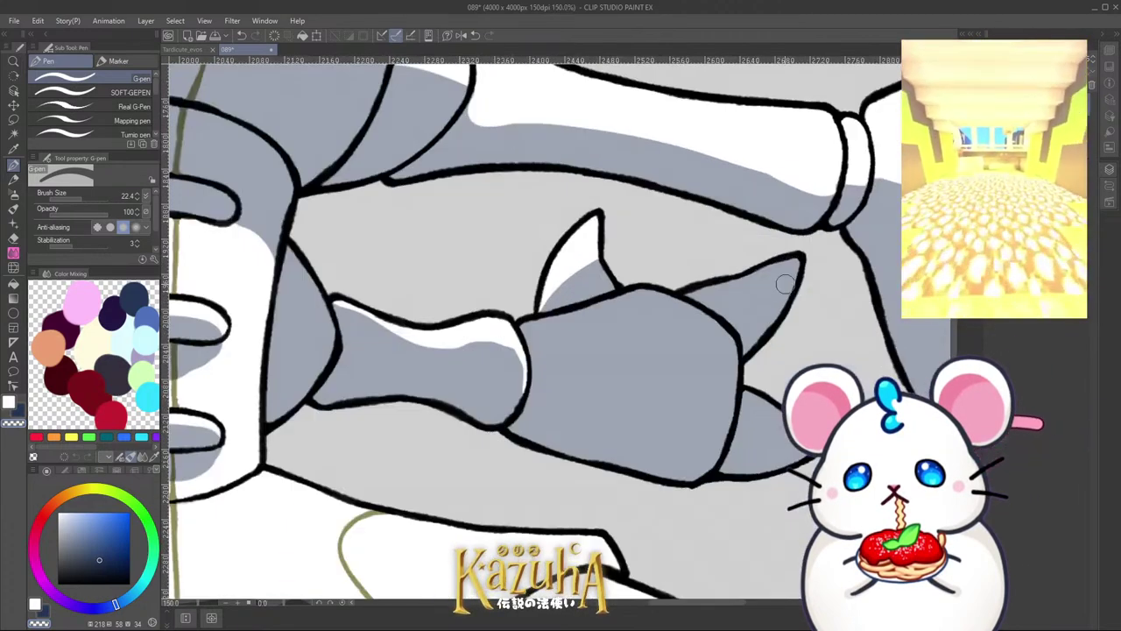
scroll(771, 281, "up", 1)
mouse_move(653, 298)
left_mouse_down()
mouse_move(715, 321)
mouse_move(713, 296)
mouse_move(706, 322)
mouse_move(724, 321)
mouse_move(704, 310)
mouse_move(735, 308)
mouse_move(816, 247)
mouse_move(761, 274)
mouse_move(717, 328)
mouse_move(756, 303)
mouse_move(762, 265)
left_mouse_up()
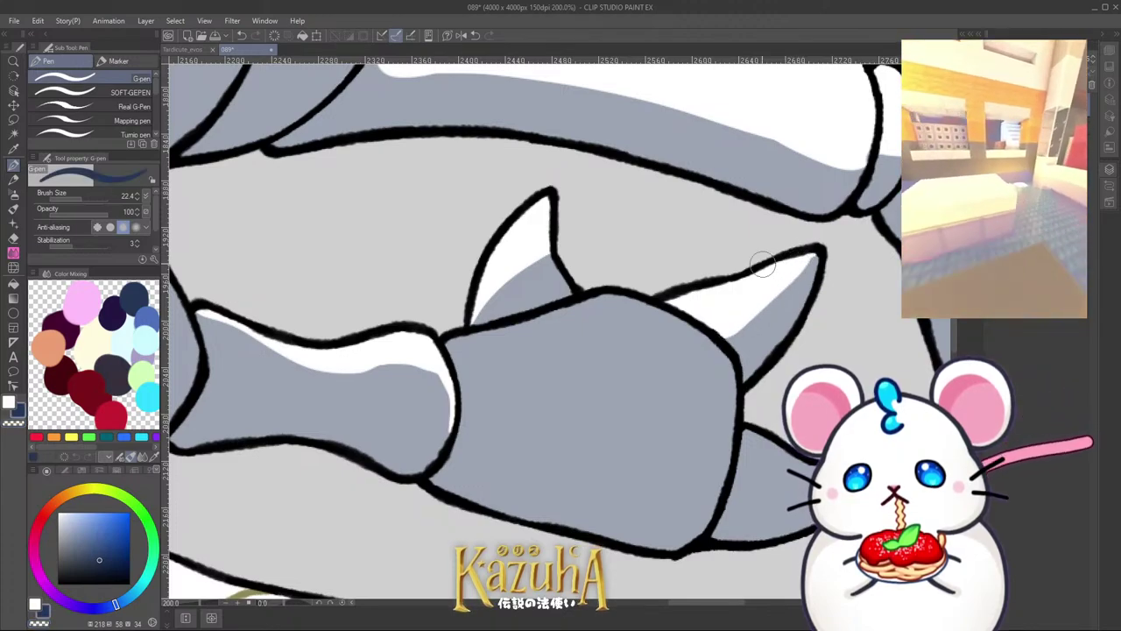
Step: Light the upper edge of the small right hand with transparent colour and smooth the shadow boundary at pen size 16.0
key("c")
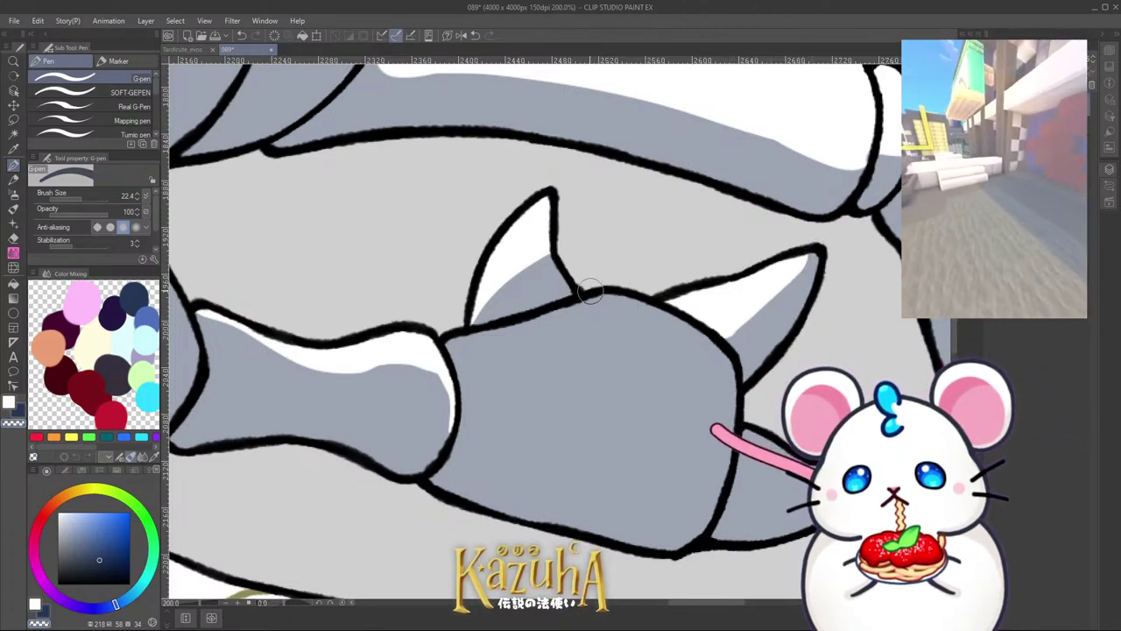
left_click_drag(601, 298, 627, 345)
key("ctrl+z")
mouse_move(612, 296)
left_mouse_down()
mouse_move(675, 338)
mouse_move(575, 327)
mouse_move(584, 317)
mouse_move(562, 330)
mouse_move(661, 342)
mouse_move(684, 334)
mouse_move(688, 355)
mouse_move(678, 322)
mouse_move(694, 346)
mouse_move(682, 359)
mouse_move(525, 350)
mouse_move(543, 323)
mouse_move(640, 330)
mouse_move(571, 322)
mouse_move(624, 336)
left_mouse_up()
key("x")
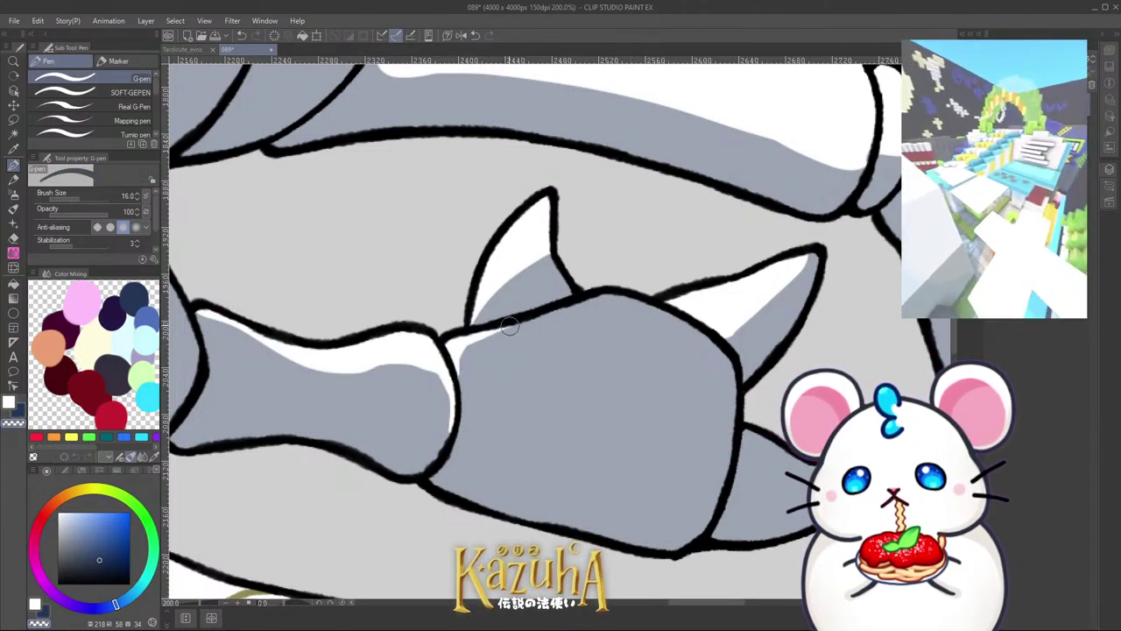
mouse_move(644, 306)
left_mouse_down()
mouse_move(573, 312)
mouse_move(462, 365)
mouse_move(574, 319)
left_mouse_up()
key("x")
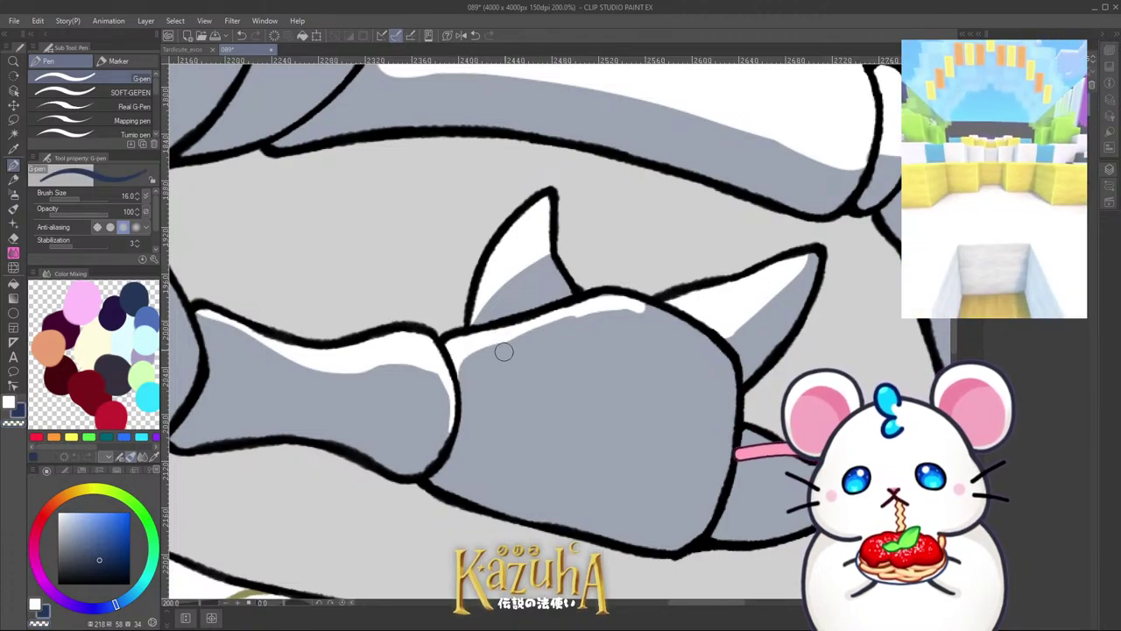
left_click_drag(503, 350, 631, 313)
scroll(630, 309, "down", 3)
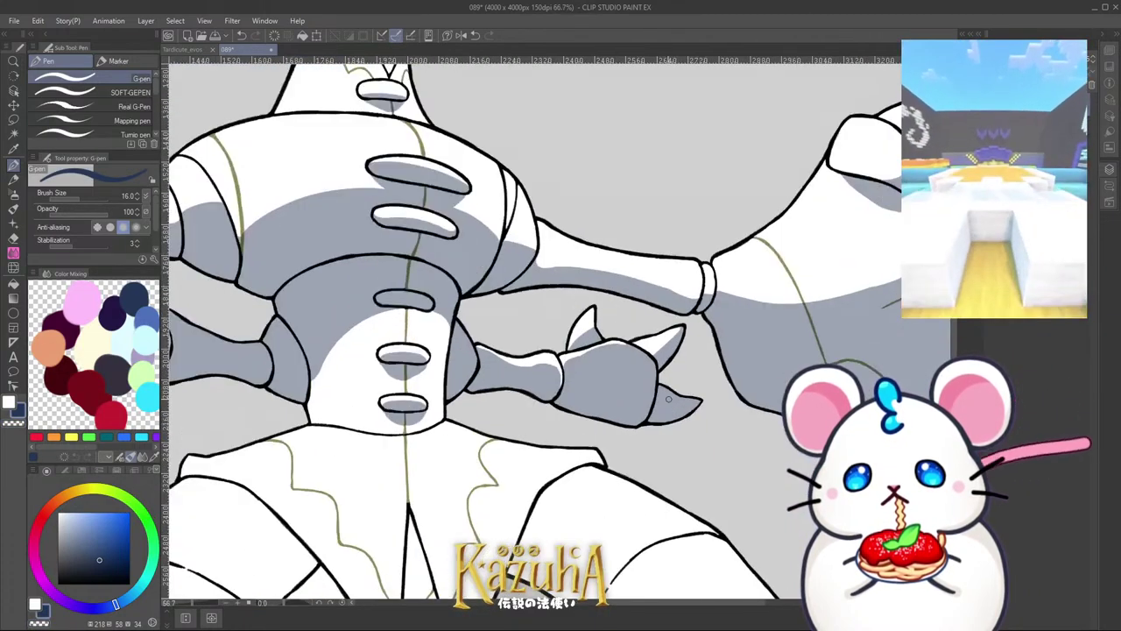
Step: Light the base of the small right hand's lowest claw and reshape its shadow at pen size 38.7
scroll(656, 381, "up", 3)
key("c")
mouse_move(656, 381)
left_mouse_down()
mouse_move(678, 382)
mouse_move(639, 401)
mouse_move(676, 412)
mouse_move(651, 413)
mouse_move(701, 382)
mouse_move(639, 443)
mouse_move(701, 377)
left_mouse_up()
key("c")
left_click_drag(628, 466, 675, 472)
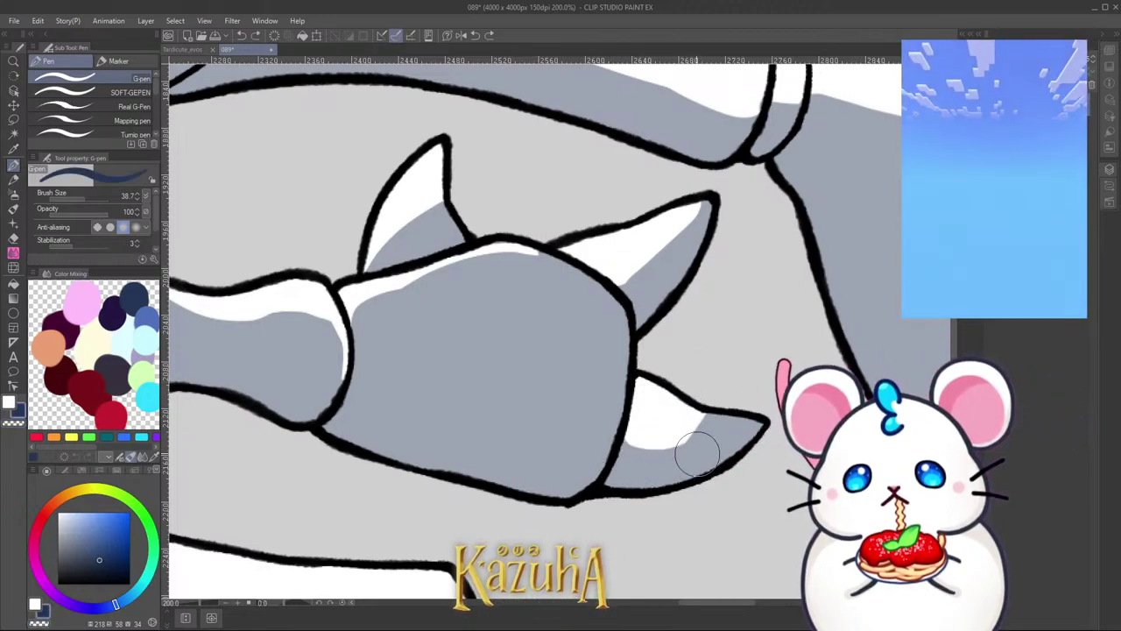
Step: Cover the small right hand's lowest claw with shadow and narrow the middle claw's light to its upper edge at pen size 38.7
scroll(681, 338, "down", 5)
scroll(685, 346, "up", 4)
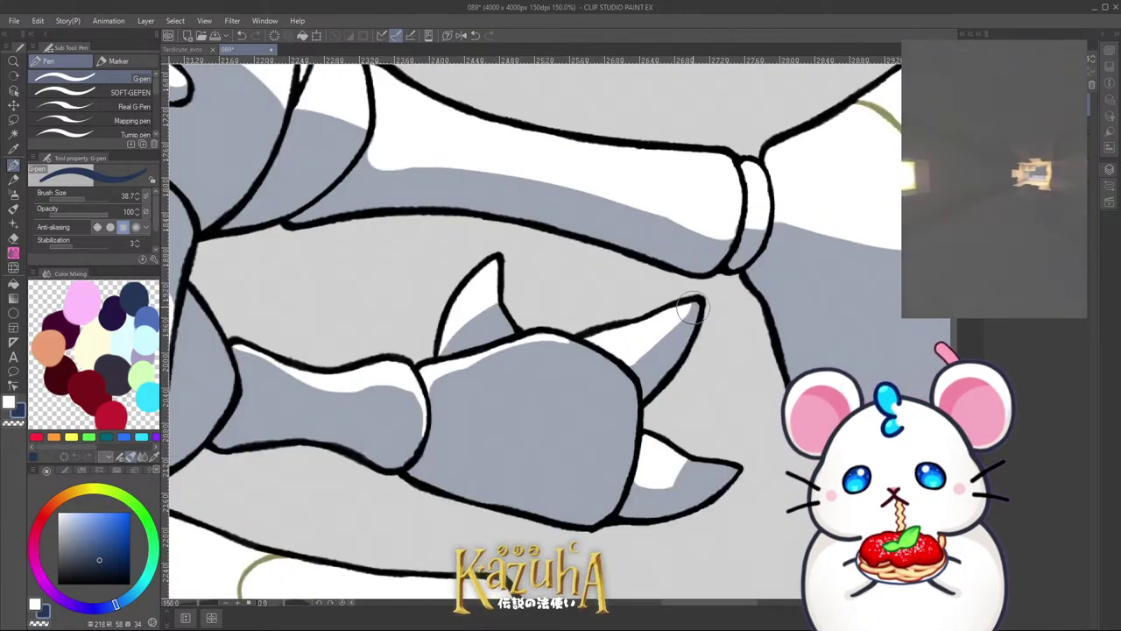
scroll(679, 315, "down", 4)
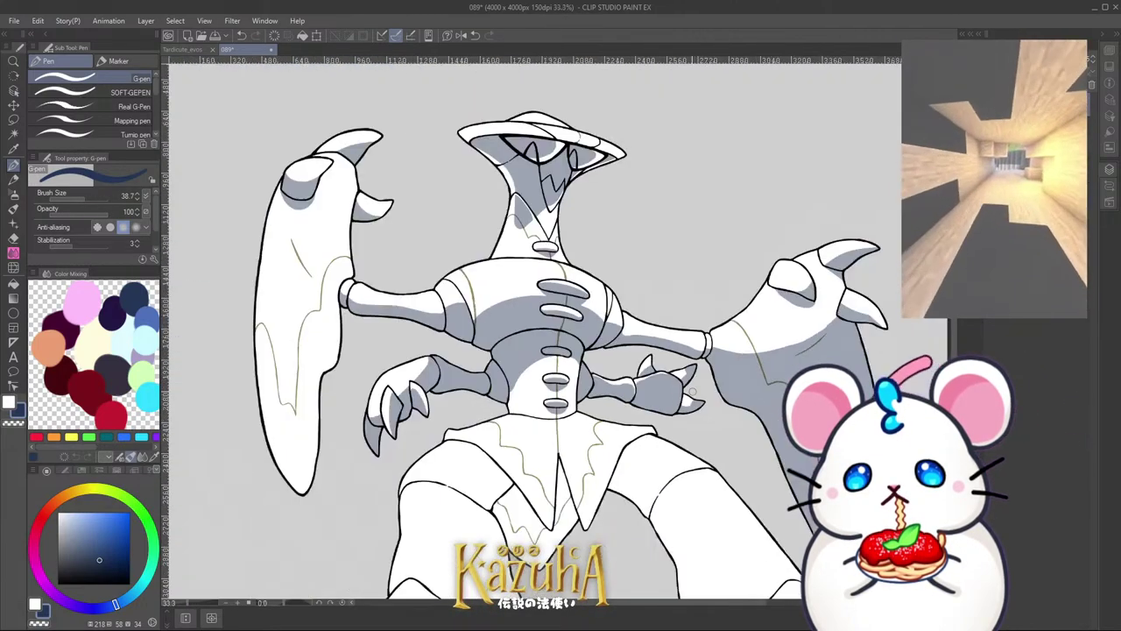
scroll(670, 398, "up", 1)
scroll(703, 405, "up", 4)
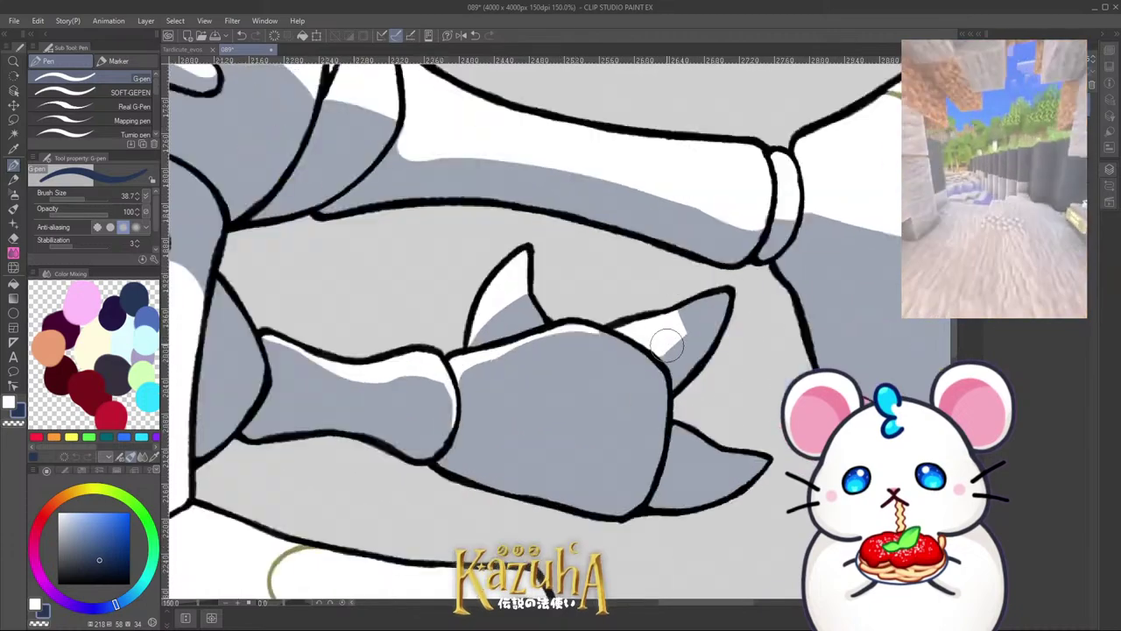
key("ctrl+z")
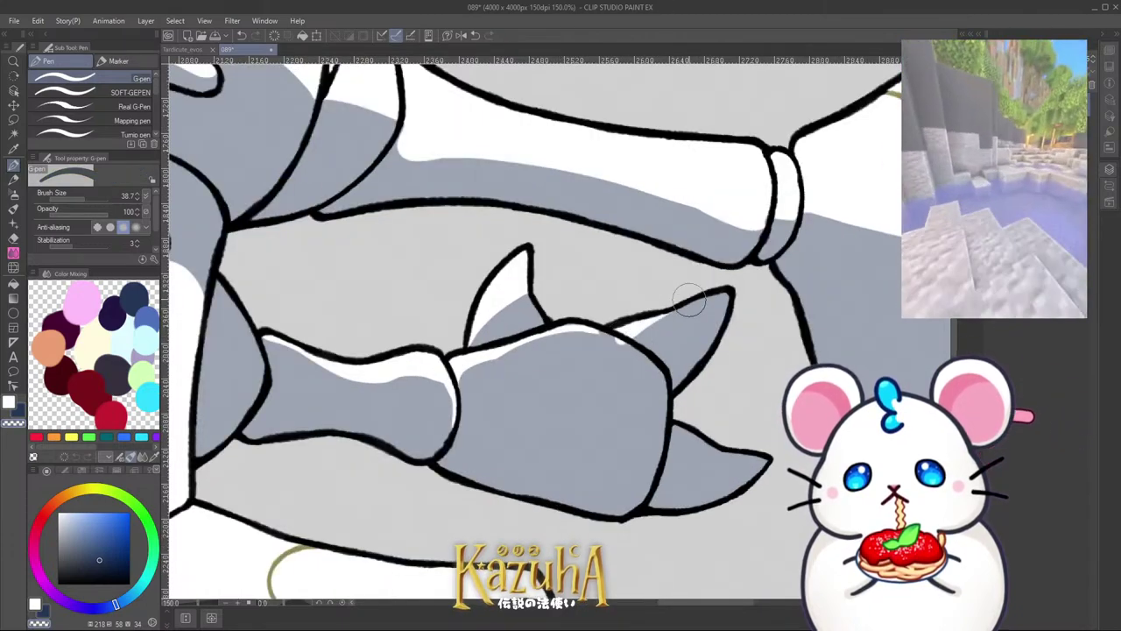
key("c")
Step: Clear the shadow from the small right hand's top claw with transparent colour at pen size 38.7 and save the file
scroll(589, 343, "down", 5)
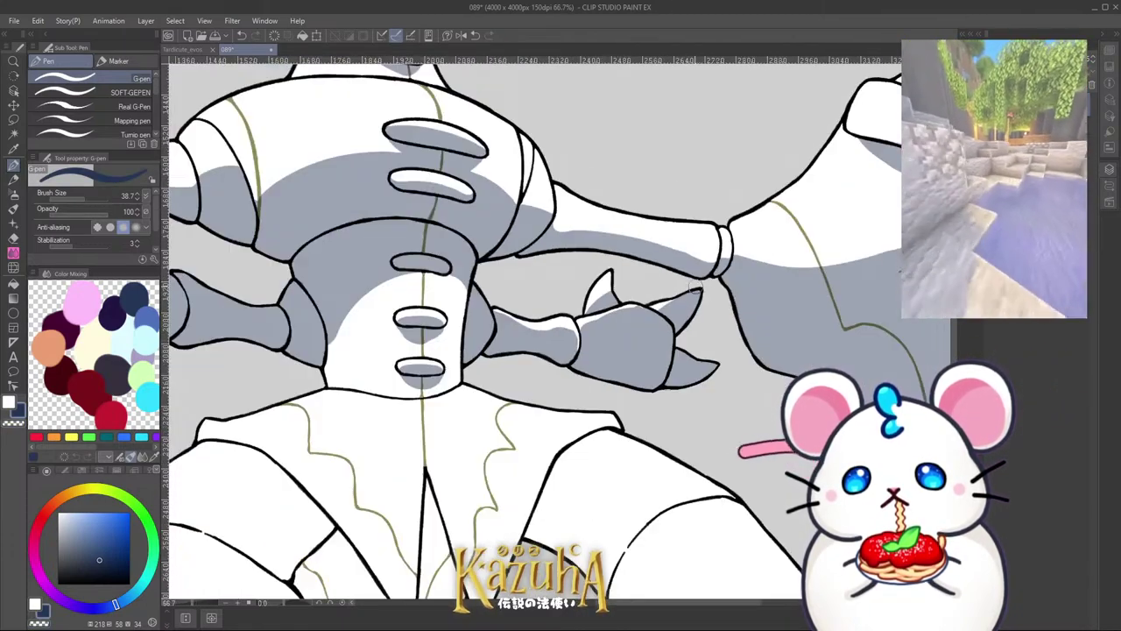
scroll(656, 309, "up", 2)
scroll(657, 311, "up", 3)
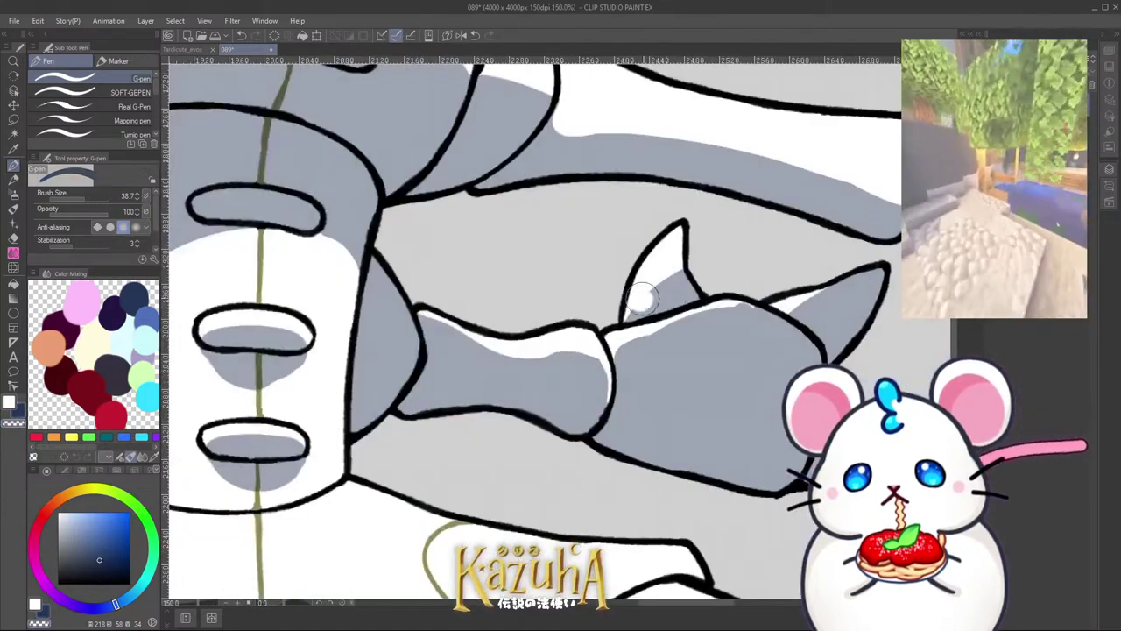
scroll(670, 228, "down", 2)
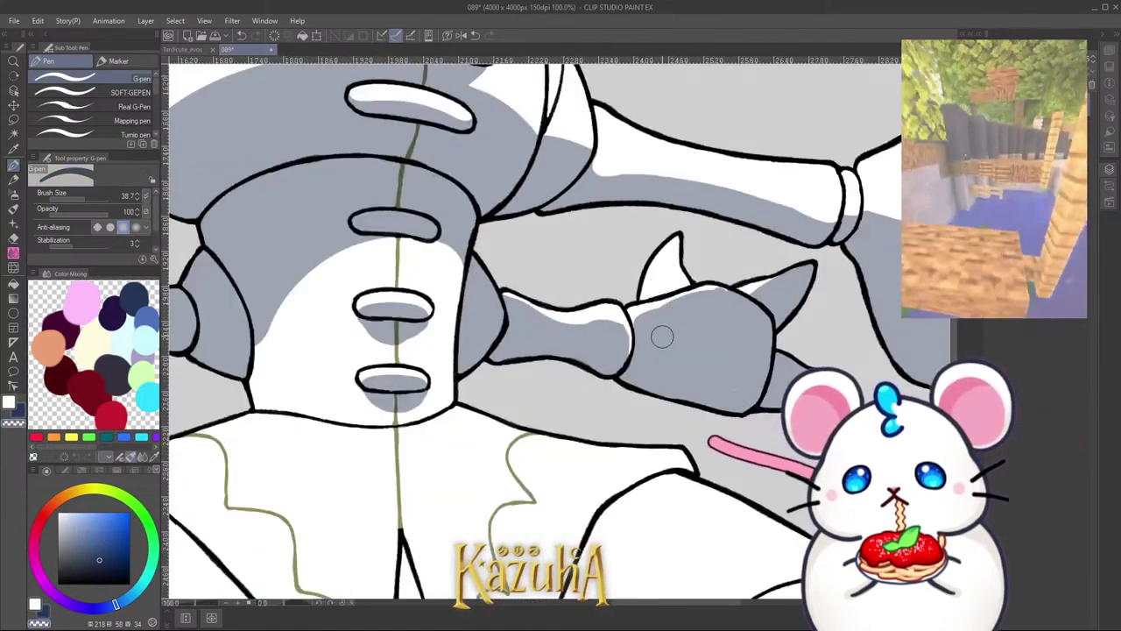
scroll(663, 331, "up", 3)
scroll(681, 359, "down", 8)
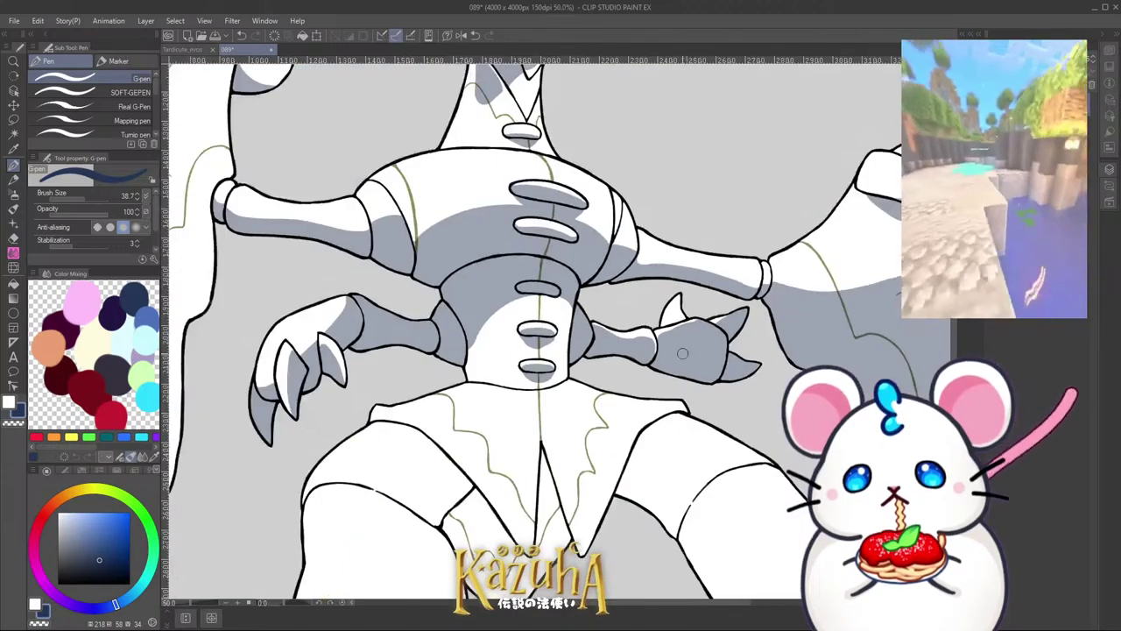
scroll(668, 390, "up", 2)
key("ctrl+s")
Step: Paint a dark blue shadow along the skirt's upper left edge beside the waist at pen size 109.5
scroll(569, 383, "up", 1)
scroll(573, 383, "up", 1)
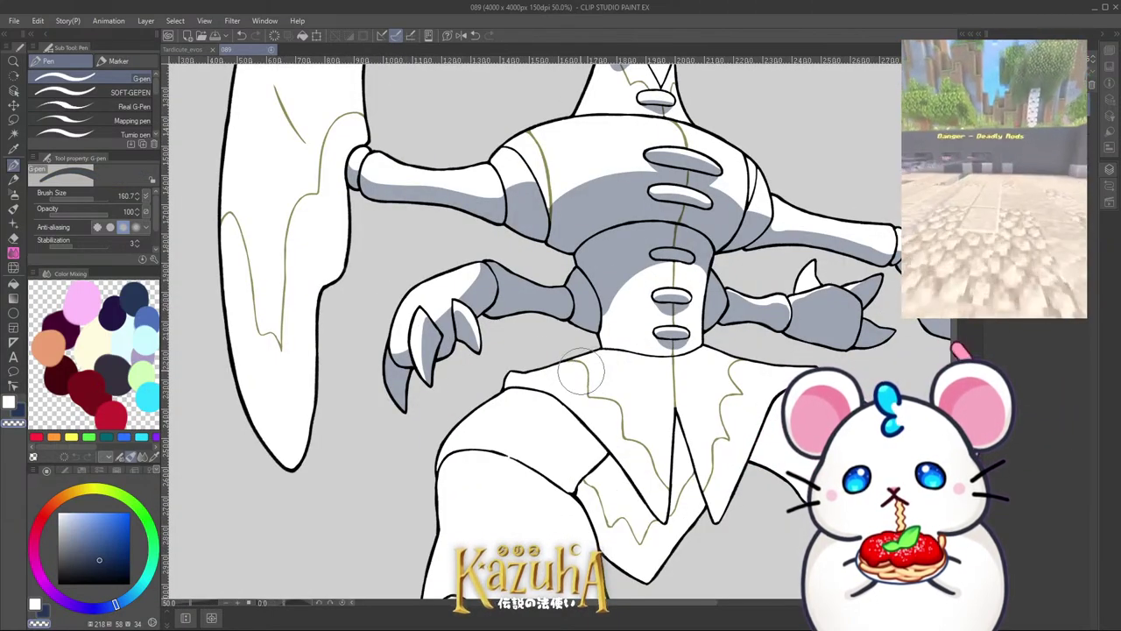
key("c")
key("c")
key("c")
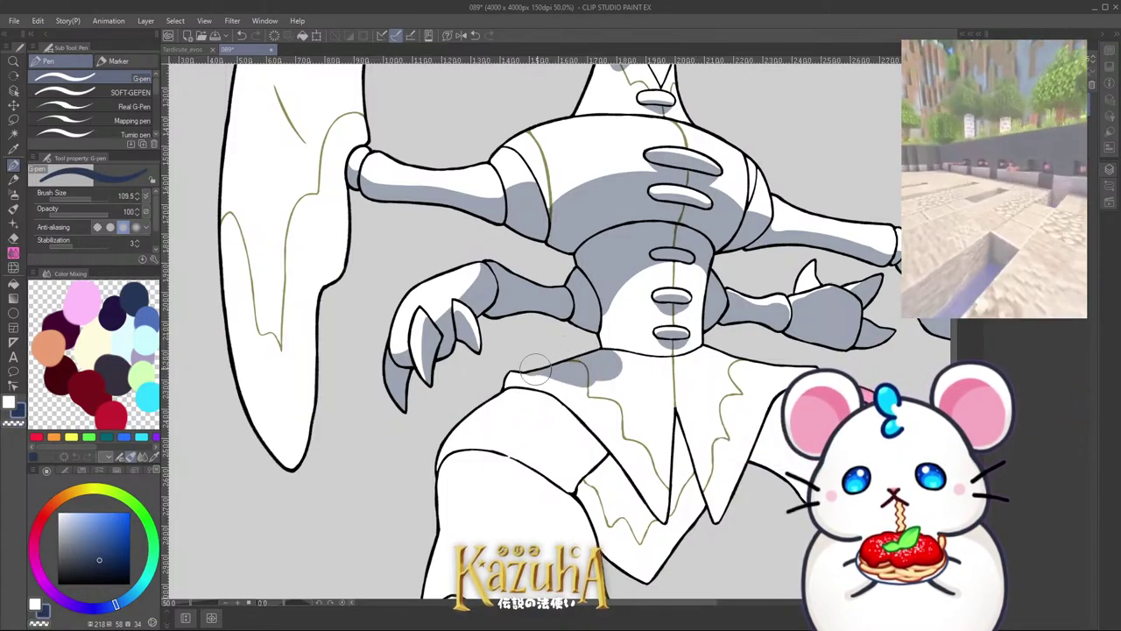
Step: Paint a curved dark blue shadow band across the left thigh and around the leg below the knee at pen size 109.5
scroll(601, 378, "down", 3)
scroll(581, 403, "up", 3)
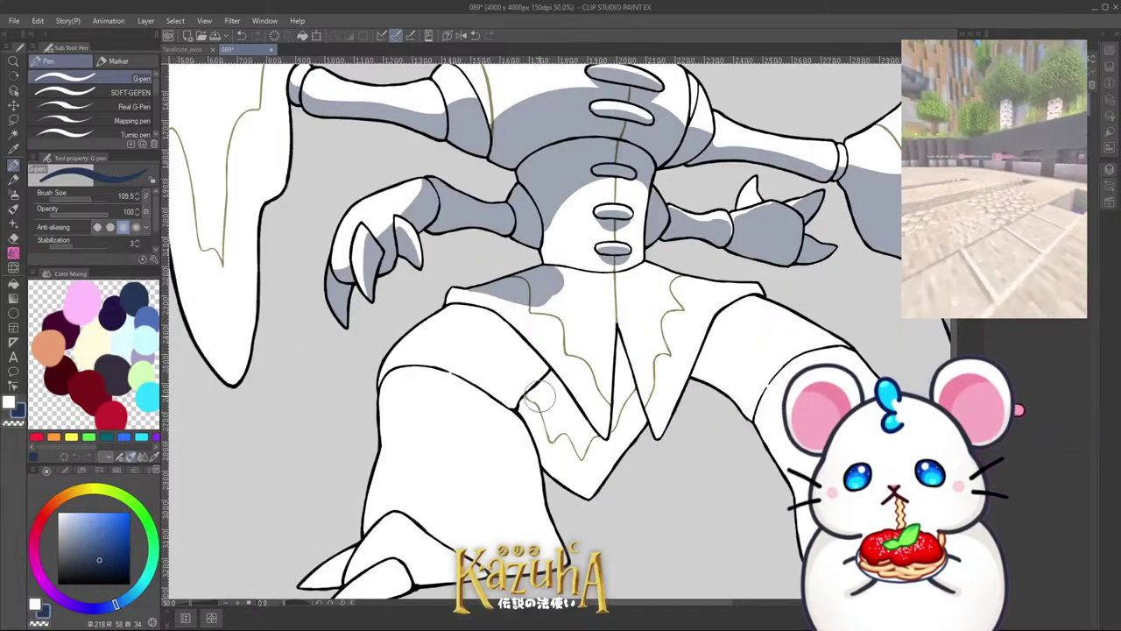
scroll(543, 403, "up", 1)
left_click_drag(451, 379, 530, 315)
key("ctrl+z")
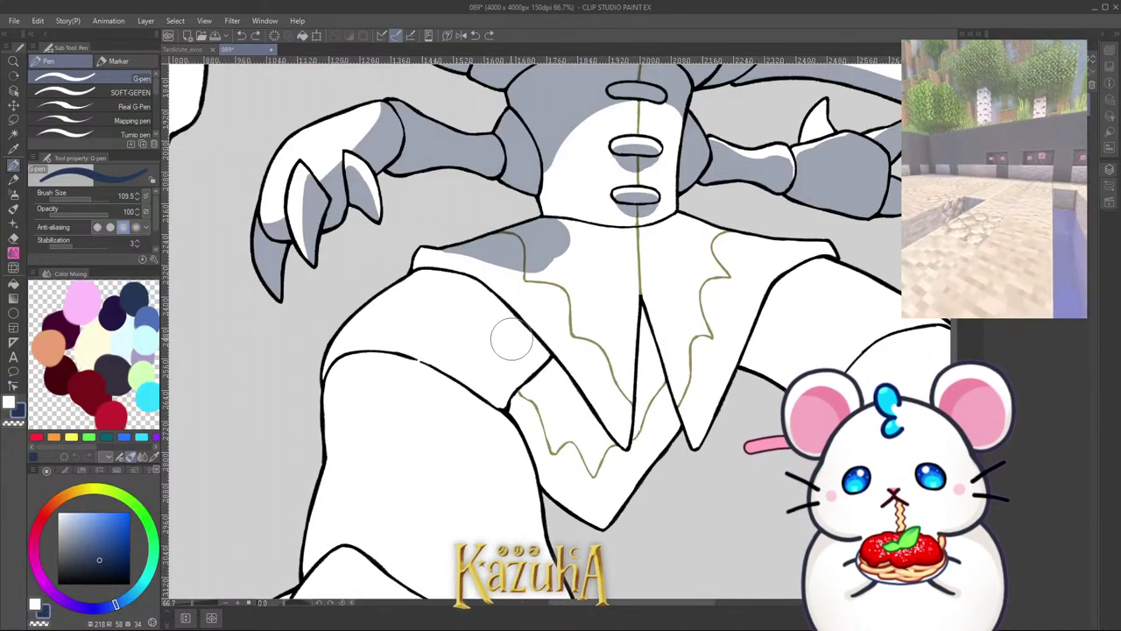
scroll(470, 395, "down", 1)
mouse_move(343, 394)
left_mouse_down()
mouse_move(411, 440)
mouse_move(524, 345)
mouse_move(526, 366)
left_mouse_up()
key("ctrl+z")
scroll(473, 382, "up", 1)
scroll(549, 325, "down", 1)
scroll(578, 324, "down", 2)
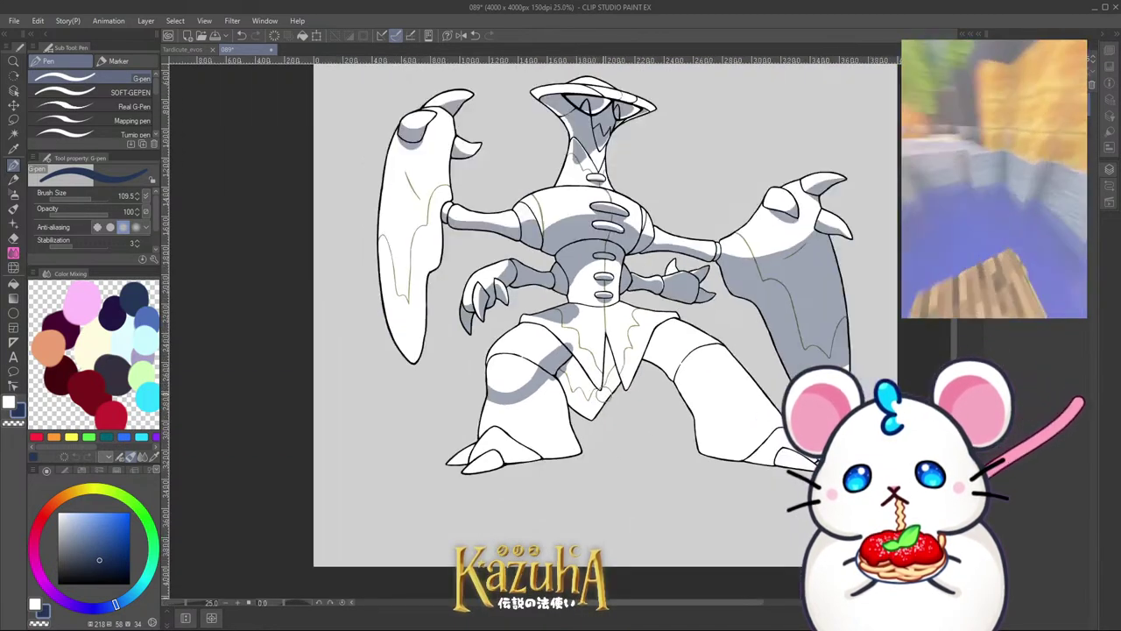
scroll(637, 328, "up", 1)
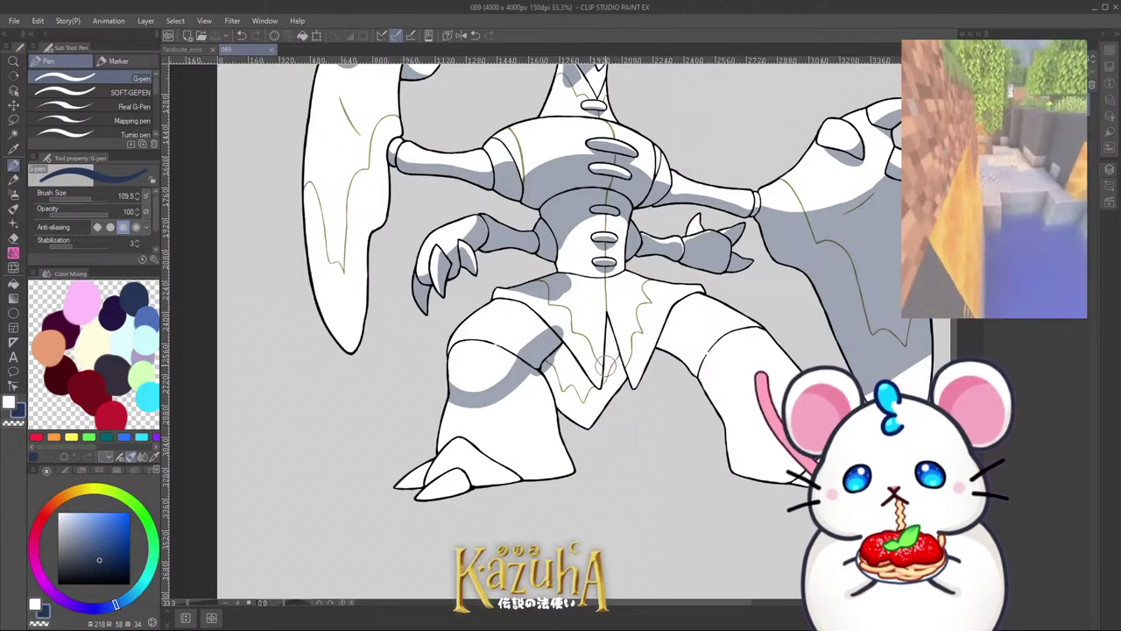
Step: Fill the left lower leg, foot and toe claws below the knee band with dark blue shadow
scroll(526, 306, "down", 1)
scroll(468, 380, "up", 3)
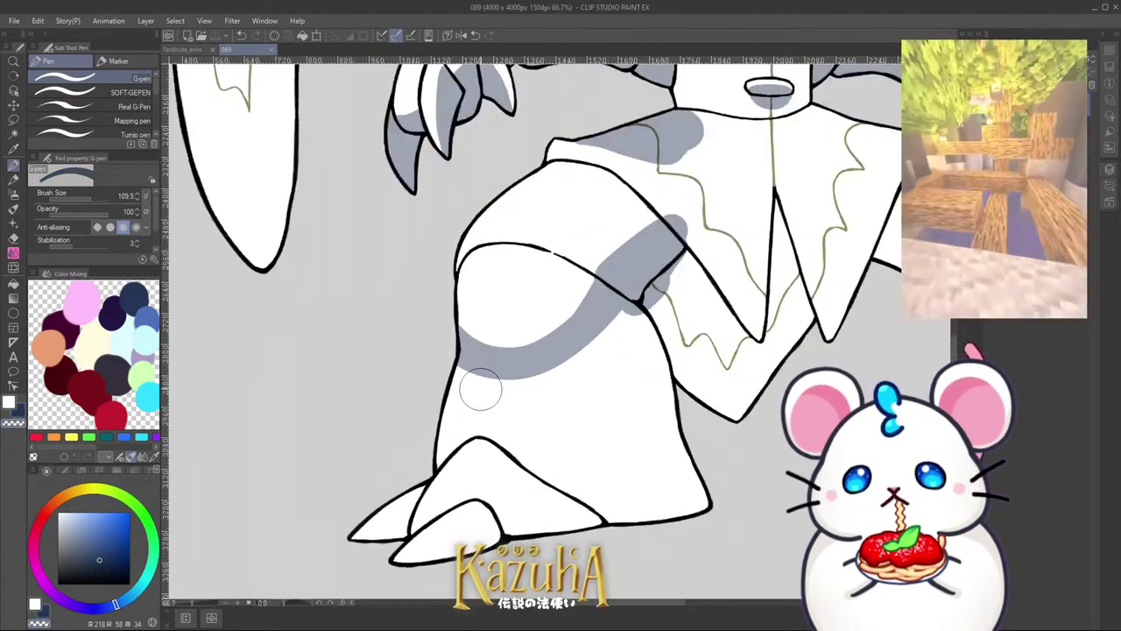
mouse_move(470, 395)
left_mouse_down()
mouse_move(457, 462)
mouse_move(473, 452)
mouse_move(483, 400)
mouse_move(507, 401)
mouse_move(488, 396)
mouse_move(614, 337)
mouse_move(640, 305)
mouse_move(694, 413)
mouse_move(666, 371)
mouse_move(626, 362)
mouse_move(710, 491)
mouse_move(654, 489)
mouse_move(562, 418)
mouse_move(558, 396)
mouse_move(621, 451)
mouse_move(627, 511)
mouse_move(560, 487)
mouse_move(482, 436)
mouse_move(560, 502)
mouse_move(534, 527)
mouse_move(456, 543)
mouse_move(428, 561)
mouse_move(386, 559)
left_mouse_up()
scroll(482, 455, "down", 6)
left_click_drag(500, 446, 641, 379)
Step: Extend a dark blue shadow band across the skirt and onto the right thigh up to the knee at pen size 139.7
scroll(595, 377, "up", 4)
scroll(639, 378, "up", 2)
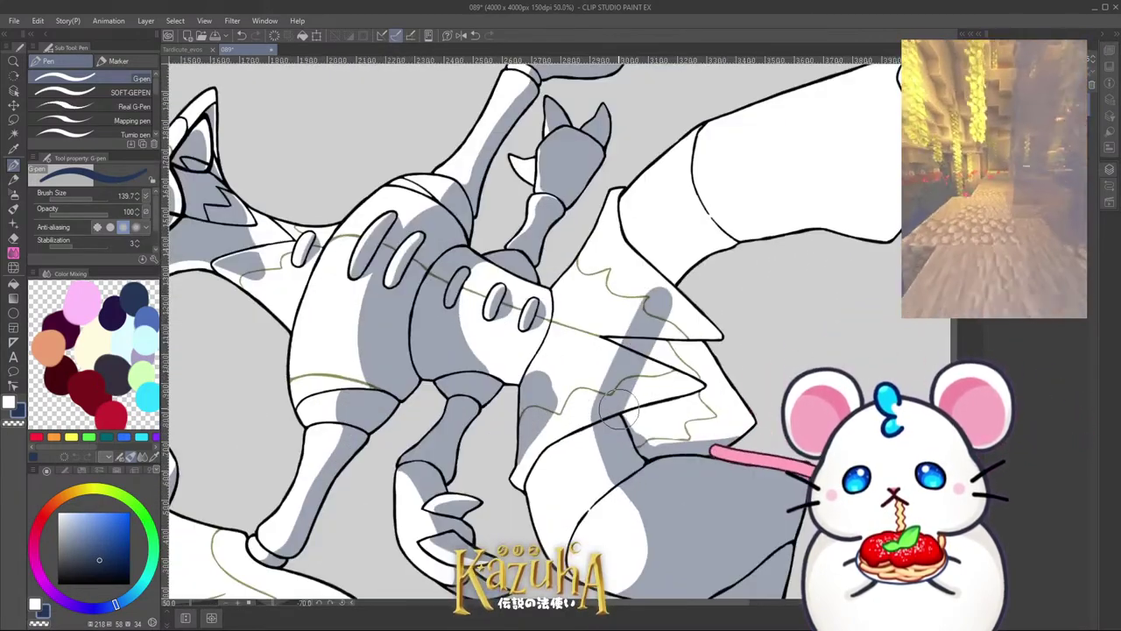
left_click_drag(611, 427, 671, 273)
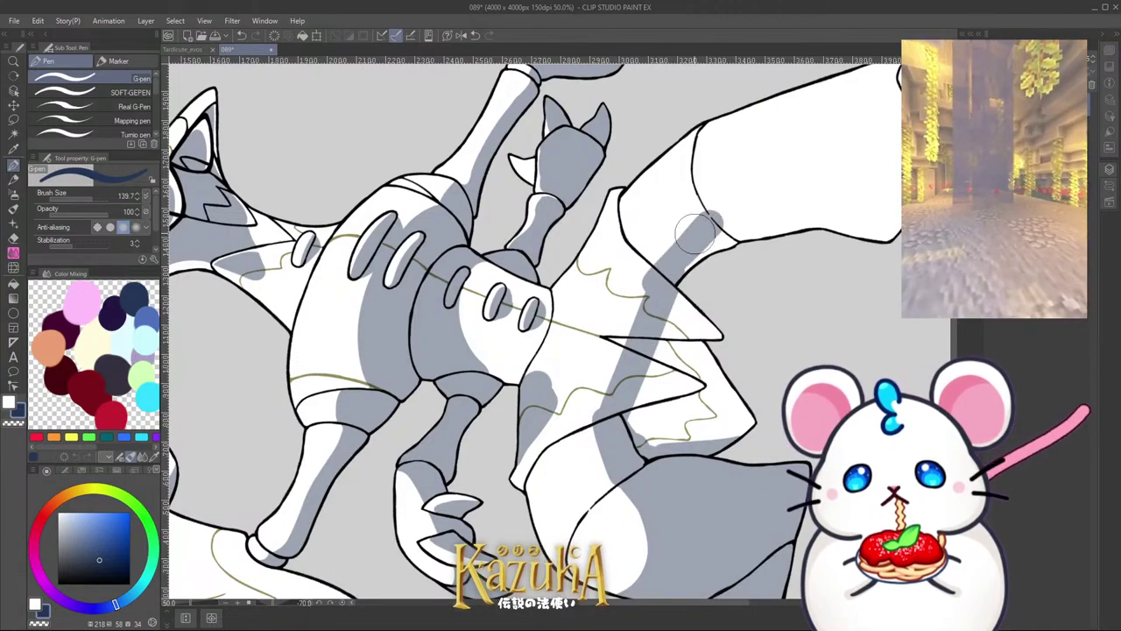
scroll(679, 260, "down", 2)
scroll(687, 258, "up", 2)
left_click_drag(659, 303, 848, 217)
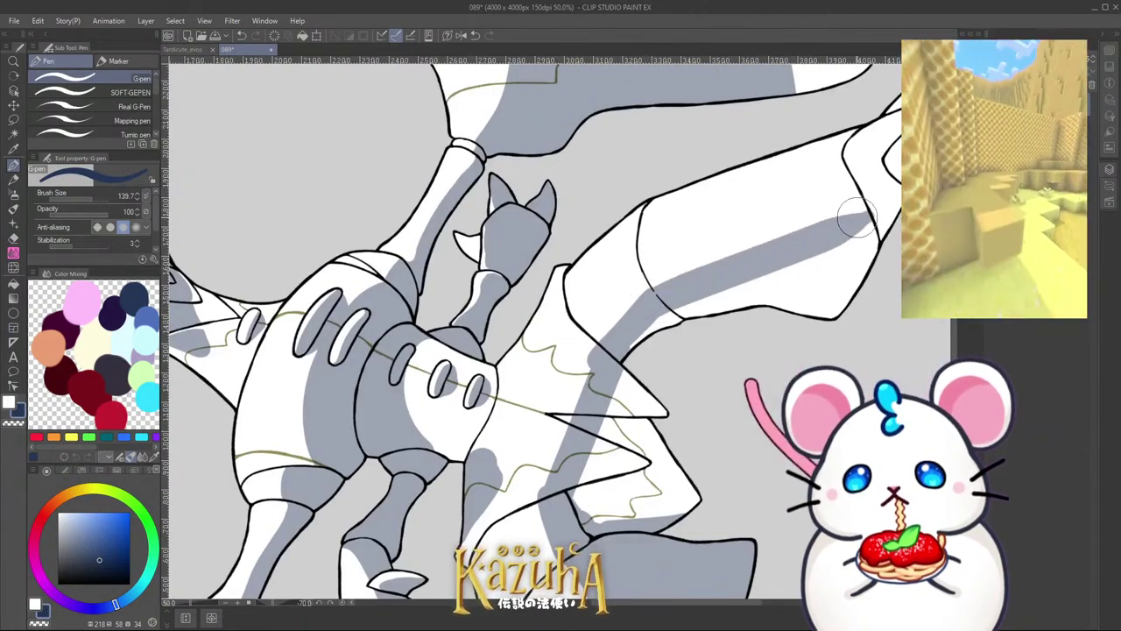
key("ctrl+z")
mouse_move(663, 299)
left_mouse_down()
mouse_move(726, 258)
mouse_move(827, 155)
left_mouse_up()
key("ctrl+z")
mouse_move(668, 300)
left_mouse_down()
mouse_move(862, 171)
mouse_move(679, 289)
mouse_move(874, 188)
left_mouse_up()
key("ctrl+z")
key("ctrl+z")
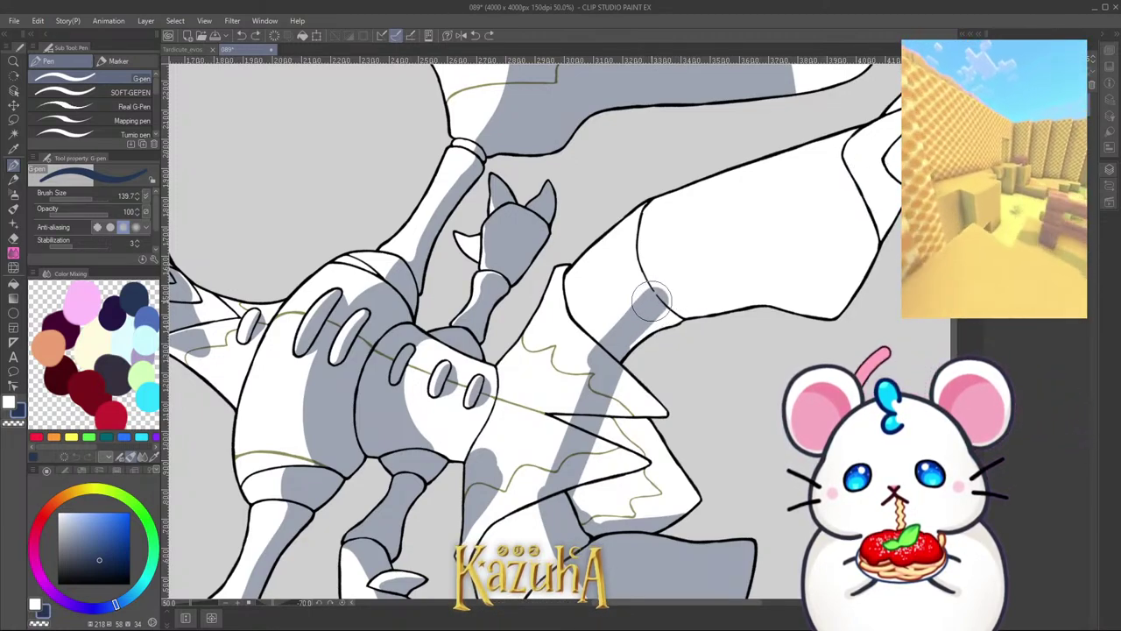
Step: Shade the undersides of the right thigh and lower leg down to the foot at pen size 139.7
mouse_move(650, 300)
left_mouse_down()
mouse_move(857, 216)
mouse_move(773, 277)
mouse_move(893, 197)
mouse_move(813, 296)
mouse_move(753, 303)
mouse_move(879, 271)
mouse_move(789, 305)
mouse_move(753, 300)
mouse_move(653, 326)
mouse_move(629, 351)
left_mouse_up()
scroll(680, 331, "down", 2)
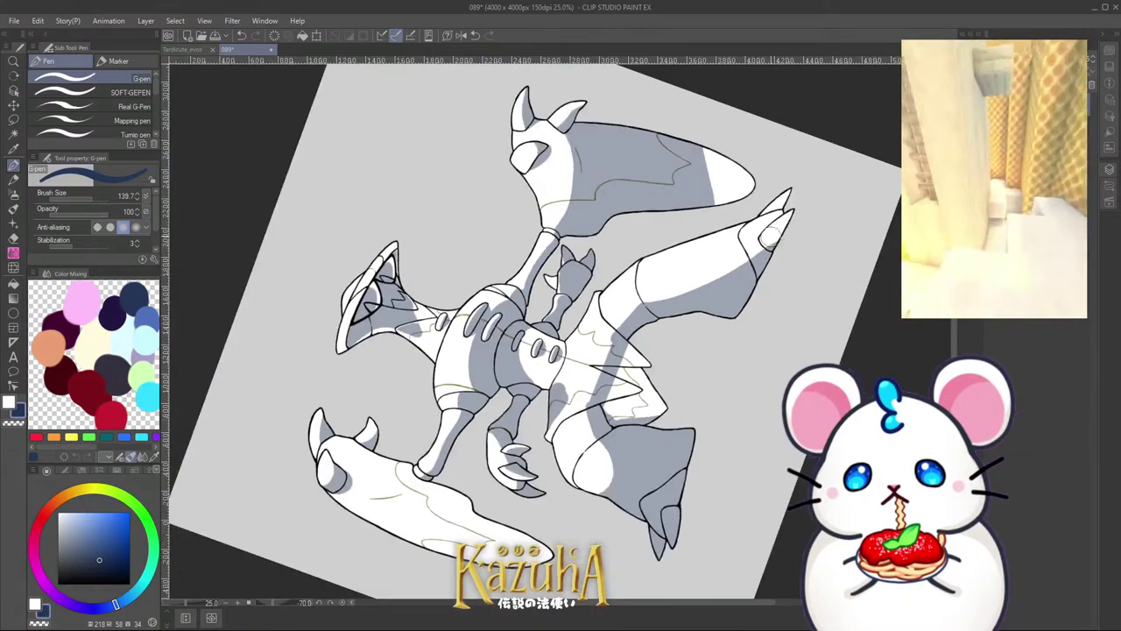
Step: Smooth the shadow edge at the right ankle with transparent colour and shade the front toe claw's underside at pen size 65.3
scroll(850, 247, "up", 3)
scroll(722, 285, "up", 1)
key("bracketleft")
key("bracketleft")
key("bracketleft")
key("bracketleft")
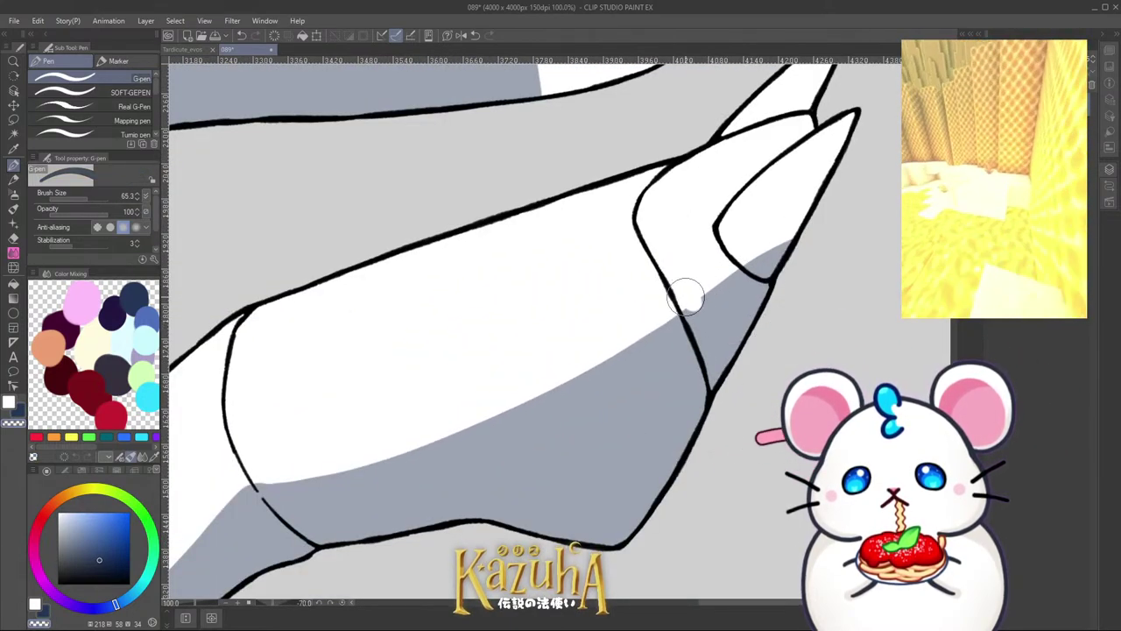
key("c")
mouse_move(753, 254)
left_mouse_down()
mouse_move(867, 106)
mouse_move(760, 254)
mouse_move(763, 263)
mouse_move(770, 236)
mouse_move(863, 130)
mouse_move(783, 253)
left_mouse_up()
key("ctrl+z")
scroll(670, 314, "down", 2)
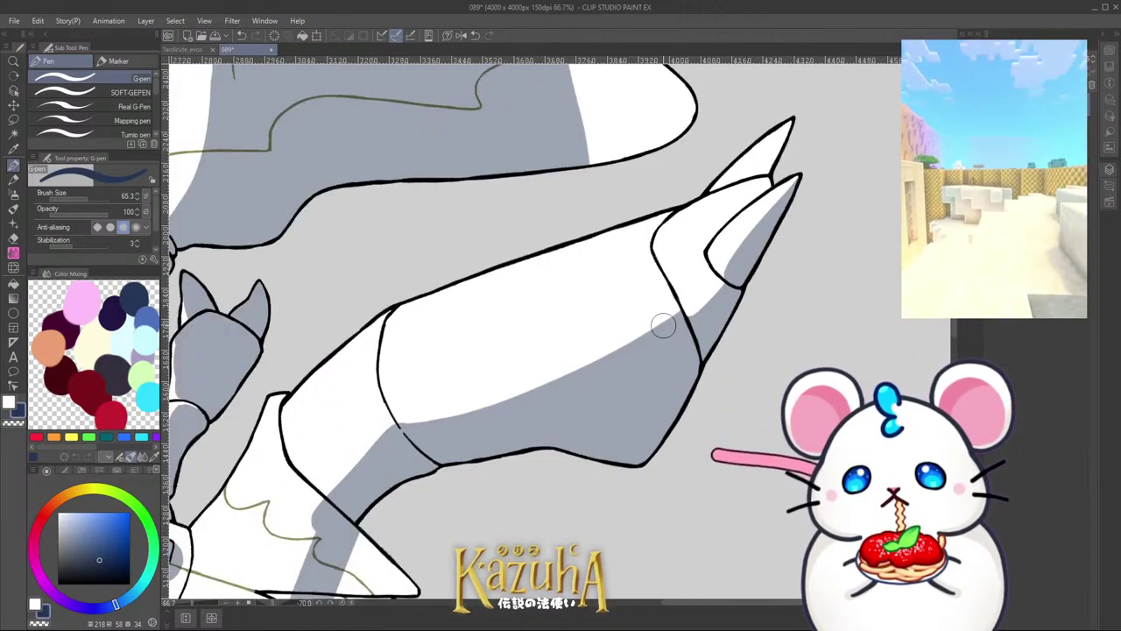
Step: Reshape the shadow on the right foot and shade the underside of its rear toe claw at pen size 65.3
scroll(727, 272, "up", 2)
key("c")
mouse_move(676, 326)
left_mouse_down()
mouse_move(778, 188)
mouse_move(800, 96)
left_mouse_up()
mouse_move(734, 178)
left_mouse_down()
mouse_move(762, 172)
mouse_move(753, 187)
mouse_move(711, 183)
mouse_move(707, 238)
mouse_move(705, 197)
mouse_move(791, 79)
left_mouse_up()
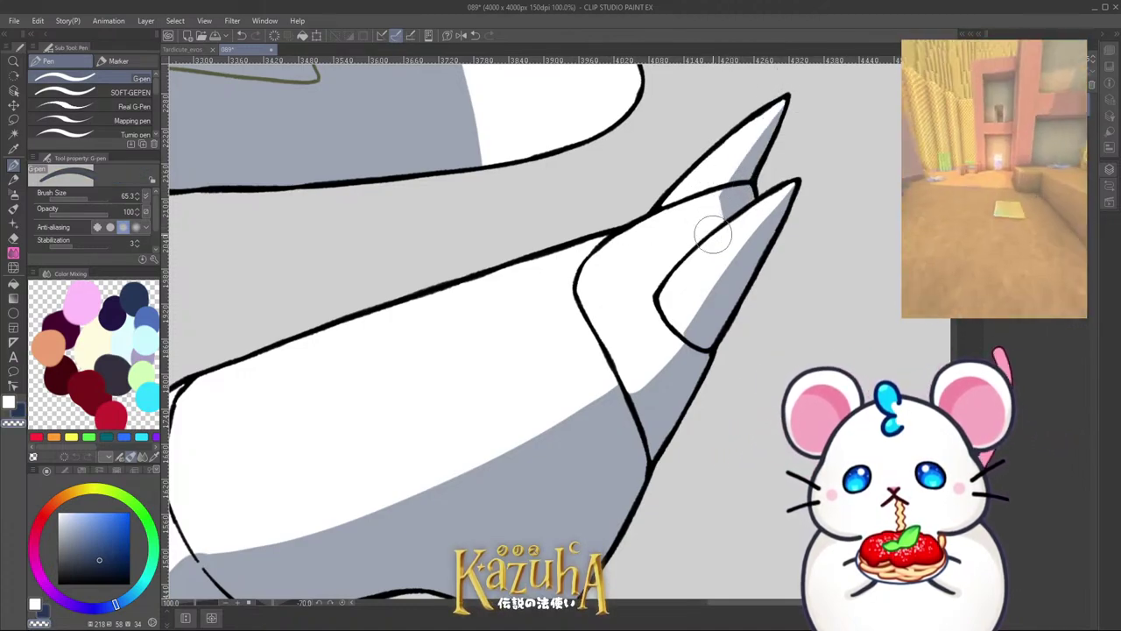
Step: Light the upper edges of the left foot's two toe claws with transparent colour at pen size 54.9
scroll(770, 170, "down", 6)
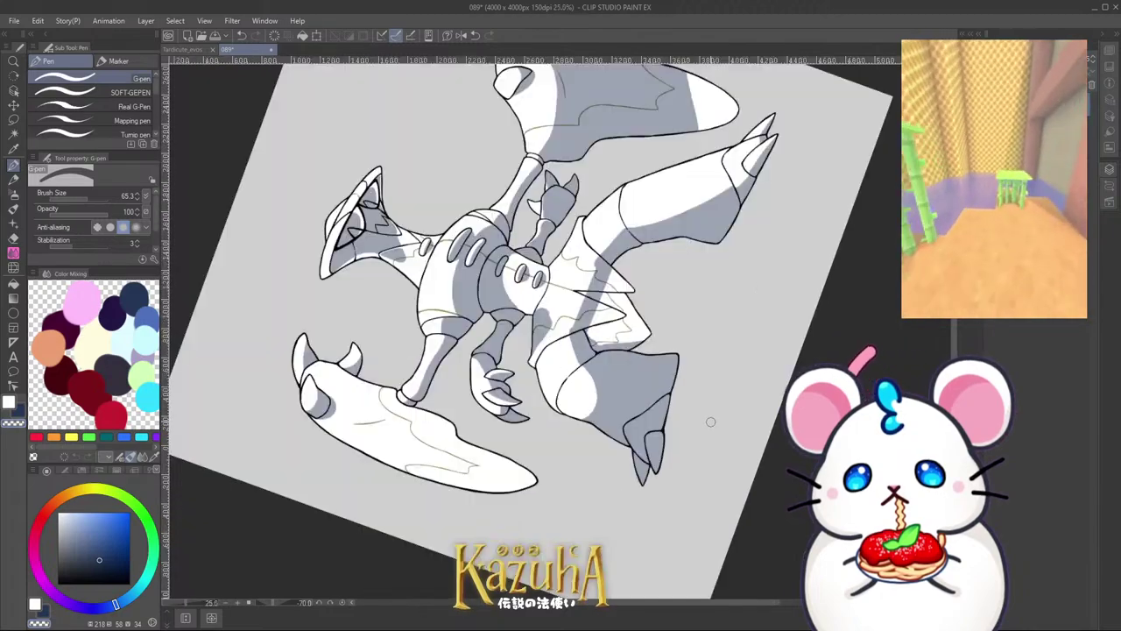
scroll(710, 421, "up", 4)
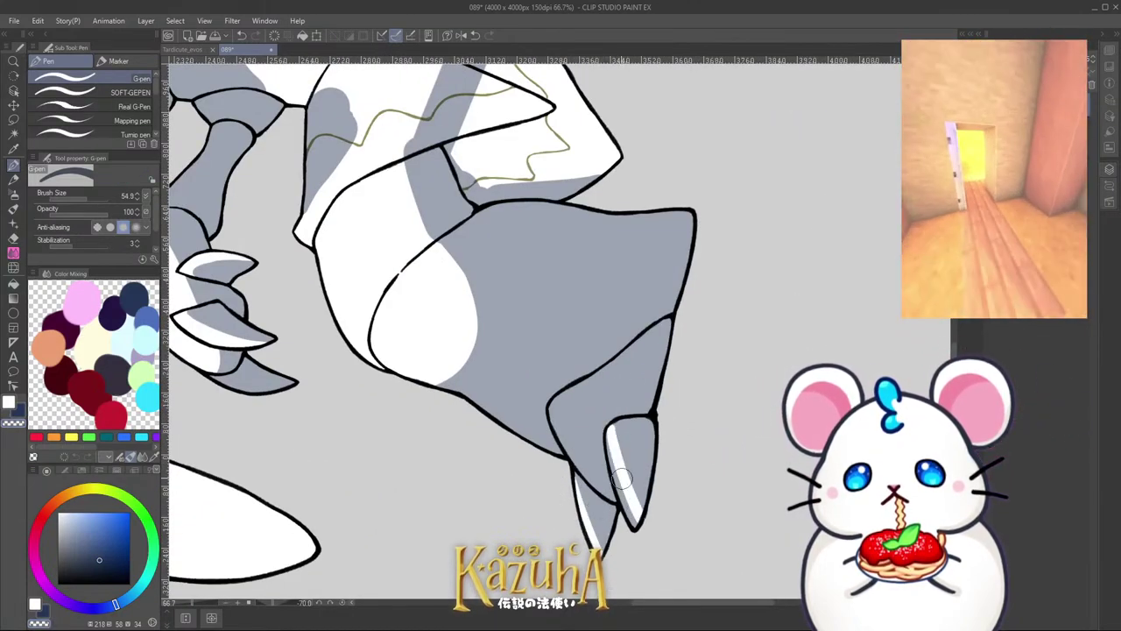
key("ctrl+z")
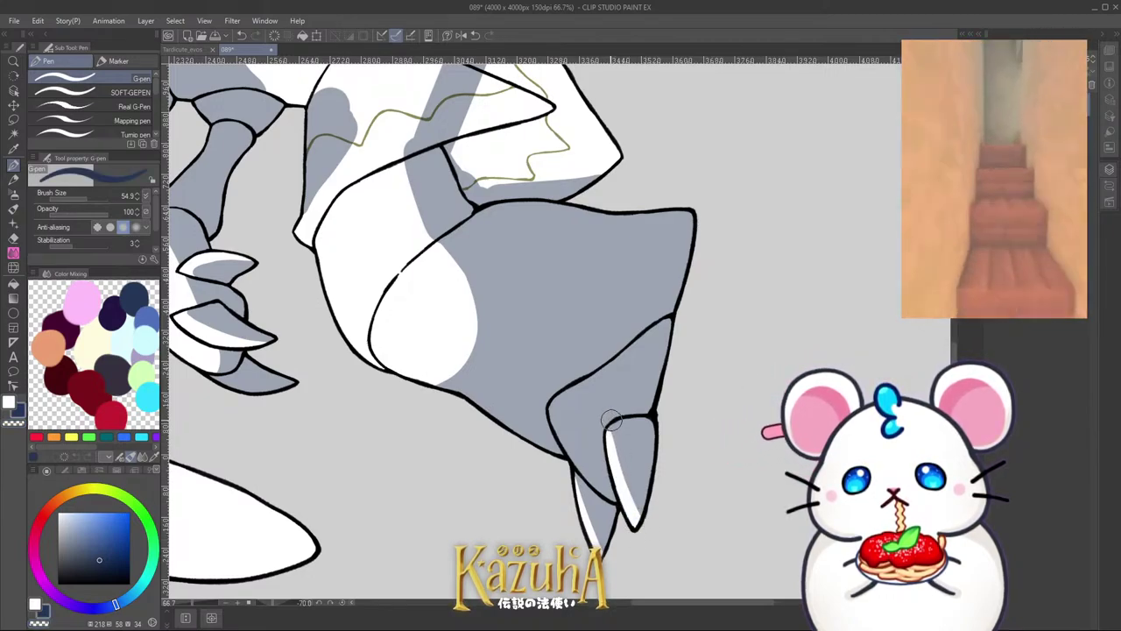
scroll(580, 462, "down", 4)
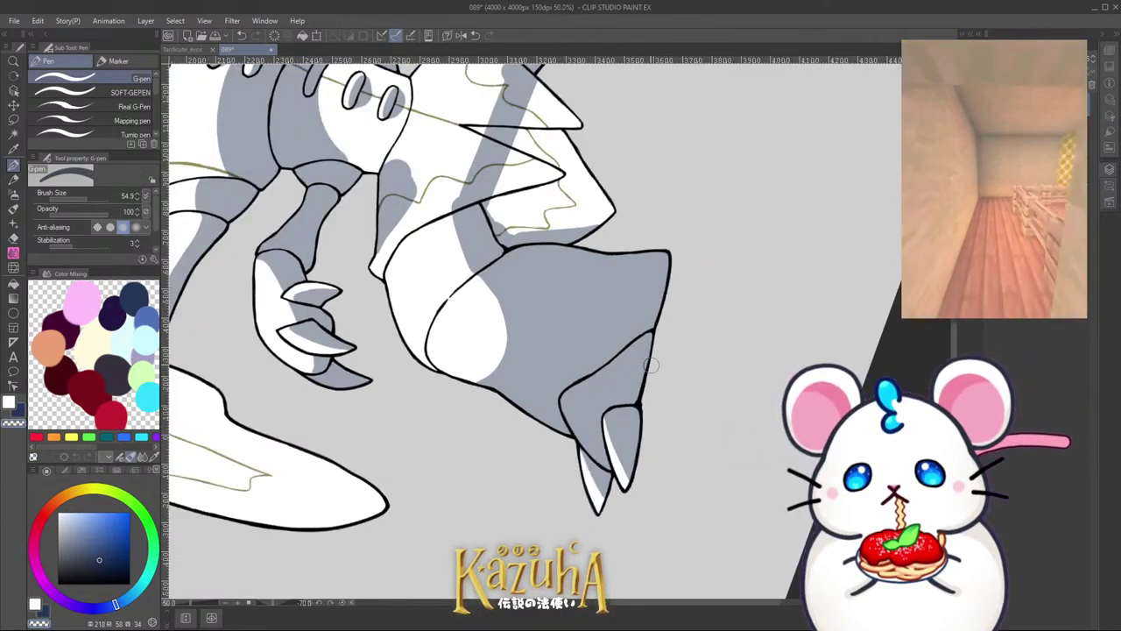
Step: Smooth the shadow boundaries on the left thigh and knee with transparent colour at pen size 54.9
left_click_drag(594, 329, 543, 362)
scroll(493, 360, "up", 3)
scroll(492, 359, "up", 1)
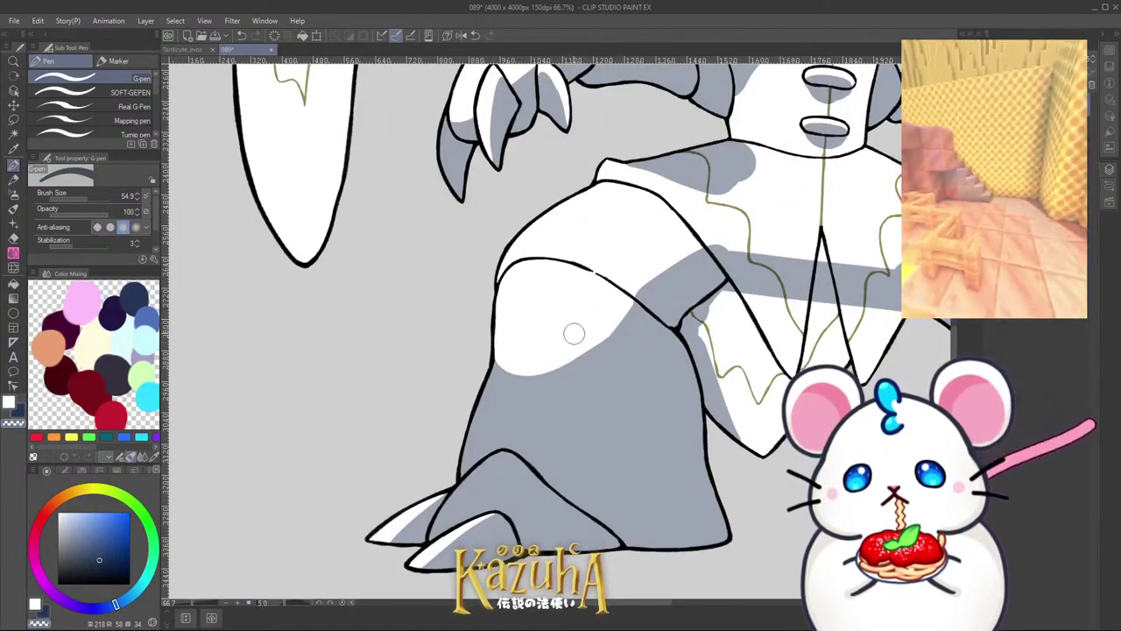
scroll(651, 258, "up", 1)
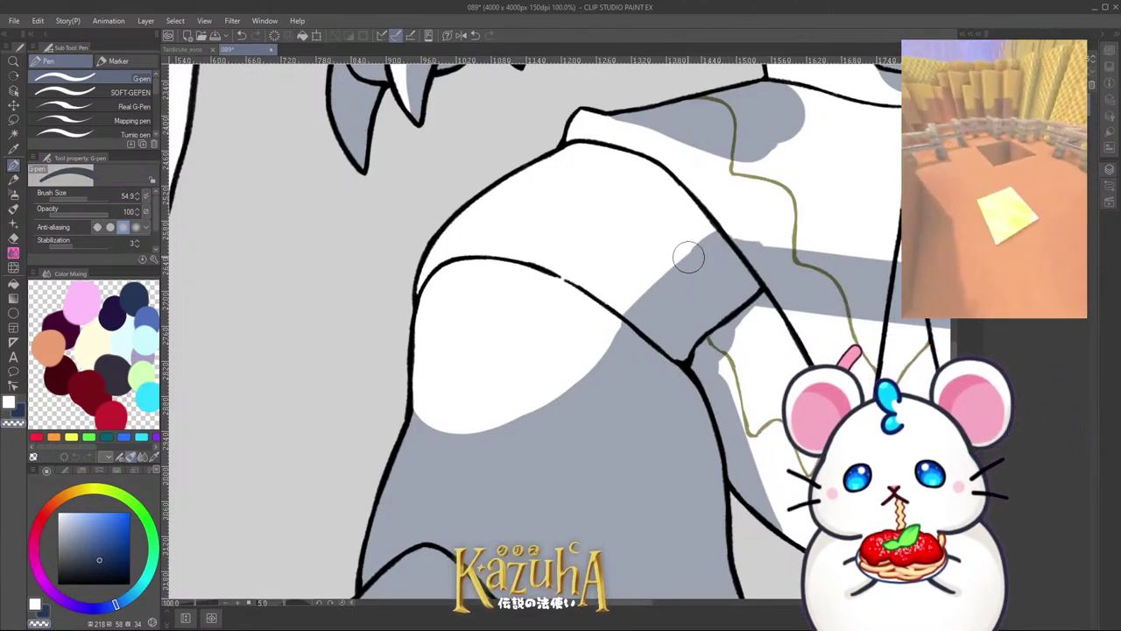
scroll(634, 290, "down", 1)
left_click_drag(636, 236, 614, 205)
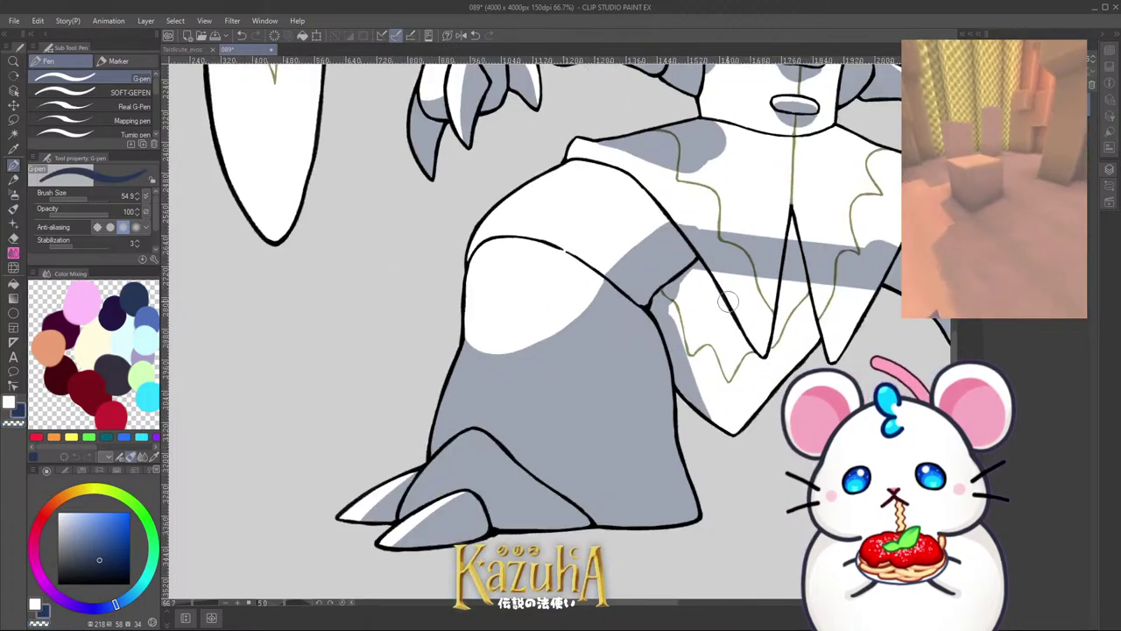
Step: Fill the skirt's rear panel and the lower parts of its front panels with dark blue shadow
left_click_drag(699, 282, 741, 289, "ctrl+alt")
mouse_move(741, 306)
left_mouse_down()
mouse_move(724, 367)
mouse_move(706, 328)
mouse_move(719, 348)
mouse_move(761, 295)
mouse_move(850, 325)
left_mouse_up()
left_click_drag(835, 225, 804, 241)
scroll(783, 248, "up", 1)
mouse_move(724, 229)
left_mouse_down("ctrl+alt")
mouse_move(760, 230)
mouse_move(736, 229)
mouse_move(750, 246)
mouse_move(751, 221)
left_mouse_up("ctrl+alt")
scroll(698, 288, "down", 1)
Step: Carve rounded light edges into the shadow on both front skirt panels with transparent colour at pen size 90.9
key("c")
mouse_move(639, 242)
left_mouse_down("ctrl+alt")
mouse_move(657, 242)
mouse_move(656, 265)
mouse_move(704, 246)
left_mouse_up("ctrl+alt")
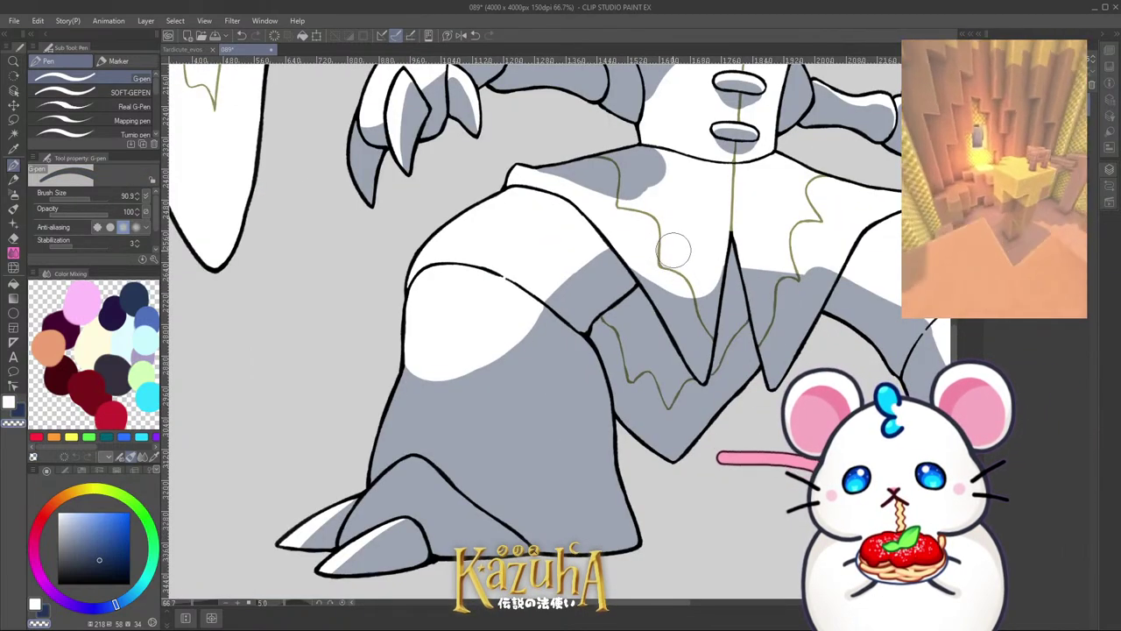
scroll(775, 235, "up", 1)
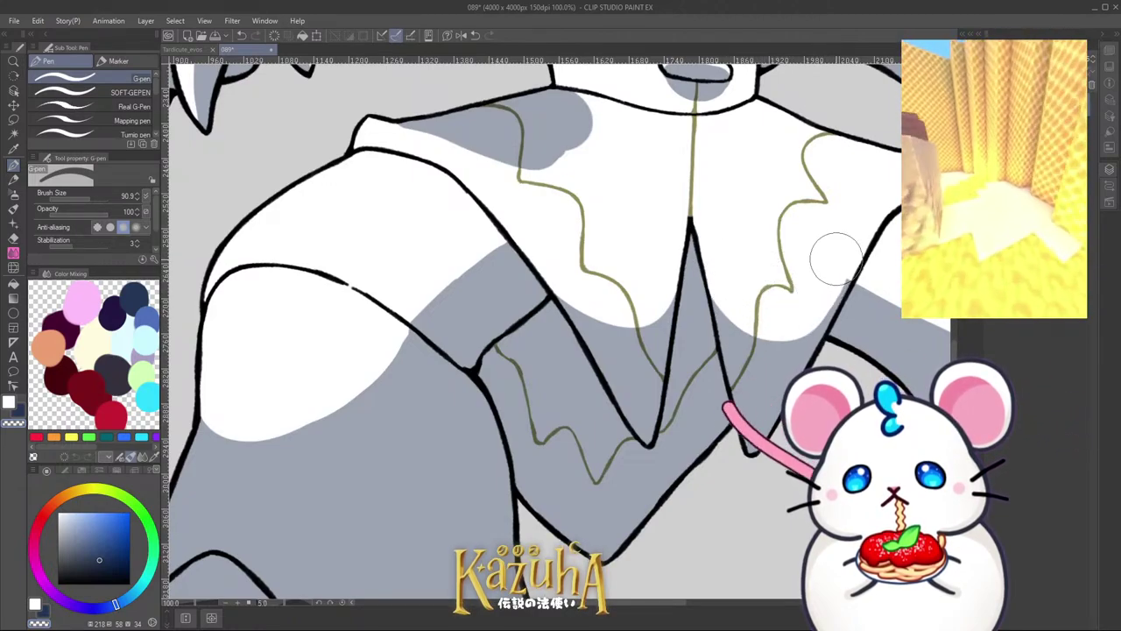
Step: Reshape the shadow edges on both sides of the right knee seam, reducing the pen size to 25.6
scroll(632, 313, "down", 7)
key("minus")
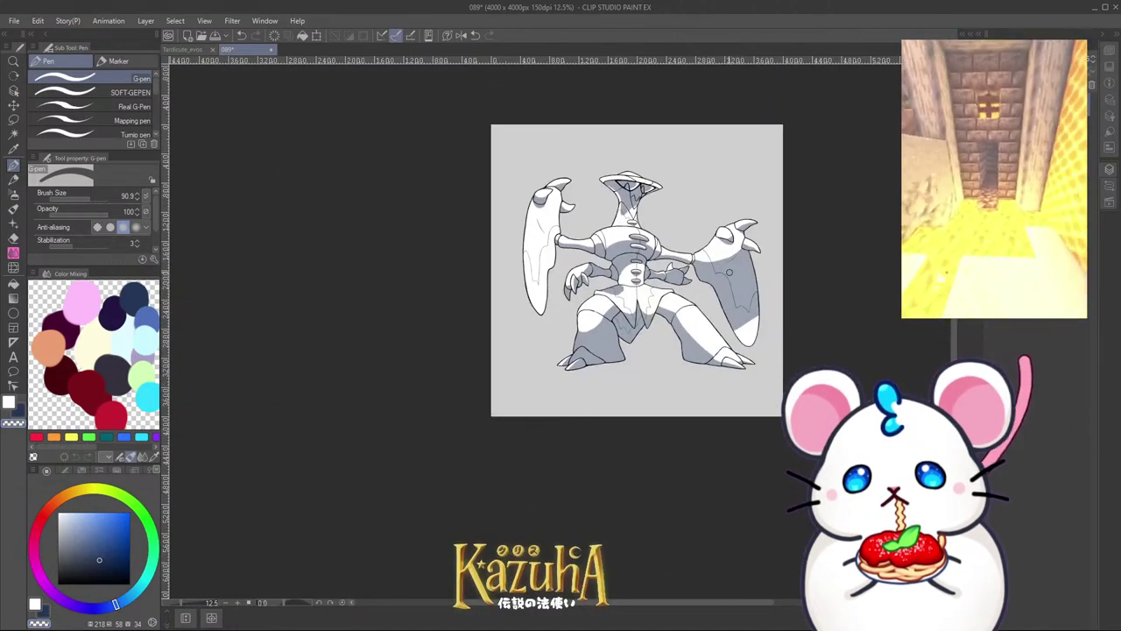
key("minus")
key("minus")
key("minus")
scroll(758, 250, "up", 6)
scroll(675, 319, "up", 3)
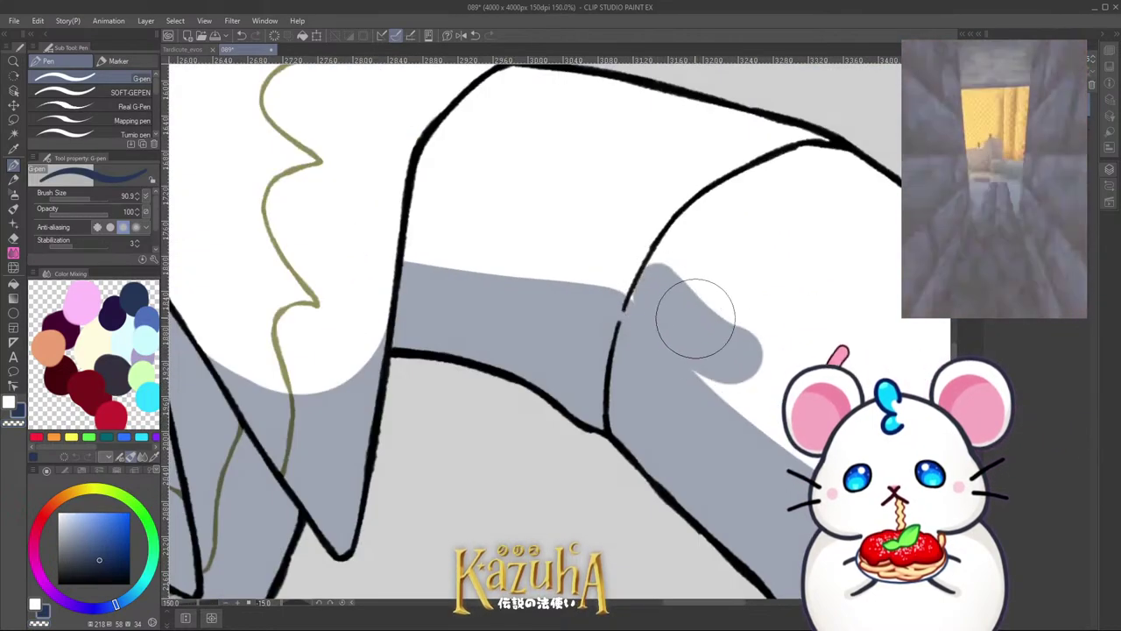
mouse_move(675, 334)
left_mouse_down()
mouse_move(640, 301)
mouse_move(614, 325)
mouse_move(609, 378)
left_mouse_up()
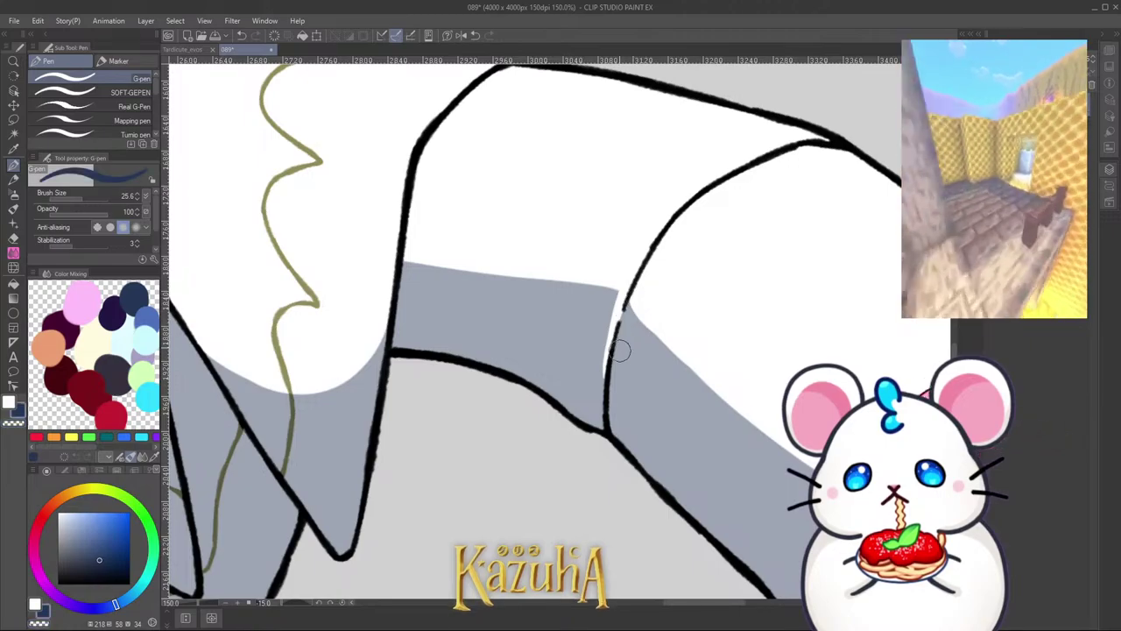
Step: Erase a thin highlight strip into the left thigh's shadow along the knee seam with the transparent G-pen
scroll(766, 293, "down", 5)
scroll(766, 293, "down", 3)
left_click_drag(766, 293, 666, 151)
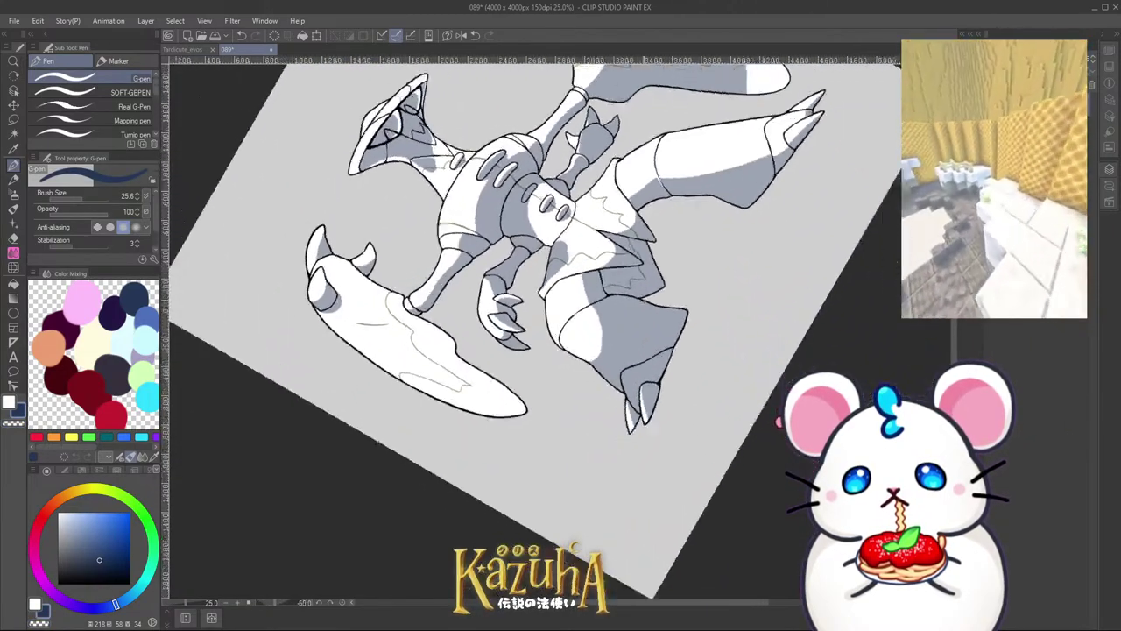
scroll(566, 288, "up", 6)
key("c")
left_click_drag(573, 325, 617, 297)
key("ctrl+z")
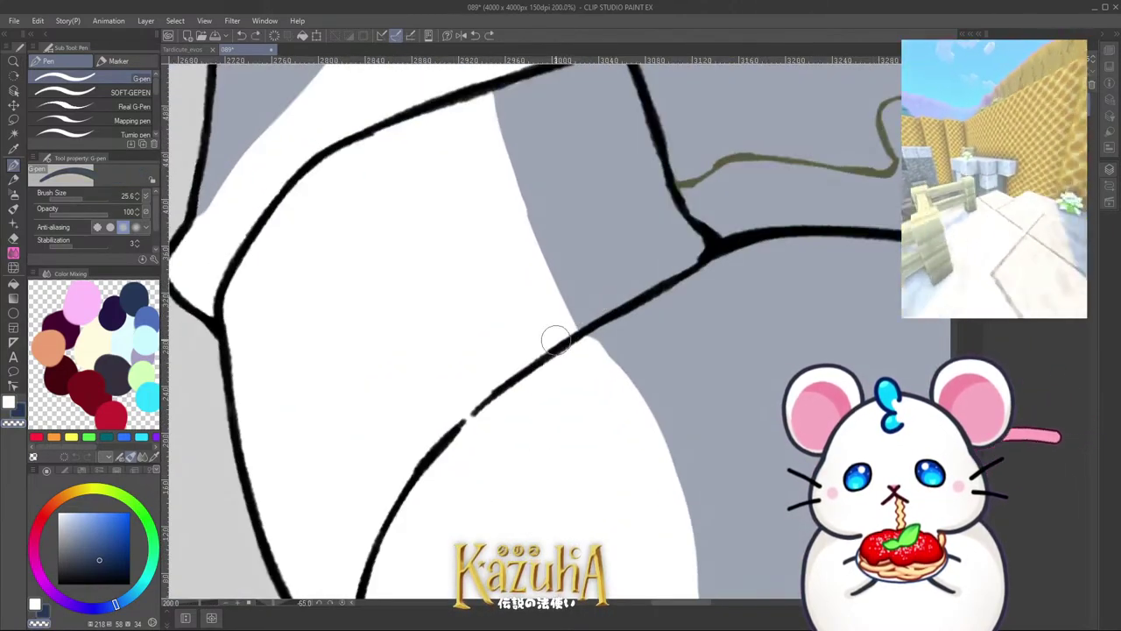
left_click_drag(570, 326, 652, 282)
key("ctrl+z")
key("ctrl+z")
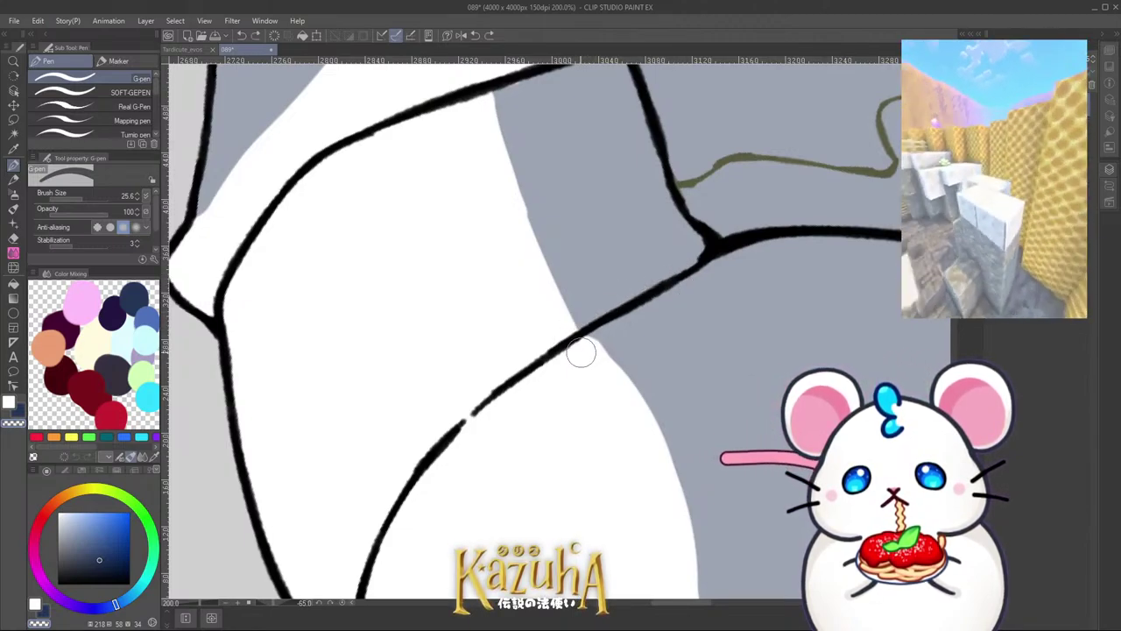
left_click_drag(595, 344, 649, 297)
key("ctrl+z")
left_click_drag(579, 321, 684, 271)
key("c")
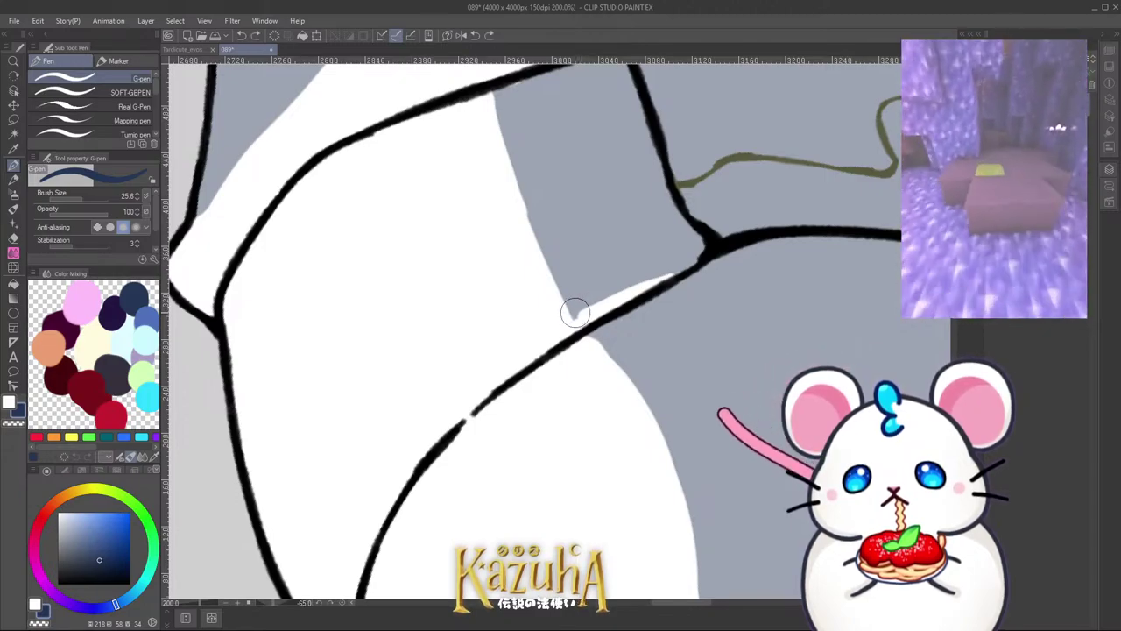
Step: Trim the shadow on the skirt's left hip below the waist to a small wedge with the transparent G-pen, and save the file
scroll(683, 272, "down", 3)
scroll(662, 333, "down", 8)
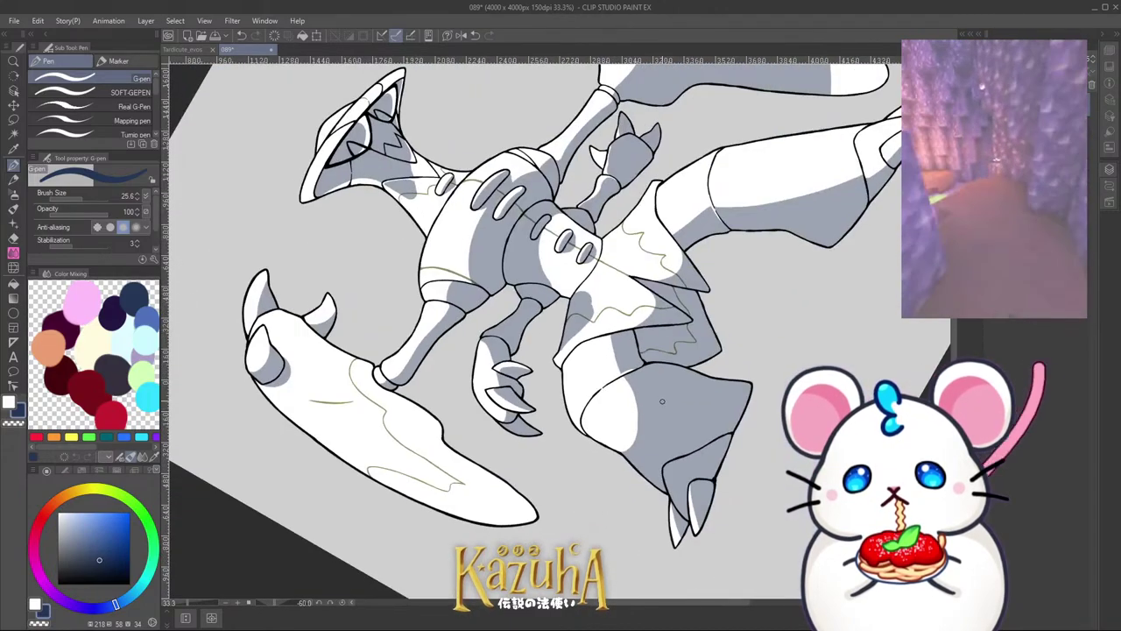
scroll(578, 374, "up", 6)
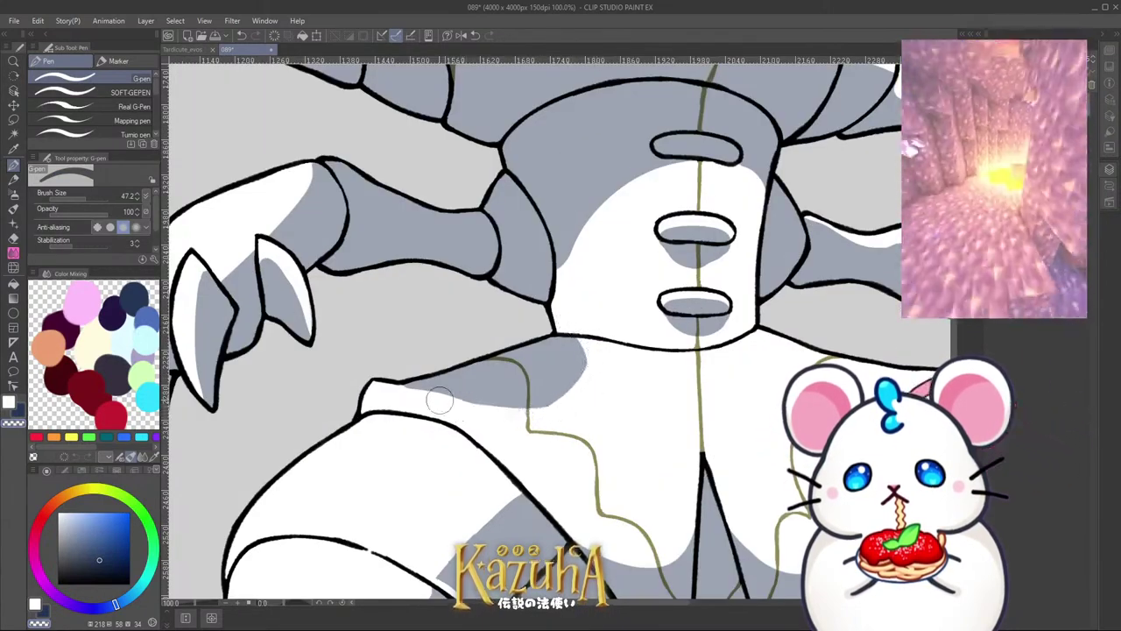
mouse_move(394, 392)
left_mouse_down()
mouse_move(510, 428)
mouse_move(466, 417)
mouse_move(598, 356)
left_mouse_up()
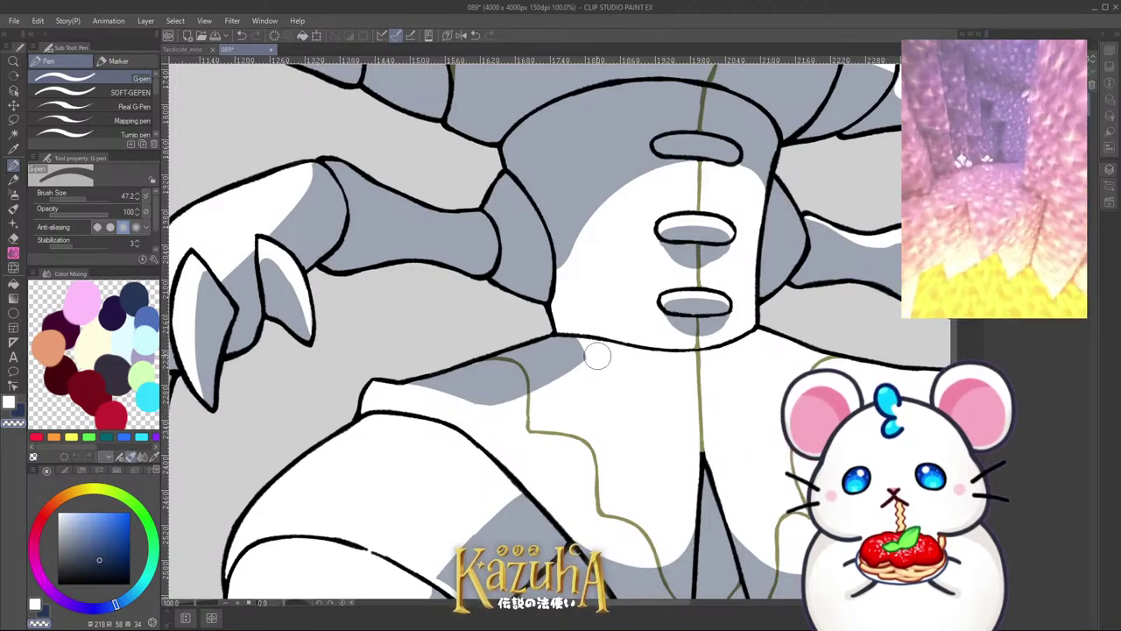
mouse_move(517, 425)
left_mouse_down()
mouse_move(500, 425)
mouse_move(530, 373)
left_mouse_up()
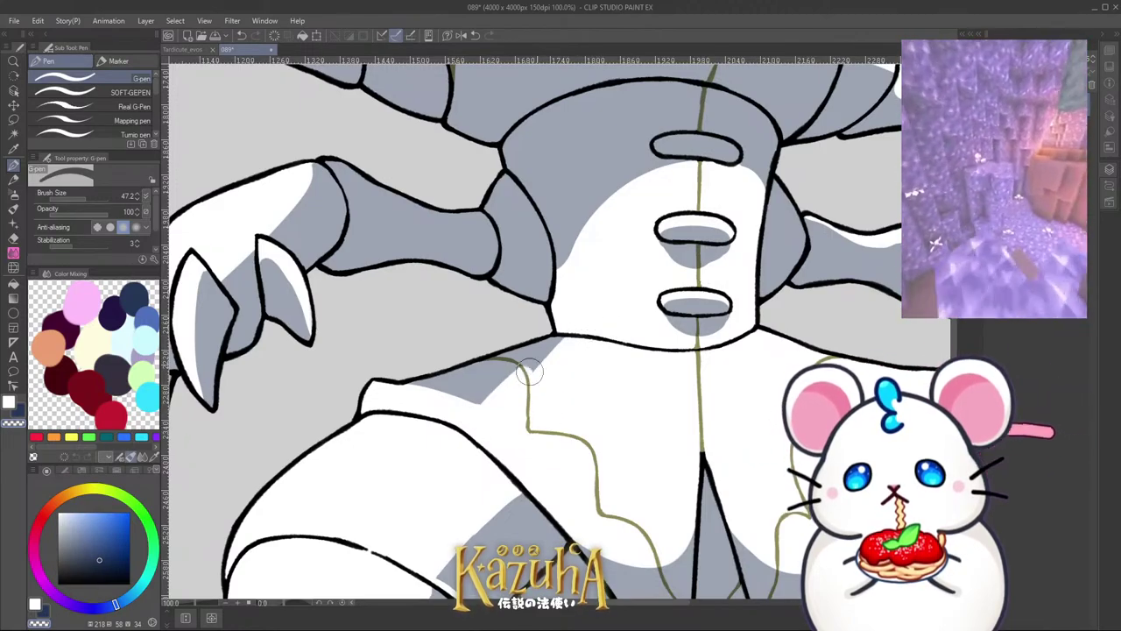
scroll(590, 327, "down", 6)
scroll(592, 330, "up", 2)
key("ctrl+s")
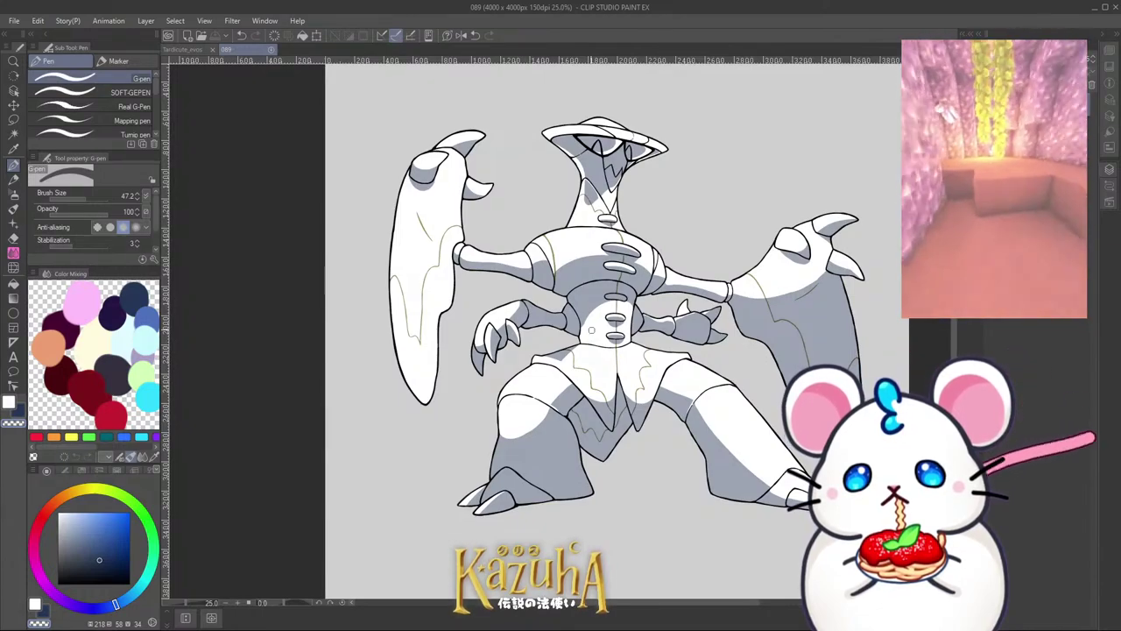
Step: Paint grey-blue shadow down the left blade arm from below the thumb claw to the tip with the G-pen at size 138.5
scroll(413, 264, "up", 1)
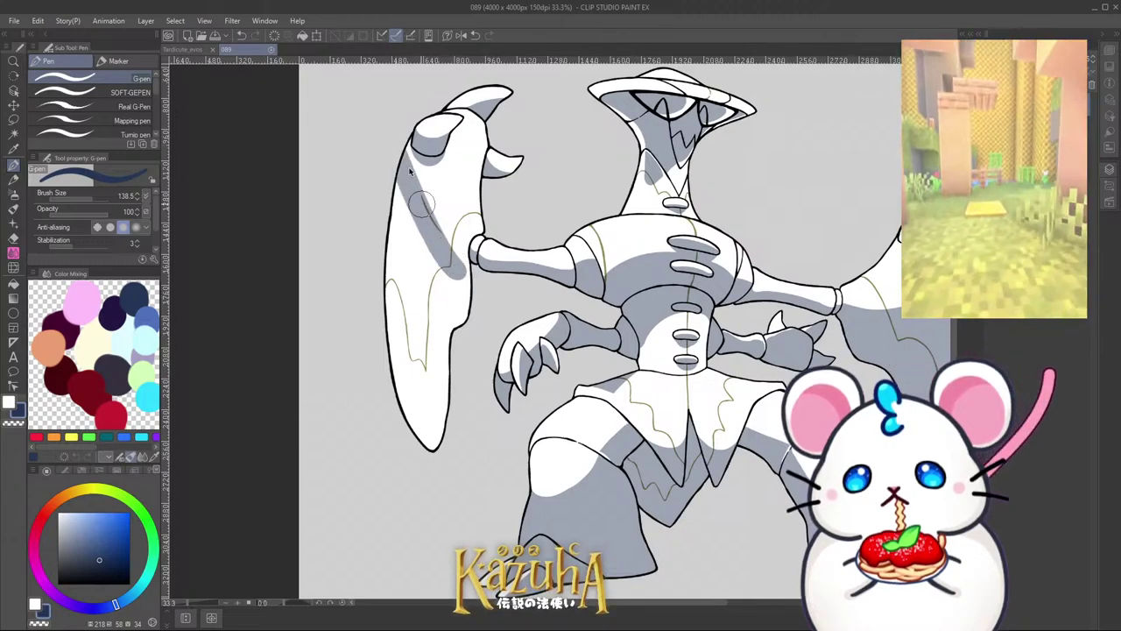
left_click_drag(406, 155, 463, 285)
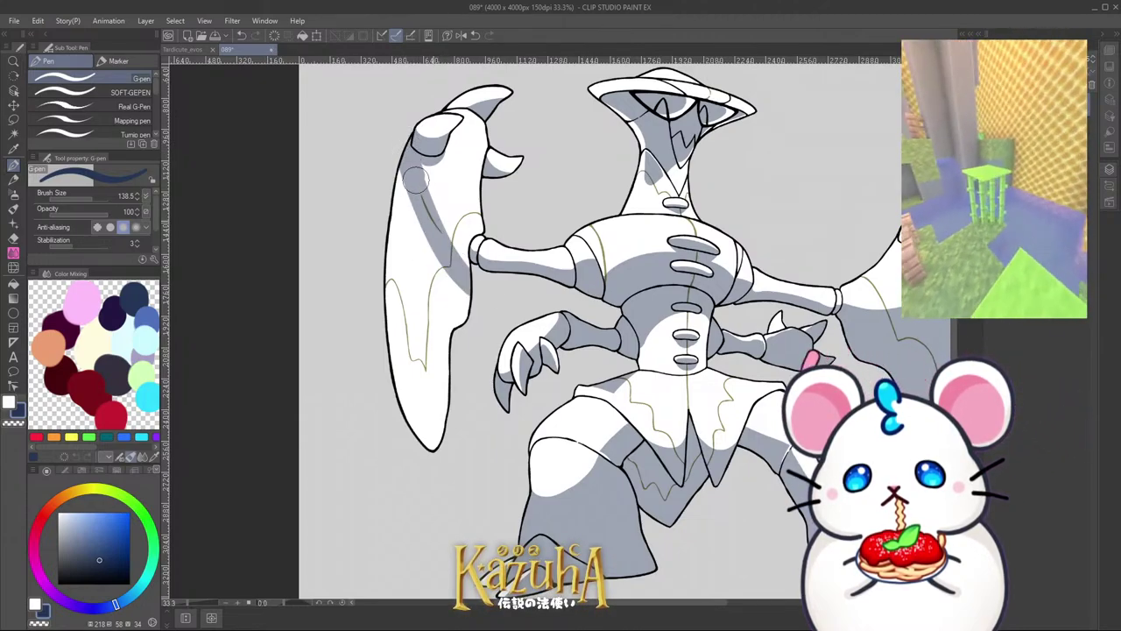
left_click_drag(391, 154, 488, 325)
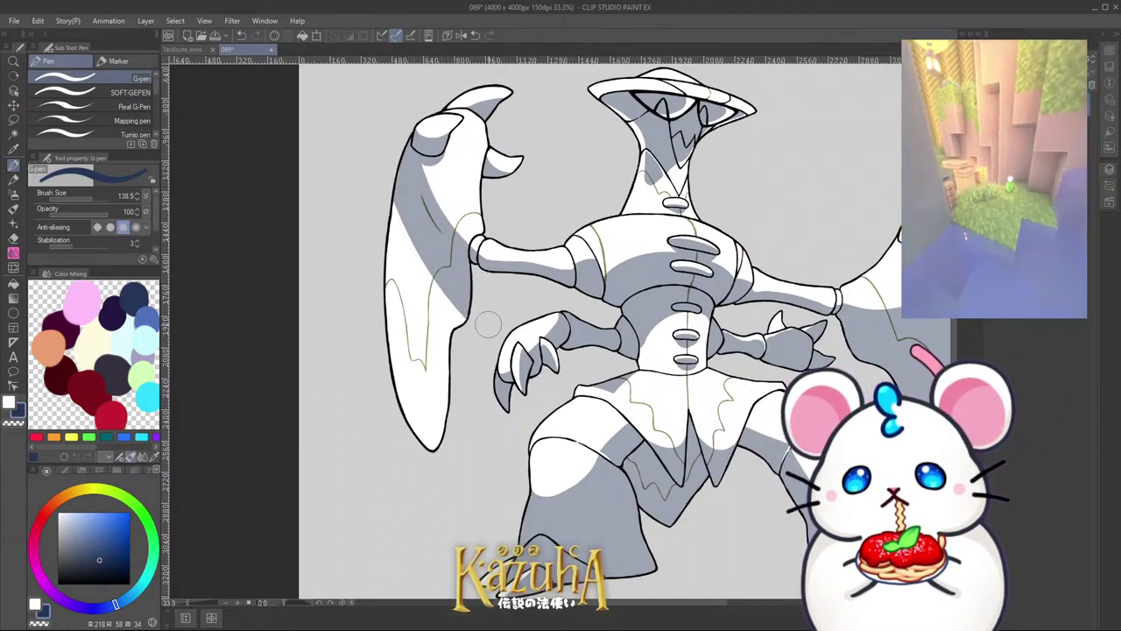
left_click_drag(391, 186, 454, 316)
left_click_drag(400, 240, 464, 375)
left_click_drag(399, 313, 436, 397)
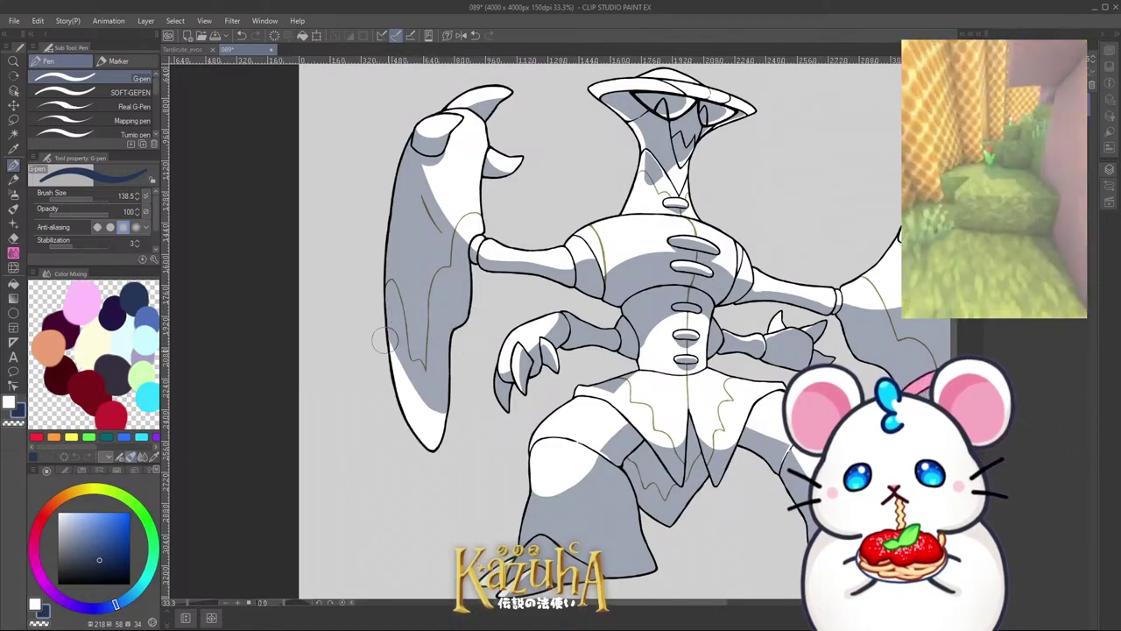
left_click_drag(385, 340, 415, 346)
Step: Trim the left blade arm's shadow back to the inner crease line and toward the wrist joint, and save the file
scroll(438, 393, "up", 3)
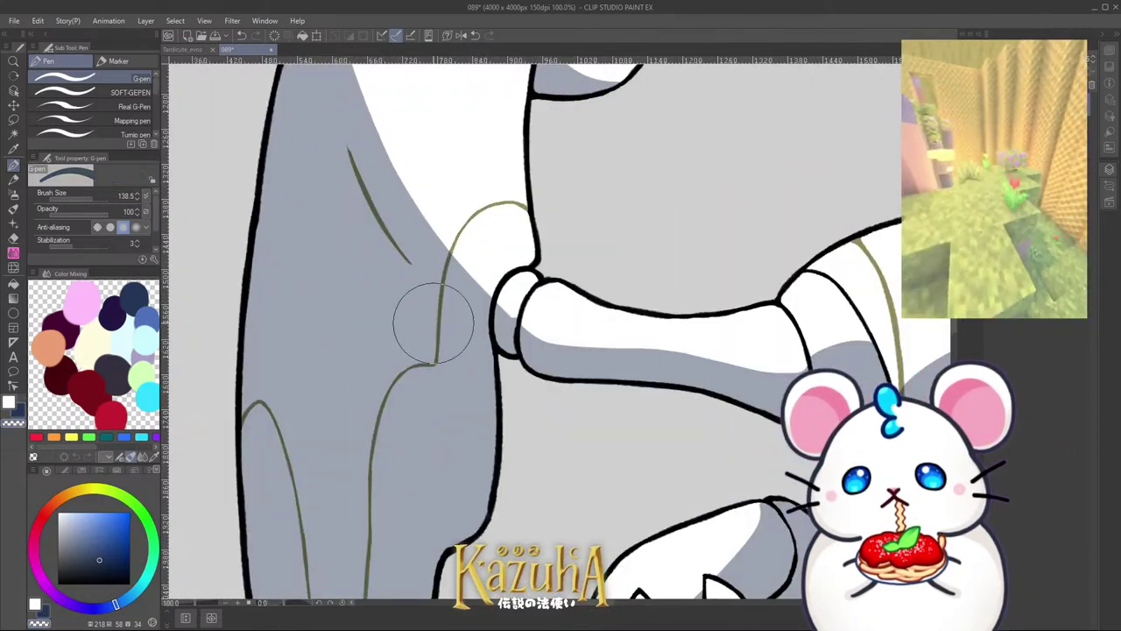
scroll(416, 234, "down", 1)
mouse_move(406, 226)
left_mouse_down()
mouse_move(440, 317)
mouse_move(403, 253)
mouse_move(400, 266)
mouse_move(478, 364)
left_mouse_up()
left_click_drag(438, 331, 482, 368)
mouse_move(383, 232)
left_mouse_down()
mouse_move(438, 361)
mouse_move(403, 311)
mouse_move(463, 371)
mouse_move(433, 317)
mouse_move(469, 352)
mouse_move(391, 231)
mouse_move(460, 349)
left_mouse_up()
key("c")
key("ctrl+z")
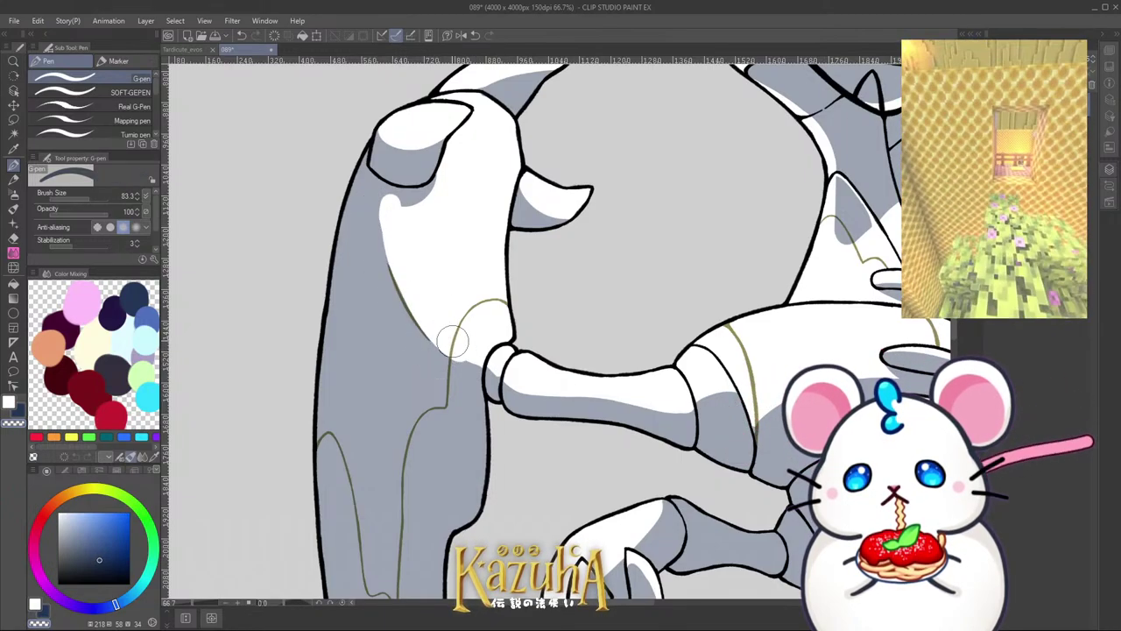
scroll(477, 355, "up", 1)
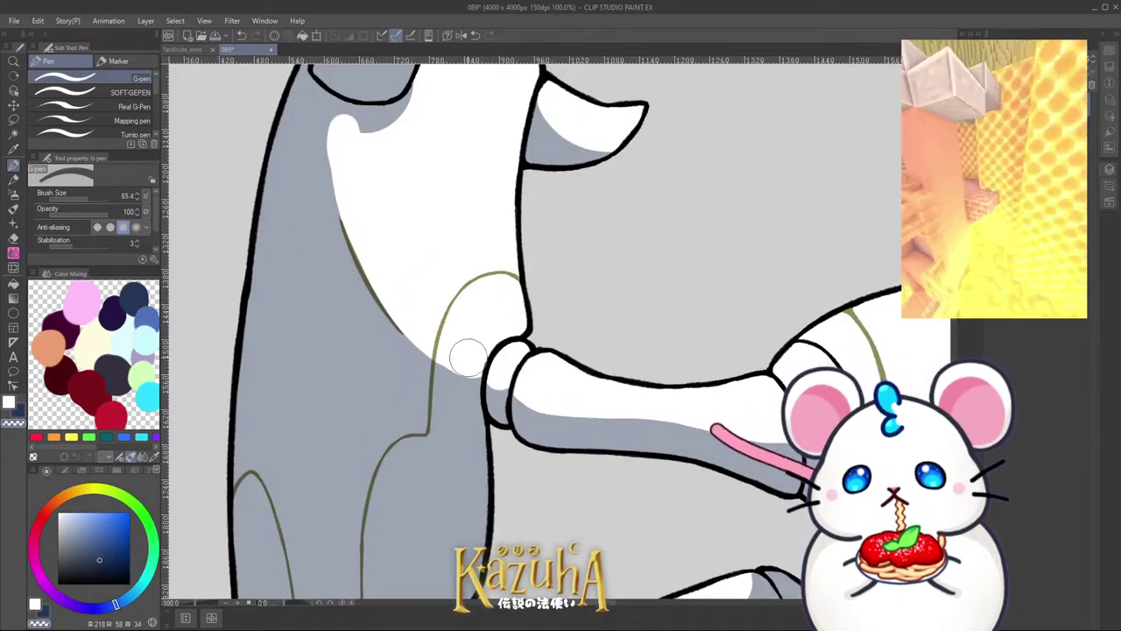
scroll(388, 170, "up", 1)
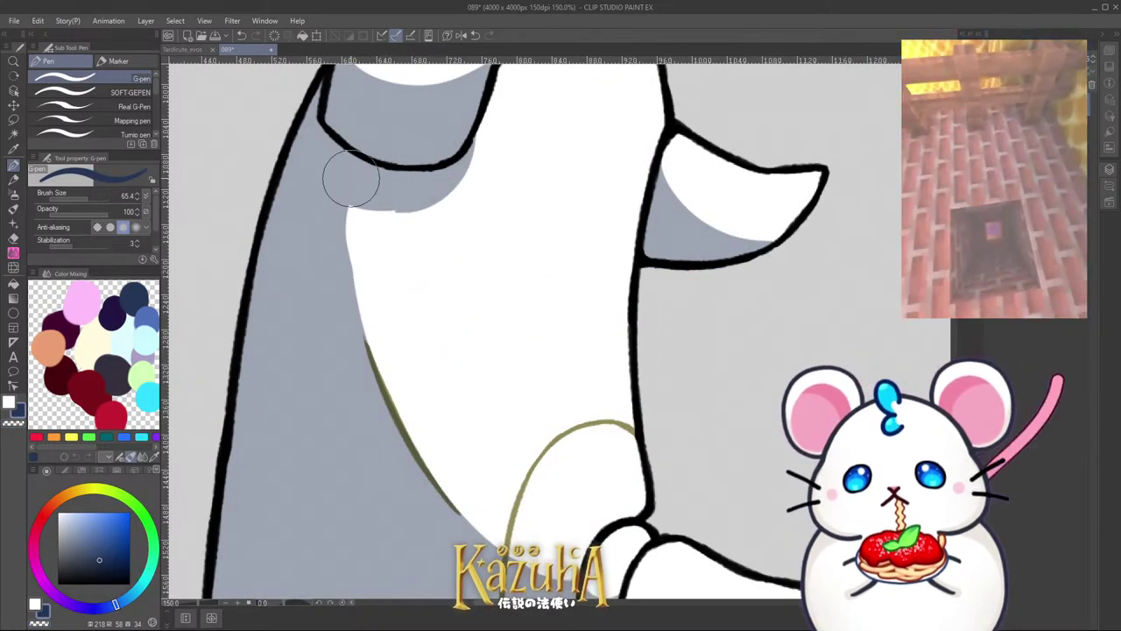
scroll(445, 131, "down", 5)
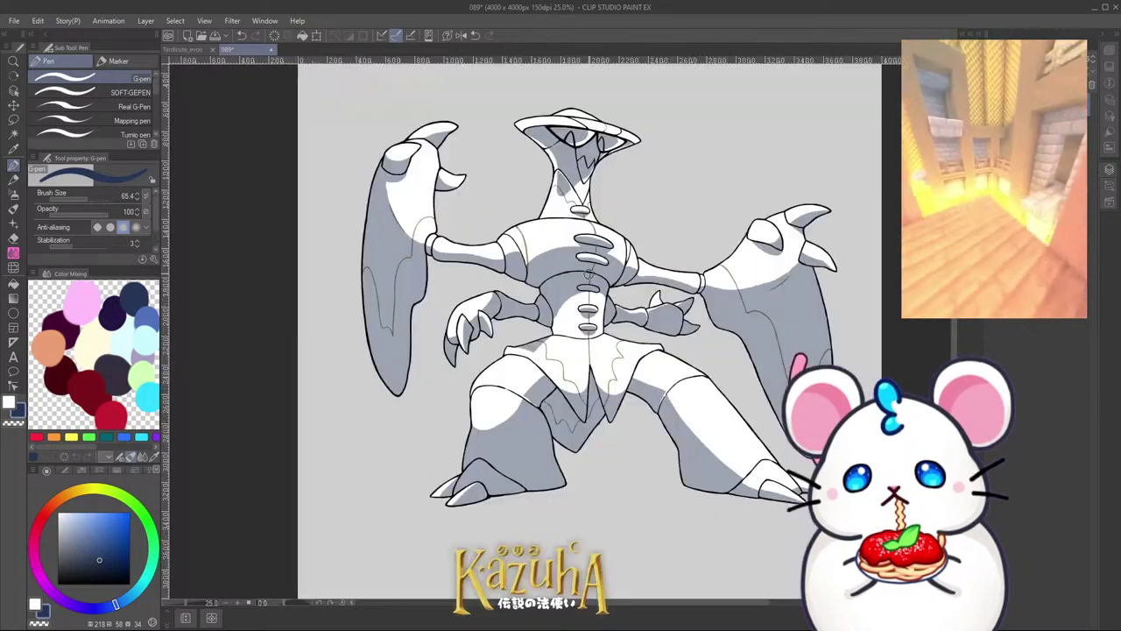
key("ctrl+s")
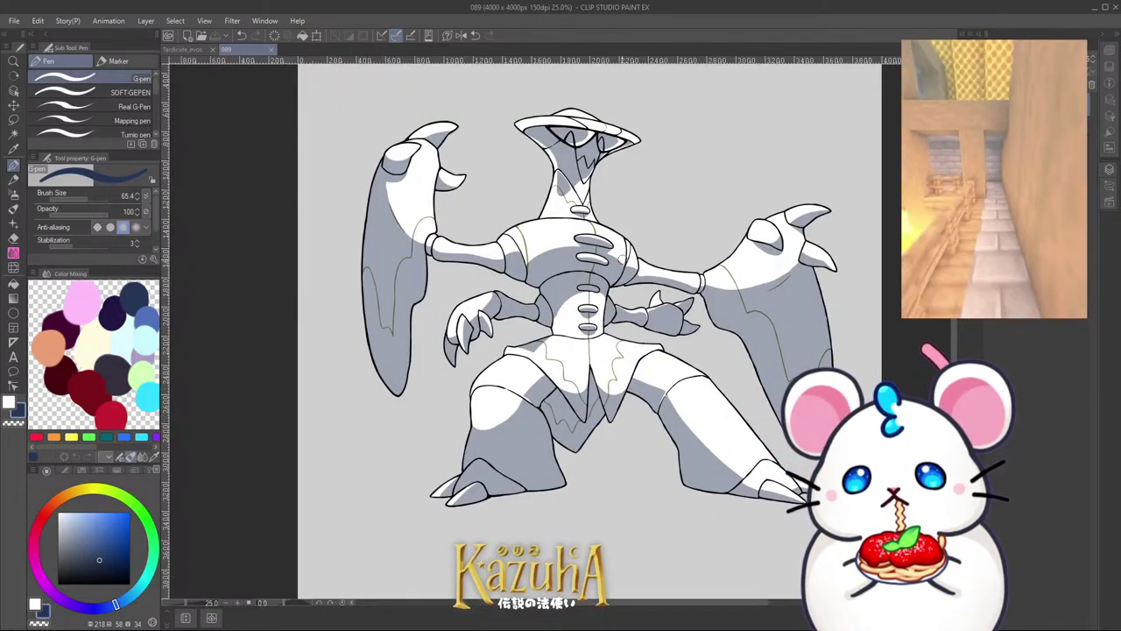
Step: Paint a shadow on the left side of the waist beside the lower arm's joint with the G-pen at size 65.4
scroll(528, 309, "up", 4)
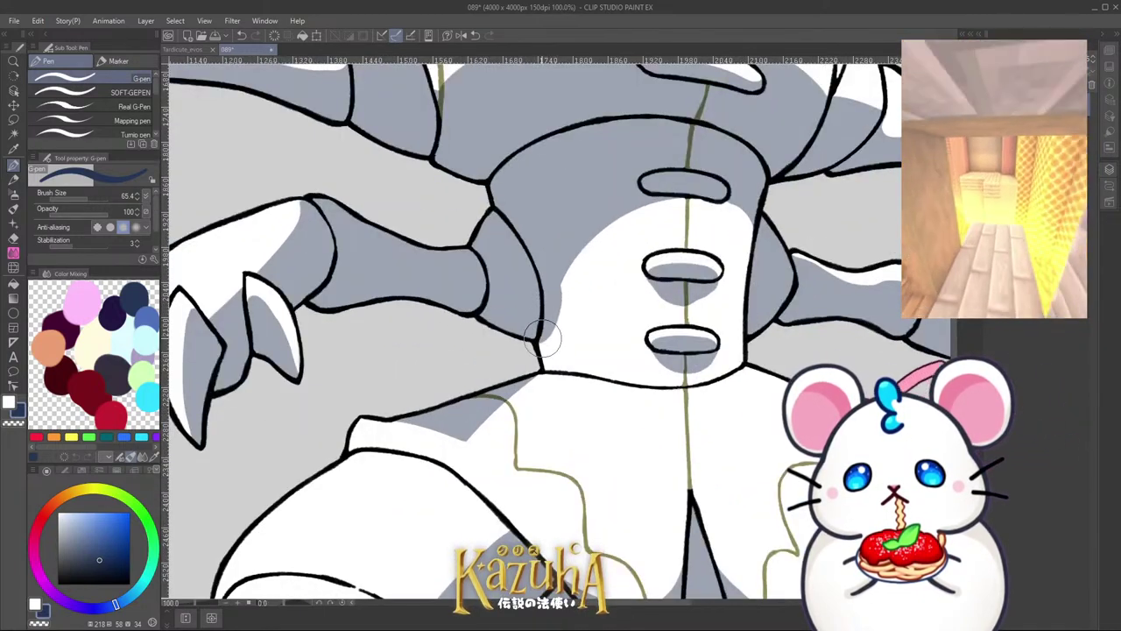
left_click_drag(543, 344, 557, 262)
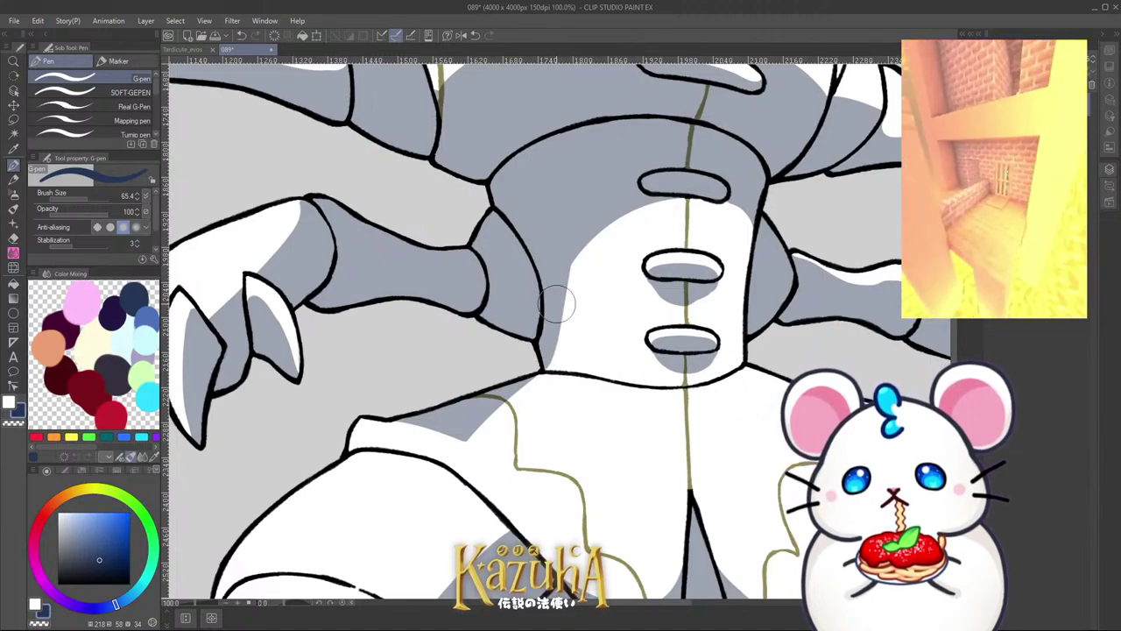
scroll(570, 243, "down", 3)
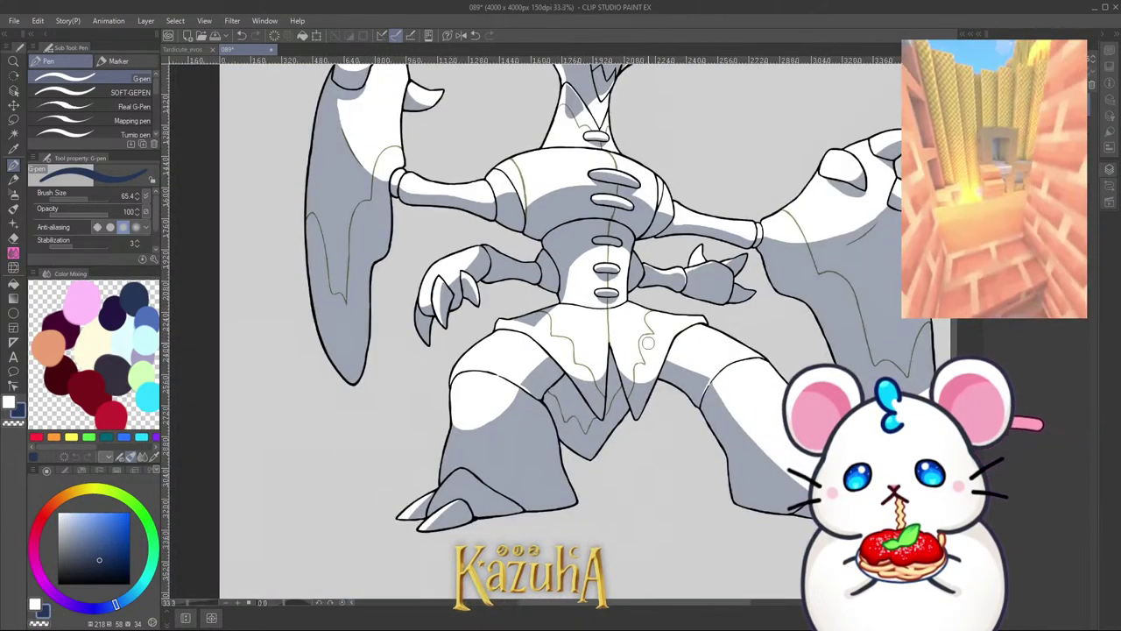
Step: Paint a narrow shadow along the skirt's right hip edge above the thigh and refine it with the transparent G-pen at size 30.7
scroll(617, 302, "down", 1)
scroll(663, 311, "up", 5)
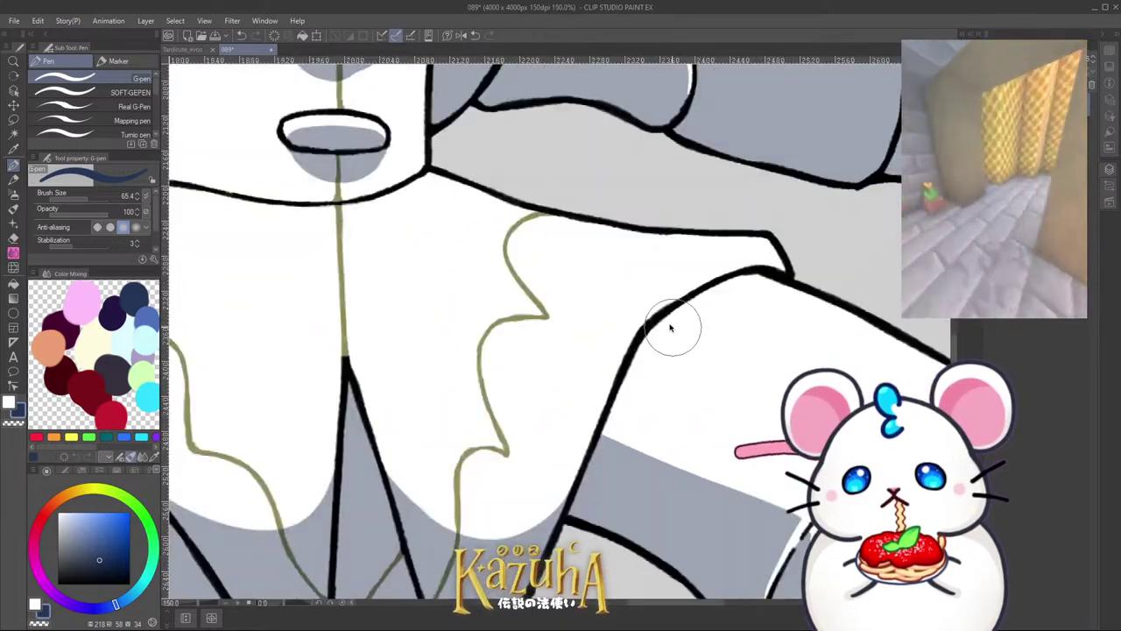
mouse_move(647, 322)
left_mouse_down()
mouse_move(786, 240)
mouse_move(665, 309)
left_mouse_up()
scroll(665, 309, "down", 1)
scroll(657, 317, "down", 3)
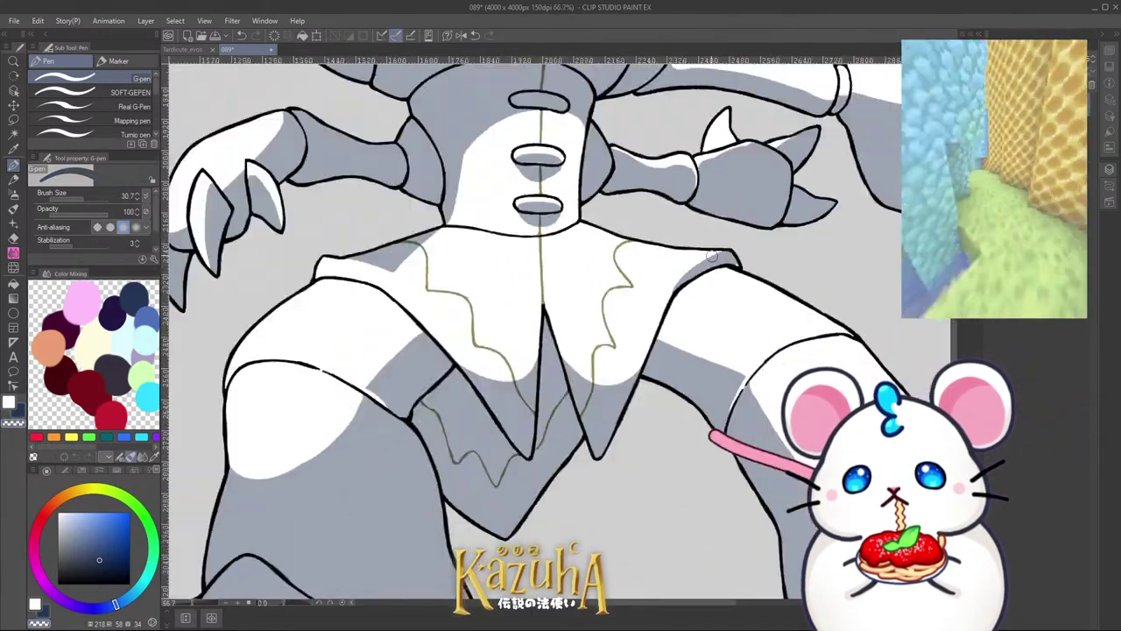
scroll(652, 320, "up", 3)
scroll(647, 325, "down", 2)
scroll(647, 325, "down", 4)
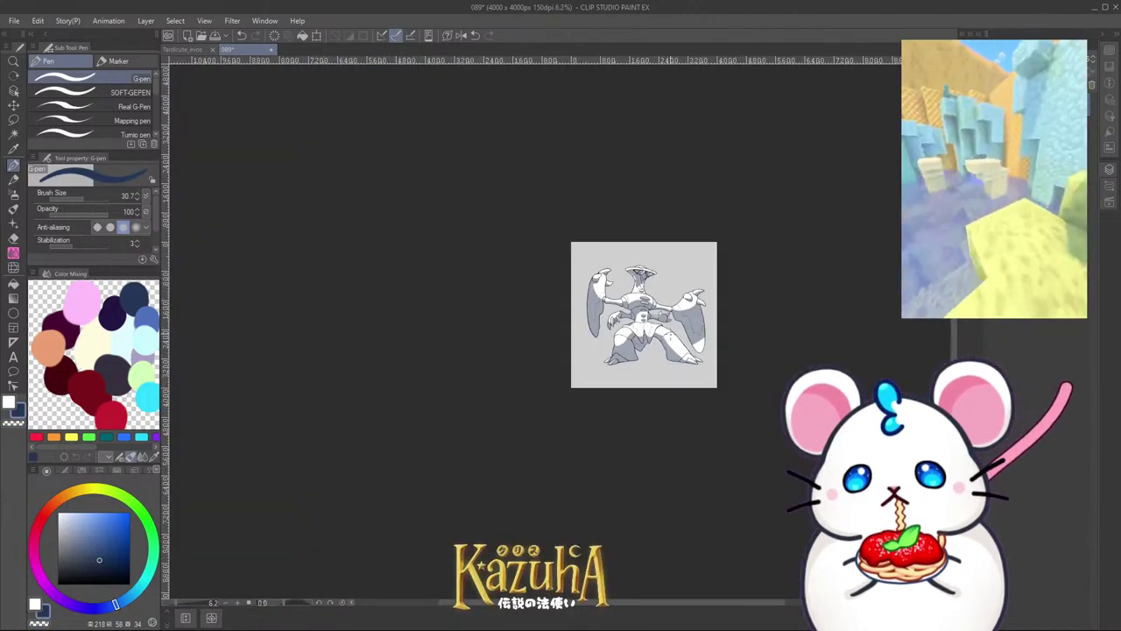
Step: Fill the remaining white tip of the right blade arm with shadow using the G-pen at size 220.6, and save the file
scroll(657, 342, "up", 3)
mouse_move(645, 372)
left_mouse_down()
mouse_move(658, 348)
mouse_move(672, 343)
mouse_move(644, 334)
mouse_move(662, 394)
left_mouse_up()
key("c")
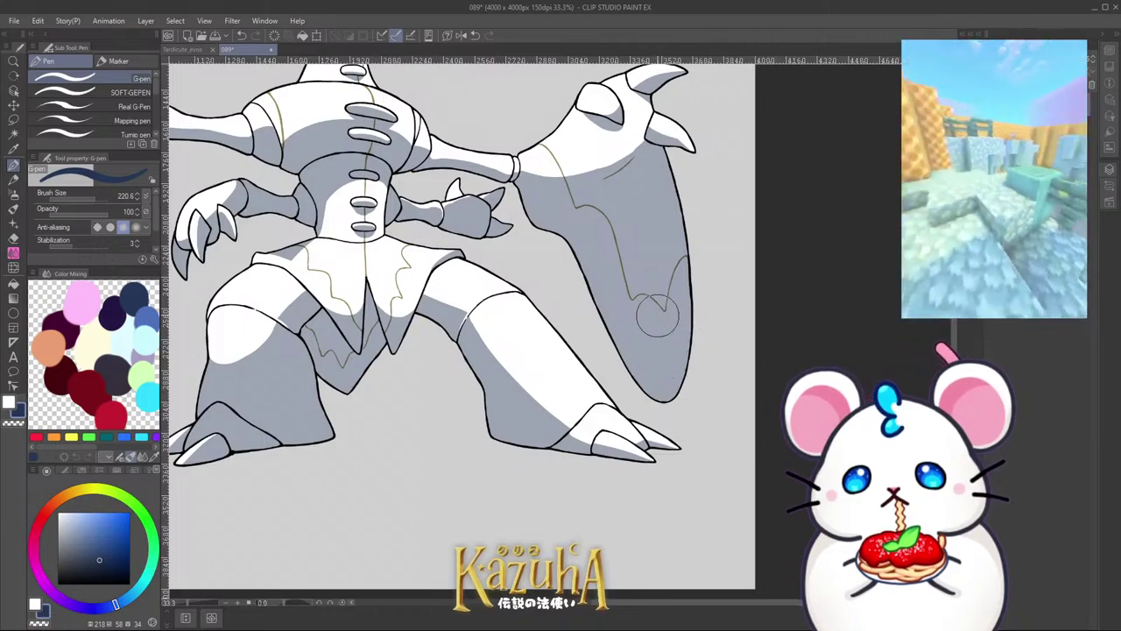
scroll(659, 326, "down", 3)
scroll(661, 330, "up", 3)
scroll(667, 338, "down", 3)
scroll(596, 214, "up", 2)
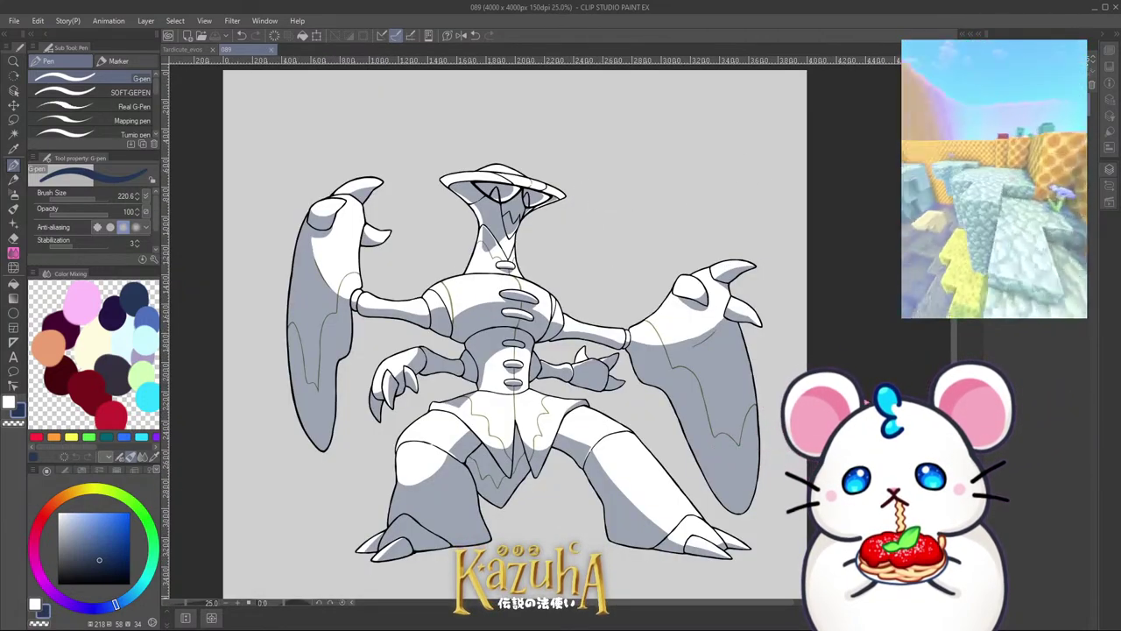
key("Return")
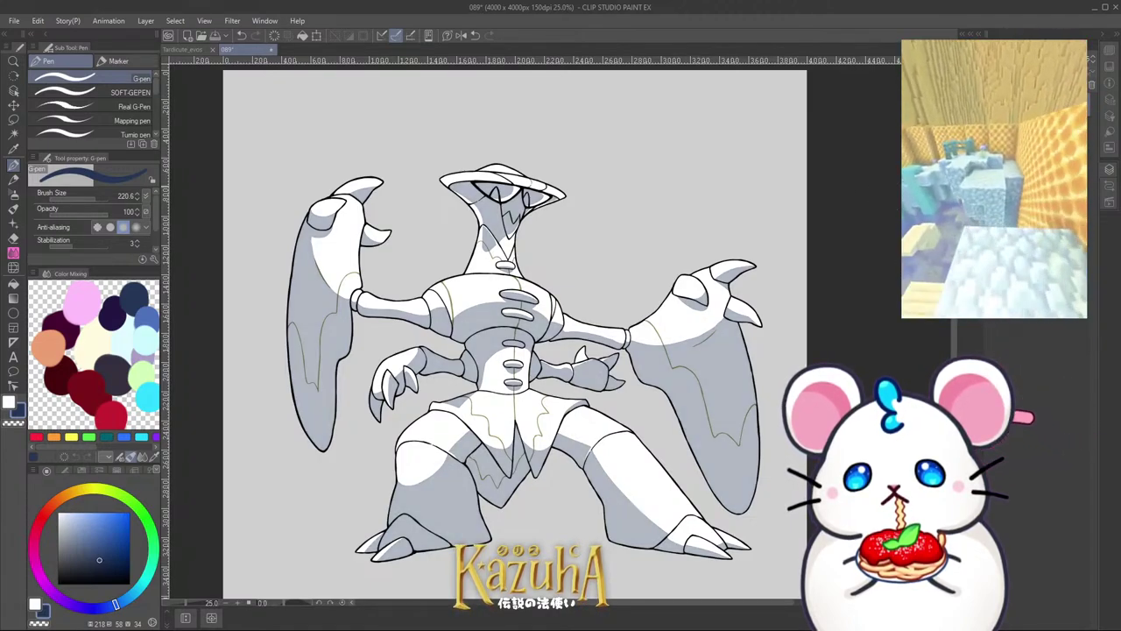
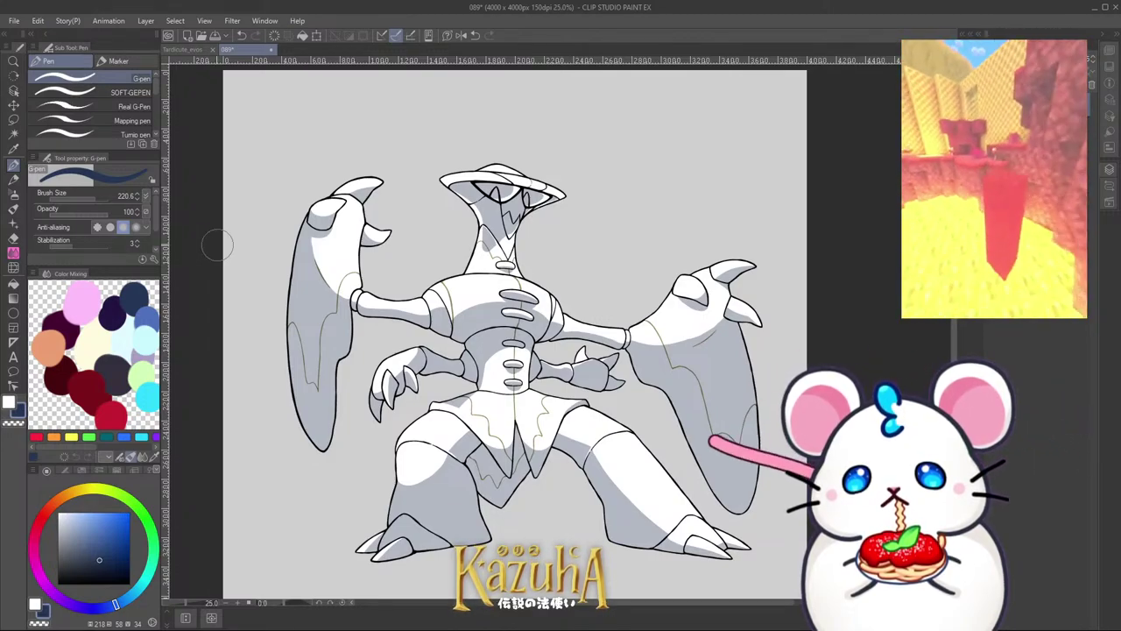
Step: Erase a thin highlight into the shadow along the outer edge of the lower left arm with the transparent G-pen
key("minus")
key("minus")
key("minus")
key("minus")
key("minus")
key("minus")
key("minus")
key("minus")
key("minus")
scroll(475, 403, "up", 2)
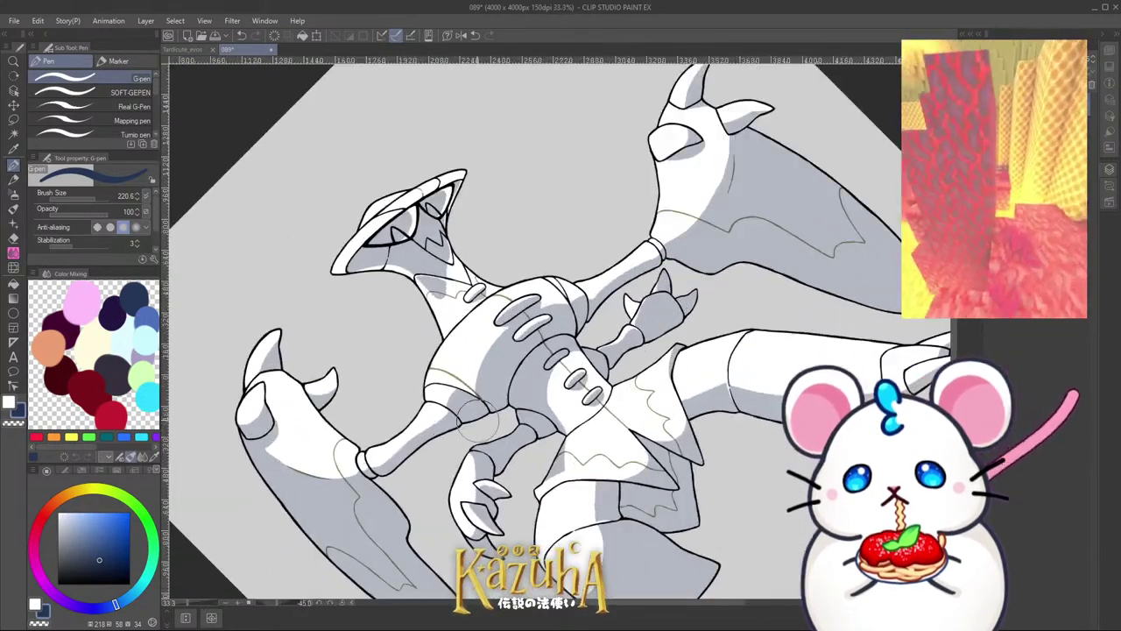
left_click_drag(523, 356, 526, 376)
scroll(521, 372, "up", 1)
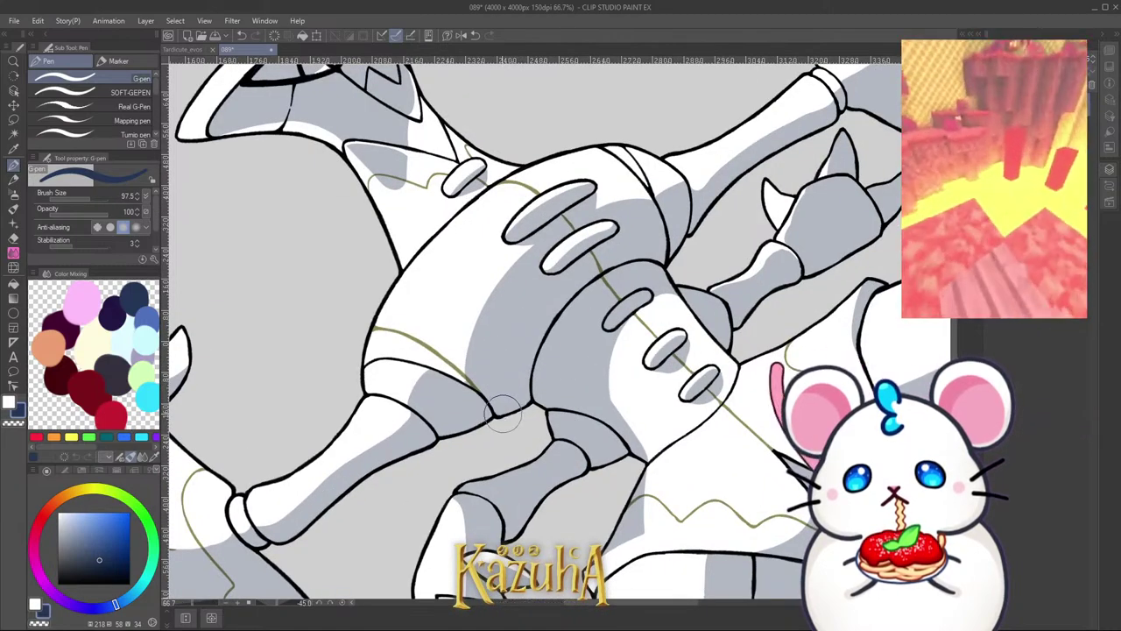
scroll(501, 412, "down", 2)
scroll(516, 389, "up", 3)
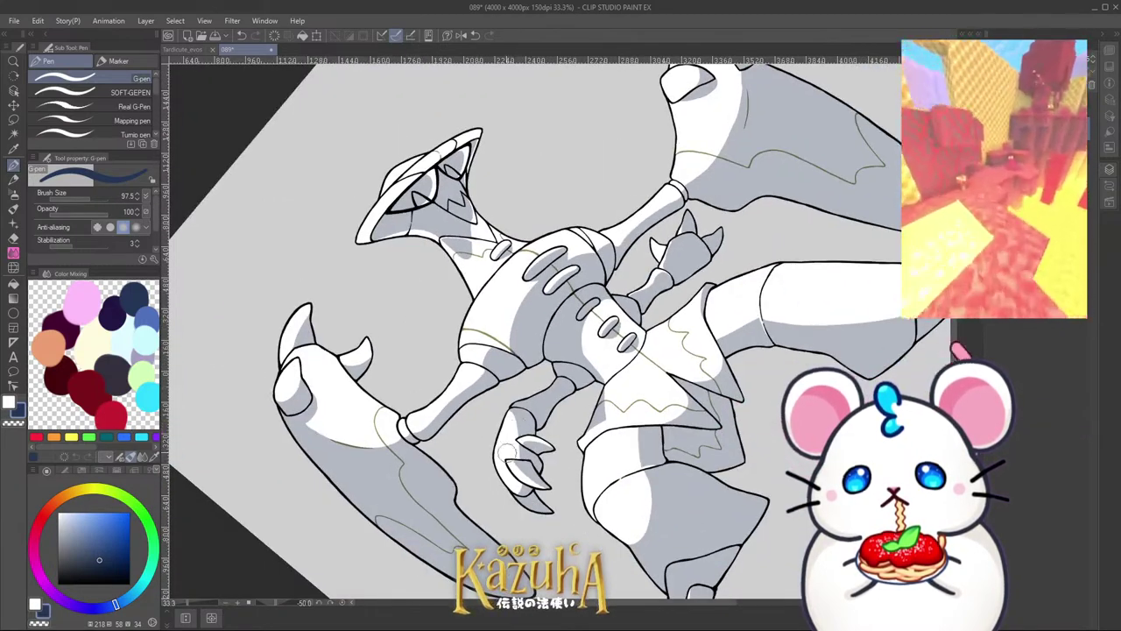
scroll(516, 389, "up", 1)
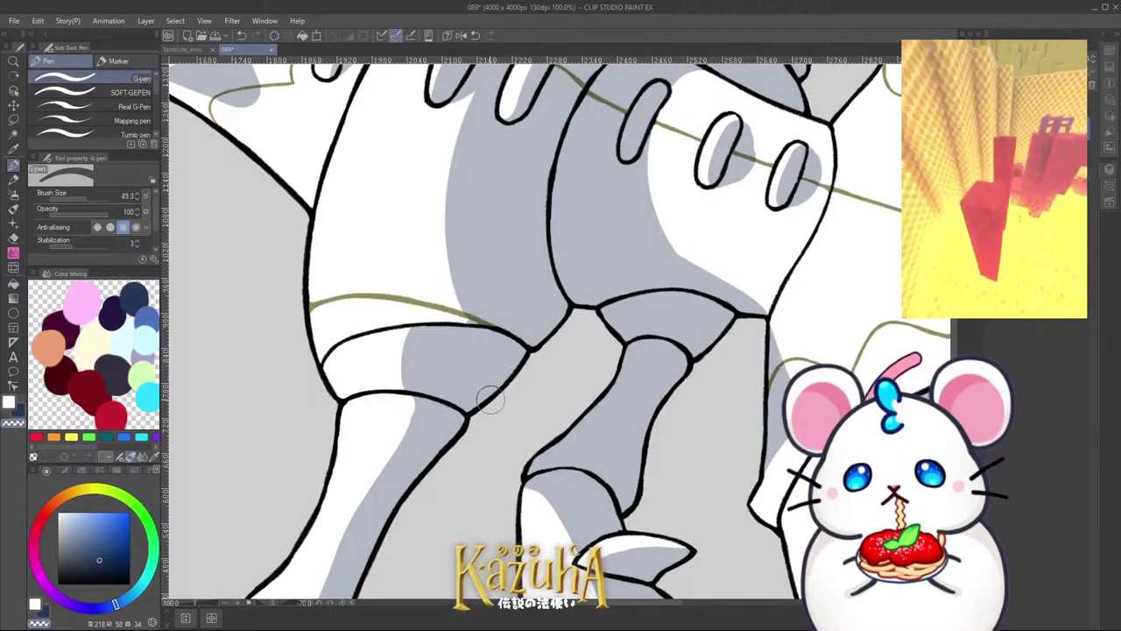
scroll(491, 399, "up", 1)
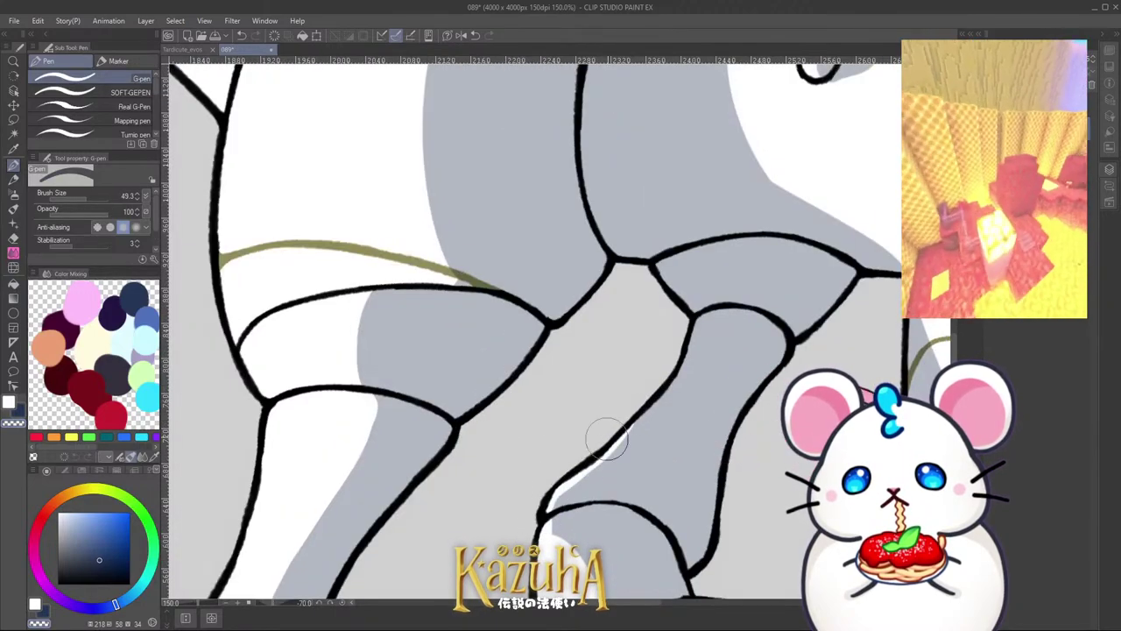
mouse_move(684, 339)
left_mouse_down()
mouse_move(658, 273)
mouse_move(704, 310)
mouse_move(690, 361)
mouse_move(598, 456)
left_mouse_up()
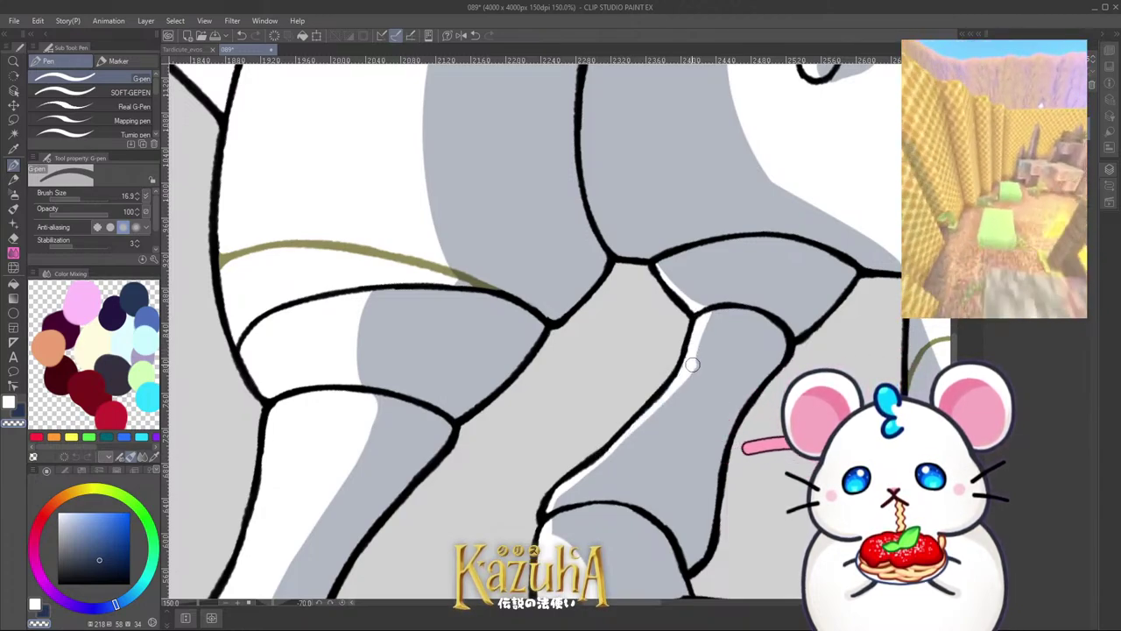
Step: Erase thin highlights into the shadow along the lower edges of the left shoulder band and chest with the transparent G-pen
left_click_drag(488, 418, 538, 327)
key("ctrl+z")
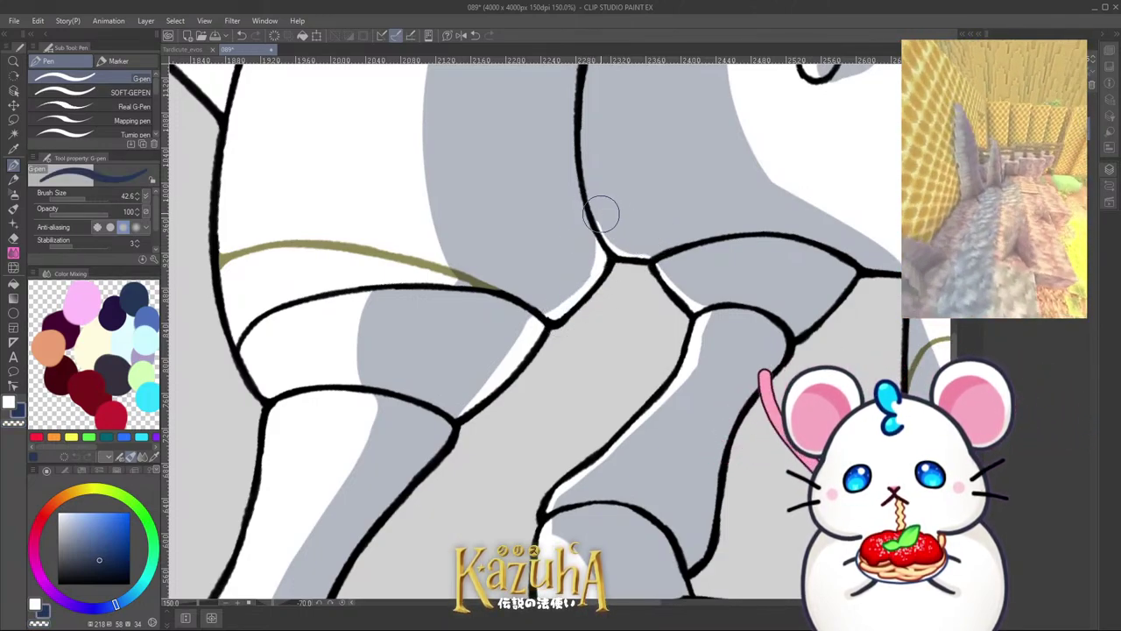
scroll(601, 214, "down", 6)
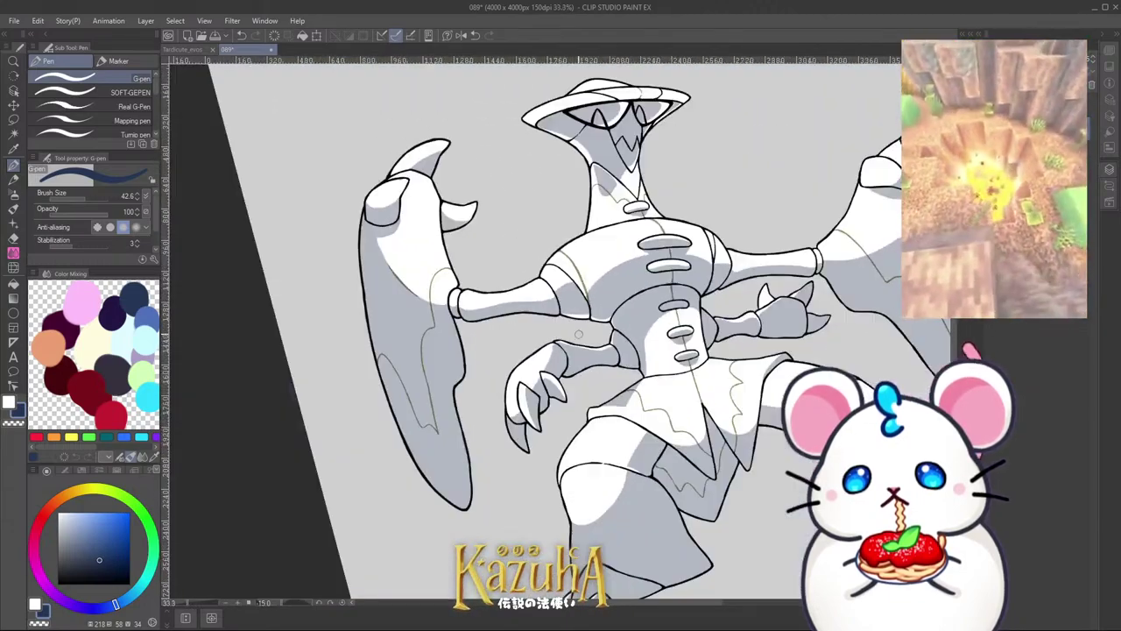
scroll(578, 334, "down", 4)
scroll(638, 332, "up", 3)
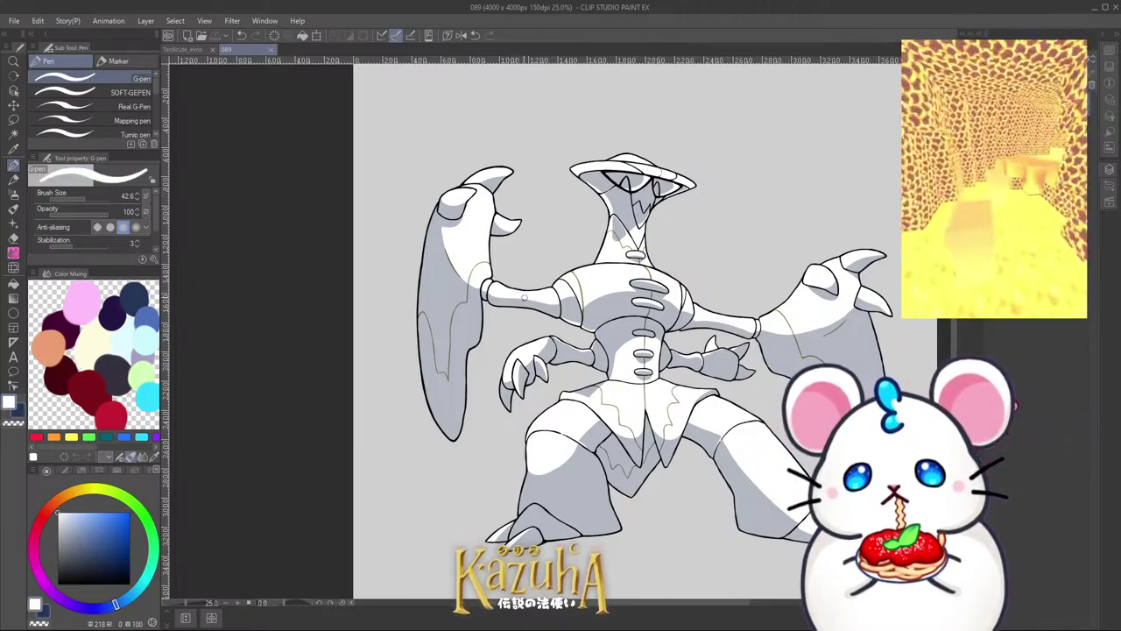
scroll(528, 289, "down", 2)
scroll(665, 346, "up", 2)
scroll(664, 343, "up", 1)
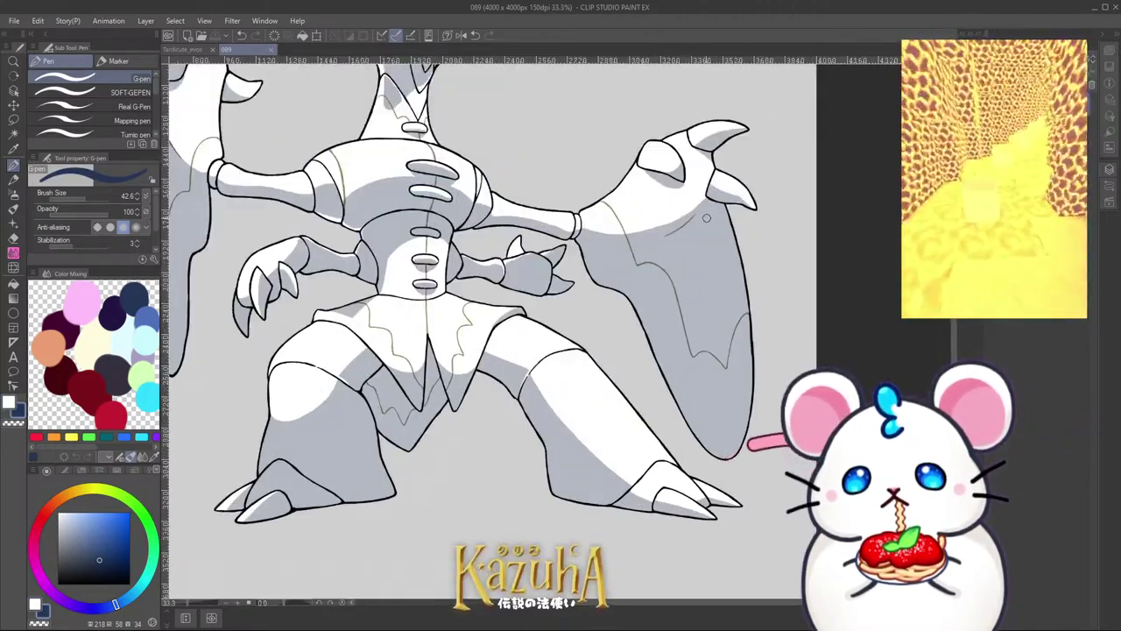
Step: Paint a darker shadow on the right blade arm's membrane just below the lower claw with the G-pen at size 73.3
scroll(718, 245, "up", 3)
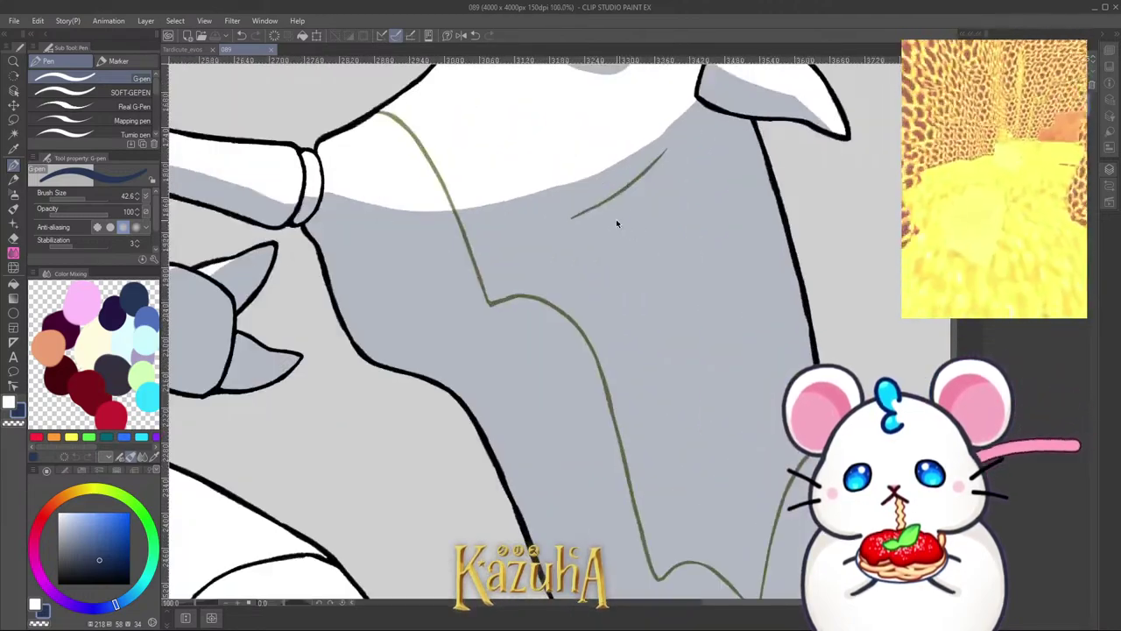
mouse_move(584, 232)
left_mouse_down()
mouse_move(673, 157)
mouse_move(572, 230)
mouse_move(640, 244)
mouse_move(624, 250)
mouse_move(630, 237)
mouse_move(620, 235)
mouse_move(677, 185)
mouse_move(622, 273)
mouse_move(584, 277)
left_mouse_up()
key("ctrl+z")
scroll(583, 292, "down", 1)
scroll(637, 210, "up", 1)
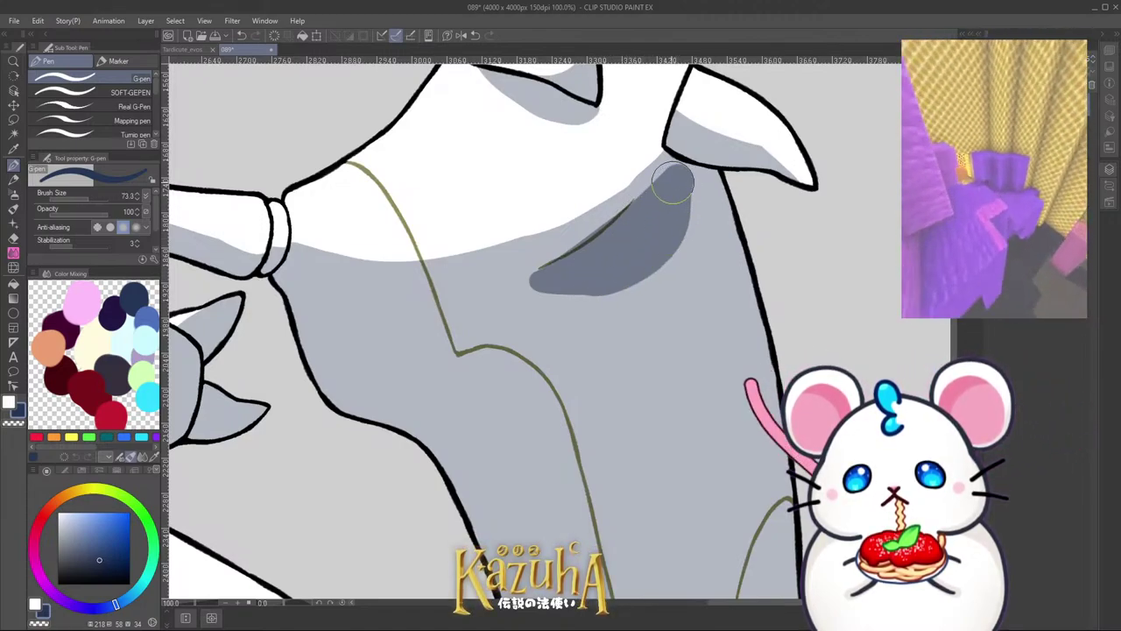
mouse_move(675, 178)
left_mouse_down()
mouse_move(706, 198)
mouse_move(731, 201)
mouse_move(603, 284)
mouse_move(565, 280)
mouse_move(727, 234)
mouse_move(699, 258)
mouse_move(550, 285)
mouse_move(791, 216)
left_mouse_up()
scroll(791, 216, "down", 8)
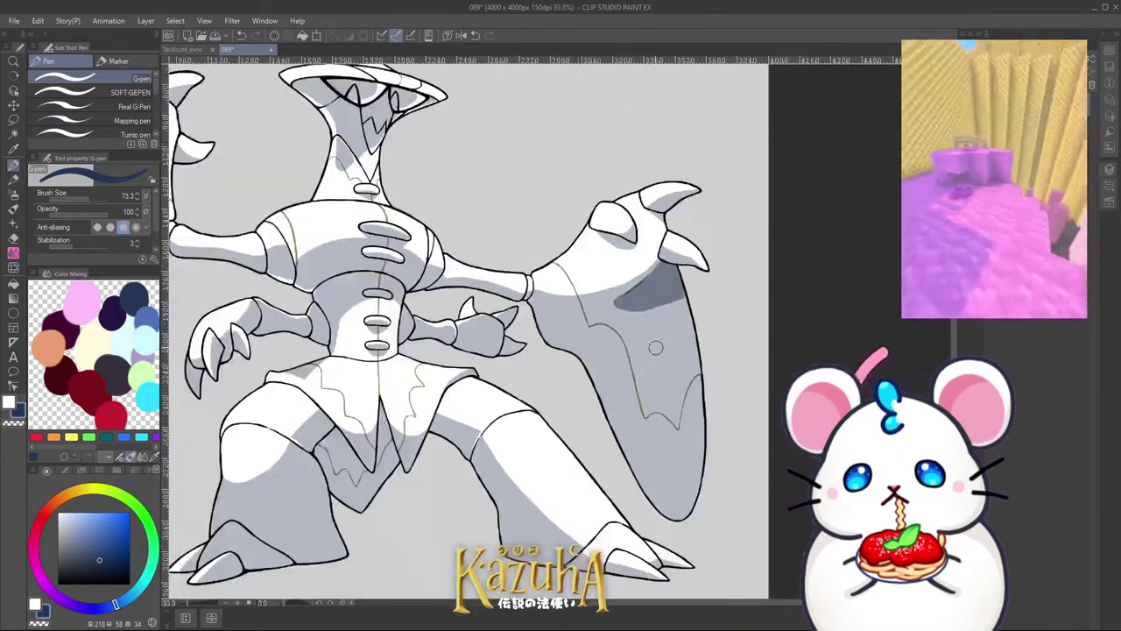
Step: Paint a curved band of darker shadow along the left underside of the chest with the G-pen at size 73.3
scroll(629, 331, "up", 2)
scroll(568, 303, "up", 3)
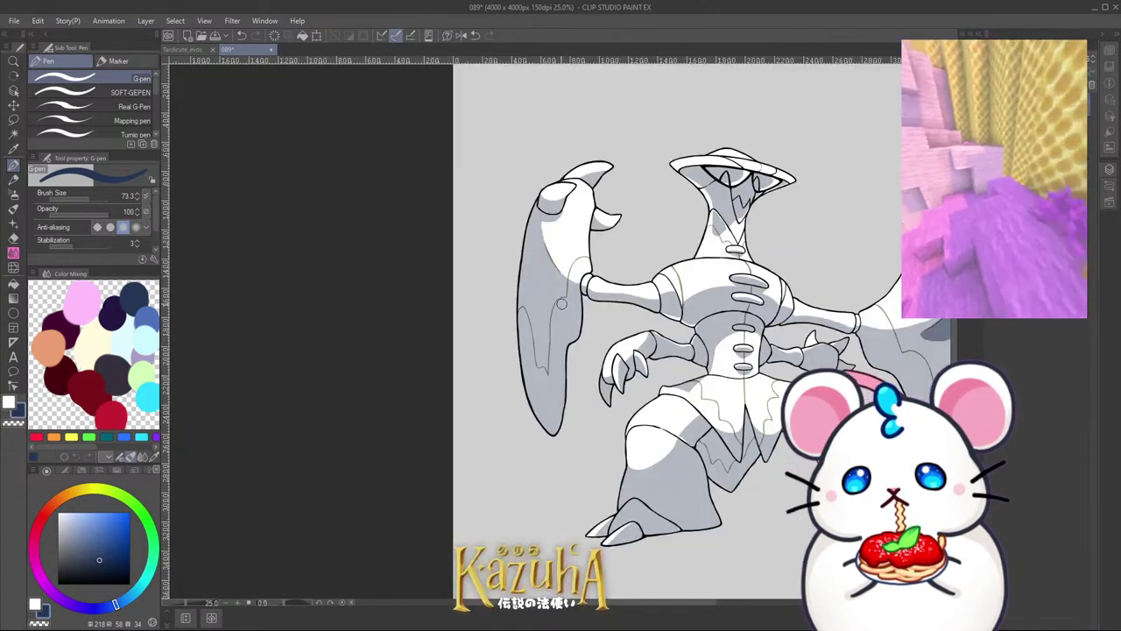
scroll(710, 297, "down", 1)
scroll(754, 306, "up", 3)
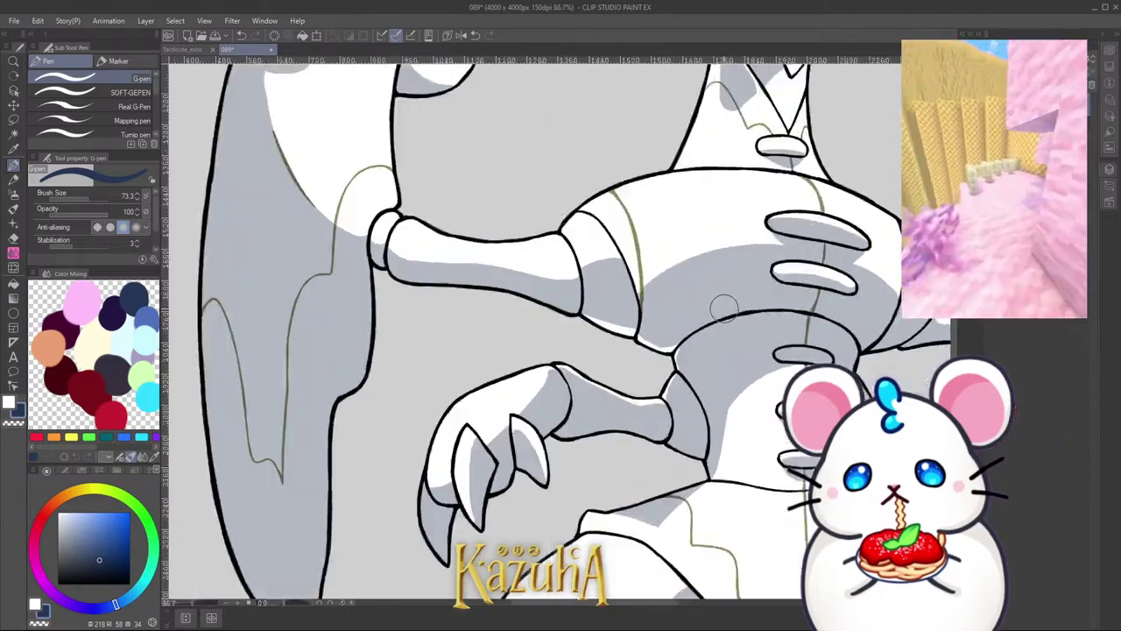
mouse_move(660, 323)
left_mouse_down()
mouse_move(720, 279)
mouse_move(755, 273)
left_mouse_up()
scroll(646, 375, "down", 3)
key("minus")
key("minus")
key("minus")
key("minus")
key("minus")
key("minus")
key("minus")
key("minus")
key("minus")
key("minus")
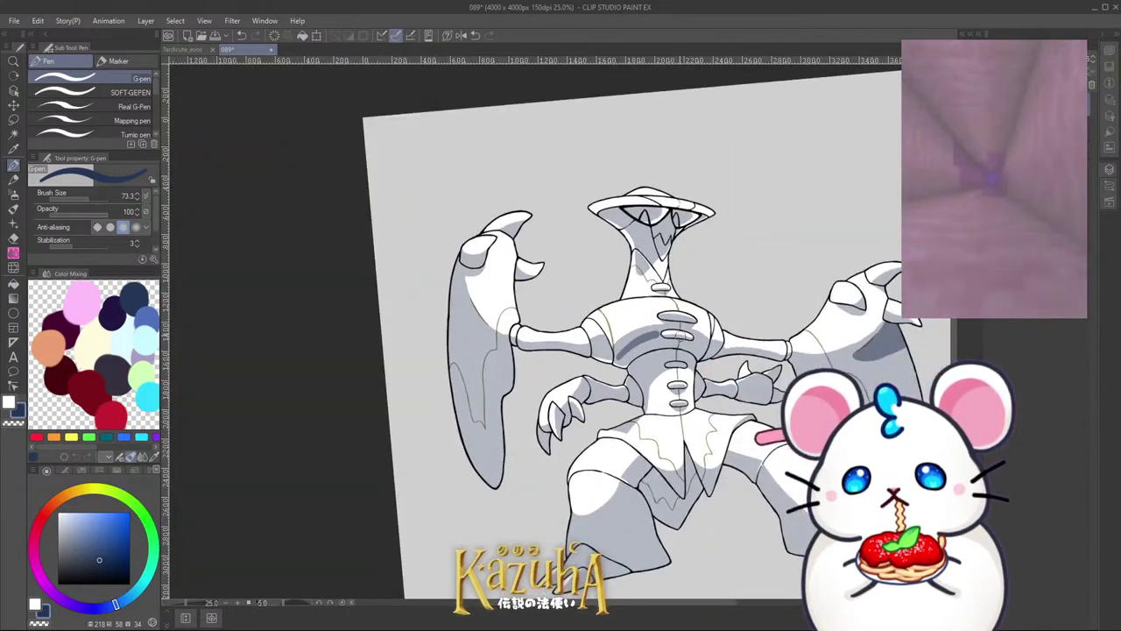
scroll(575, 362, "up", 3)
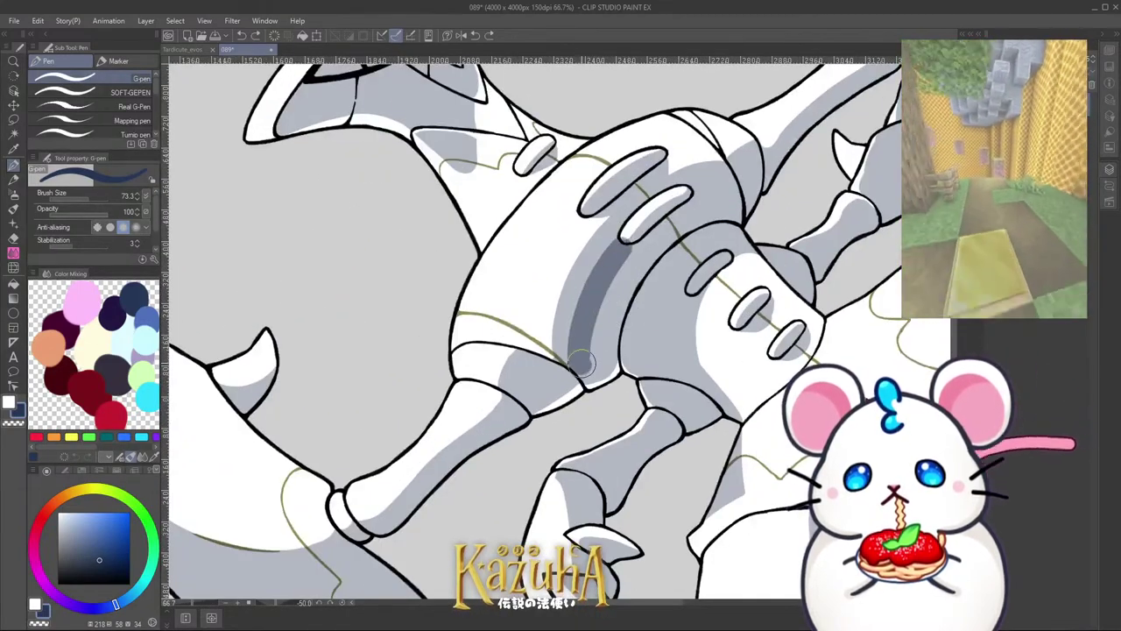
left_click_drag(575, 363, 613, 261)
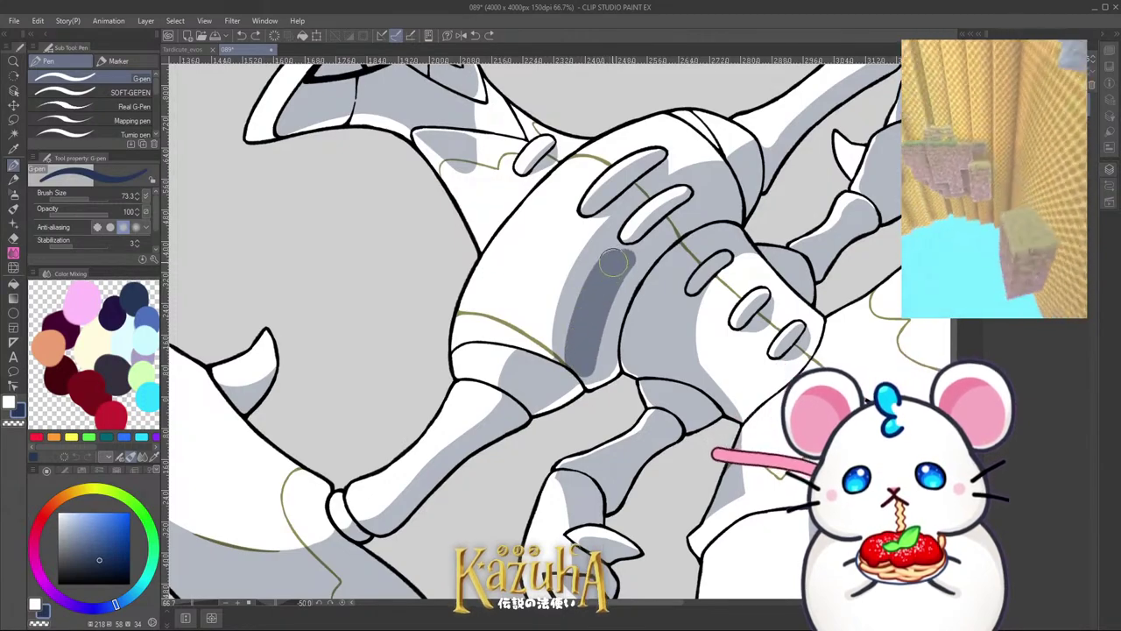
scroll(622, 260, "down", 3)
scroll(594, 305, "up", 4)
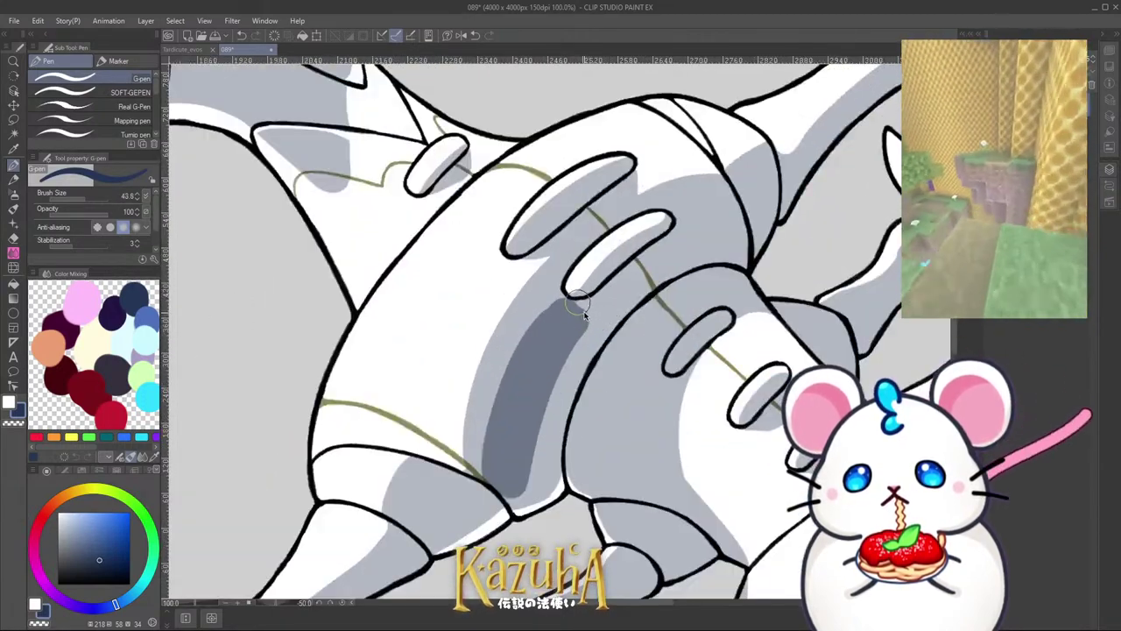
Step: Extend the darker shadow band across the chest's right side and onto both shoulder bands with the G-pen at size 39.1
key("bracketleft")
mouse_move(589, 302)
left_mouse_down()
mouse_move(674, 242)
mouse_move(679, 224)
mouse_move(743, 224)
left_mouse_up()
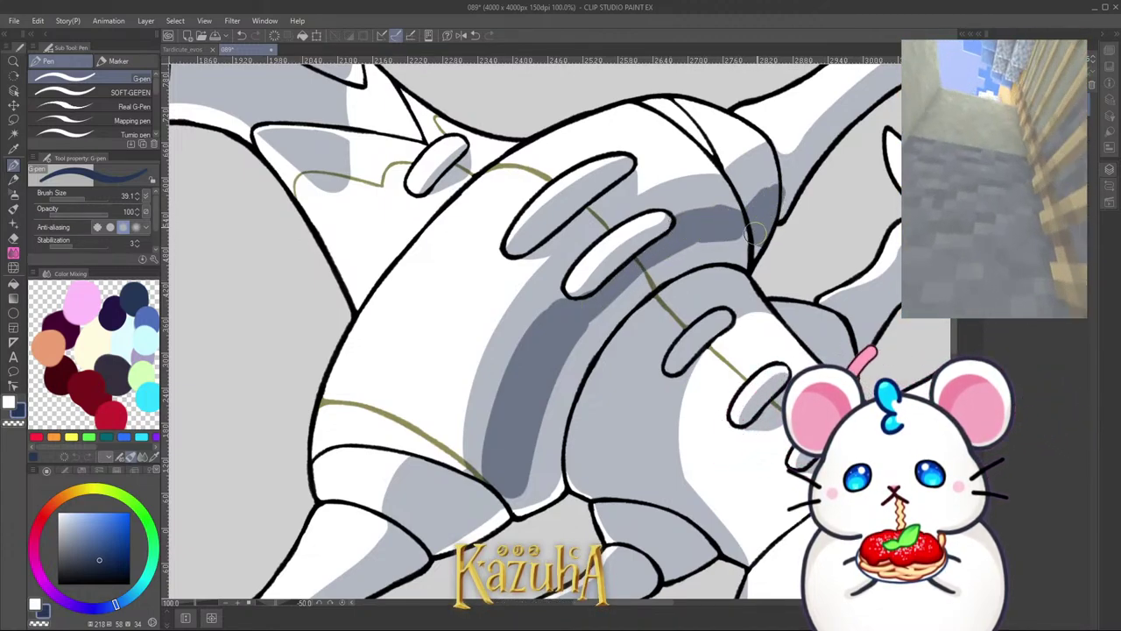
key("c")
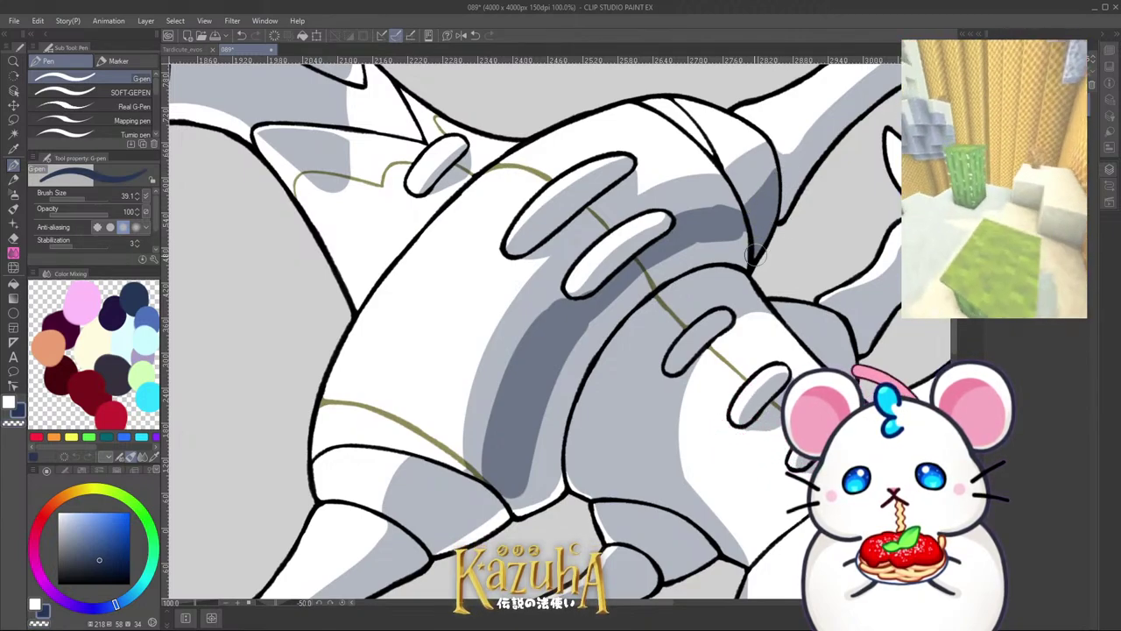
left_click_drag(456, 500, 455, 507)
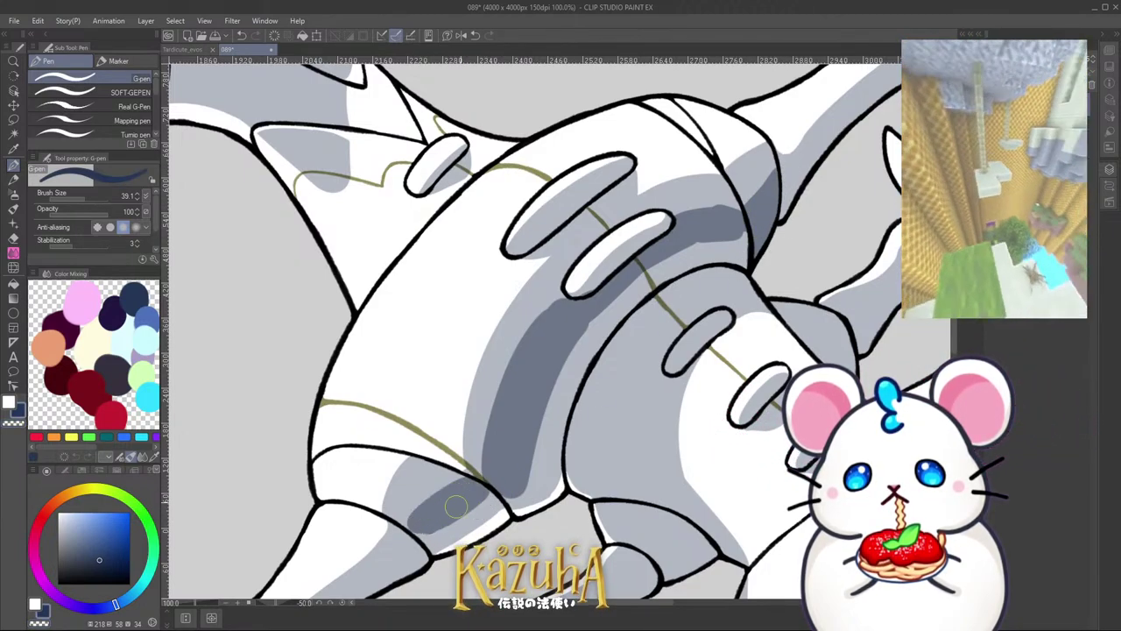
scroll(554, 358, "down", 7)
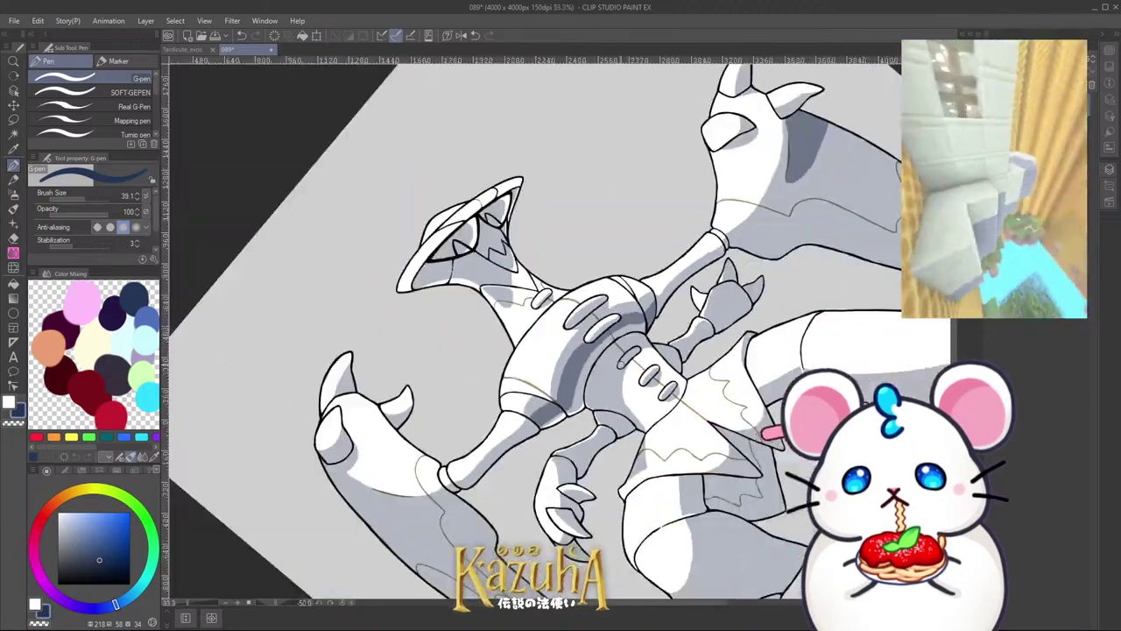
Step: Paint a small darker shadow on the lower left forearm where it meets the hand, using the G-pen at size 39.1
left_click_drag(529, 408, 490, 377)
scroll(490, 377, "up", 3)
scroll(558, 443, "up", 7)
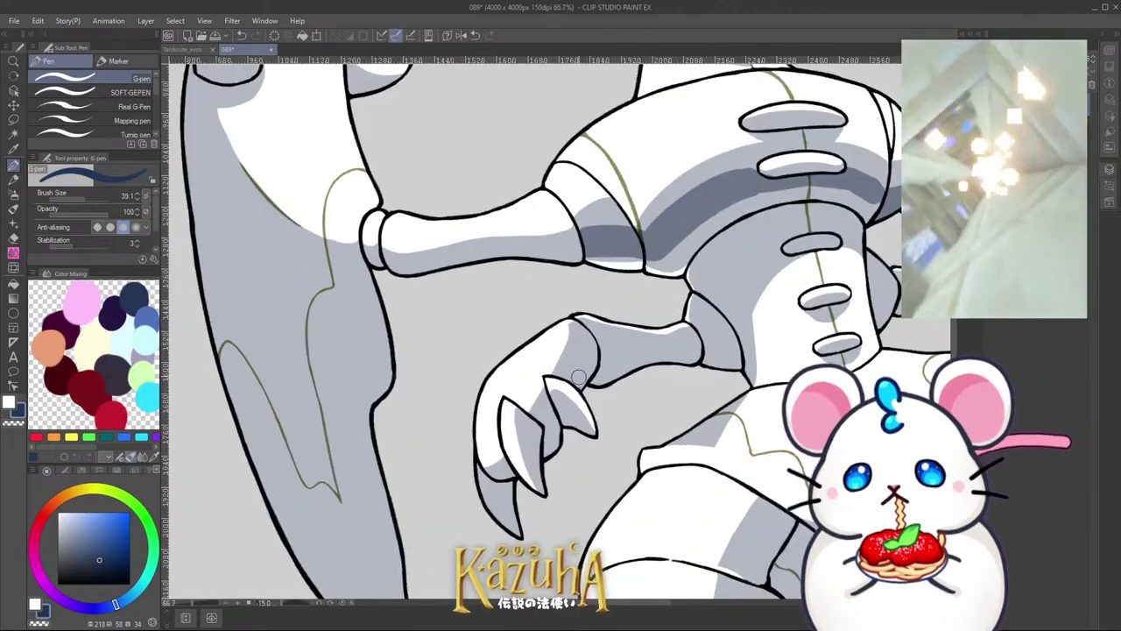
mouse_move(613, 383)
left_mouse_down()
mouse_move(623, 355)
mouse_move(608, 399)
mouse_move(621, 303)
mouse_move(645, 318)
left_mouse_up()
scroll(646, 350, "down", 4)
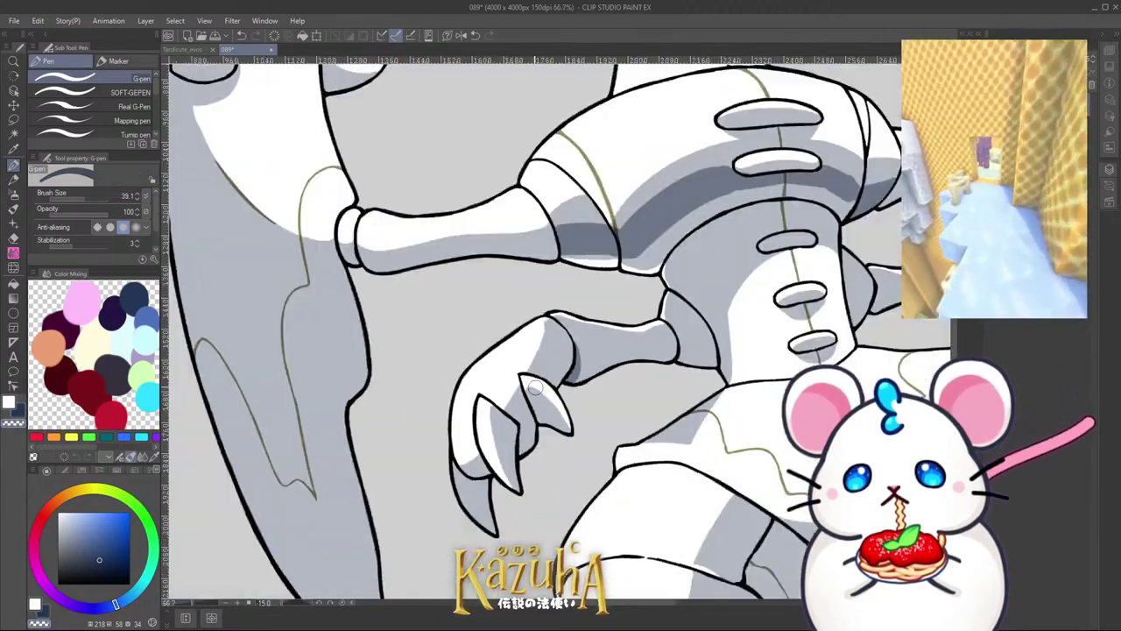
Step: Paint a darker shadow on the lower half of the right waist joint with the G-pen at size 39.1
scroll(747, 351, "up", 3)
scroll(679, 367, "up", 1)
key("c")
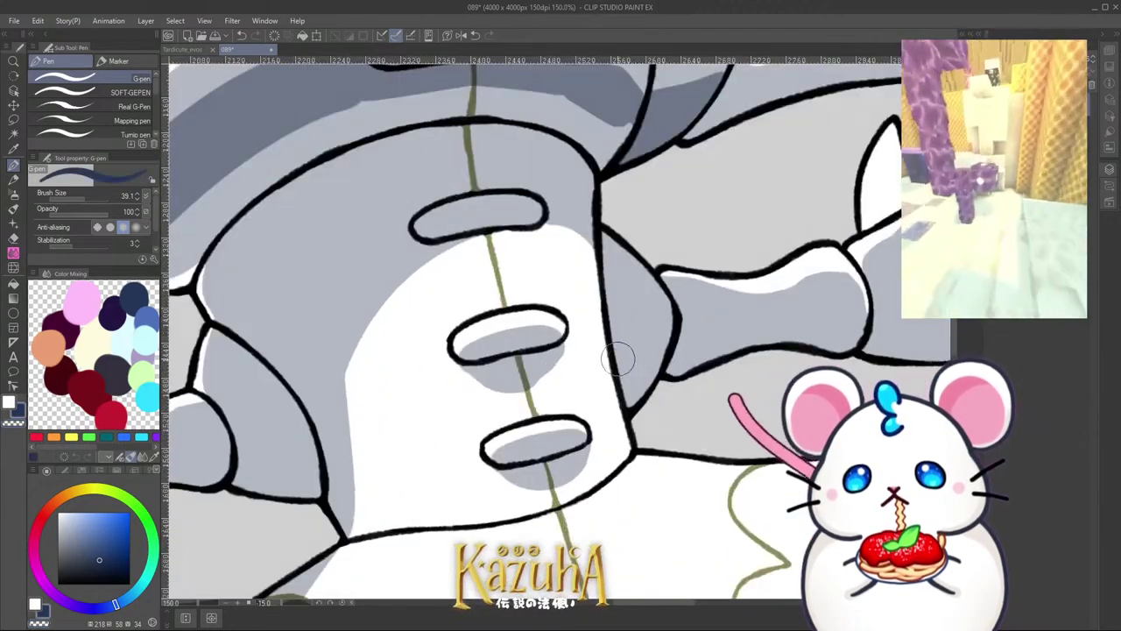
mouse_move(621, 358)
left_mouse_down()
mouse_move(674, 319)
mouse_move(625, 399)
mouse_move(647, 368)
left_mouse_up()
key("c")
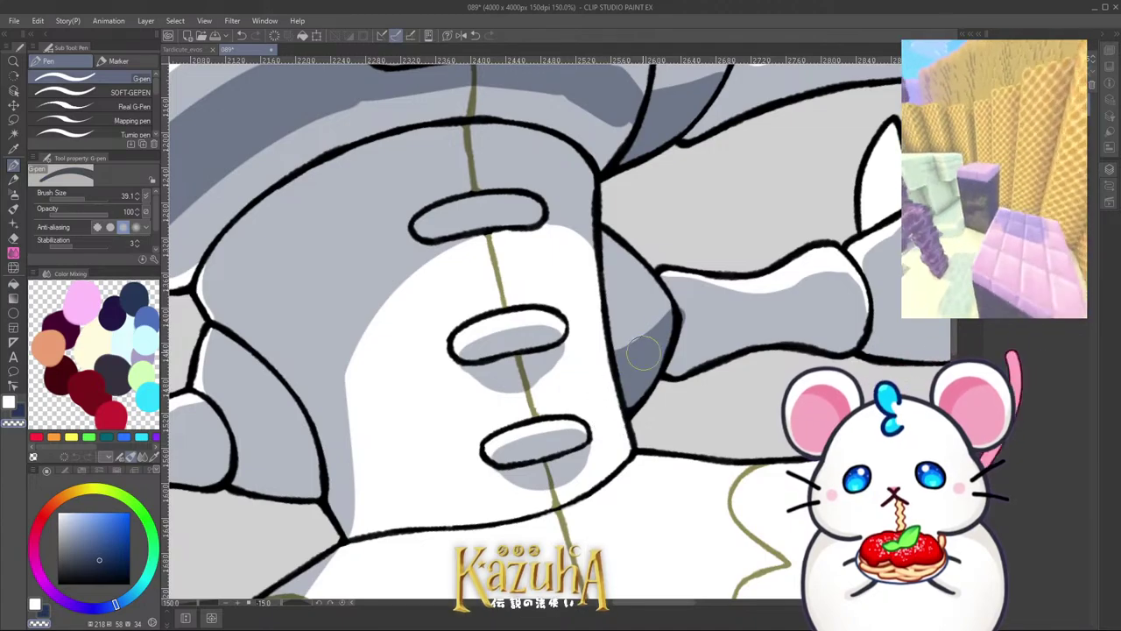
Step: Paint darker shadow strips on the skirt's rear flap below and between the front panels with the G-pen at size 37.5
scroll(644, 353, "down", 5)
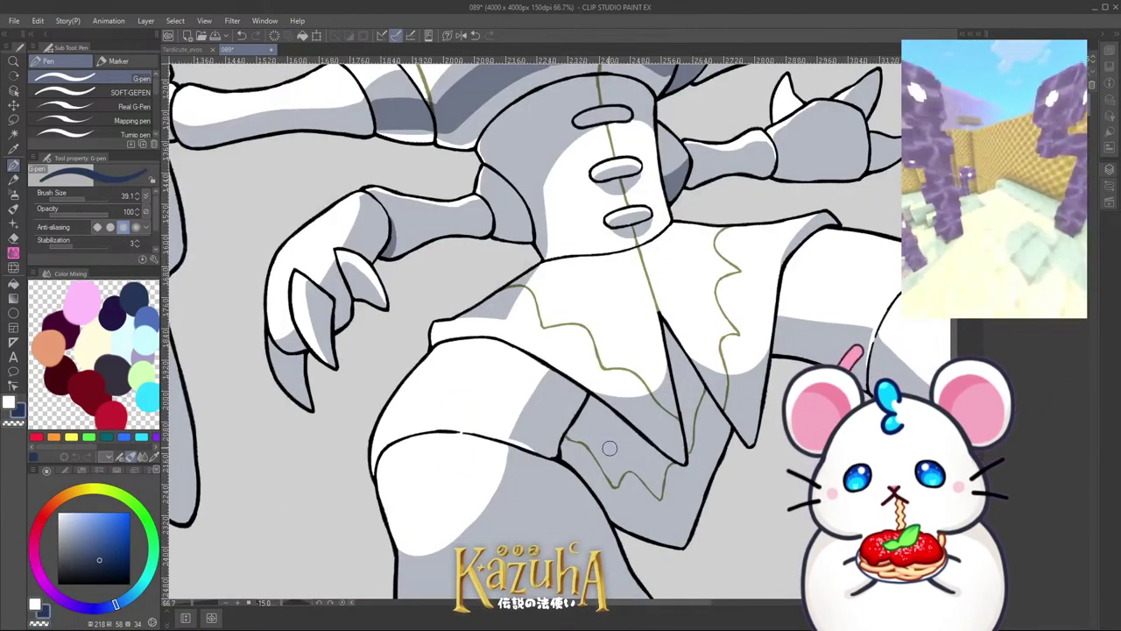
mouse_move(591, 405)
left_mouse_down()
mouse_move(685, 480)
mouse_move(663, 462)
mouse_move(697, 476)
left_mouse_up()
key("[")
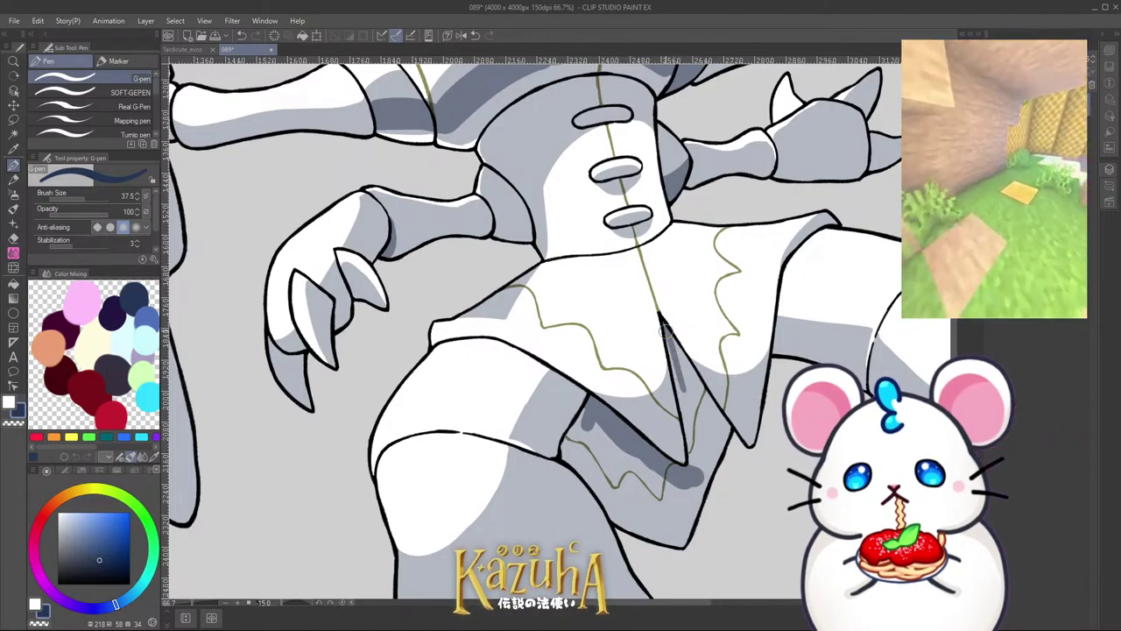
mouse_move(667, 334)
left_mouse_down()
mouse_move(712, 423)
mouse_move(673, 344)
mouse_move(703, 406)
mouse_move(685, 390)
mouse_move(705, 450)
mouse_move(712, 411)
left_mouse_up()
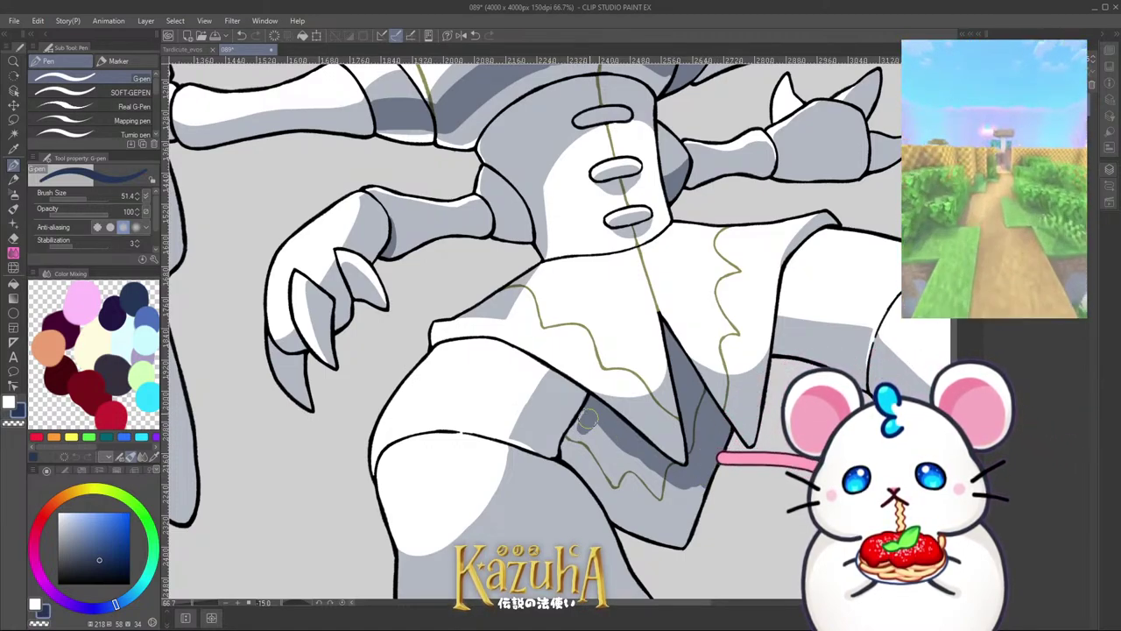
Step: Fill the rest of the skirt's rear flap with the darker shadow using the G-pen at size 51.4, and save the file
left_click_drag(576, 435, 704, 494)
mouse_move(645, 478)
left_mouse_down()
mouse_move(705, 494)
mouse_move(572, 435)
mouse_move(570, 458)
mouse_move(600, 471)
mouse_move(630, 509)
mouse_move(586, 475)
mouse_move(600, 483)
mouse_move(612, 464)
mouse_move(664, 532)
left_mouse_up()
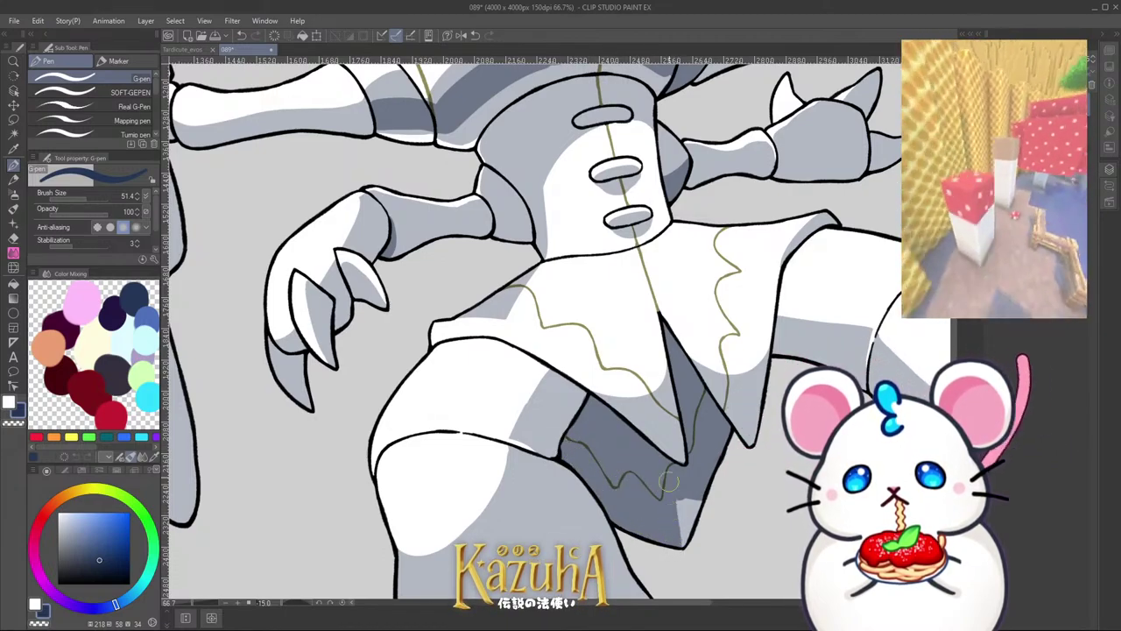
left_click_drag(669, 482, 689, 535)
scroll(685, 374, "down", 5)
key("asciicircum")
key("asciicircum")
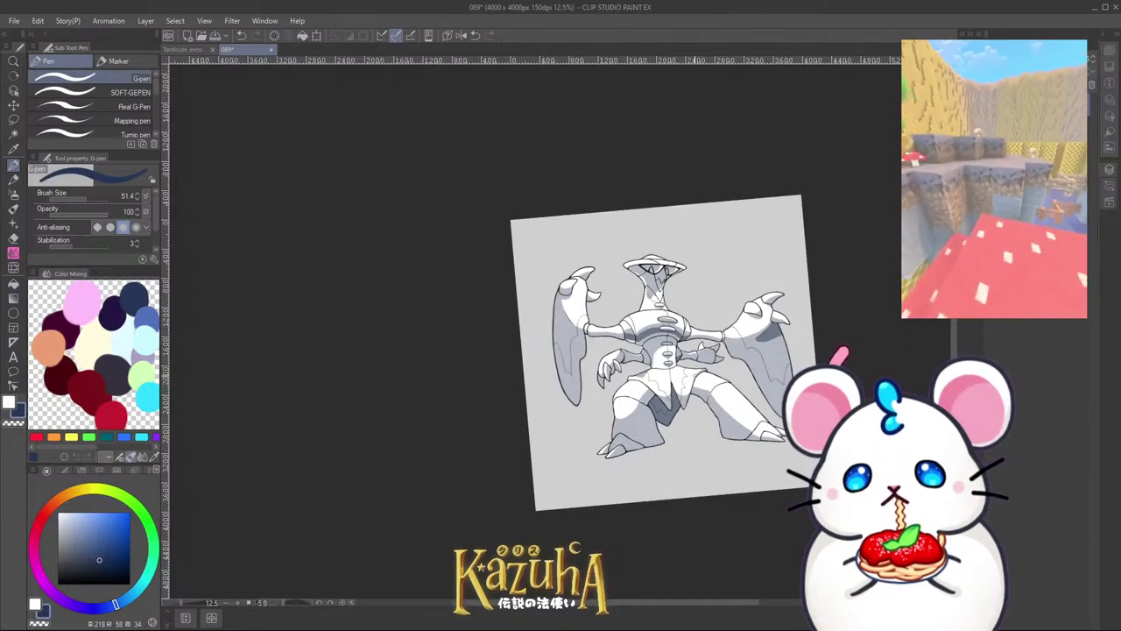
key("asciicircum")
scroll(678, 312, "up", 2)
key("ctrl+s")
scroll(631, 213, "up", 2)
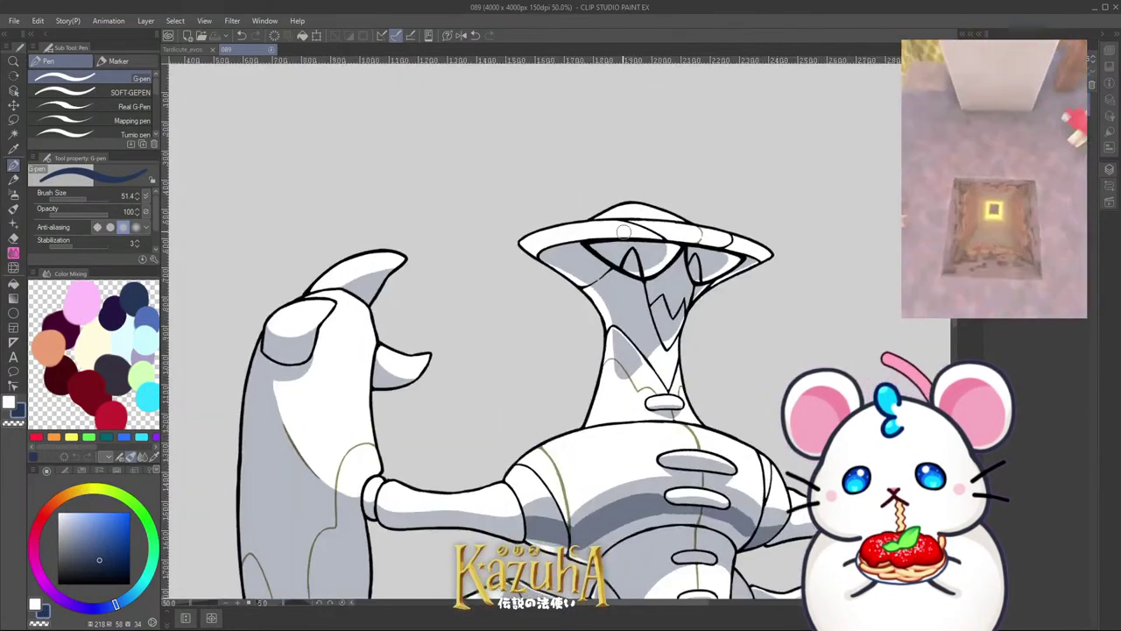
Step: Paint darker shadows inside the eyes under the hat brim with the G-pen at size 51.4, and save the file
key("minus")
key("minus")
key("minus")
key("minus")
key("minus")
key("minus")
key("minus")
key("minus")
key("minus")
scroll(565, 229, "up", 2)
mouse_move(544, 226)
left_mouse_down()
mouse_move(515, 247)
mouse_move(542, 210)
mouse_move(505, 260)
mouse_move(610, 157)
left_mouse_up()
scroll(506, 260, "down", 1)
scroll(618, 164, "up", 1)
scroll(586, 211, "down", 4)
key("asciicircum")
key("asciicircum")
key("asciicircum")
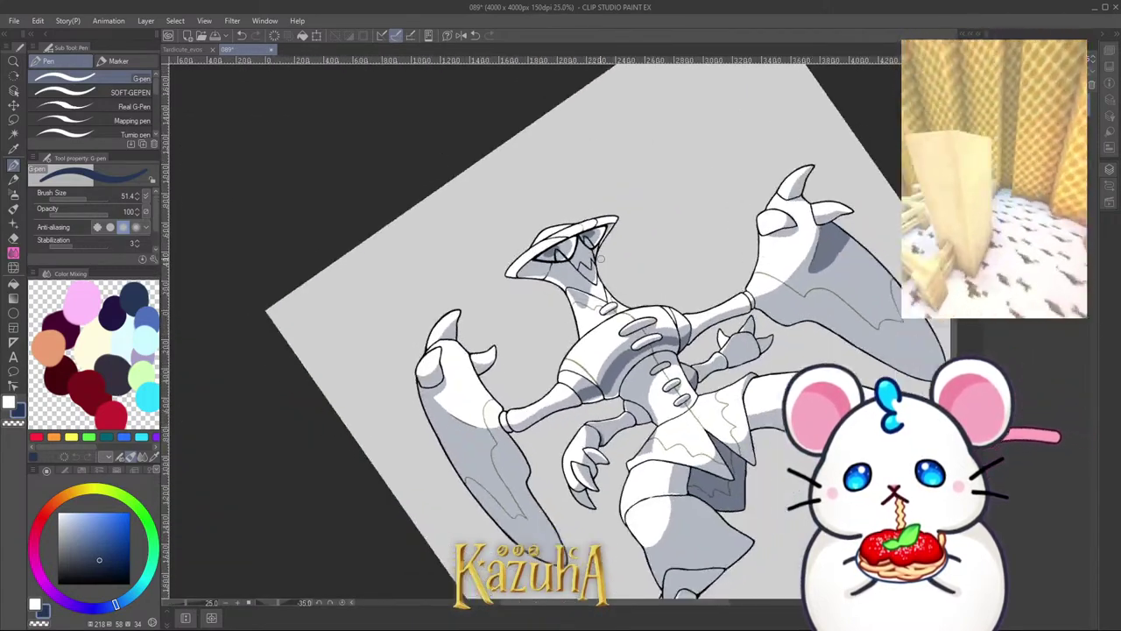
key("ctrl+at")
scroll(621, 282, "up", 1)
key("ctrl+s")
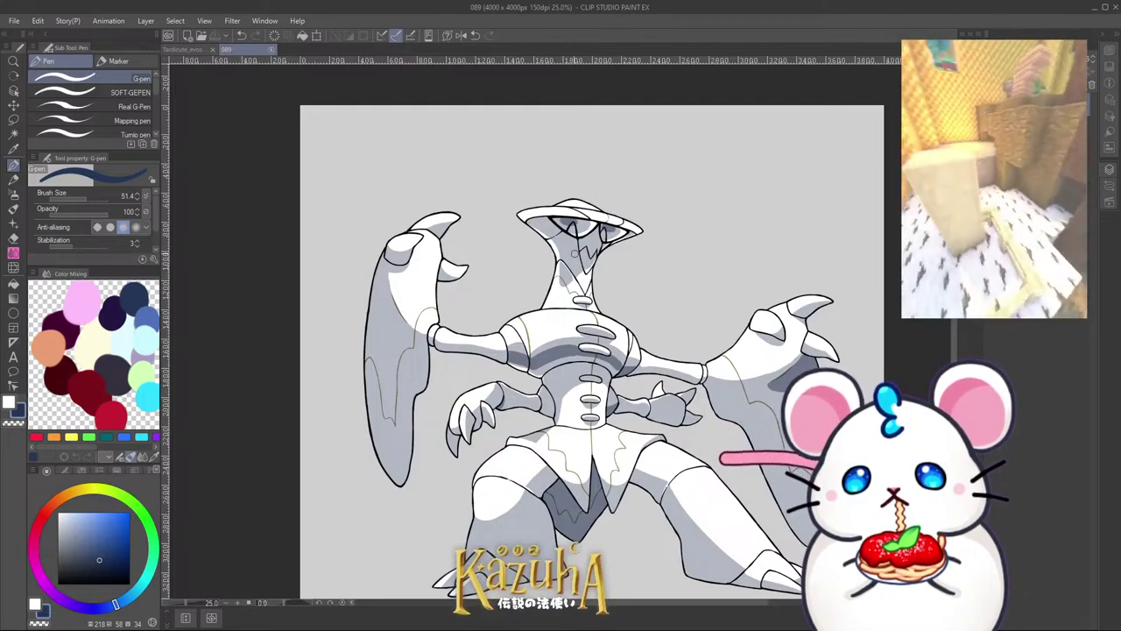
Step: Soften the edges of the left shoulder band's darker shadow with the Hard eraser at size 59 and brush density 7
left_click(13, 252)
scroll(522, 359, "up", 2)
left_click_drag(533, 374, 586, 375)
left_click(13, 238)
scroll(592, 423, "up", 2)
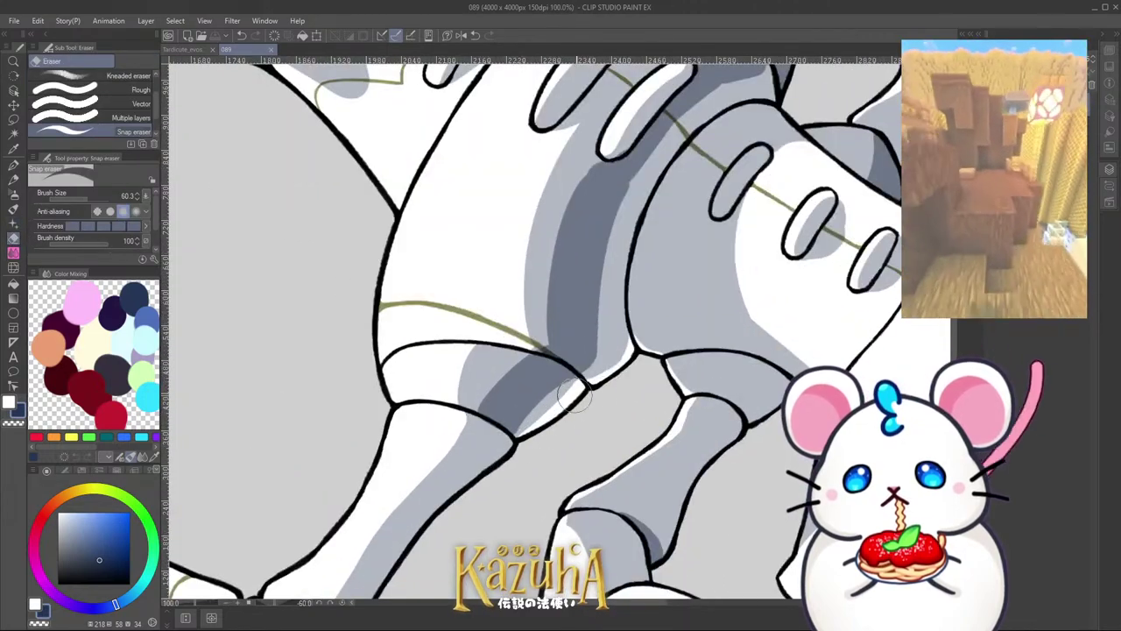
left_click(571, 396)
scroll(132, 106, "up", 2)
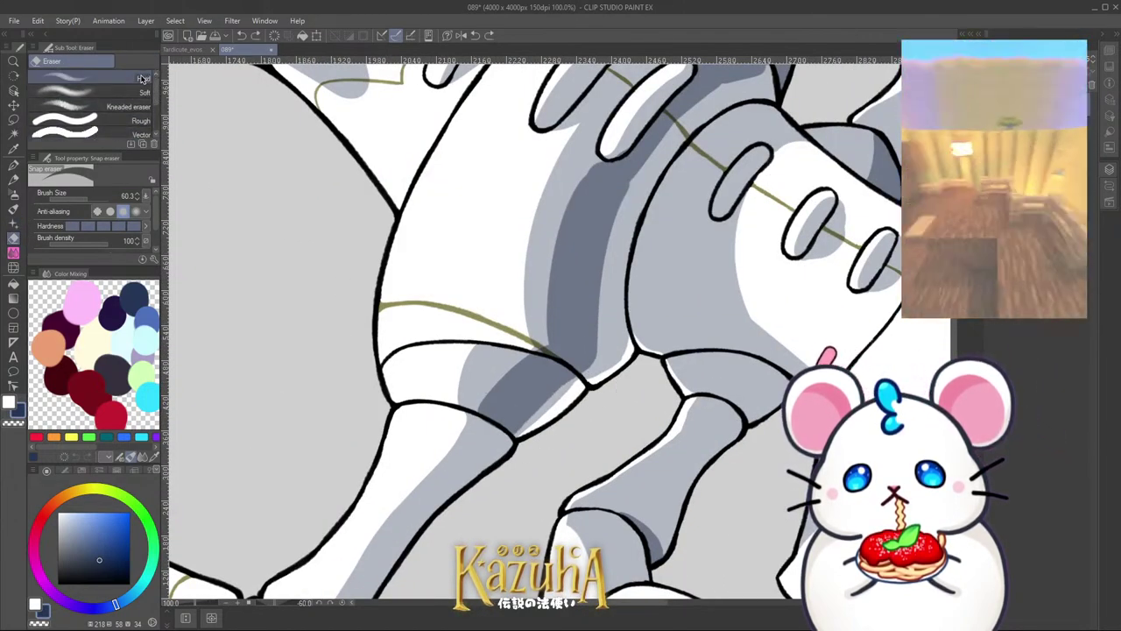
left_click(105, 78)
scroll(518, 472, "up", 1)
mouse_move(519, 471)
left_mouse_down()
mouse_move(591, 382)
mouse_move(515, 463)
mouse_move(645, 353)
mouse_move(631, 363)
mouse_move(655, 303)
mouse_move(629, 366)
left_mouse_up()
mouse_move(533, 326)
left_mouse_down()
mouse_move(536, 289)
mouse_move(496, 326)
mouse_move(463, 396)
mouse_move(520, 436)
left_mouse_up()
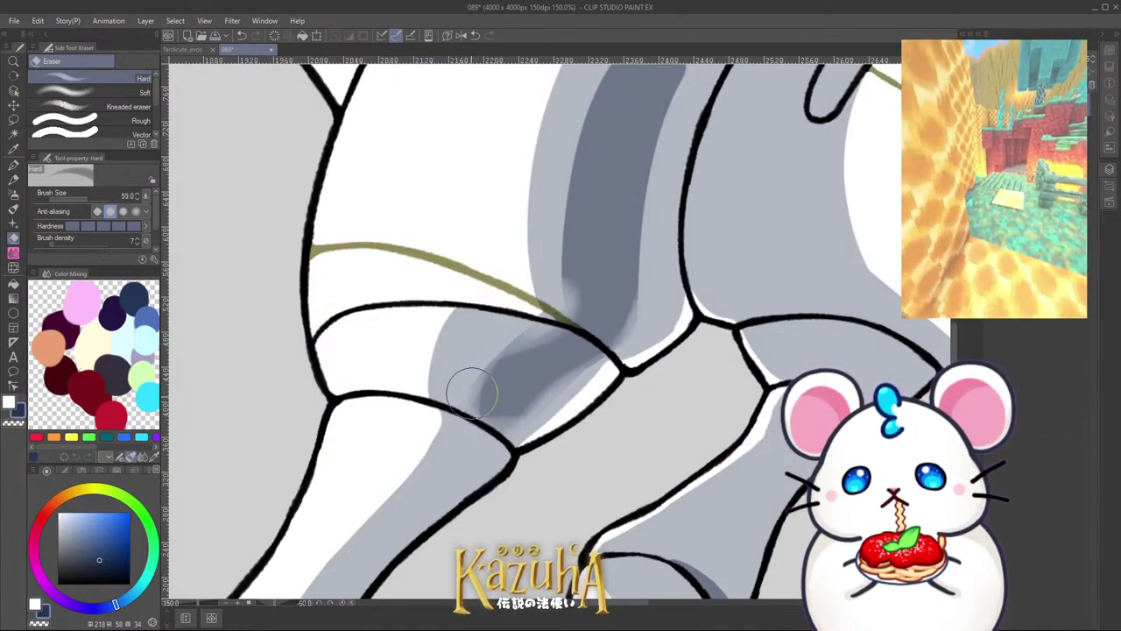
left_click_drag(473, 393, 495, 461)
Step: Fade the edges of the darker shadow band on the chest's left side with the Hard eraser at size 59
scroll(494, 470, "down", 1)
scroll(559, 299, "up", 1)
mouse_move(521, 383)
left_mouse_down()
mouse_move(555, 173)
mouse_move(598, 112)
mouse_move(573, 140)
mouse_move(518, 367)
mouse_move(543, 357)
mouse_move(608, 429)
mouse_move(602, 333)
mouse_move(622, 331)
mouse_move(602, 355)
mouse_move(632, 267)
mouse_move(636, 206)
mouse_move(671, 153)
mouse_move(587, 416)
left_mouse_up()
scroll(587, 416, "down", 3)
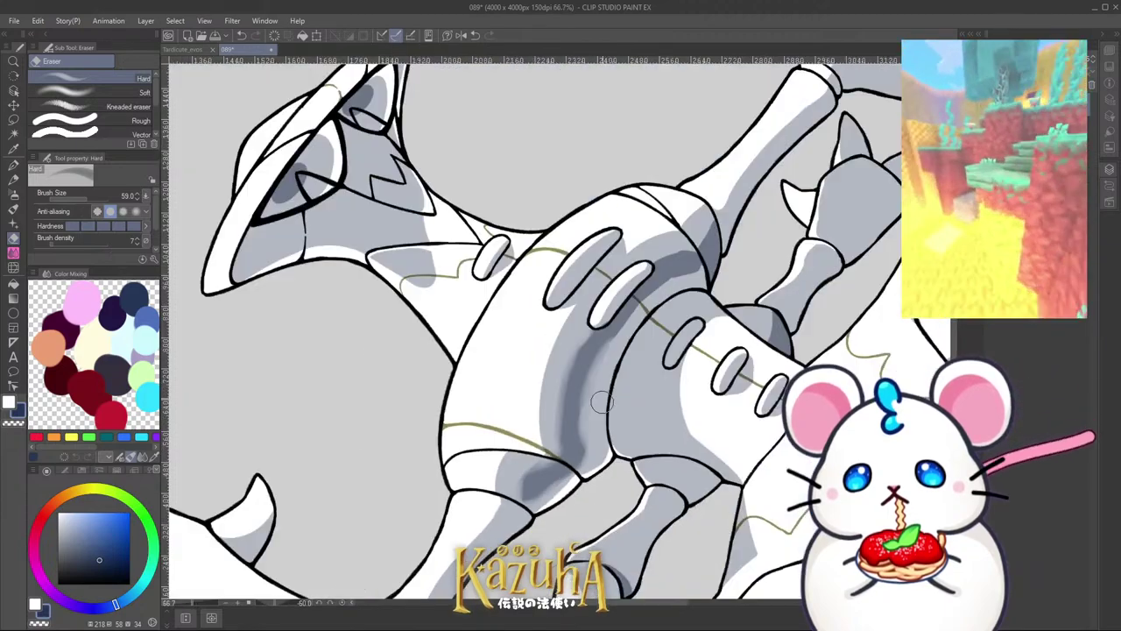
Step: Soften the darker shadow across the chest's right side and the right shoulder band with the Hard eraser at size 59
scroll(601, 338, "up", 2)
mouse_move(592, 300)
left_mouse_down()
mouse_move(657, 214)
mouse_move(738, 186)
left_mouse_up()
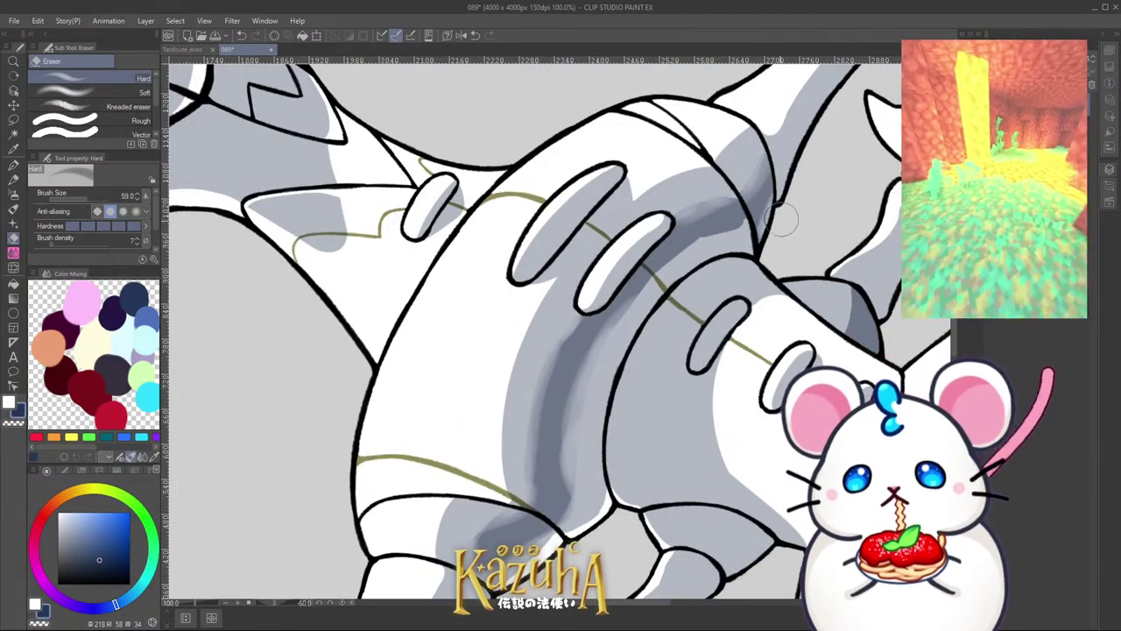
mouse_move(750, 230)
left_mouse_down()
mouse_move(631, 316)
mouse_move(624, 290)
left_mouse_up()
scroll(589, 266, "down", 3)
scroll(709, 272, "up", 1)
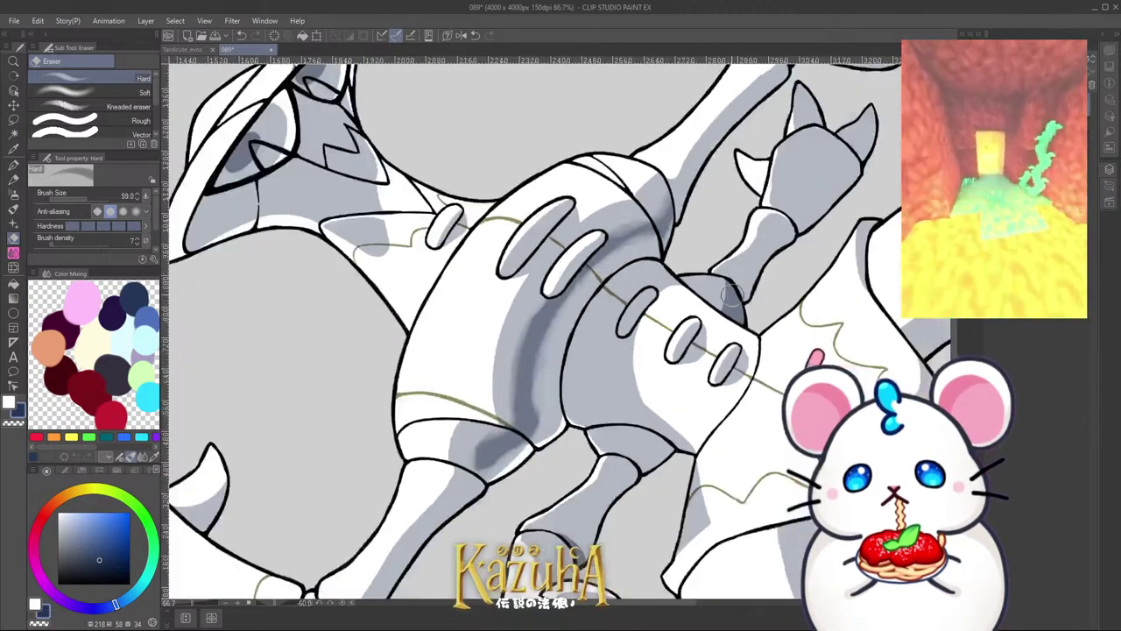
Step: Soften the darker shadow's edge on the small far arm's shoulder joint with the Hard eraser at size 33.7
scroll(731, 295, "up", 2)
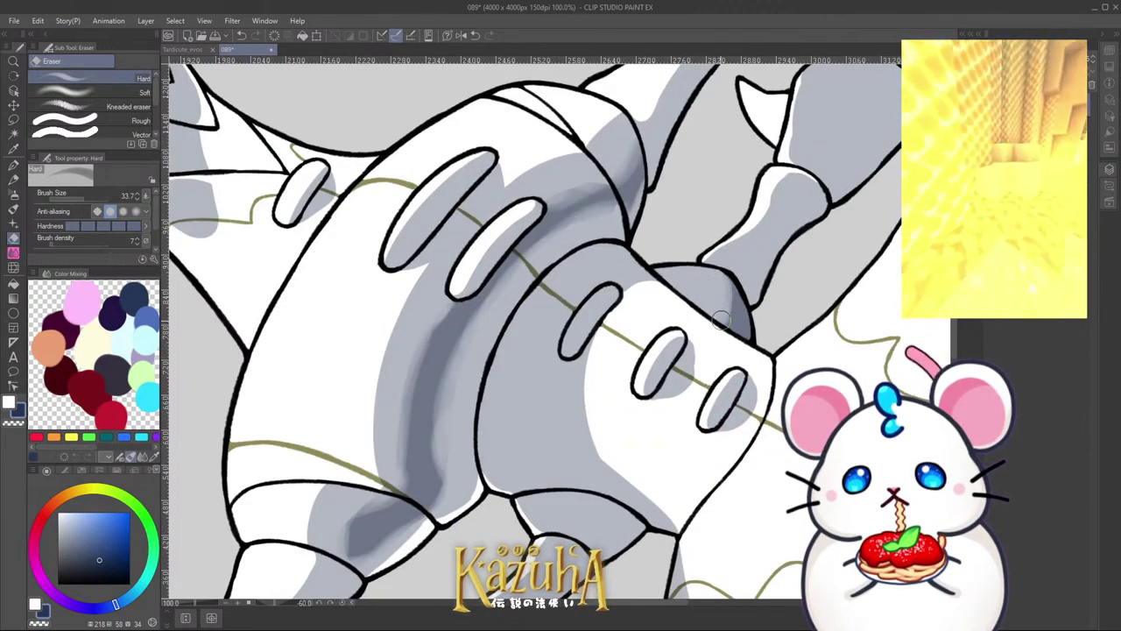
left_click_drag(733, 285, 738, 317)
scroll(634, 299, "down", 2)
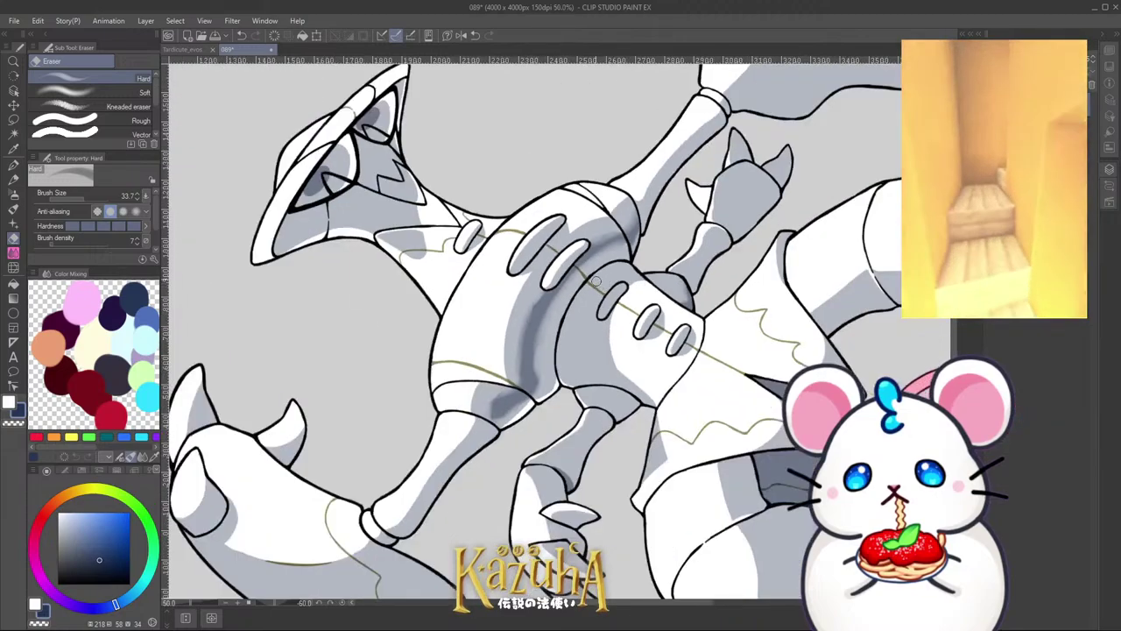
Step: Try to fade the darker shadow across the lower chest with the Hard eraser enlarged to size 165.6
scroll(588, 322, "up", 1)
mouse_move(588, 322)
left_mouse_down("ctrl+alt")
mouse_move(545, 292)
mouse_move(514, 348)
left_mouse_up("ctrl+alt")
scroll(517, 342, "down", 1)
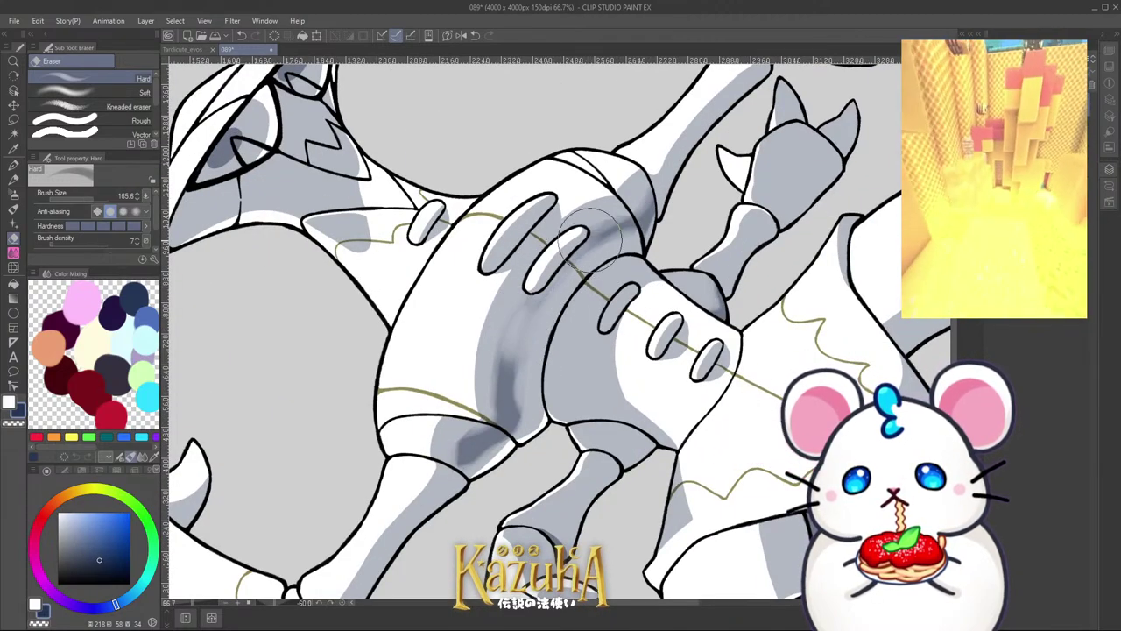
scroll(613, 254, "down", 2)
scroll(644, 268, "up", 4)
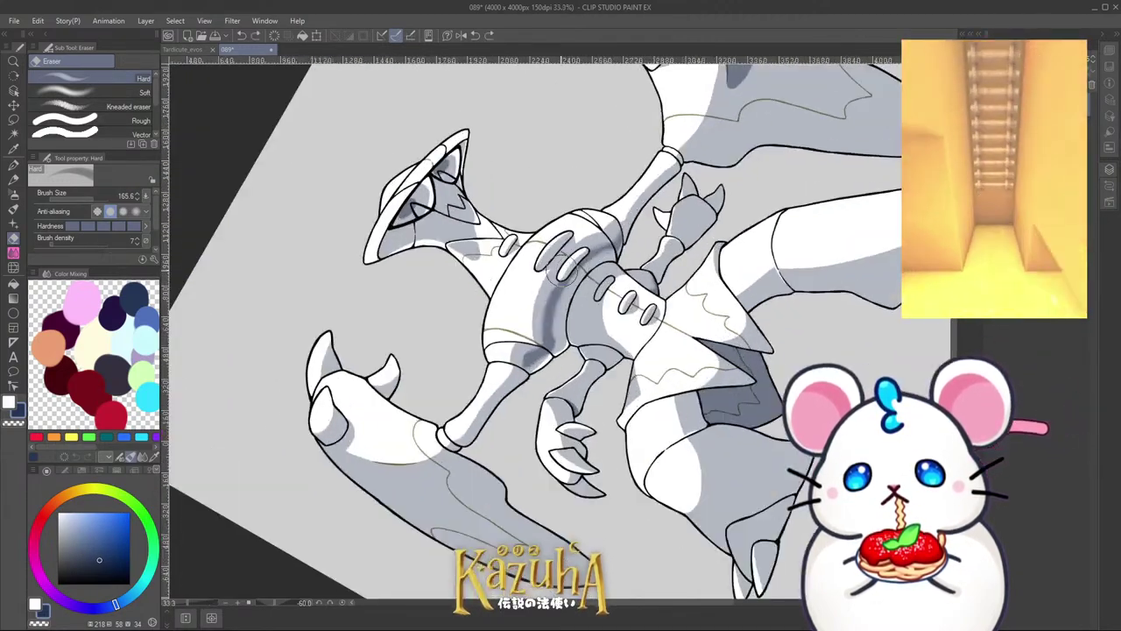
Step: Deepen the darker shadow across the lower chest down to the waist line with the Soft airbrush at size 69.1
left_click(13, 195)
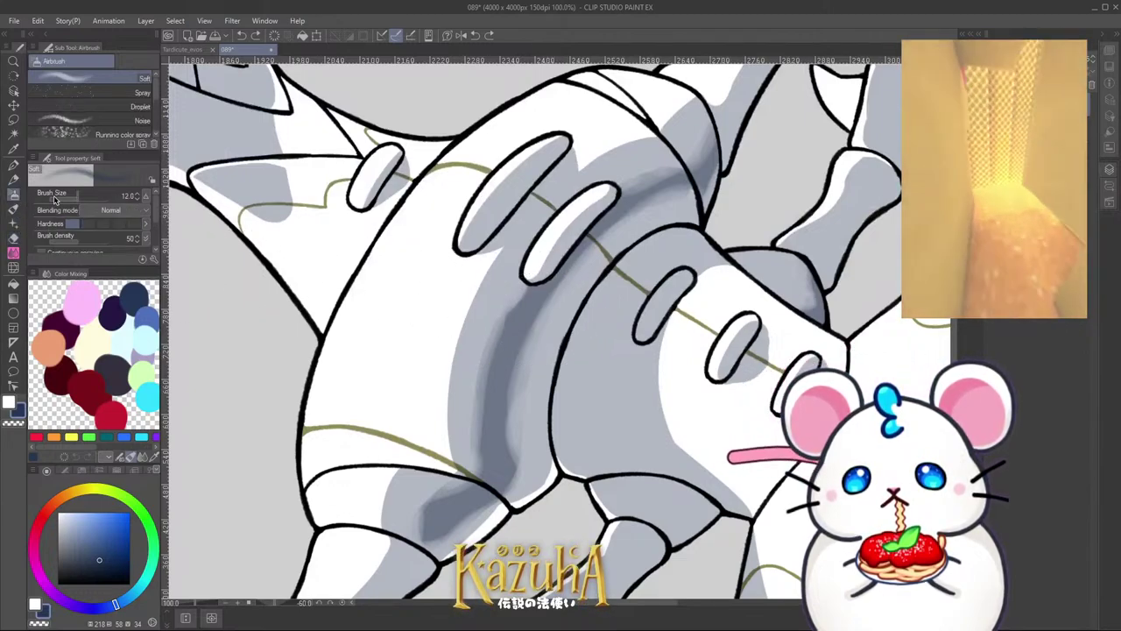
left_click_drag(535, 326, 575, 327)
mouse_move(562, 266)
left_mouse_down()
mouse_move(518, 363)
mouse_move(575, 258)
mouse_move(624, 222)
left_mouse_up()
key("c")
mouse_move(508, 356)
left_mouse_down()
mouse_move(524, 402)
mouse_move(554, 315)
mouse_move(538, 356)
mouse_move(624, 218)
mouse_move(577, 279)
mouse_move(648, 211)
mouse_move(665, 200)
mouse_move(681, 212)
mouse_move(658, 212)
mouse_move(708, 191)
mouse_move(587, 263)
mouse_move(539, 313)
mouse_move(499, 432)
mouse_move(551, 334)
mouse_move(515, 467)
mouse_move(553, 322)
left_mouse_up()
scroll(676, 194, "down", 1)
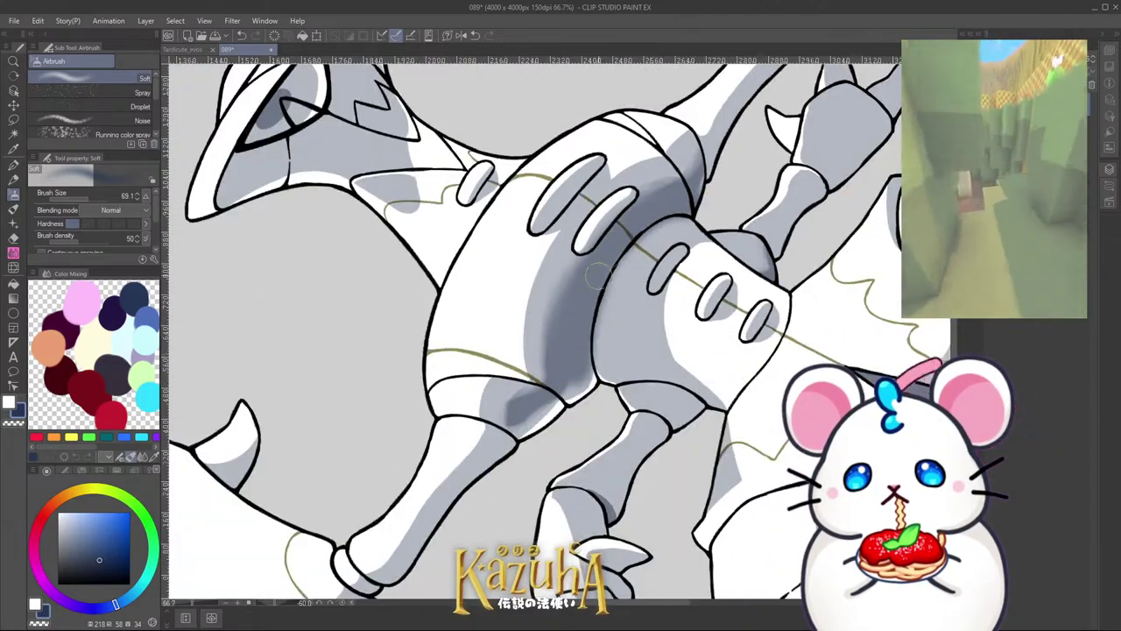
Step: Lighten the chest's darker shadow along the waist line with the Hard eraser at size 37.8
scroll(599, 276, "down", 6)
key("minus")
scroll(567, 366, "up", 7)
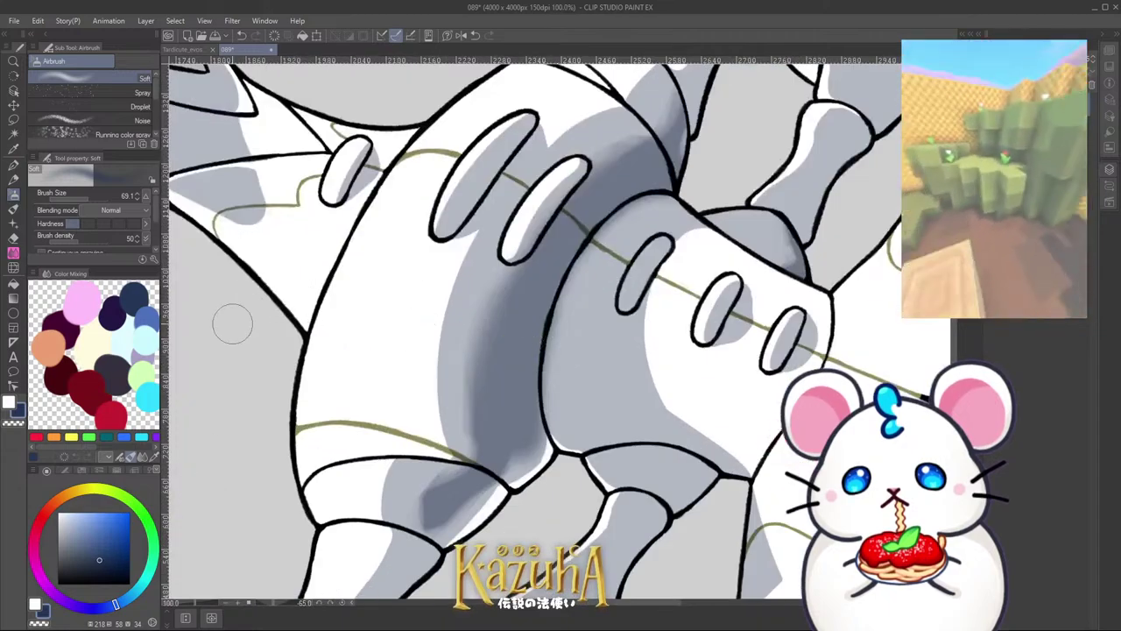
left_click(13, 237)
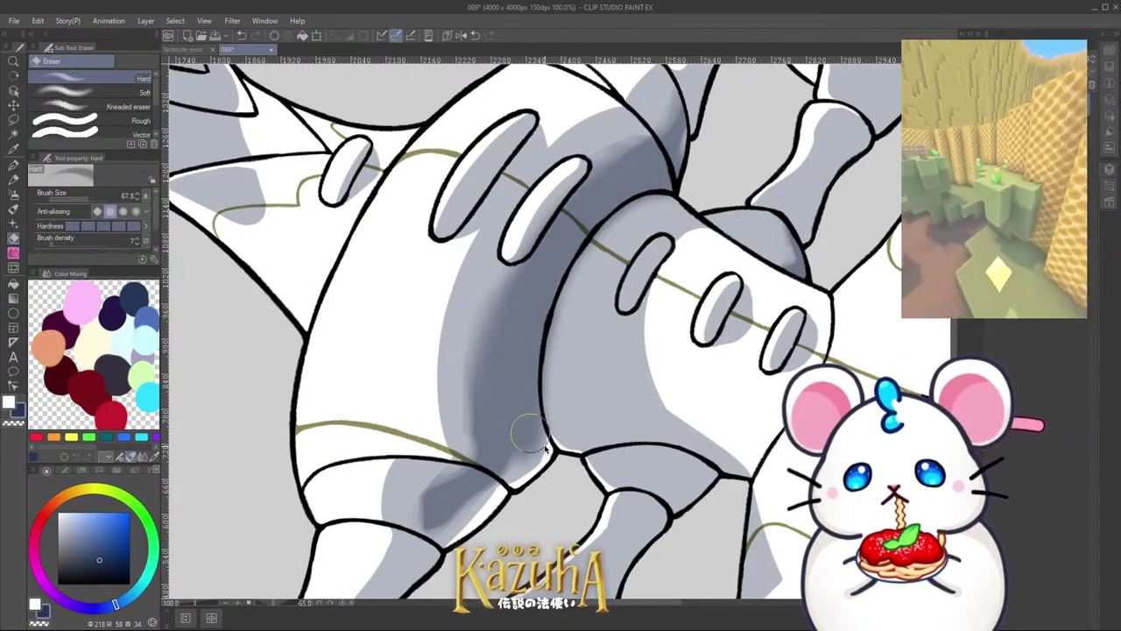
left_click_drag(548, 402, 553, 413)
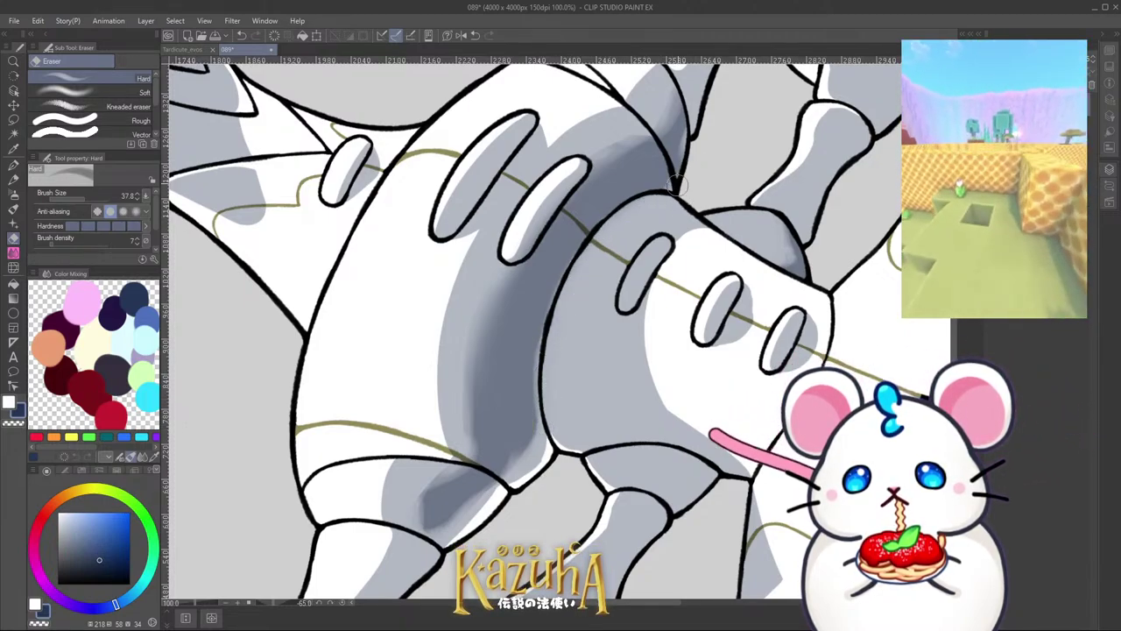
Step: Try to erase the darker shadow along the lower chest stitch with the Hard eraser at size 37.8
scroll(569, 291, "down", 1)
scroll(549, 248, "up", 2)
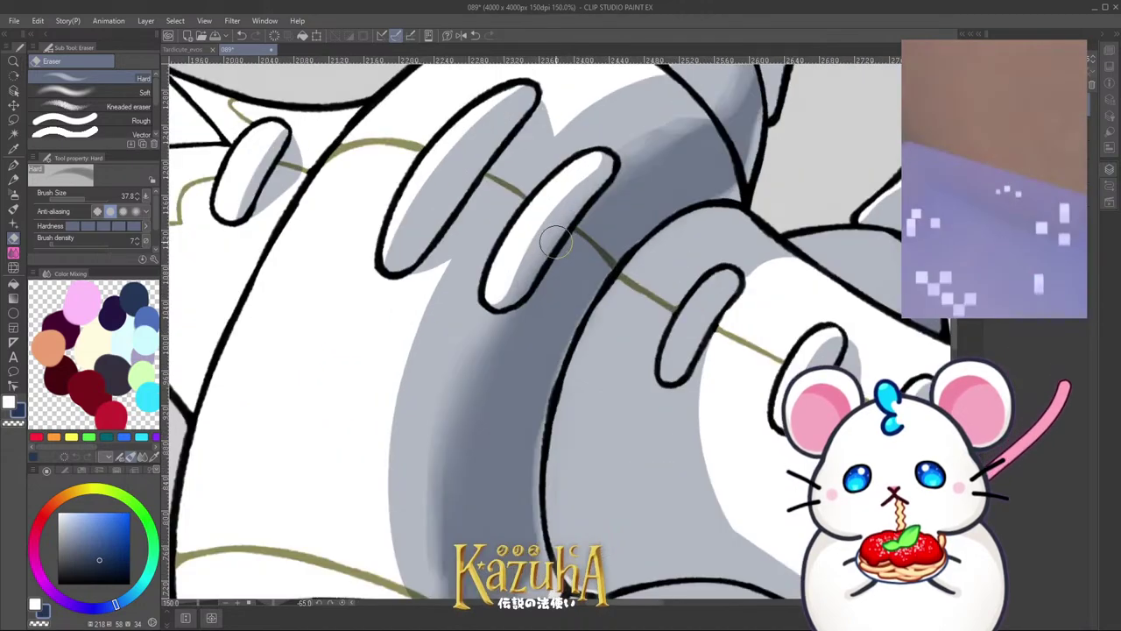
left_click_drag(535, 314, 612, 192)
key("ctrl+z")
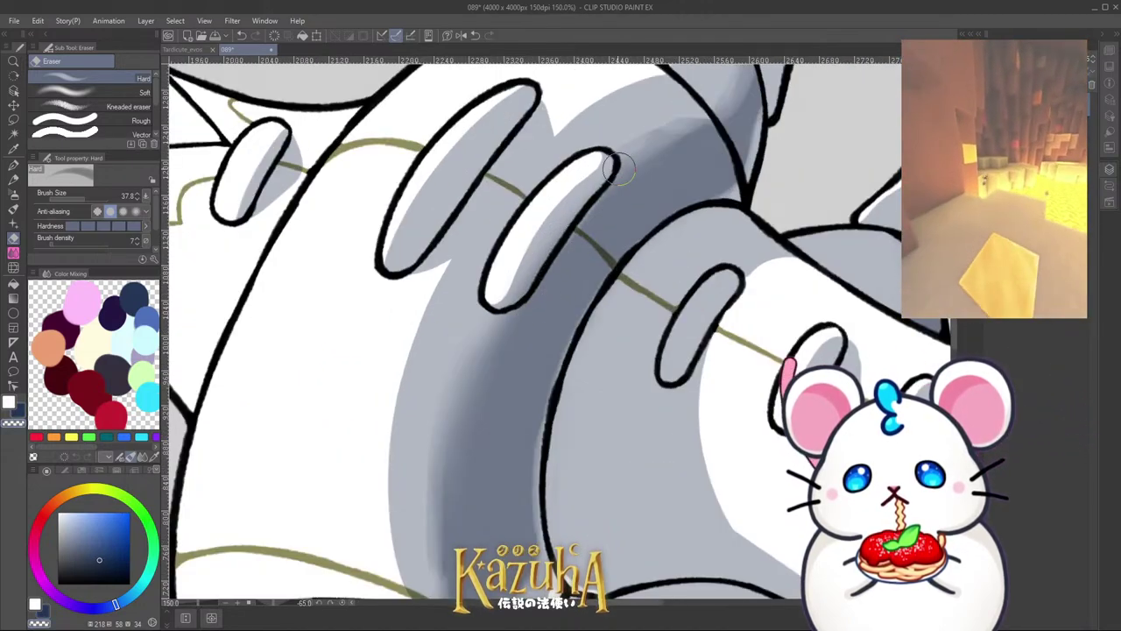
Step: Pick the dark blue from the color mixing palette again and fade the lower edge of the loincloth's darker shadow with the Hard eraser
scroll(545, 258, "down", 5)
key("asciicircum")
key("asciicircum")
key("asciicircum")
scroll(614, 307, "down", 1)
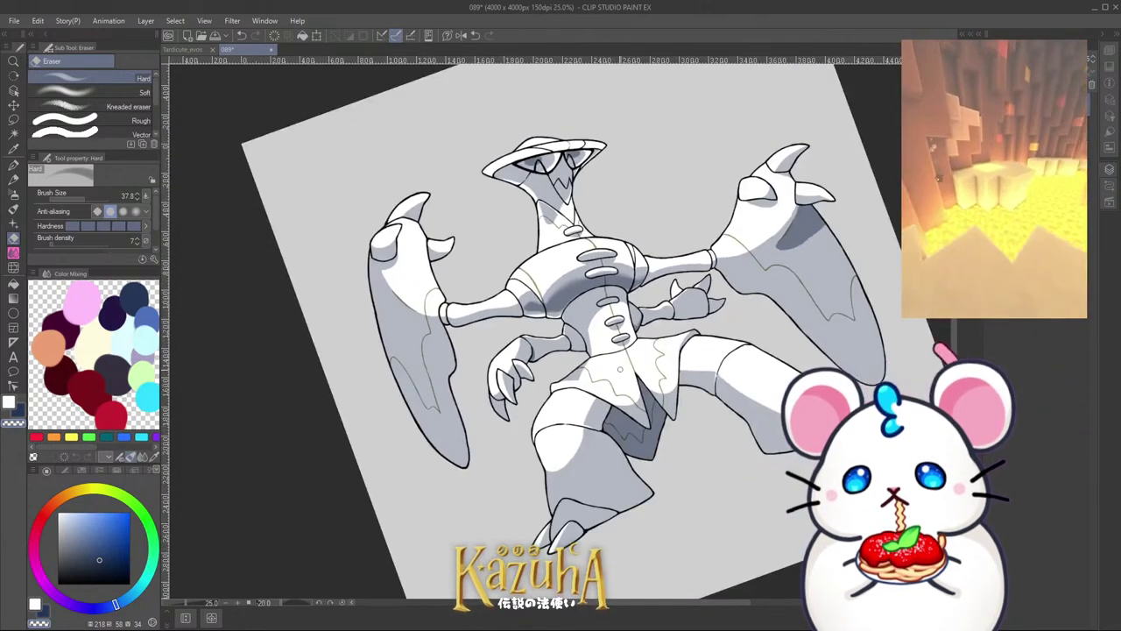
scroll(657, 461, "up", 3)
key("asciicircum")
key("asciicircum")
left_click(624, 485, "alt")
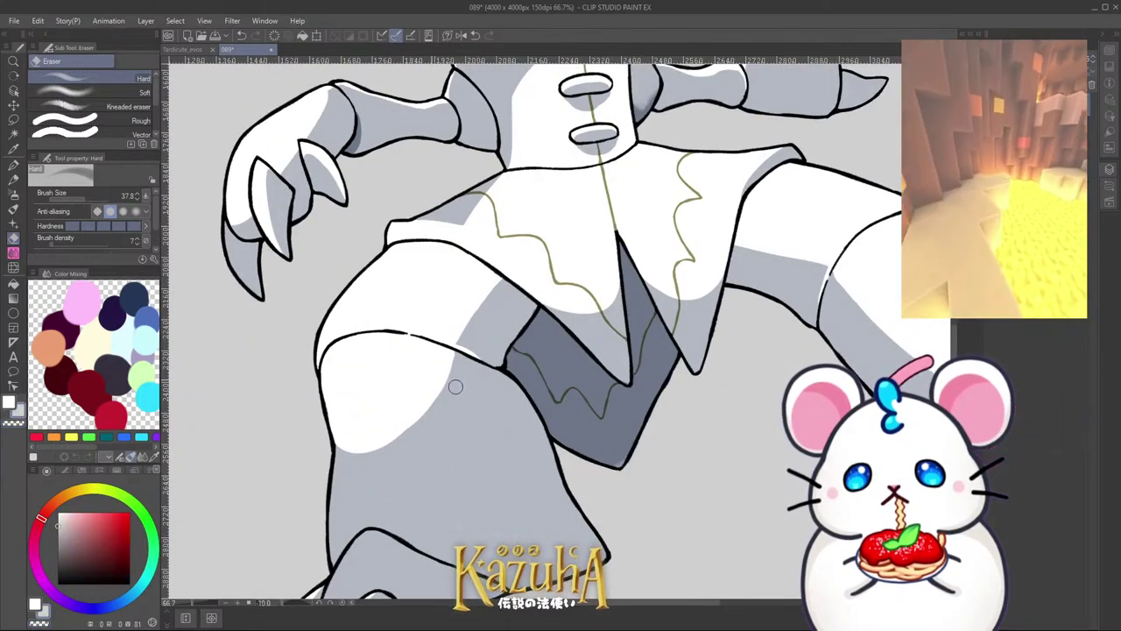
left_click(135, 296, "alt")
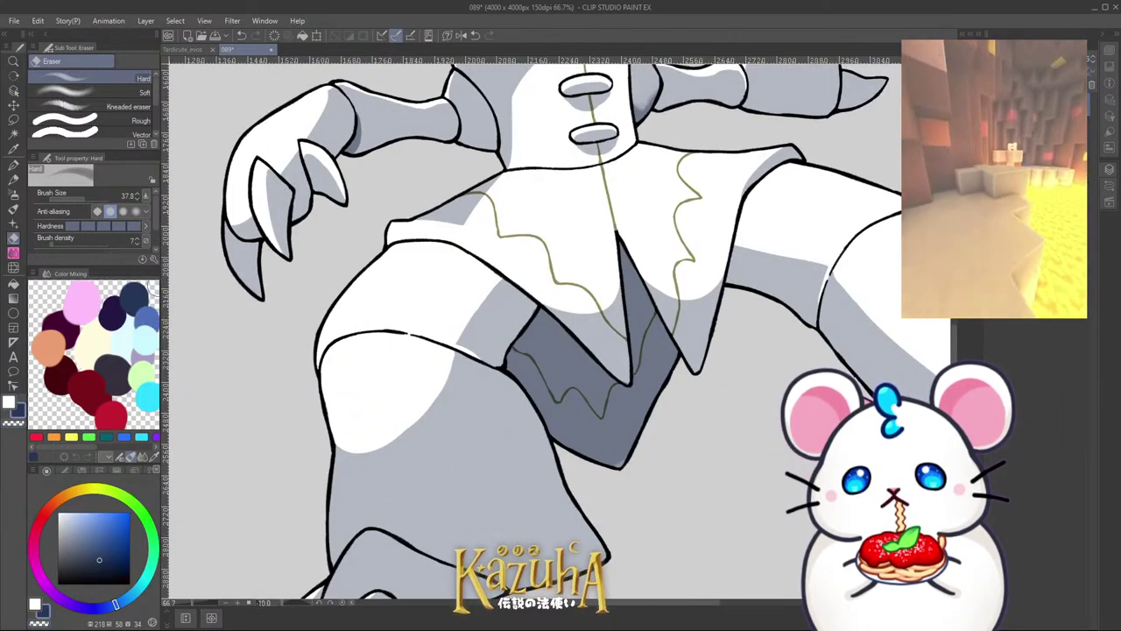
left_click_drag(598, 445, 604, 469)
mouse_move(604, 469)
left_mouse_down()
mouse_move(664, 451)
mouse_move(599, 467)
mouse_move(661, 468)
mouse_move(577, 455)
mouse_move(686, 409)
left_mouse_up()
Step: Fade the edges of the darker shadow beneath the claws of the right-hand blade arm with the Hard eraser
scroll(701, 368, "down", 3)
scroll(779, 219, "up", 3)
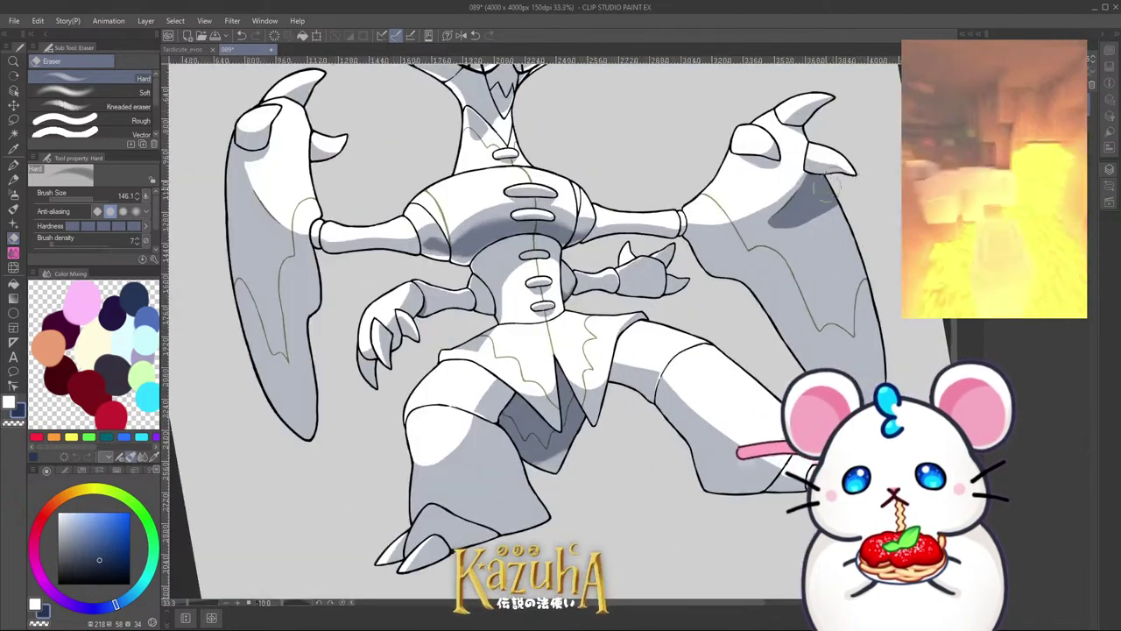
left_click_drag(761, 216, 782, 223)
scroll(788, 201, "up", 2)
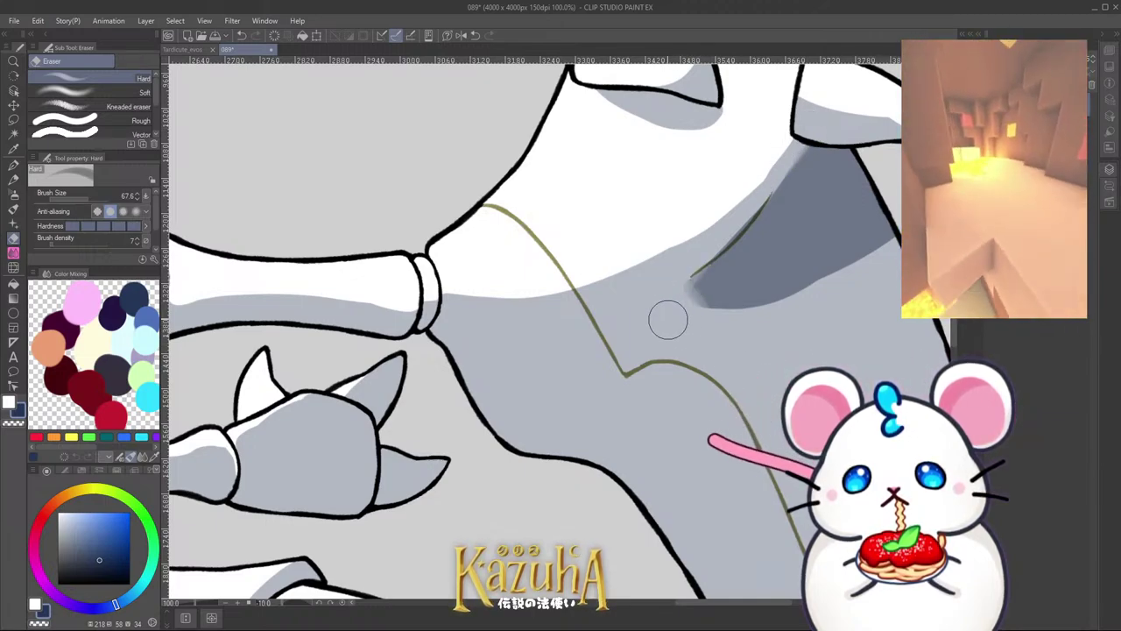
mouse_move(688, 324)
left_mouse_down()
mouse_move(782, 343)
mouse_move(734, 315)
mouse_move(728, 331)
mouse_move(741, 333)
mouse_move(866, 302)
mouse_move(907, 272)
mouse_move(886, 303)
mouse_move(825, 320)
mouse_move(724, 333)
mouse_move(708, 321)
mouse_move(775, 326)
mouse_move(777, 294)
mouse_move(857, 274)
left_mouse_up()
scroll(770, 277, "down", 6)
key("asciicircum")
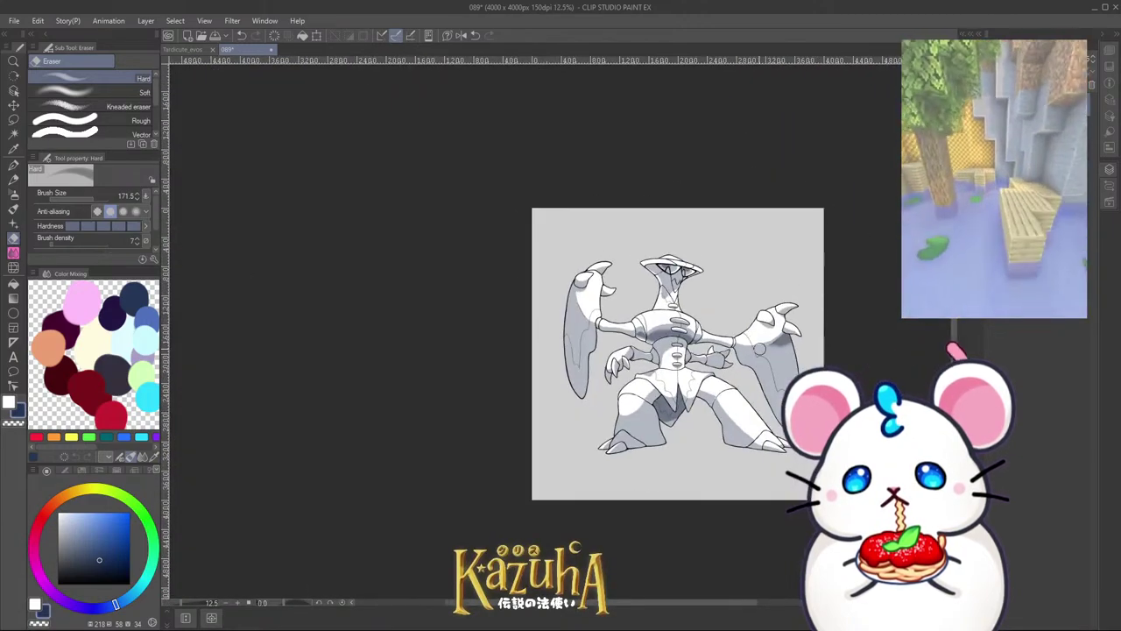
Step: Soften the edges of the darker shadows inside both eyes with the Hard eraser at size 39.5, and save the file
scroll(750, 351, "up", 2)
scroll(583, 192, "up", 3)
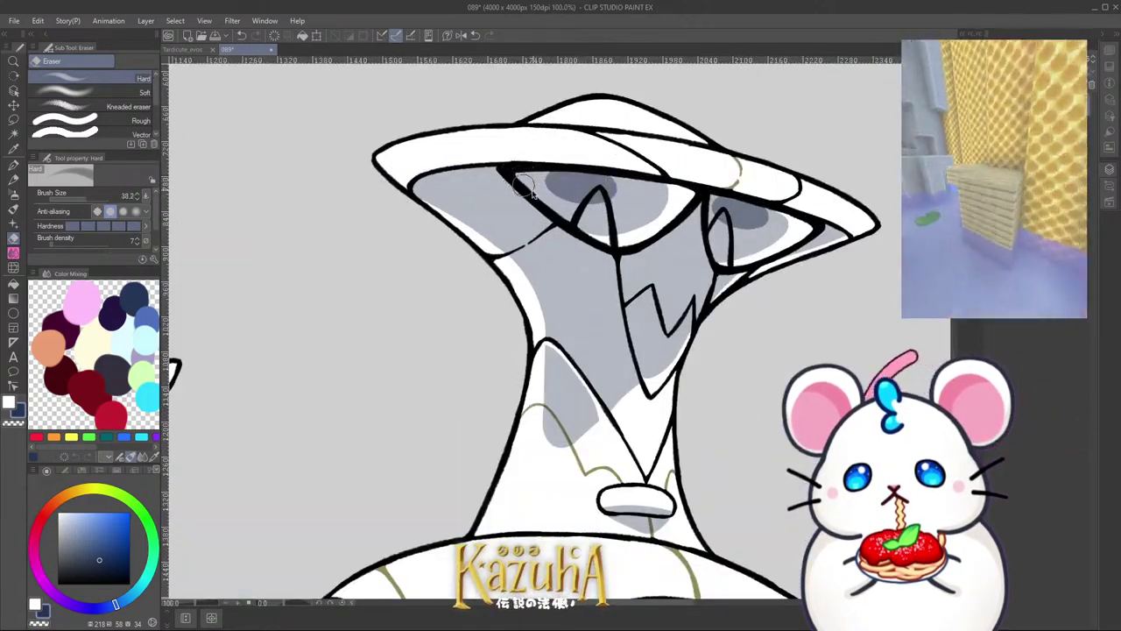
scroll(523, 185, "up", 1)
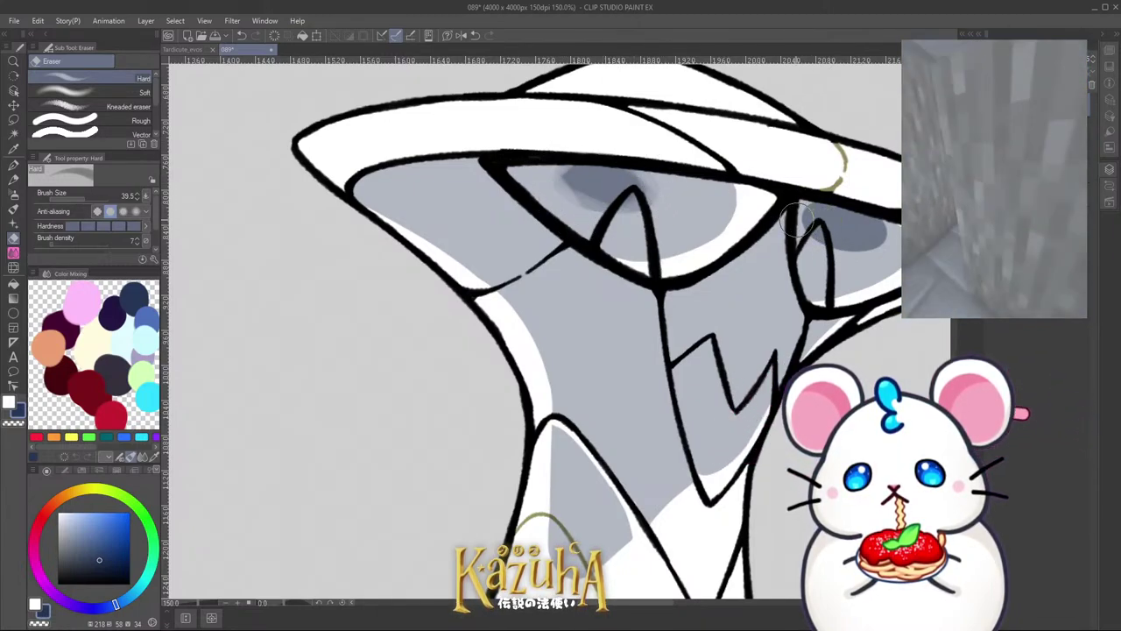
scroll(885, 235, "down", 7)
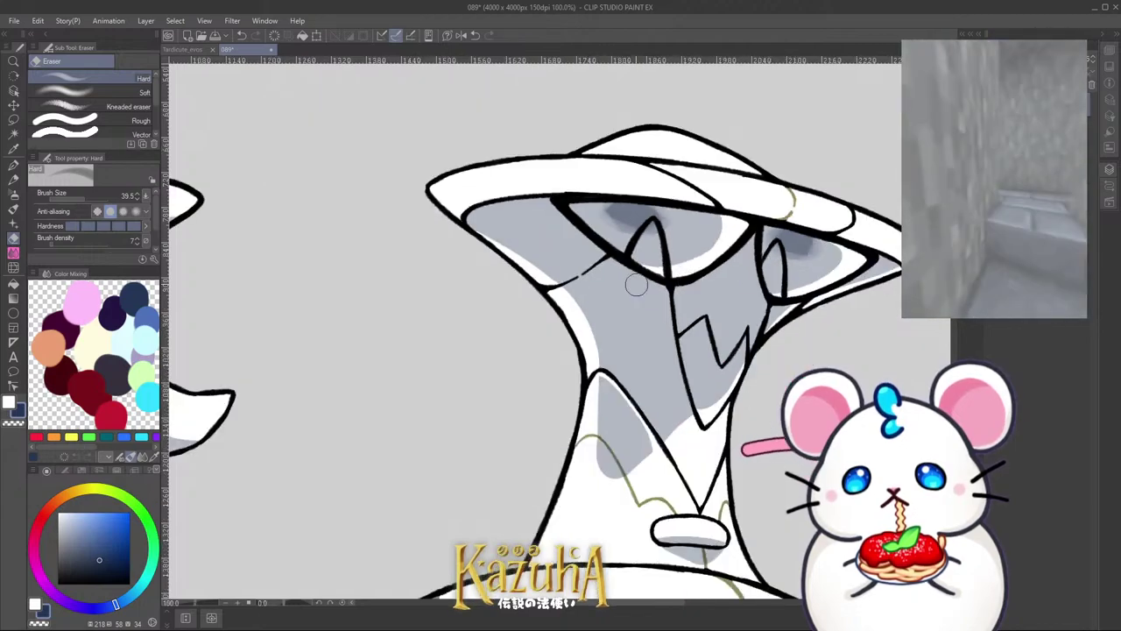
scroll(738, 282, "up", 2)
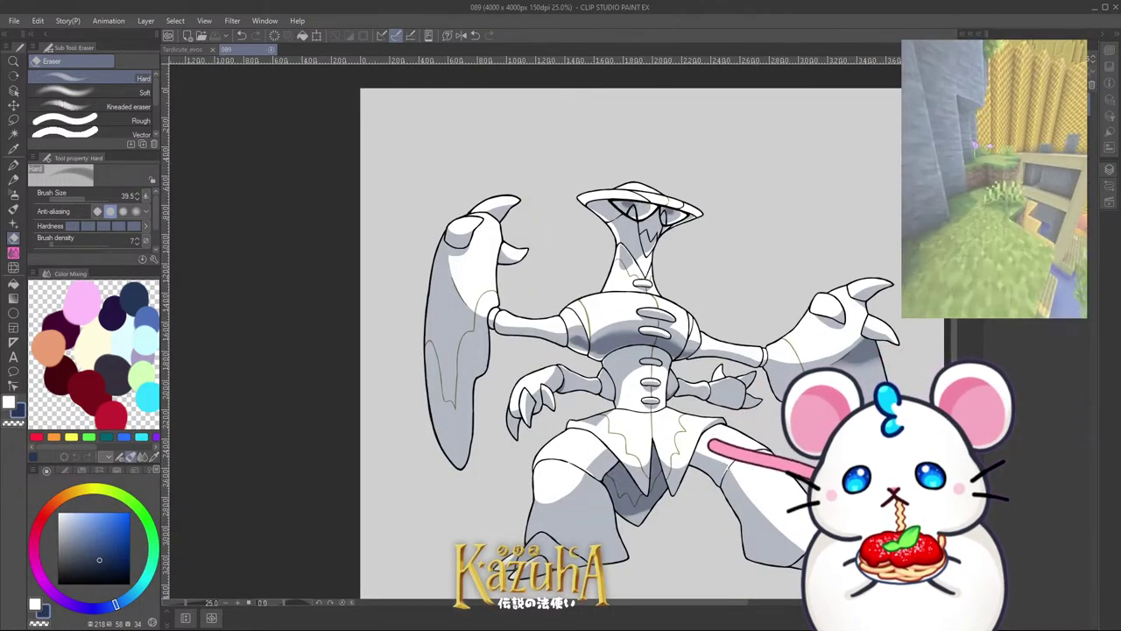
Step: Blend the shadow edge on the cheek under the hat brim with the Rough Blender at size 11.5
left_click(13, 252)
scroll(526, 208, "up", 4)
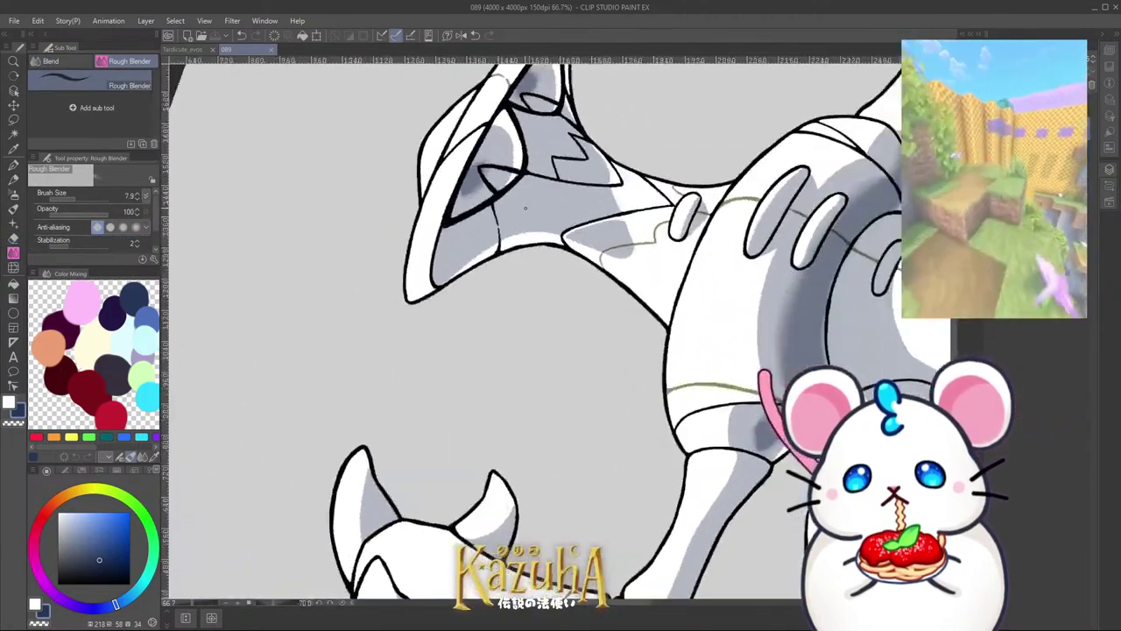
scroll(526, 208, "up", 4)
left_click_drag(434, 313, 410, 394)
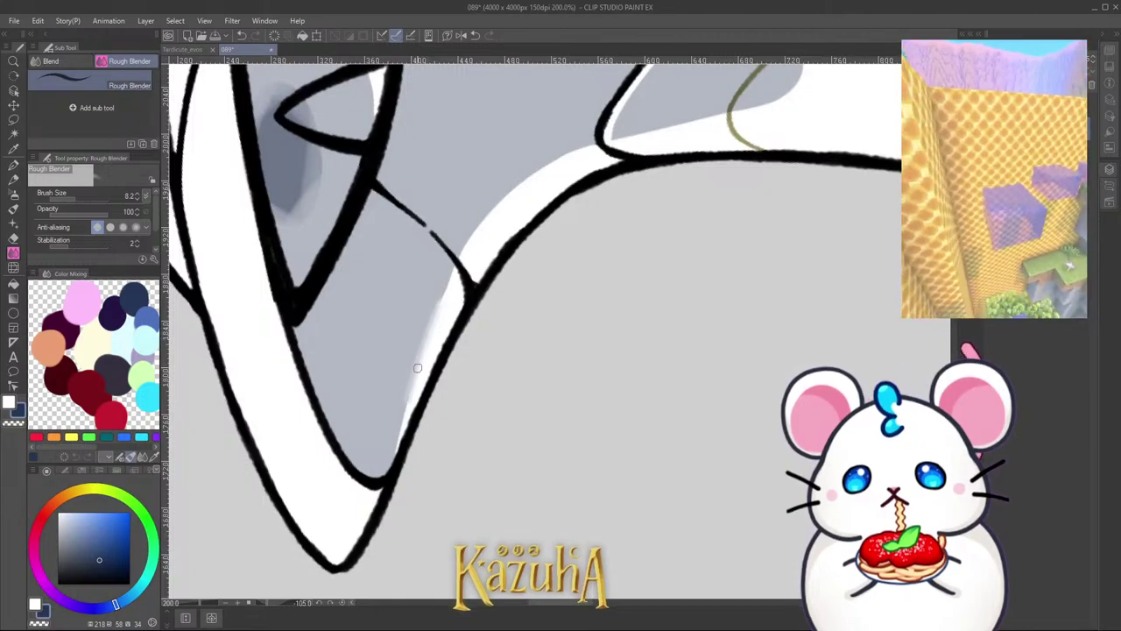
key("ctrl+z")
key("]")
left_click_drag(431, 325, 407, 392)
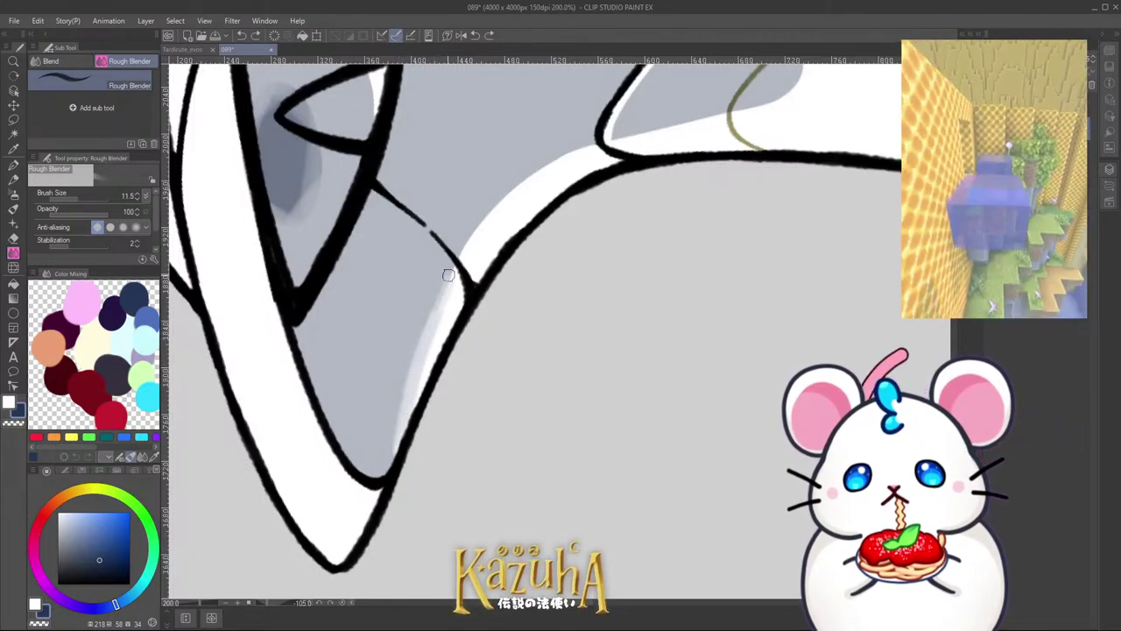
Step: Blend the shadow edges around the cheek line and along the outer curve of the neck with the Rough Blender
scroll(431, 319, "up", 3)
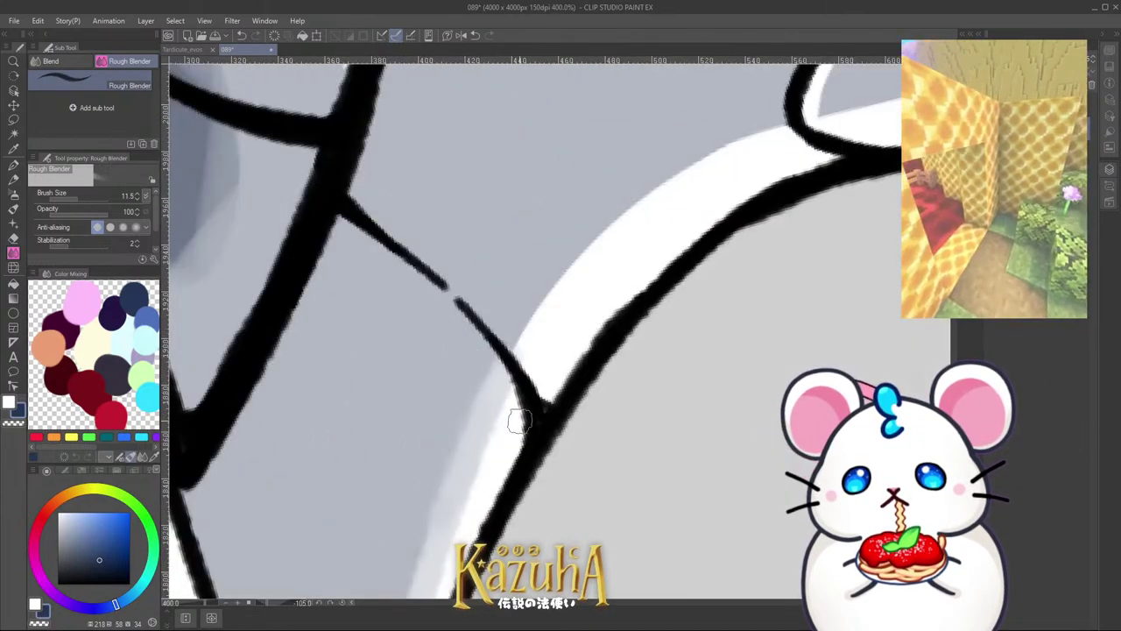
left_click_drag(525, 416, 463, 317)
left_click_drag(520, 345, 614, 210)
mouse_move(580, 253)
left_mouse_down()
mouse_move(752, 130)
mouse_move(692, 158)
mouse_move(745, 138)
left_mouse_up()
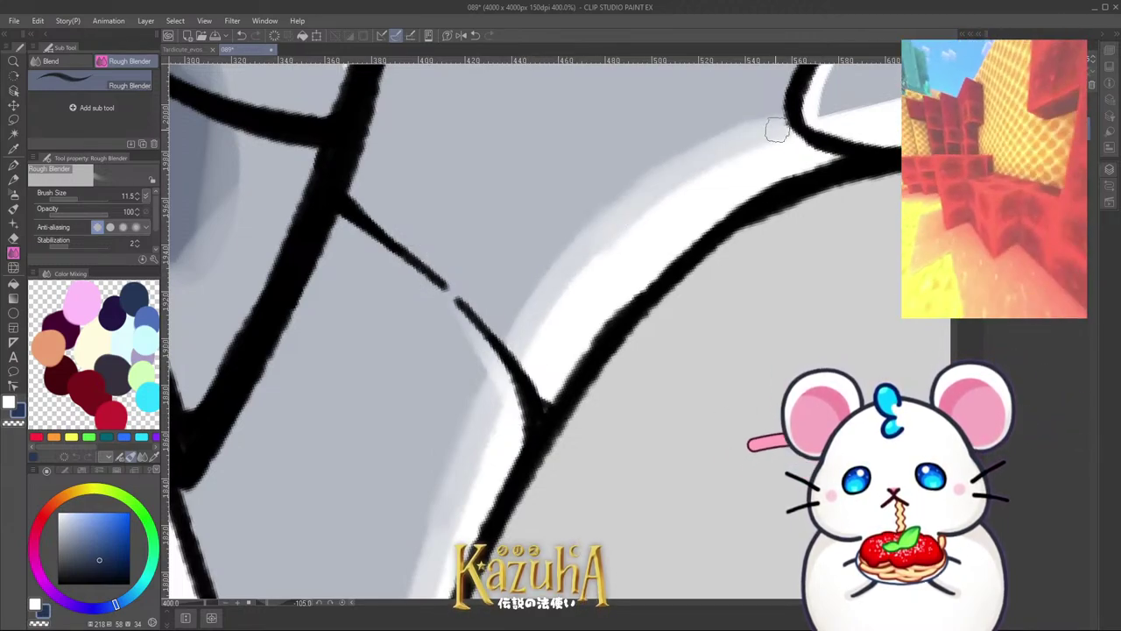
Step: Blend the shadow edge on the snout beside the jagged mouth line with the Rough Blender at size 13.5
scroll(539, 287, "down", 3)
scroll(487, 406, "down", 3)
left_click_drag(565, 248, 483, 343)
scroll(526, 355, "up", 4)
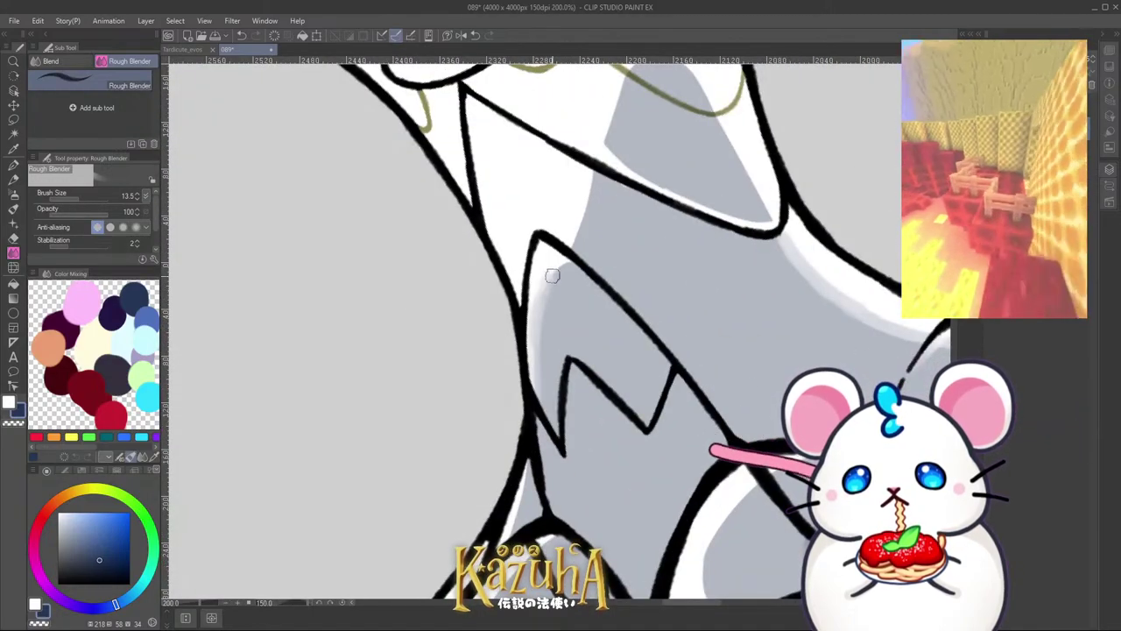
mouse_move(529, 455)
left_mouse_down()
mouse_move(517, 498)
mouse_move(528, 464)
left_mouse_up()
Step: Blend the shadow edges on the far cheek and inside both eyes with the Rough Blender at size 13.5
scroll(649, 105, "down", 2)
scroll(526, 386, "up", 2)
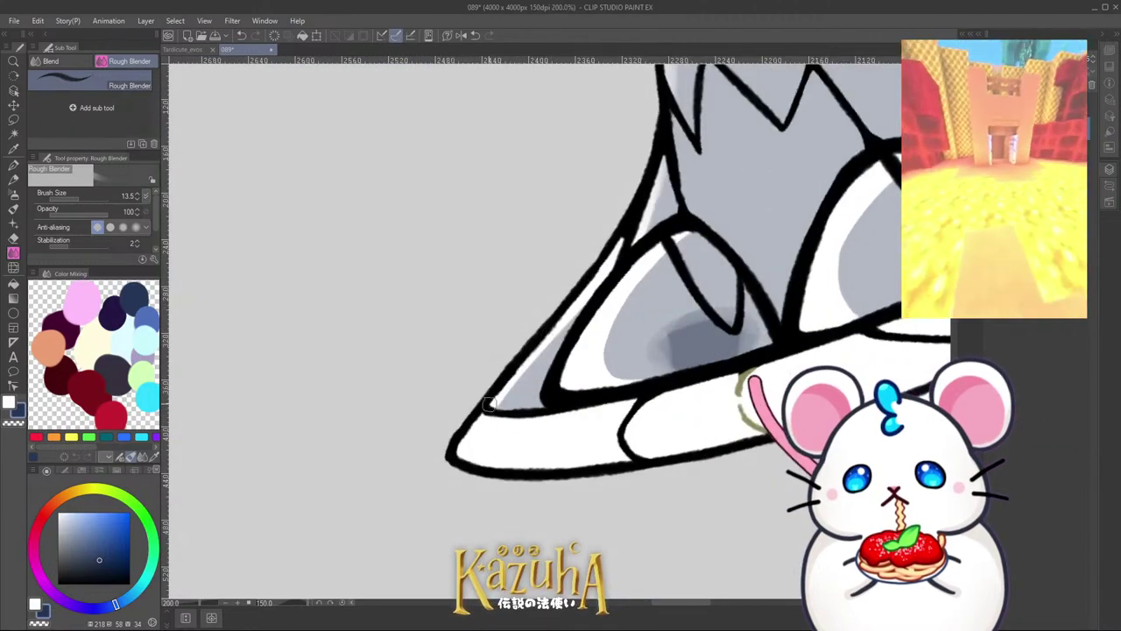
mouse_move(488, 405)
left_mouse_down()
mouse_move(574, 318)
mouse_move(512, 388)
left_mouse_up()
mouse_move(613, 361)
left_mouse_down()
mouse_move(636, 284)
mouse_move(614, 320)
mouse_move(662, 254)
left_mouse_up()
mouse_move(615, 317)
left_mouse_down()
mouse_move(682, 236)
mouse_move(611, 355)
mouse_move(617, 372)
mouse_move(648, 380)
mouse_move(620, 317)
mouse_move(664, 259)
left_mouse_up()
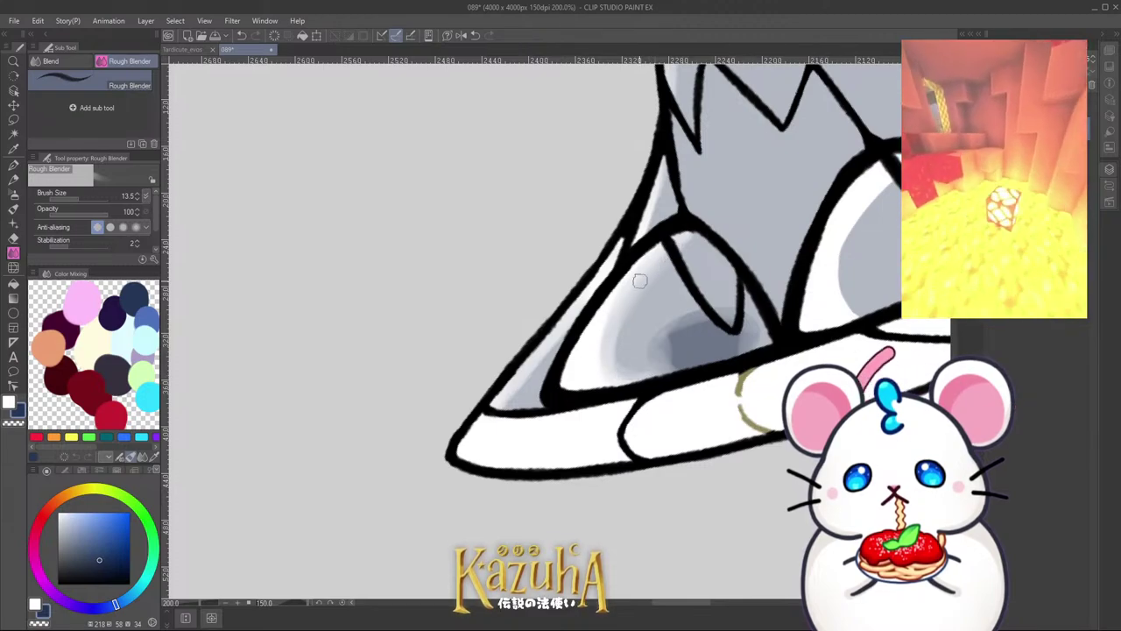
scroll(543, 322, "down", 1)
scroll(740, 269, "up", 1)
mouse_move(773, 297)
left_mouse_down()
mouse_move(826, 188)
mouse_move(848, 179)
mouse_move(778, 279)
mouse_move(779, 307)
left_mouse_up()
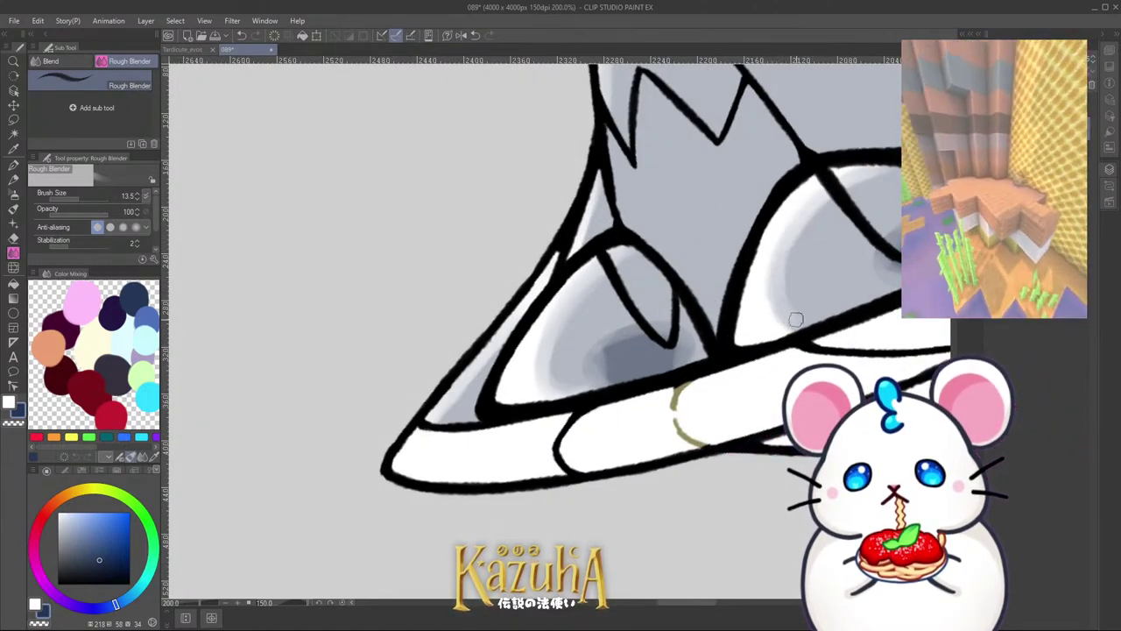
Step: Blend the shadow edges on the neck above the snout and inside the pointed collar with the Rough Blender at size 13.5
scroll(754, 229, "down", 3)
scroll(762, 189, "up", 3)
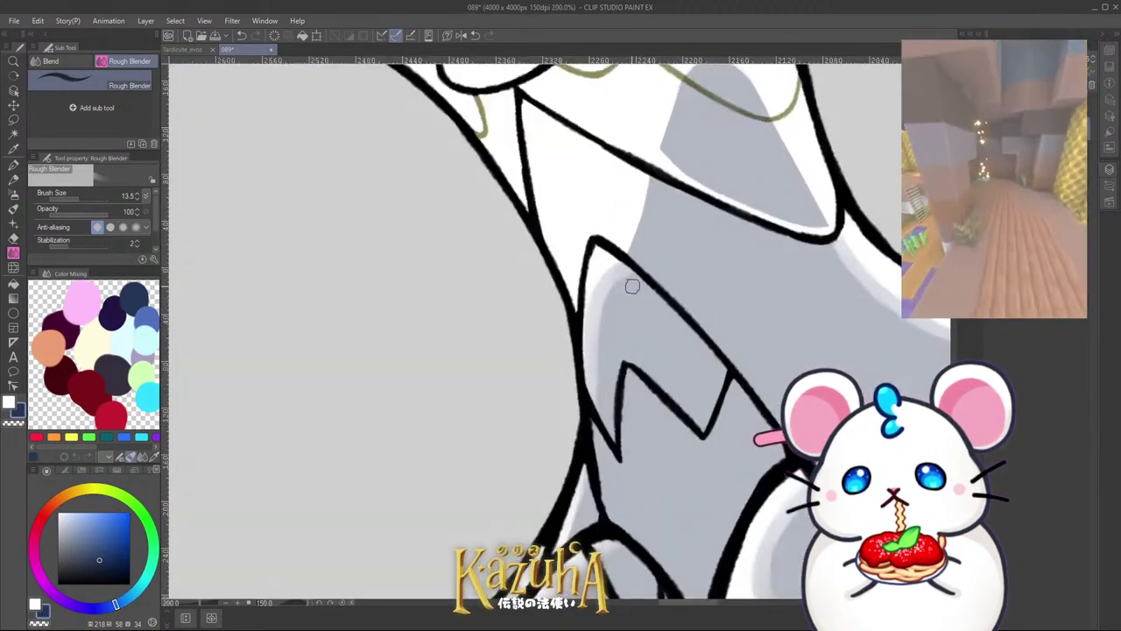
scroll(633, 337, "down", 1)
mouse_move(615, 264)
left_mouse_down()
mouse_move(640, 284)
mouse_move(642, 226)
left_mouse_up()
scroll(646, 216, "up", 1)
left_click_drag(643, 226, 627, 275)
mouse_move(643, 191)
left_mouse_down()
mouse_move(777, 261)
mouse_move(707, 233)
mouse_move(823, 272)
left_mouse_up()
mouse_move(776, 185)
left_mouse_down()
mouse_move(789, 212)
mouse_move(733, 119)
mouse_move(717, 103)
mouse_move(690, 105)
mouse_move(652, 194)
left_mouse_up()
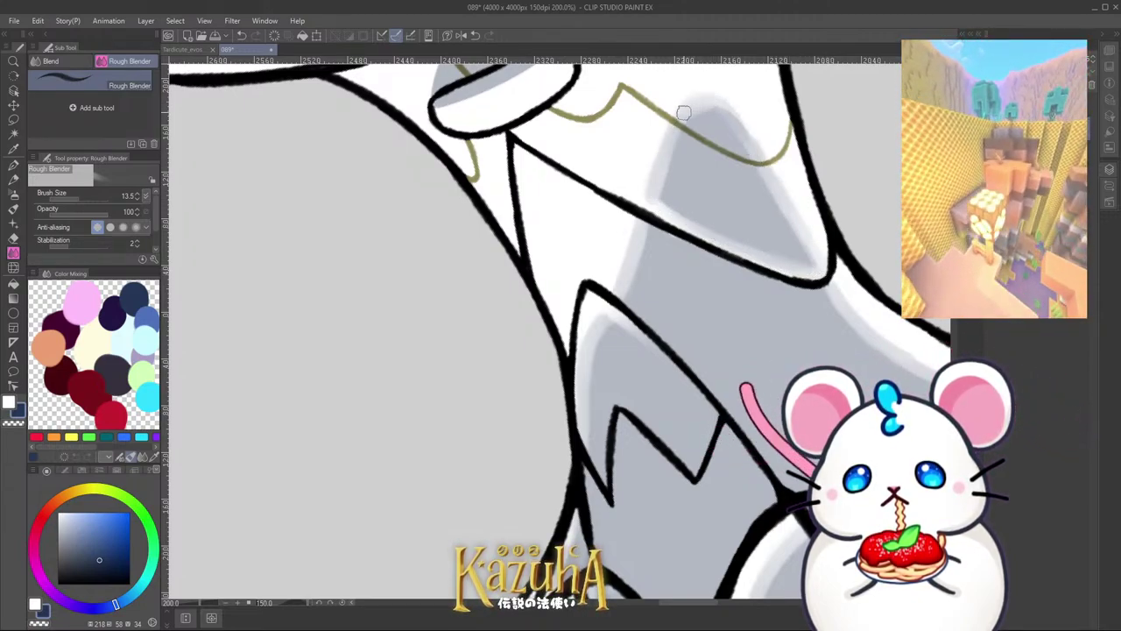
left_click_drag(683, 113, 723, 122)
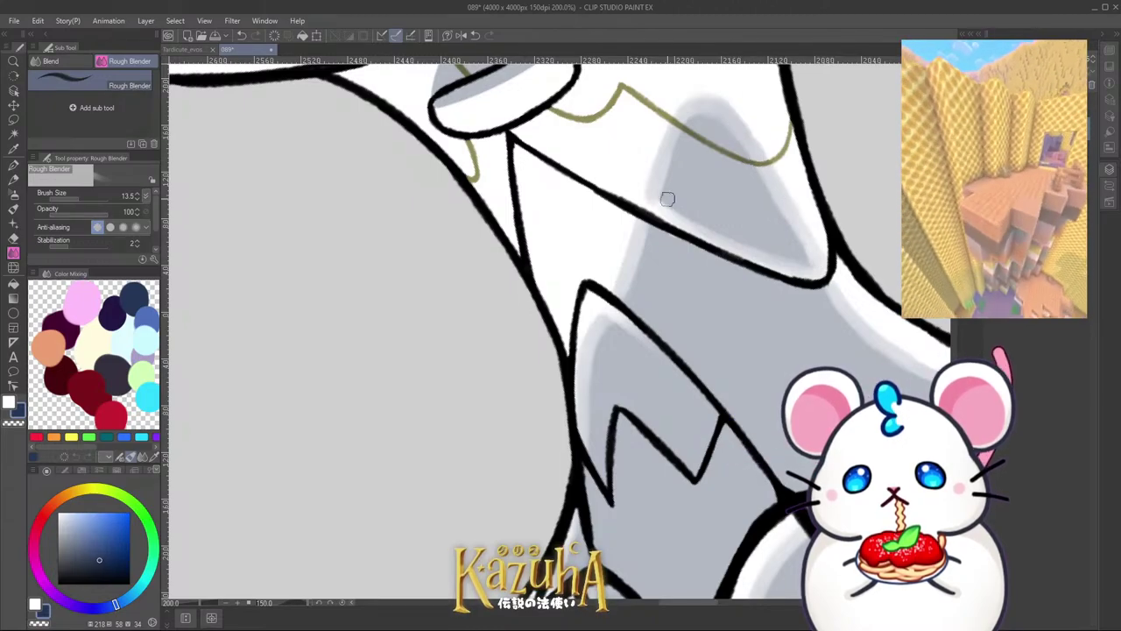
Step: Turn the canvas upright and examine the shading on the whole creature
scroll(668, 199, "down", 8)
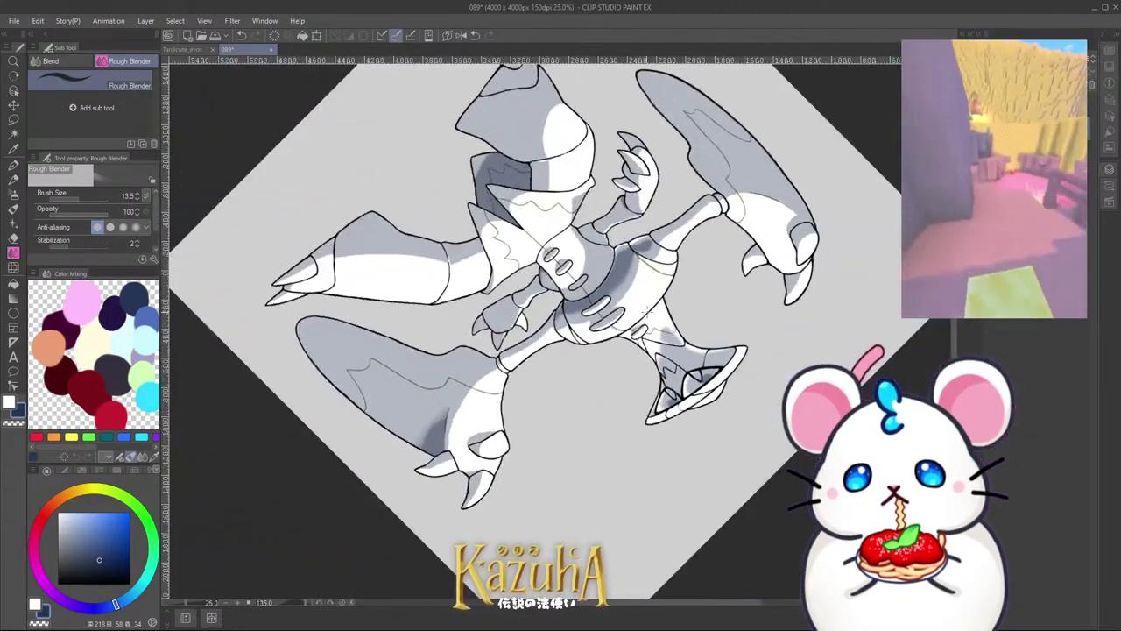
key("minus")
key("minus")
key("minus")
key("minus")
key("minus")
key("minus")
key("minus")
key("minus")
key("minus")
key("minus")
key("minus")
key("minus")
key("minus")
key("minus")
key("minus")
key("minus")
key("minus")
key("minus")
key("minus")
key("minus")
scroll(664, 298, "down", 3)
key("asciicircum")
key("asciicircum")
scroll(503, 225, "up", 4)
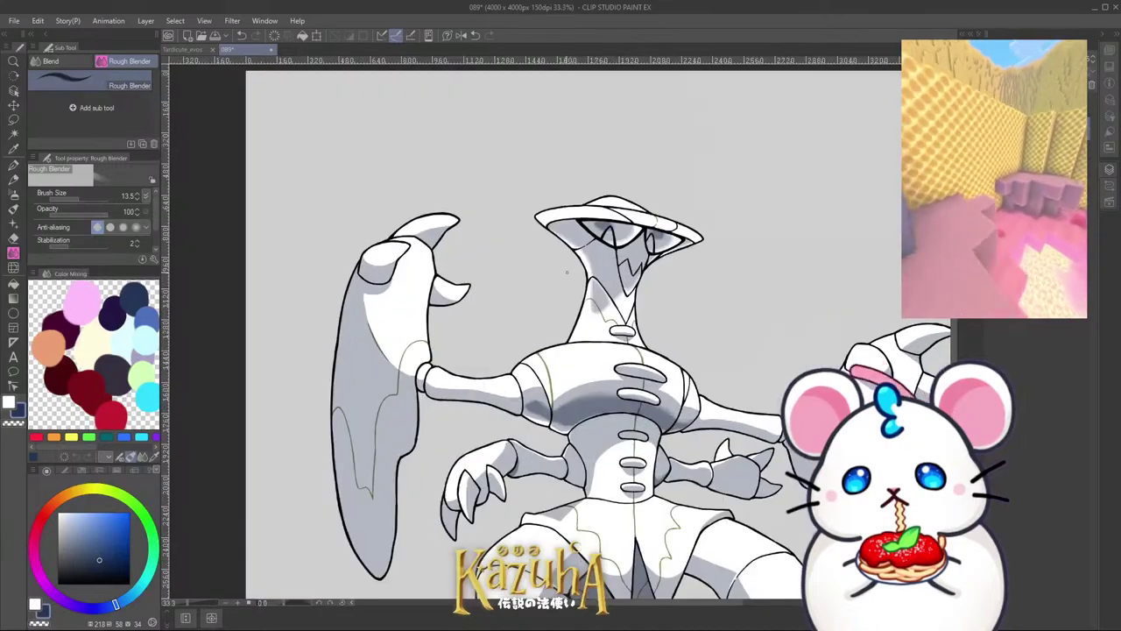
Step: Save the drawing and blend the shadow edges on the small oval at the neck base with the Rough Blender at size 7.9
key("ctrl+s")
scroll(657, 310, "up", 2)
key("minus")
key("minus")
key("minus")
key("minus")
key("minus")
key("minus")
key("minus")
key("minus")
key("minus")
key("minus")
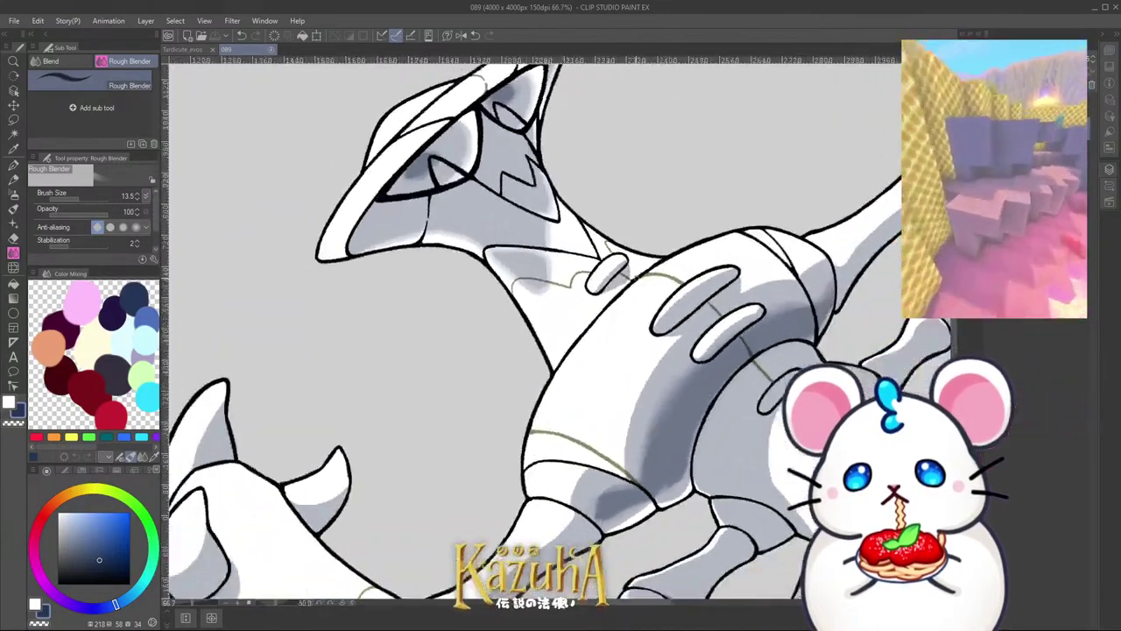
scroll(577, 281, "up", 6)
mouse_move(563, 289)
left_mouse_down()
mouse_move(605, 215)
mouse_move(694, 123)
left_mouse_up()
mouse_move(533, 326)
left_mouse_down()
mouse_move(642, 304)
mouse_move(555, 340)
mouse_move(668, 287)
mouse_move(706, 262)
mouse_move(722, 230)
left_mouse_up()
scroll(718, 229, "down", 8)
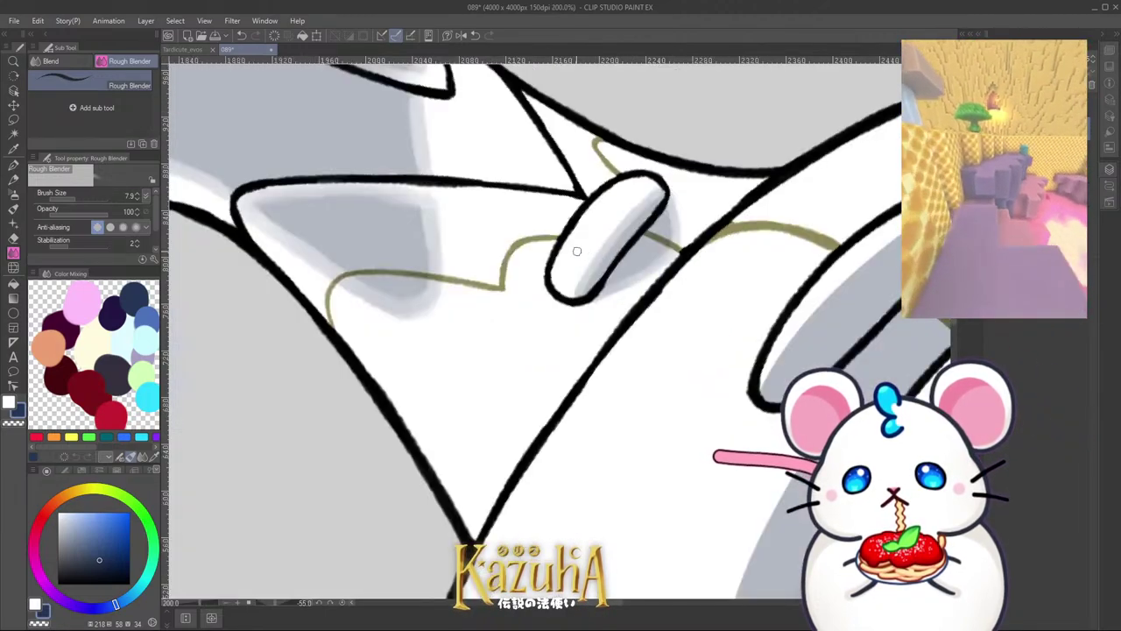
Step: Blend the shading inside the upper chest oval, then the shadow edge from the ovals to the far shoulder at brush size 16.9
scroll(628, 269, "up", 5)
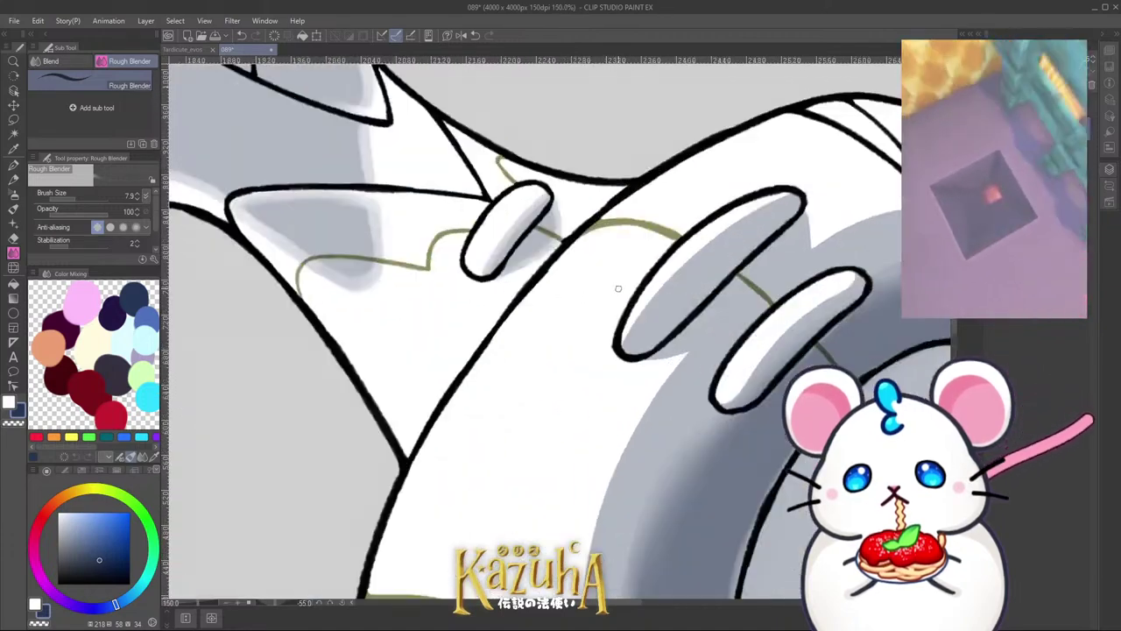
mouse_move(627, 337)
left_mouse_down()
mouse_move(713, 241)
mouse_move(678, 273)
mouse_move(781, 196)
mouse_move(680, 271)
mouse_move(632, 338)
left_mouse_up()
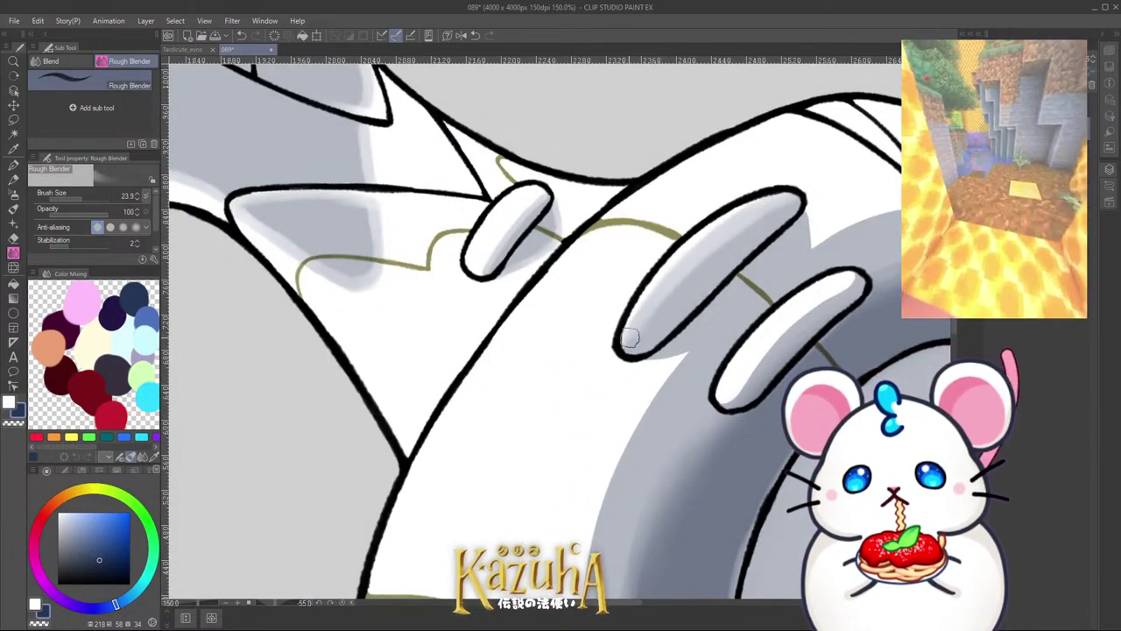
scroll(632, 289, "down", 2)
scroll(743, 252, "up", 2)
key("[")
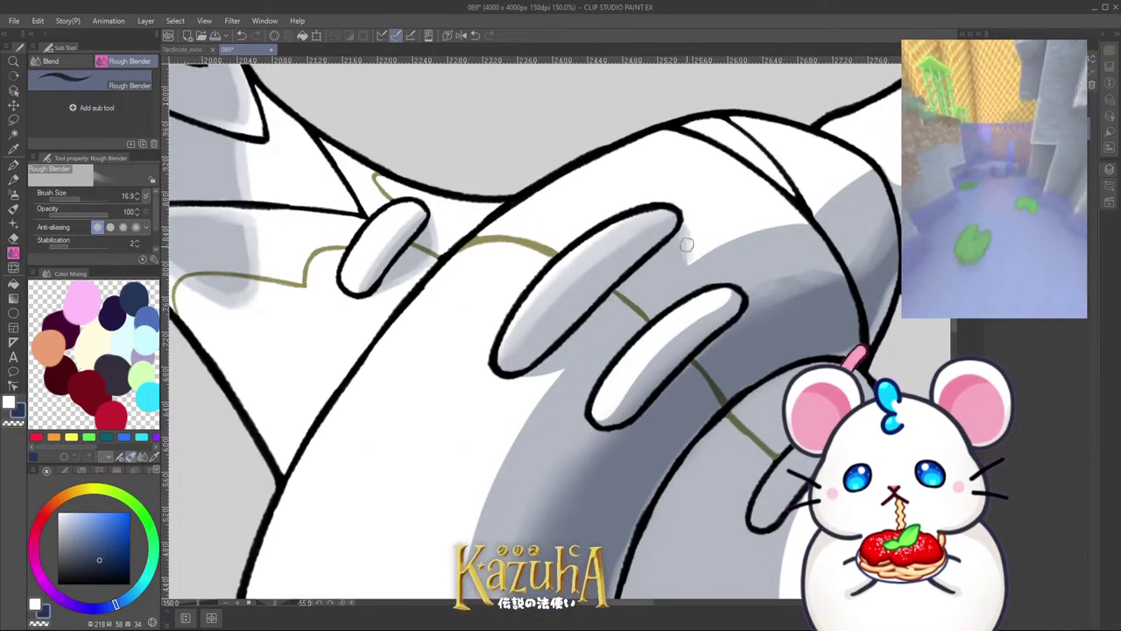
mouse_move(688, 266)
left_mouse_down()
mouse_move(835, 202)
mouse_move(807, 223)
mouse_move(873, 167)
left_mouse_up()
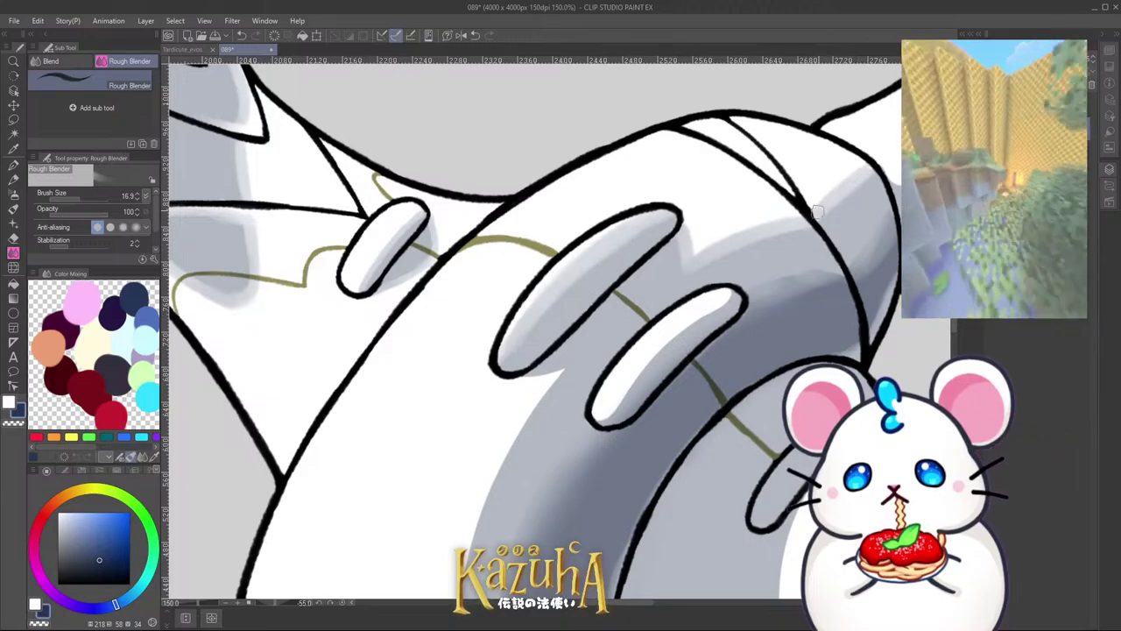
Step: Blend the long curved shadow edge down the near side of the chest with the Rough Blender at size 16.9 and save
scroll(817, 212, "down", 6)
scroll(563, 369, "up", 5)
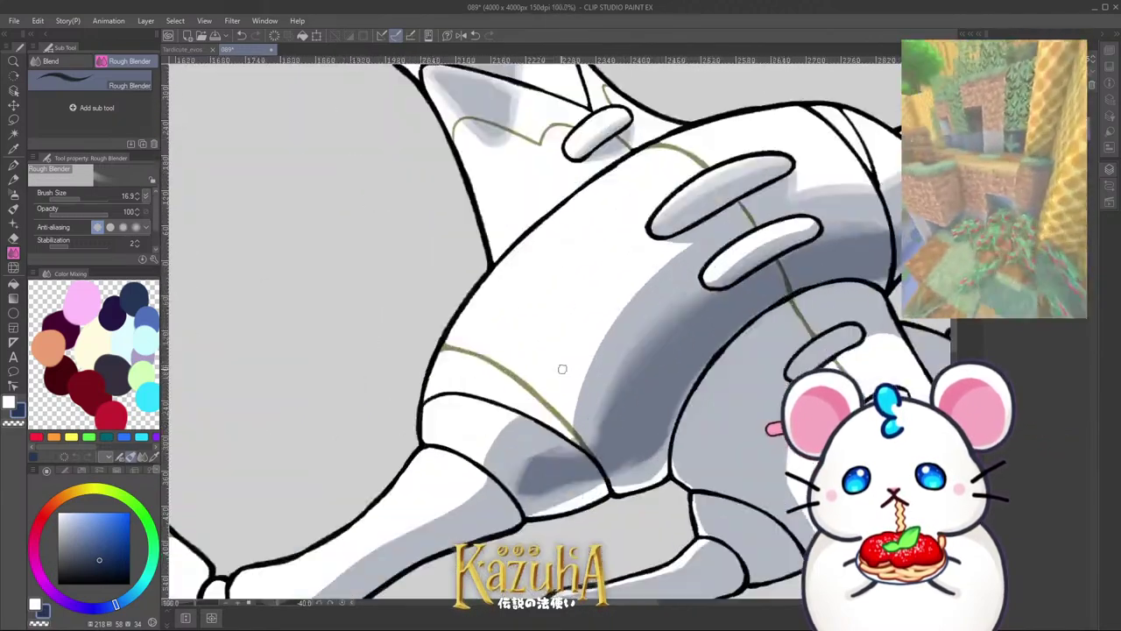
scroll(563, 368, "up", 3)
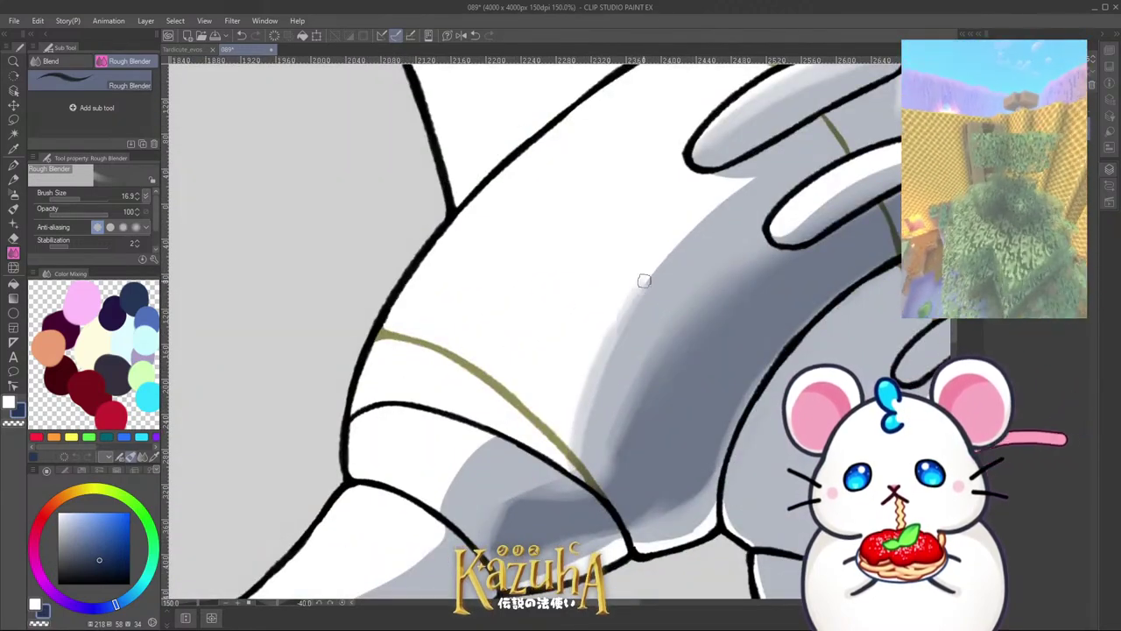
left_click_drag(644, 281, 710, 212)
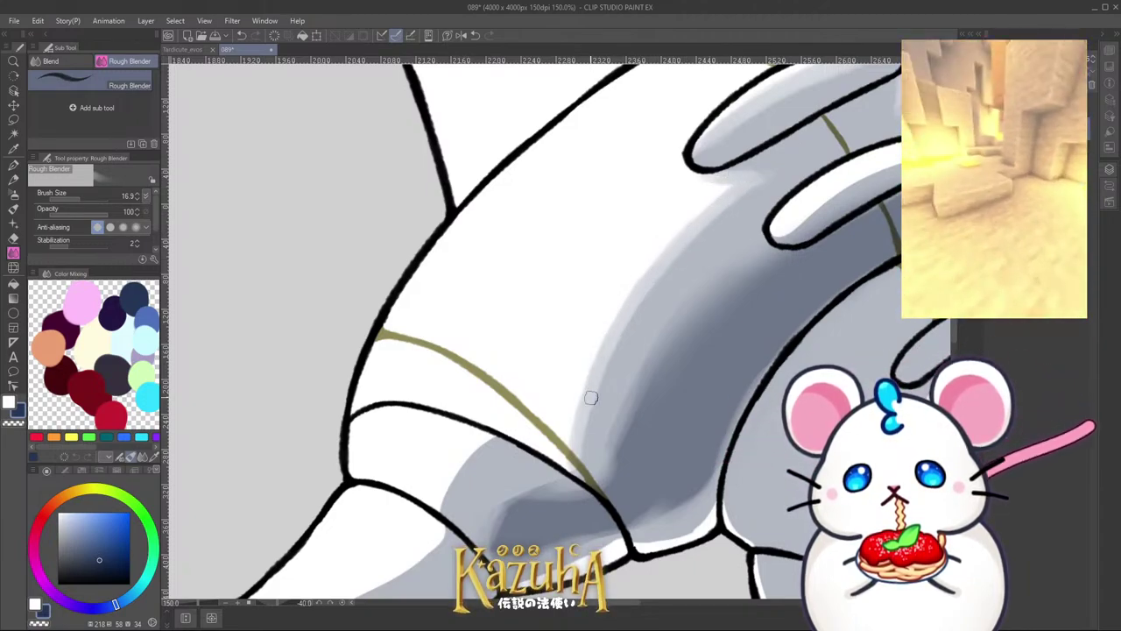
scroll(582, 396, "down", 8)
scroll(692, 360, "down", 3)
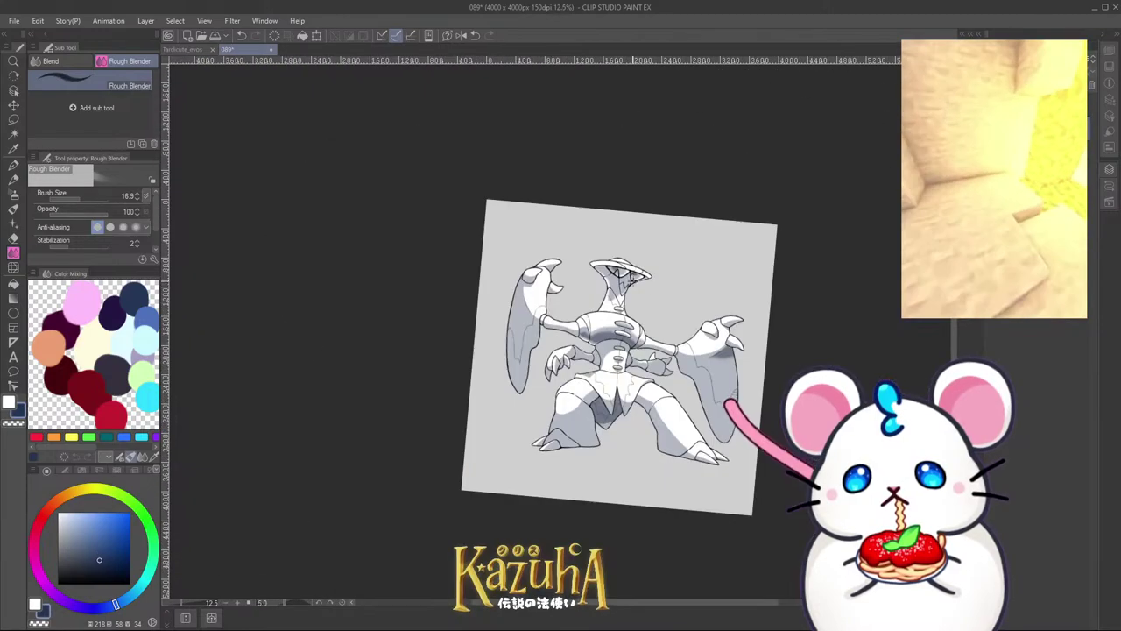
scroll(627, 322, "up", 4)
key("ctrl+s")
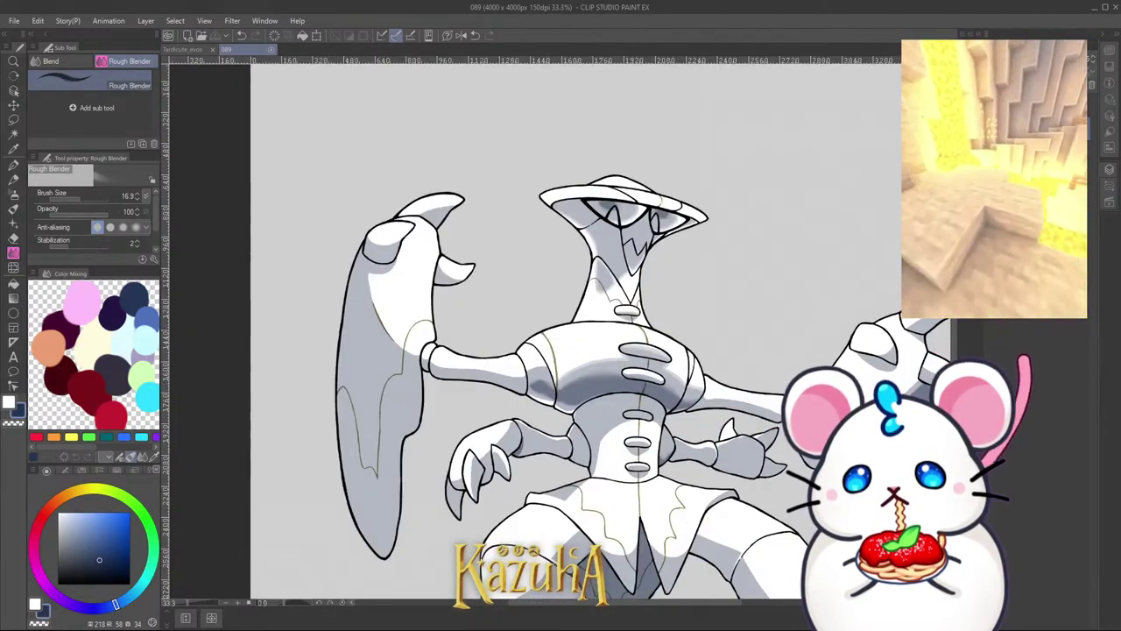
Step: Blend the rim of the shadow at the lower chest corner and beside the near shoulder band with the Rough Blender at size 16.9
scroll(708, 387, "up", 3)
scroll(709, 386, "down", 1)
key("minus")
key("minus")
key("minus")
key("minus")
key("minus")
key("minus")
key("minus")
key("minus")
key("minus")
key("minus")
key("minus")
key("minus")
key("minus")
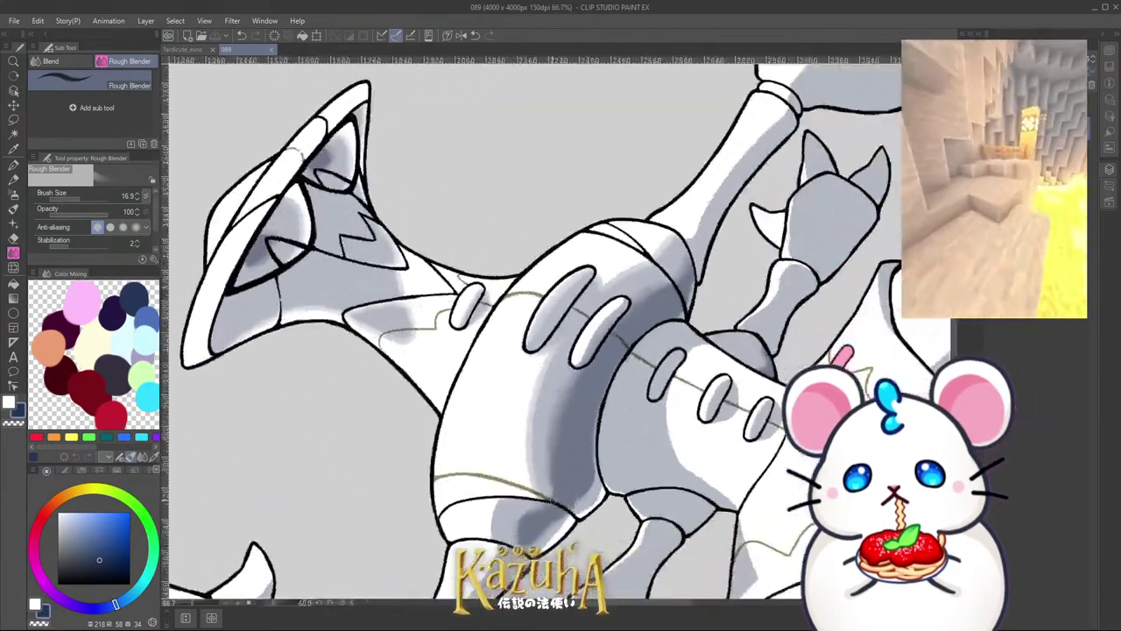
scroll(561, 324, "up", 3)
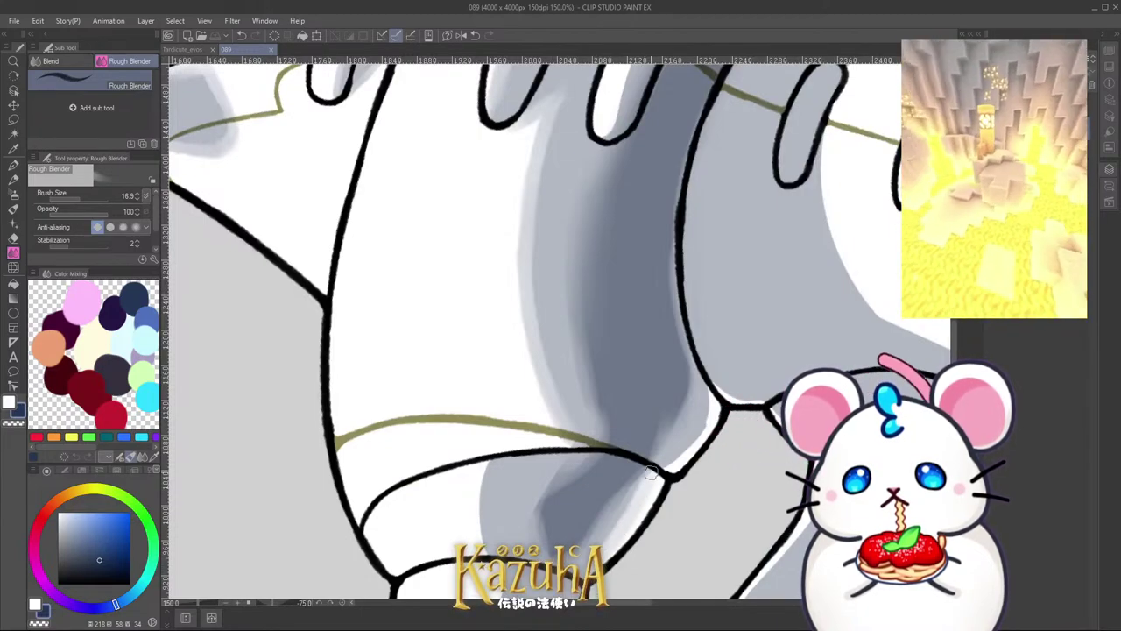
mouse_move(651, 473)
left_mouse_down()
mouse_move(685, 447)
mouse_move(705, 387)
mouse_move(709, 420)
mouse_move(710, 385)
mouse_move(746, 403)
left_mouse_up()
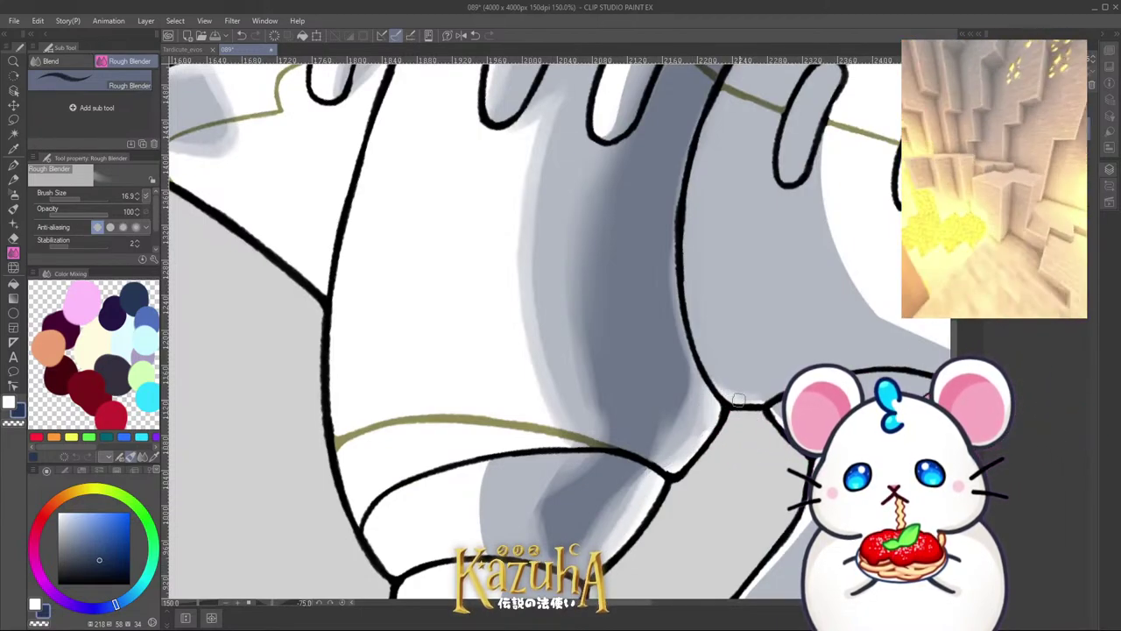
Step: Blend the shadow edges along the small lower arm, its dark wrist shadow and the back of the hand at brush size 16.9
scroll(774, 416, "down", 3)
scroll(730, 375, "up", 3)
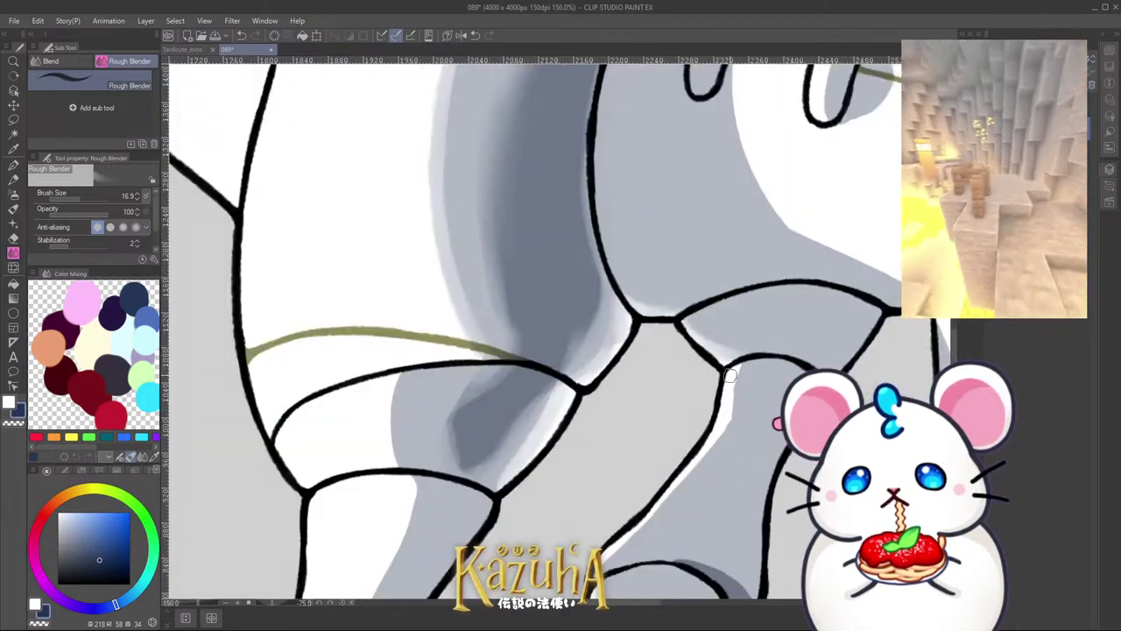
scroll(731, 429, "down", 3)
scroll(680, 426, "up", 3)
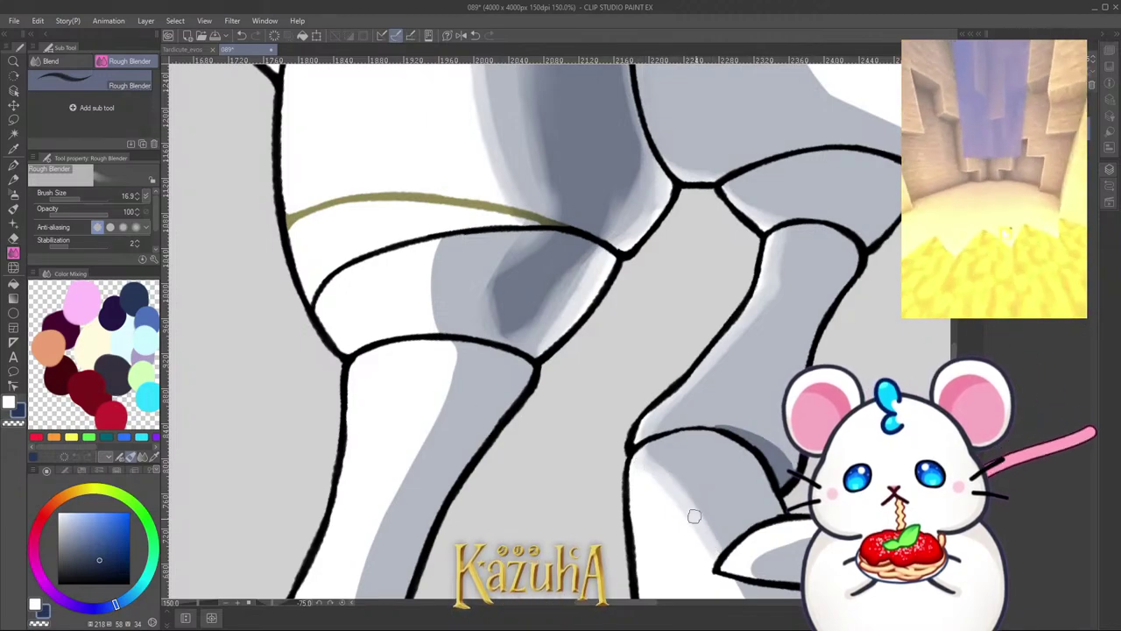
scroll(692, 523, "down", 3)
scroll(866, 337, "up", 2)
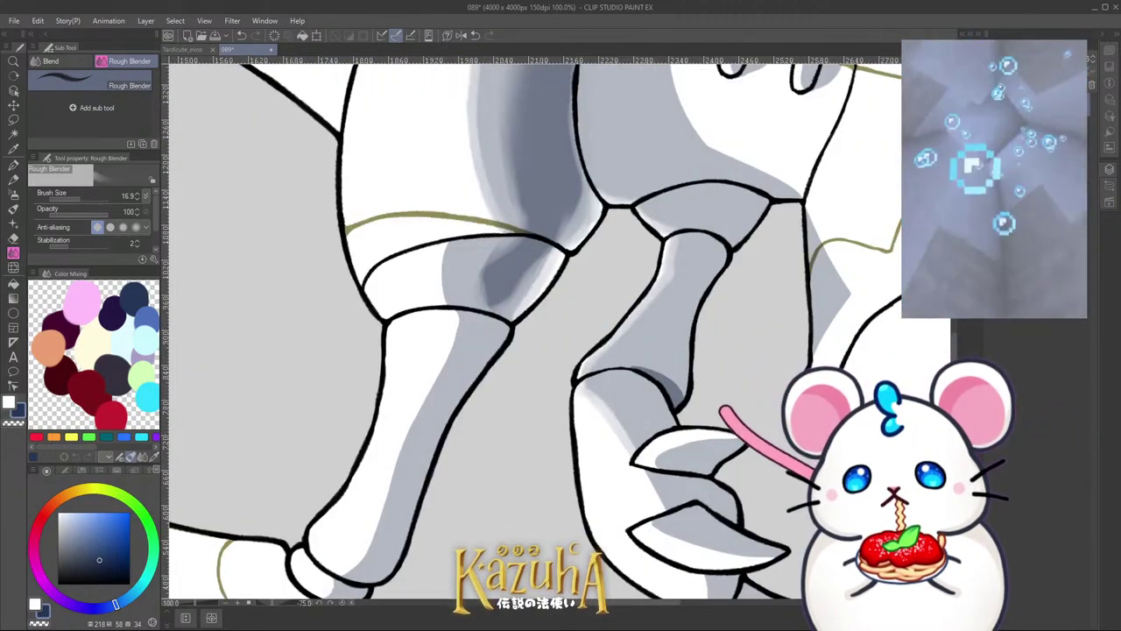
scroll(656, 372, "up", 2)
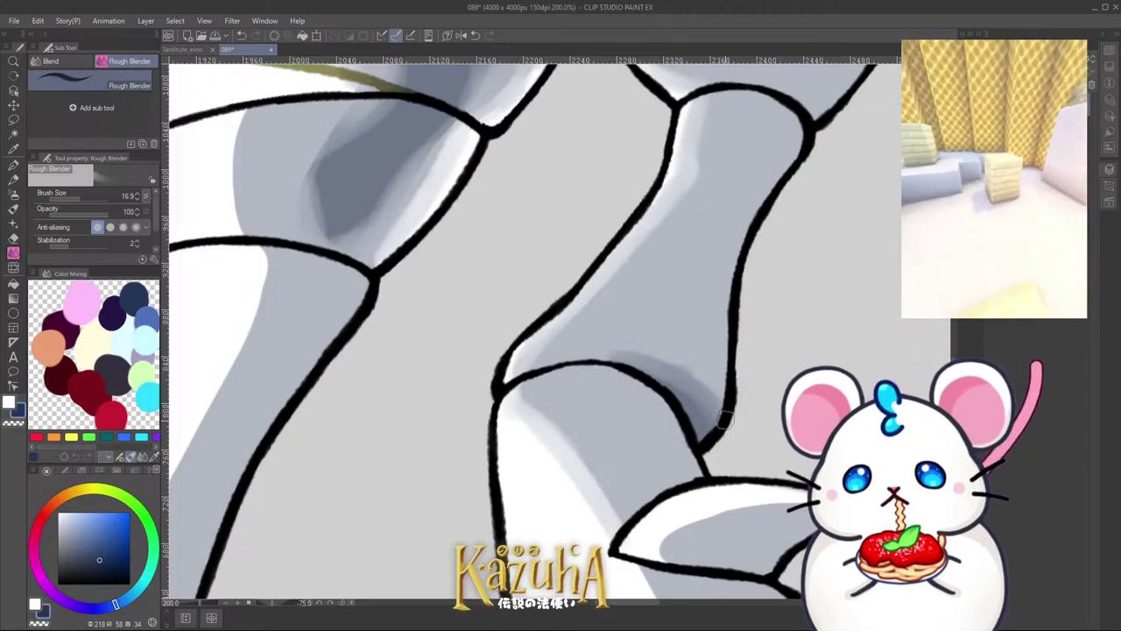
scroll(650, 331, "down", 6)
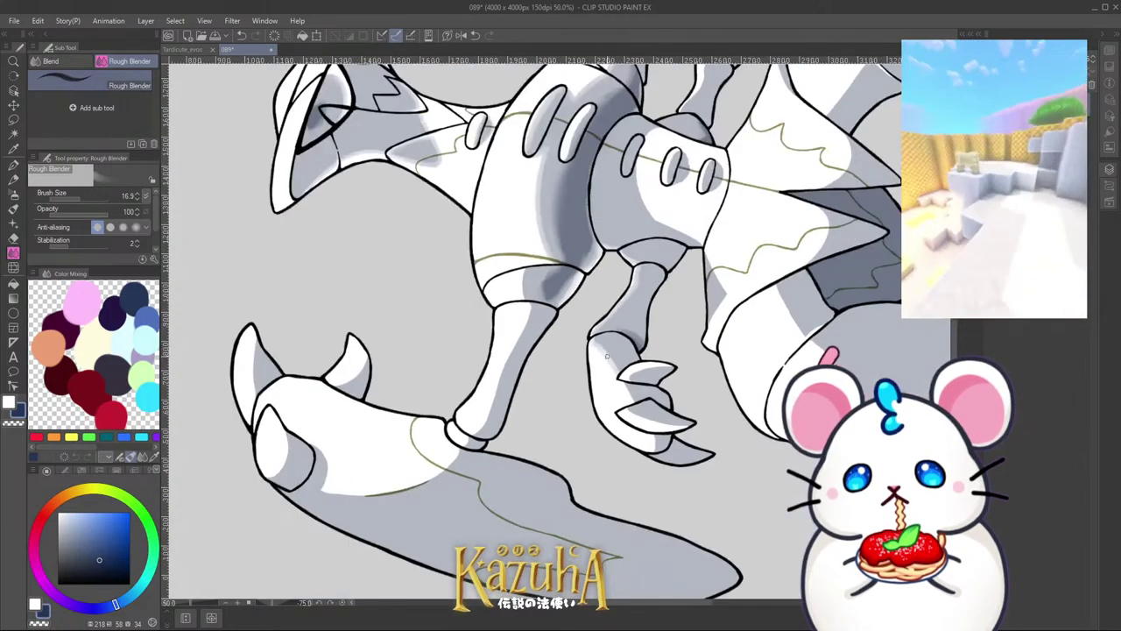
Step: Blend the shadow edges on the small hand beside the claws and on its upper claw with the Rough Blender at size 13.7
scroll(535, 392, "down", 3)
scroll(546, 365, "up", 4)
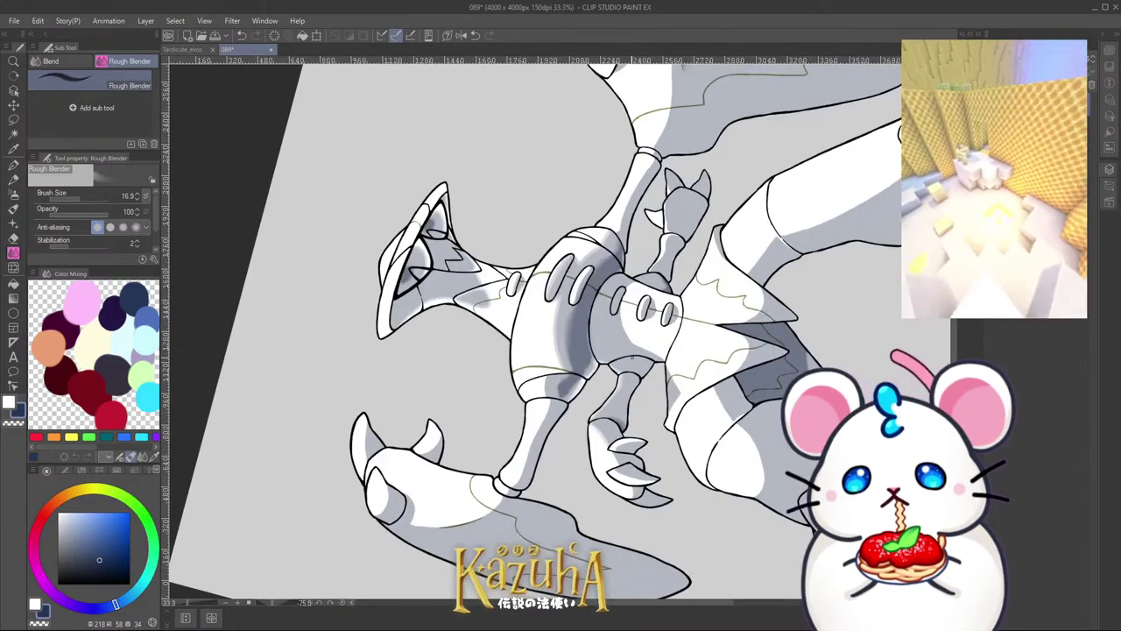
scroll(609, 444, "up", 5)
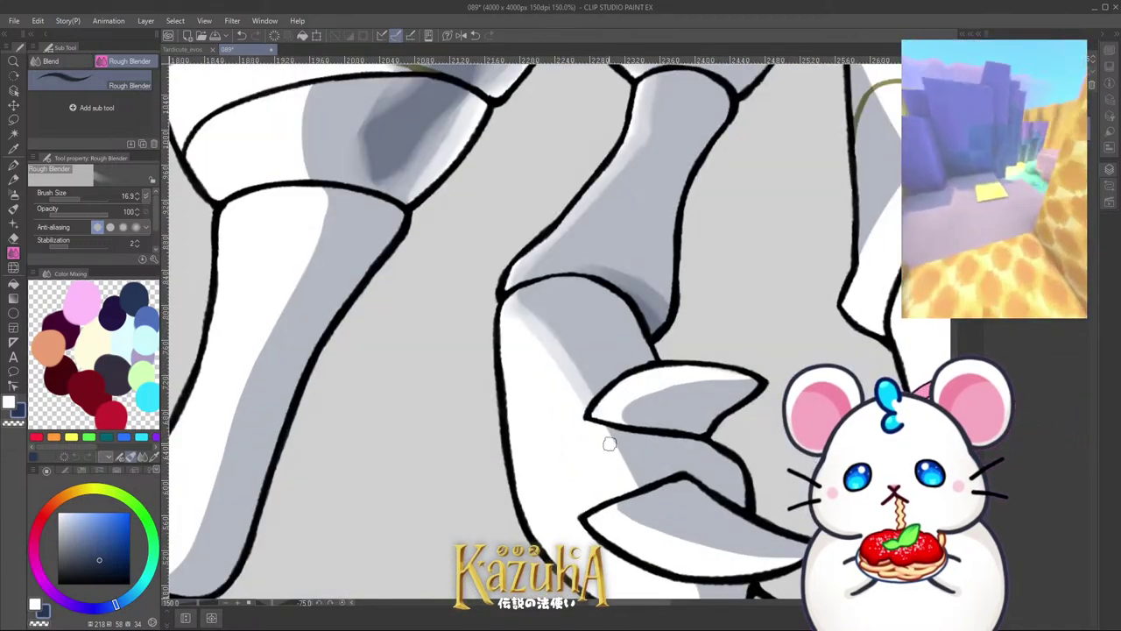
scroll(624, 438, "up", 1)
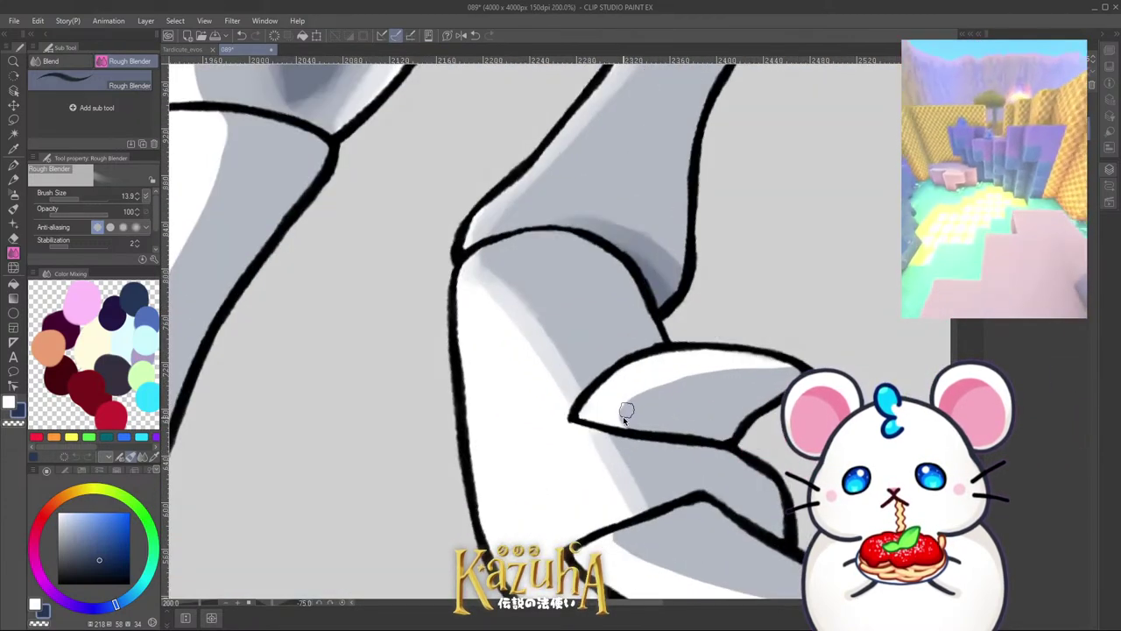
mouse_move(621, 424)
left_mouse_down()
mouse_move(713, 367)
mouse_move(664, 383)
mouse_move(793, 362)
left_mouse_up()
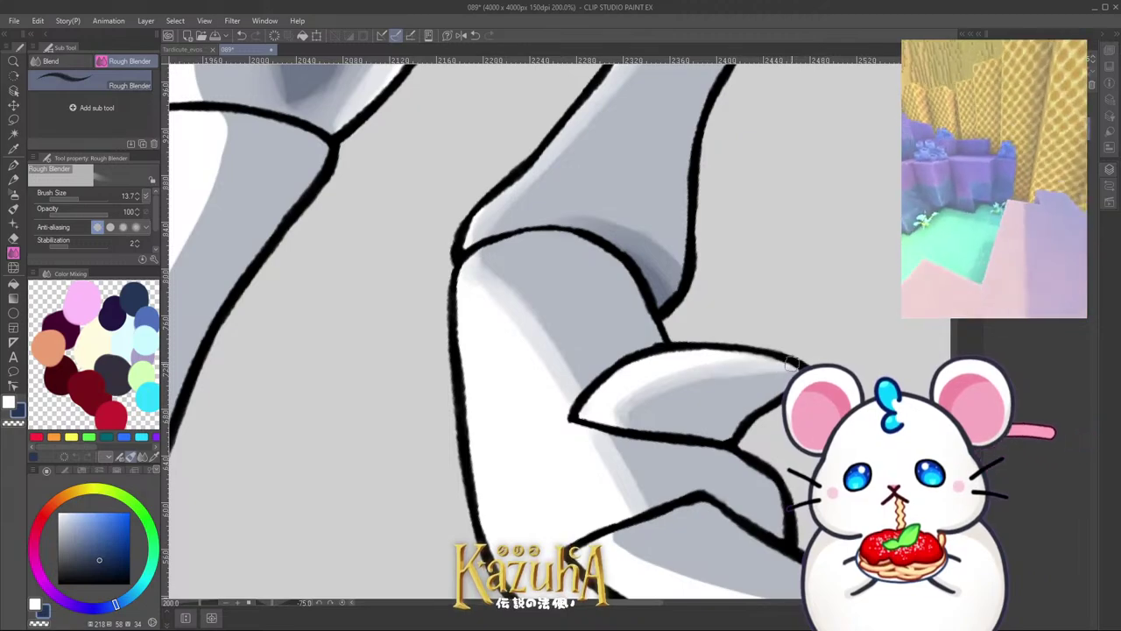
Step: Blend the shadow edges on the small hand's second claw and the finger below it with the Rough Blender at size 13.7
scroll(623, 391, "down", 3)
scroll(633, 400, "up", 3)
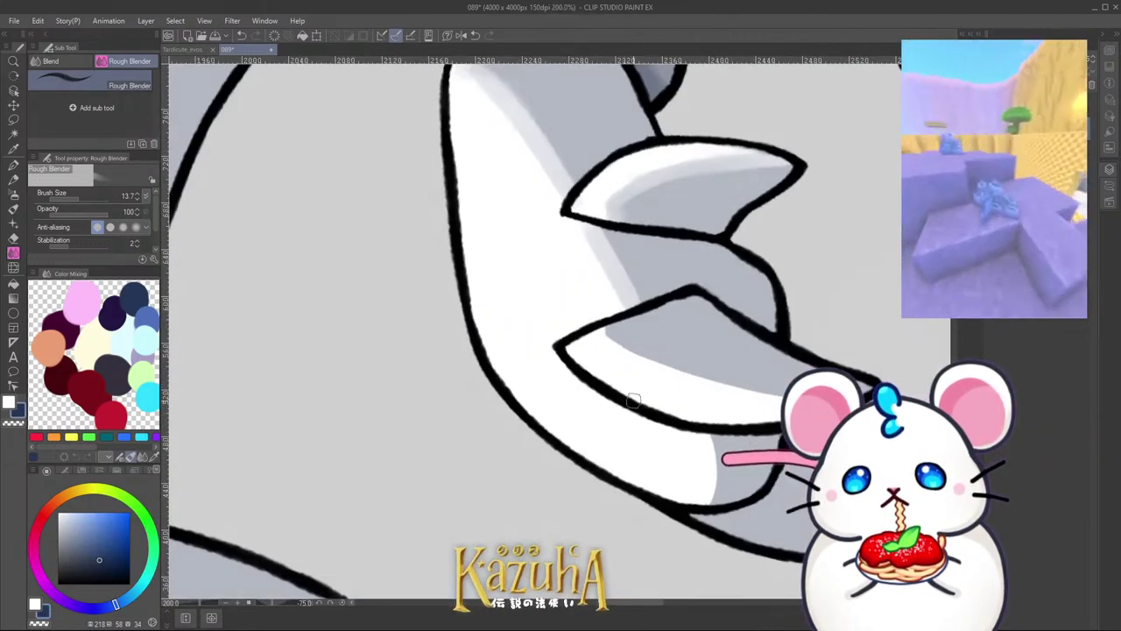
left_click_drag(631, 356, 747, 394)
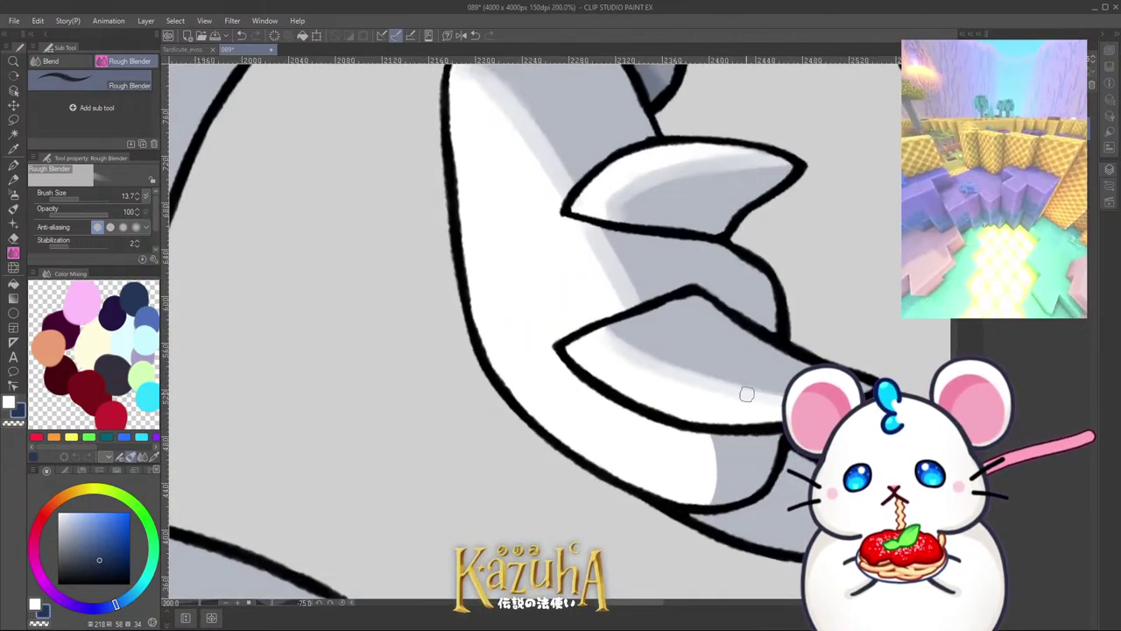
left_click_drag(626, 329, 718, 382)
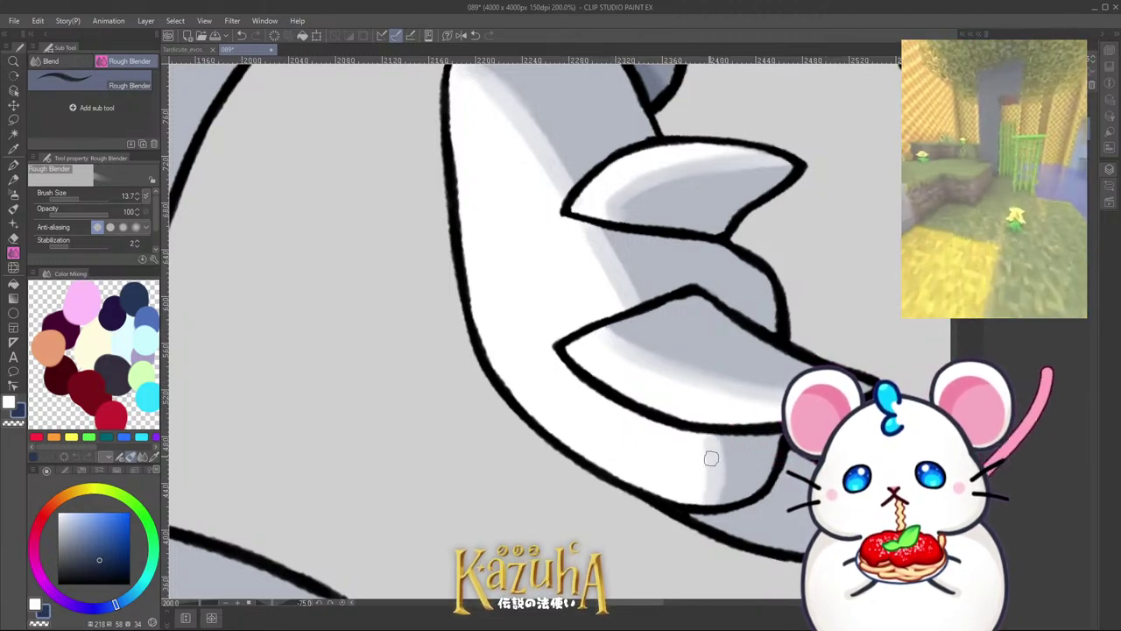
Step: Blend the shadow edges on the raised blade arm's top claw at brush size 13.7 and its small side claw at size 15.3
scroll(712, 458, "down", 5)
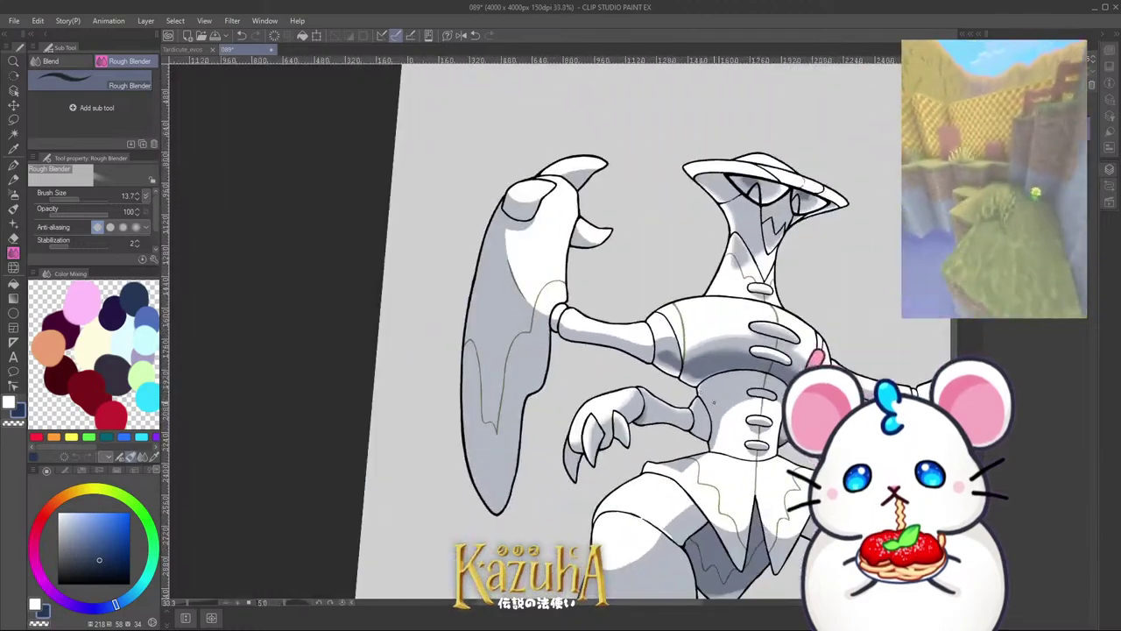
scroll(714, 454, "up", 5)
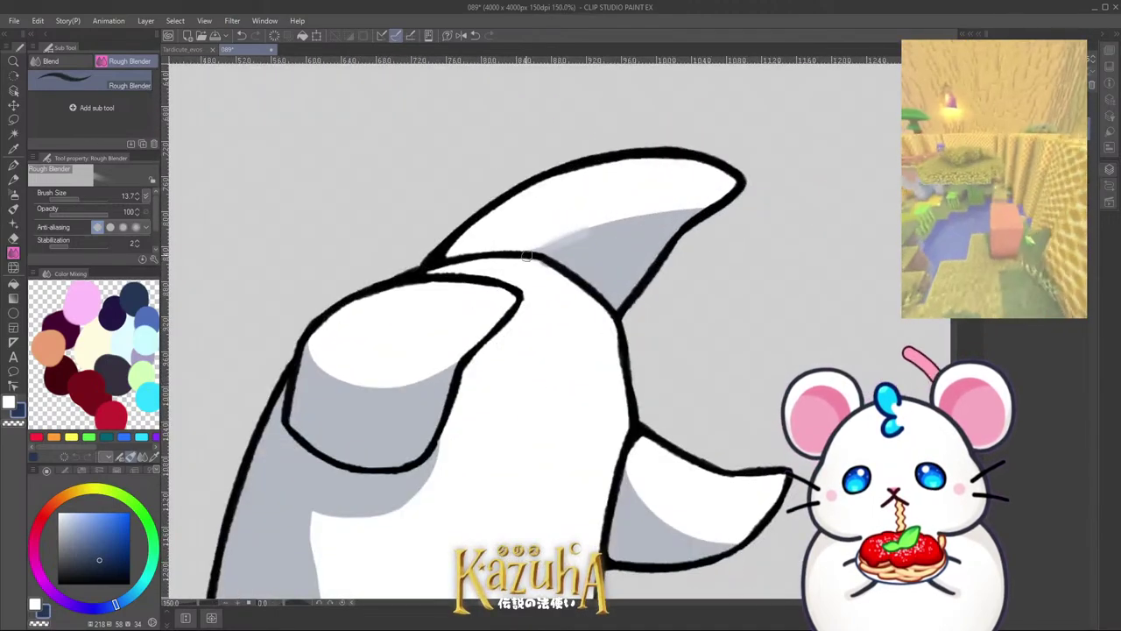
mouse_move(527, 256)
left_mouse_down()
mouse_move(656, 214)
mouse_move(590, 223)
mouse_move(669, 212)
mouse_move(541, 252)
left_mouse_up()
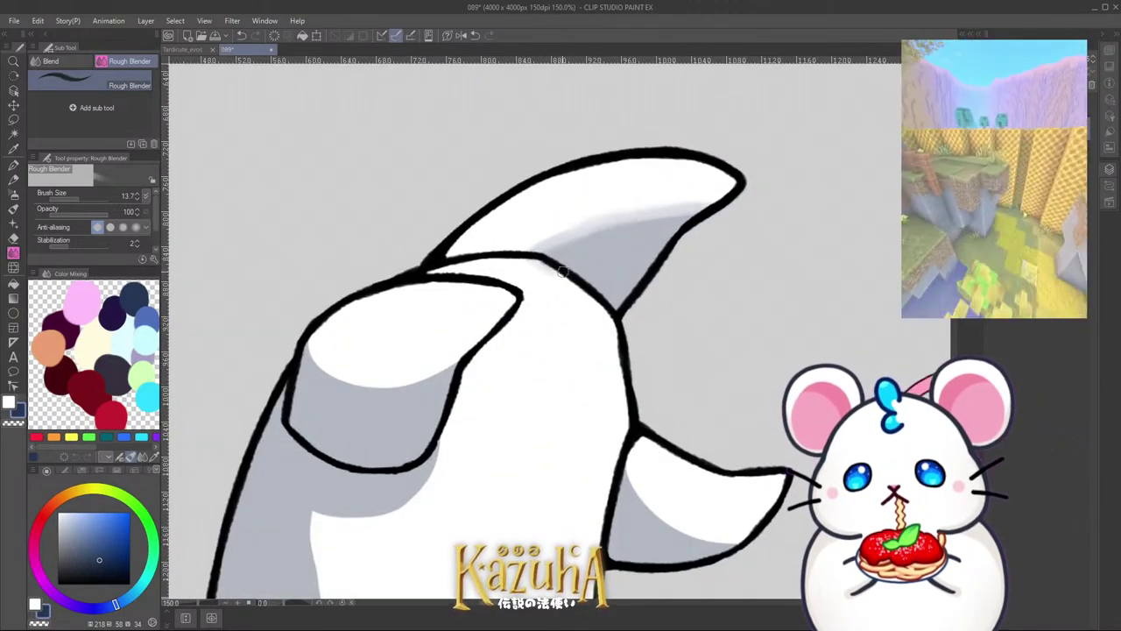
scroll(593, 267, "down", 1)
scroll(626, 393, "up", 1)
key("]")
mouse_move(619, 408)
left_mouse_down()
mouse_move(622, 428)
mouse_move(680, 466)
mouse_move(617, 419)
left_mouse_up()
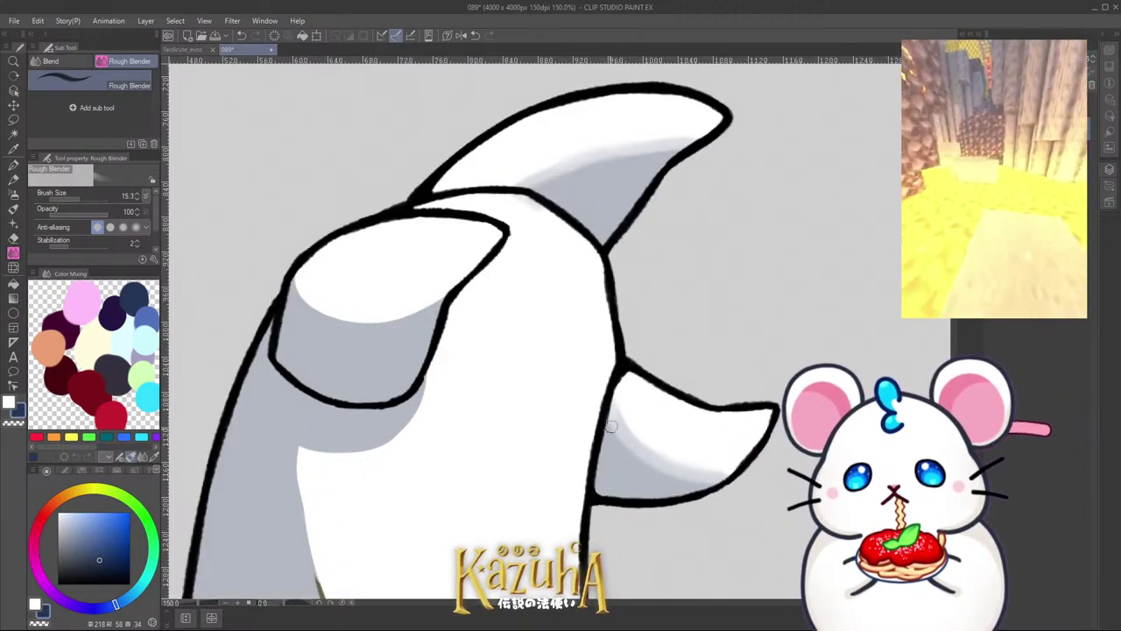
Step: Blend the shadow edges on the raised blade arm's front claw and the shadow beneath it at brush size 15.3, and save the drawing
scroll(611, 427, "down", 2)
scroll(433, 316, "up", 2)
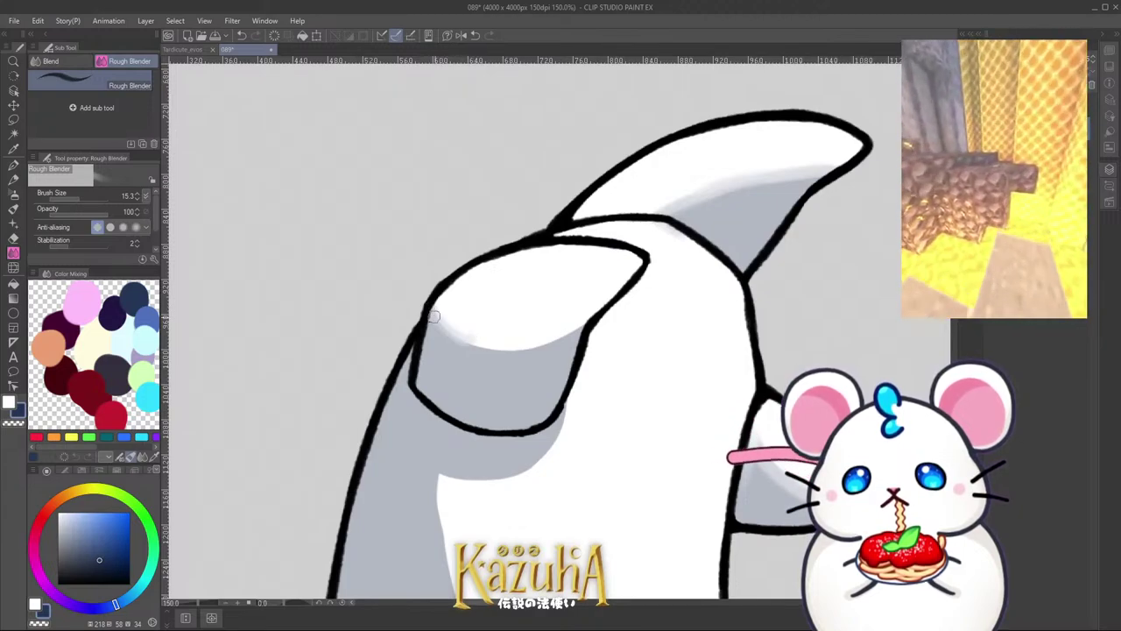
mouse_move(432, 316)
left_mouse_down()
mouse_move(517, 351)
mouse_move(463, 341)
mouse_move(567, 329)
left_mouse_up()
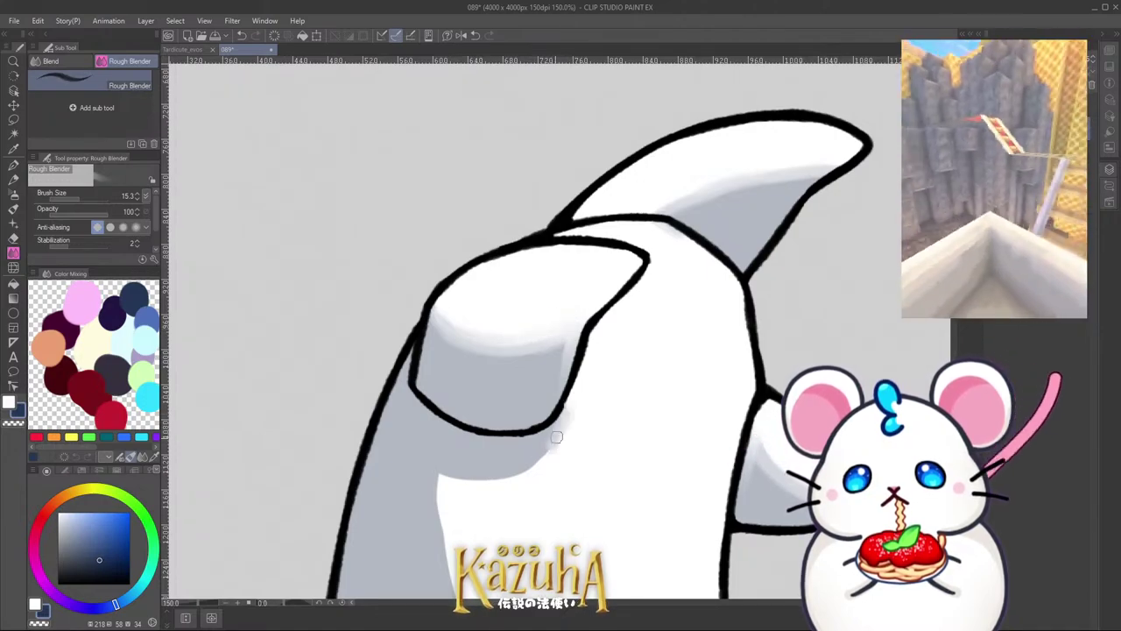
mouse_move(557, 437)
left_mouse_down()
mouse_move(471, 480)
mouse_move(440, 475)
mouse_move(527, 469)
left_mouse_up()
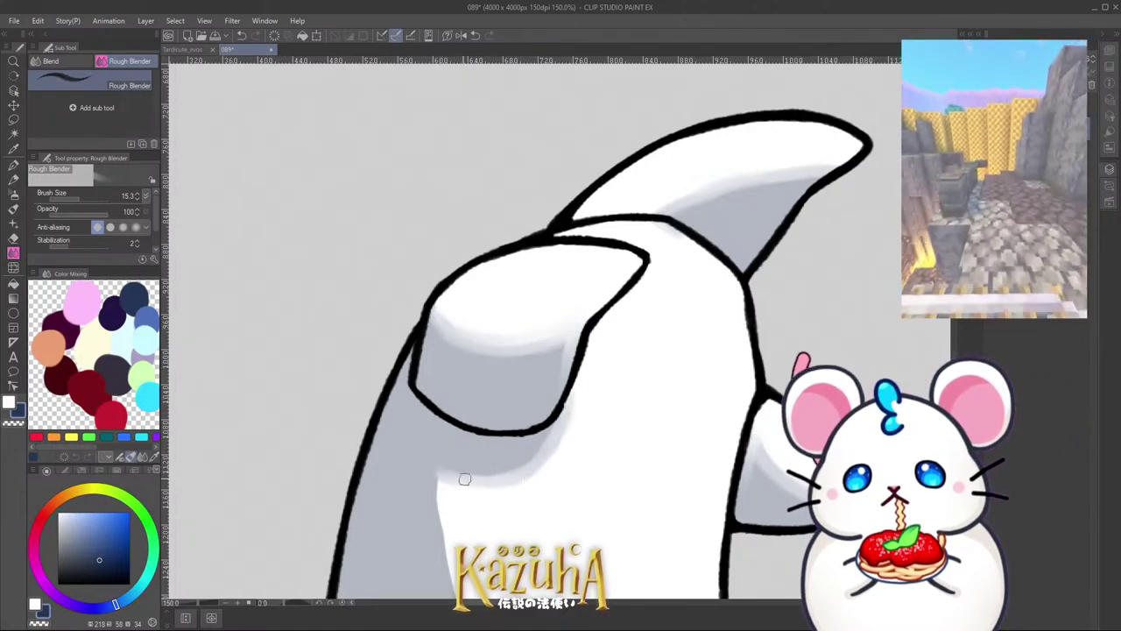
scroll(442, 461, "down", 7)
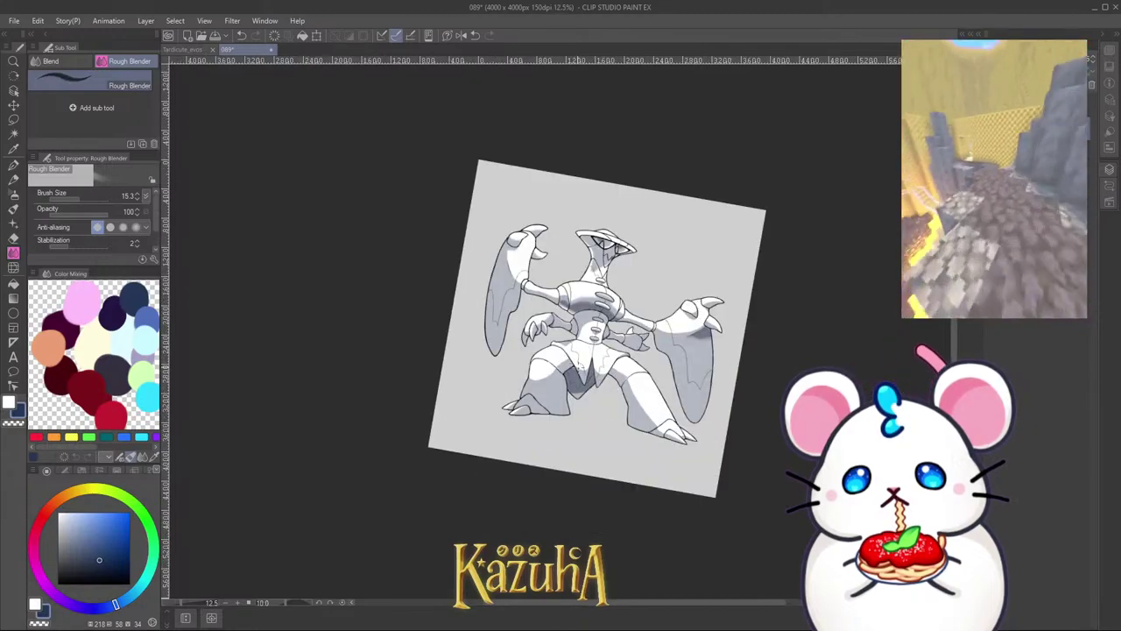
scroll(584, 356, "up", 2)
key("ctrl+s")
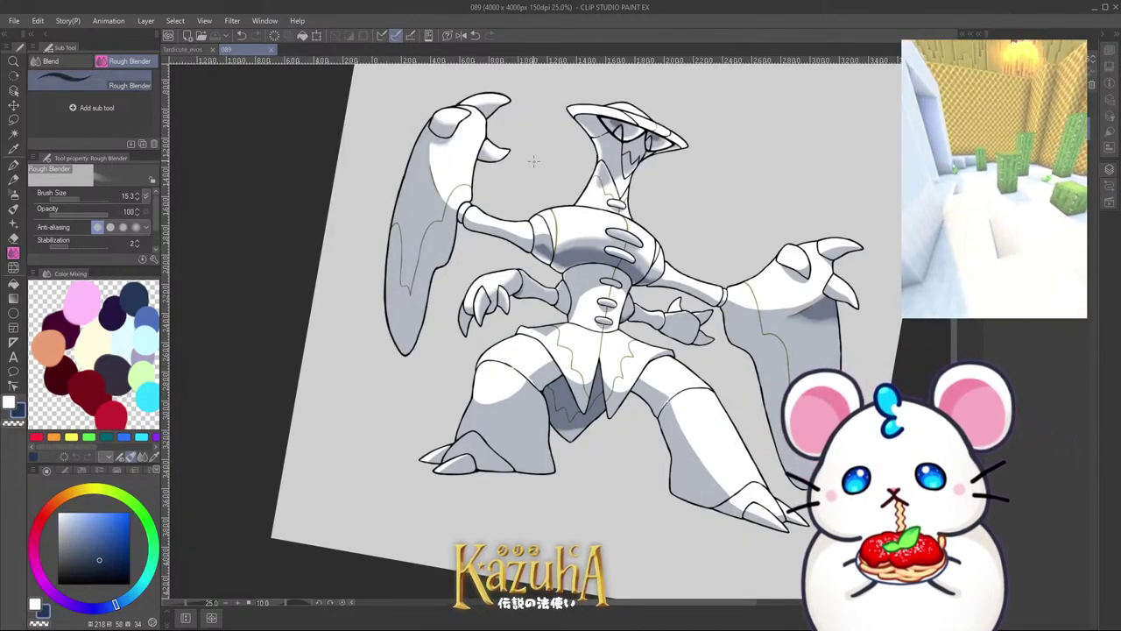
Step: Blend the shadow edge along the raised blade arm's blade, from the wrist joint up to the knuckle claw, with the Rough Blender at size 15.3
scroll(716, 533, "up", 1)
left_click_drag(587, 350, 531, 303)
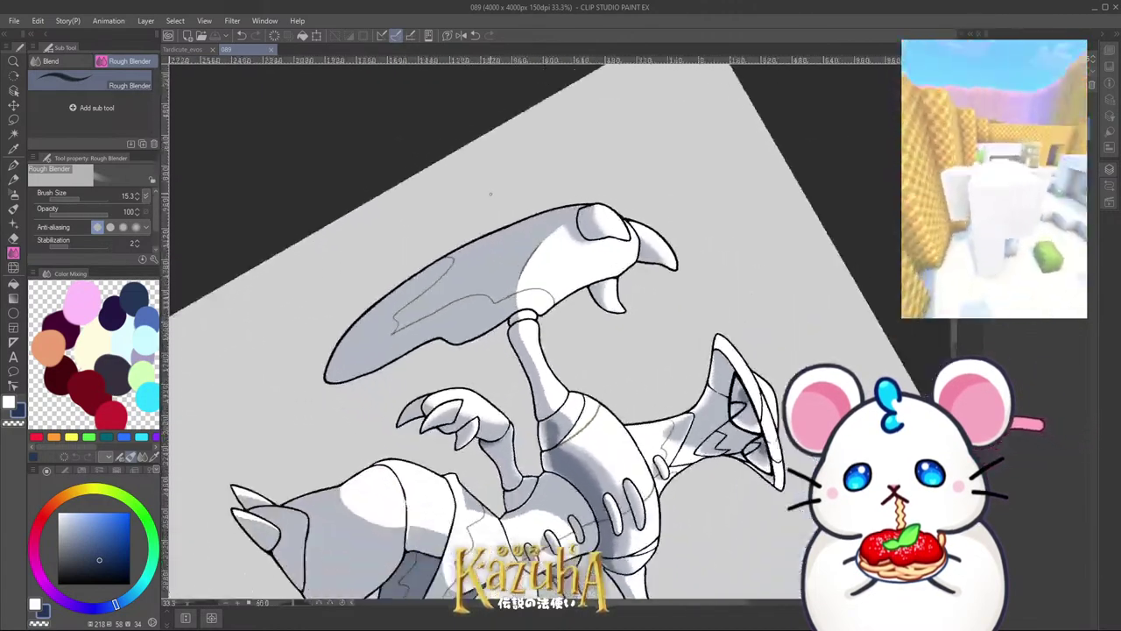
scroll(527, 293, "up", 2)
scroll(523, 285, "up", 3)
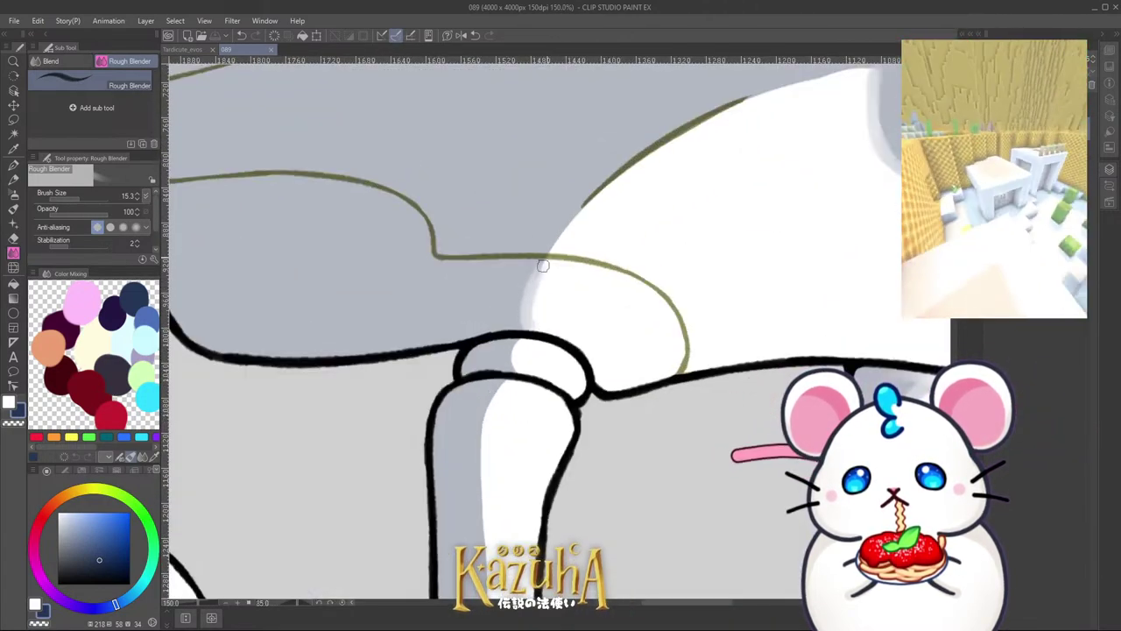
scroll(508, 346, "down", 2)
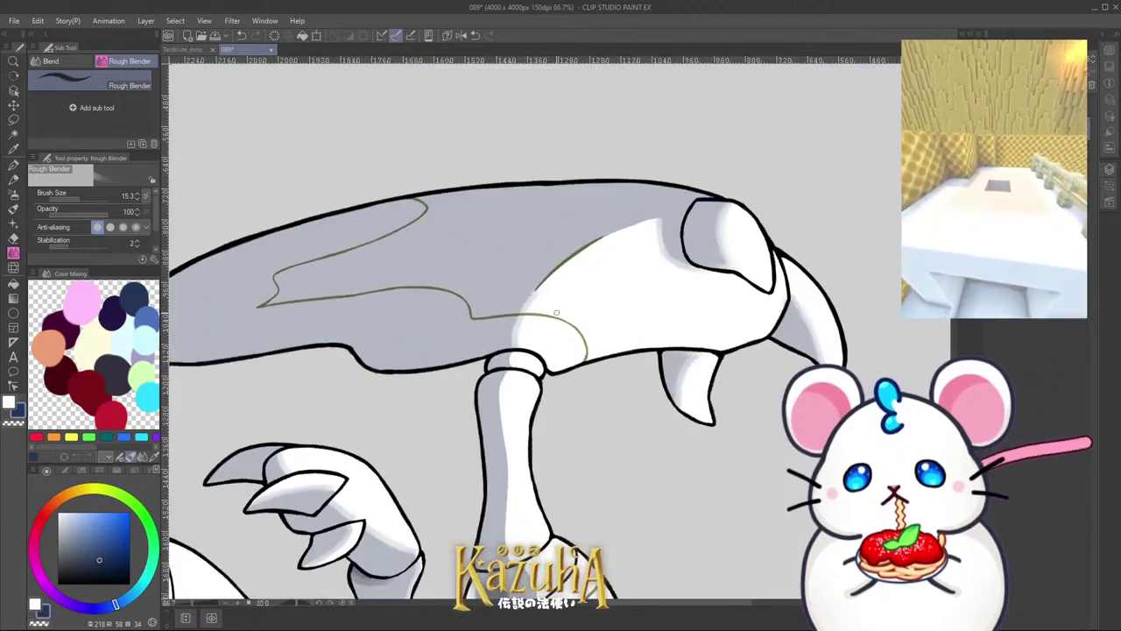
key("minus")
key("minus")
key("minus")
key("minus")
key("minus")
key("minus")
key("minus")
key("minus")
scroll(548, 250, "up", 2)
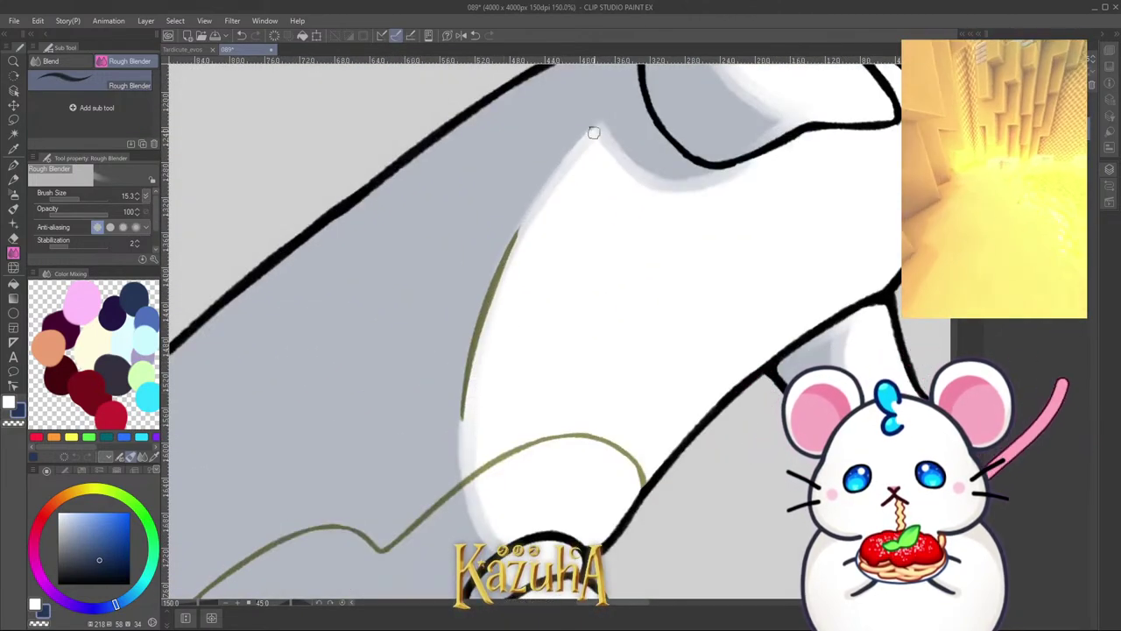
scroll(599, 130, "down", 3)
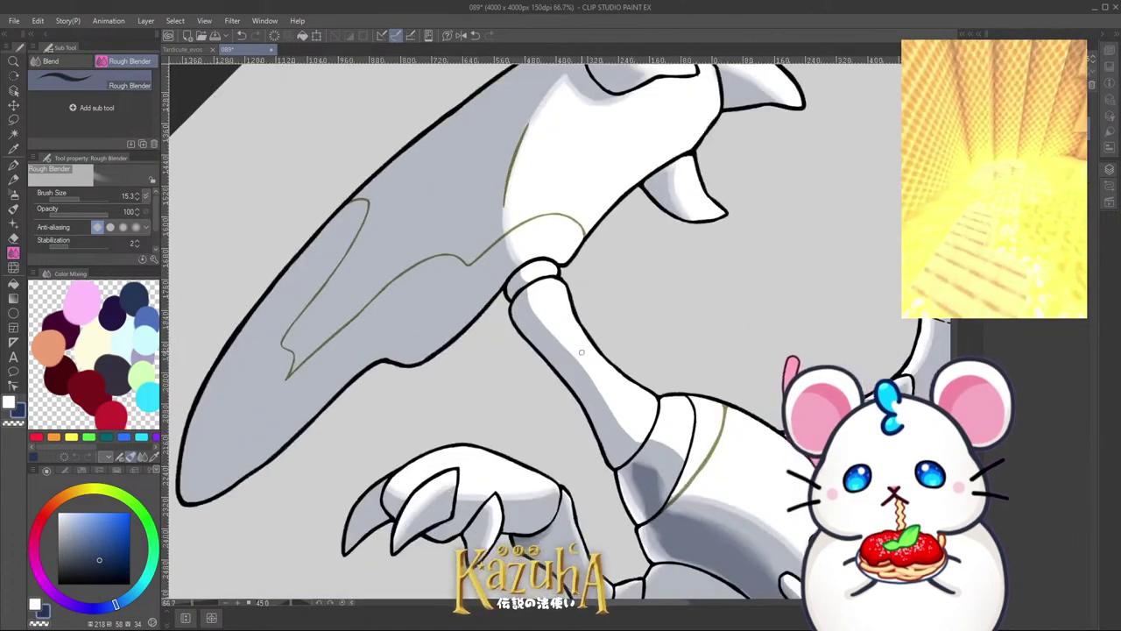
Step: Blend the shadow edges on the raised blade arm's wrist ring and along its slender forearm with the Rough Blender at size 15.3
scroll(550, 267, "up", 3)
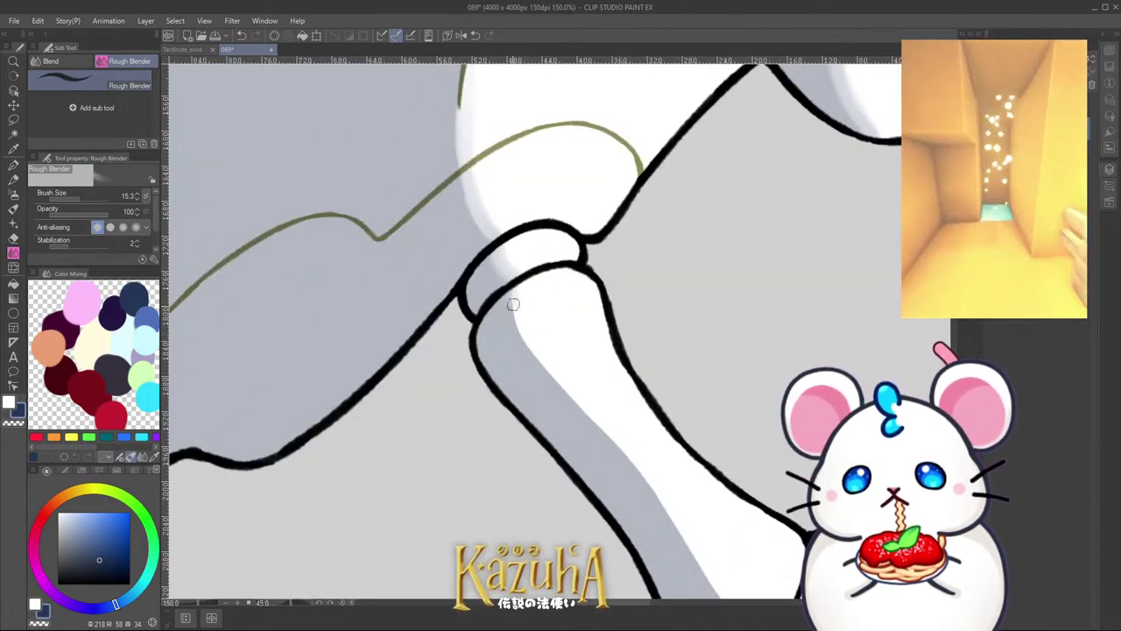
mouse_move(514, 304)
left_mouse_down()
mouse_move(528, 323)
mouse_move(516, 331)
mouse_move(667, 503)
left_mouse_up()
scroll(546, 374, "down", 3)
key("minus")
key("minus")
key("minus")
key("minus")
key("minus")
key("minus")
key("minus")
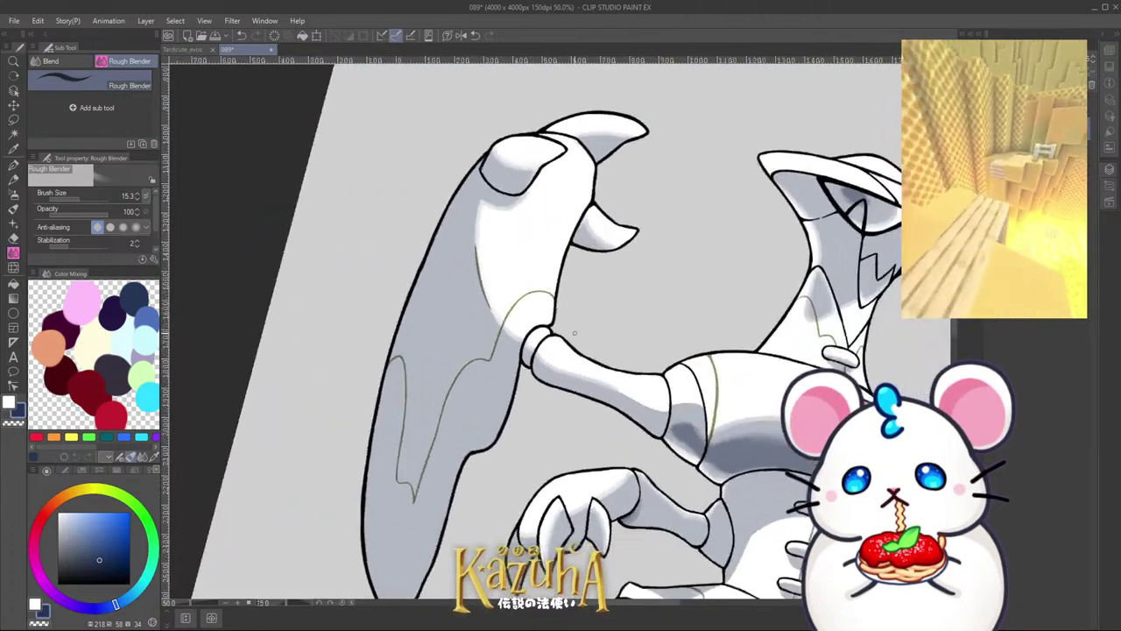
scroll(664, 279, "up", 3)
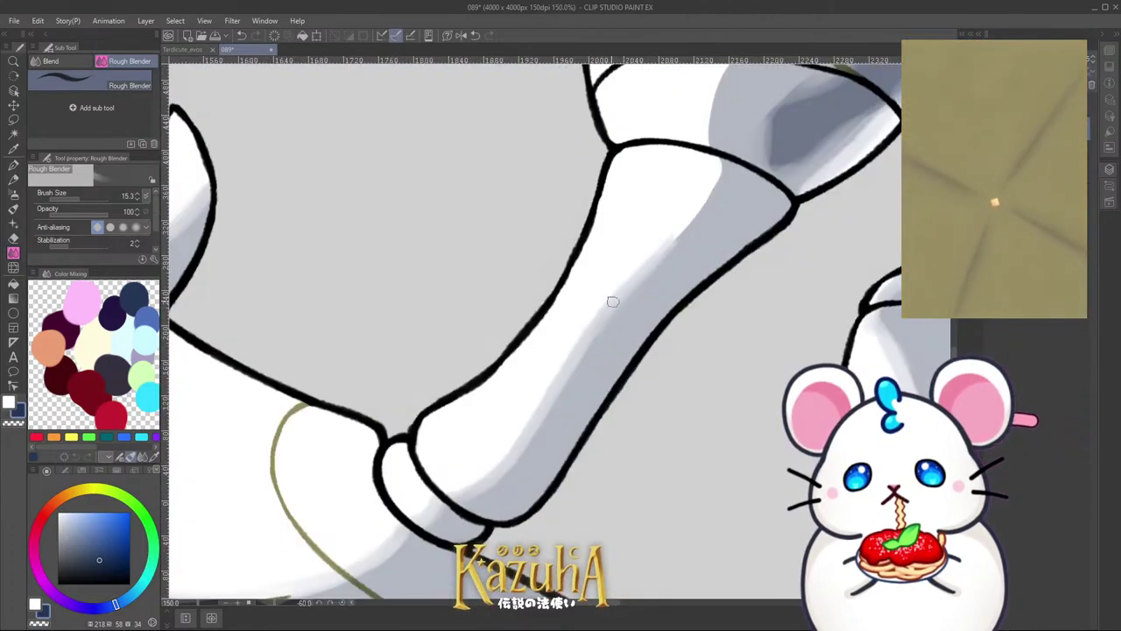
key("ctrl+z")
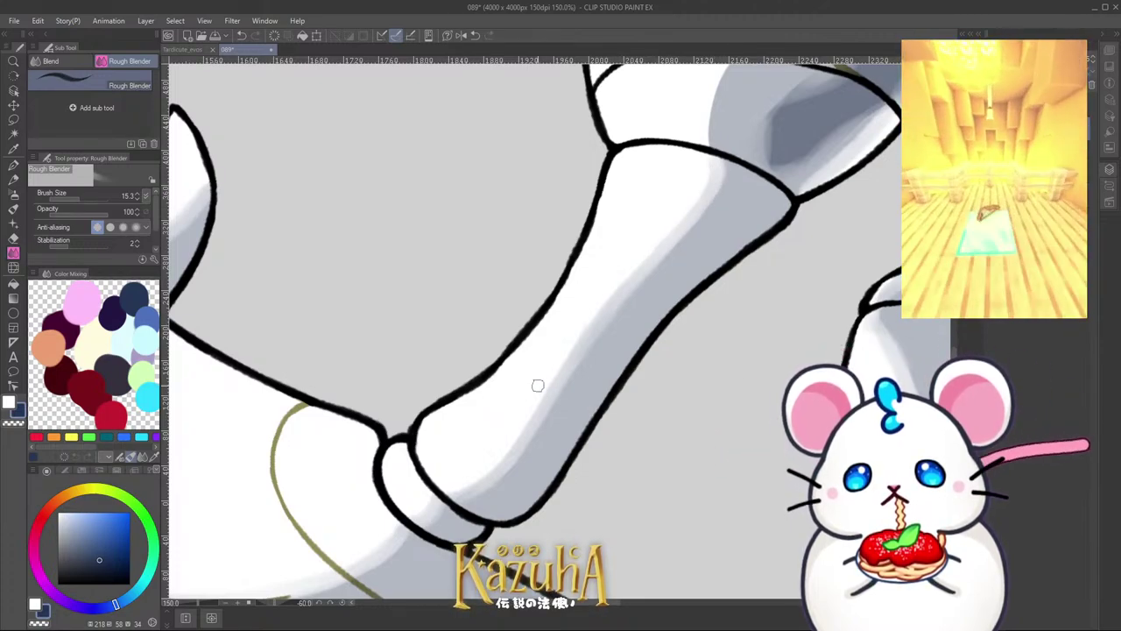
Step: Blend the shadow edge on the shoulder band joining the raised blade arm to the torso at brush size 15.3
scroll(543, 373, "down", 1)
left_click_drag(653, 102, 616, 207)
scroll(613, 281, "up", 2)
left_click_drag(623, 364, 622, 329)
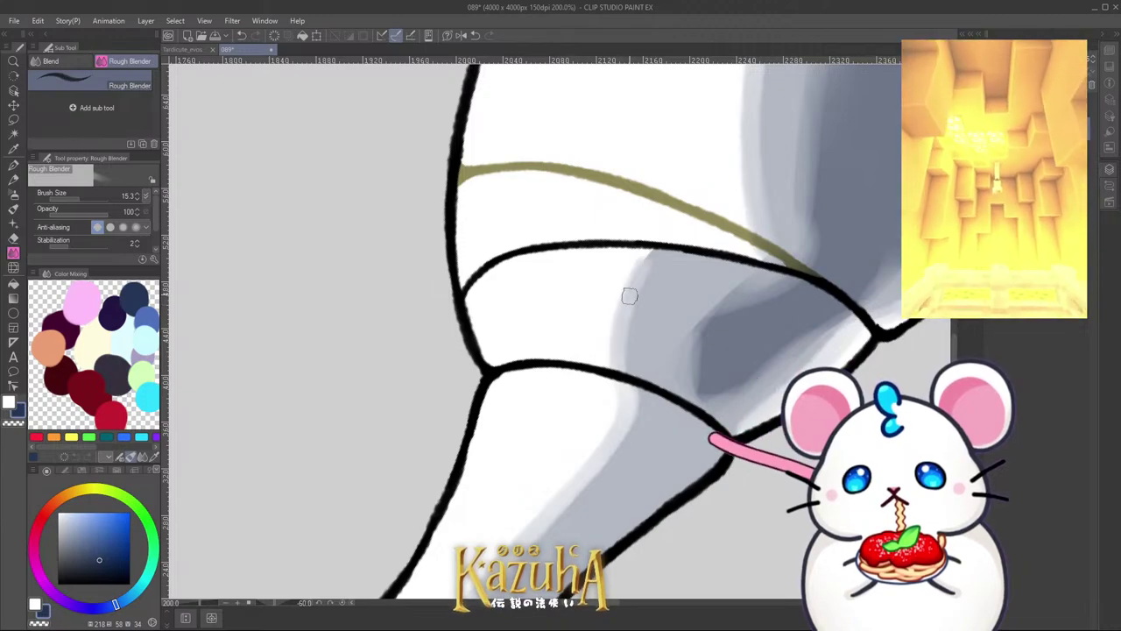
scroll(622, 315, "down", 5)
Step: Blend the shadow edges on the lowered blade arm's shoulder, slender forearm and wrist ring at brush size 15.3, and save the drawing
scroll(600, 375, "up", 5)
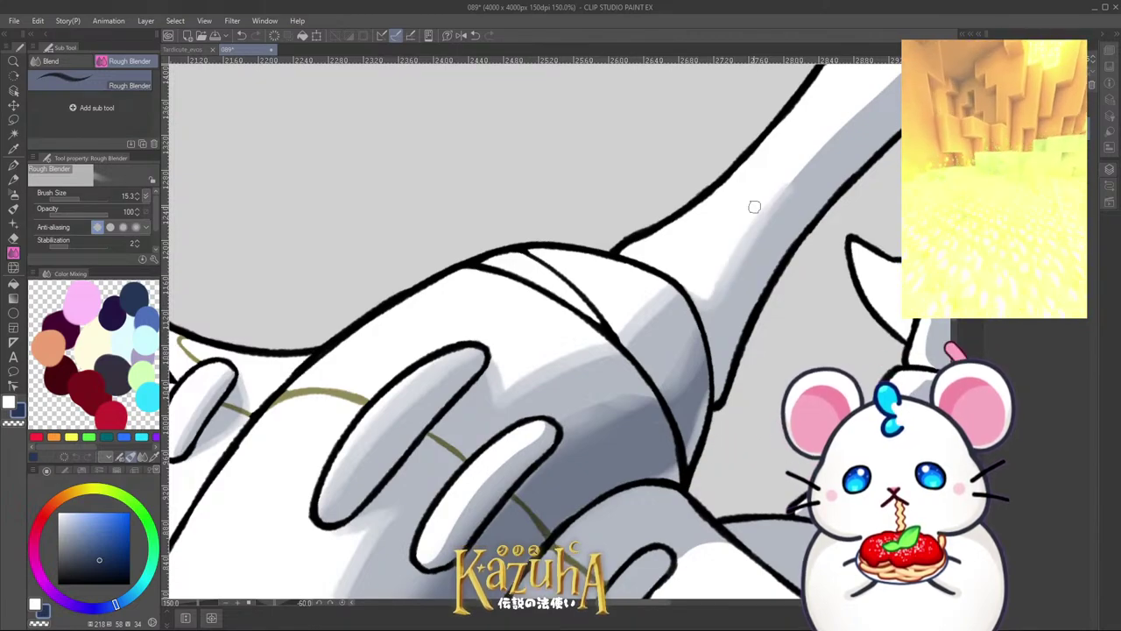
scroll(754, 205, "down", 2)
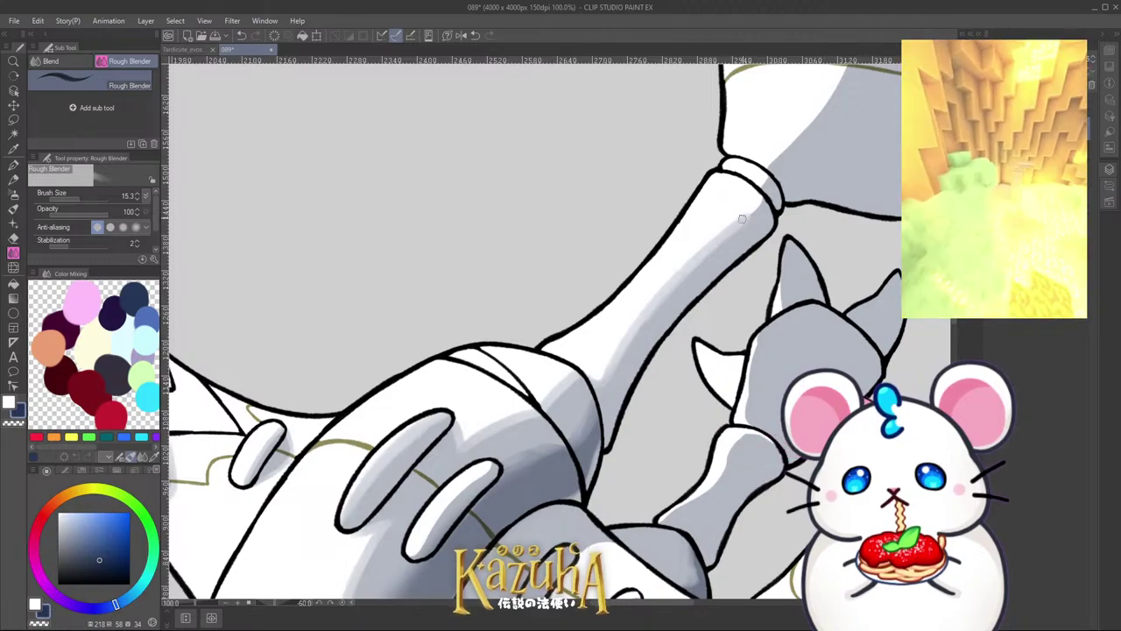
scroll(750, 212, "up", 2)
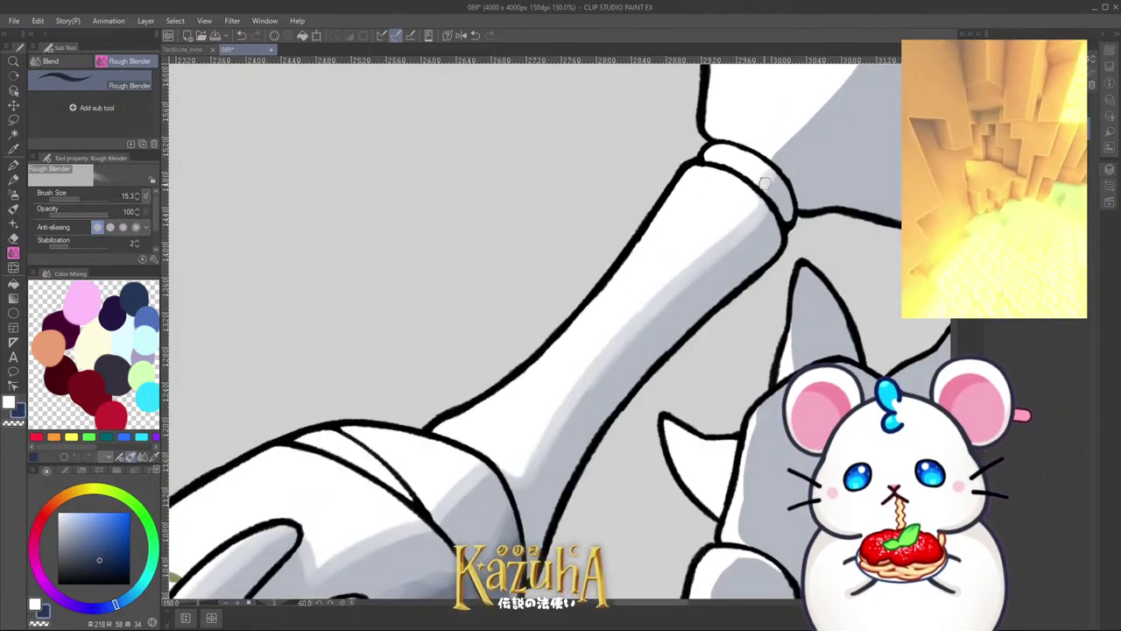
scroll(764, 183, "down", 5)
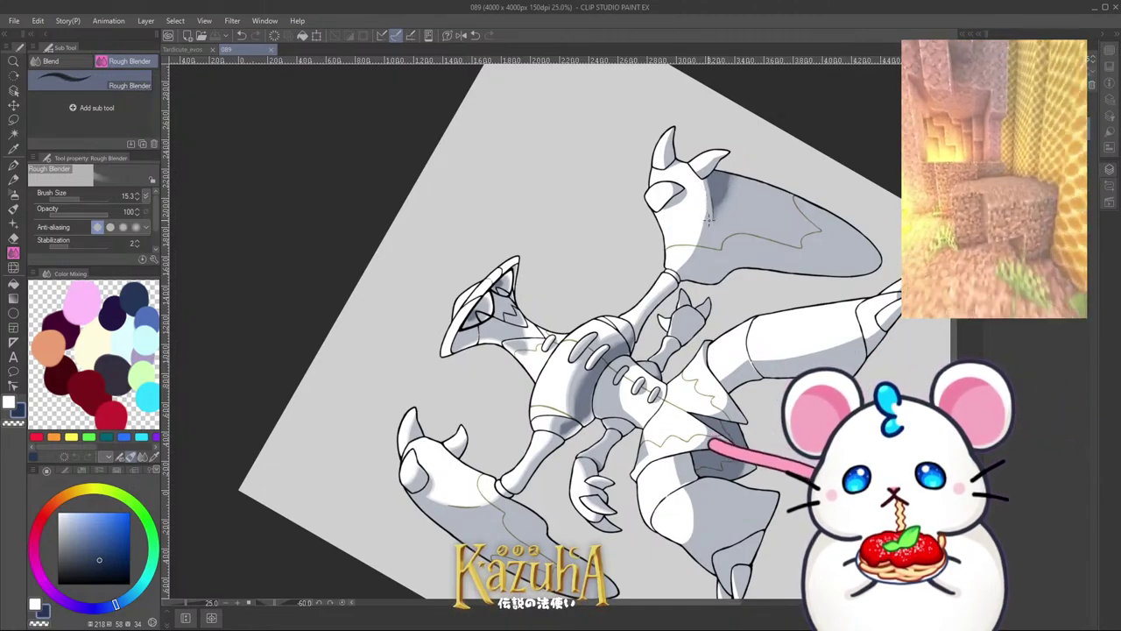
Step: Blend the shadow edge along the lowered blade arm's blade, from the wrist ring down to the claws, with the Rough Blender at size 18.2
mouse_move(727, 254)
left_mouse_down()
mouse_move(658, 180)
mouse_move(601, 239)
mouse_move(549, 244)
mouse_move(437, 378)
mouse_move(402, 448)
mouse_move(410, 426)
mouse_move(393, 417)
mouse_move(391, 429)
mouse_move(478, 245)
mouse_move(438, 303)
mouse_move(530, 202)
left_mouse_up()
scroll(435, 375, "up", 5)
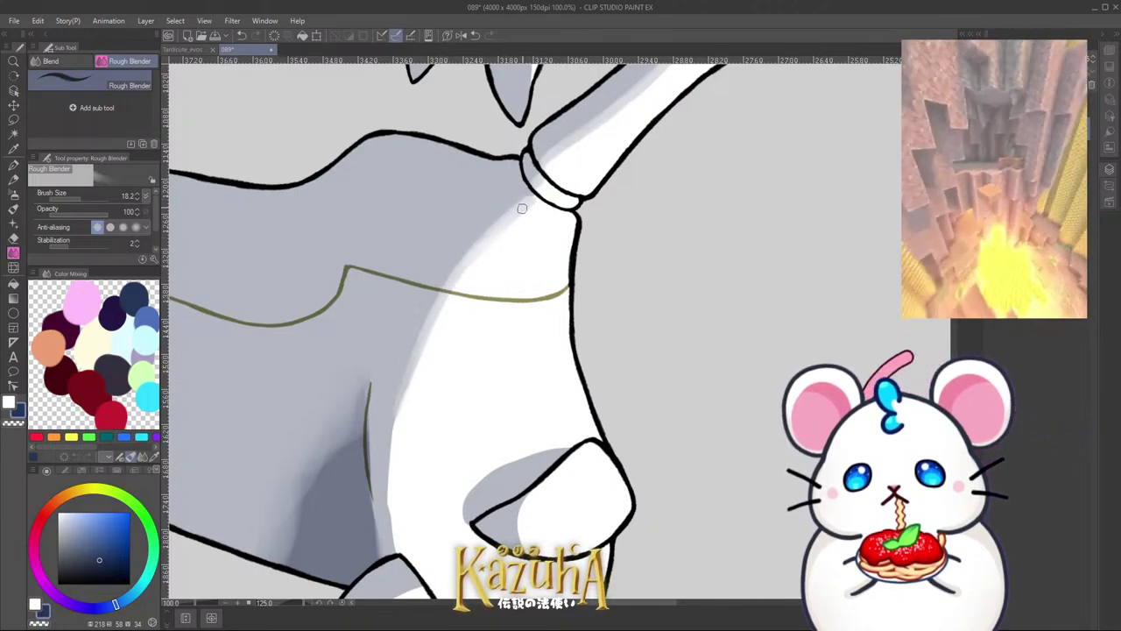
mouse_move(471, 260)
left_mouse_down()
mouse_move(389, 438)
mouse_move(388, 465)
left_mouse_up()
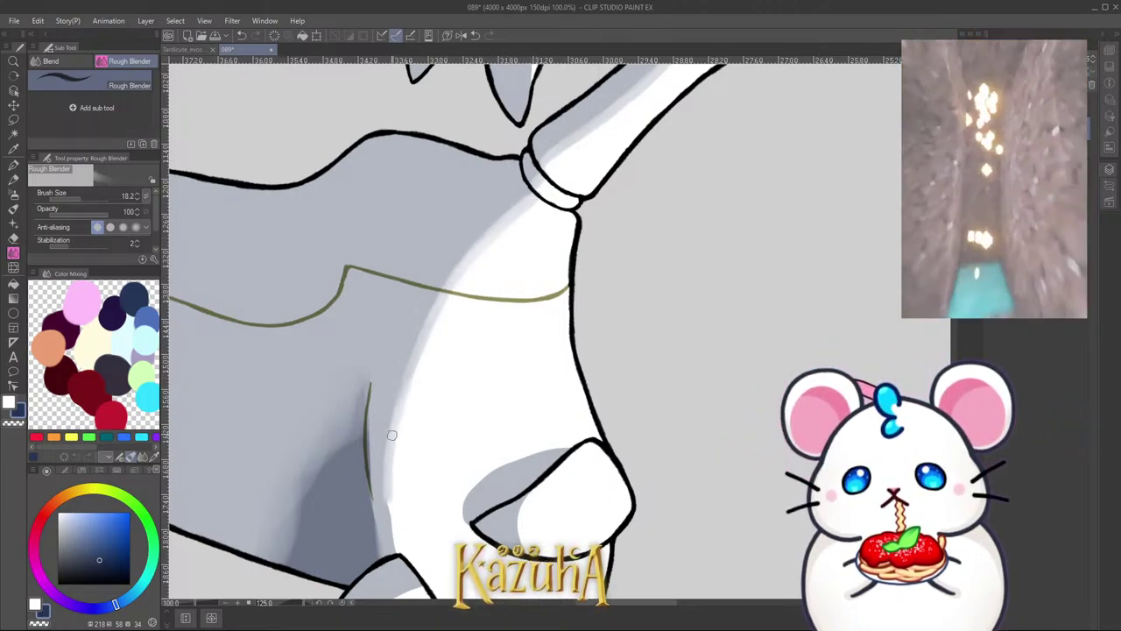
mouse_move(395, 549)
left_mouse_down()
mouse_move(403, 388)
mouse_move(438, 310)
left_mouse_up()
scroll(467, 287, "down", 1)
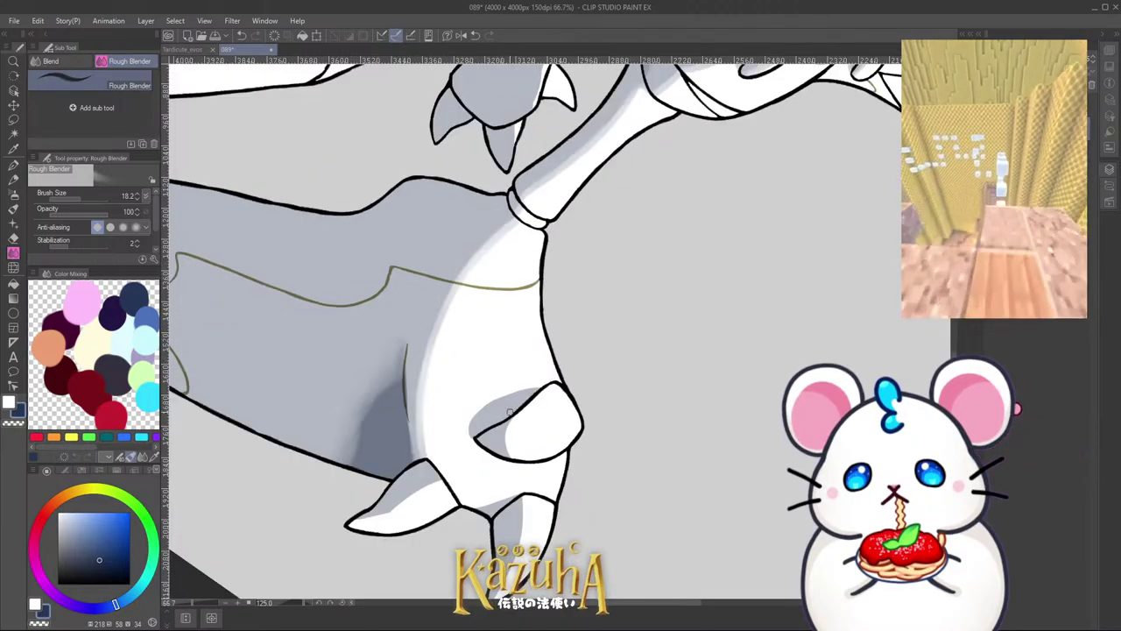
Step: Blend the shadow edges on and around the lowered blade arm's knuckle claw with the Rough Blender at size 18.2
scroll(515, 477, "up", 3)
mouse_move(492, 386)
left_mouse_down()
mouse_move(477, 452)
mouse_move(484, 480)
mouse_move(479, 436)
mouse_move(510, 375)
mouse_move(485, 426)
mouse_move(495, 481)
mouse_move(482, 444)
mouse_move(503, 358)
left_mouse_up()
key("ctrl+z")
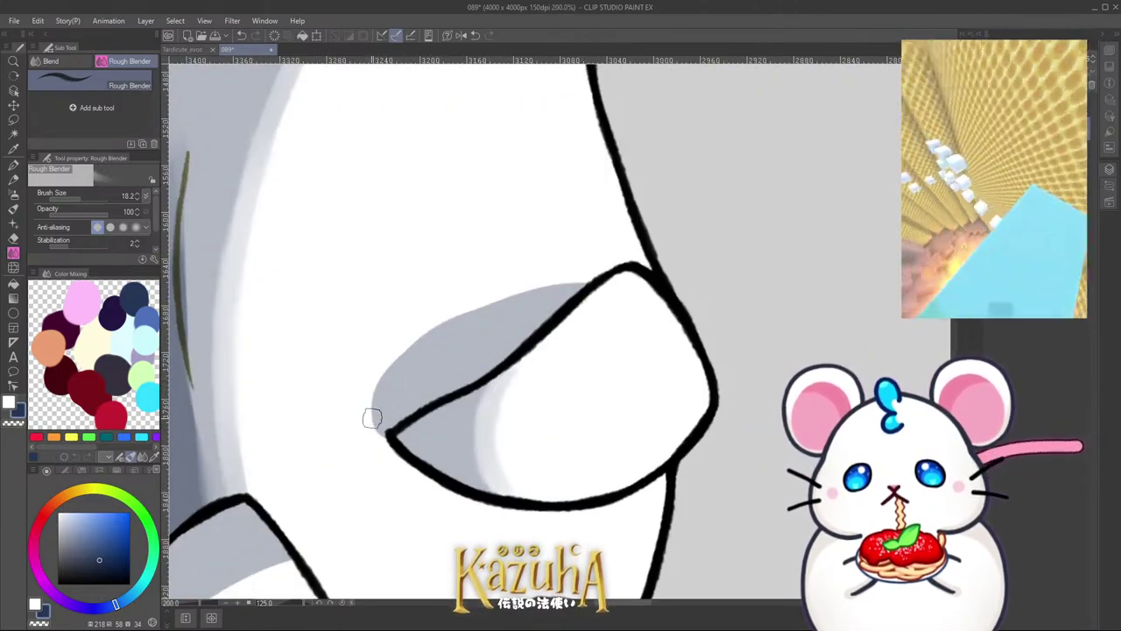
mouse_move(387, 436)
left_mouse_down()
mouse_move(374, 402)
mouse_move(373, 428)
mouse_move(411, 353)
mouse_move(447, 317)
mouse_move(405, 351)
mouse_move(512, 295)
mouse_move(562, 289)
mouse_move(501, 303)
mouse_move(555, 293)
left_mouse_up()
left_click_drag(417, 337, 391, 451)
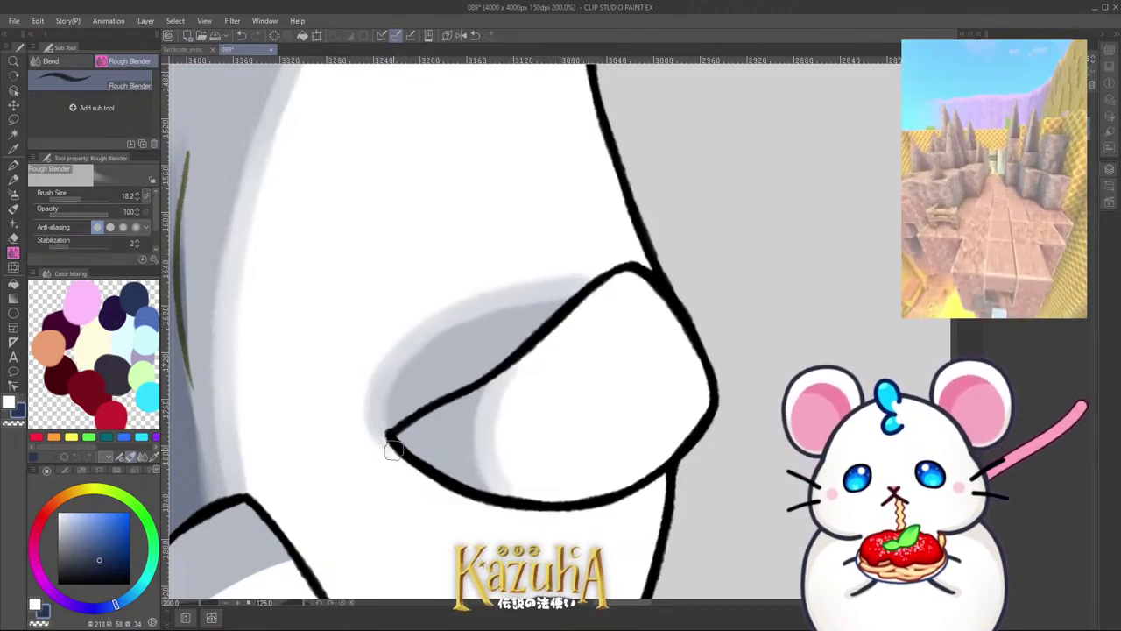
scroll(577, 295, "down", 5)
Step: Blend the shadow on the lowered blade arm's front claw and the small shadow at its base at brush size 18.2
scroll(572, 382, "up", 4)
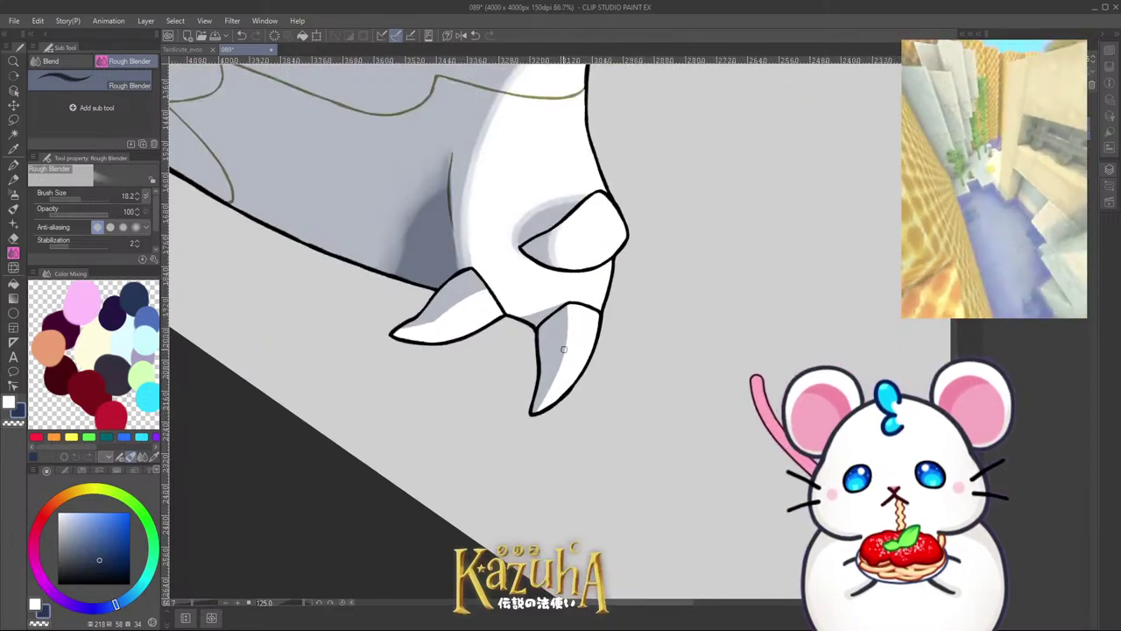
left_click_drag(569, 267, 571, 350)
mouse_move(572, 304)
left_mouse_down()
mouse_move(565, 371)
mouse_move(534, 451)
mouse_move(524, 466)
mouse_move(553, 398)
mouse_move(493, 501)
left_mouse_up()
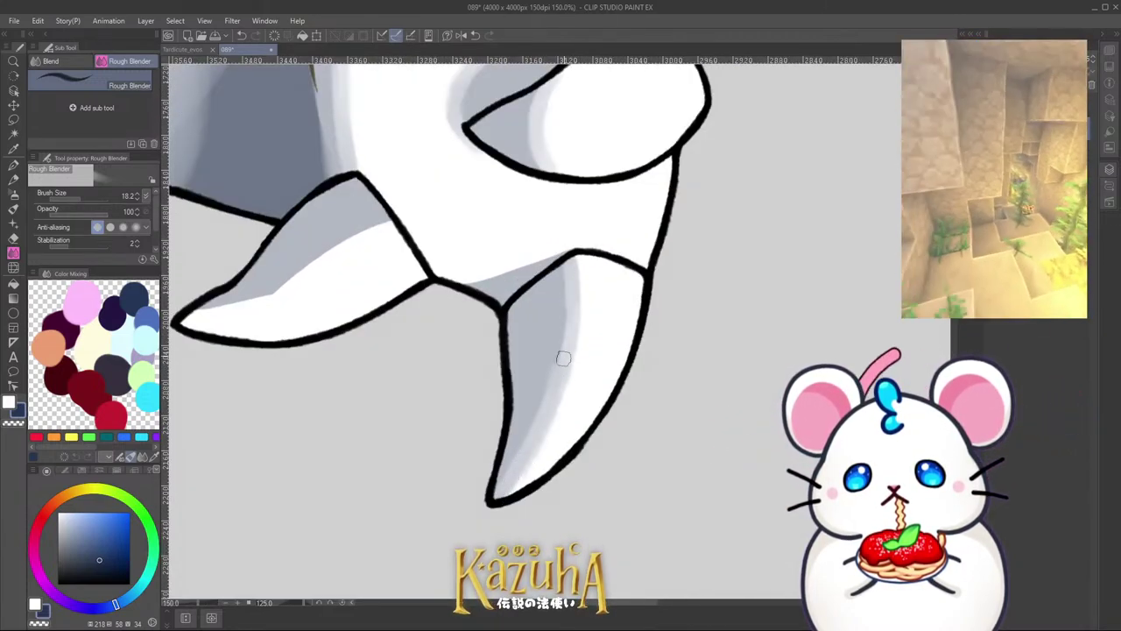
left_click_drag(462, 294, 567, 253)
scroll(588, 426, "down", 5)
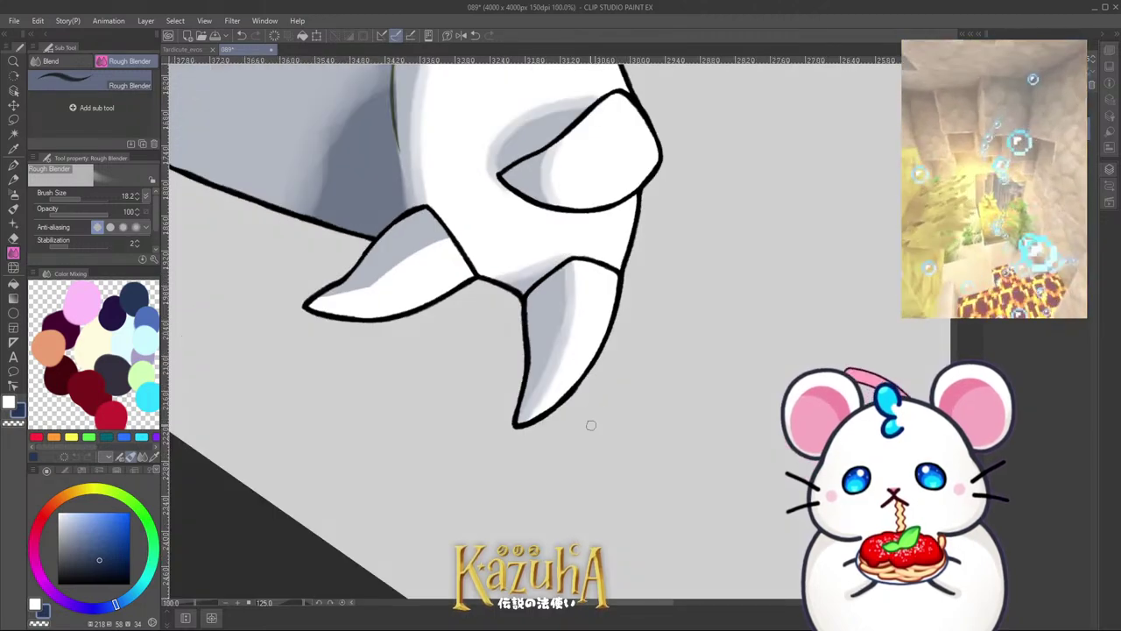
Step: Blend the shadow edge on the lowered blade arm's side claw beside the blade at brush size 18.2, and save the drawing
scroll(490, 354, "up", 5)
mouse_move(461, 393)
left_mouse_down()
mouse_move(491, 369)
mouse_move(465, 380)
mouse_move(525, 348)
mouse_move(593, 269)
left_mouse_up()
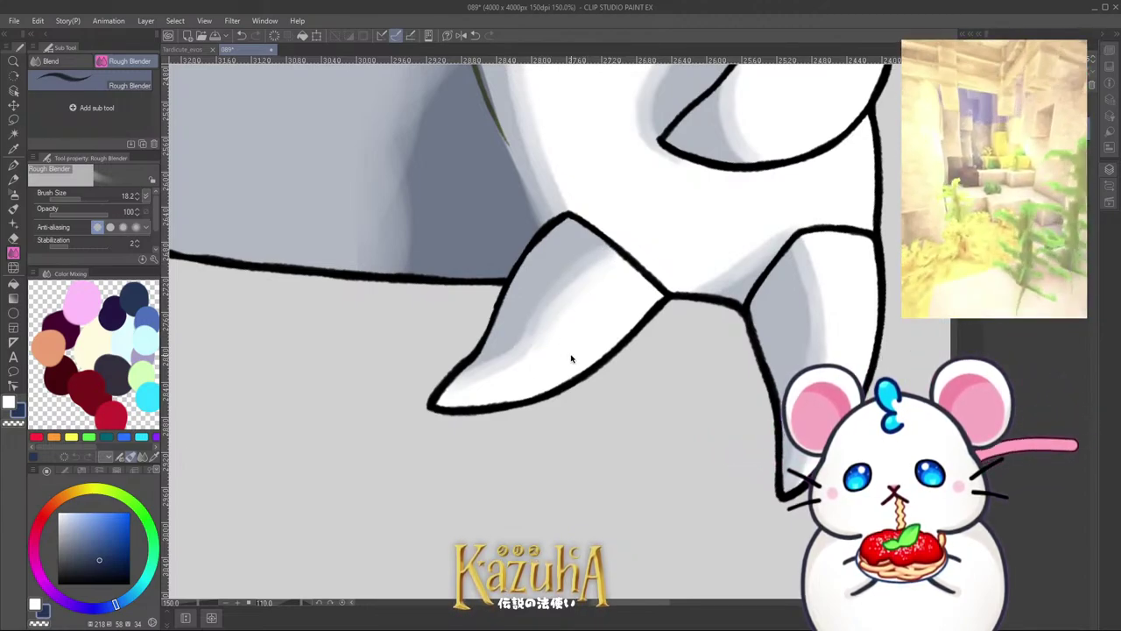
key("ctrl+s")
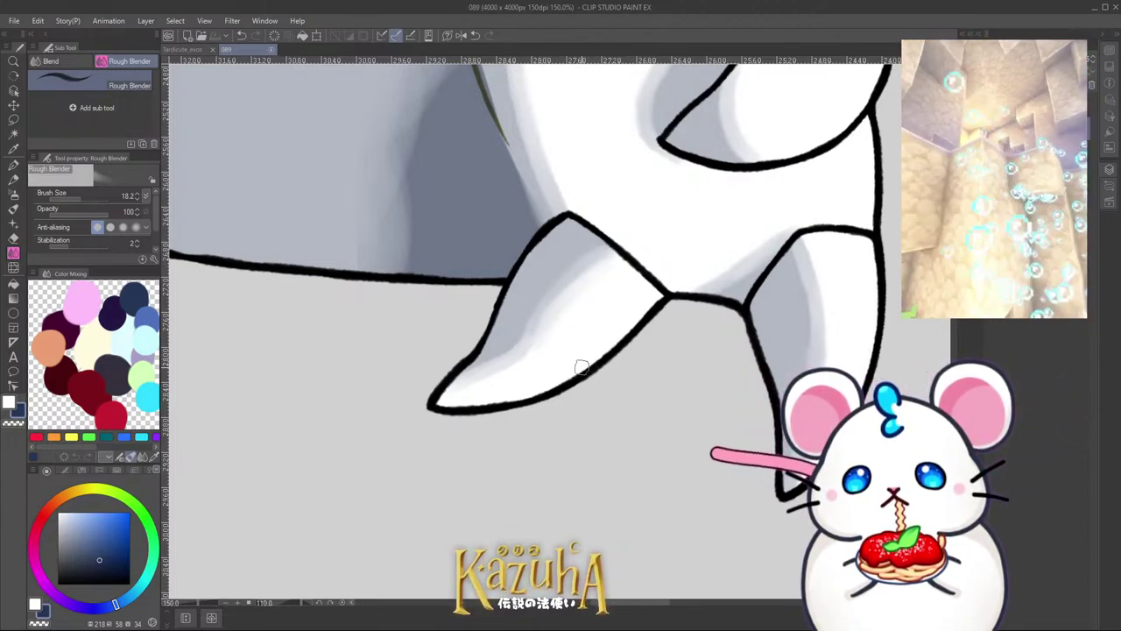
Step: Soften the shadow edges further on the tip of the side claw and along the front claw of the lowered blade arm
mouse_move(459, 395)
left_mouse_down()
mouse_move(516, 350)
mouse_move(490, 370)
left_mouse_up()
scroll(648, 223, "down", 1)
scroll(751, 267, "up", 1)
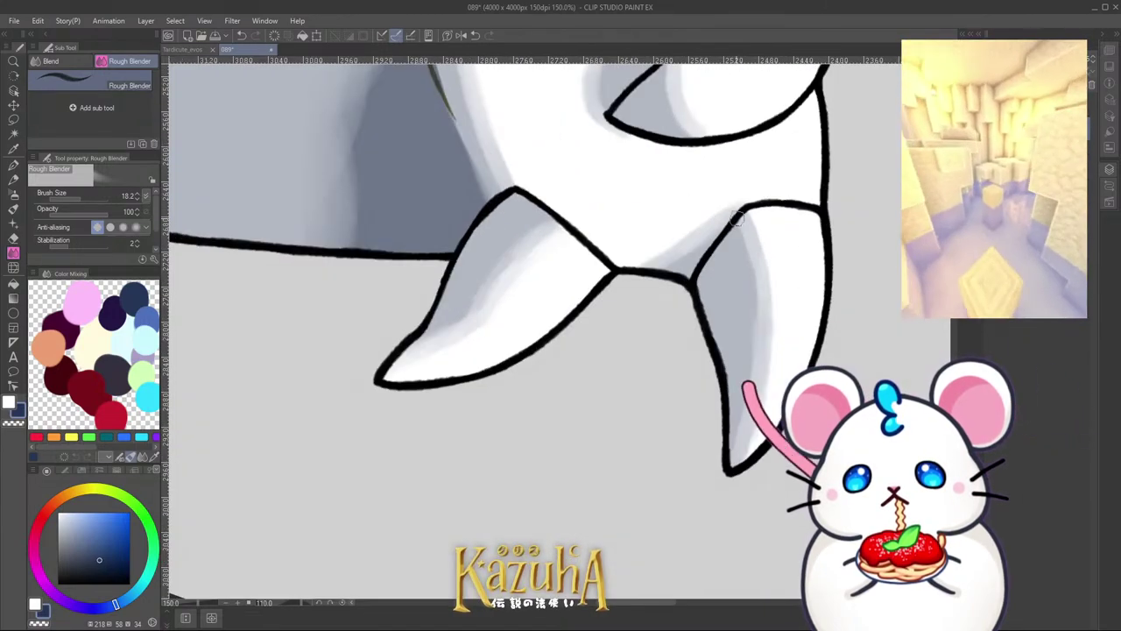
mouse_move(738, 219)
left_mouse_down()
mouse_move(776, 290)
mouse_move(757, 221)
mouse_move(757, 293)
left_mouse_up()
left_click_drag(755, 221, 753, 353)
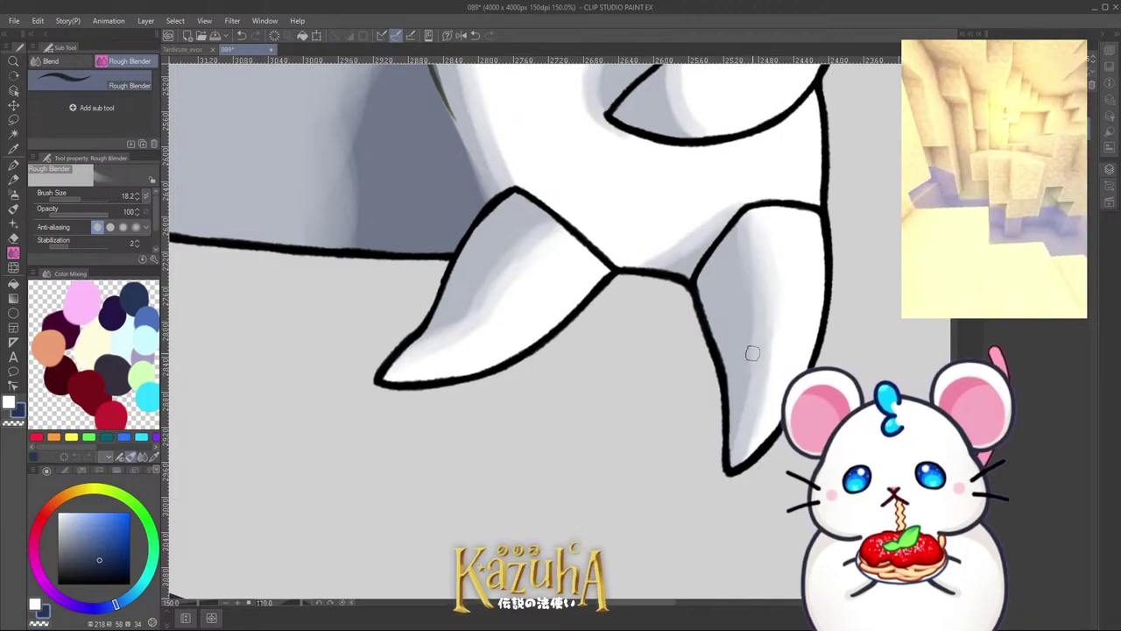
Step: Soften the shading at the tip of the lowered blade arm's blade with the Rough Blender enlarged to size 336.1
scroll(647, 397, "down", 3)
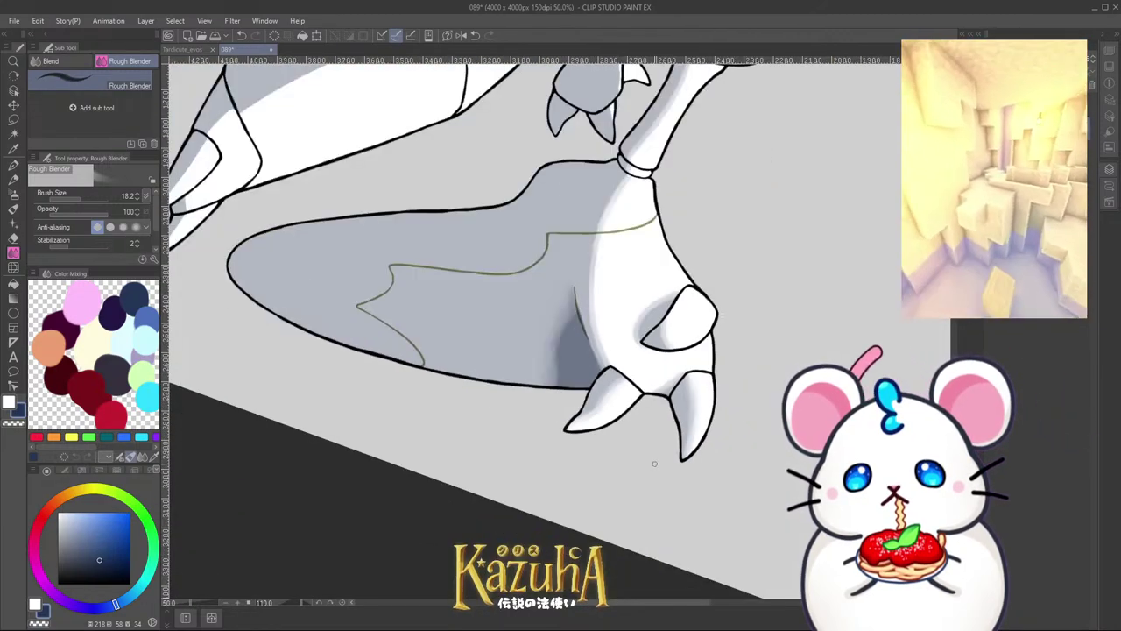
scroll(577, 345, "up", 2)
scroll(587, 385, "down", 4)
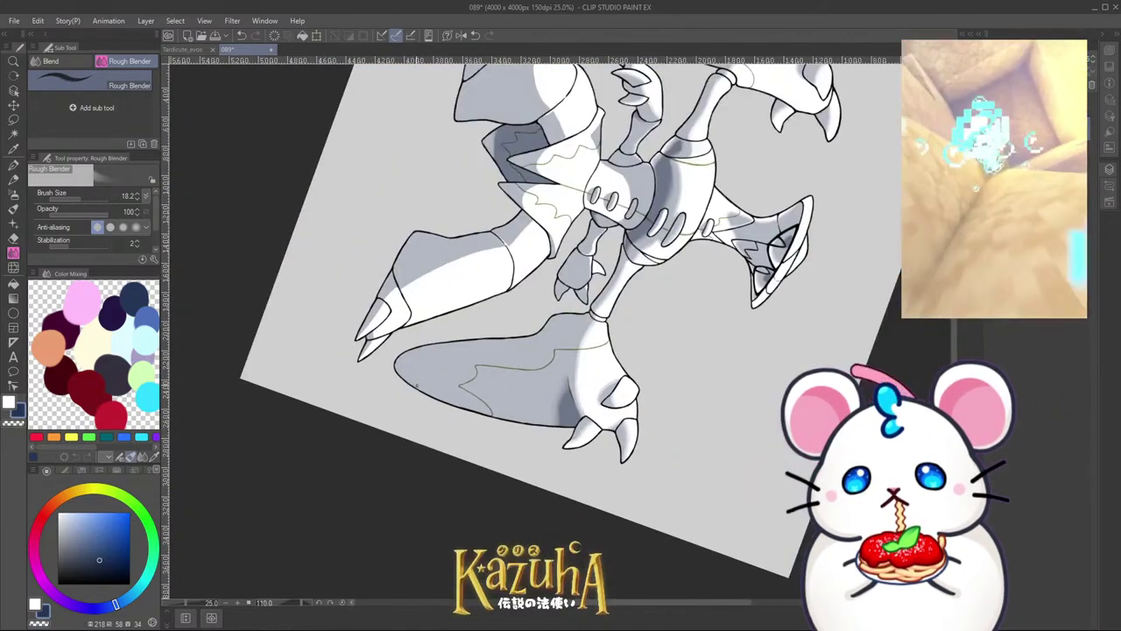
scroll(438, 341, "up", 1)
mouse_move(407, 365)
left_mouse_down("ctrl+alt")
mouse_move(439, 365)
mouse_move(405, 366)
mouse_move(429, 366)
mouse_move(436, 352)
mouse_move(456, 398)
mouse_move(473, 350)
mouse_move(455, 393)
mouse_move(456, 374)
mouse_move(464, 385)
left_mouse_up("ctrl+alt")
scroll(523, 375, "down", 4)
scroll(460, 375, "up", 5)
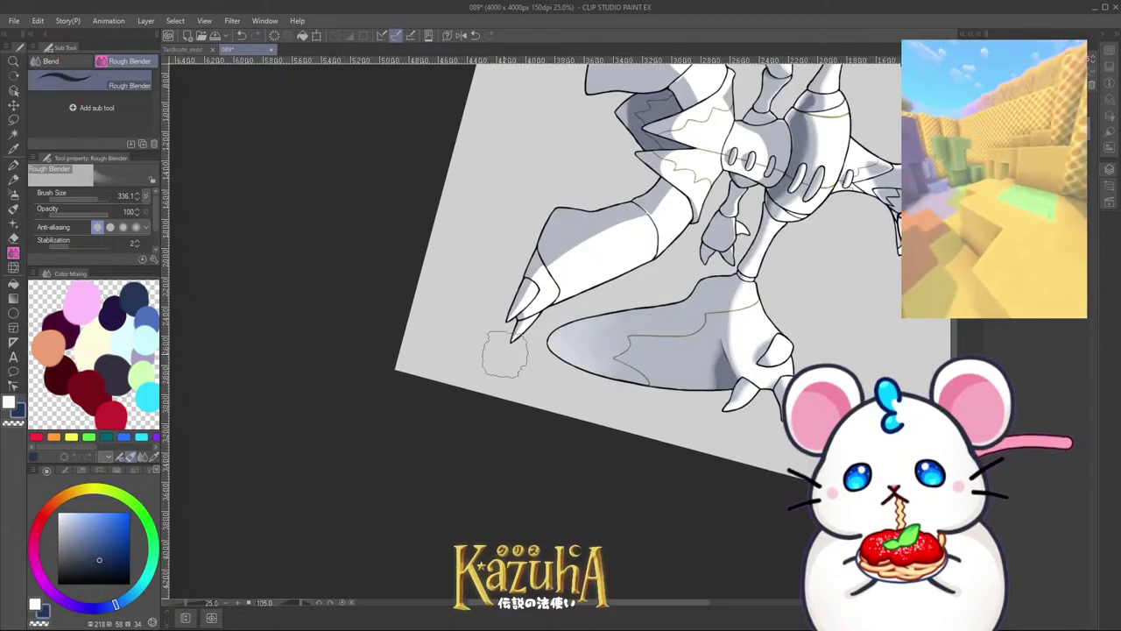
Step: Blend the shadow edges on the outstretched leg's toe claws and foot with the Rough Blender reduced to size 21.0
scroll(538, 301, "up", 1)
left_click_drag(540, 299, 505, 268, "ctrl+alt")
scroll(503, 275, "up", 1)
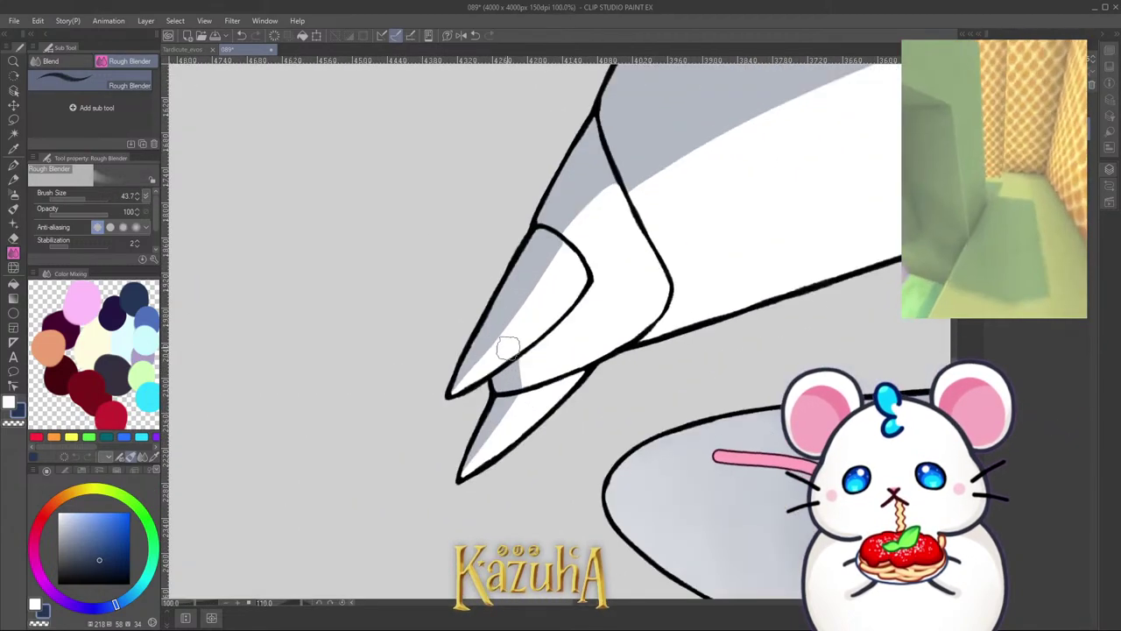
mouse_move(510, 351)
left_mouse_down("ctrl+alt")
mouse_move(458, 384)
mouse_move(535, 290)
left_mouse_up("ctrl+alt")
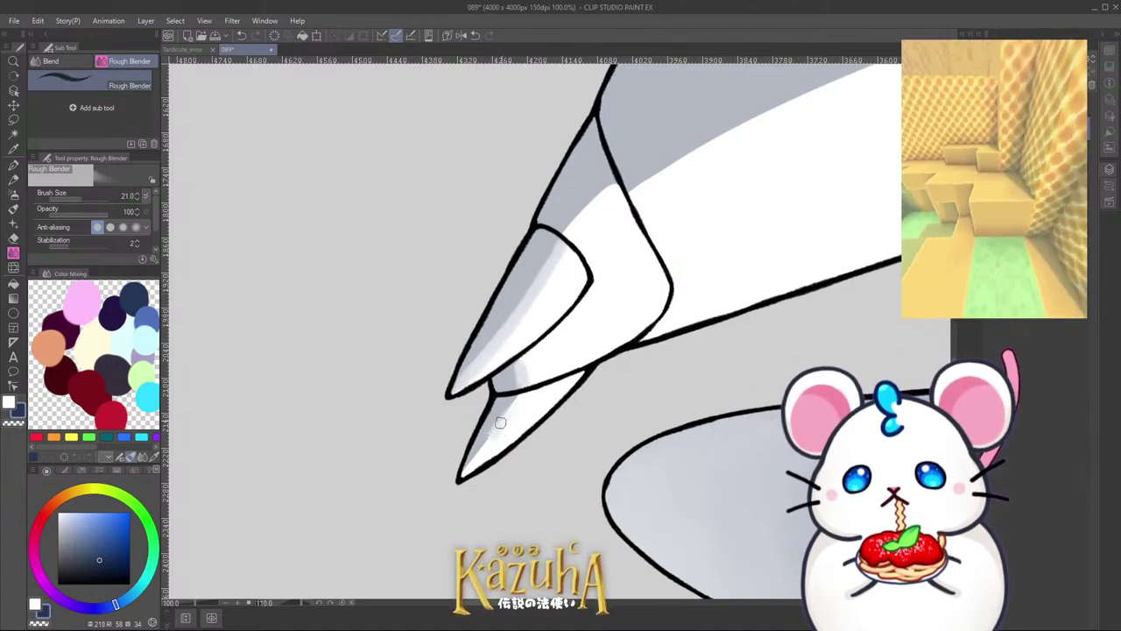
scroll(517, 302, "up", 2)
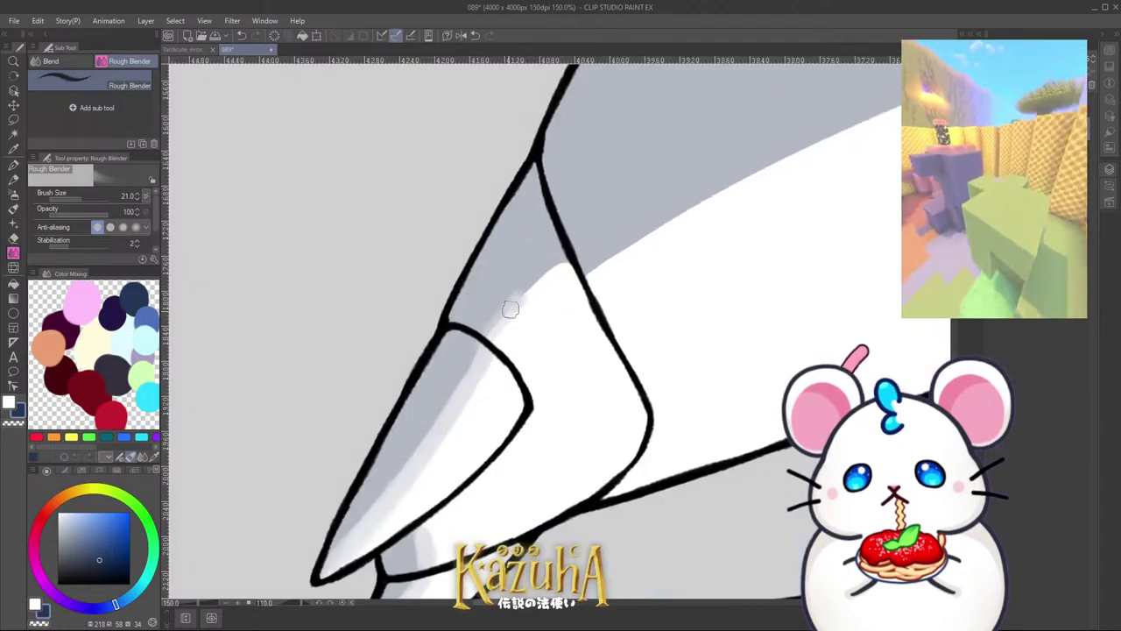
Step: Blend the shadow edges along the outstretched leg's thigh and lower leg at brush size 21.0, and save the drawing
scroll(560, 268, "down", 5)
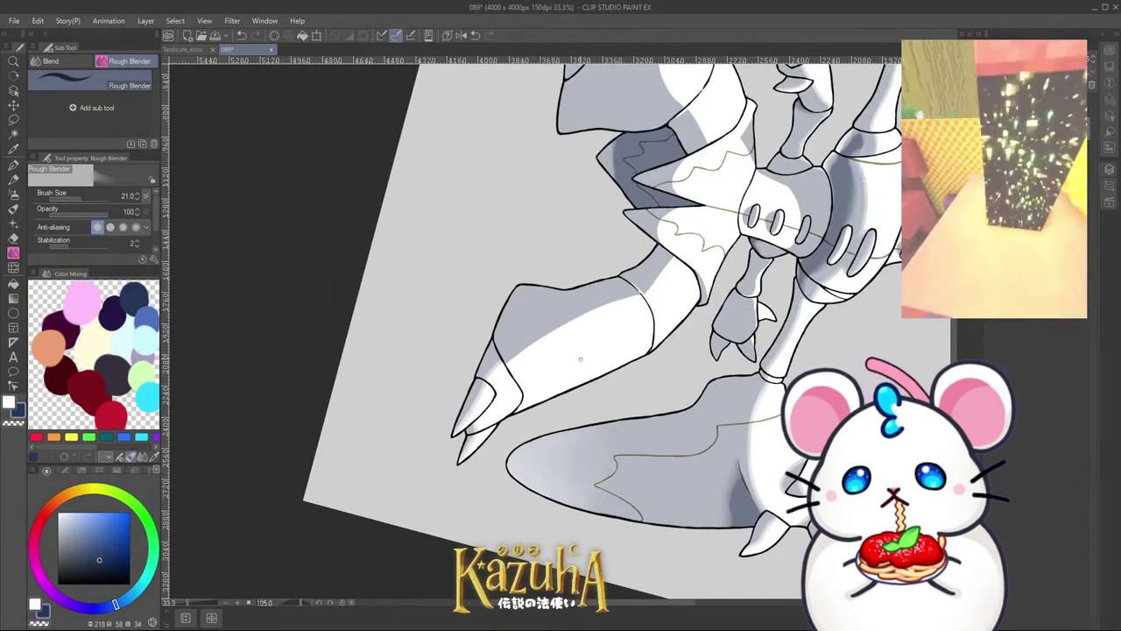
left_click_drag(581, 359, 394, 412)
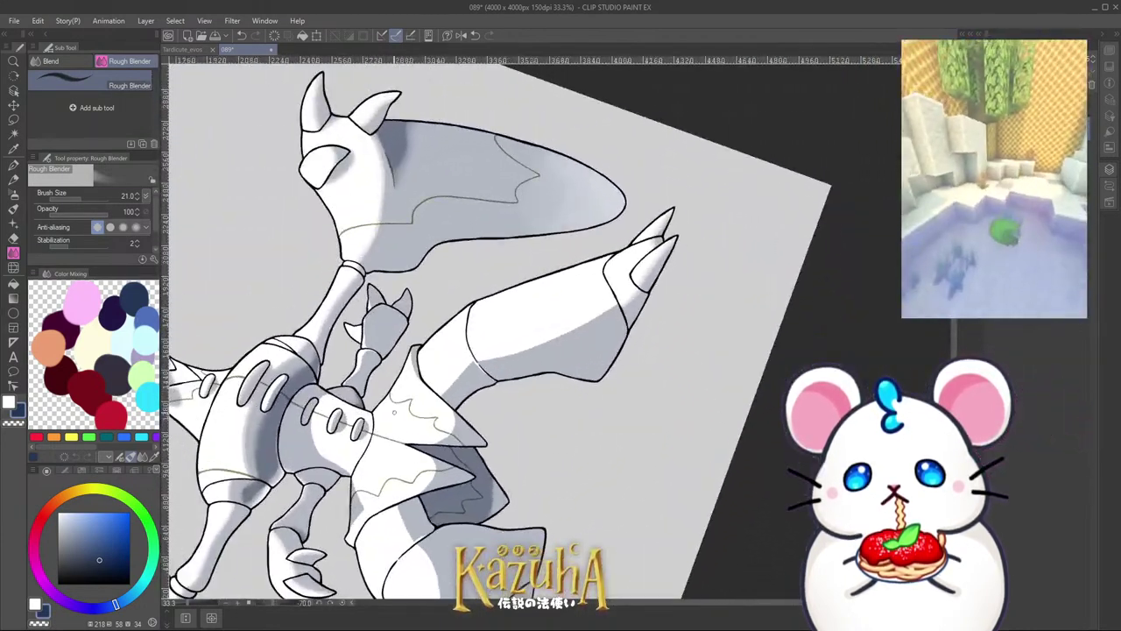
scroll(394, 411, "up", 4)
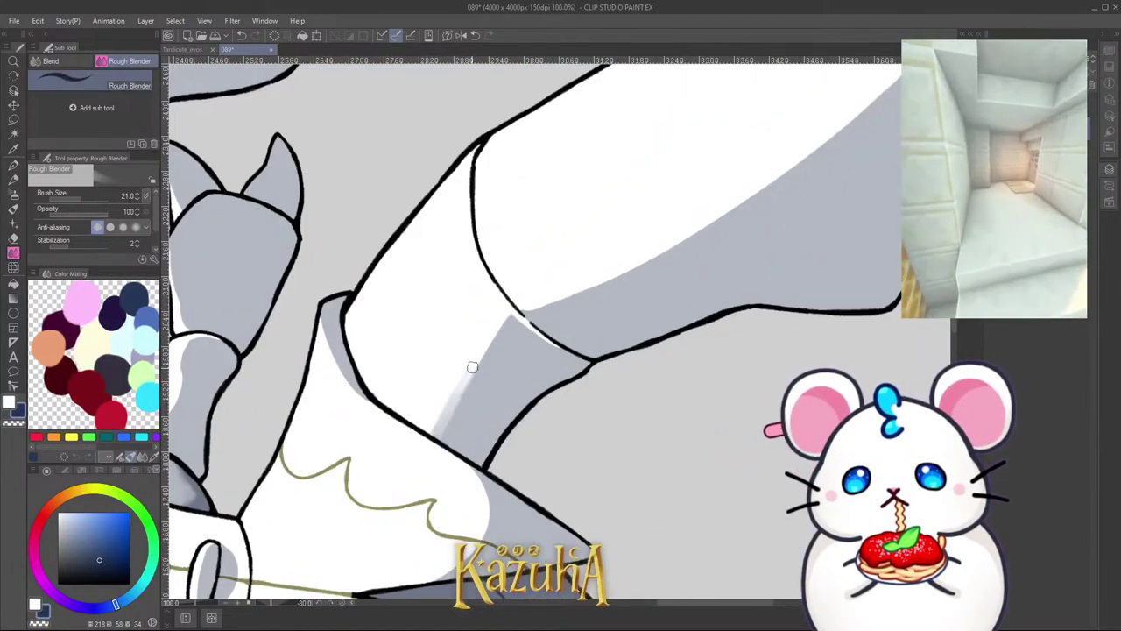
left_click_drag(473, 367, 458, 404)
mouse_move(502, 322)
left_mouse_down()
mouse_move(460, 405)
mouse_move(519, 322)
left_mouse_up()
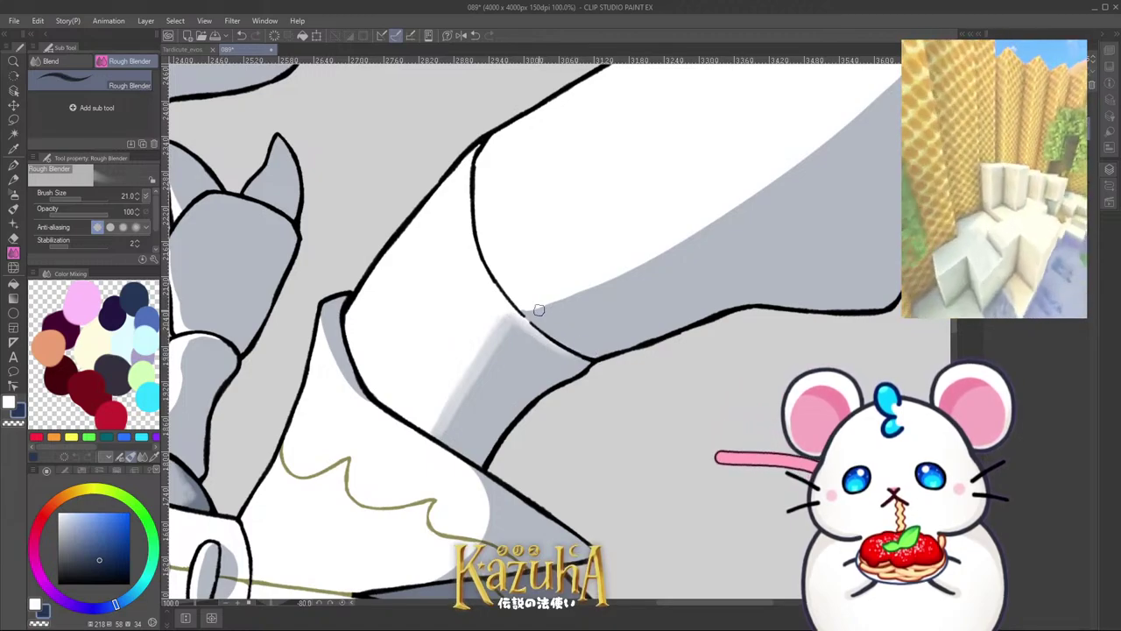
mouse_move(520, 310)
left_mouse_down()
mouse_move(730, 213)
mouse_move(698, 233)
mouse_move(847, 116)
left_mouse_up()
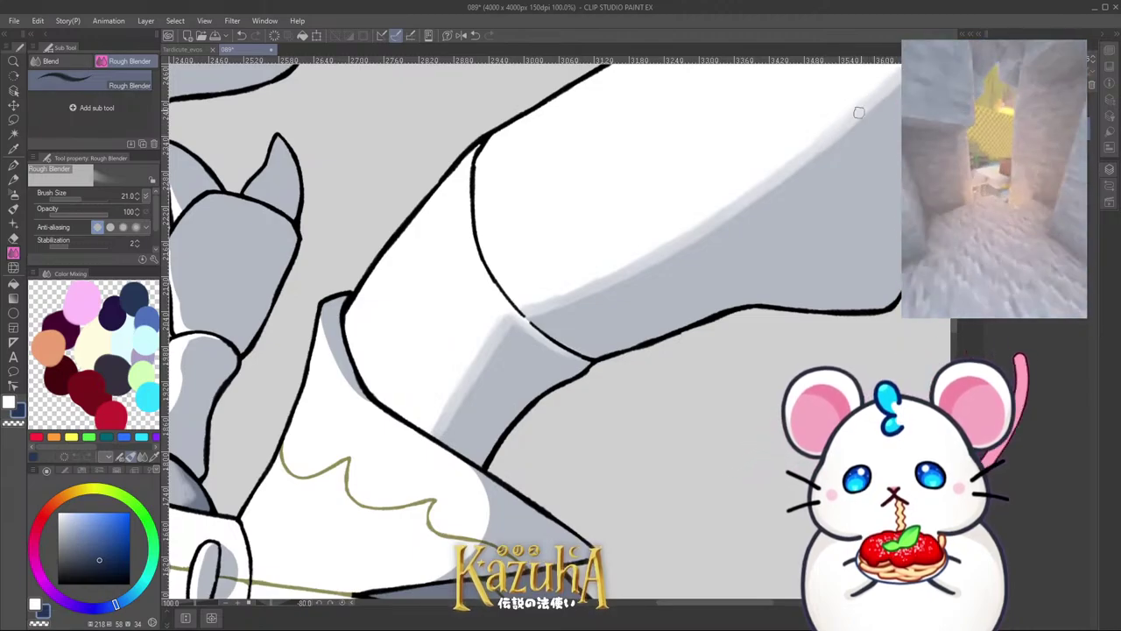
scroll(613, 245, "down", 6)
scroll(580, 320, "up", 3)
key("asciicircum")
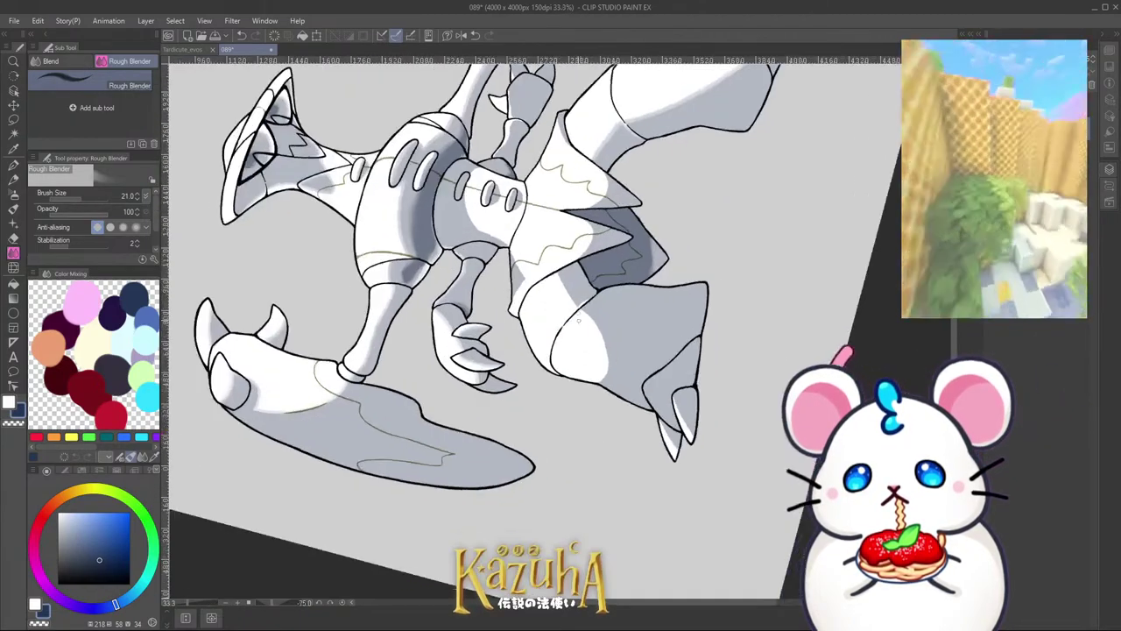
key("asciicircum")
key("asciicircum")
key("asciicircum")
key("asciicircum")
key("asciicircum")
key("asciicircum")
key("asciicircum")
key("asciicircum")
key("asciicircum")
key("asciicircum")
key("asciicircum")
key("asciicircum")
key("asciicircum")
key("asciicircum")
key("asciicircum")
scroll(680, 234, "down", 1)
scroll(680, 234, "up", 1)
key("ctrl+s")
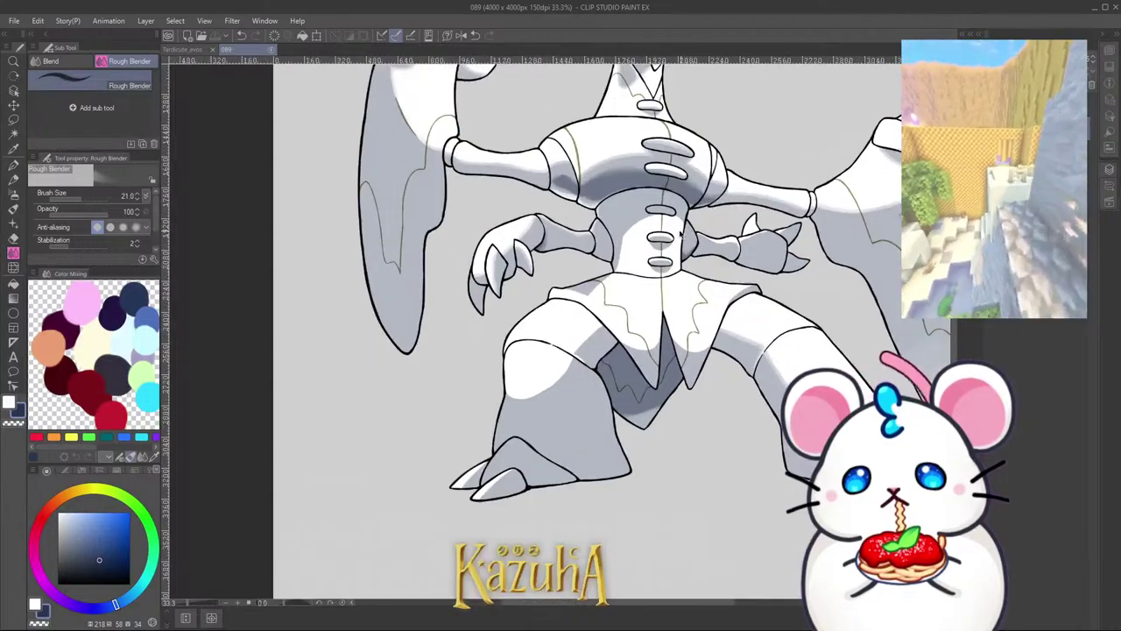
Step: Undo the trial stroke on the belly and blend the belly's curved shadow edge with the Rough Blender reduced to size 15.1
scroll(581, 276, "down", 1)
scroll(692, 251, "up", 2)
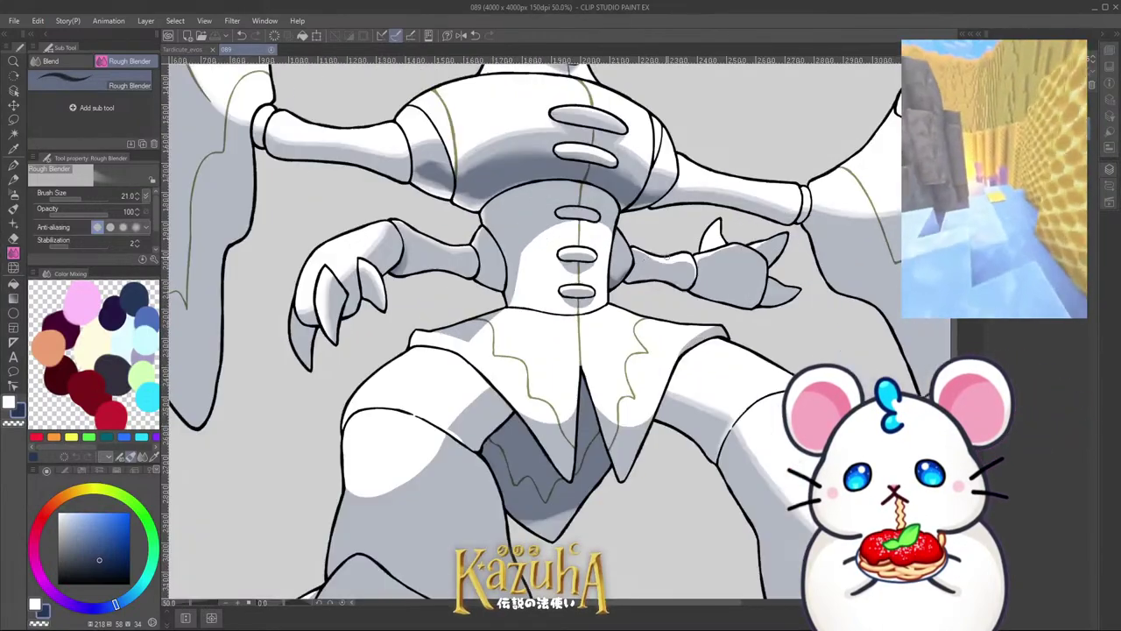
scroll(507, 251, "up", 3)
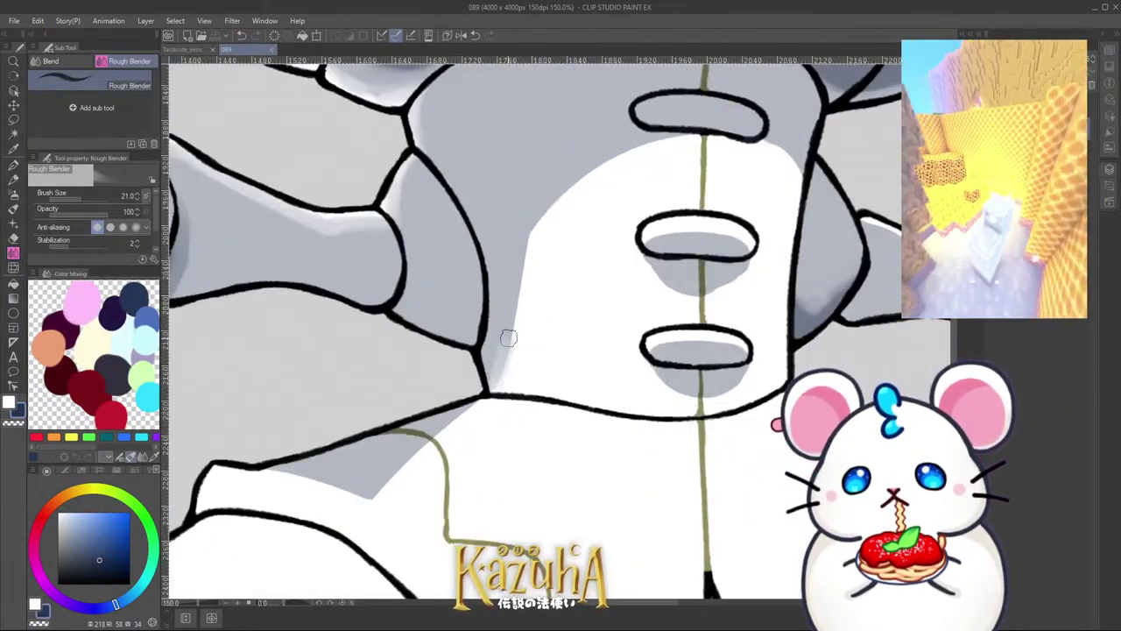
key("ctrl+z")
mouse_move(511, 368)
left_mouse_down()
mouse_move(495, 389)
mouse_move(550, 207)
mouse_move(539, 226)
mouse_move(600, 169)
left_mouse_up()
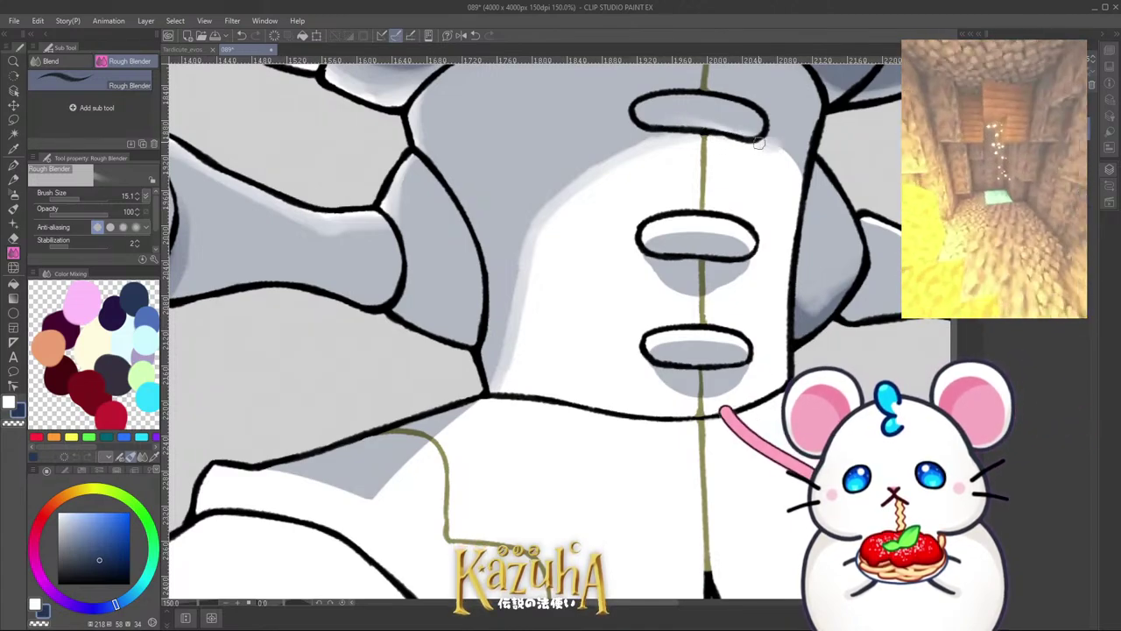
Step: Soften the shading inside and beneath the two lower oval plates on the belly
scroll(604, 197, "down", 1)
scroll(642, 234, "up", 2)
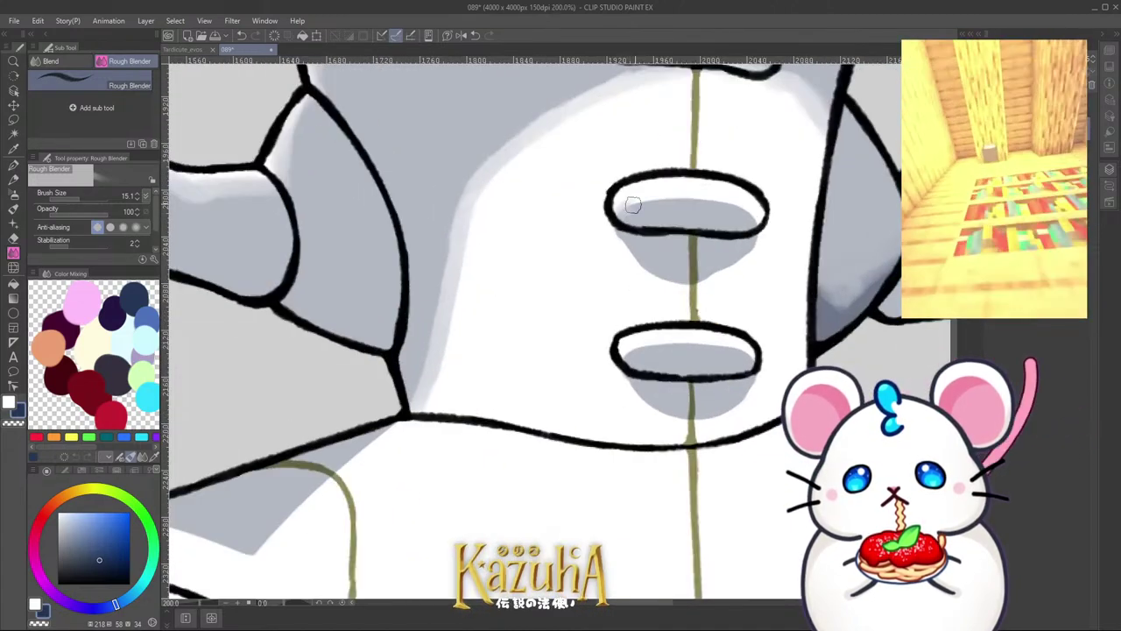
mouse_move(630, 207)
left_mouse_down()
mouse_move(680, 199)
mouse_move(762, 220)
mouse_move(665, 198)
mouse_move(753, 229)
mouse_move(699, 282)
mouse_move(657, 278)
mouse_move(606, 222)
mouse_move(628, 249)
left_mouse_up()
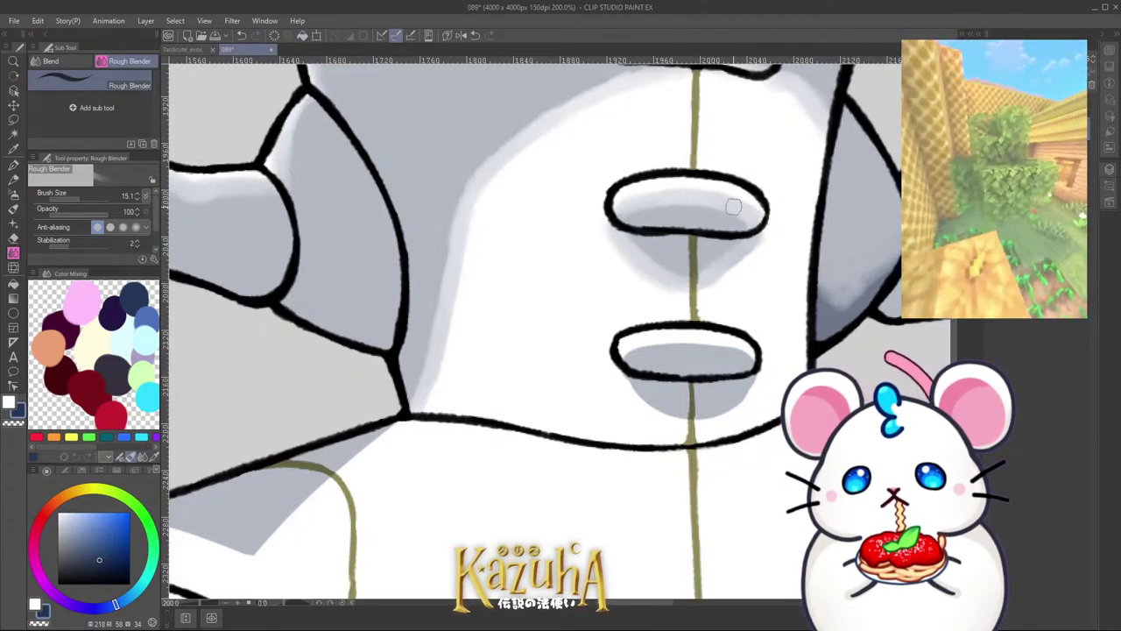
left_click_drag(683, 325, 669, 299)
mouse_move(616, 325)
left_mouse_down()
mouse_move(744, 338)
mouse_move(607, 321)
mouse_move(730, 324)
mouse_move(738, 357)
mouse_move(719, 377)
mouse_move(607, 344)
mouse_move(674, 391)
mouse_move(612, 337)
left_mouse_up()
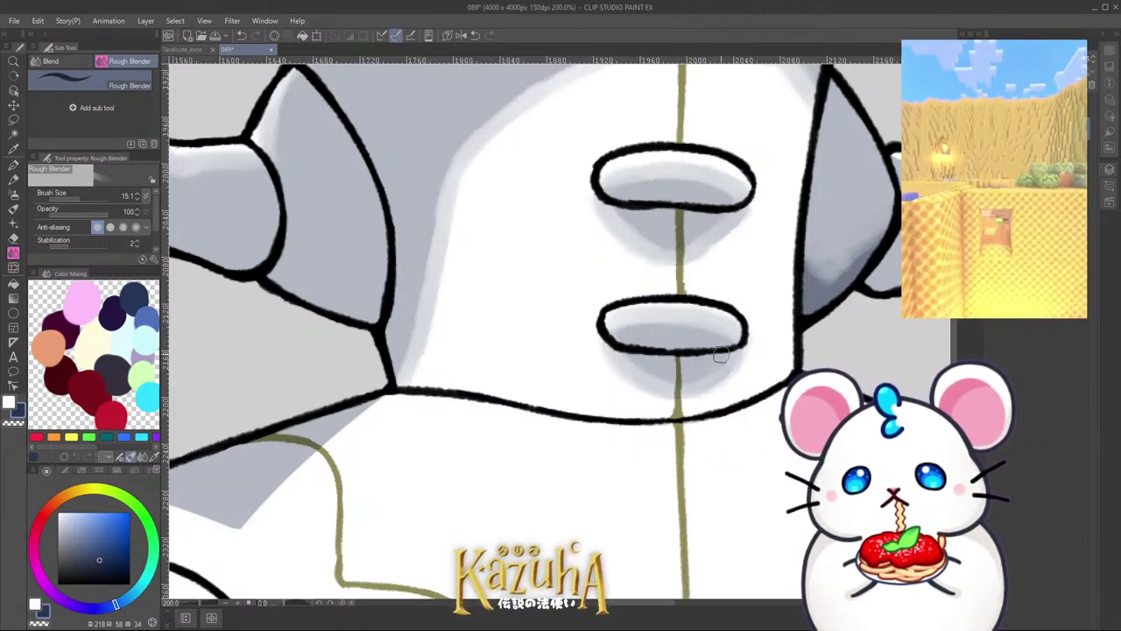
Step: Blend the shadow edge along the small forearm on the outstretched leg's side, and save the drawing
scroll(569, 324, "down", 2)
scroll(680, 290, "up", 3)
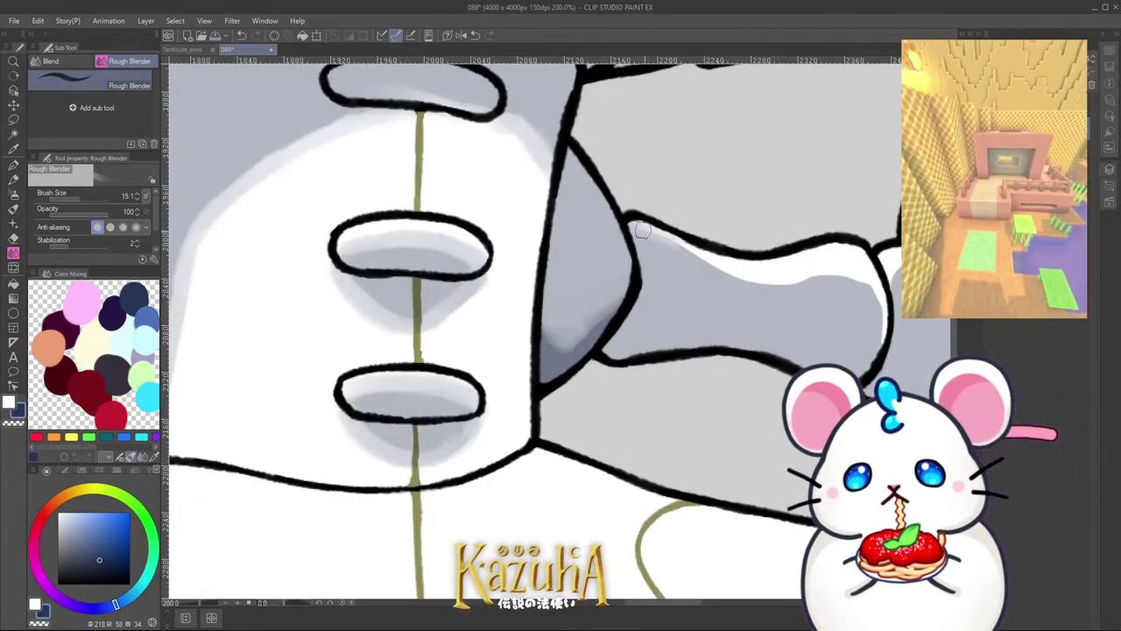
mouse_move(757, 287)
left_mouse_down()
mouse_move(811, 277)
mouse_move(863, 295)
mouse_move(884, 328)
left_mouse_up()
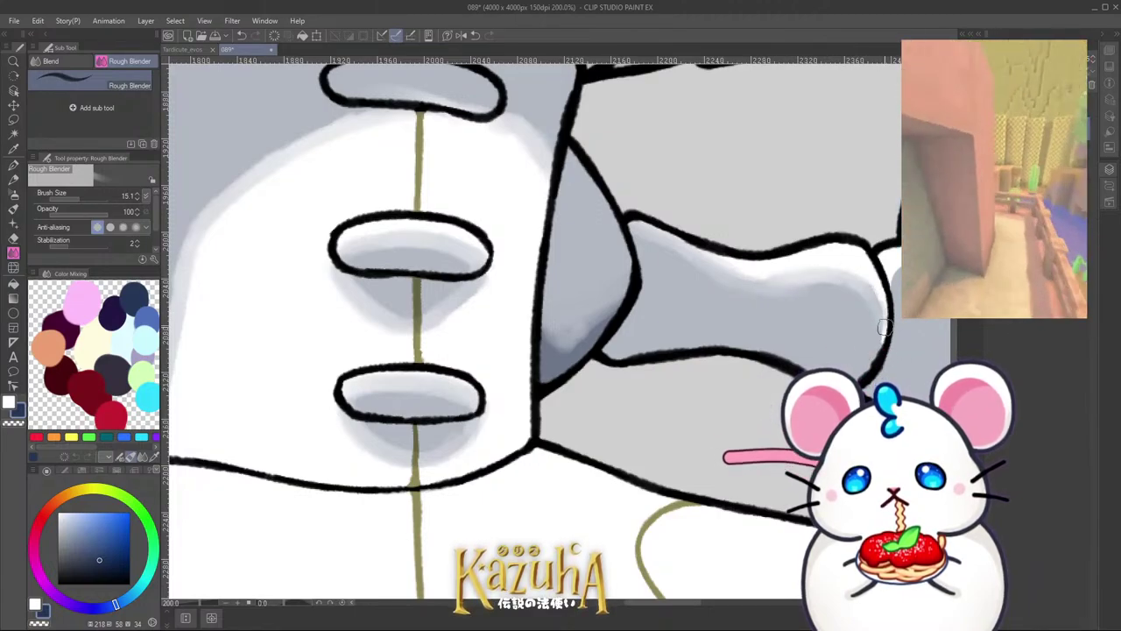
scroll(719, 307, "down", 5)
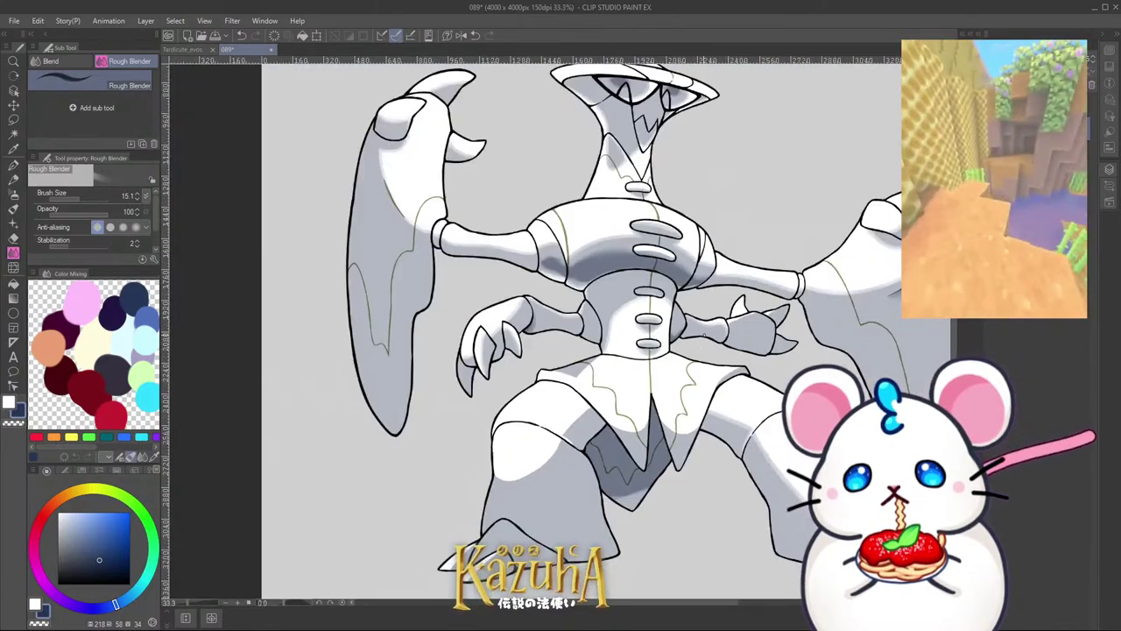
scroll(657, 336, "up", 1)
key("ctrl+s")
Step: Blend the shadow edges on the same small arm's hand and its upright claw
scroll(658, 335, "down", 4)
scroll(707, 294, "up", 3)
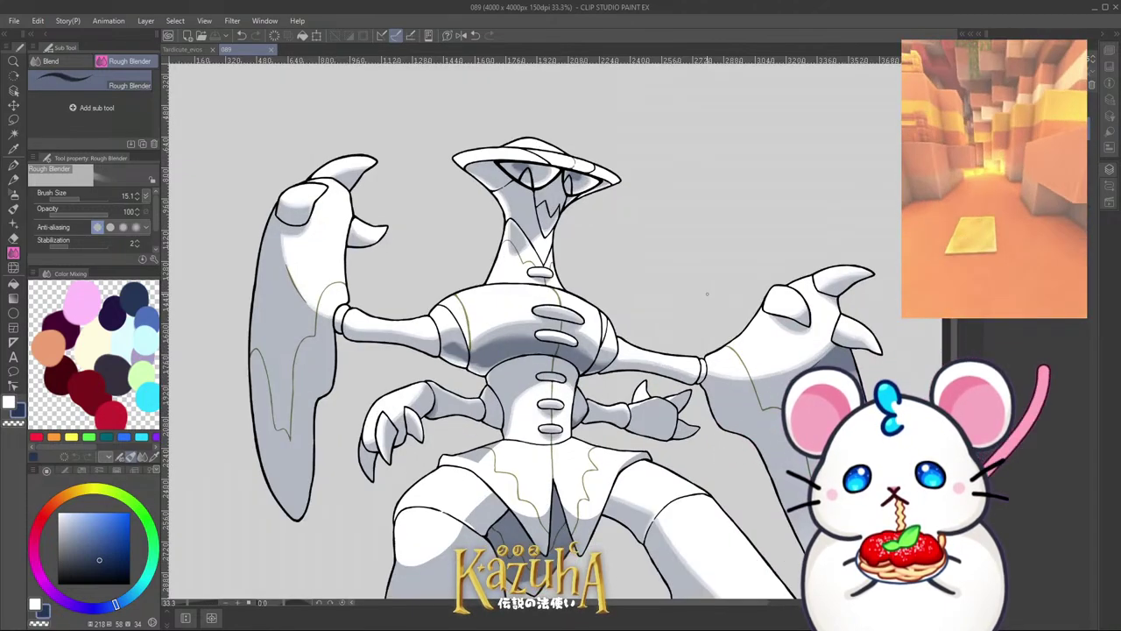
key("minus")
key("minus")
key("minus")
key("minus")
key("minus")
key("minus")
key("minus")
key("minus")
key("minus")
key("minus")
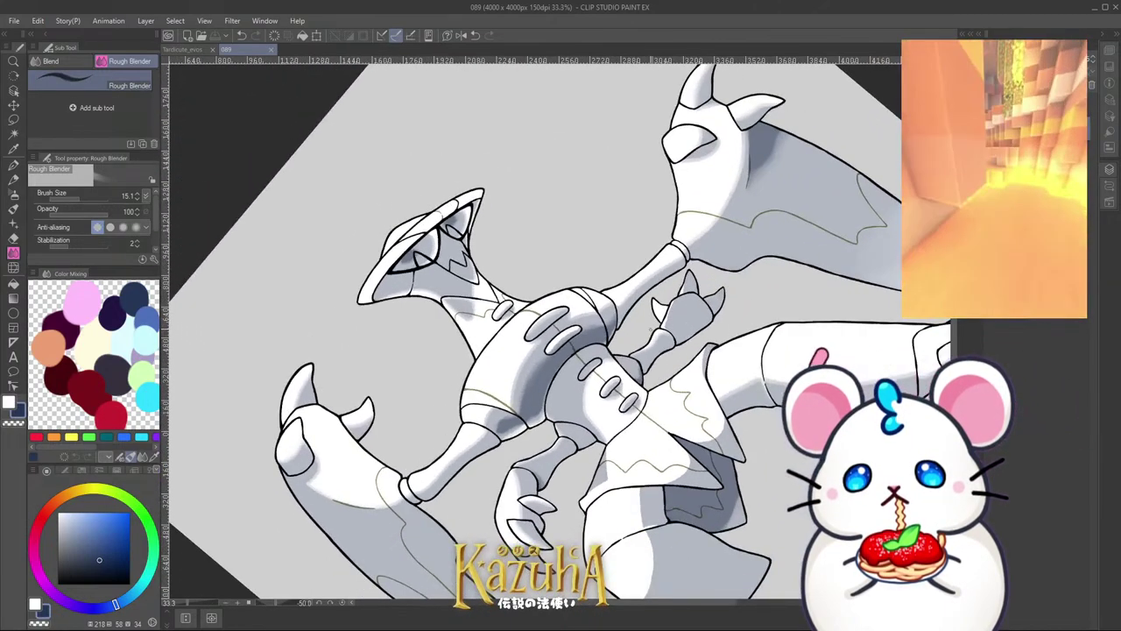
scroll(675, 323, "up", 4)
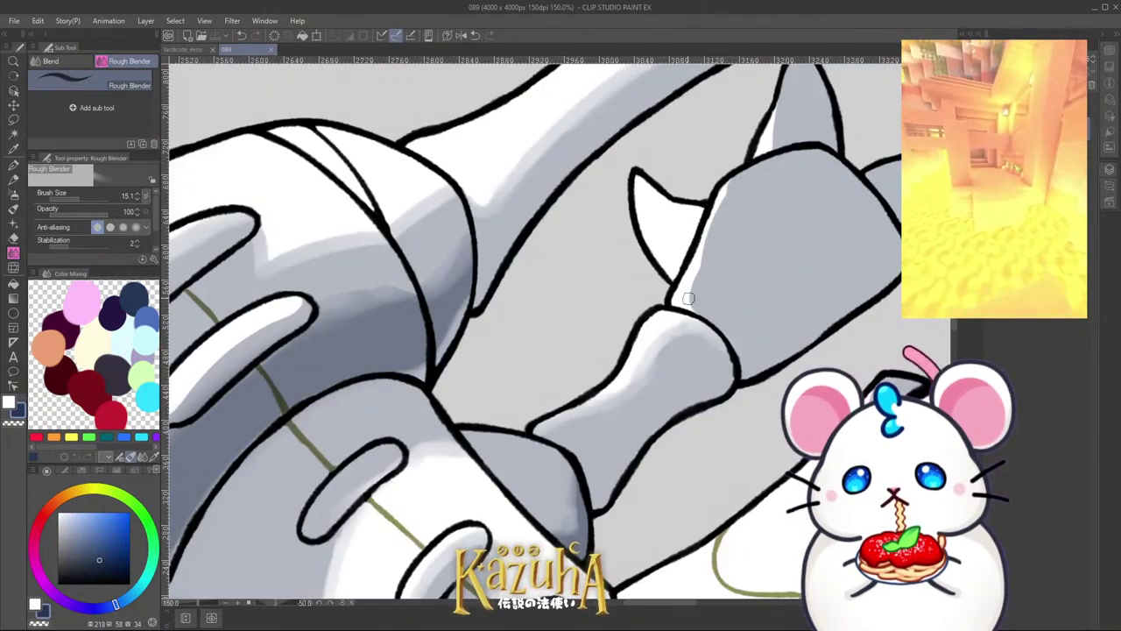
left_click_drag(696, 313, 717, 194)
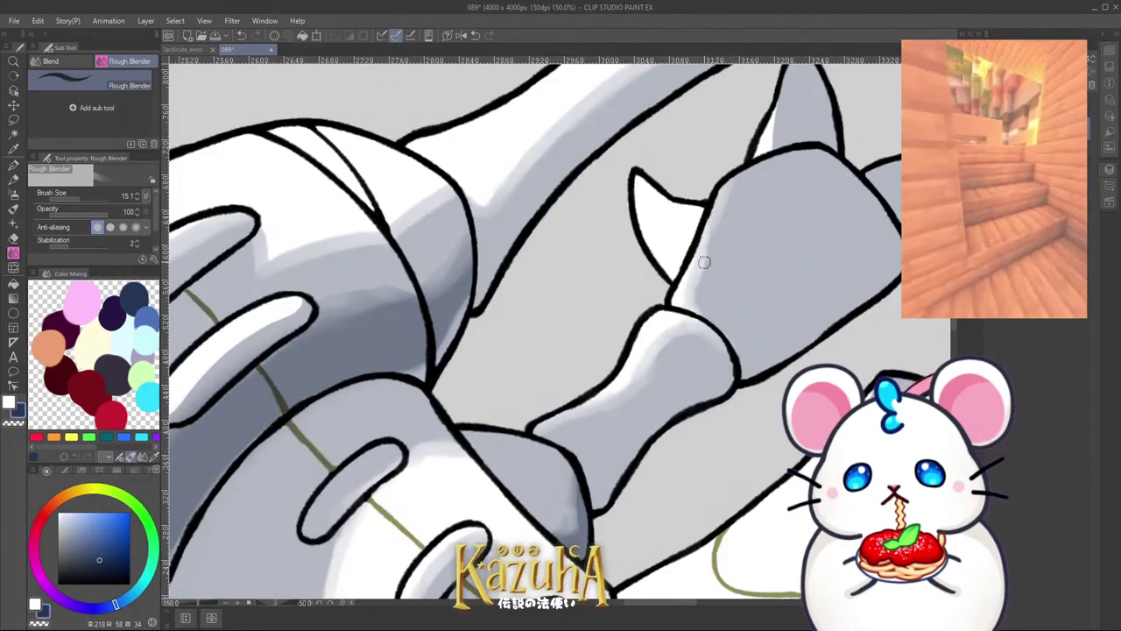
scroll(685, 200, "down", 1)
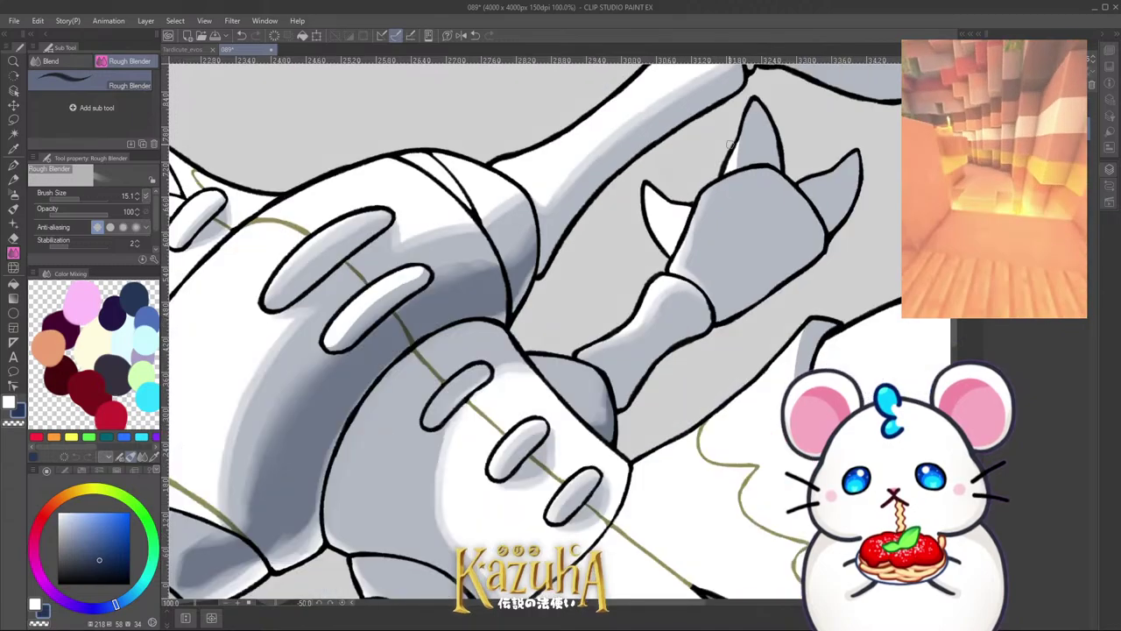
scroll(755, 130, "up", 1)
mouse_move(743, 135)
left_mouse_down()
mouse_move(736, 184)
mouse_move(752, 118)
left_mouse_up()
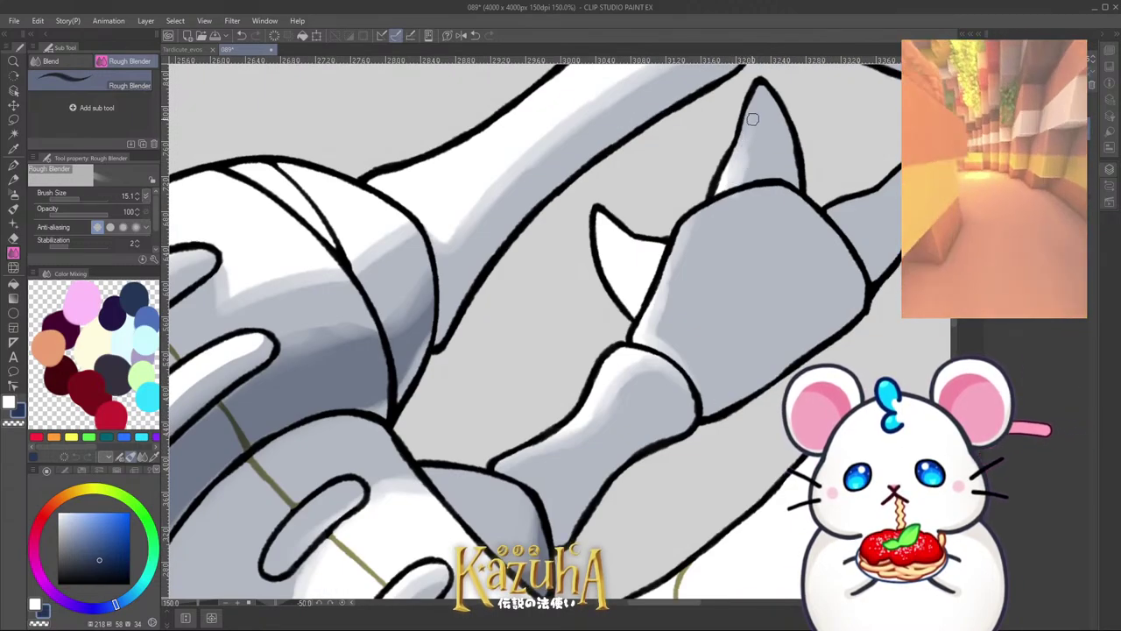
Step: Blend the shadow edge on the skirt's side beside the outstretched thigh, and save the drawing
scroll(721, 210, "down", 3)
scroll(771, 307, "up", 3)
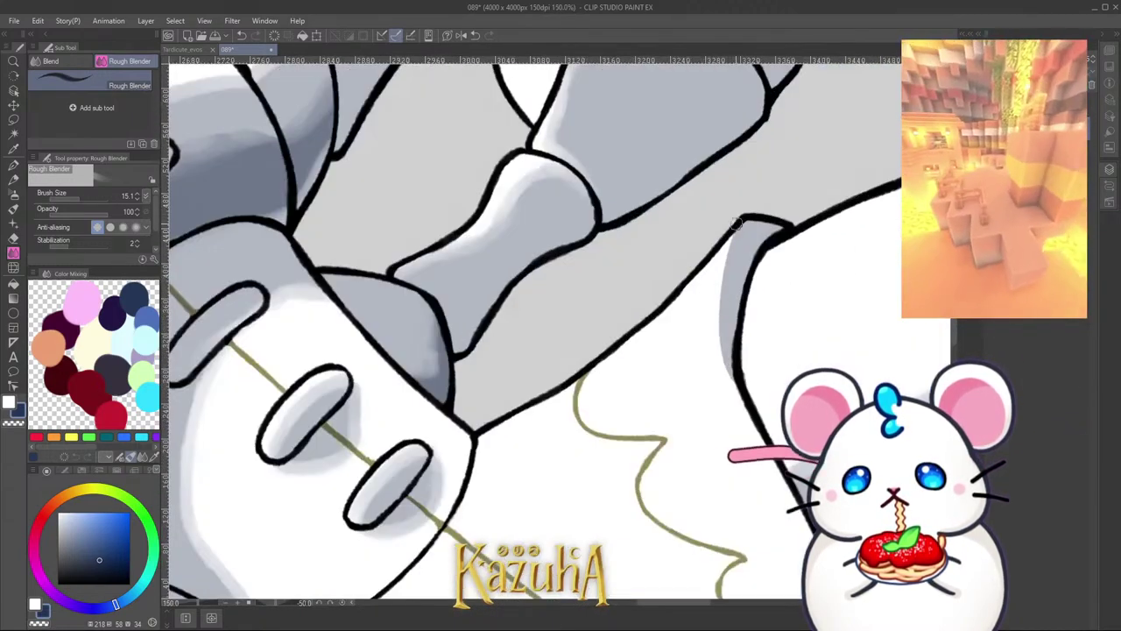
mouse_move(731, 229)
left_mouse_down()
mouse_move(723, 285)
mouse_move(724, 255)
mouse_move(726, 358)
left_mouse_up()
scroll(739, 204, "down", 5)
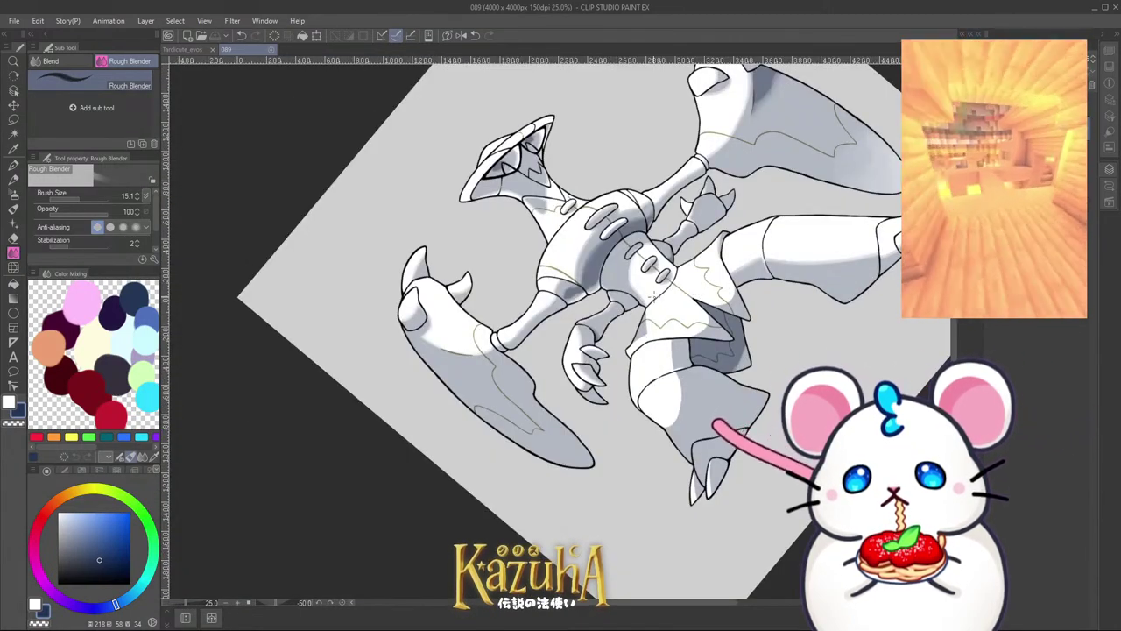
scroll(654, 297, "up", 1)
key("minus")
key("minus")
scroll(669, 326, "down", 1)
key("minus")
key("minus")
key("minus")
key("minus")
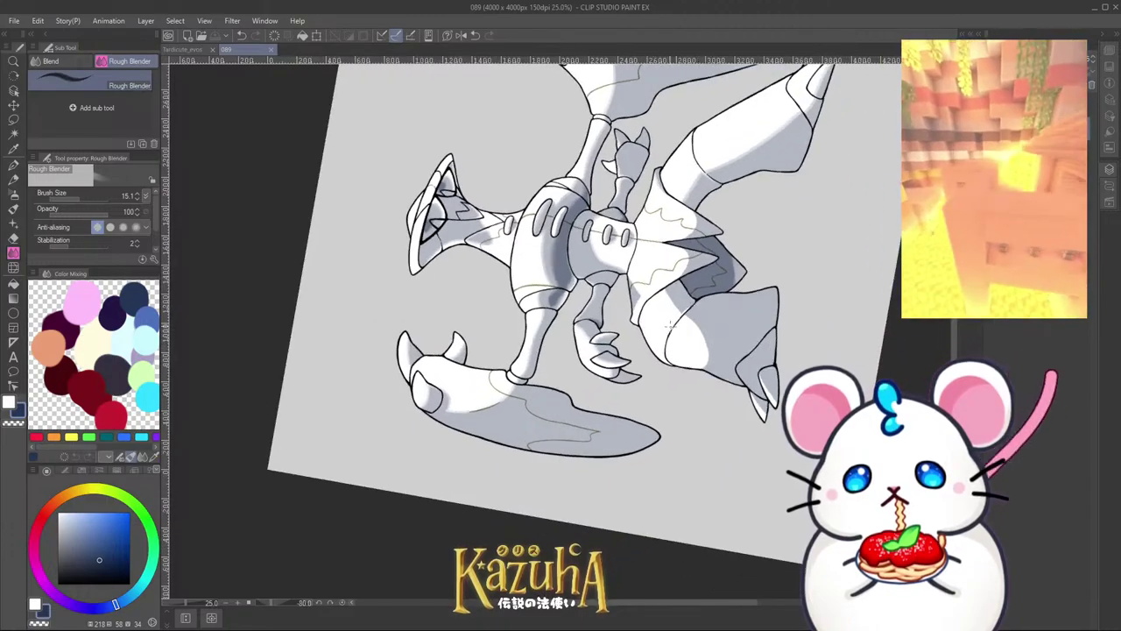
scroll(670, 326, "up", 1)
key("minus")
key("minus")
key("minus")
key("minus")
key("minus")
key("minus")
key("minus")
key("minus")
key("minus")
key("minus")
key("minus")
key("minus")
key("minus")
key("minus")
key("minus")
key("minus")
key("minus")
key("minus")
key("minus")
key("minus")
scroll(476, 232, "up", 1)
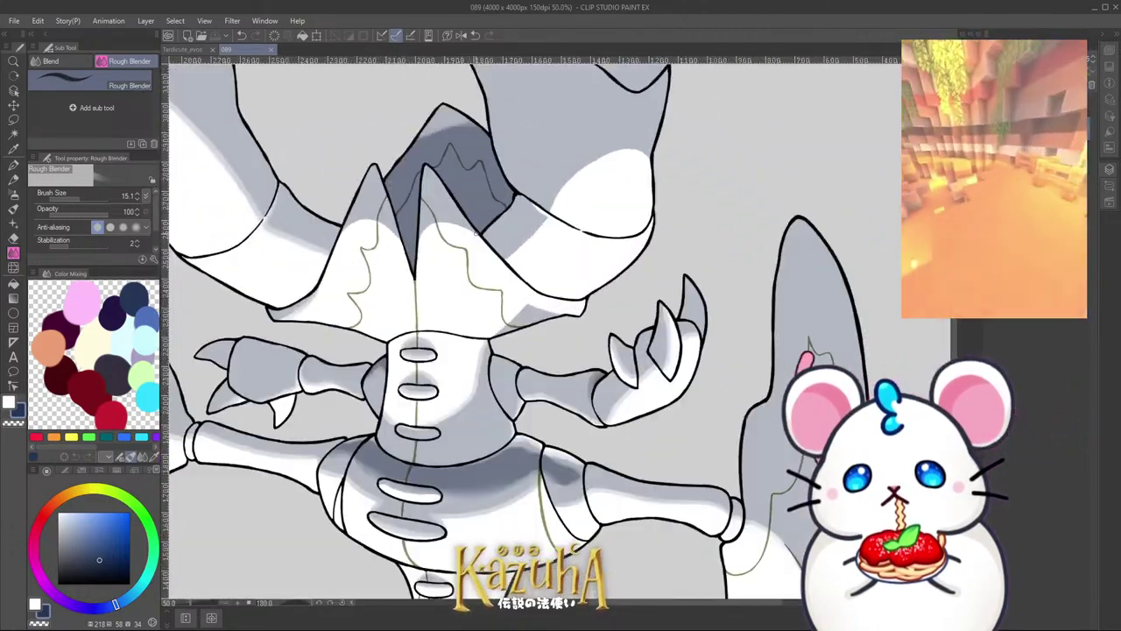
key("asciicircum")
key("asciicircum")
key("asciicircum")
key("asciicircum")
key("asciicircum")
key("asciicircum")
key("asciicircum")
key("asciicircum")
key("asciicircum")
key("asciicircum")
key("asciicircum")
key("asciicircum")
key("asciicircum")
key("asciicircum")
key("asciicircum")
key("asciicircum")
key("asciicircum")
key("asciicircum")
key("asciicircum")
key("asciicircum")
scroll(492, 204, "down", 1)
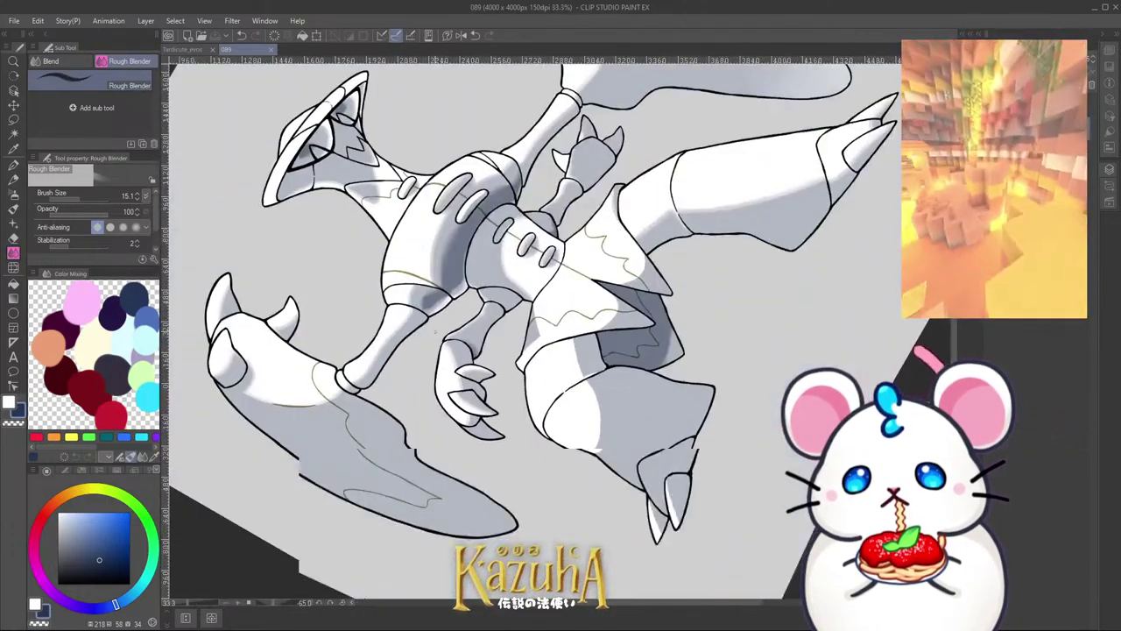
Step: Soften the shading inside the lower long oval plate on the chest
scroll(492, 204, "up", 2)
scroll(493, 203, "up", 4)
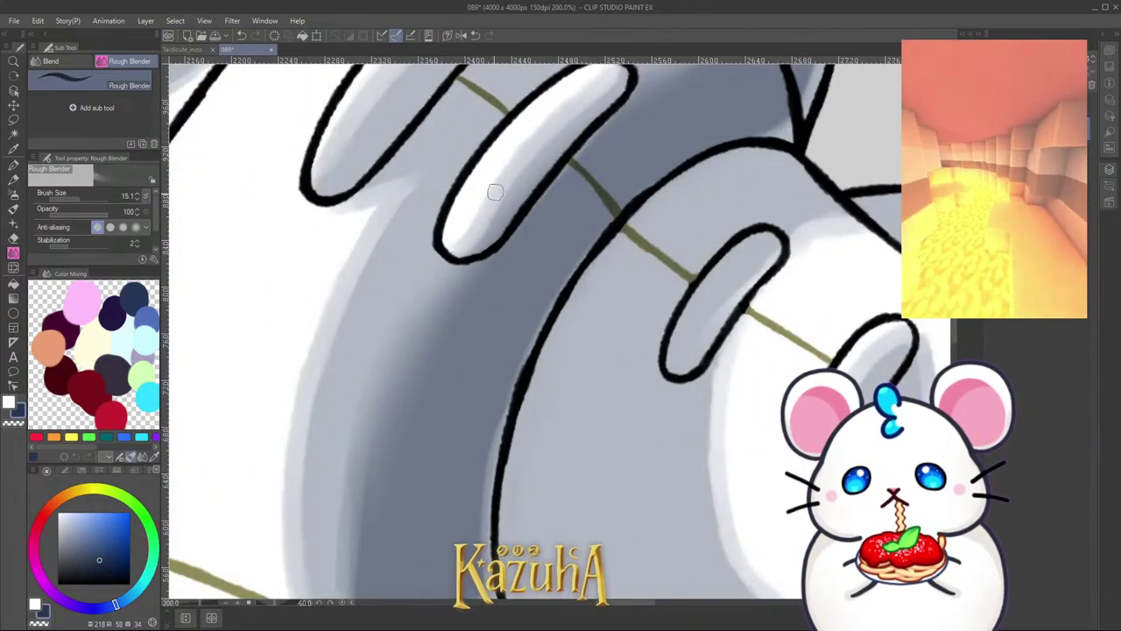
Step: Blend the edges of the pointed shadow on the skirt's side and of the shadow on the bent leg's upper thigh
scroll(501, 189, "down", 6)
scroll(484, 322, "up", 4)
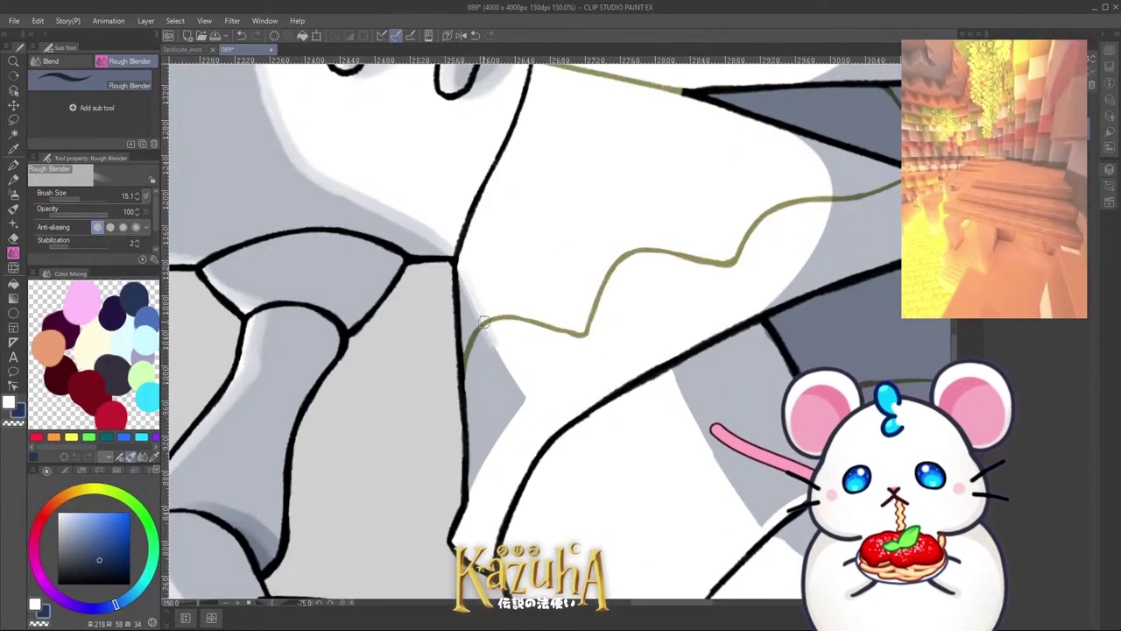
left_click_drag(484, 322, 507, 365)
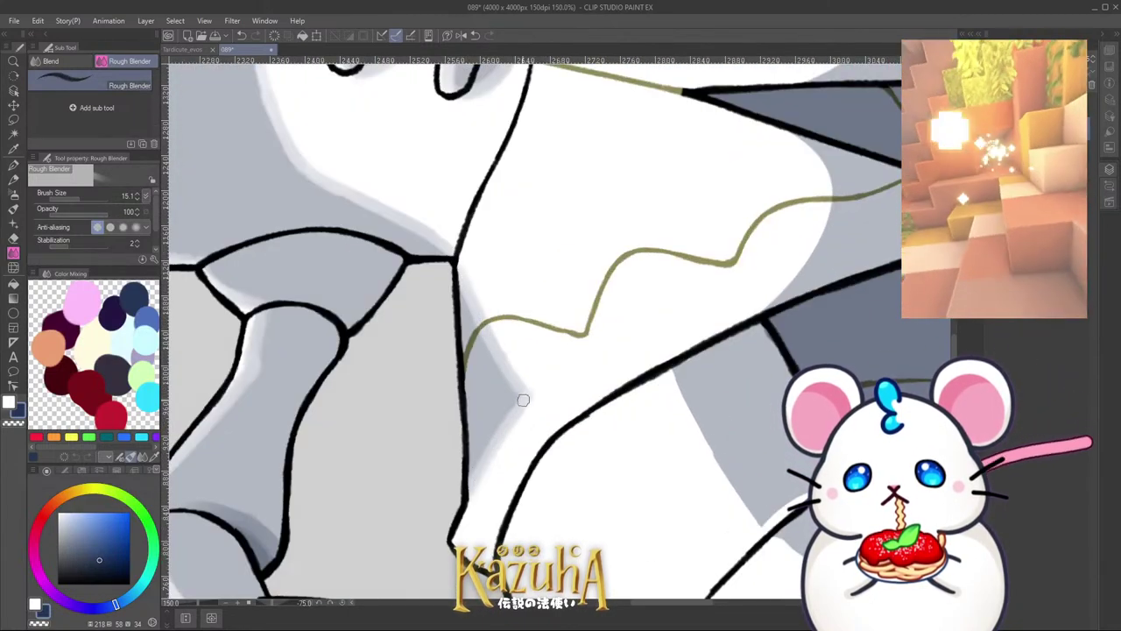
scroll(522, 389, "down", 3)
scroll(584, 362, "up", 3)
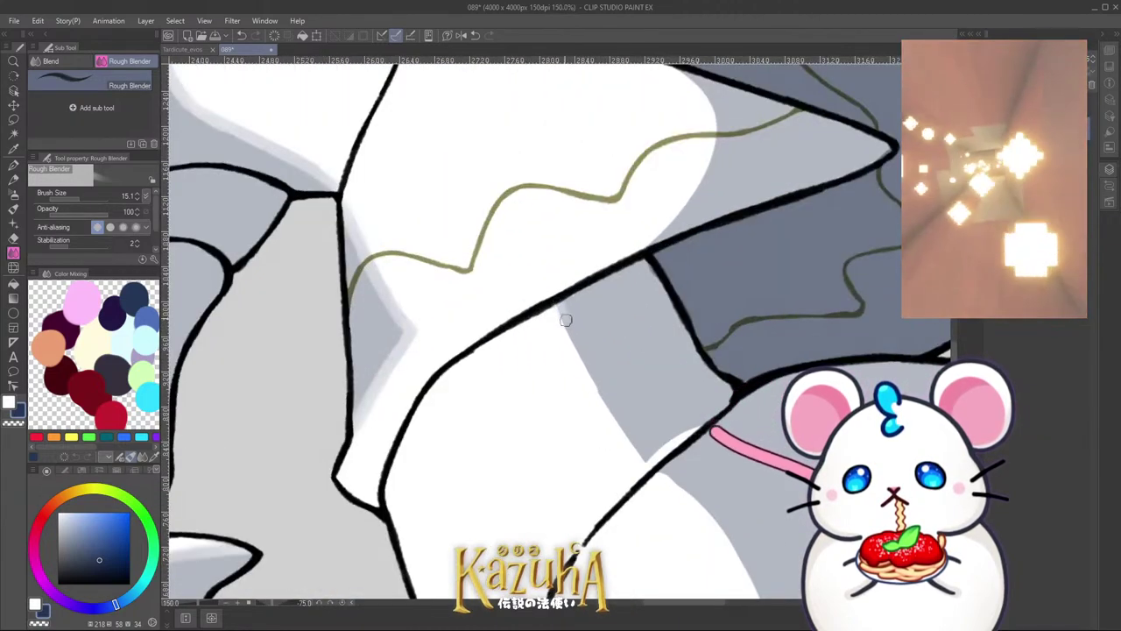
mouse_move(565, 318)
left_mouse_down()
mouse_move(649, 468)
mouse_move(633, 446)
mouse_move(655, 455)
mouse_move(760, 382)
left_mouse_up()
Step: Blend the curved shadow edges near the points of the two front skirt flaps
scroll(647, 451, "up", 1)
scroll(599, 444, "down", 2)
scroll(642, 285, "up", 1)
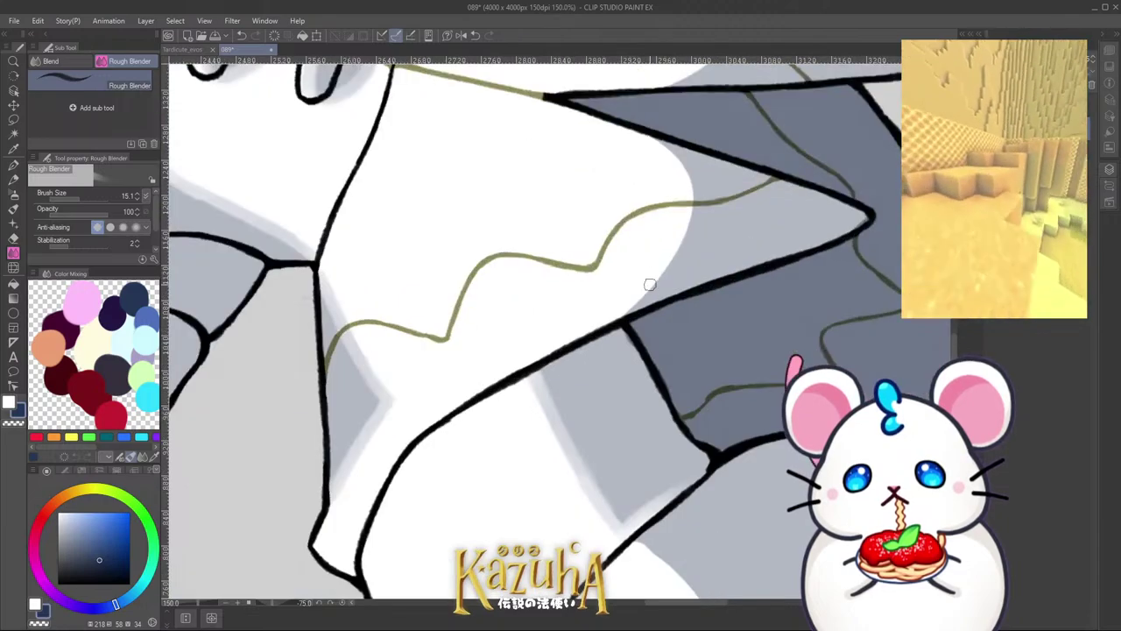
mouse_move(623, 314)
left_mouse_down()
mouse_move(692, 210)
mouse_move(682, 174)
left_mouse_up()
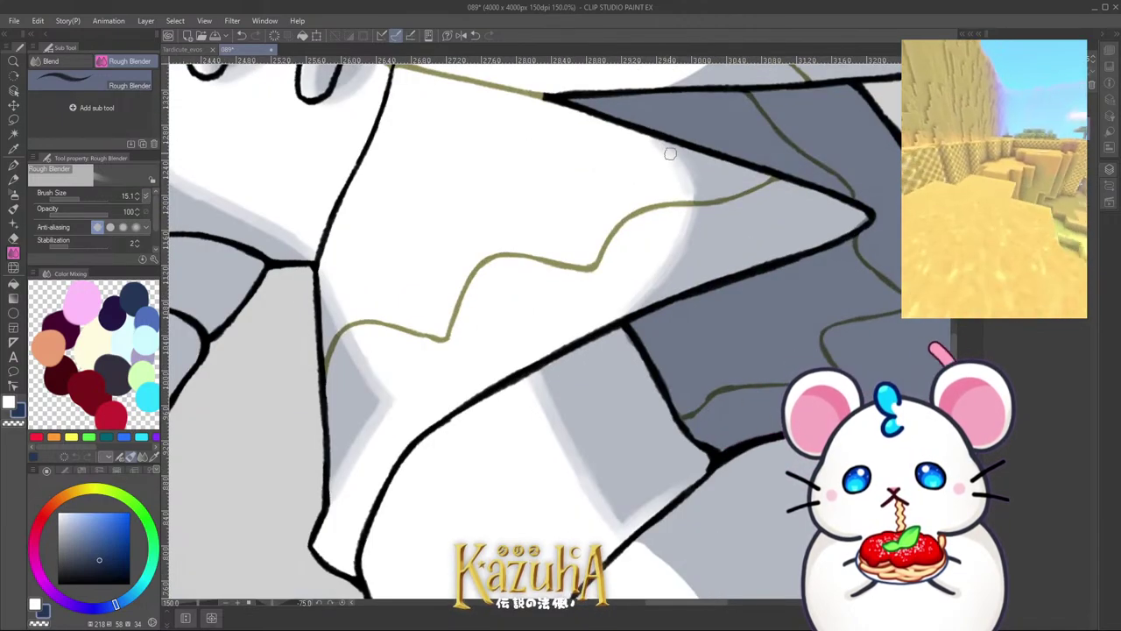
scroll(595, 263, "down", 3)
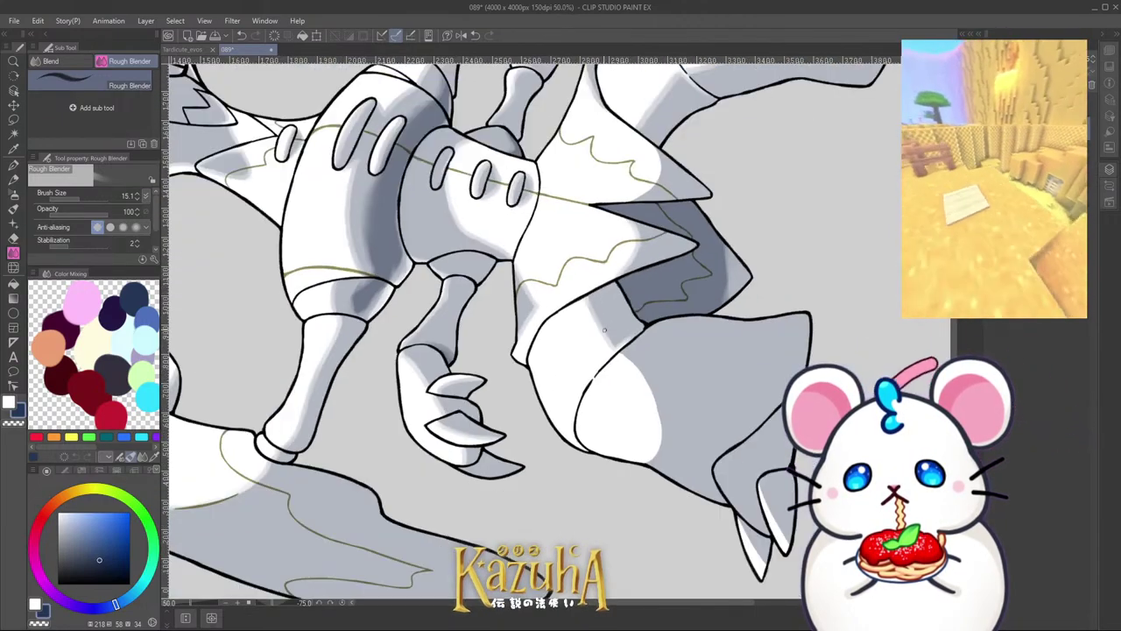
scroll(630, 131, "up", 2)
left_click_drag(614, 304, 635, 290)
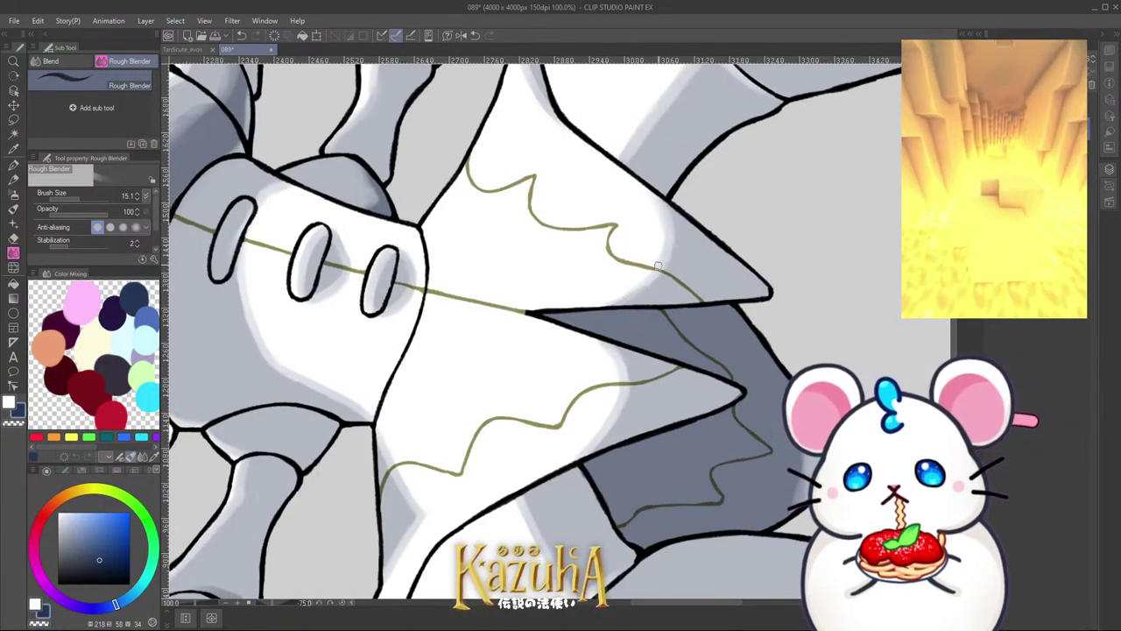
Step: Blend the curved shadow edge around the bright knee area on the bent leg's lower section
left_click_drag(736, 256, 761, 278)
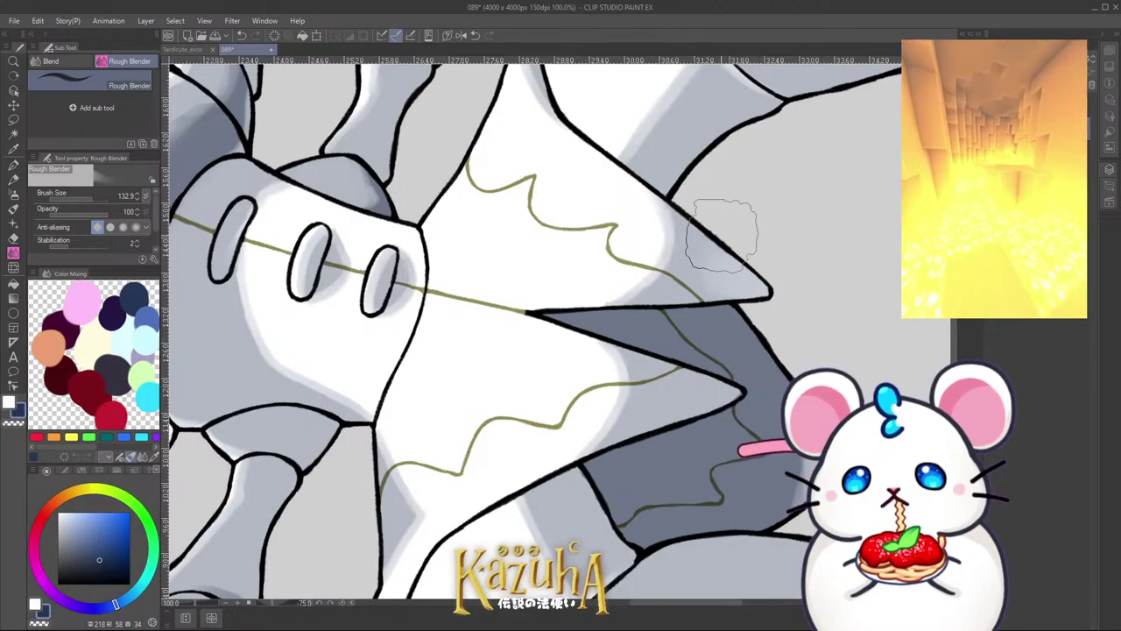
scroll(717, 225, "down", 1)
scroll(811, 316, "down", 1)
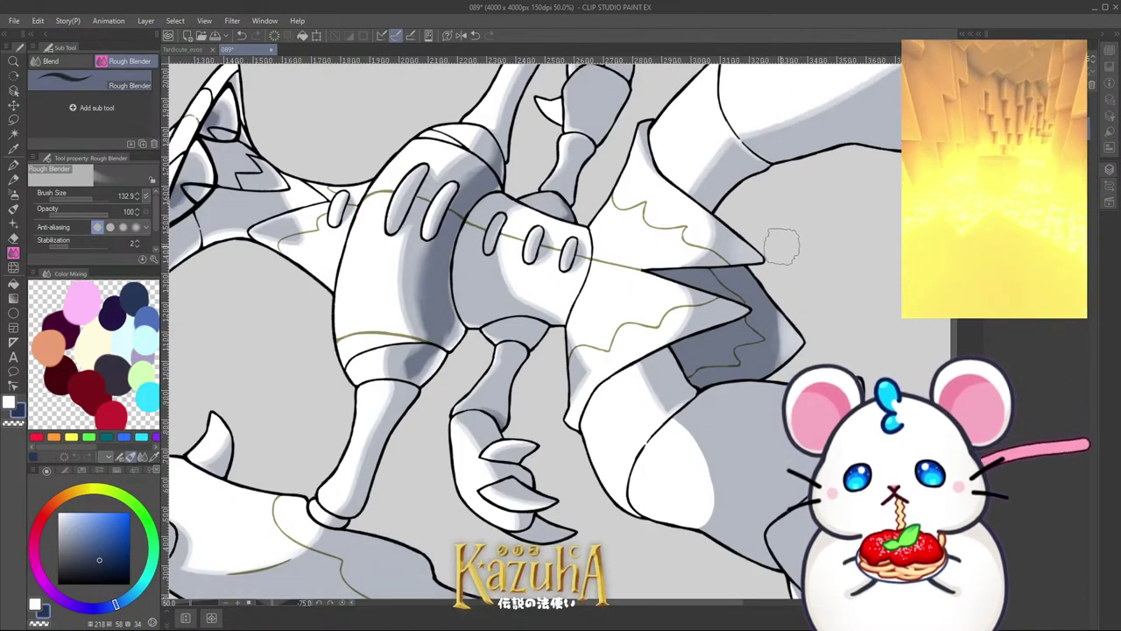
scroll(771, 246, "down", 2)
scroll(714, 353, "up", 3)
key("minus")
key("minus")
key("minus")
key("minus")
key("minus")
key("minus")
key("minus")
key("minus")
key("minus")
key("minus")
key("minus")
key("minus")
key("minus")
key("minus")
key("minus")
key("minus")
key("minus")
key("minus")
key("minus")
key("minus")
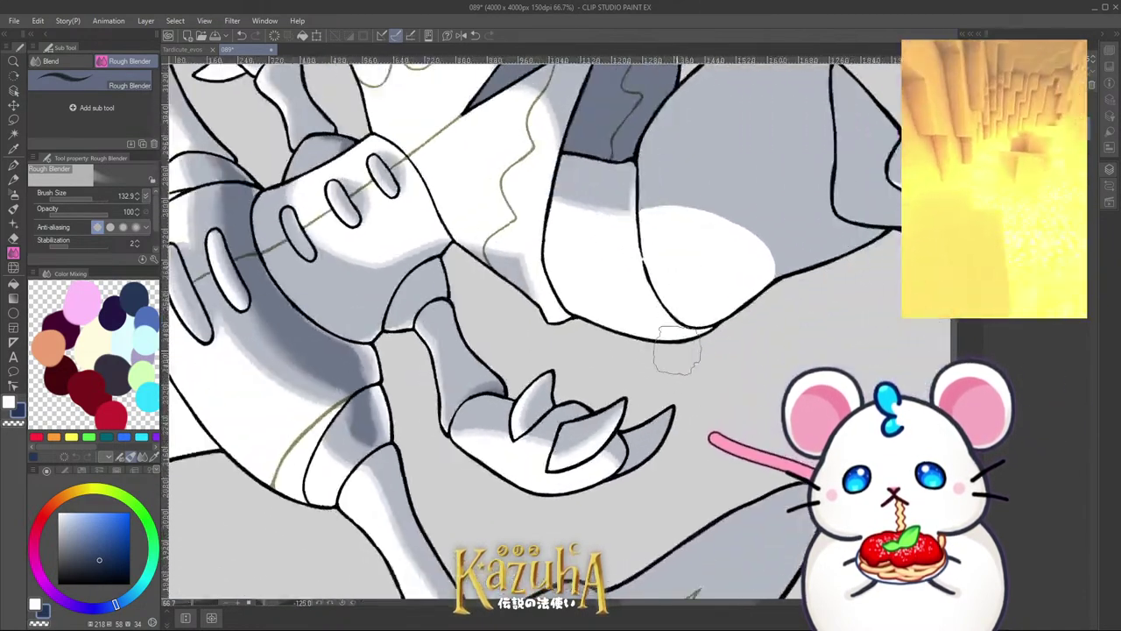
scroll(666, 307, "down", 2)
scroll(623, 254, "up", 3)
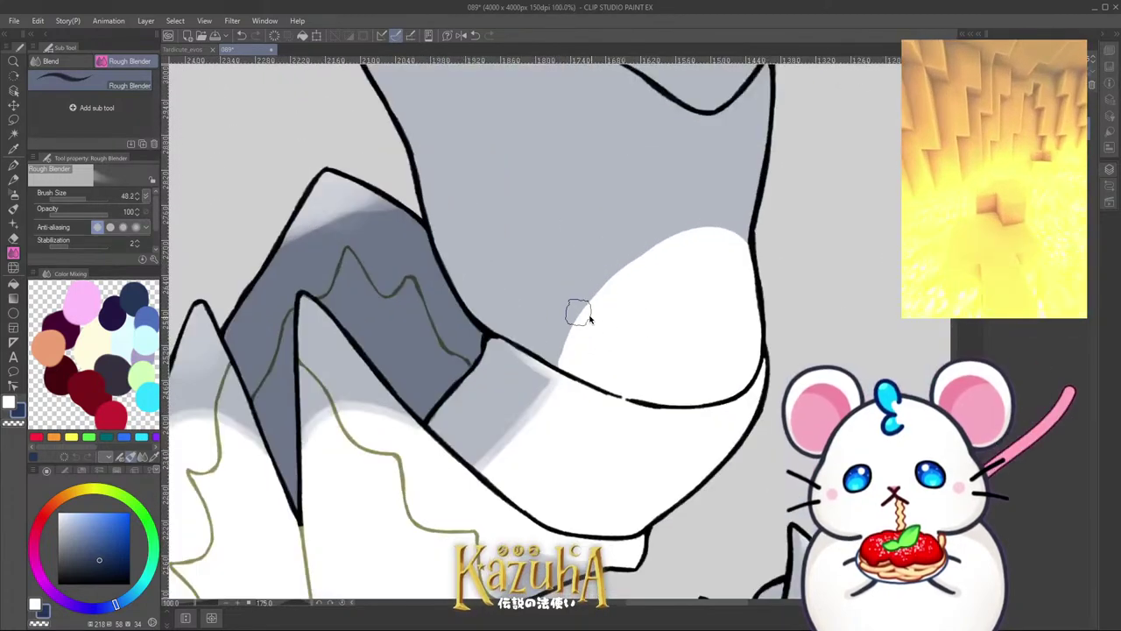
mouse_move(586, 316)
left_mouse_down()
mouse_move(649, 254)
mouse_move(594, 301)
mouse_move(624, 275)
mouse_move(664, 238)
left_mouse_up()
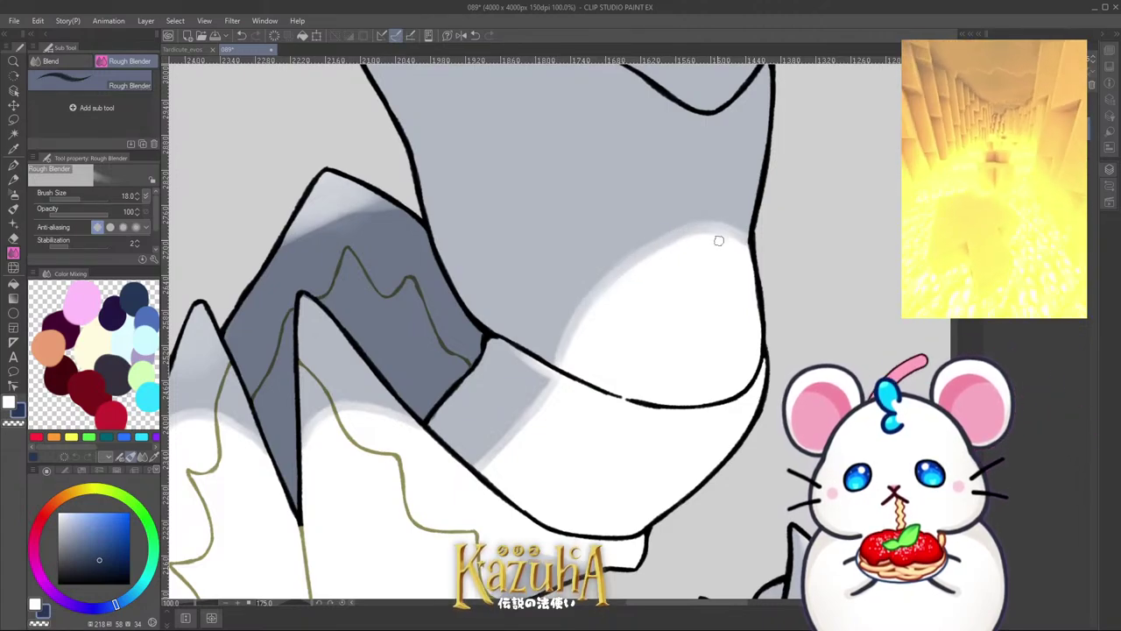
Step: Blend the shadow edges on the two foot claws of the bent leg, and save the drawing
scroll(573, 375, "down", 3)
scroll(639, 283, "up", 4)
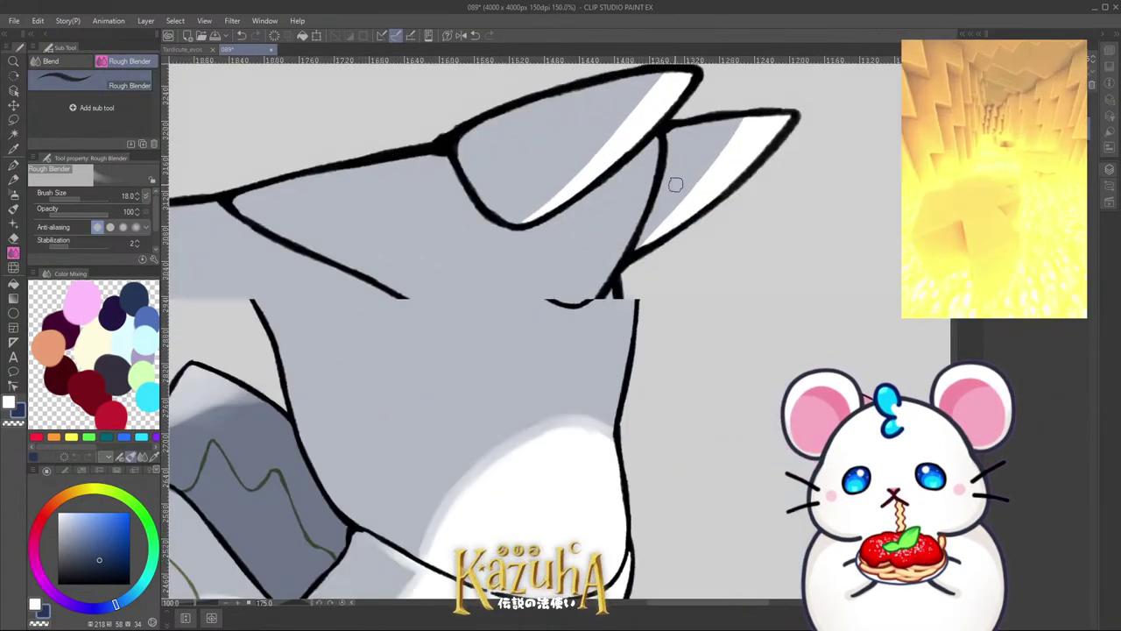
left_click_drag(744, 118, 655, 231)
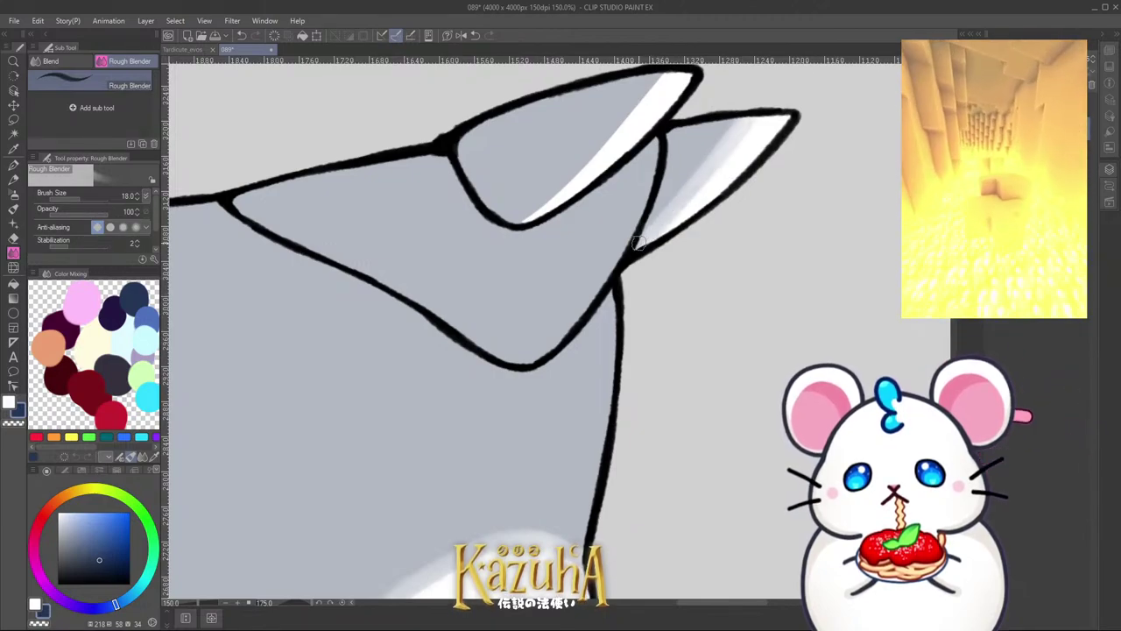
left_click_drag(637, 116, 622, 171)
mouse_move(511, 277)
left_mouse_down()
mouse_move(652, 126)
mouse_move(513, 267)
mouse_move(572, 215)
left_mouse_up()
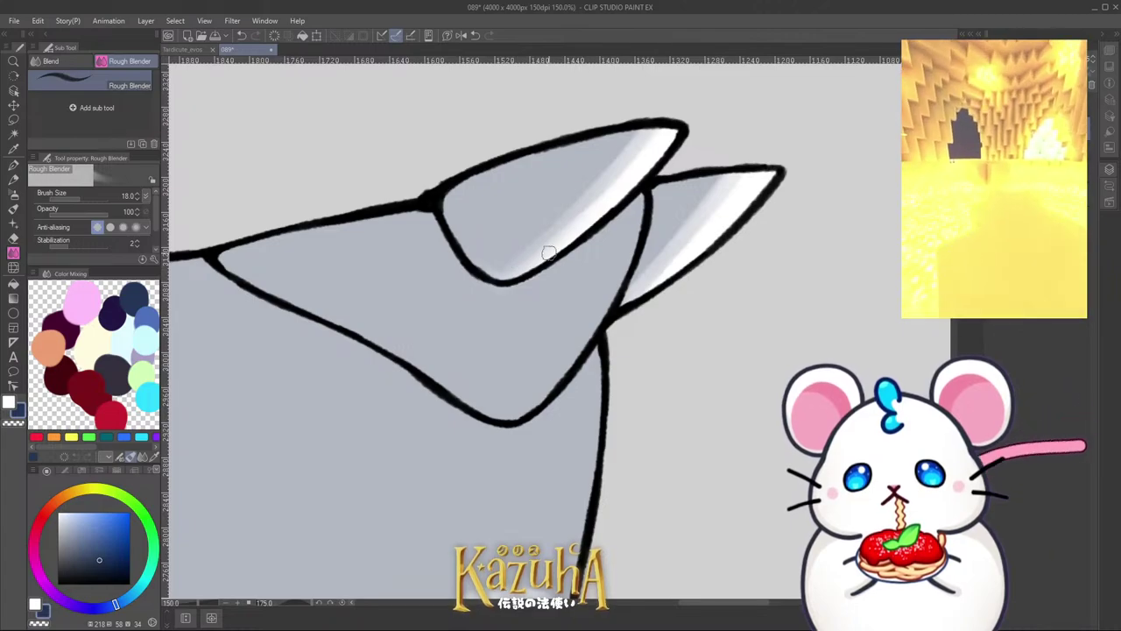
left_click_drag(550, 253, 483, 266)
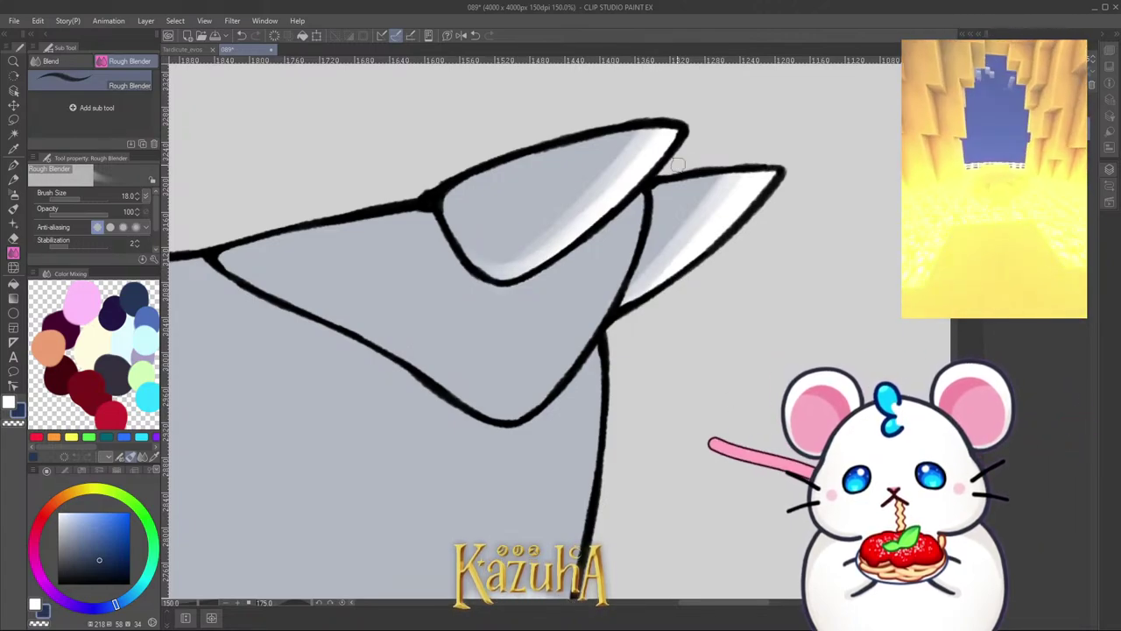
scroll(600, 188, "down", 1)
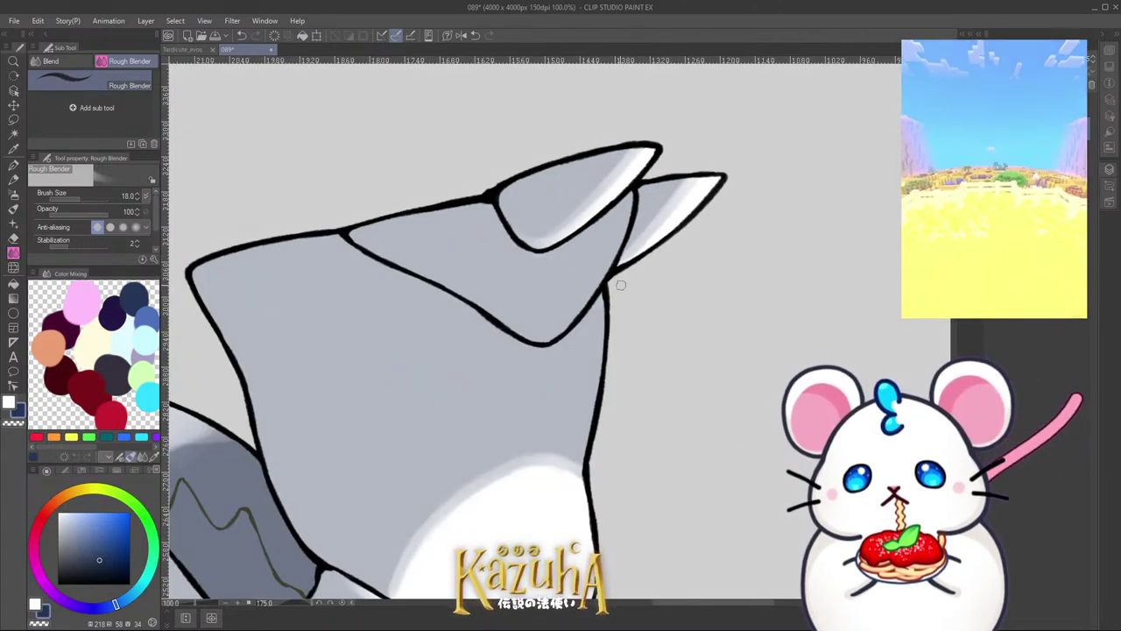
scroll(583, 273, "down", 3)
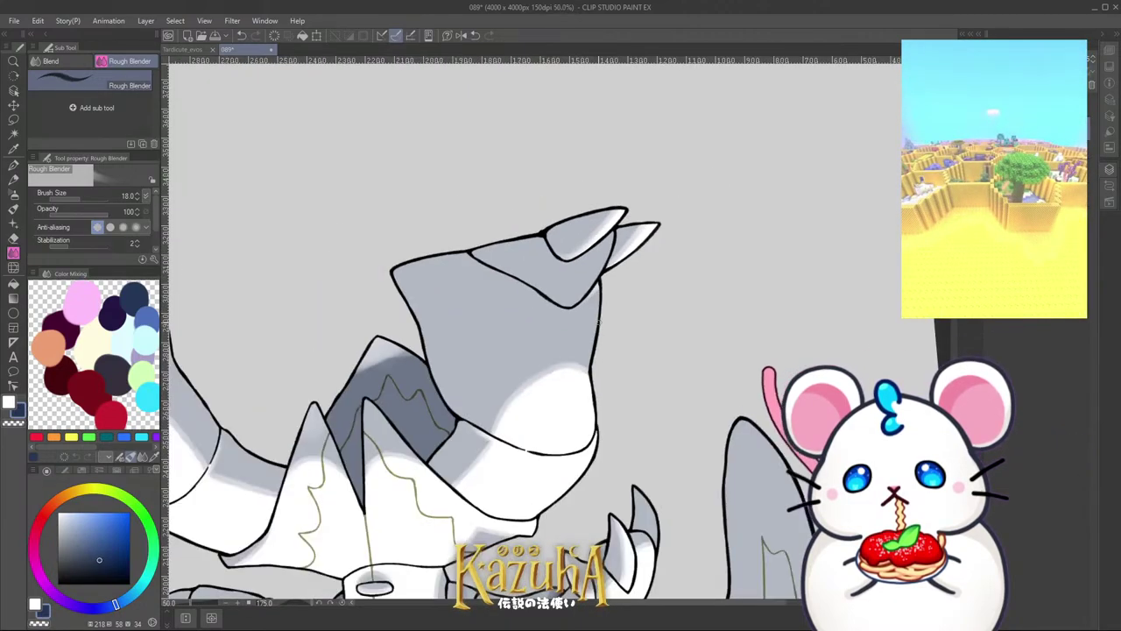
mouse_move(645, 338)
left_mouse_down()
mouse_move(618, 261)
mouse_move(509, 261)
mouse_move(647, 337)
left_mouse_up()
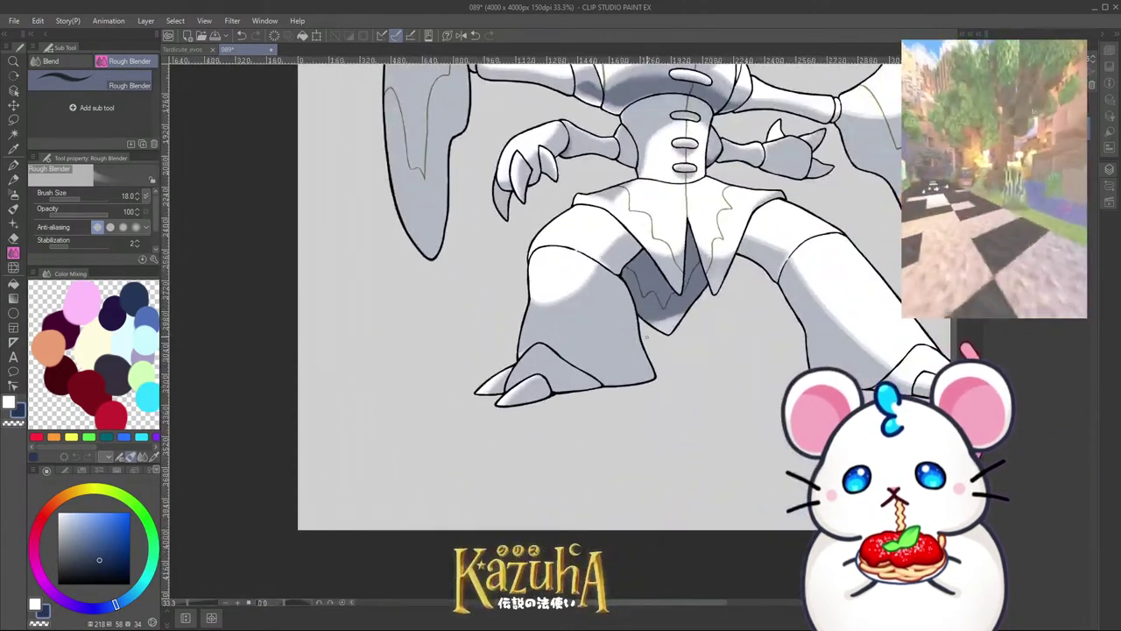
scroll(520, 421, "down", 4)
scroll(541, 373, "up", 4)
key("ctrl+s")
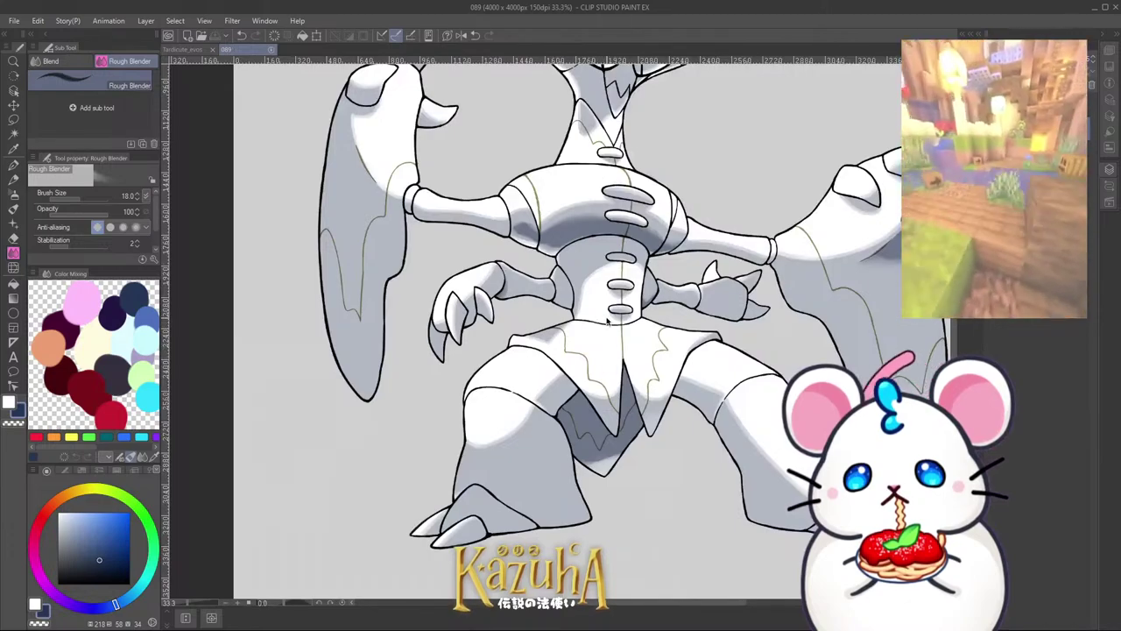
Step: Examine the blended shading on the head and across the whole creature
scroll(543, 335, "down", 1)
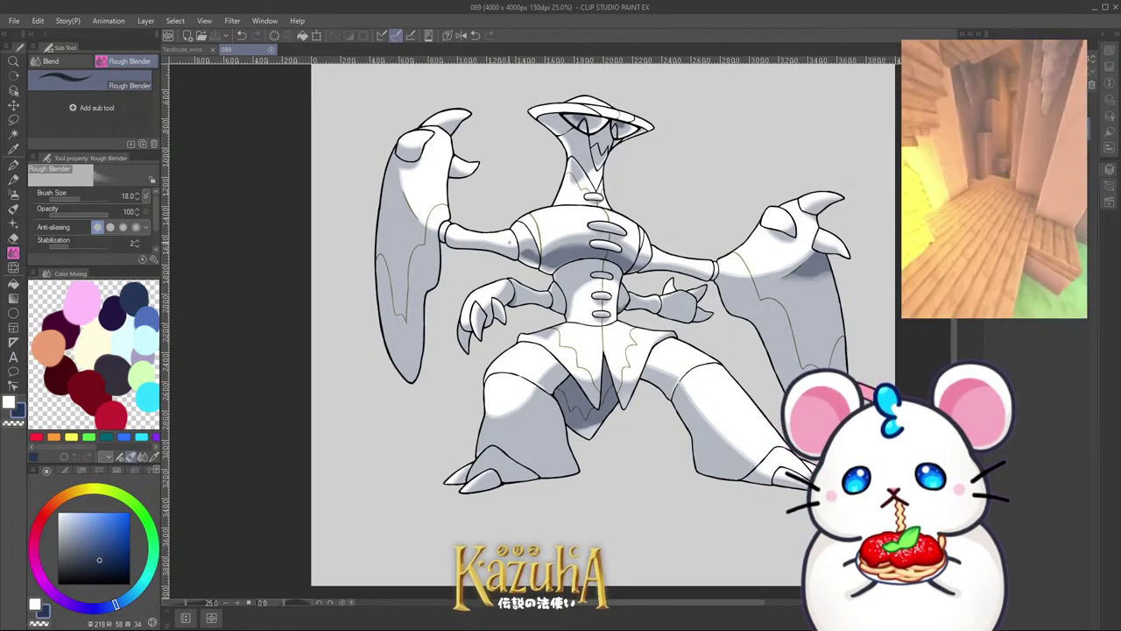
scroll(509, 240, "down", 2)
scroll(570, 243, "up", 5)
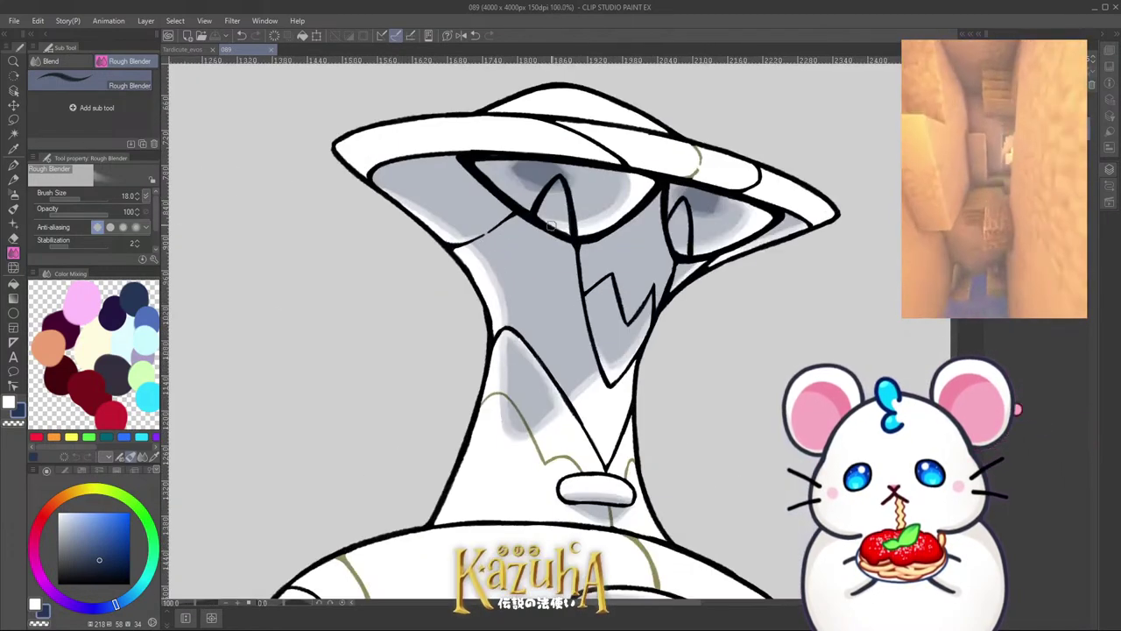
scroll(586, 233, "down", 3)
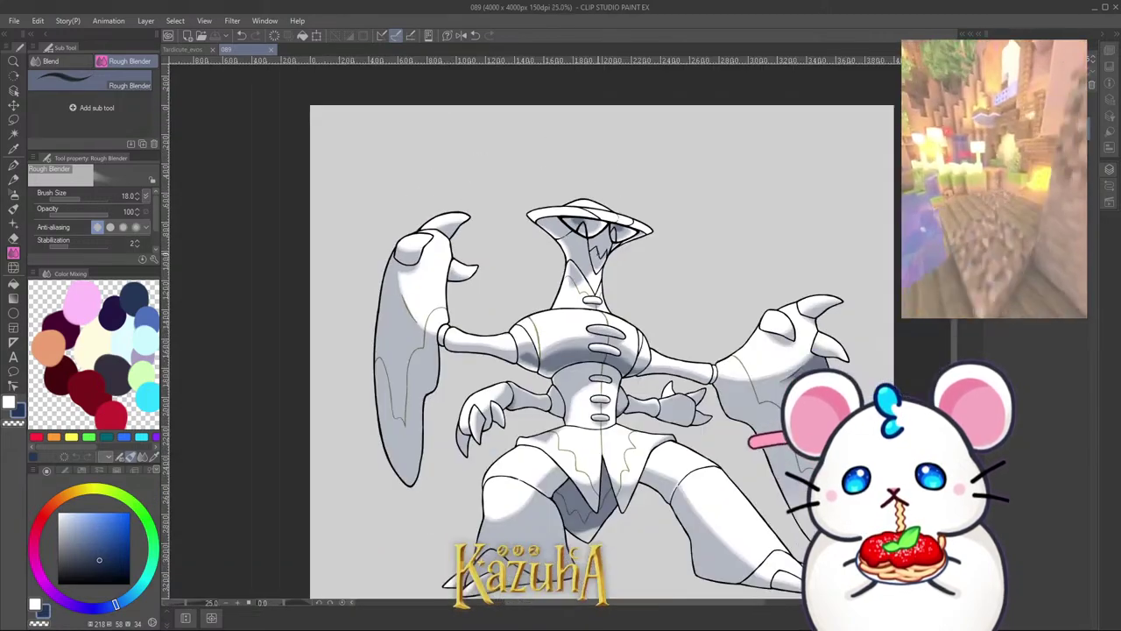
scroll(585, 233, "up", 1)
scroll(687, 491, "up", 1)
scroll(630, 412, "down", 4)
scroll(572, 371, "up", 2)
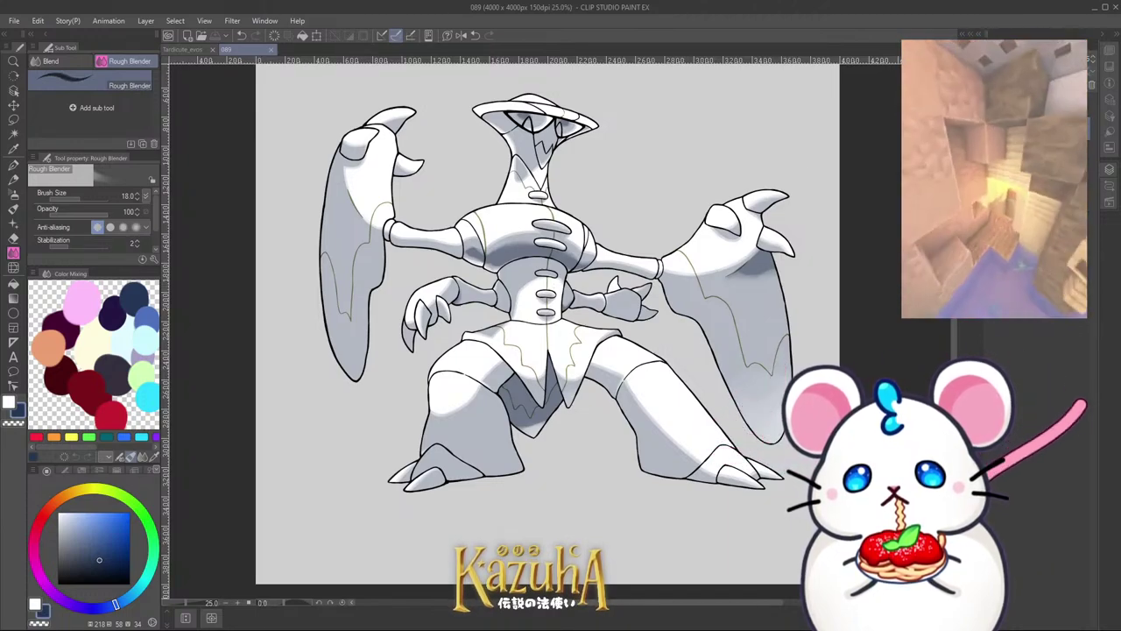
Step: Show the creature's flat colours together with the grey-blue shading, and save the drawing
key("ctrl+shift+n")
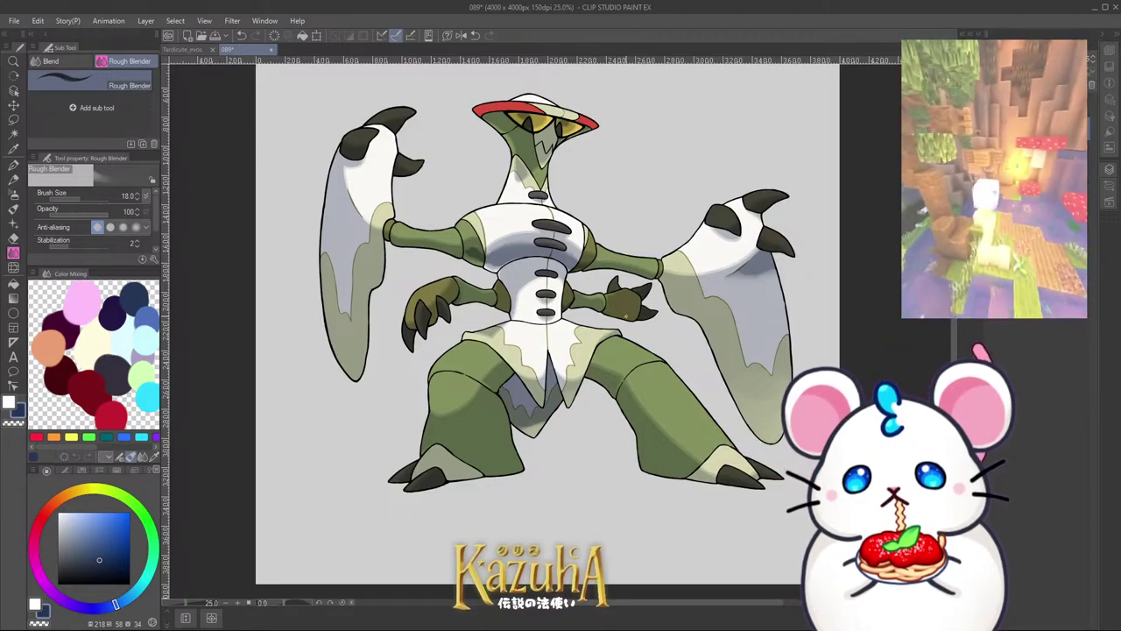
scroll(620, 377, "down", 1)
scroll(540, 299, "up", 3)
scroll(541, 298, "down", 2)
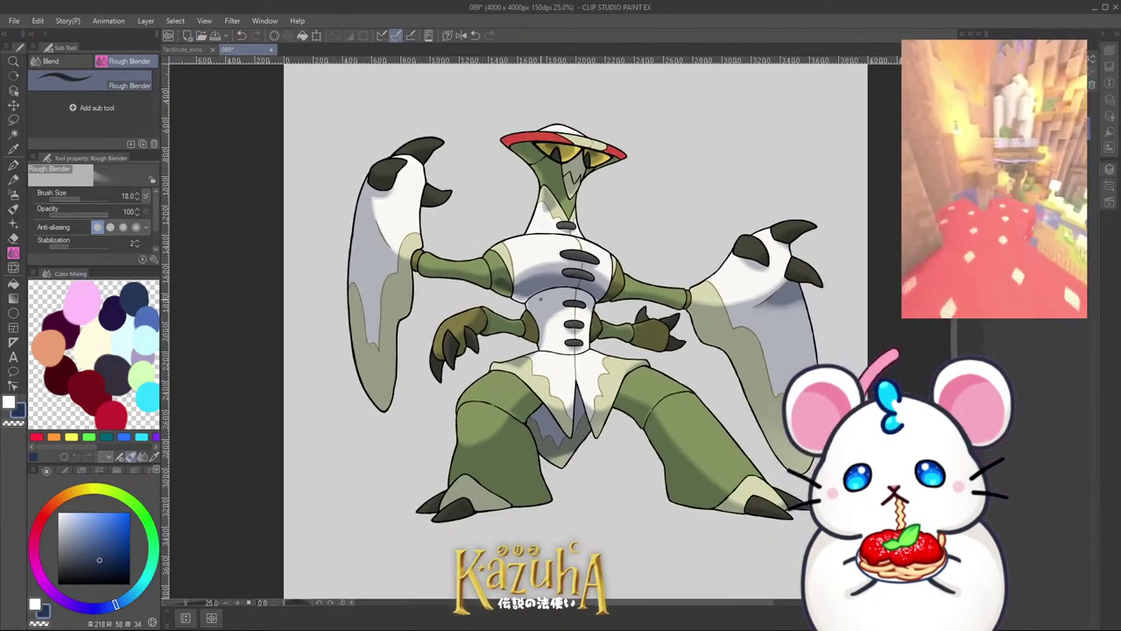
scroll(540, 299, "up", 2)
scroll(578, 350, "down", 3)
scroll(627, 348, "up", 3)
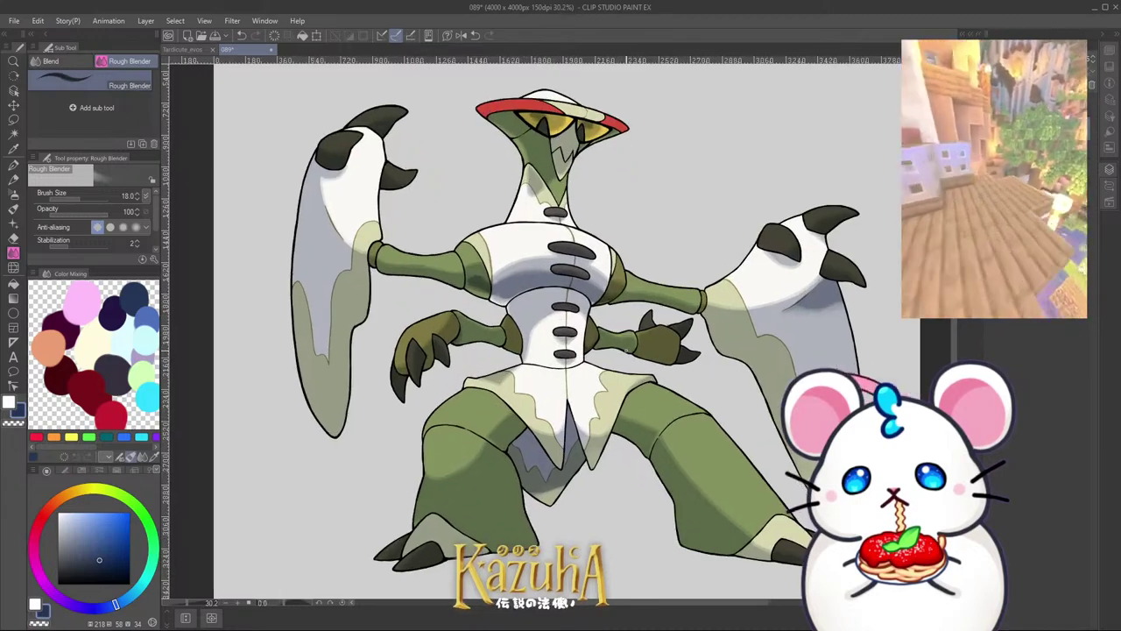
scroll(649, 312, "down", 1)
scroll(649, 312, "up", 1)
key("ctrl+s")
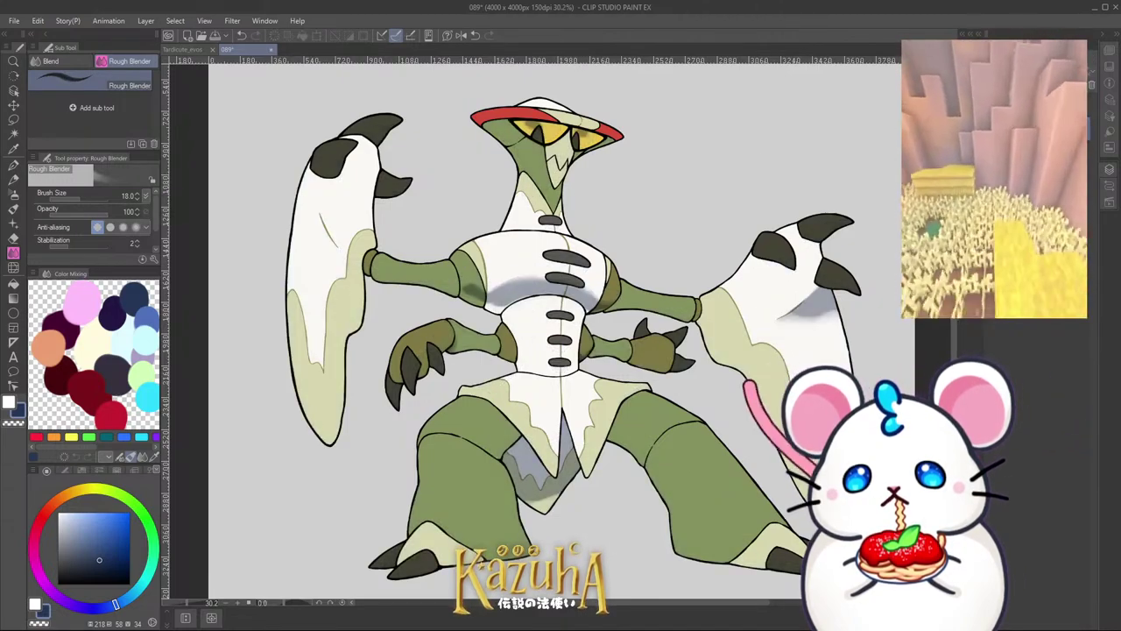
Step: Try pasting a copy of the shading over the whole coloured creature
key("ctrl+a")
key("ctrl+v")
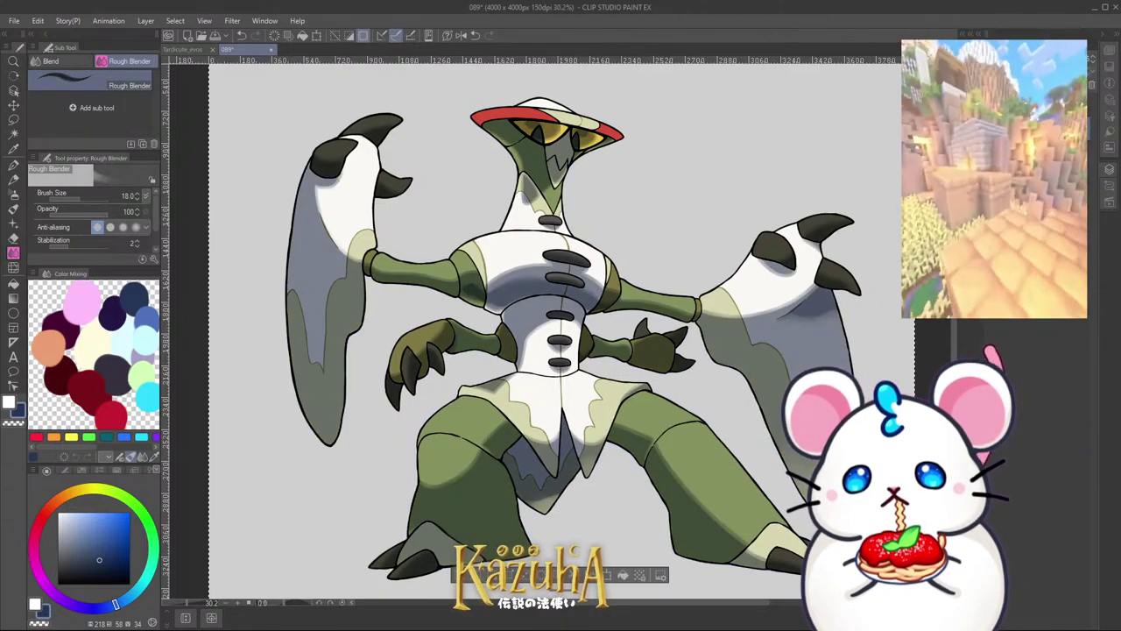
key("ctrl+z")
key("ctrl+d")
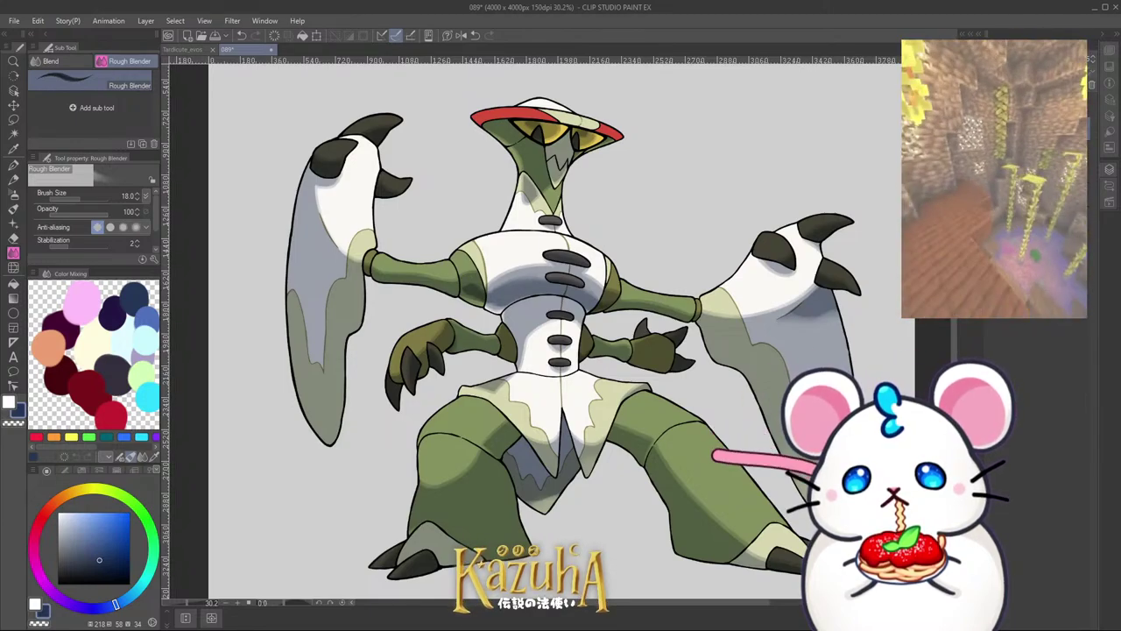
Step: Trim the outer part of the darker chest shadow into a narrower curved band, using the G-pen with transparent colour
left_click(12, 165)
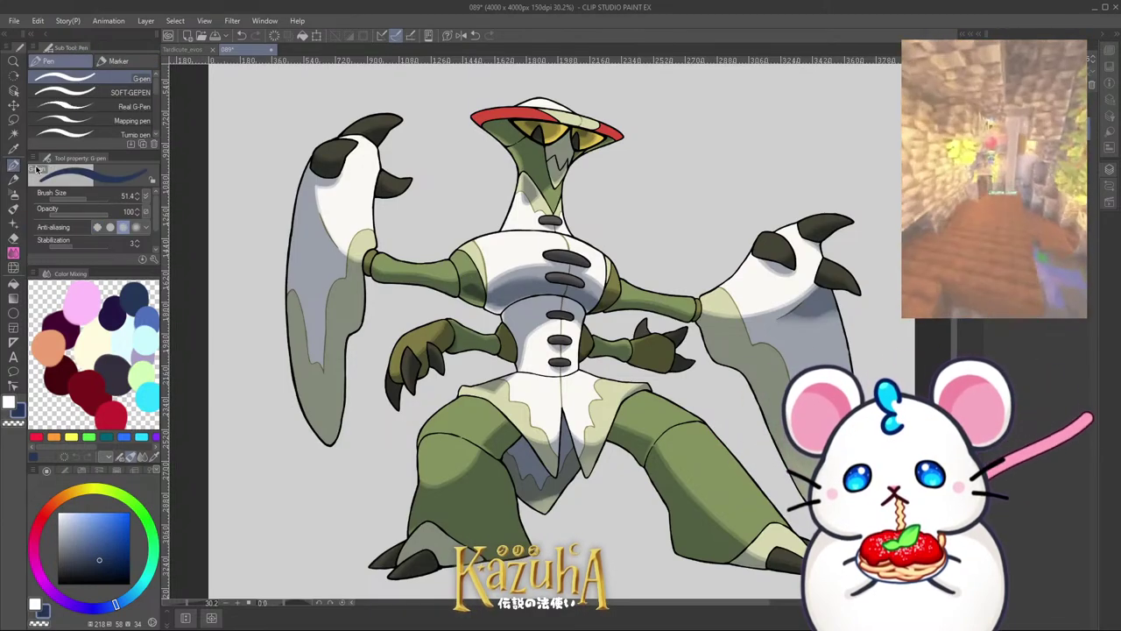
key("minus")
scroll(542, 317, "up", 1)
key("asciicircum")
key("c")
mouse_move(493, 298)
left_mouse_down("ctrl+alt")
mouse_move(474, 300)
mouse_move(553, 290)
mouse_move(606, 299)
left_mouse_up("ctrl+alt")
key("ctrl+z")
key("minus")
key("minus")
key("minus")
key("minus")
key("minus")
key("minus")
key("minus")
key("minus")
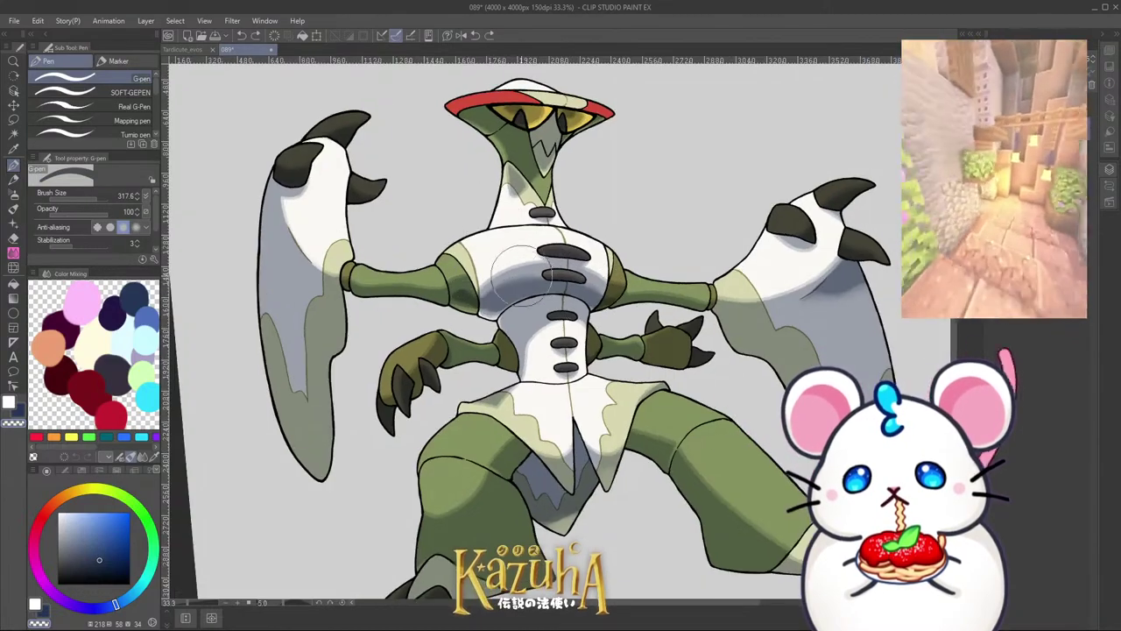
scroll(482, 279, "up", 2)
mouse_move(449, 312)
left_mouse_down("ctrl+alt")
mouse_move(488, 338)
mouse_move(459, 353)
left_mouse_up("ctrl+alt")
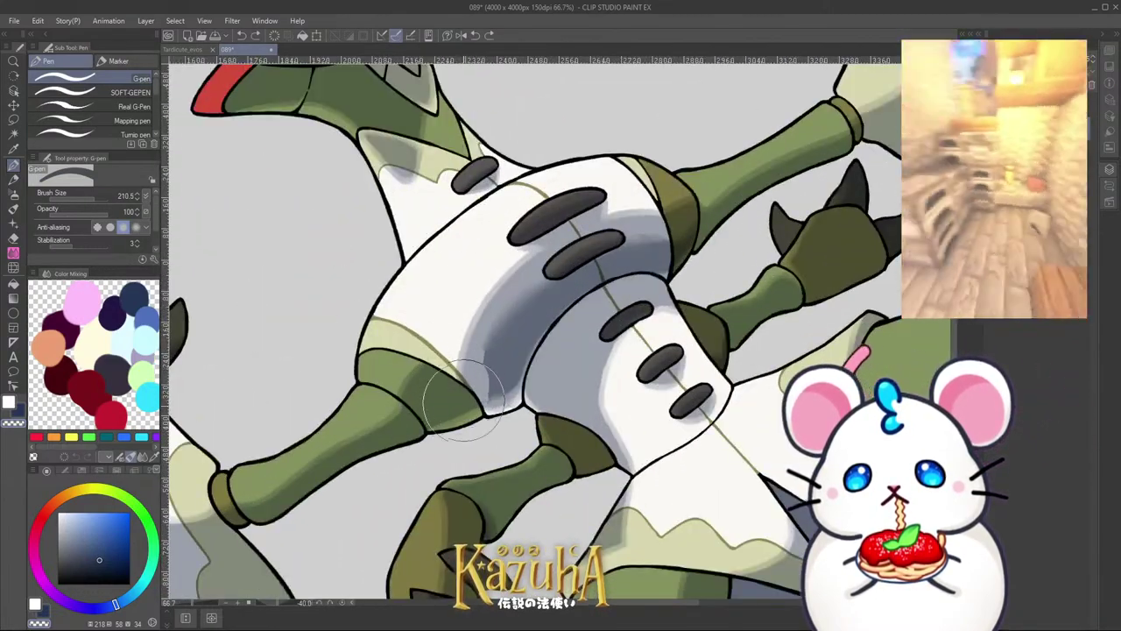
left_click_drag(479, 415, 512, 273)
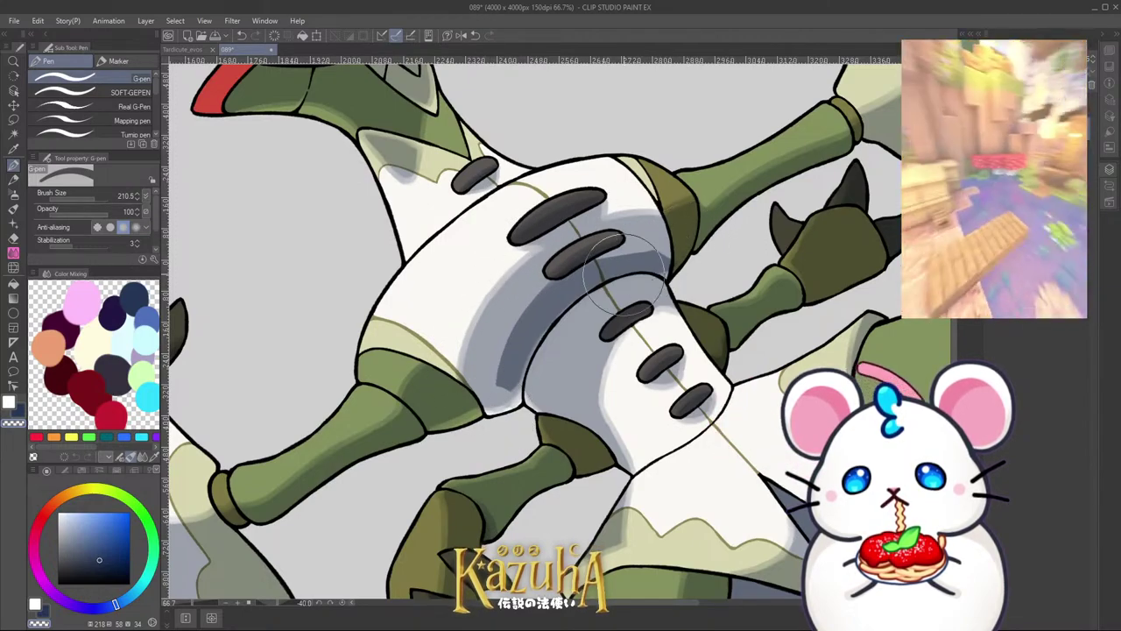
Step: Brush over the narrow dark chest band with the Soft airbrush along the chest's lower curve
scroll(526, 337, "up", 2)
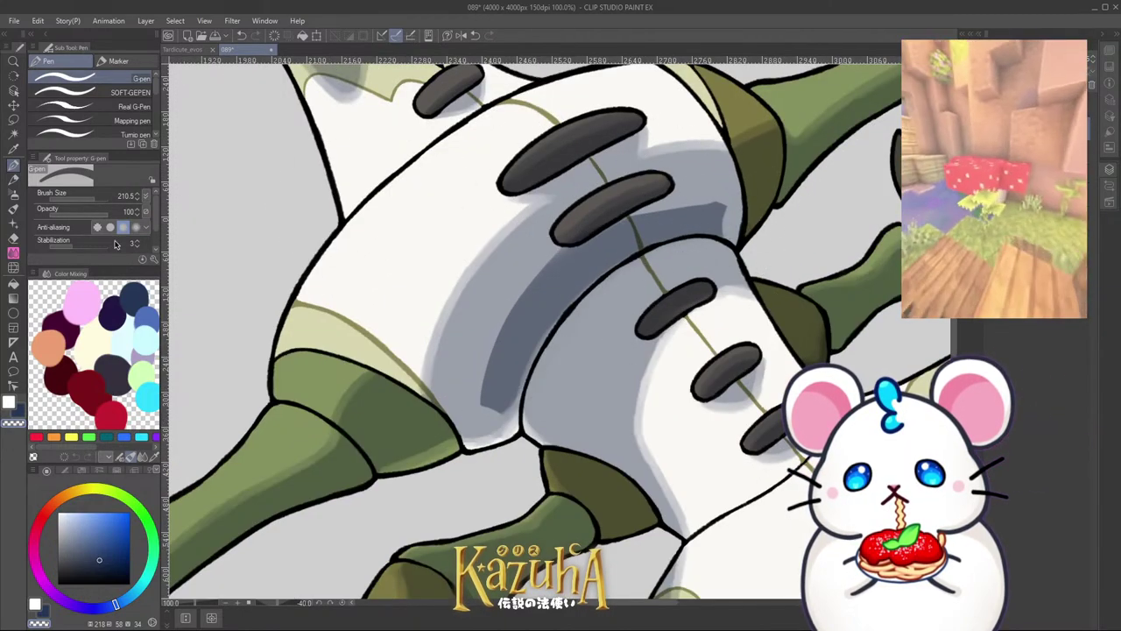
left_click(13, 195)
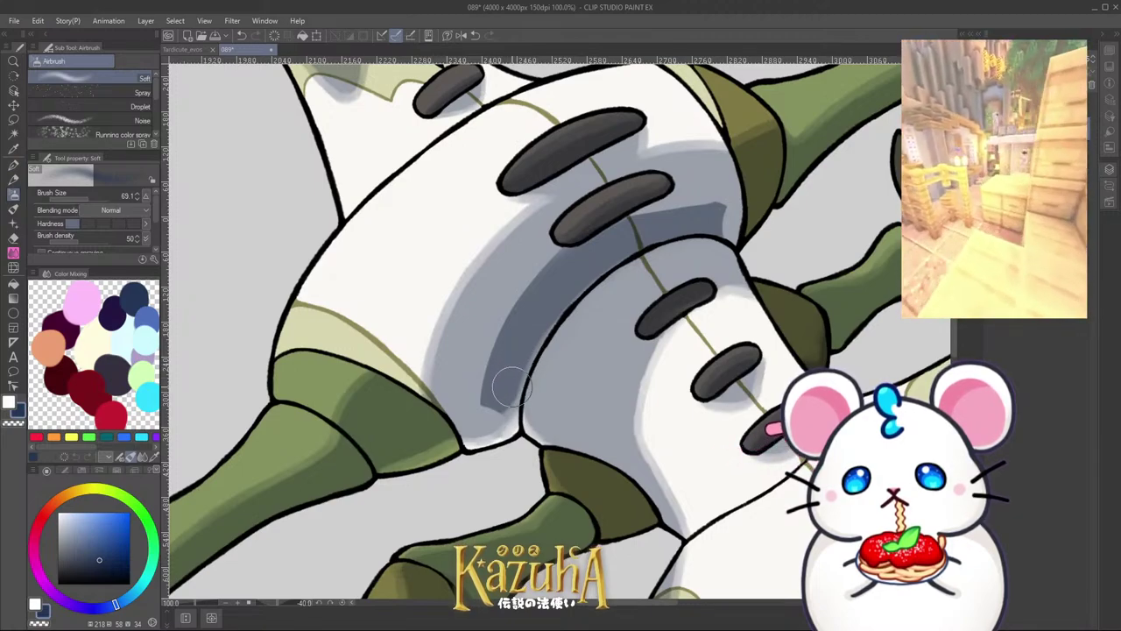
mouse_move(512, 385)
left_mouse_down()
mouse_move(482, 360)
mouse_move(486, 390)
mouse_move(503, 404)
mouse_move(547, 274)
mouse_move(489, 357)
mouse_move(607, 226)
mouse_move(562, 284)
mouse_move(693, 208)
mouse_move(719, 214)
left_mouse_up()
scroll(569, 353, "down", 2)
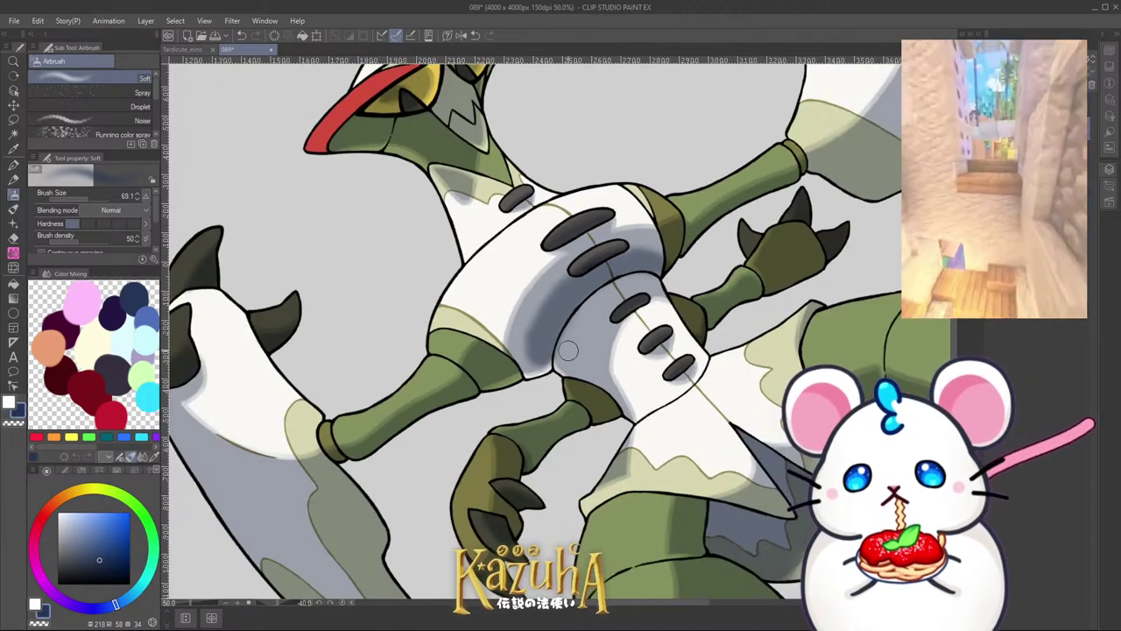
Step: Fade the outer edge of the darker chest shadow across both sides, using the Soft airbrush with transparent colour
key("minus")
scroll(538, 313, "up", 2)
key("c")
left_click_drag(476, 355, 521, 412)
left_click_drag(513, 386, 485, 425)
key("ctrl+z")
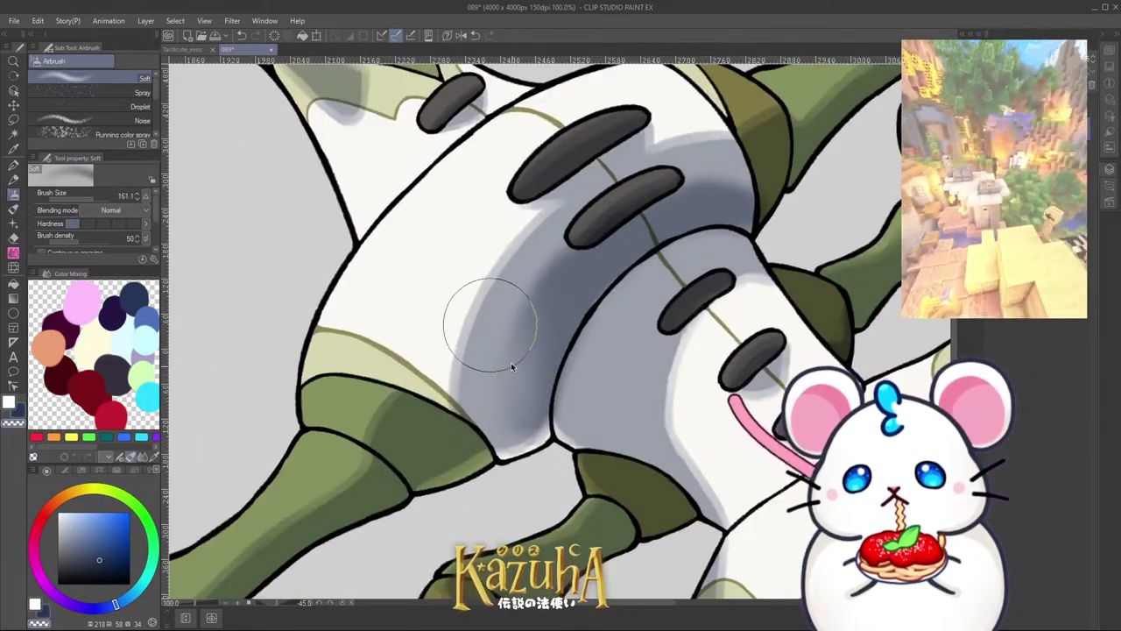
key("bracketleft")
left_click_drag(496, 372, 581, 219)
mouse_move(512, 309)
left_mouse_down()
mouse_move(640, 185)
mouse_move(737, 161)
left_mouse_up()
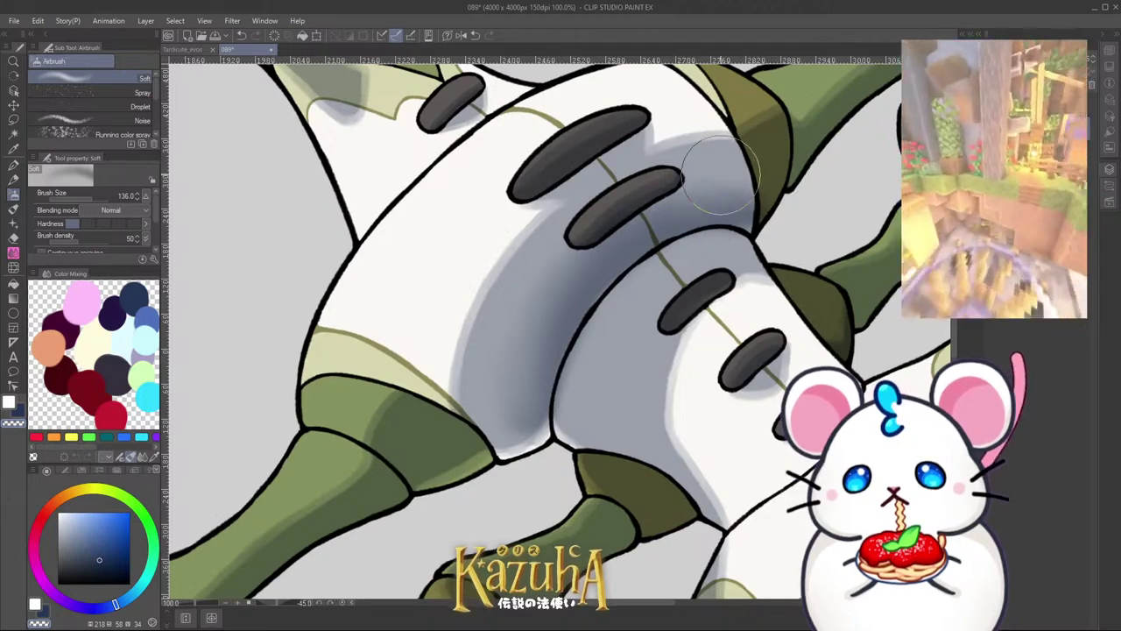
key("bracketleft")
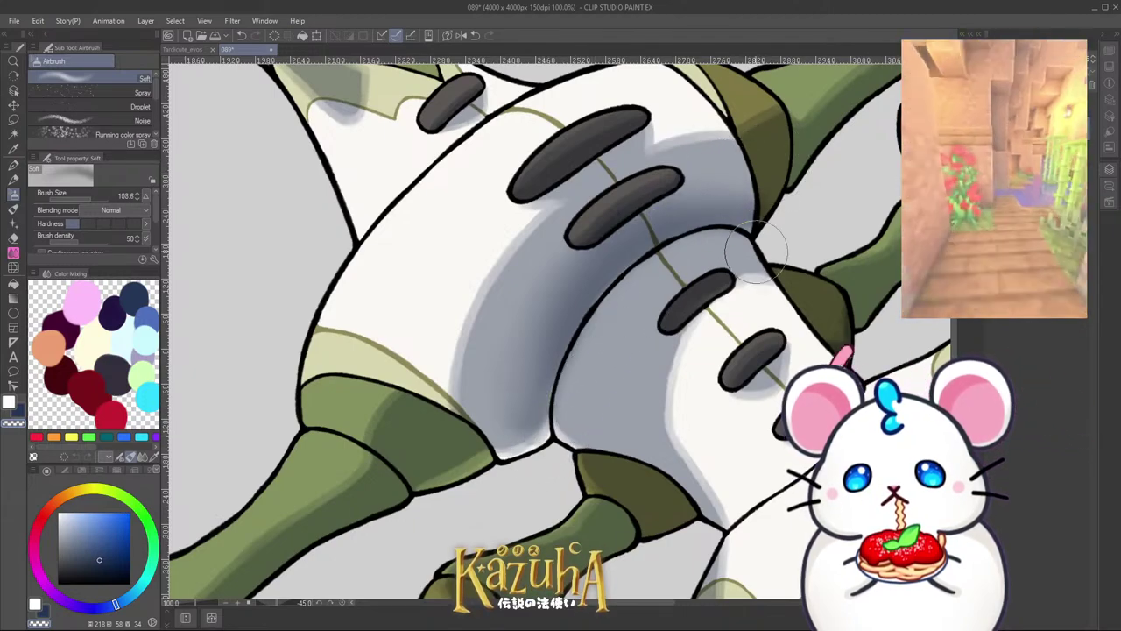
Step: Try darkening the upper part of the large blade on the creature's far arm with an enlarged Soft airbrush
scroll(596, 369, "down", 5)
scroll(625, 418, "up", 2)
scroll(626, 418, "up", 1)
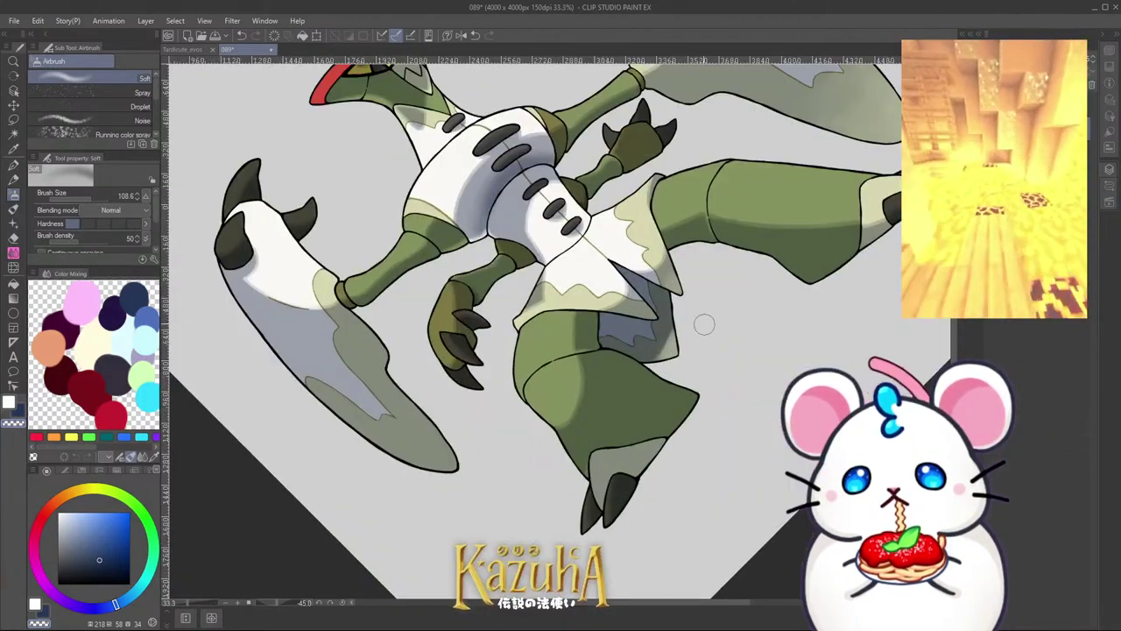
scroll(621, 359, "up", 1)
key("bracketright")
key("bracketright")
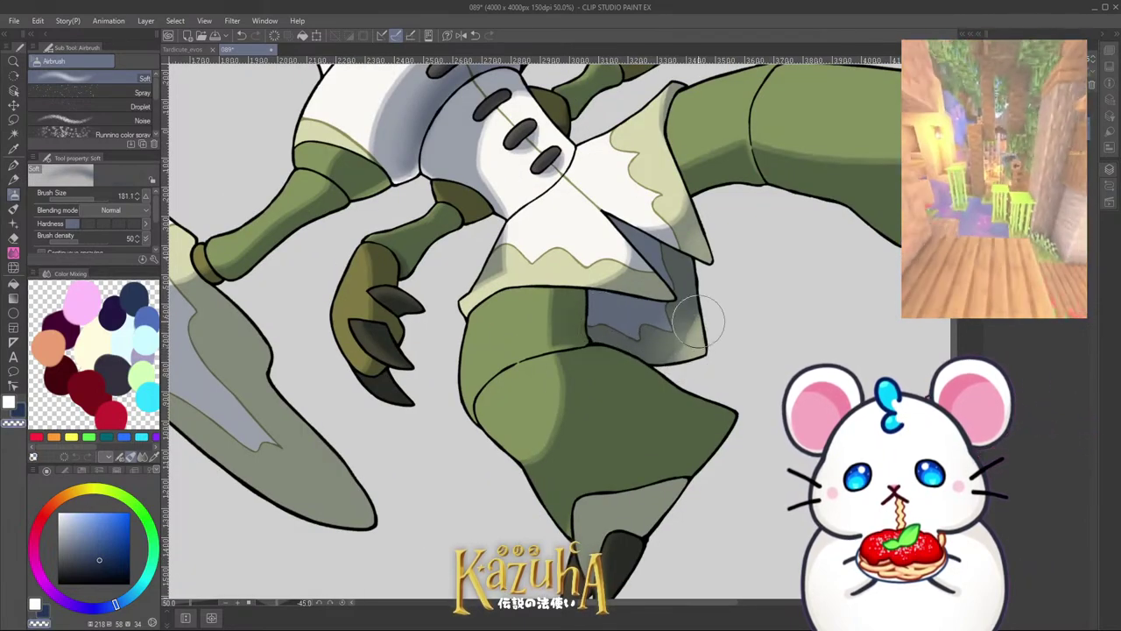
scroll(657, 340, "down", 4)
left_click_drag(655, 430, 568, 461)
scroll(611, 421, "up", 2)
scroll(722, 308, "up", 1)
key("c")
key("bracketright")
key("bracketright")
left_click(732, 309)
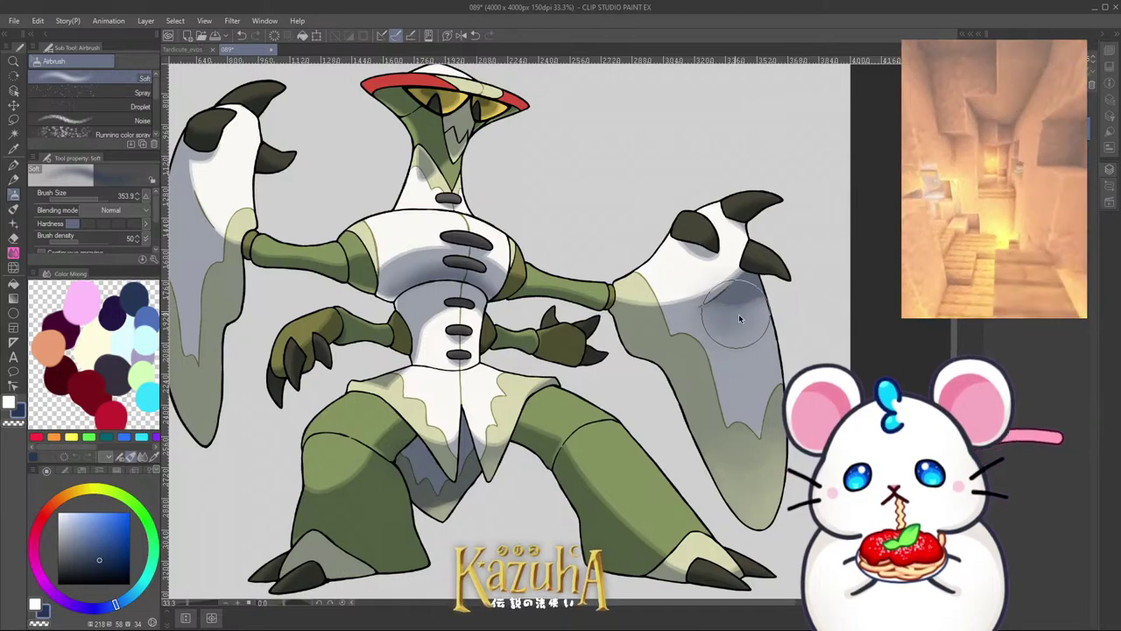
key("ctrl+z")
Step: Fade the shading over the tip of the raised arm's blade, using a very large Soft airbrush with transparent colour
key("c")
scroll(726, 317, "down", 3)
scroll(761, 278, "up", 2)
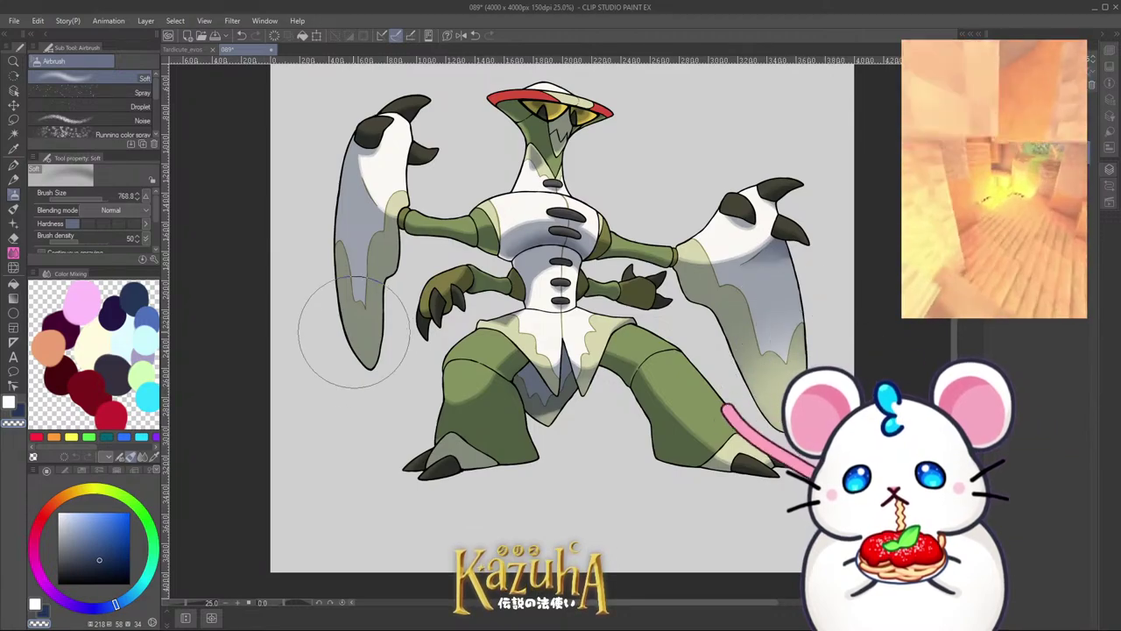
scroll(613, 123, "up", 1)
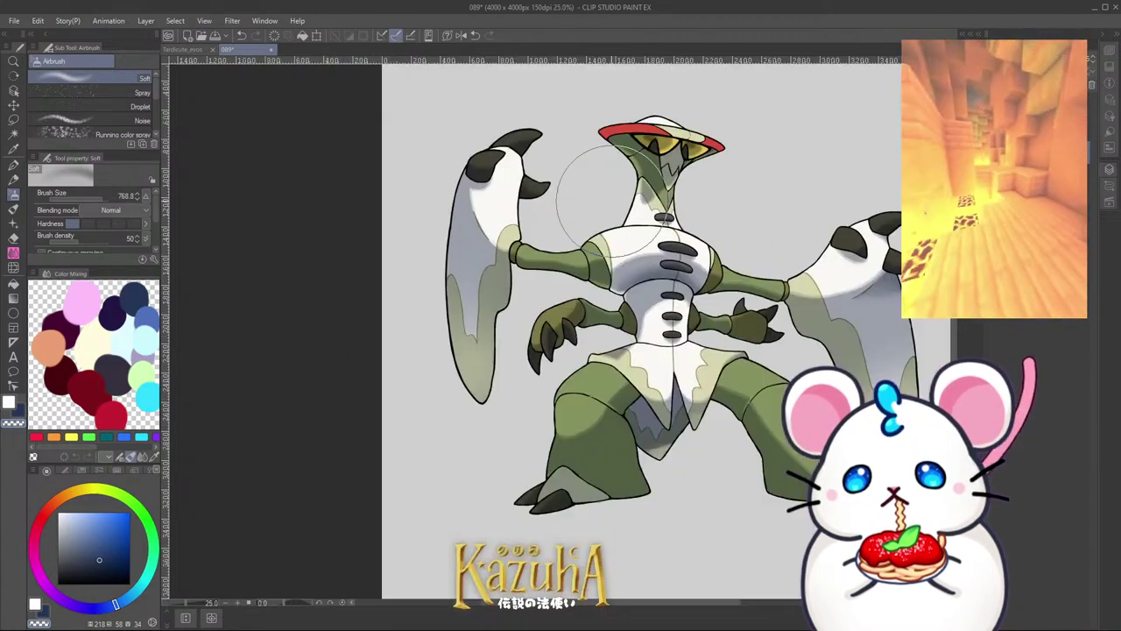
scroll(648, 114, "up", 2)
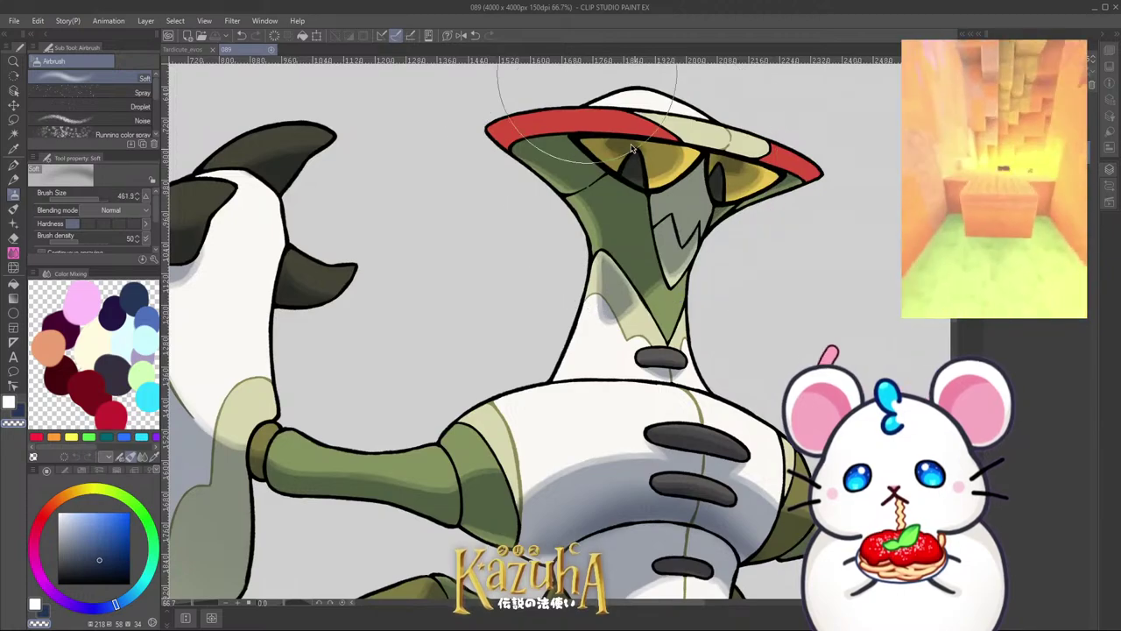
scroll(530, 163, "down", 2)
scroll(550, 267, "down", 1)
scroll(550, 267, "up", 1)
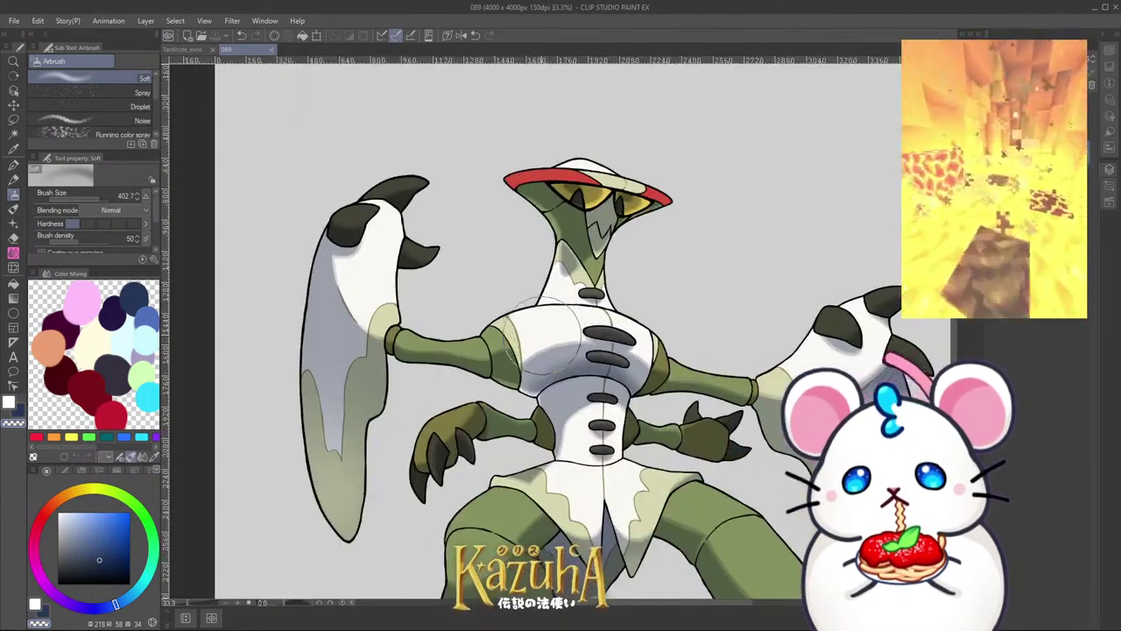
scroll(526, 267, "up", 1)
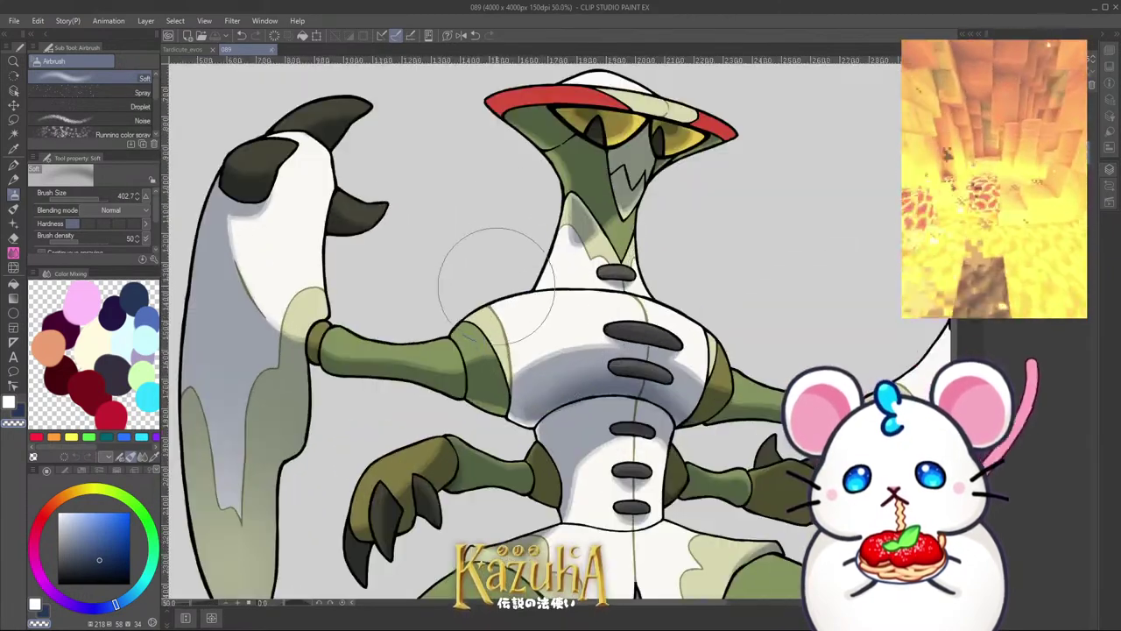
Step: Extend the chest shadow outward onto the pale trim beside the shoulder with the G-pen in dark blue
left_click(13, 165)
scroll(495, 346, "up", 1)
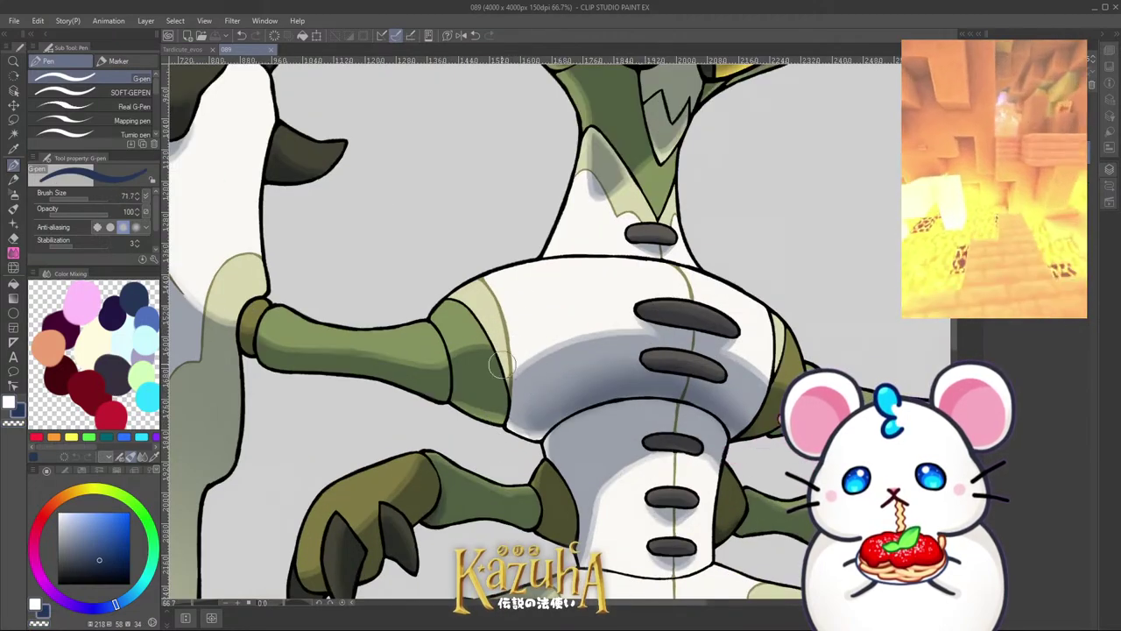
left_click_drag(490, 354, 565, 349)
scroll(575, 323, "down", 2)
key("minus")
key("minus")
key("minus")
key("minus")
key("minus")
key("minus")
key("minus")
key("minus")
key("minus")
key("minus")
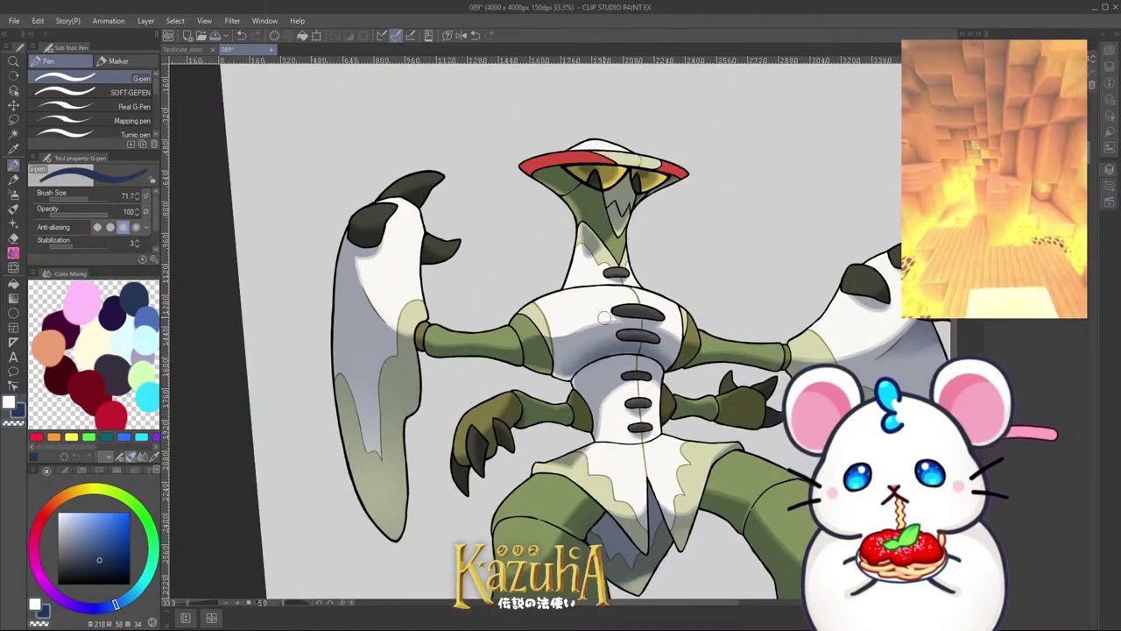
scroll(567, 326, "up", 4)
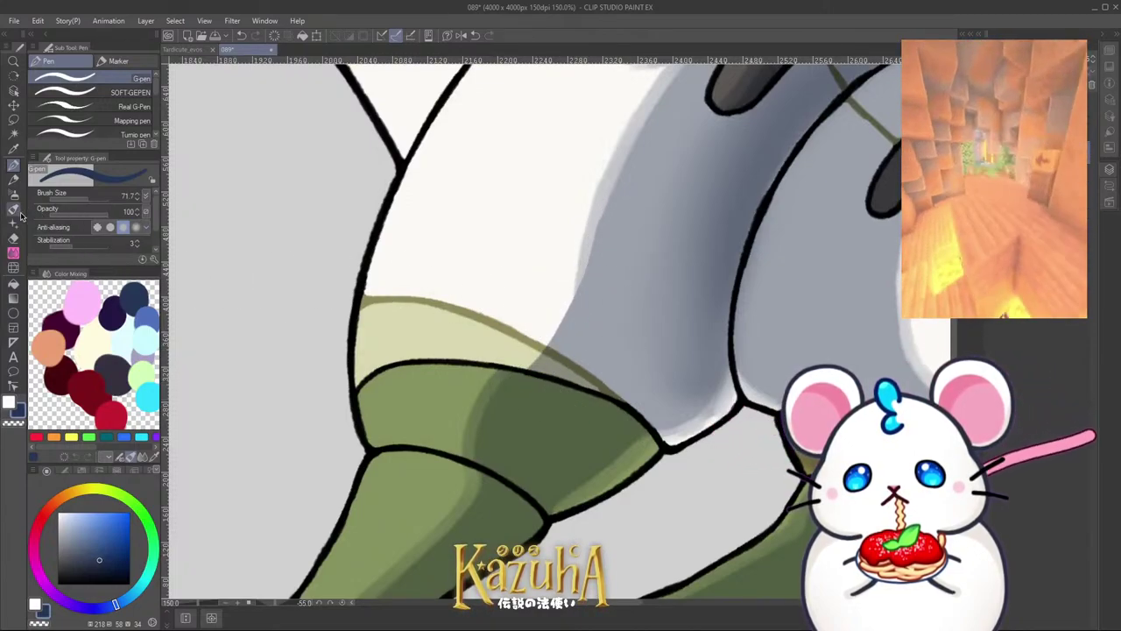
Step: Soften the extended chest shadow's edge near the shoulder trim with the Rough Blender, and save the file
left_click(14, 254)
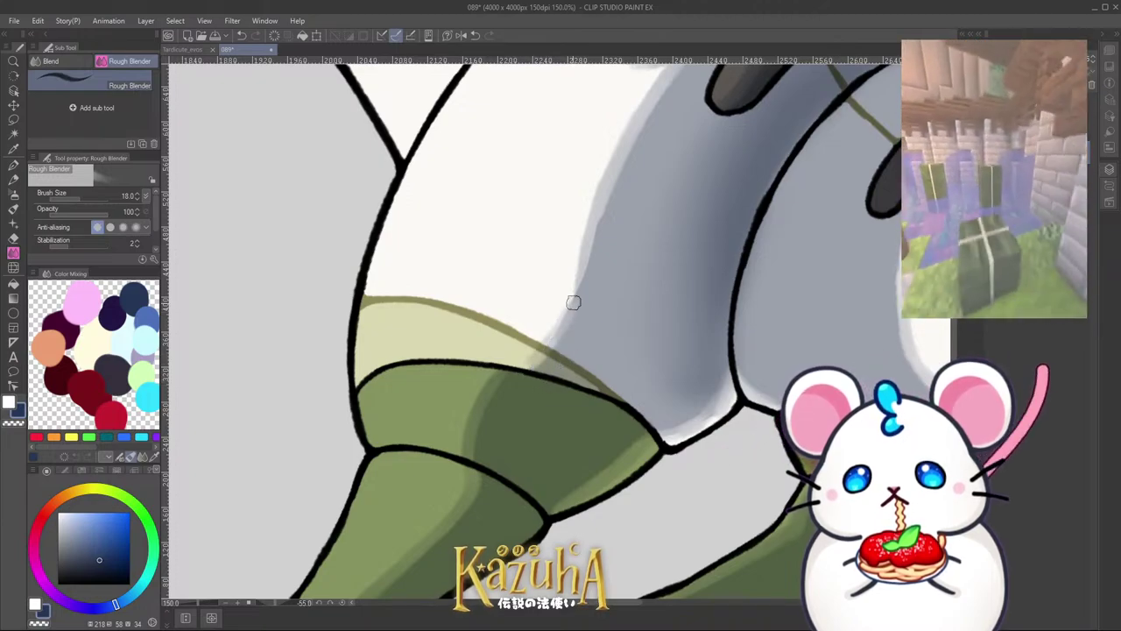
scroll(535, 362, "down", 8)
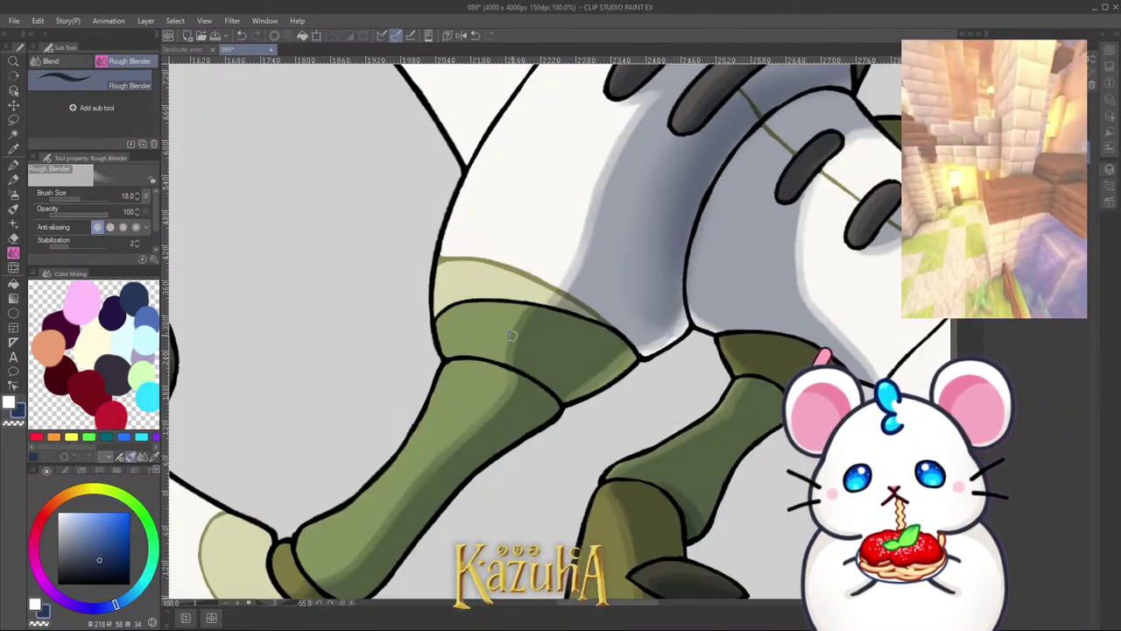
scroll(533, 351, "up", 2)
key("asciicircum")
key("asciicircum")
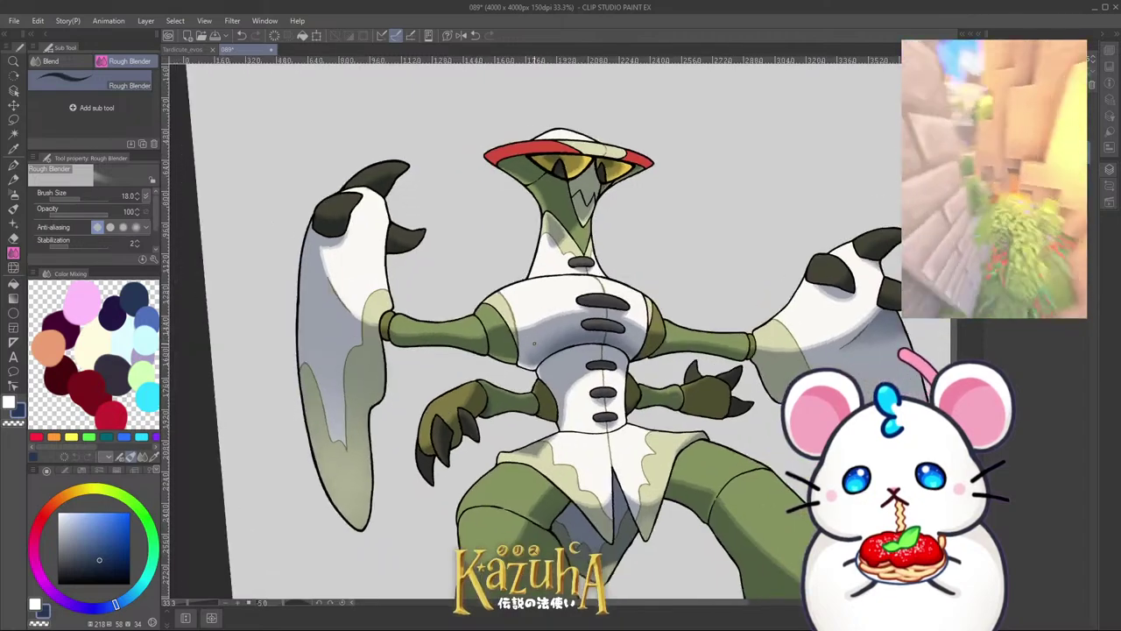
scroll(531, 340, "down", 1)
key("asciicircum")
scroll(543, 340, "down", 1)
scroll(551, 340, "up", 1)
key("ctrl+s")
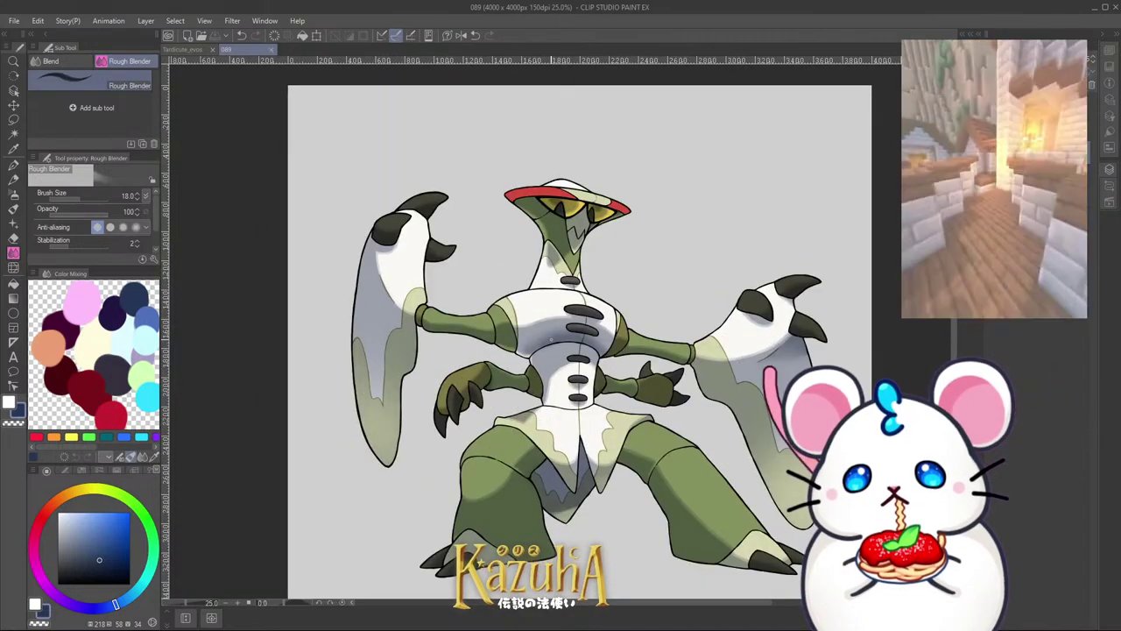
Step: Clear the existing shadows from the head and neck, using a large G-pen with transparent colour
left_click(12, 167)
scroll(609, 196, "up", 1)
key("c")
left_click_drag(589, 219, 535, 270)
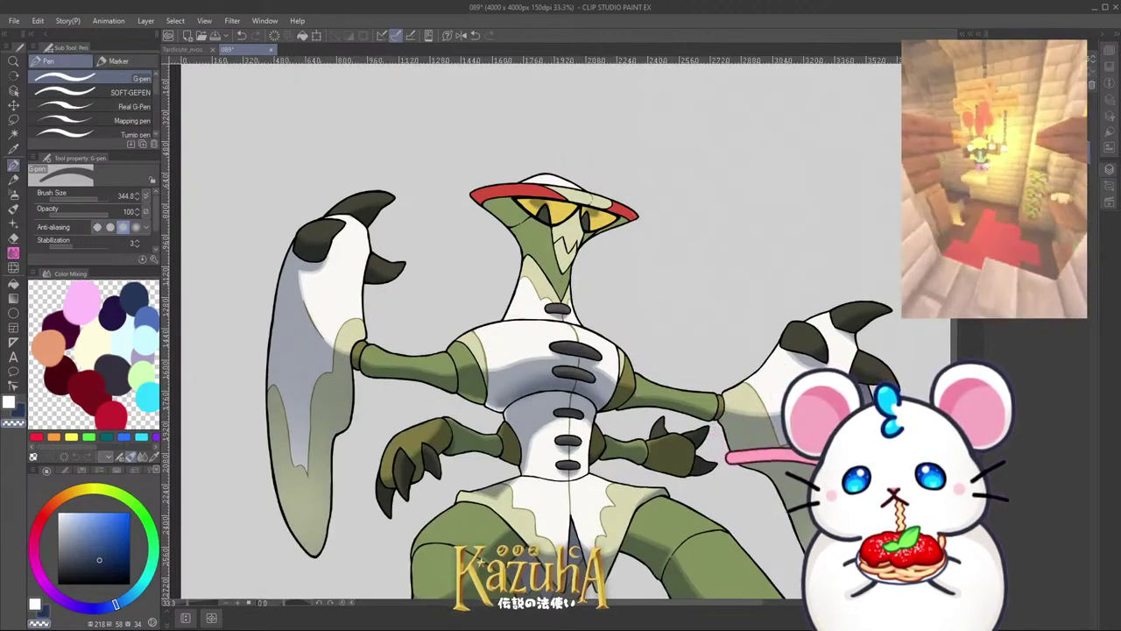
Step: Draw a curved shadow at the base of the neck where it meets the chest, shaping its edge with the G-pen
key("minus")
key("minus")
key("minus")
key("minus")
key("minus")
key("minus")
key("minus")
key("minus")
key("minus")
key("minus")
key("minus")
key("minus")
key("minus")
key("minus")
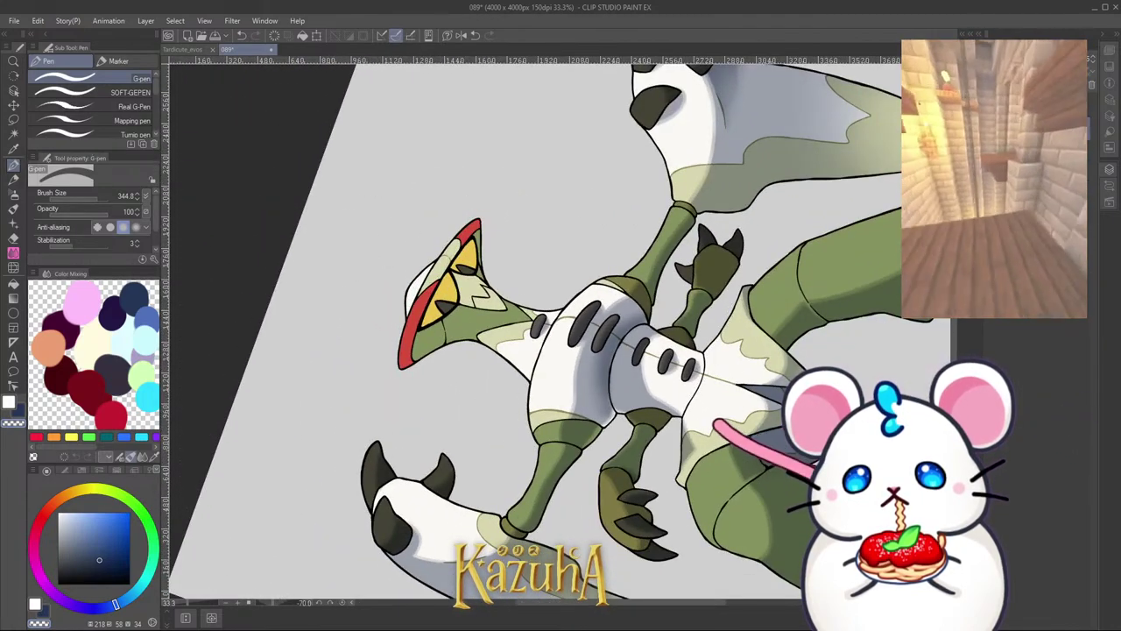
scroll(522, 335, "up", 2)
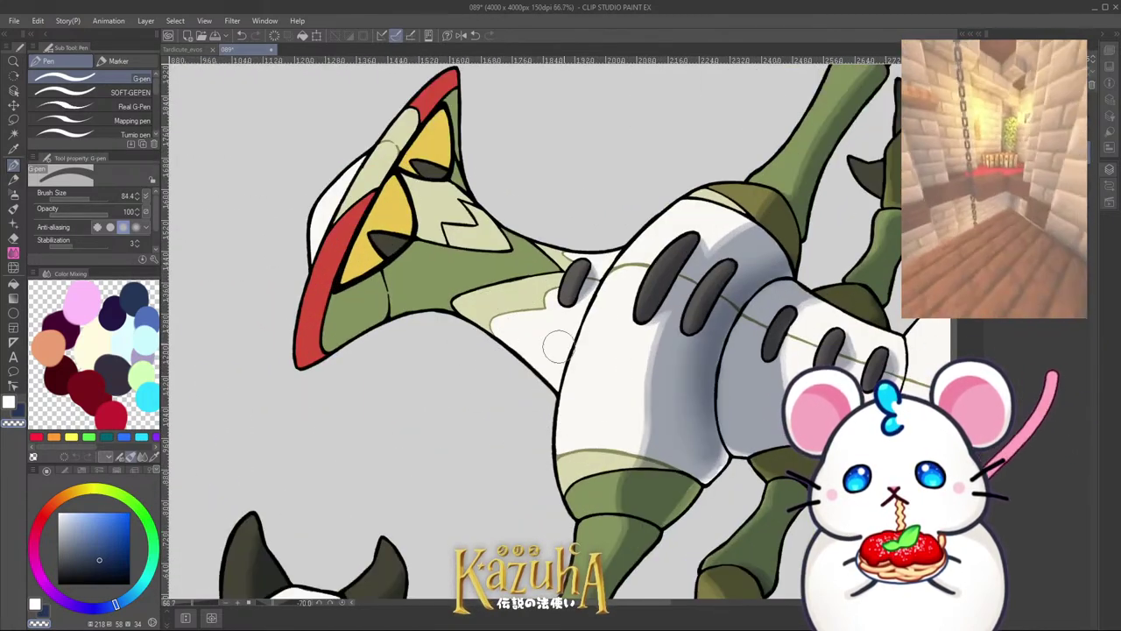
scroll(558, 347, "up", 1)
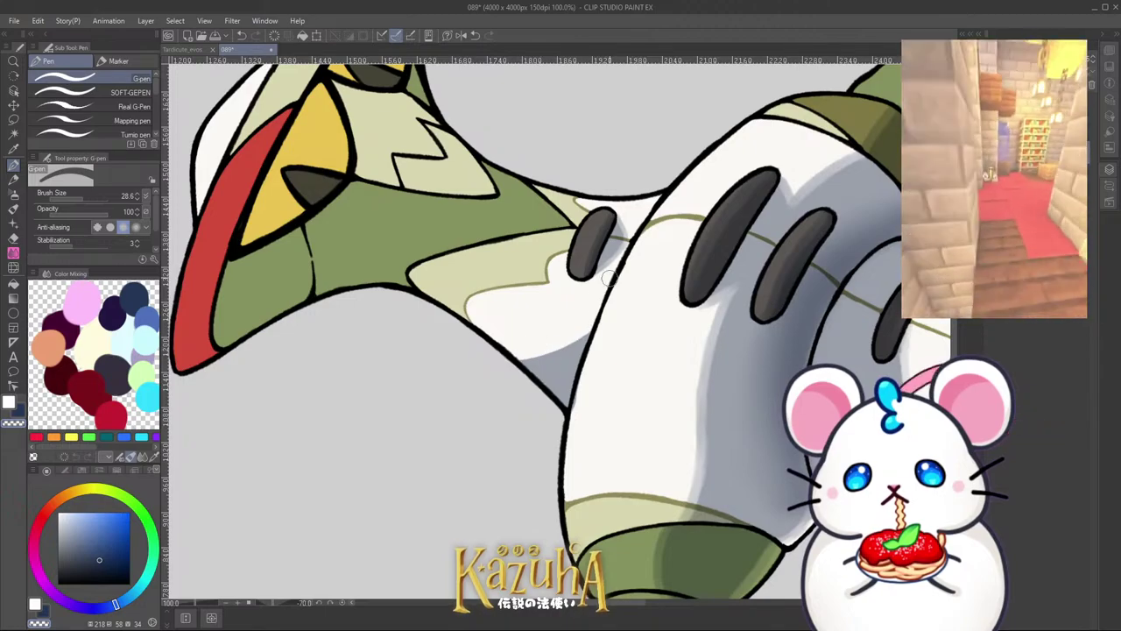
Step: Blend the neck-base shadow's upper edge with the Rough Blender, and save the file
left_click(13, 251)
scroll(551, 367, "up", 1)
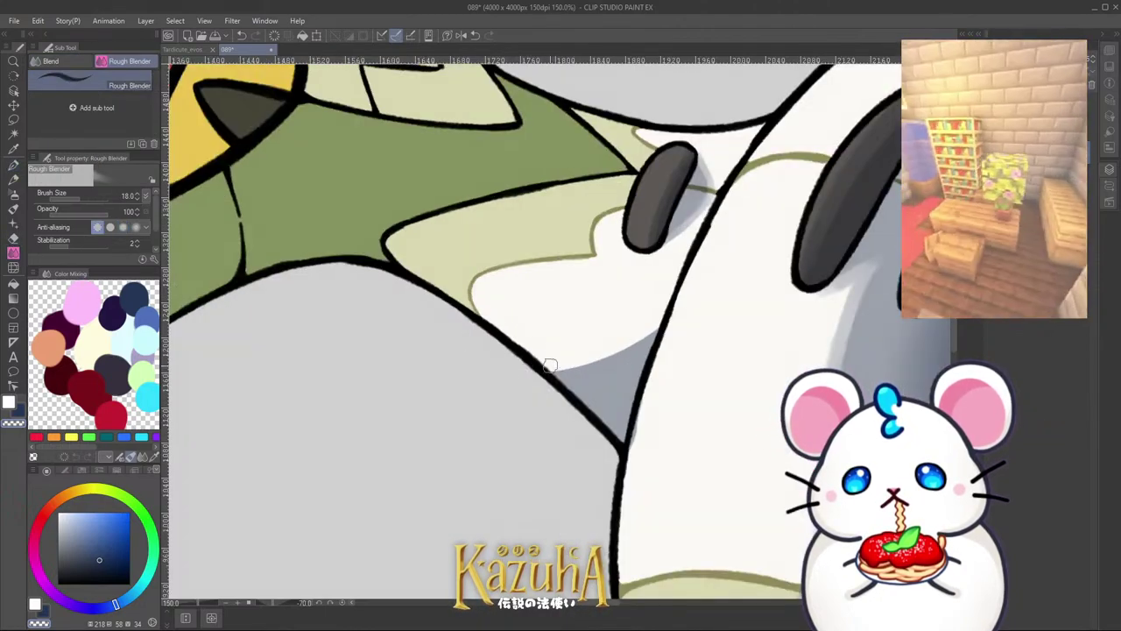
mouse_move(552, 374)
left_mouse_down()
mouse_move(641, 338)
mouse_move(622, 390)
mouse_move(543, 407)
mouse_move(491, 385)
left_mouse_up()
scroll(643, 258, "down", 7)
scroll(529, 403, "up", 2)
scroll(472, 289, "down", 4)
scroll(471, 289, "up", 4)
key("ctrl+s")
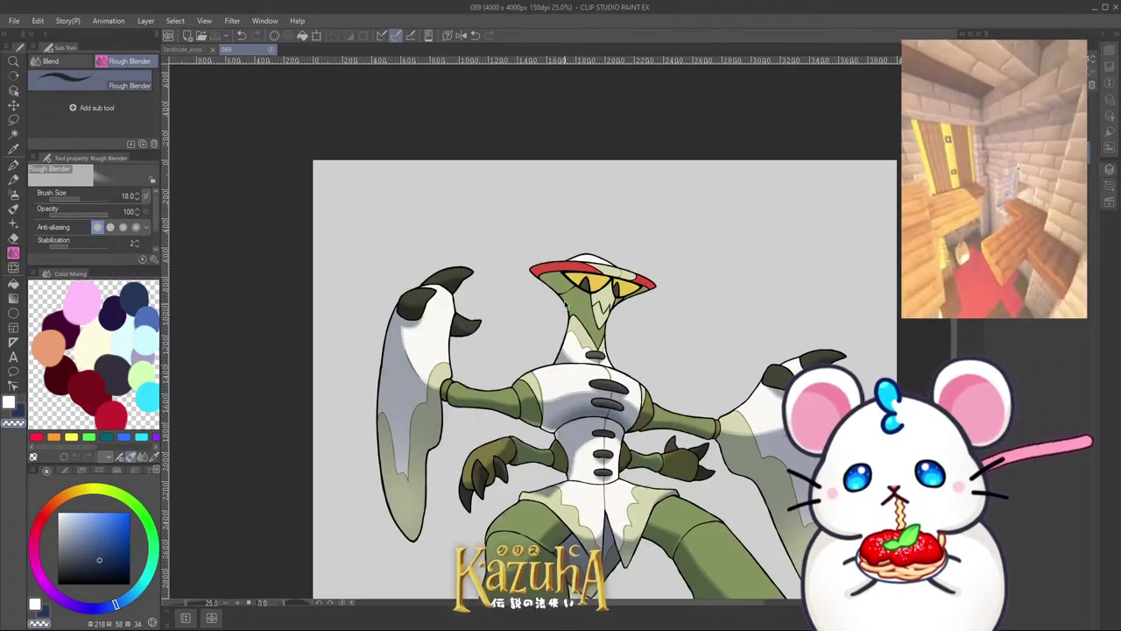
Step: Paint a dark blue G-pen shadow beneath the red hat brim, covering the eyes and the green underside
left_click(14, 169)
left_click_drag(561, 225, 485, 257)
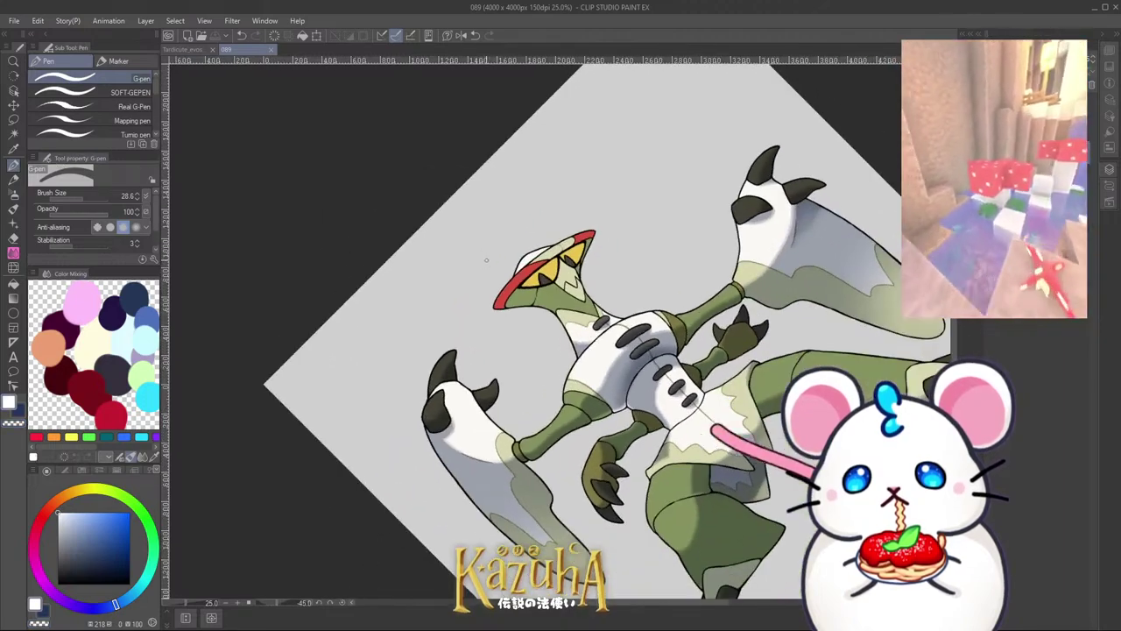
left_click_drag(675, 231, 656, 212)
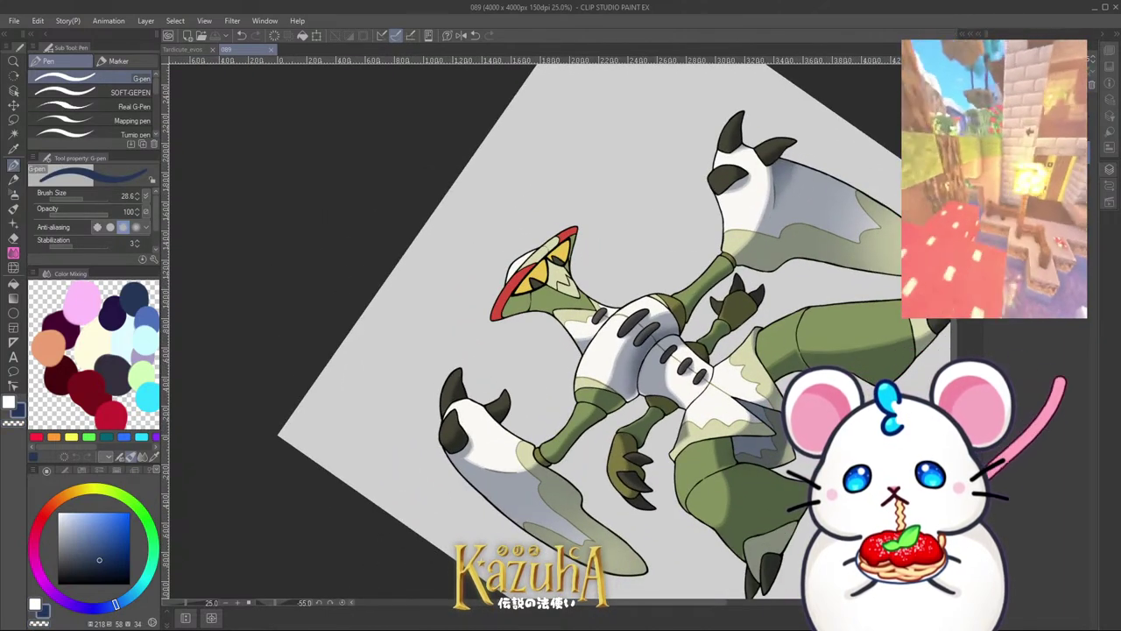
scroll(543, 272, "up", 4)
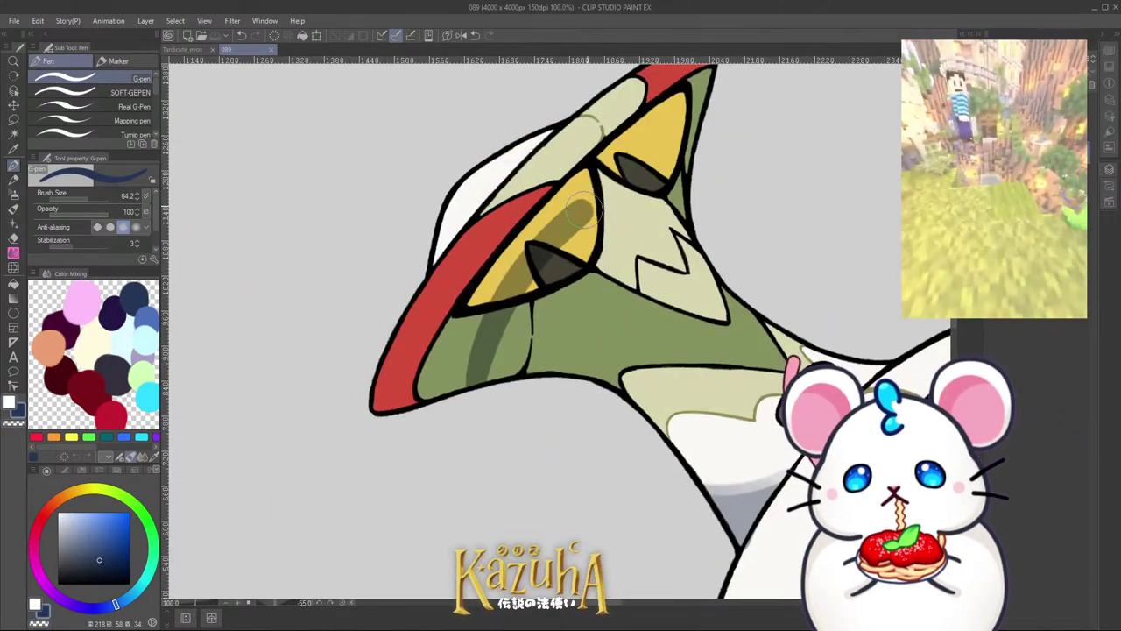
mouse_move(685, 131)
left_mouse_down()
mouse_move(717, 79)
mouse_move(572, 203)
mouse_move(584, 186)
mouse_move(467, 328)
mouse_move(504, 263)
mouse_move(435, 378)
left_mouse_up()
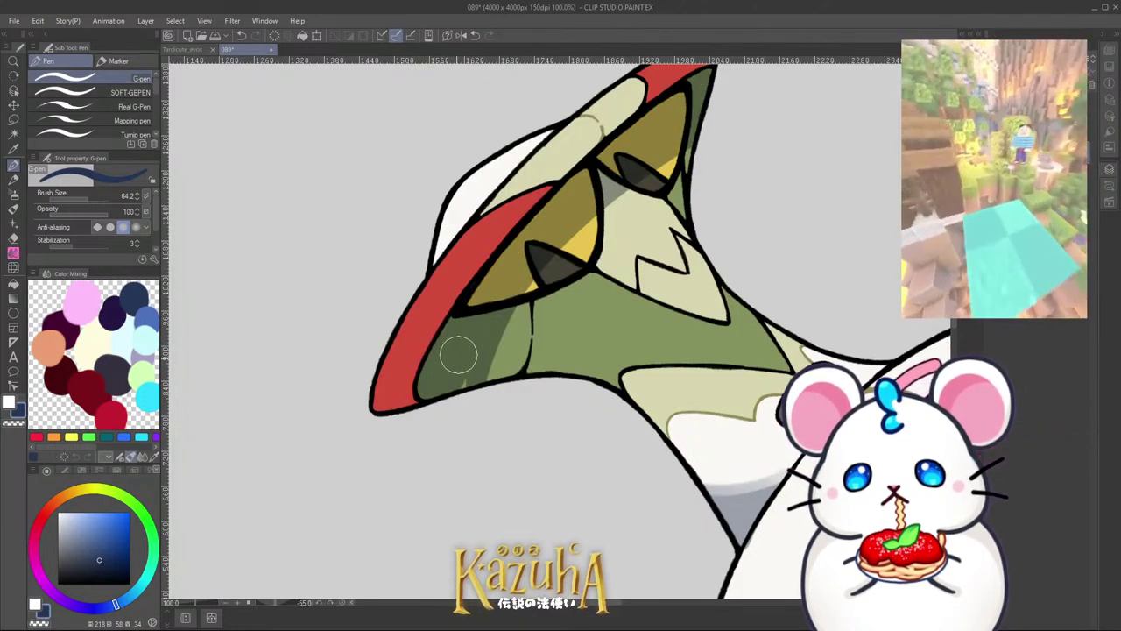
key("]")
mouse_move(513, 399)
left_mouse_down()
mouse_move(546, 400)
mouse_move(726, 166)
mouse_move(556, 405)
mouse_move(645, 243)
left_mouse_up()
Step: Extend the brim's shadow down the face and upper neck, ending in a curved edge near the zigzag mouth
scroll(571, 344, "down", 6)
key("minus")
key("minus")
scroll(569, 349, "up", 5)
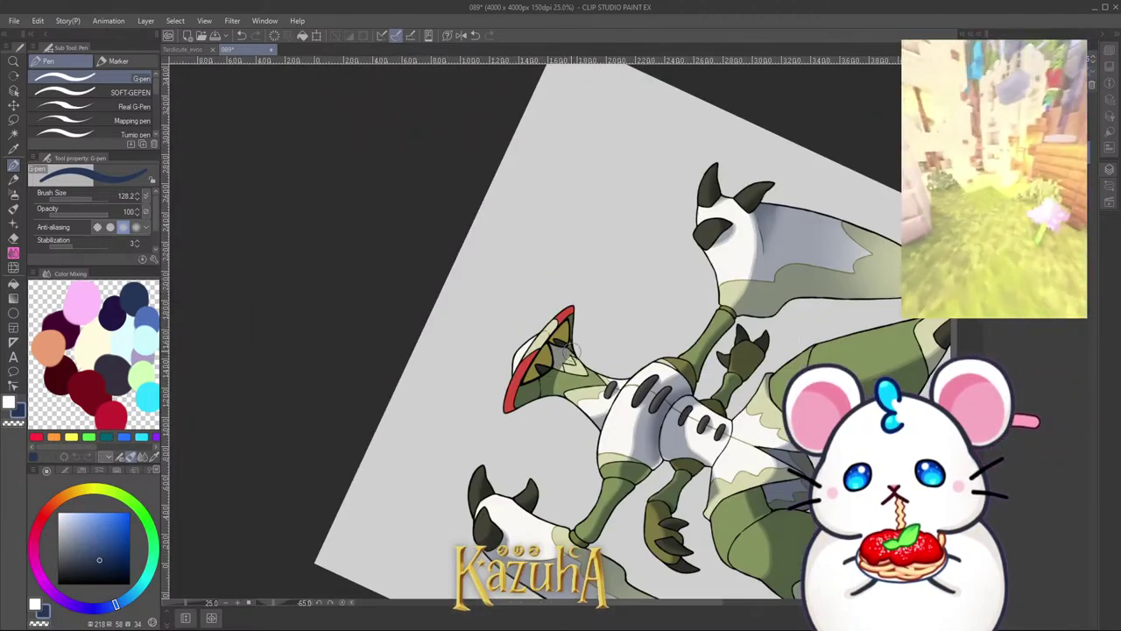
left_click_drag(543, 410, 621, 301)
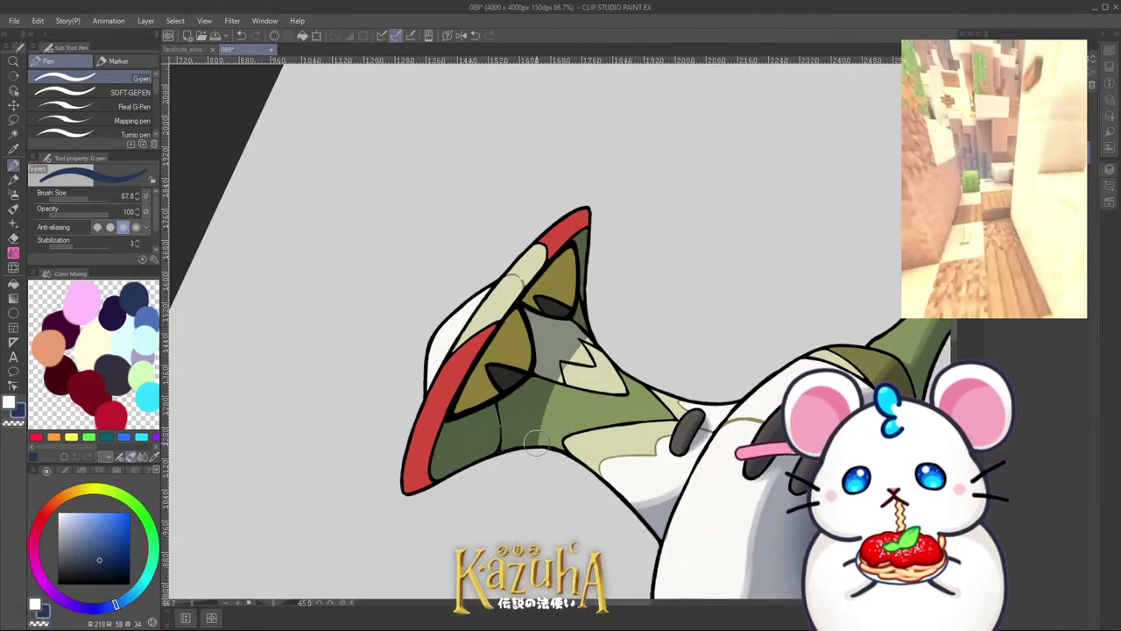
scroll(543, 378, "up", 1)
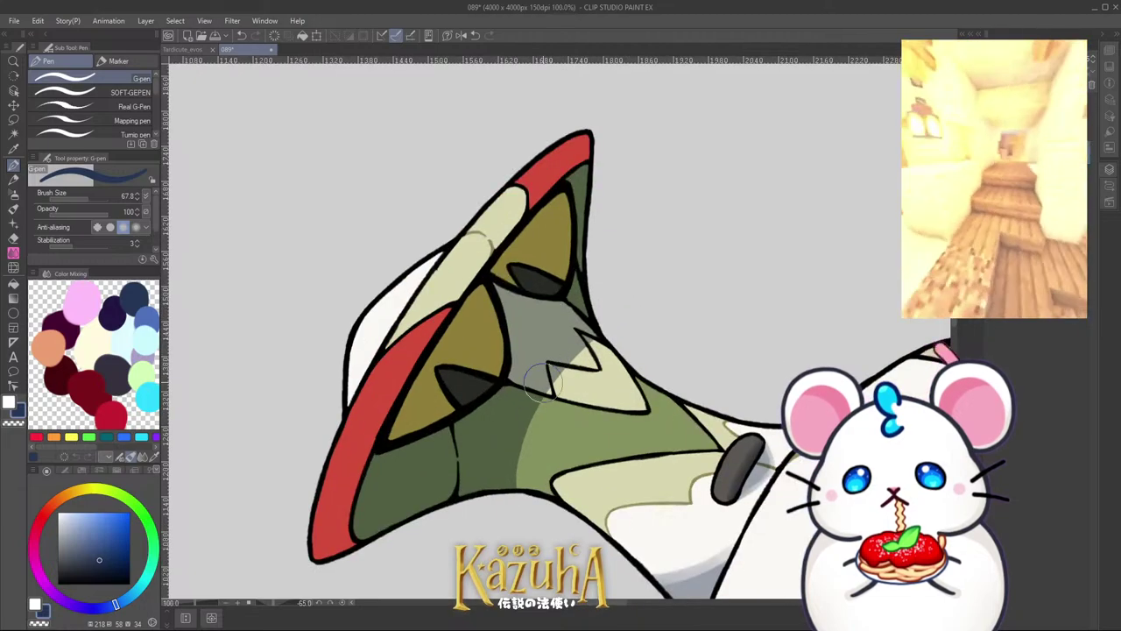
Step: Blend the curved lower edge of the face shadow with the Rough Blender
left_click(13, 253)
mouse_move(537, 416)
left_mouse_down()
mouse_move(524, 474)
mouse_move(631, 325)
mouse_move(517, 508)
mouse_move(643, 292)
mouse_move(503, 507)
mouse_move(491, 493)
mouse_move(560, 350)
left_mouse_up()
scroll(613, 250, "down", 4)
key("asciicircum")
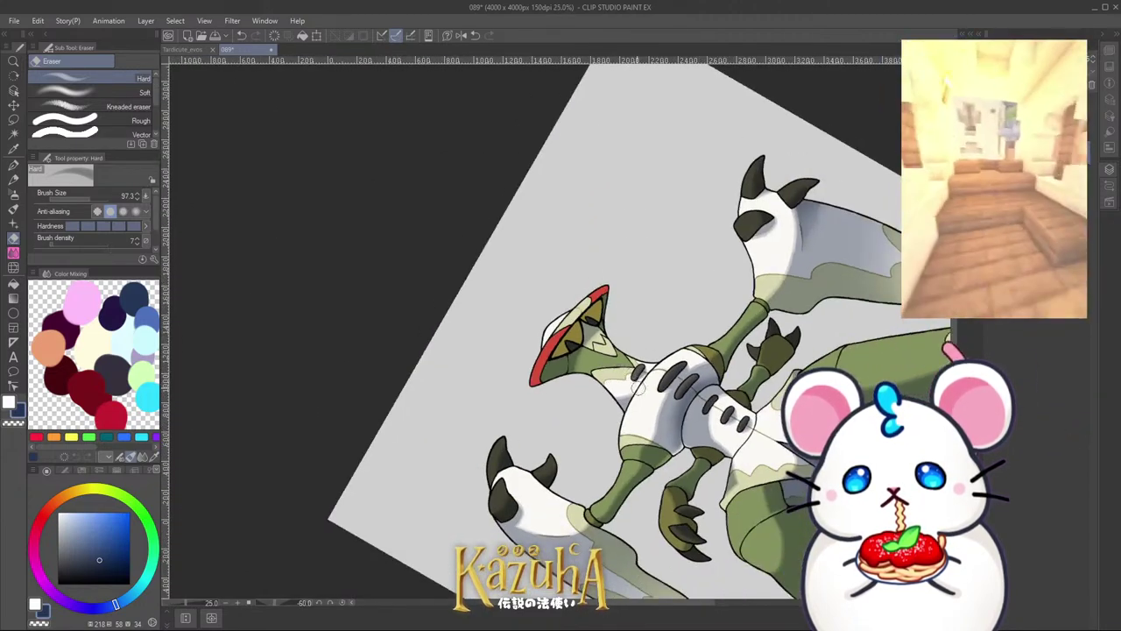
Step: Lighten the face shadow's lower edge and carve thin rim highlights along the hood's underside and neck outline with the Hard eraser
scroll(637, 385, "up", 5)
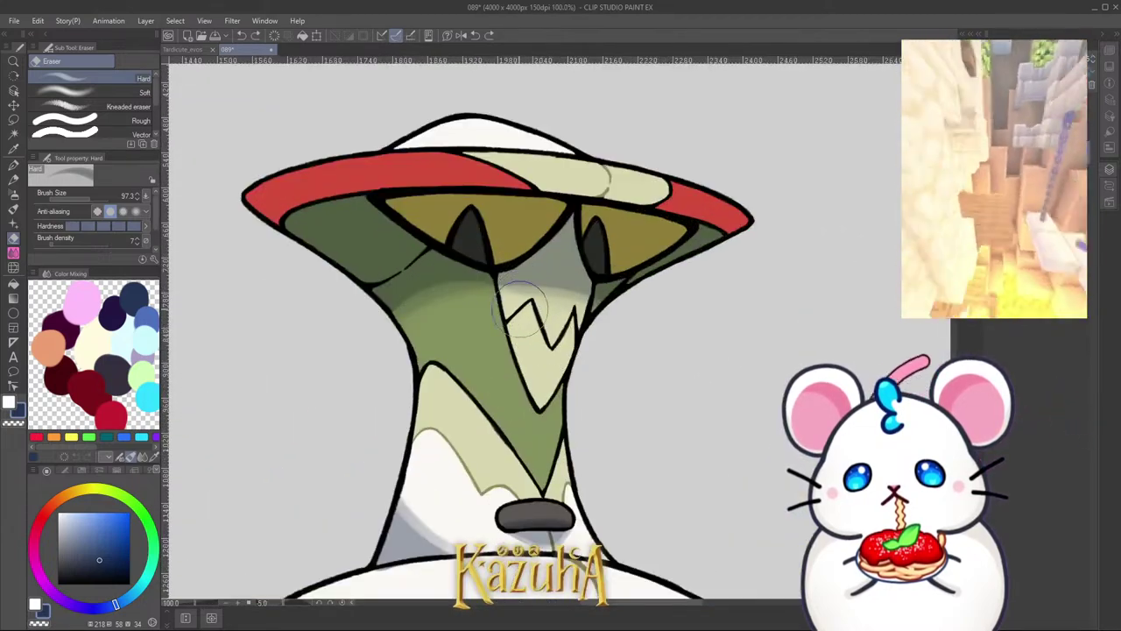
scroll(403, 272, "up", 2)
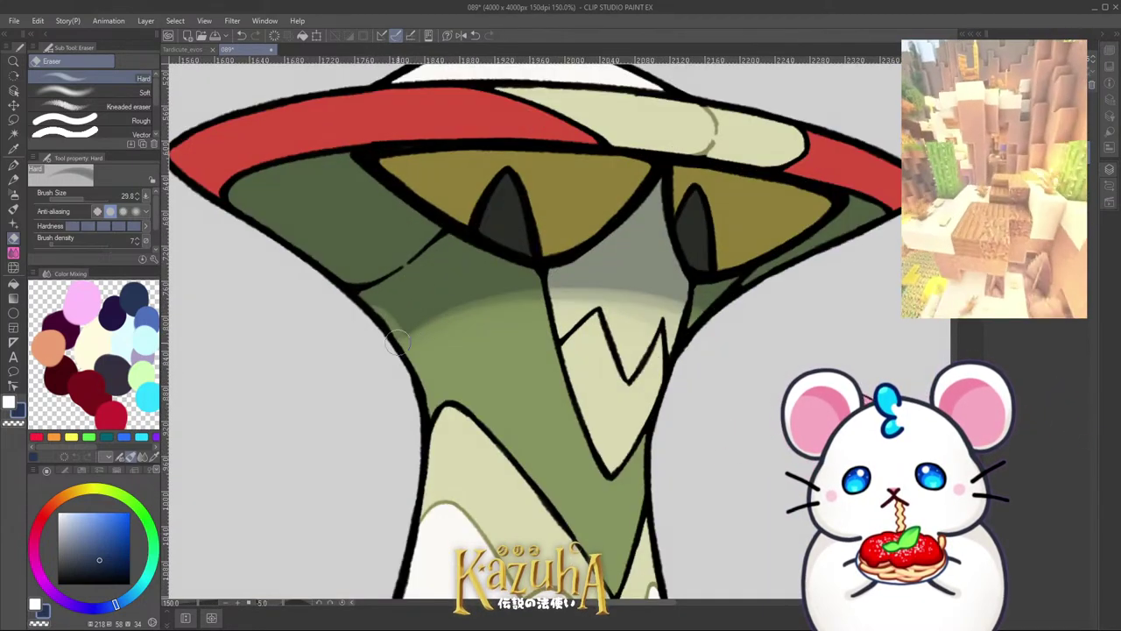
scroll(357, 298, "up", 1)
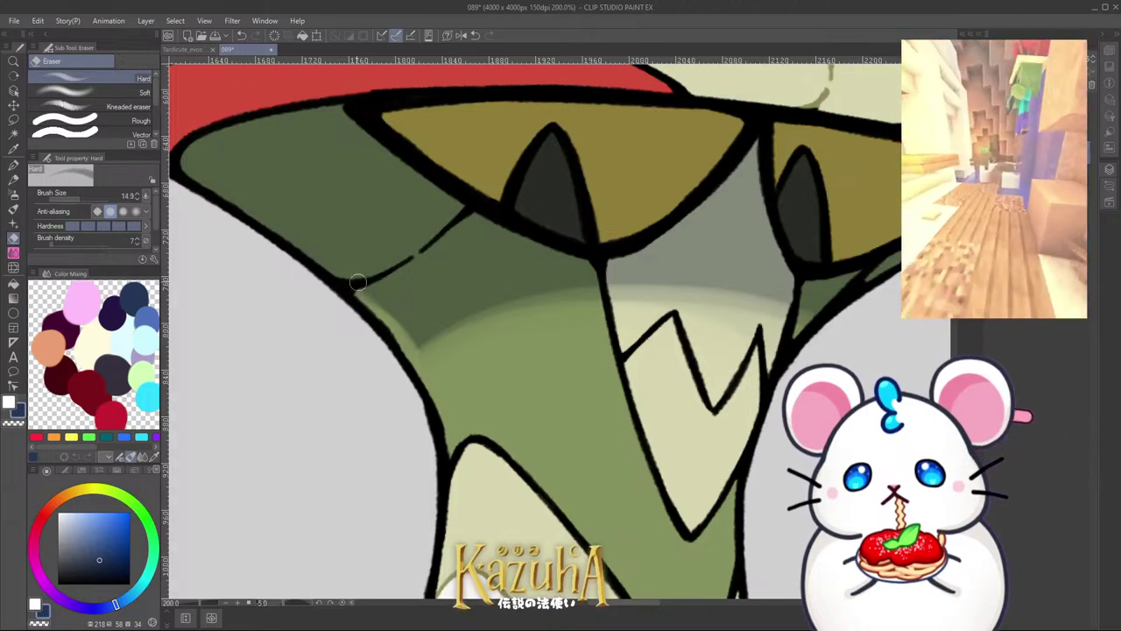
scroll(364, 270, "down", 3)
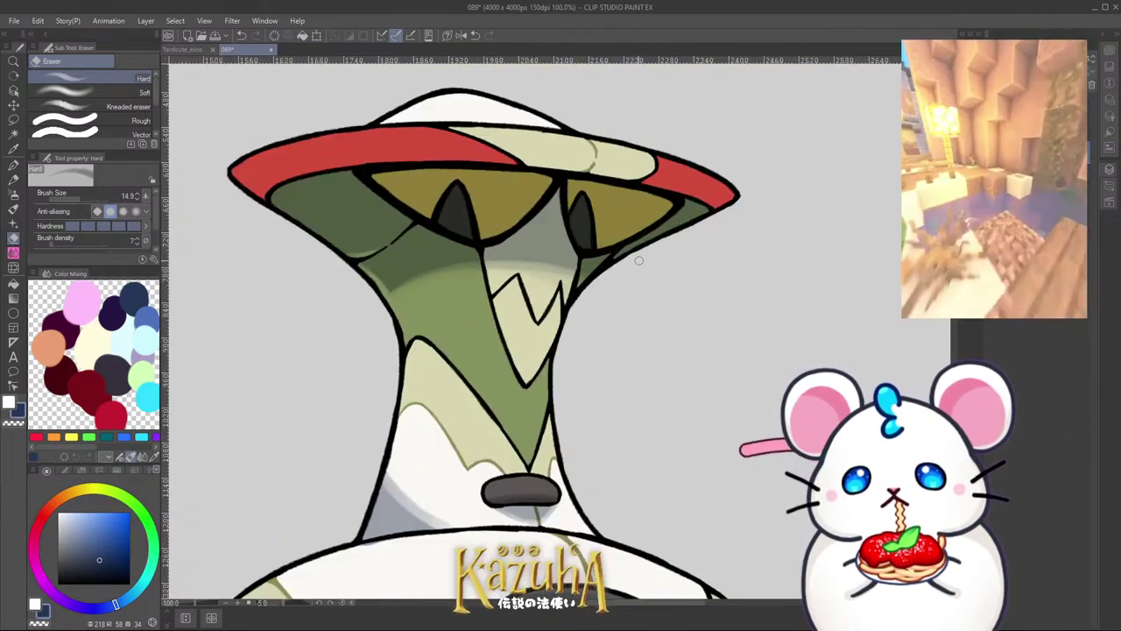
scroll(556, 298, "up", 2)
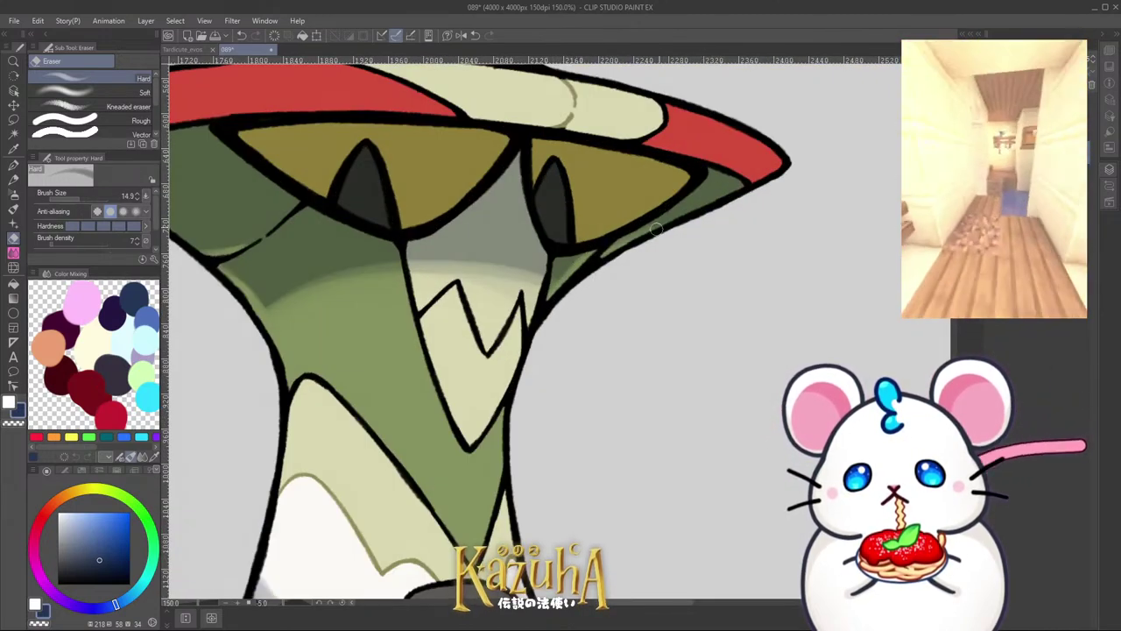
scroll(638, 193, "down", 1)
scroll(591, 224, "up", 1)
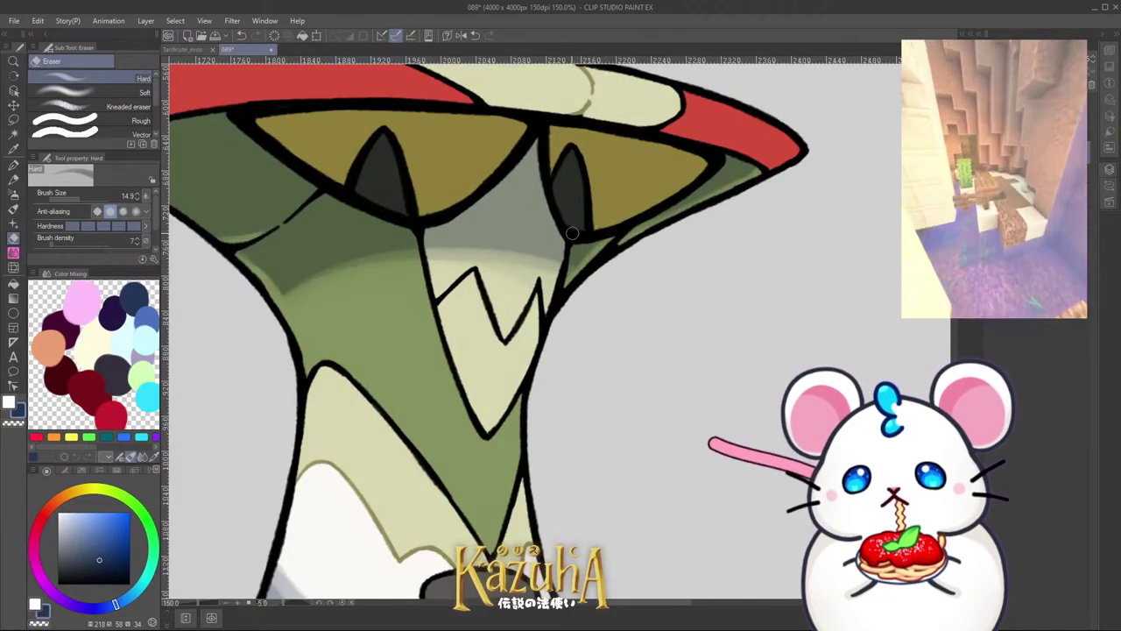
Step: Carve a bright yellow rim highlight along the lower outer edge of the narrower eye with the Hard eraser
left_click_drag(572, 233, 619, 222)
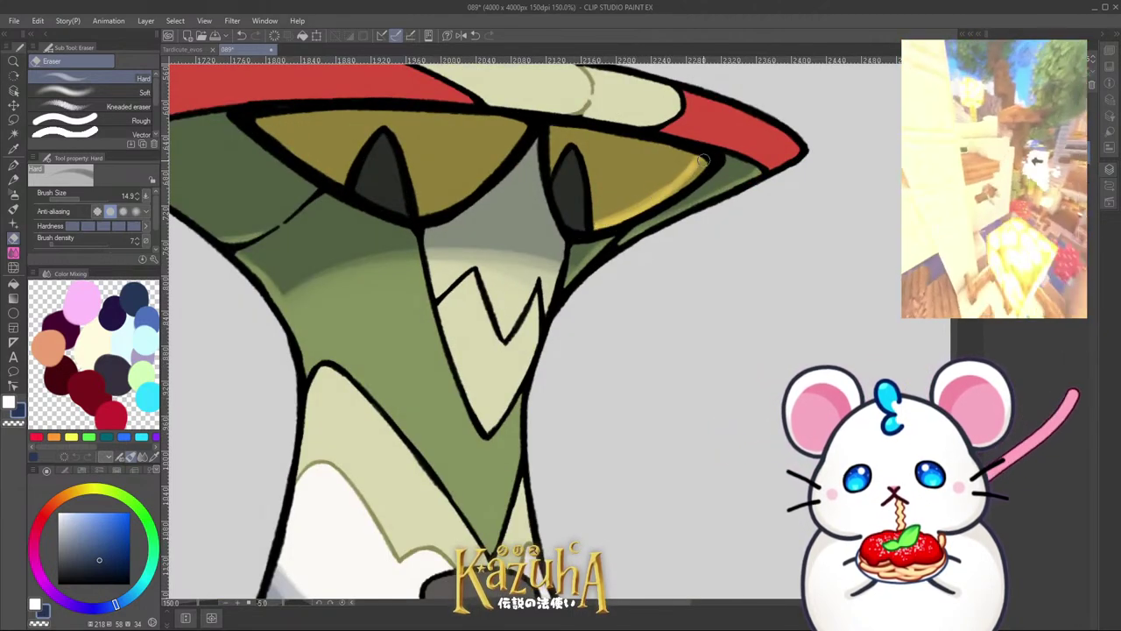
left_click_drag(703, 160, 678, 183)
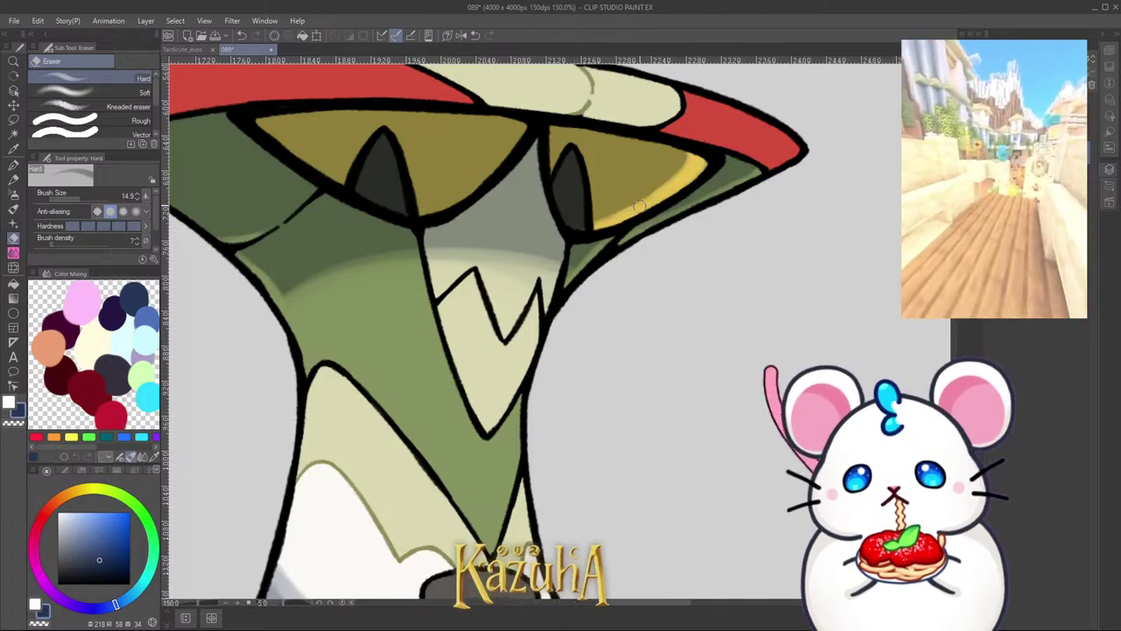
left_click_drag(585, 225, 694, 156)
Step: Erase the shadow along the wider eye's inner lower edge to form a matching yellow rim highlight
scroll(564, 297, "down", 4)
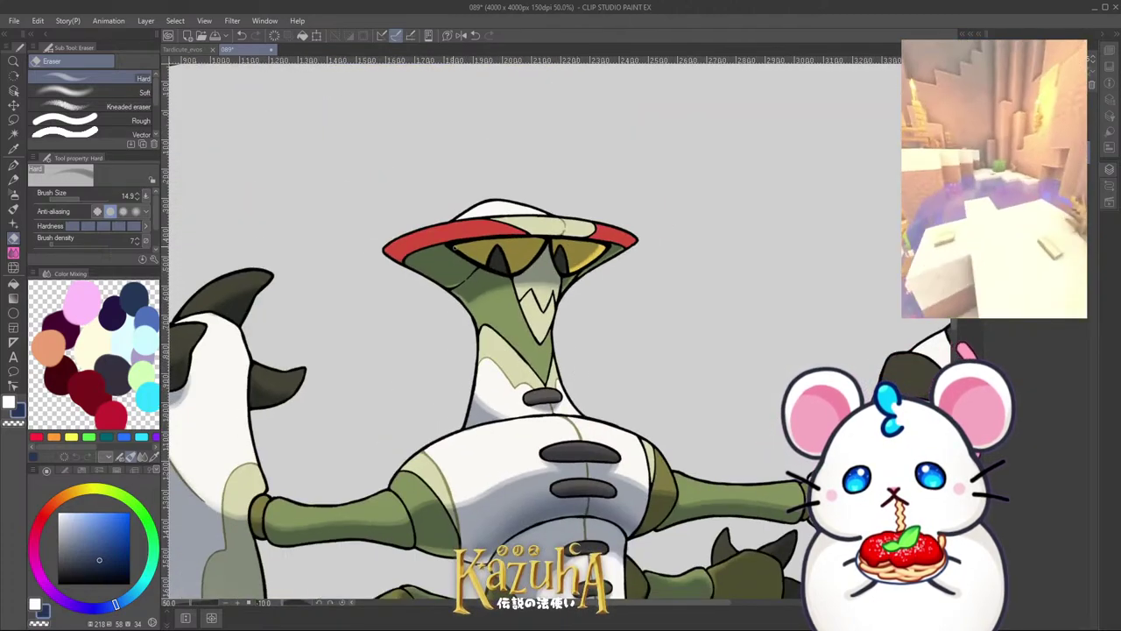
key("minus")
key("minus")
key("minus")
key("minus")
key("minus")
key("minus")
key("minus")
key("minus")
key("minus")
key("minus")
key("minus")
key("minus")
key("minus")
key("minus")
key("minus")
key("minus")
key("minus")
key("minus")
key("minus")
key("minus")
key("minus")
key("minus")
key("minus")
key("minus")
key("minus")
key("minus")
key("minus")
key("minus")
key("minus")
key("minus")
key("minus")
key("minus")
key("minus")
key("minus")
scroll(561, 382, "up", 4)
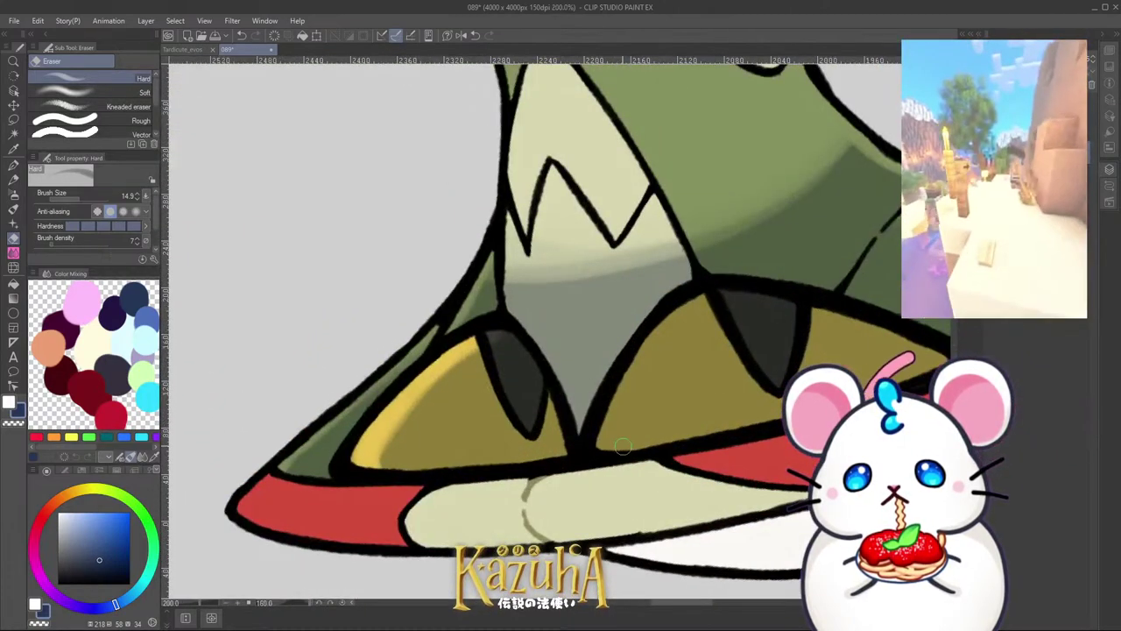
left_click_drag(624, 445, 655, 329)
left_click_drag(622, 376, 692, 298)
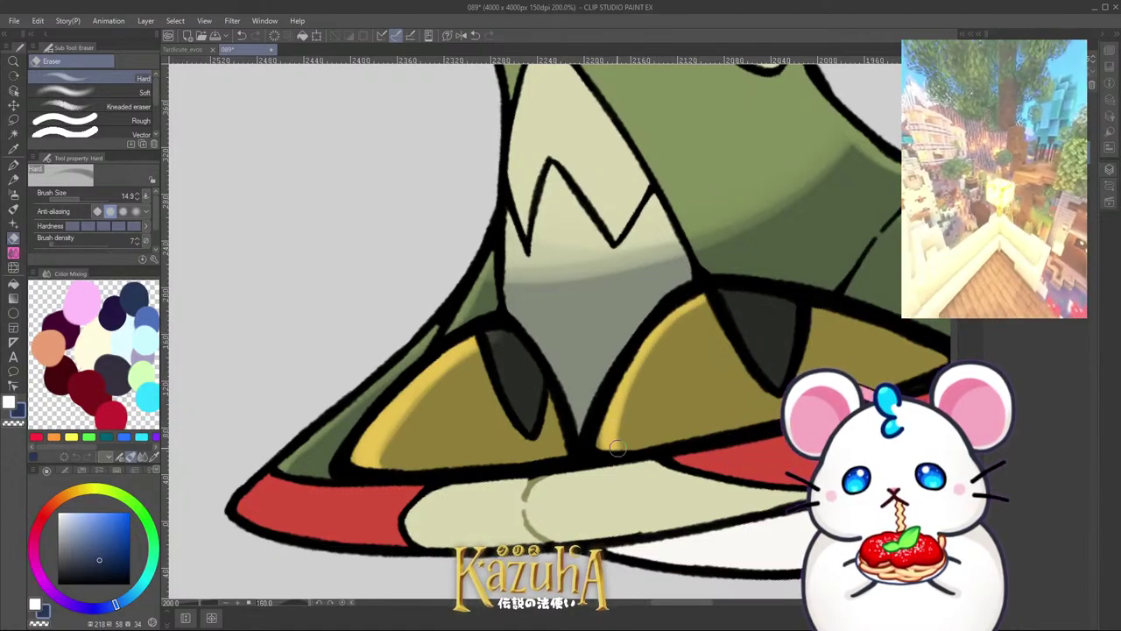
left_click_drag(617, 448, 702, 292)
left_click_drag(600, 445, 681, 318)
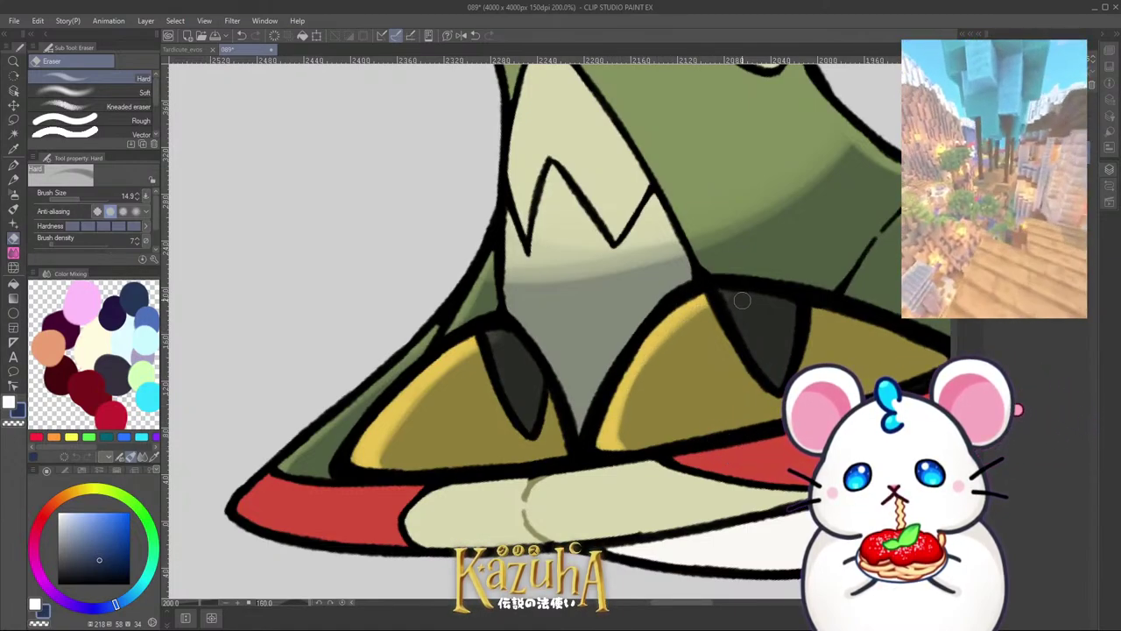
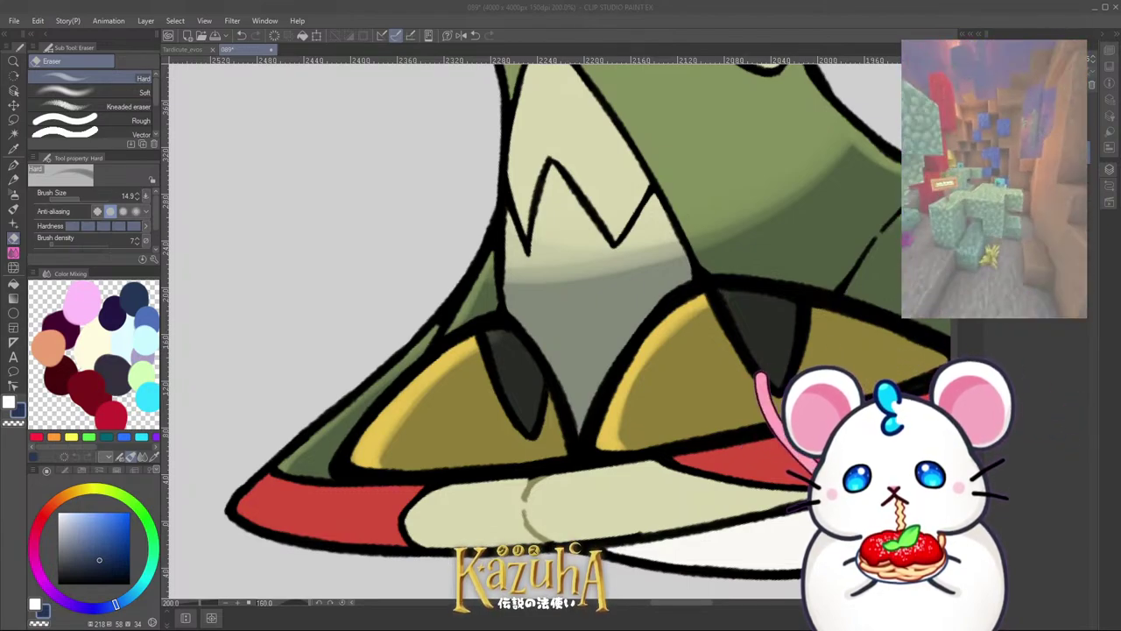
Step: Paint a dark blue G-pen shadow band along the lower half of the hat brim, across its red and cream parts
scroll(666, 346, "down", 2)
key("minus")
key("minus")
key("minus")
key("minus")
key("minus")
key("minus")
key("minus")
key("minus")
key("minus")
key("minus")
key("minus")
key("minus")
key("minus")
key("minus")
key("minus")
key("minus")
key("minus")
key("minus")
key("minus")
key("minus")
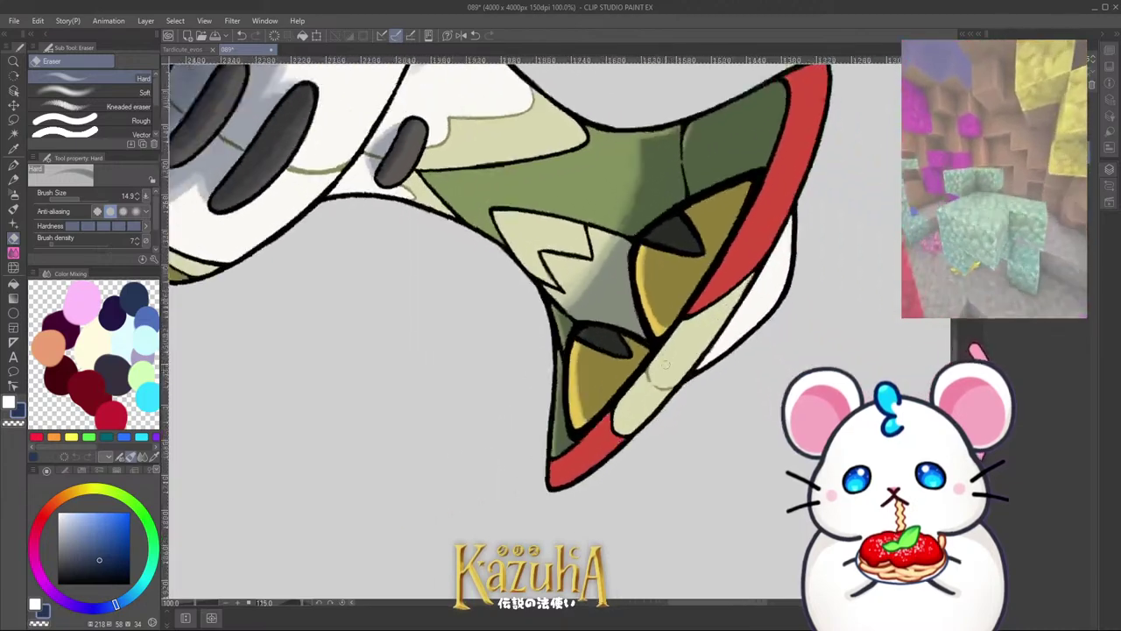
scroll(673, 370, "down", 2)
key("minus")
key("minus")
key("minus")
key("minus")
key("minus")
key("minus")
key("minus")
key("minus")
key("minus")
key("minus")
key("minus")
scroll(639, 291, "down", 5)
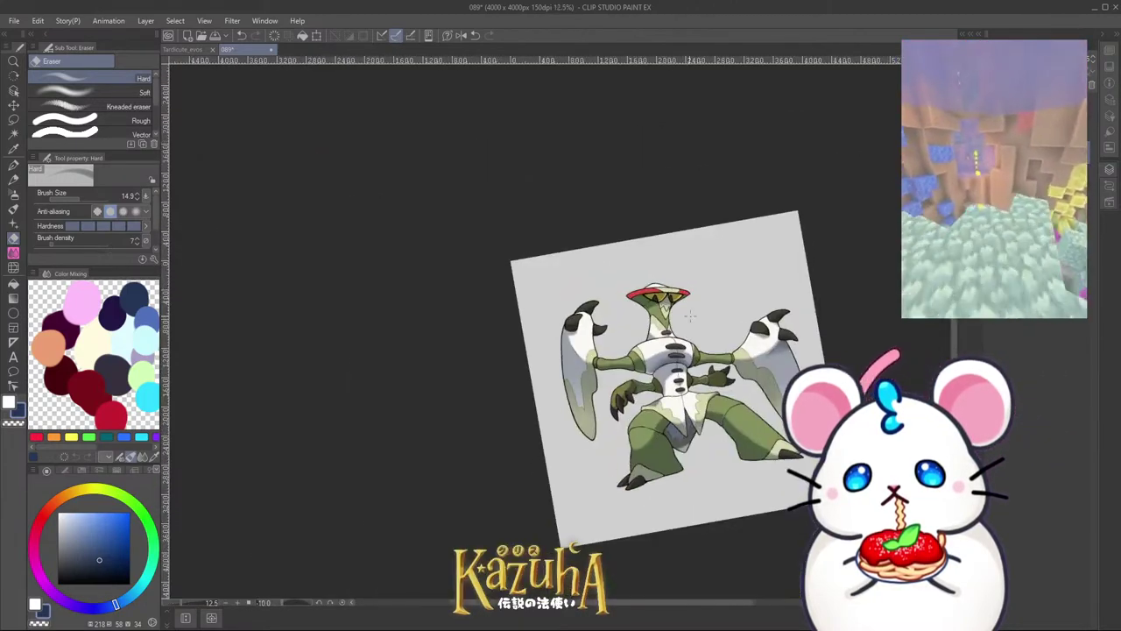
scroll(605, 276, "up", 3)
key("minus")
key("minus")
key("minus")
key("minus")
key("minus")
key("minus")
key("minus")
scroll(640, 222, "up", 4)
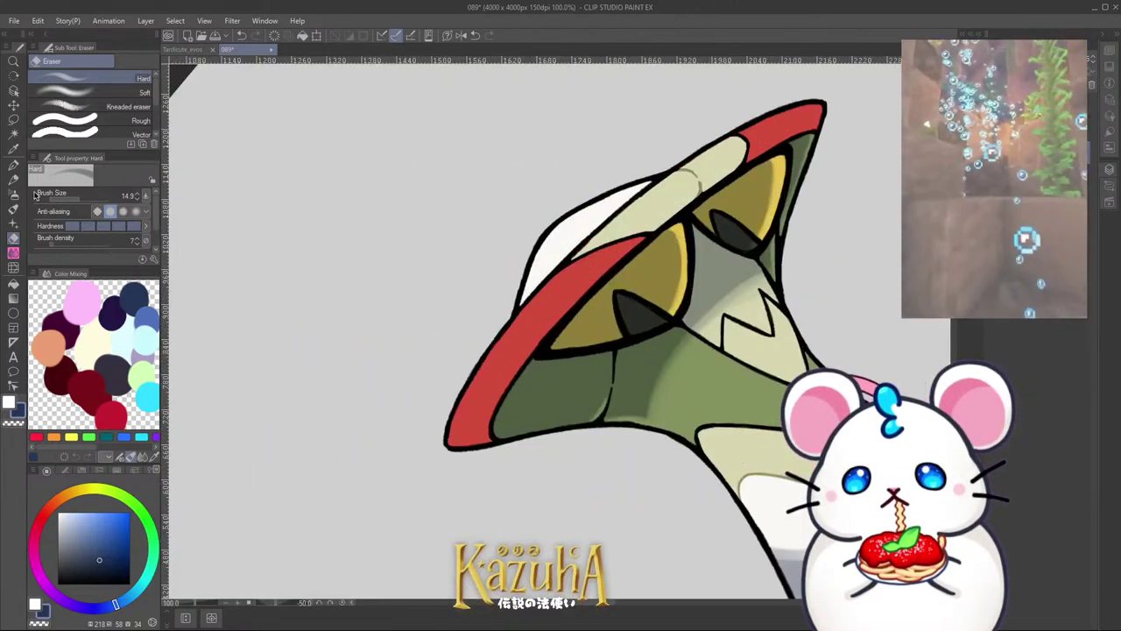
left_click(13, 165)
mouse_move(496, 435)
left_mouse_down()
mouse_move(523, 357)
mouse_move(604, 254)
mouse_move(802, 118)
mouse_move(839, 125)
left_mouse_up()
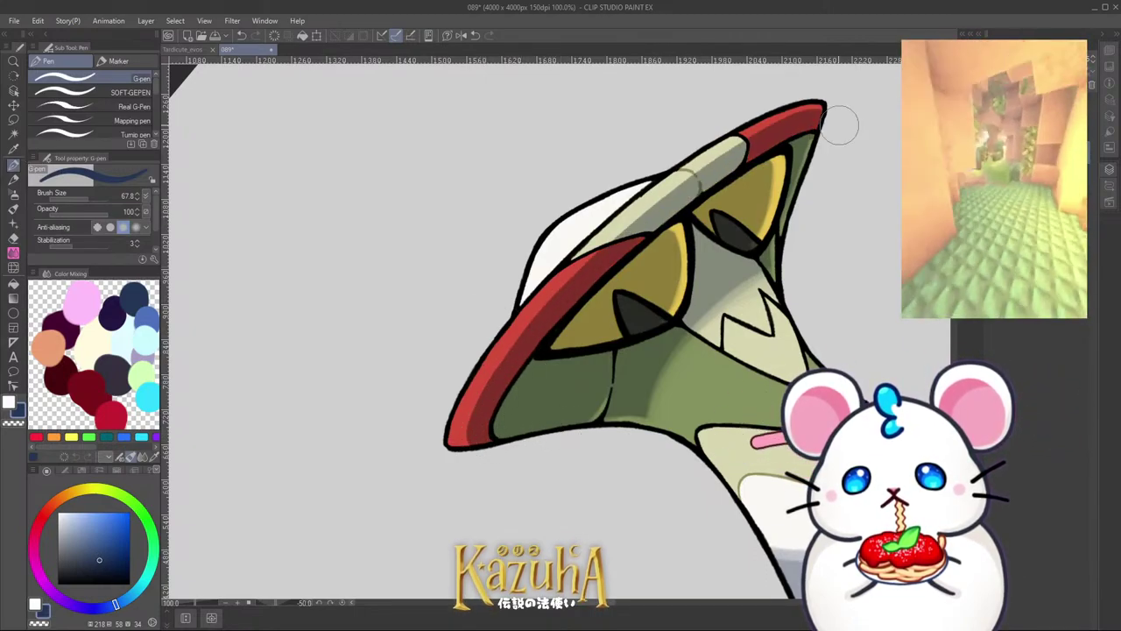
Step: Soften the upper edge of the brim's shadow band with the Rough Blender
left_click(13, 237)
mouse_move(466, 429)
left_mouse_down()
mouse_move(467, 438)
mouse_move(469, 410)
left_mouse_up()
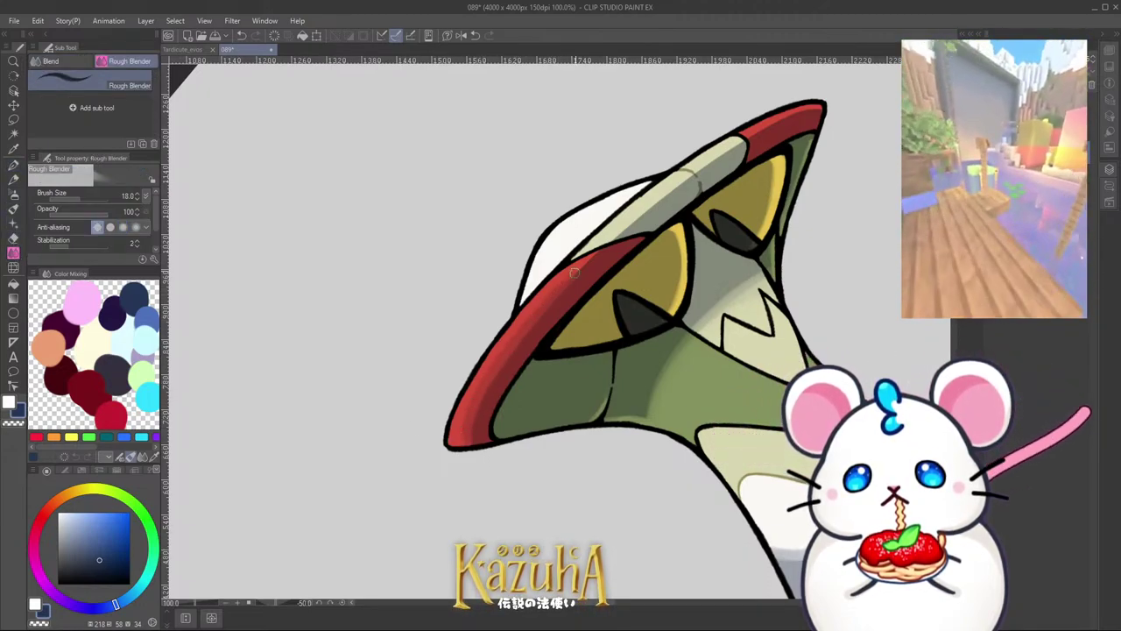
mouse_move(575, 273)
left_mouse_down()
mouse_move(689, 177)
mouse_move(808, 105)
left_mouse_up()
Step: Undo and restore the brim blending to compare the shading with and without it
scroll(640, 263, "down", 3)
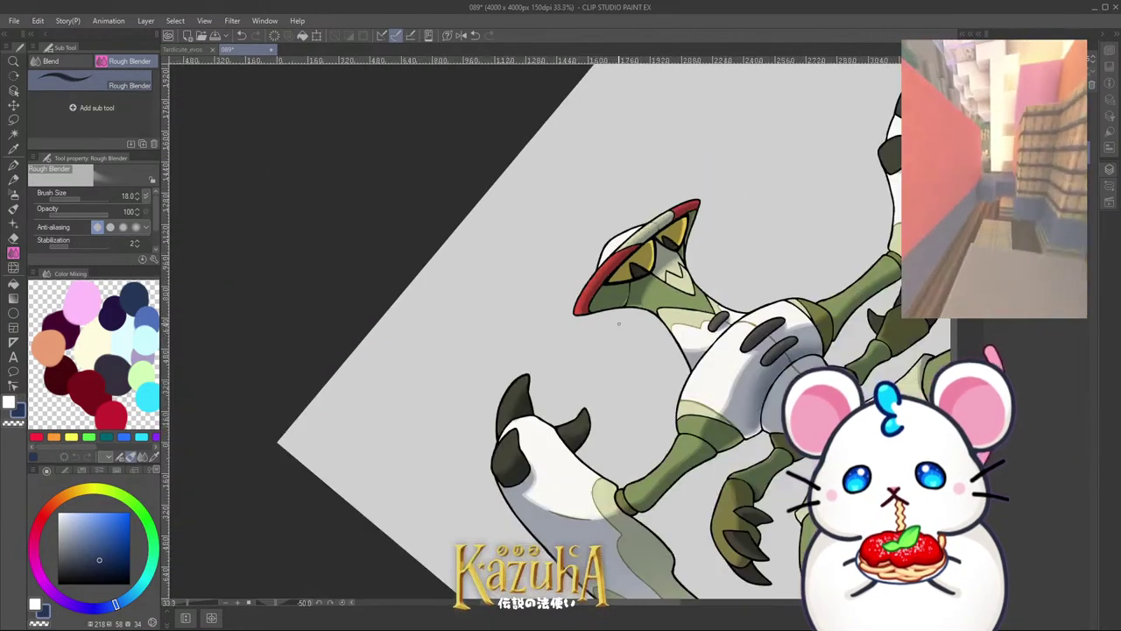
scroll(655, 279, "up", 4)
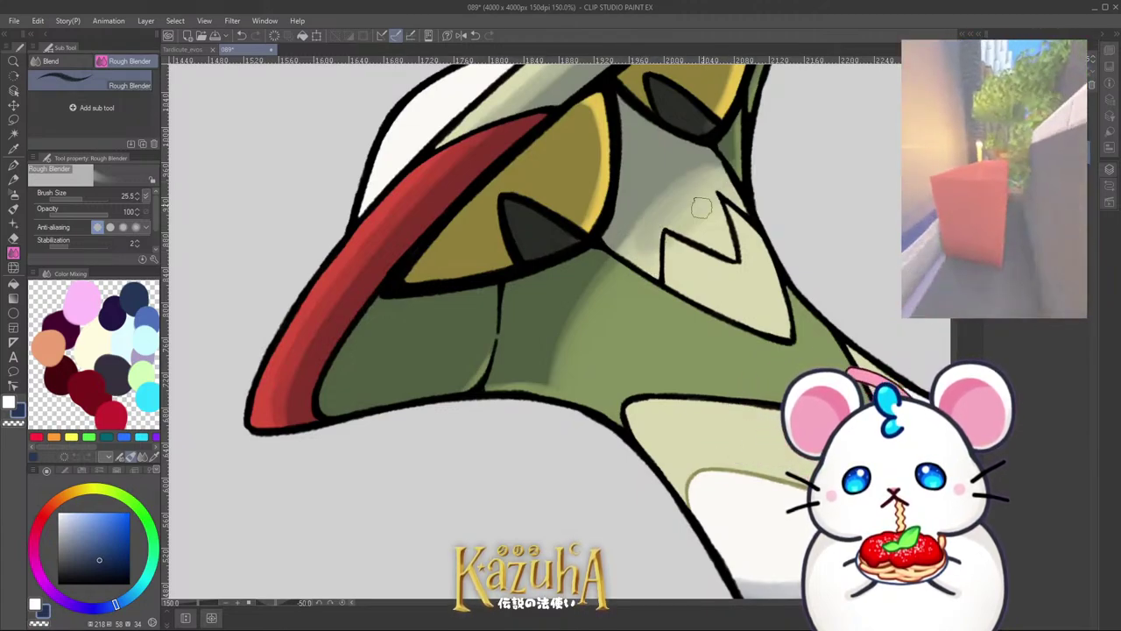
scroll(663, 210, "down", 5)
scroll(664, 420, "up", 3)
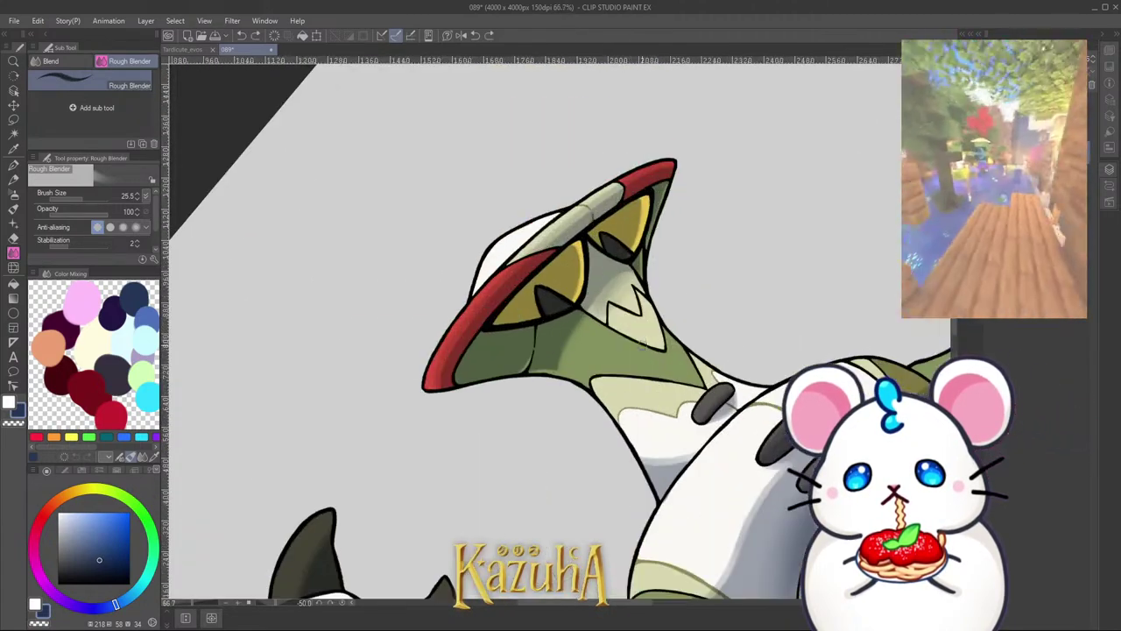
scroll(599, 270, "up", 2)
key("ctrl+z")
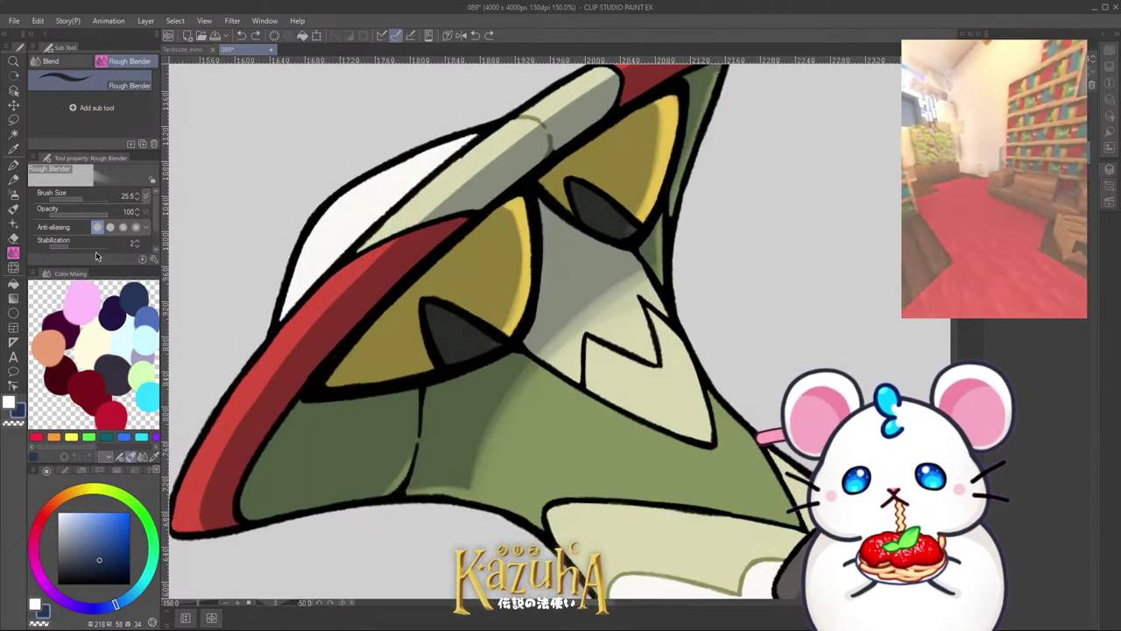
left_click(255, 38)
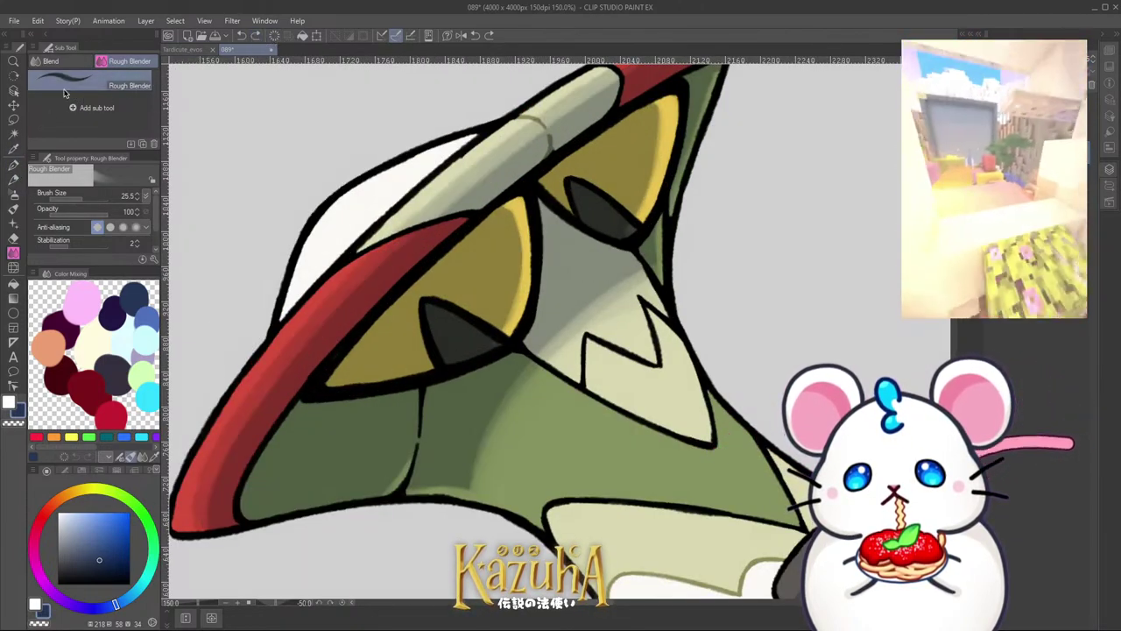
Step: Extend the face shadow over the zigzag mouth and down the green neck with an enlarged G-pen
key("p")
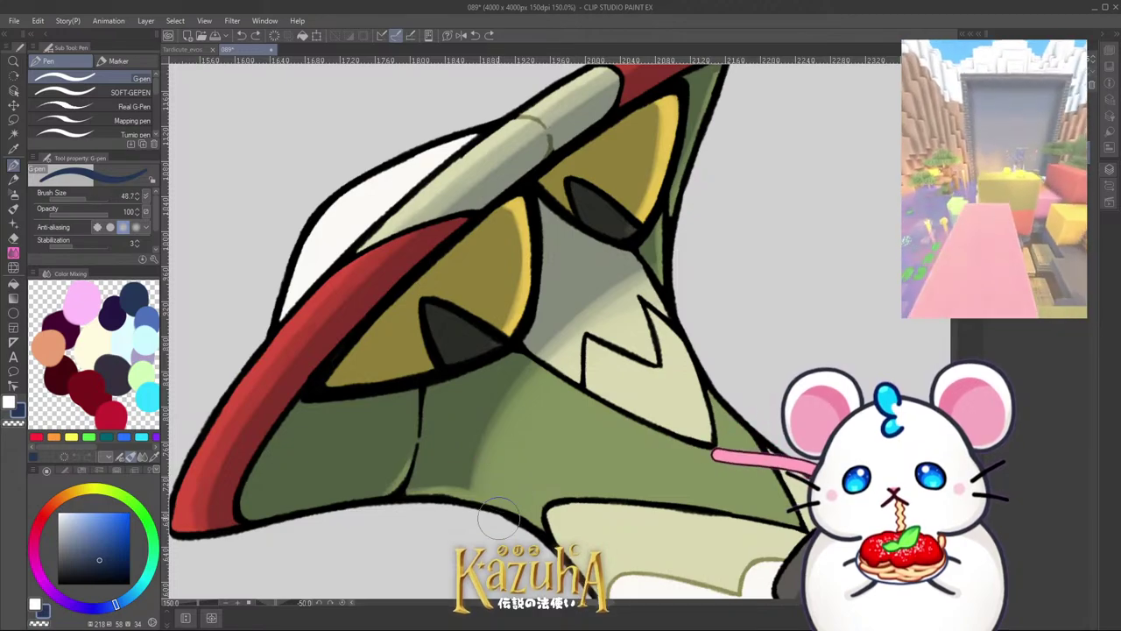
mouse_move(564, 353)
left_mouse_down()
mouse_move(509, 488)
mouse_move(652, 317)
left_mouse_up()
key("]")
mouse_move(520, 505)
left_mouse_down()
mouse_move(566, 376)
mouse_move(639, 305)
mouse_move(494, 480)
mouse_move(529, 483)
mouse_move(716, 281)
left_mouse_up()
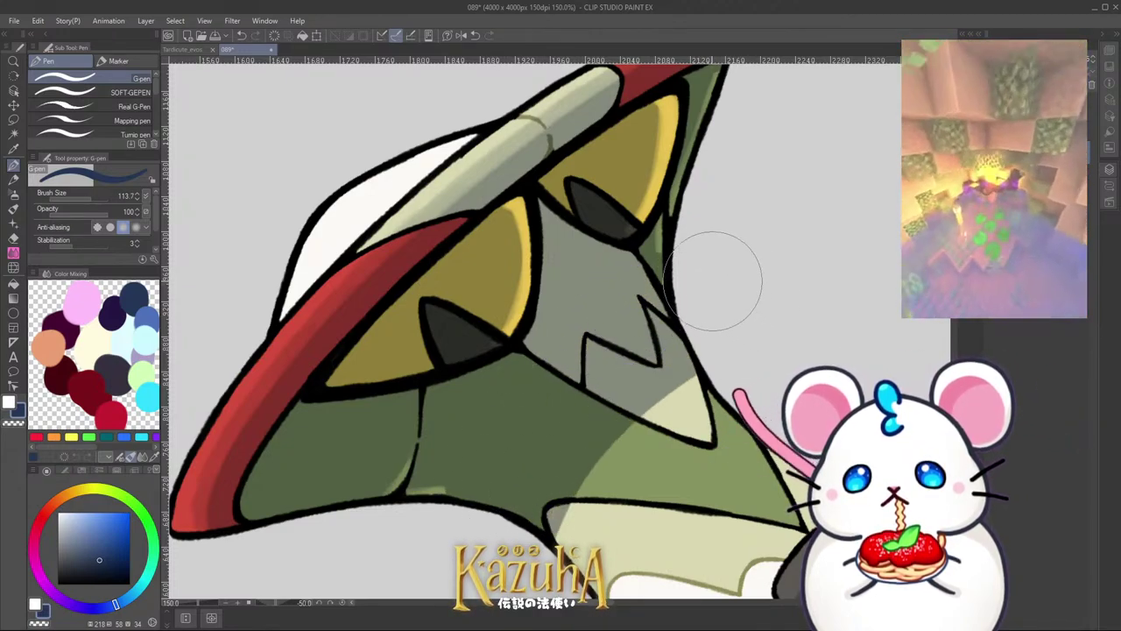
Step: Reshape the shadow on the cream muzzle by cutting a rounded light area at its tip with the transparent G-pen at size 64.4
scroll(716, 280, "down", 2)
left_click_drag(636, 403, 706, 331)
scroll(723, 309, "up", 1)
scroll(640, 451, "up", 4)
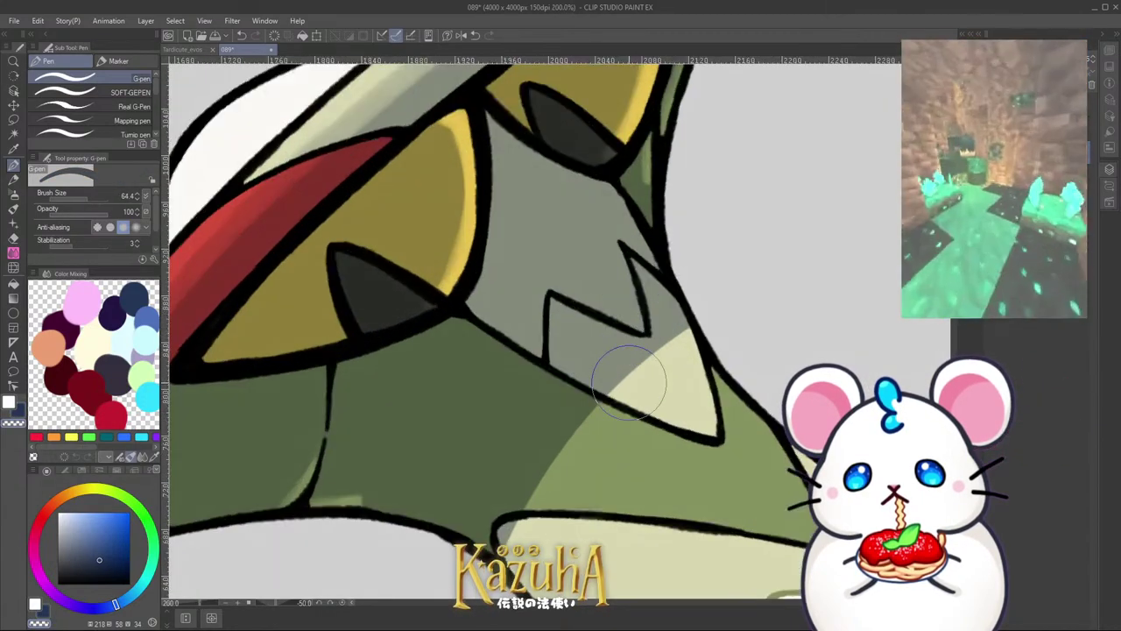
mouse_move(629, 382)
left_mouse_down()
mouse_move(659, 332)
mouse_move(685, 335)
mouse_move(674, 289)
left_mouse_up()
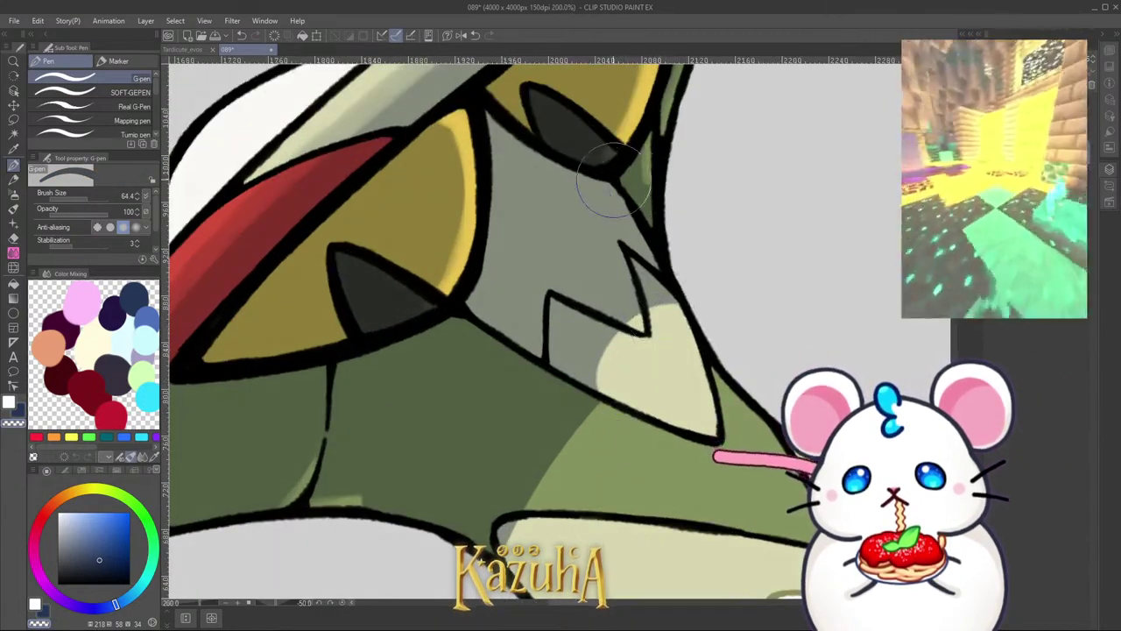
Step: Carve thin light edges along the zigzag mouth line with the Hard eraser at size 6.9
left_click(14, 237)
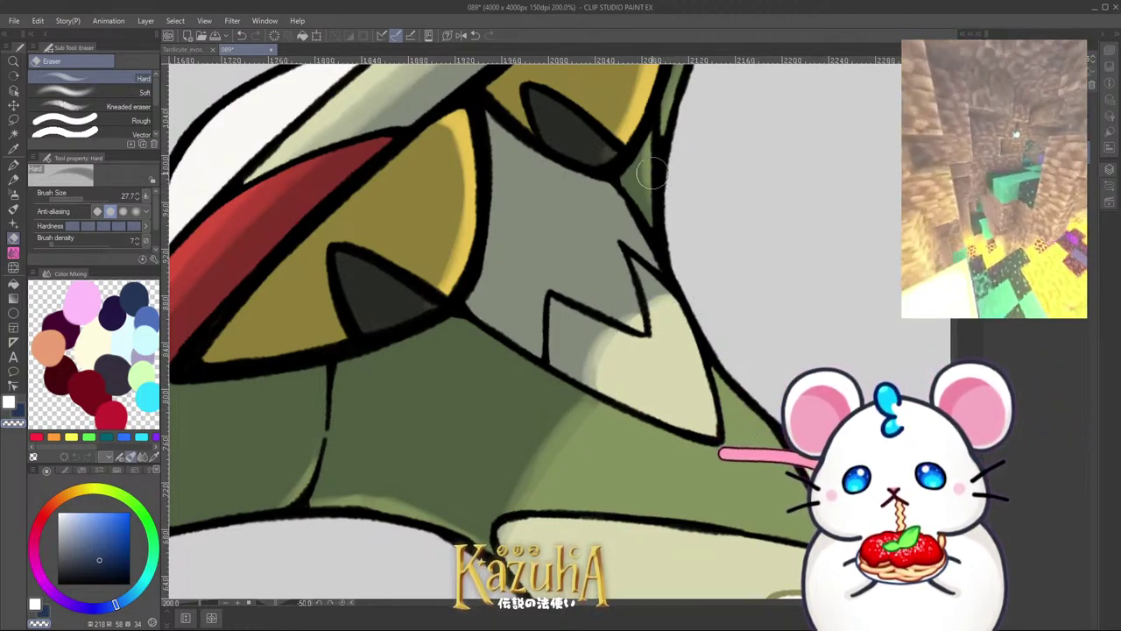
key("ctrl+z")
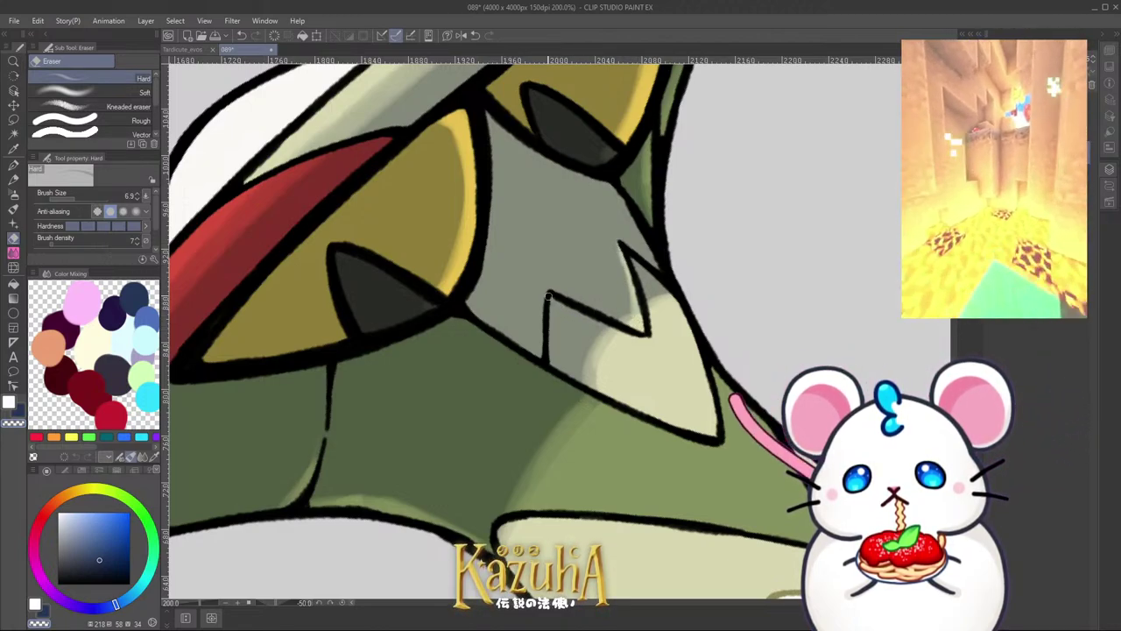
left_click_drag(542, 354, 540, 325)
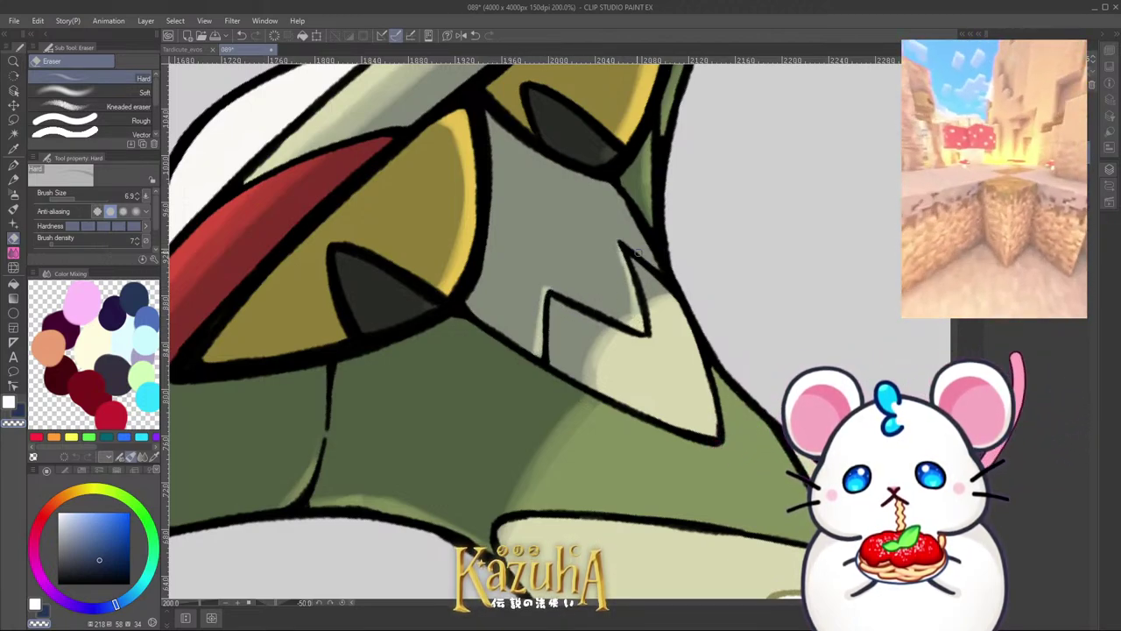
Step: Lighten the lower part of both dark pupils with the Hard eraser at size 45.9
scroll(638, 252, "down", 4)
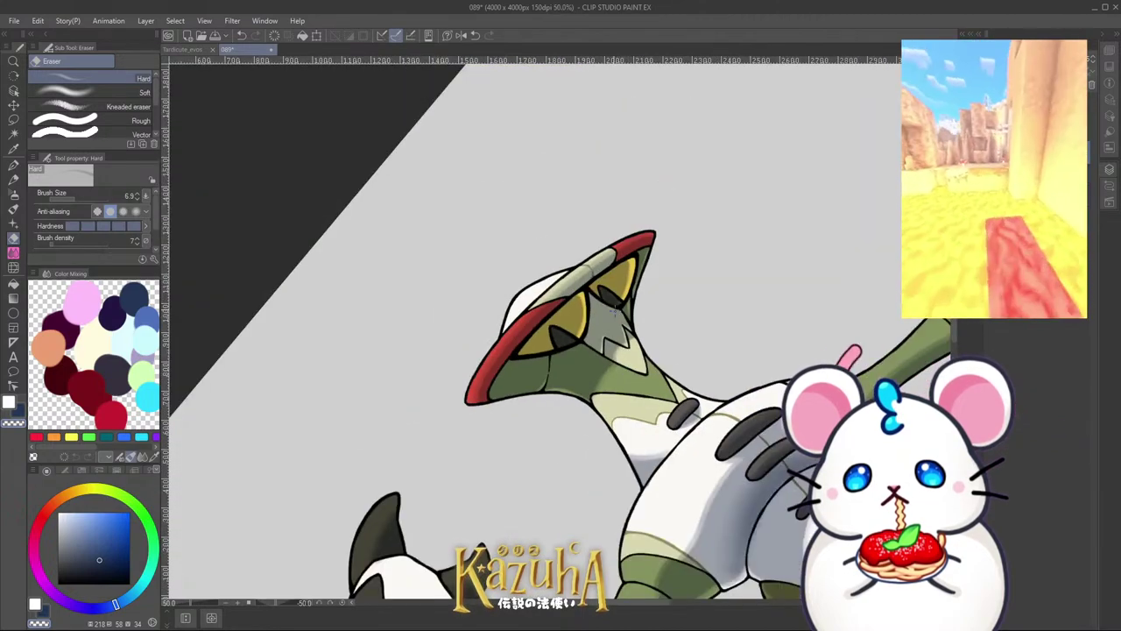
scroll(613, 306, "up", 4)
left_click_drag(559, 396, 562, 383)
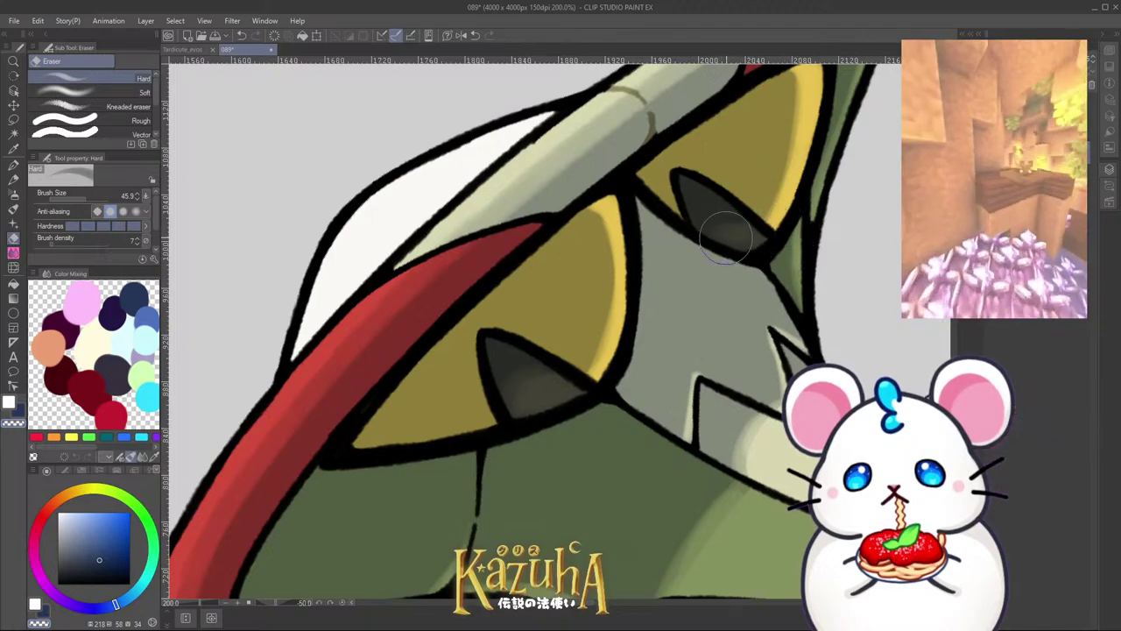
Step: Check the shaded head from several views and save the illustration
scroll(663, 263, "down", 1)
scroll(664, 263, "down", 2)
scroll(640, 279, "down", 1)
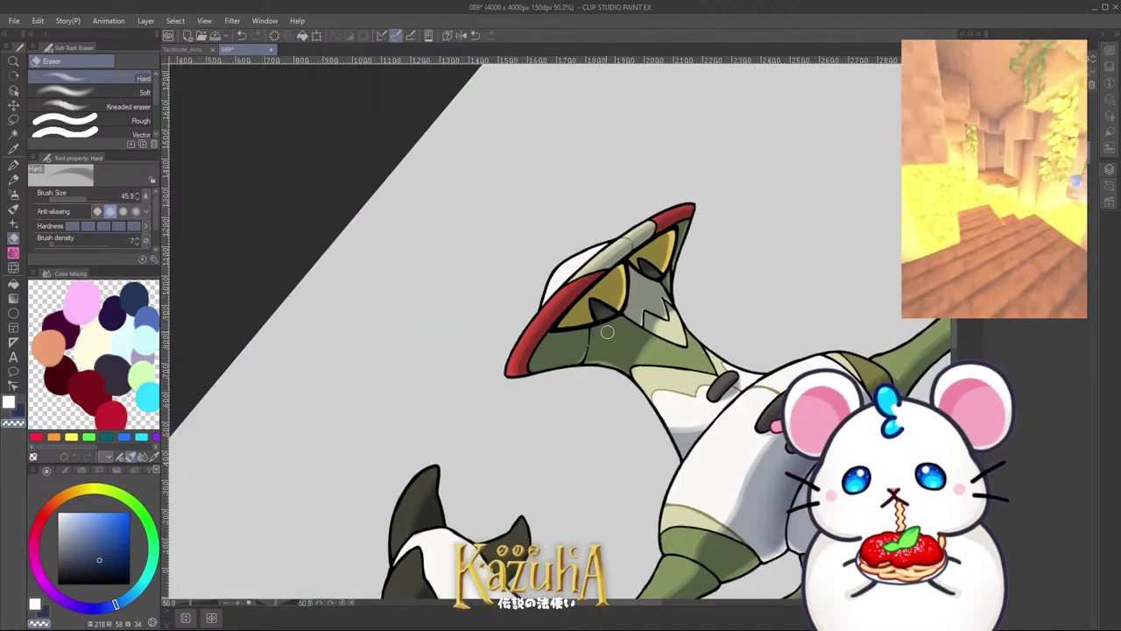
scroll(526, 385, "up", 2)
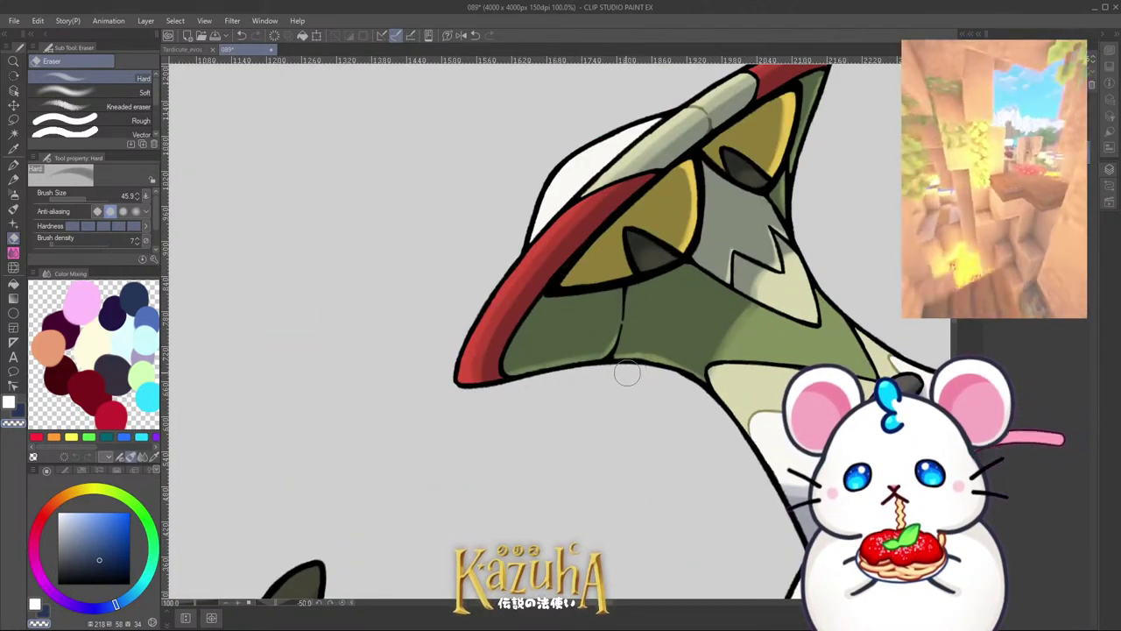
scroll(626, 376, "down", 3)
left_click_drag(709, 397, 638, 408)
scroll(552, 349, "up", 4)
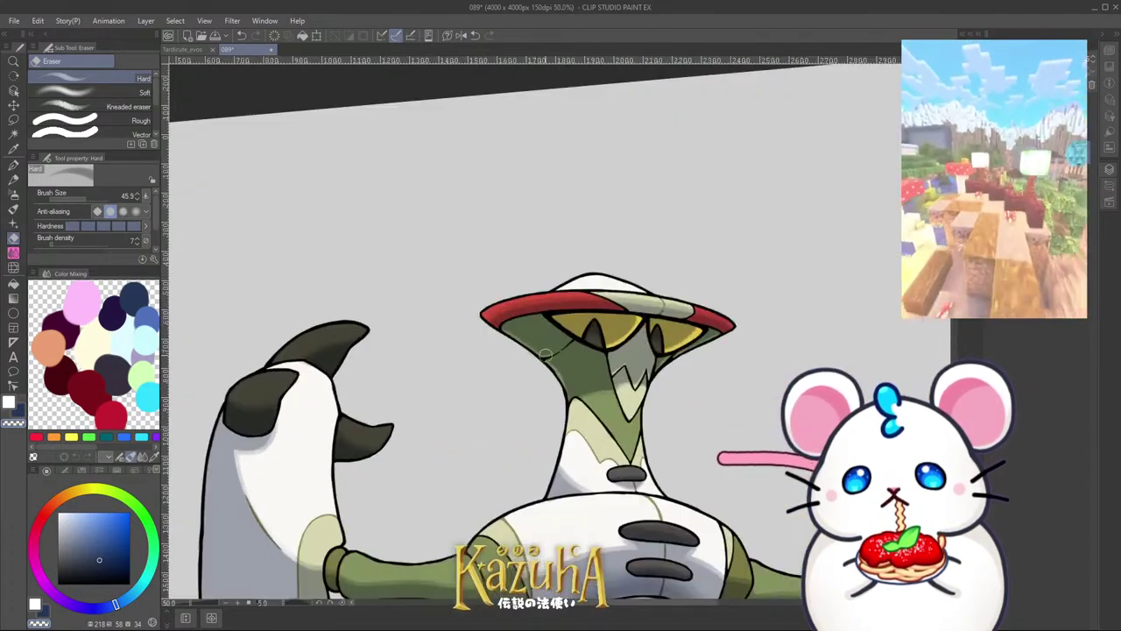
scroll(553, 381, "down", 5)
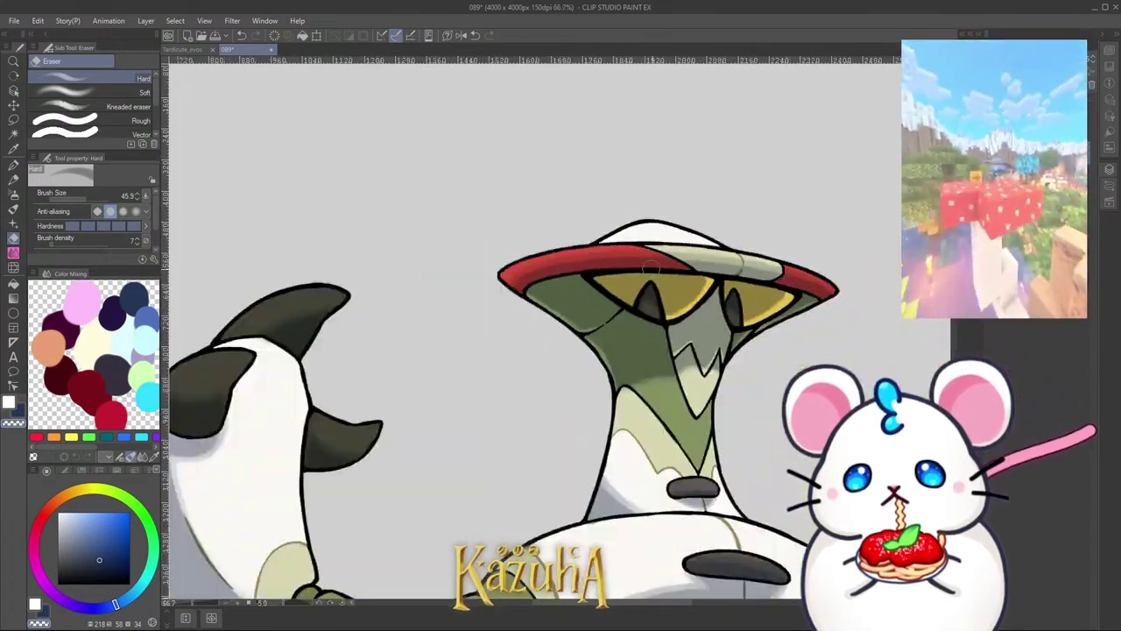
scroll(705, 345, "up", 2)
key("ctrl+s")
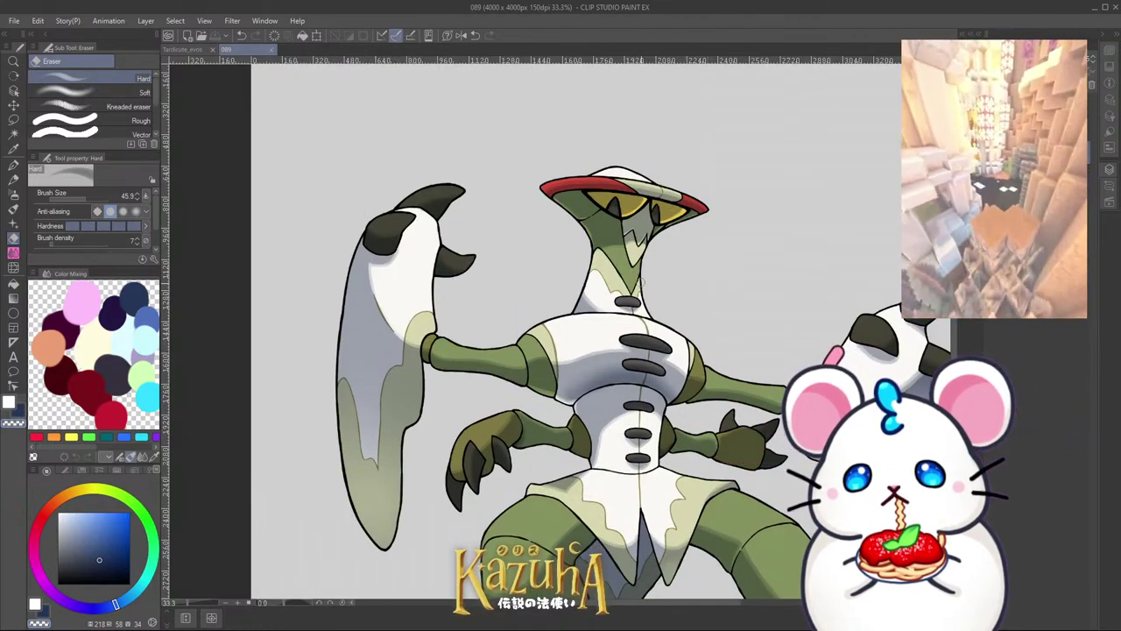
Step: Softly lighten the shadow on the raised blade's lower part using the transparent Soft airbrush at size 671.2
scroll(641, 282, "down", 3)
scroll(738, 334, "up", 2)
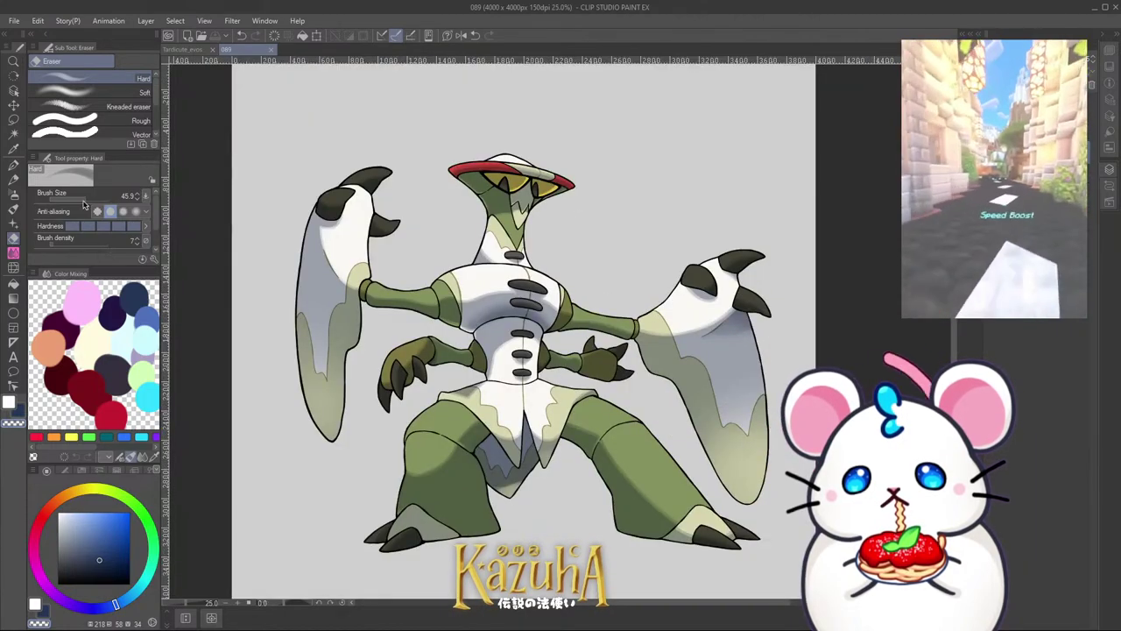
left_click(14, 193)
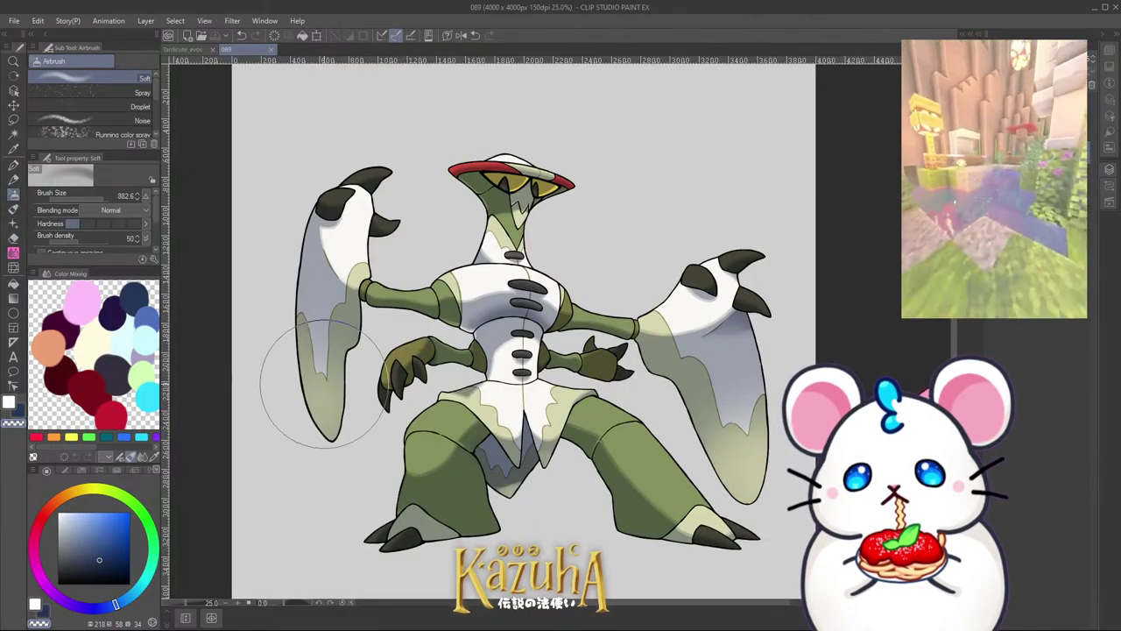
mouse_move(301, 258)
left_mouse_down()
mouse_move(303, 313)
mouse_move(329, 375)
left_mouse_up()
key("ctrl+z")
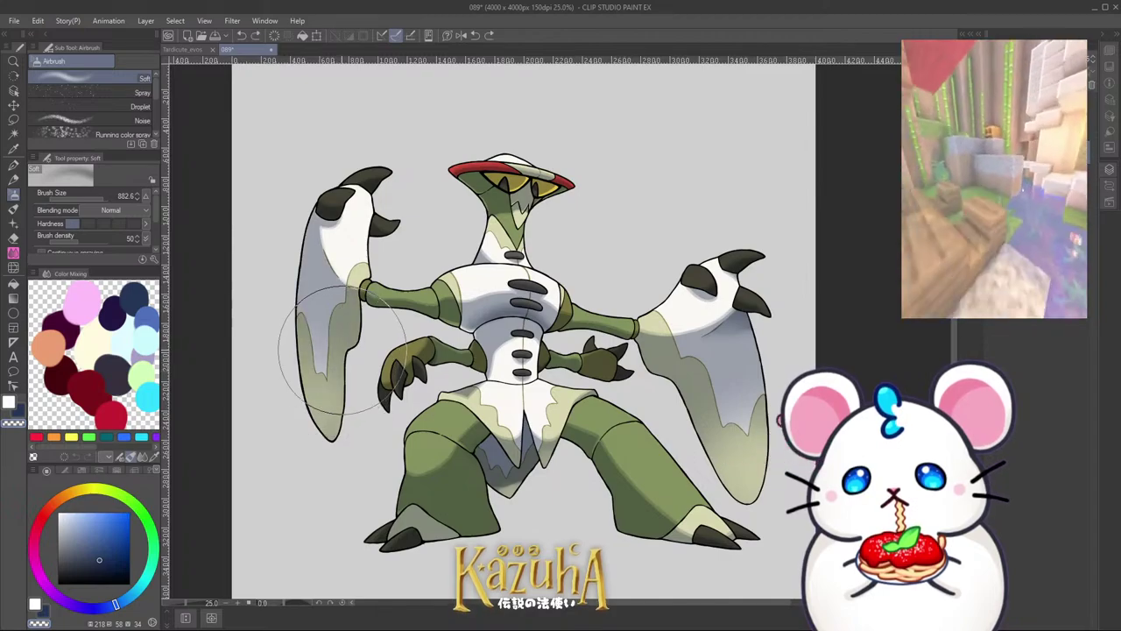
left_click_drag(299, 321, 341, 350, "ctrl+alt")
mouse_move(350, 333)
left_mouse_down()
mouse_move(339, 358)
mouse_move(313, 322)
left_mouse_up()
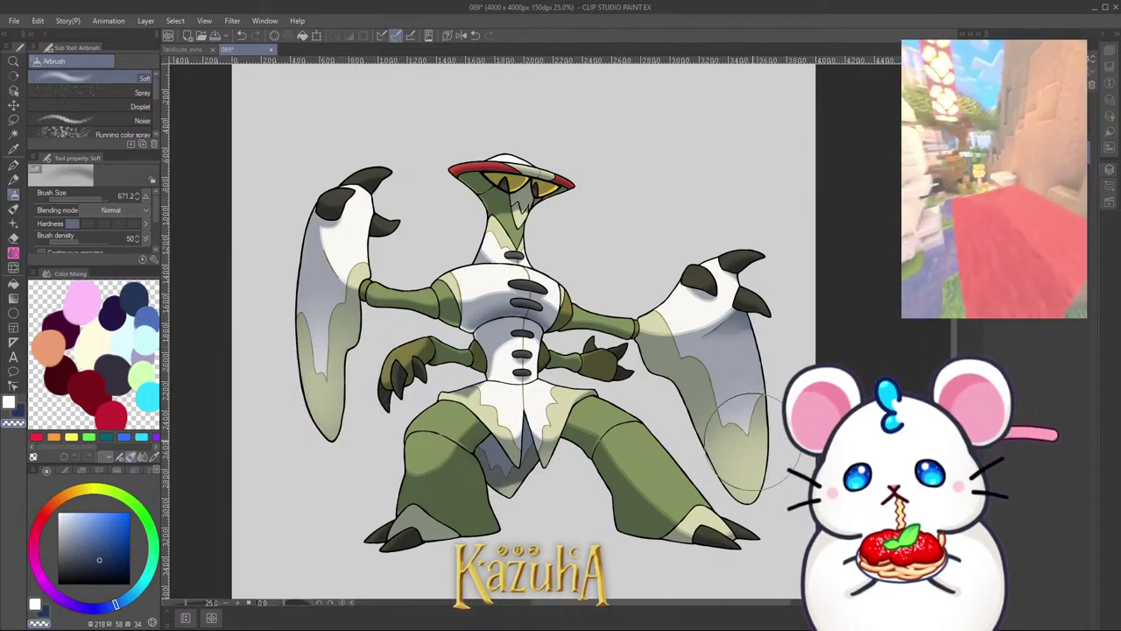
Step: Lighten the shadow on the outstretched blade's lower part with the Soft airbrush at size 671.2 and the Hard eraser at size 481.1
left_click_drag(735, 425, 709, 418)
scroll(755, 346, "down", 2)
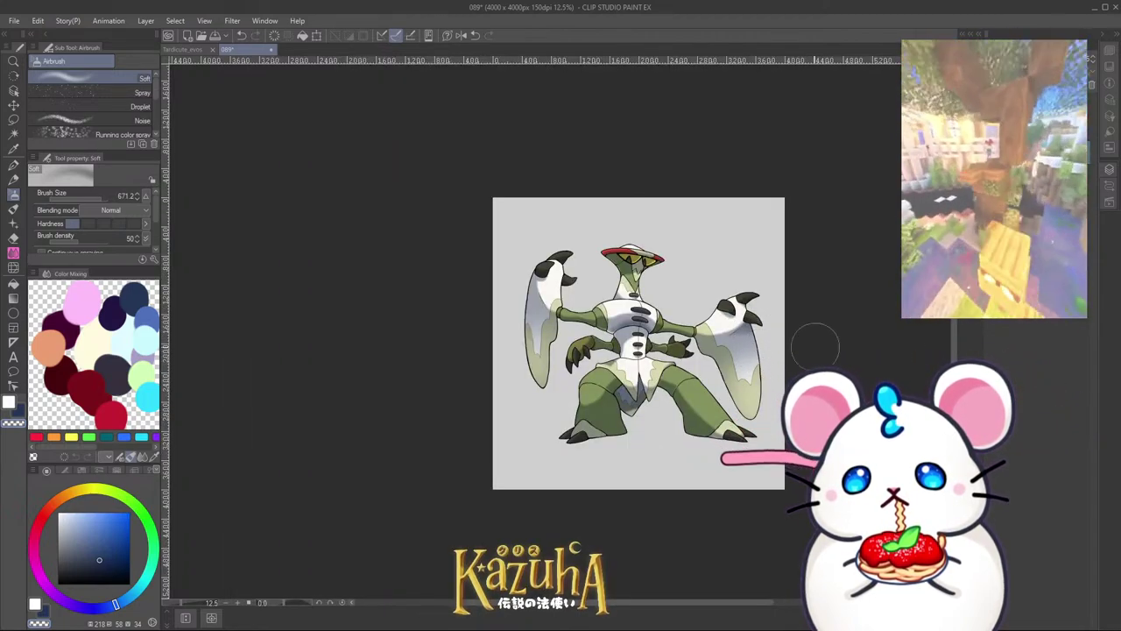
scroll(814, 372, "up", 3)
key("e")
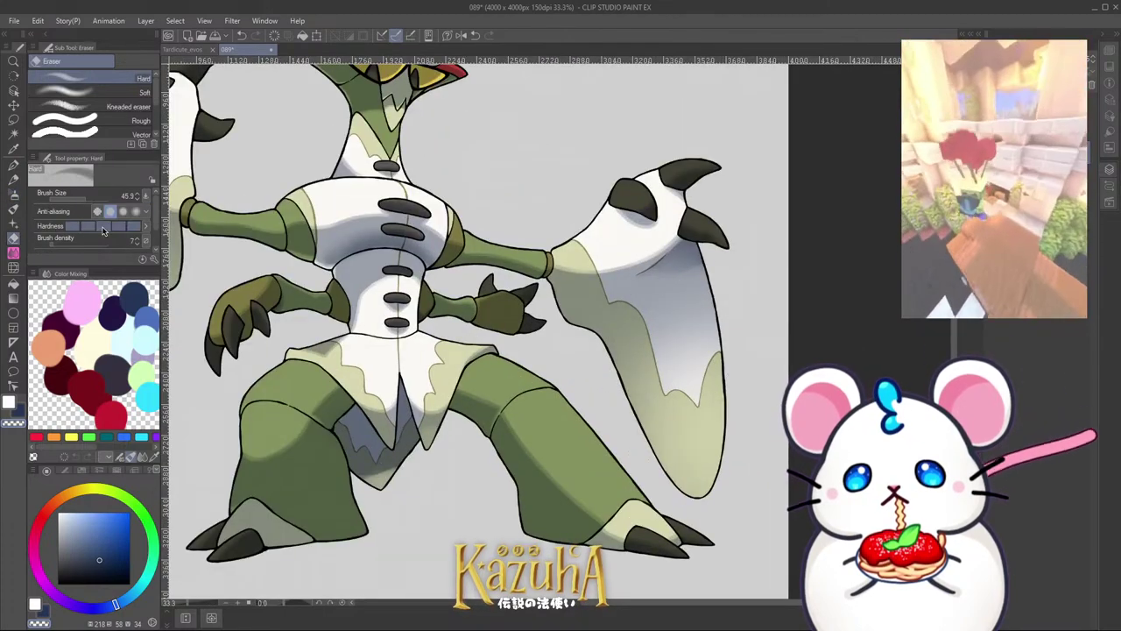
left_click_drag(697, 399, 741, 400, "ctrl+alt")
mouse_move(700, 403)
left_mouse_down()
mouse_move(683, 359)
mouse_move(710, 369)
left_mouse_up()
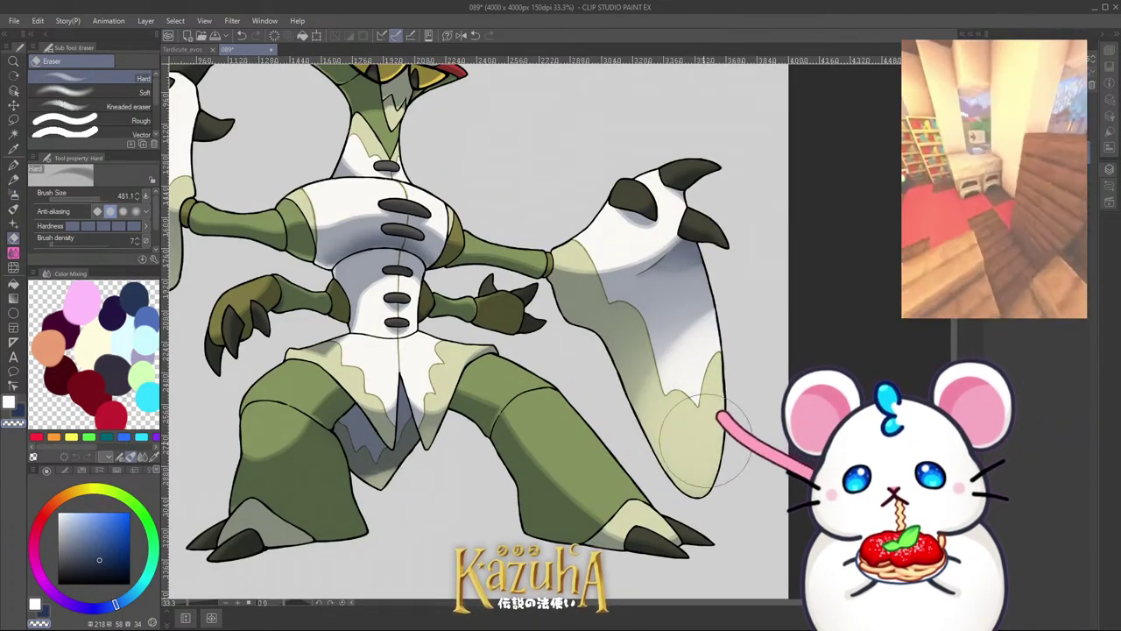
mouse_move(706, 412)
left_mouse_down()
mouse_move(664, 433)
mouse_move(675, 337)
mouse_move(698, 353)
mouse_move(665, 379)
mouse_move(710, 345)
mouse_move(705, 382)
mouse_move(689, 369)
mouse_move(724, 396)
left_mouse_up()
Step: Refine the shadow edge along the middle of the outstretched blade with the Hard eraser at size 264.4
scroll(736, 368, "down", 2)
scroll(706, 338, "up", 3)
mouse_move(679, 438)
left_mouse_down()
mouse_move(680, 385)
mouse_move(702, 363)
left_mouse_up()
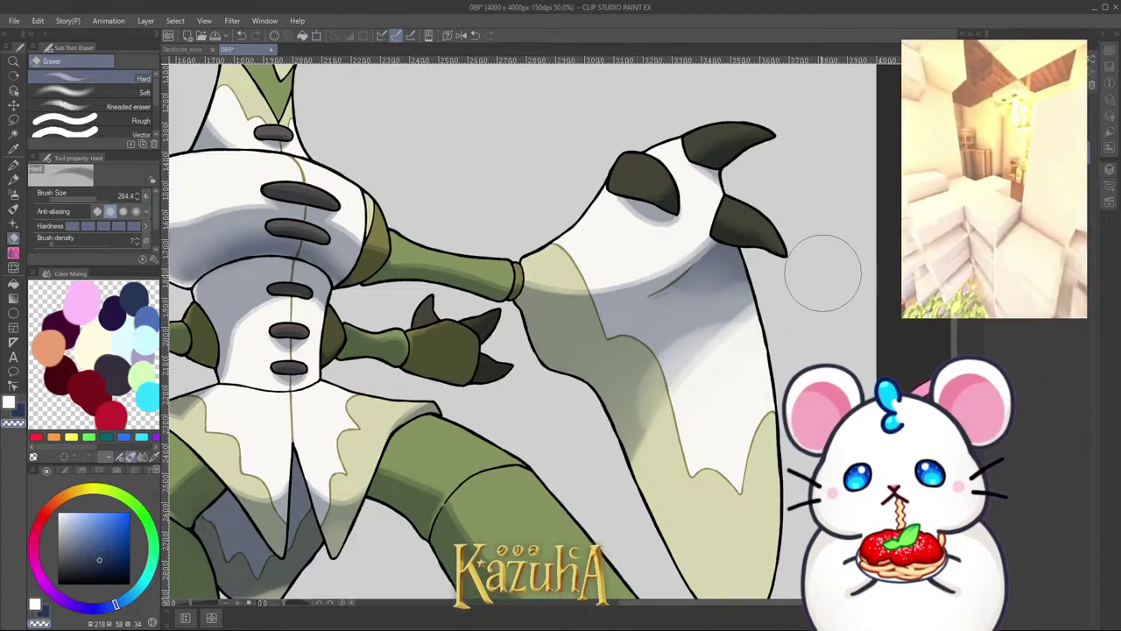
Step: Clear the shadow from the lower half of the raised blade with the Hard eraser at size 264.4
scroll(774, 345, "down", 4)
scroll(763, 376, "down", 2)
scroll(672, 345, "up", 5)
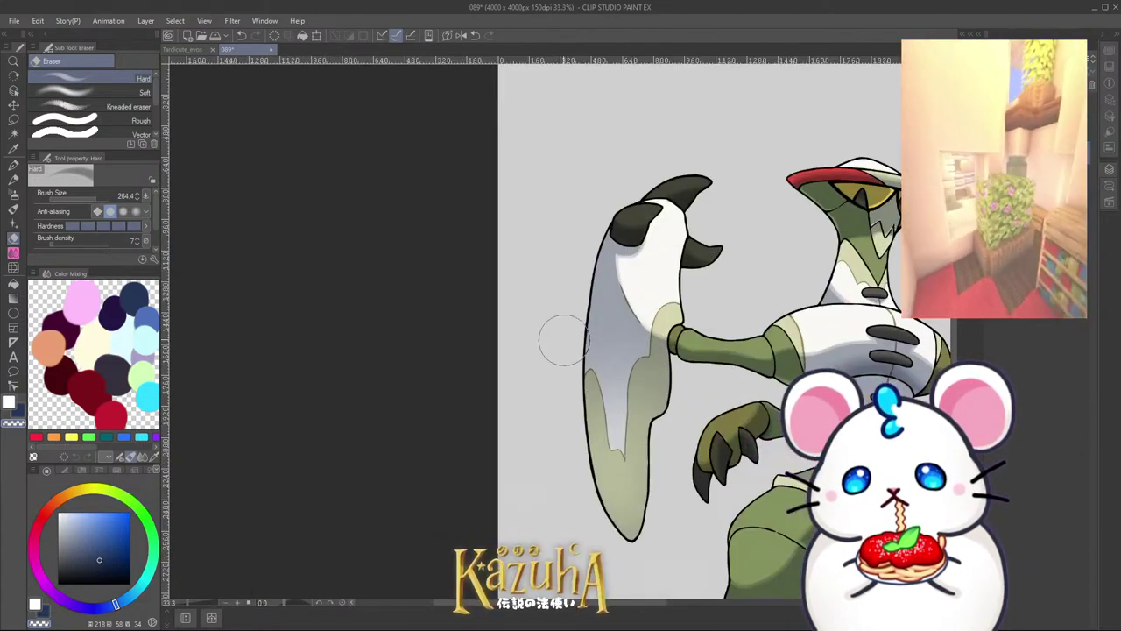
left_click_drag(565, 340, 641, 484)
mouse_move(641, 483)
left_mouse_down()
mouse_move(562, 332)
mouse_move(631, 445)
left_mouse_up()
key("ctrl+z")
mouse_move(564, 328)
left_mouse_down()
mouse_move(665, 393)
mouse_move(608, 373)
mouse_move(680, 386)
mouse_move(629, 374)
mouse_move(643, 444)
mouse_move(619, 492)
left_mouse_up()
scroll(579, 394, "down", 5)
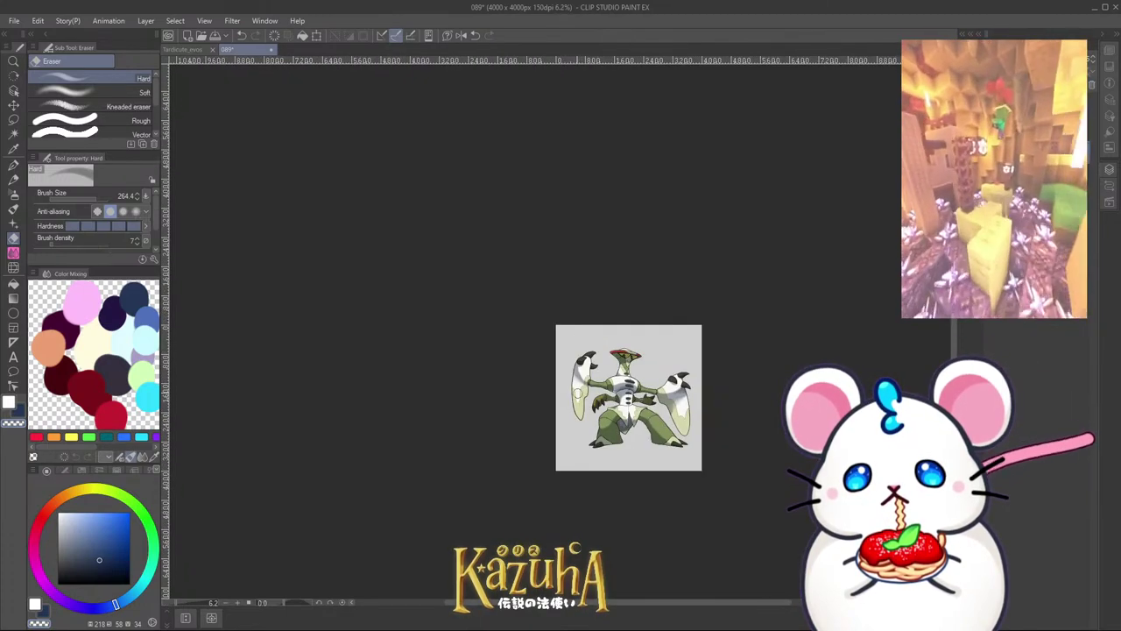
scroll(578, 386, "up", 3)
scroll(576, 380, "up", 2)
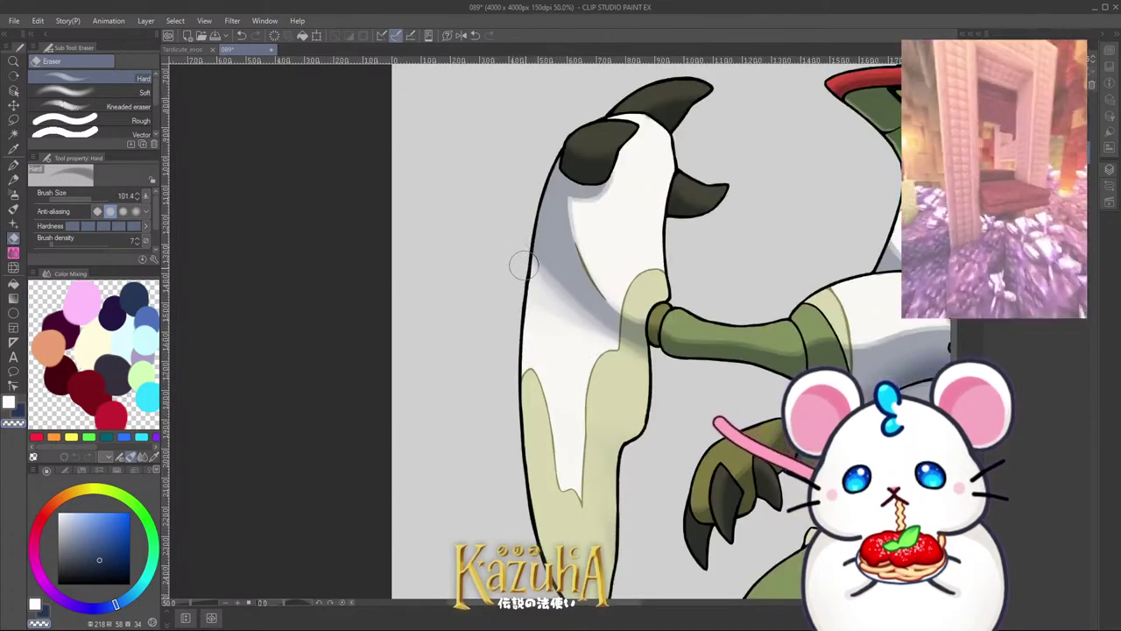
Step: Narrow the remaining shadow on the raised blade's upper part with the Hard eraser at sizes 101.4 and 48.3
left_click_drag(524, 264, 657, 374)
mouse_move(591, 330)
left_mouse_down()
mouse_move(636, 340)
mouse_move(575, 306)
left_mouse_up()
left_click_drag(520, 236, 561, 317)
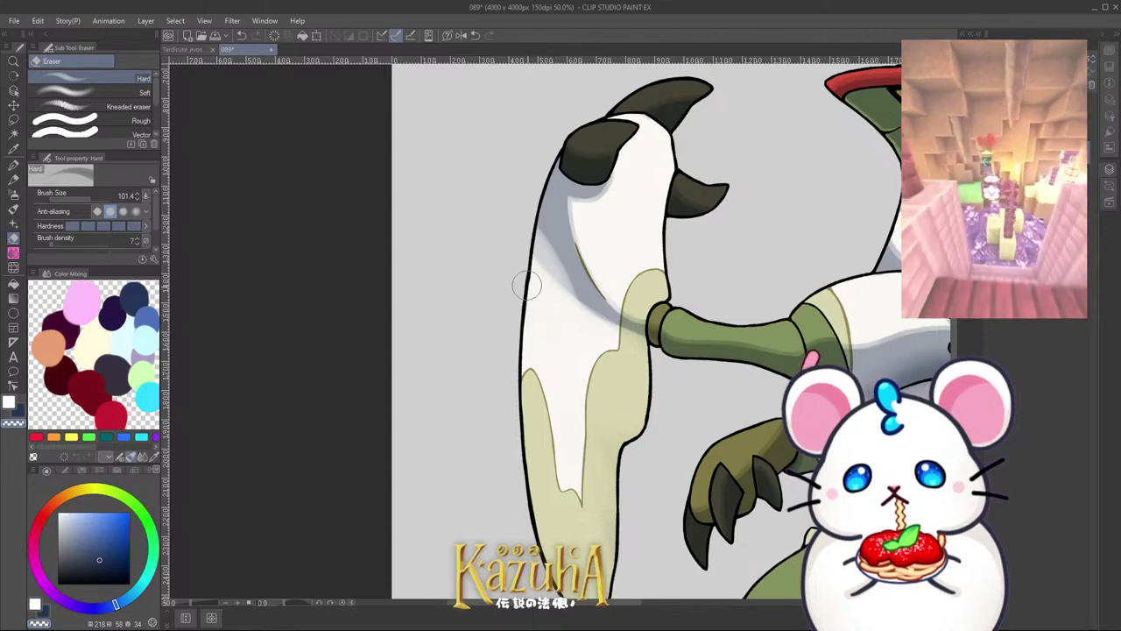
left_click_drag(520, 248, 534, 280)
scroll(547, 195, "up", 1)
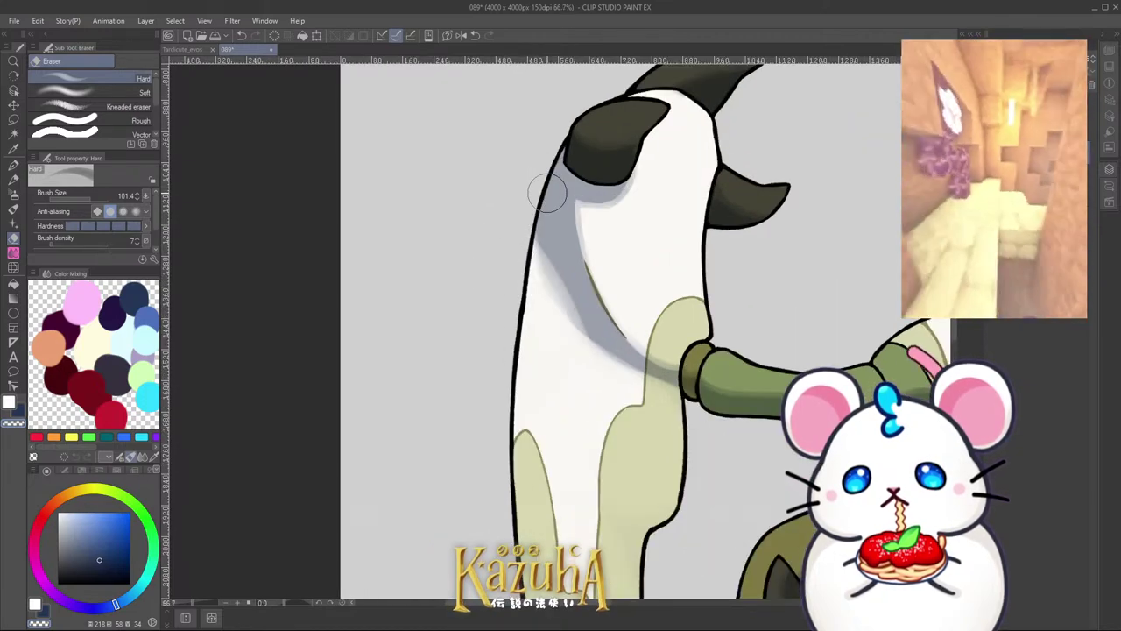
scroll(541, 189, "up", 3)
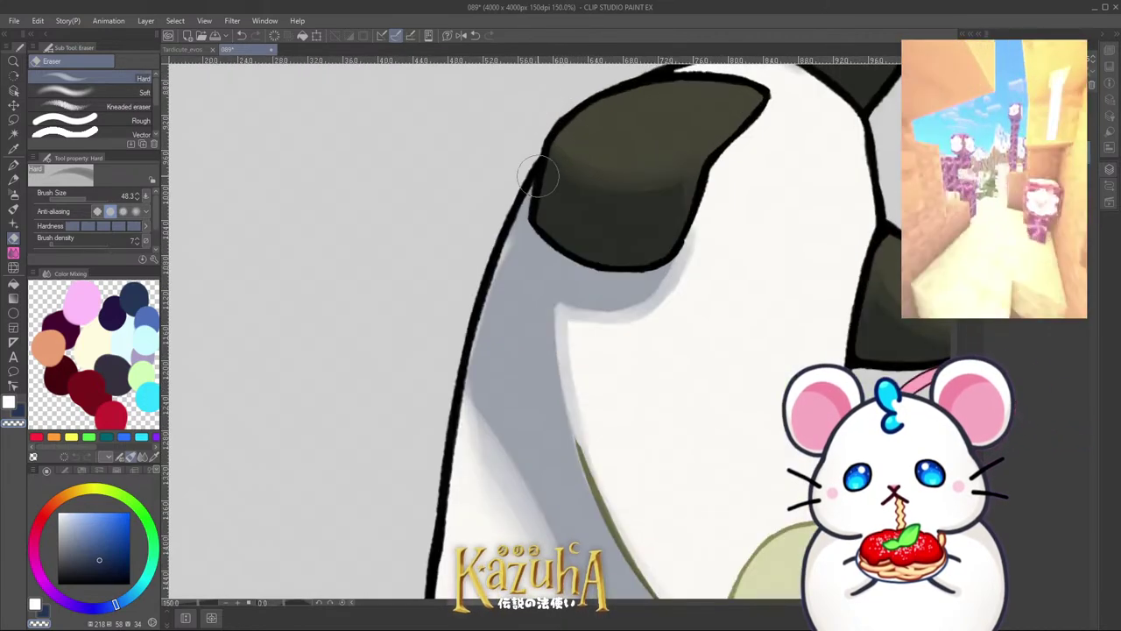
scroll(596, 311, "down", 8)
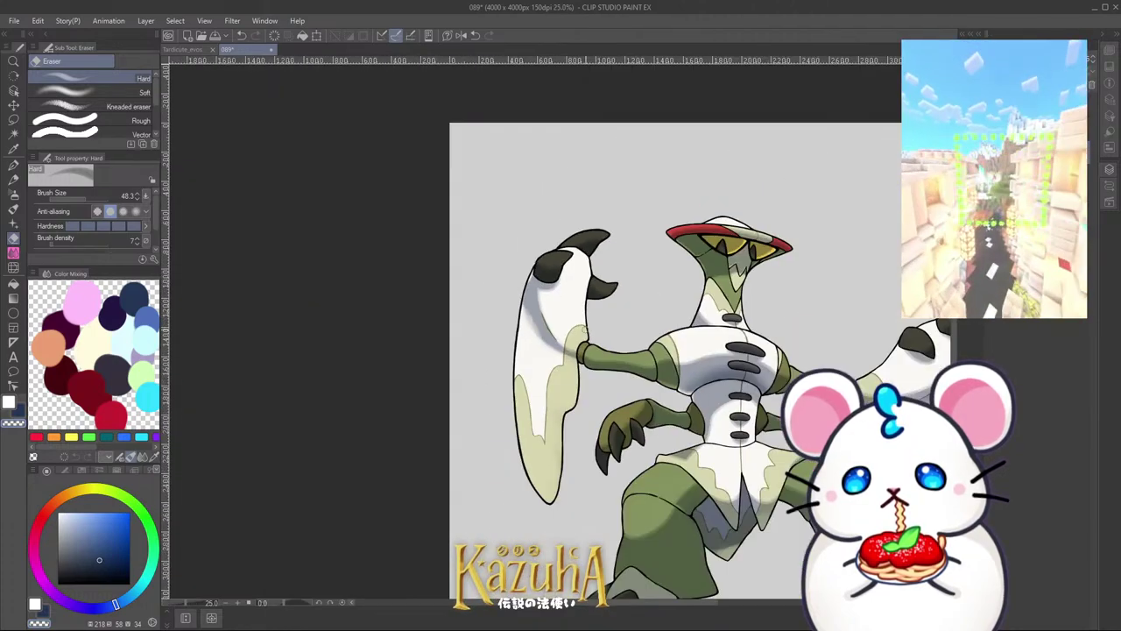
scroll(604, 343, "up", 5)
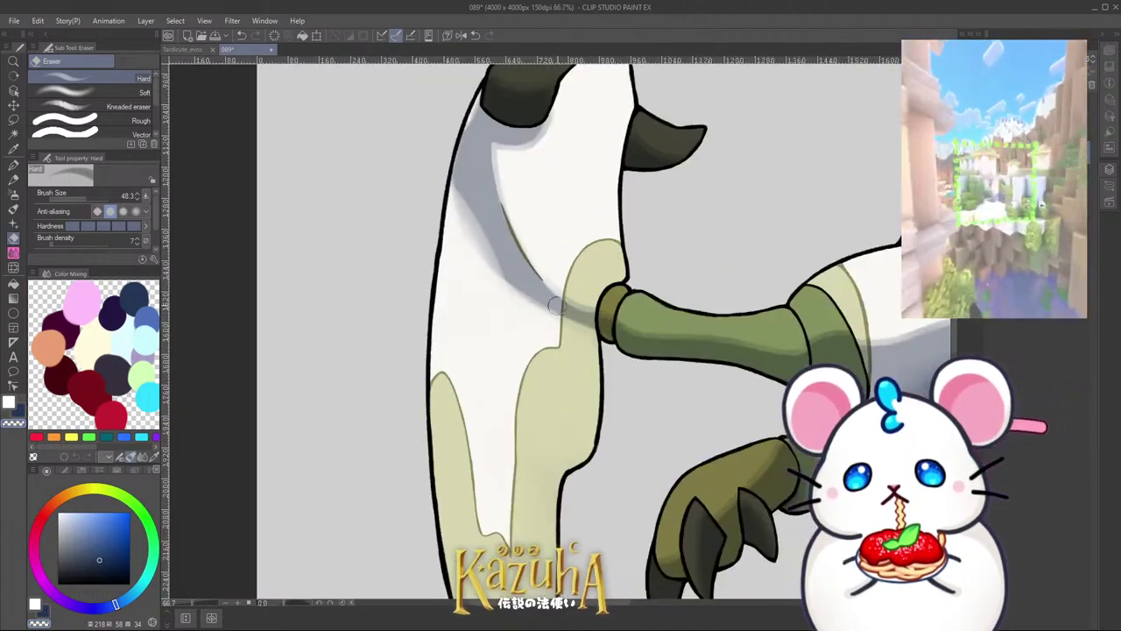
Step: Paint a dark blue shadow down the raised blade's middle and inner edge with the G-pen at sizes 64.4 and 144.6
key("x")
left_click(23, 166)
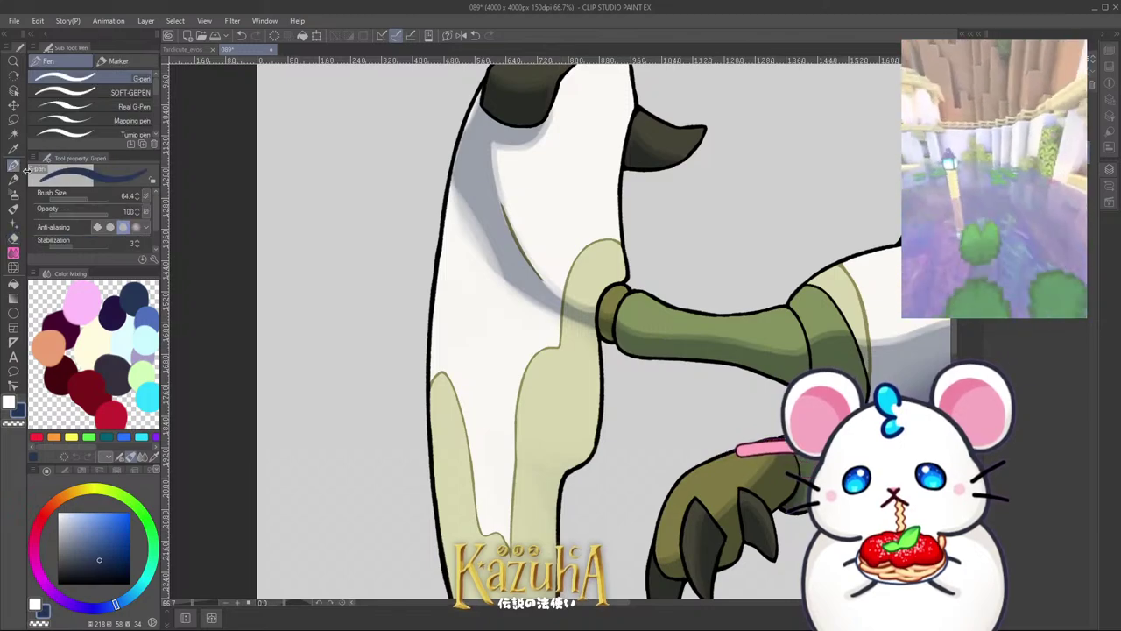
left_click_drag(527, 287, 580, 371)
left_click_drag(566, 313, 588, 389)
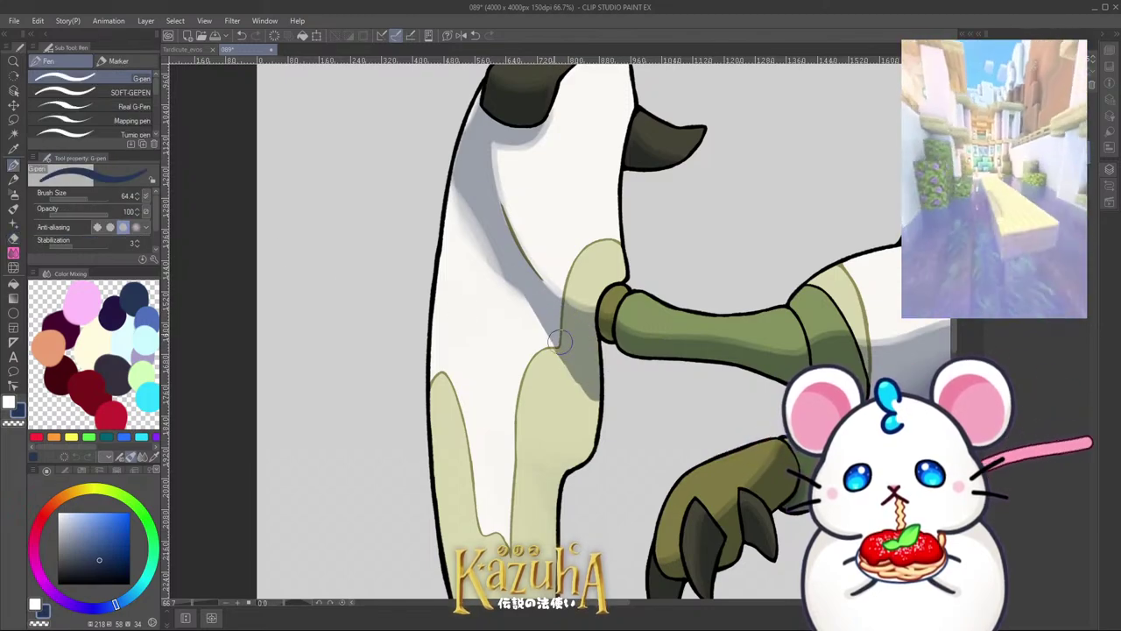
mouse_move(510, 273)
left_mouse_down()
mouse_move(599, 460)
mouse_move(509, 260)
mouse_move(538, 341)
left_mouse_up()
scroll(538, 340, "down", 2)
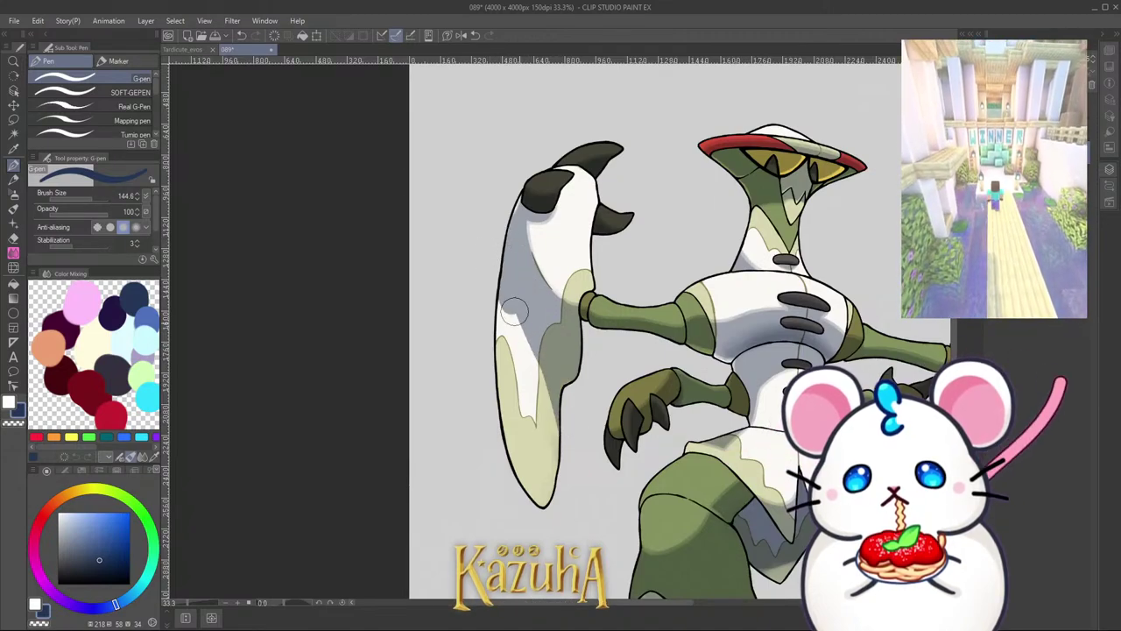
left_click_drag(514, 310, 515, 216)
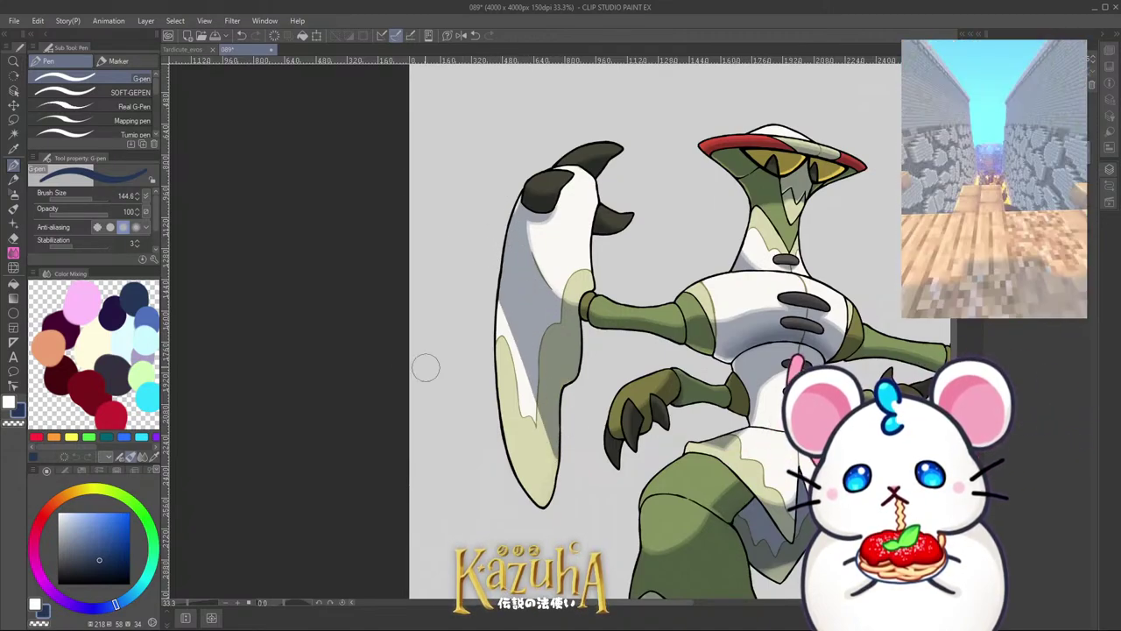
Step: Blend the edge of the raised blade's new shadow with the Hard eraser, enlarged to size 224.5, and save the illustration
left_click(13, 238)
scroll(498, 314, "up", 1)
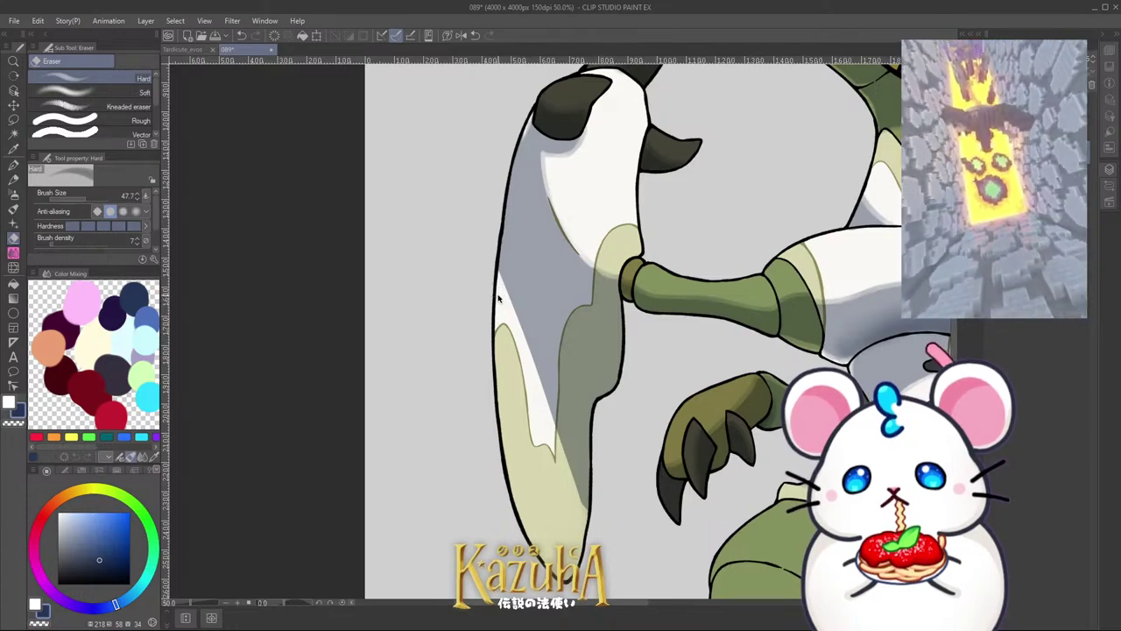
key("bracketright")
mouse_move(491, 266)
left_mouse_down()
mouse_move(576, 515)
mouse_move(576, 483)
mouse_move(456, 241)
mouse_move(493, 295)
mouse_move(515, 362)
mouse_move(485, 260)
mouse_move(528, 406)
left_mouse_up()
key("bracketright")
left_click_drag(496, 349, 546, 437)
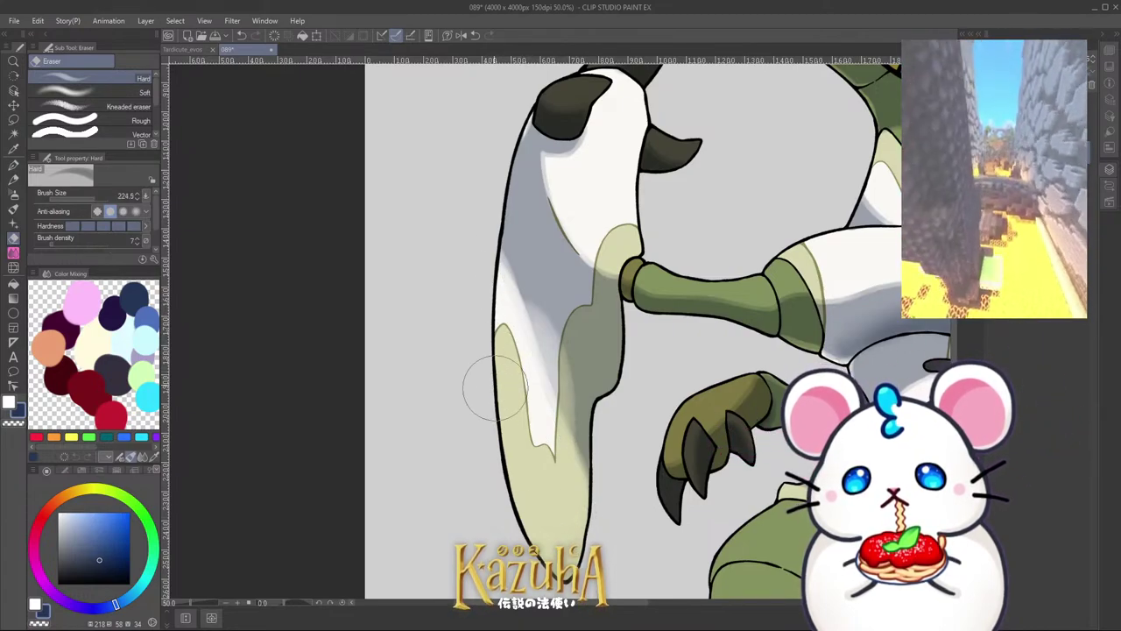
scroll(473, 368, "down", 5)
scroll(525, 337, "up", 1)
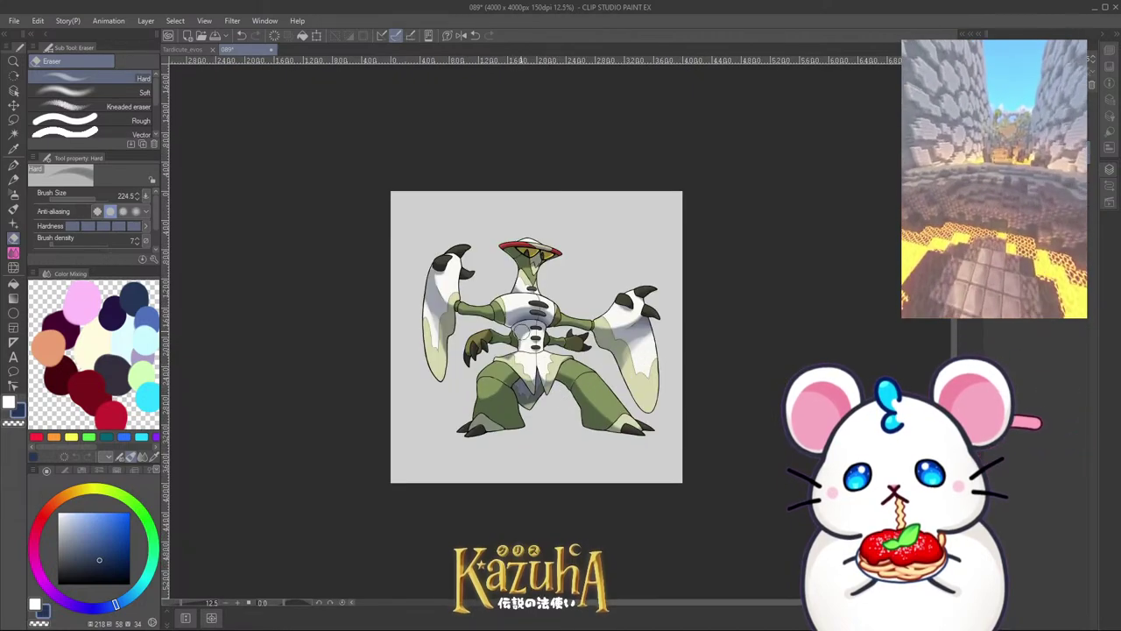
scroll(527, 335, "up", 2)
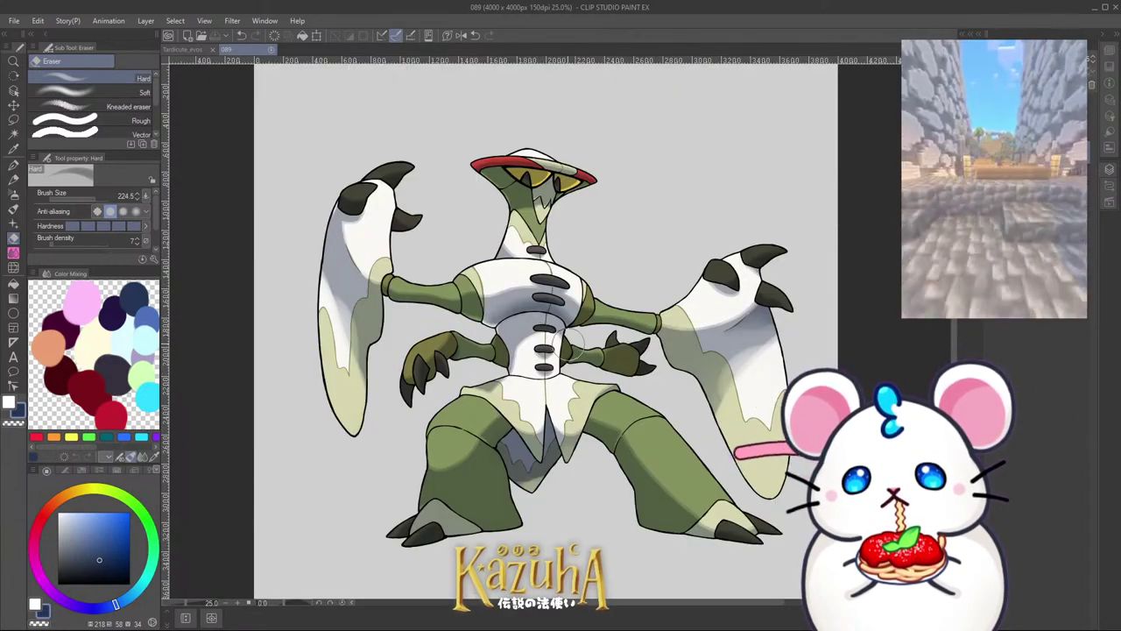
Step: Blend the shadow edges on the skirt and thighs with the Hard eraser at size 92.5 and save the illustration
scroll(496, 473, "up", 3)
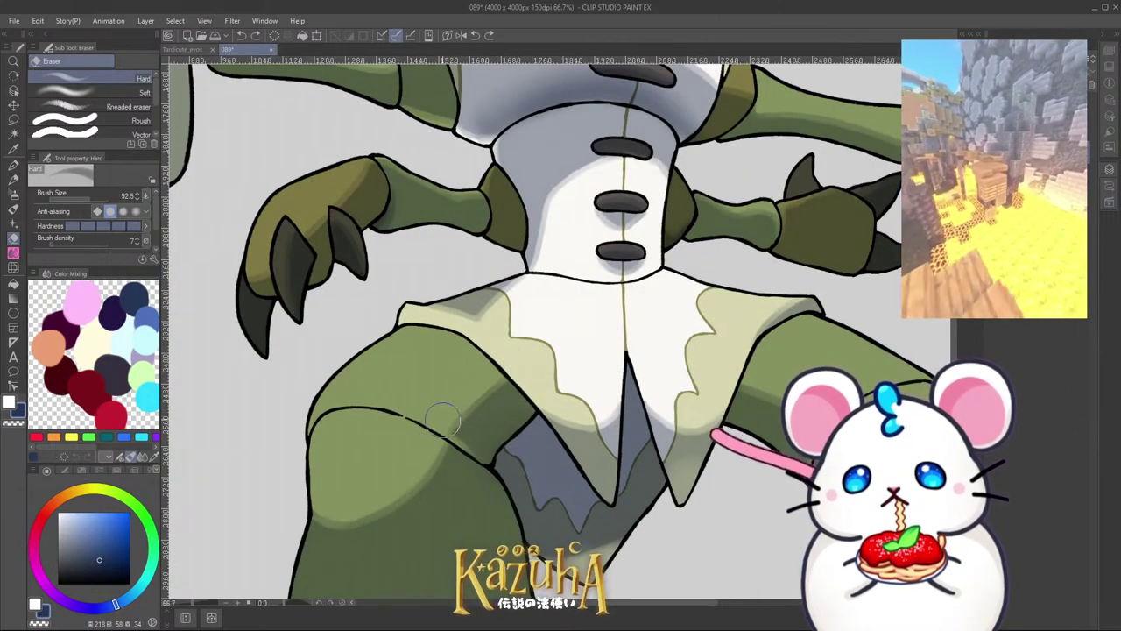
scroll(543, 333, "down", 1)
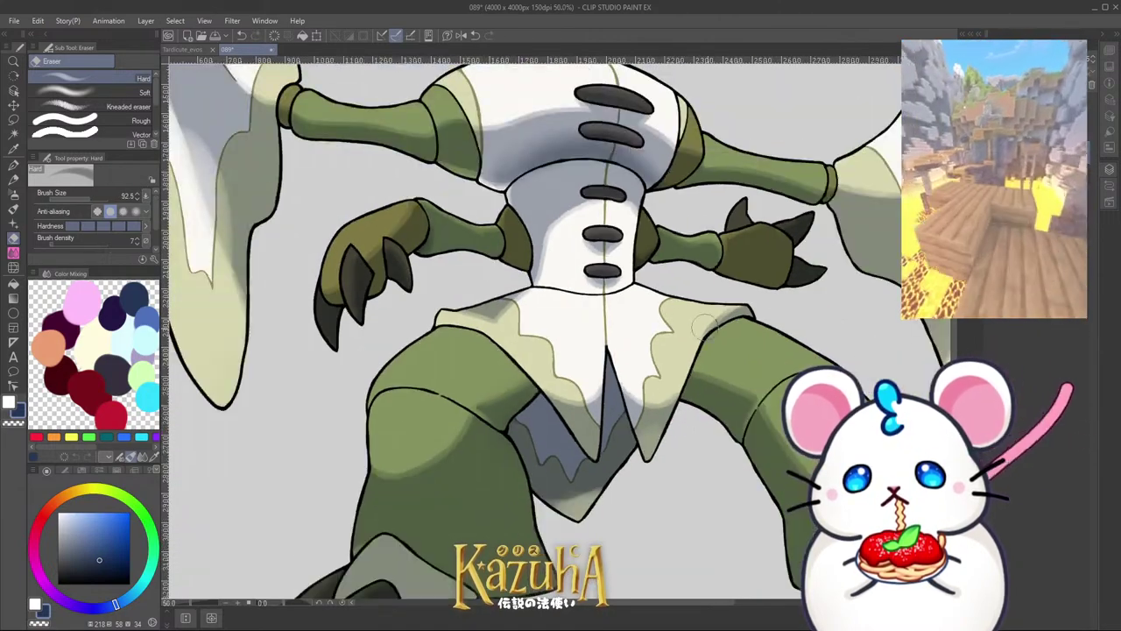
scroll(703, 325, "up", 1)
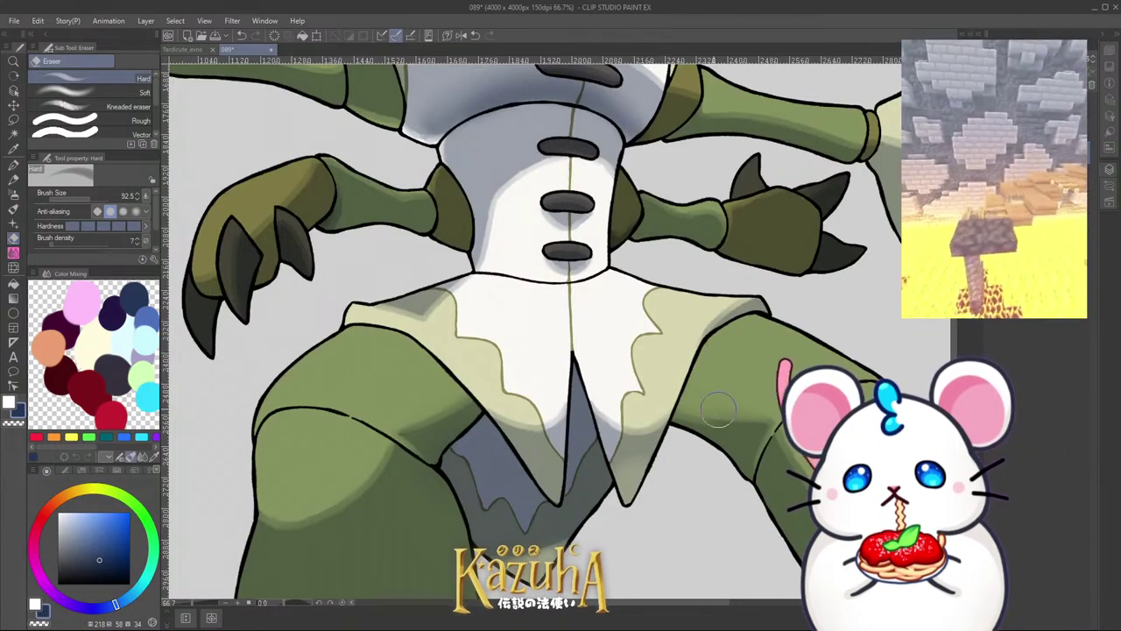
scroll(718, 409, "down", 1)
scroll(718, 443, "up", 2)
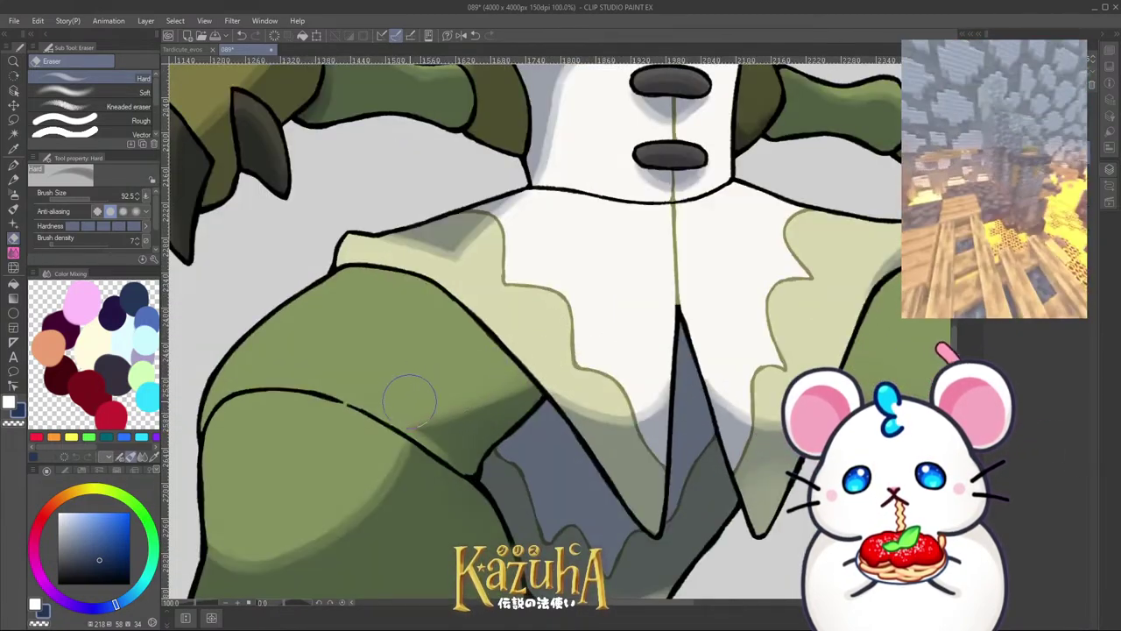
scroll(410, 400, "down", 5)
scroll(668, 360, "up", 2)
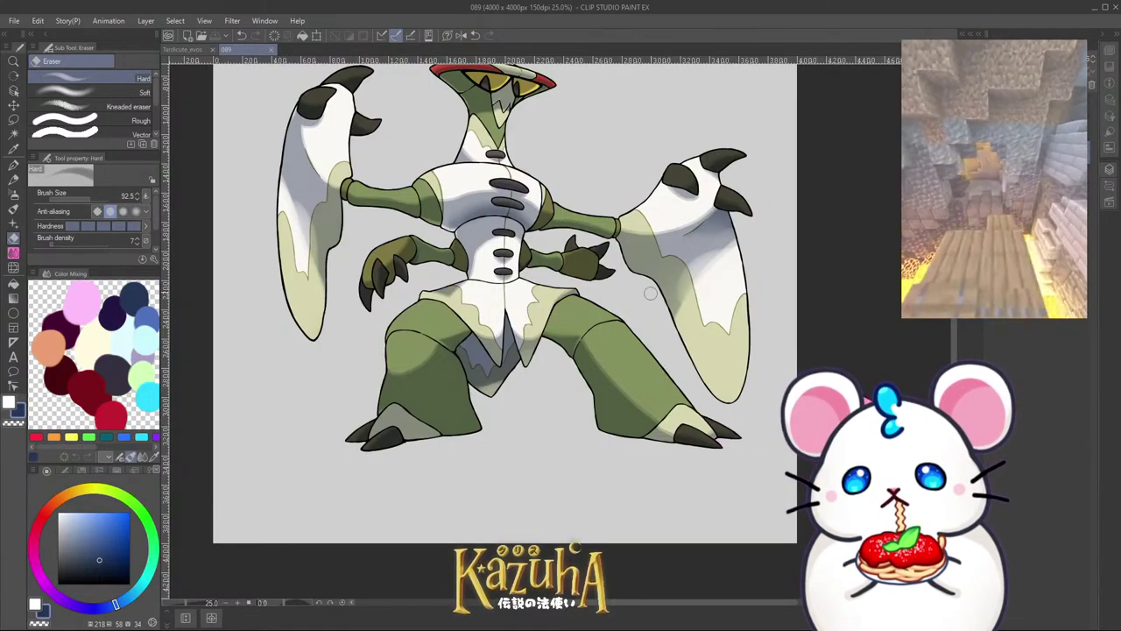
Step: Soften the shadow edges on both lower legs with the Hard eraser at sizes 165.3 and 107.1 and save the illustration
scroll(651, 339, "up", 2)
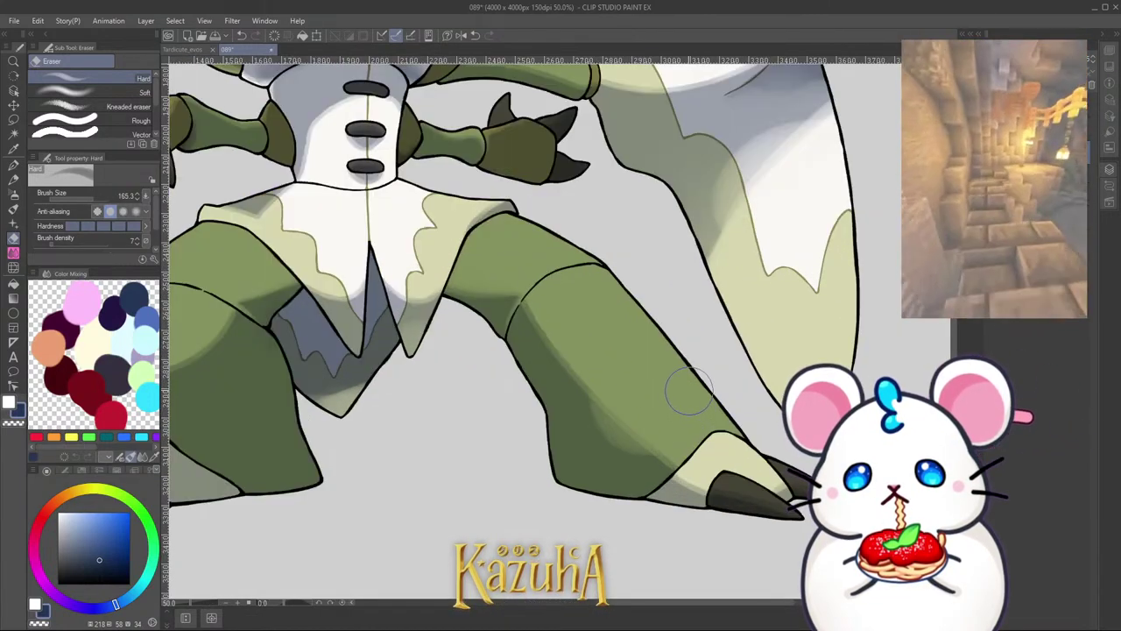
mouse_move(635, 393)
left_mouse_down()
mouse_move(646, 365)
mouse_move(631, 358)
mouse_move(657, 417)
left_mouse_up()
key("ctrl+z")
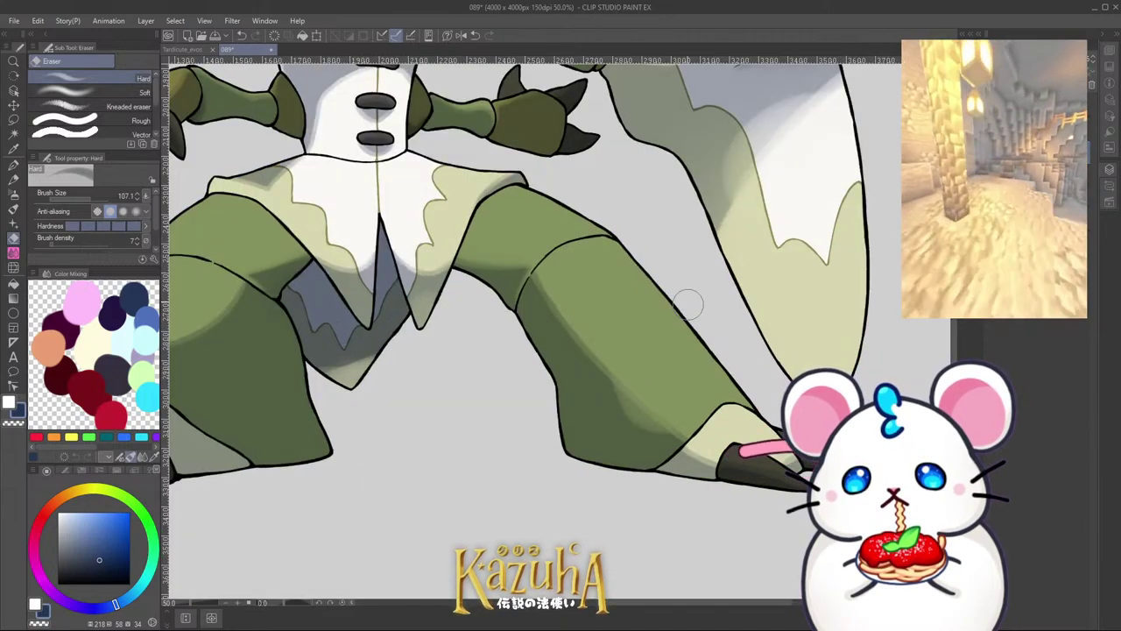
scroll(688, 303, "down", 4)
scroll(665, 251, "up", 5)
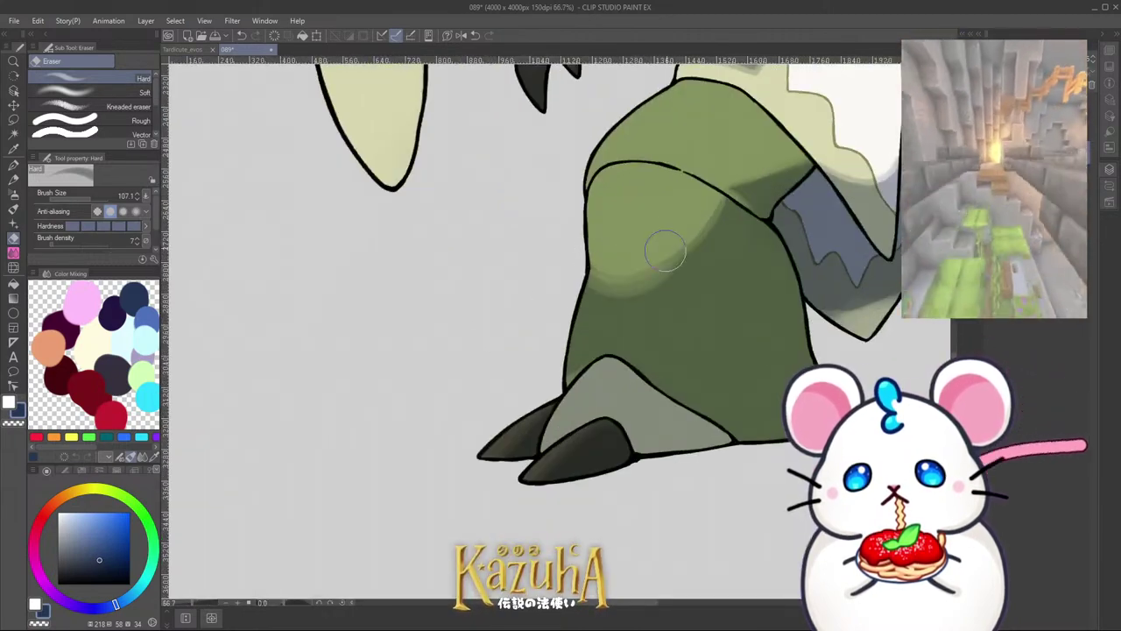
scroll(655, 271, "down", 6)
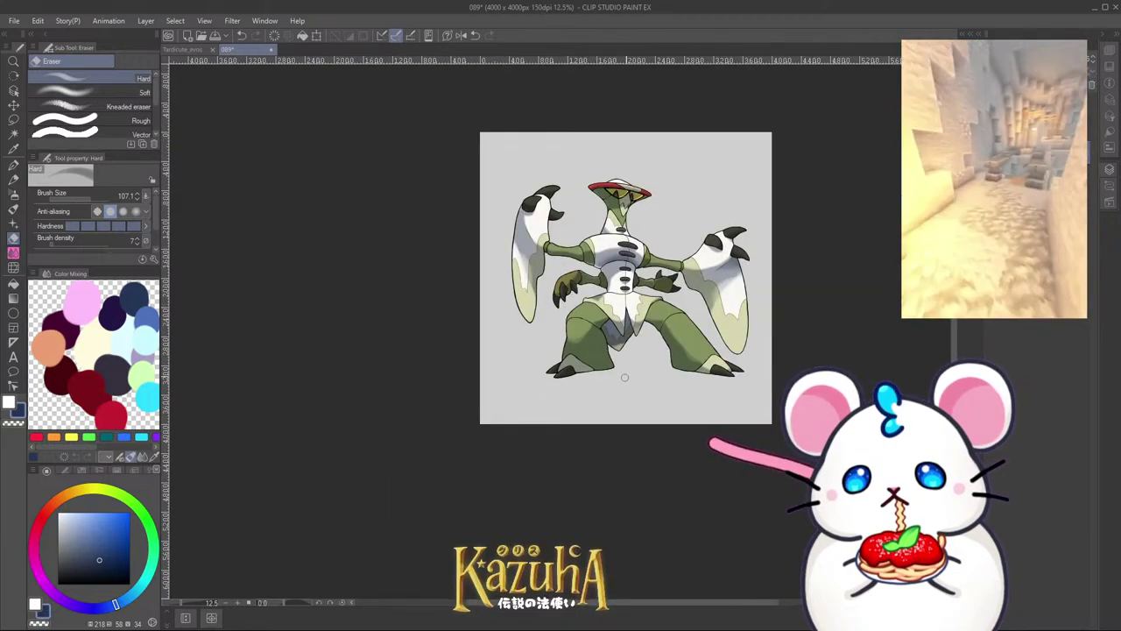
scroll(727, 285, "up", 3)
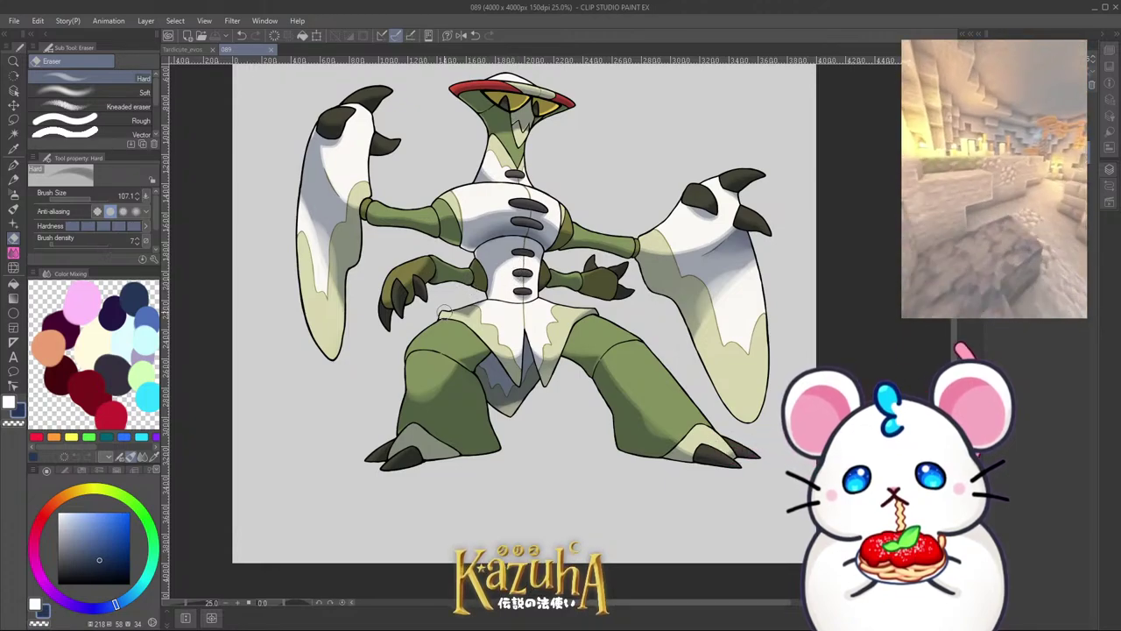
Step: Lighten the pointed shadow on the skirt's hip below the clawed hand with the Hard eraser at size 107.1 and save the illustration
scroll(502, 353, "up", 3)
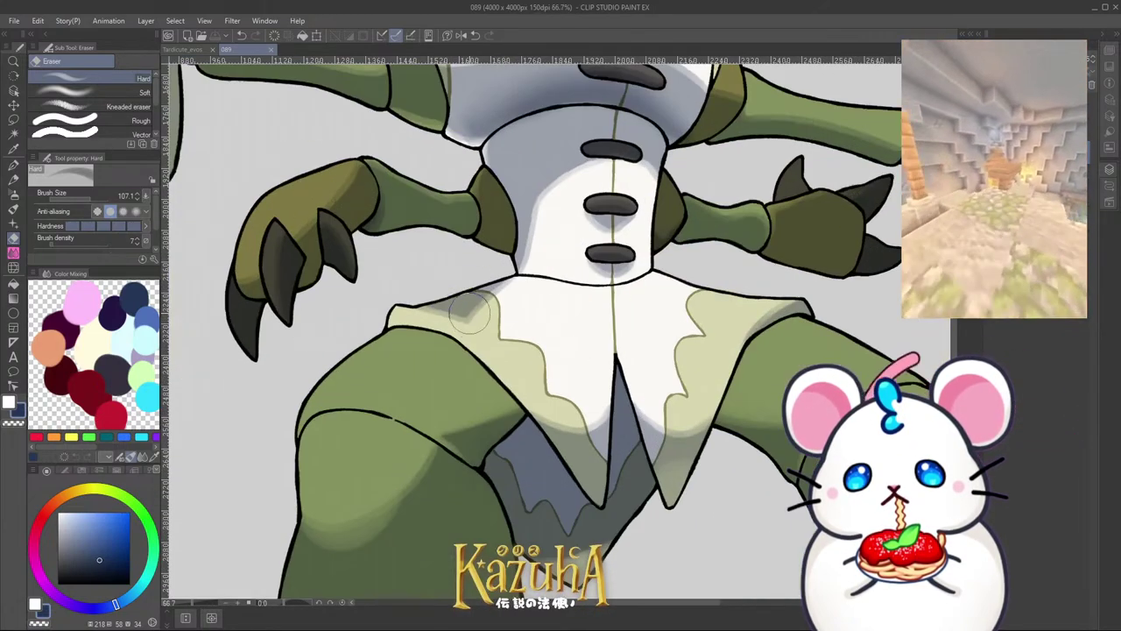
mouse_move(489, 324)
left_mouse_down()
mouse_move(461, 345)
mouse_move(511, 308)
mouse_move(481, 317)
mouse_move(544, 301)
left_mouse_up()
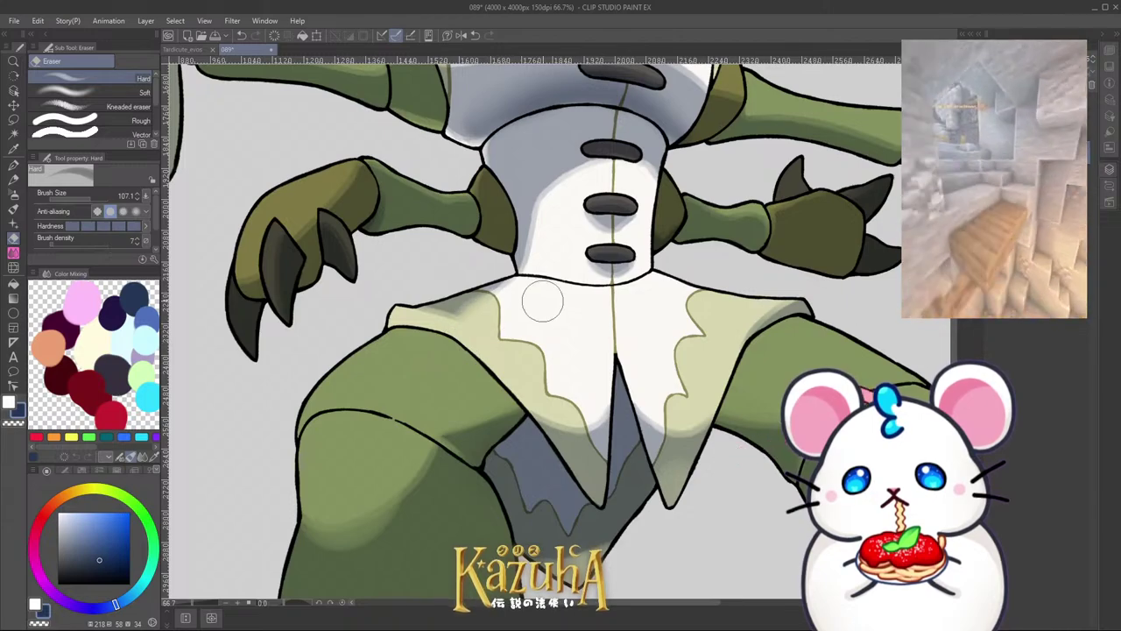
mouse_move(446, 326)
left_mouse_down()
mouse_move(517, 297)
mouse_move(495, 302)
left_mouse_up()
scroll(495, 302, "down", 5)
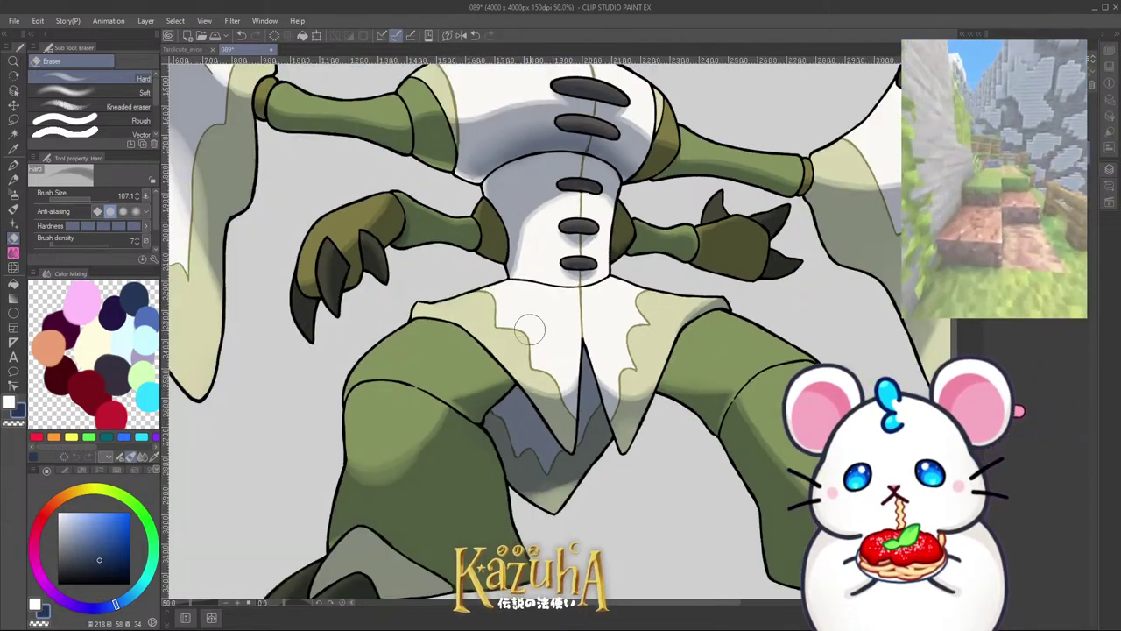
scroll(544, 307, "up", 3)
key("ctrl+s")
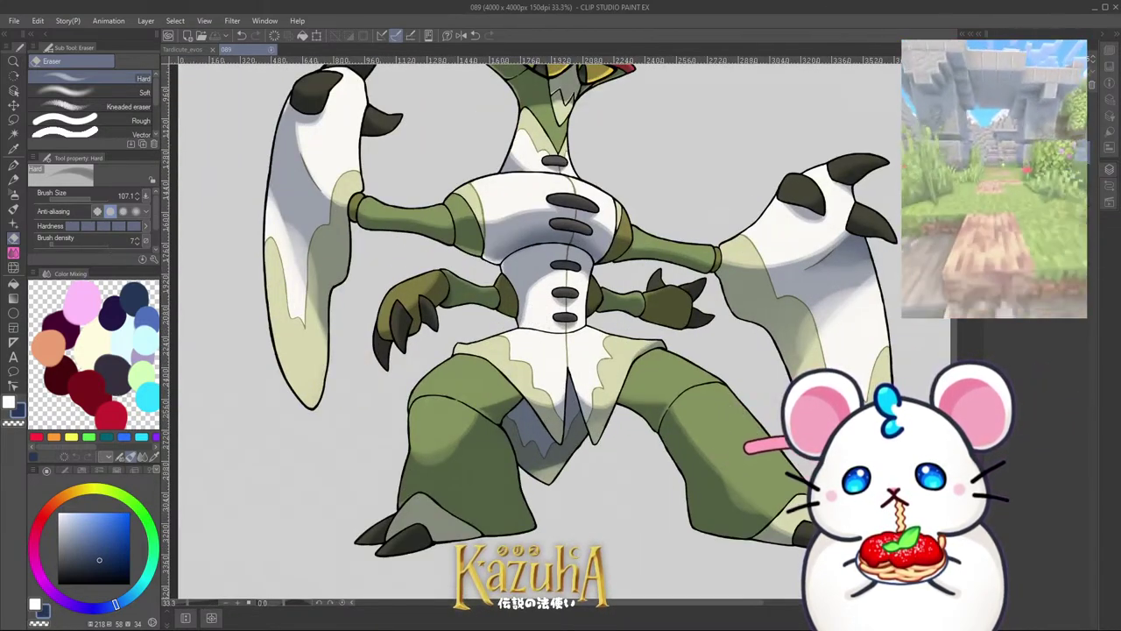
key("ctrl+z")
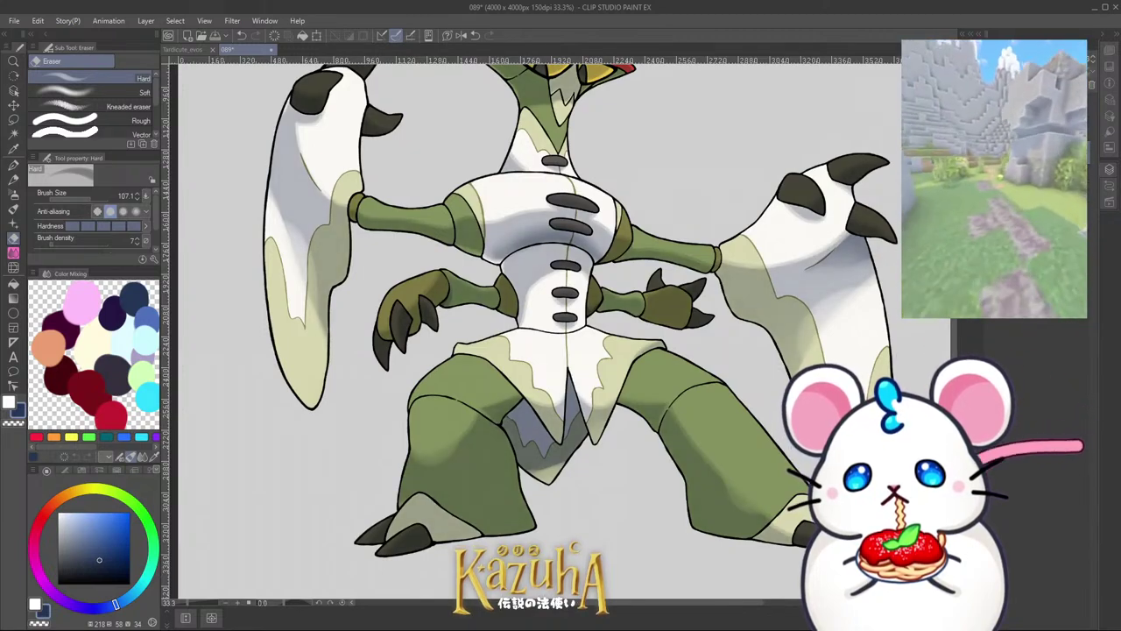
Step: Paint a broad shadow across the front panels of the skirt with the G-pen, reducing the brush size from 144.6 to 58.1
scroll(546, 466, "down", 2)
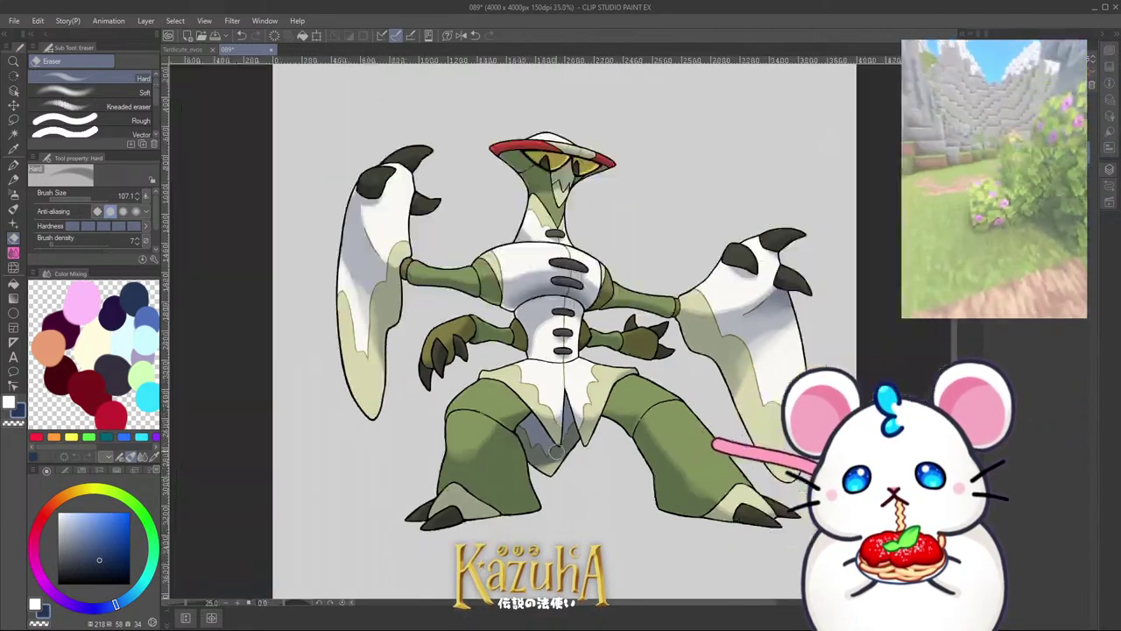
scroll(554, 436, "up", 2)
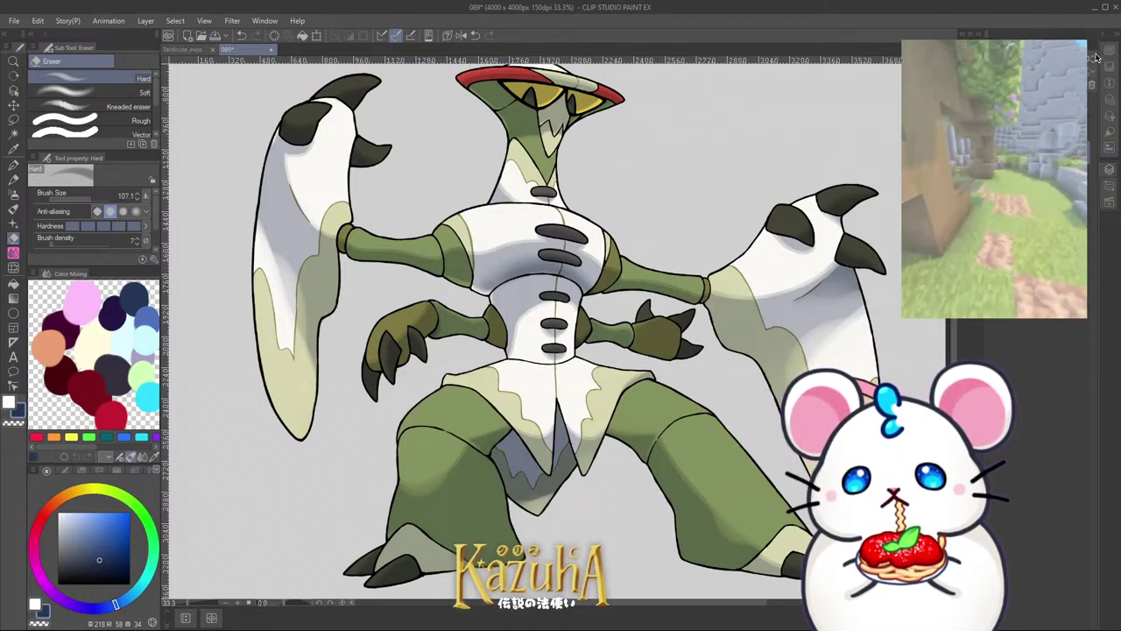
key("p")
scroll(506, 400, "up", 2)
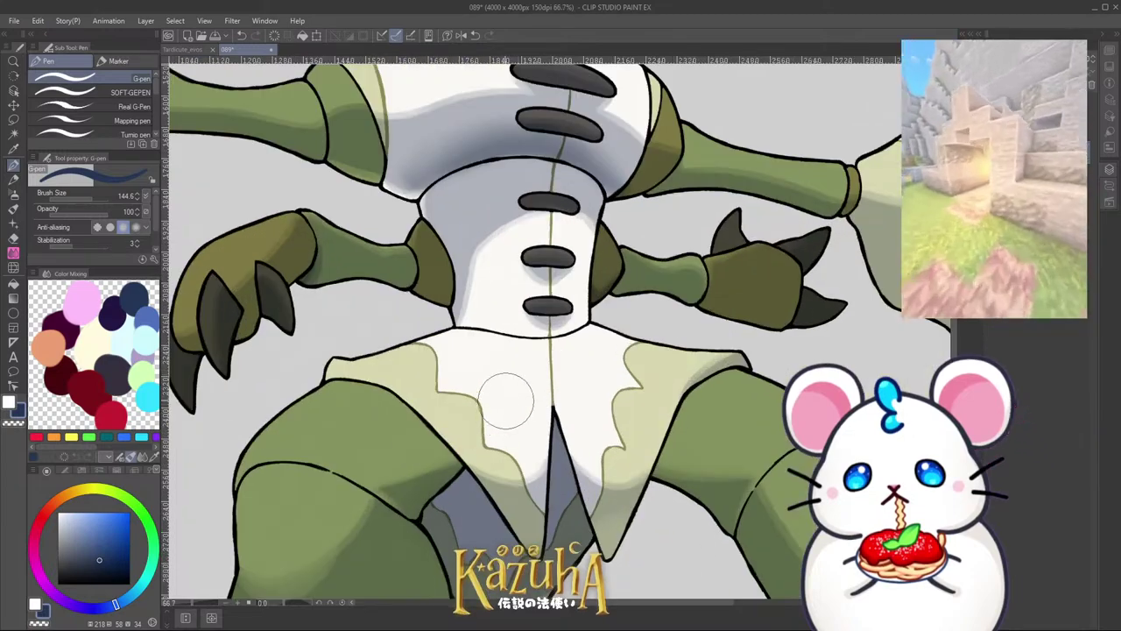
scroll(523, 385, "up", 1)
mouse_move(451, 408)
left_mouse_down()
mouse_move(504, 472)
mouse_move(491, 466)
mouse_move(521, 464)
mouse_move(557, 507)
mouse_move(552, 466)
mouse_move(456, 428)
mouse_move(548, 357)
mouse_move(549, 387)
mouse_move(640, 361)
mouse_move(648, 395)
mouse_move(674, 380)
mouse_move(750, 400)
mouse_move(729, 455)
mouse_move(654, 405)
mouse_move(644, 428)
mouse_move(666, 473)
left_mouse_up()
scroll(670, 359, "down", 1)
scroll(669, 357, "down", 1)
scroll(686, 373, "up", 1)
mouse_move(696, 390)
left_mouse_down("ctrl+alt")
mouse_move(702, 408)
mouse_move(720, 374)
mouse_move(697, 460)
mouse_move(668, 487)
left_mouse_up("ctrl+alt")
scroll(582, 456, "up", 1)
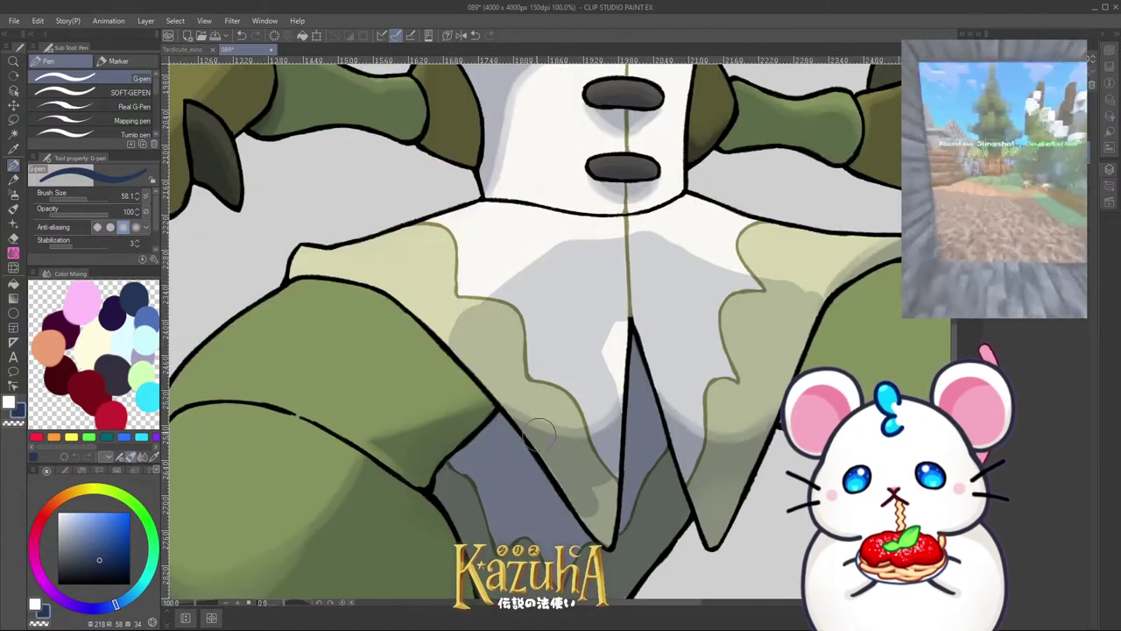
Step: Fill the unshaded gap beside the skirt's front slit and darken the inner cloth beneath the panels with the G-pen at size 58.1
mouse_move(625, 389)
left_mouse_down()
mouse_move(639, 351)
mouse_move(614, 340)
left_mouse_up()
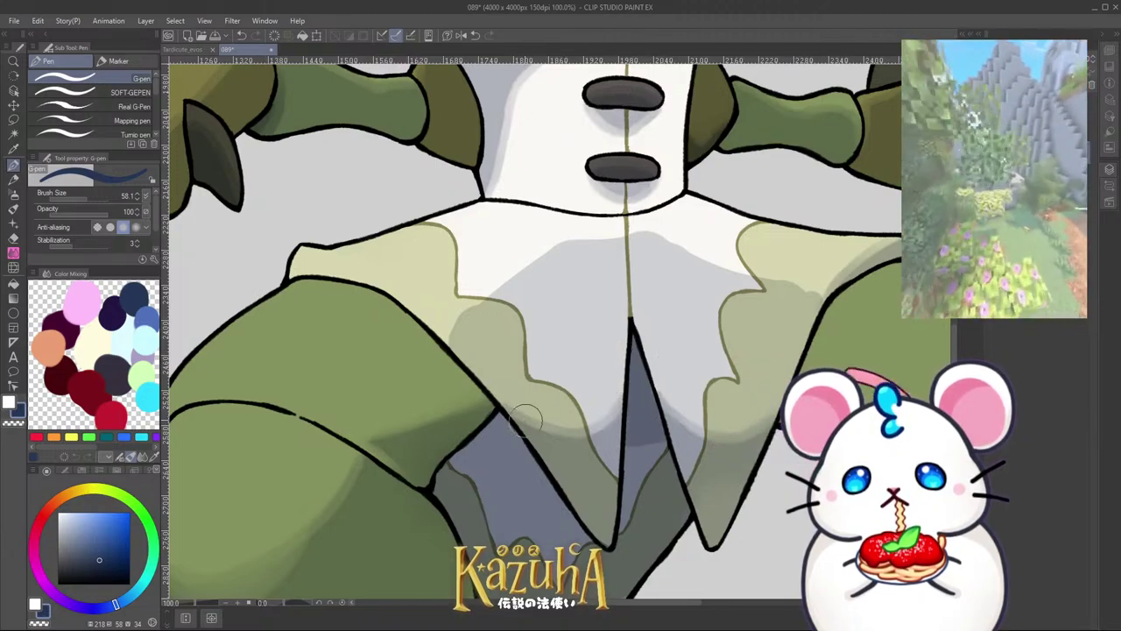
left_click_drag(500, 424, 505, 448)
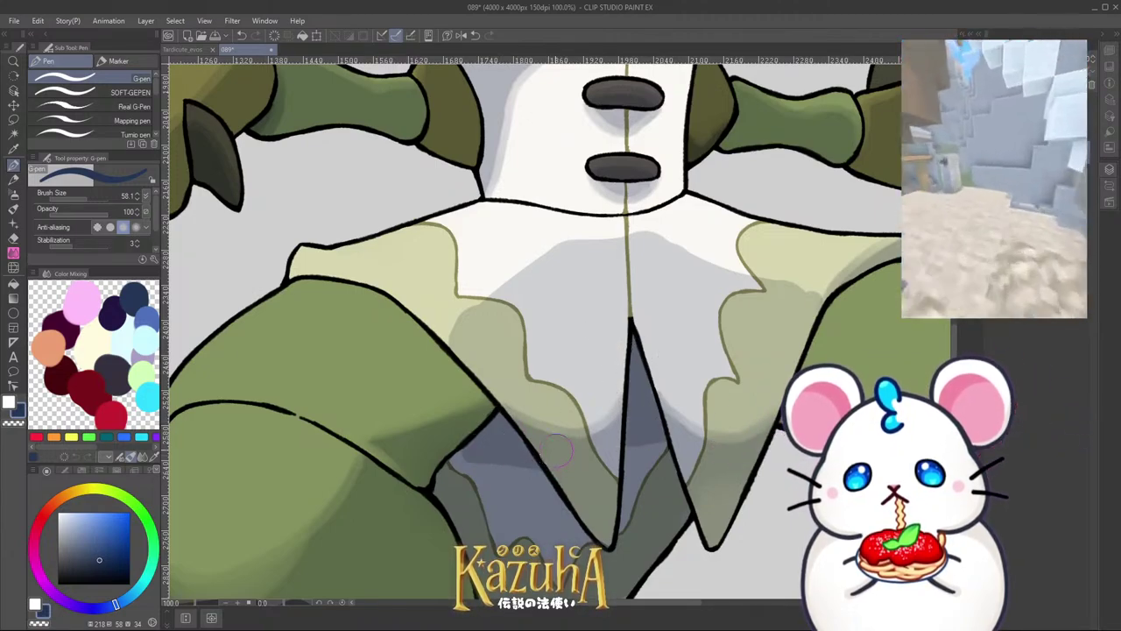
key("ctrl+minus")
key("ctrl+minus")
key("minus")
key("minus")
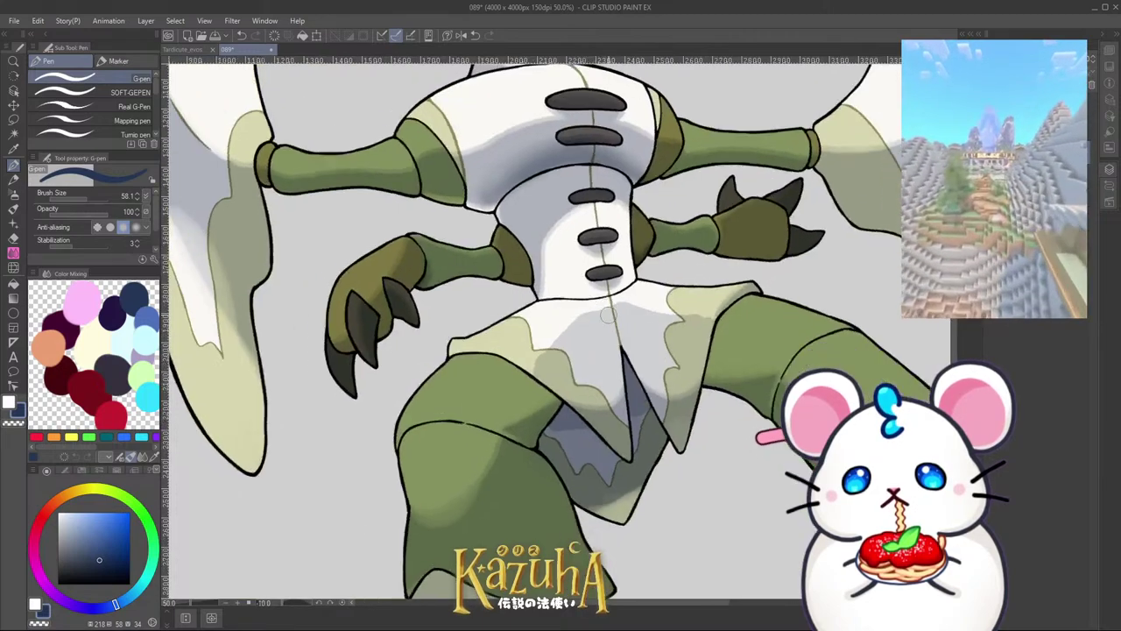
Step: Trim and soften the skirt's new front shadow with the Hard eraser at sizes 107.1 and 49.3
key("ctrl+plus")
key("ctrl+plus")
left_click(11, 238)
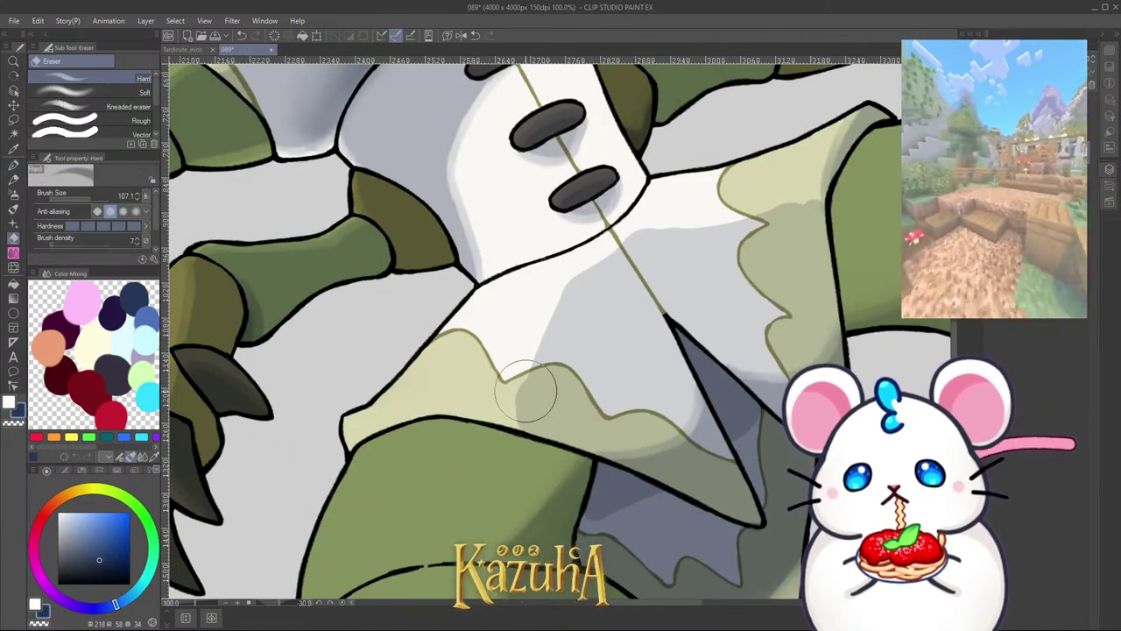
mouse_move(515, 417)
left_mouse_down()
mouse_move(560, 279)
mouse_move(535, 352)
mouse_move(546, 301)
mouse_move(607, 246)
mouse_move(620, 248)
mouse_move(578, 264)
mouse_move(618, 242)
mouse_move(633, 260)
mouse_move(588, 270)
mouse_move(723, 206)
mouse_move(668, 238)
mouse_move(844, 195)
mouse_move(642, 244)
mouse_move(829, 189)
mouse_move(685, 238)
left_mouse_up()
mouse_move(674, 238)
left_mouse_down()
mouse_move(840, 192)
mouse_move(792, 229)
mouse_move(808, 241)
mouse_move(738, 259)
mouse_move(681, 240)
left_mouse_up()
mouse_move(612, 269)
left_mouse_down()
mouse_move(575, 298)
mouse_move(672, 252)
mouse_move(588, 294)
mouse_move(616, 272)
mouse_move(530, 372)
mouse_move(497, 436)
mouse_move(586, 311)
left_mouse_up()
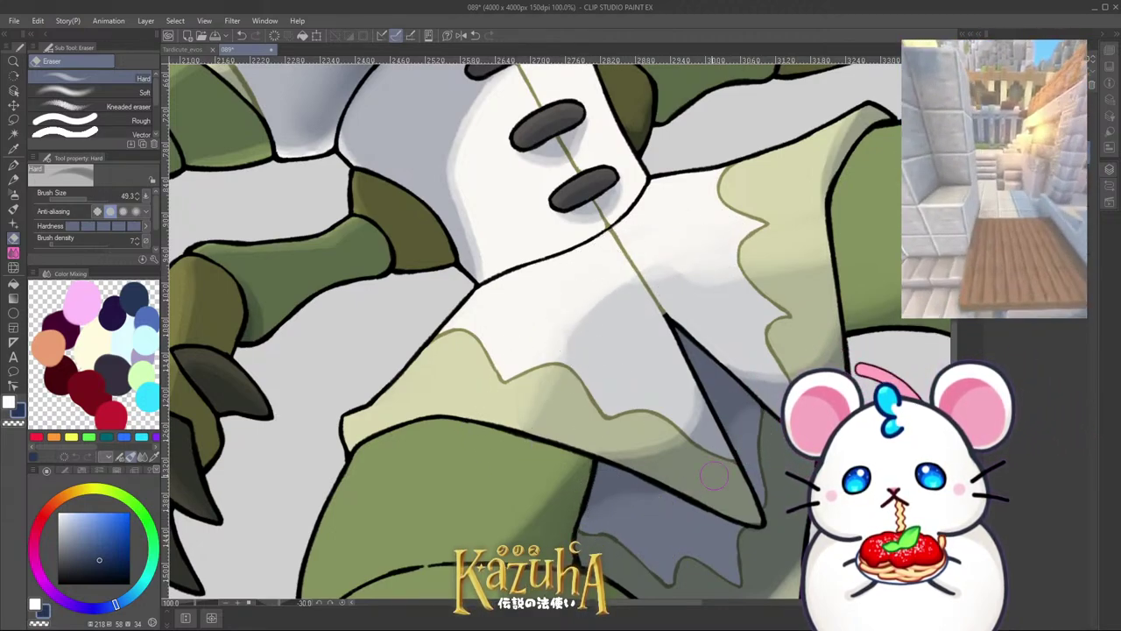
scroll(593, 524, "down", 5)
scroll(608, 389, "up", 1)
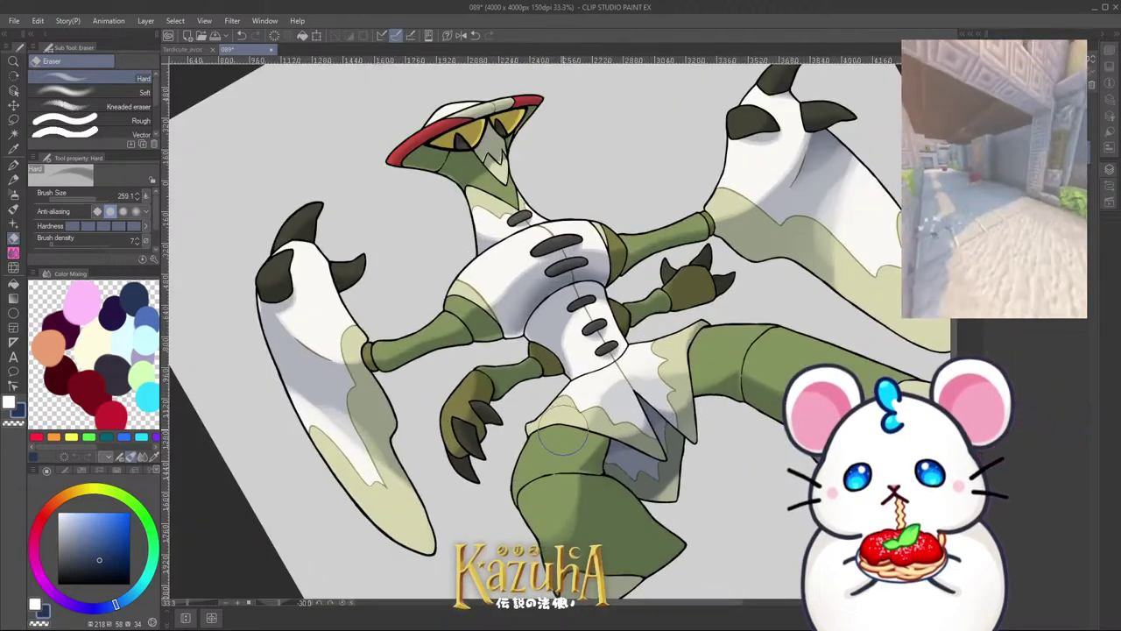
Step: Try deeper shadows on the foot and lower leg beneath the skirt with the G-pen at sizes 58.1 and 113.0
scroll(639, 359, "down", 3)
scroll(674, 420, "up", 4)
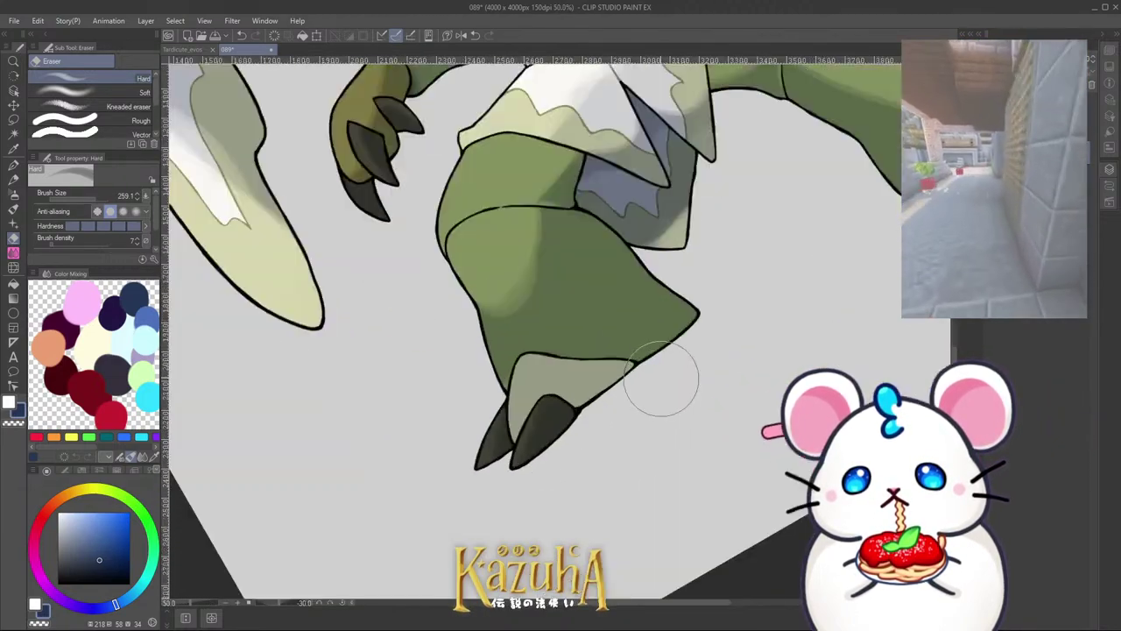
left_click(14, 164)
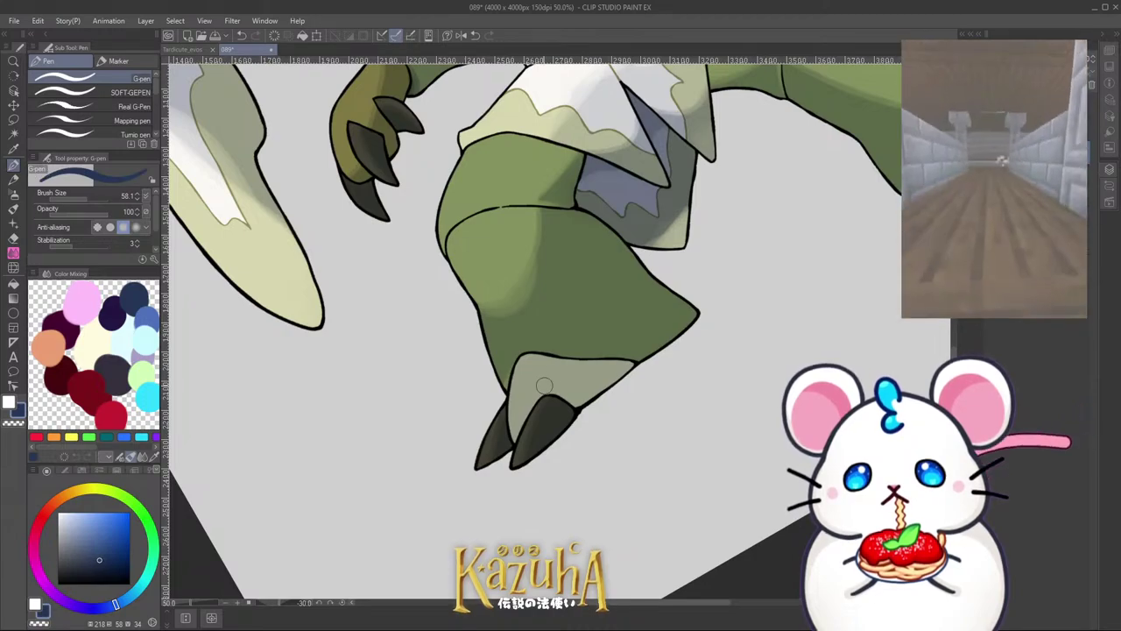
scroll(530, 414, "up", 1)
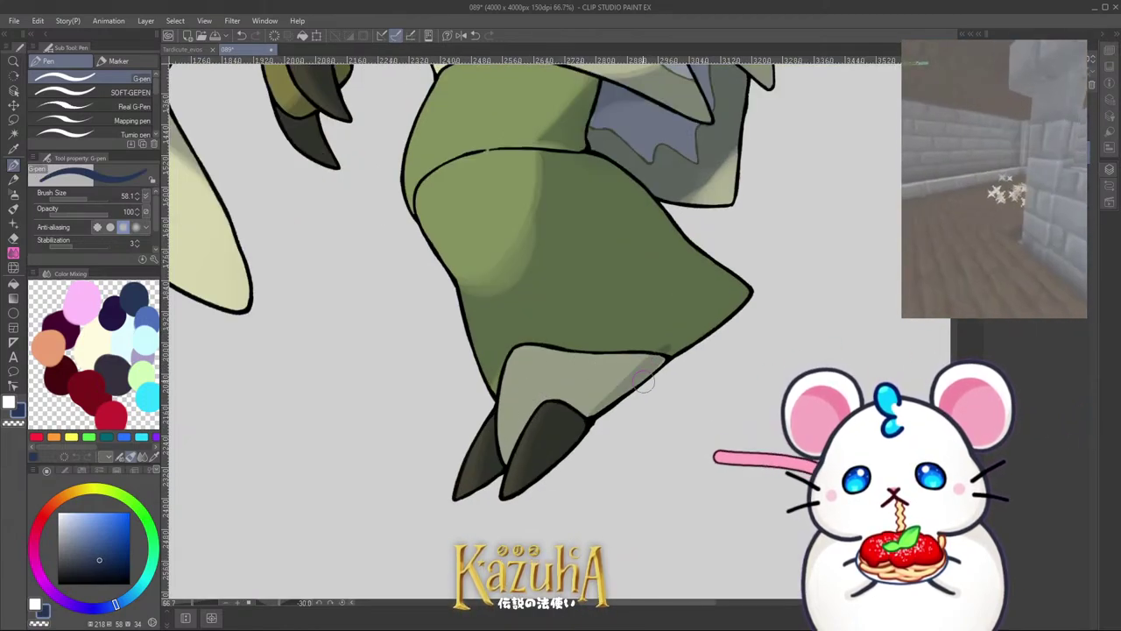
scroll(495, 394, "down", 1)
scroll(608, 282, "up", 1)
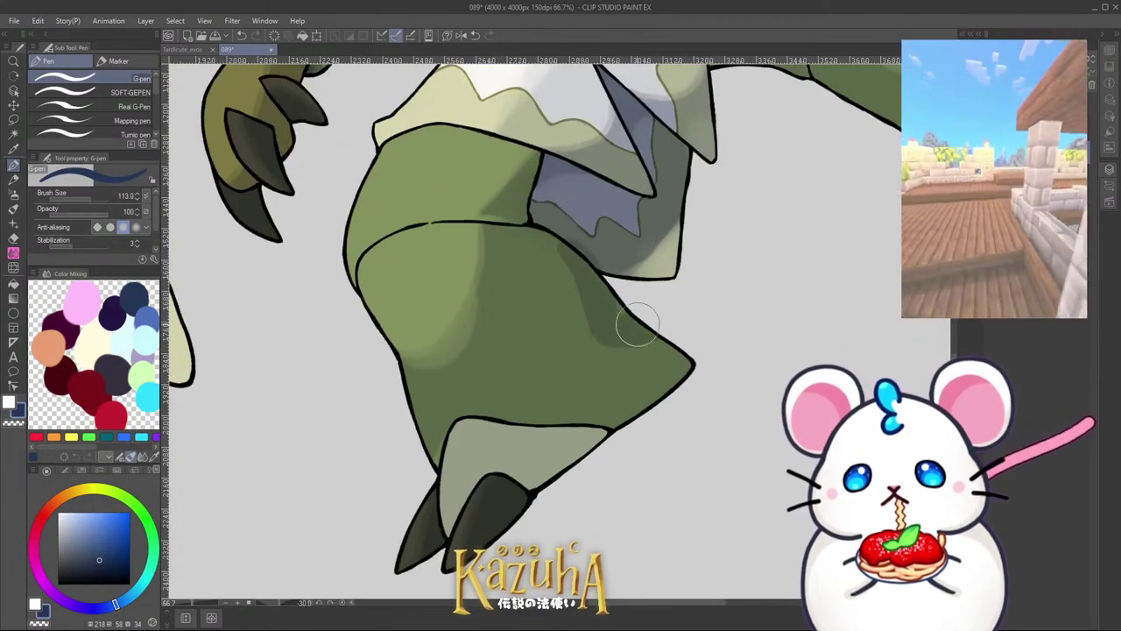
scroll(625, 320, "down", 5)
key("asciicircum")
key("asciicircum")
key("asciicircum")
key("asciicircum")
key("asciicircum")
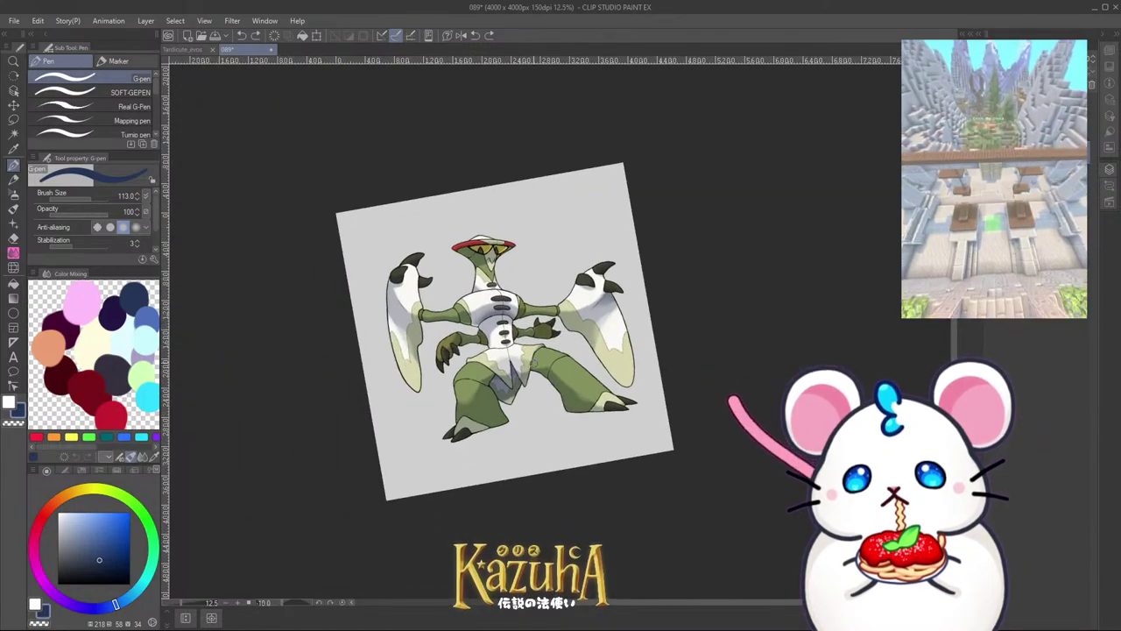
Step: Paint deeper shadows on the small clawed hands with the G-pen at size 113.0
scroll(565, 346, "up", 6)
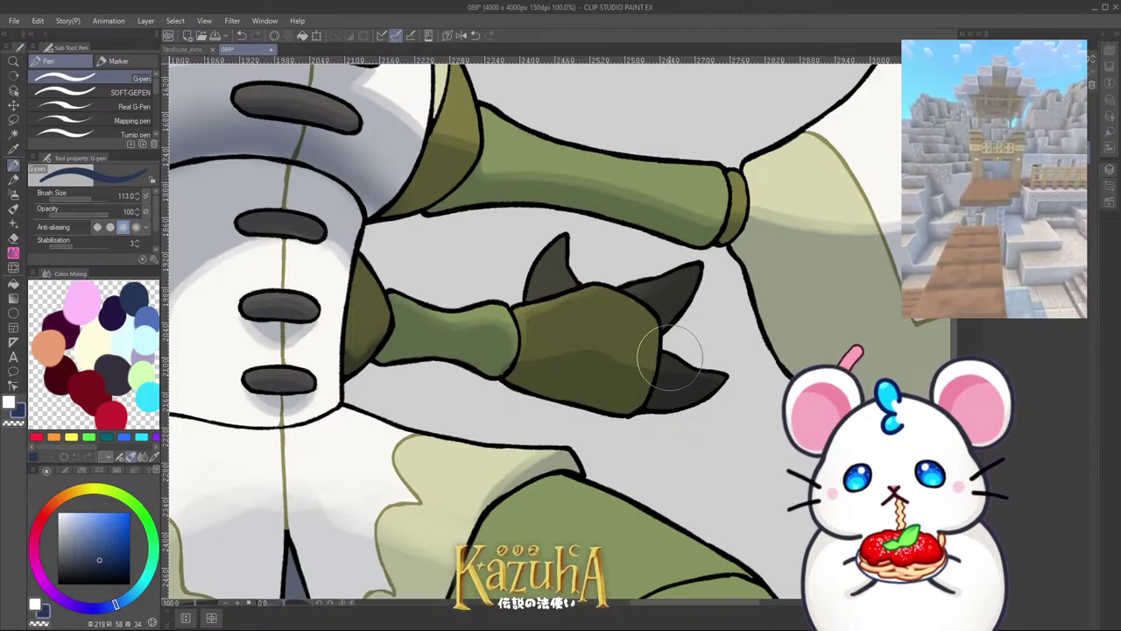
key("ctrl+minus")
scroll(681, 299, "down", 3)
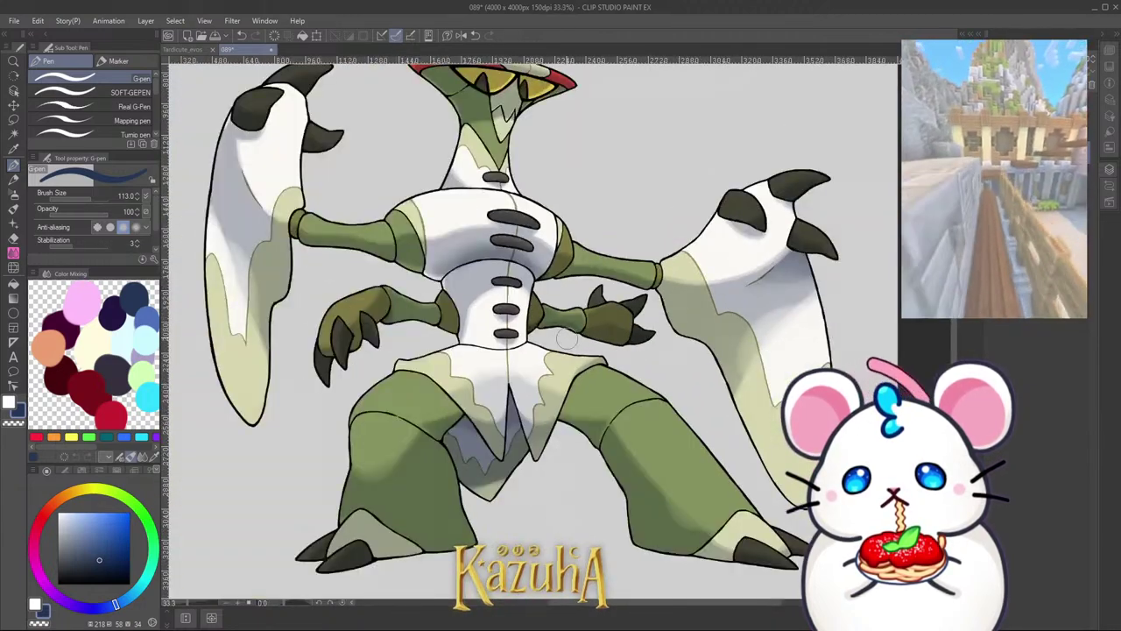
scroll(445, 330, "up", 3)
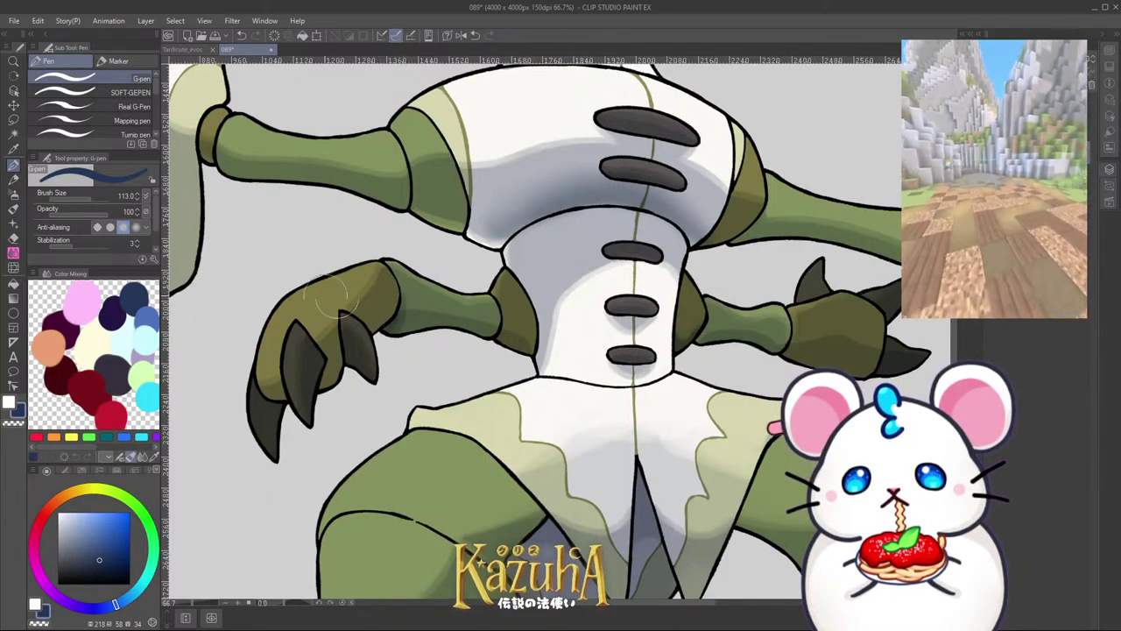
Step: Soften the shadows on the small arms and clawed hands with the Hard eraser at size 89.4 and save the illustration
key("e")
left_click_drag(458, 314, 429, 273)
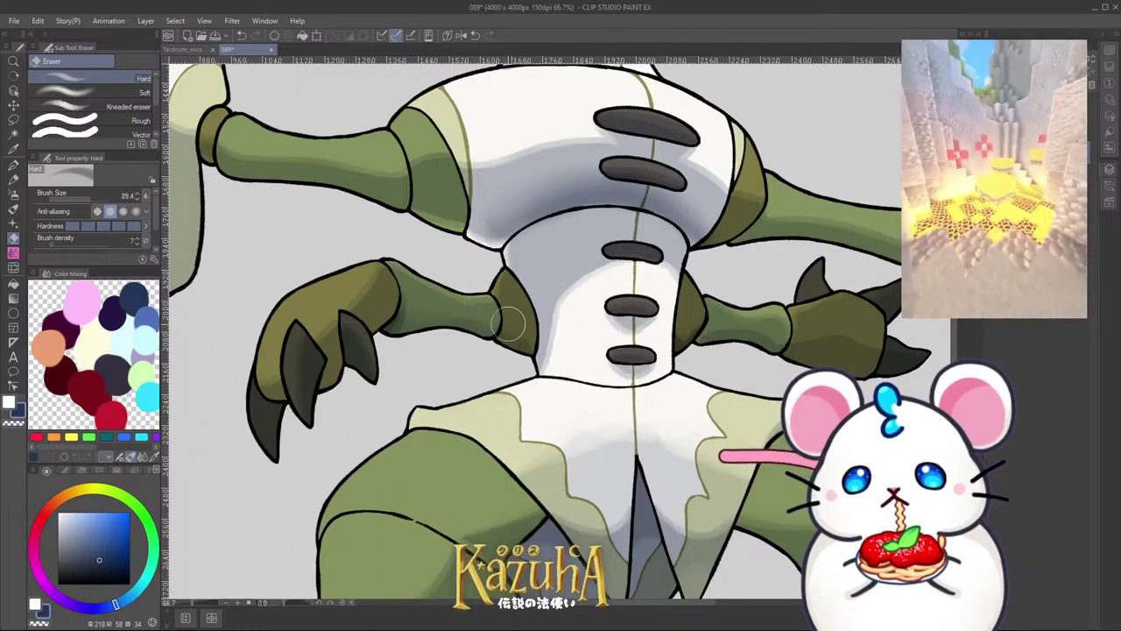
scroll(512, 283, "down", 1)
scroll(672, 310, "up", 2)
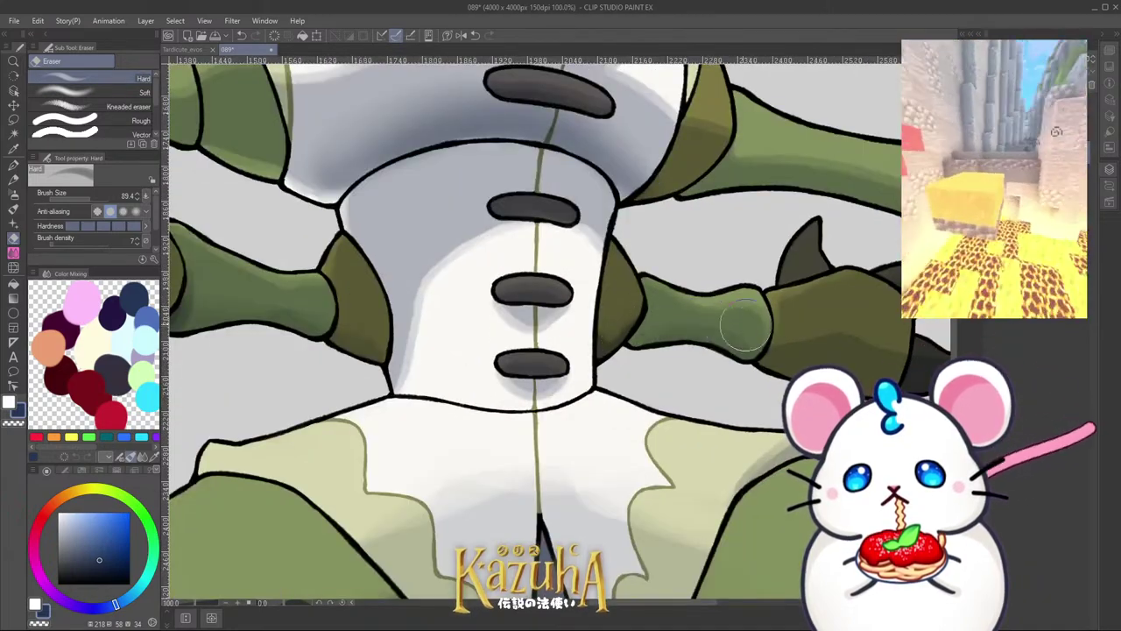
scroll(828, 302, "down", 2)
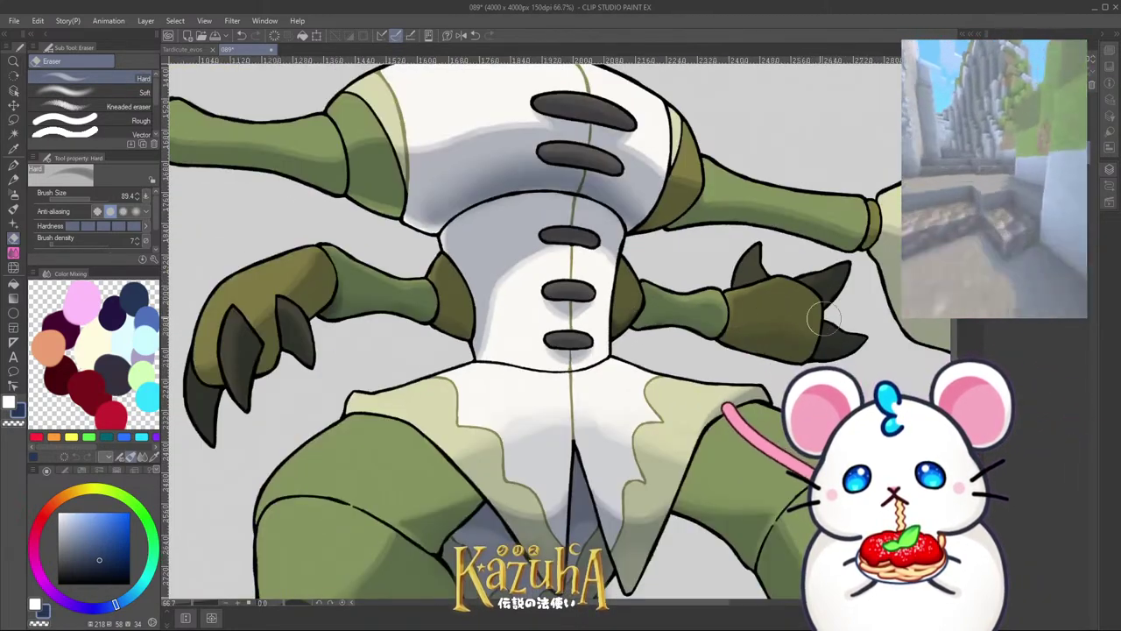
scroll(770, 298, "down", 5)
scroll(712, 289, "up", 2)
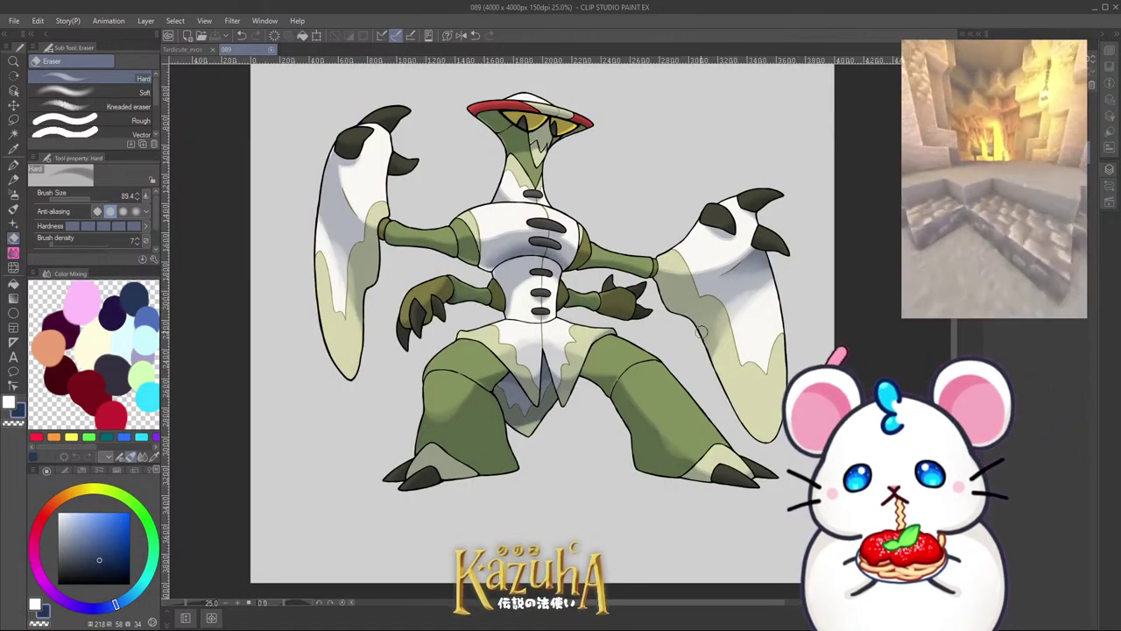
scroll(701, 331, "down", 1)
scroll(625, 304, "up", 1)
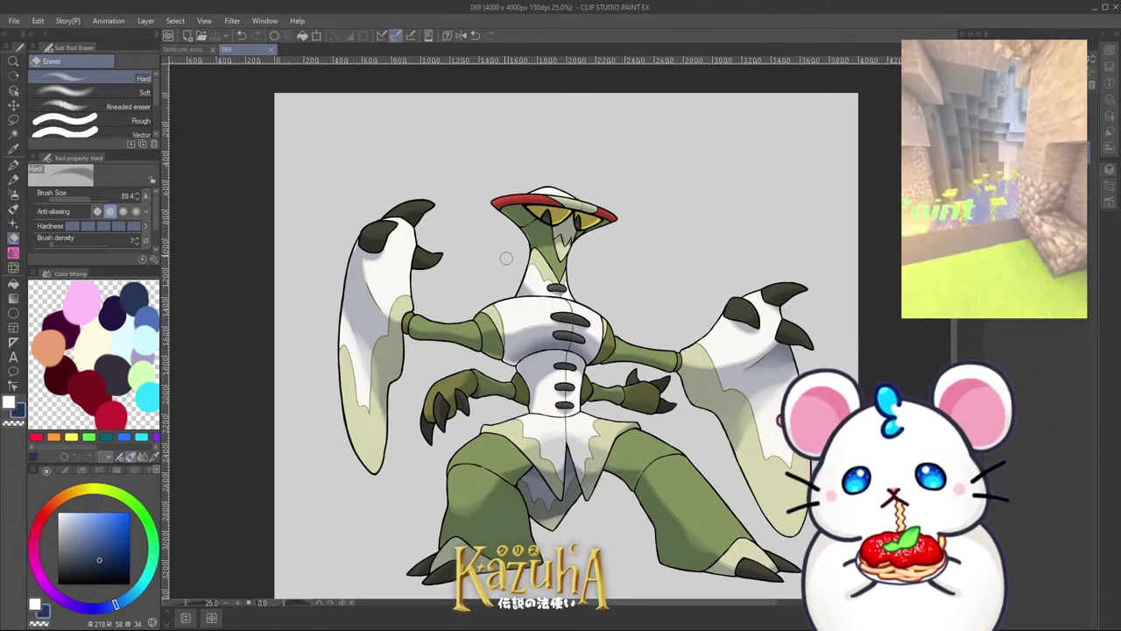
scroll(507, 259, "down", 1)
scroll(526, 326, "up", 1)
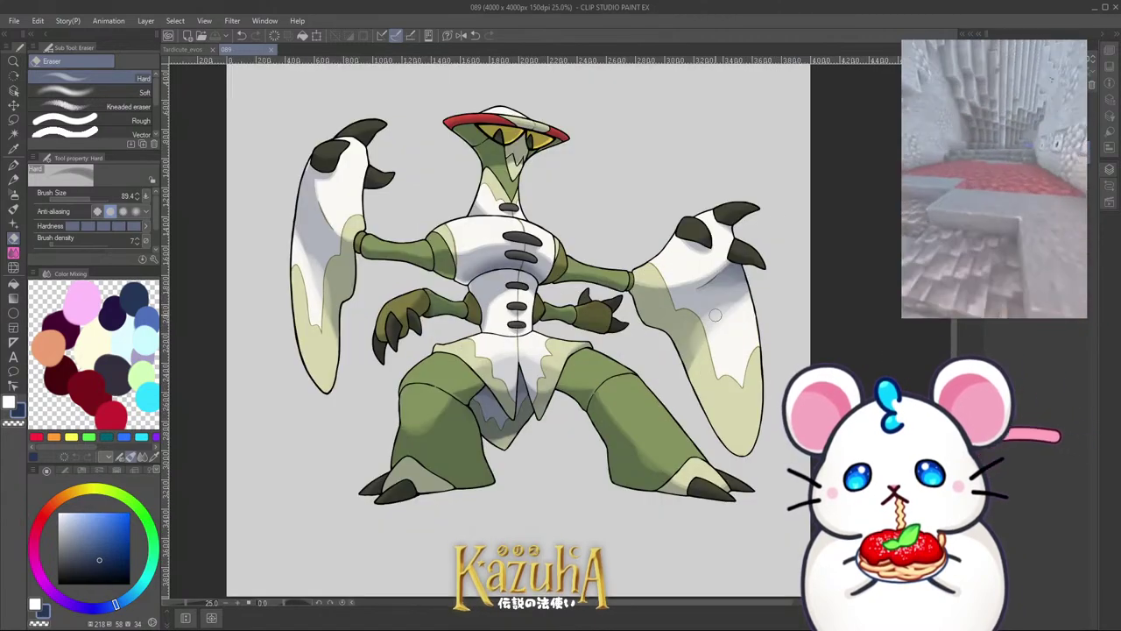